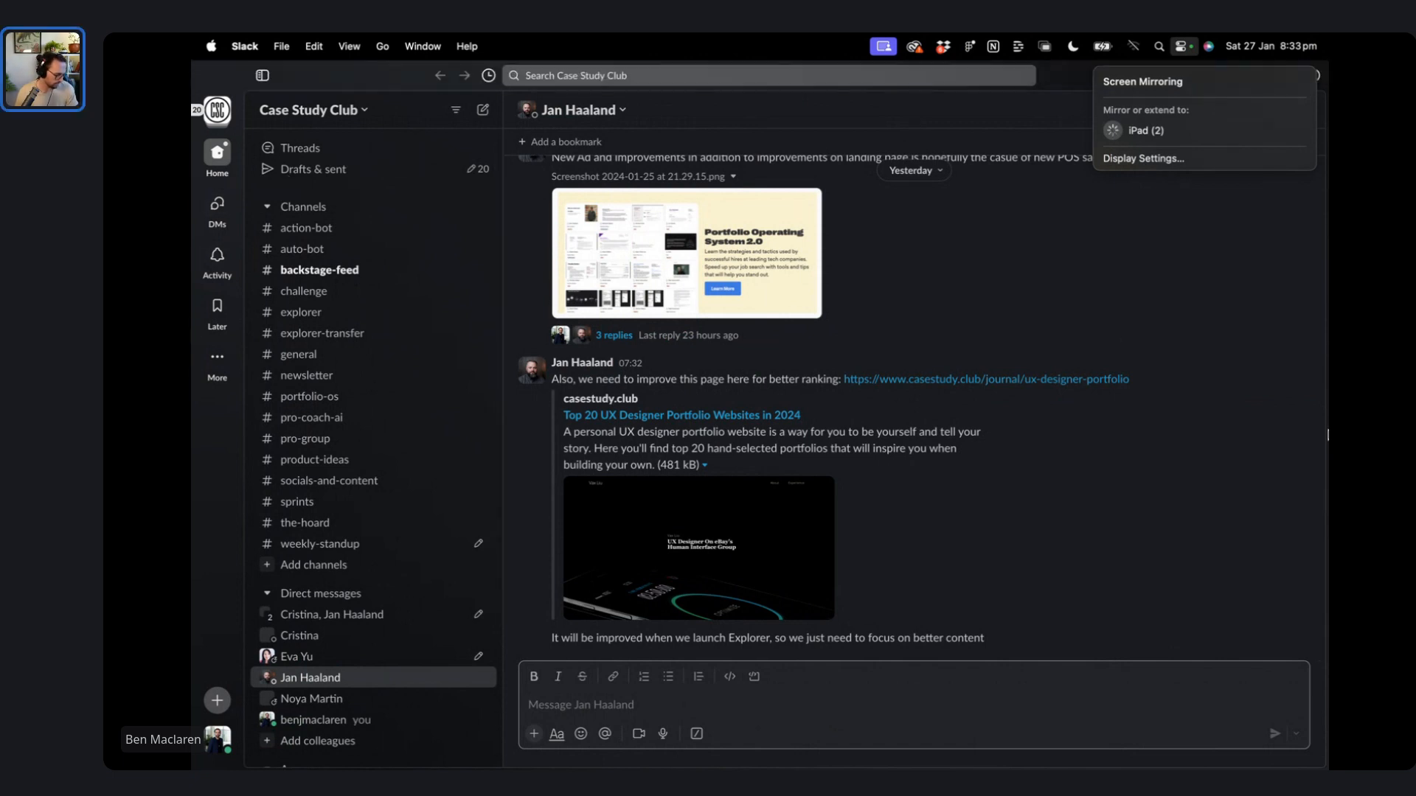
- Close the Screen Mirroring dropdown so the Slack DM about the portfolio-websites page shows
left_click(1021, 127)
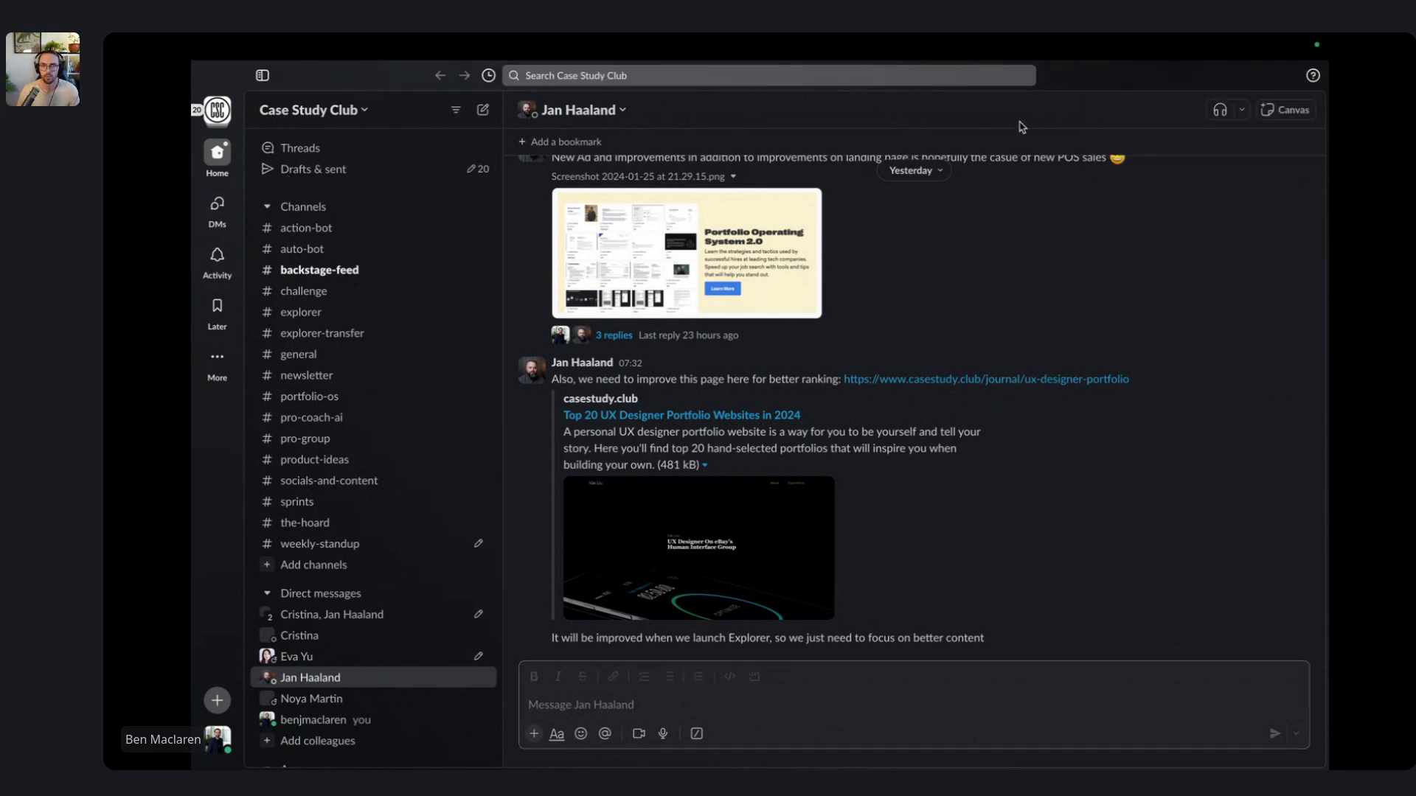
key("super")
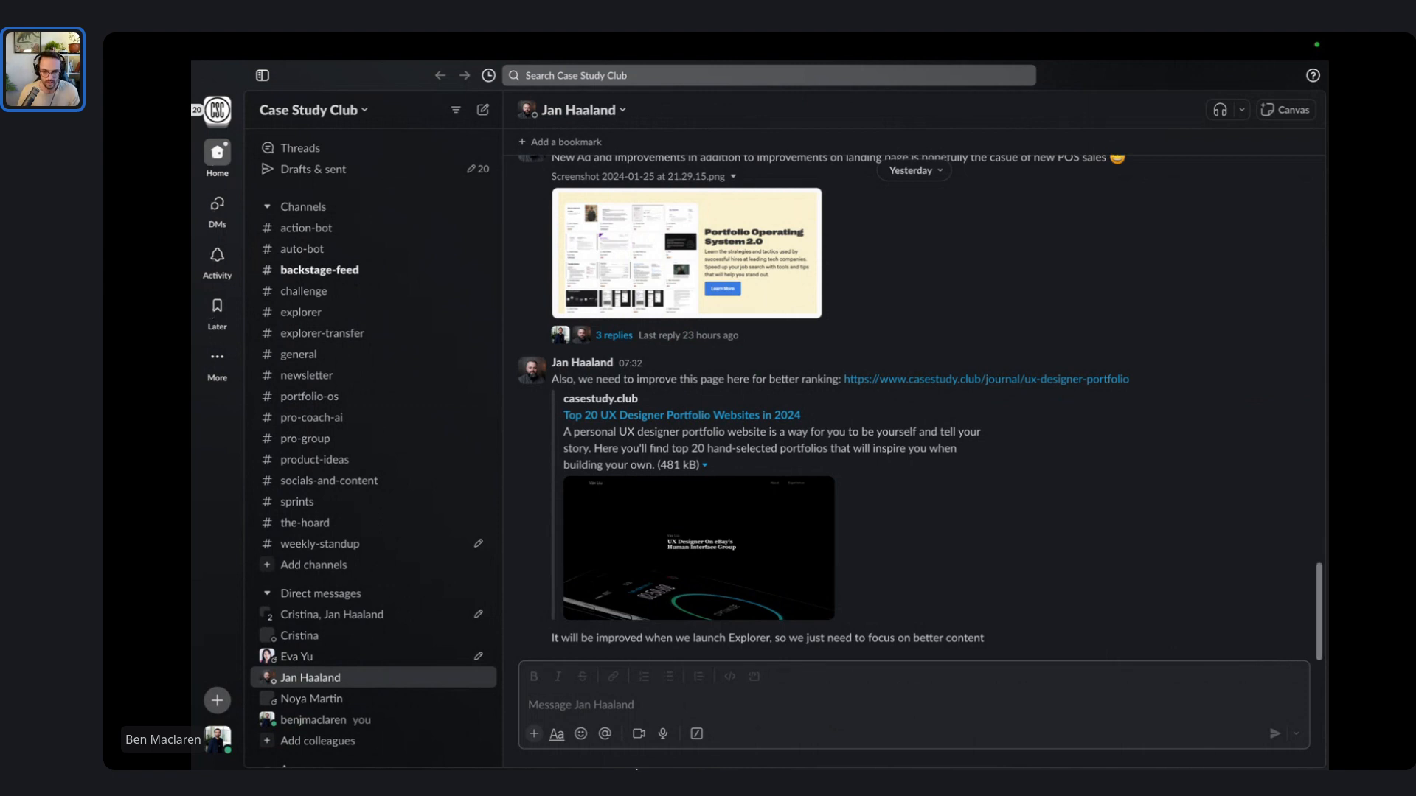
- Bring the Ben Portfolio file forward in Figma, make it full screen and hide the UI
mouse_move(667, 769)
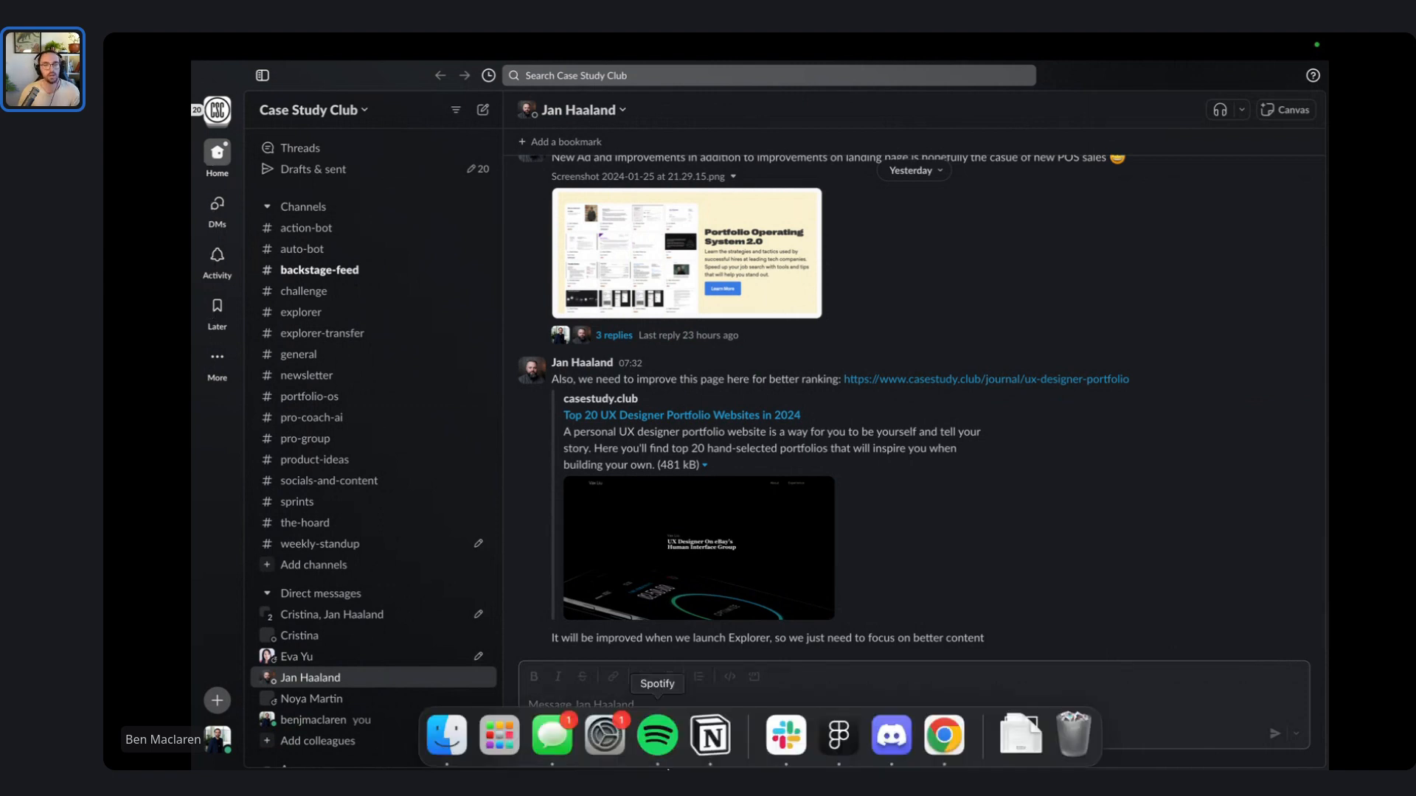
left_click(830, 733)
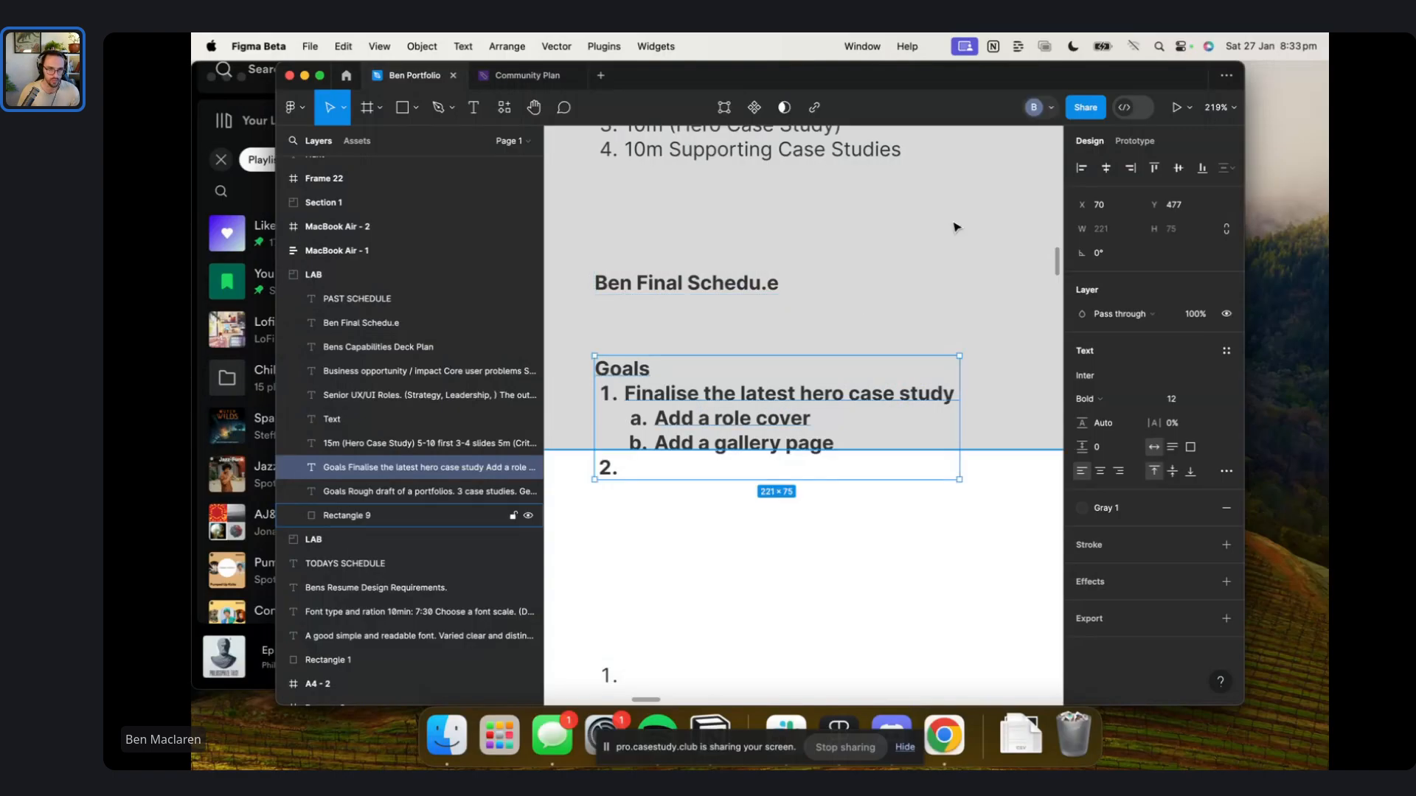
left_click(319, 76)
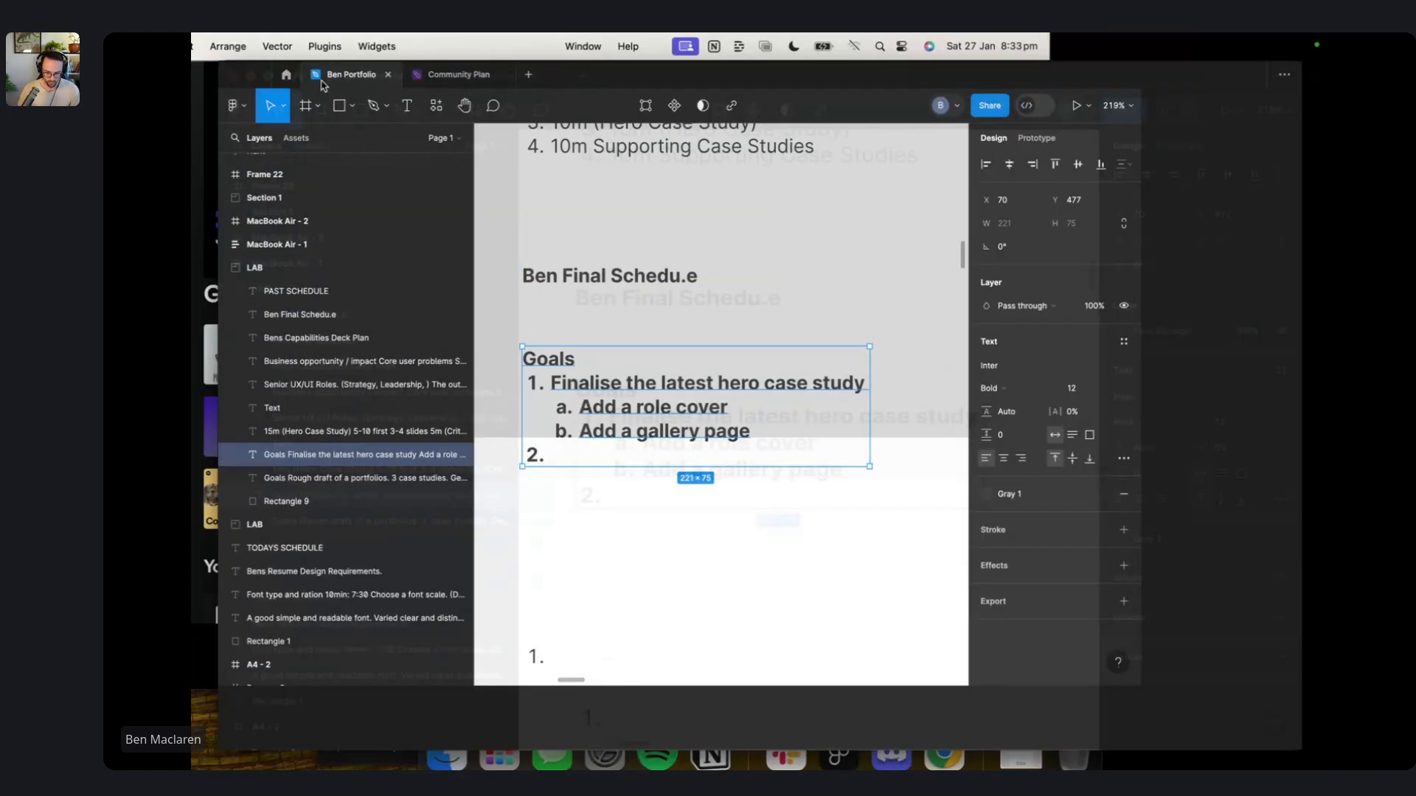
left_click(834, 294)
left_click(834, 294)
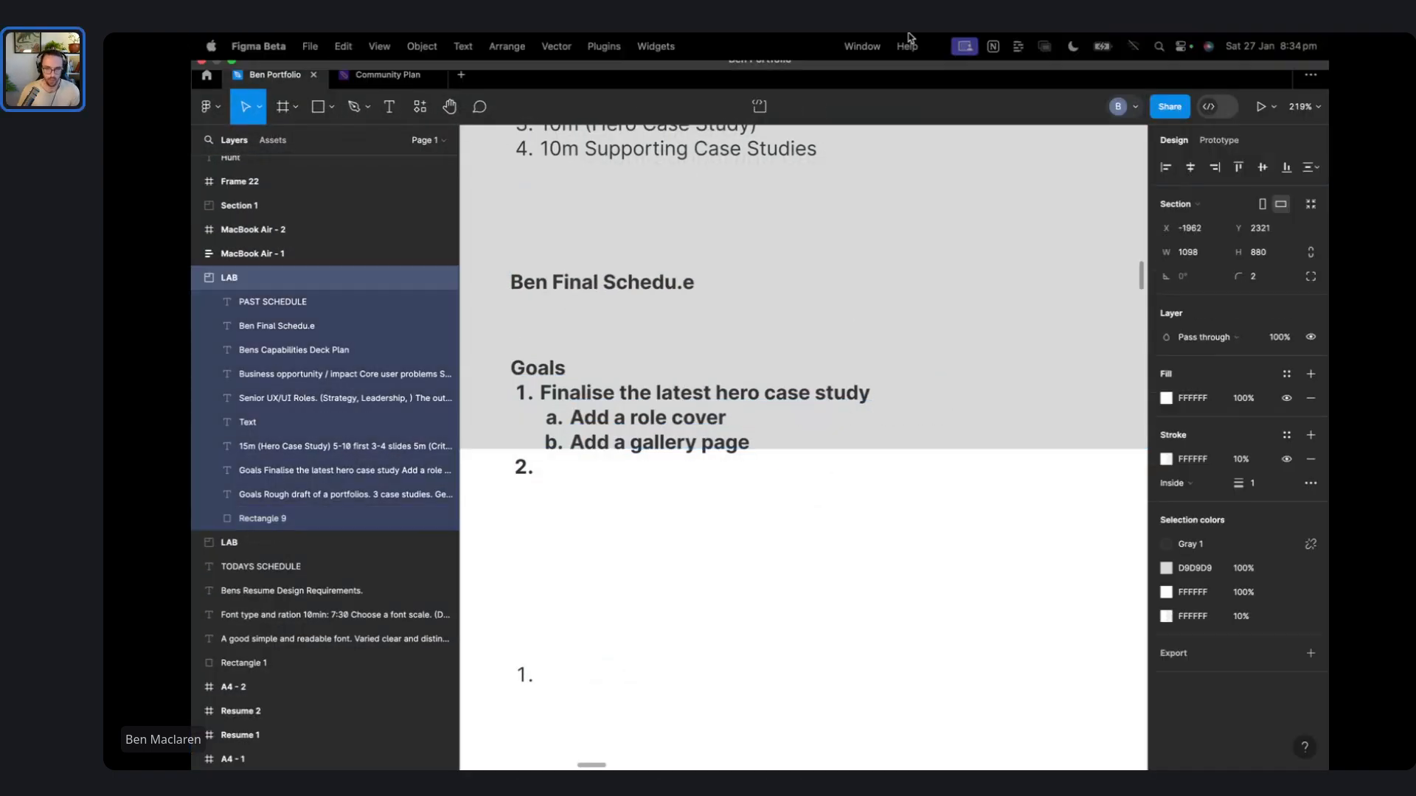
key("super+backslash")
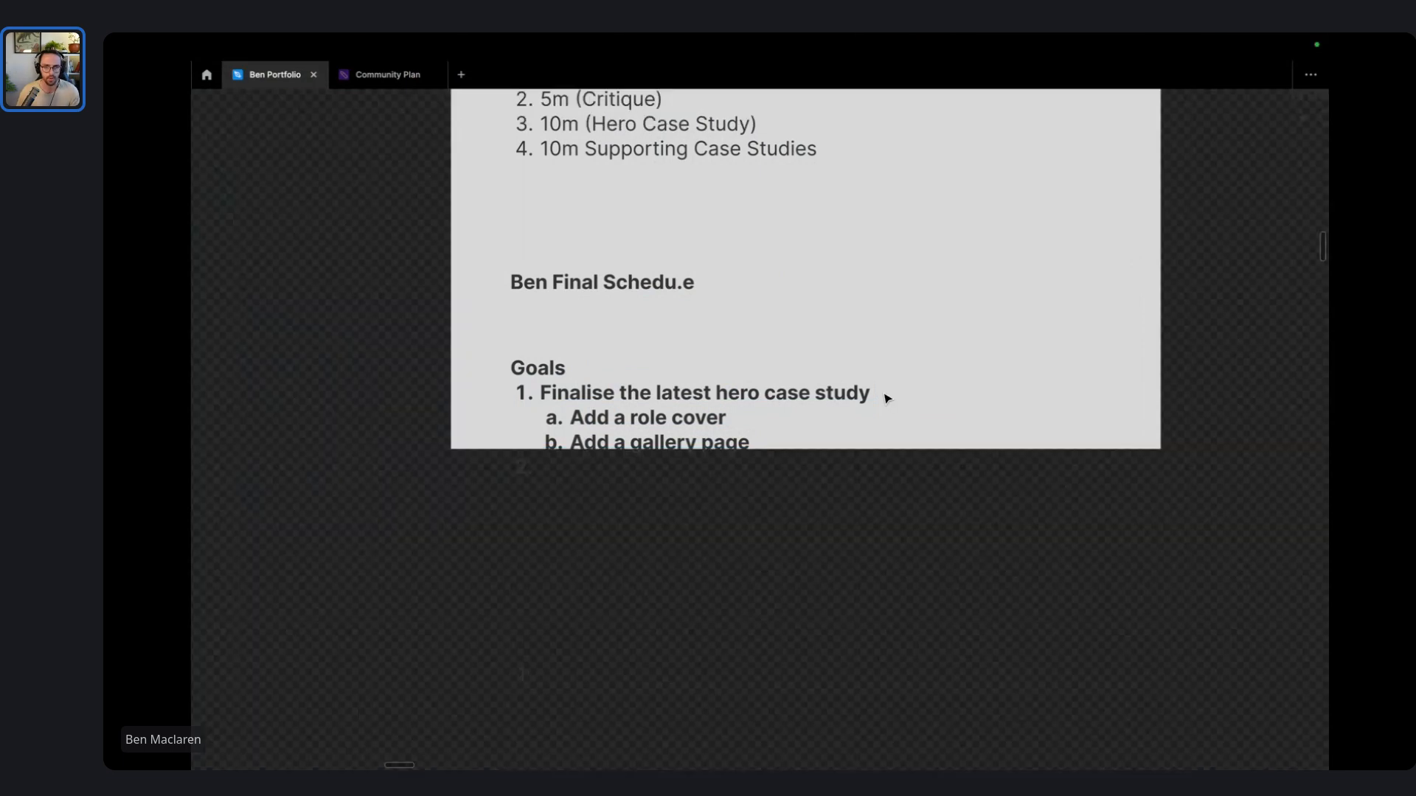
- Dismiss the iPad connection alert and select the 'Bens Capabilities Deck Plan' frame
scroll(842, 633, "down", 3)
left_click(842, 633)
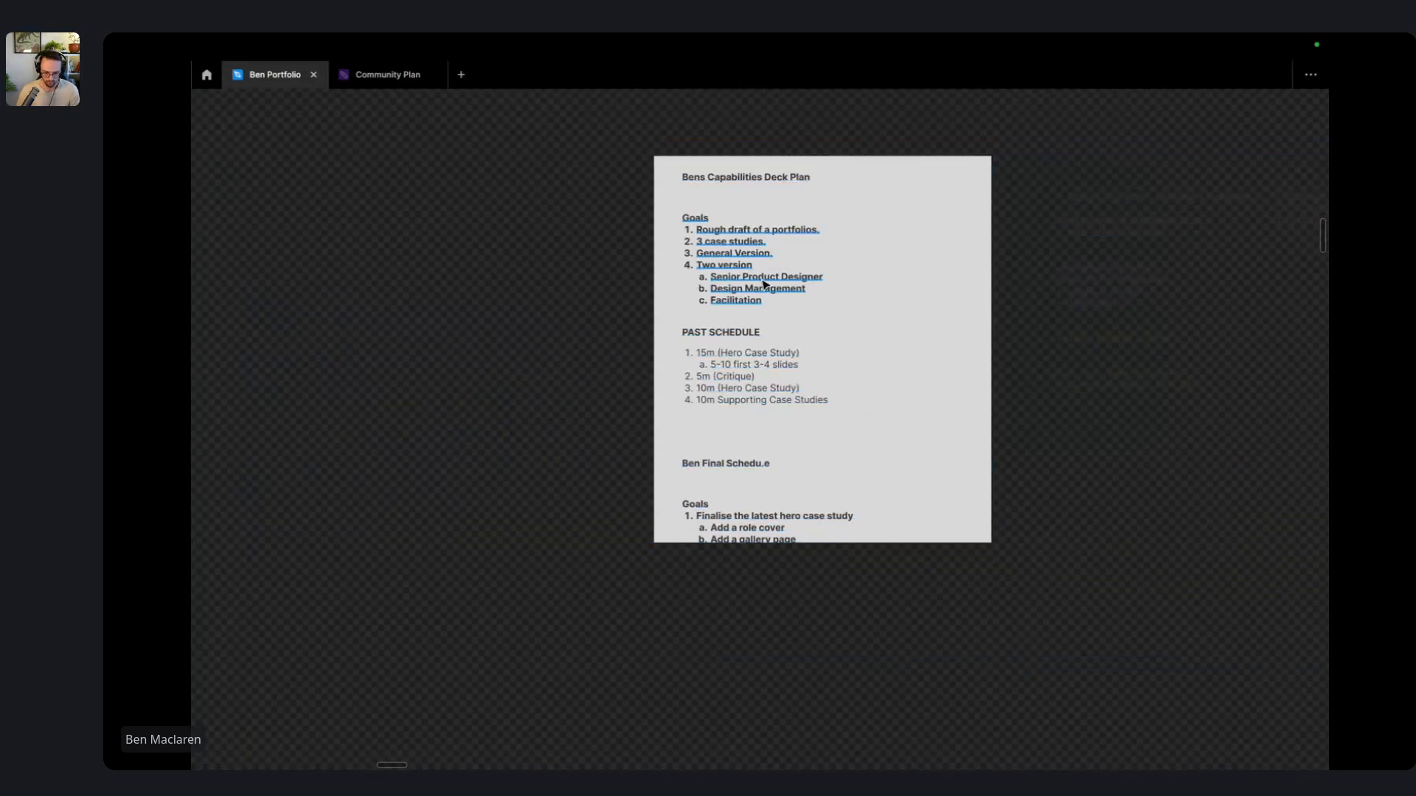
scroll(765, 286, "right", 2)
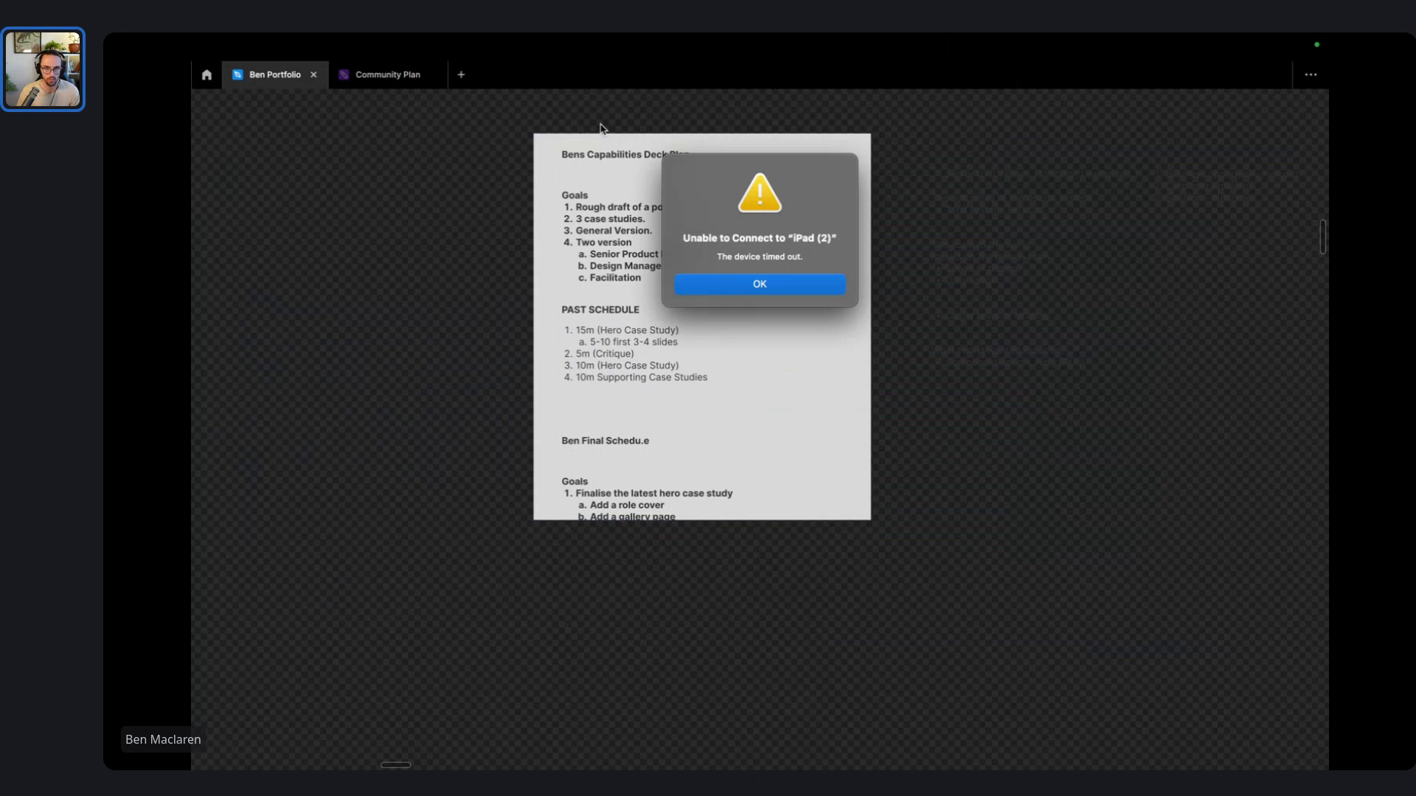
key("Return")
left_click(584, 171)
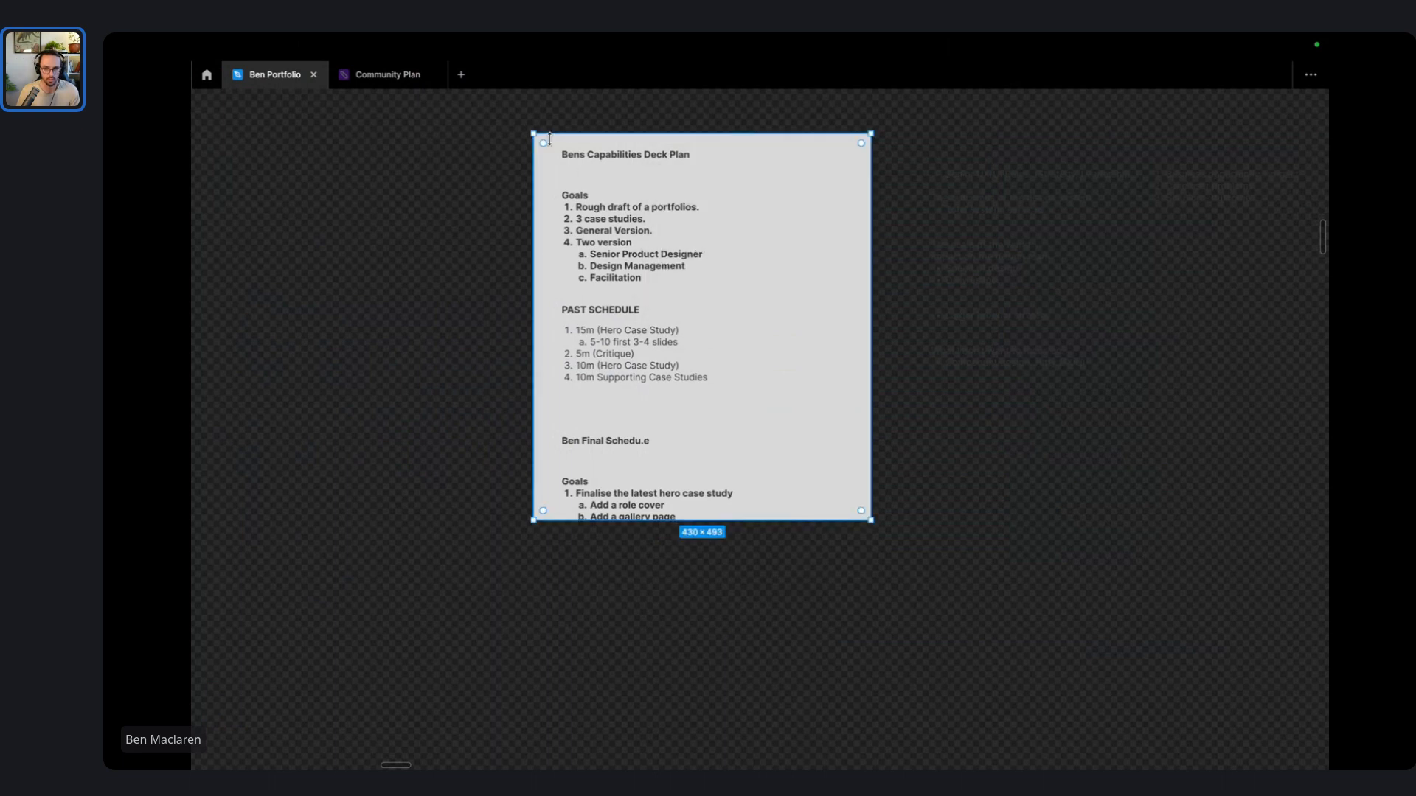
left_click(693, 516)
left_click(803, 517)
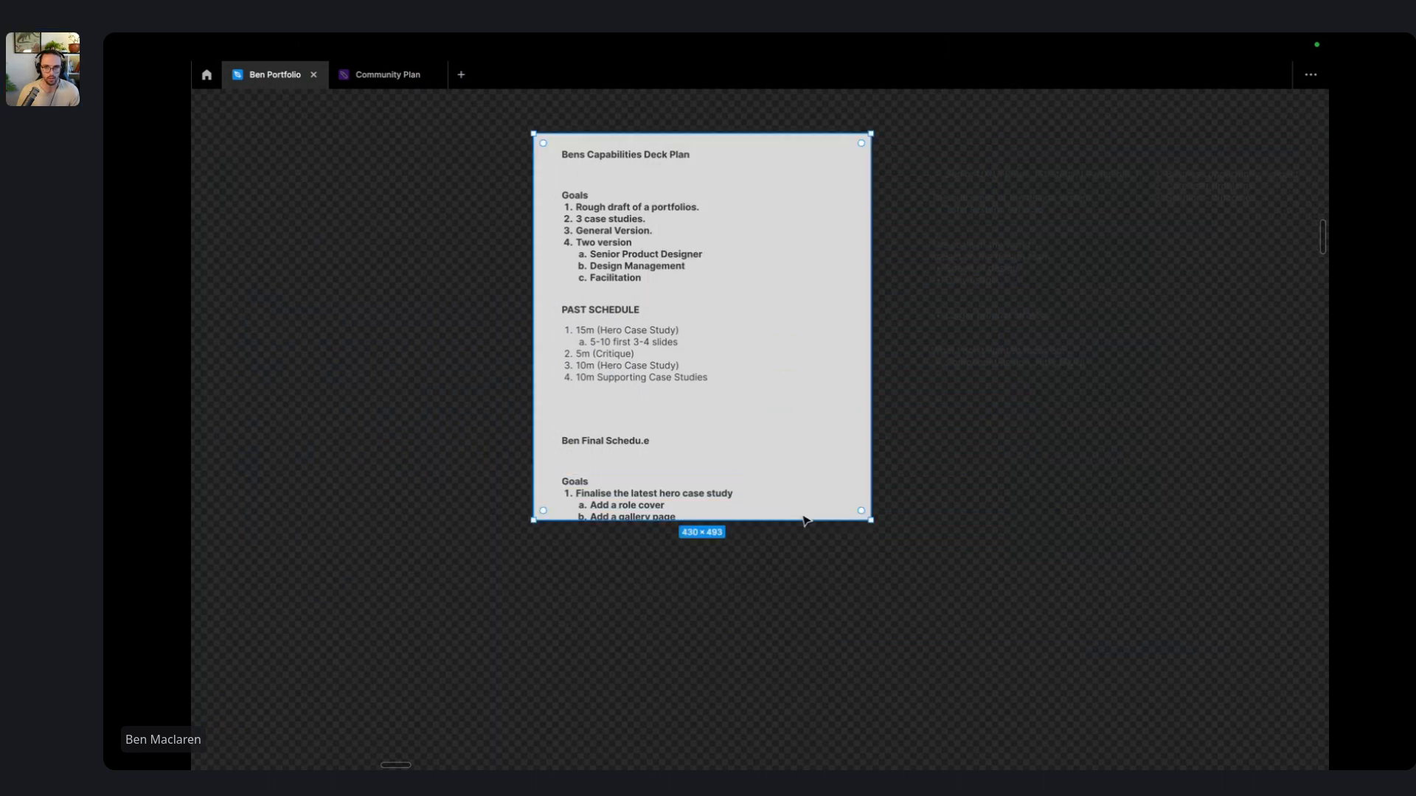
- Scroll across the Capability (Passive) Deck Template row to the Civil Aviation Safety Authority slide
scroll(752, 547, "down", 5)
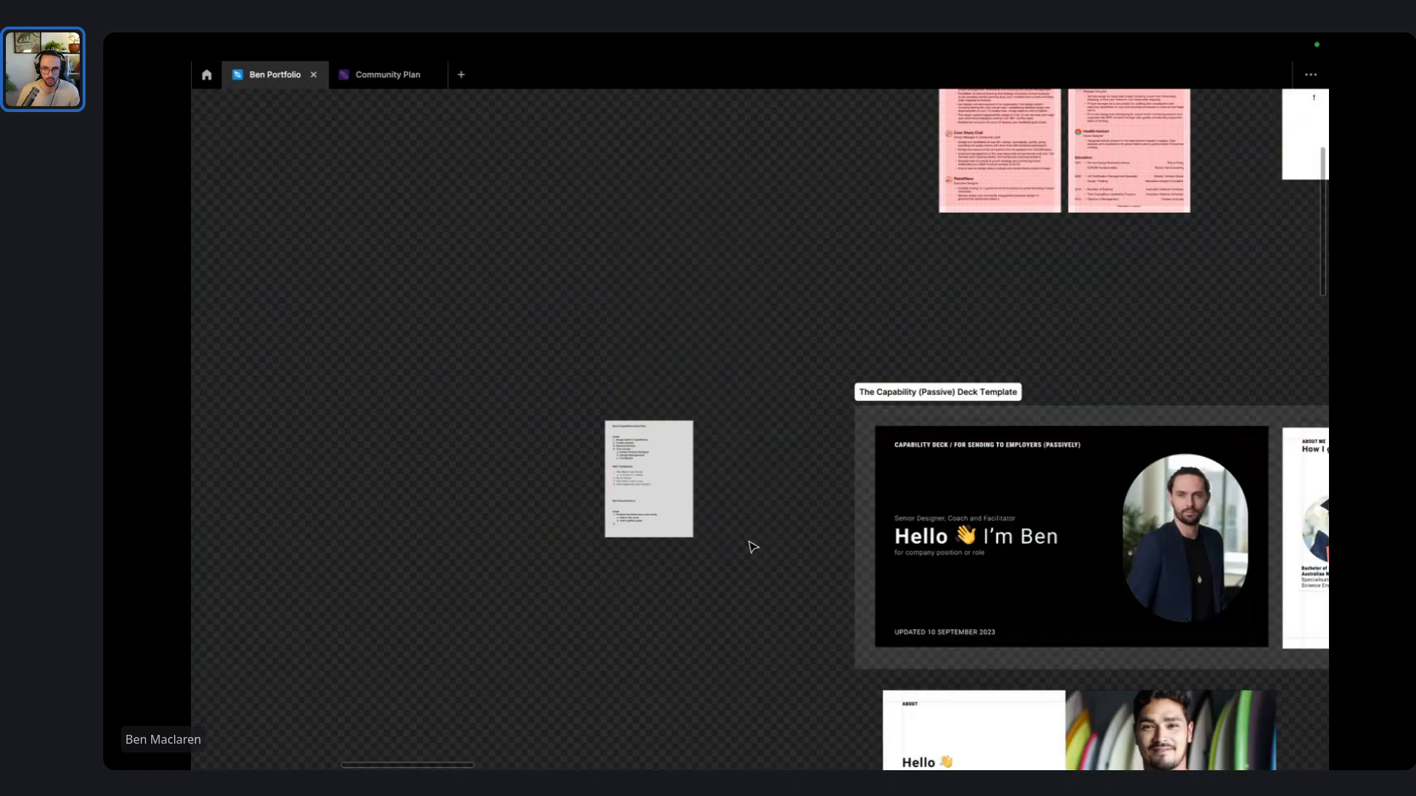
scroll(752, 547, "right", 5)
scroll(791, 255, "up", 2)
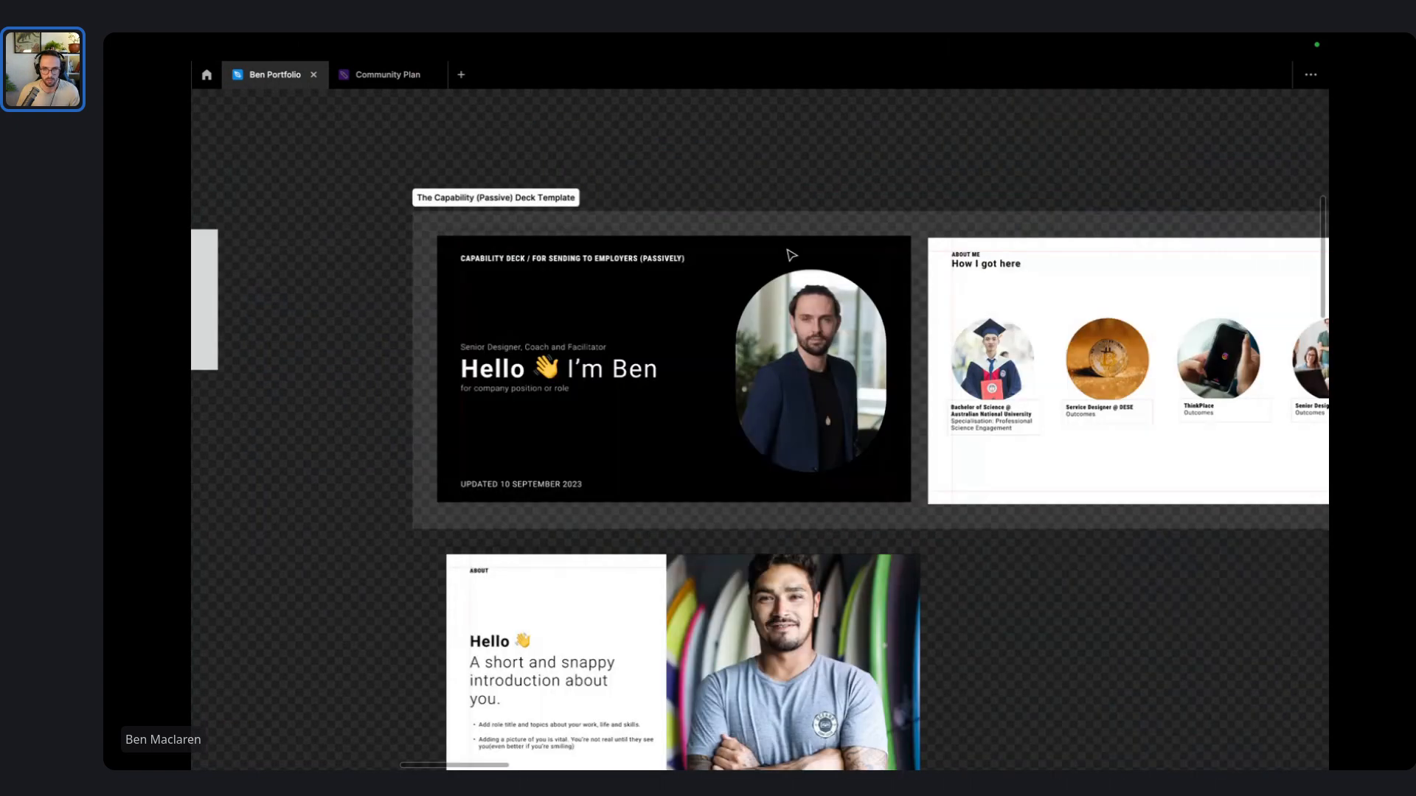
scroll(790, 255, "down", 3)
scroll(788, 264, "up", 3)
scroll(788, 264, "right", 5)
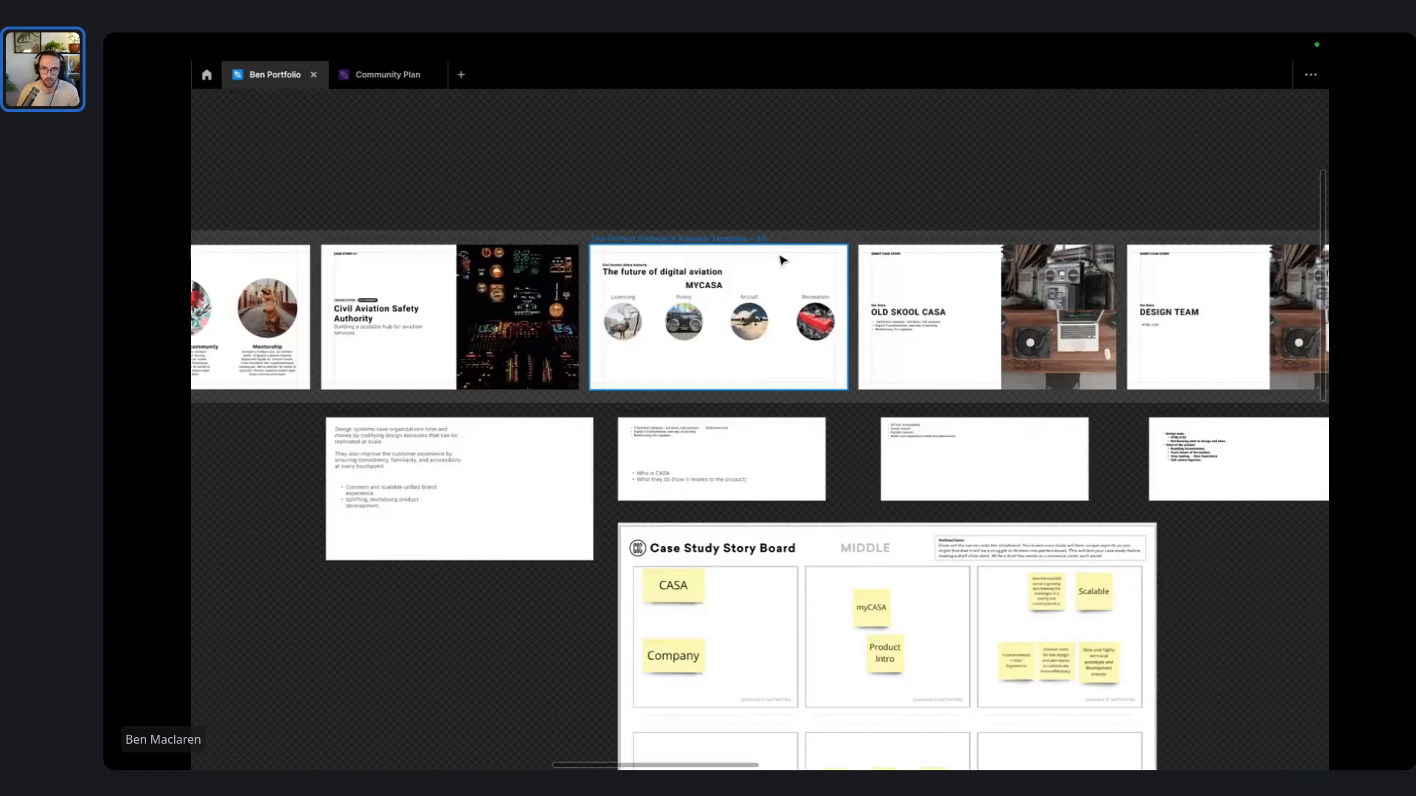
scroll(582, 298, "right", 5)
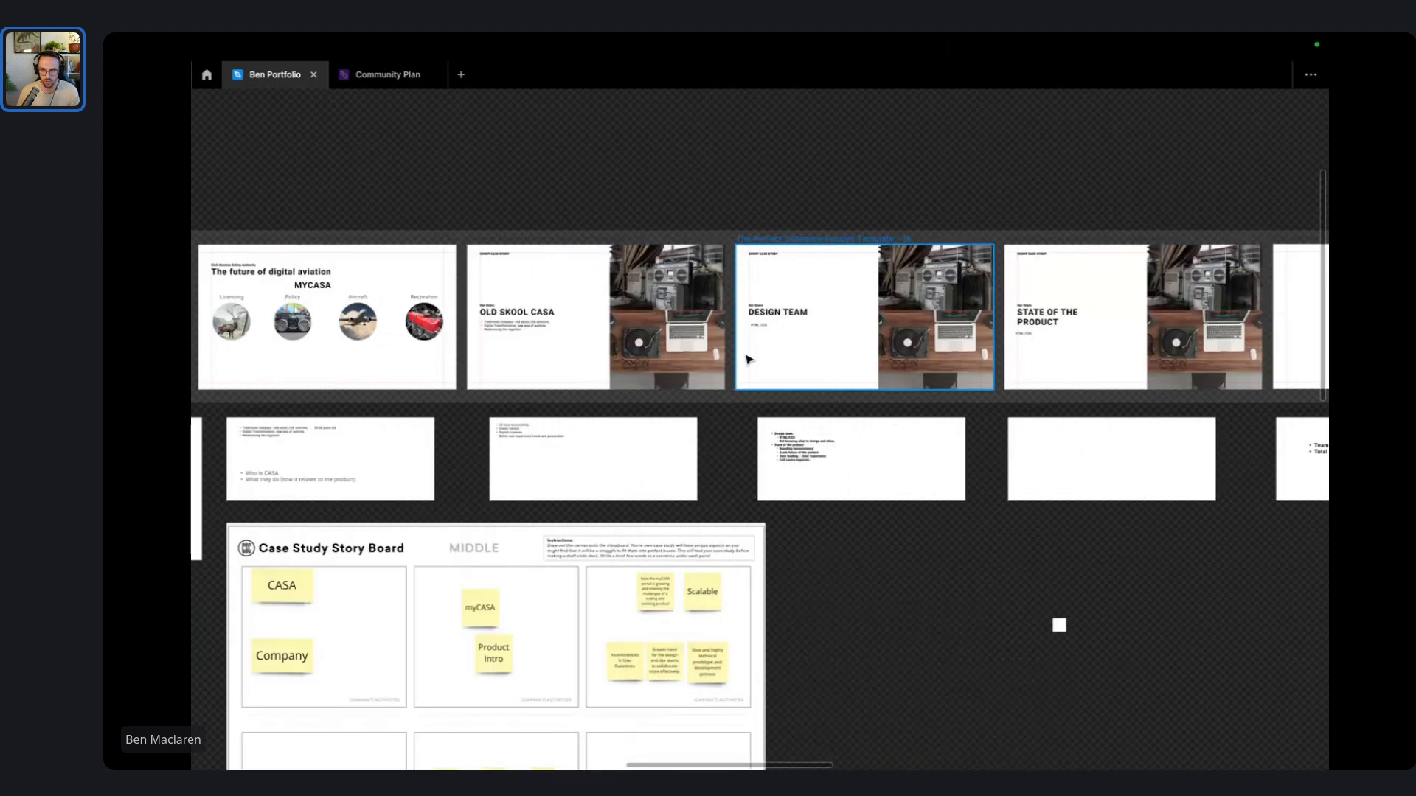
scroll(1148, 343, "left", 6)
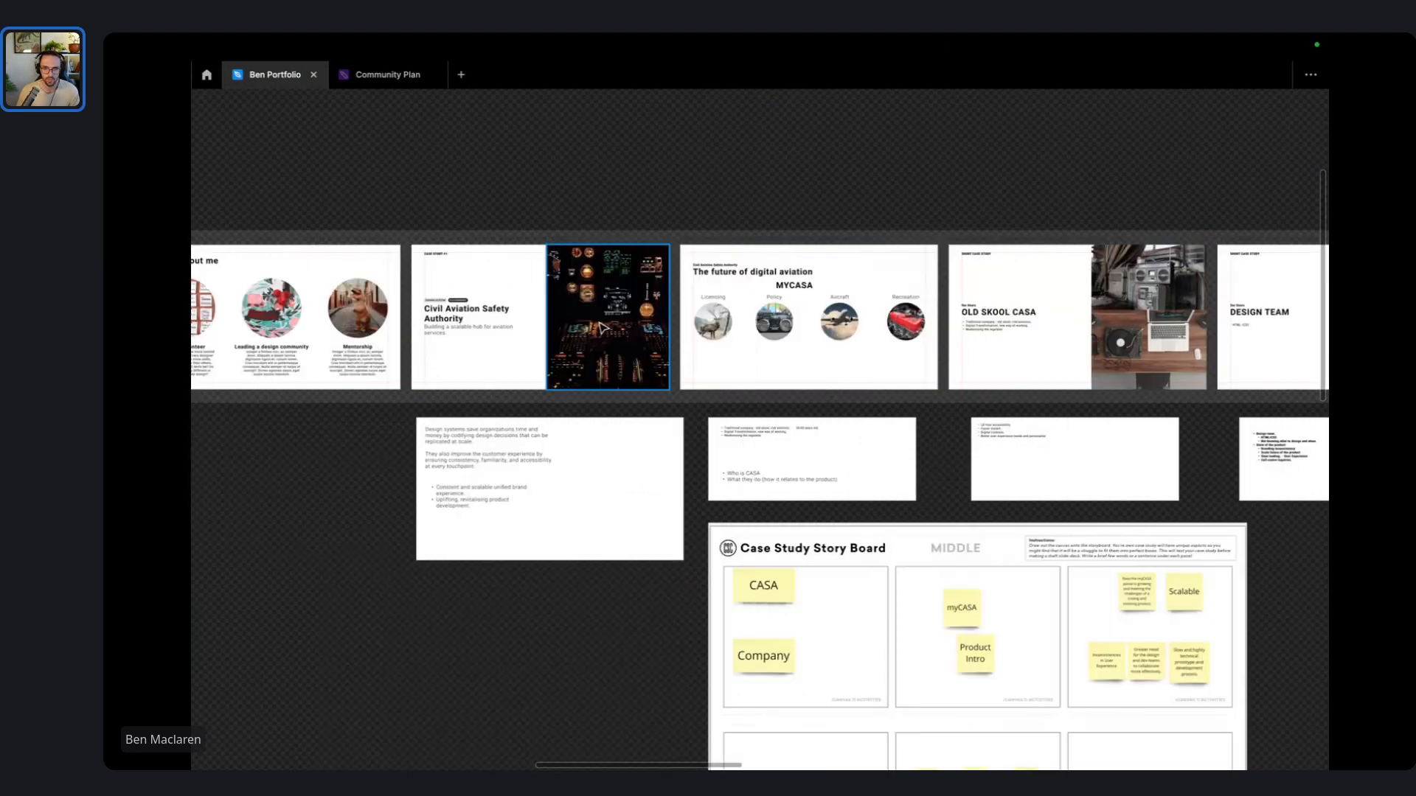
scroll(531, 313, "up", 2)
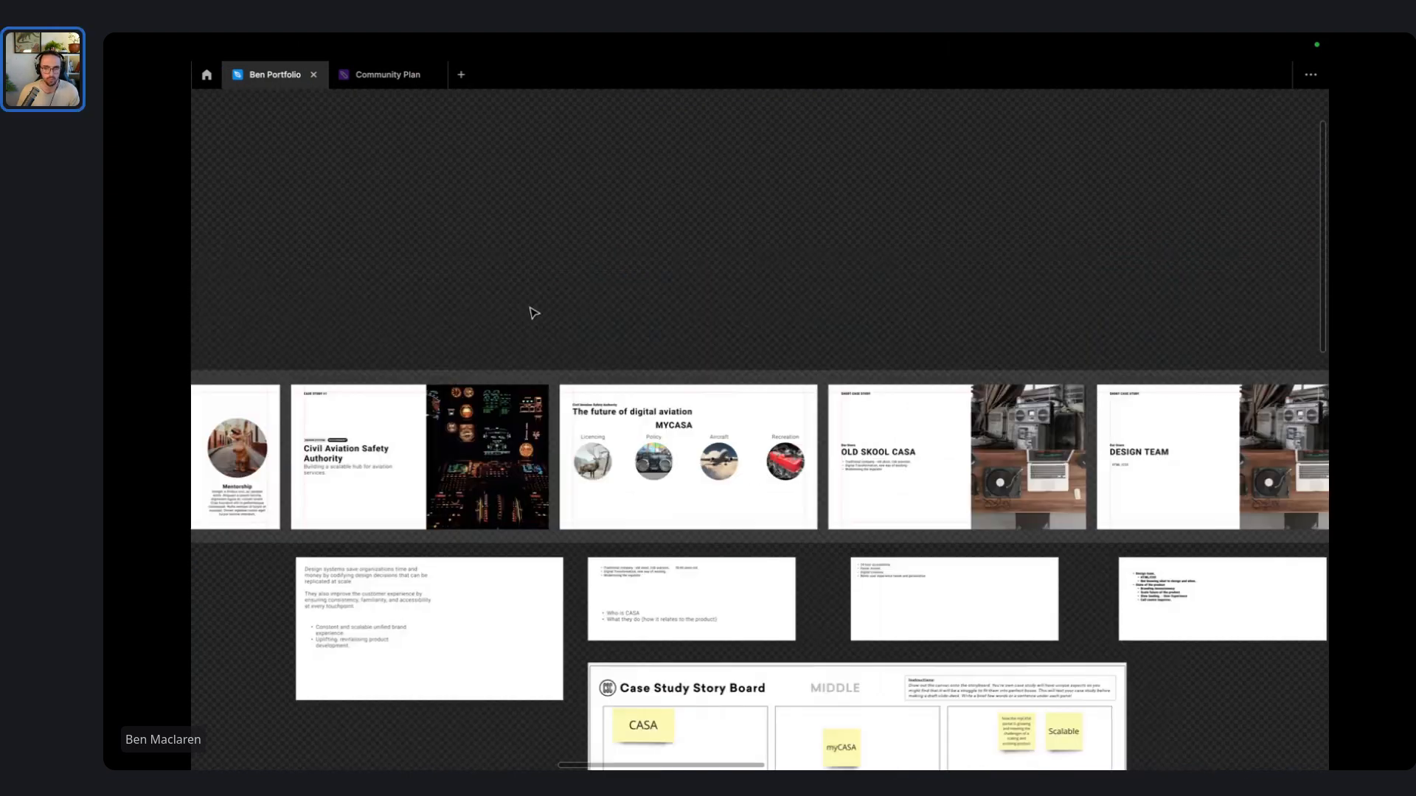
scroll(531, 313, "right", 6)
scroll(1003, 419, "right", 8)
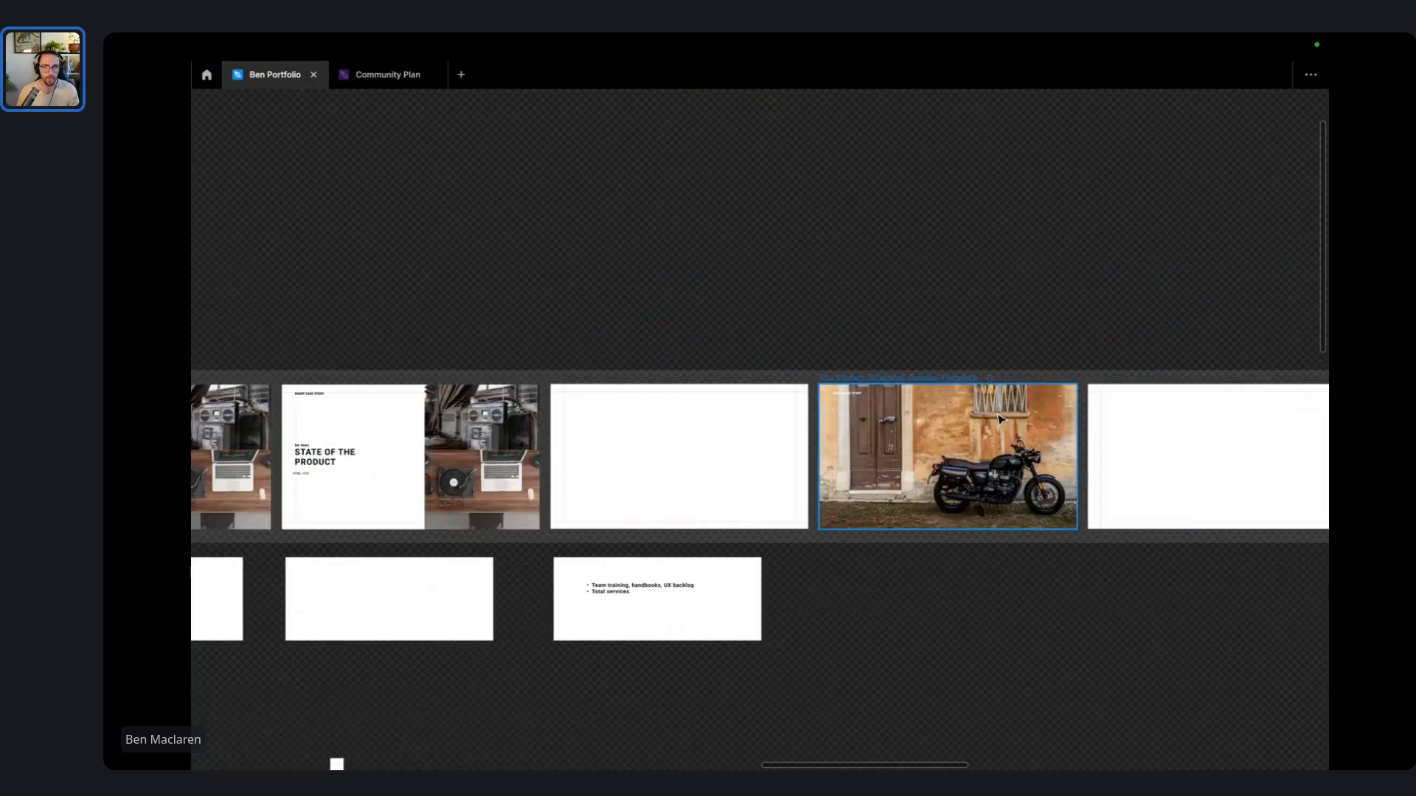
scroll(999, 419, "left", 10)
scroll(480, 403, "up", 5)
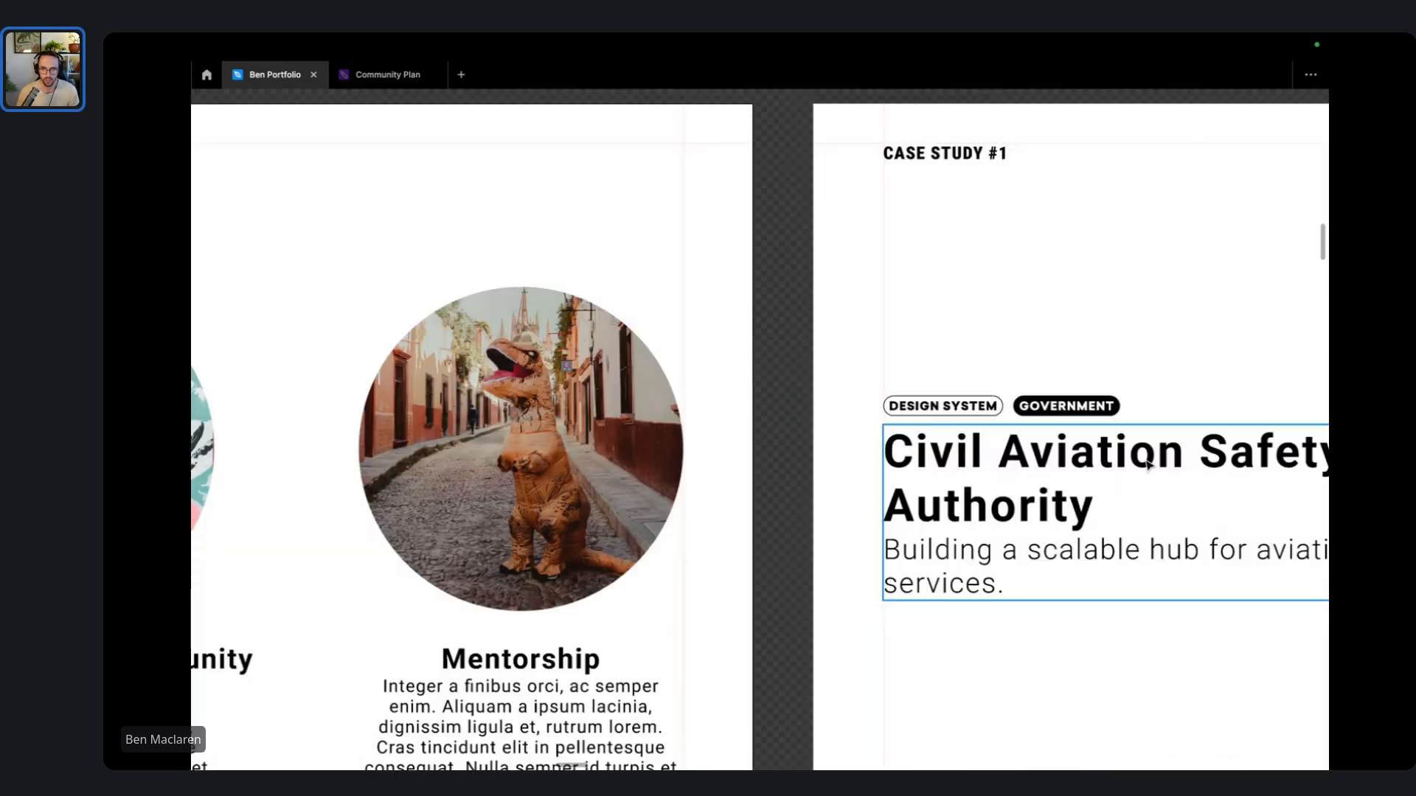
scroll(1148, 463, "down", 3)
scroll(891, 474, "down", 2)
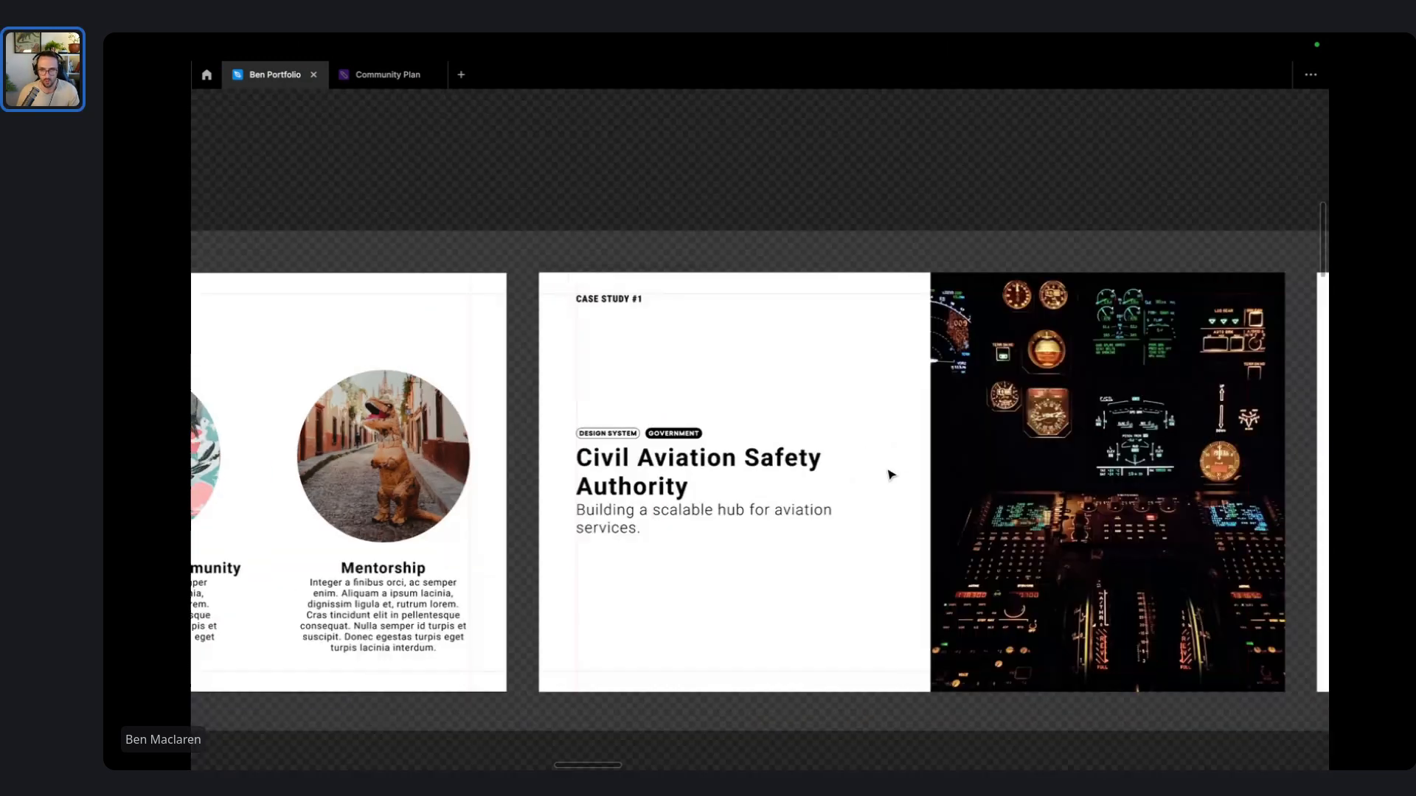
scroll(891, 474, "down", 3)
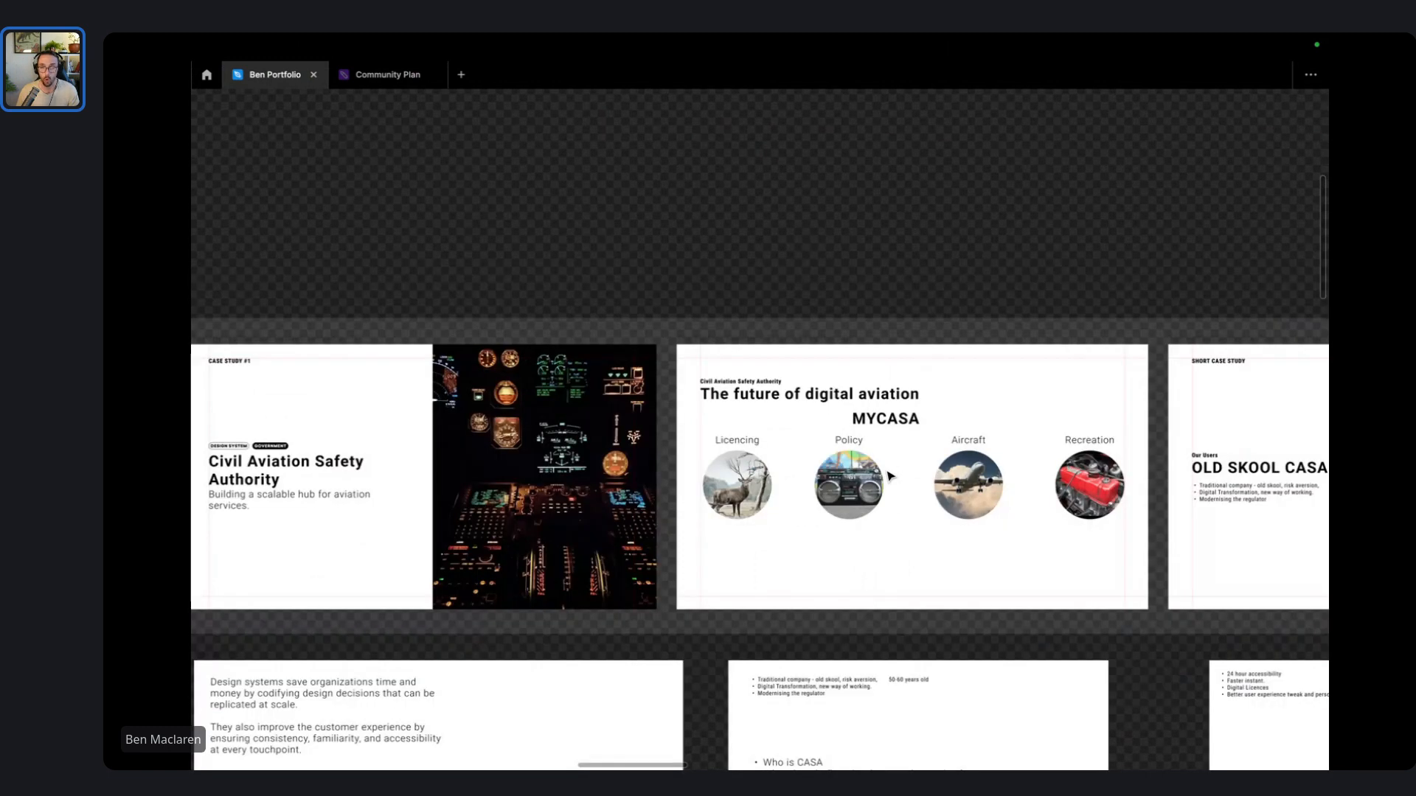
scroll(891, 475, "right", 5)
scroll(847, 547, "right", 3)
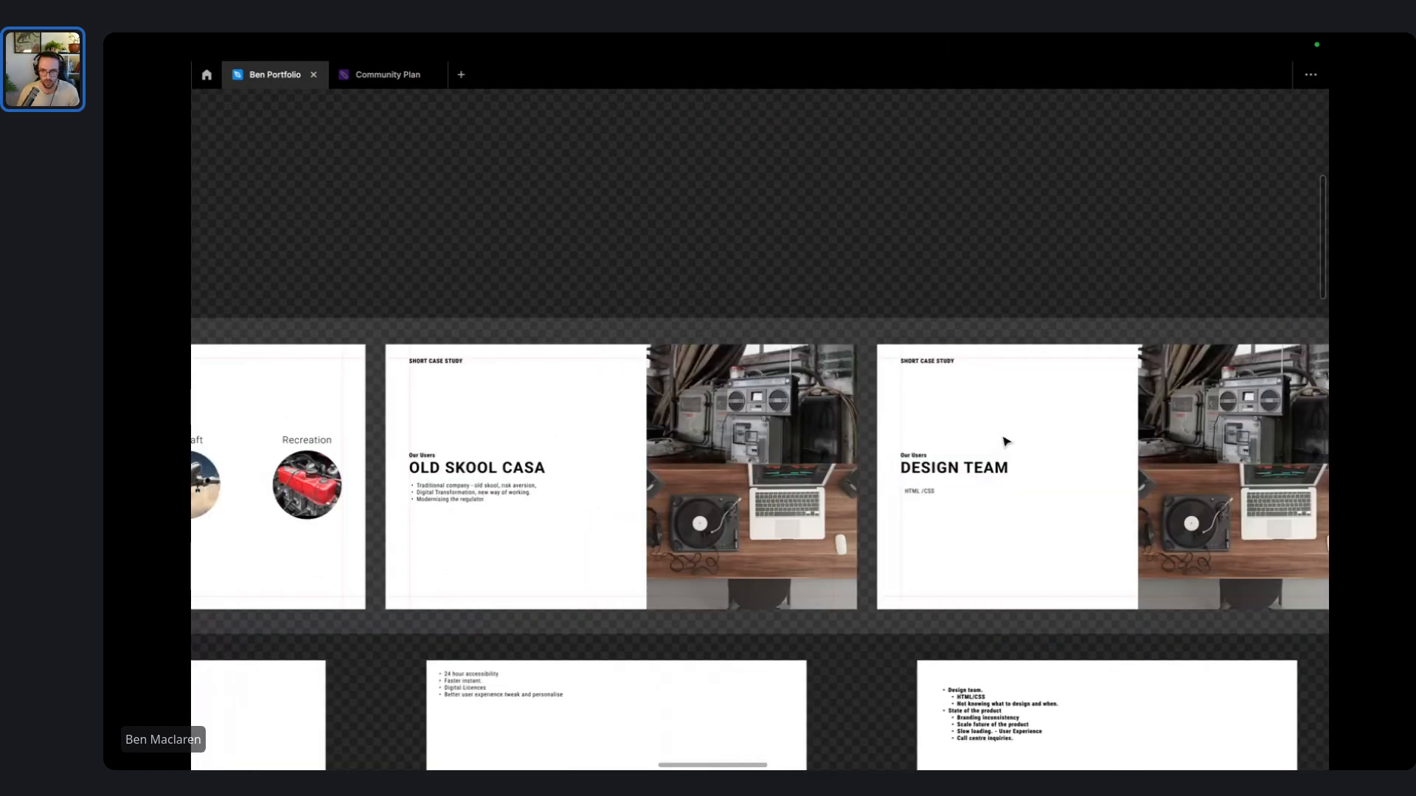
scroll(1007, 442, "right", 5)
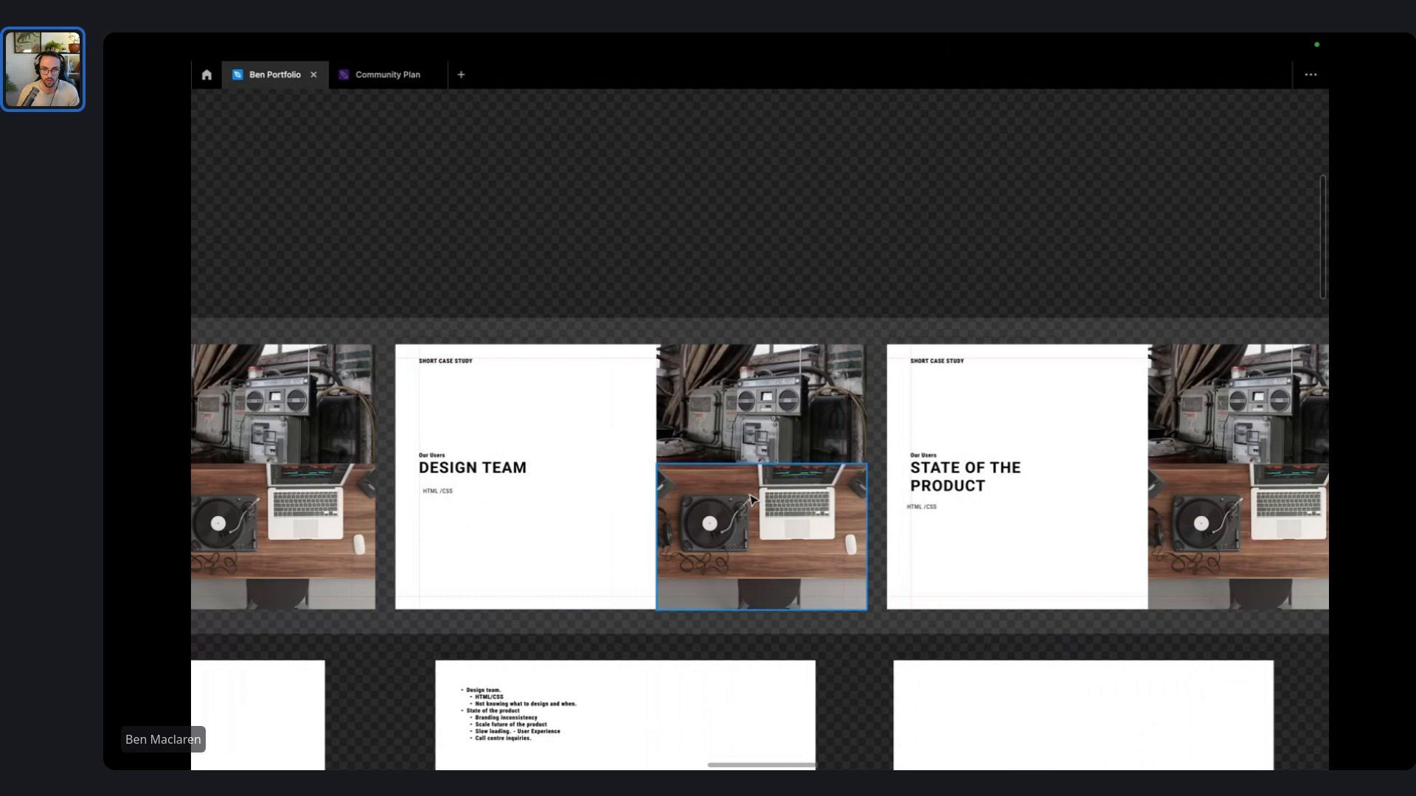
scroll(750, 499, "right", 4)
scroll(848, 485, "down", 5)
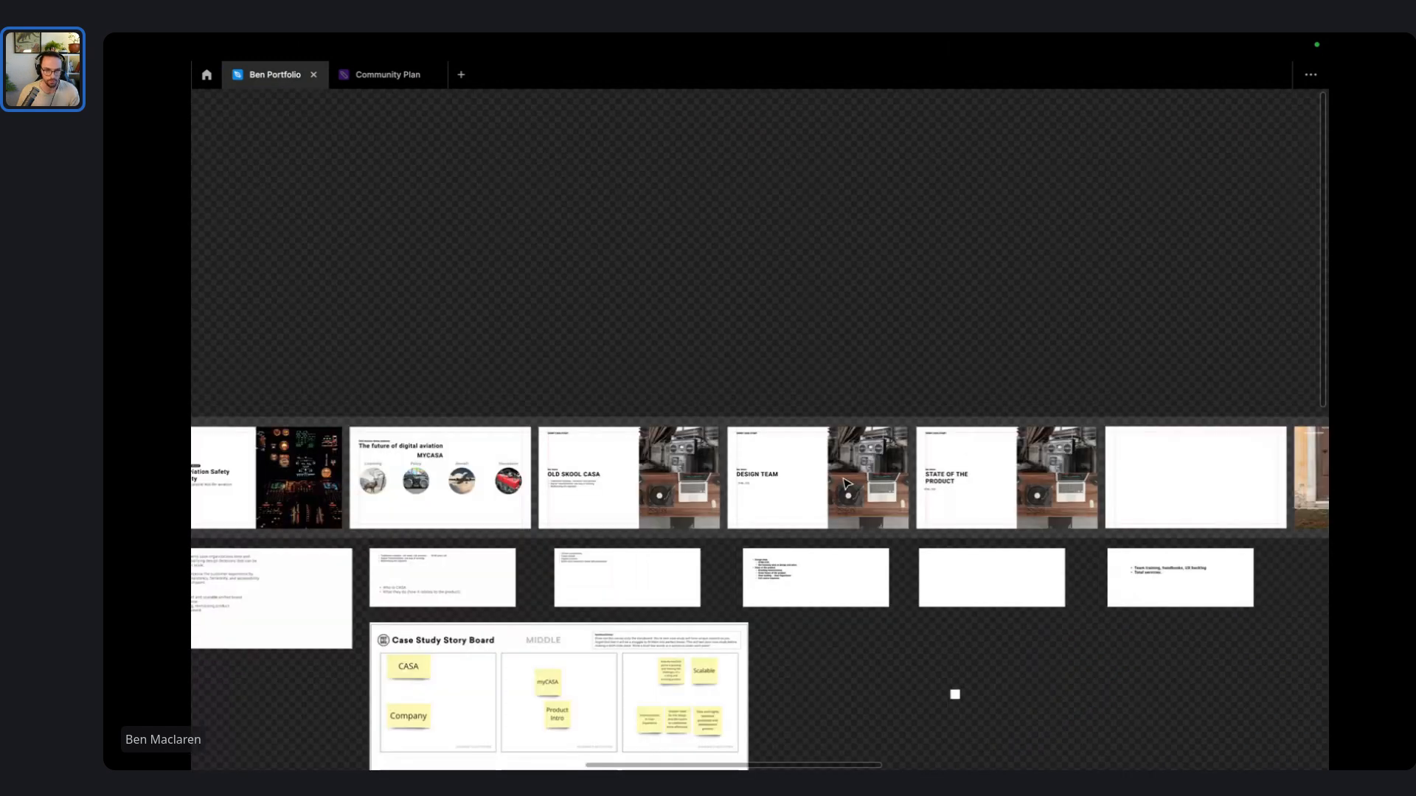
scroll(847, 485, "down", 5)
scroll(845, 487, "down", 4)
scroll(819, 420, "left", 3)
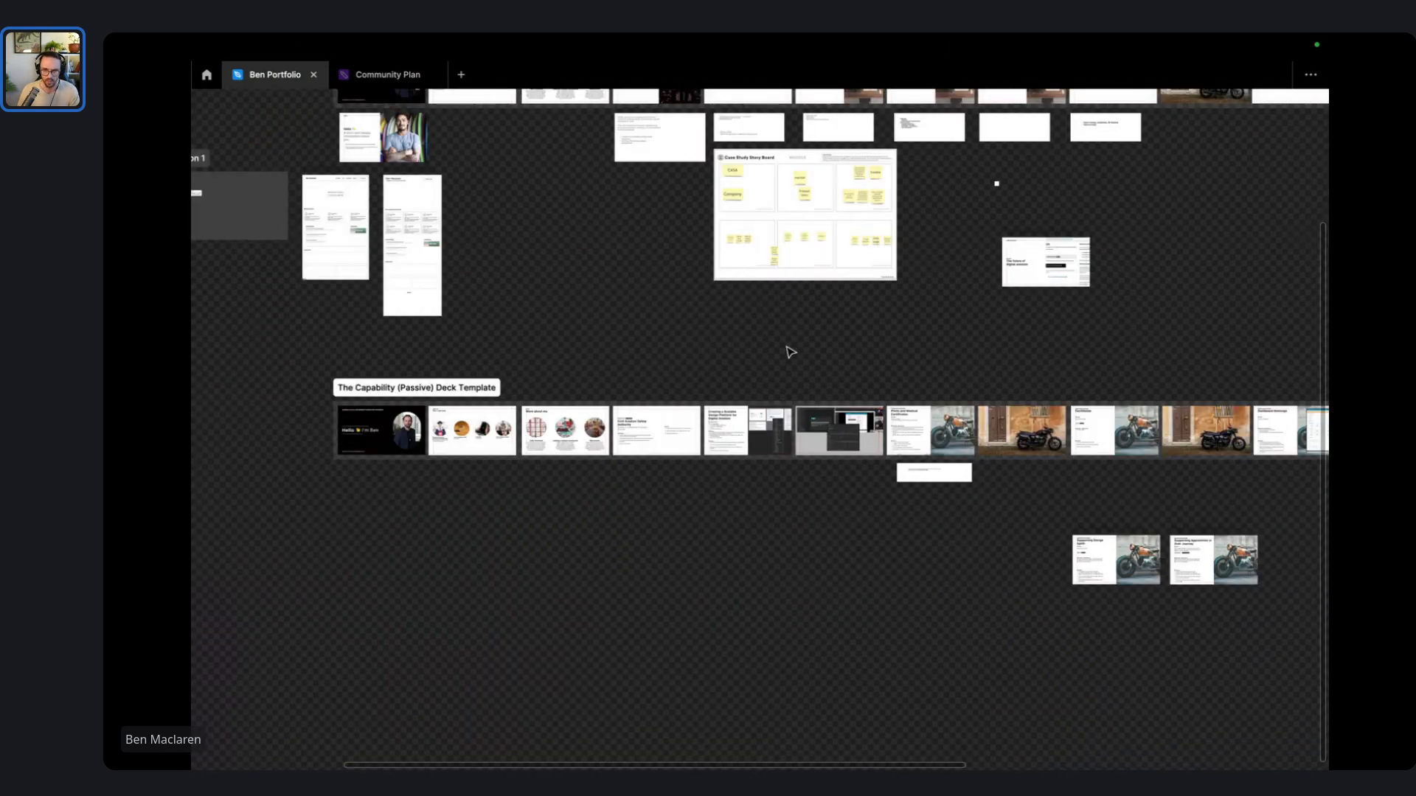
scroll(916, 443, "up", 3)
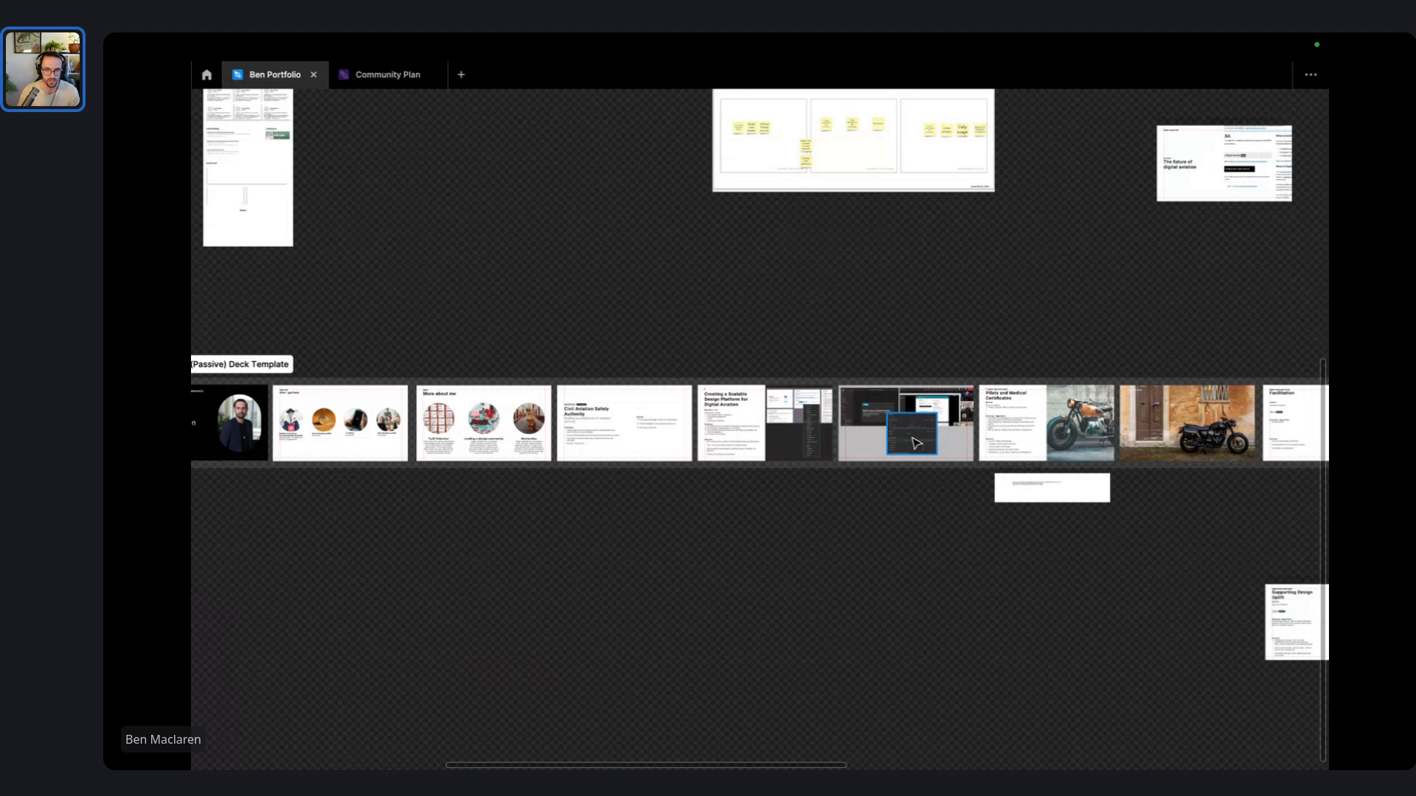
scroll(790, 426, "up", 5)
scroll(649, 413, "left", 9)
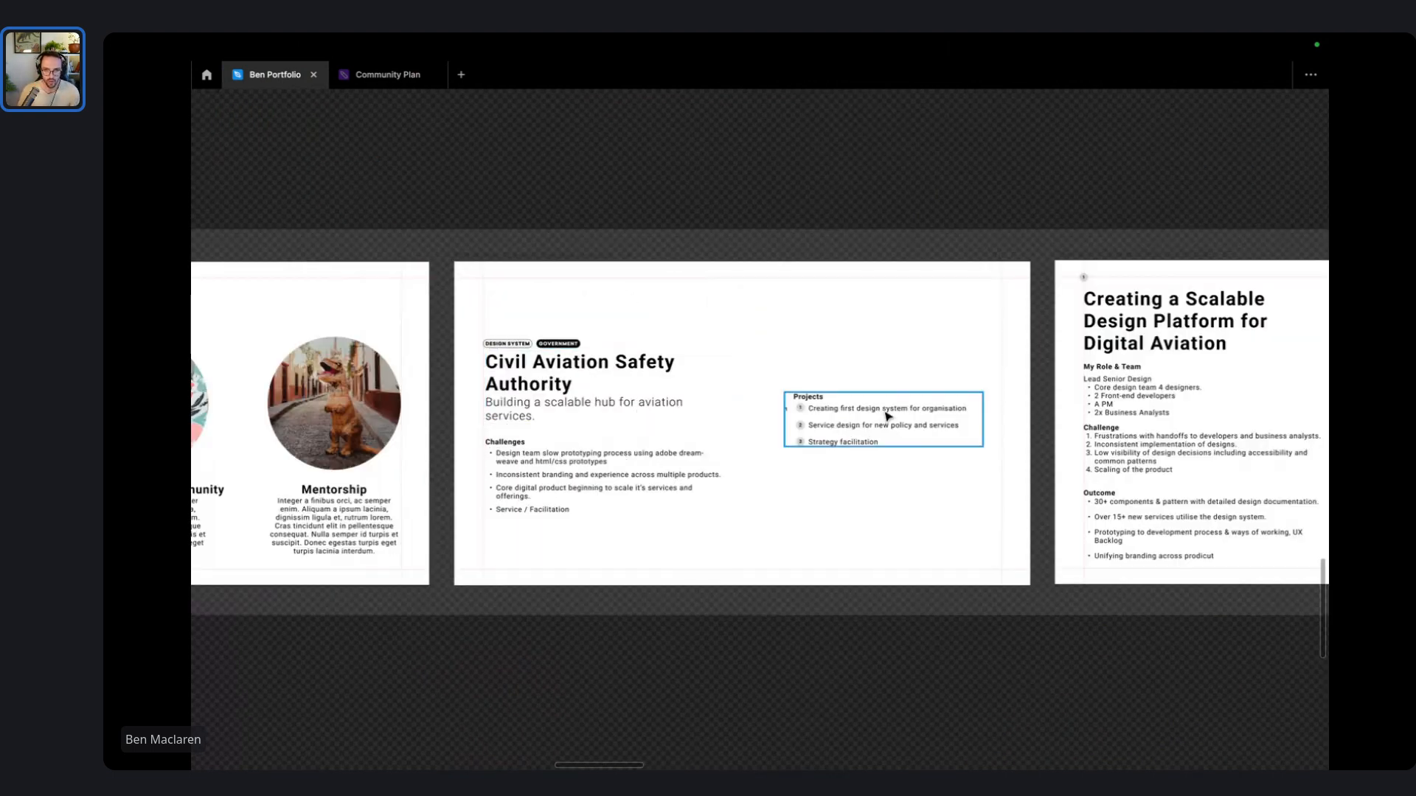
- Delete the stray '1' next to the Projects list on the aviation slide
scroll(896, 402, "up", 2)
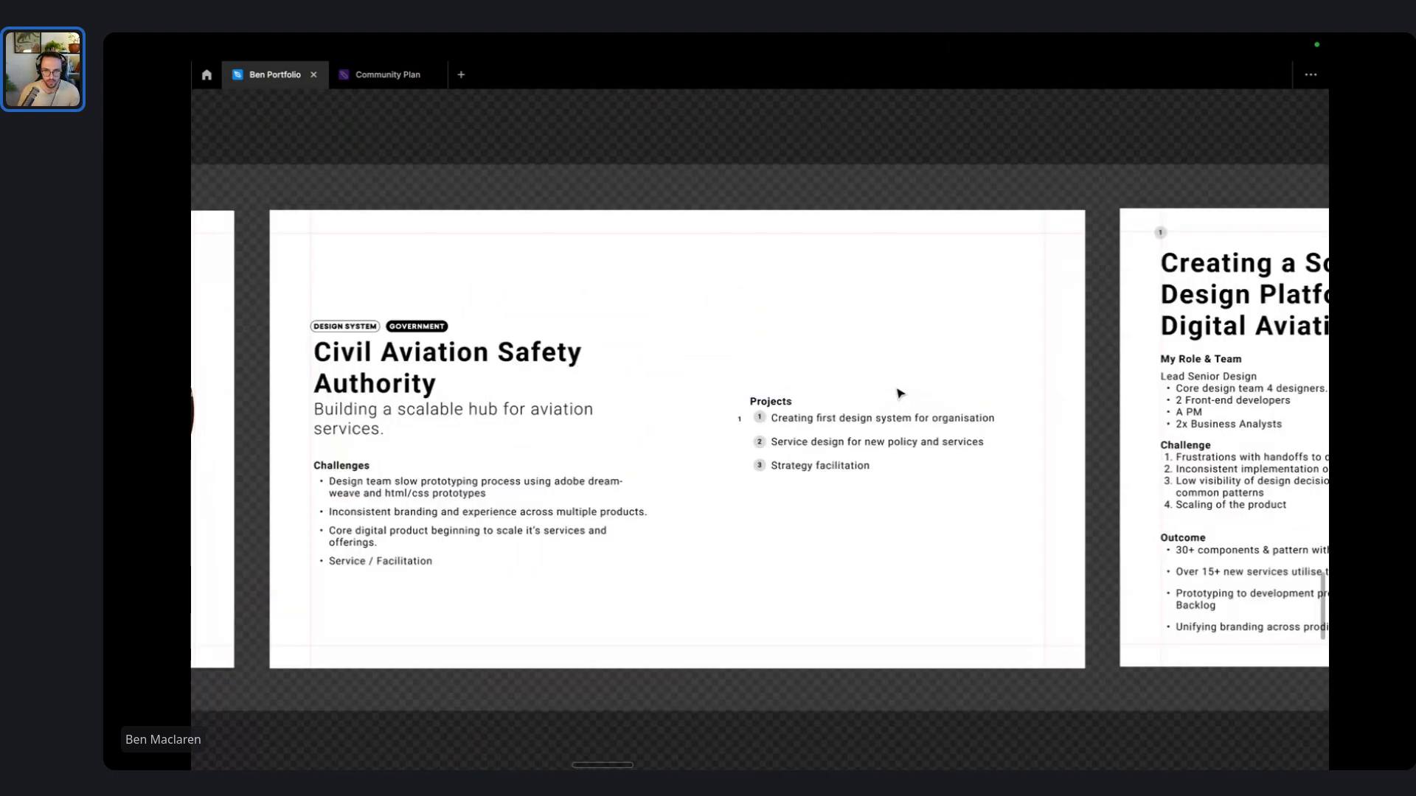
left_click(747, 425)
scroll(747, 430, "up", 3)
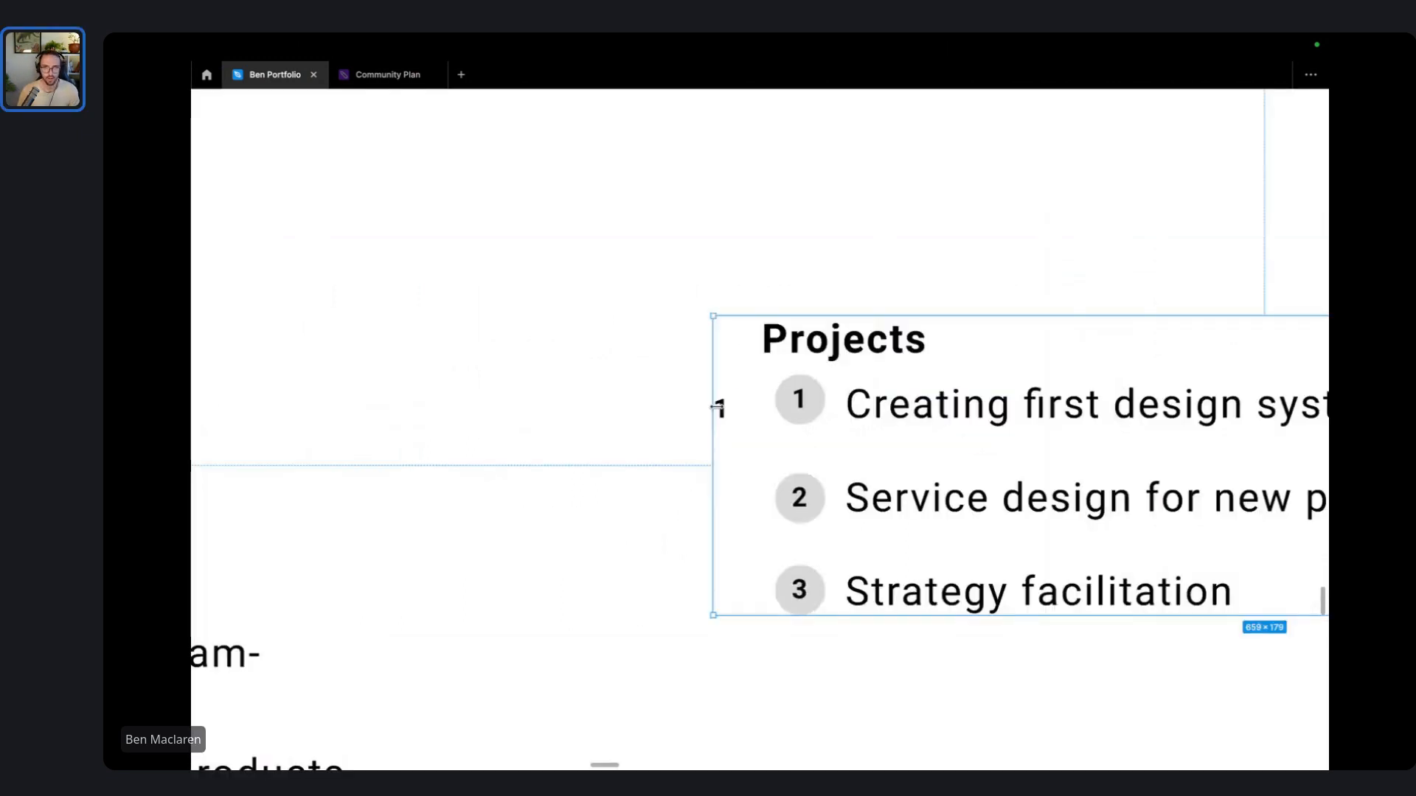
left_click(722, 410)
key("Delete")
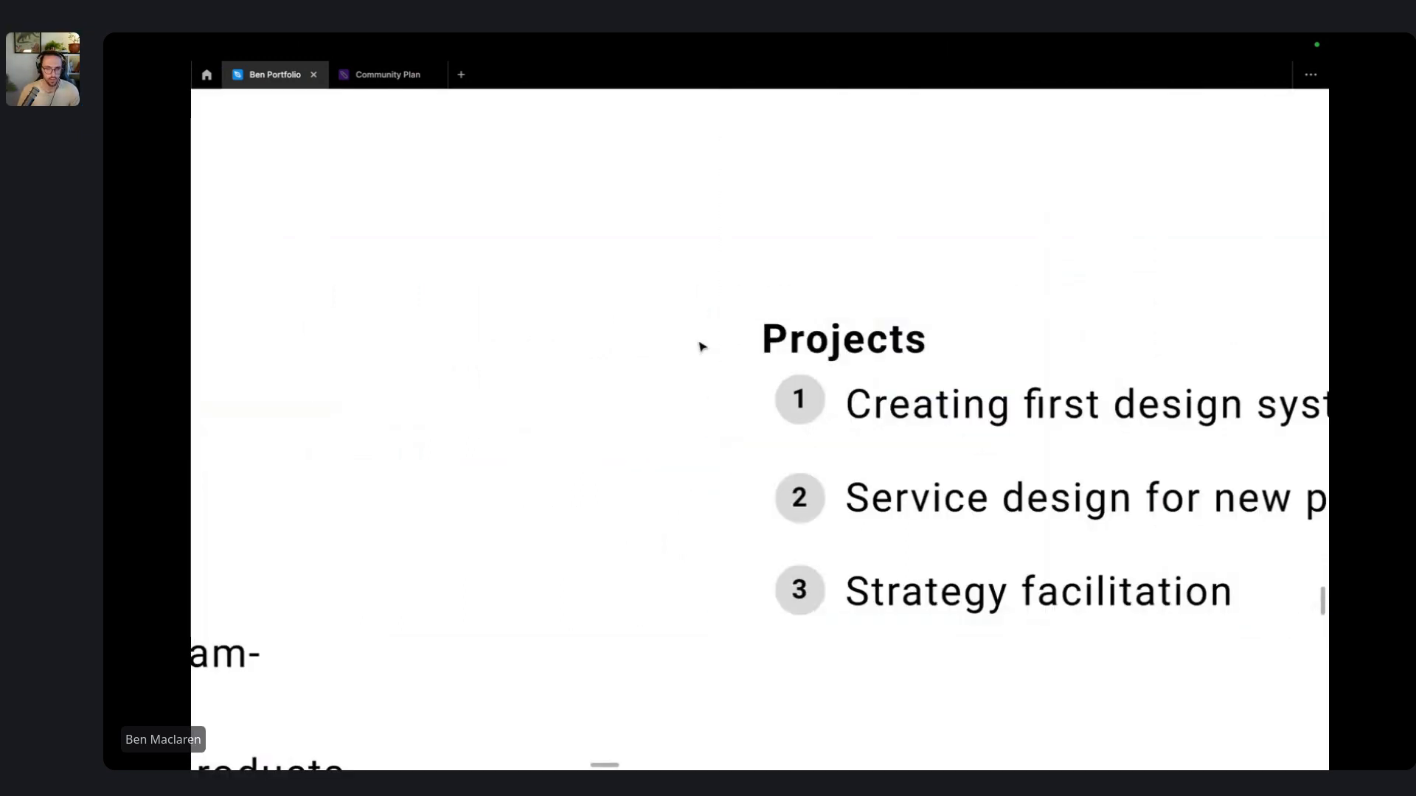
- Pan to the single-page case studies: Facilitation, Dashboard Redesign and Supporting Design Uplift
scroll(738, 348, "down", 5)
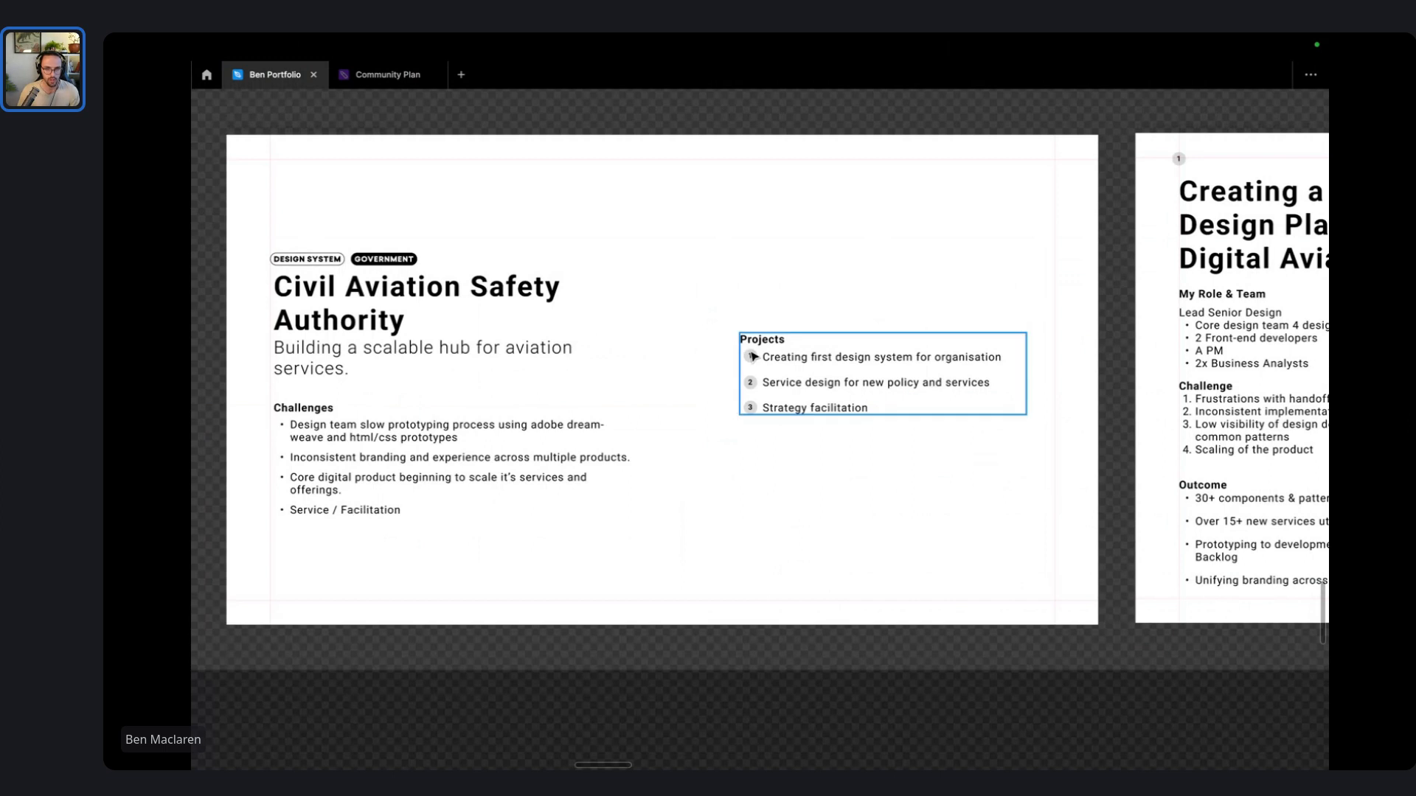
scroll(752, 357, "down", 3)
scroll(760, 358, "right", 5)
scroll(763, 359, "right", 5)
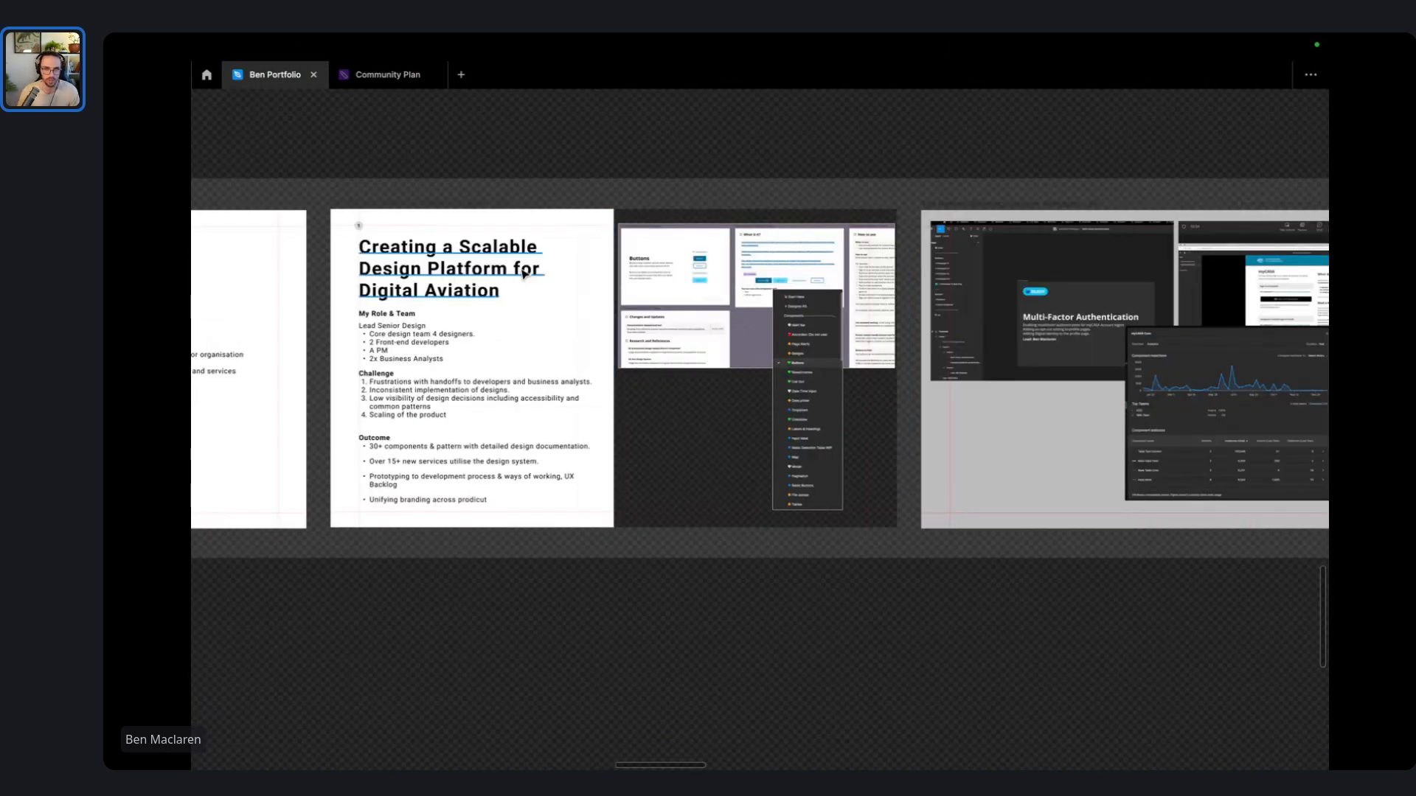
scroll(549, 321, "right", 10)
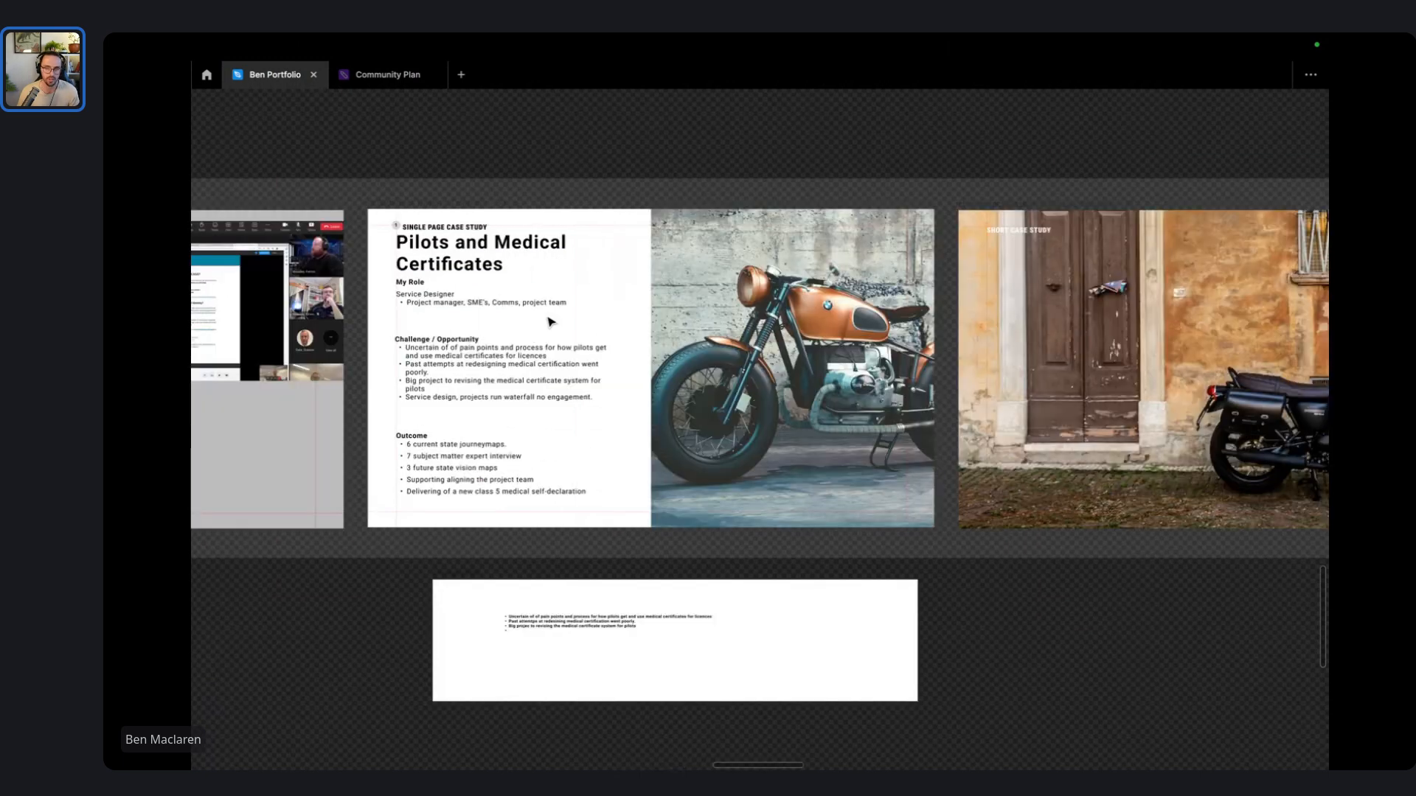
scroll(751, 322, "right", 10)
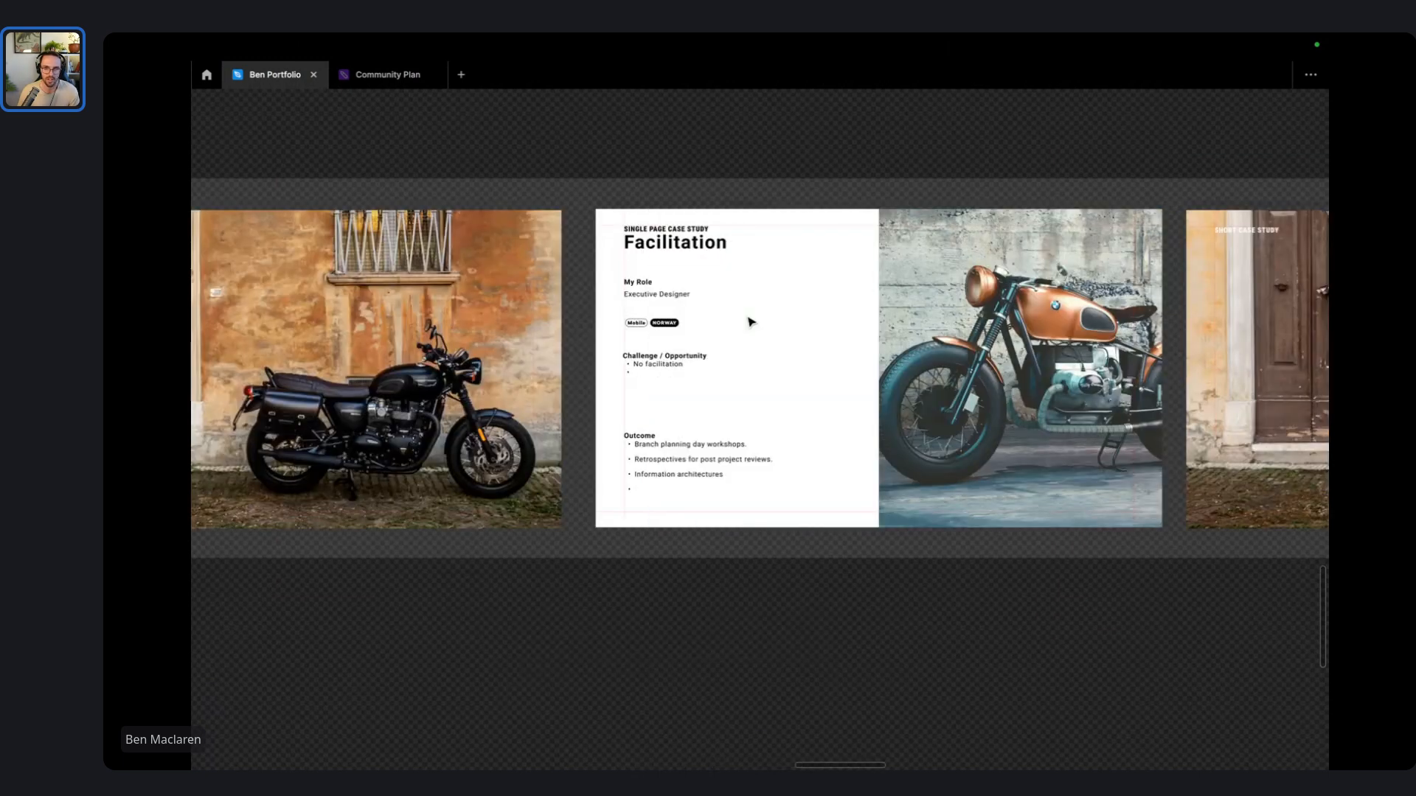
scroll(750, 322, "right", 10)
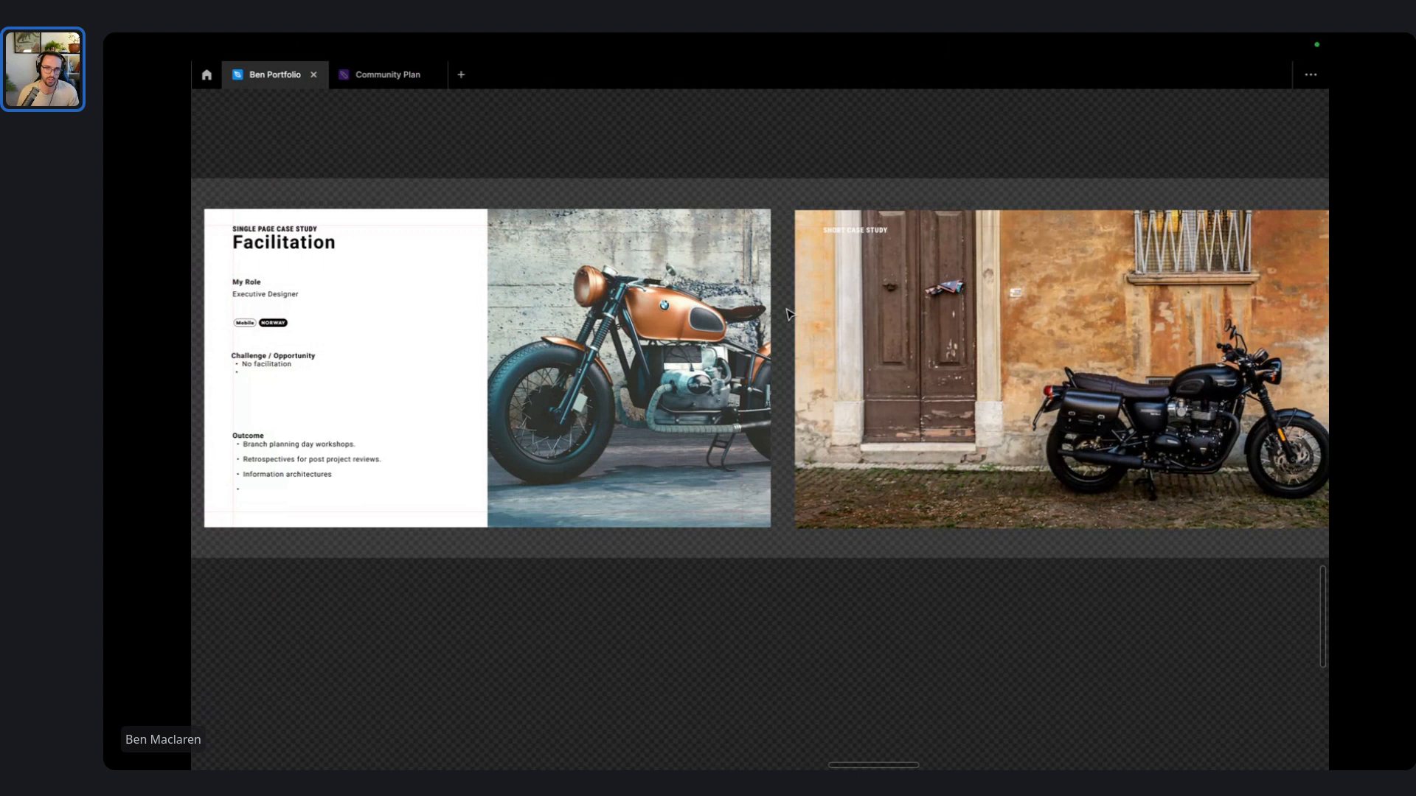
scroll(787, 314, "left", 10)
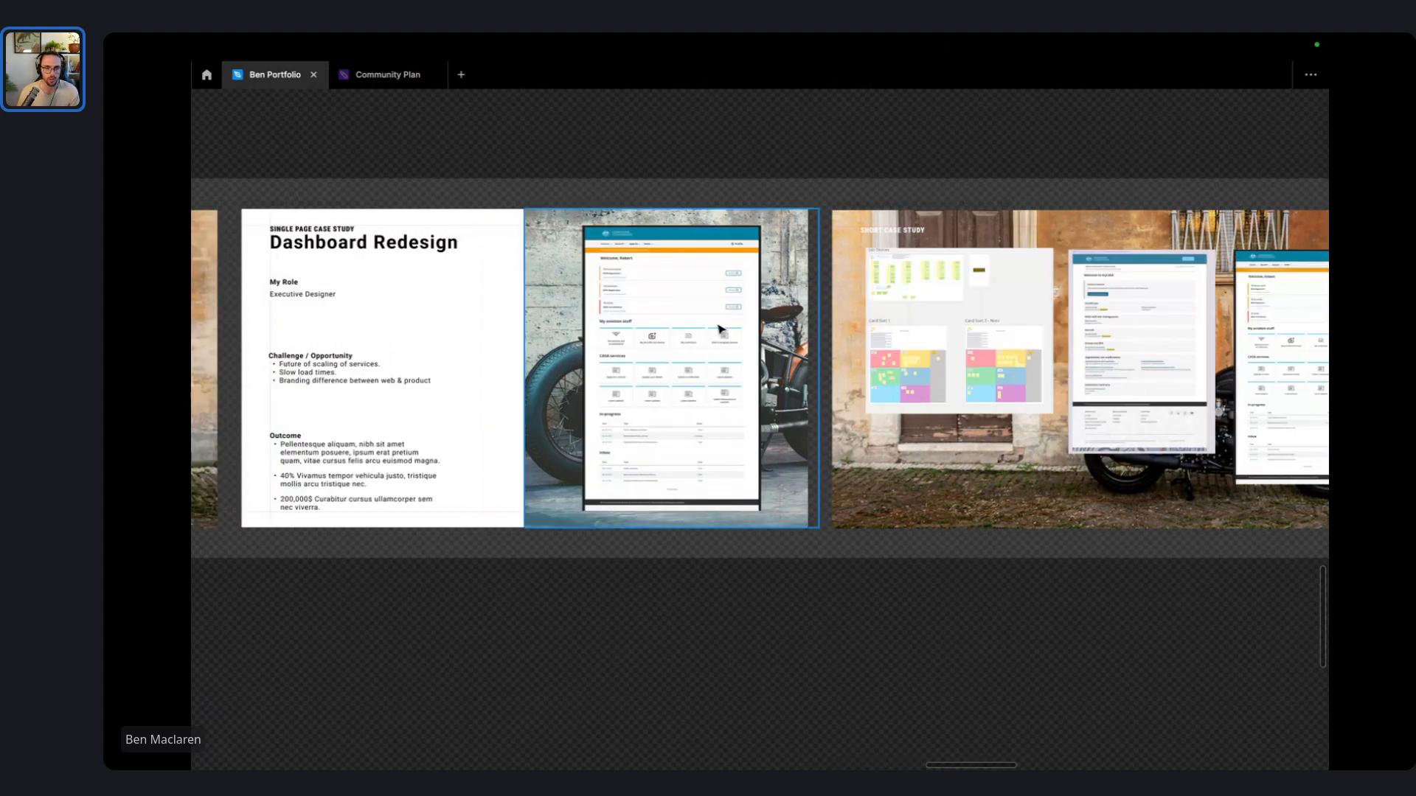
scroll(719, 328, "right", 10)
scroll(717, 340, "down", 5)
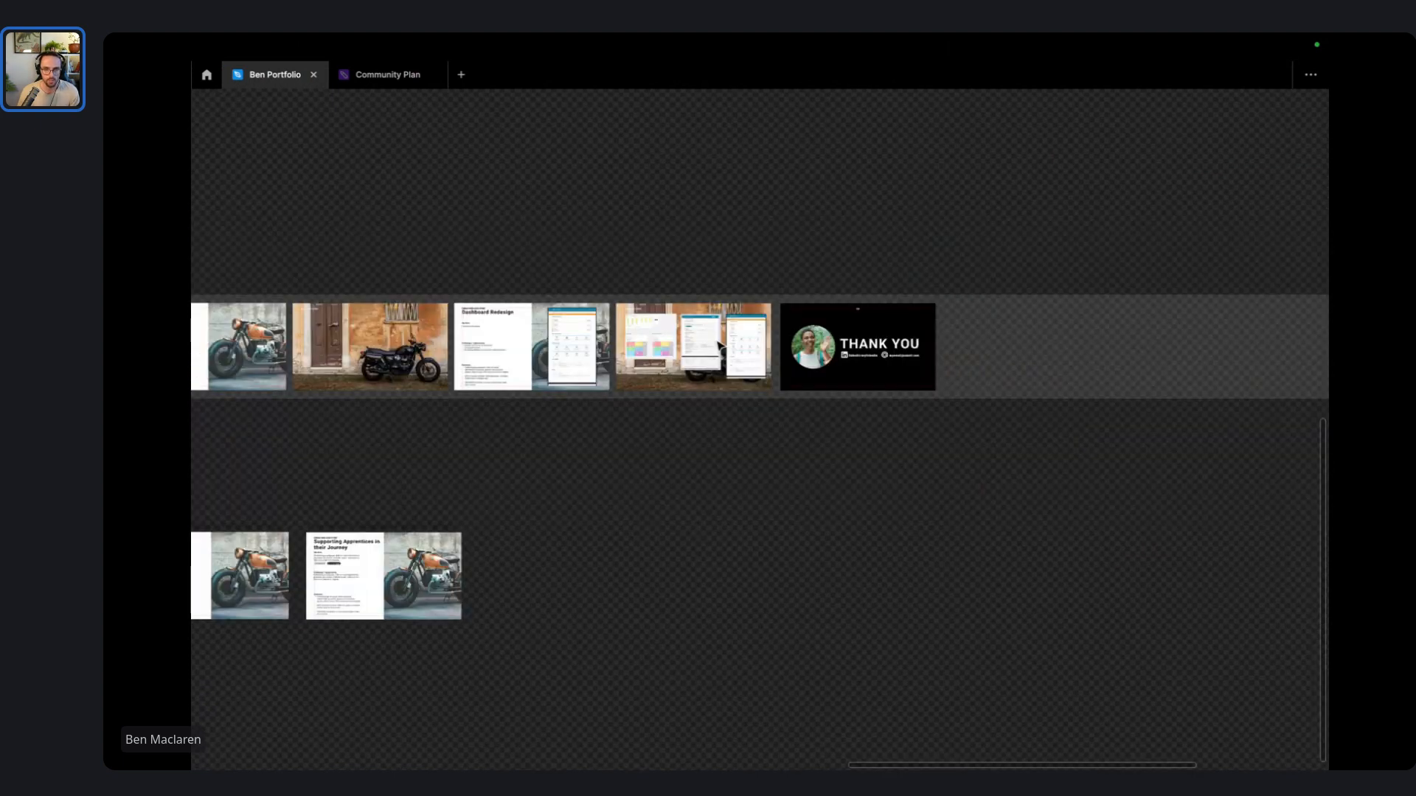
scroll(719, 345, "up", 5)
left_click_drag(692, 252, 847, 223)
key("ctrl+Left")
key("ctrl+Left")
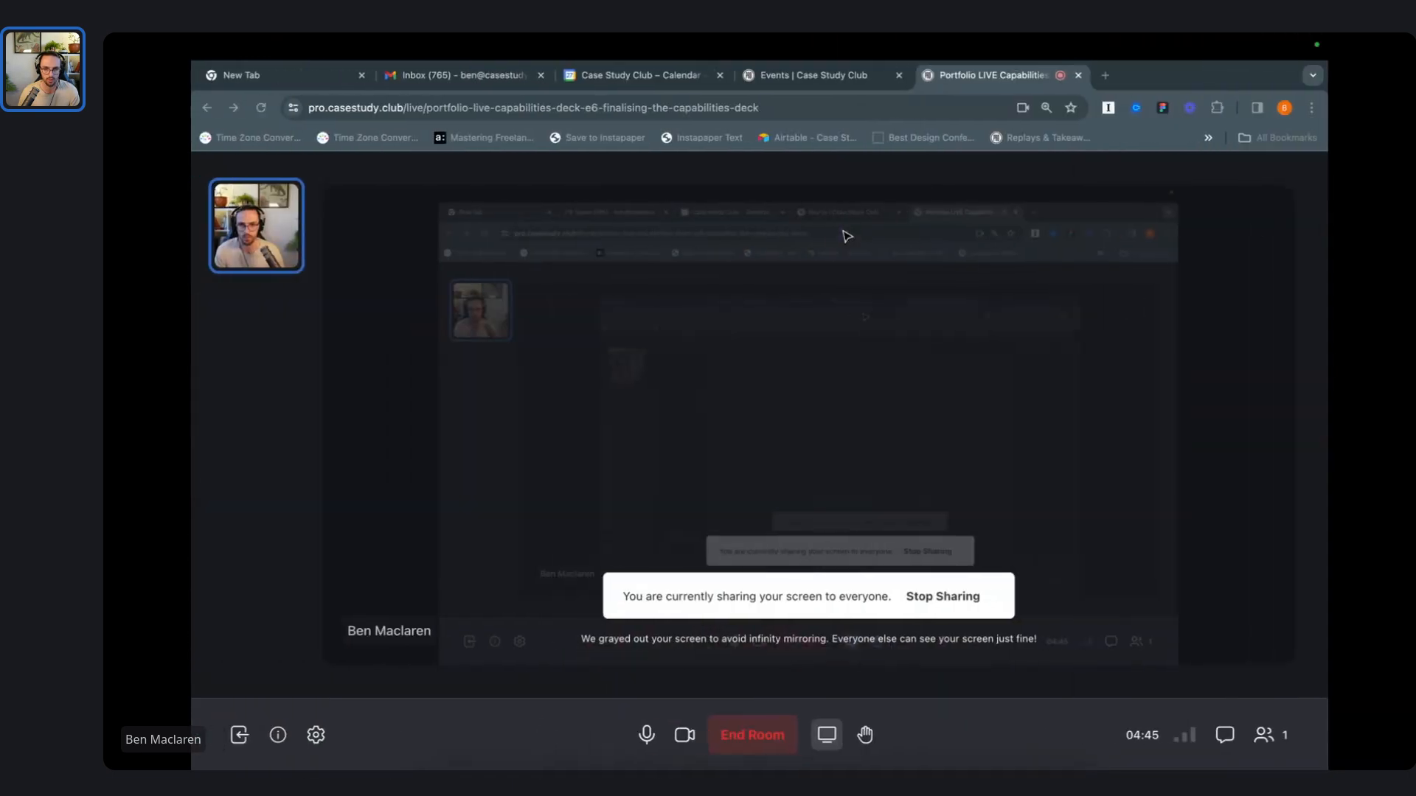
key("ctrl+Right")
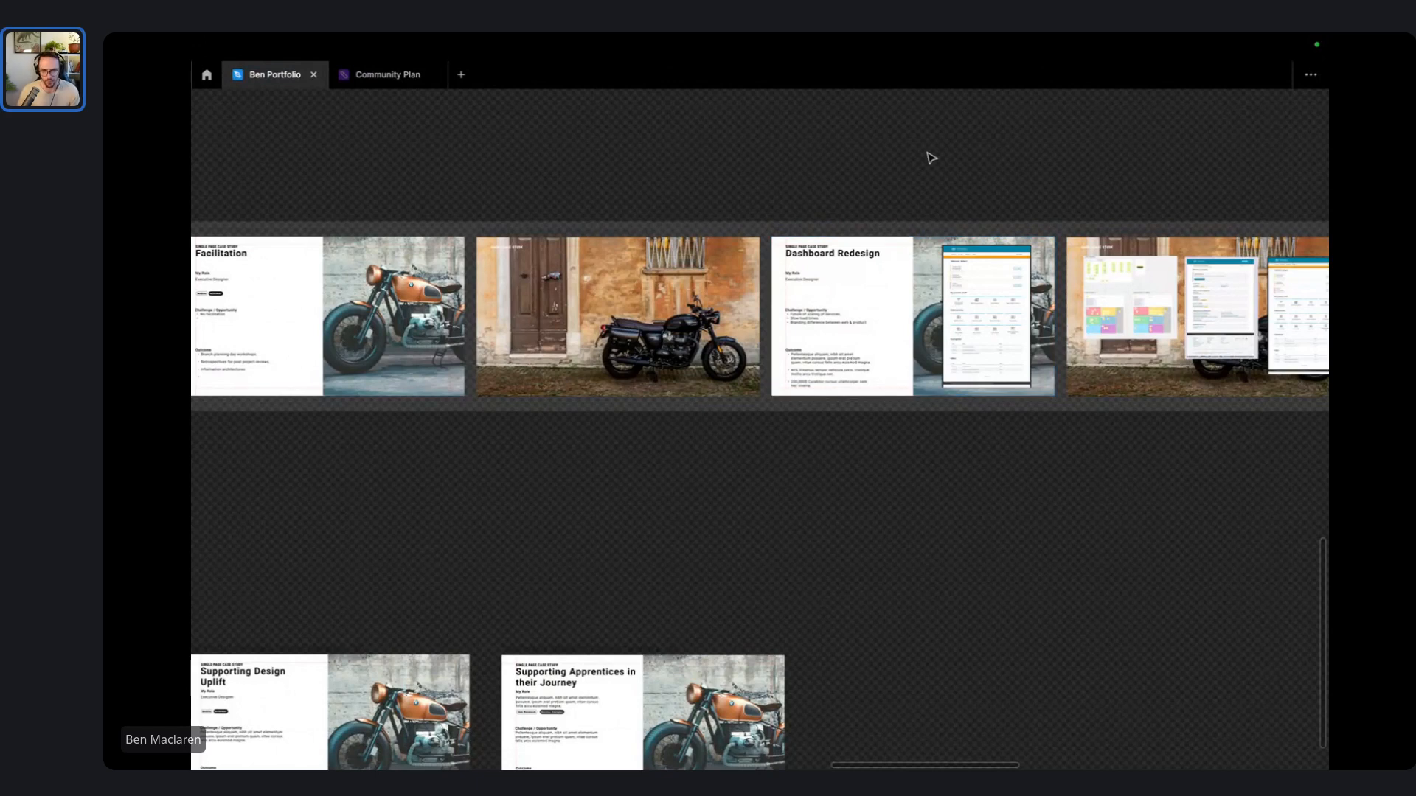
- Move the Facilitation slide down into the lower row
scroll(867, 185, "left", 5)
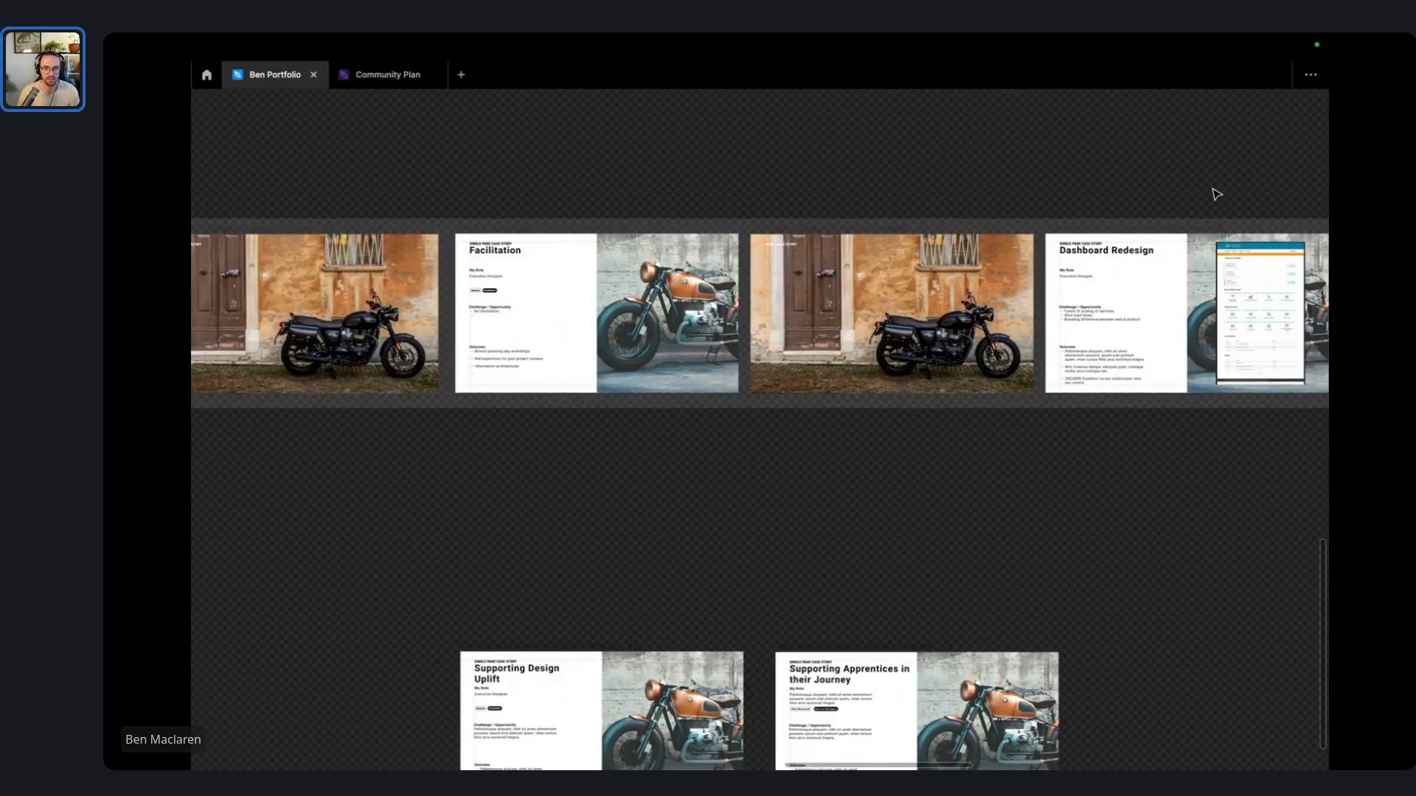
left_click_drag(1183, 174, 822, 207)
scroll(759, 167, "down", 5)
scroll(822, 207, "up", 10)
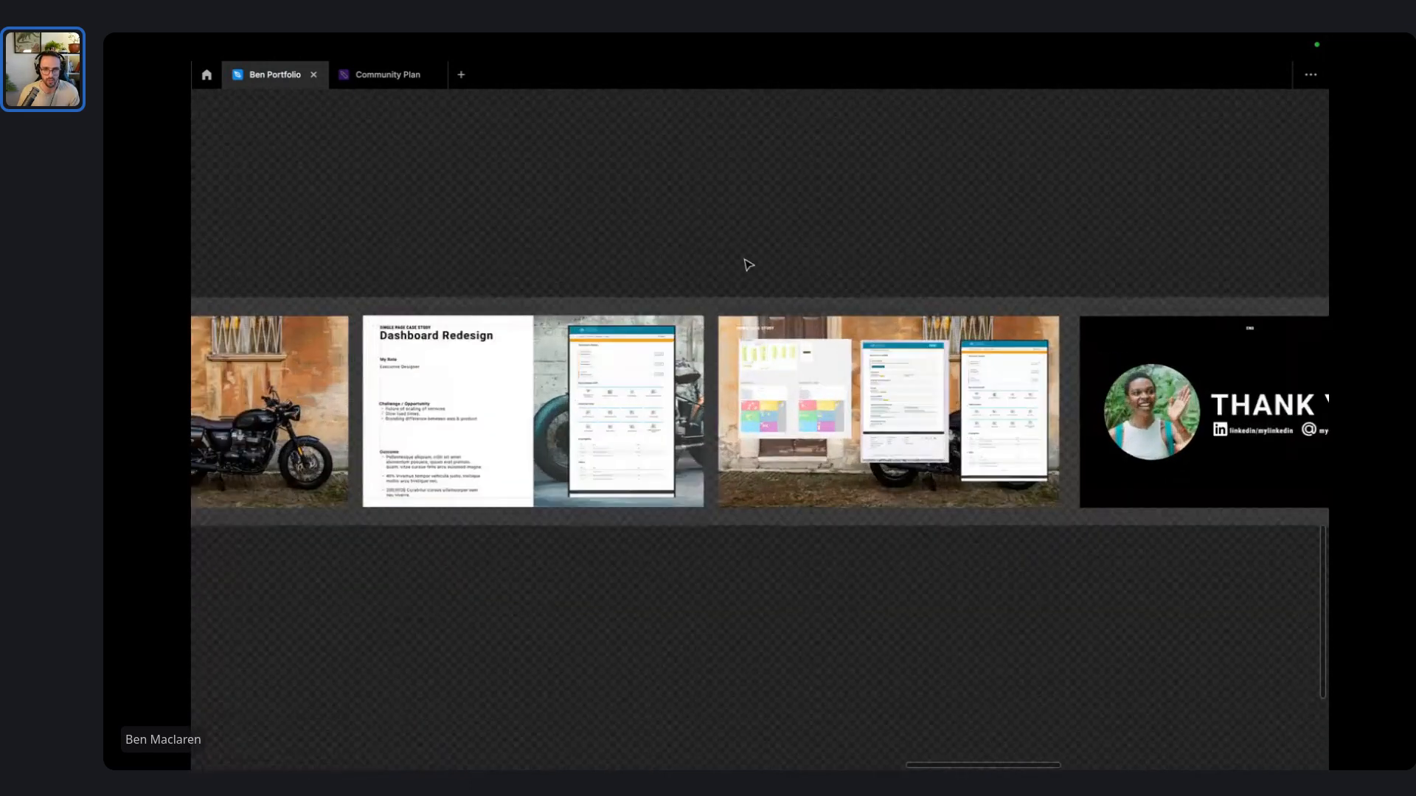
left_click_drag(977, 237, 1098, 222)
left_click_drag(627, 196, 891, 132)
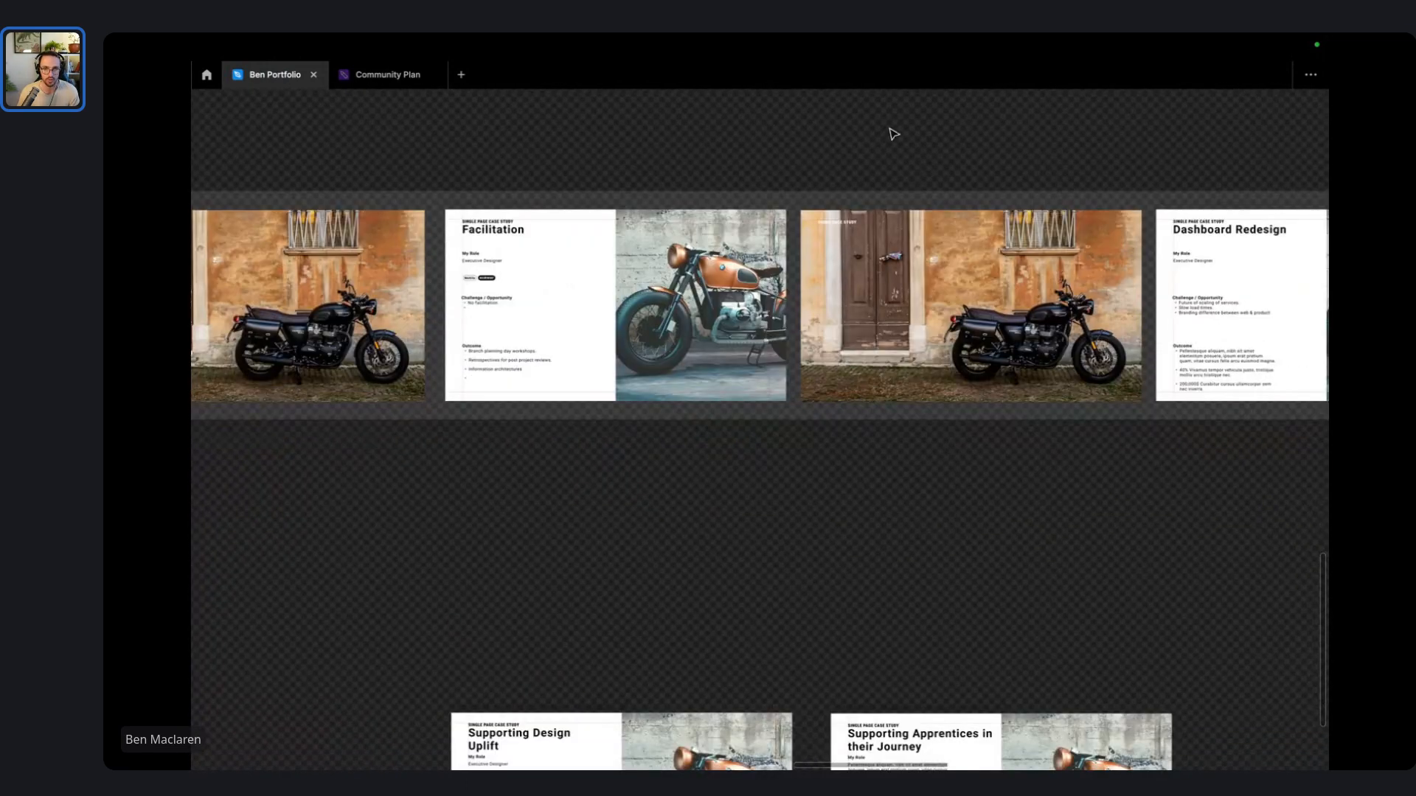
scroll(894, 134, "down", 3)
left_click_drag(707, 238, 1211, 567)
left_click_drag(1081, 426, 705, 421)
- Shift the two Dashboard Redesign slides left to close the gap, and reposition Facilitation
scroll(789, 414, "down", 5)
left_click_drag(687, 263, 862, 254)
left_click_drag(853, 197, 1155, 398)
left_click_drag(1128, 329, 828, 341)
scroll(828, 342, "left", 5)
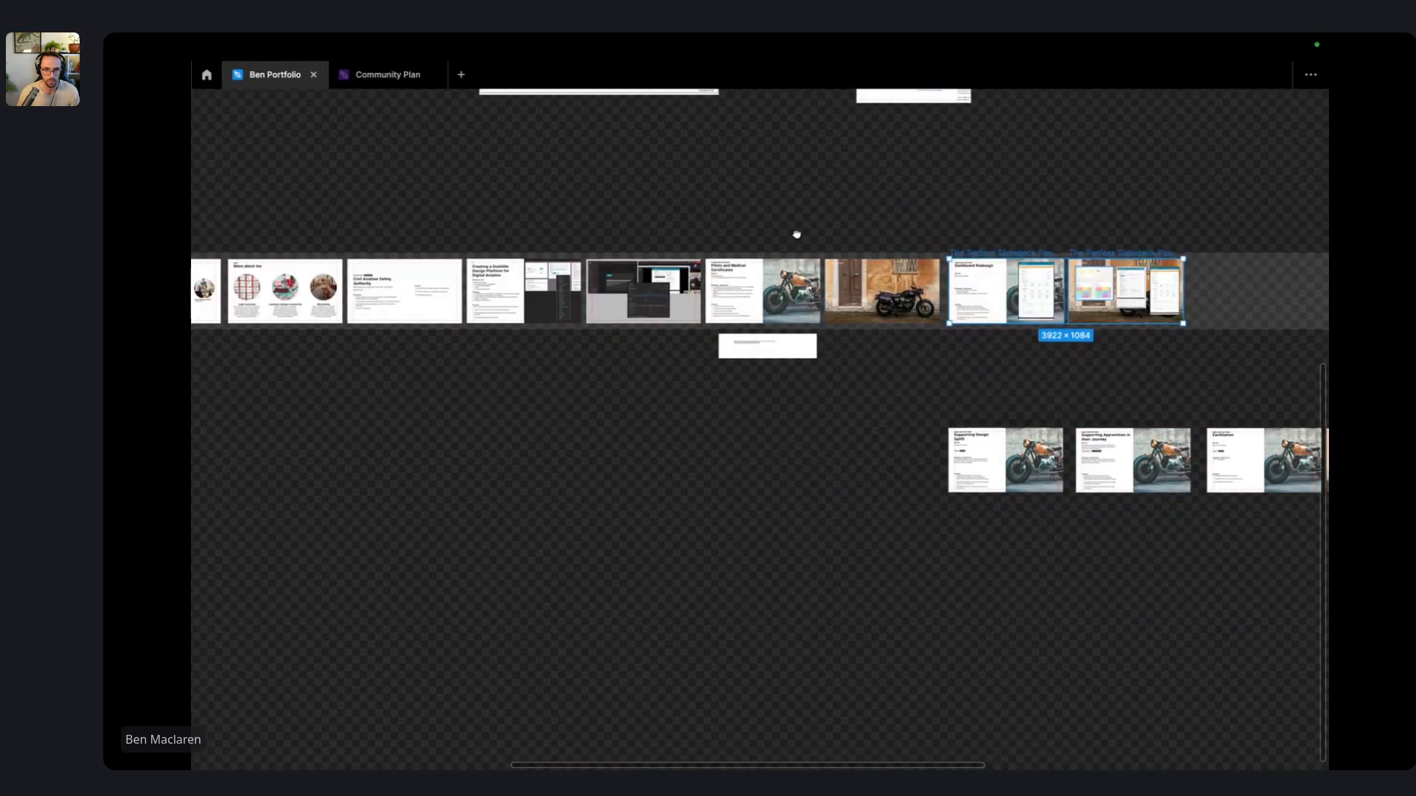
scroll(1056, 241, "right", 5)
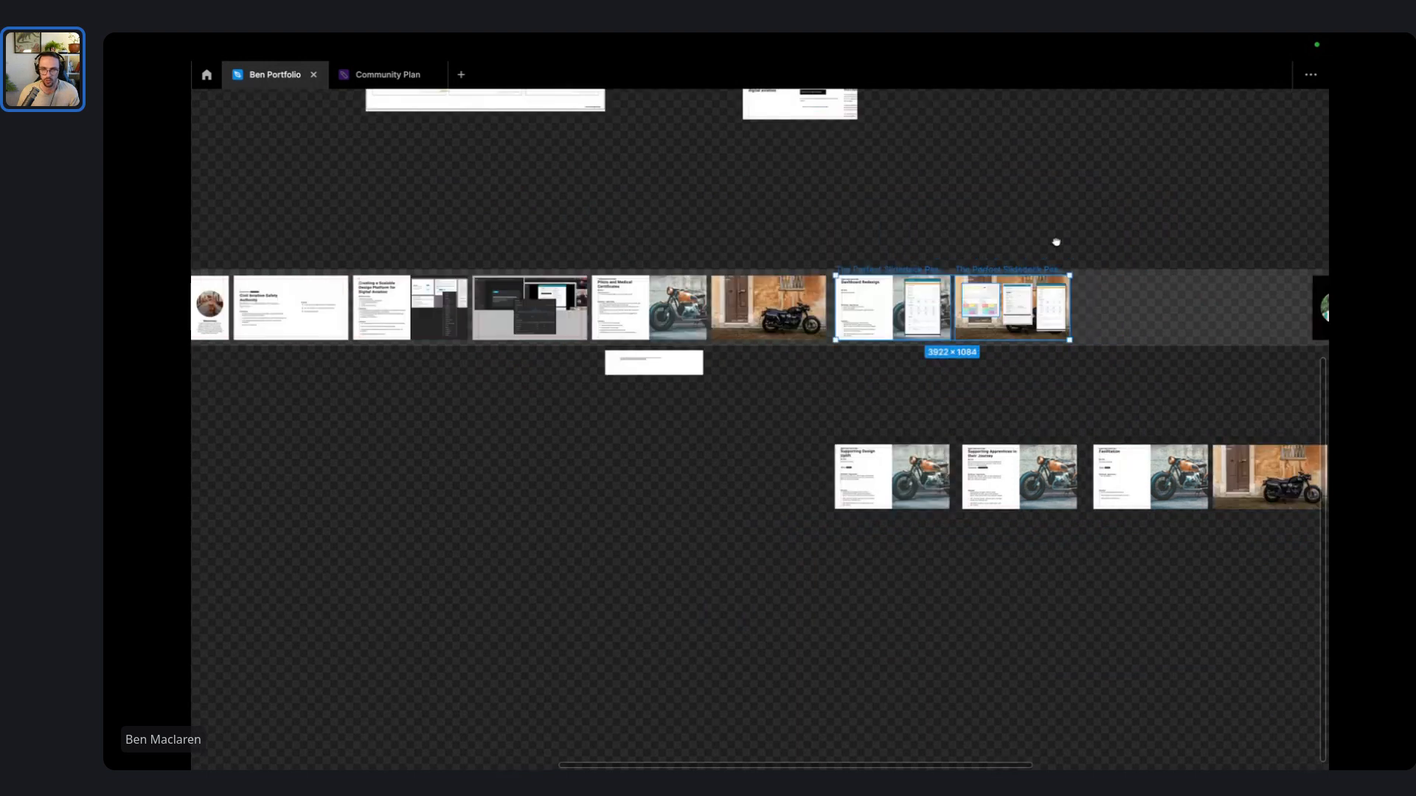
left_click(916, 294)
scroll(971, 452, "up", 5)
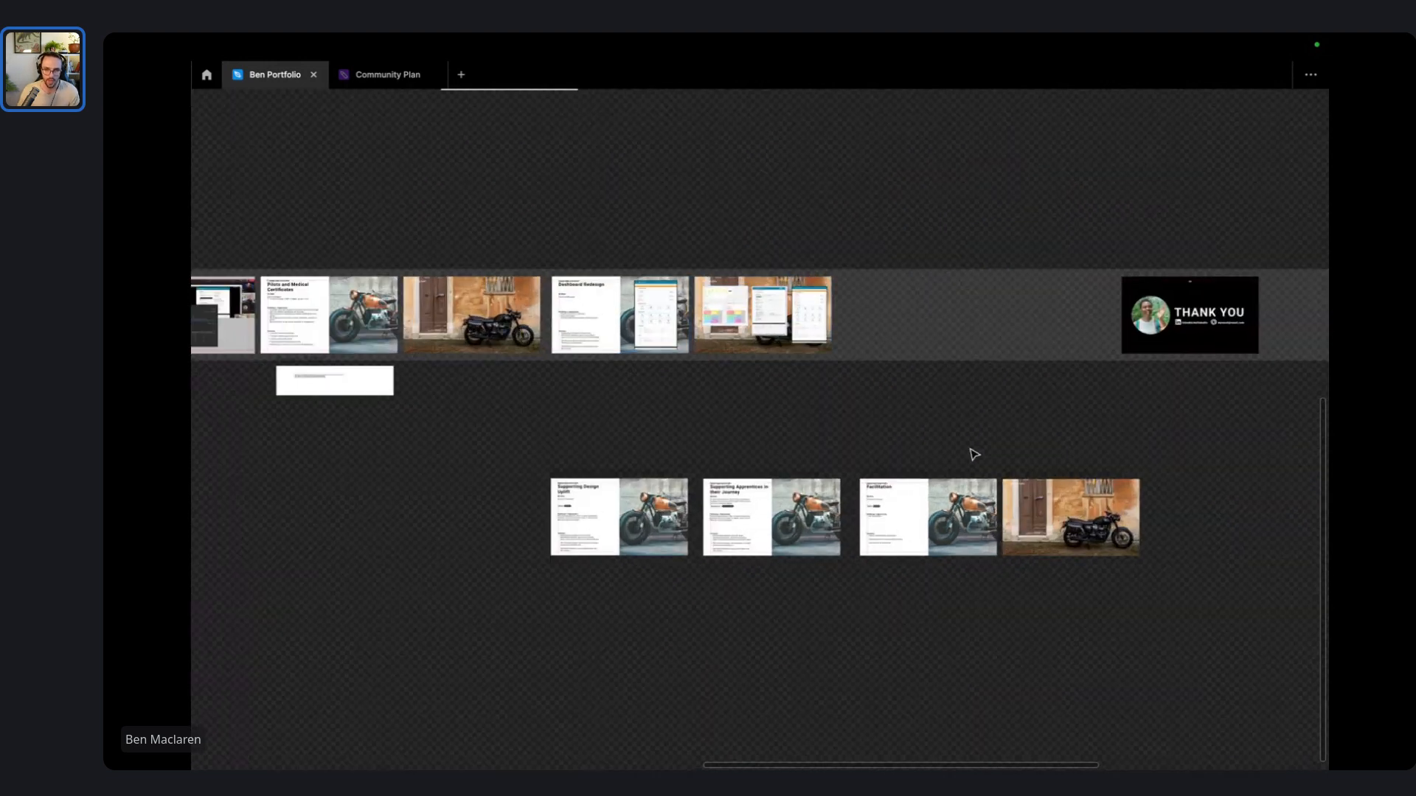
left_click(792, 519)
left_click_drag(793, 519, 773, 730)
- Place the Thank You slide directly after the Dashboard Redesign slides
scroll(859, 539, "right", 1)
scroll(878, 517, "down", 4)
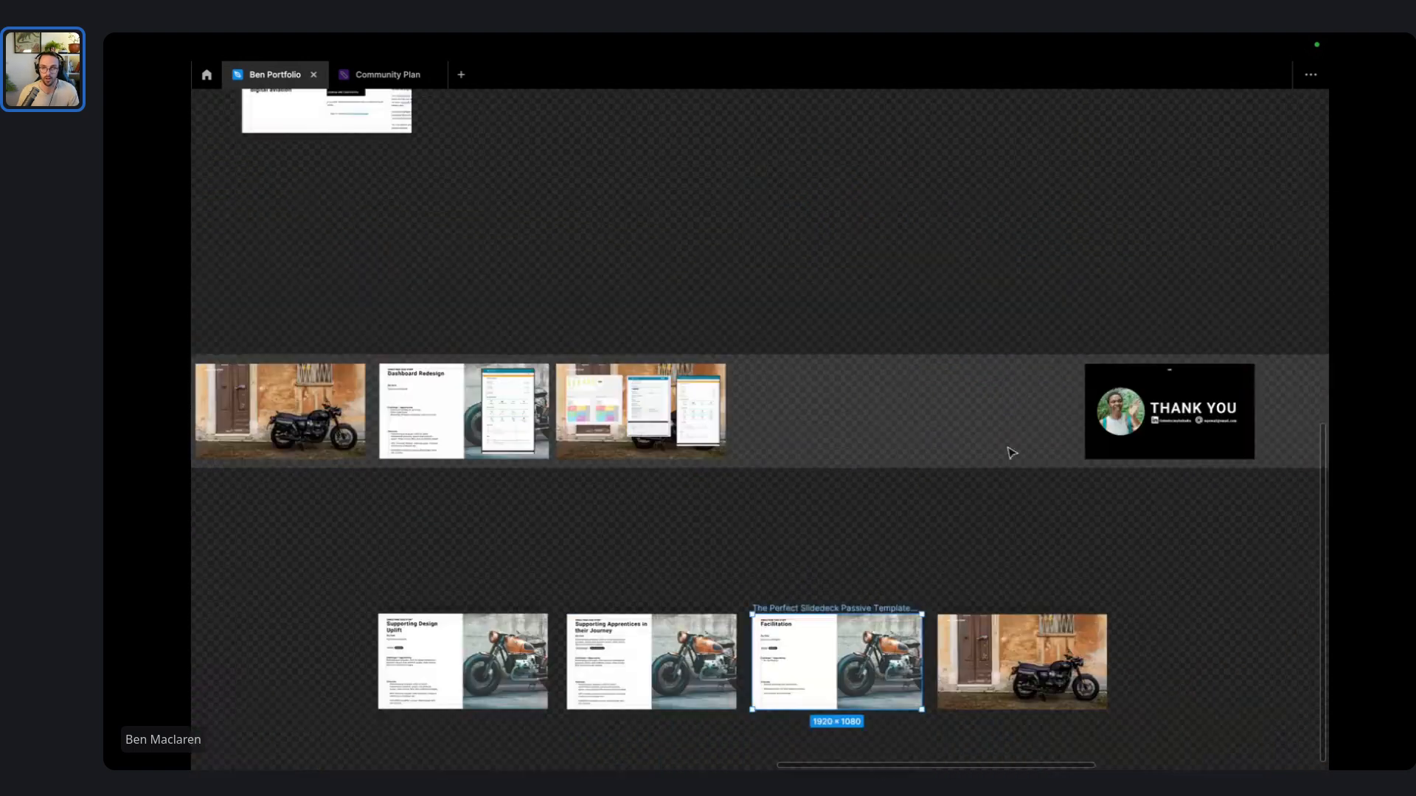
left_click_drag(1096, 352, 753, 391)
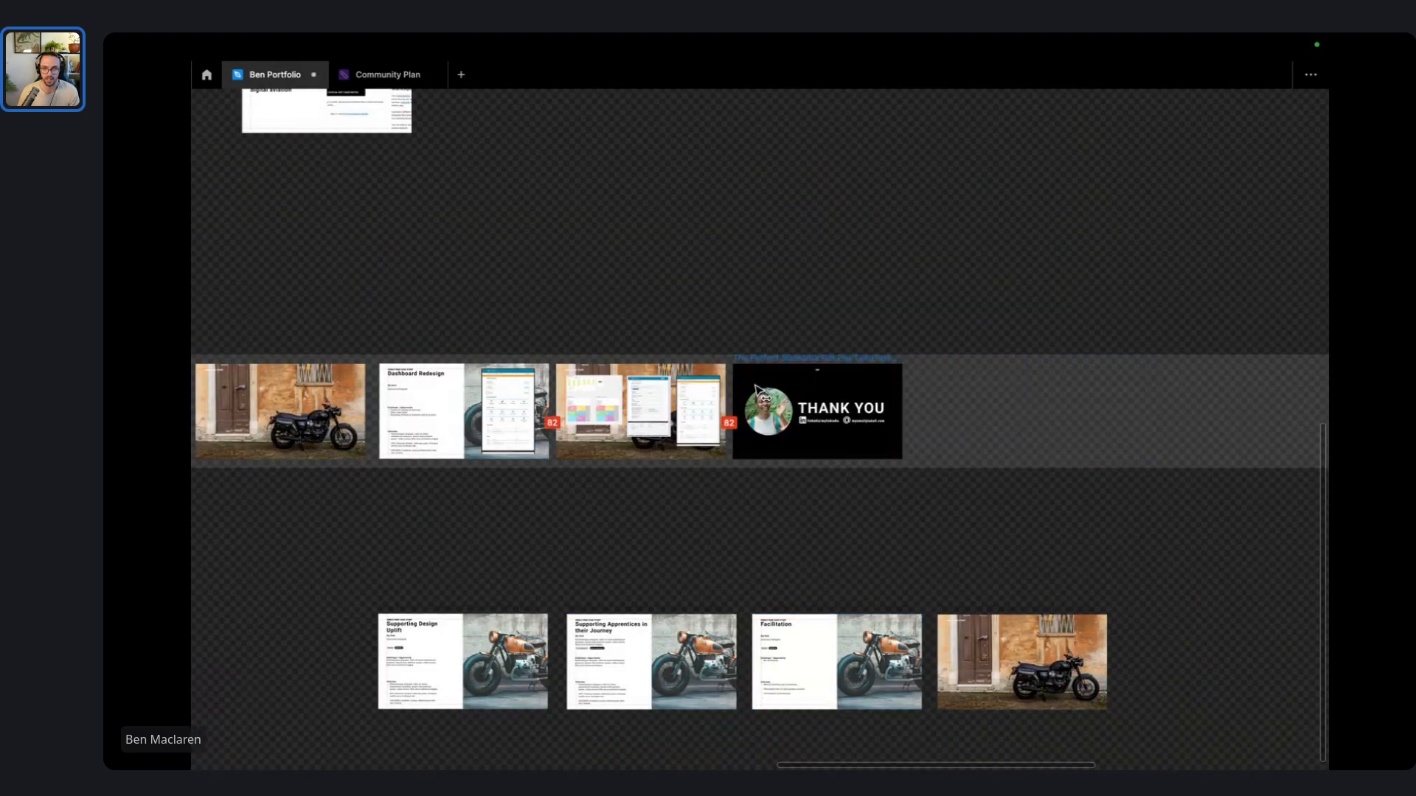
left_click(574, 297)
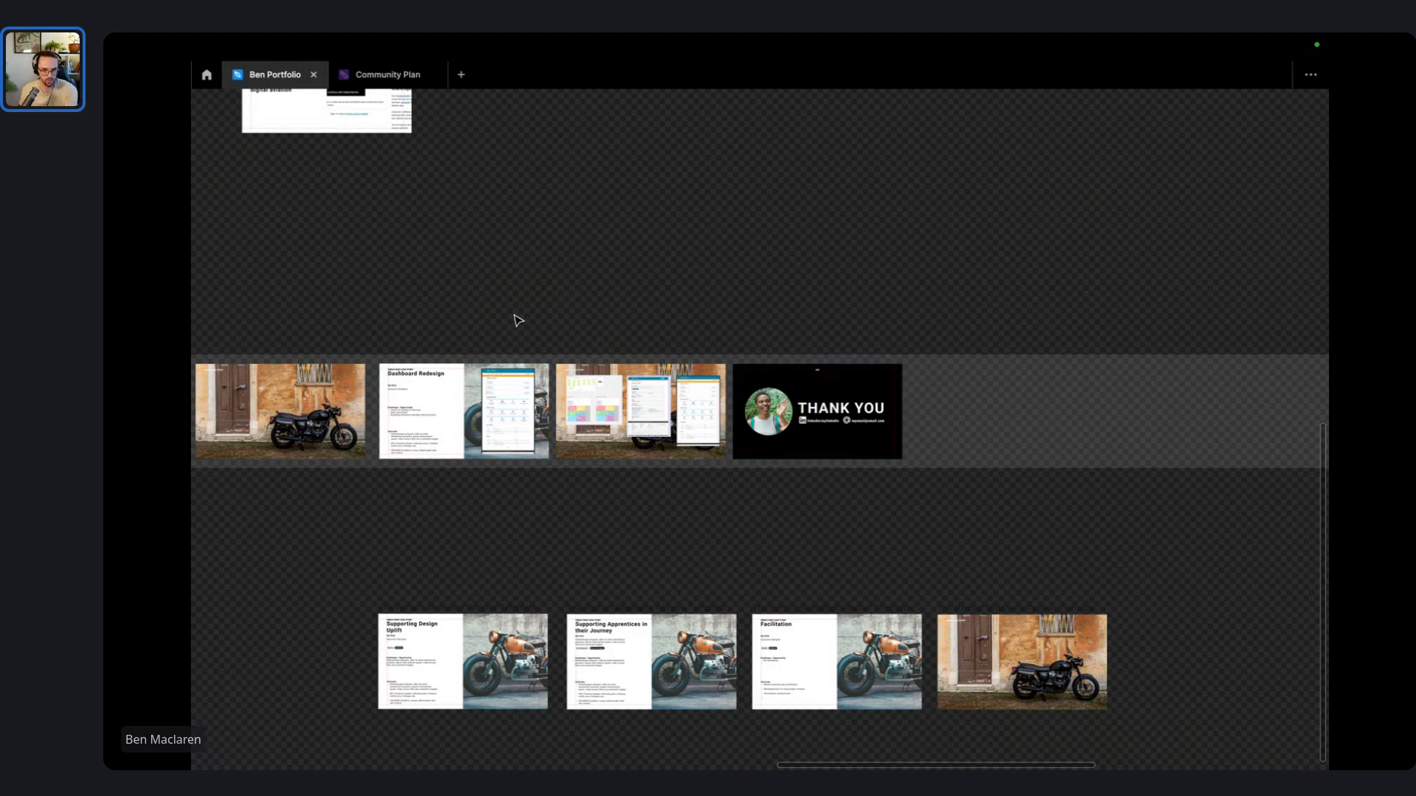
scroll(932, 294, "left", 10)
scroll(866, 308, "left", 5)
- Drop 'How I got here' below the deck row and 'More about me' beside it
scroll(866, 308, "left", 5)
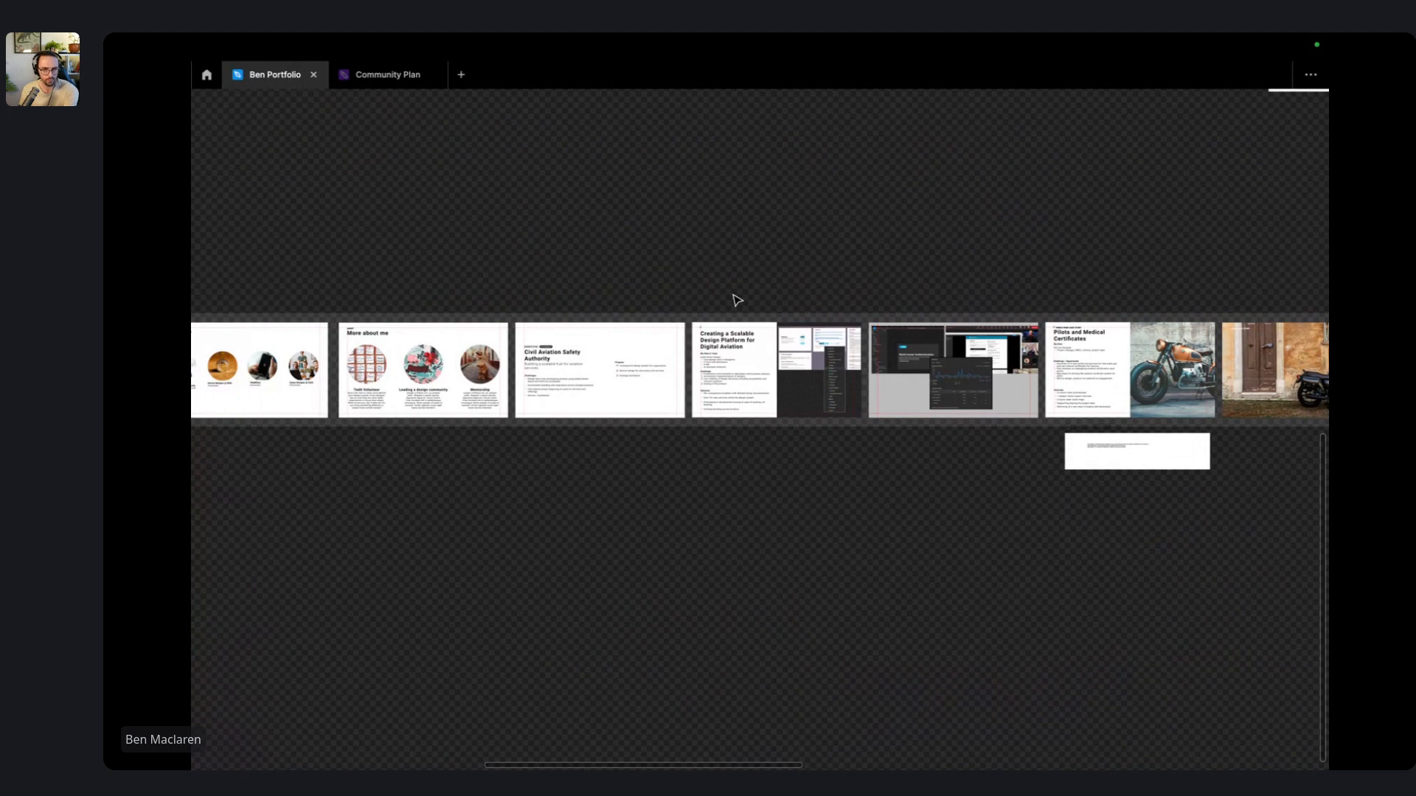
scroll(597, 310, "left", 5)
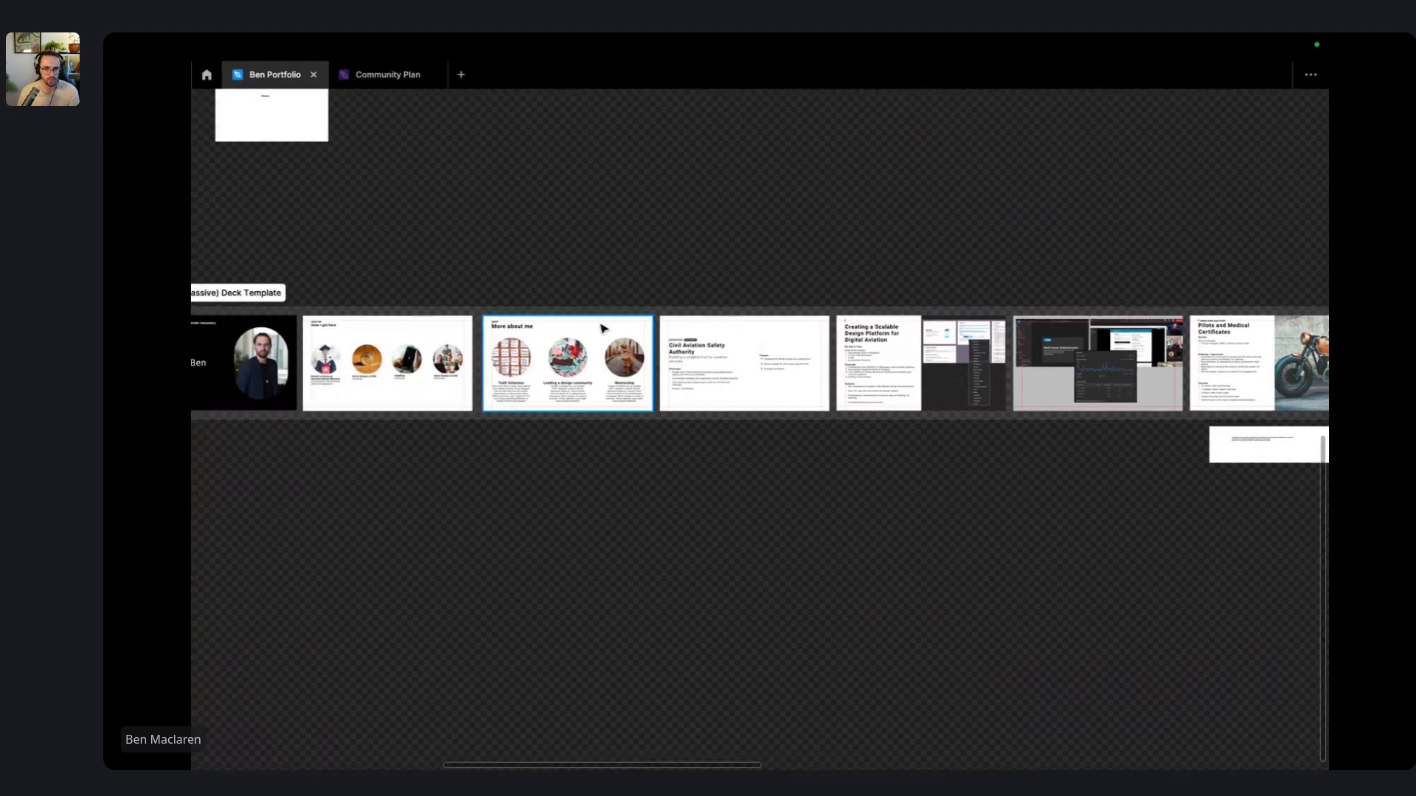
scroll(472, 288, "up", 4)
scroll(470, 285, "left", 5)
scroll(528, 228, "up", 3)
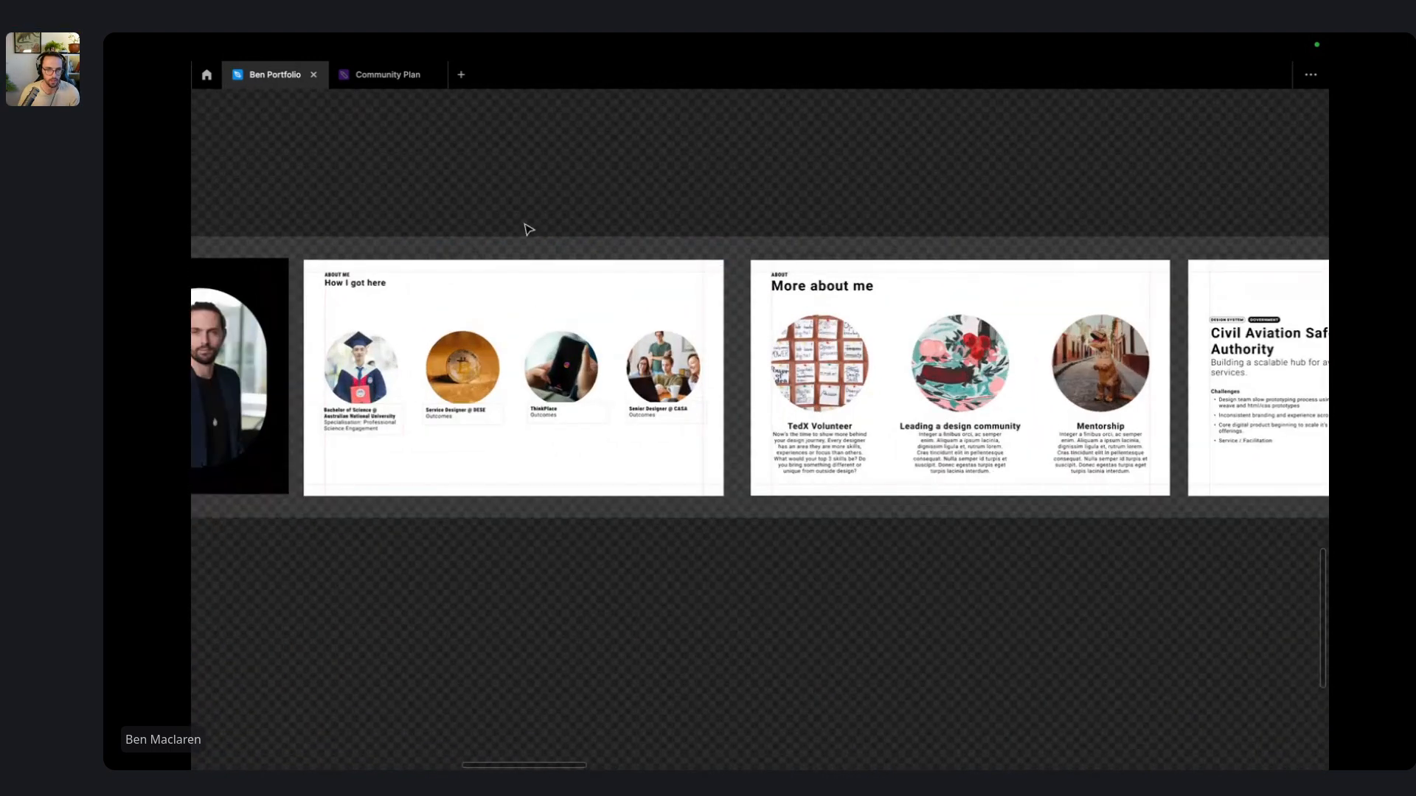
scroll(594, 226, "down", 4)
left_click(474, 248)
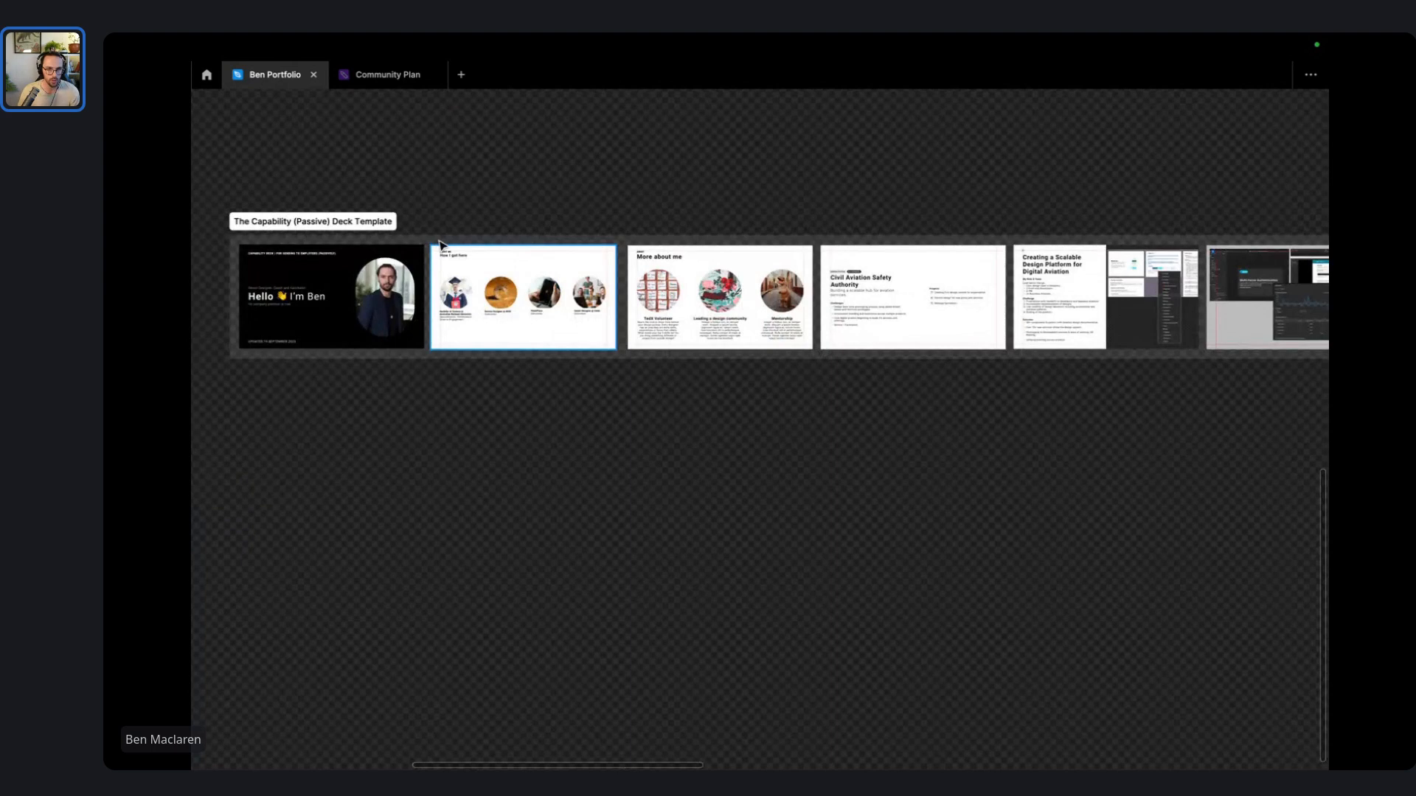
left_click_drag(474, 249, 475, 443)
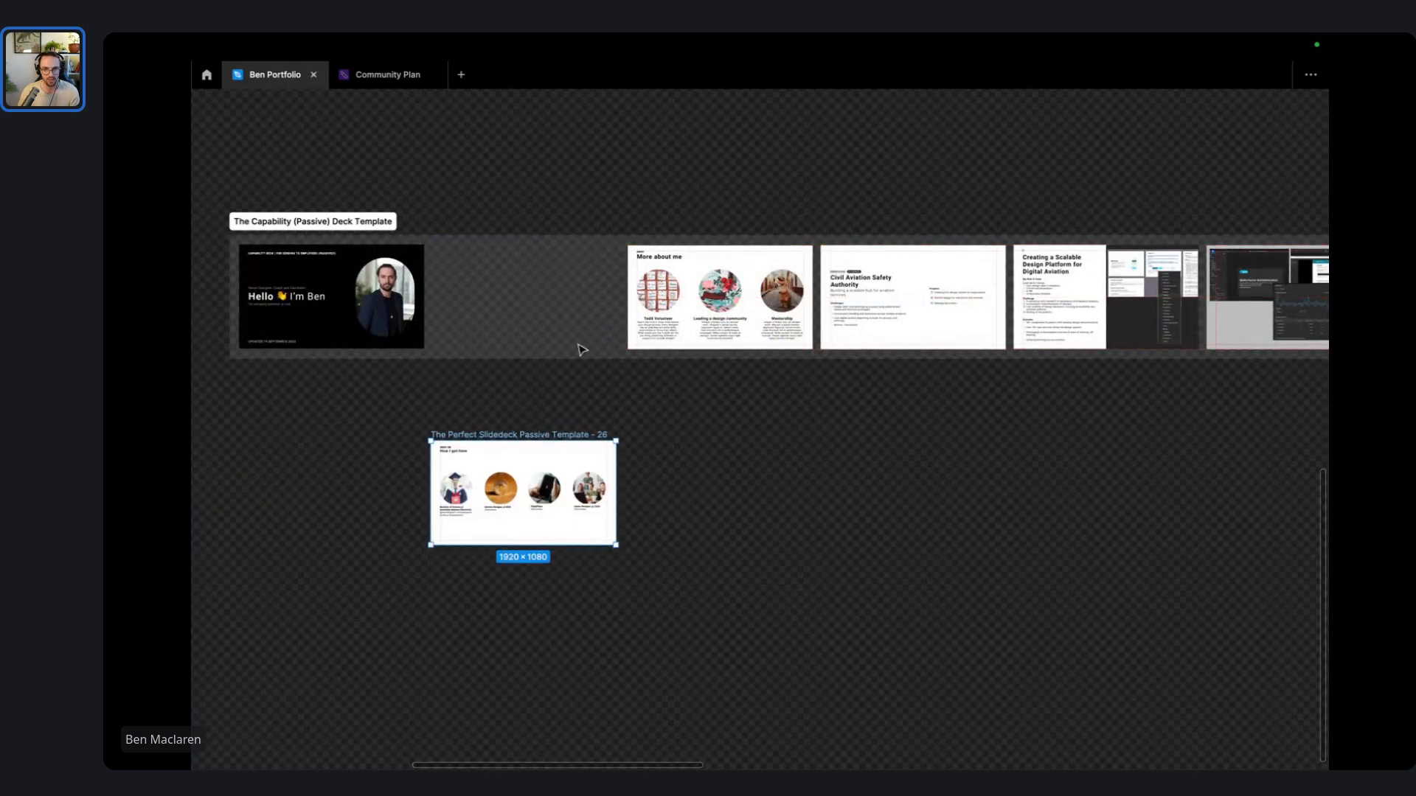
left_click(671, 255)
left_click_drag(671, 254, 674, 442)
left_click(678, 435)
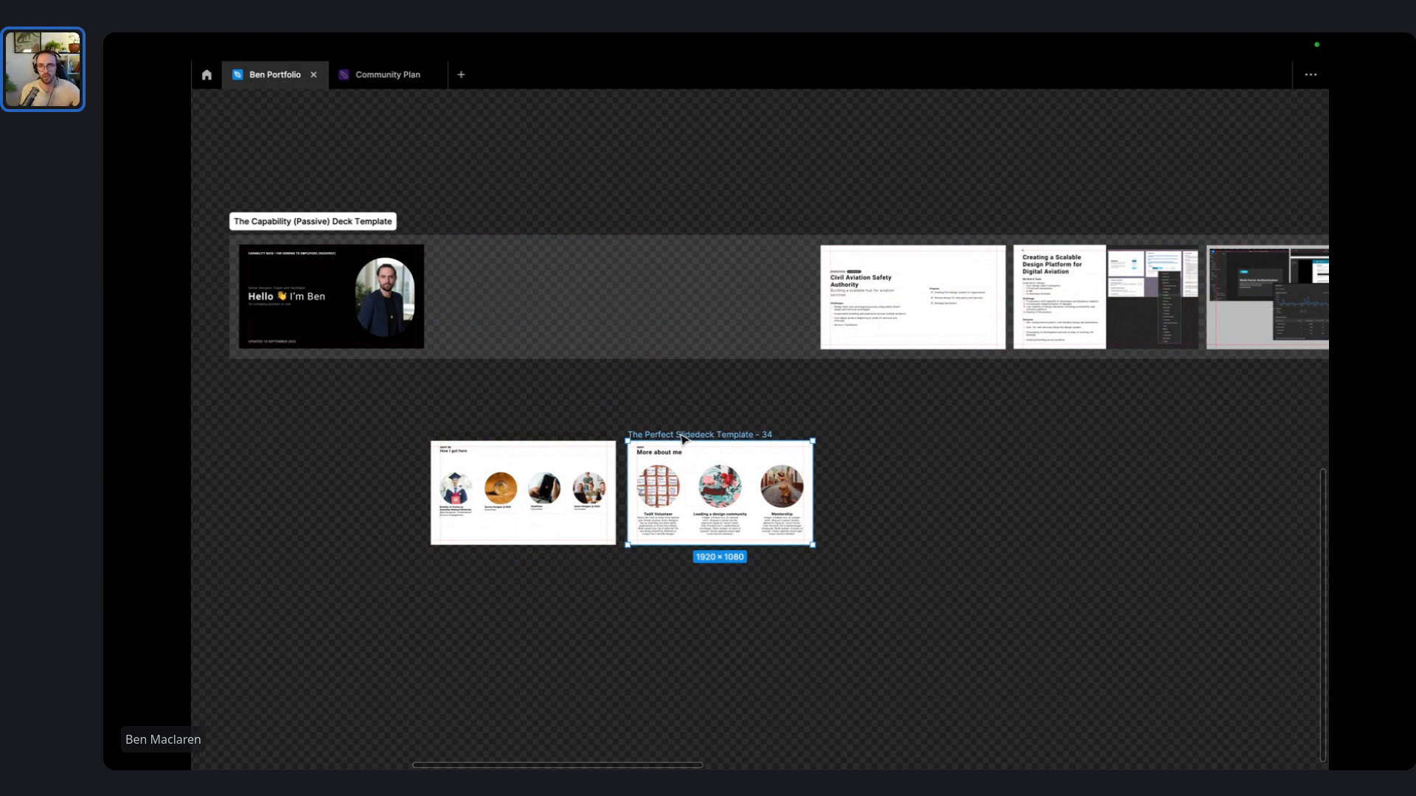
scroll(1024, 420, "right", 8)
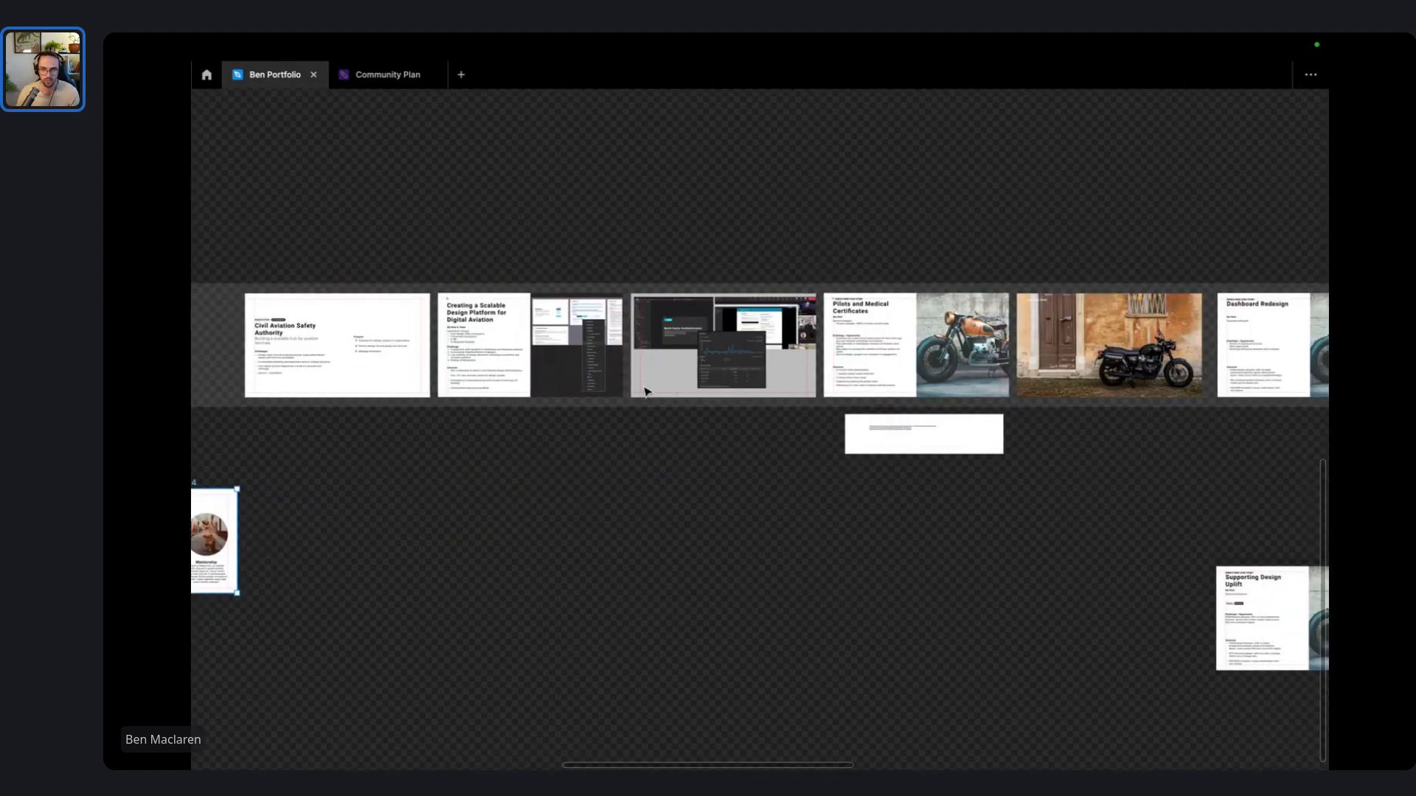
- Shift the three aviation case study slides left
scroll(981, 330, "up", 3)
scroll(981, 330, "down", 5)
scroll(958, 331, "right", 8)
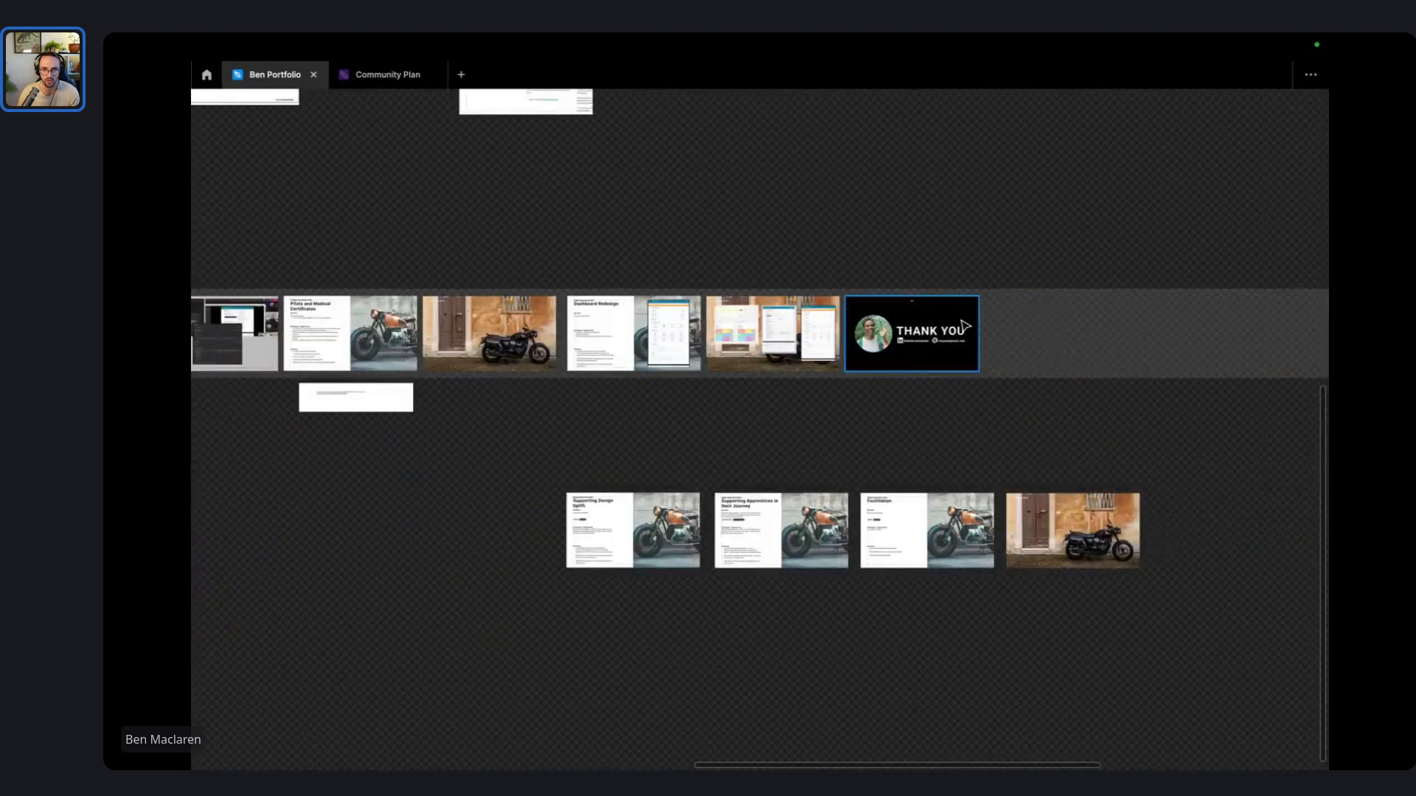
scroll(577, 337, "up", 5)
scroll(577, 337, "left", 10)
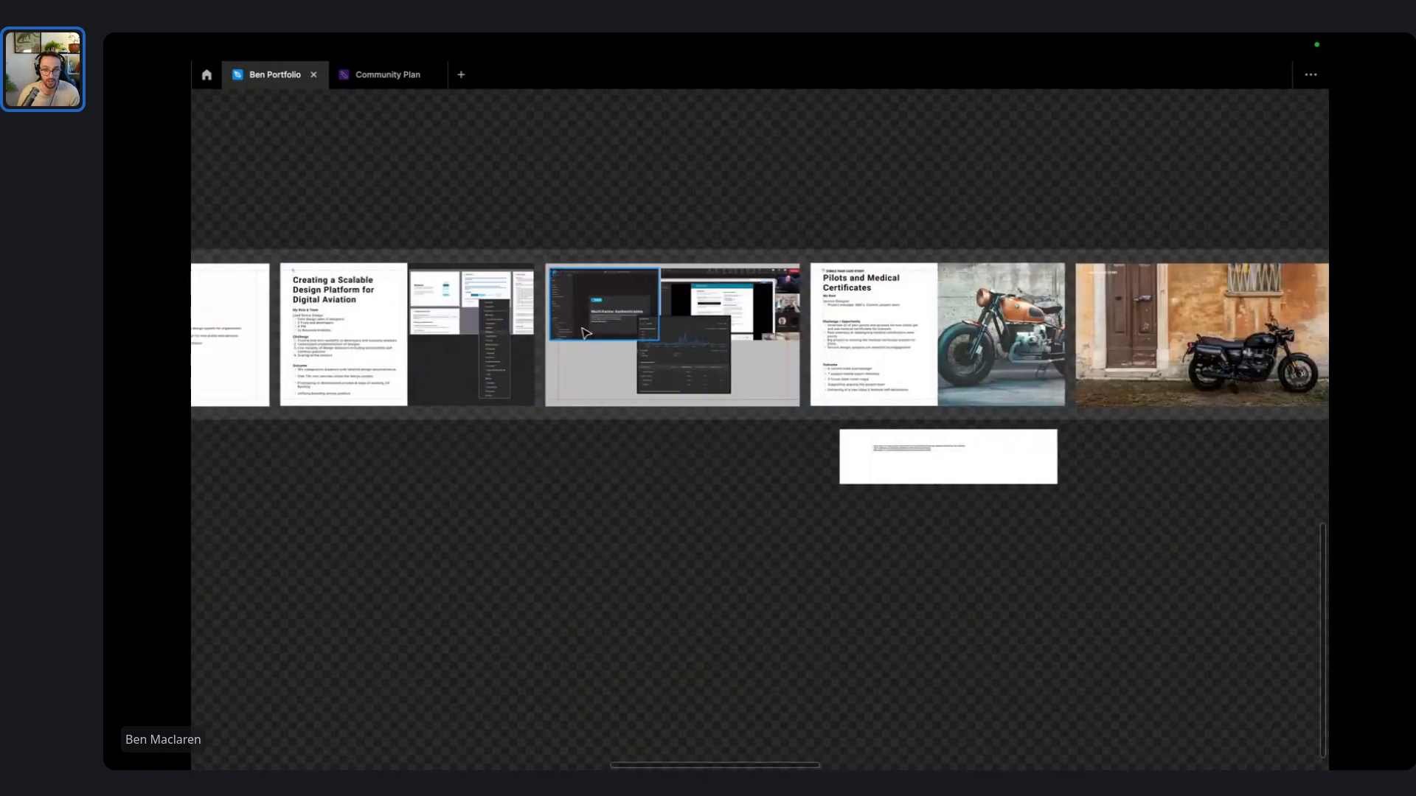
scroll(603, 324, "down", 3)
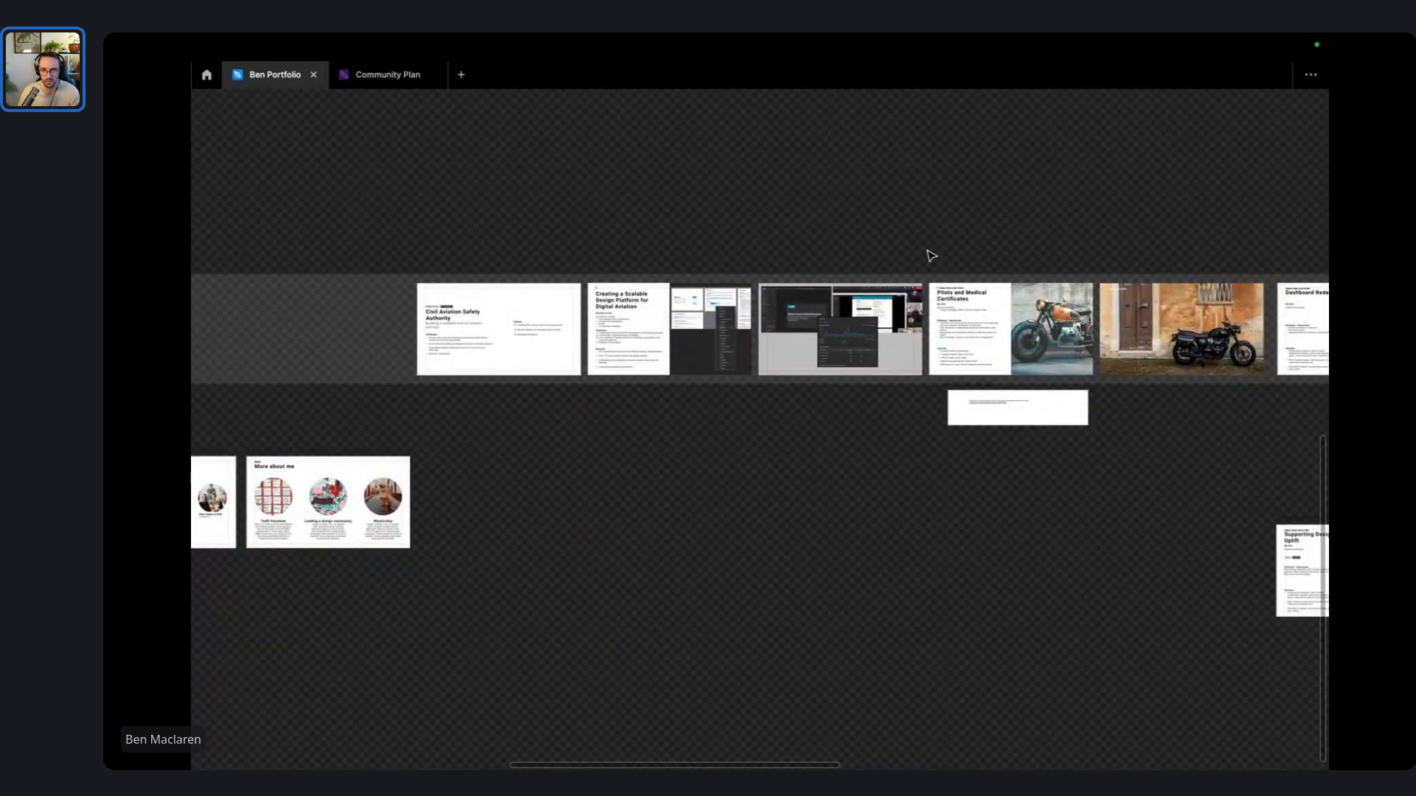
left_click_drag(928, 253, 383, 417)
left_click_drag(509, 353, 319, 348)
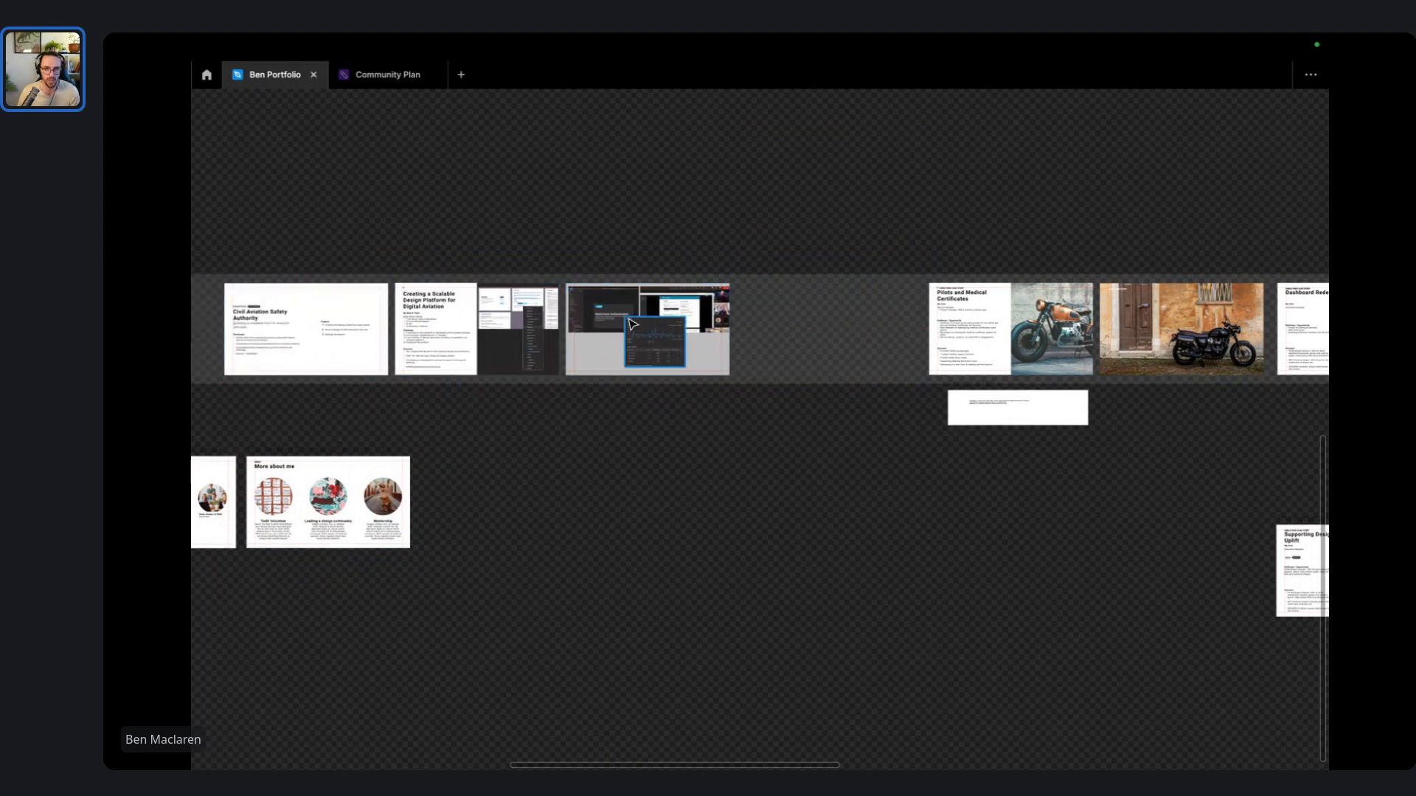
- Duplicate the dashboard slide and clear its contents and SHORT CASE STUDY label
left_click_drag(642, 289, 823, 292)
left_click_drag(860, 508, 795, 290)
key("Delete")
scroll(792, 303, "up", 5)
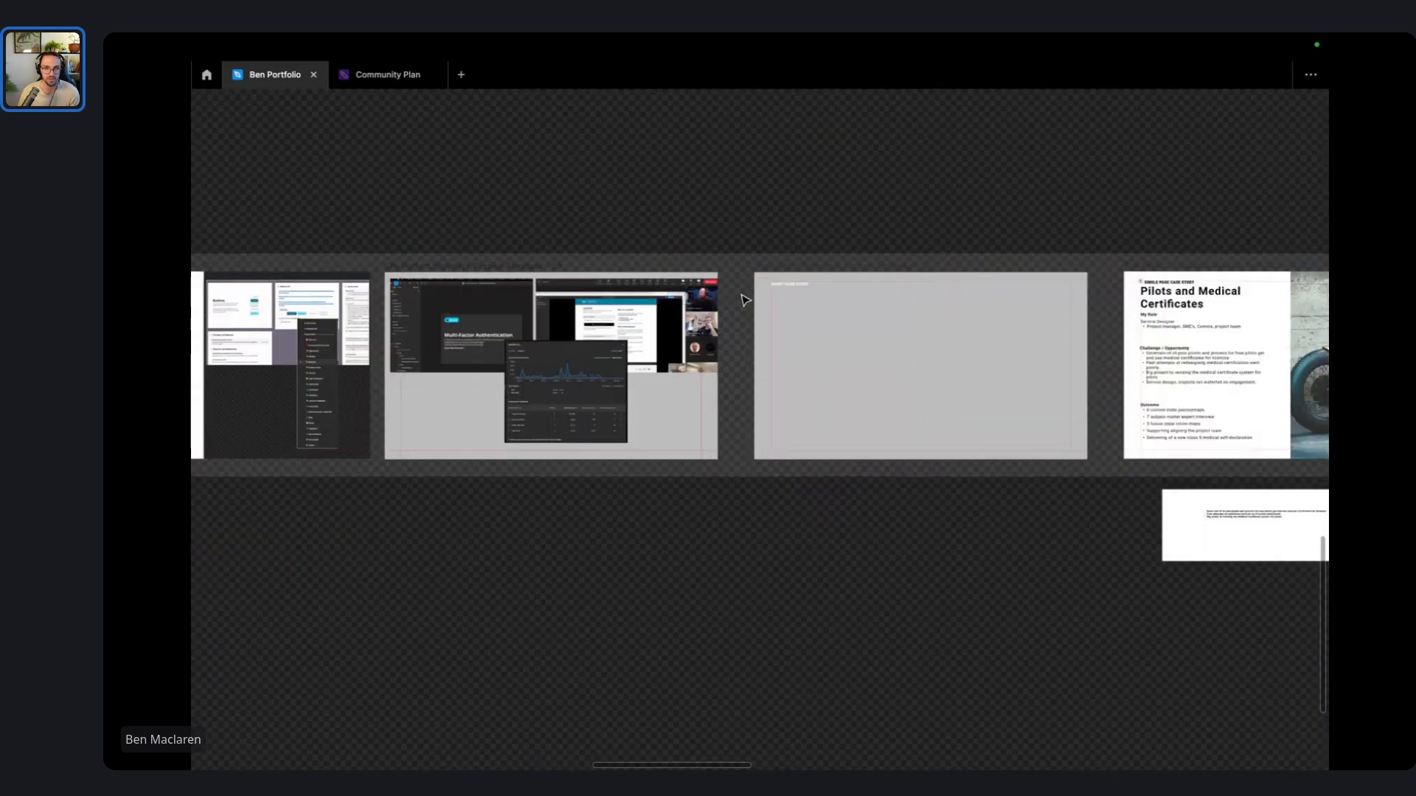
left_click(807, 284)
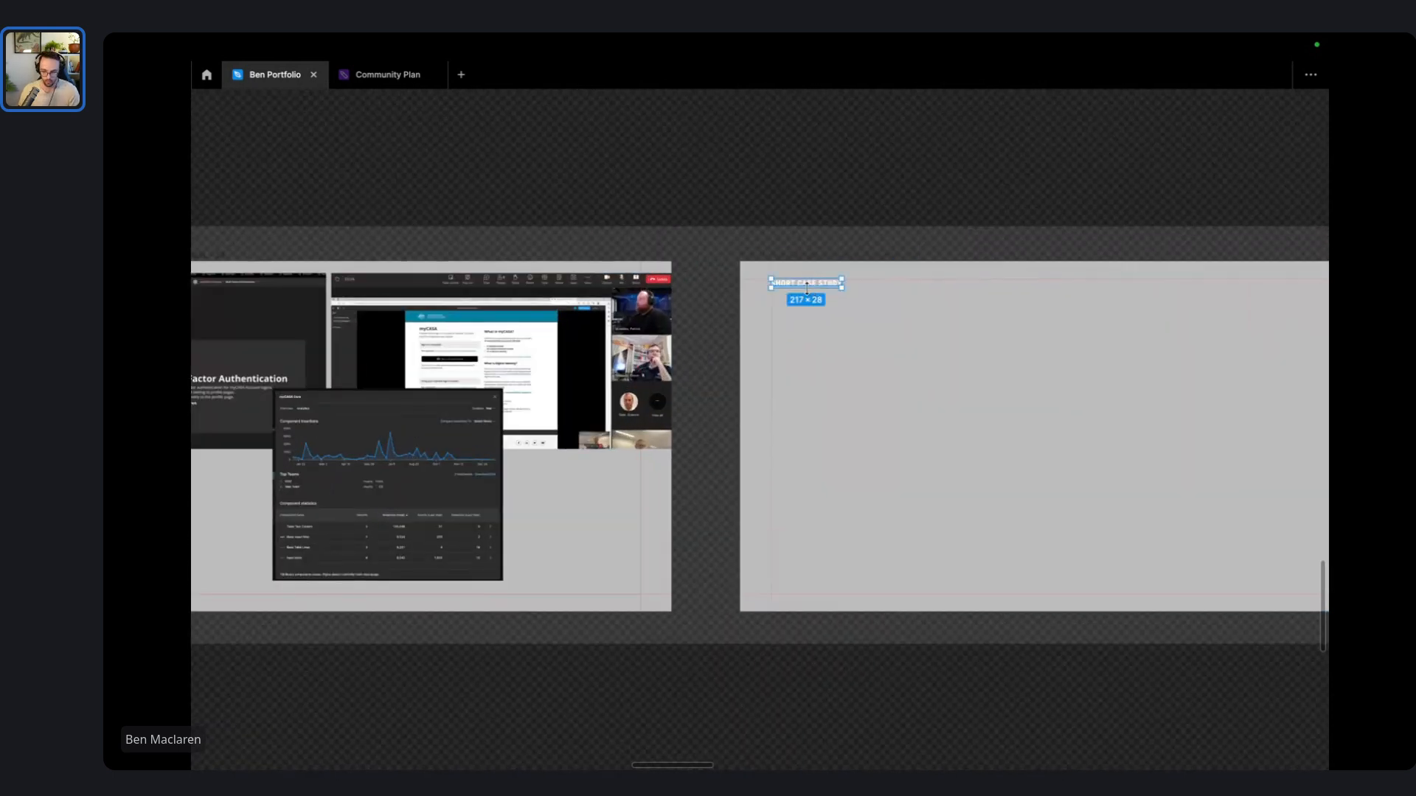
key("Delete")
- Move the blank grey slide below the Capability (Passive) Deck Template row
left_click_drag(942, 197, 711, 187)
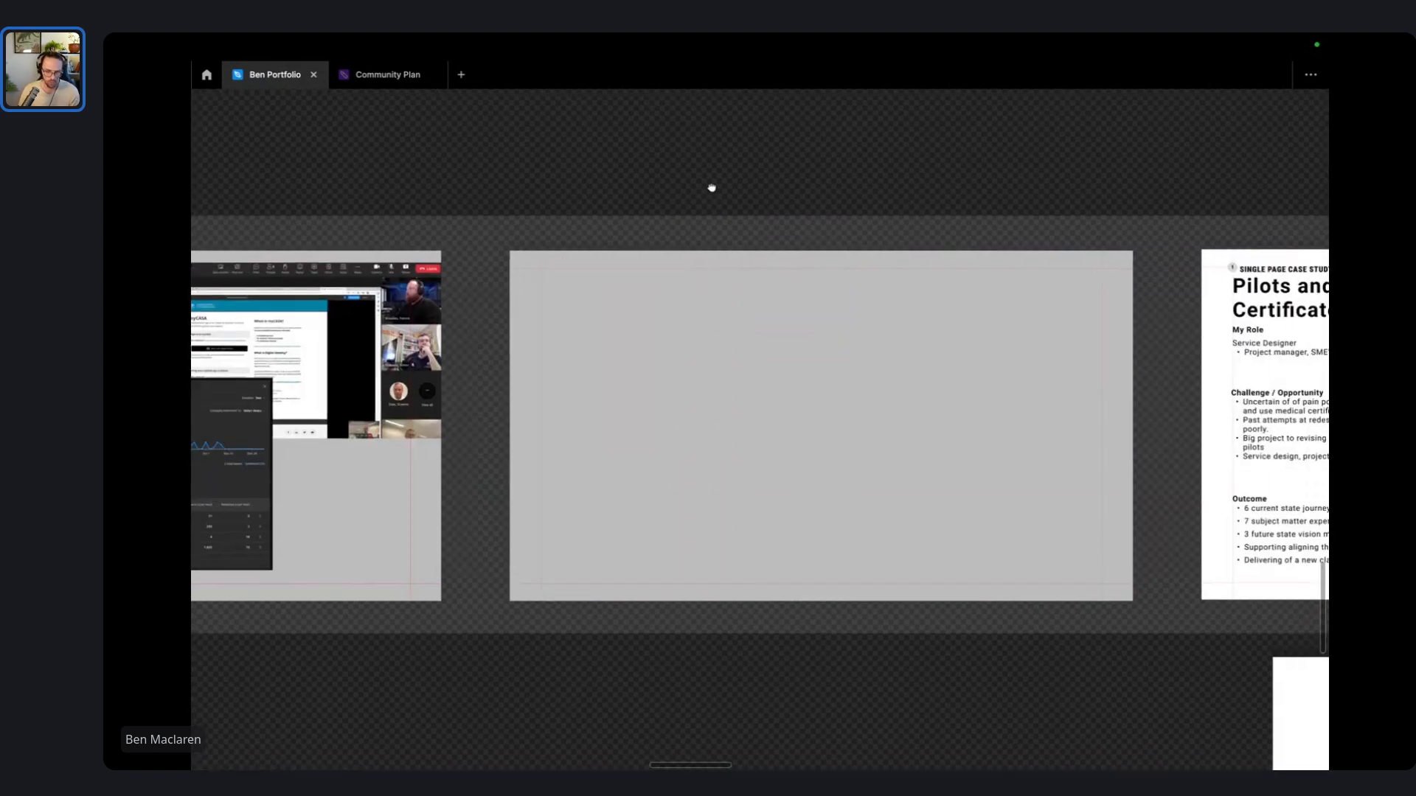
scroll(639, 350, "down", 3)
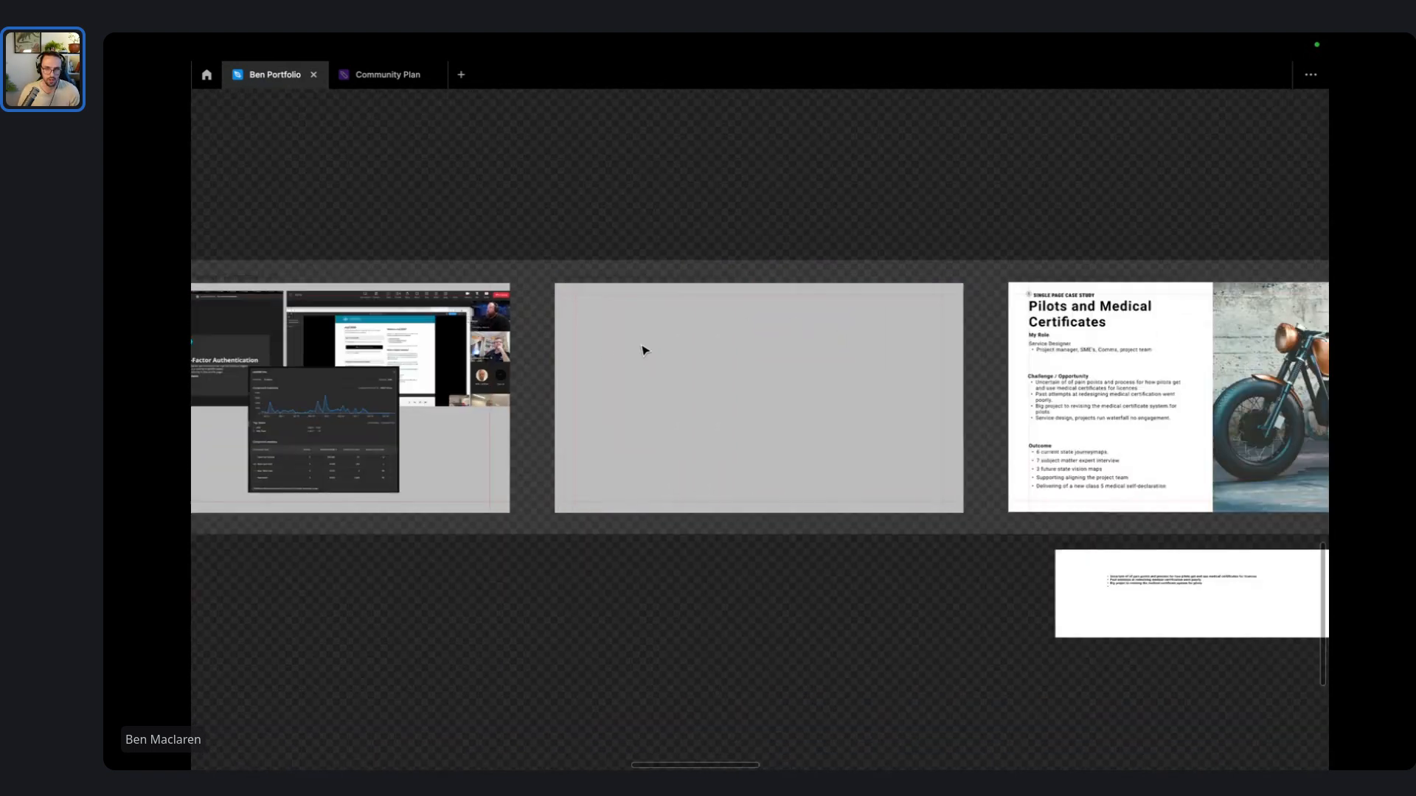
scroll(636, 315, "down", 5)
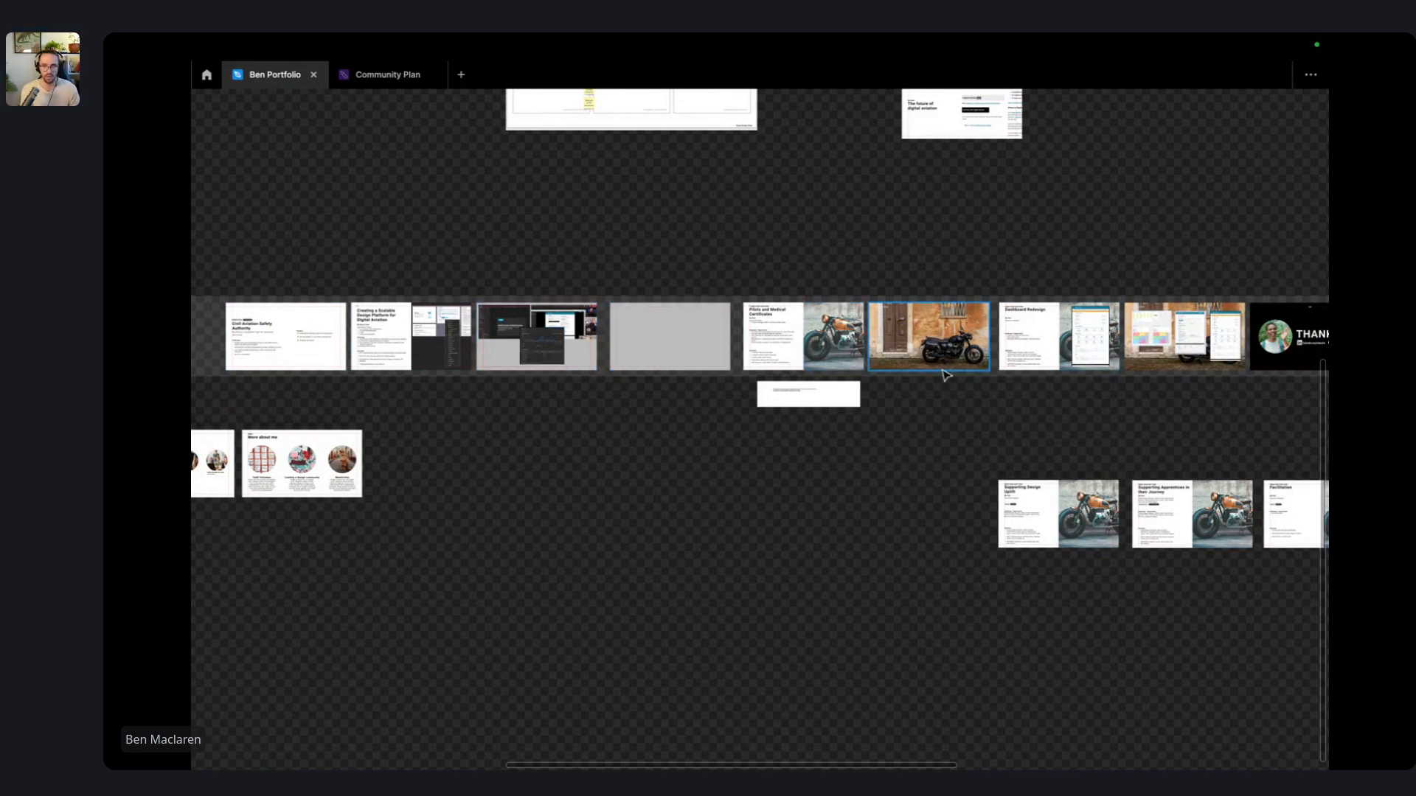
scroll(601, 317, "up", 5)
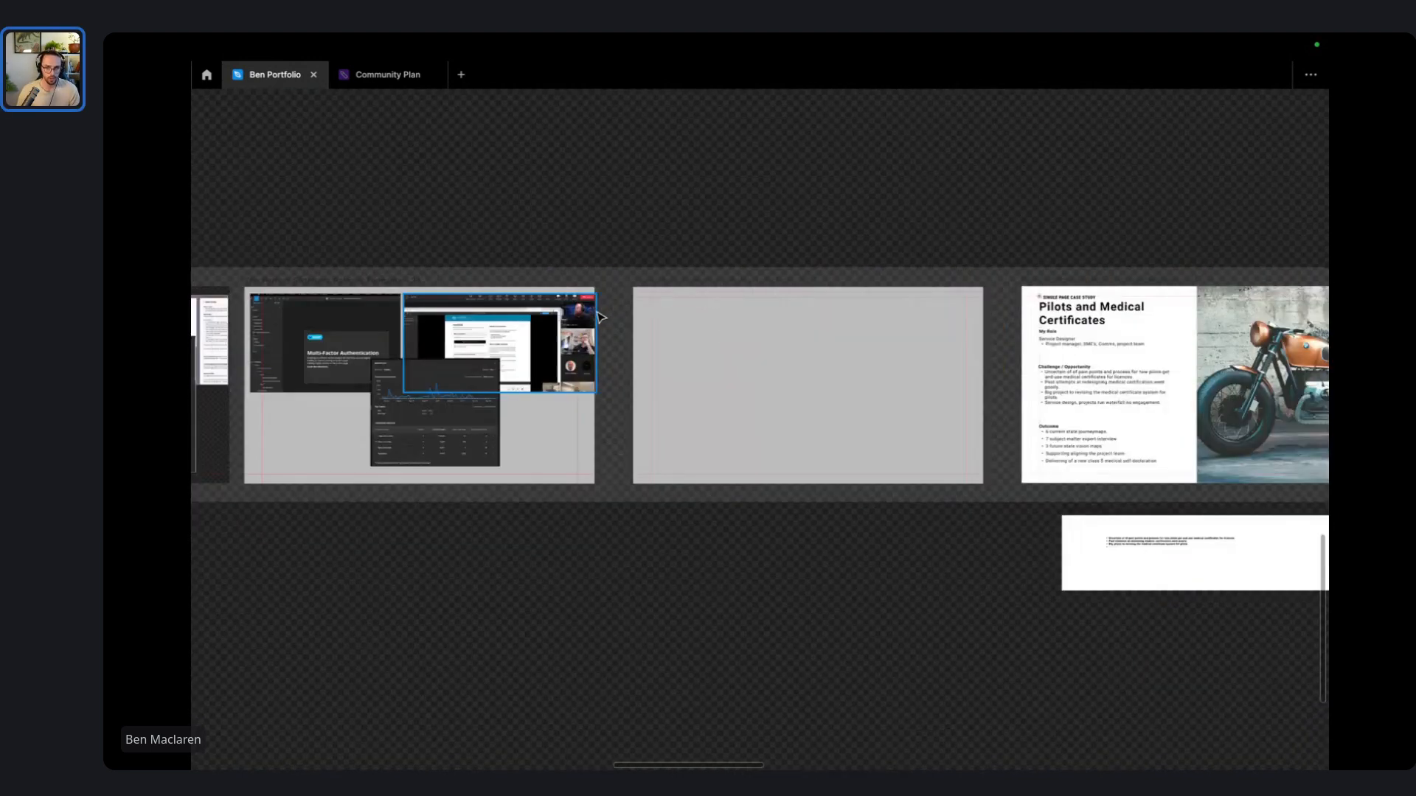
scroll(601, 317, "up", 2)
scroll(856, 357, "up", 1)
left_click_drag(795, 186, 981, 193)
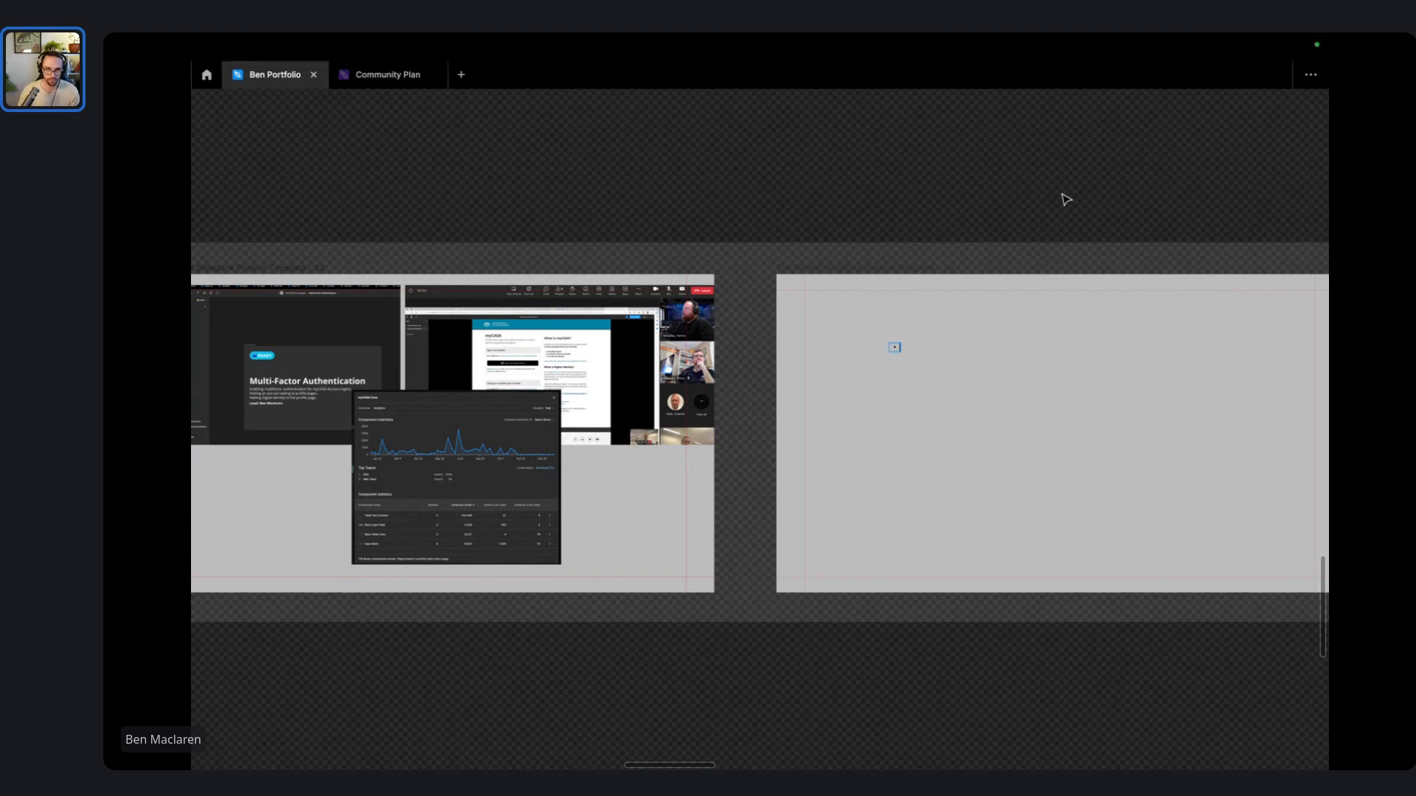
scroll(1064, 197, "down", 5)
left_click_drag(1109, 202, 709, 197)
scroll(709, 196, "down", 3)
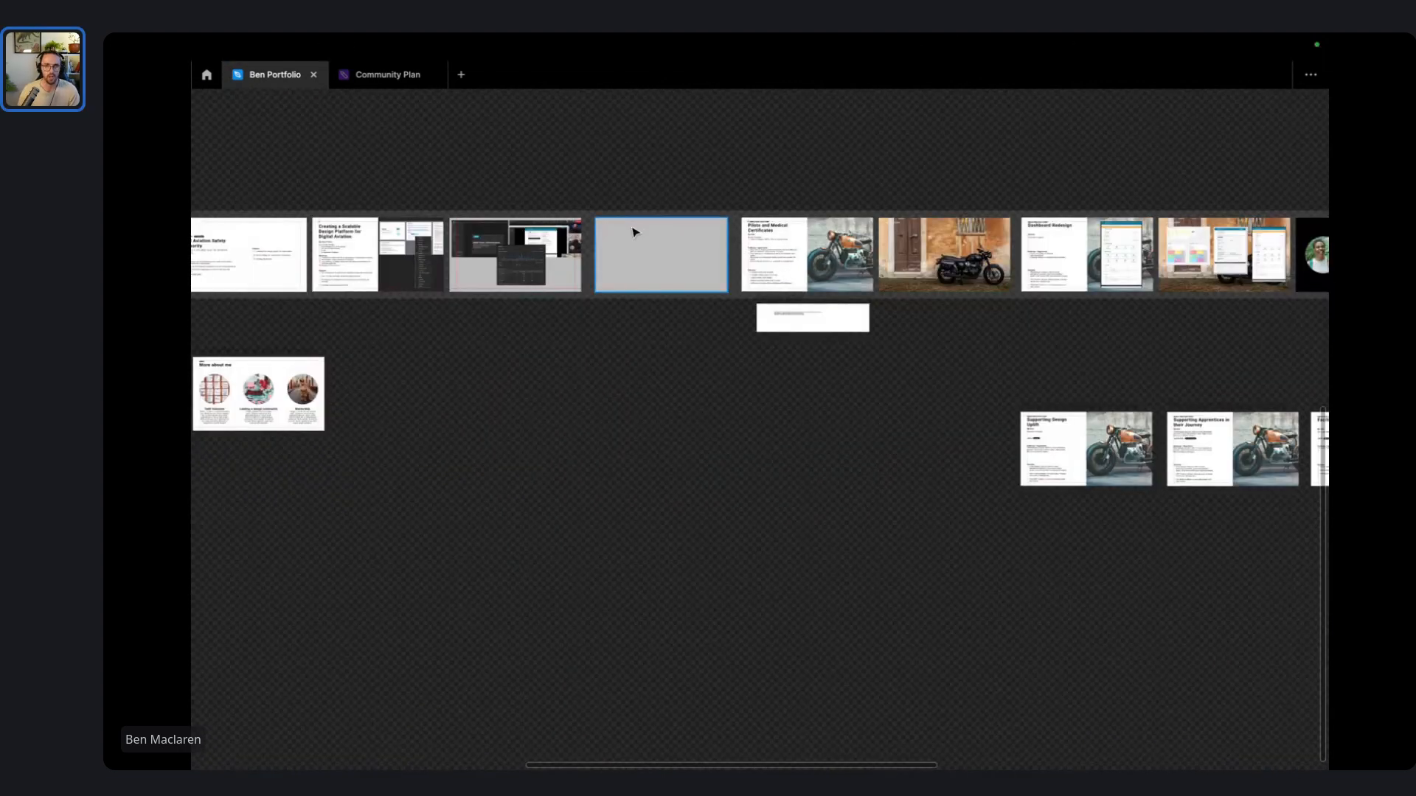
left_click_drag(634, 233, 632, 467)
scroll(842, 308, "right", 3)
scroll(841, 308, "down", 3)
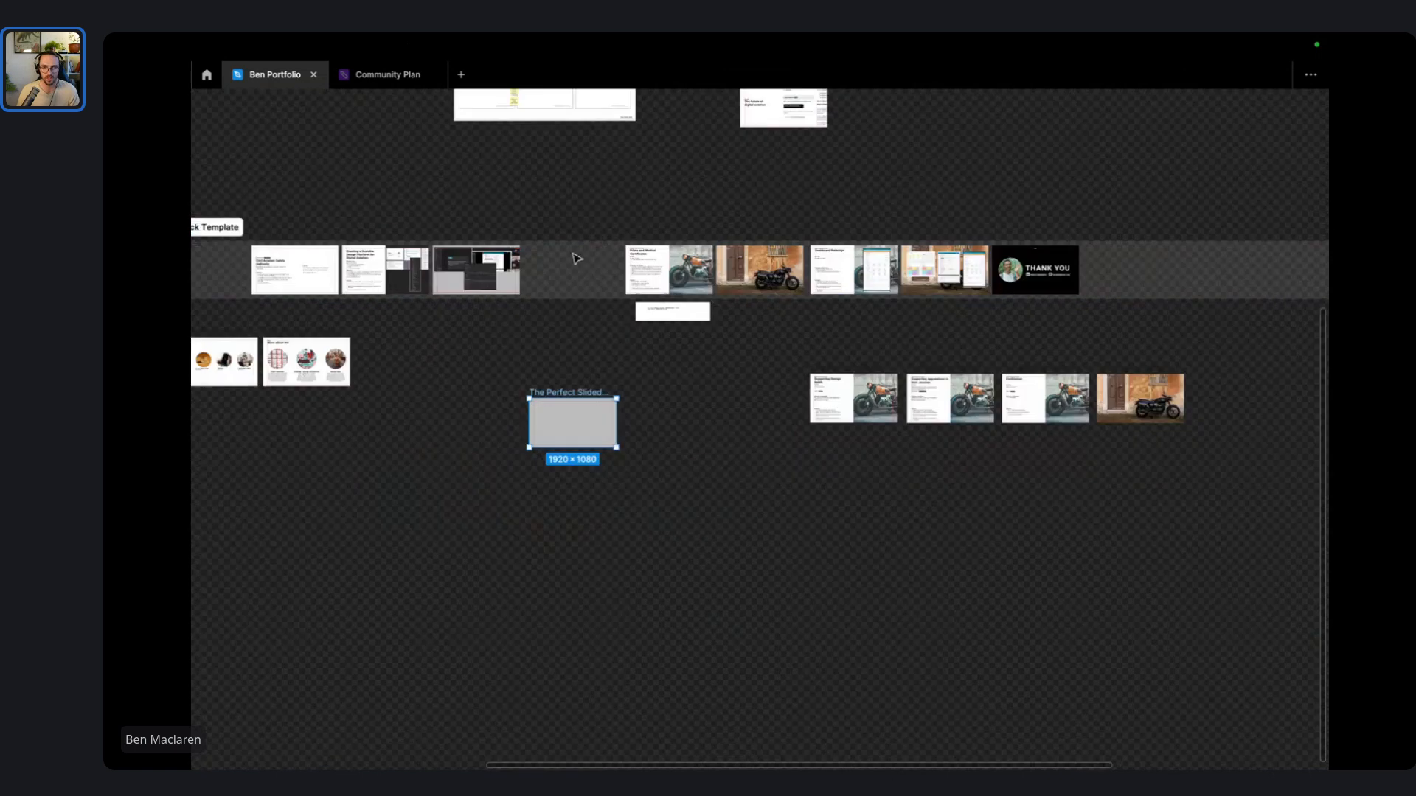
left_click_drag(576, 260, 496, 271)
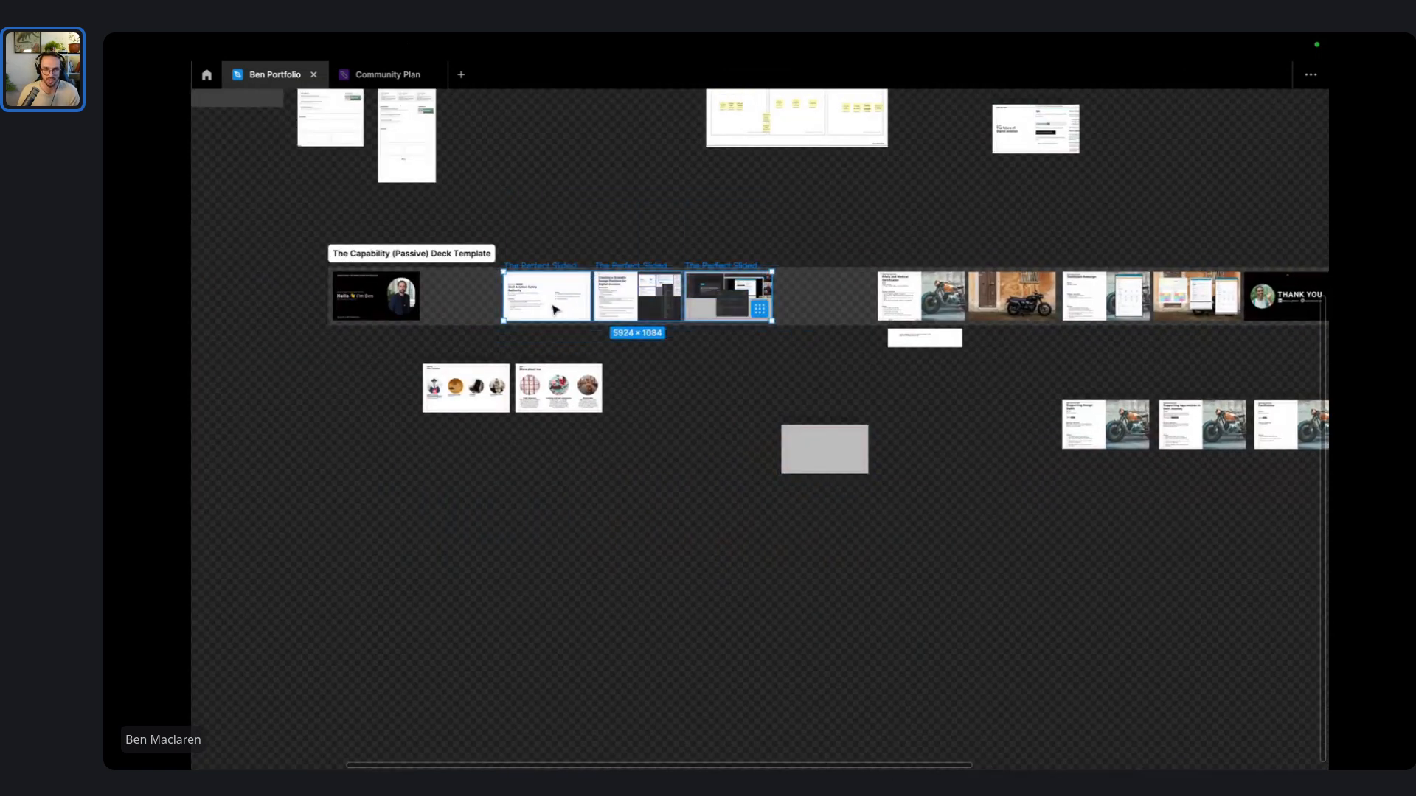
- Undo a stray case-study move, then shift the Pilots slides and notes past the Dashboard slides
mouse_move(556, 309)
left_mouse_down()
mouse_move(480, 316)
mouse_move(581, 323)
left_mouse_up()
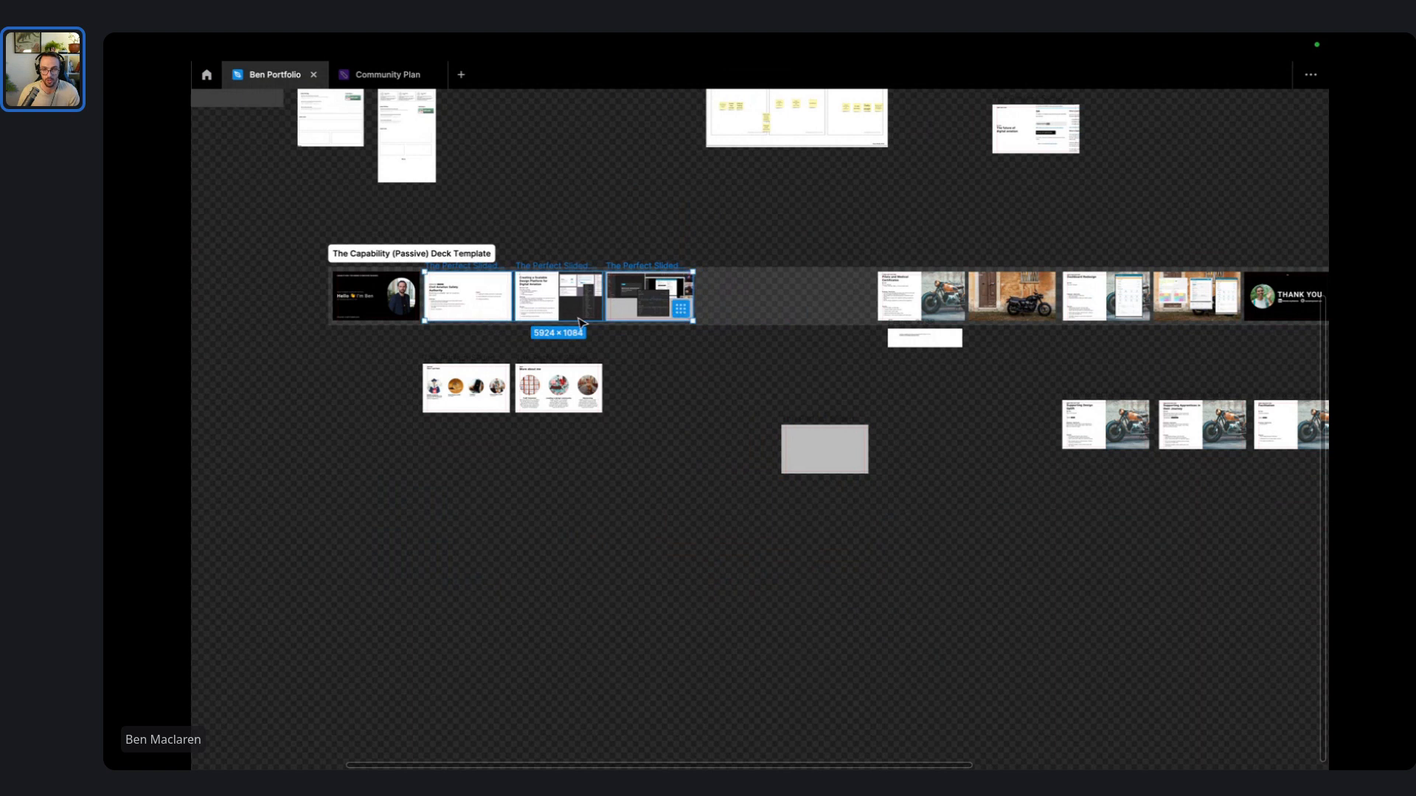
key("ctrl+z")
scroll(895, 280, "right", 3)
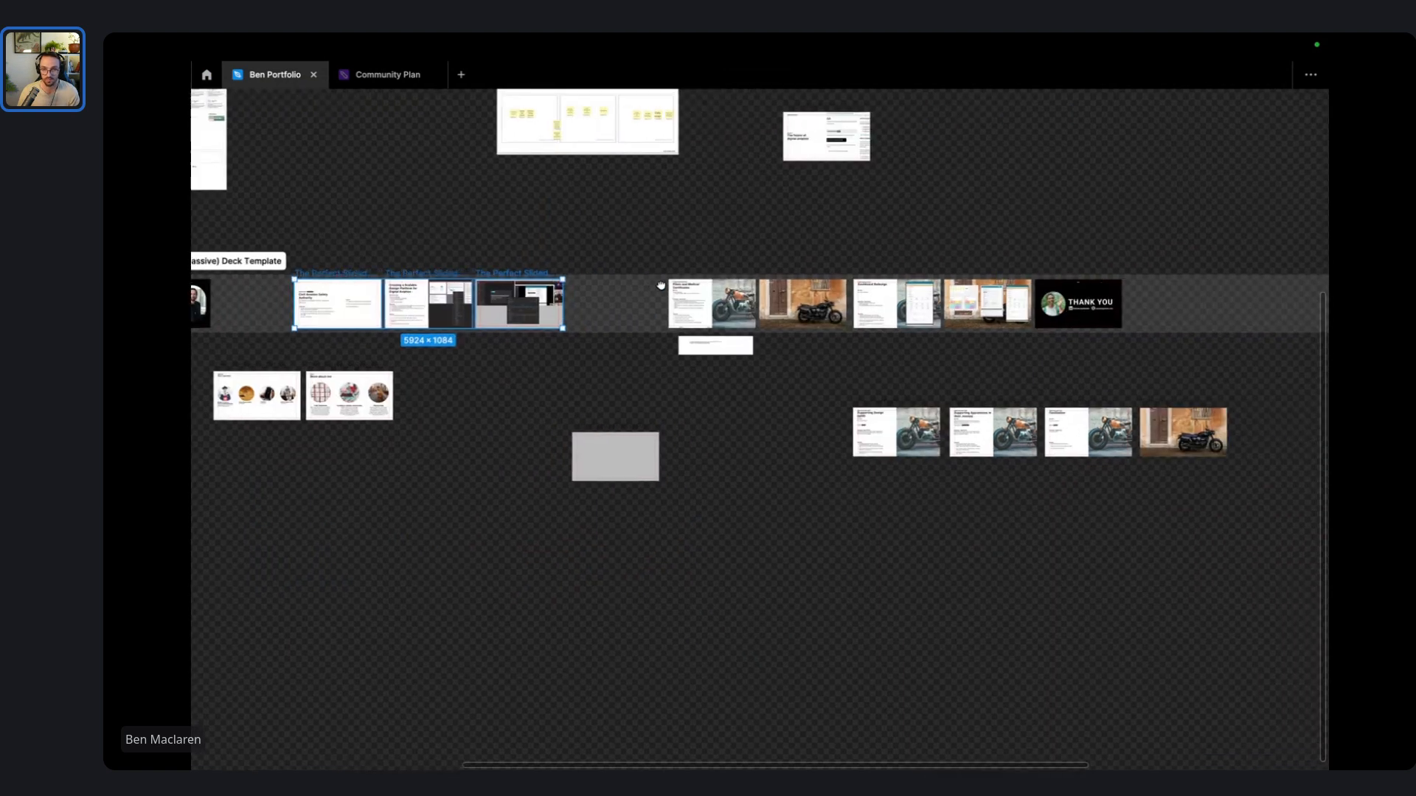
left_click(804, 410)
left_click_drag(828, 362, 627, 235)
left_click_drag(711, 293, 1228, 308)
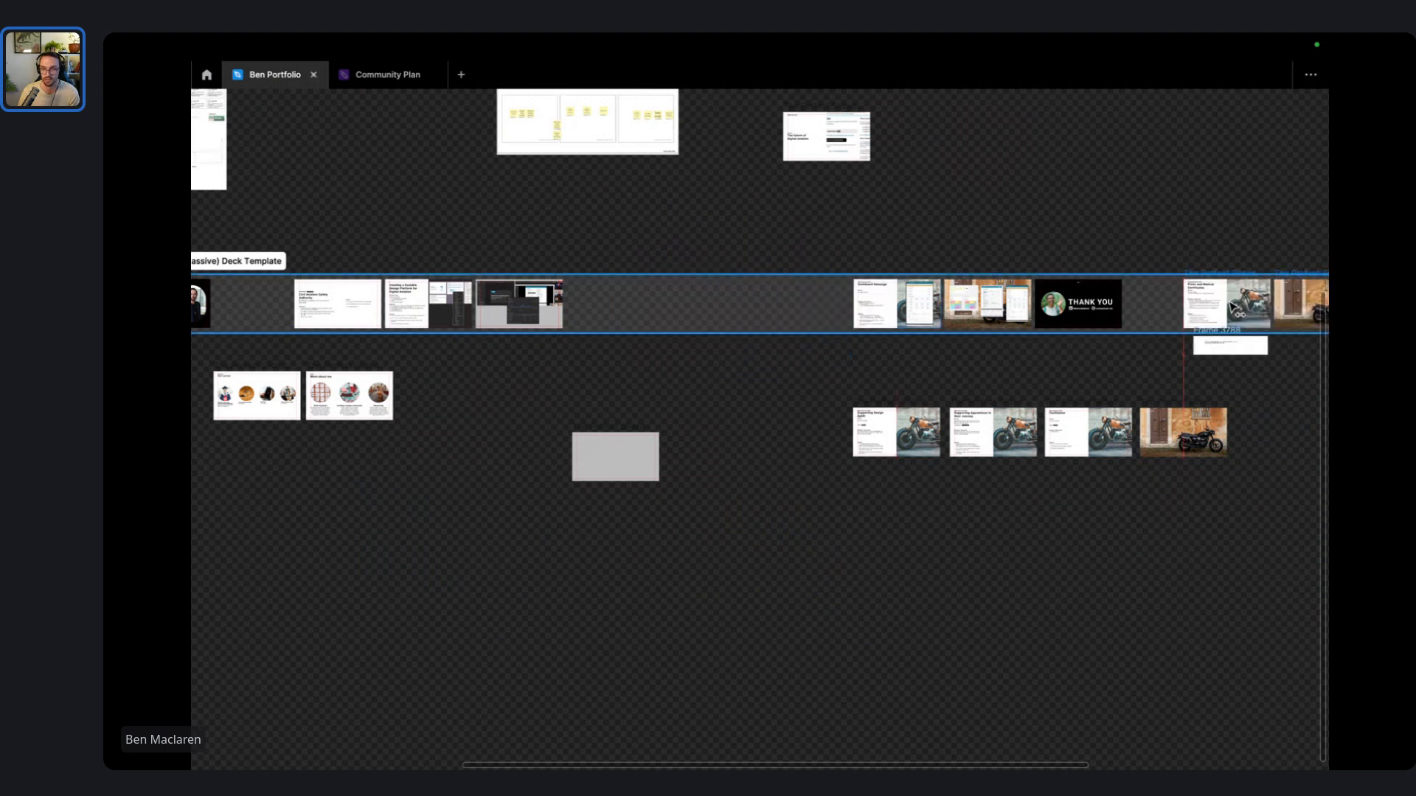
- Move the Dashboard Redesign slides, without Thank You, to follow the aviation case studies
left_click_drag(806, 260, 943, 365)
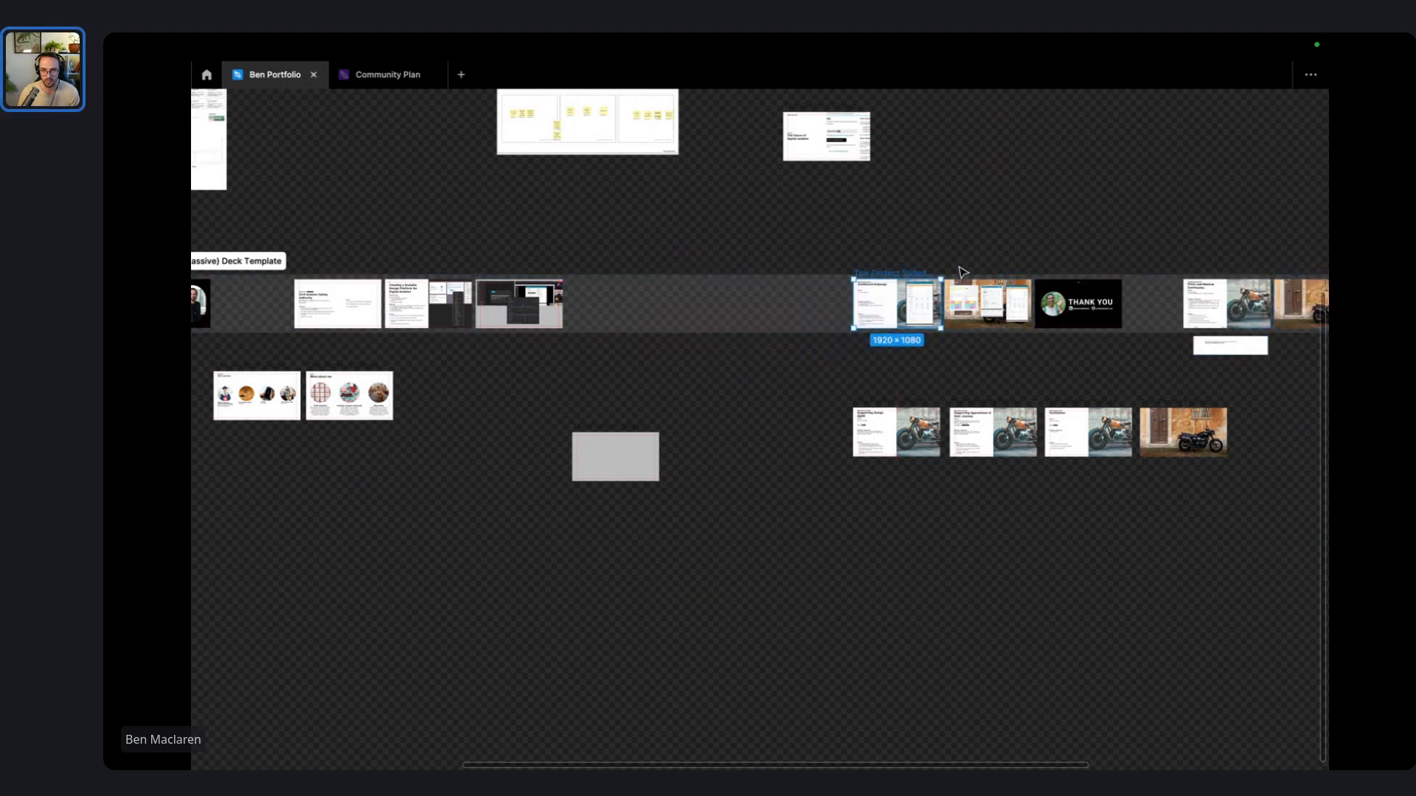
left_click_drag(1046, 364, 818, 250)
left_click(1090, 296, "shift")
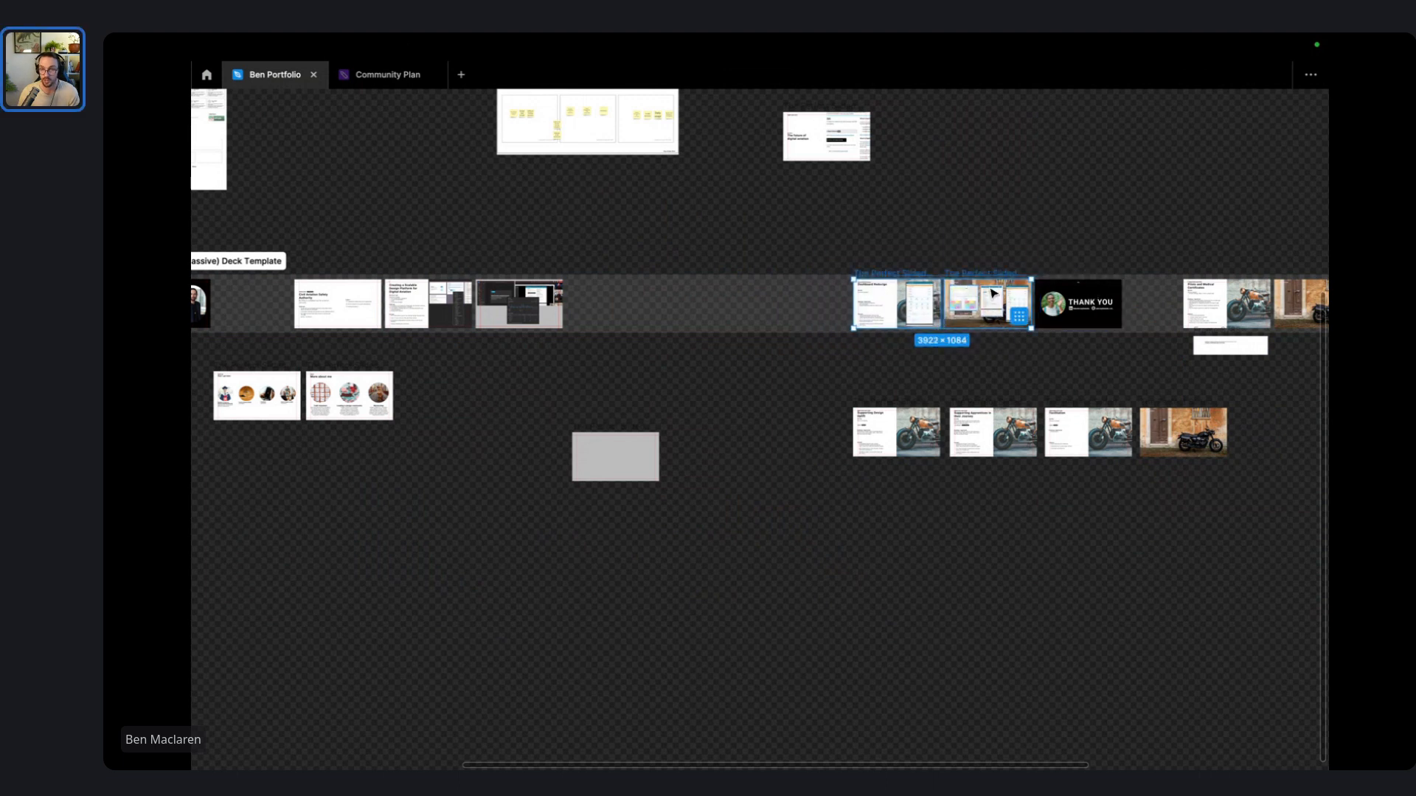
left_click_drag(991, 277, 708, 277)
- Place the Pilots slides from the row's end right after the Dashboard slides
scroll(1101, 241, "right", 3)
scroll(1100, 241, "up", 1)
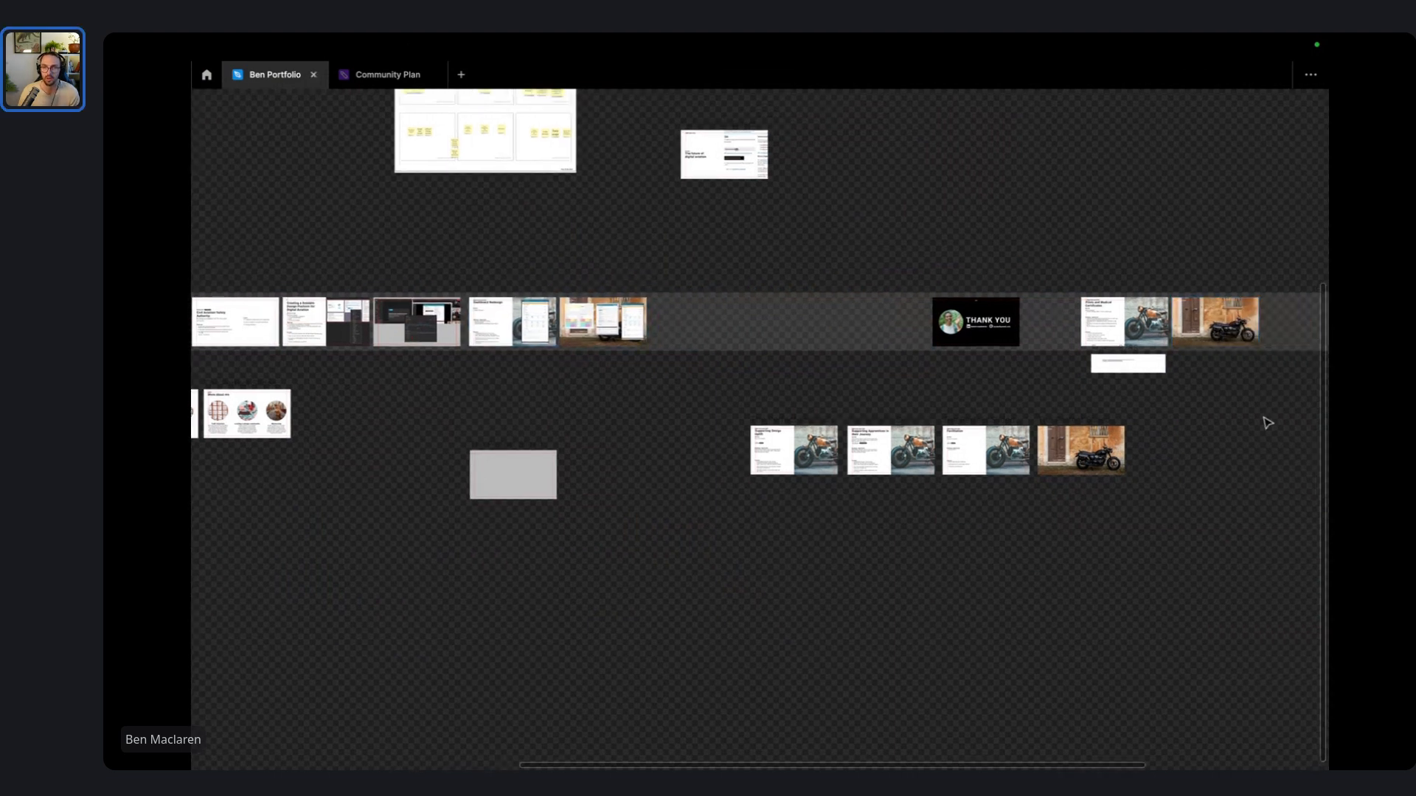
left_click_drag(1280, 429, 1078, 272)
left_click_drag(1157, 371, 732, 367)
left_click(929, 391)
- Put the Thank You slide last, after the final motorbike case study
left_click_drag(992, 285, 1098, 295)
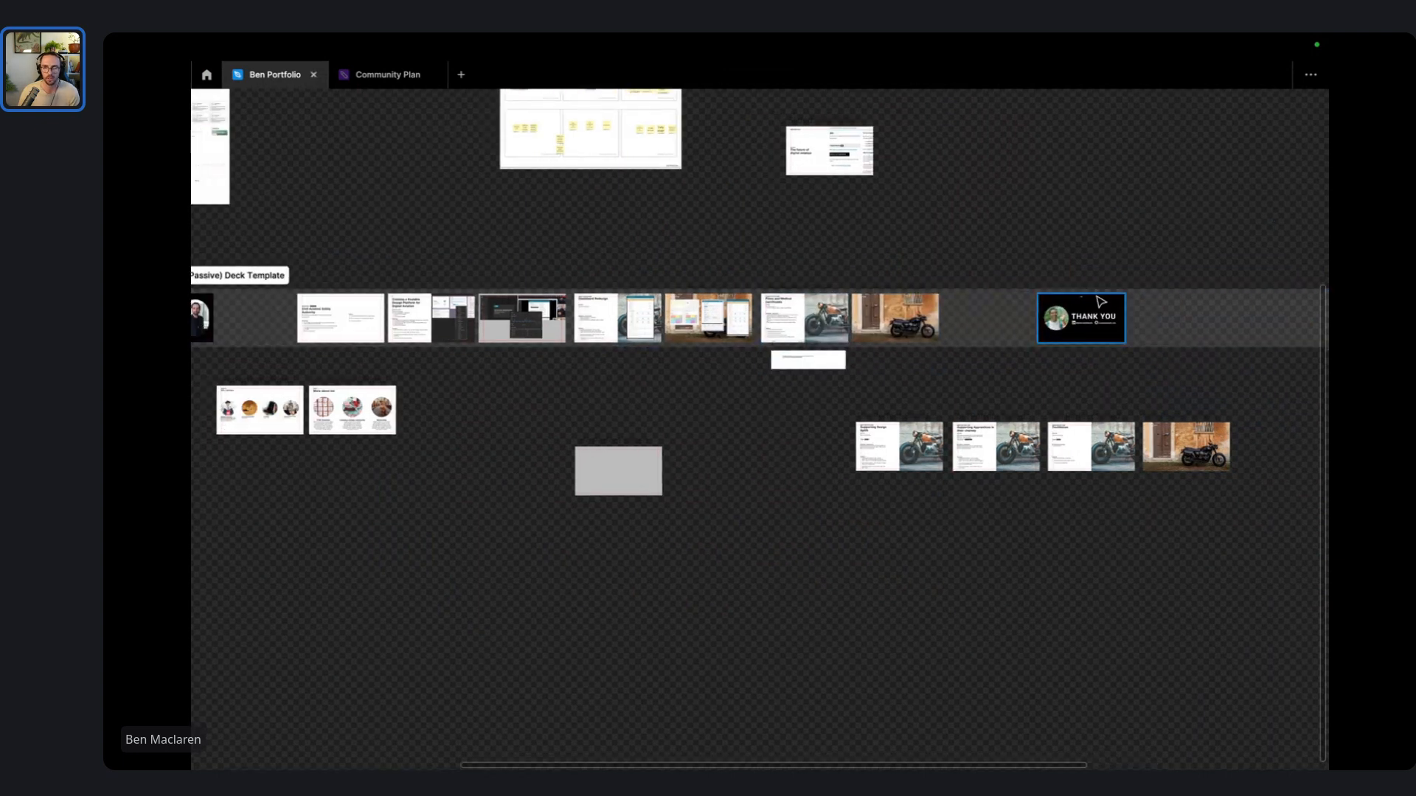
scroll(1097, 294, "up", 5)
left_click(957, 288)
left_click_drag(957, 287, 651, 288)
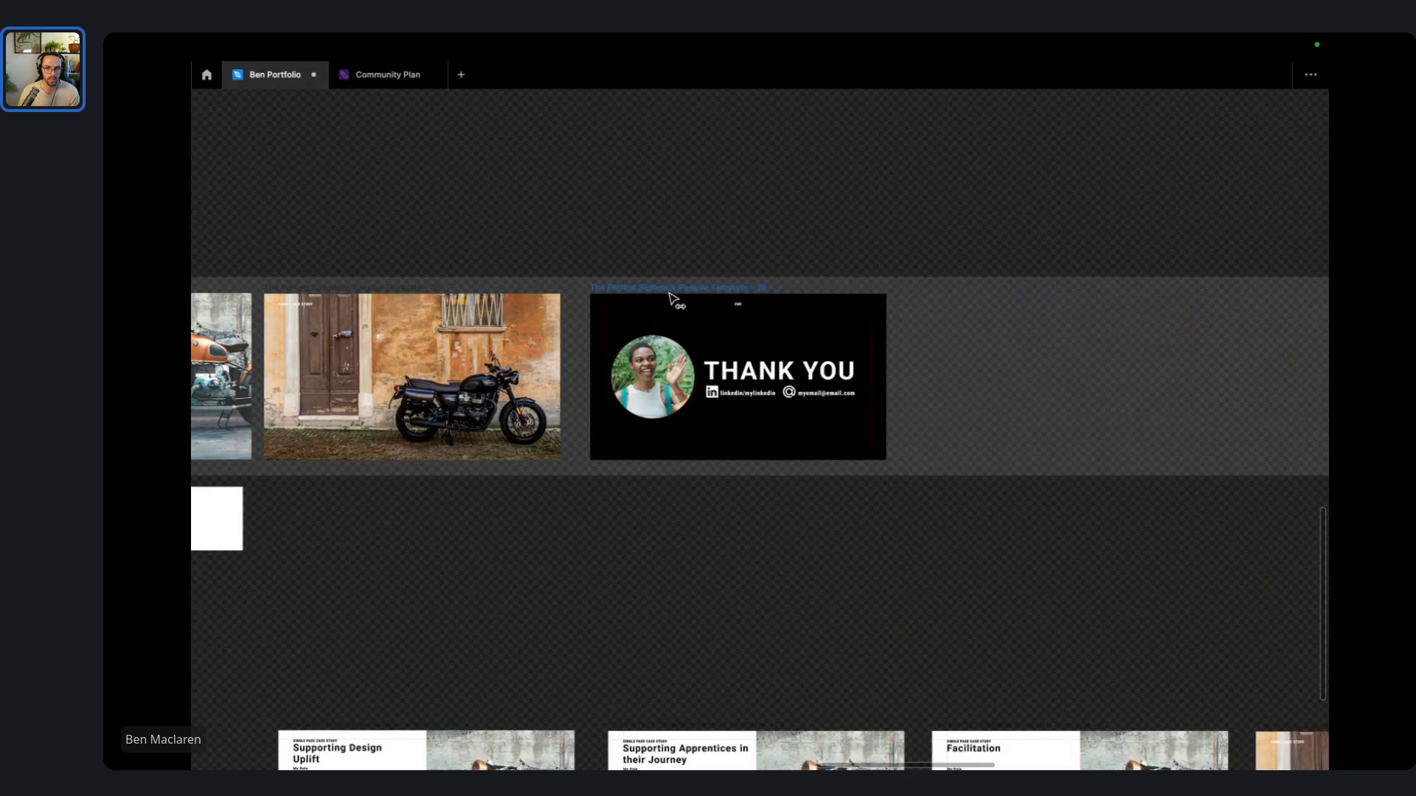
- Move the four lower-row slides further down, away from the main deck row
scroll(779, 253, "down", 5)
left_click_drag(920, 613, 1106, 525)
scroll(1106, 524, "down", 2)
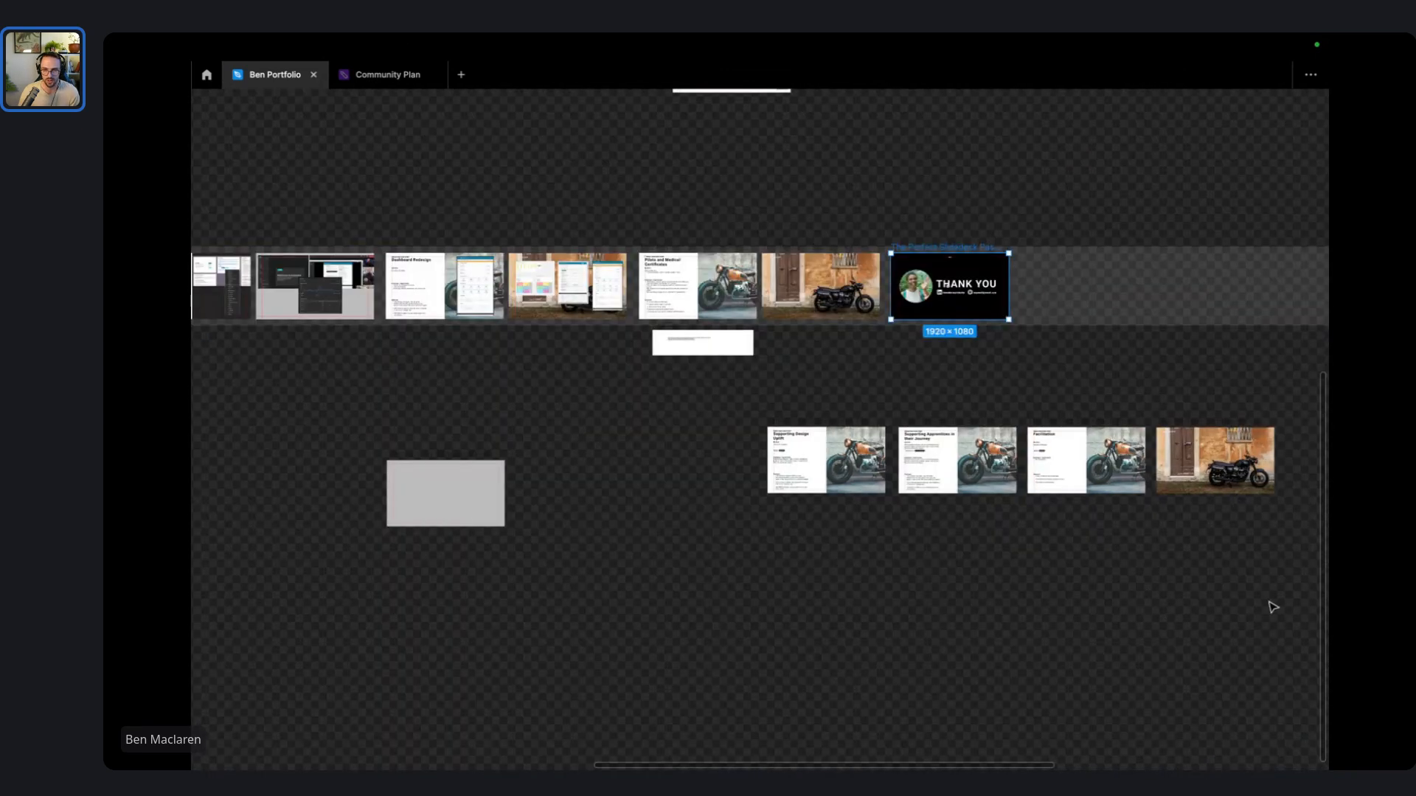
left_click_drag(1267, 604, 737, 406)
left_click_drag(861, 469, 613, 615)
left_click(637, 459)
scroll(647, 321, "up", 6)
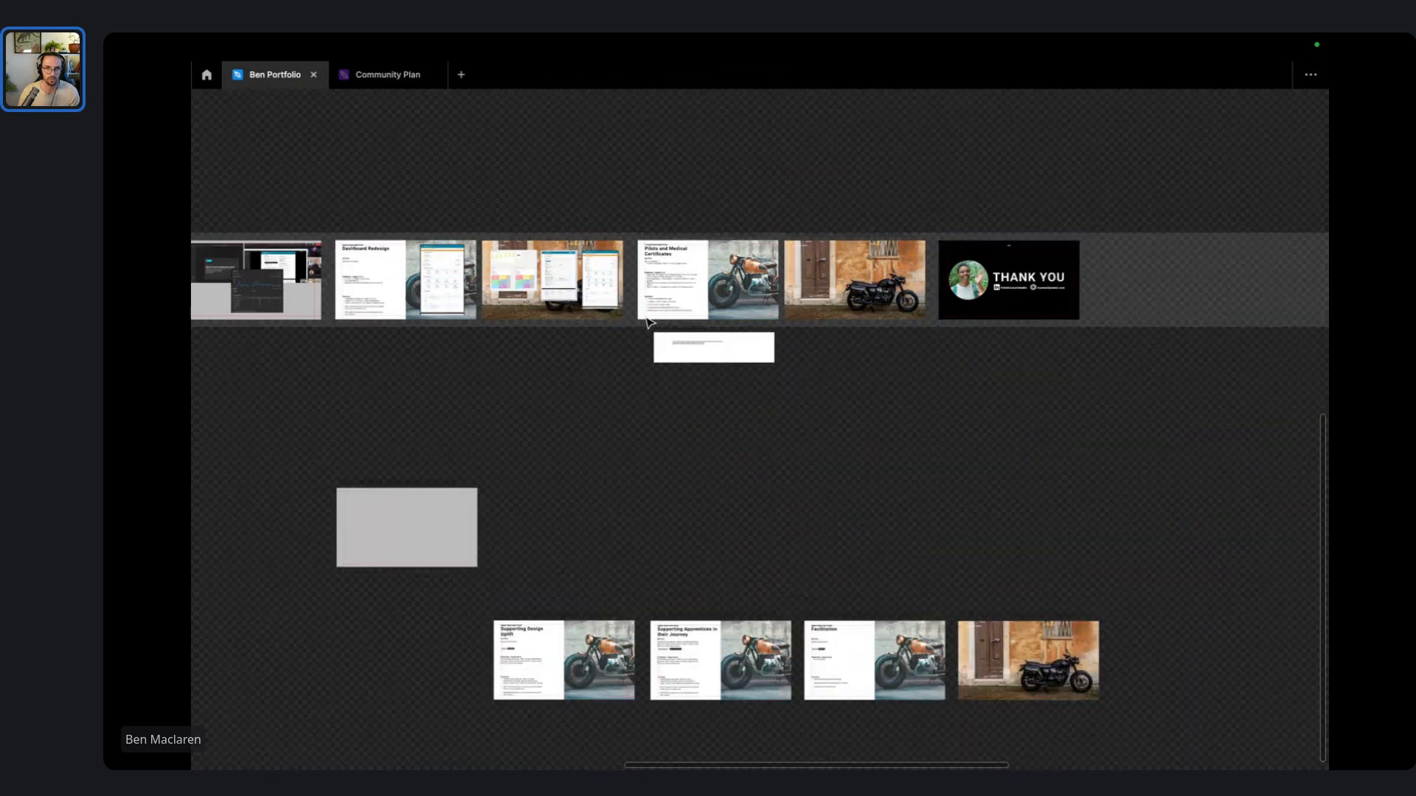
scroll(710, 233, "left", 15)
scroll(762, 210, "left", 8)
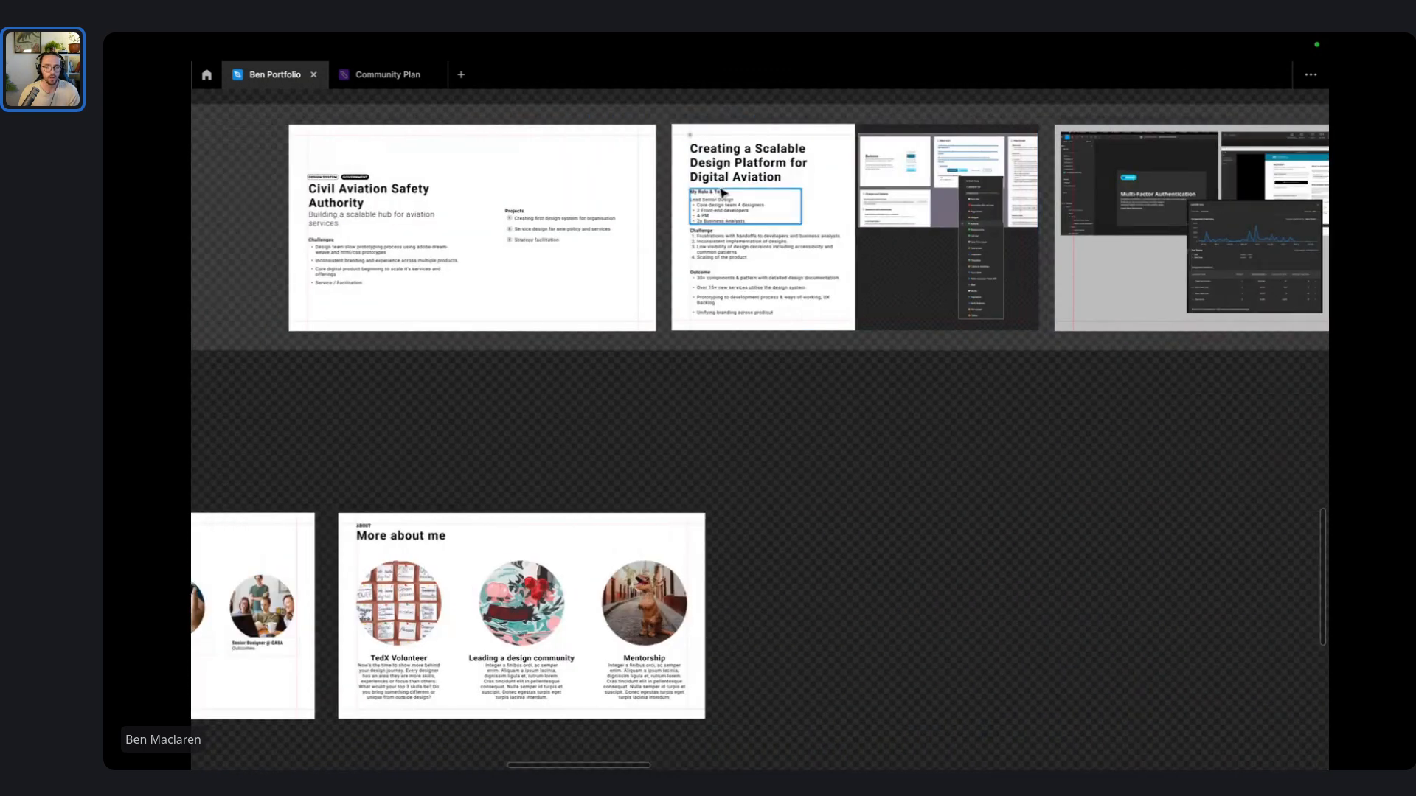
scroll(676, 357, "left", 5)
scroll(615, 267, "up", 5)
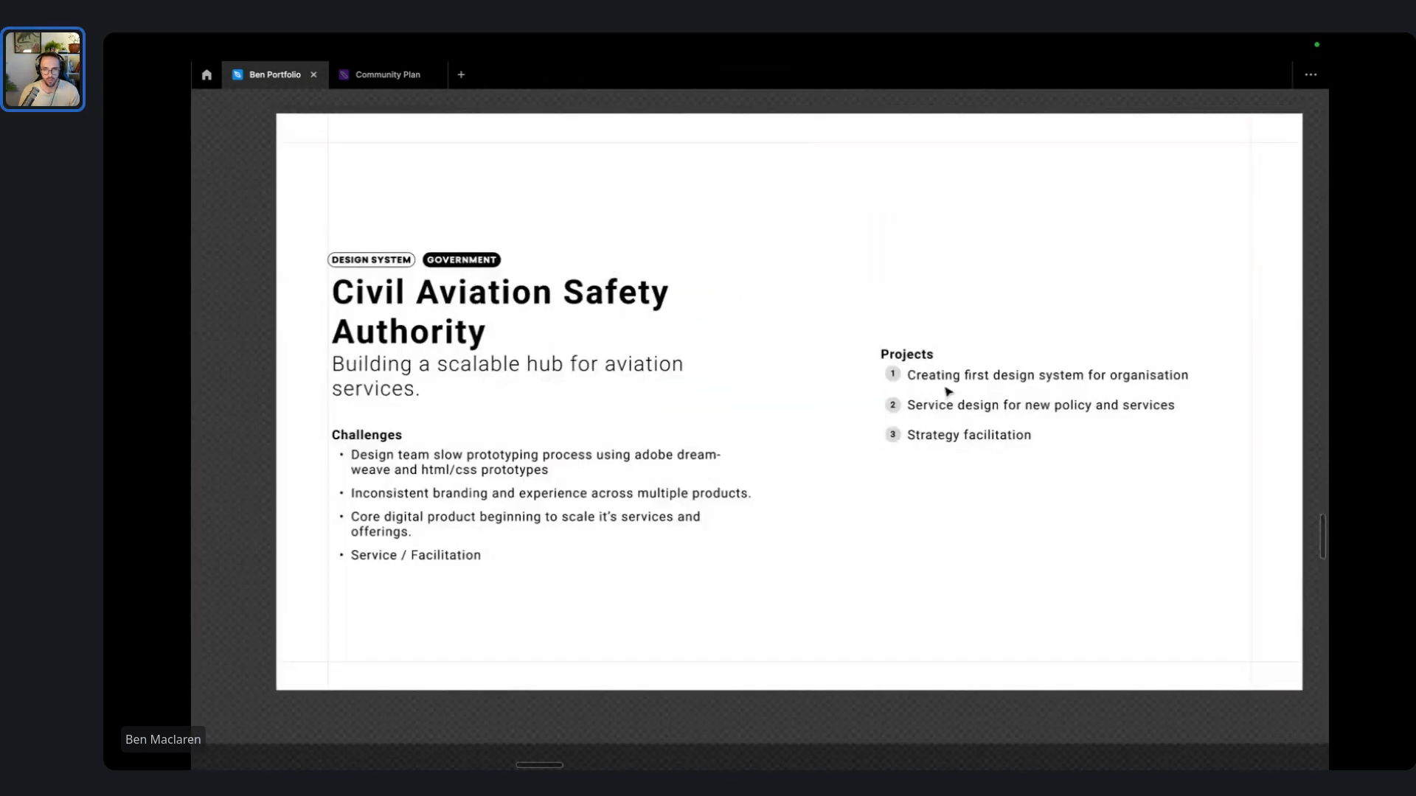
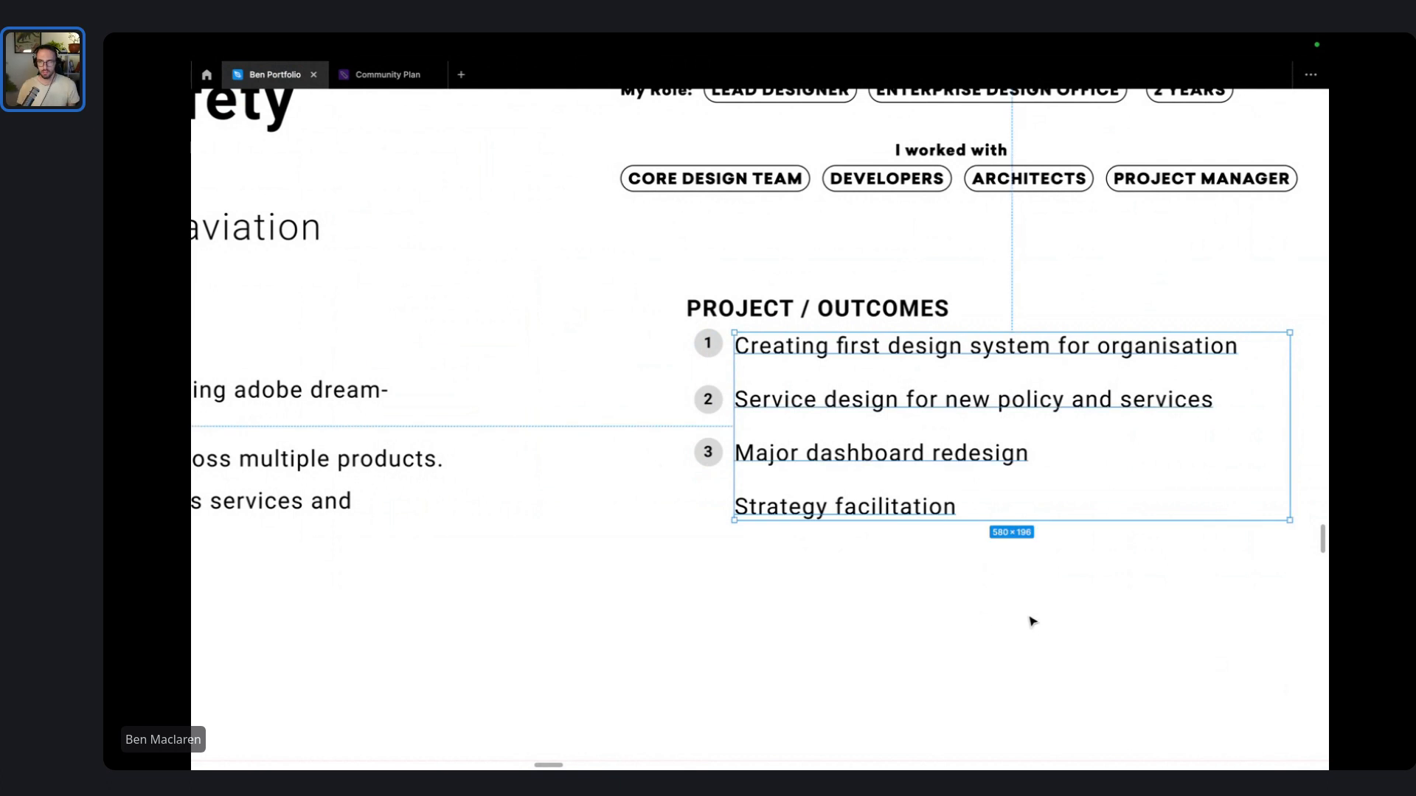
- Duplicate numbered circle 3 down beside 'Strategy facilitation' and clear its number
left_click(1030, 620)
left_click(710, 457)
left_click(709, 456)
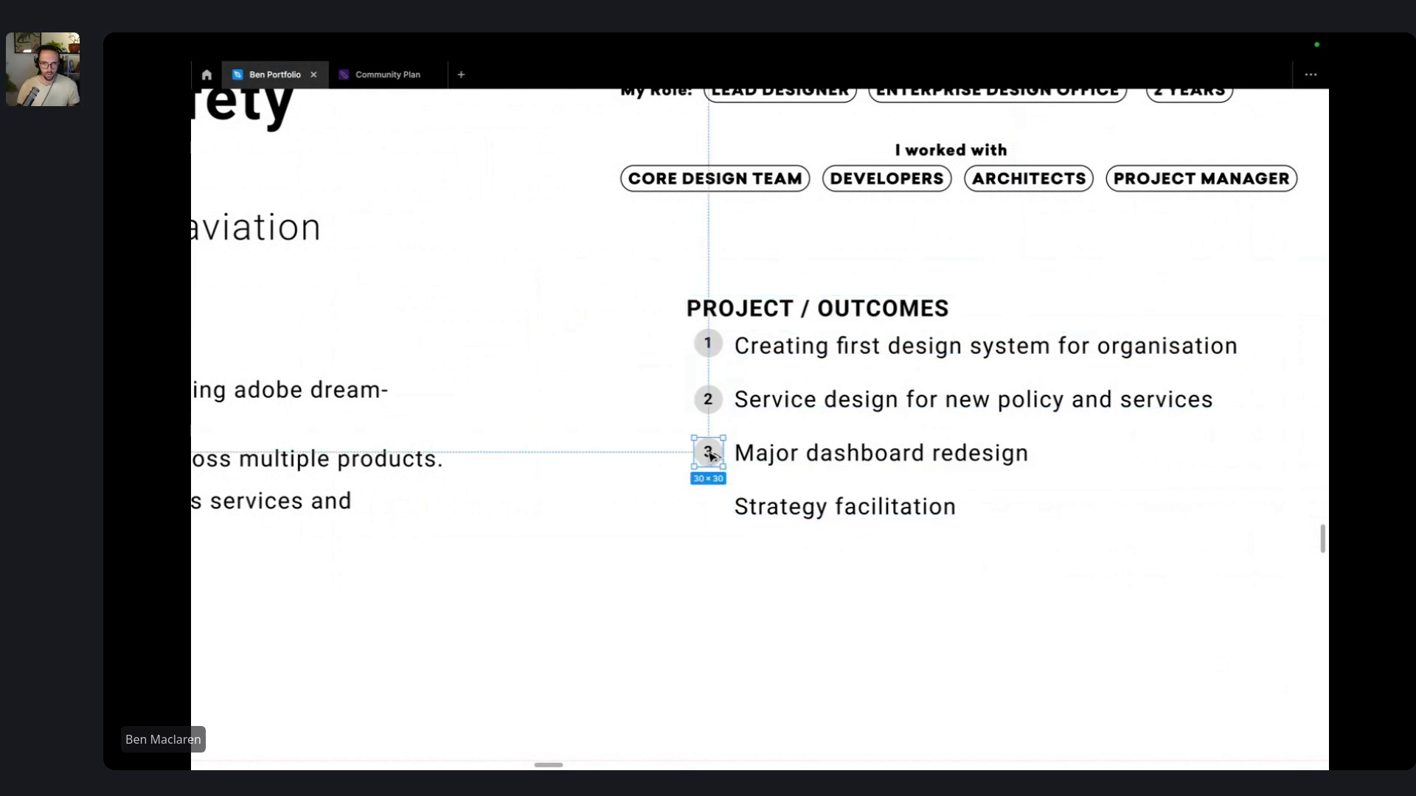
left_click_drag(709, 456, 707, 509)
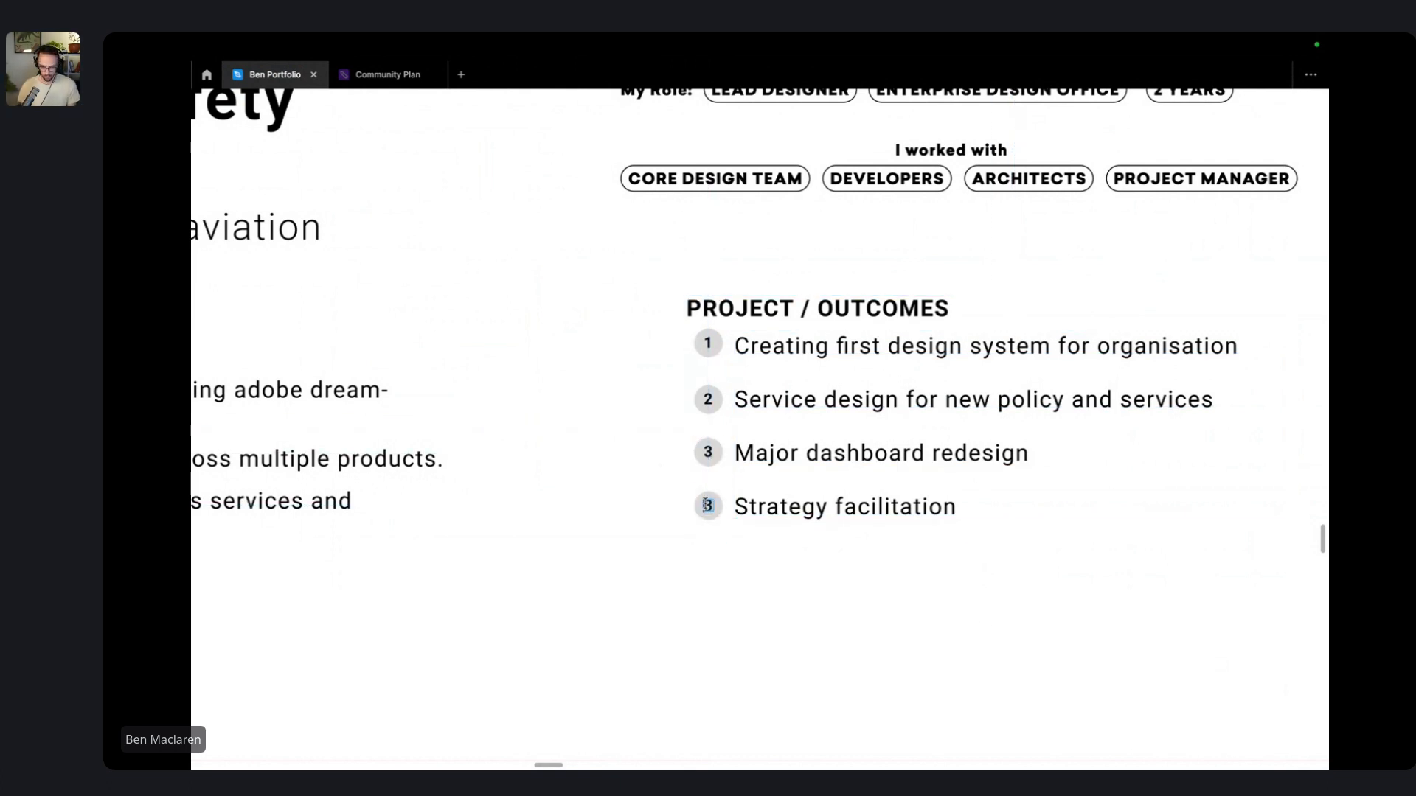
key("Return")
key("BackSpace")
- Make the new circle read 4, then nudge the PROJECT / OUTCOMES group slightly lower
type("4")
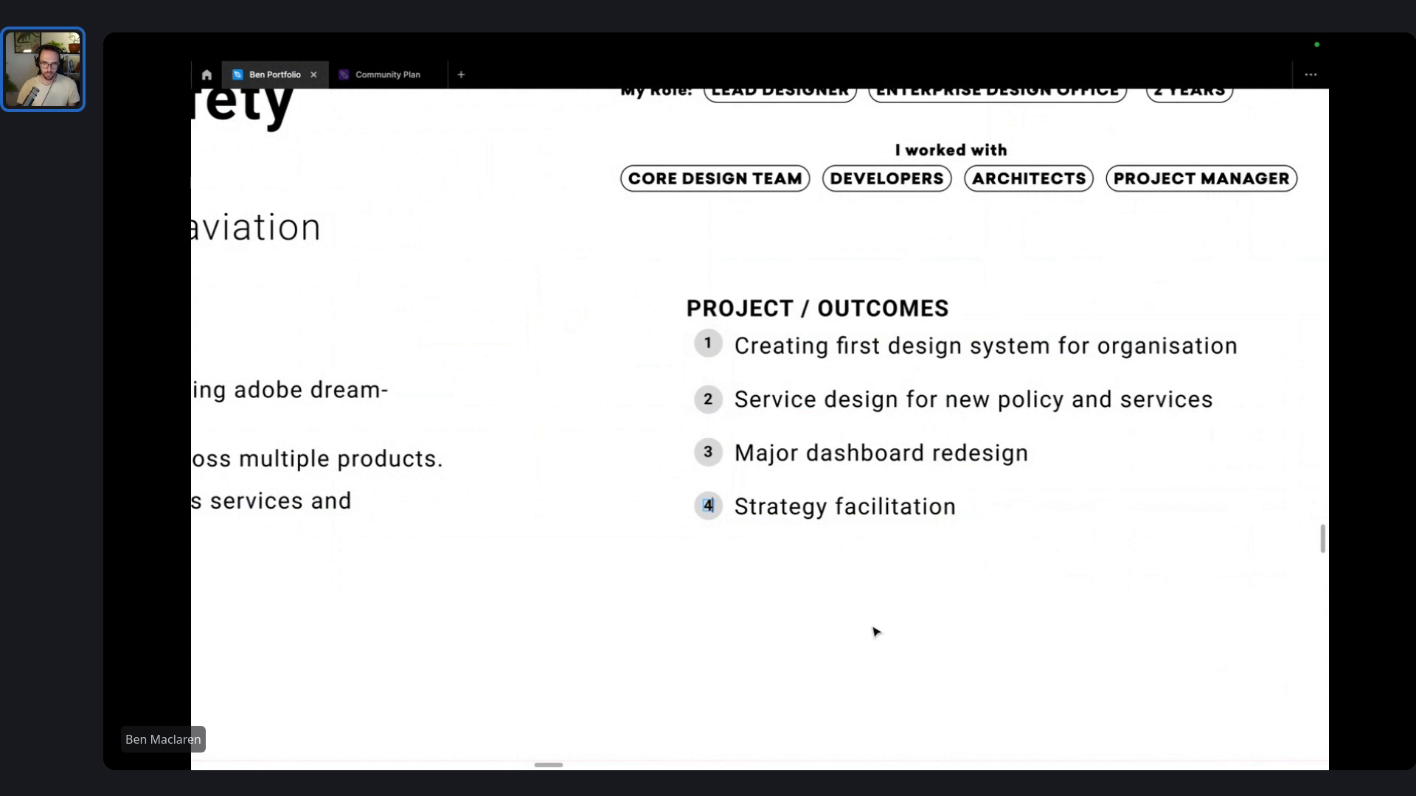
key("Escape")
scroll(942, 629, "down", 5)
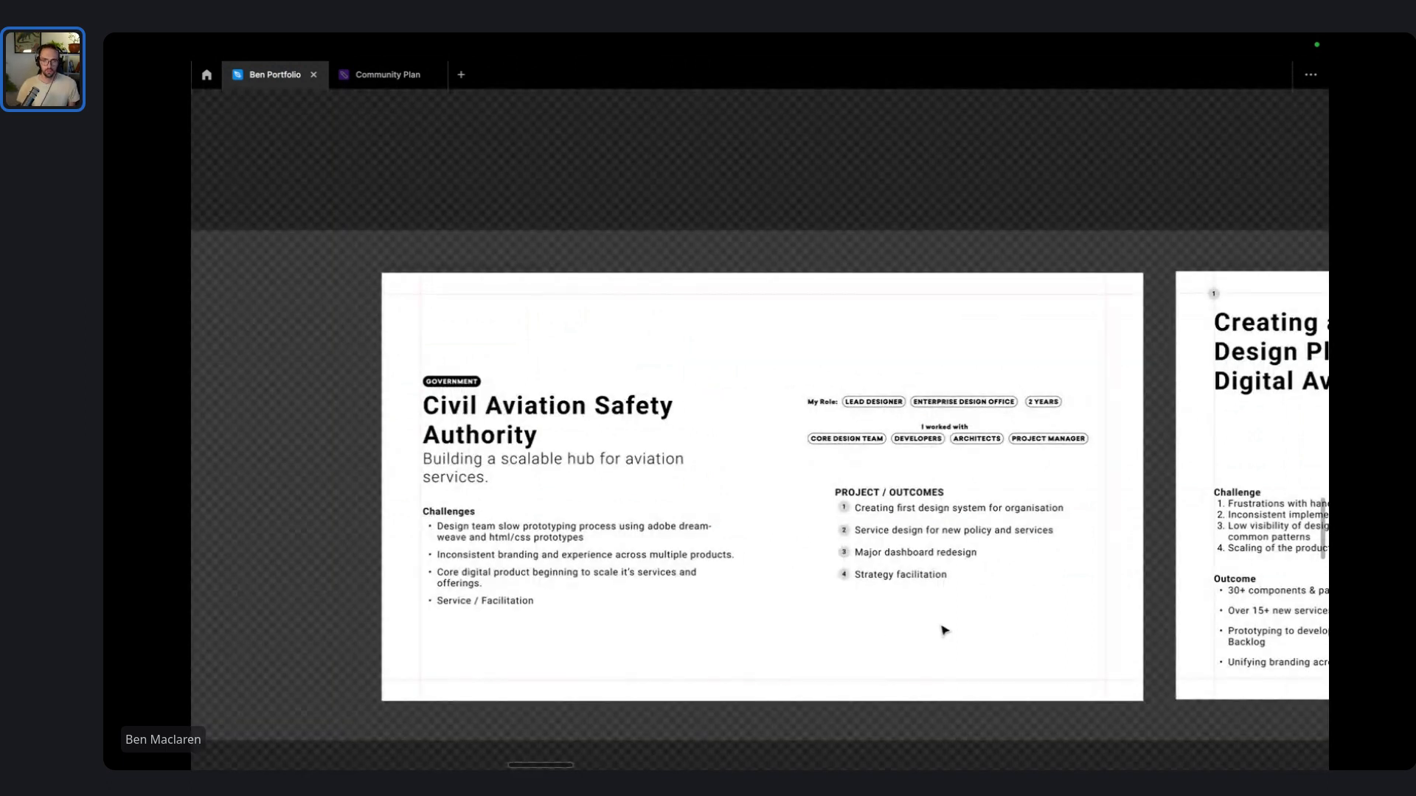
left_click_drag(953, 632, 807, 474)
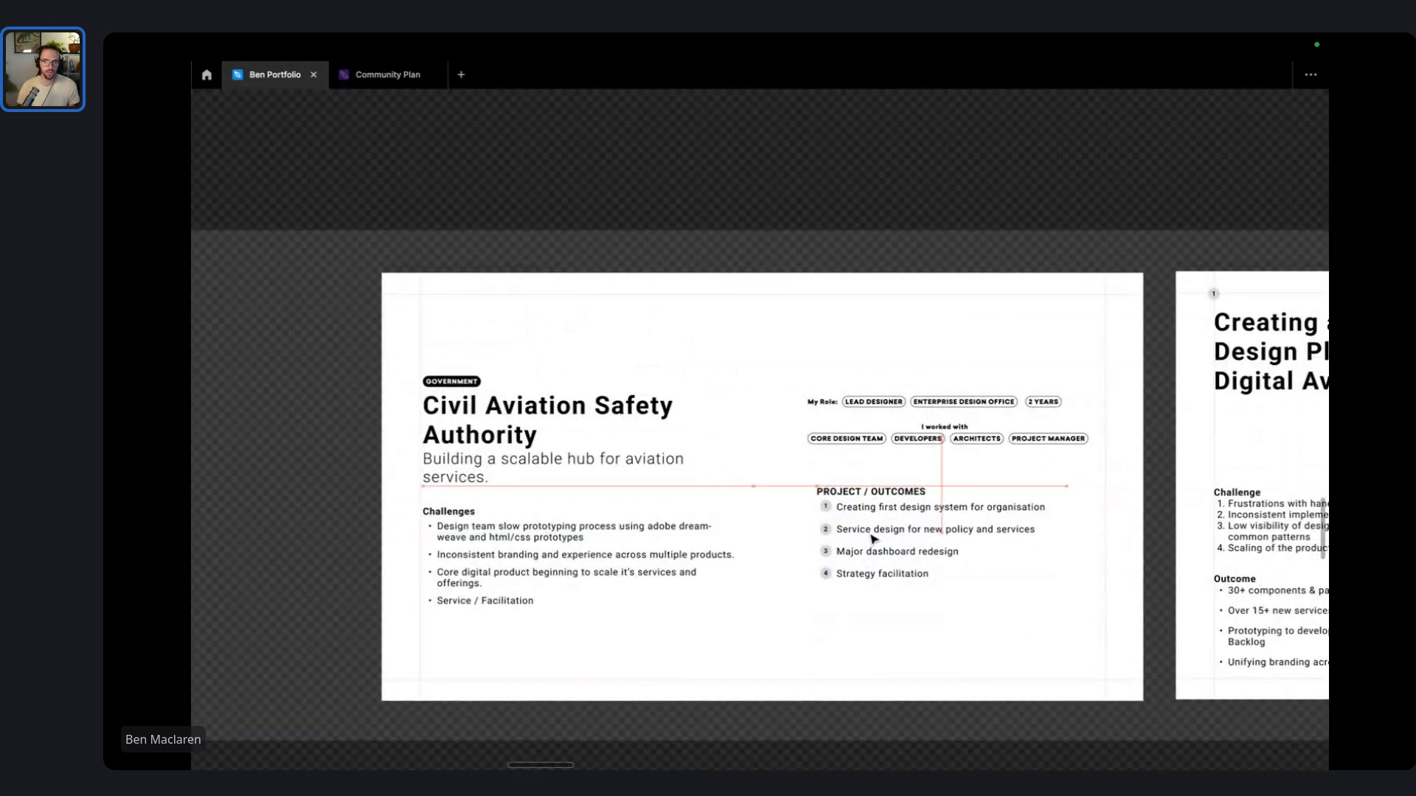
mouse_move(863, 543)
left_mouse_down()
mouse_move(870, 602)
mouse_move(868, 561)
left_mouse_up()
left_click(809, 491)
- Navigate the canvas past Section 1 down to the deck template area
scroll(804, 483, "down", 5)
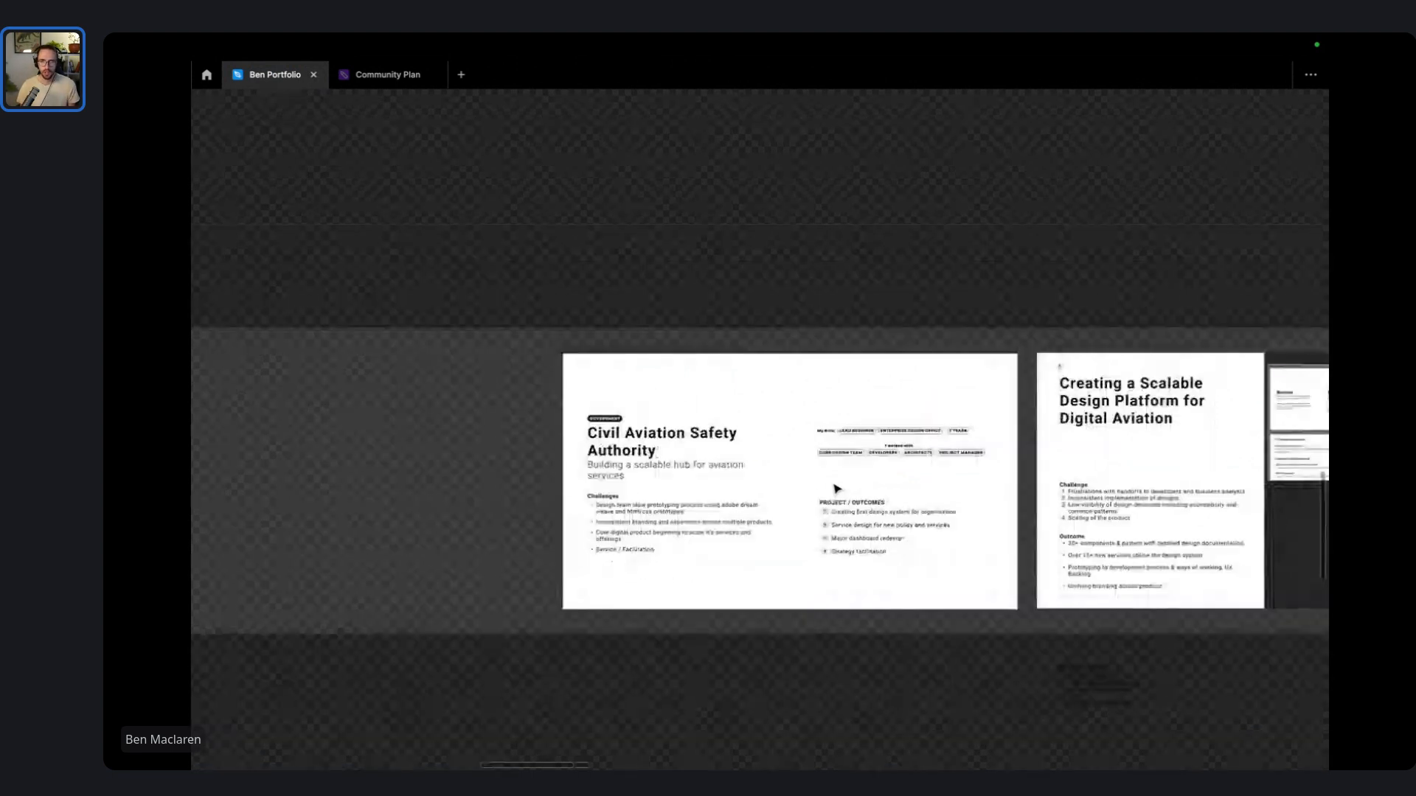
scroll(826, 491, "right", 8)
scroll(841, 496, "right", 10)
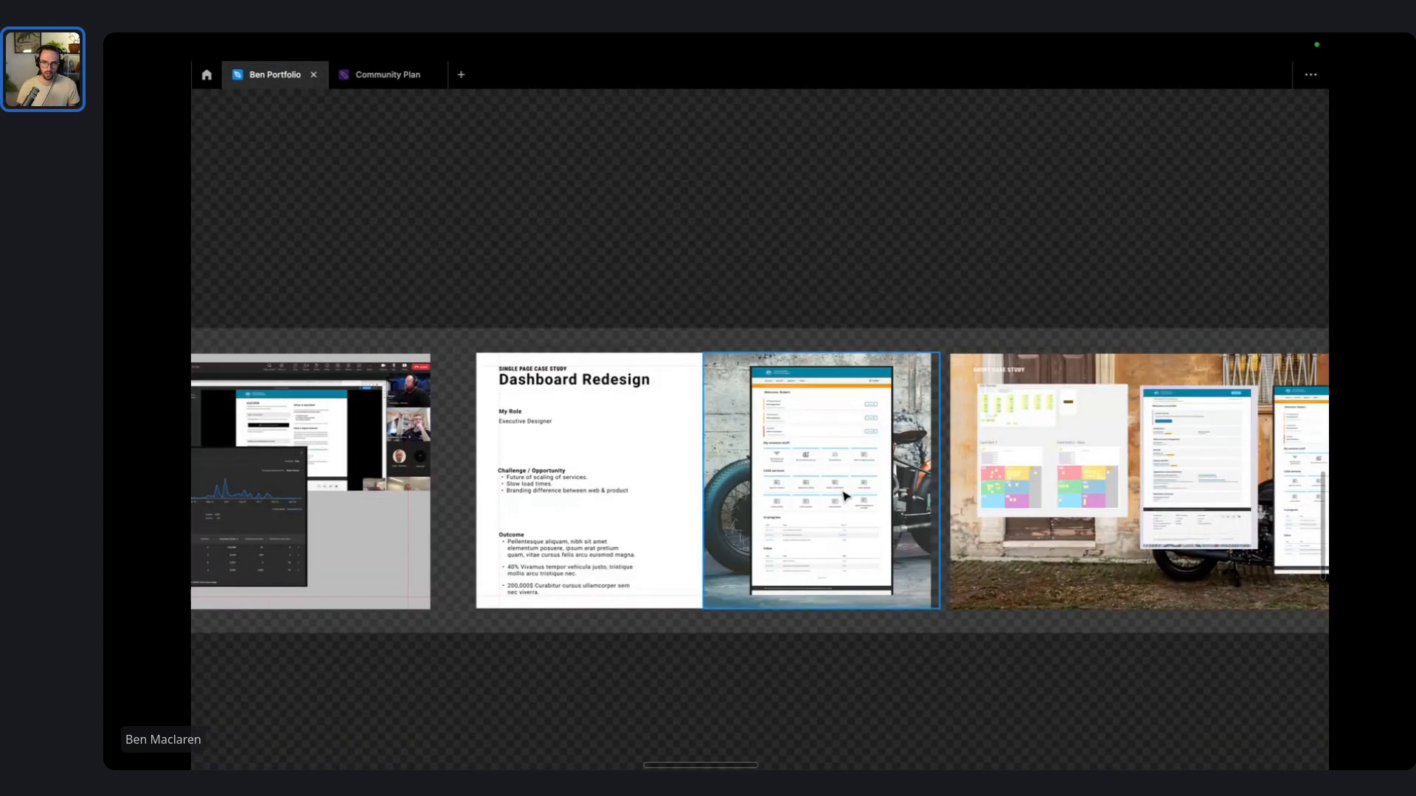
scroll(848, 496, "up", 3)
scroll(848, 496, "left", 5)
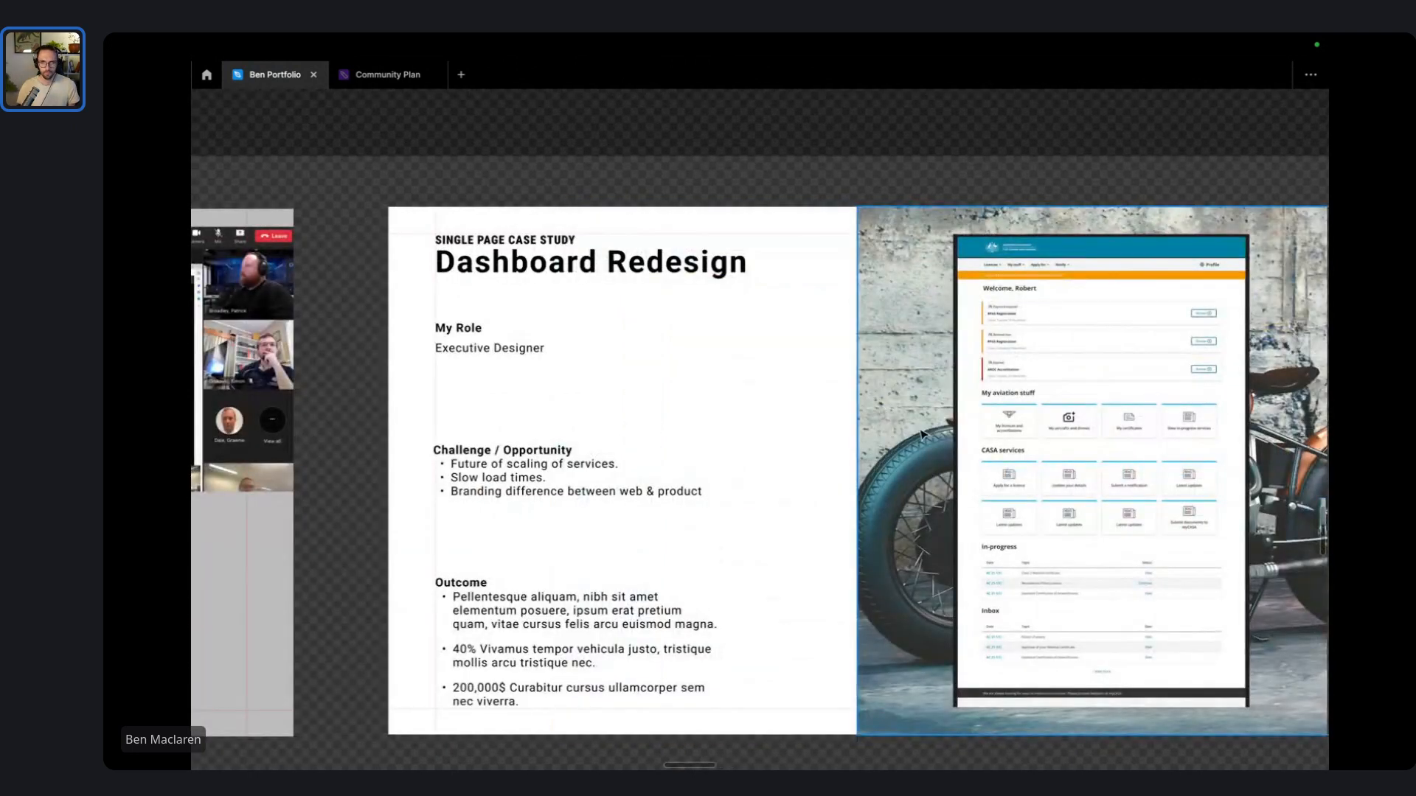
scroll(900, 321, "right", 6)
scroll(959, 317, "down", 3)
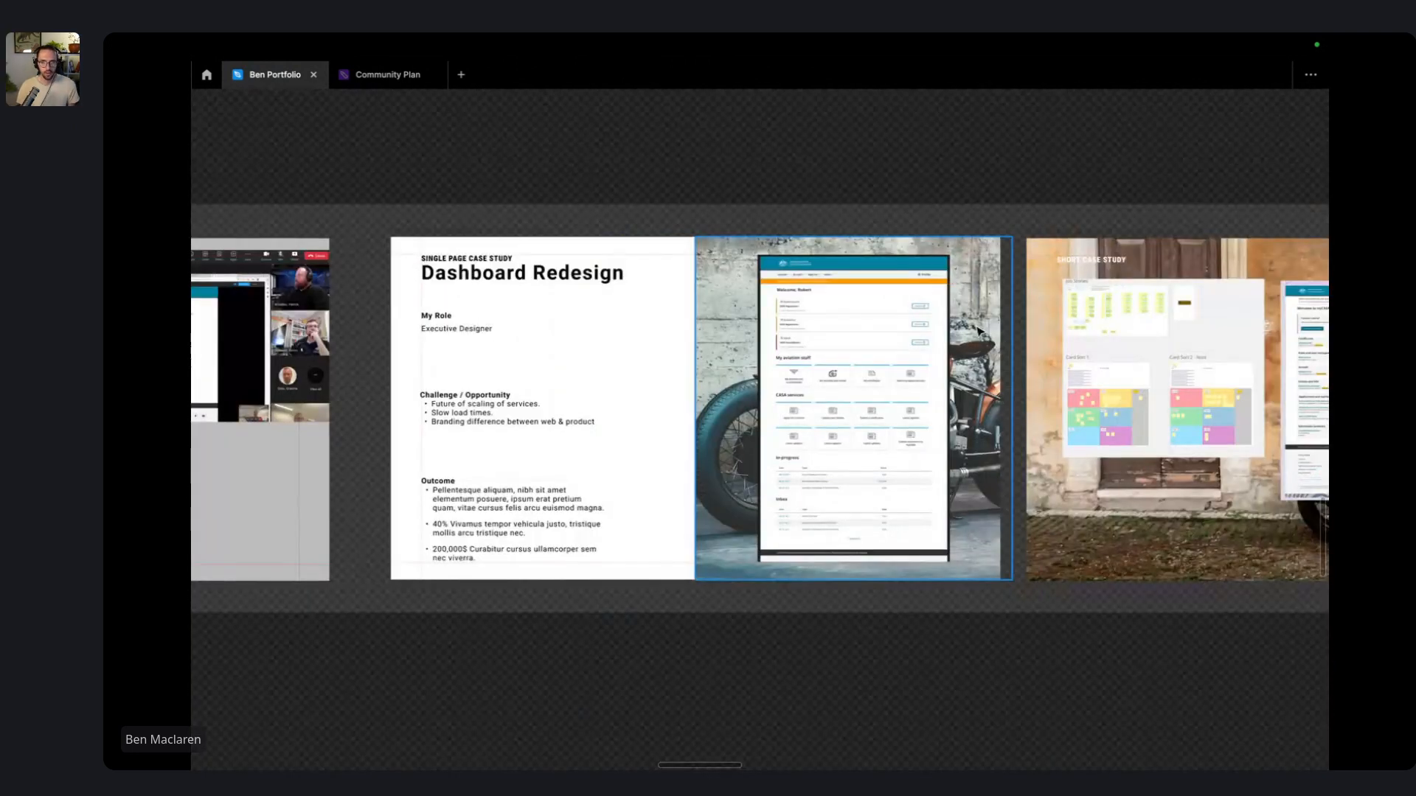
scroll(1069, 302, "right", 8)
scroll(767, 325, "left", 12)
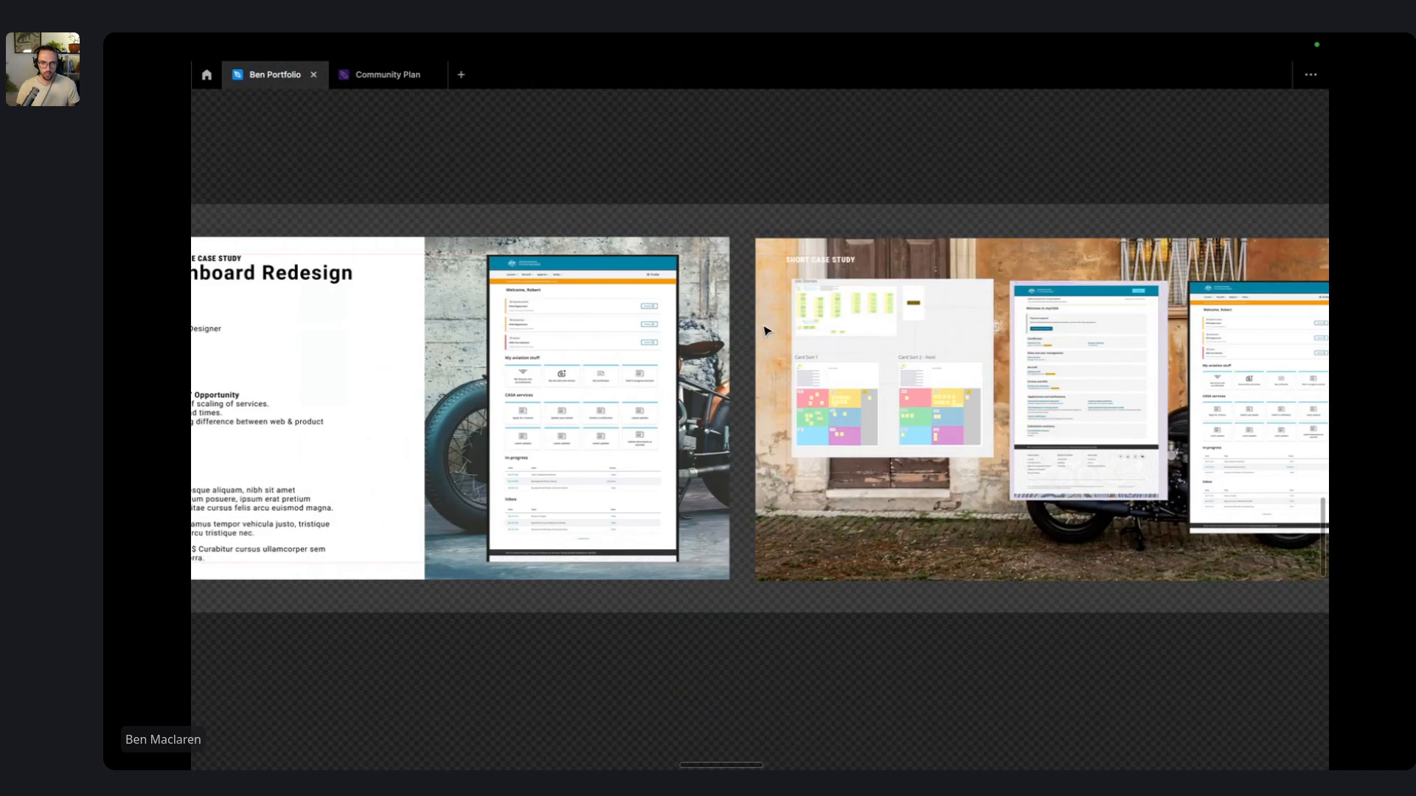
scroll(768, 325, "left", 15)
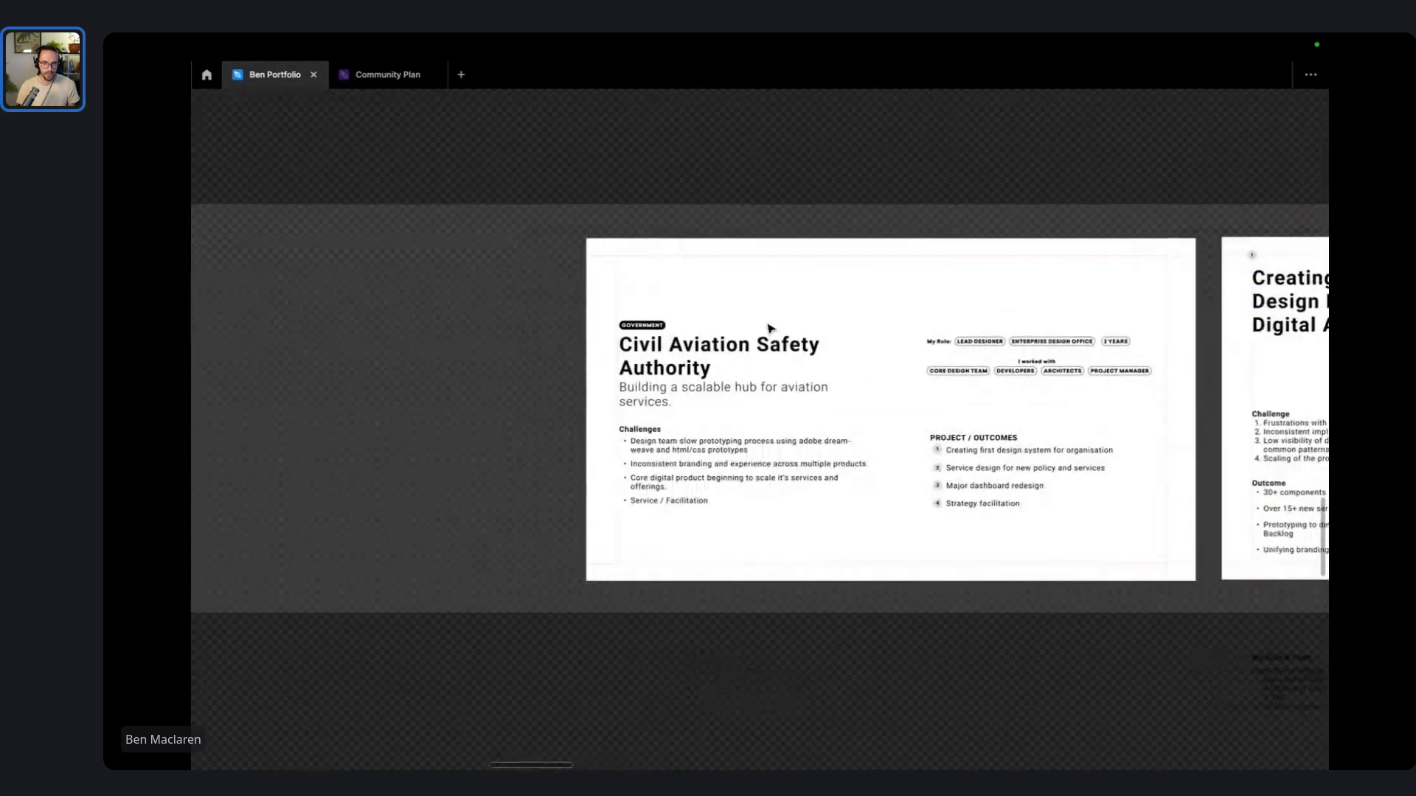
scroll(769, 327, "down", 3)
scroll(770, 329, "down", 3)
left_click_drag(525, 196, 581, 359)
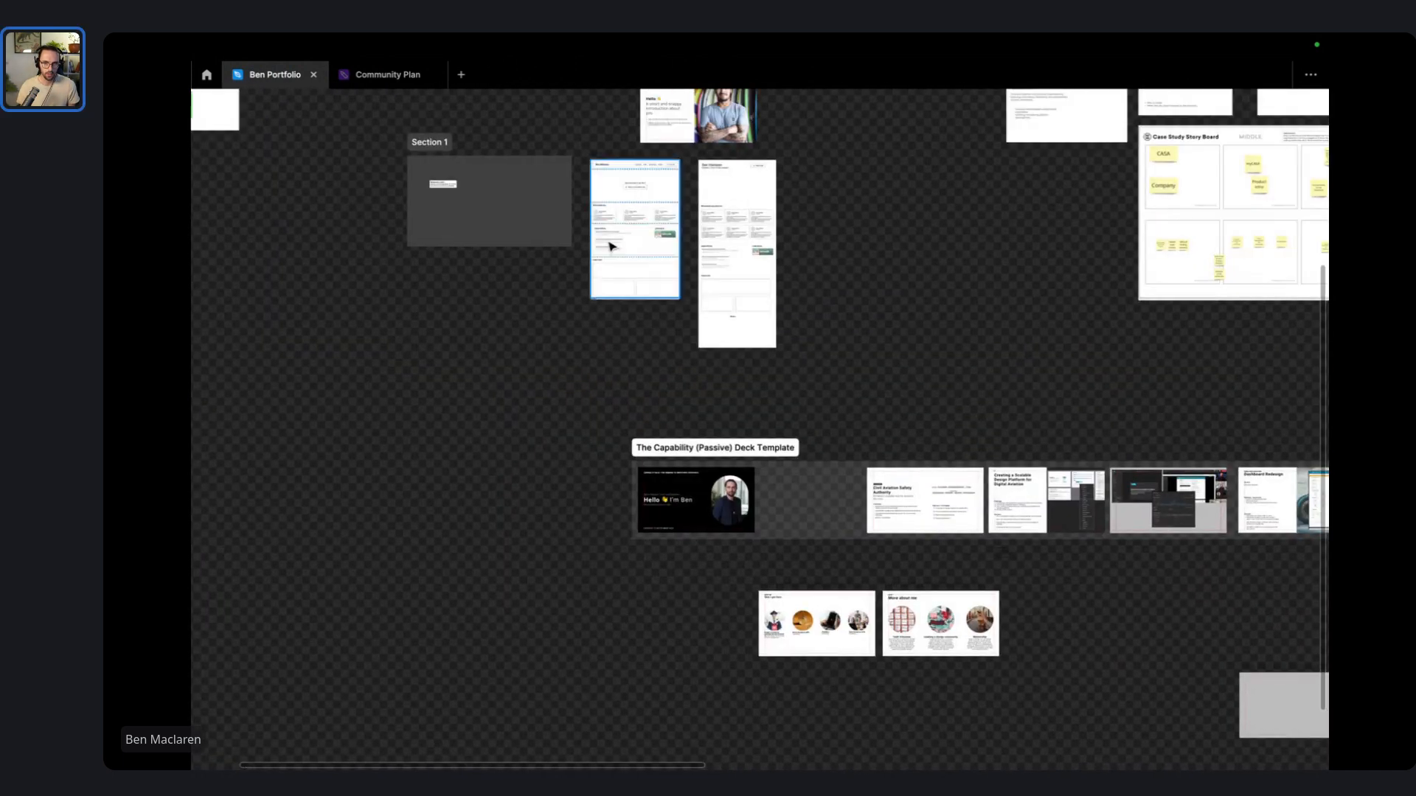
scroll(610, 242, "up", 4)
left_click_drag(328, 235, 484, 451)
scroll(485, 453, "down", 3)
left_click_drag(578, 288, 617, 646)
- Zoom to the schedule notes frame and drop a duplicate below, near the deck template
key("shift+2")
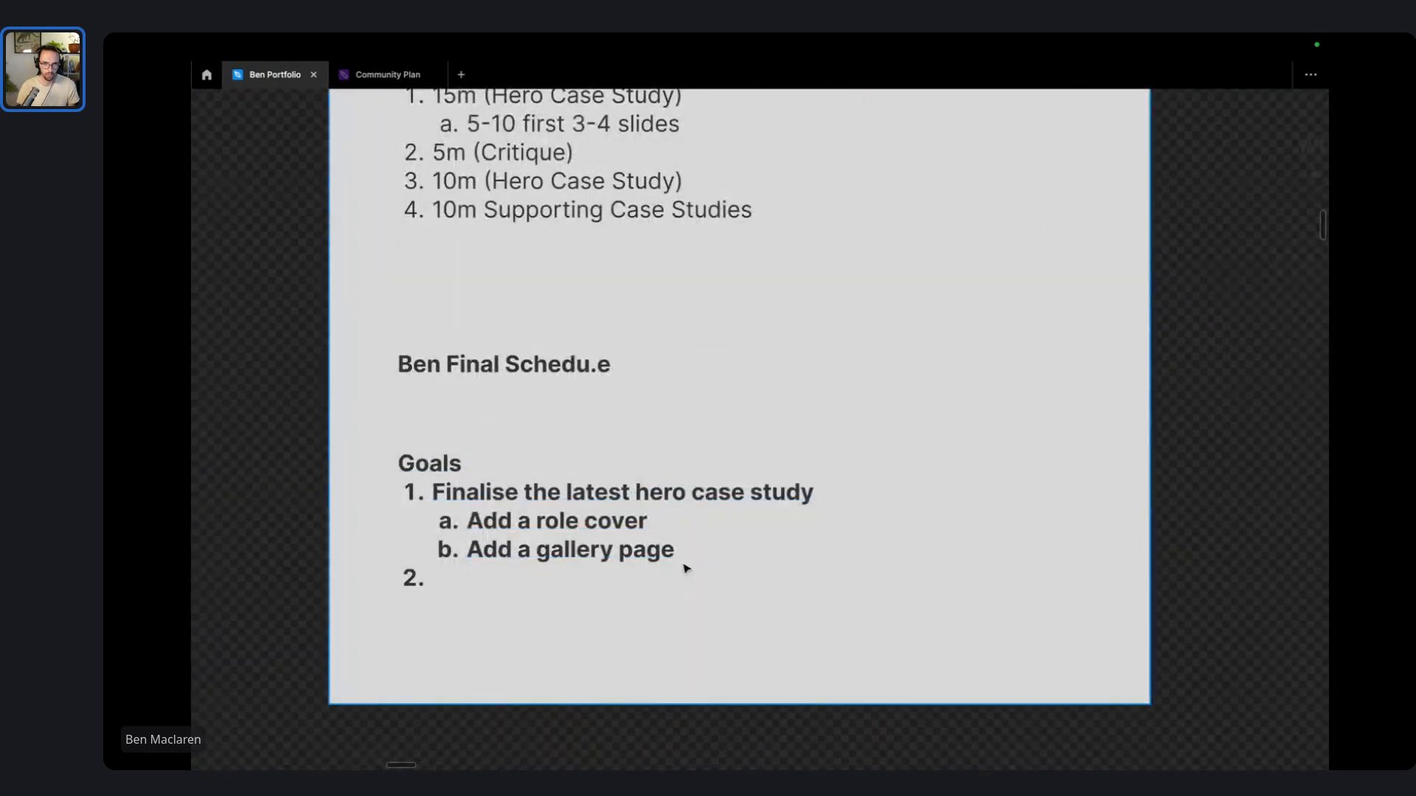
left_click(632, 486)
scroll(632, 486, "down", 5)
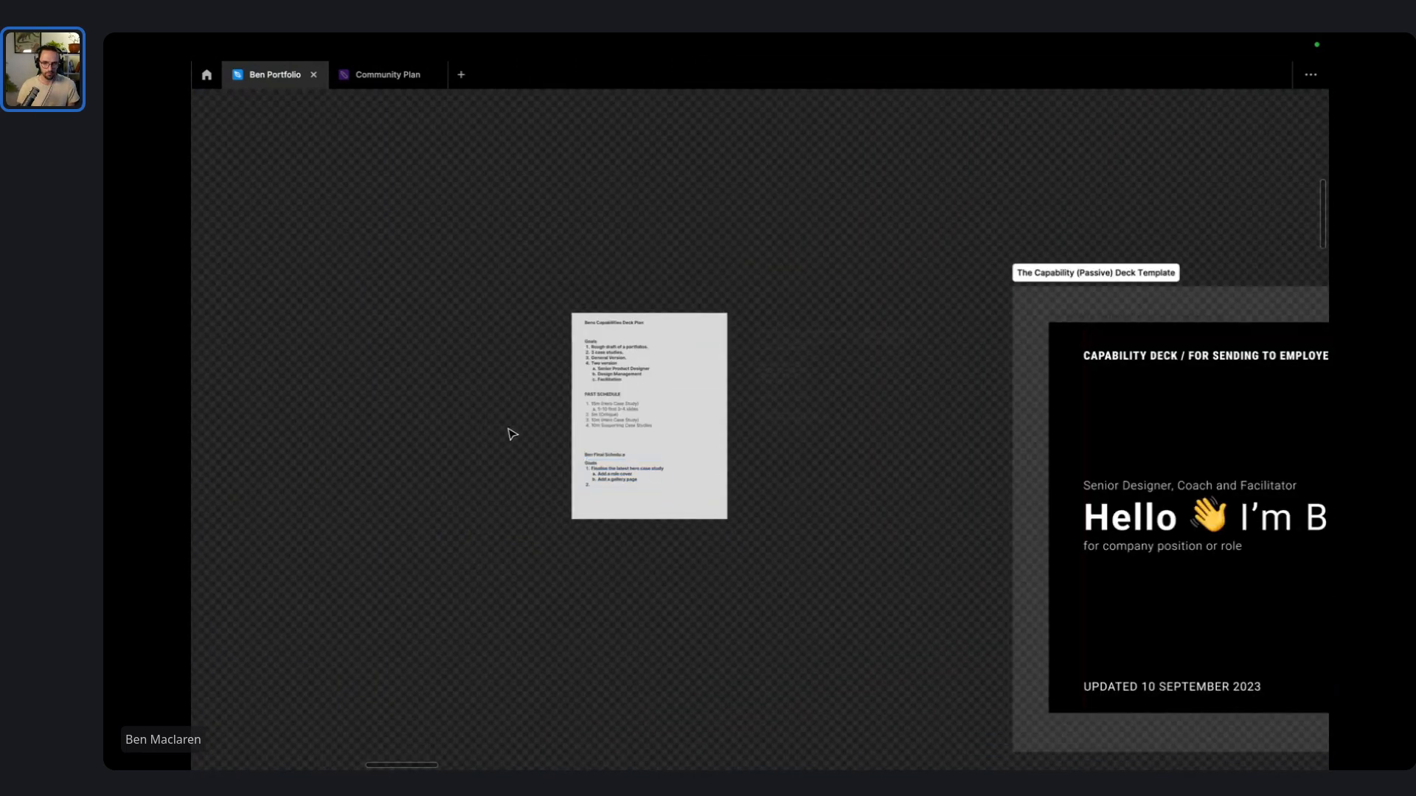
left_click_drag(508, 428, 518, 462)
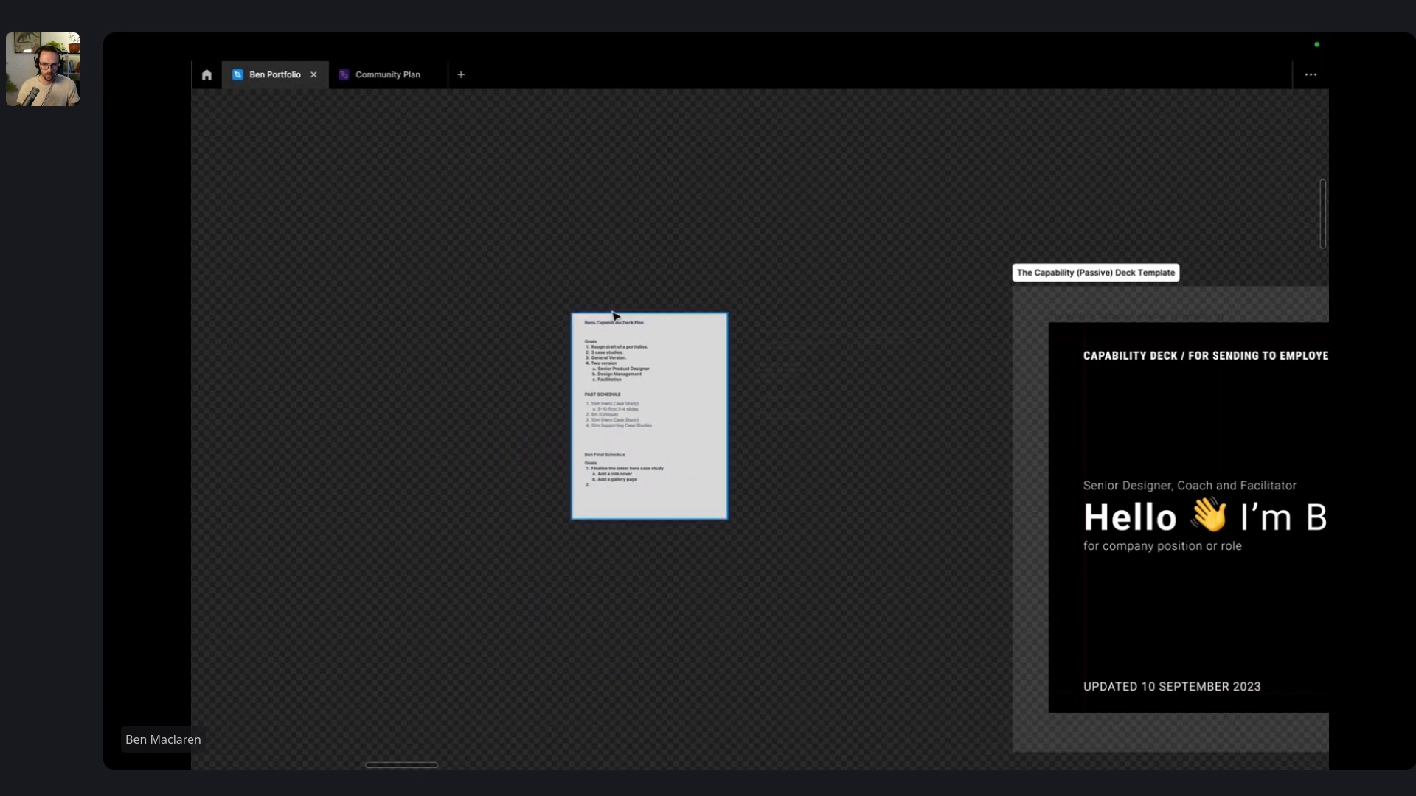
left_click_drag(609, 312, 794, 689)
scroll(811, 745, "up", 8)
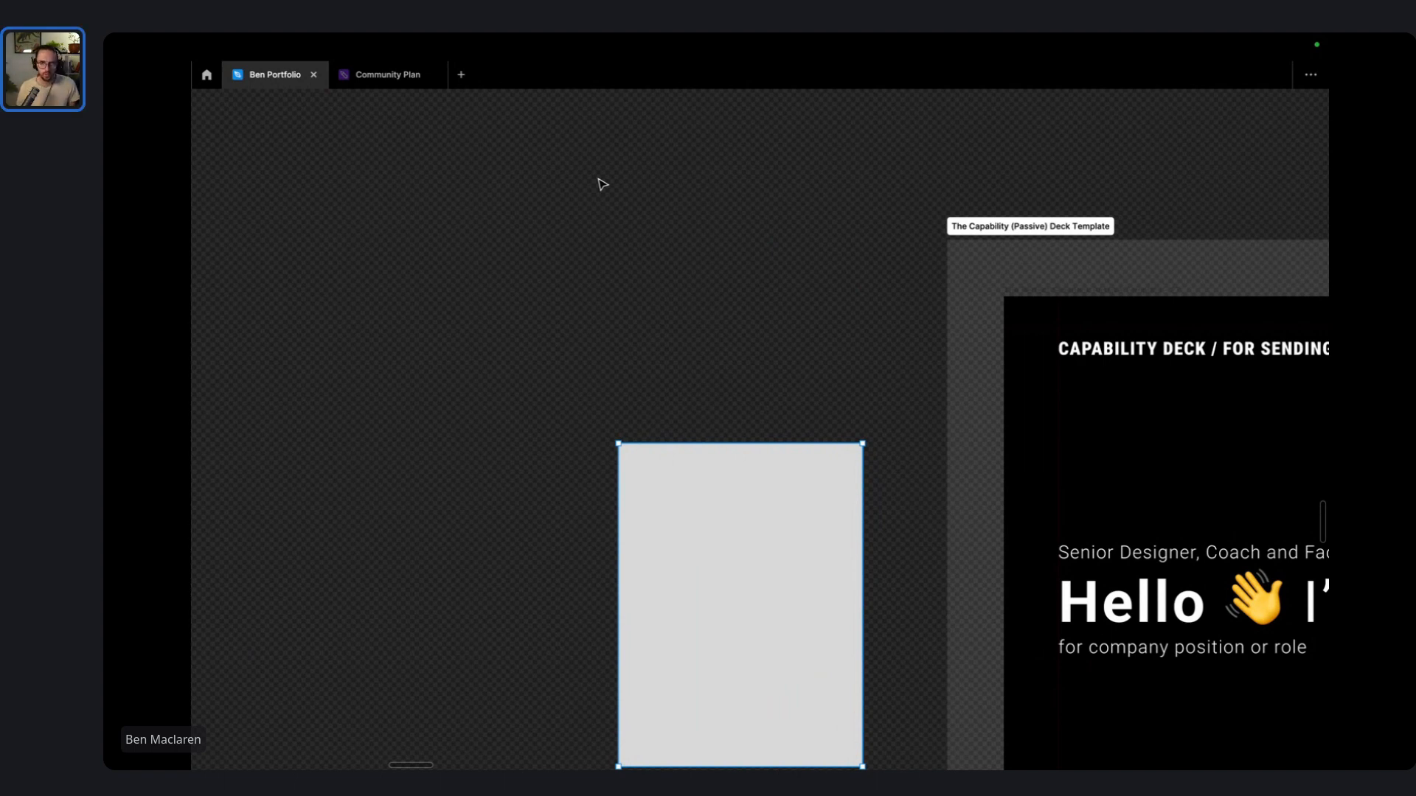
- Check the live-session browser window, then return to the full-screen Figma file
key("ctrl+Left")
key("ctrl+Left")
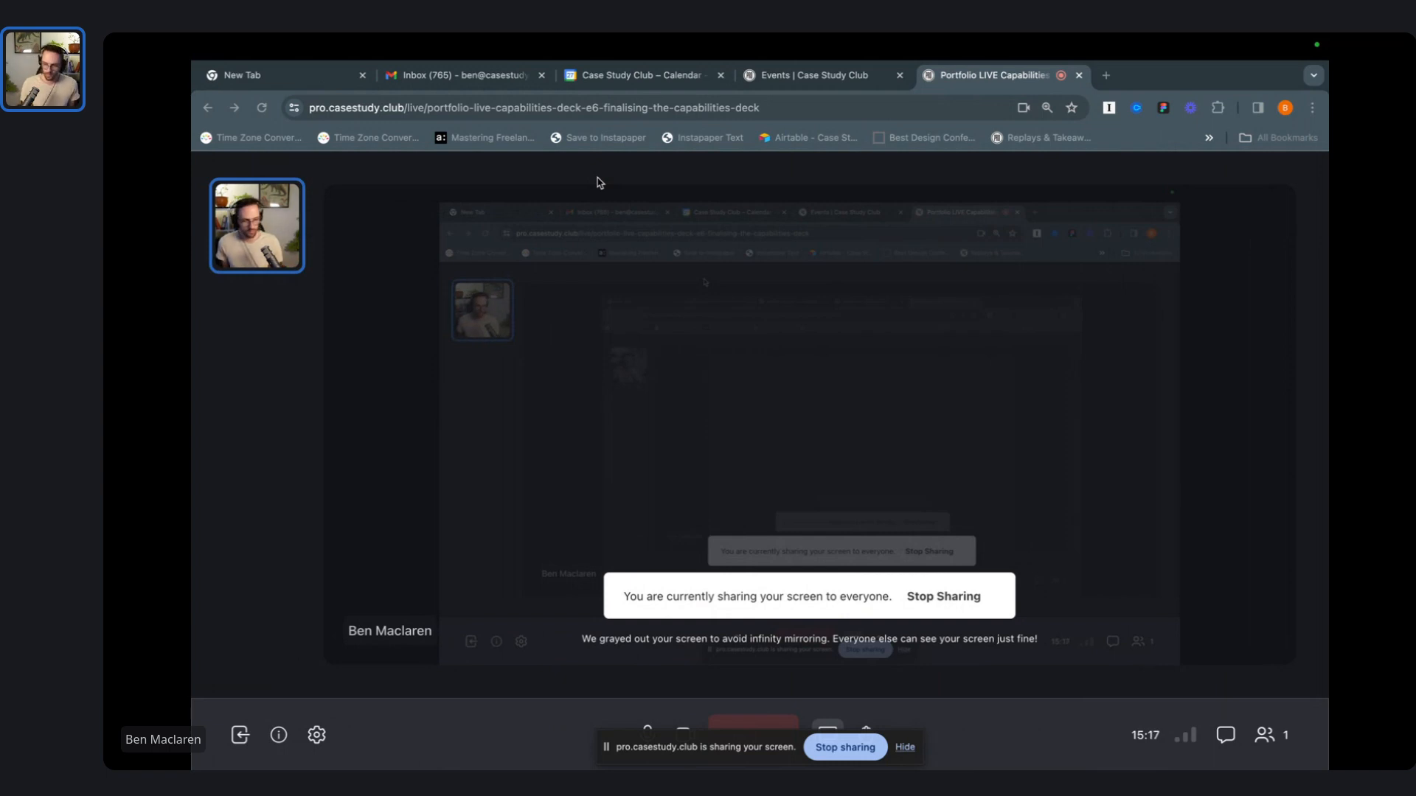
key("ctrl+Right")
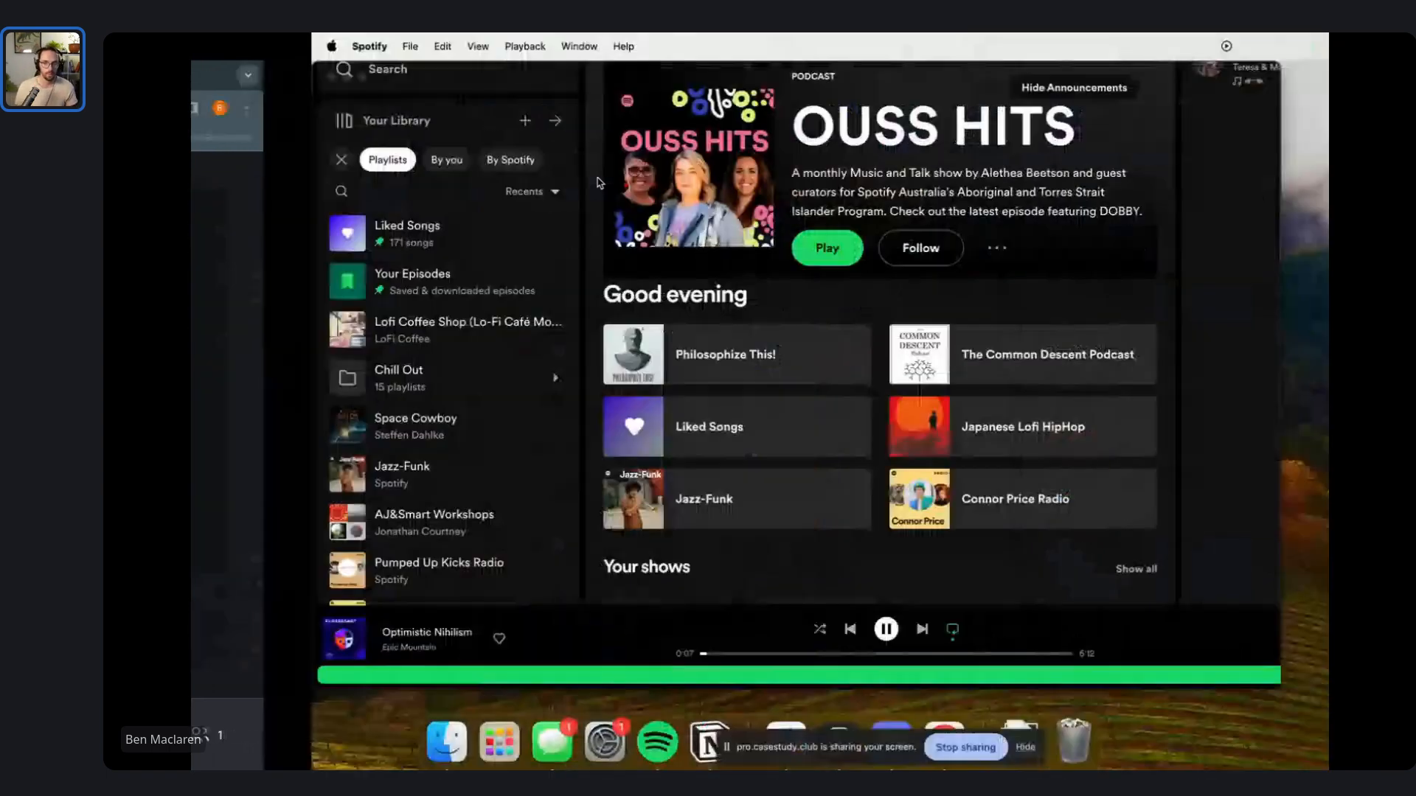
key("ctrl+Right")
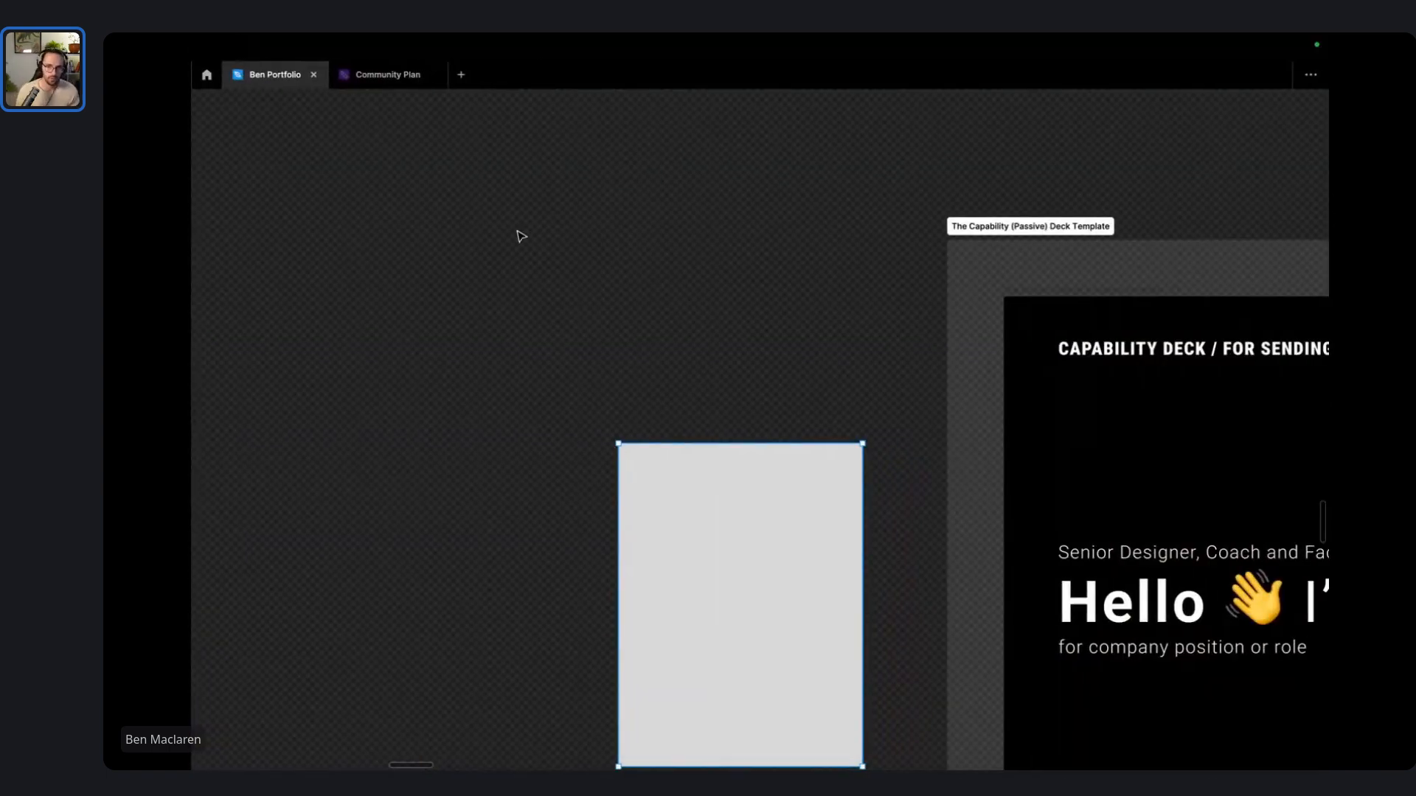
- Shift the row of deck slides to the right to open a gap after the intro slide
left_click(524, 219)
key("space")
left_click_drag(668, 261, 526, 148)
scroll(606, 256, "down", 5)
left_click_drag(615, 249, 414, 330)
scroll(1075, 286, "down", 7)
scroll(1103, 266, "right", 10)
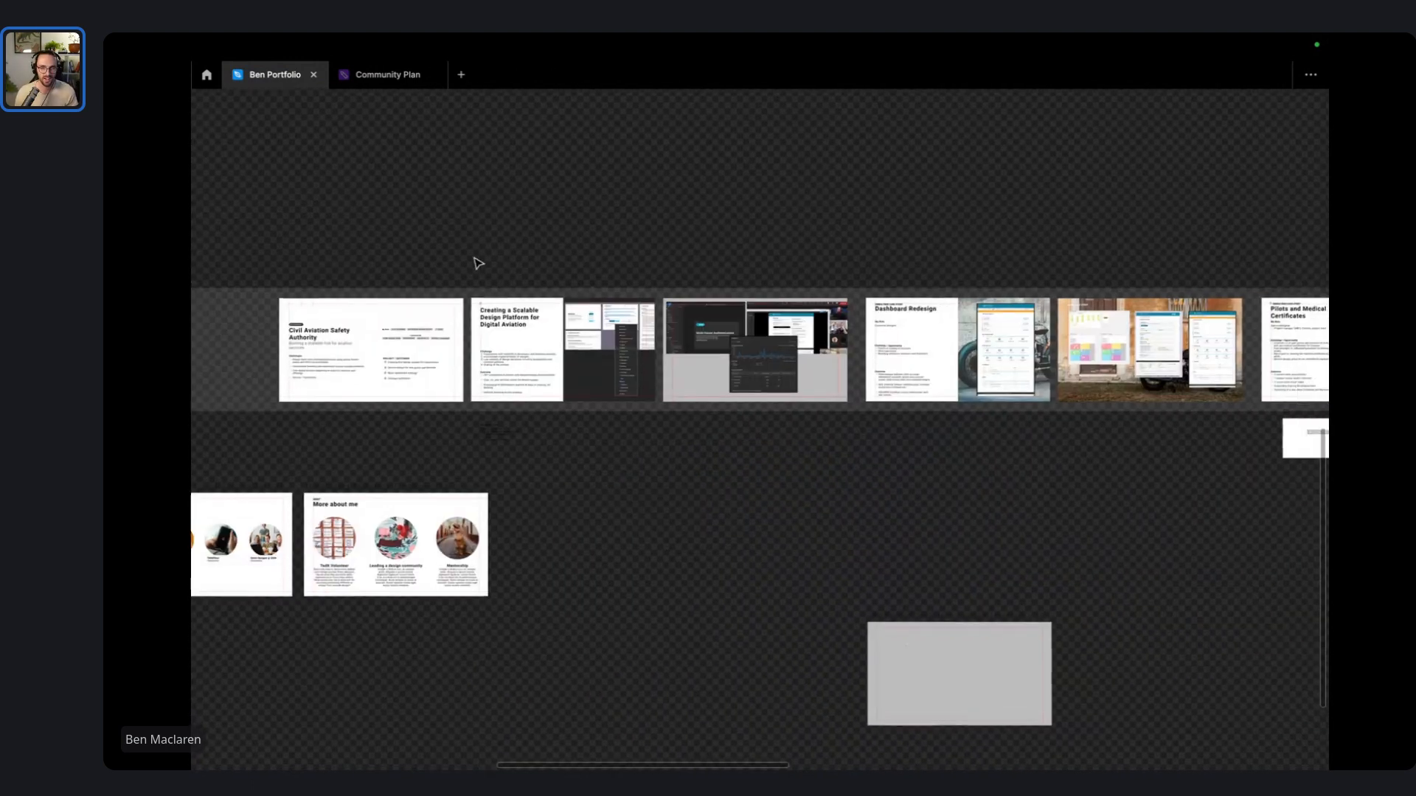
scroll(474, 263, "down", 3)
left_click_drag(476, 254, 884, 293)
right_click(885, 295)
left_click(532, 284)
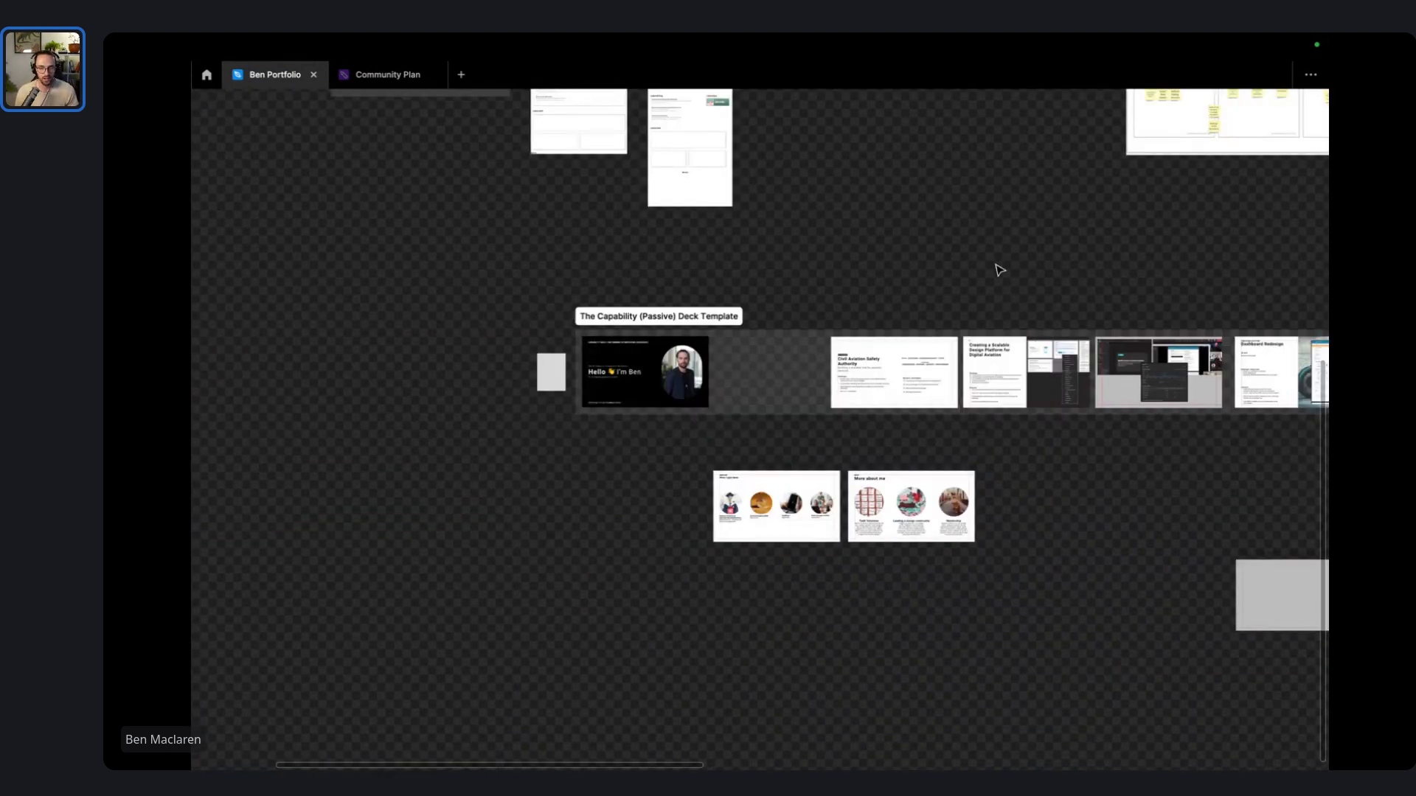
left_click_drag(998, 270, 562, 278)
scroll(562, 278, "down", 3)
left_click_drag(1231, 250, 453, 405)
left_click_drag(486, 359, 612, 359)
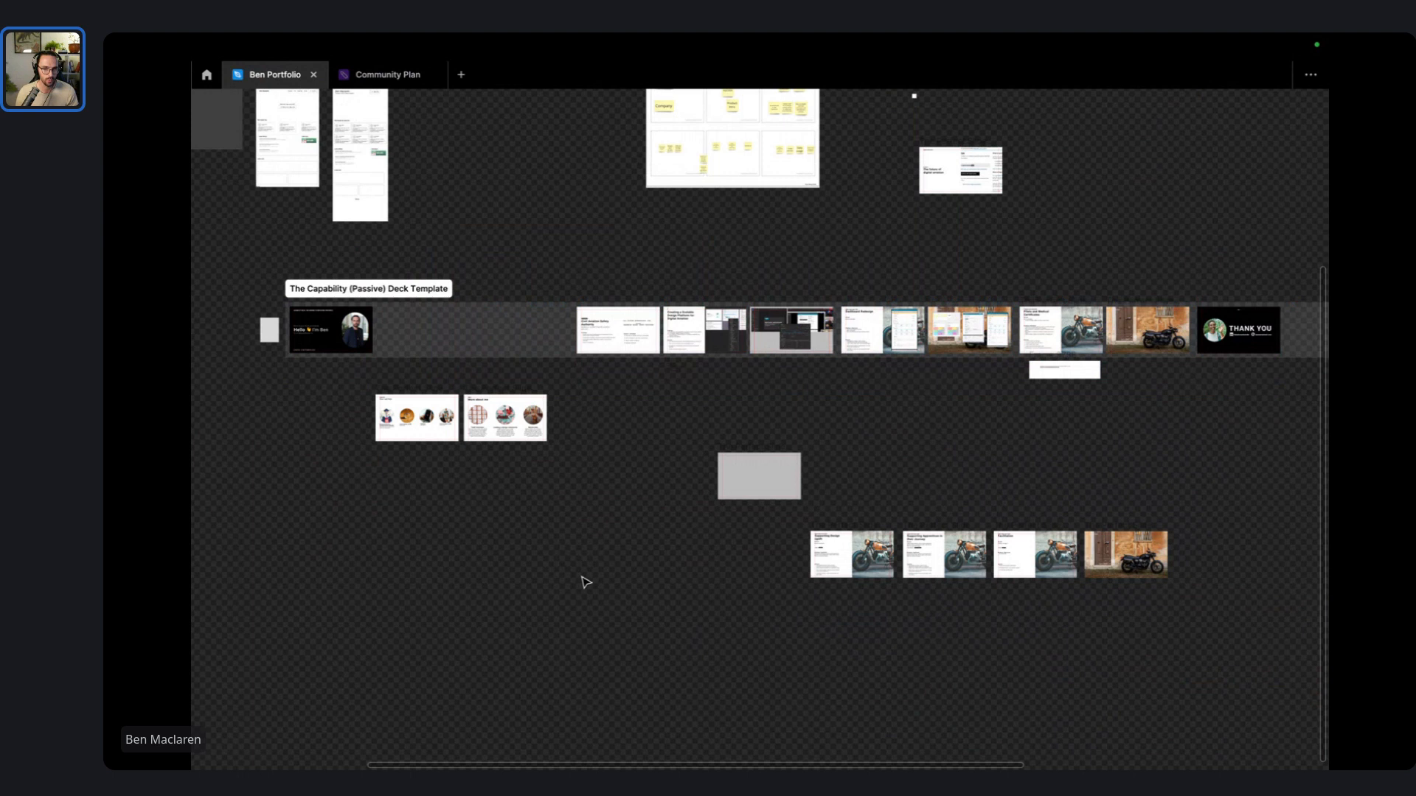
- Move the two circular-photo slides into the deck row after the Hello I'm Ben slide
left_click_drag(581, 576, 339, 369)
left_click_drag(416, 418, 420, 344)
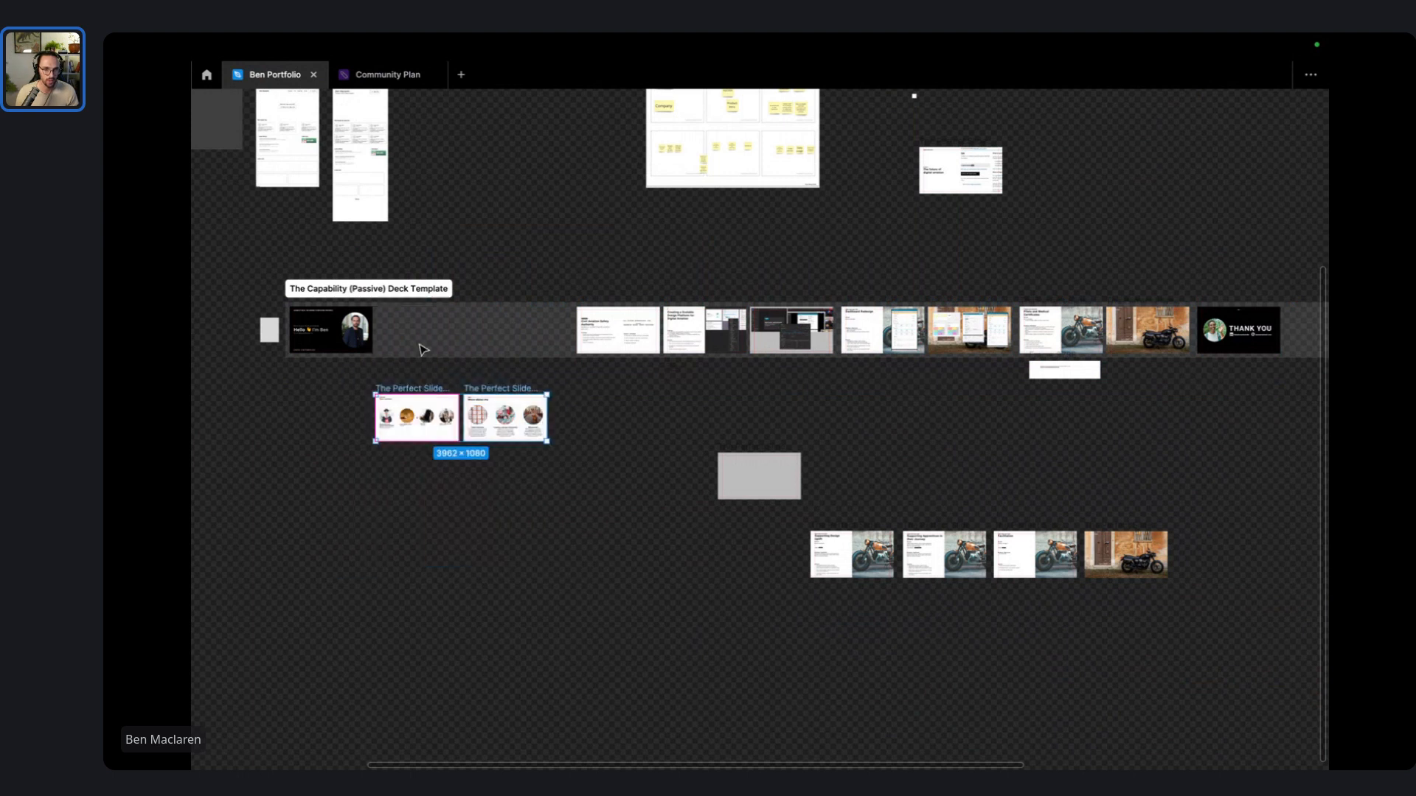
left_click_drag(612, 561, 331, 368)
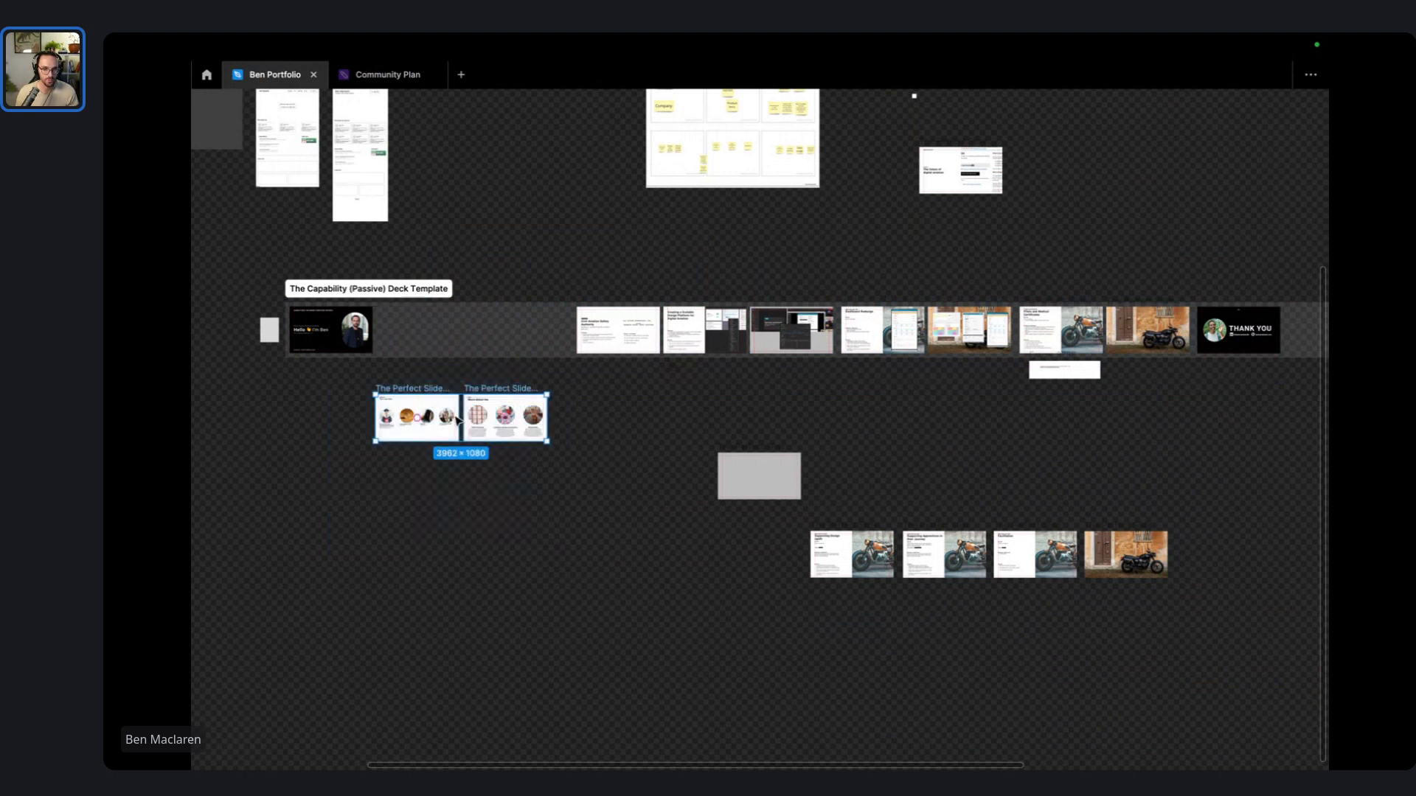
left_click_drag(466, 420, 466, 337)
left_click(687, 539)
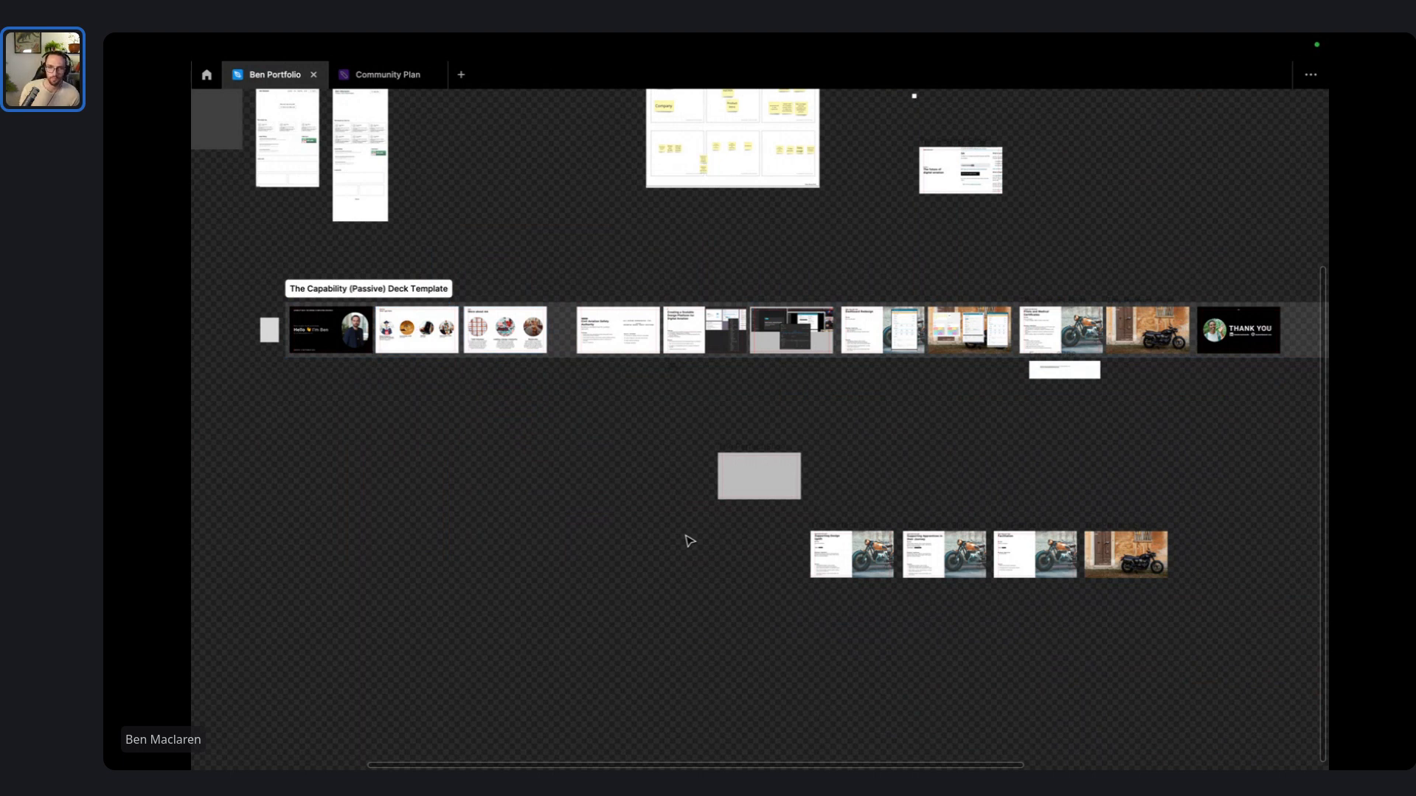
- Select the deck slide row and nudge it slightly further right
scroll(562, 257, "up", 3)
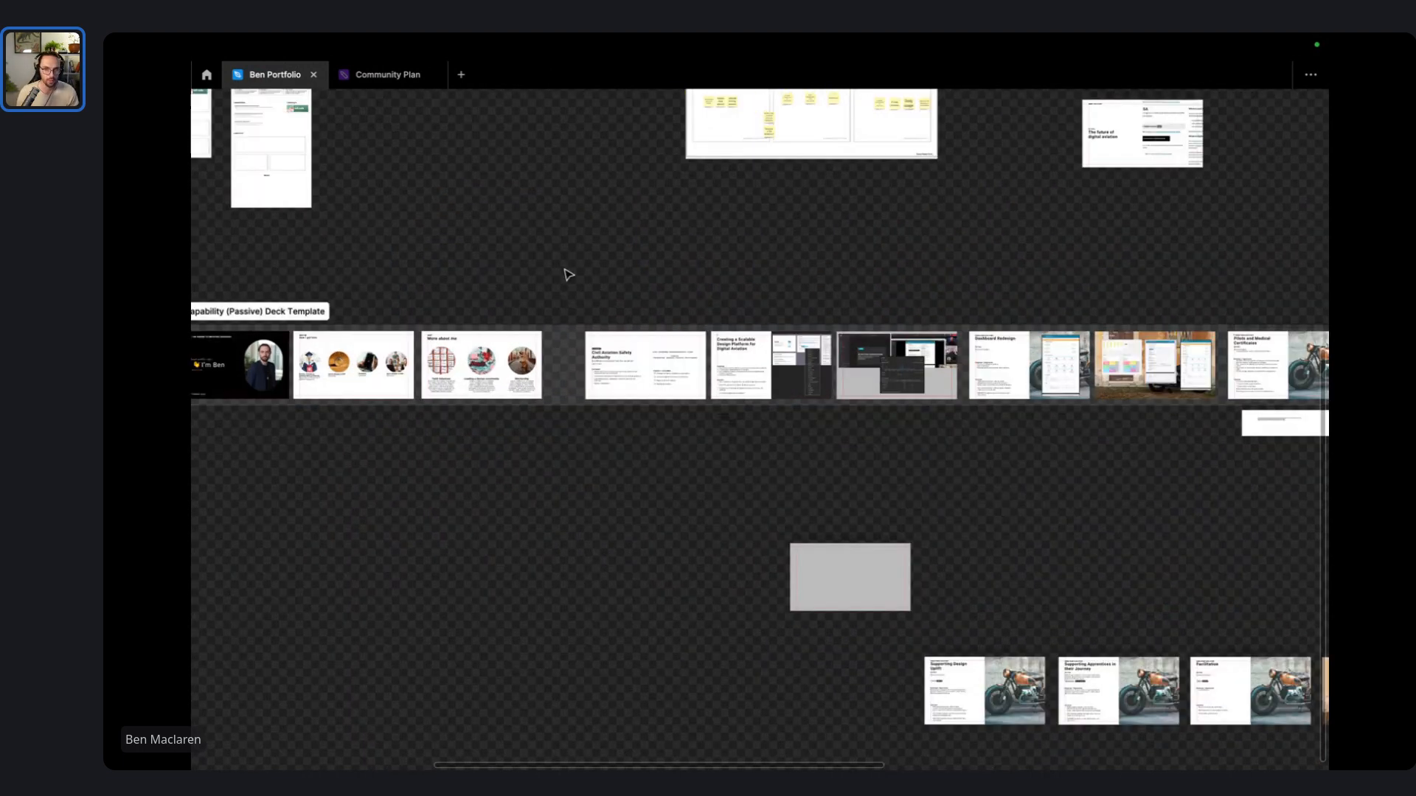
scroll(565, 294, "up", 3)
left_click_drag(985, 341, 613, 205)
scroll(612, 204, "down", 6)
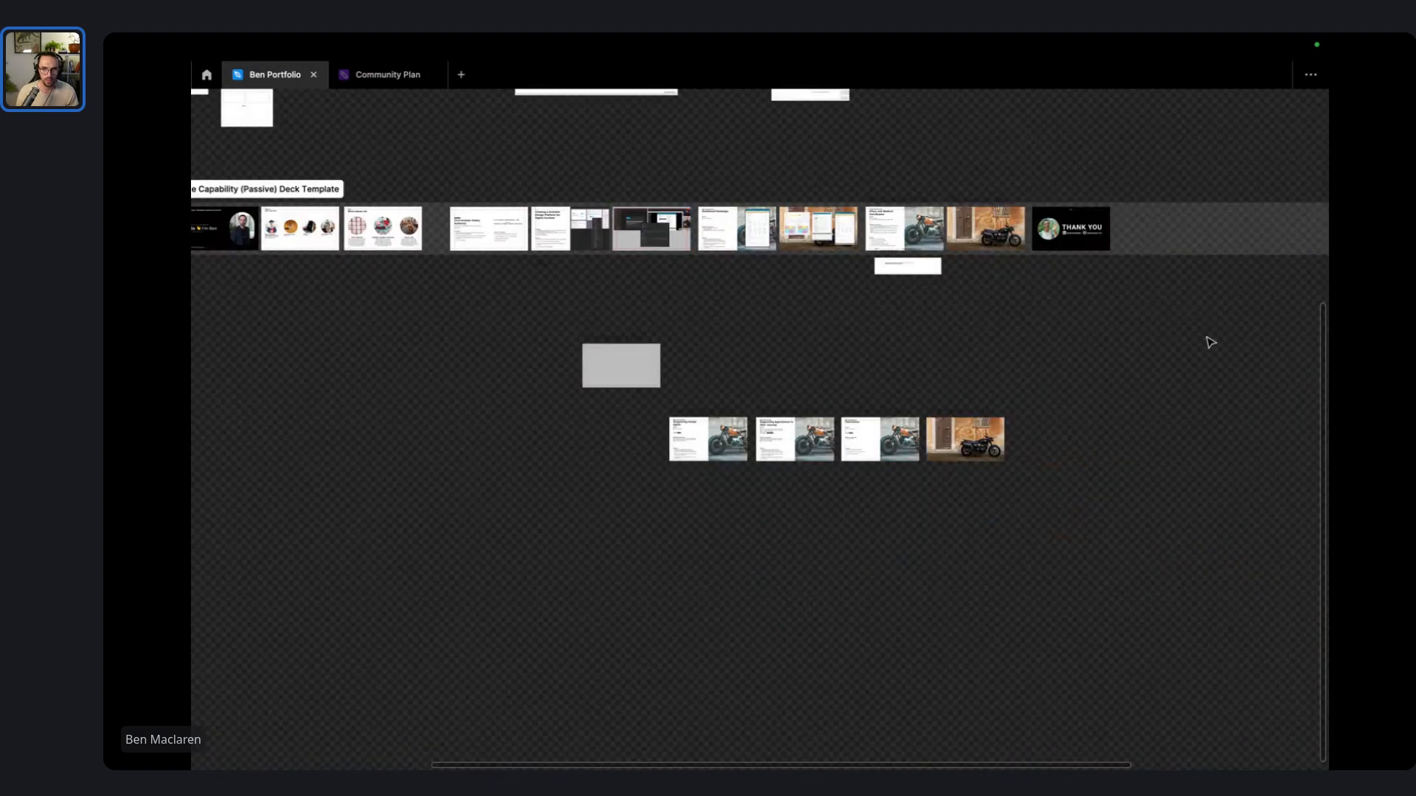
left_click_drag(1206, 336, 538, 187)
left_click_drag(575, 254, 607, 255)
- Select the Civil Aviation Safety Authority slide, then switch over to Slack
scroll(483, 294, "up", 10)
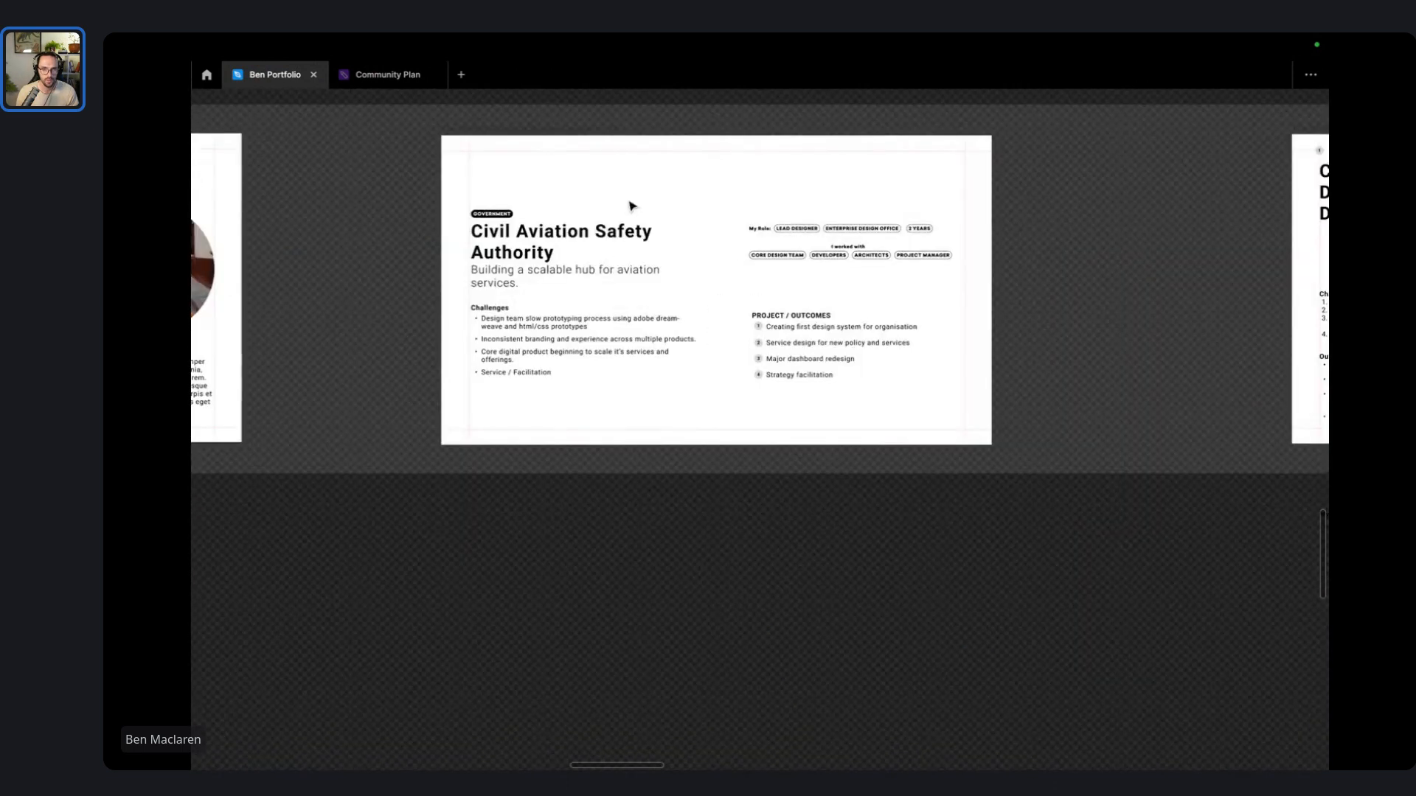
scroll(684, 303, "down", 5)
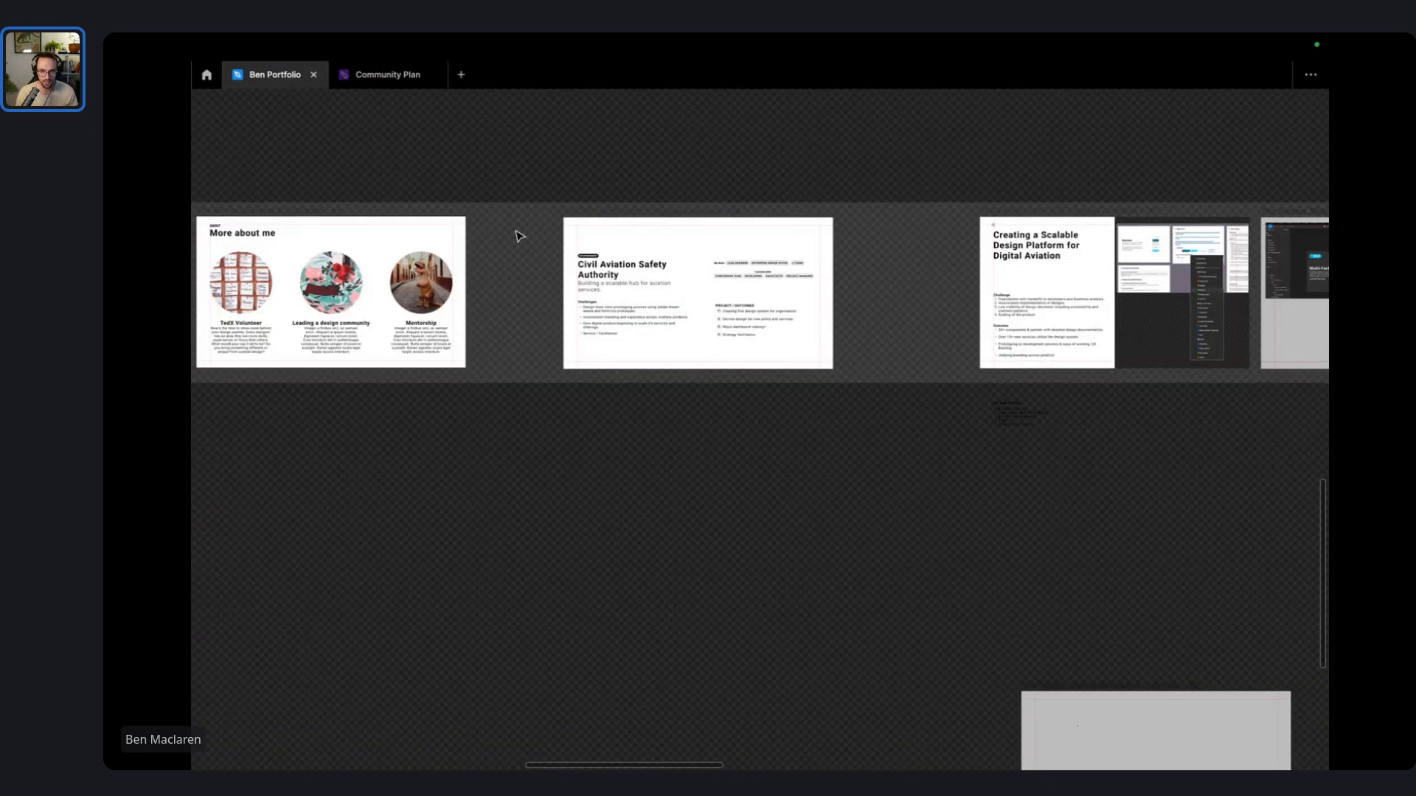
left_click(617, 221)
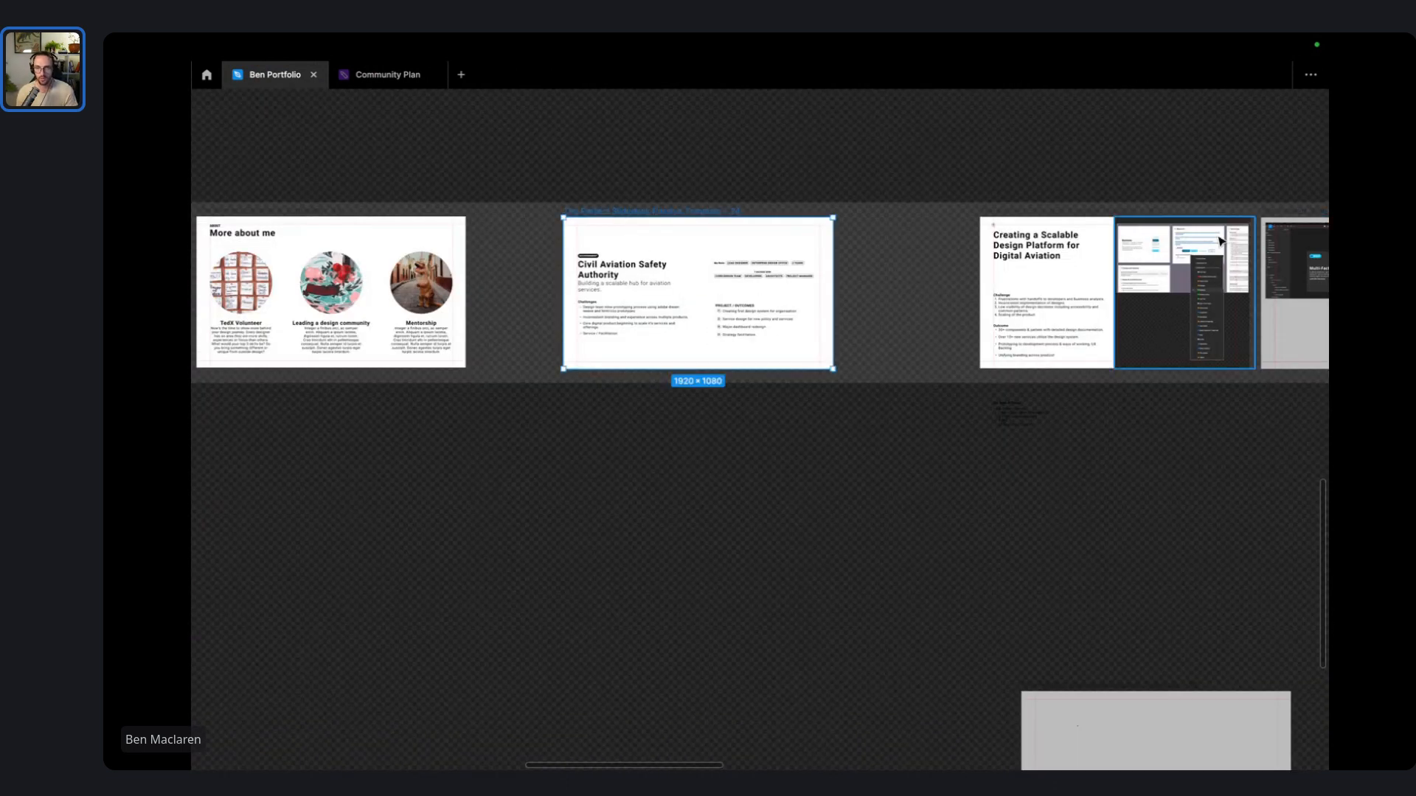
left_click_drag(1089, 208, 943, 228)
key("ctrl+Right")
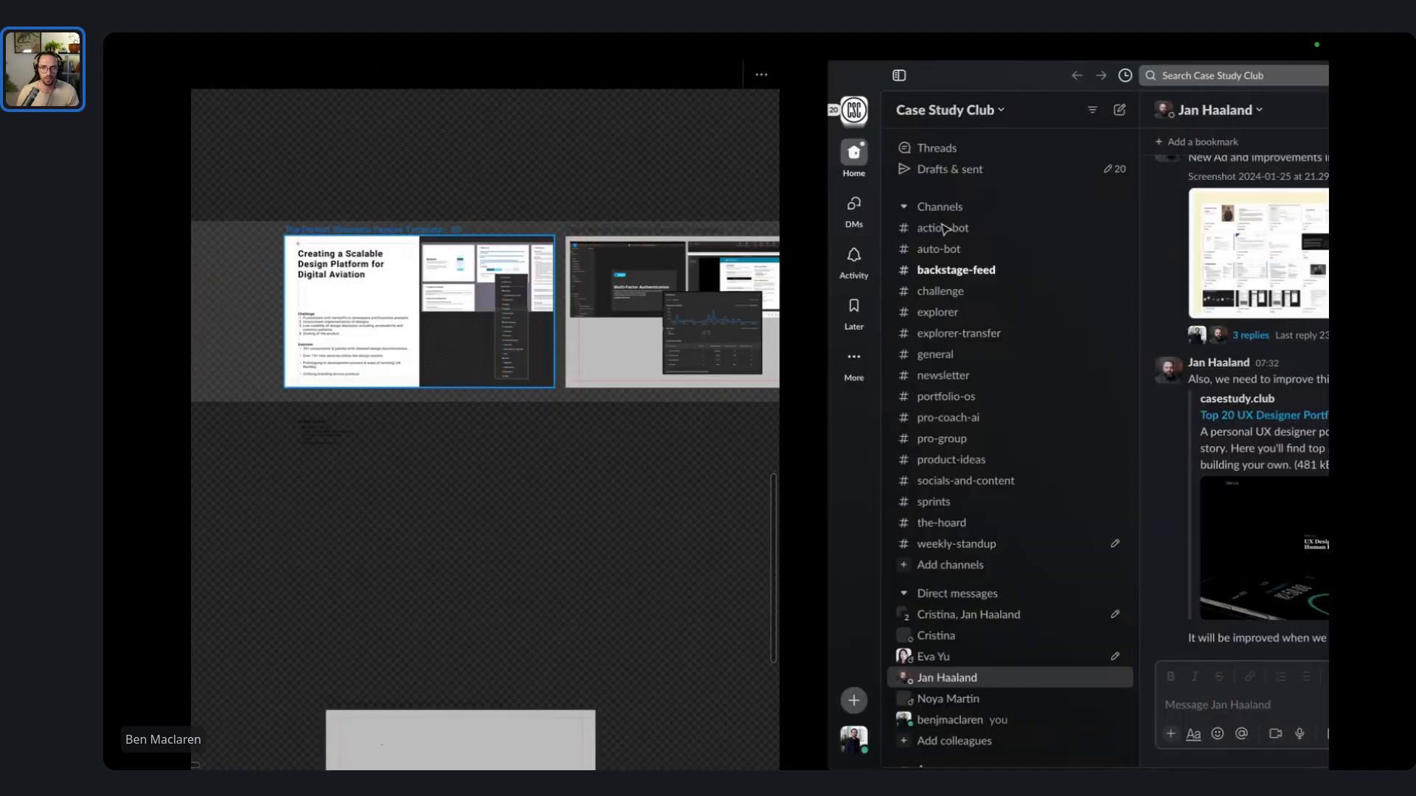
- Open a new Chrome tab and try reaching casa.gov directly
key("ctrl+Left")
key("ctrl+Left")
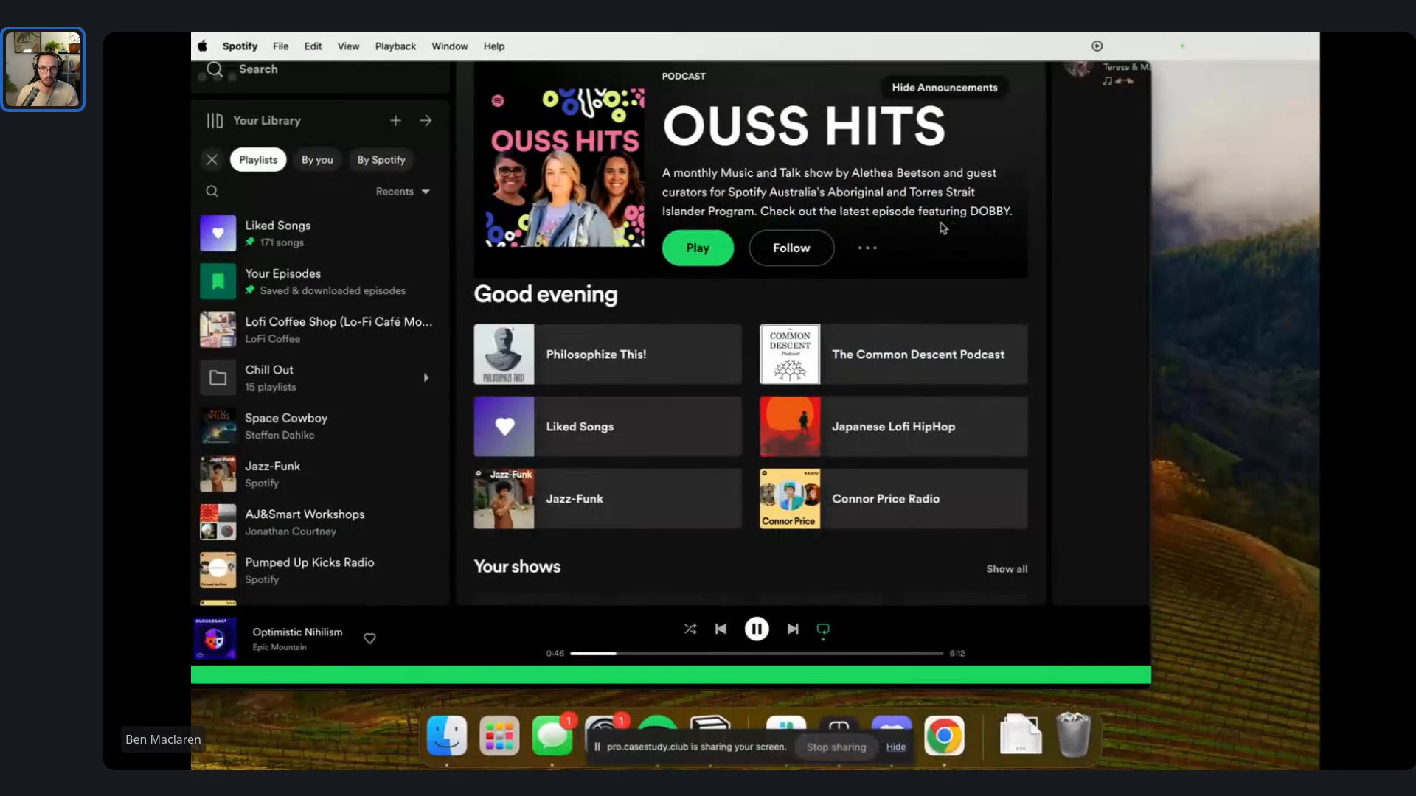
key("ctrl+Left")
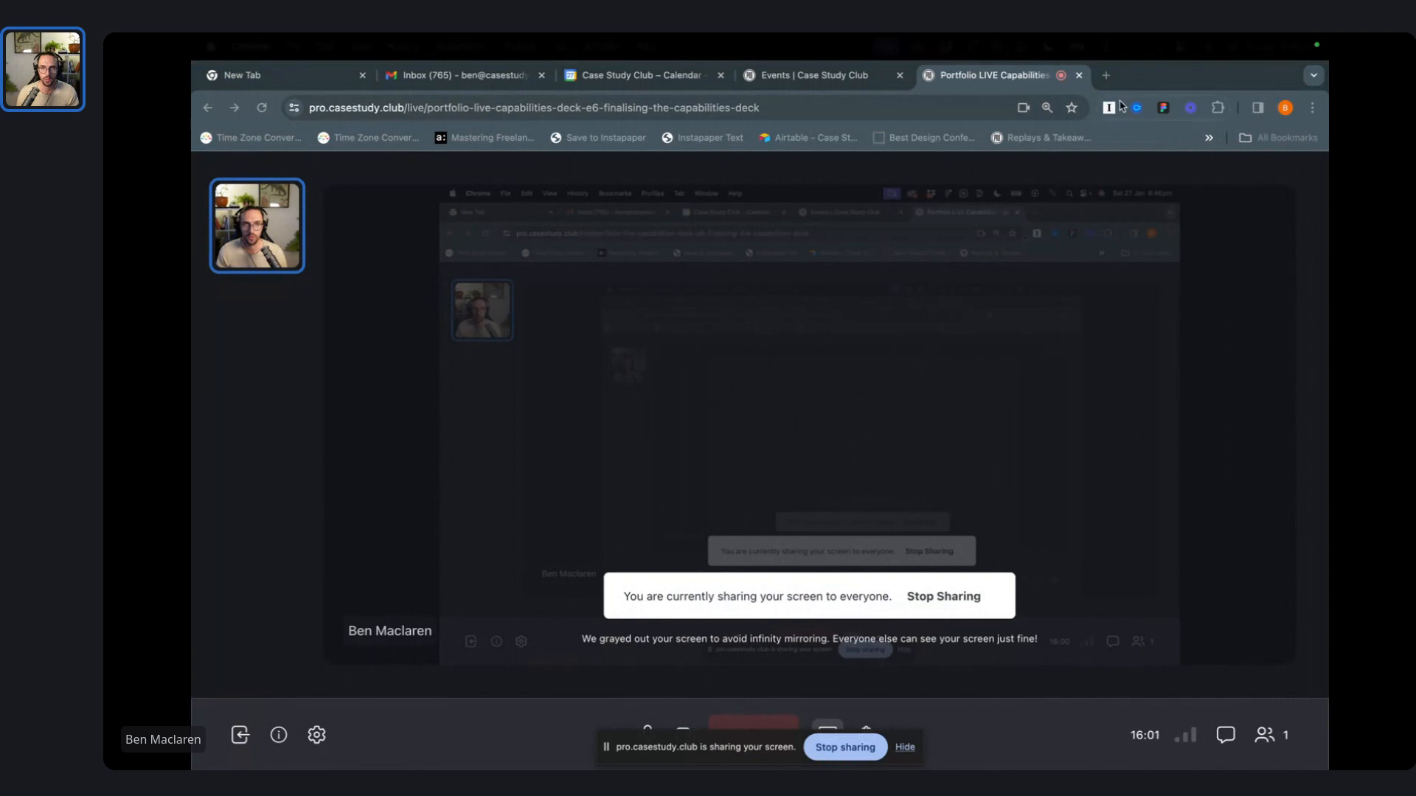
left_click(1106, 77)
type("calendar.google.com")
key("super+a")
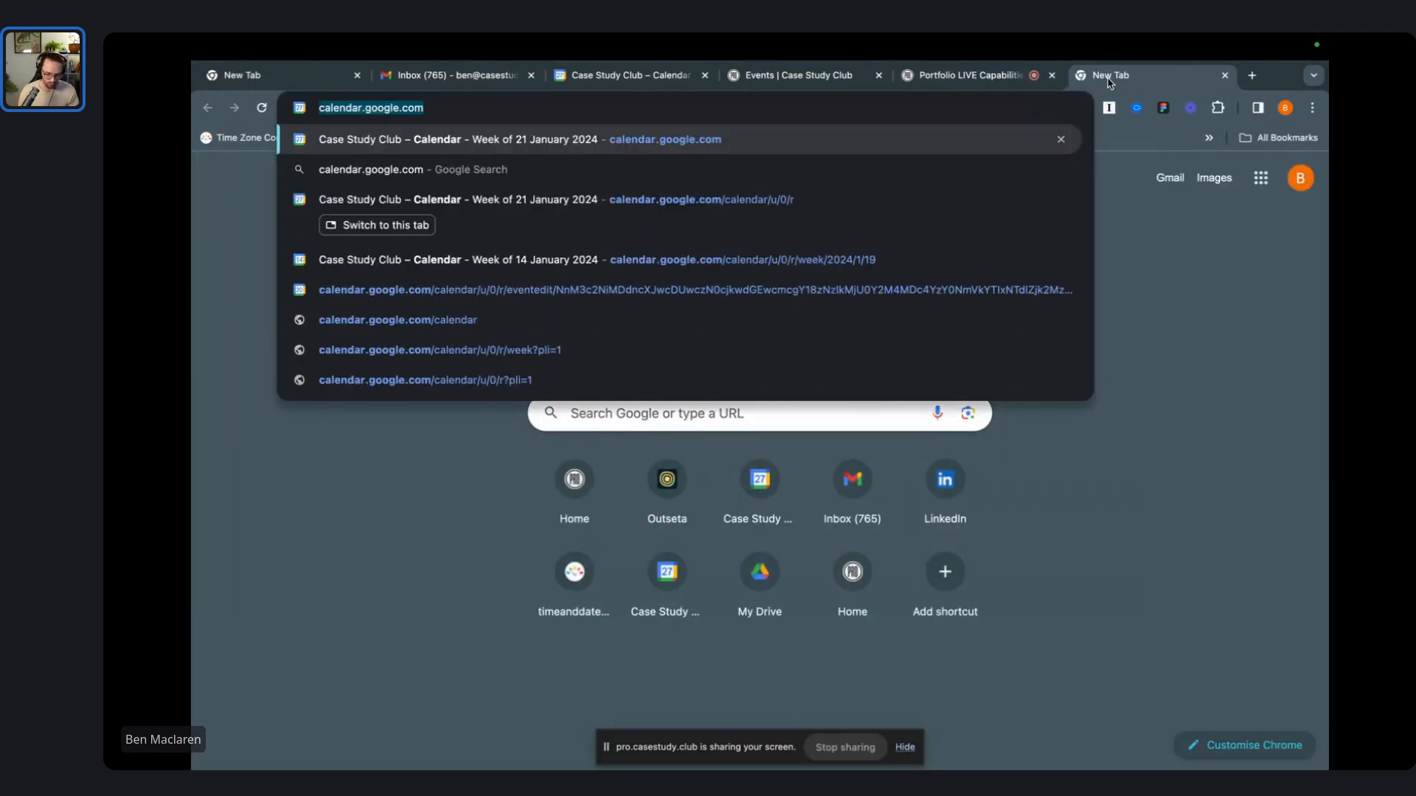
key("BackSpace")
type("casa")
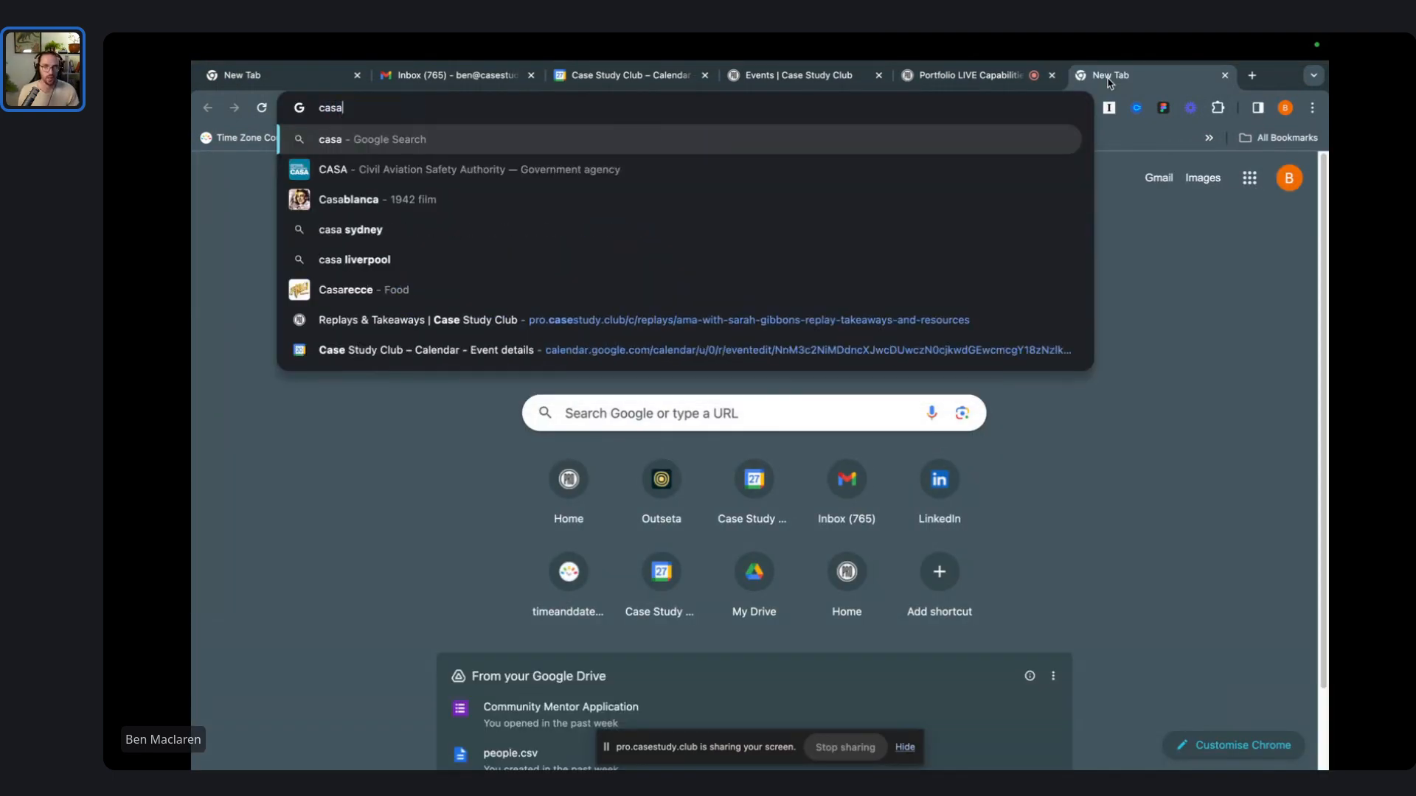
type(".gov")
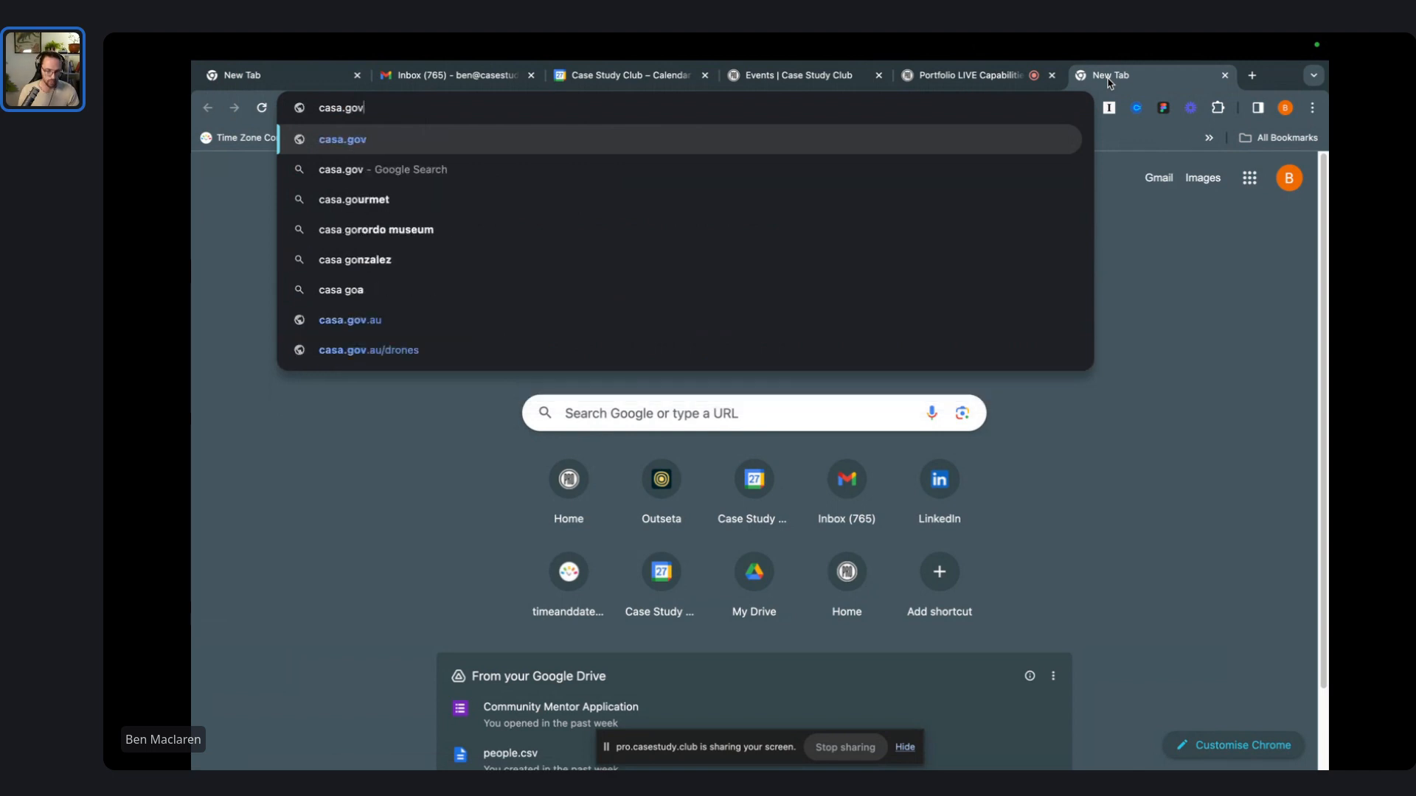
key("Return")
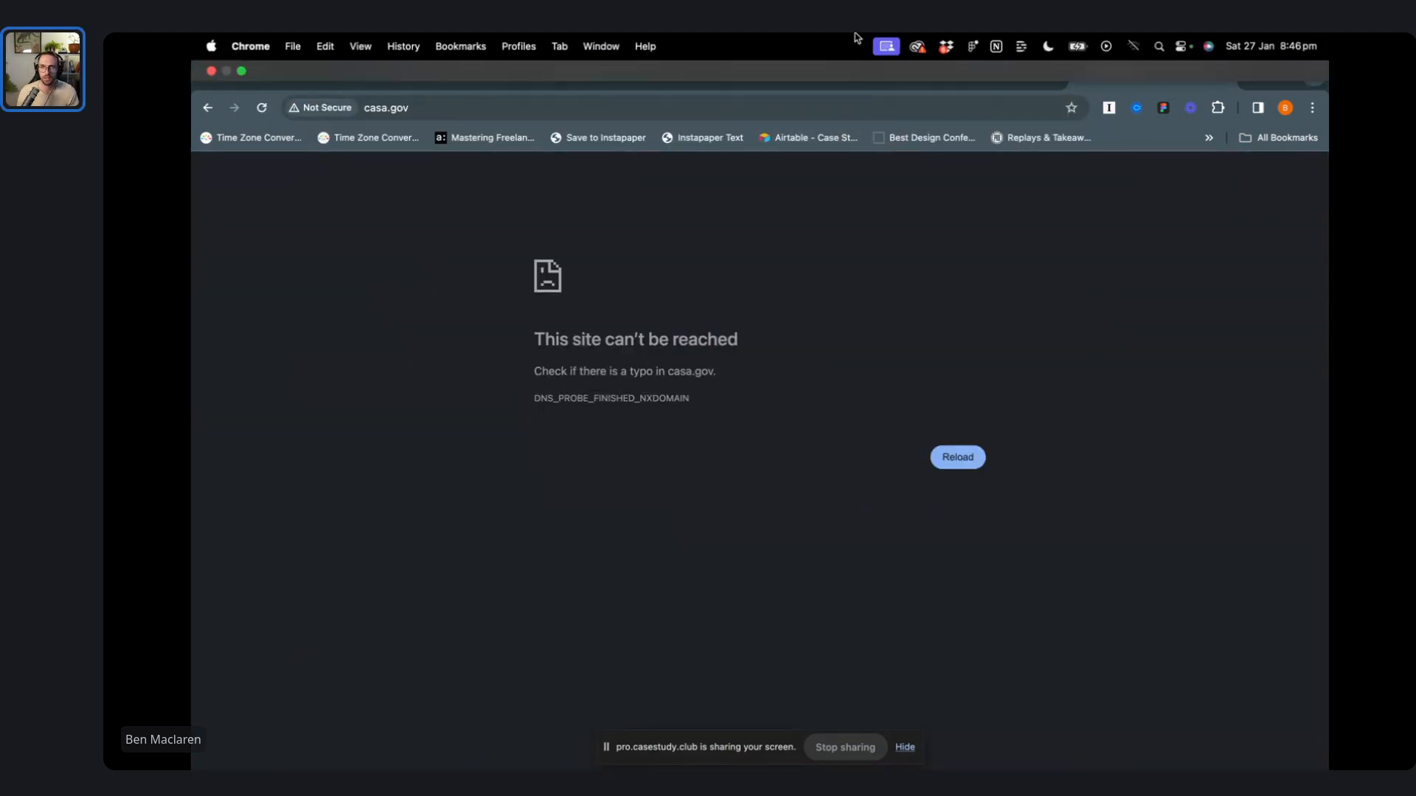
left_click(682, 108)
type("asdas")
key("Return")
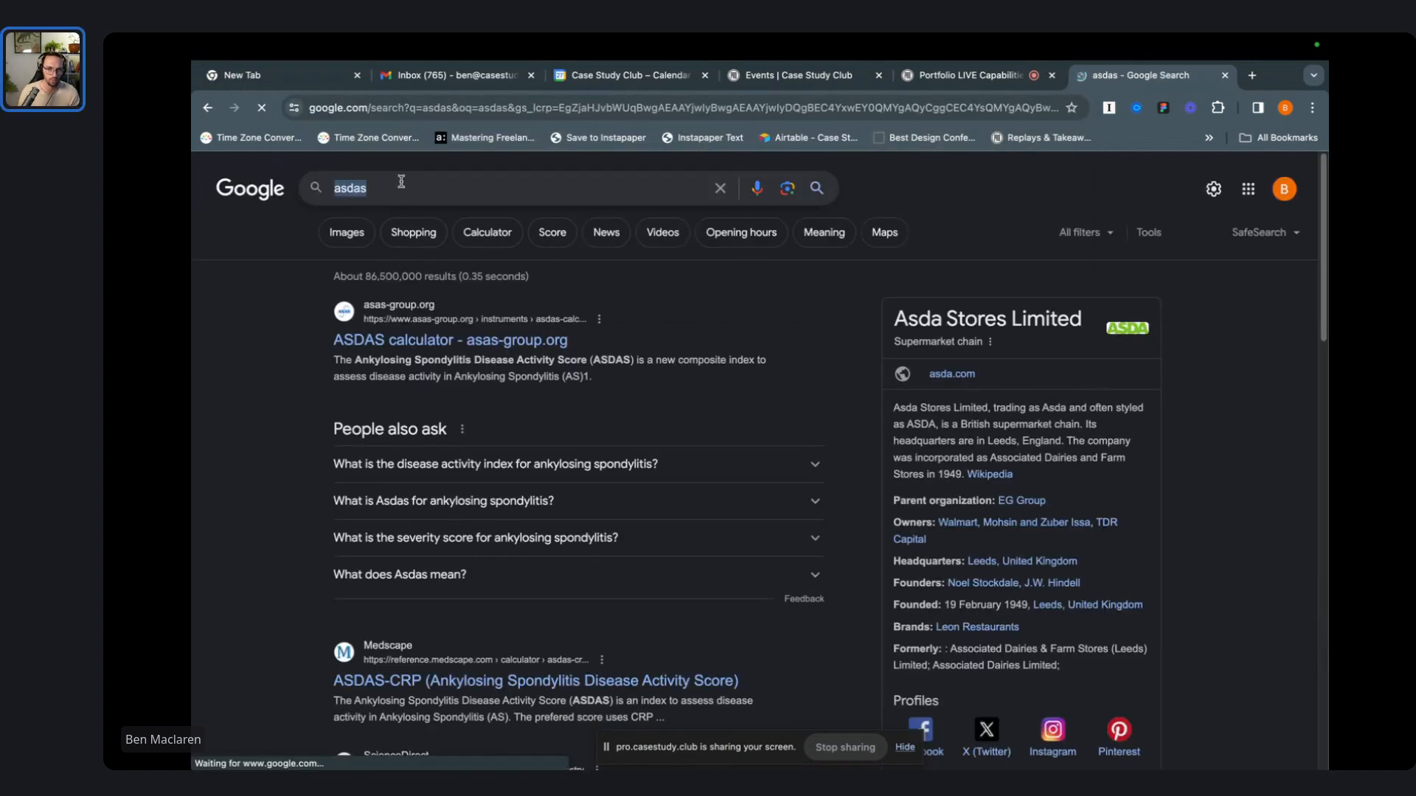
- Search Google for 'casa' and open the Civil Aviation Safety Authority website
left_click(340, 188)
type("casa")
key("Return")
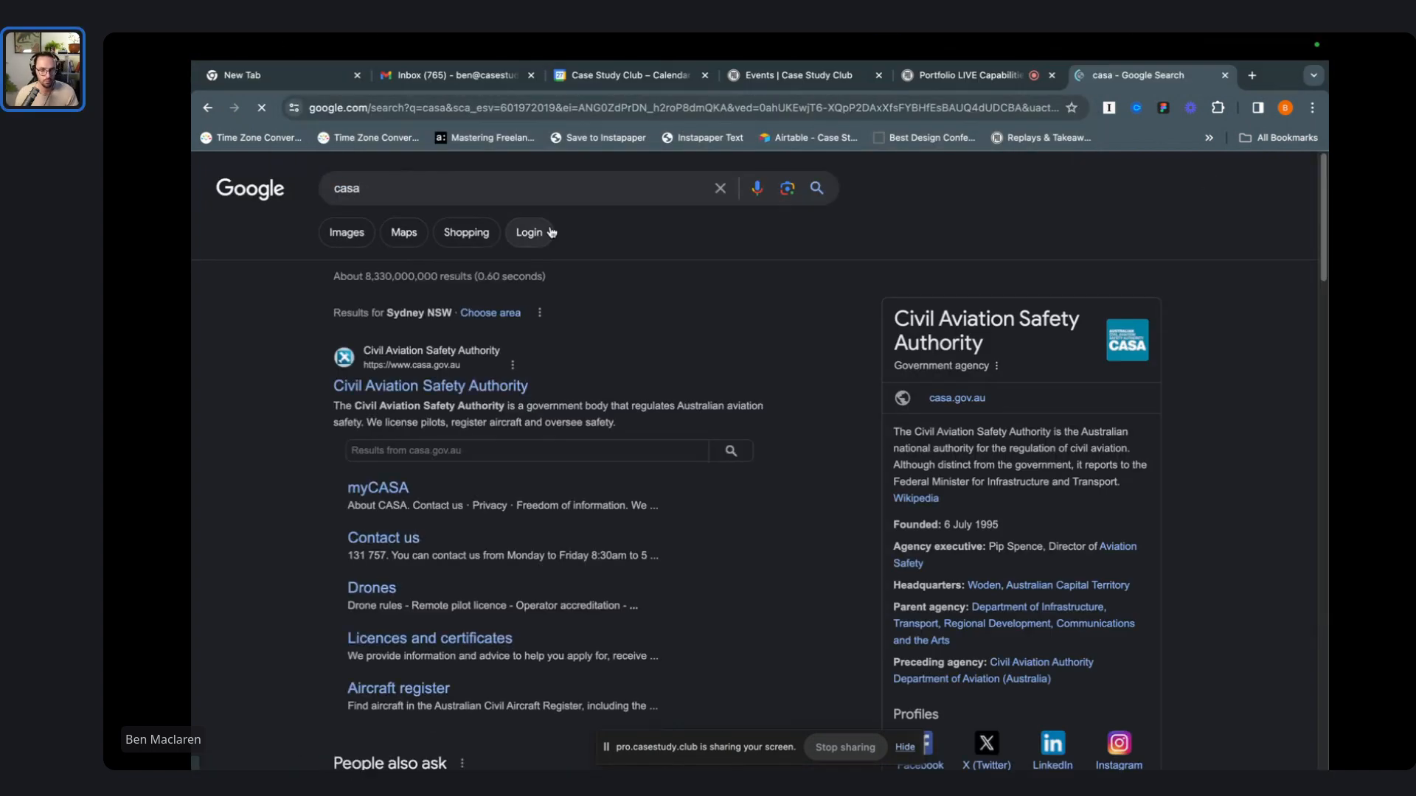
left_click(451, 382)
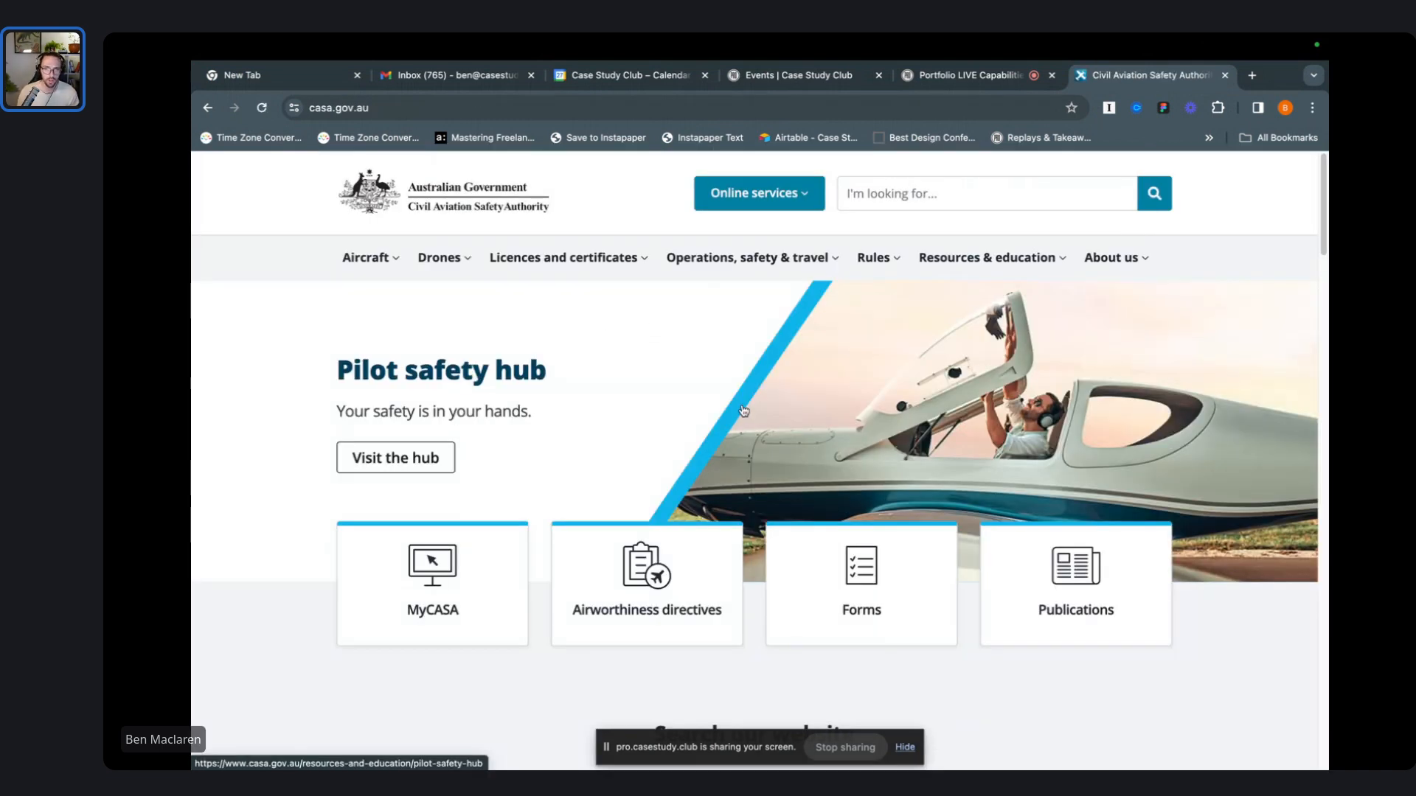
- Copy the aircraft hero image from the casa.gov.au home page
right_click(893, 419)
left_click(680, 373)
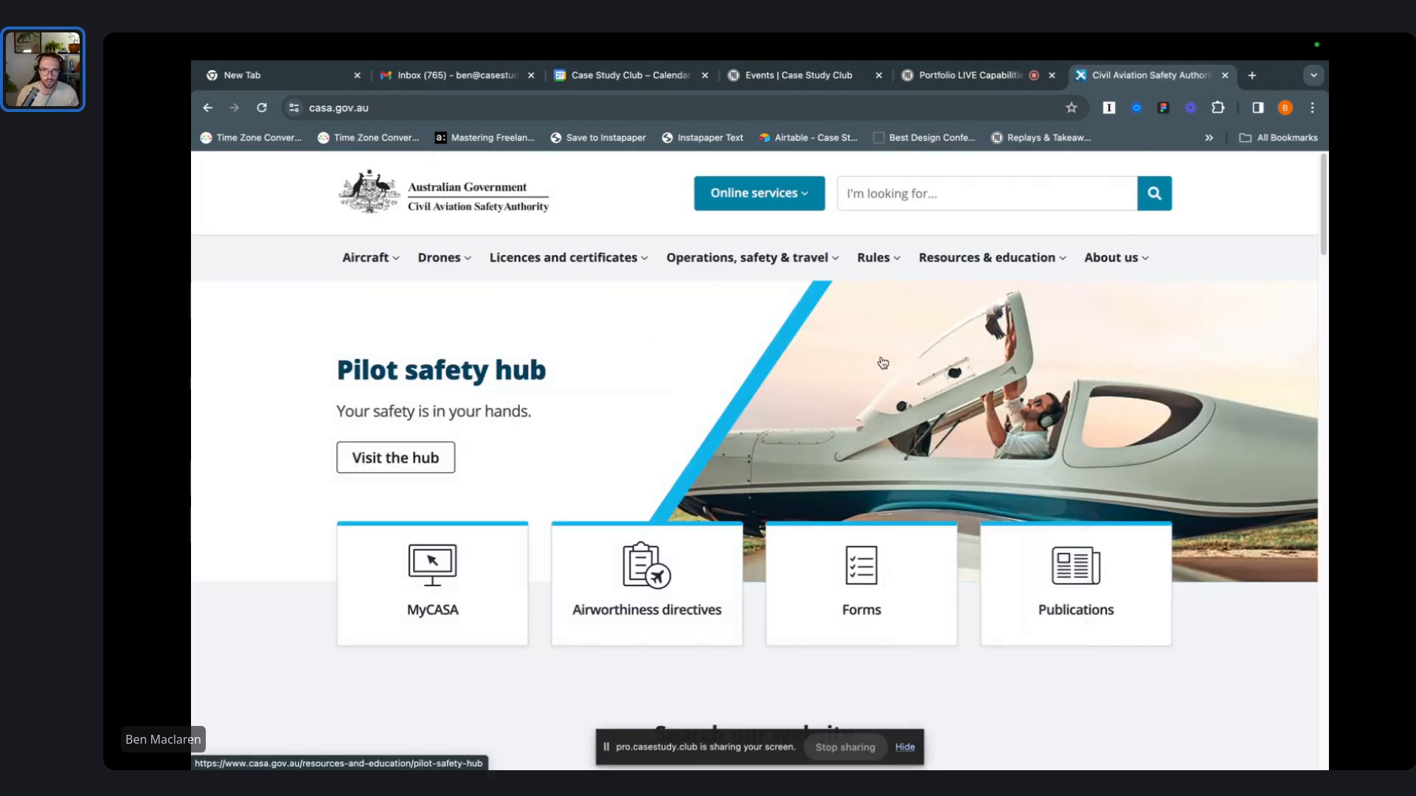
right_click(761, 374)
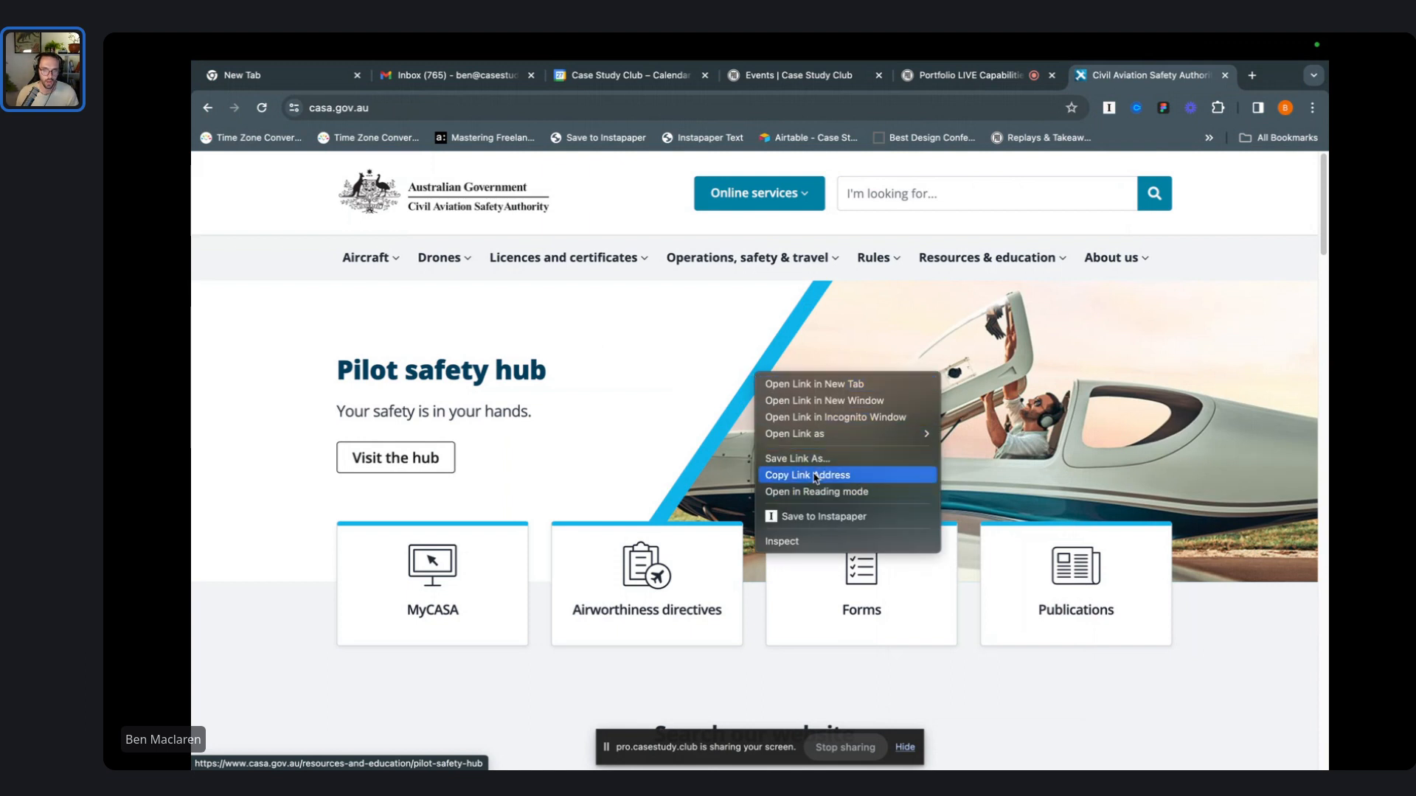
left_click(778, 474)
right_click(791, 398)
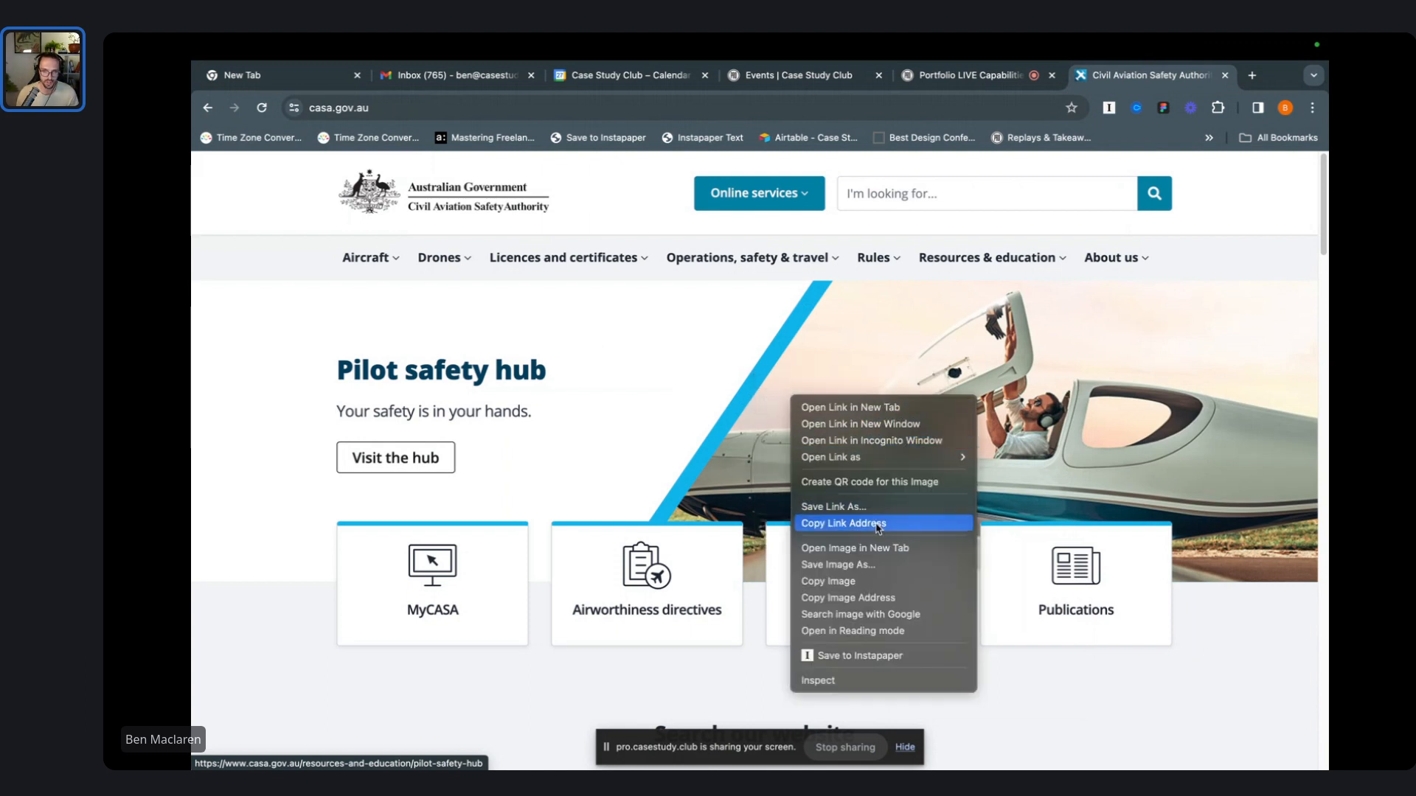
key("Escape")
scroll(875, 448, "down", 14)
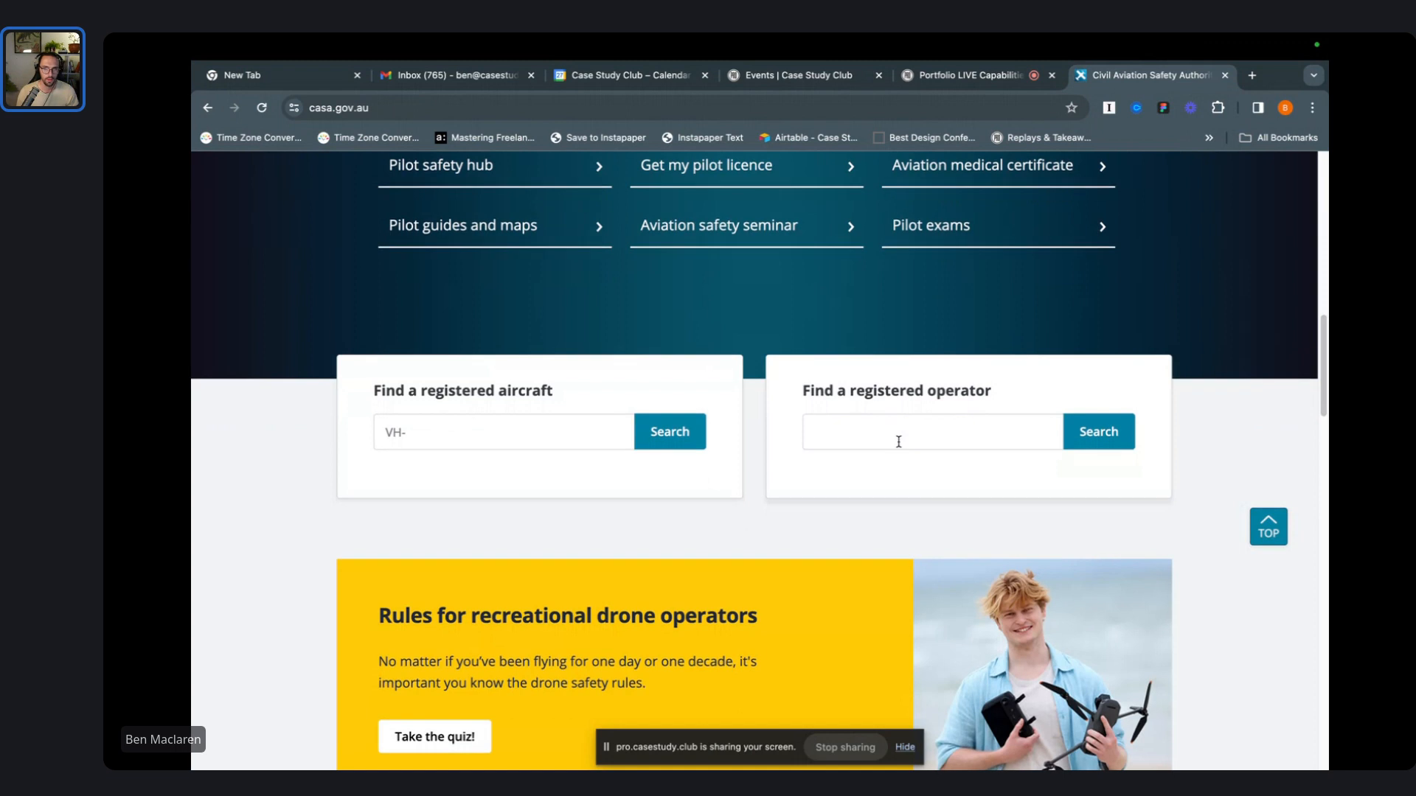
scroll(895, 418, "down", 2)
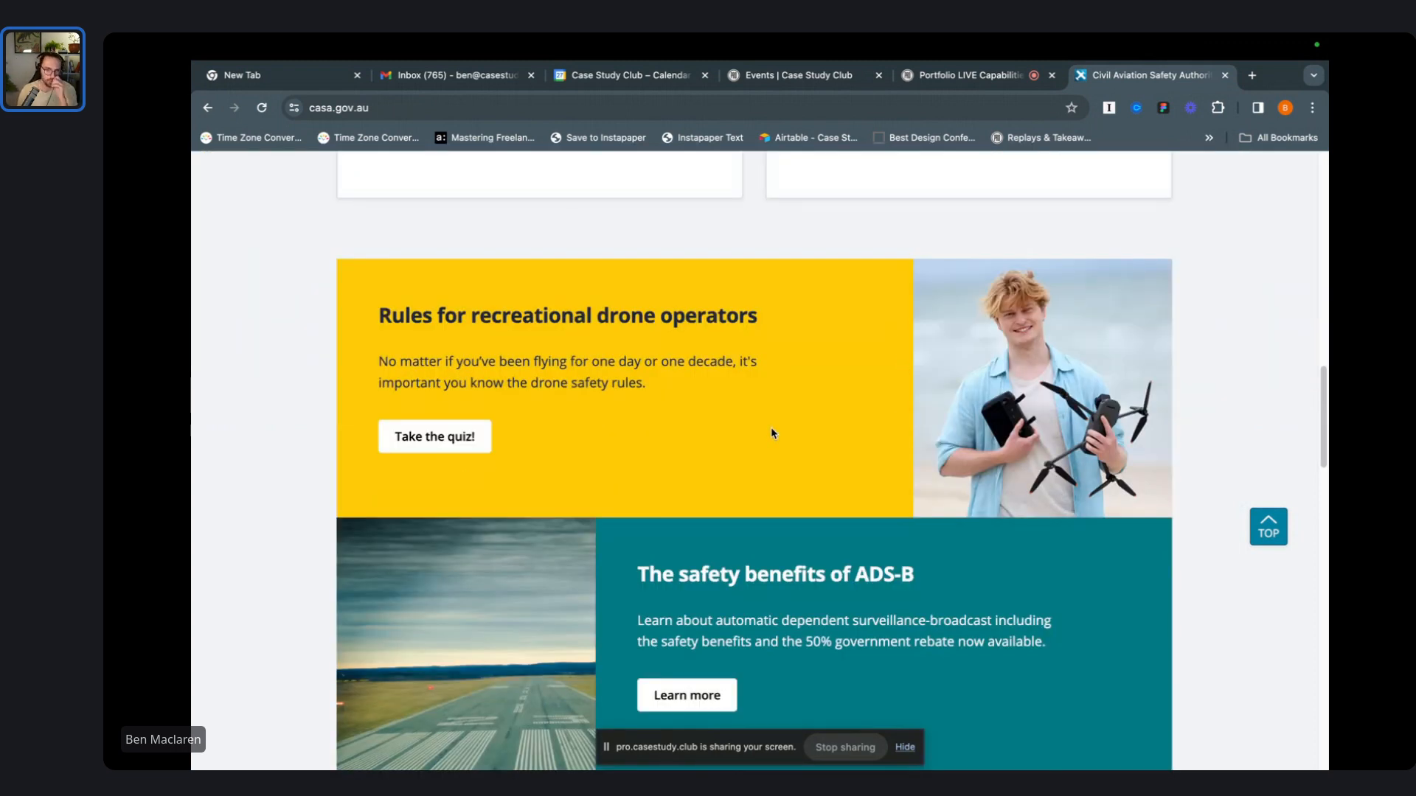
key("ctrl+Right")
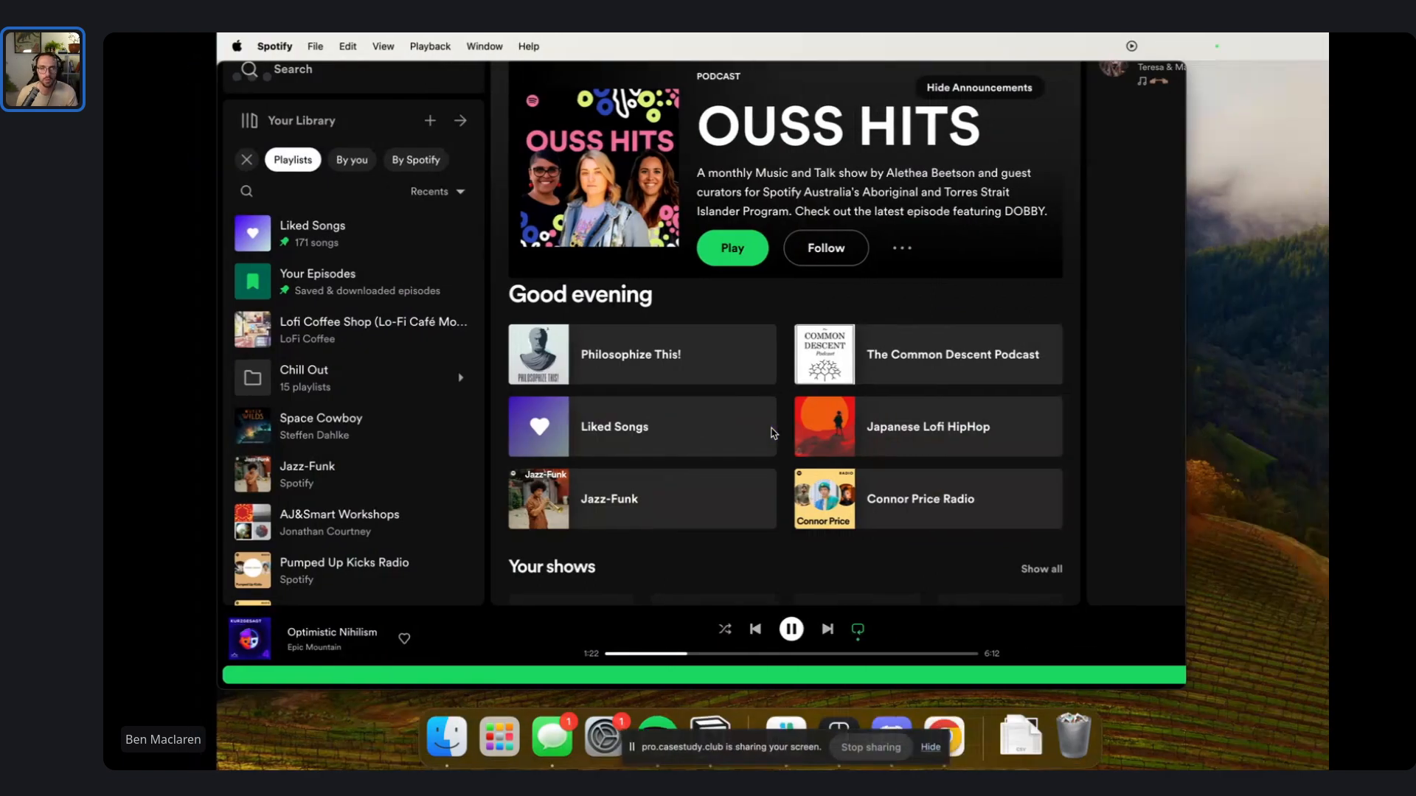
- Paste the aircraft photo into Figma and position it below the CASA slide
key("ctrl+Right")
key("super+v")
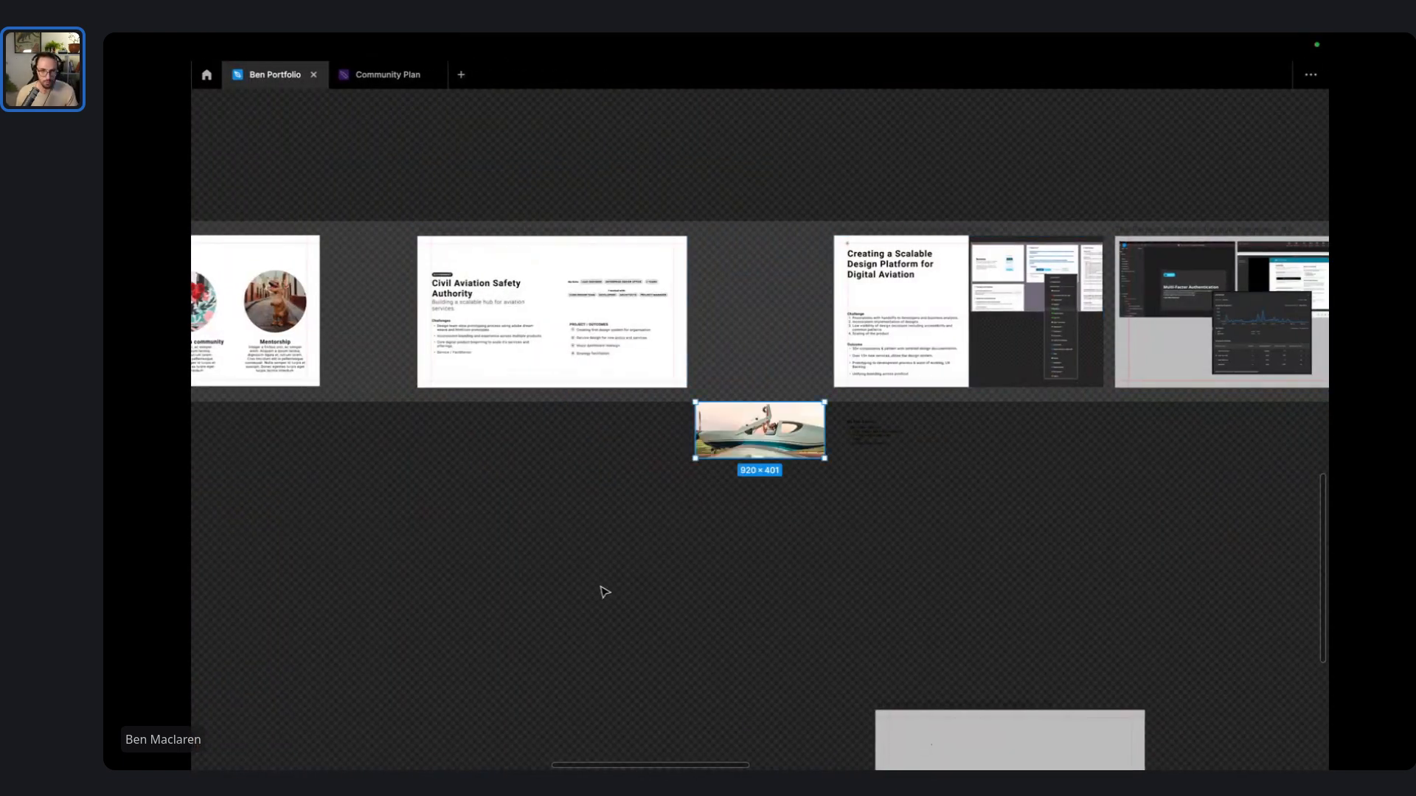
left_click_drag(771, 443, 535, 488)
scroll(534, 489, "up", 5)
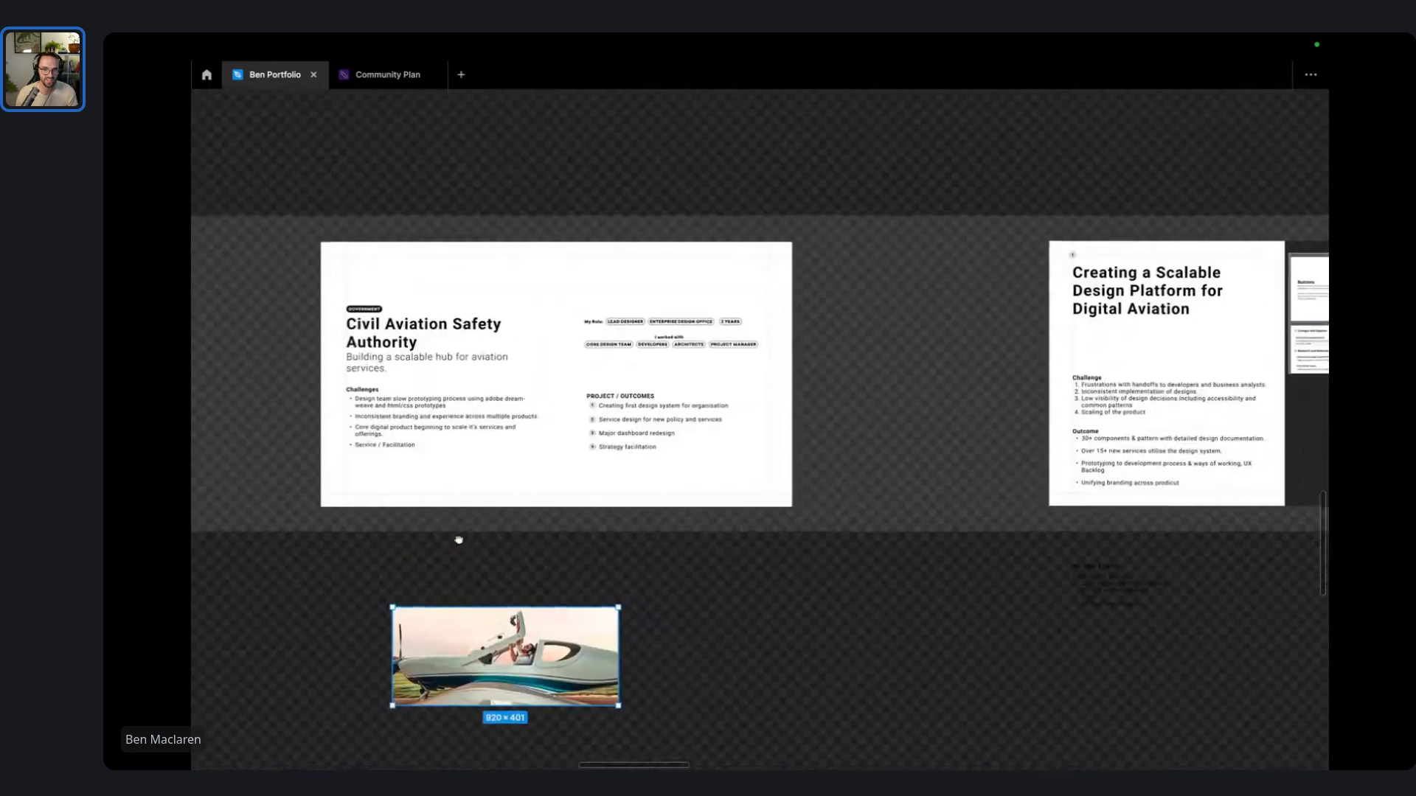
left_click_drag(508, 616, 452, 735)
left_click(804, 710)
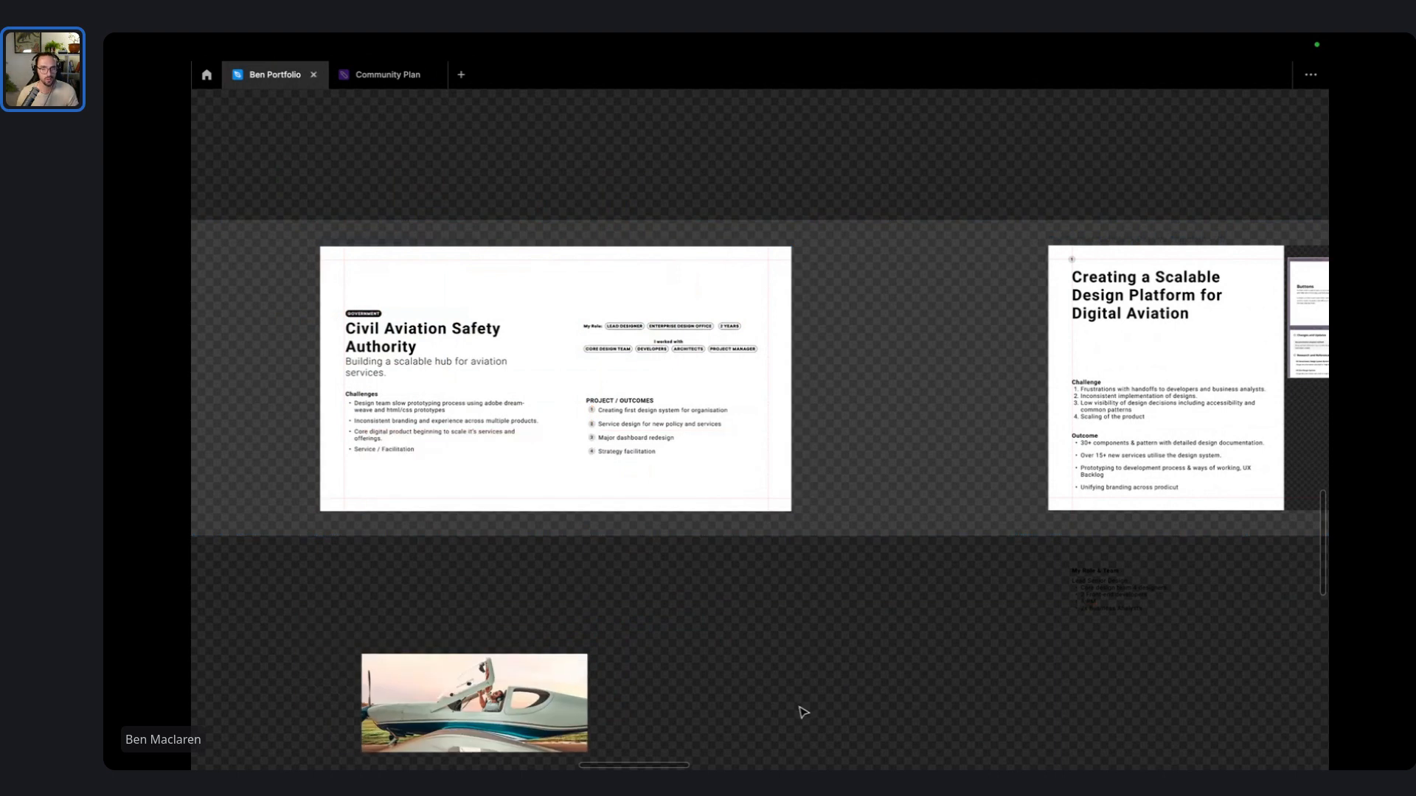
key("ctrl+Left")
key("ctrl+Left")
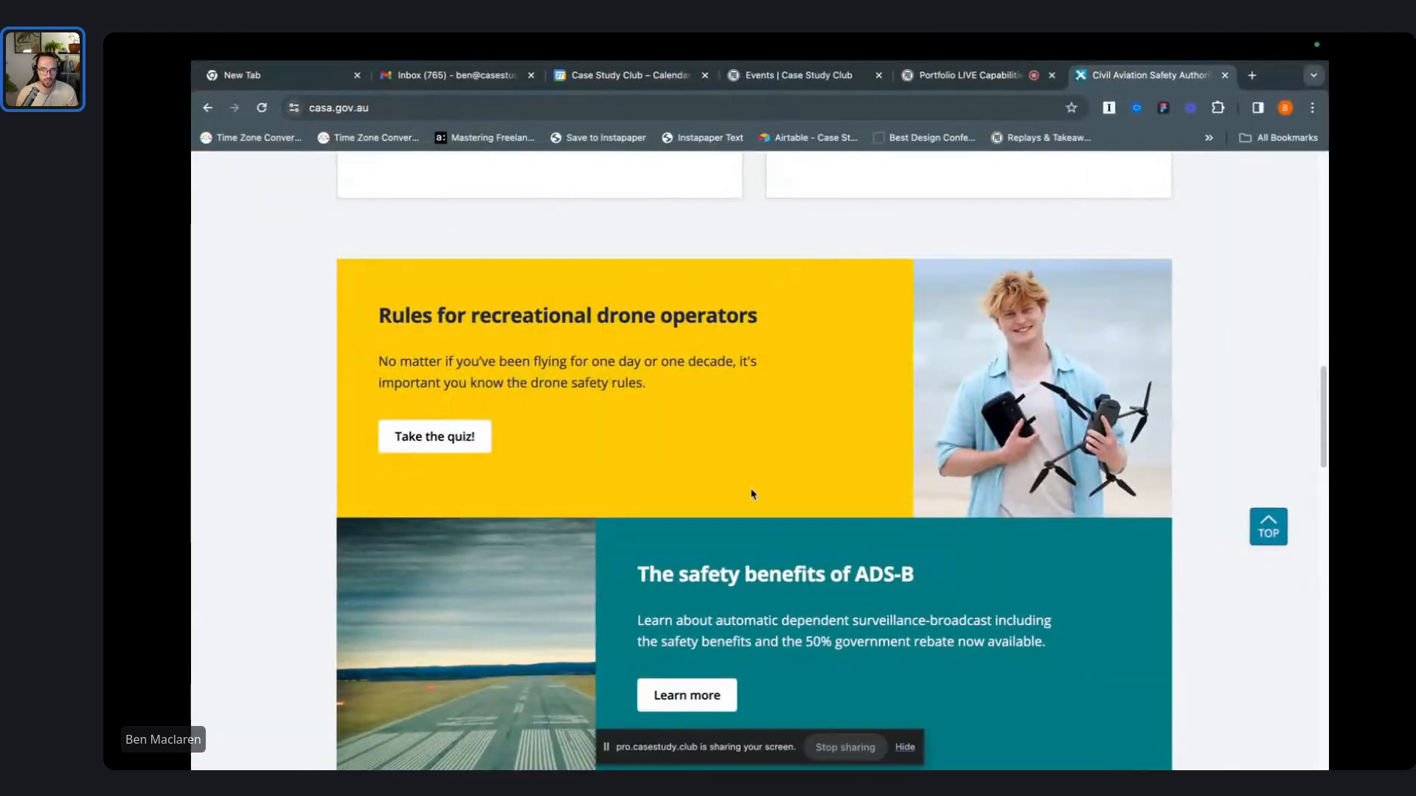
- Inspect the yellow banner on casa.gov.au in Chrome's developer tools
right_click(715, 437)
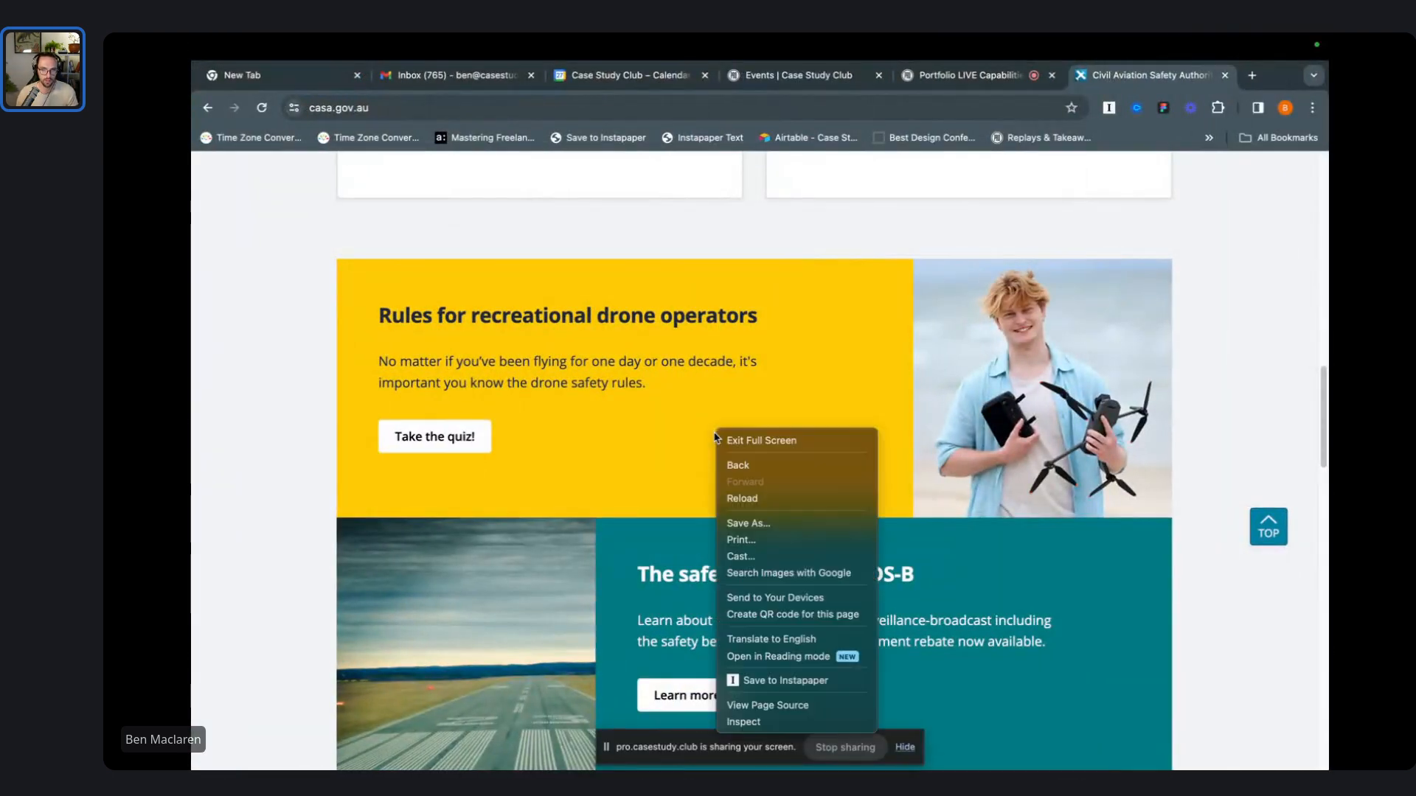
left_click(767, 720)
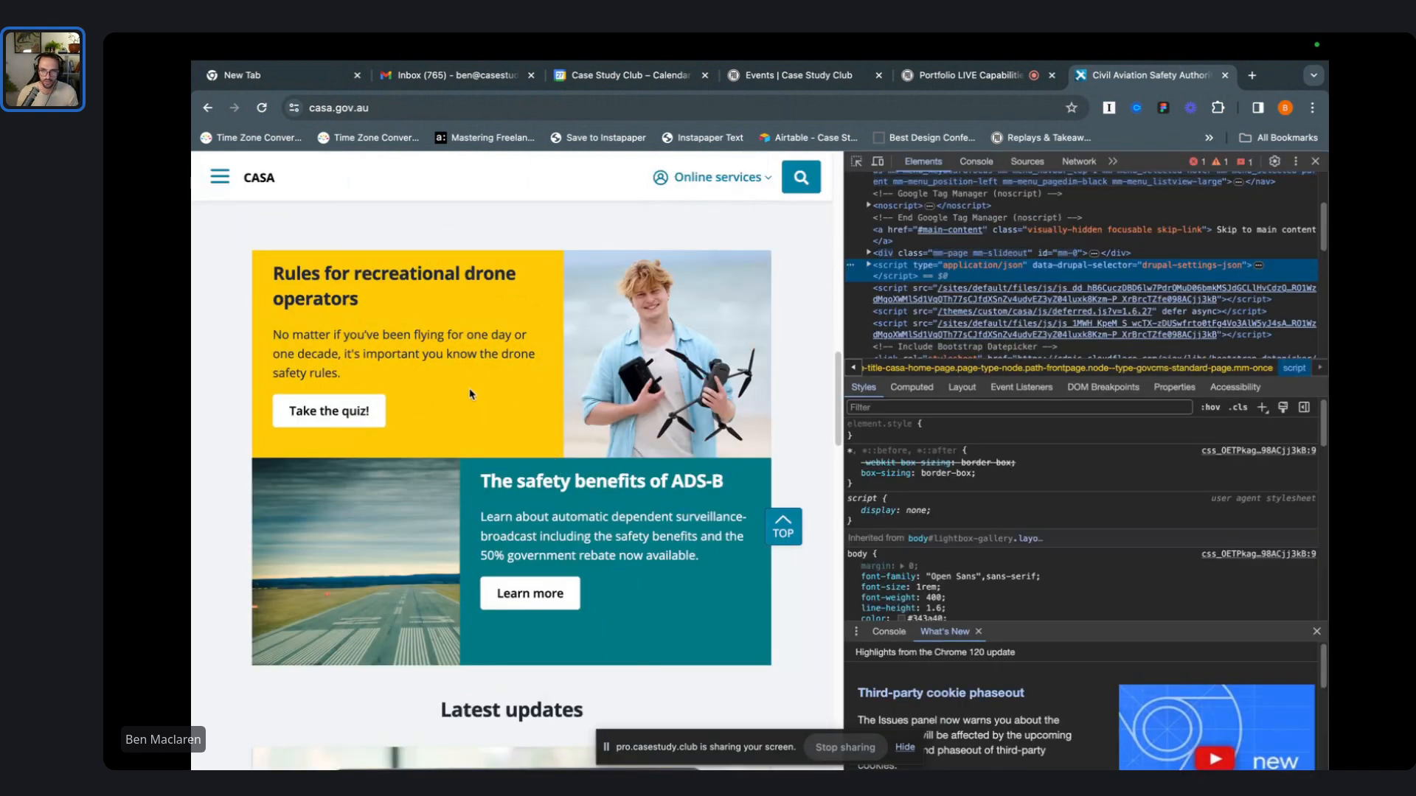
scroll(1028, 490, "down", 10)
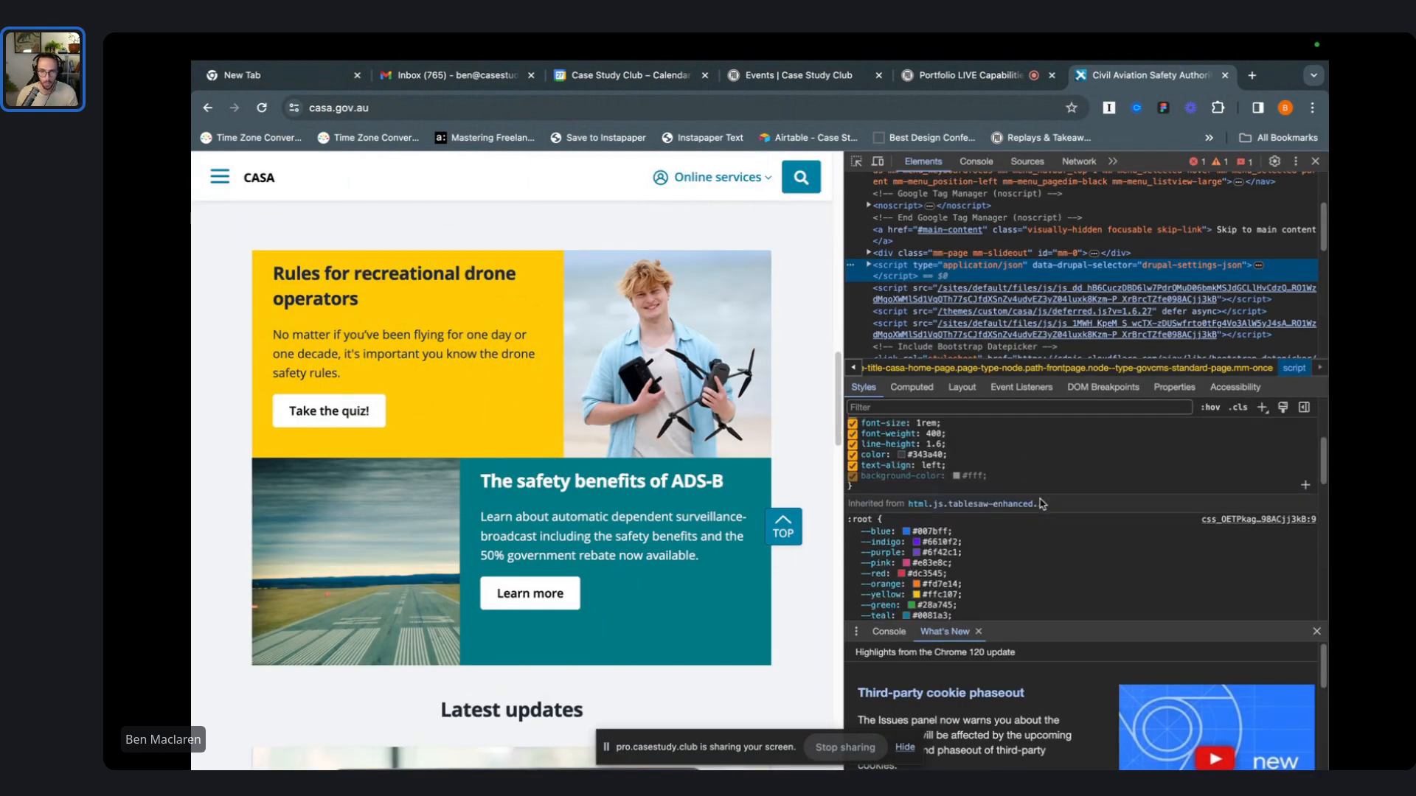
right_click(453, 401)
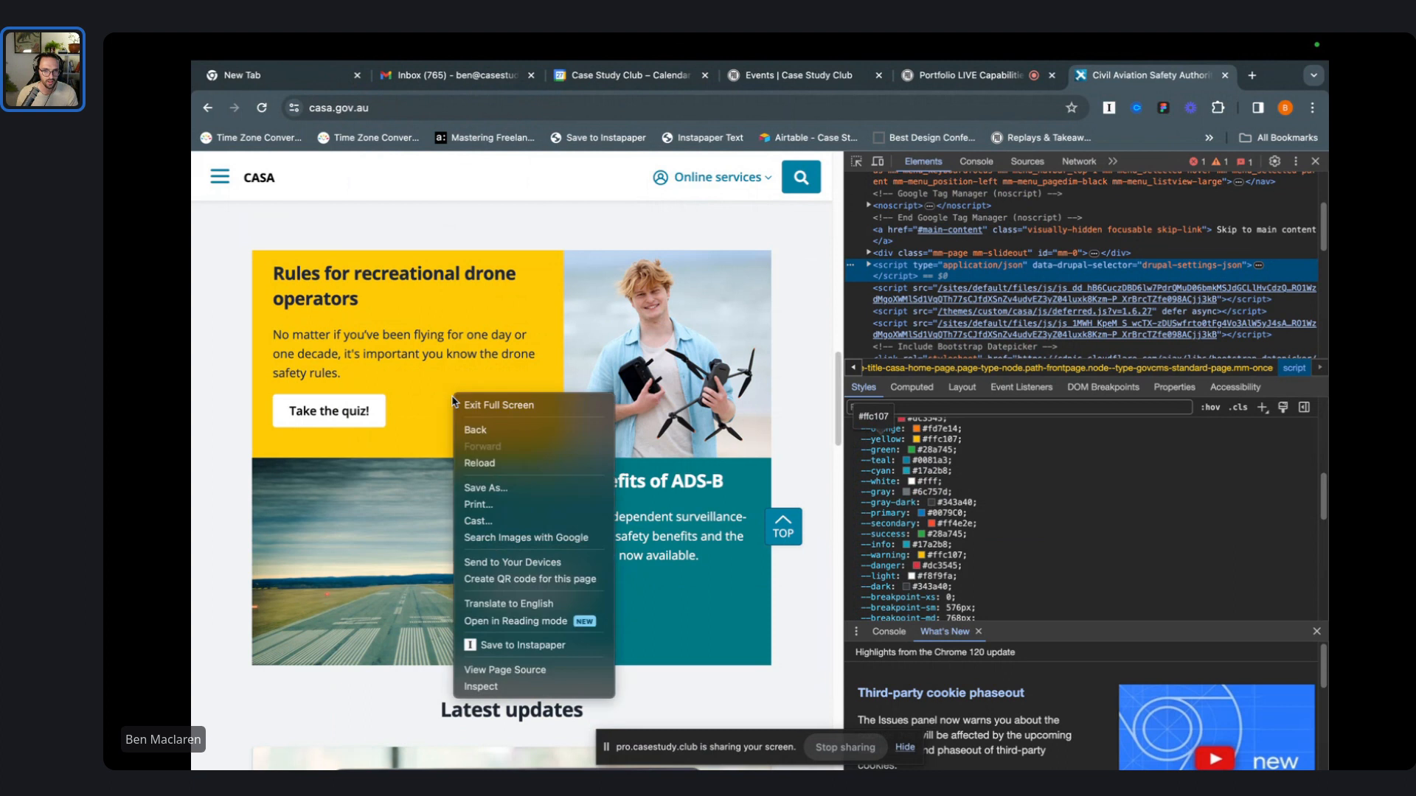
left_click(554, 688)
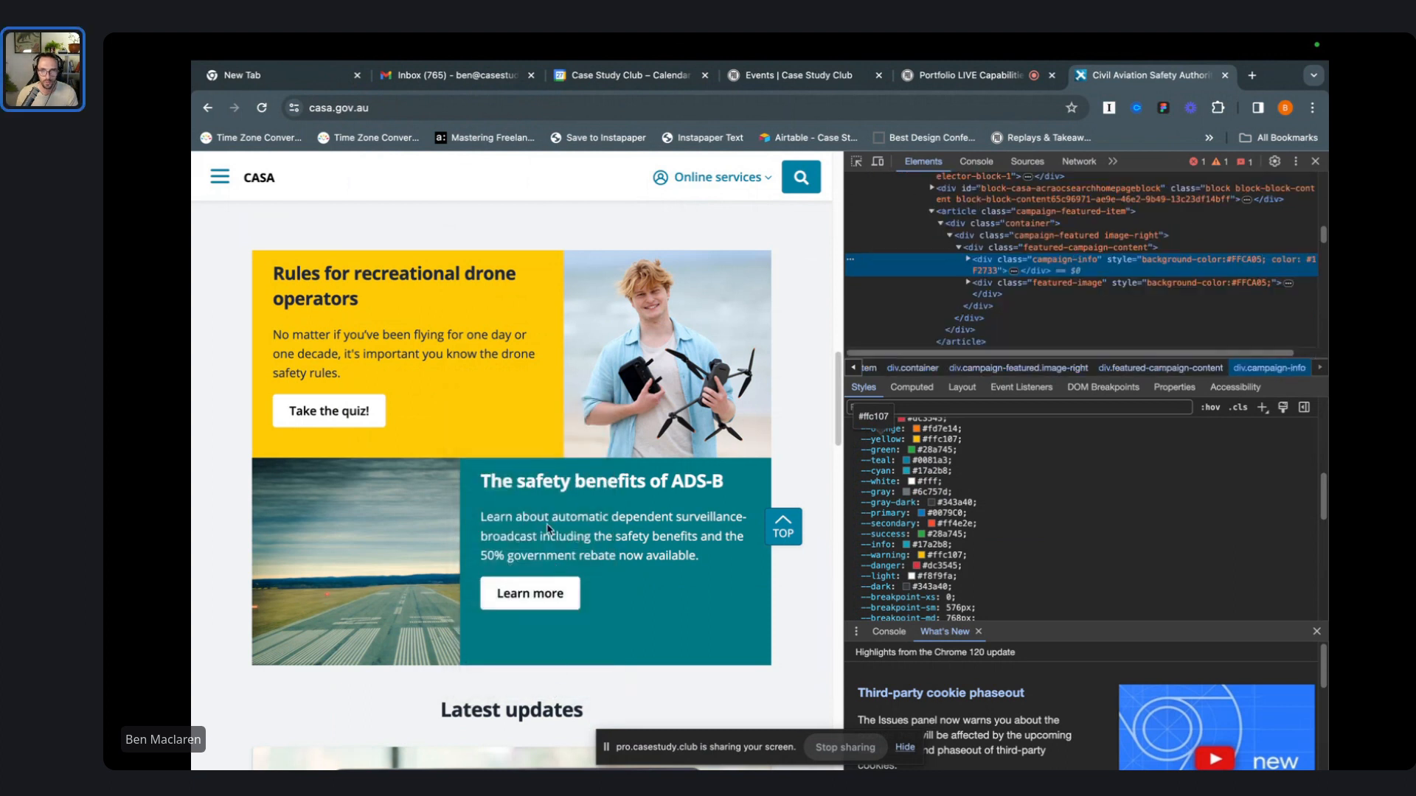
- Locate the --warning and --yellow colour values, both #ffc107, in the Styles pane
scroll(1016, 486, "down", 8)
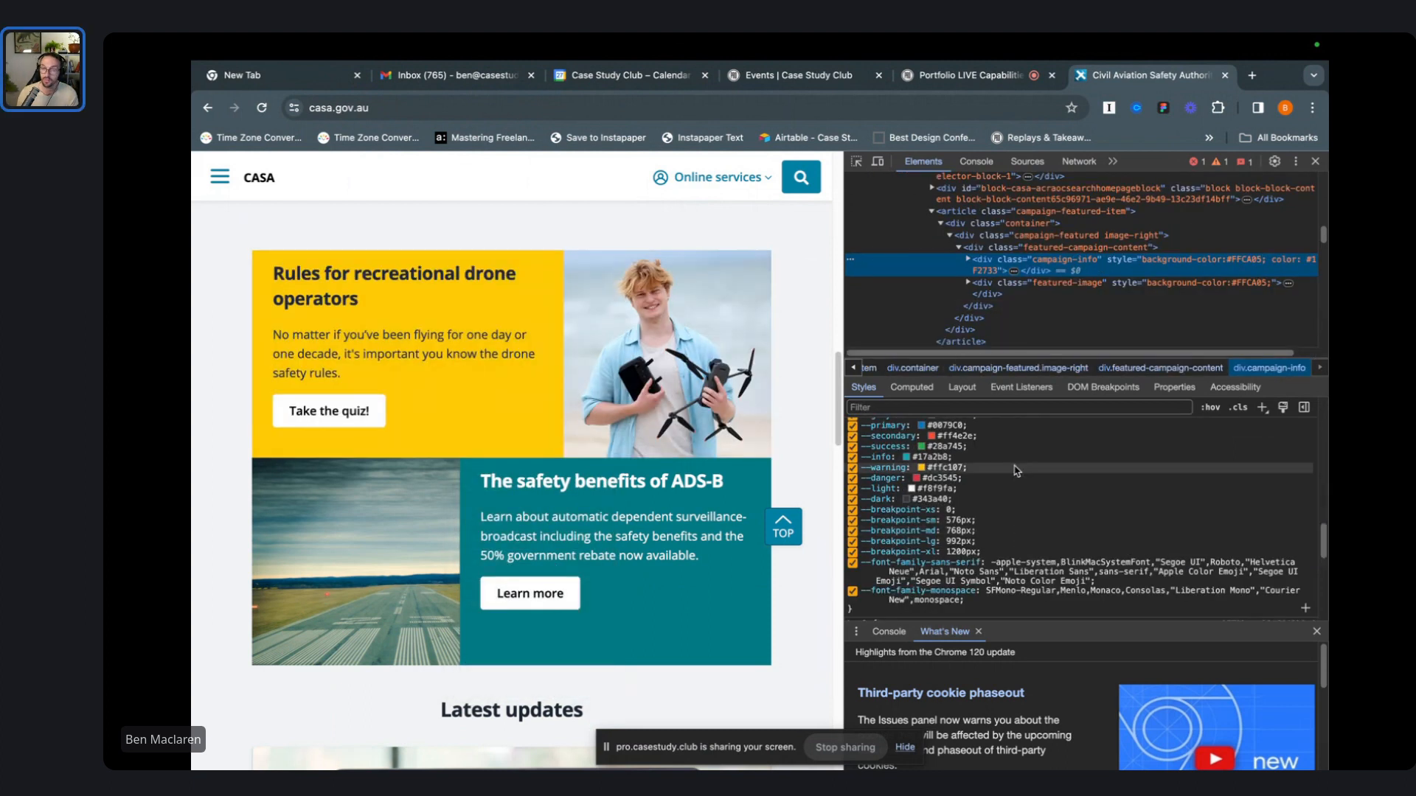
left_click(936, 467)
scroll(1032, 501, "down", 6)
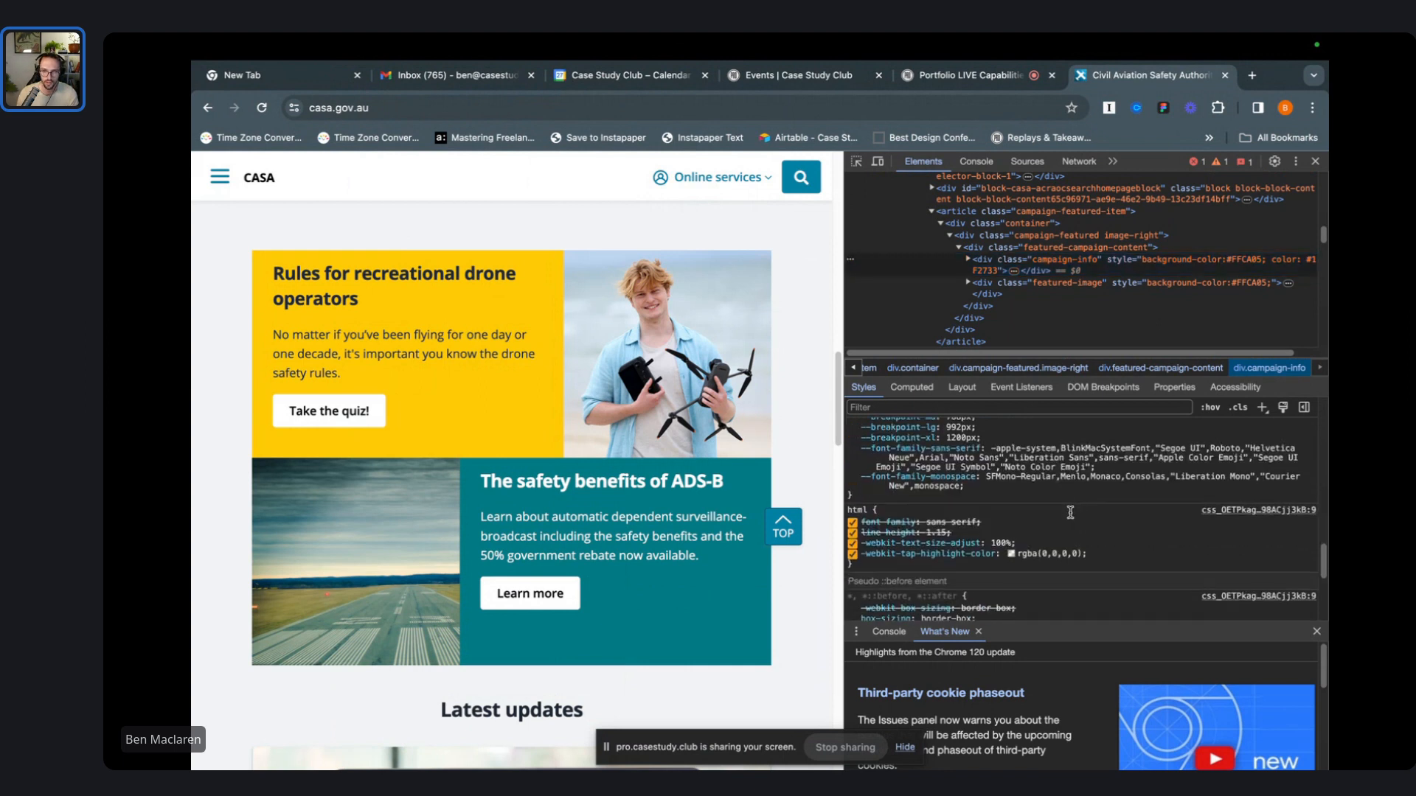
scroll(1062, 512, "up", 6)
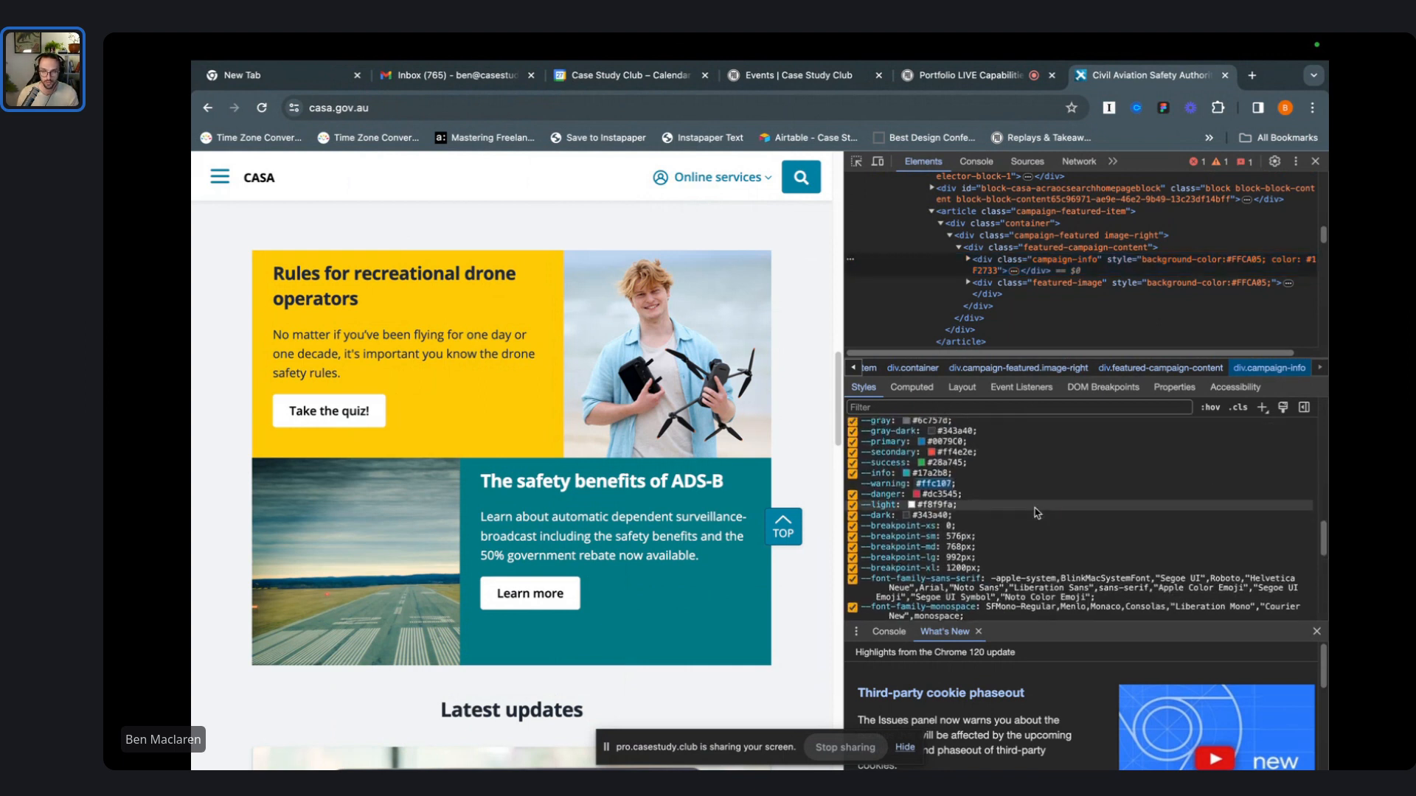
scroll(936, 526, "up", 4)
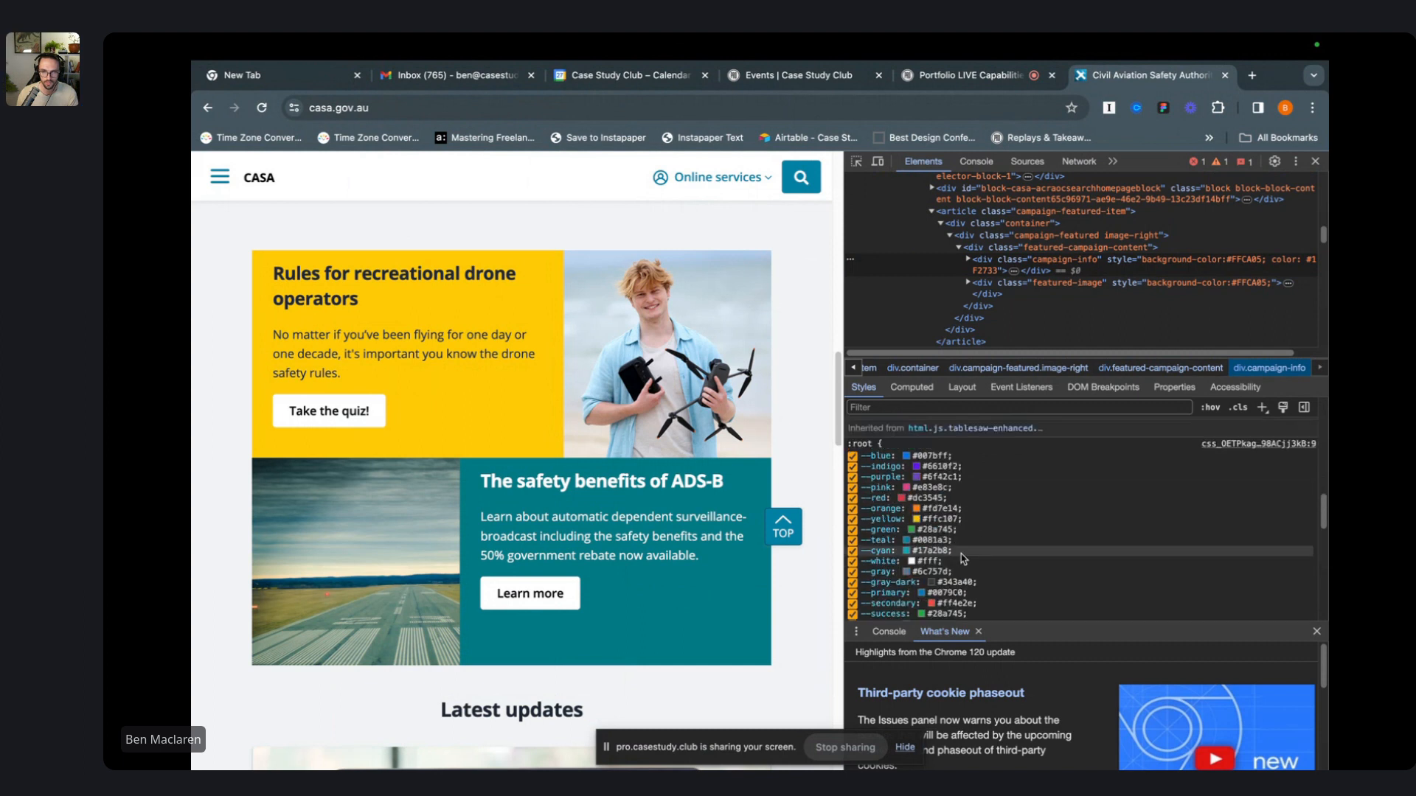
left_click(931, 519)
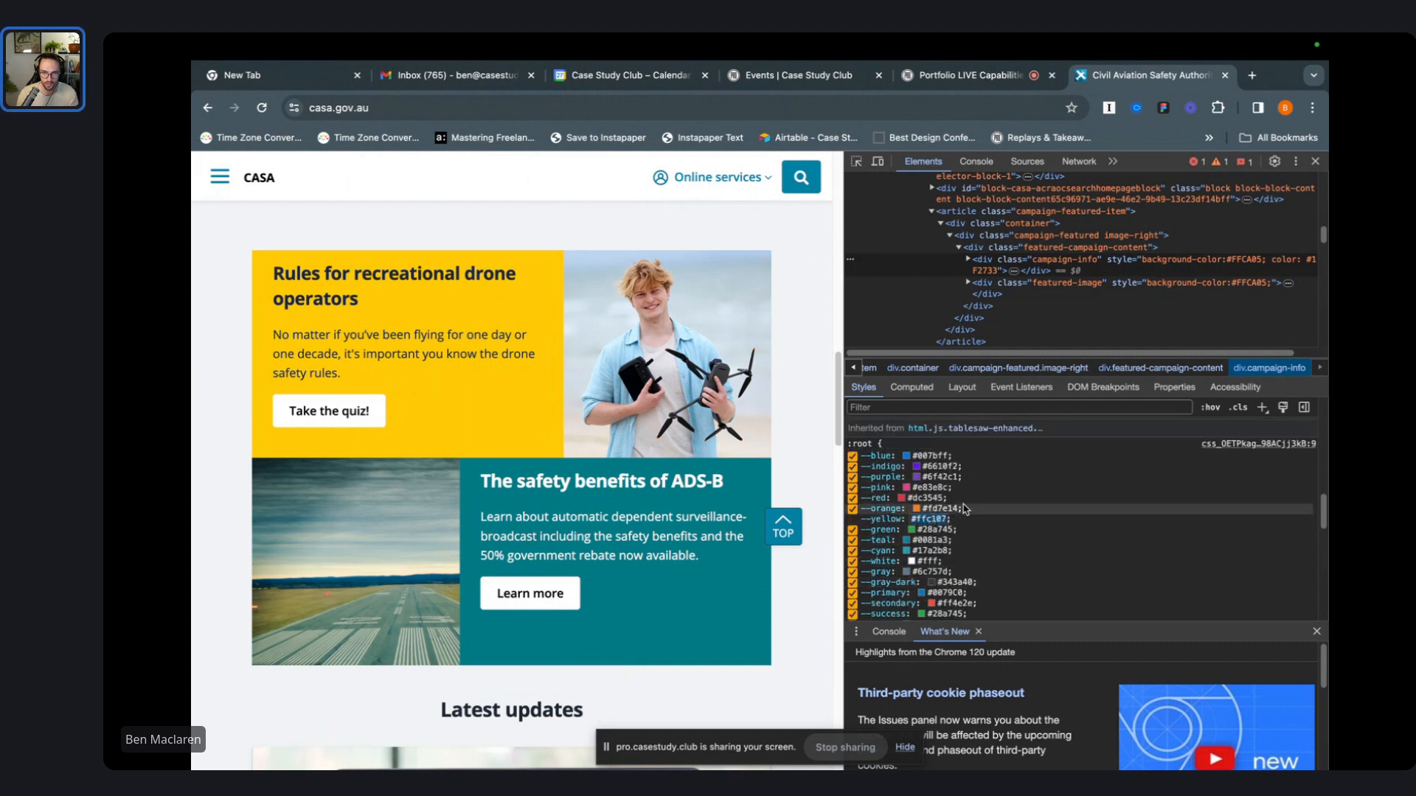
key("ctrl+Right")
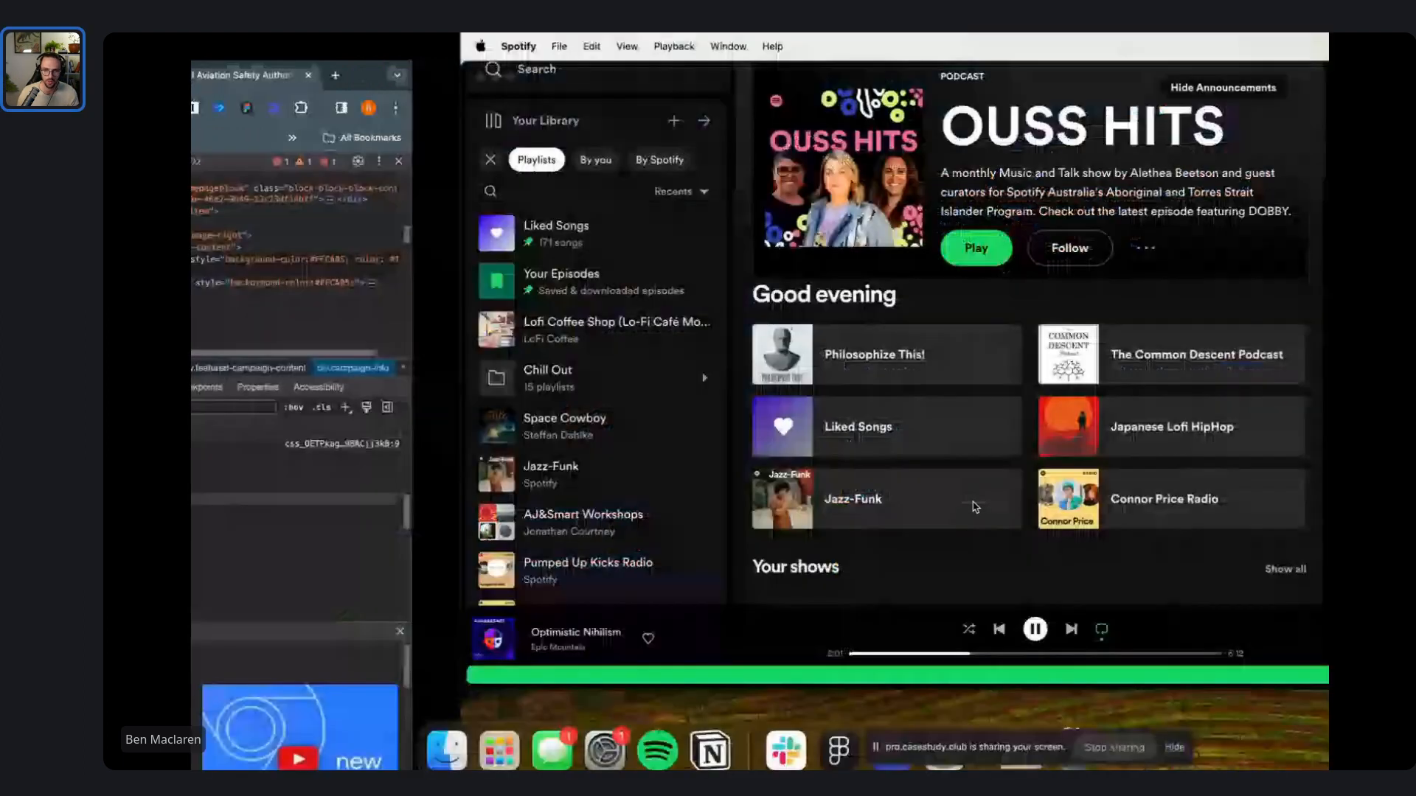
- Return to Figma and restore the hidden toolbar and panels with Cmd+\
key("ctrl+Right")
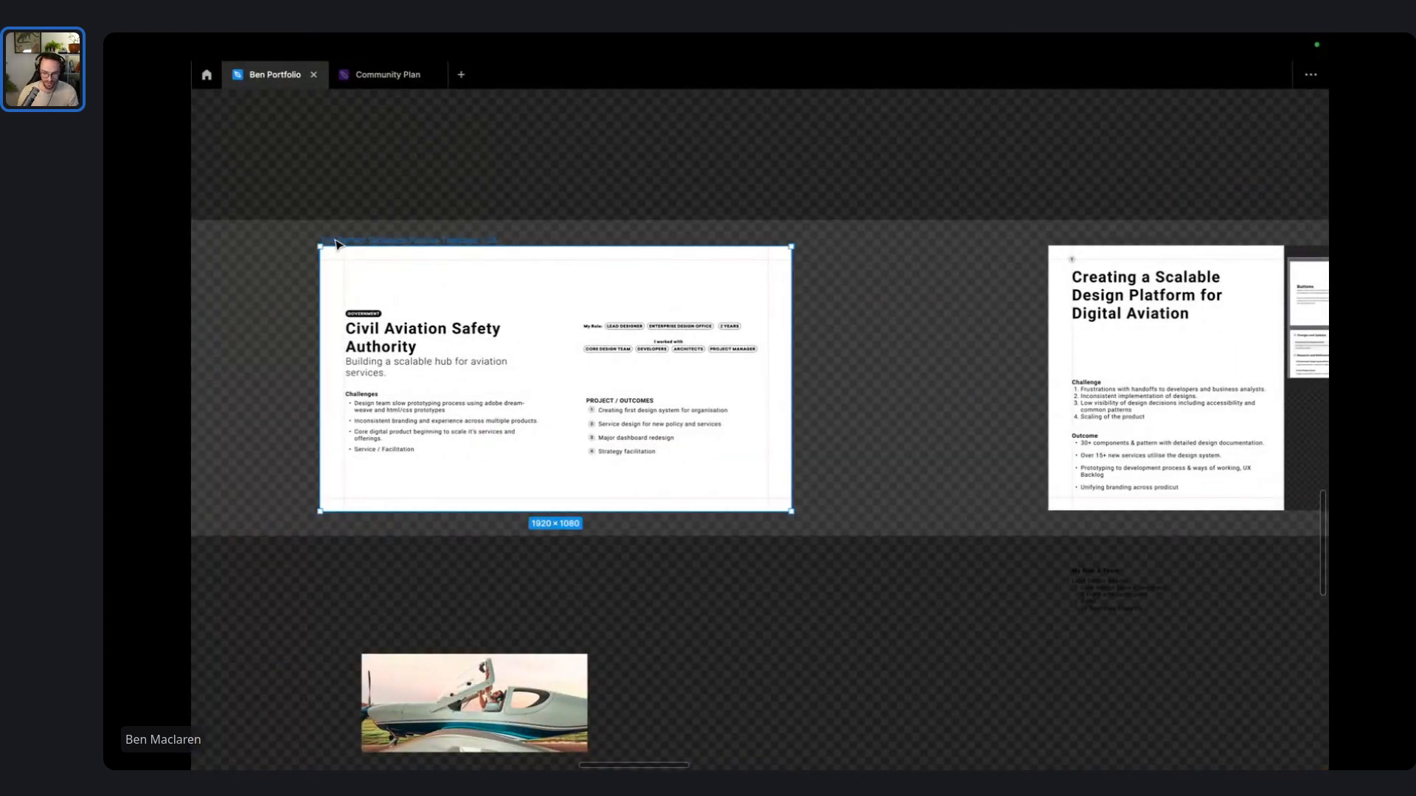
key("super+backslash")
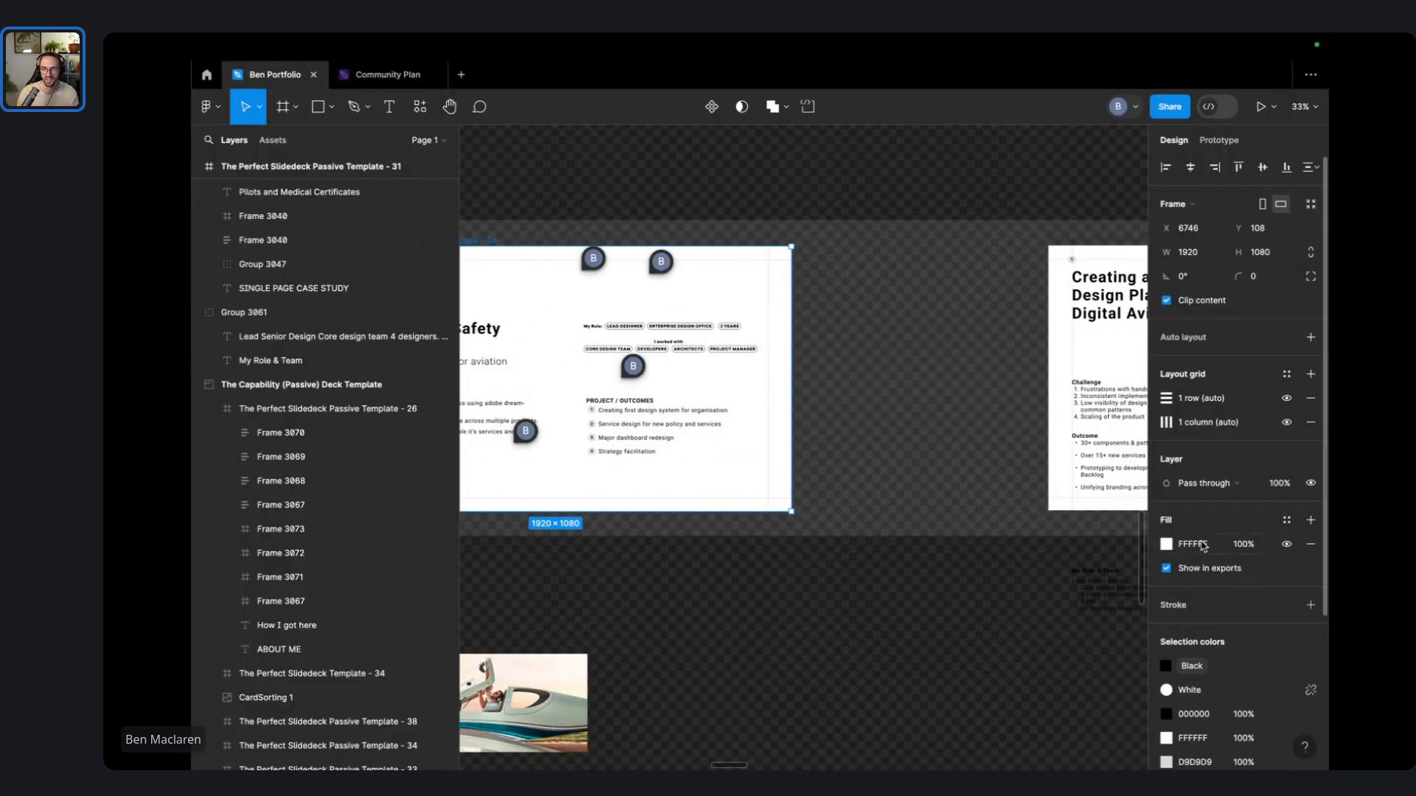
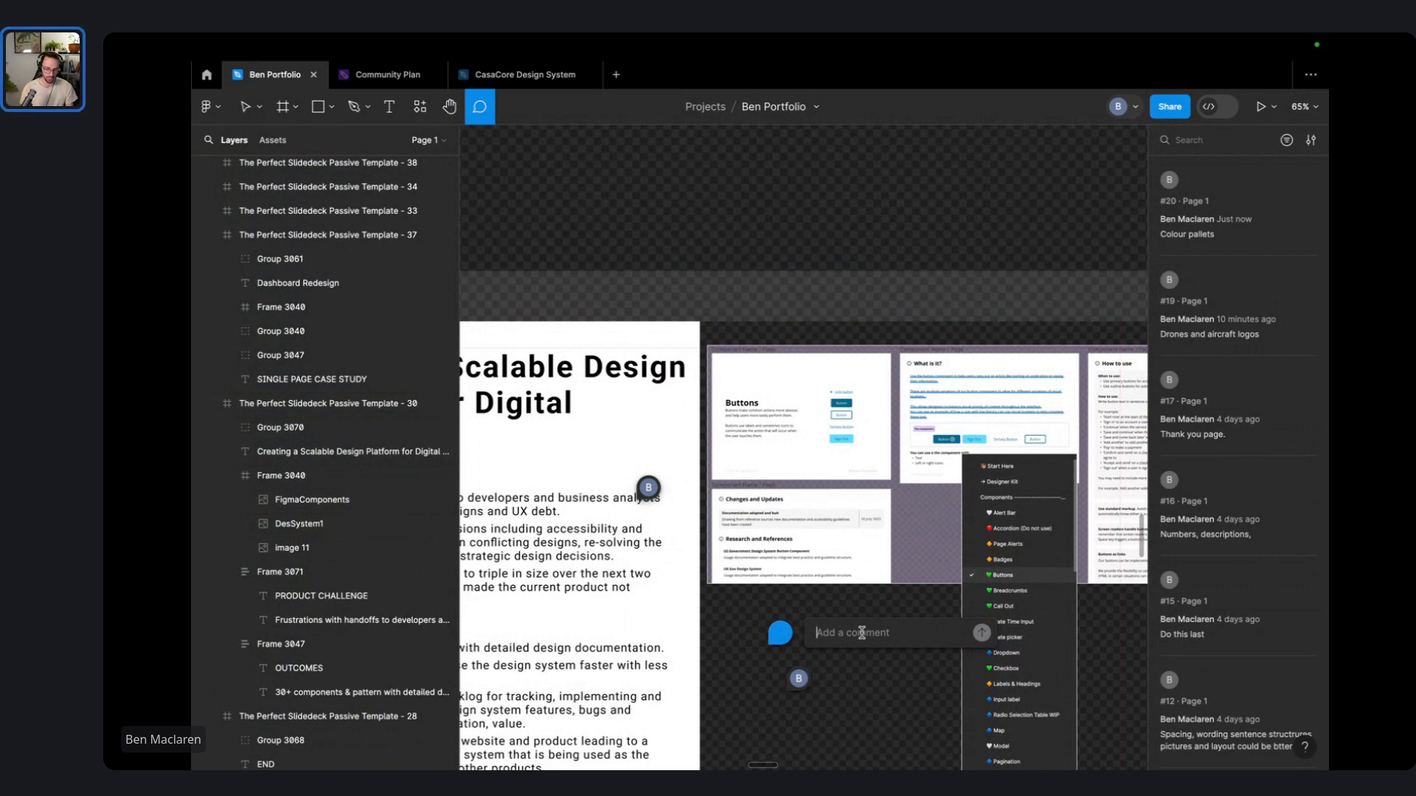
- Rewrite the comment draft as 'What to include,' with bullets for QA Checklist and documentation
type("QA check.lis")
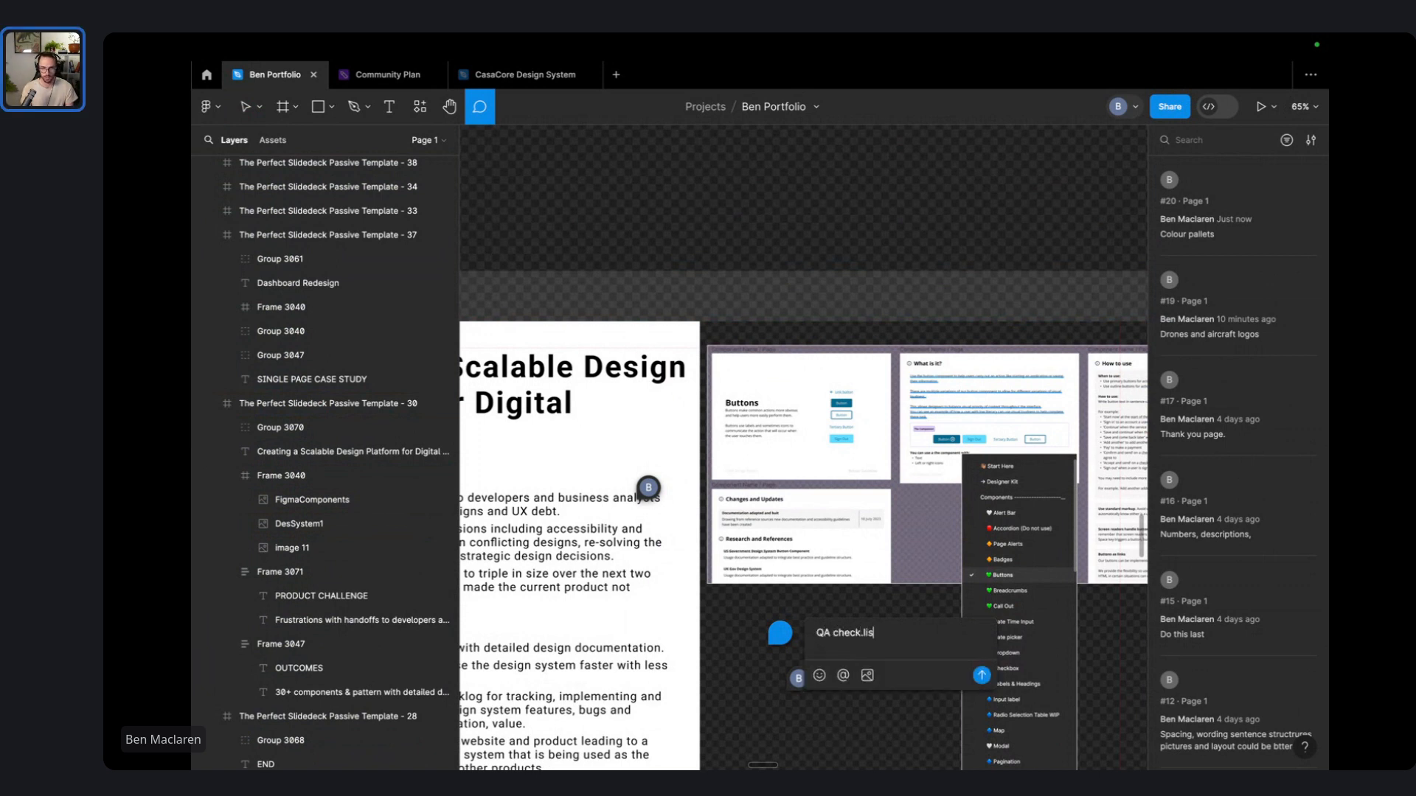
key("ctrl+a")
type("What to include,")
key("shift+Return")
key("BackSpace")
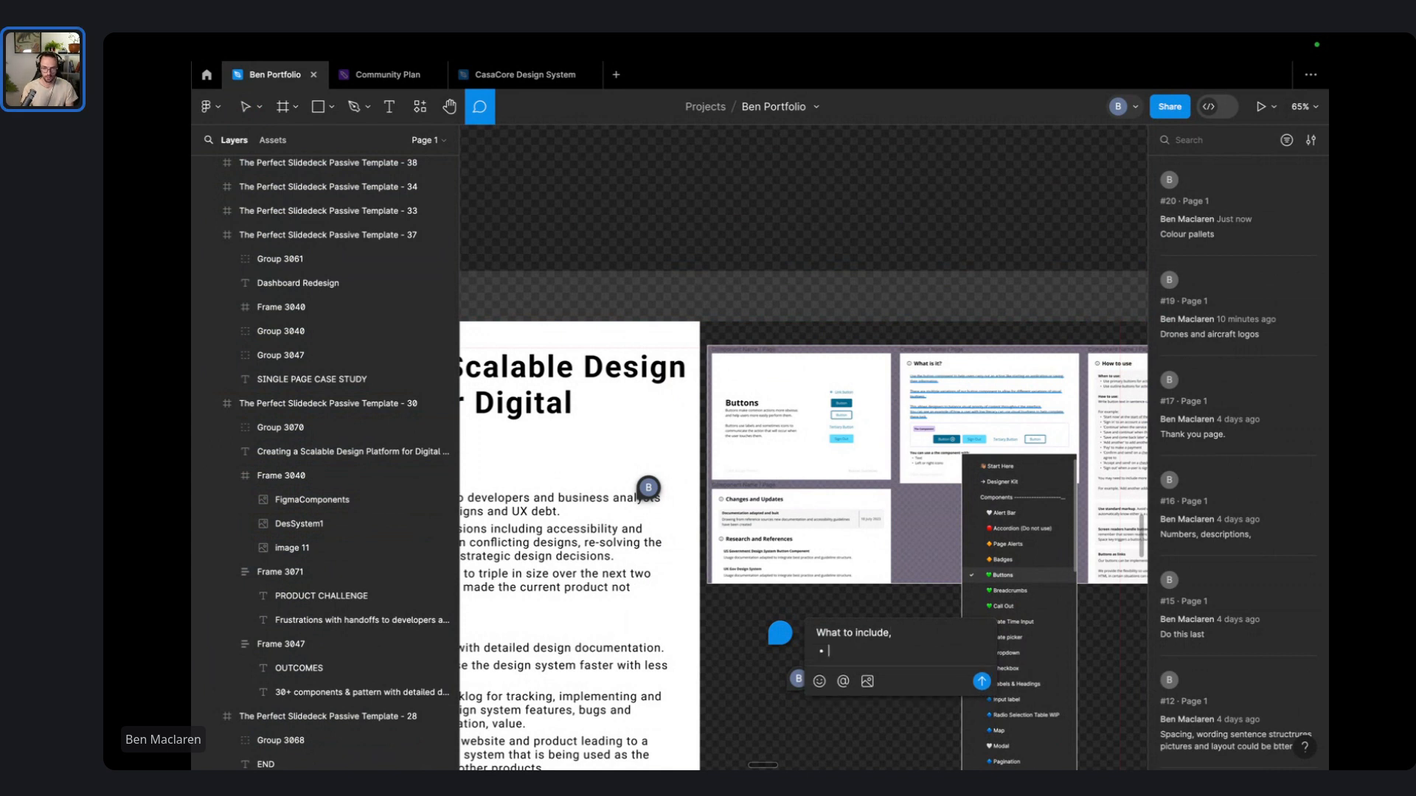
type("QA Checklist")
key("shift+Return")
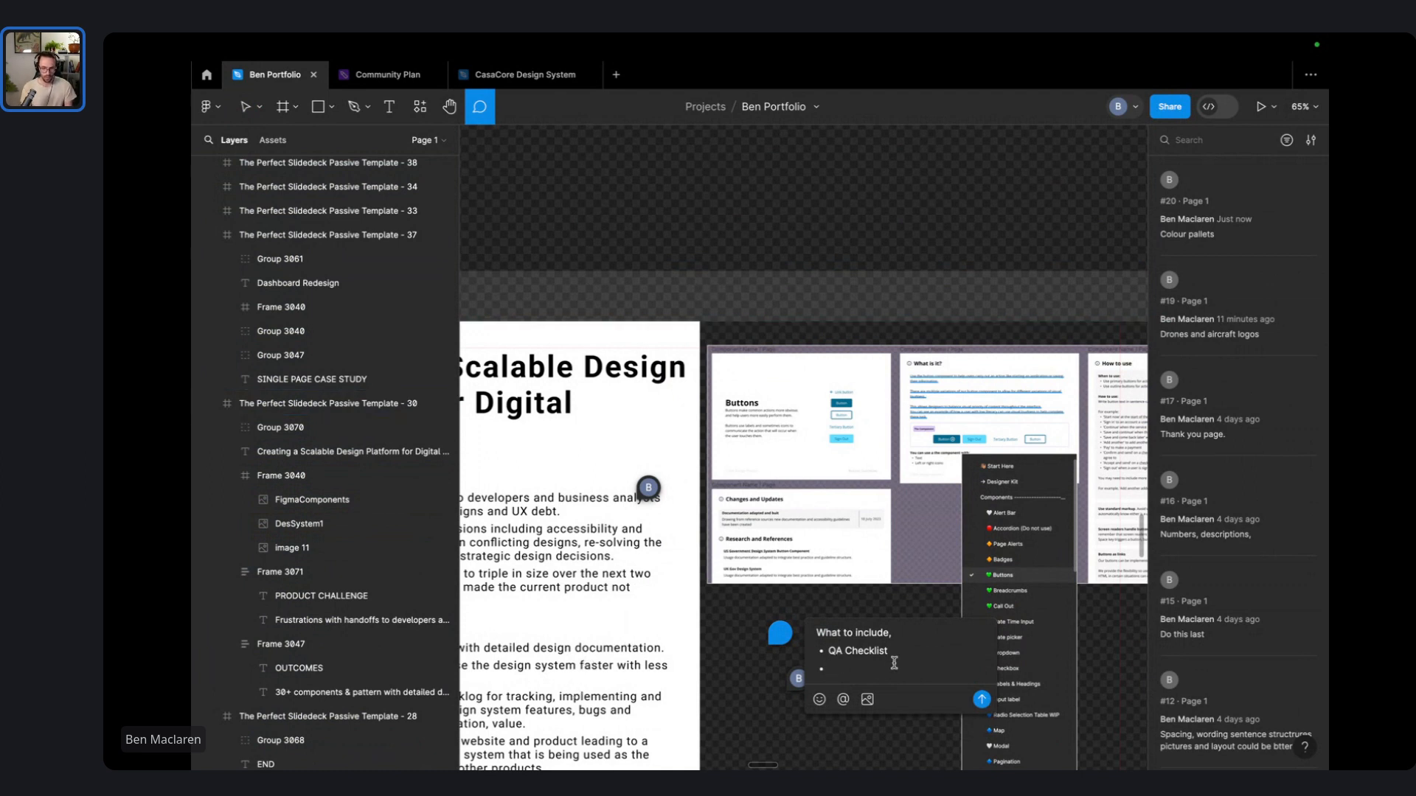
type("S")
type("f doc")
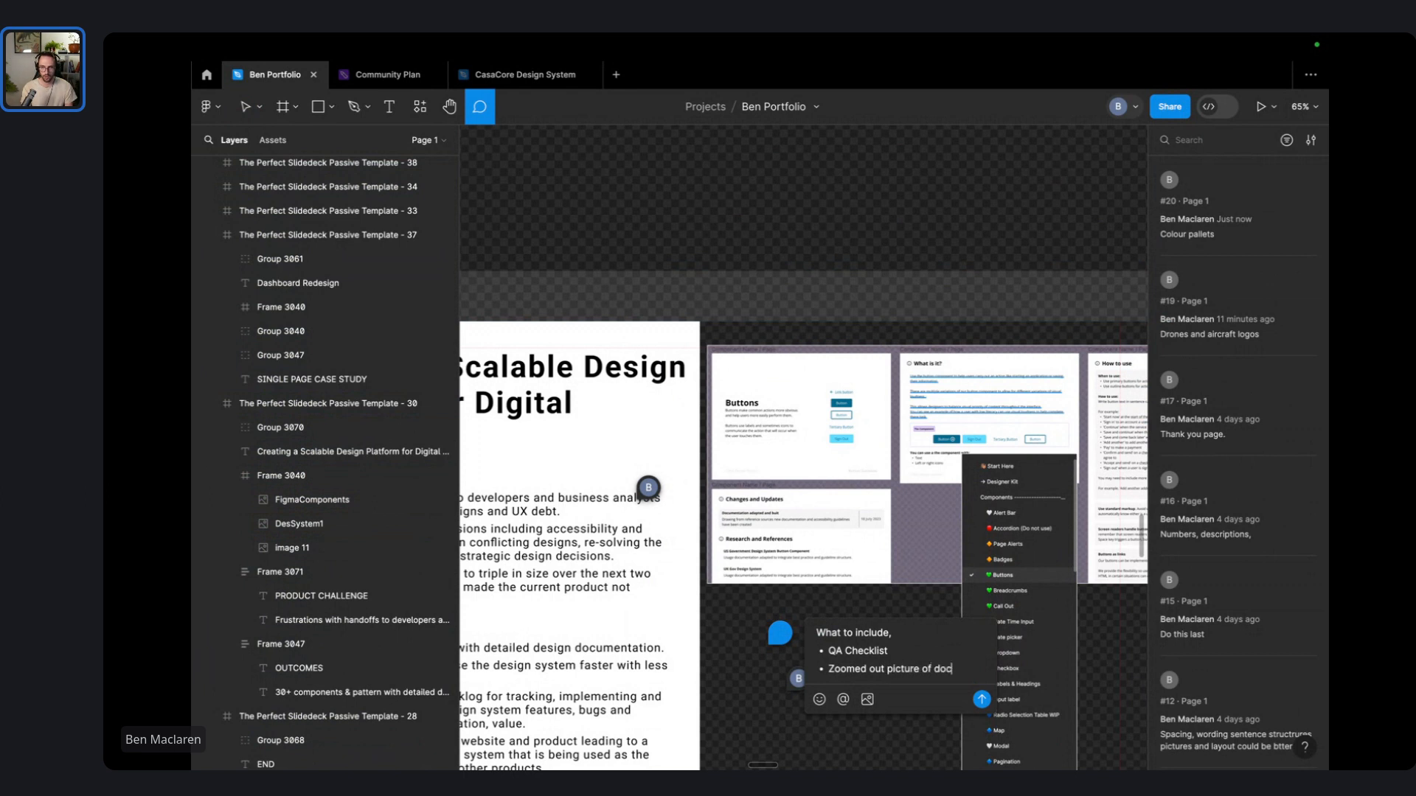
type("umentation")
key("Return")
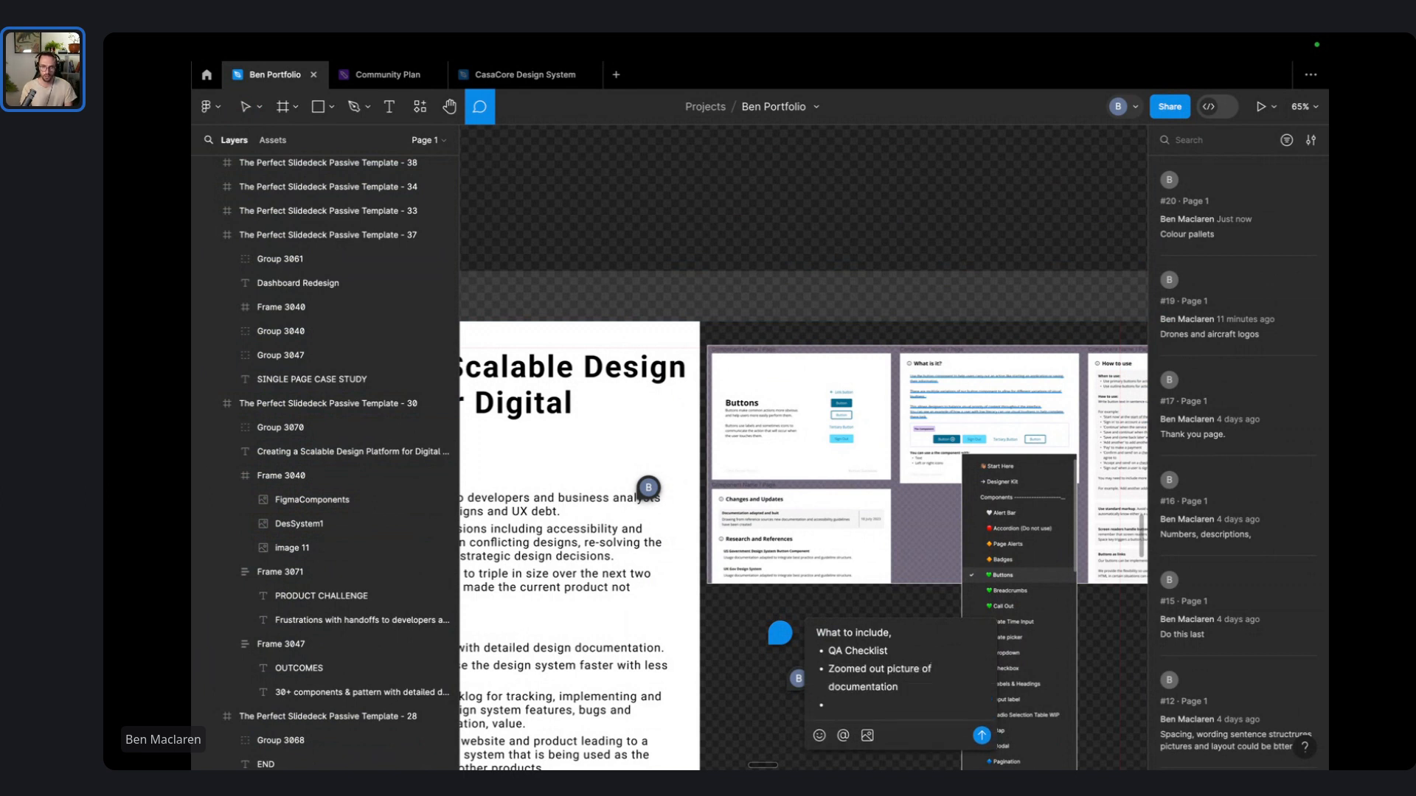
- Add a third bullet ending 'of components' for the layered deck, then zoom out to 32%
scroll(895, 661, "down", 3)
scroll(895, 661, "left", 2)
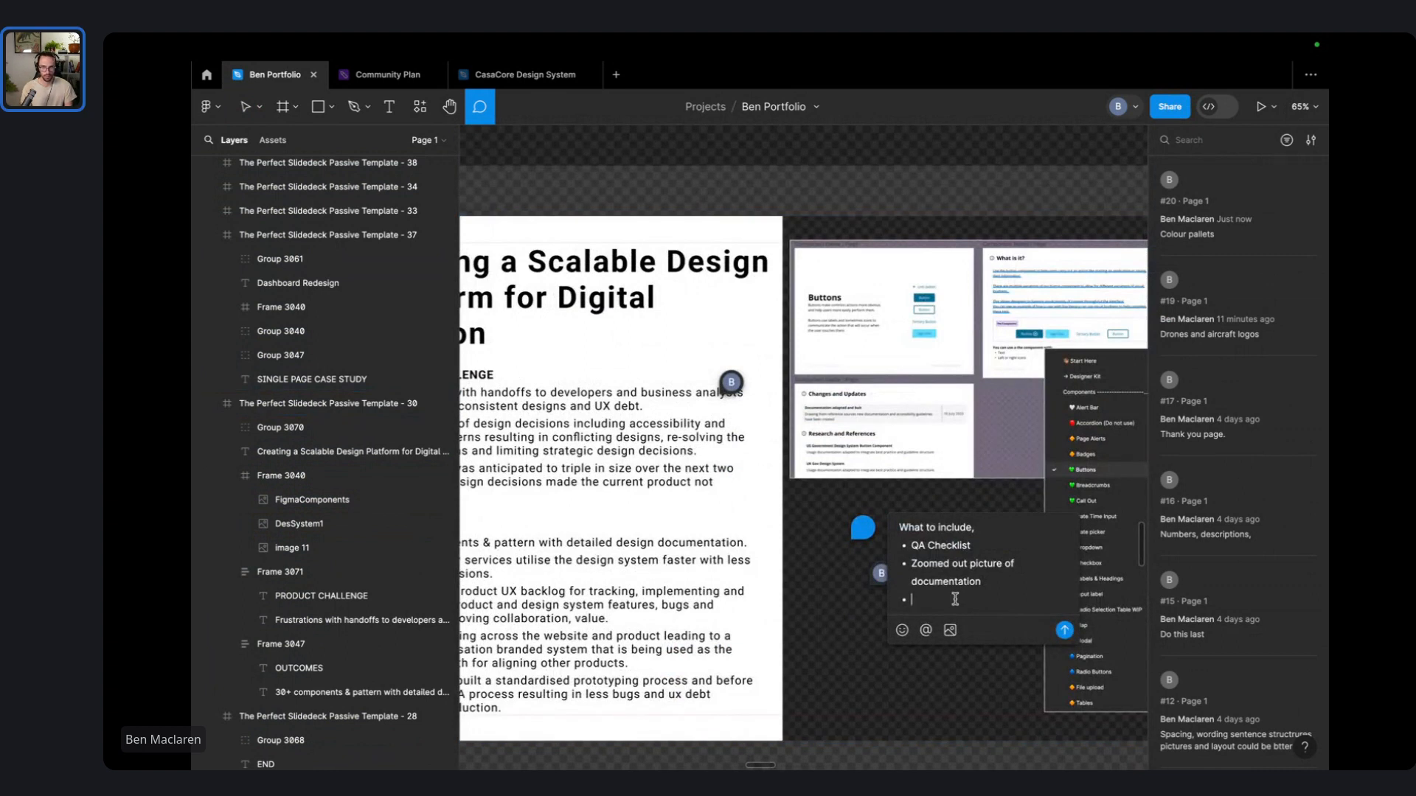
type("La")
key("BackSpace")
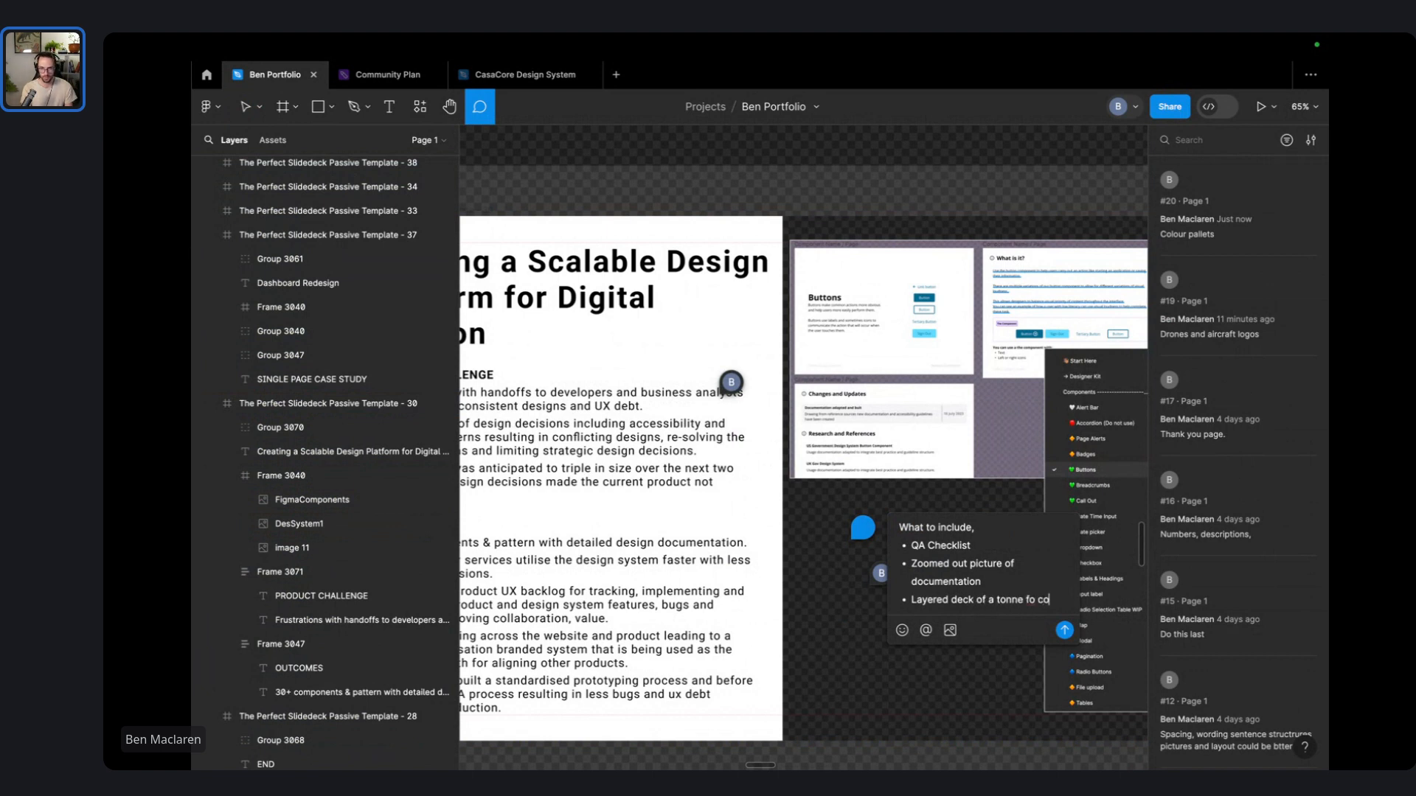
key("BackSpace")
key("BackSpace")
key("BackSpace")
key("BackSpace")
key("BackSpace")
key("BackSpace")
key("BackSpace")
type("of compo")
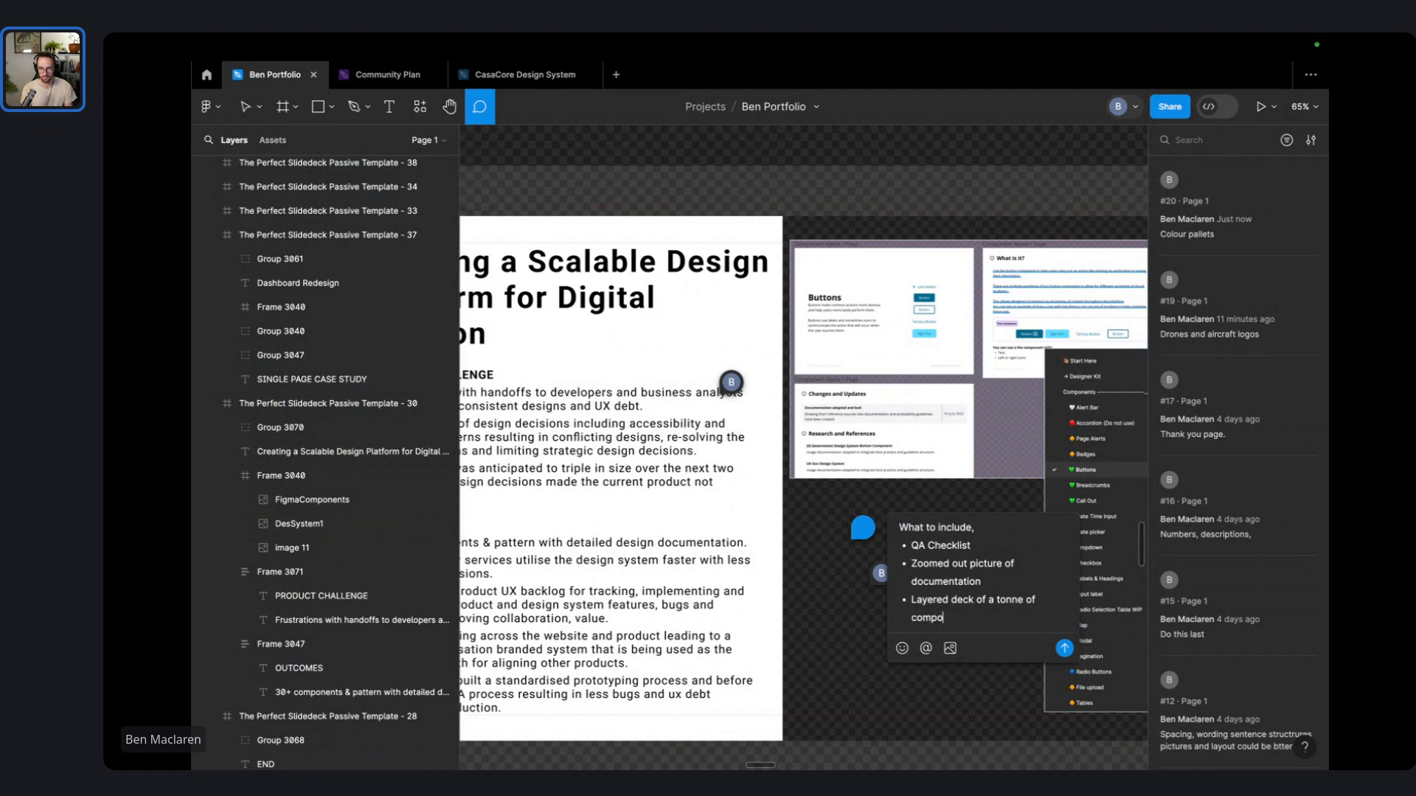
type("nents")
key("Return")
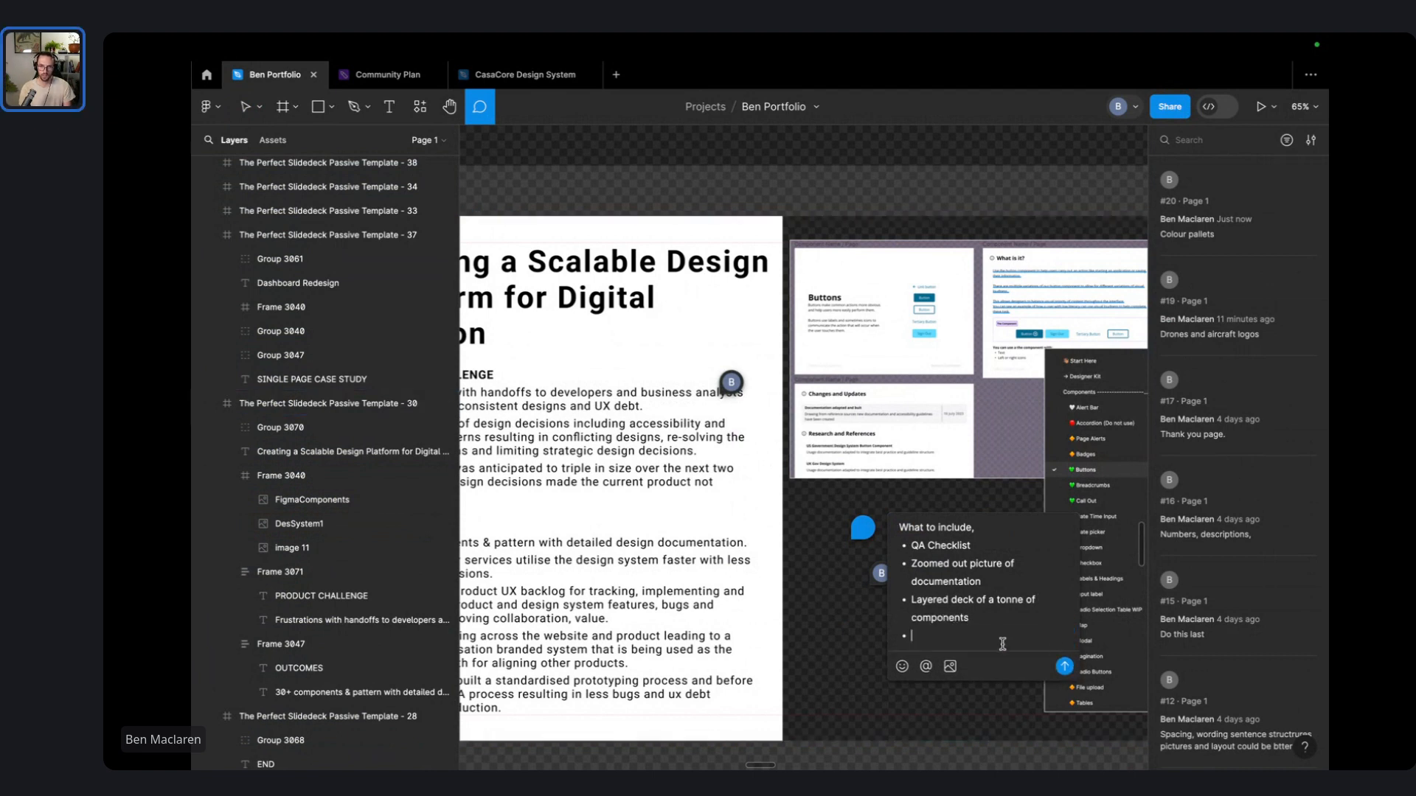
scroll(646, 616, "left", 5)
scroll(653, 611, "right", 4)
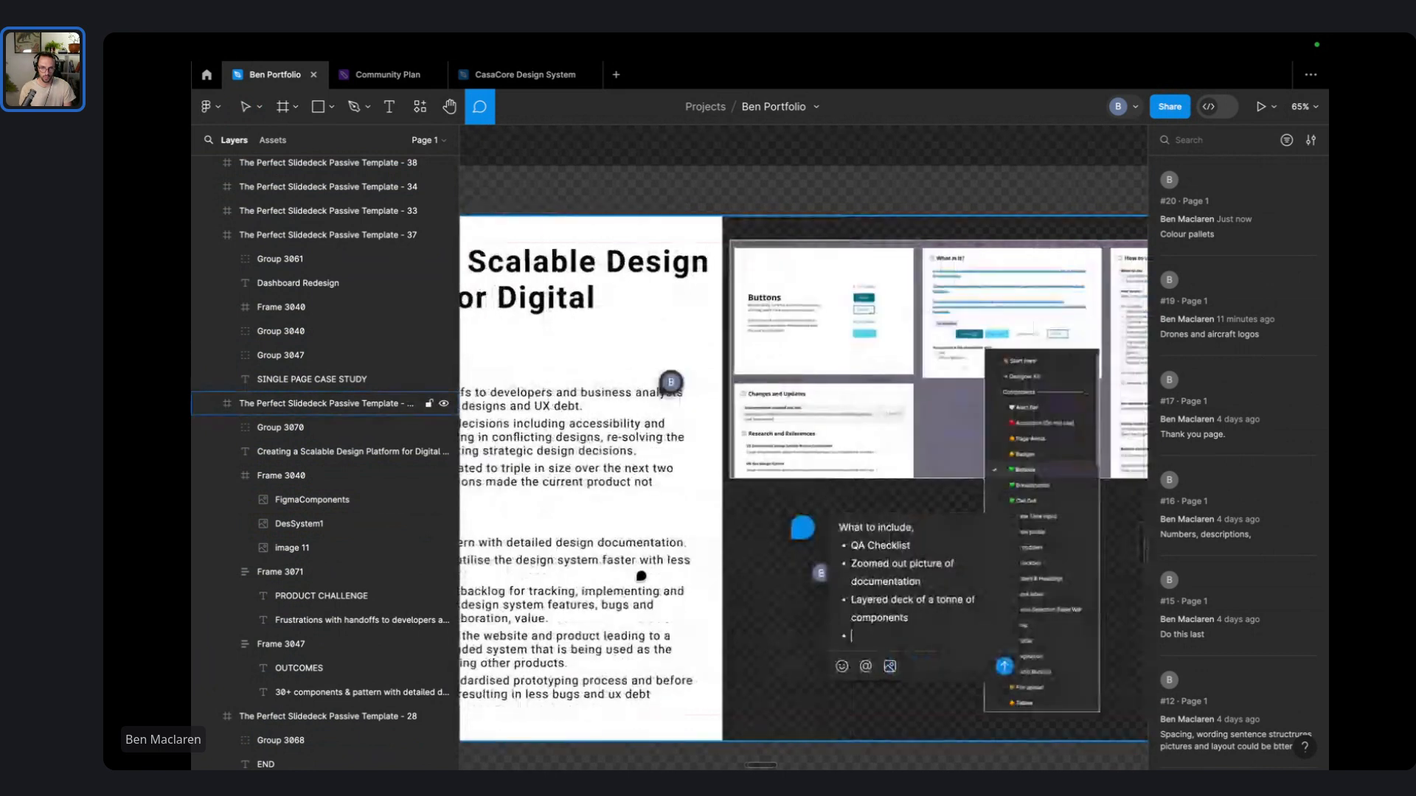
scroll(646, 574, "right", 8)
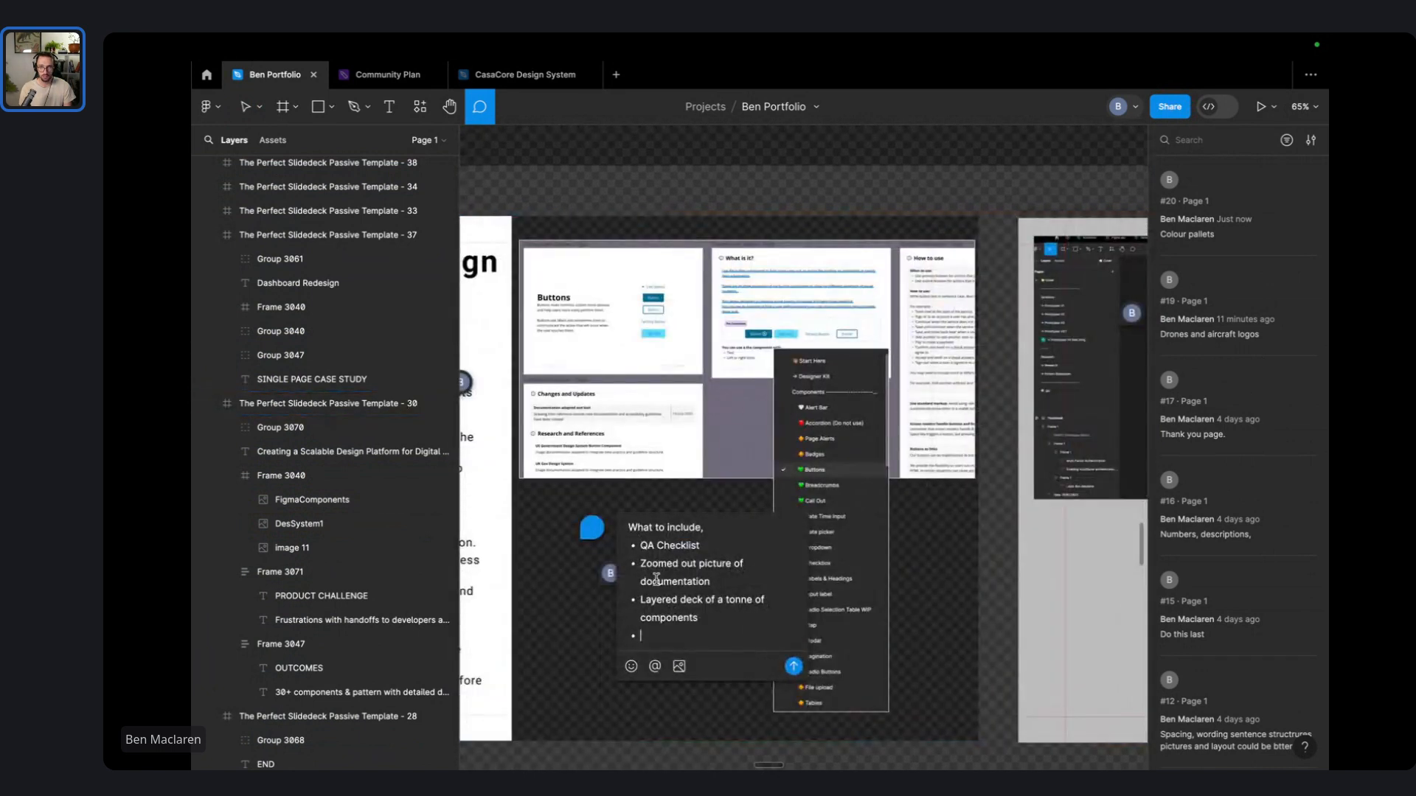
scroll(988, 507, "down", 4)
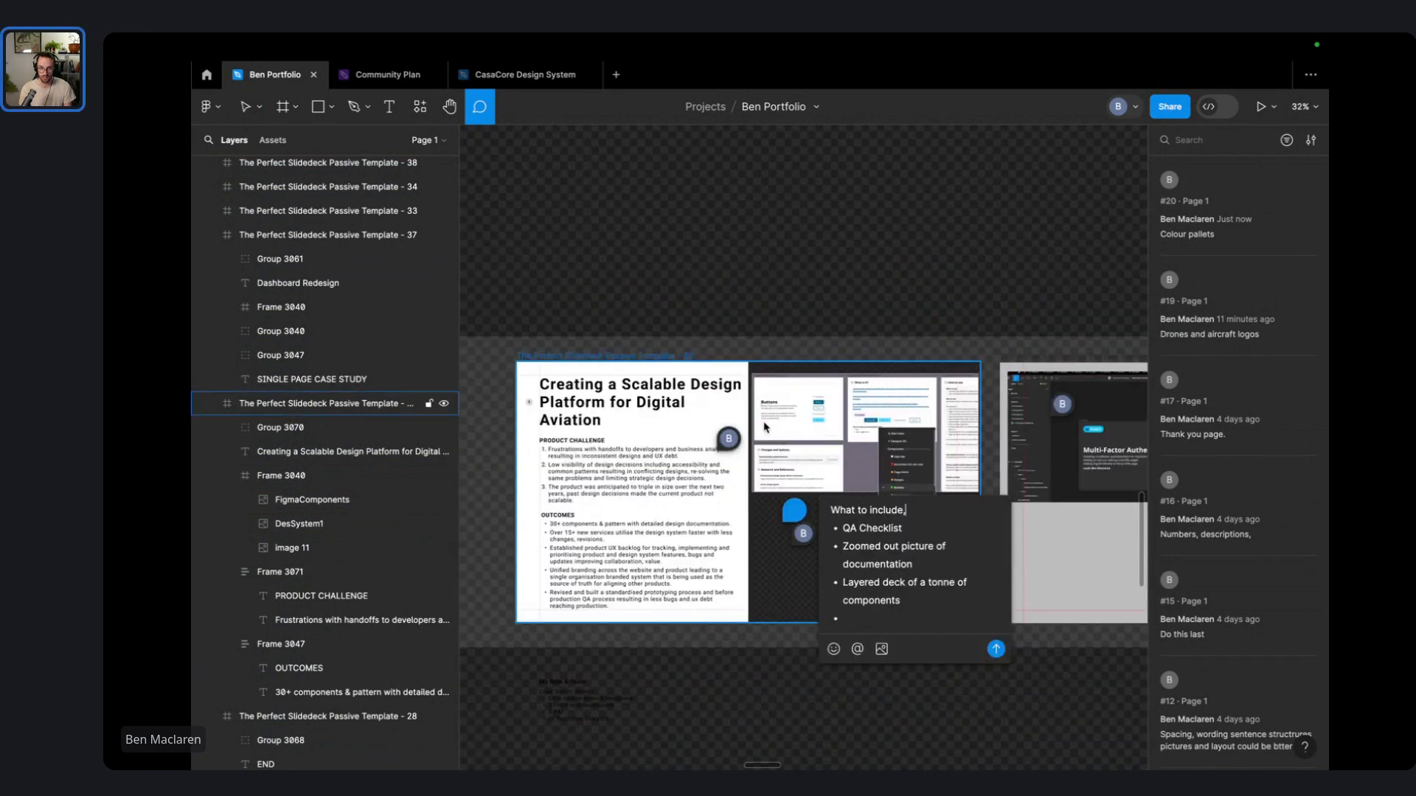
- Post the What to include comment and pin 'New services' on the authentication screenshots slide
left_click(996, 649)
scroll(1043, 553, "right", 10)
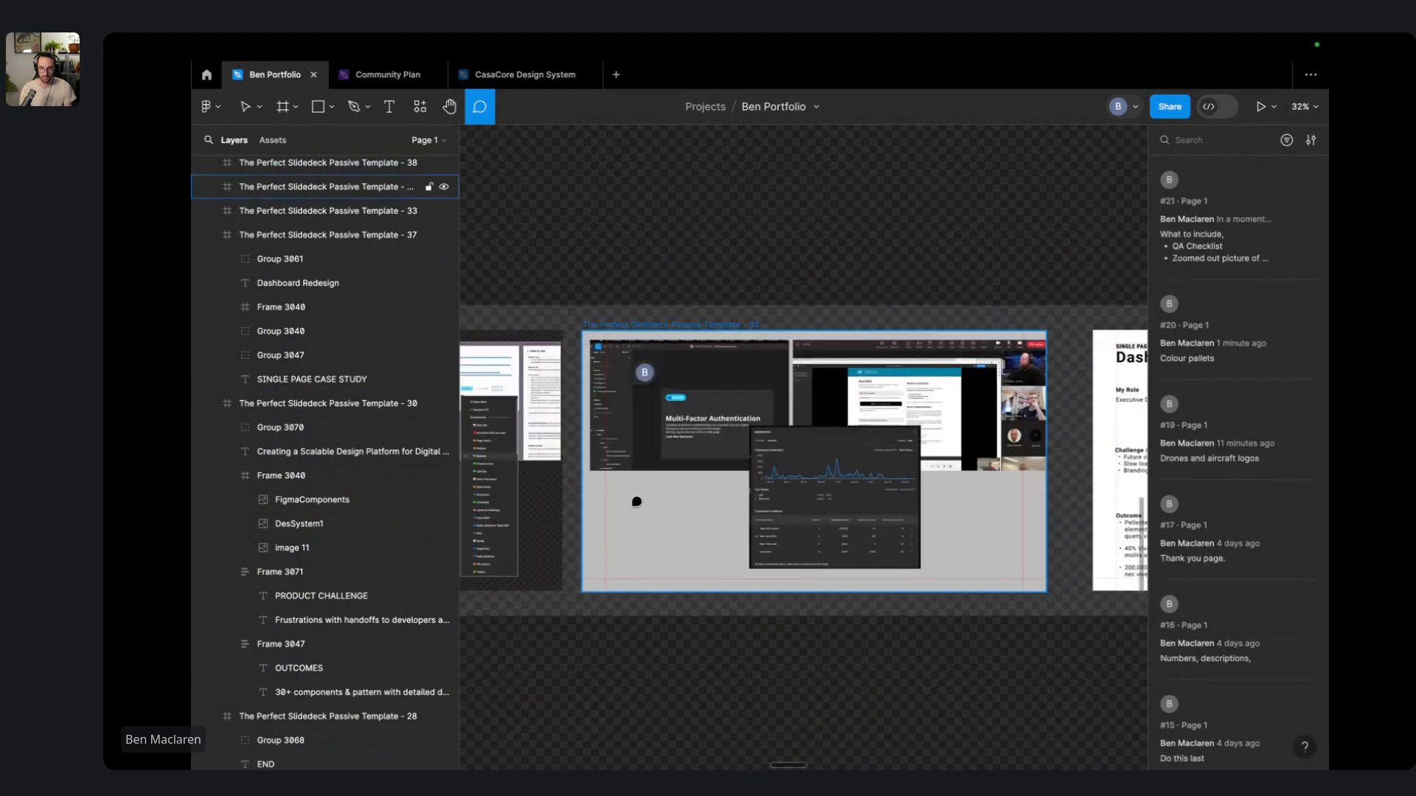
left_click(632, 509)
type("New ser")
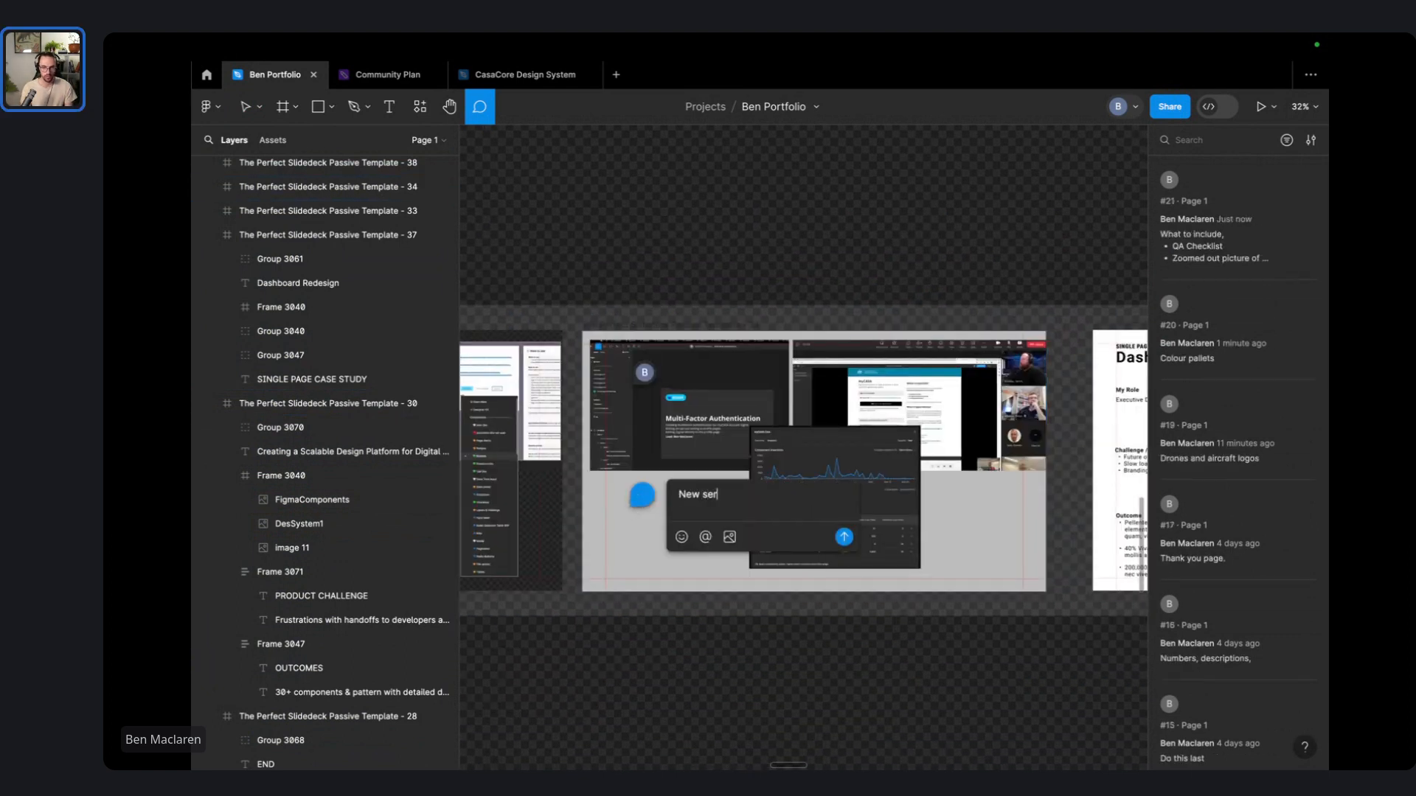
type("vices")
key("Return")
- Pan across the canvas to review the neighbouring slides
scroll(792, 456, "right", 8)
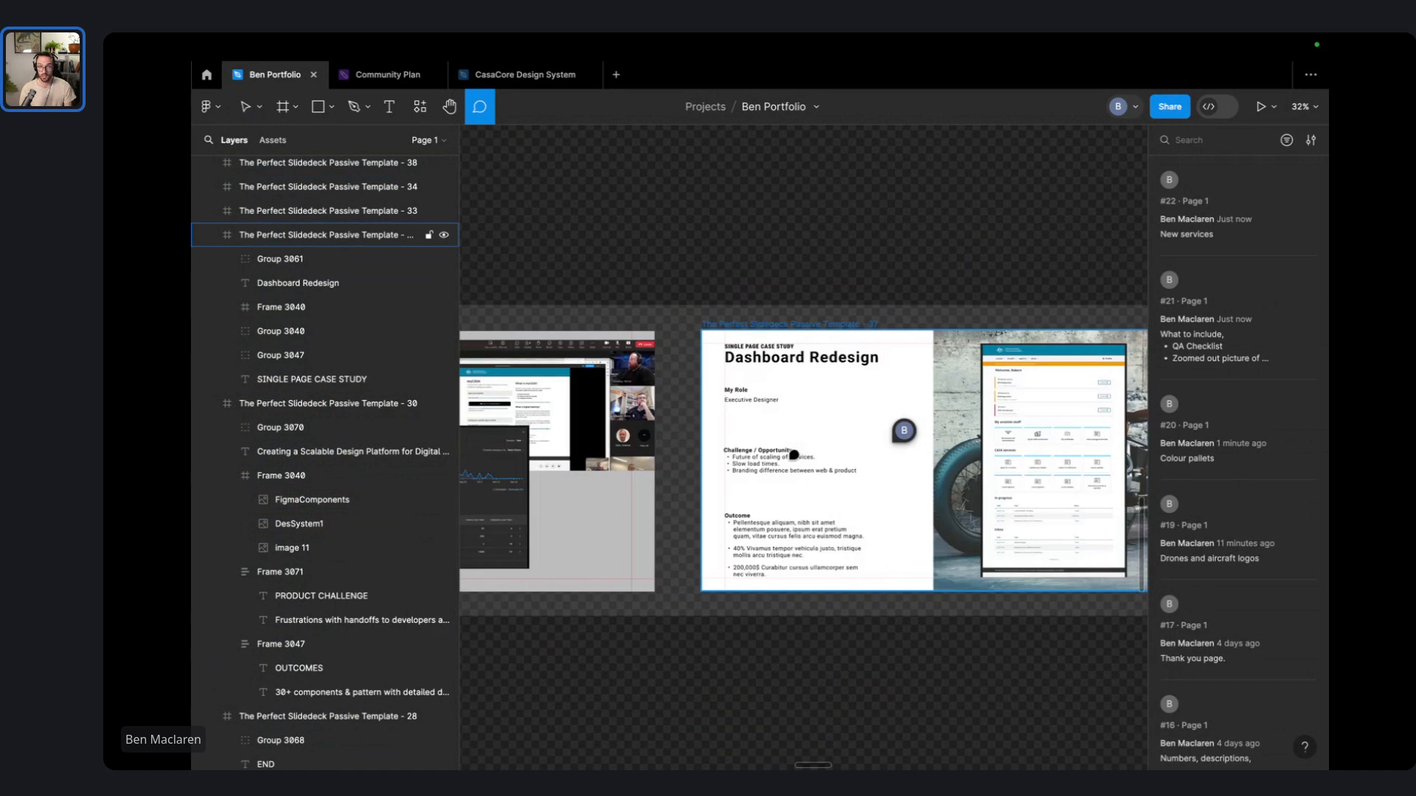
scroll(794, 453, "right", 8)
scroll(794, 450, "right", 8)
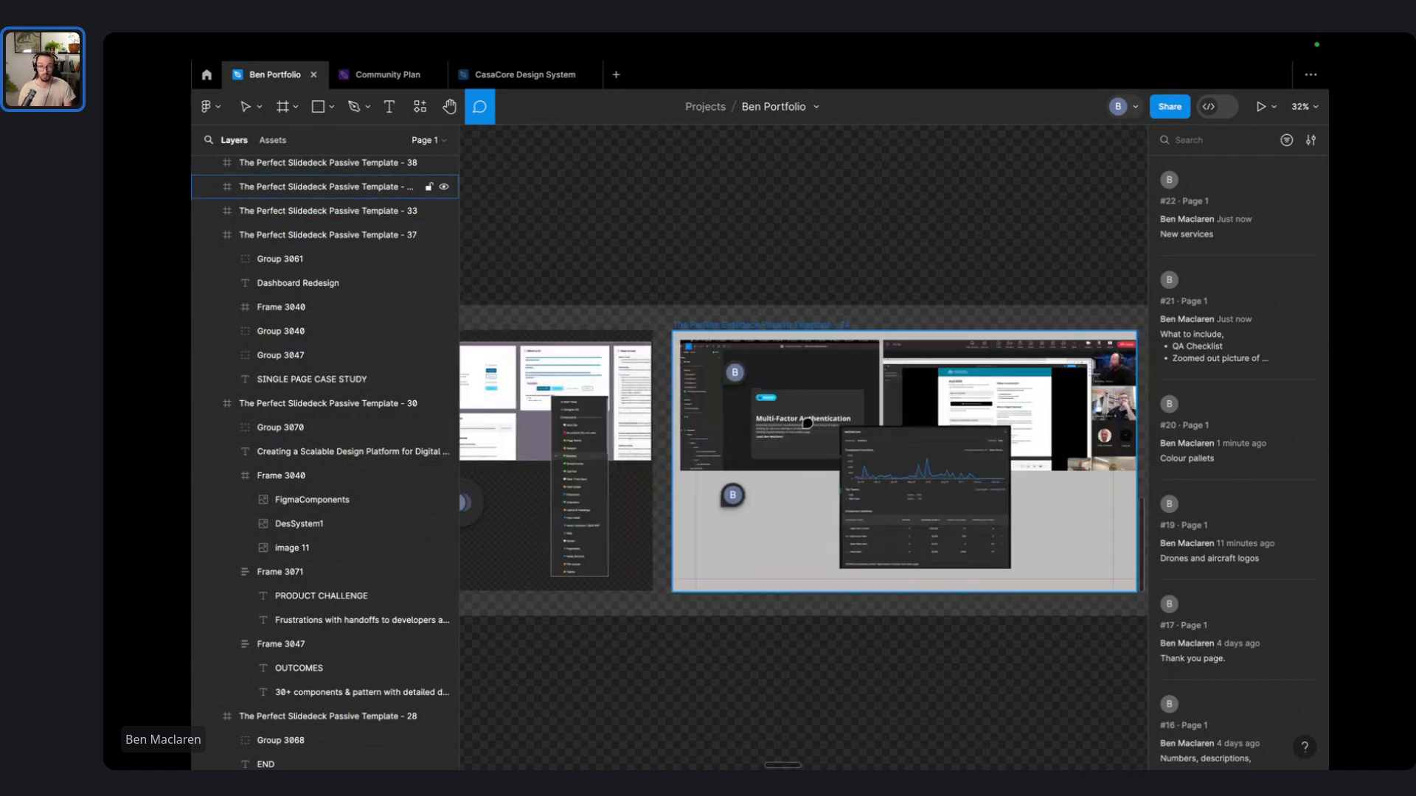
scroll(800, 443, "left", 10)
scroll(811, 434, "right", 8)
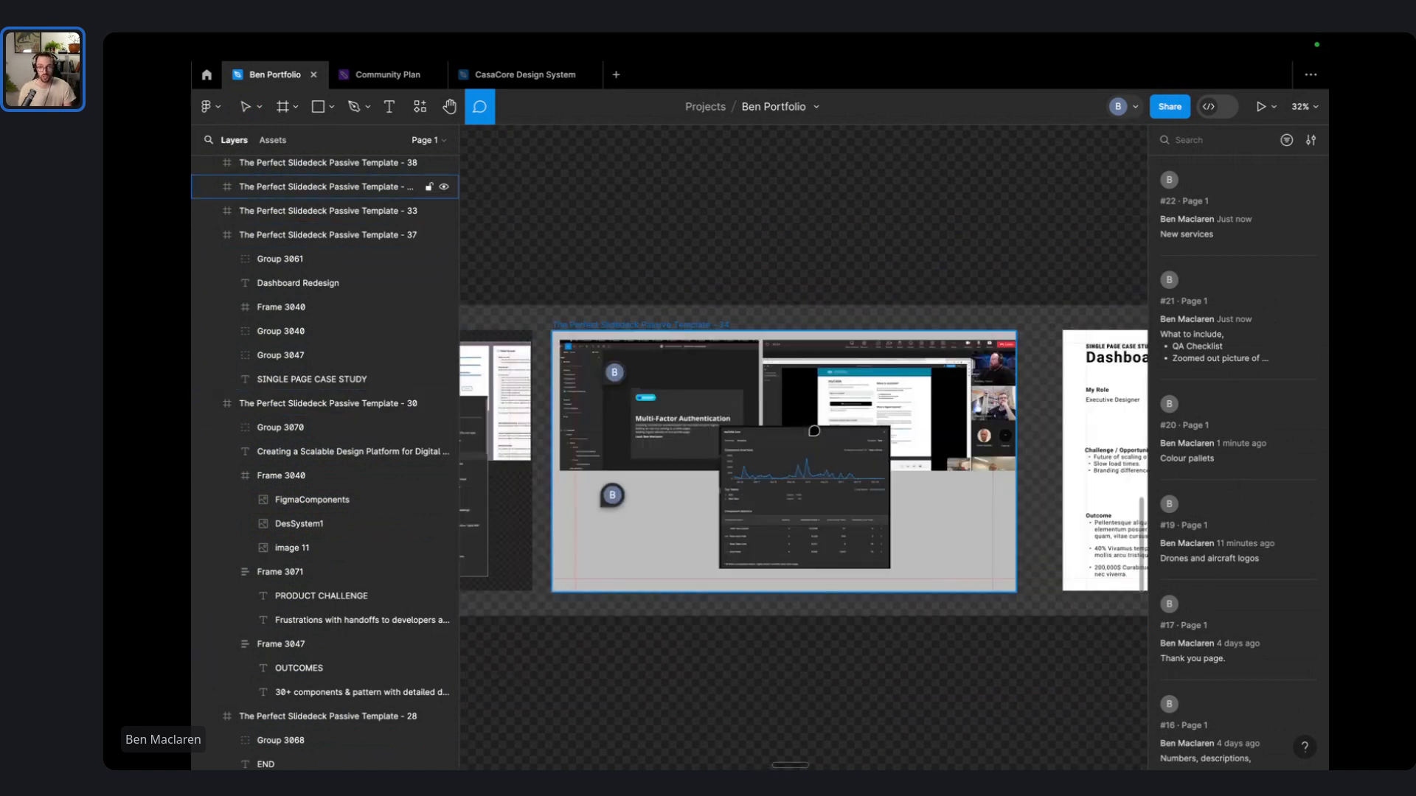
scroll(814, 430, "left", 8)
scroll(814, 430, "left", 5)
scroll(706, 469, "up", 8)
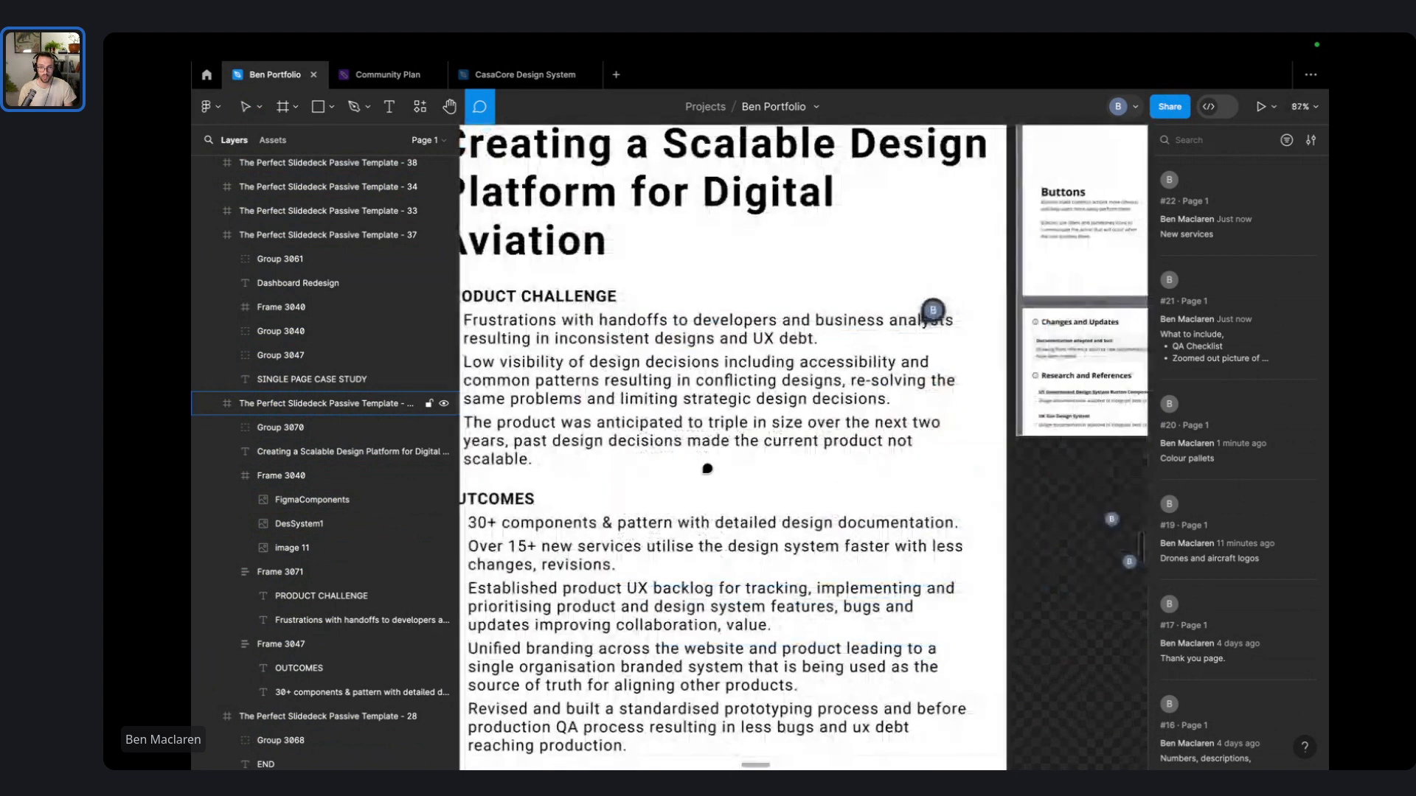
scroll(707, 470, "down", 4)
scroll(675, 539, "up", 2)
scroll(675, 539, "down", 2)
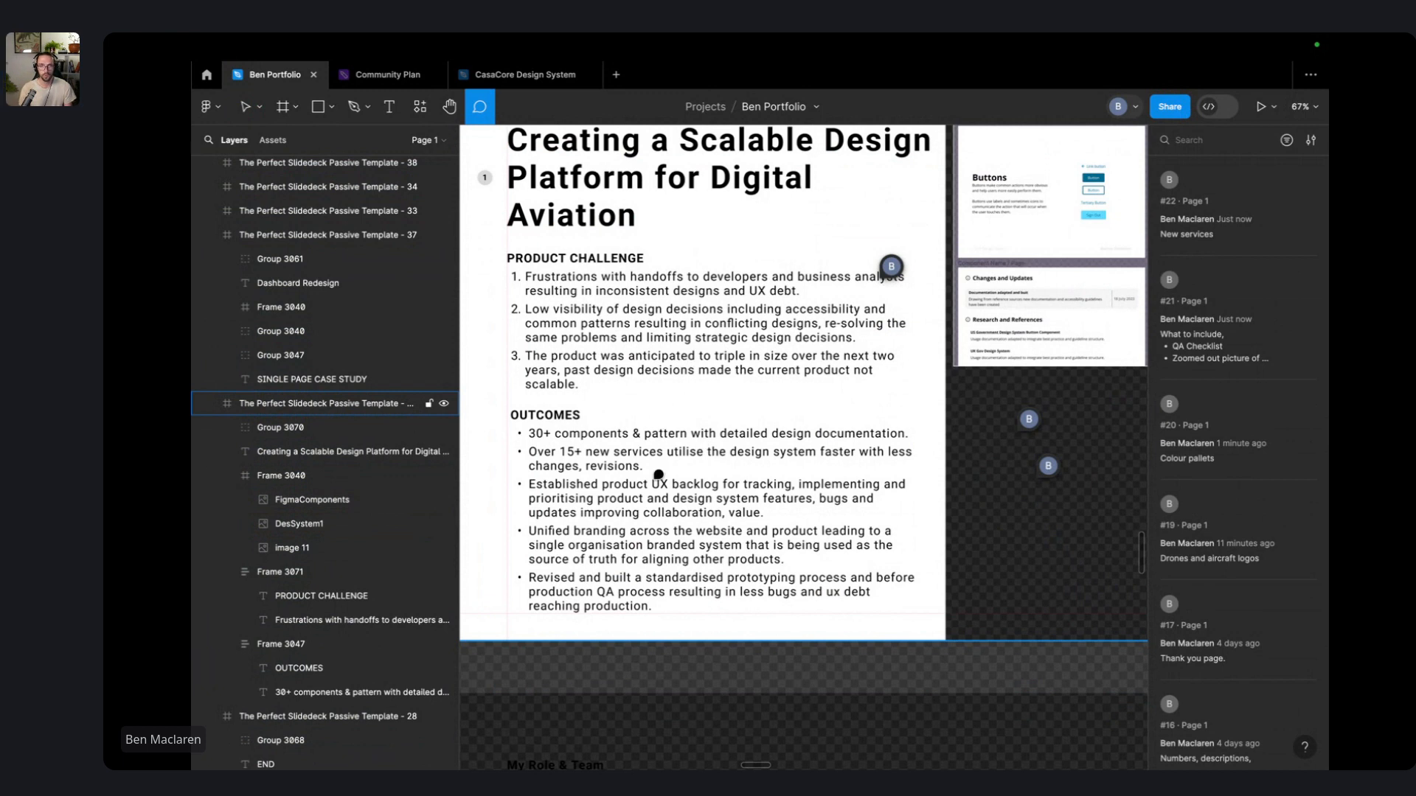
scroll(631, 477, "down", 3)
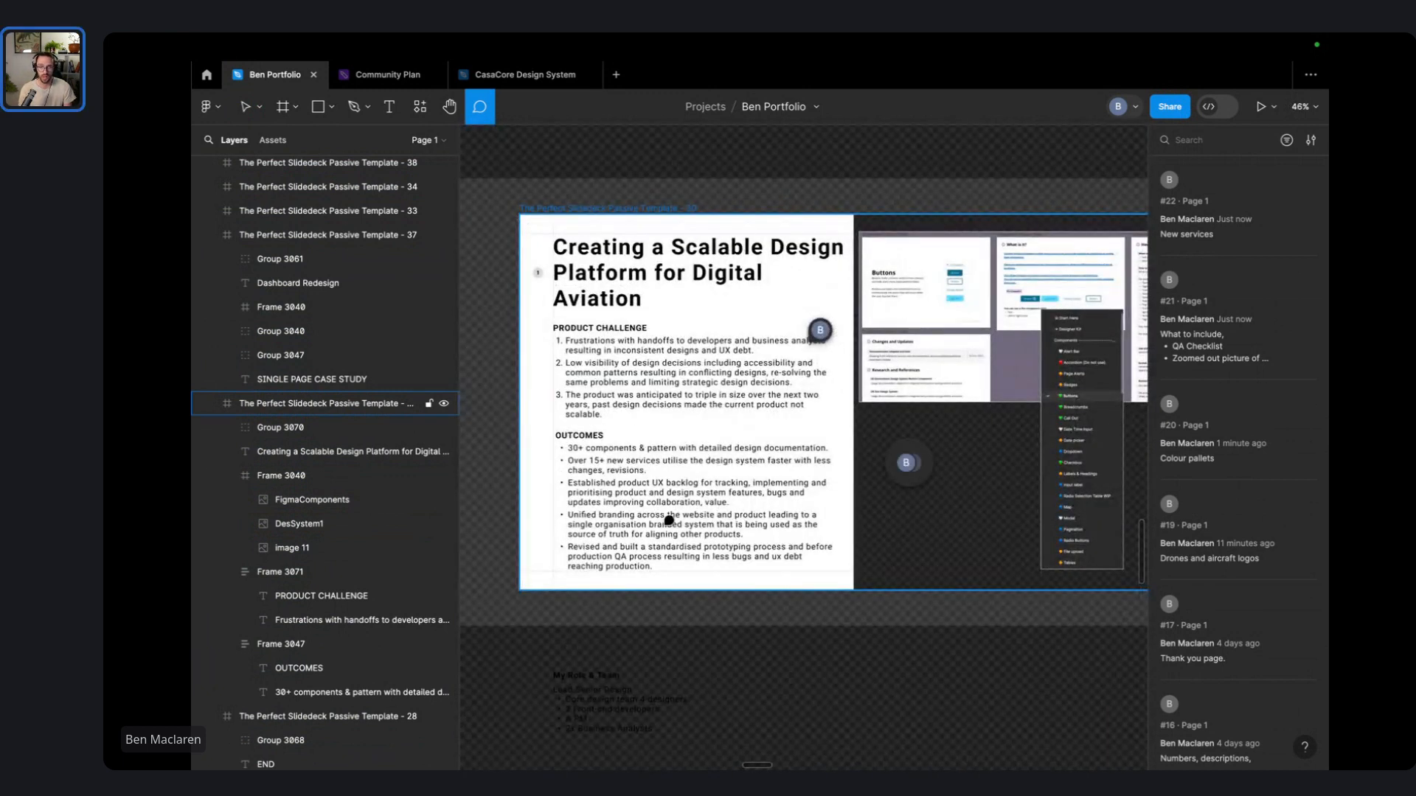
scroll(807, 512, "right", 2)
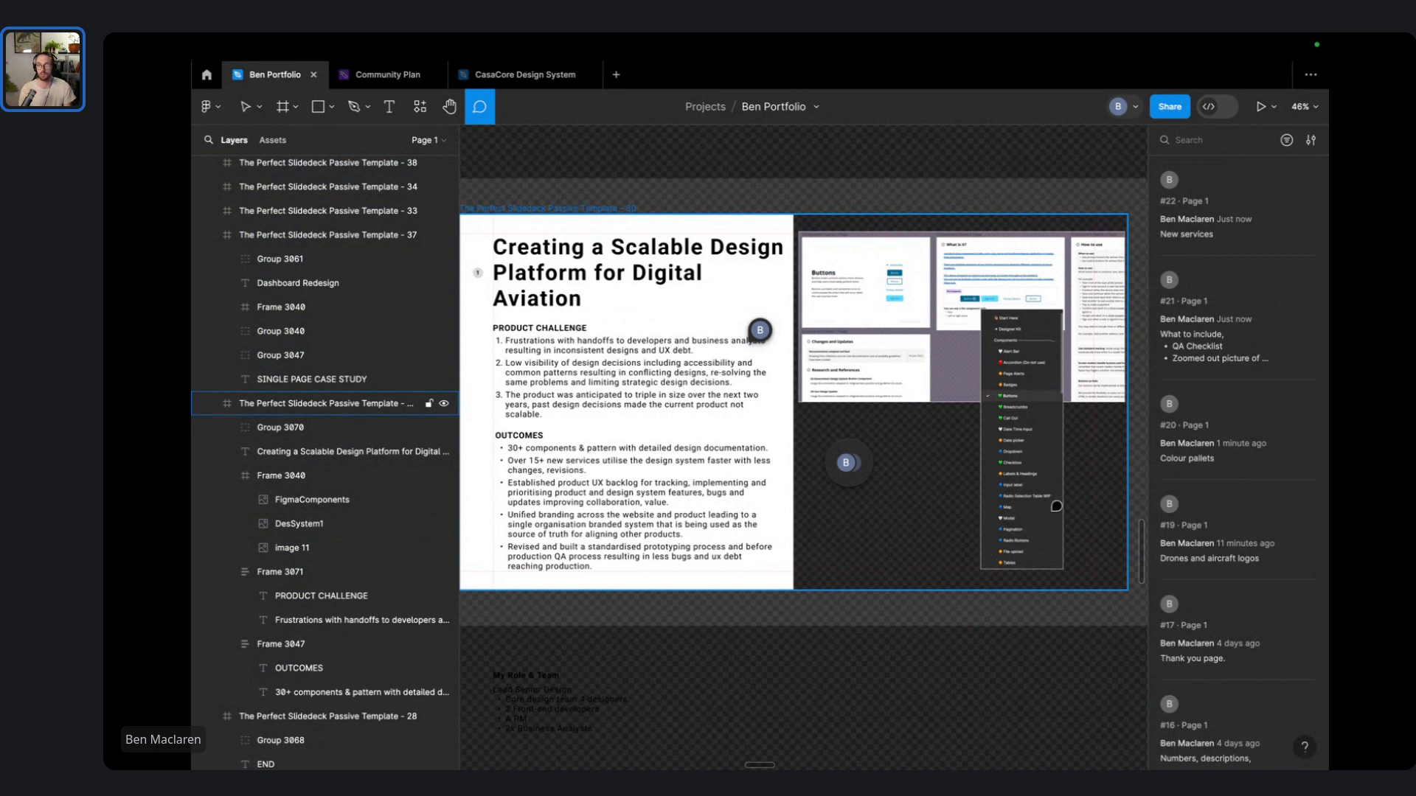
scroll(1009, 548, "right", 8)
scroll(1020, 515, "right", 3)
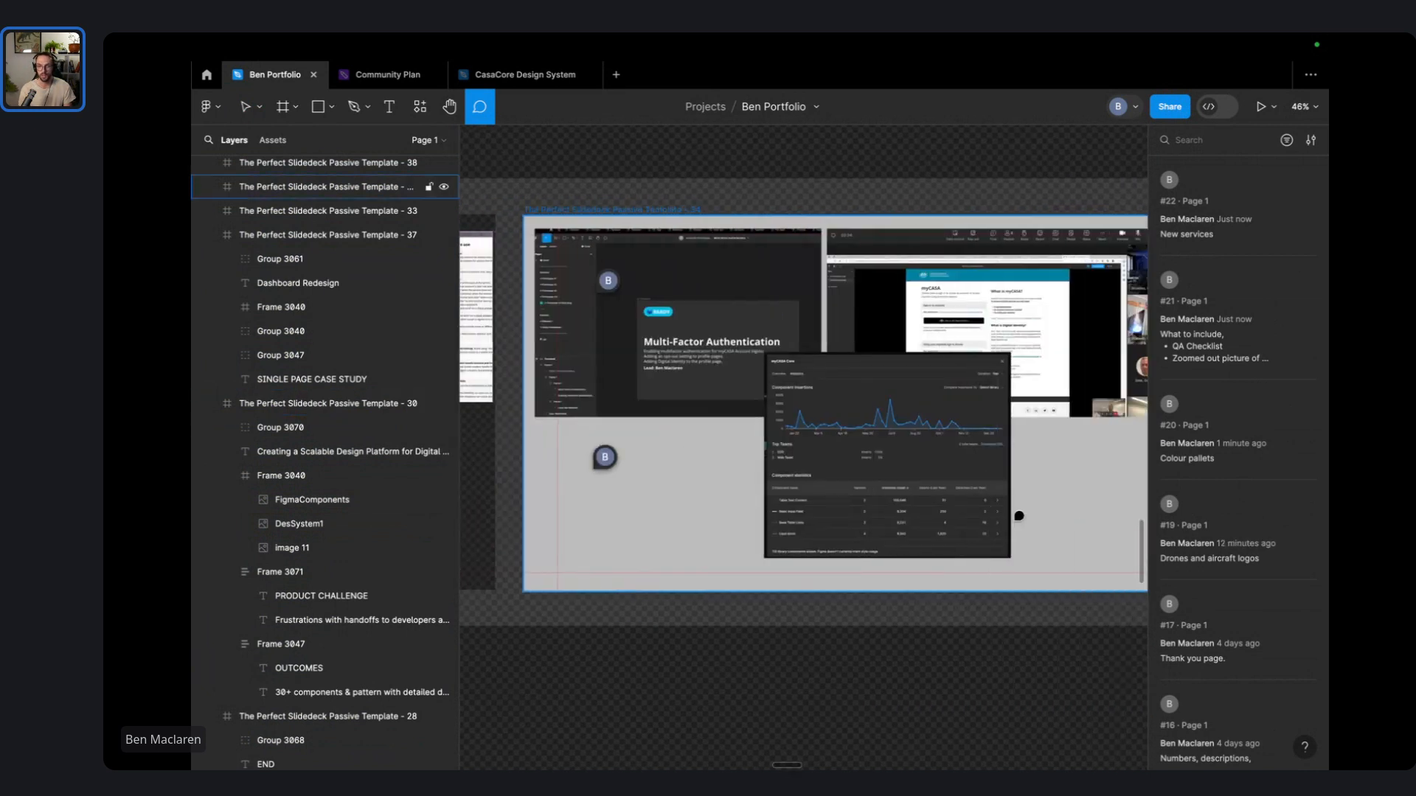
scroll(818, 461, "left", 10)
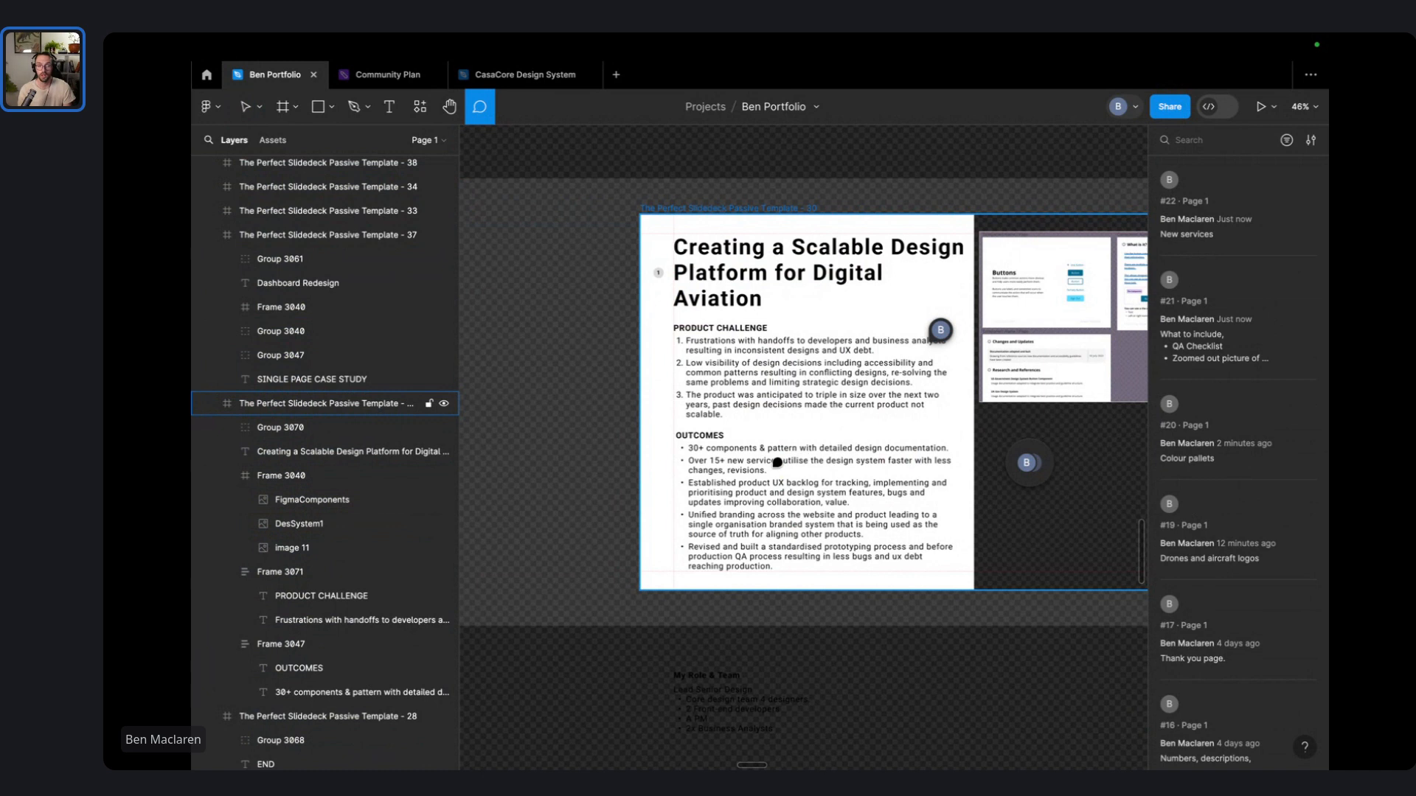
- Pin 'Maybe move this into the picture' beside the OUTCOMES bullets on the Scalable Design slide
left_click(797, 494)
type("Mayne mov")
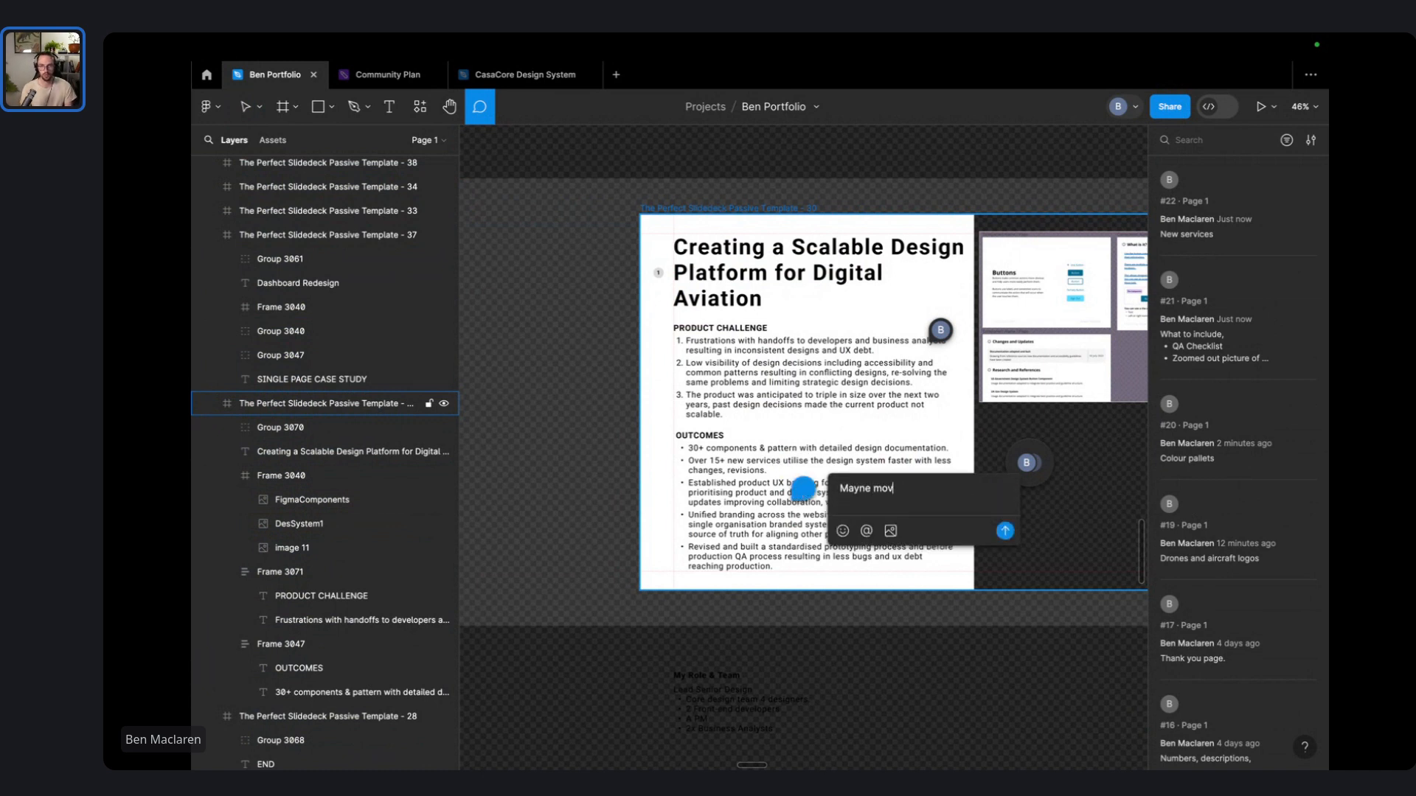
key("BackSpace")
key("BackSpace")
key("BackSpace")
key("BackSpace")
key("BackSpace")
key("BackSpace")
key("BackSpace")
type("yb")
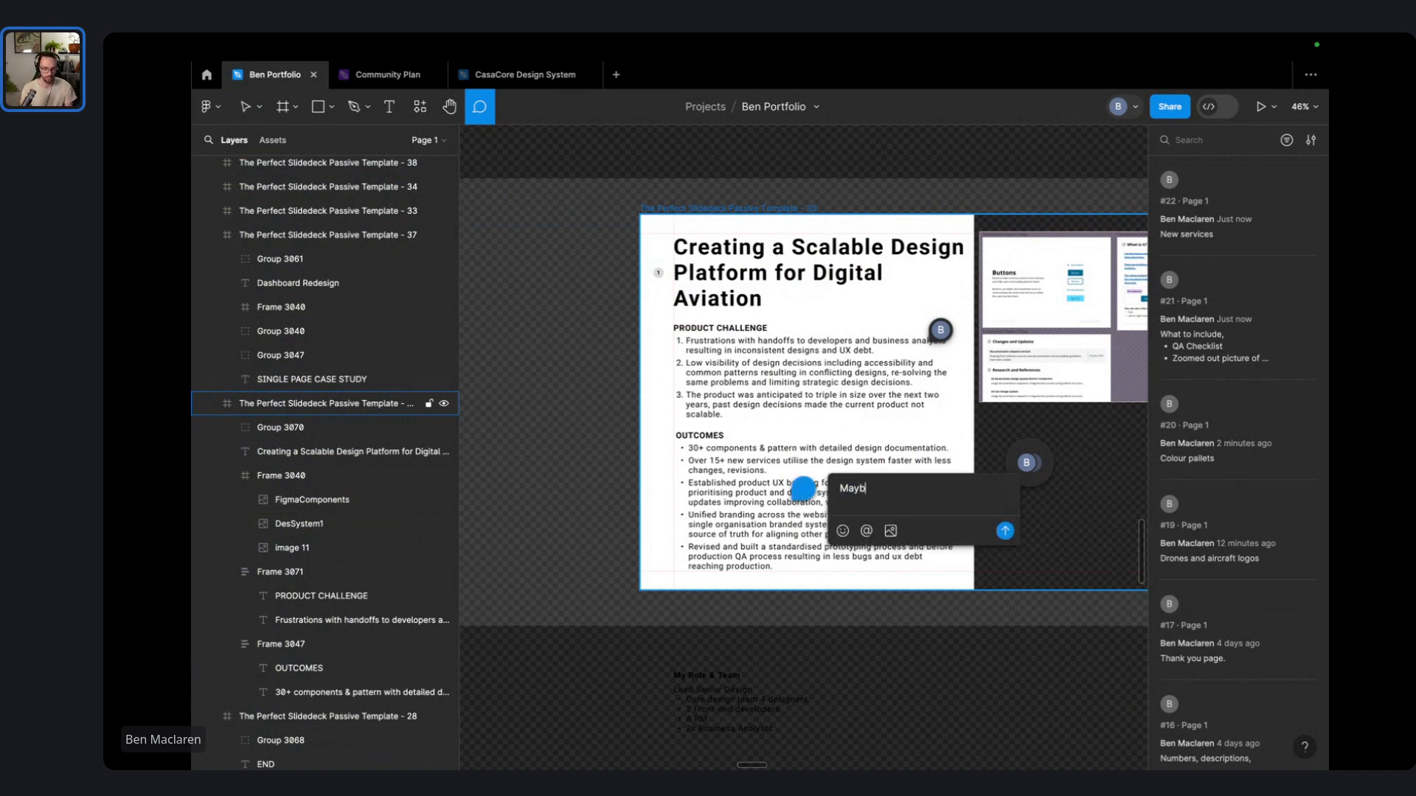
type("e move this into the picture")
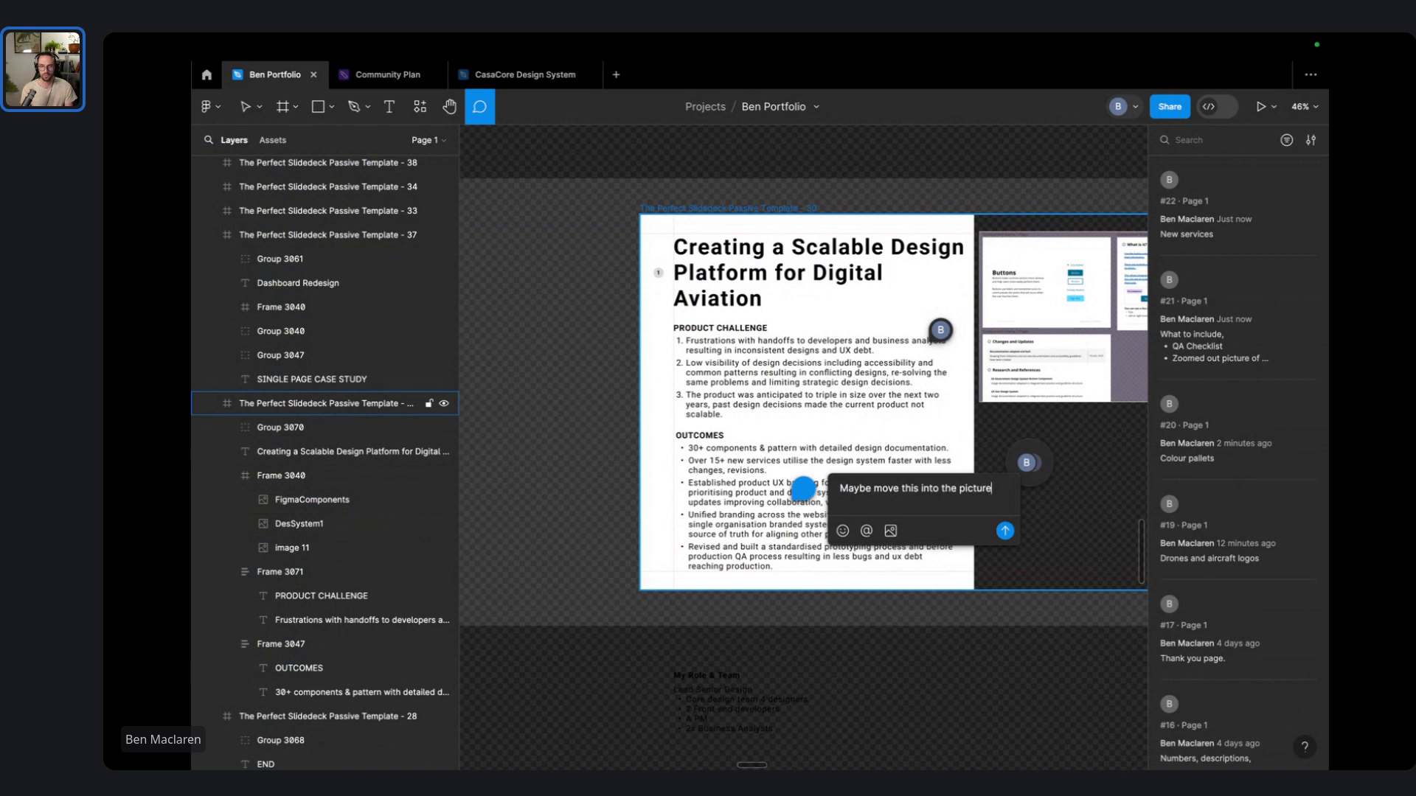
key("Return")
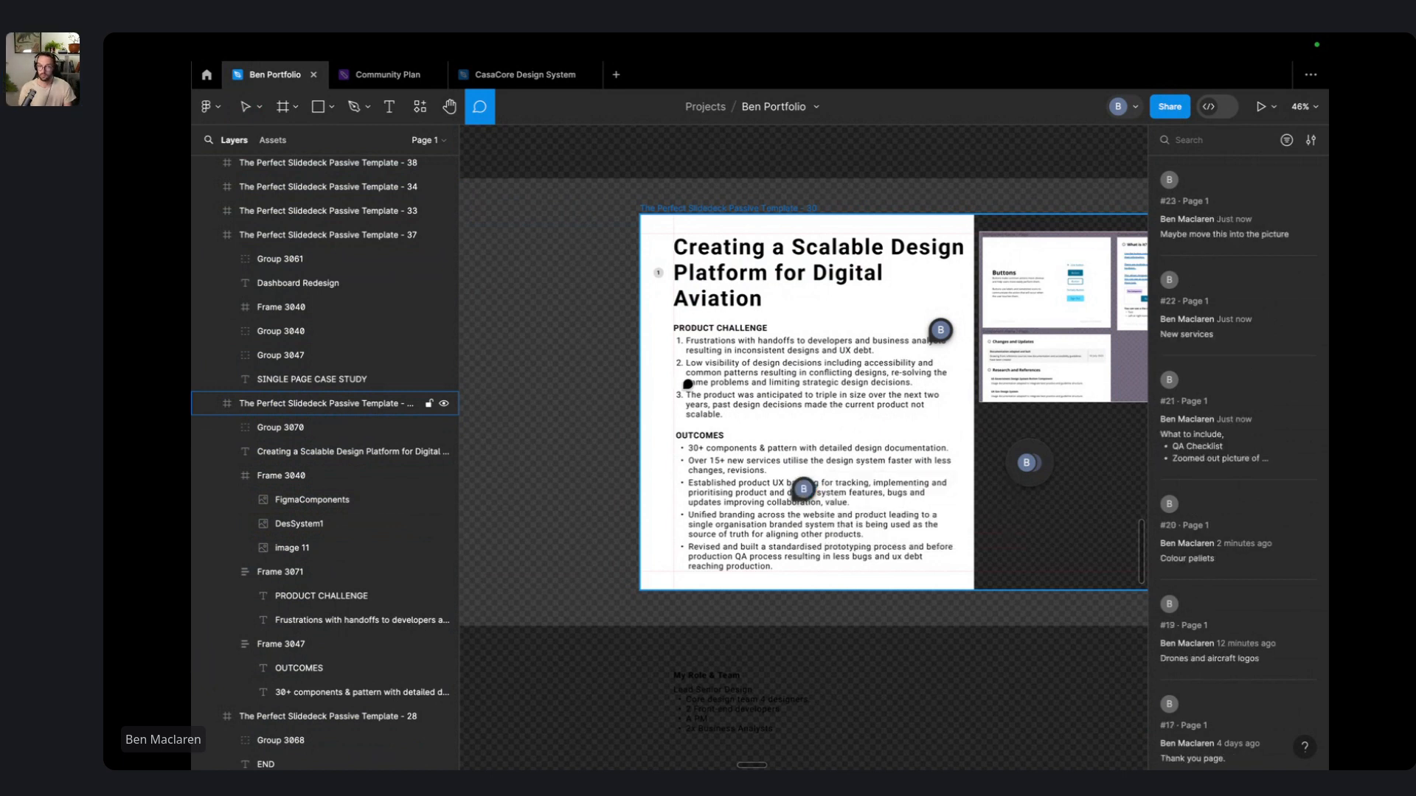
left_click_drag(990, 393, 730, 390)
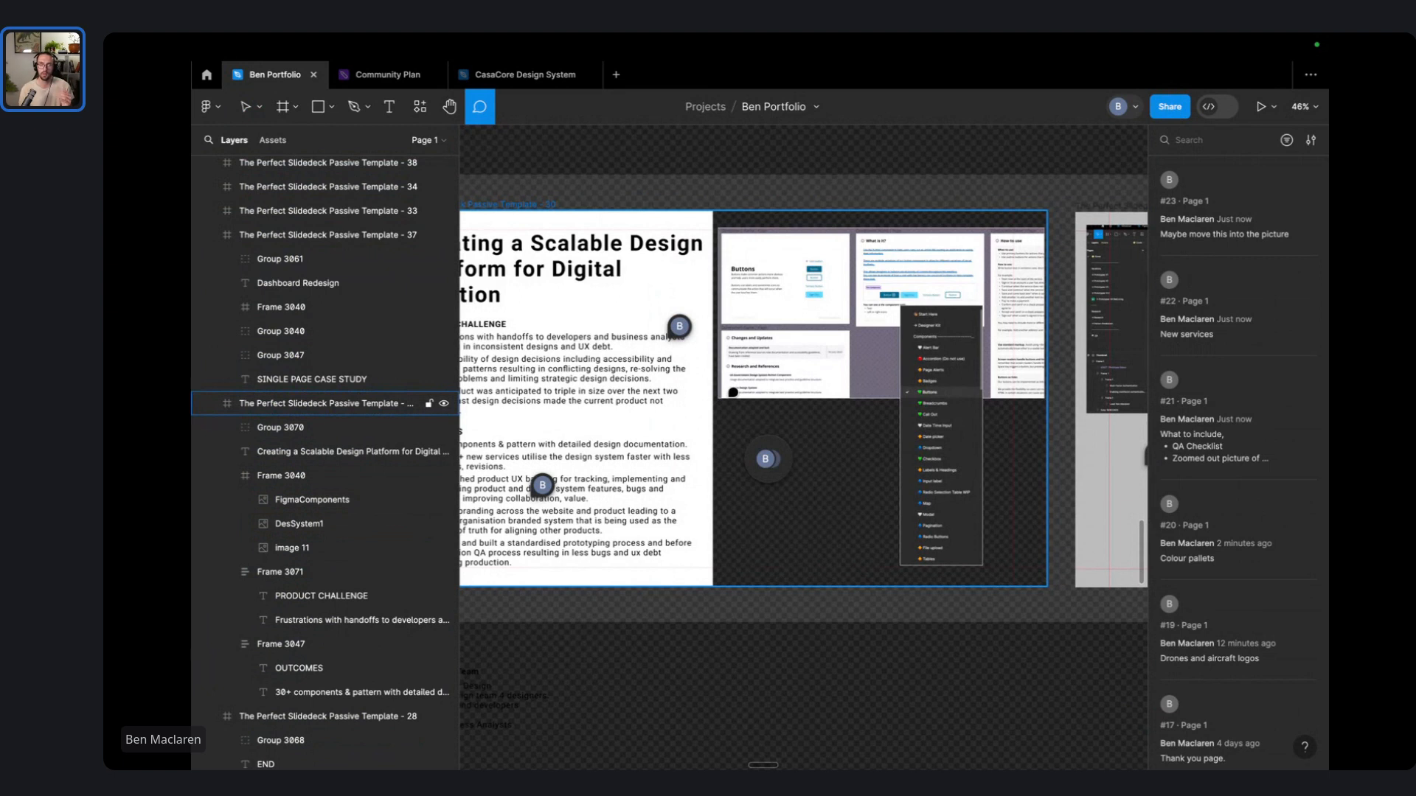
scroll(730, 423, "left", 3)
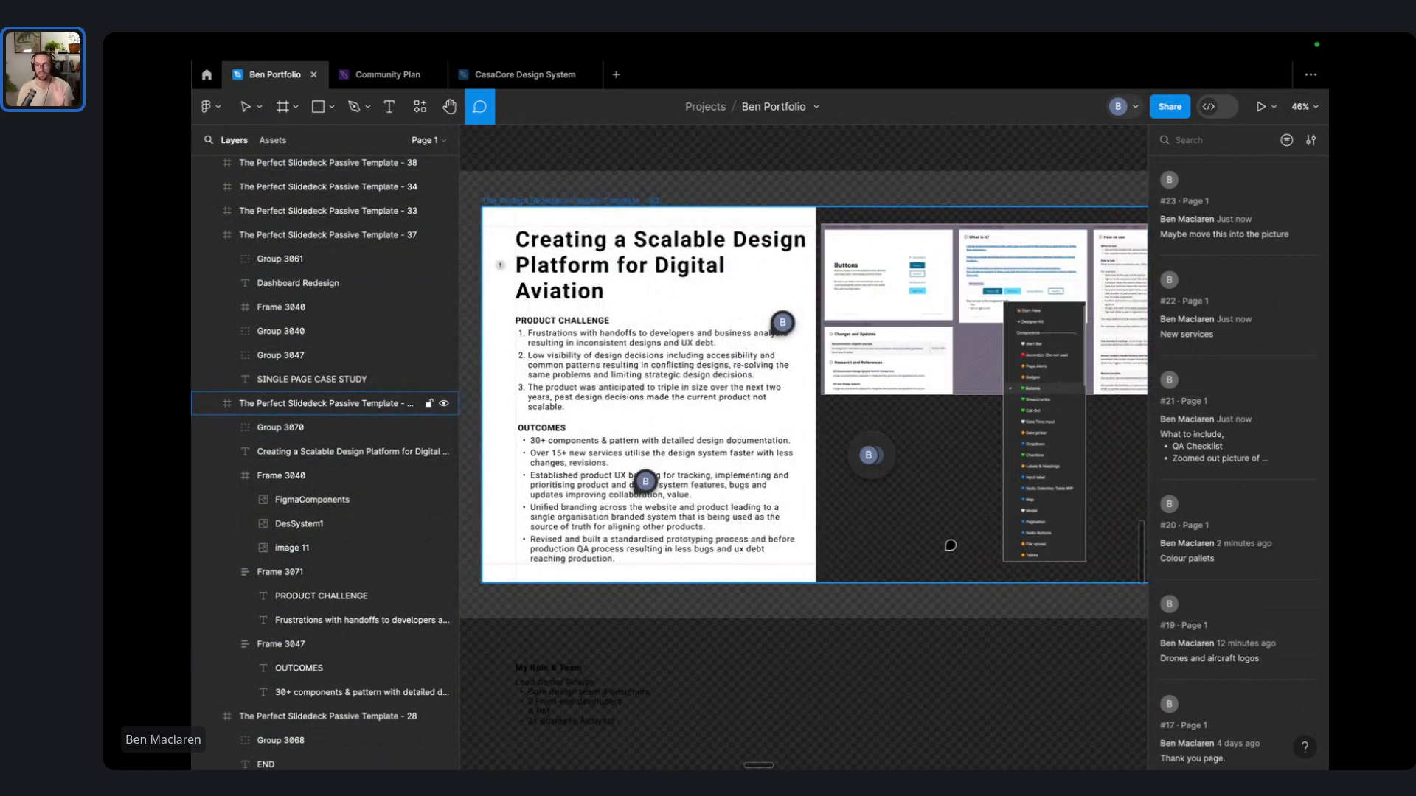
scroll(883, 465, "up", 5)
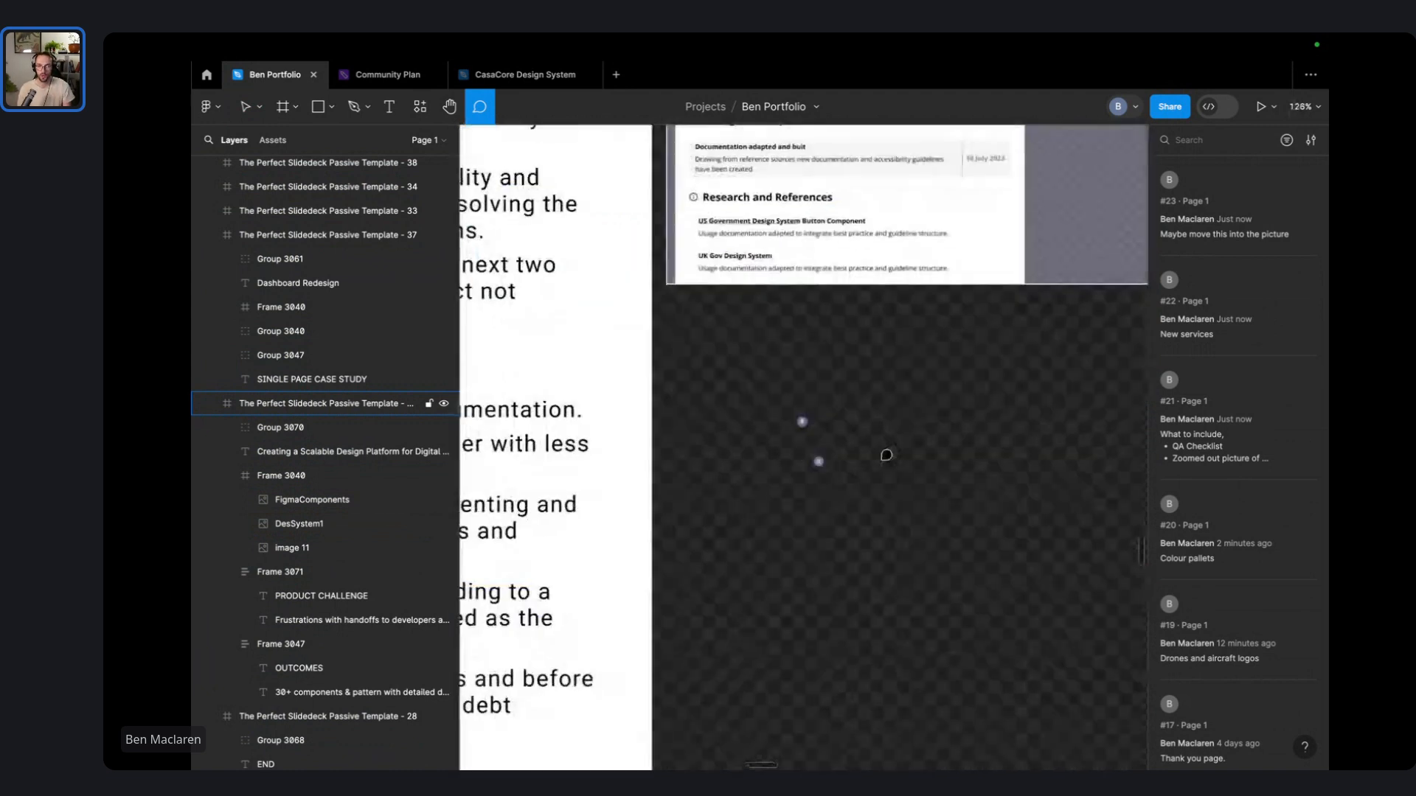
- Zoom into the comment cluster and resolve the Colour pallets comment
scroll(870, 454, "down", 7)
left_click(858, 461)
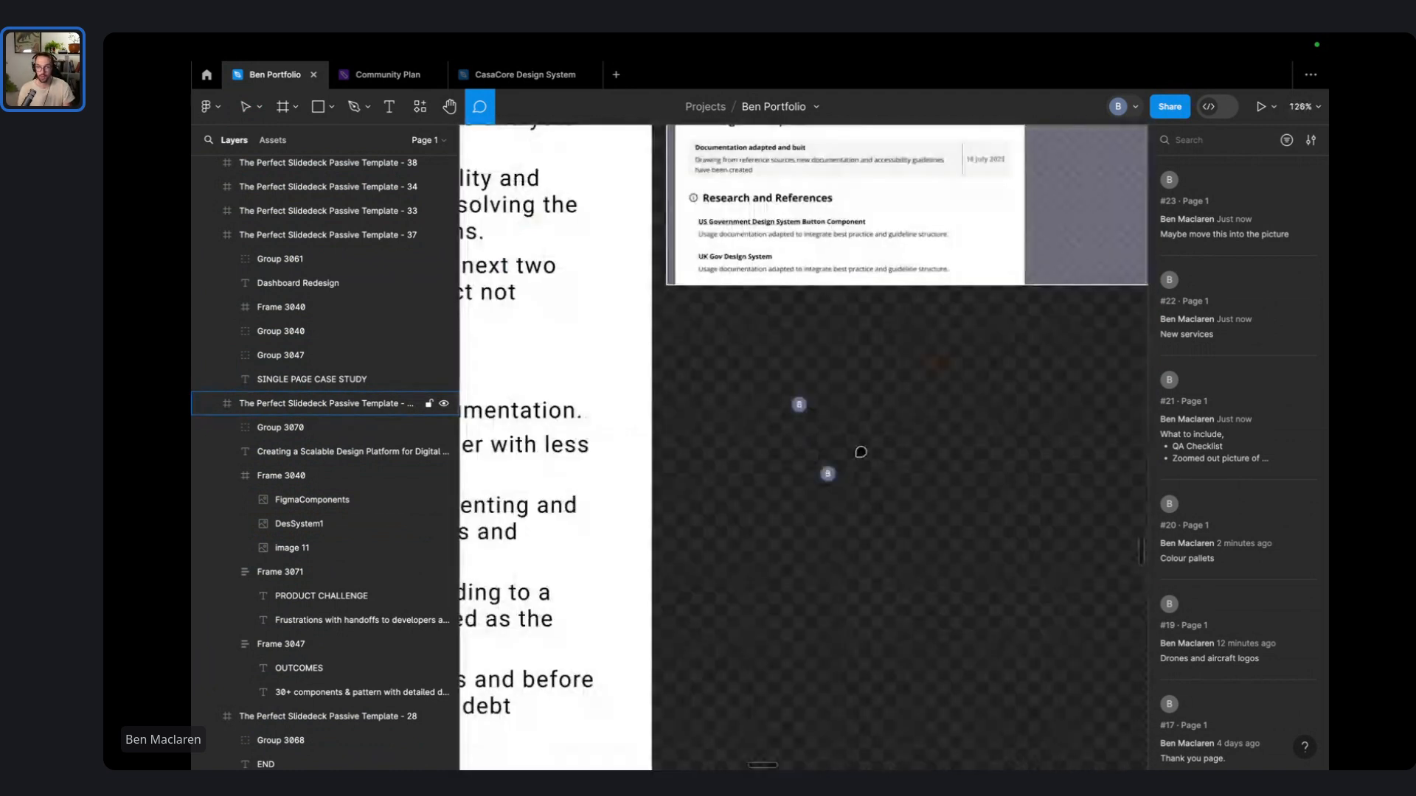
left_click(835, 478)
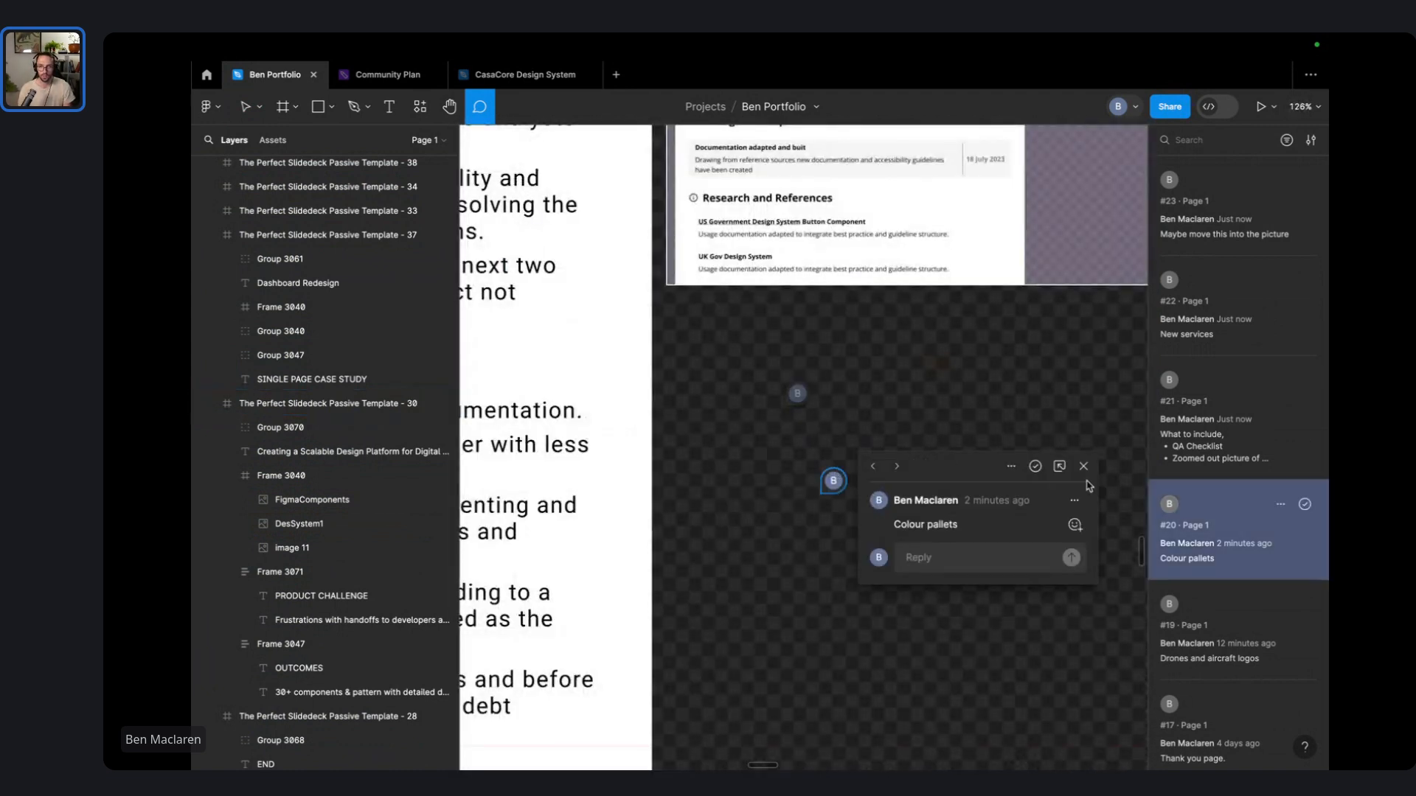
left_click(1035, 466)
- Edit the What to include comment to add 'Type, spacing and colour.' and 'UX backlog' bullets
left_click(806, 385)
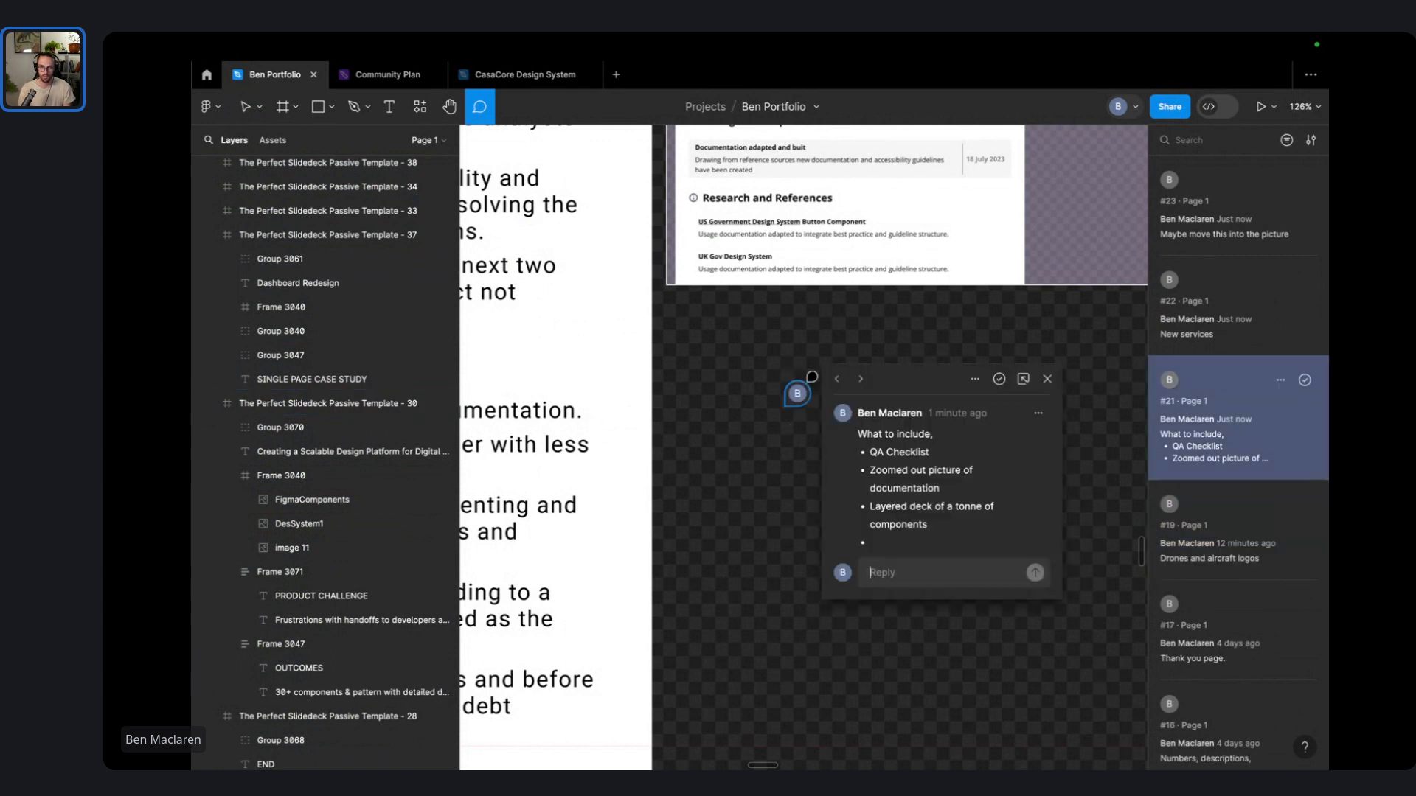
left_click(1038, 413)
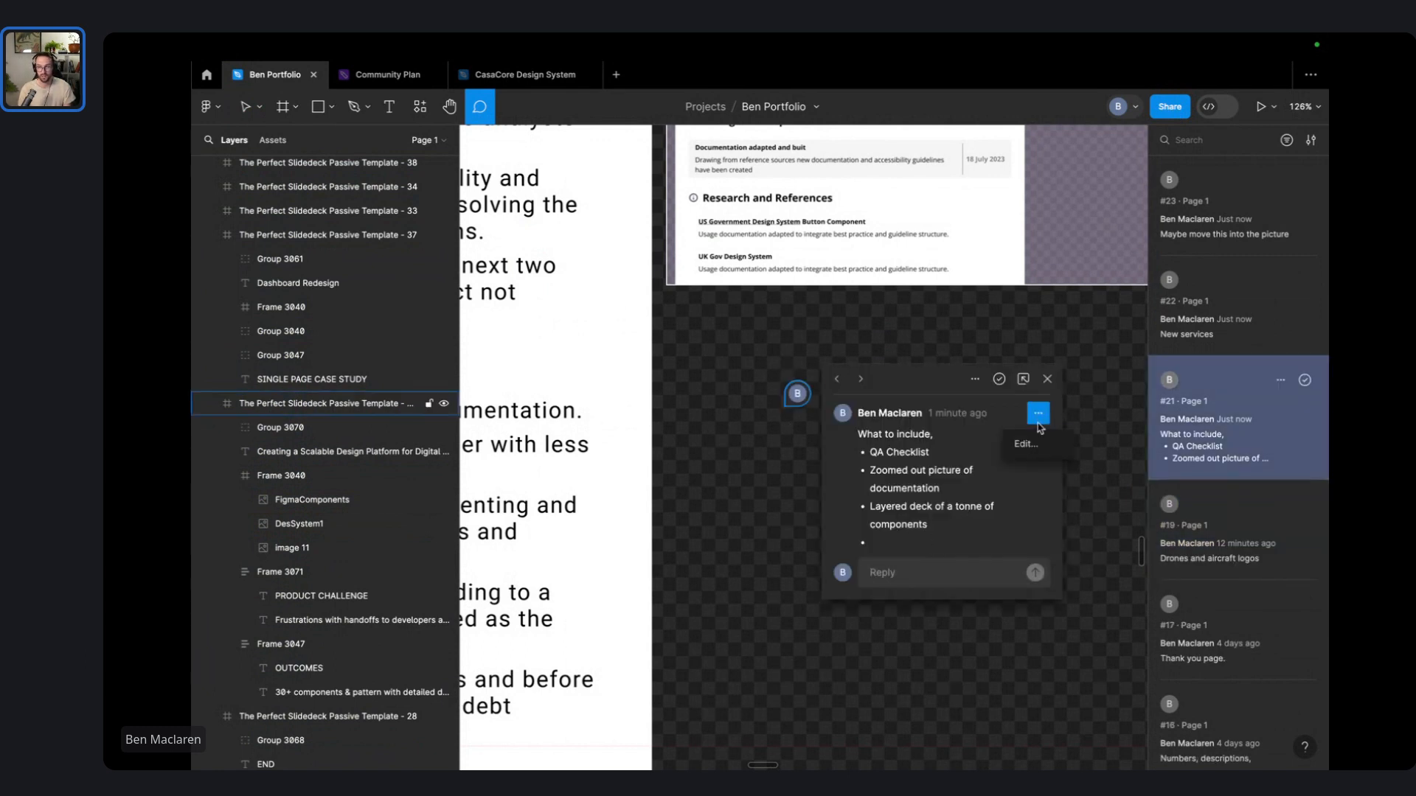
left_click(1011, 447)
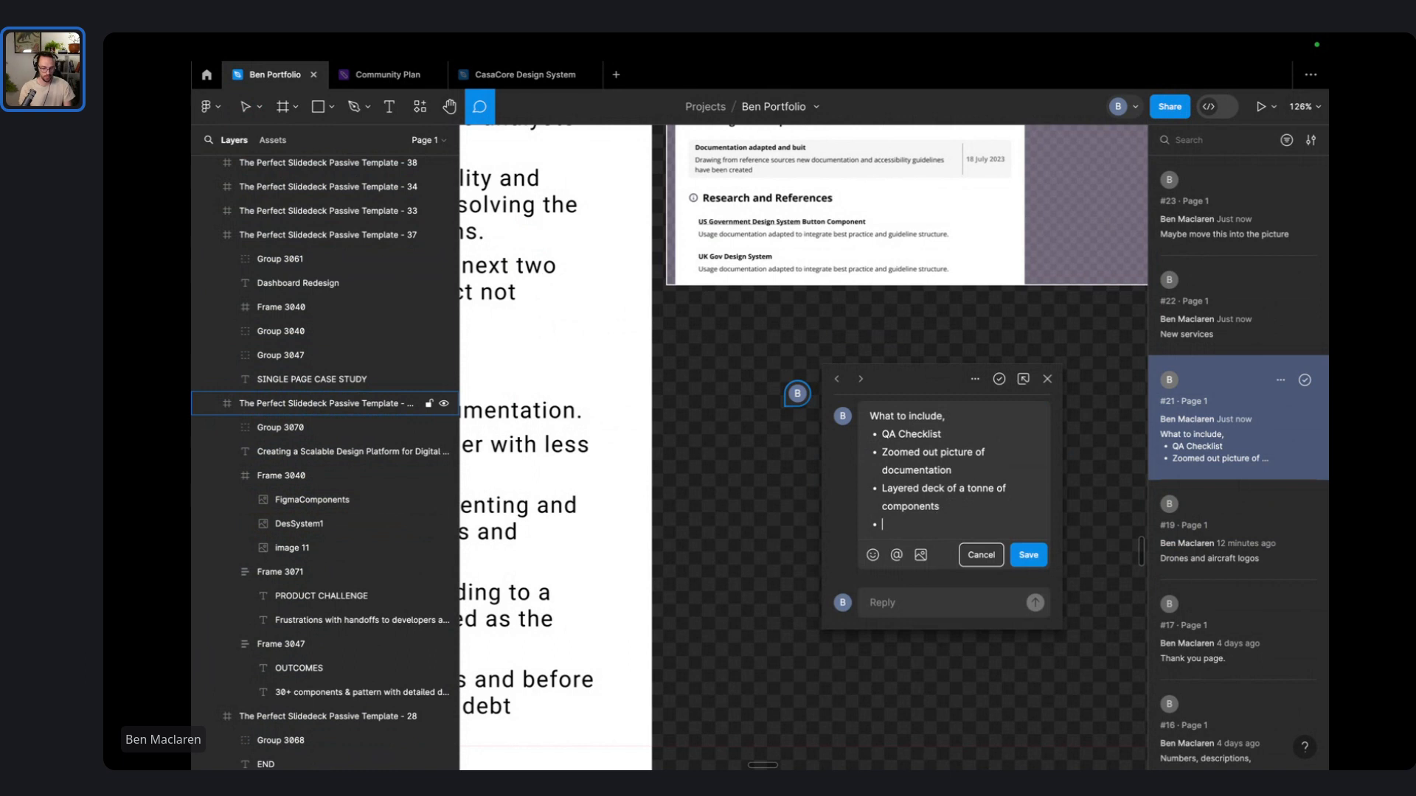
type(", spacing")
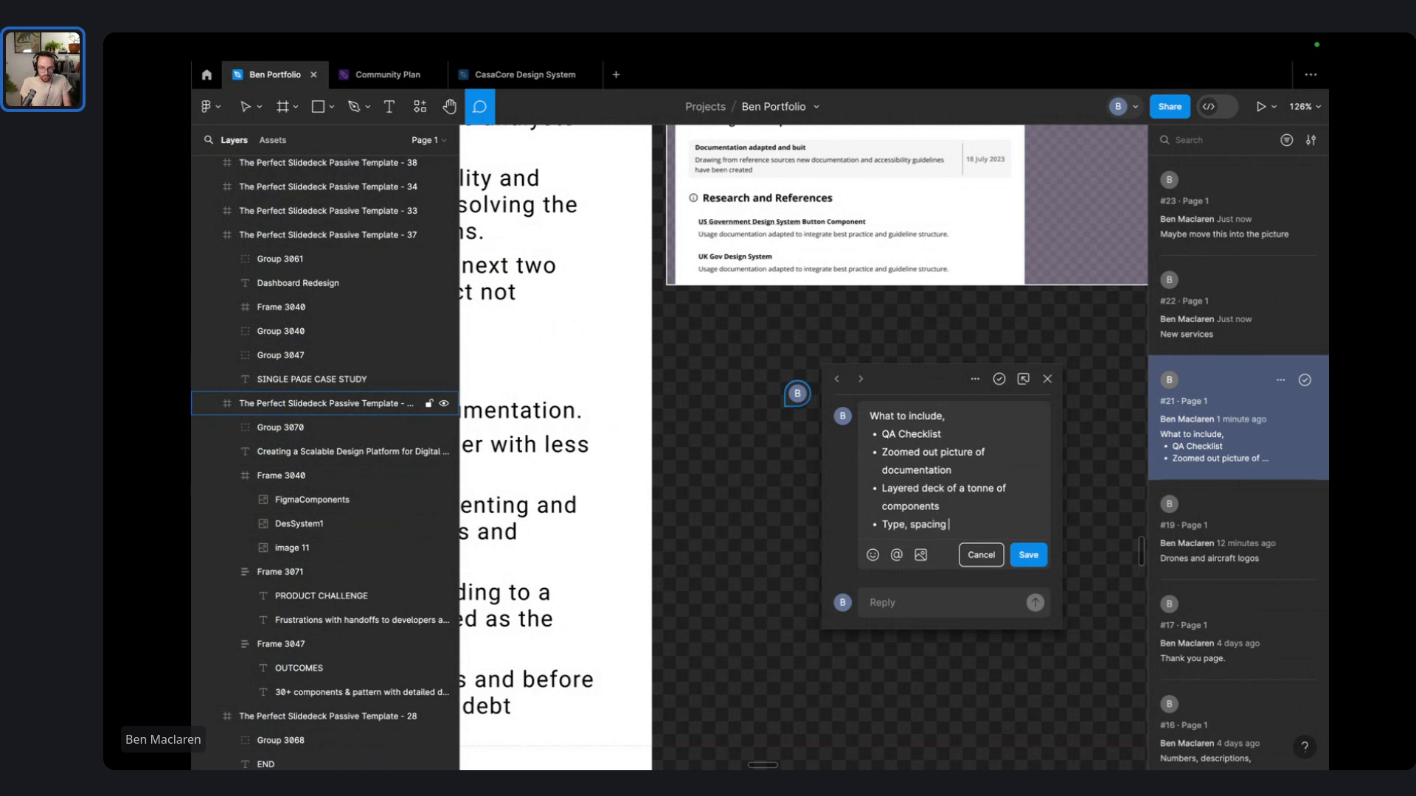
type(" and coloud")
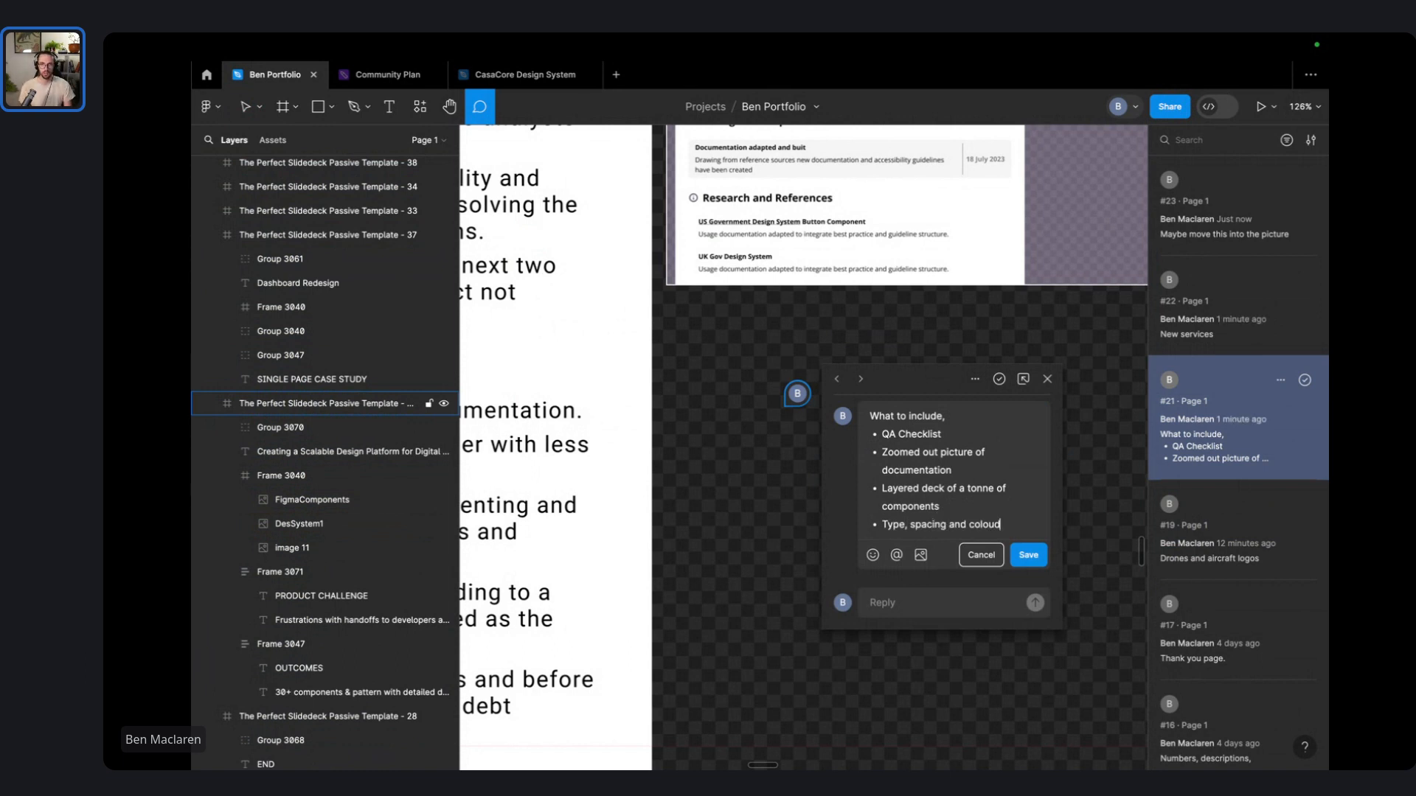
scroll(797, 499, "down", 2)
scroll(721, 522, "left", 6)
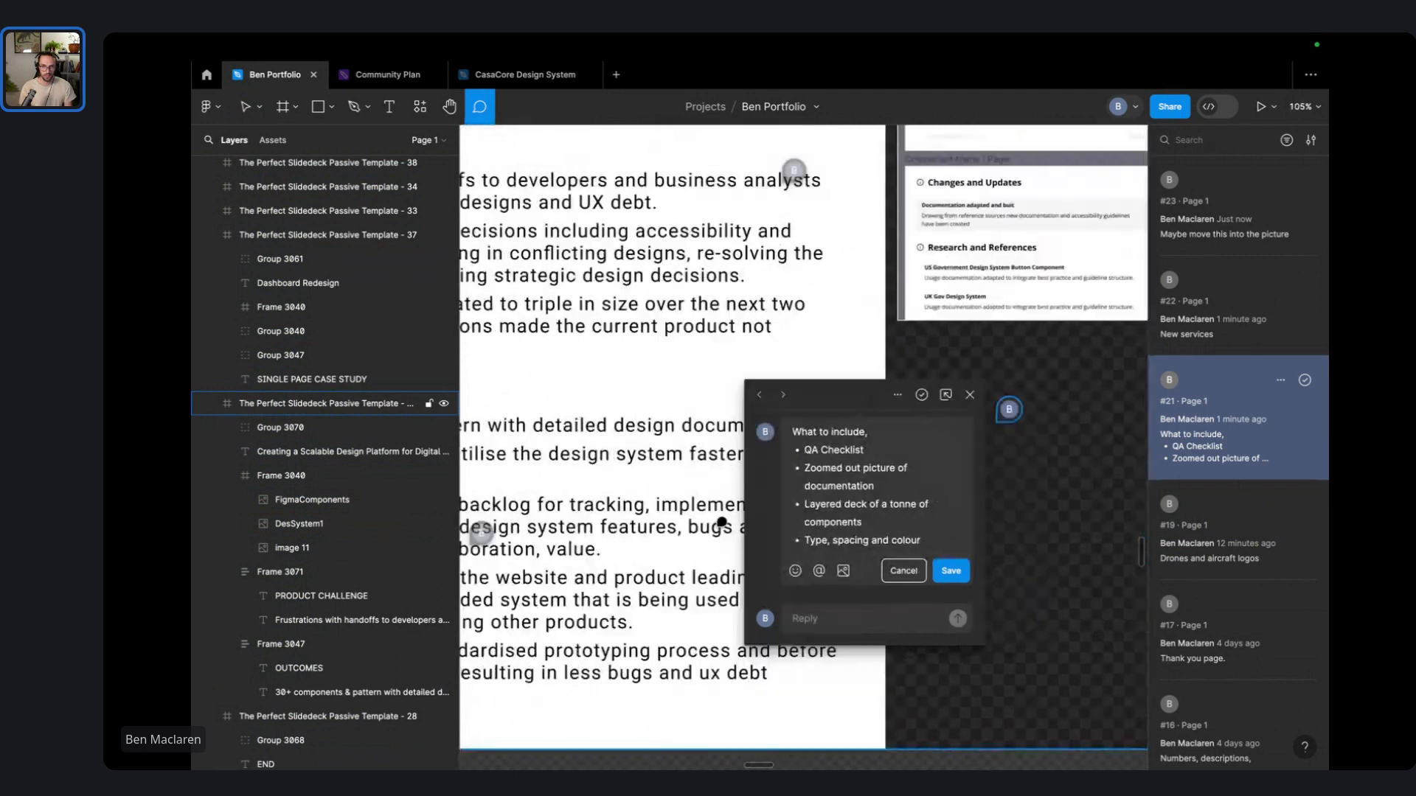
scroll(739, 585, "right", 3)
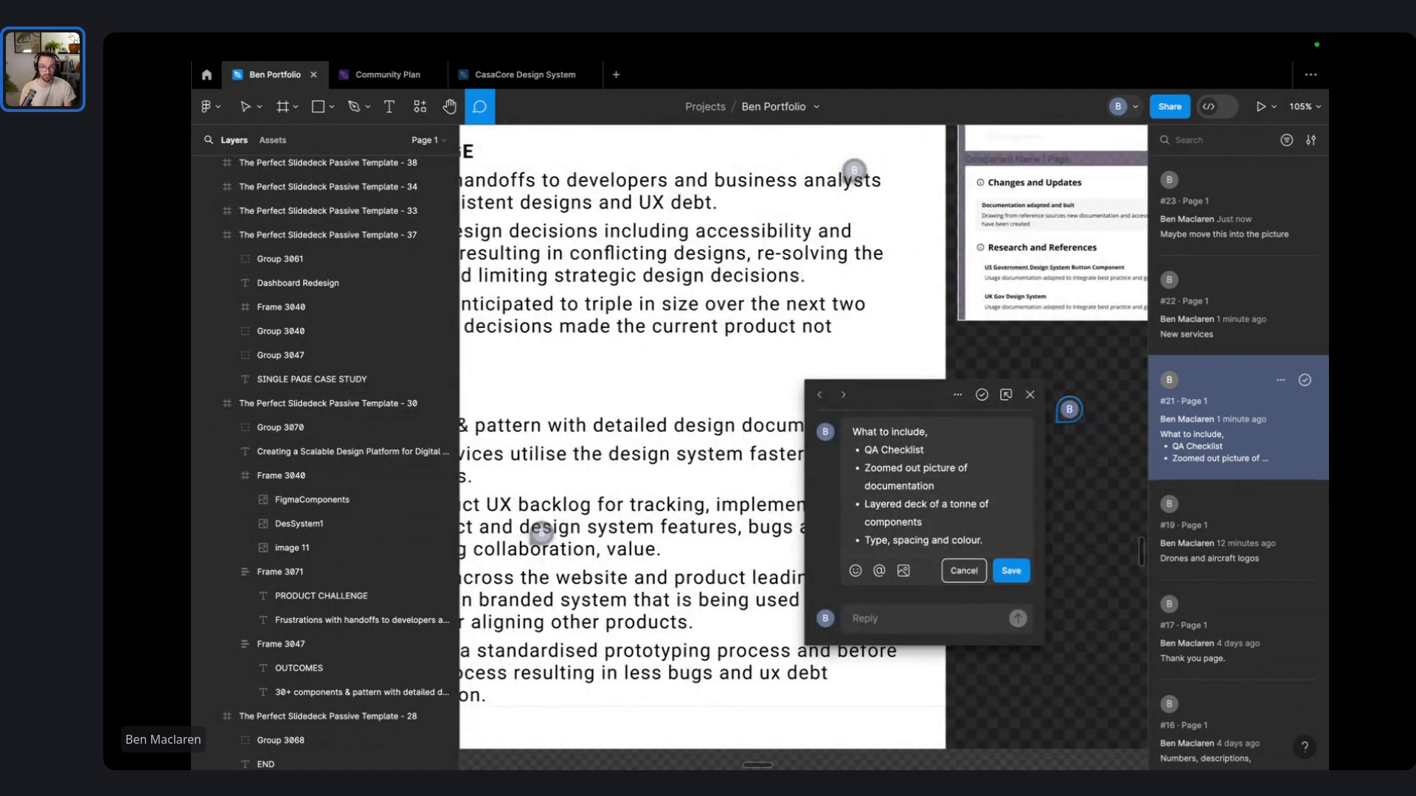
scroll(813, 604, "left", 4)
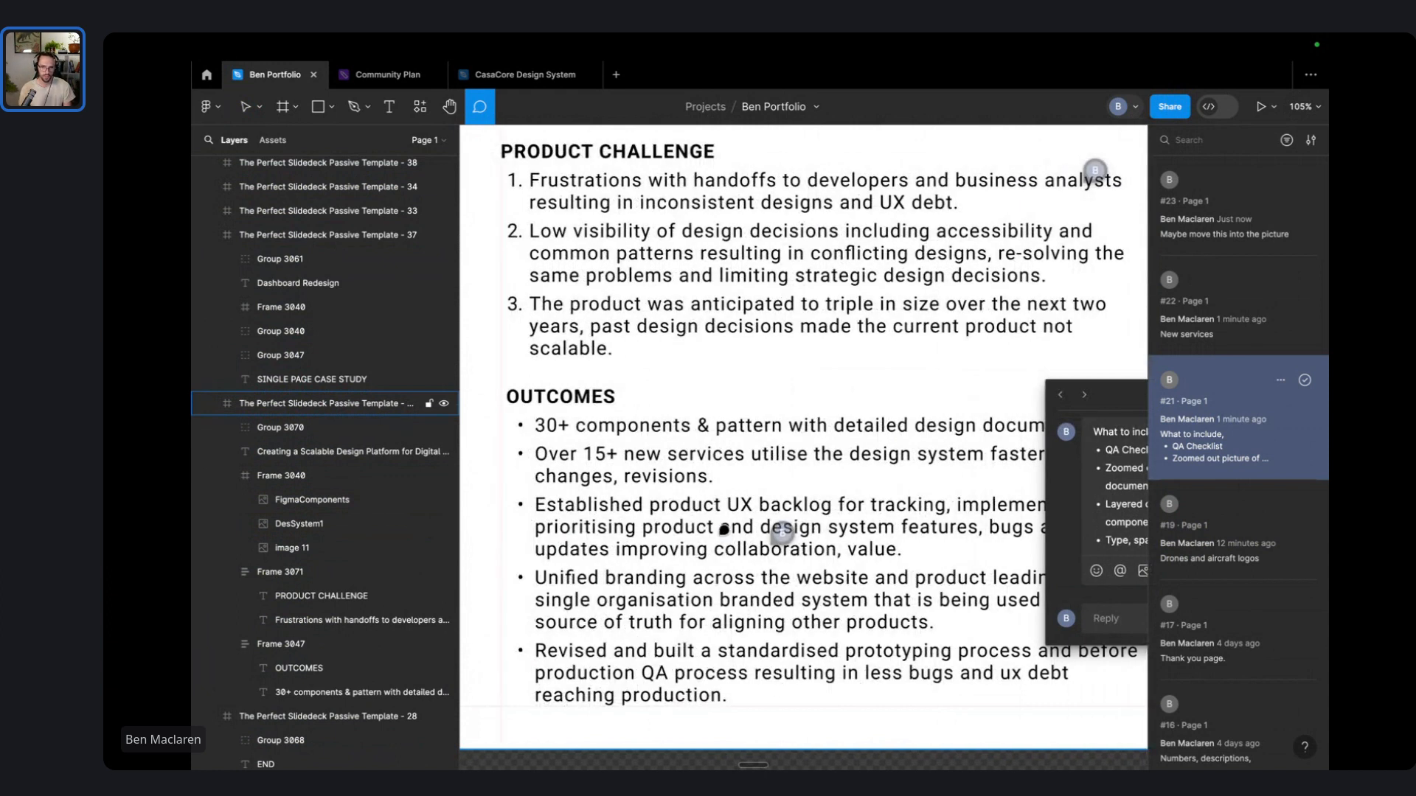
scroll(949, 487, "right", 4)
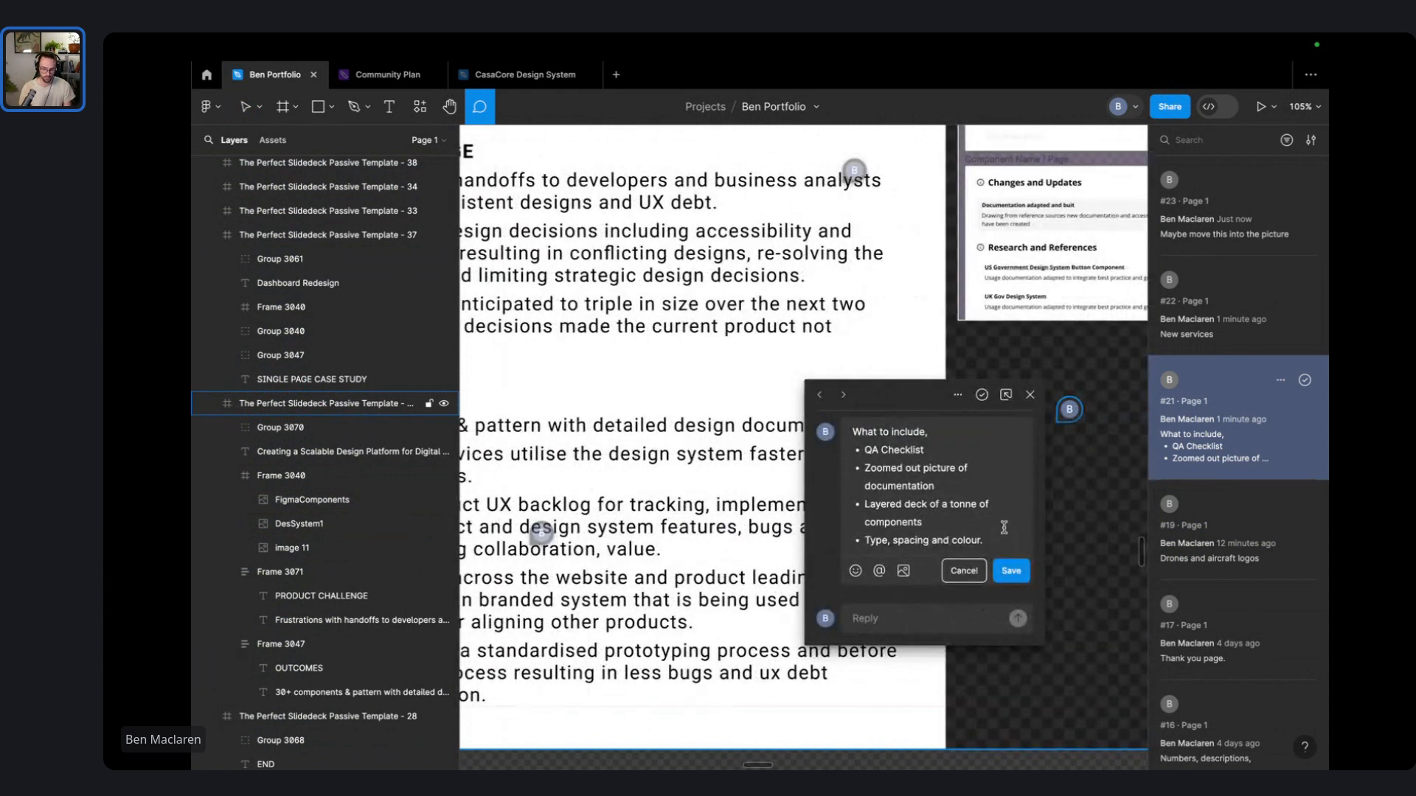
key("Return")
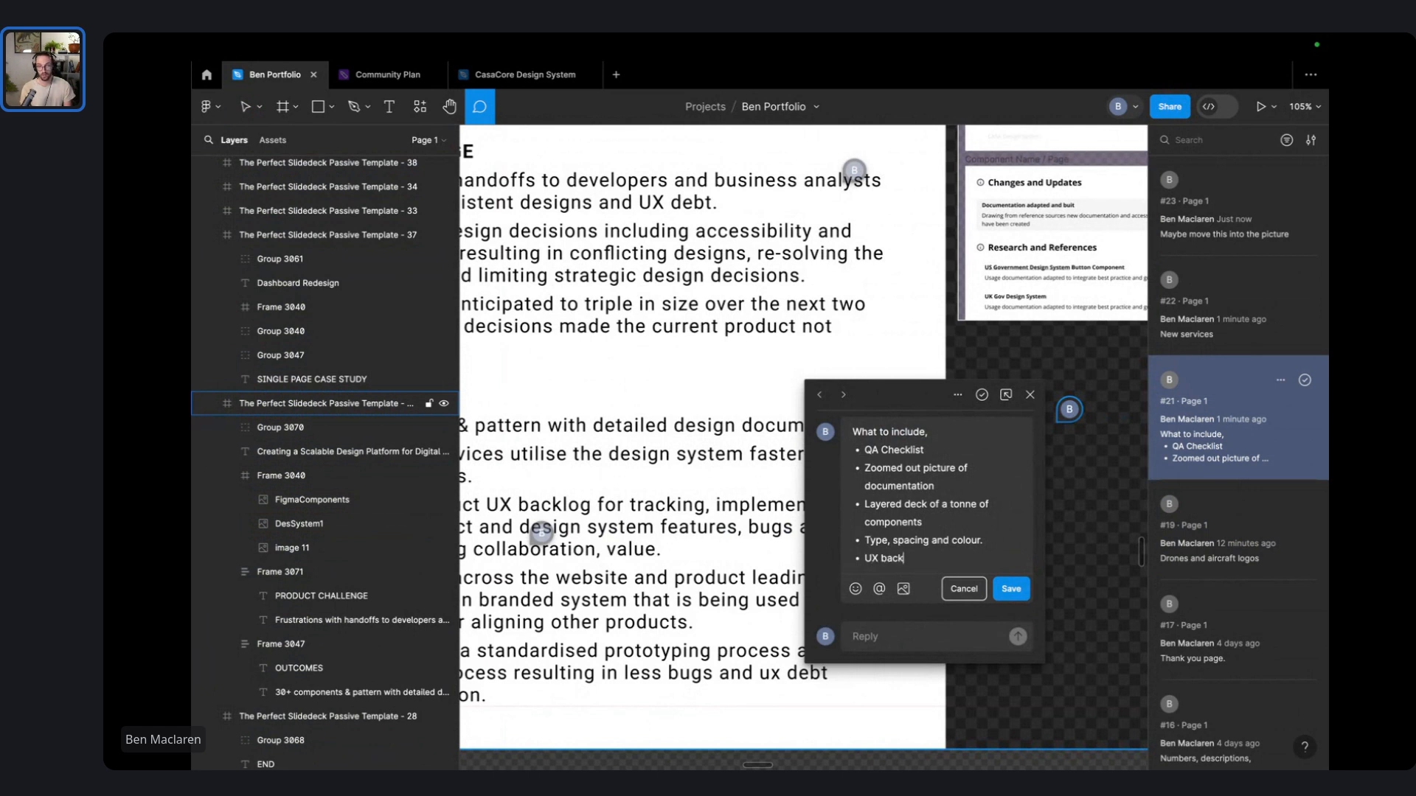
type("UX backlog")
key("Return")
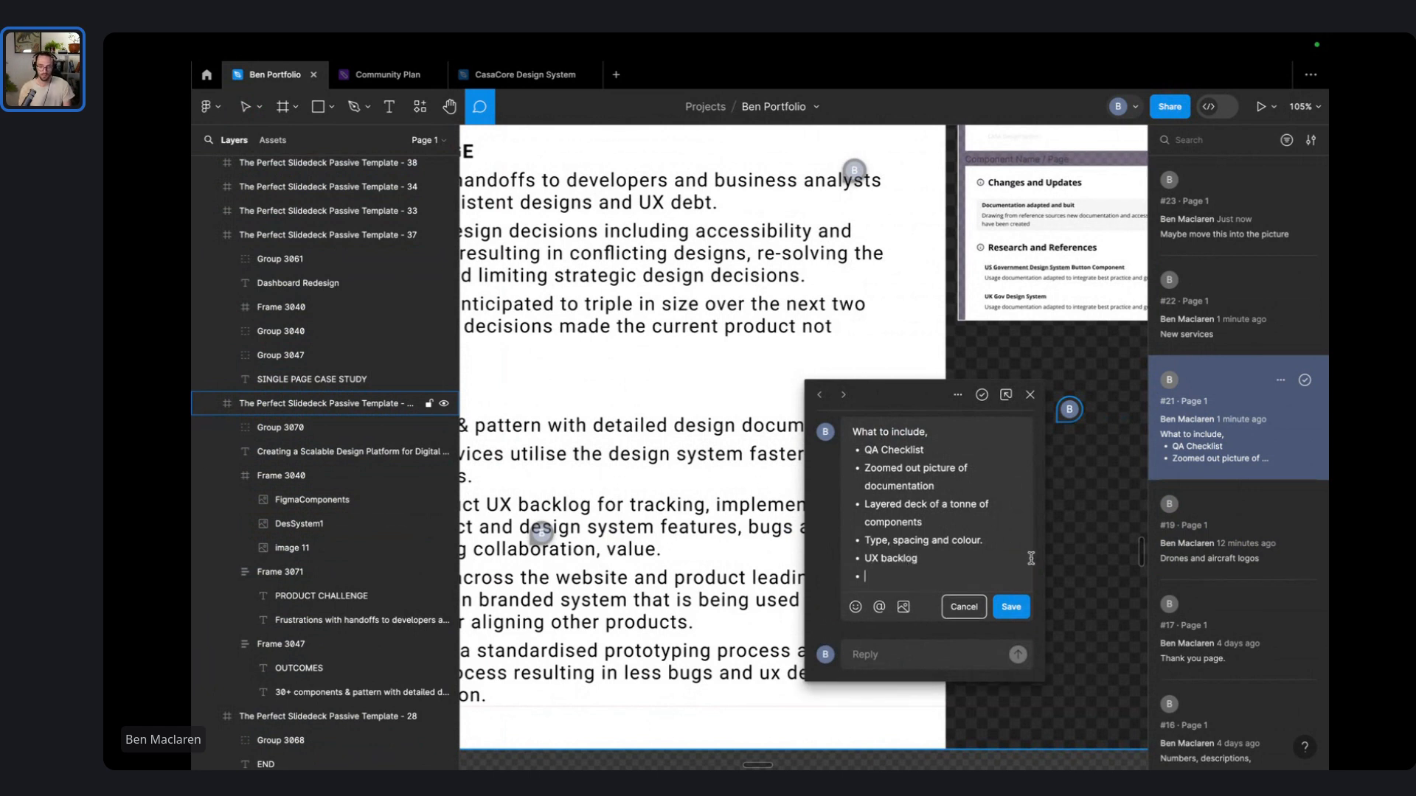
key("BackSpace")
left_click(997, 590)
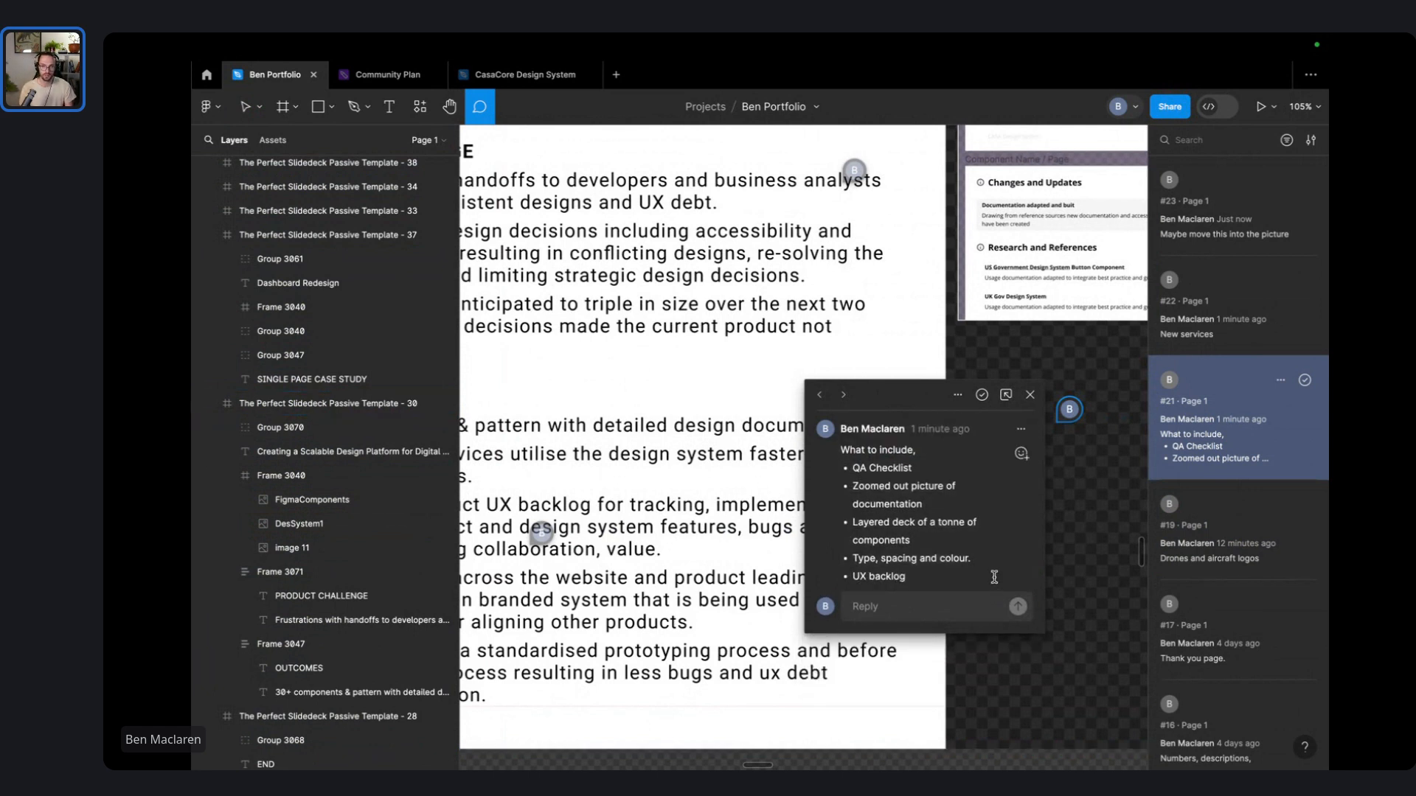
scroll(1005, 557, "down", 4)
scroll(587, 393, "left", 2)
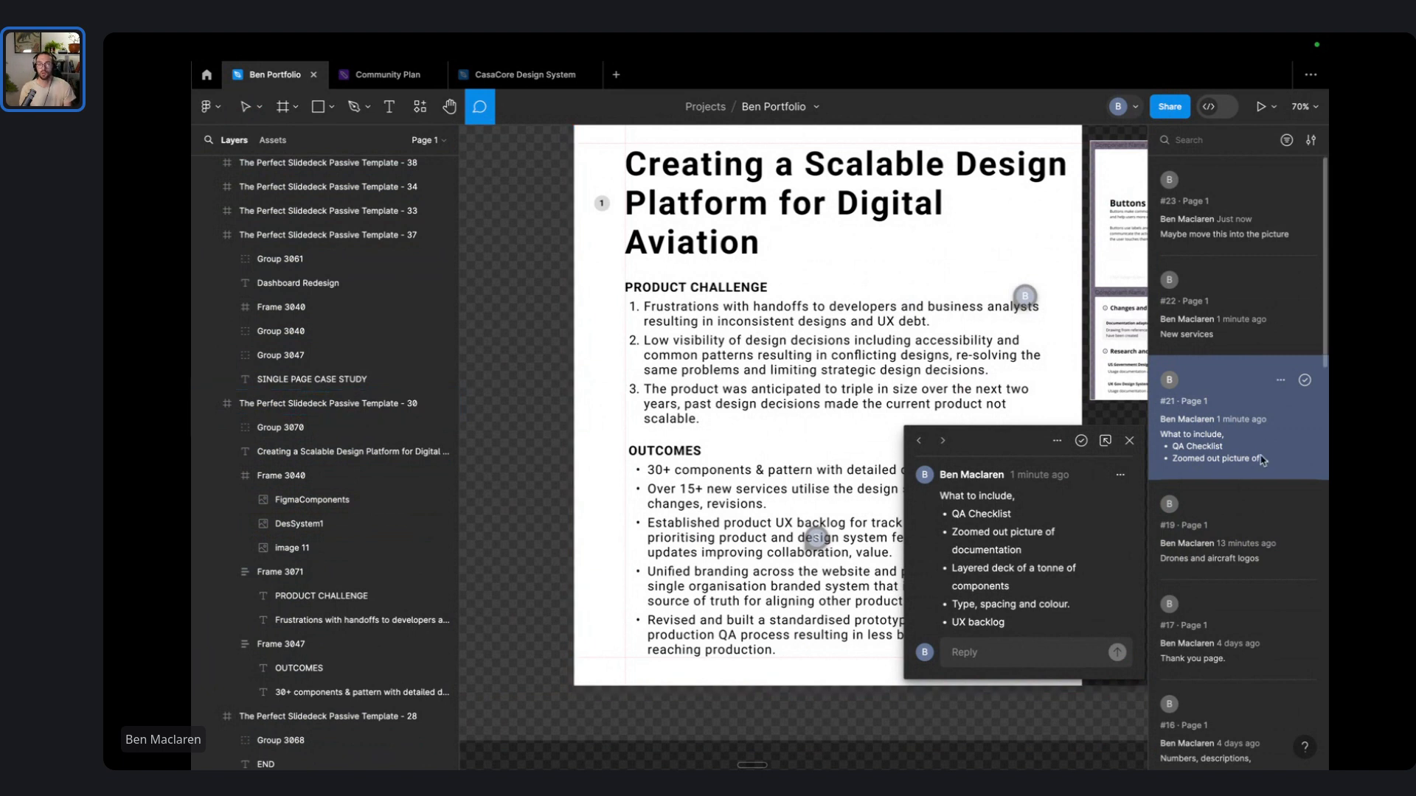
left_click(1131, 441)
- Bold the lead phrases 'Frustrations with handoffs' and 'Low visibility of design decisions' in the challenge list
key("v")
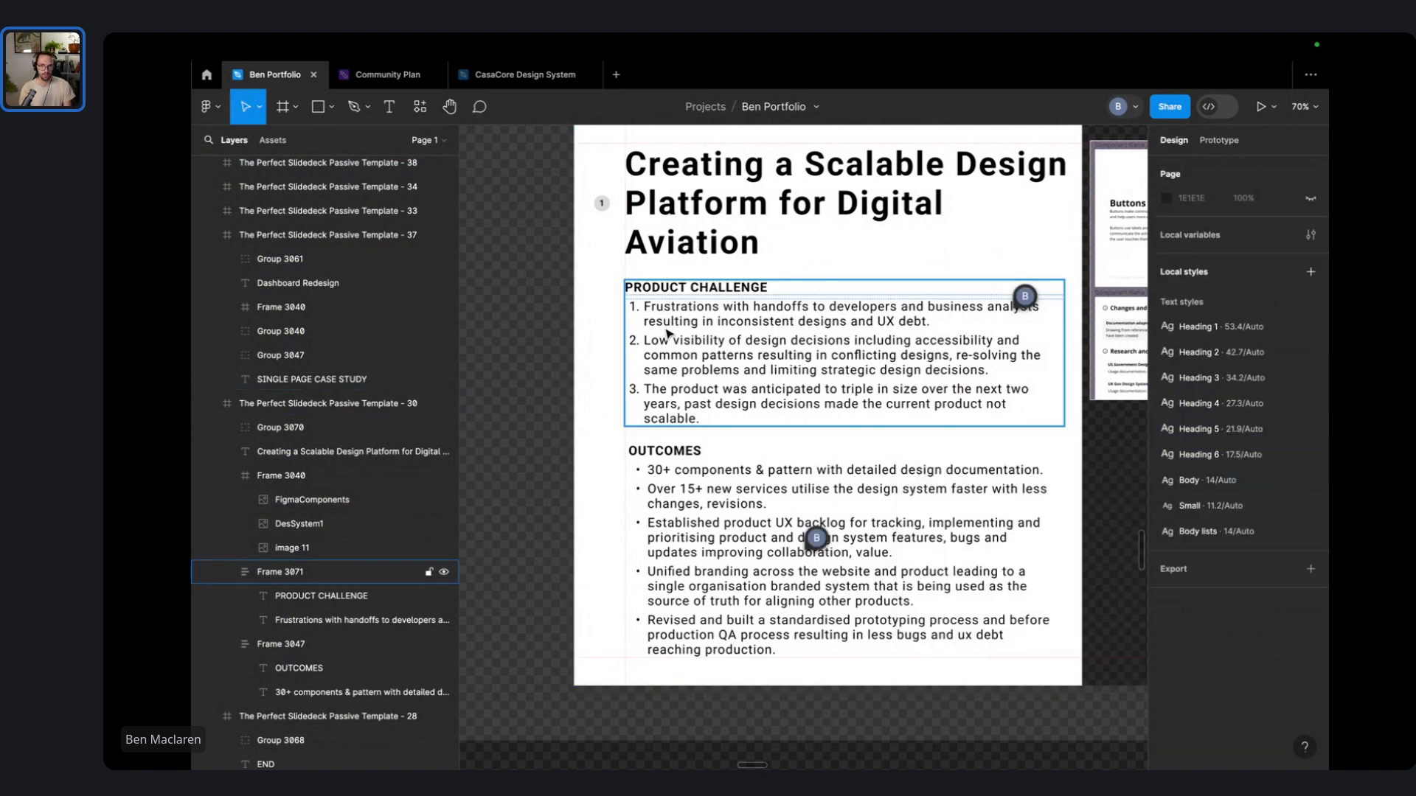
left_click(647, 340)
key("t")
scroll(650, 315, "up", 2)
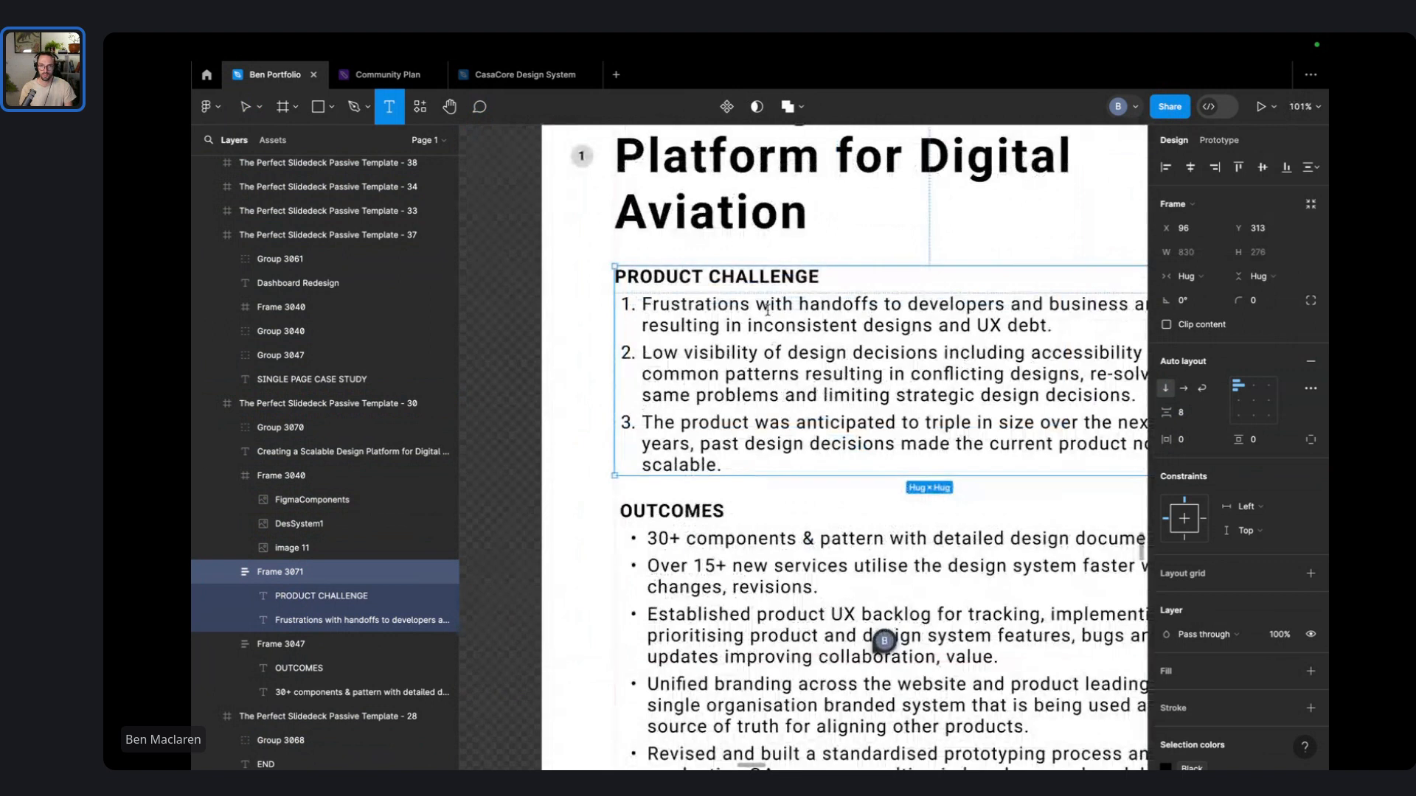
scroll(768, 309, "down", 1)
left_click_drag(860, 305, 670, 303)
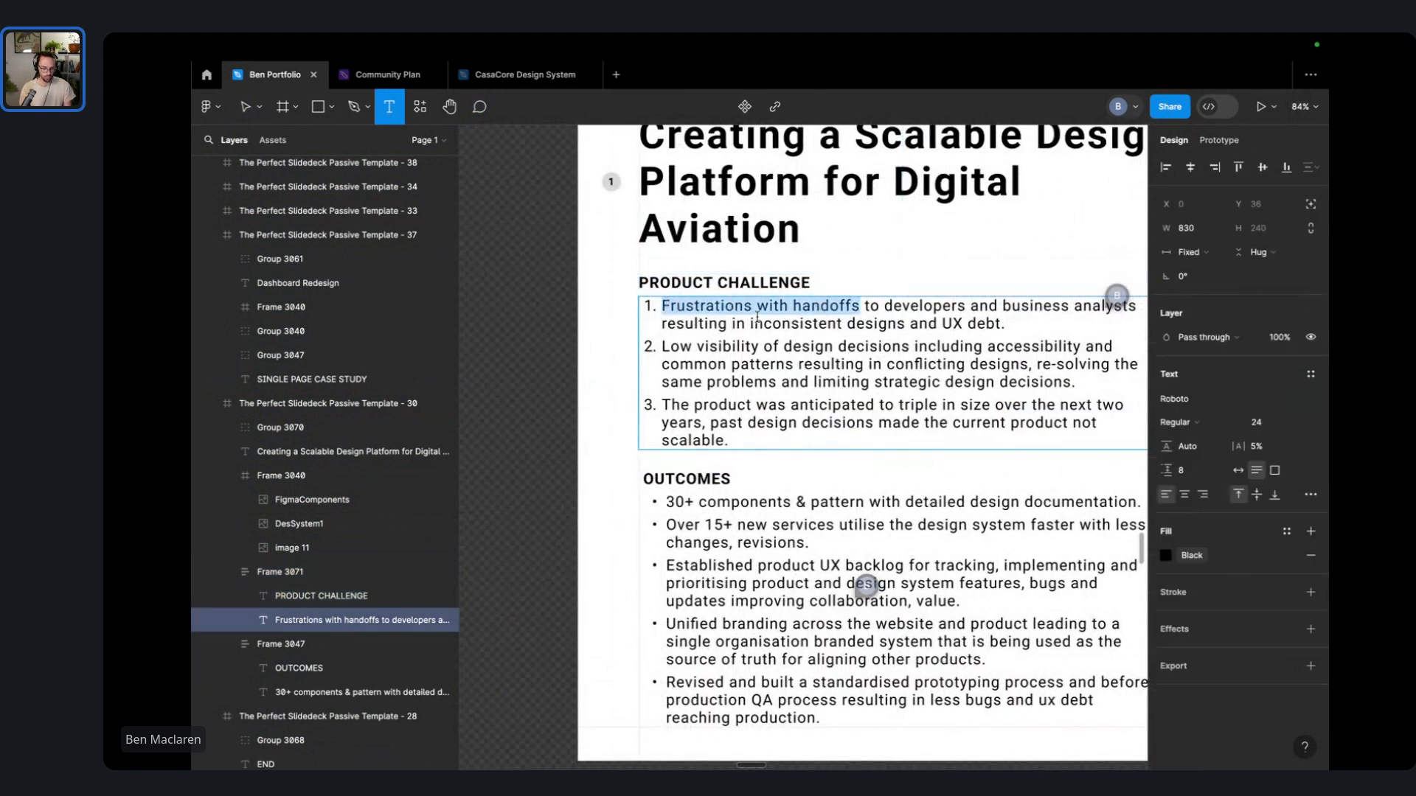
key("ctrl+b")
left_click(744, 382)
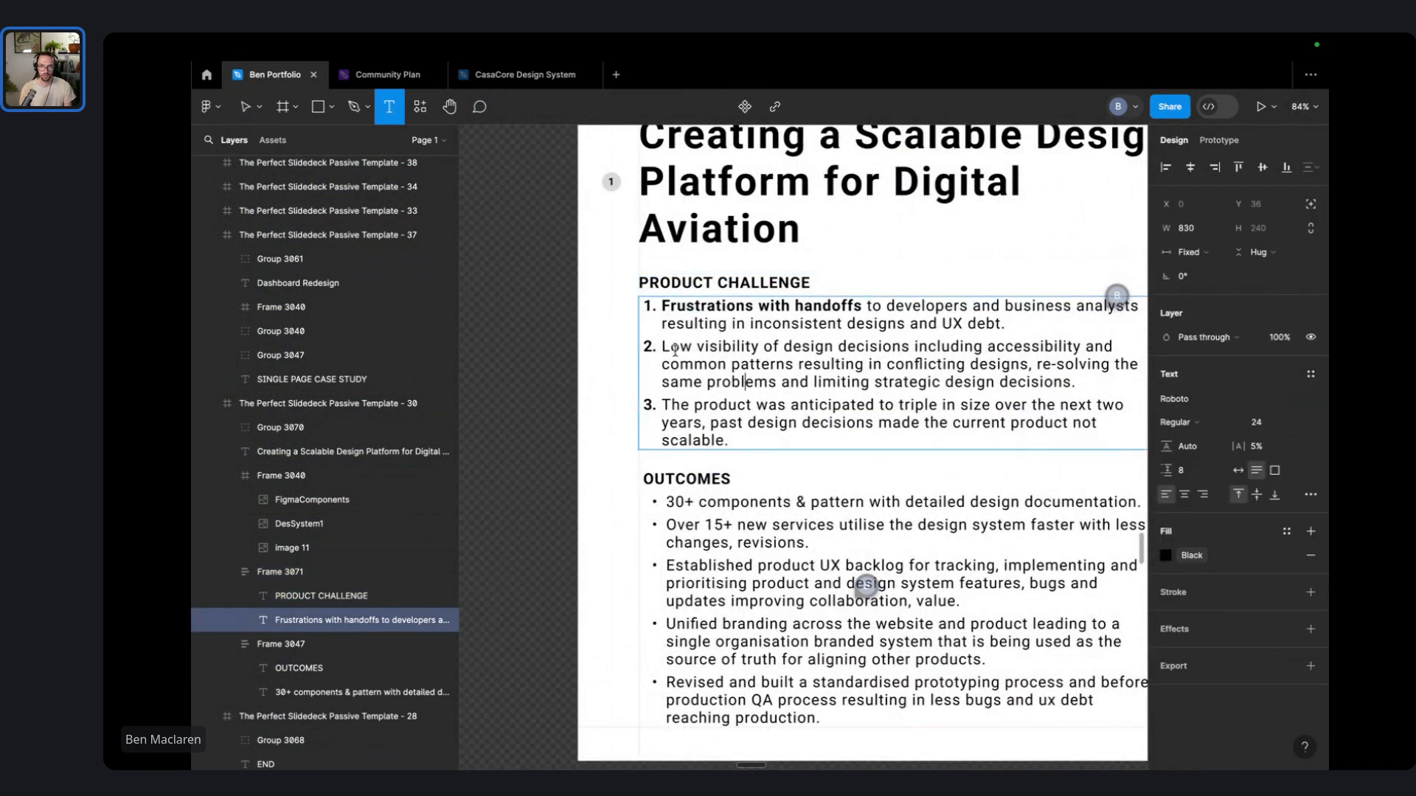
left_click_drag(663, 347, 913, 346)
key("ctrl+b")
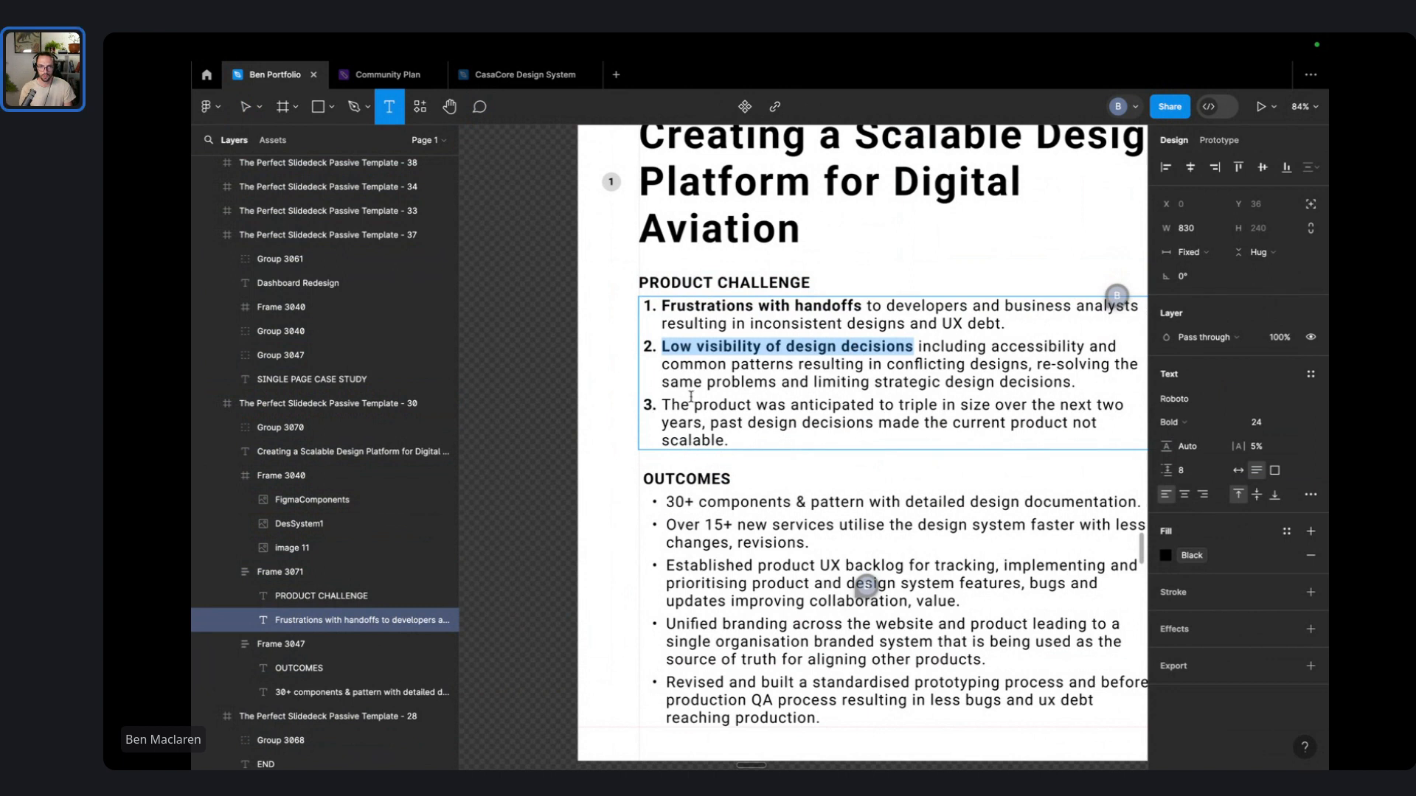
- Insert a bold 'Product not scalable:' lead-in at the start of challenge point 3
left_click(661, 404)
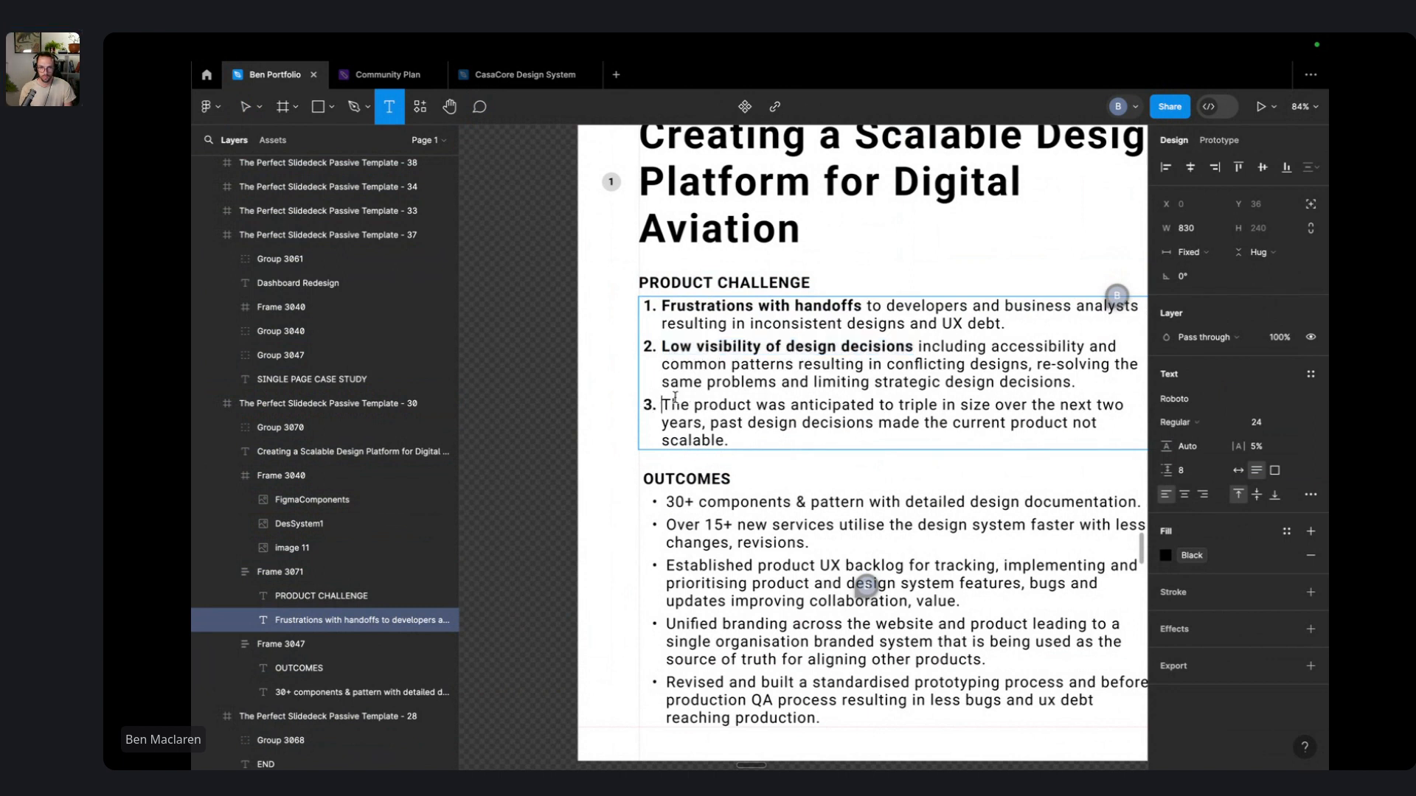
type("No")
key("BackSpace")
key("BackSpace")
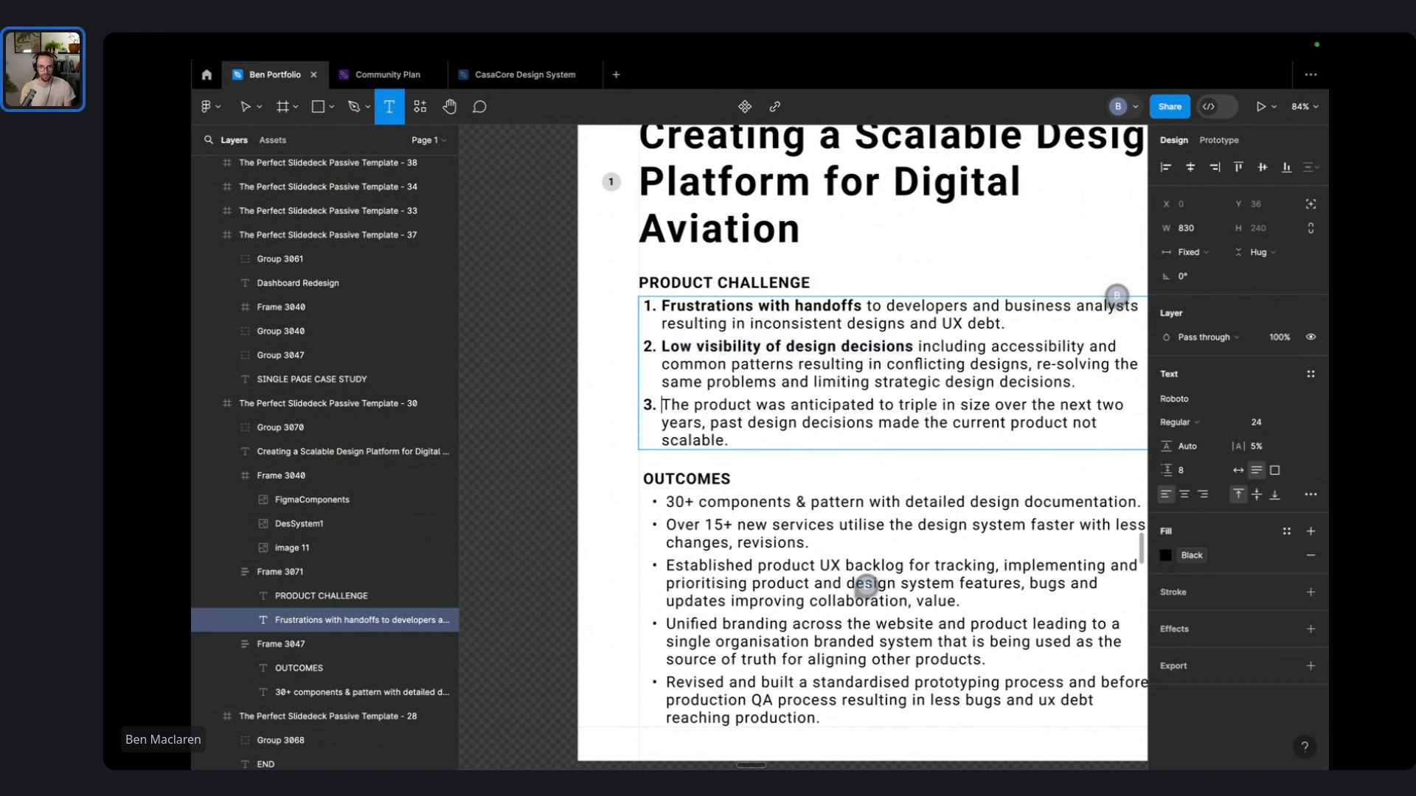
type("Produc")
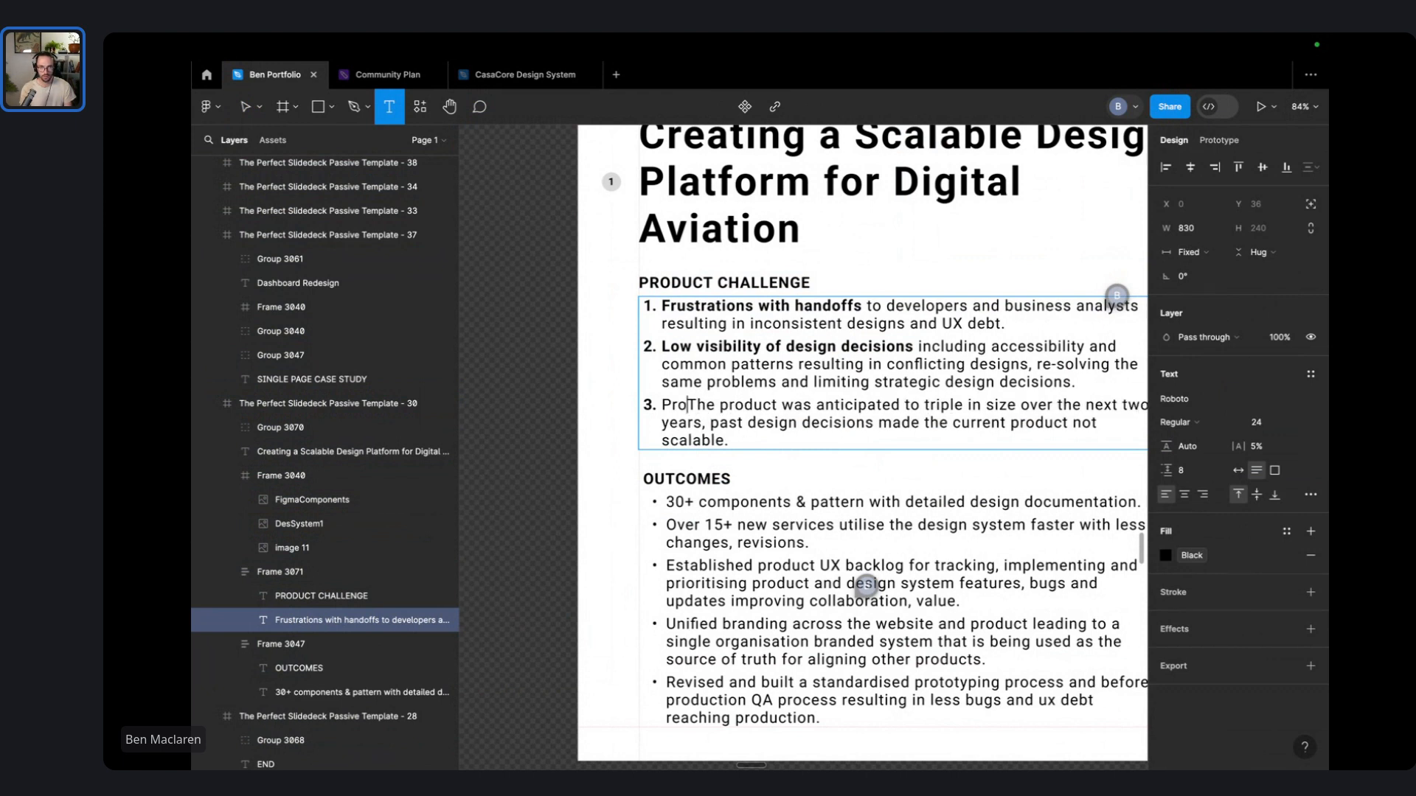
type("t not scala")
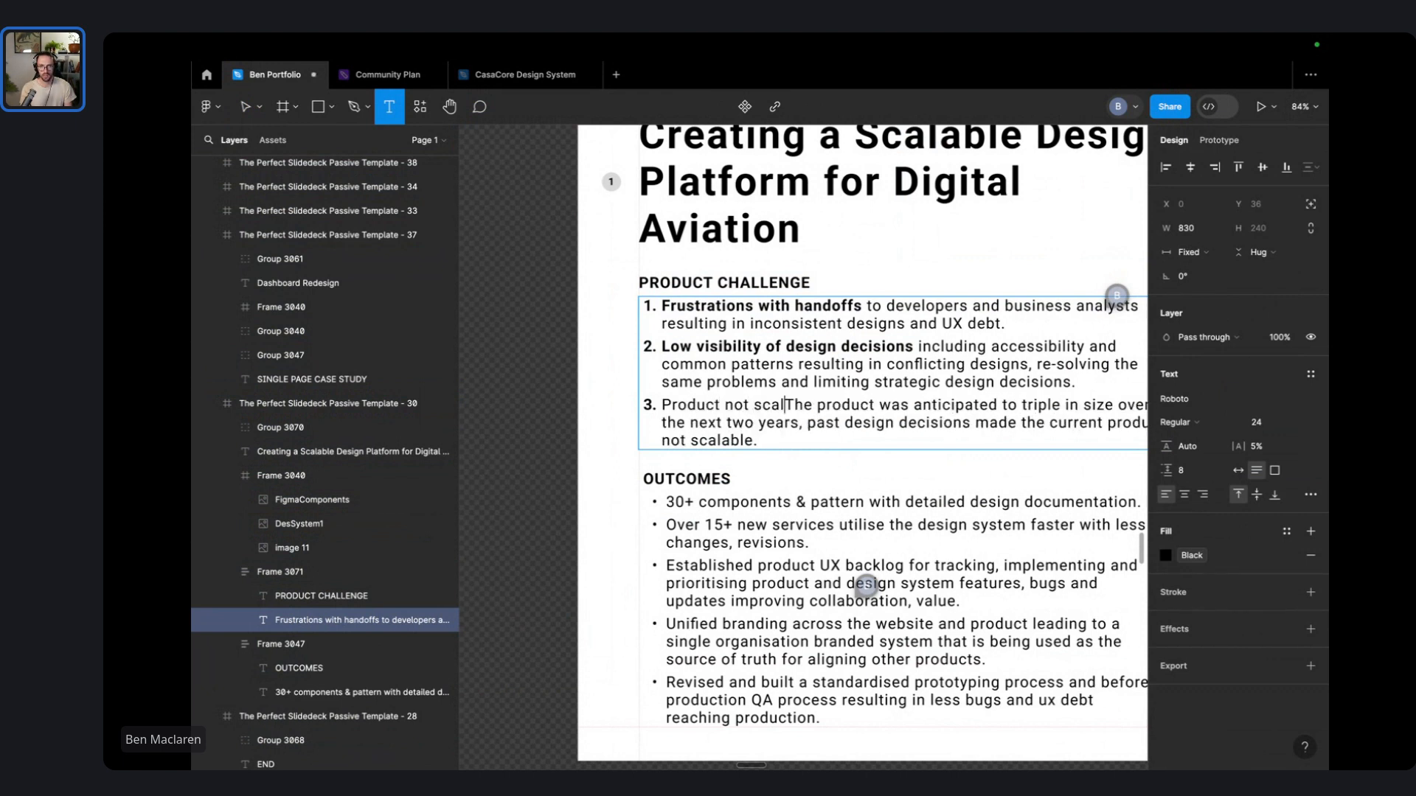
type("ble:")
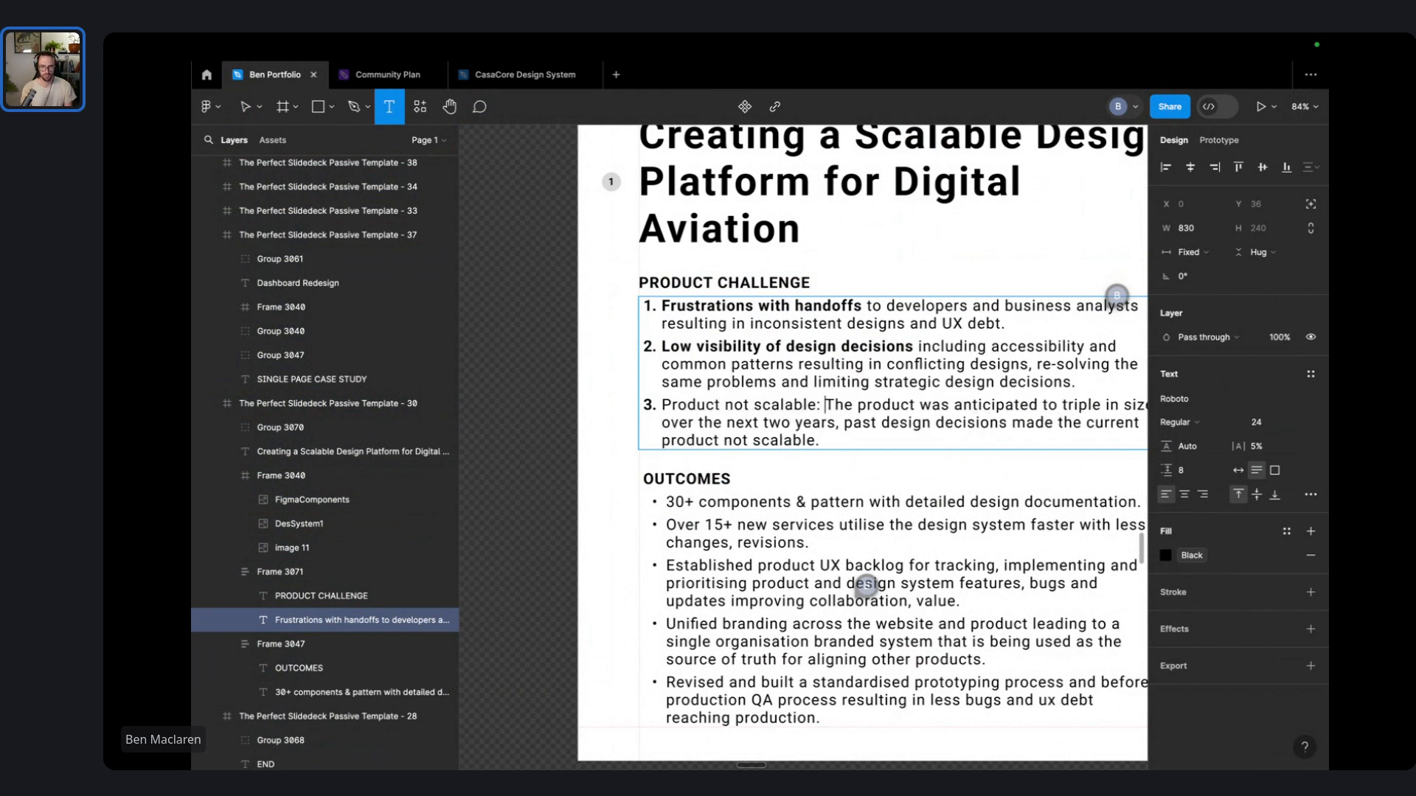
key("shift+Home")
key("ctrl+b")
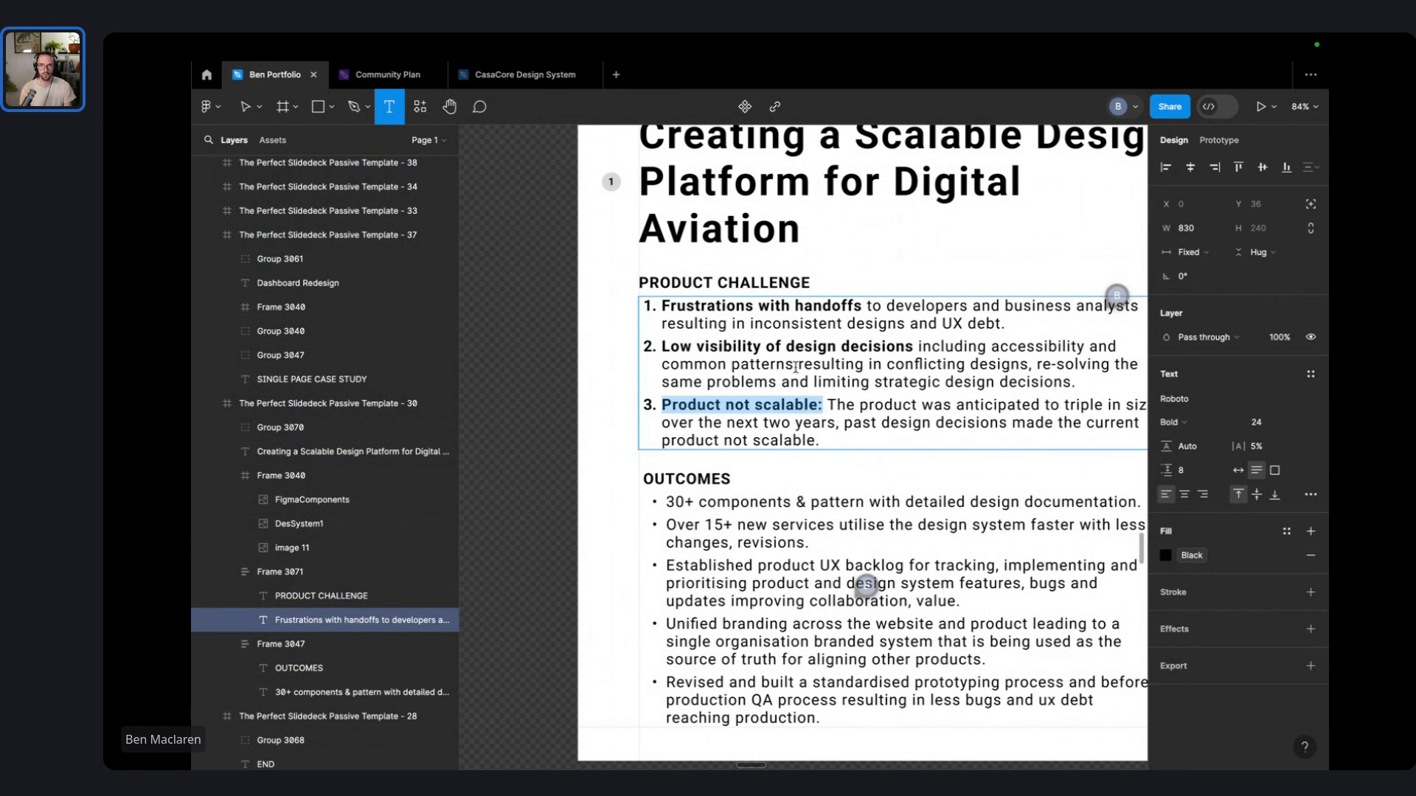
scroll(795, 367, "right", 3)
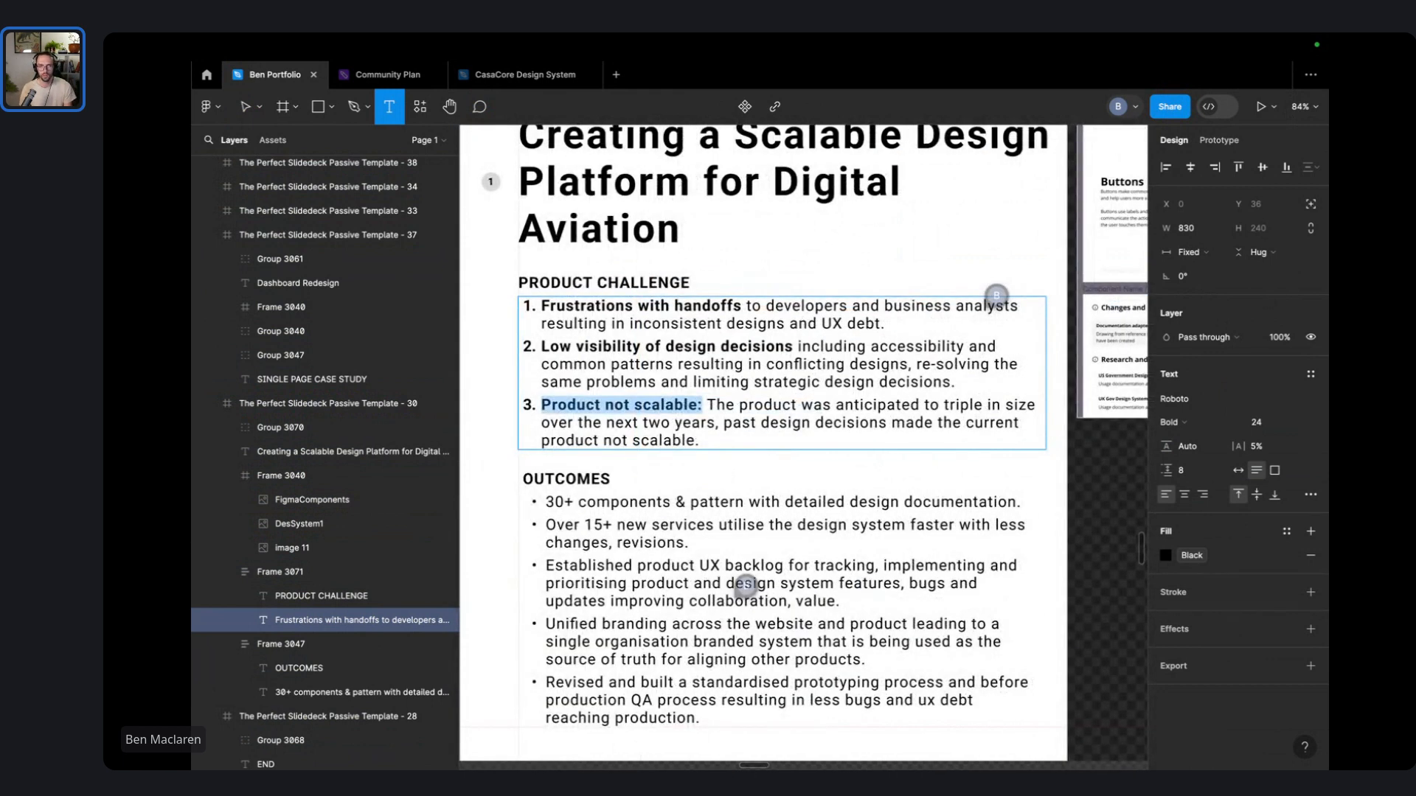
key("Right")
key("BackSpace")
key("ctrl+shift+Right")
key("ctrl+shift+Right")
key("ctrl+shift+Right")
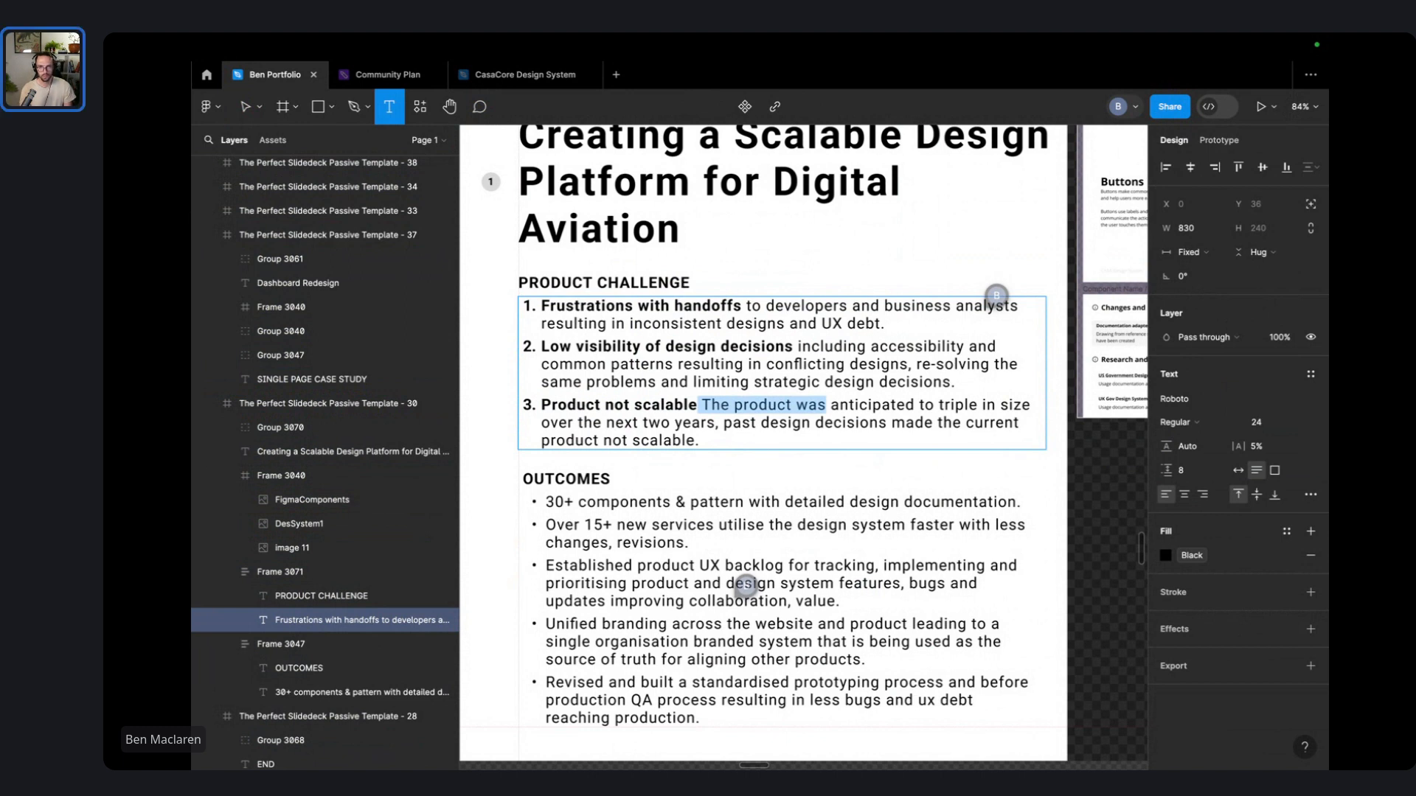
key("ctrl+shift+Left")
key("ctrl+shift+Left")
key("Left")
type(":")
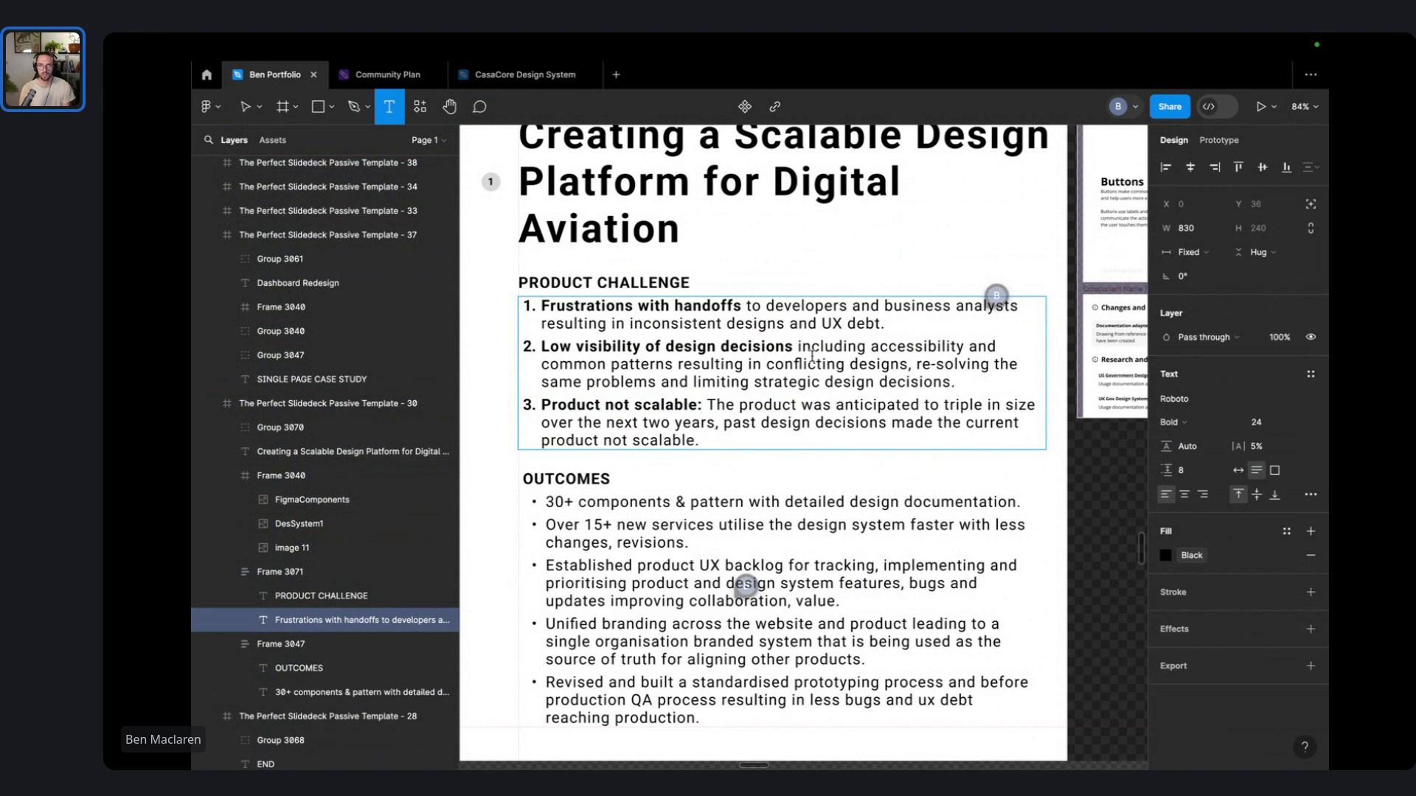
left_click(902, 318)
triple_click(865, 360)
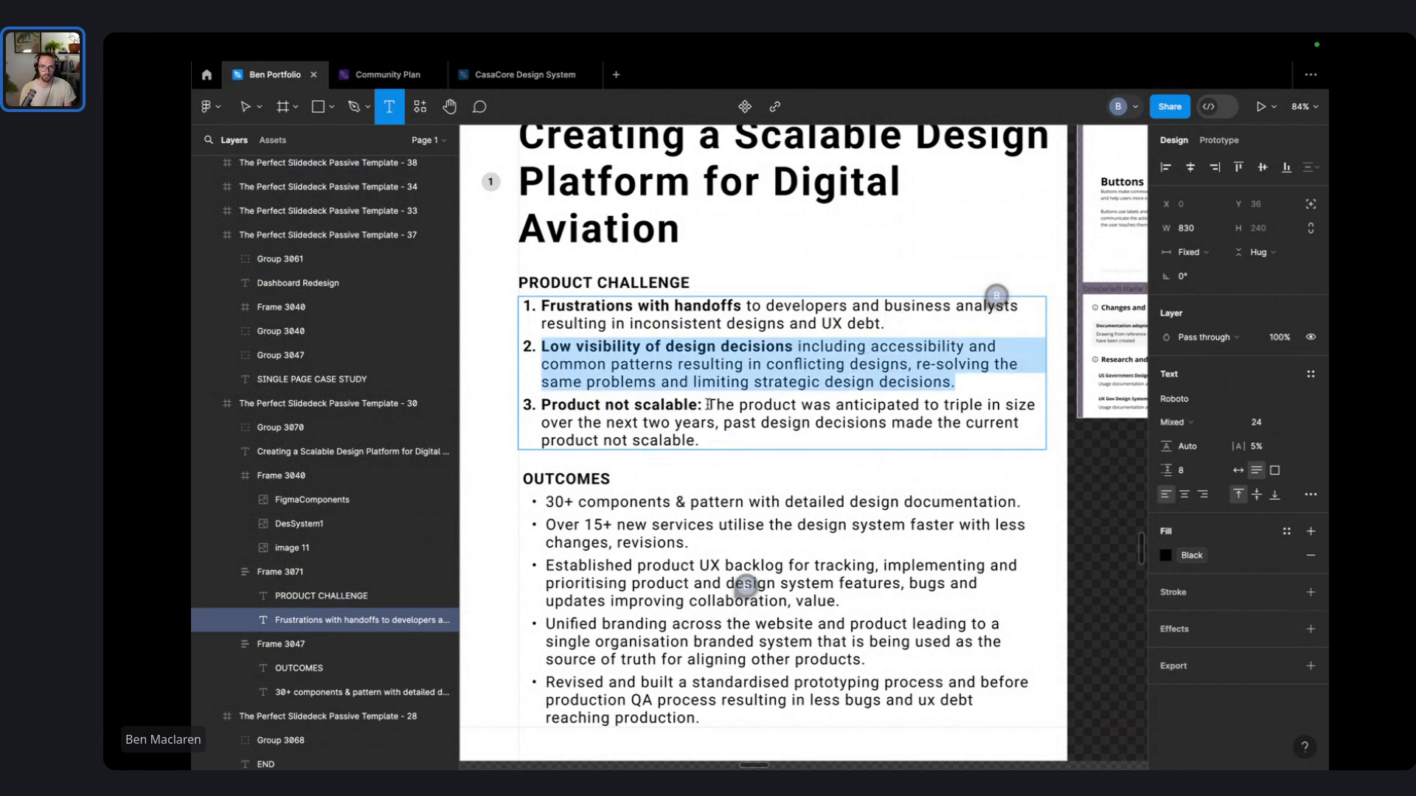
- Reword item 3 to read 'not scalable as it anticipated…', trimming the trailing clause and ending with a period
left_click_drag(708, 405, 541, 405)
scroll(541, 405, "left", 3)
key("BackSpace")
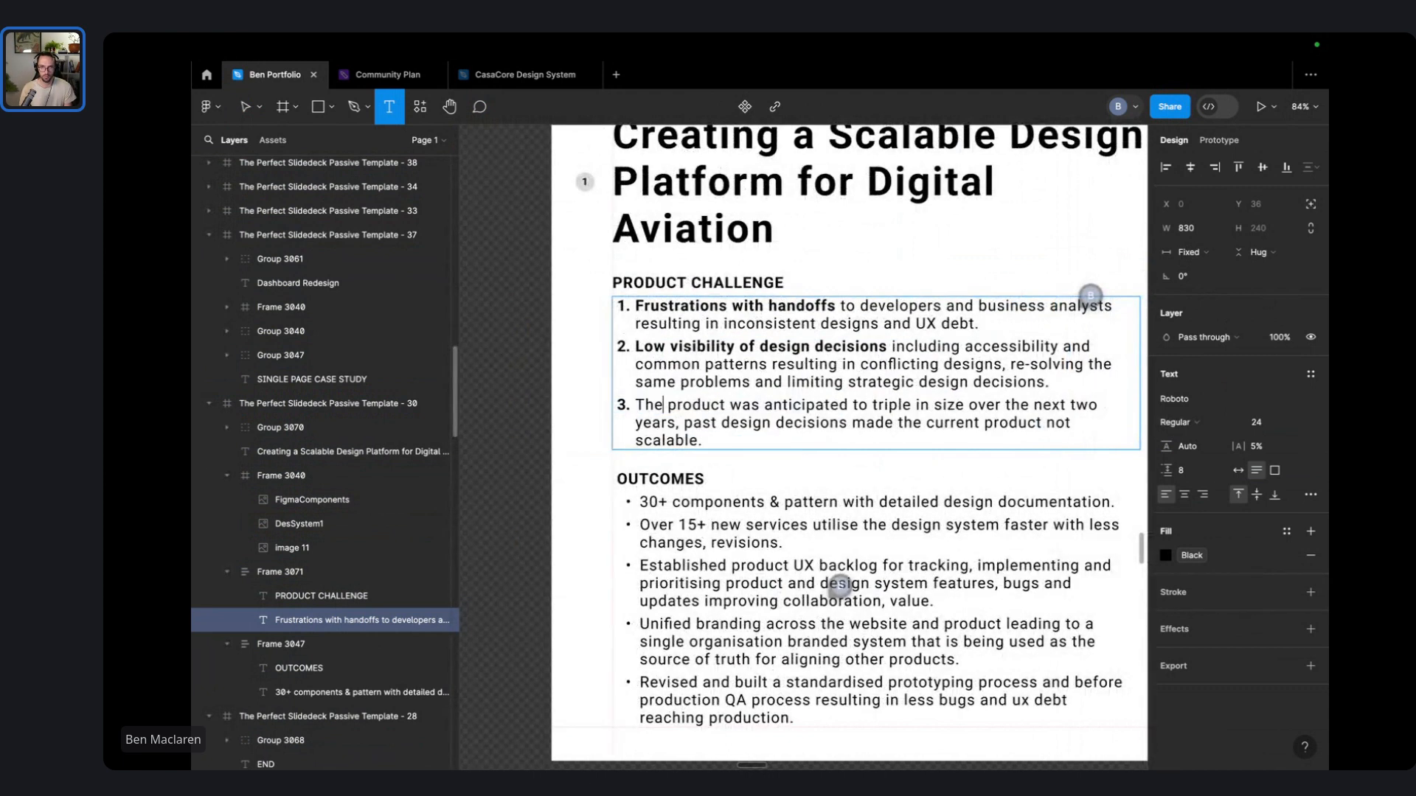
type("not scalable")
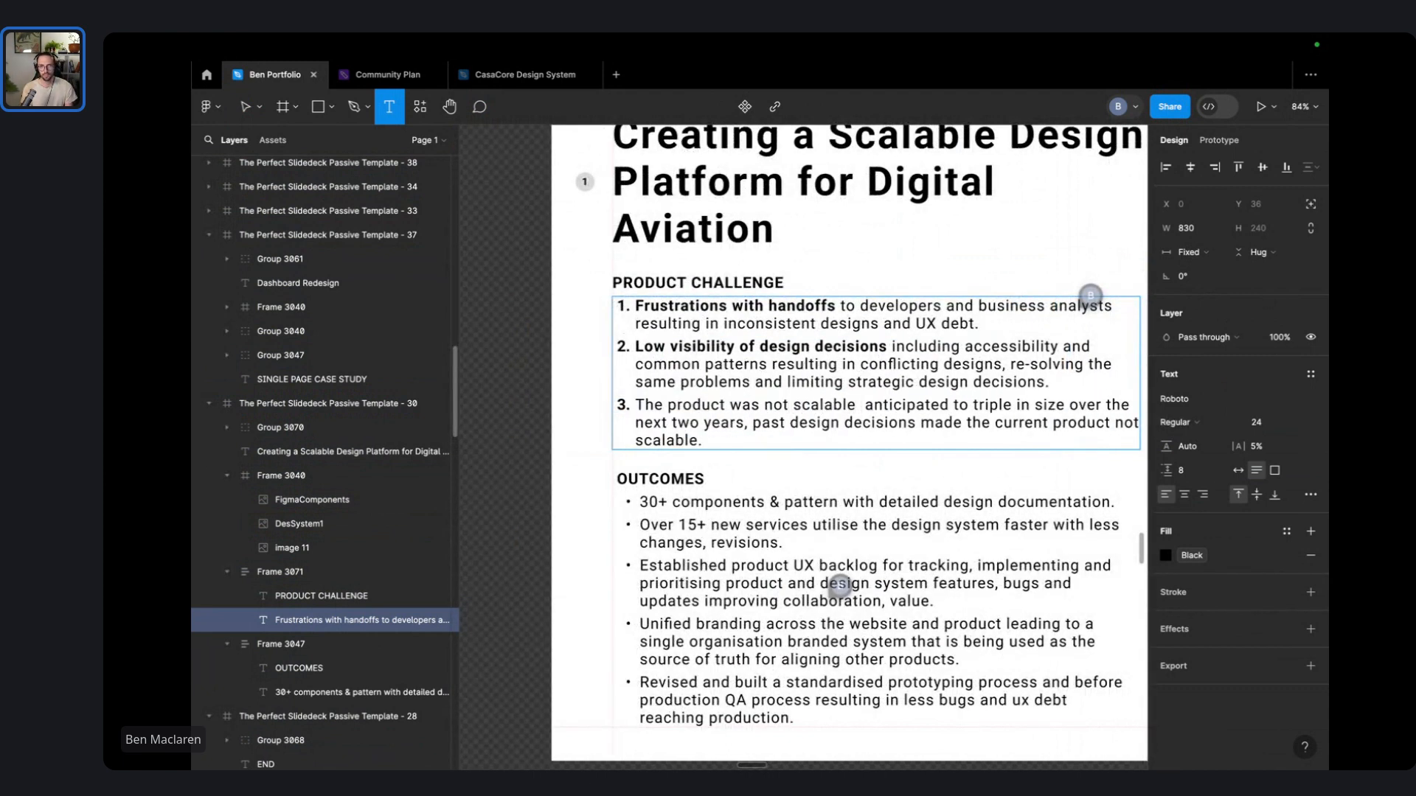
type(" as it")
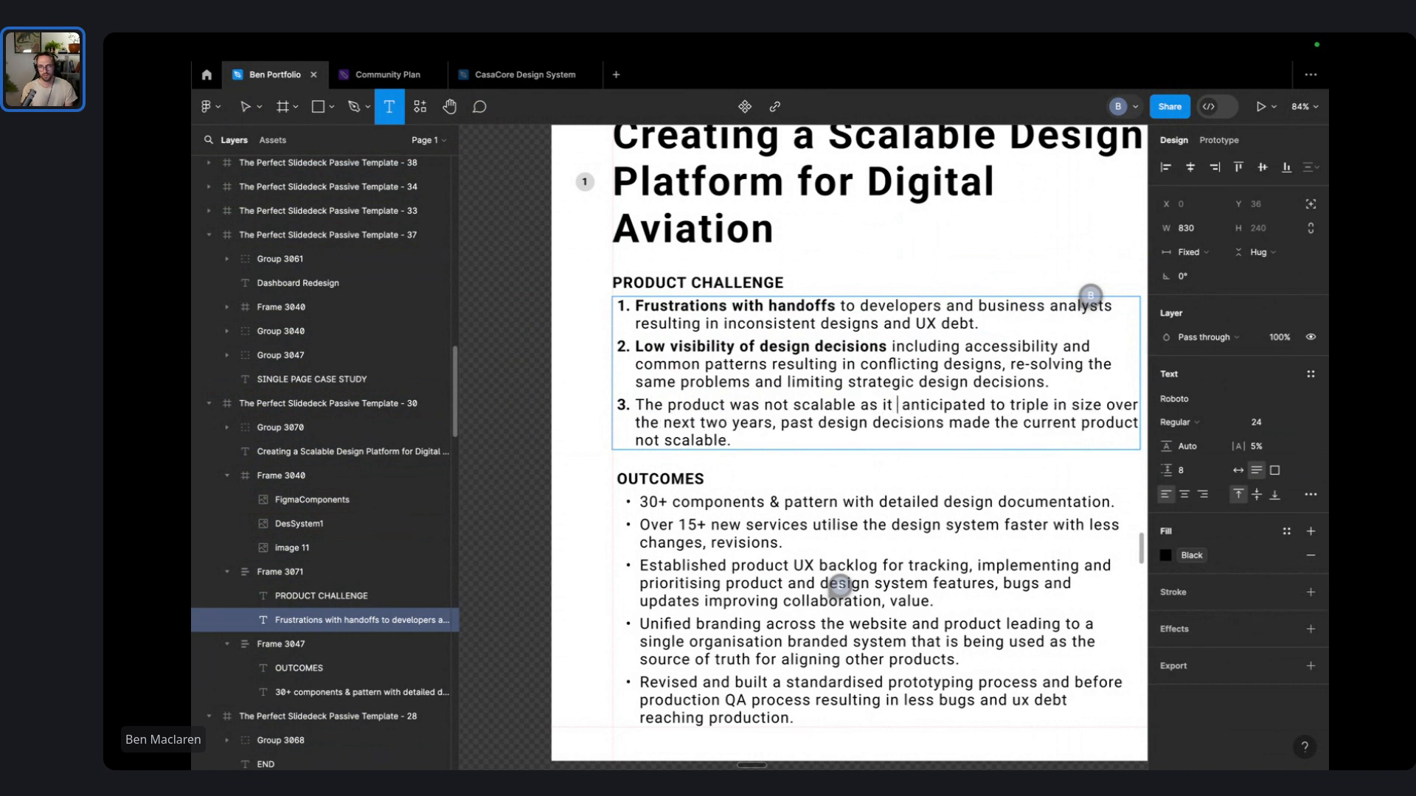
key("BackSpace")
scroll(467, 432, "right", 3)
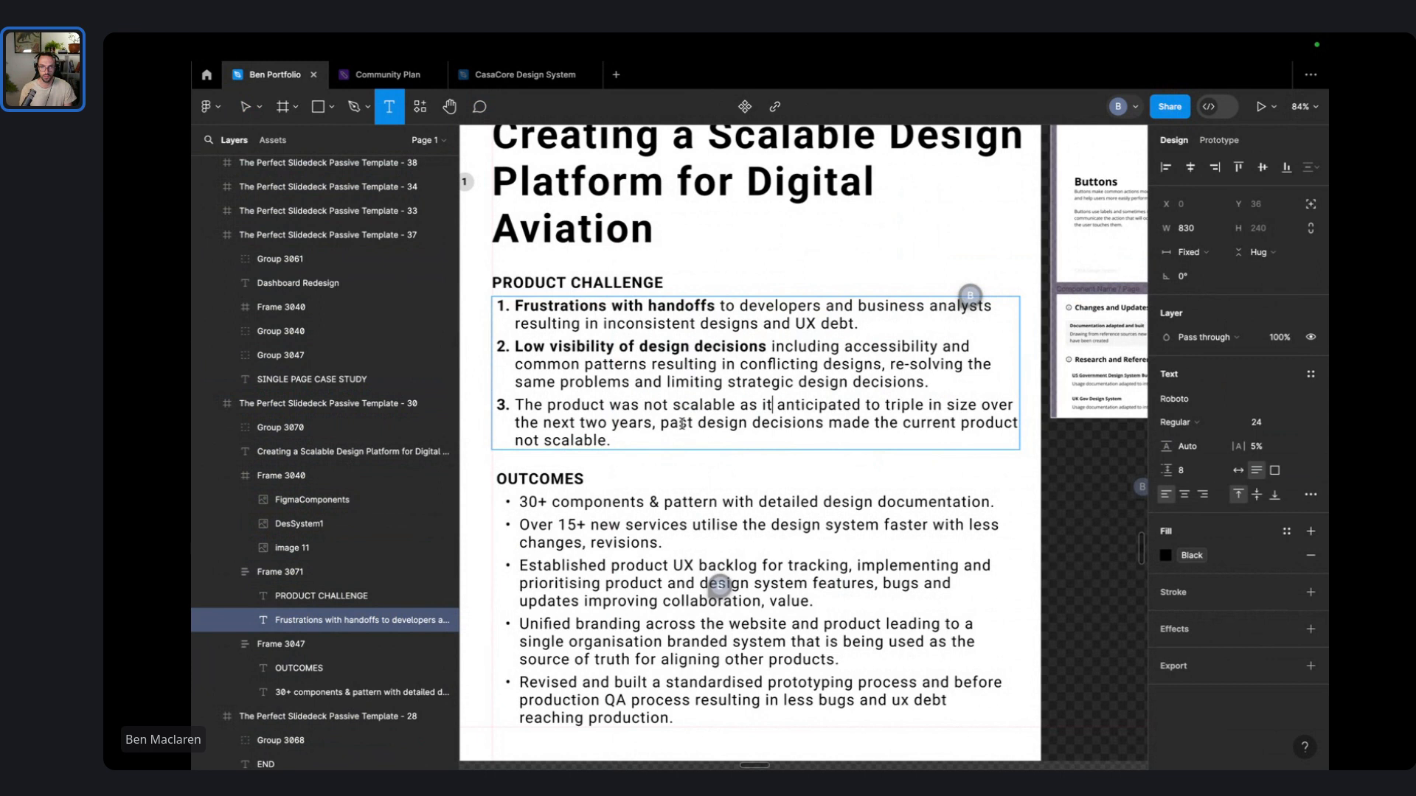
left_click_drag(646, 435, 705, 429)
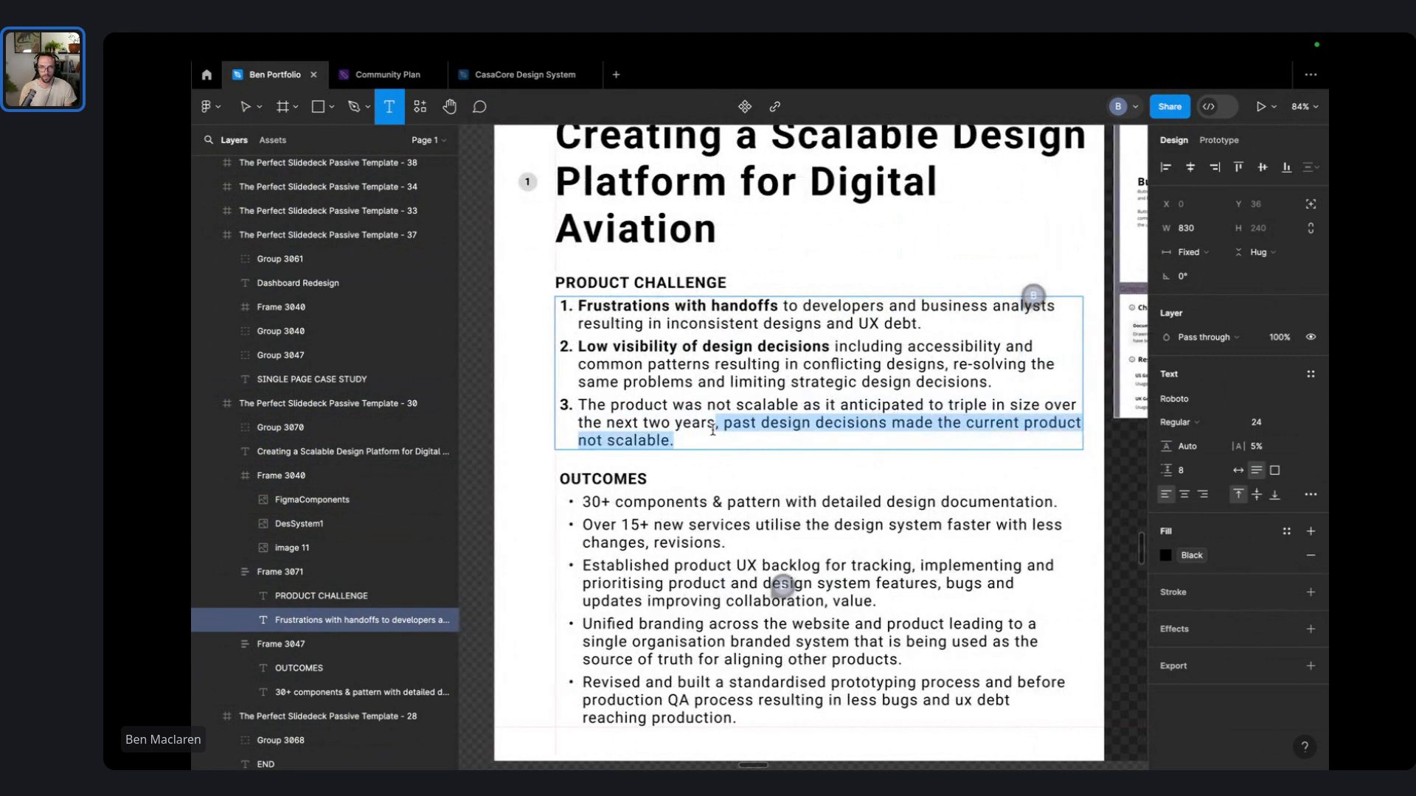
type(".")
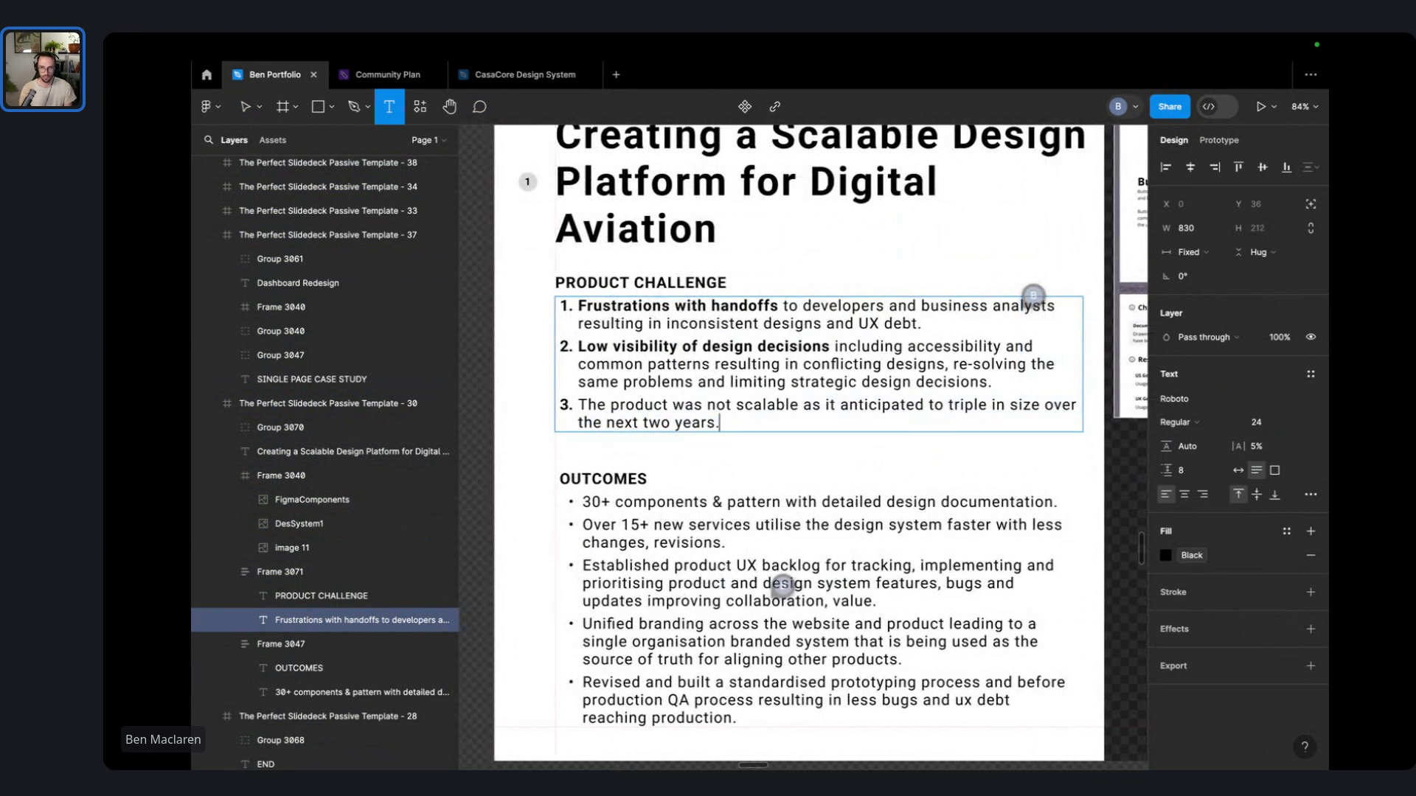
- Bold 'The product was not scalable' at the start of item 3
double_click(718, 404)
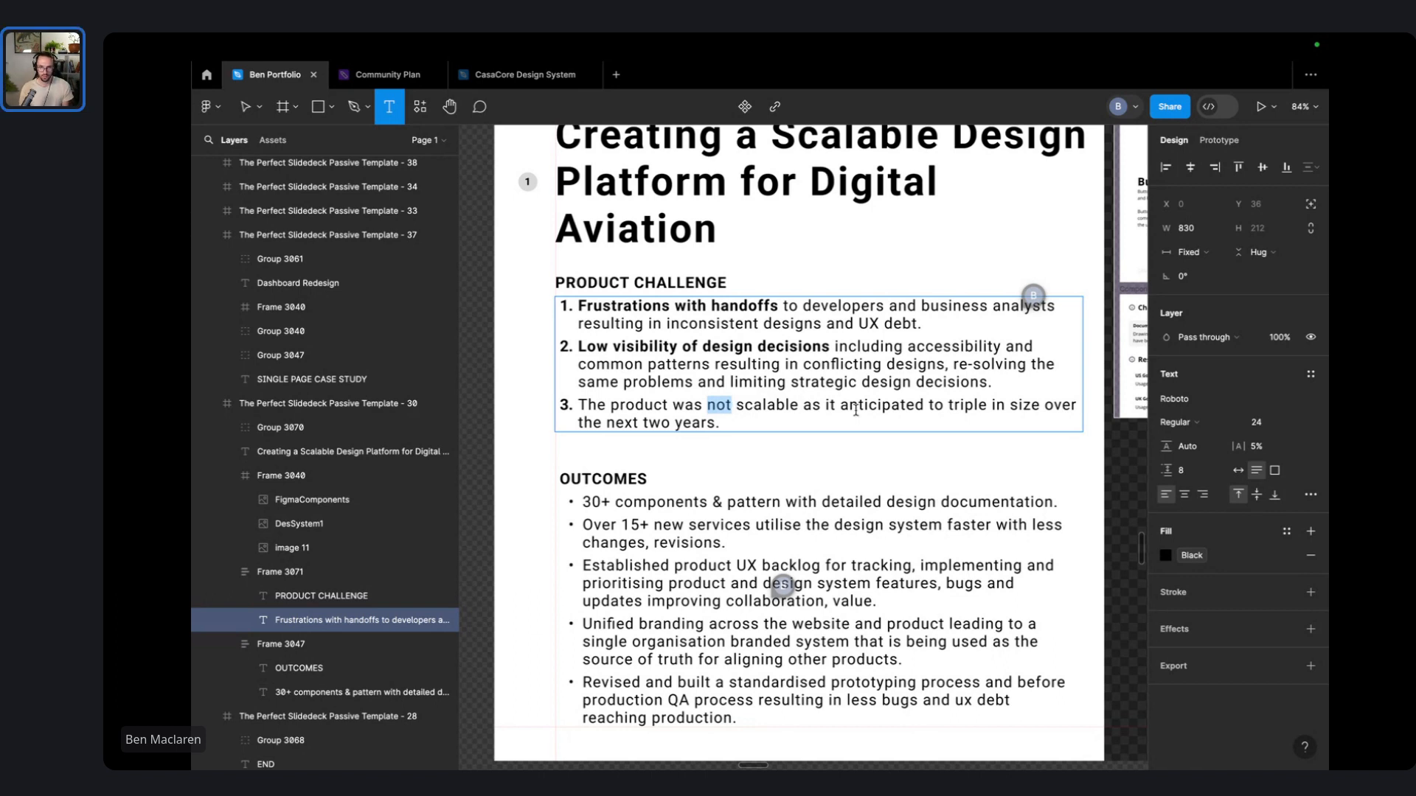
left_click_drag(892, 405, 801, 400)
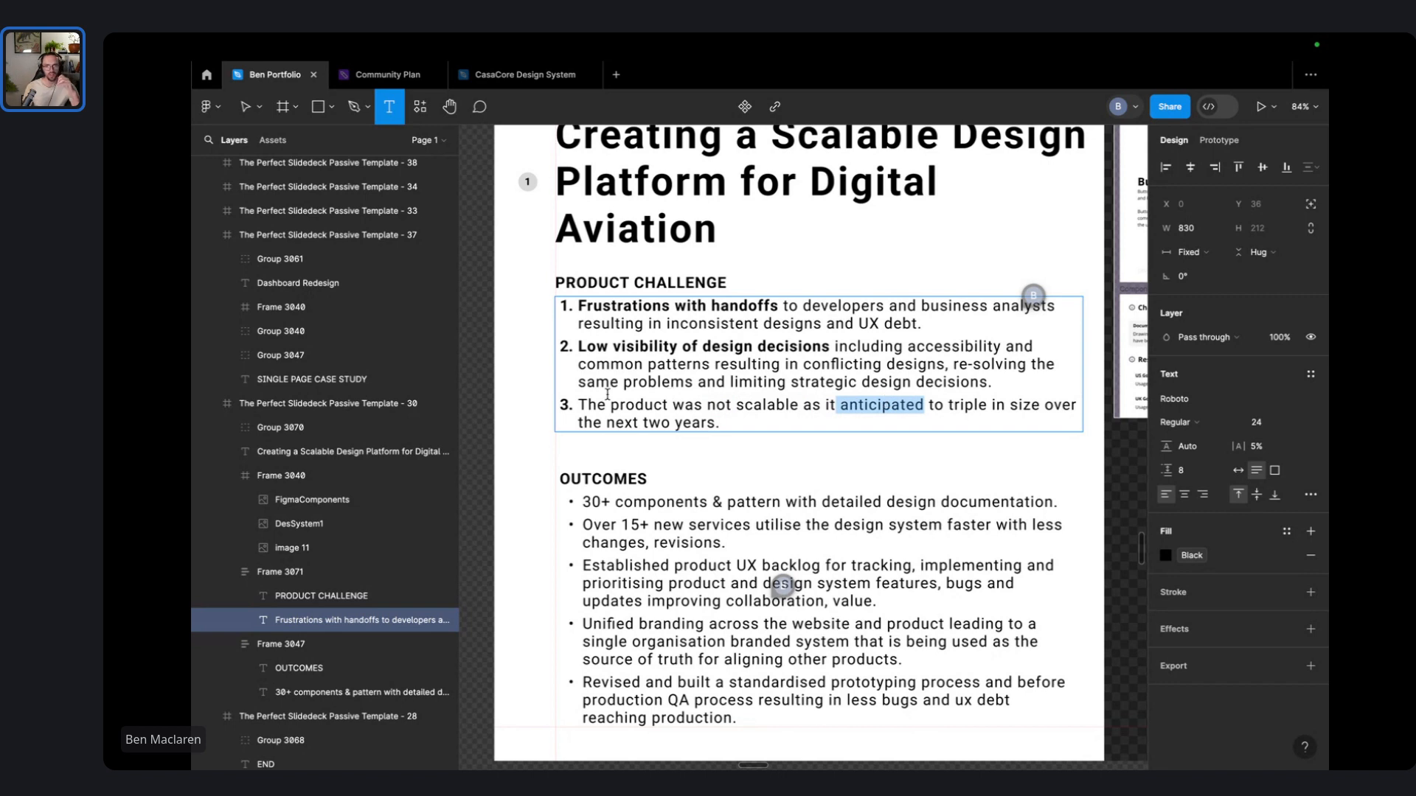
left_click_drag(637, 403, 748, 402)
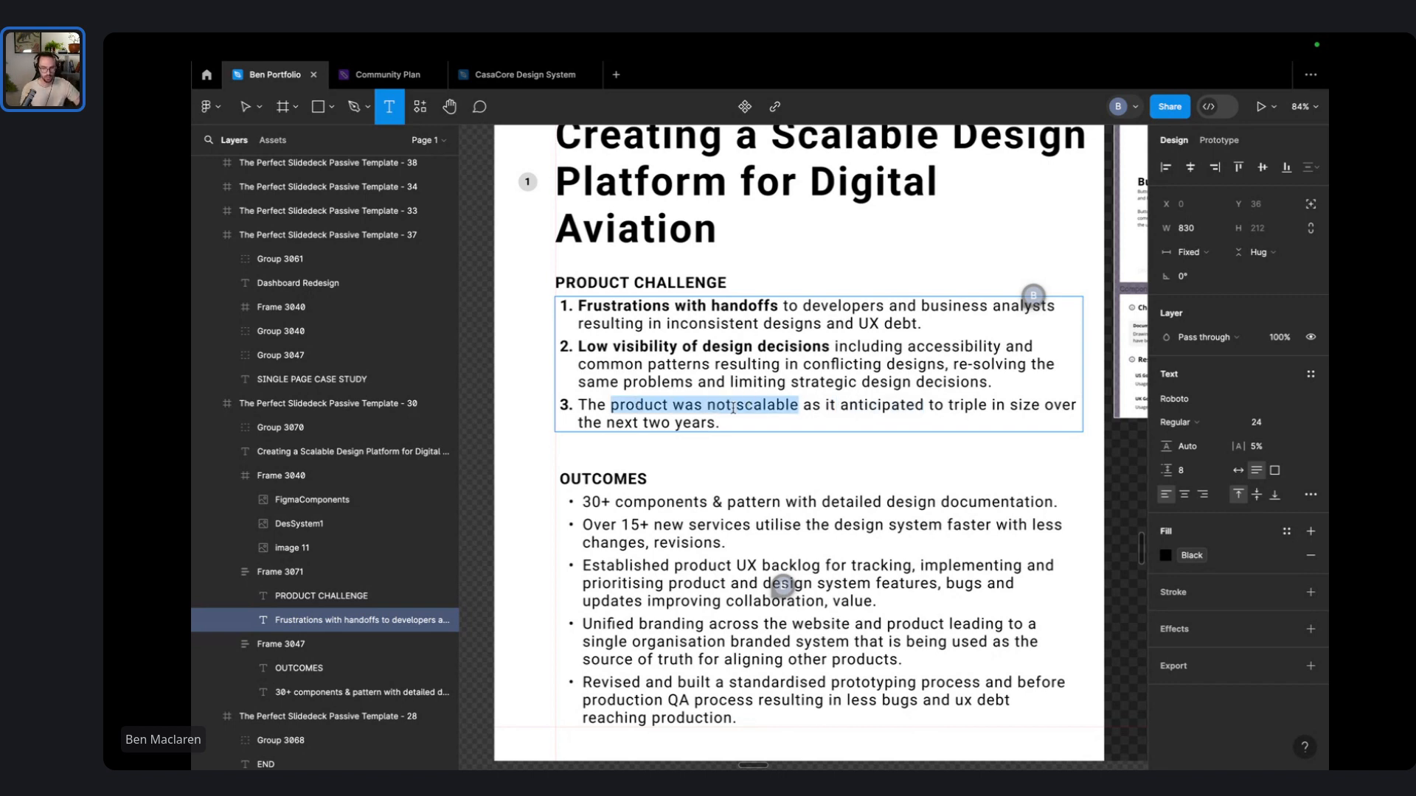
left_click_drag(602, 408, 742, 409)
key("ctrl+b")
left_click(801, 242)
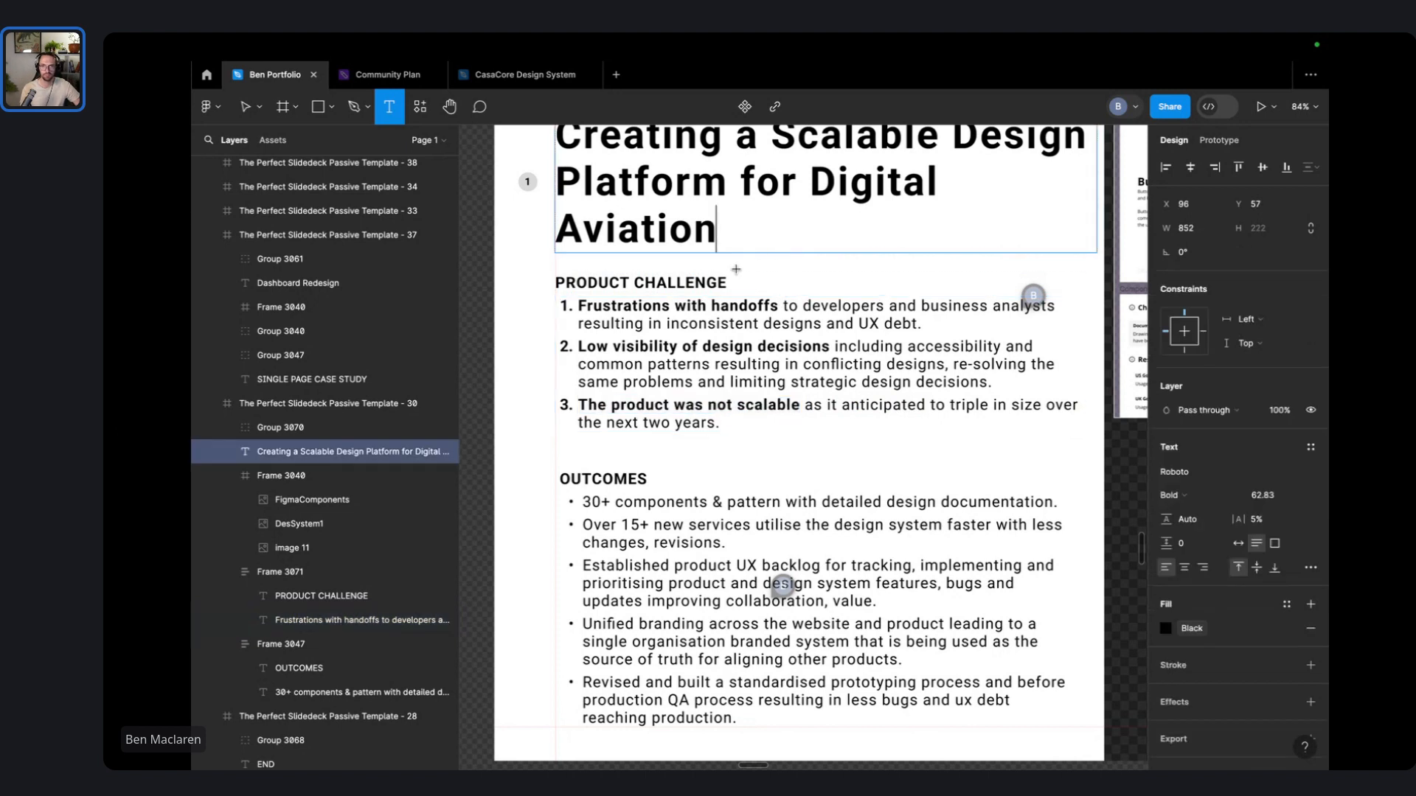
- Unbold the PRODUCT CHALLENGE heading and centre-align it
triple_click(716, 282)
key("ctrl+b")
left_click(797, 256)
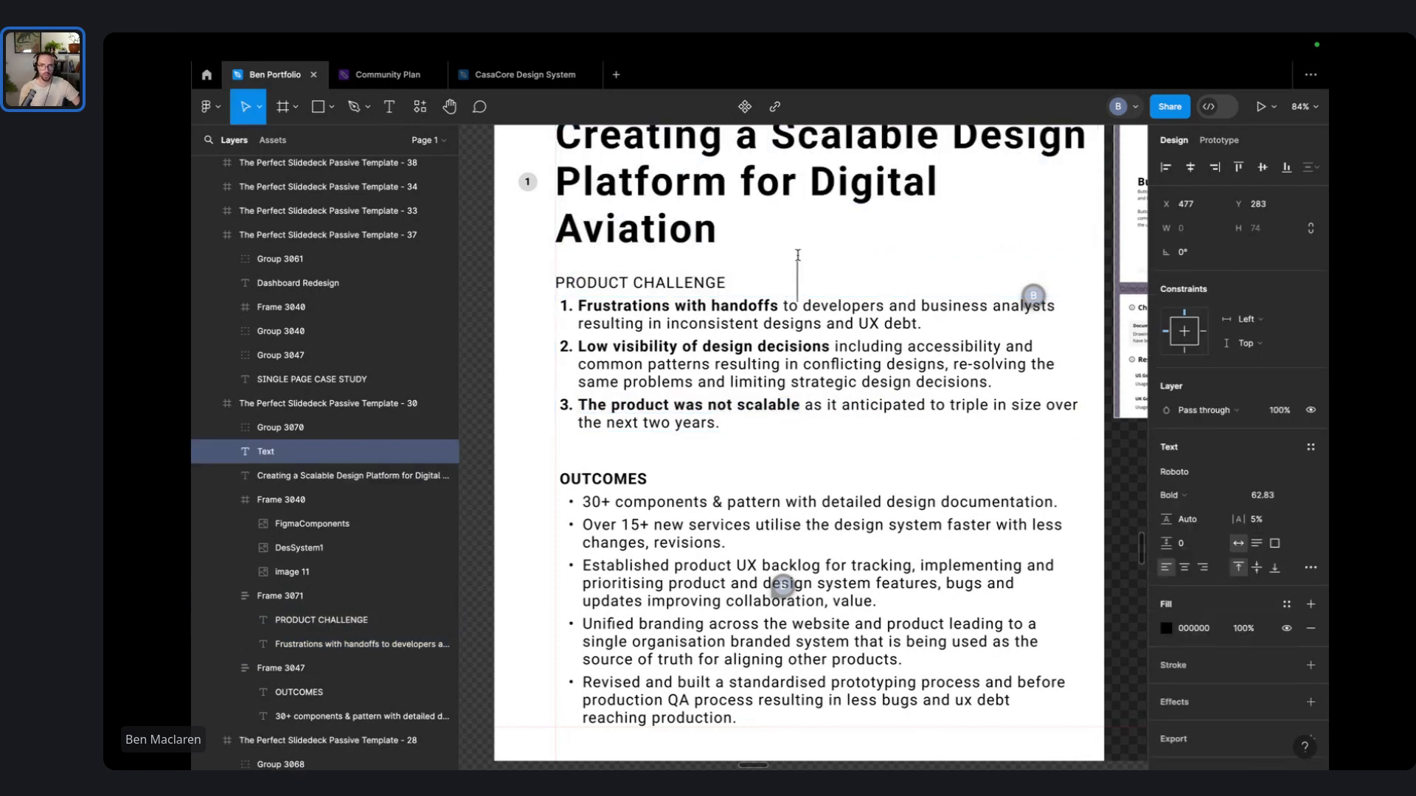
left_click(469, 321)
scroll(576, 332, "down", 3)
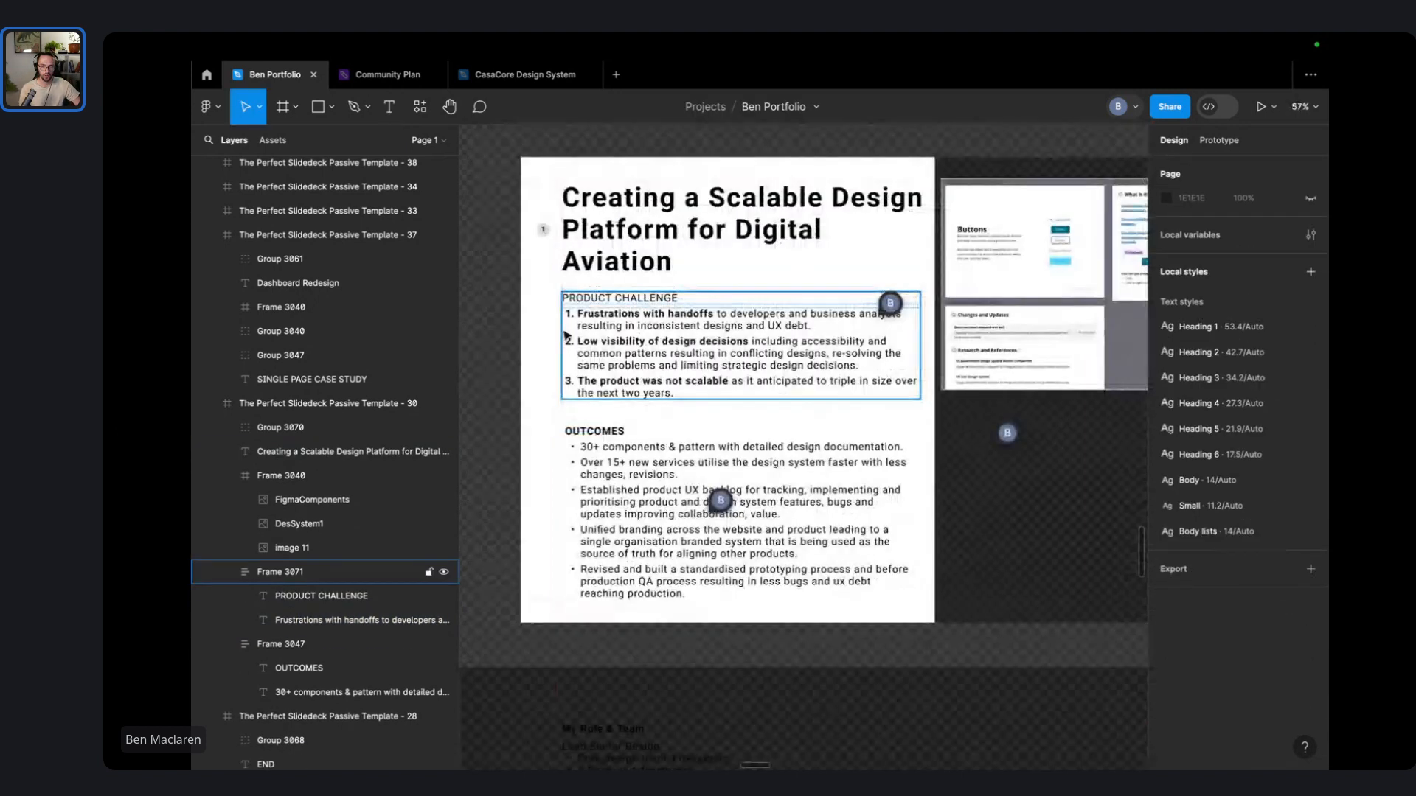
scroll(566, 335, "up", 2)
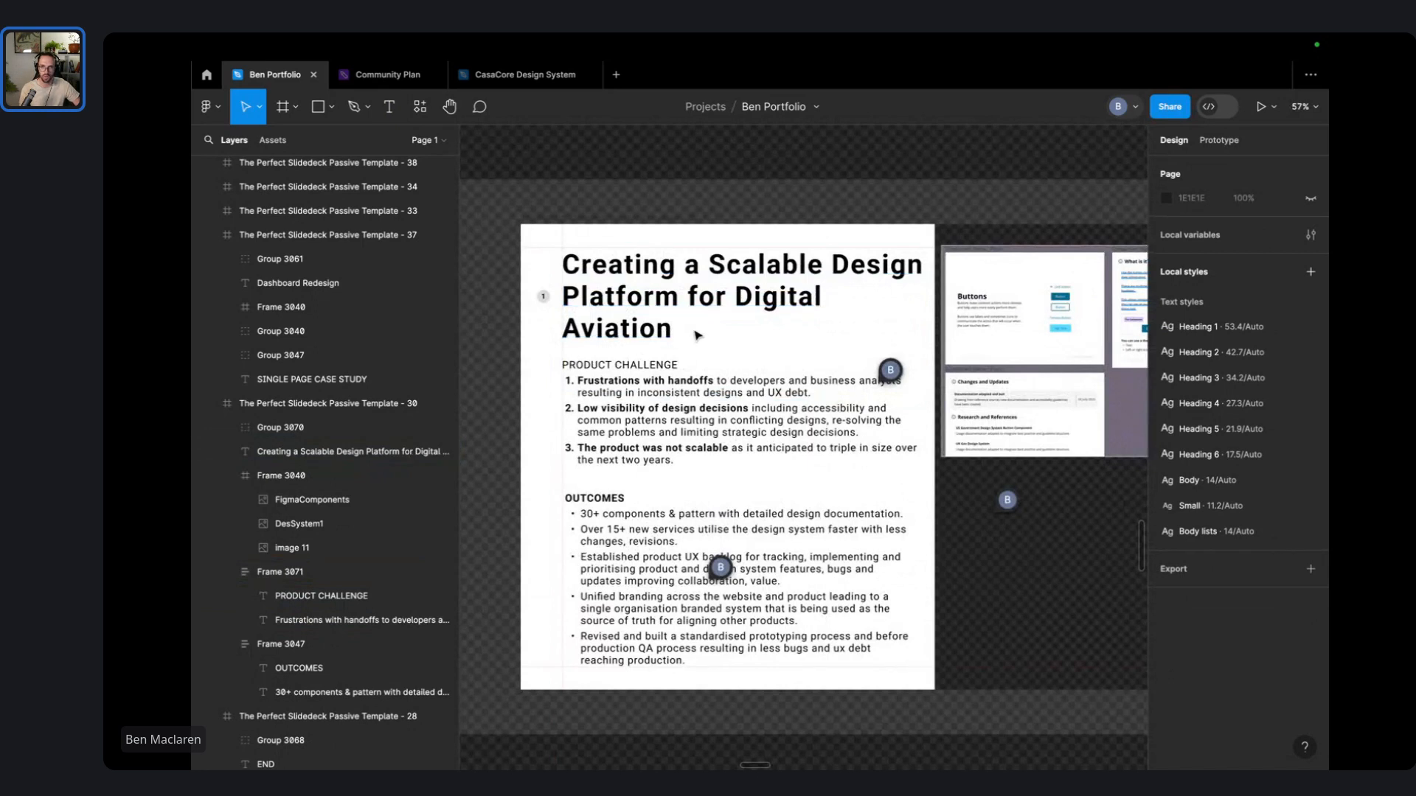
left_click(660, 366)
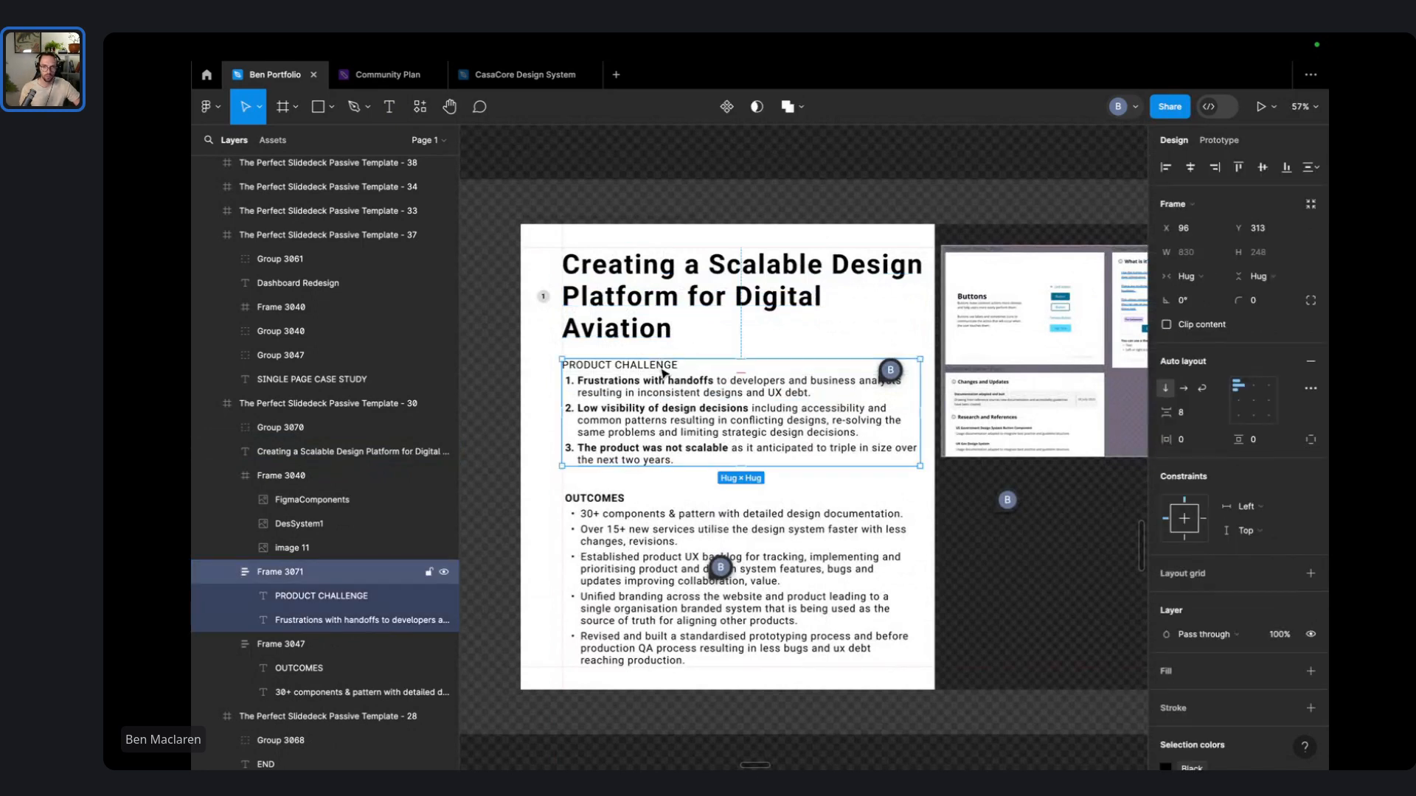
left_click(661, 372)
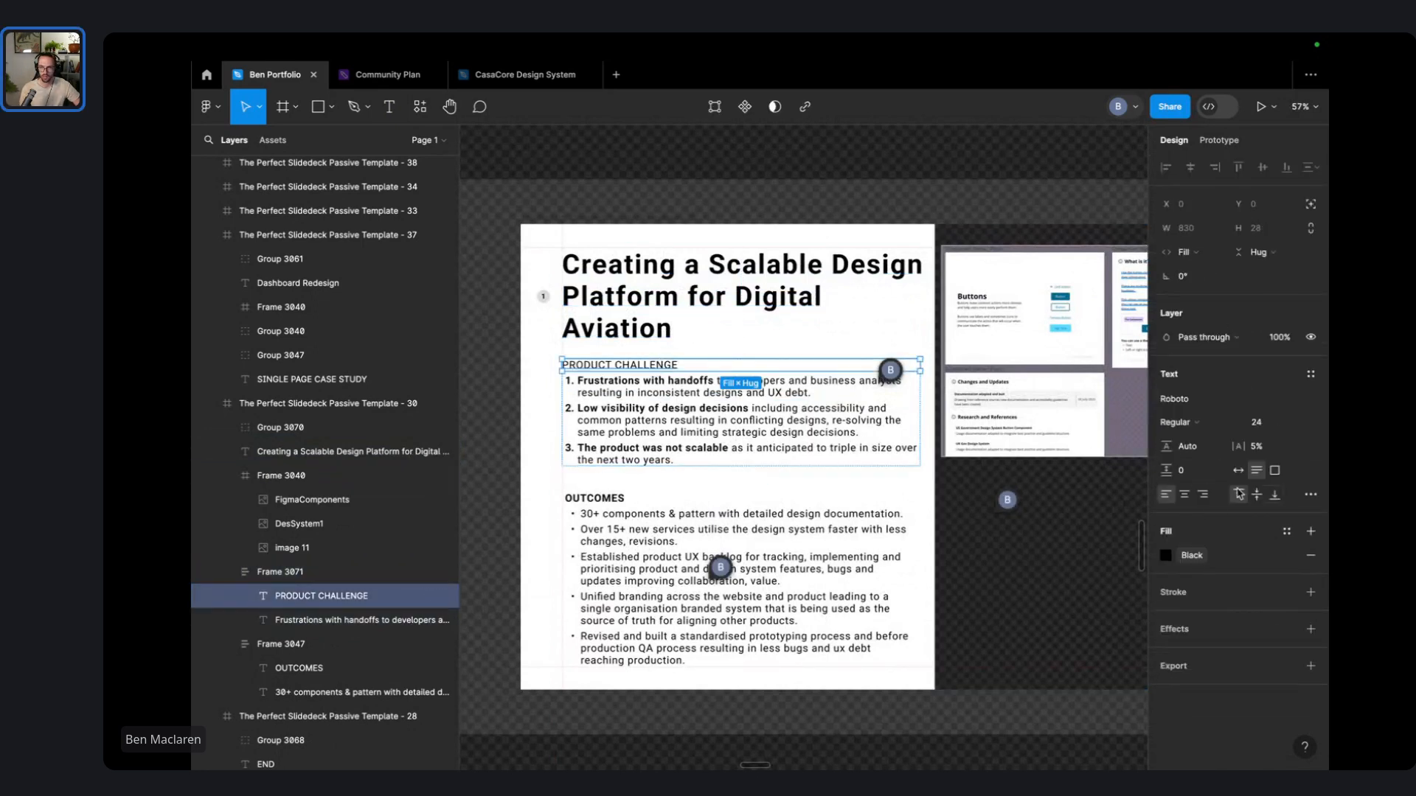
left_click(1185, 496)
- Set the Product Challenge frame's auto-layout gap to 12 and nudge the frame into place
left_click(845, 206)
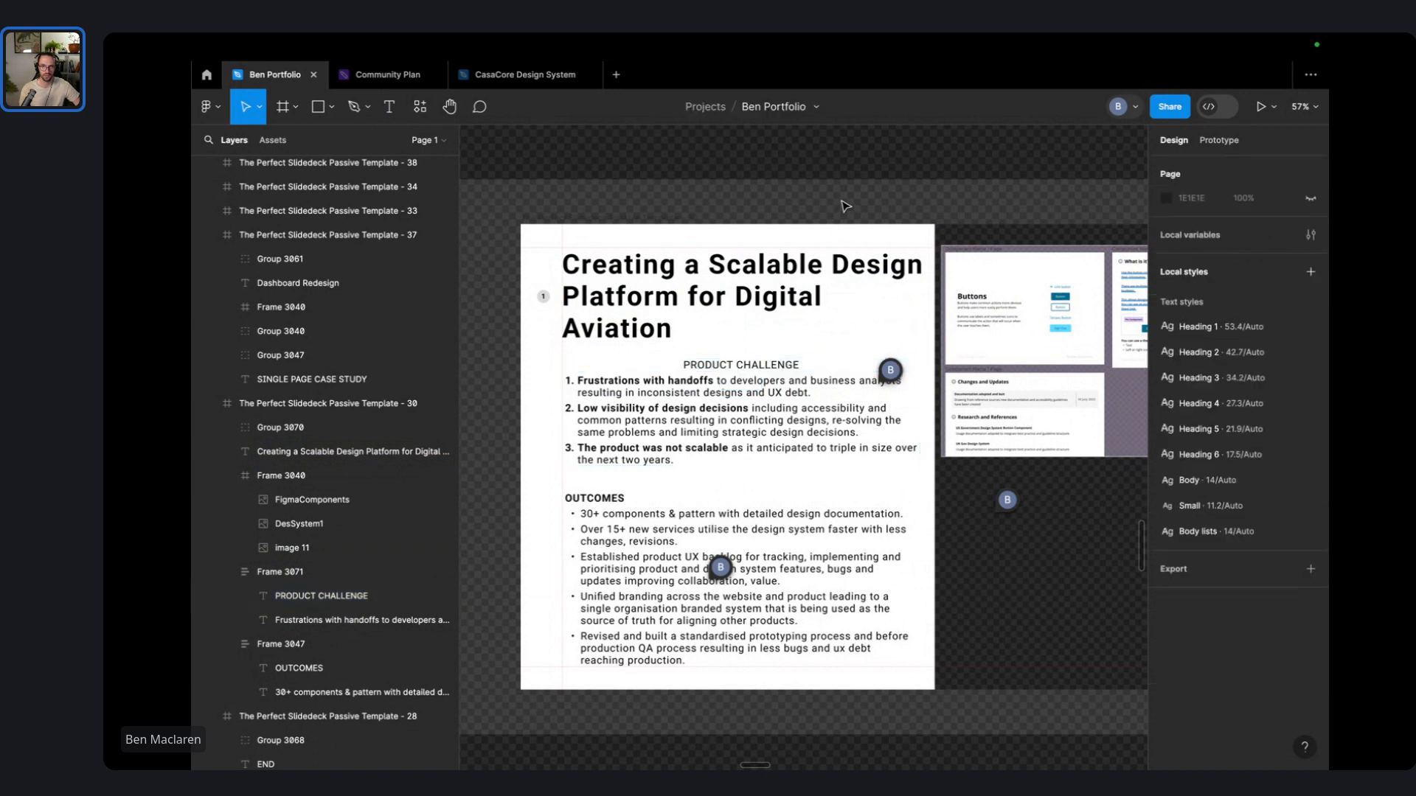
left_click(773, 362)
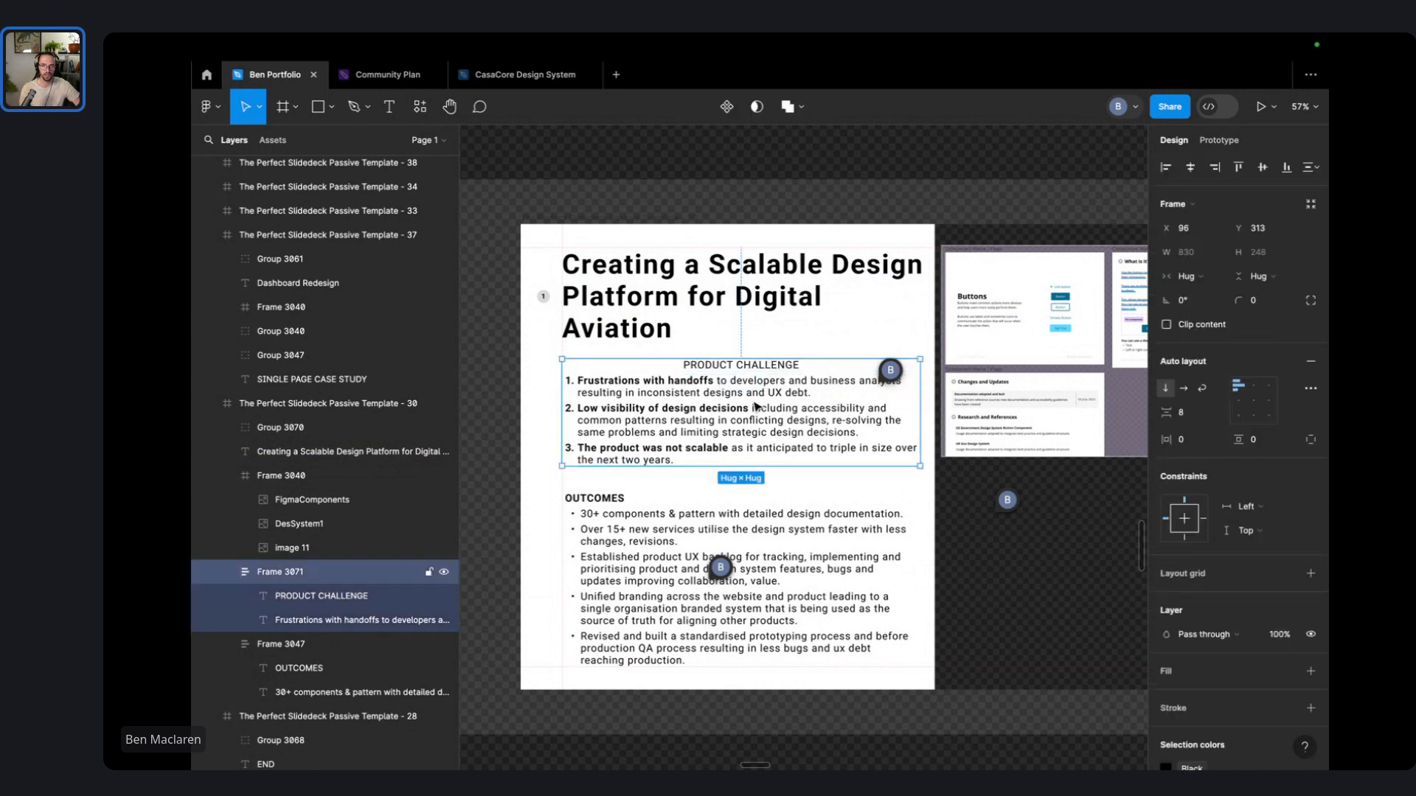
left_click(1180, 412)
type("12")
key("Return")
left_click(865, 189)
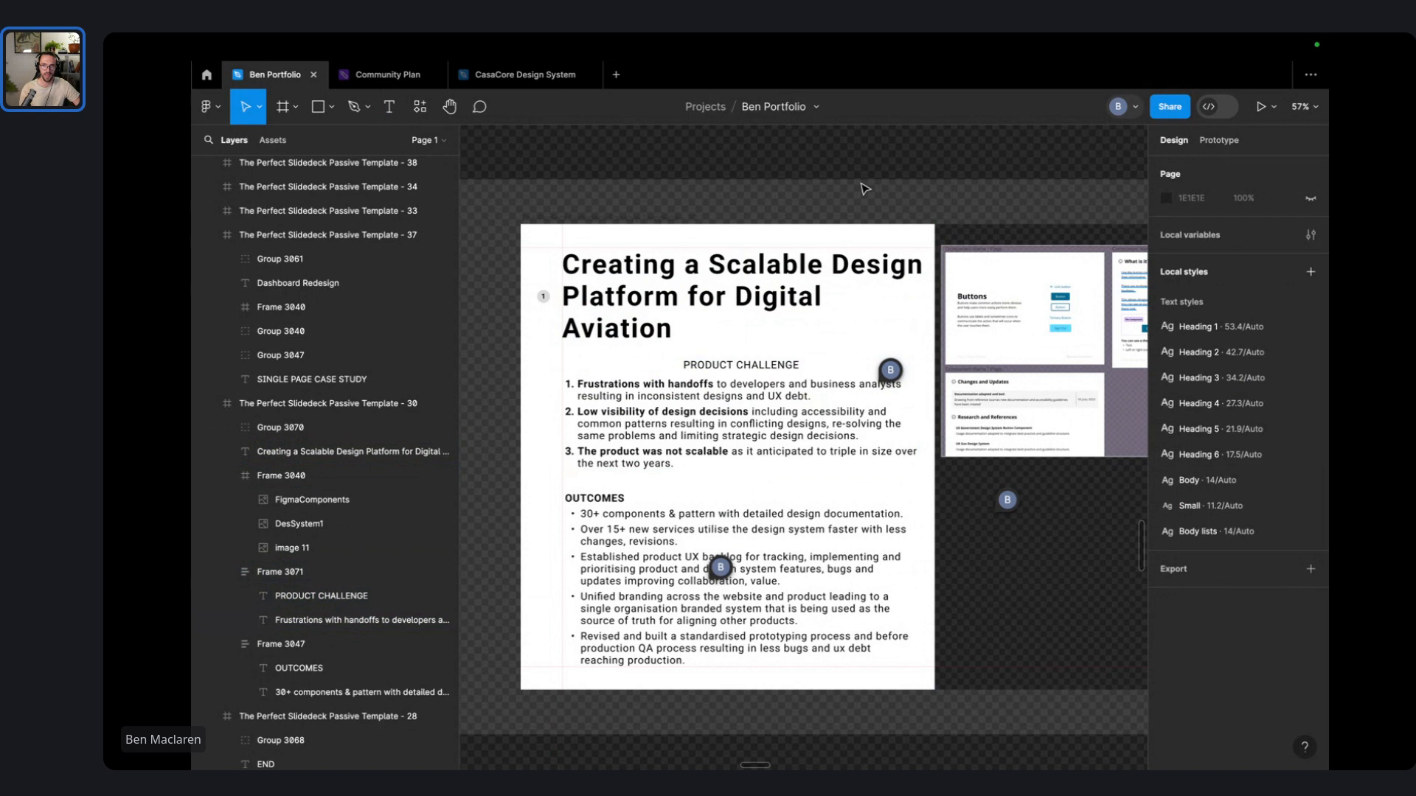
left_click_drag(732, 395, 734, 385)
left_click(800, 151)
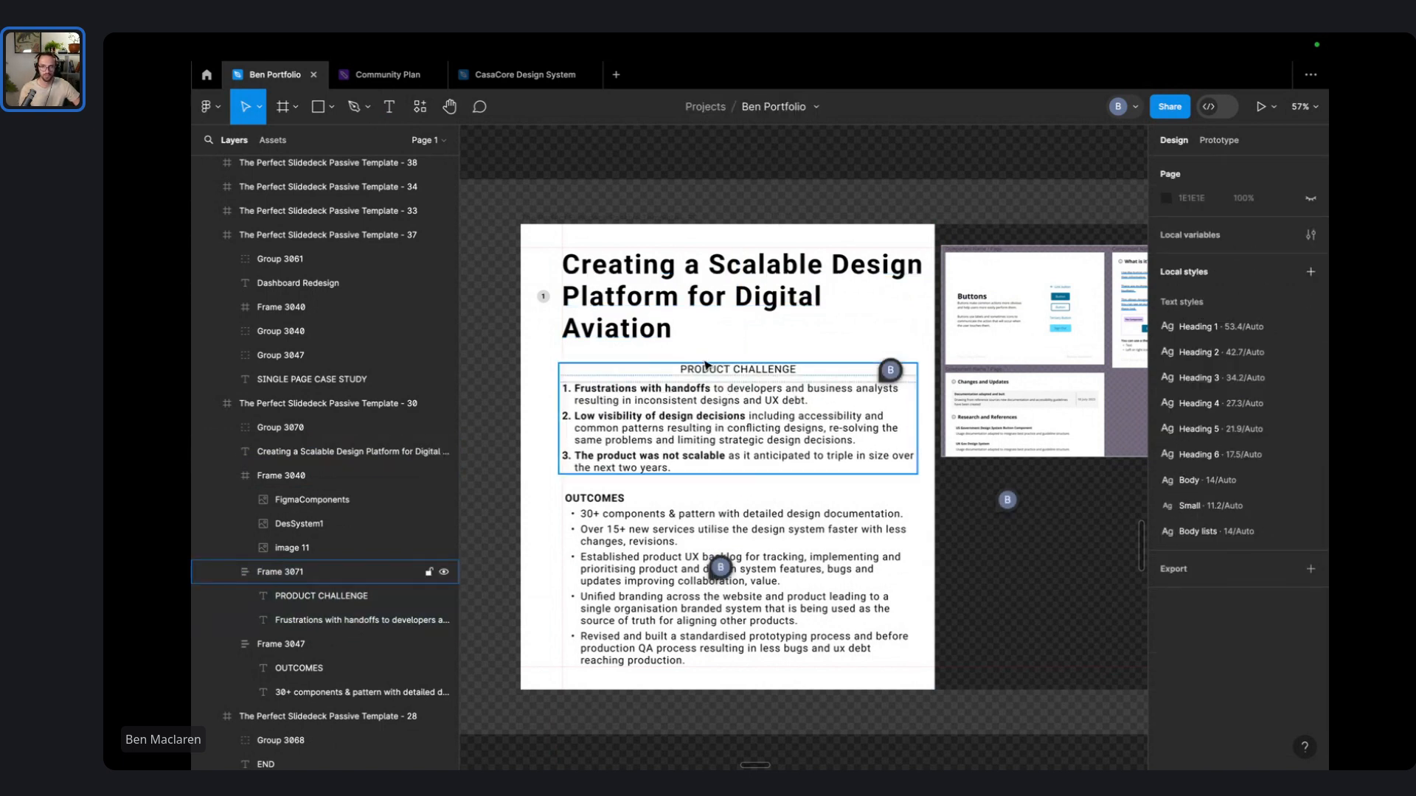
scroll(850, 470, "down", 3)
scroll(922, 391, "right", 5)
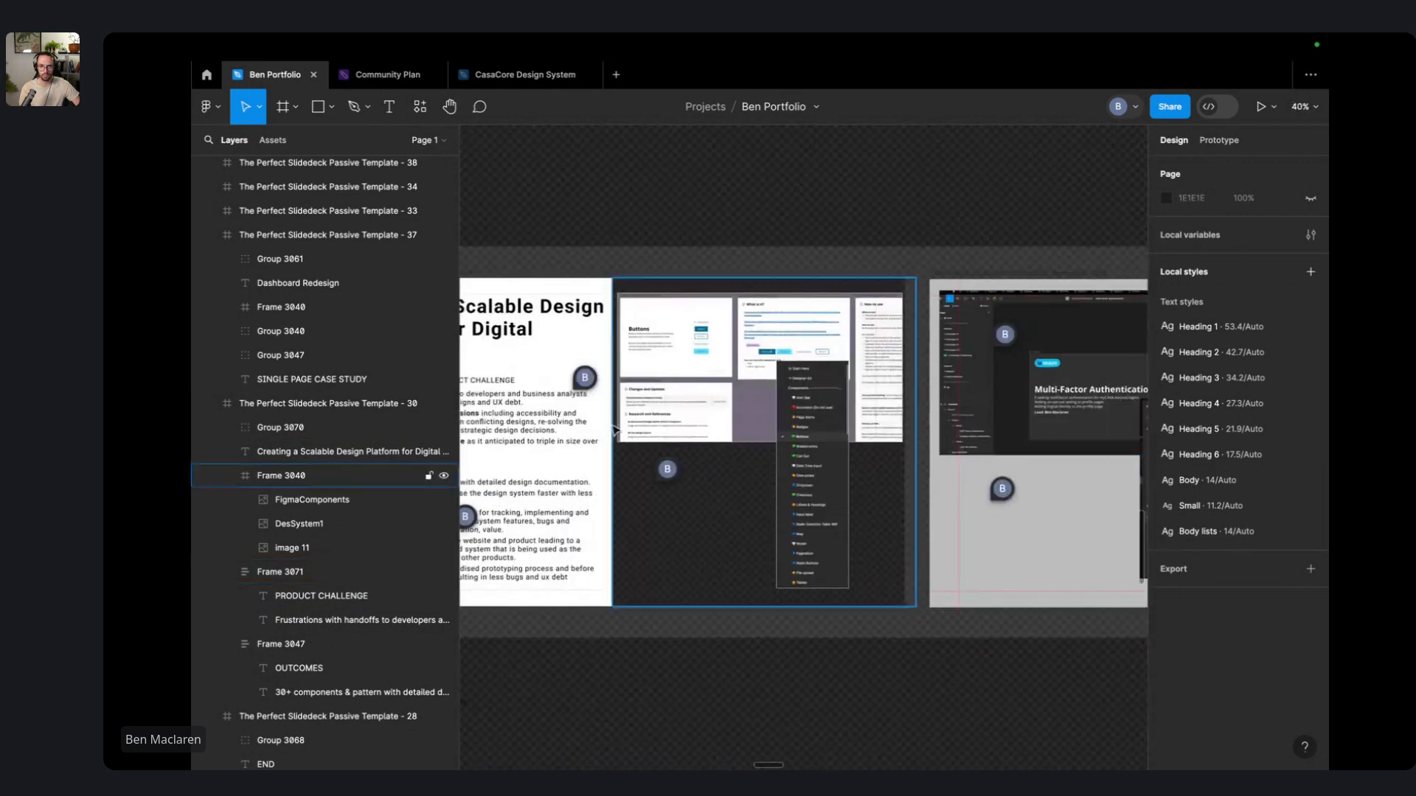
left_click(772, 426)
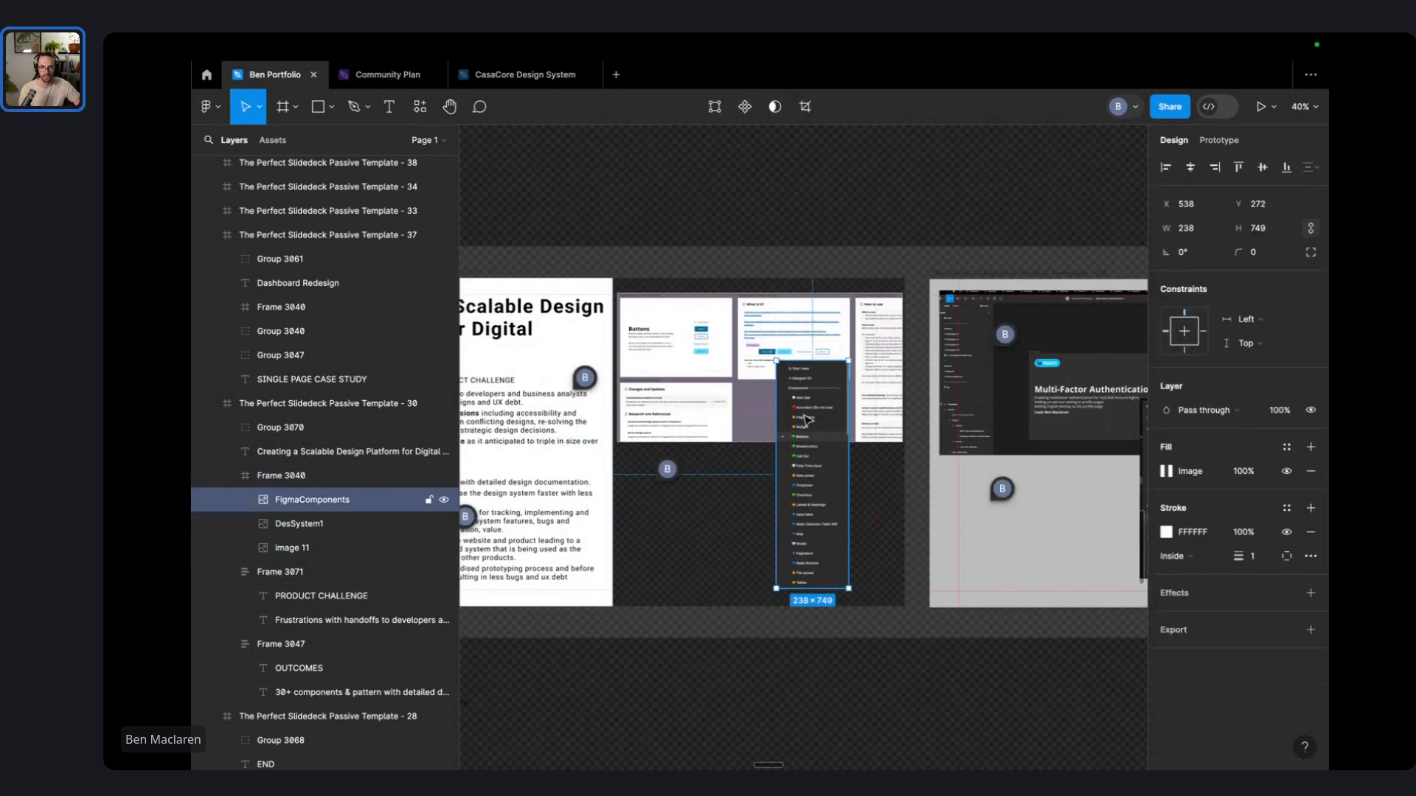
left_click_drag(772, 426, 826, 607)
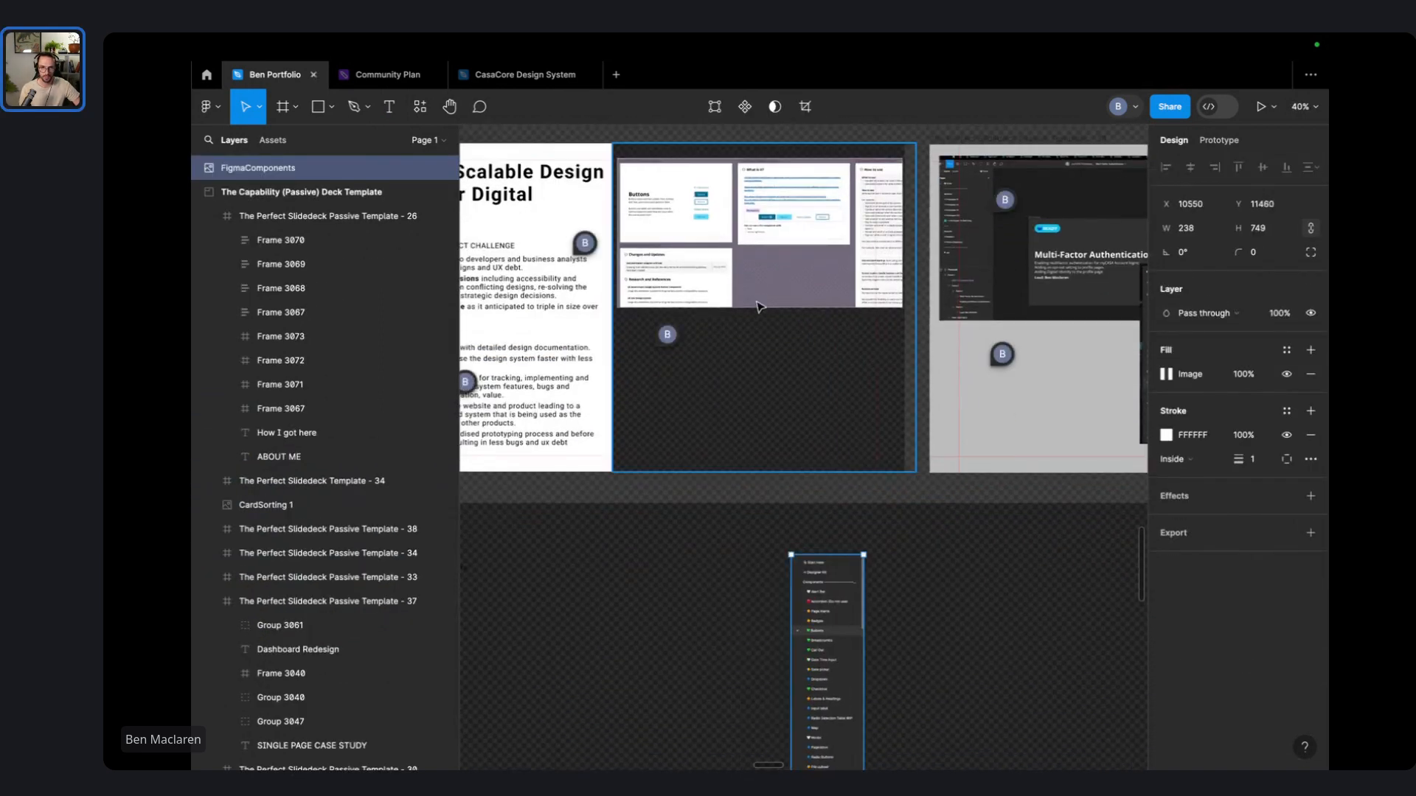
left_click(779, 256)
left_click_drag(779, 256, 625, 712)
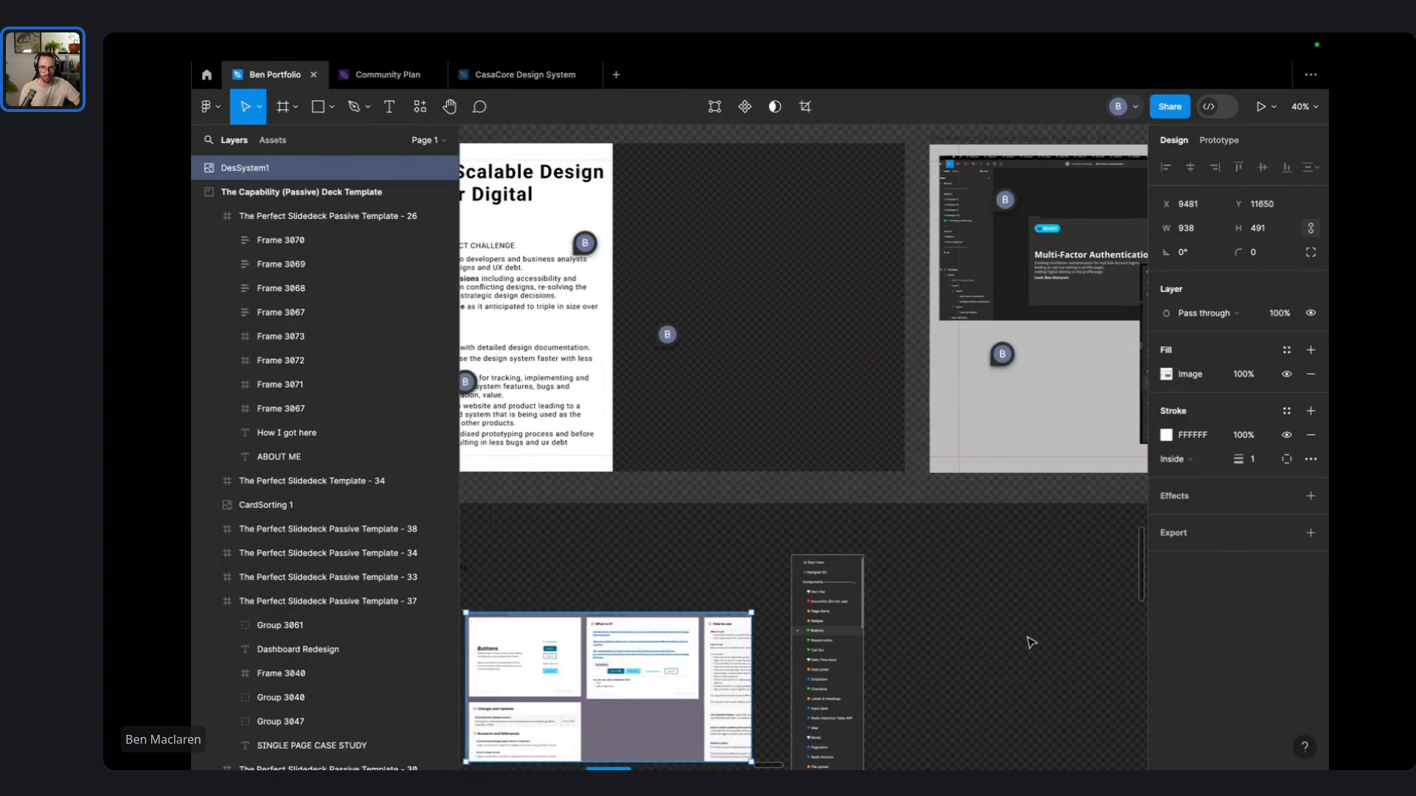
scroll(701, 331, "right", 3)
left_click(697, 325)
double_click(697, 325)
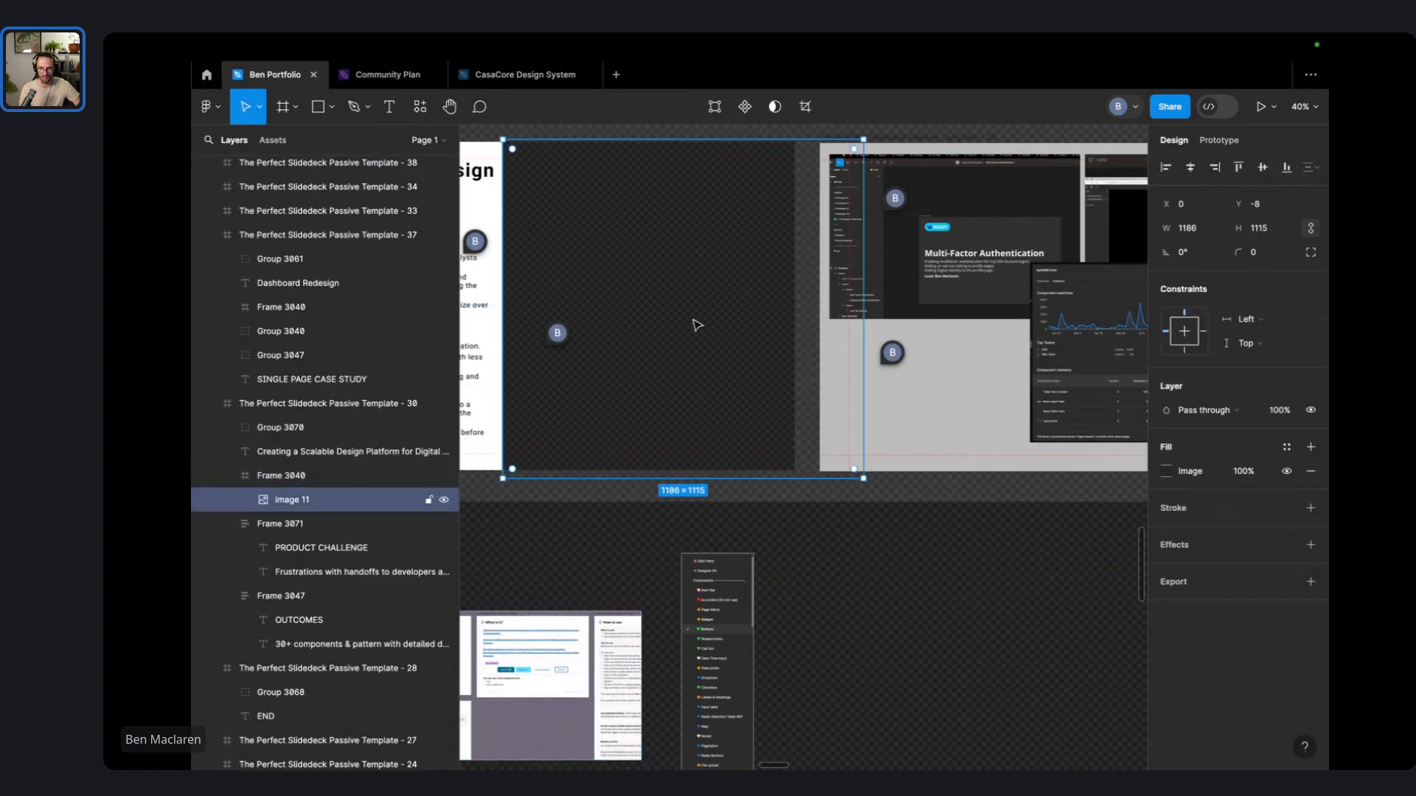
scroll(843, 466, "right", 3)
left_click(806, 510)
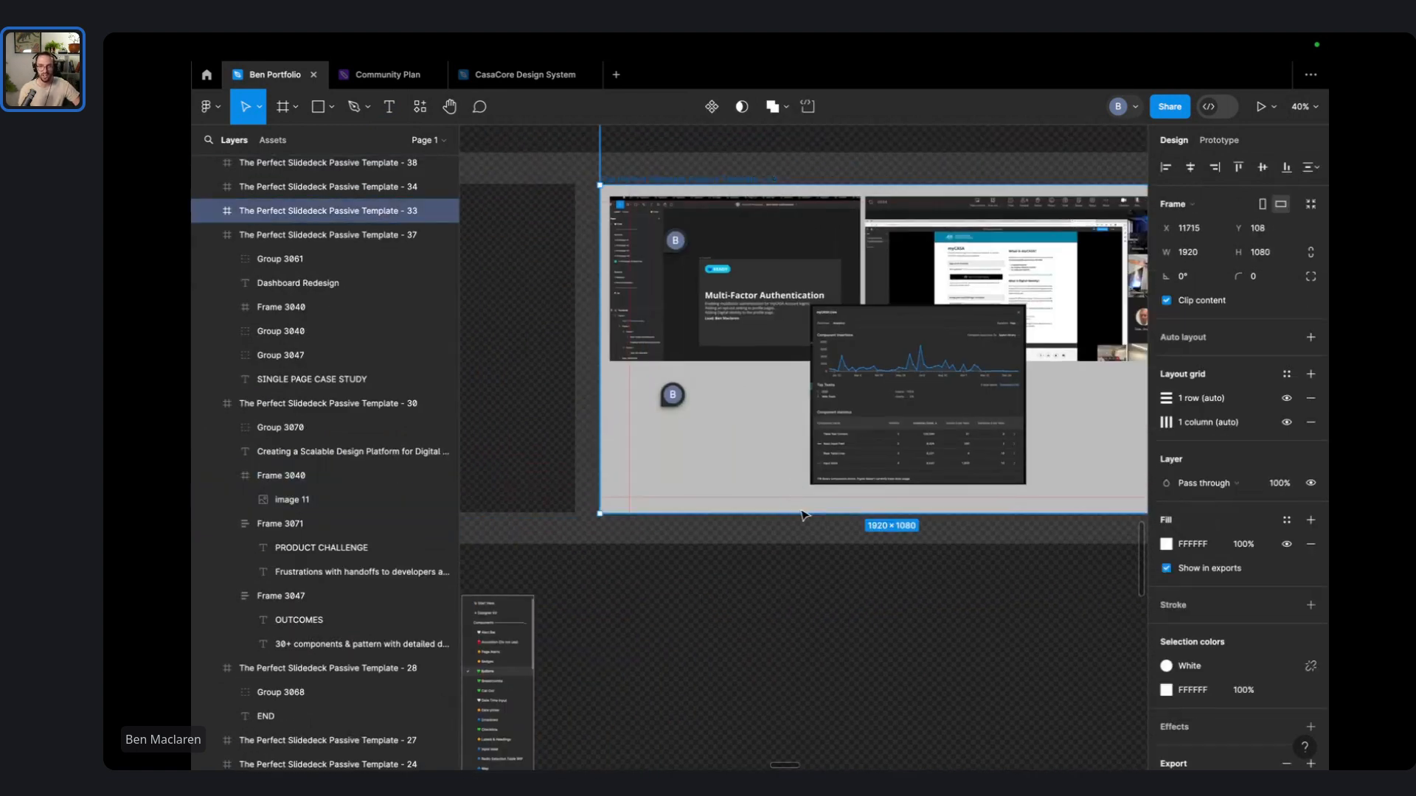
double_click(927, 429)
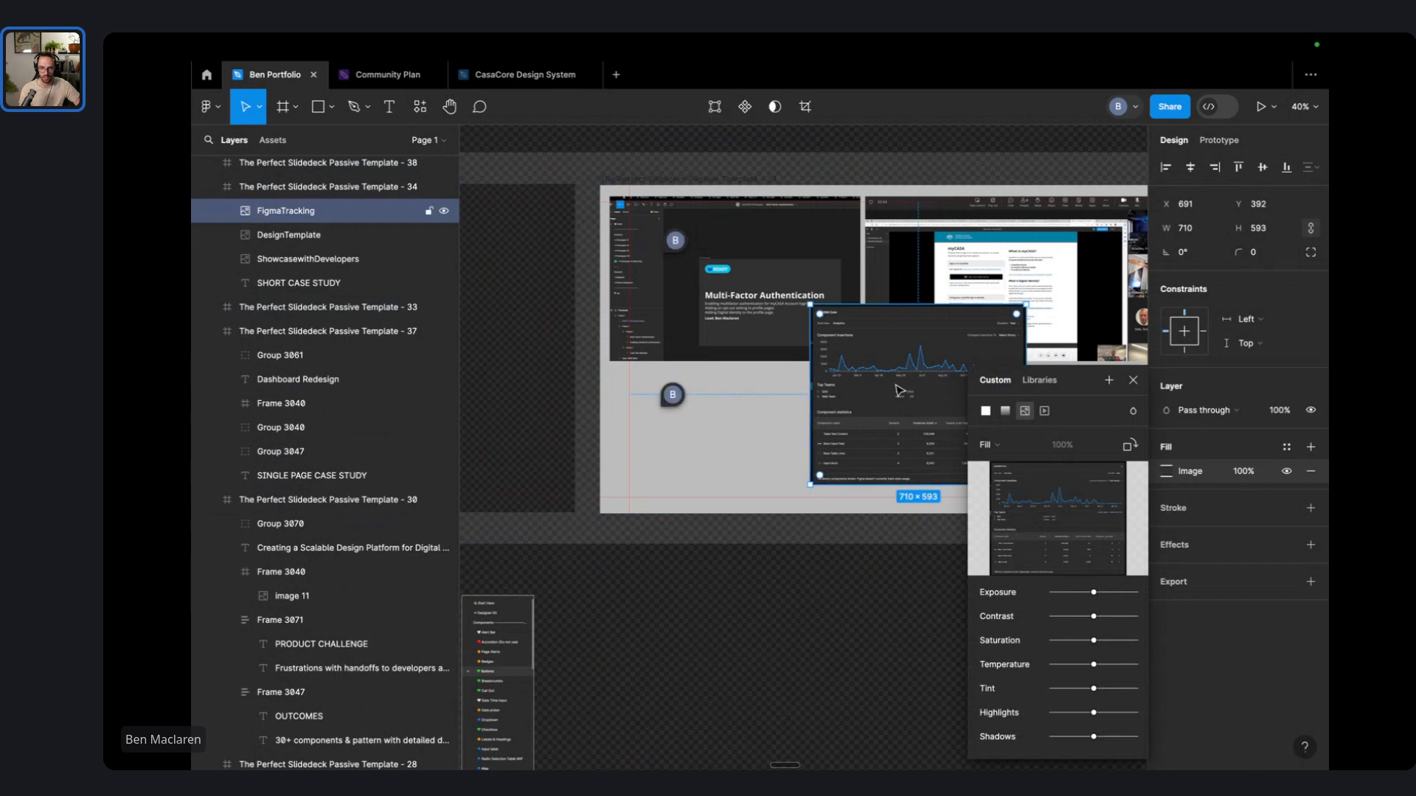
left_click(783, 413)
left_click_drag(919, 369, 742, 693)
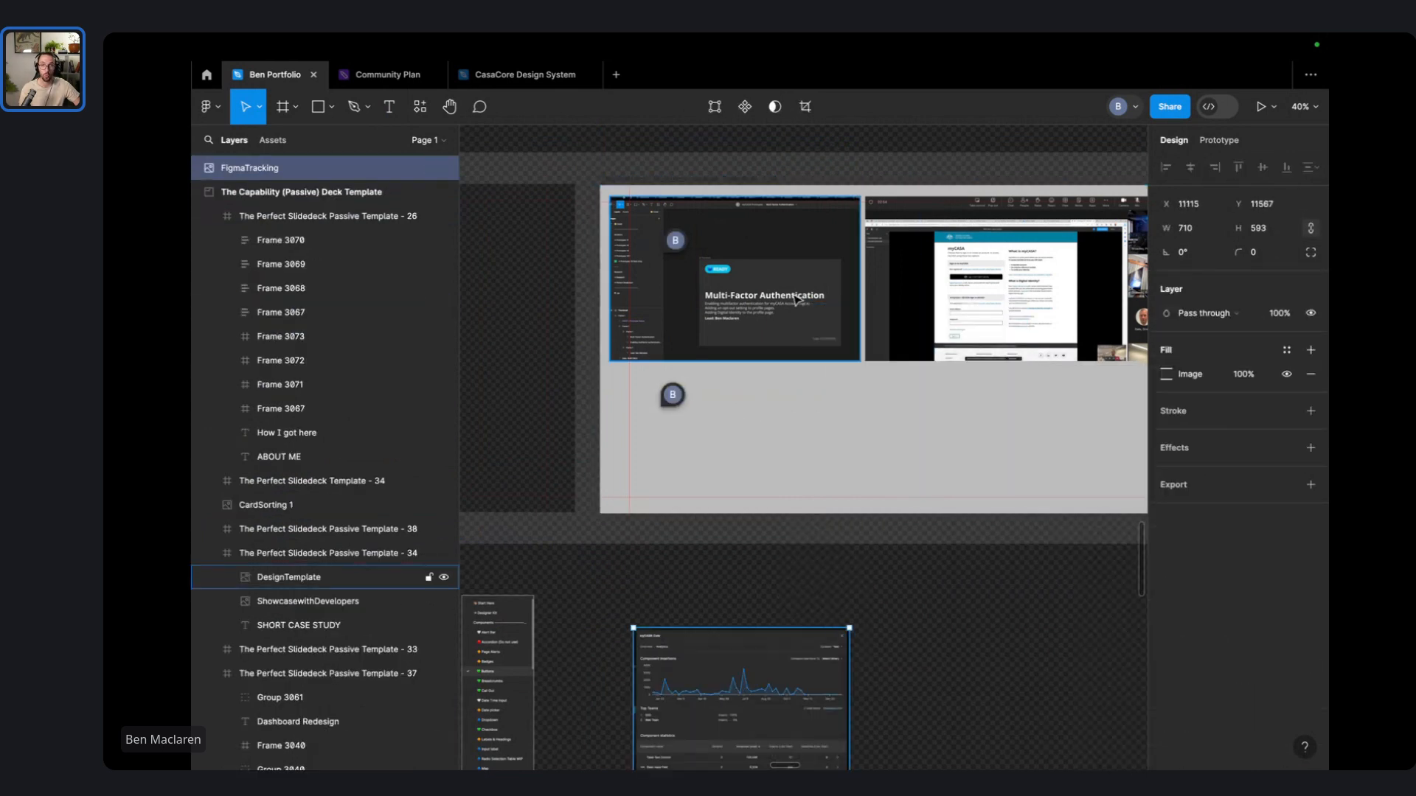
left_click_drag(796, 299, 782, 584)
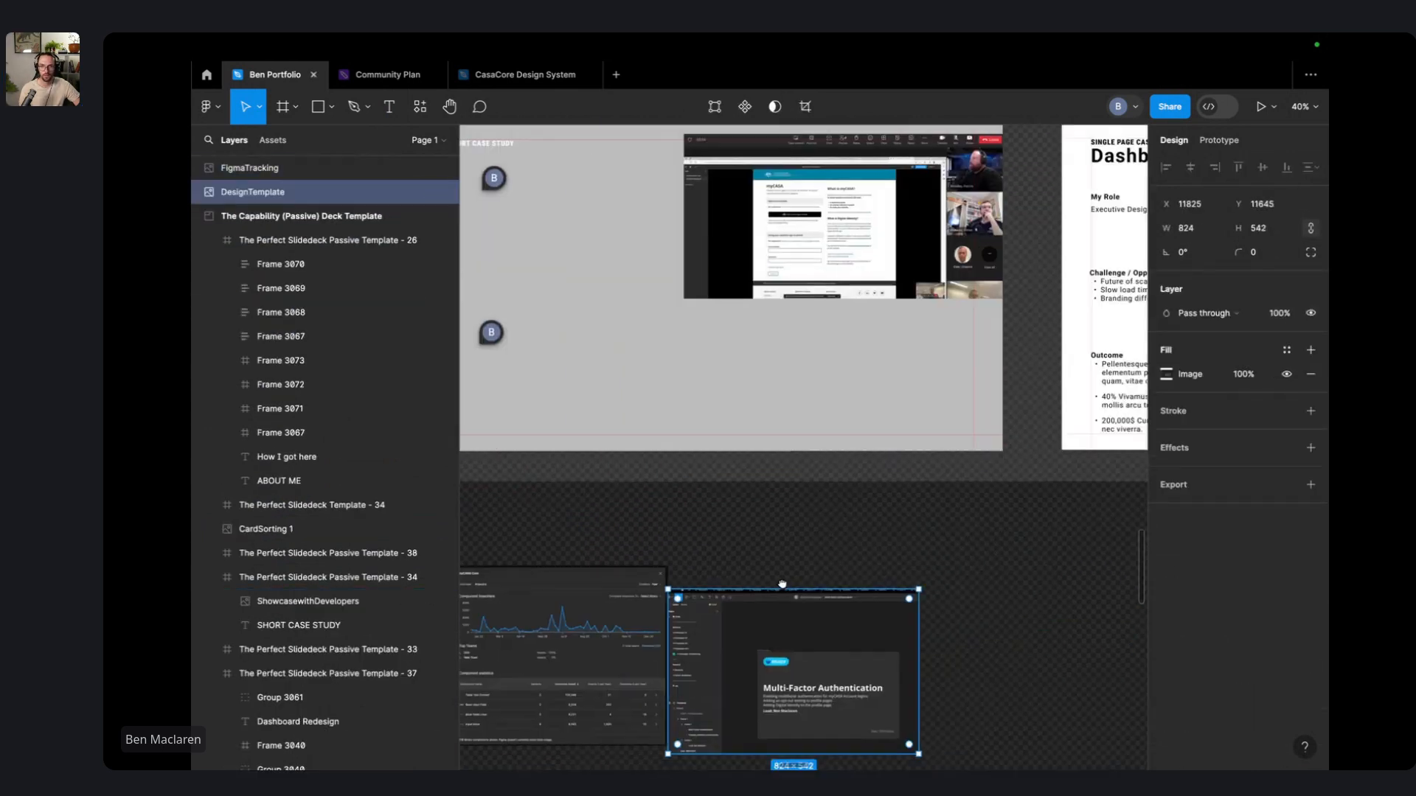
scroll(815, 568, "down", 5)
left_click_drag(834, 398, 733, 693)
left_click(852, 525)
left_click(584, 451)
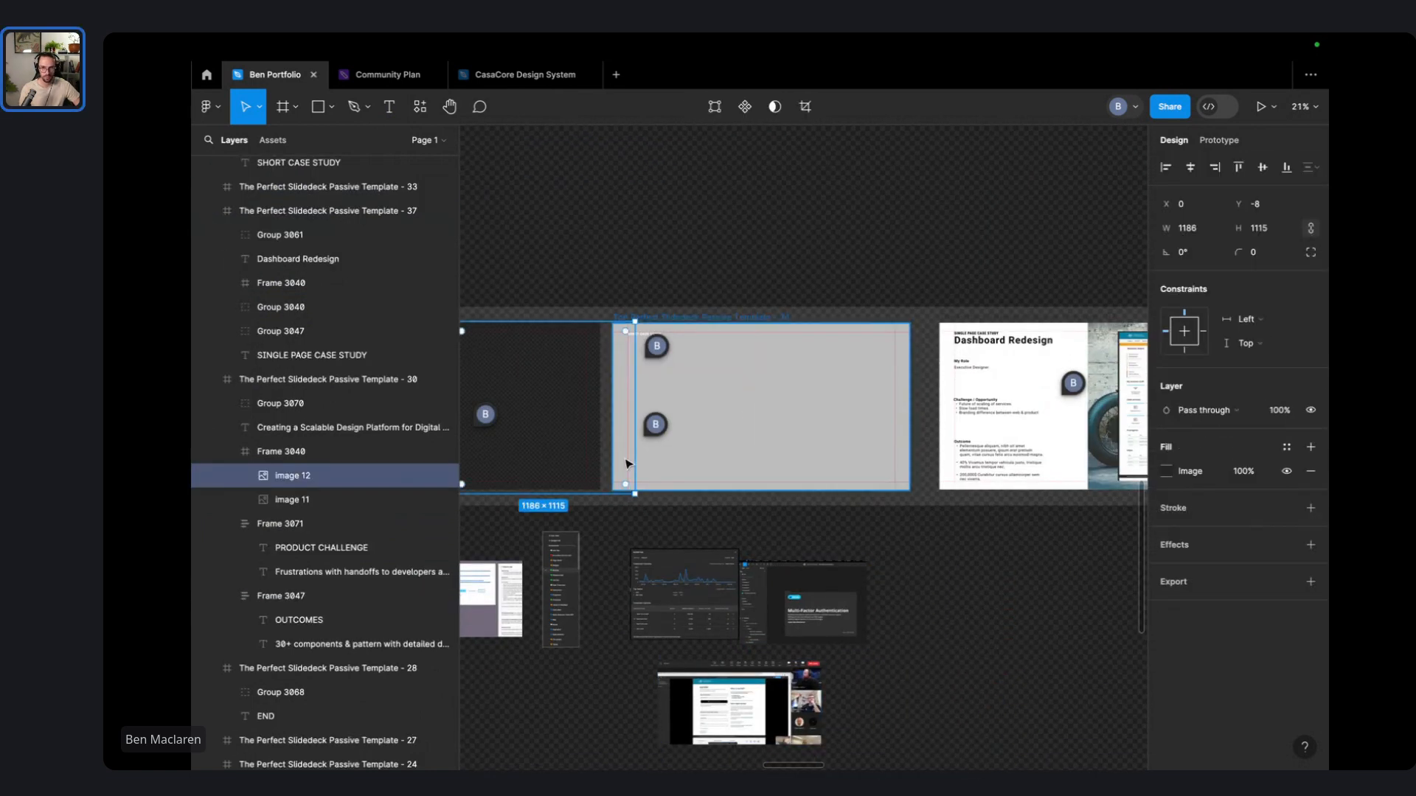
left_click_drag(625, 463, 908, 426)
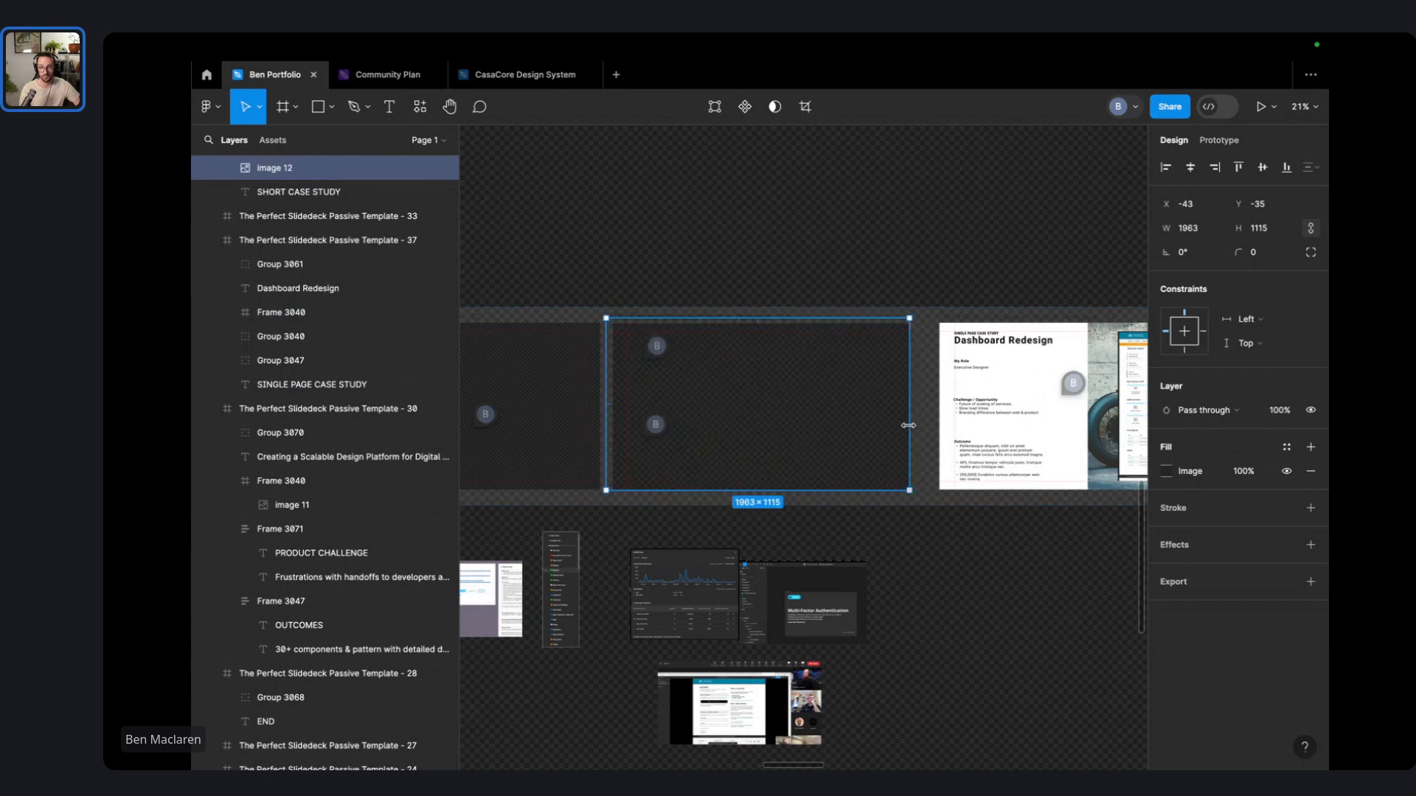
scroll(774, 401, "up", 5)
scroll(755, 398, "down", 1)
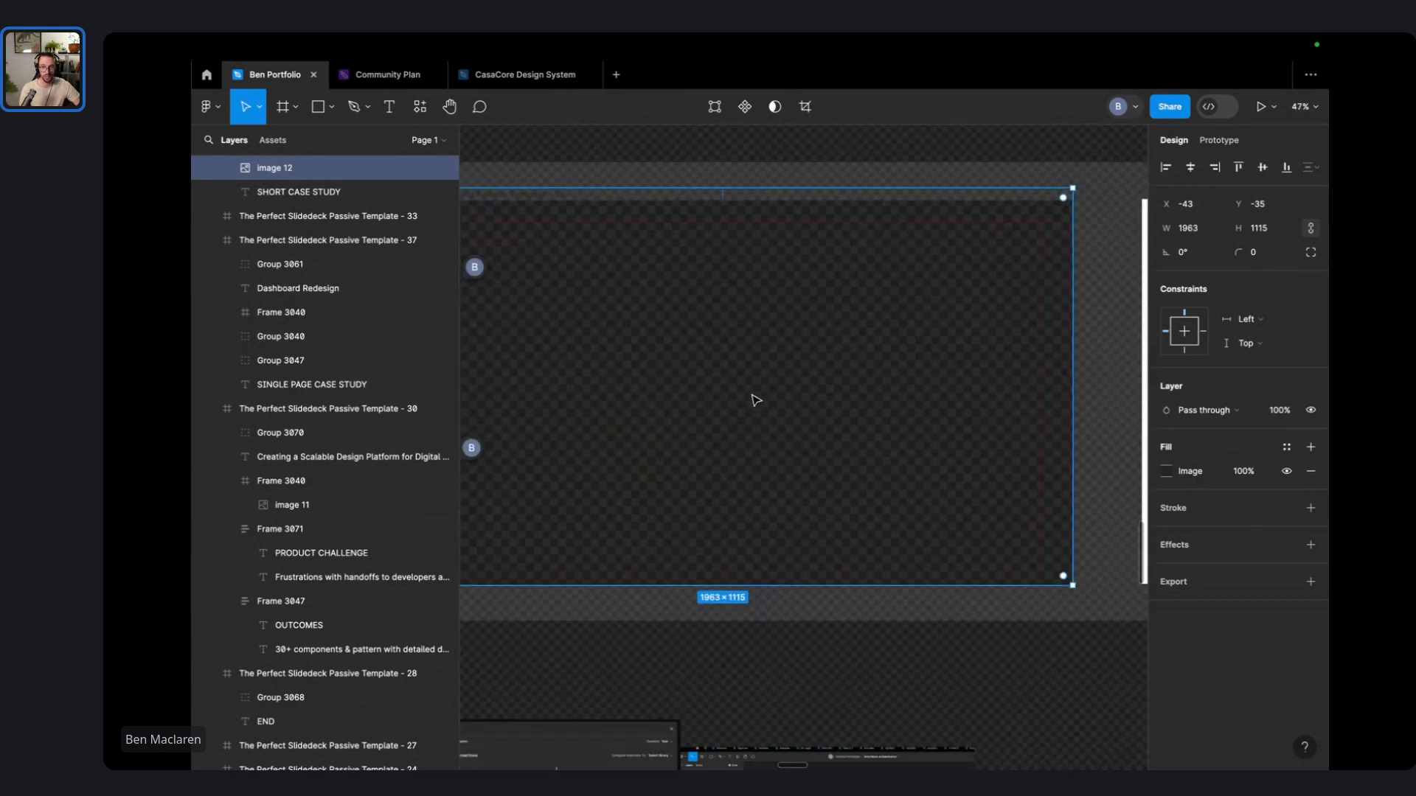
scroll(755, 399, "down", 5)
key("Escape")
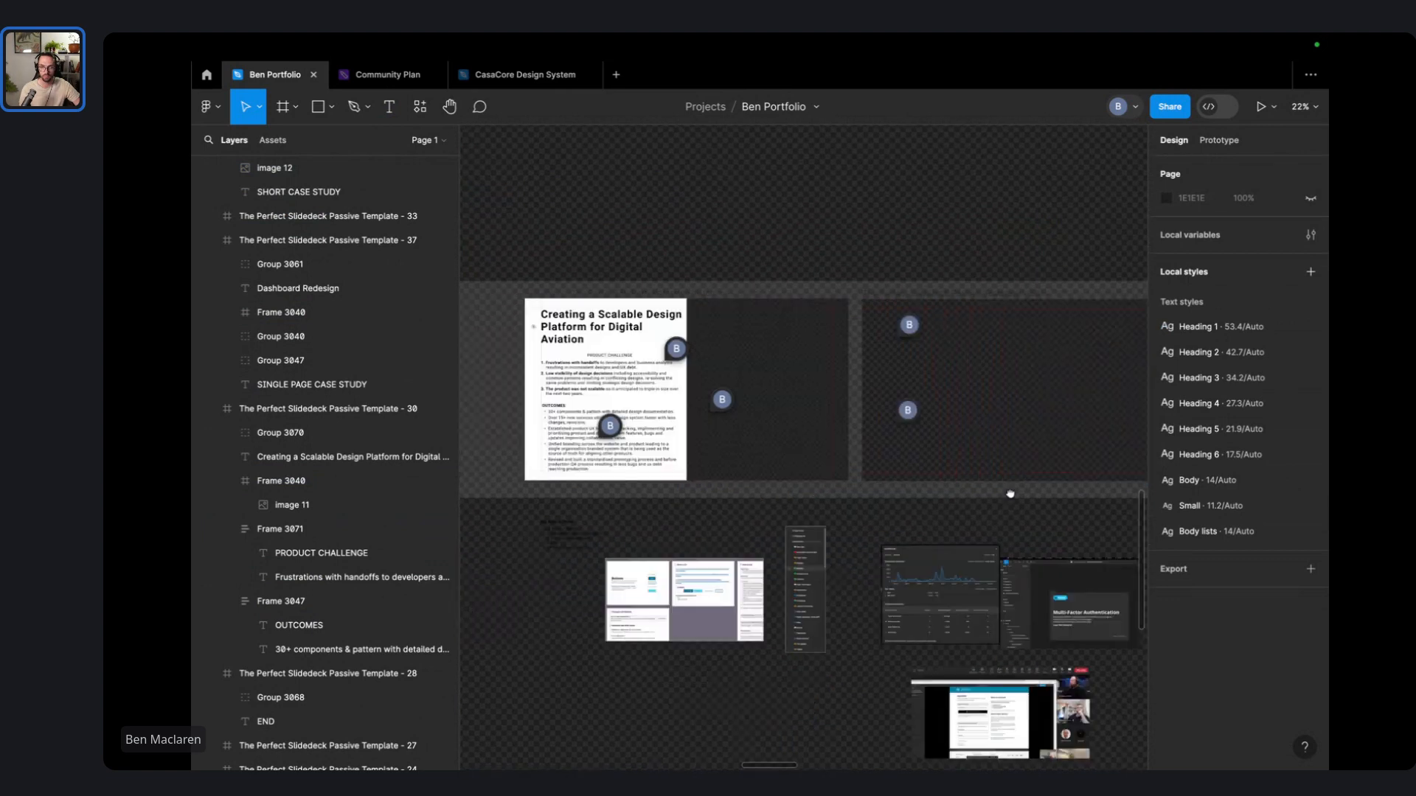
scroll(998, 440, "right", 3)
scroll(821, 357, "up", 5)
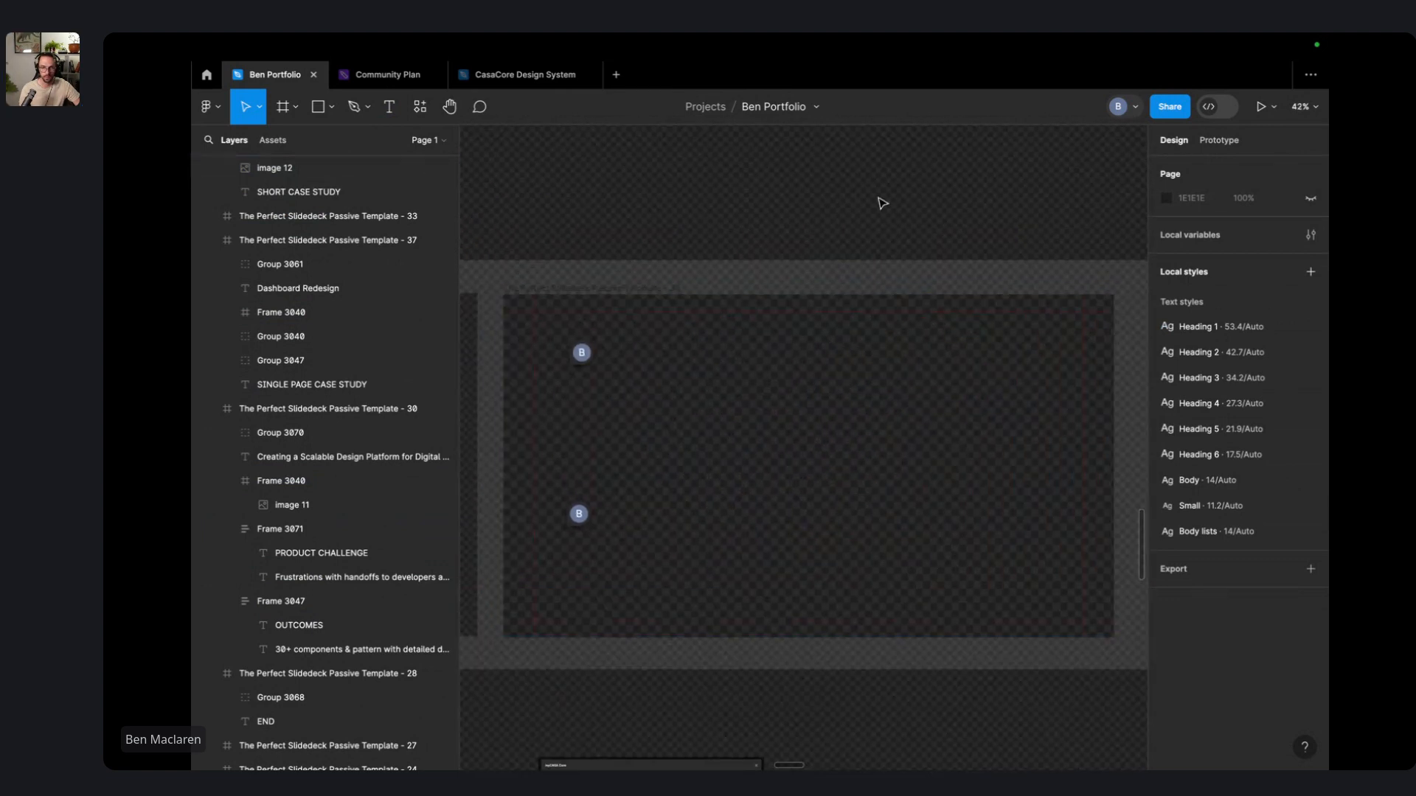
left_click(796, 297)
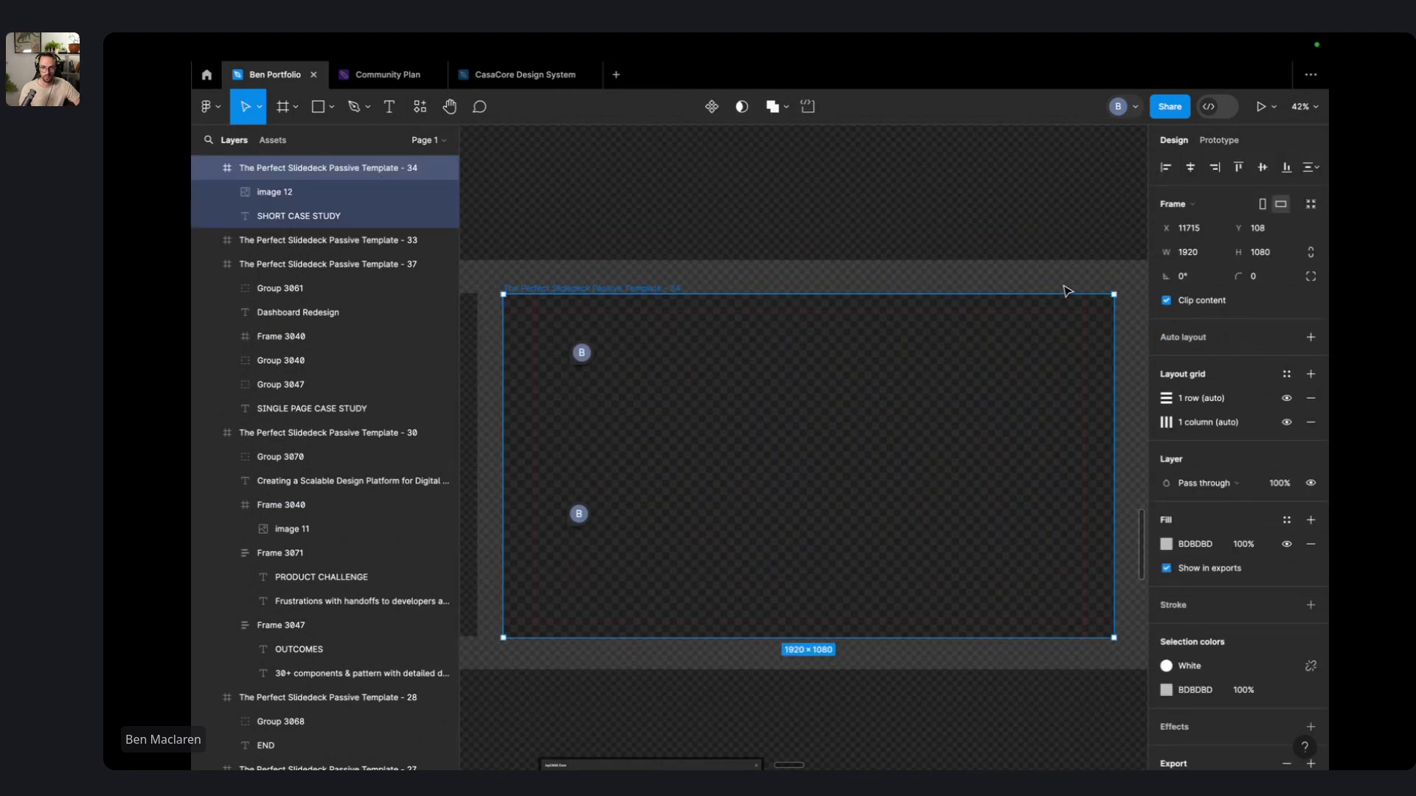
left_click(811, 279)
scroll(664, 243, "left", 2)
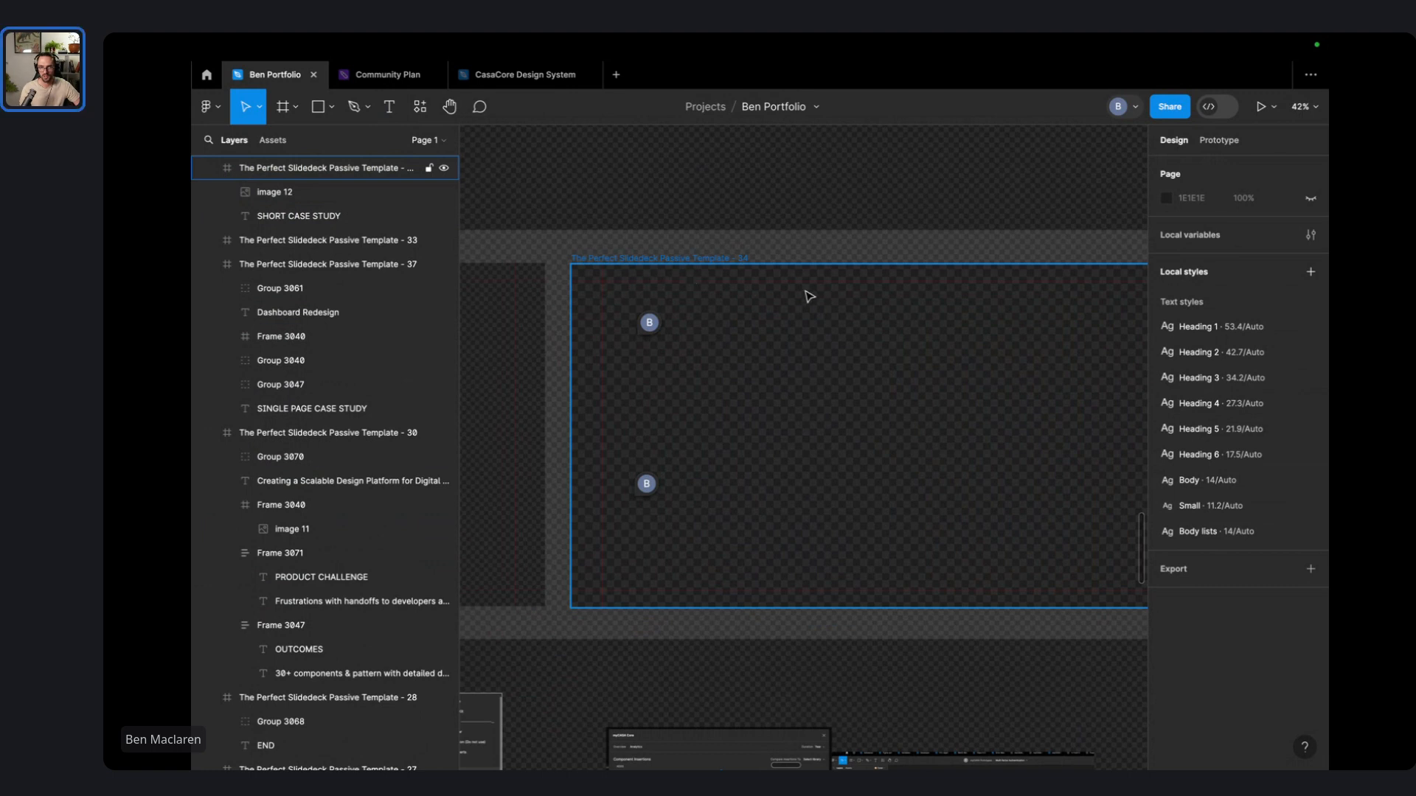
left_click_drag(578, 234, 554, 219)
left_click(655, 219)
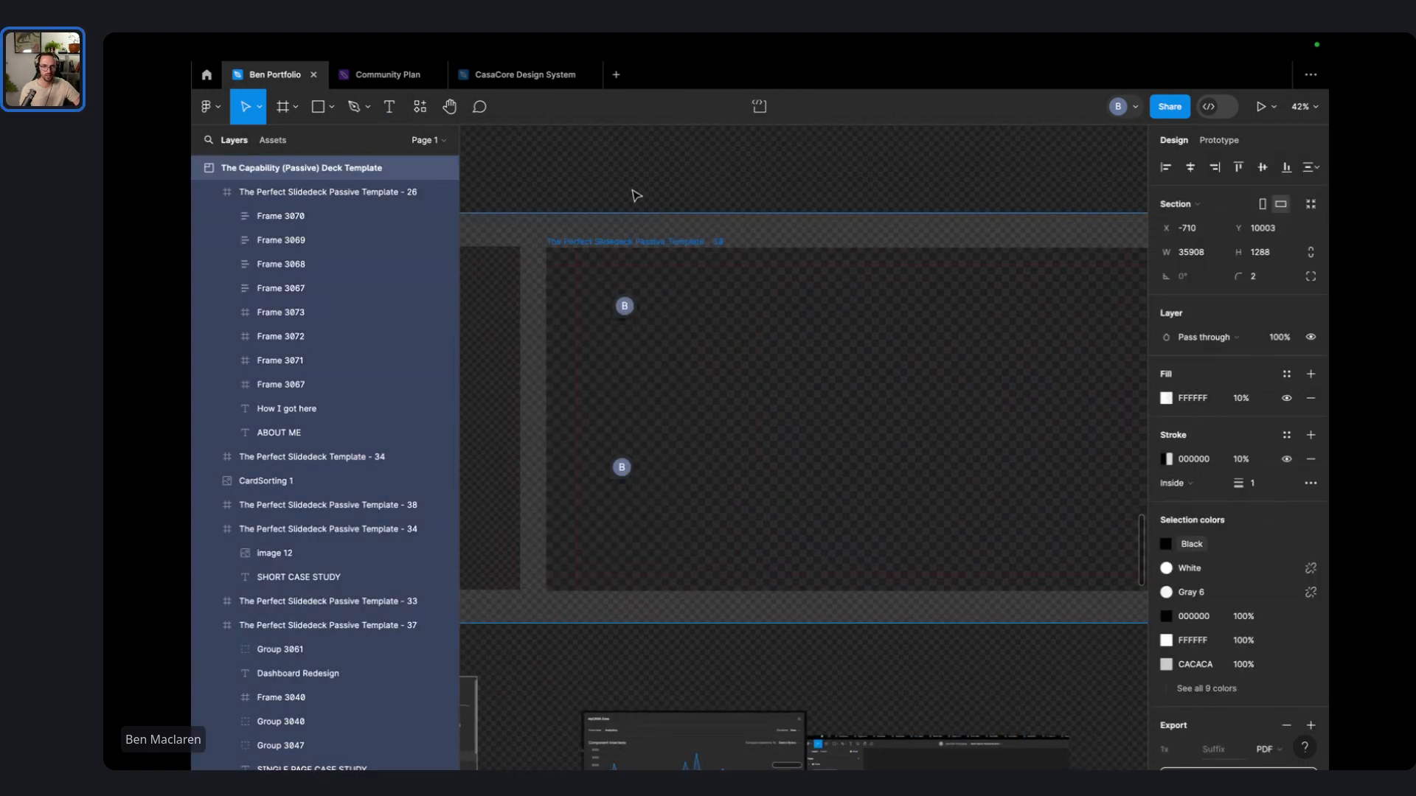
left_click(655, 161)
left_click_drag(597, 167, 619, 177)
- Draw a tall rectangle on the slide's left side and eyedrop a canvas colour into its fill
left_click(319, 108)
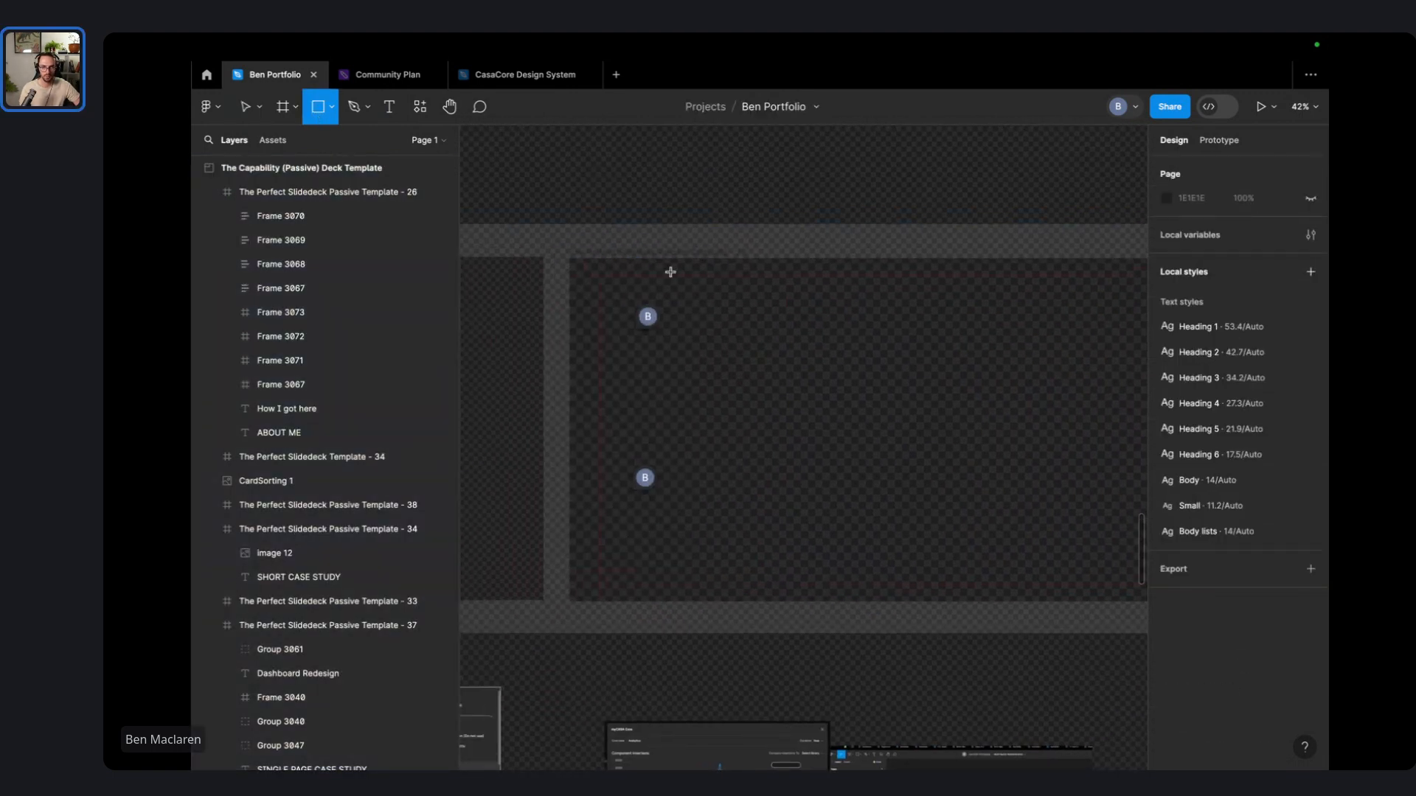
left_click_drag(567, 257, 784, 600)
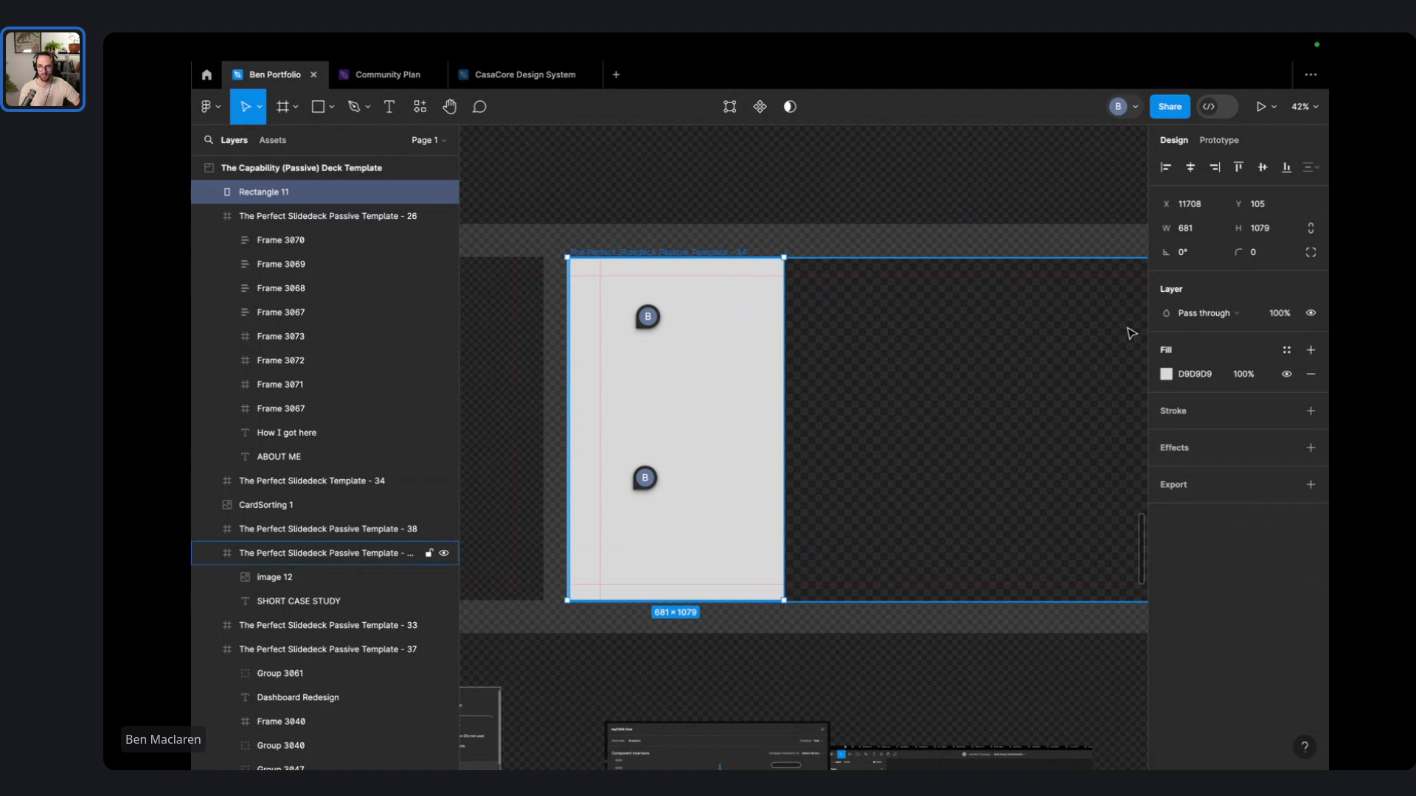
left_click(1168, 377)
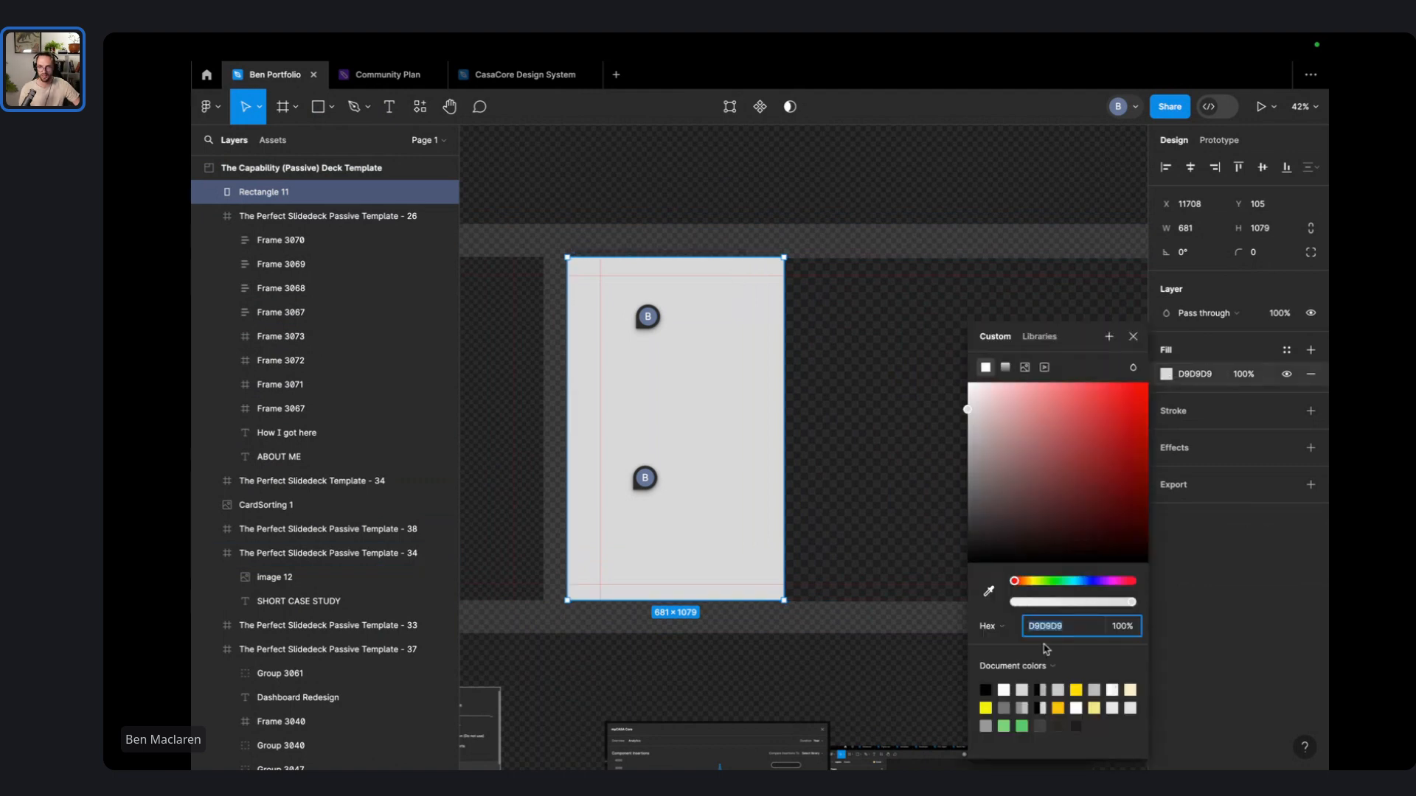
left_click(989, 590)
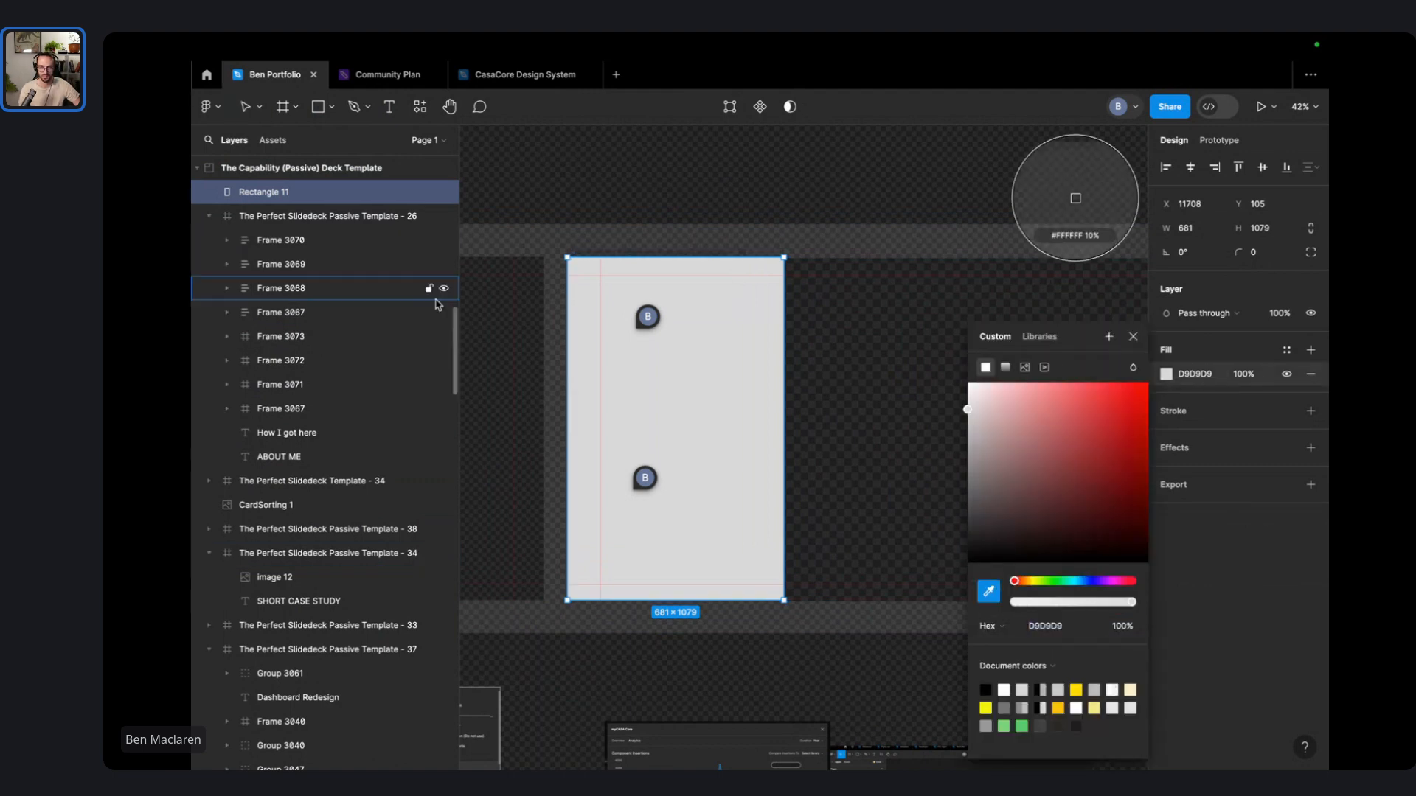
right_click(555, 181)
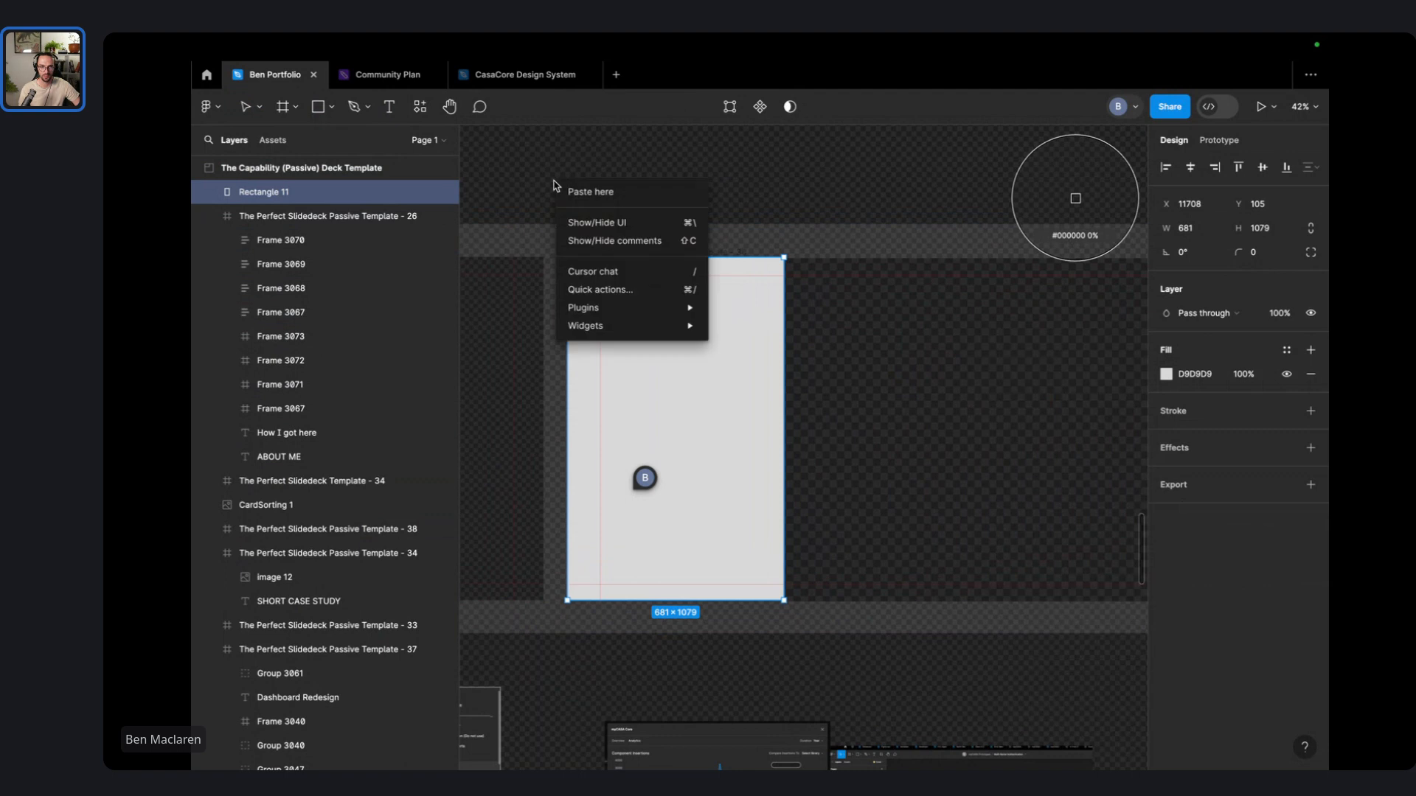
left_click(527, 163)
key("Escape")
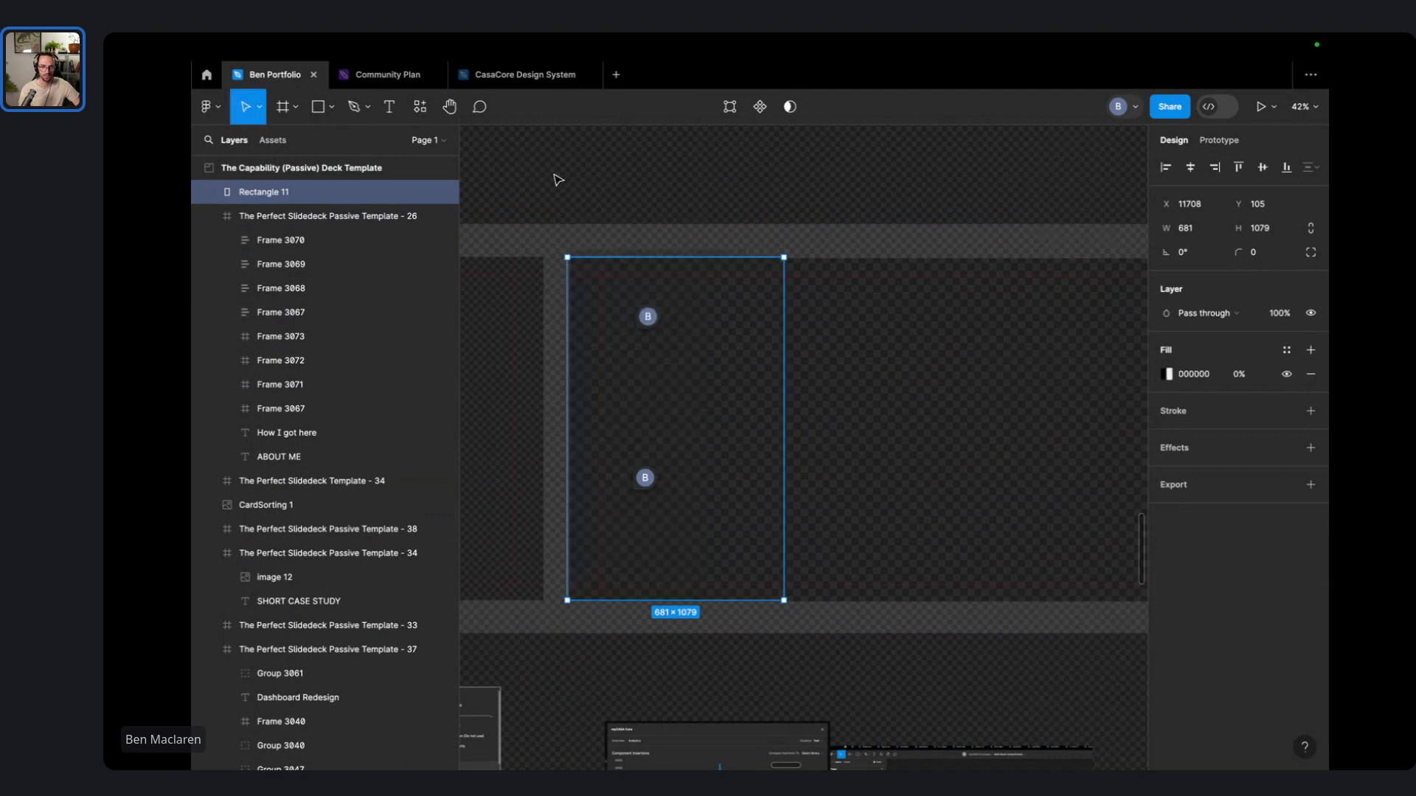
left_click(696, 188)
- Capture a screen region as a screenshot and paste it above the slide
key("super+shift+5")
left_click_drag(714, 422, 502, 318)
key("Escape")
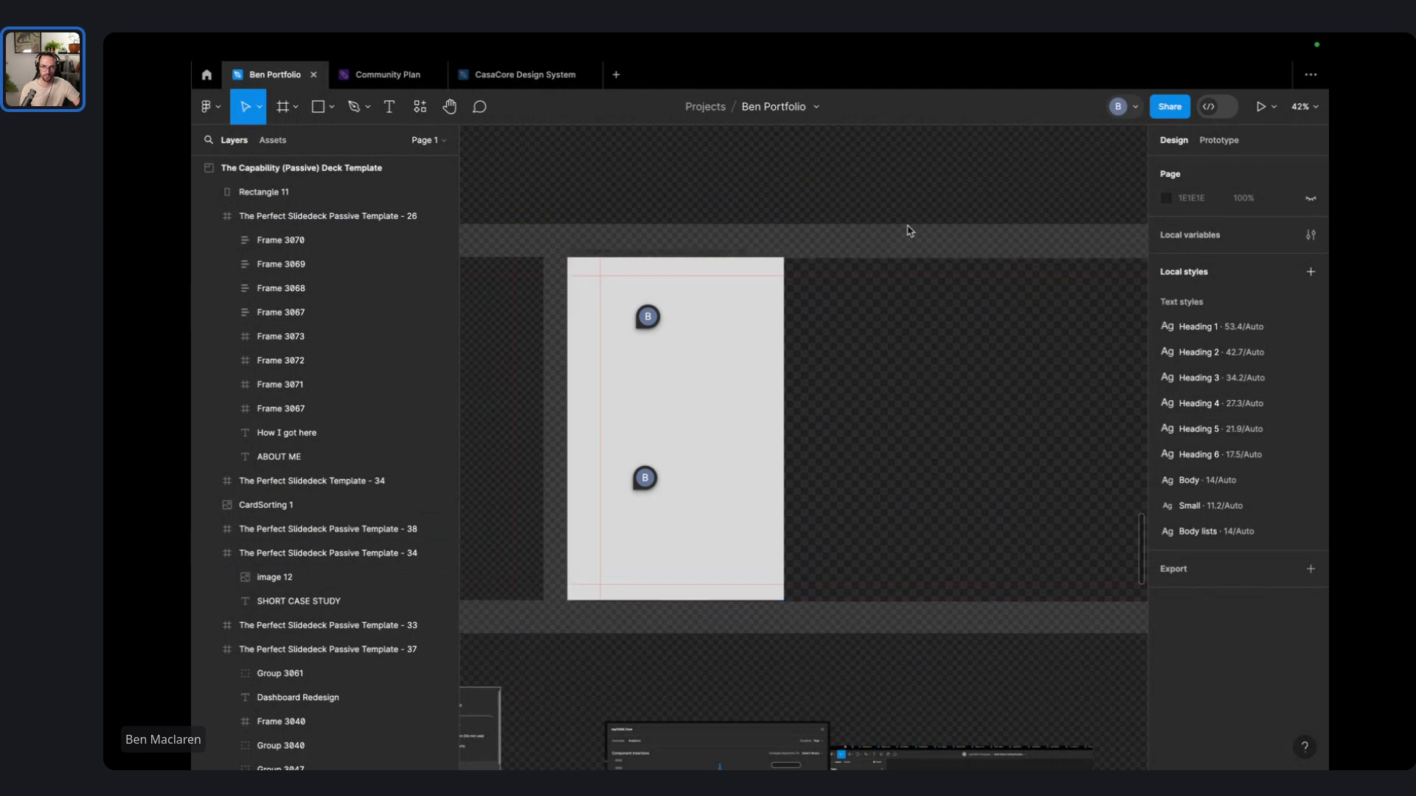
key("super+v")
left_click_drag(819, 449, 786, 127)
- Eyedrop the dark canvas grey 2C2C2C into the rectangle's fill
left_click(733, 450)
left_click(1166, 374)
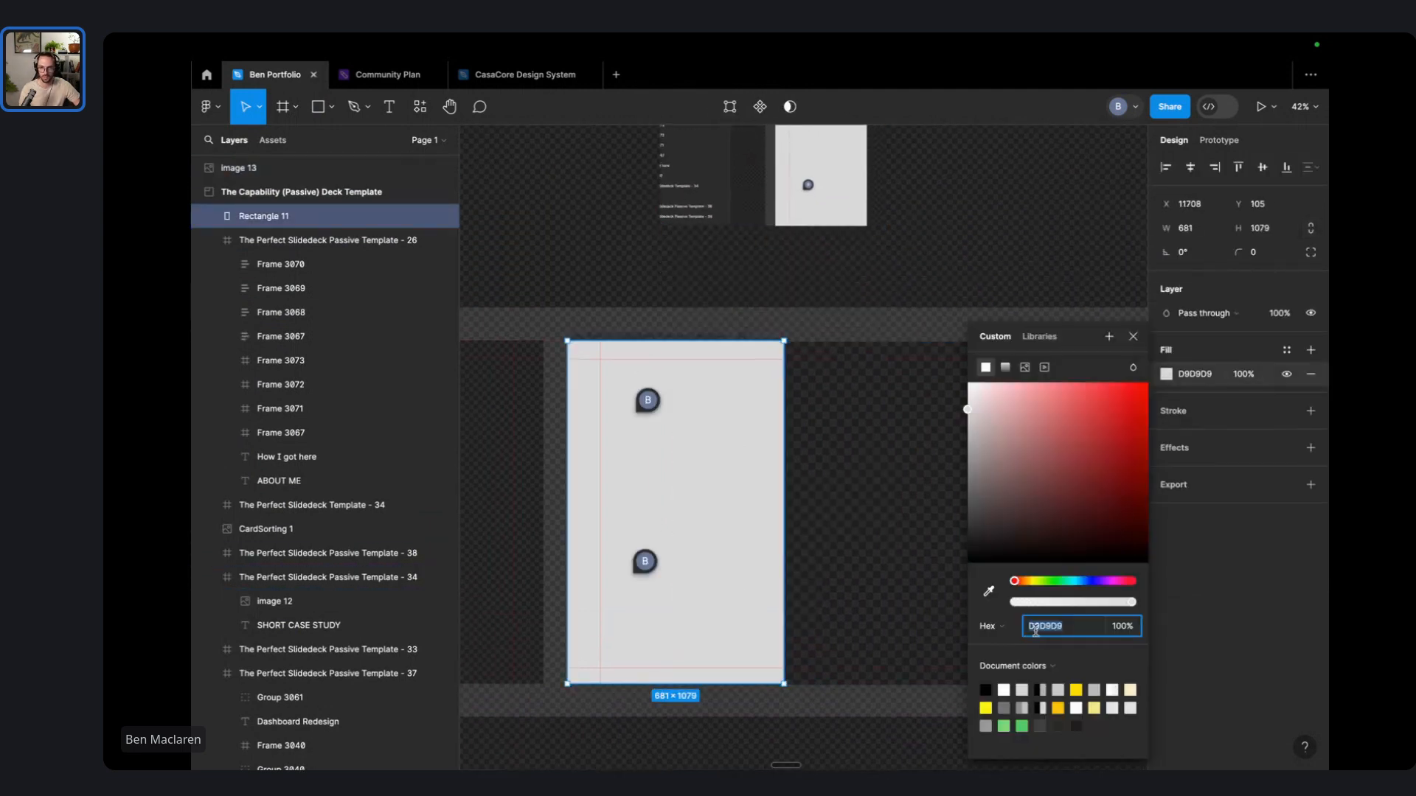
left_click(989, 590)
left_click(1074, 199)
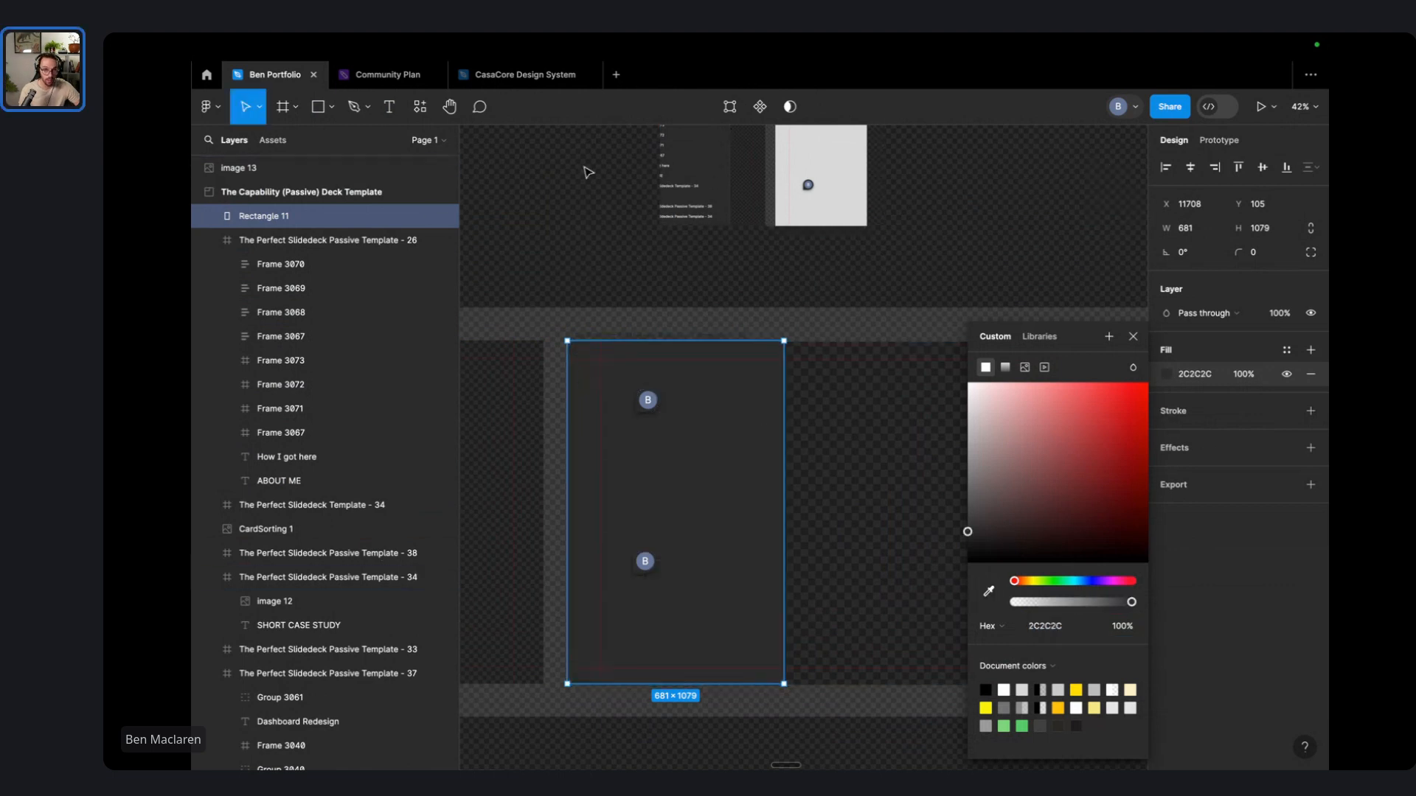
- Add a border to the rectangle coloured mid grey 444444
left_click(1311, 411)
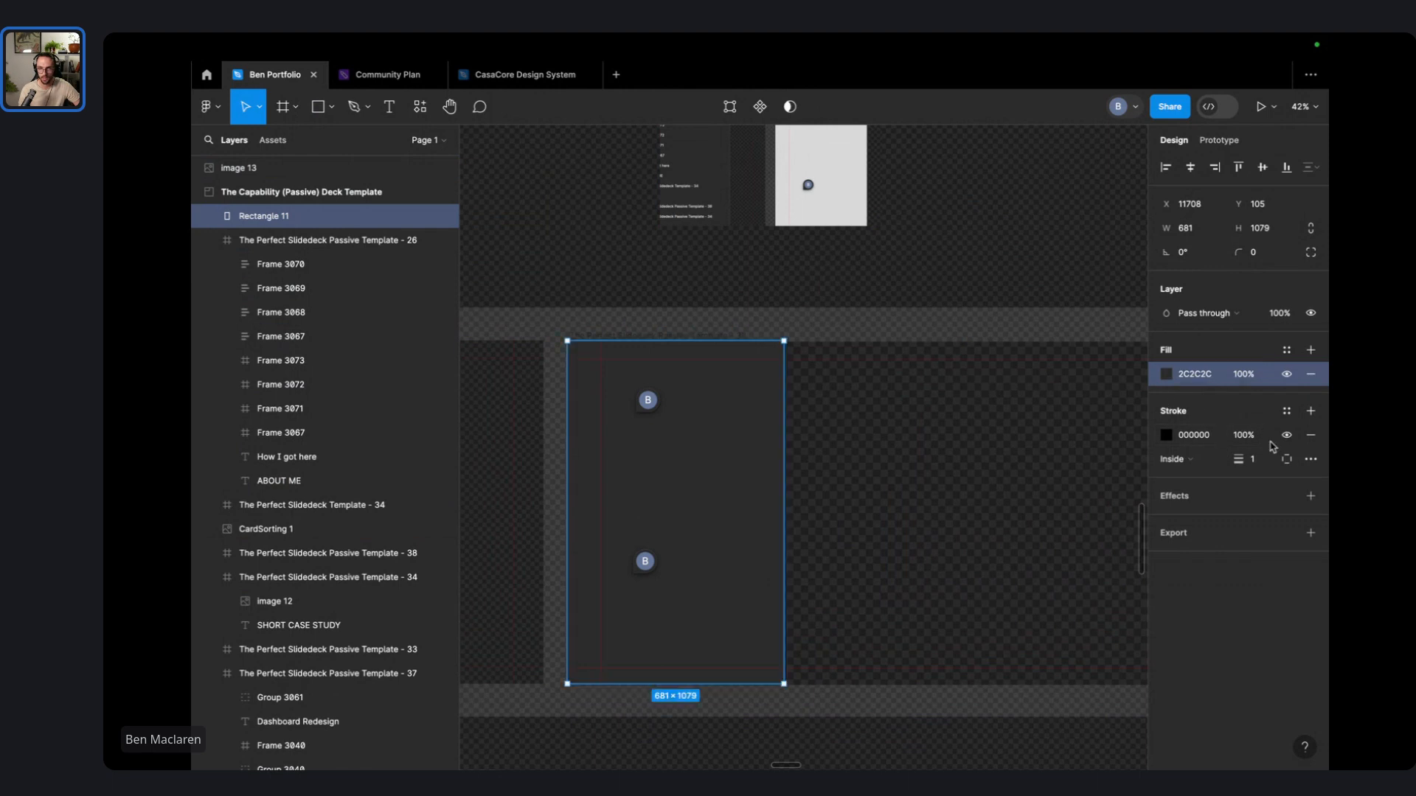
left_click(1165, 436)
left_click(989, 595)
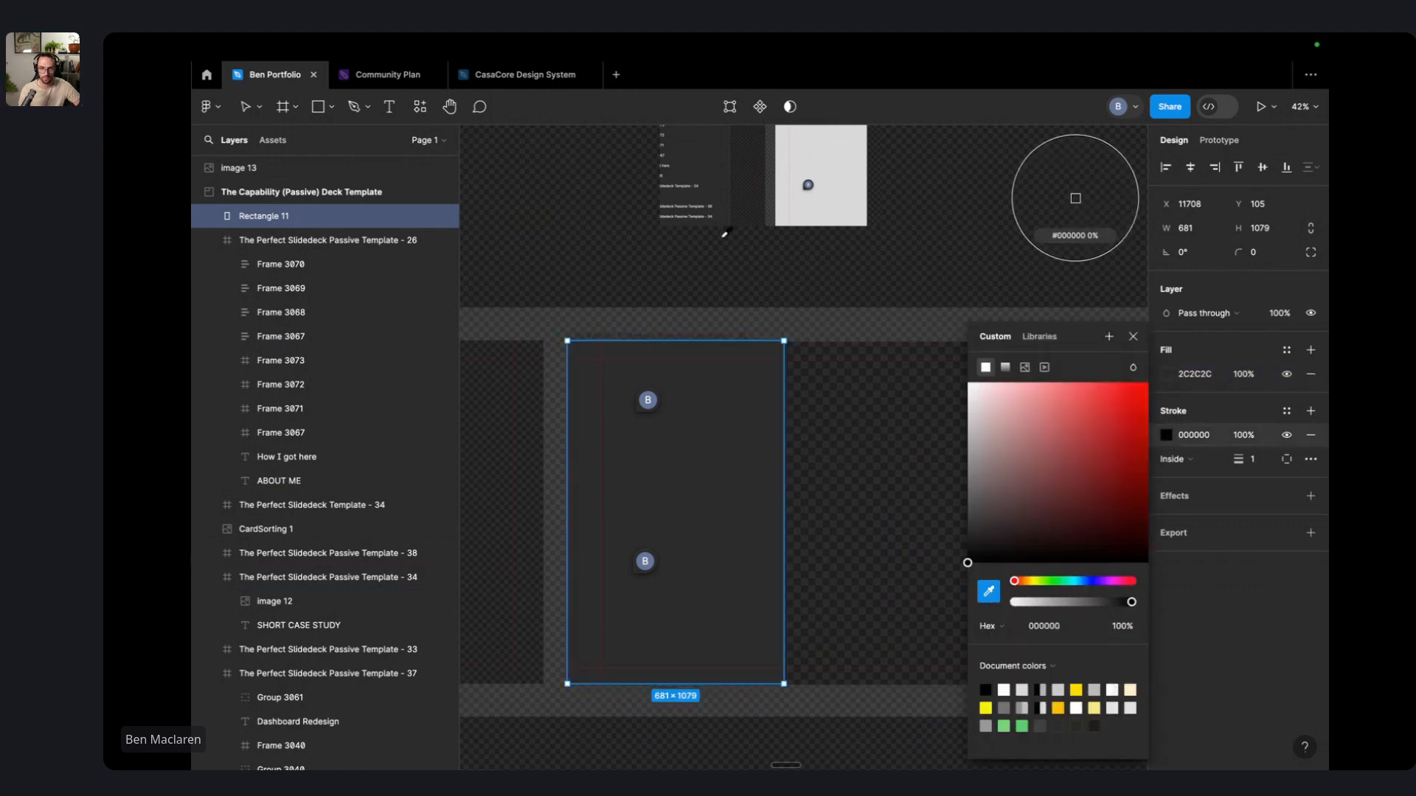
scroll(1075, 198, "up", 10)
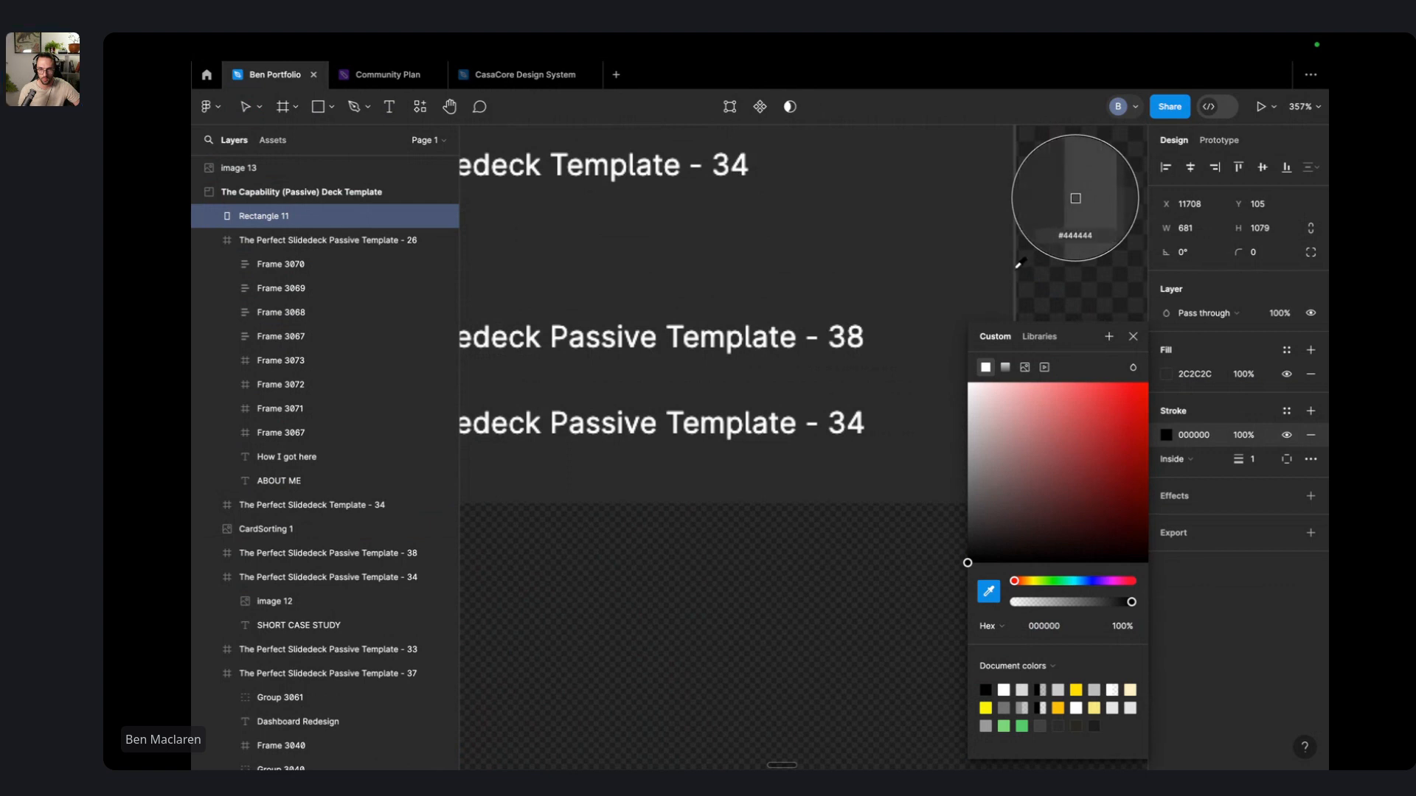
left_click(1075, 198)
scroll(871, 483, "down", 10)
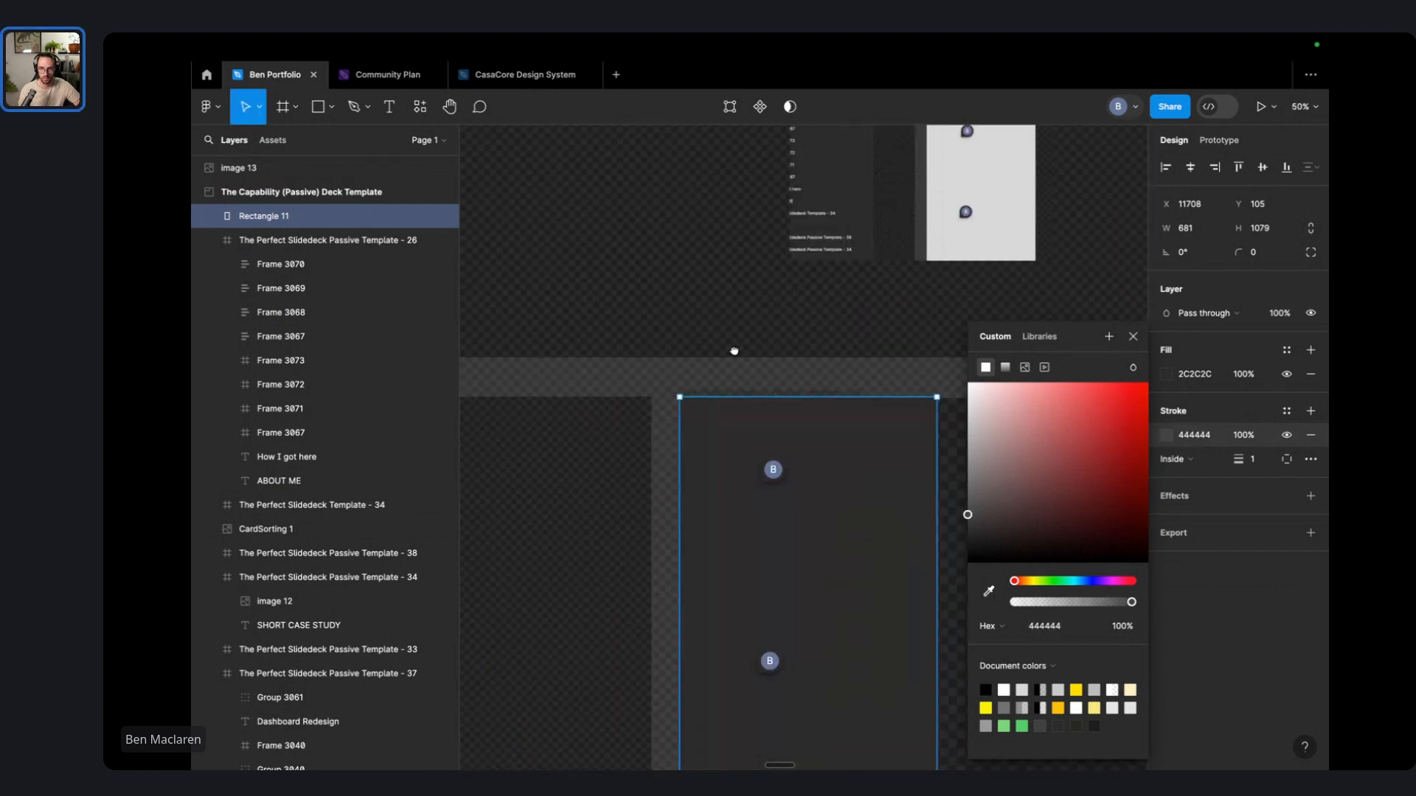
left_click(870, 451)
- Narrow the rectangle to 573 wide and thicken its border to weight 3
left_click(787, 380)
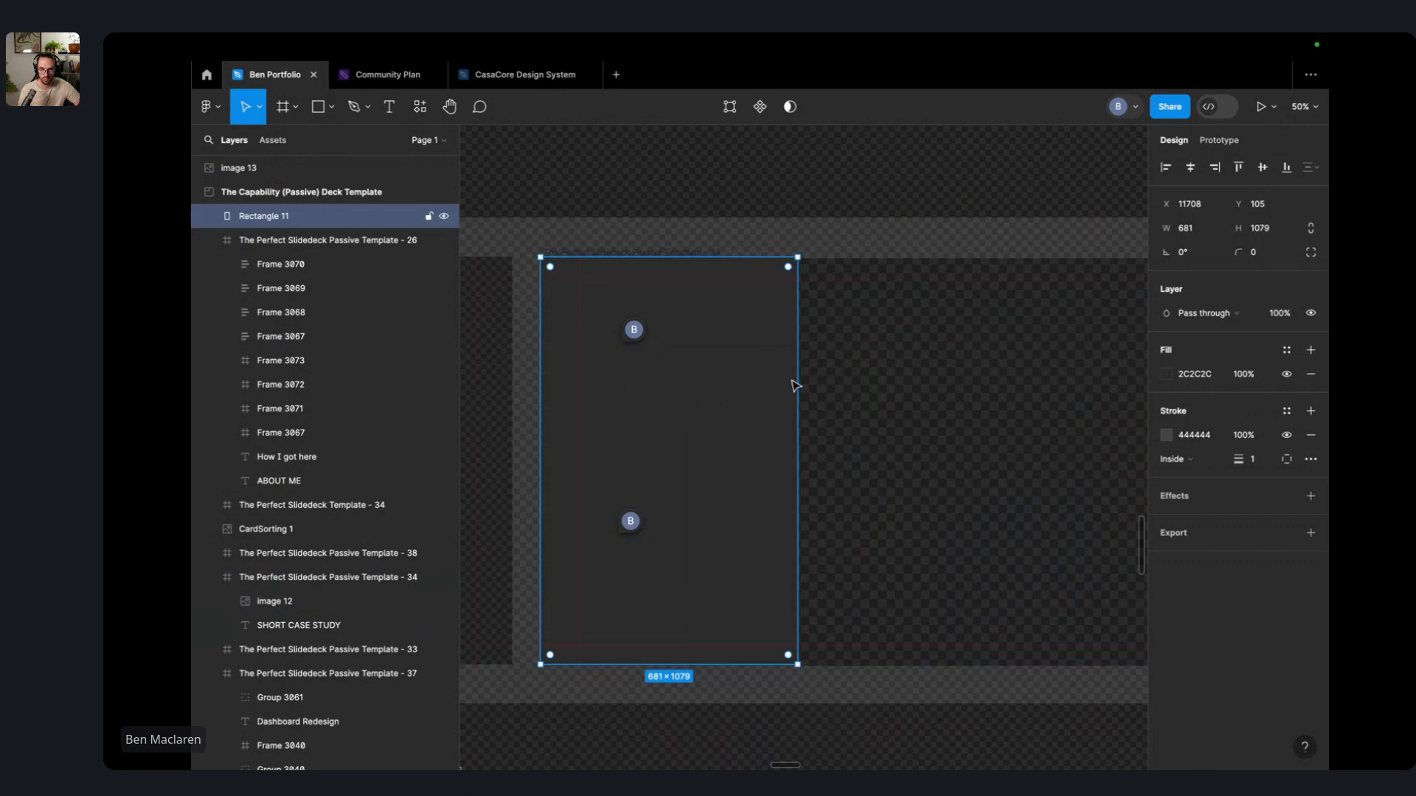
left_click_drag(793, 379, 758, 384)
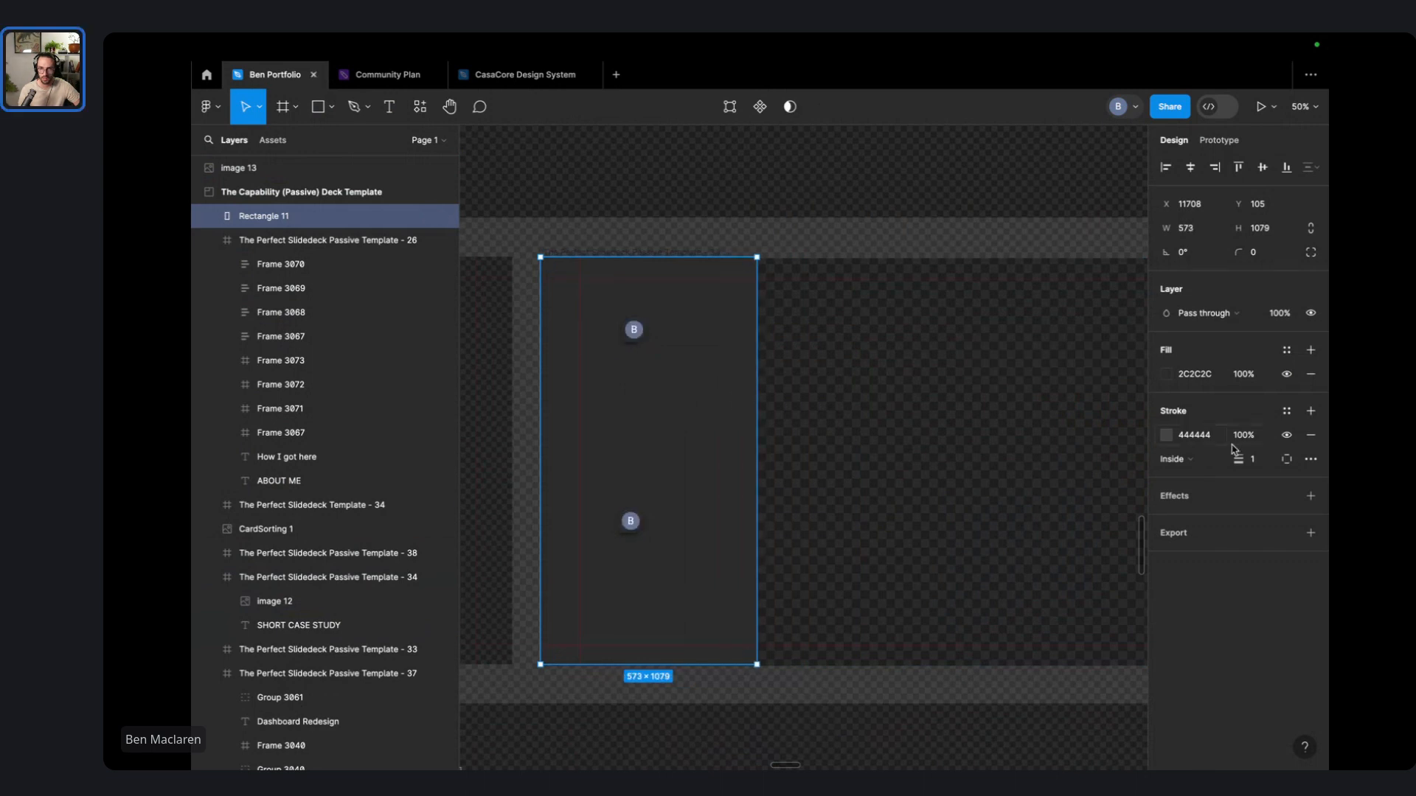
left_click_drag(1236, 459, 1239, 459)
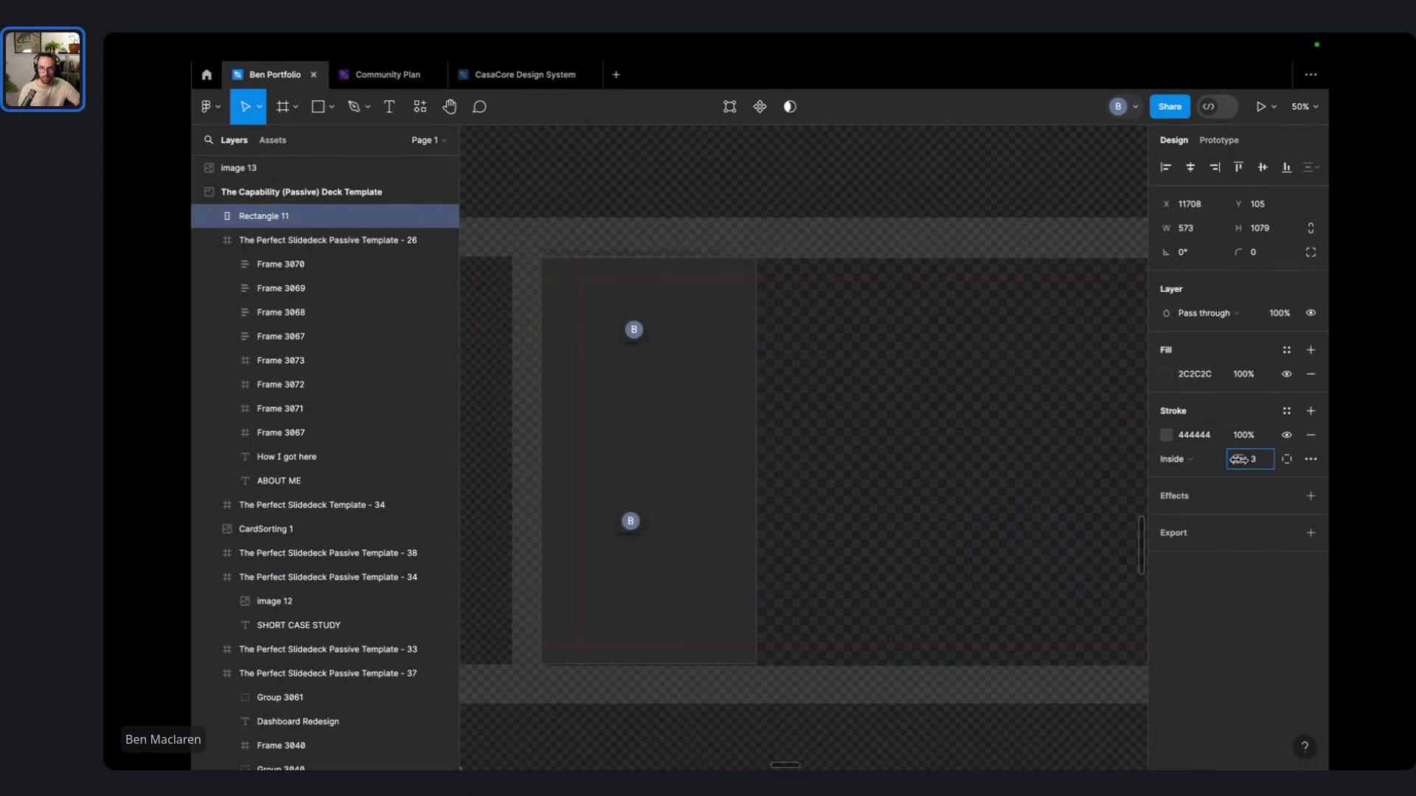
left_click(966, 189)
scroll(967, 190, "down", 3)
left_click_drag(968, 189, 903, 631)
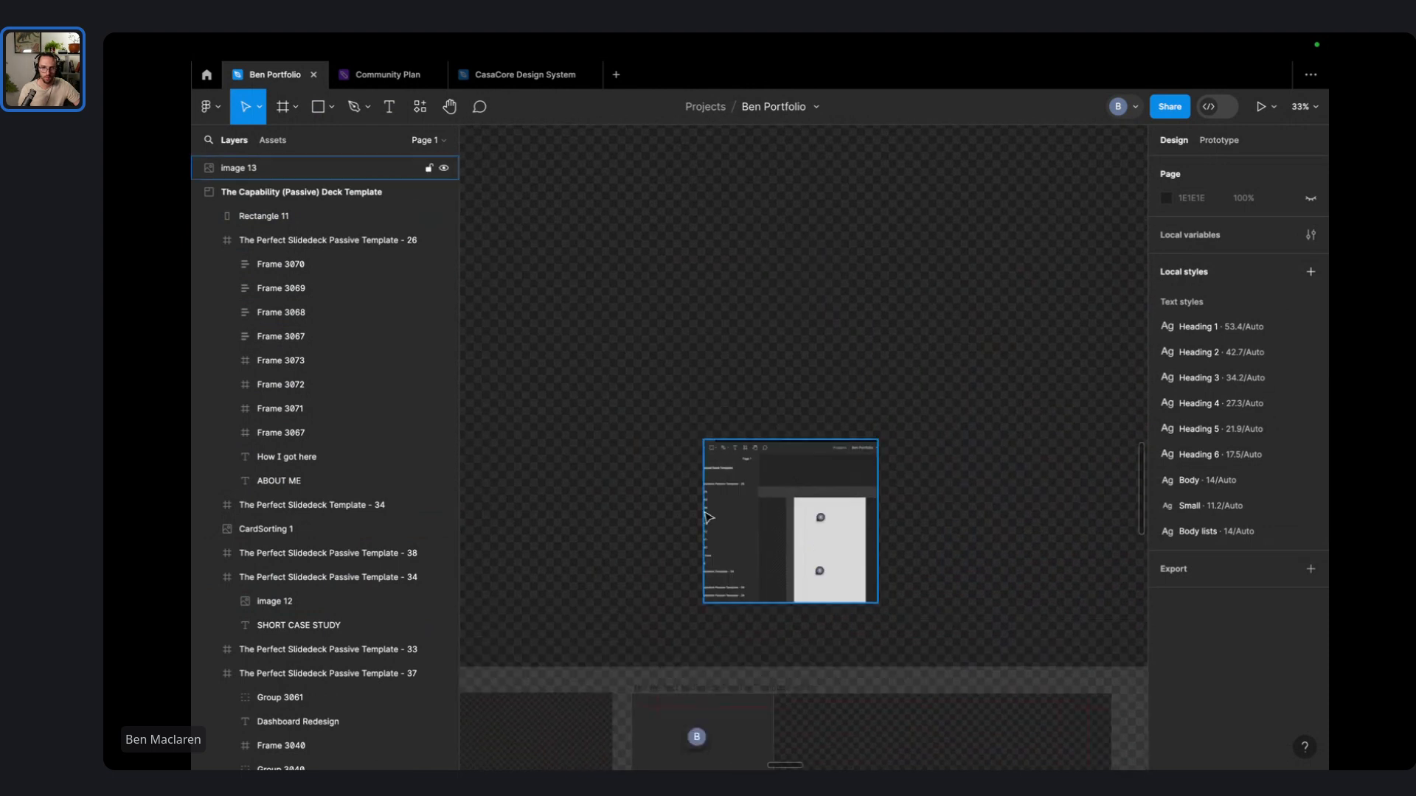
- Lower the dark panel's top edge so it is 948 tall
scroll(708, 516, "up", 5)
scroll(770, 409, "down", 3)
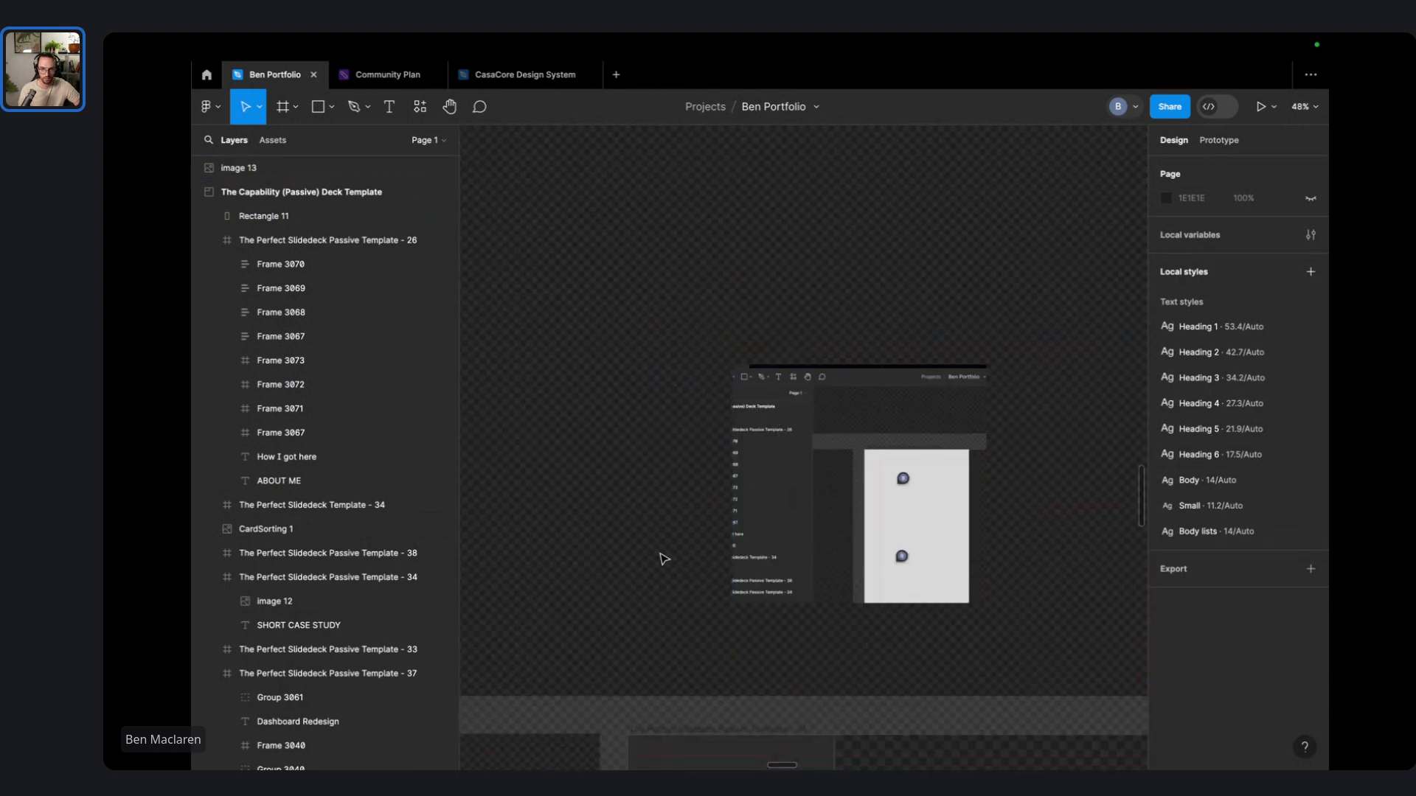
scroll(664, 558, "down", 3)
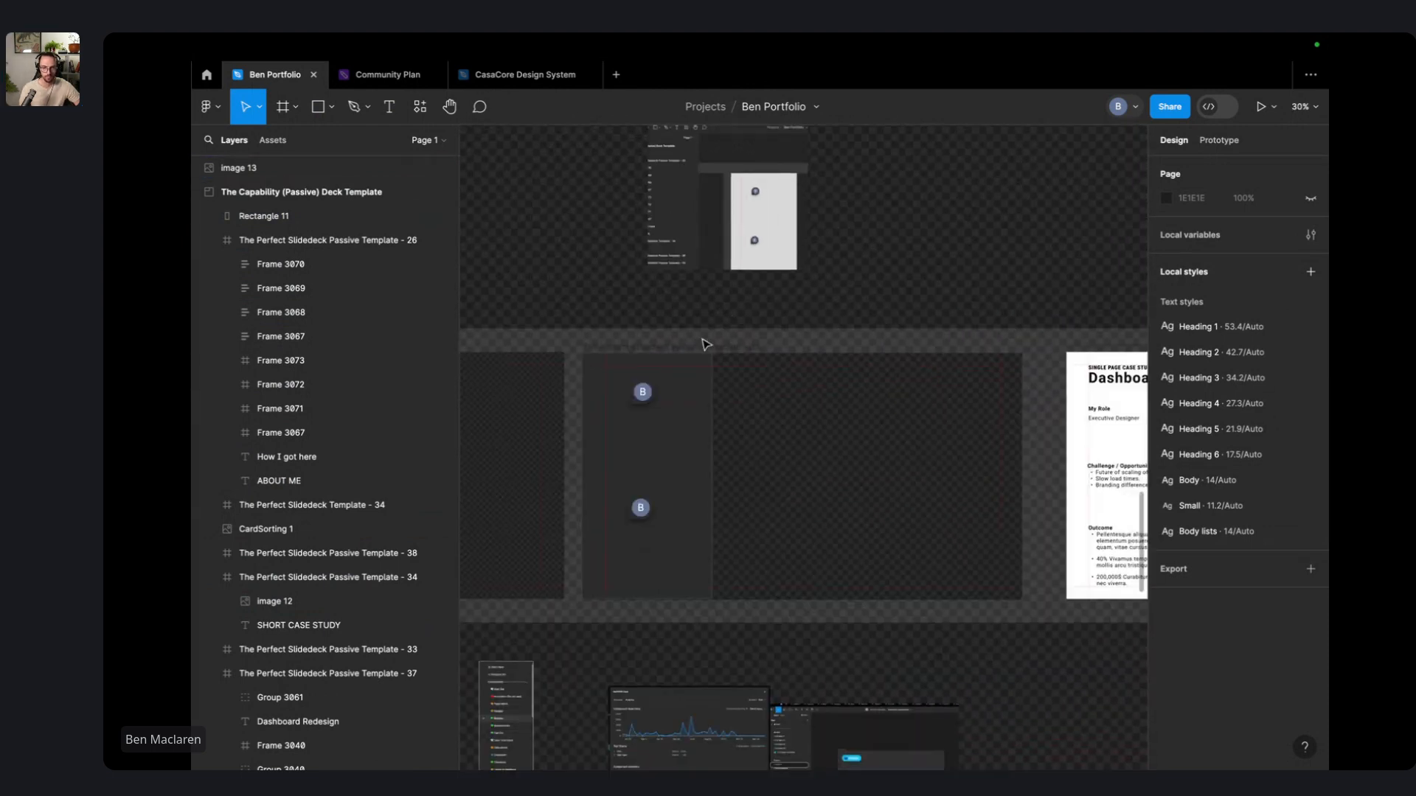
left_click(656, 374)
left_click_drag(661, 354, 664, 382)
- Duplicate the panel upward and flatten the copy into a 43-tall header bar
left_click_drag(671, 485, 670, 455)
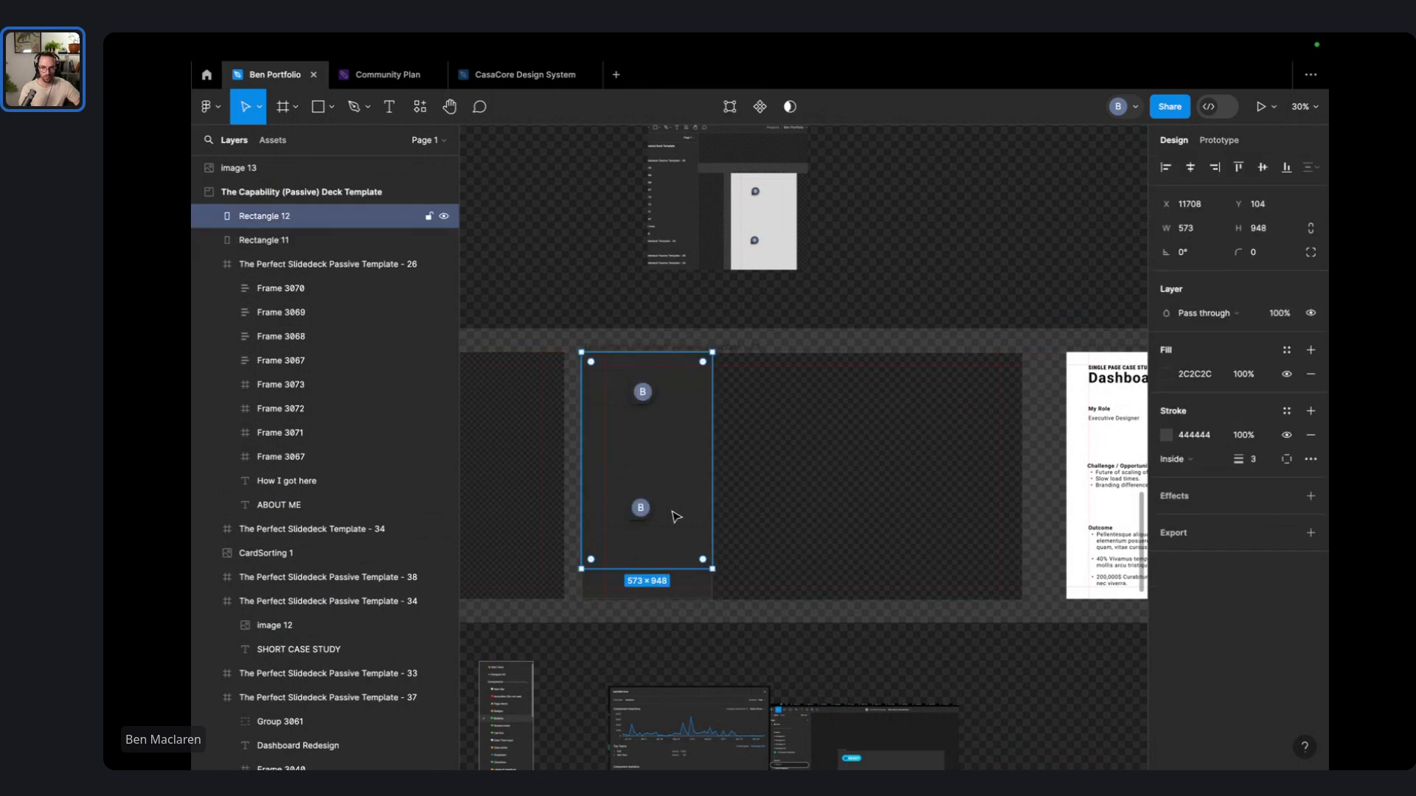
left_click_drag(661, 564, 666, 382)
left_click(776, 302)
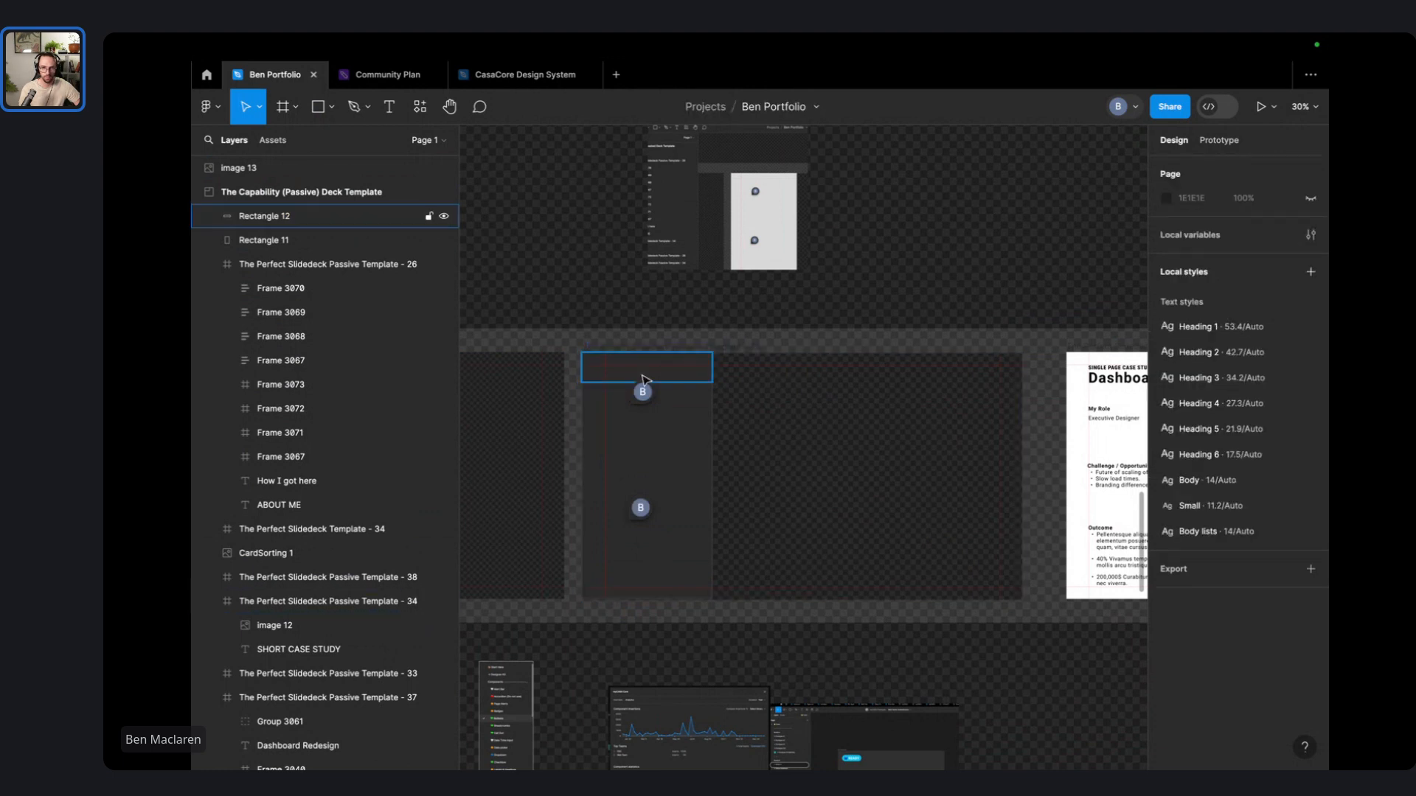
scroll(637, 372, "up", 5)
left_click(614, 377)
left_click_drag(753, 430, 753, 342)
- Shift the slide frame right and down
left_click(838, 389)
left_click_drag(847, 308, 967, 412)
scroll(995, 357, "down", 5)
- Delete the wood-texture stock photo and the frame, then undo to restore them
left_click(995, 358)
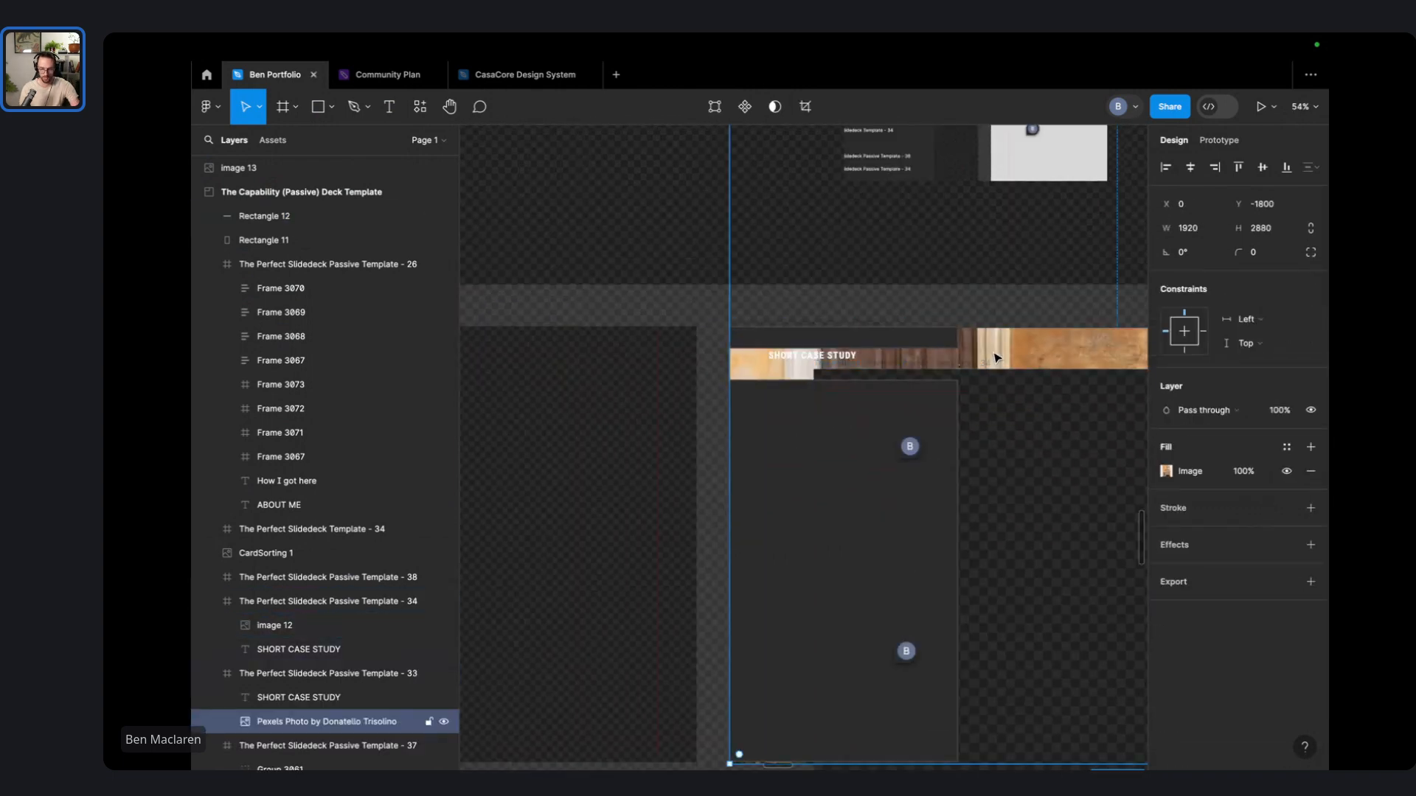
key("Delete")
left_click(1049, 410)
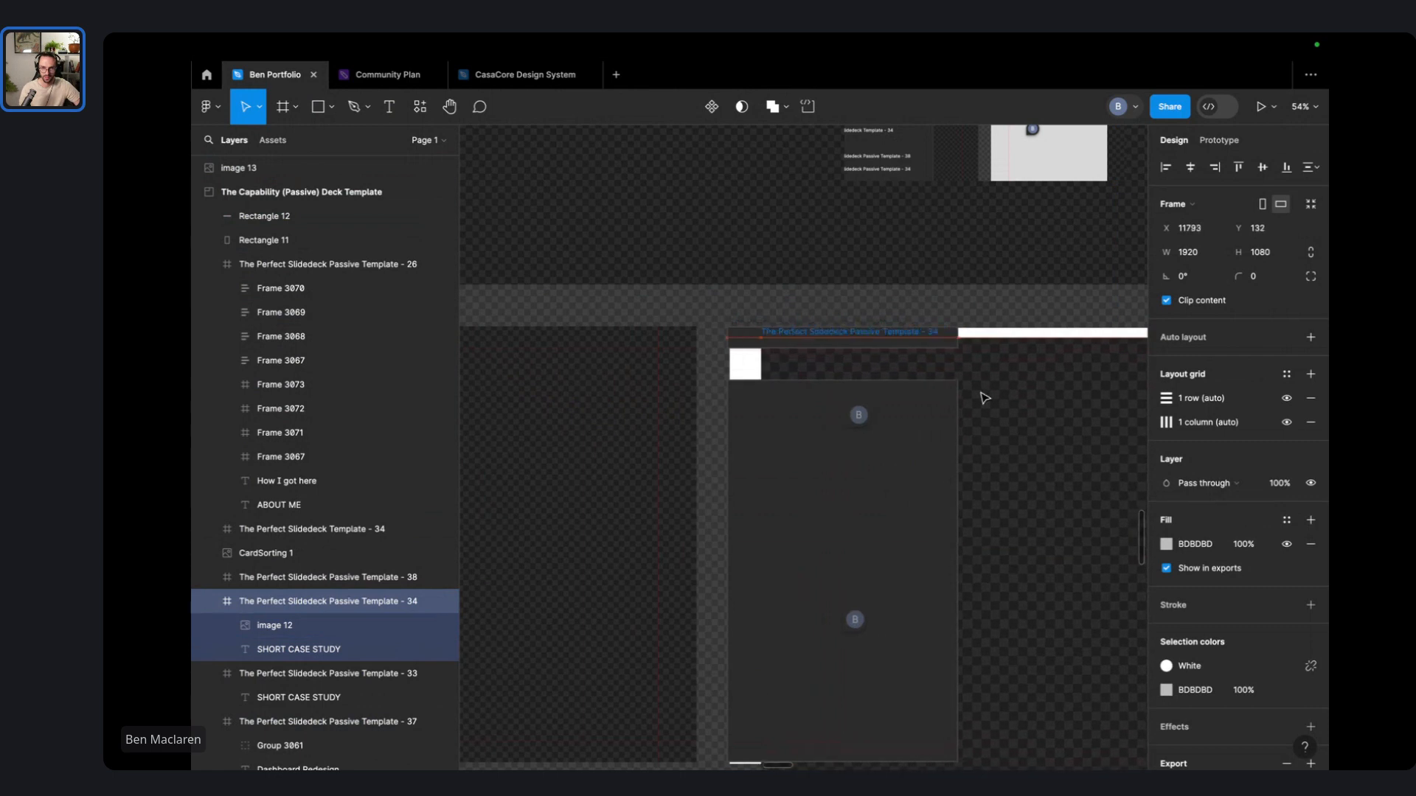
key("Delete")
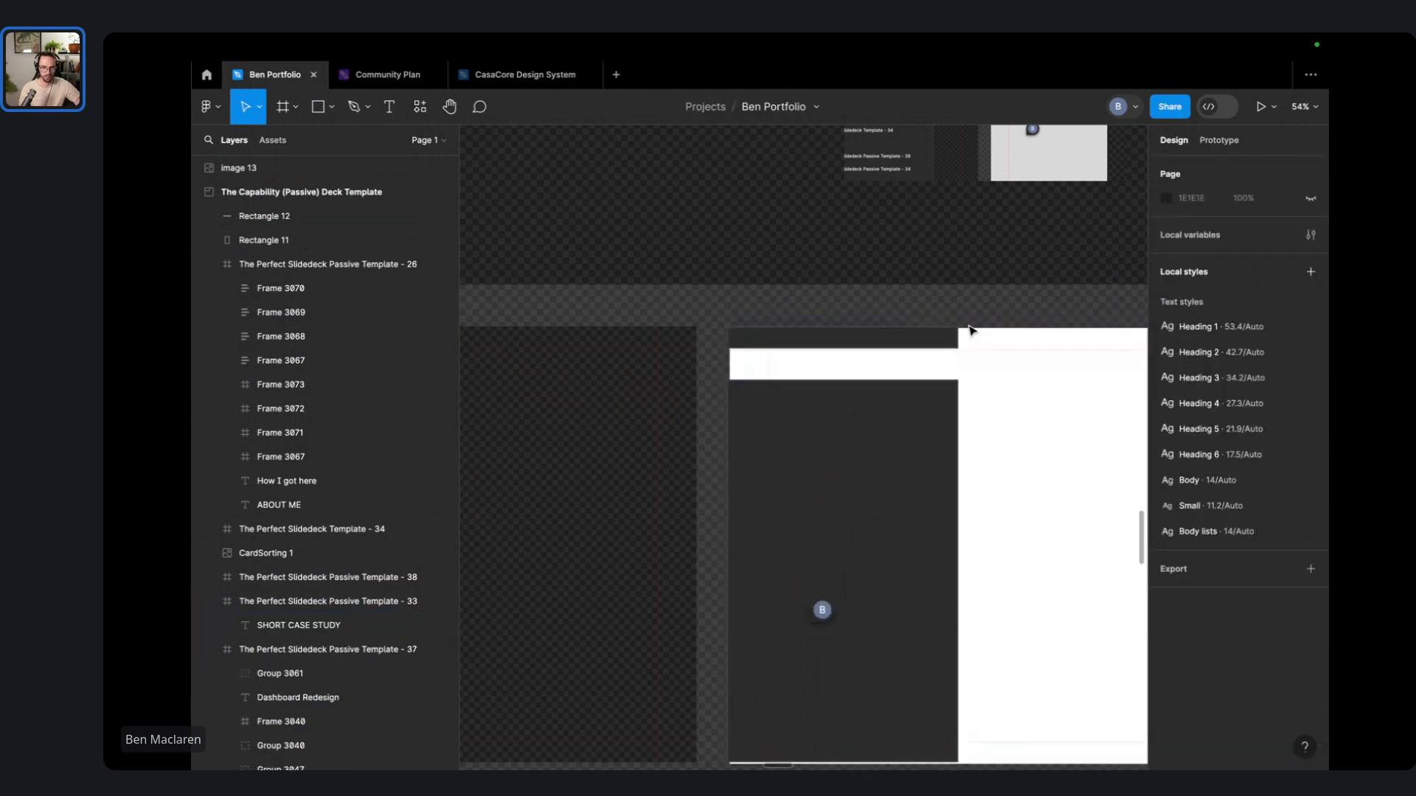
key("ctrl+z")
key("ctrl+z")
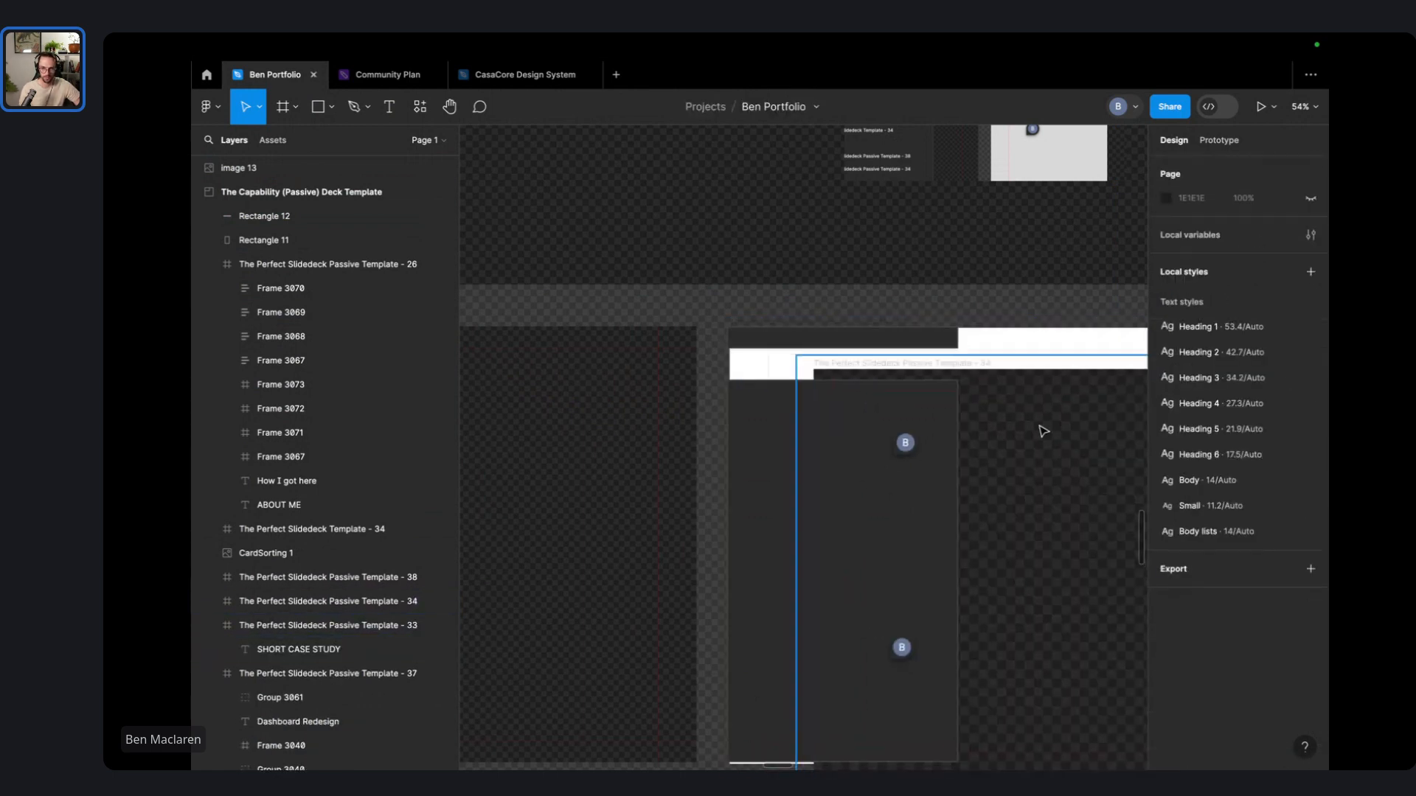
key("ctrl+z")
key("ctrl+z")
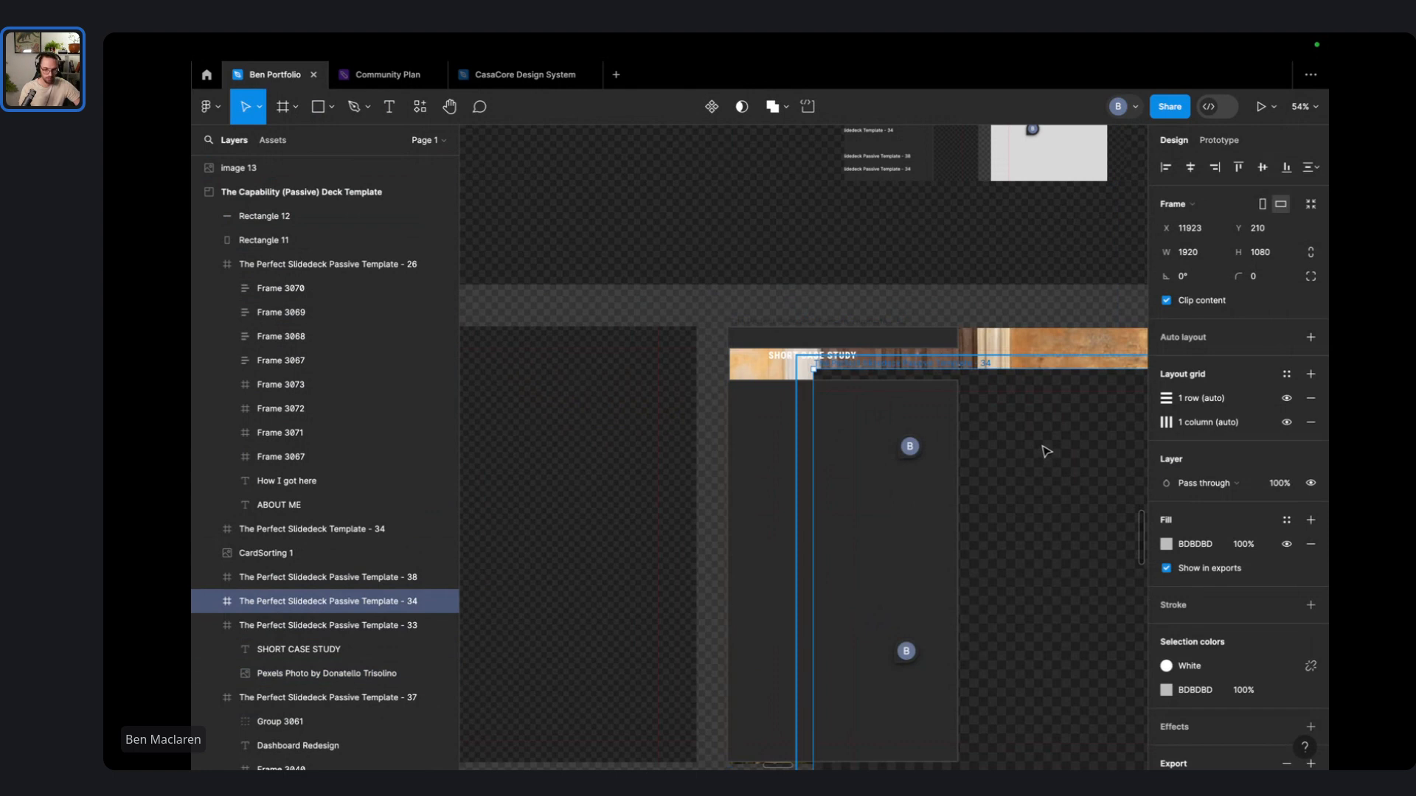
key("ctrl+z")
key("ctrl+z")
- Replace the photo with the copied Template - 34 frame and place it in the slide row
right_click(1044, 435)
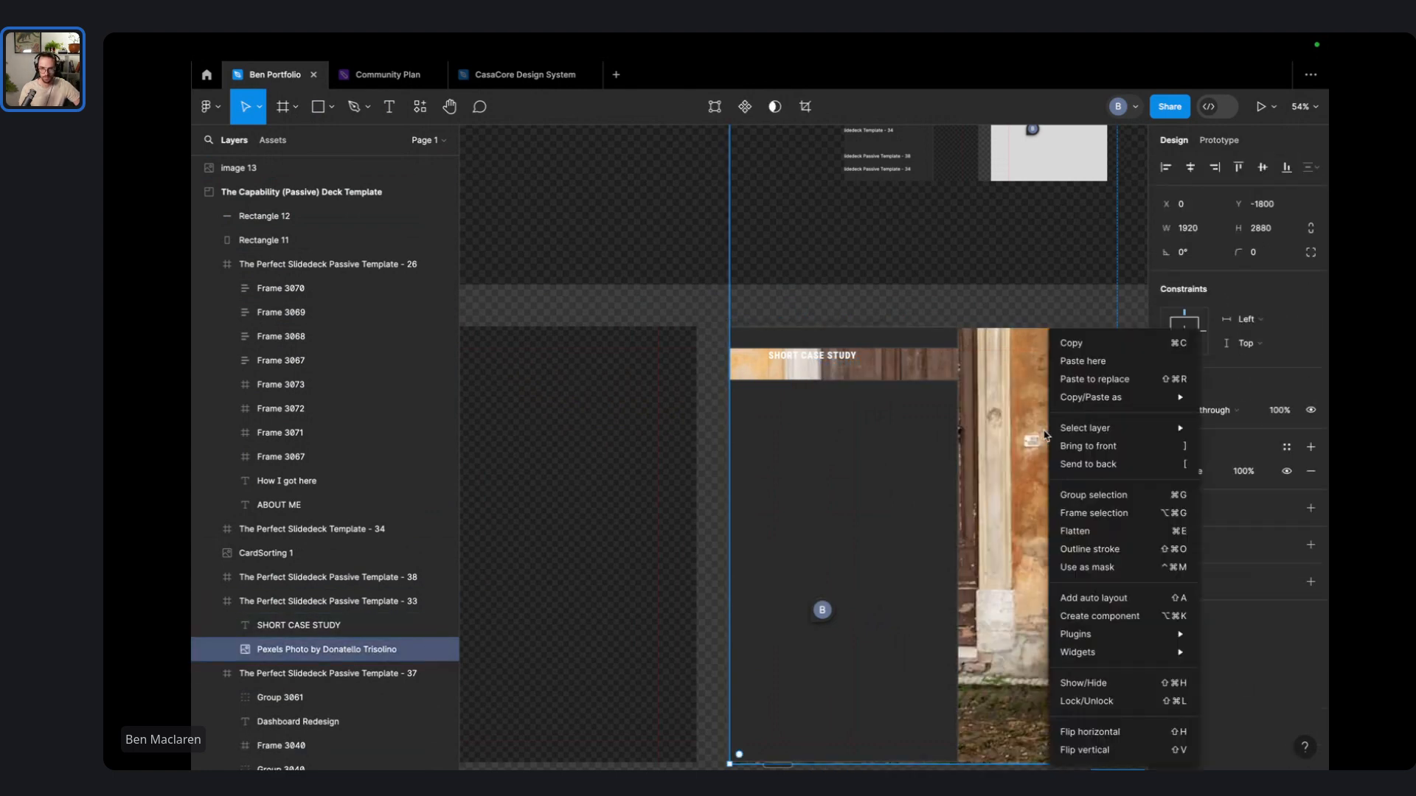
left_click(1095, 379)
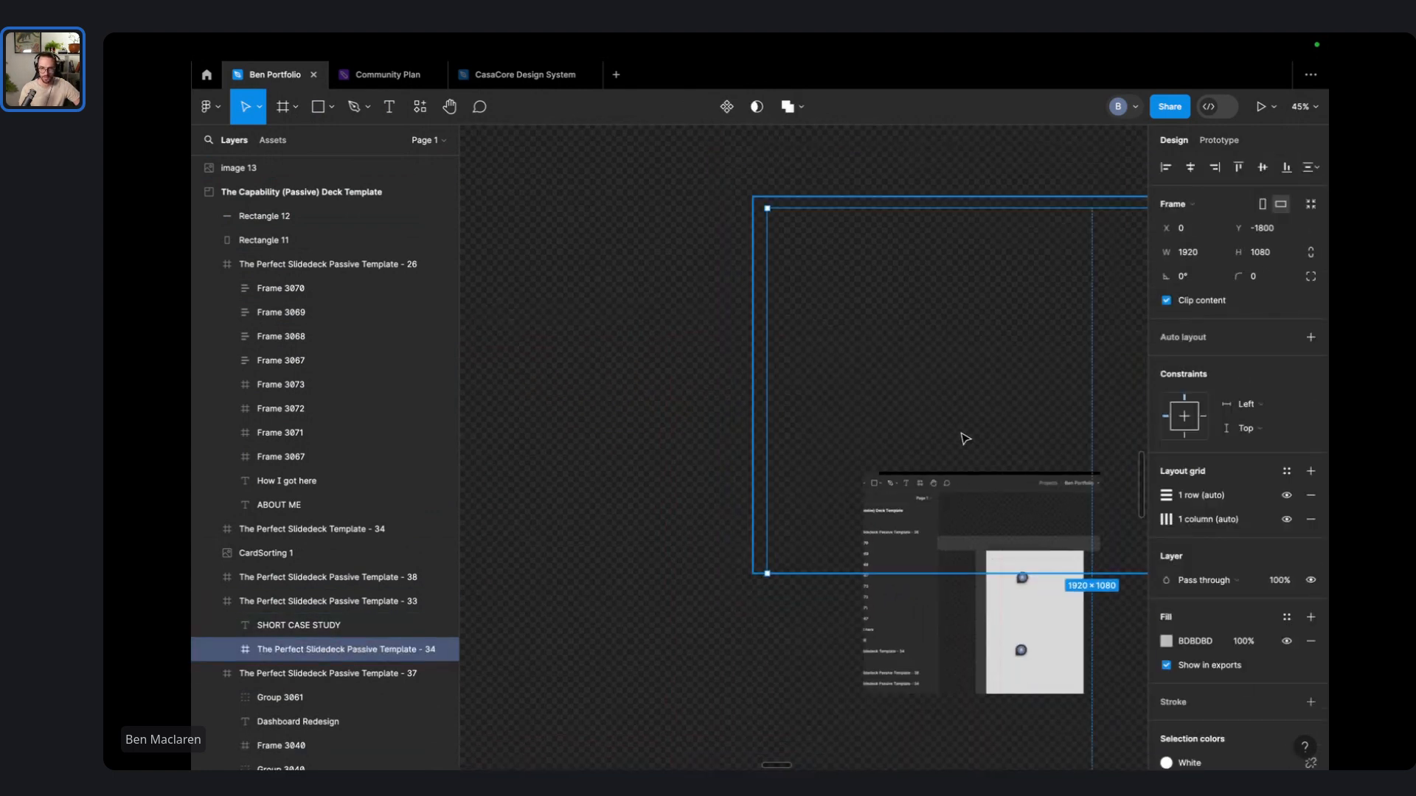
scroll(962, 435, "down", 8)
left_click_drag(961, 435, 804, 547)
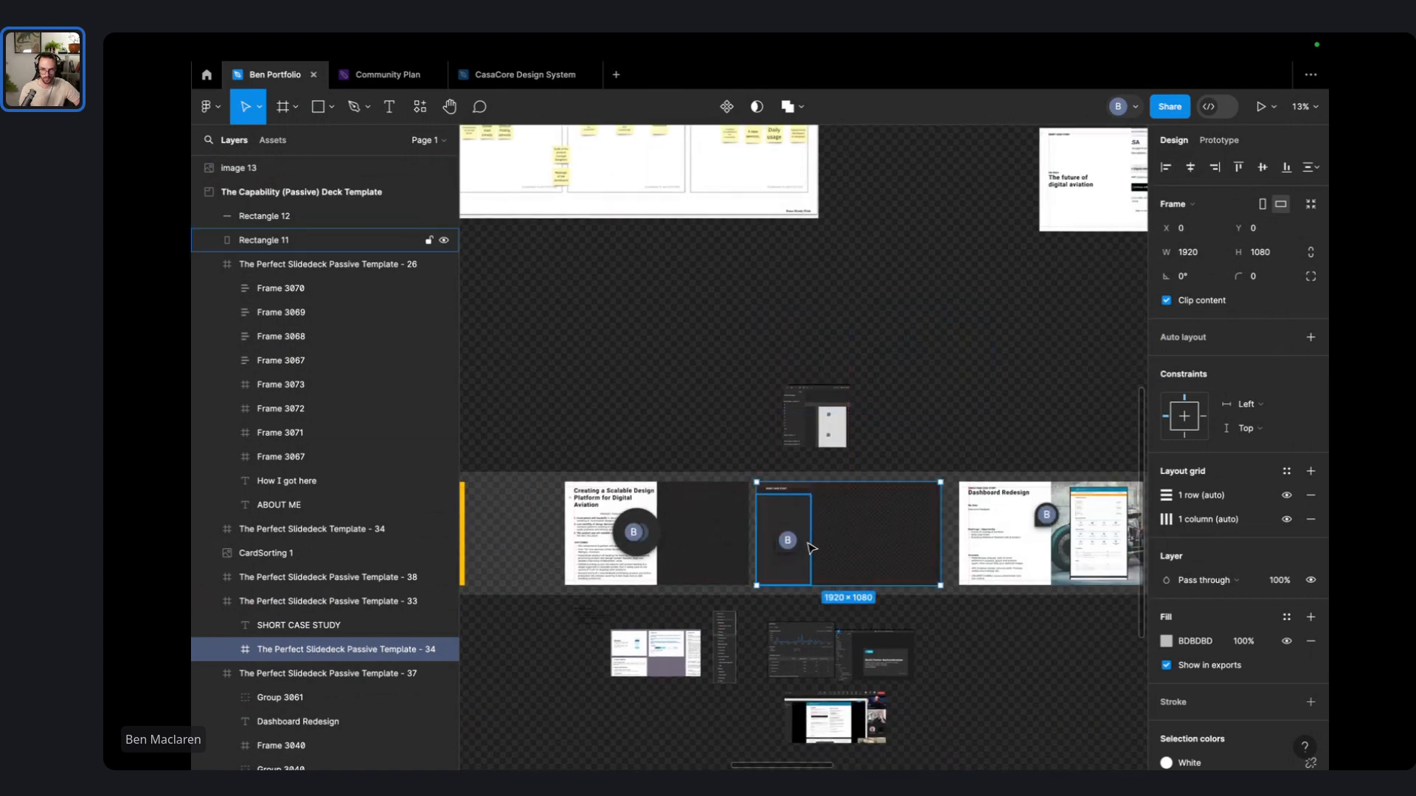
- Check the live session tab in the browser, then return to the design file
key("ctrl+Left")
key("ctrl+Left")
key("ctrl+Left")
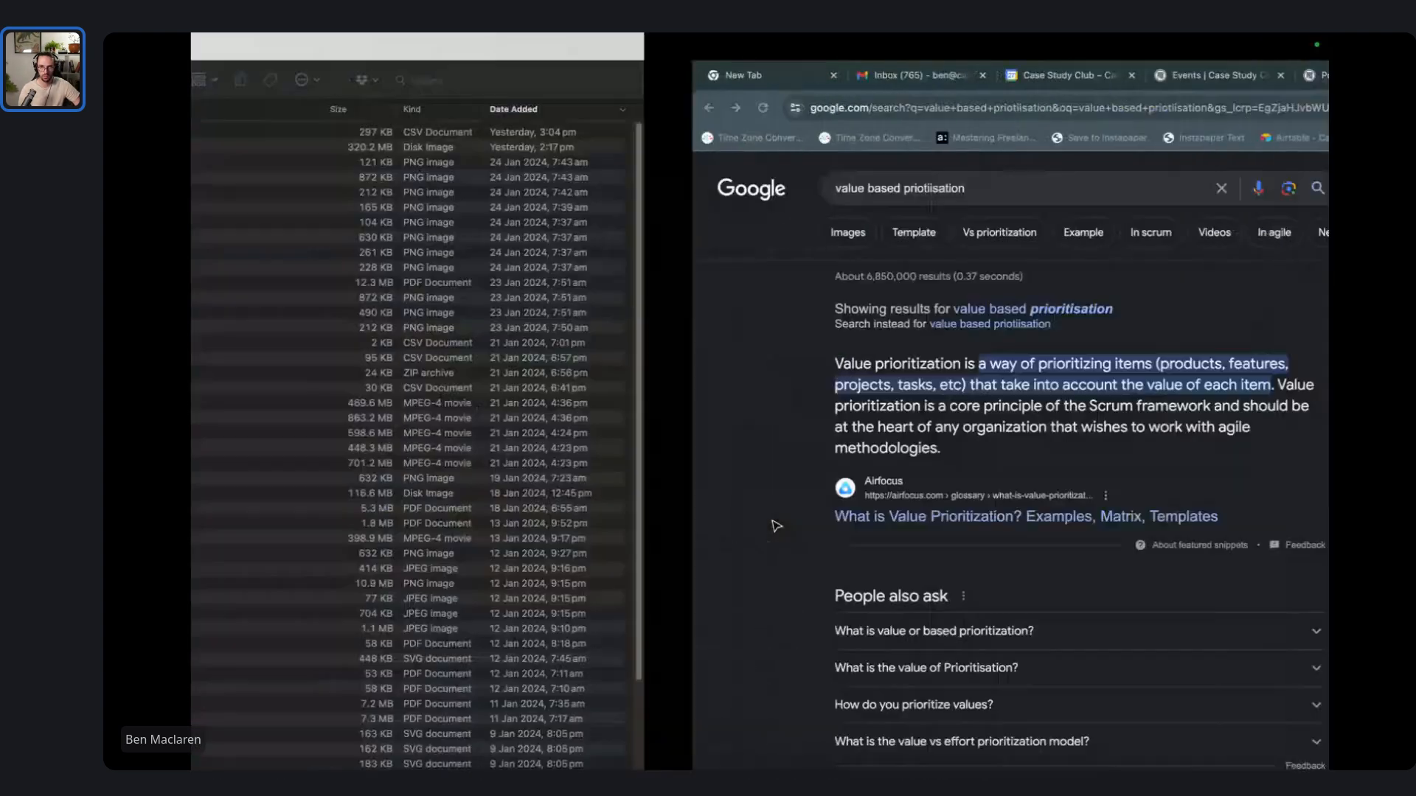
key("ctrl+Right")
left_click(884, 78)
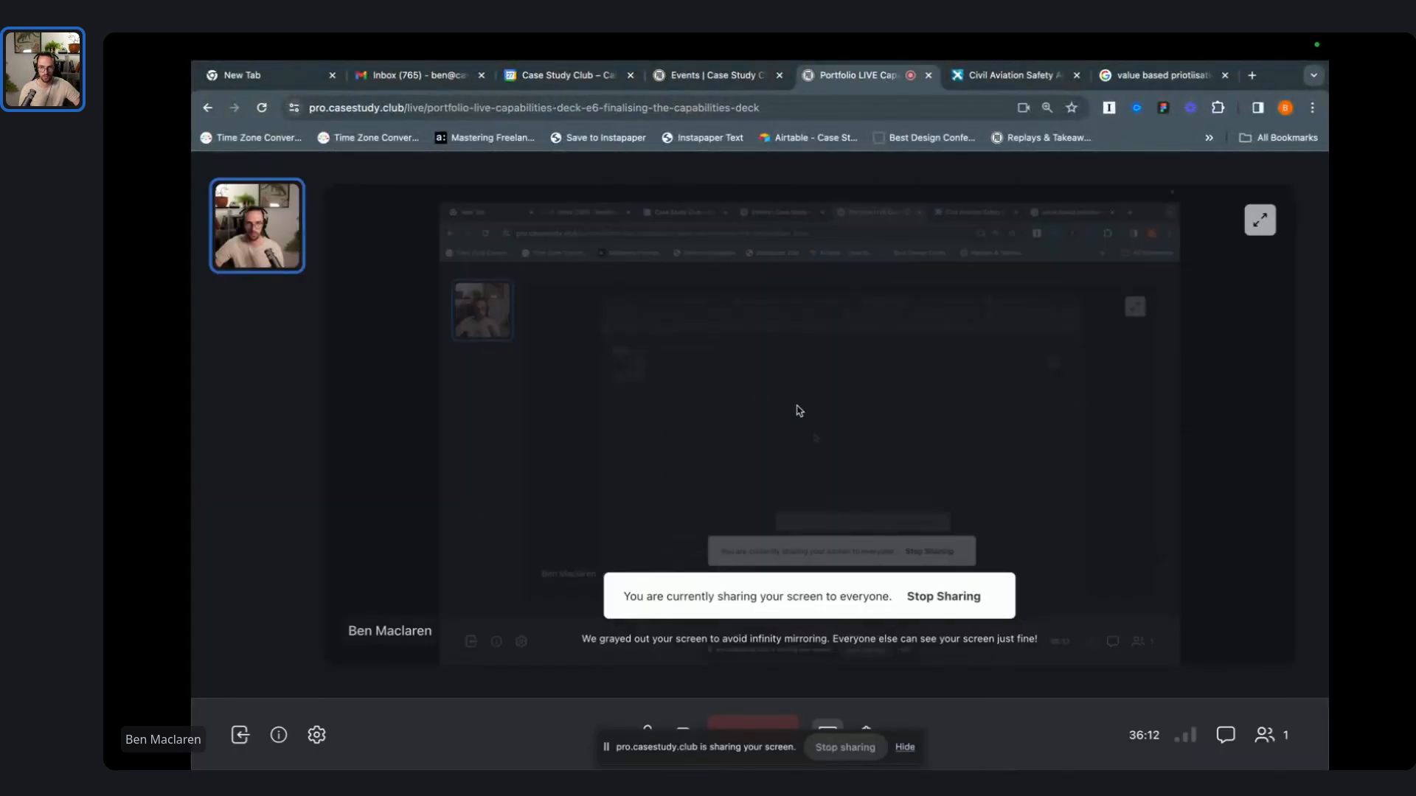
key("ctrl+Right")
key("ctrl+Right")
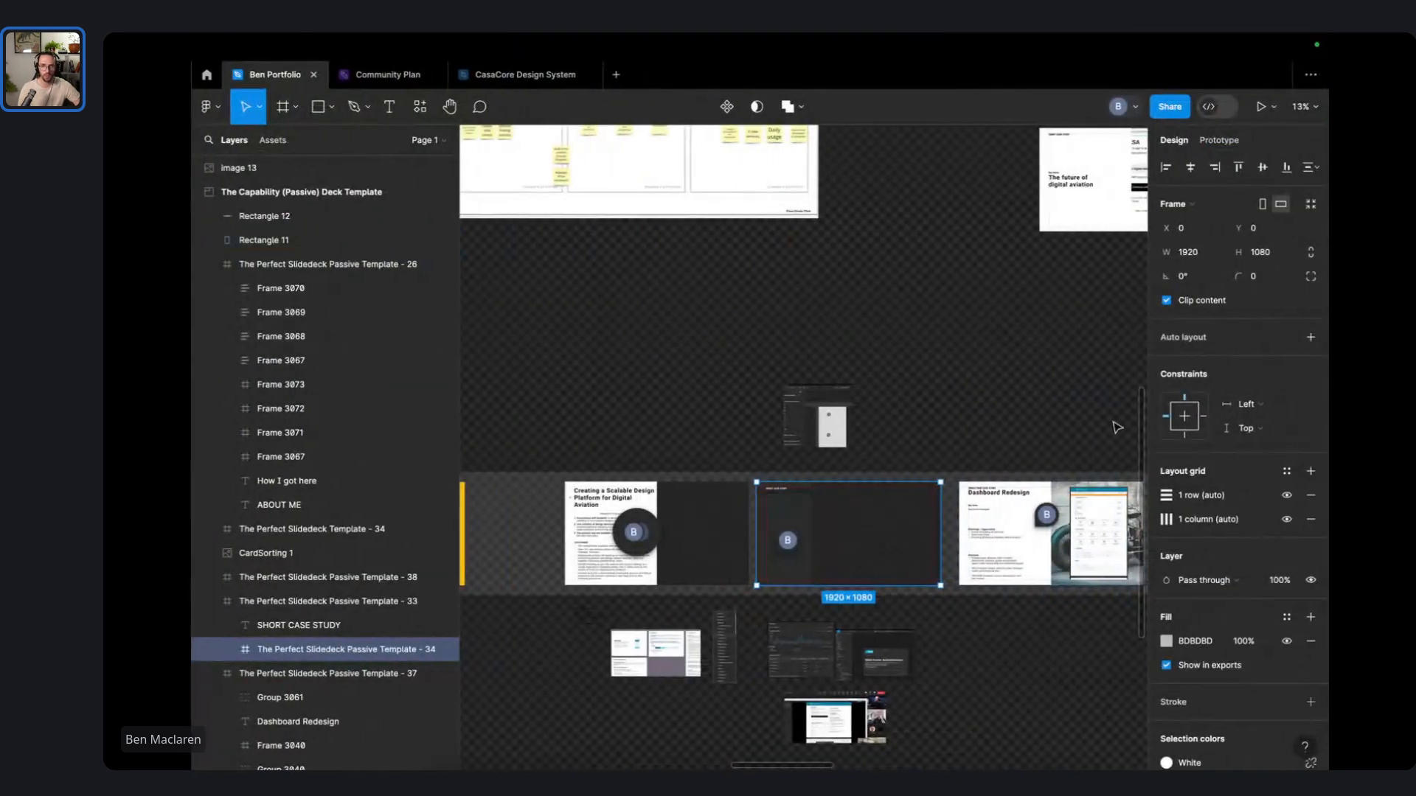
- Delete the SHORT CASE STUDY heading from the slide
scroll(851, 504, "up", 5)
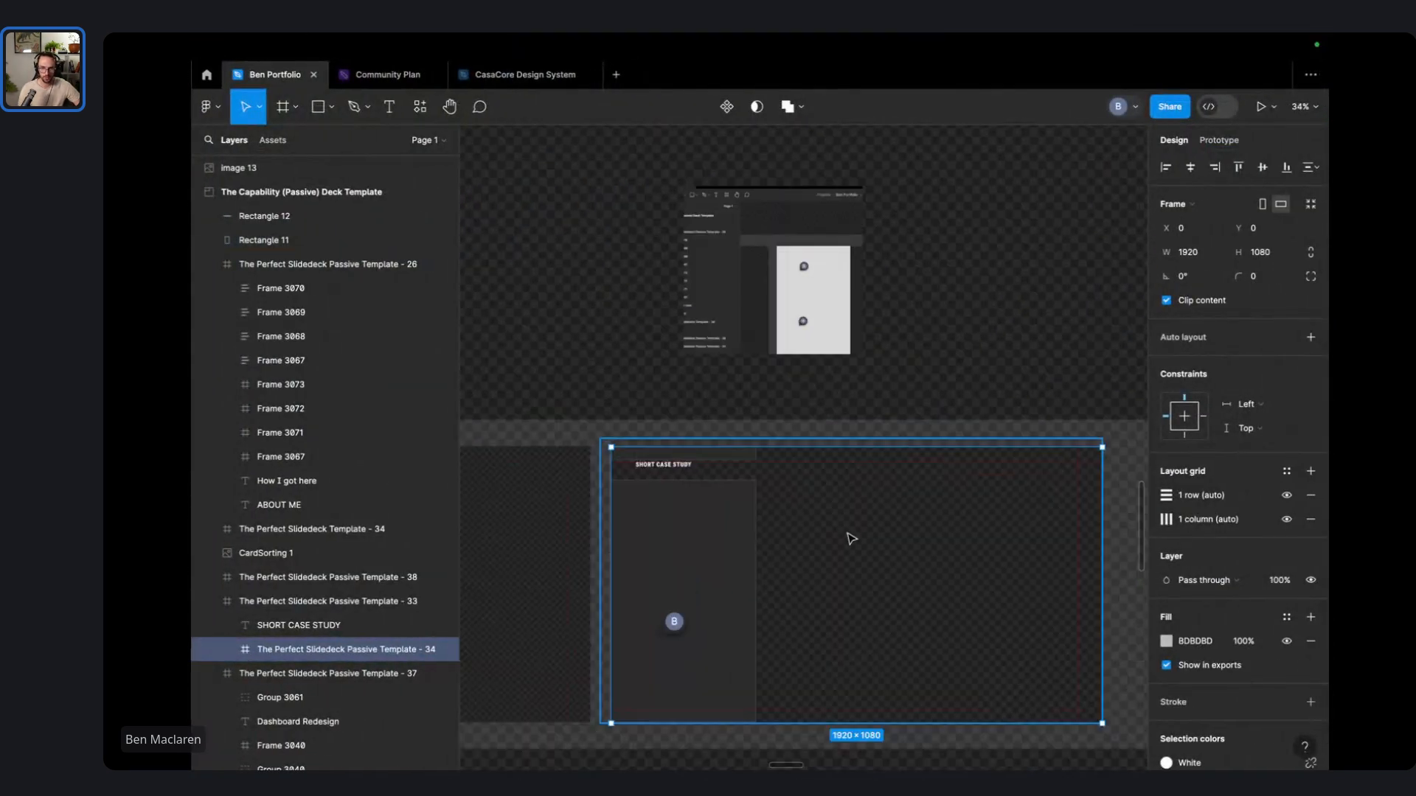
left_click(1047, 363)
scroll(1025, 339, "down", 1)
scroll(649, 435, "up", 5)
left_click(699, 345)
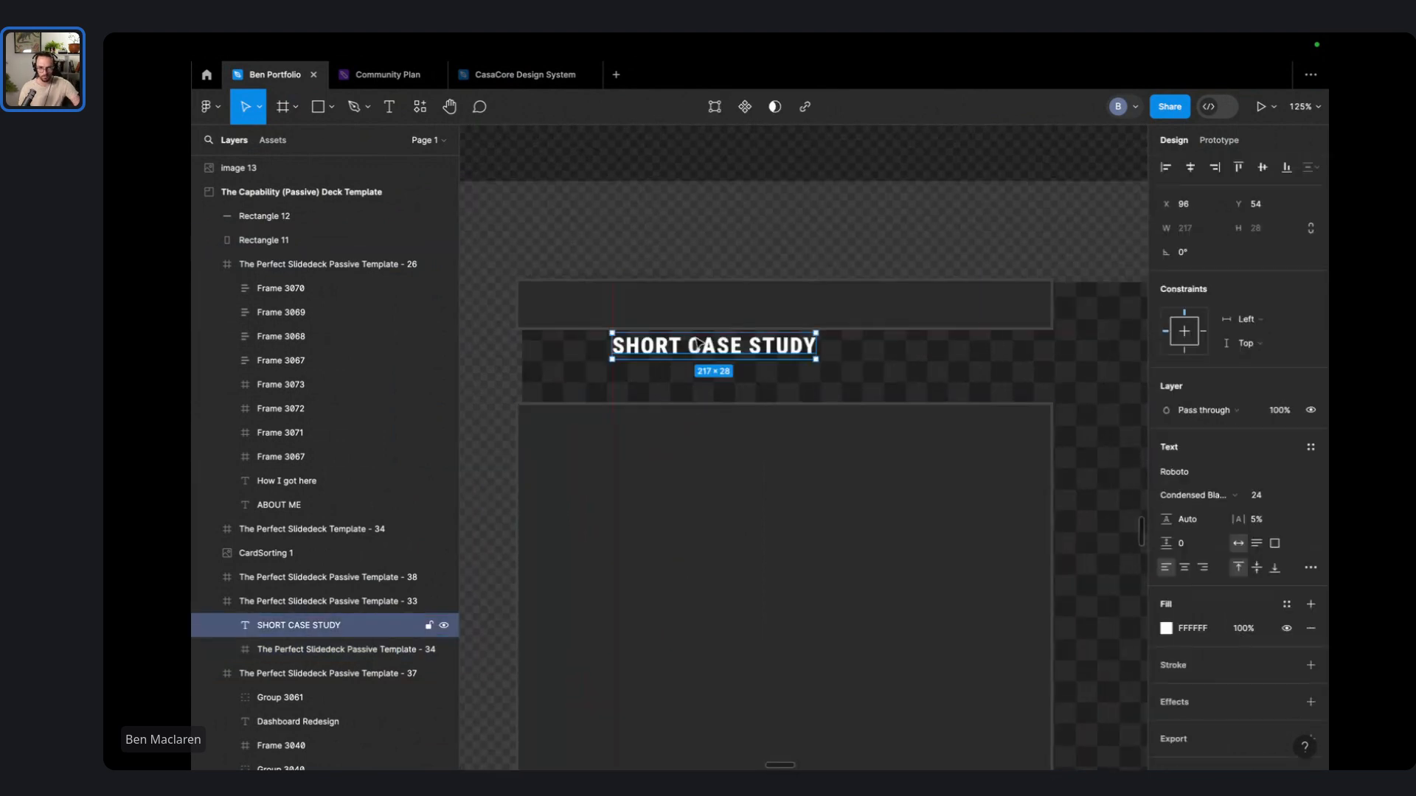
key("Delete")
- Nudge the header rectangle right and stretch the side rectangle's top edge upward
left_click(796, 326)
left_click_drag(798, 331, 815, 336)
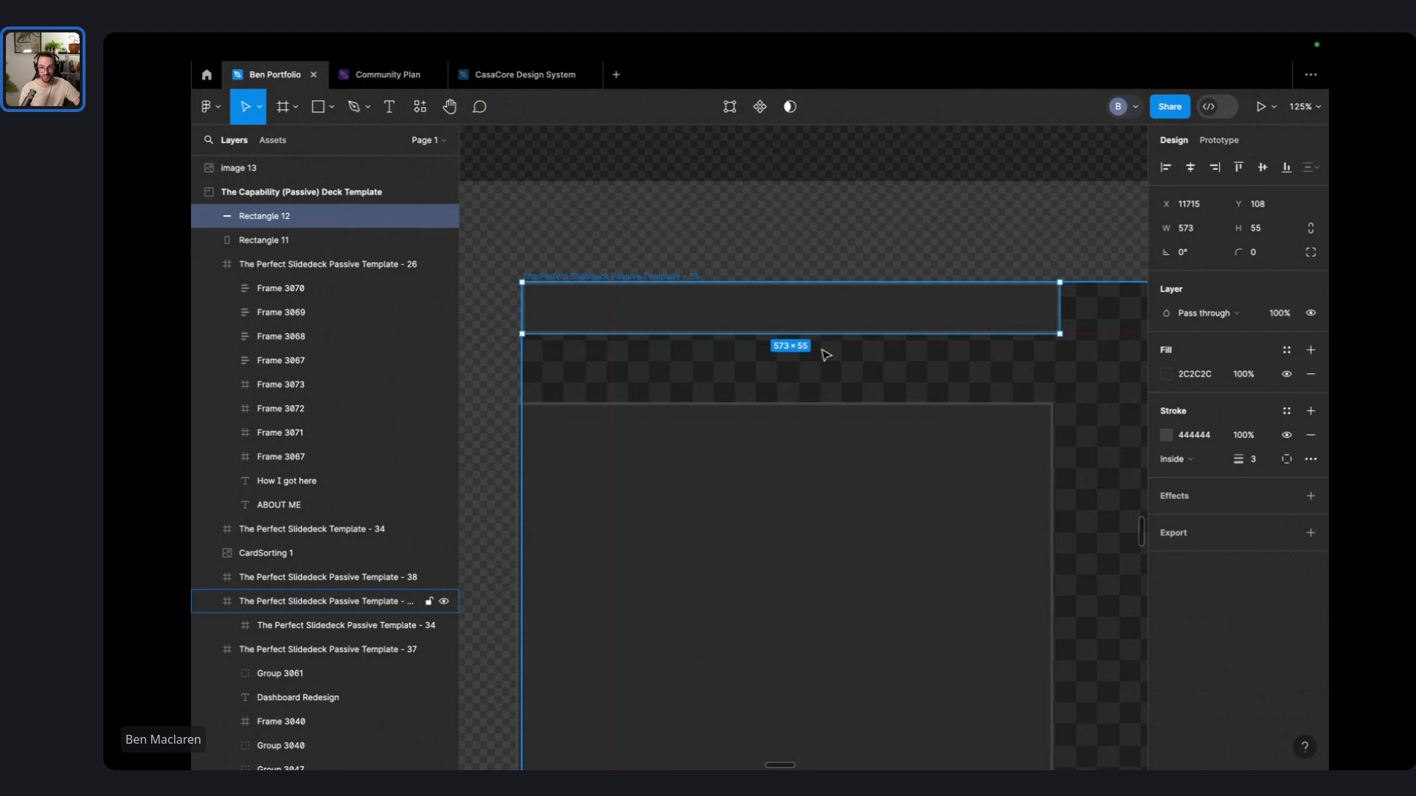
left_click(787, 406)
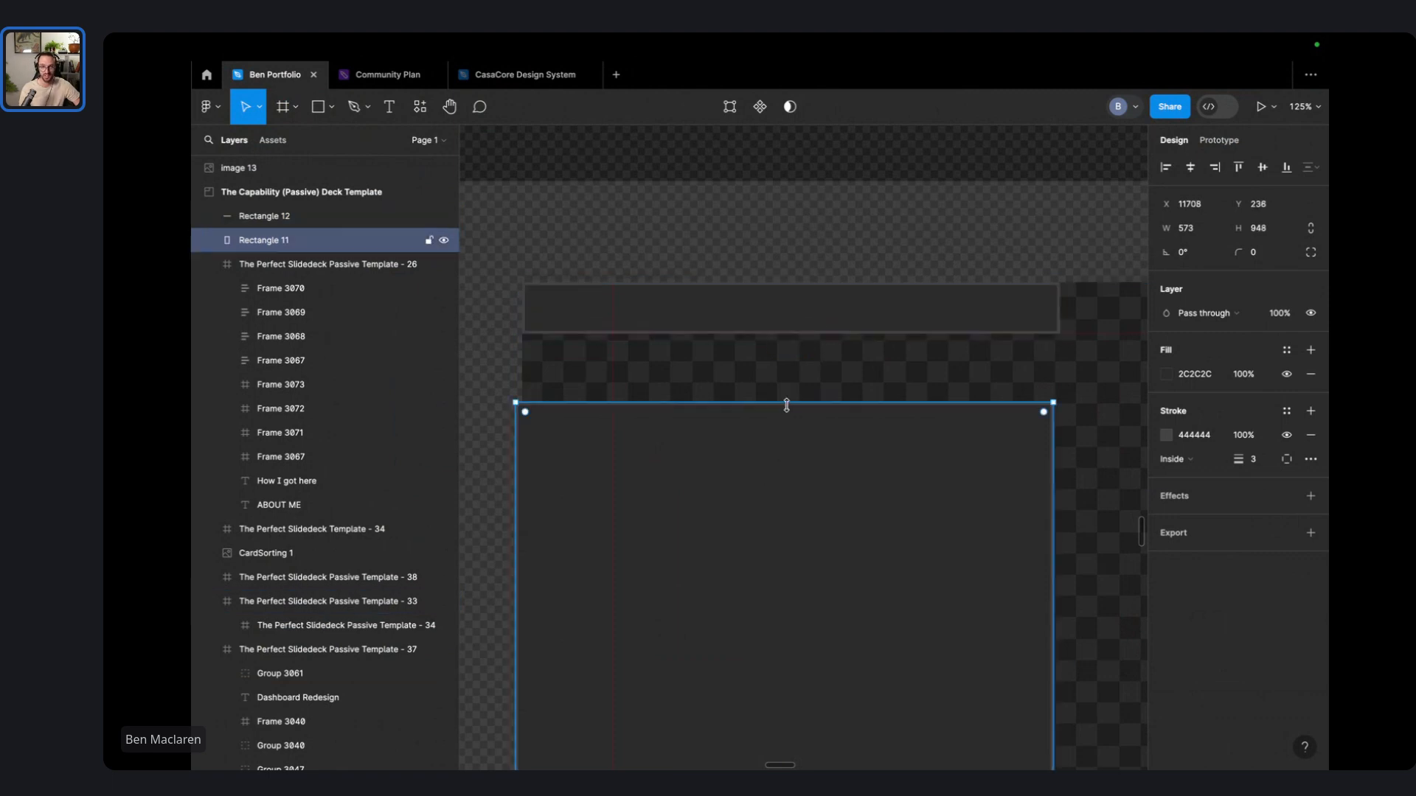
left_click_drag(786, 406, 786, 379)
left_click(777, 322)
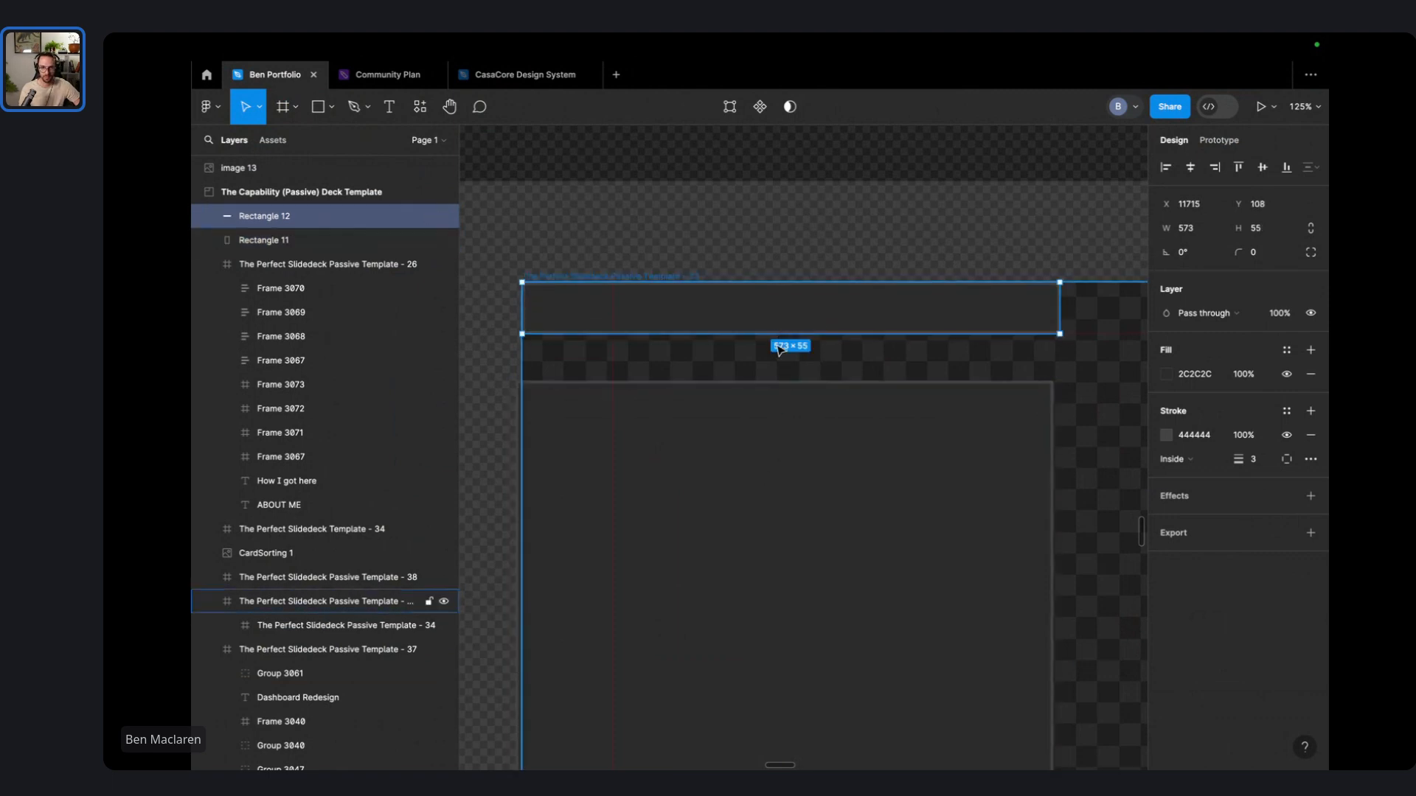
left_click(750, 428)
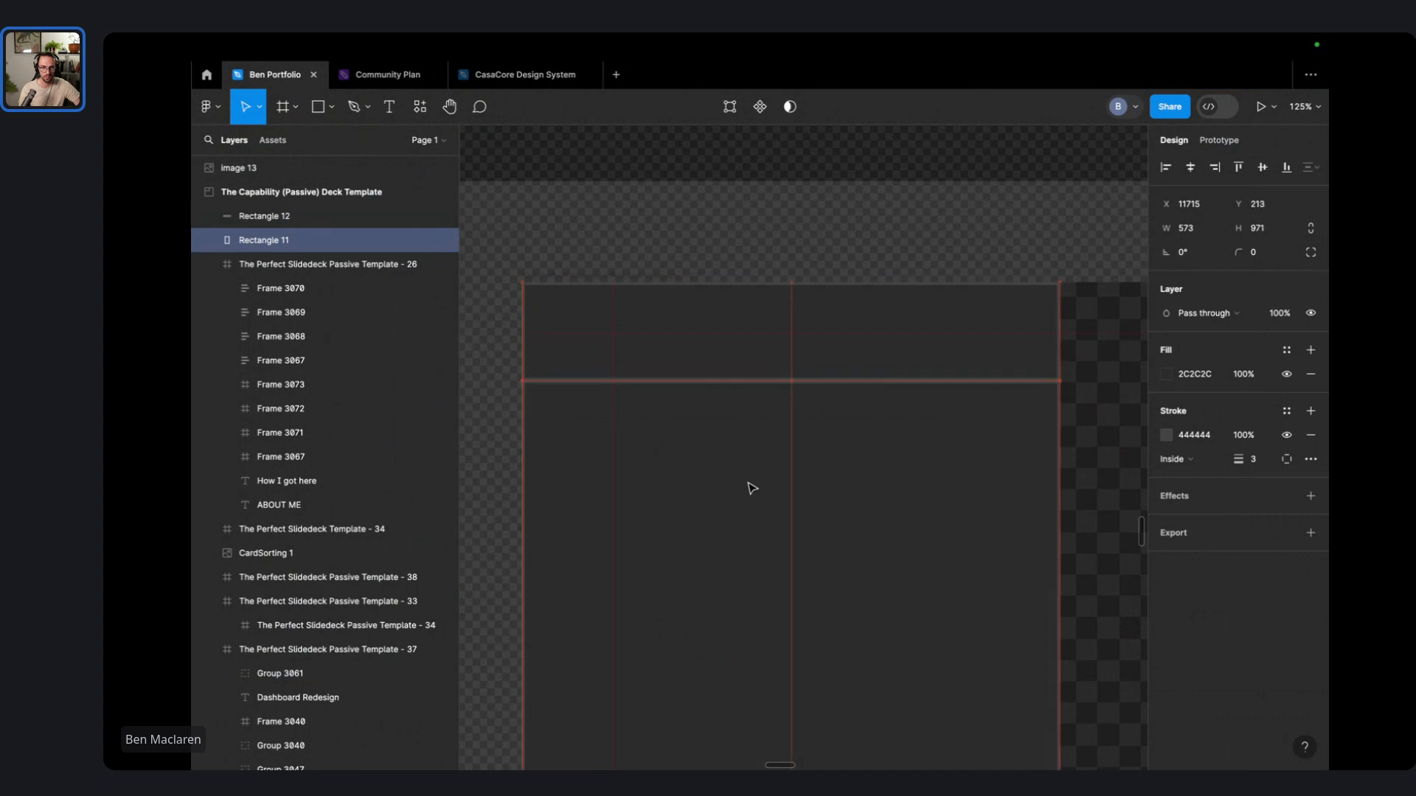
left_click_drag(747, 483, 748, 484)
scroll(743, 260, "down", 5)
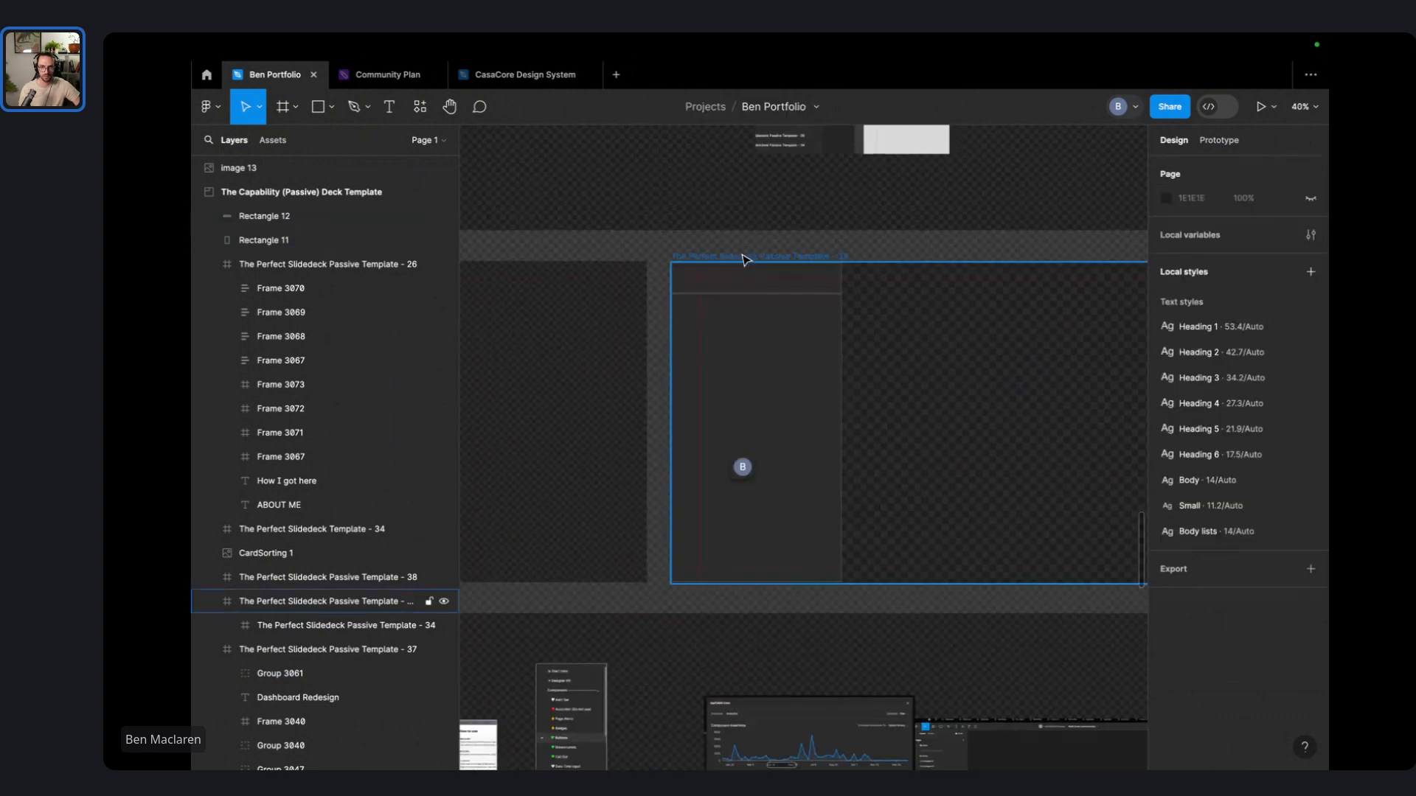
- Widen the header rectangle across the slide, then delete it
left_click(551, 338)
left_click_drag(565, 339, 948, 330)
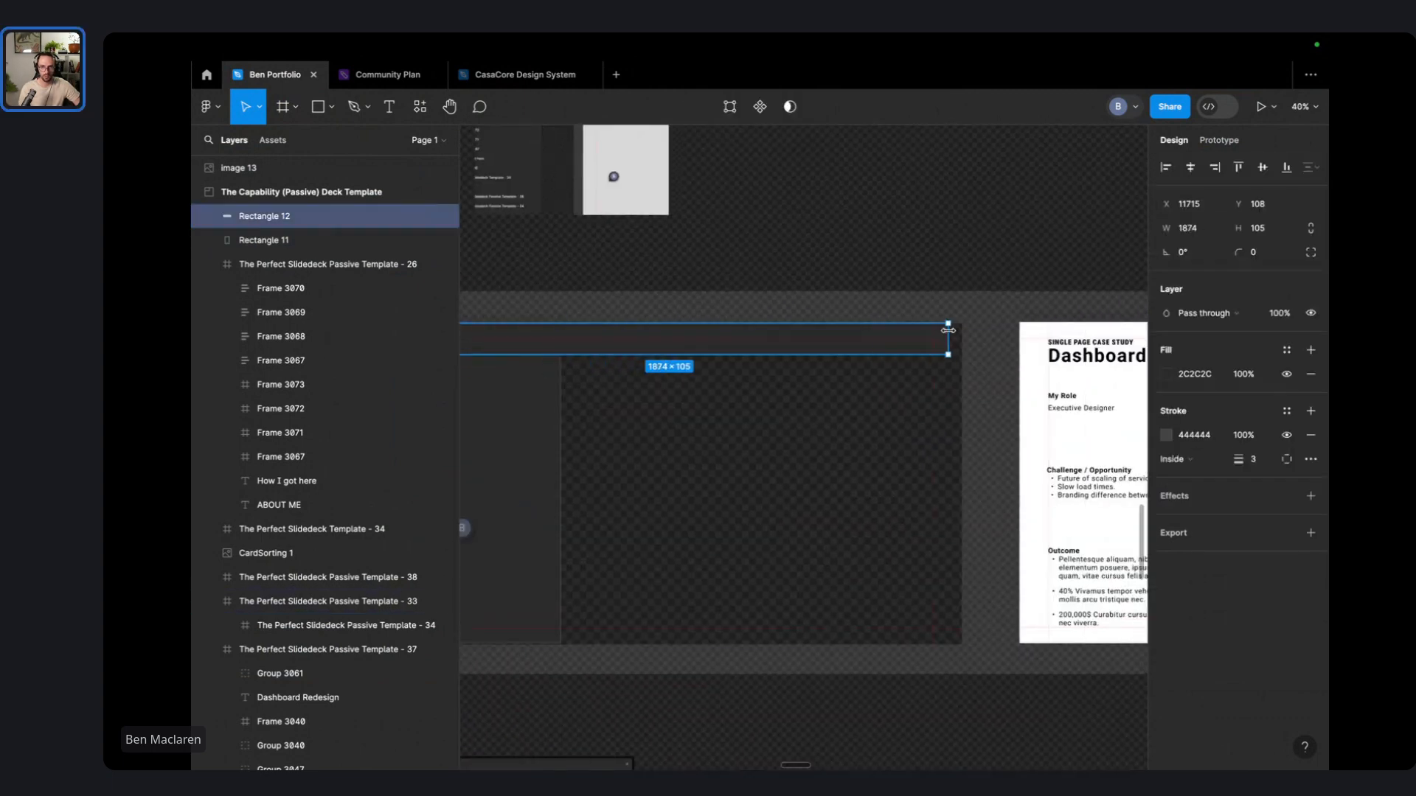
left_click(894, 237)
scroll(892, 293, "down", 3)
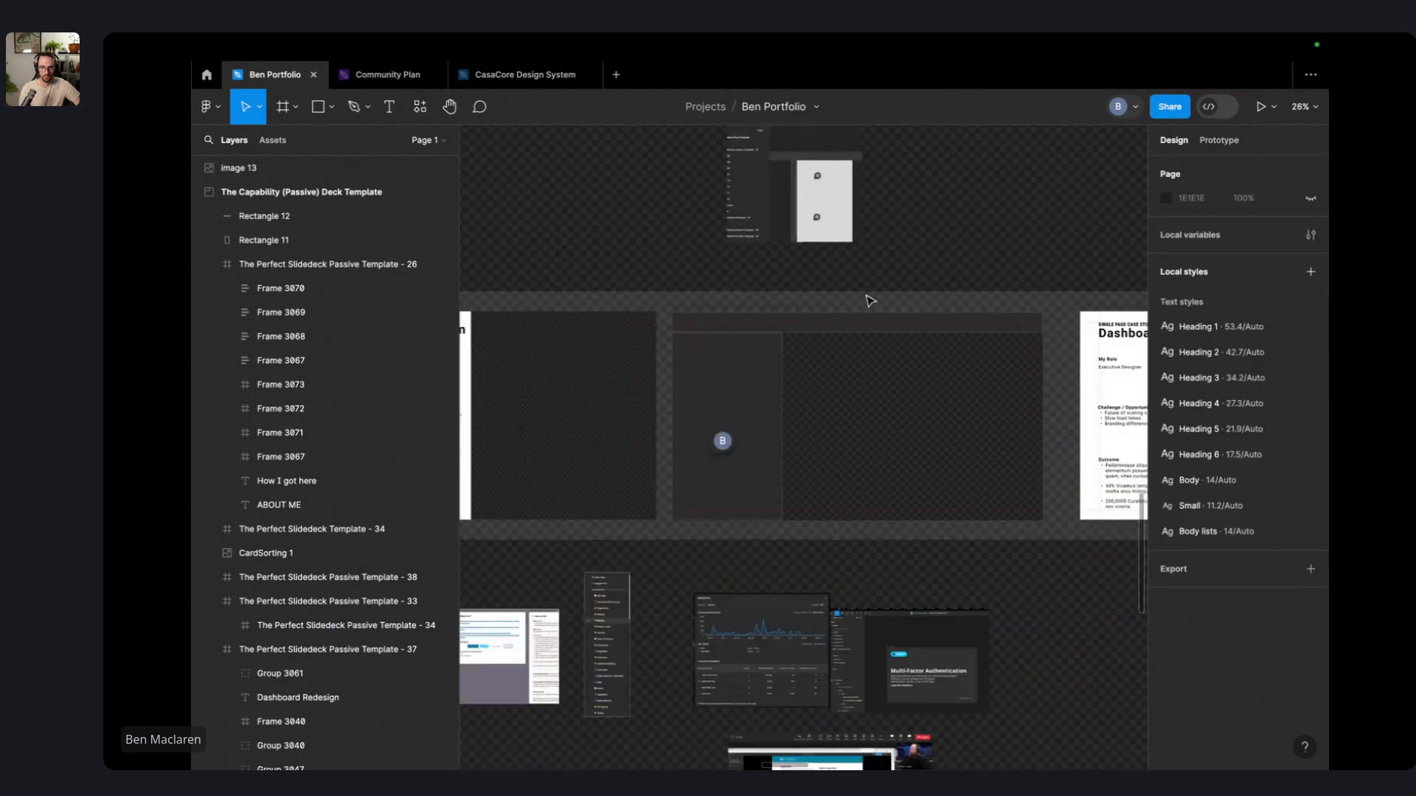
left_click(839, 332)
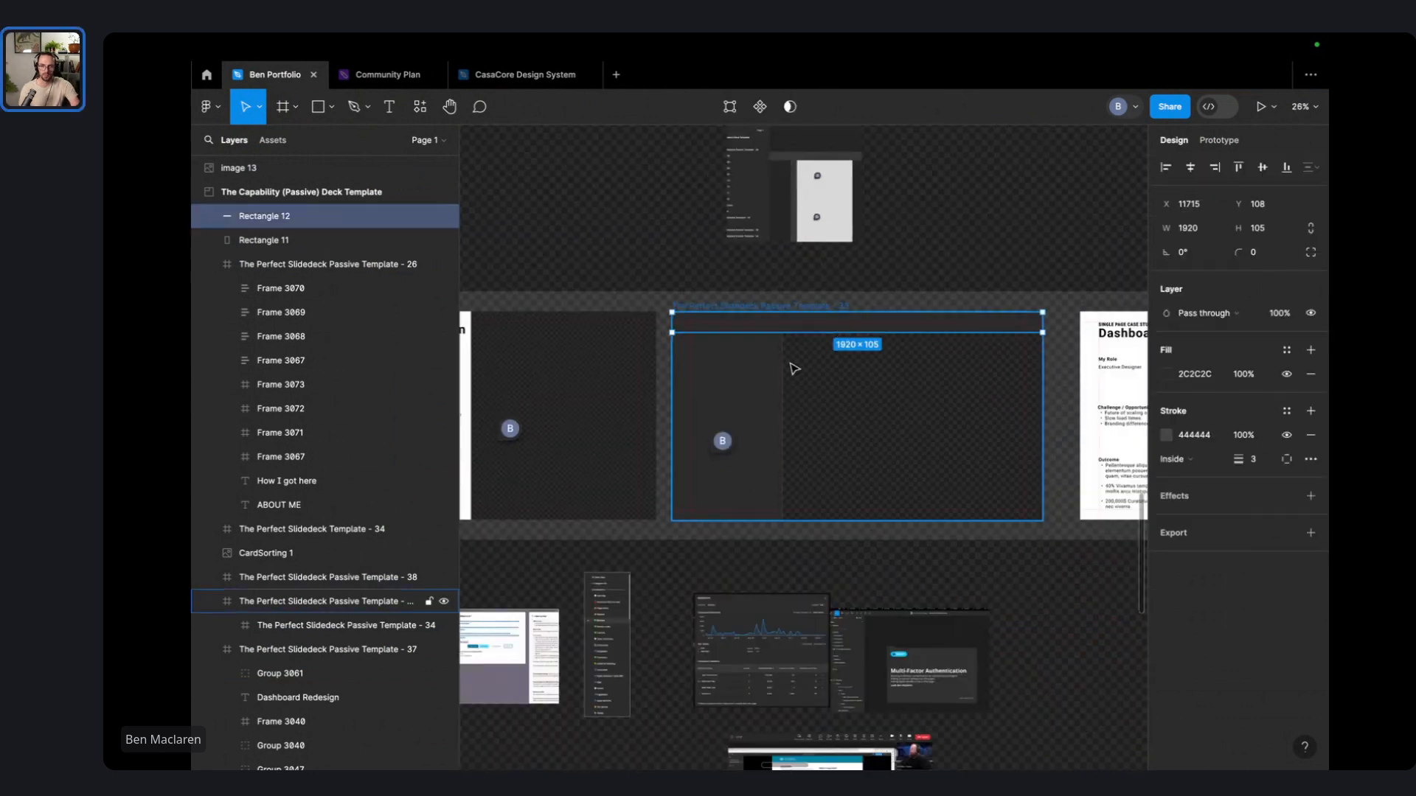
key("Delete")
- Extend the side rectangle to the slide top, narrow it to 506, then remove it
left_click(738, 398)
left_click_drag(749, 337, 751, 315)
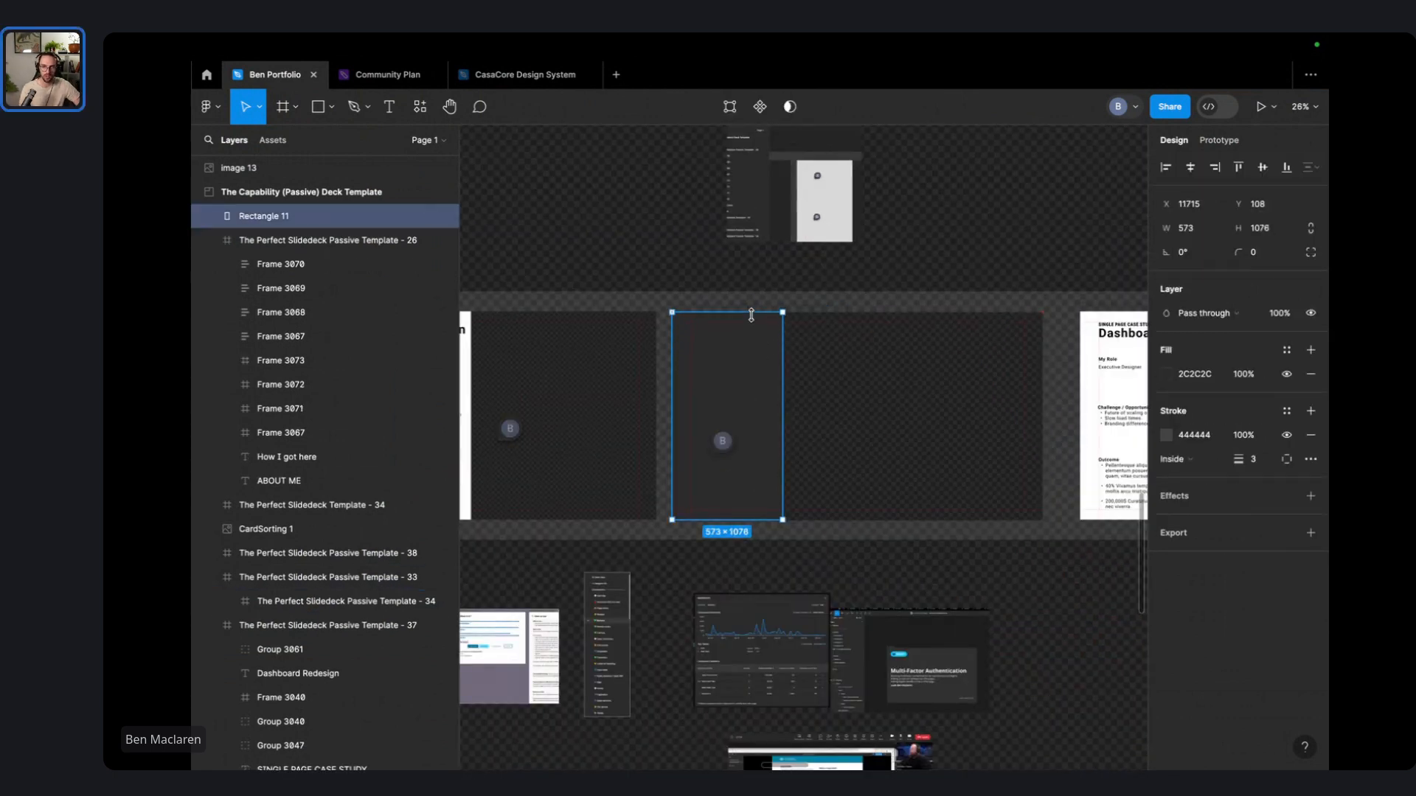
left_click(797, 301)
left_click(726, 437)
left_click_drag(783, 426, 723, 426)
left_click(726, 387)
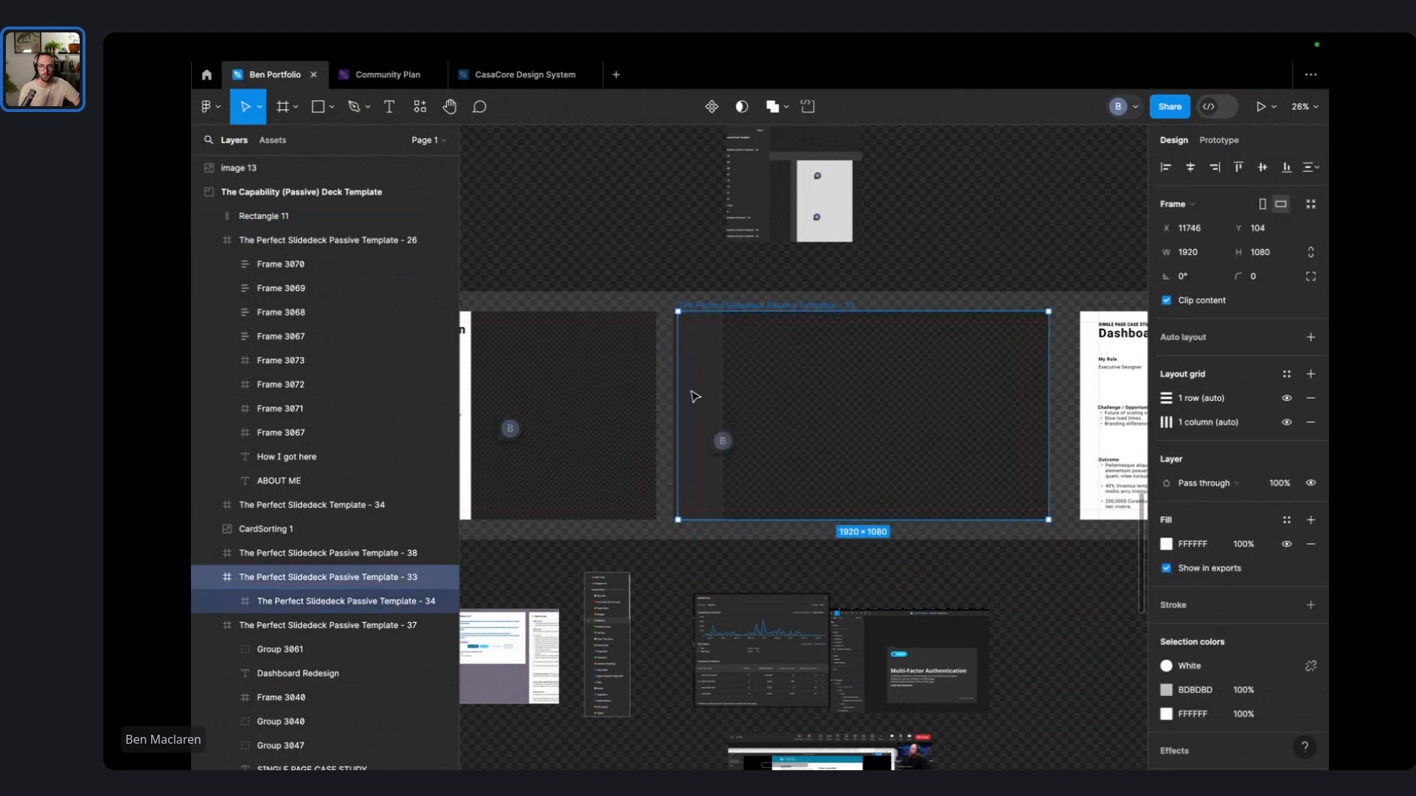
key("ctrl+z")
key("ctrl+shift+z")
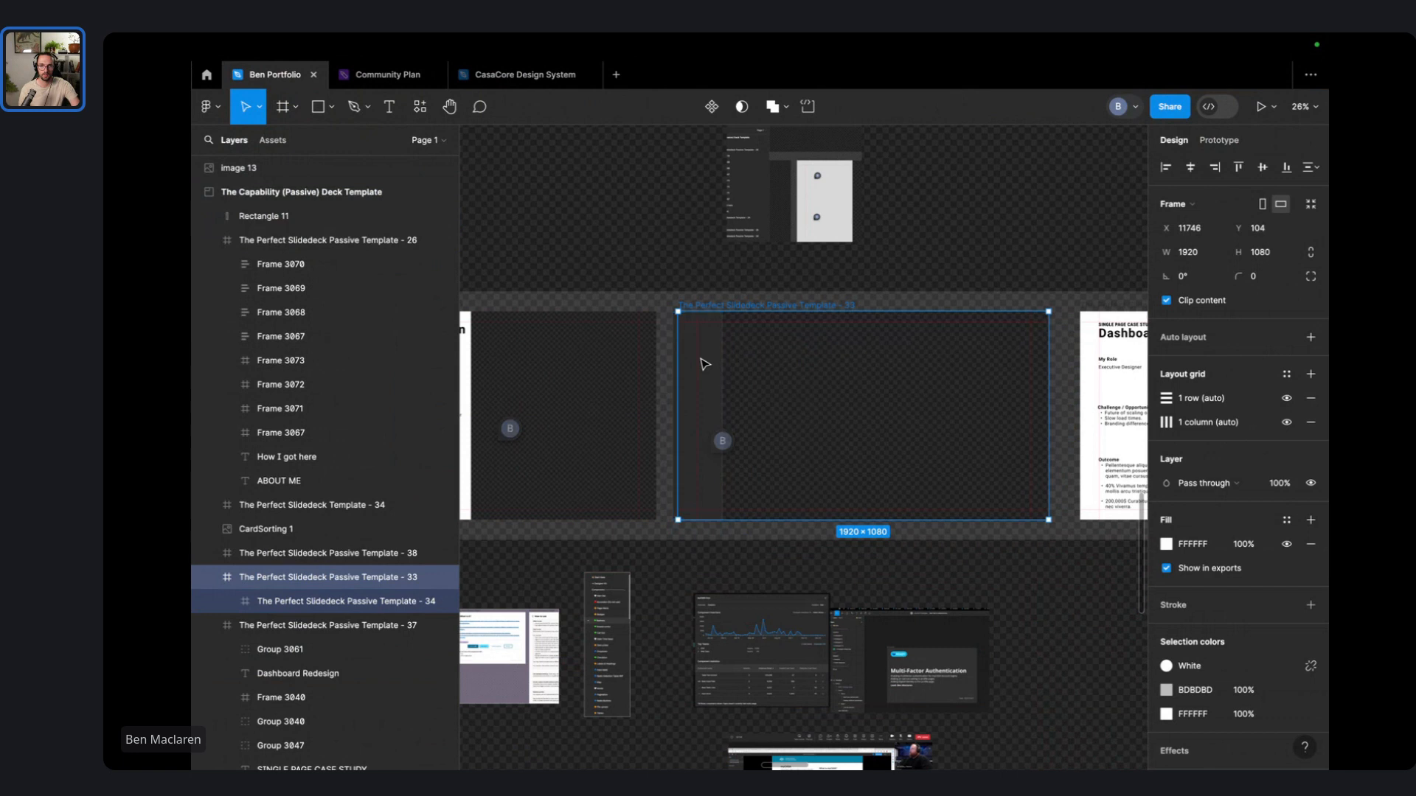
key("ctrl+z")
scroll(918, 345, "right", 1)
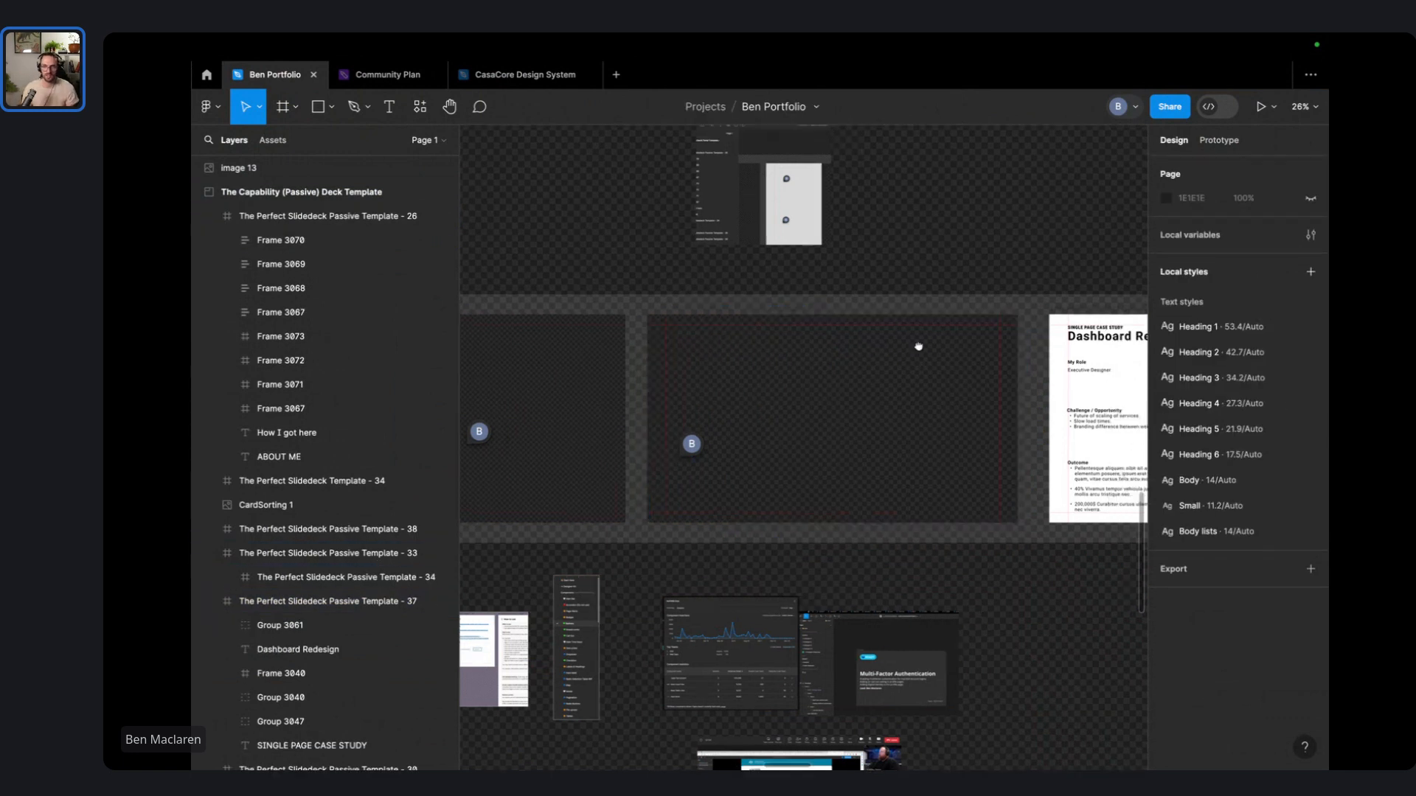
- Move the Dashboard Redesign slide below the slide row
left_click_drag(918, 346, 581, 316)
left_click_drag(1022, 210, 1052, 253)
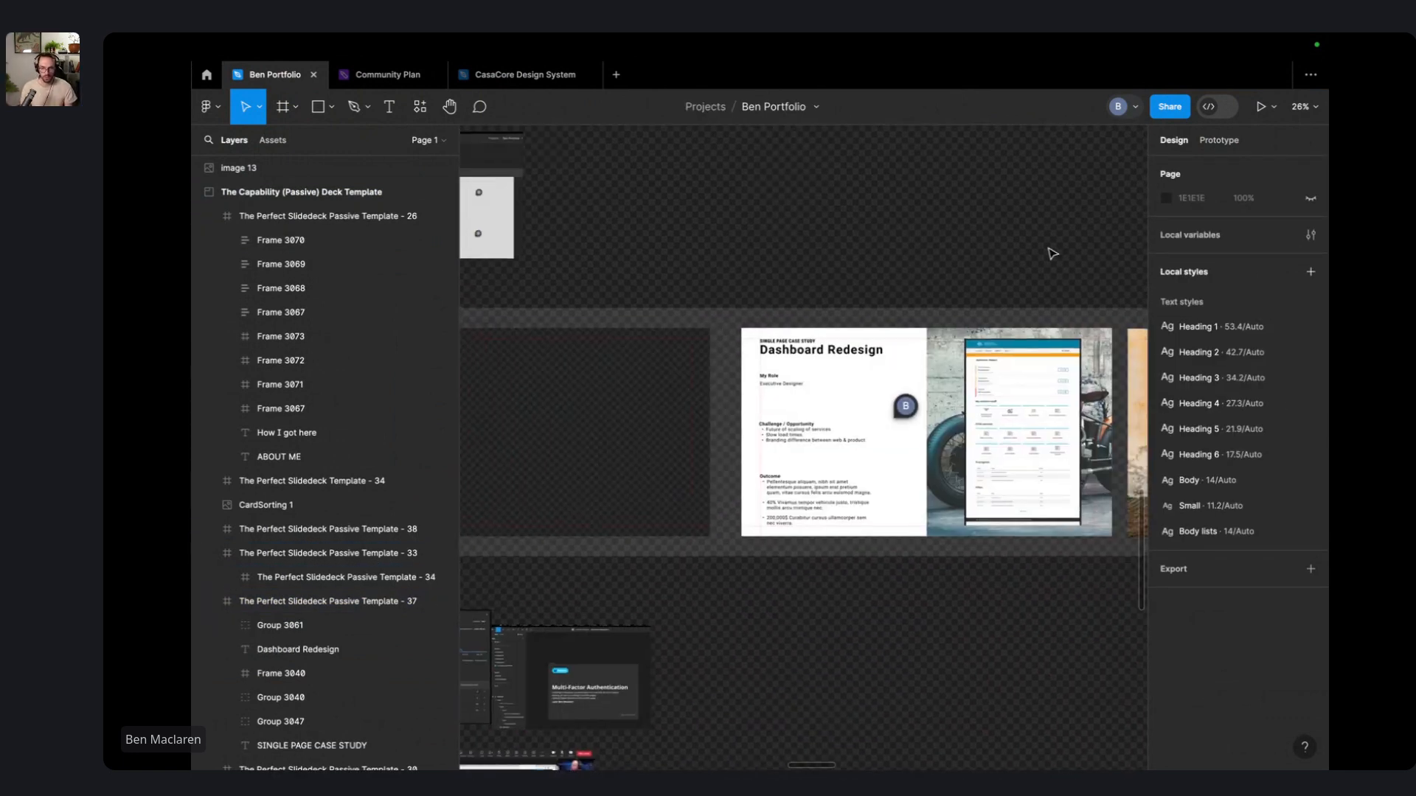
scroll(1022, 292, "down", 5)
scroll(922, 413, "up", 3)
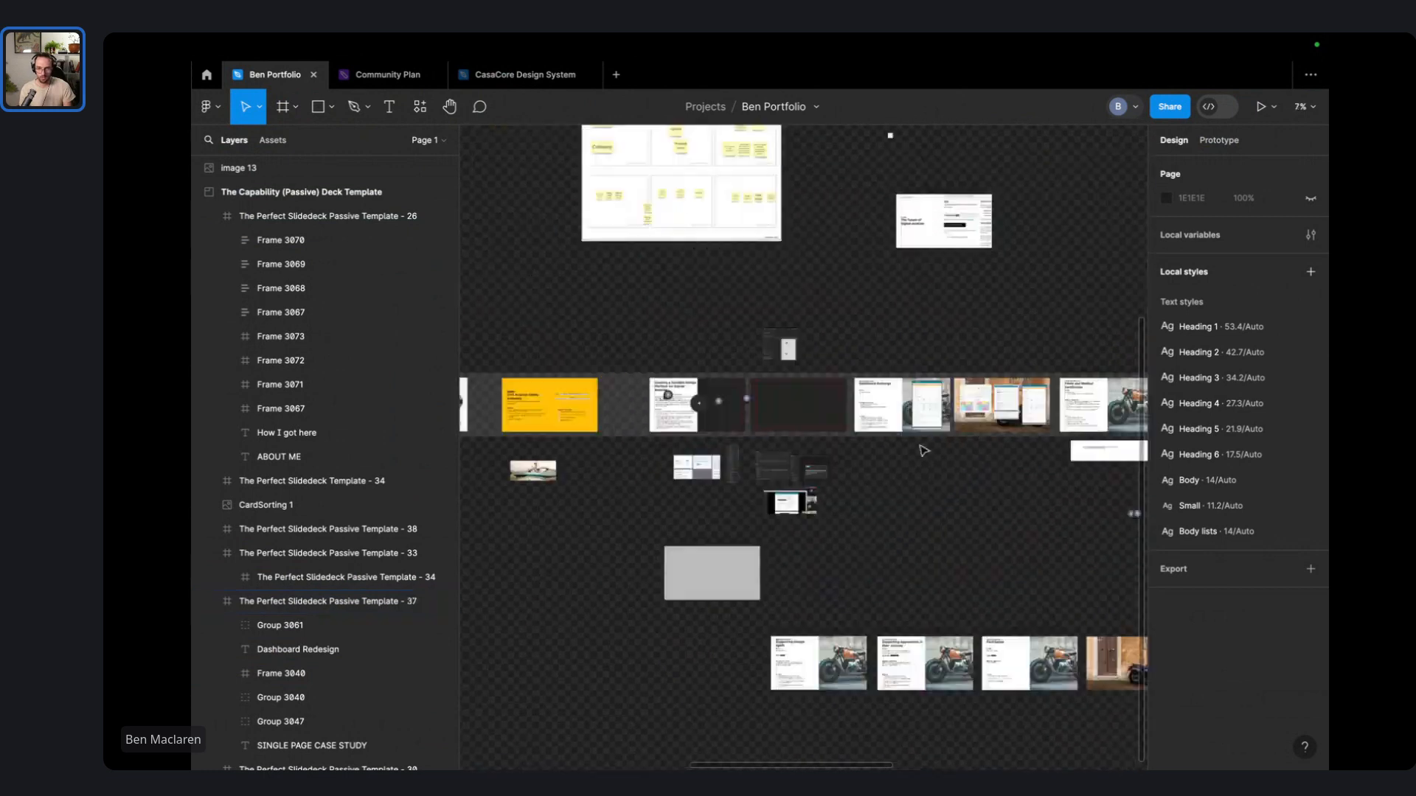
scroll(910, 585, "up", 5)
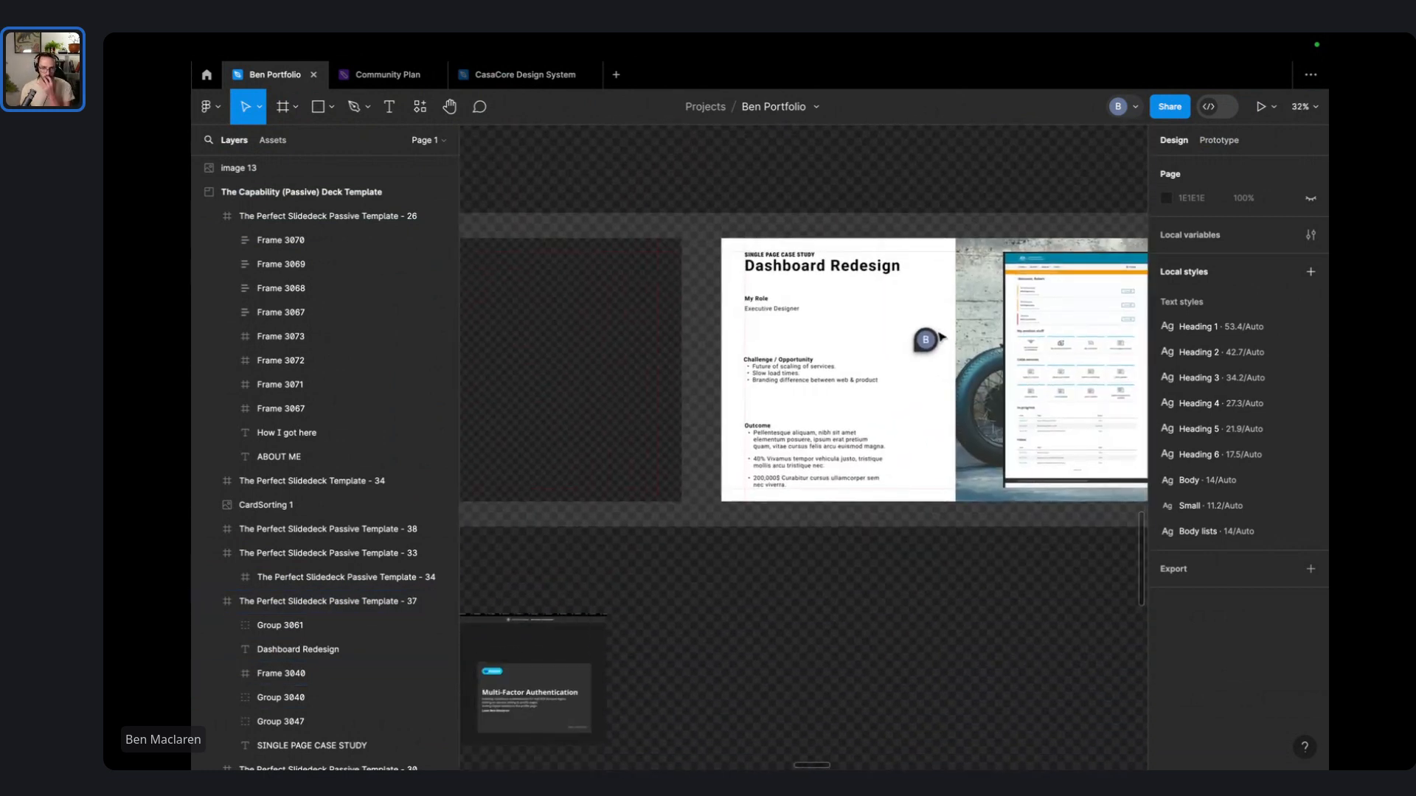
scroll(941, 337, "up", 3)
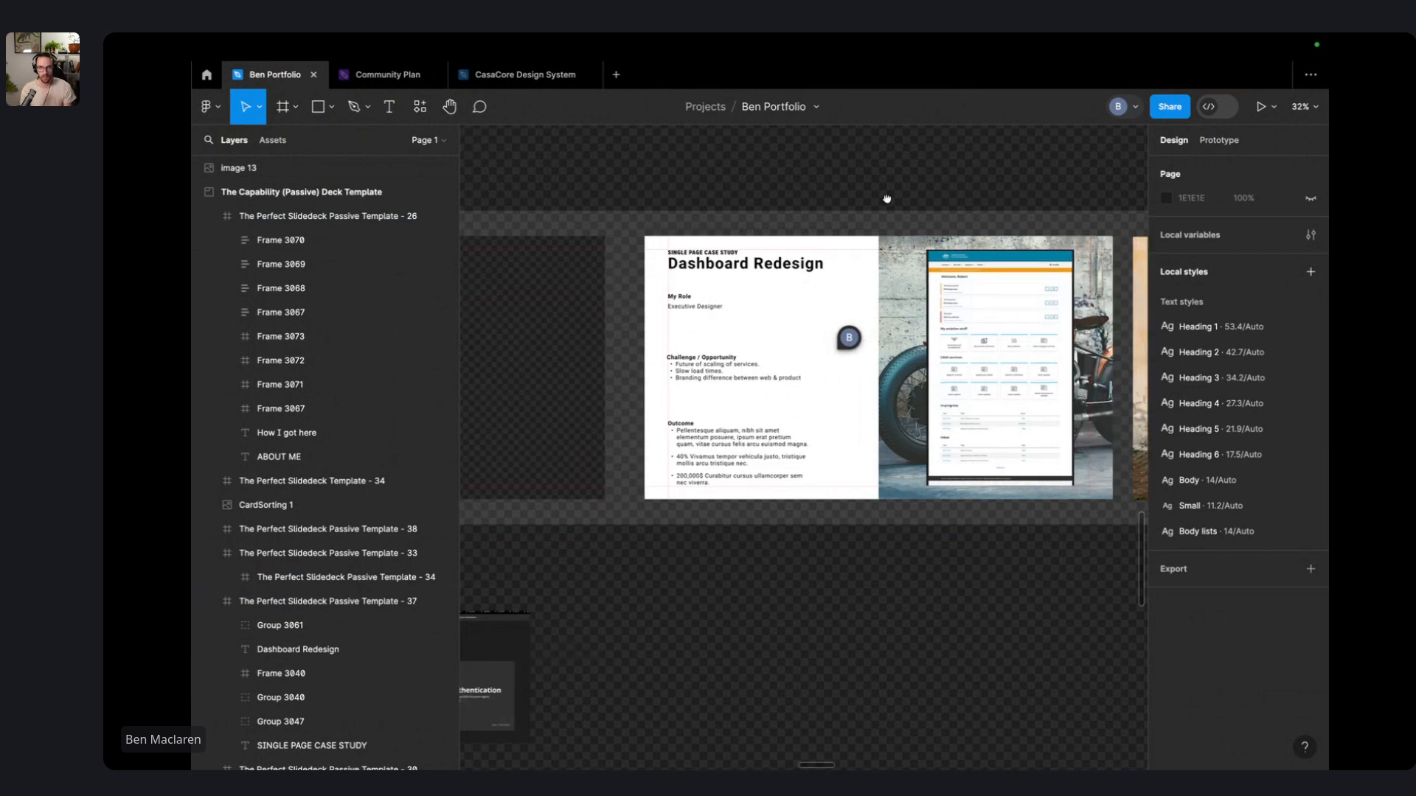
scroll(568, 353, "up", 2)
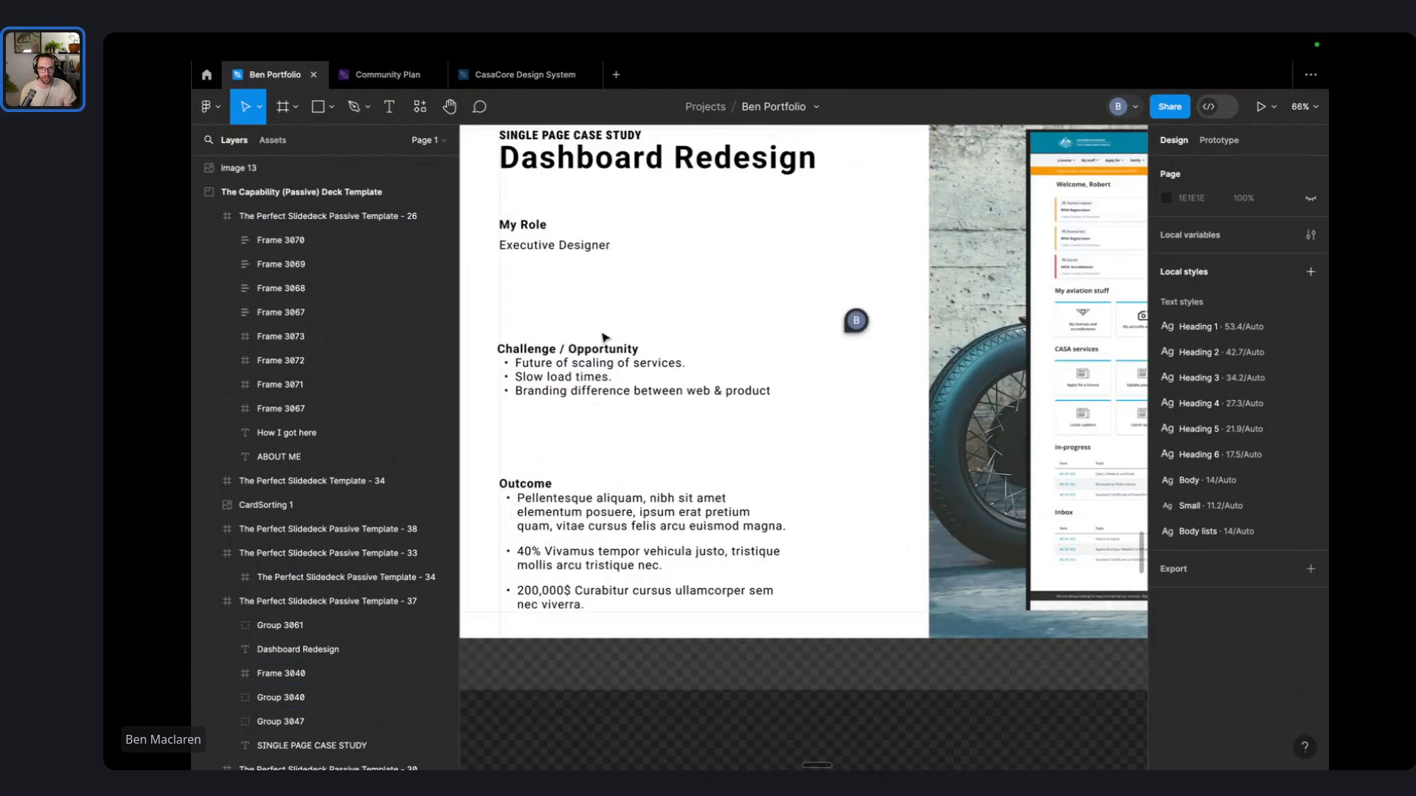
scroll(654, 452, "down", 8)
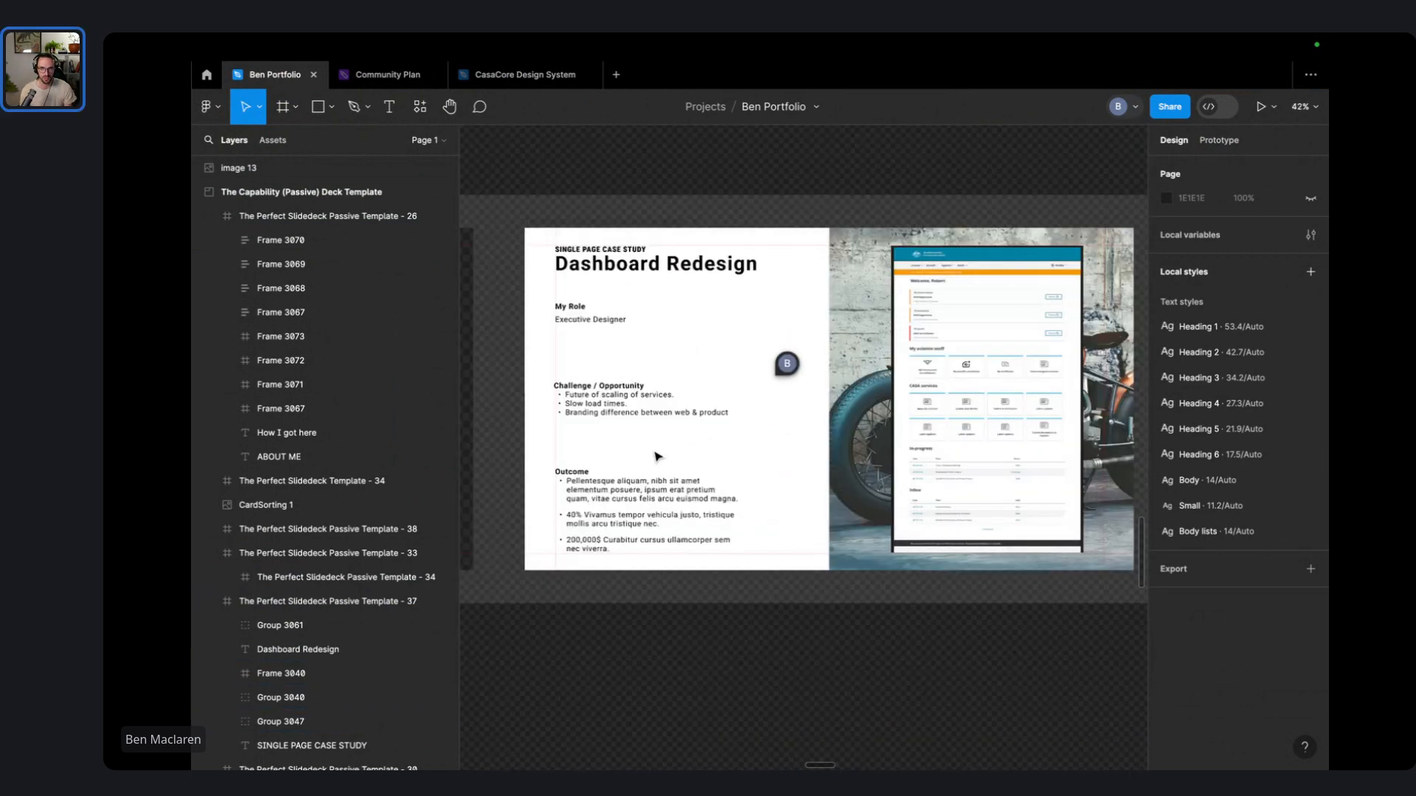
left_click(713, 588)
left_click_drag(713, 587, 716, 626)
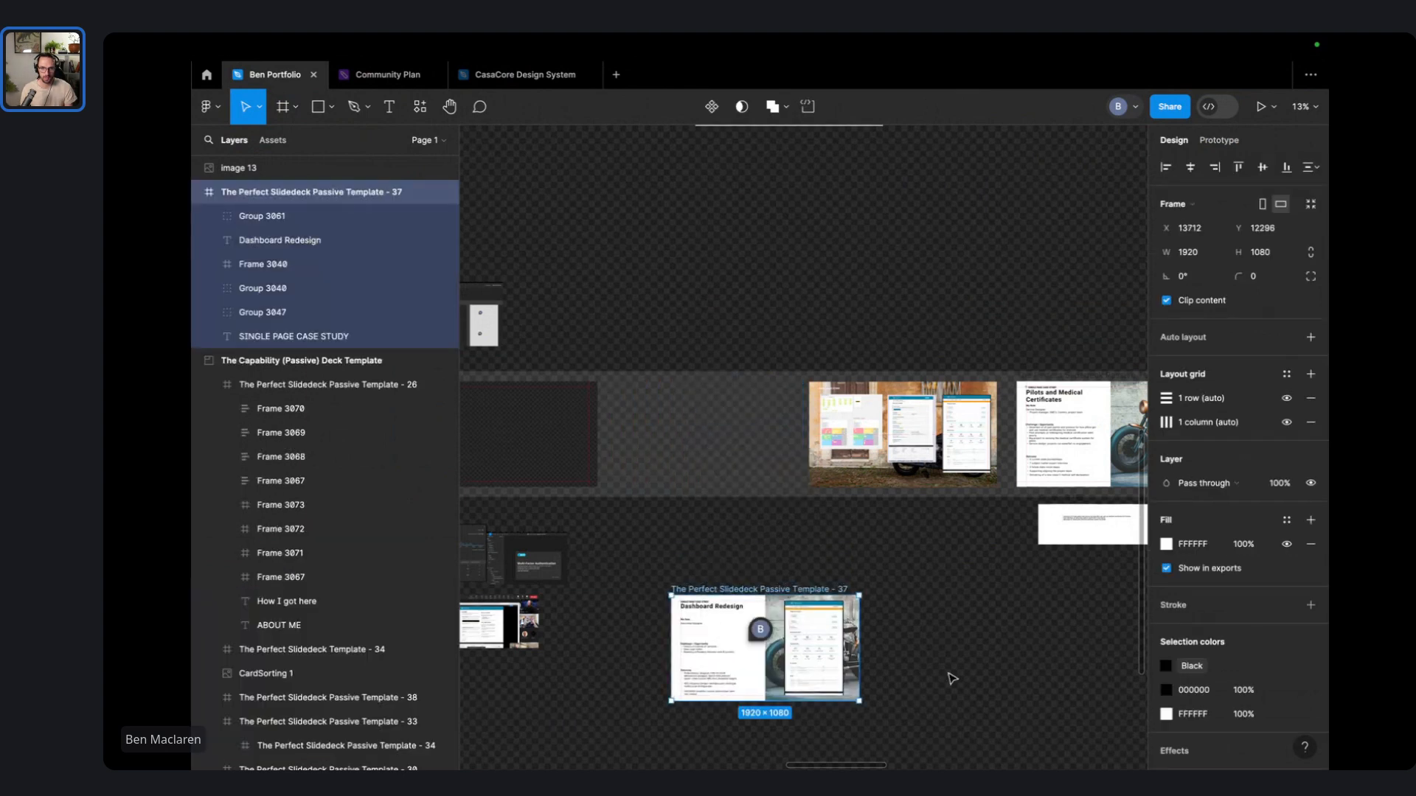
left_click(951, 676)
- Pull the Concept Dashboard image out of its slide onto the canvas
double_click(816, 661)
left_click_drag(806, 650, 763, 299)
left_click_drag(598, 320, 702, 297)
left_click(672, 333)
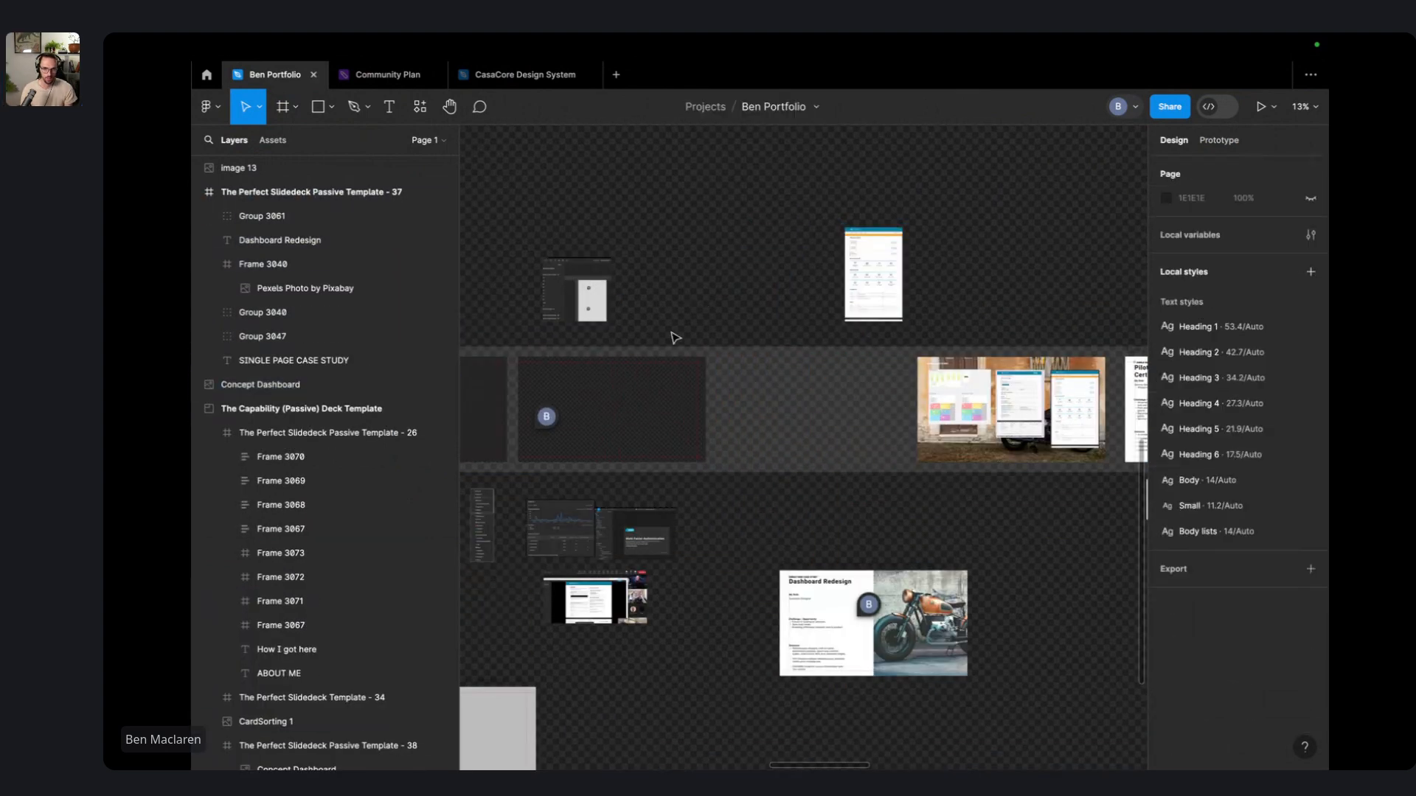
- Duplicate an empty slide into the free slot in the row
left_click_drag(534, 360, 734, 358)
left_click_drag(684, 306, 810, 335)
left_click(802, 339)
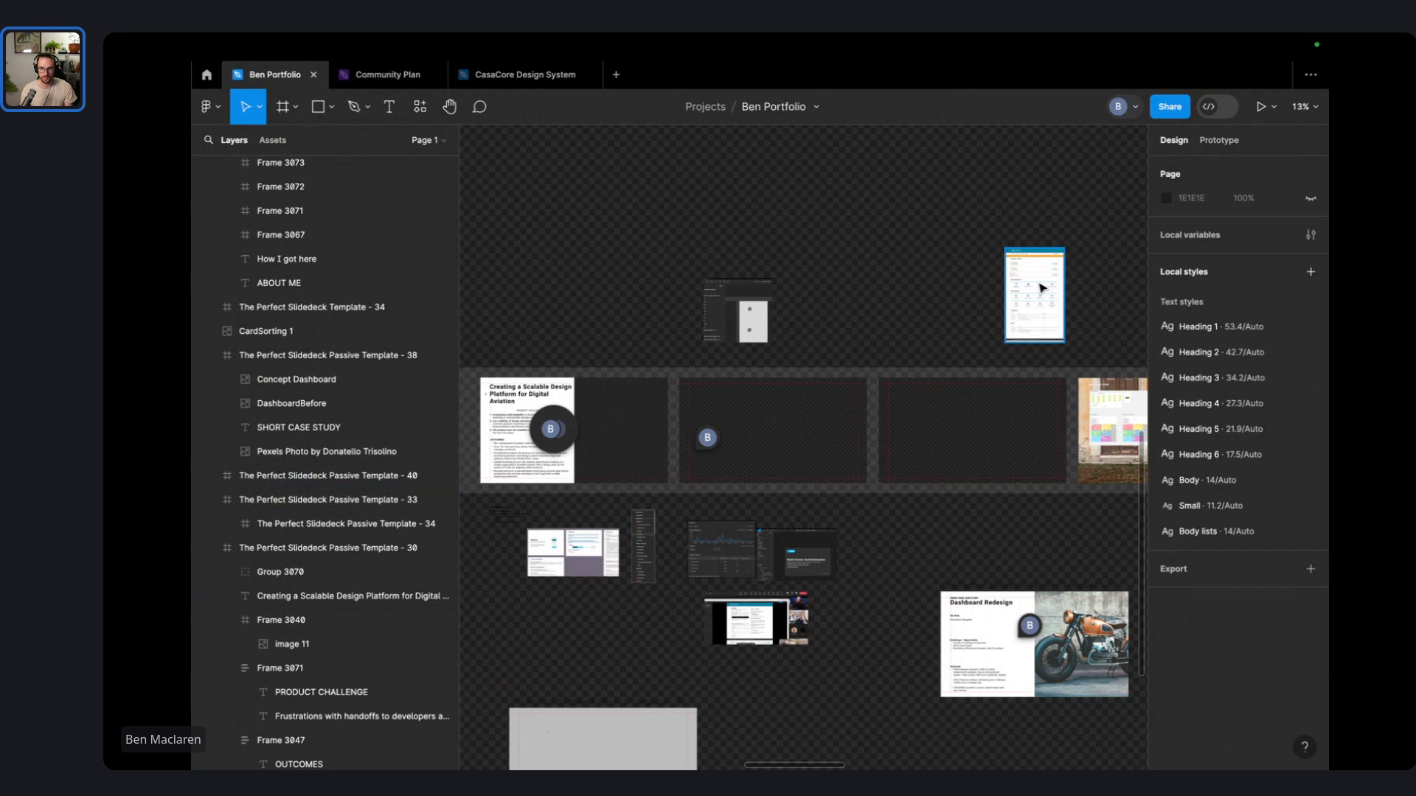
- Place the Concept Dashboard screenshot in the third empty slide, scaled to 499 × 797
left_click_drag(1032, 295, 947, 469)
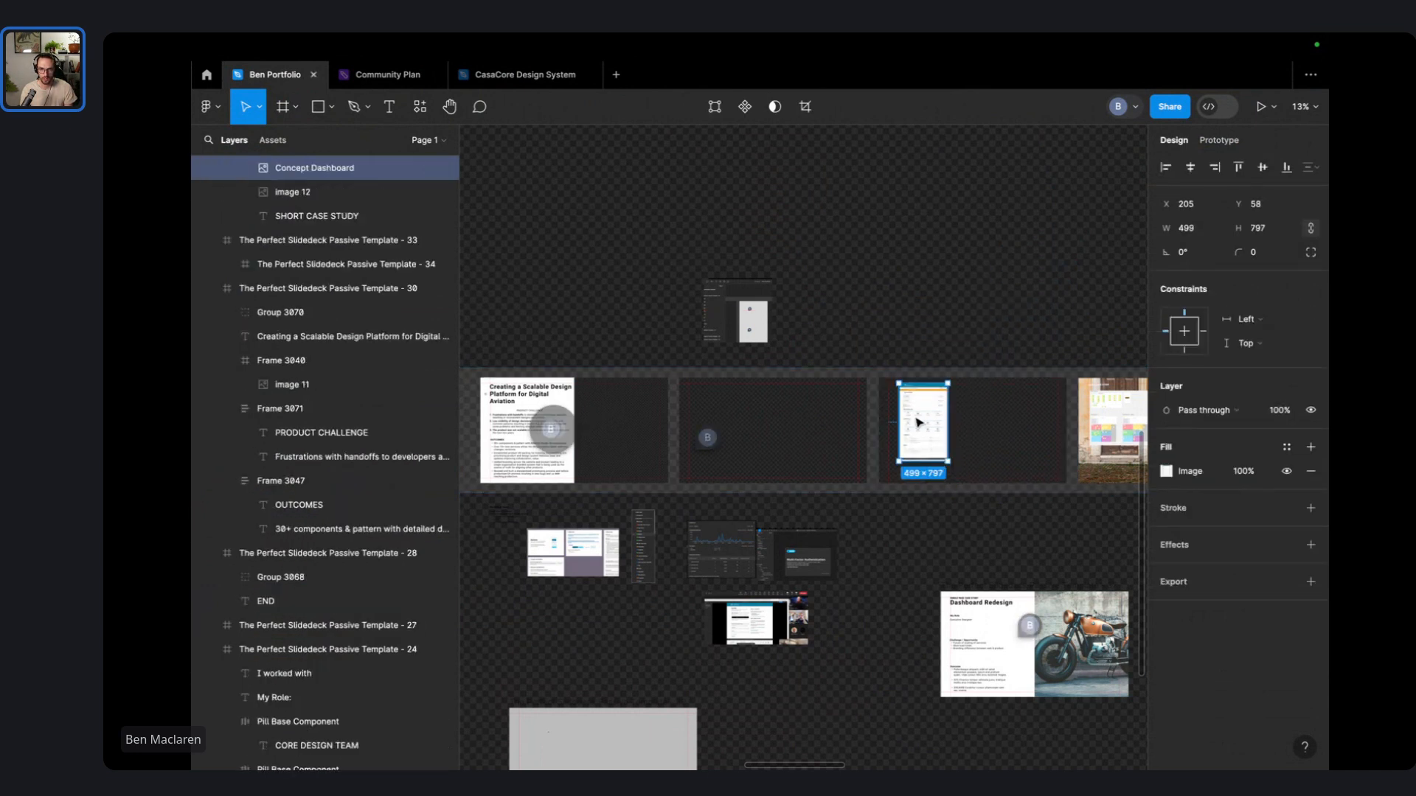
left_click(941, 294)
scroll(941, 295, "up", 5)
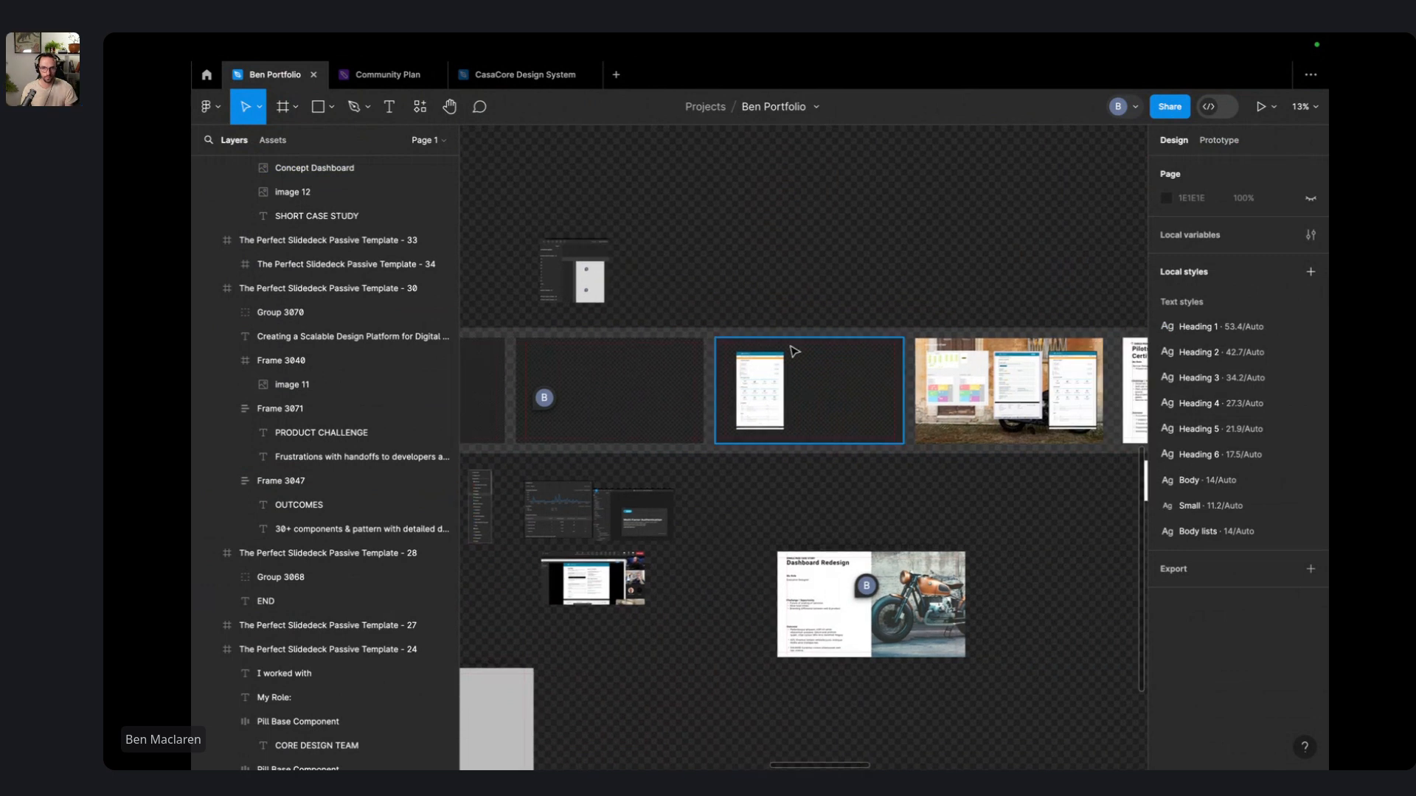
scroll(820, 327, "up", 3)
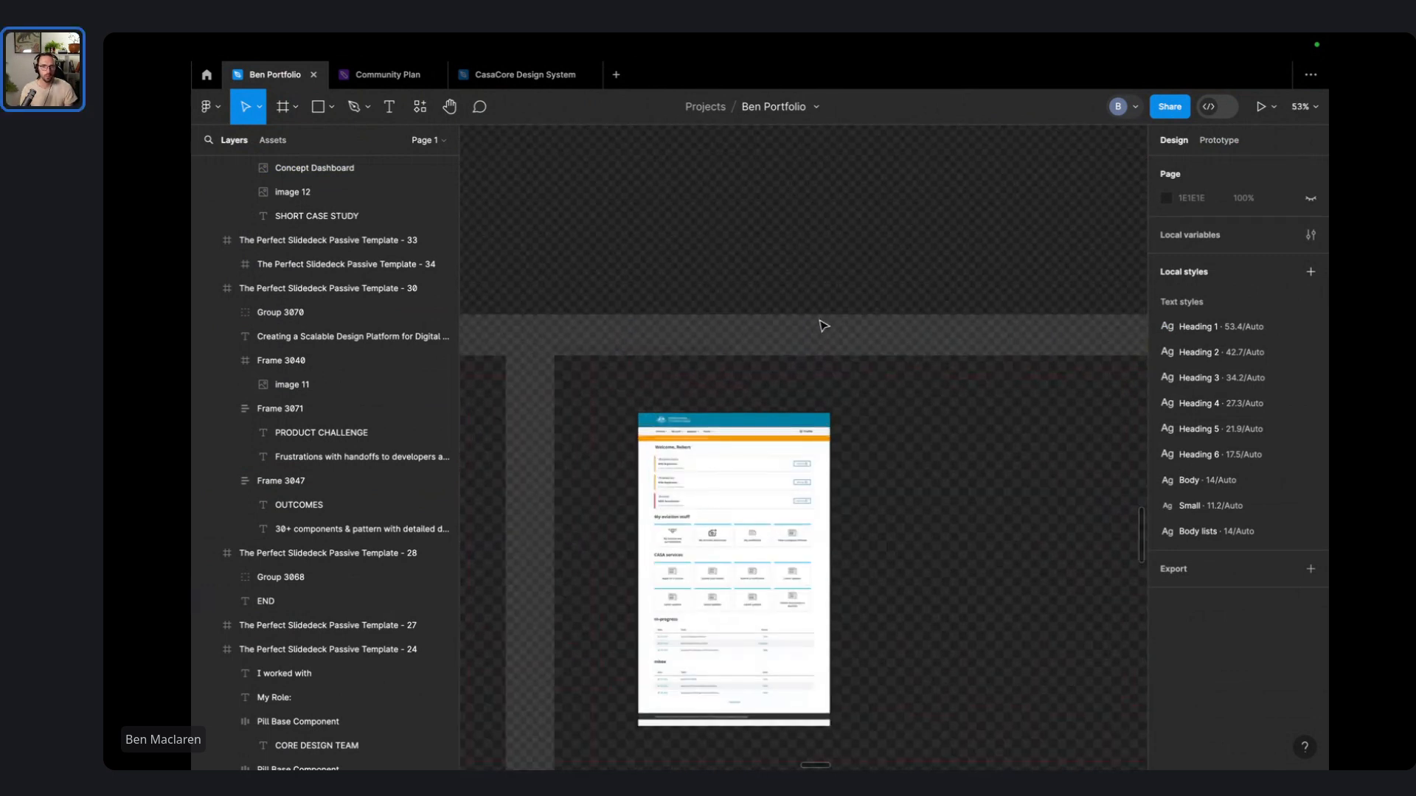
scroll(784, 287, "down", 4)
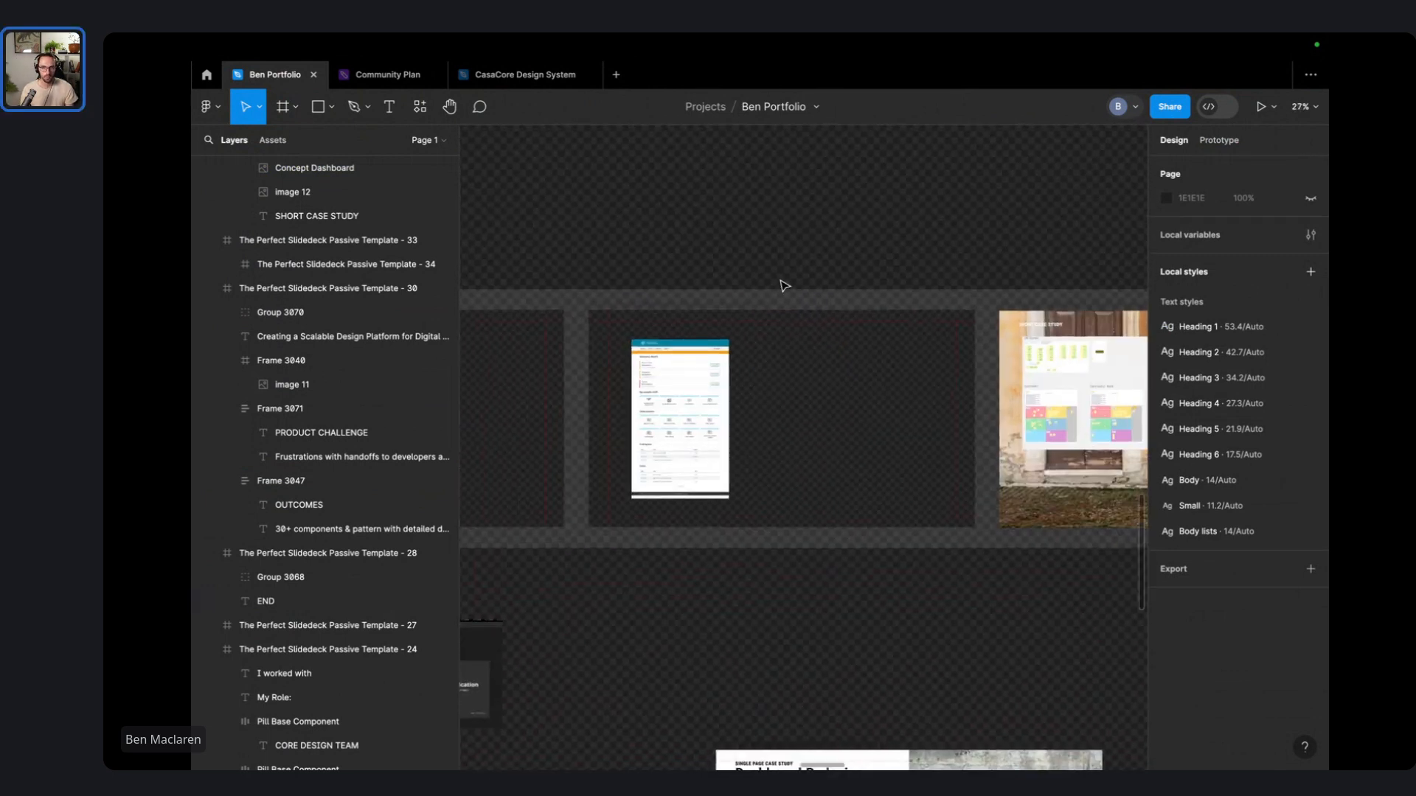
scroll(783, 287, "up", 1)
scroll(727, 267, "down", 5)
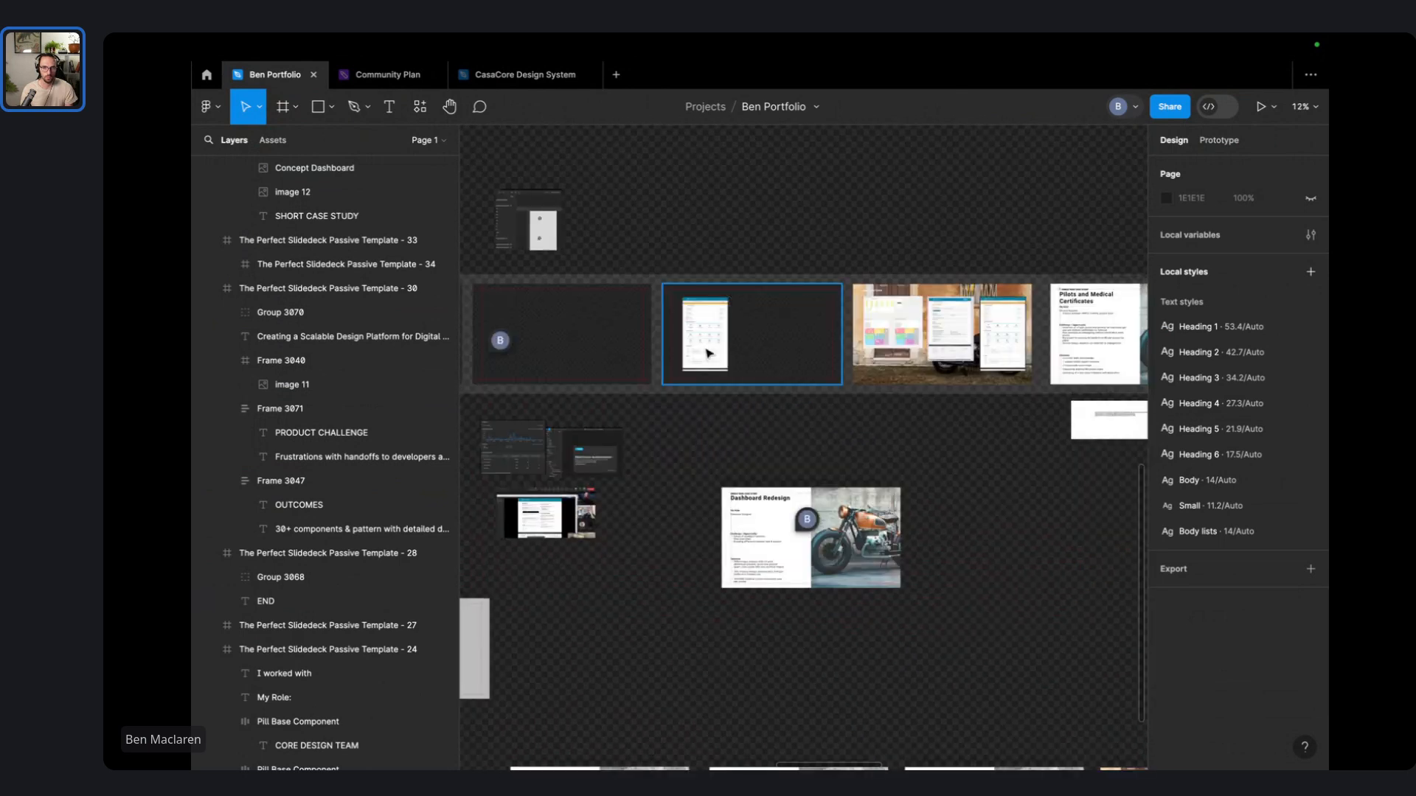
left_click_drag(661, 449, 761, 481)
scroll(928, 381, "up", 5)
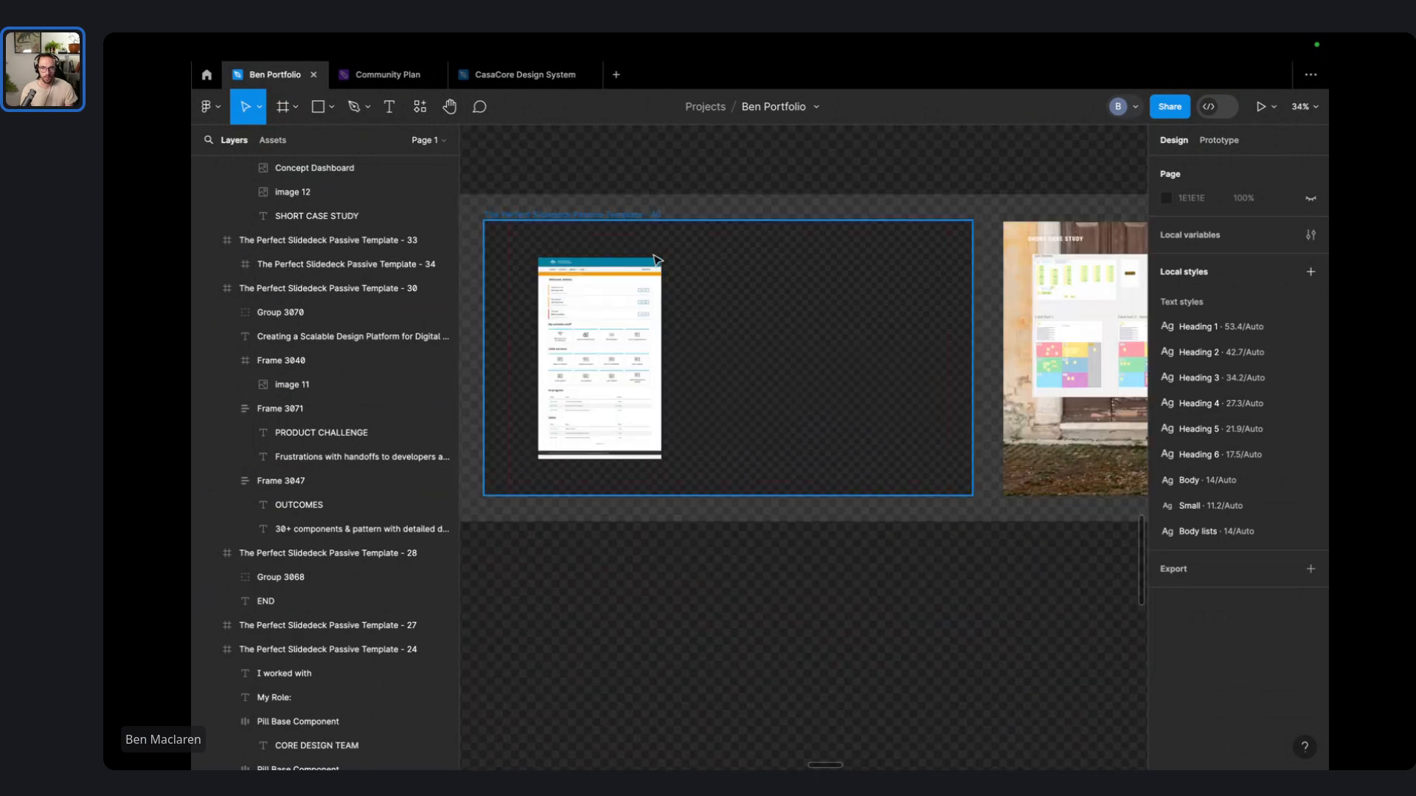
scroll(587, 200, "up", 2)
- Draw a 1920 × 83 bar across the top edge of the dashboard slide
left_click(325, 119)
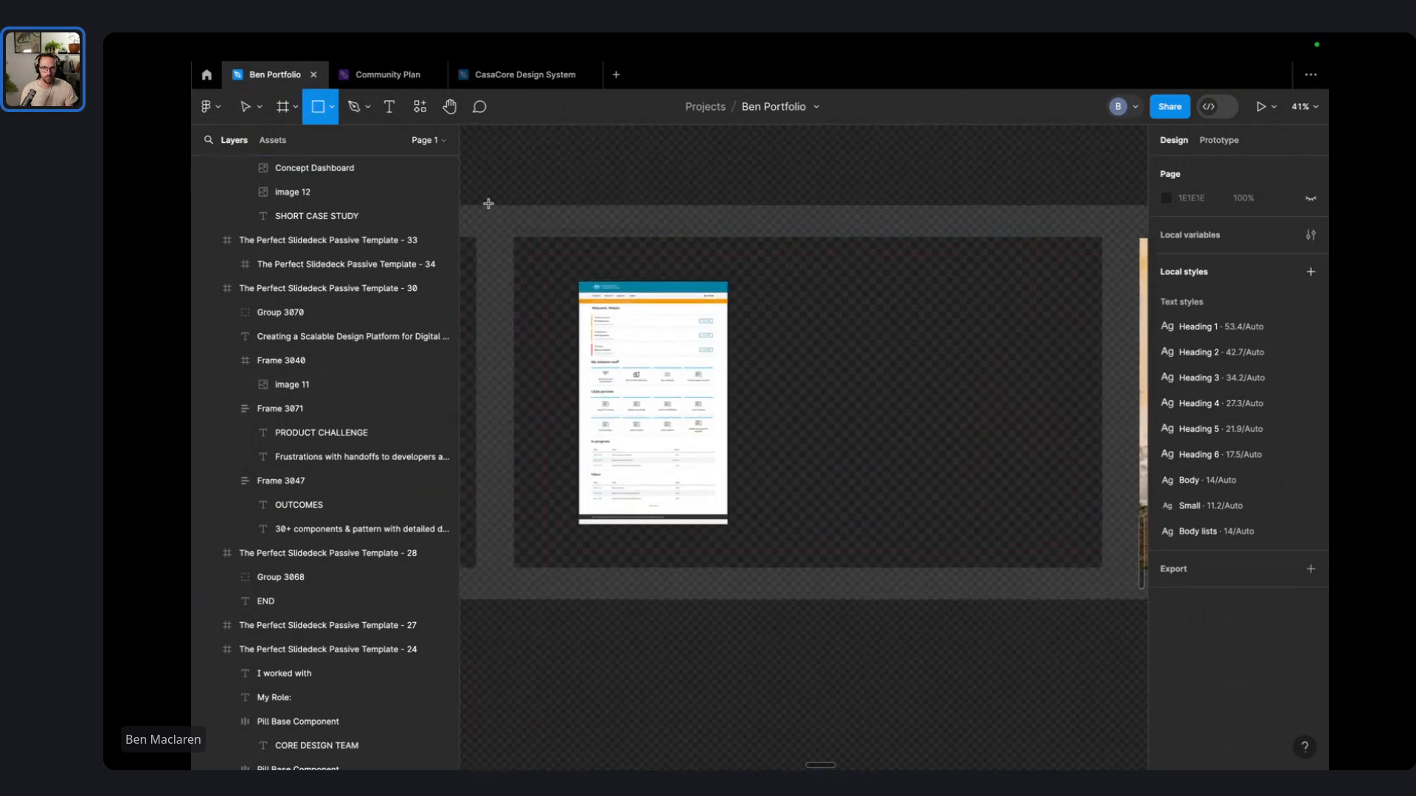
left_click_drag(511, 240, 1103, 265)
left_click_drag(1003, 259, 1003, 257)
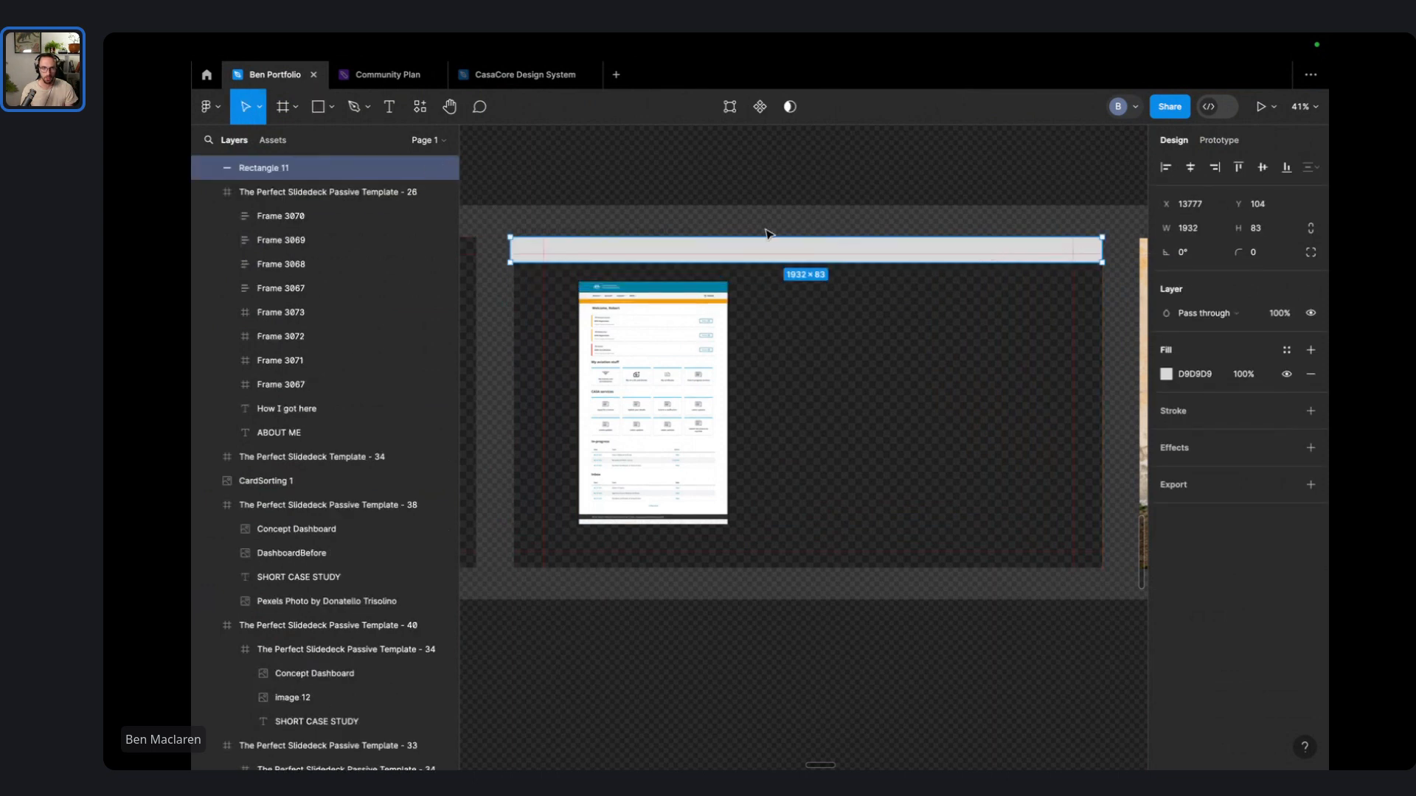
scroll(491, 241, "up", 5)
left_click_drag(531, 263, 553, 266)
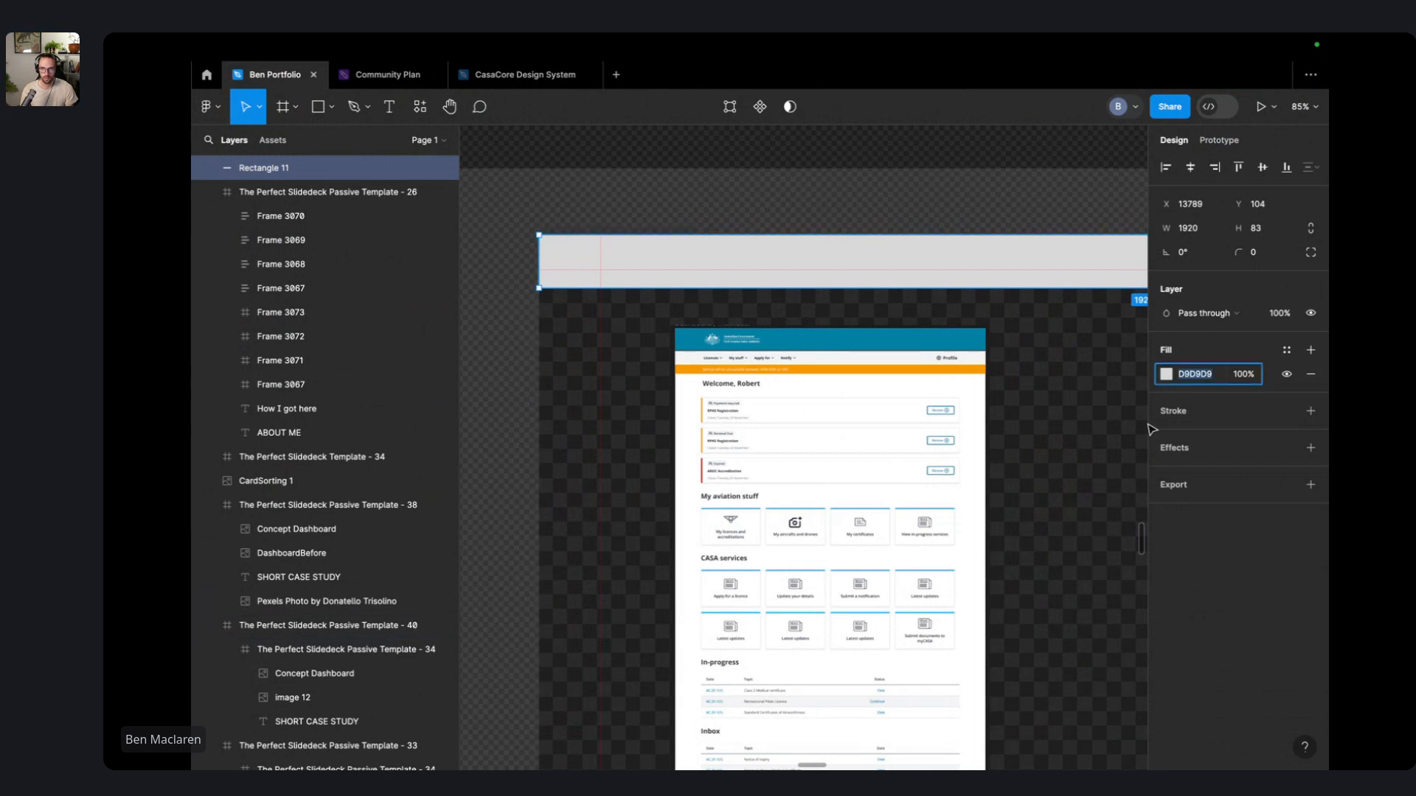
- Inspect the bar's fill colour, then reselect the top bar
left_click(1167, 375)
left_click(830, 206)
scroll(837, 221, "down", 10)
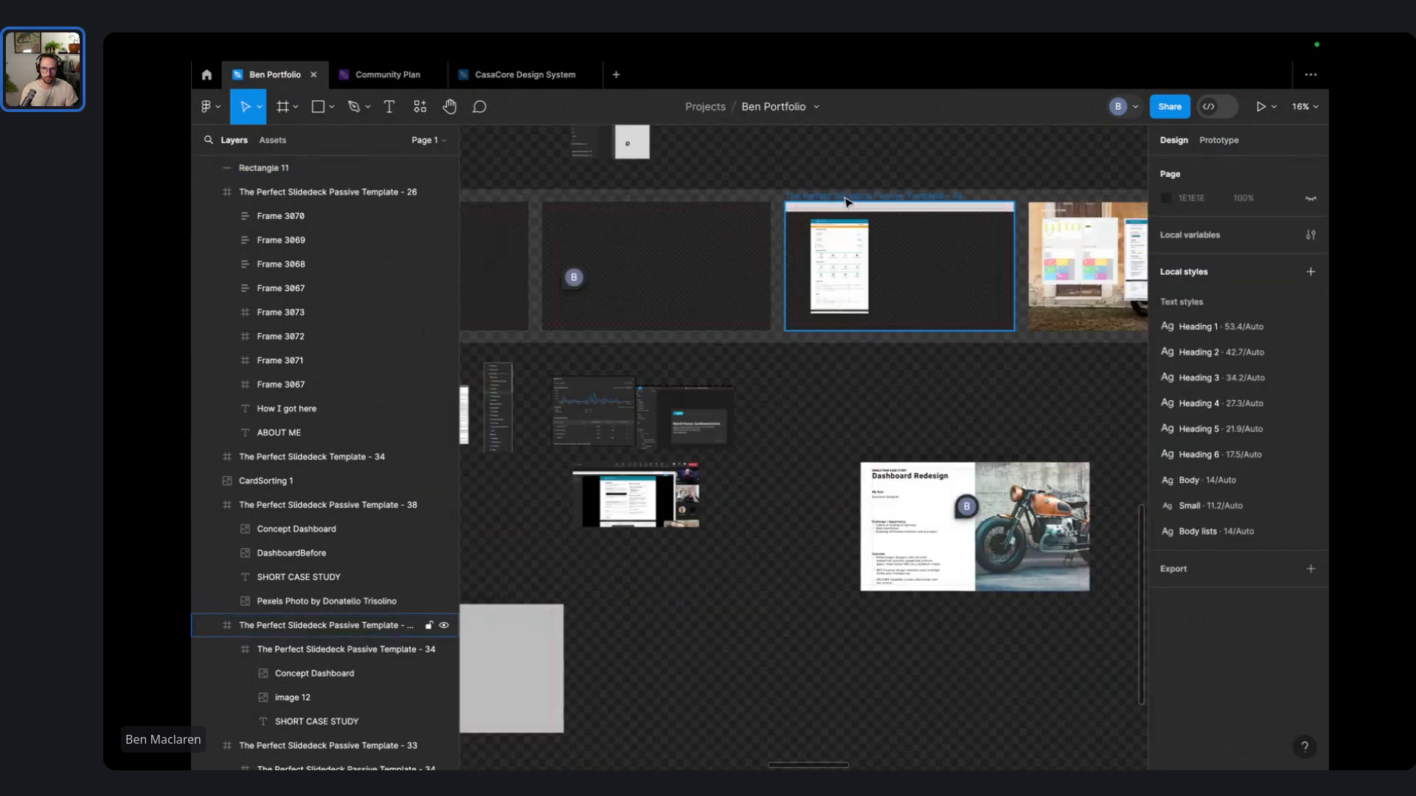
scroll(821, 519, "down", 4)
left_click_drag(821, 522, 677, 460)
scroll(876, 326, "up", 2)
scroll(918, 273, "up", 4)
left_click(916, 281)
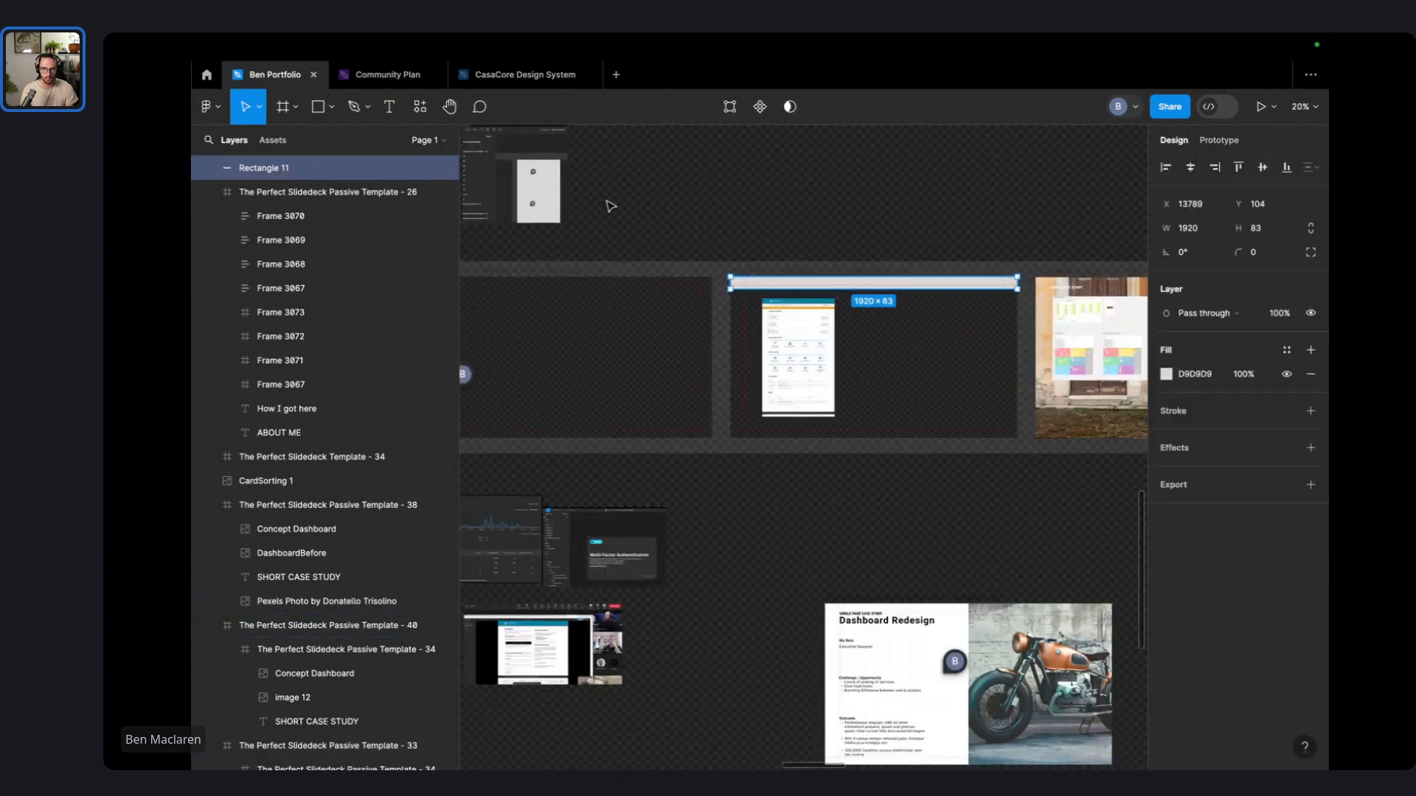
scroll(649, 219, "left", 3)
scroll(689, 230, "up", 6)
- Eyedrop the top bar's fill to dark grey 2C2C2C
left_click(1165, 375)
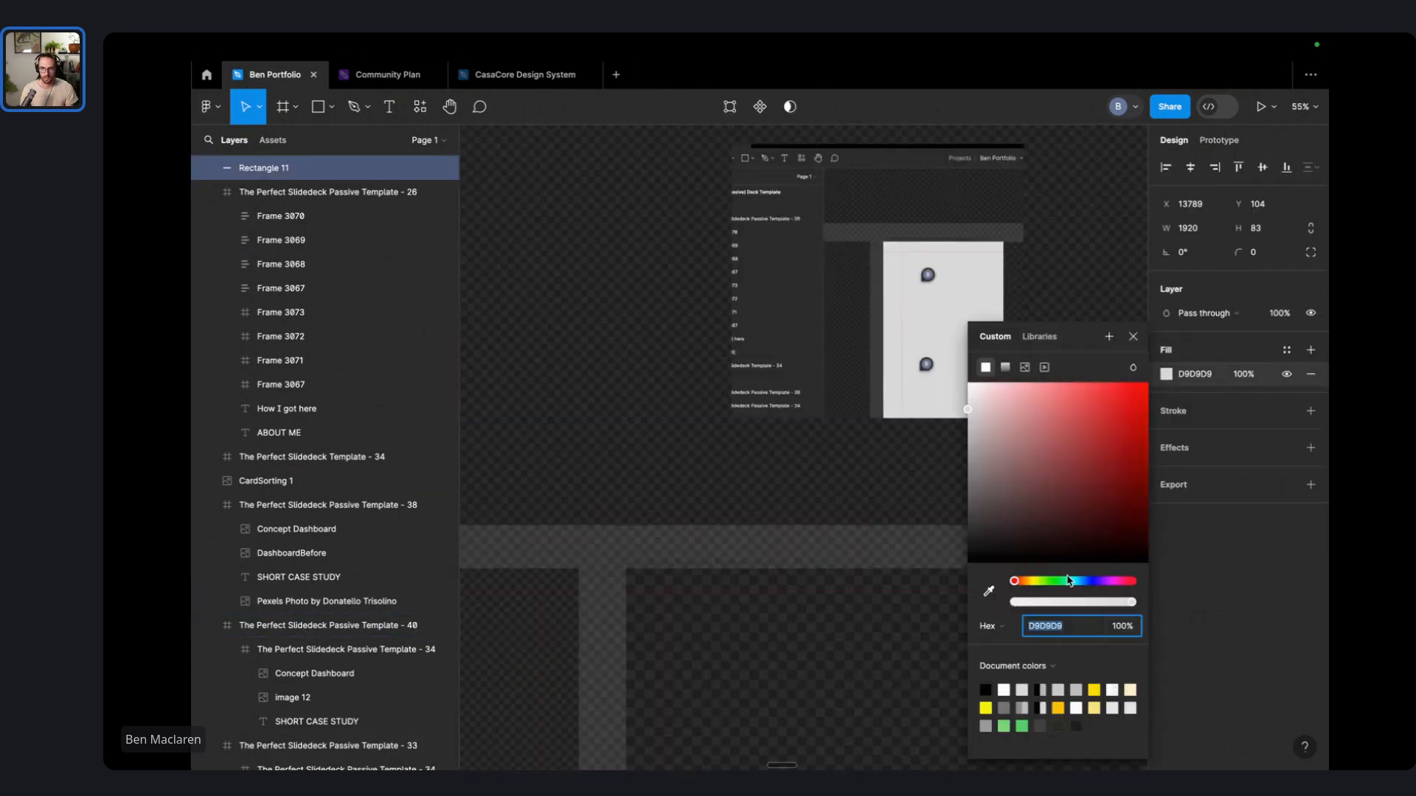
left_click(989, 592)
left_click(1074, 200)
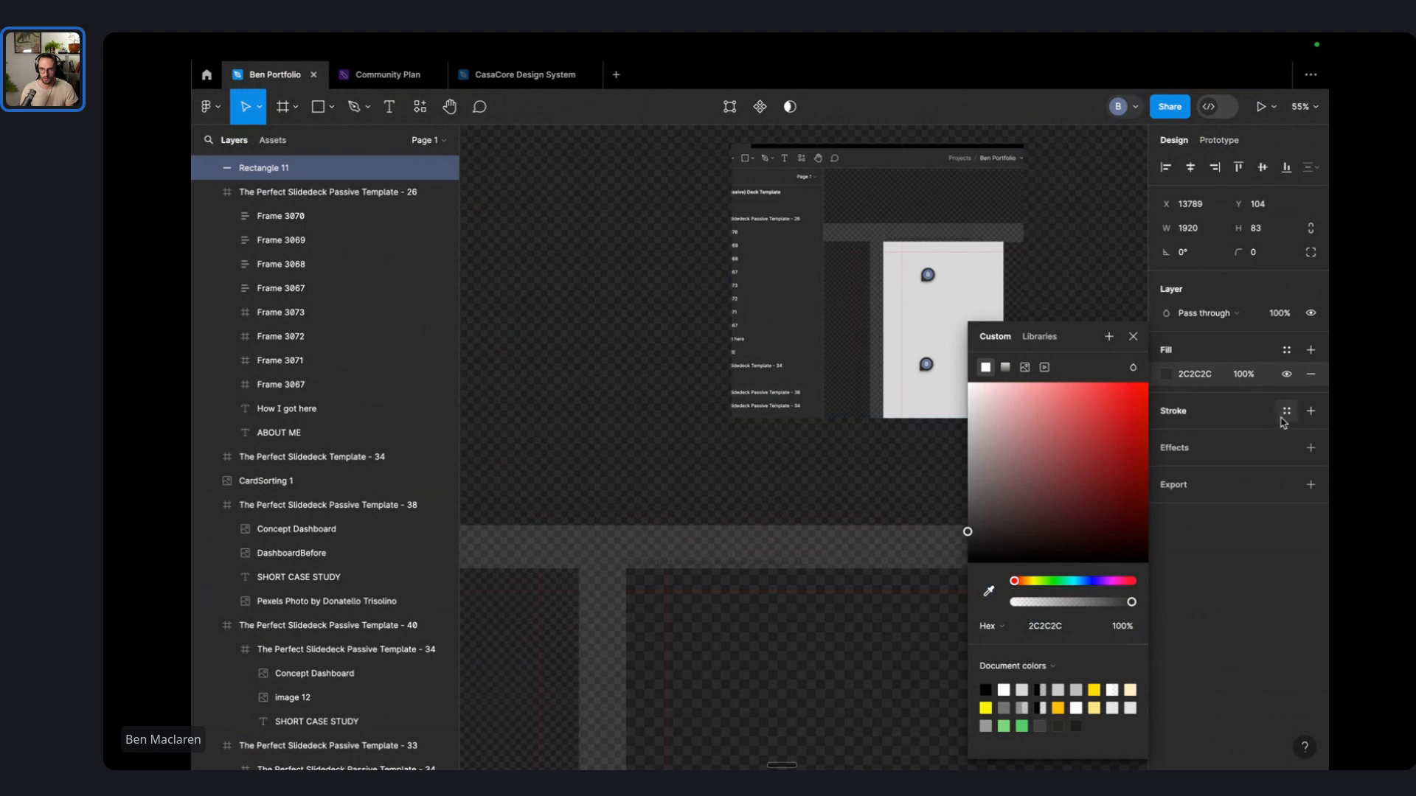
- Add a stroke to the bar and eyedrop its colour to 444444
left_click(1311, 411)
left_click(1166, 436)
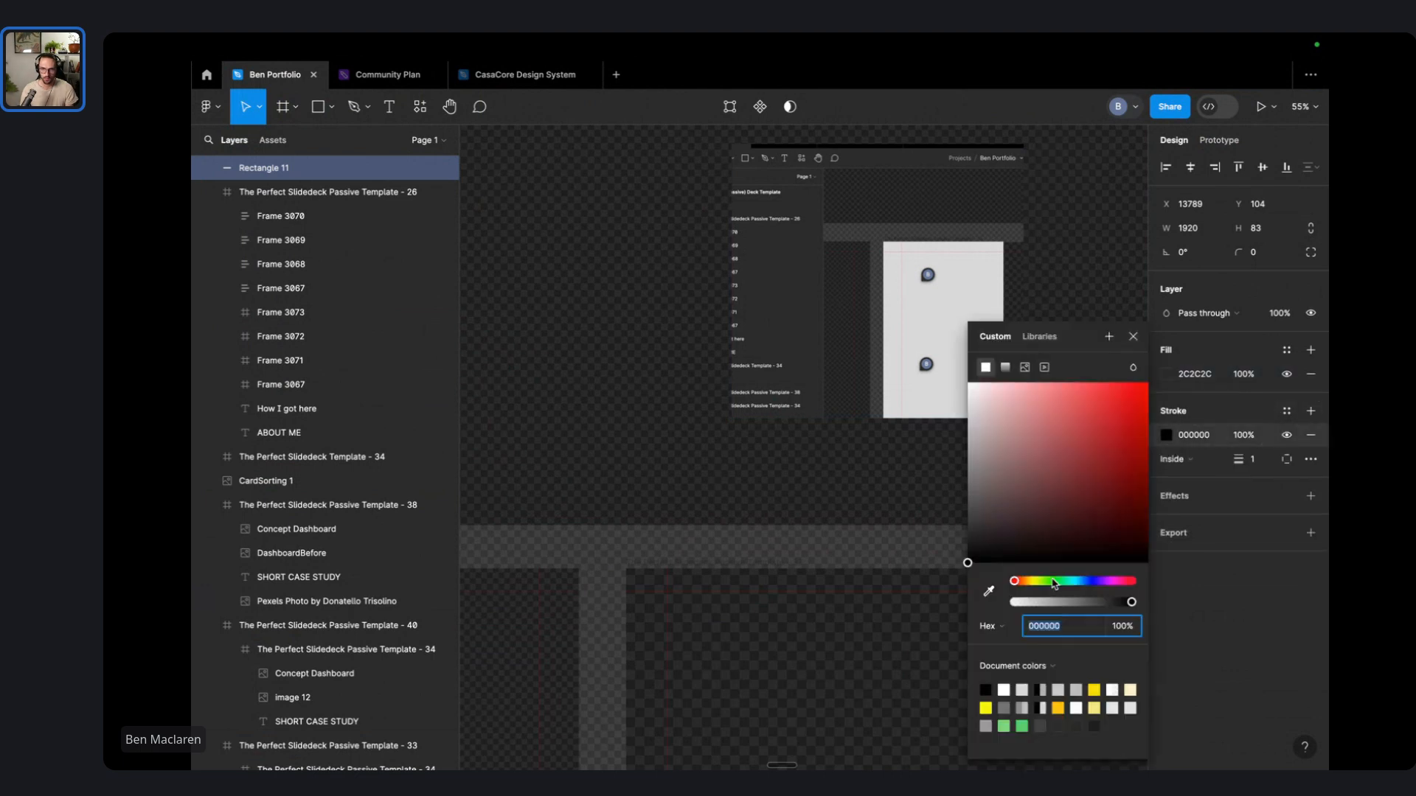
left_click(989, 593)
scroll(818, 264, "up", 5)
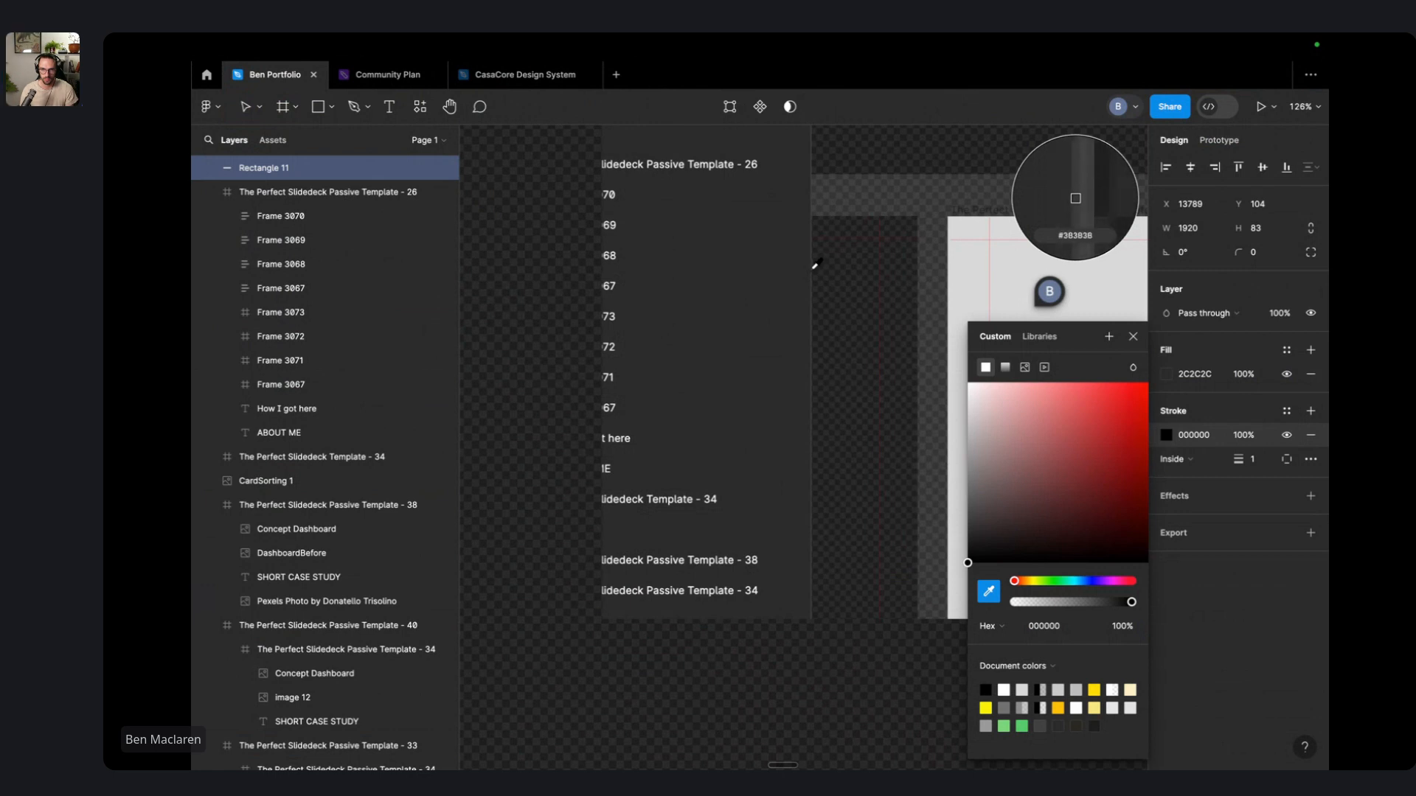
scroll(819, 264, "up", 5)
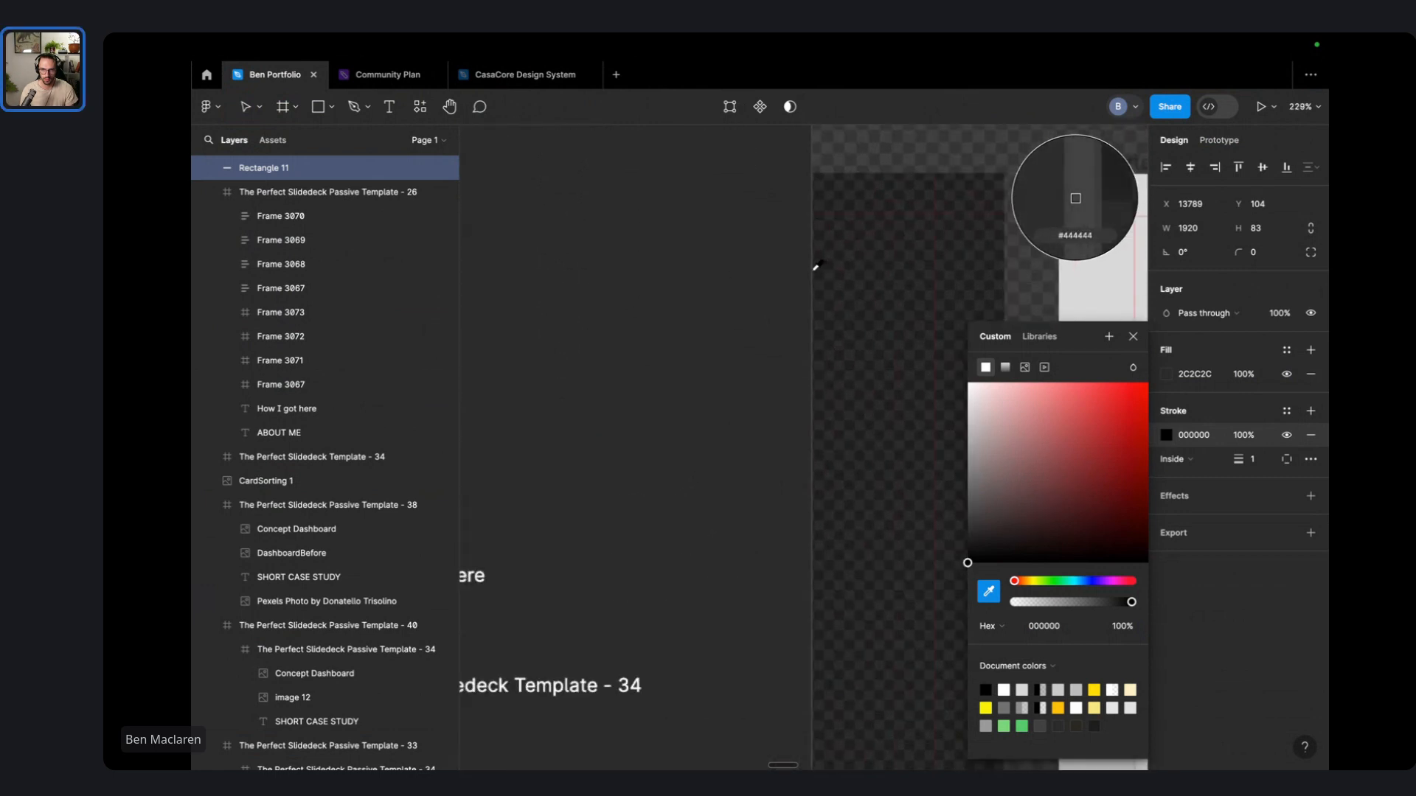
left_click(823, 268)
left_click(927, 202)
- Set the bar's stroke weight to 2 and limit it to the bottom side
scroll(992, 266, "down", 10)
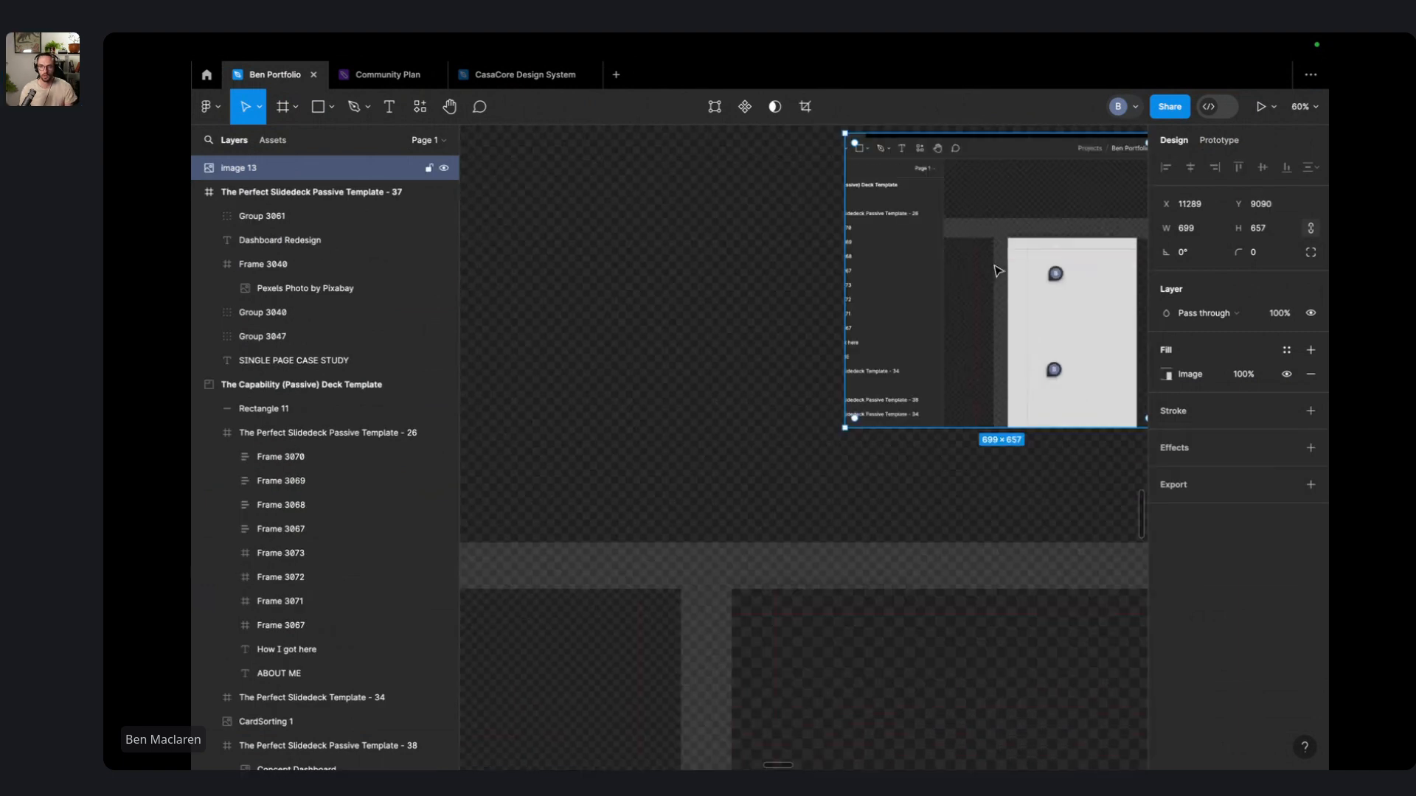
scroll(781, 313, "up", 5)
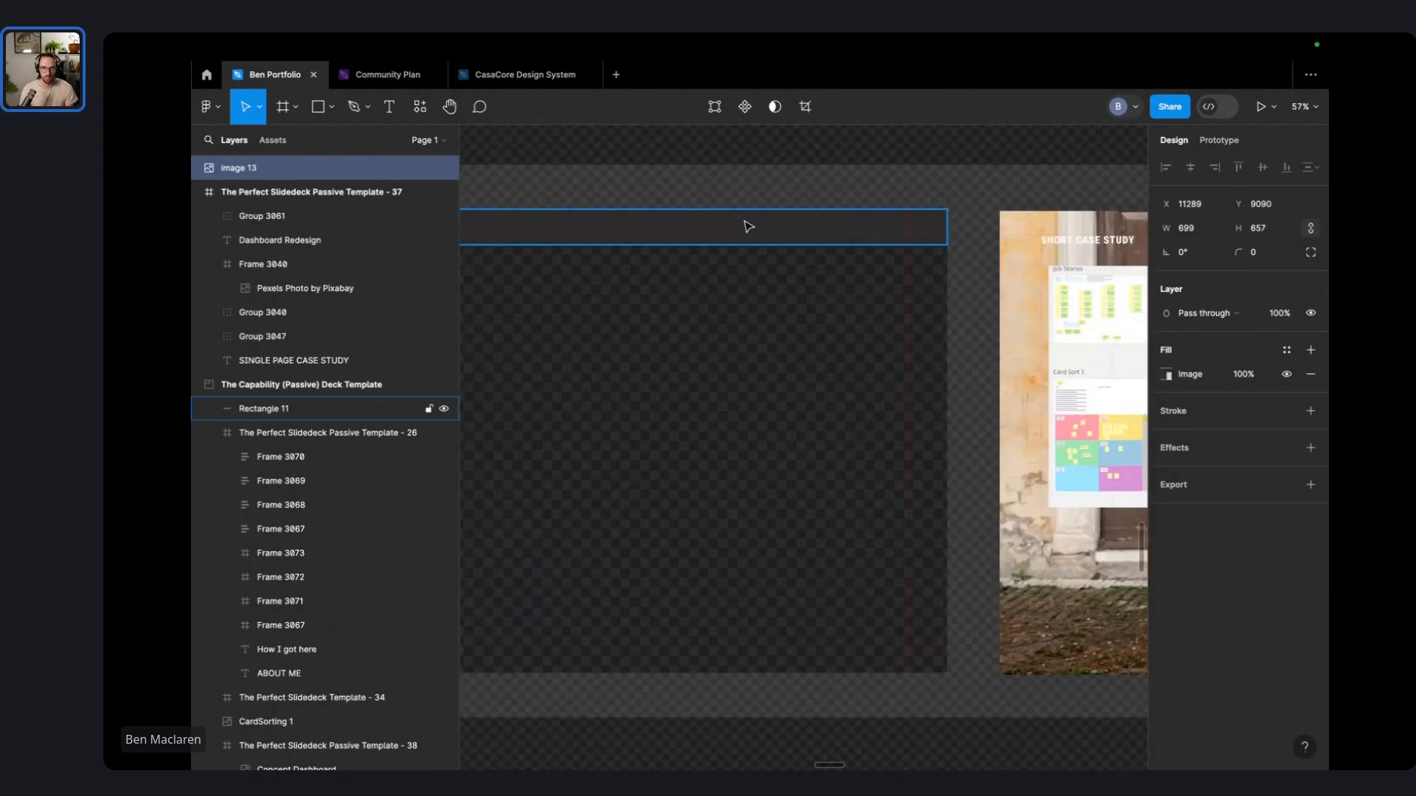
left_click(746, 224)
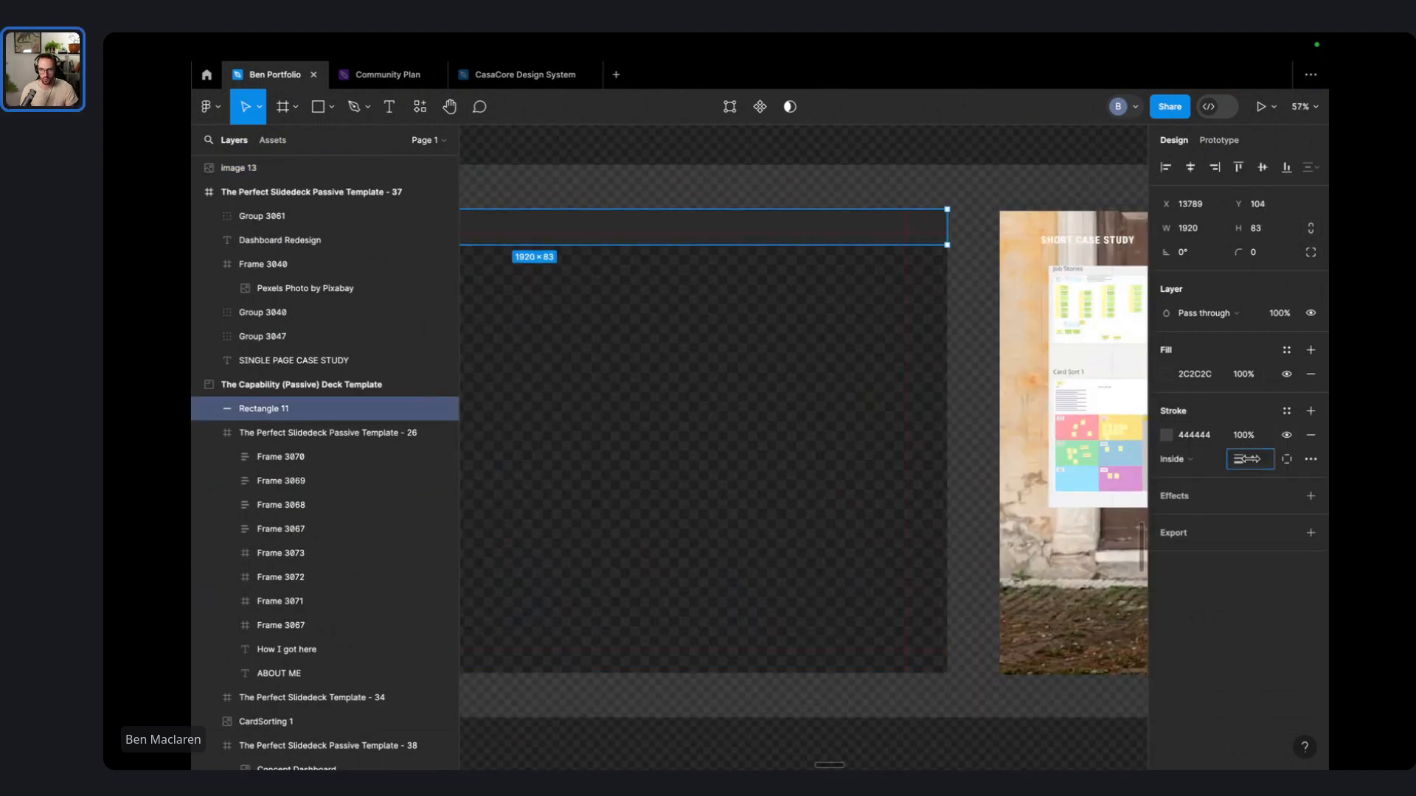
left_click_drag(1250, 459, 1246, 459)
left_click(957, 166)
mouse_move(787, 179)
left_mouse_down()
mouse_move(1052, 210)
mouse_move(1119, 236)
left_mouse_up()
left_click(828, 292)
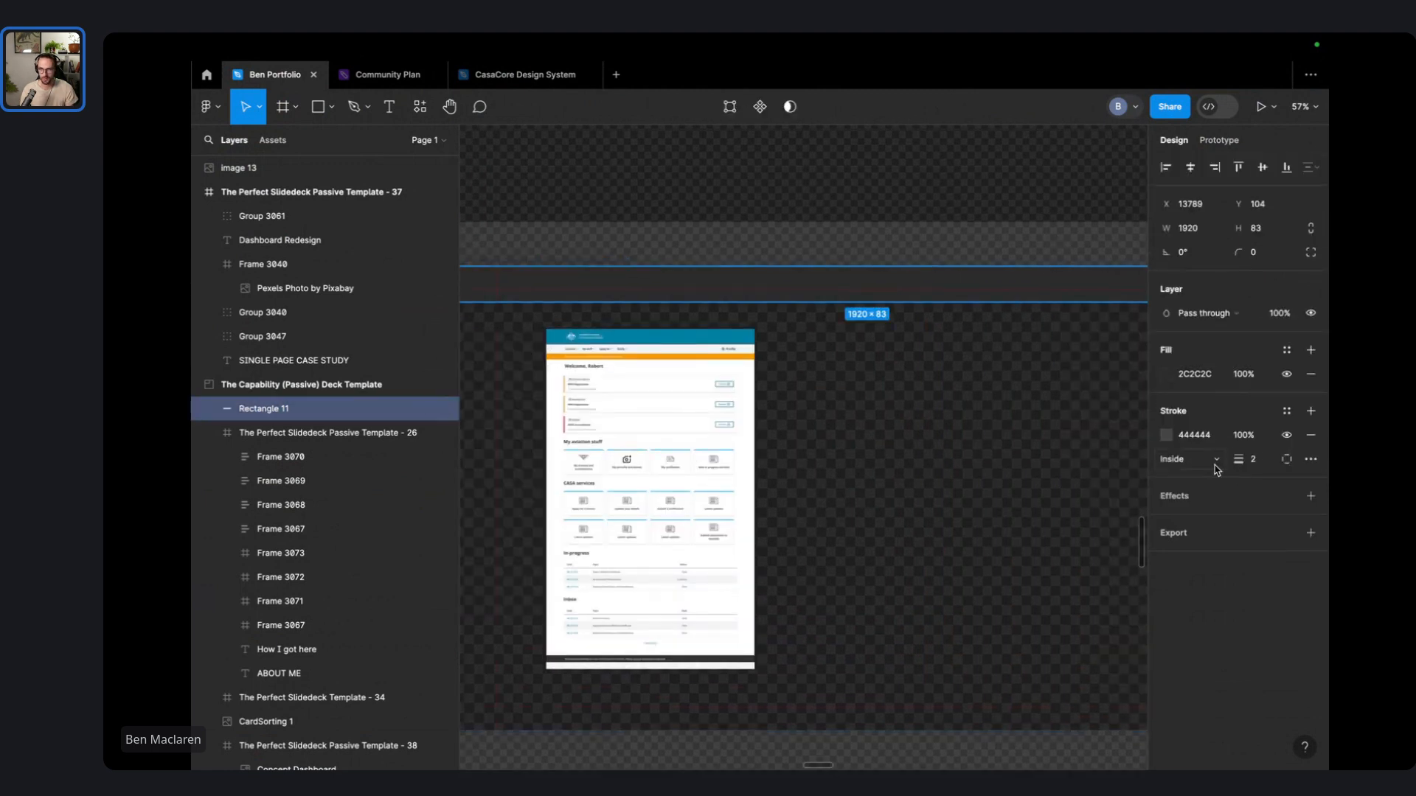
left_click(1311, 460)
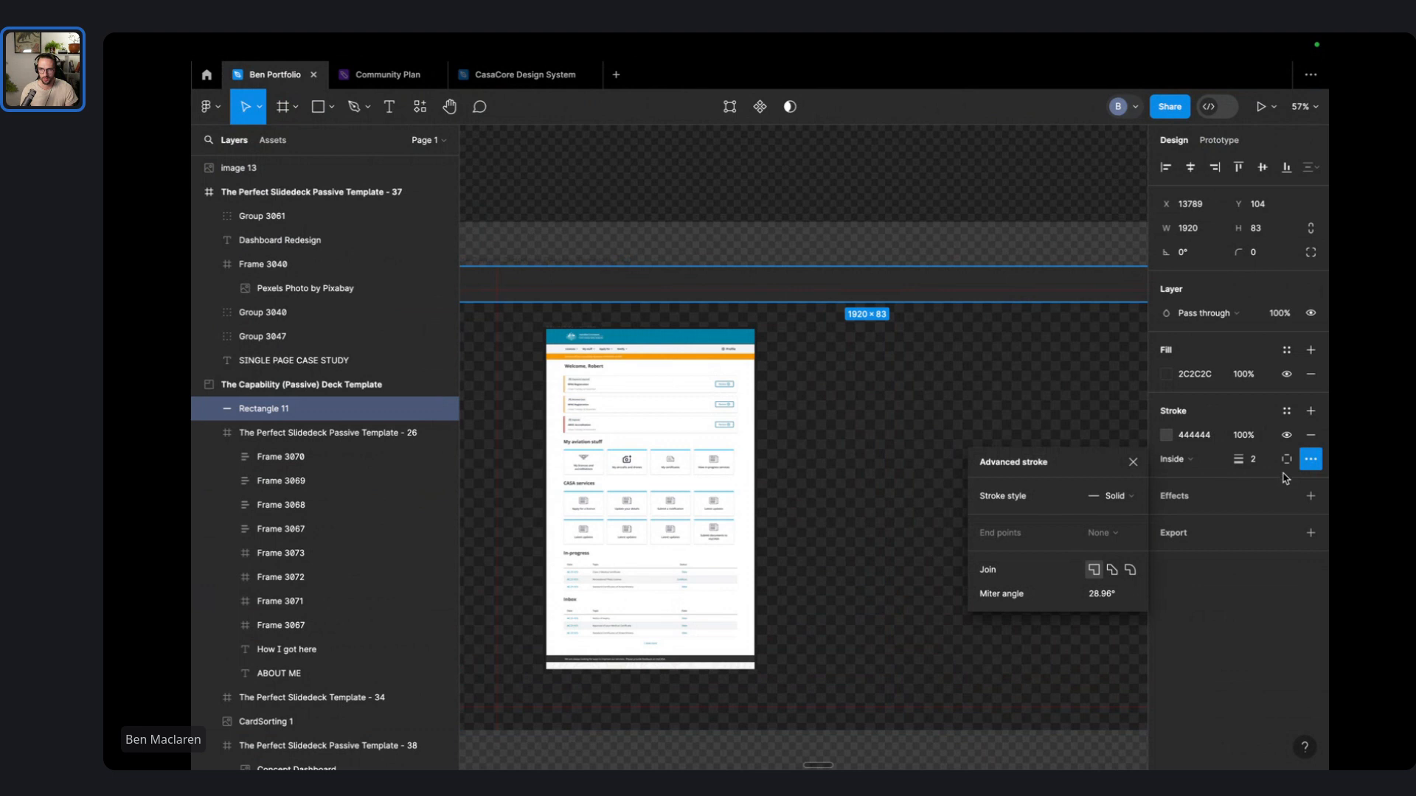
left_click(1287, 458)
left_click(1296, 527)
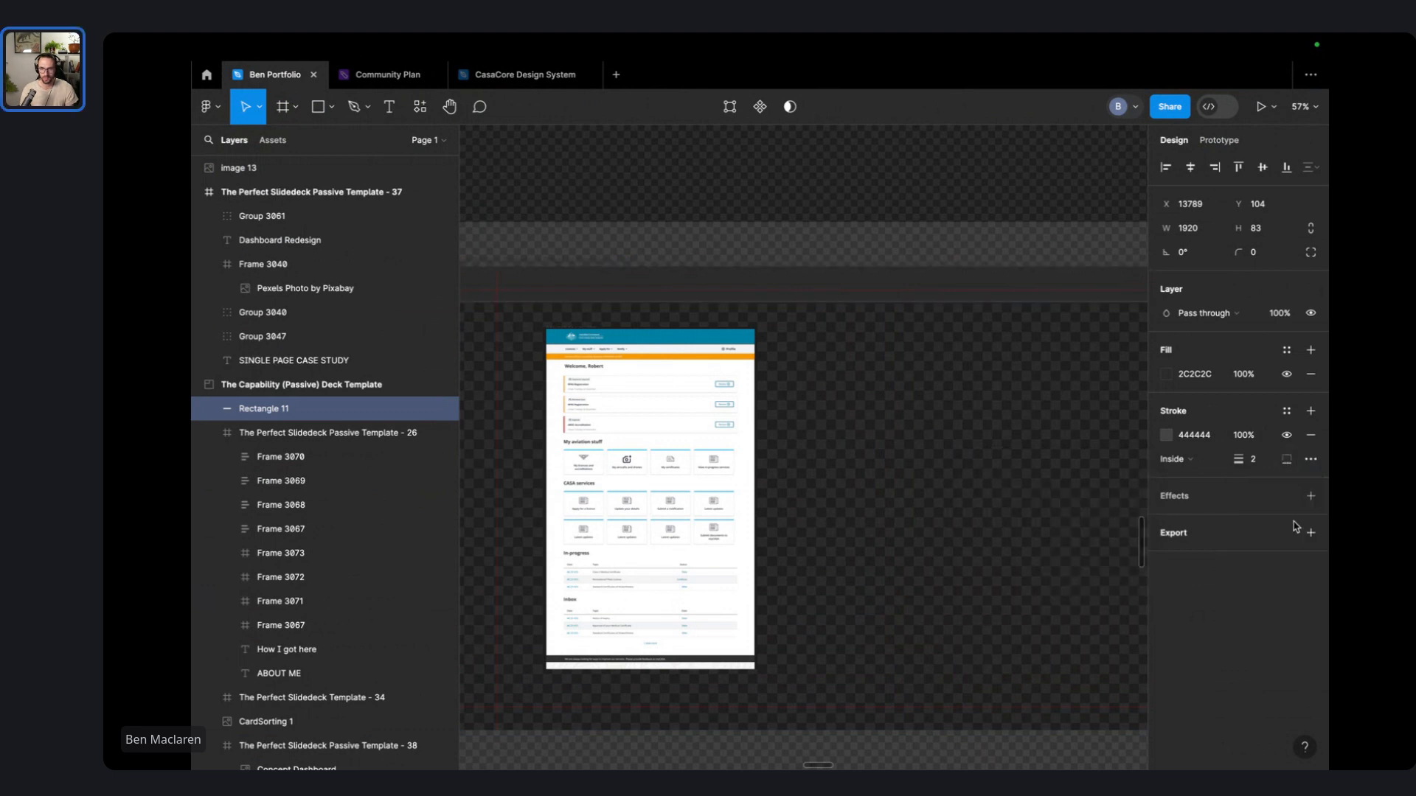
left_click(927, 175)
scroll(934, 179, "down", 5)
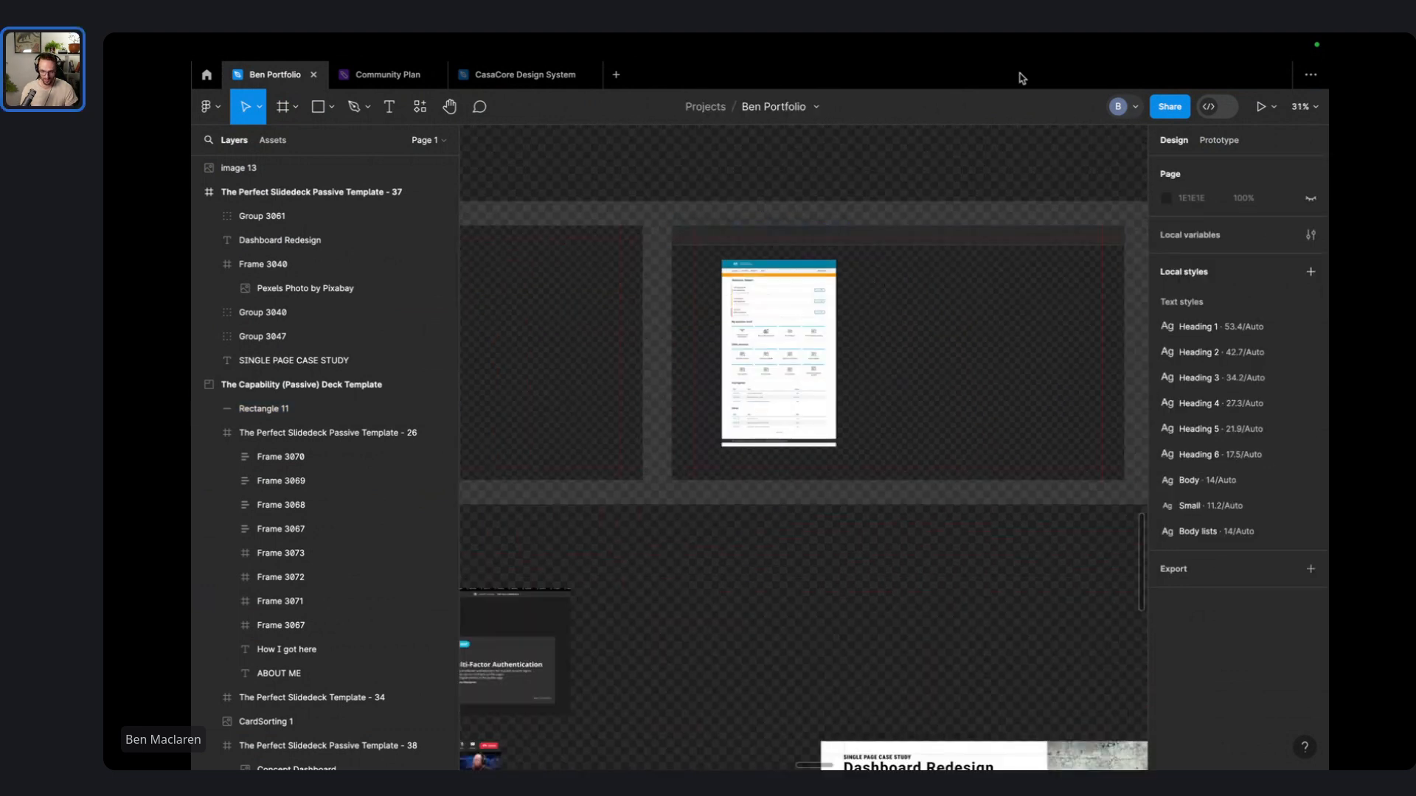
- Edit the Product Dashboard Redesign title text in a full-canvas view
key("ctrl+backslash")
left_click(928, 237)
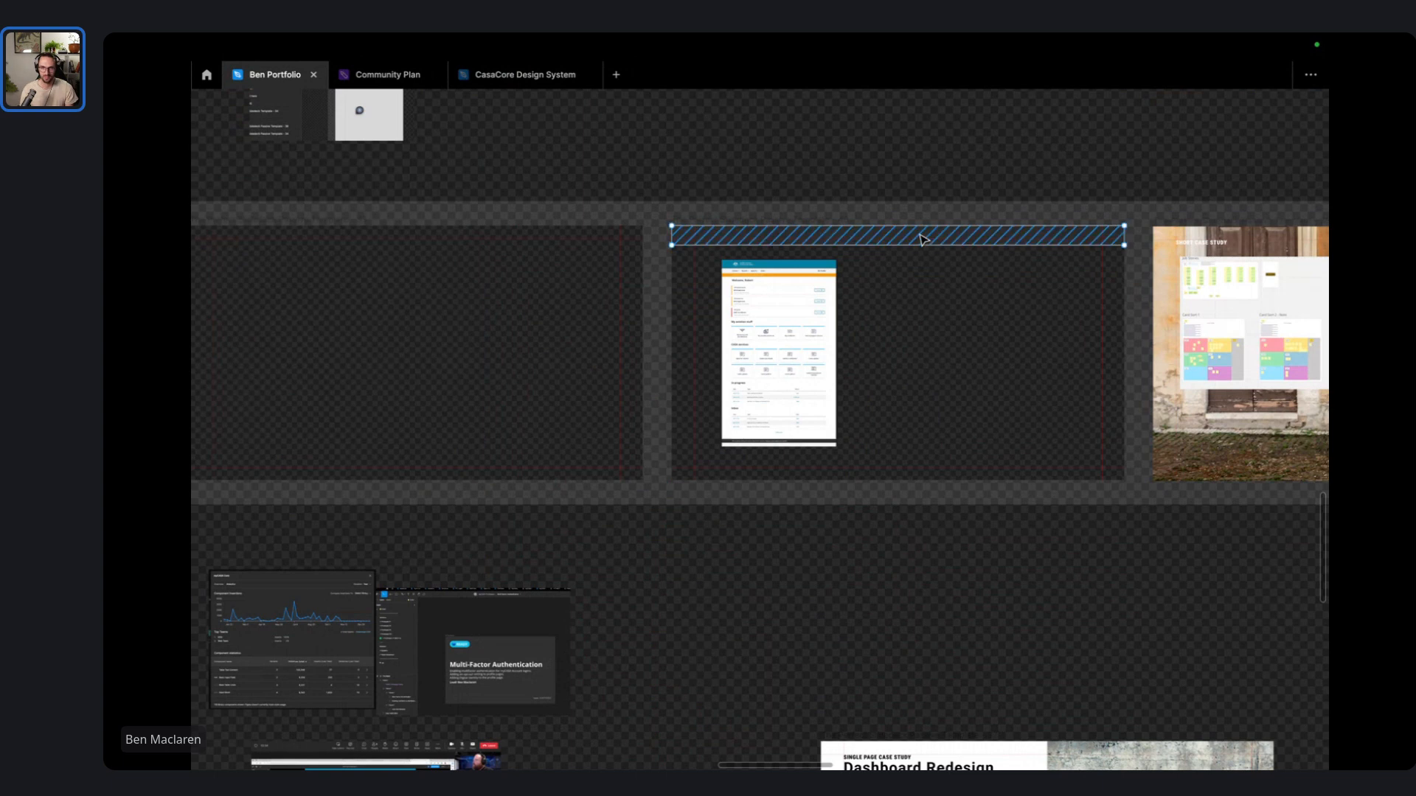
scroll(910, 216, "up", 4)
left_click(904, 206)
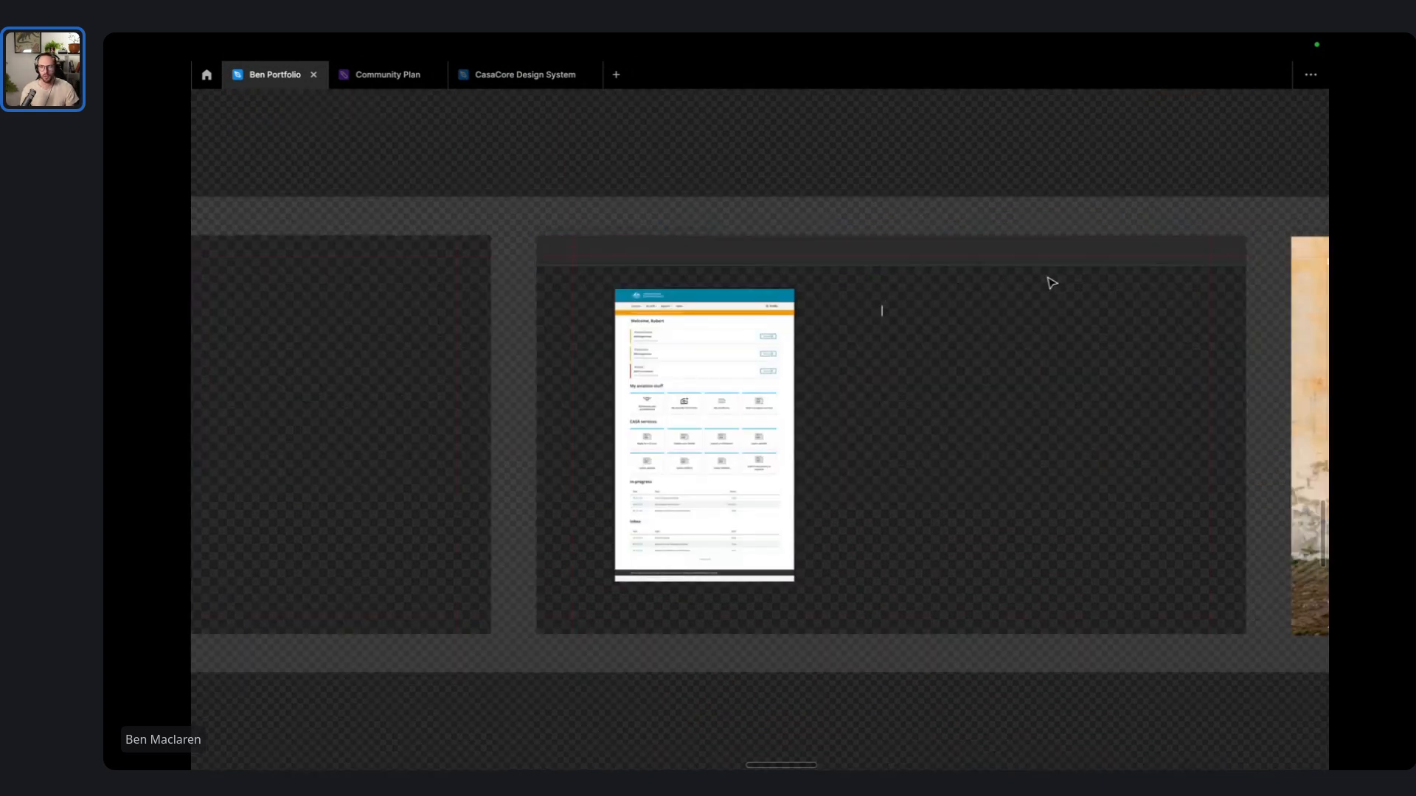
scroll(914, 262, "up", 3)
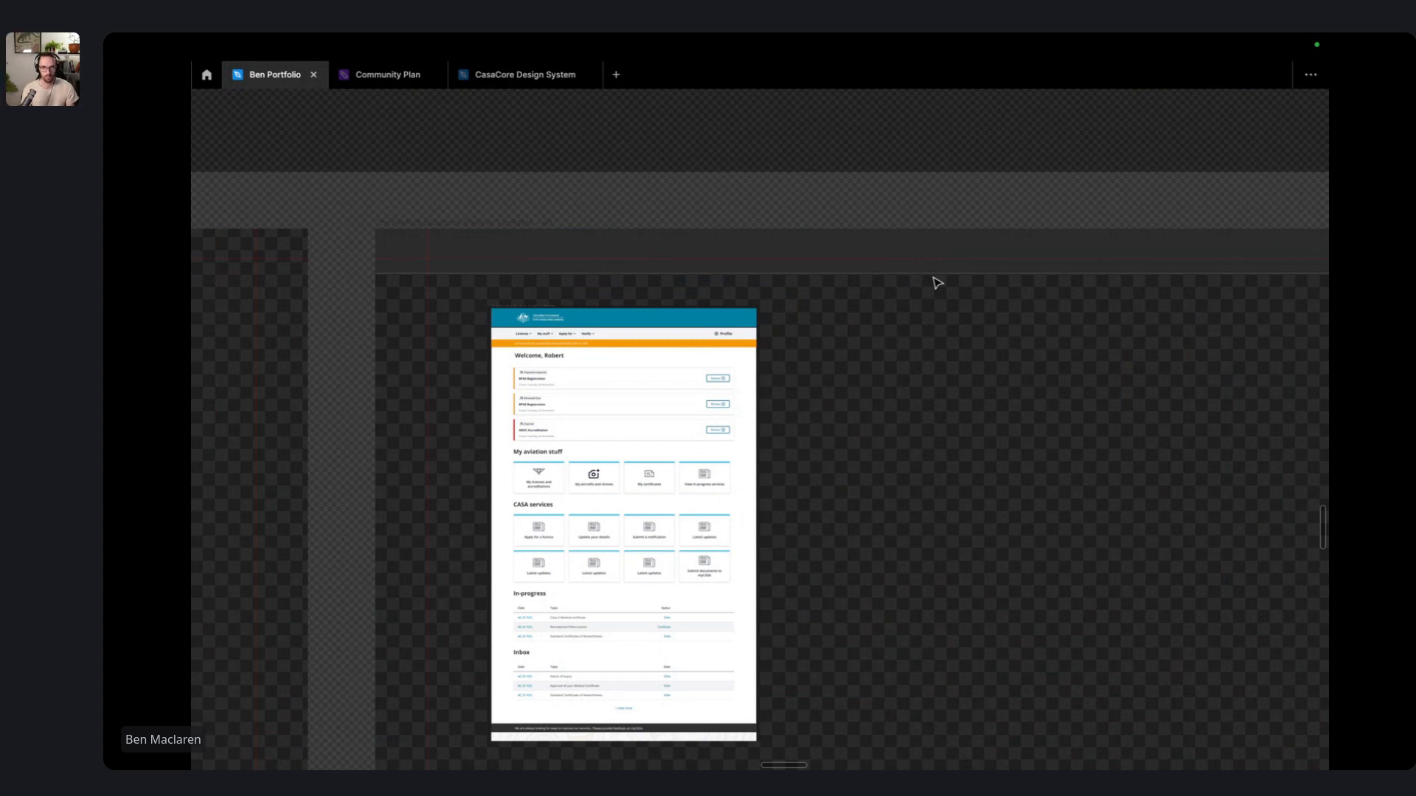
type("t DF")
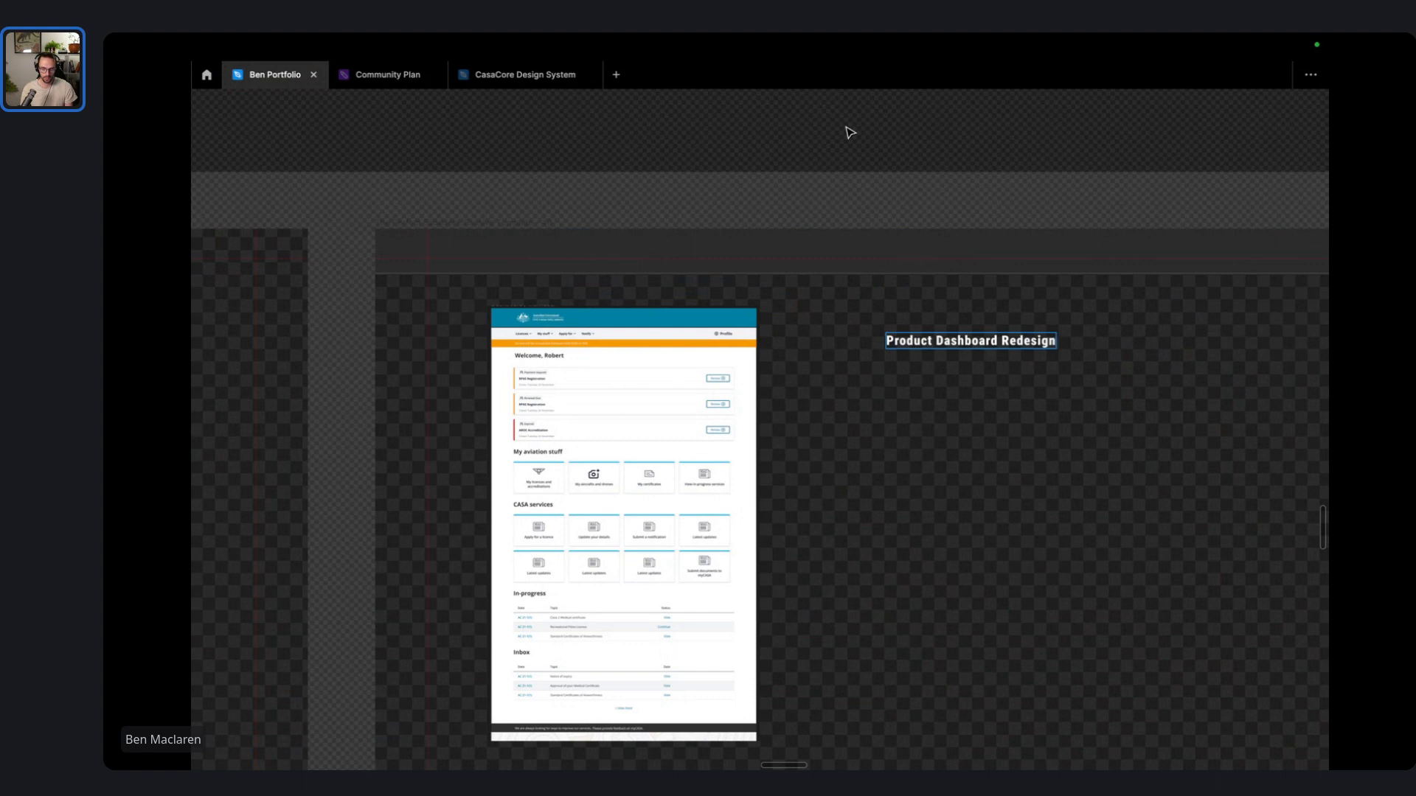
key("super+backslash")
key("Escape")
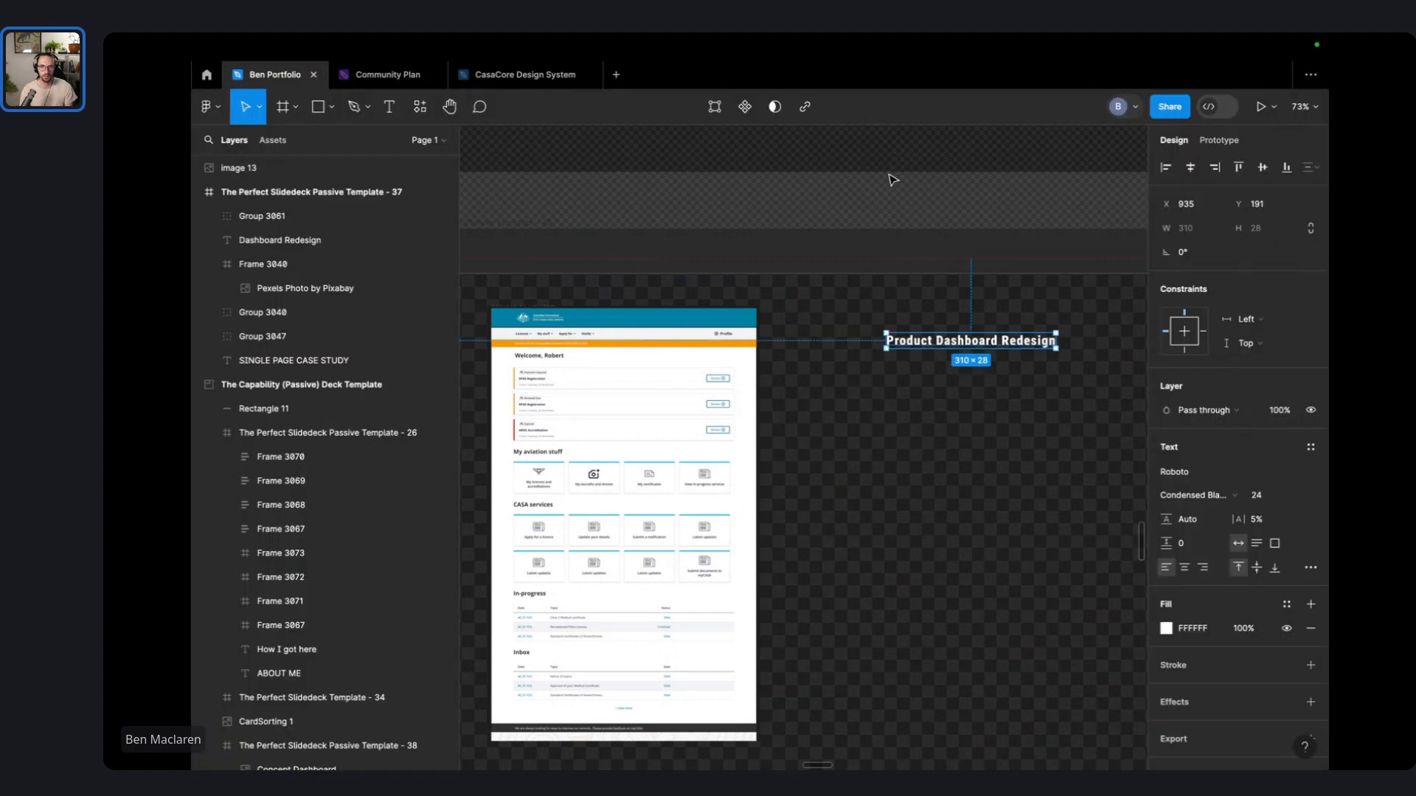
- Edit the title again so it reads 'Product Dashboard Redesign /'
left_click(899, 162)
double_click(1029, 346)
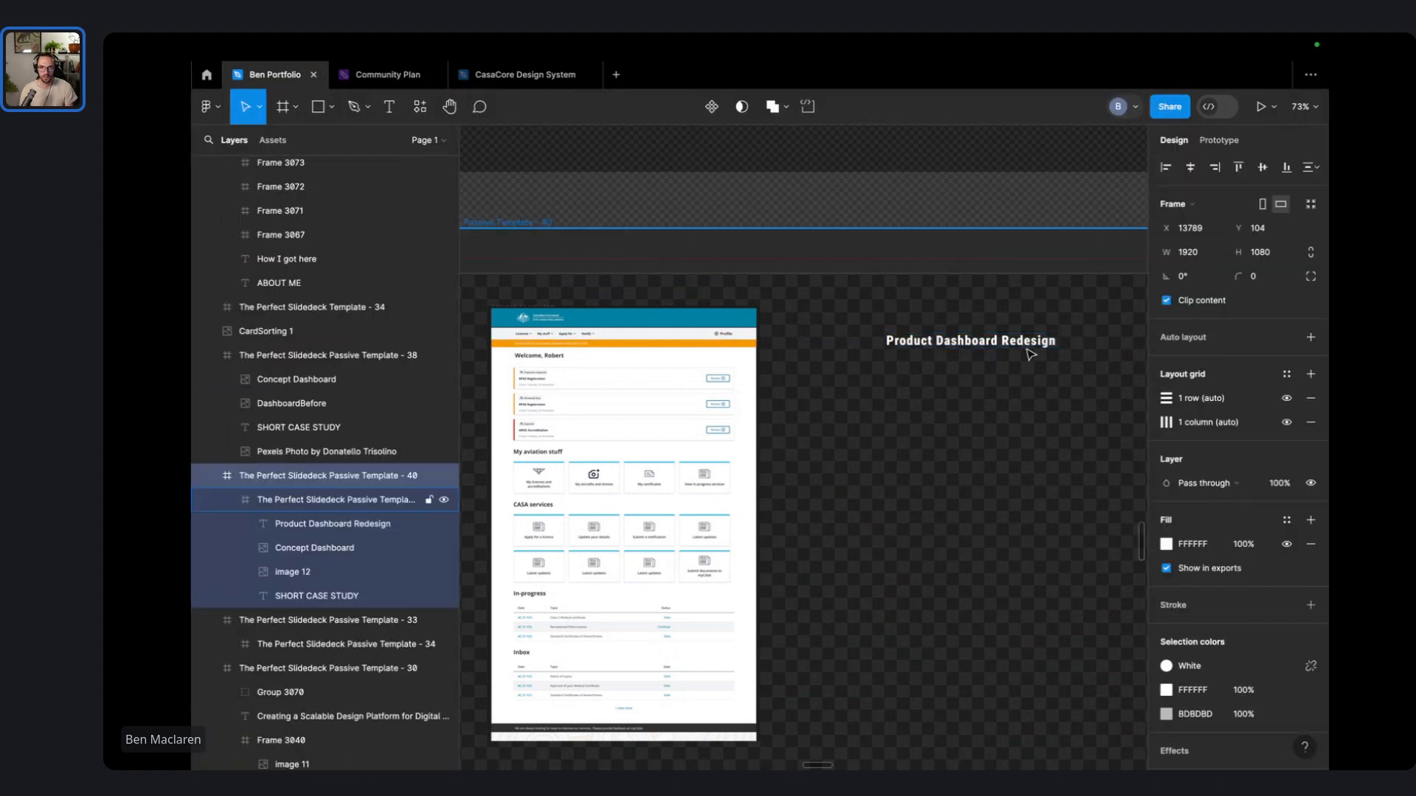
double_click(1029, 344)
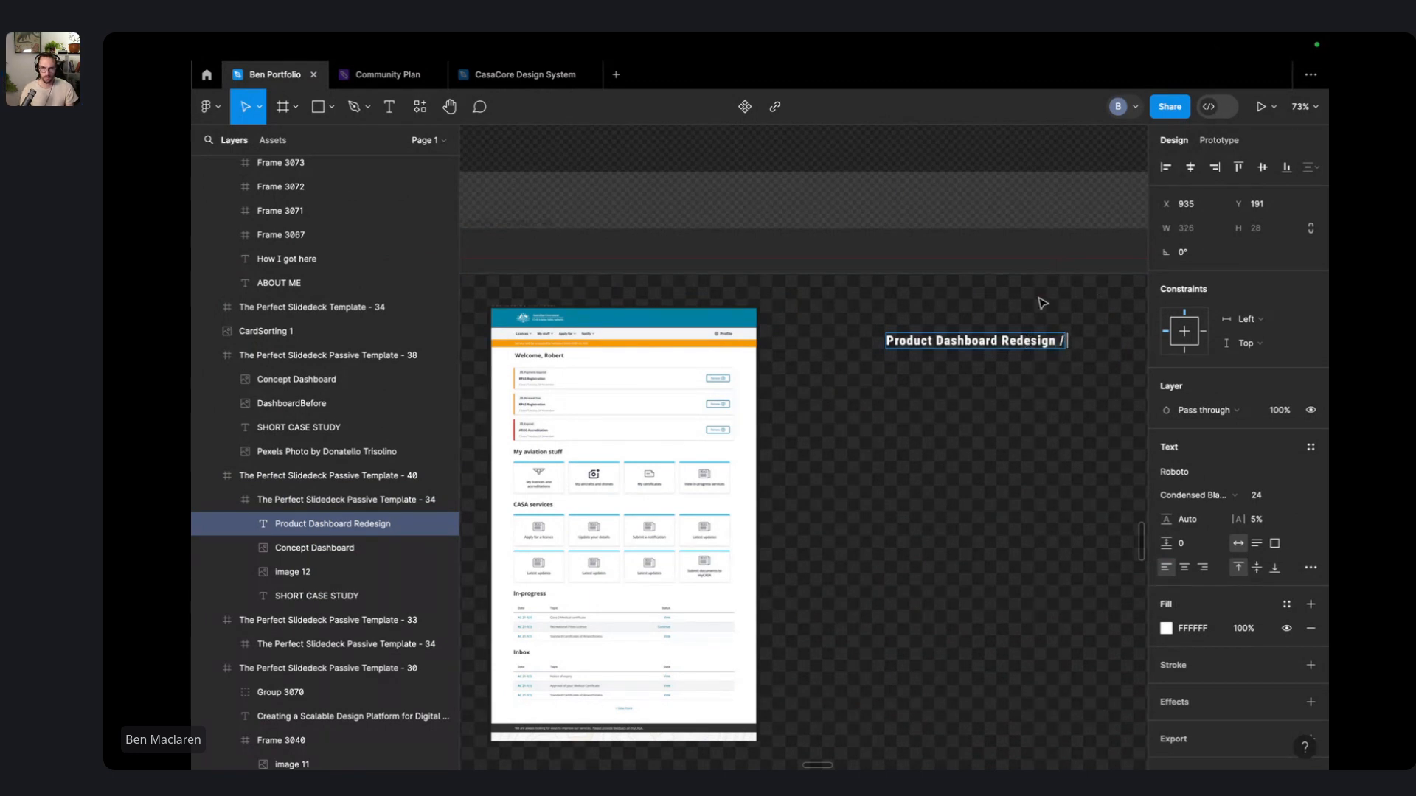
key("Escape")
key("Escape")
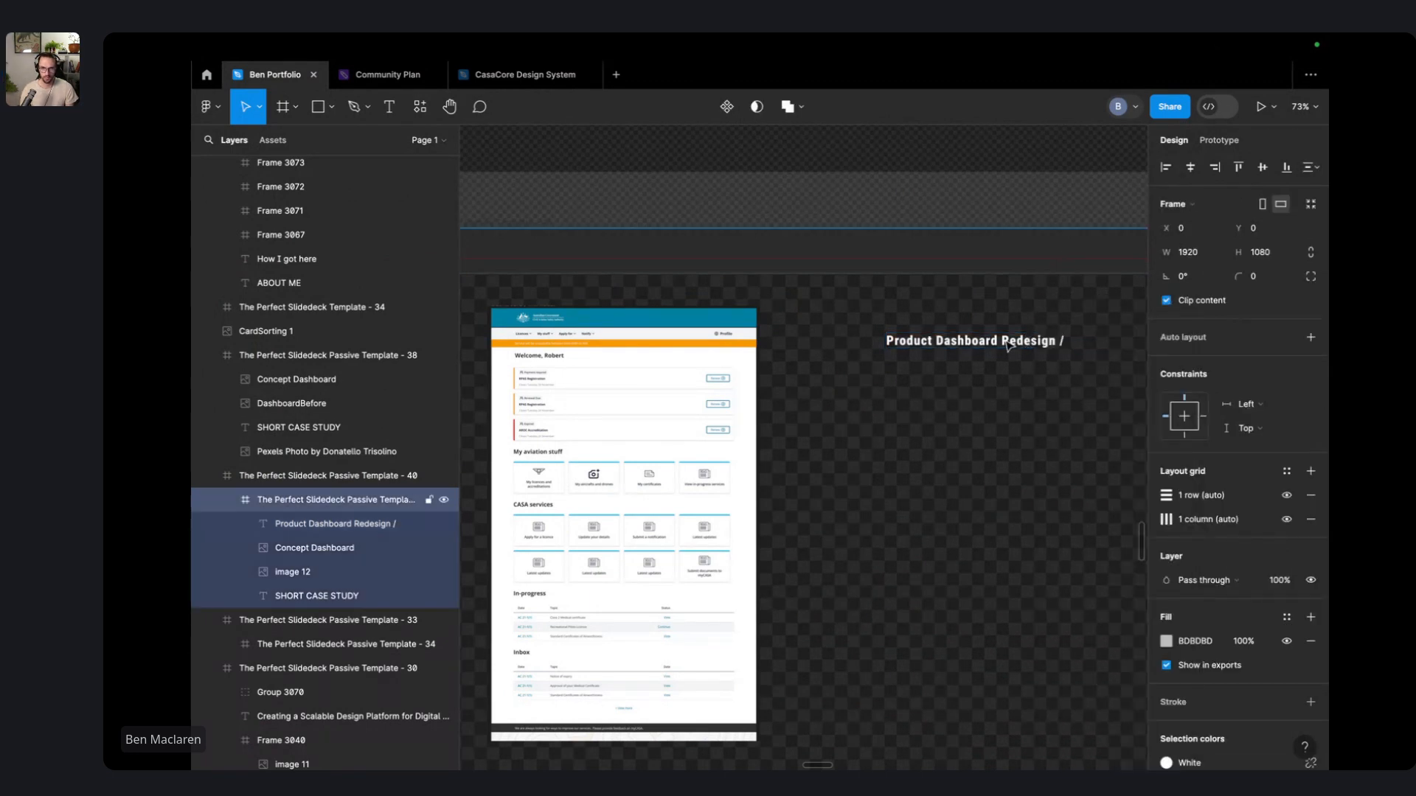
left_click(949, 347)
right_click(931, 253)
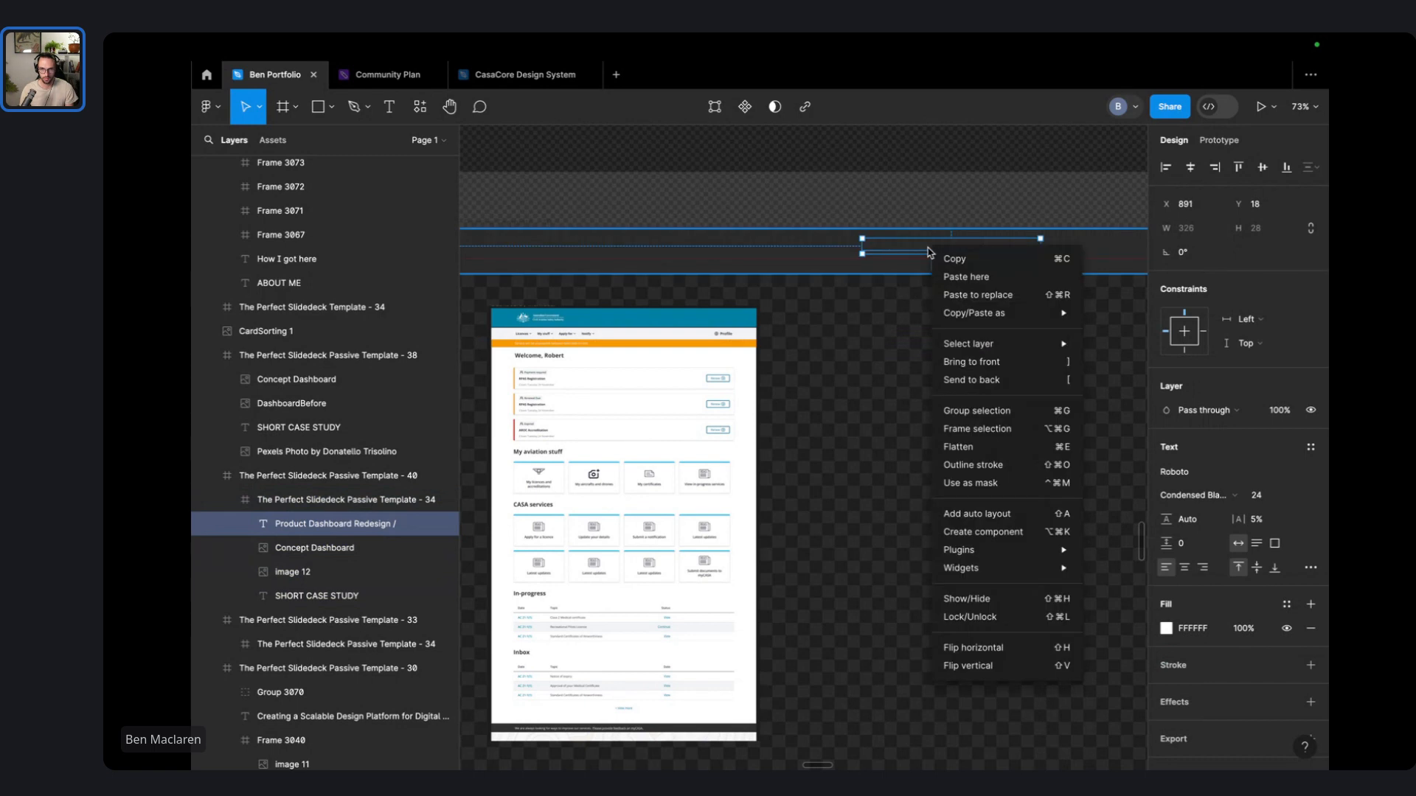
- Resize the header bar and move it into the slide at X 0, Y 0
scroll(826, 295, "down", 5)
left_click(826, 297)
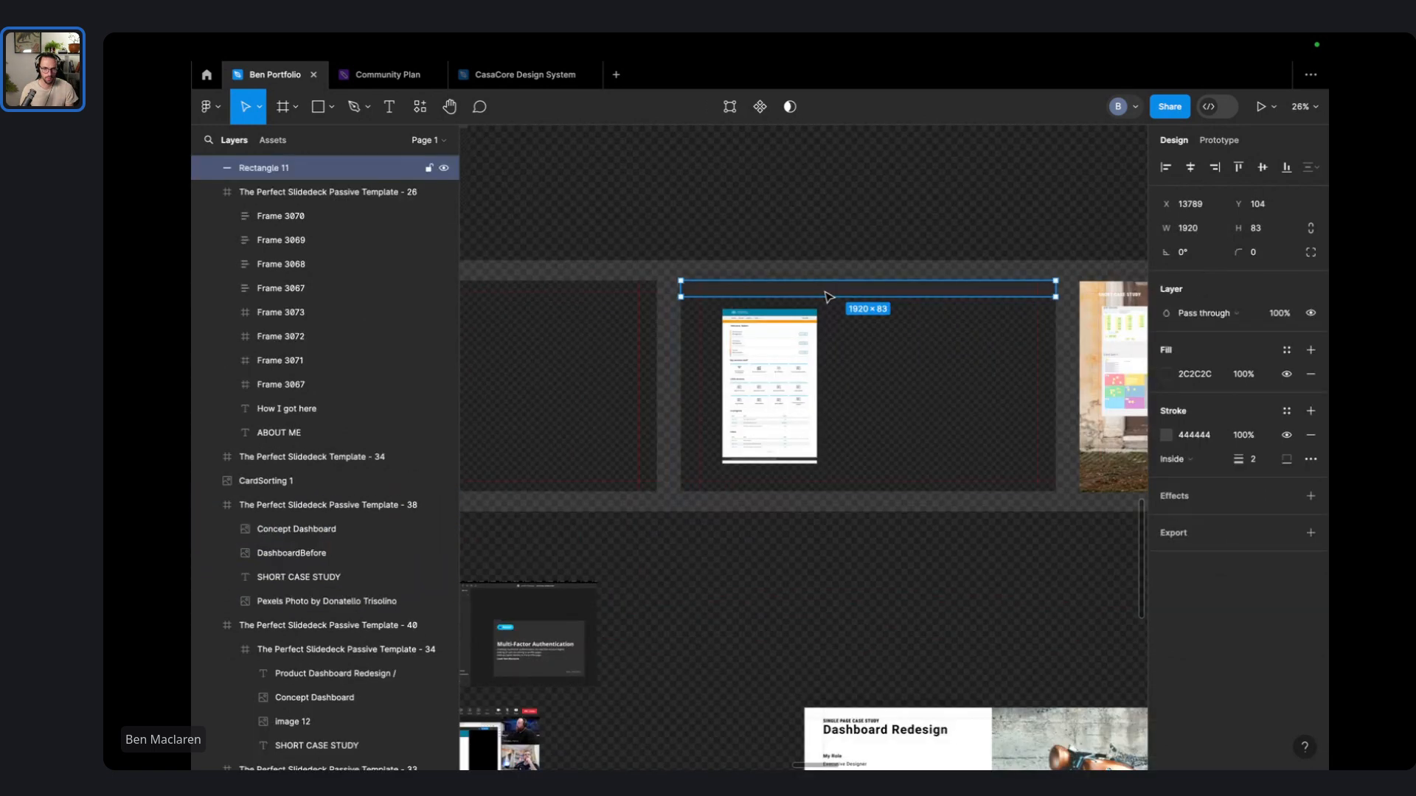
left_click(882, 190)
left_click(1039, 297)
left_click_drag(1056, 293, 978, 377)
left_click(995, 233)
left_click(996, 246)
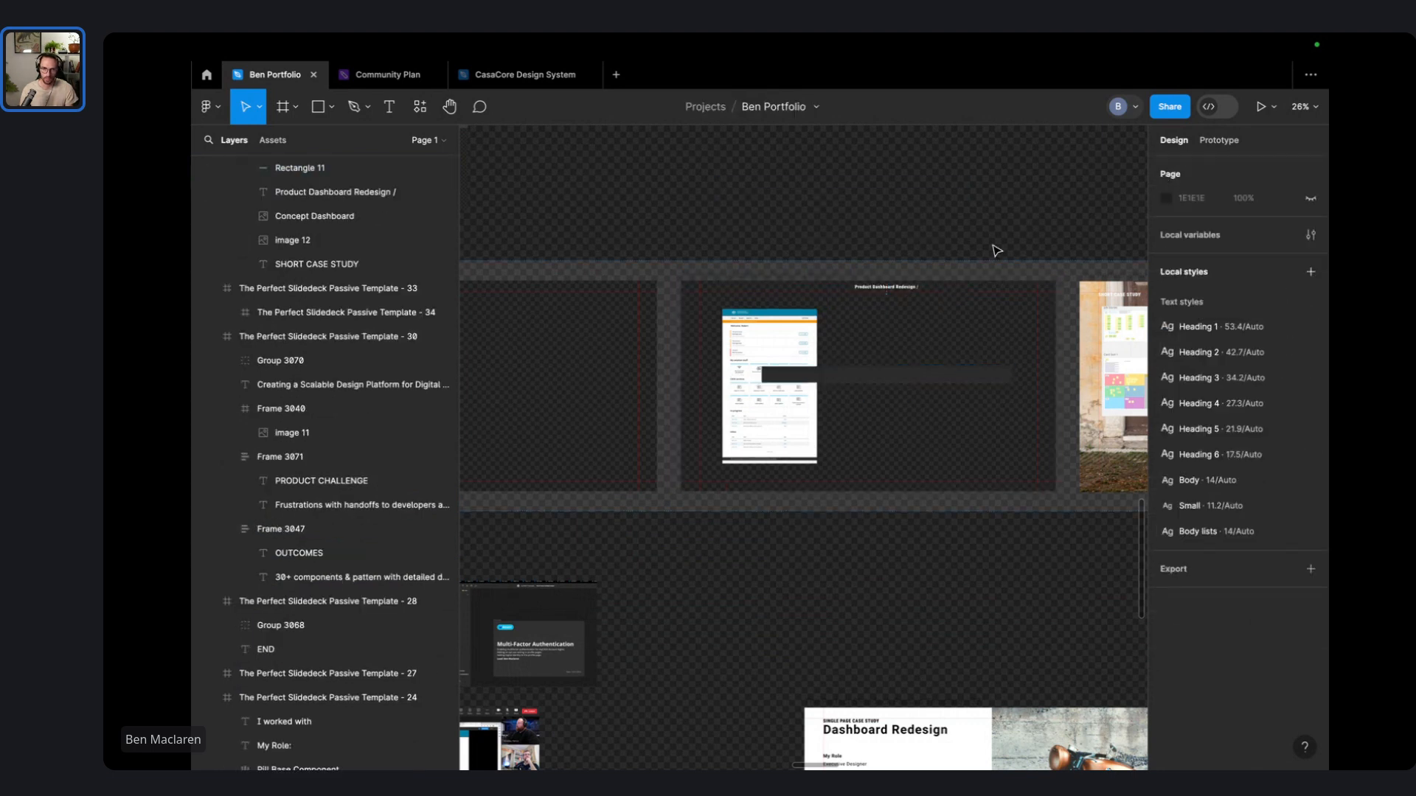
left_click(964, 379)
double_click(968, 381)
double_click(968, 381)
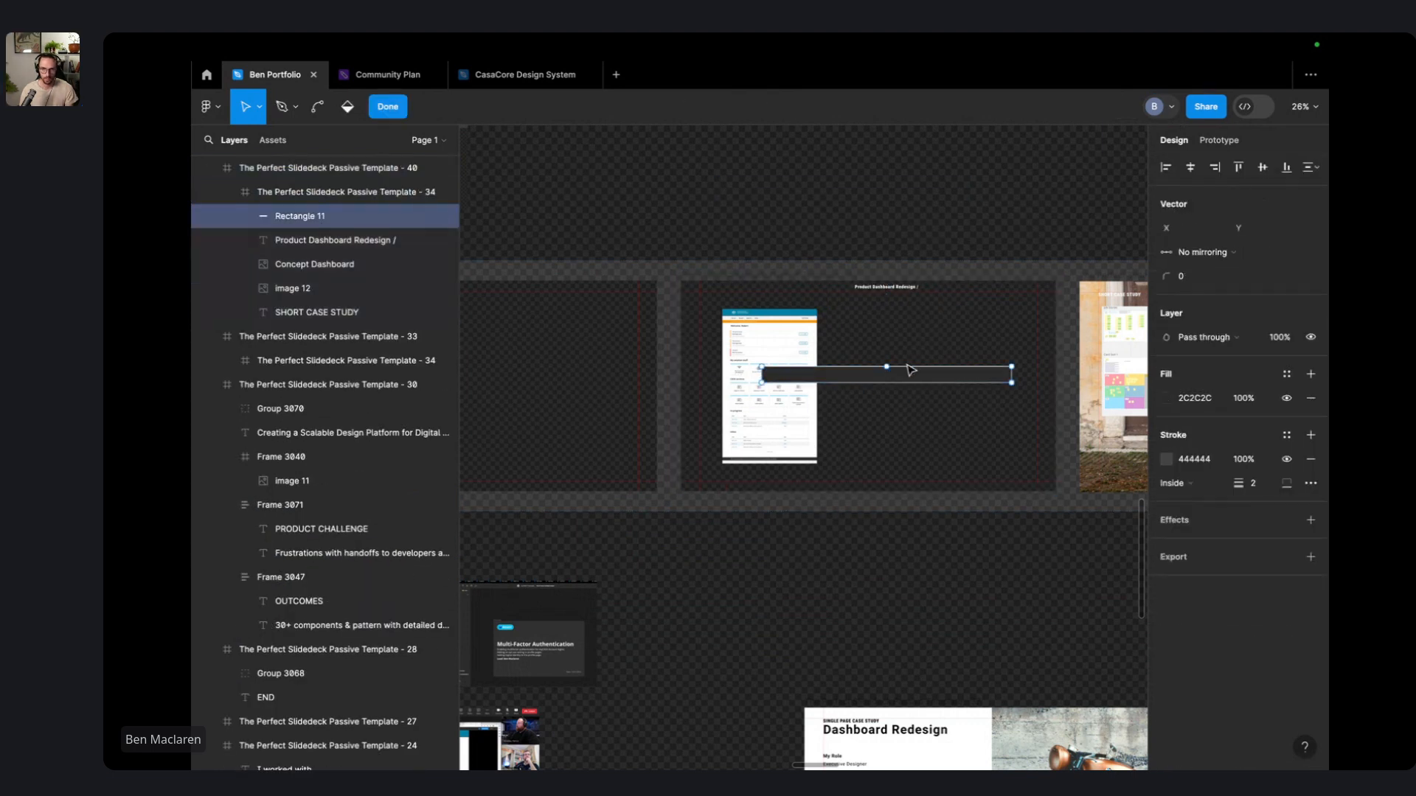
key("Escape")
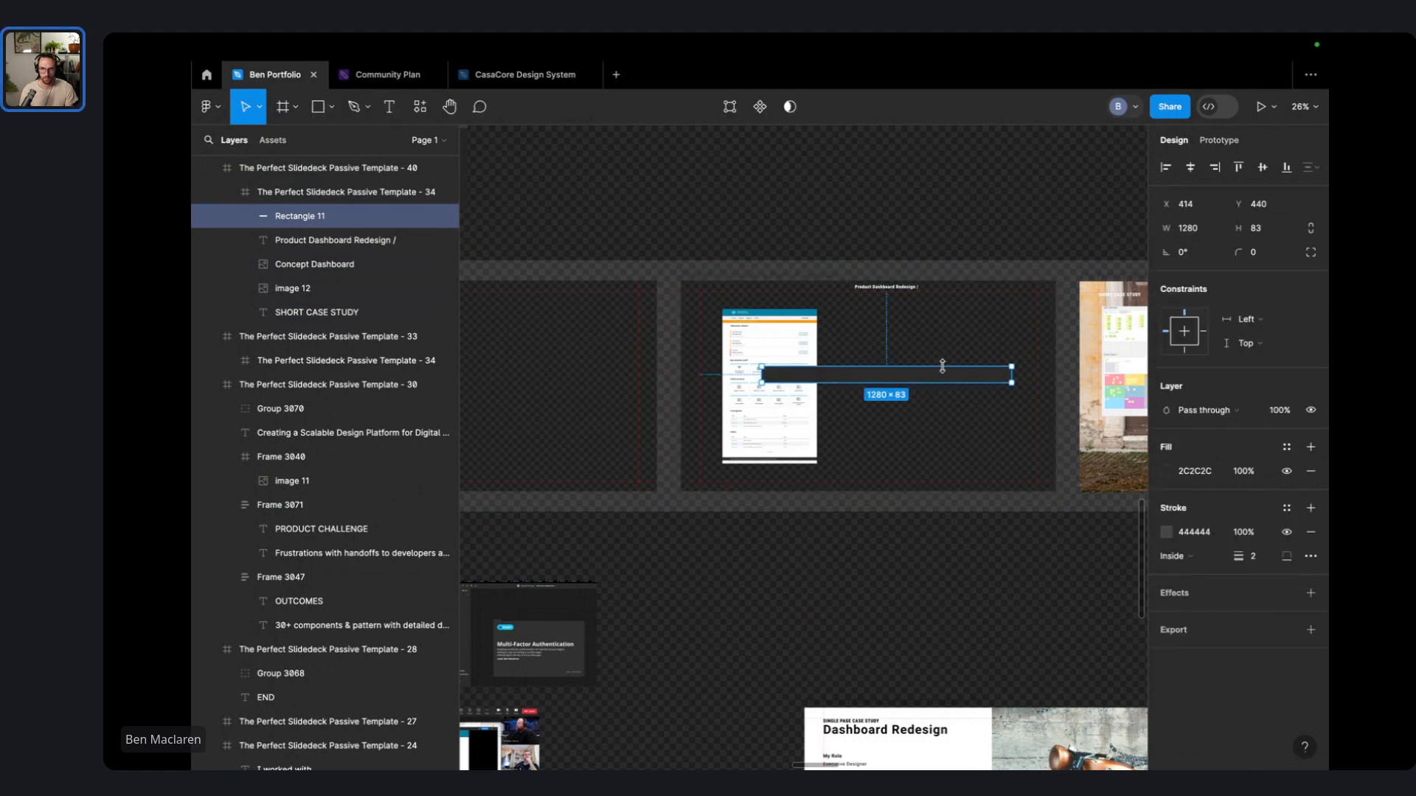
left_click_drag(945, 378, 1059, 284)
- Send the header bar behind the slide's other content
right_click(1021, 296)
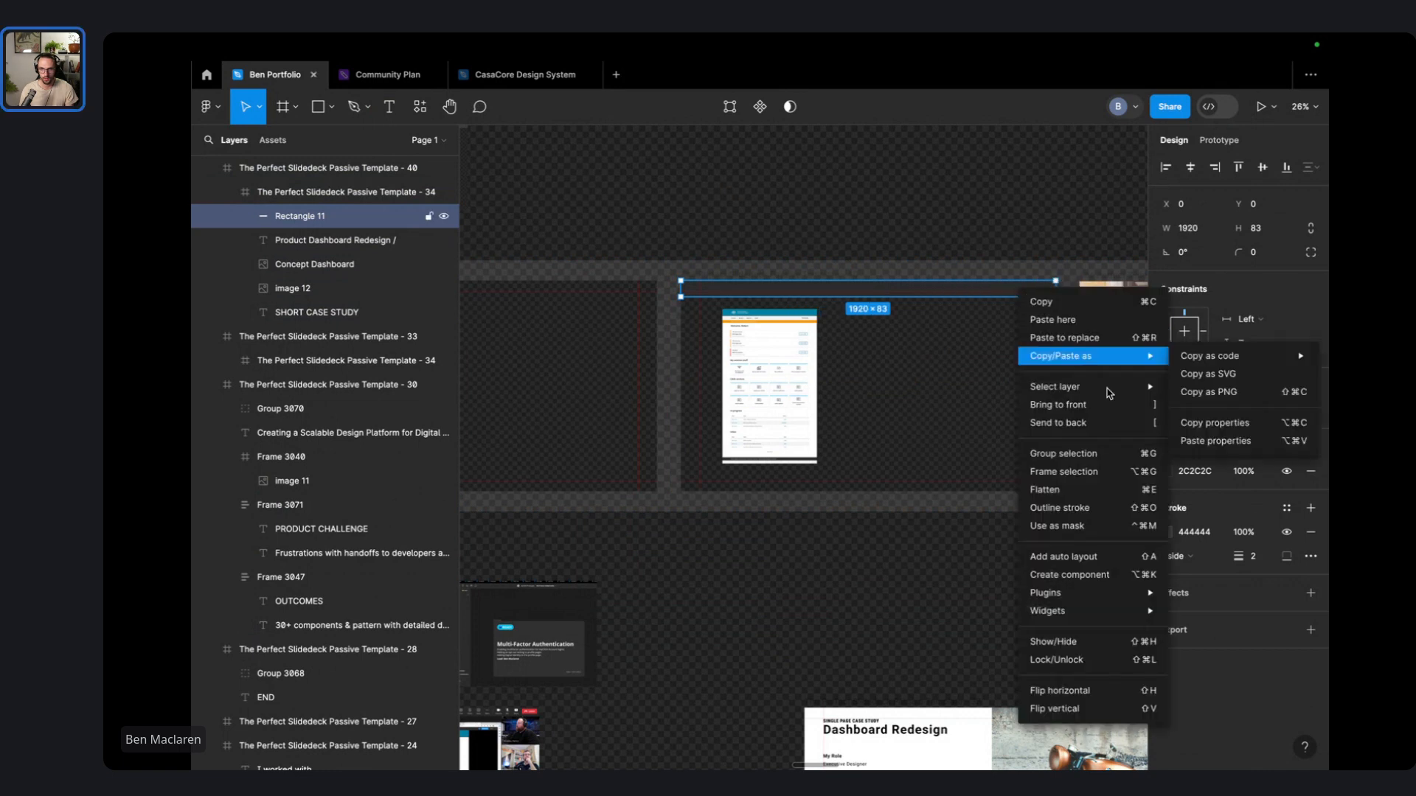
left_click(1089, 447)
scroll(870, 274, "up", 5)
left_click(893, 485)
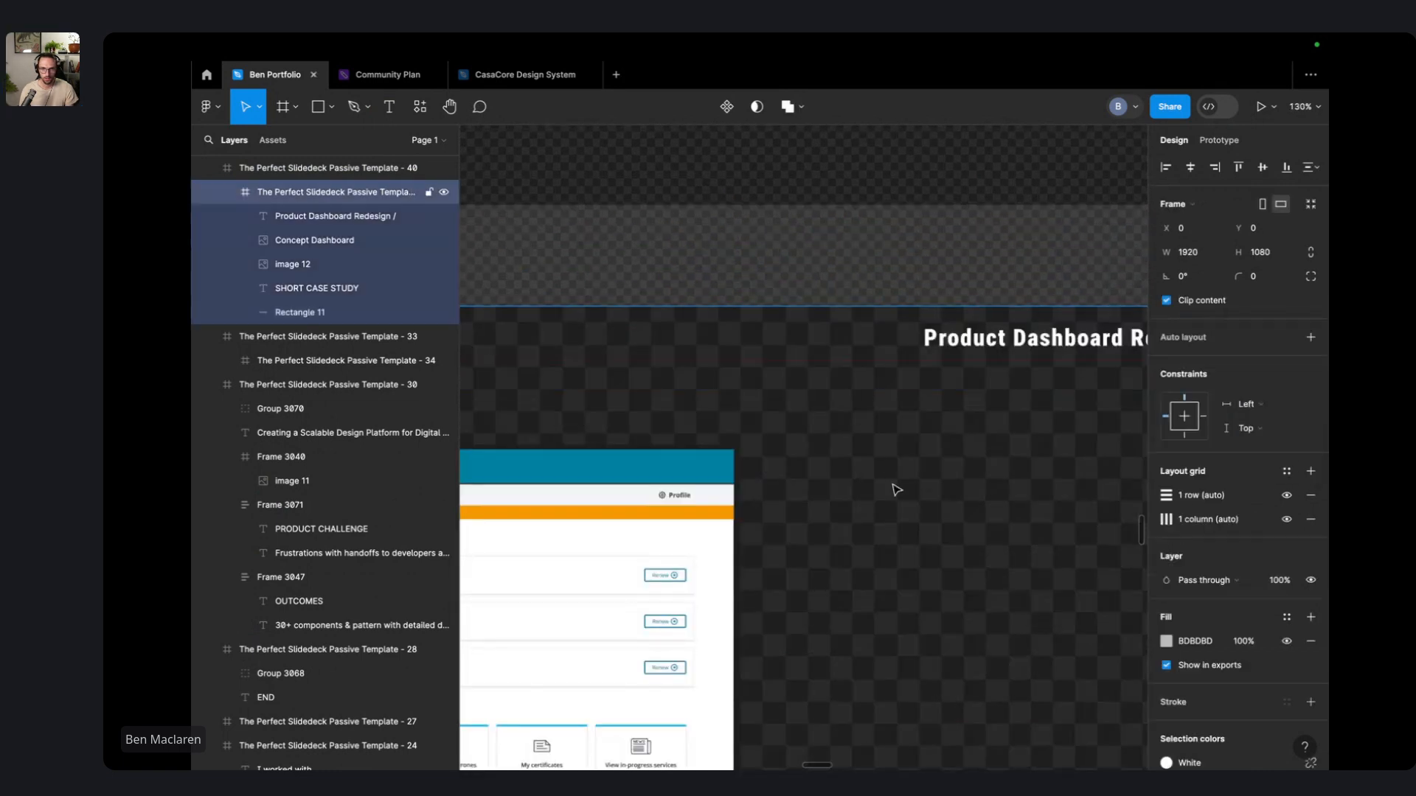
right_click(894, 487)
left_click(964, 431)
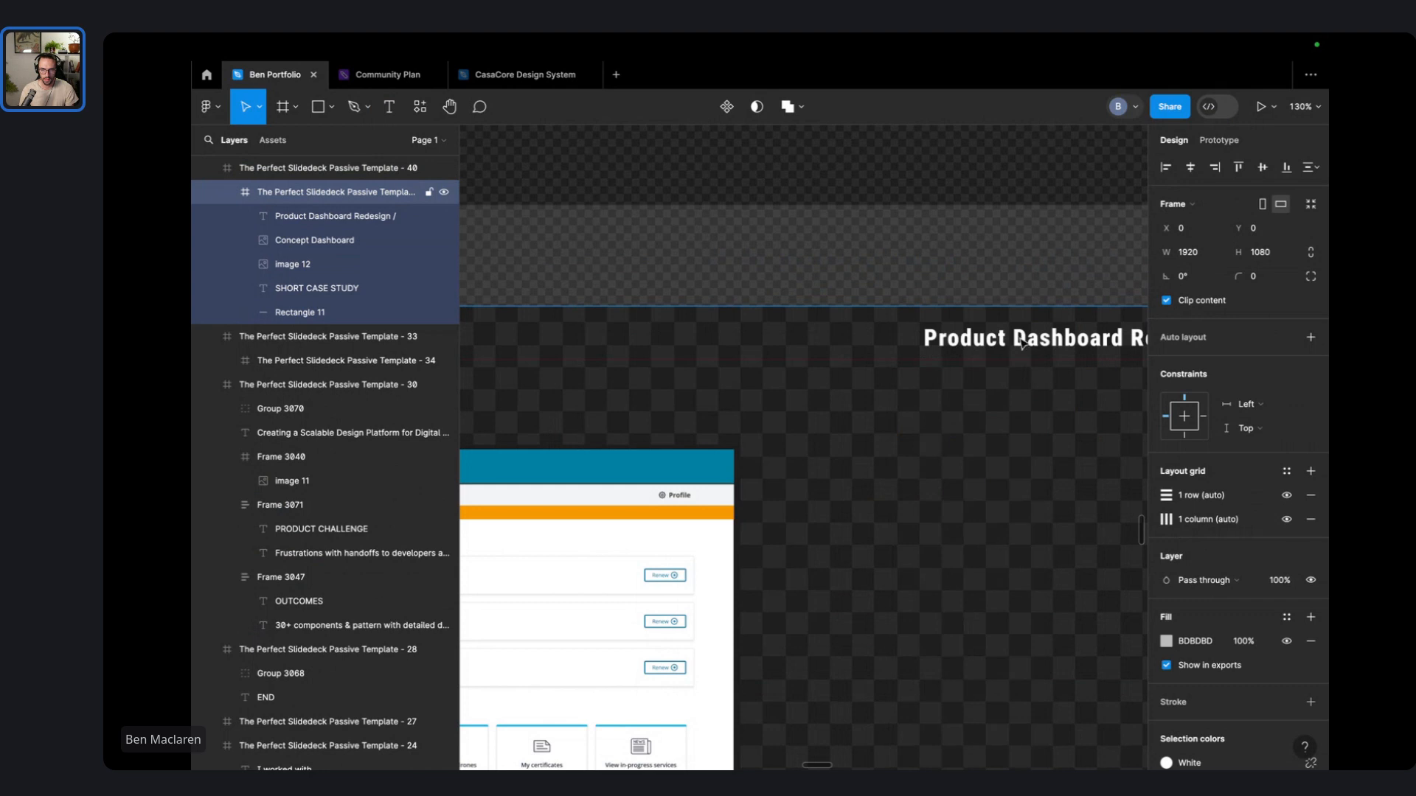
scroll(874, 347, "down", 5)
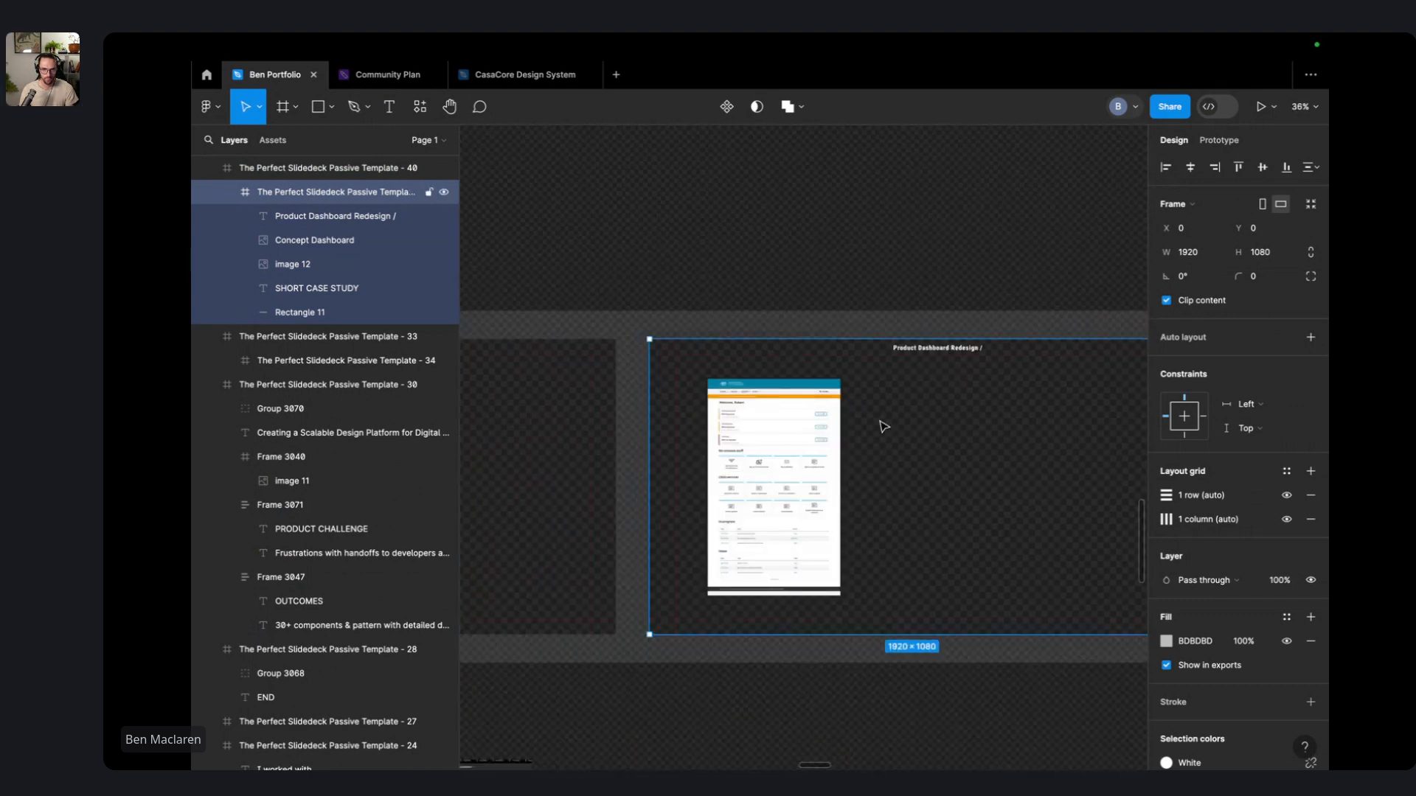
- Stack Rectangle 11 above image 12 in Layers and delete the SHORT CASE STUDY label
left_click(846, 246)
left_click(847, 414)
double_click(873, 357)
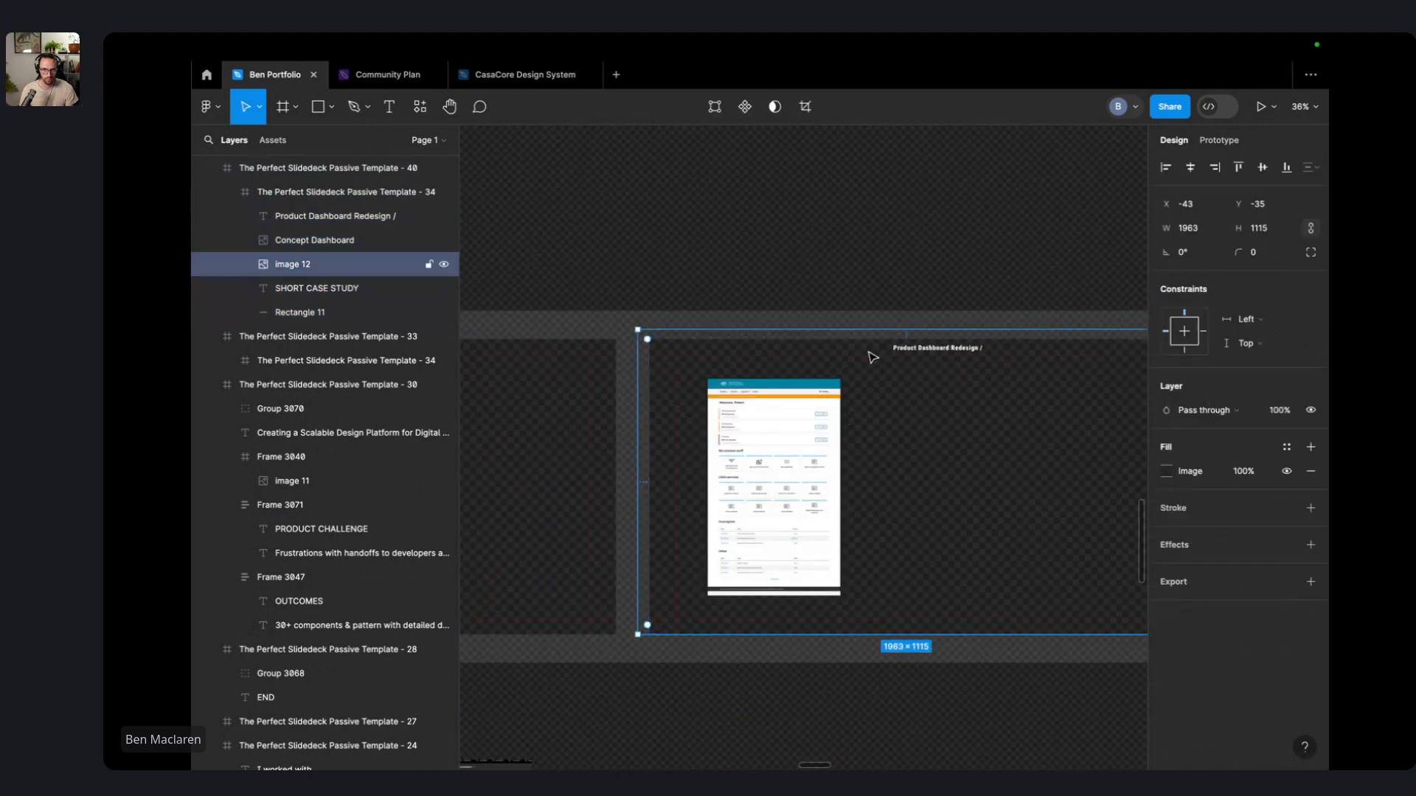
mouse_move(324, 313)
left_mouse_down()
mouse_move(311, 249)
mouse_move(307, 325)
left_mouse_up()
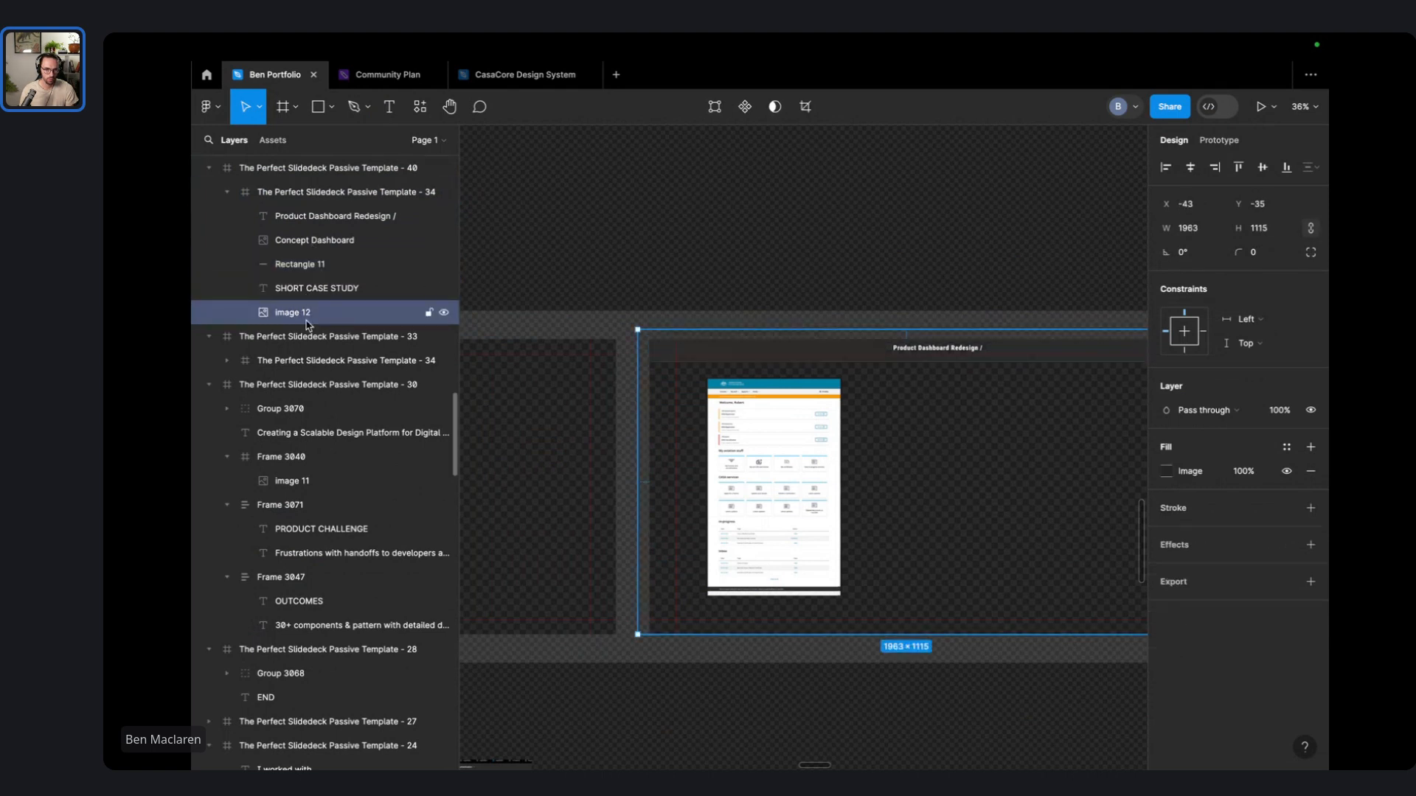
left_click(422, 289)
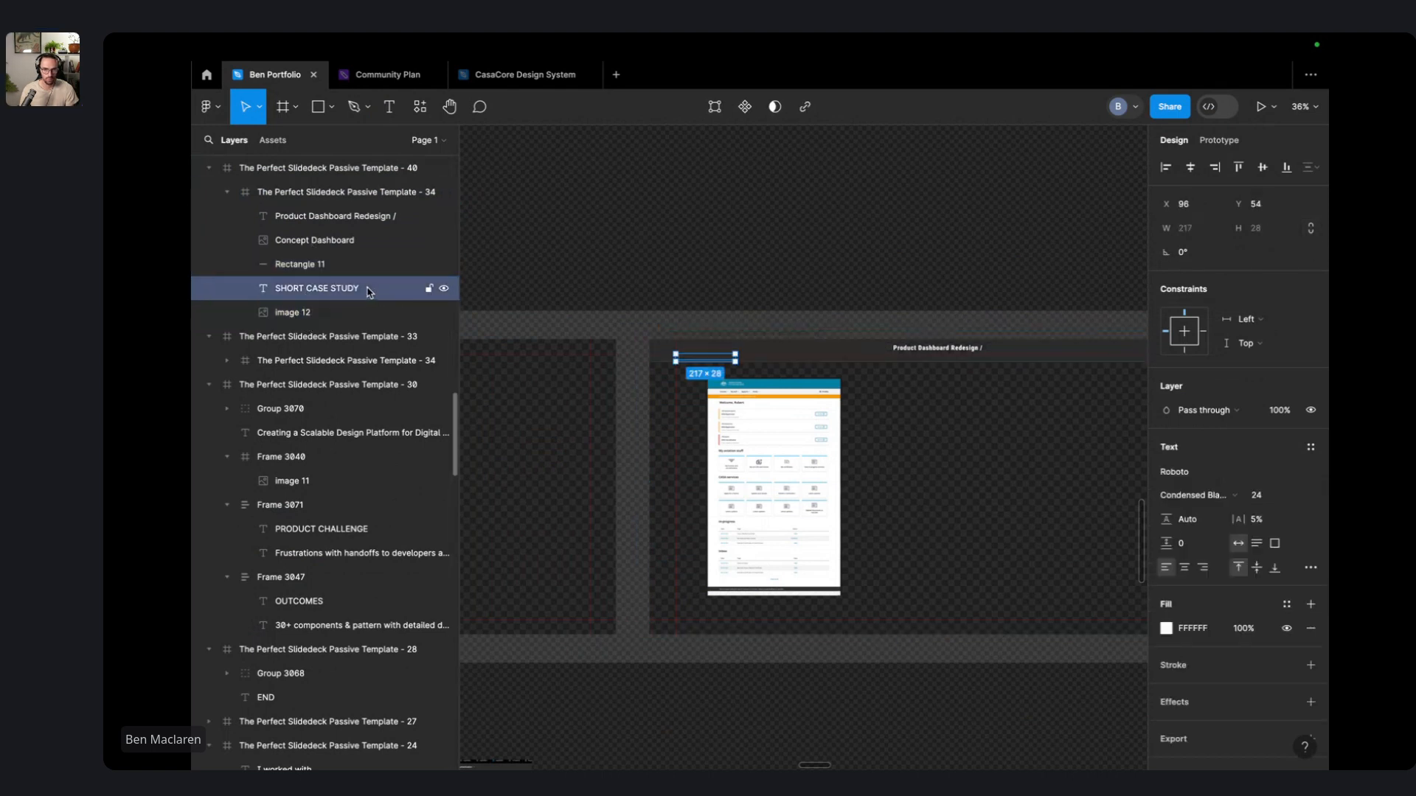
key("Delete")
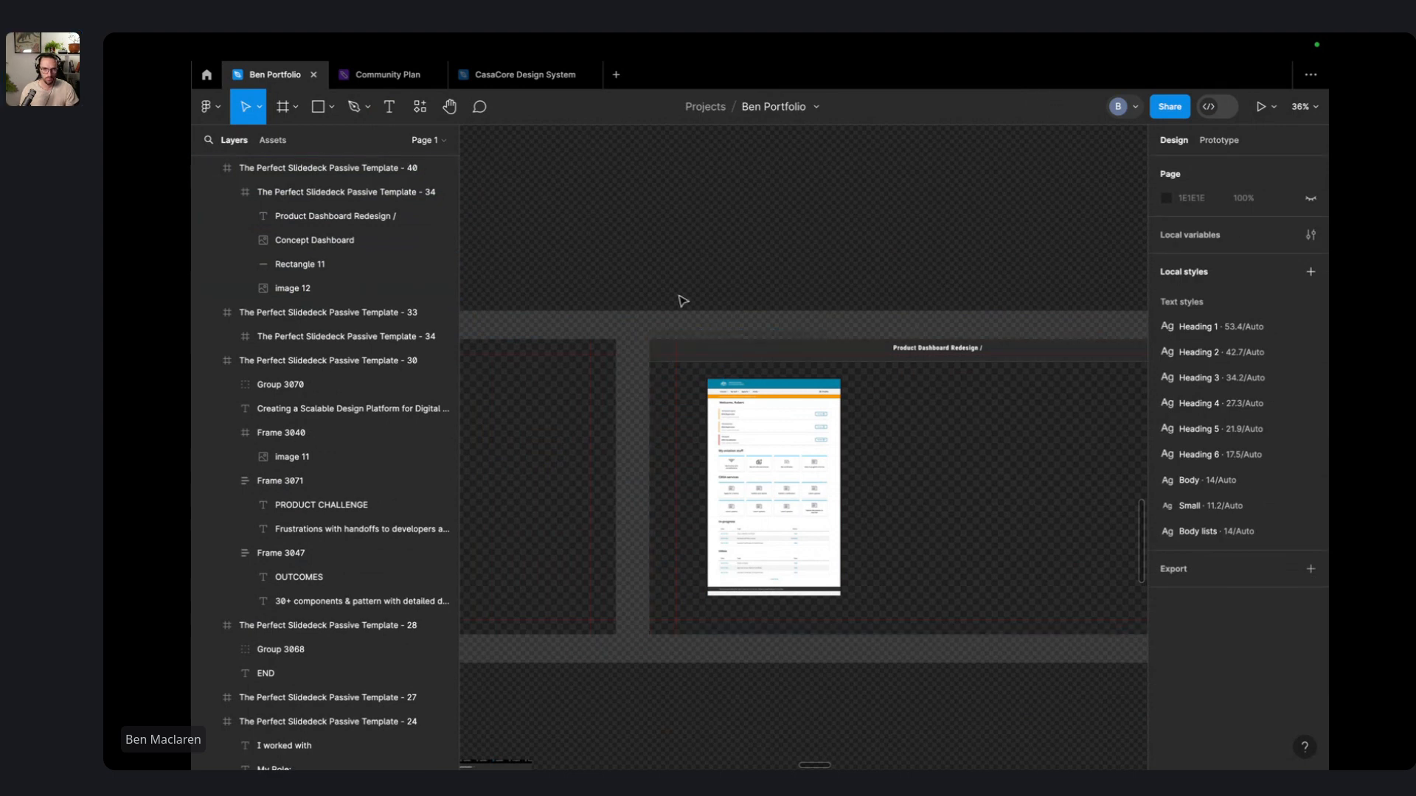
- Move the 'Product Dashboard Redesign /' title to X 901, Y 40
left_click(947, 350)
key("shift+2")
left_click(948, 353)
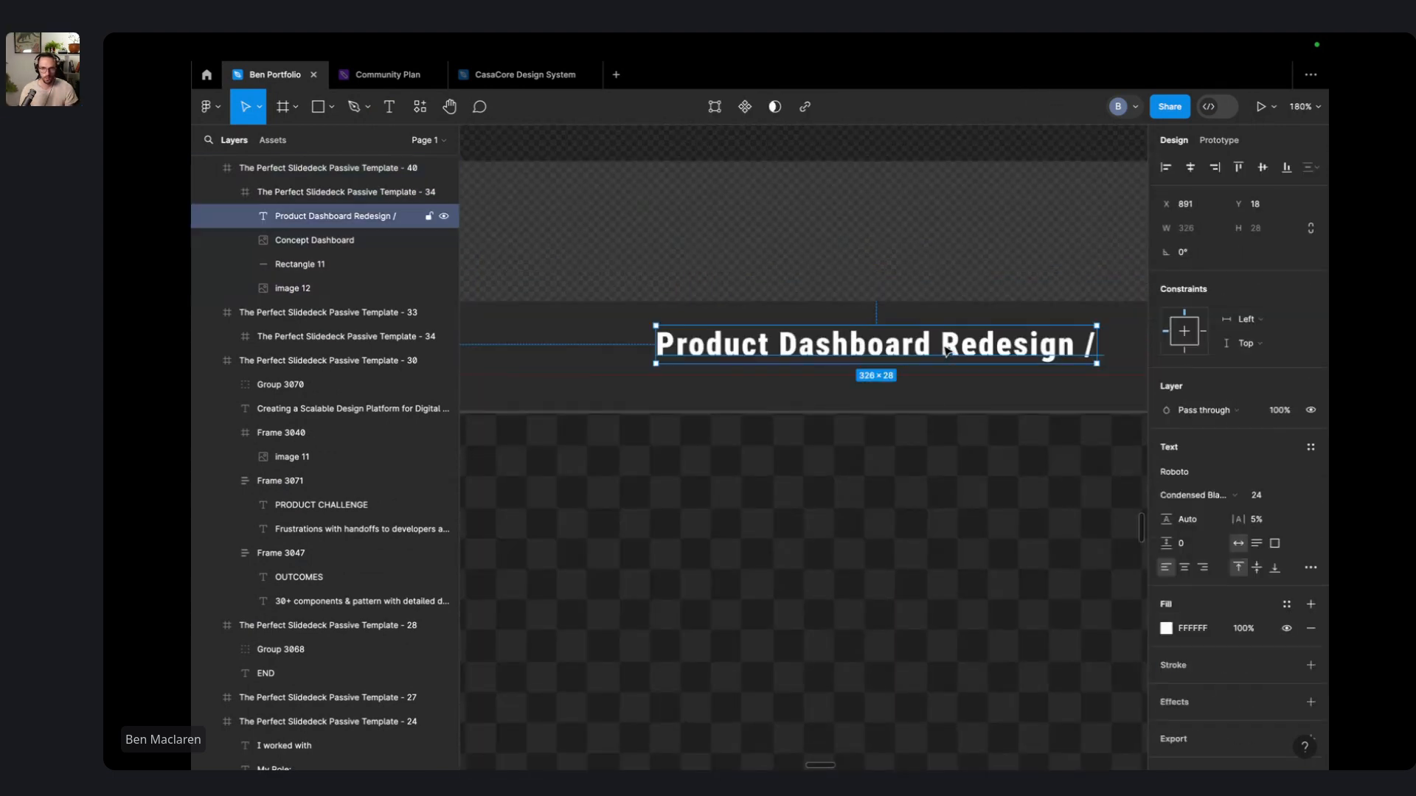
mouse_move(947, 353)
left_mouse_down()
mouse_move(957, 368)
mouse_move(938, 368)
mouse_move(964, 373)
left_mouse_up()
scroll(957, 369, "down", 8)
left_click(1101, 194)
scroll(988, 236, "right", 5)
scroll(988, 236, "down", 1)
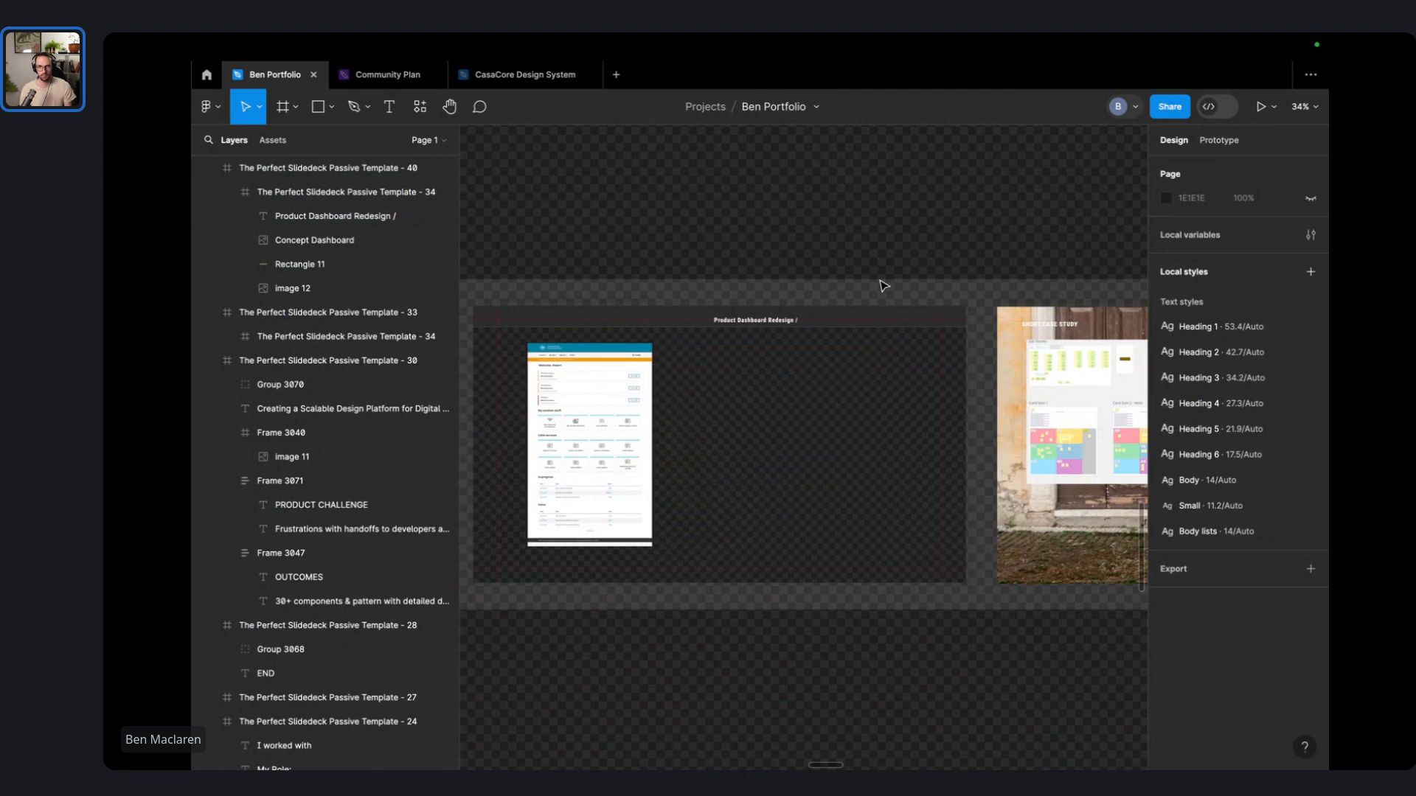
- Reposition and enlarge the Concept Dashboard screenshot within the slide
left_click(739, 327)
left_click(552, 452)
left_click(552, 451)
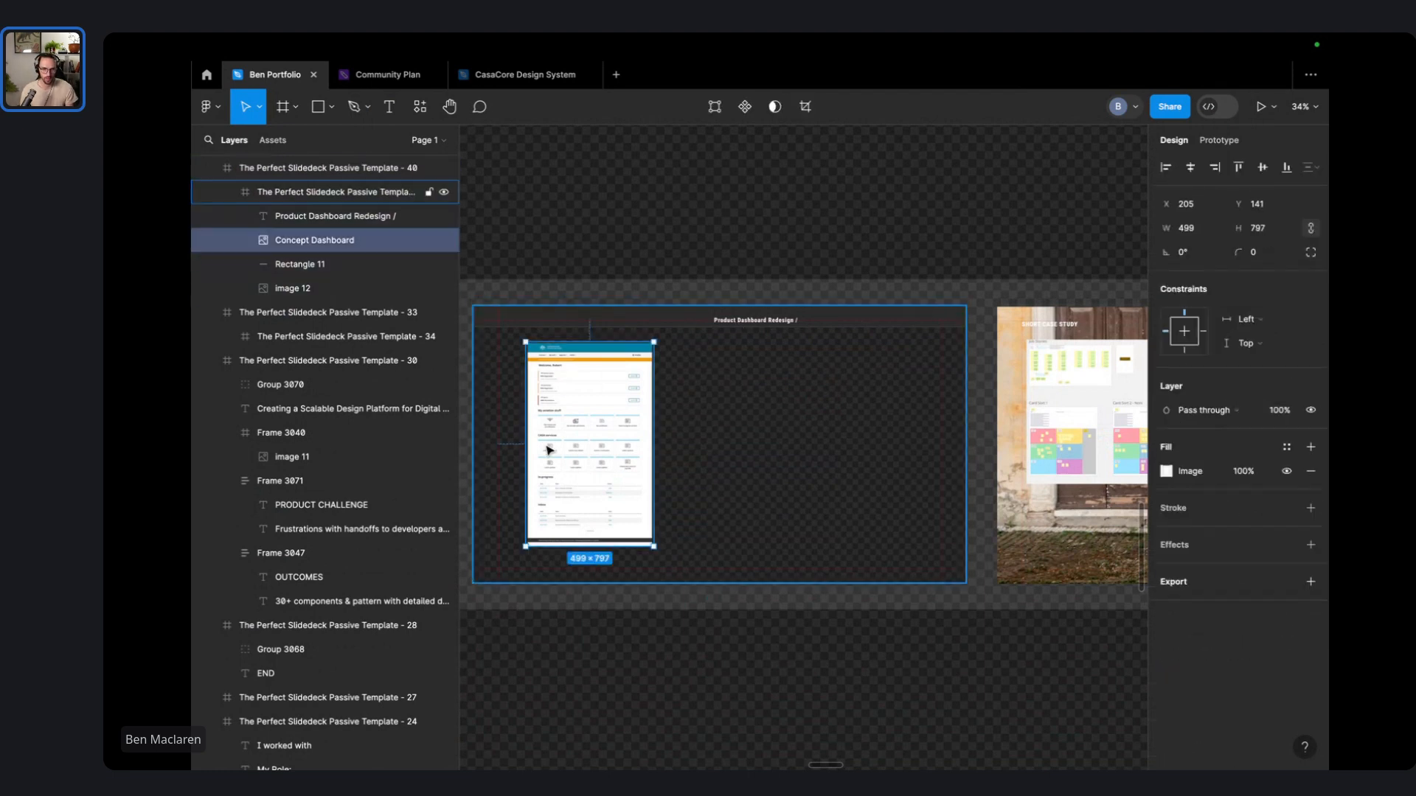
double_click(553, 455)
left_click(633, 443)
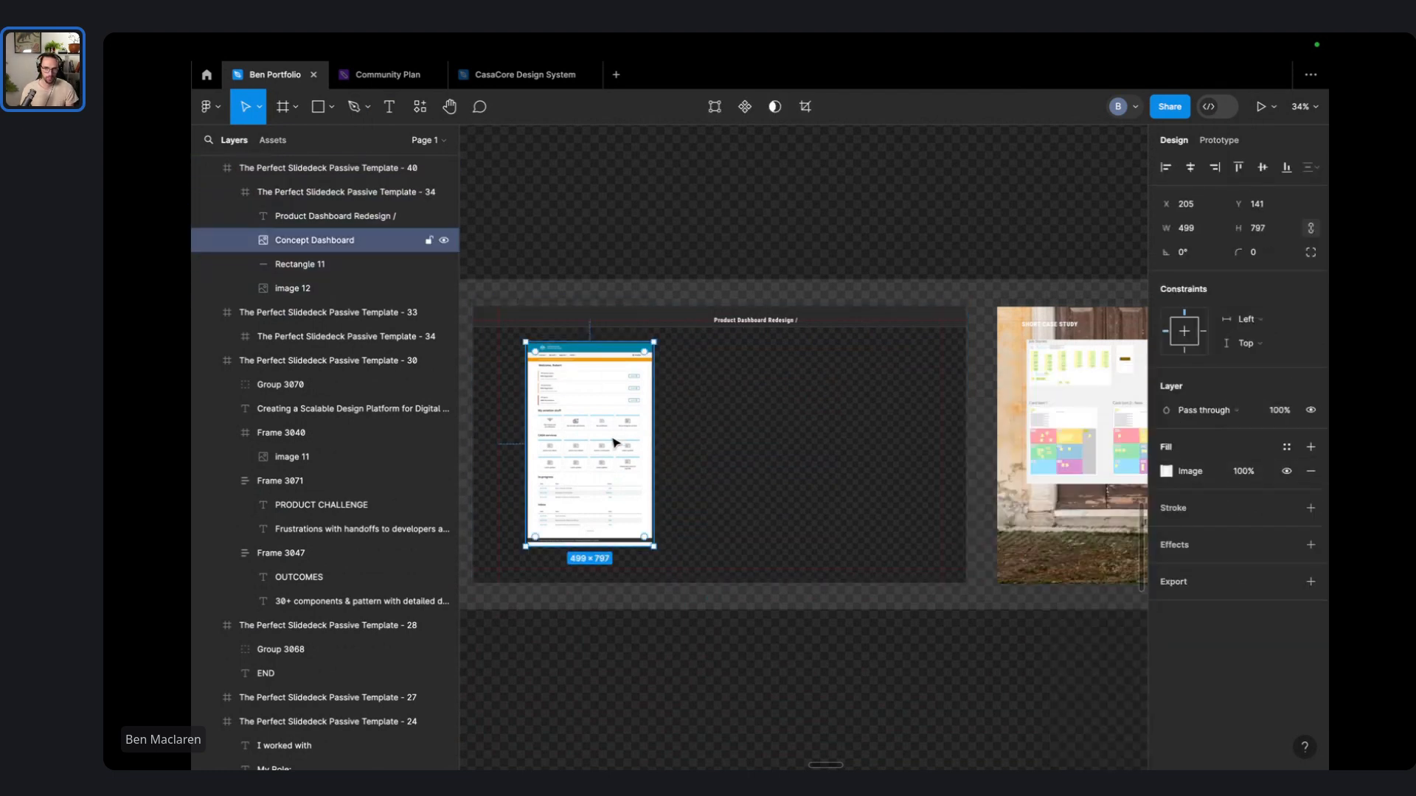
left_click_drag(612, 442, 581, 483)
left_click_drag(624, 366, 641, 338)
left_click(730, 201)
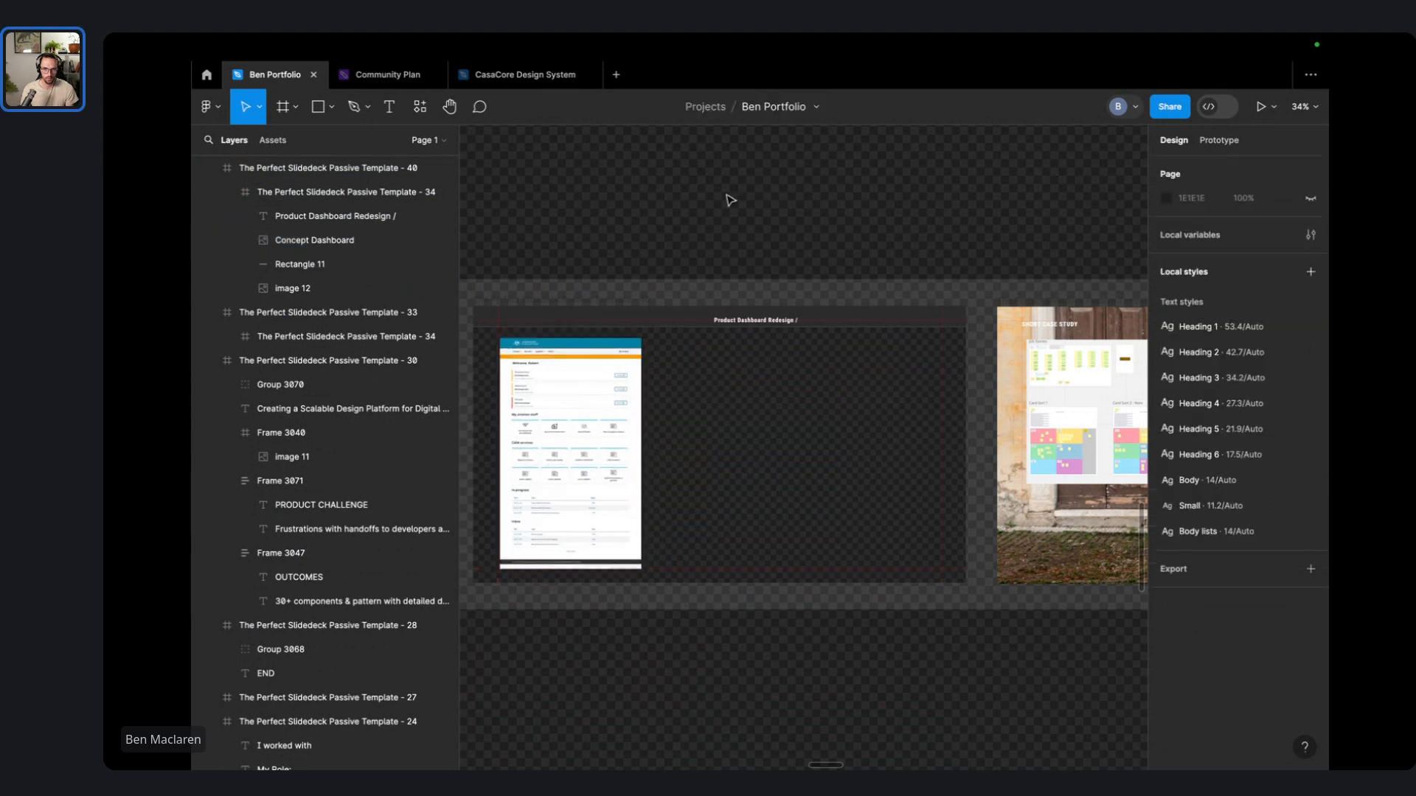
left_click(573, 455)
double_click(573, 453)
left_click_drag(573, 454, 805, 459)
left_click(616, 195)
left_click_drag(578, 279, 832, 212)
- Draw a grey 795 × 906 placeholder rectangle on the slide's left side
left_click(319, 107)
mouse_move(712, 723)
left_mouse_down()
mouse_move(801, 585)
mouse_move(832, 463)
mouse_move(916, 534)
left_mouse_up()
left_click(1002, 636)
left_click_drag(831, 629, 876, 384)
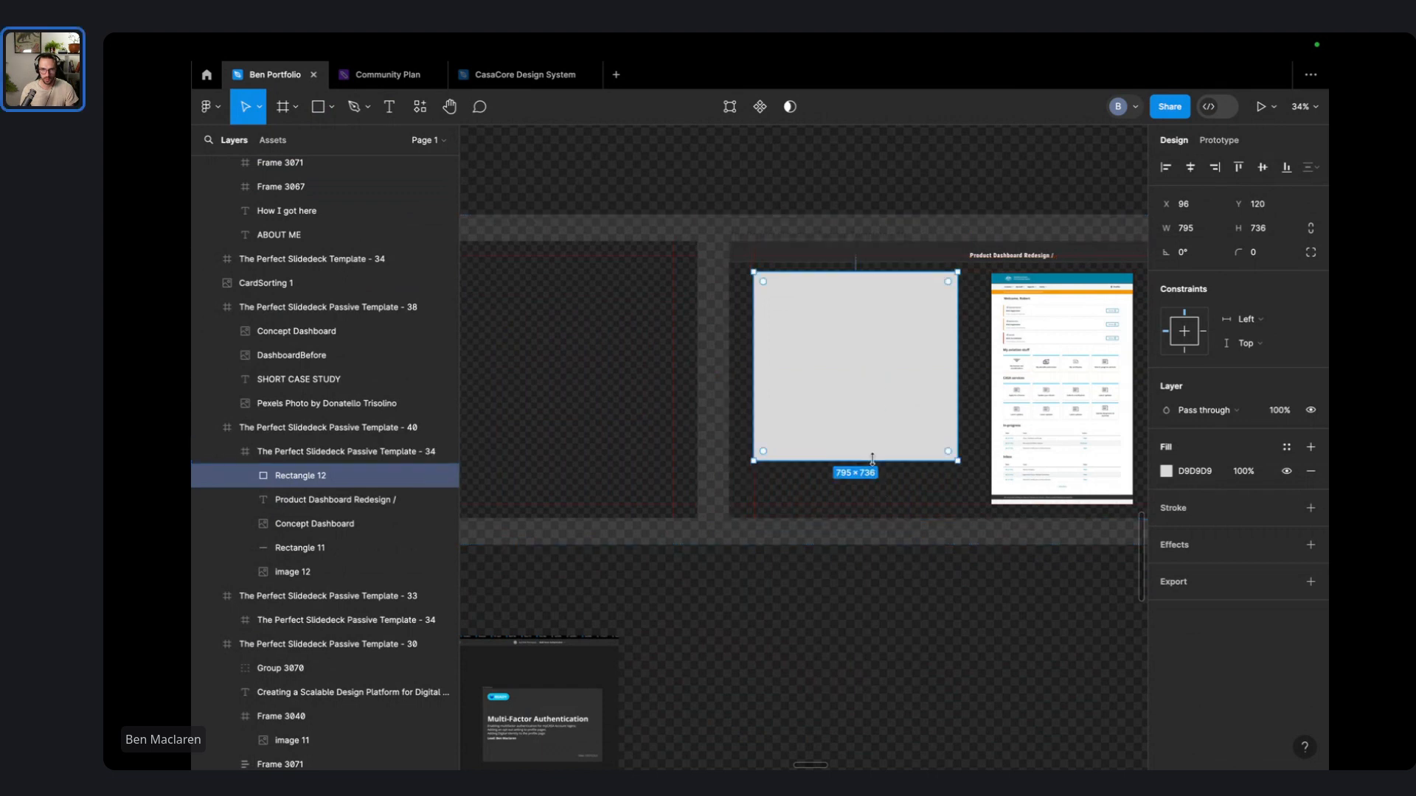
left_click_drag(873, 461, 876, 504)
- Move the Concept Dashboard screenshot to the slide's right side at X 1208
left_click_drag(895, 430, 770, 439)
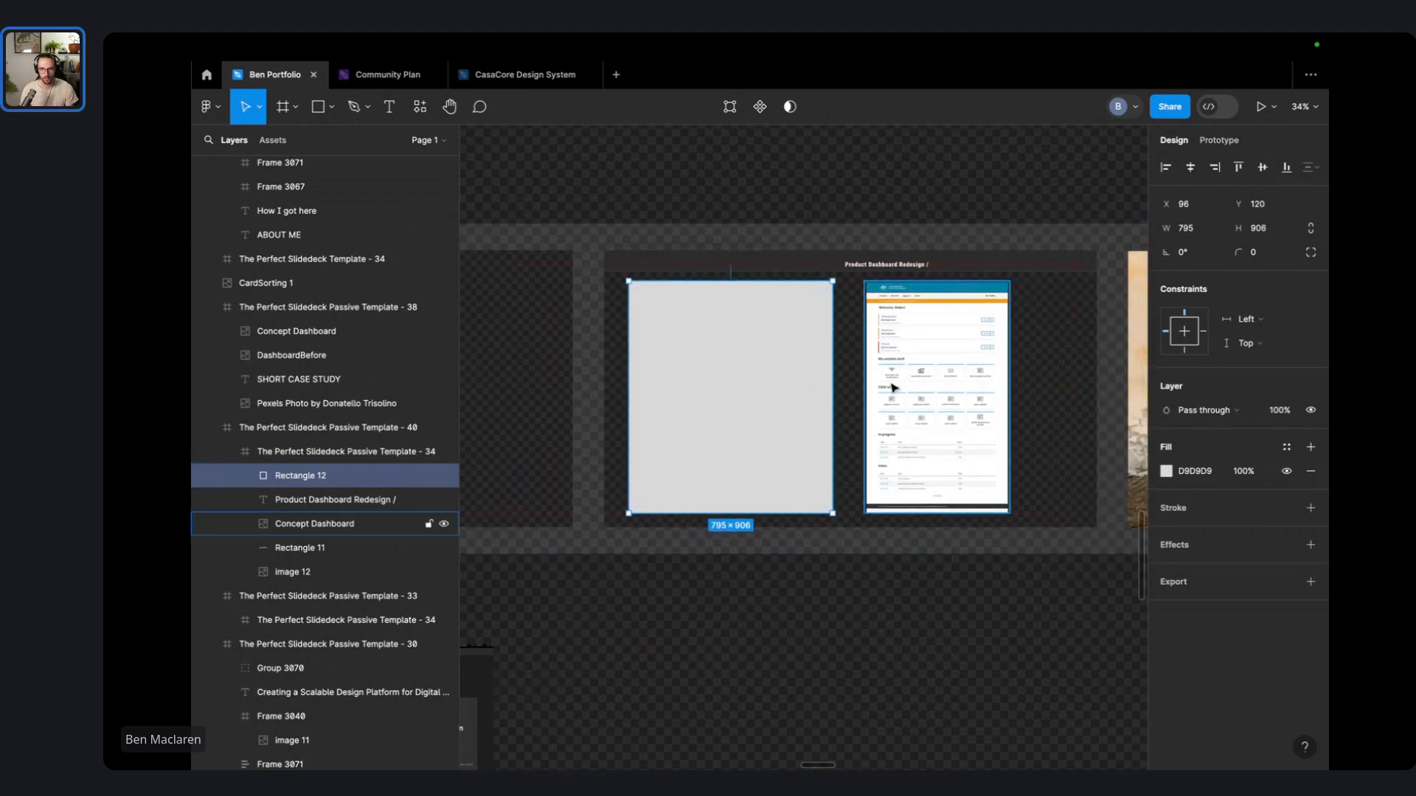
left_click(894, 385)
left_click_drag(893, 385, 950, 381)
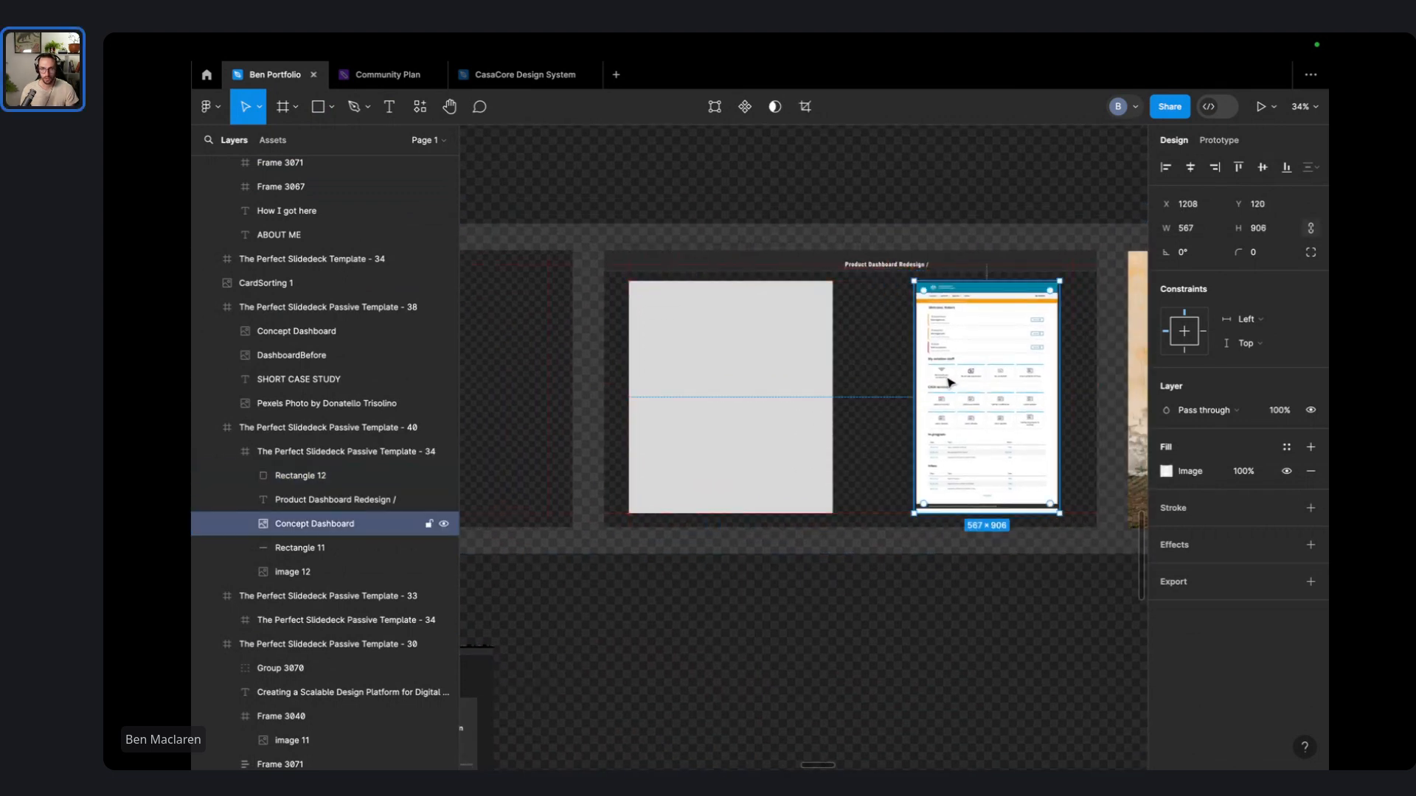
left_click(951, 594)
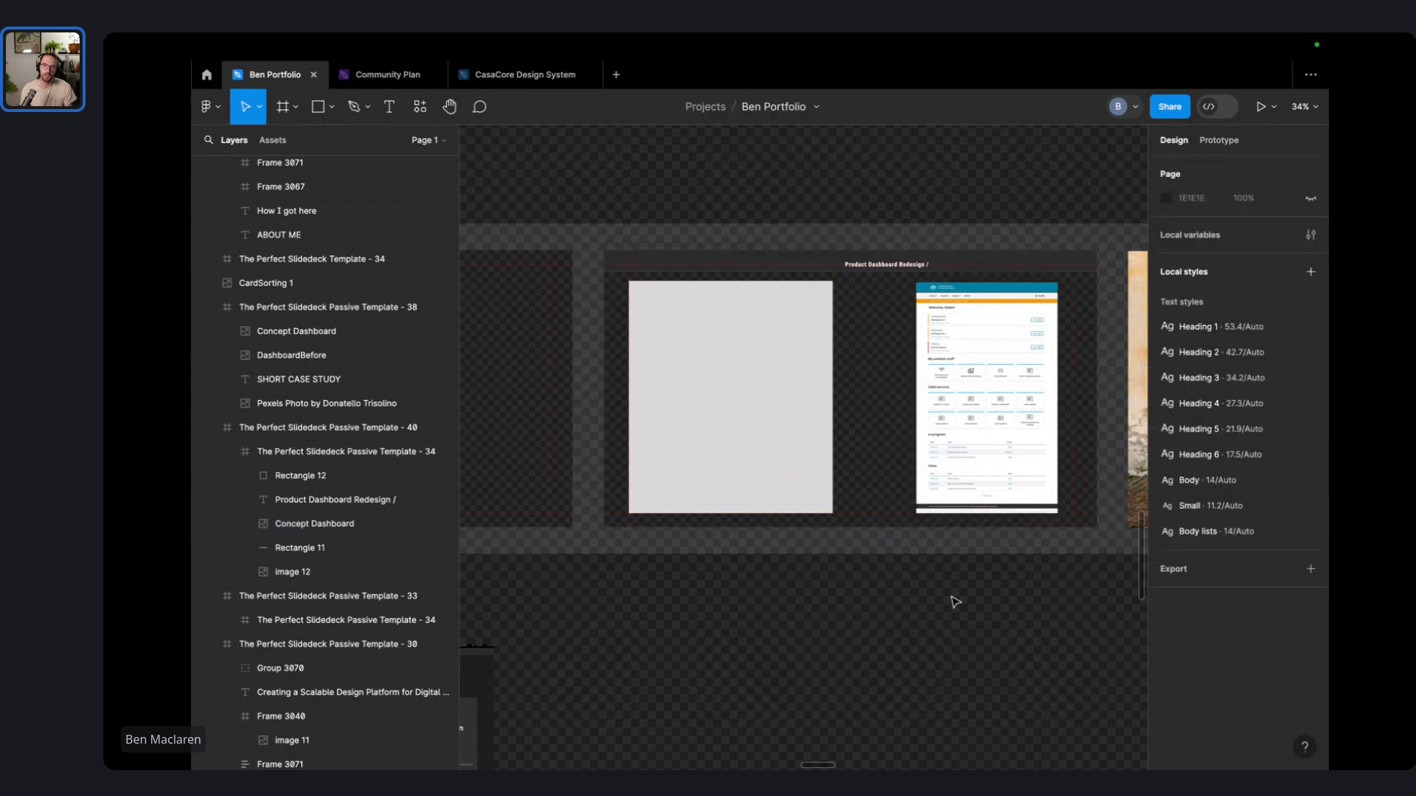
- Post a comment reading 'Picture of main CASA website' on the dashboard slide
key("c")
left_click(891, 413)
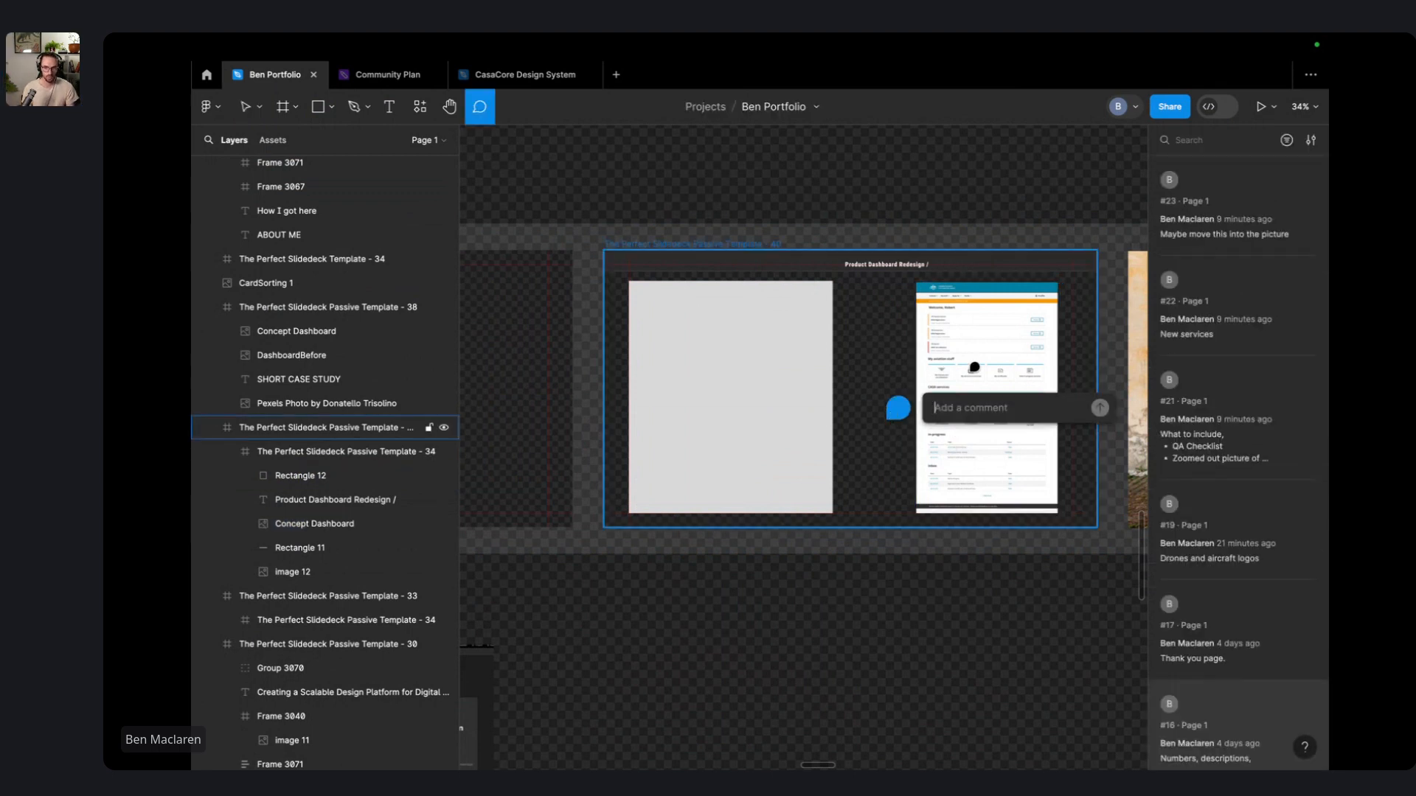
type("show")
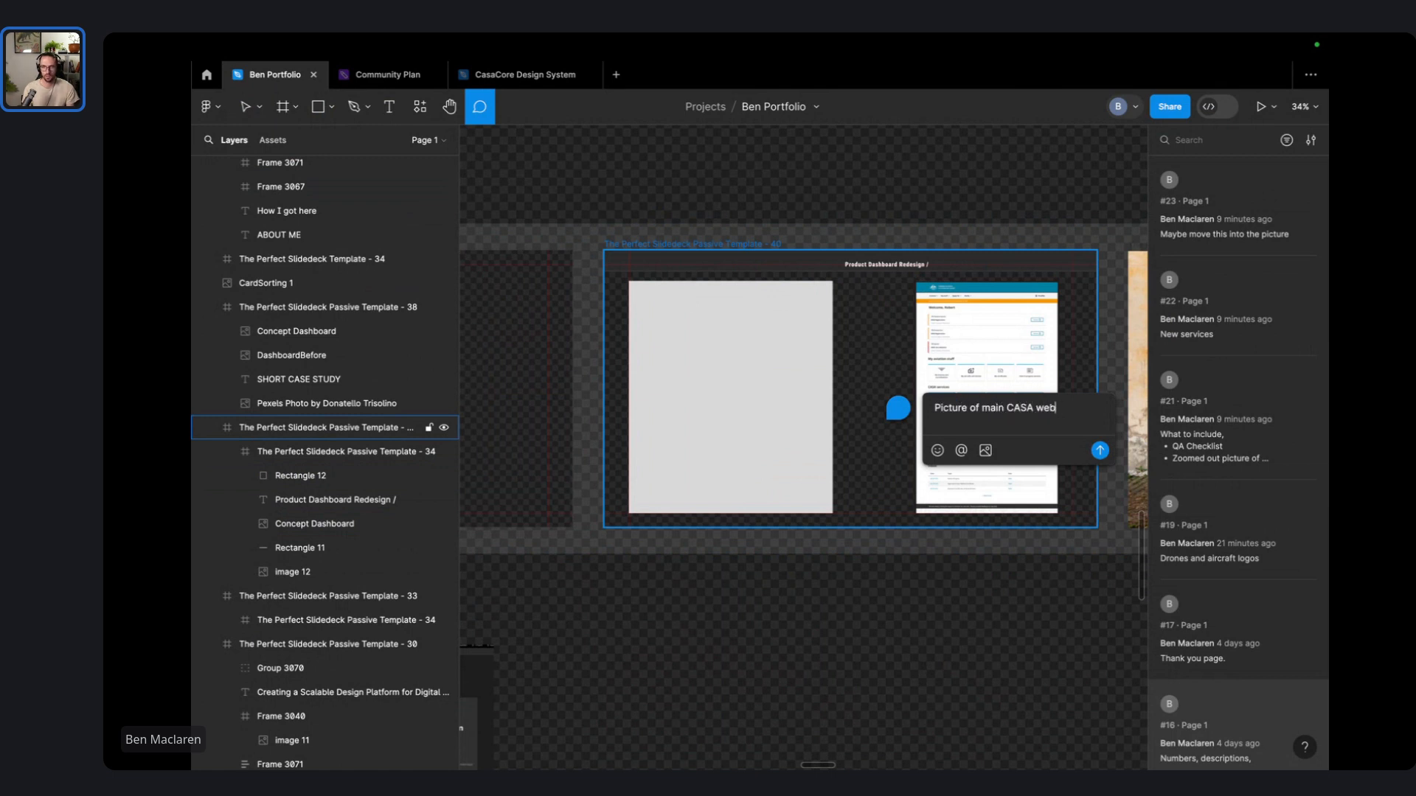
key("Return")
- Move the Concept Dashboard image out of the Product Dashboard Redesign slide
key("n")
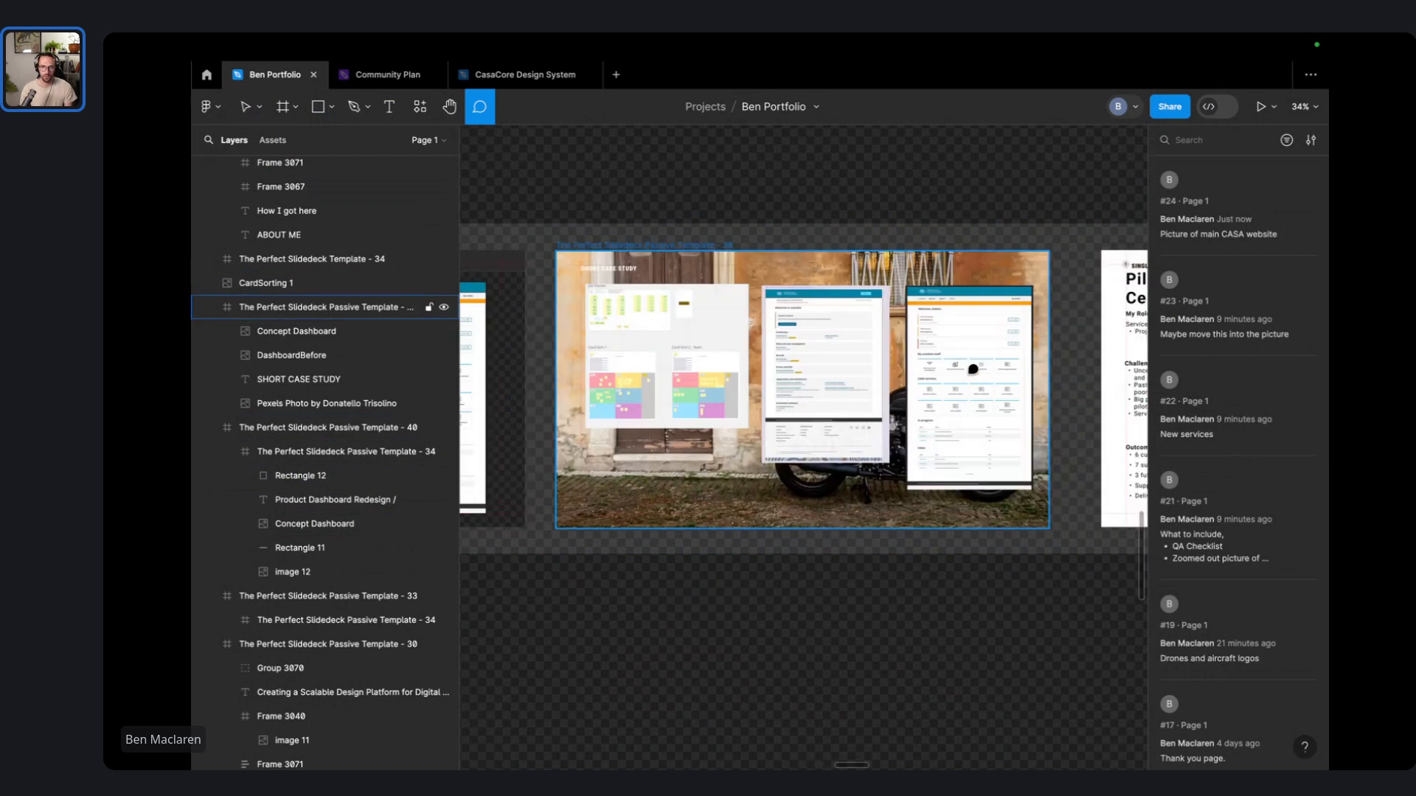
key("shift+n")
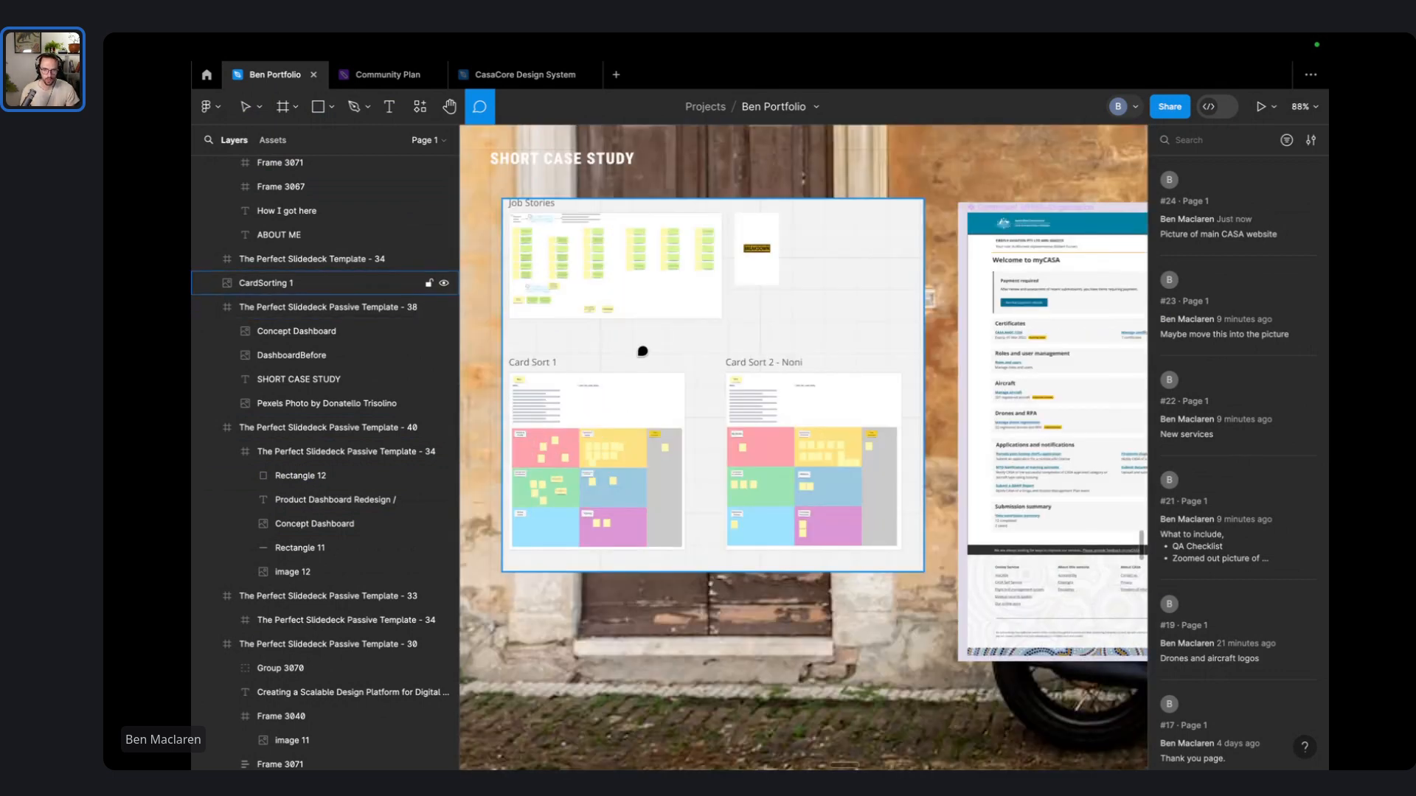
scroll(678, 347, "down", 5)
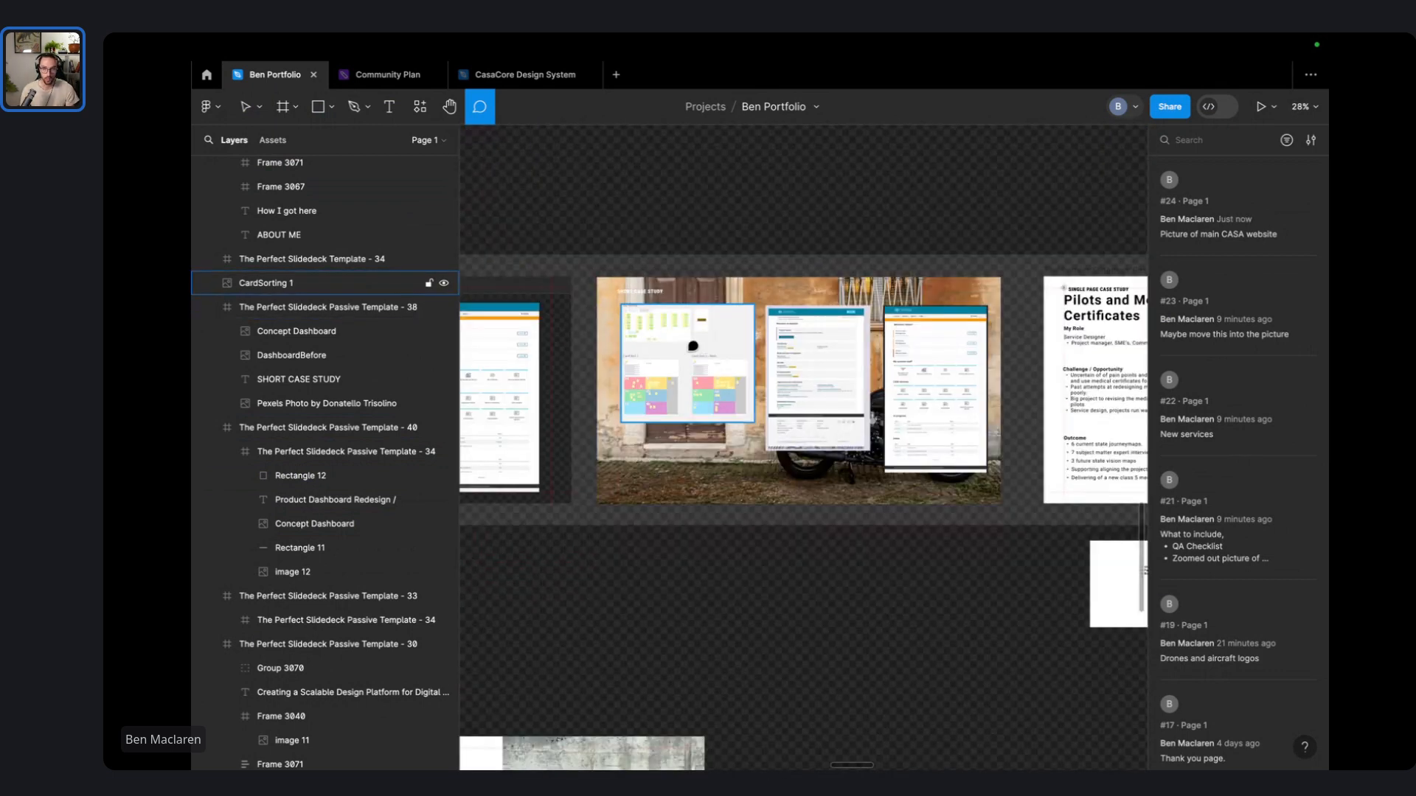
key("Escape")
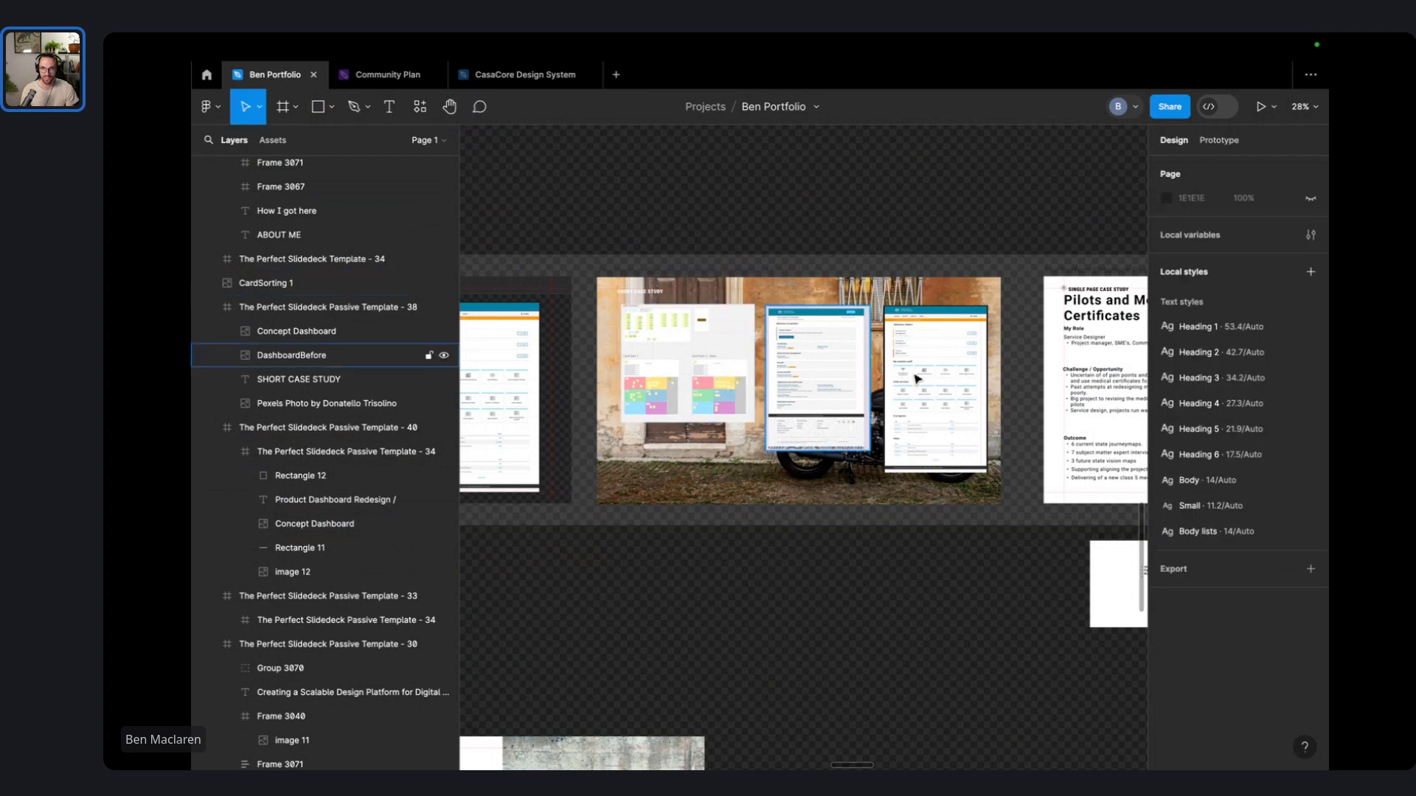
scroll(855, 387, "left", 3)
scroll(852, 393, "left", 1)
double_click(754, 377)
double_click(754, 377)
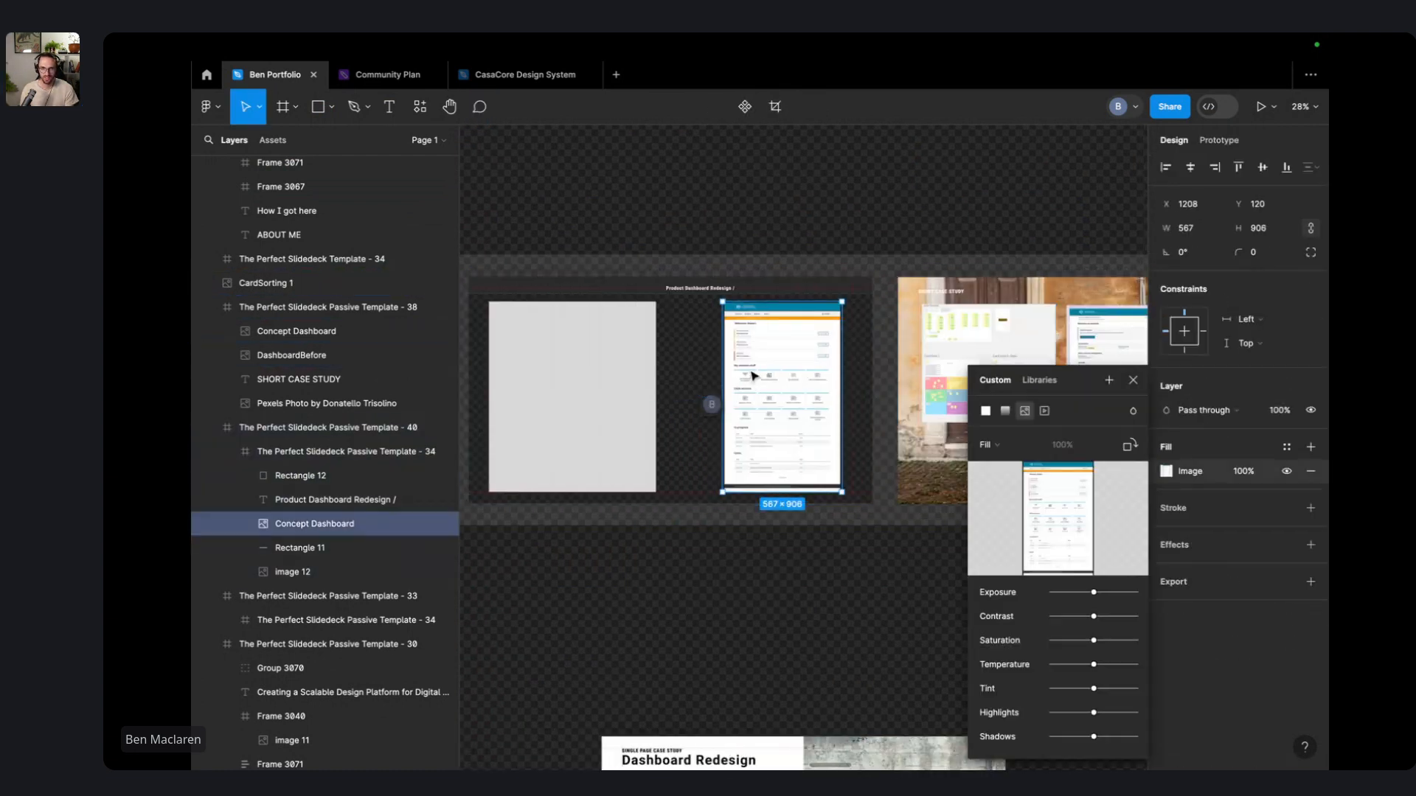
left_click(754, 584)
double_click(776, 440)
double_click(776, 442)
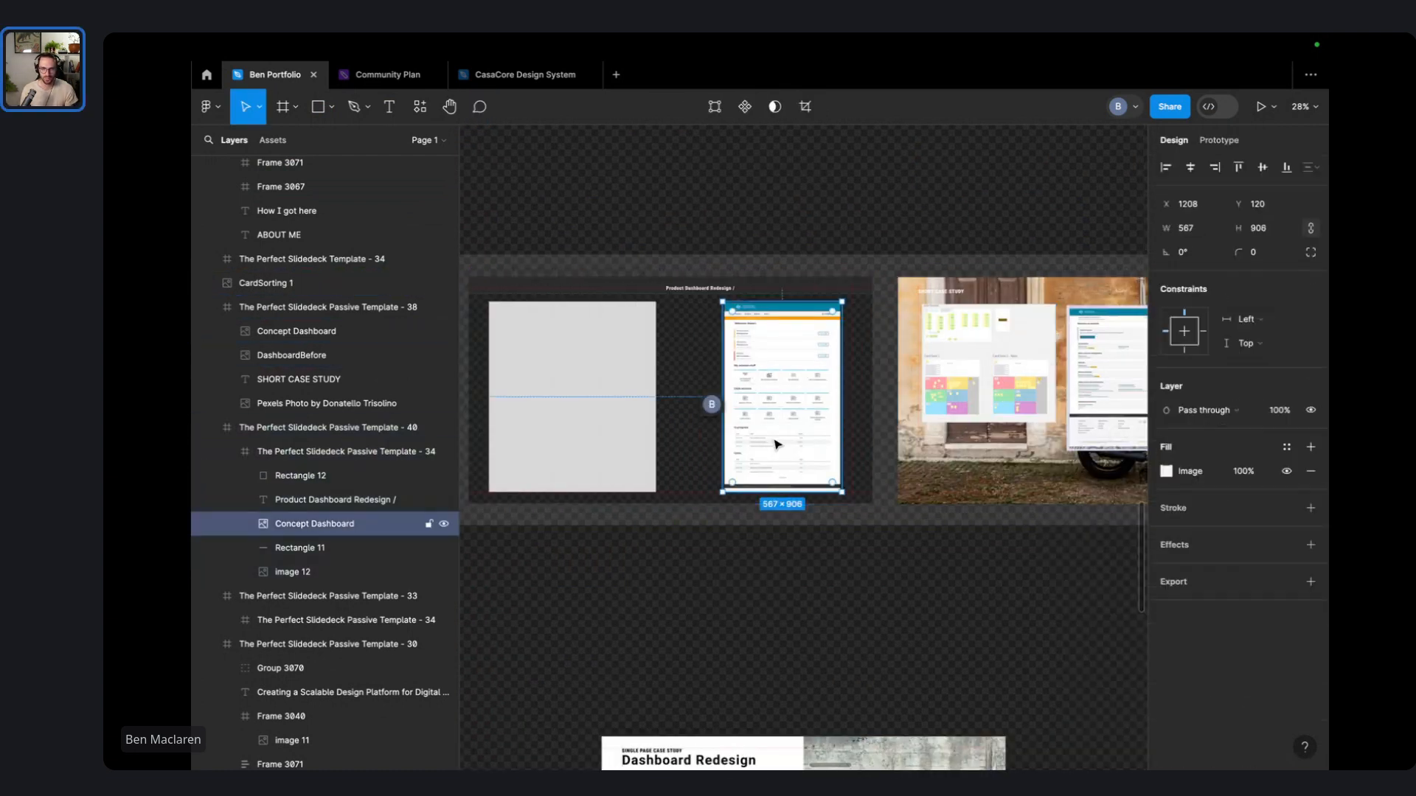
left_click_drag(777, 442, 774, 110)
- Delete Rectangle 12 and move CardSorting 1, DashboardBefore and Concept Dashboard into the slide
left_click(584, 529)
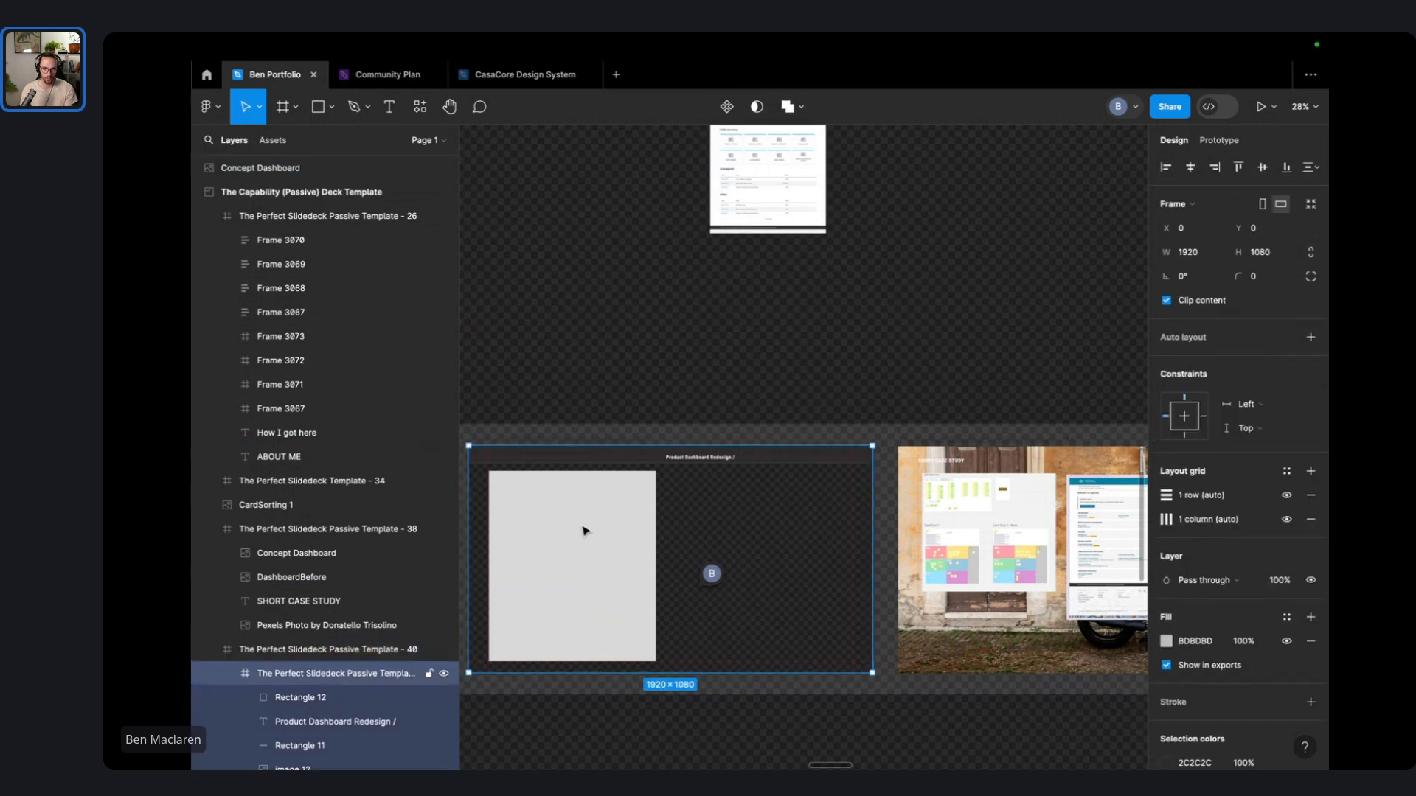
left_click(583, 533)
key("Delete")
left_click(933, 531)
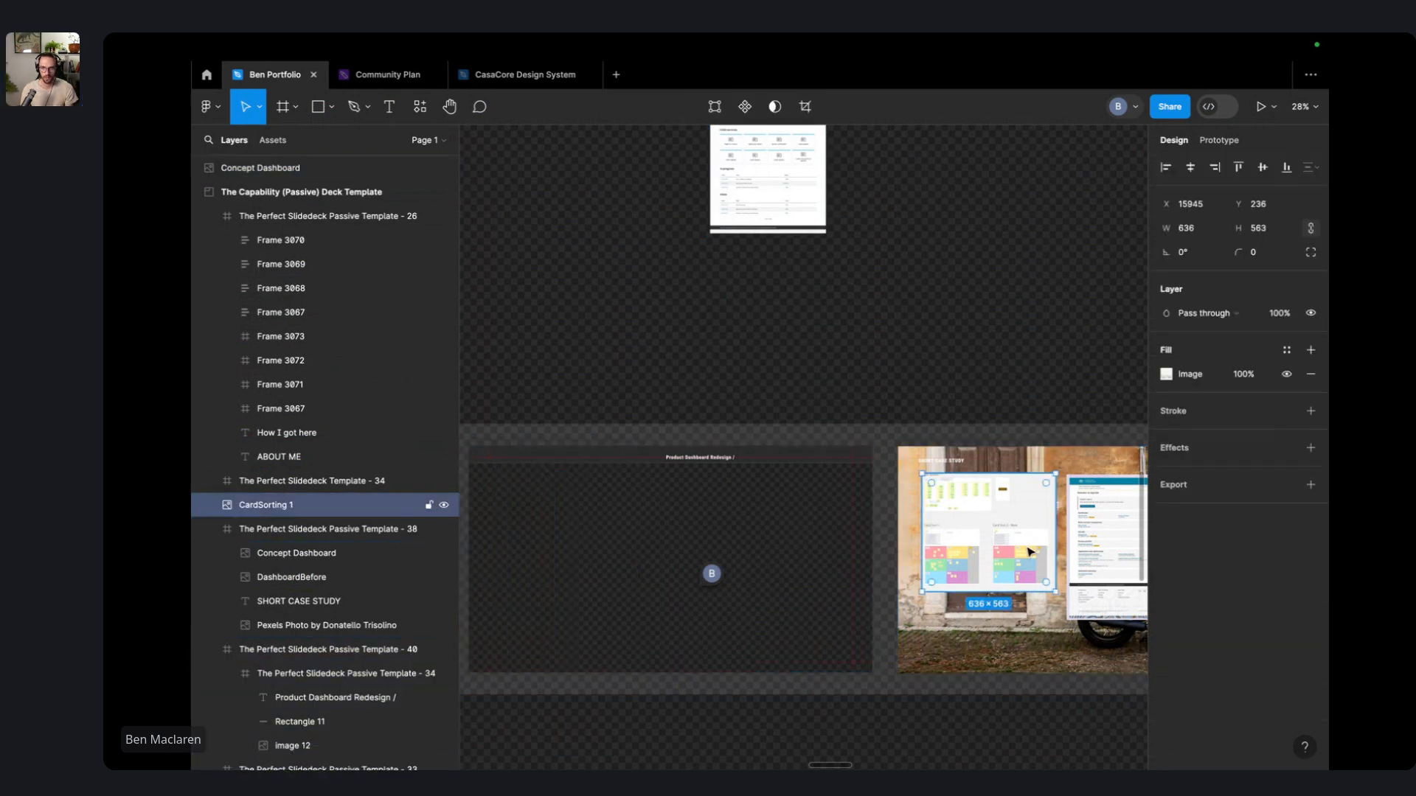
scroll(1030, 552, "right", 5)
left_click(726, 546, "shift")
left_click(837, 542, "shift")
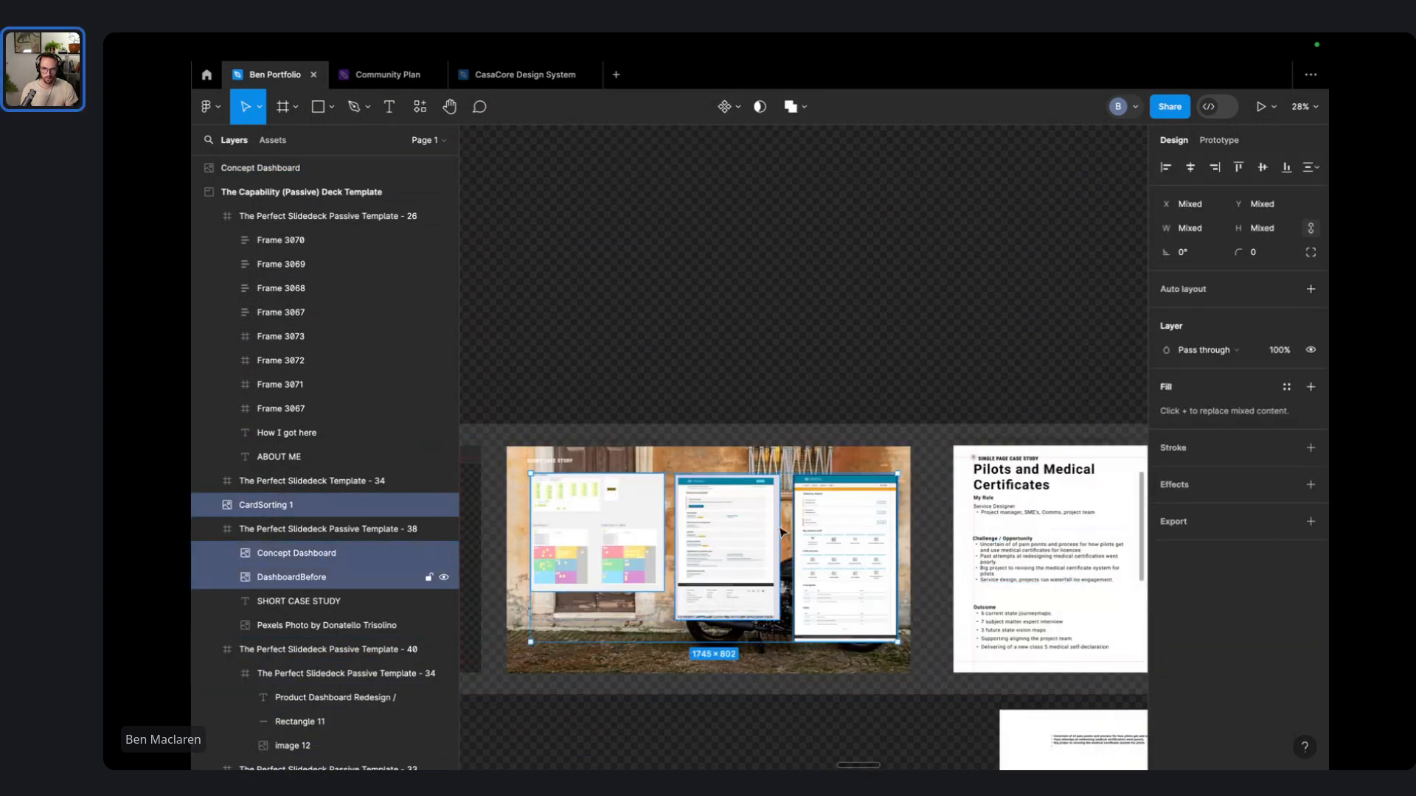
scroll(780, 532, "left", 6)
left_click_drag(1067, 532, 635, 545)
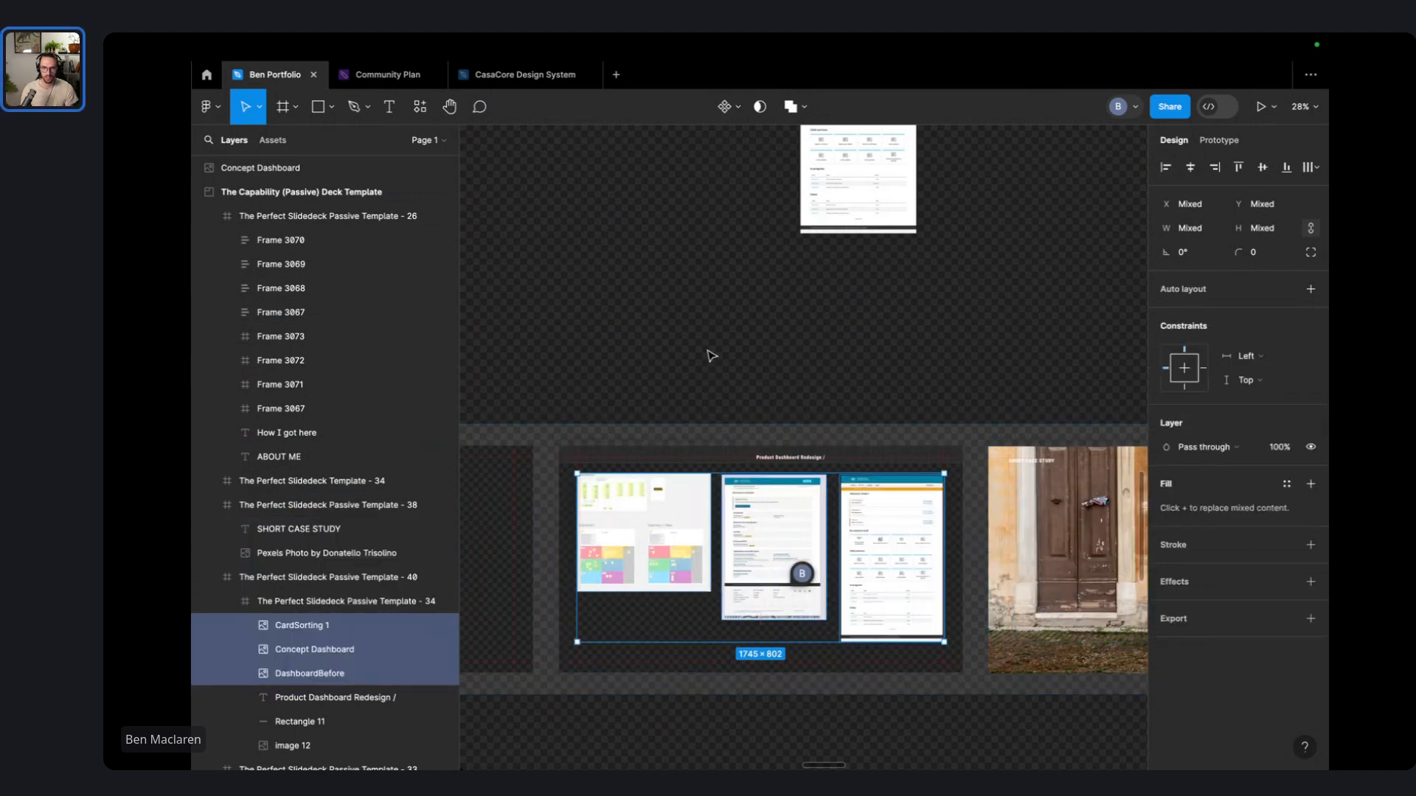
- Place DashboardBefore at the slide's left end and resize CardSorting 1 to 566 × 501
left_click(714, 349)
scroll(721, 338, "down", 4)
scroll(693, 304, "up", 5)
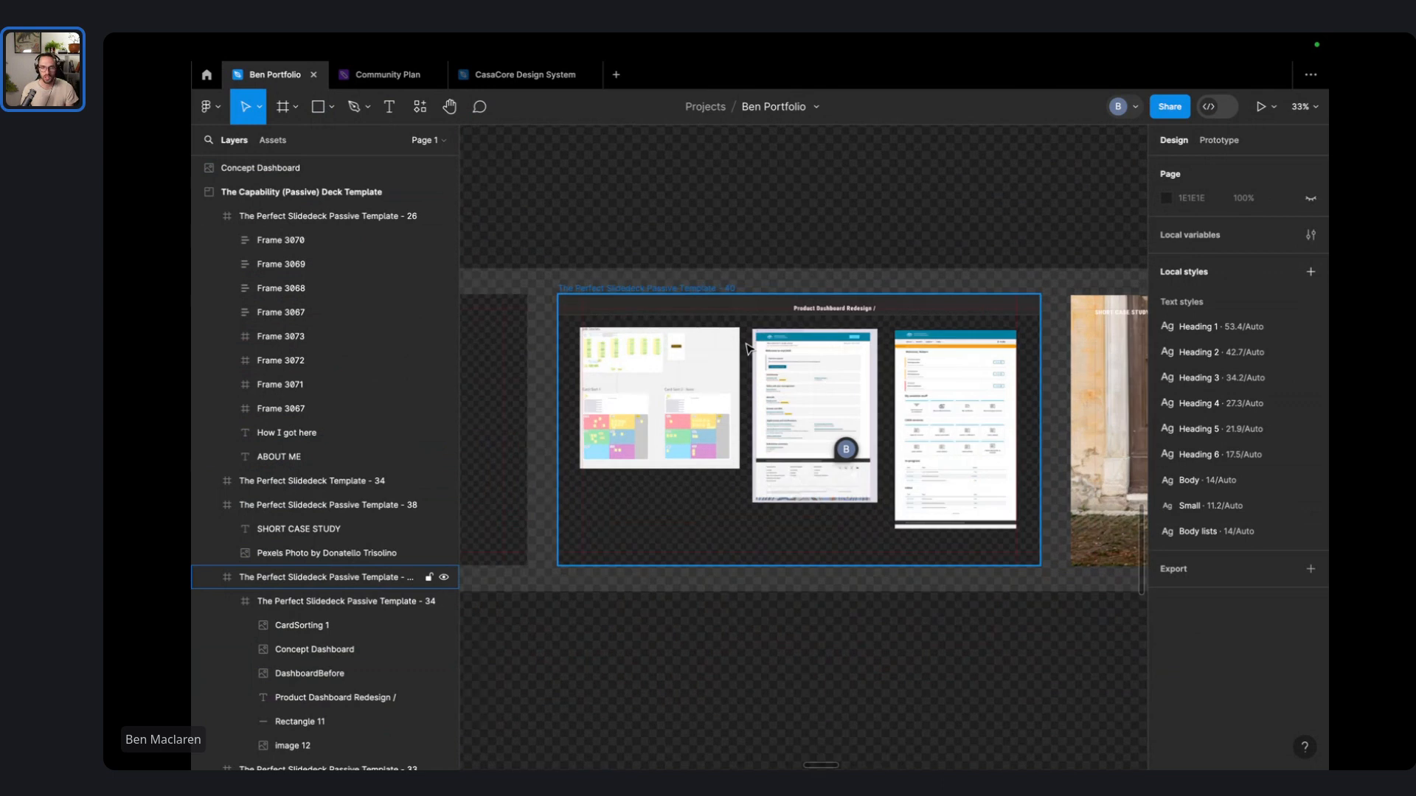
scroll(726, 326, "down", 4)
left_click(858, 413)
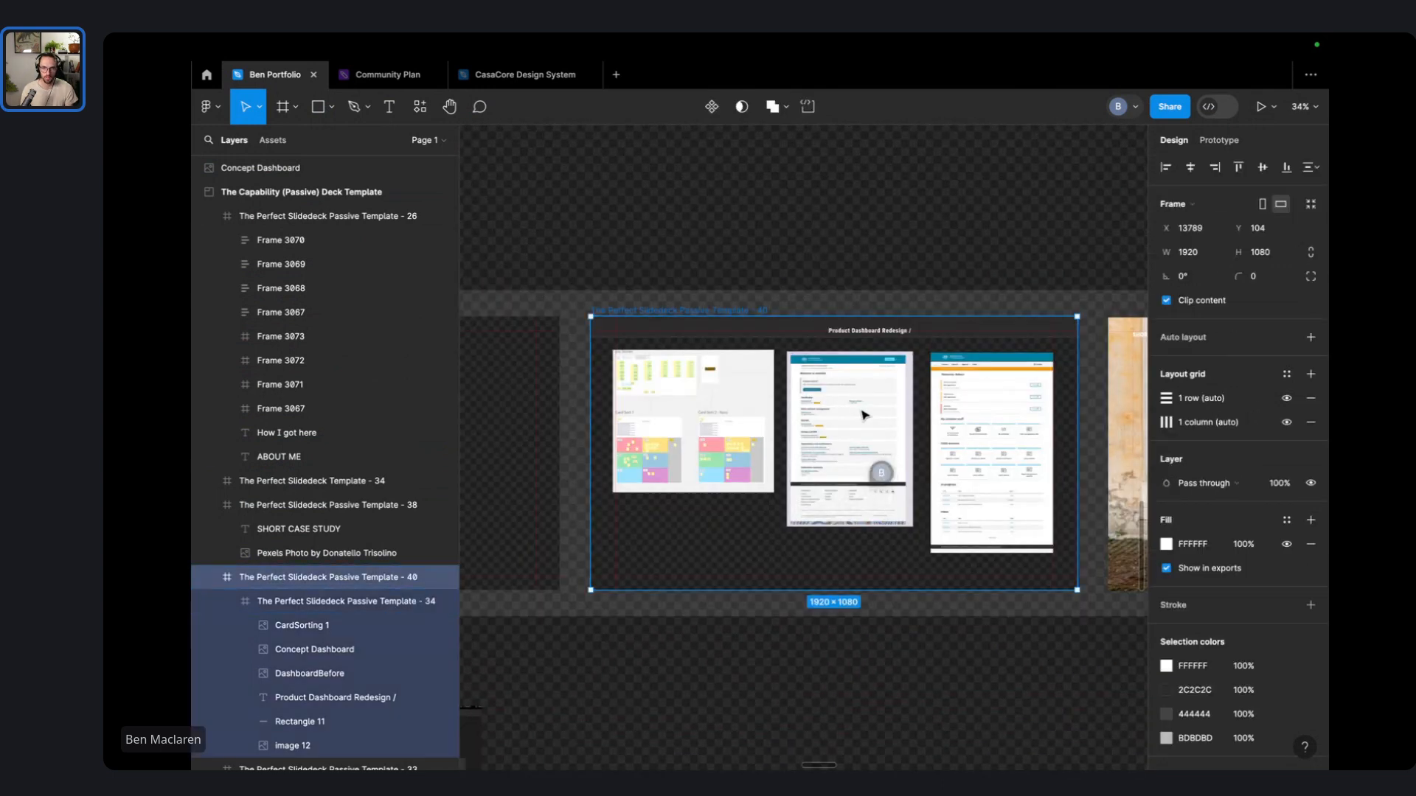
double_click(862, 415)
left_click_drag(843, 443, 828, 413)
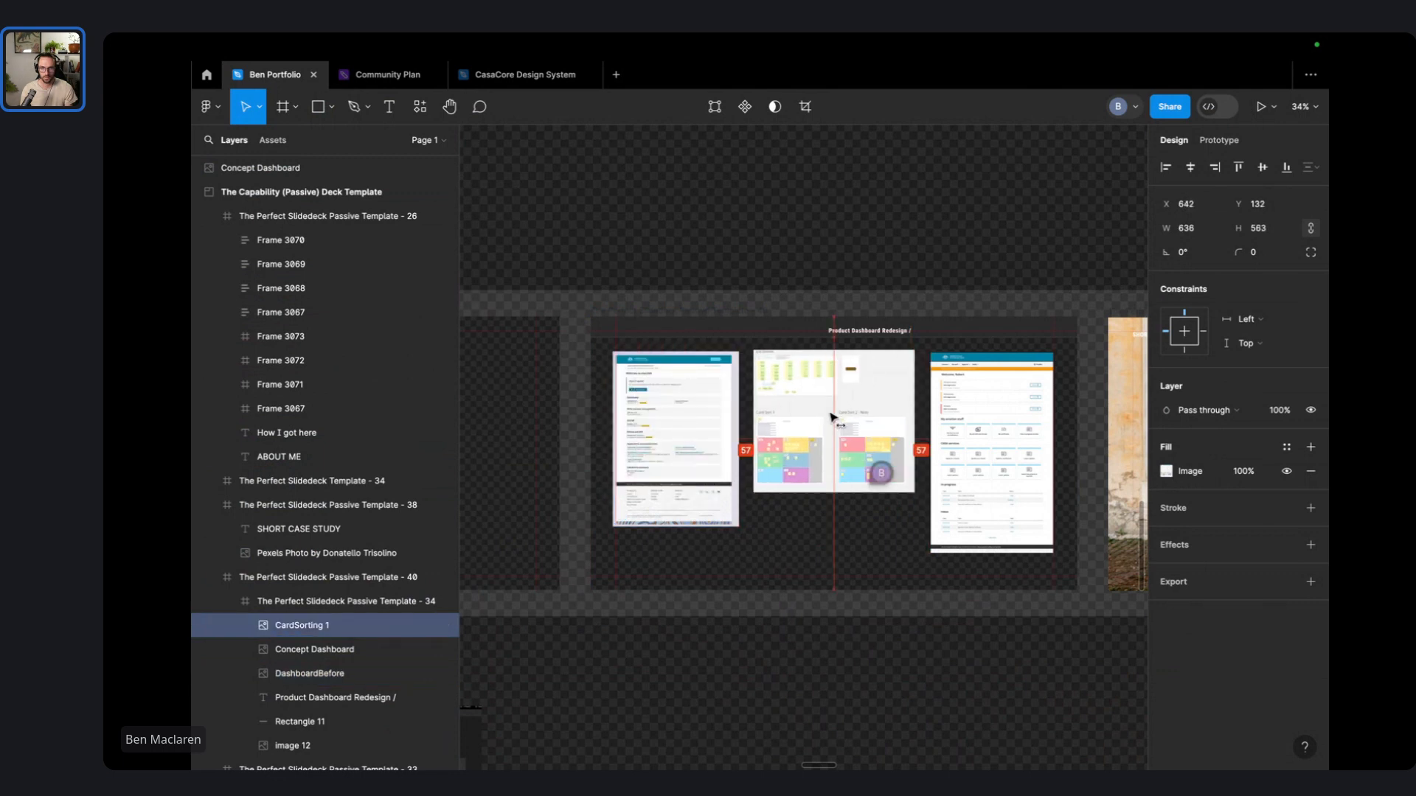
left_click_drag(915, 493, 906, 486)
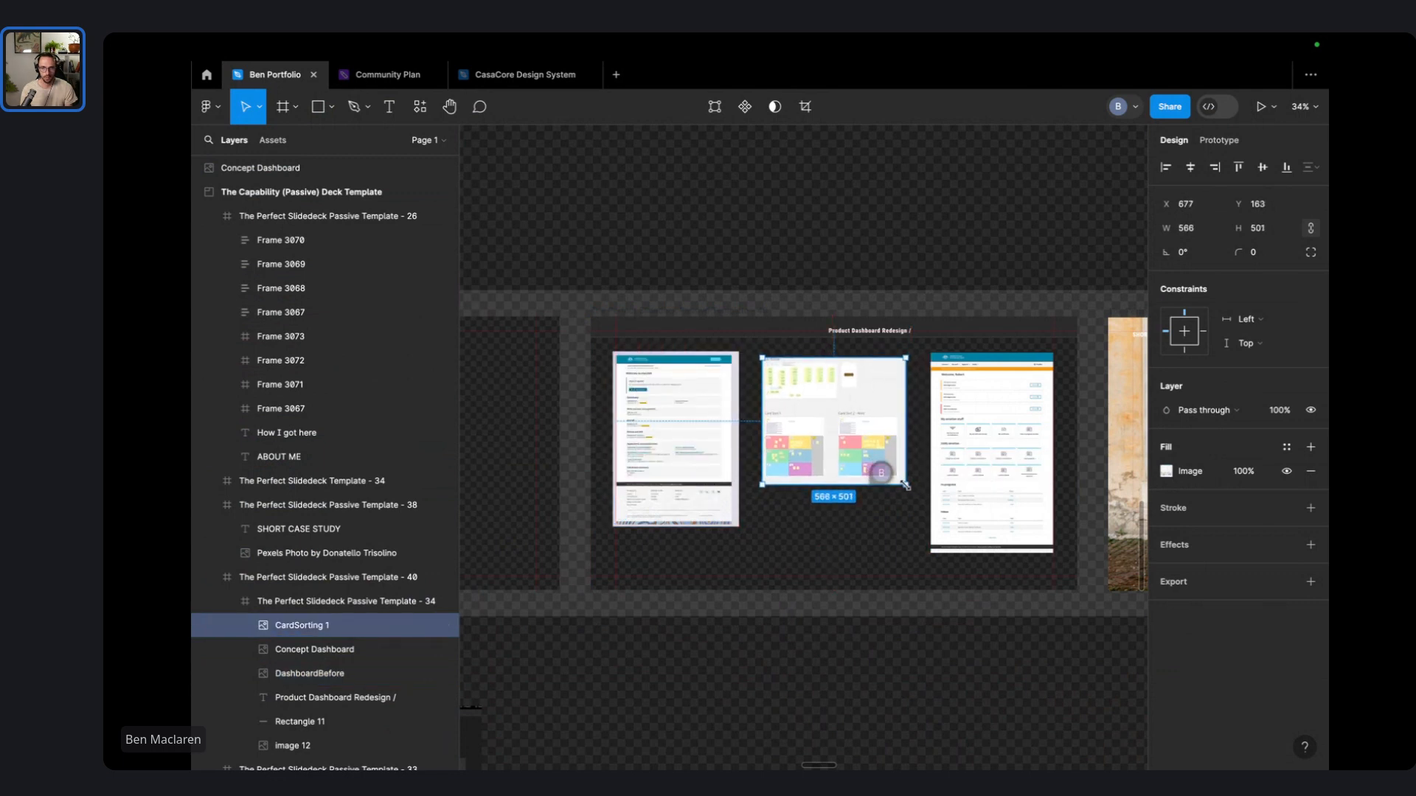
left_click(901, 196)
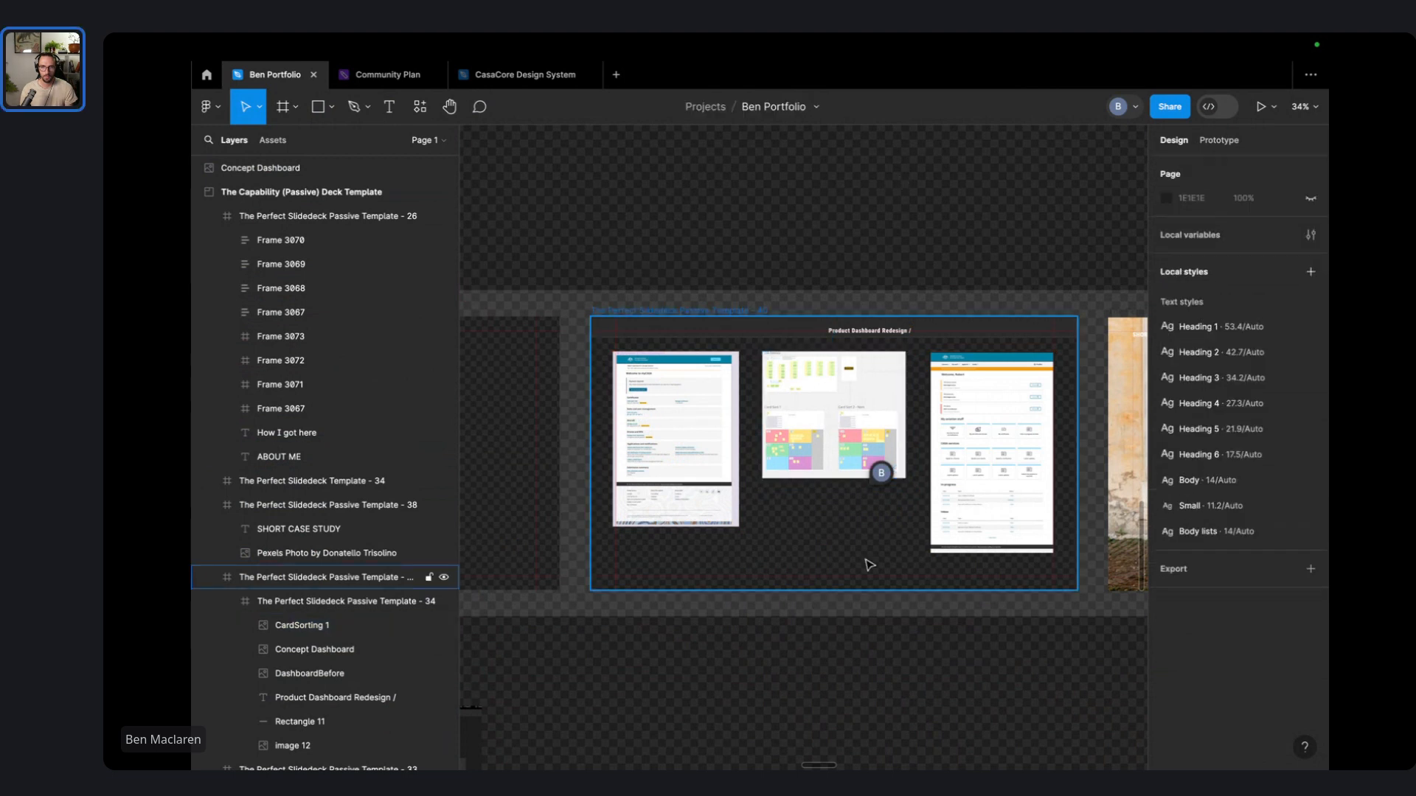
- Post a 'Concept sketches' comment below the card-sorting image
scroll(811, 516, "up", 3)
key("c")
left_click(820, 529)
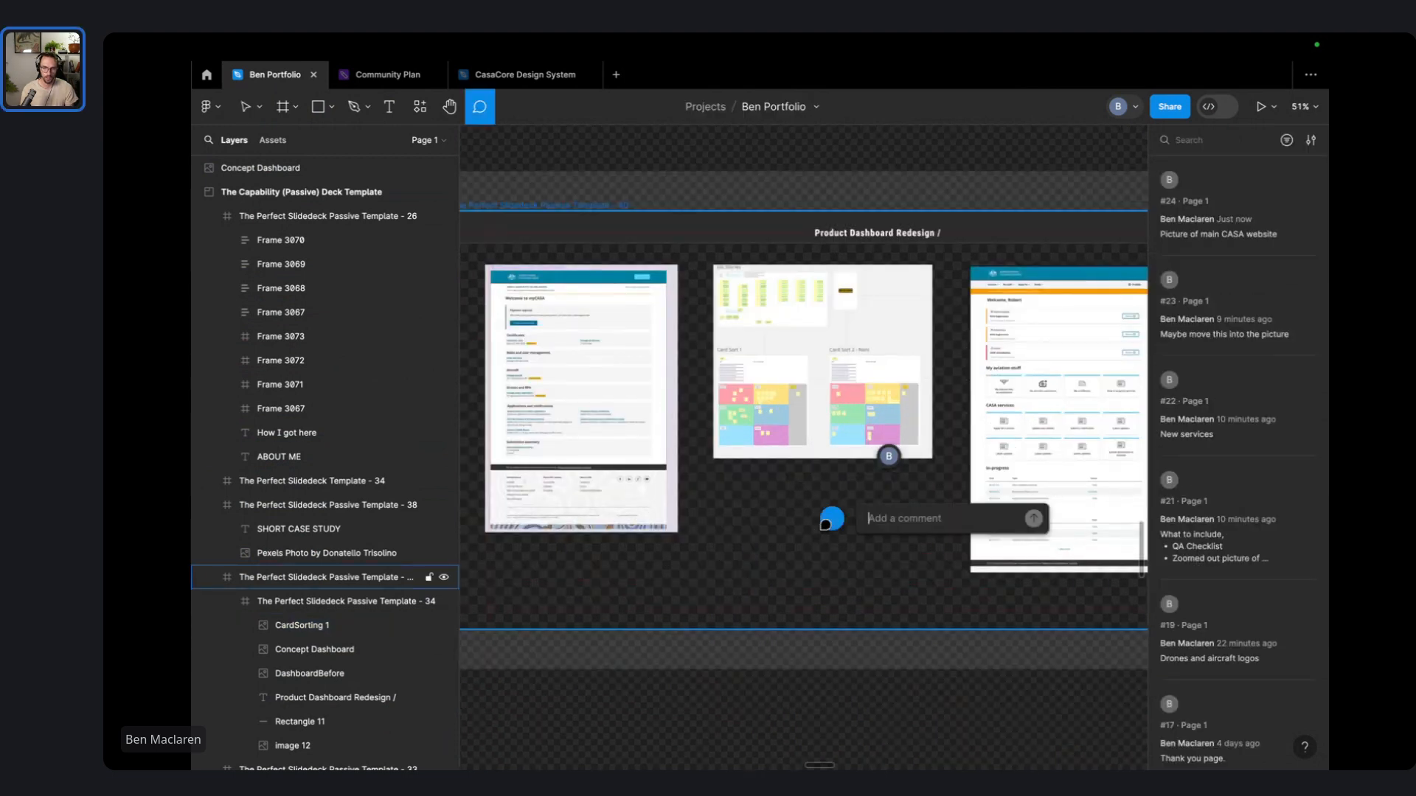
type("Co")
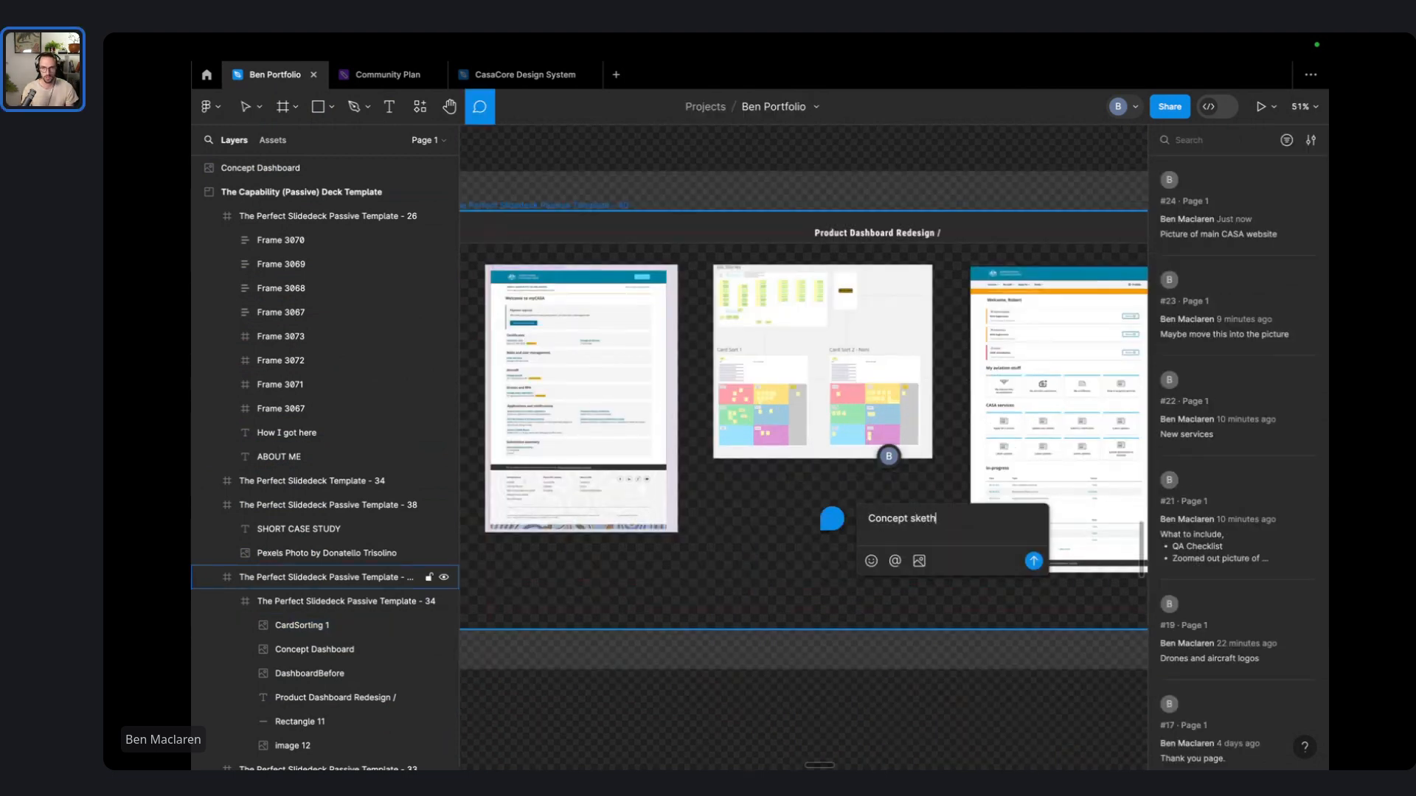
type("ncept sketches")
key("Return")
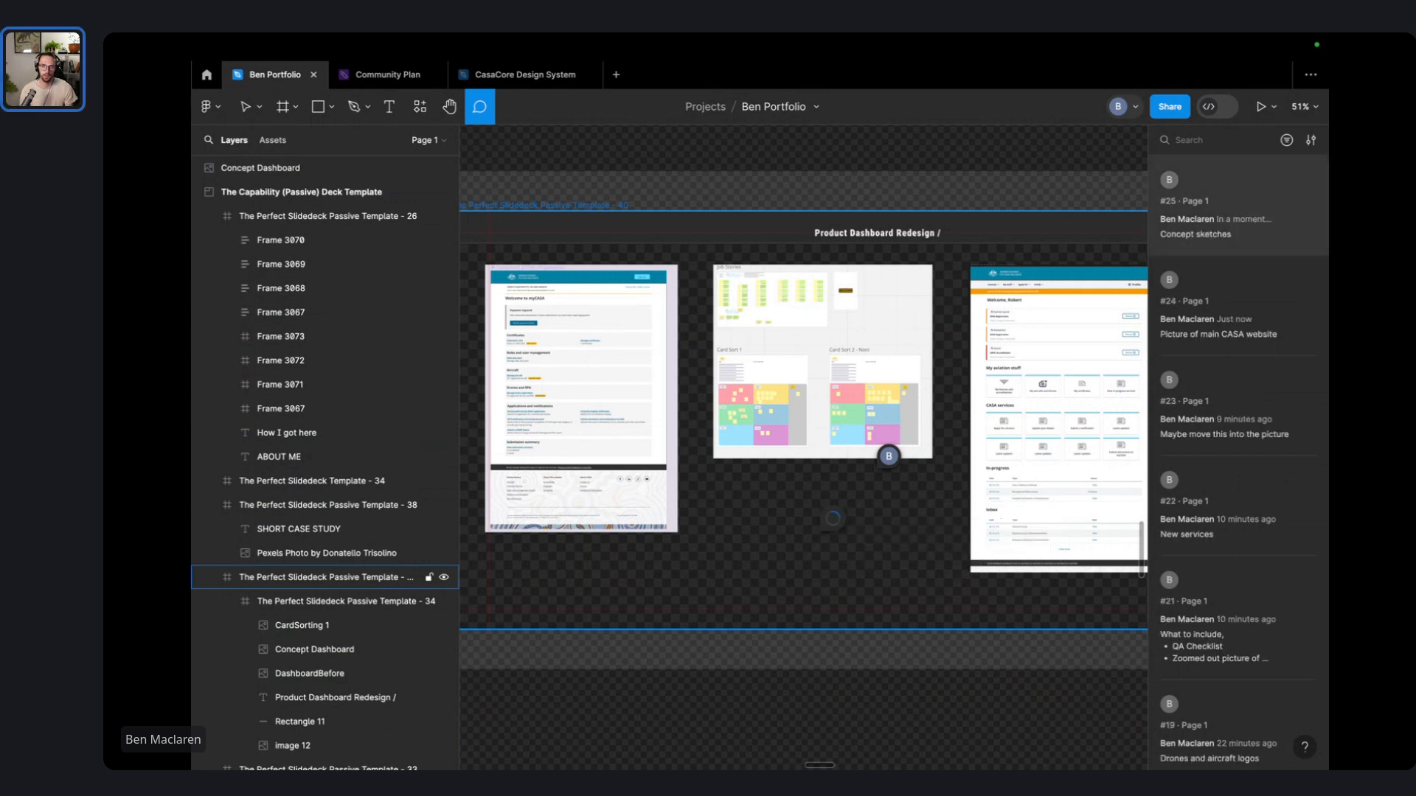
scroll(820, 534, "down", 5)
- Select the motorcycle case study slide and its photo, then clear the selection
key("Escape")
scroll(855, 383, "down", 3)
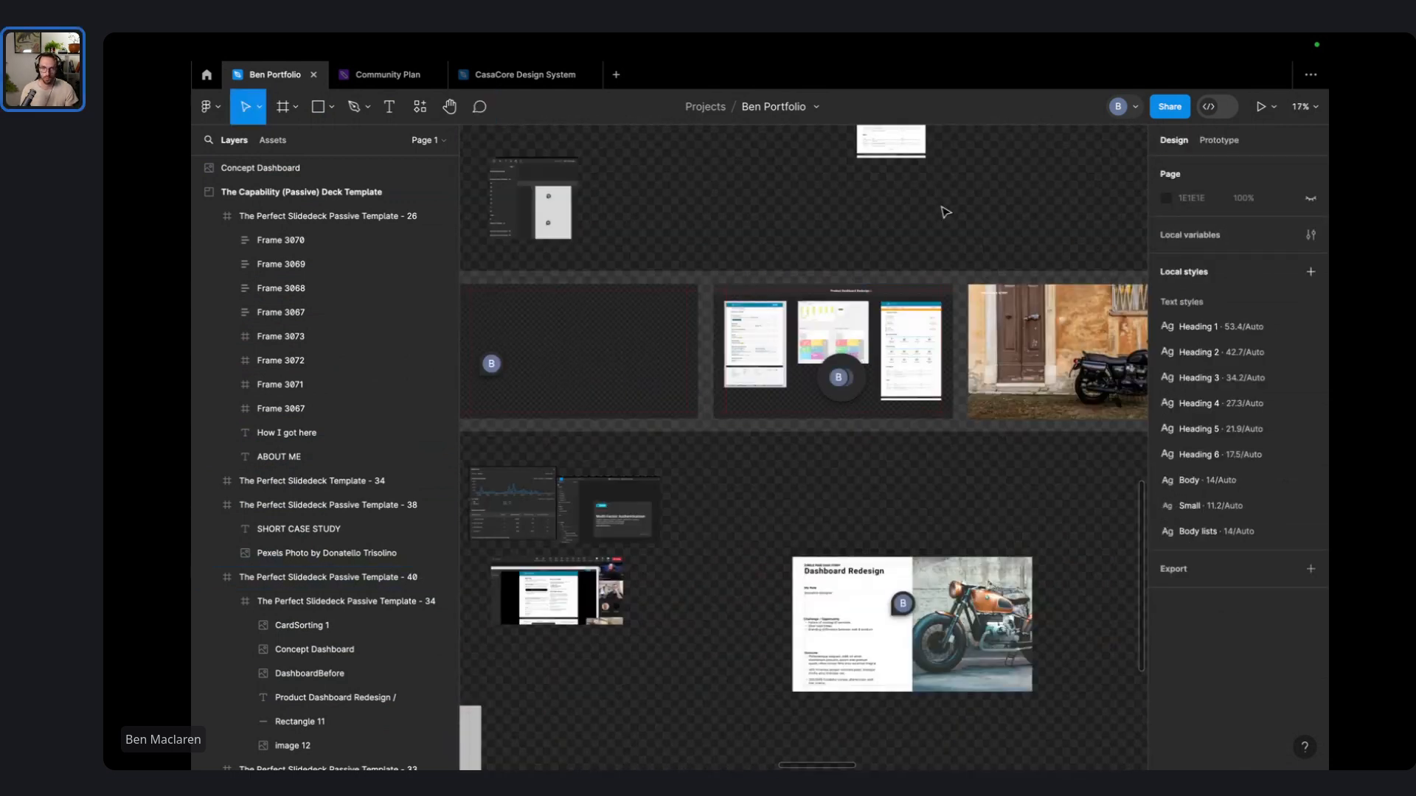
scroll(1059, 232, "right", 5)
scroll(706, 342, "up", 6)
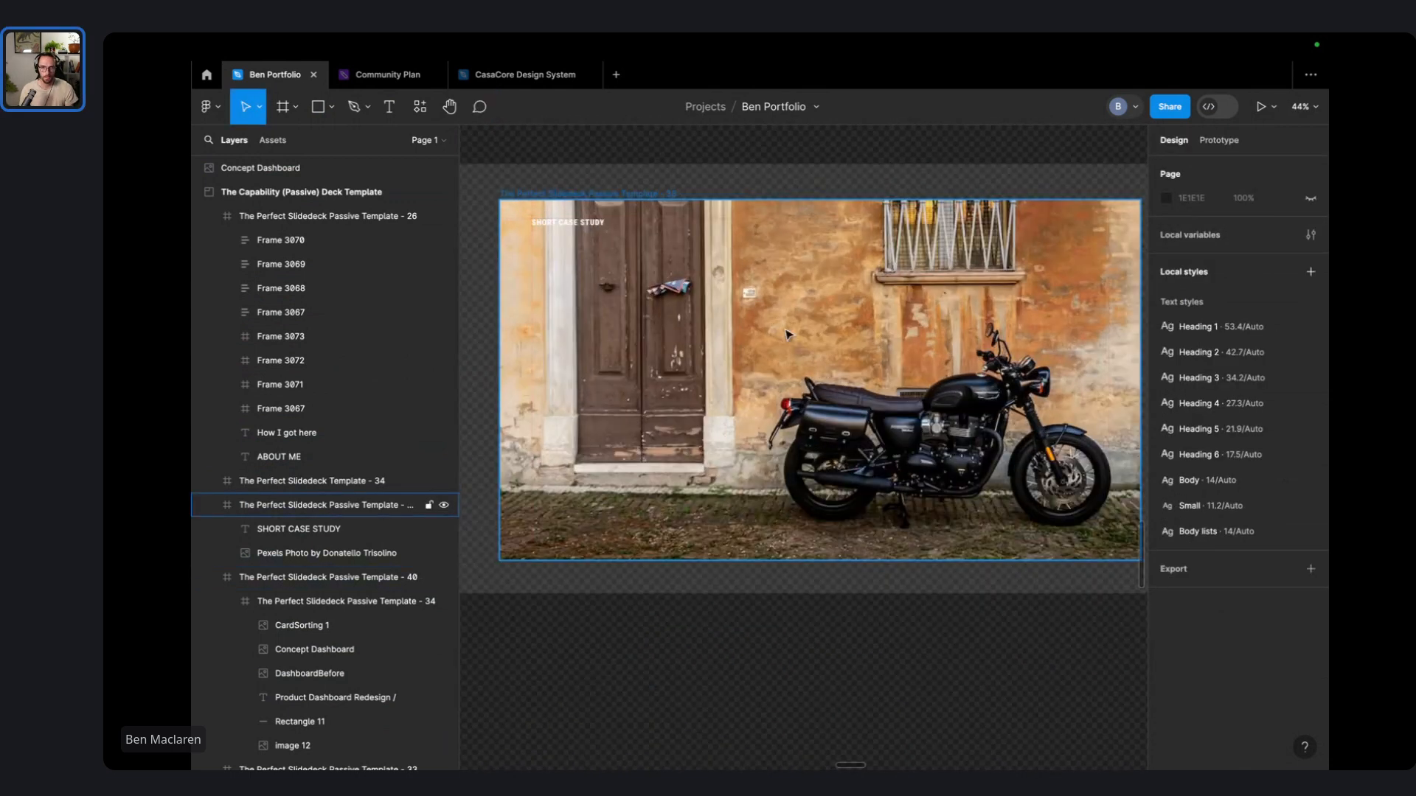
scroll(787, 336, "down", 5)
left_click(786, 335)
left_click(786, 336)
scroll(812, 353, "left", 3)
left_click(782, 479)
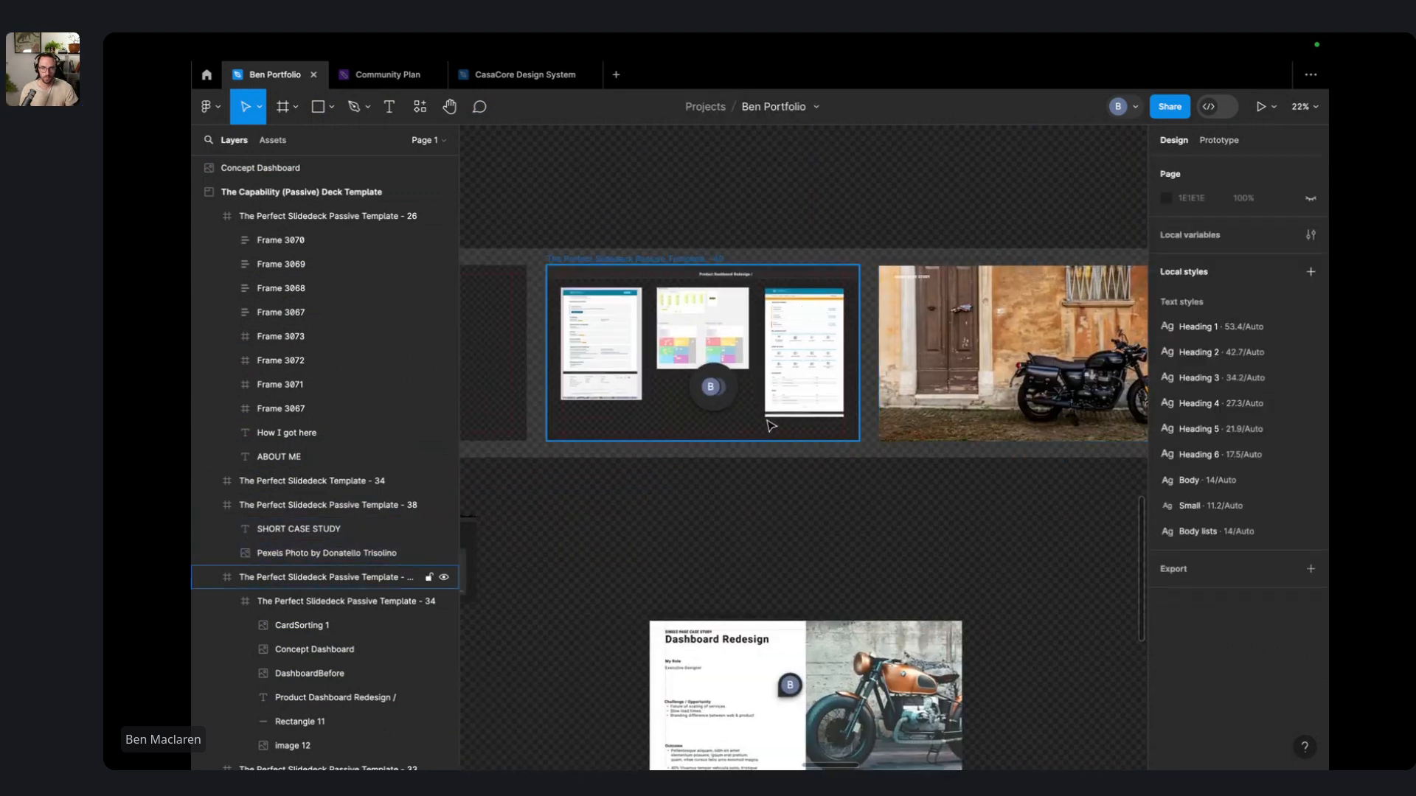
- Open the design-platform slide's What to include comment thread and highlight the word Checklist
scroll(922, 376, "left", 9)
scroll(1146, 324, "right", 8)
scroll(844, 323, "left", 7)
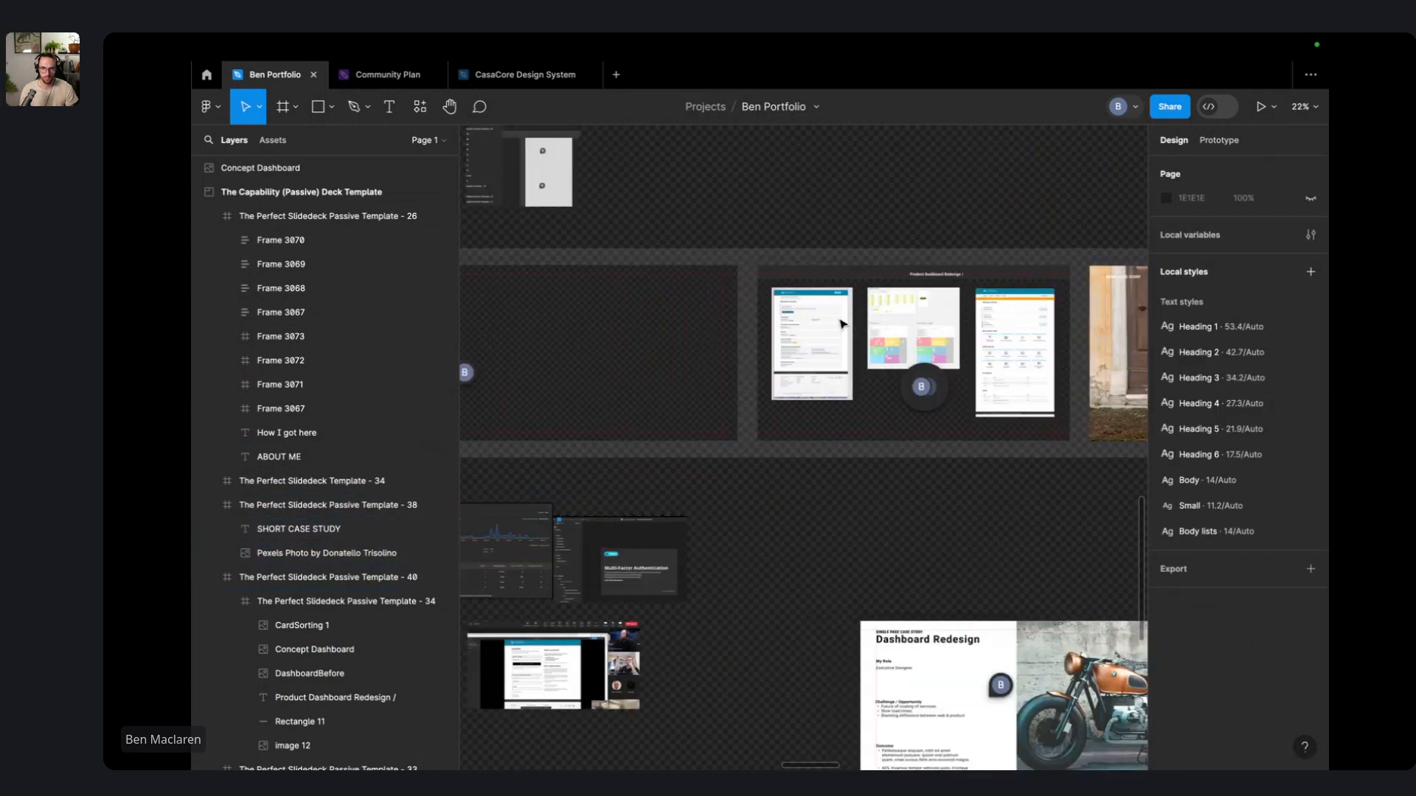
scroll(480, 319, "up", 3)
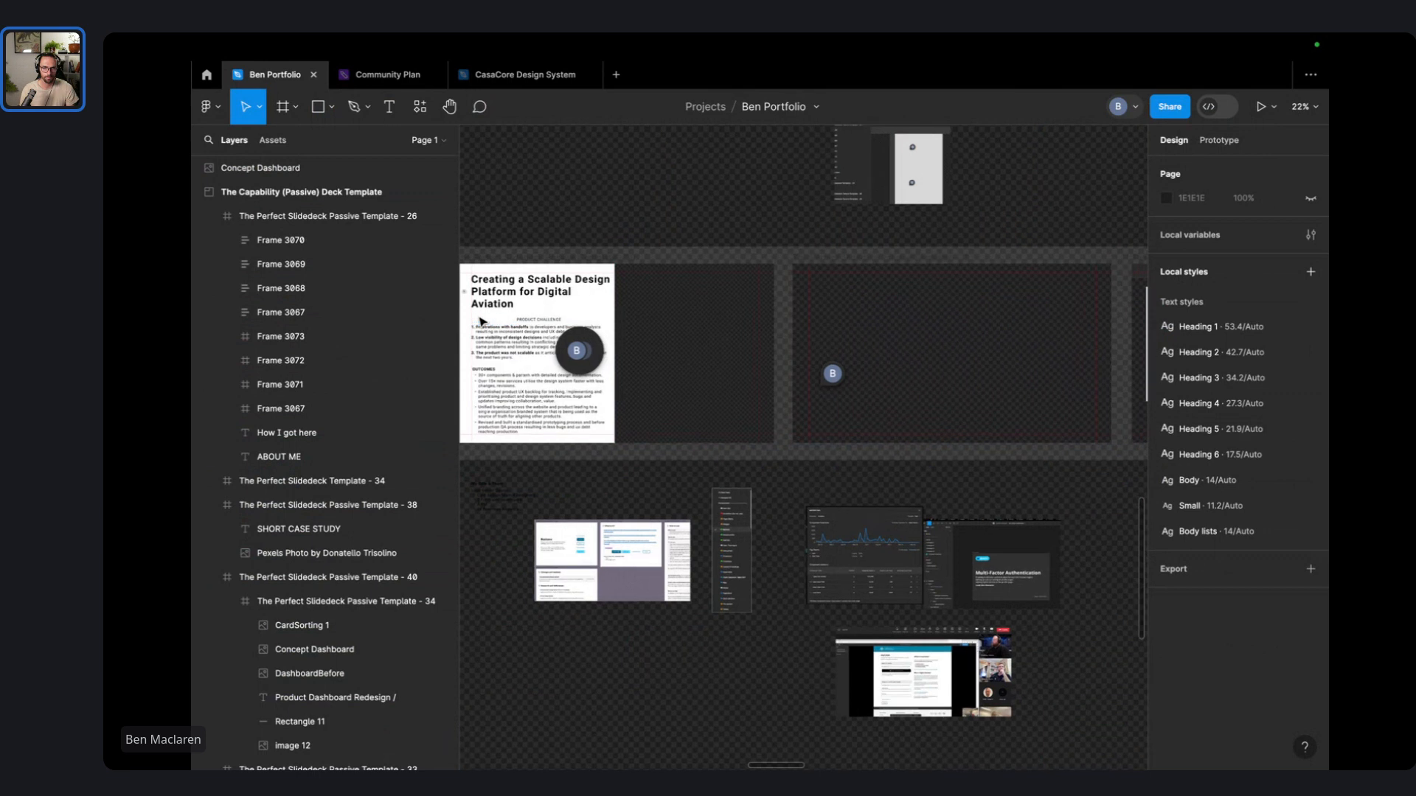
scroll(989, 283, "left", 2)
scroll(939, 280, "up", 3)
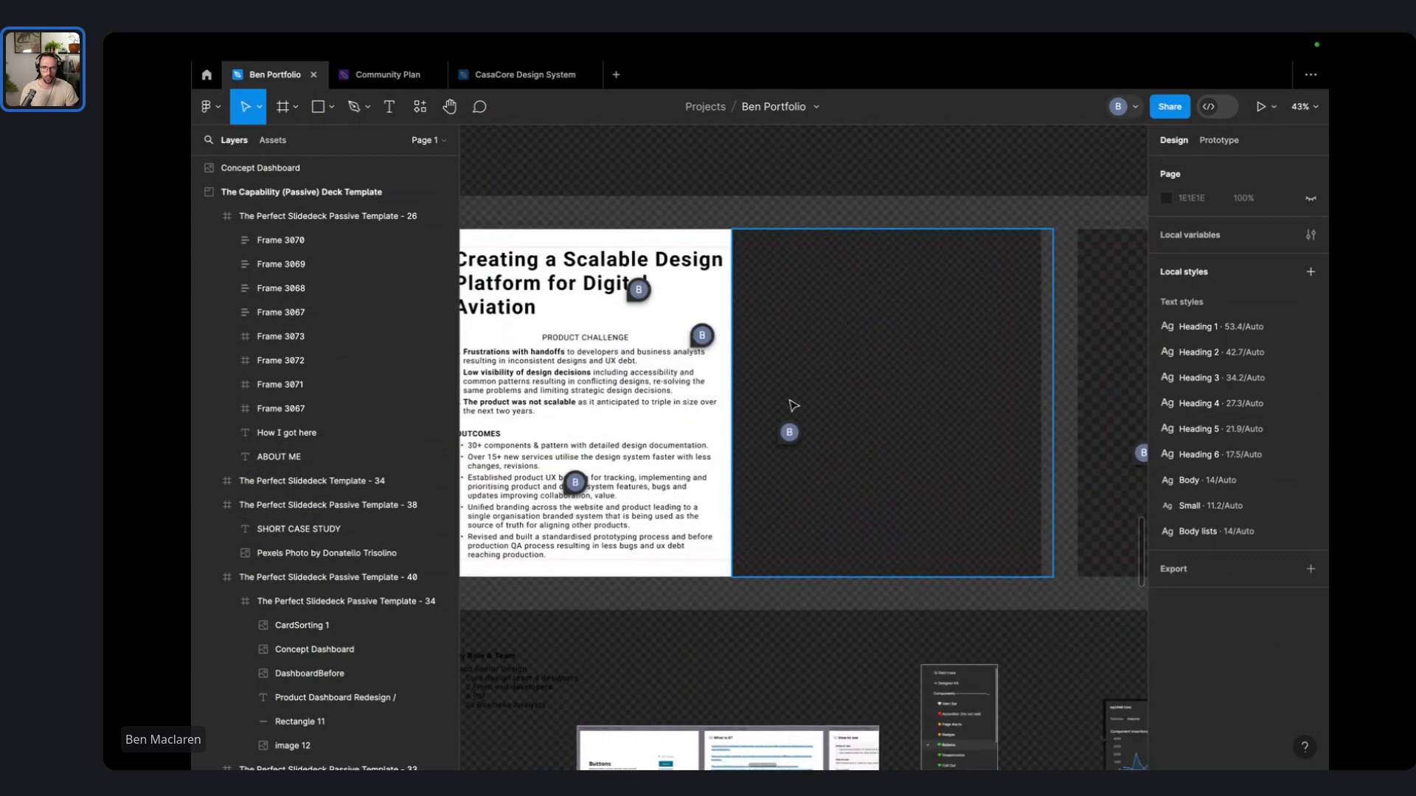
left_click(824, 424)
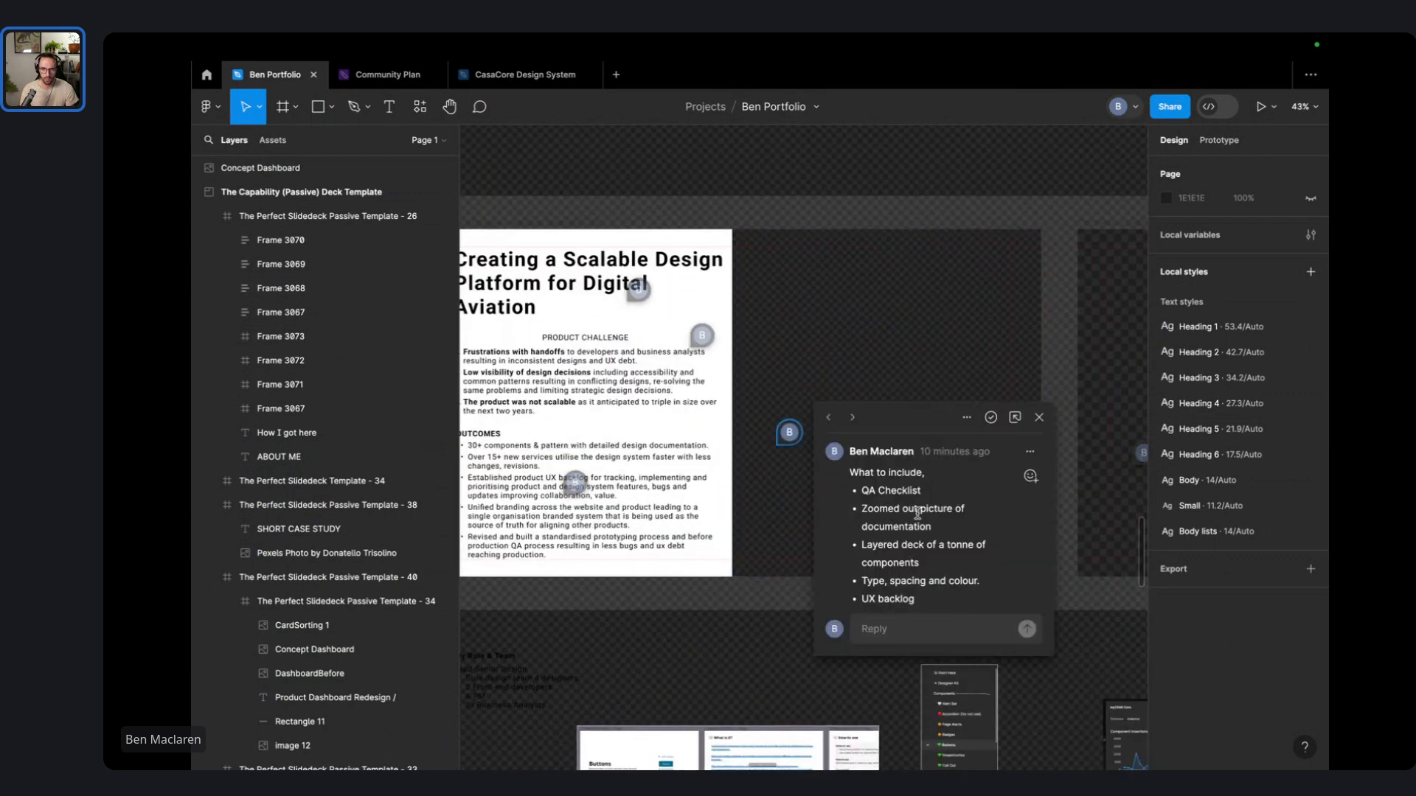
double_click(912, 487)
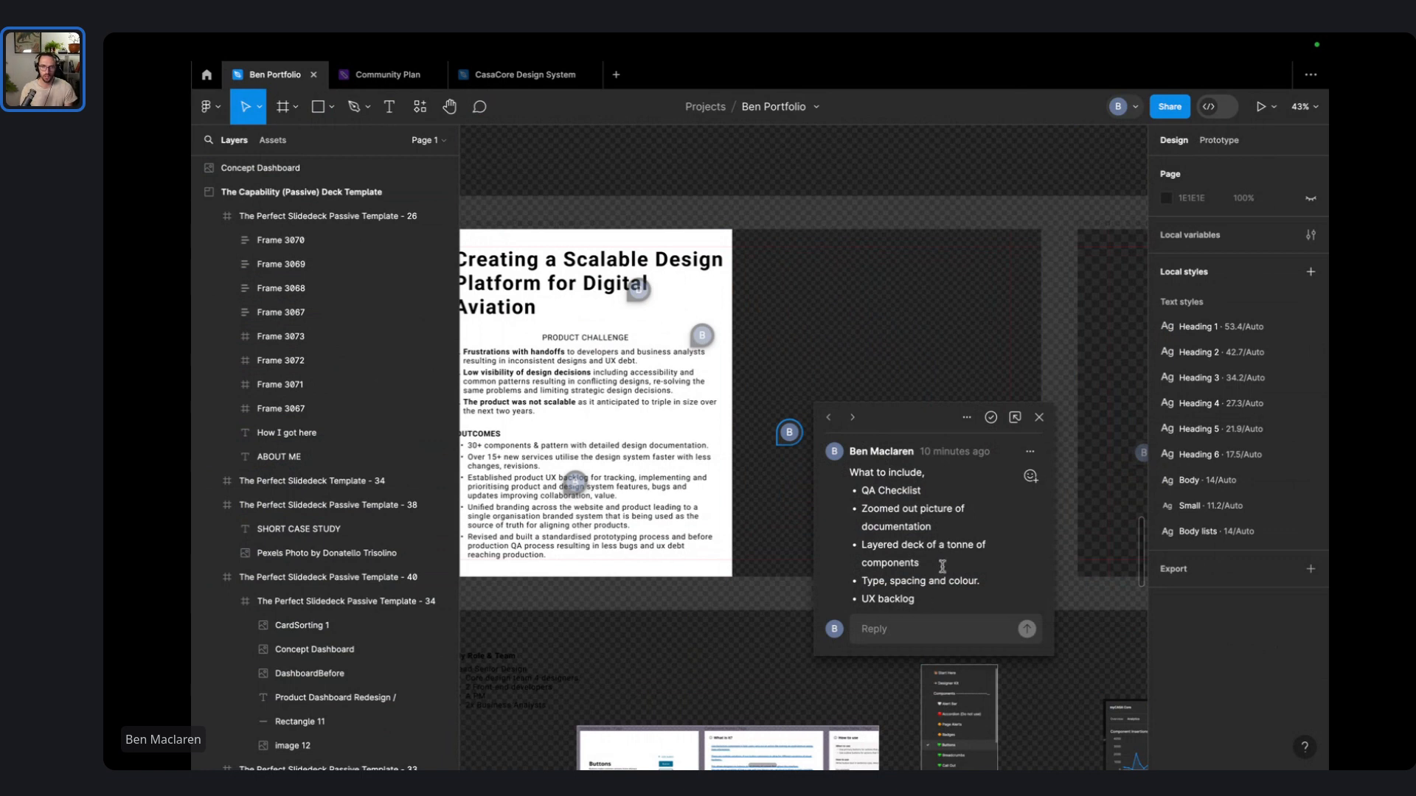
scroll(930, 461, "right", 10)
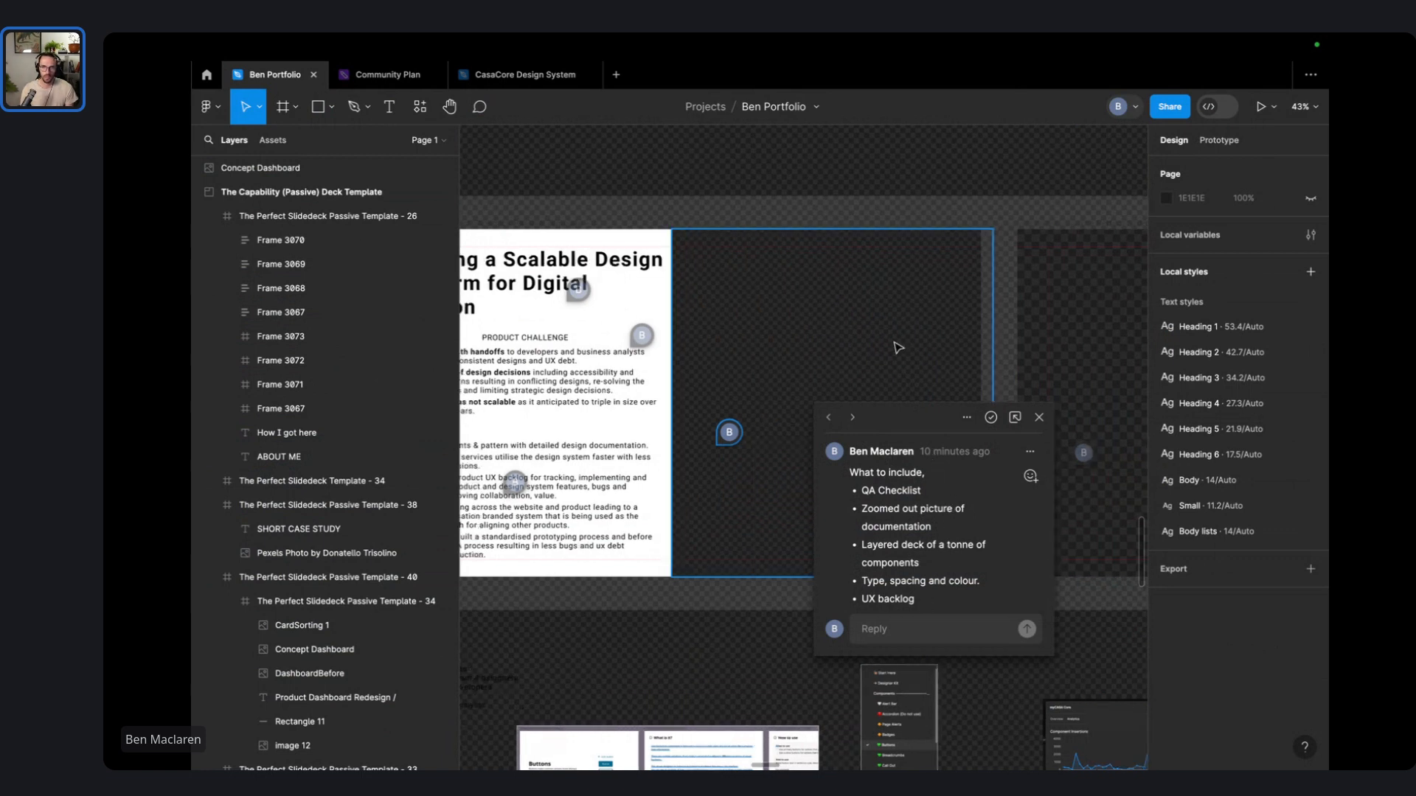
- Post a multi-line comment on the blank slide listing UX backlog, QA Process and Training documents
key("c")
left_click(764, 315)
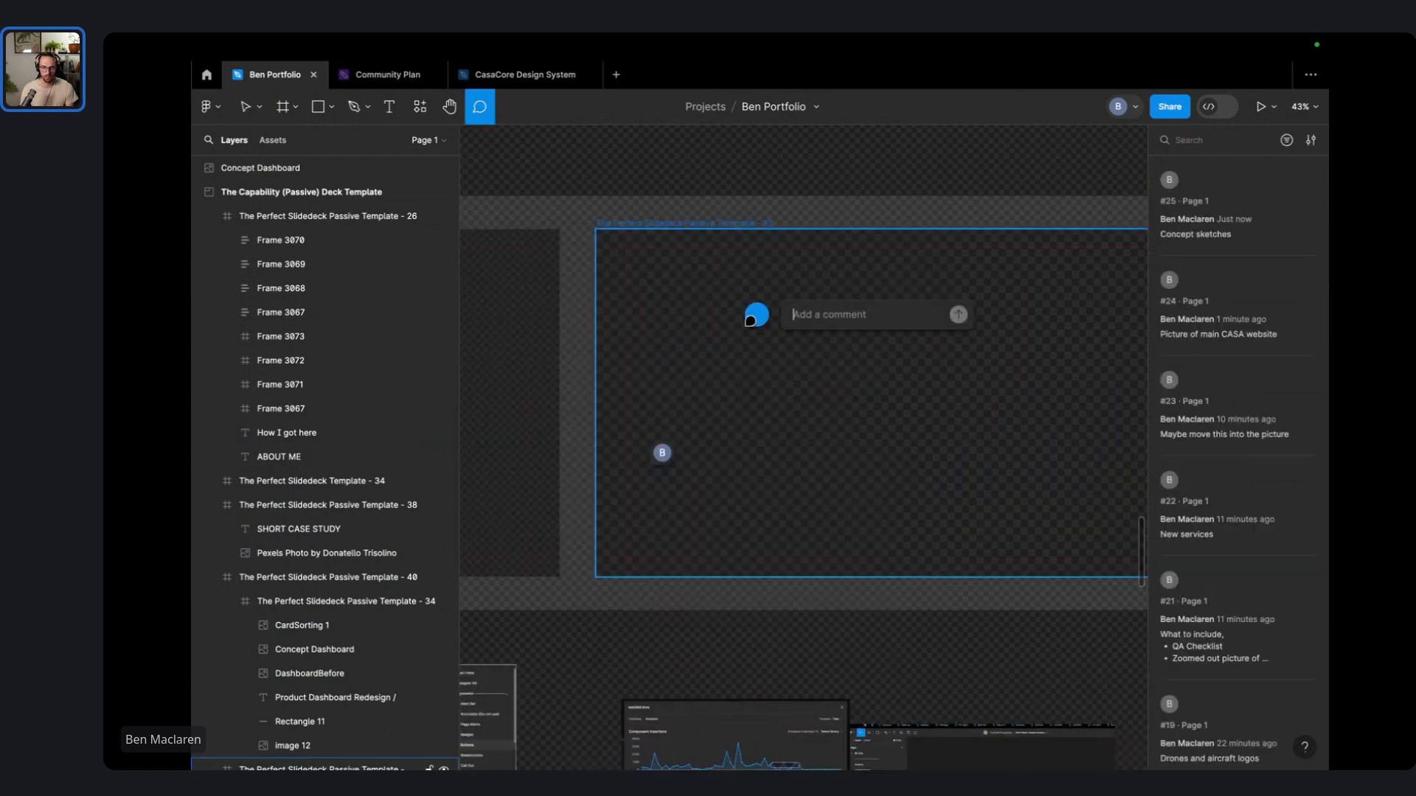
type("UX backlog")
key("shift+Return")
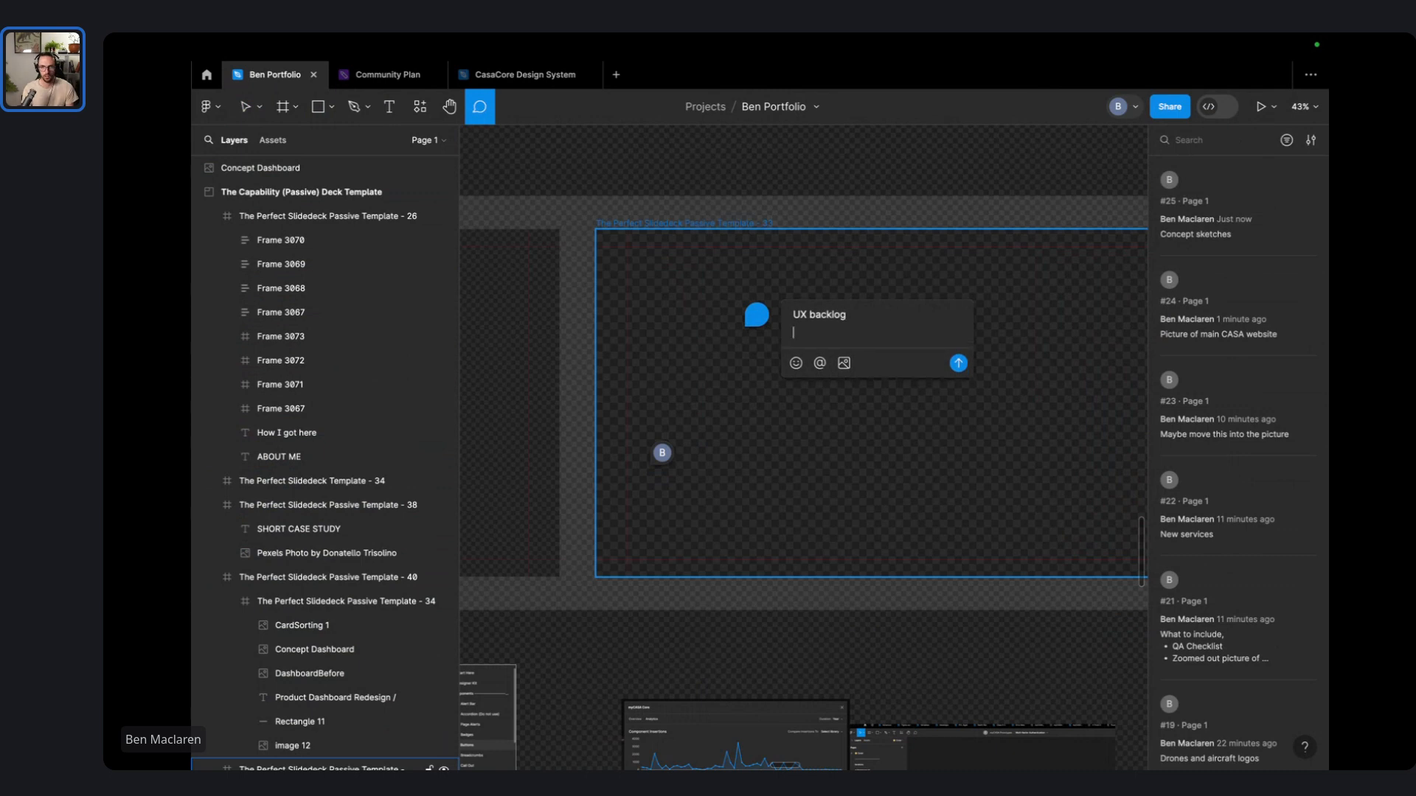
type("QA Process")
key("shift+Return")
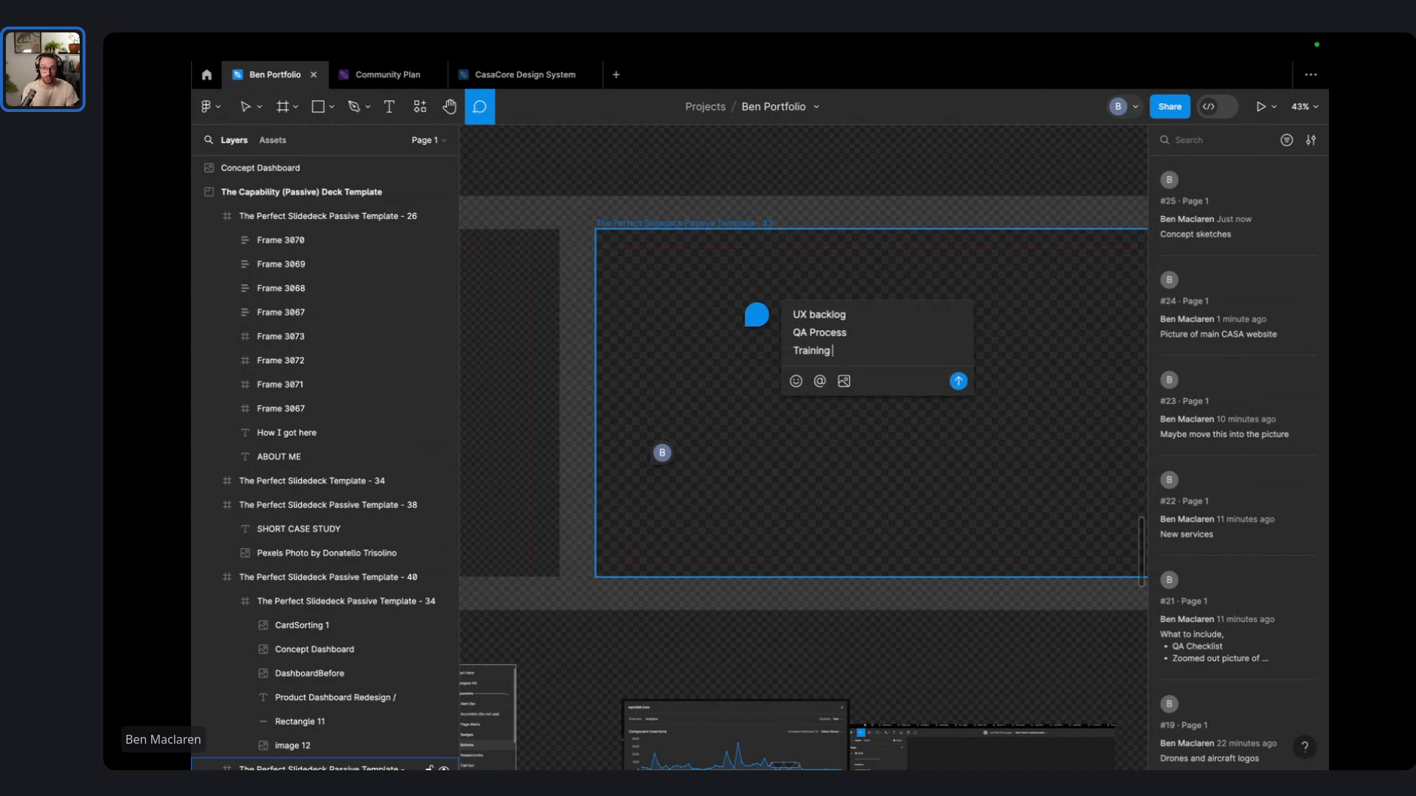
key("shift+Return")
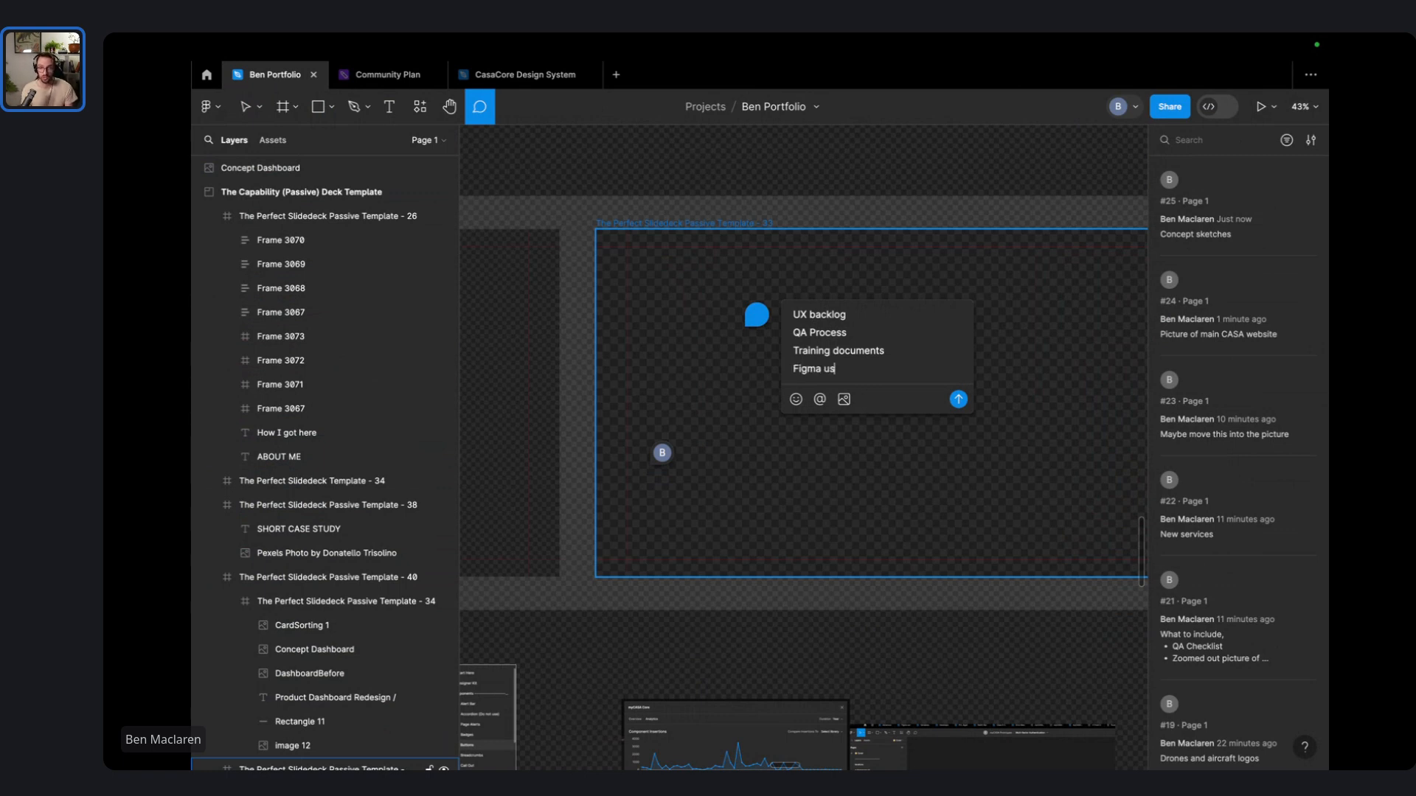
key("Return")
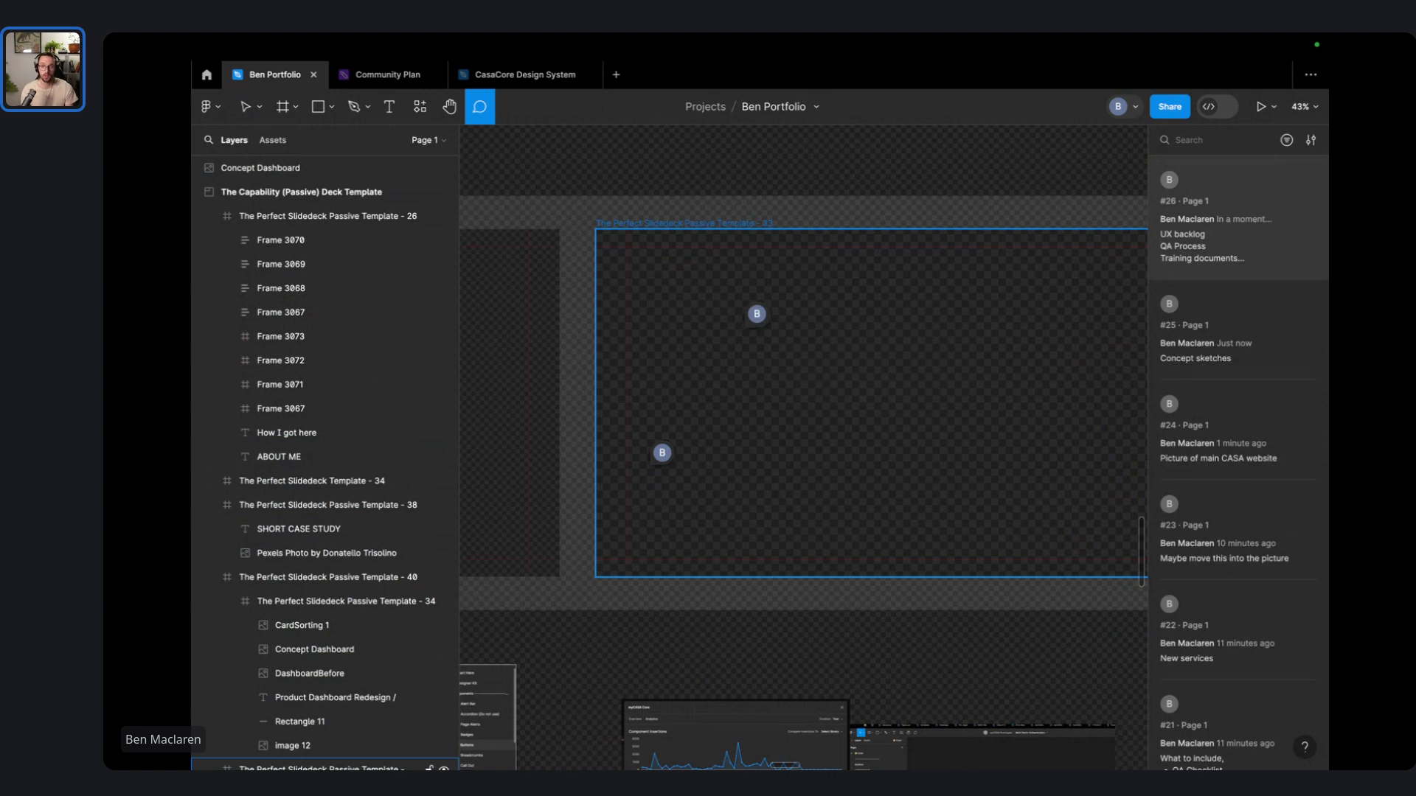
left_click(245, 108)
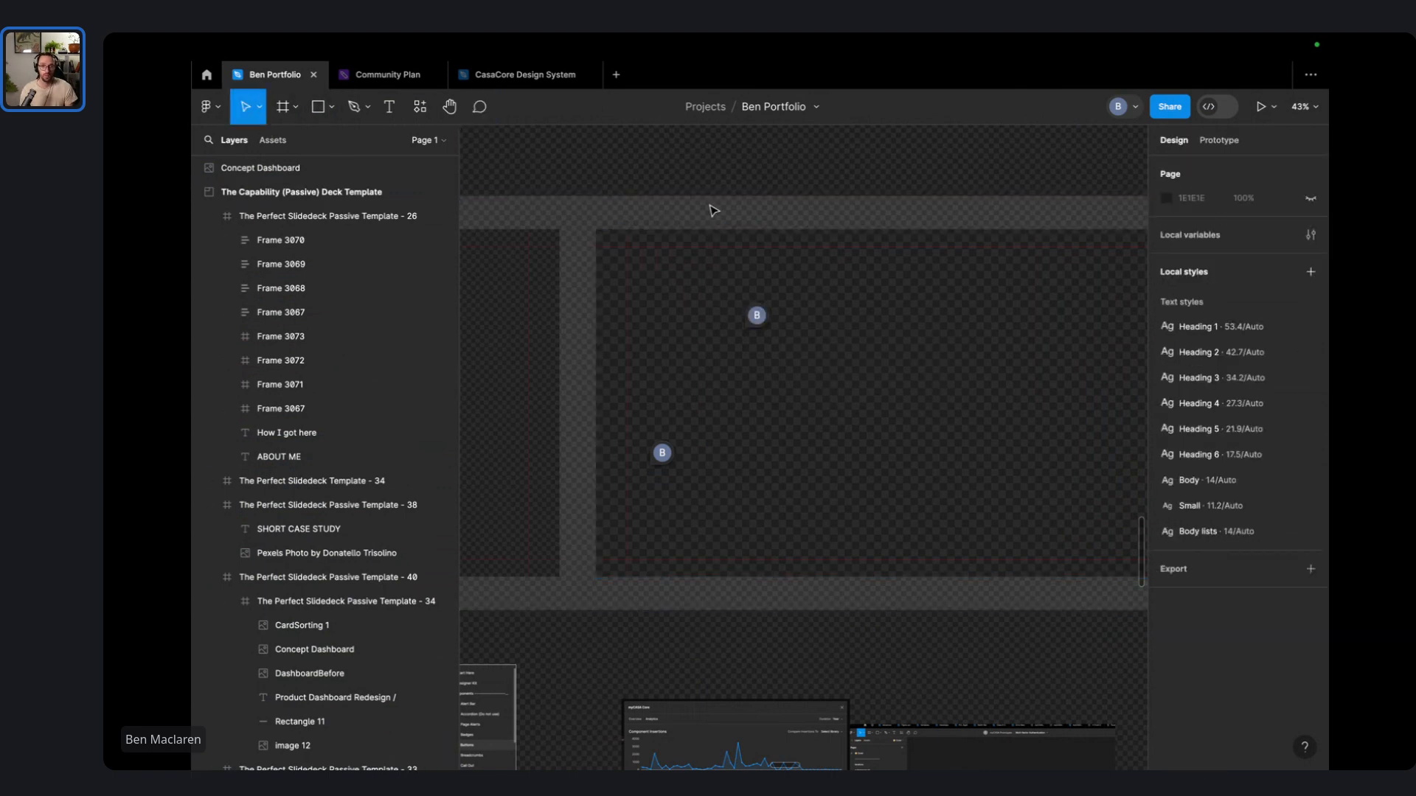
- Move the FigmaTracking chart screenshot up into the empty slide and reposition it there
scroll(711, 207, "down", 5)
scroll(721, 474, "up", 5)
left_click_drag(699, 558, 720, 267)
scroll(730, 295, "down", 4)
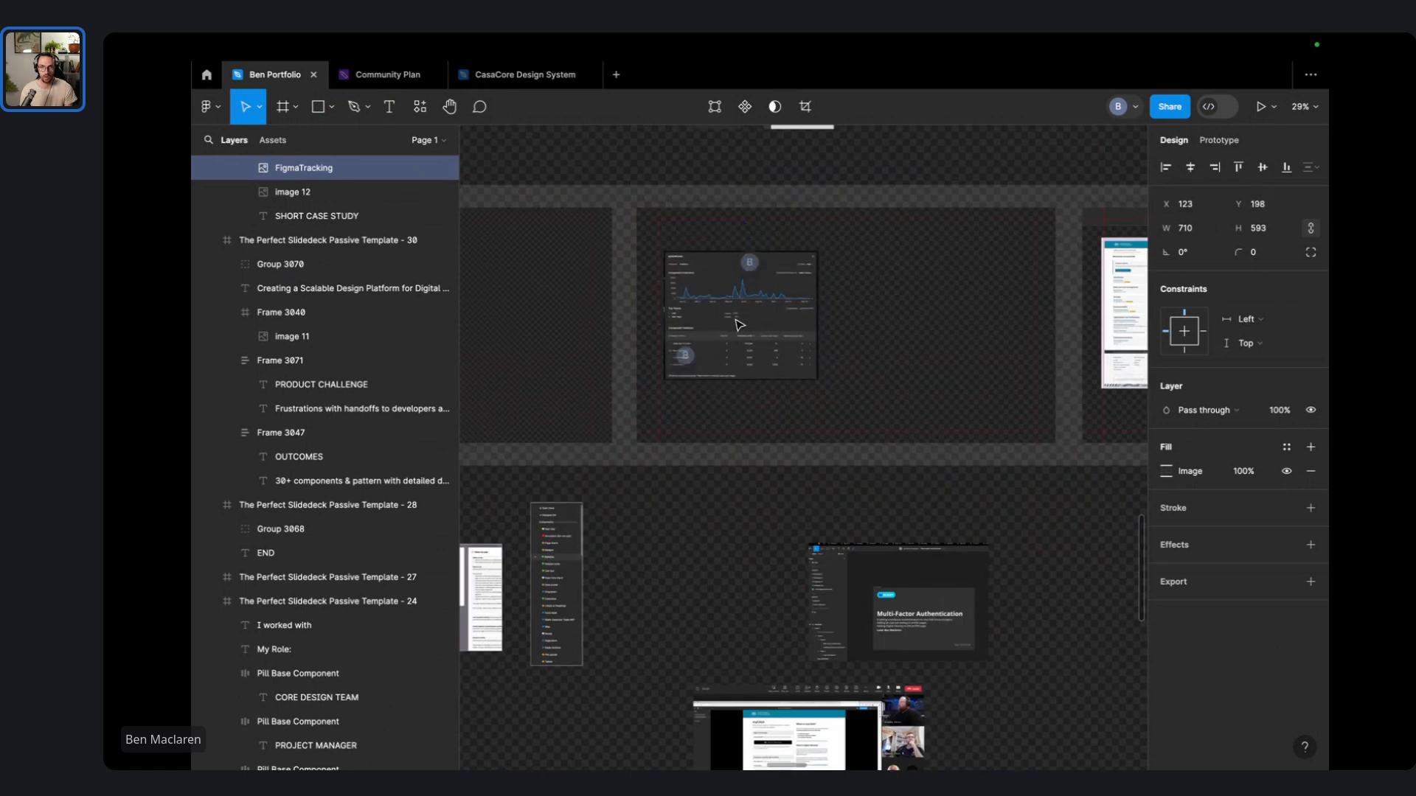
left_click_drag(736, 320, 730, 326)
left_click_drag(851, 582, 965, 414)
scroll(965, 414, "down", 5)
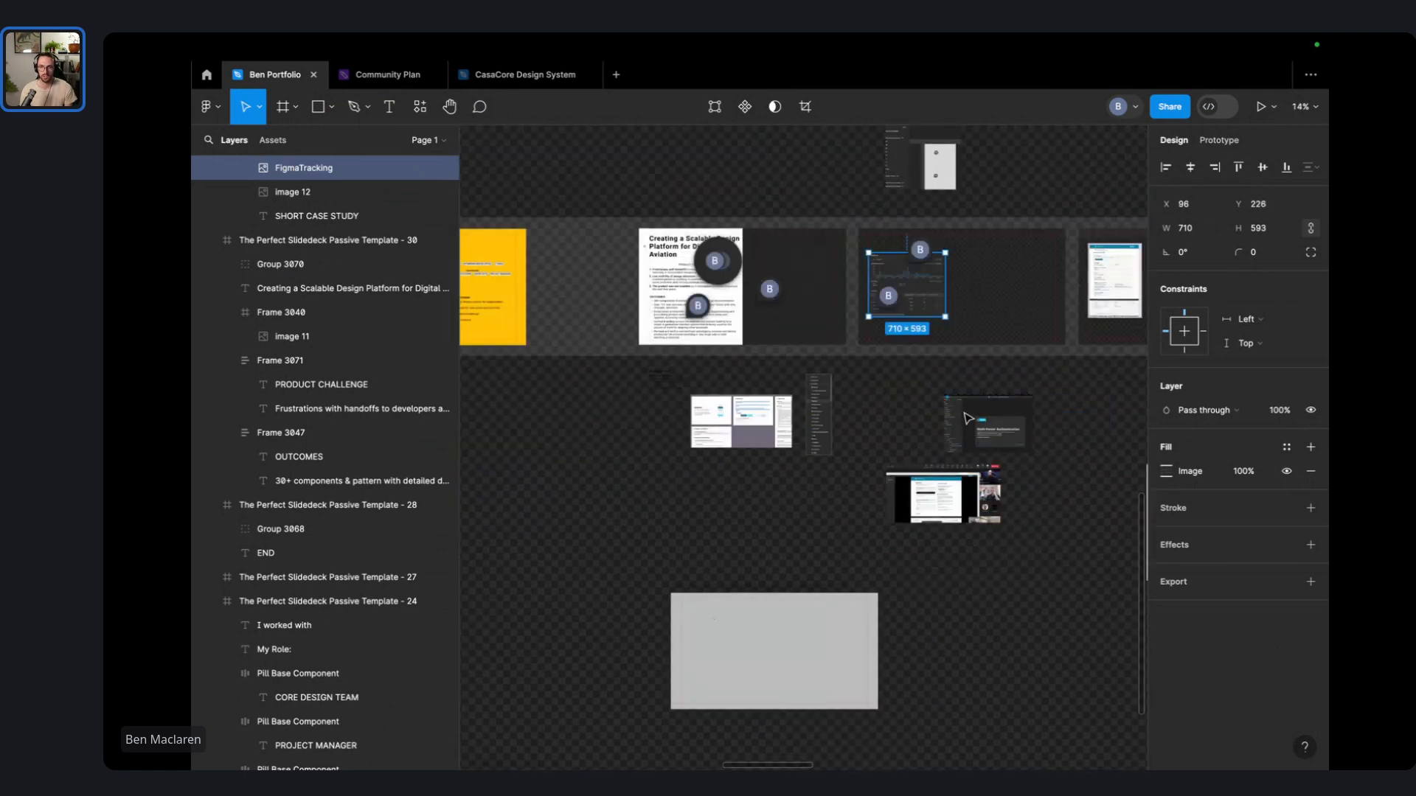
scroll(968, 418, "right", 10)
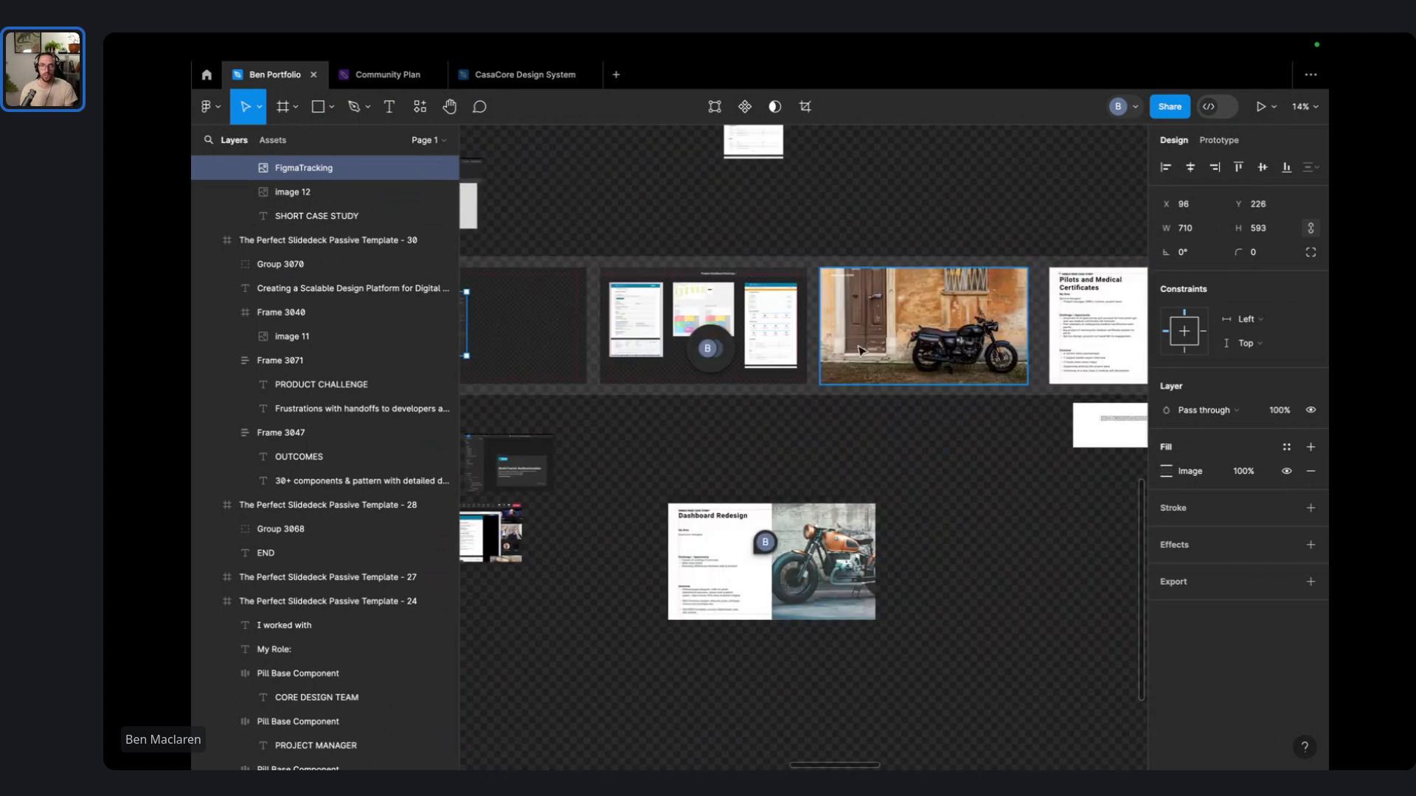
- Delete the motorcycle photo and its now-empty slide frame
left_click(914, 311)
key("Delete")
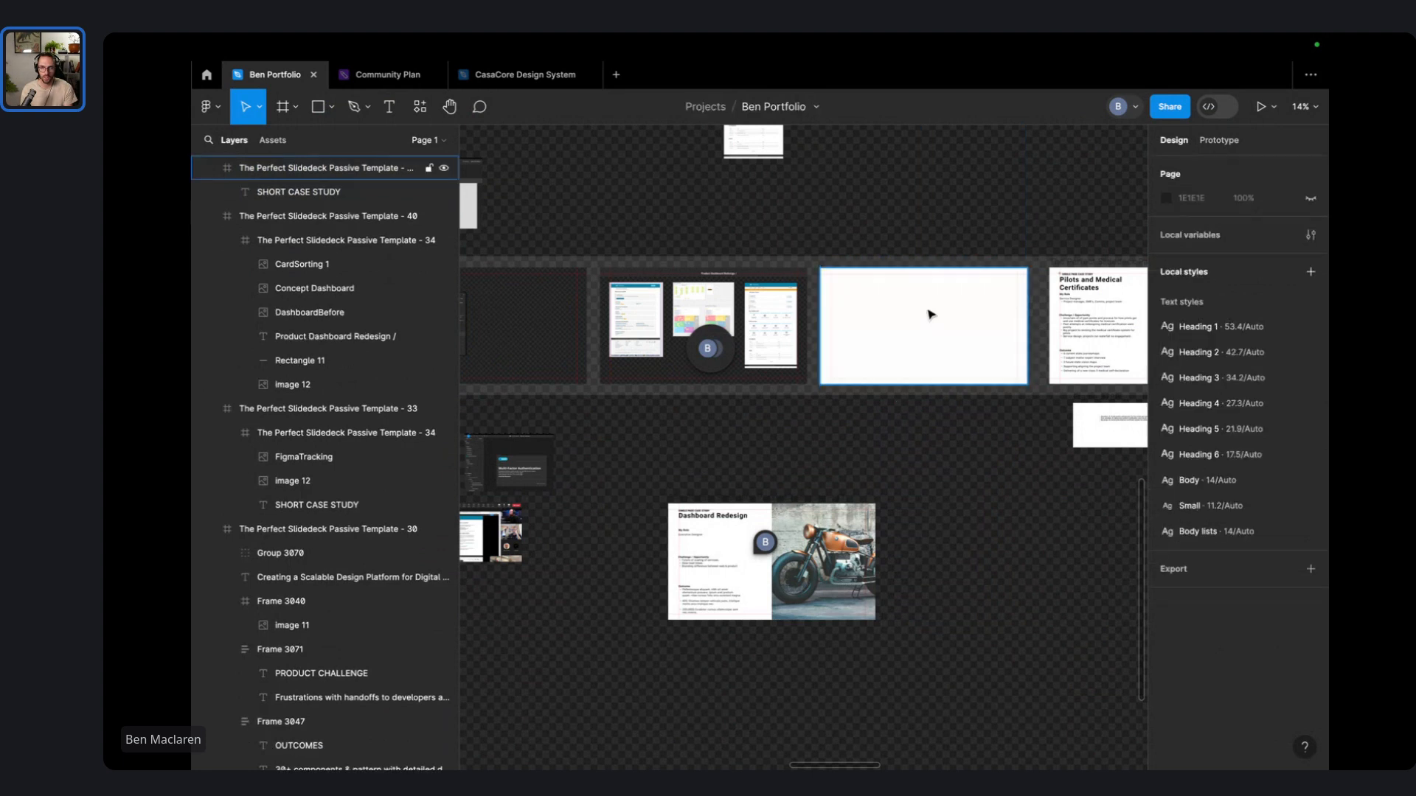
left_click(981, 294)
key("Delete")
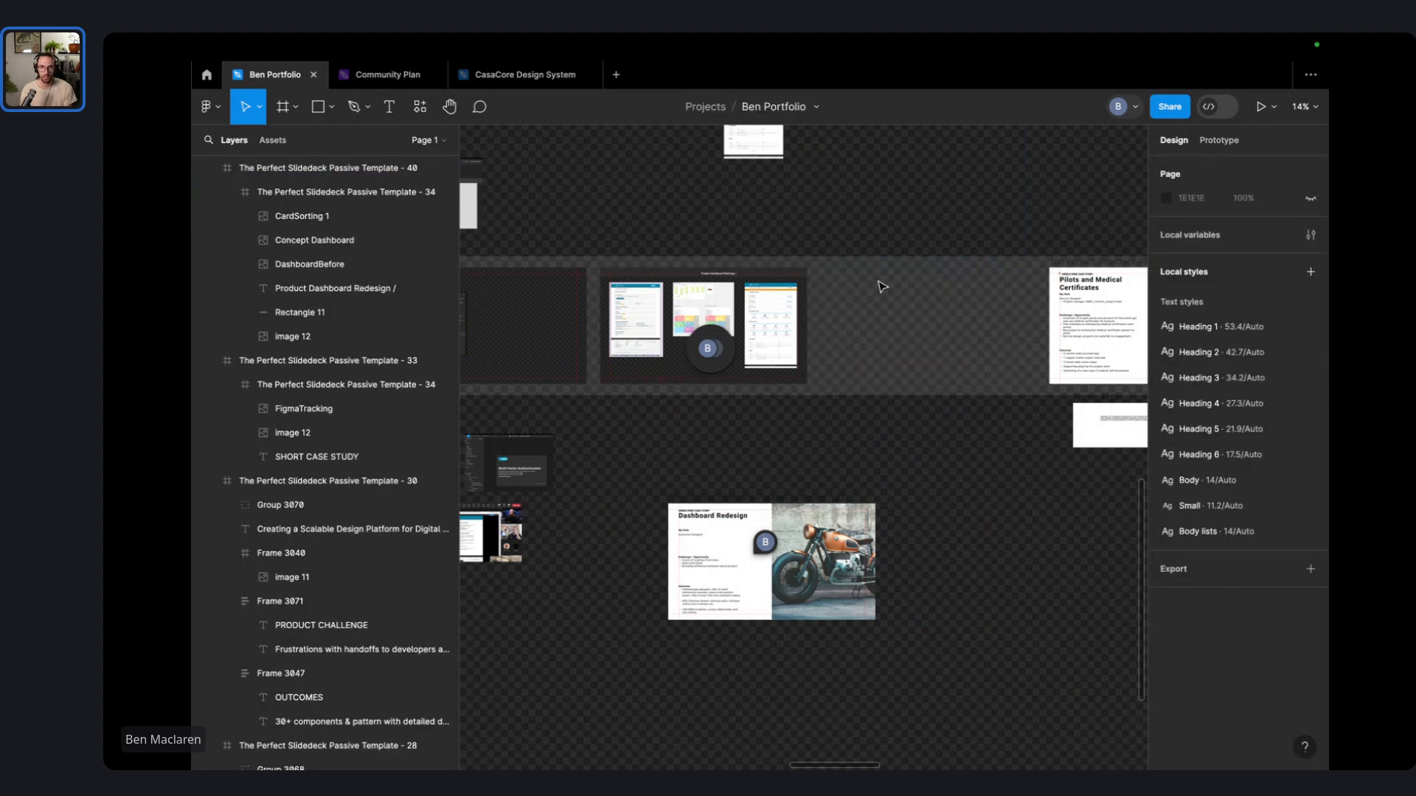
- Duplicate the Product Dashboard Redesign slide and delete DashboardBefore, CardSorting 1 and Concept Dashboard from the copy
left_click_drag(646, 270, 862, 284)
left_click_drag(1033, 483, 853, 322)
double_click(857, 317)
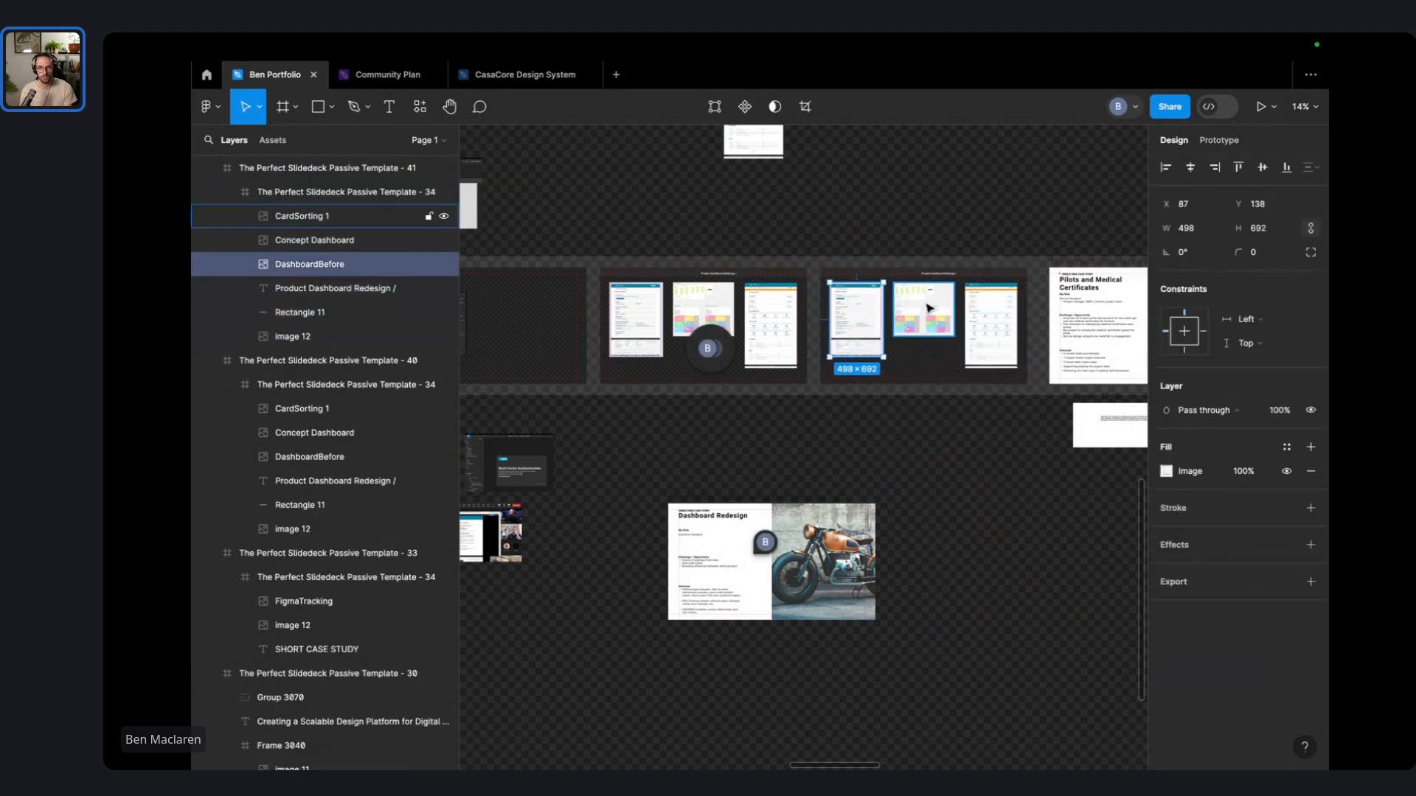
key("Delete")
double_click(929, 310)
double_click(929, 310)
key("Delete")
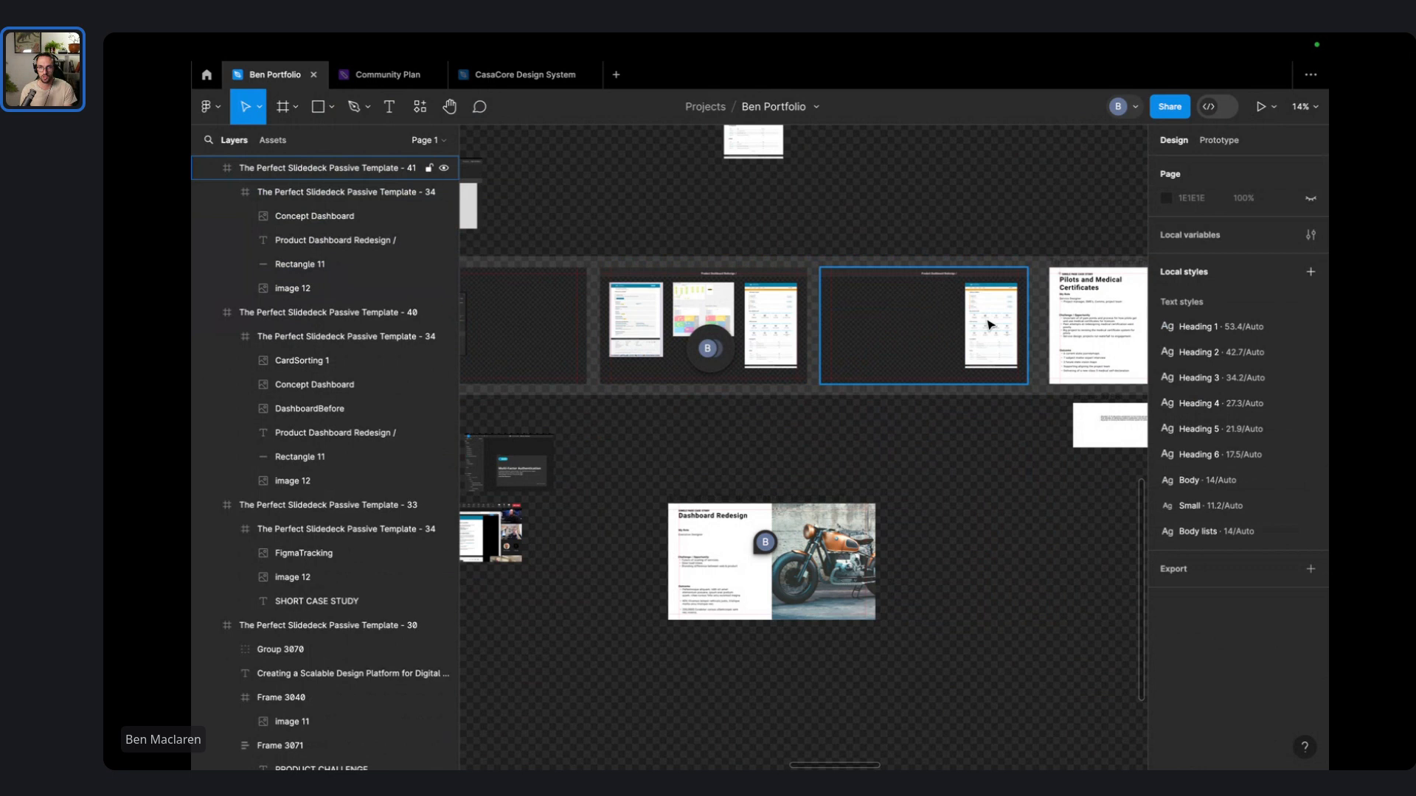
left_click(991, 324)
key("Delete")
scroll(859, 433, "left", 3)
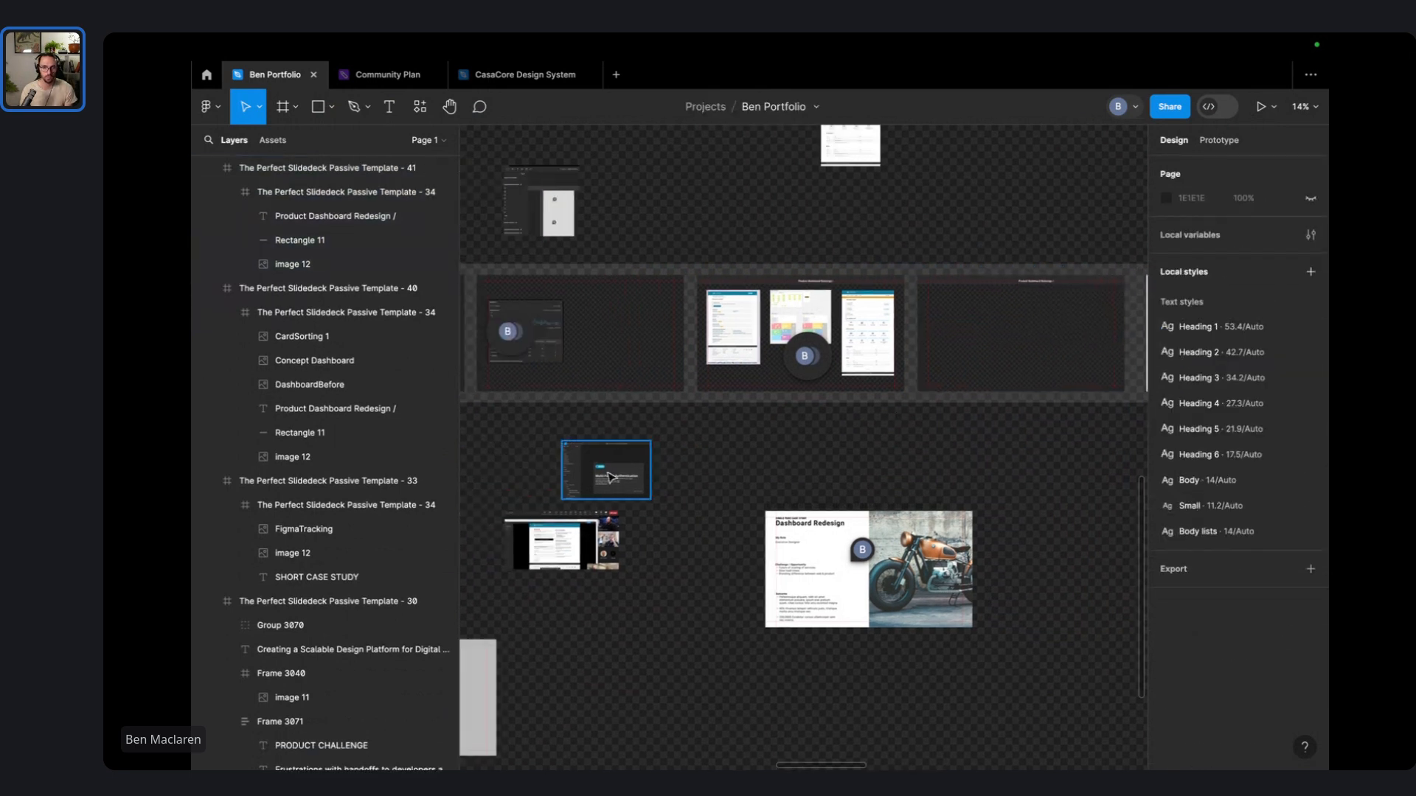
- Move the Multi-Factor Authentication screenshot into the duplicated dashboard slide
left_click(1047, 333)
left_click_drag(1048, 334, 961, 333)
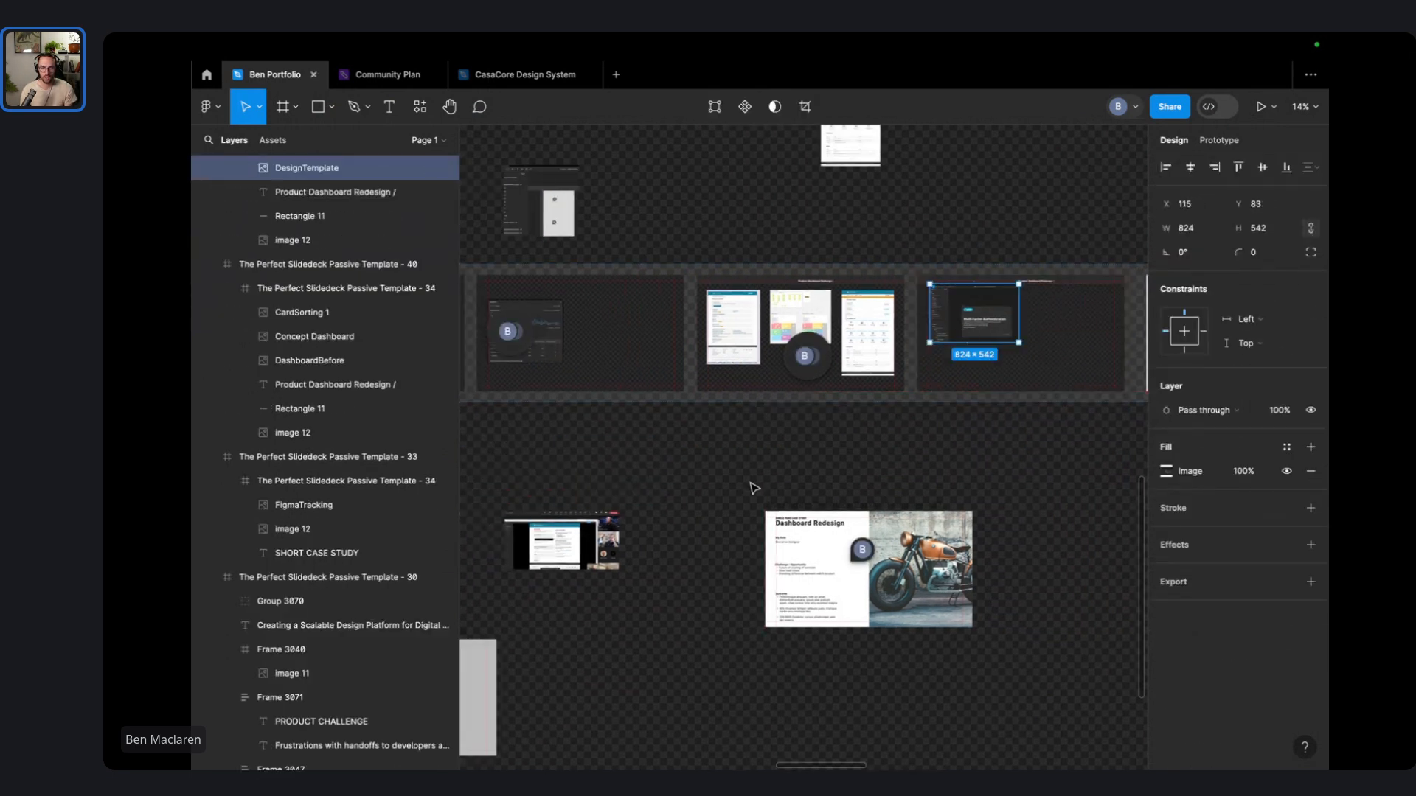
scroll(1007, 309, "up", 10, "ctrl")
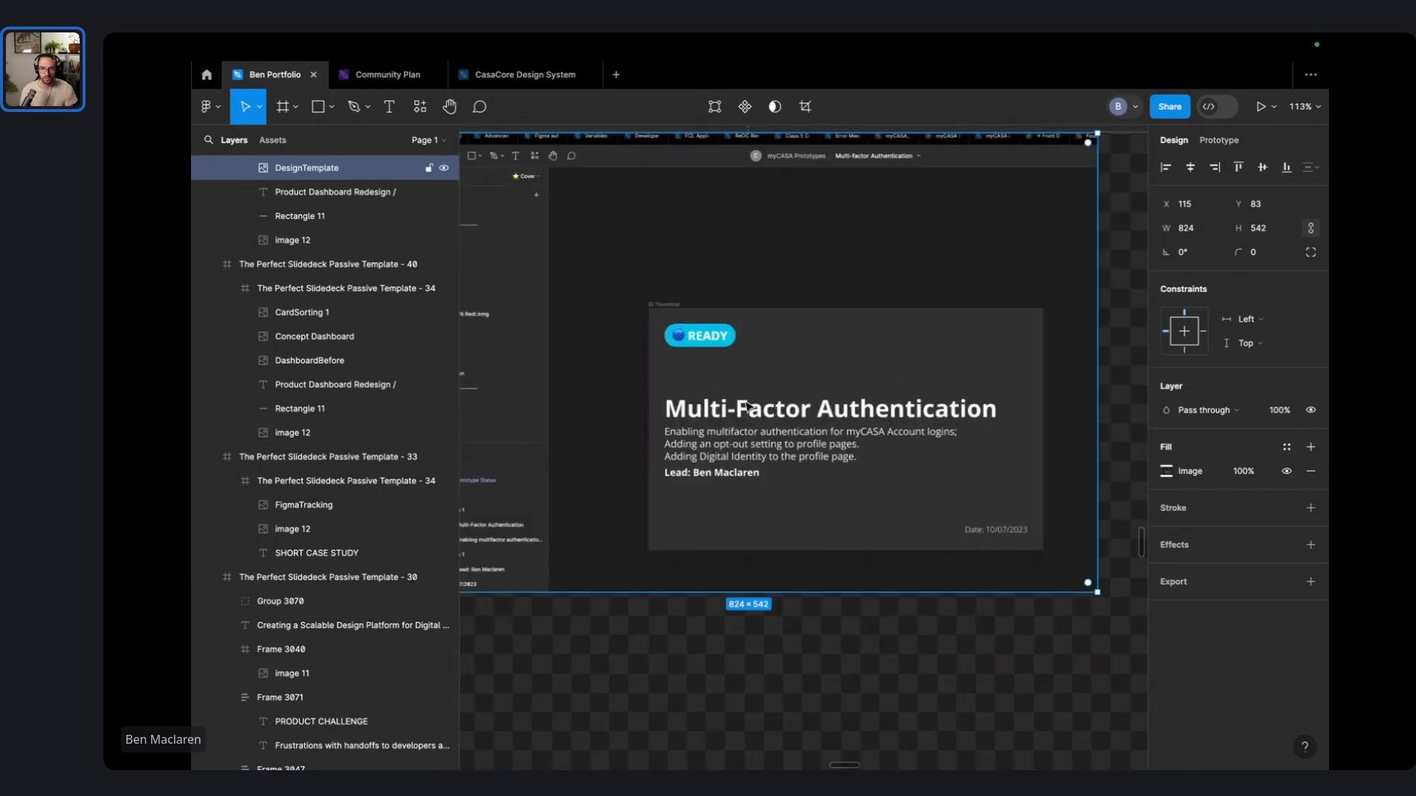
scroll(748, 407, "left", 2)
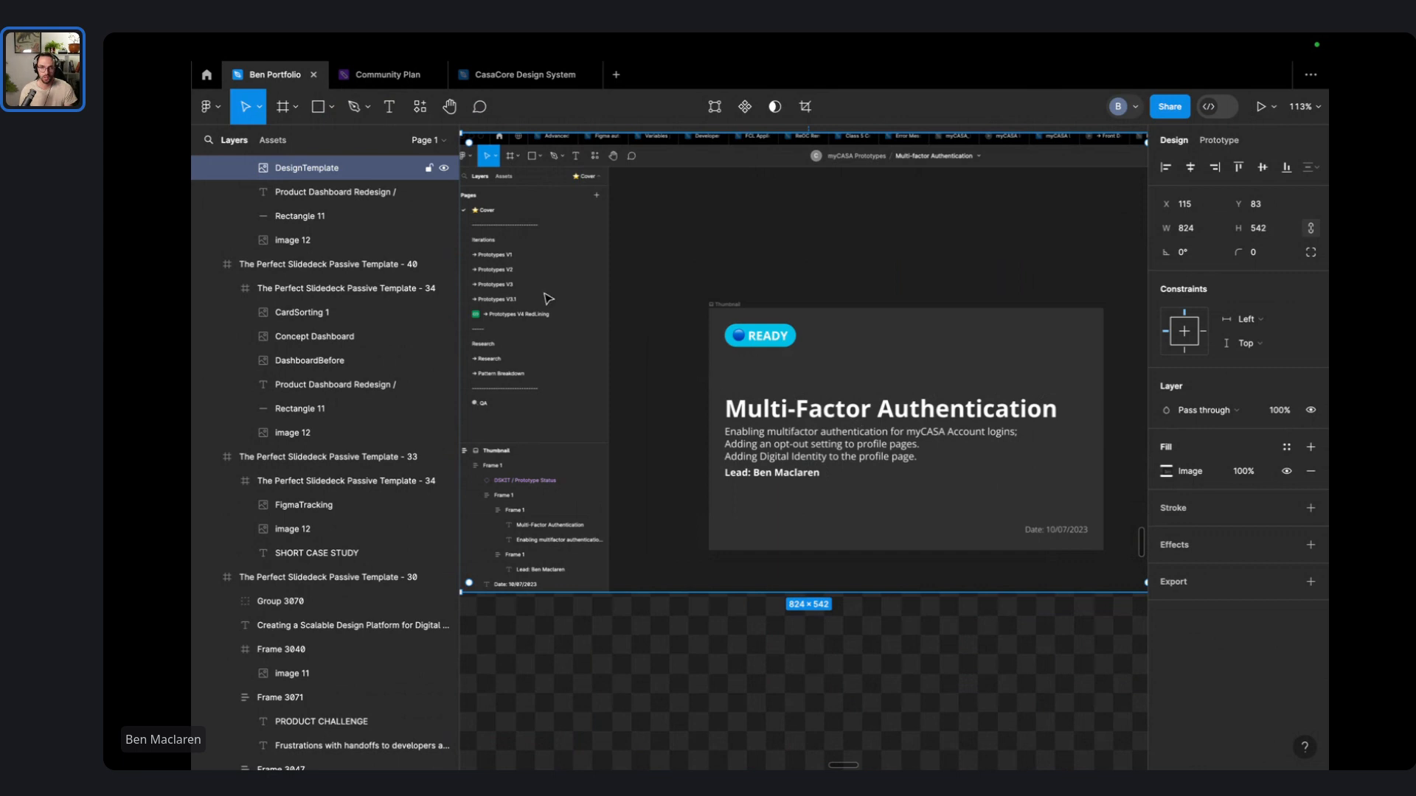
scroll(507, 322, "up", 8, "ctrl")
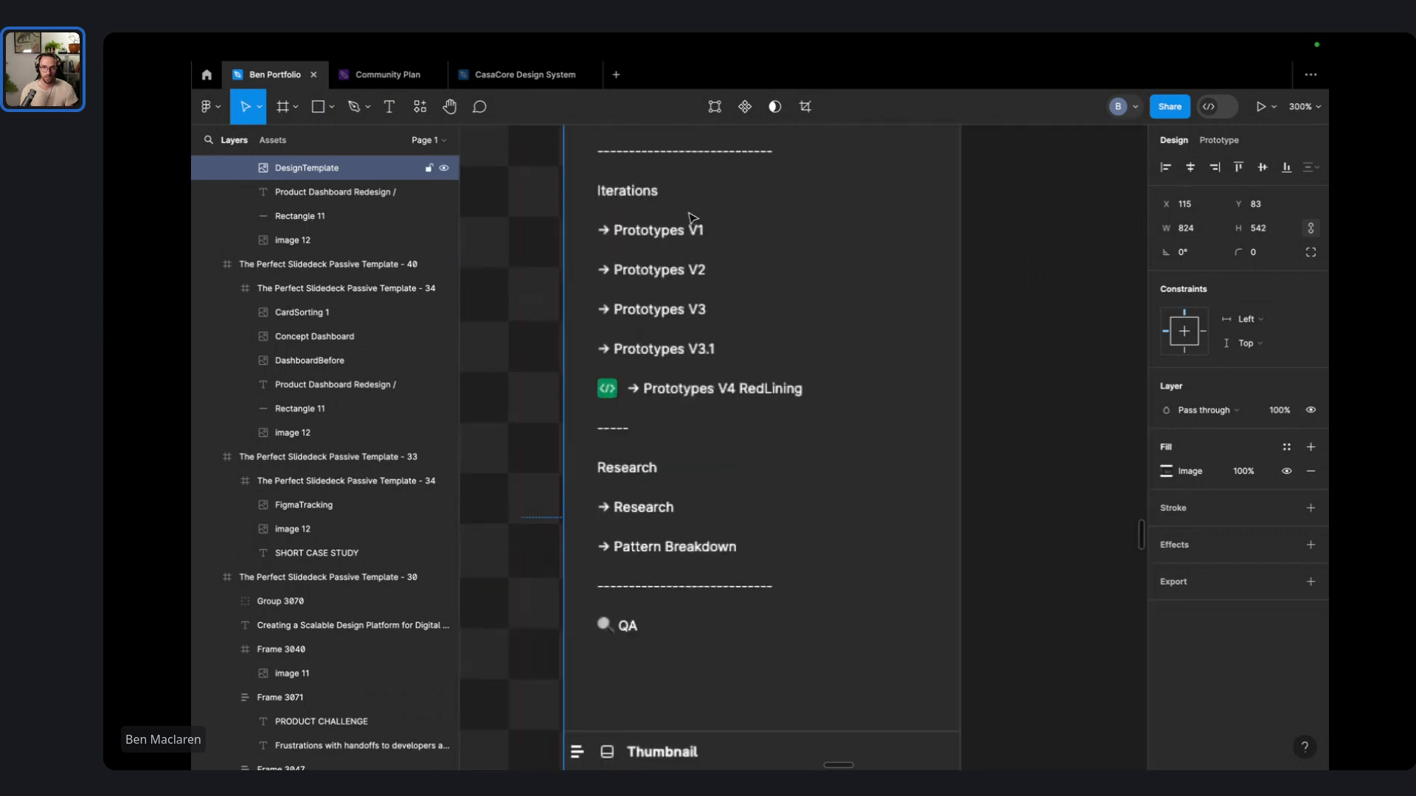
scroll(699, 239, "up", 2)
scroll(700, 251, "down", 3, "ctrl")
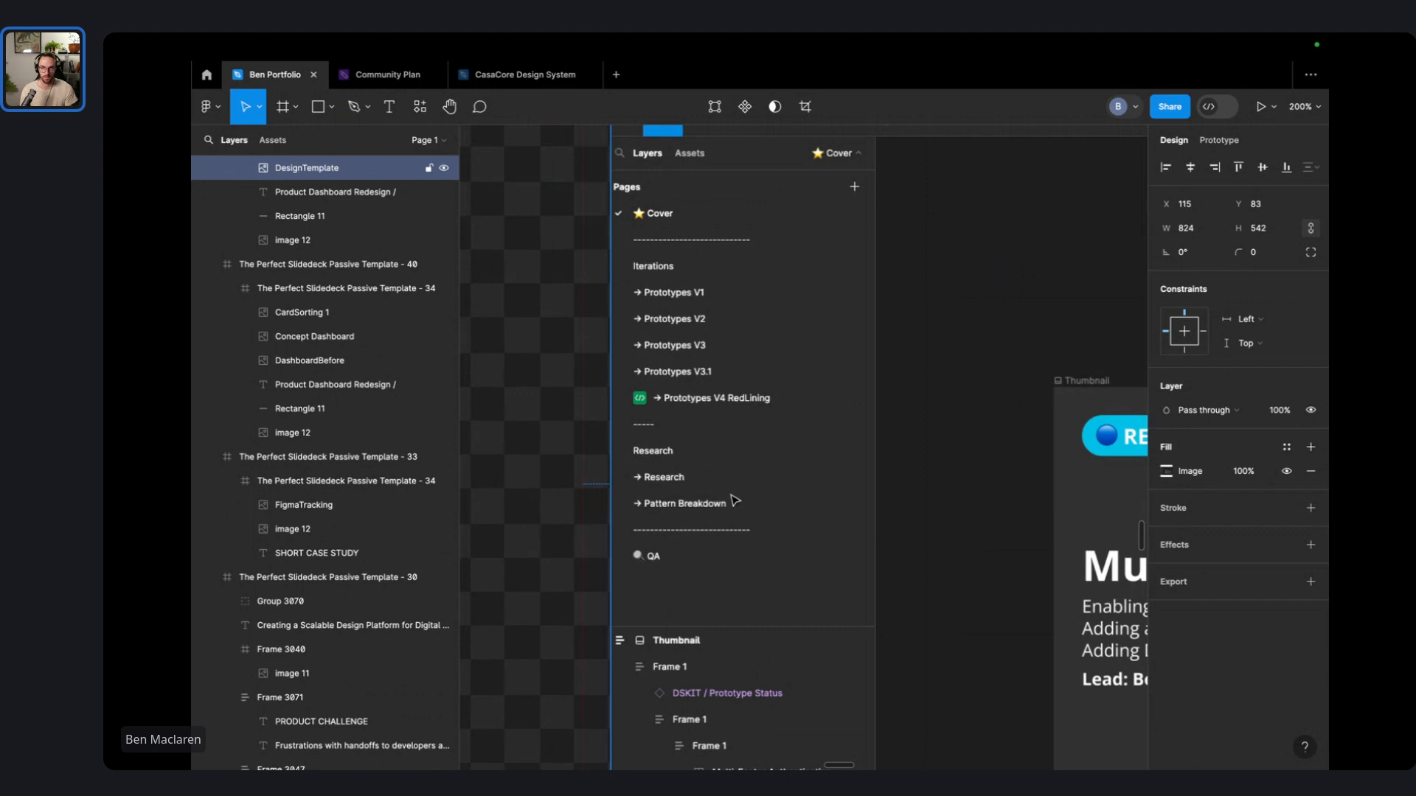
scroll(733, 501, "down", 10, "ctrl")
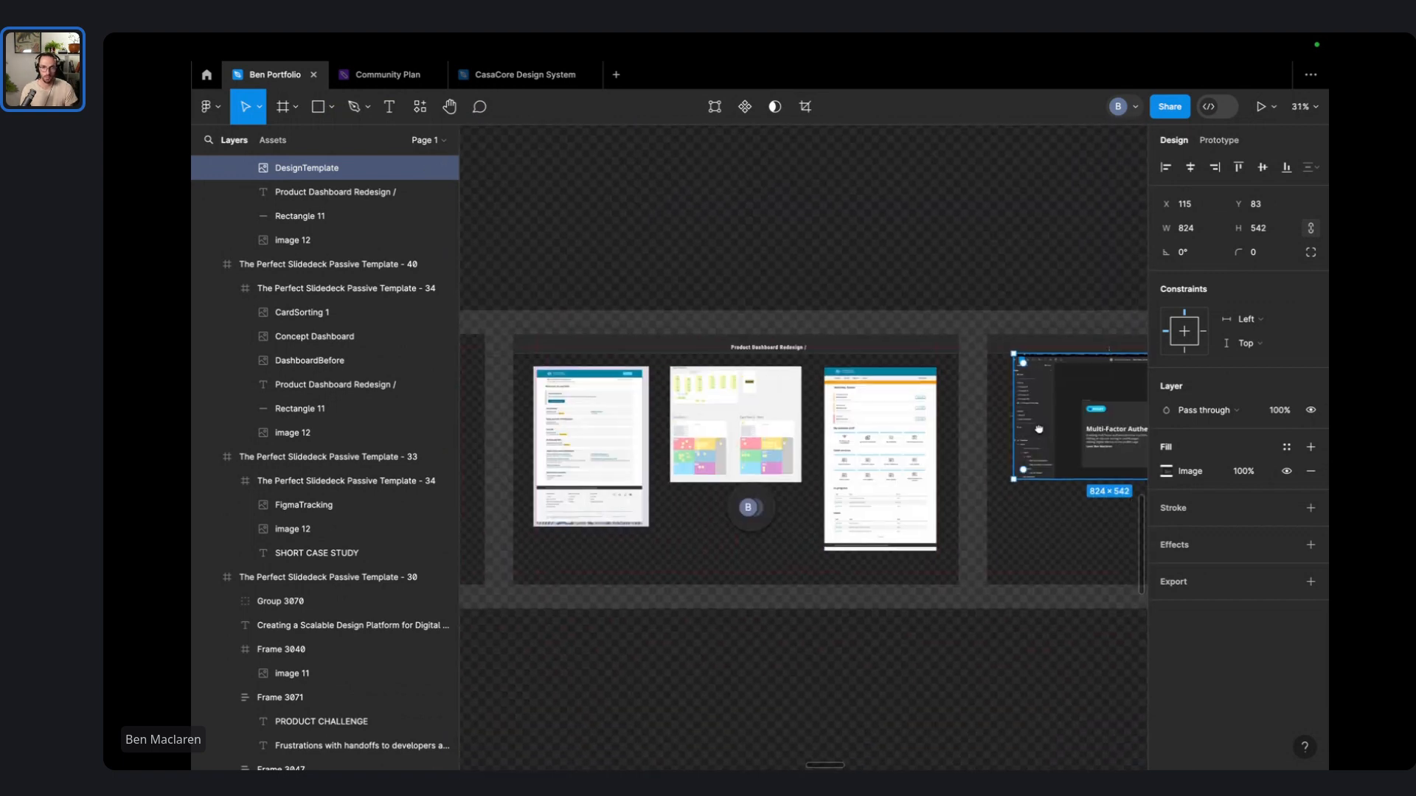
- Copy the Multi-Factor Authentication screenshot onto the design-platform slide and raise FigmaTracking beside it
left_click_drag(1038, 429, 967, 410)
left_click(935, 243)
left_click(933, 407)
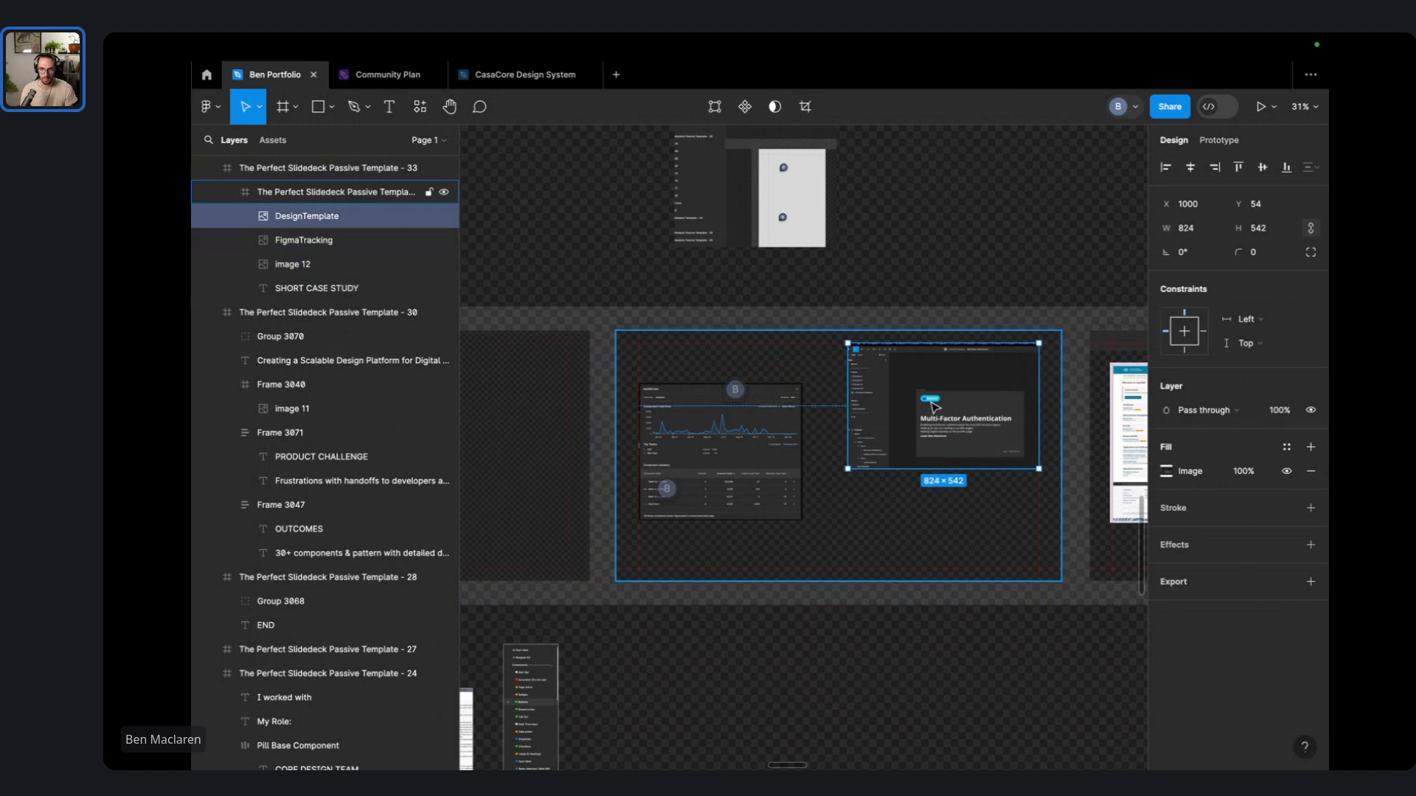
left_click(760, 453)
left_click_drag(730, 451, 733, 398)
left_click(1007, 210)
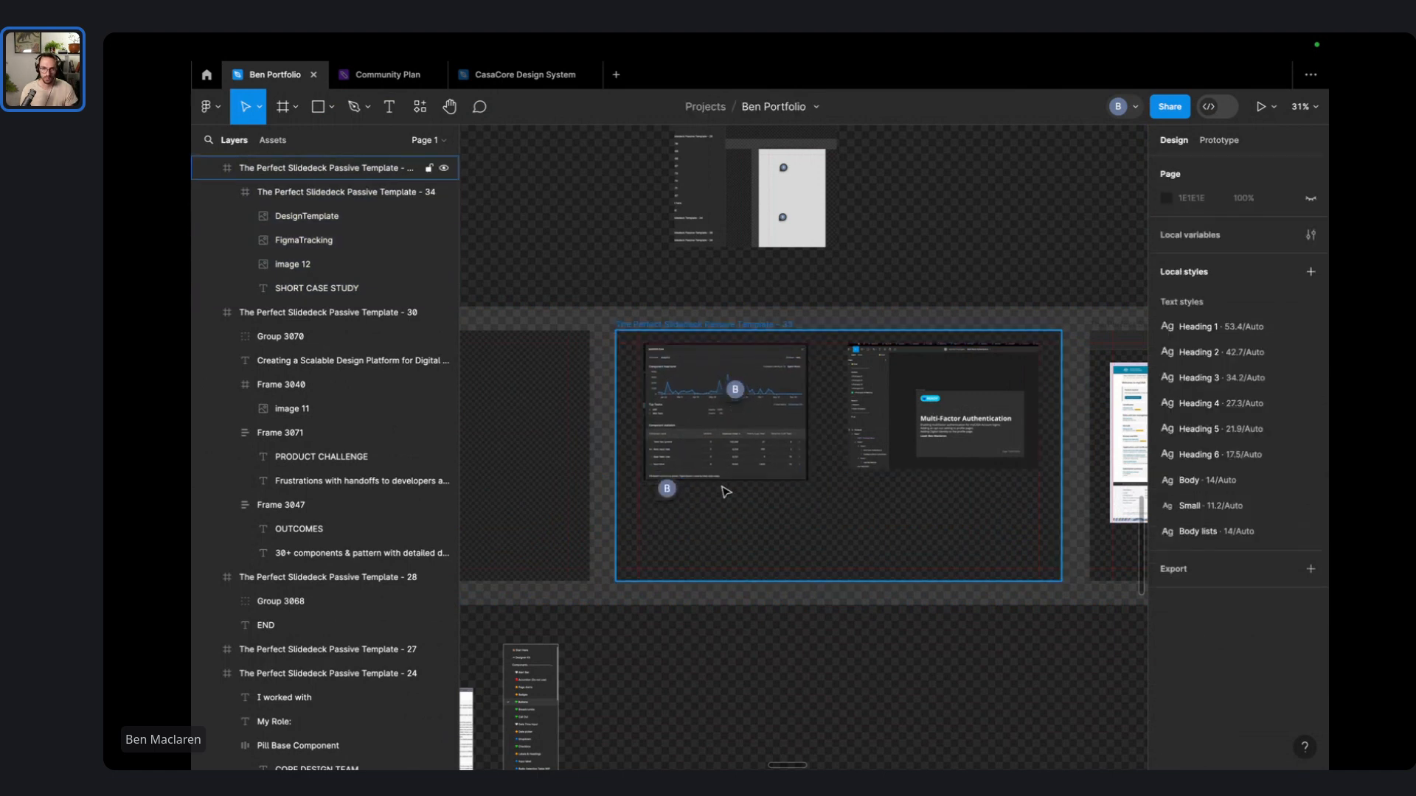
- Glance at the New services comment, then bring the design-platform slide text into view
left_click(666, 488)
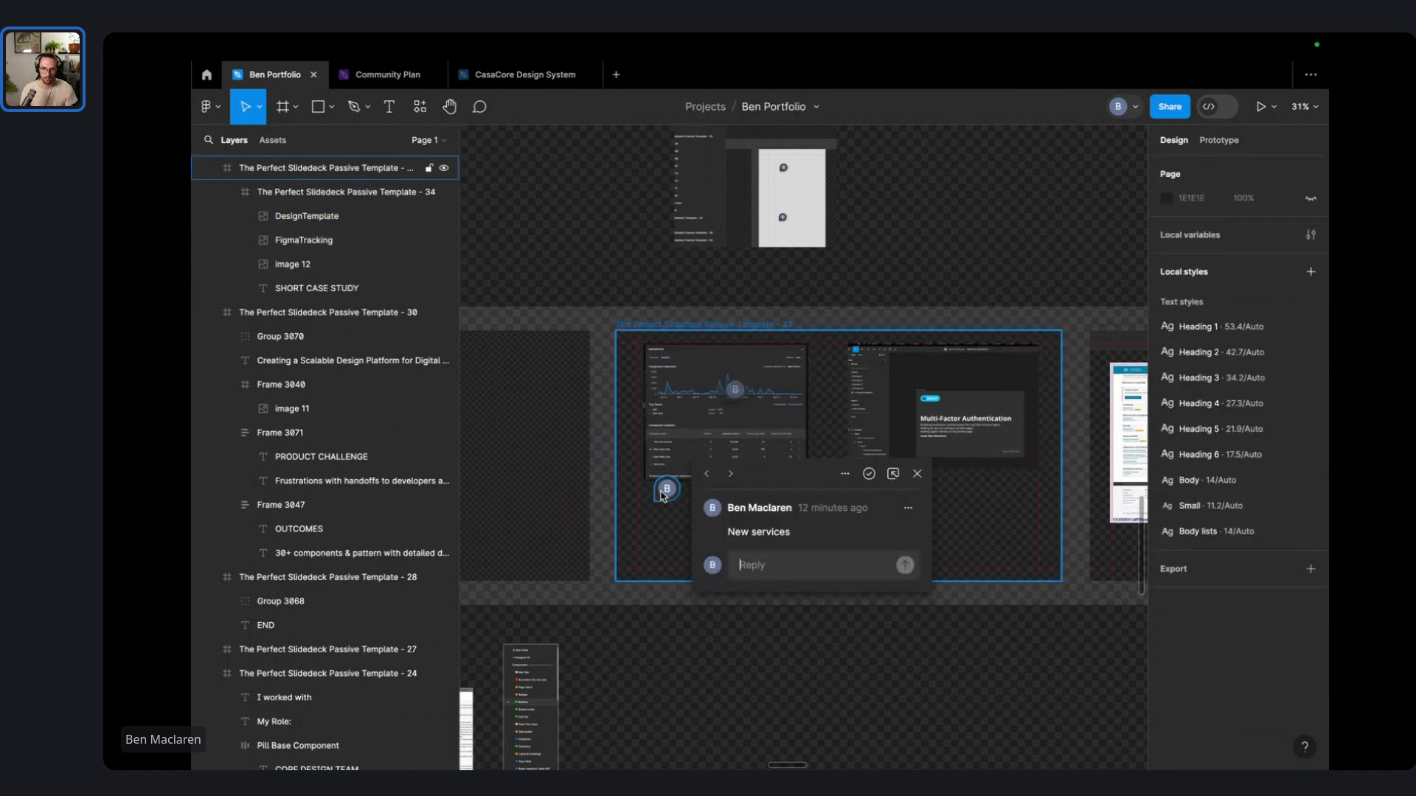
left_click(967, 249)
scroll(683, 474, "up", 2)
scroll(723, 471, "left", 1)
scroll(728, 474, "down", 2)
scroll(730, 476, "left", 6)
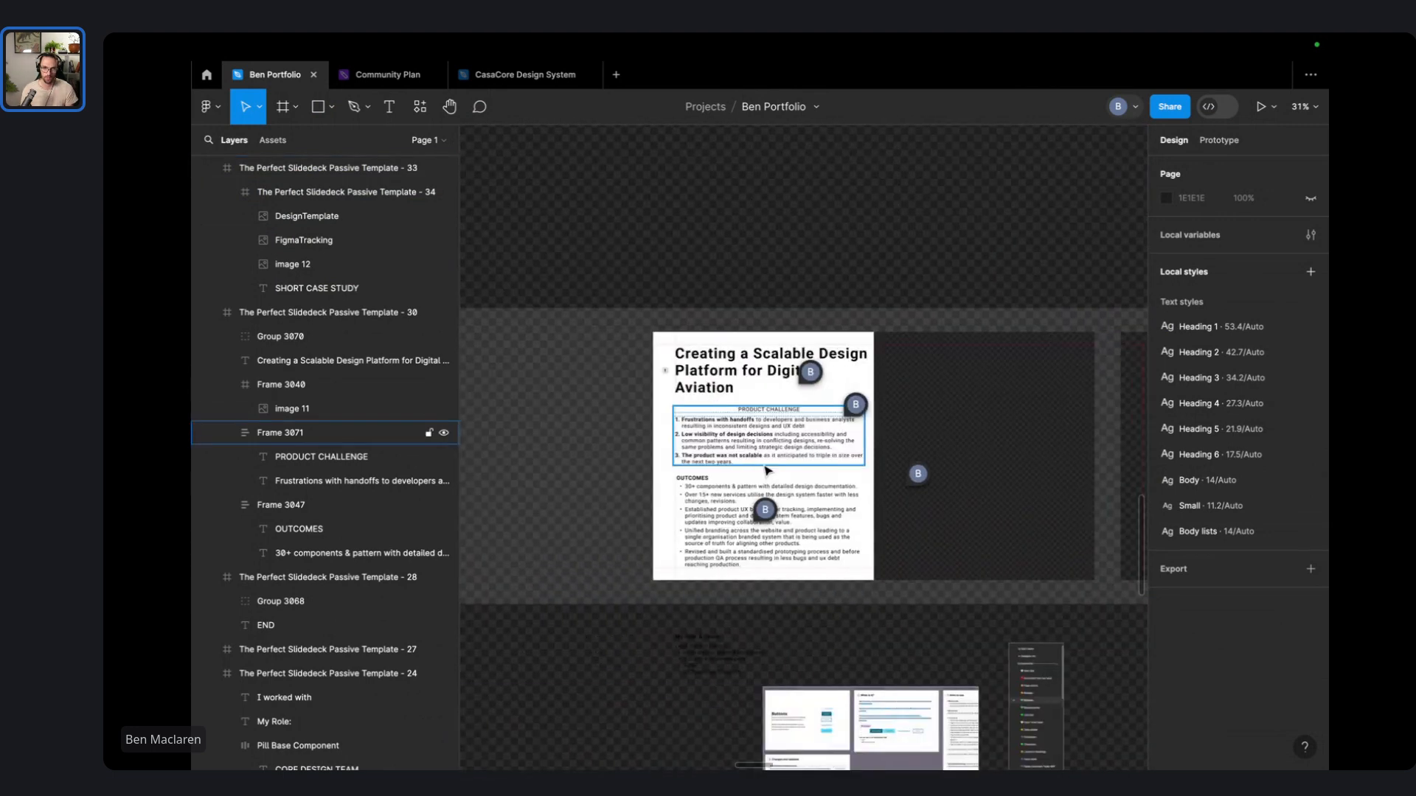
scroll(767, 470, "right", 6)
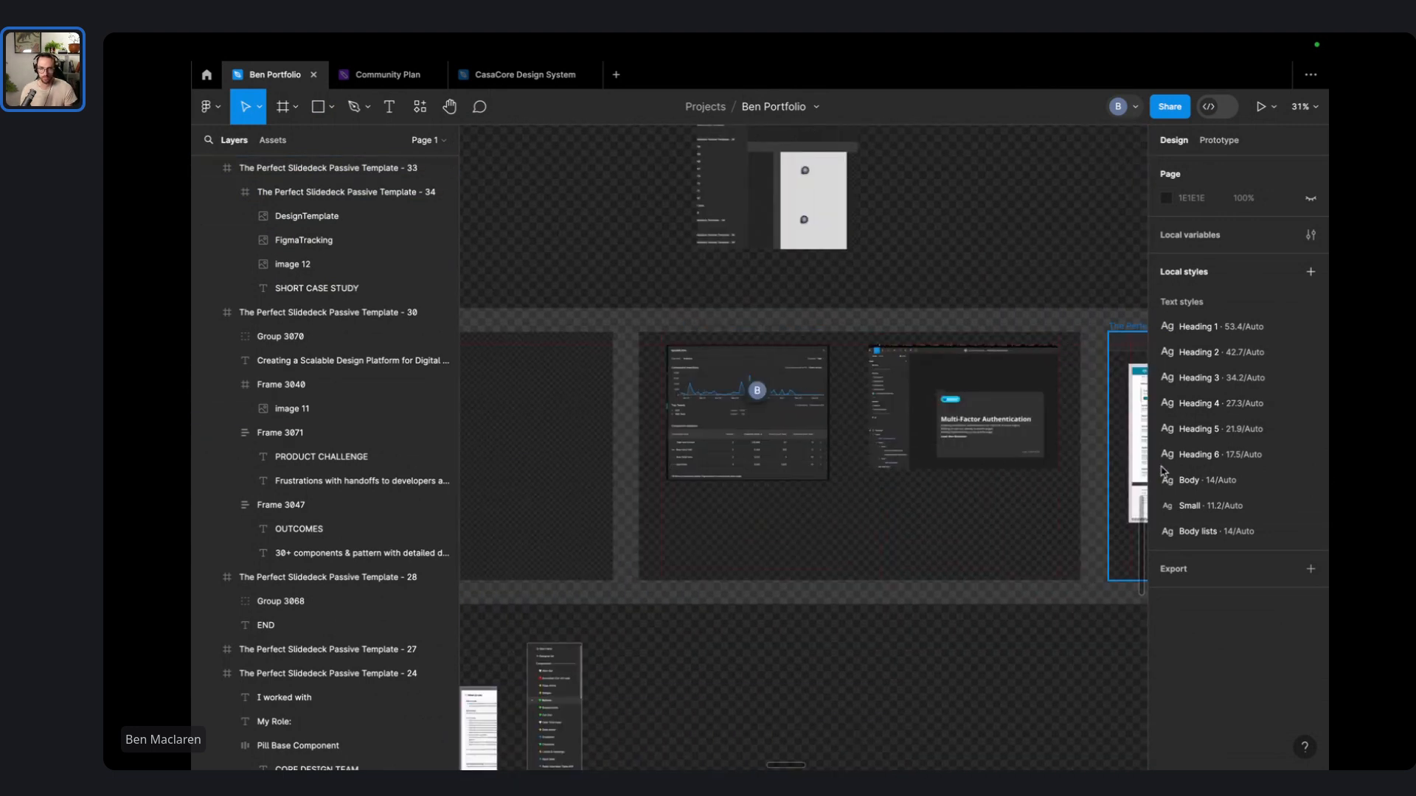
scroll(1053, 266, "right", 10)
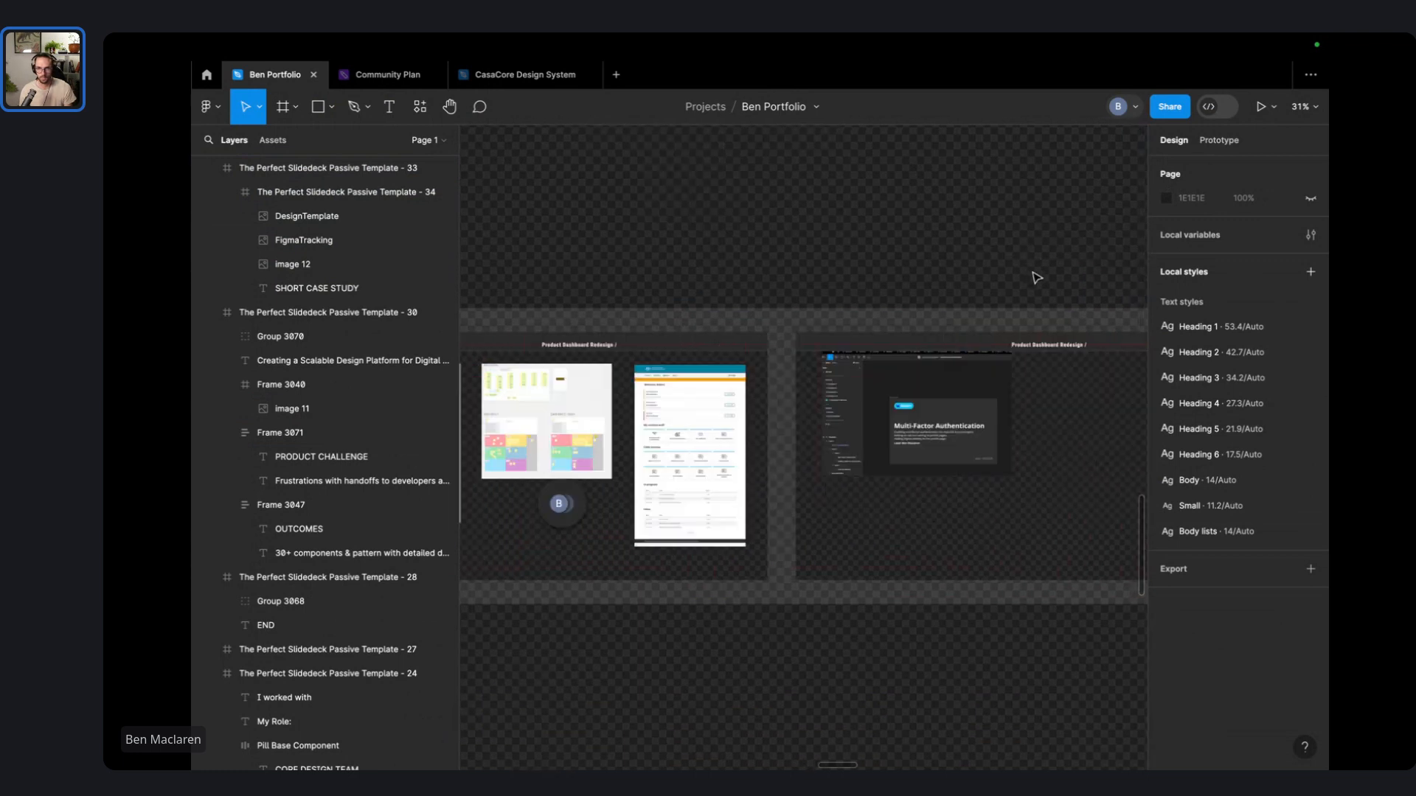
scroll(804, 328, "down", 3, "ctrl")
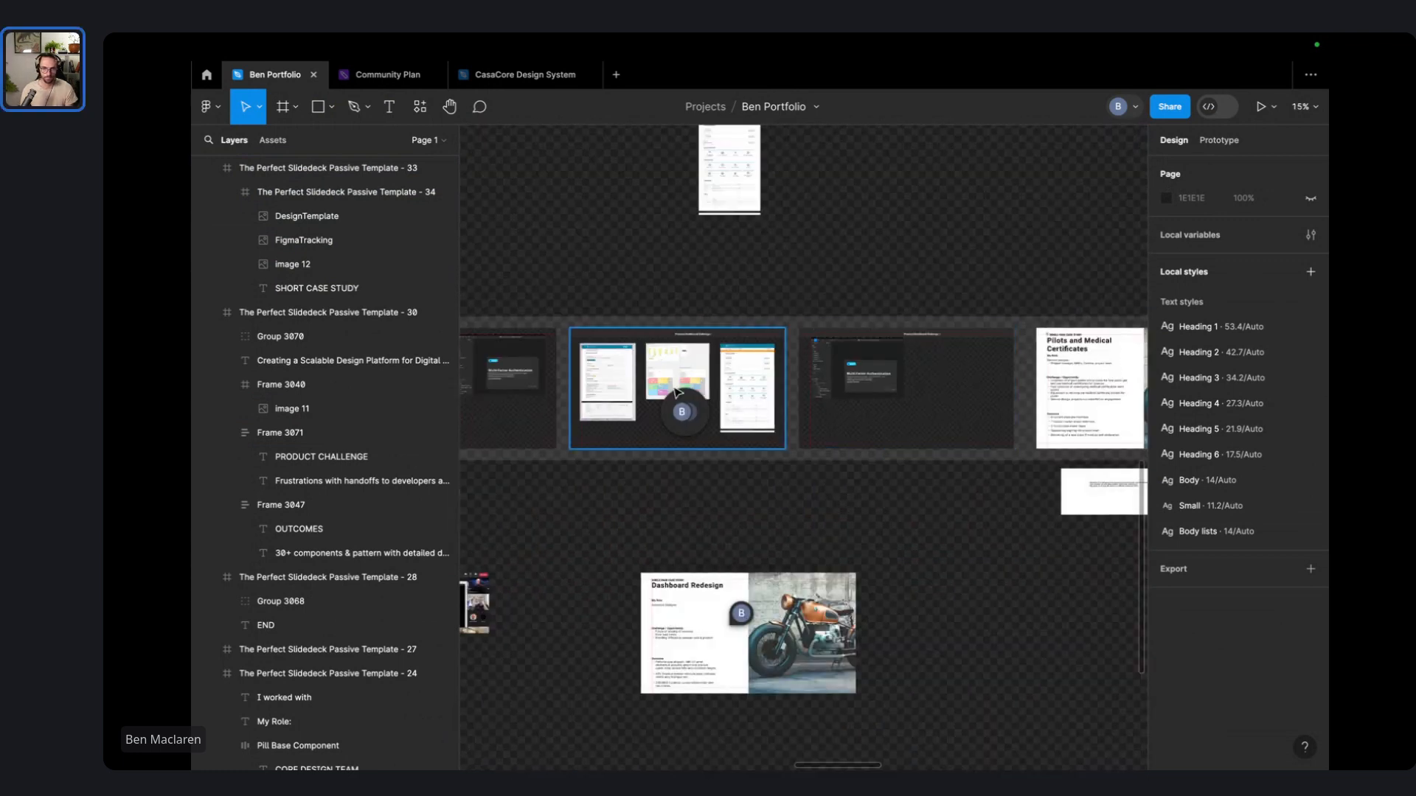
scroll(848, 457, "left", 2)
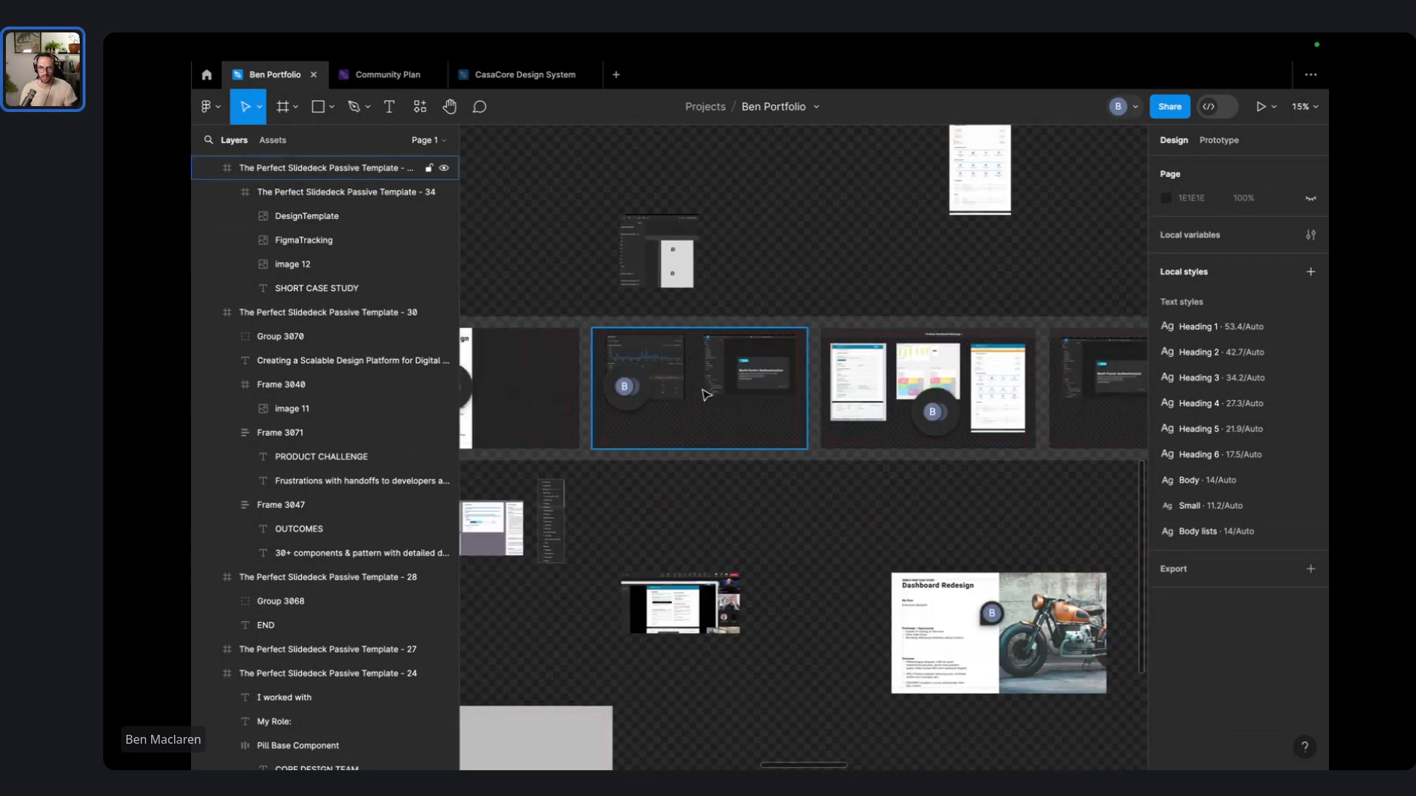
scroll(708, 402, "left", 4)
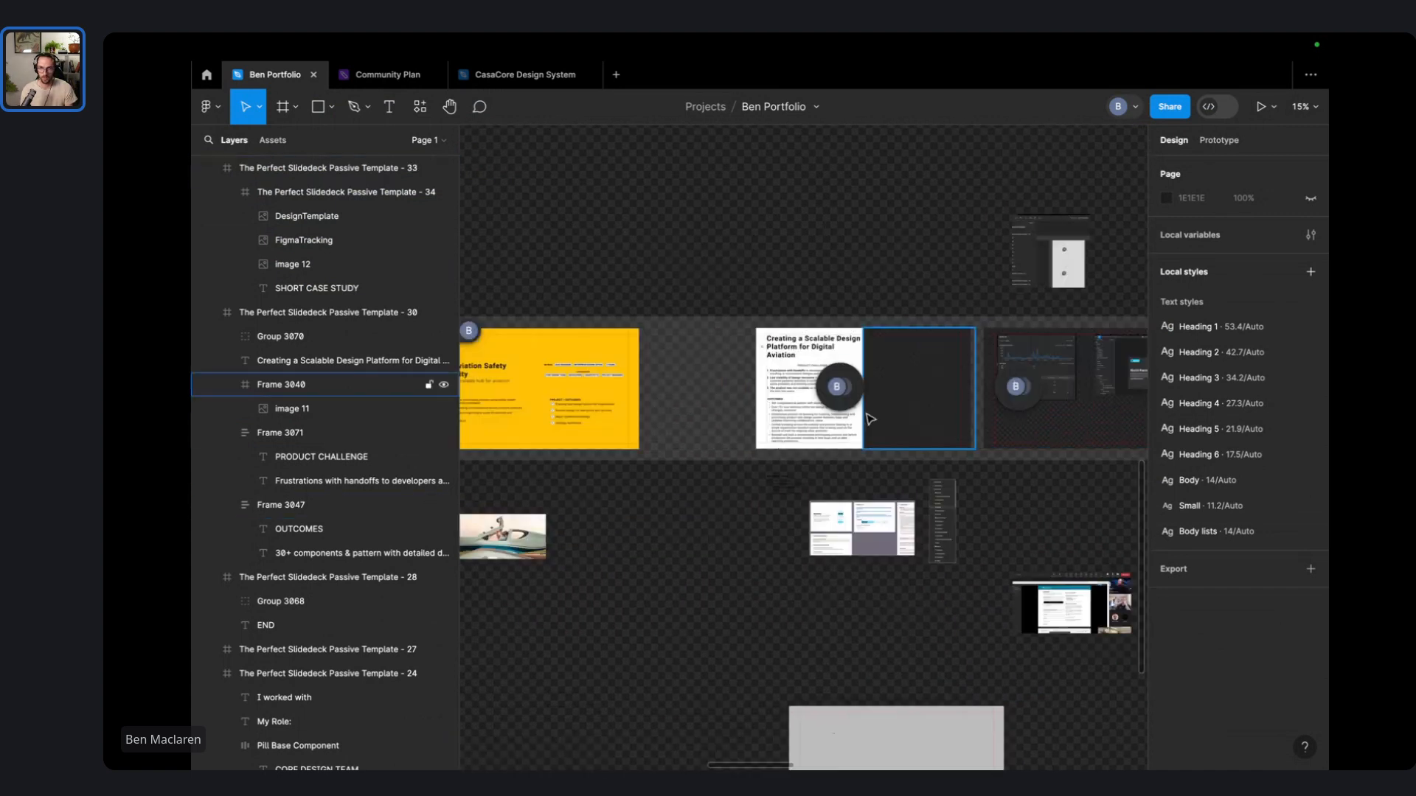
scroll(774, 369, "up", 3, "ctrl")
scroll(799, 363, "up", 4, "ctrl")
scroll(896, 406, "down", 3, "ctrl")
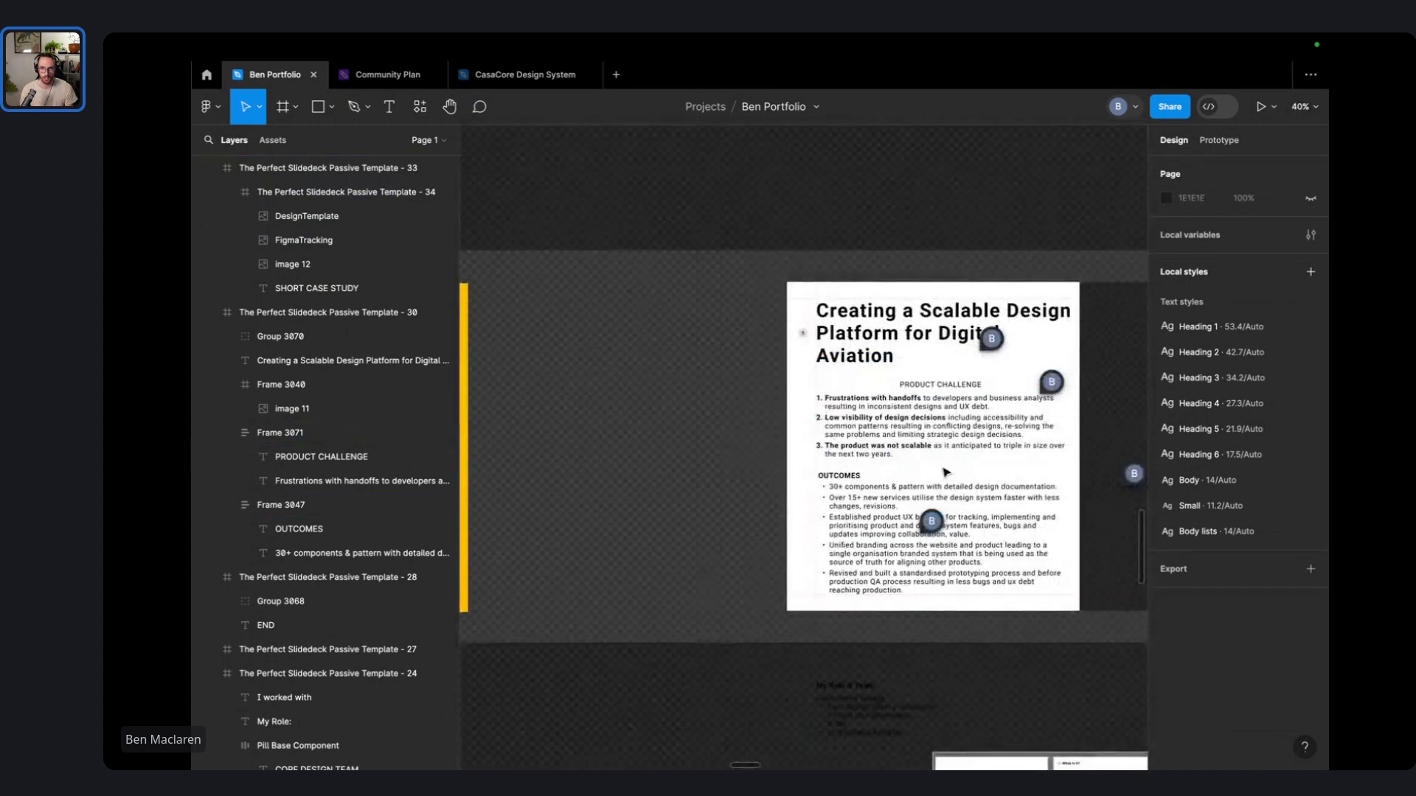
left_click_drag(933, 465, 663, 284)
- Drag the OUTCOMES block off the slide and lower PRODUCT CHALLENGE to Y 586
left_click(562, 340)
scroll(588, 349, "down", 3, "ctrl")
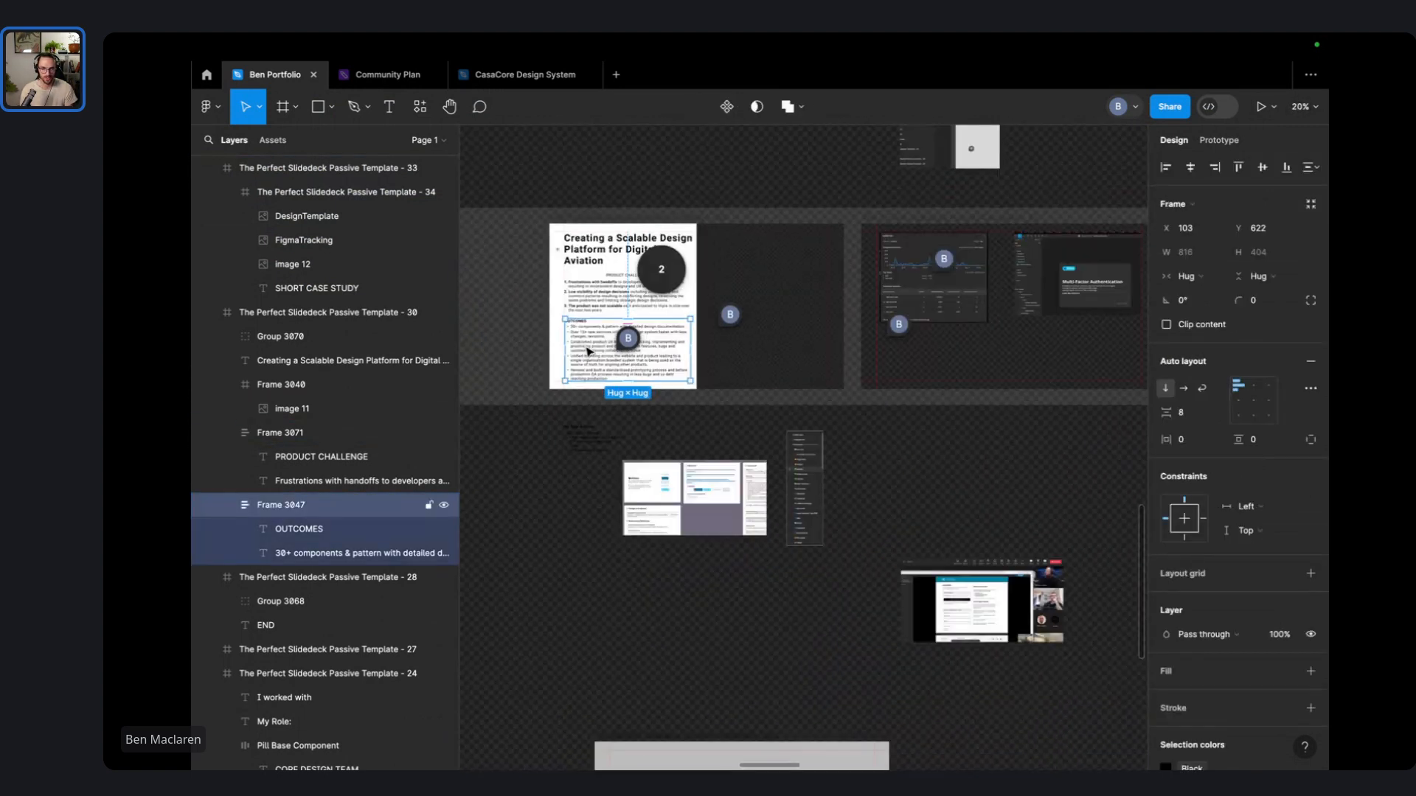
left_click_drag(589, 351, 951, 490)
left_click(876, 460)
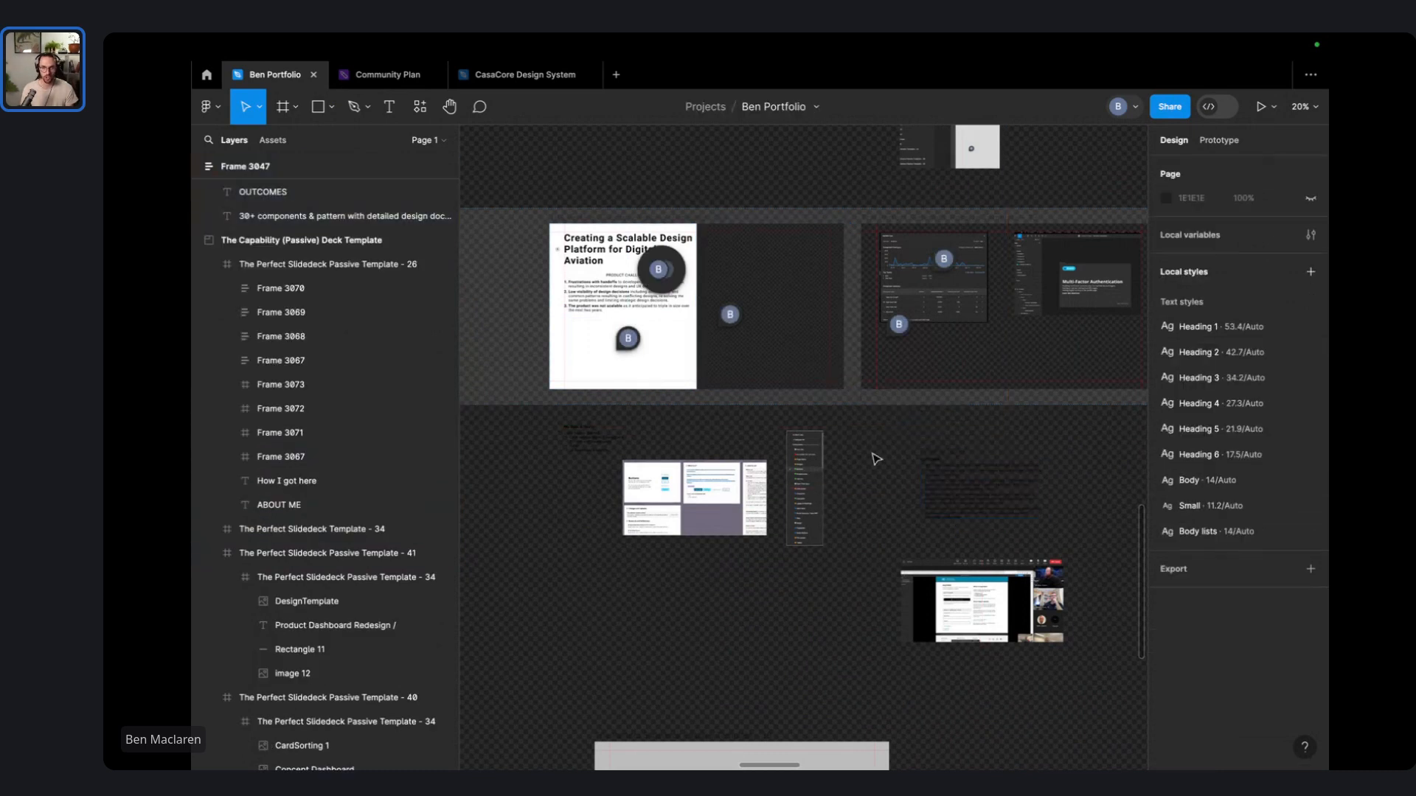
scroll(573, 288, "up", 5, "ctrl")
left_click_drag(640, 302, 633, 446)
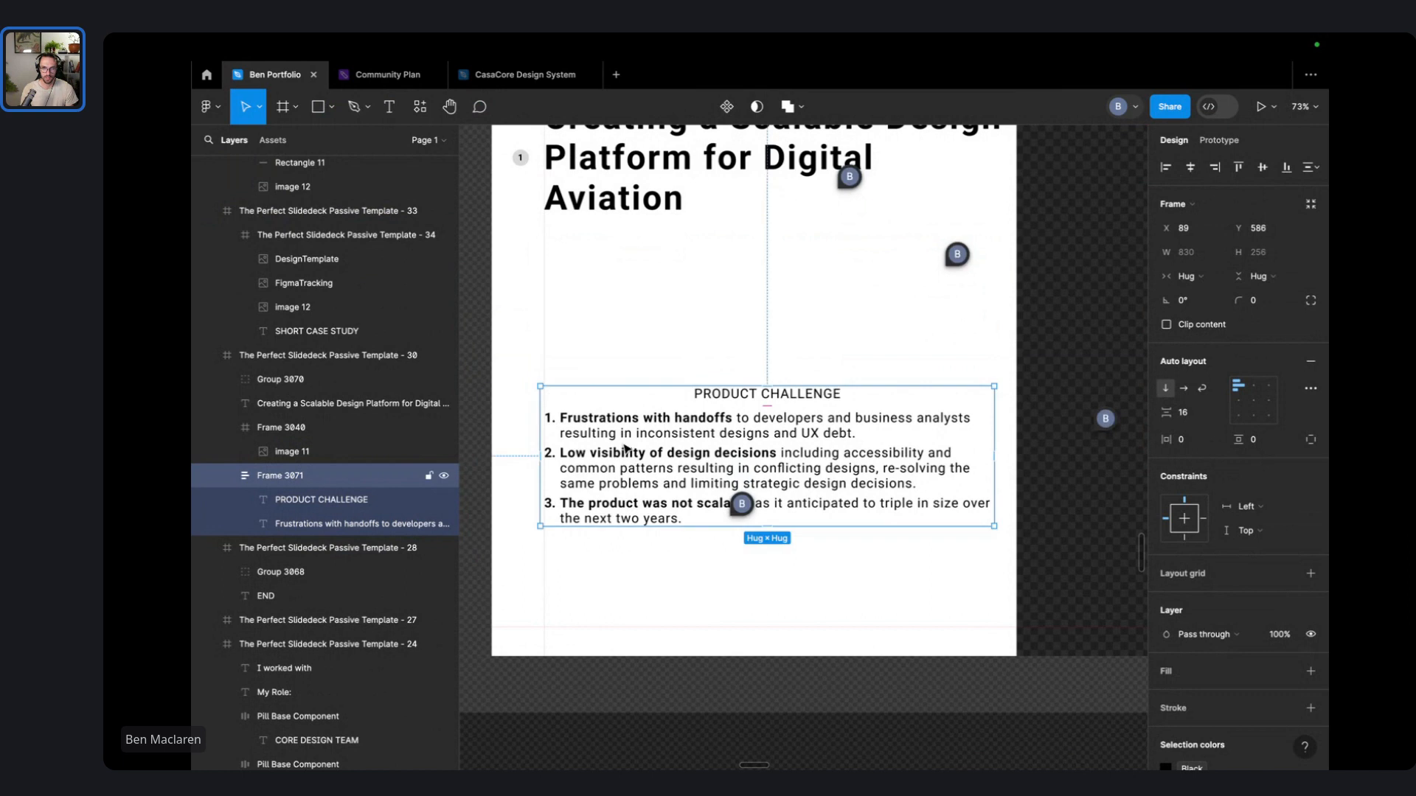
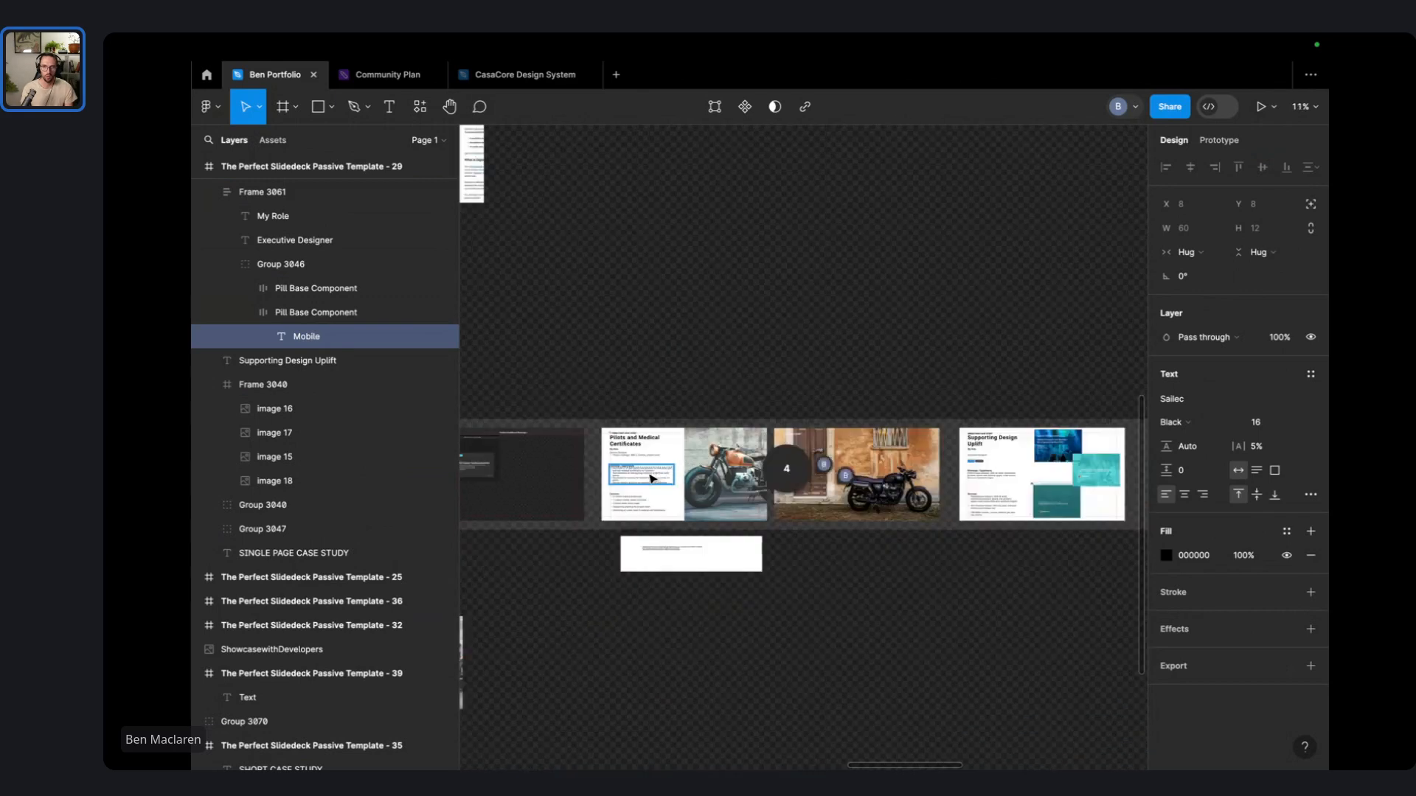
- Scroll the canvas to bring the Supporting Design Uplift slide into view
scroll(999, 509, "right", 3)
scroll(938, 463, "up", 5)
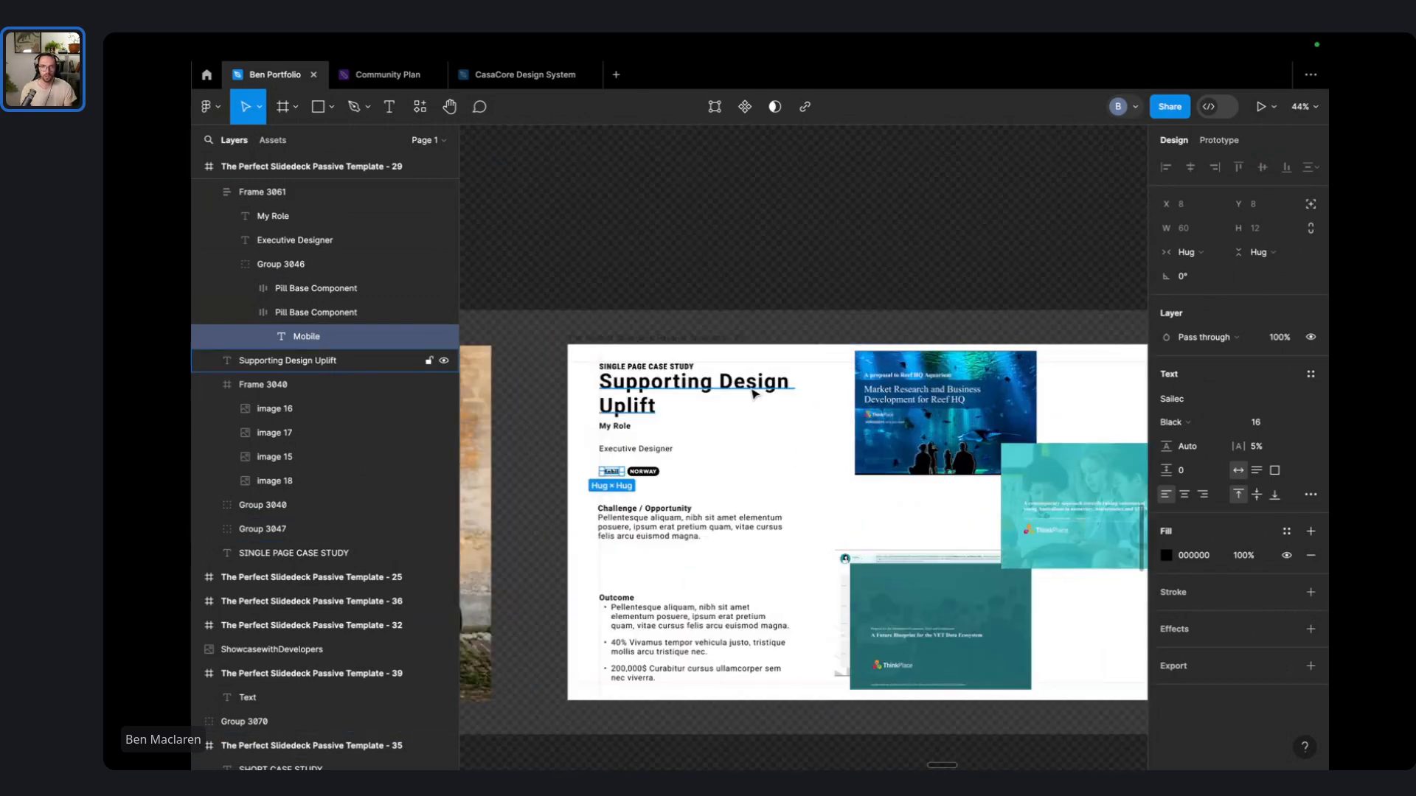
- Change the eyebrow label to 'ThinkPlace / Executive Designer' and delete the My Role block with its pills
scroll(629, 369, "up", 3)
double_click(629, 369)
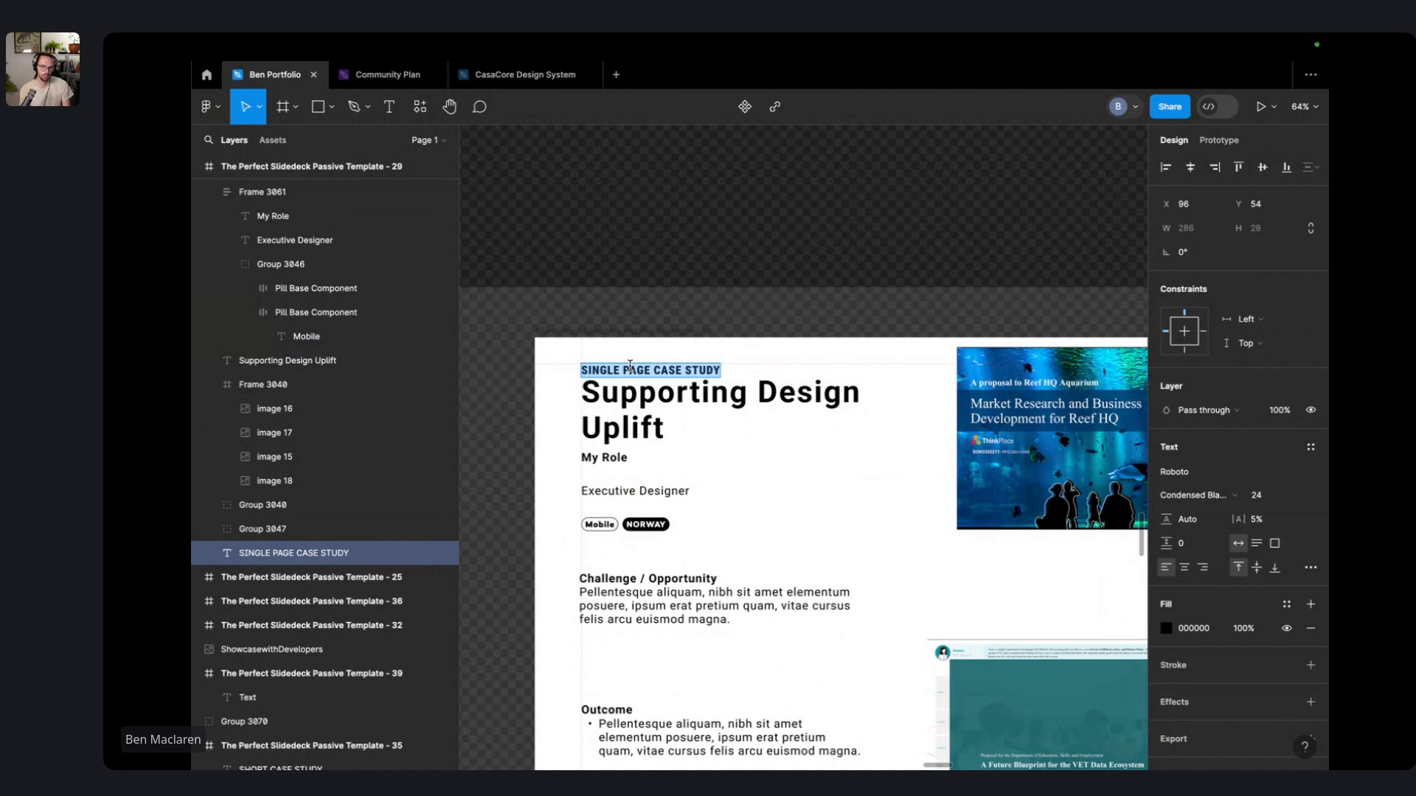
type("Thin")
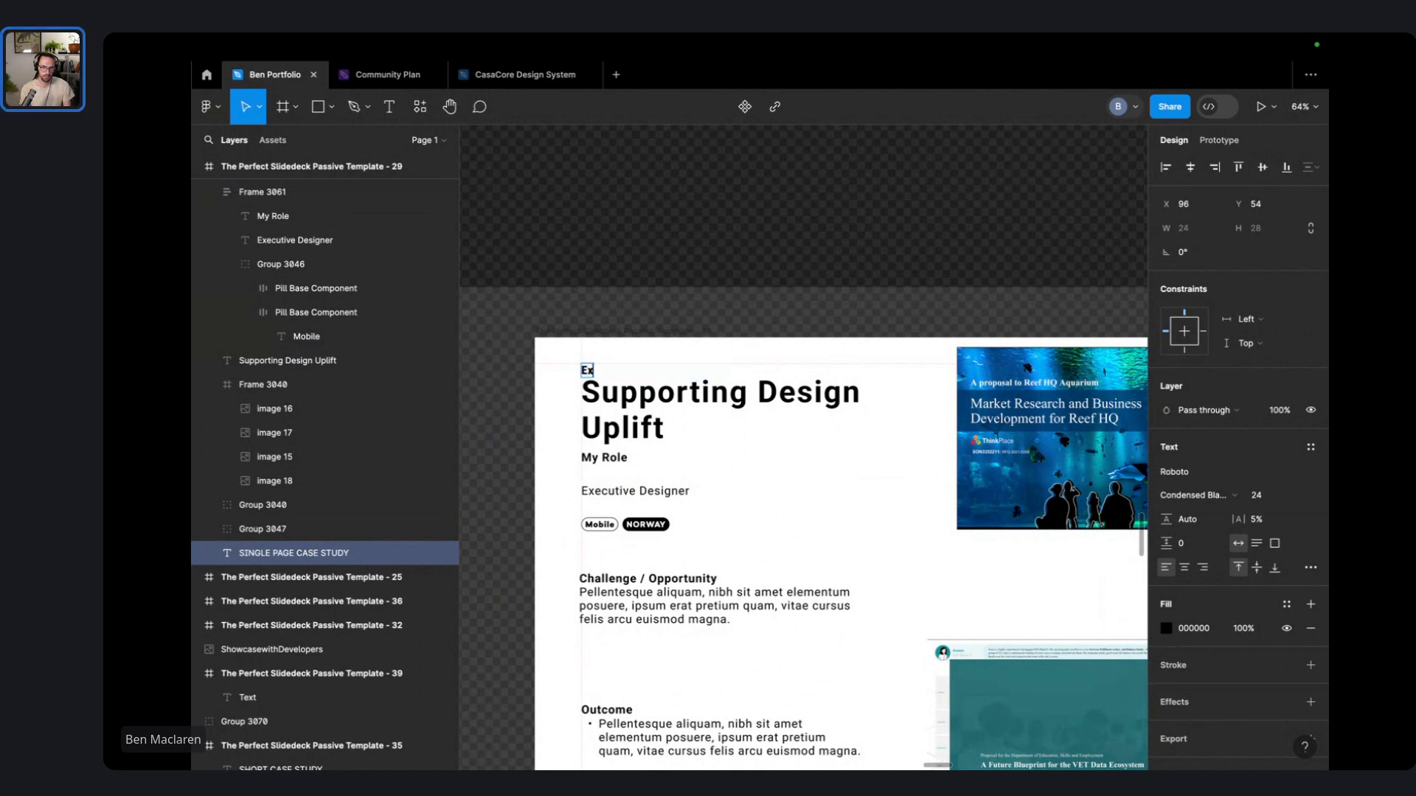
type("kPla")
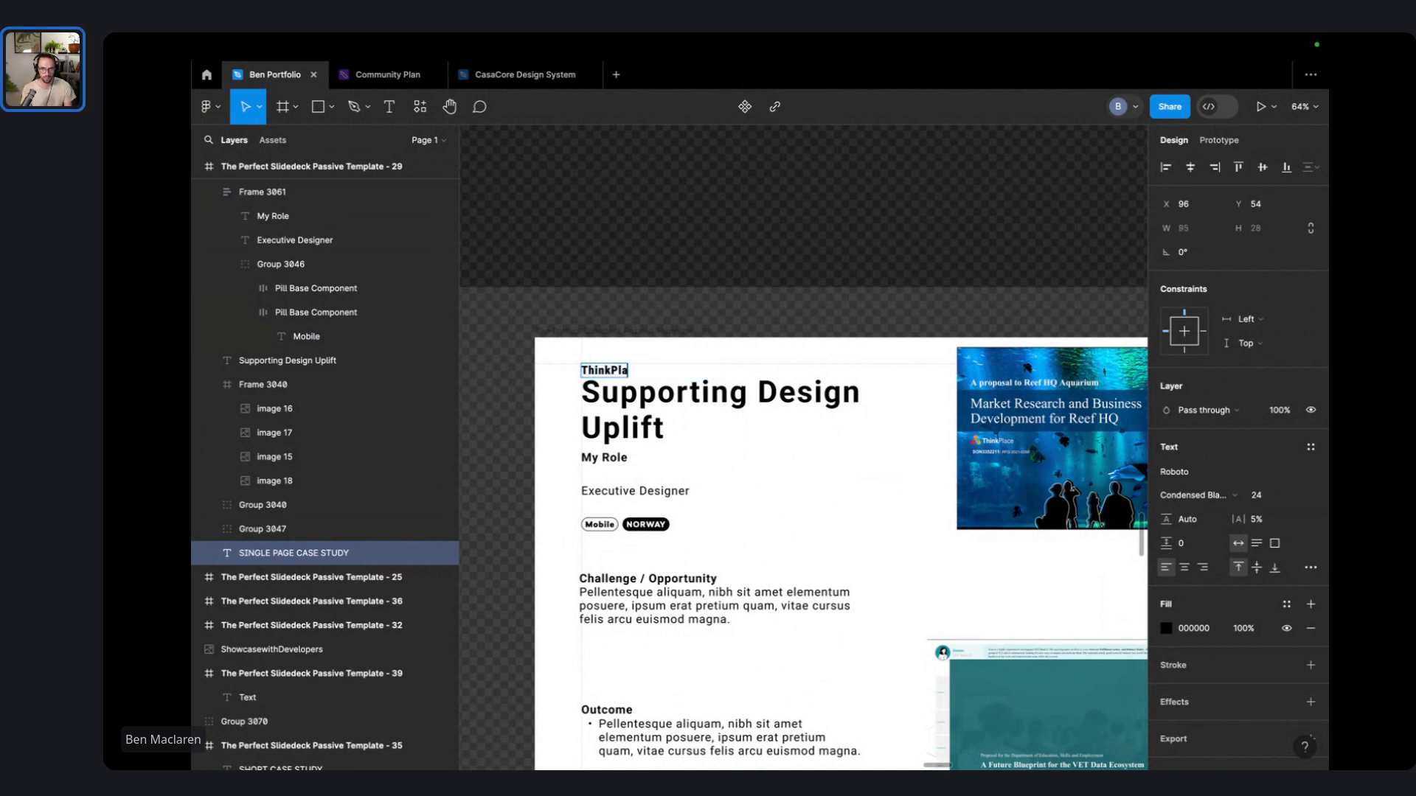
type("ce / EXEC")
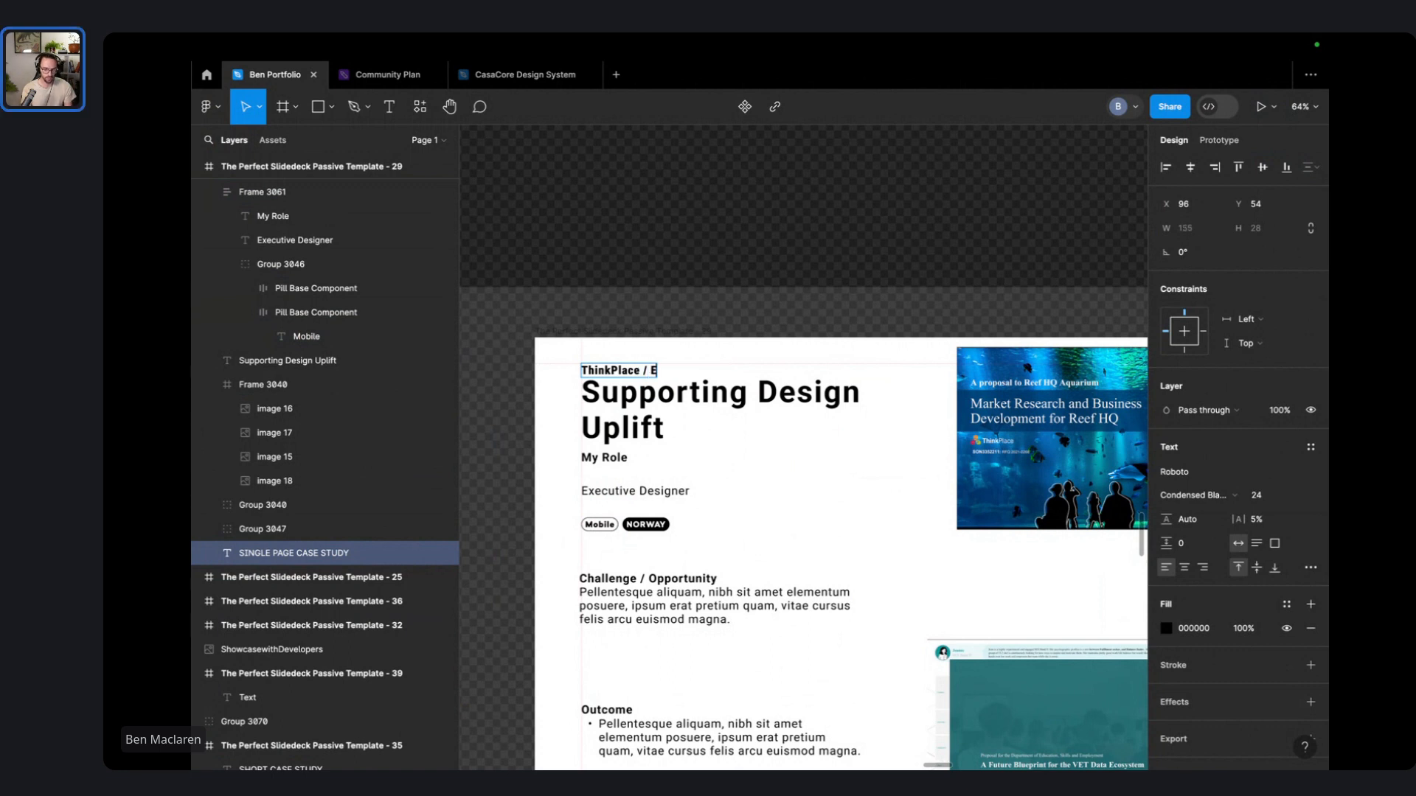
key("BackSpace")
key("BackSpace")
key("BackSpace")
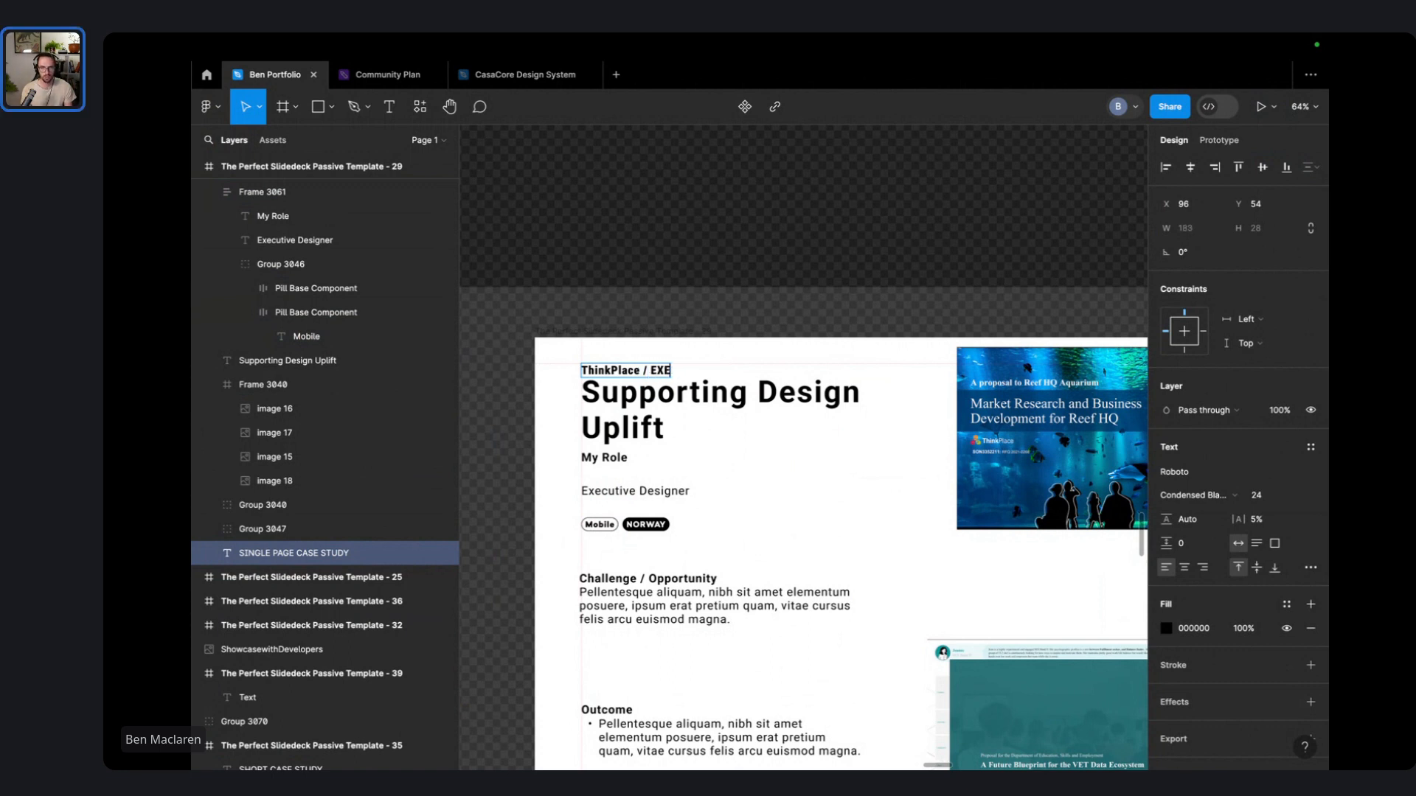
type("xecutive Designer")
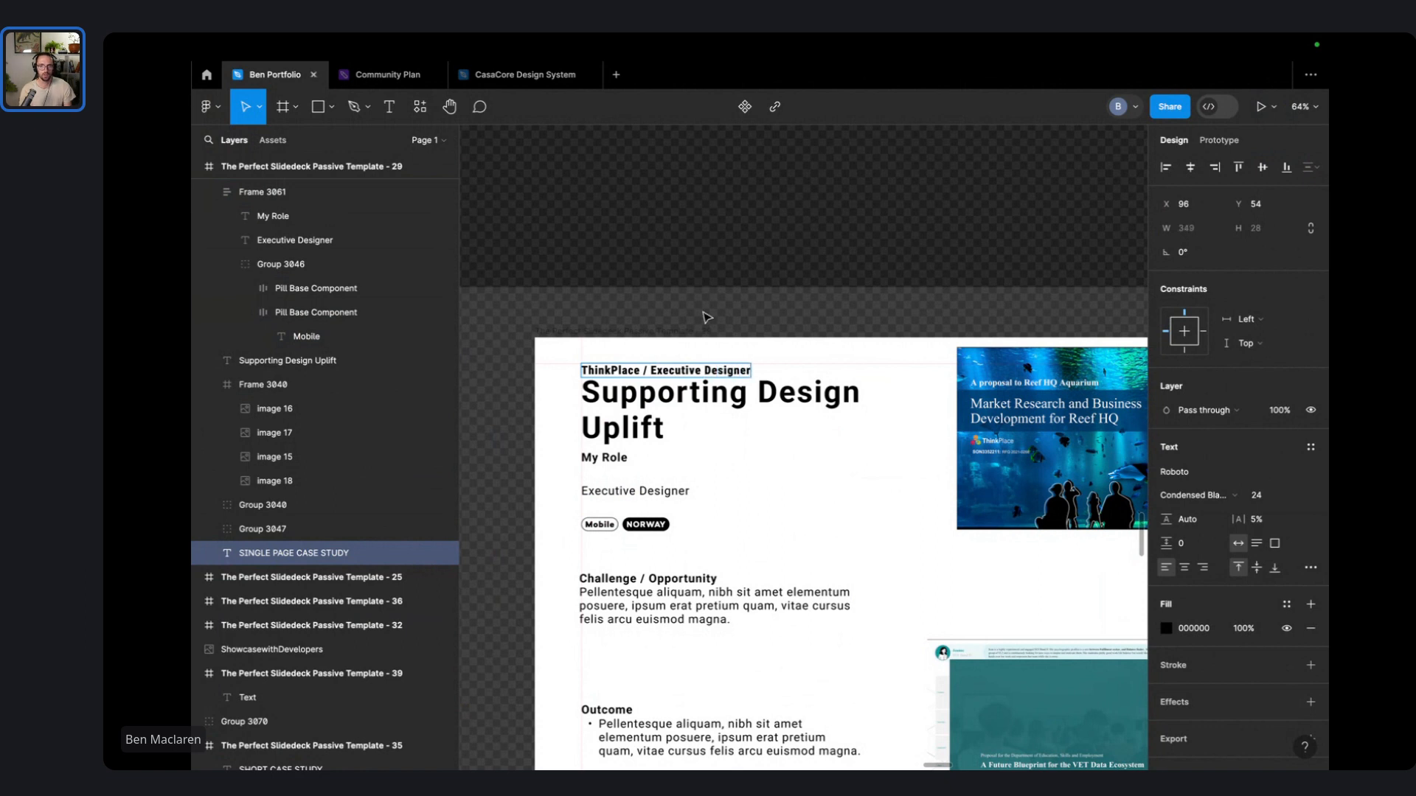
key("Escape")
left_click(649, 499)
key("Delete")
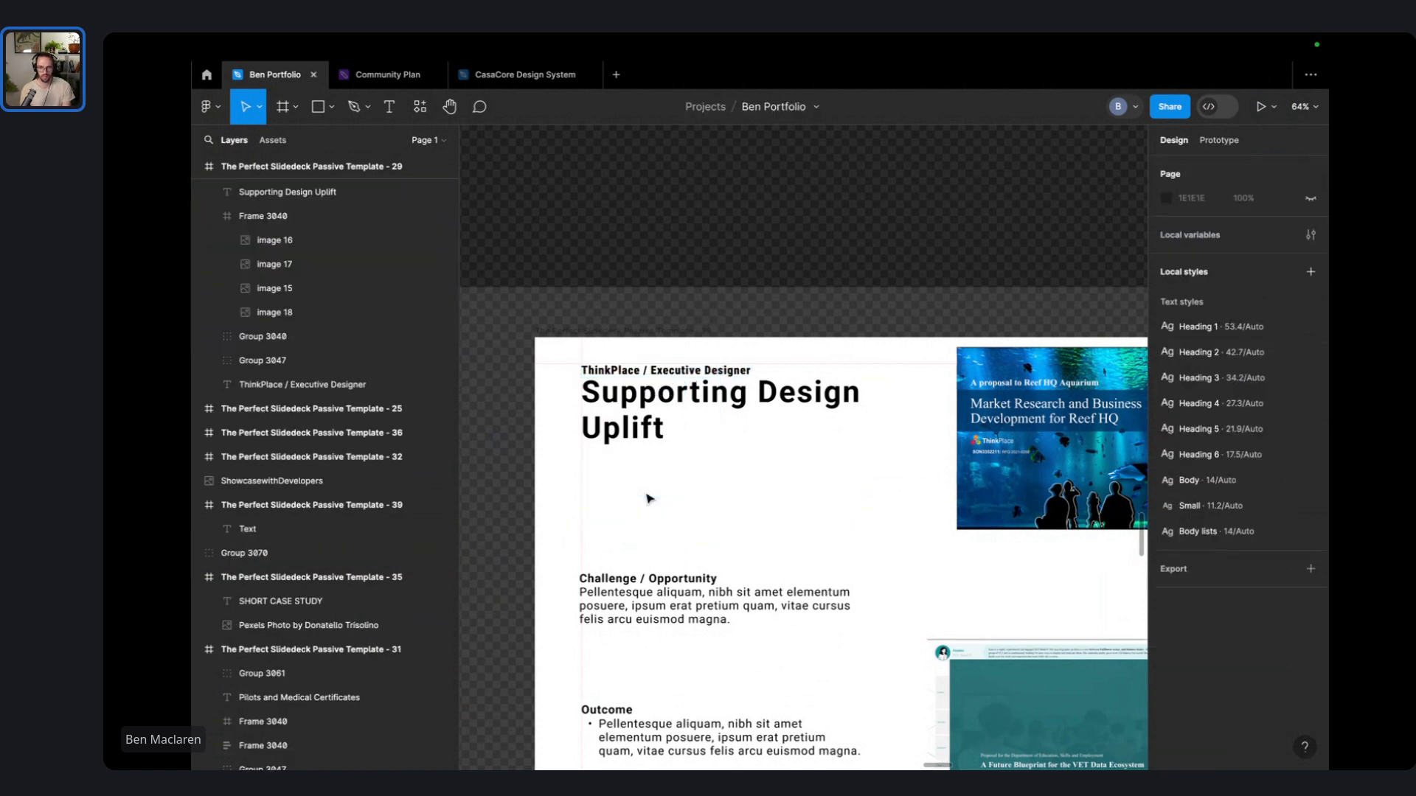
- Move the Challenge / Opportunity group up under the title, with the Outcome group just below it
scroll(594, 501, "down", 3)
left_click(593, 499)
left_click_drag(593, 503, 607, 445)
left_click_drag(620, 614, 625, 561)
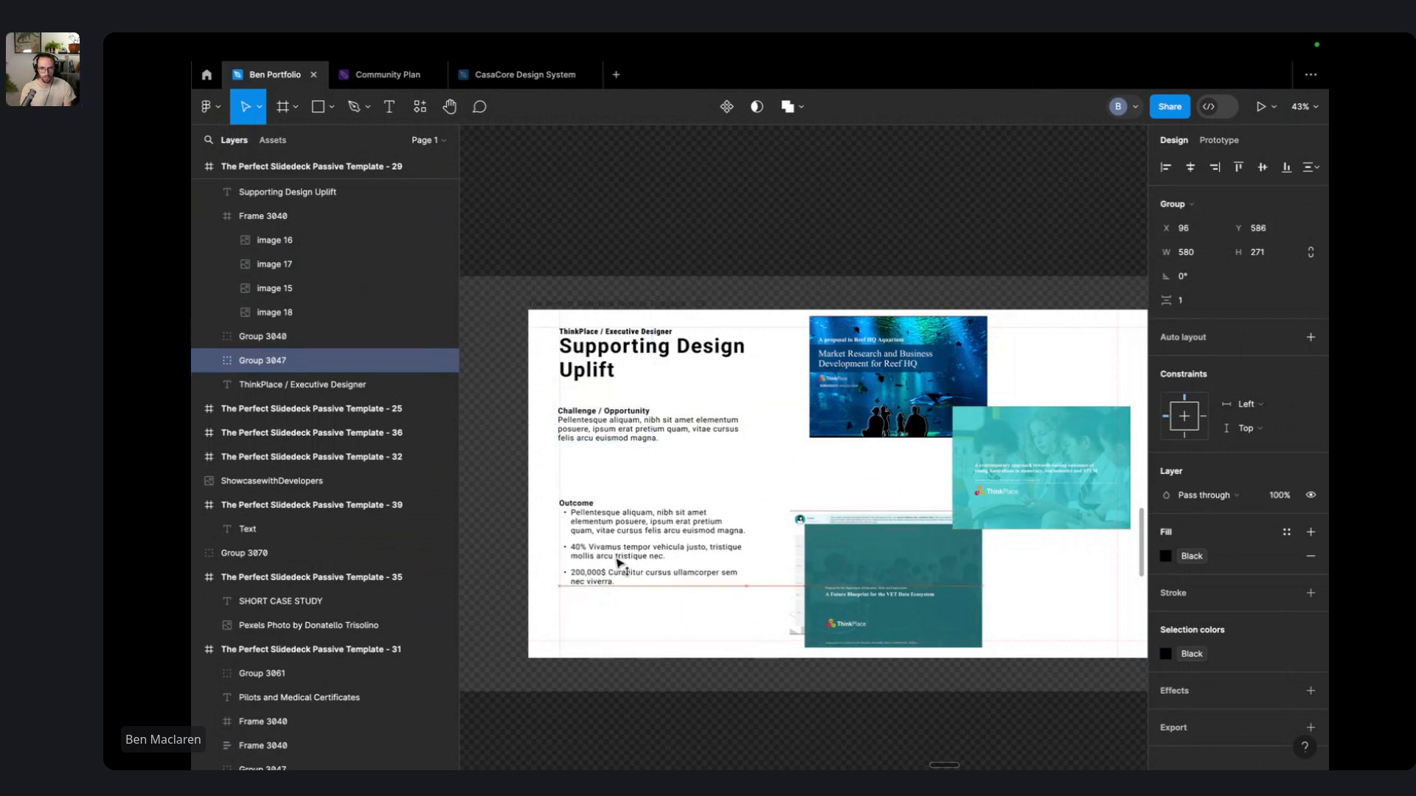
- Select all of the Challenge body text, then start editing the Challenge / Opportunity heading
scroll(585, 435, "up", 5)
double_click(584, 438)
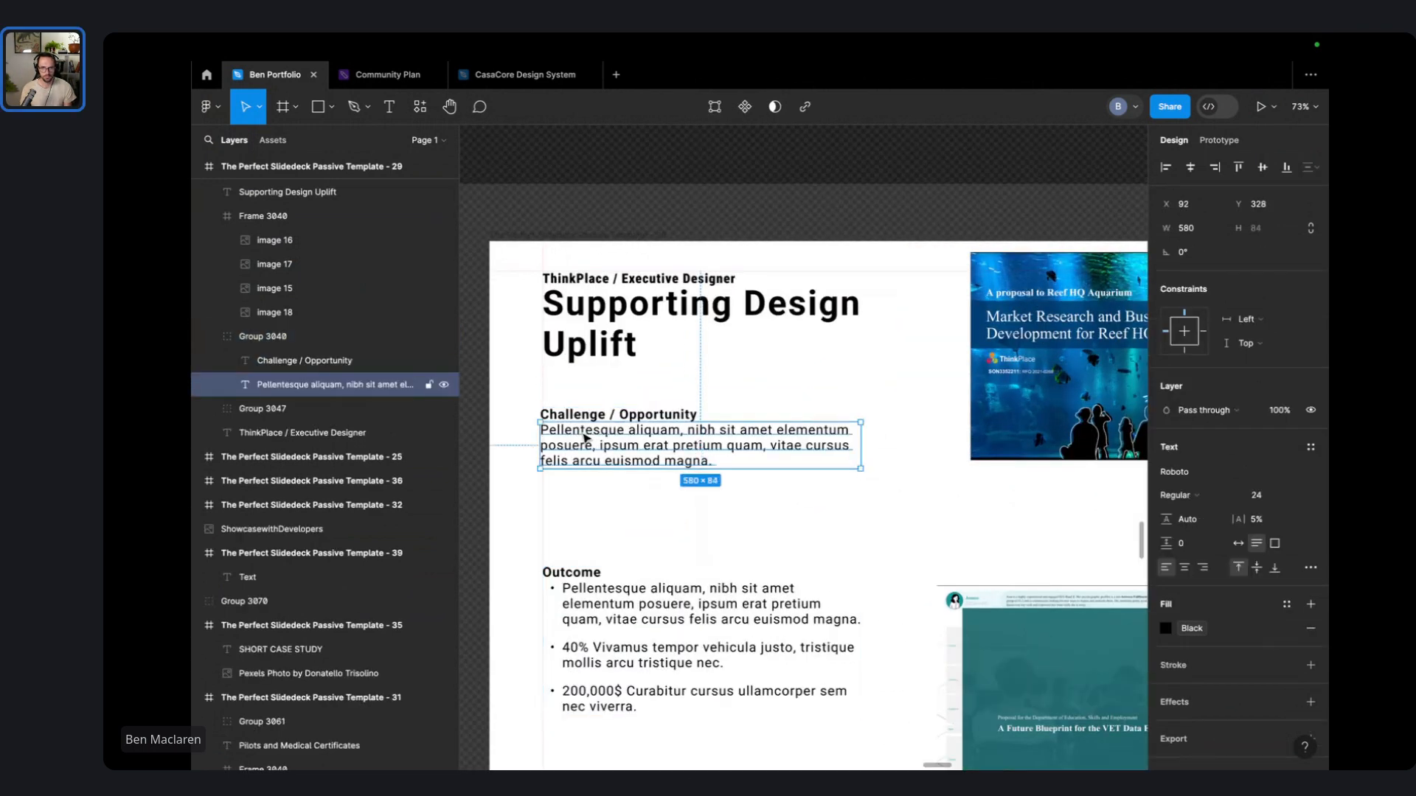
double_click(583, 433)
key("ctrl+a")
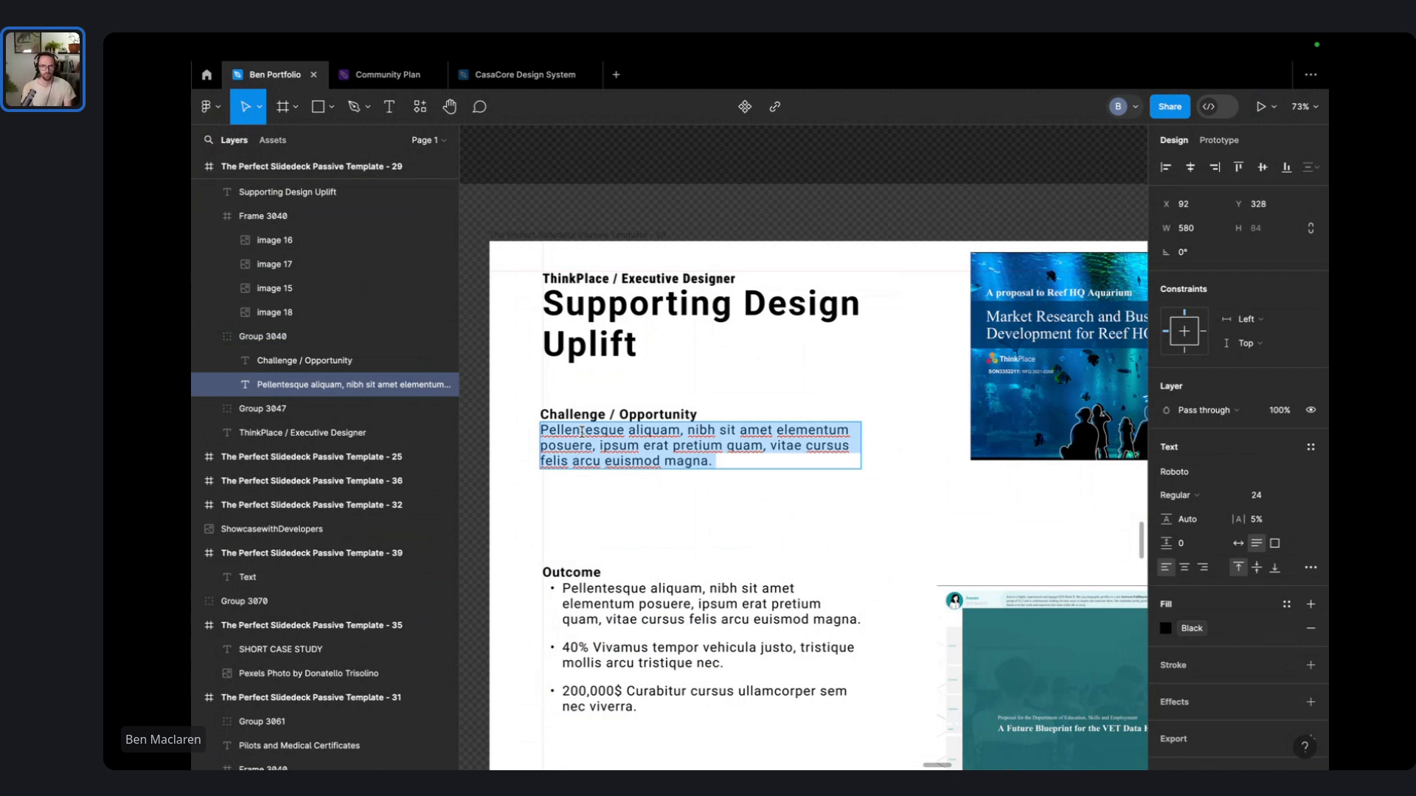
double_click(679, 412)
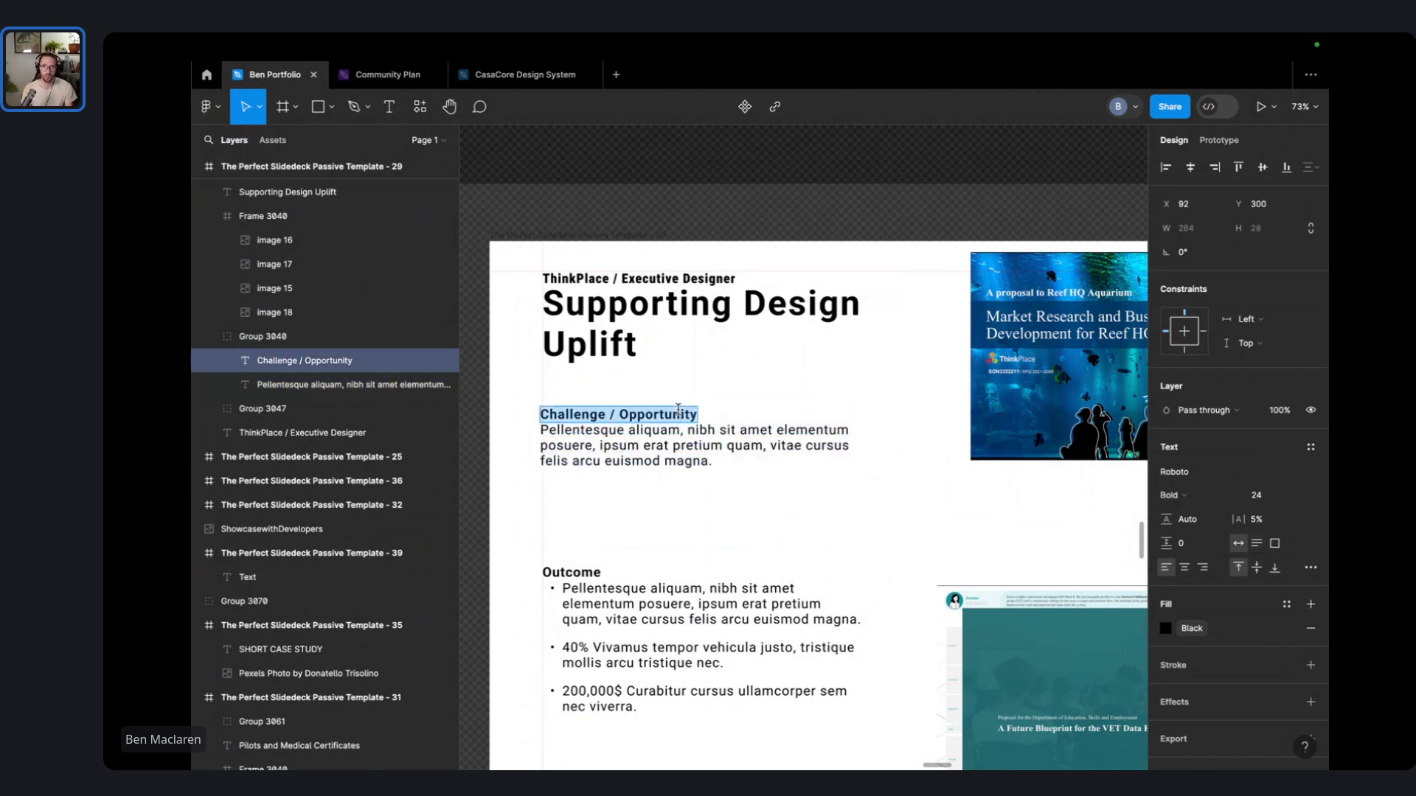
scroll(692, 408, "down", 3)
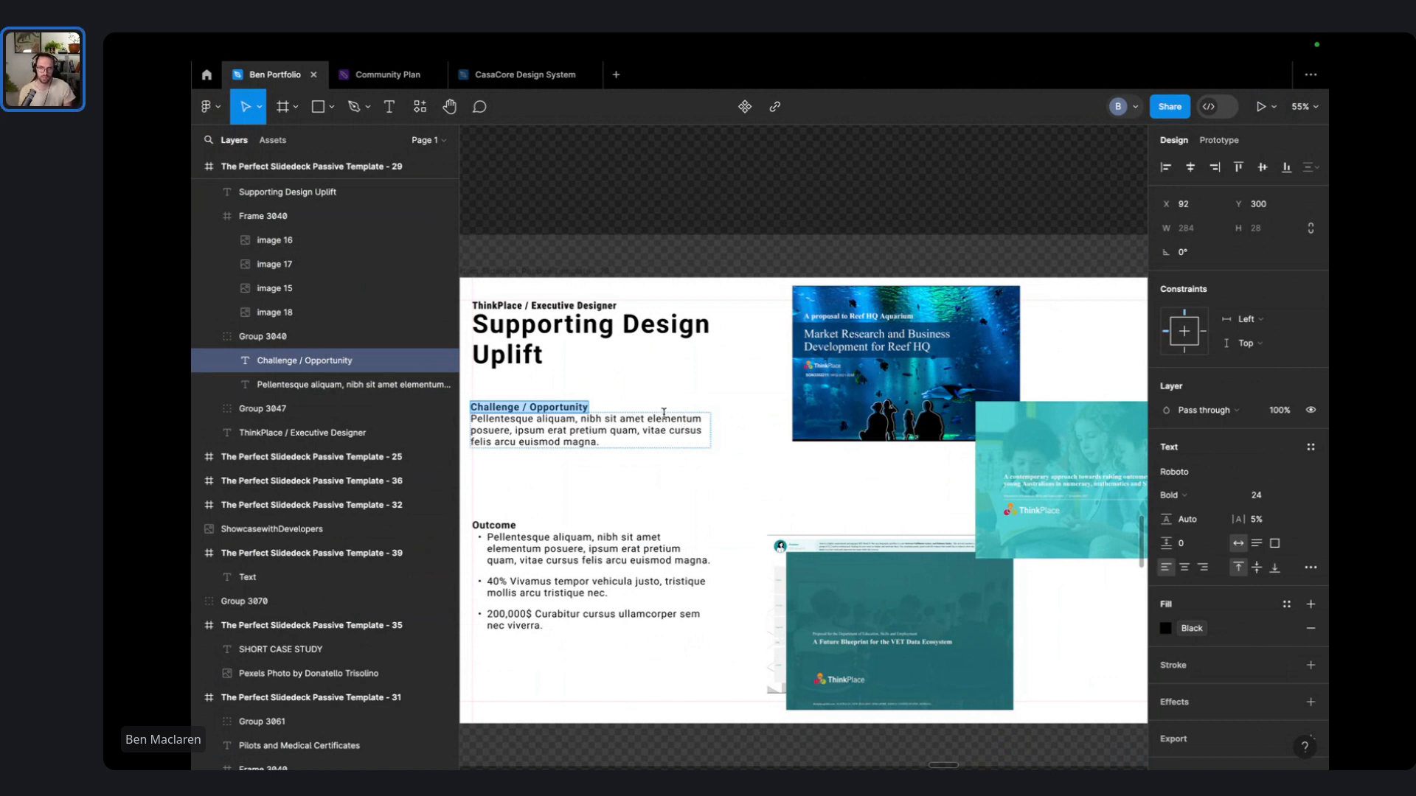
- Rewrite the Outcome bullets, adding 'Usability testing for a portal including scenario testing and screen analysis'
double_click(534, 557)
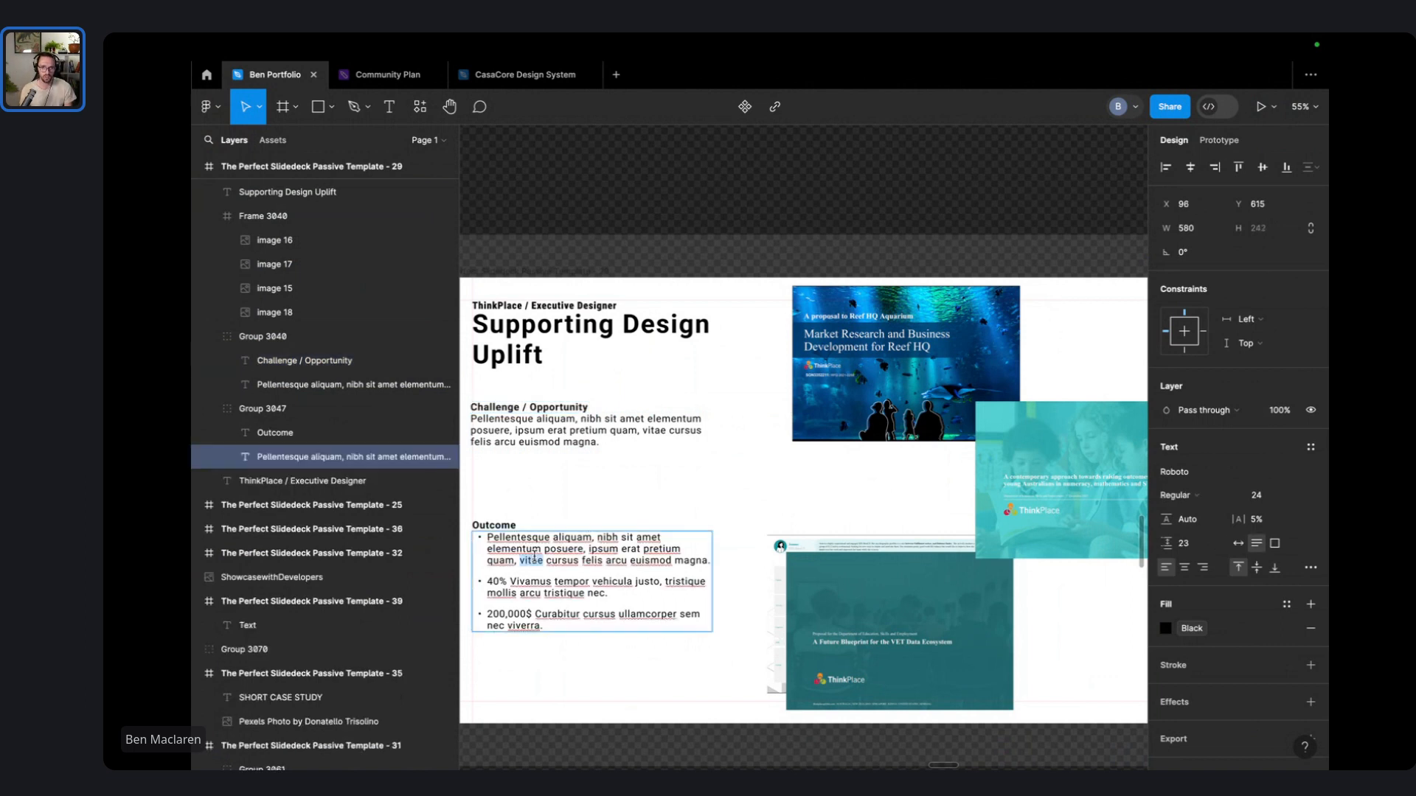
triple_click(534, 557)
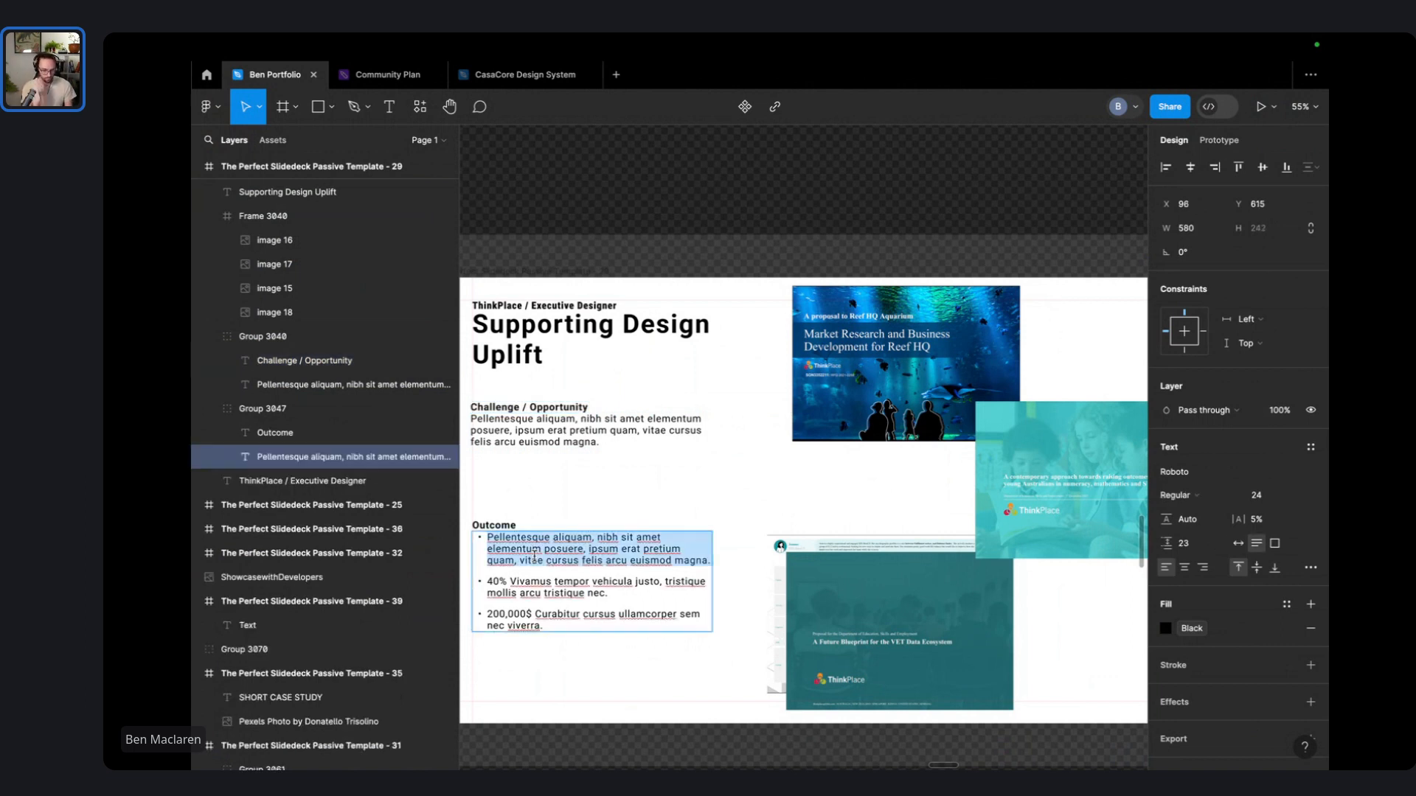
type("Proposal")
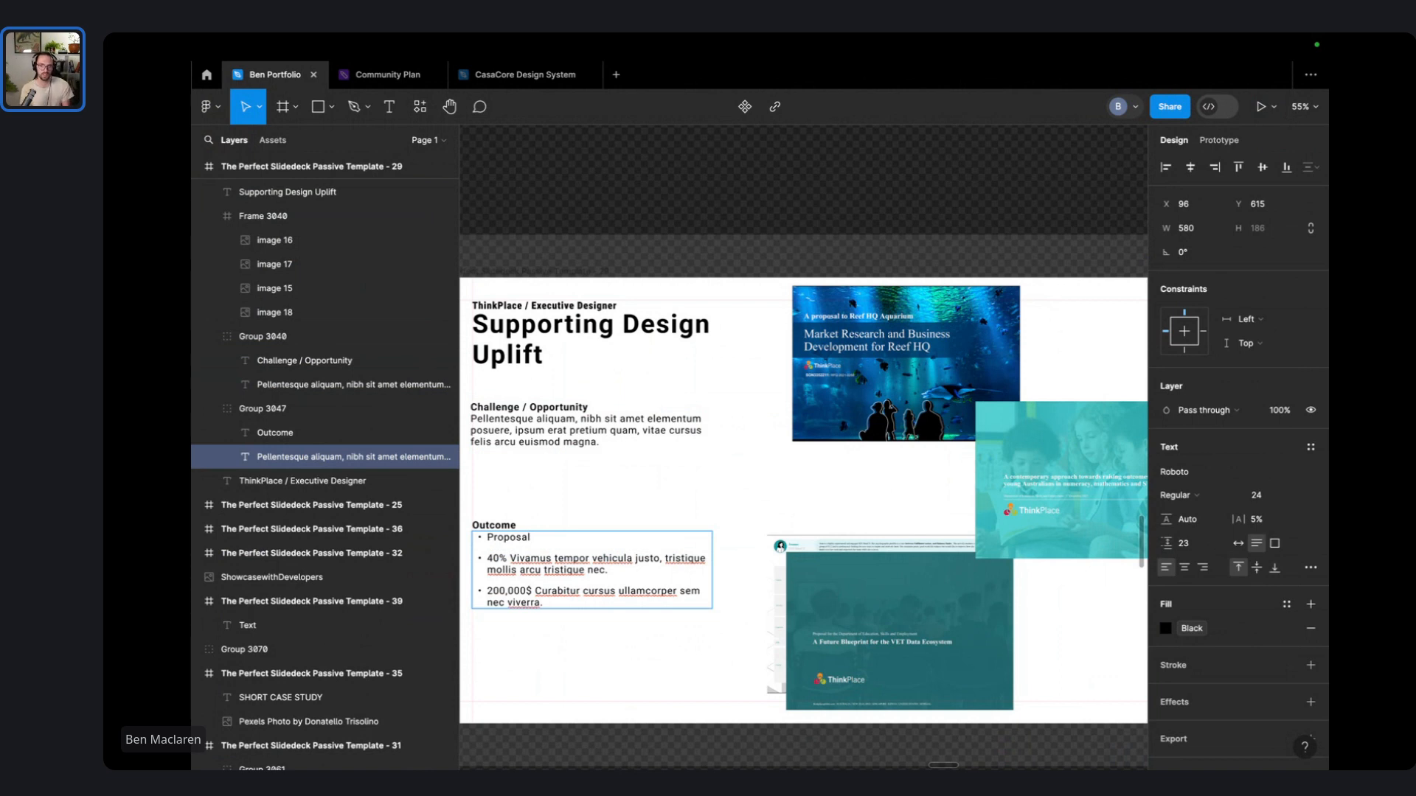
key("ctrl+shift+End")
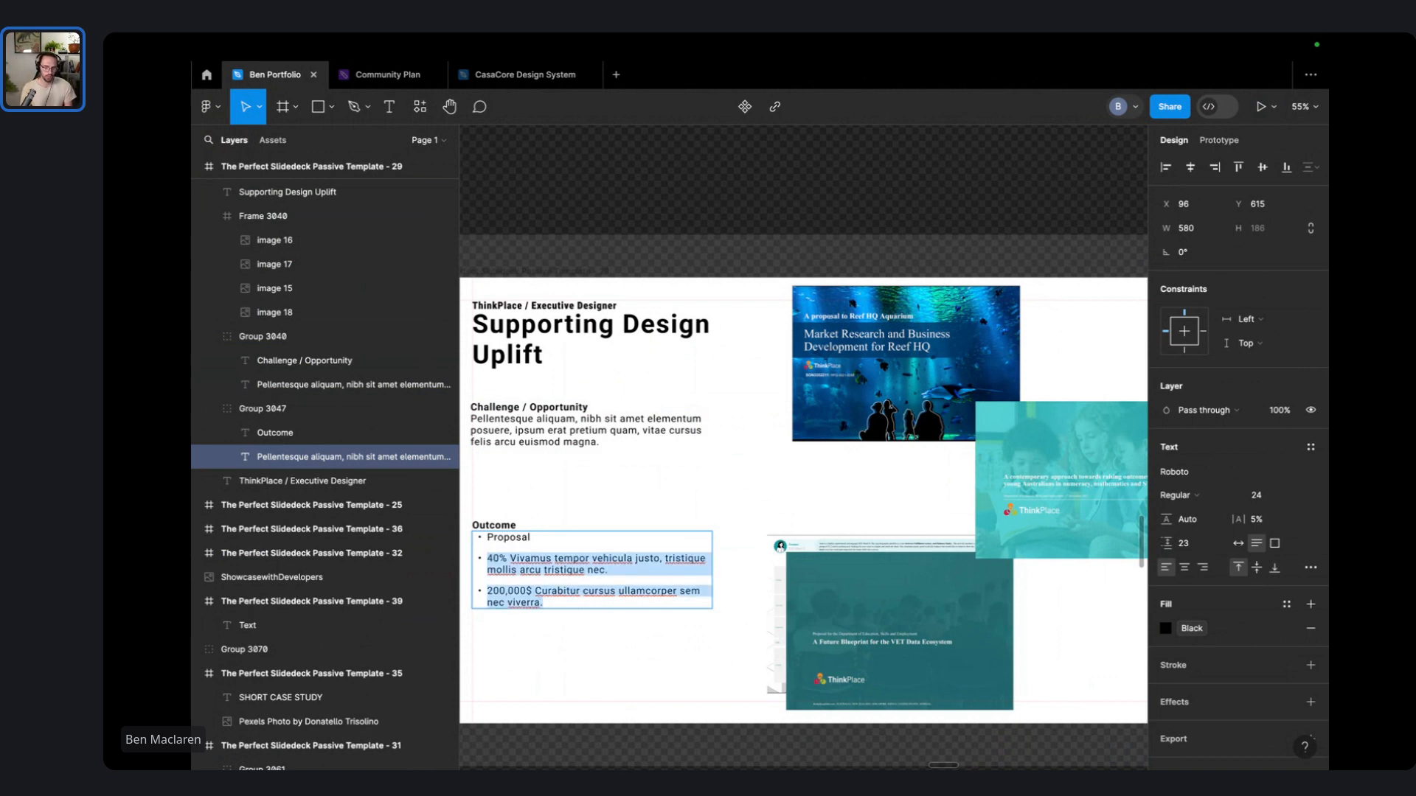
type("Usability te")
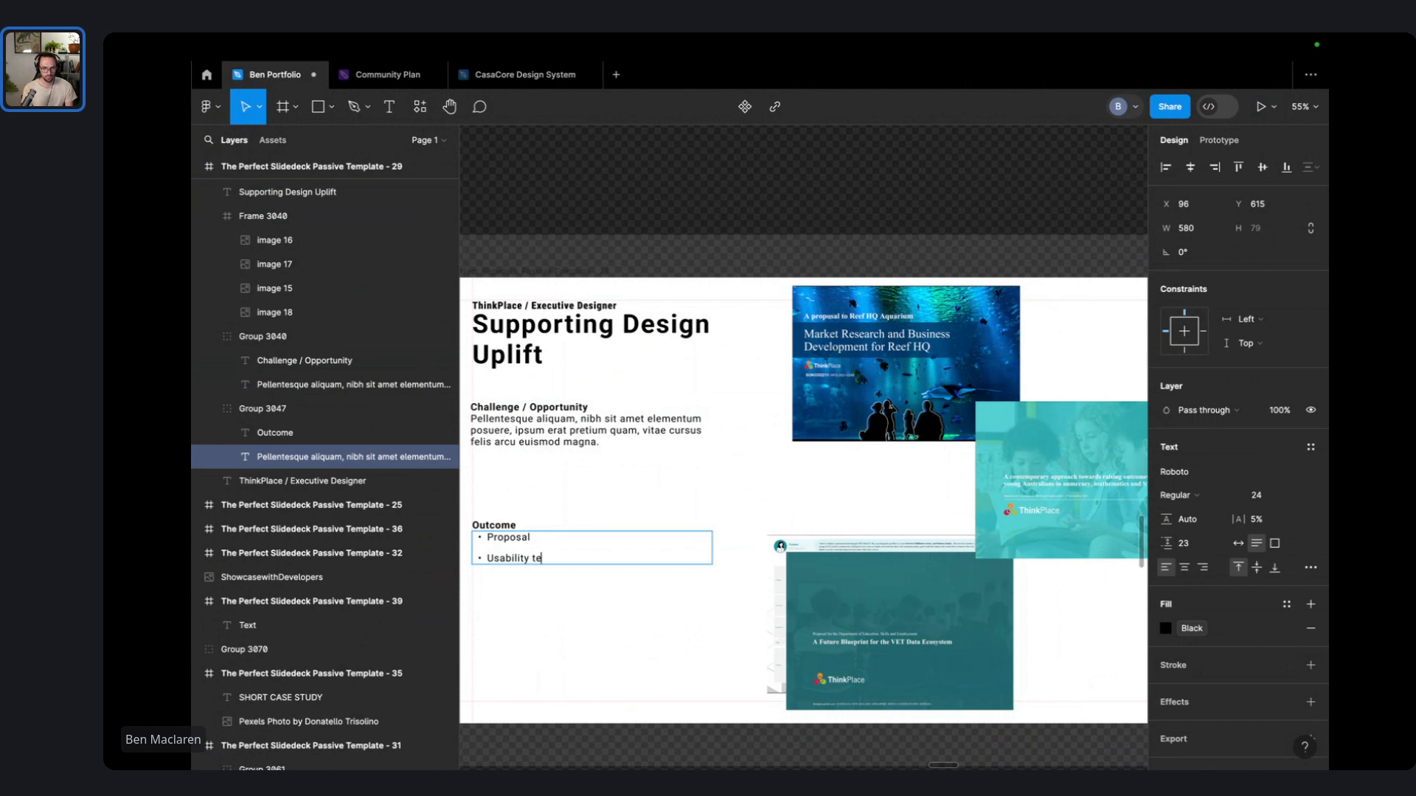
type("sting for a bu")
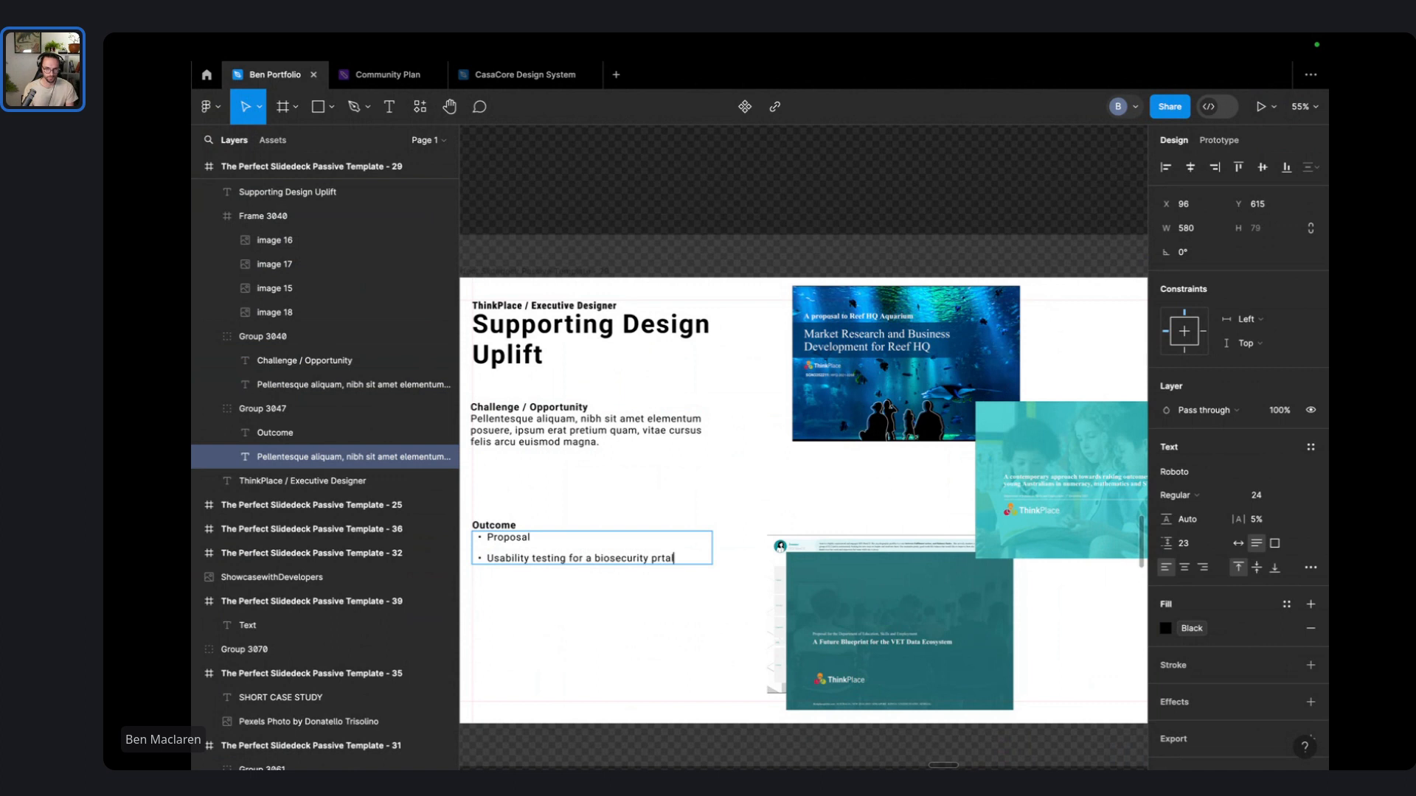
key("BackSpace")
key("BackSpace")
key("BackSpace")
key("BackSpace")
type("ortal including scenrario")
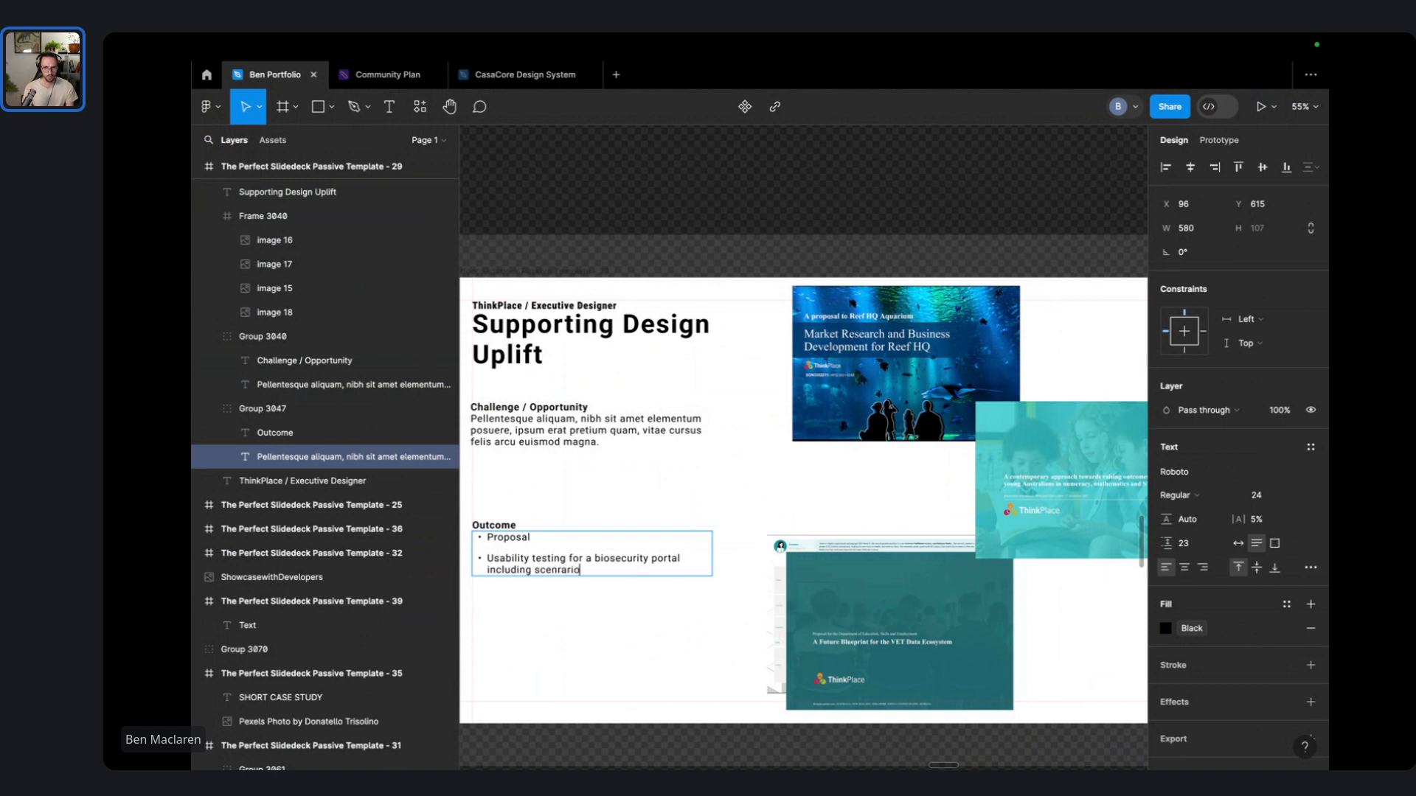
key("BackSpace")
key("BackSpace")
key("BackSpace")
key("BackSpace")
key("BackSpace")
key("BackSpace")
key("BackSpace")
key("BackSpace")
key("BackSpace")
type("scenario testing, scre")
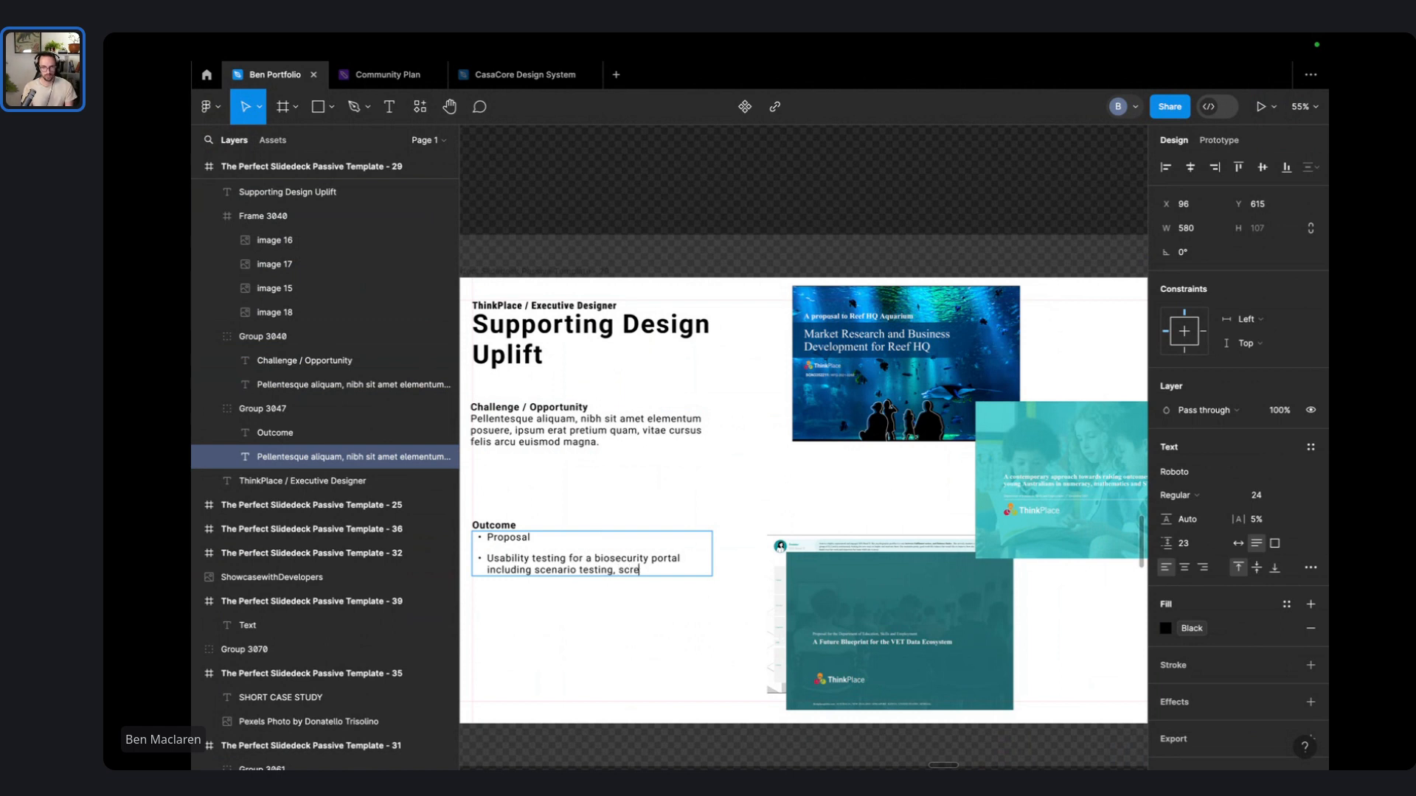
type("en analysis")
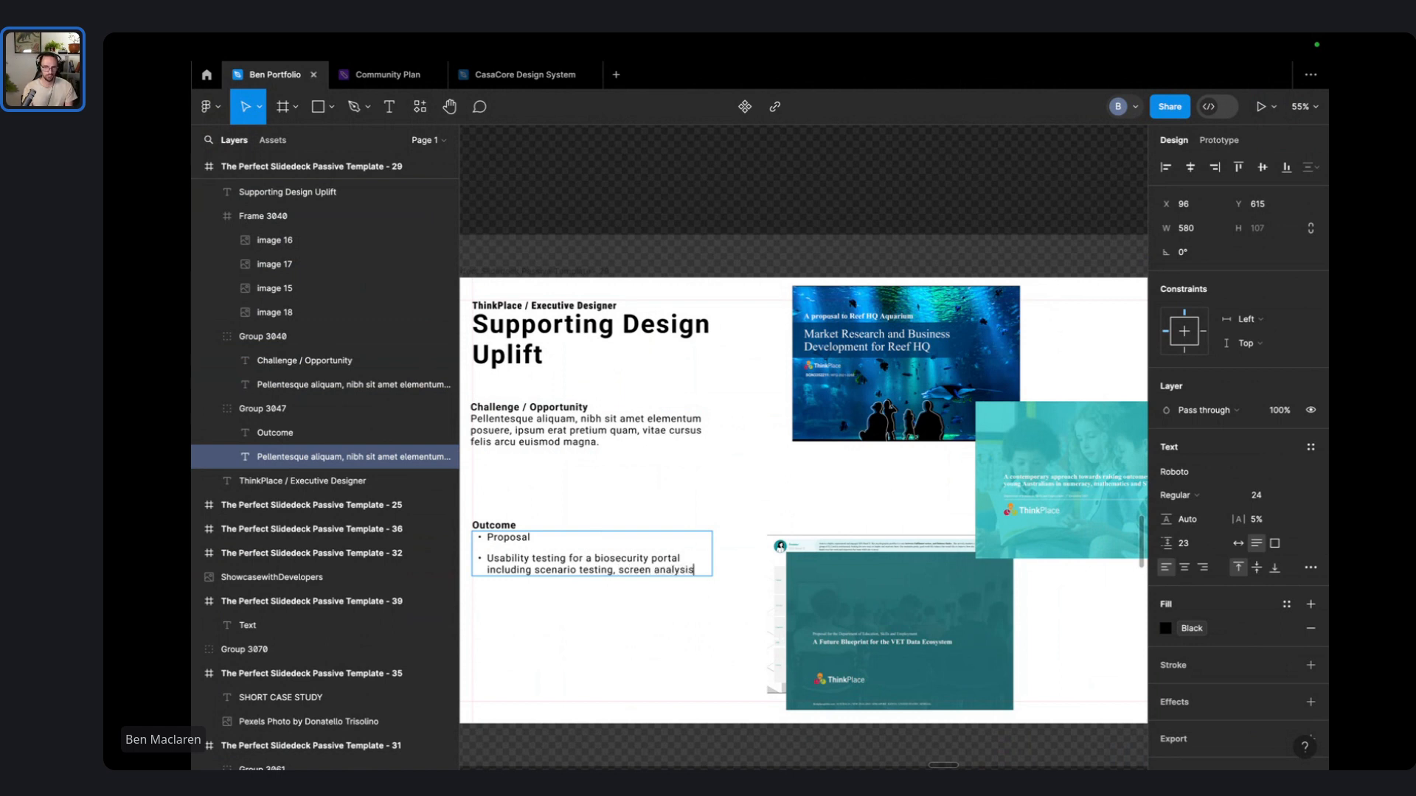
key("BackSpace")
key("BackSpace")
key("BackSpace")
key("BackSpace")
key("BackSpace")
key("BackSpace")
key("BackSpace")
key("BackSpace")
key("BackSpace")
key("BackSpace")
key("BackSpace")
key("BackSpace")
key("BackSpace")
key("BackSpace")
key("BackSpace")
key("BackSpace")
type("and screen anal")
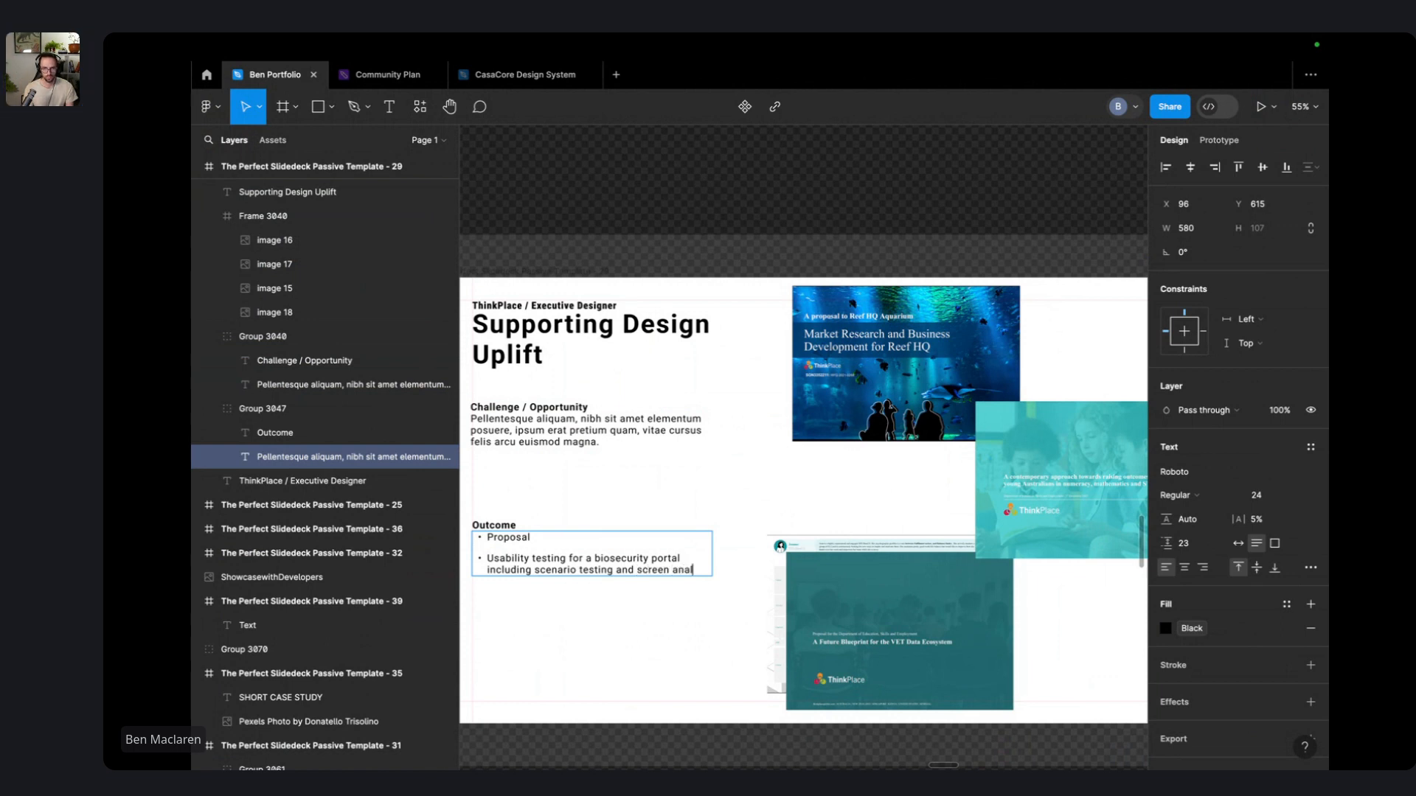
type("ysis.")
- Finish the first bullet: 'building for diverse data, community co-design and market research'
key("Up")
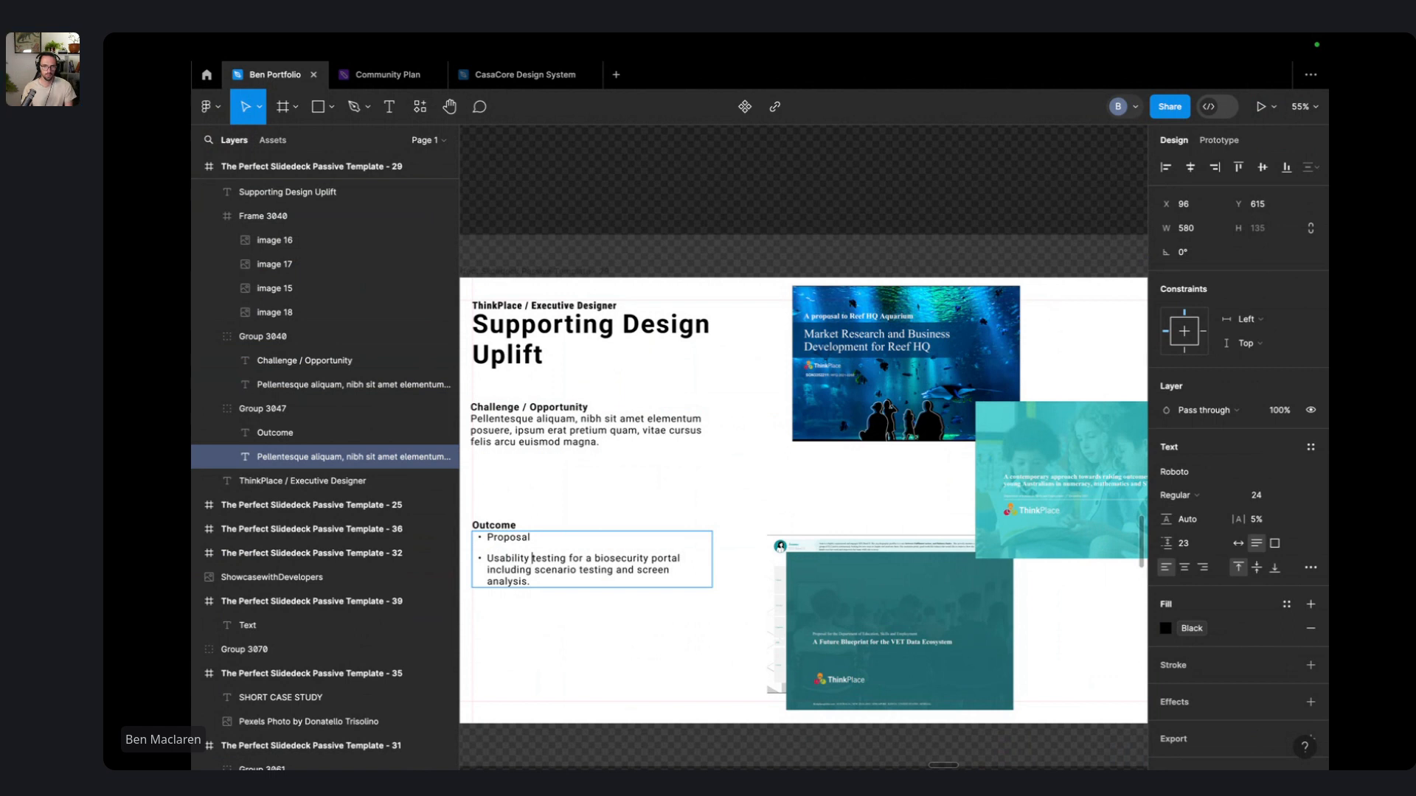
type("uilding for diverse data")
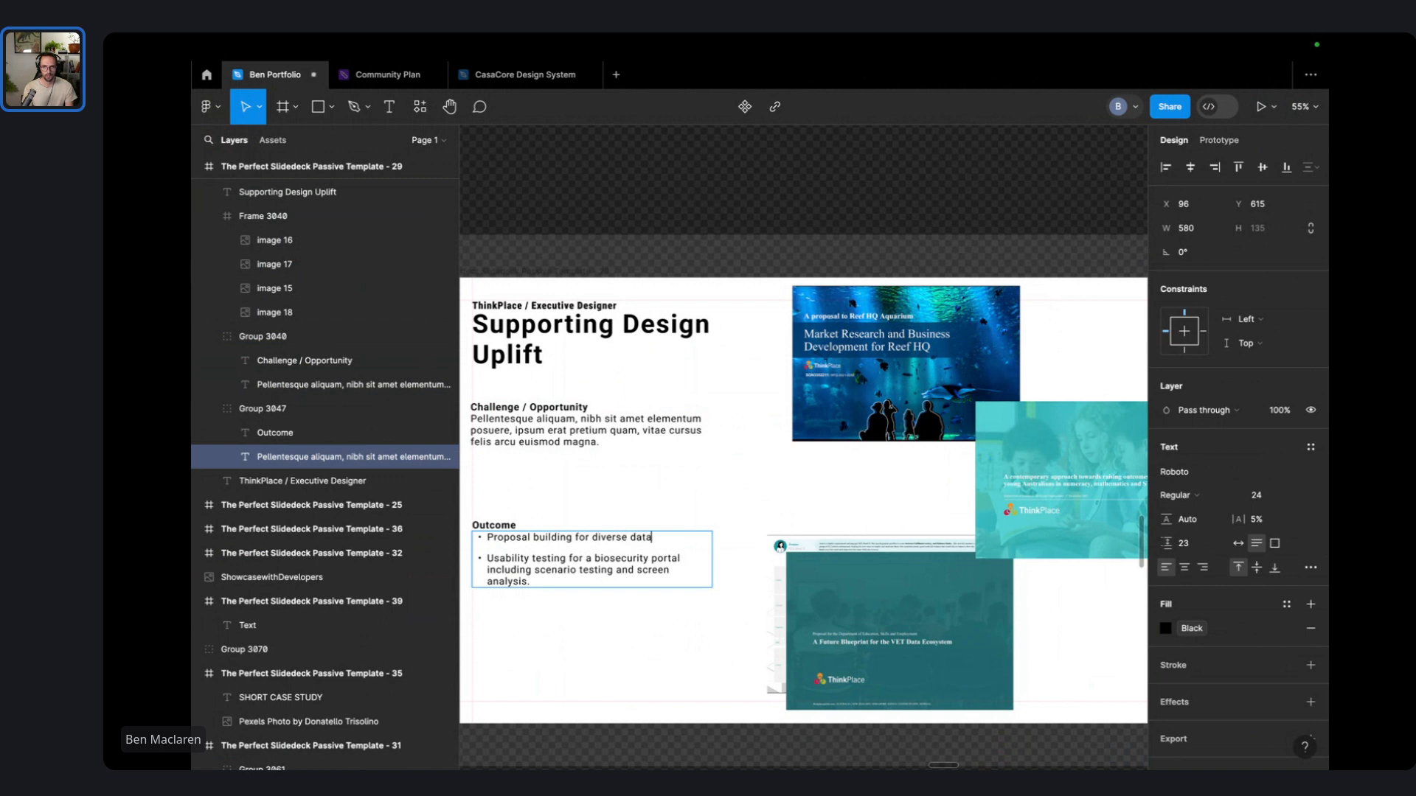
type(", communit")
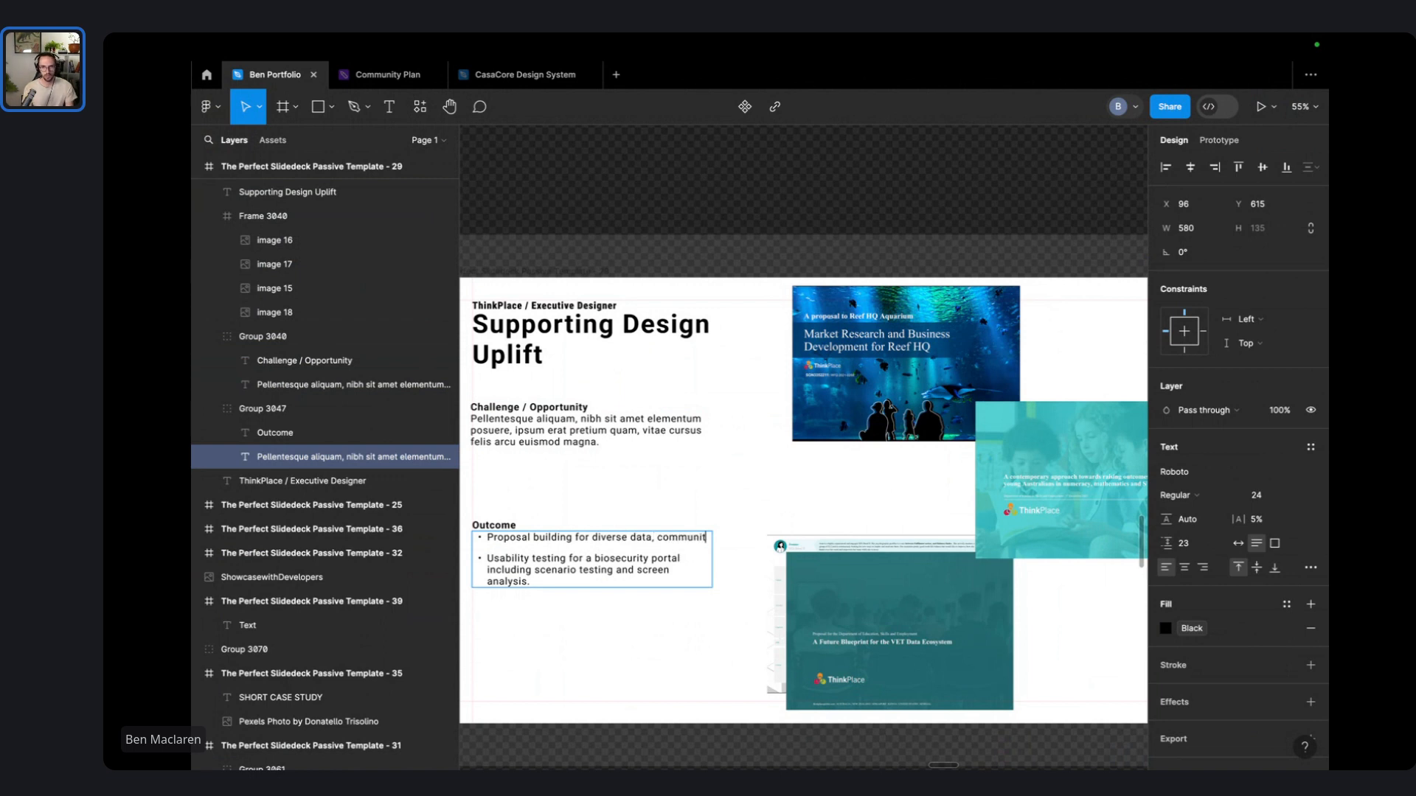
type("y codesign and")
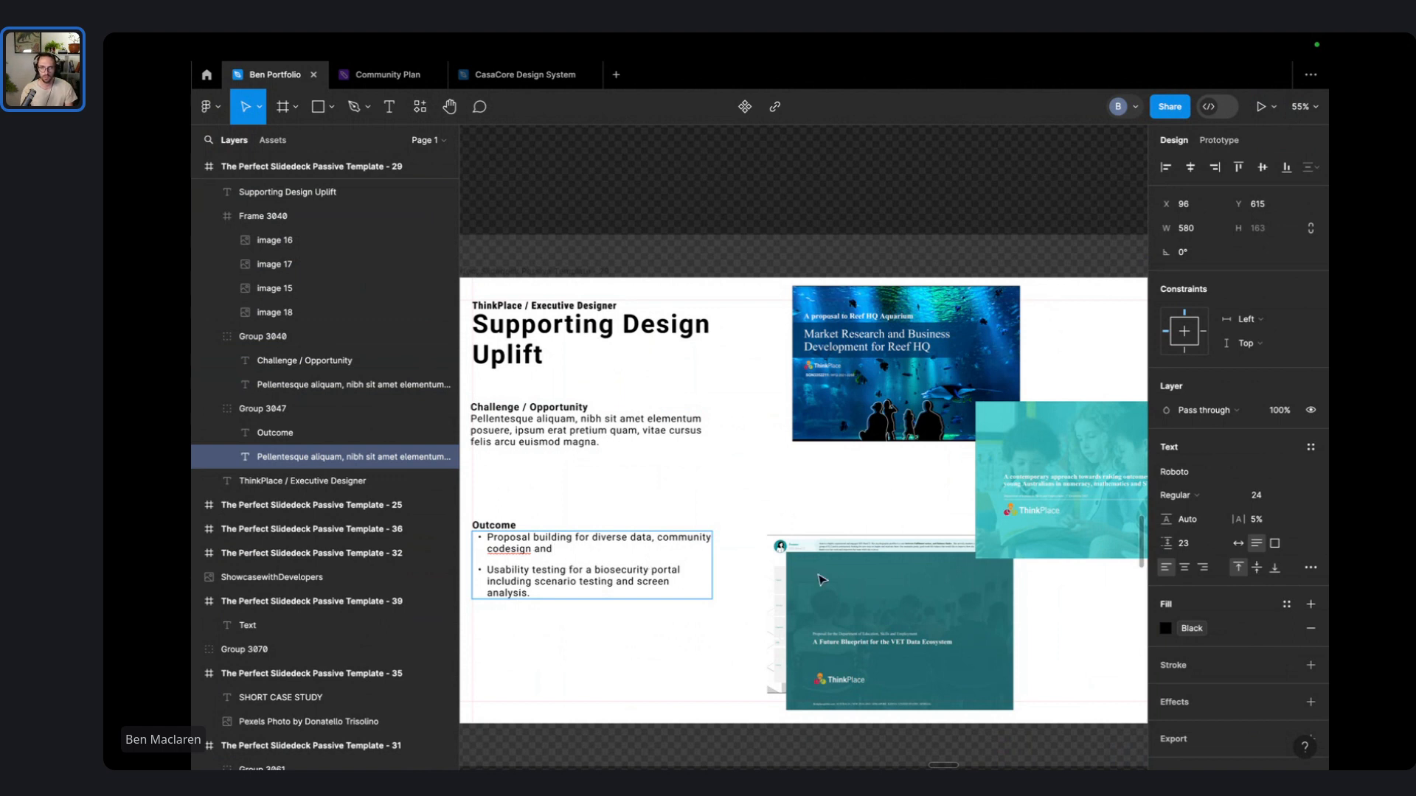
type(" market")
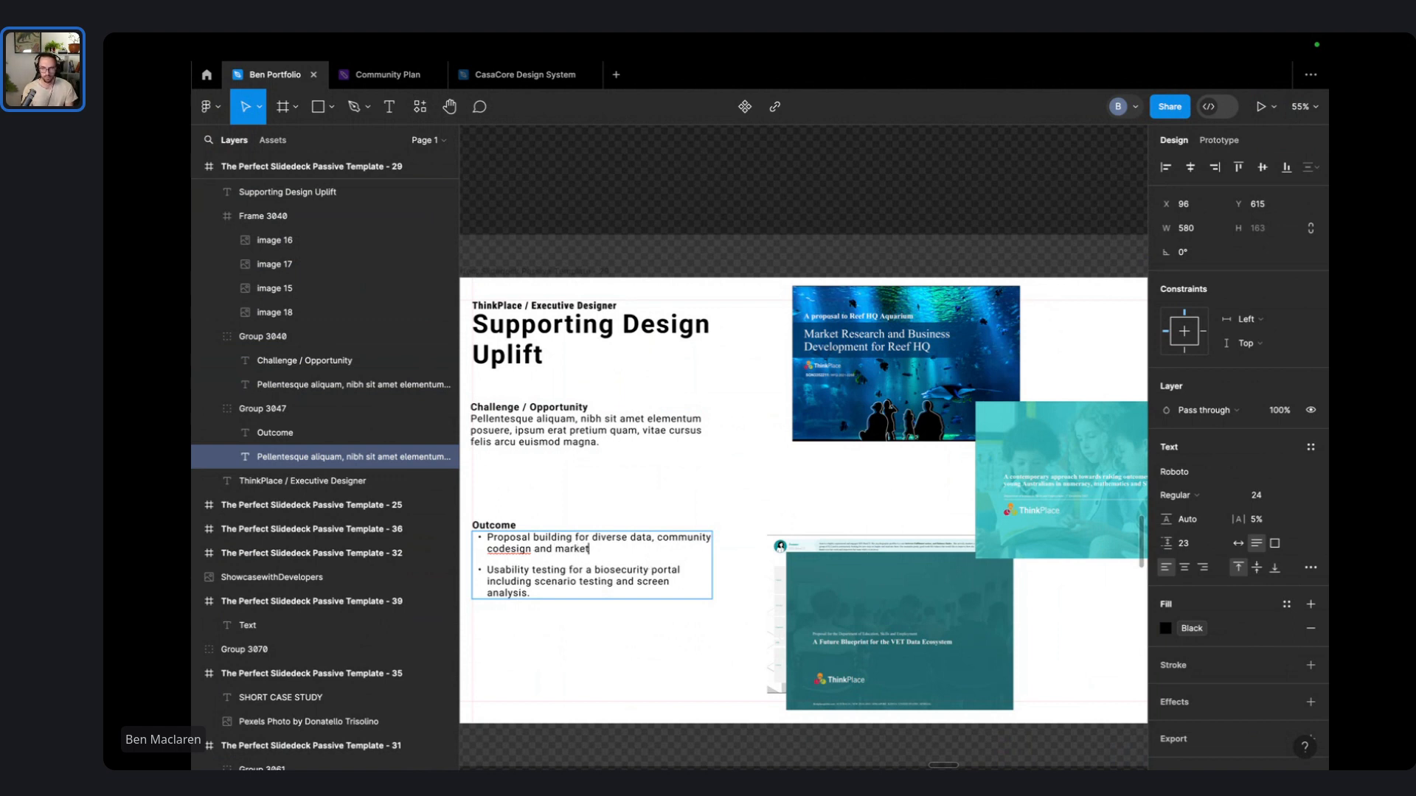
type(" research projects.")
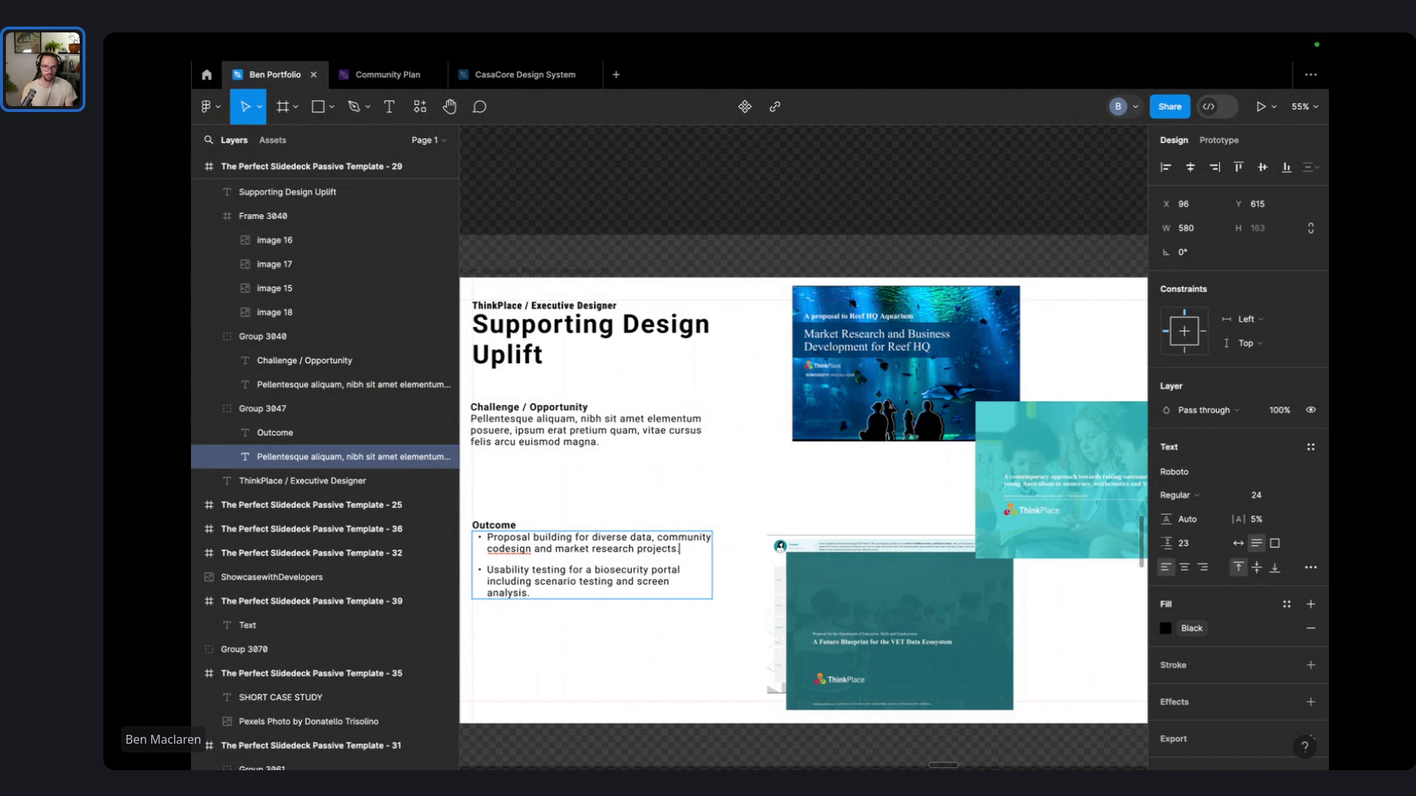
left_click(502, 547)
type("-")
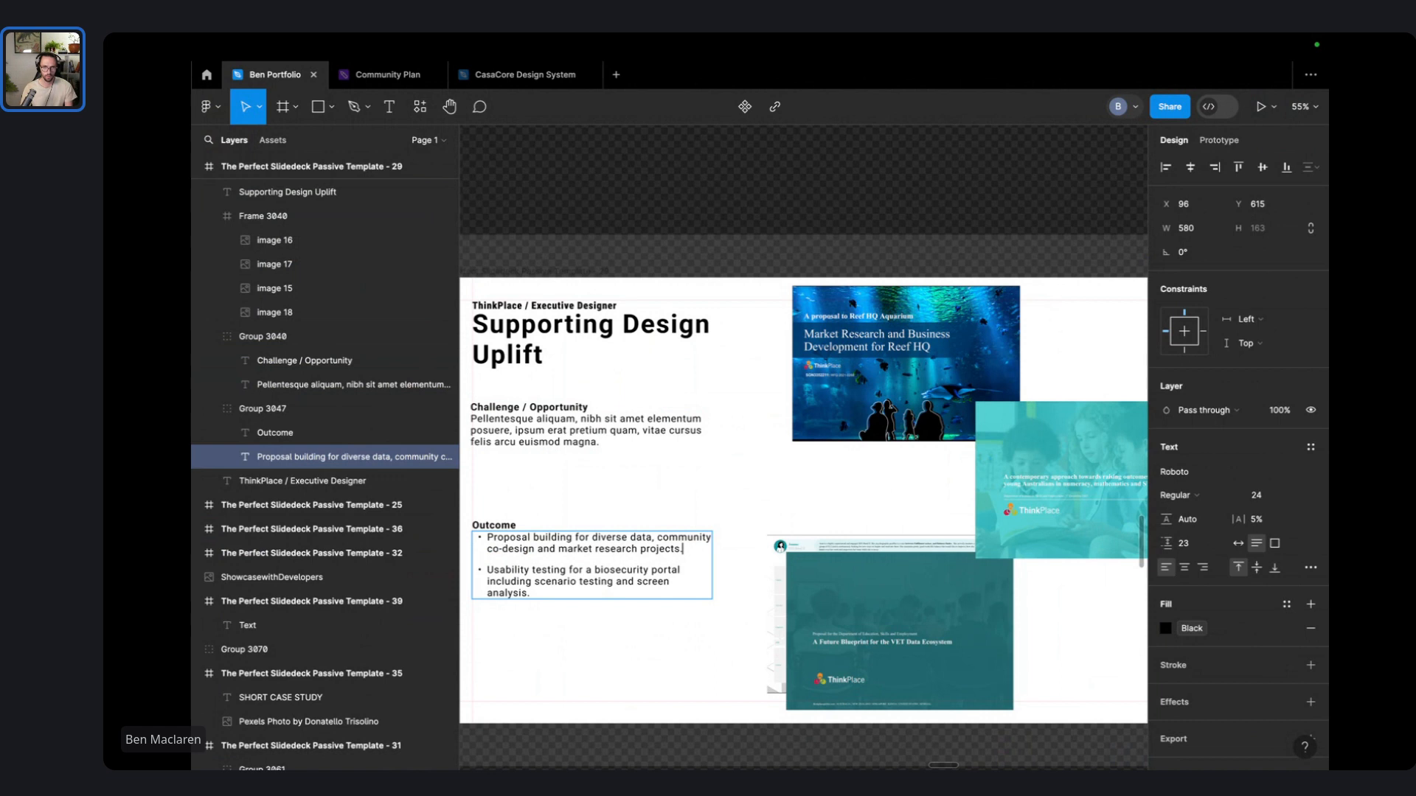
- Rename the Outcome heading to 'What I did' and place the group just below the Challenge text
left_click(635, 477)
left_click(635, 478)
left_click(511, 569)
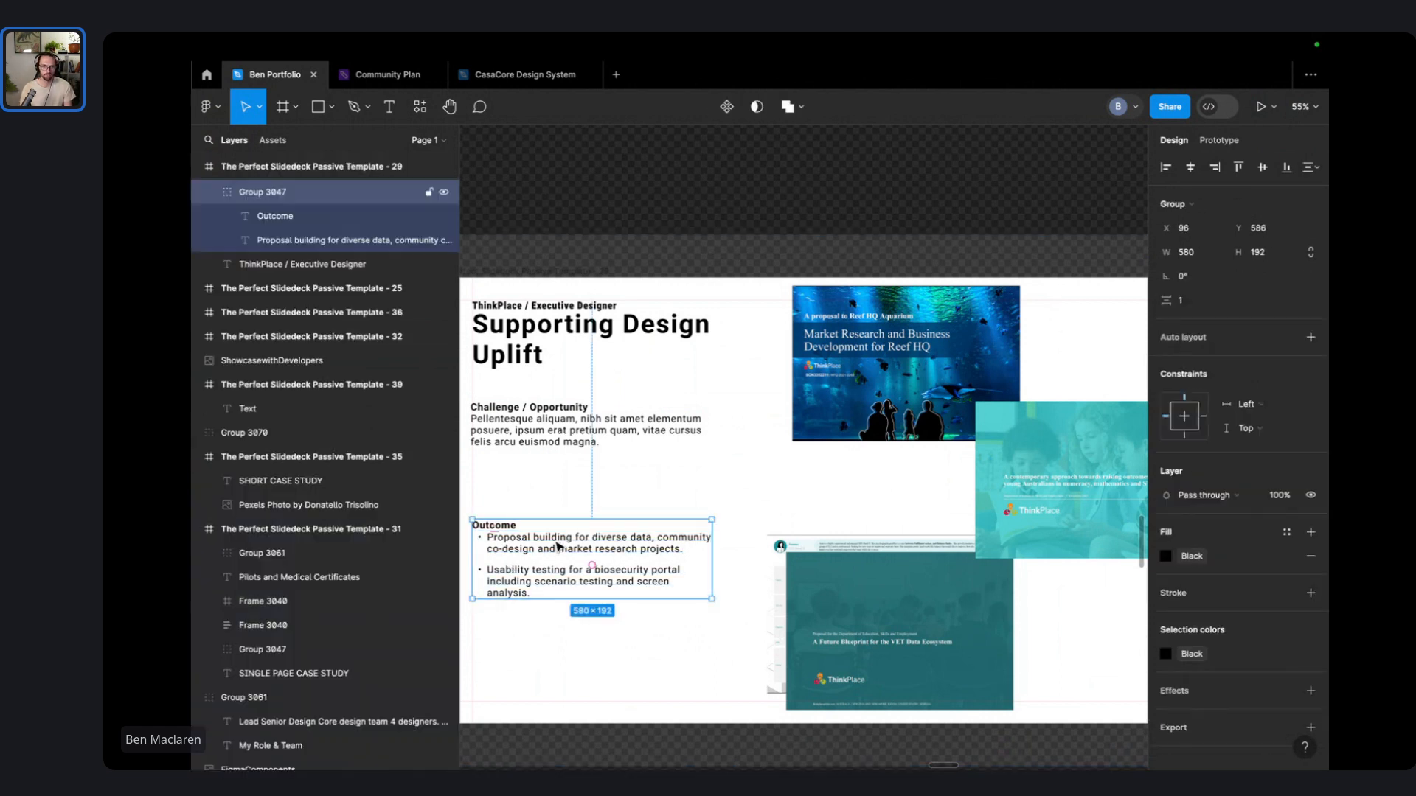
left_click_drag(558, 547, 565, 643)
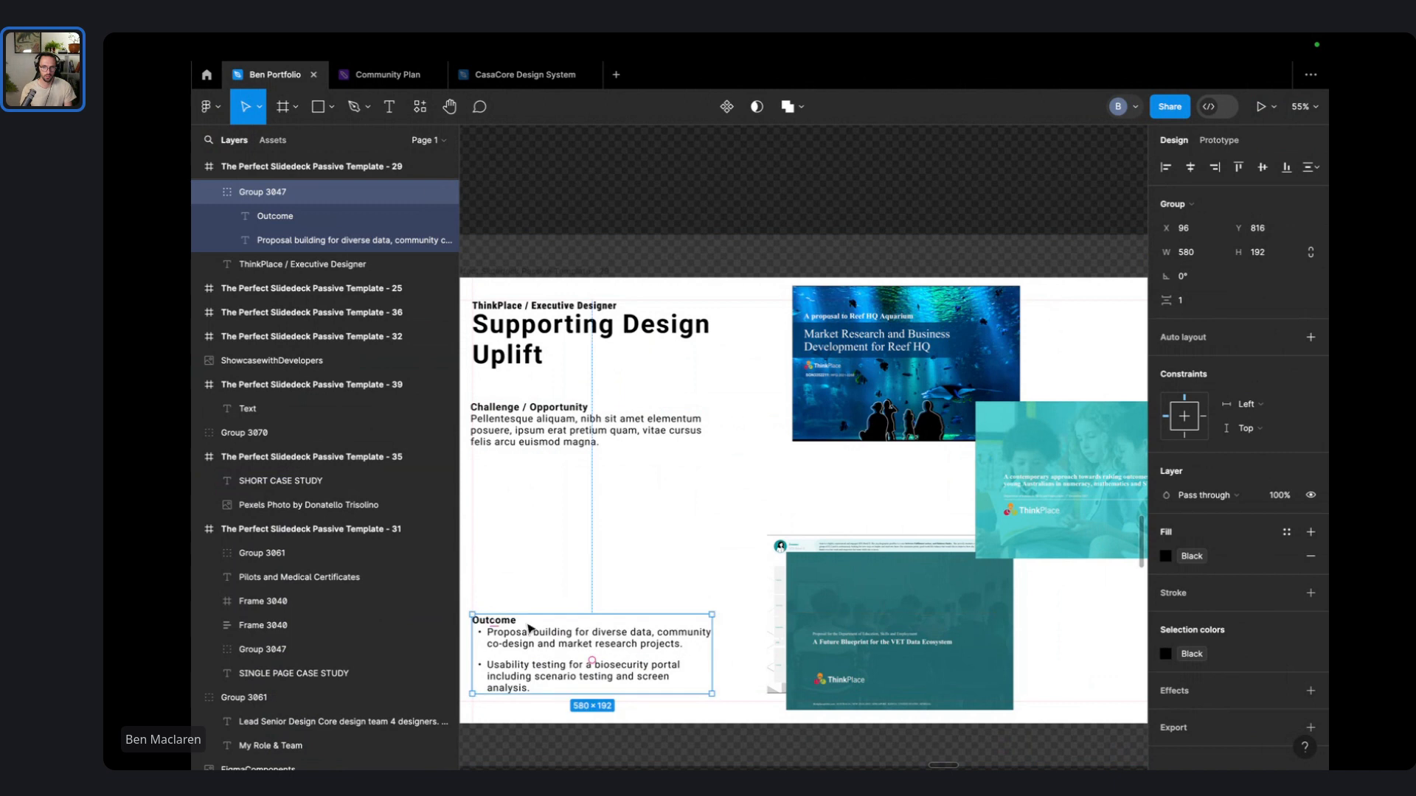
double_click(512, 620)
double_click(512, 620)
type("W")
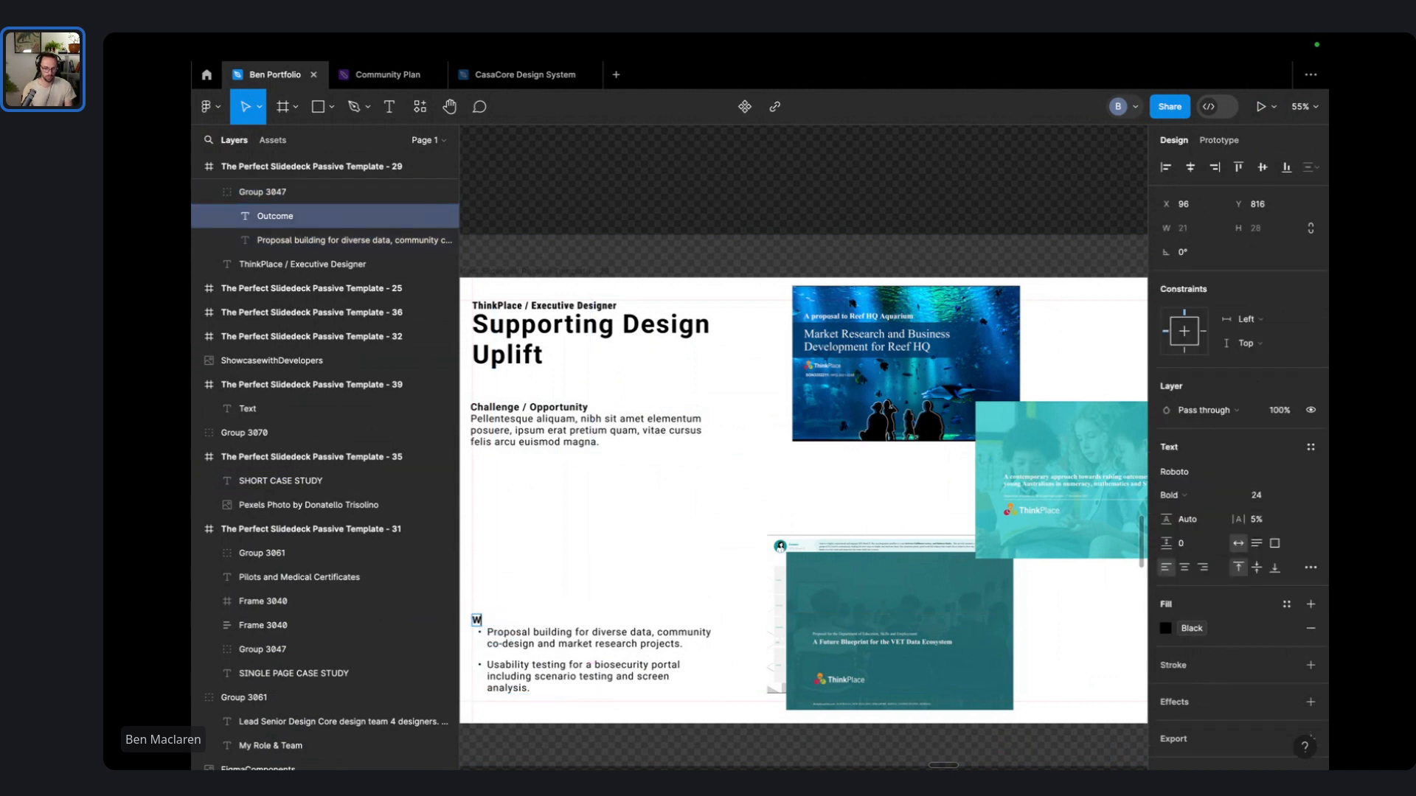
type("hat I did")
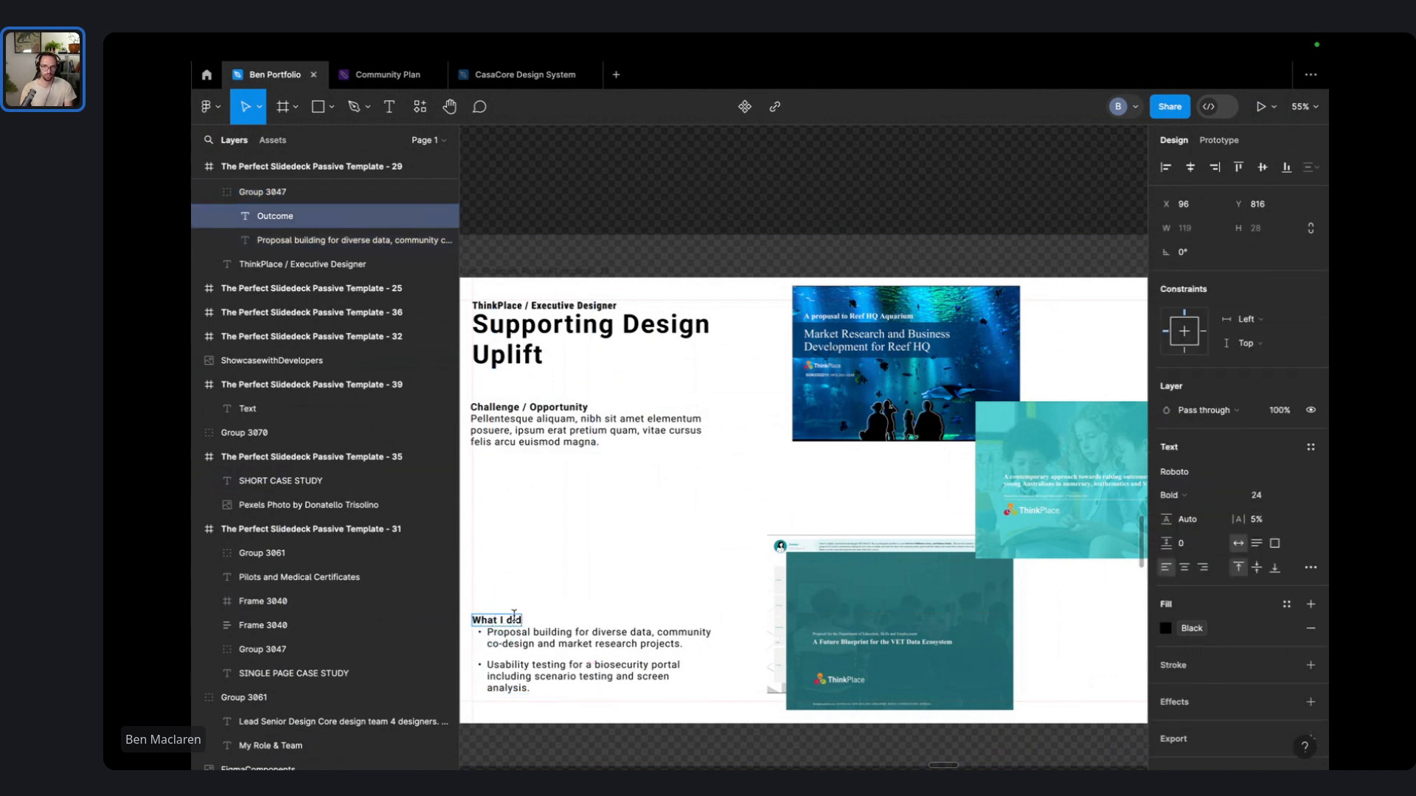
left_click(564, 566)
left_click_drag(564, 655, 565, 599)
scroll(544, 513, "left", 2)
scroll(738, 502, "right", 2)
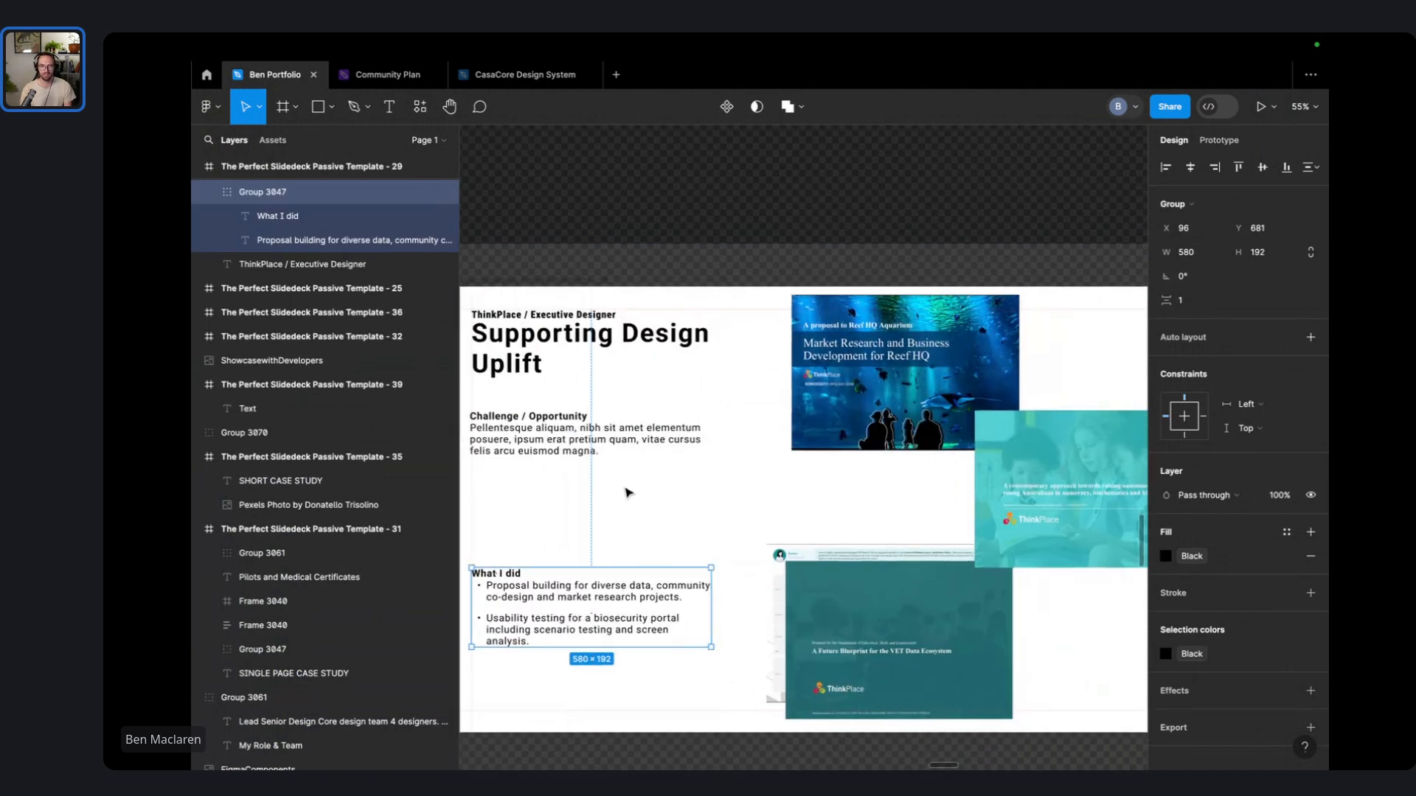
left_click(636, 490)
- Add a black stroke to the project-image frame, narrow it from the left, and shift it slightly left
left_click(776, 382)
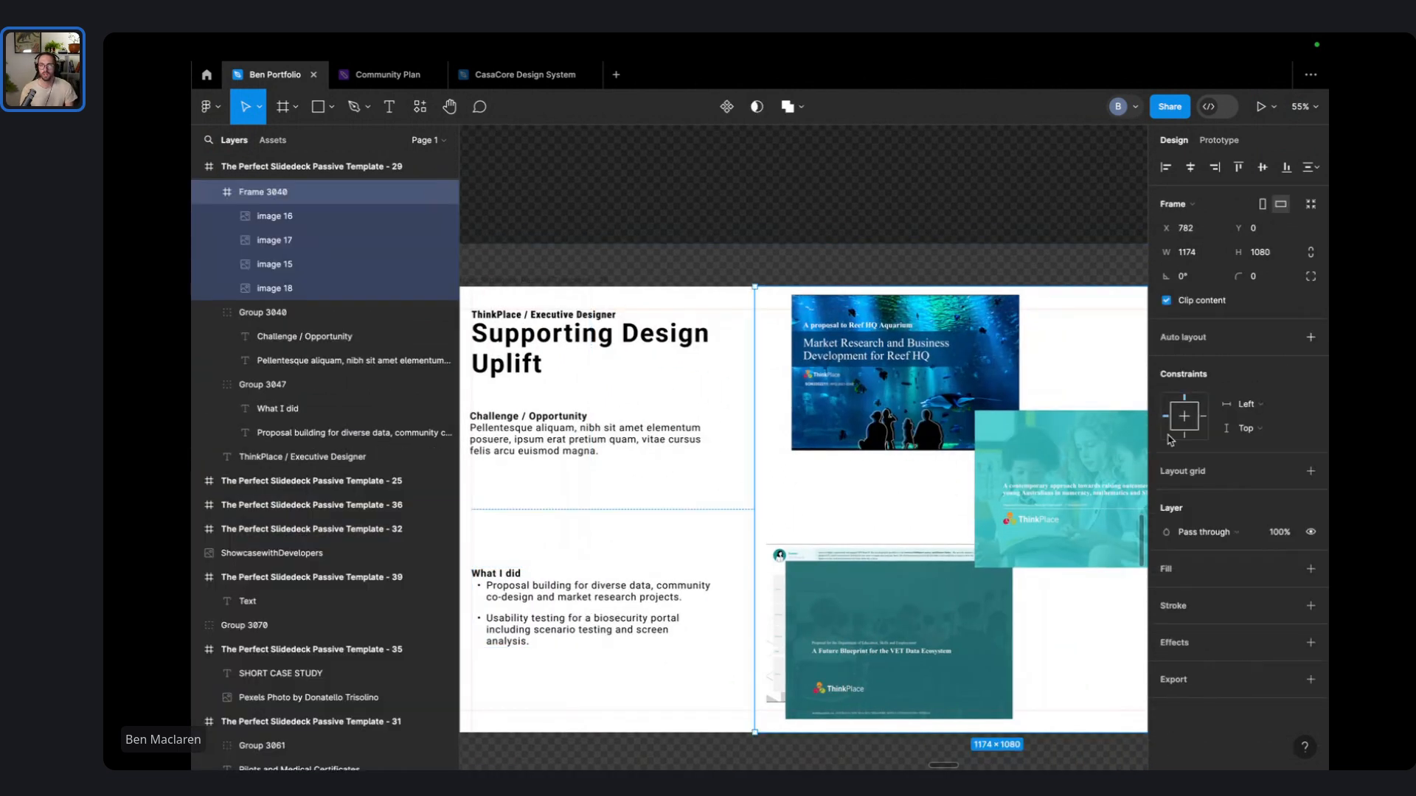
left_click(1311, 605)
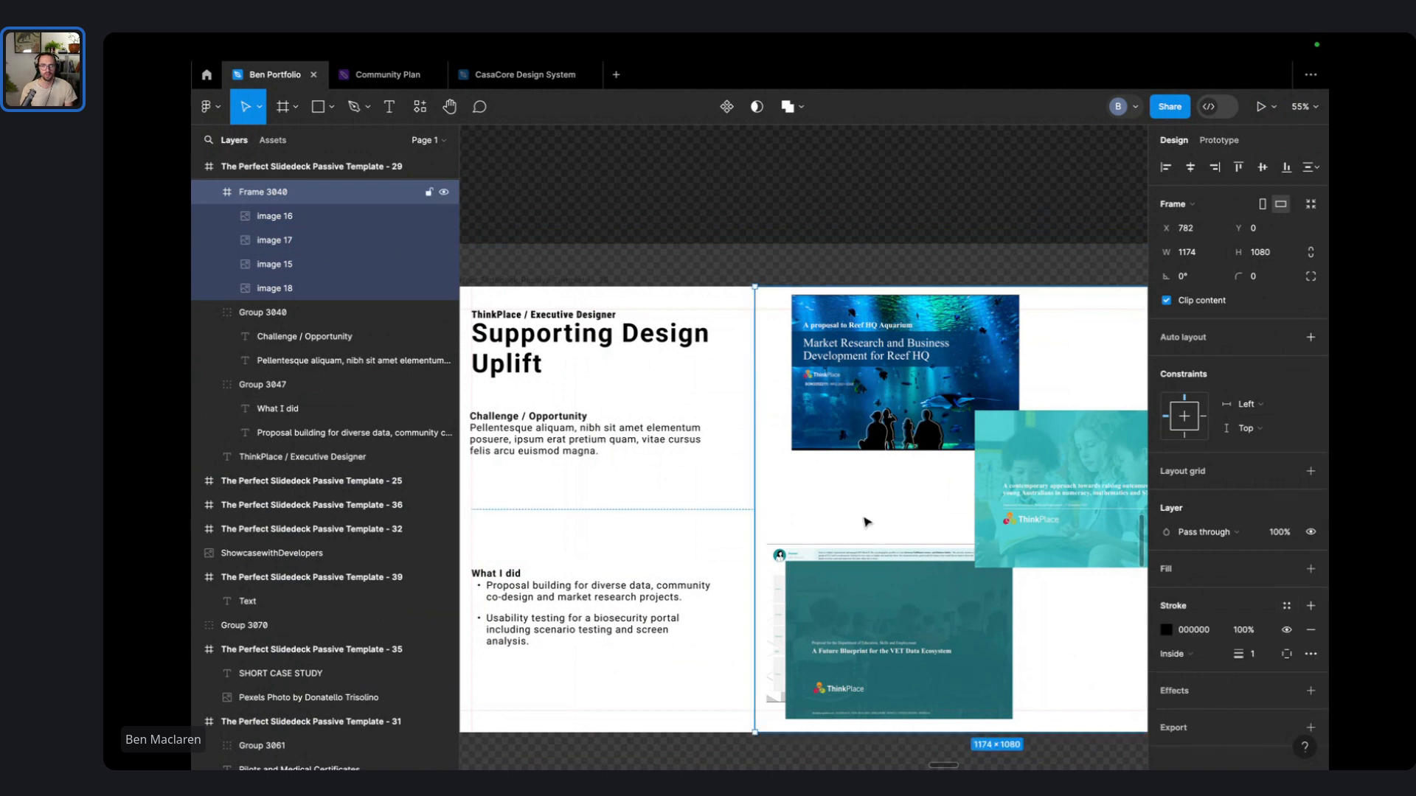
left_click_drag(755, 489, 830, 485)
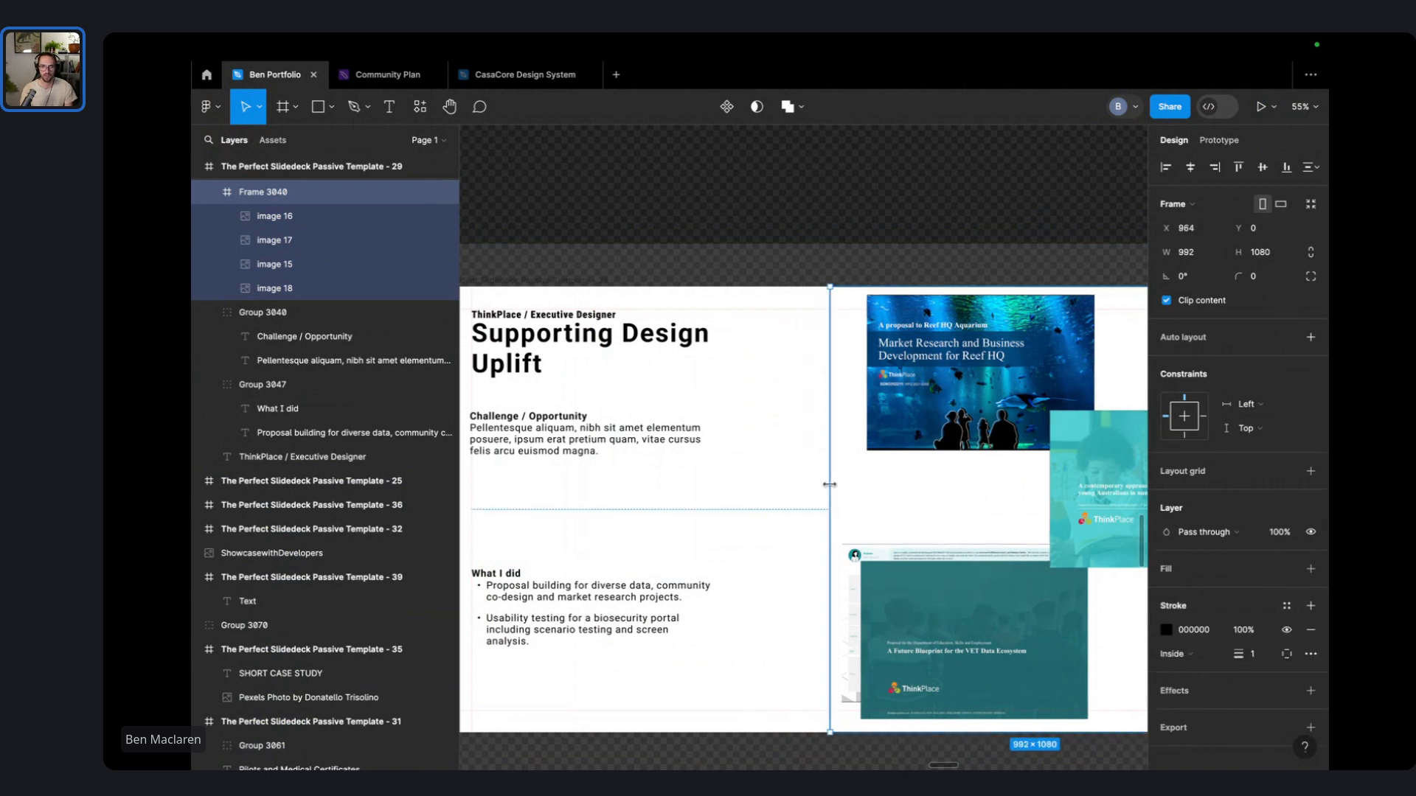
scroll(830, 484, "right", 5)
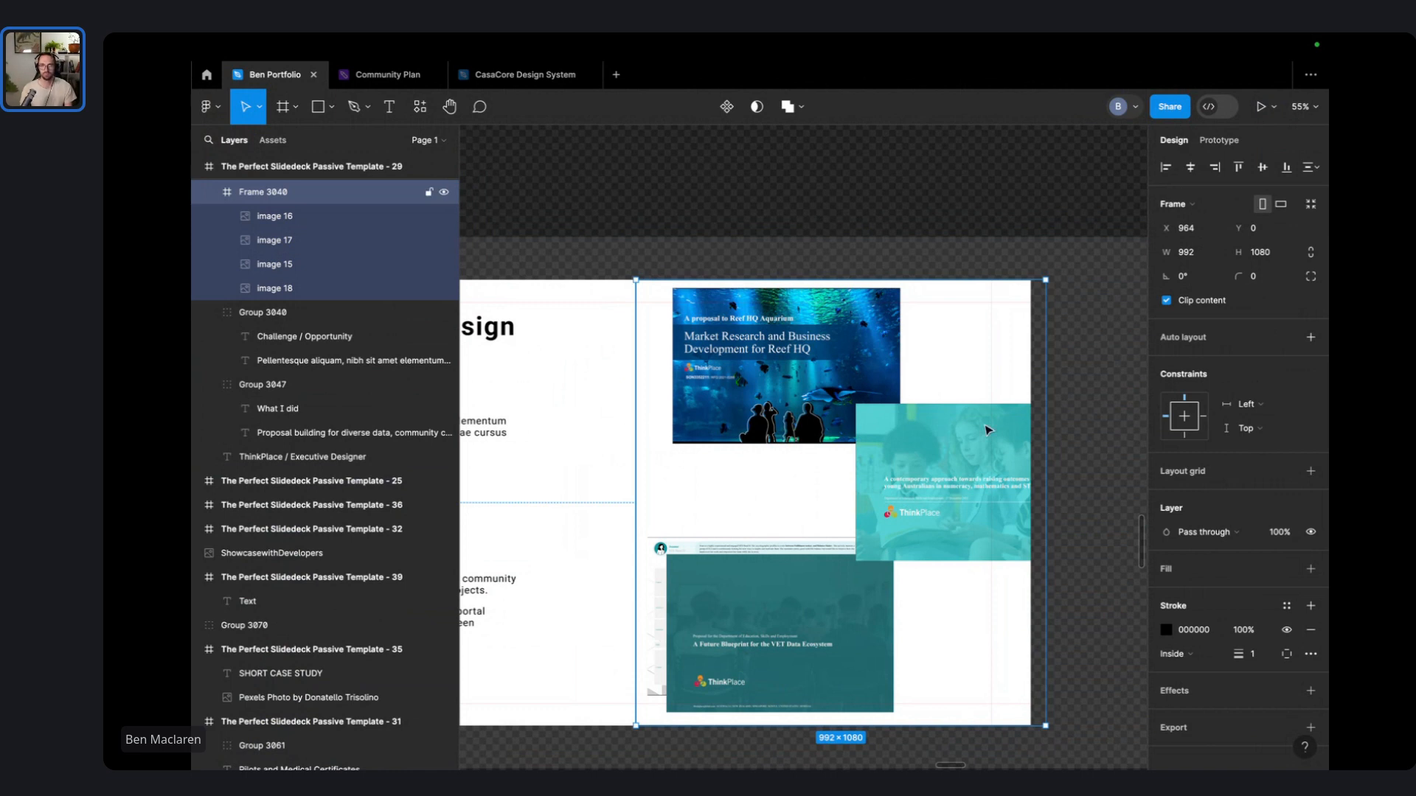
left_click_drag(974, 371, 964, 371)
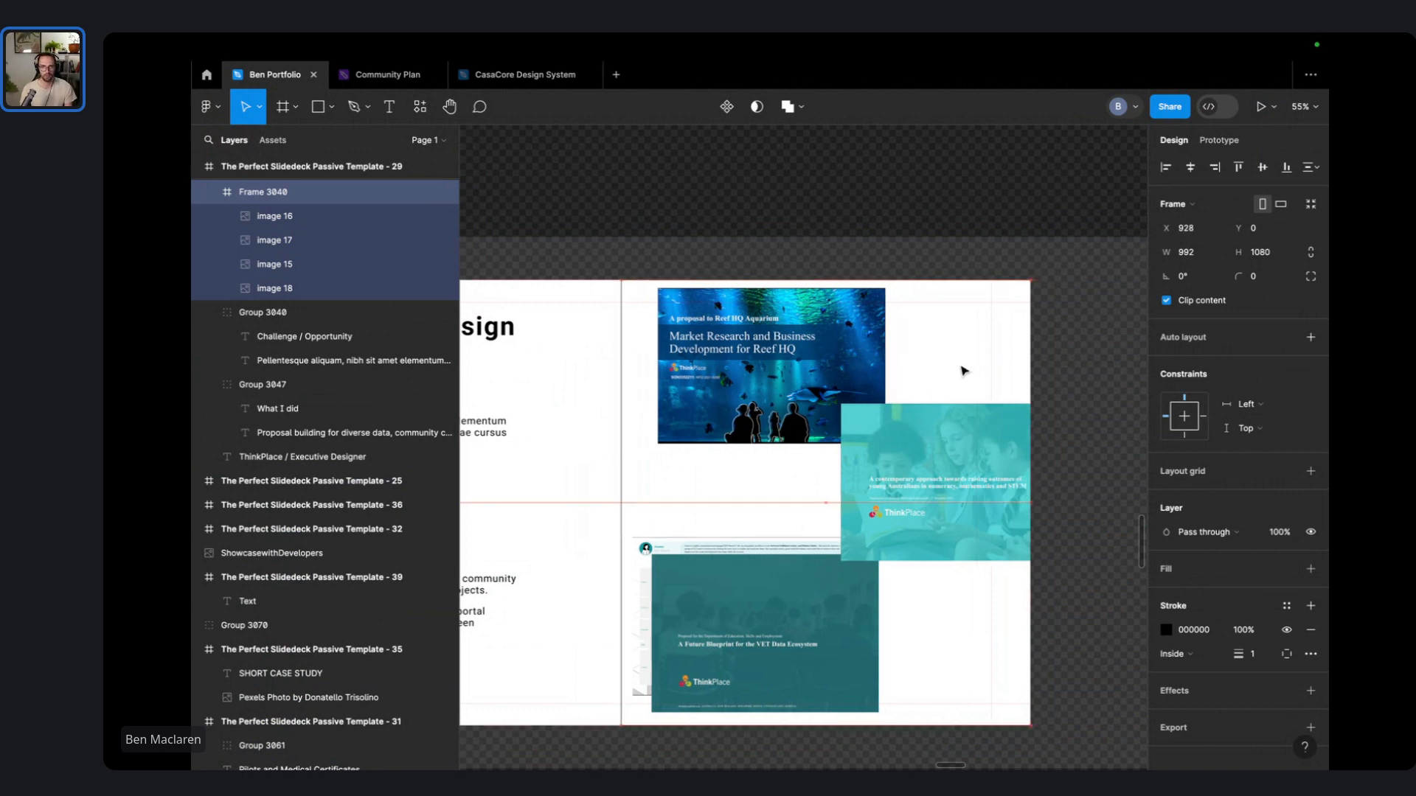
scroll(813, 276, "left", 5)
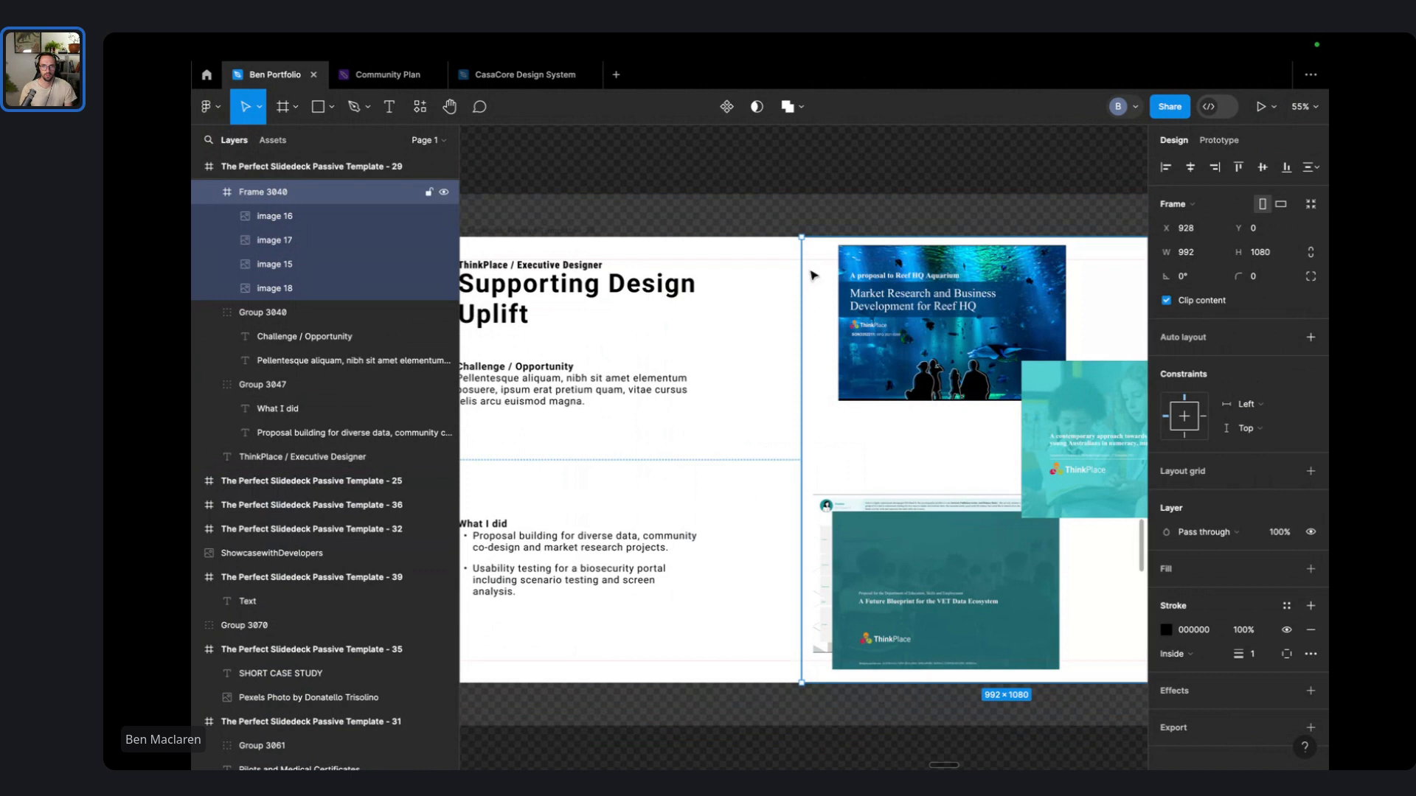
scroll(798, 334, "down", 2)
- Shrink the image frame from its right corners to about 973×1059 and check its size
left_click(733, 355)
left_click(802, 199)
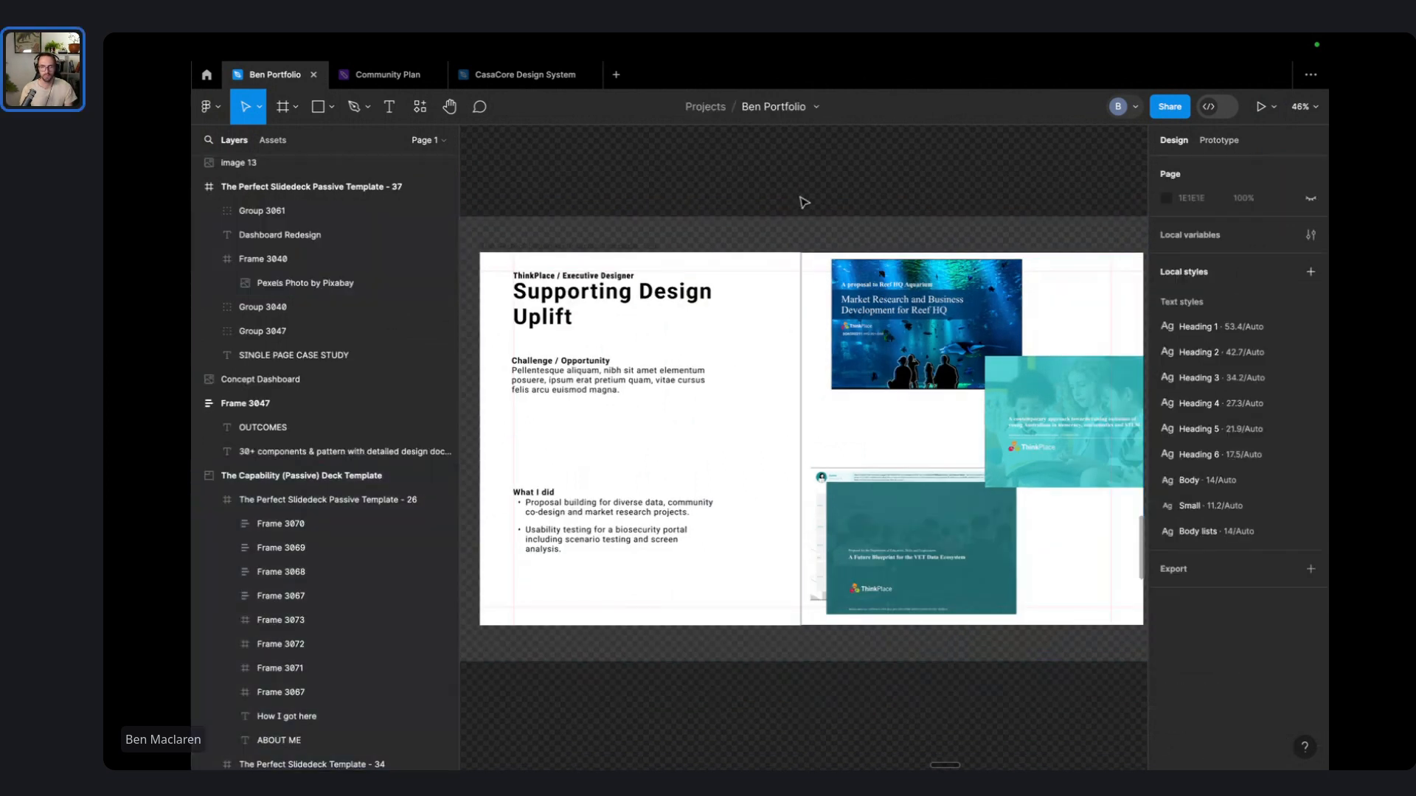
left_click(814, 412)
scroll(958, 612, "right", 5)
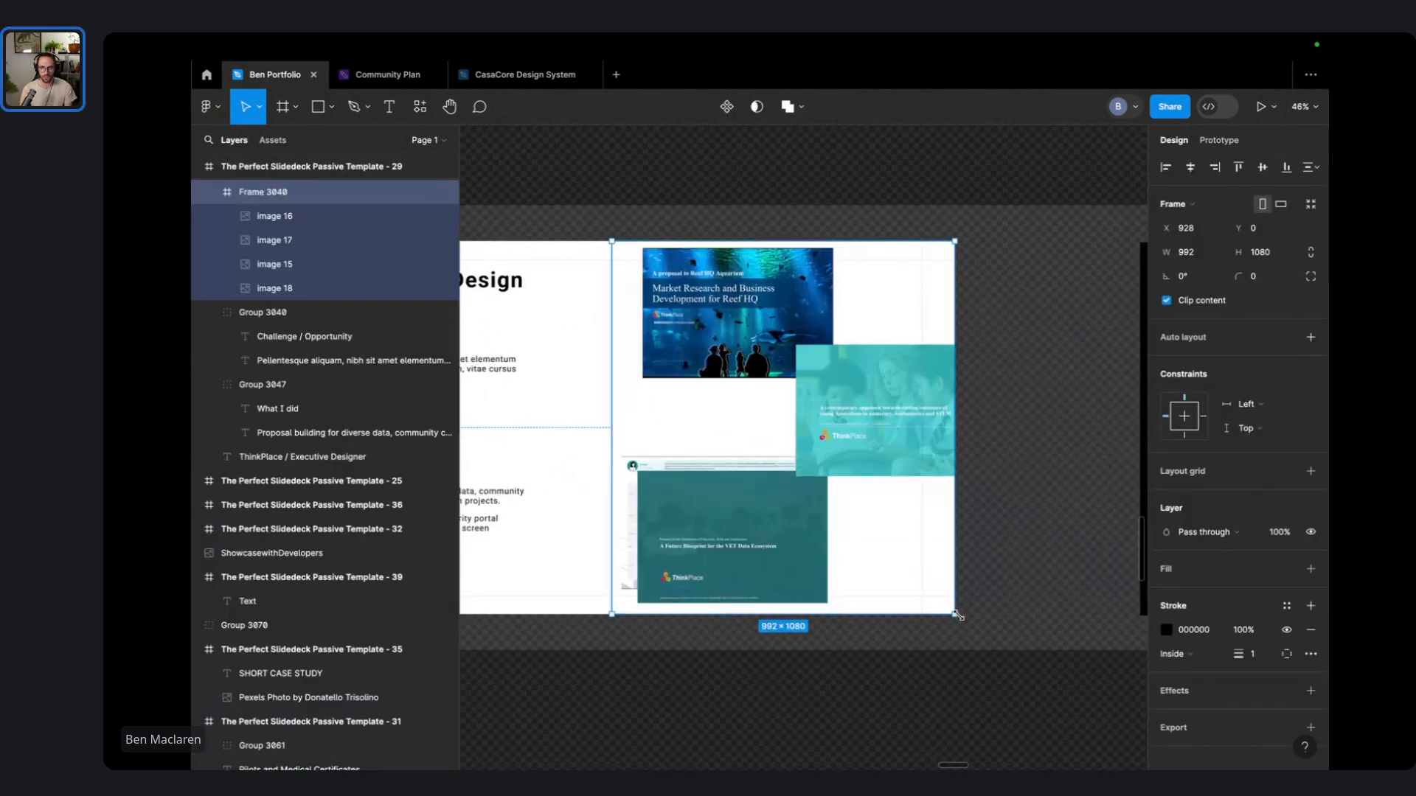
left_click_drag(957, 615, 952, 611)
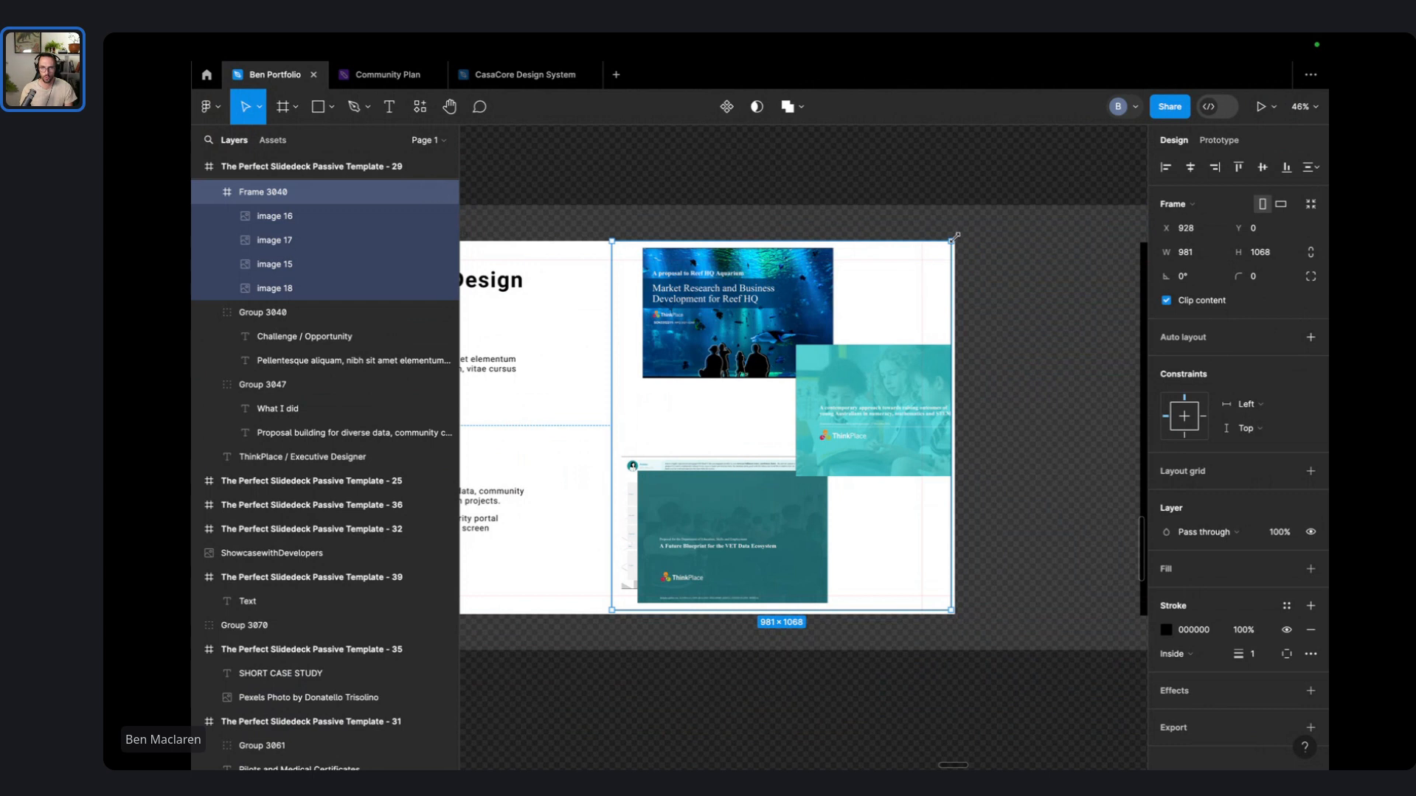
left_click_drag(956, 236, 952, 240)
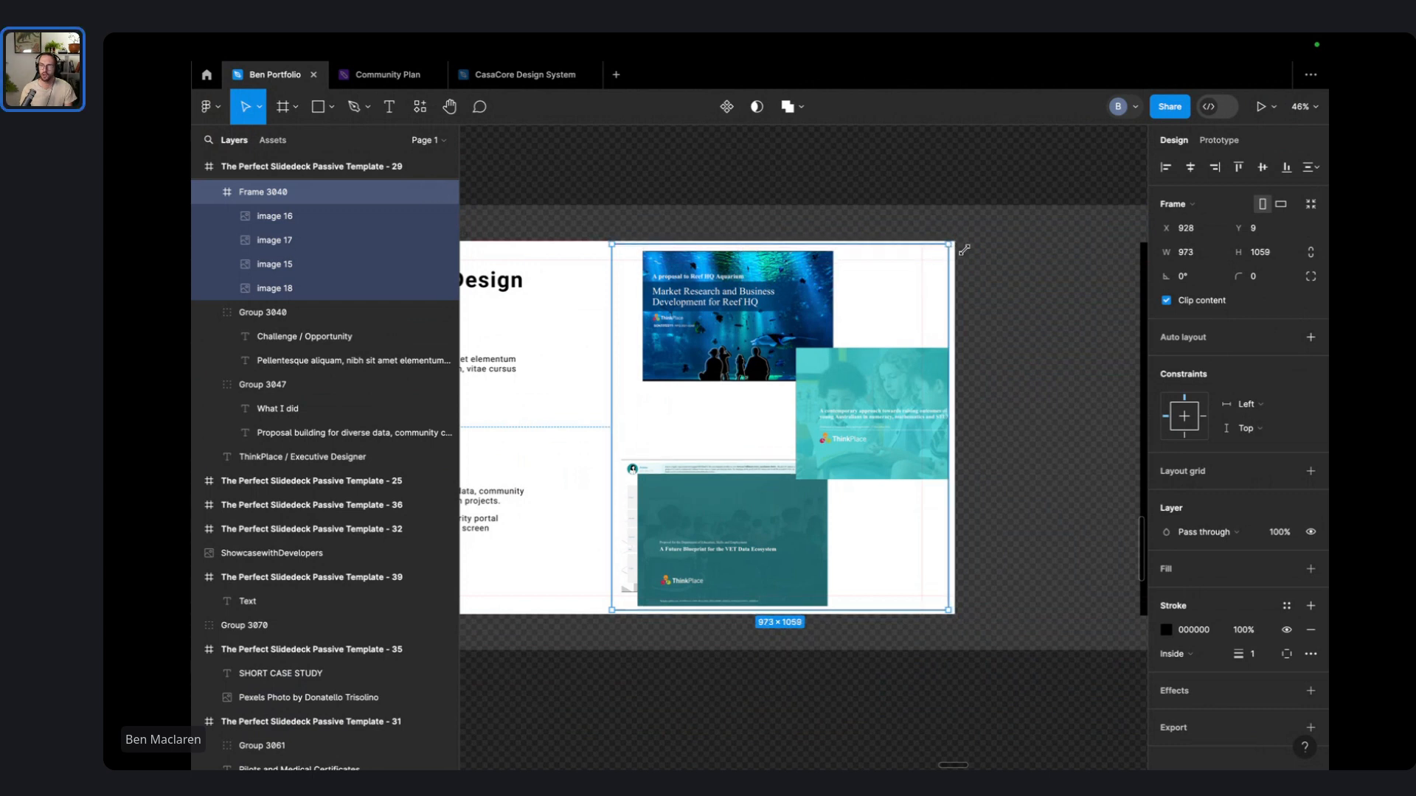
left_click(660, 205)
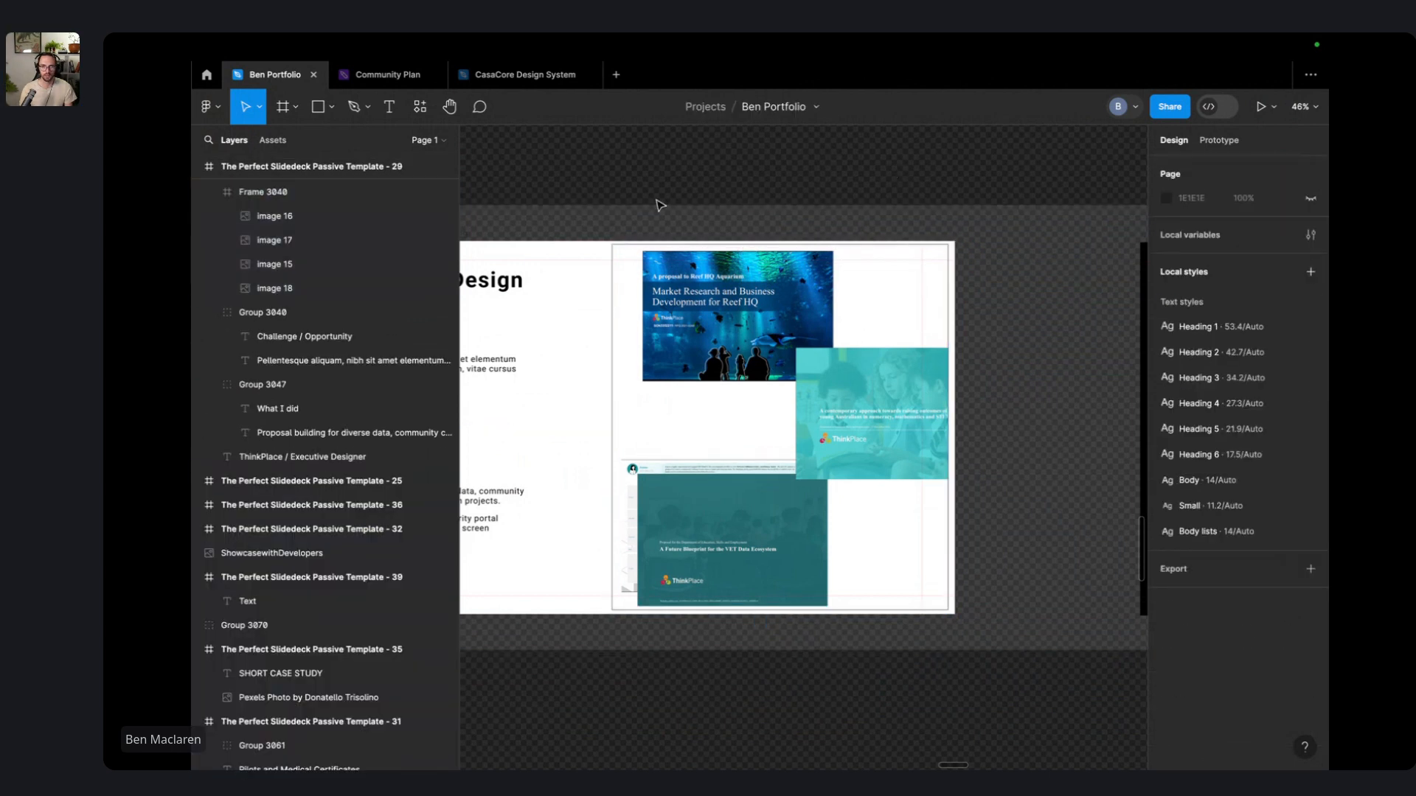
scroll(738, 207, "left", 5)
left_click(916, 521)
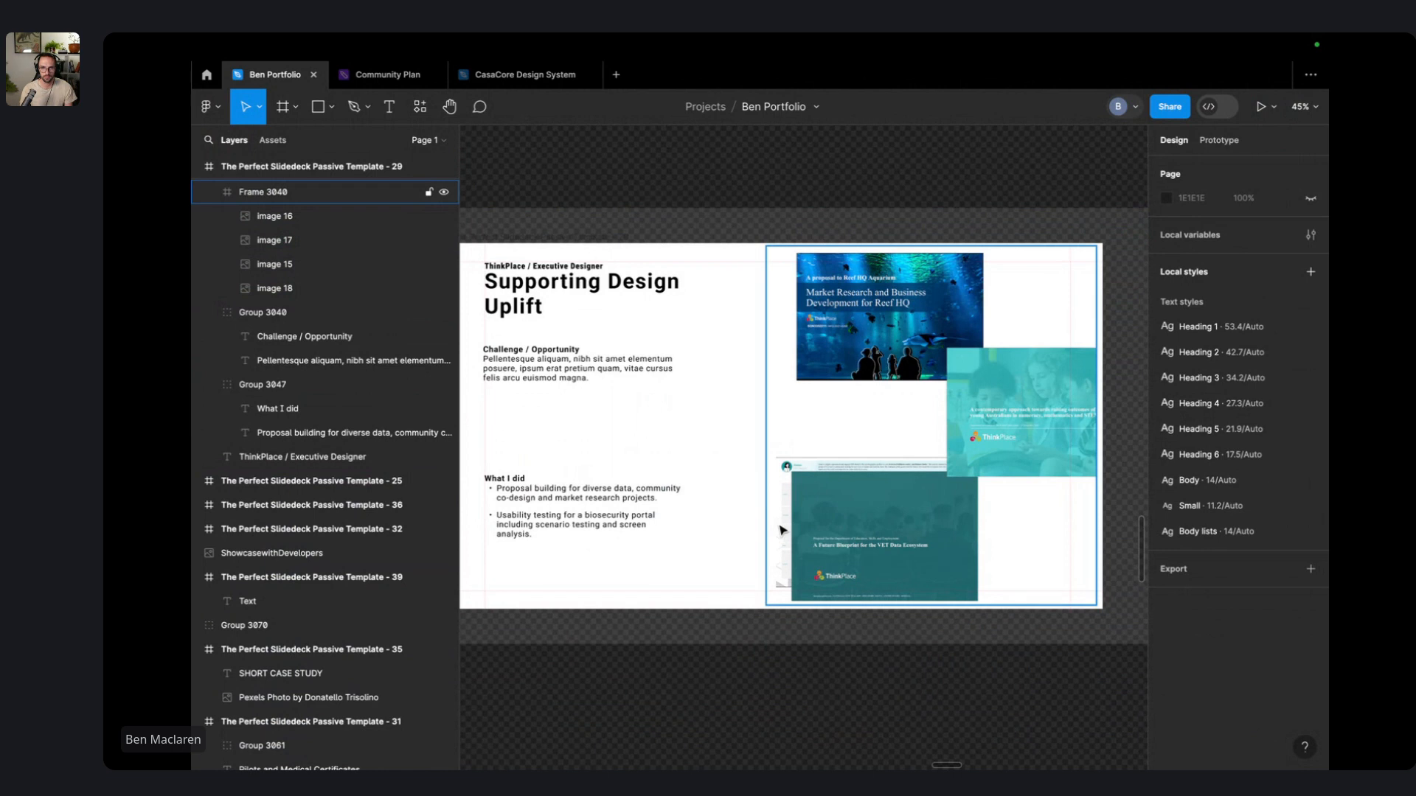
left_click(884, 478)
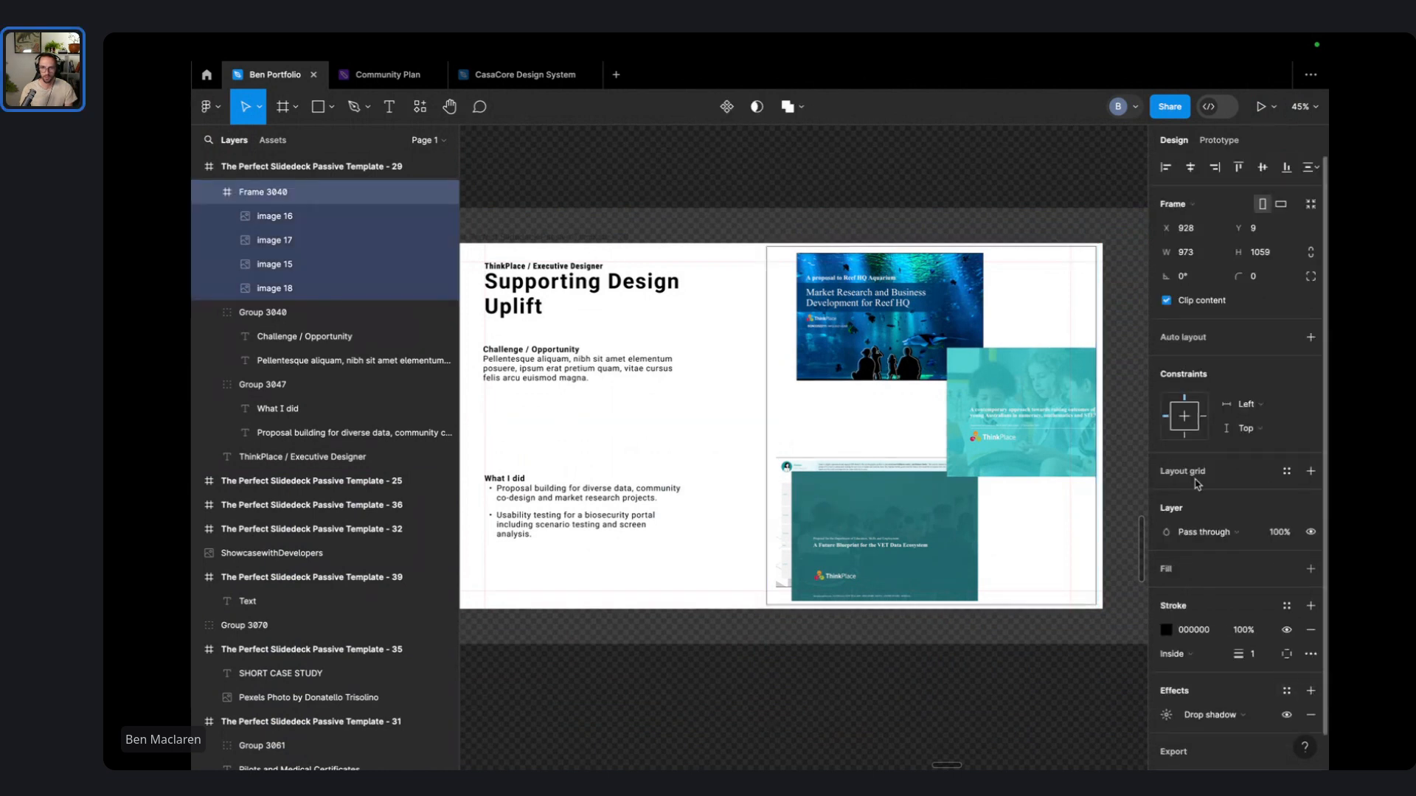
left_click(934, 186)
scroll(822, 532, "up", 5)
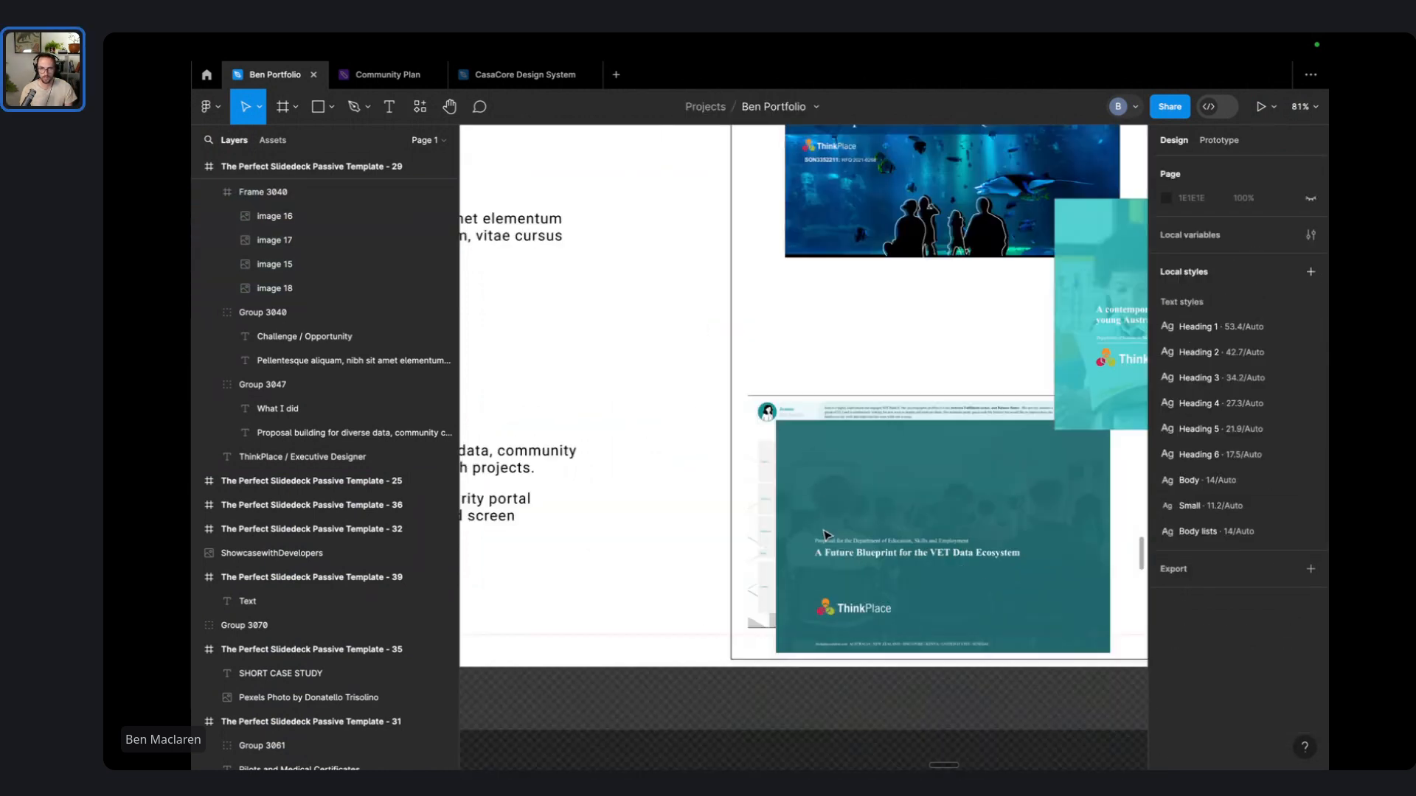
scroll(823, 529, "down", 4)
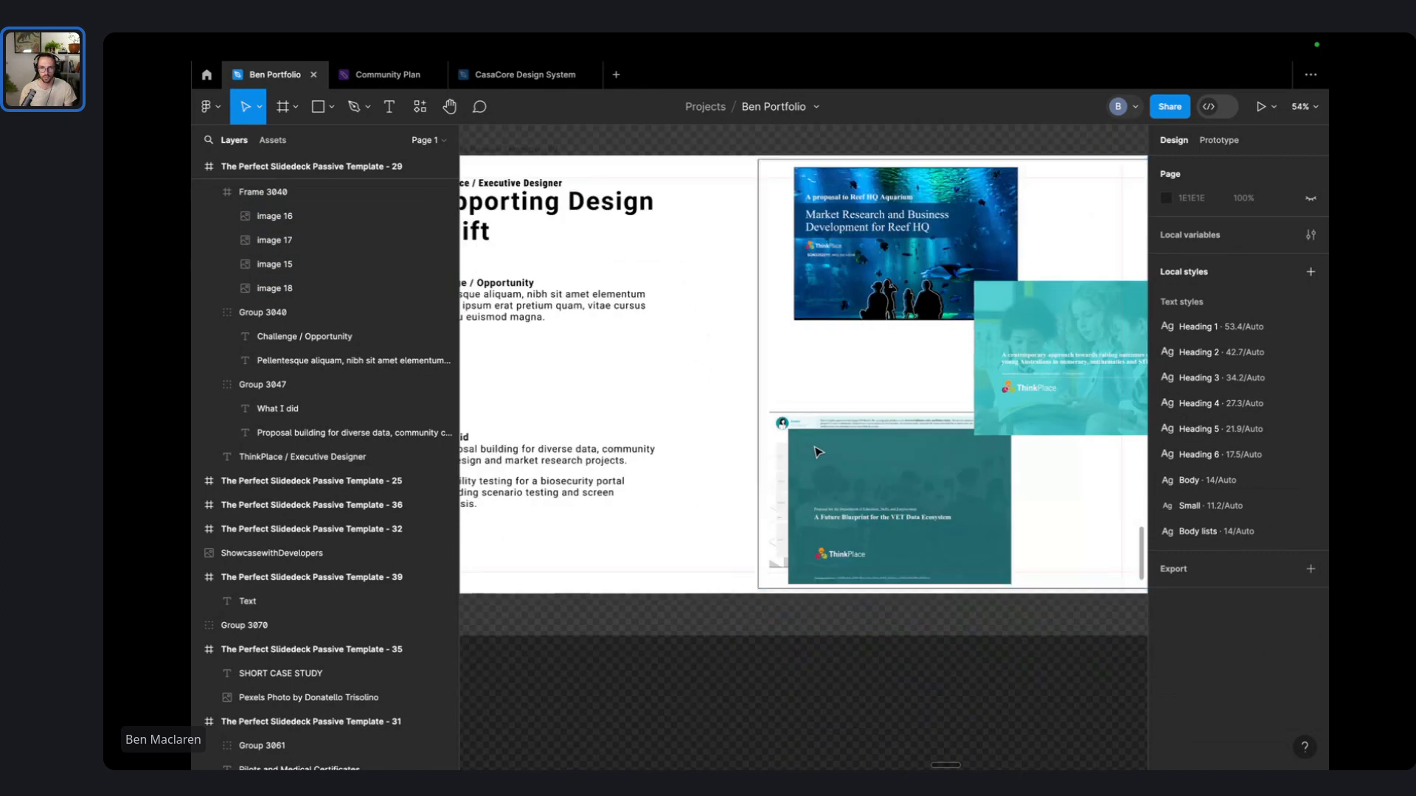
- Give three of the ThinkPlace cover images, including the aquarium cover, a thin black border
double_click(817, 522)
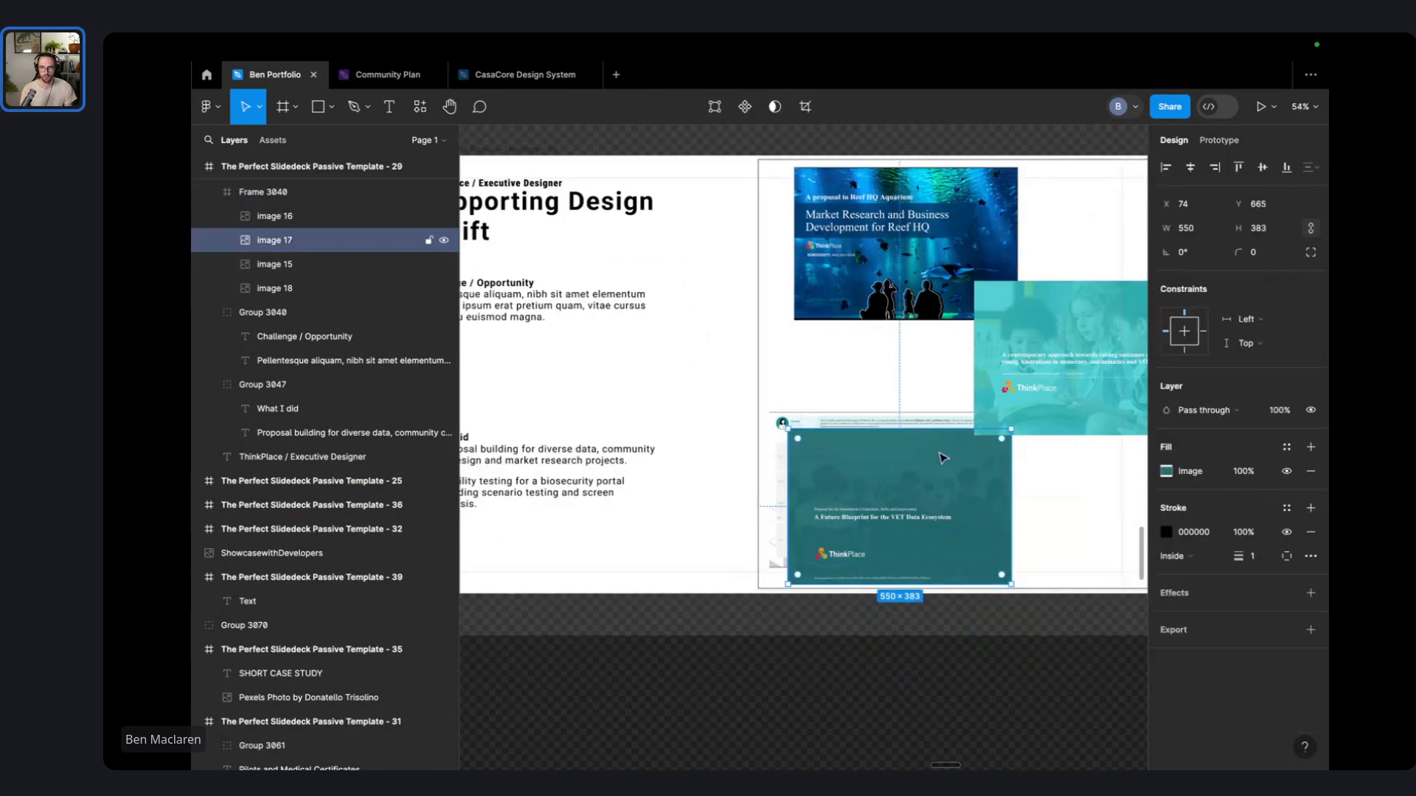
left_click(861, 424)
left_click(1310, 508)
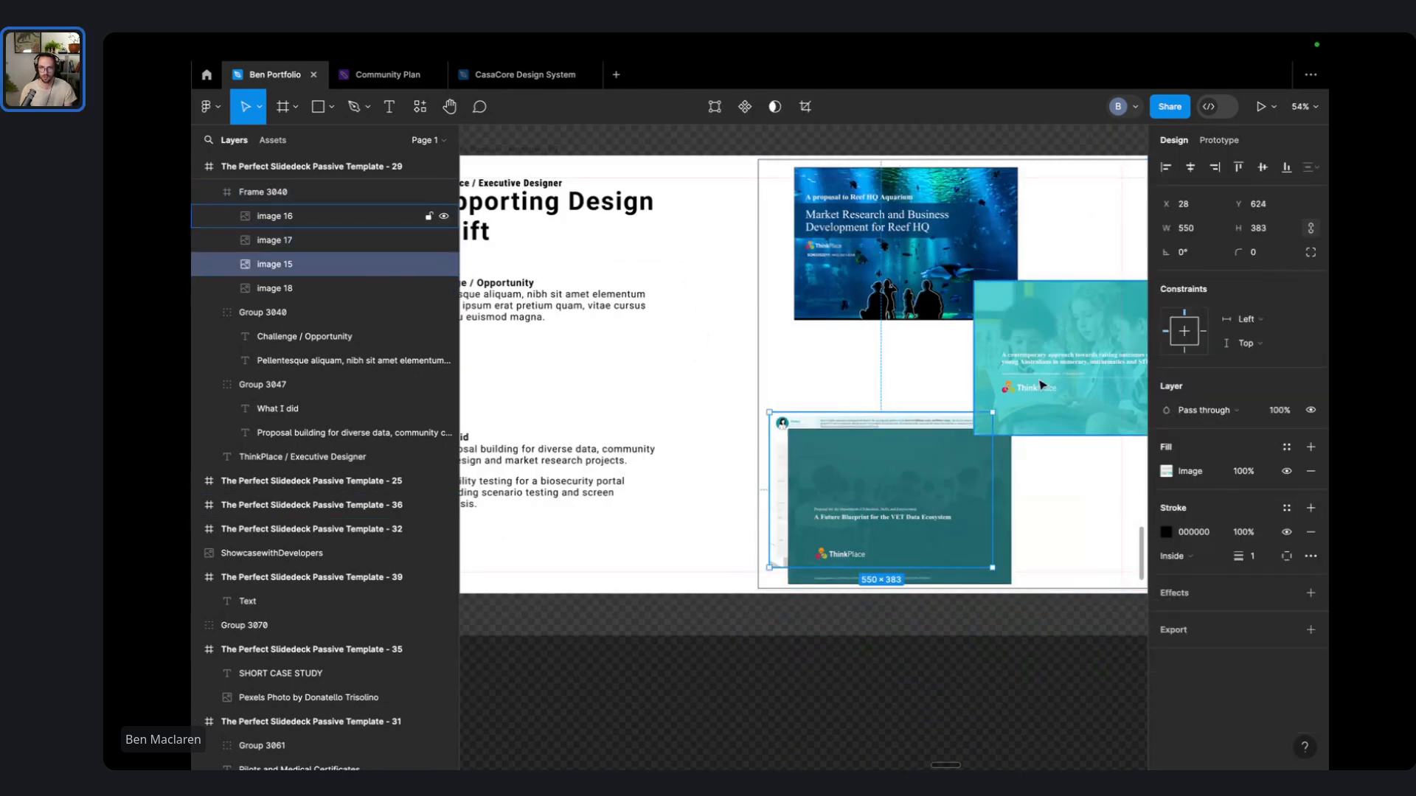
left_click(1042, 385)
left_click(1310, 508)
left_click(918, 259)
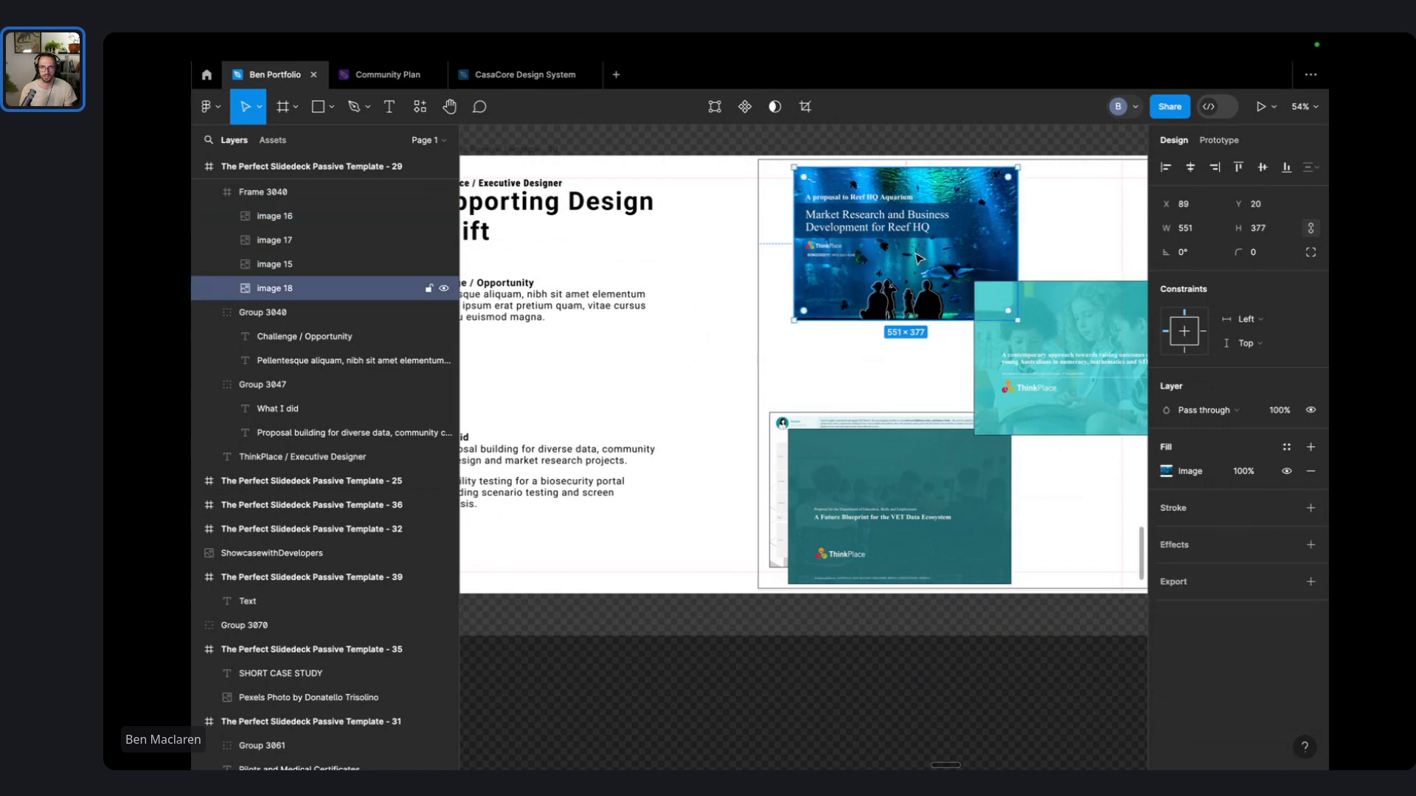
left_click(1311, 508)
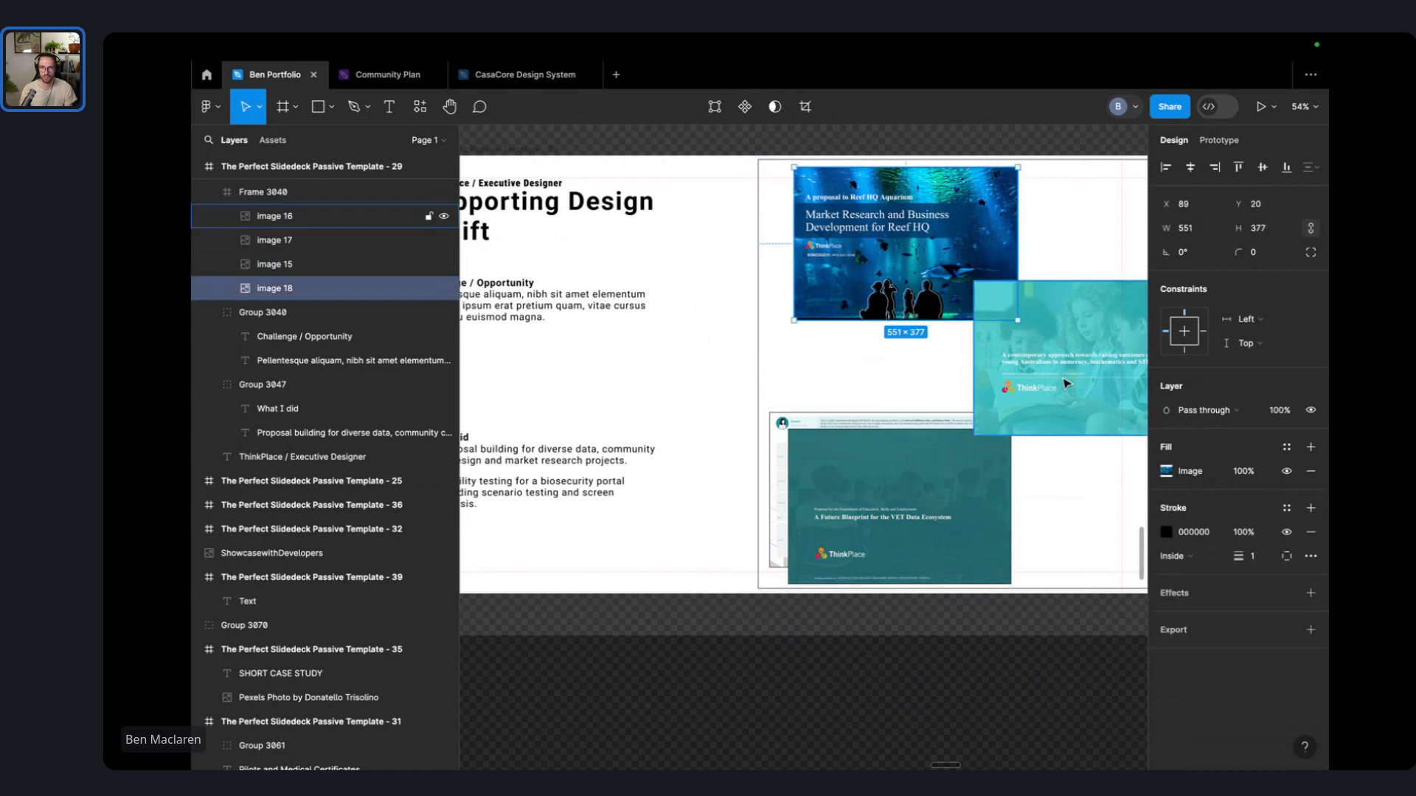
- Move the middle teal cover slightly right, the aquarium cover left, and both lower covers up
left_click(750, 141)
left_click(788, 363)
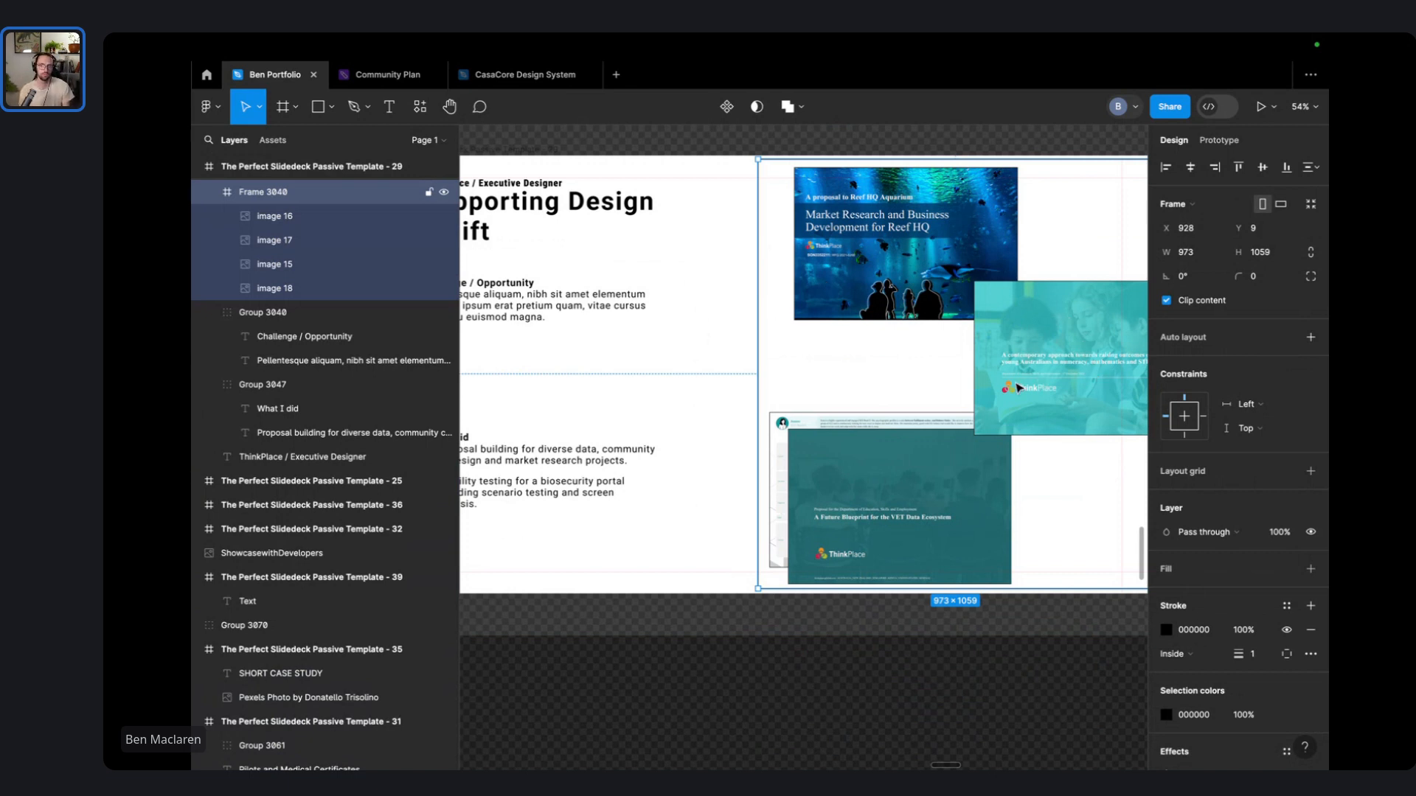
scroll(1018, 388, "up", 3)
scroll(1018, 388, "right", 3)
left_click(925, 453)
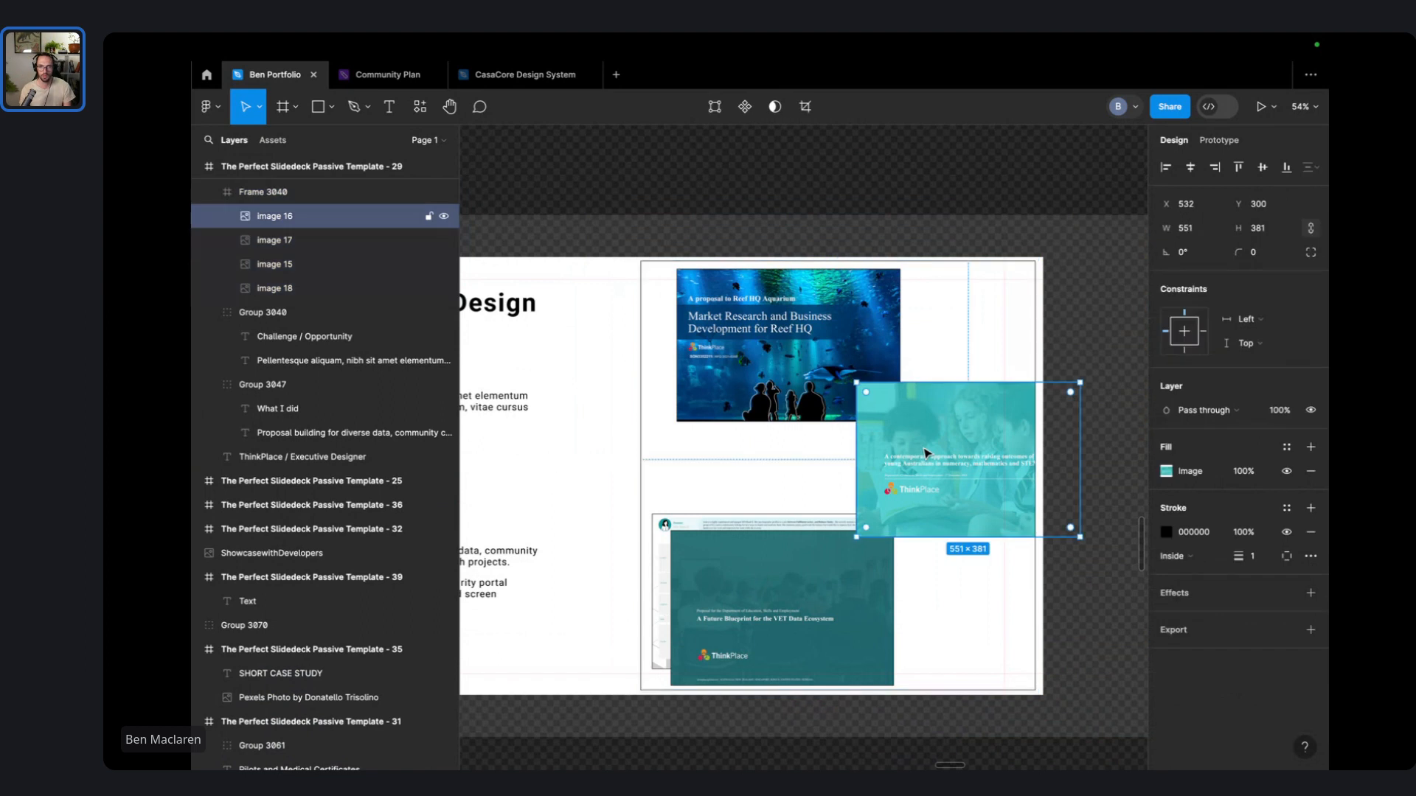
left_click_drag(926, 453, 933, 457)
left_click_drag(802, 363, 776, 365)
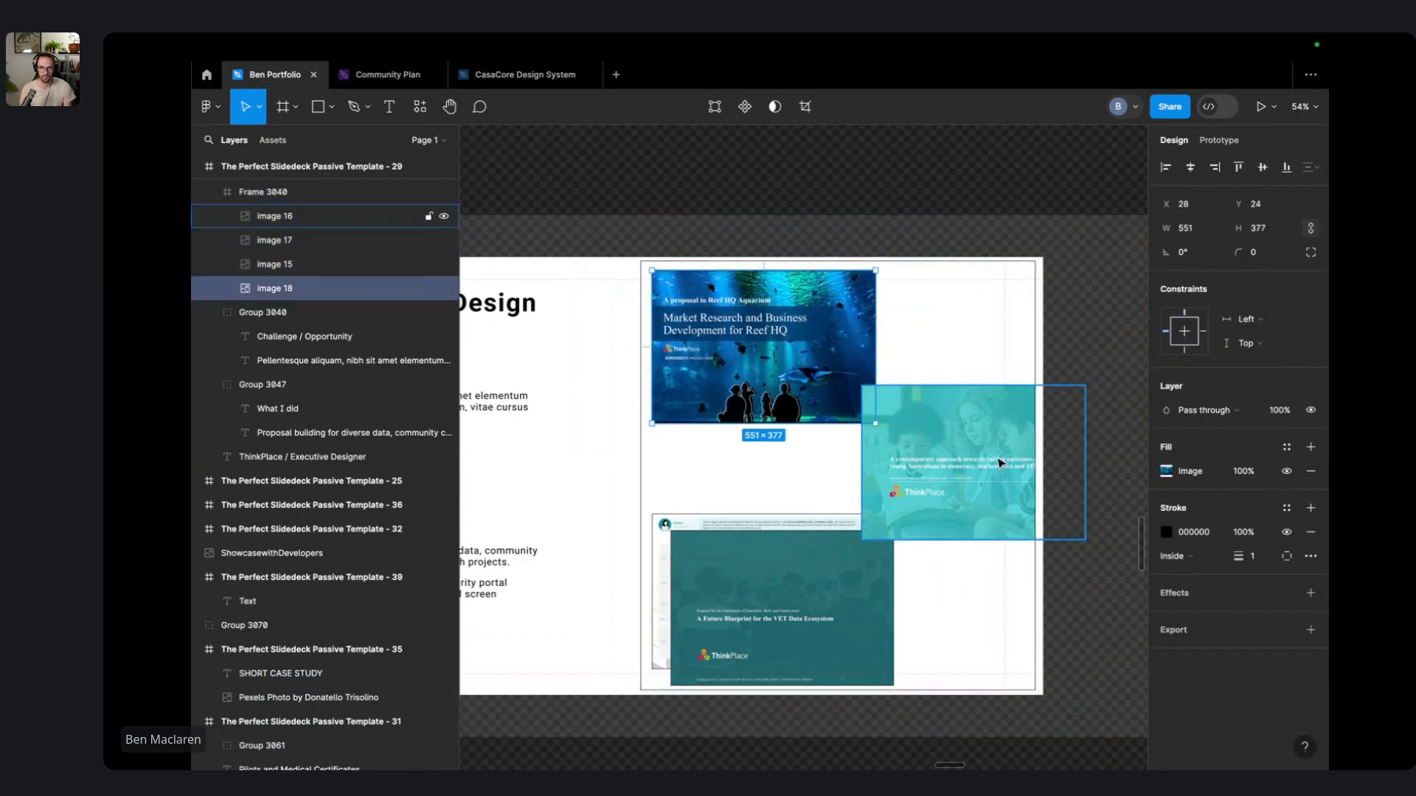
left_click(737, 545)
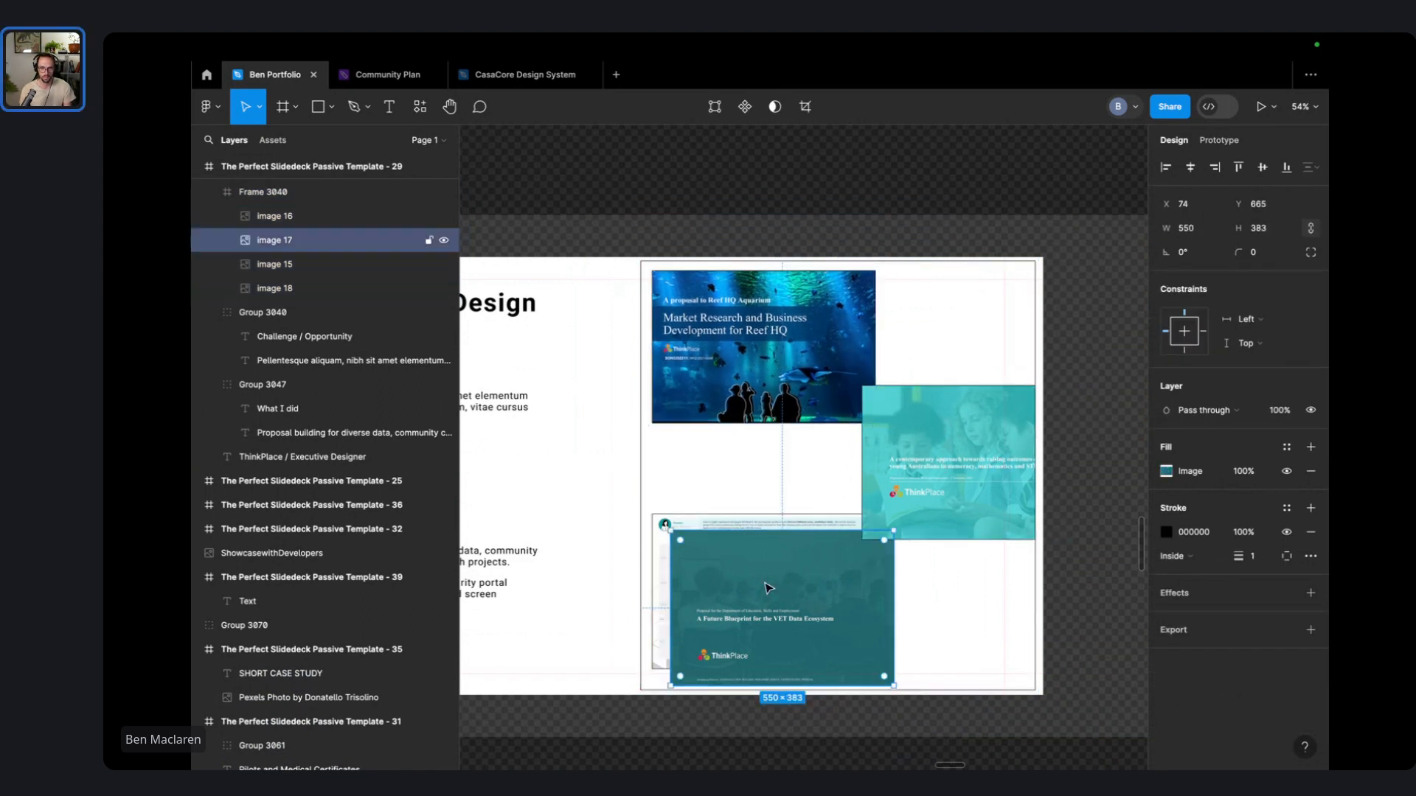
left_click(744, 526, "shift")
left_click_drag(756, 592, 767, 583)
left_click(765, 187)
scroll(811, 199, "left", 6)
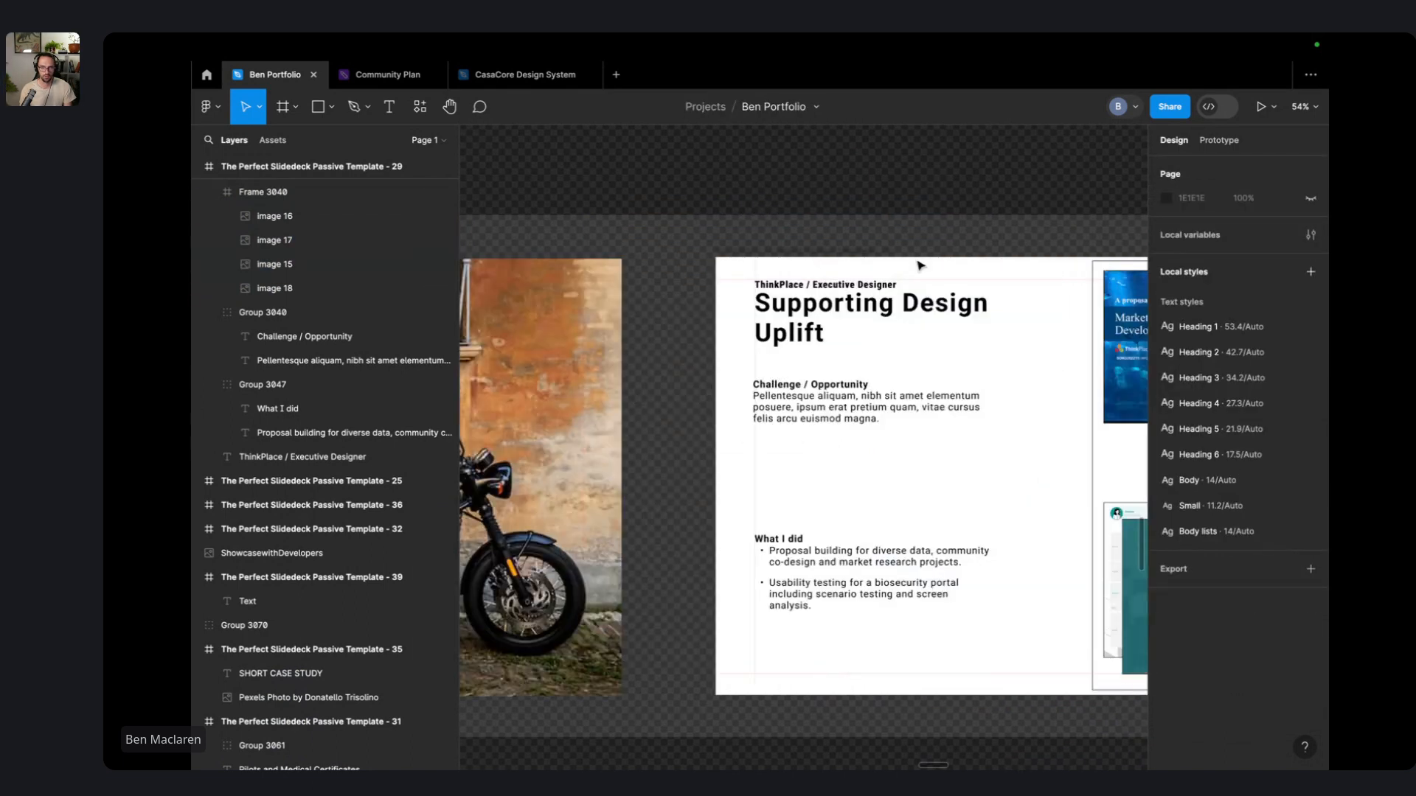
scroll(919, 265, "right", 3)
scroll(919, 266, "down", 2)
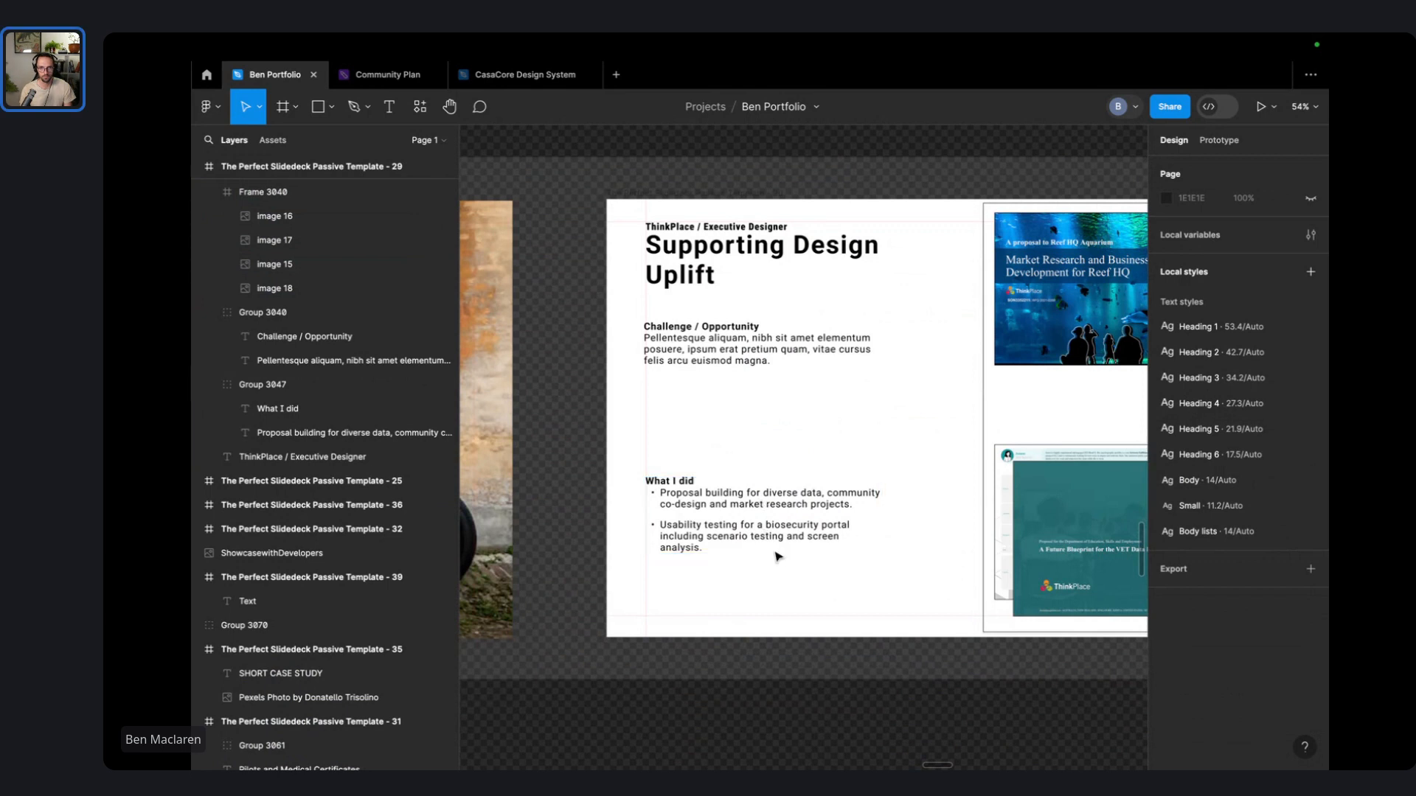
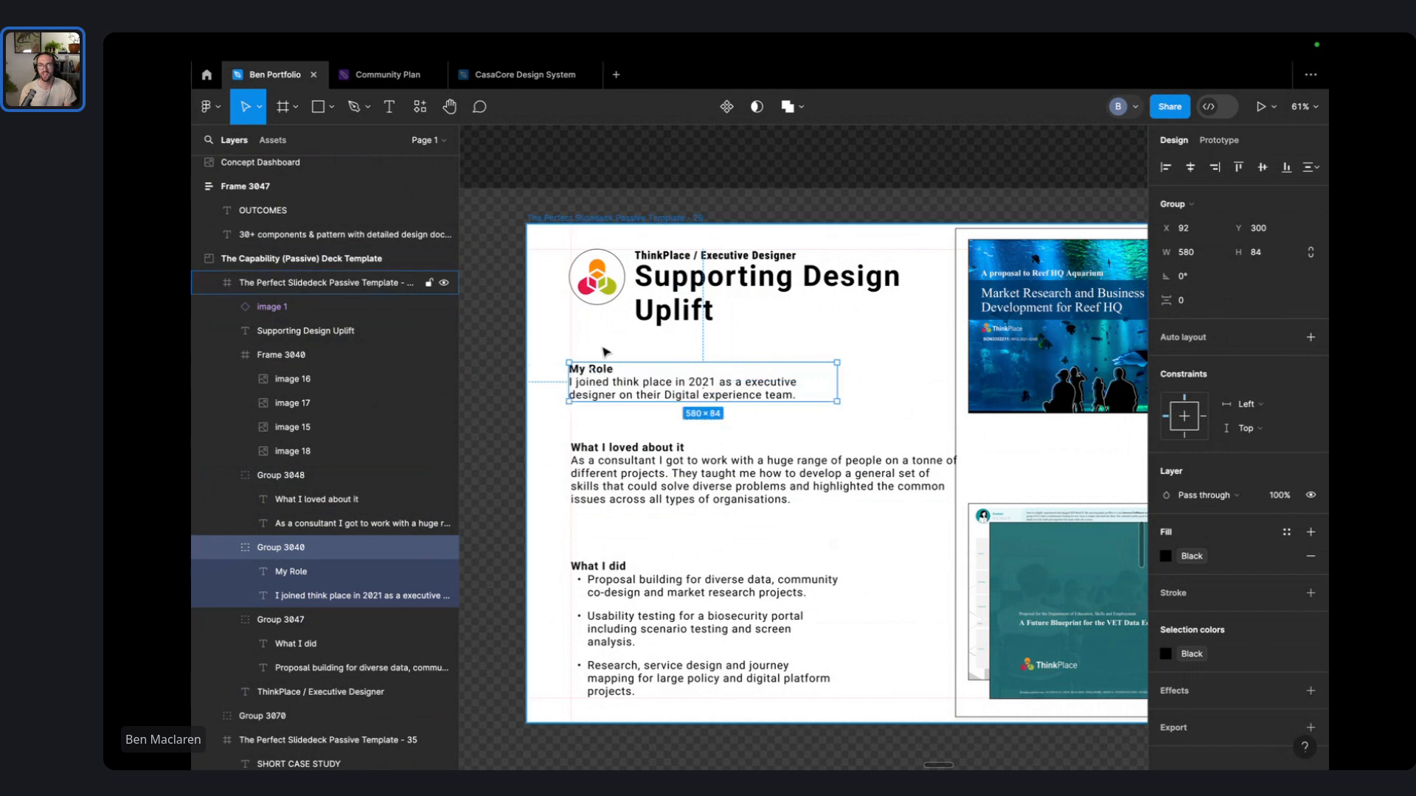
- Move the My Role group up and widen it, and slightly narrow the What I loved about it group
left_click(606, 348)
left_click_drag(612, 386, 615, 371)
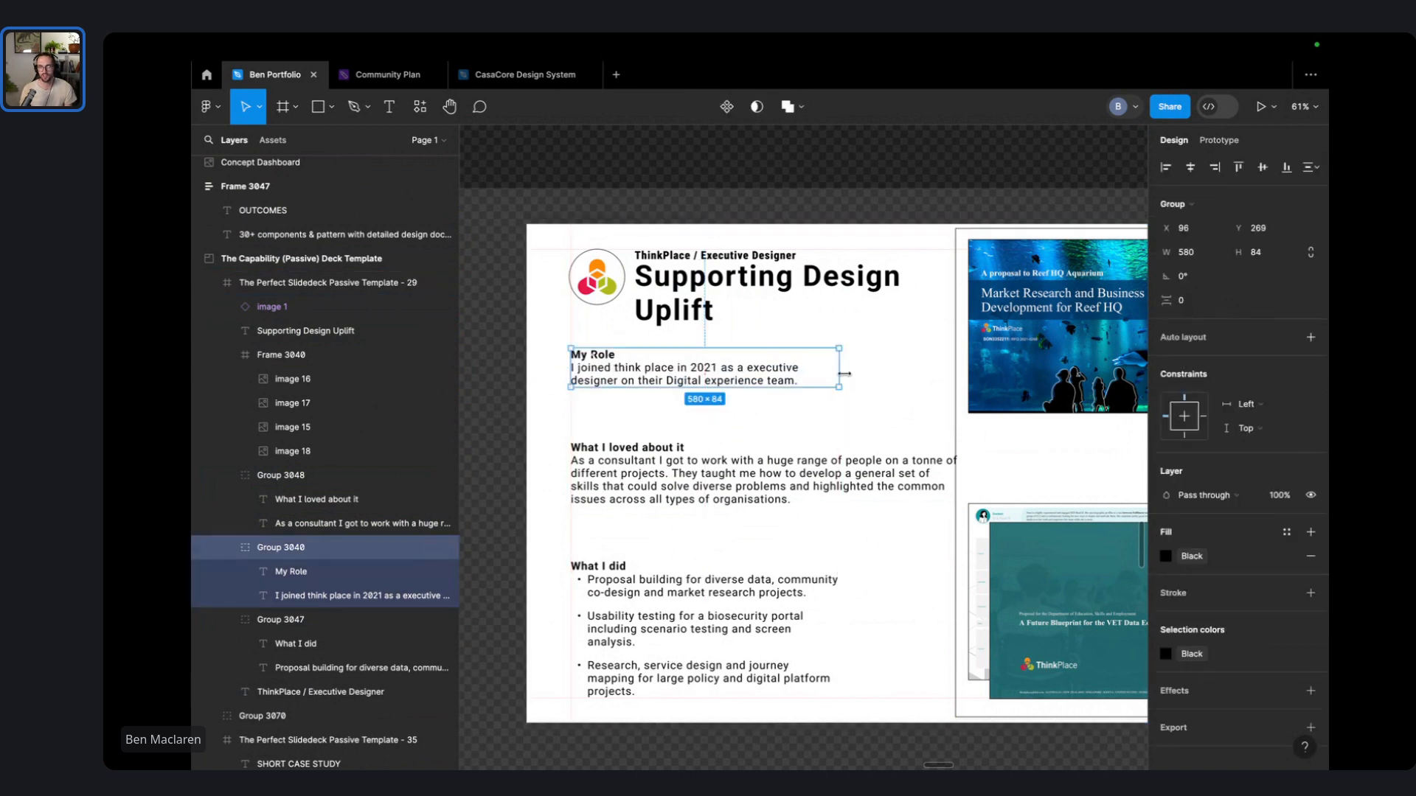
left_click_drag(845, 374, 944, 374)
left_click(948, 472)
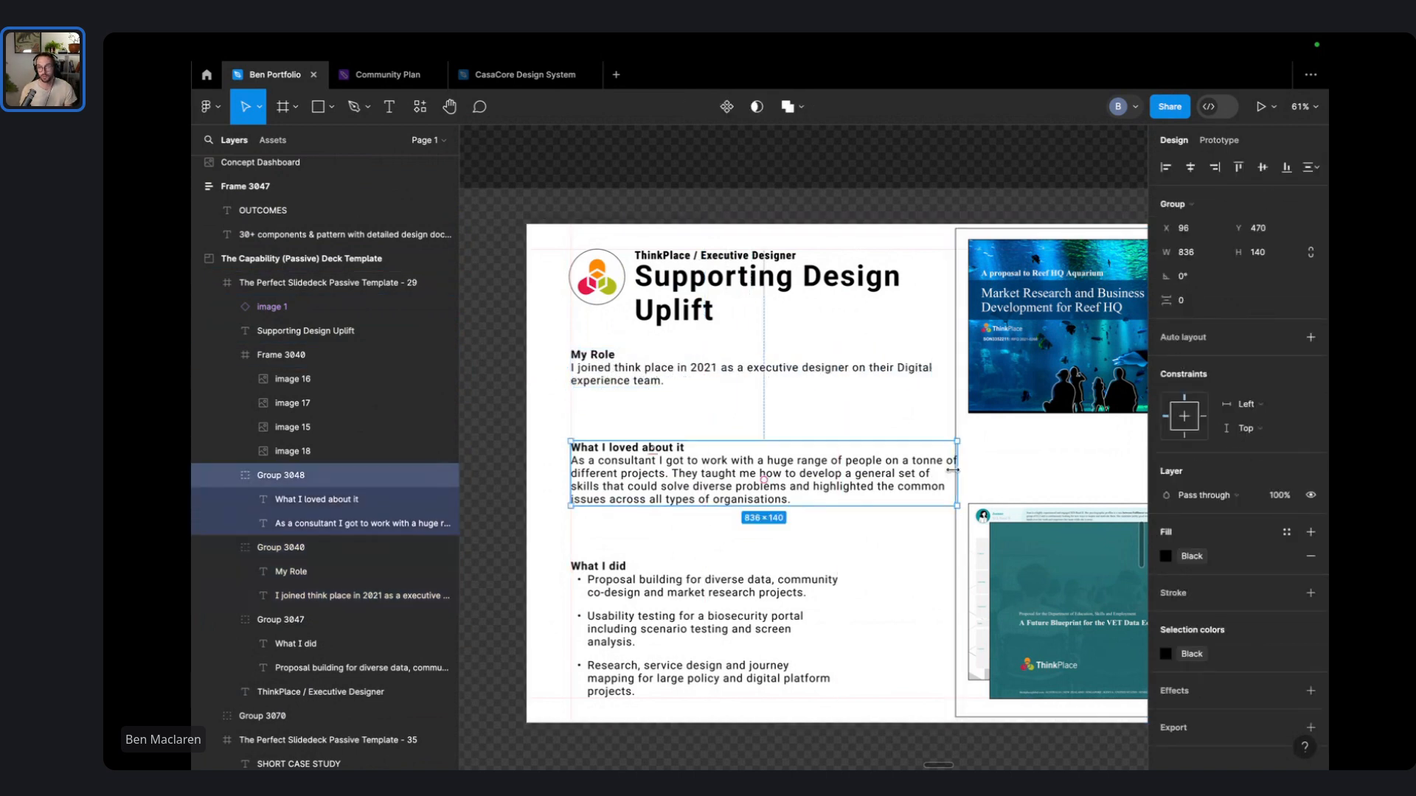
left_click_drag(952, 470, 934, 466)
left_click(867, 430)
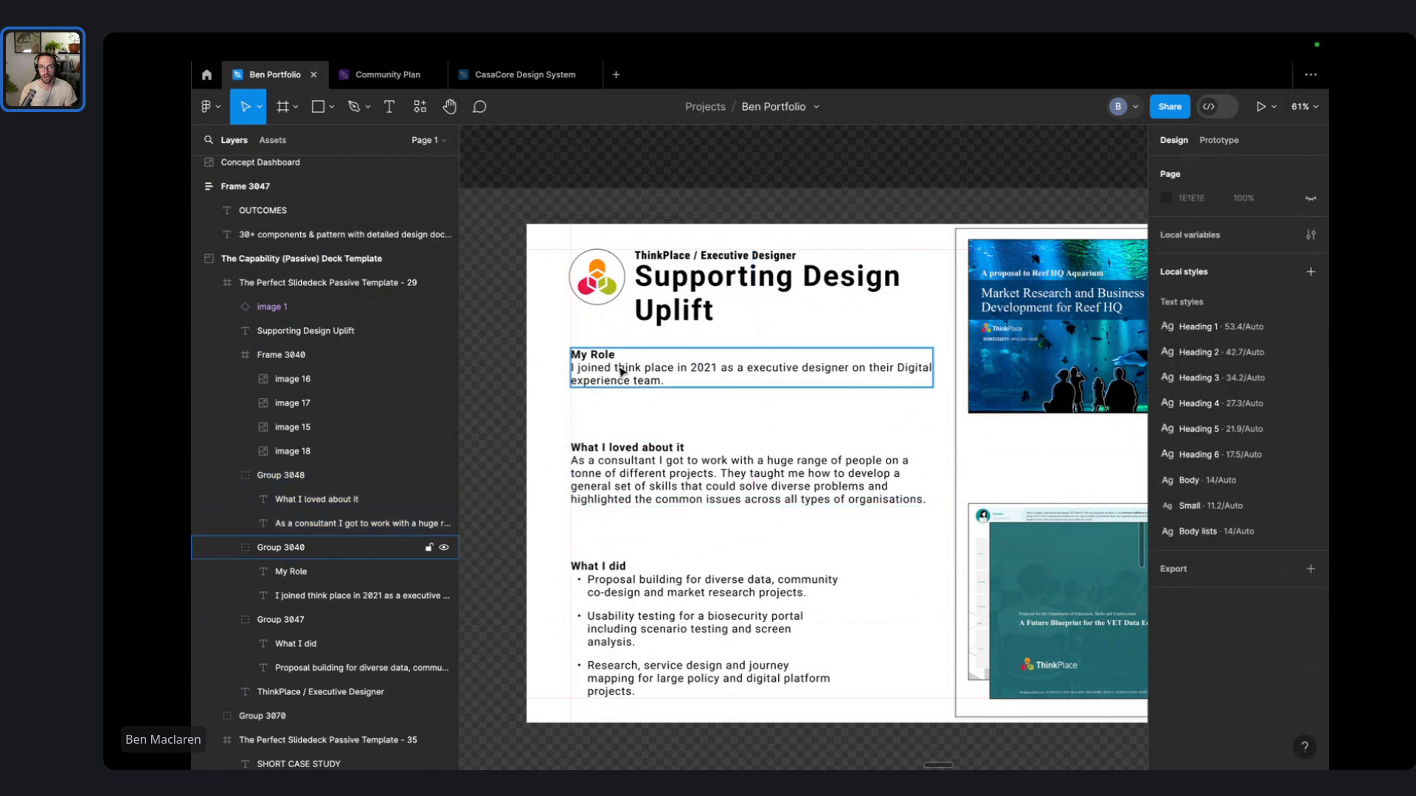
- Turn the My Role and What I loved about it groups into auto-layout stacks with an 8 px gap
left_click(622, 370)
left_click(1207, 339)
left_click(1187, 416)
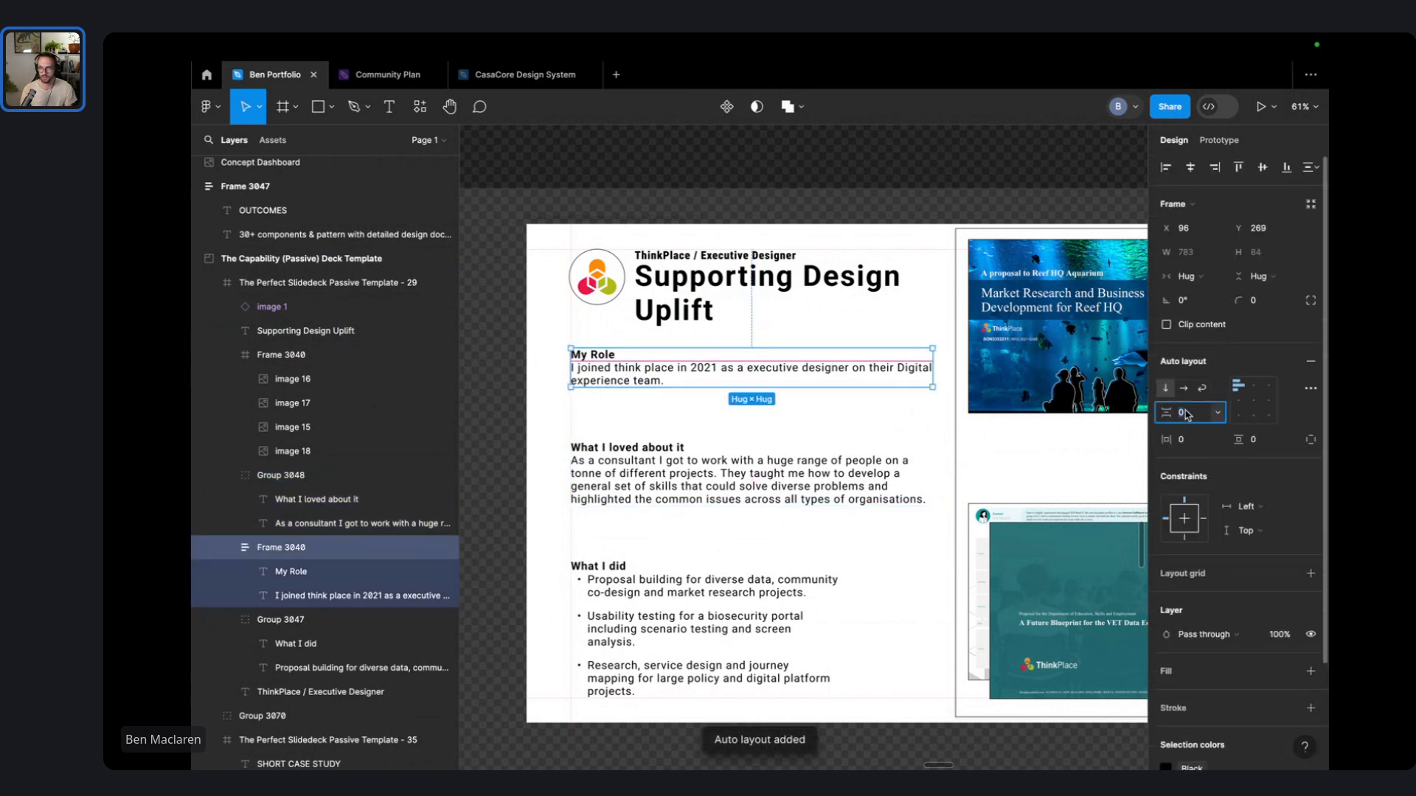
left_click(870, 415)
left_click(857, 463)
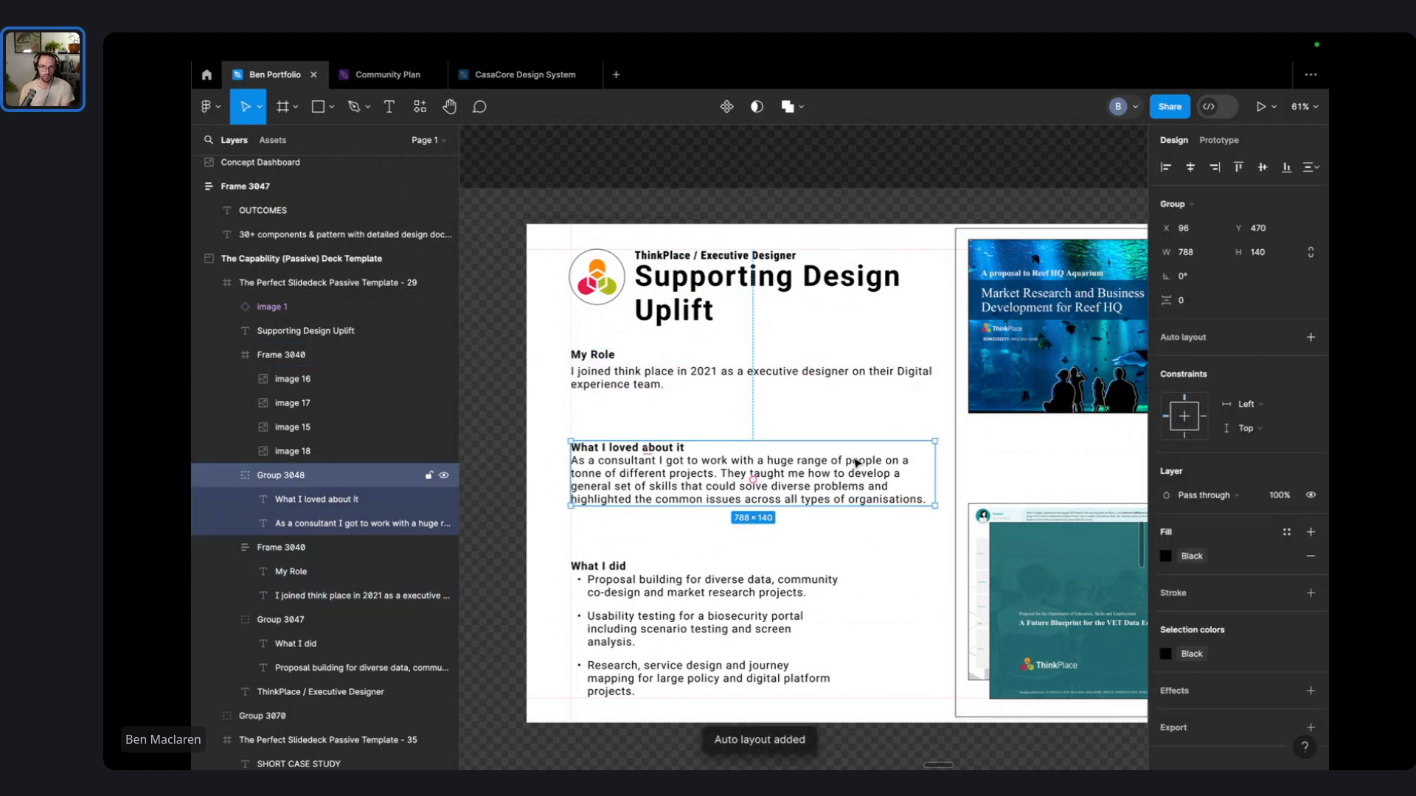
left_click(1224, 345)
left_click(1184, 413)
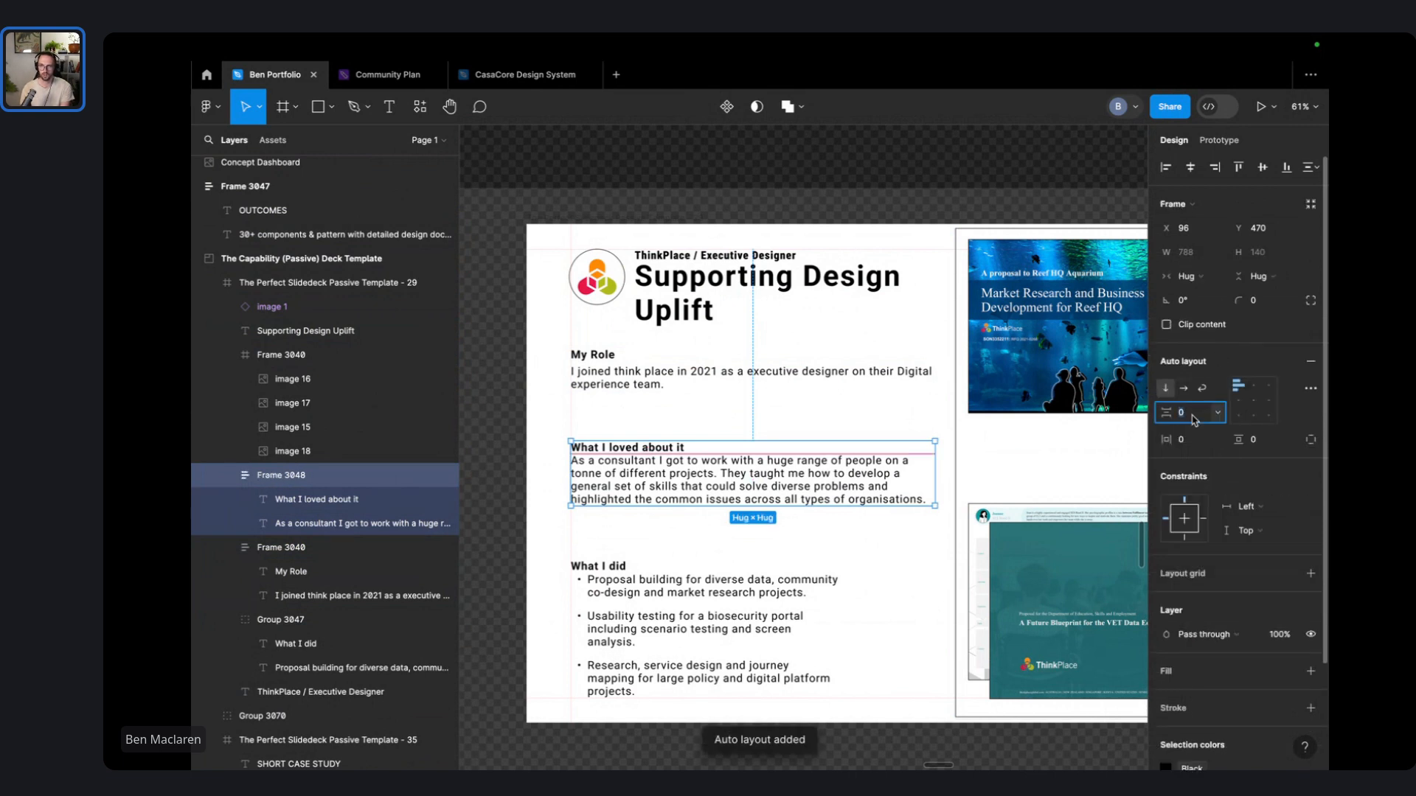
- Add auto layout to the What I did group and set its gap
left_click(830, 582)
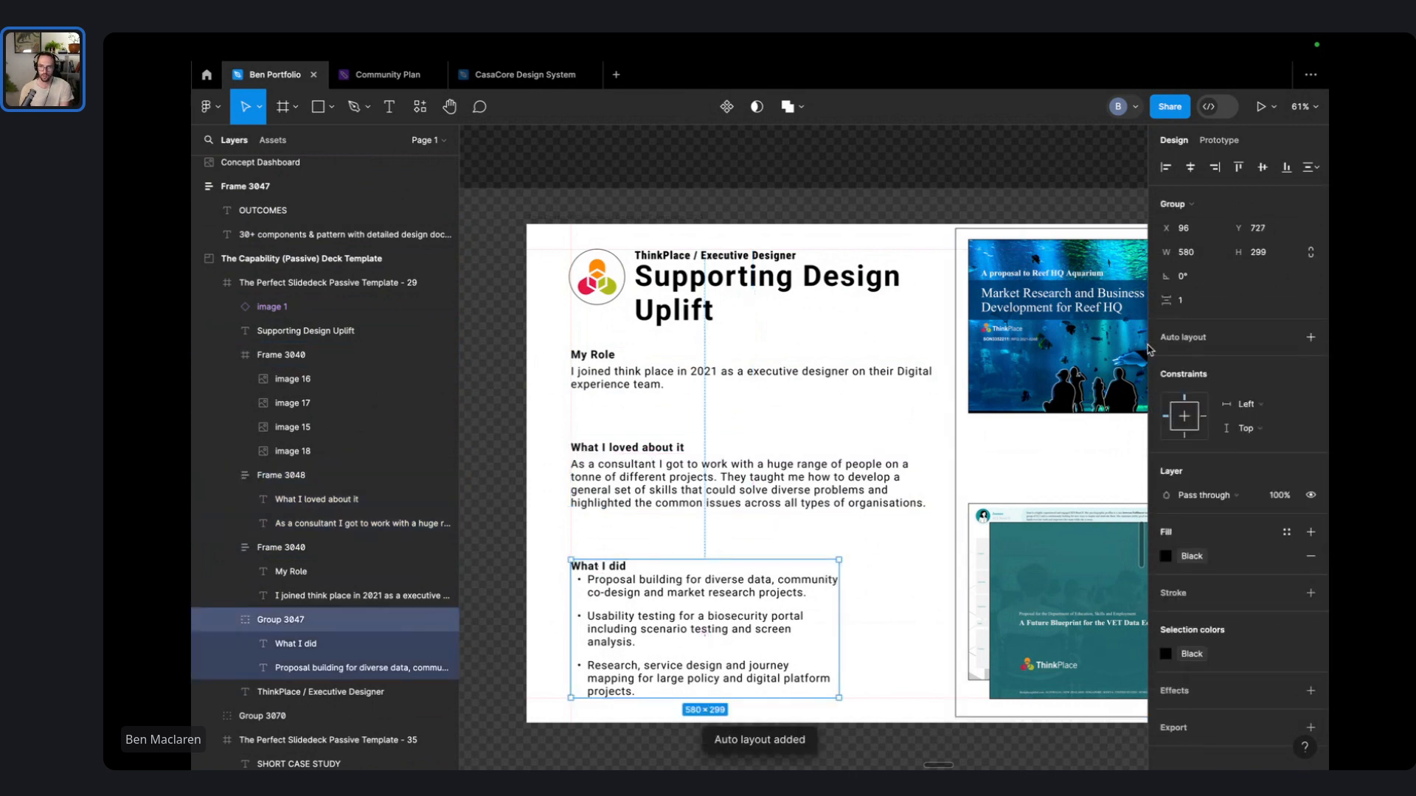
left_click(1202, 345)
type("1")
key("Return")
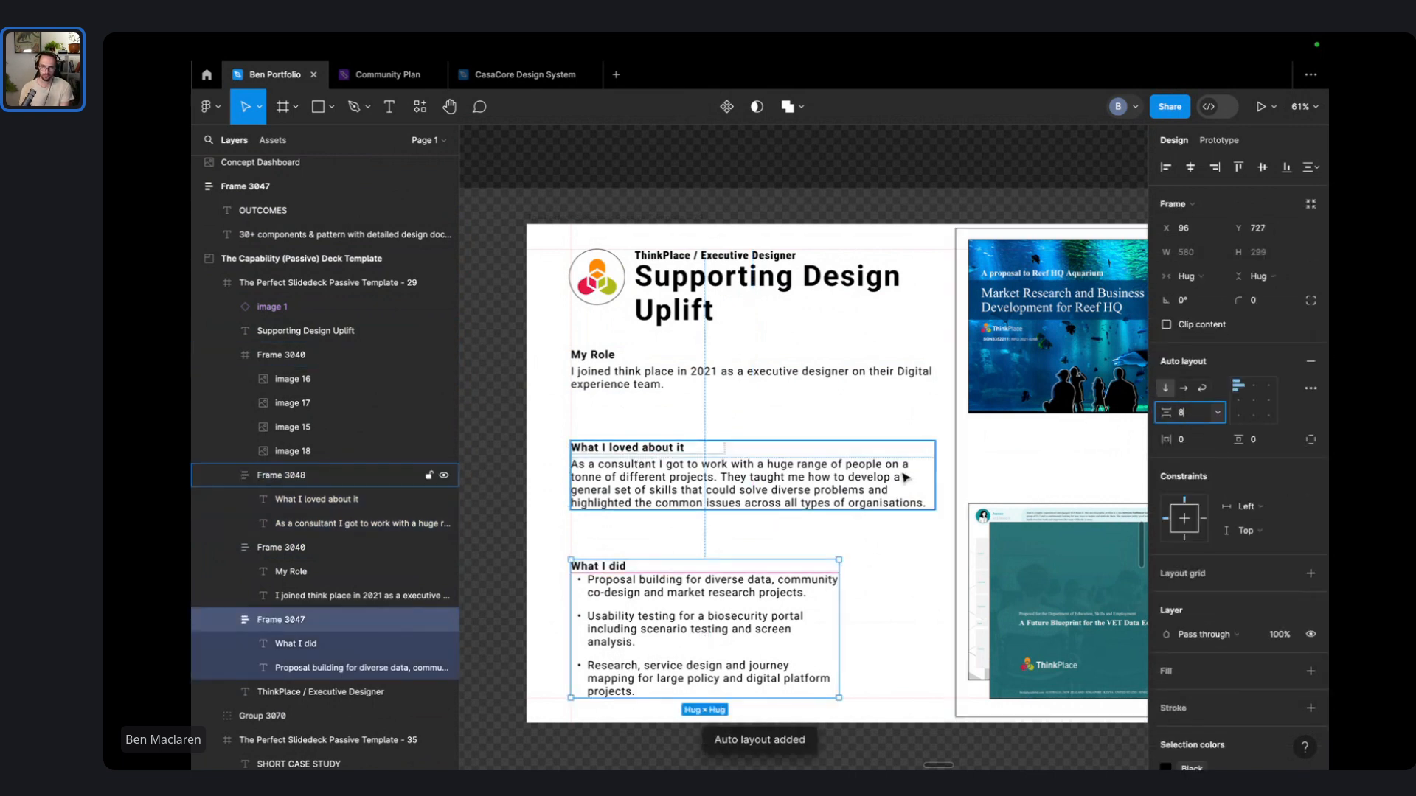
key("Escape")
left_click(707, 609)
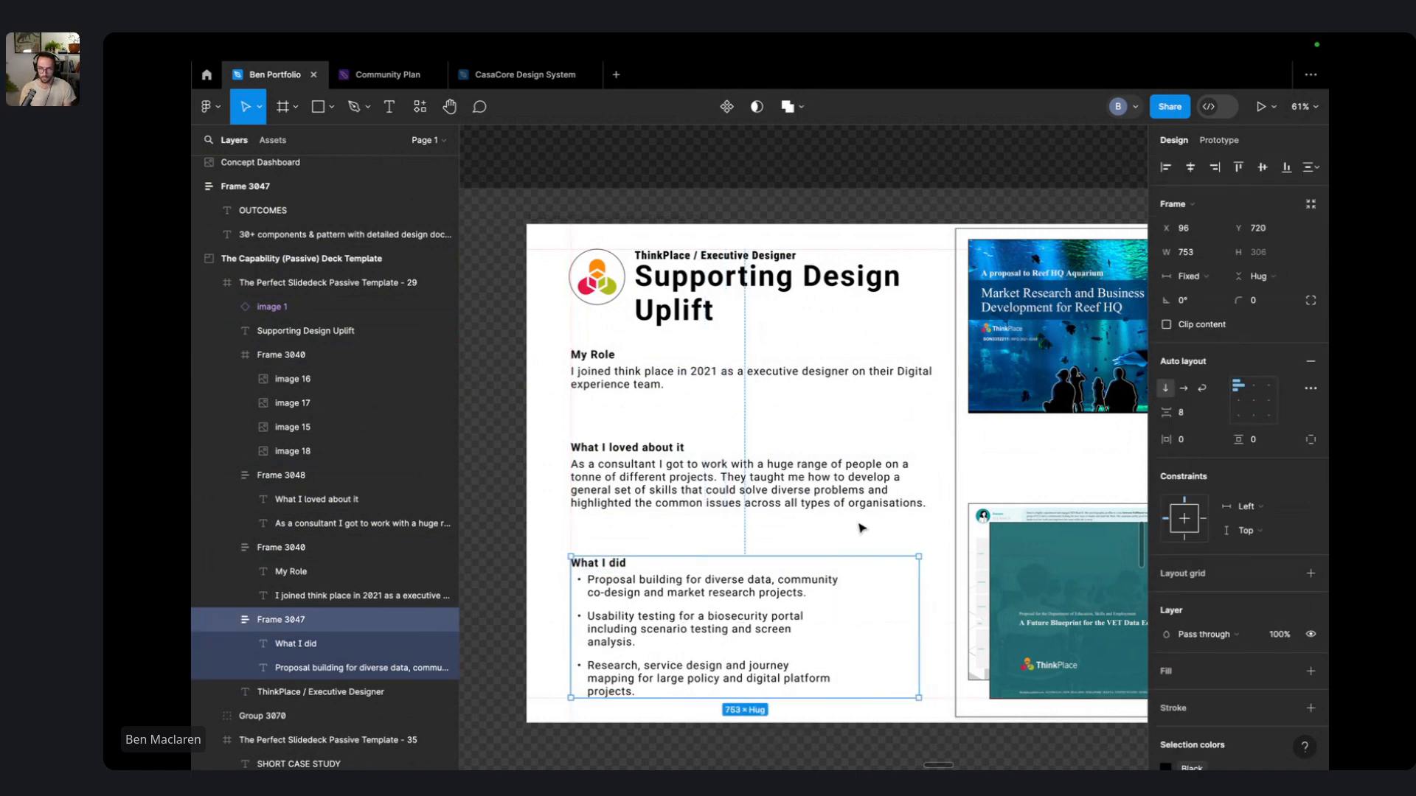
- Narrow the What I loved about it stack and set its paragraph to Fill container
left_click(925, 482)
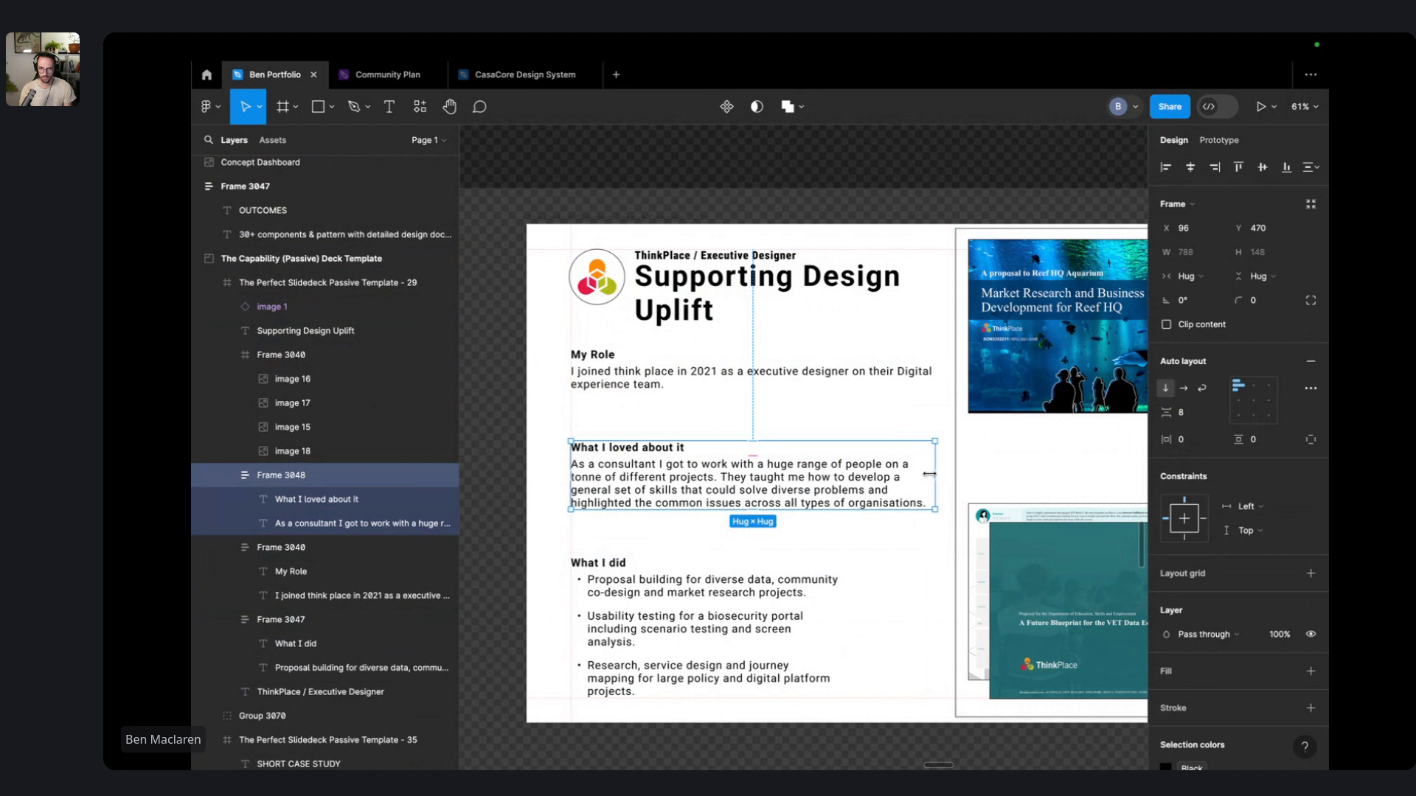
left_click_drag(928, 482, 906, 475)
left_click(905, 475)
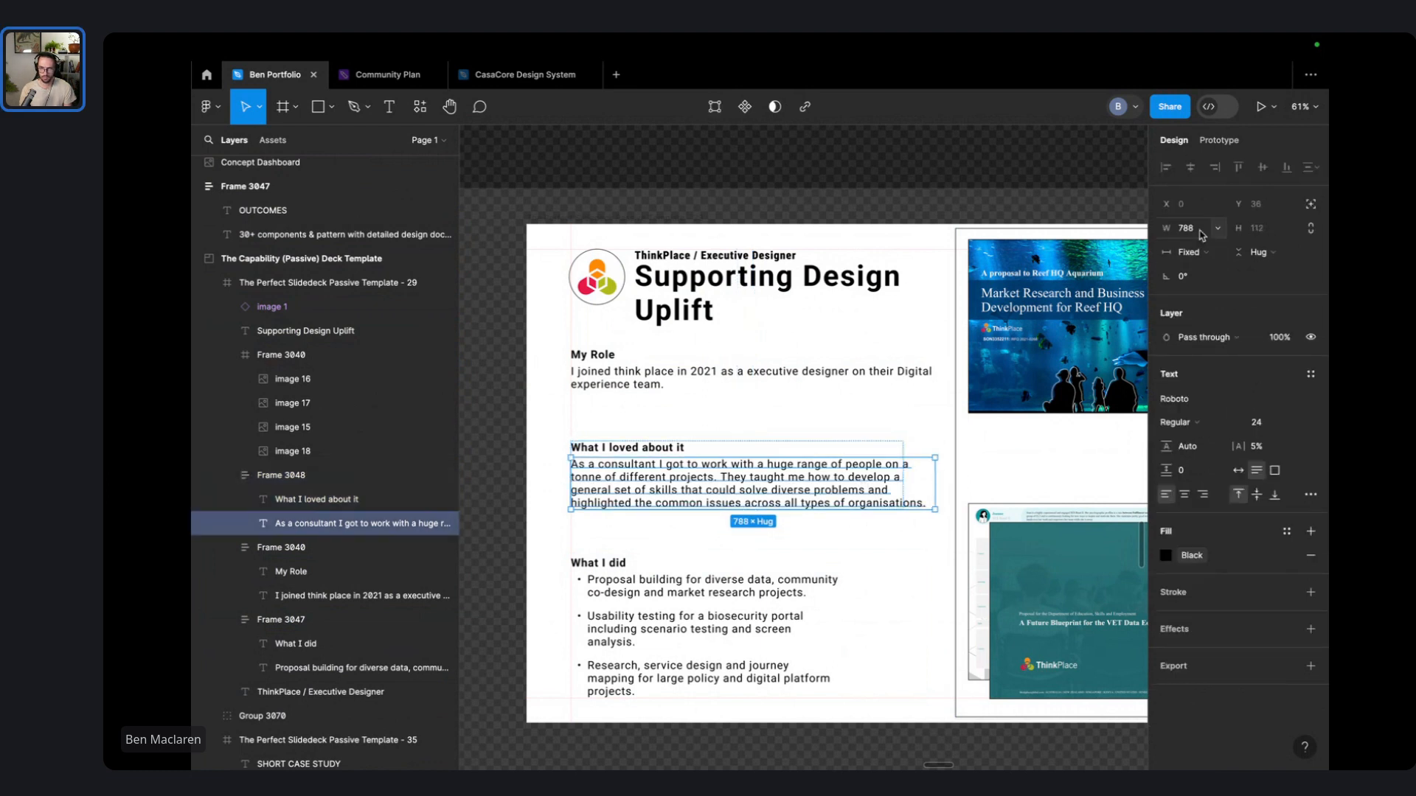
left_click(1185, 253)
left_click(1227, 294)
- Change the width sizing of the 'I joined ThinkPlace' paragraph in the My Role stack
left_click(910, 355)
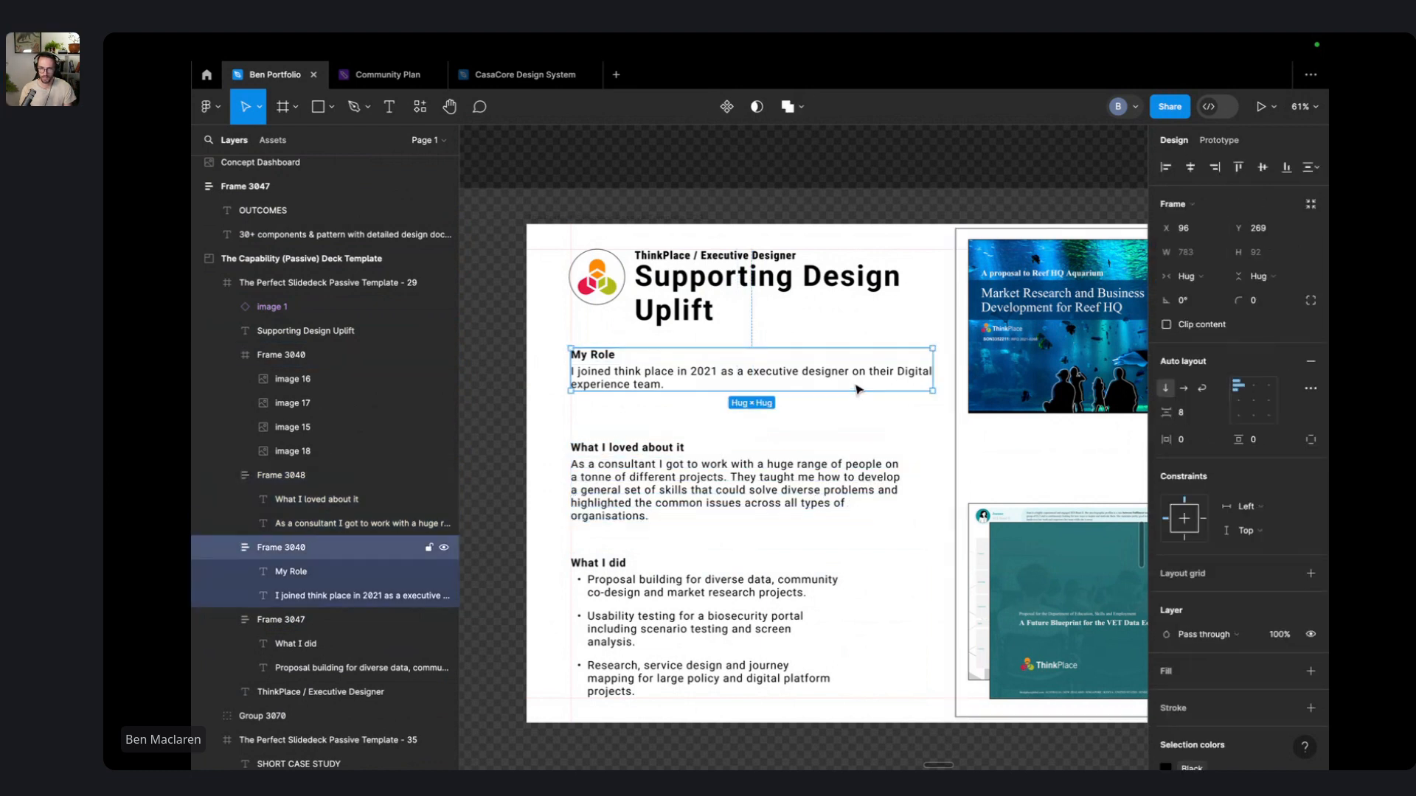
left_click(809, 380)
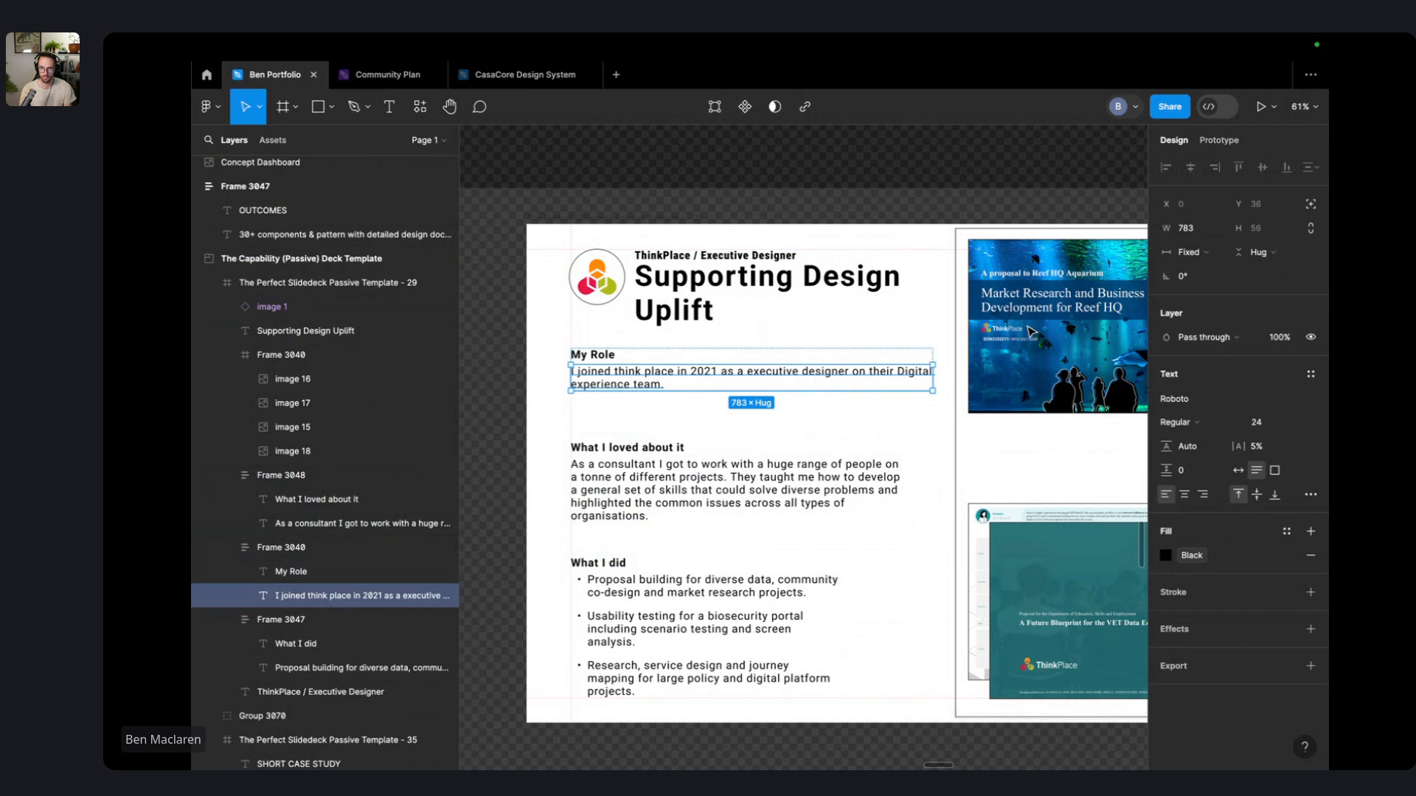
left_click(1197, 252)
left_click(1206, 300)
key("Escape")
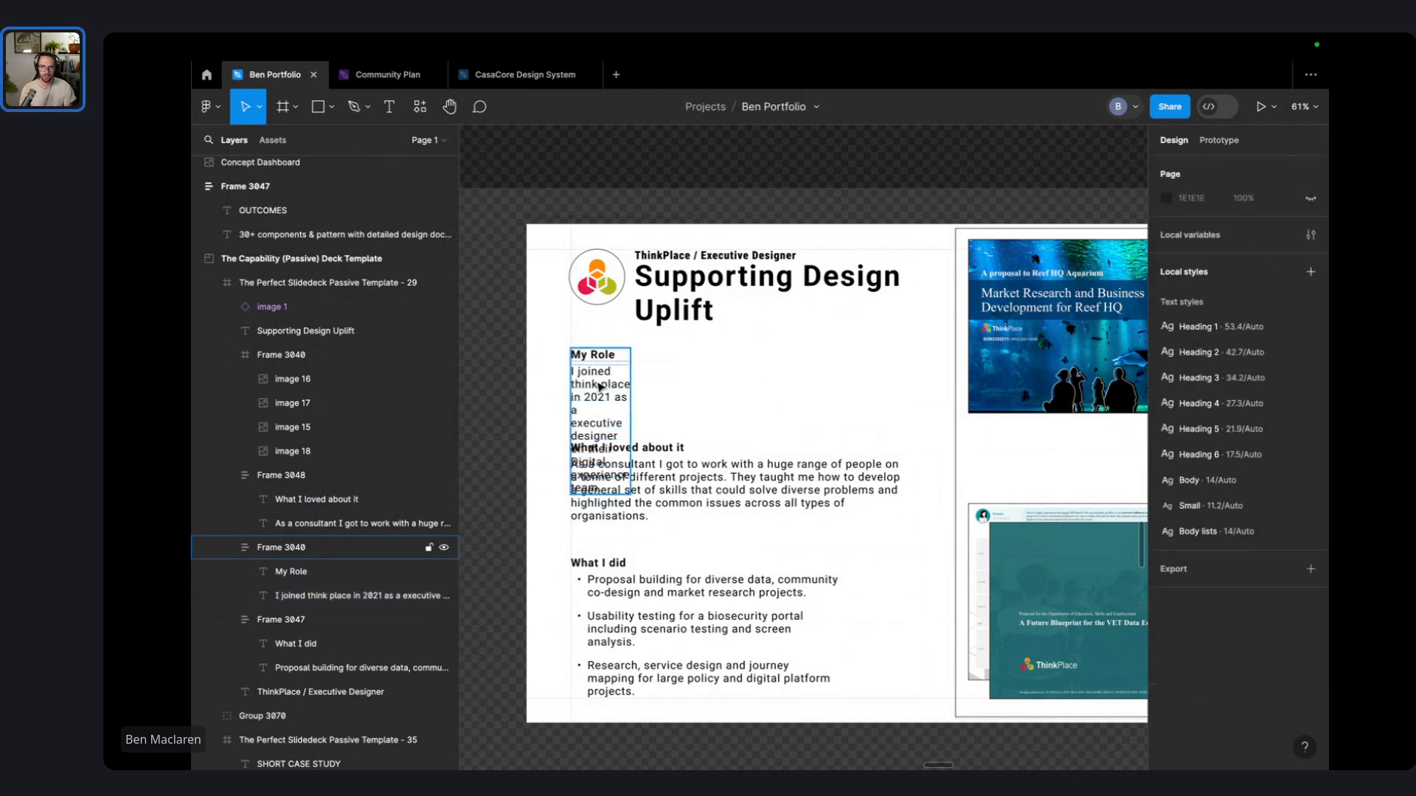
- Widen the My Role and What I loved stacks to 731 and make the What I did bullets fill their stack
left_click(601, 387)
left_click_drag(630, 377, 907, 373)
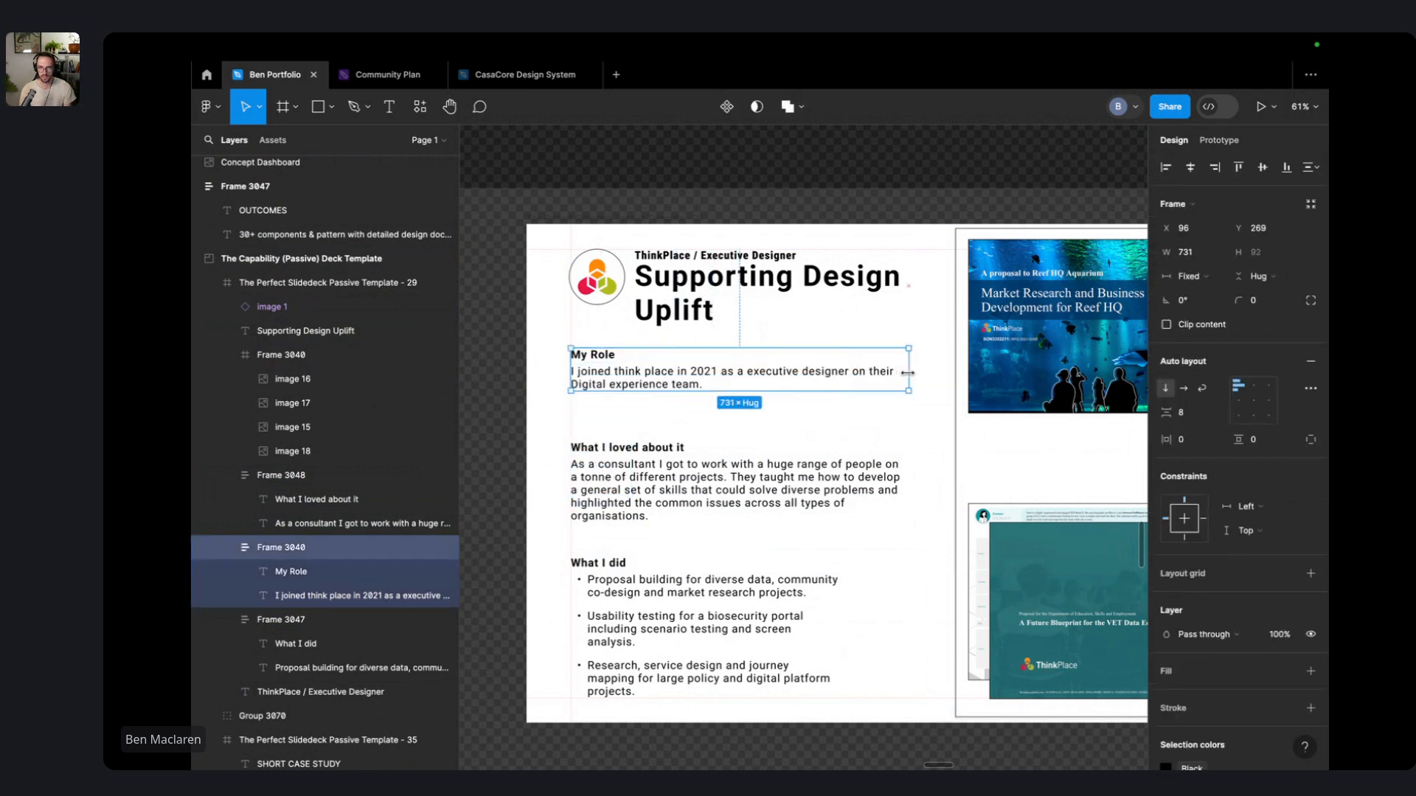
left_click(876, 444)
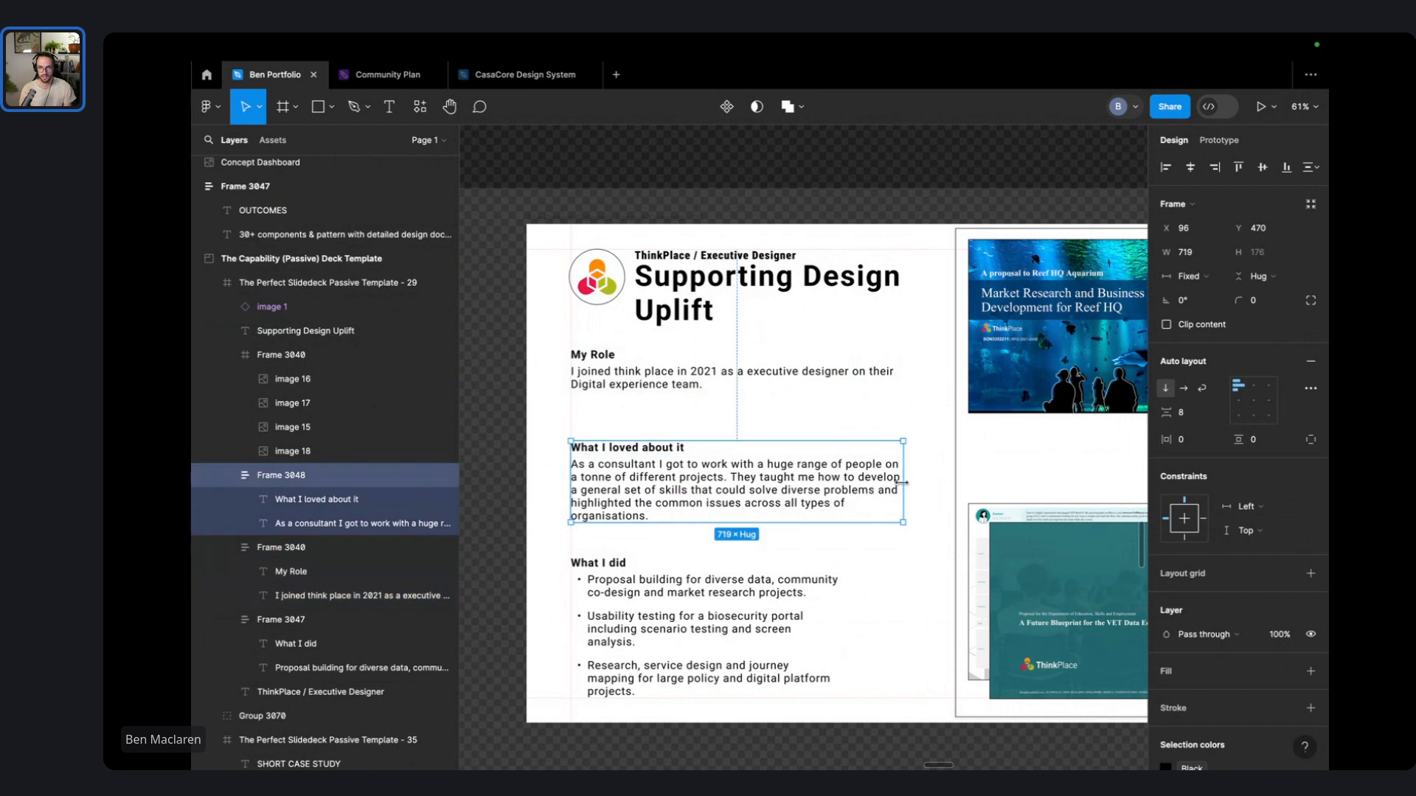
left_click_drag(901, 483, 908, 483)
left_click(819, 604)
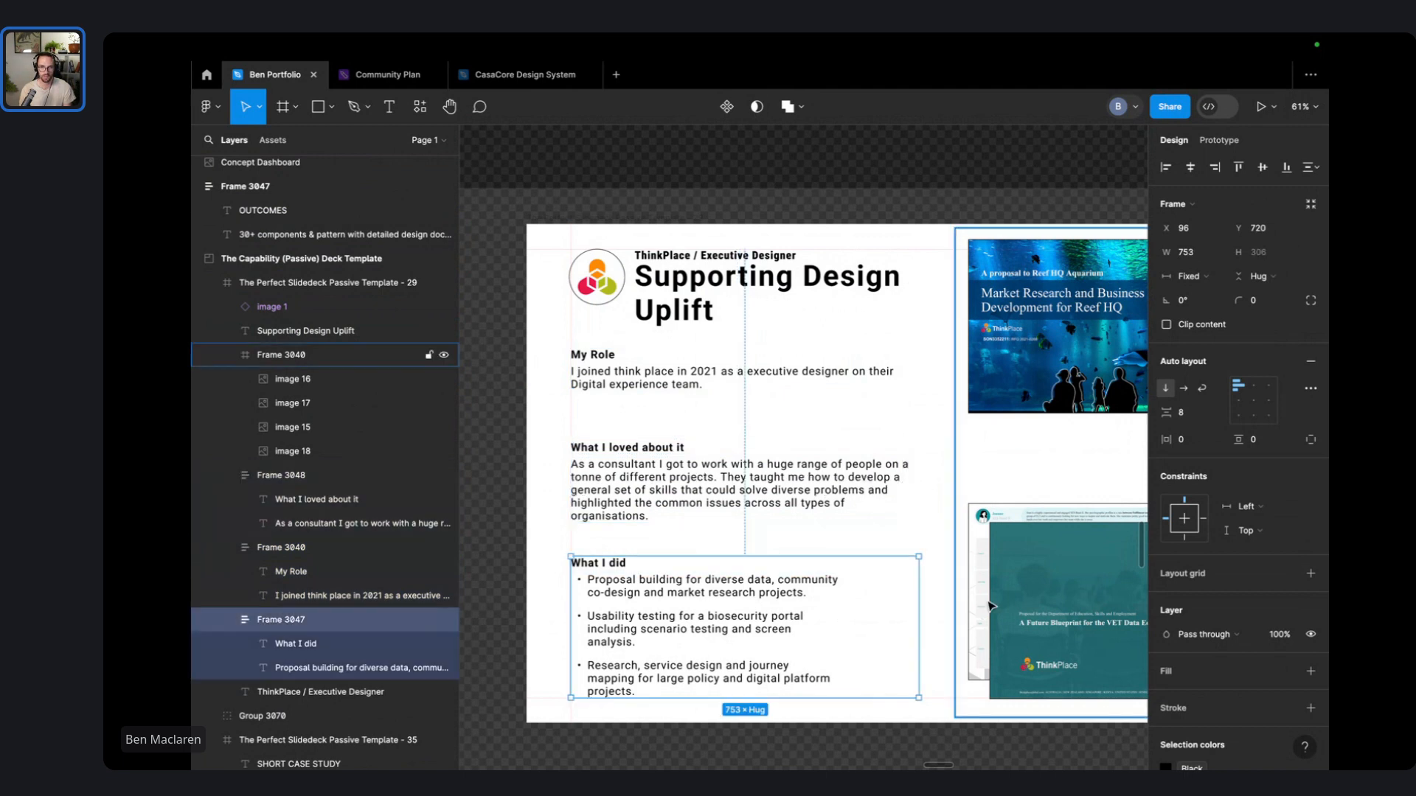
left_click(807, 619)
left_click(1186, 252)
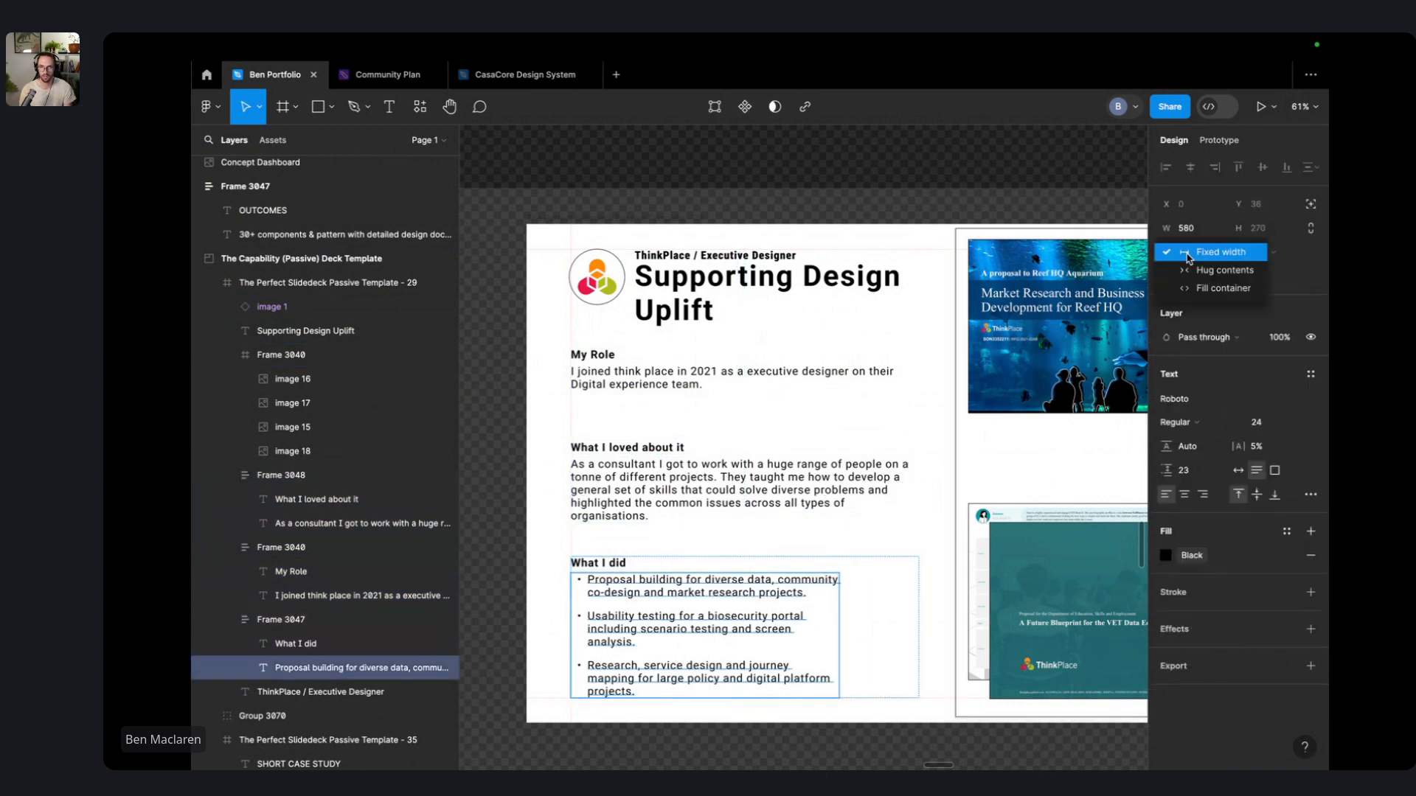
left_click(1204, 289)
left_click(882, 171)
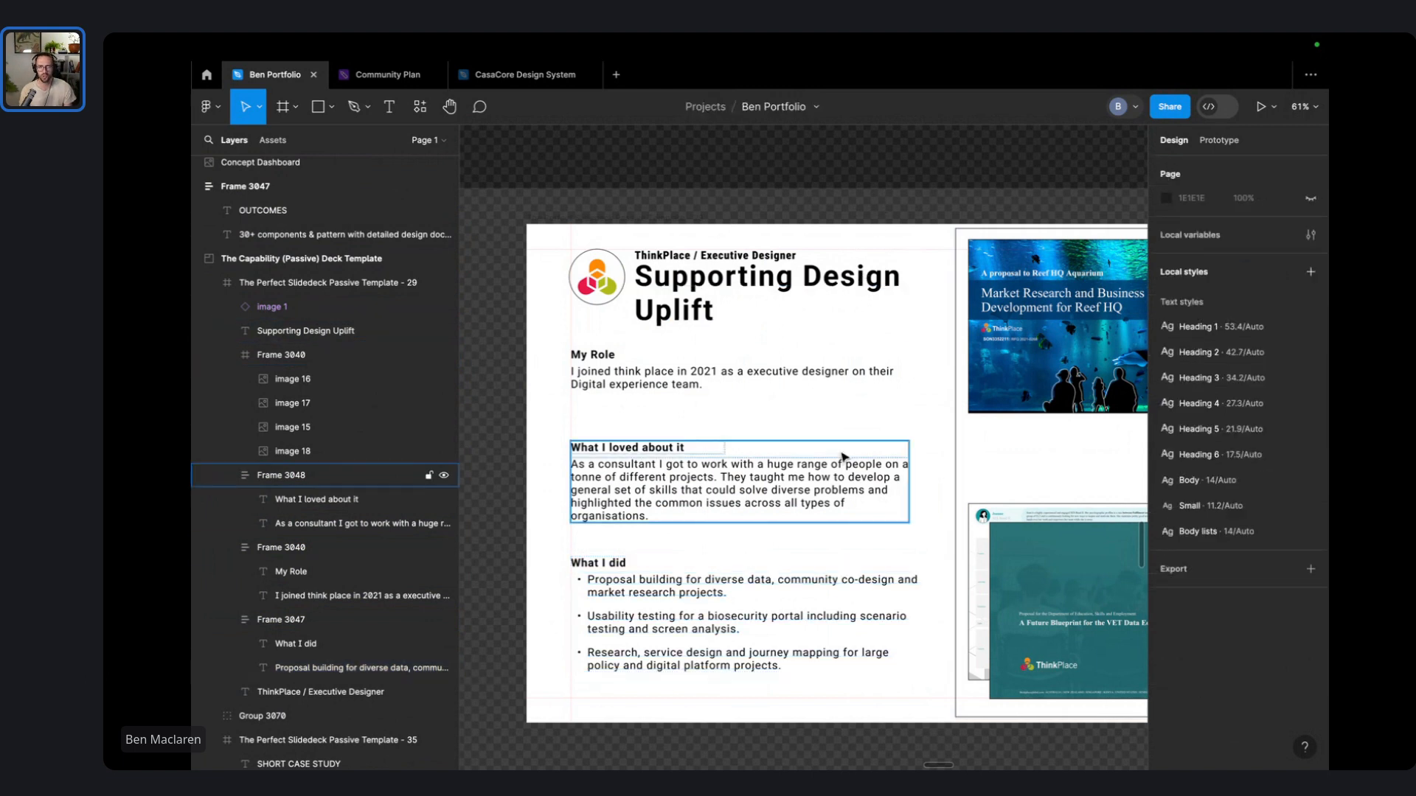
- Narrow the heading to 619 and replace the My Role label with the full-width ThinkPlace line
left_click(809, 288)
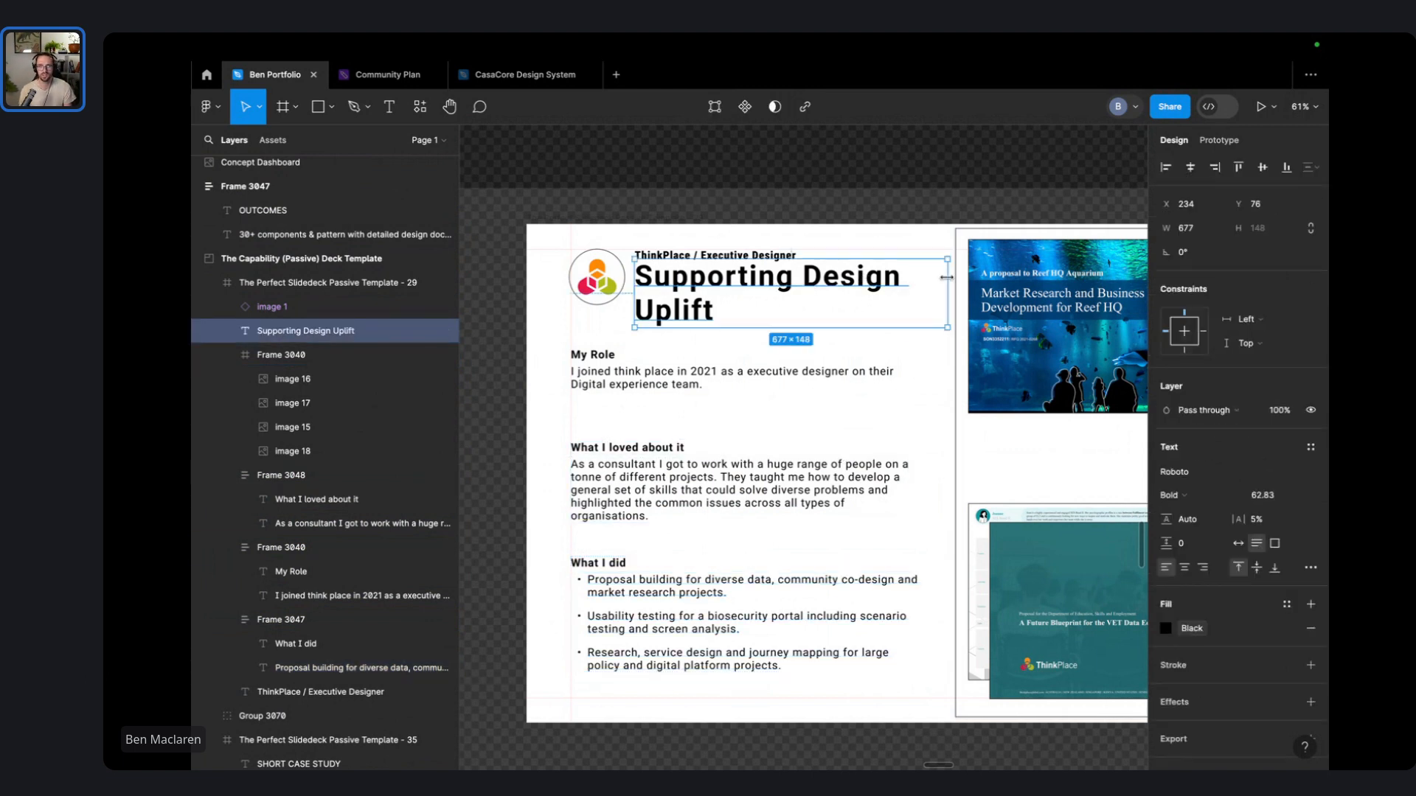
left_click_drag(947, 277, 920, 276)
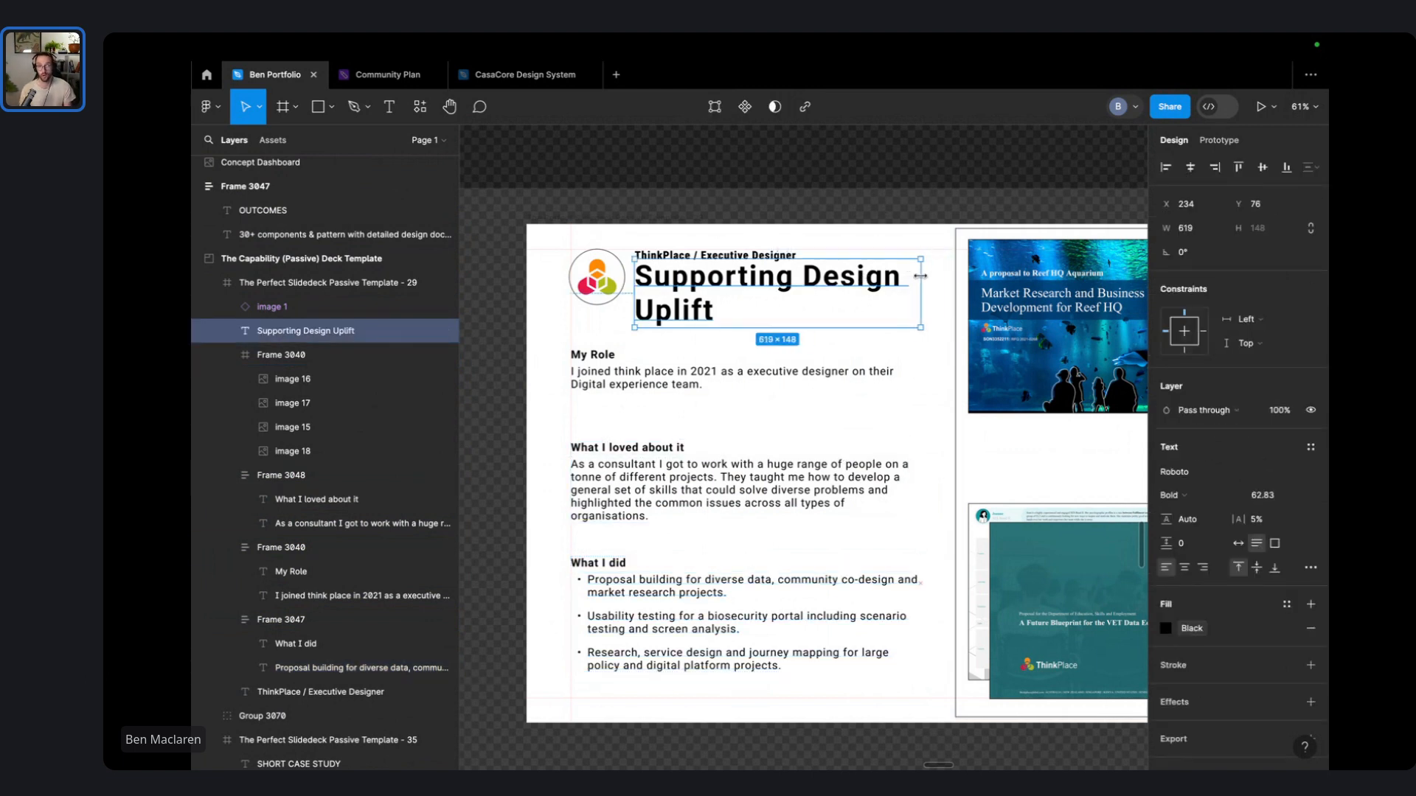
left_click(723, 202)
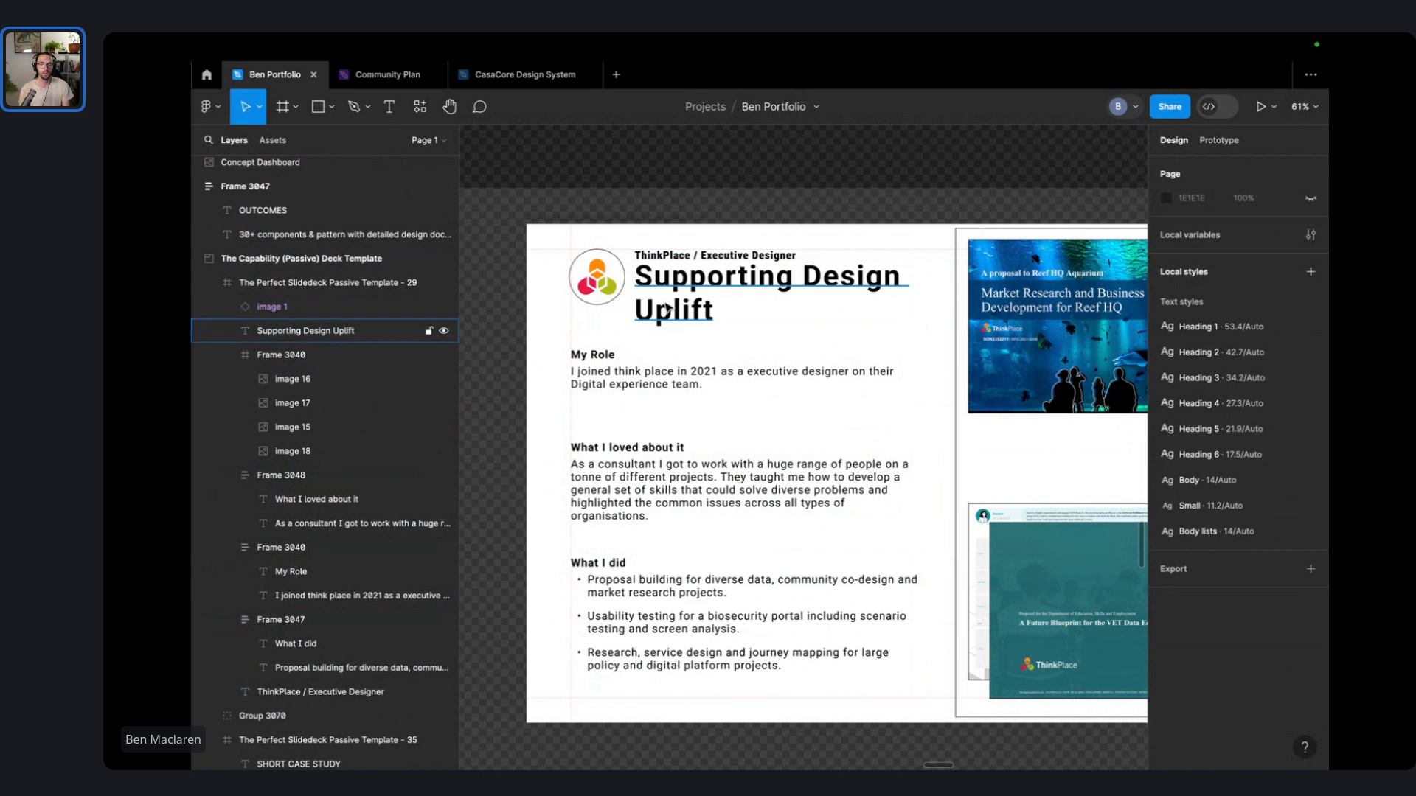
left_click(708, 256)
left_click(599, 356)
key("ctrl+shift+r")
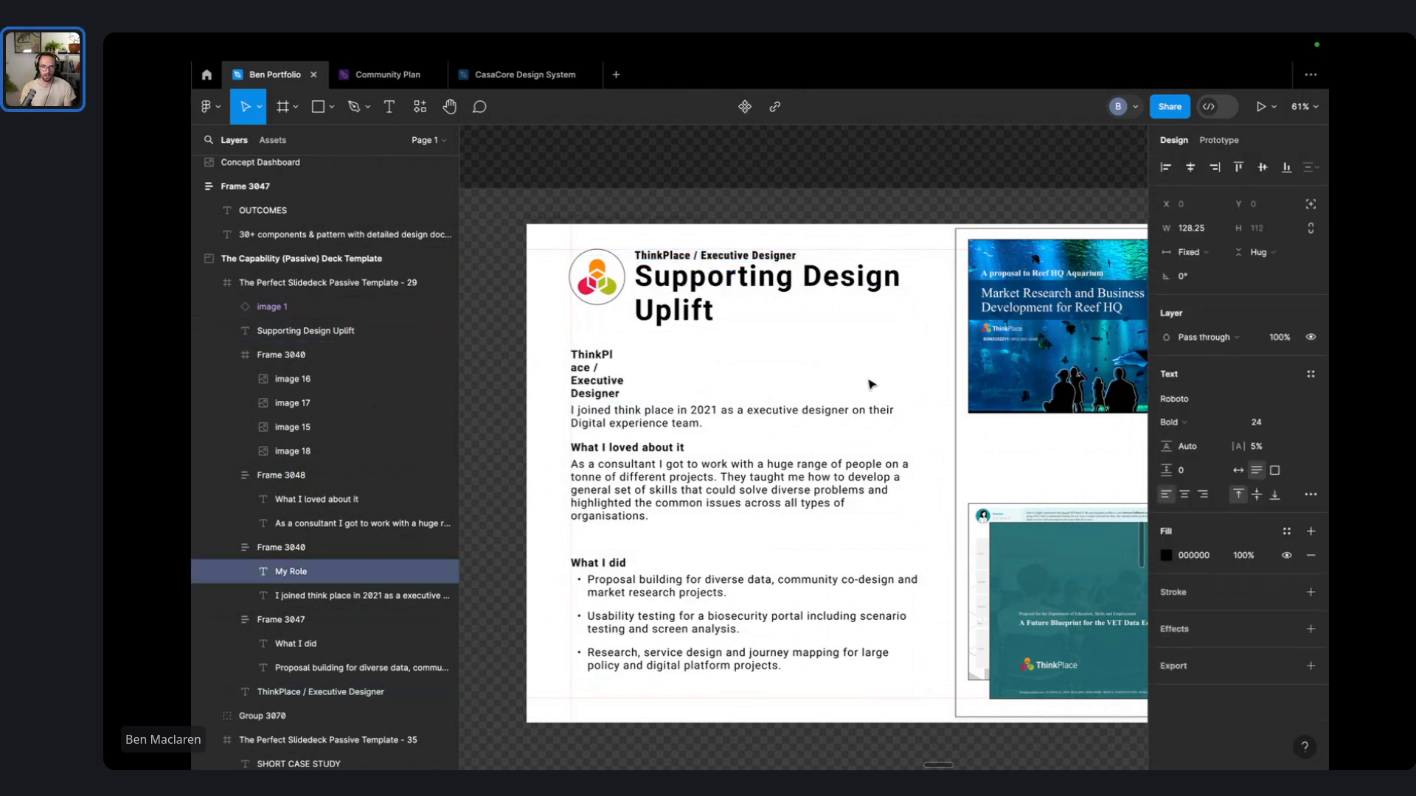
left_click(1184, 252)
left_click(1189, 287)
left_click(804, 230)
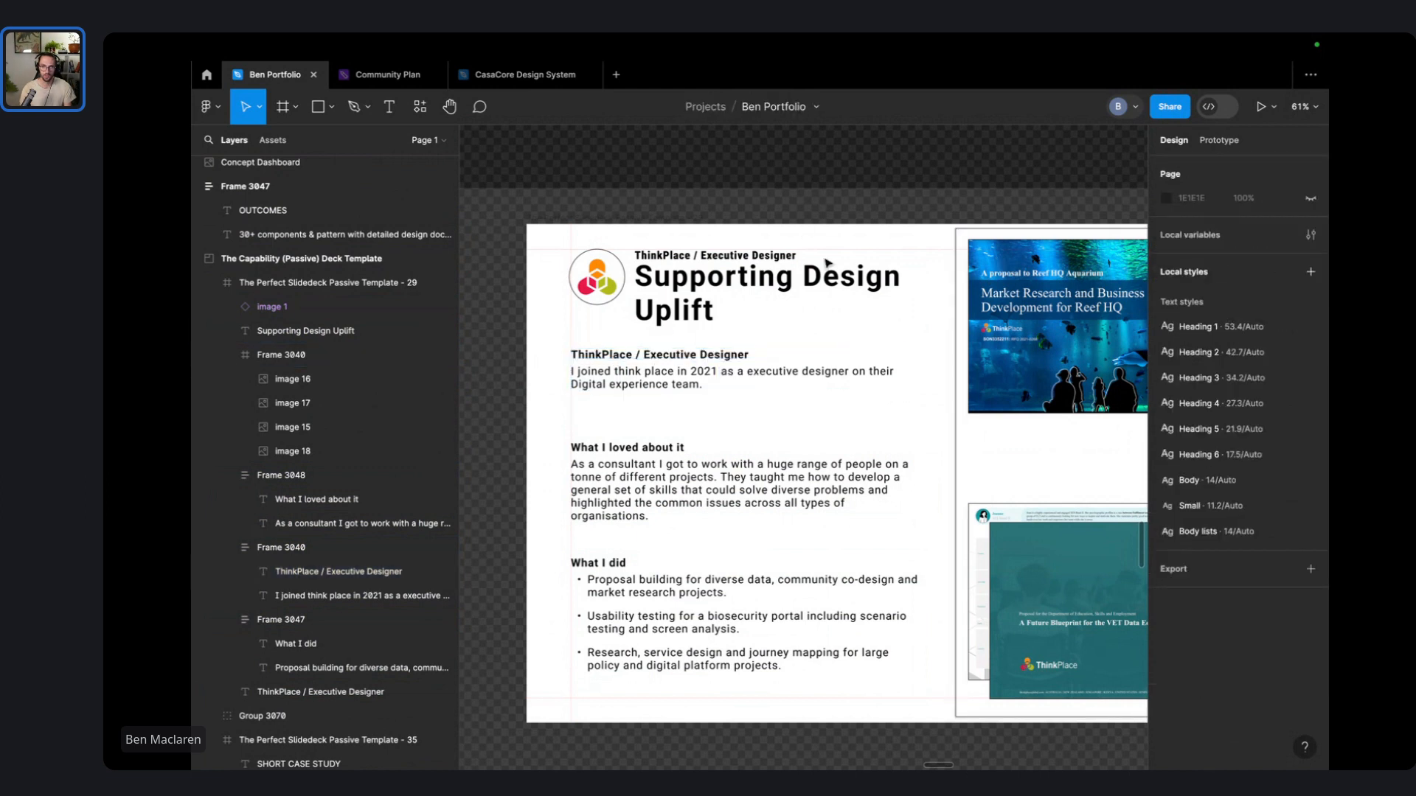
- Delete the original ThinkPlace line above the heading and the 'I joined ThinkPlace' paragraph
left_click(795, 255)
key("Delete")
left_click(811, 206)
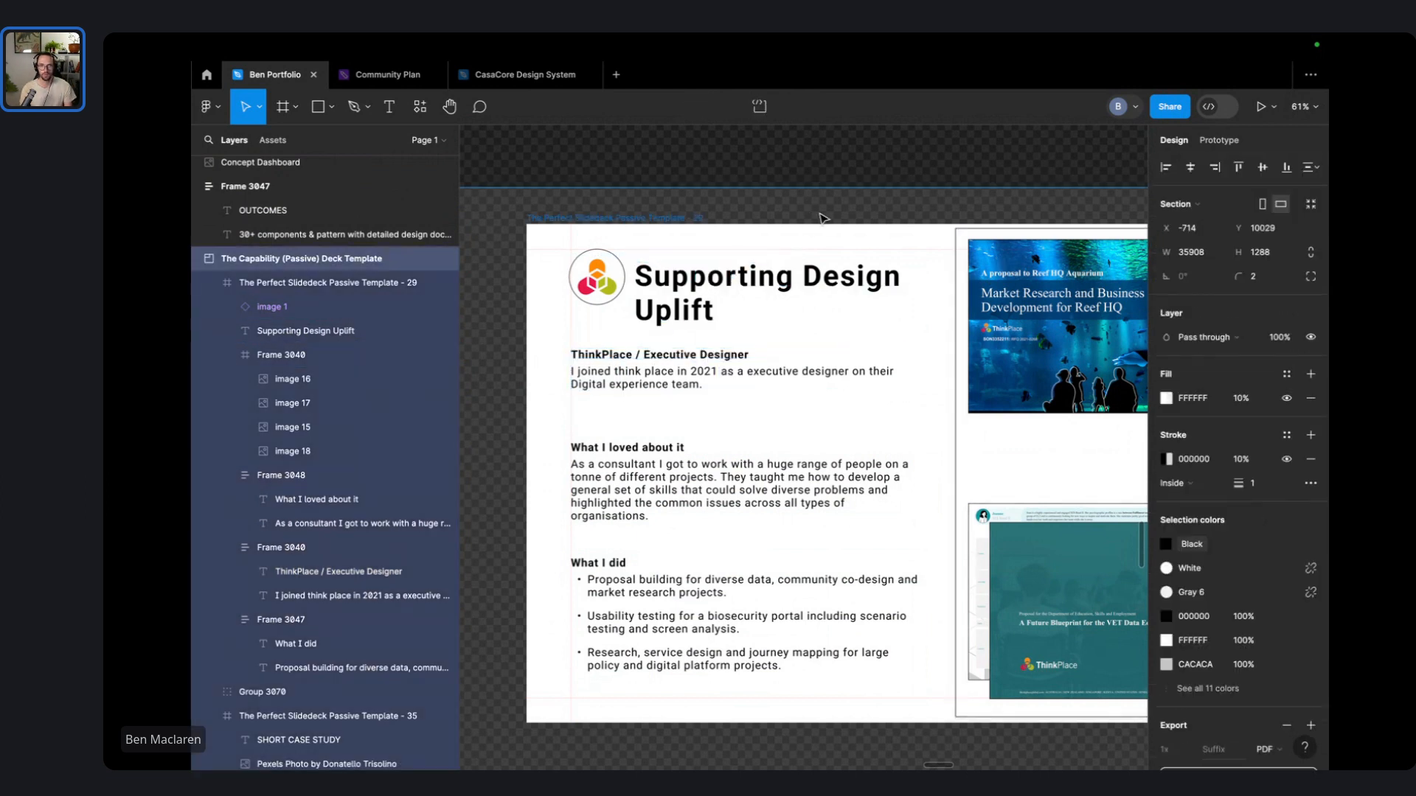
double_click(655, 387)
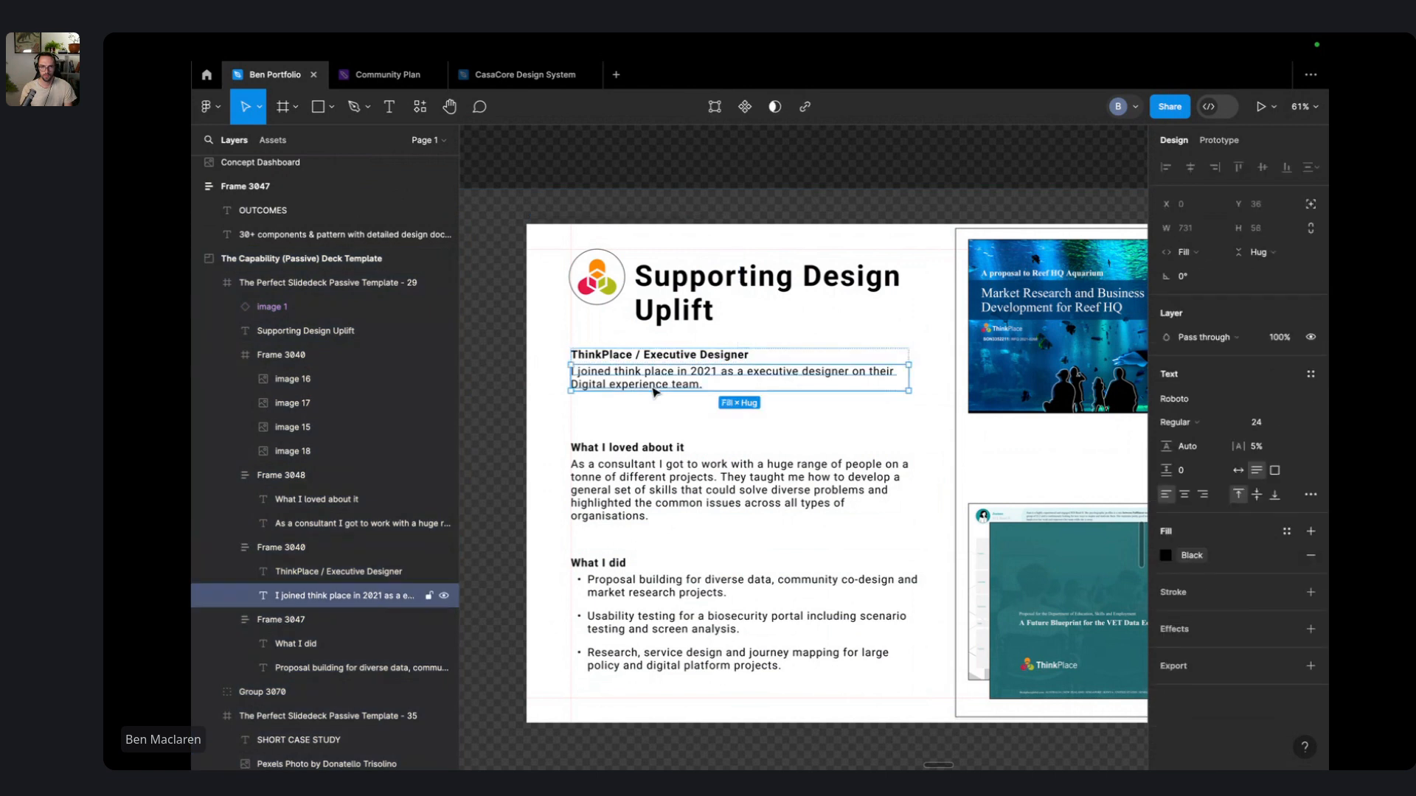
double_click(651, 388)
key("Escape")
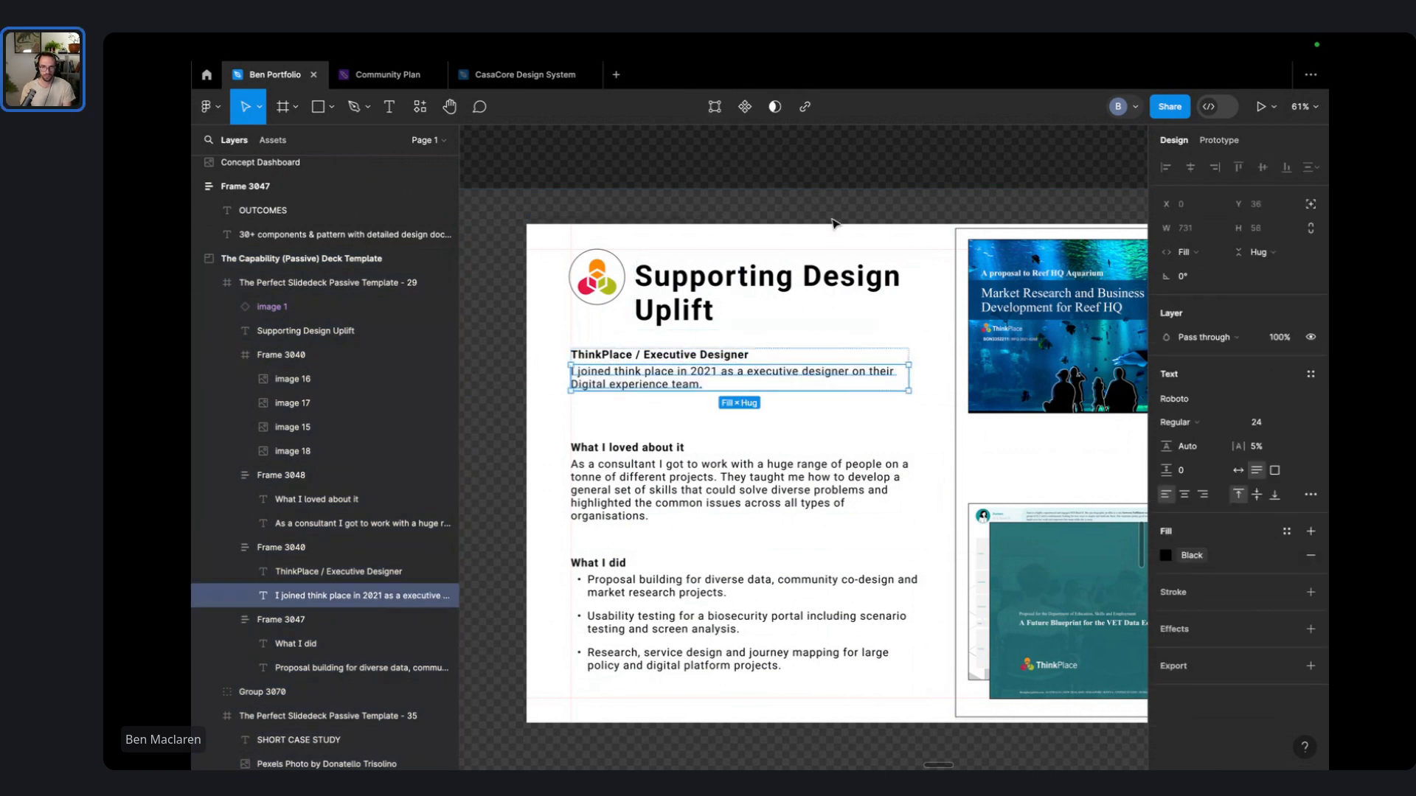
key("Delete")
- Append ' / Digital Experience Team' to the ThinkPlace / Executive Designer subtitle
left_click(749, 360)
key("Escape")
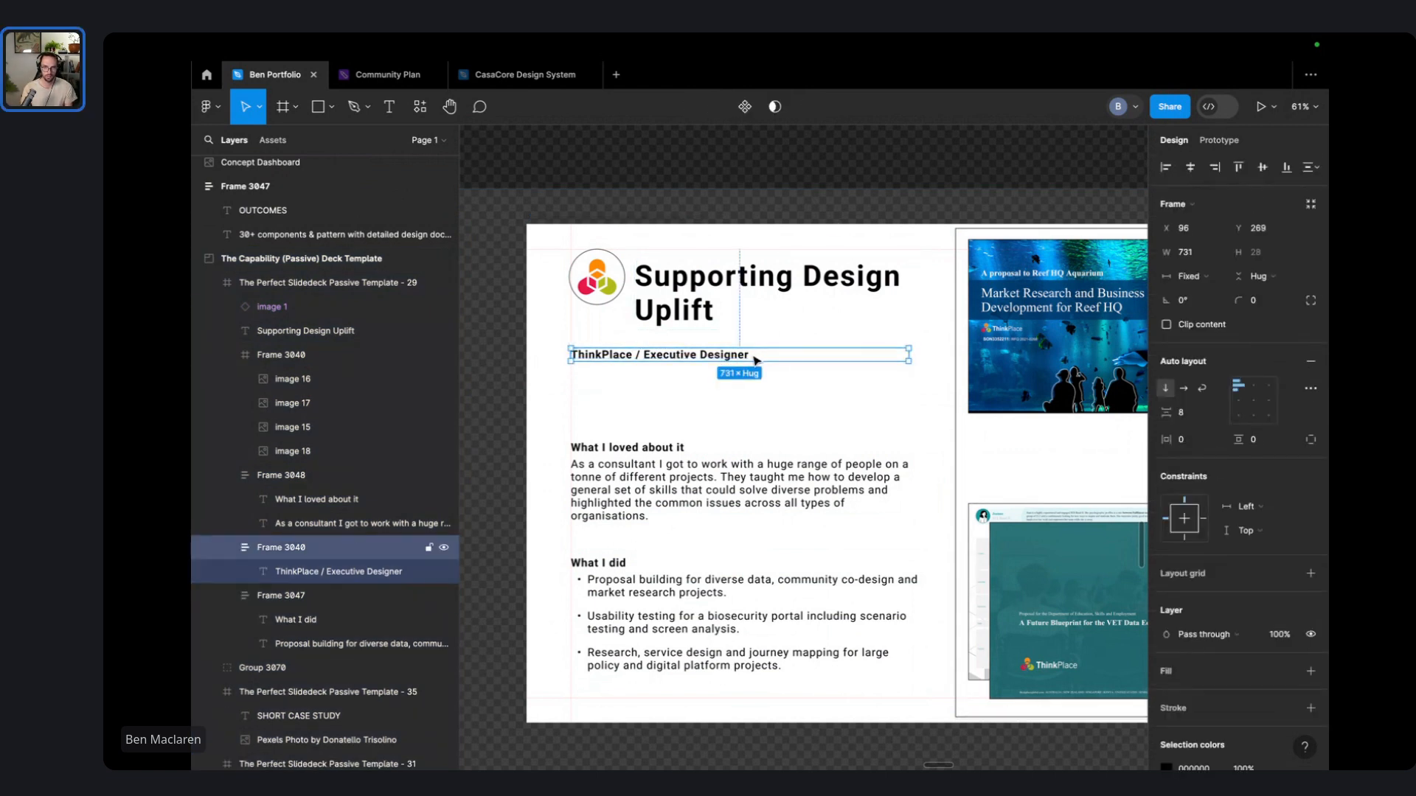
double_click(739, 359)
left_click(746, 359)
double_click(719, 356)
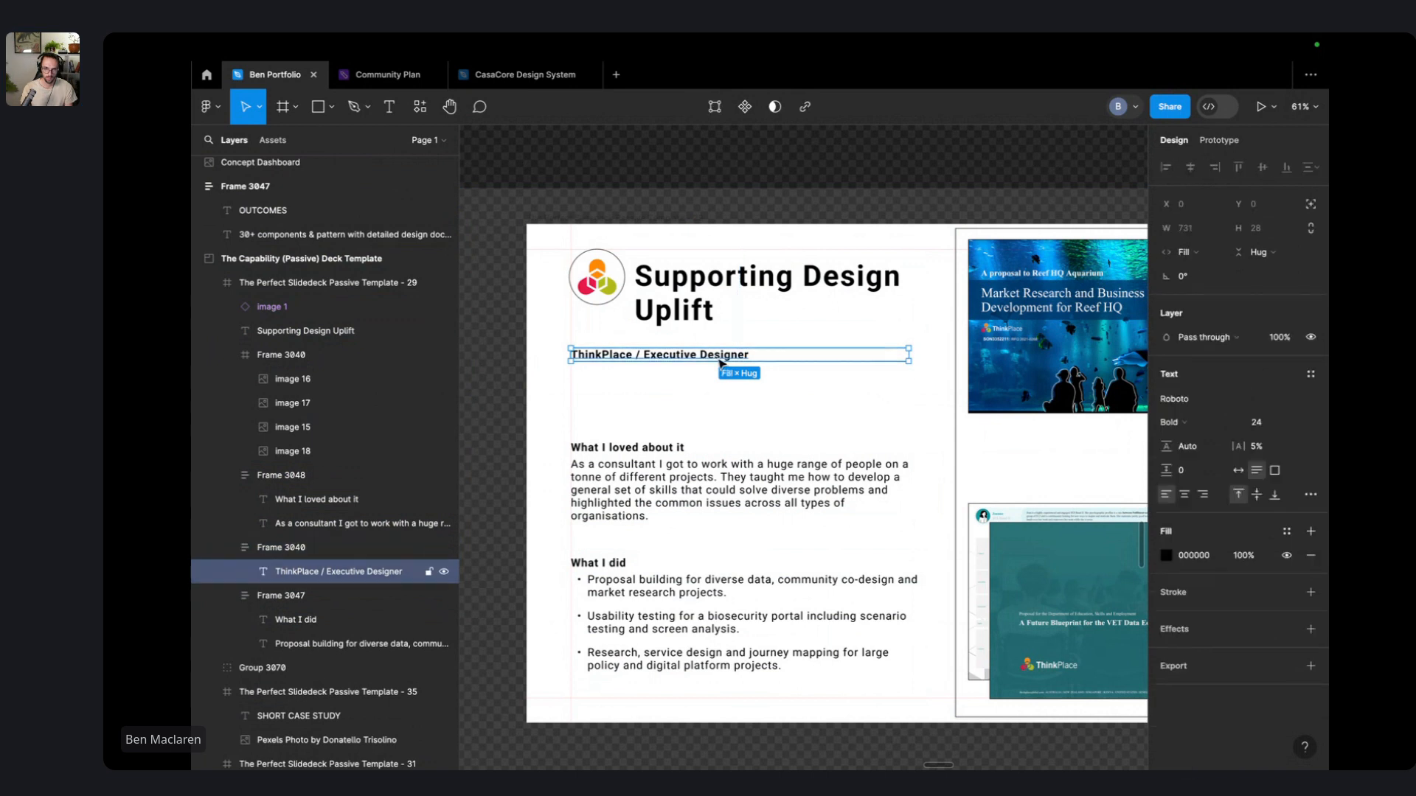
double_click(714, 355)
left_click(789, 370)
double_click(744, 356)
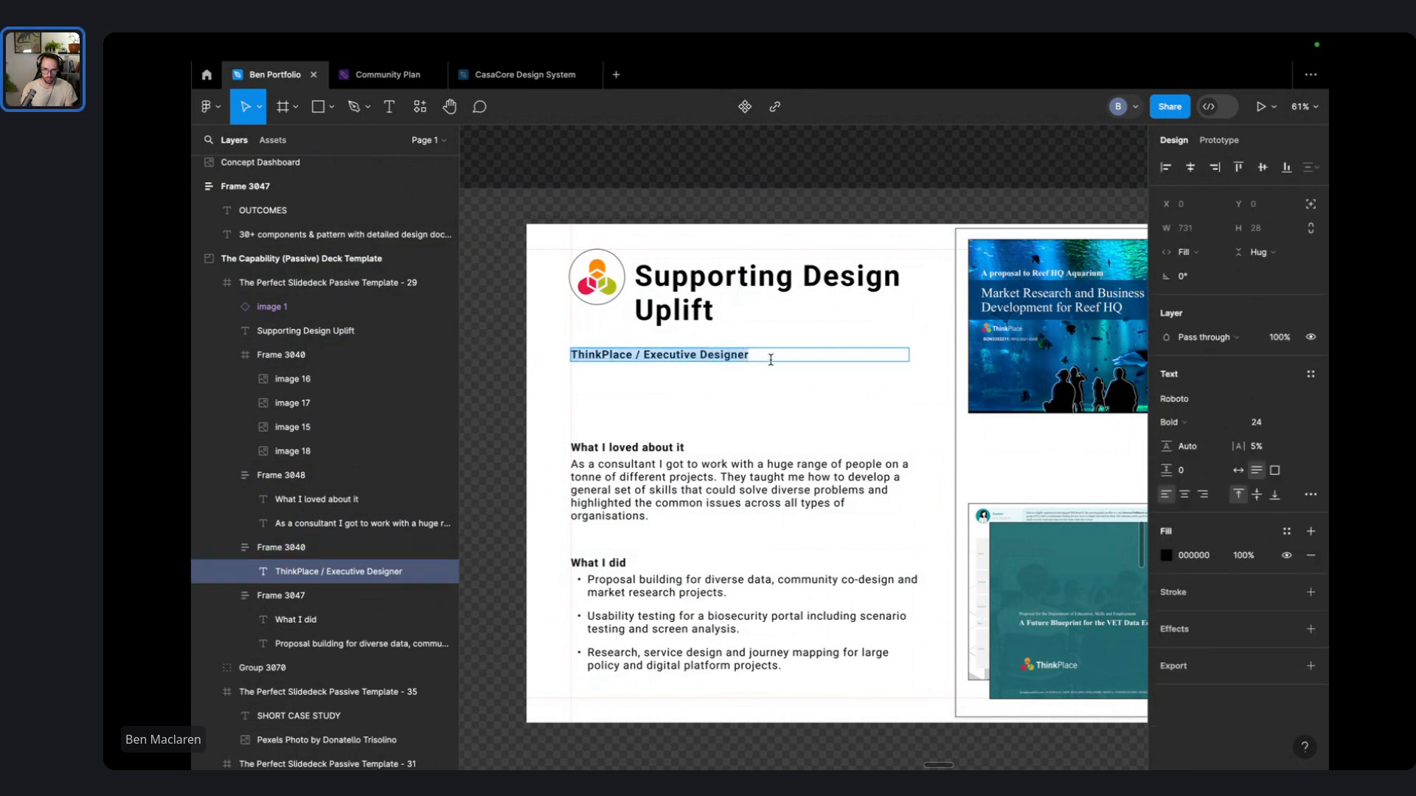
left_click(778, 355)
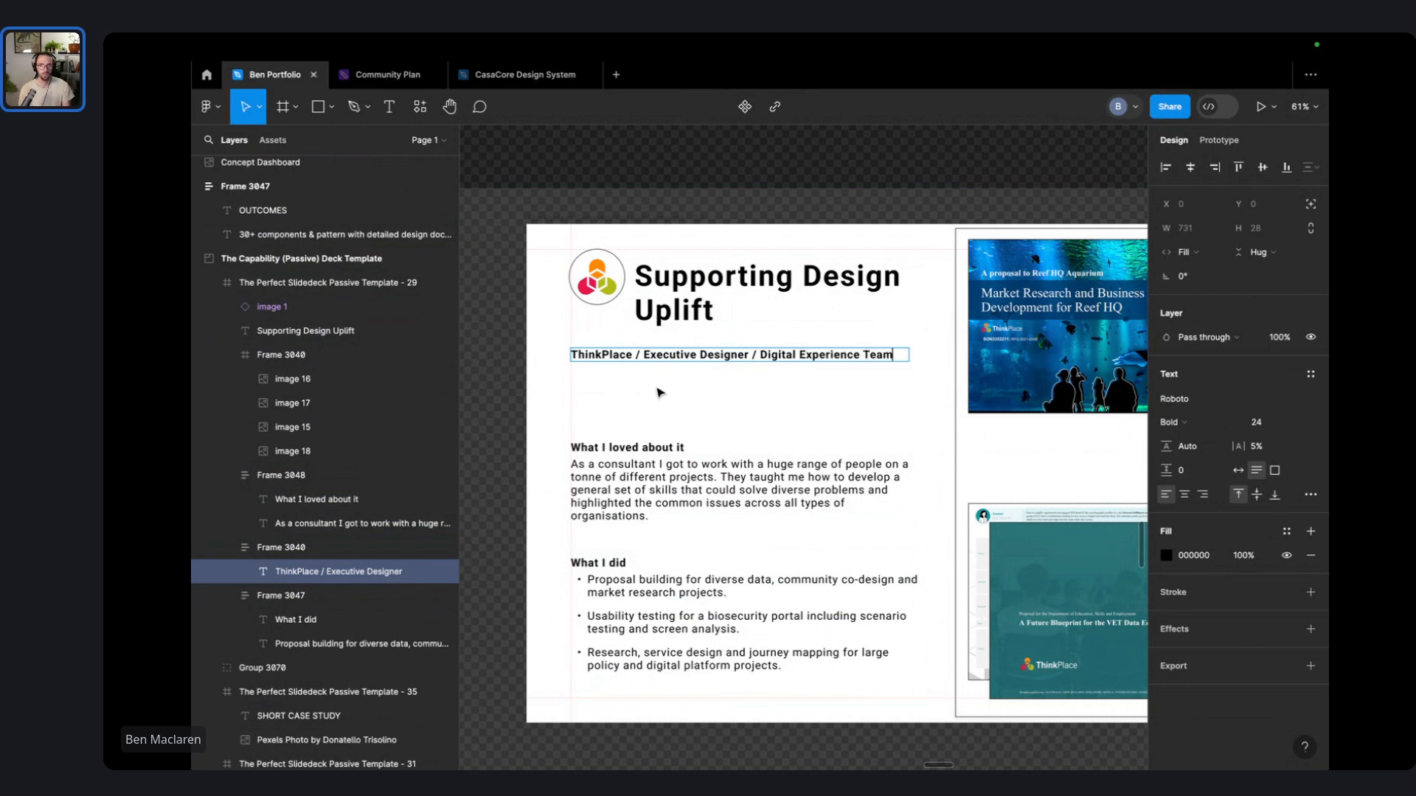
key("Escape")
key("Escape")
- Widen the Supporting Design Uplift heading to one line and place it below the logo
left_click(667, 298)
left_click_drag(686, 287, 620, 307)
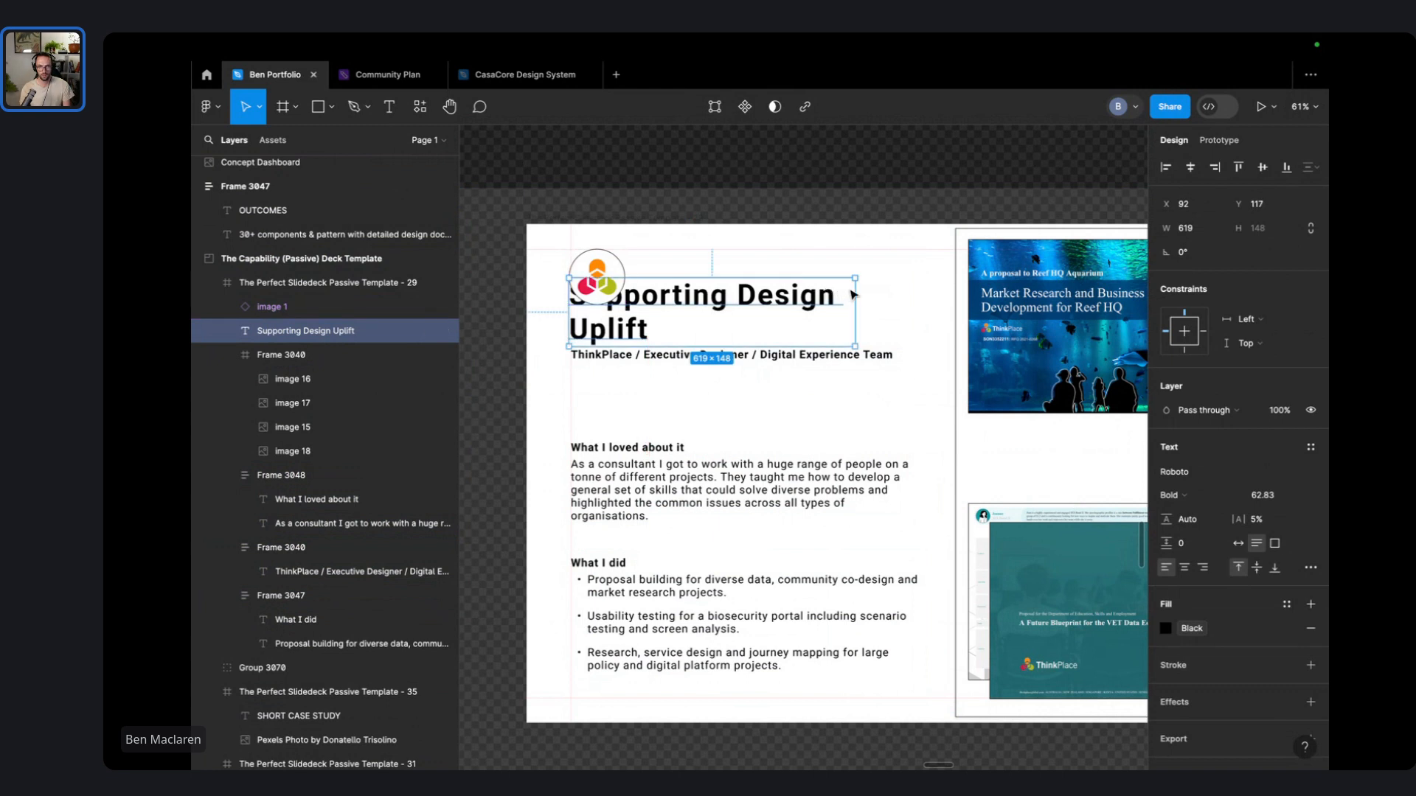
left_click_drag(853, 287, 934, 296)
left_click(832, 228)
left_click_drag(772, 297, 771, 329)
- Move the logo, heading and subtitle down together as one header block
left_click(730, 355)
left_click_drag(761, 214, 592, 359)
left_click(621, 268)
left_click(697, 328, "shift")
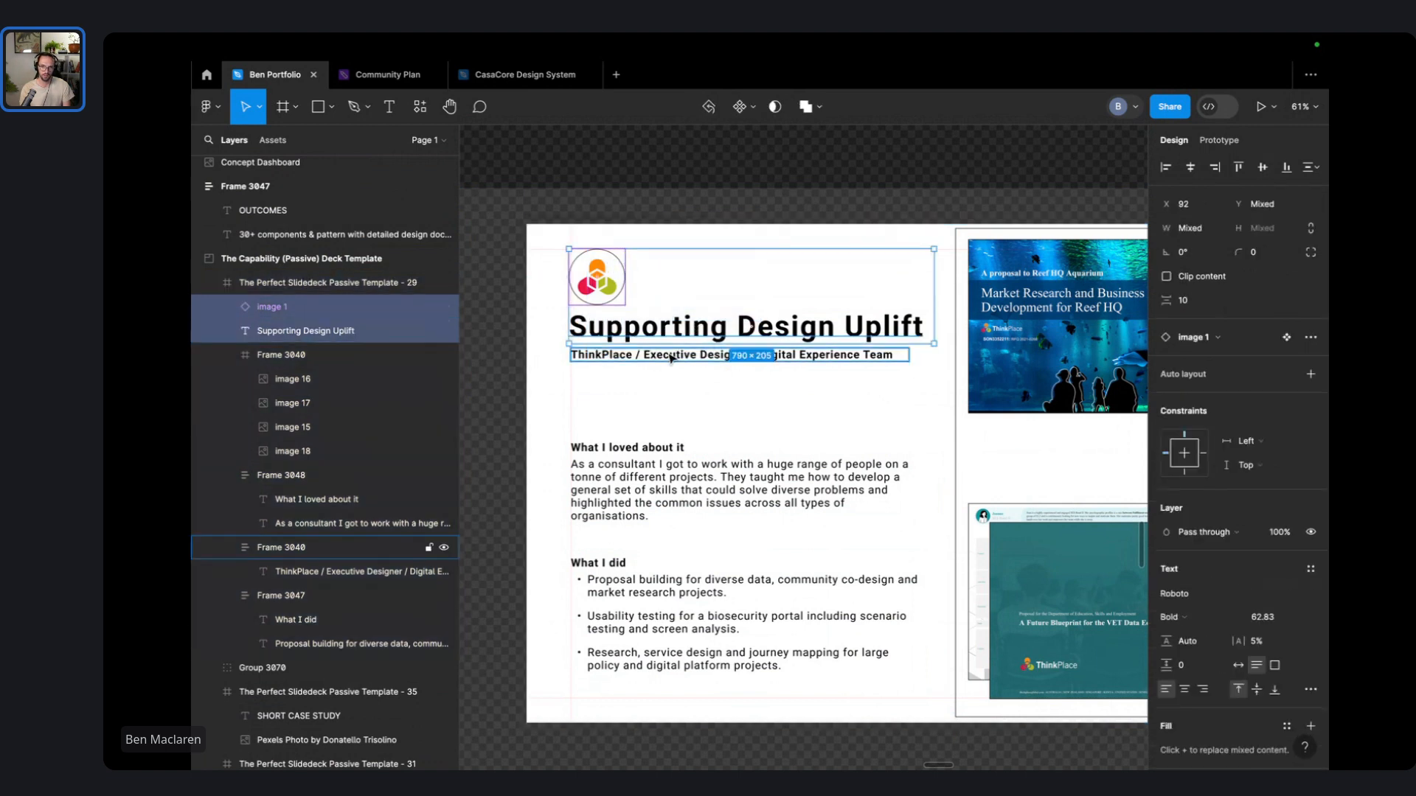
left_click(681, 353, "shift")
left_click_drag(681, 352, 683, 380)
key("Escape")
- Widen the What I loved about it section and the What I did section to 768
left_click(677, 480)
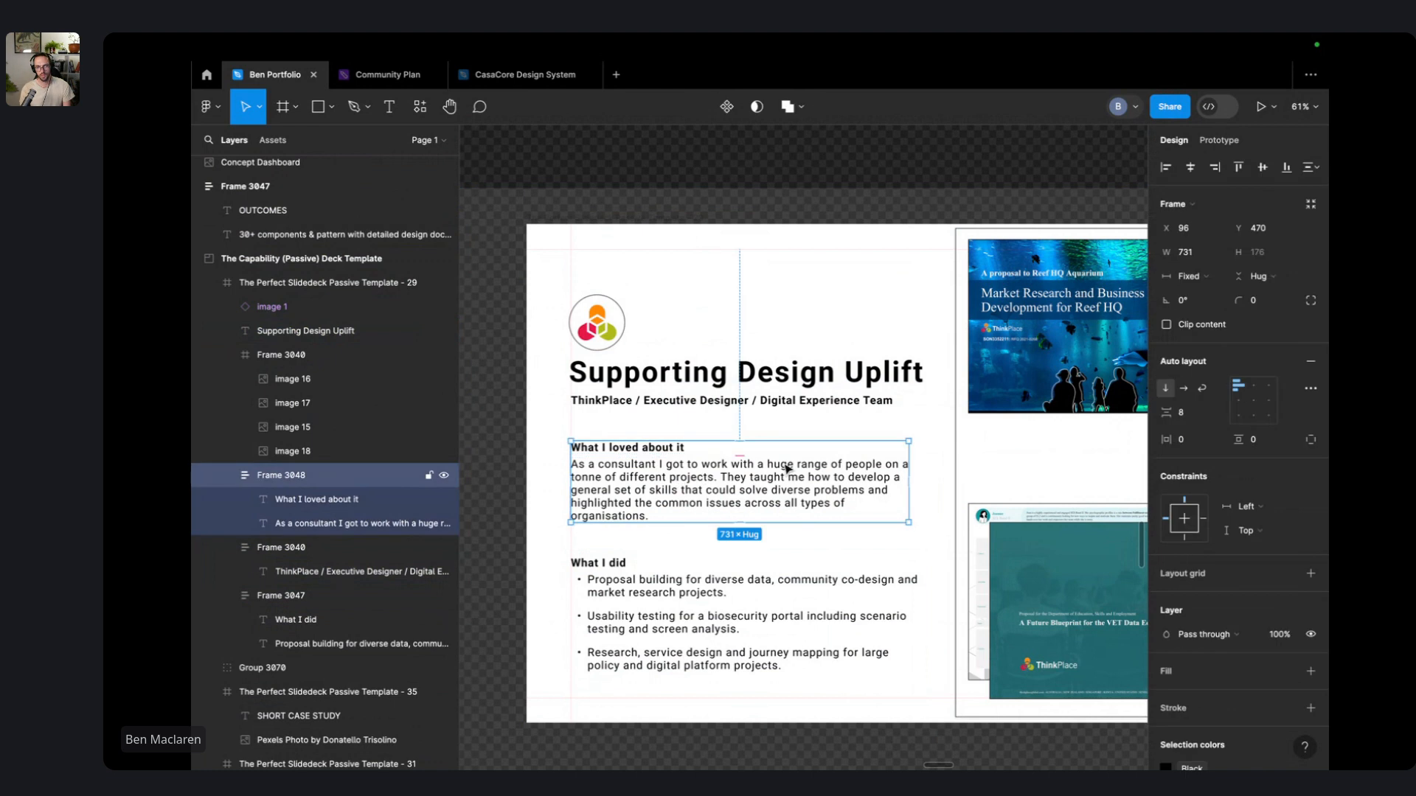
left_click_drag(909, 476, 935, 475)
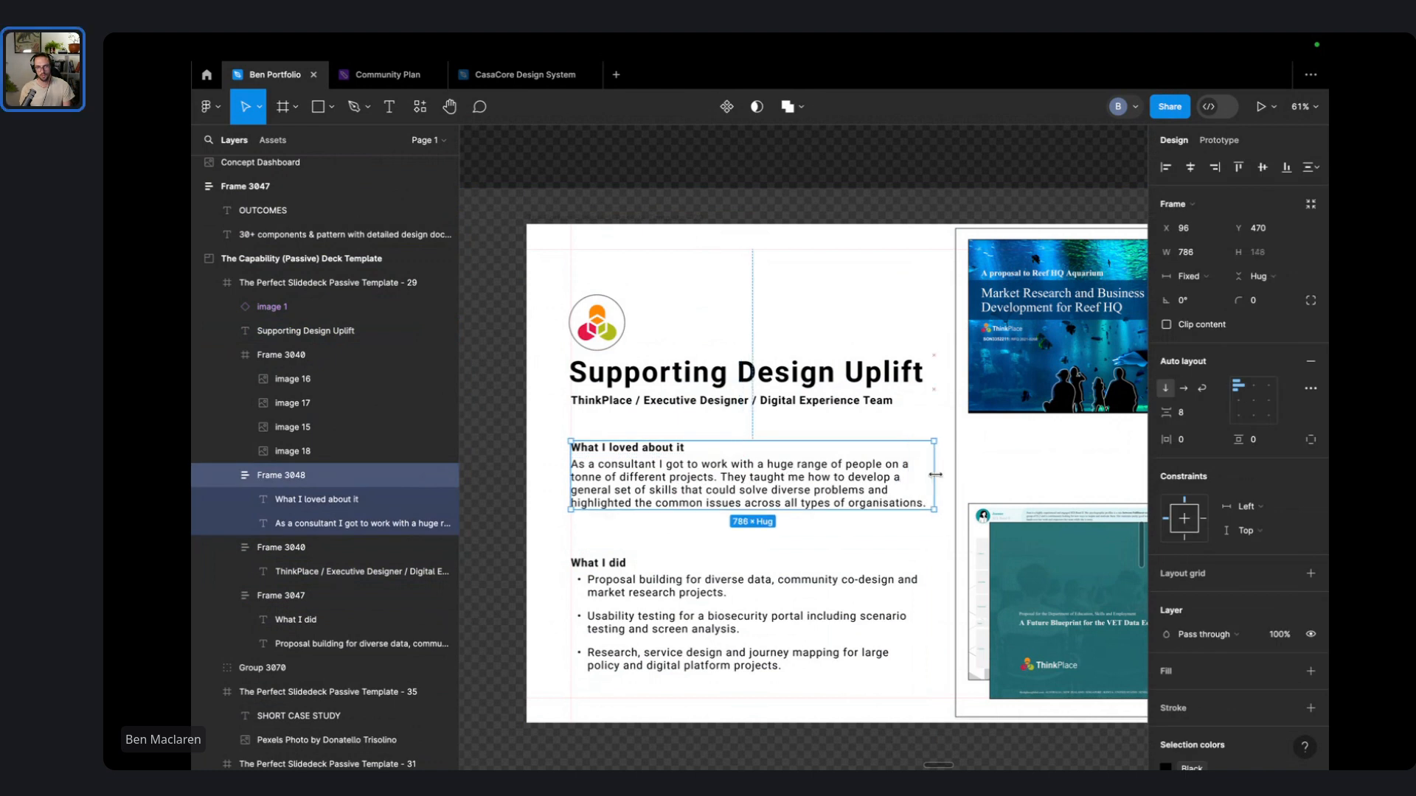
left_click(817, 582)
left_click_drag(920, 588, 927, 586)
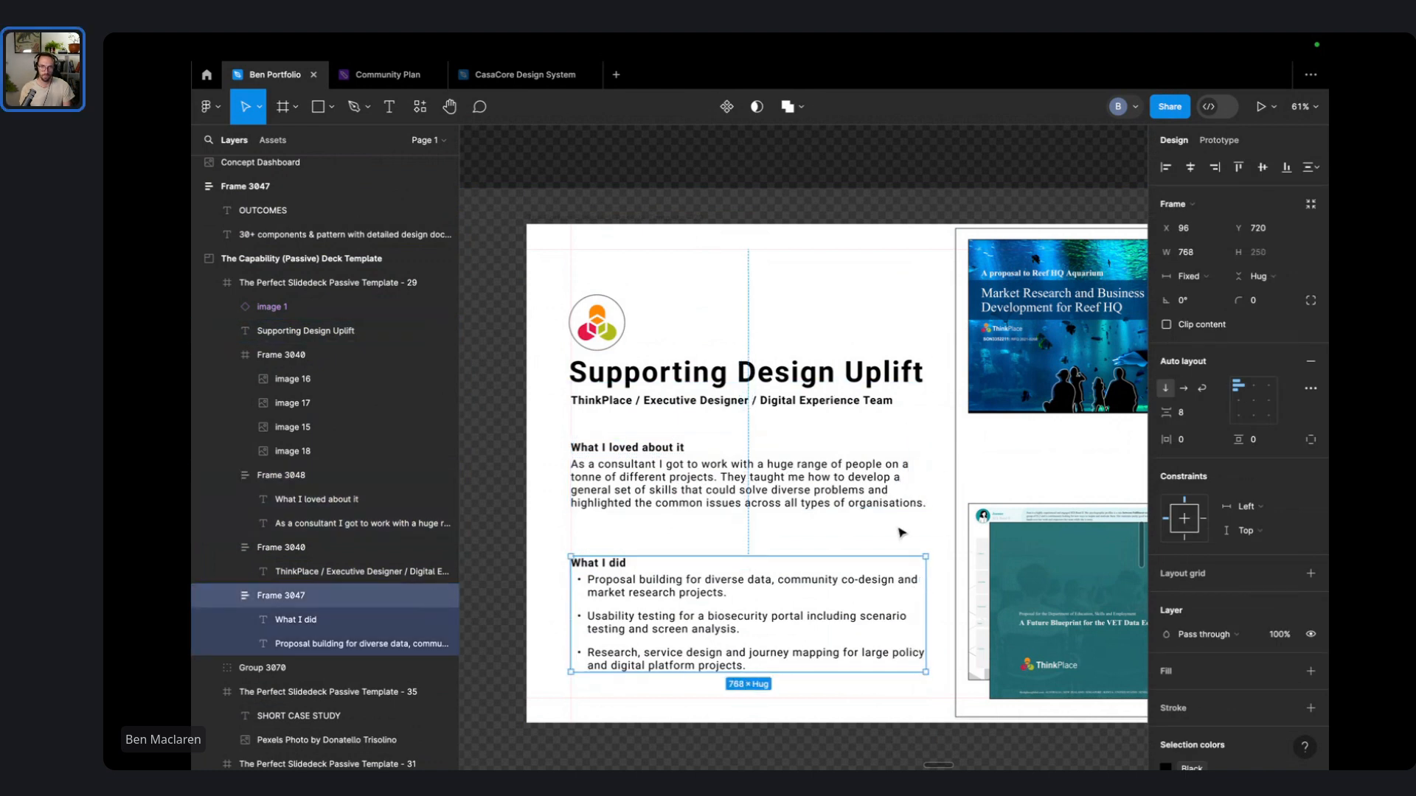
scroll(901, 533, "down", 3)
left_click(848, 269)
- Move the header group, What I loved about it and What I did sections up to the guides
left_click_drag(870, 258, 740, 128)
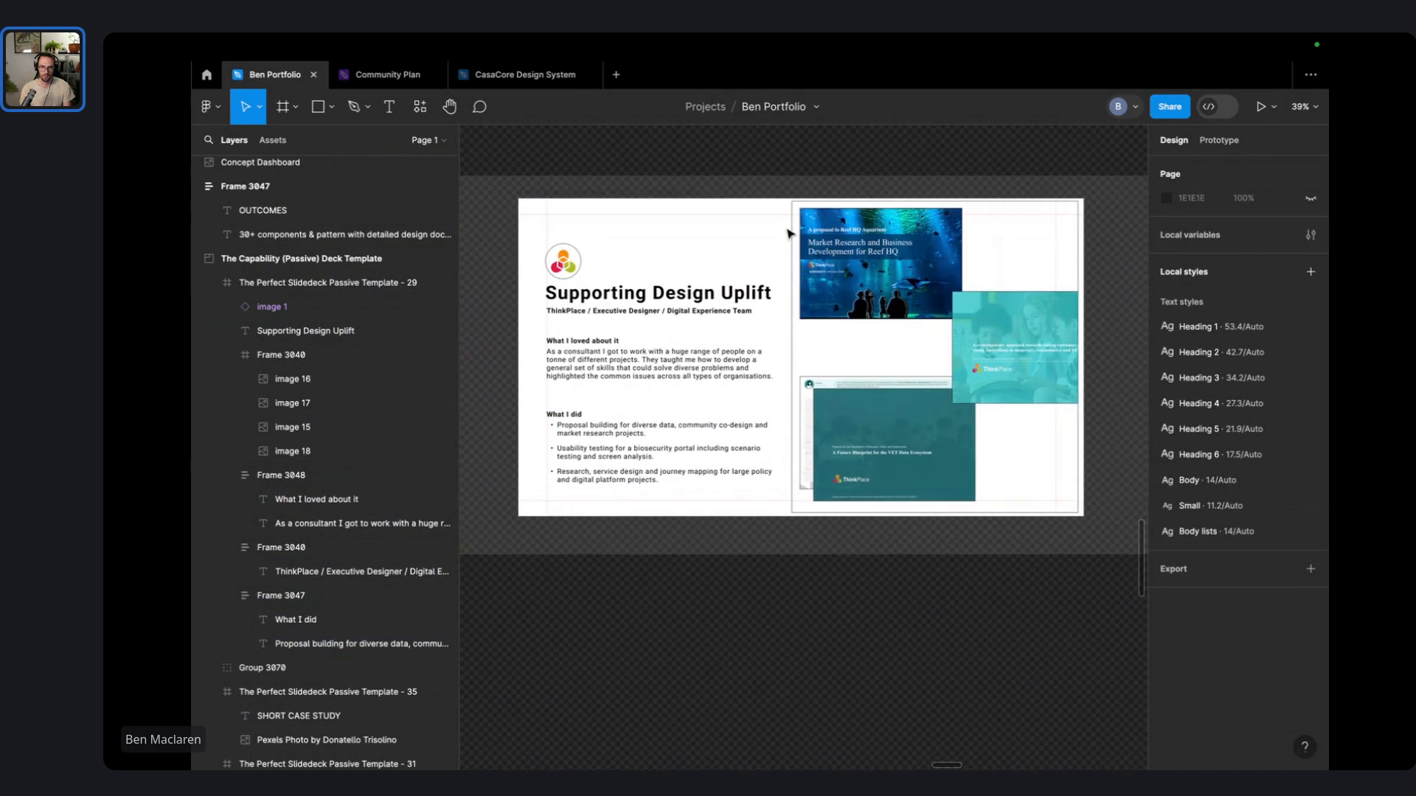
left_click(793, 347)
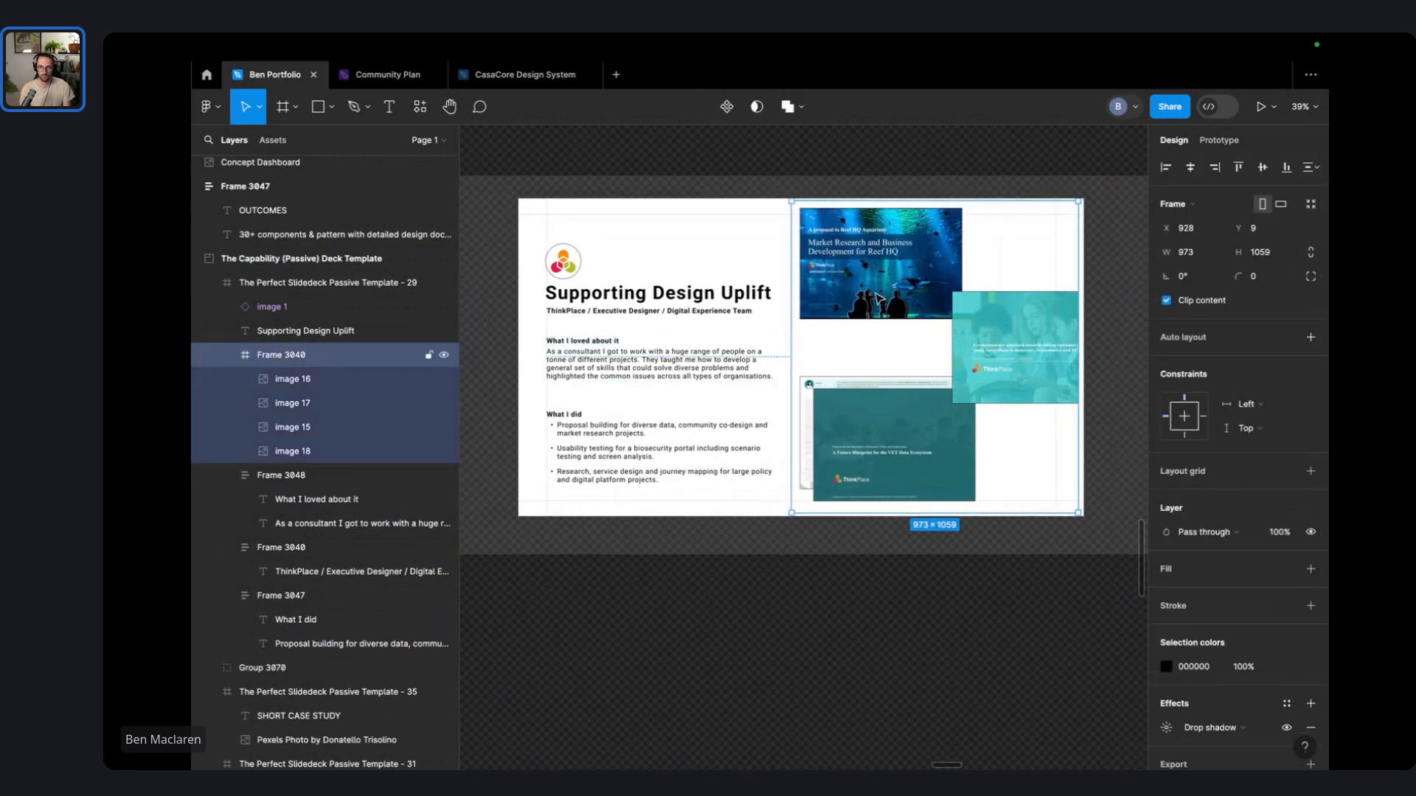
left_click(701, 208)
scroll(662, 275, "up", 3)
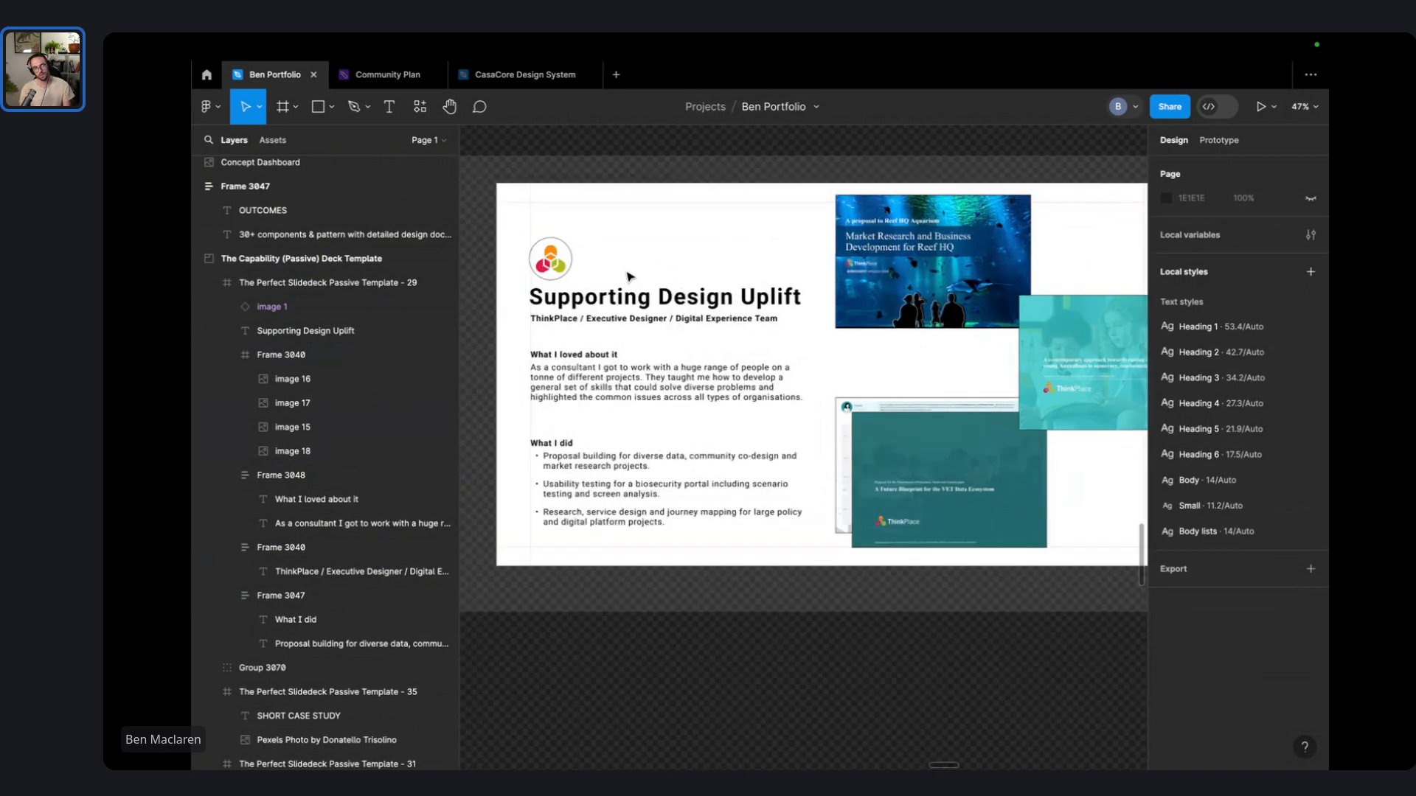
mouse_move(555, 285)
left_mouse_down()
mouse_move(530, 333)
mouse_move(555, 279)
left_mouse_up()
left_click(600, 365)
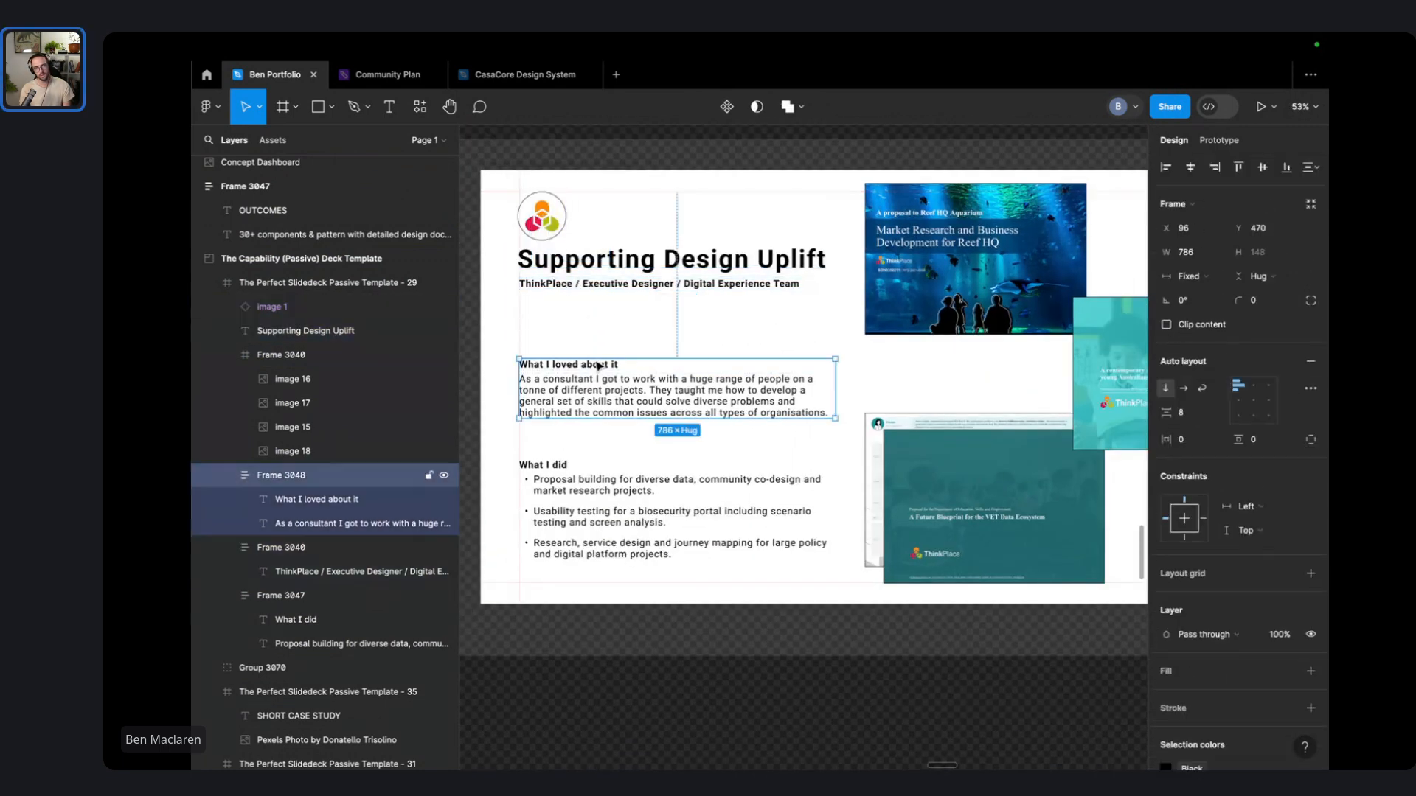
left_click(835, 286)
left_click_drag(618, 391, 618, 367)
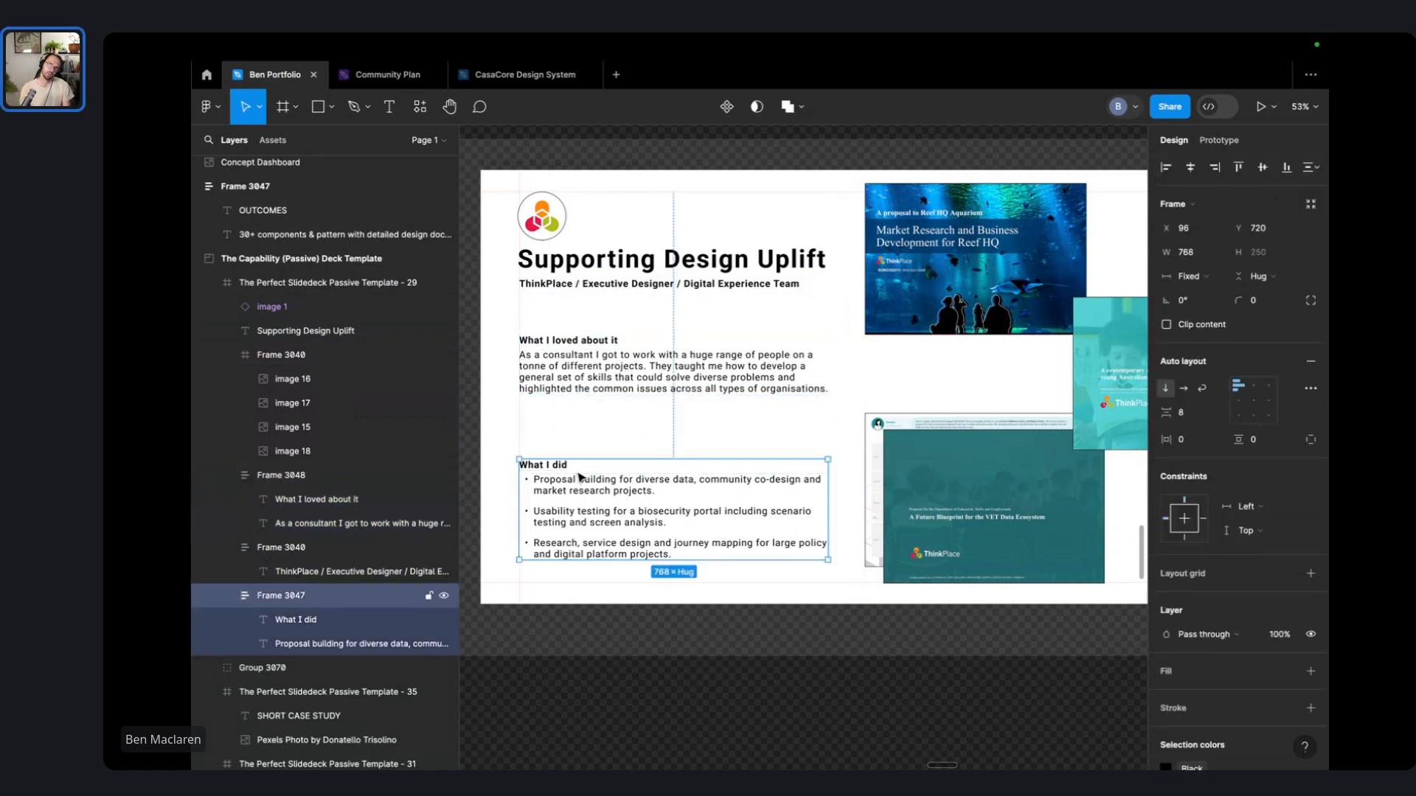
left_click_drag(575, 480, 577, 445)
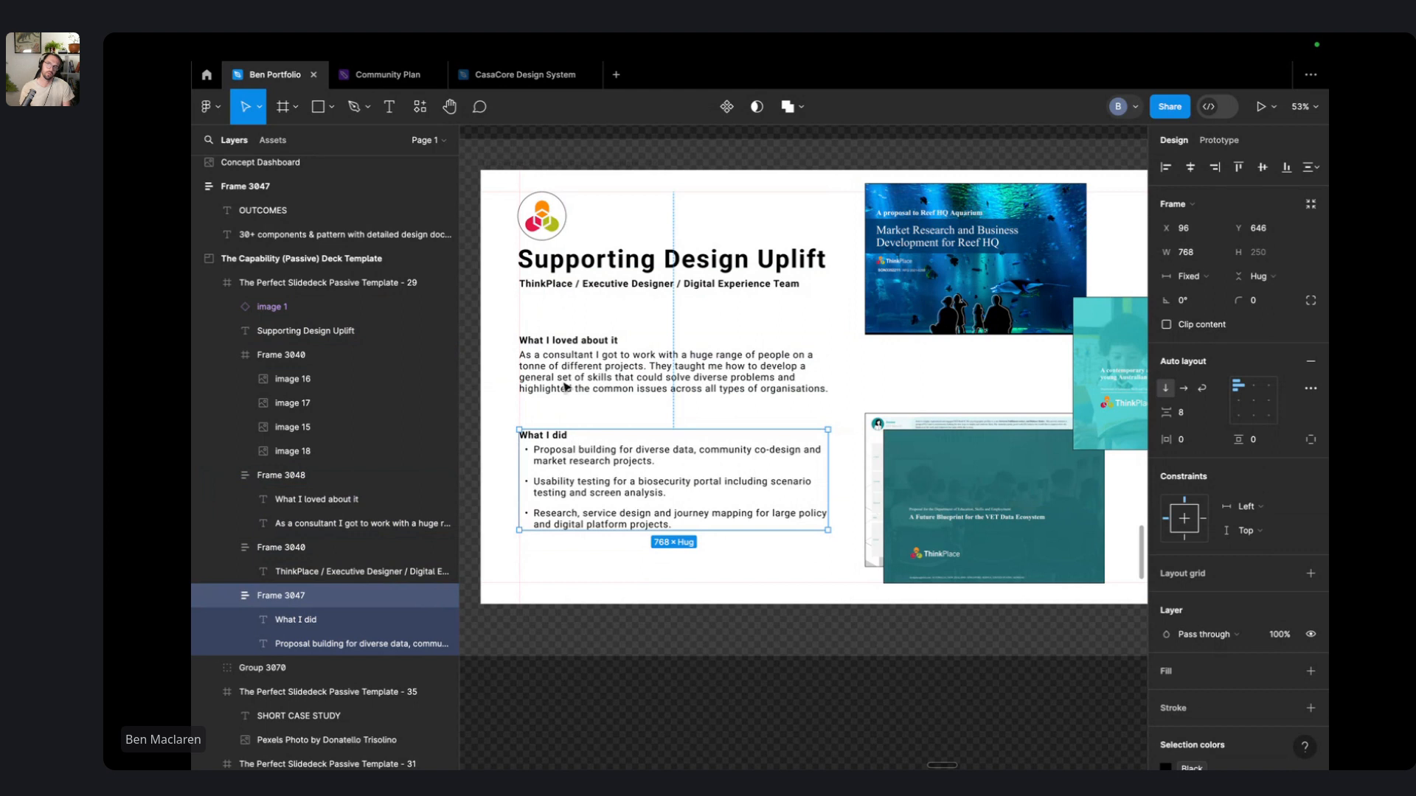
- Pan down to review the layout and select the right-hand image group
left_click(660, 157)
scroll(665, 177, "down", 4)
left_click_drag(668, 177, 670, 270)
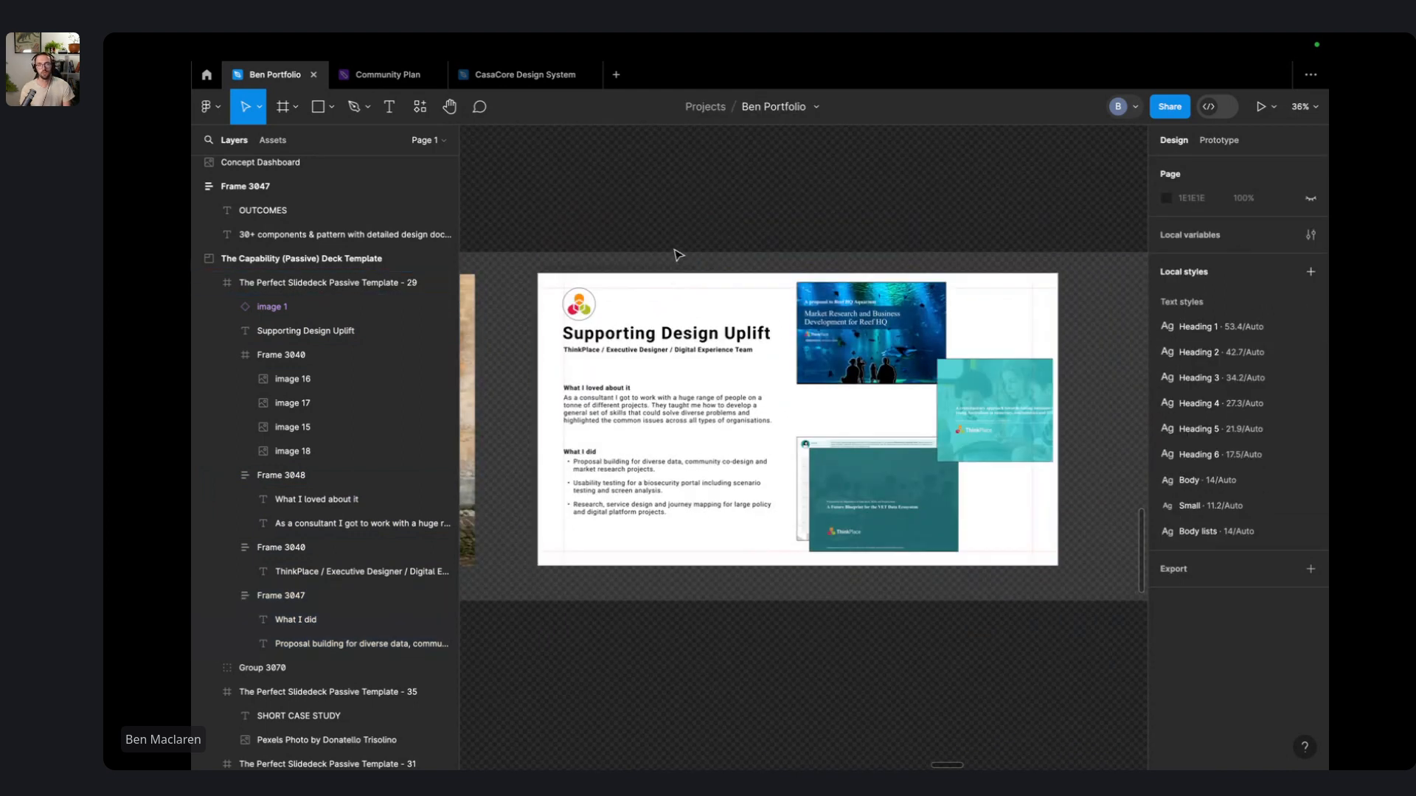
left_click(800, 318)
scroll(846, 340, "up", 3)
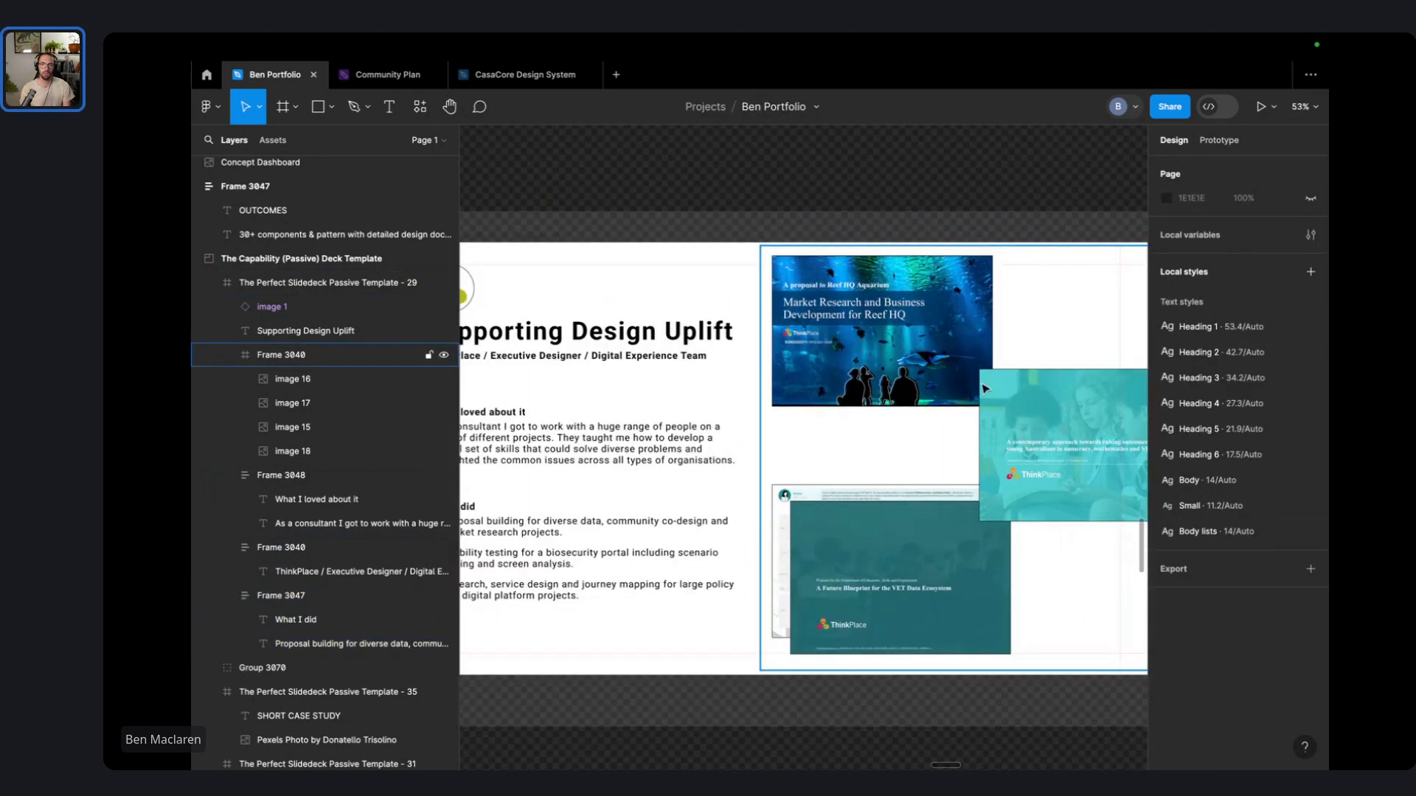
- Give the right-hand image panel a light grey F1F1F1 fill
left_click(1007, 344)
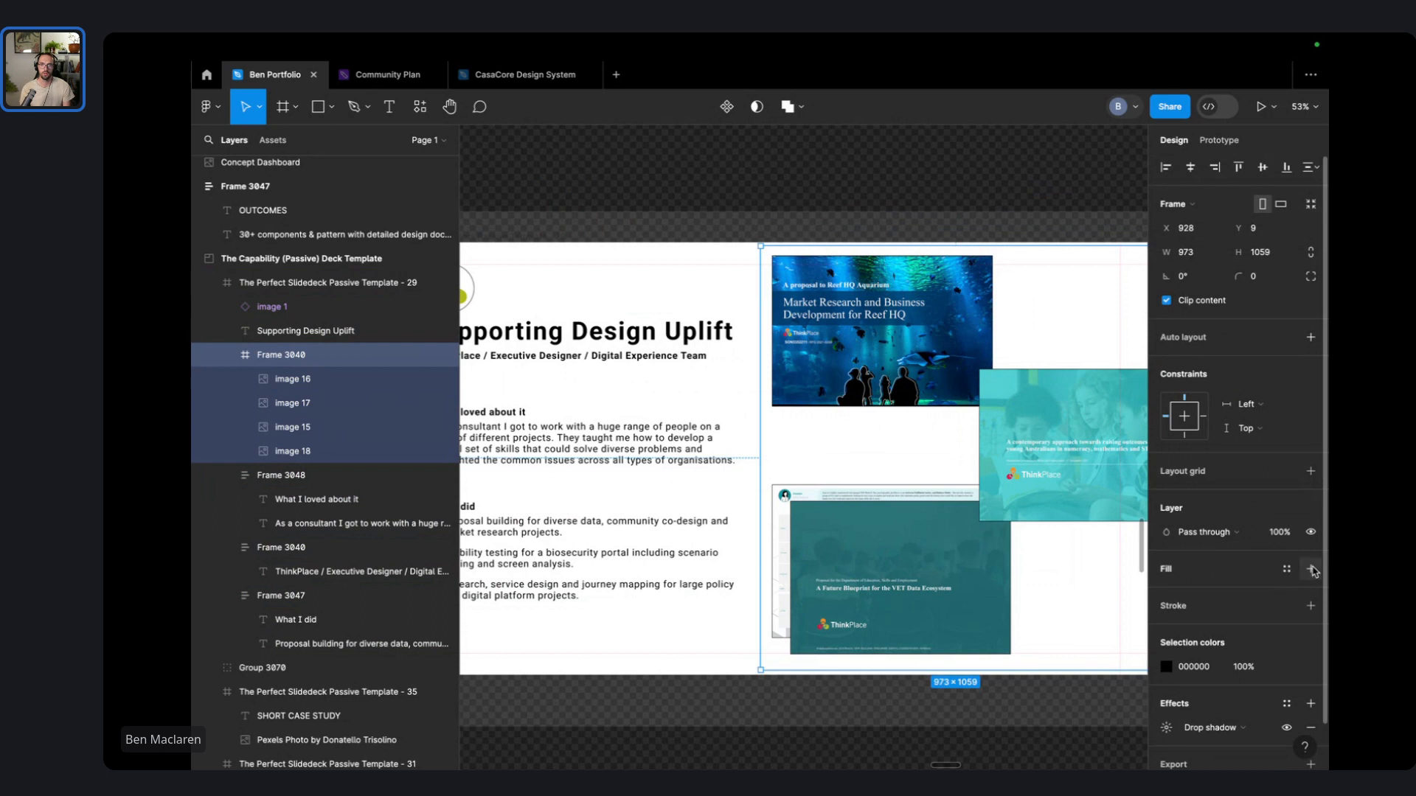
left_click(1166, 593)
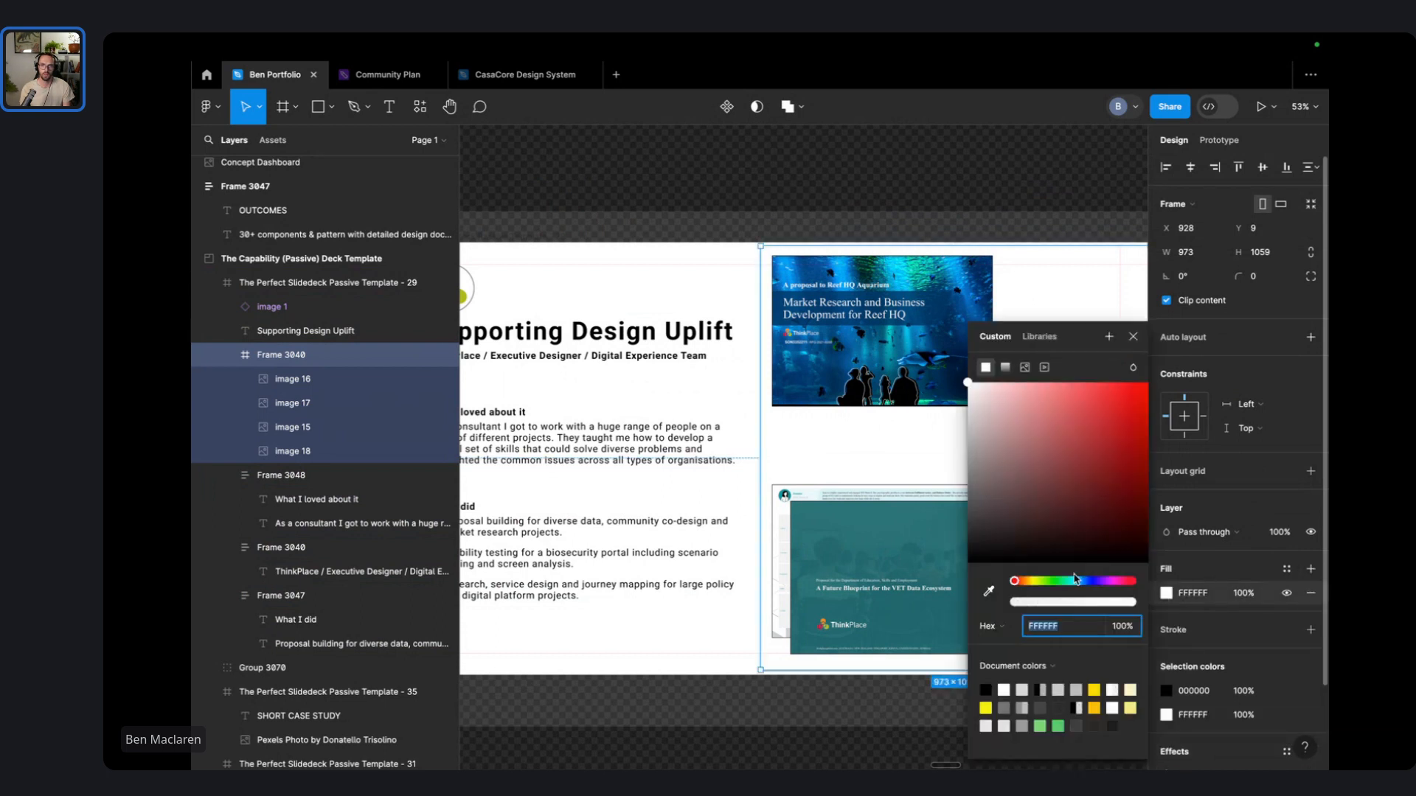
left_click_drag(968, 387, 961, 402)
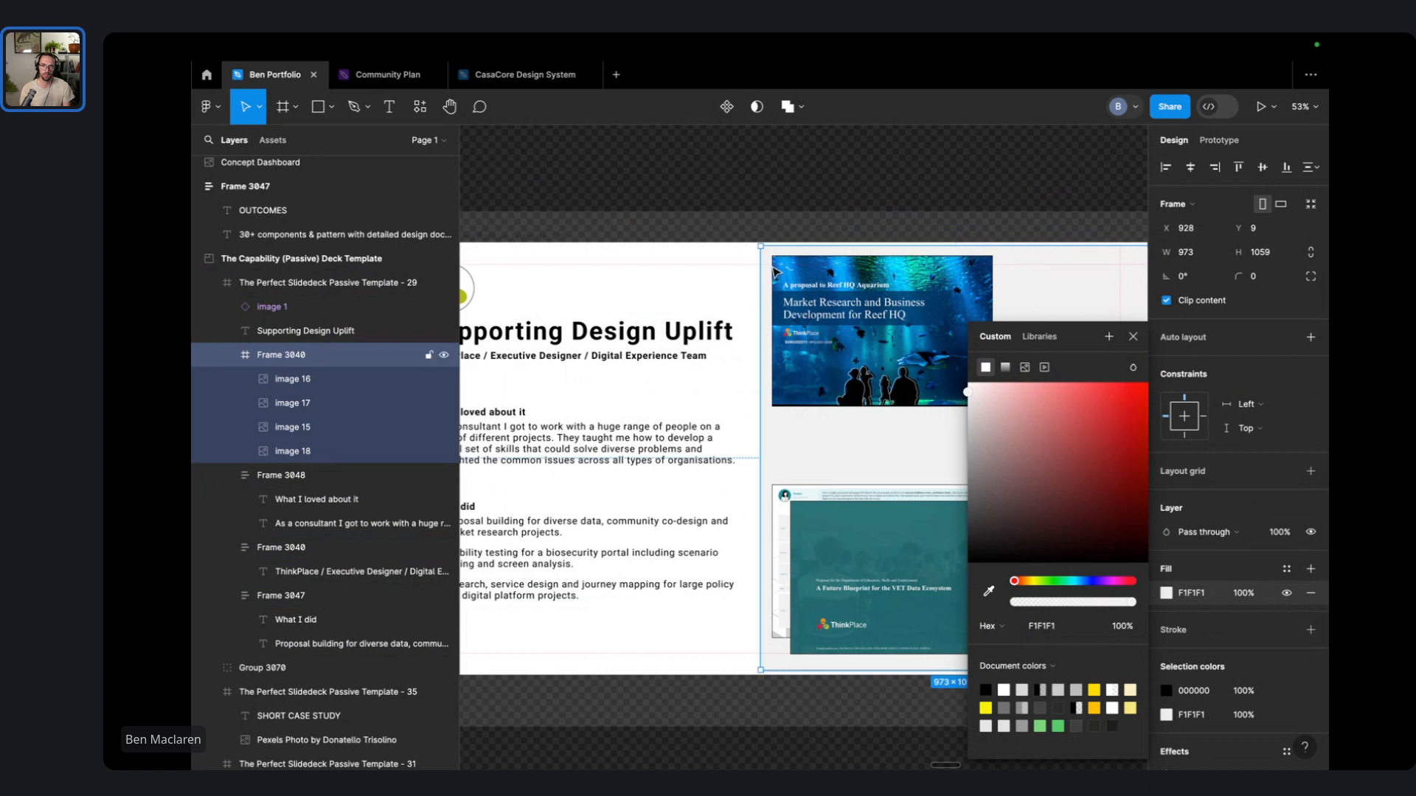
left_click(793, 210)
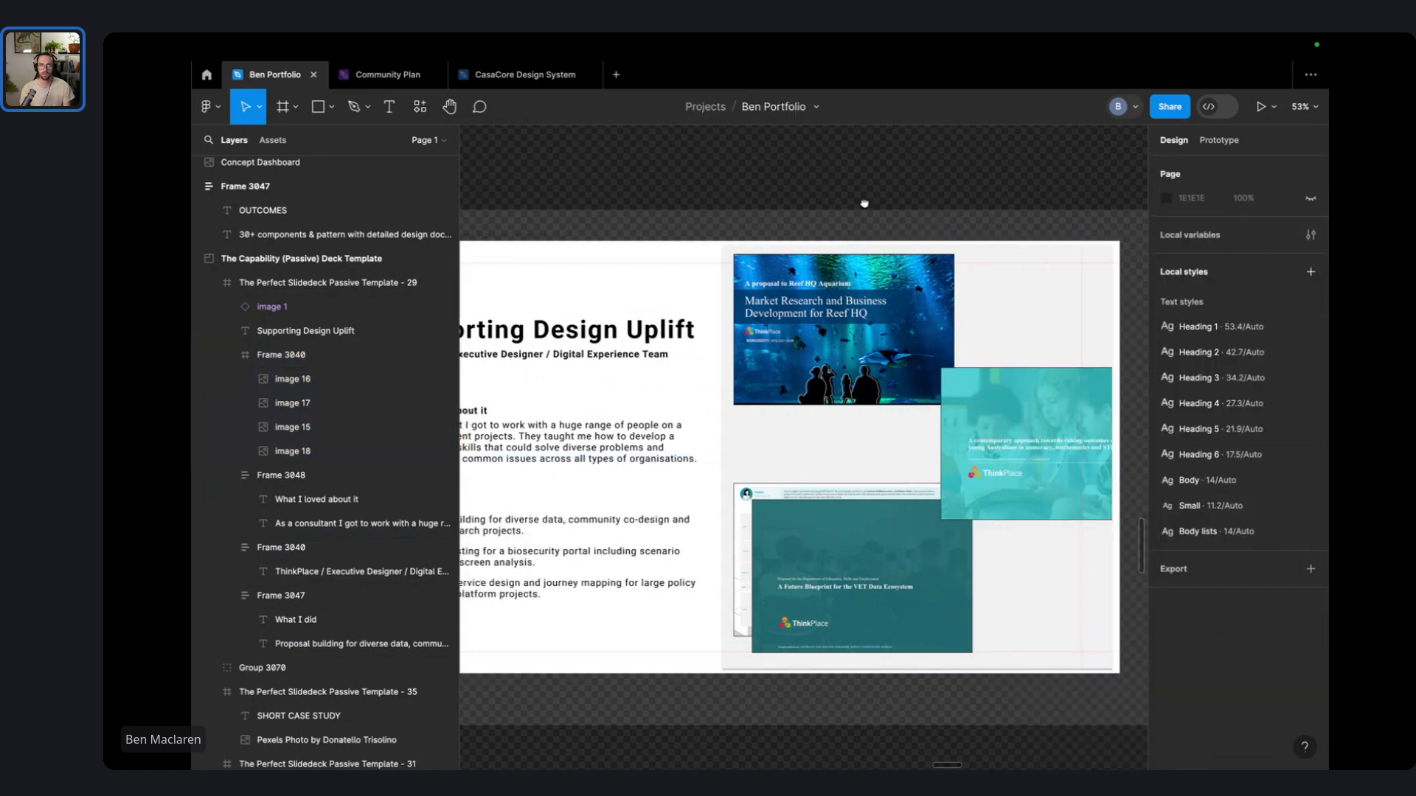
- Add a C0C0C0 grey border to the image panel and round its corners to 33
scroll(855, 273, "right", 3)
left_click(841, 294)
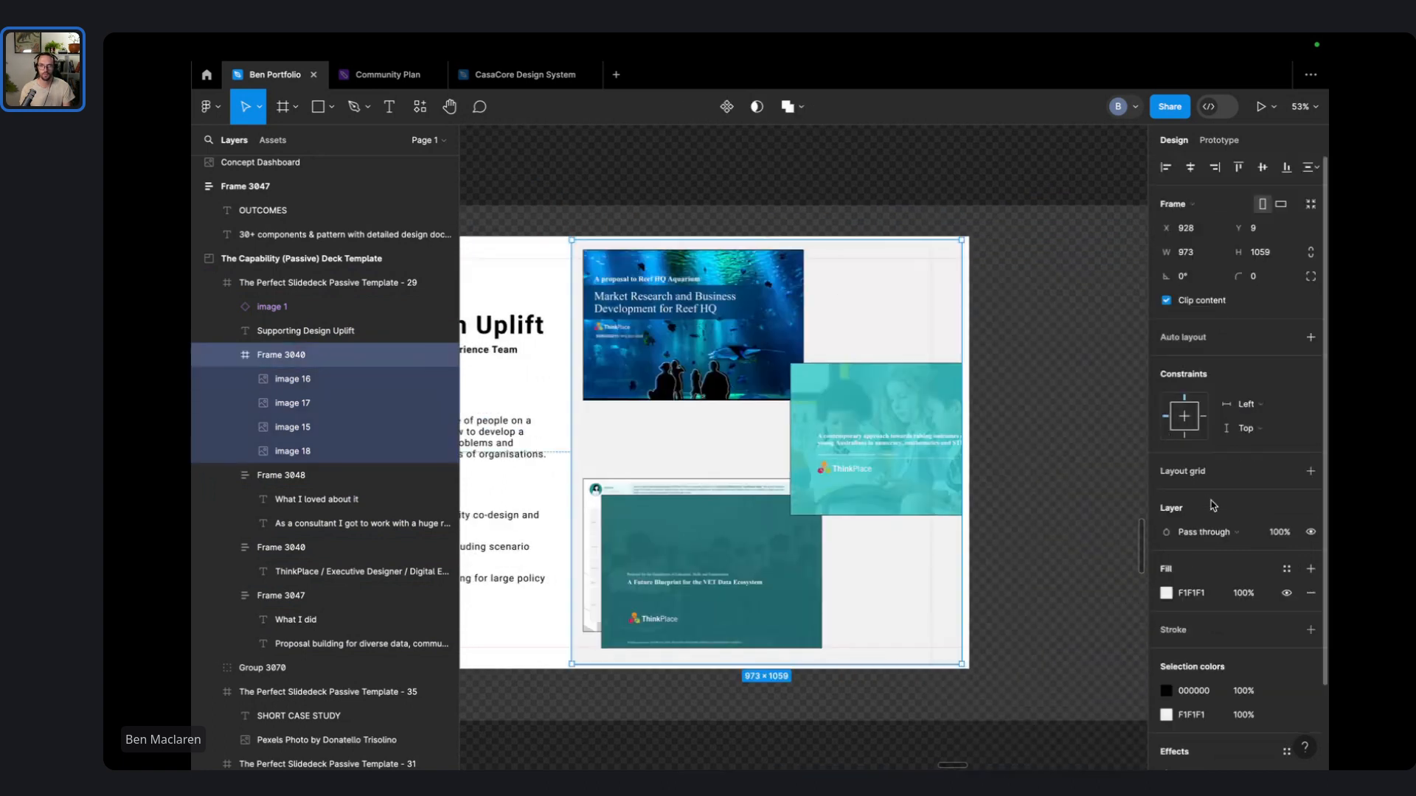
left_click(1309, 632)
left_click(1166, 655)
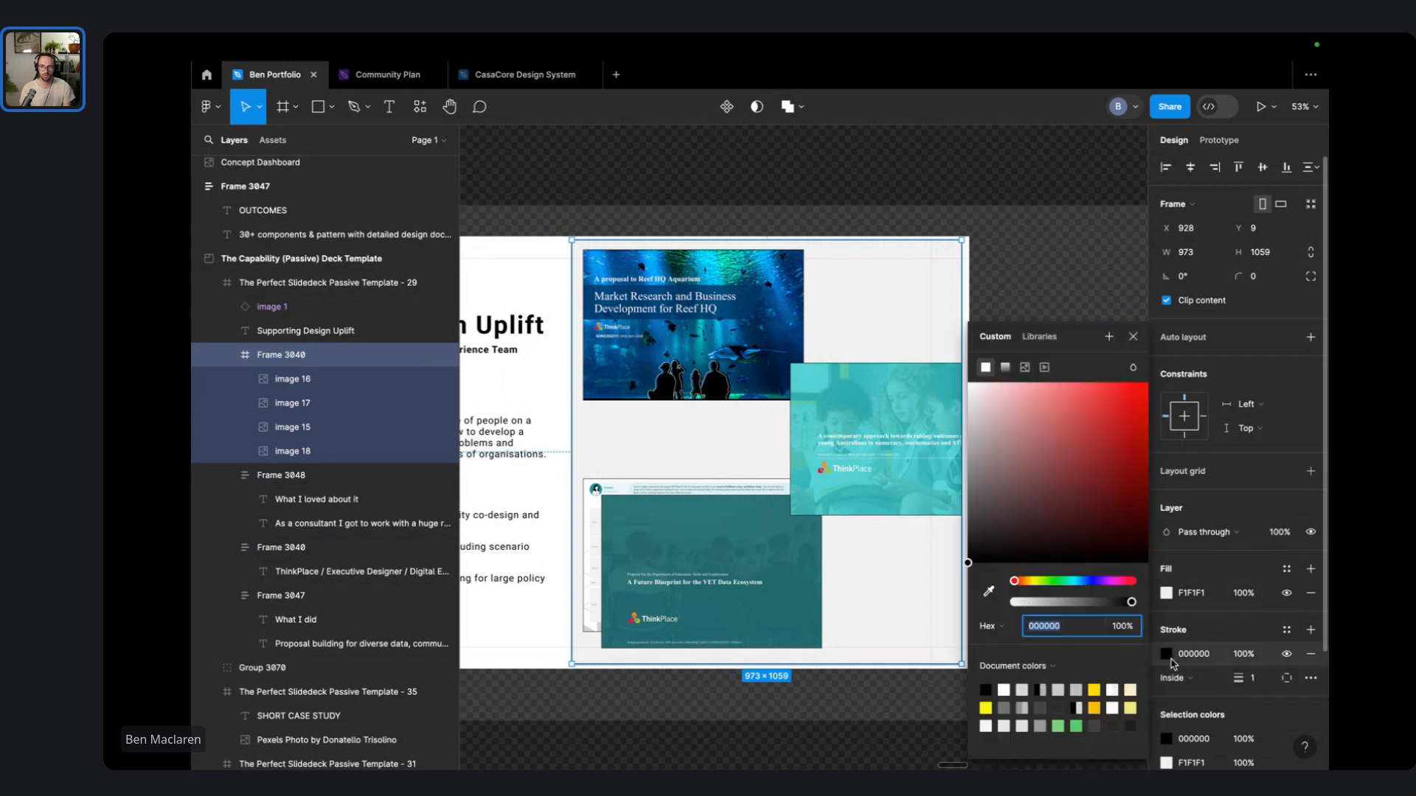
left_click_drag(977, 433, 968, 427)
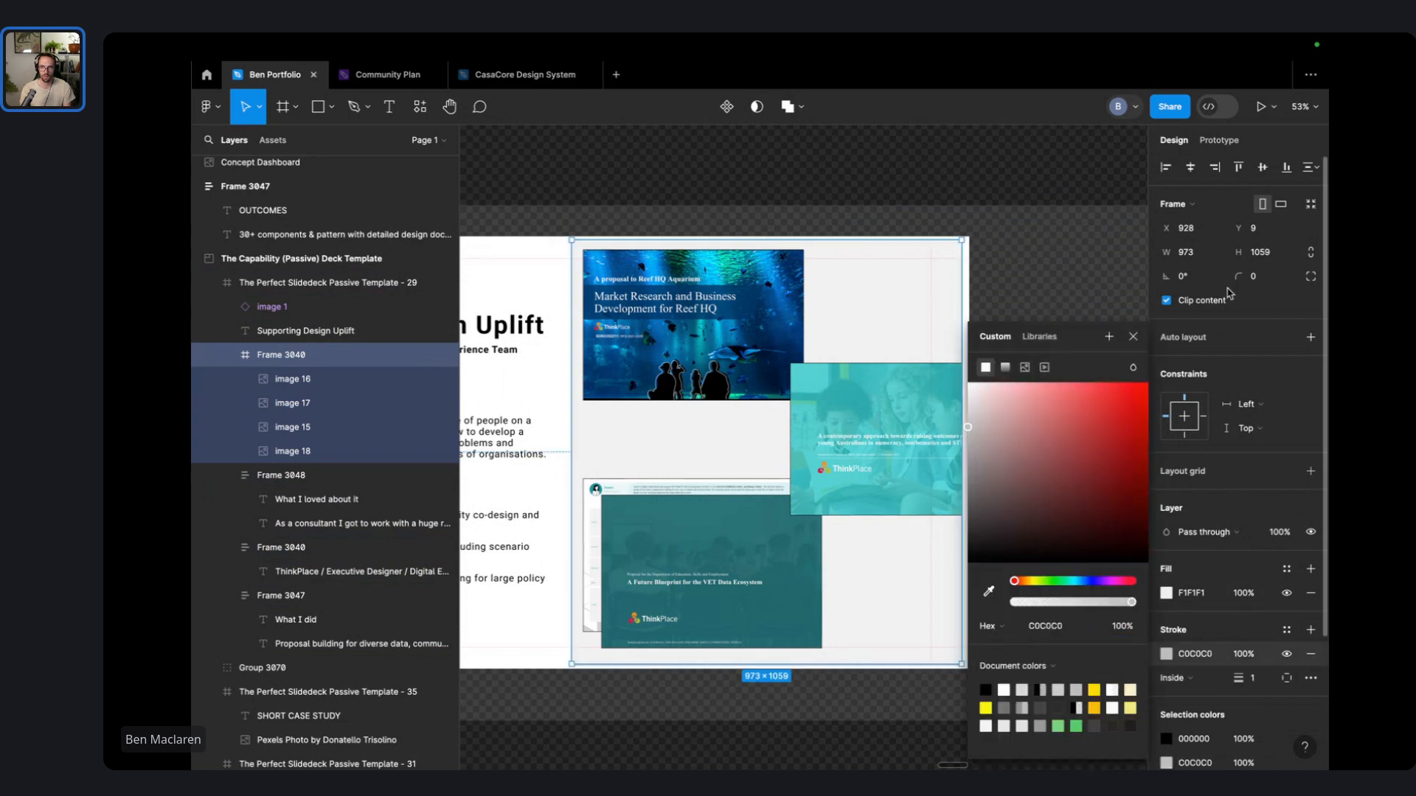
left_click_drag(1239, 276, 1263, 277)
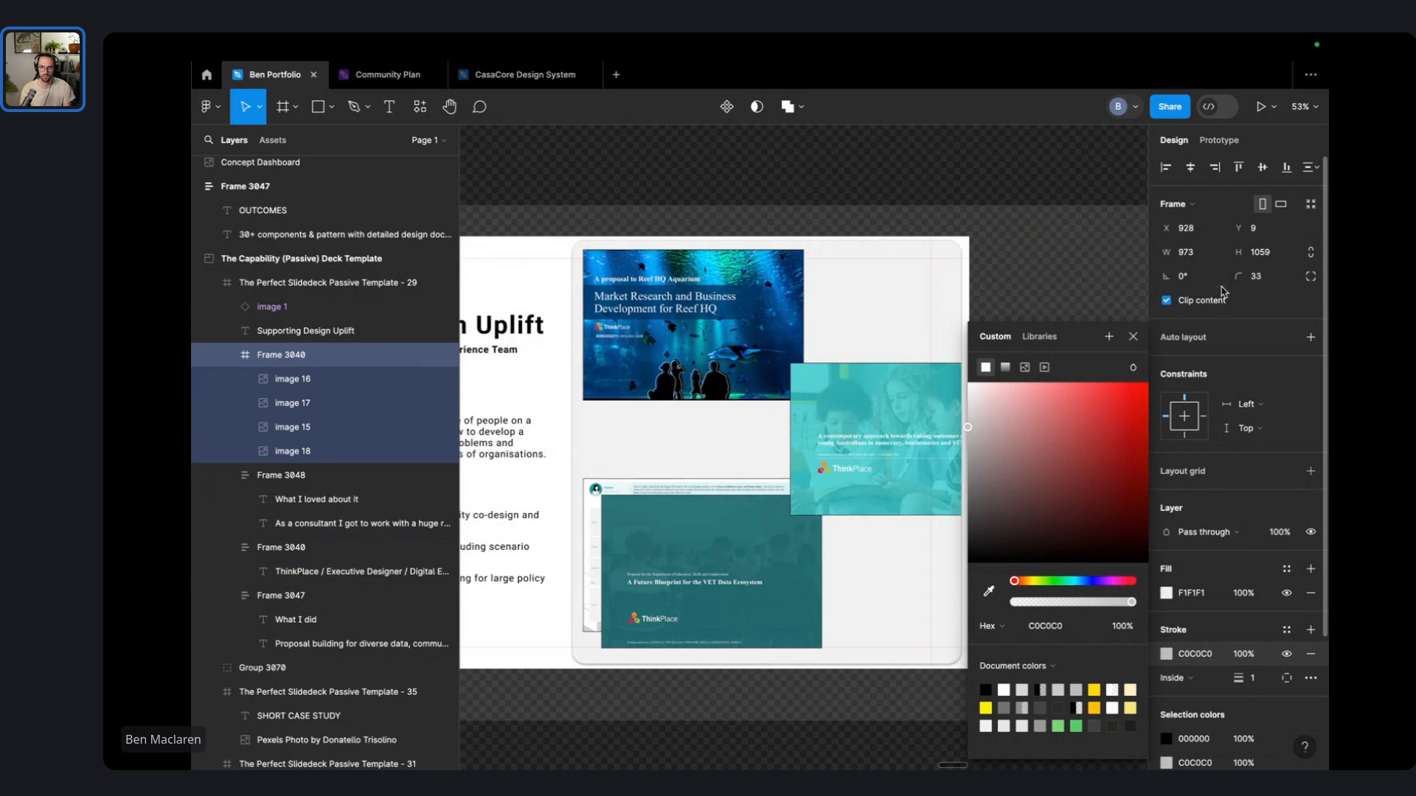
left_click(944, 197)
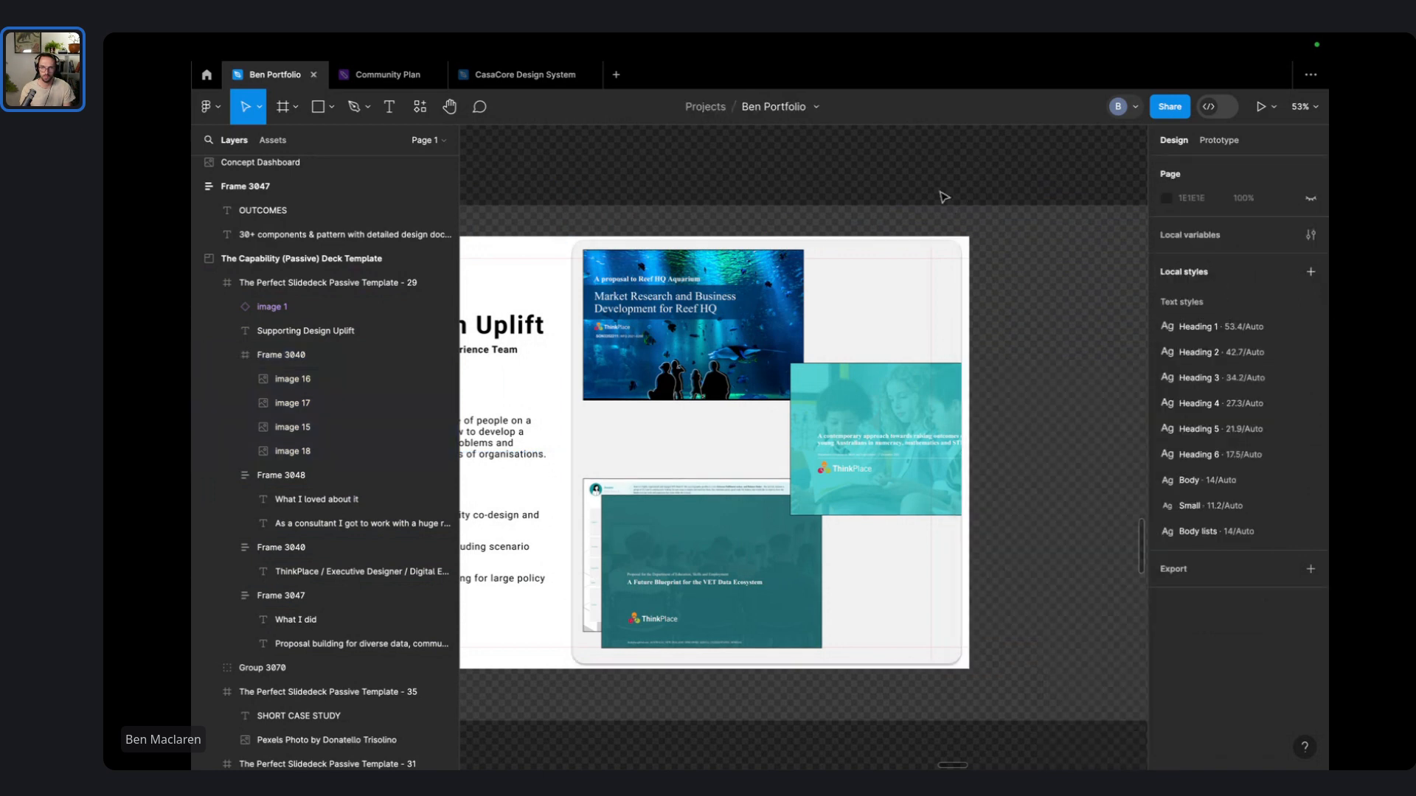
left_click_drag(755, 216, 939, 213)
scroll(941, 214, "down", 2)
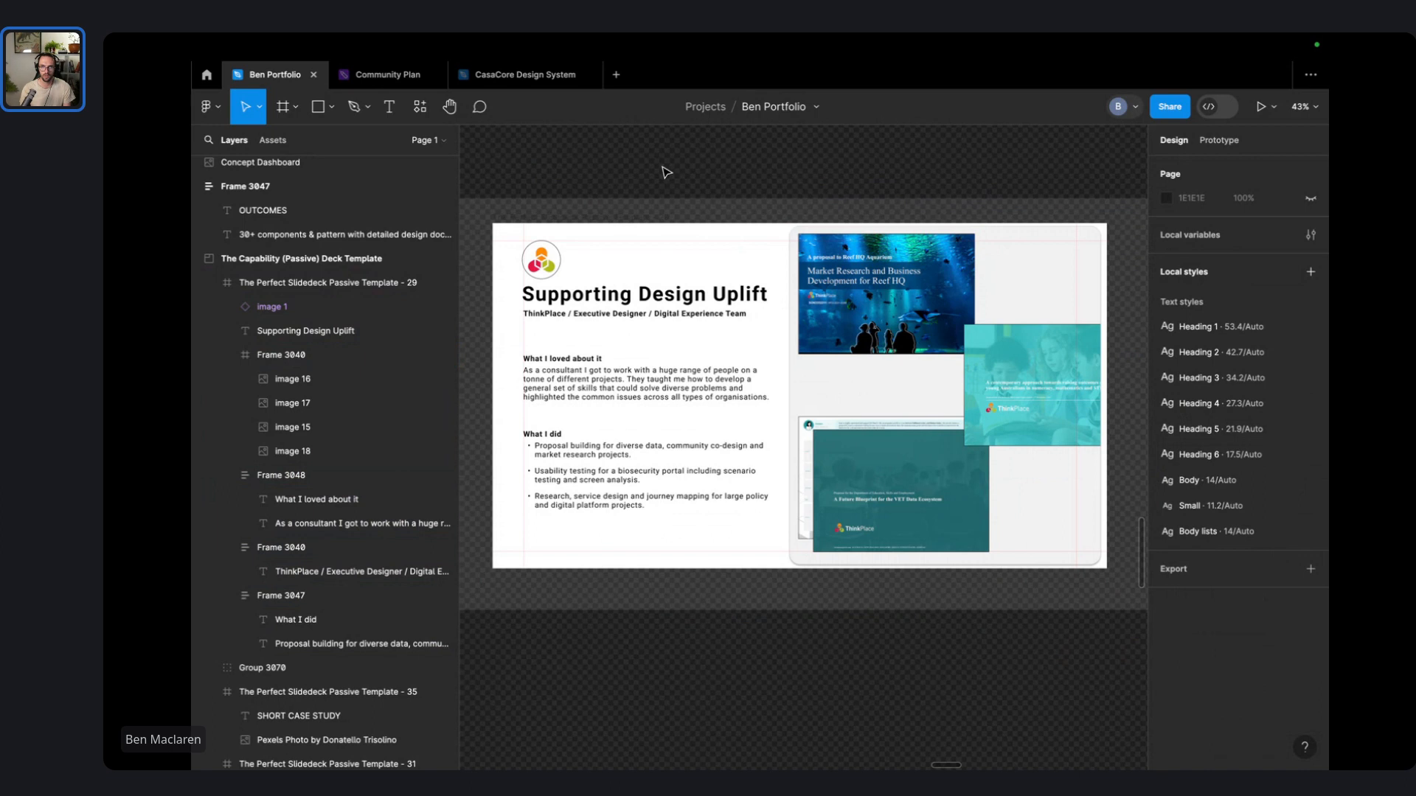
- Retitle the heading 'ThinkPlace', set it to auto width, and move it beside the logo
left_click_drag(616, 215, 719, 266)
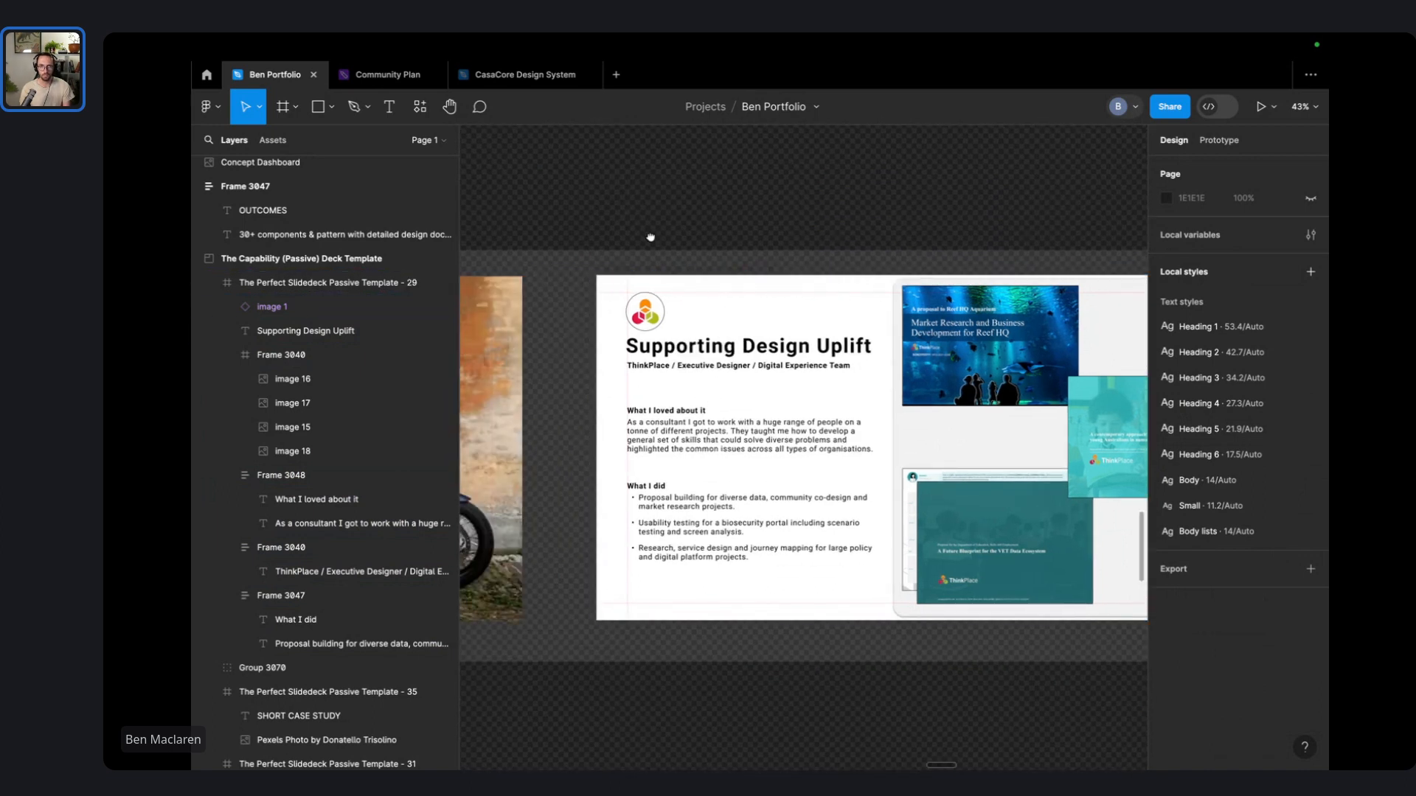
left_click(684, 350)
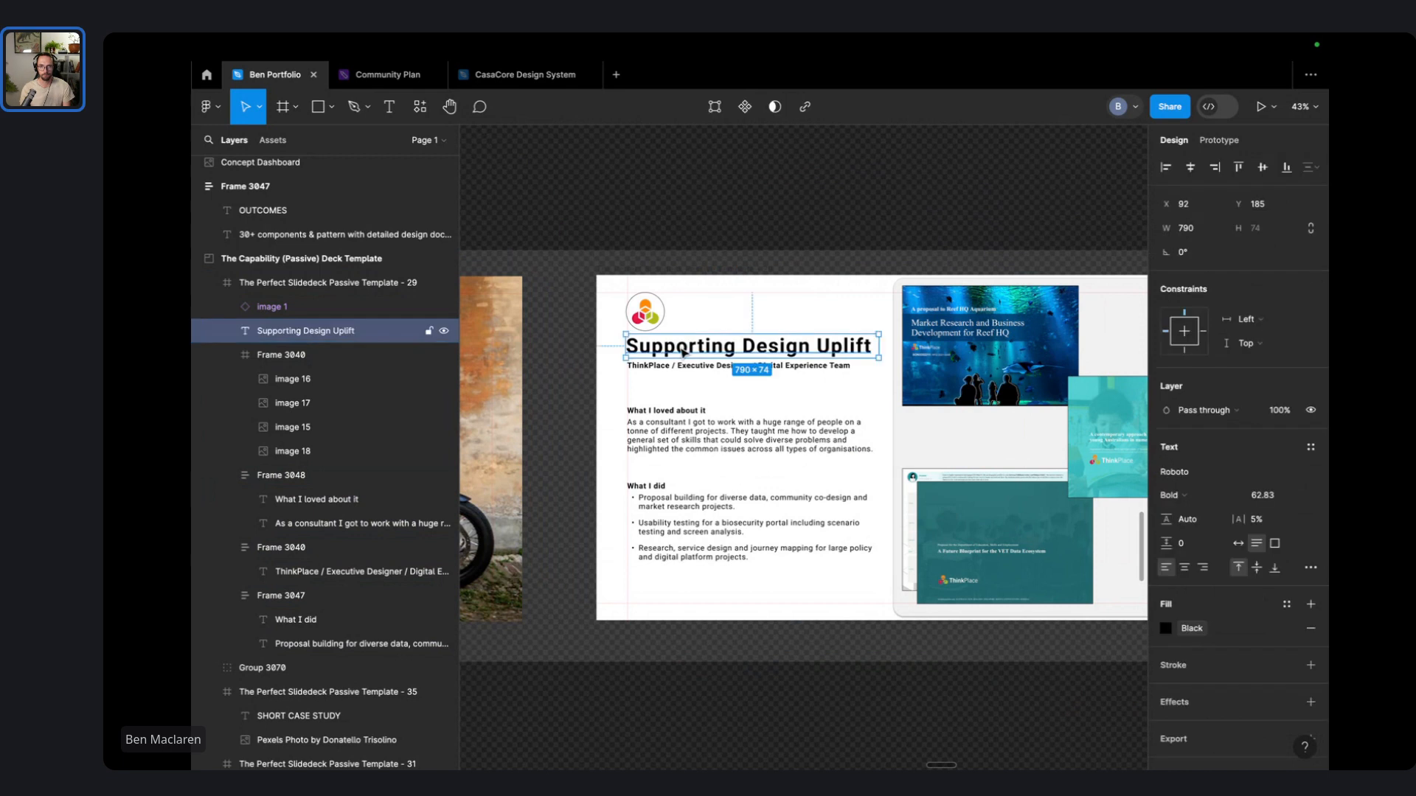
double_click(739, 359)
scroll(746, 324, "up", 2)
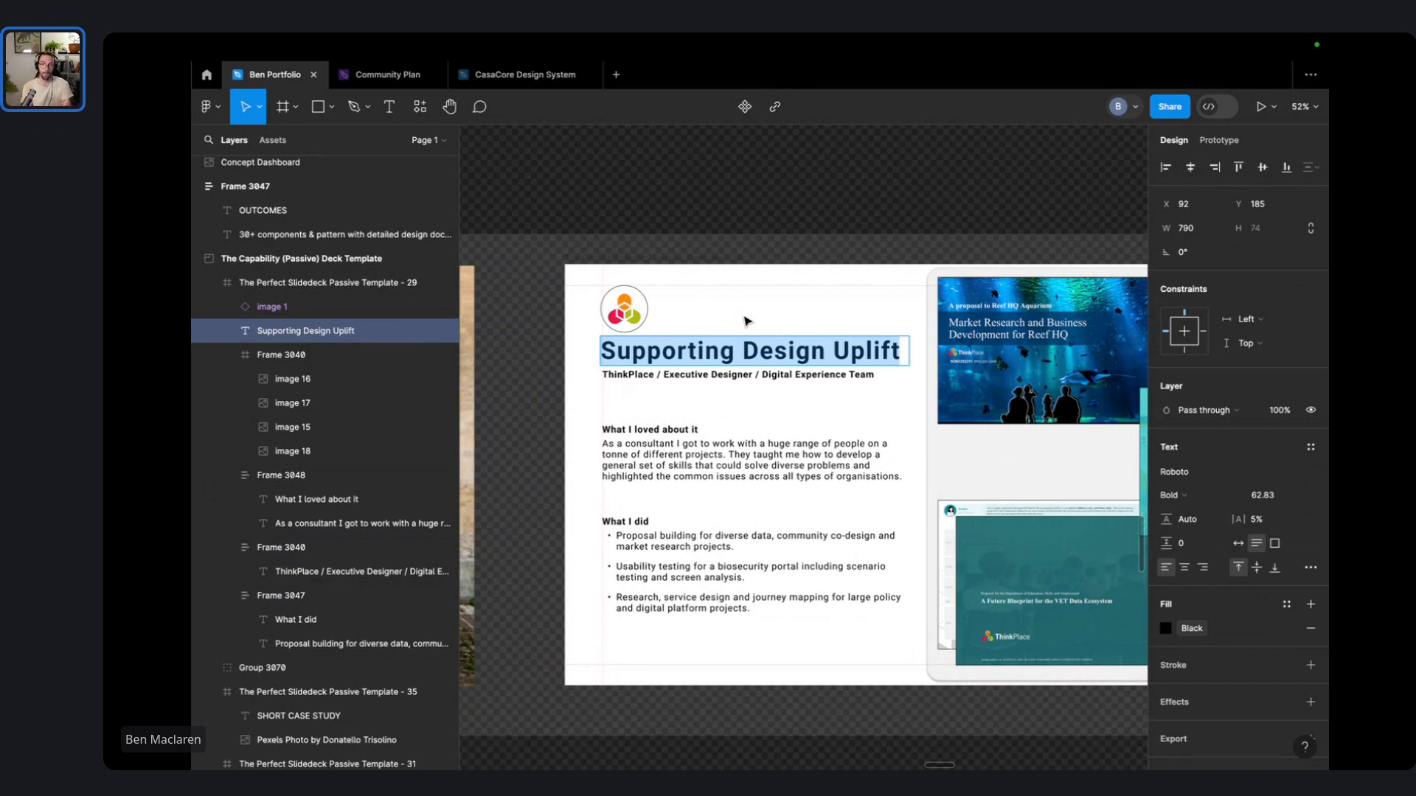
type("Thin")
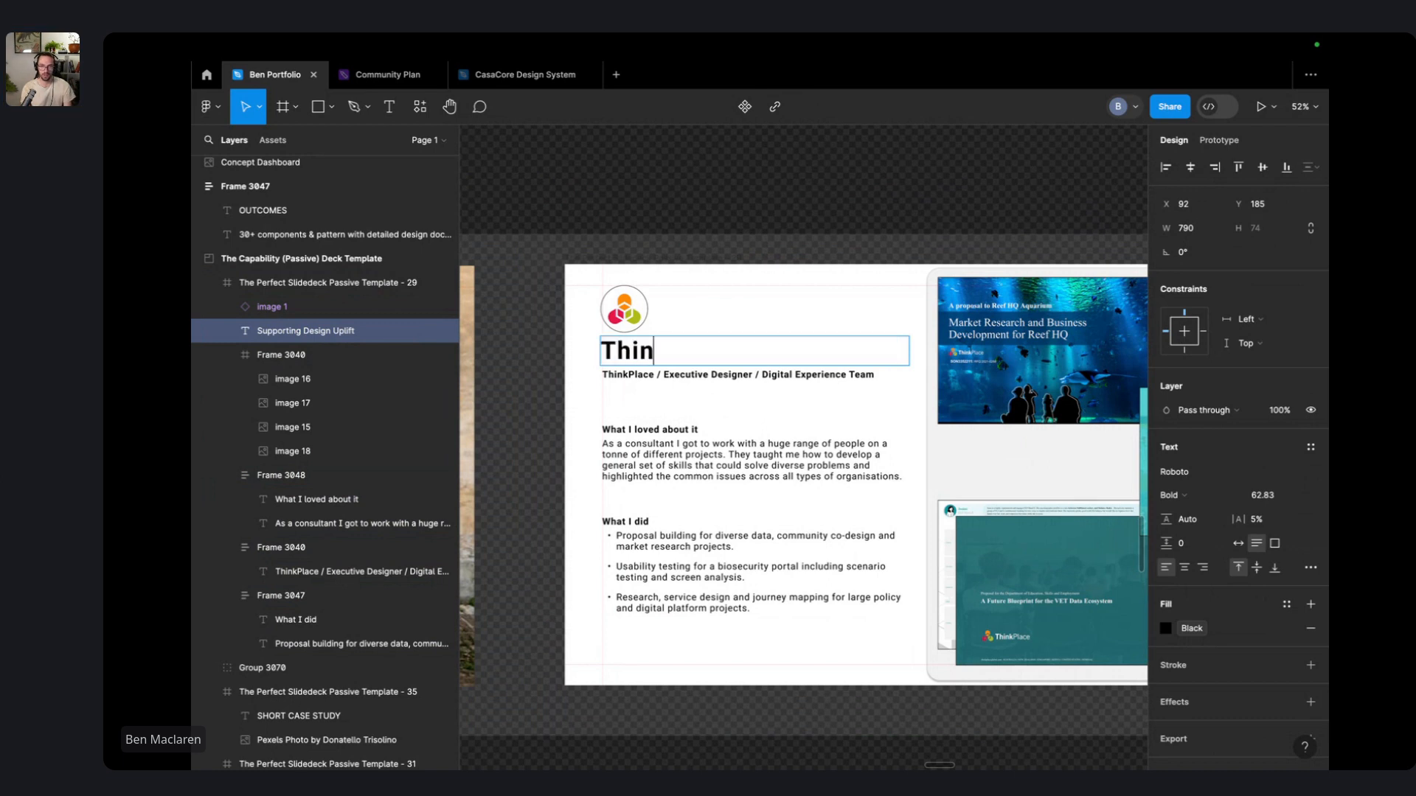
type("kPlace")
key("Escape")
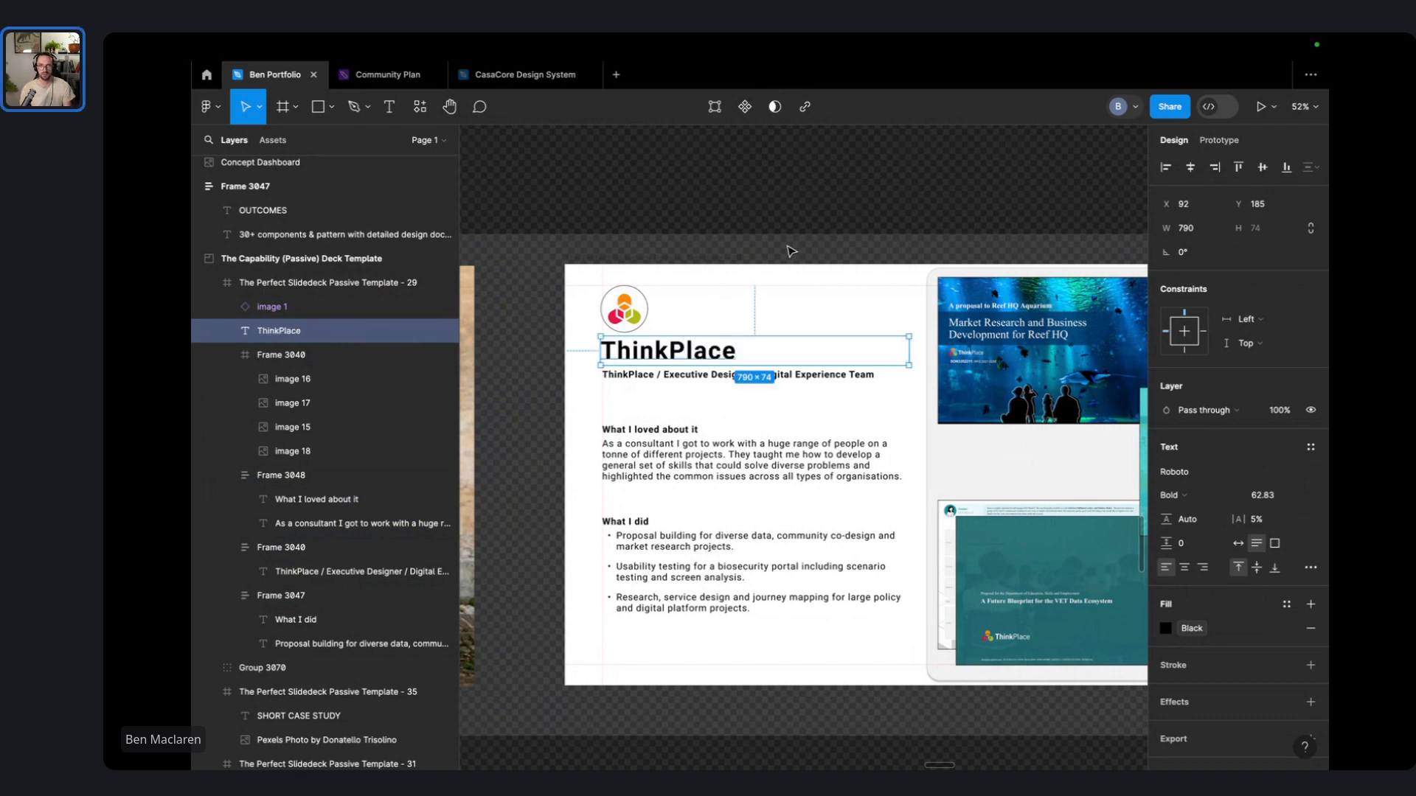
double_click(909, 357)
left_click(774, 261)
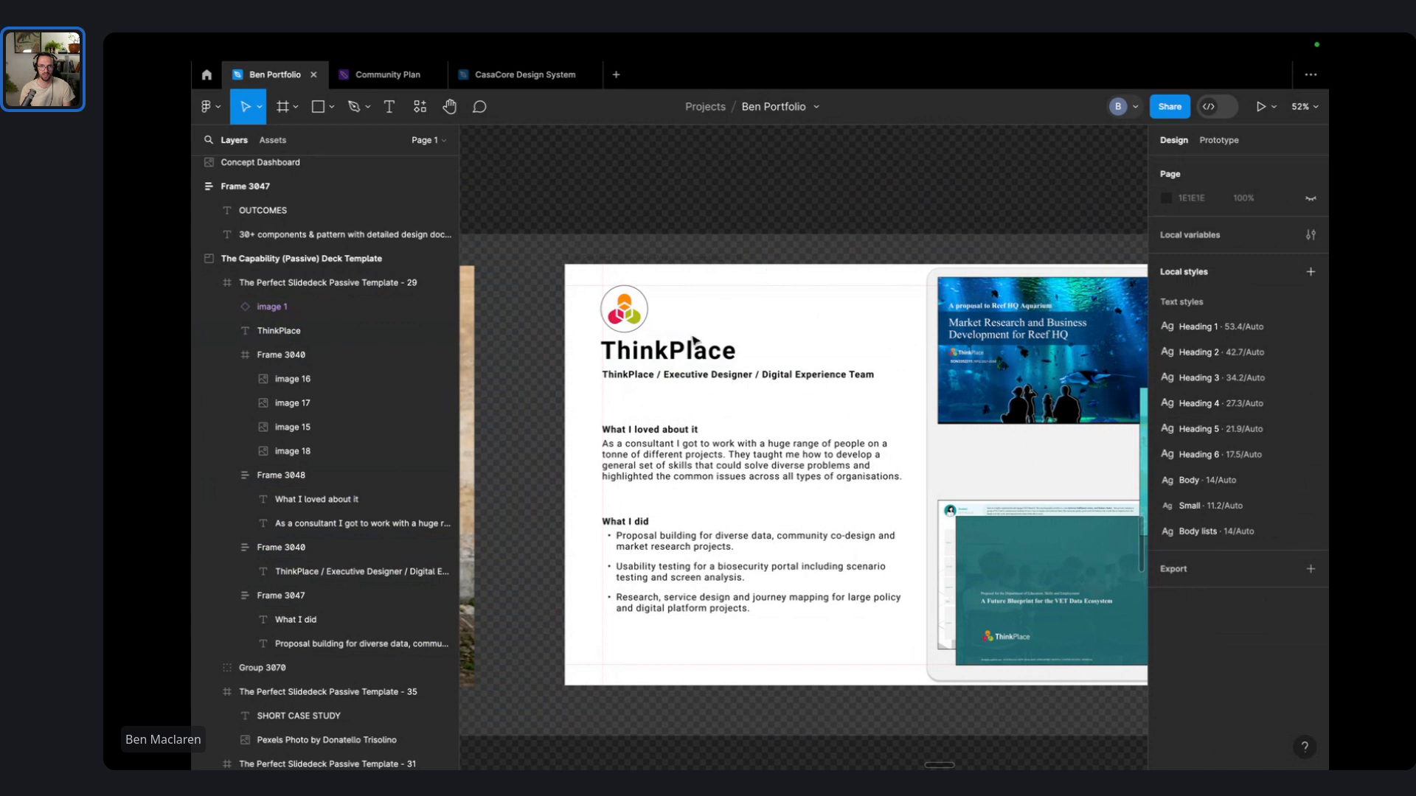
left_click_drag(682, 349, 744, 308)
- Remove the 'ThinkPlace /' prefix from the subtitle, leaving Executive Designer / Digital Experience Team
left_click_drag(734, 374, 722, 345)
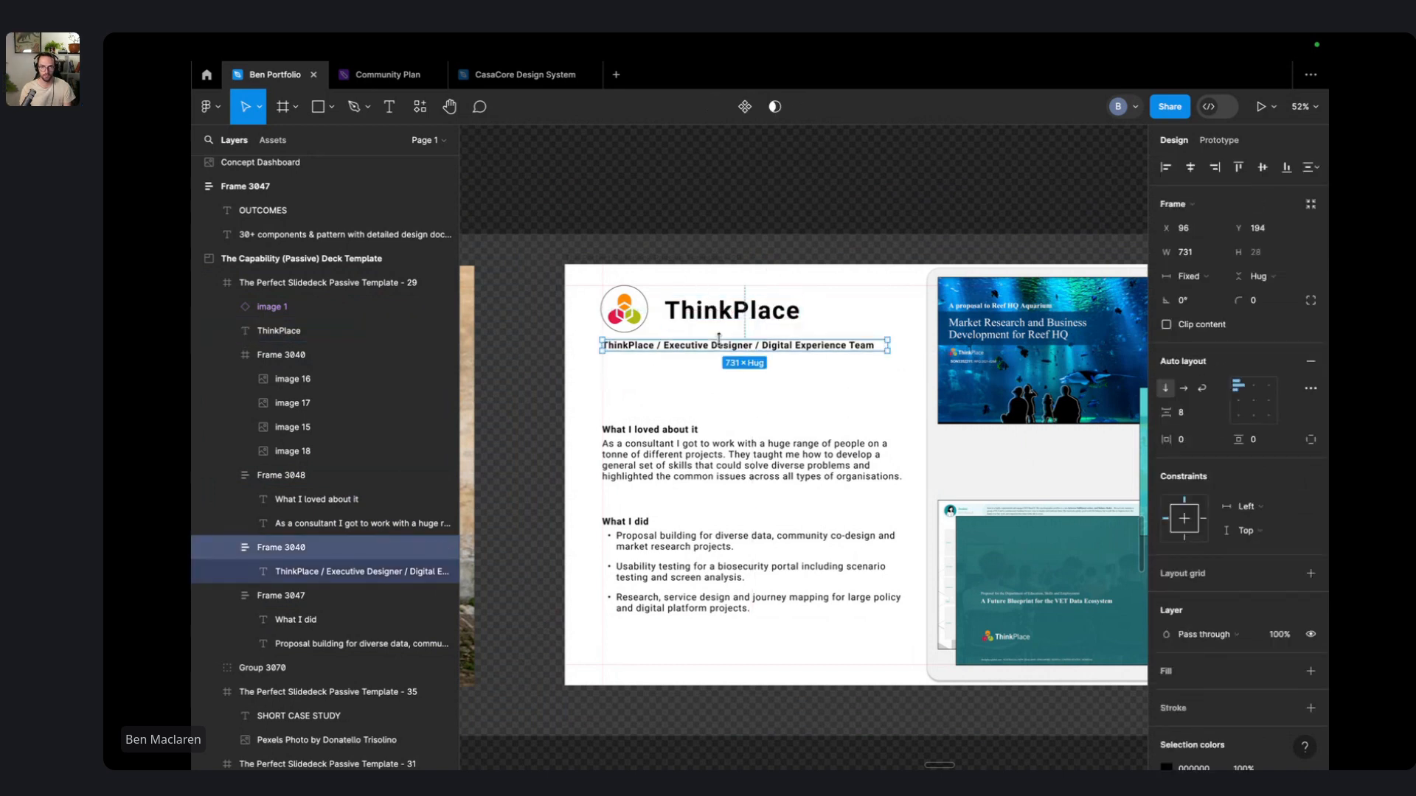
left_click(634, 343)
double_click(666, 347)
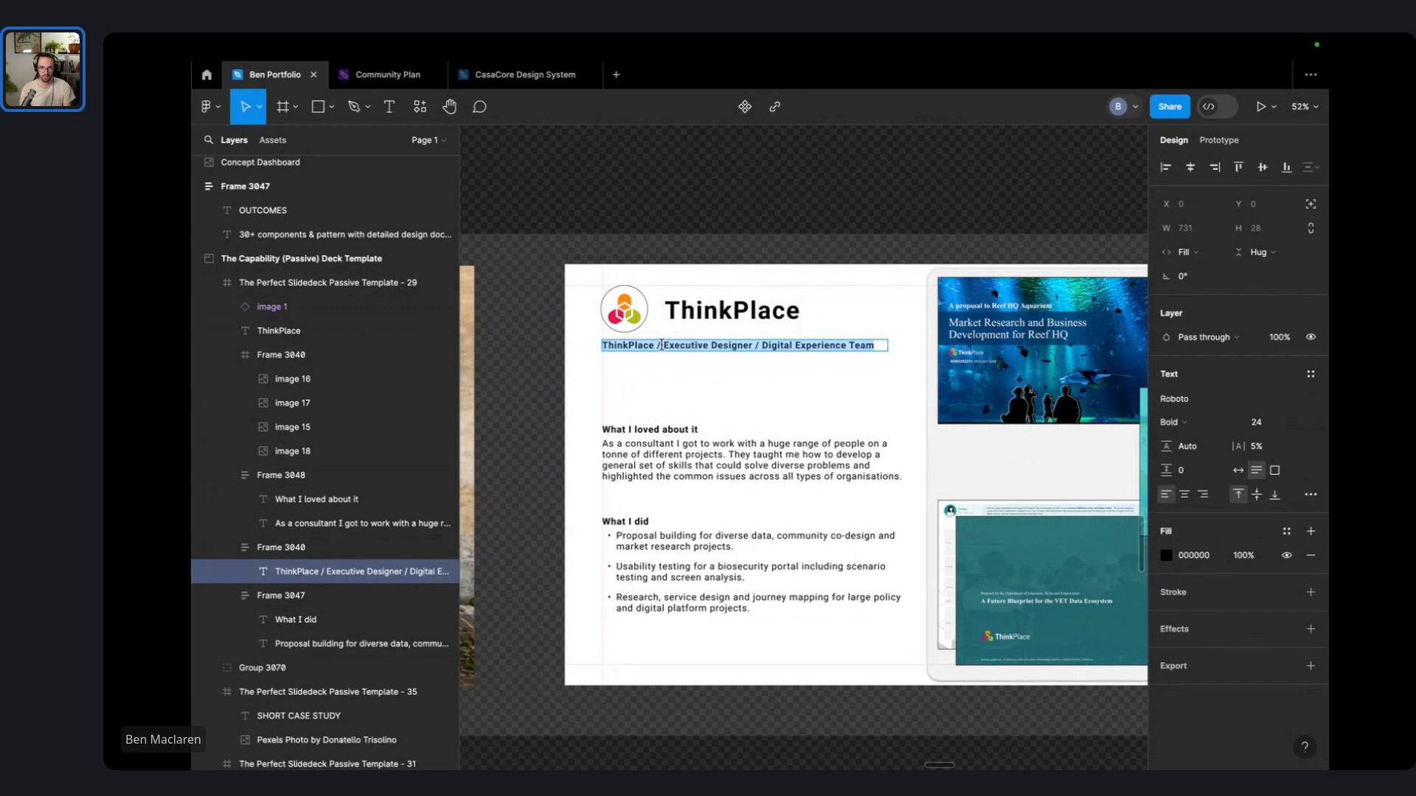
left_click(661, 346)
key("shift+super+Left")
key("BackSpace")
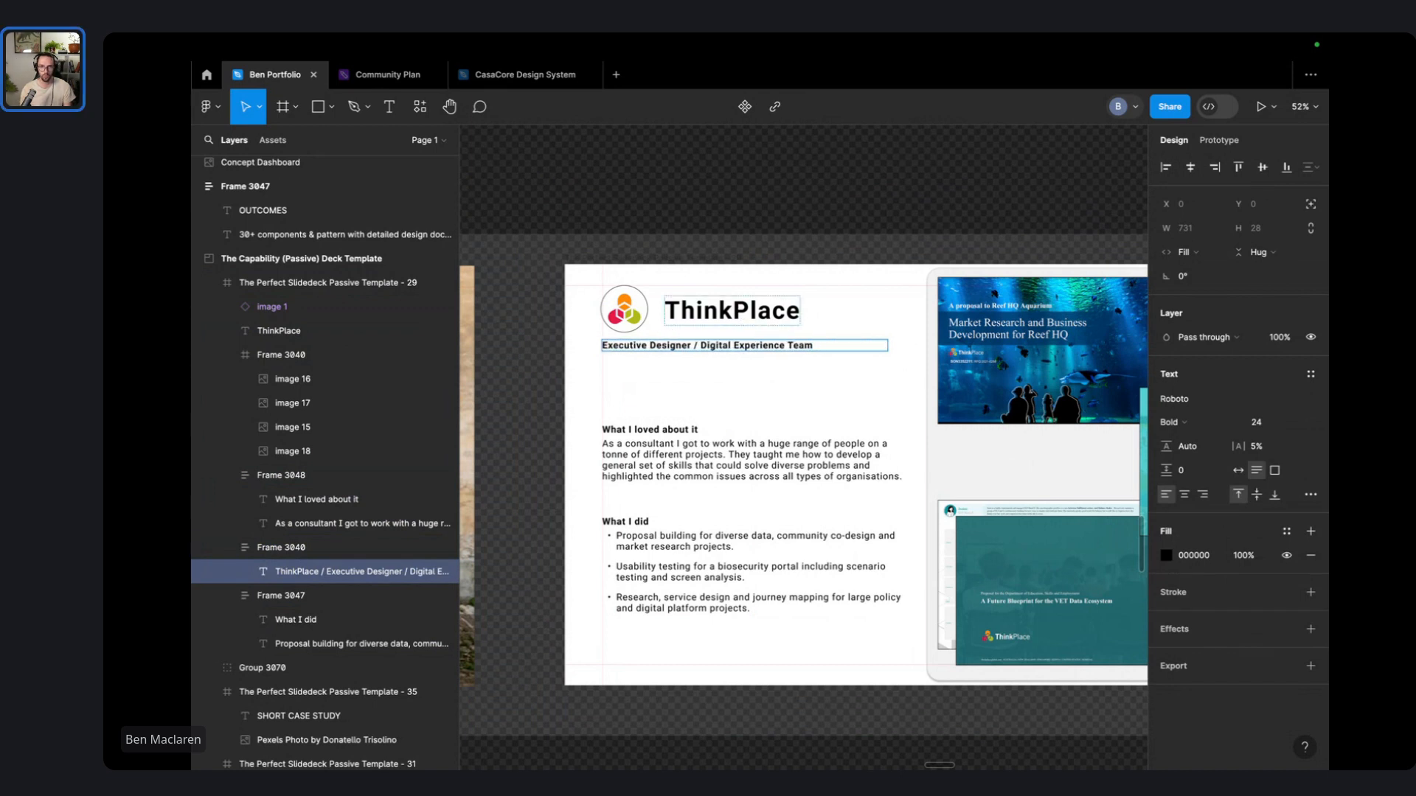
key("Escape")
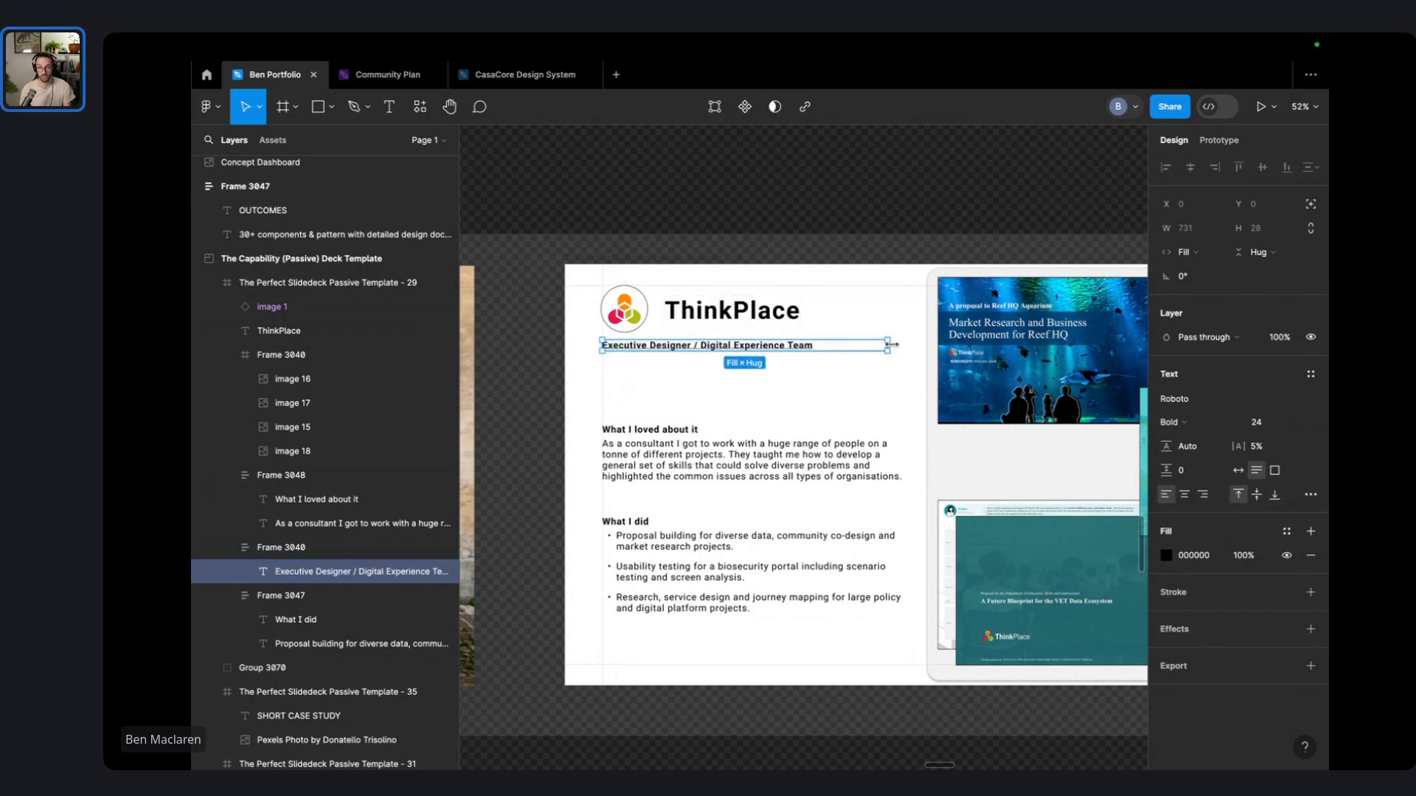
- Make the subtitle frame hug its text and position it under the ThinkPlace title
left_click(761, 388)
left_click(751, 345)
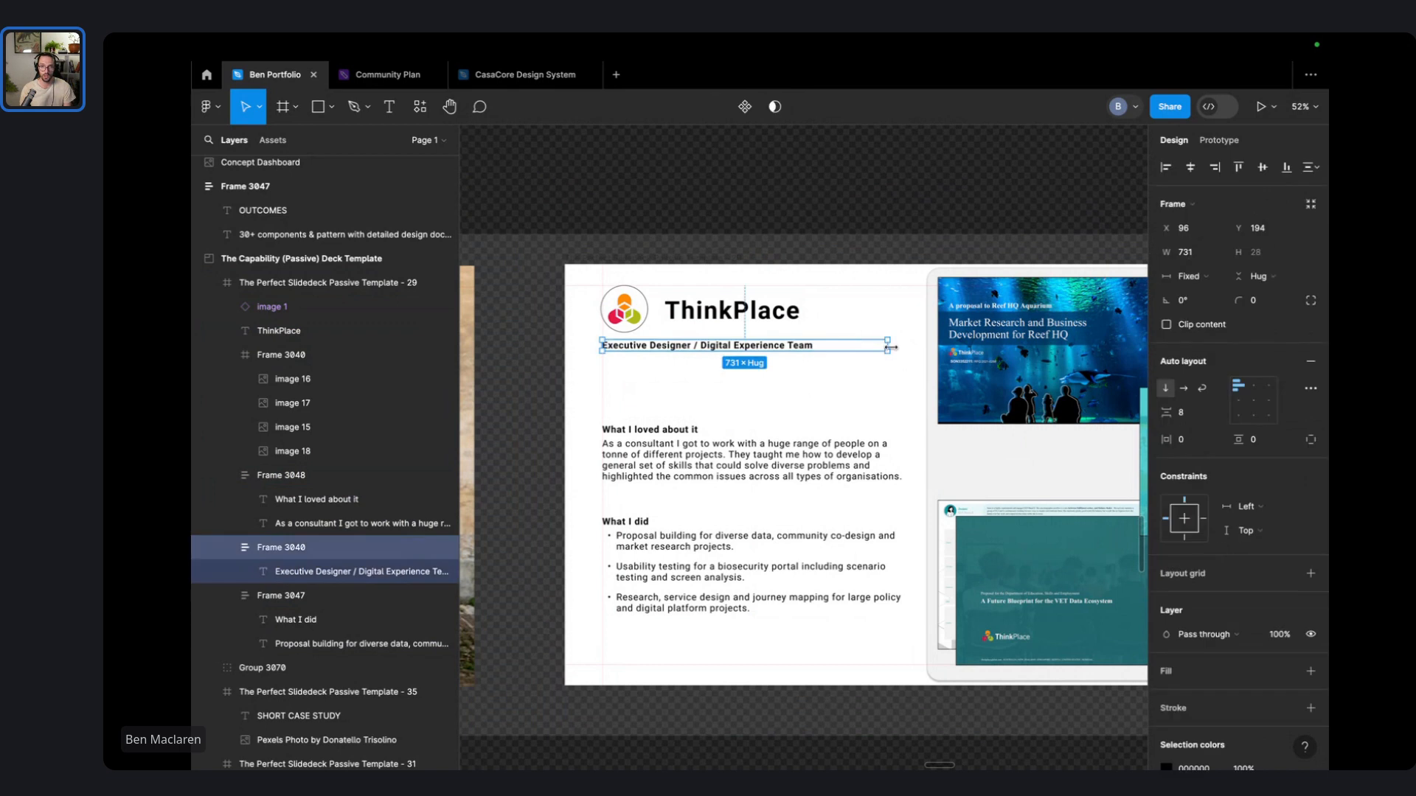
double_click(891, 347)
left_click(779, 379)
left_click_drag(736, 347, 809, 332)
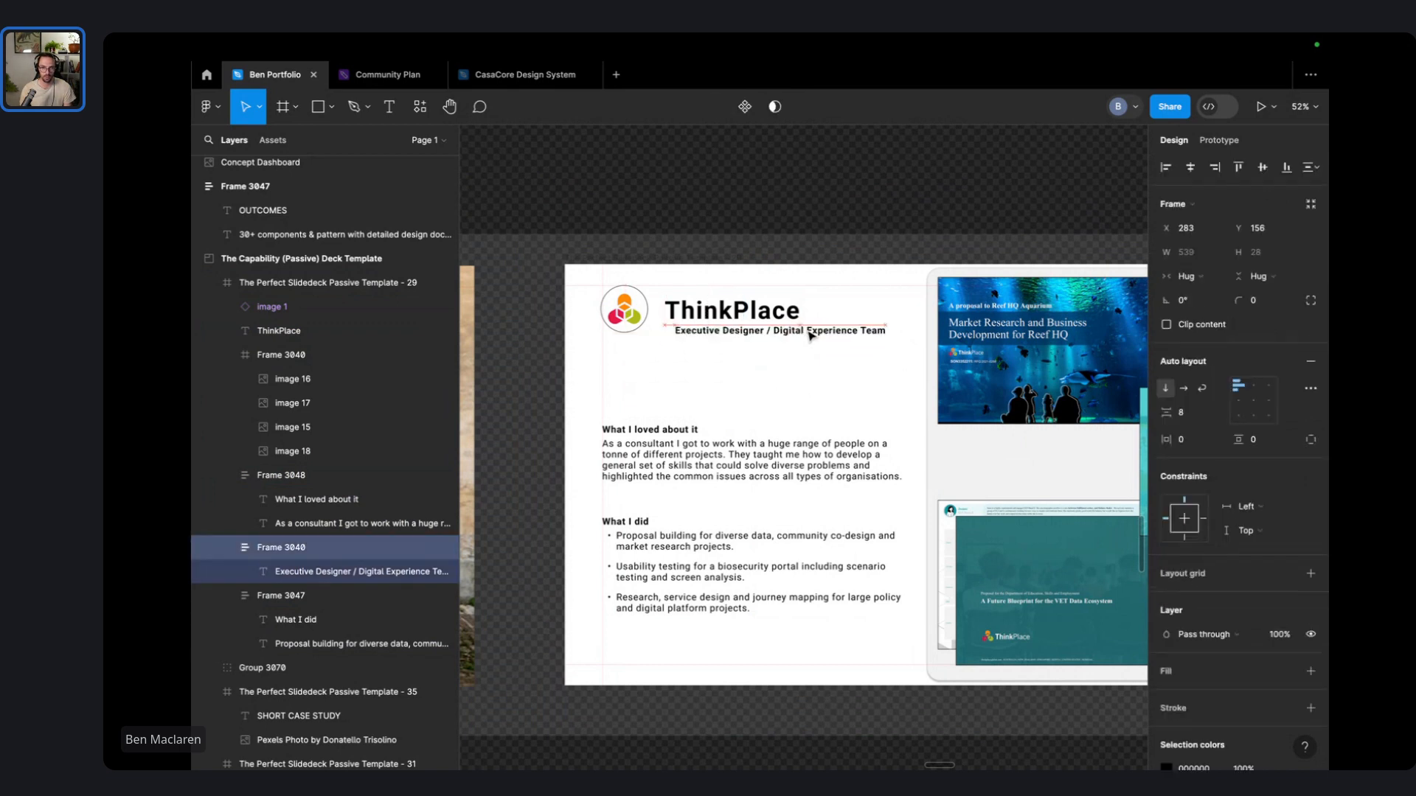
- Group the ThinkPlace title and subtitle together with Ctrl+G
left_click_drag(774, 380, 736, 306)
left_click(729, 366)
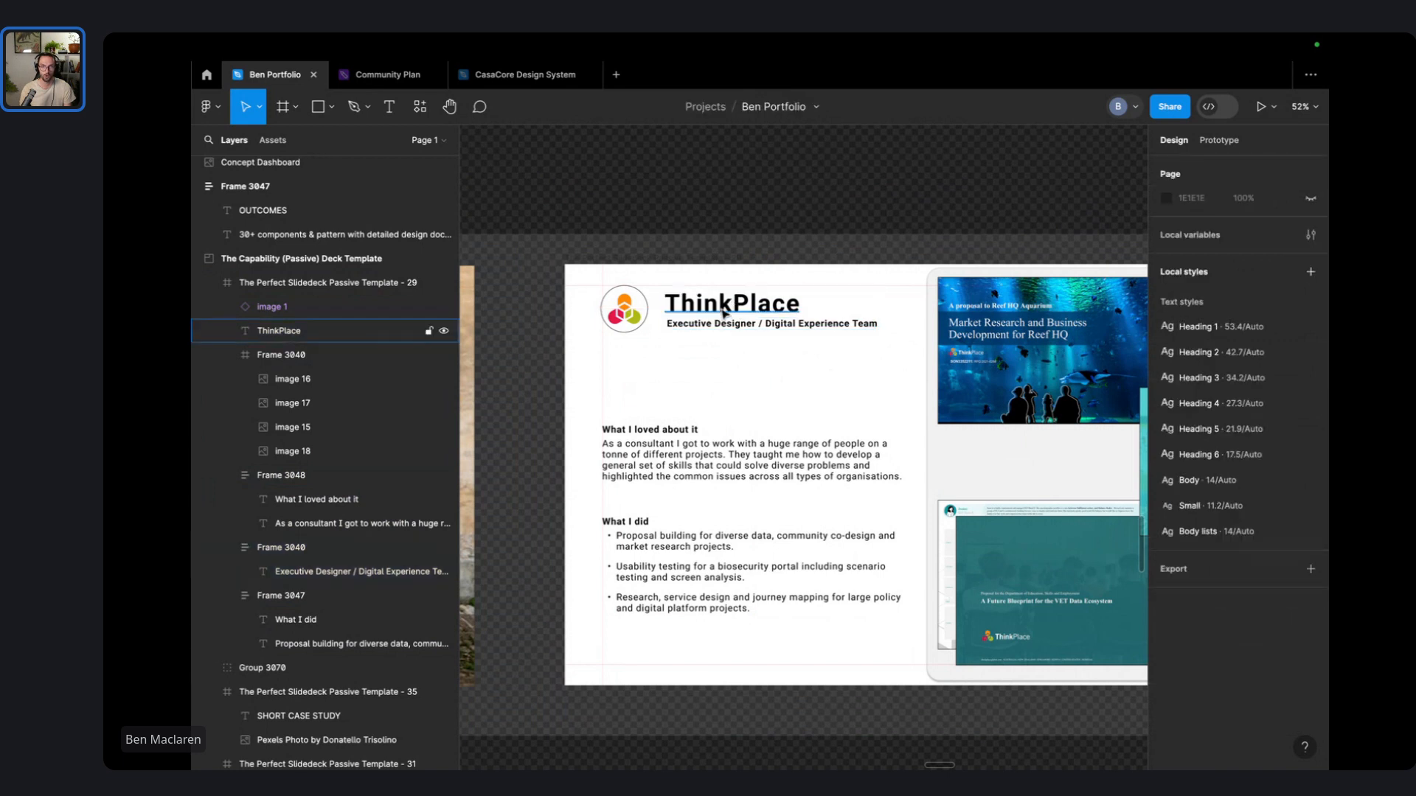
left_click_drag(734, 367, 719, 314)
left_click(713, 316)
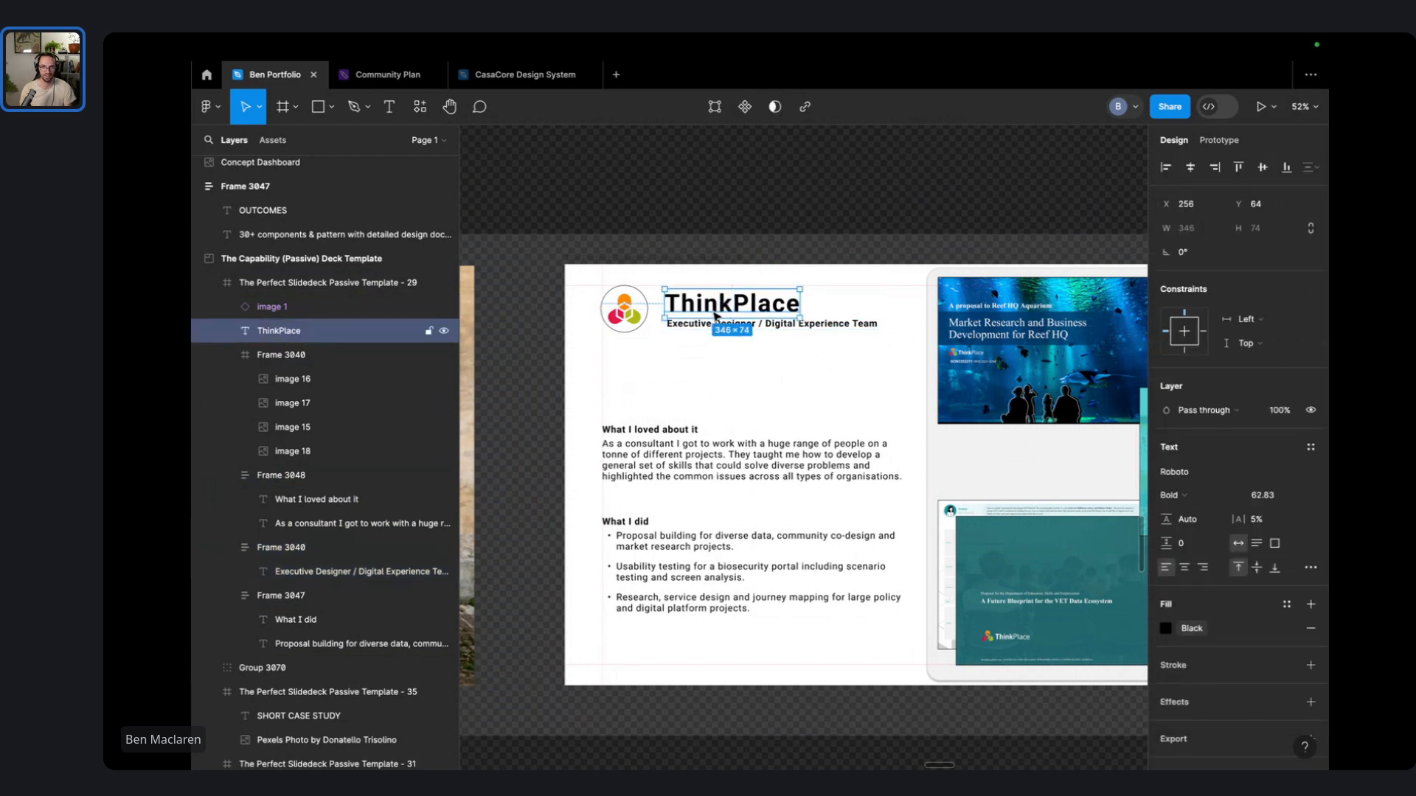
left_click(855, 310)
left_click(788, 306)
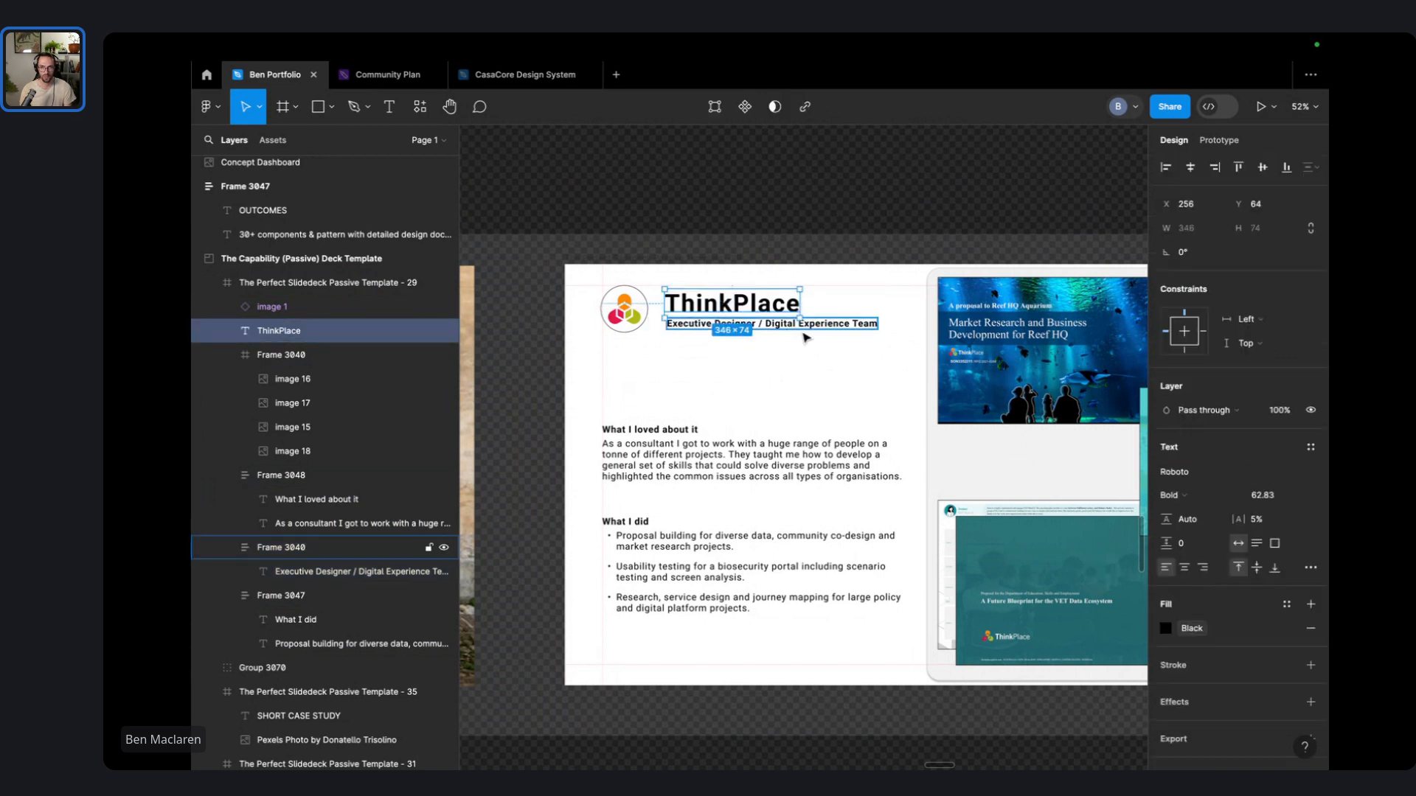
left_click(806, 338, "shift")
key("ctrl+g")
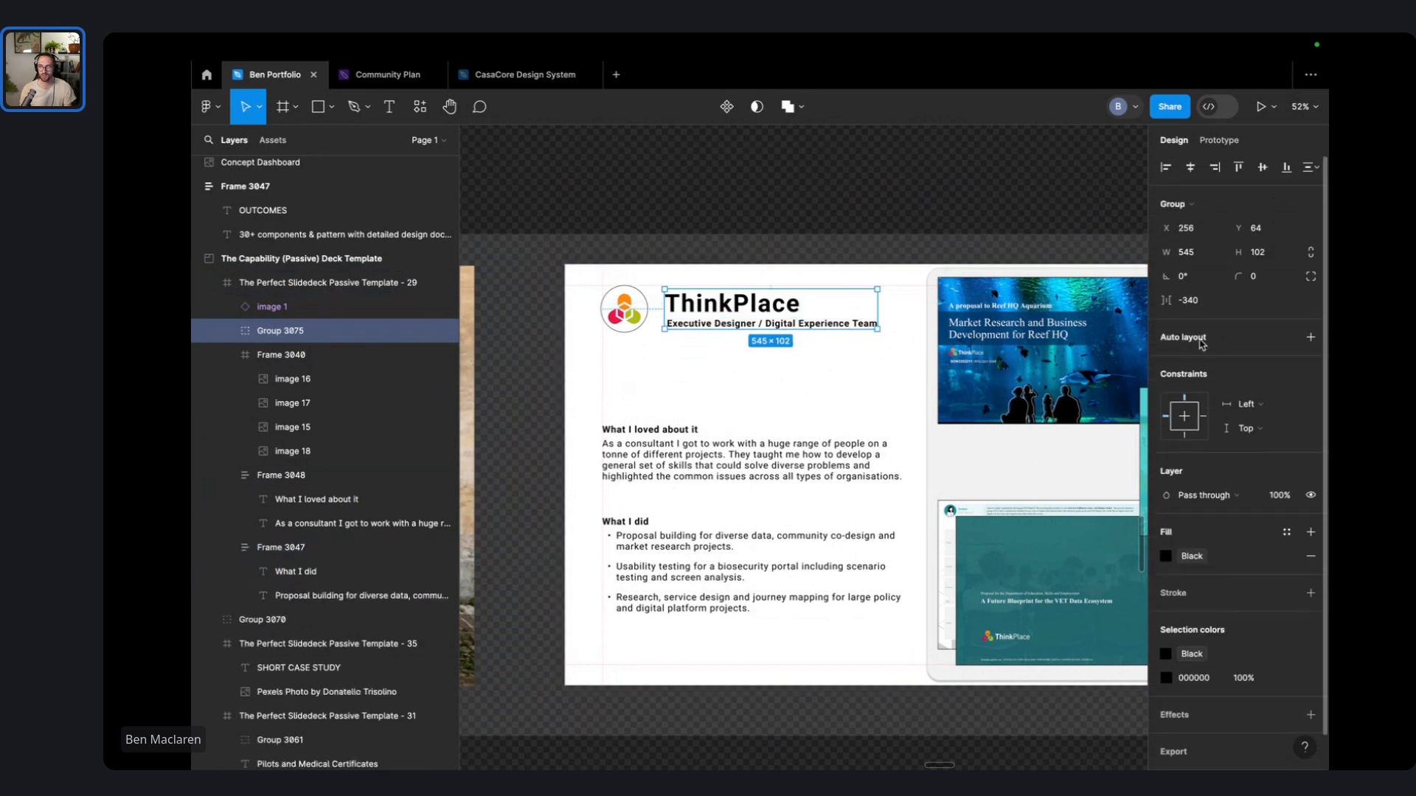
- Wrap the logo and ThinkPlace heading in an auto-layout row with 32 spacing
key("shift+a")
left_click(644, 315, "shift")
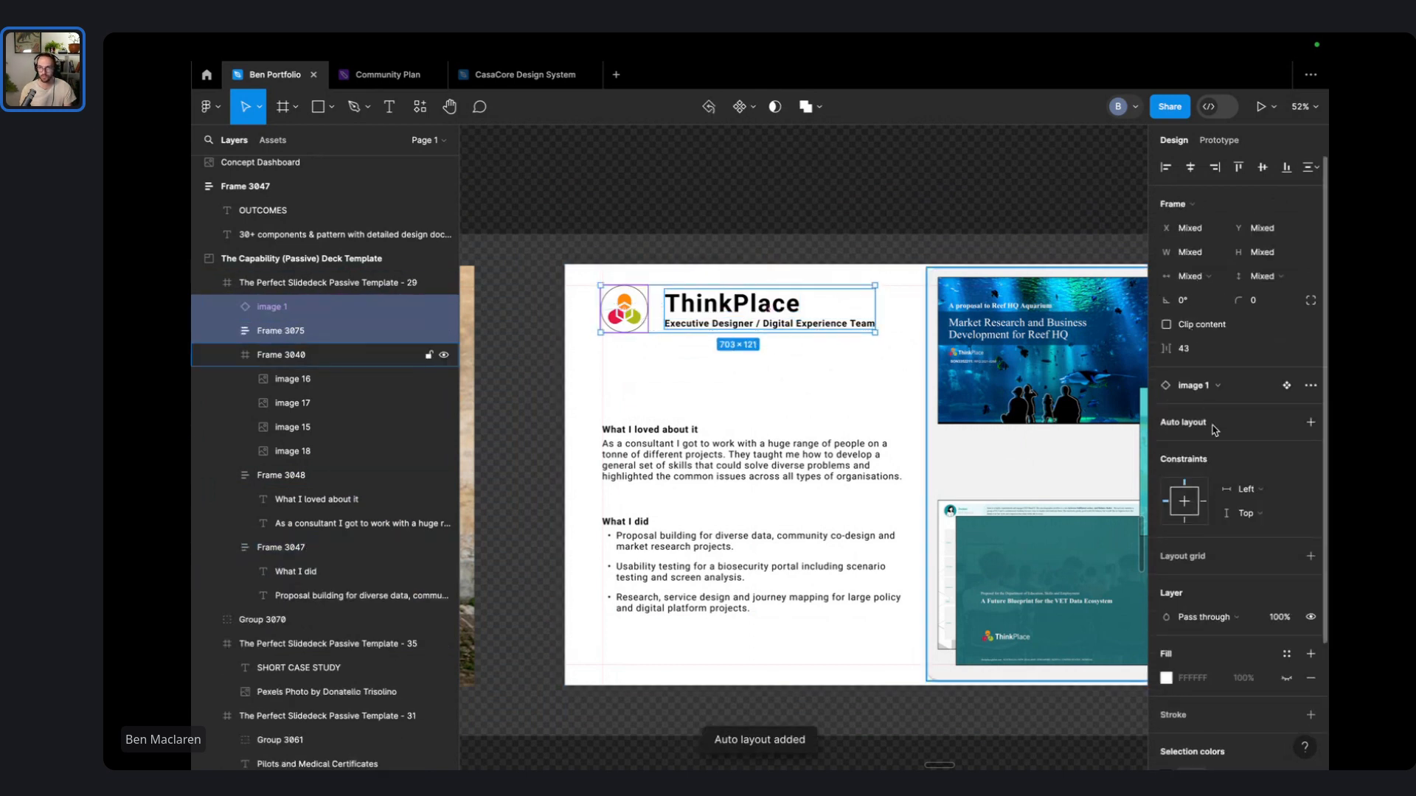
key("shift+a")
left_click(1187, 412)
type("32")
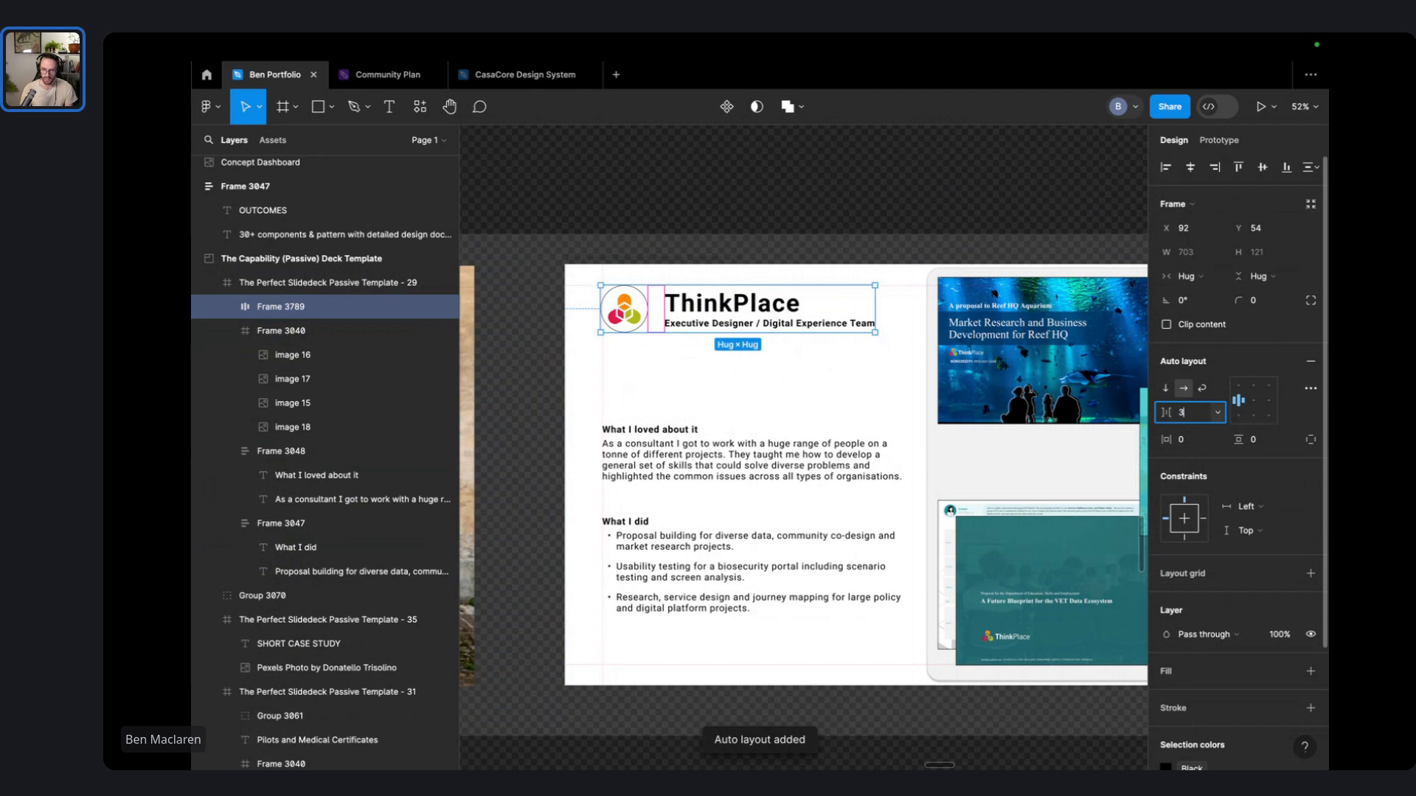
key("Return")
- Move the What I loved about it block up beneath the header
left_click(798, 247)
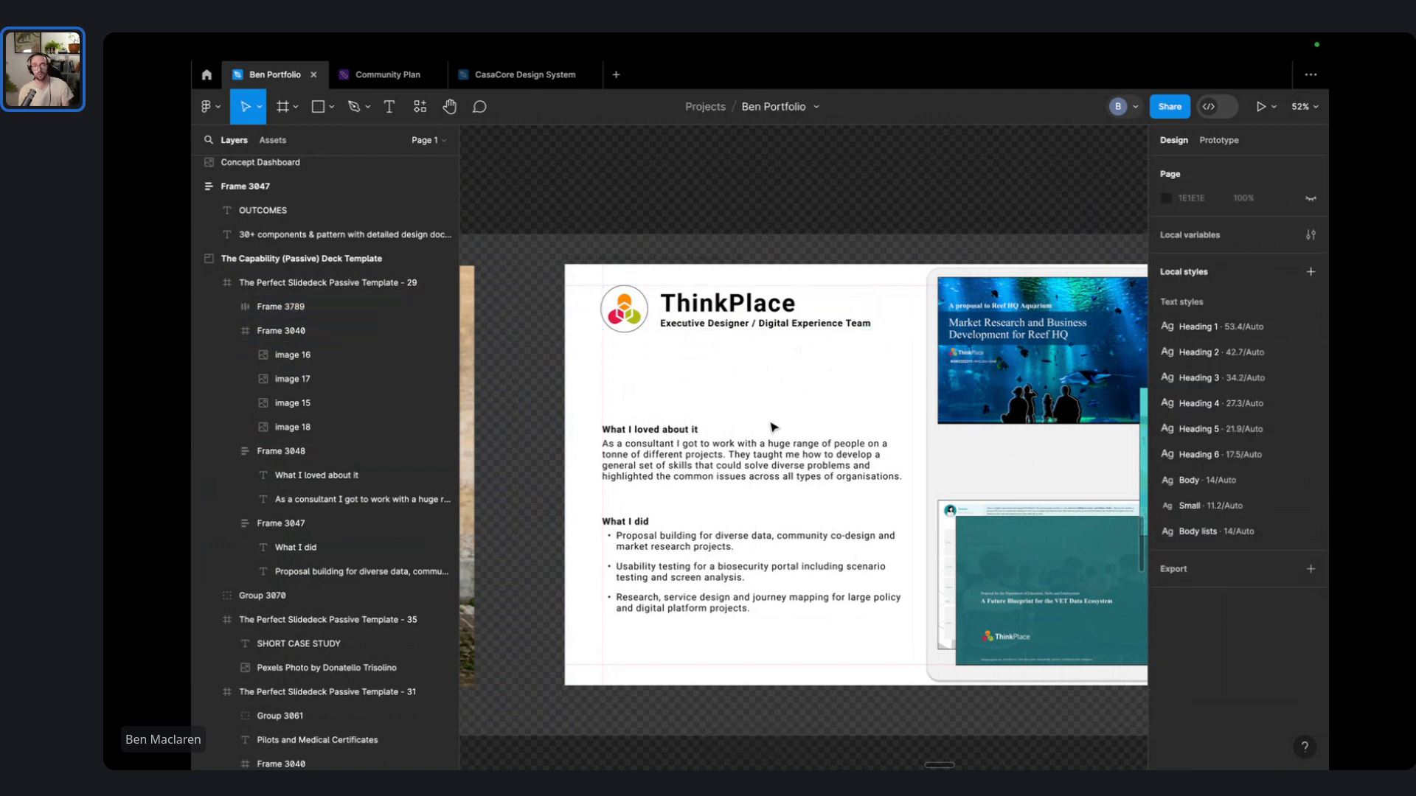
left_click_drag(676, 390, 641, 454)
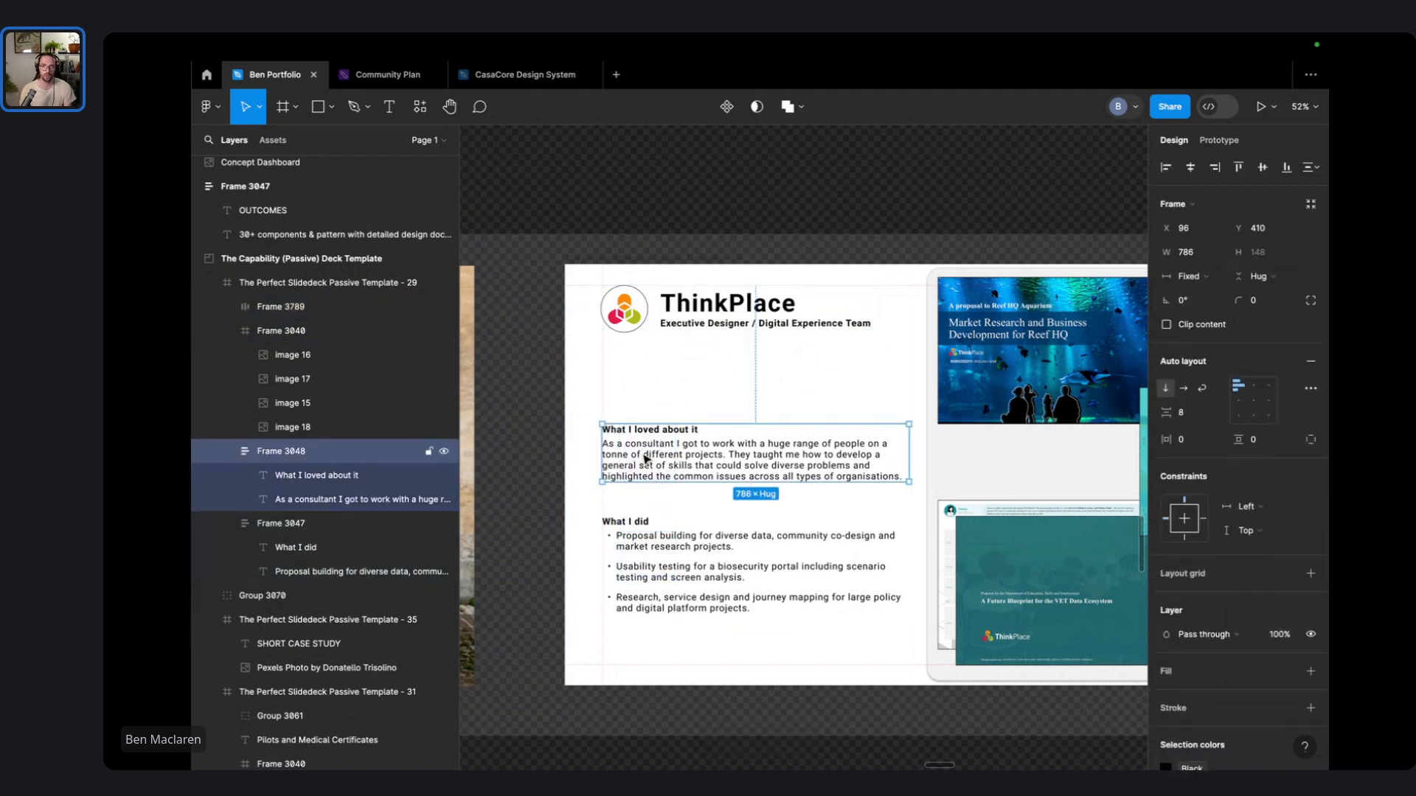
left_click(733, 376)
left_click_drag(733, 377, 642, 479)
left_click_drag(646, 472, 648, 437)
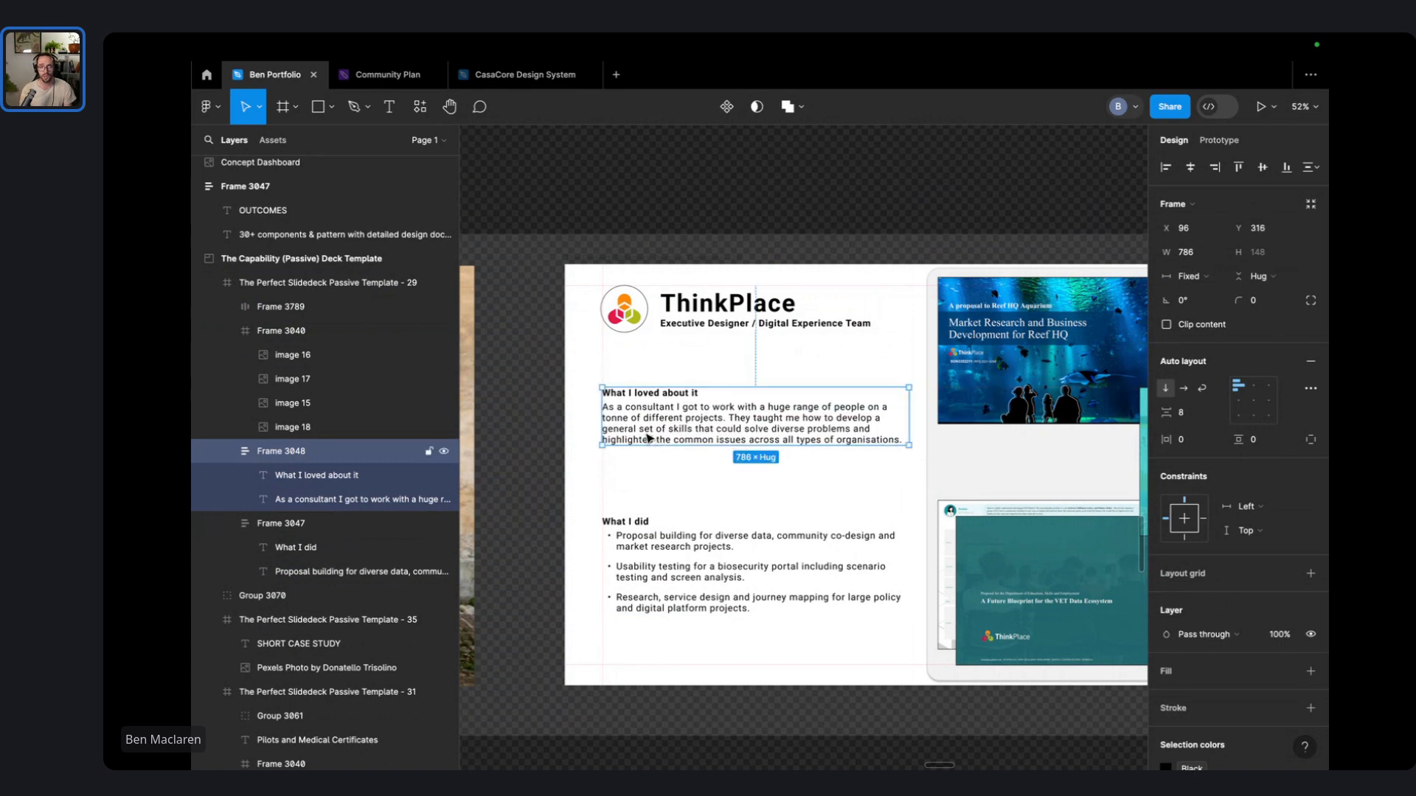
left_click(705, 355)
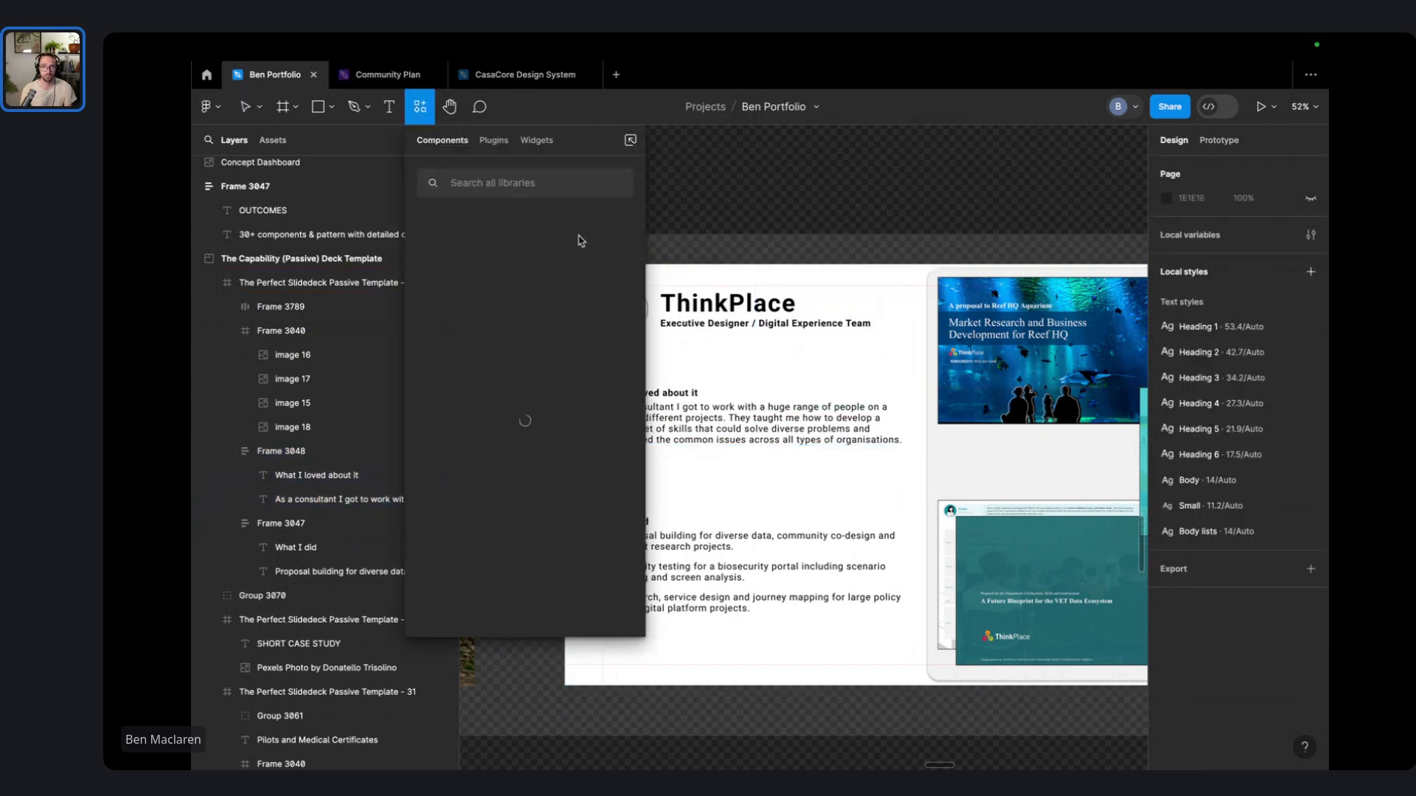
- Insert the Feather Icons 'heart' icon and drag it onto the slide below the first section
left_click(507, 142)
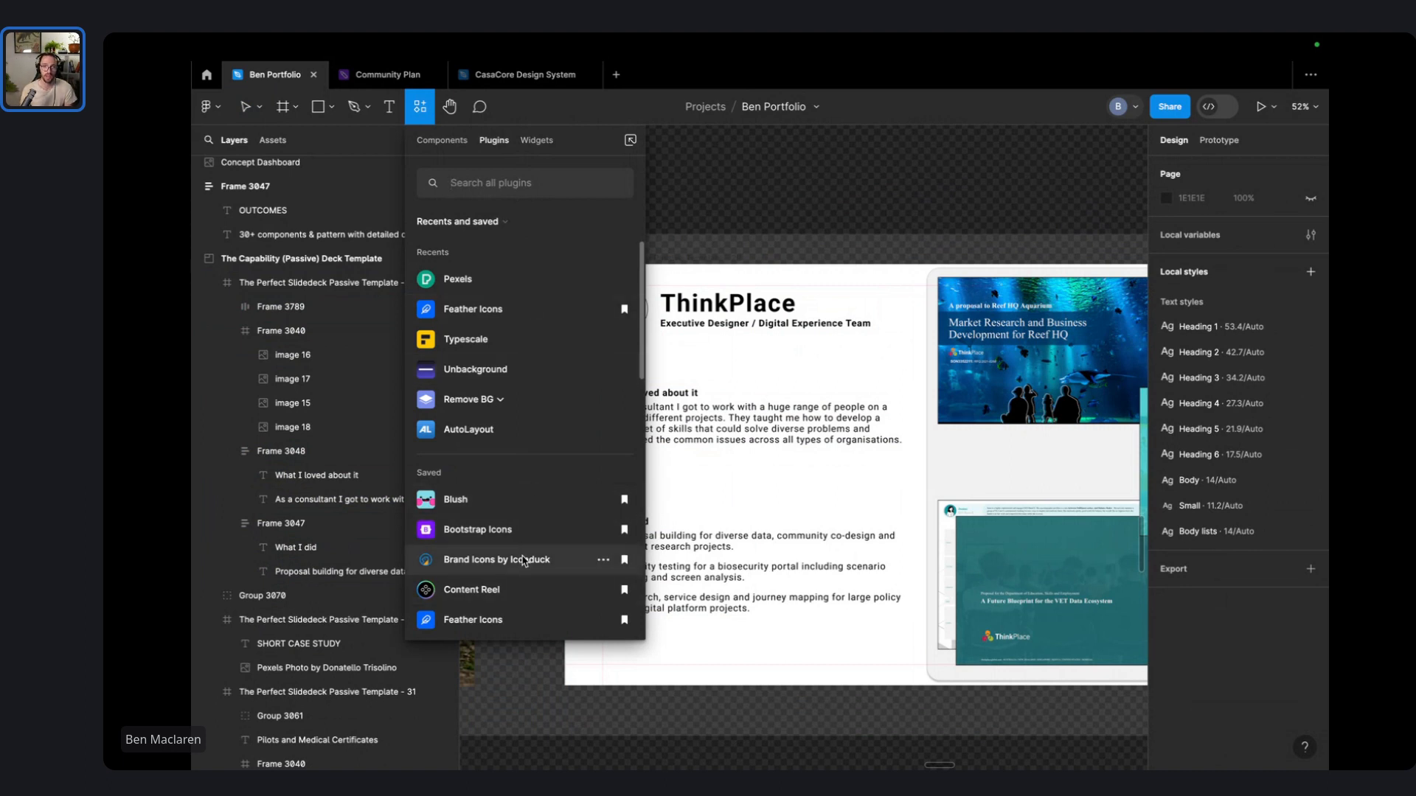
left_click(473, 309)
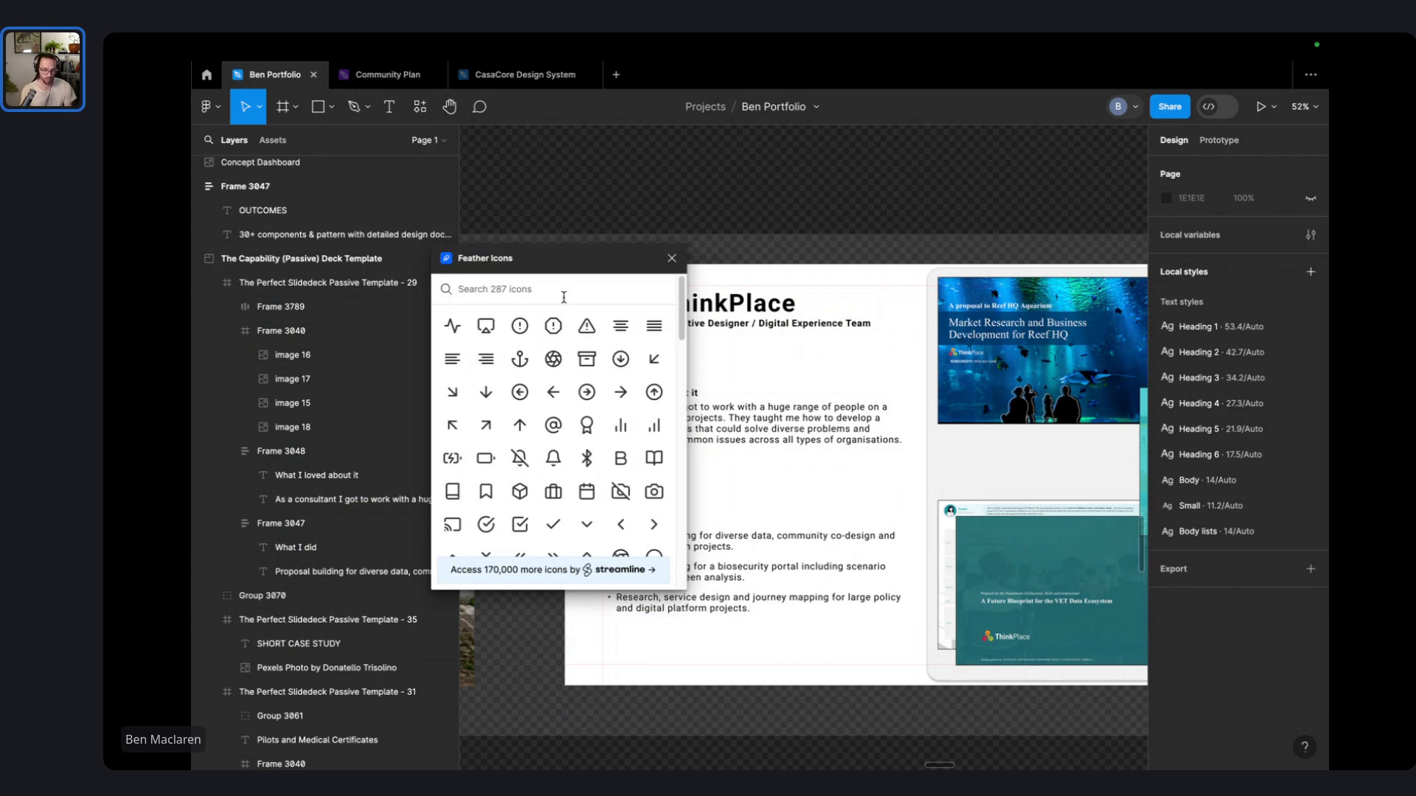
type("heart")
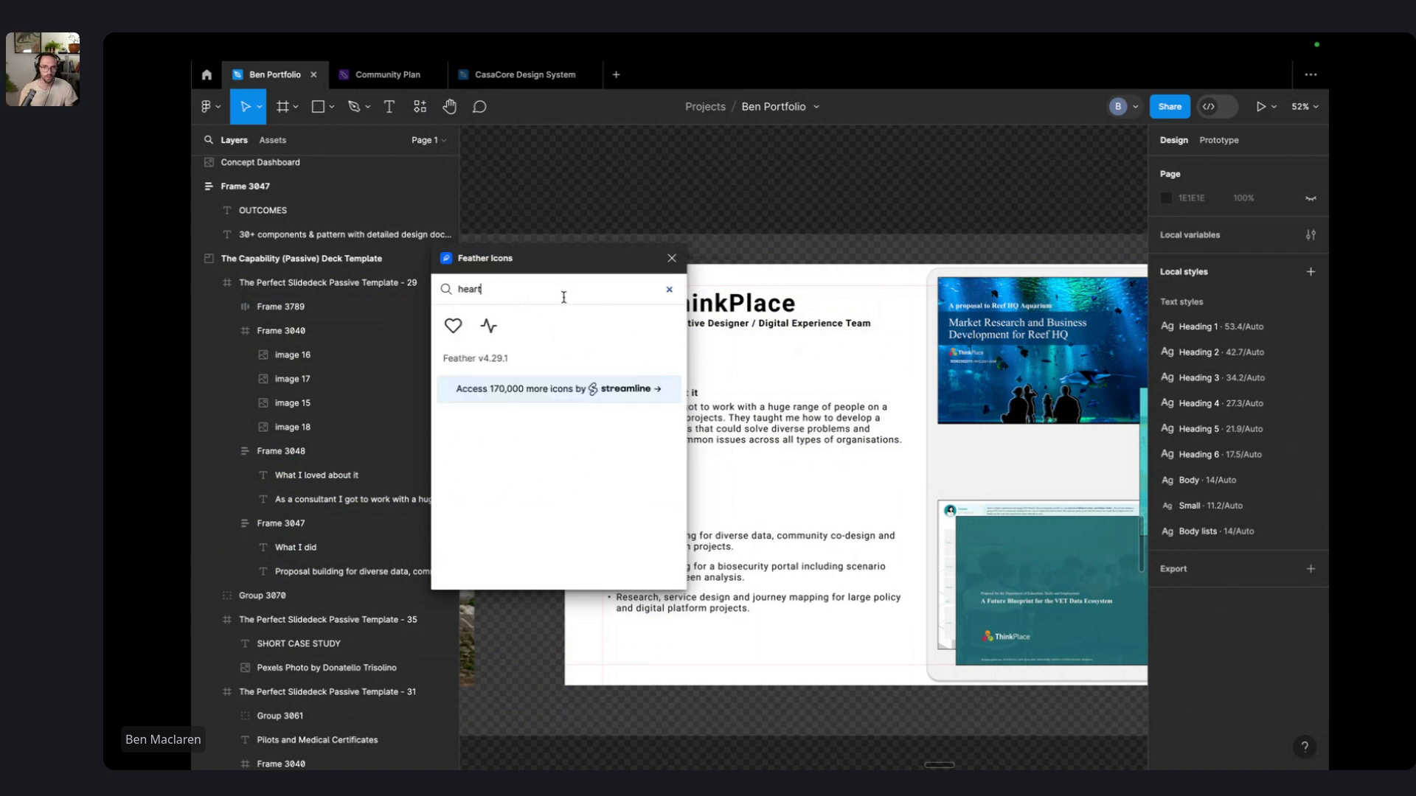
left_click(453, 325)
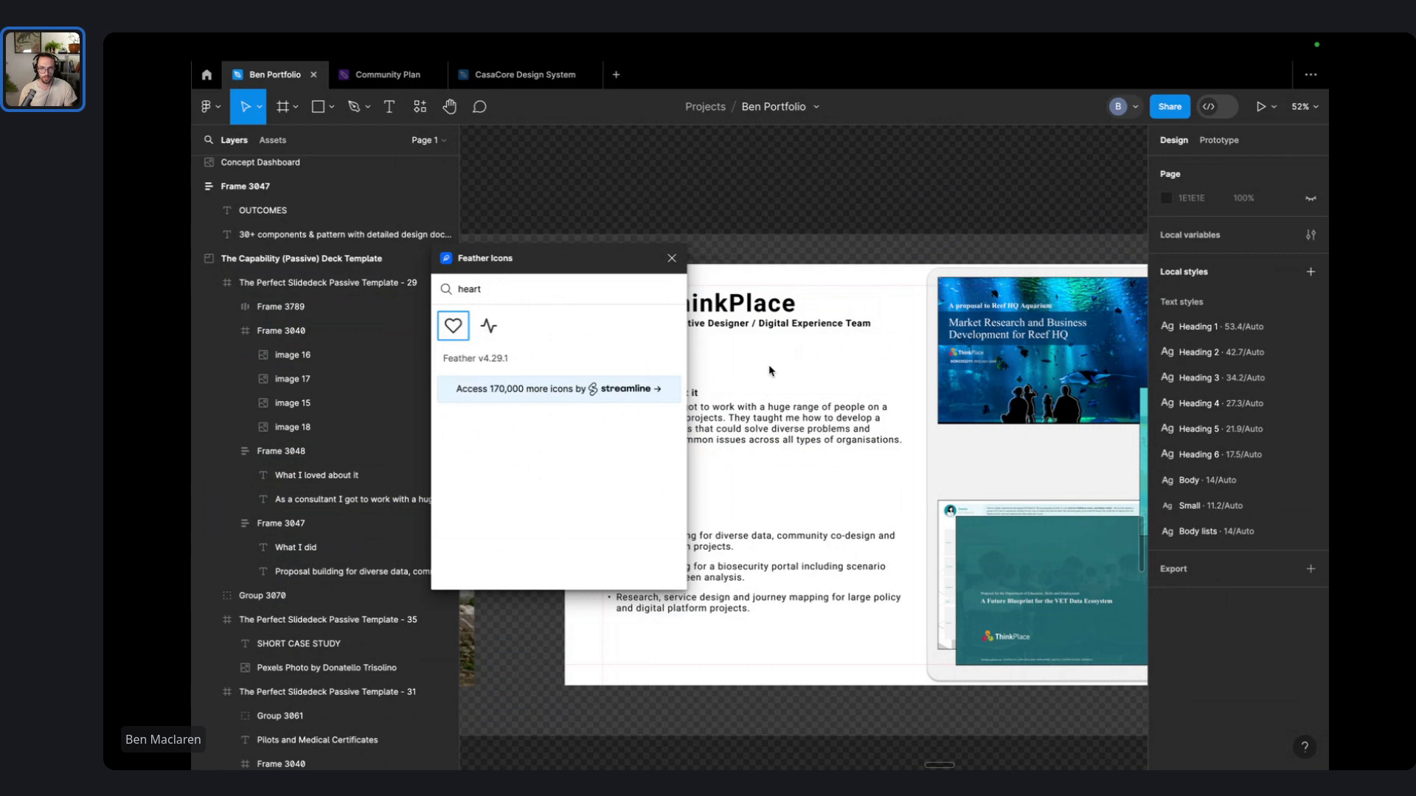
left_click(443, 334)
left_click(822, 205)
left_click(672, 258)
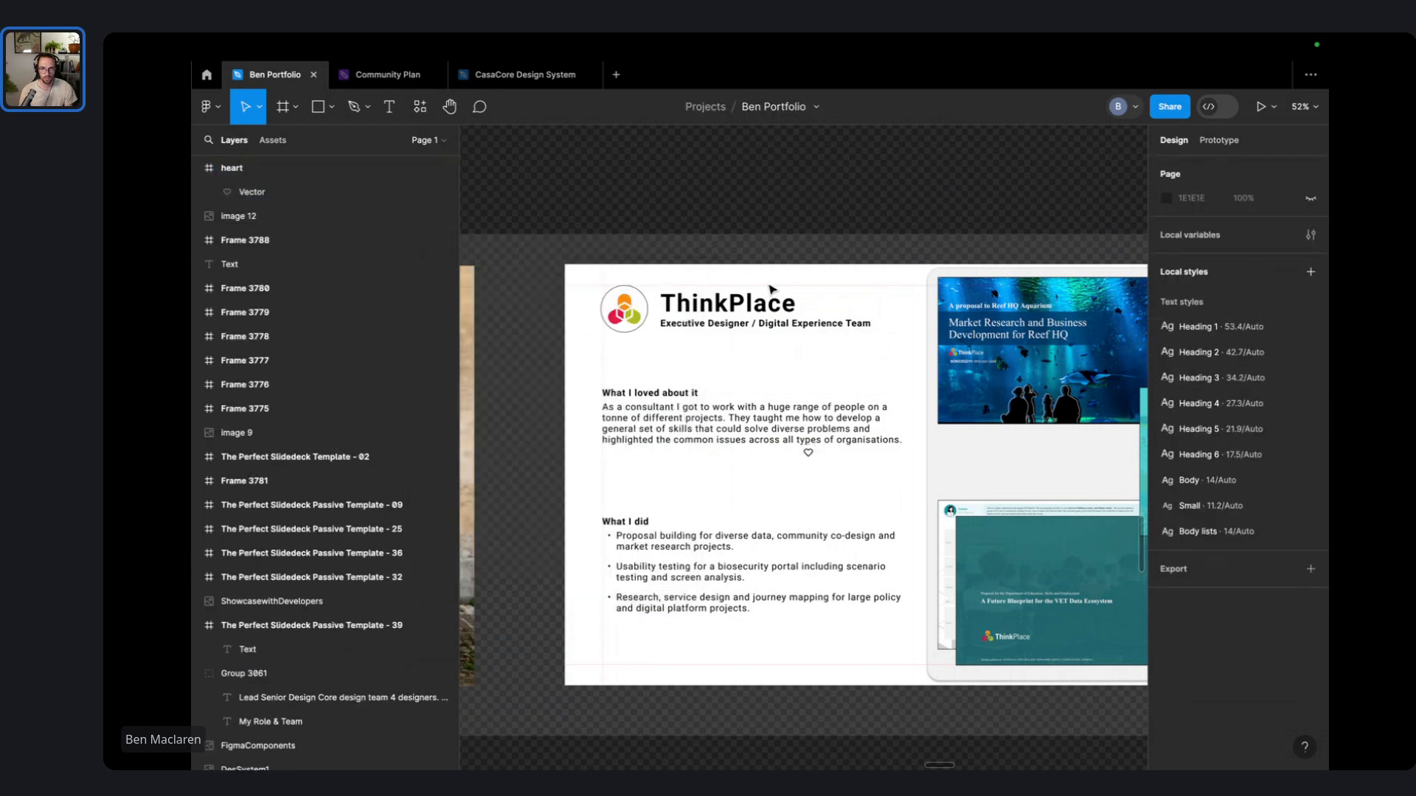
left_click_drag(806, 453, 701, 476)
- Copy the What I loved about it heading above the heart and trim it to 'What I'
scroll(636, 492, "up", 8)
left_click(834, 443)
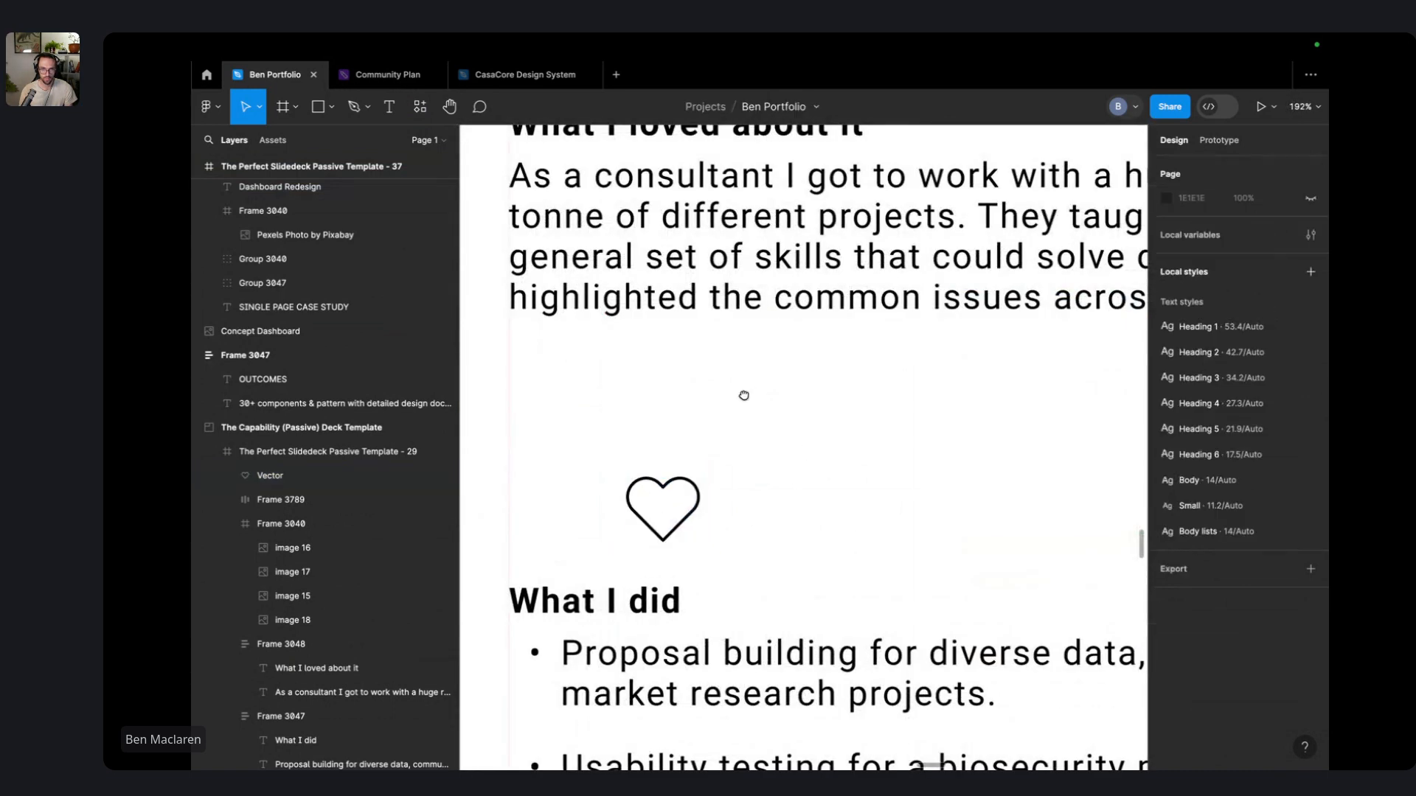
left_click_drag(744, 396, 776, 459)
double_click(781, 190)
left_click_drag(785, 190, 888, 505)
double_click(889, 505)
left_click_drag(771, 502, 1024, 487)
key("BackSpace")
key("Escape")
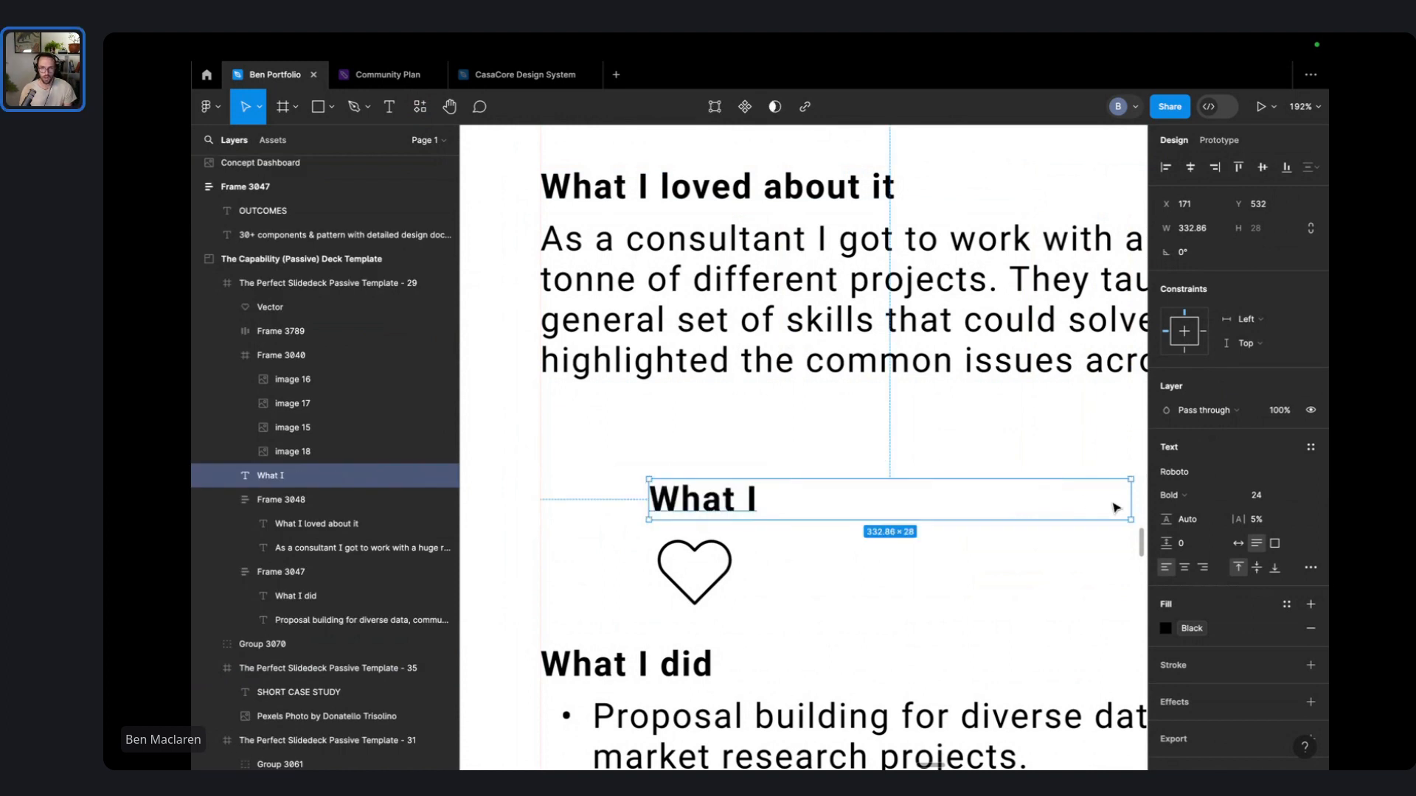
- Make the copy a 'WHAT' label and an 'I' by the heart, then select all three
double_click(1131, 500)
key("Return")
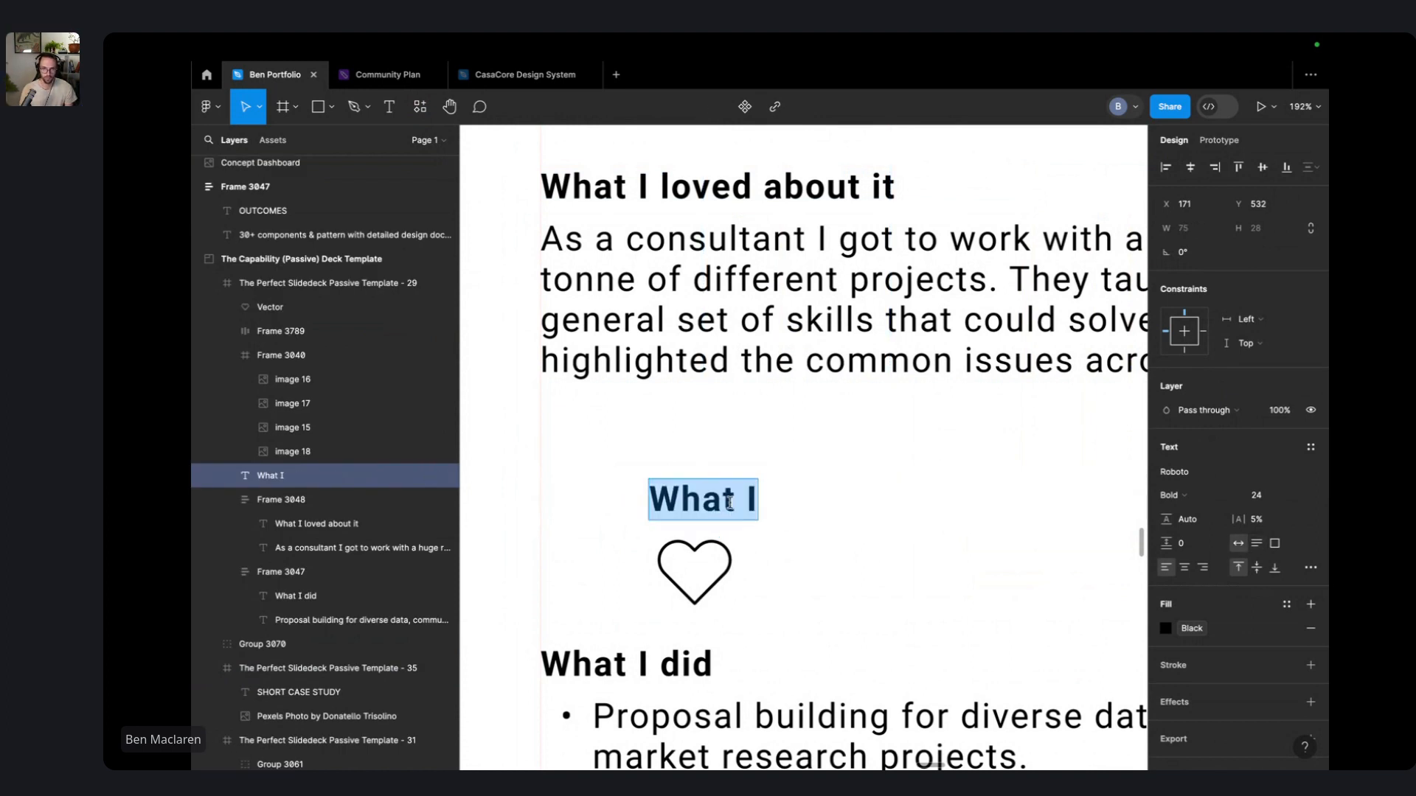
type("WHAT")
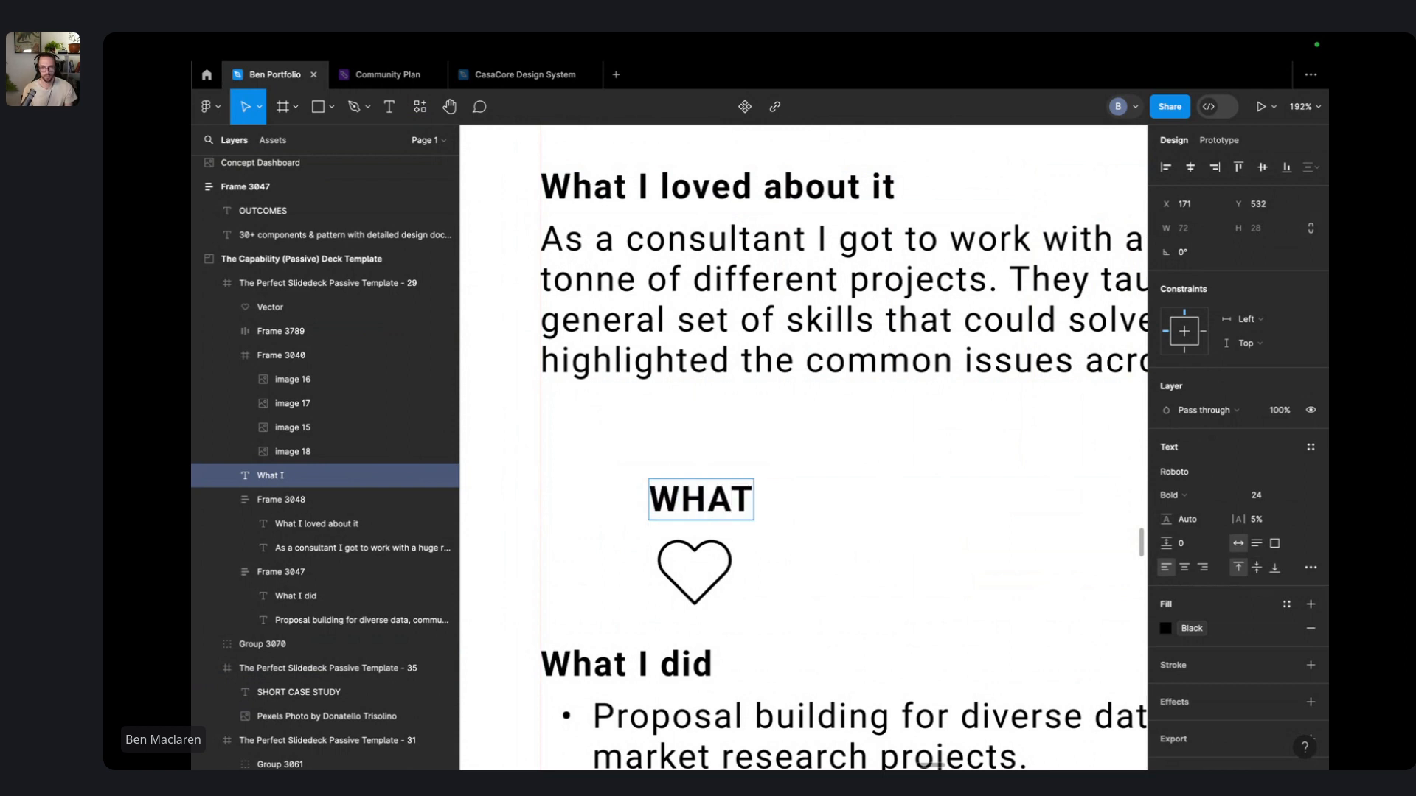
key("Escape")
left_click_drag(718, 514, 691, 575)
type("I")
key("Escape")
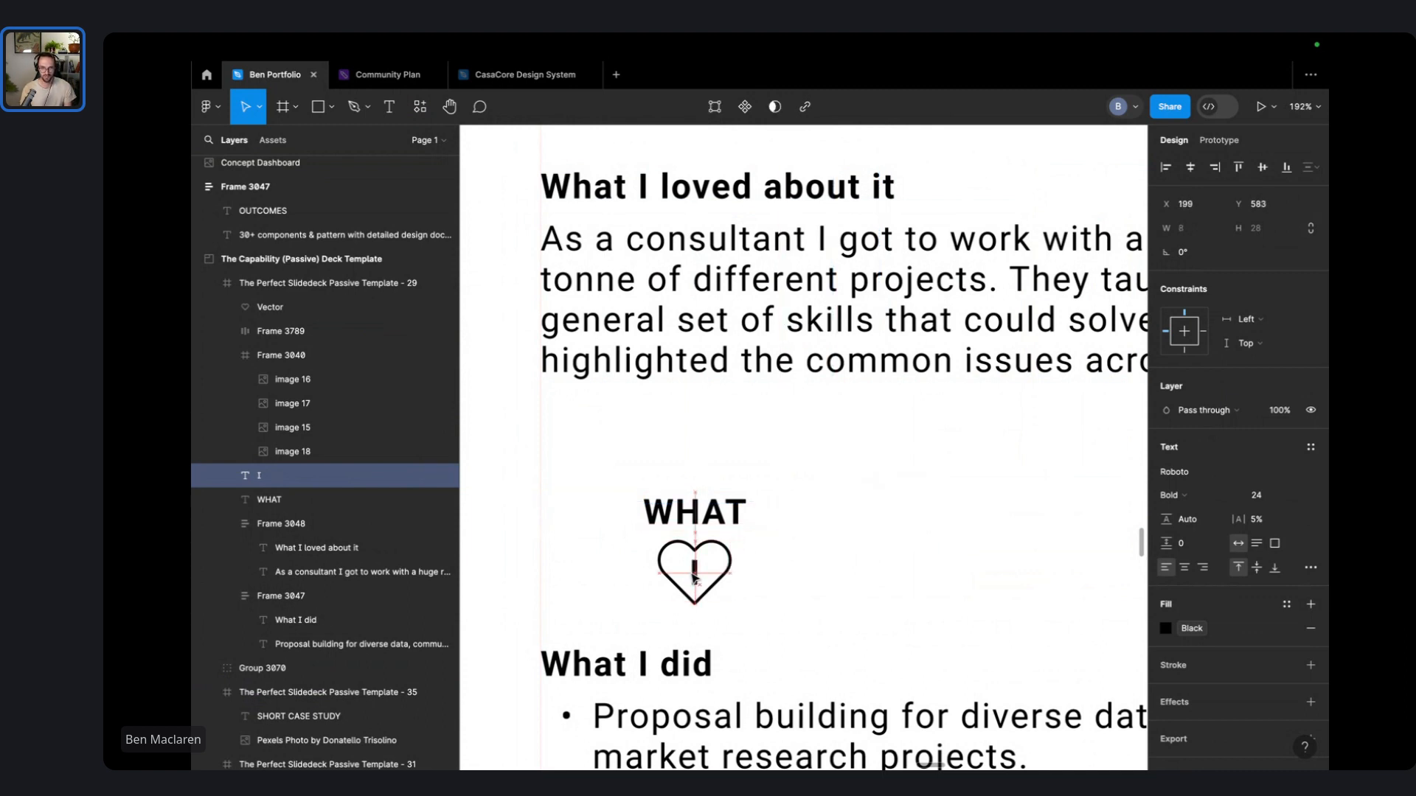
left_click(923, 554)
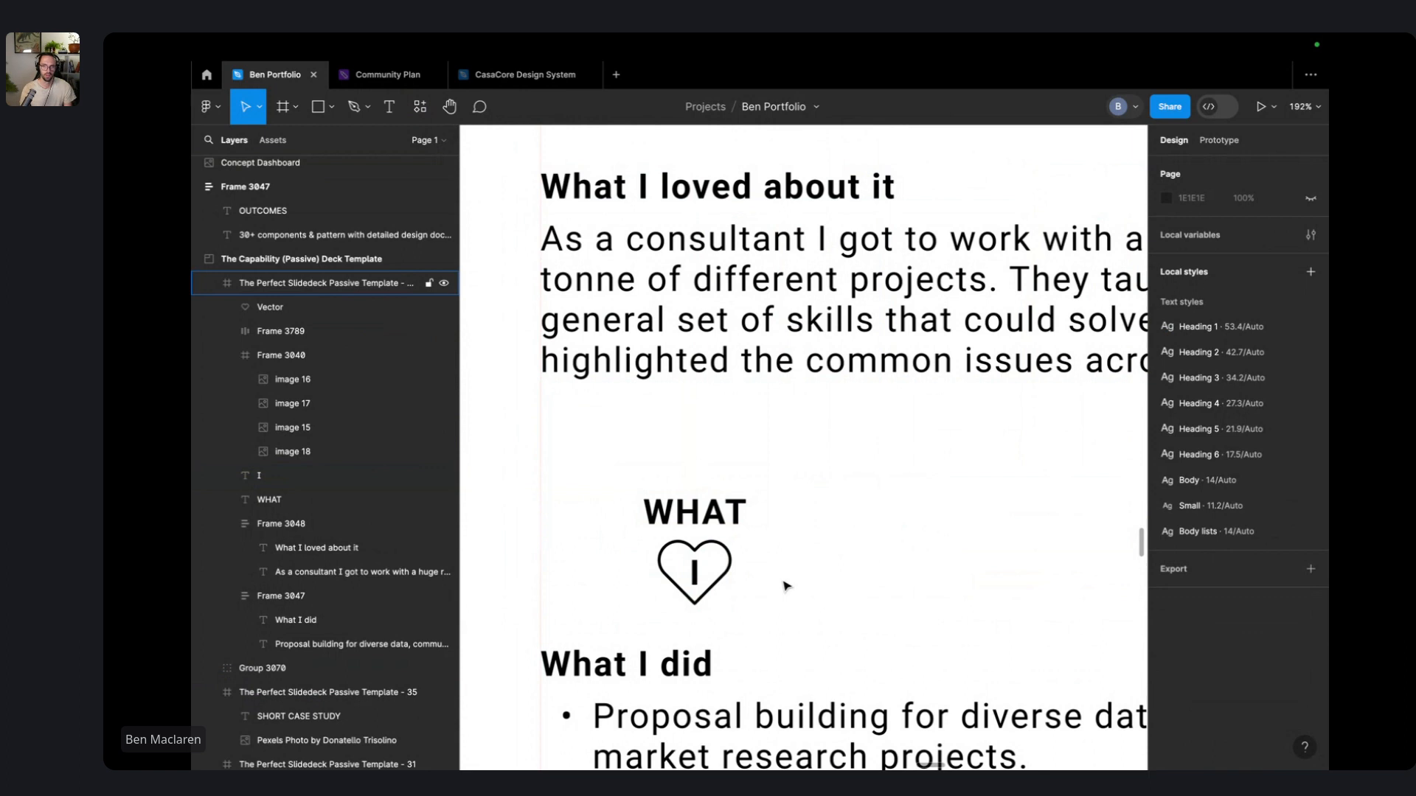
left_click_drag(839, 598, 628, 484)
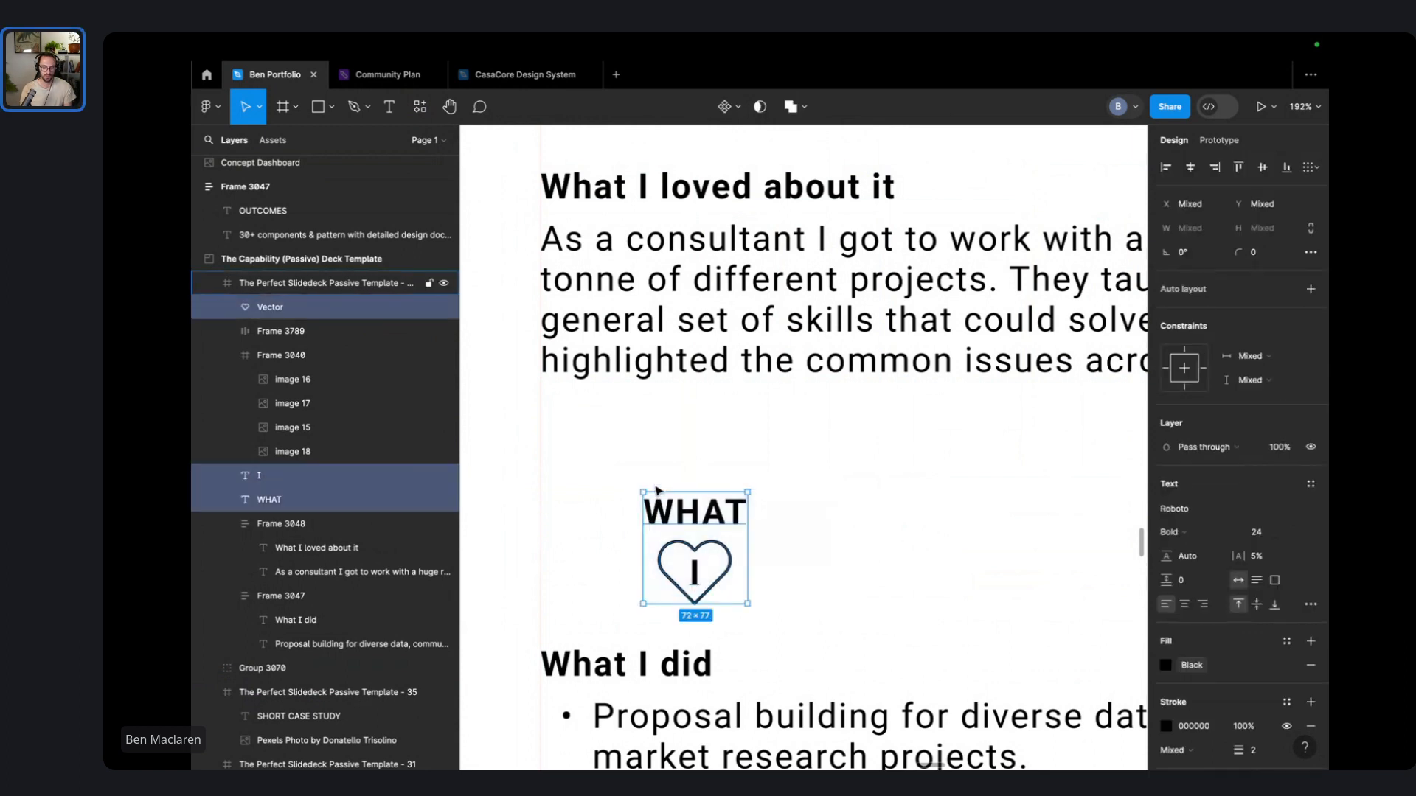
- Group WHAT, I and the heart into an auto-layout frame with black outline, rounded corners and 16 padding
key("ctrl+g")
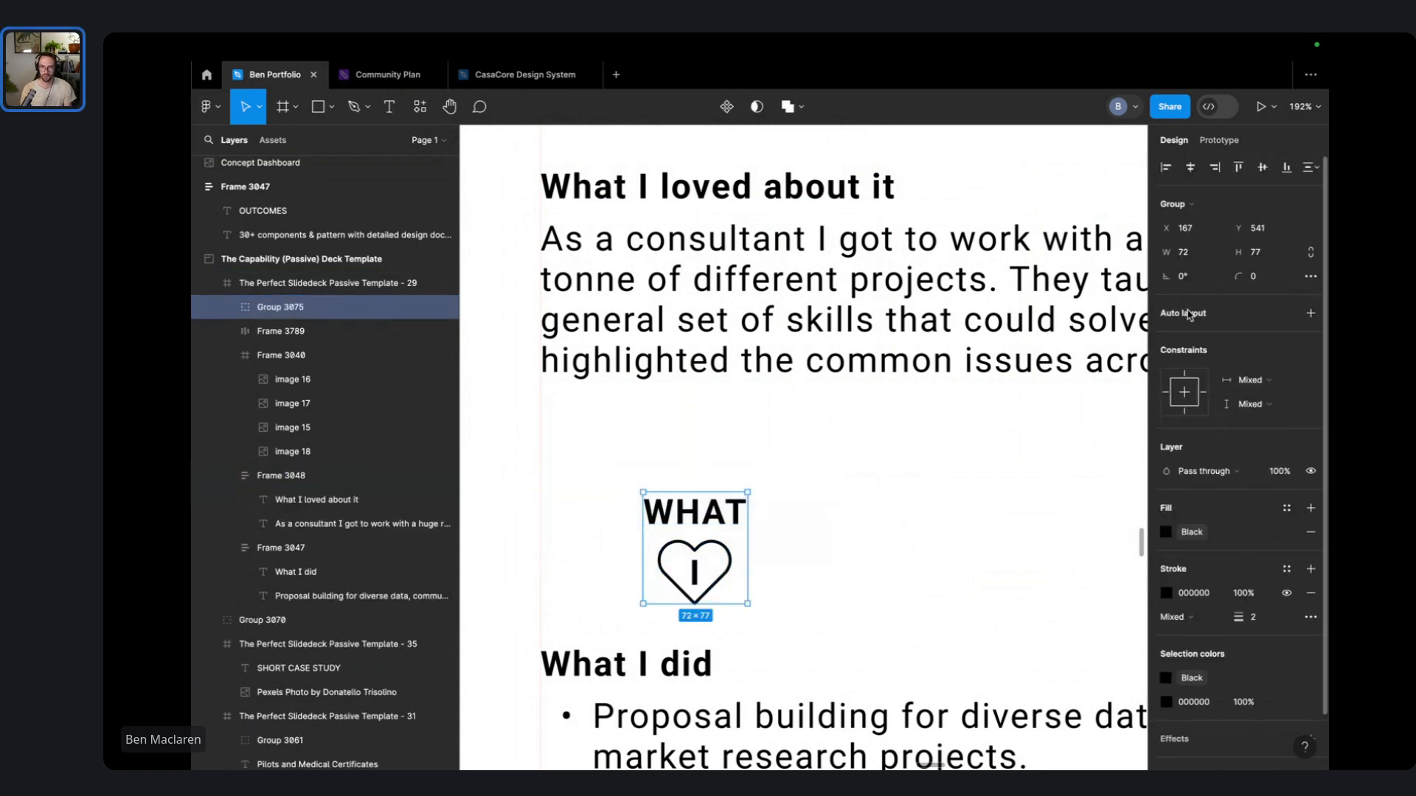
left_click(1188, 315)
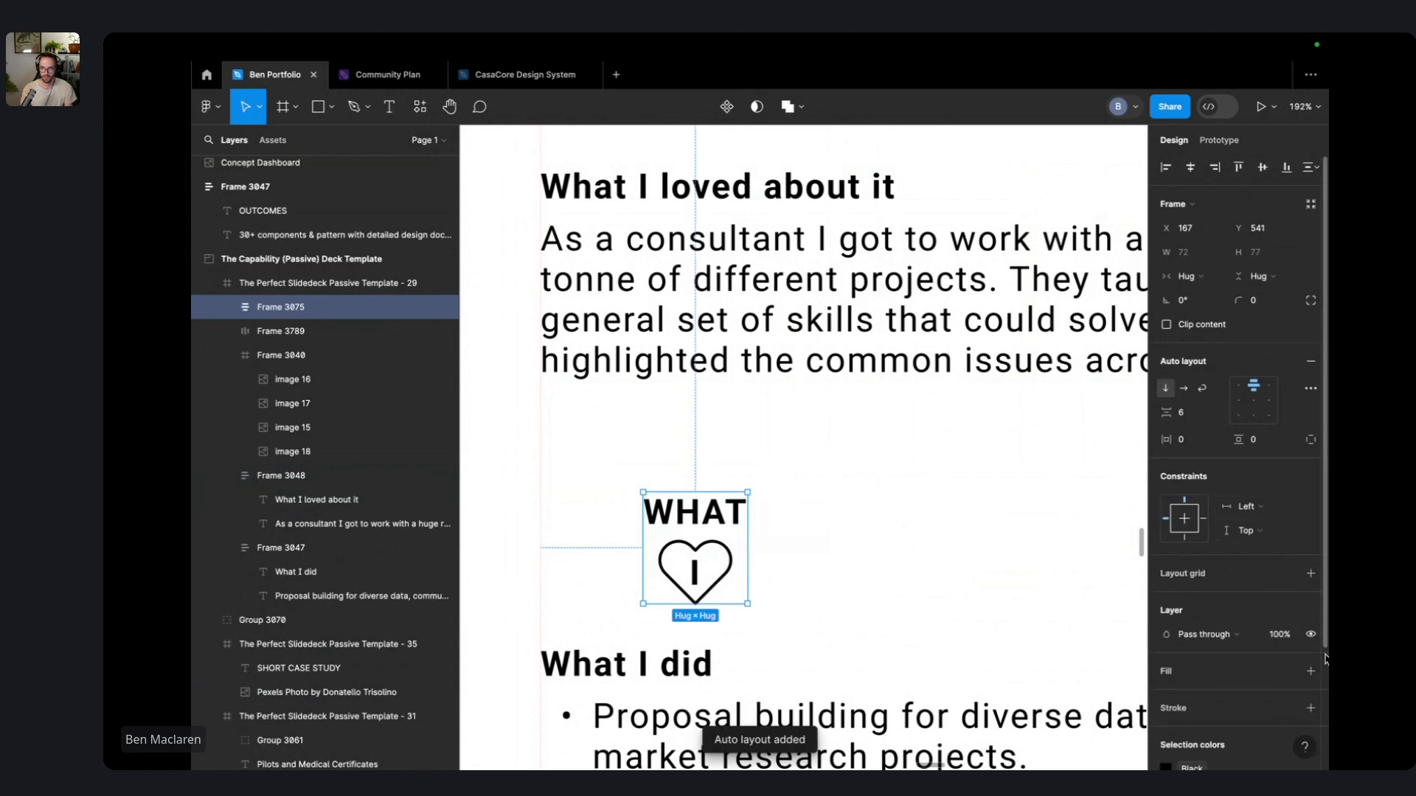
left_click(1310, 708)
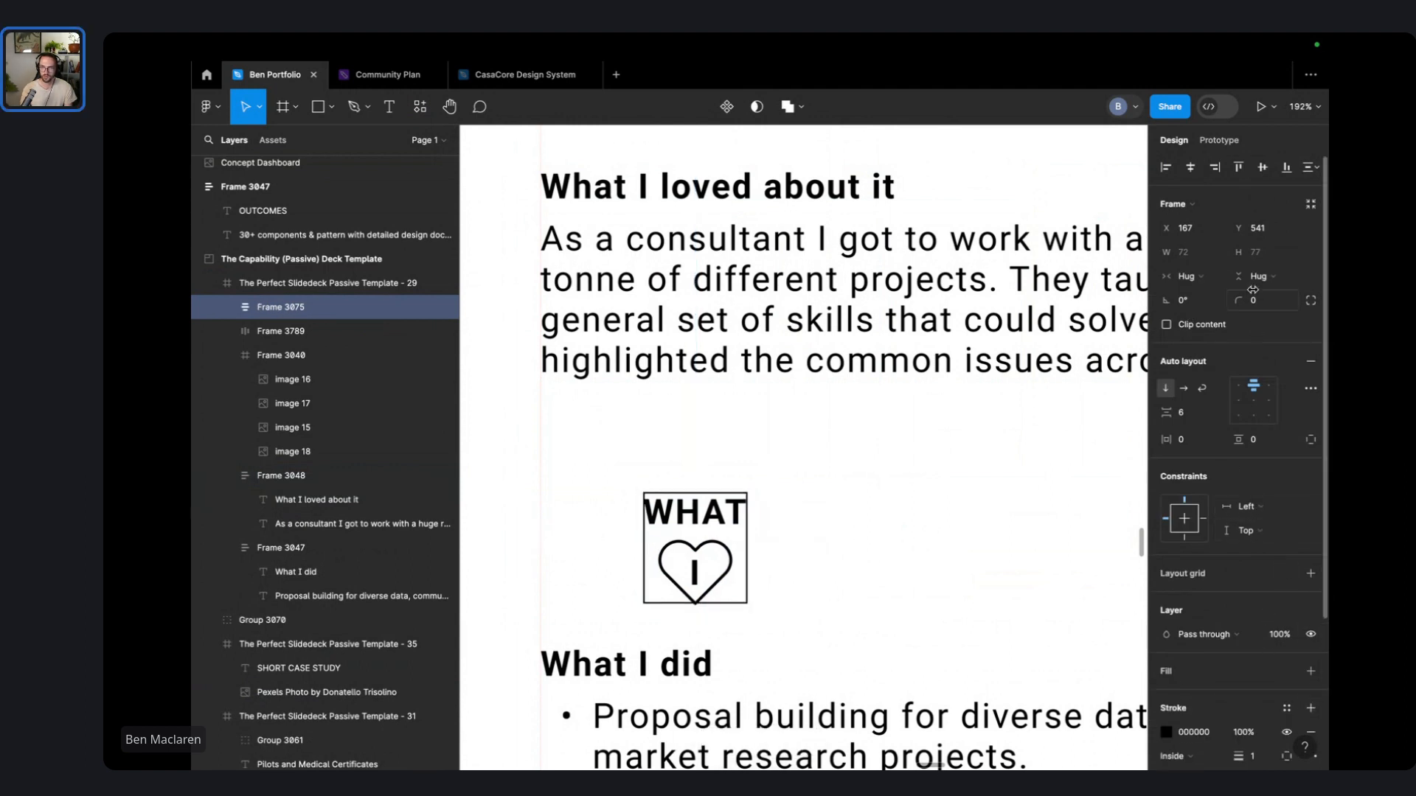
left_click_drag(1239, 301, 1296, 371)
left_click_drag(1239, 440, 1244, 446)
left_click(1201, 439)
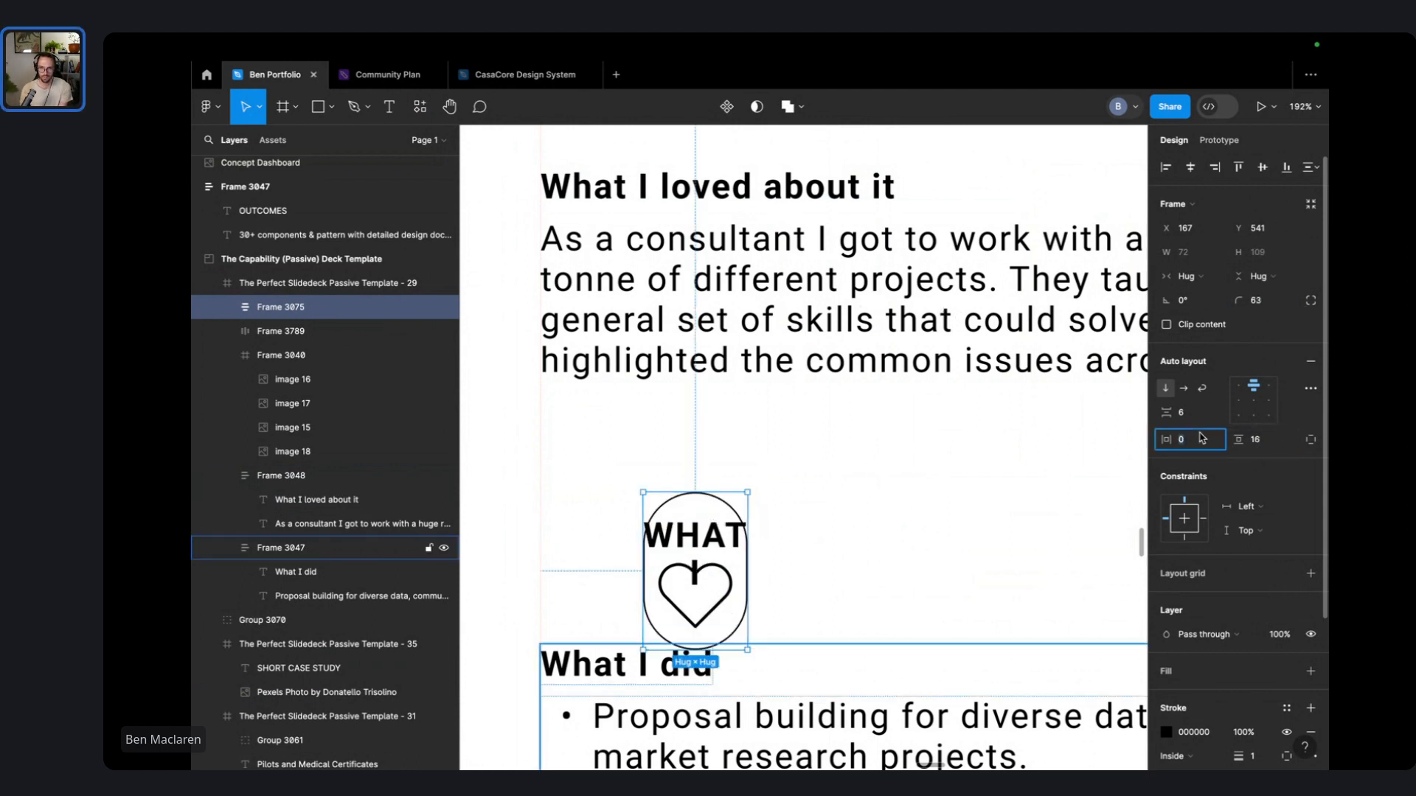
type("14")
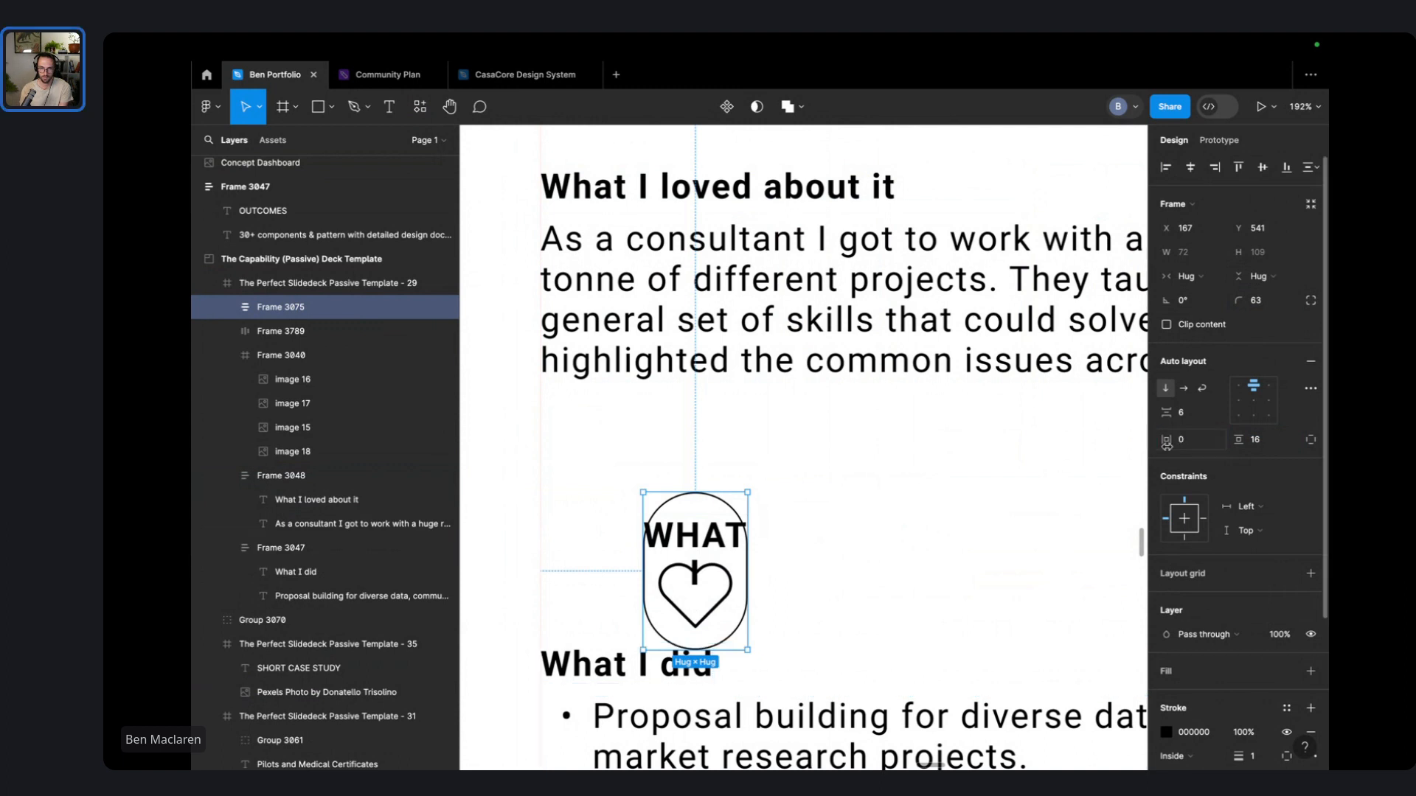
type("16")
key("Return")
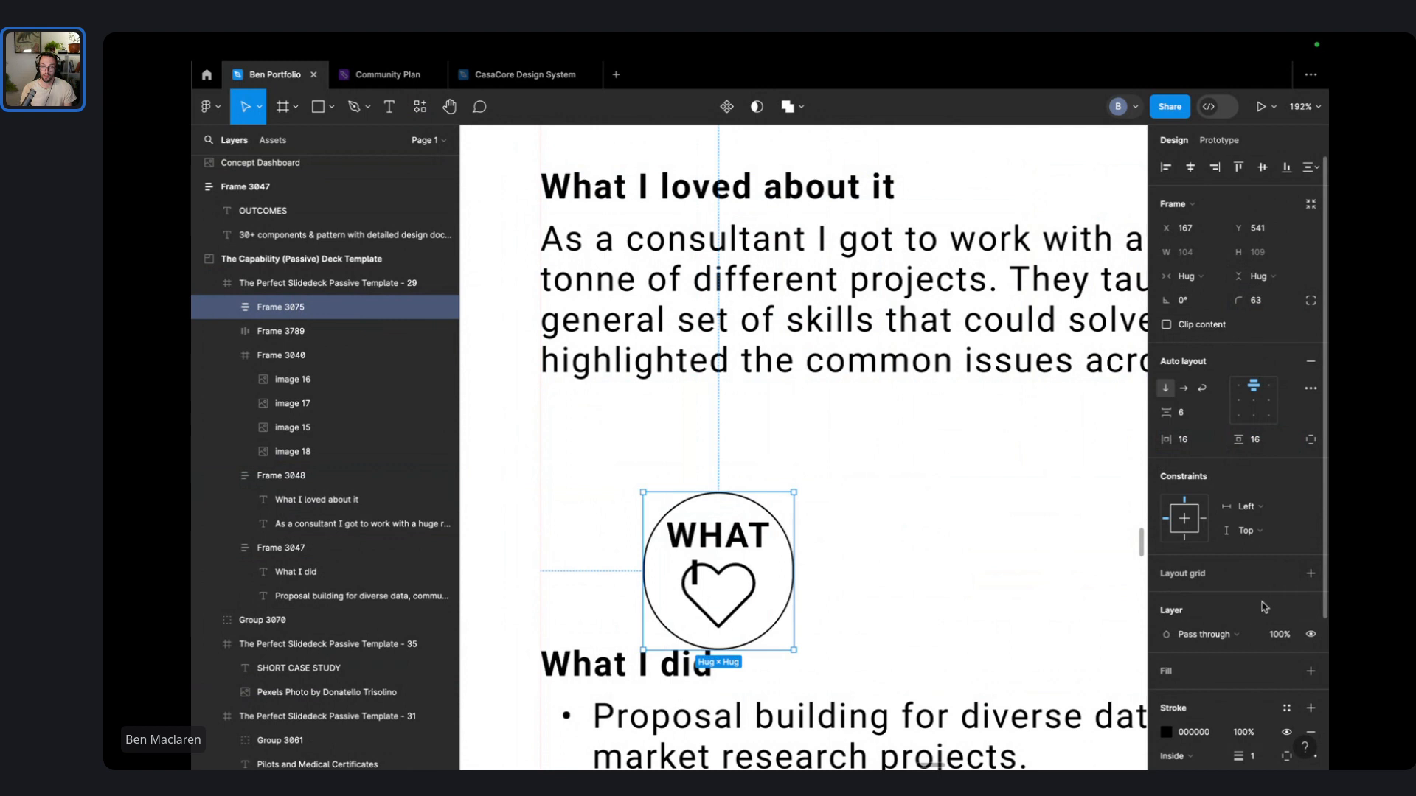
scroll(1252, 658, "down", 2)
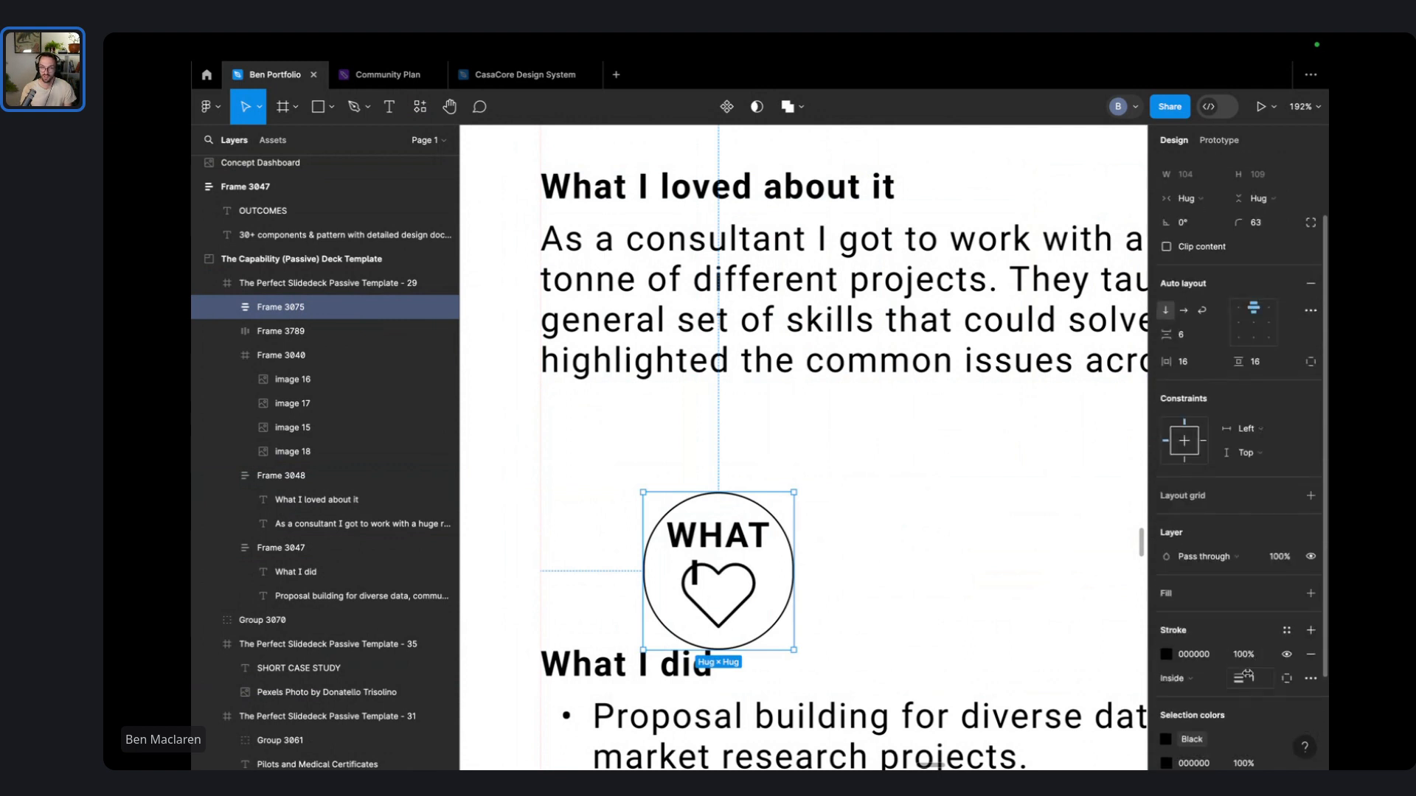
mouse_move(1239, 679)
left_mouse_down()
mouse_move(1298, 679)
mouse_move(1263, 678)
left_mouse_up()
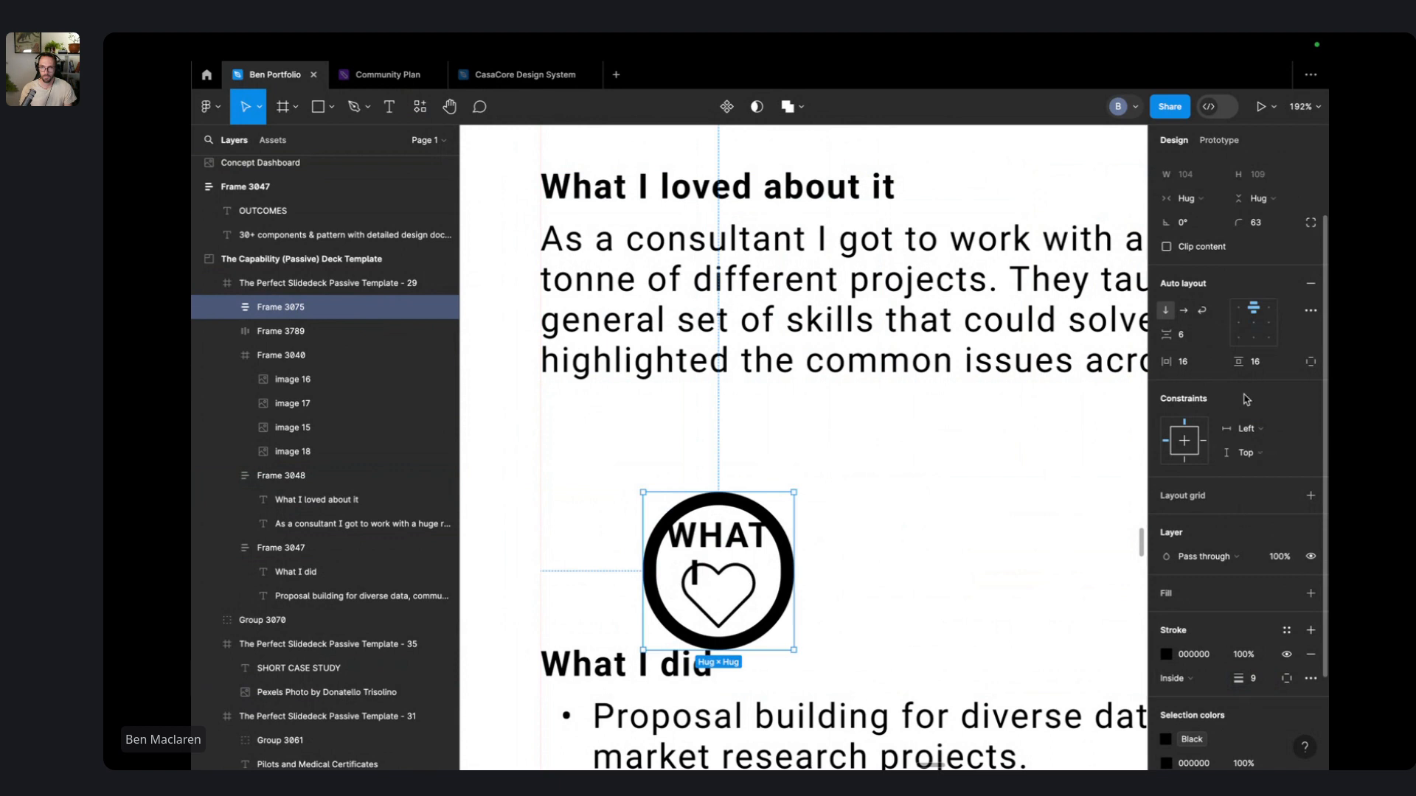
left_click_drag(1238, 361, 1189, 364)
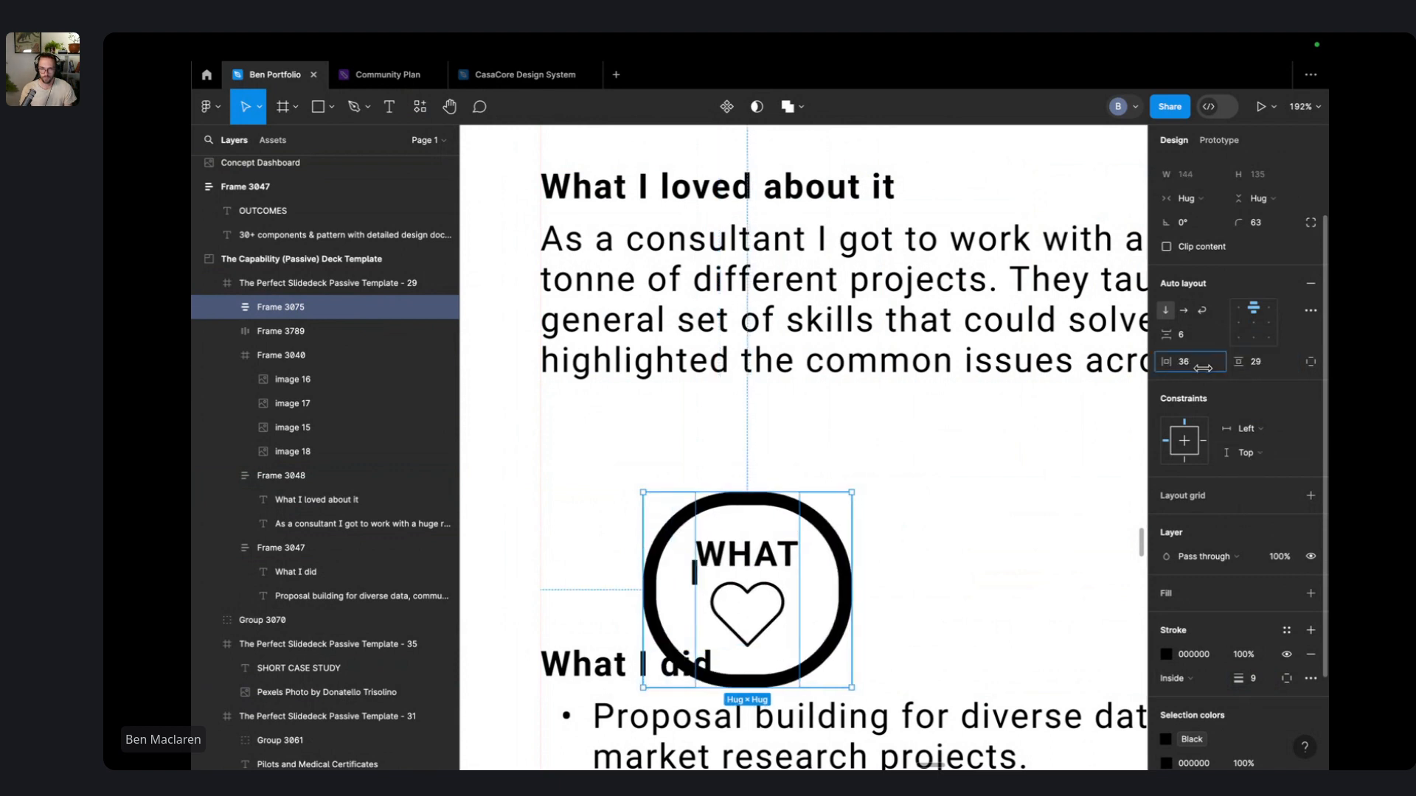
left_click(975, 500)
- Undo the badge frame and the WHAT and I text, leaving just the heart outline
key("ctrl+z")
key("ctrl+z")
key("ctrl+z")
key("ctrl+z")
key("ctrl+z")
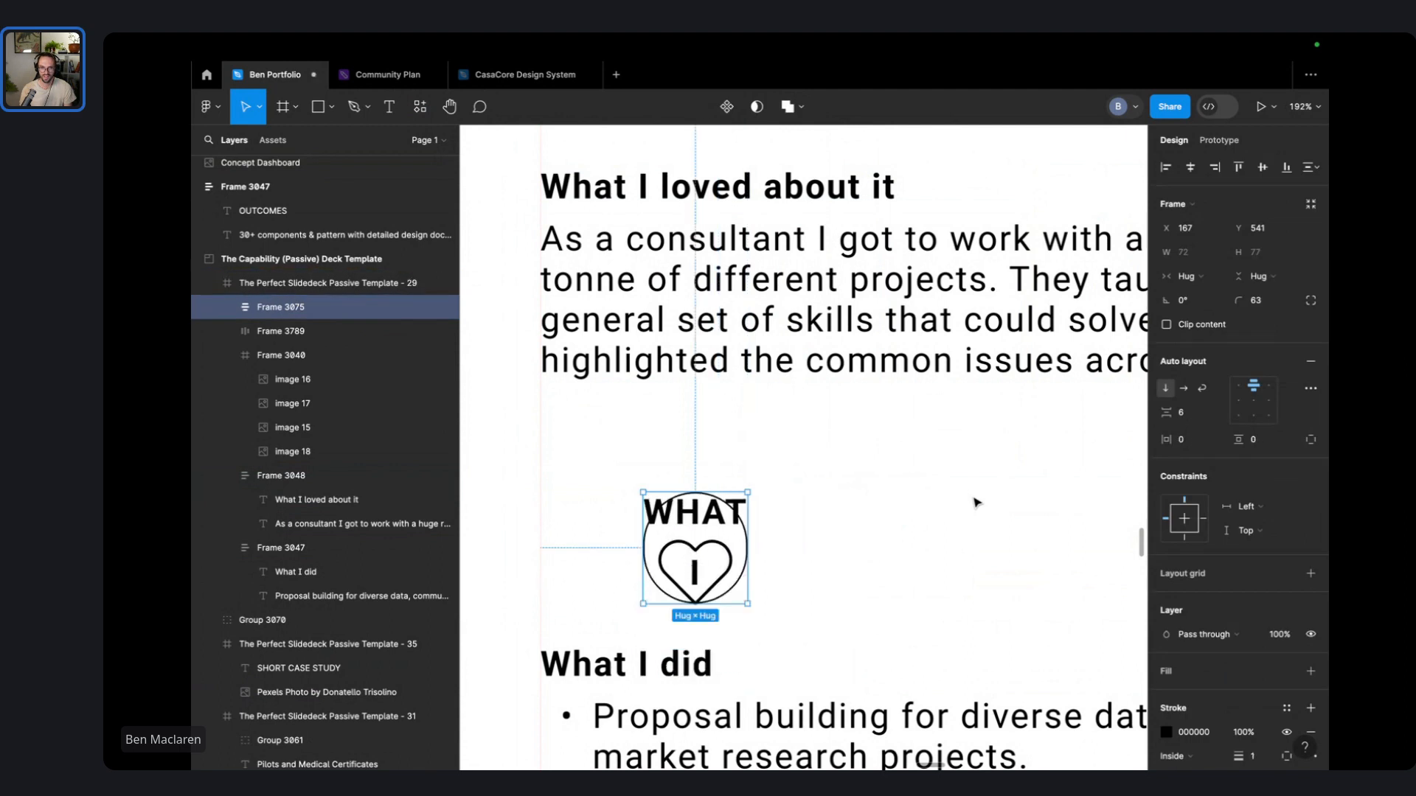
key("ctrl+z")
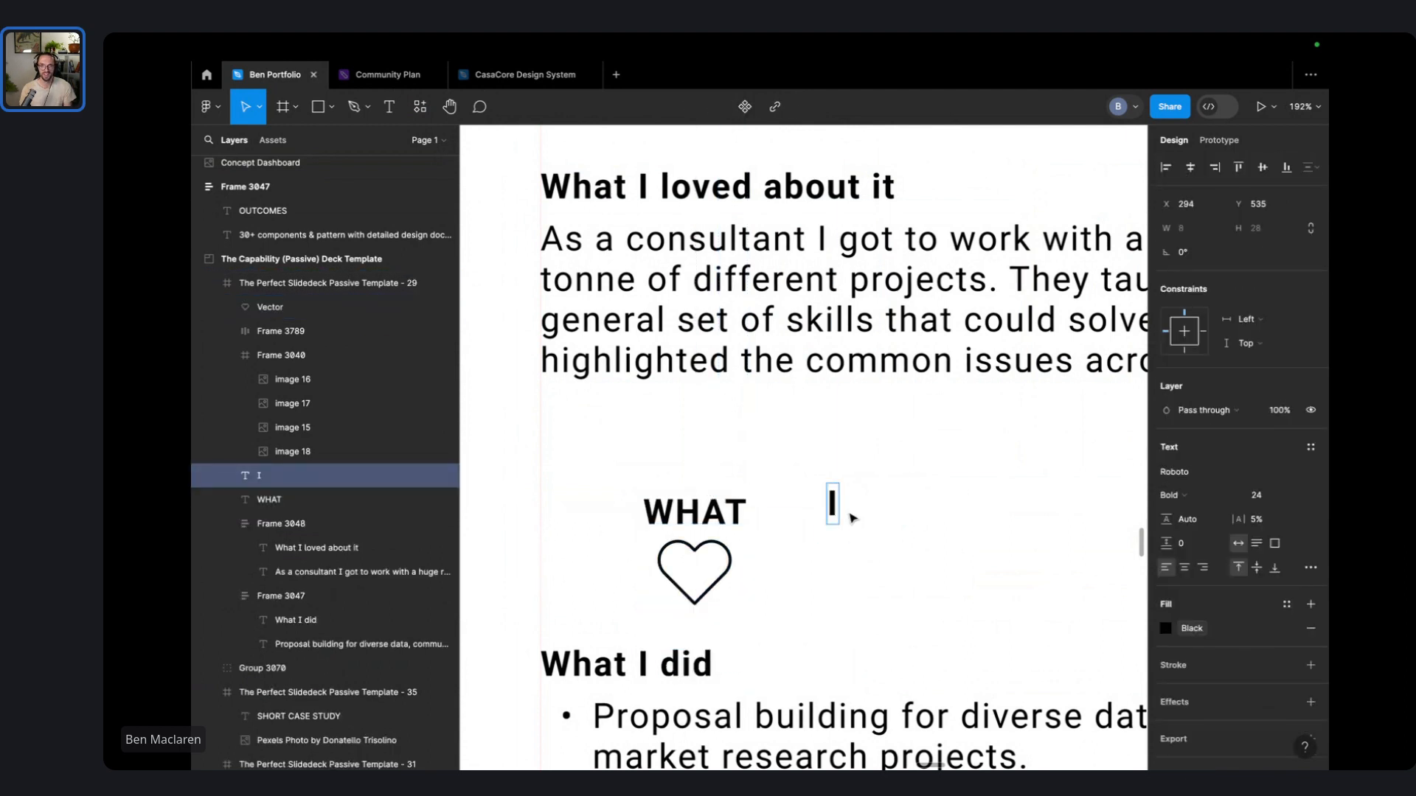
key("ctrl+z")
key("ctrl+z")
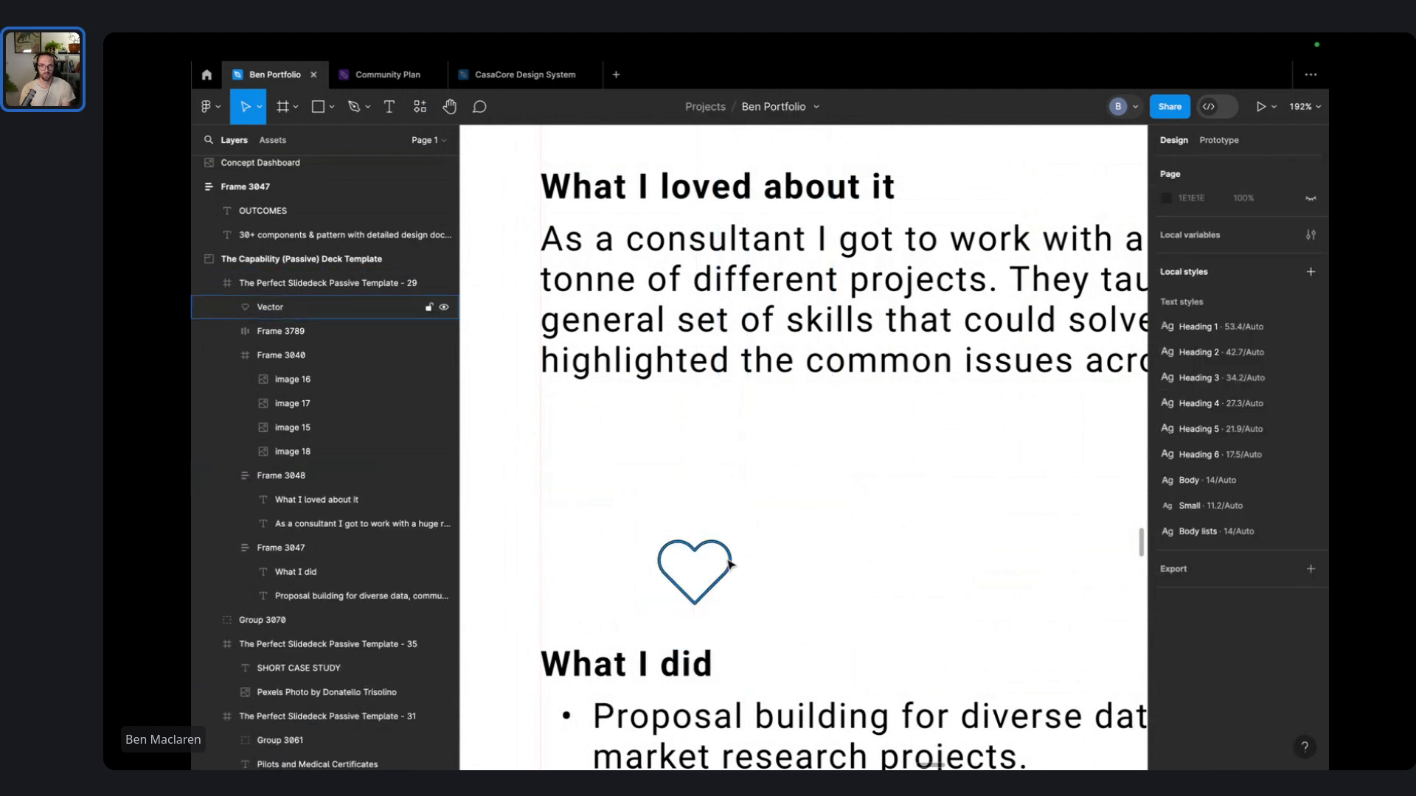
left_click_drag(728, 564, 610, 279)
- Move the heart beside the body paragraph, reverting a trial width change to the text
left_click_drag(614, 289, 557, 559)
scroll(575, 516, "down", 6)
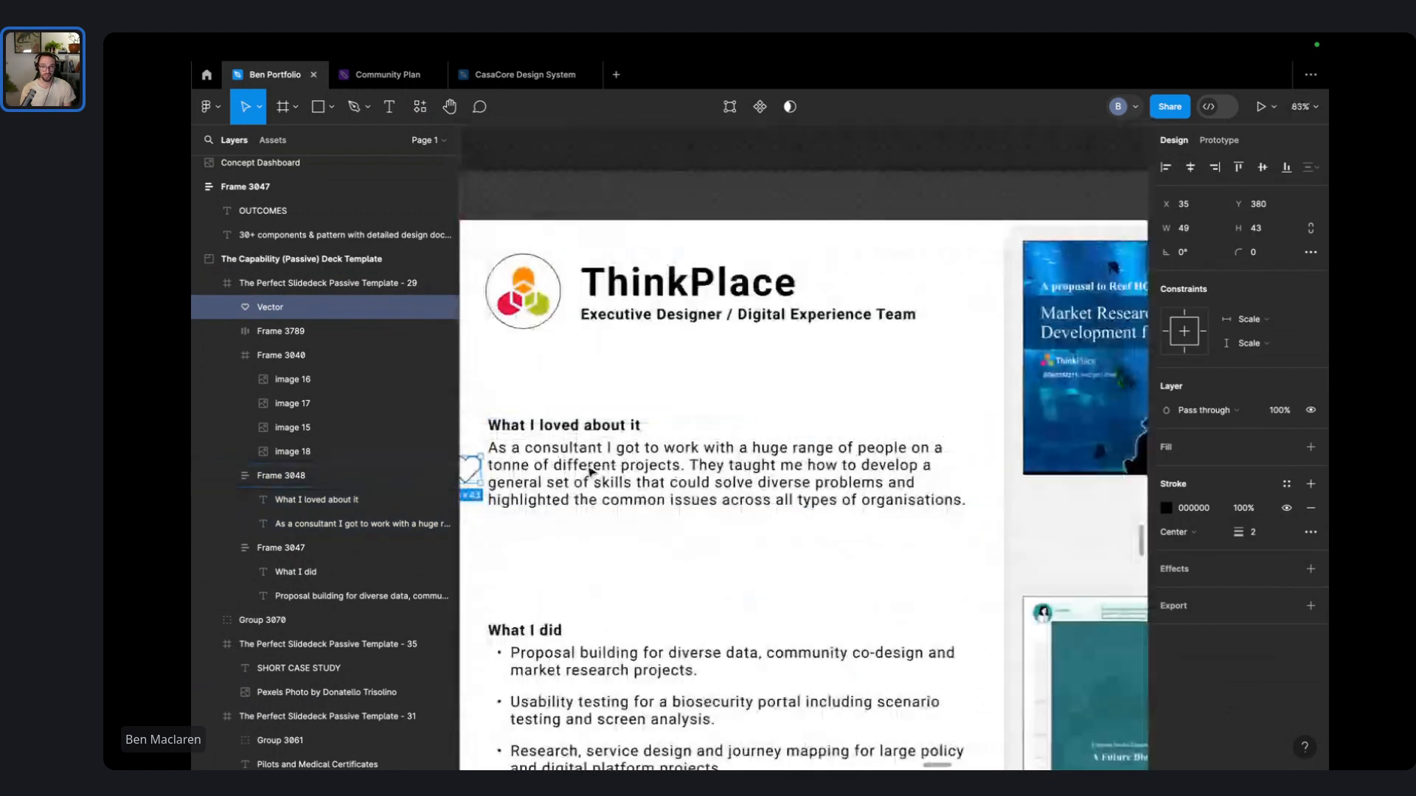
double_click(590, 473)
left_click_drag(485, 476, 584, 476)
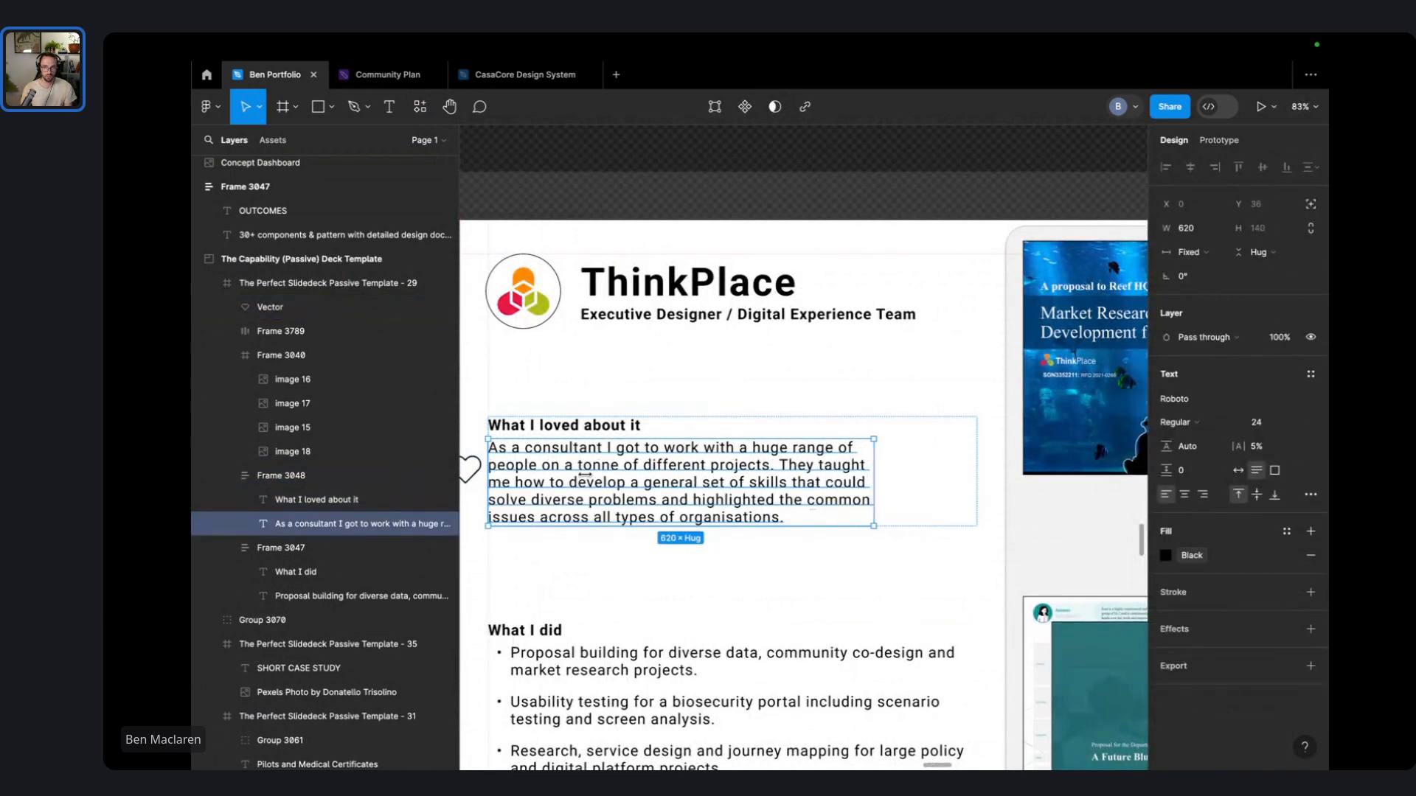
key("super+z")
left_click_drag(476, 466, 521, 468)
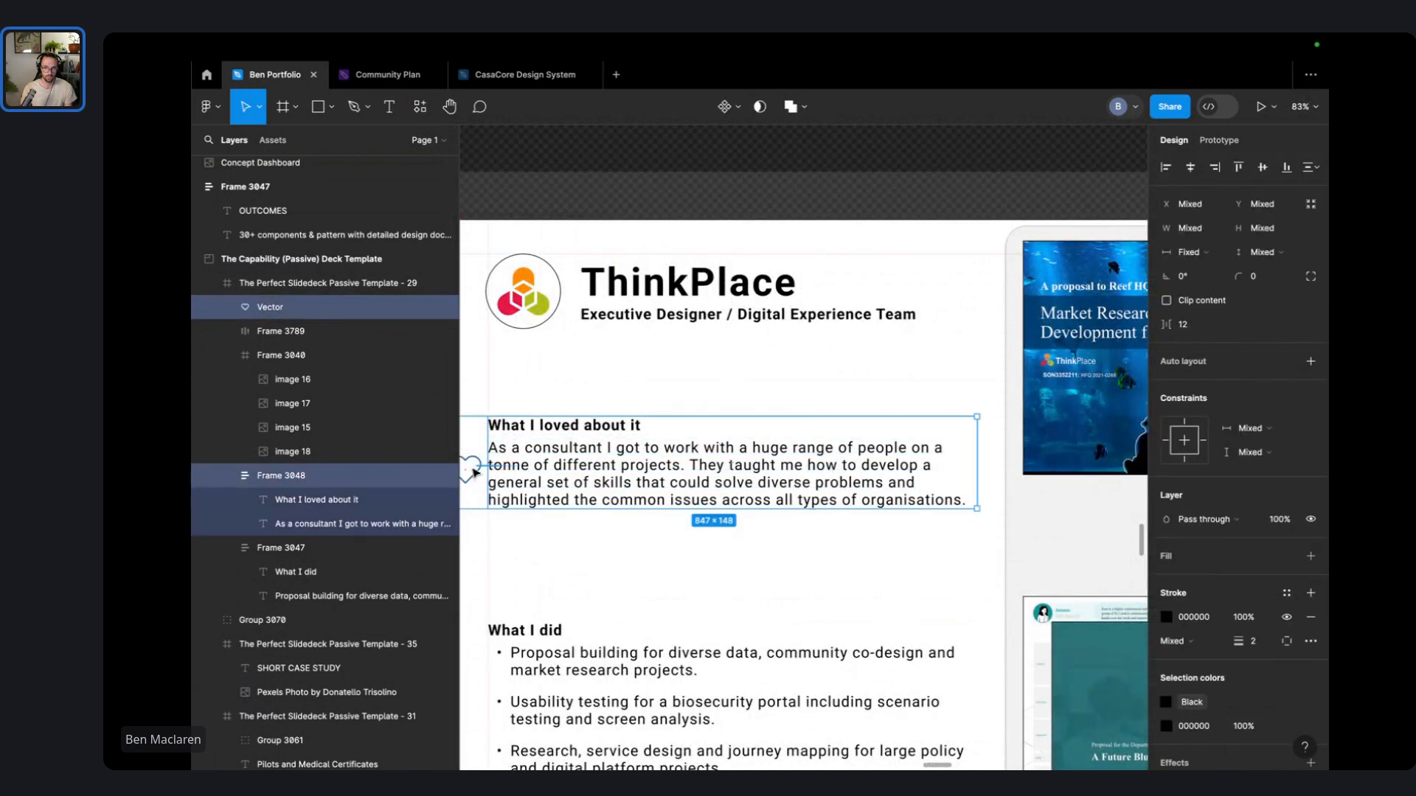
scroll(476, 472, "left", 3)
- Ungroup the heading and paragraph frame and narrow the paragraph from its left edge
left_click(642, 483)
right_click(642, 487)
left_click(733, 490)
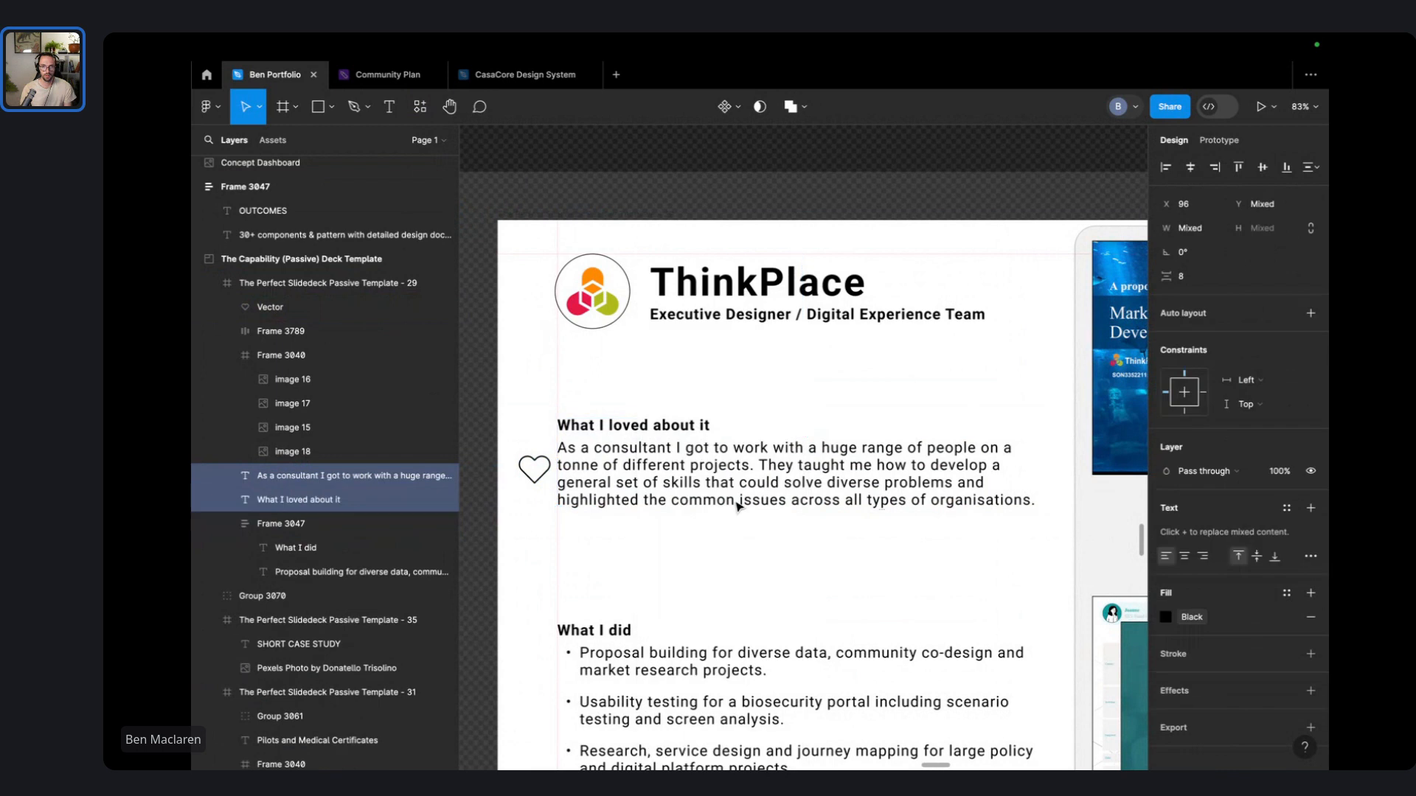
left_click(731, 540)
left_click(661, 483)
left_click_drag(557, 475, 719, 435)
- Shorten the heading to 'What I' and make its box fit the text
left_click(662, 426)
key("Right")
key("shift+alt+Left")
key("shift+alt+Left")
key("shift+alt+Left")
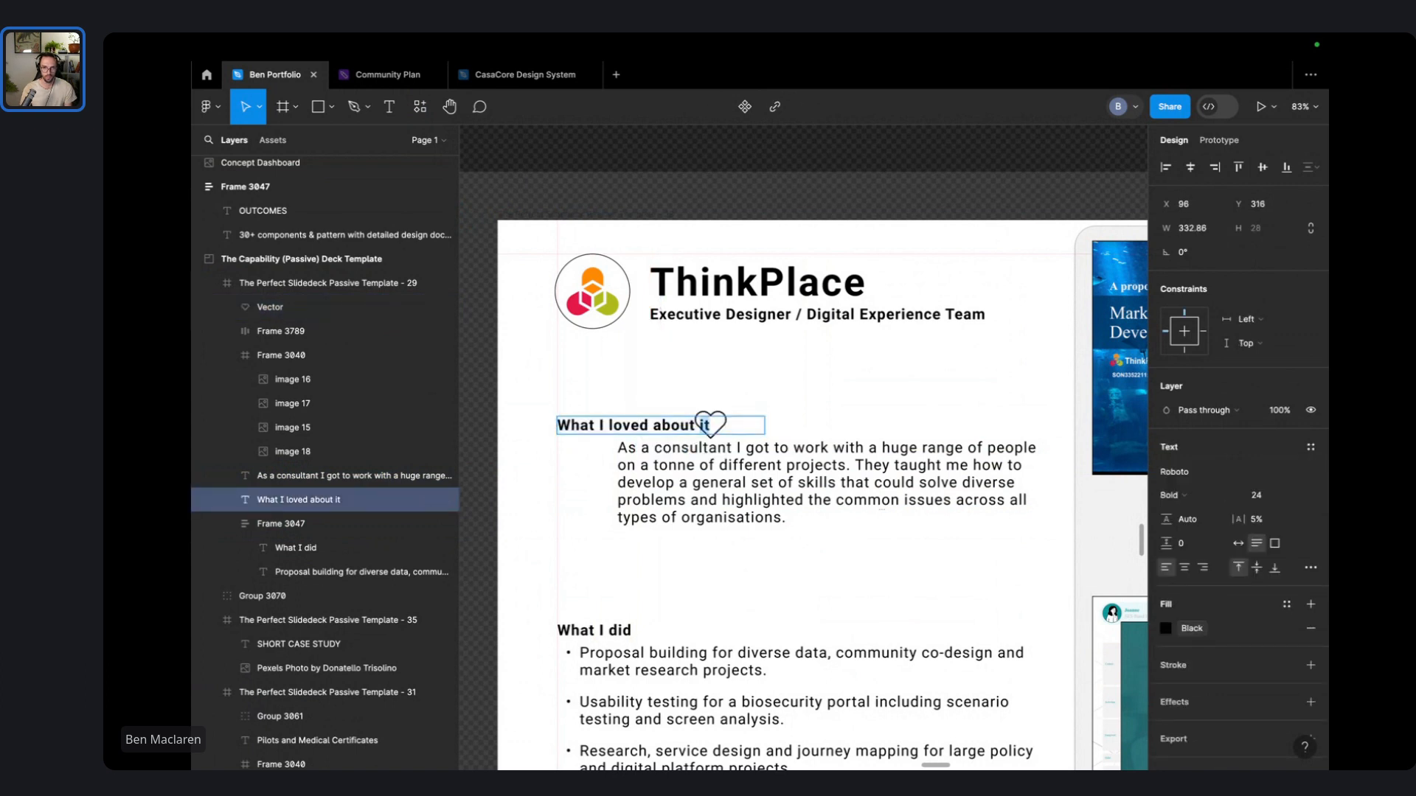
key("BackSpace")
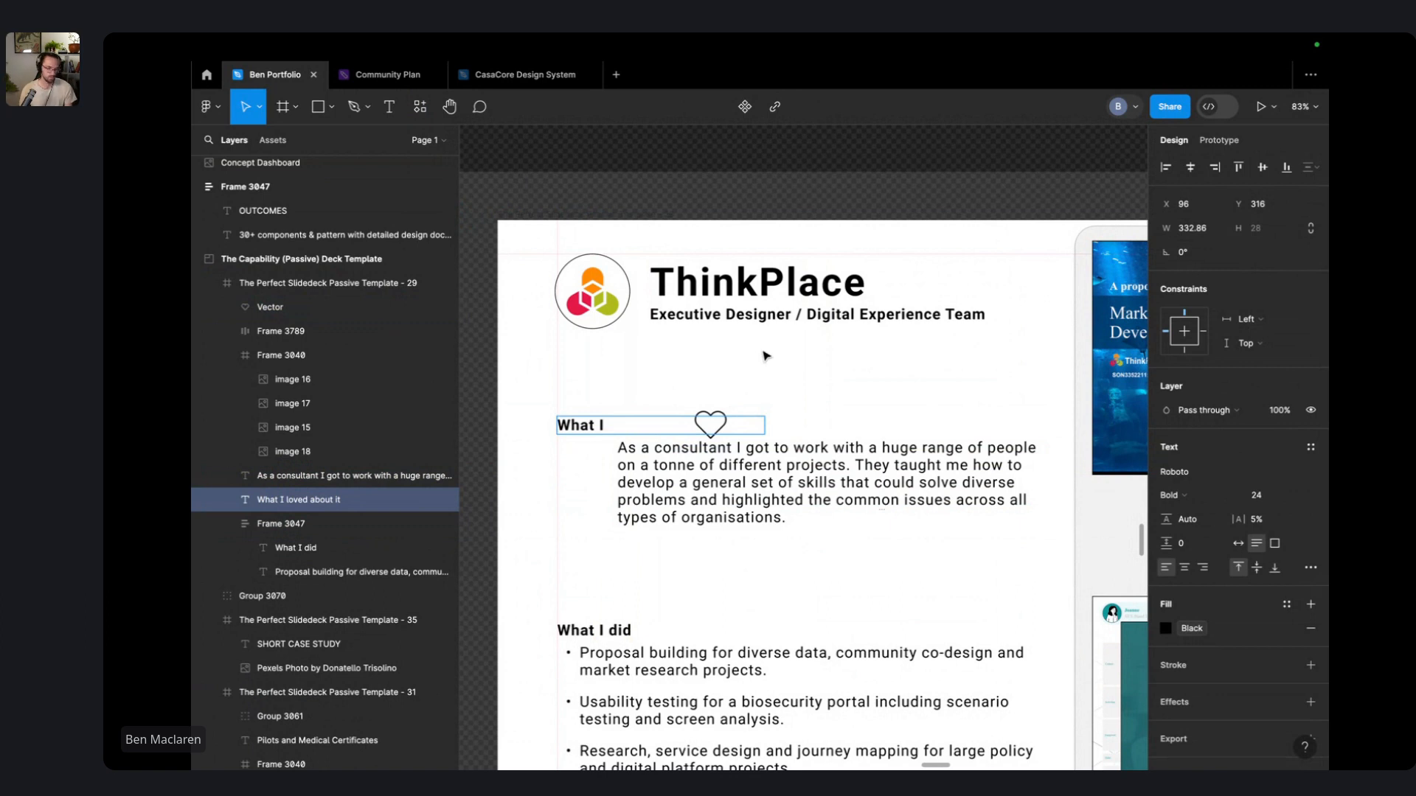
key("Escape")
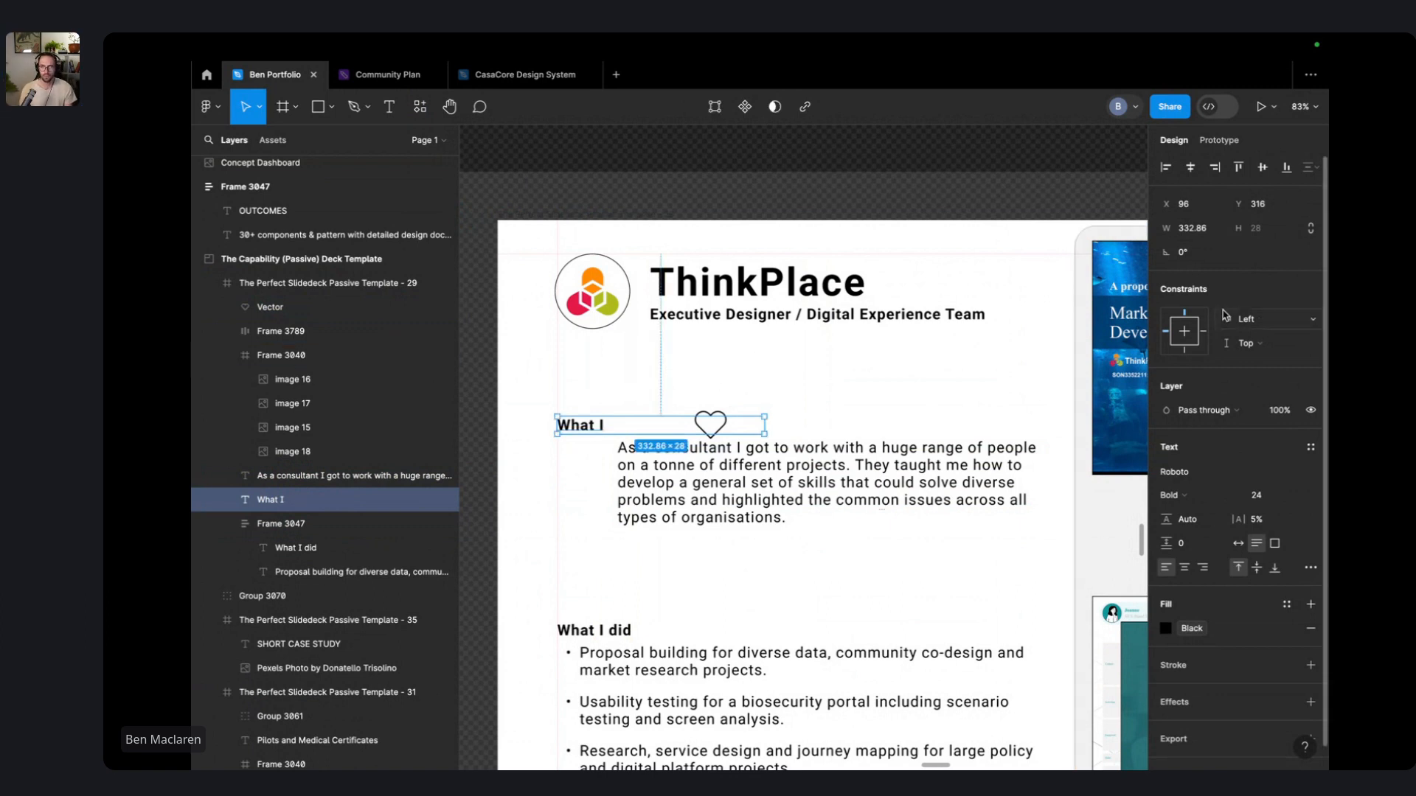
left_click(682, 361)
left_click(582, 430)
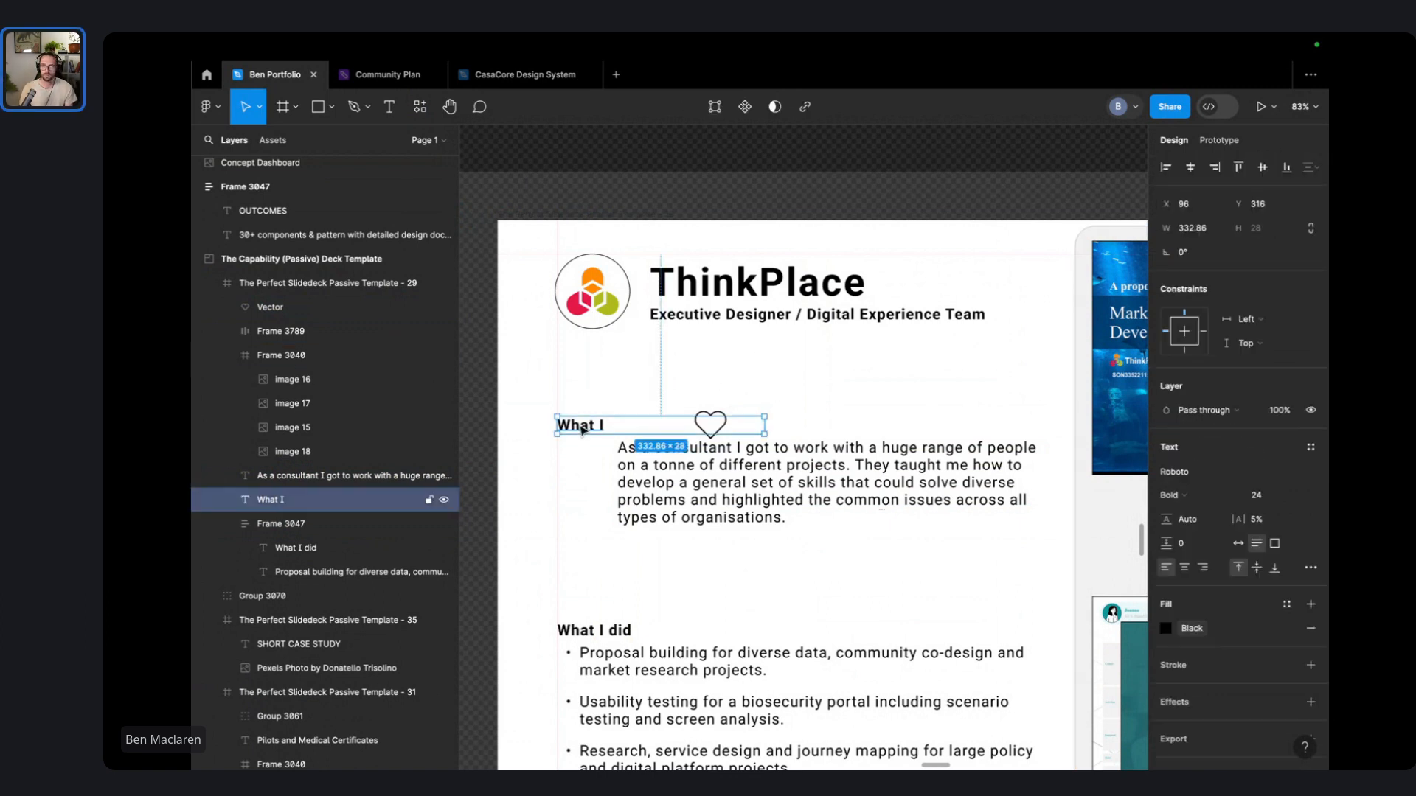
double_click(765, 434)
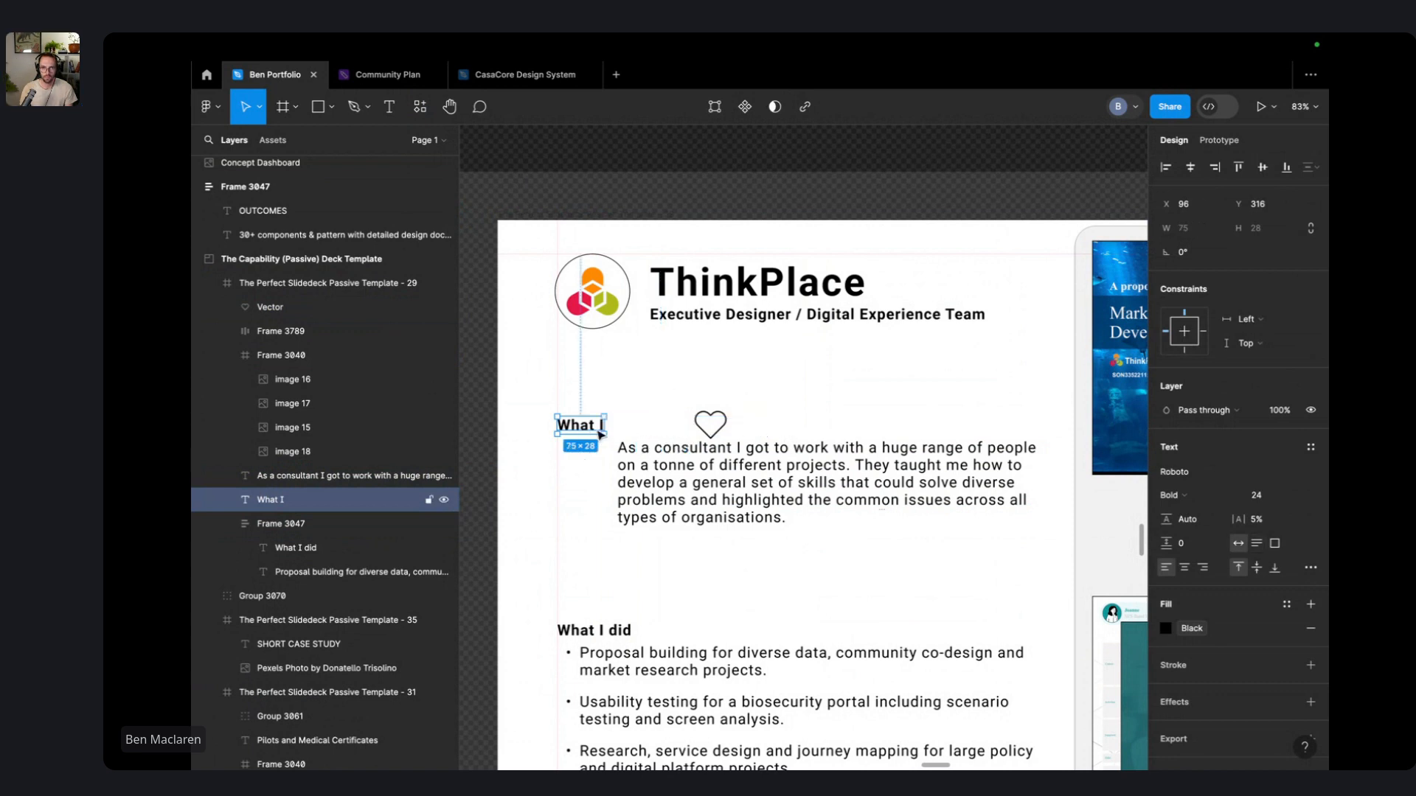
left_click_drag(594, 434, 723, 415)
key("ctrl+z")
- Select the heart outline and check its advanced stroke settings
left_click(724, 427)
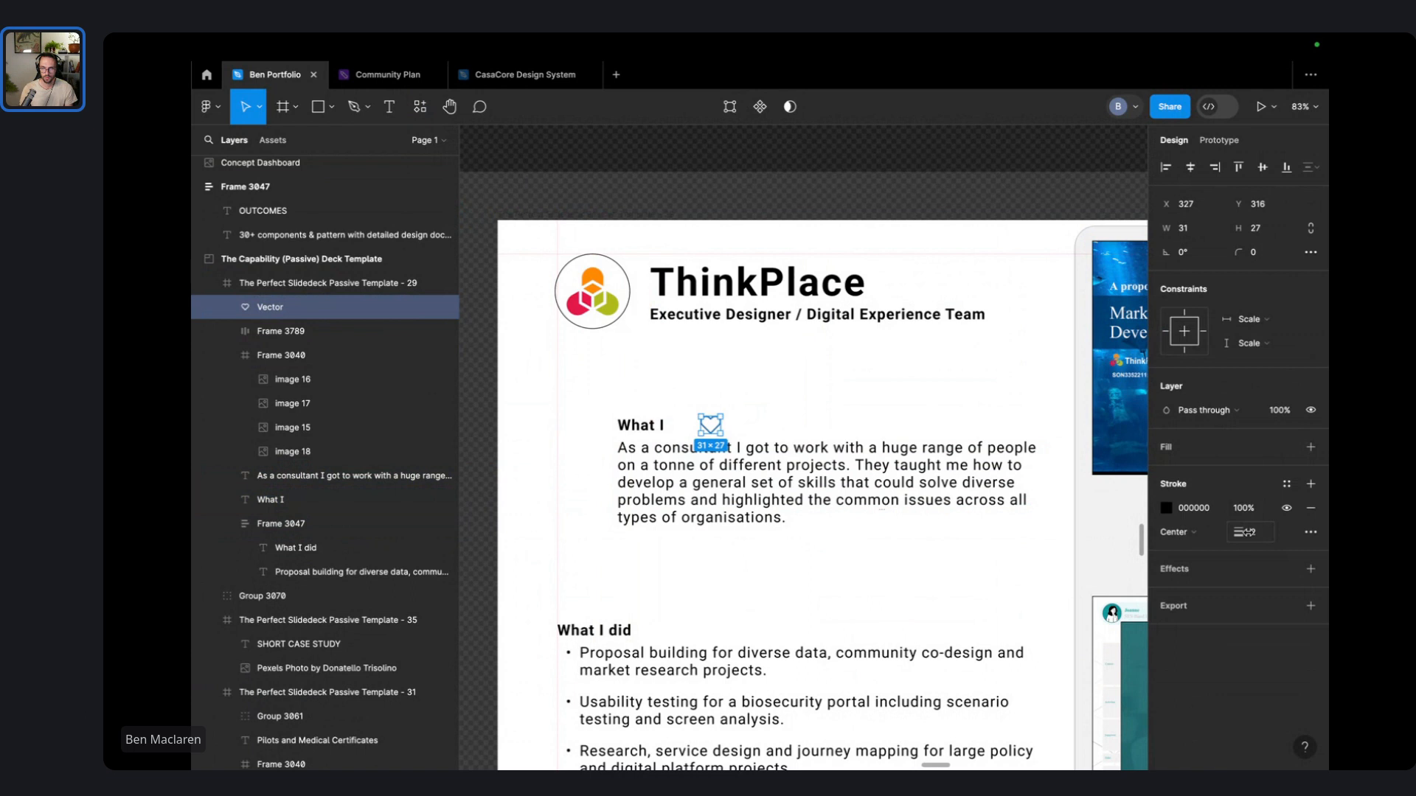
left_click(1246, 533)
key("Escape")
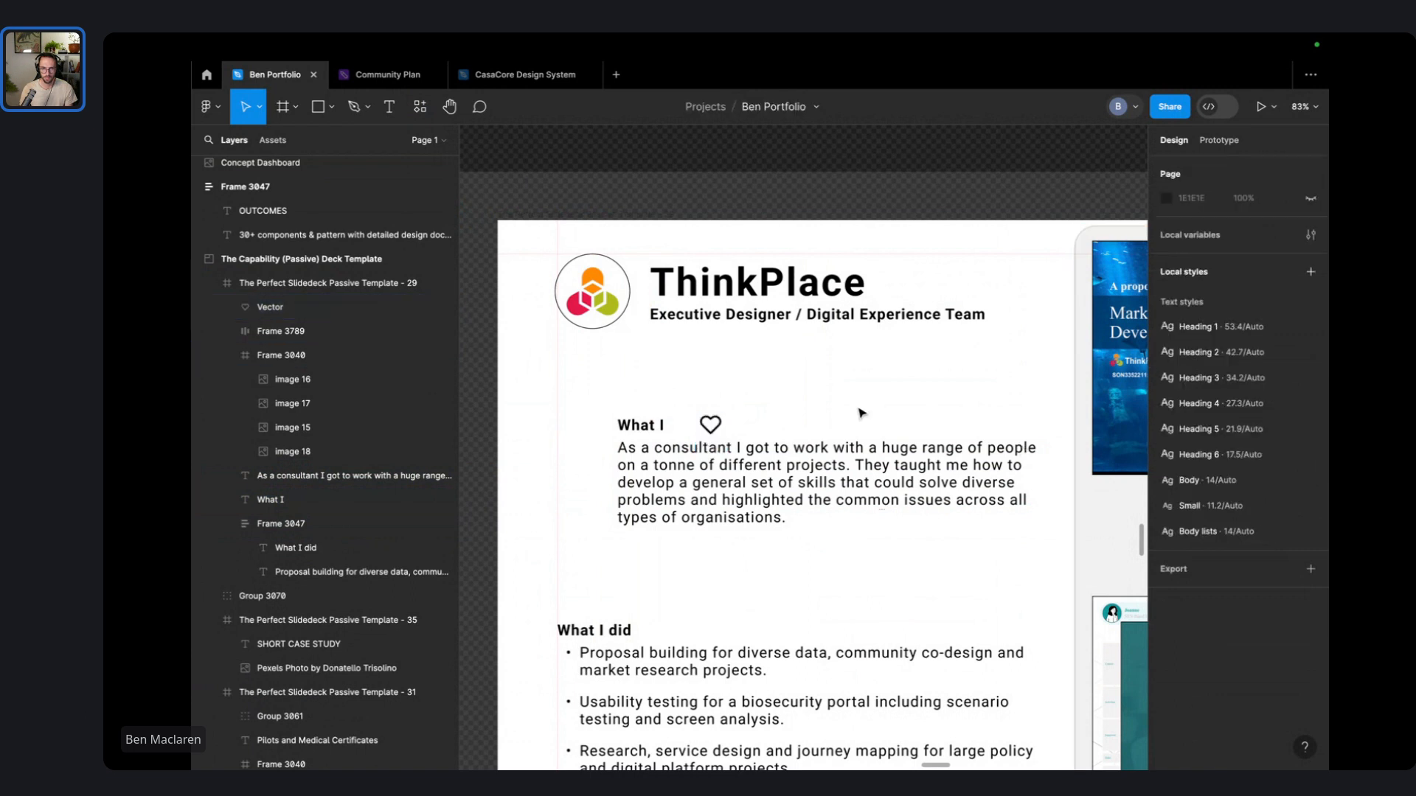
- Place the heart right after What I, align the paragraph, and shift the block left
left_click(710, 425)
left_click_drag(712, 426, 738, 464)
left_click(618, 391)
left_click_drag(607, 398, 761, 495)
left_click_drag(766, 500, 705, 507)
left_click(668, 402)
- Colour the heart's outline and a new fill with the logo red E70049
left_click(622, 432)
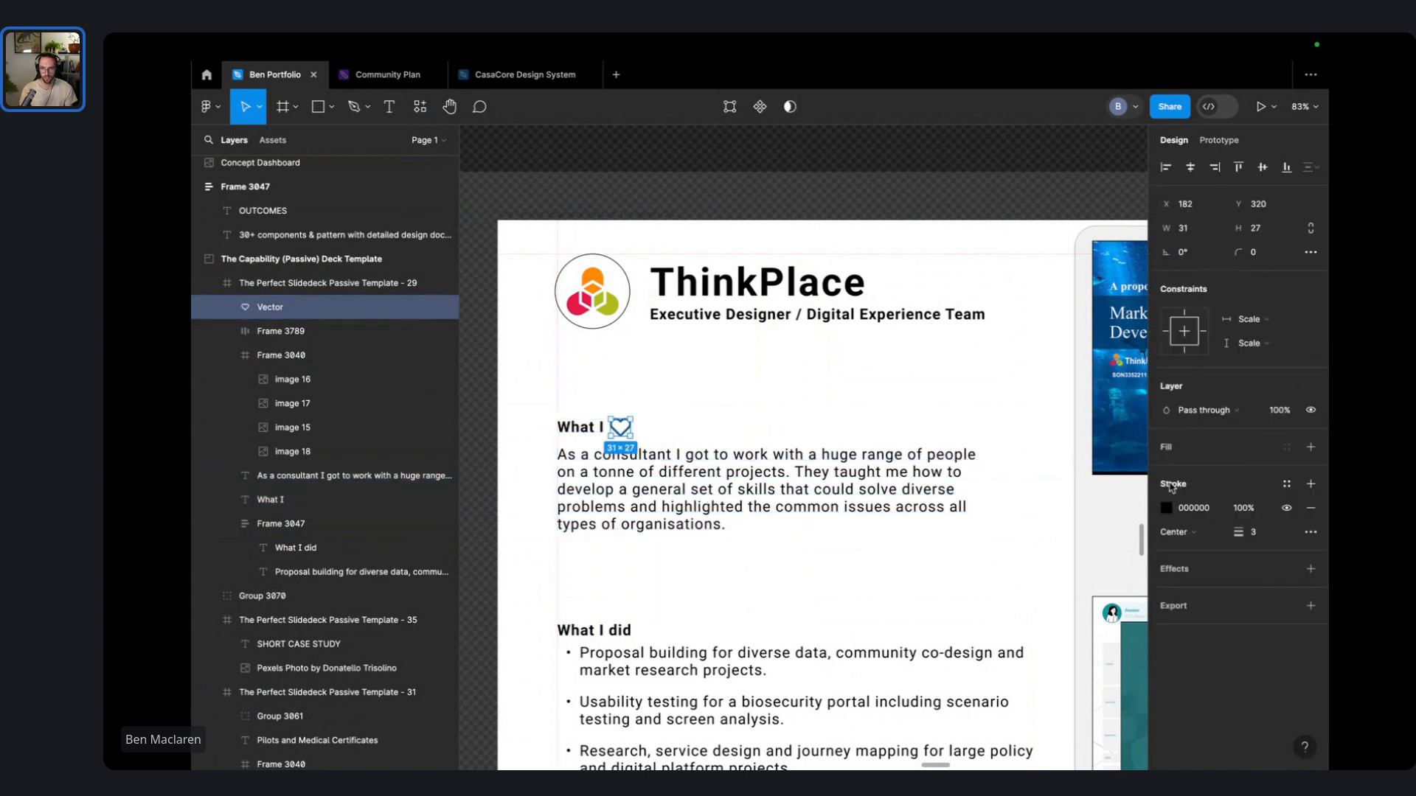
left_click(1167, 509)
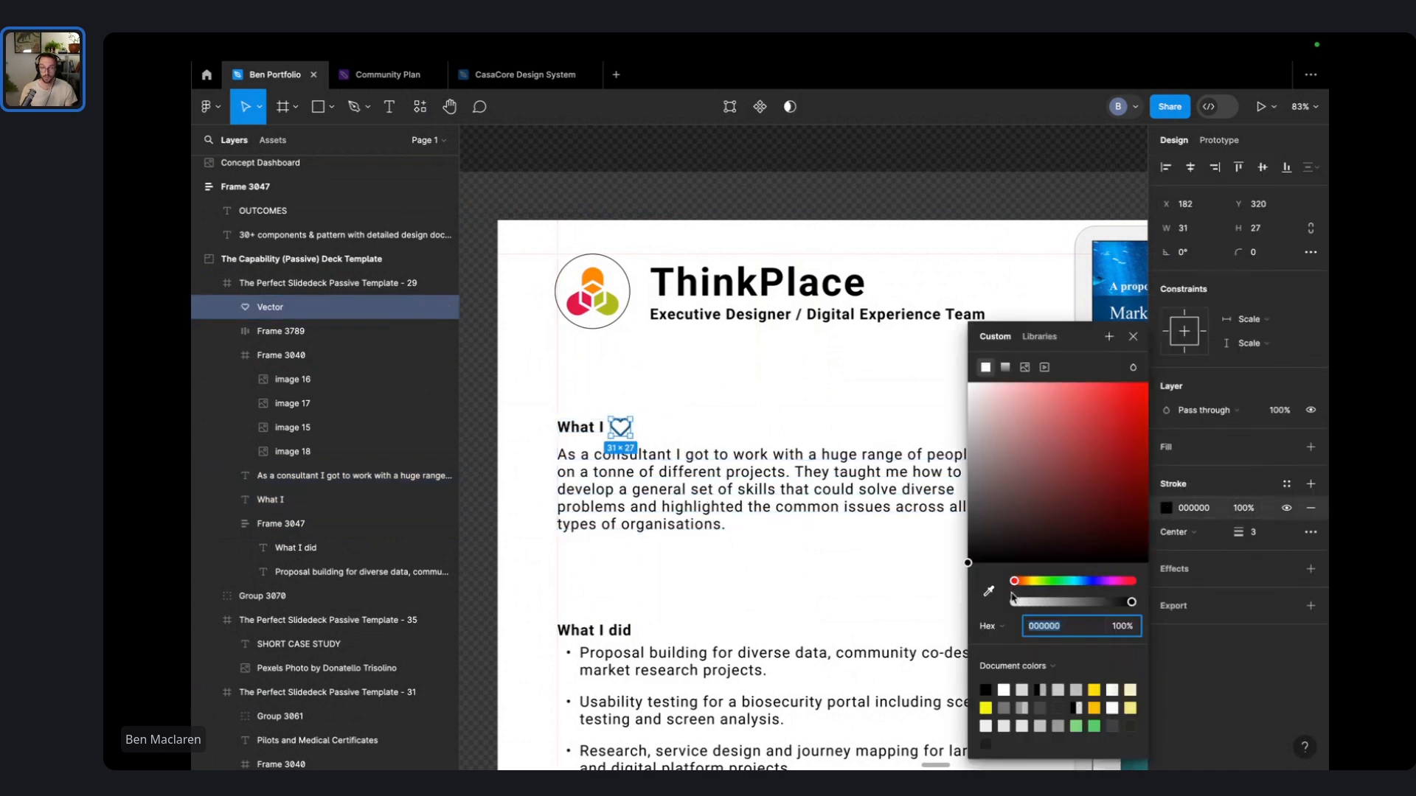
left_click(989, 590)
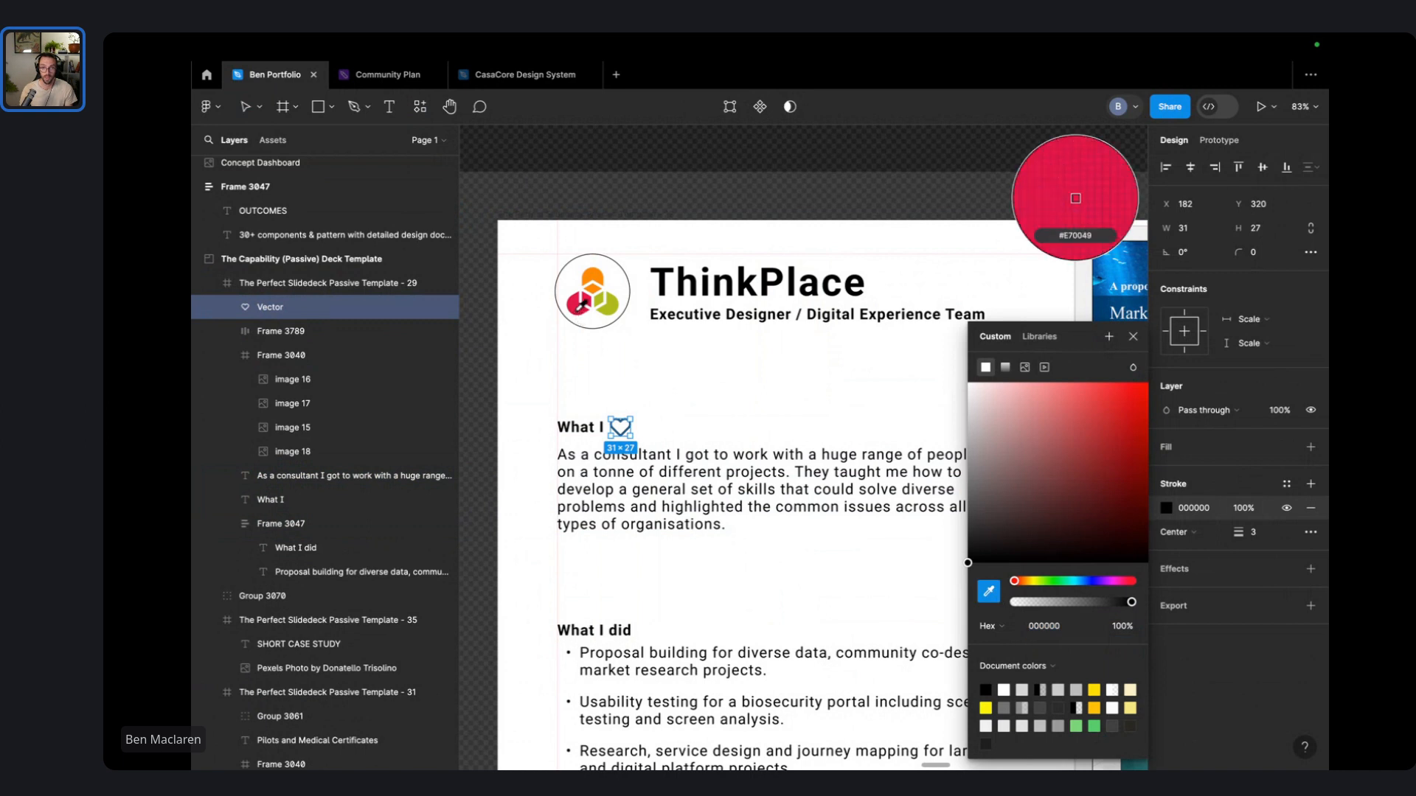
left_click(1075, 199)
left_click(1310, 446)
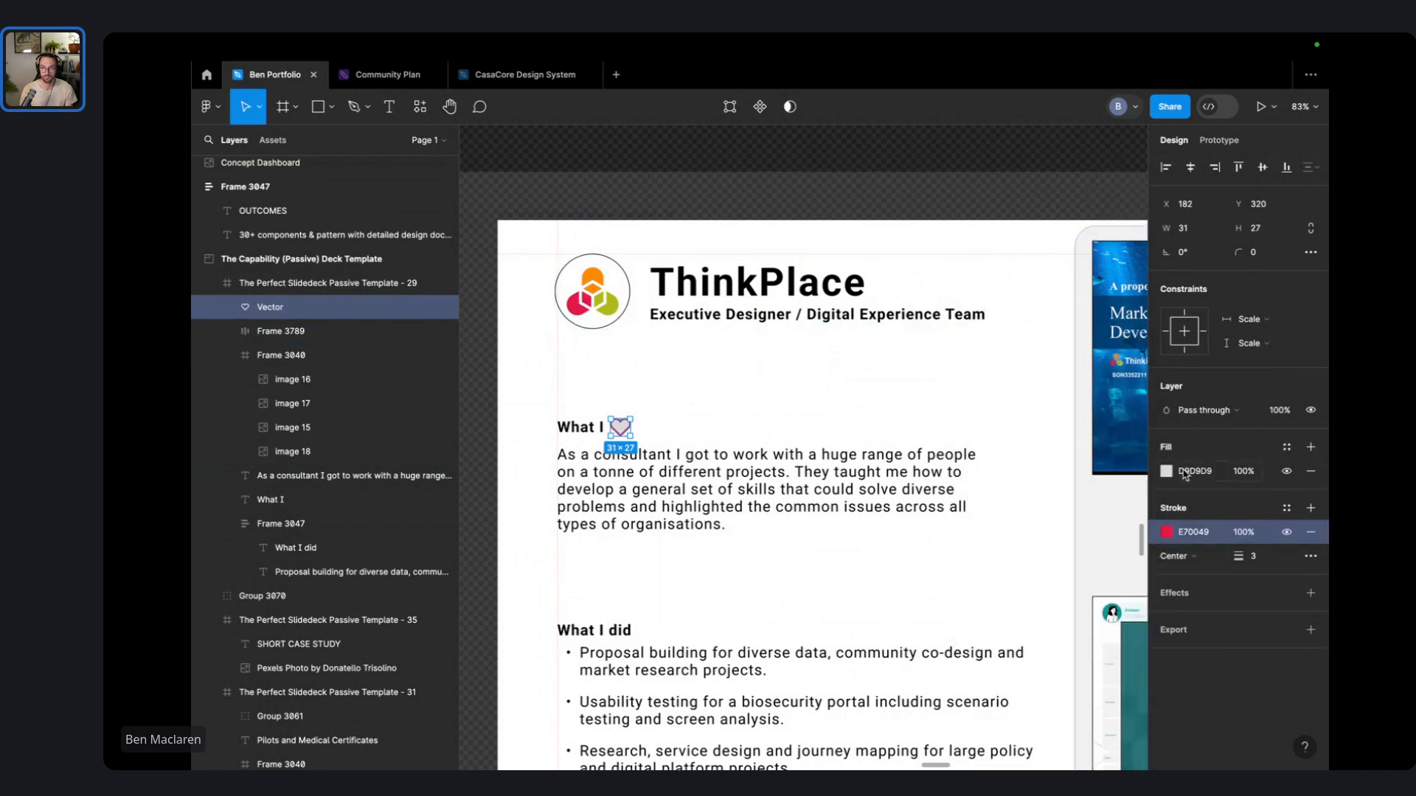
left_click(1183, 473)
left_click(988, 591)
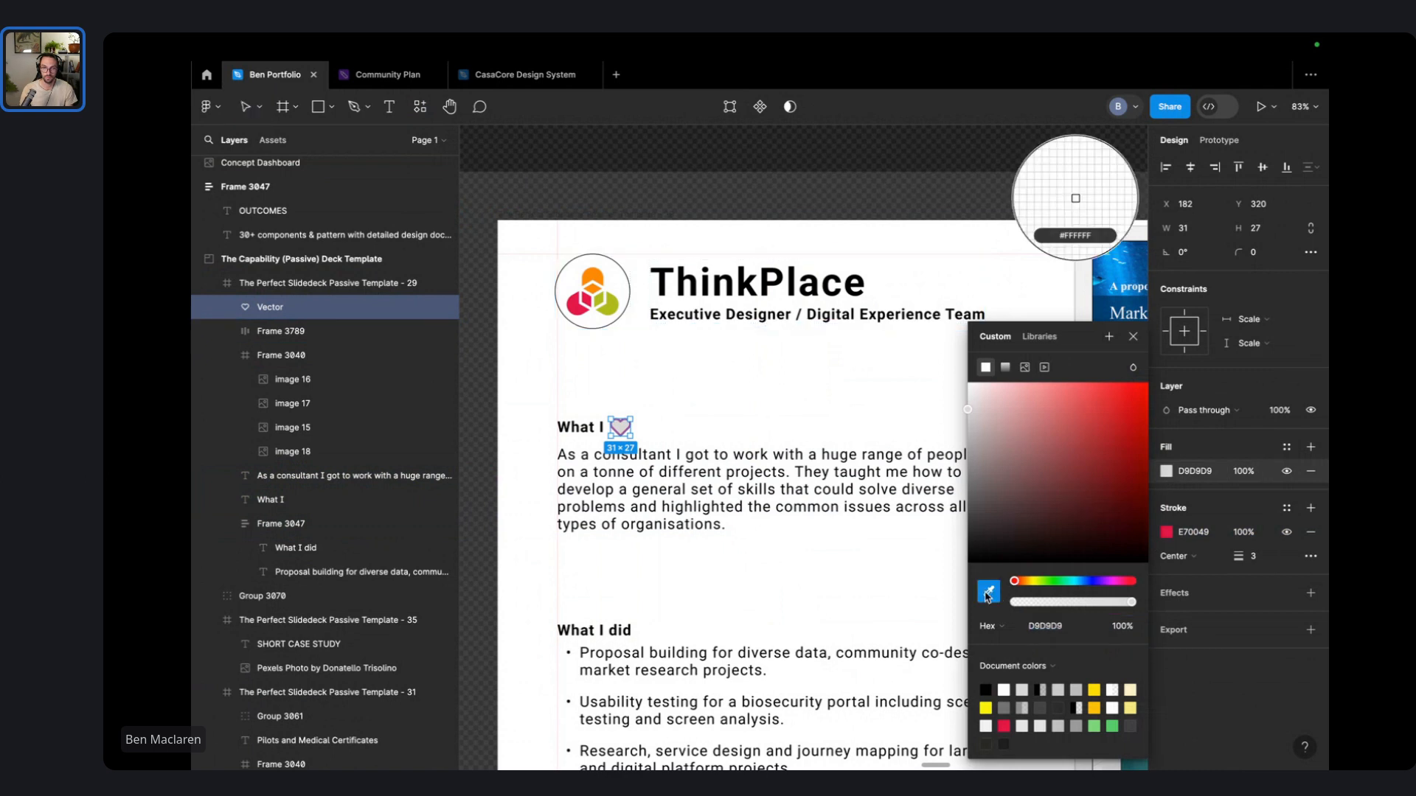
left_click(576, 298)
left_click(681, 359)
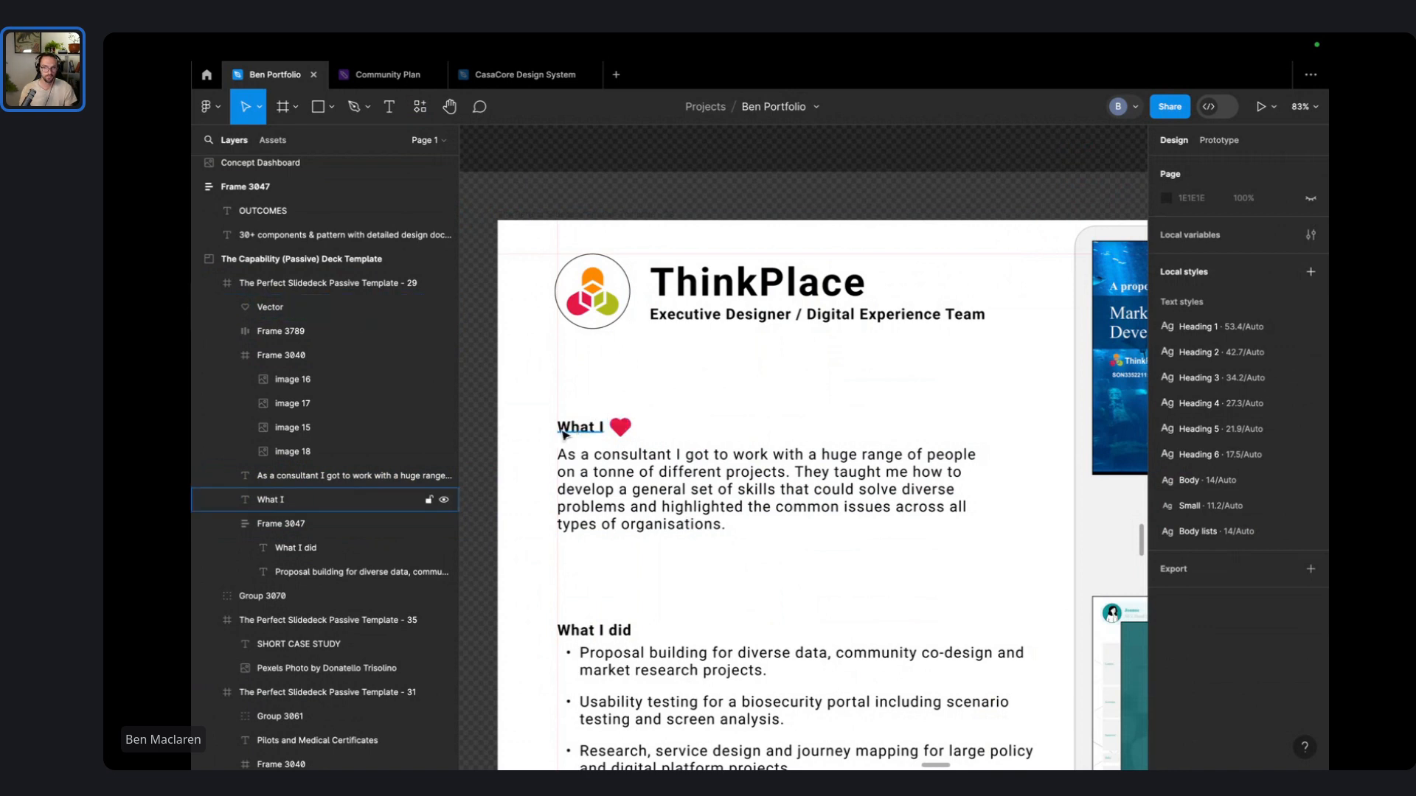
- Retype the heading as 'WHAT I' and nudge the heart slightly right
scroll(578, 430, "up", 5)
double_click(612, 430)
type("WHAT I")
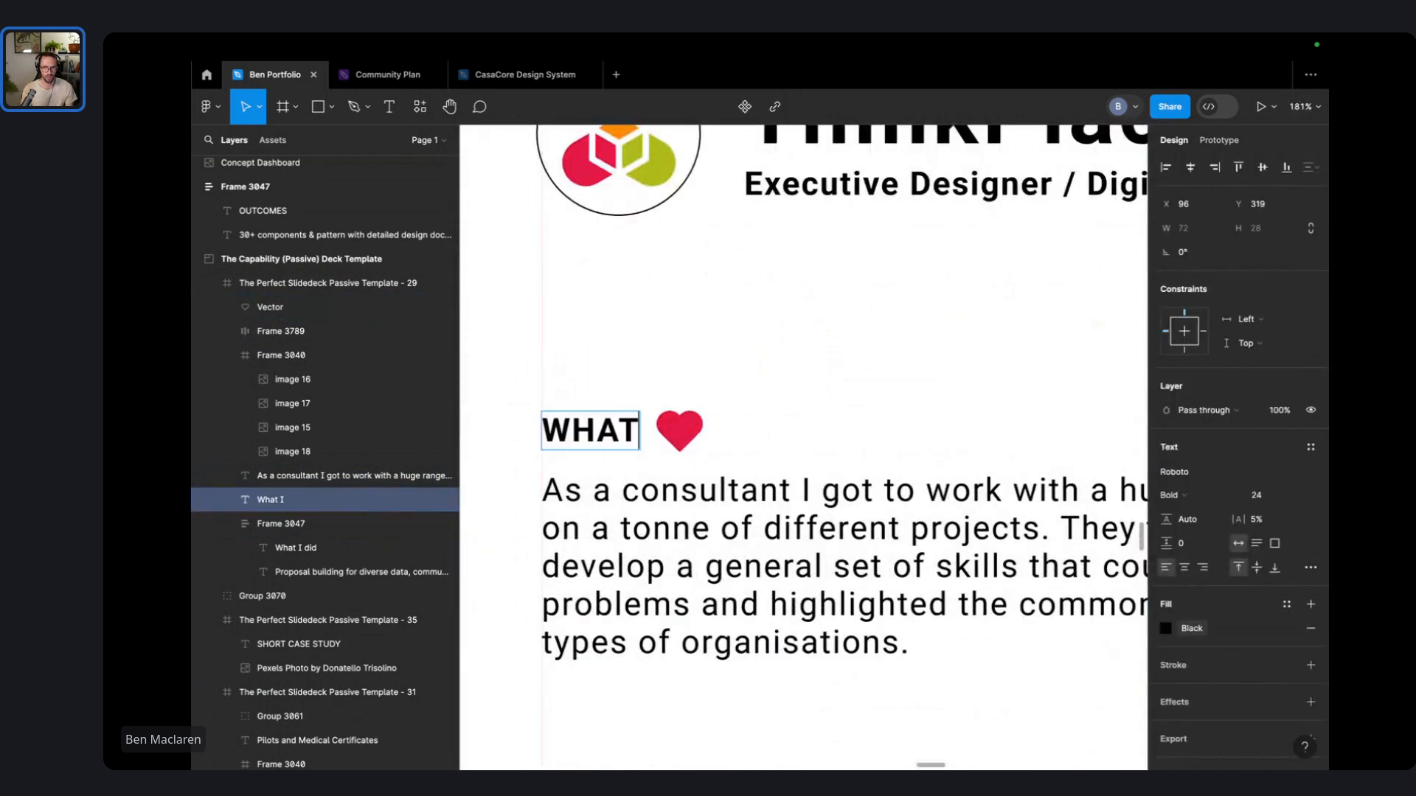
left_click(727, 338)
left_click_drag(700, 428, 715, 430)
- Set the WHAT I heading font to Baskerville Bold
left_click(632, 431)
left_click(1204, 479)
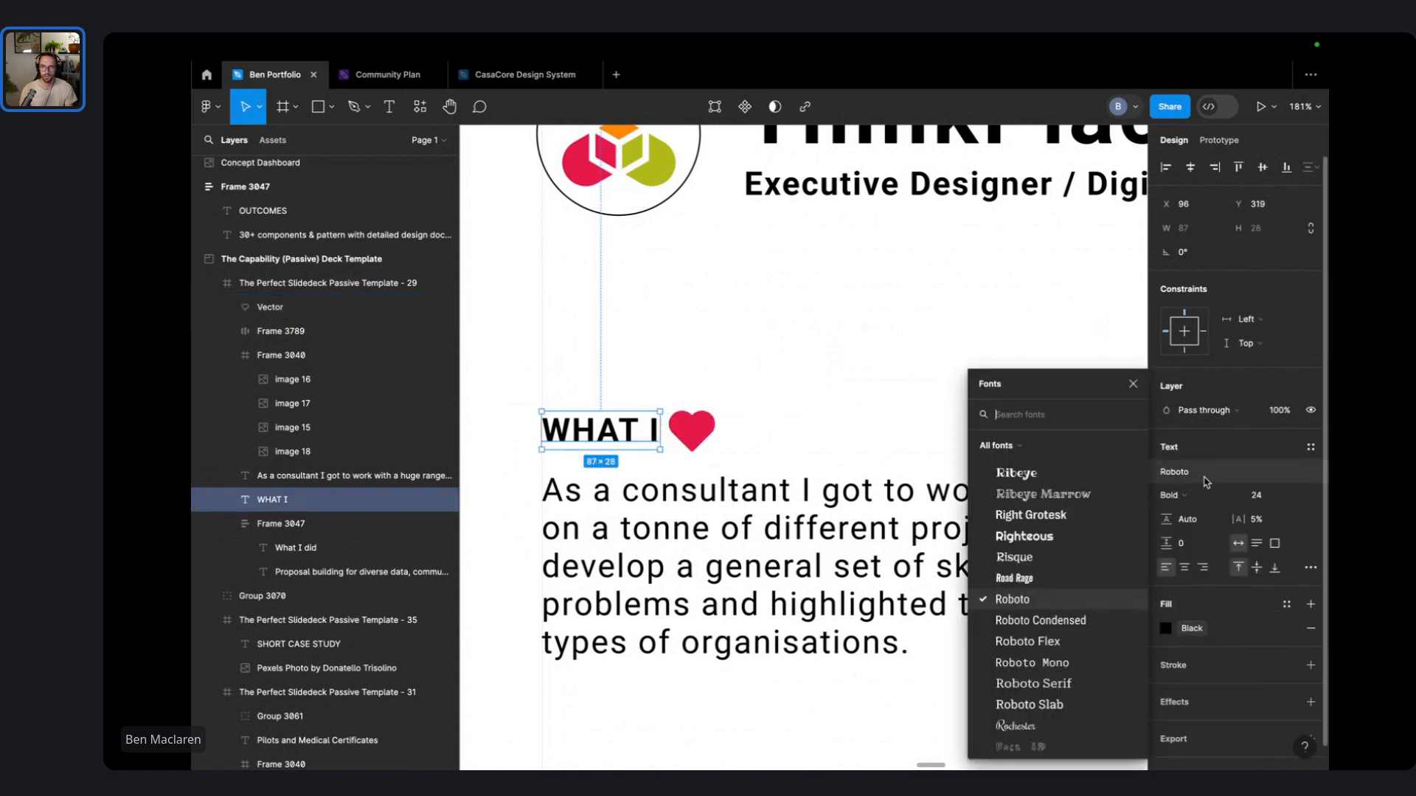
type("ba")
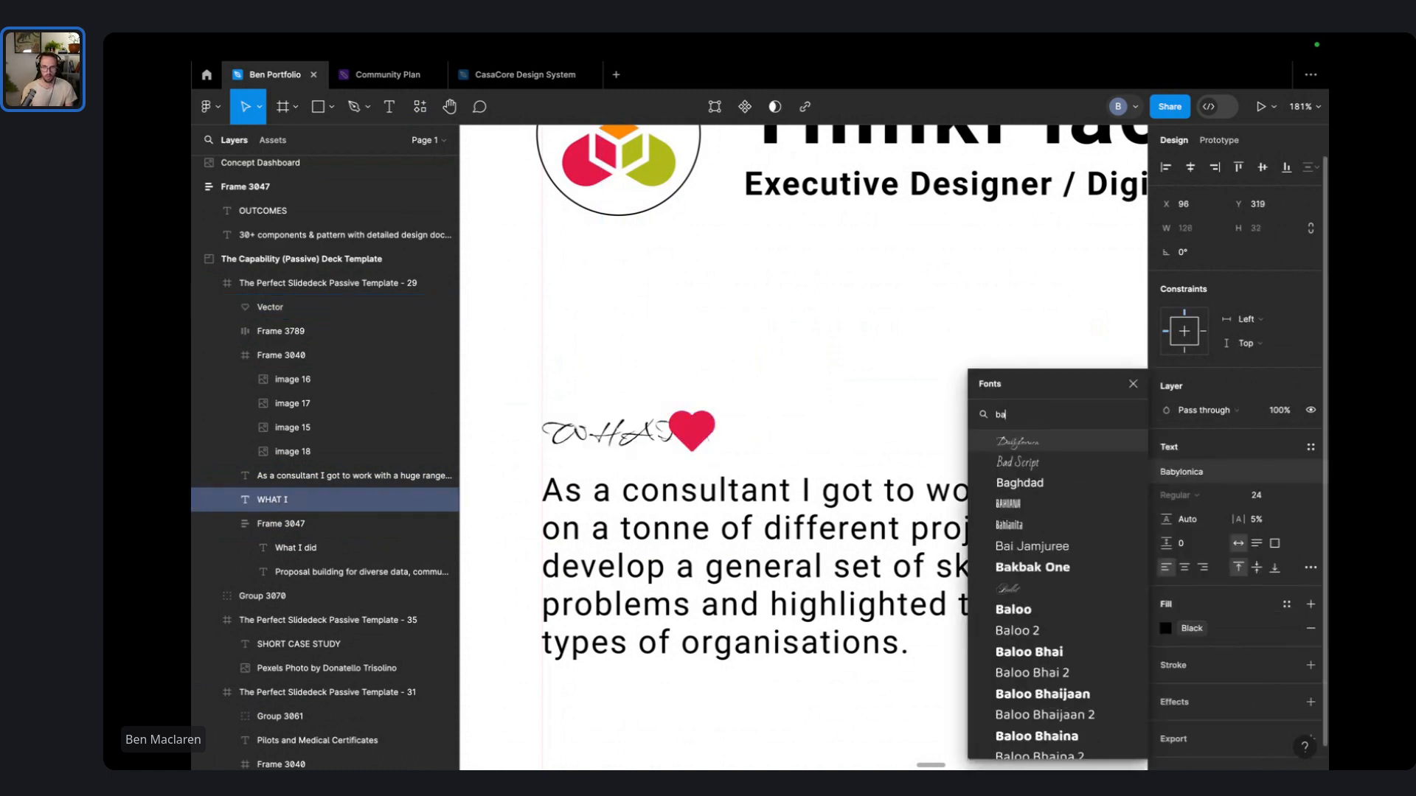
type("r")
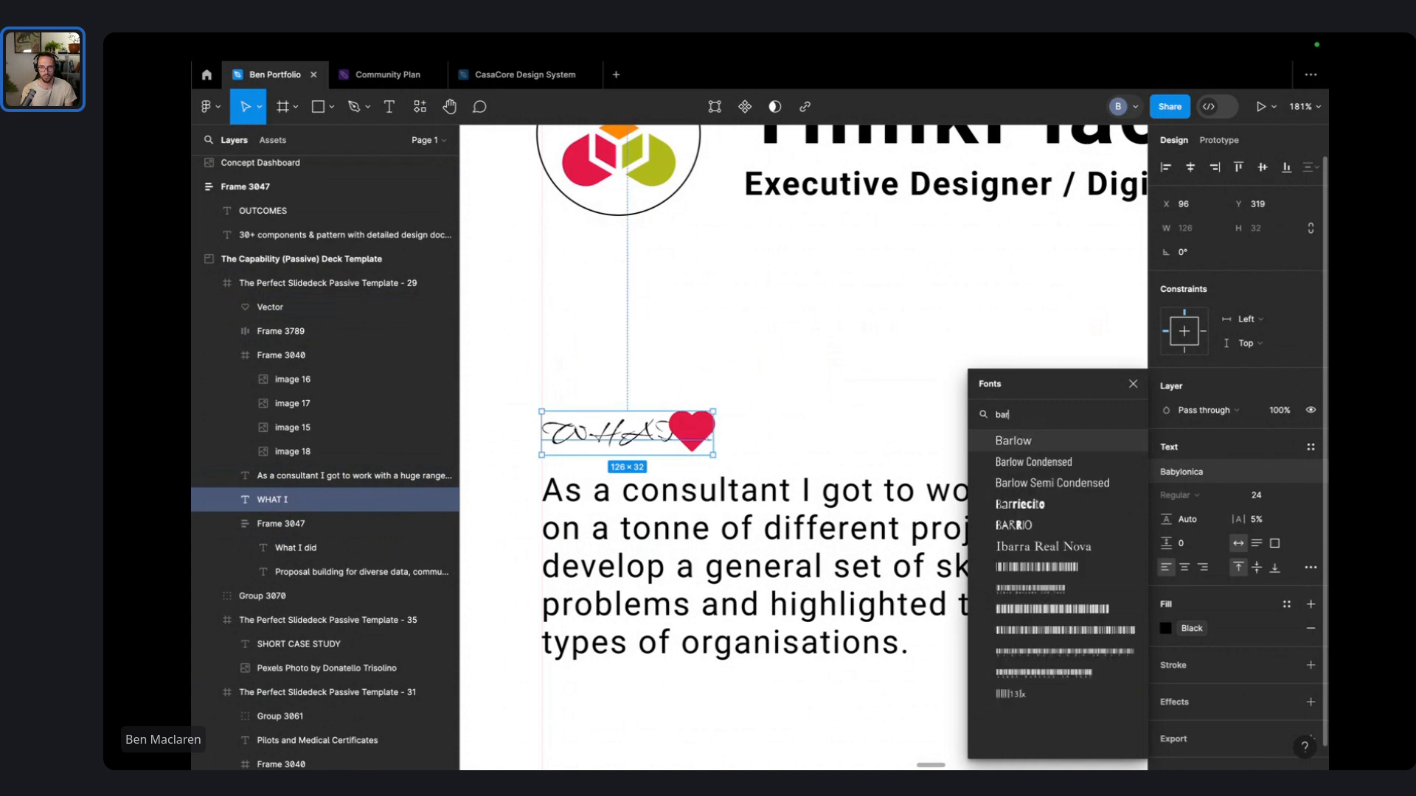
key("BackSpace")
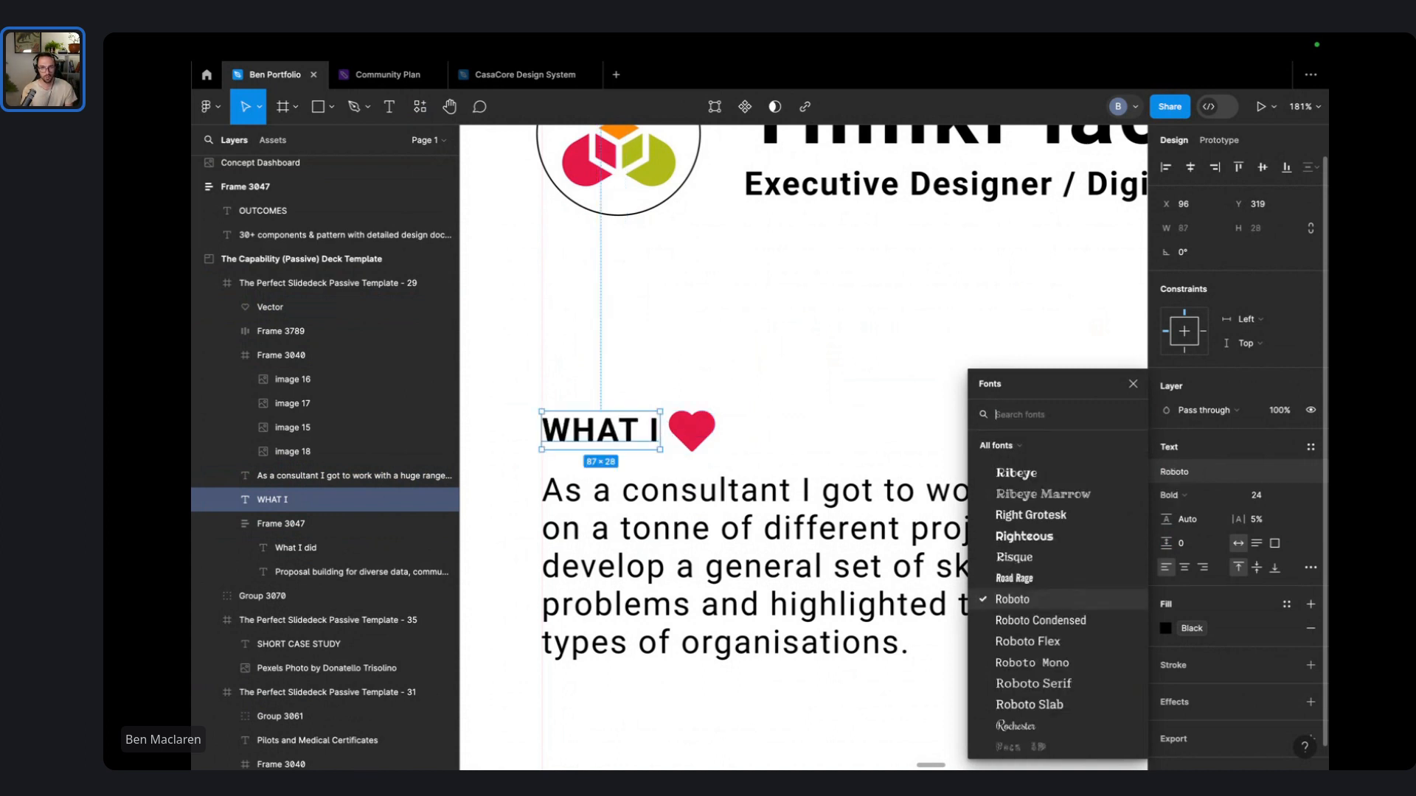
type("g")
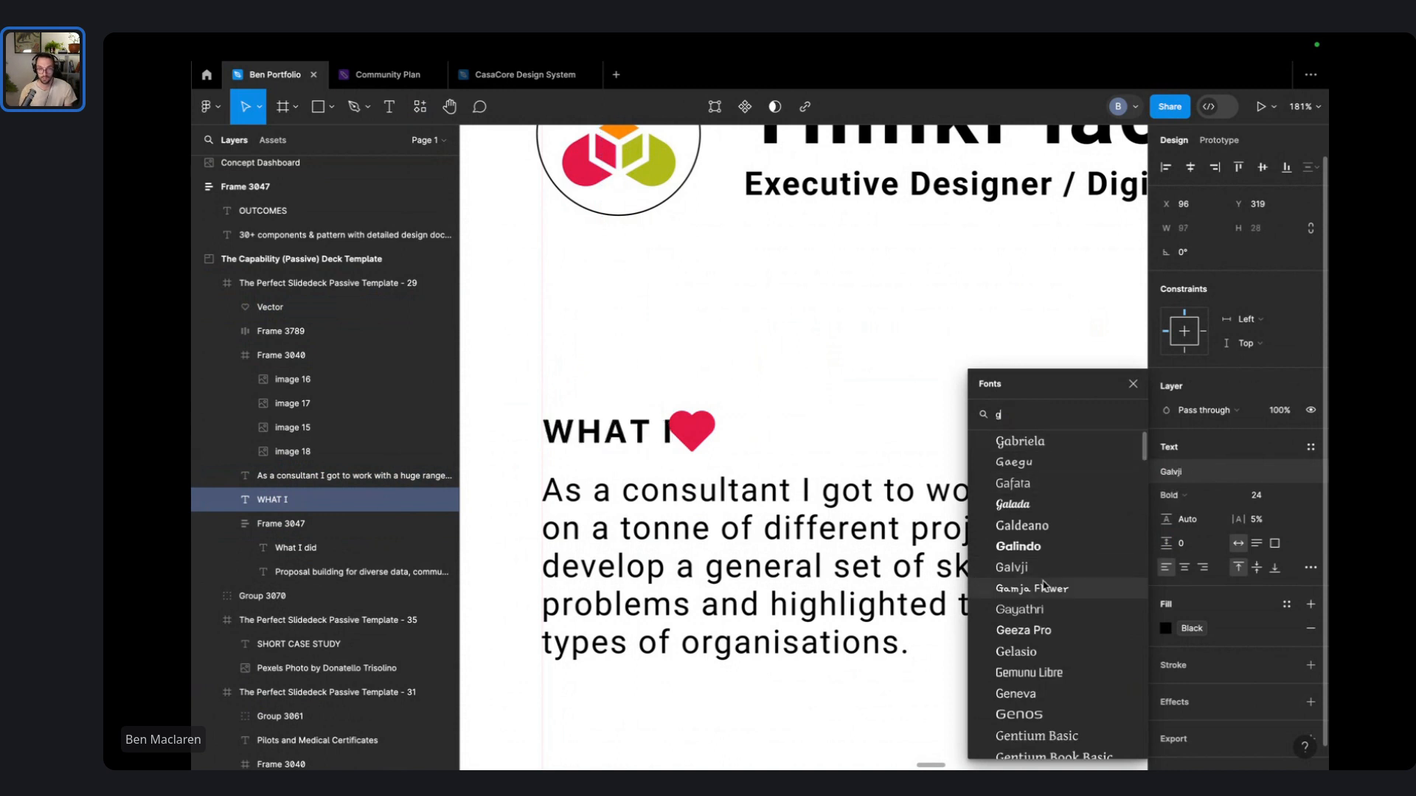
scroll(1056, 587, "down", 2)
scroll(1056, 588, "down", 5)
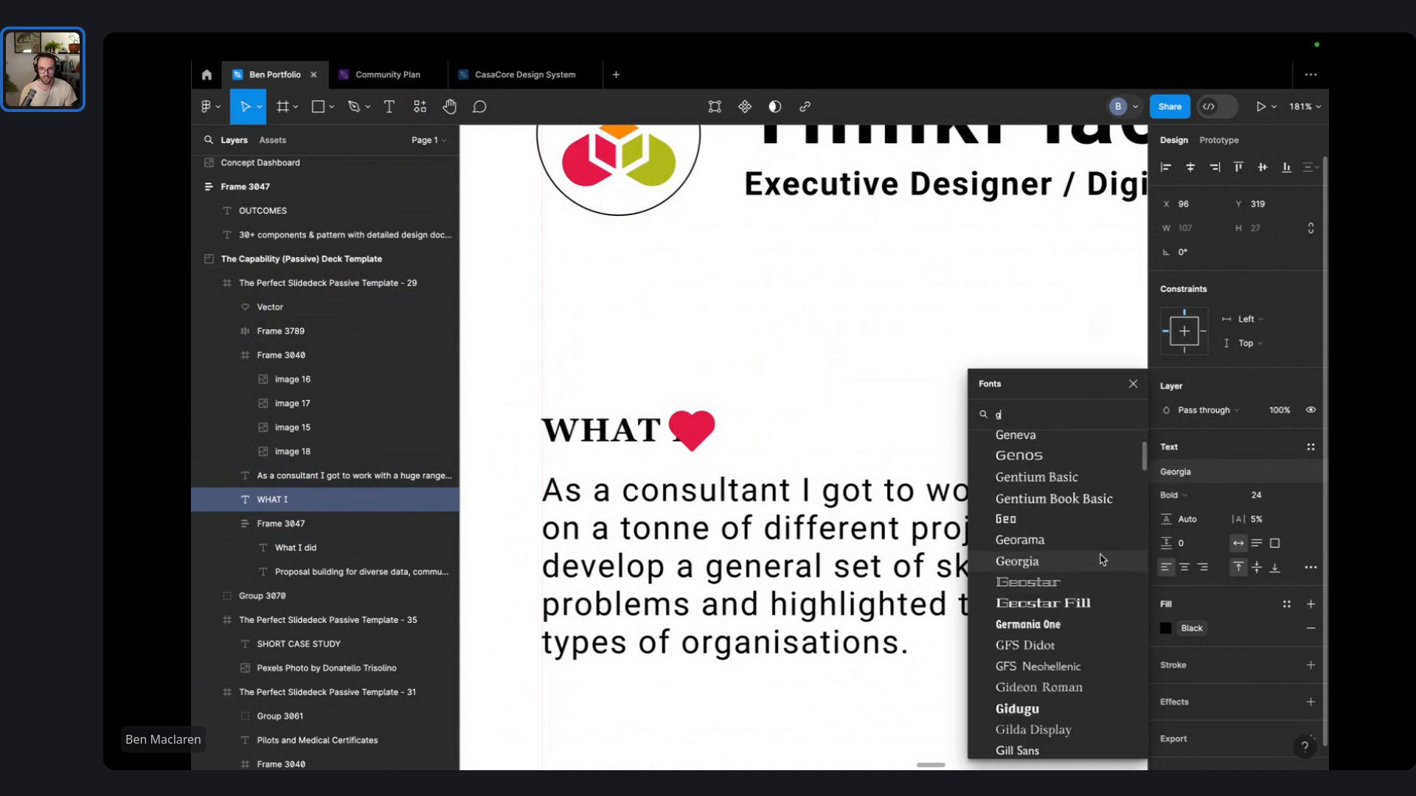
scroll(1084, 568, "down", 5)
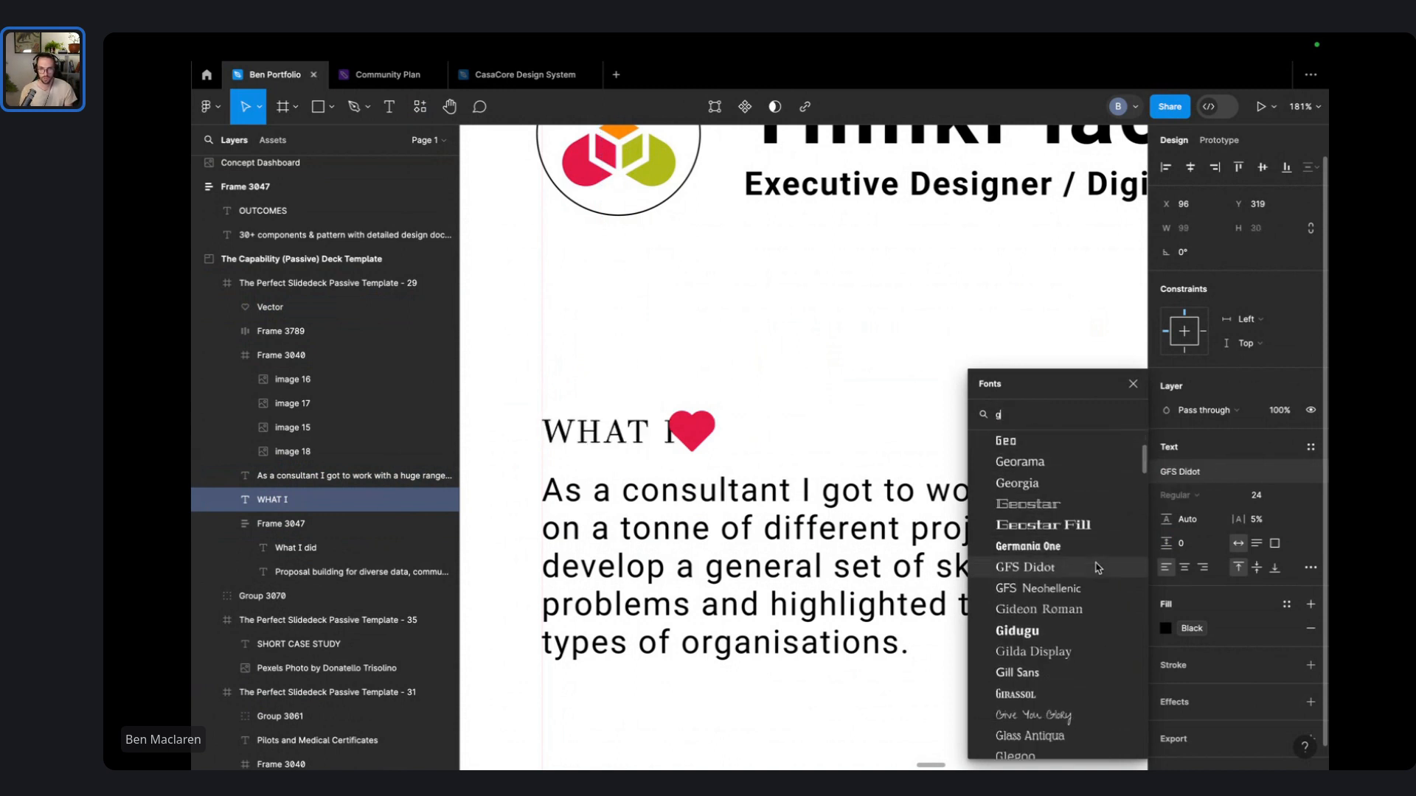
scroll(1069, 575, "down", 5)
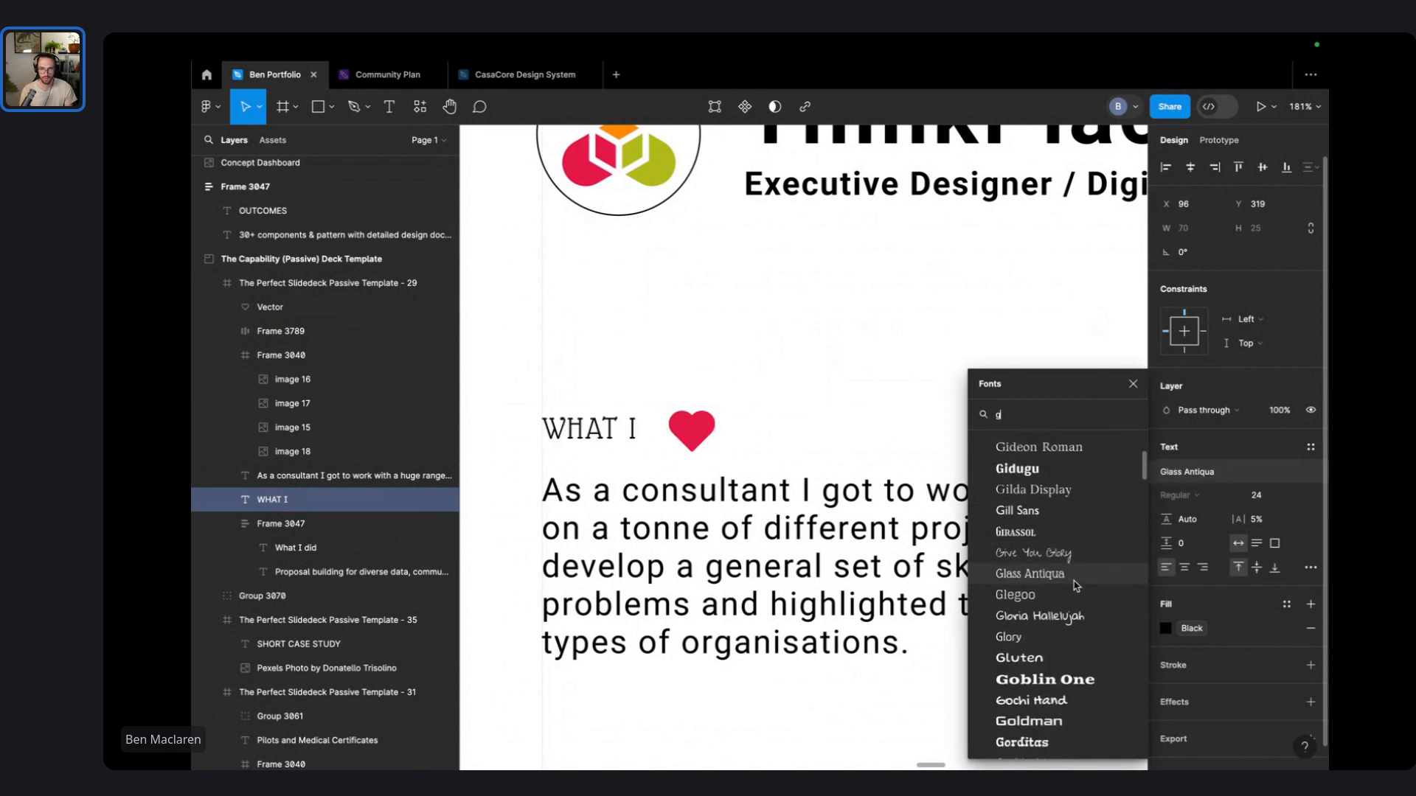
scroll(1075, 584, "down", 5)
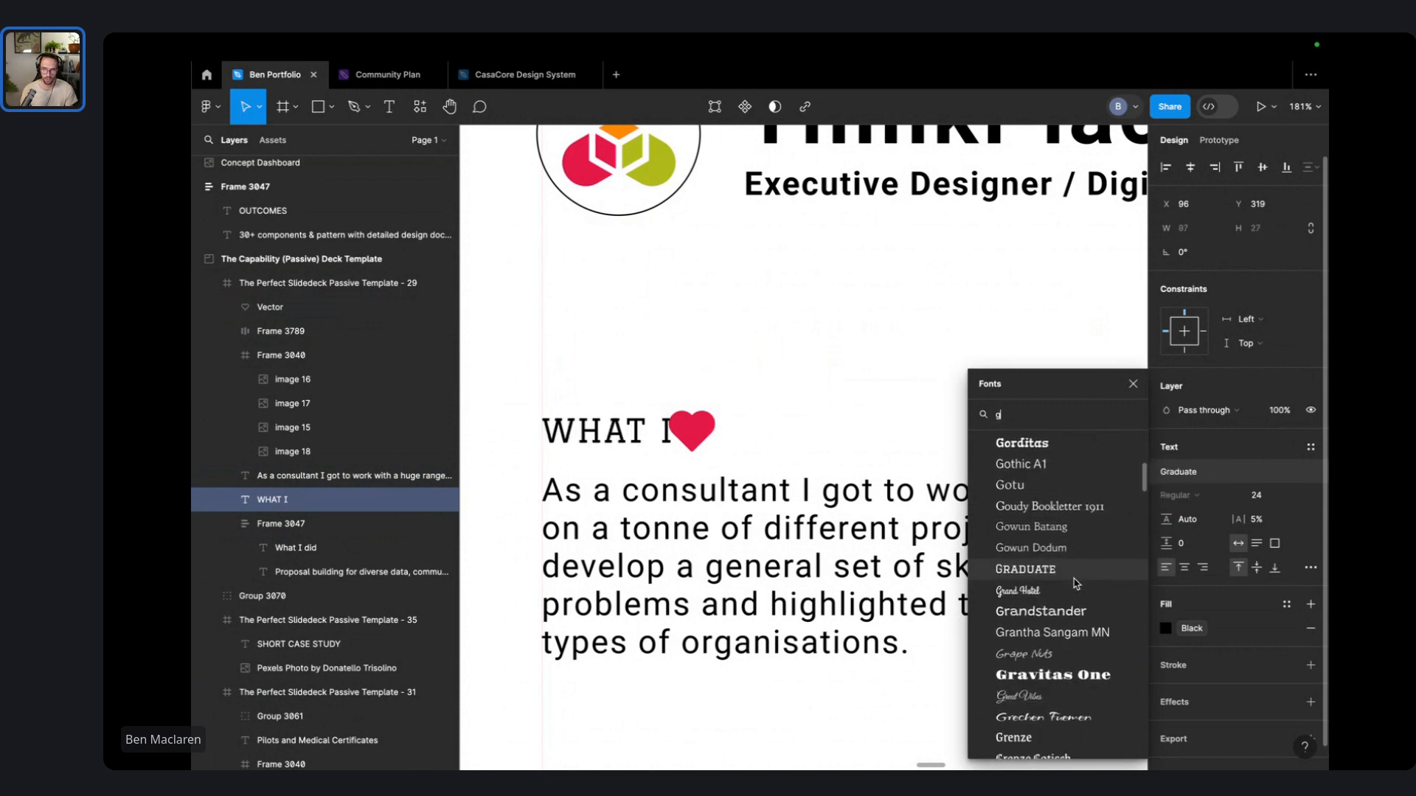
type("bask")
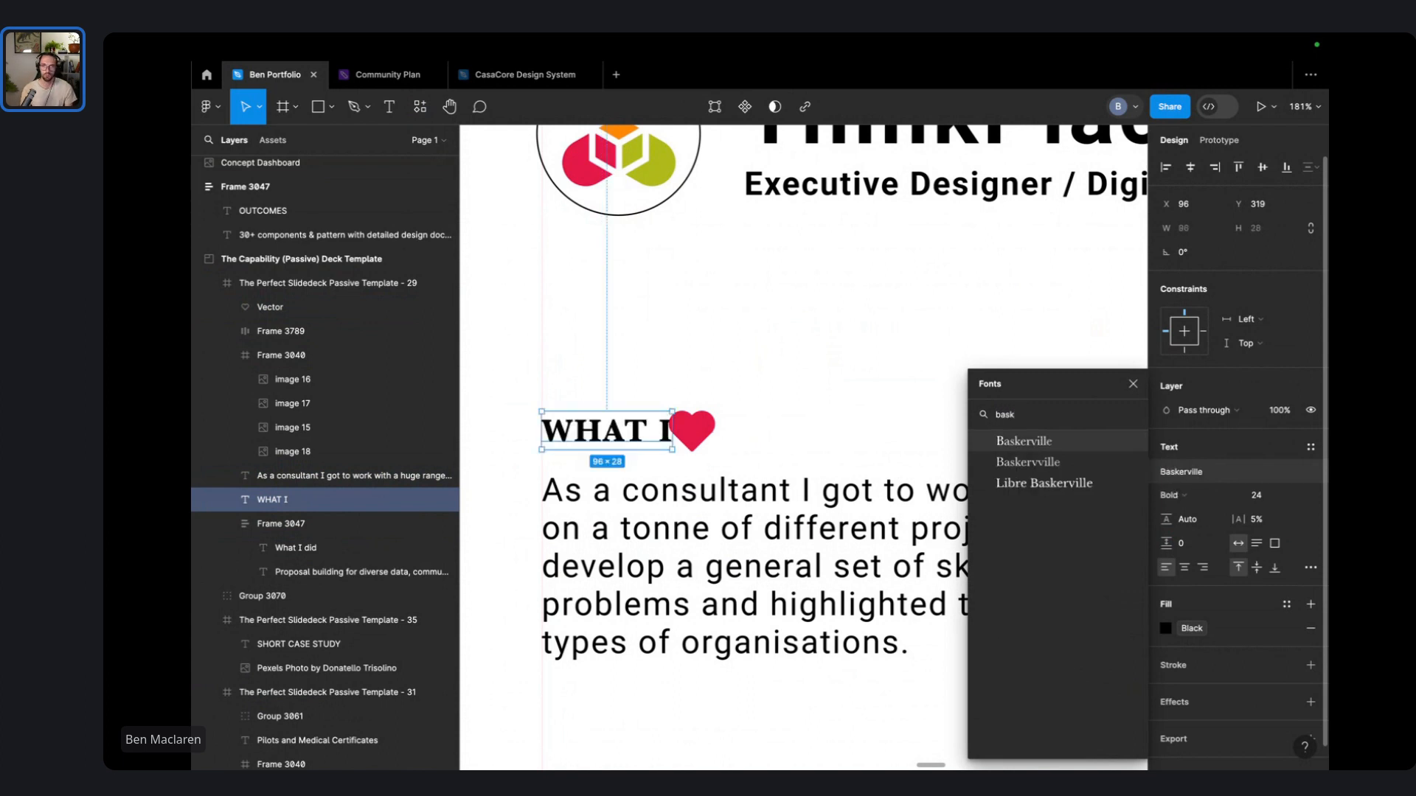
key("Down")
key("Up")
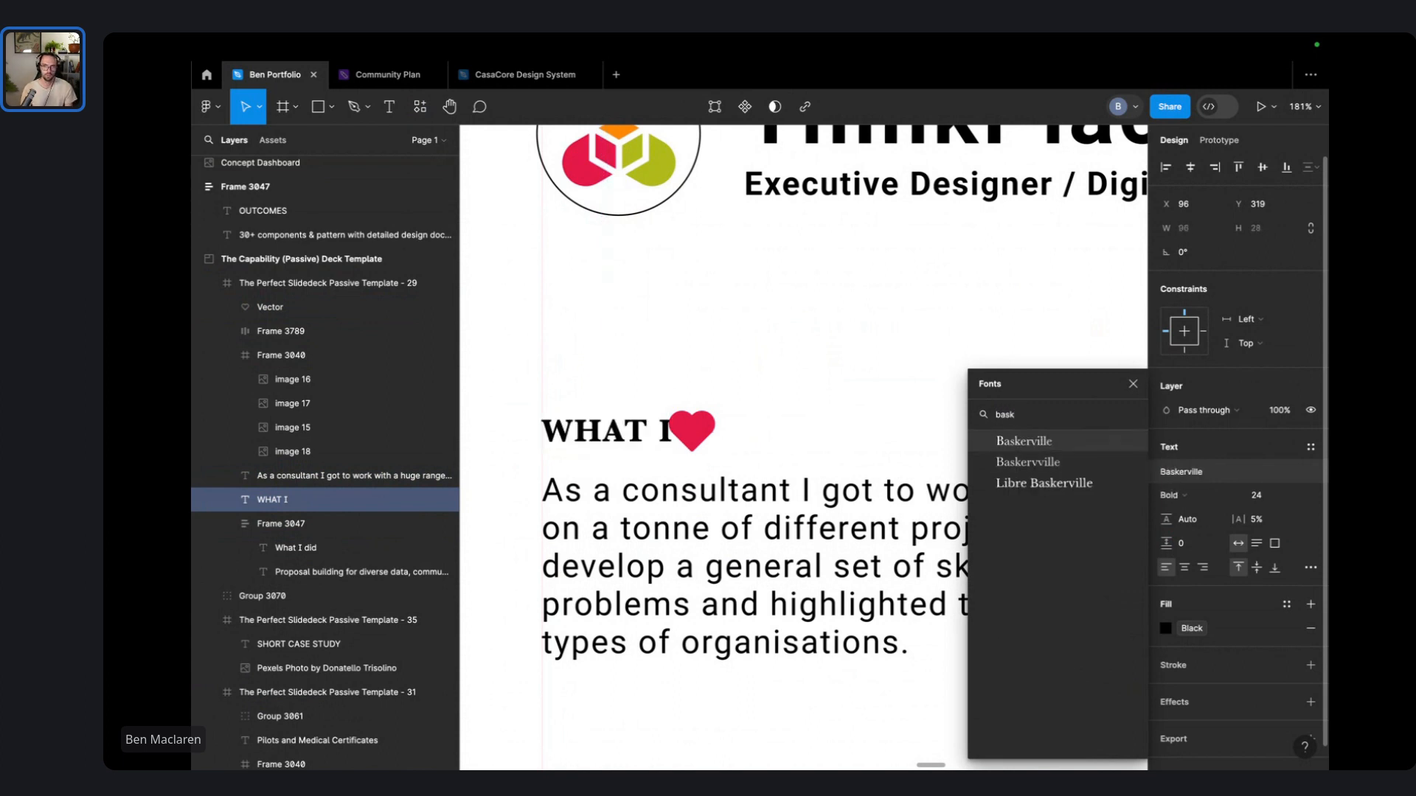
key("Return")
left_click(818, 391)
- Move the red heart about 17 px further right of the heading
left_click(699, 447)
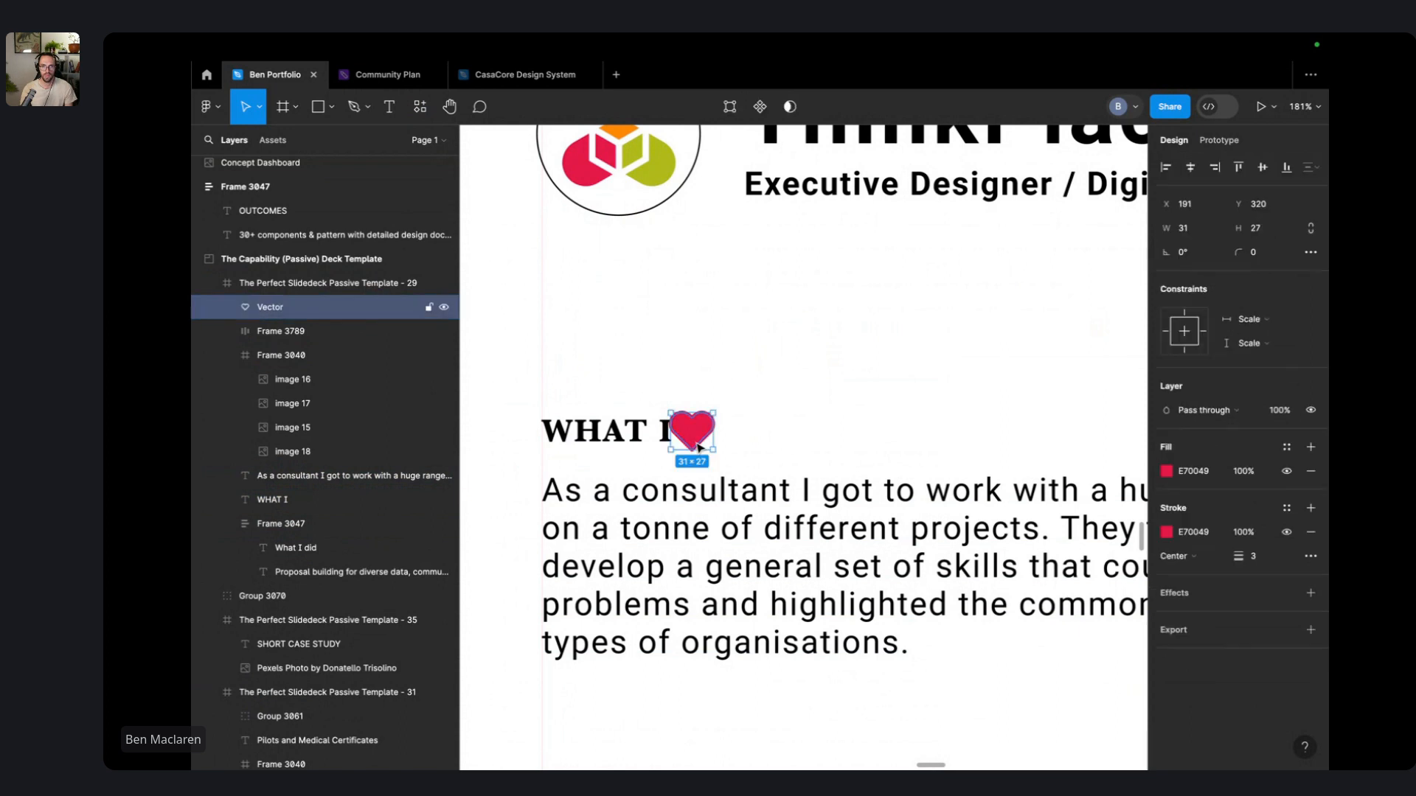
left_click_drag(699, 447, 712, 449)
left_click(895, 383)
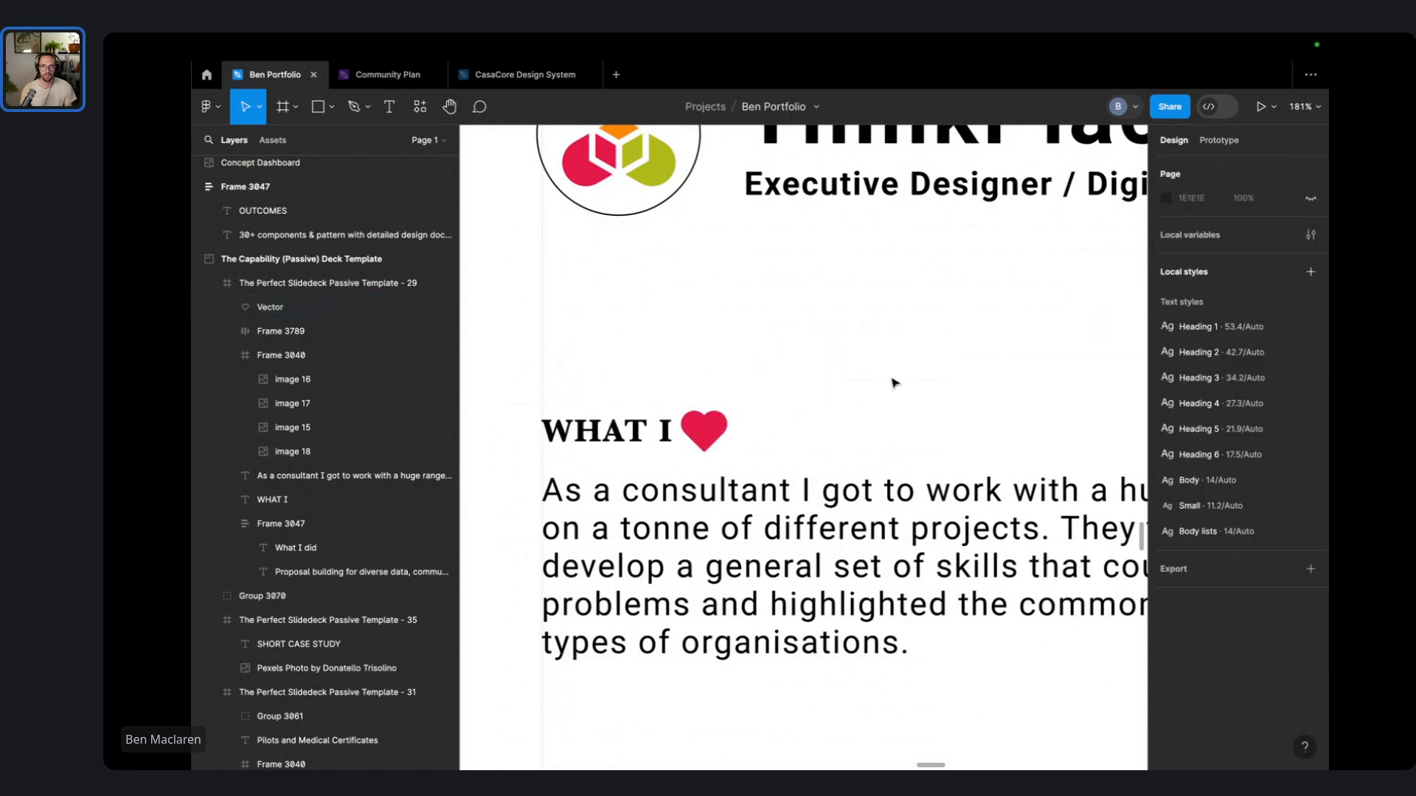
scroll(894, 382, "down", 5)
left_click(621, 405)
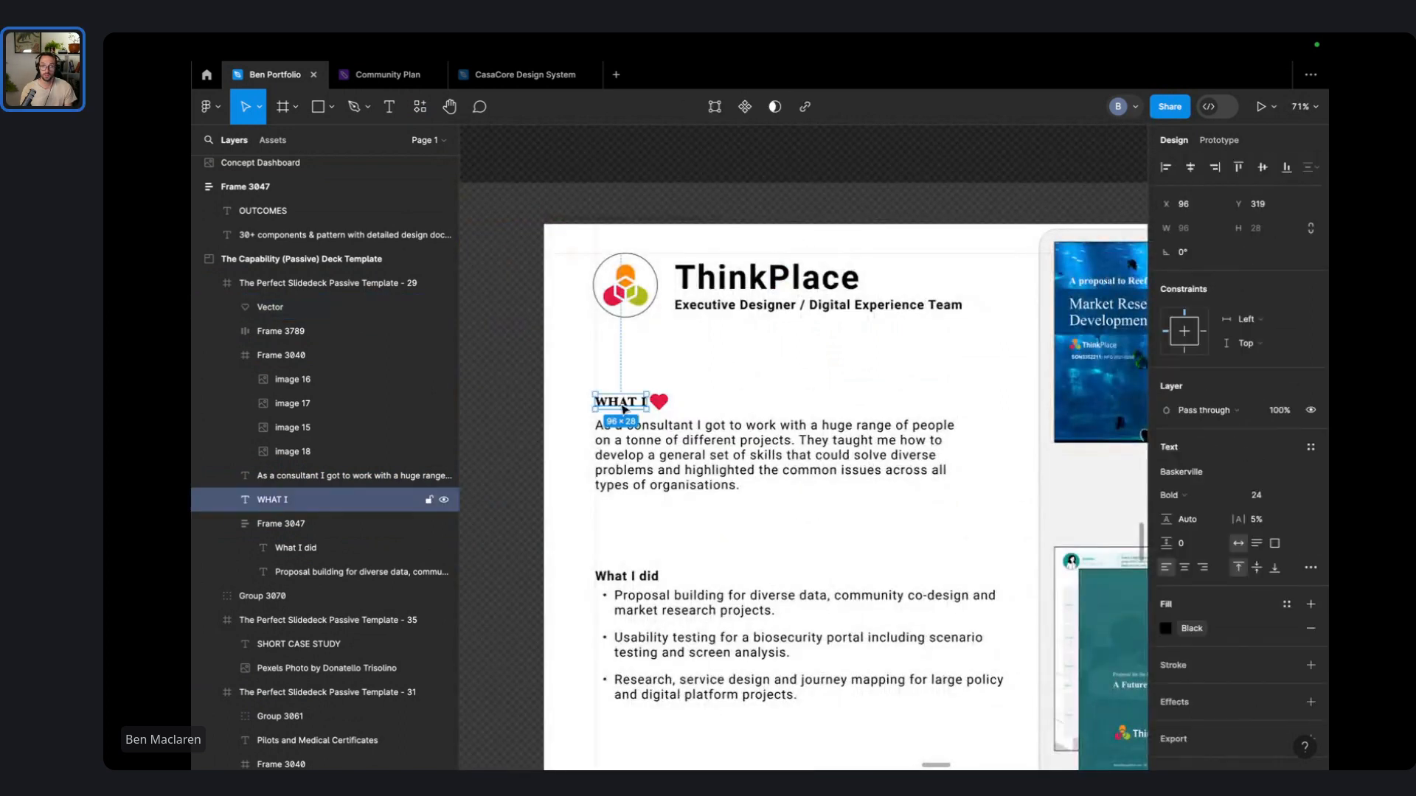
scroll(677, 369, "up", 4)
- Wrap WHAT I and the heart in an outlined auto-layout frame with 16 vertical, 32 horizontal padding
left_click(679, 374)
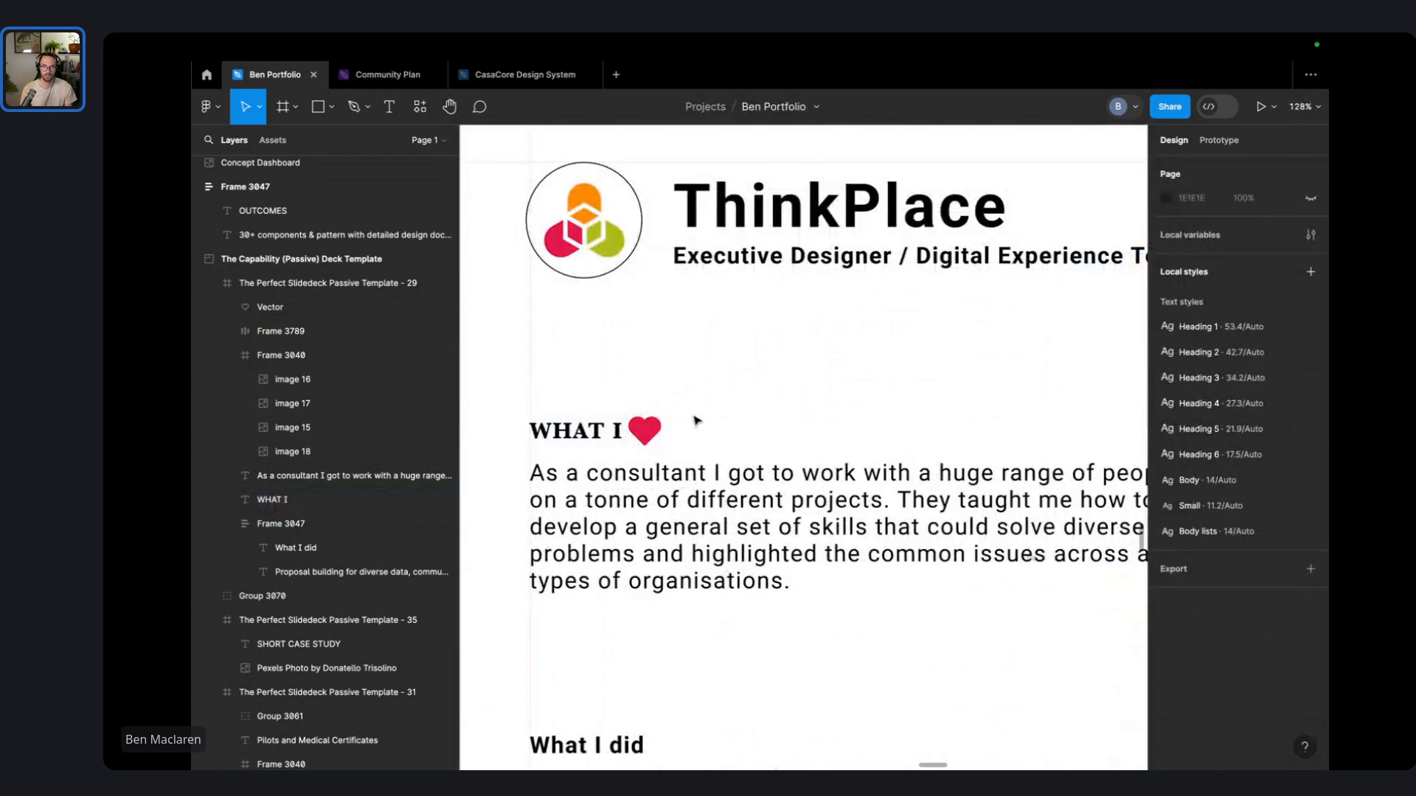
left_click_drag(694, 426, 549, 393)
key("shift+a")
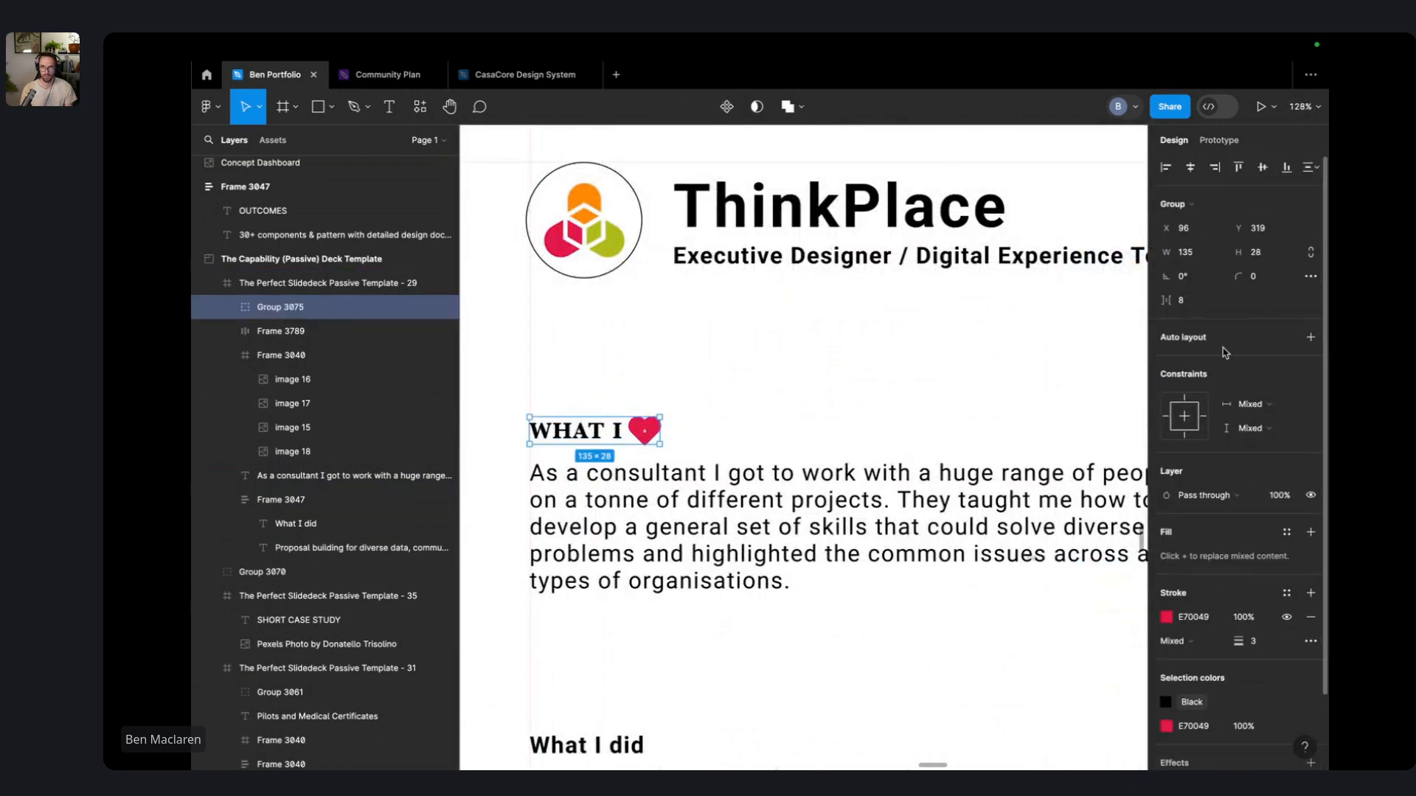
left_click(1310, 708)
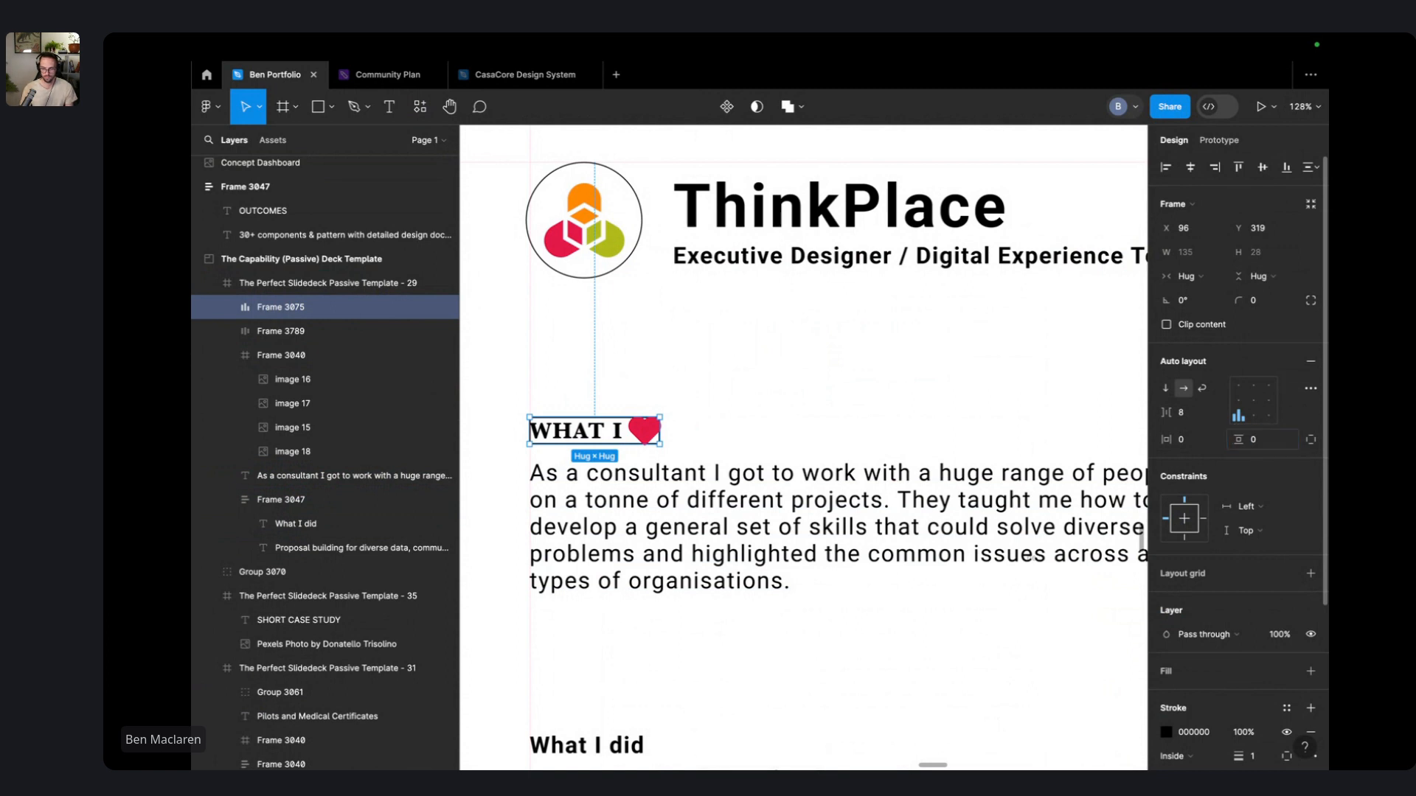
key("1")
key("6")
type("0")
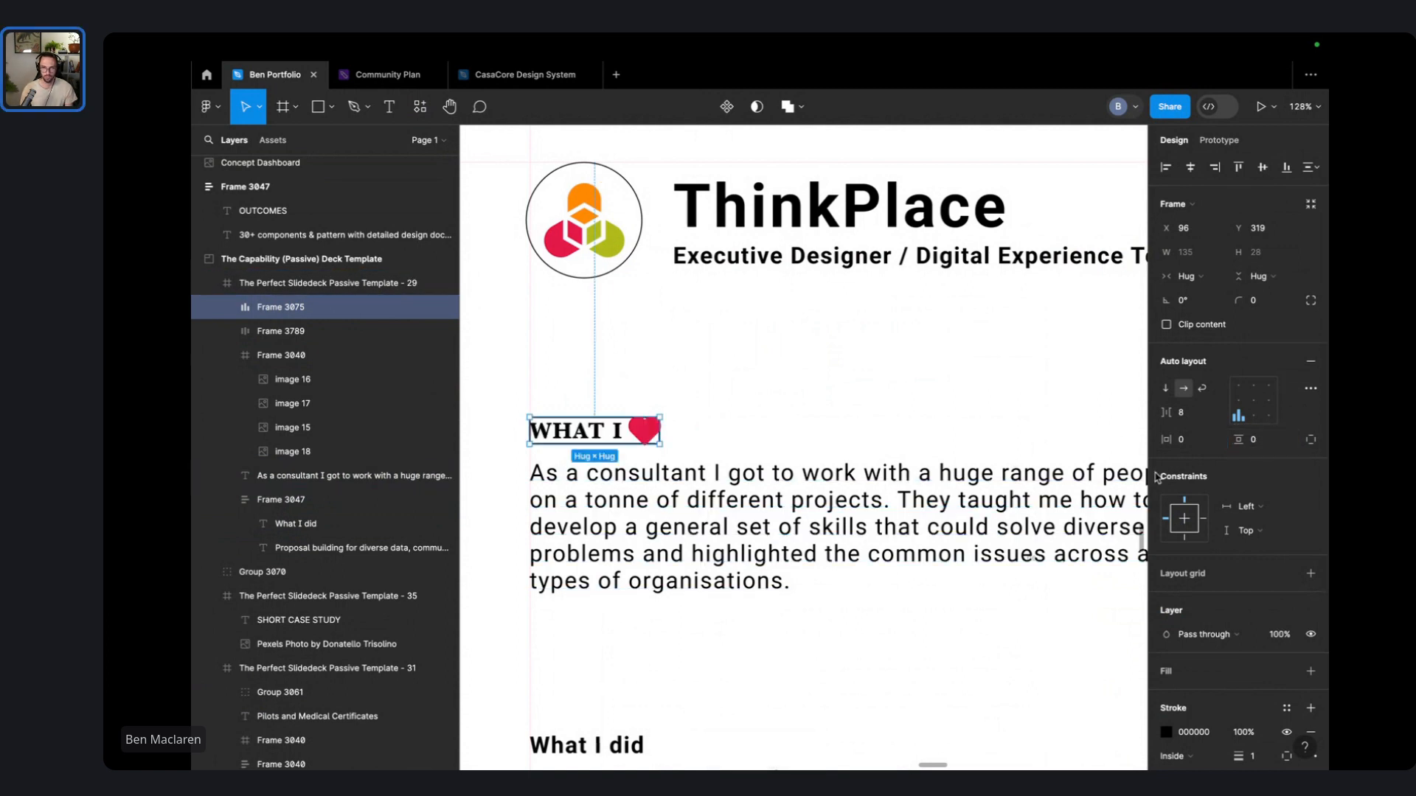
type("16")
key("Return")
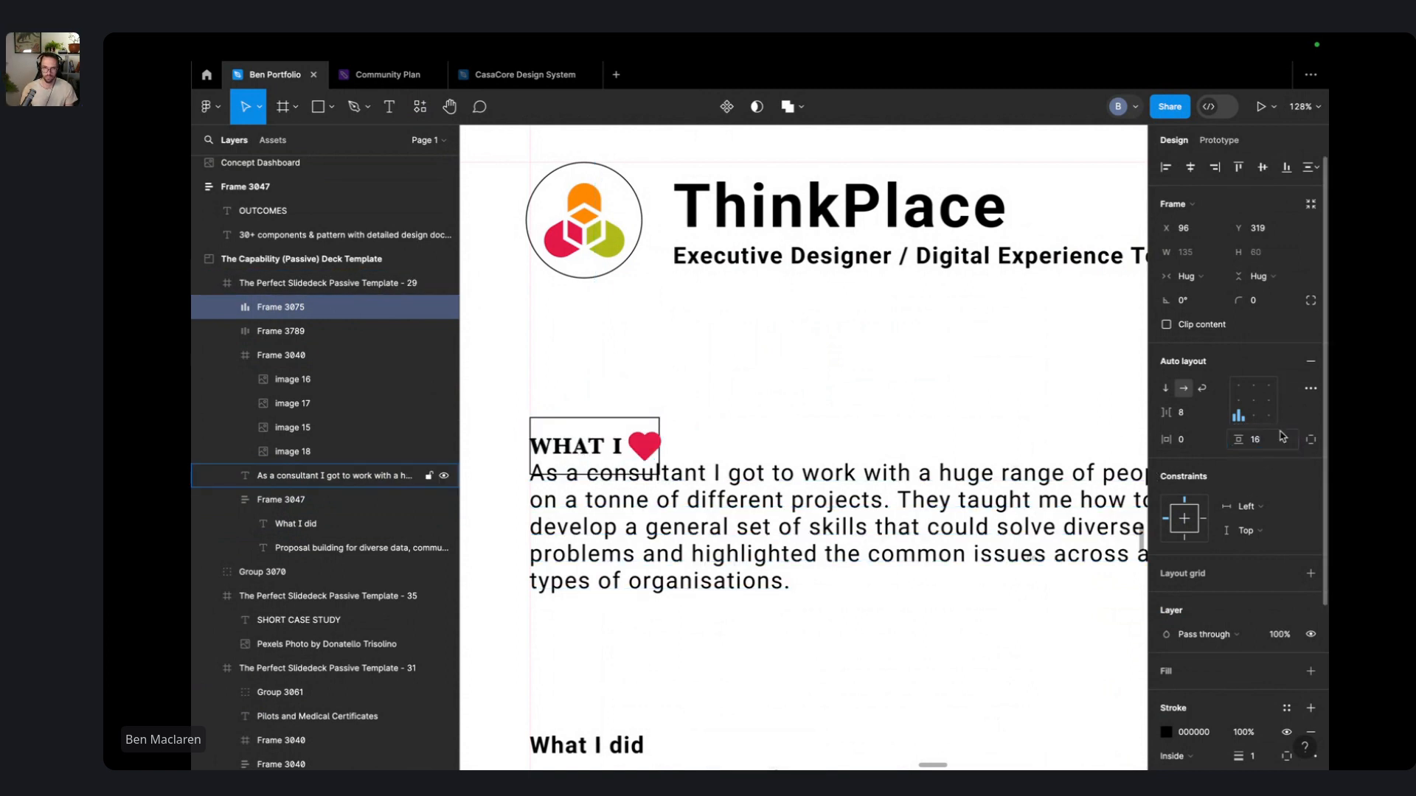
type("32")
key("Return")
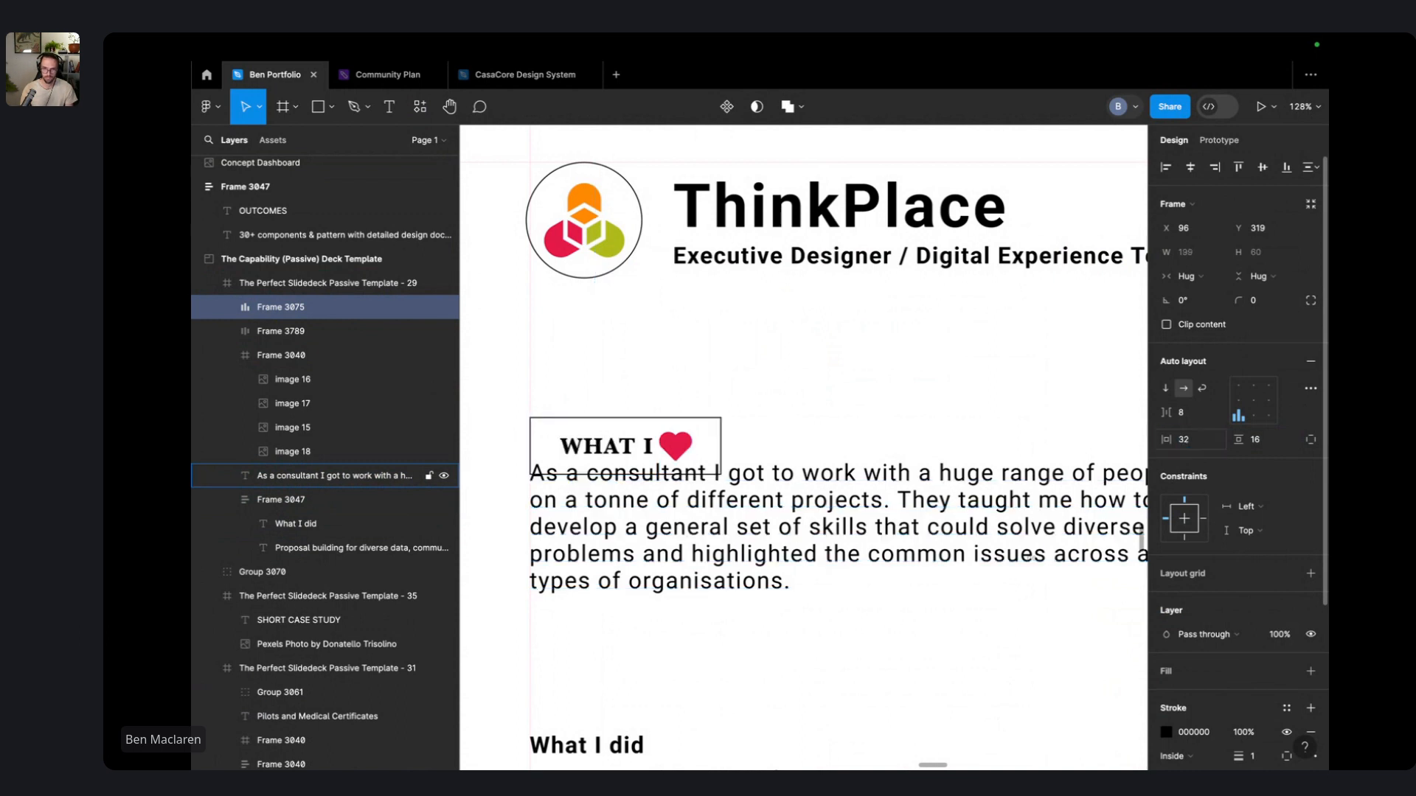
- Round the frame into a pill with radius 70, move it up, and set 8 px vertical padding
left_click_drag(1240, 298, 1292, 299)
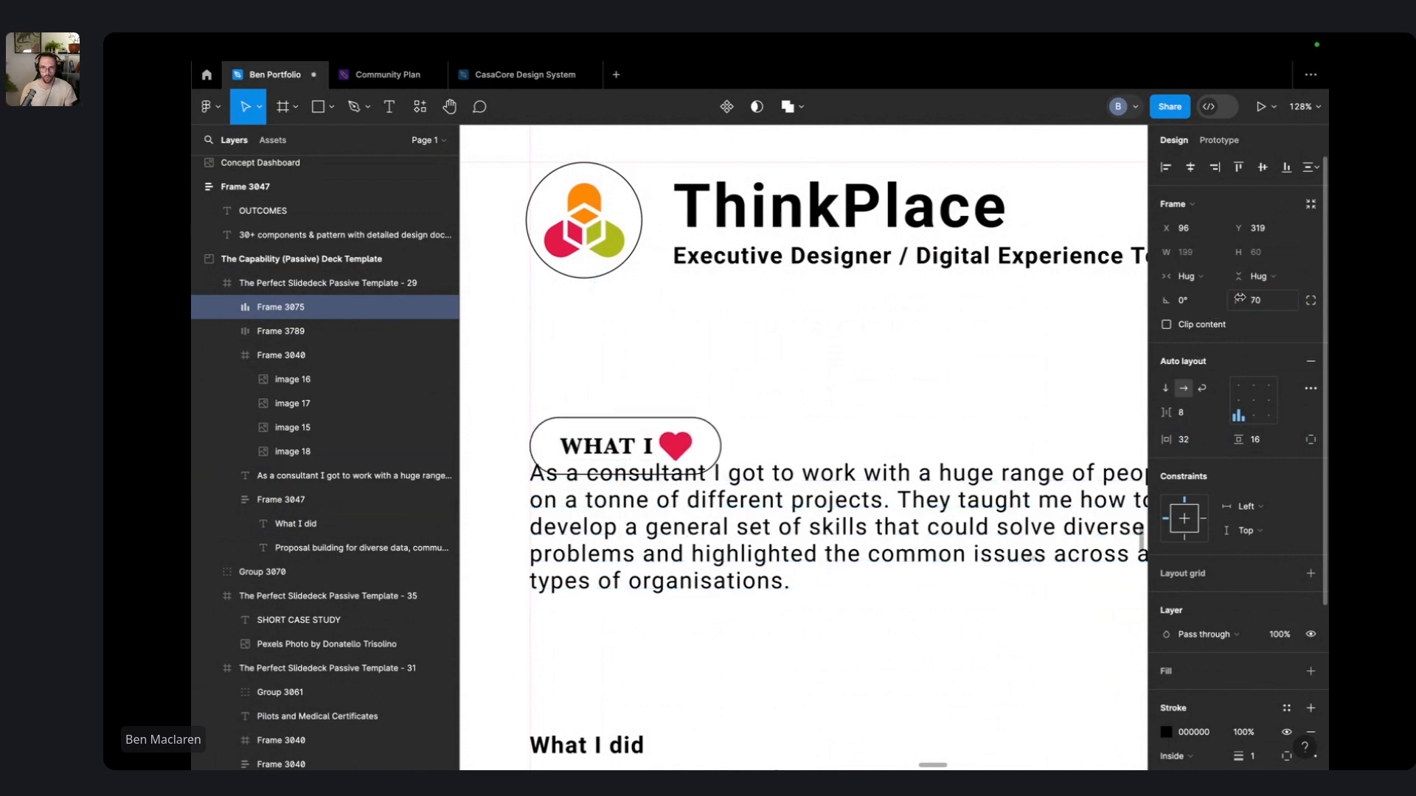
left_click(831, 396)
left_click_drag(686, 444, 686, 418)
left_click(843, 413)
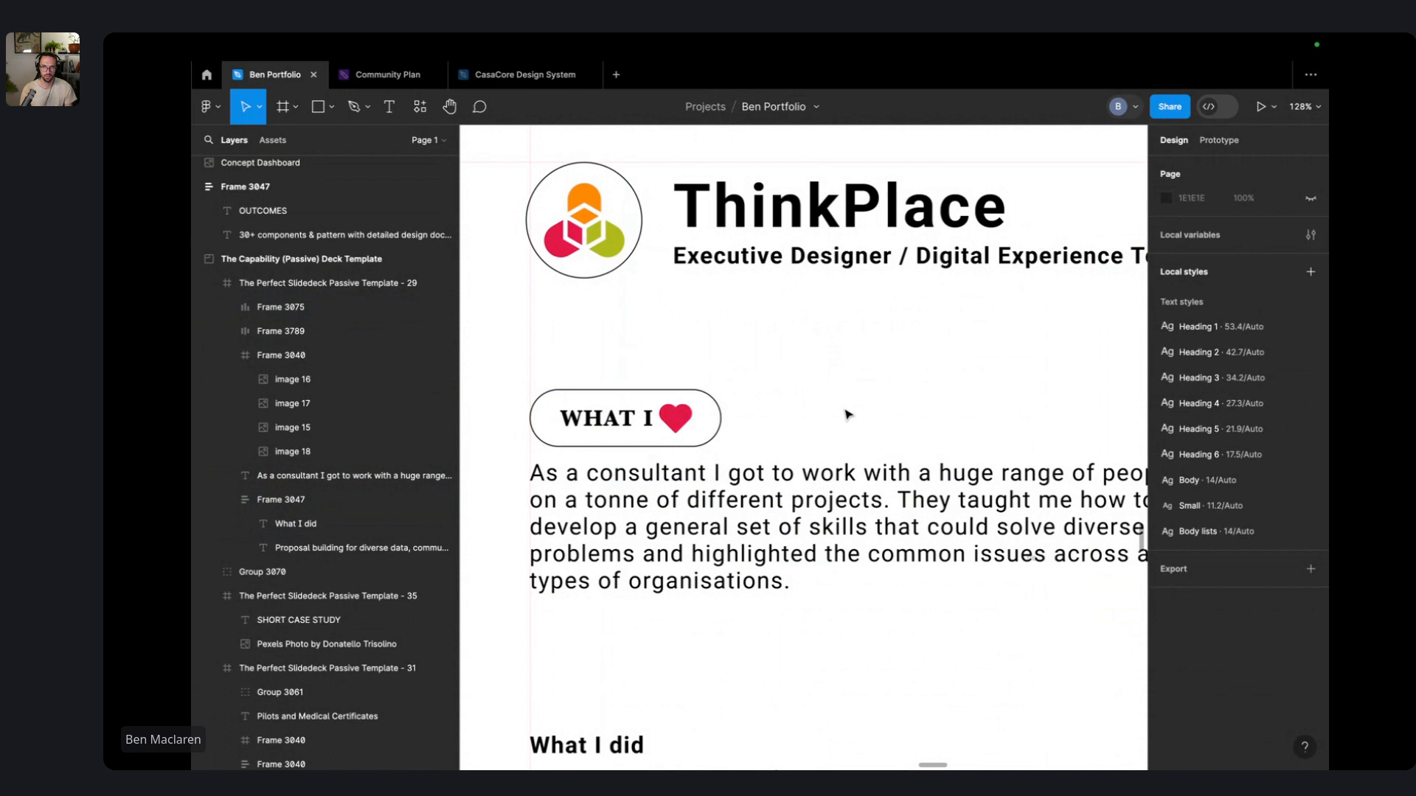
scroll(697, 431, "down", 5)
scroll(523, 457, "up", 5)
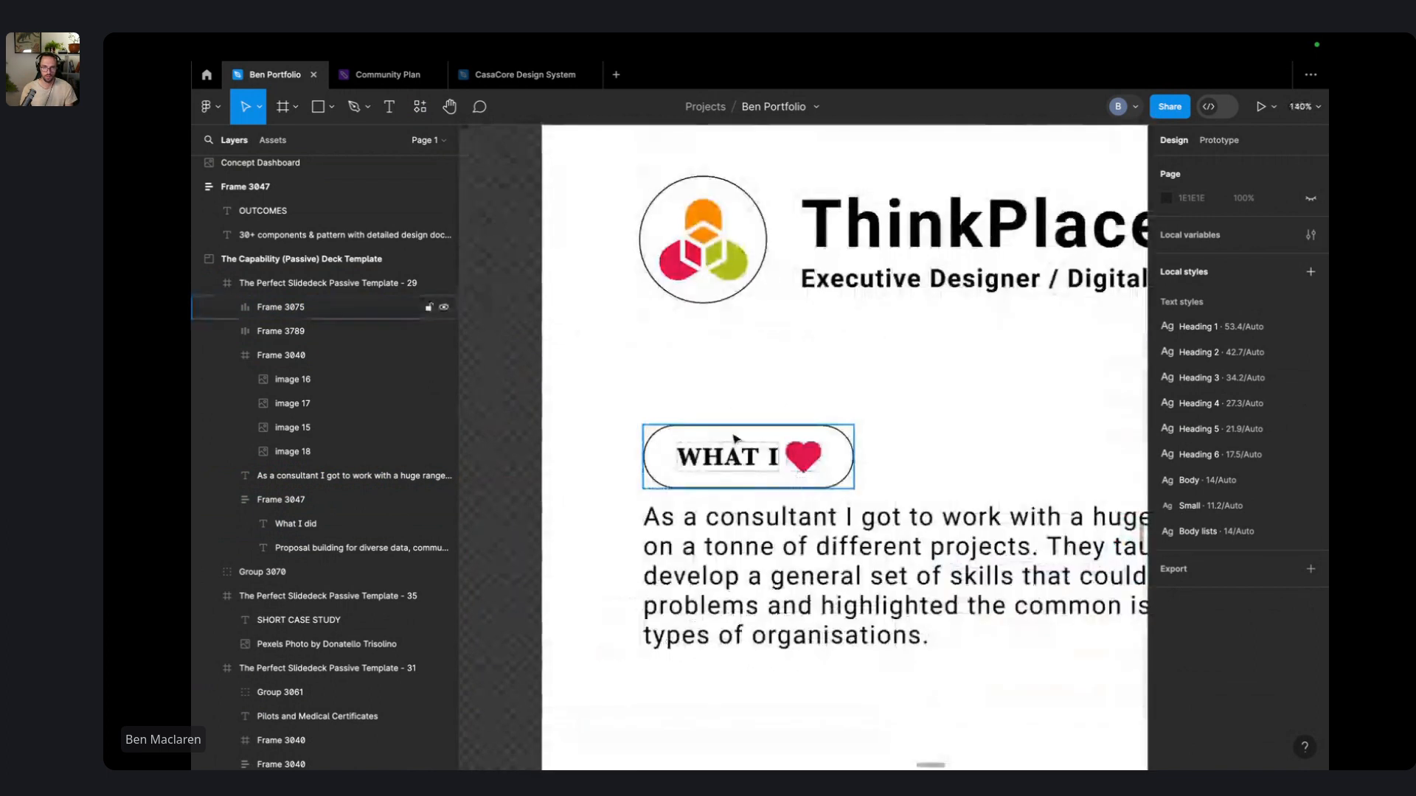
left_click(651, 444)
left_click(1278, 443)
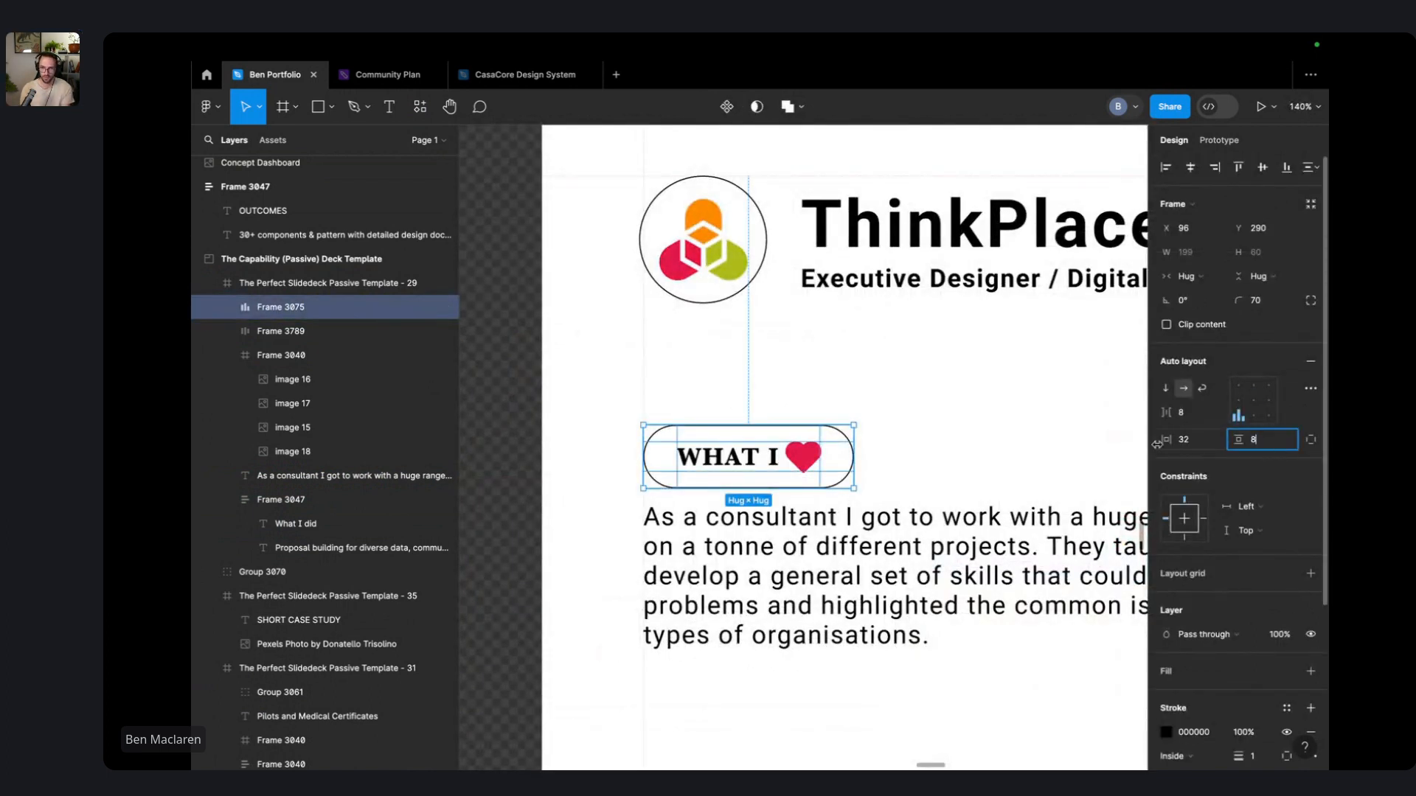
key("Return")
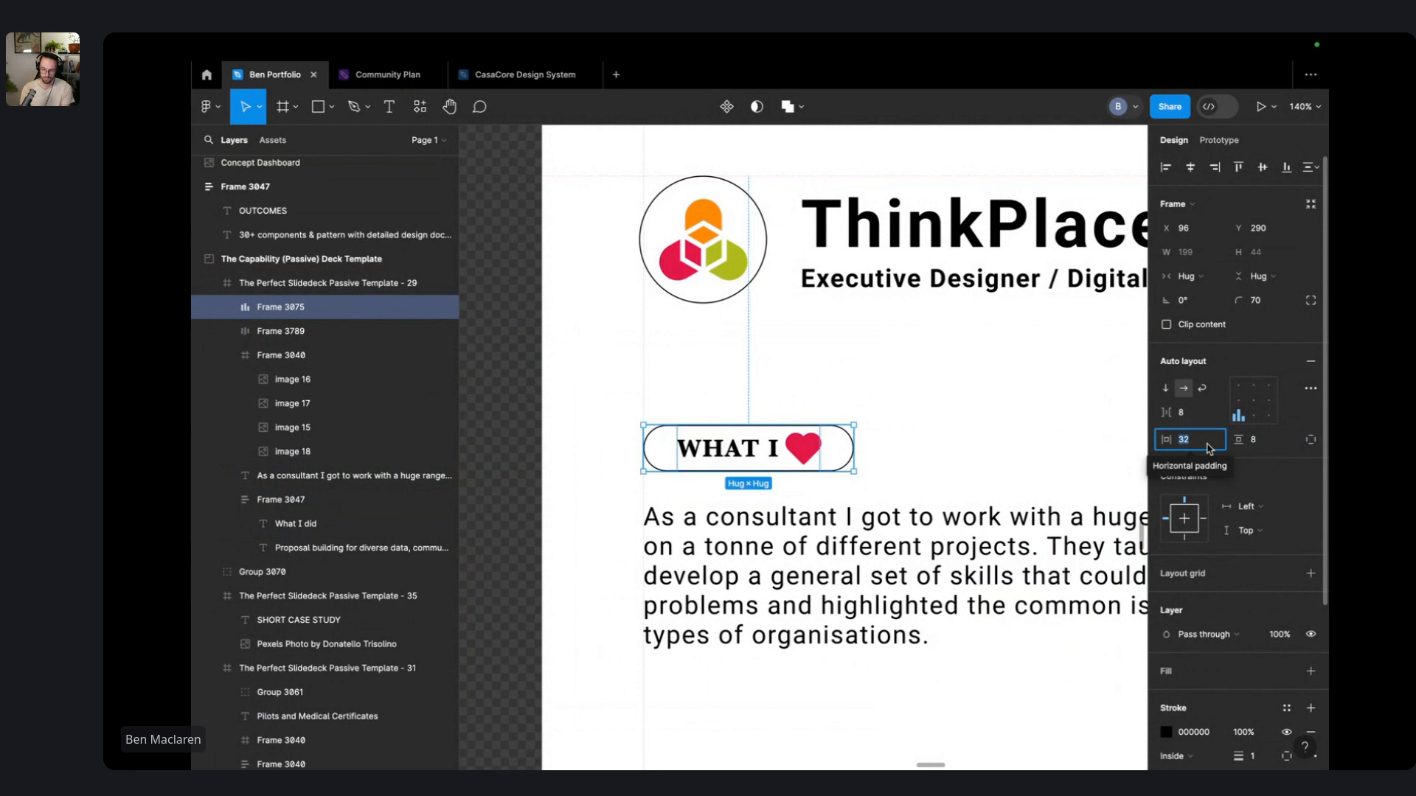
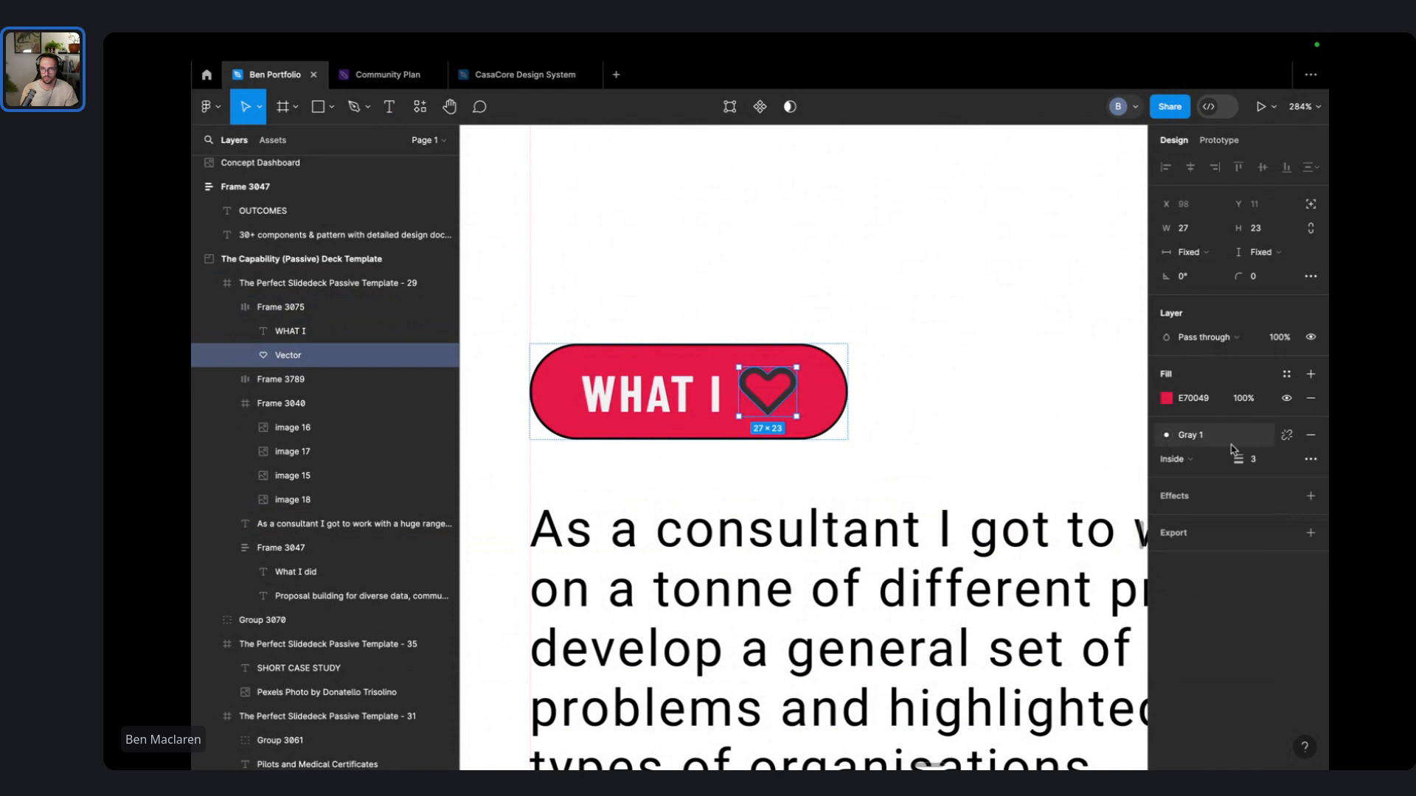
- Give the heart in the WHAT I pill a white Gray 6 outline
left_click(1224, 437)
left_click(1125, 565)
left_click(967, 356)
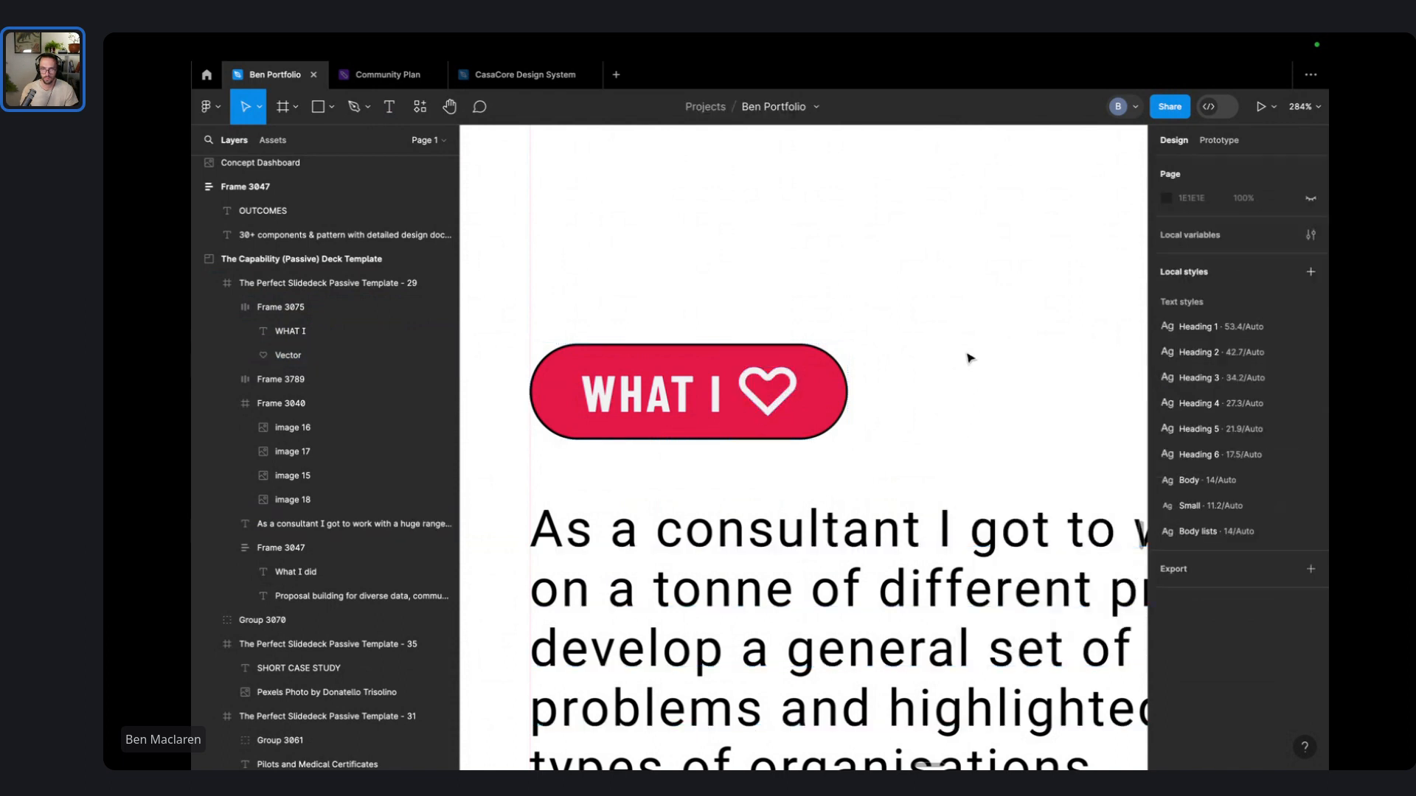
- Shrink the heart icon to 21×17
double_click(772, 389)
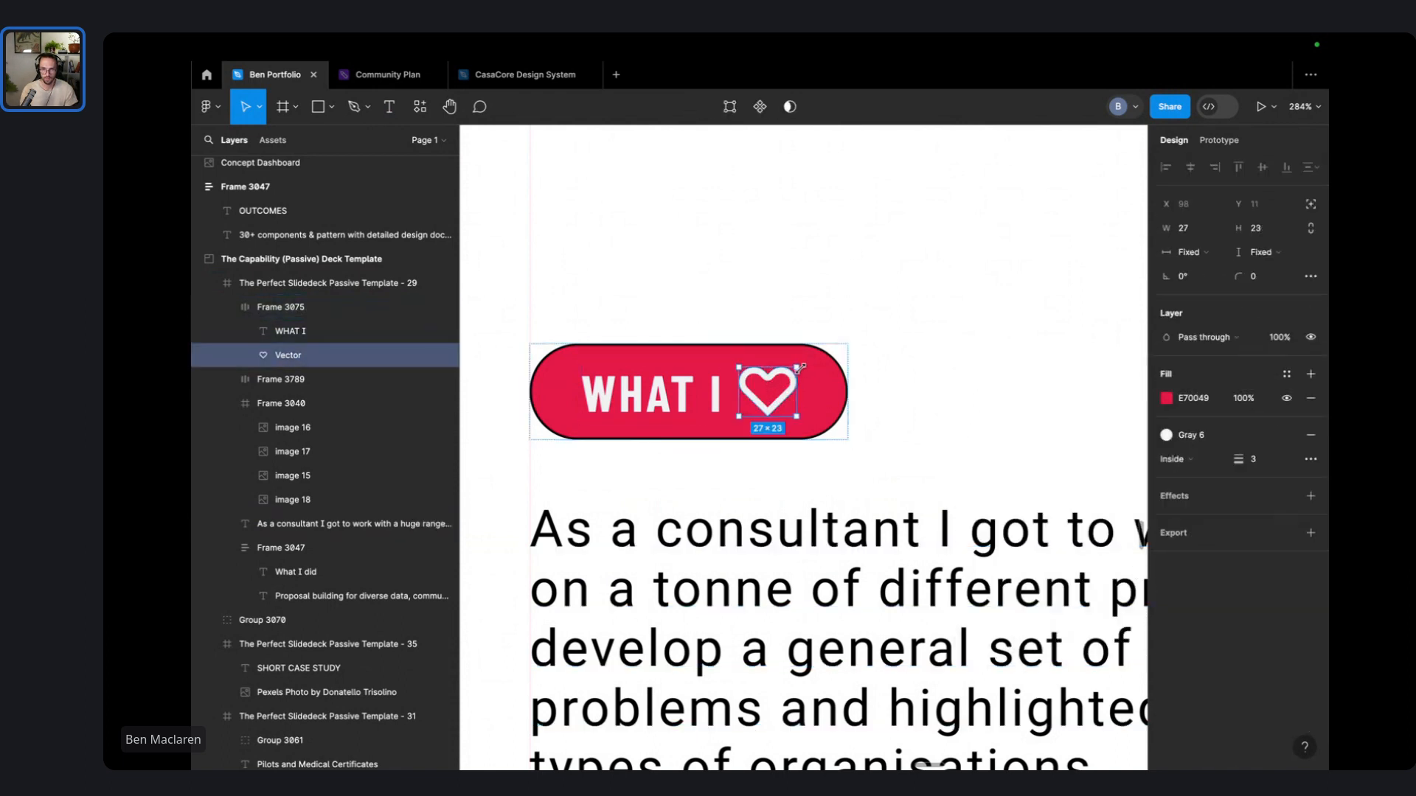
left_click_drag(800, 366, 791, 375)
left_click(923, 322)
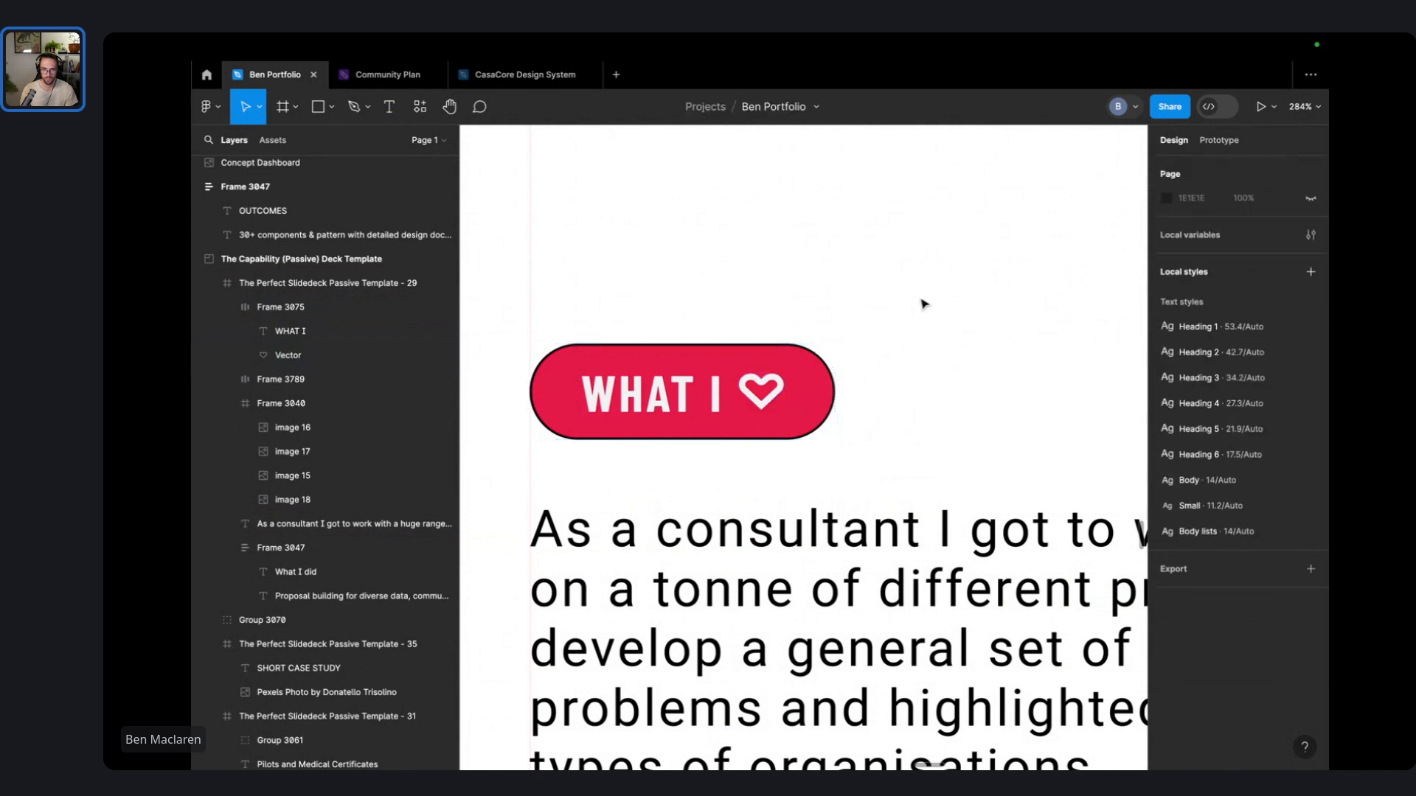
- Thicken the WHAT I pill's black stroke to 4
left_click(792, 386)
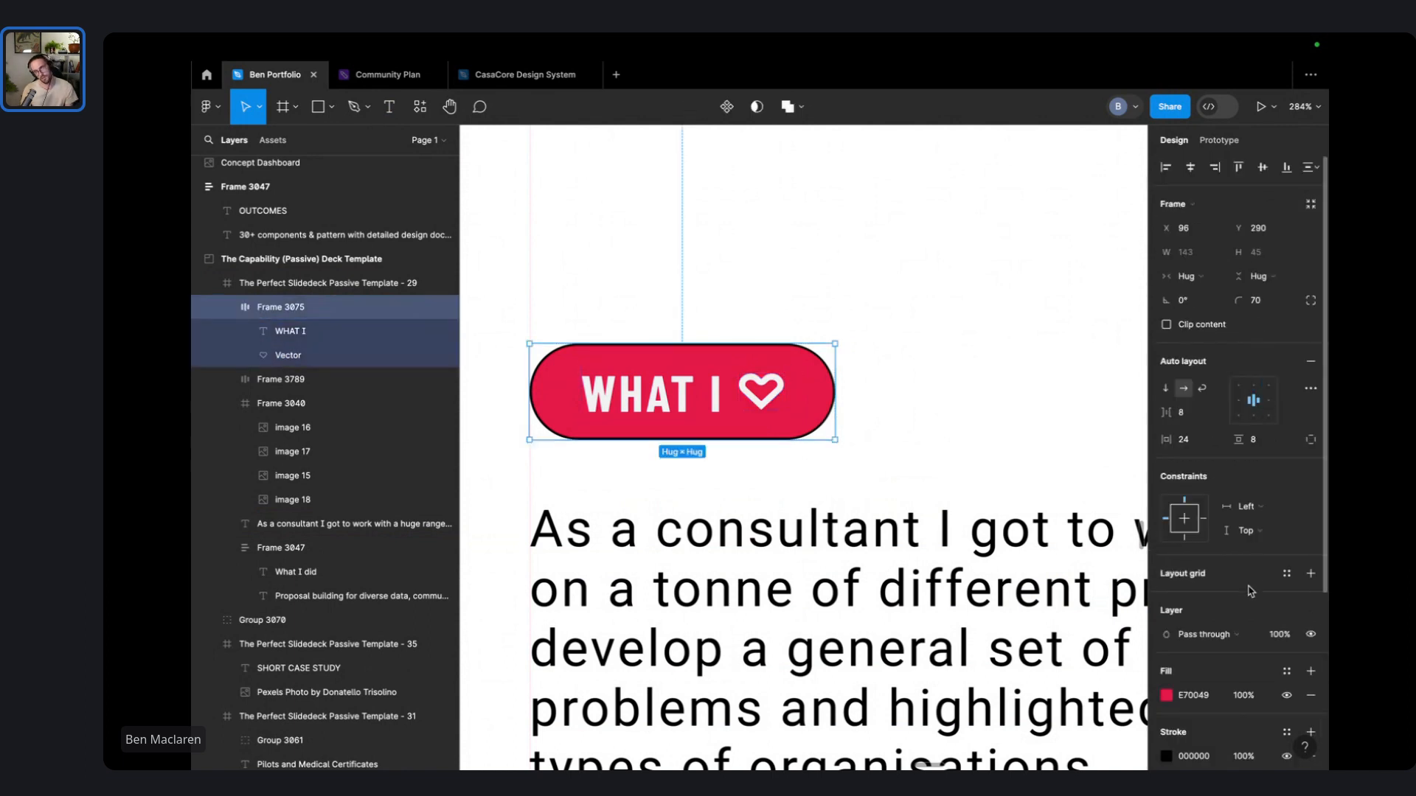
scroll(1246, 663, "down", 2)
left_click_drag(1231, 667, 1236, 677)
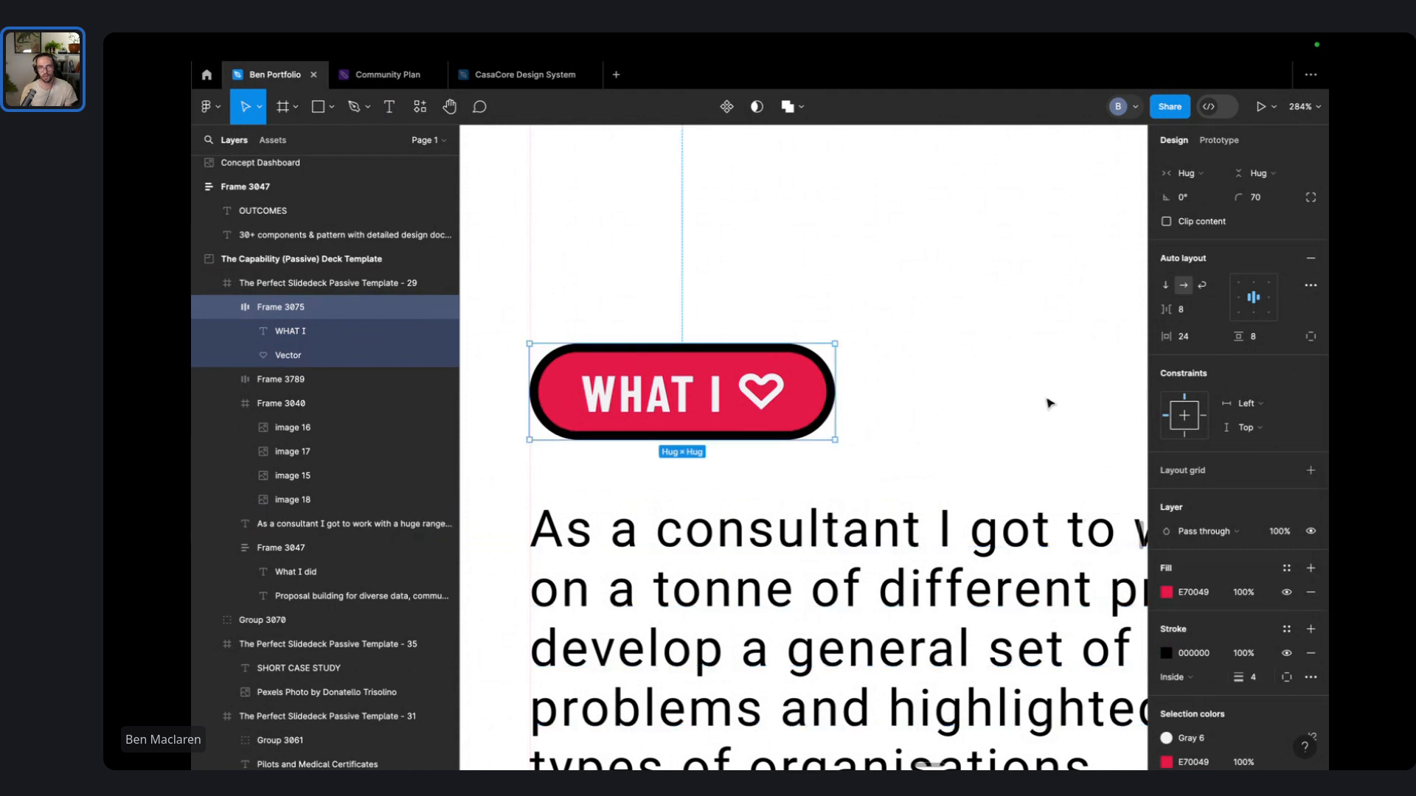
- Set the WHAT I text size to 15
left_click(1012, 402)
scroll(988, 420, "down", 5)
scroll(936, 398, "right", 4)
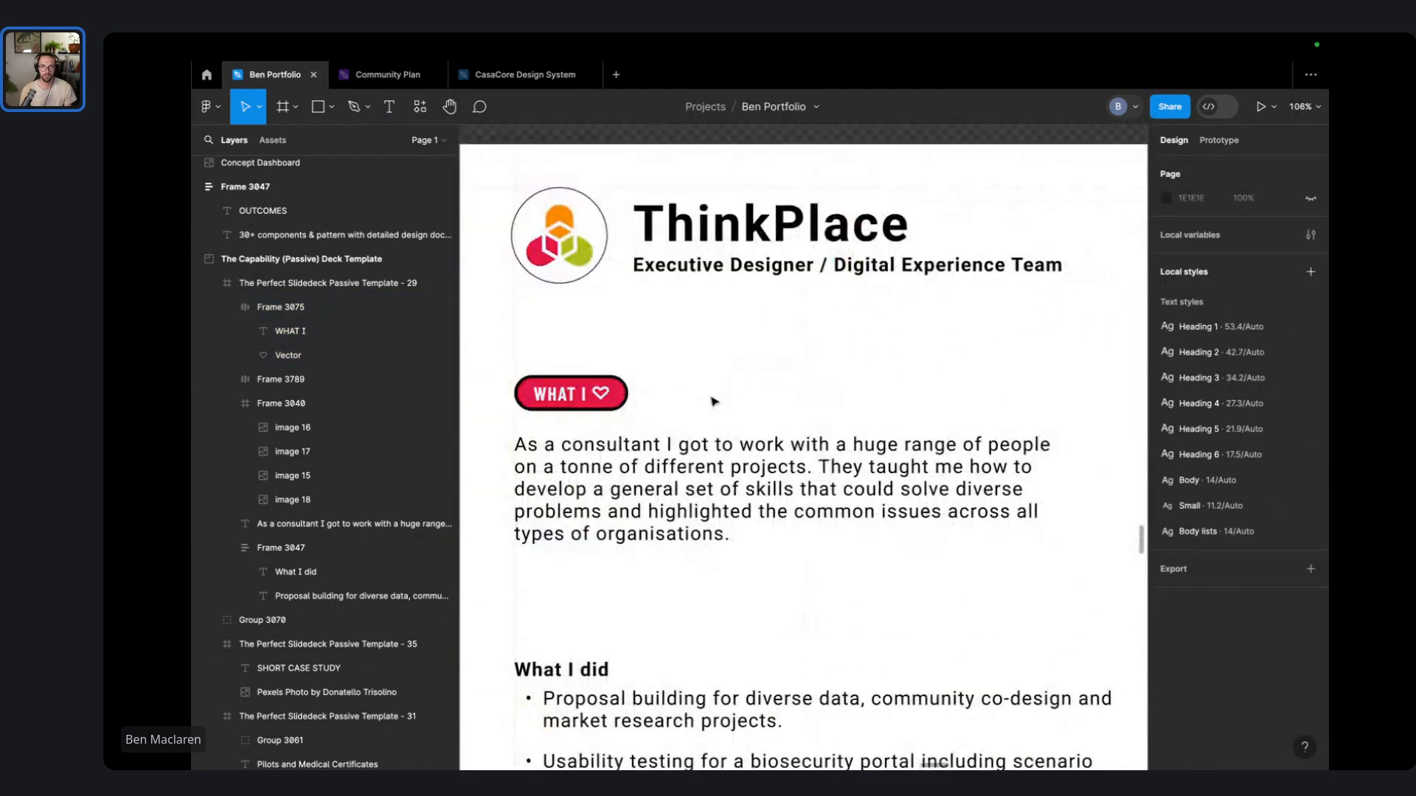
left_click(549, 400)
scroll(550, 400, "left", 2)
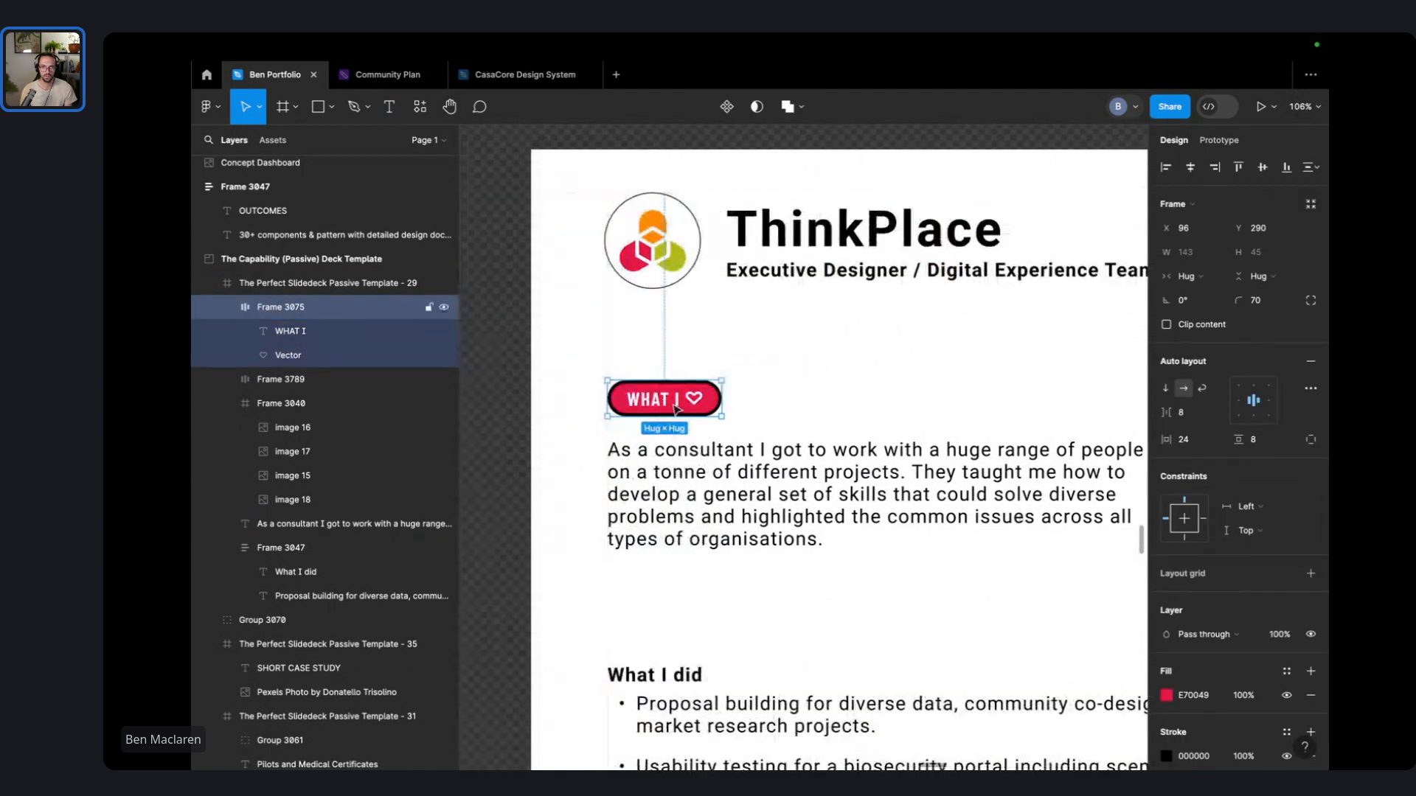
double_click(655, 406)
double_click(655, 405)
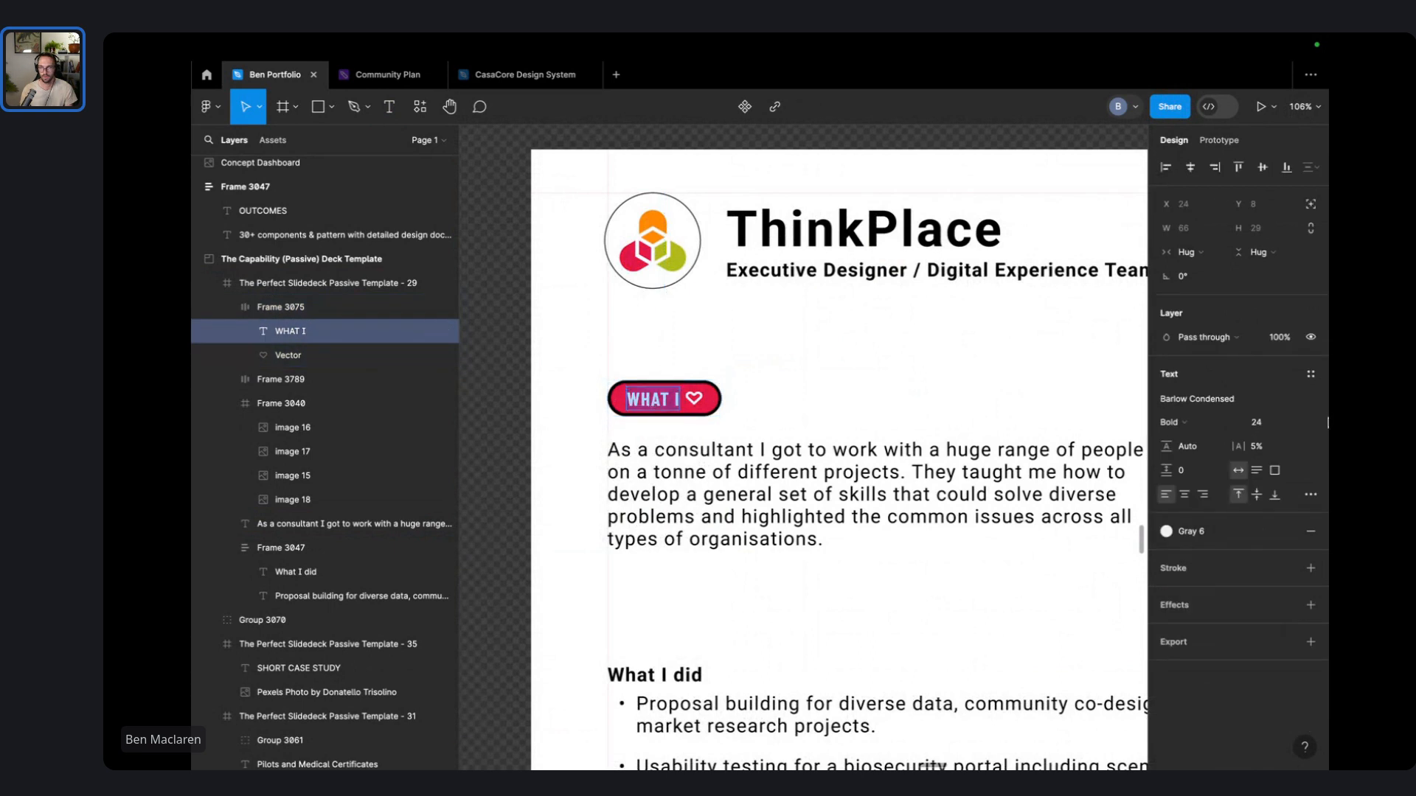
left_click(1298, 424)
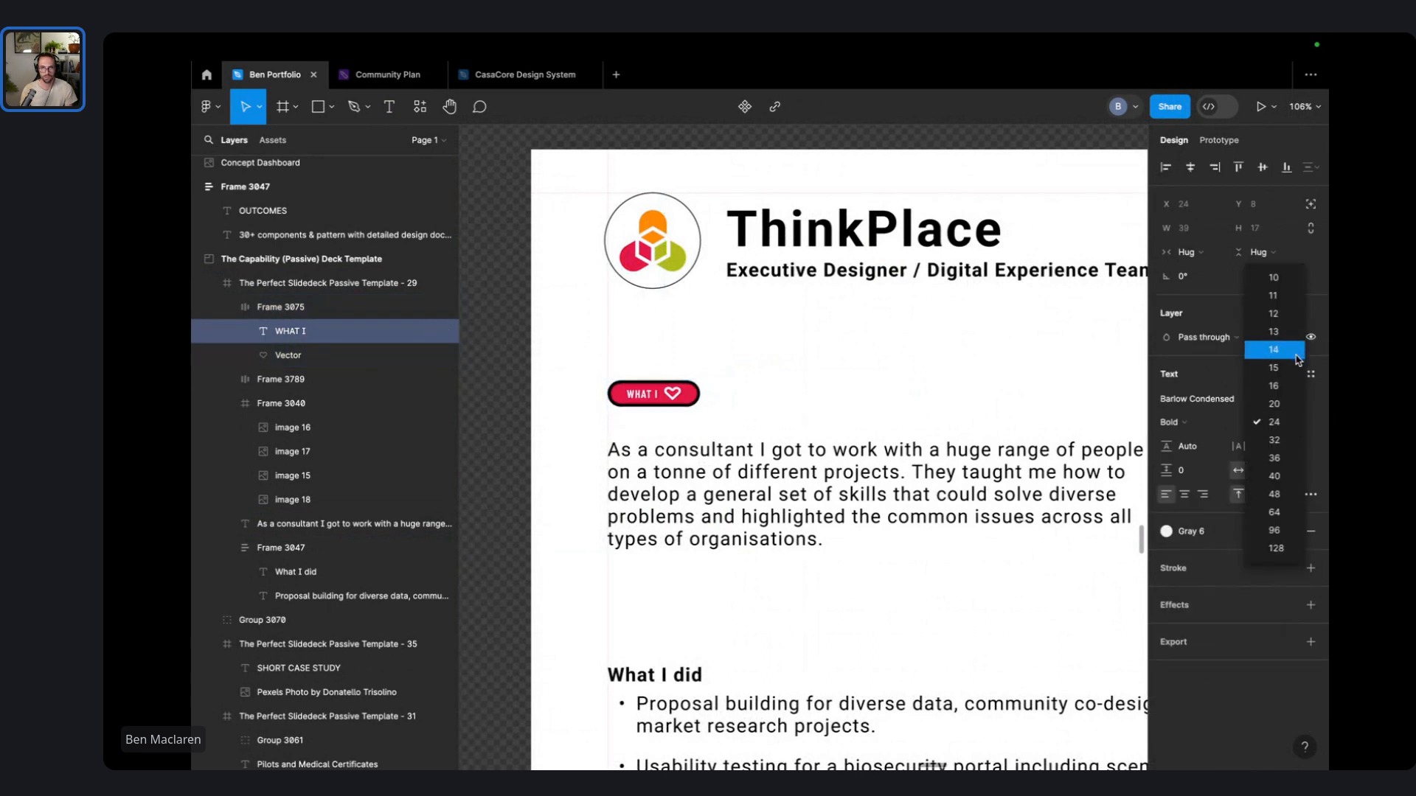
left_click(1274, 368)
key("Escape")
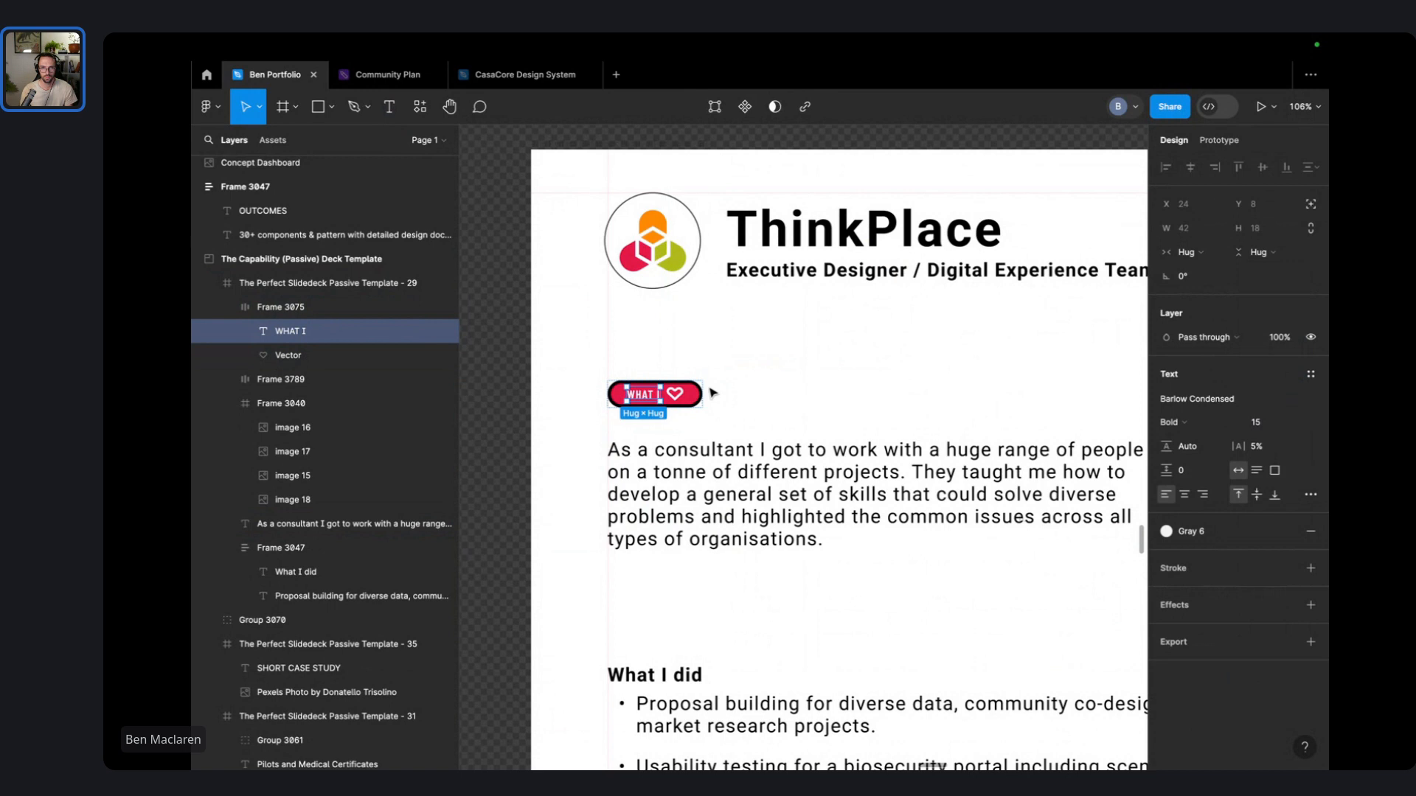
- Set the pill's auto-layout gap between text and heart to 4
scroll(666, 394, "up", 10)
key("Escape")
left_click(1188, 412)
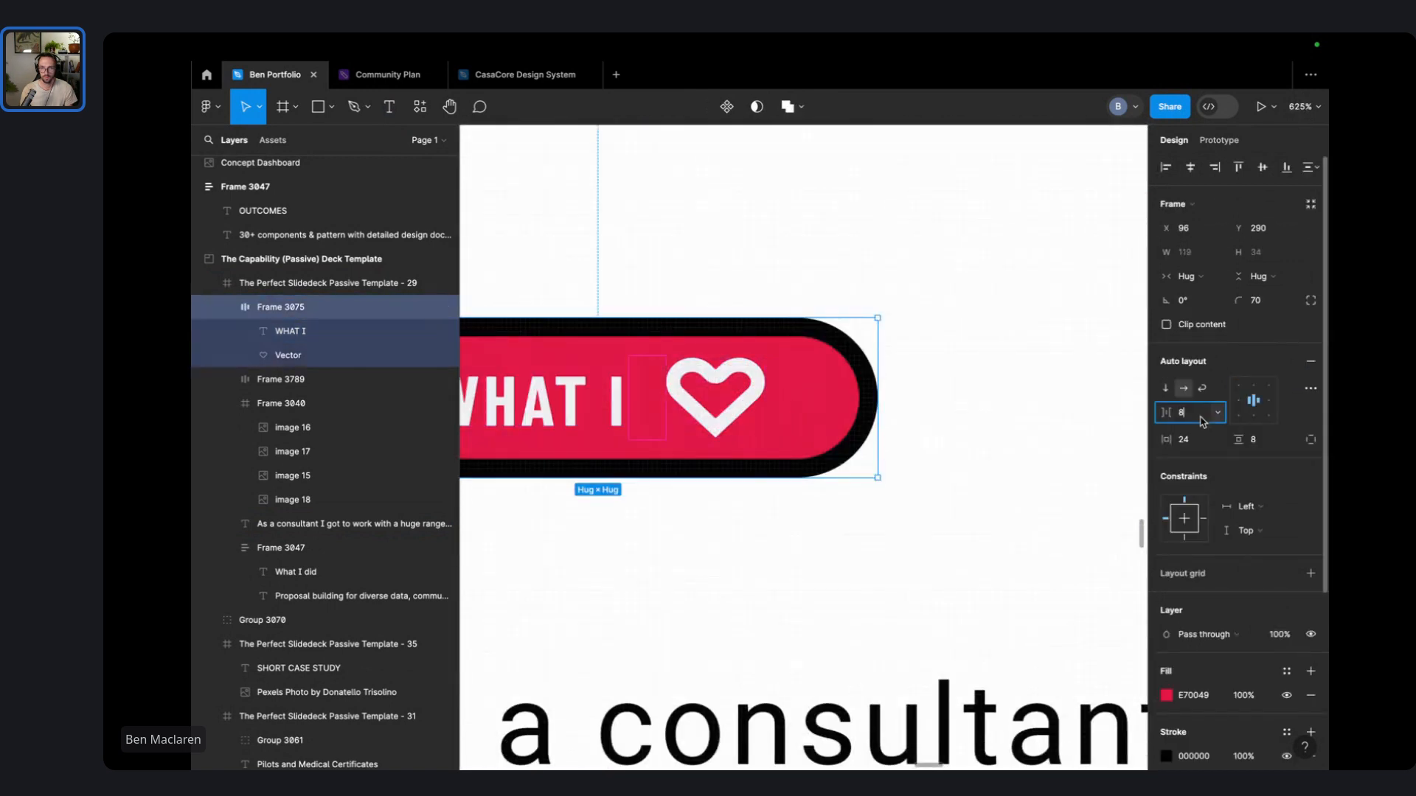
type("4")
key("Return")
- Shrink the heart to 15×12 and thin its outline
scroll(1015, 386, "down", 5)
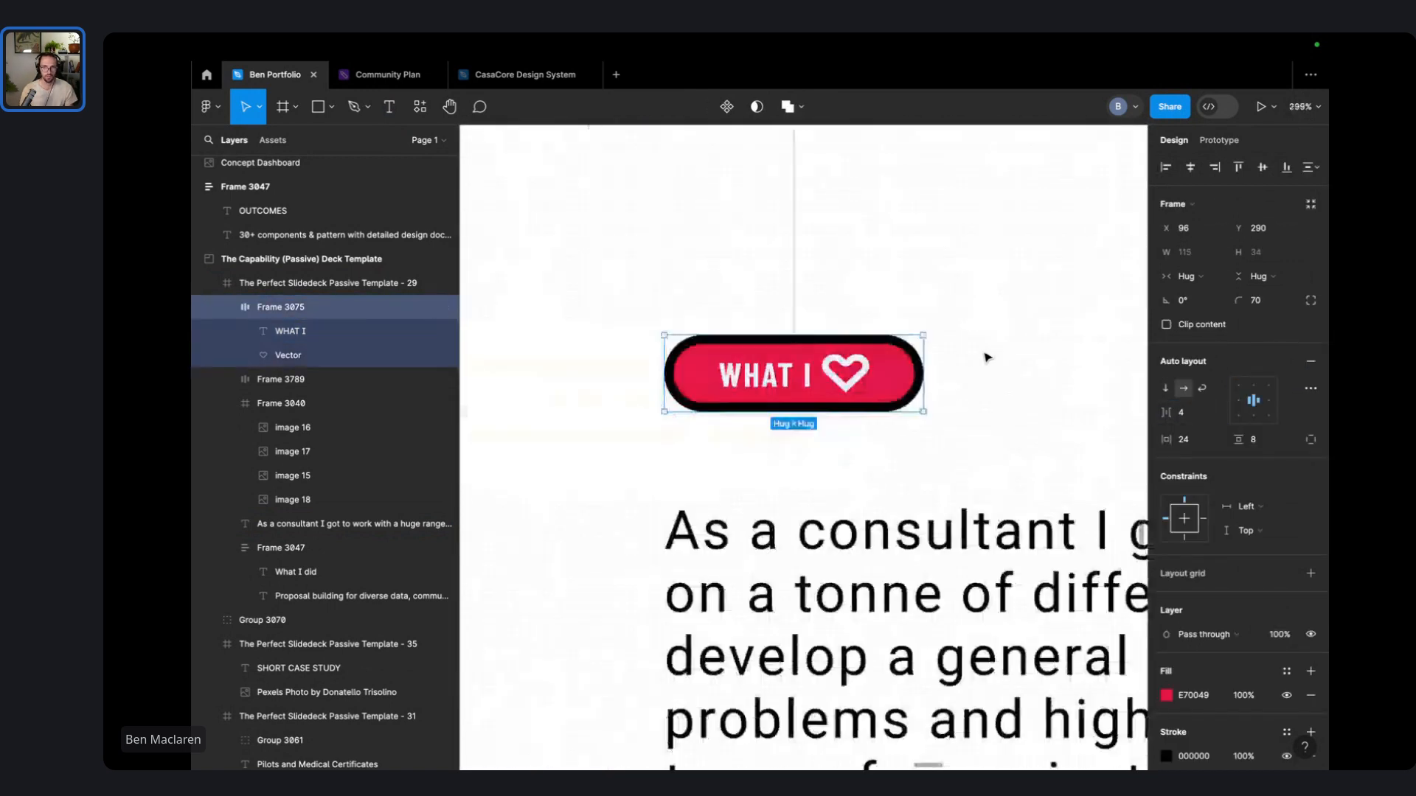
left_click(986, 357)
left_click(848, 376)
double_click(848, 376)
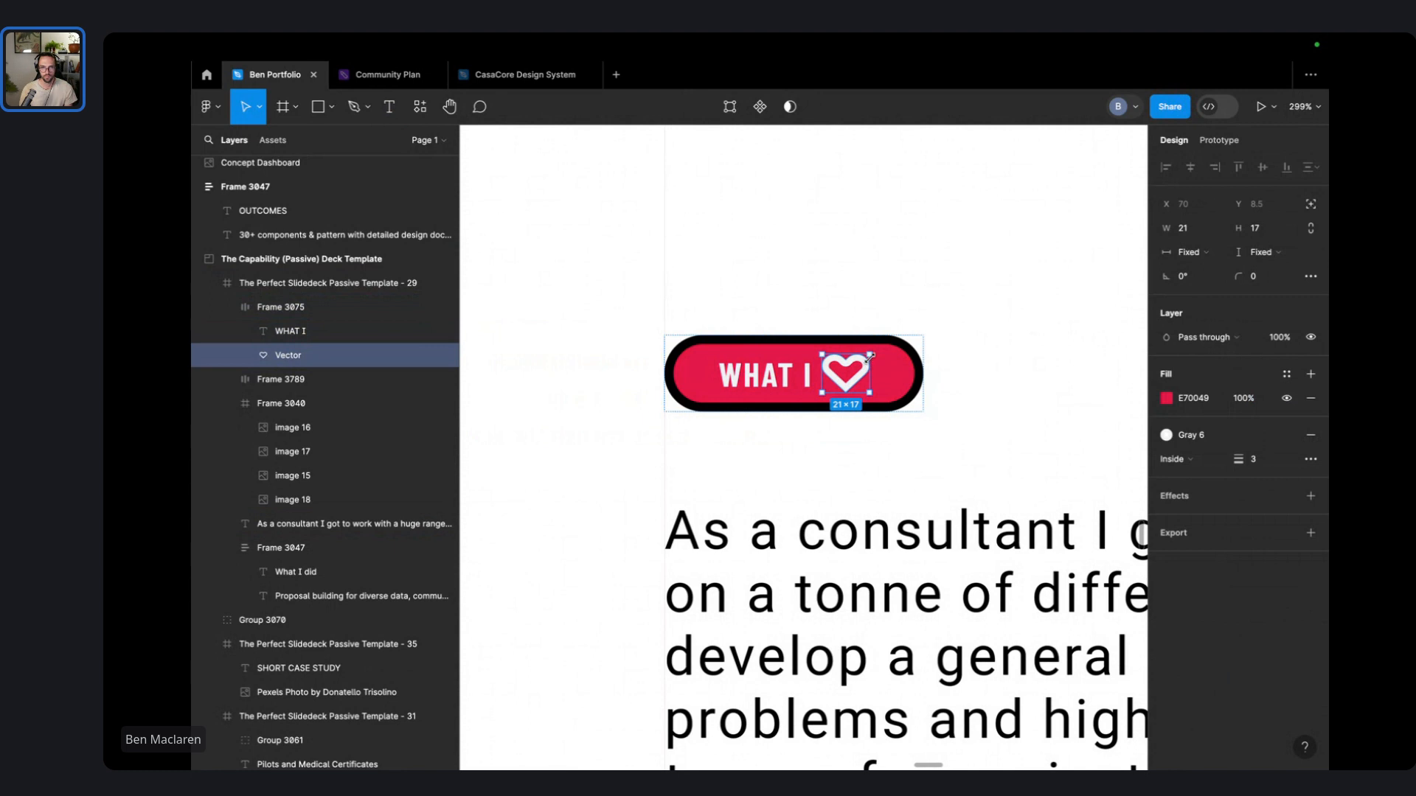
left_click_drag(869, 356, 857, 360)
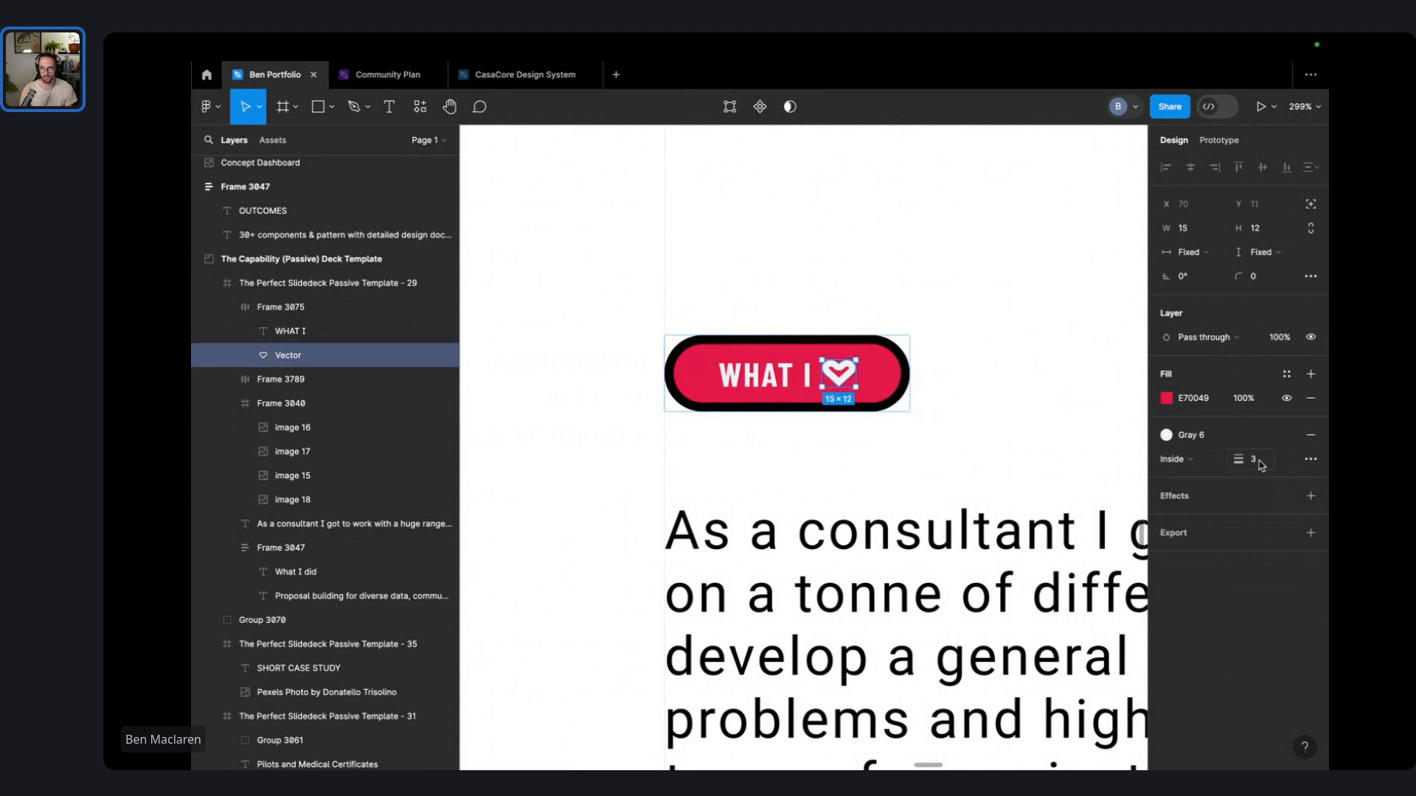
left_click_drag(1246, 459, 1244, 458)
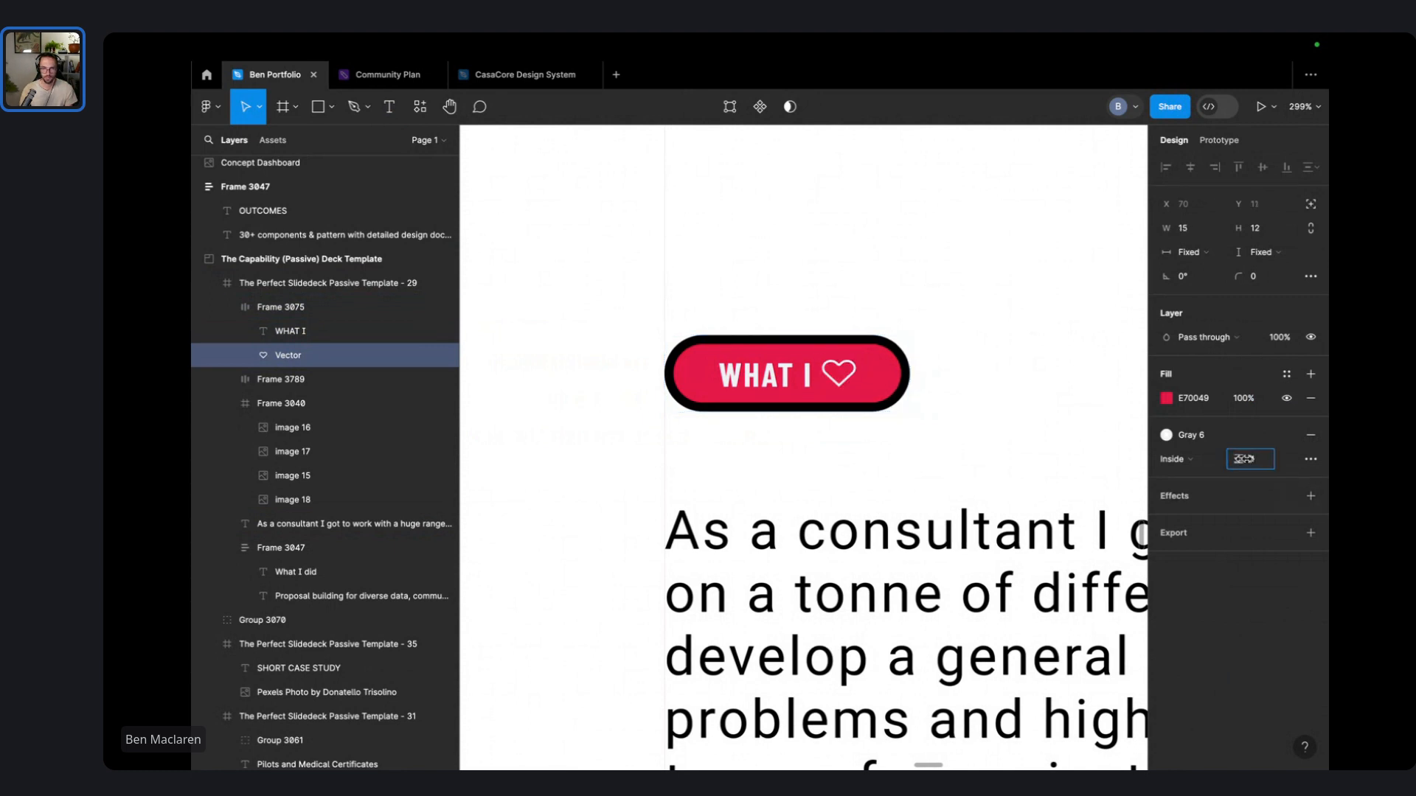
left_click(970, 228)
- Change the pill's black outline to light grey, remove it, and add a drop shadow
left_click(885, 383)
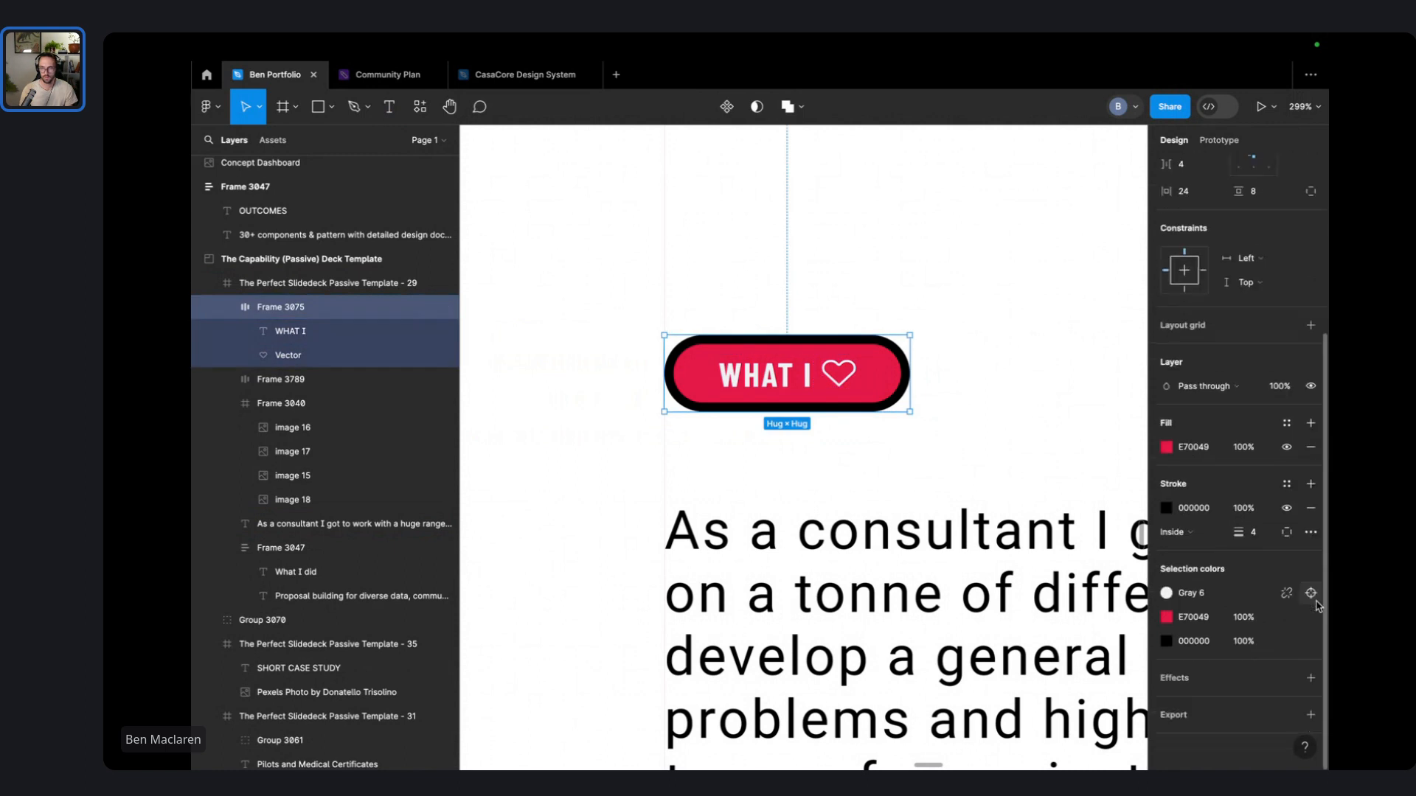
left_click(1193, 603)
left_click(1073, 682)
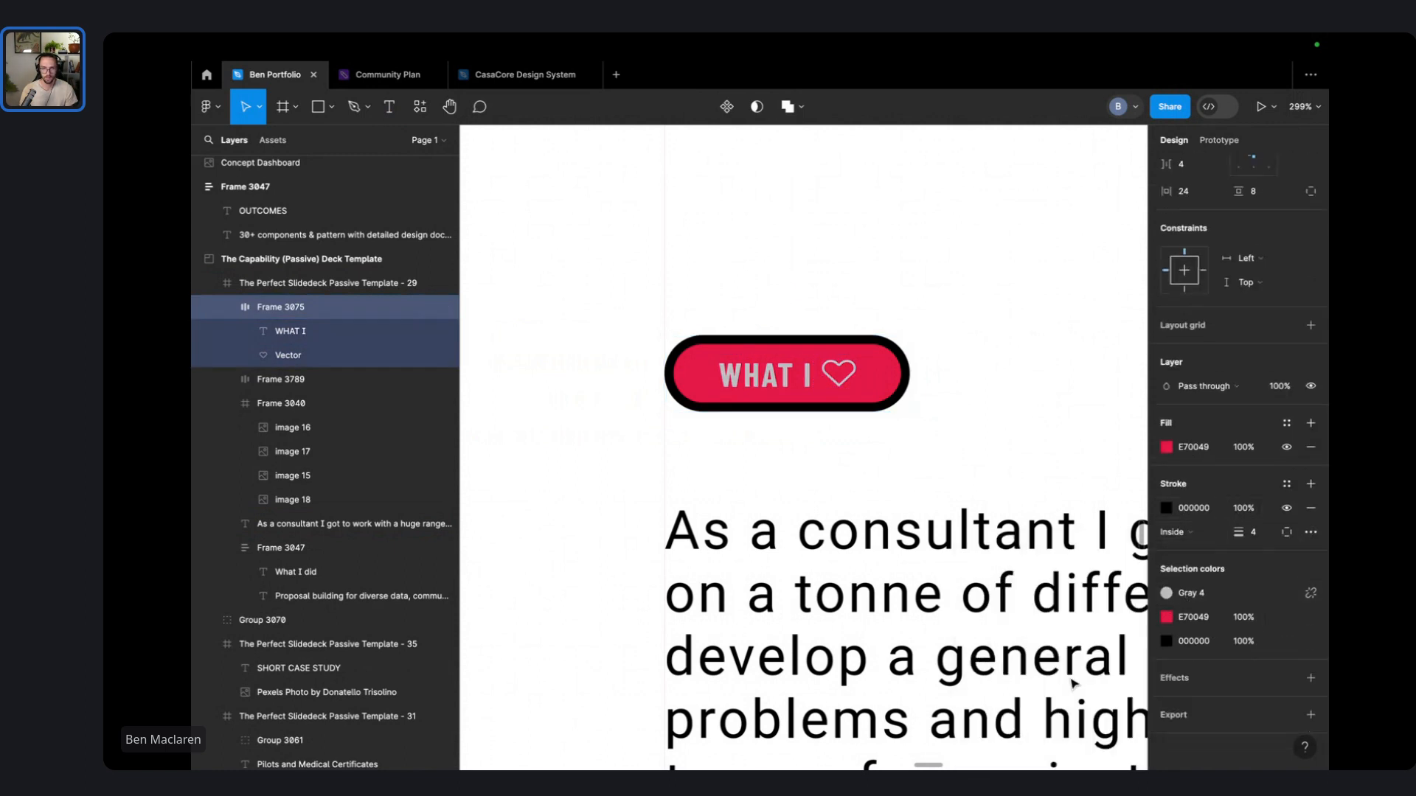
key("super+z")
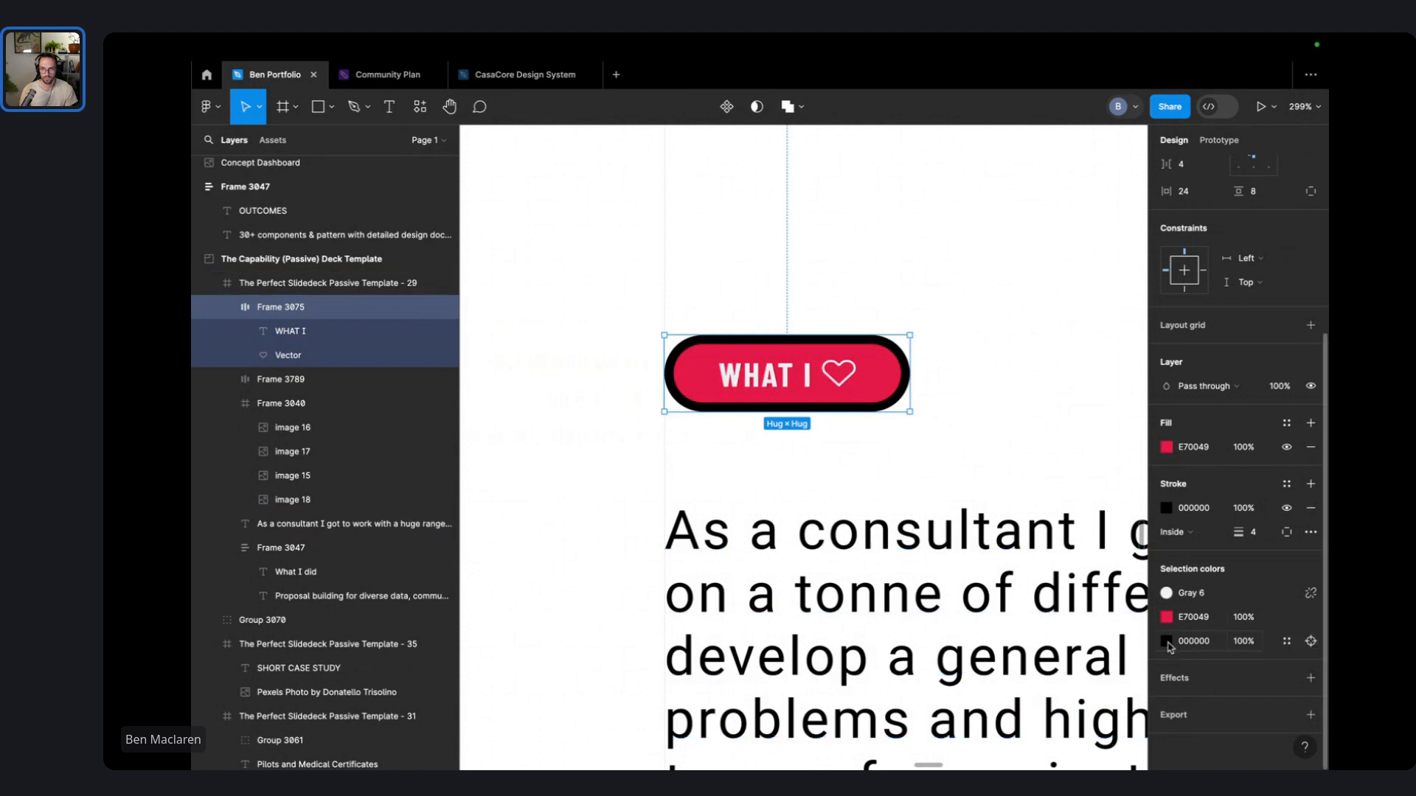
left_click(1286, 641)
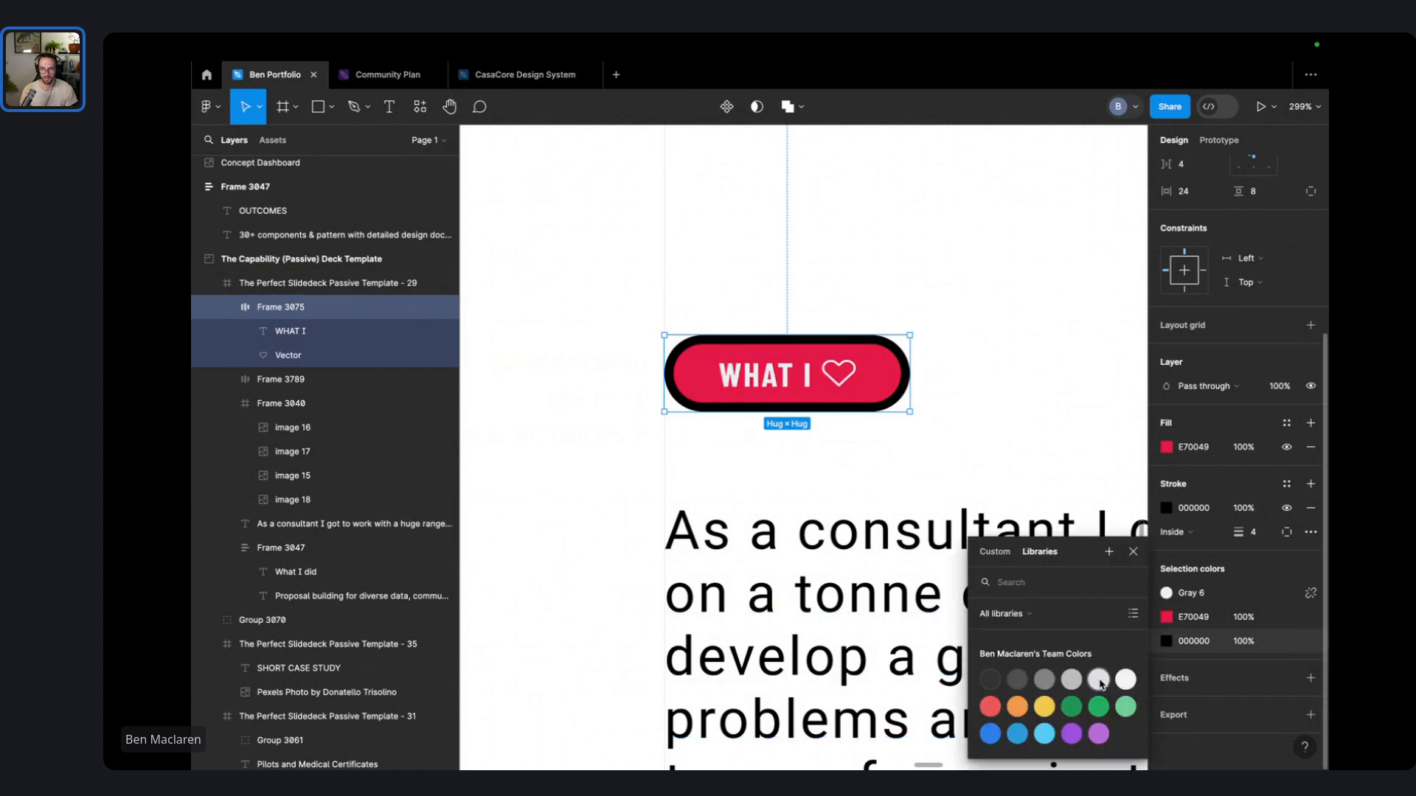
left_click(1099, 680)
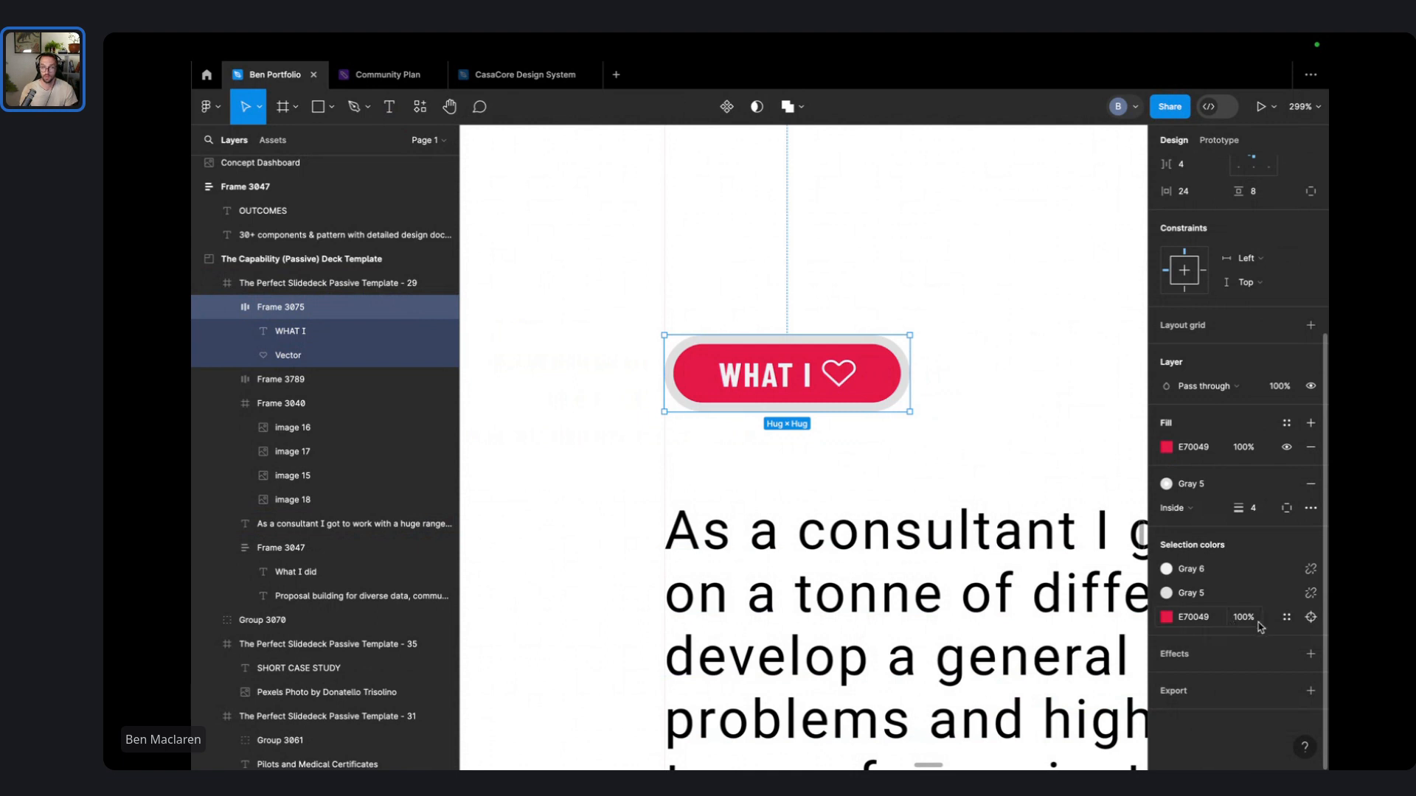
left_click_drag(1235, 508, 1237, 507)
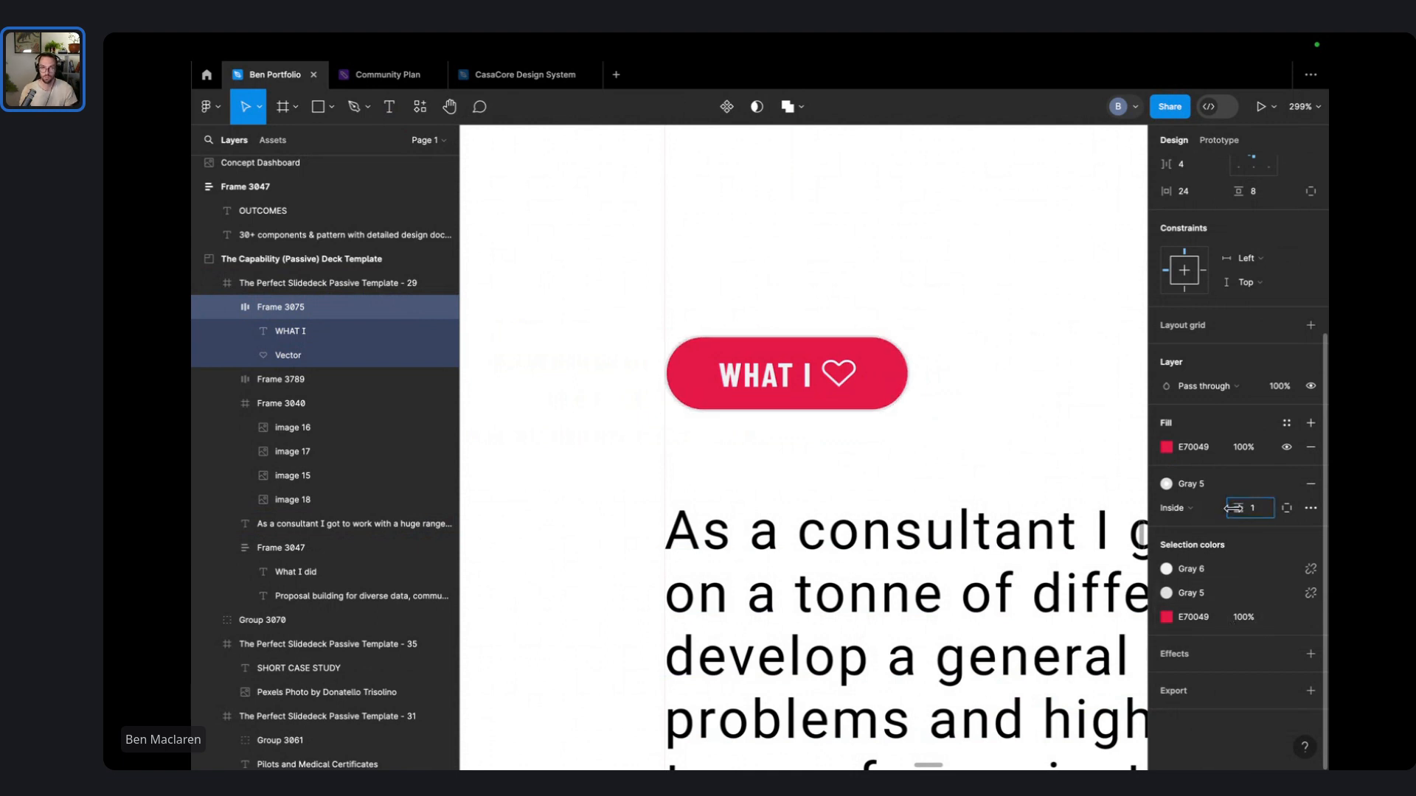
left_click(1311, 654)
left_click(1031, 381)
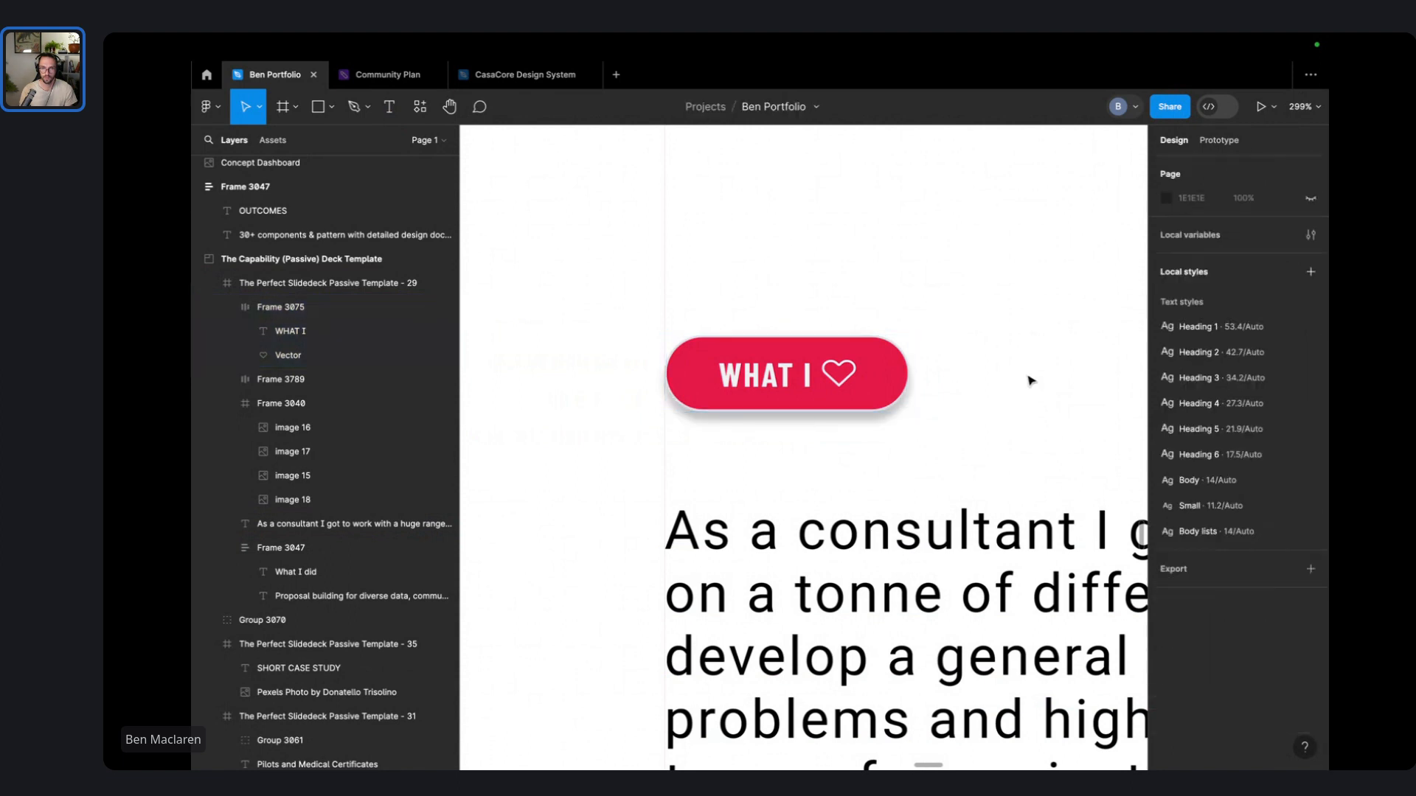
- Move the WHAT I pill off the ThinkPlace slide onto the canvas above
scroll(620, 398, "down", 6)
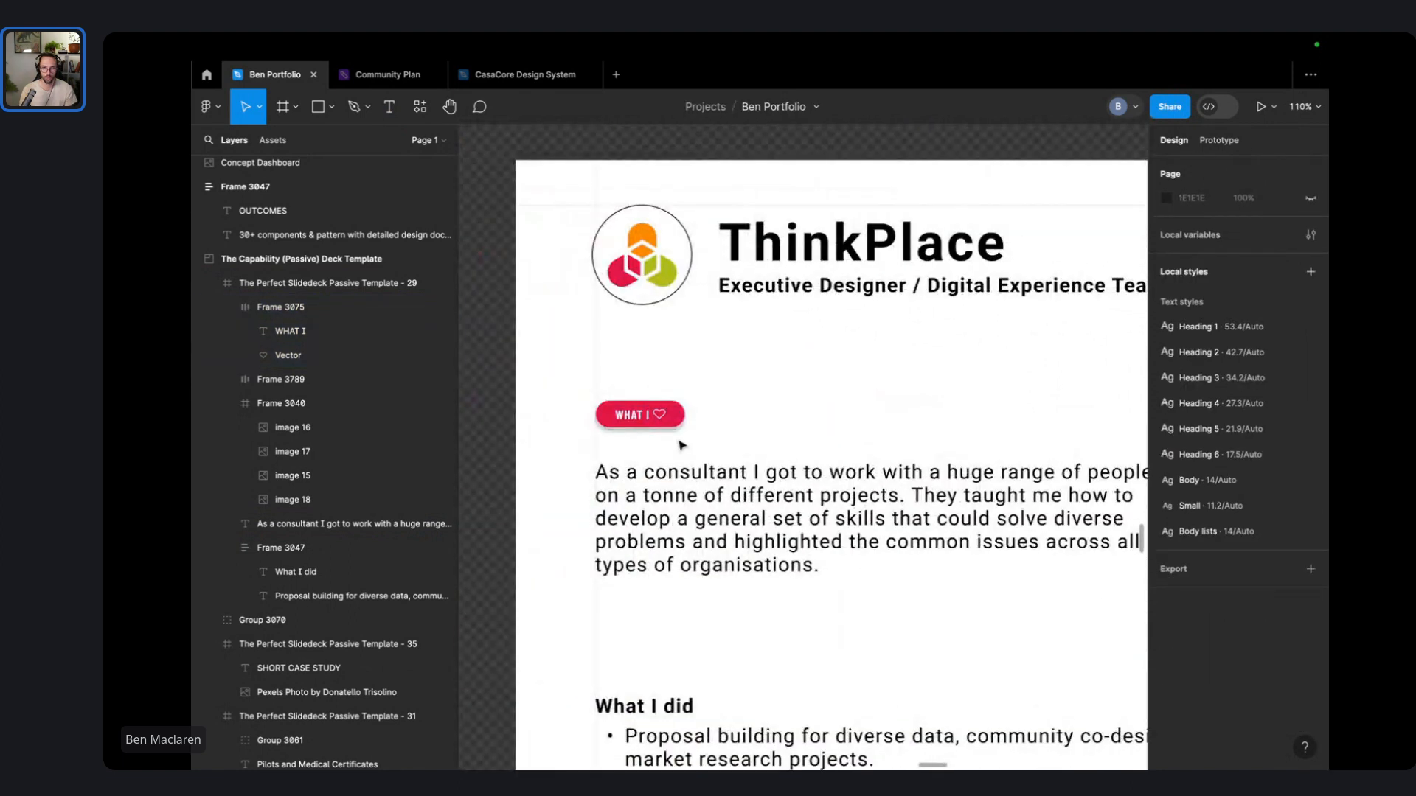
left_click_drag(647, 423, 647, 443)
left_click(825, 396)
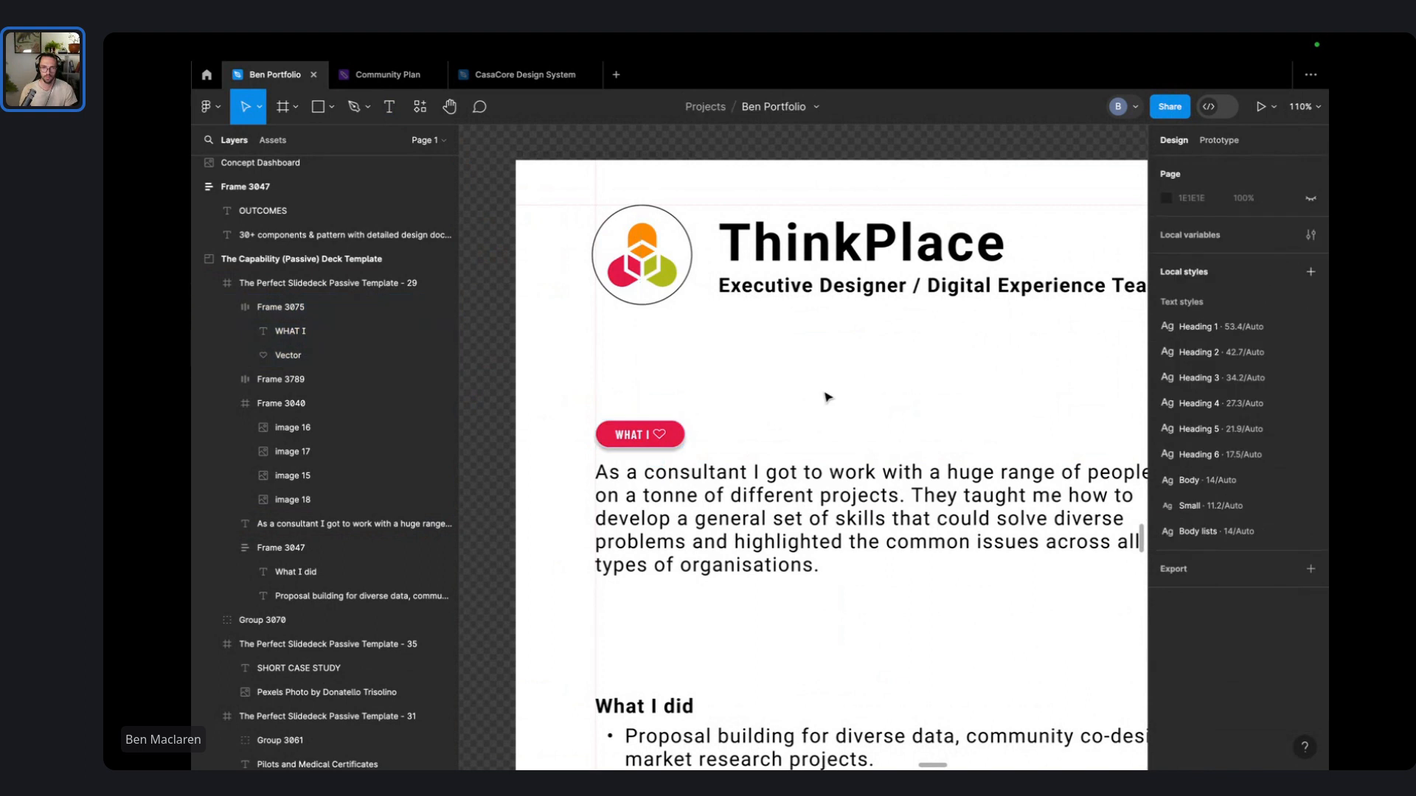
scroll(825, 397, "down", 5)
scroll(792, 398, "up", 5)
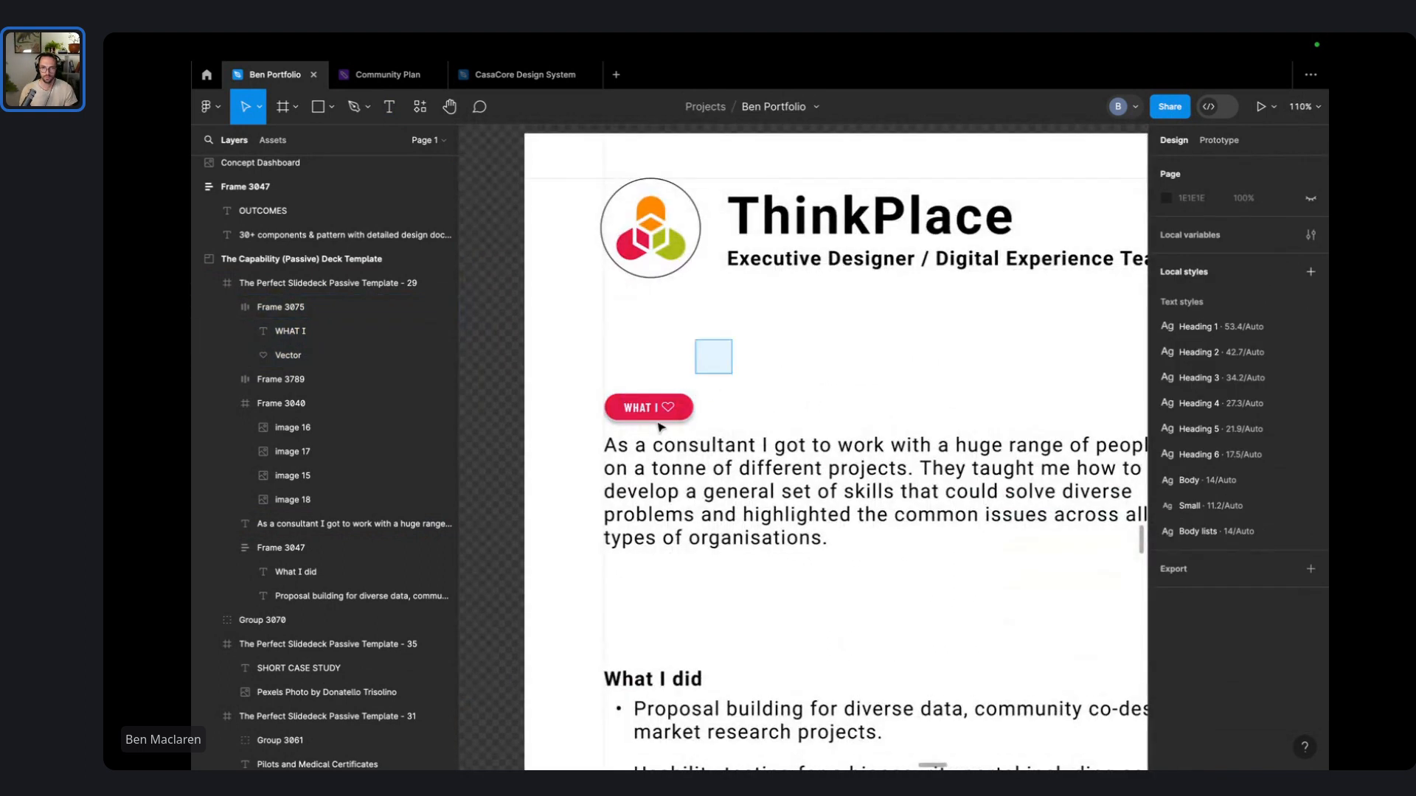
left_click_drag(660, 426, 647, 473)
left_click(719, 398)
scroll(720, 398, "down", 3)
left_click(683, 407)
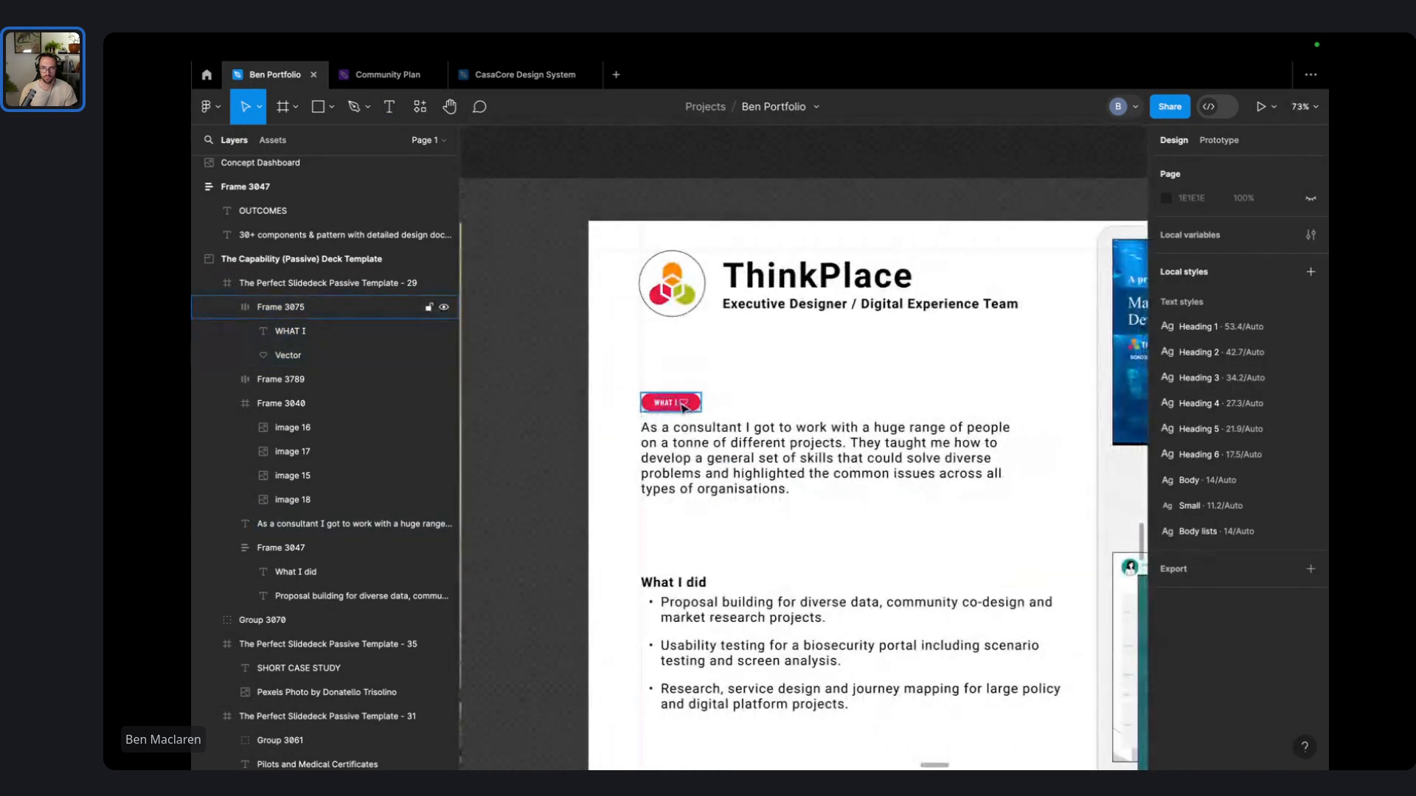
left_click_drag(684, 407, 684, 210)
left_click(701, 411)
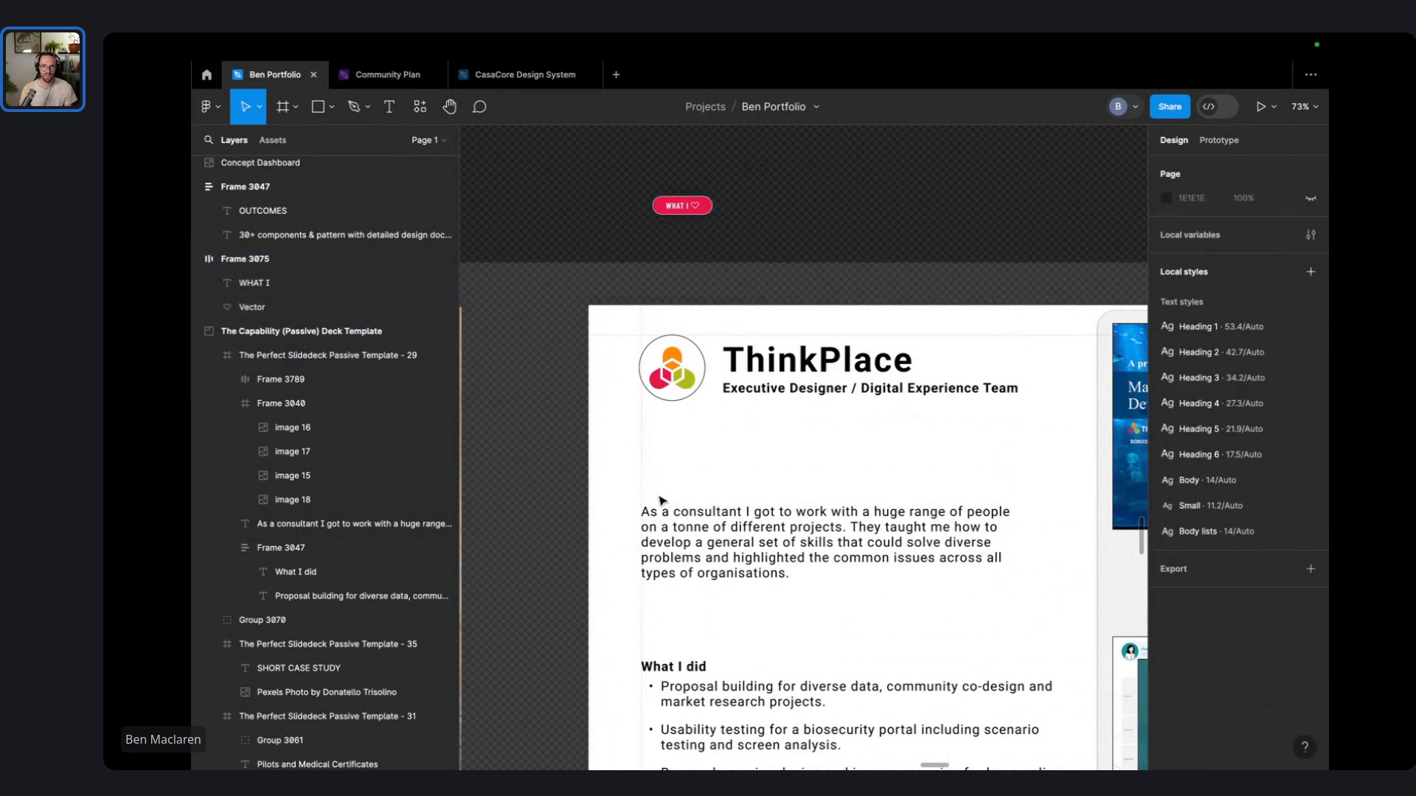
- Place a copy of the What I did heading above the consultant paragraph
left_click(682, 667)
left_click(693, 673)
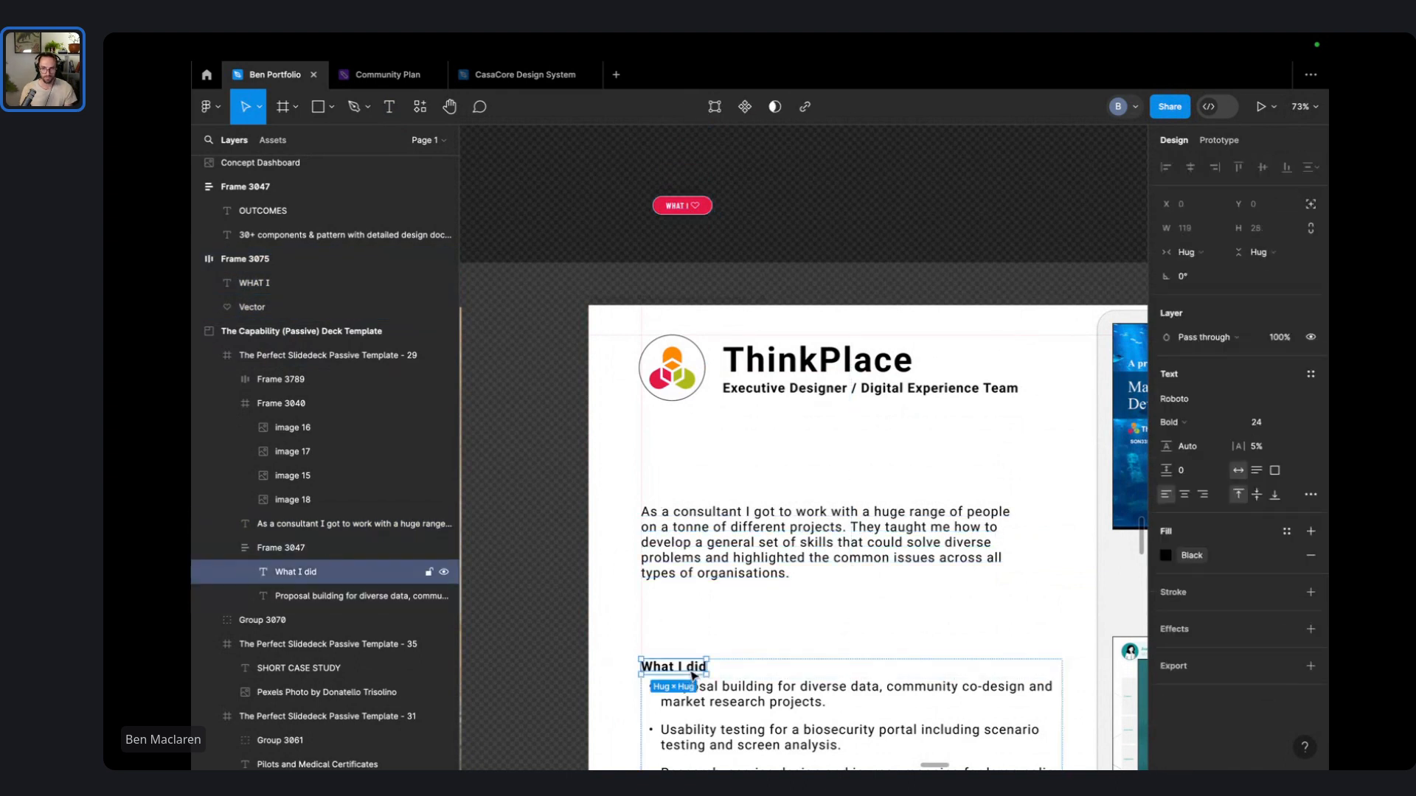
left_click_drag(693, 674, 688, 494)
- Rename the copied heading to 'What I loved' and nudge it toward the paragraph
double_click(688, 492)
type("What I")
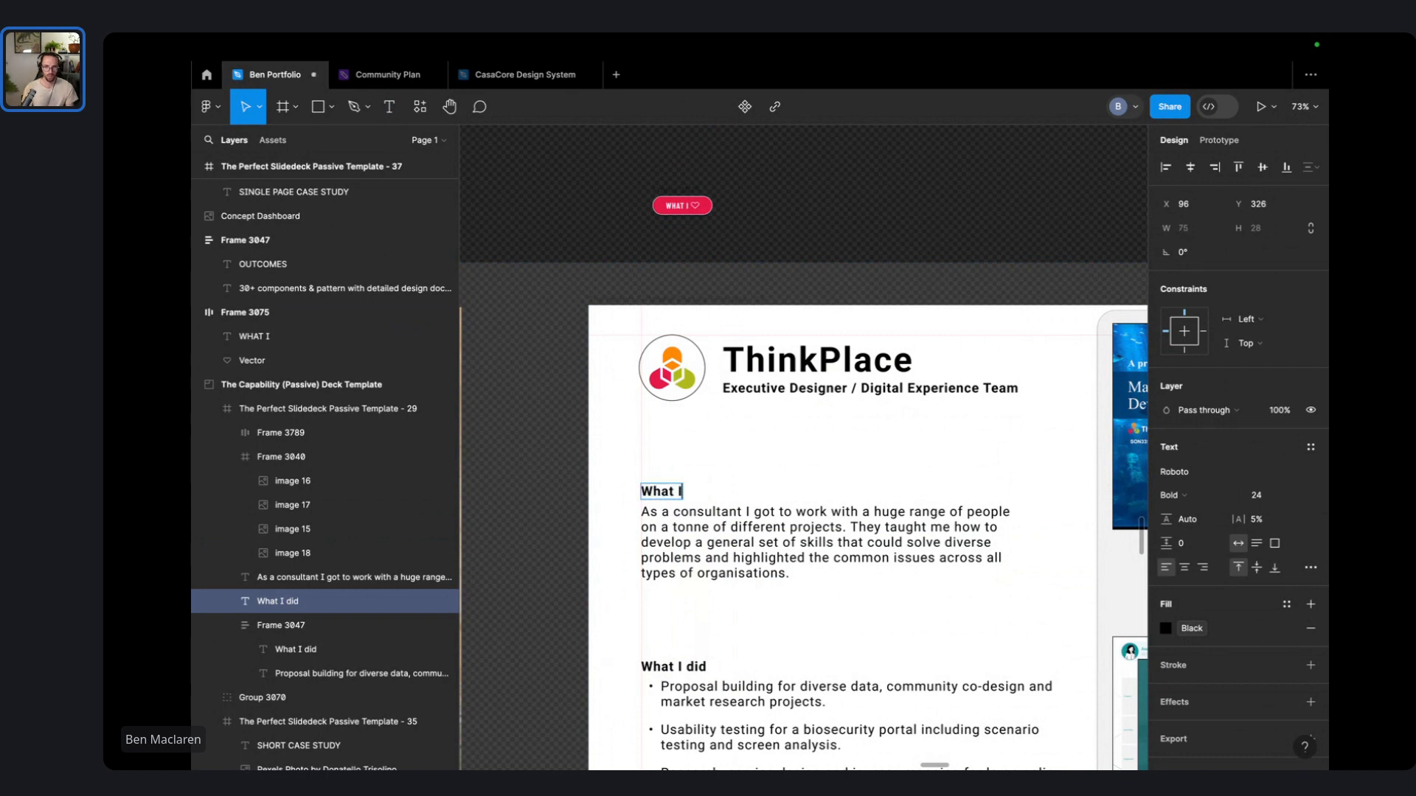
type(" loved")
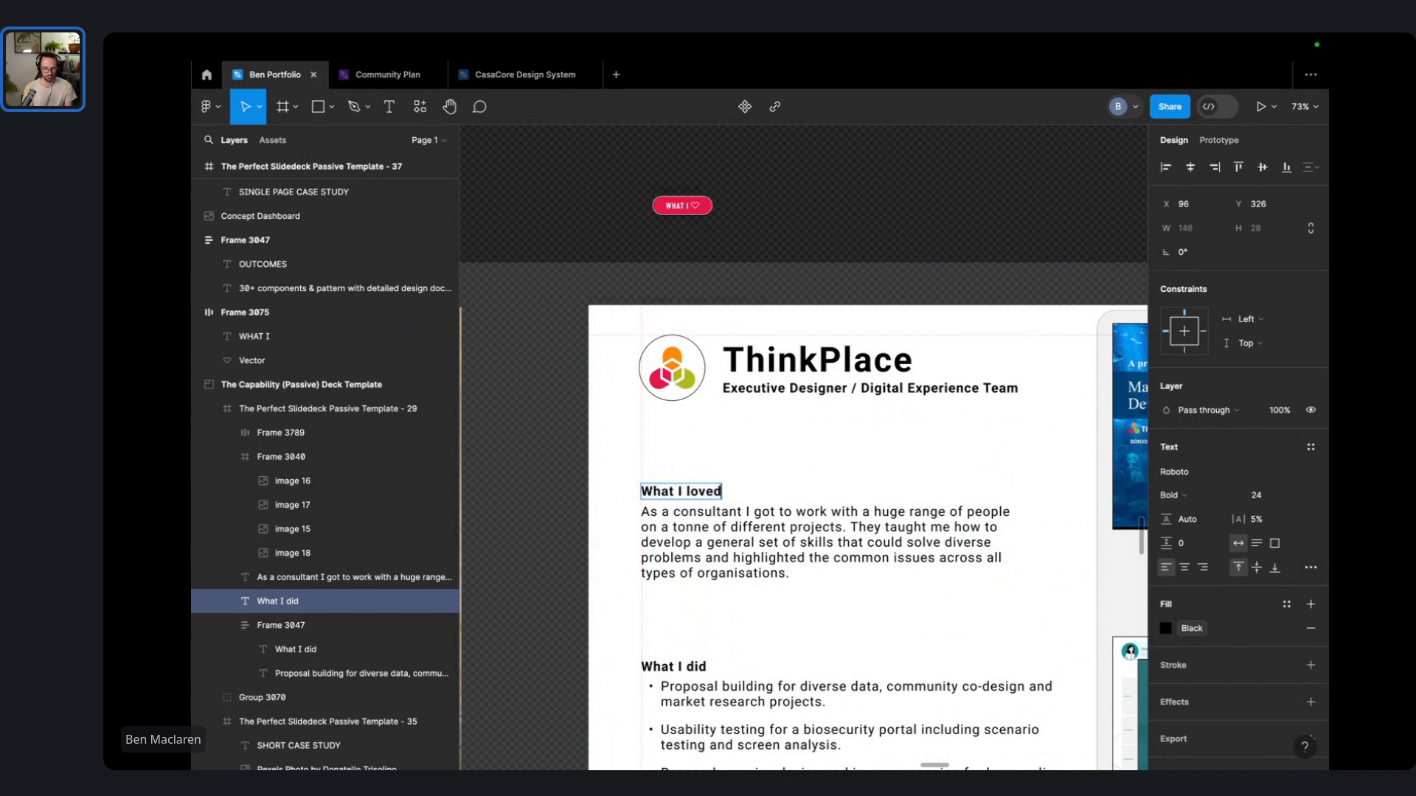
left_click(712, 509)
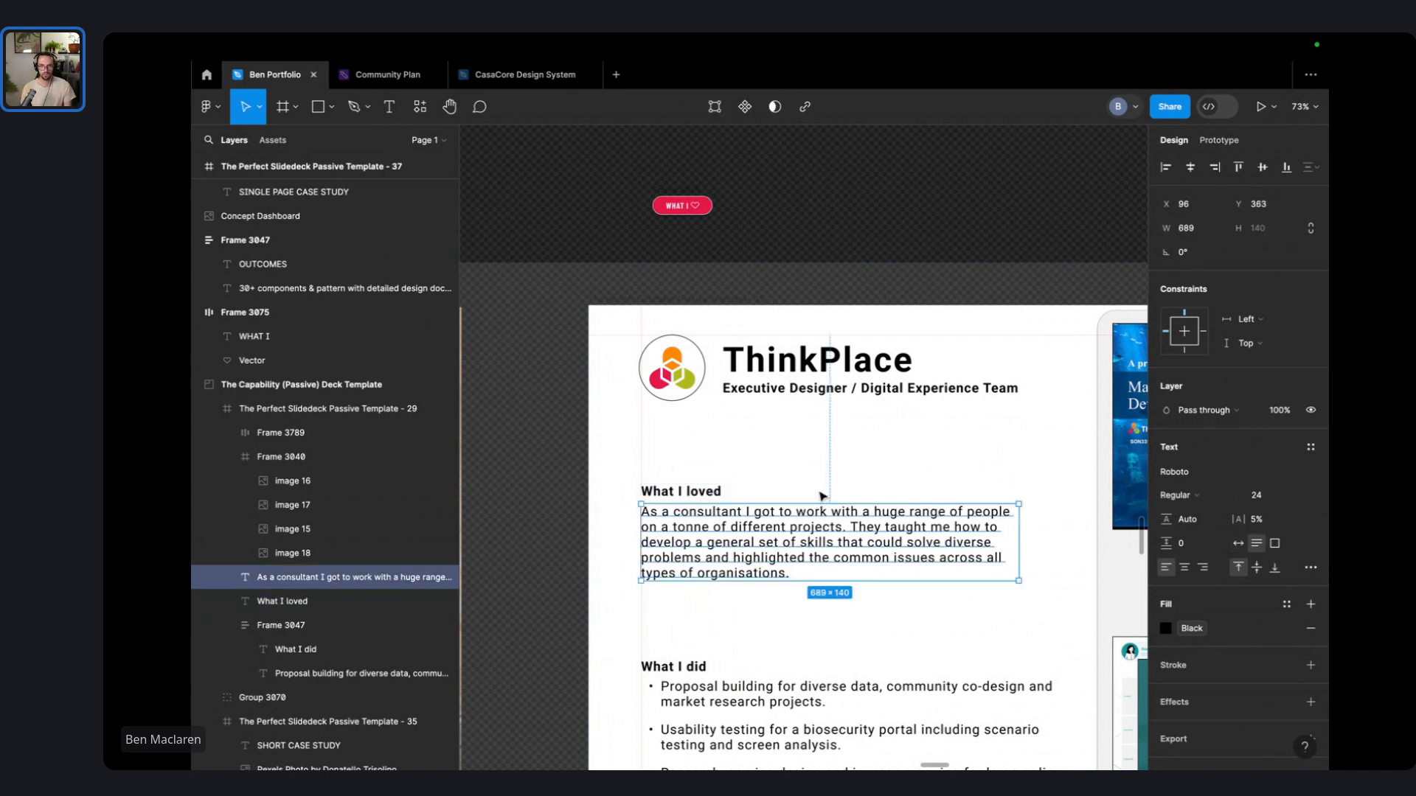
key("Escape")
left_click_drag(713, 498, 714, 504)
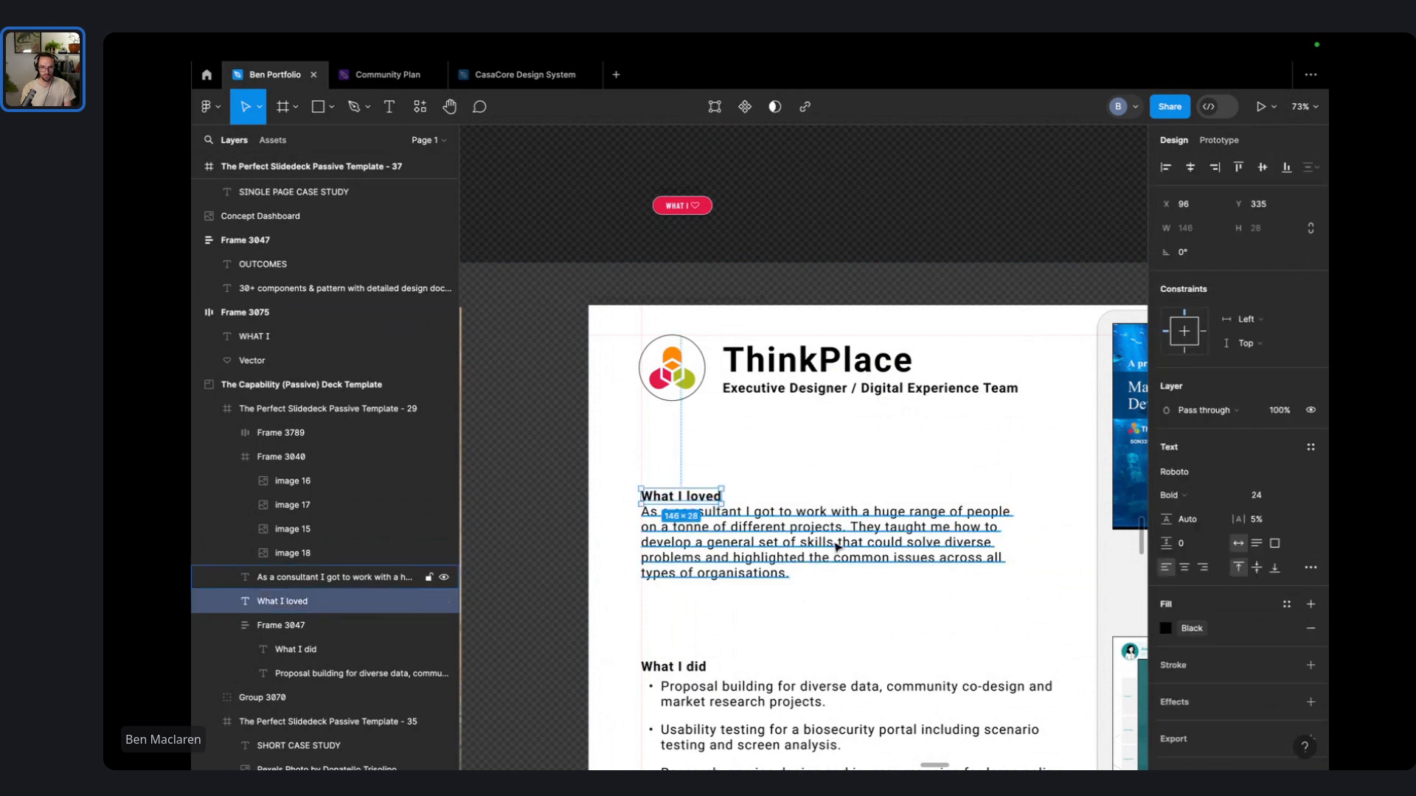
- In the paragraph, insert 'and' and delete 'on a tonne of different'
double_click(834, 541)
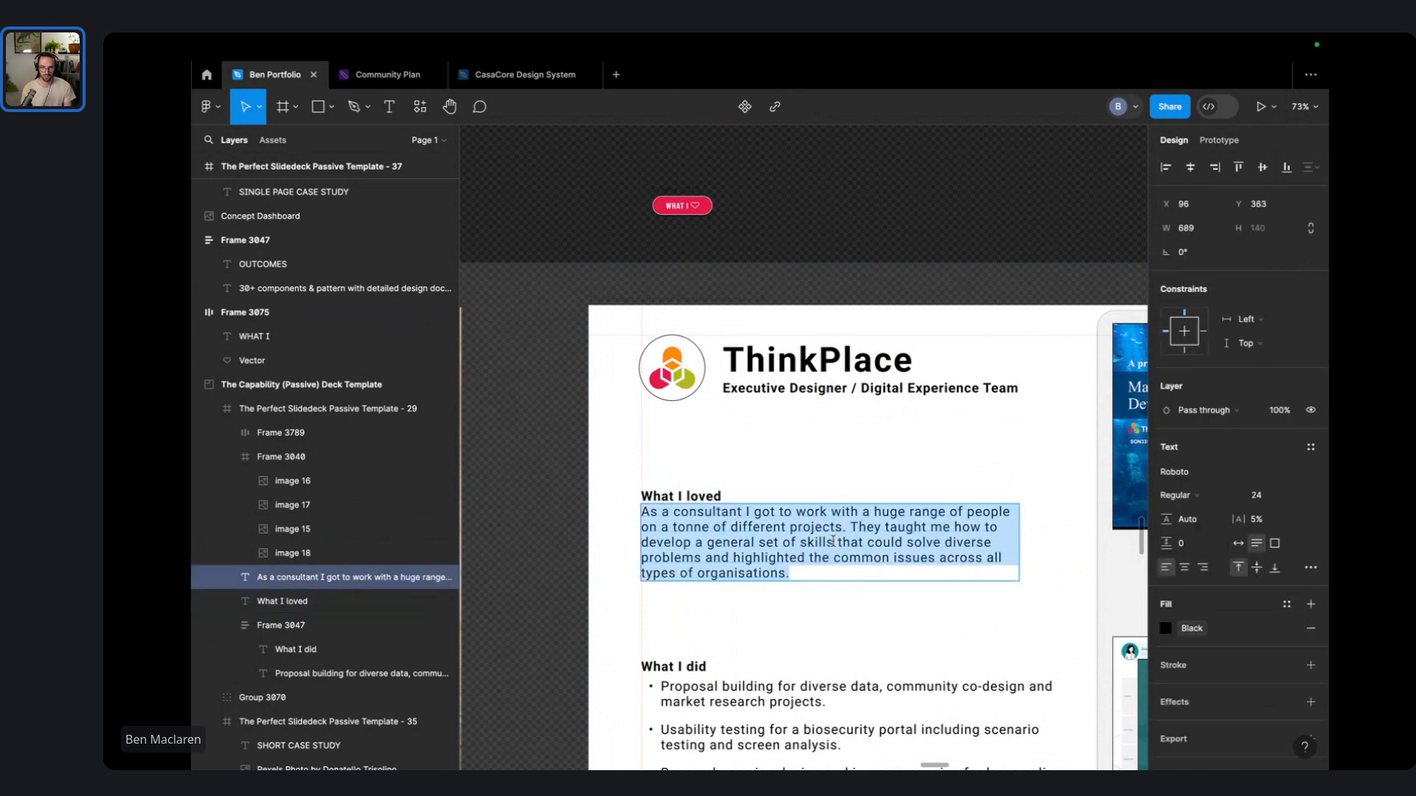
left_click(642, 523)
type("and")
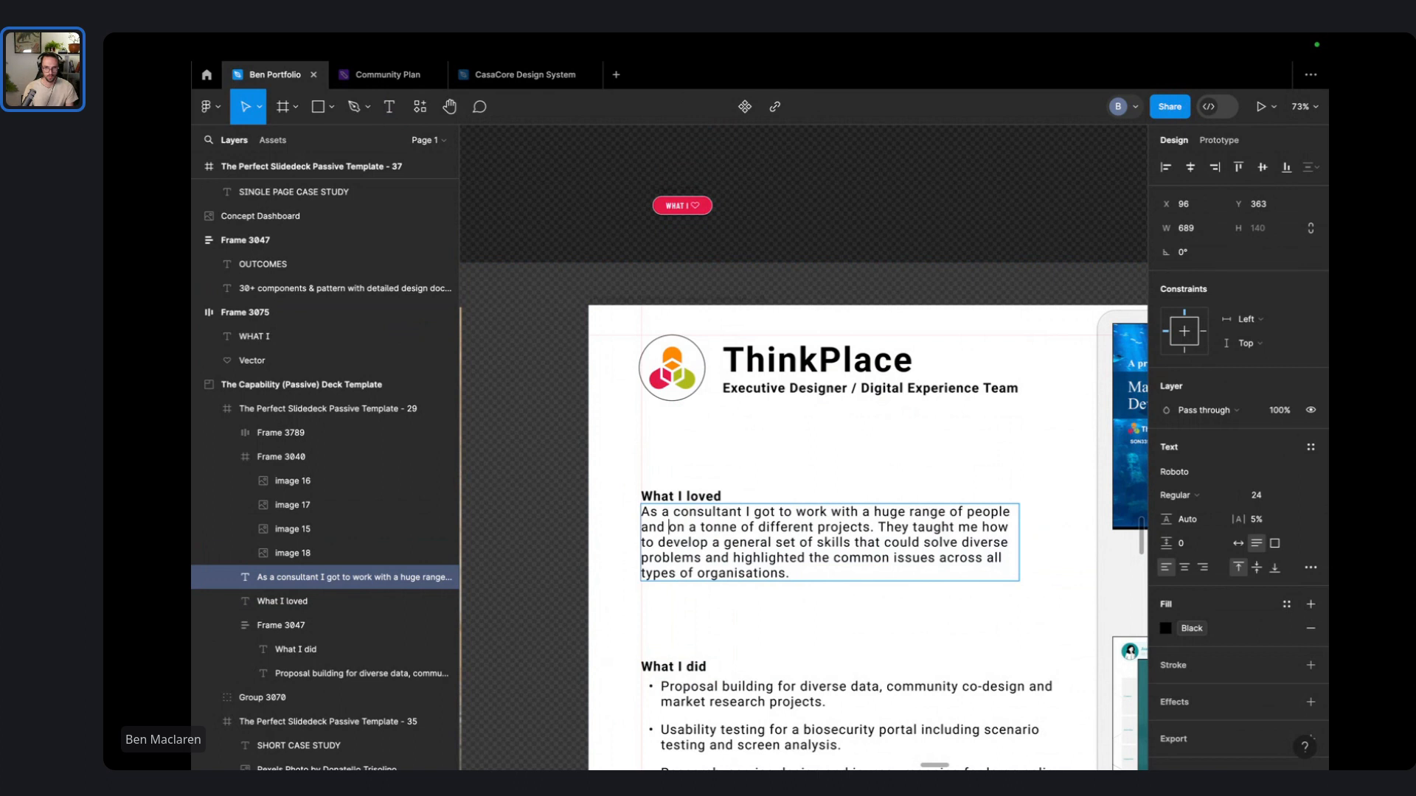
key("alt+shift+Right")
key("alt+shift+Right")
key("alt+shift+Right")
key("alt+shift+Right")
key("alt+shift+Right")
key("BackSpace")
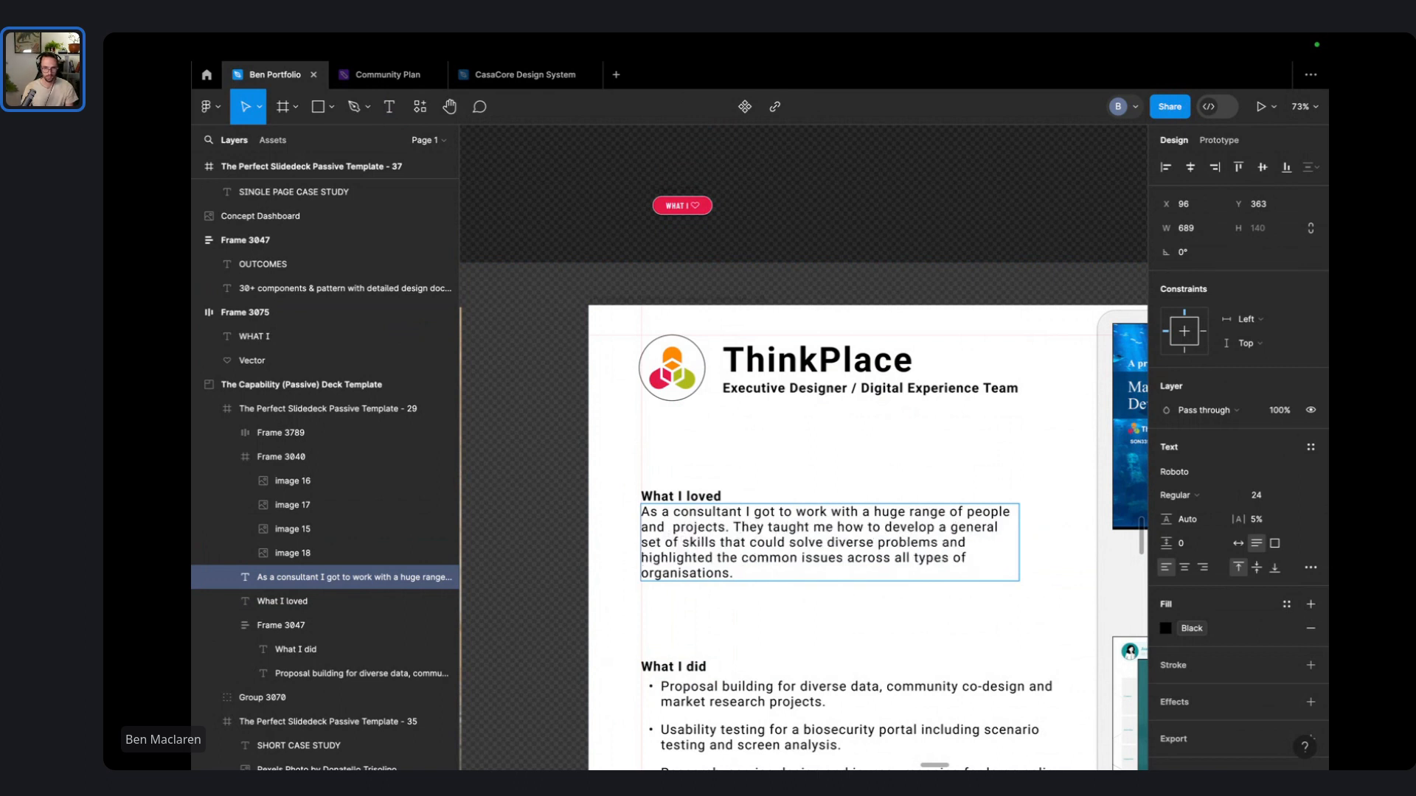
key("BackSpace")
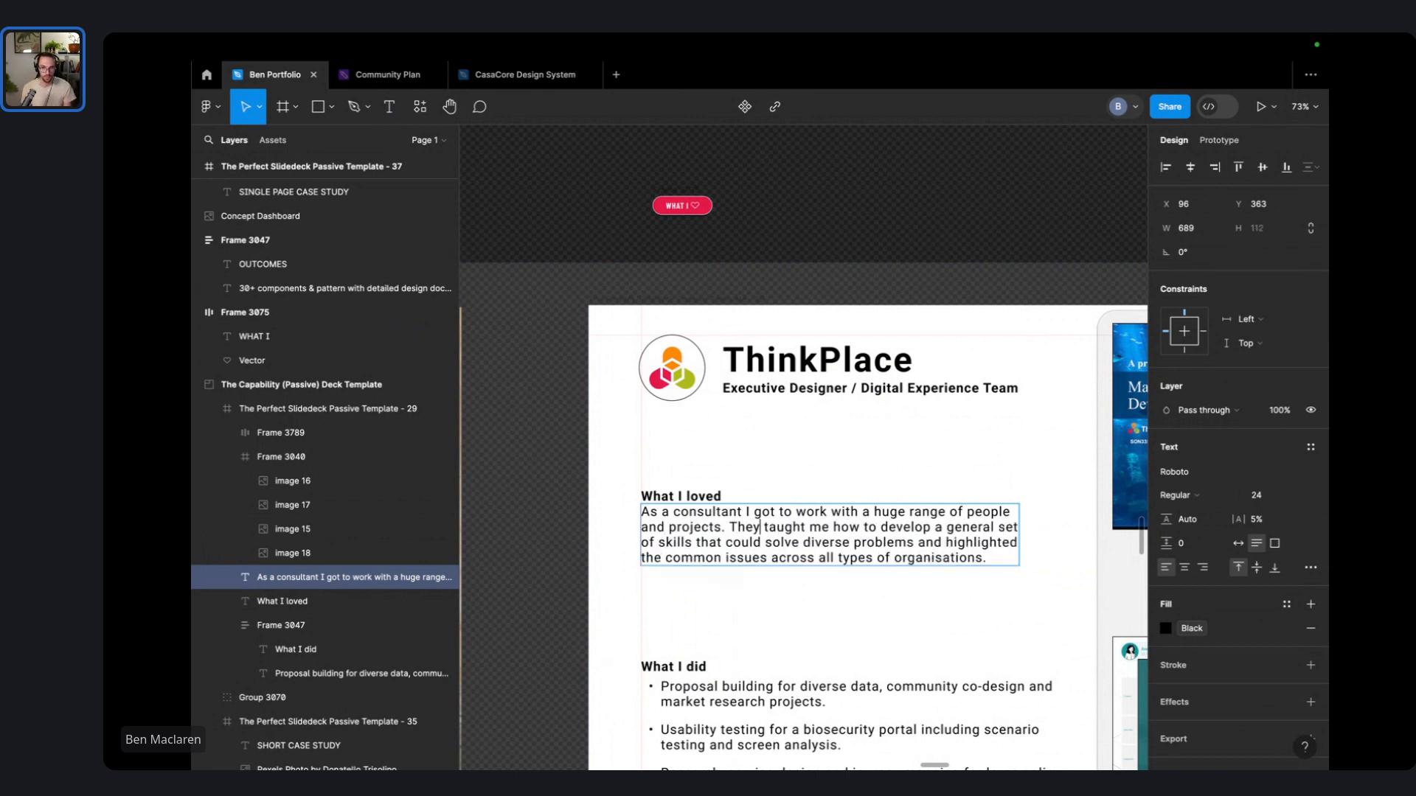
- Reword the sentence to read 'I developed a skillset'
key("alt+shift+Right")
key("alt+shift+Right")
key("alt+shift+Right")
key("alt+shift+Right")
key("alt+shift+Right")
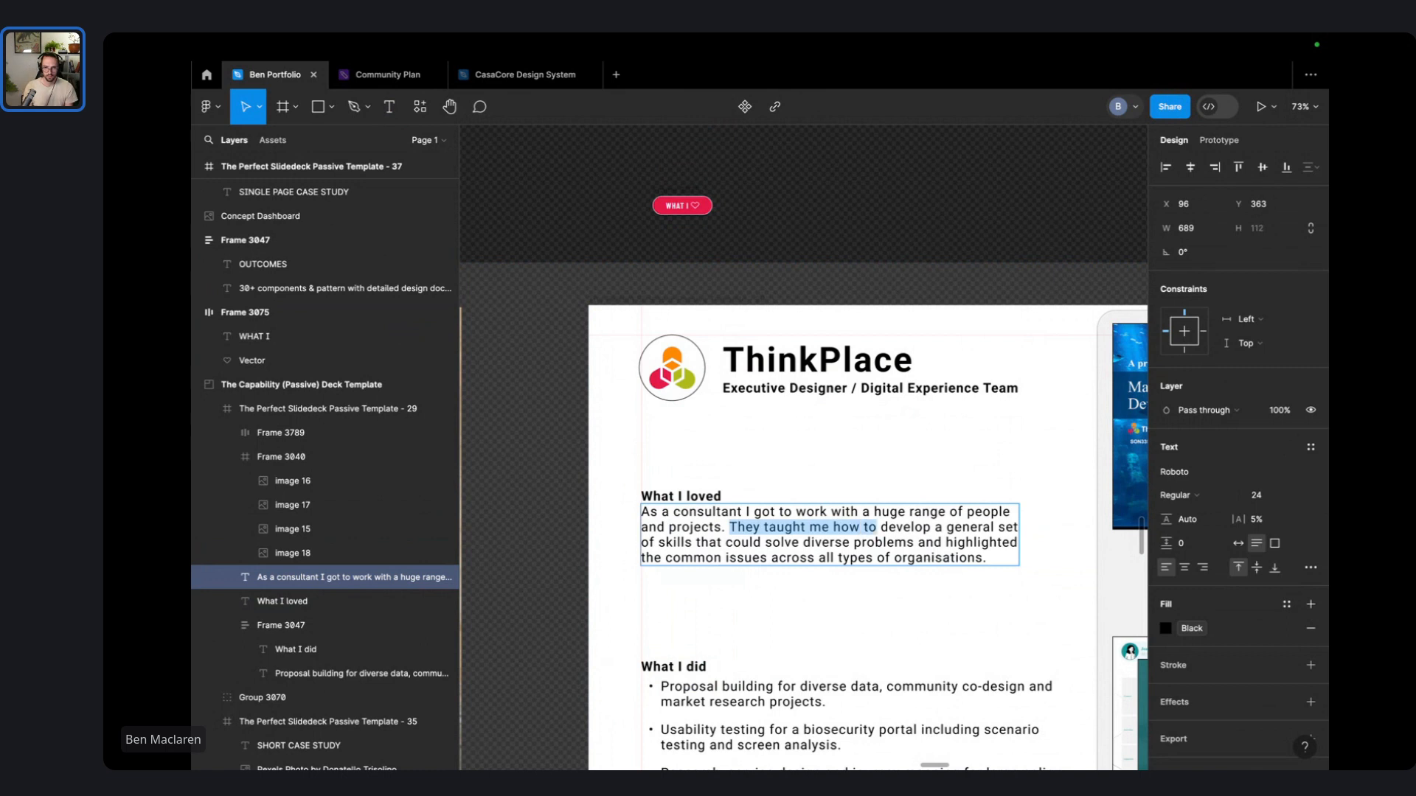
type("I")
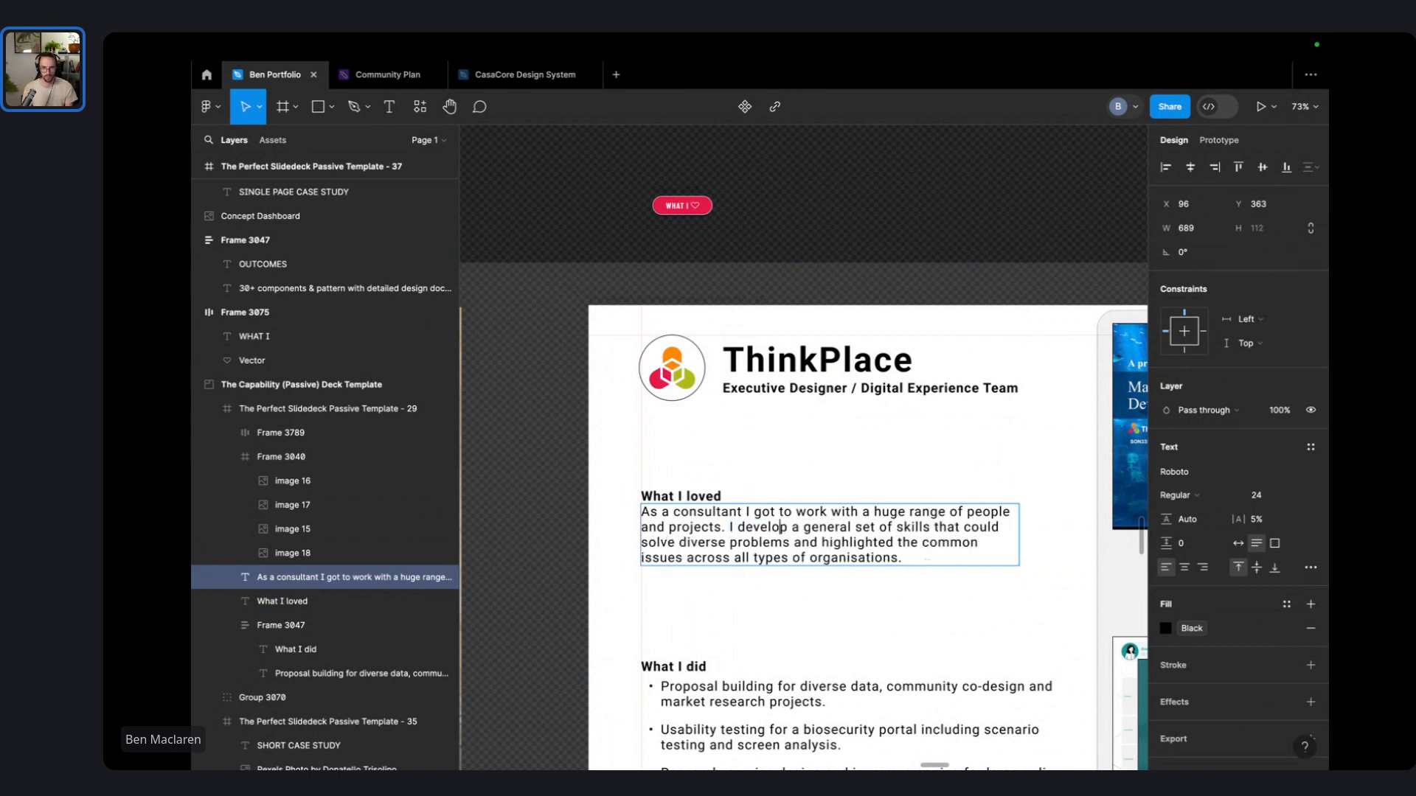
type("ed")
key("alt+shift+Right")
key("alt+shift+Right")
key("alt+shift+Right")
key("alt+shift+Right")
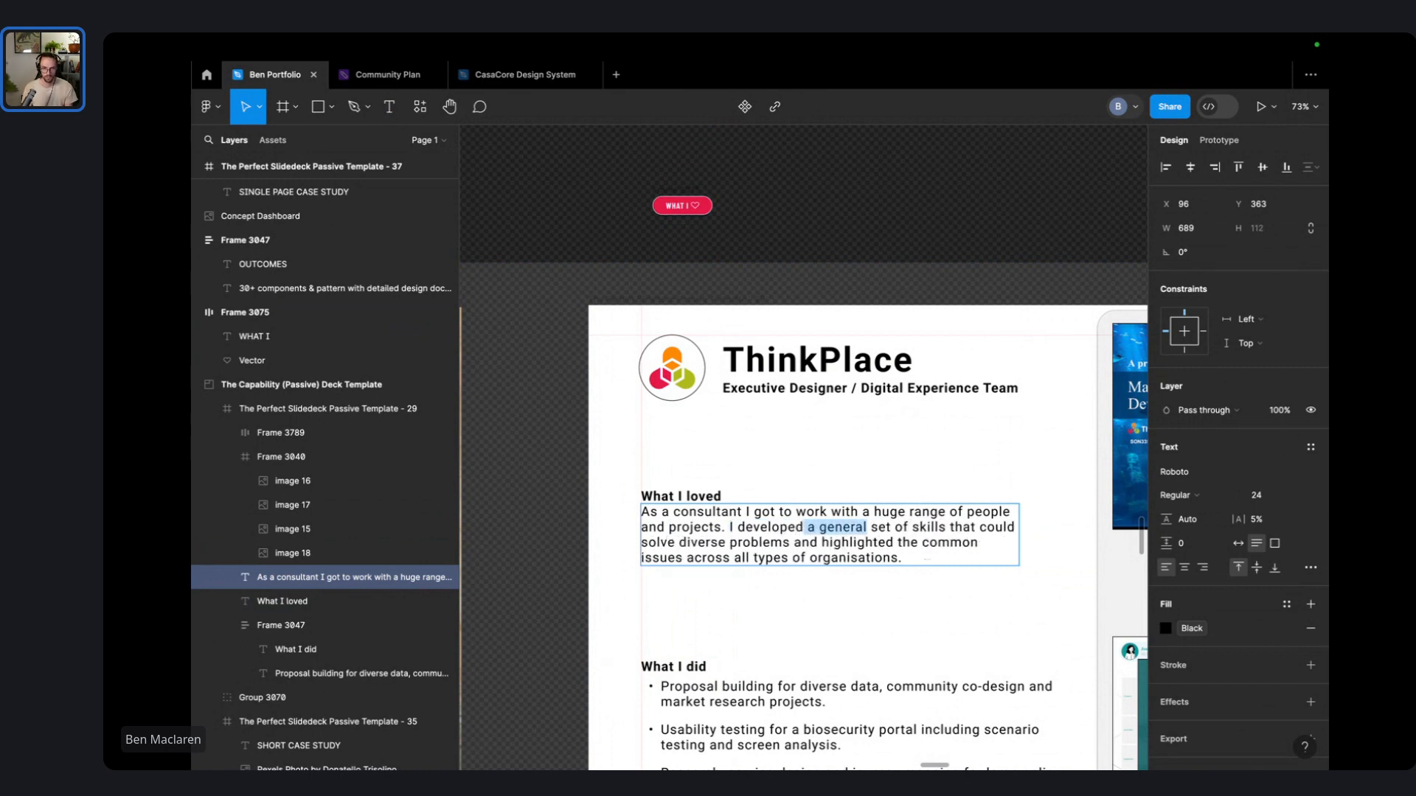
key("alt+shift+Right")
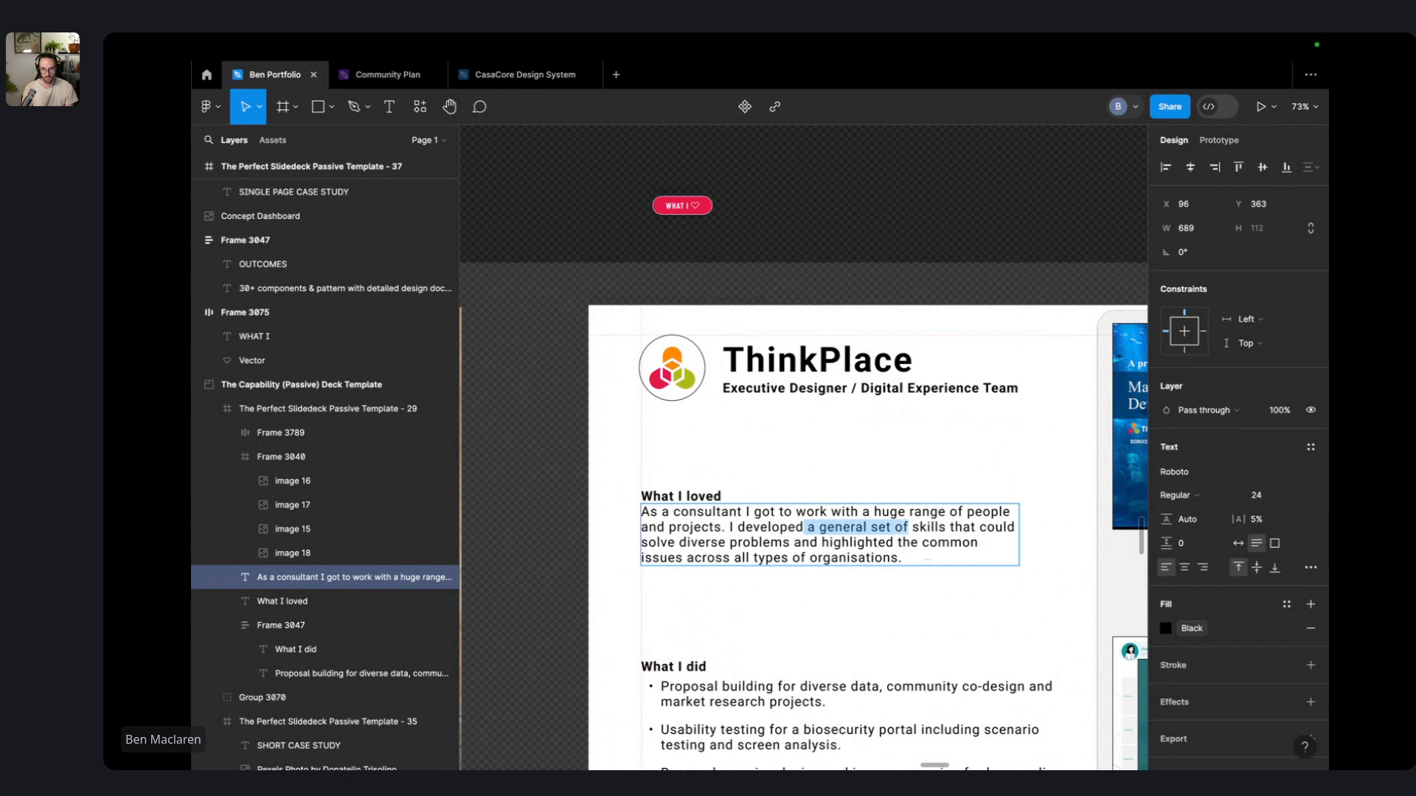
key("BackSpace")
type("a")
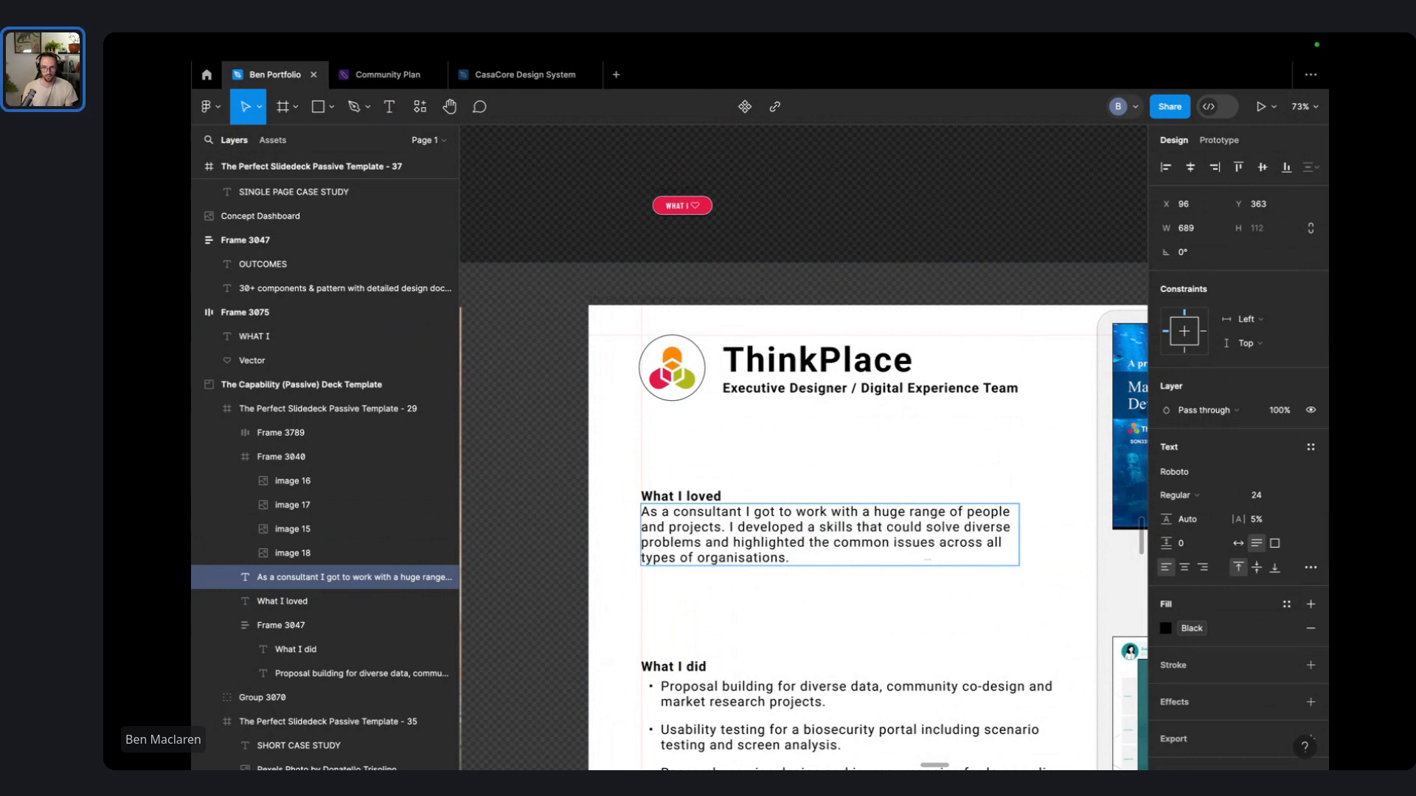
key("BackSpace")
type("a")
key("alt+Right")
key("Caps_Lock")
type("ET")
key("BackSpace")
key("BackSpace")
type("et")
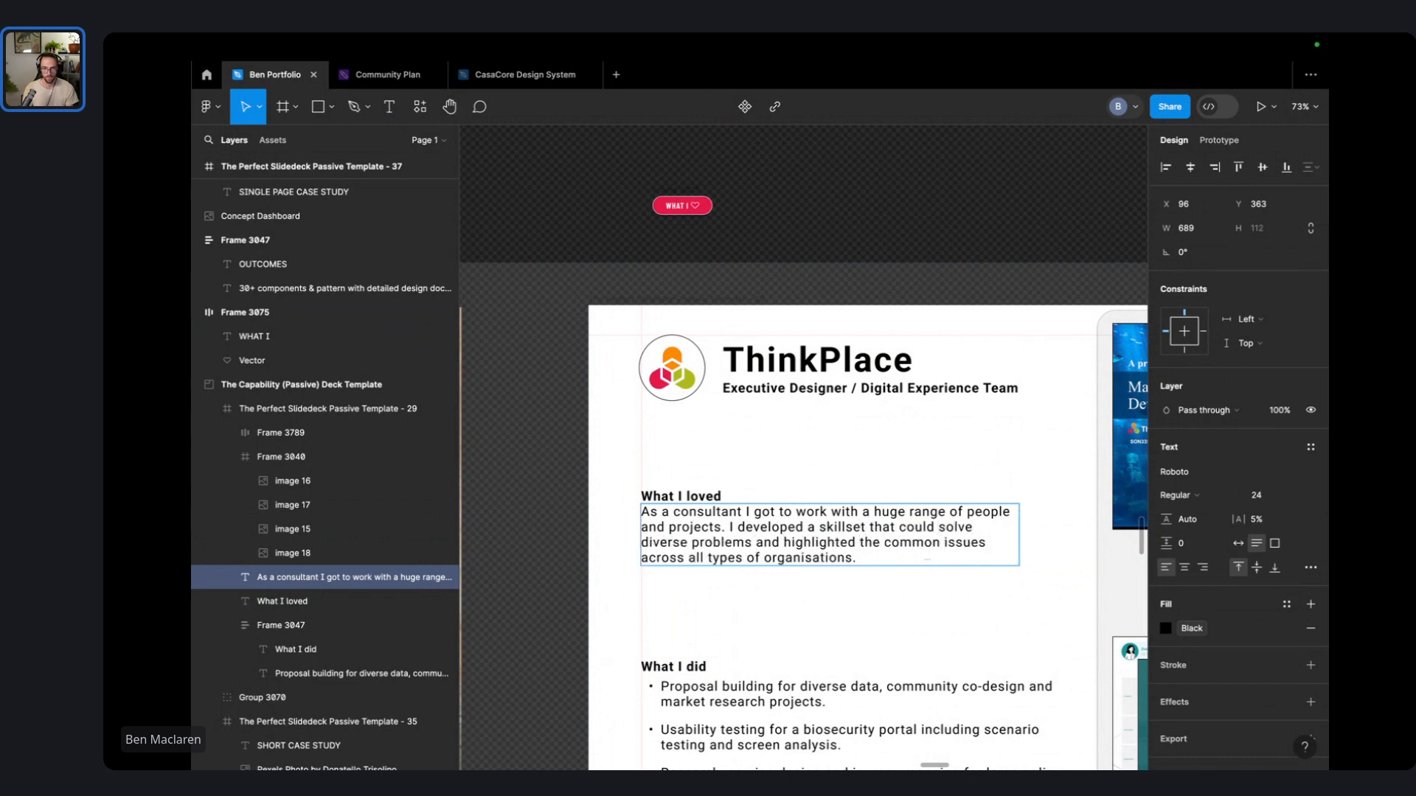
- Replace 'and highlighted the common issues' with 'across digital design, strategy and people & culture'
key("shift+Down")
key("shift+super+Up")
key("Right")
key("alt+shift+Right")
key("alt+shift+Right")
key("alt+shift+Right")
key("alt+shift+Right")
key("alt+shift+Right")
key("BackSpace")
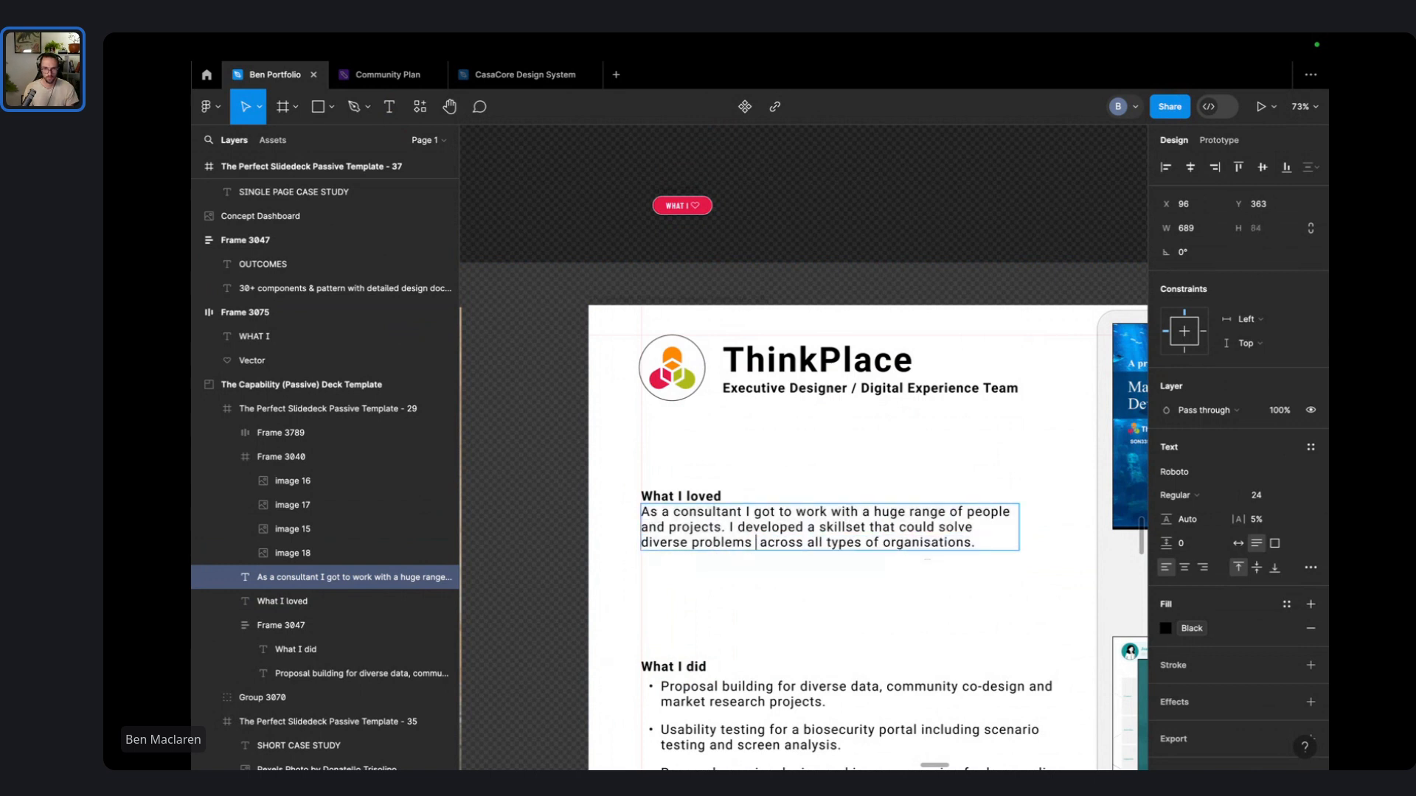
key("BackSpace")
type("across digit")
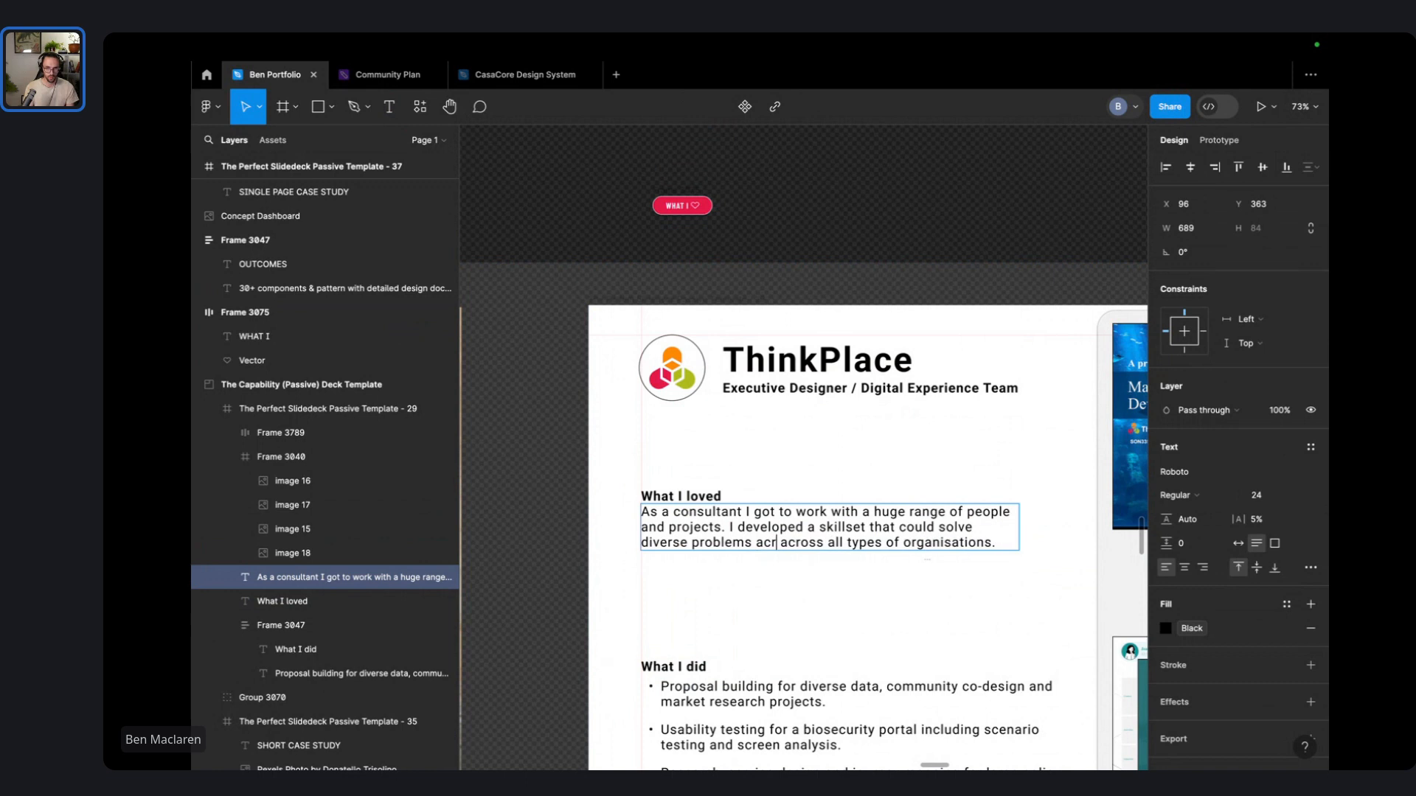
type("al design, st")
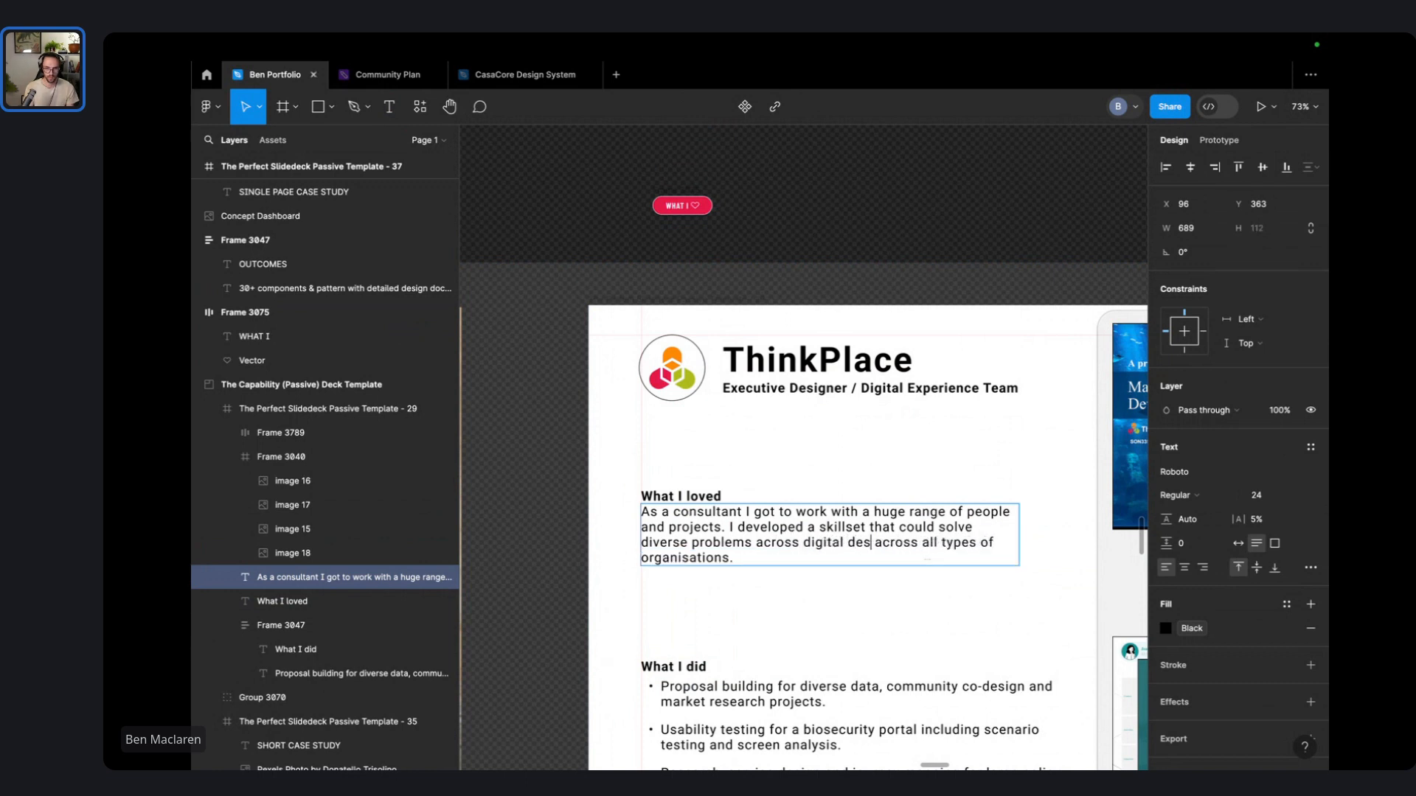
key("BackSpace")
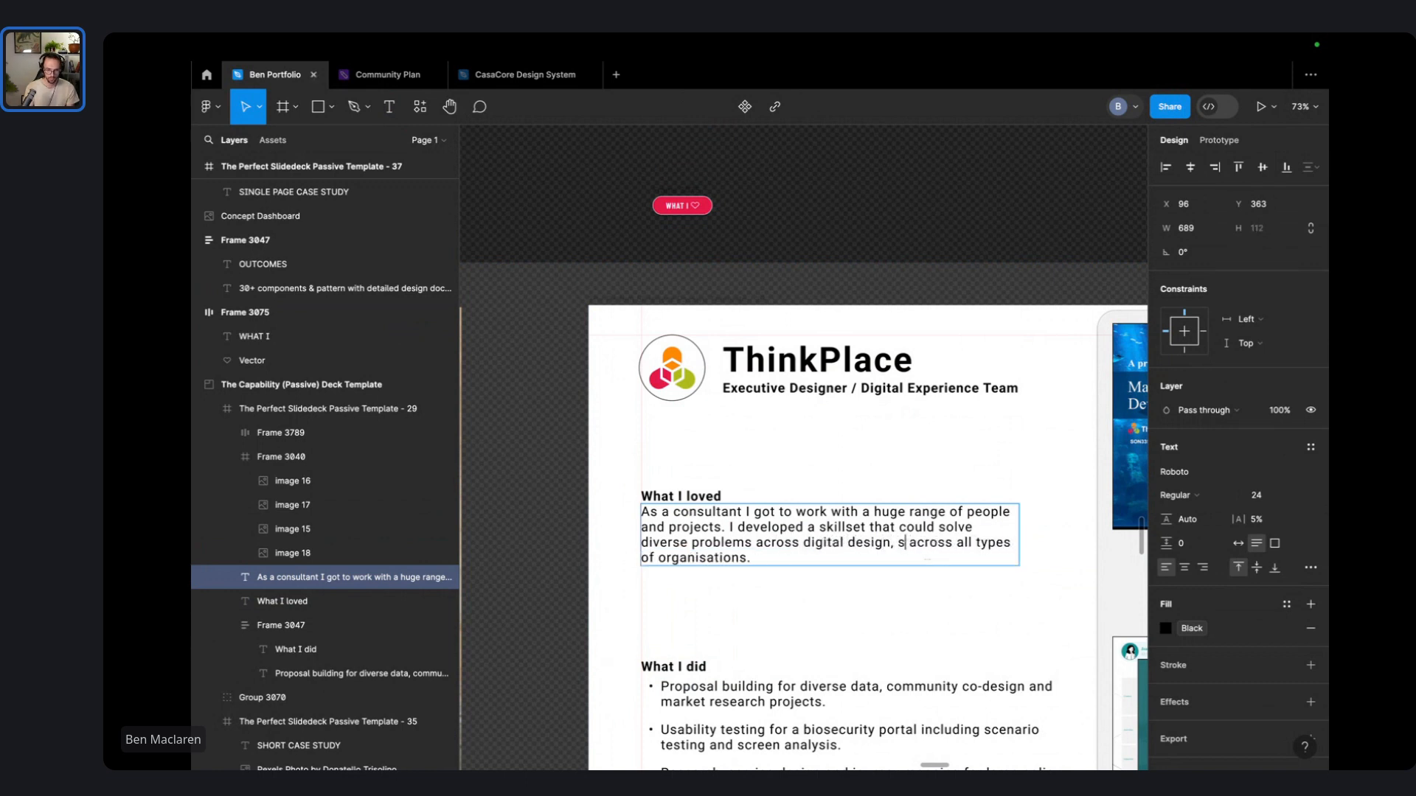
type("trategy a")
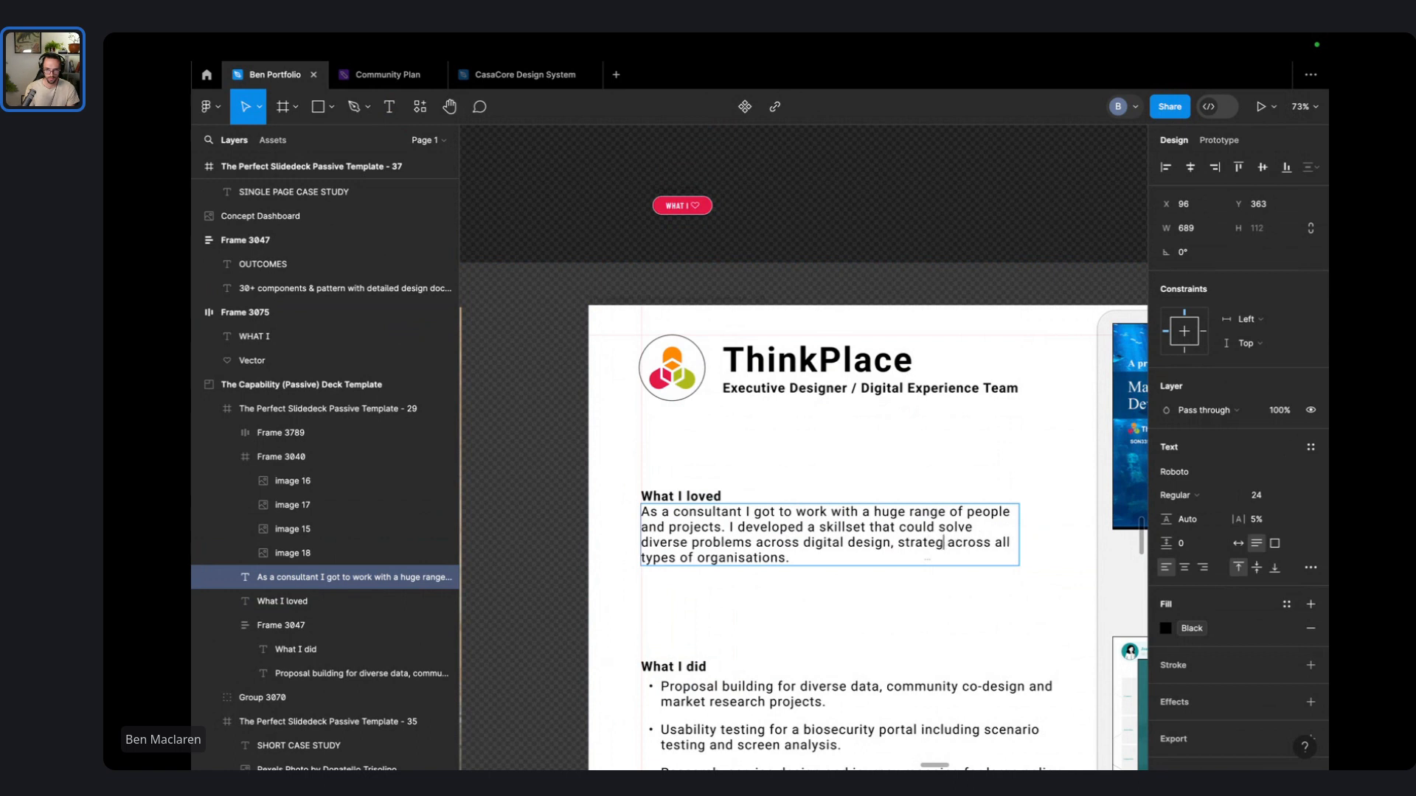
type("nd people & c")
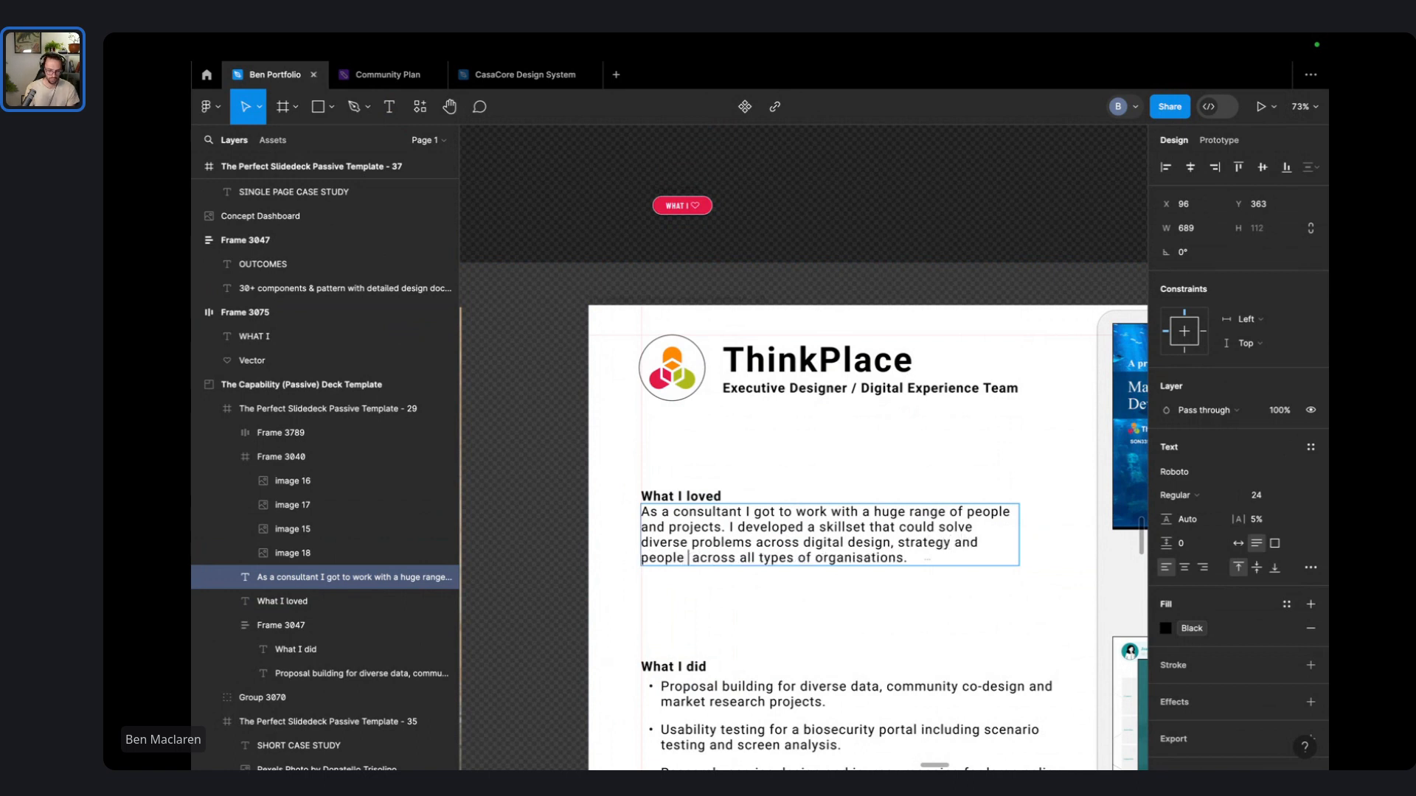
type("ulture")
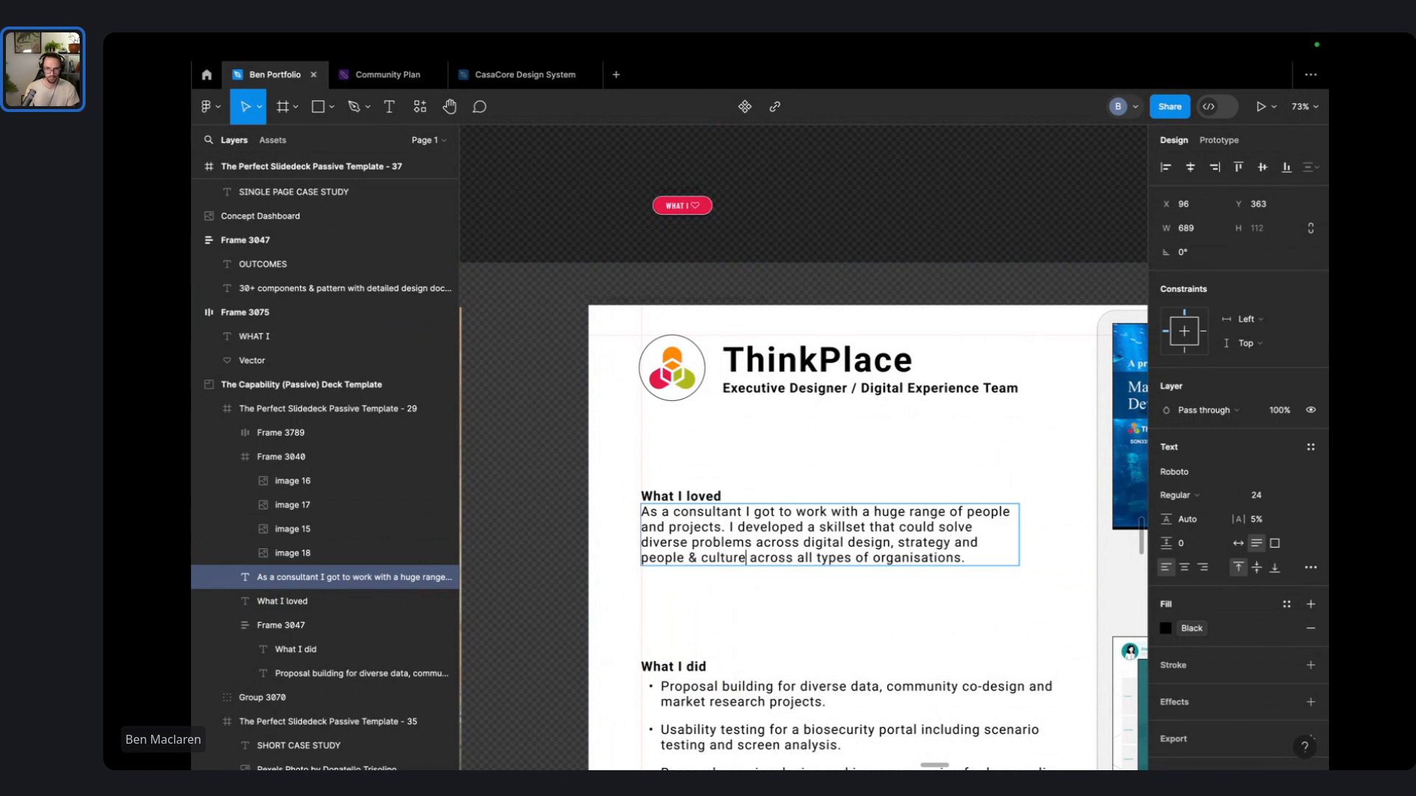
- Finish editing and move the paragraph up toward its heading
left_click(743, 447)
left_click(743, 447)
left_click_drag(712, 537, 730, 499)
- Undo the paragraph moves and shift the What I loved group up slightly
key("super+z")
scroll(743, 447, "down", 4)
left_click(750, 650)
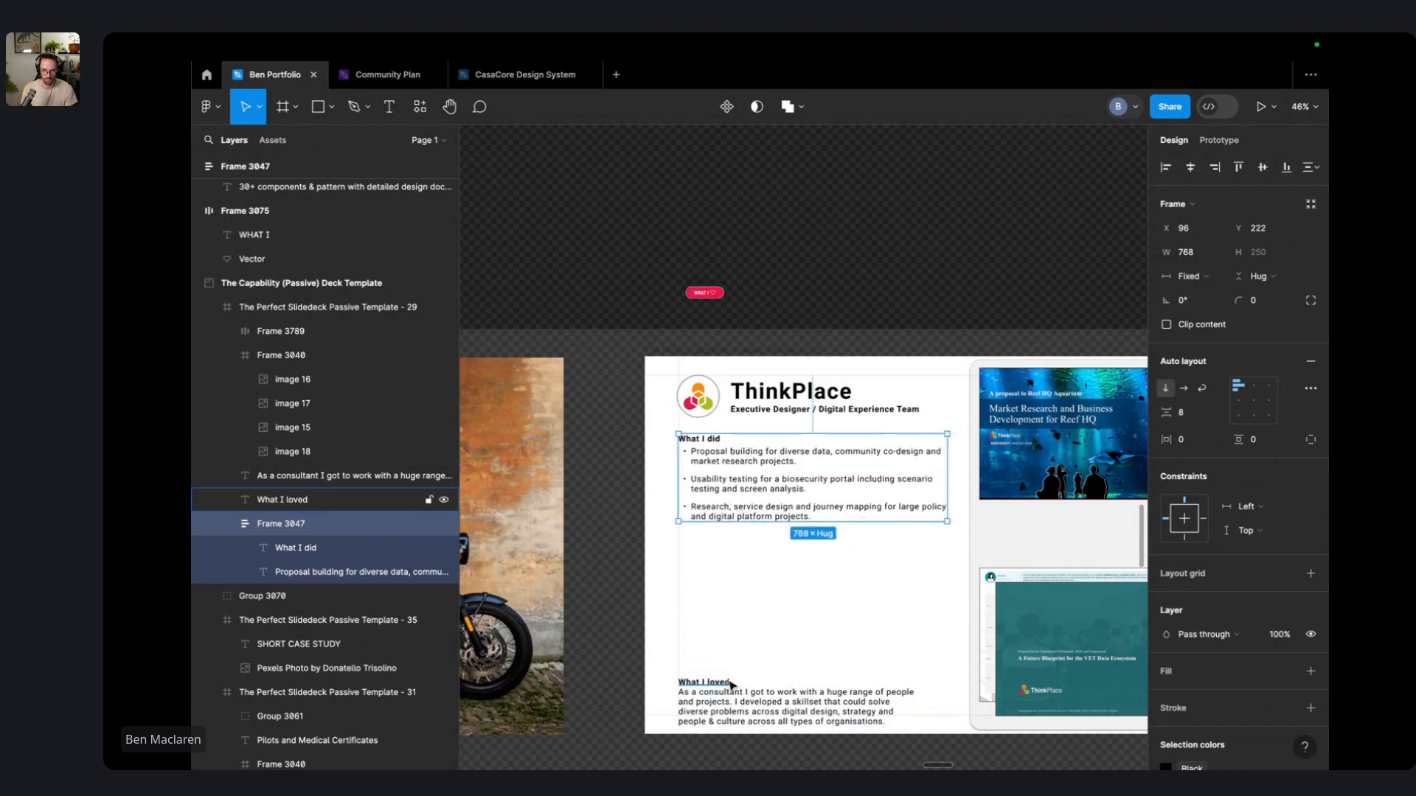
left_click_drag(731, 685, 722, 676)
key("super+z")
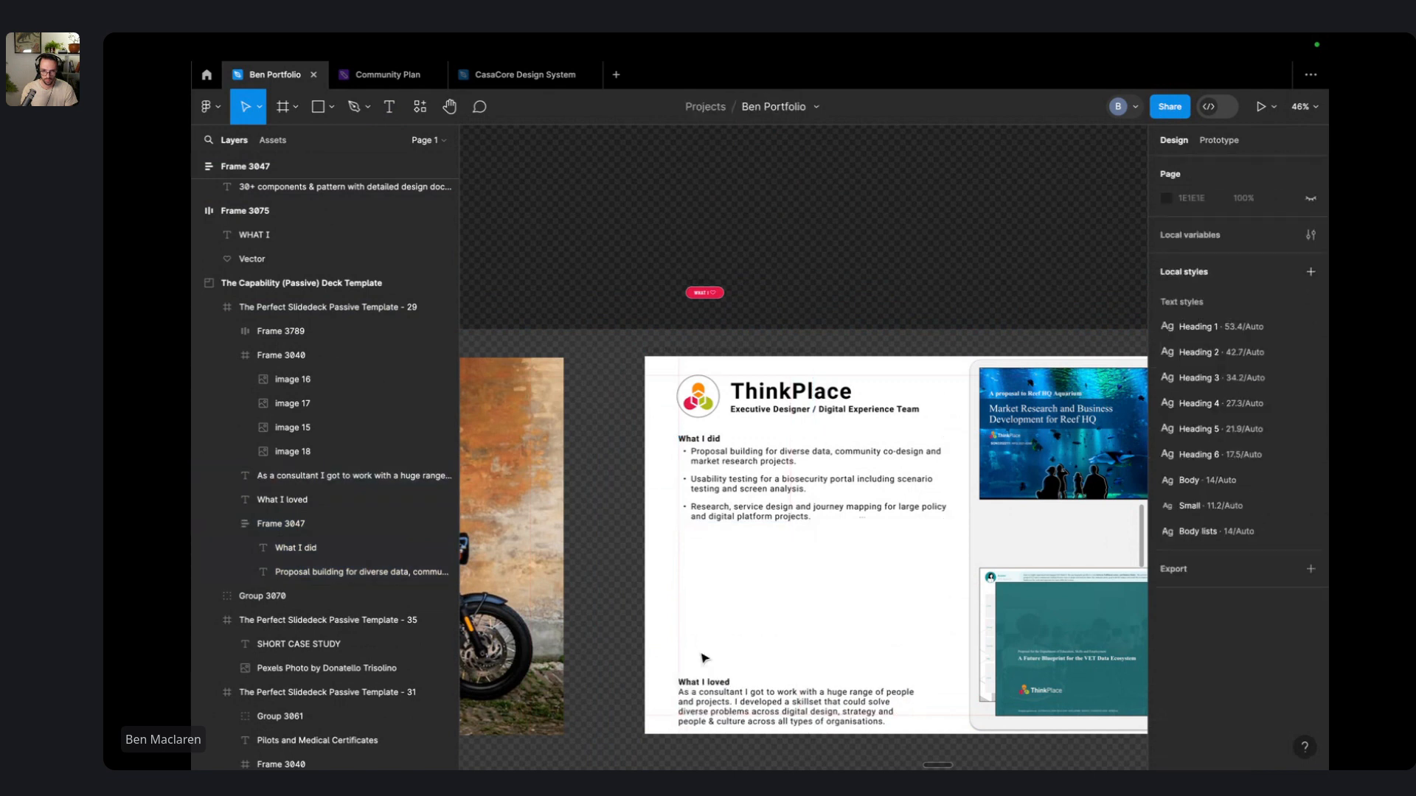
key("super+z")
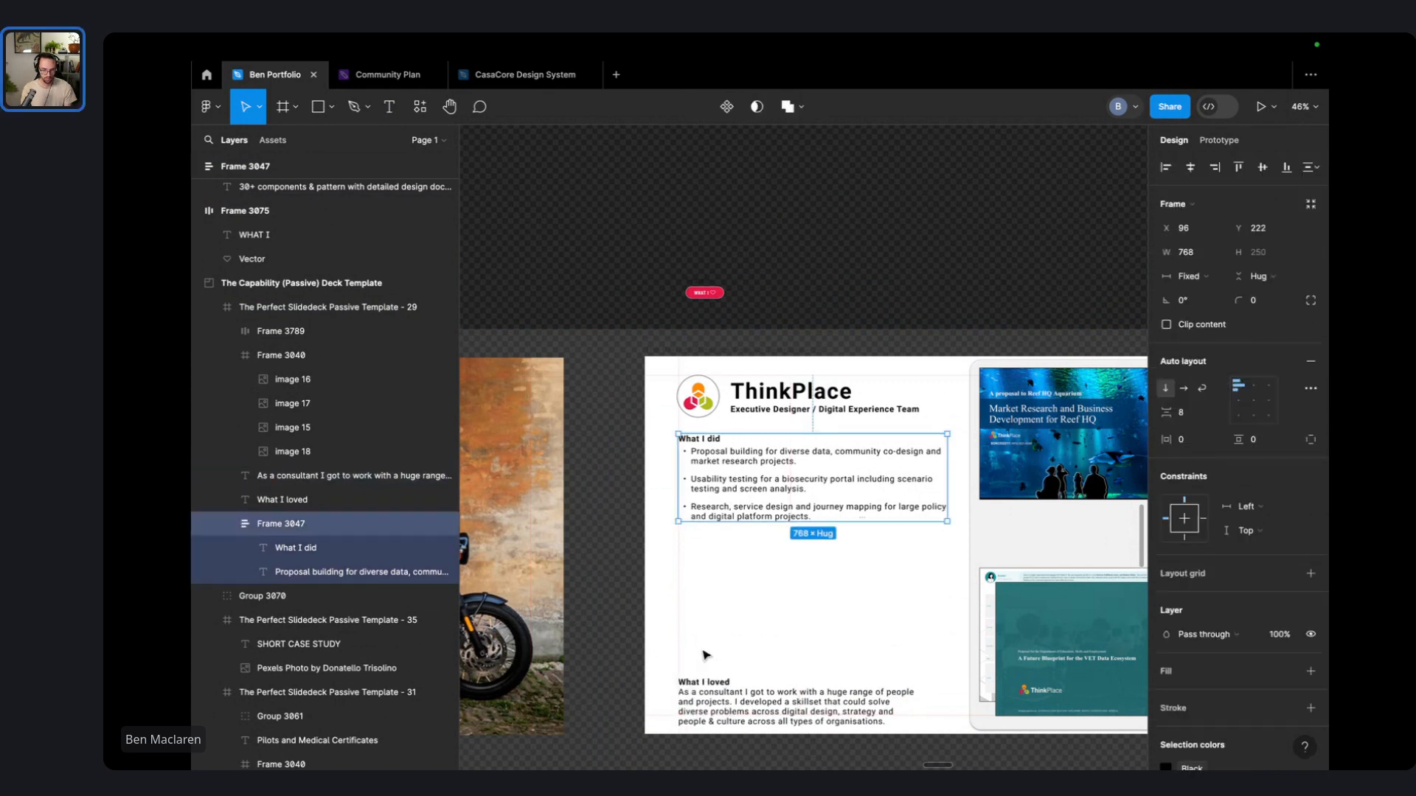
key("super+z")
key("super+z")
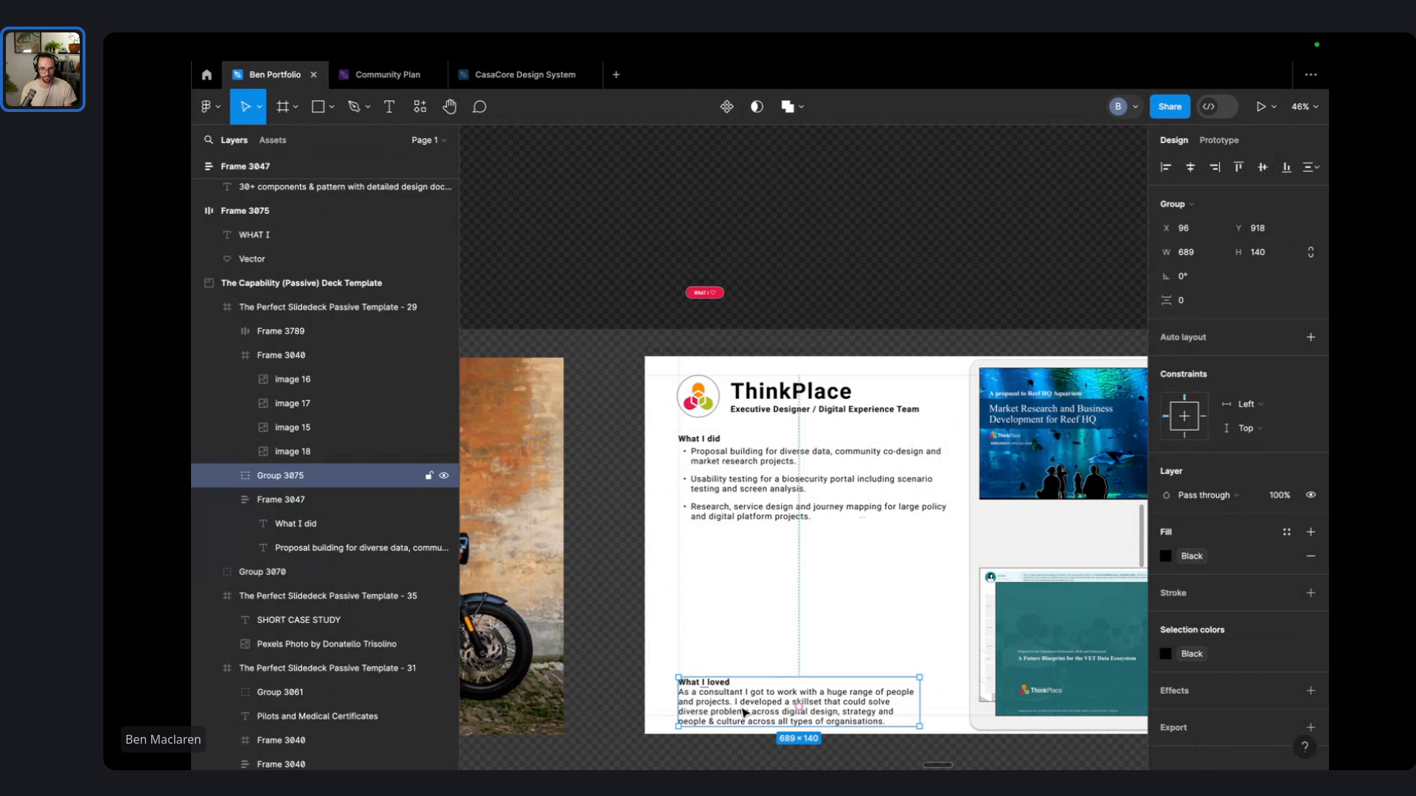
mouse_move(745, 712)
left_mouse_down()
mouse_move(739, 685)
mouse_move(739, 702)
left_mouse_up()
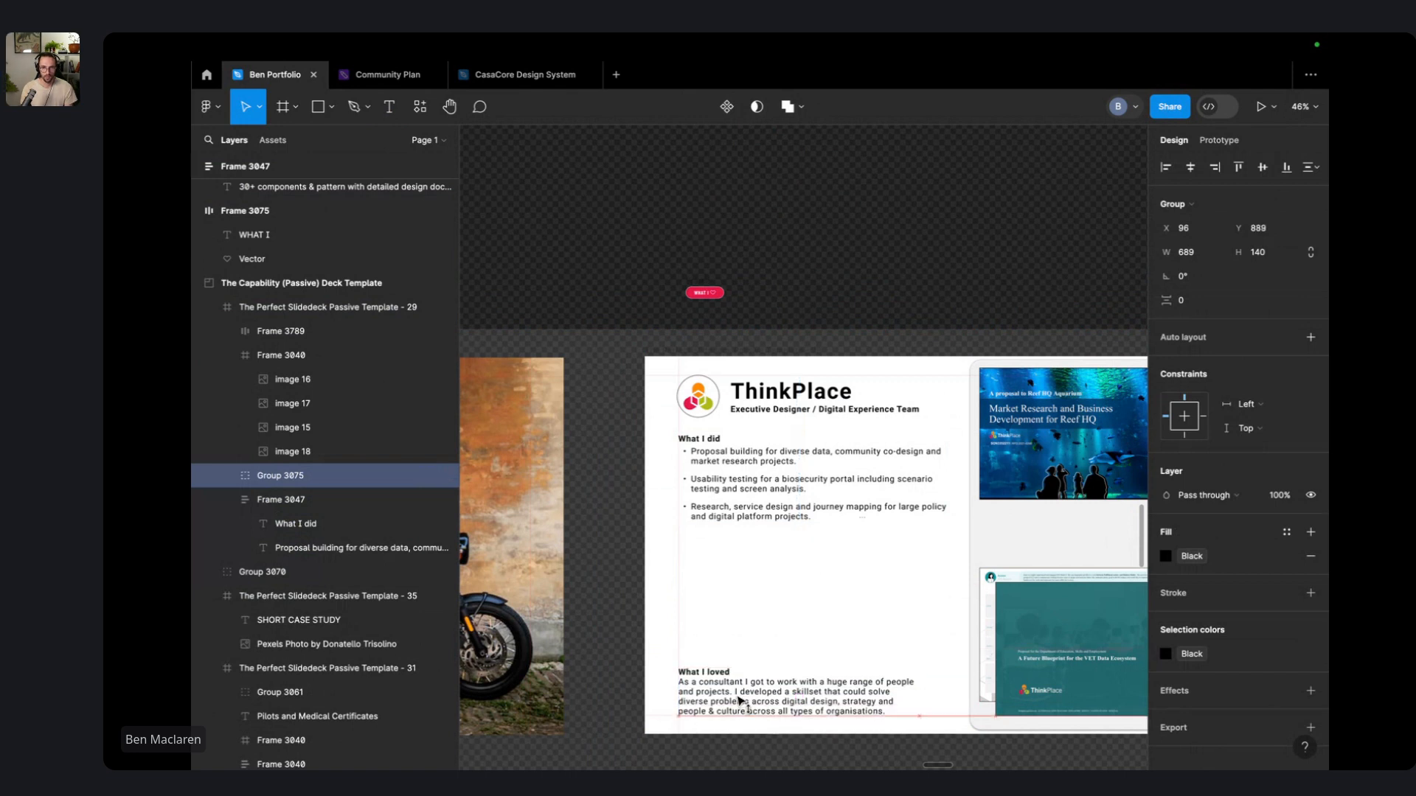
key("Escape")
left_click(760, 671)
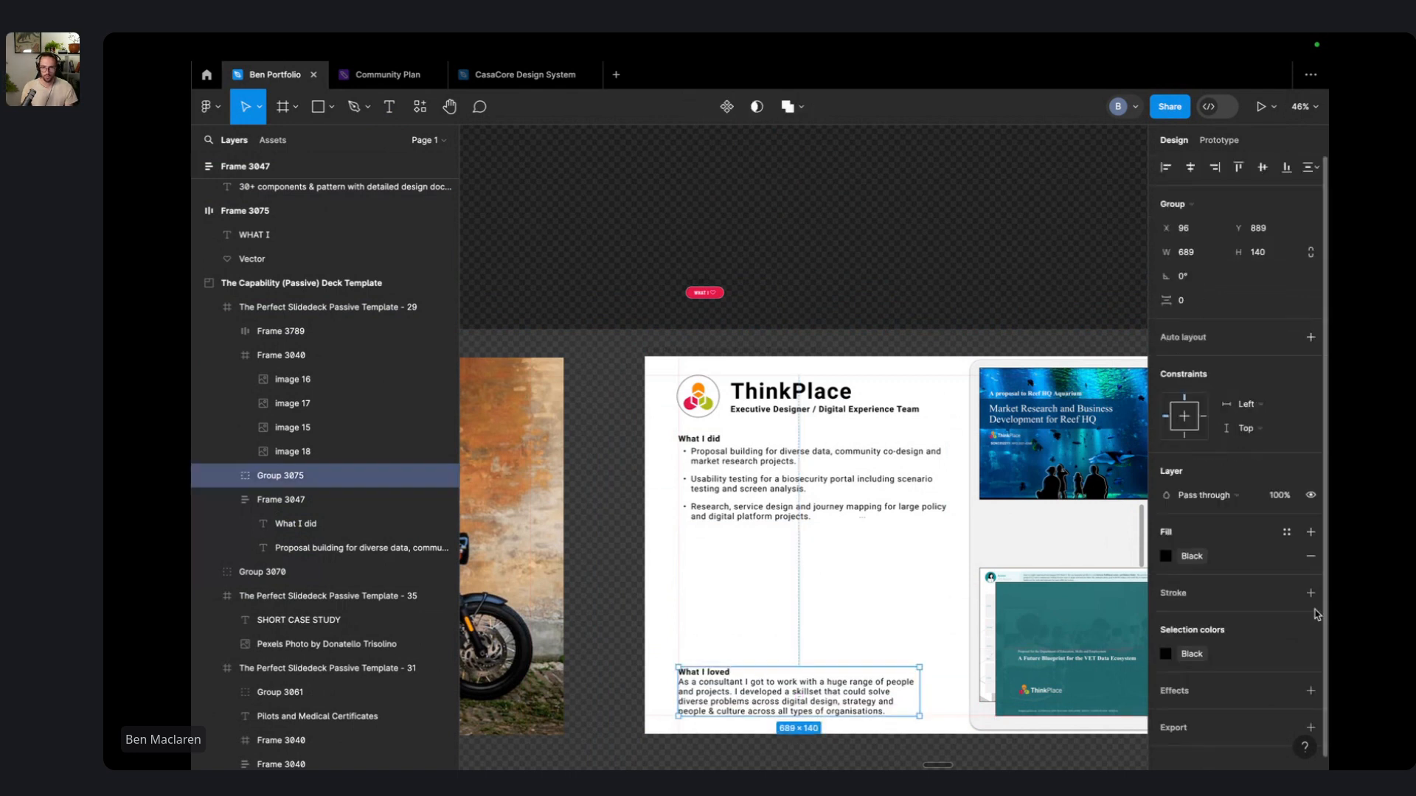
- Make What I loved an auto-layout frame with 16 padding, black border and radius 5
key("shift+a")
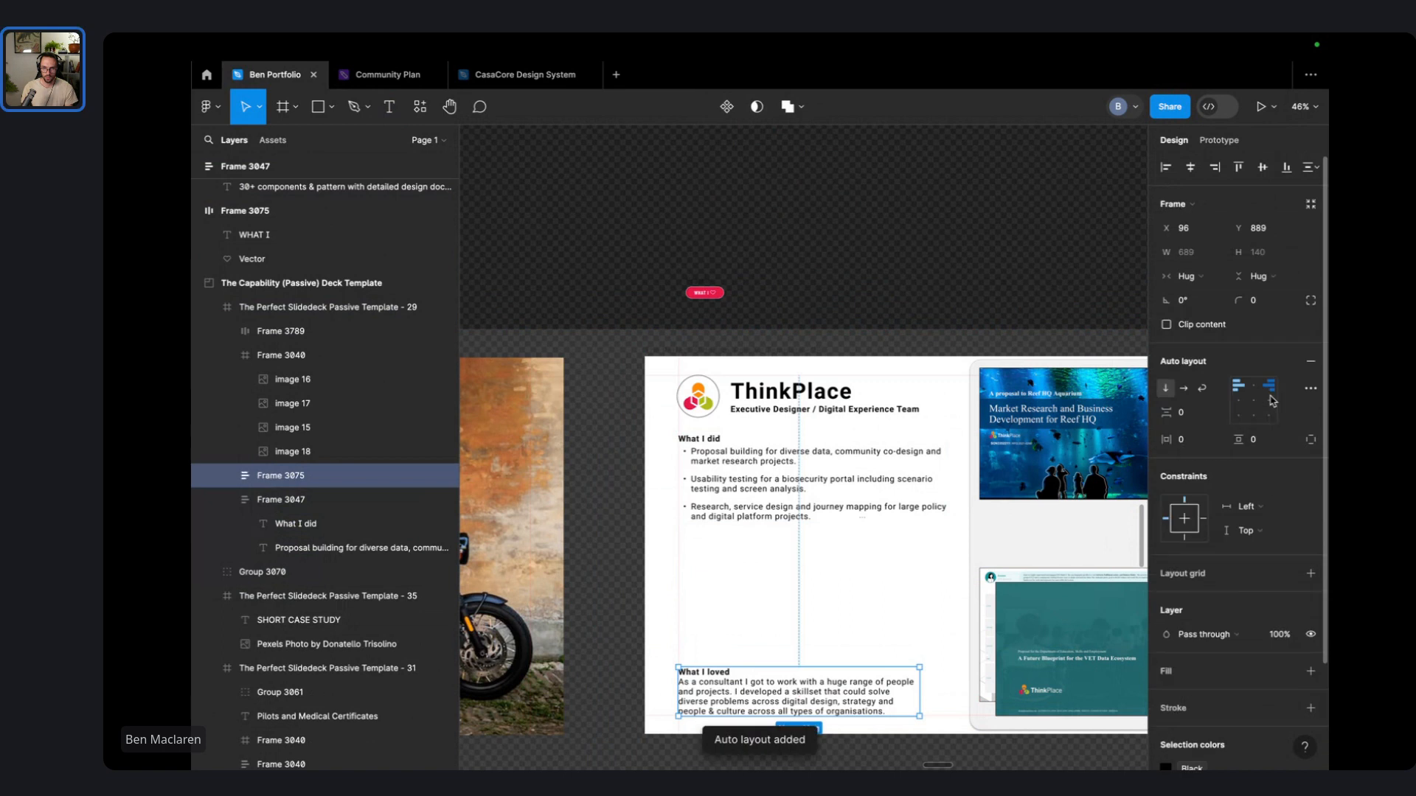
left_click(1268, 441)
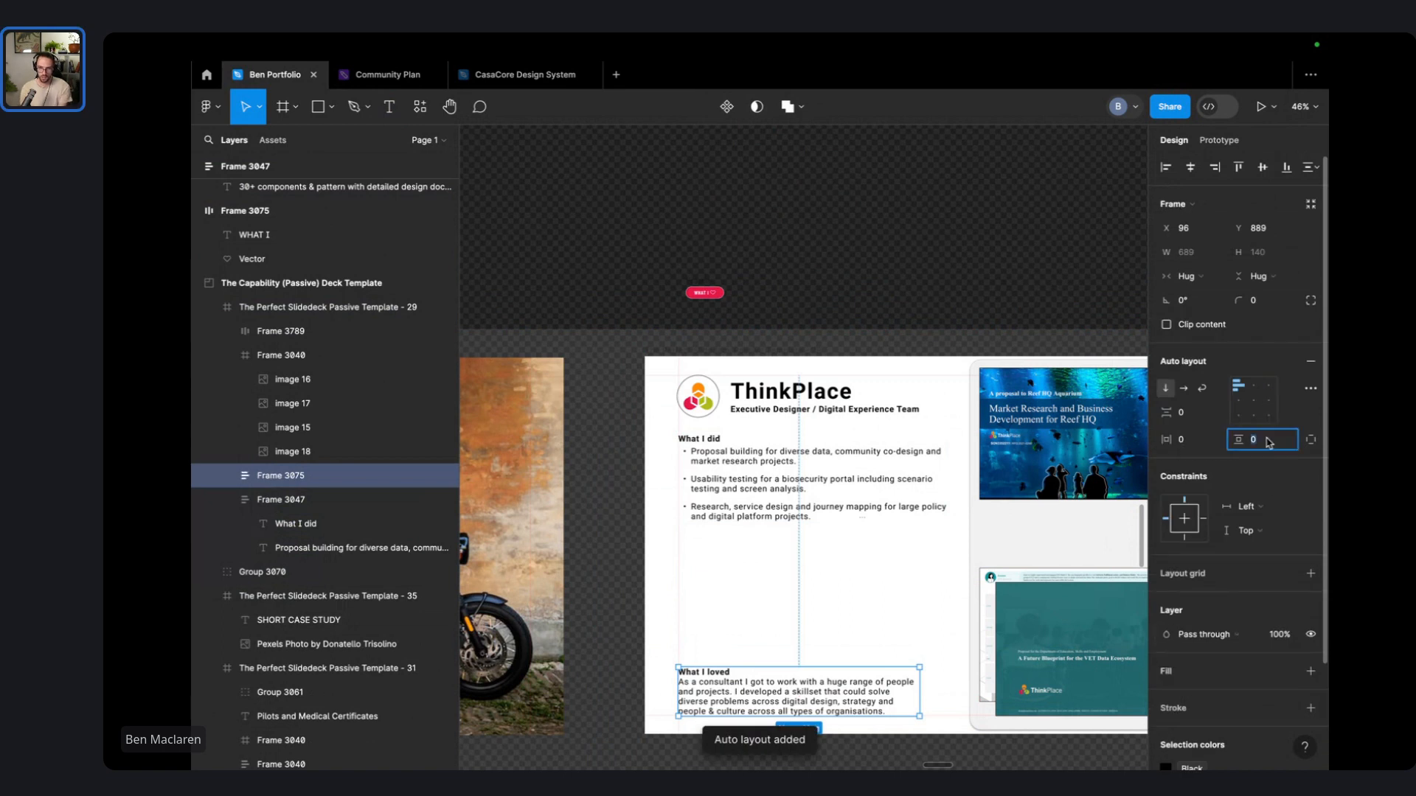
type("16")
key("shift+Tab")
type("1")
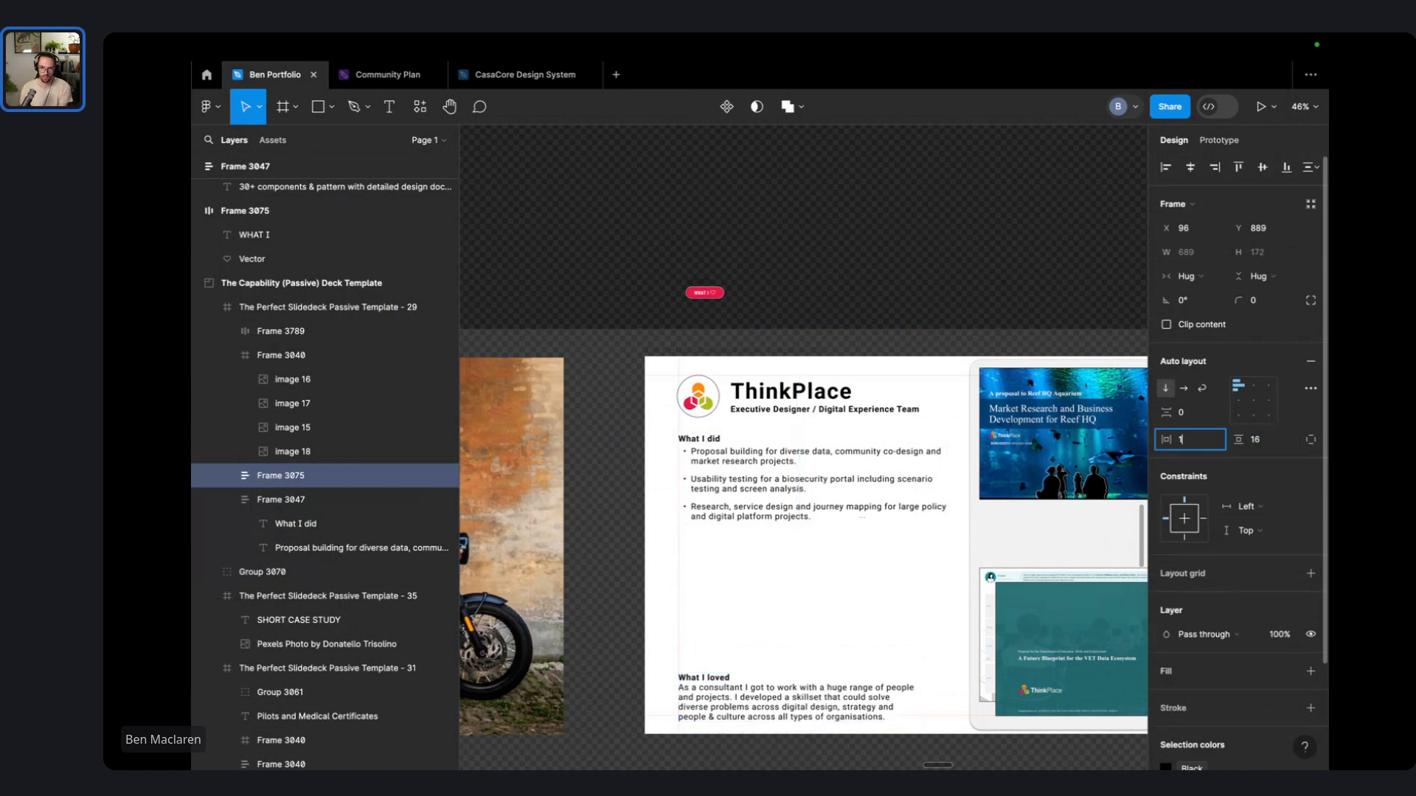
type("6")
left_click(1307, 709)
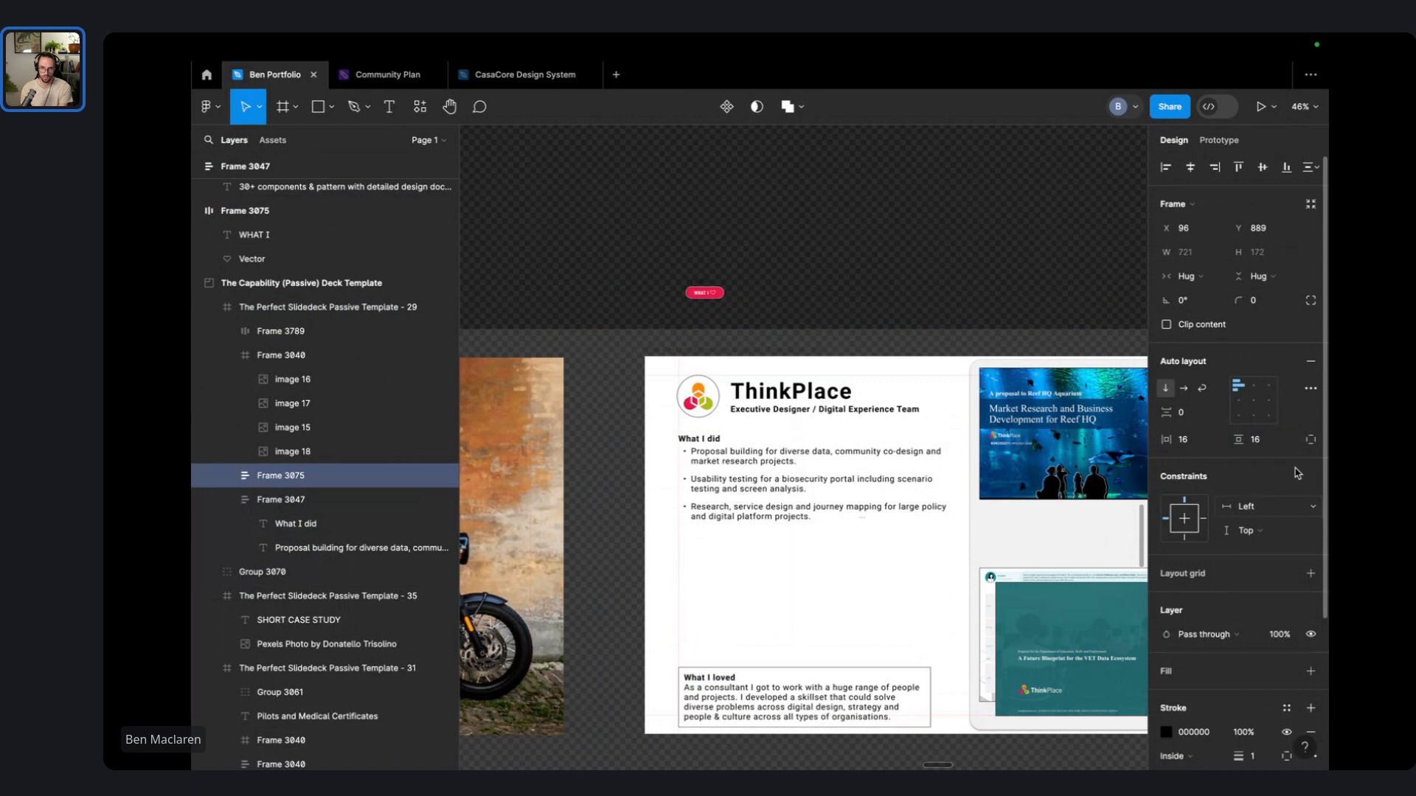
mouse_move(1252, 301)
left_mouse_down()
mouse_move(1320, 307)
mouse_move(1232, 300)
left_mouse_up()
- Nudge the What I loved box about 16 px higher
left_click(819, 619)
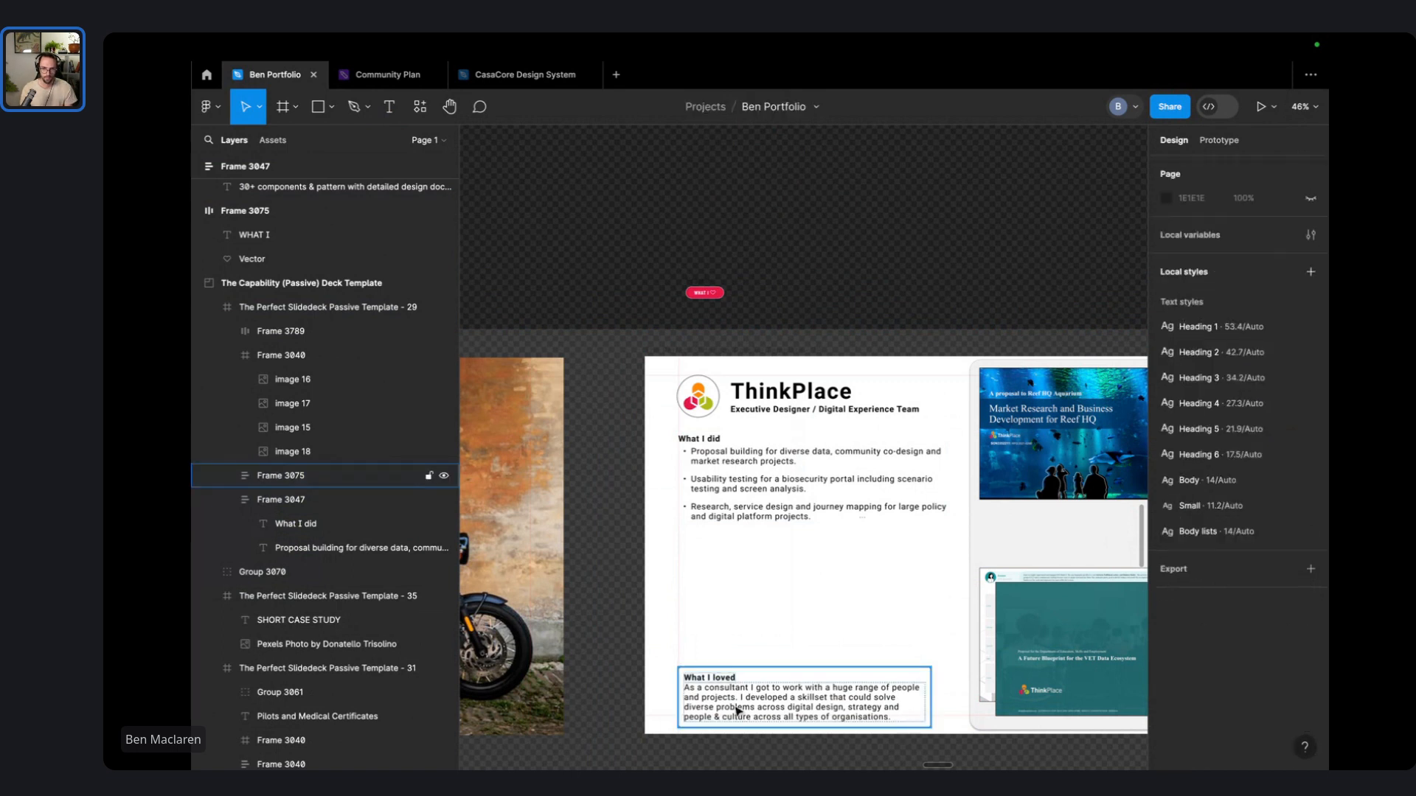
left_click_drag(738, 711, 742, 699)
left_click(692, 316)
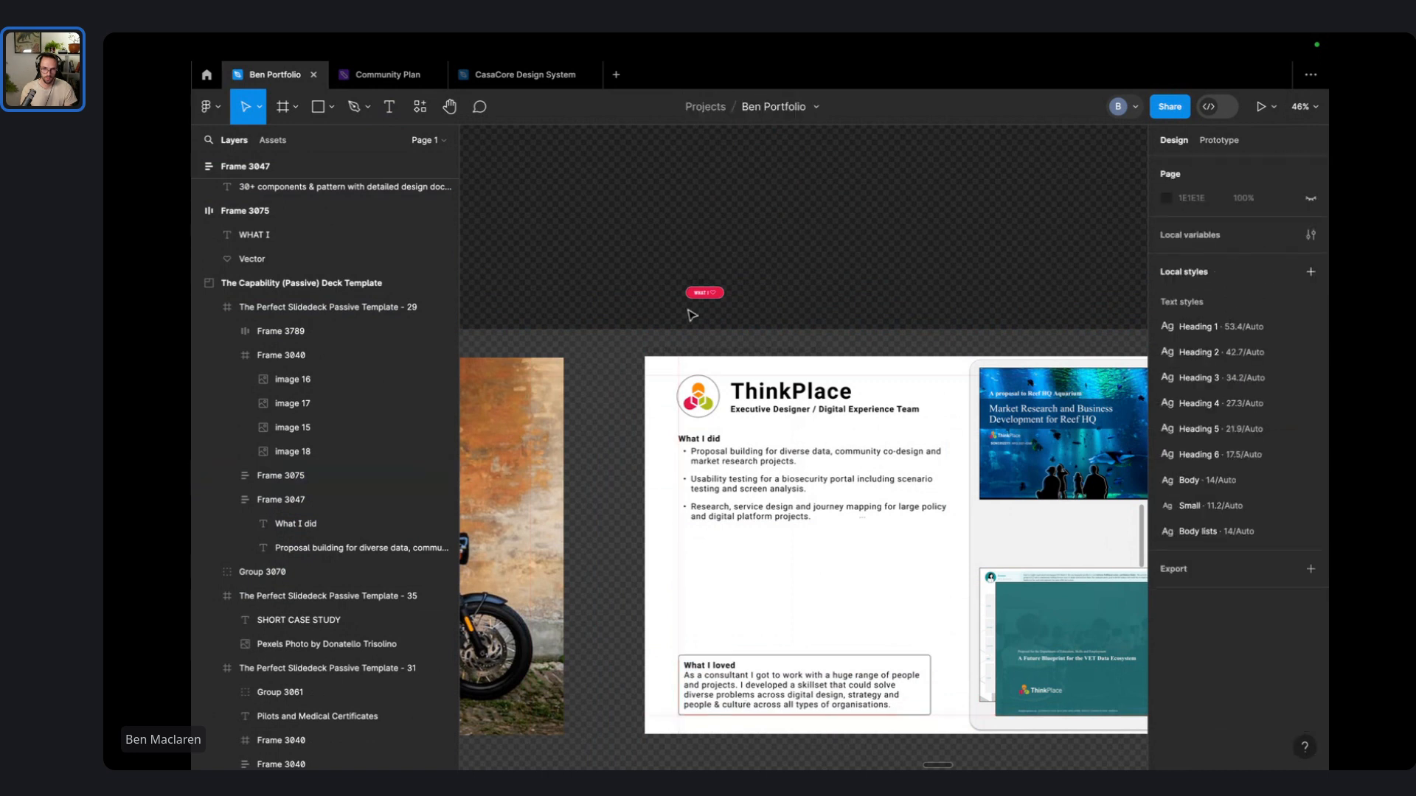
- Put the WHAT I badge inside the What I loved box, absolutely positioned on its top-left edge
left_click_drag(700, 293, 694, 643)
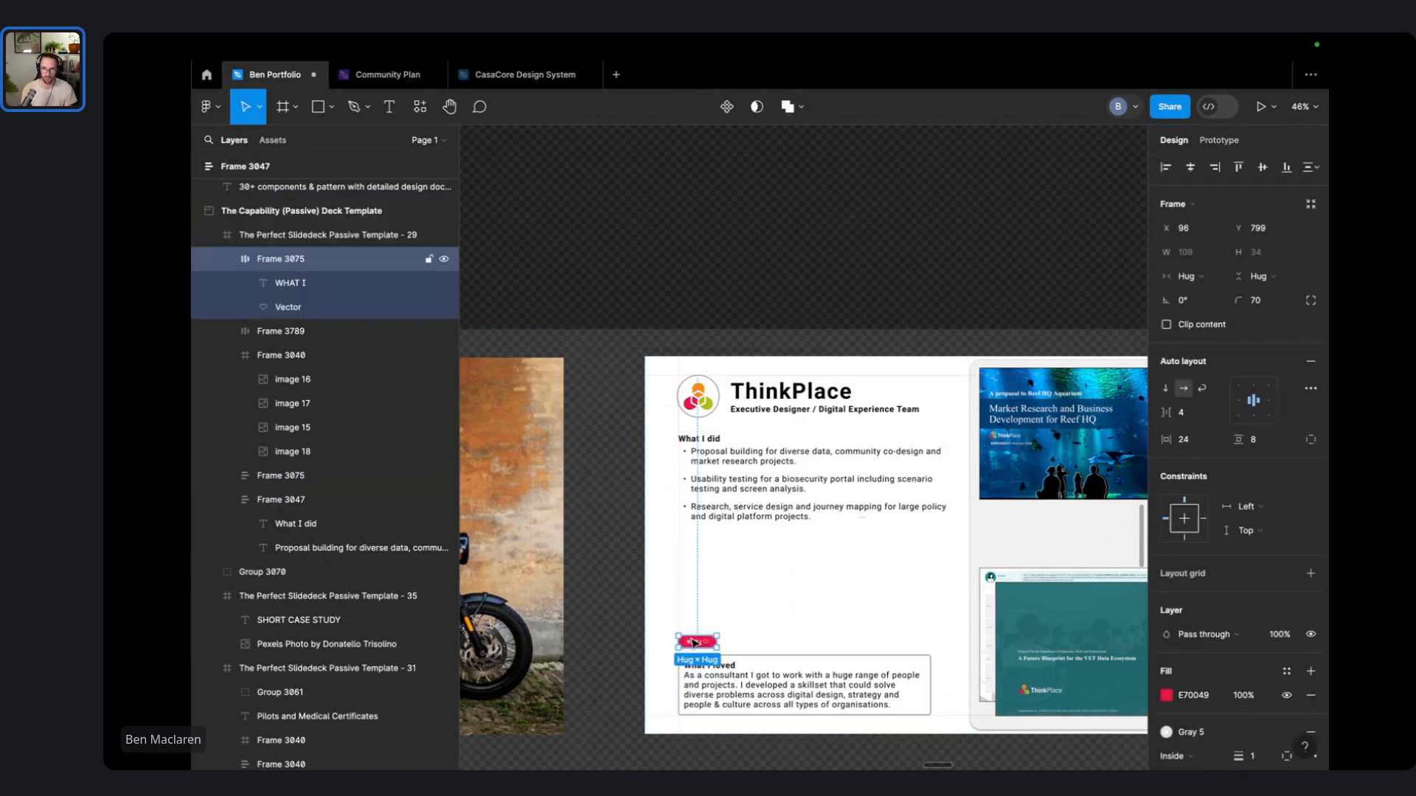
scroll(693, 643, "up", 5)
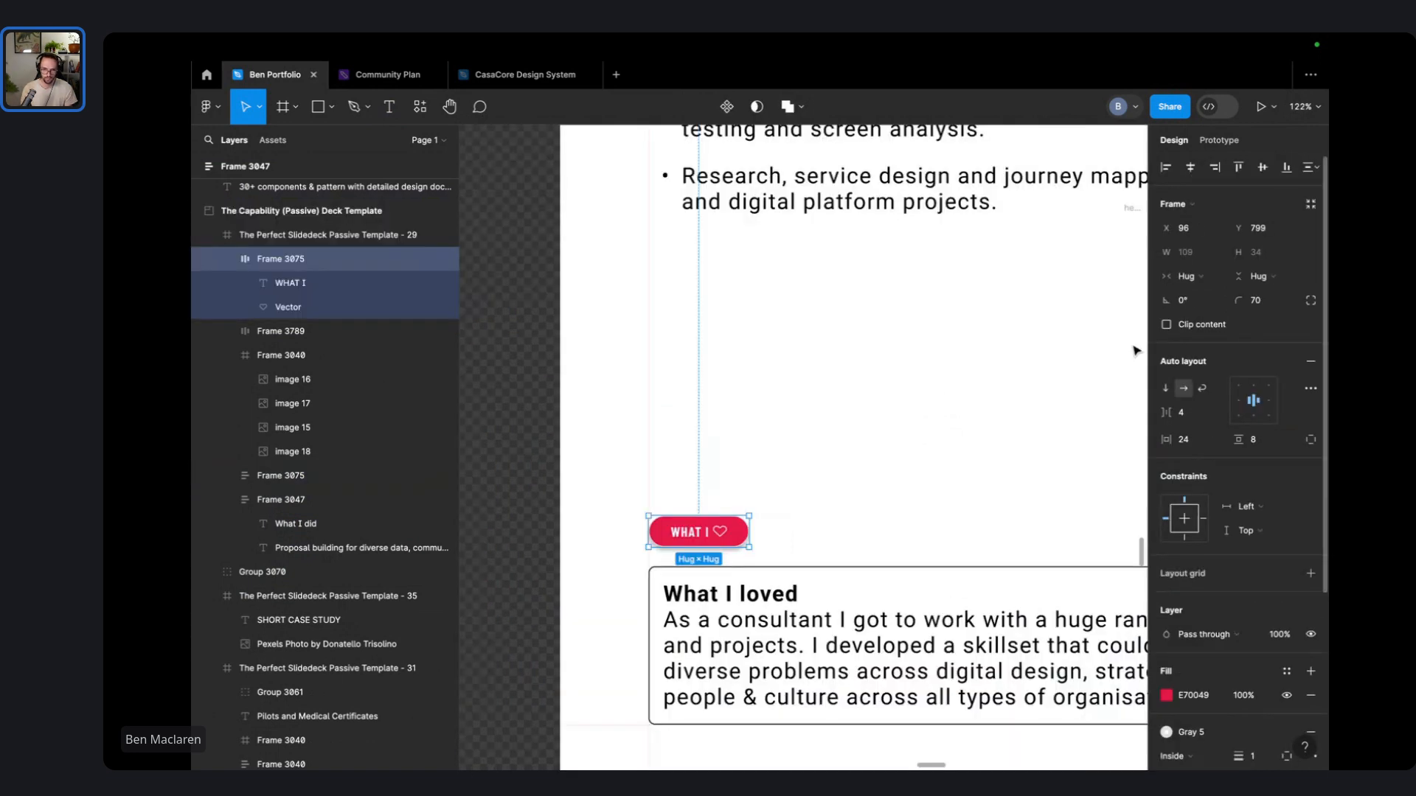
left_click_drag(717, 531, 732, 622)
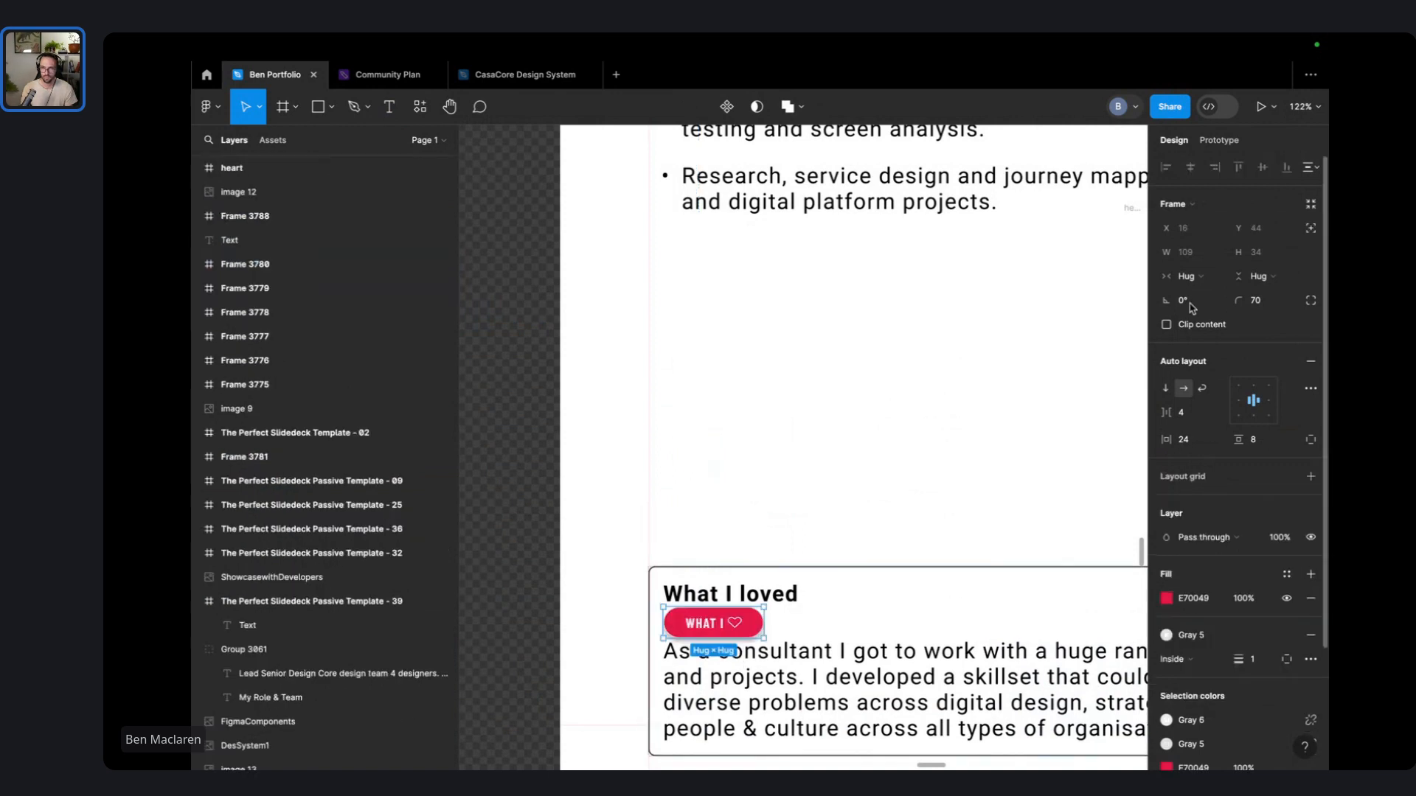
left_click(1310, 227)
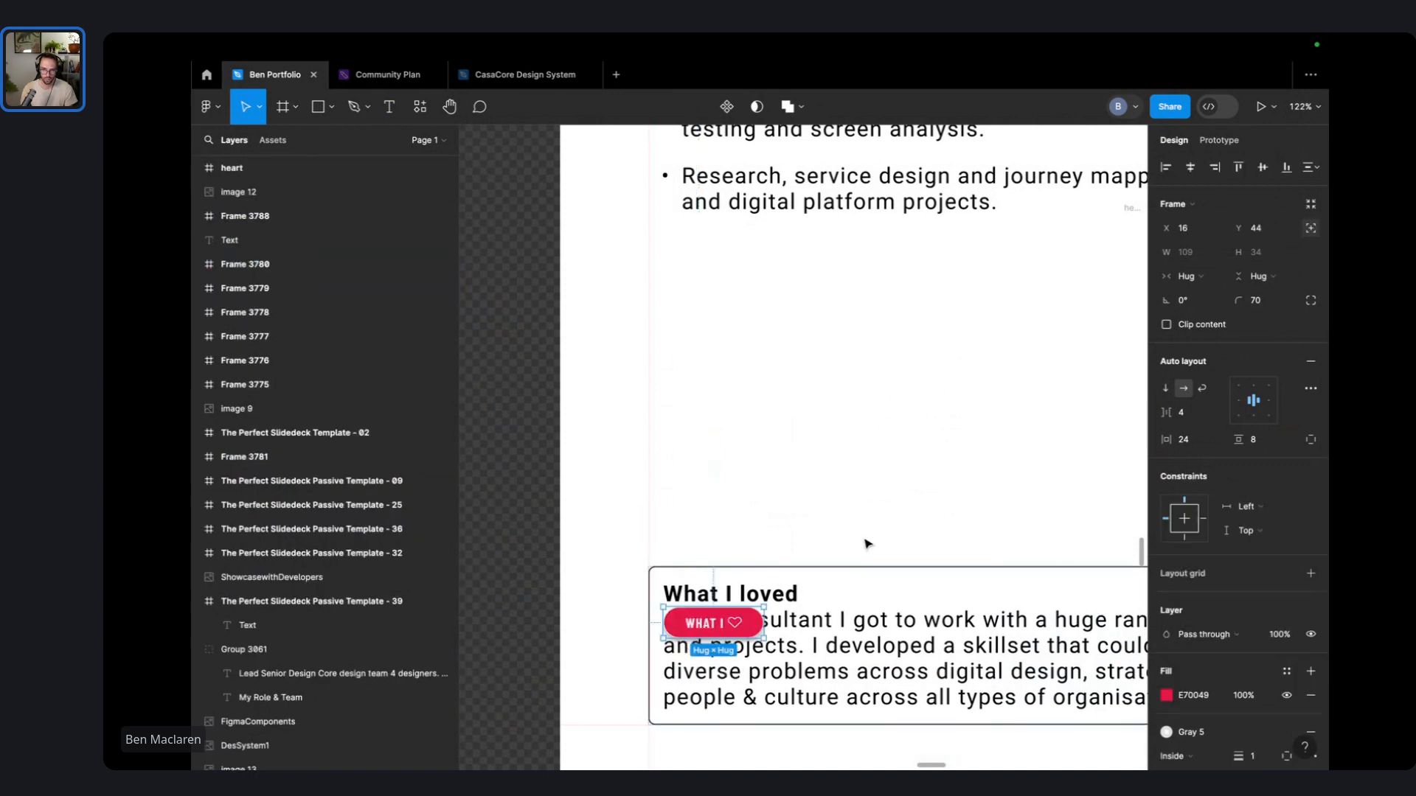
left_click_drag(731, 629, 730, 572)
scroll(1283, 674, "down", 4)
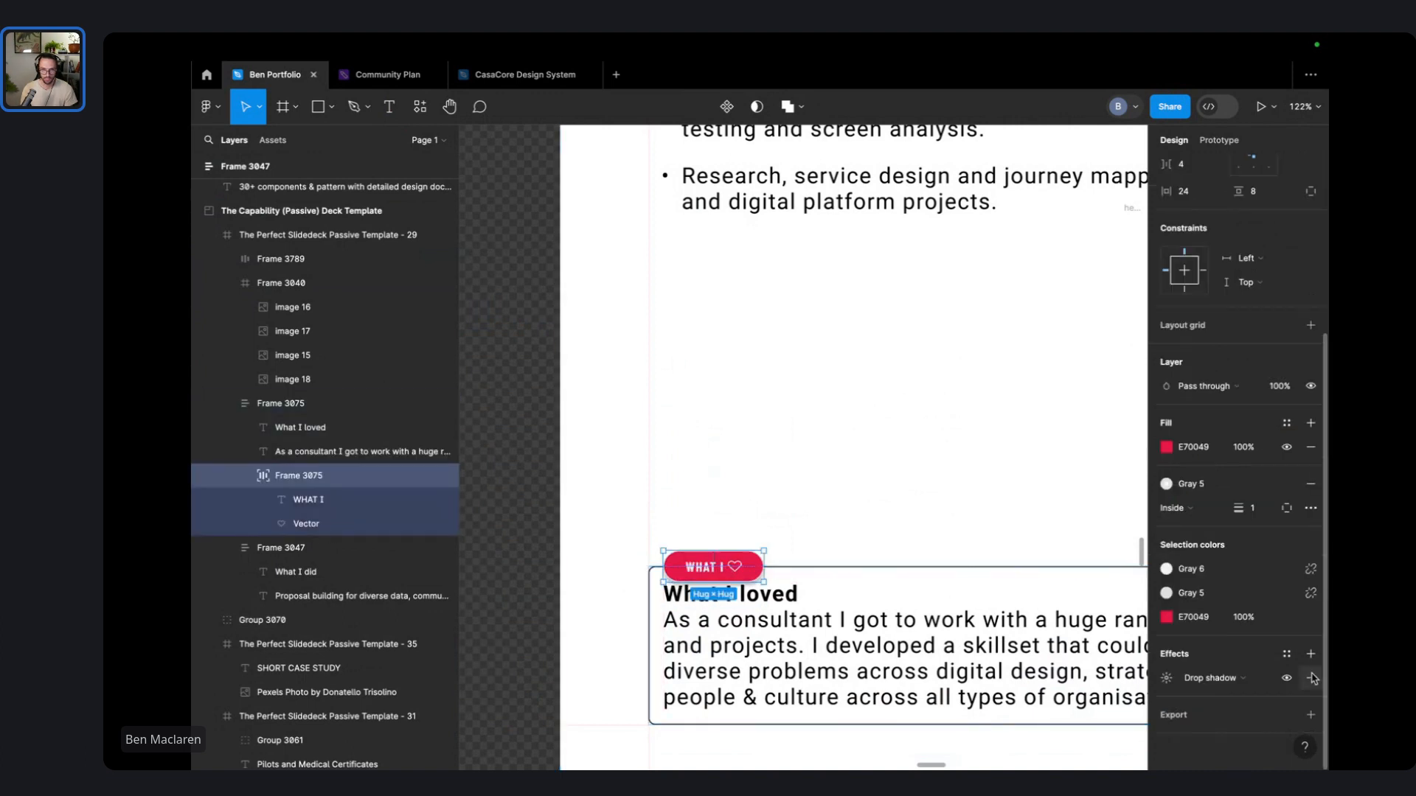
key("Escape")
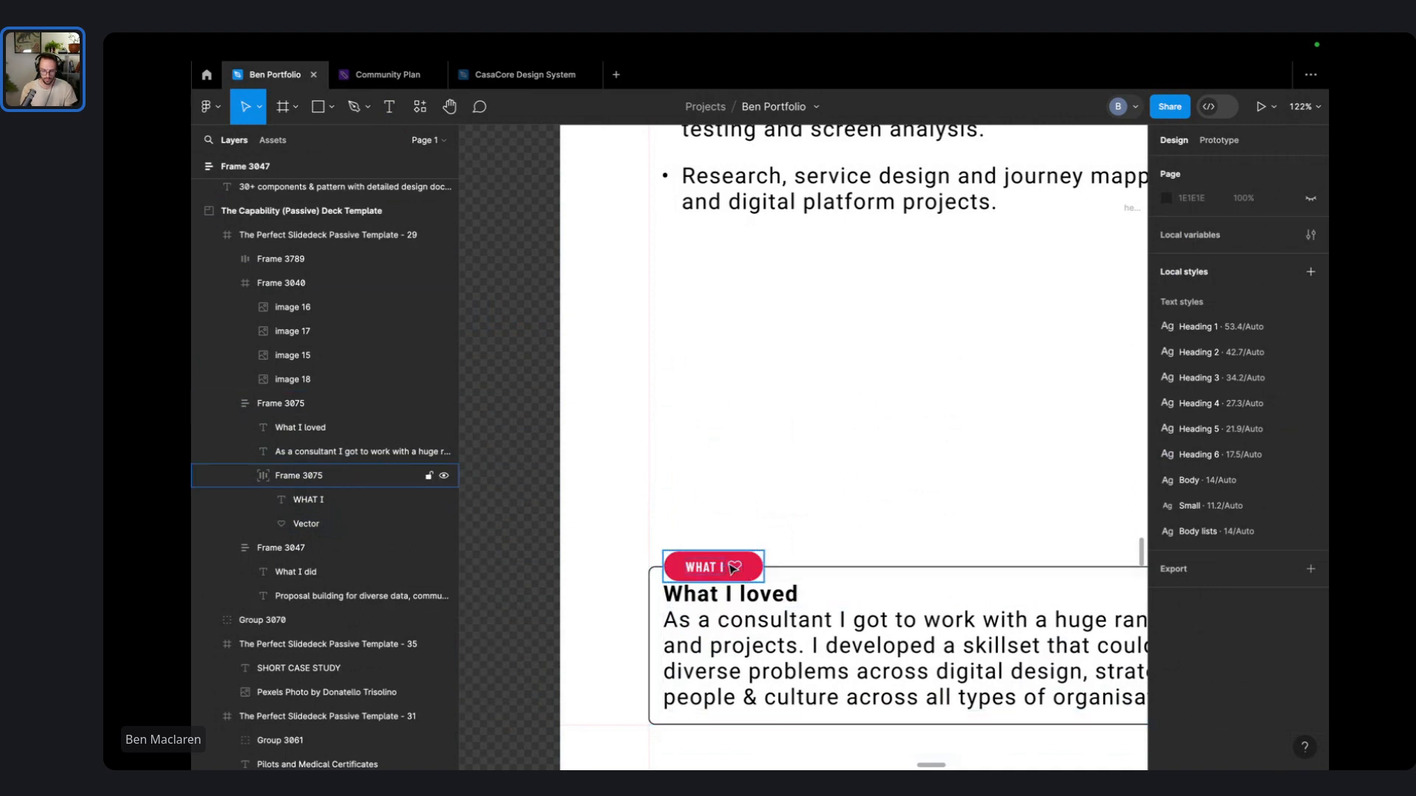
- Delete the WHAT I label and set the badge's horizontal padding to 0
double_click(730, 565)
key("Delete")
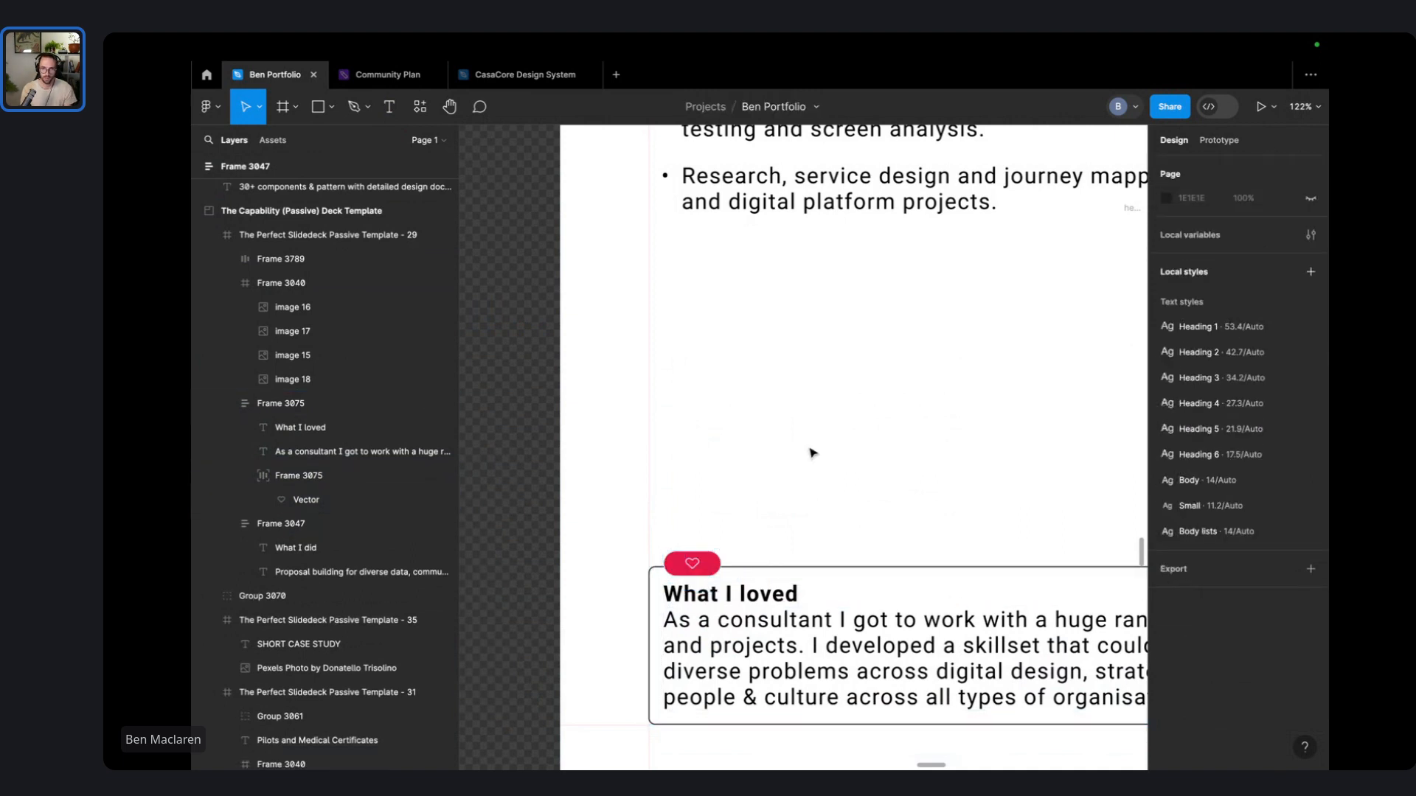
left_click(717, 566)
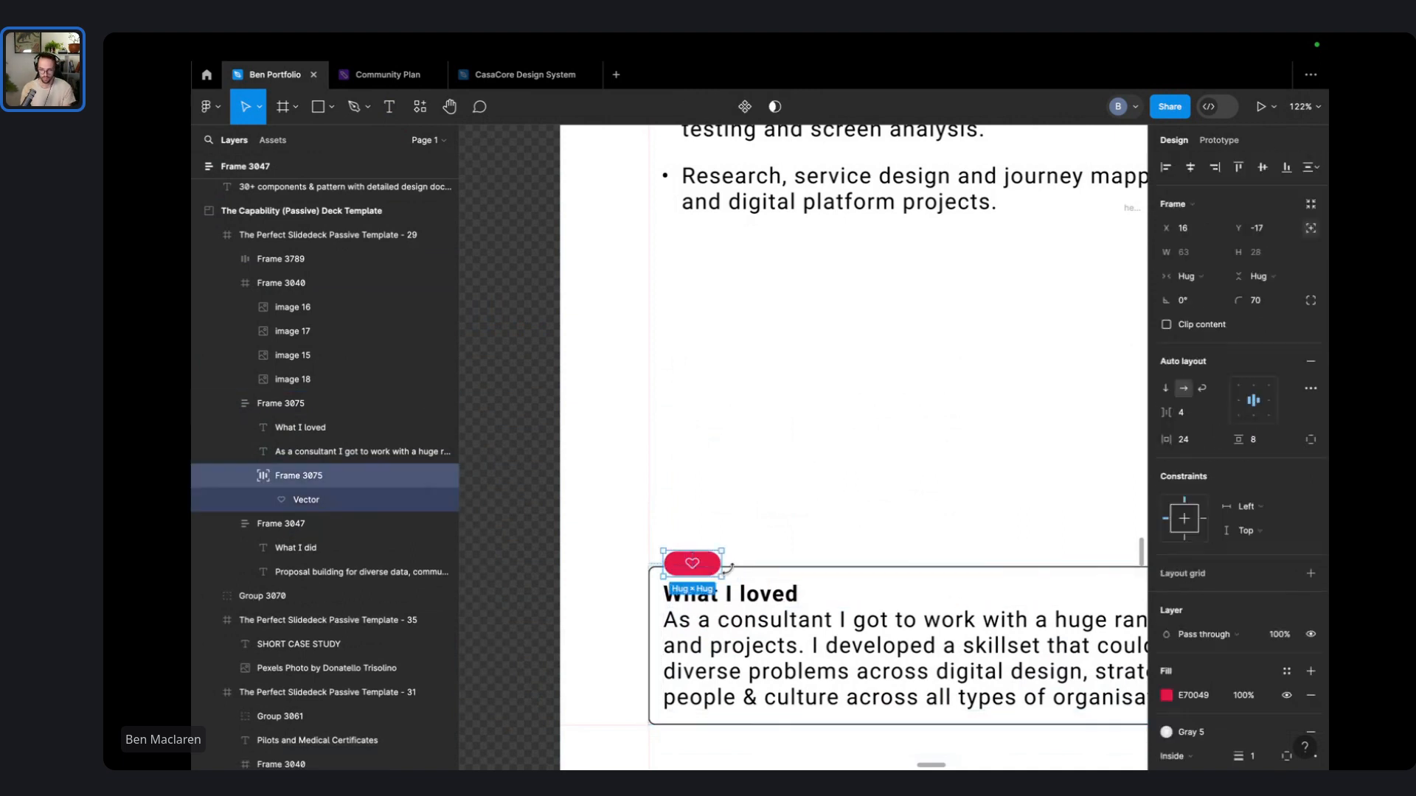
left_click(1267, 445)
left_click(1213, 447)
type("0")
left_click(850, 453)
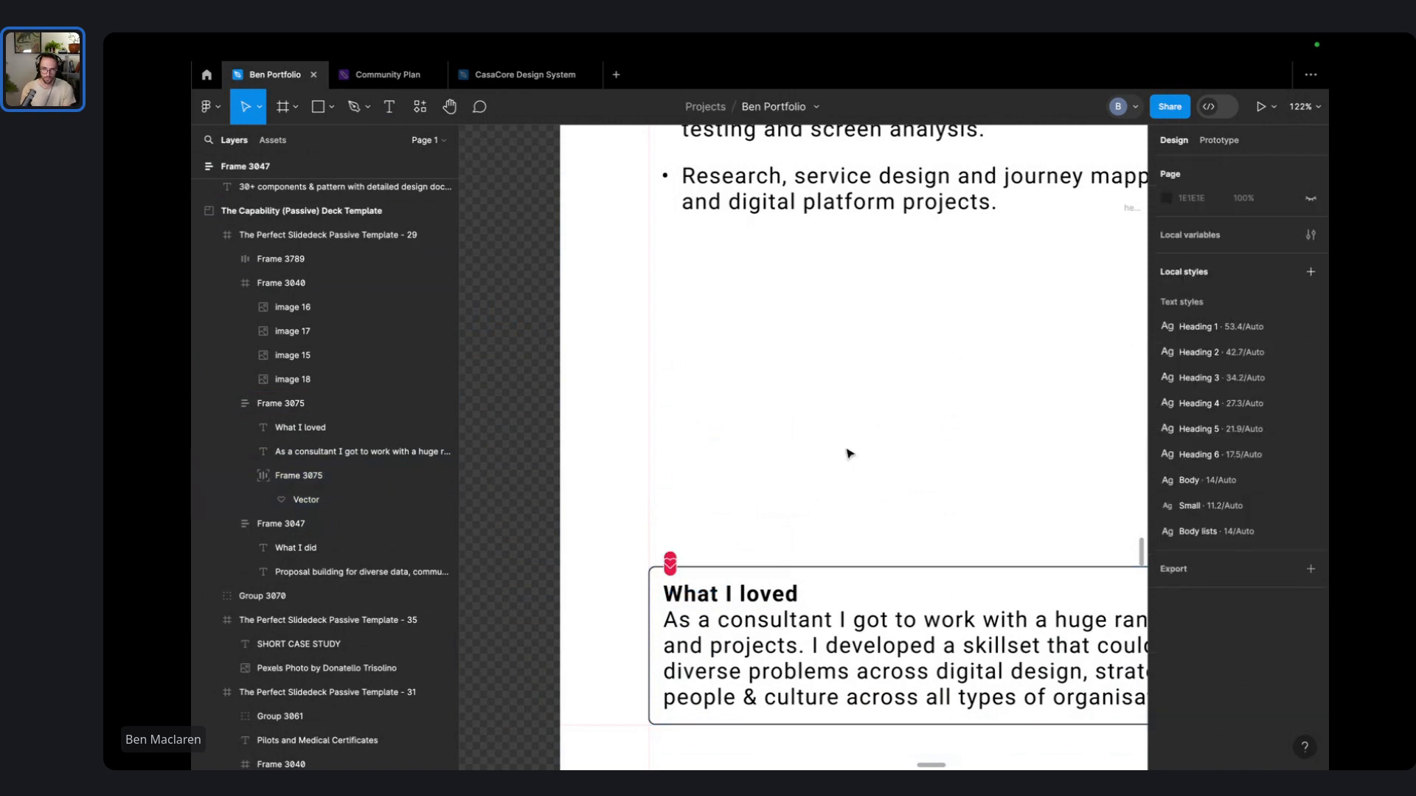
- Set horizontal padding to 8 for a round heart badge and shift it left onto the corner
left_click(670, 565)
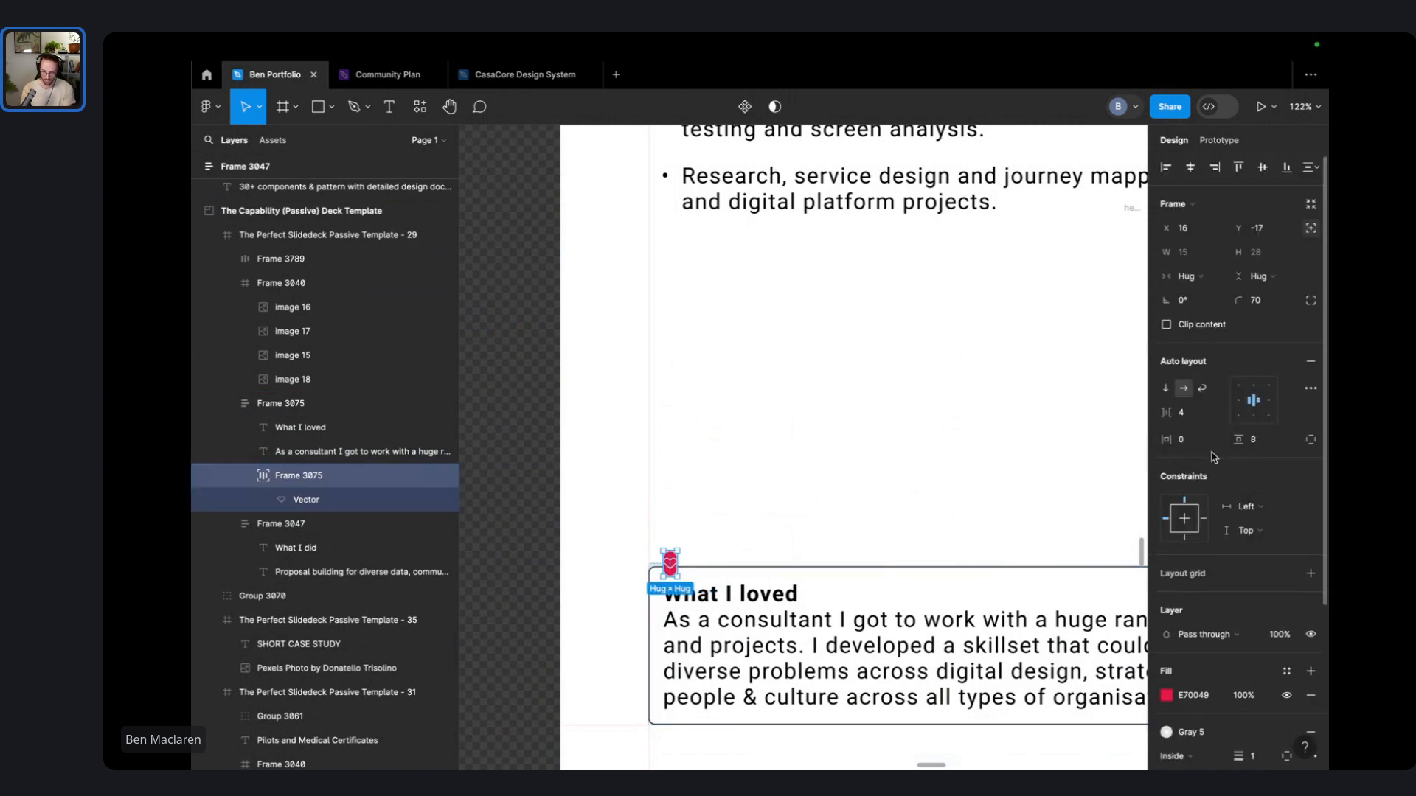
left_click(1196, 441)
type("8")
left_click(907, 407)
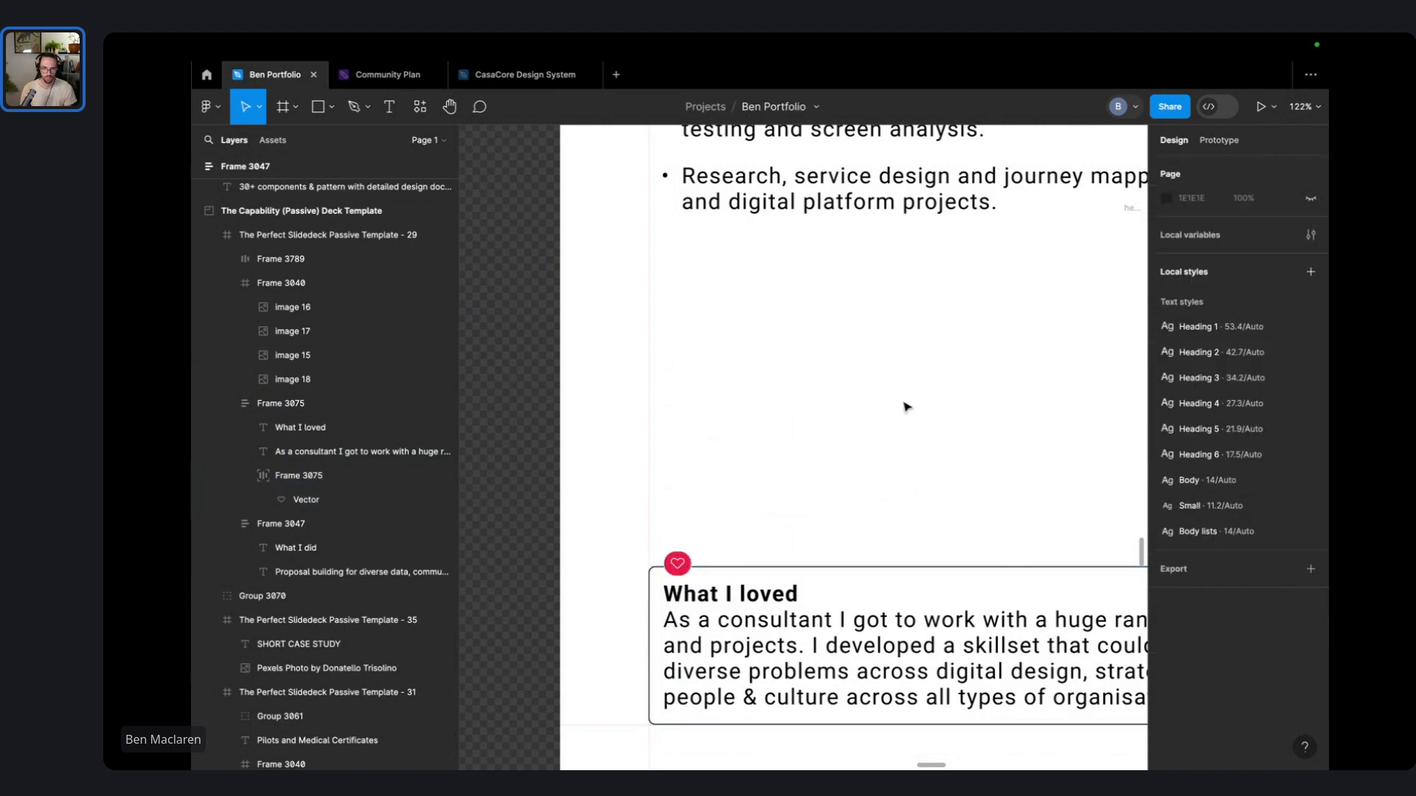
left_click_drag(677, 572, 655, 557)
left_click(792, 501)
scroll(792, 500, "down", 5)
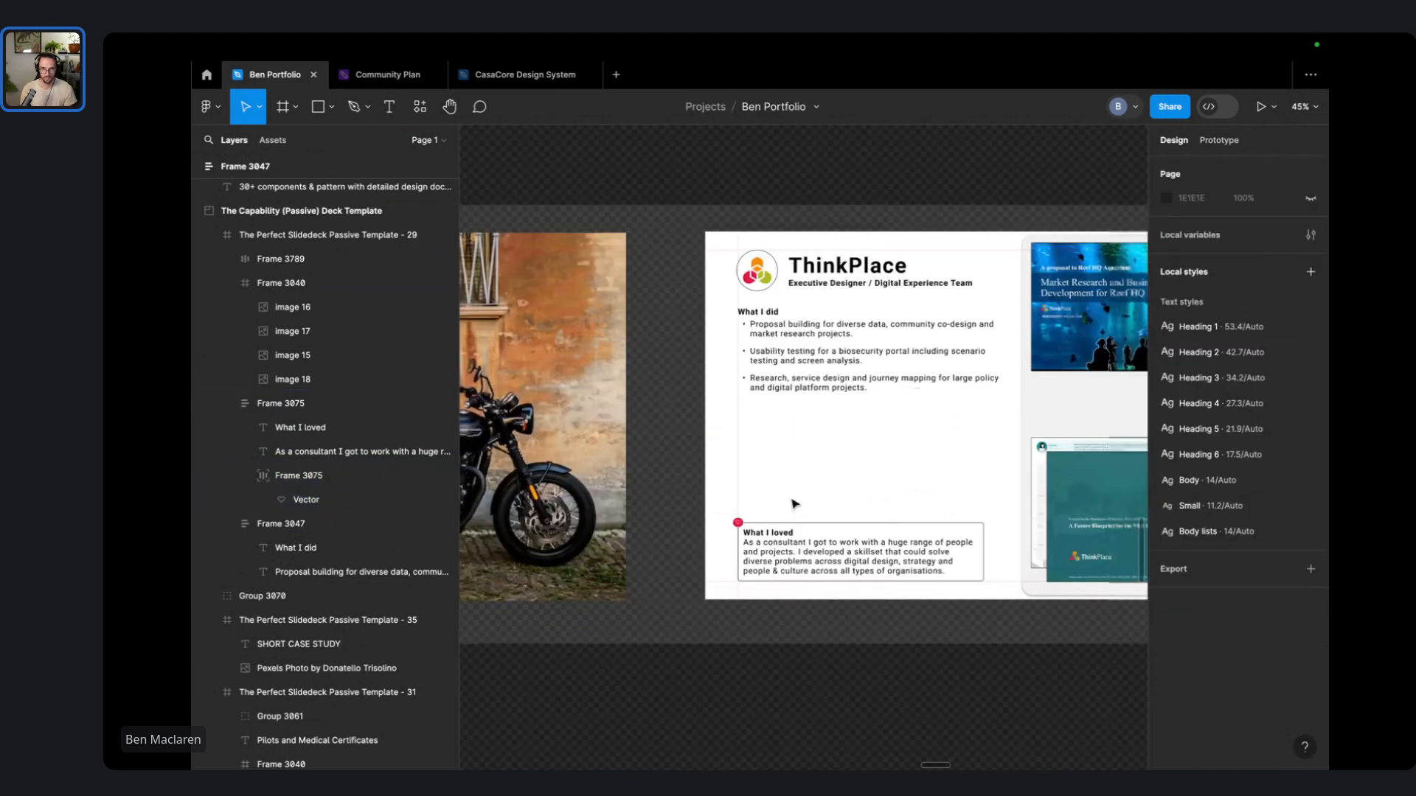
scroll(794, 504, "up", 5)
- Try moving the What I did block lower on the ThinkPlace slide, then undo the accidental layout change
scroll(765, 533, "down", 2)
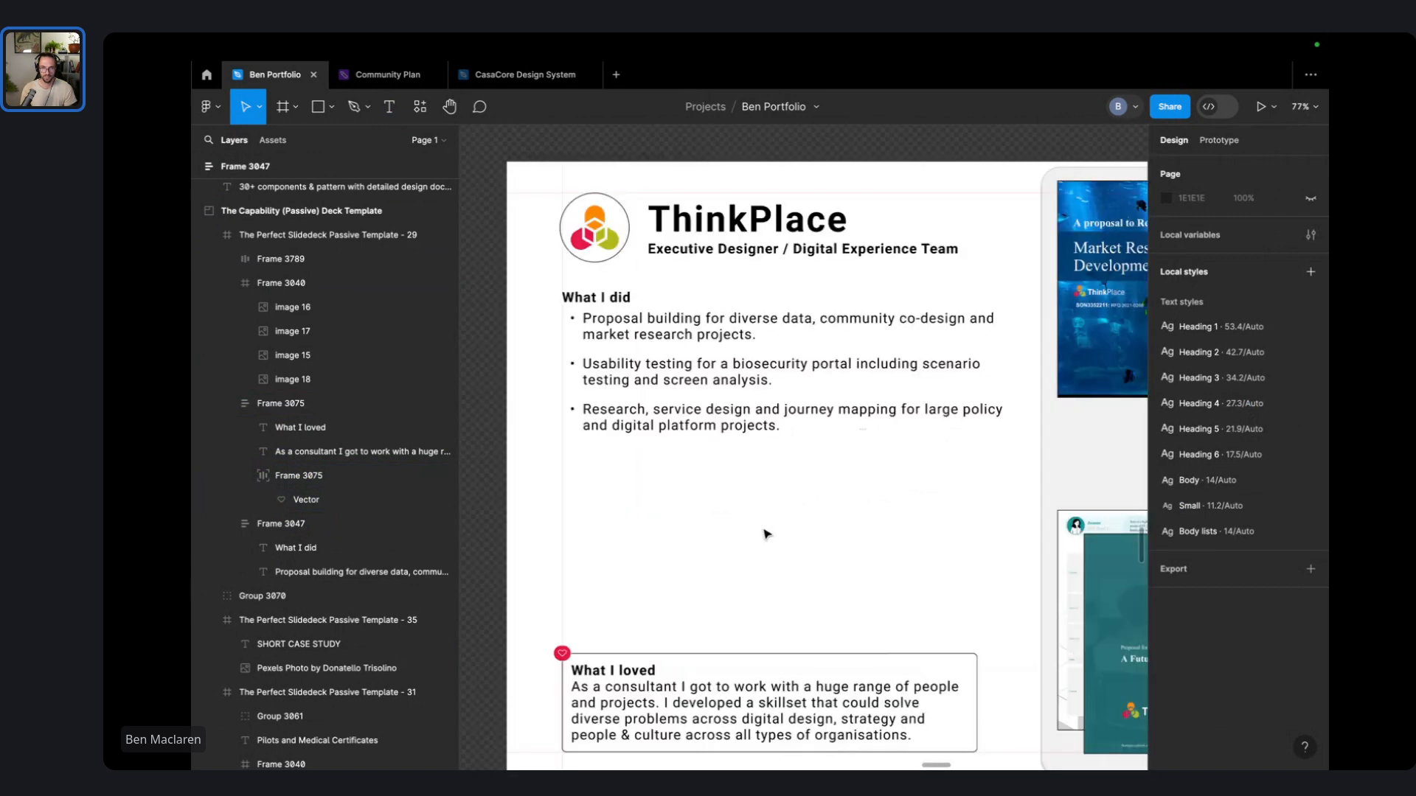
left_click_drag(764, 534, 808, 586)
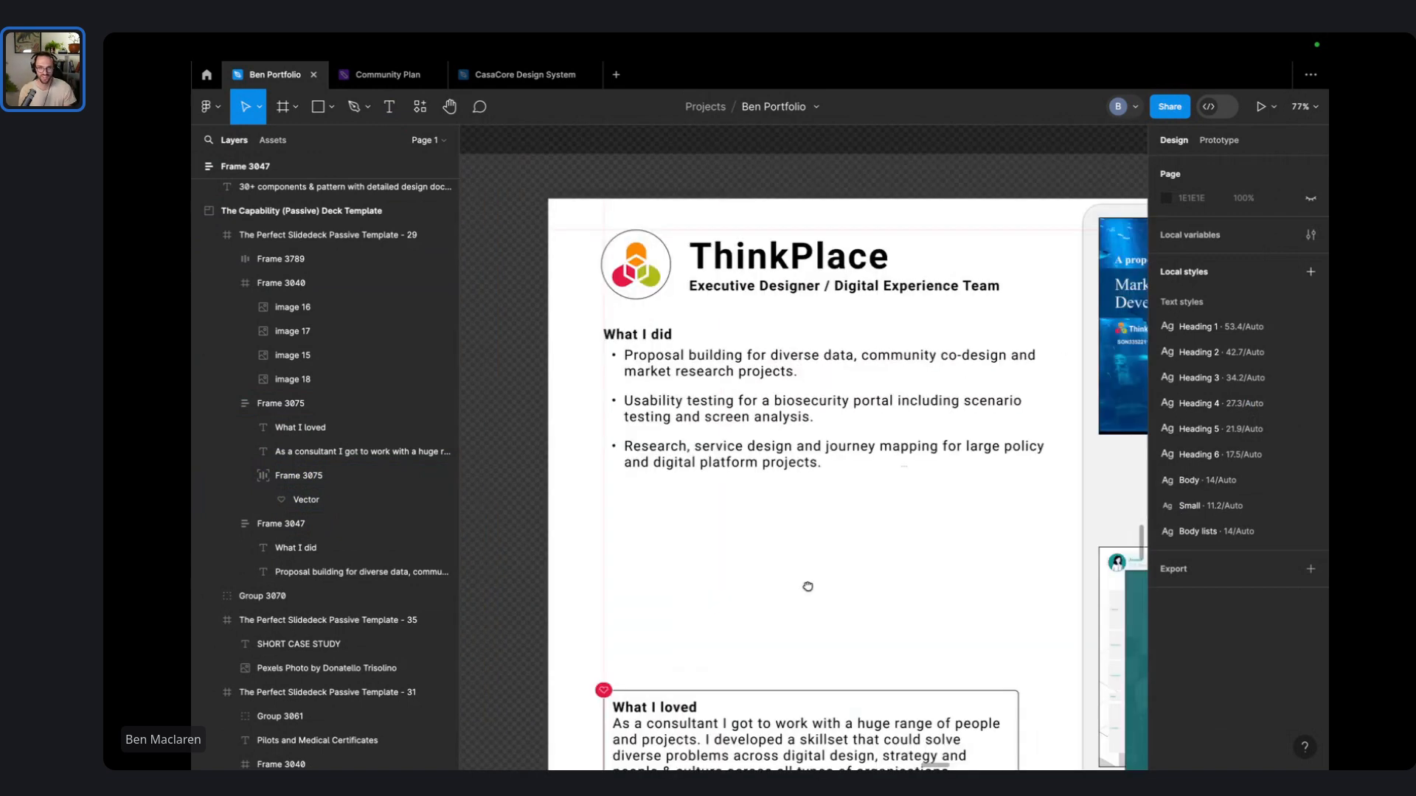
scroll(641, 318, "up", 5)
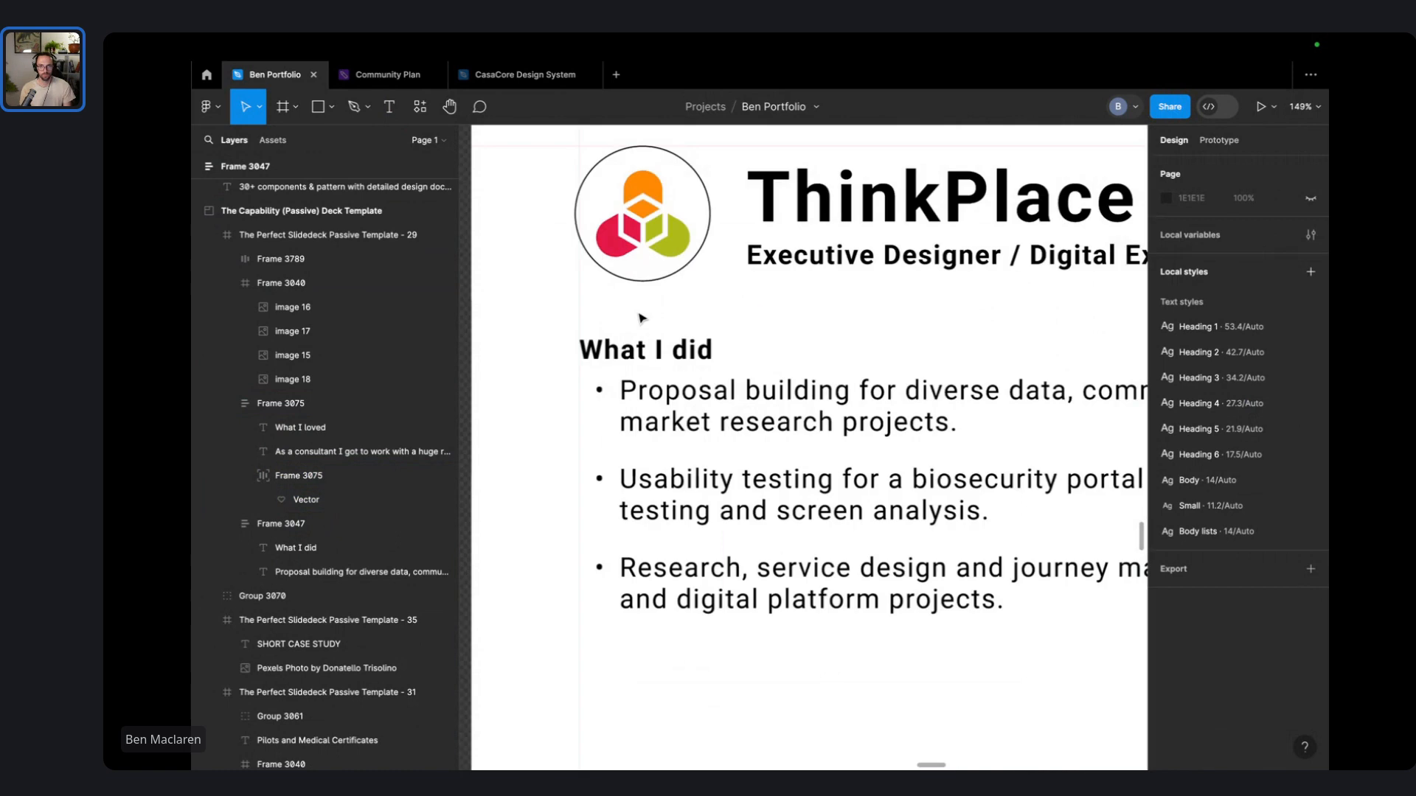
scroll(641, 318, "down", 3)
scroll(645, 318, "down", 2)
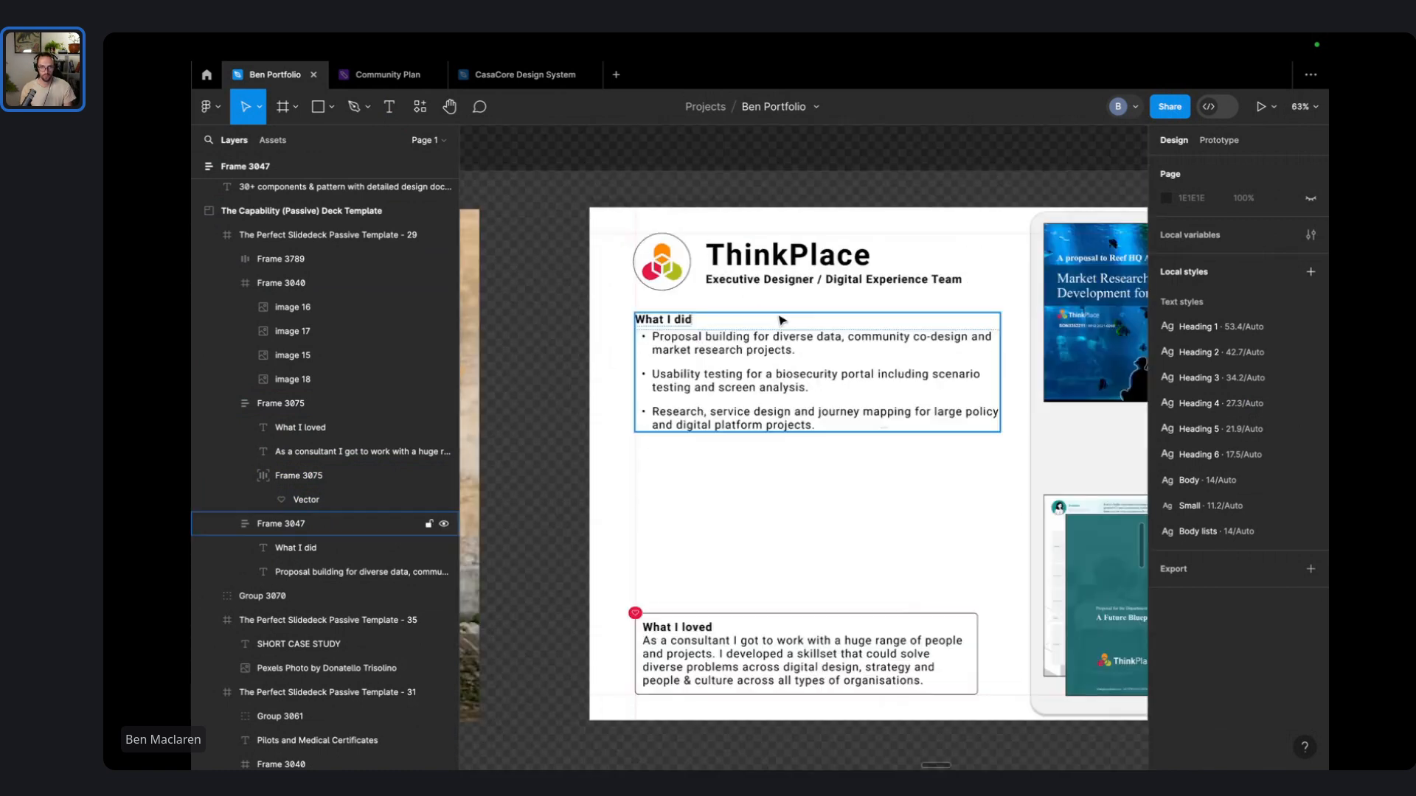
left_click_drag(782, 320, 705, 455)
left_click_drag(763, 404, 785, 477)
key("Escape")
key("ctrl+z")
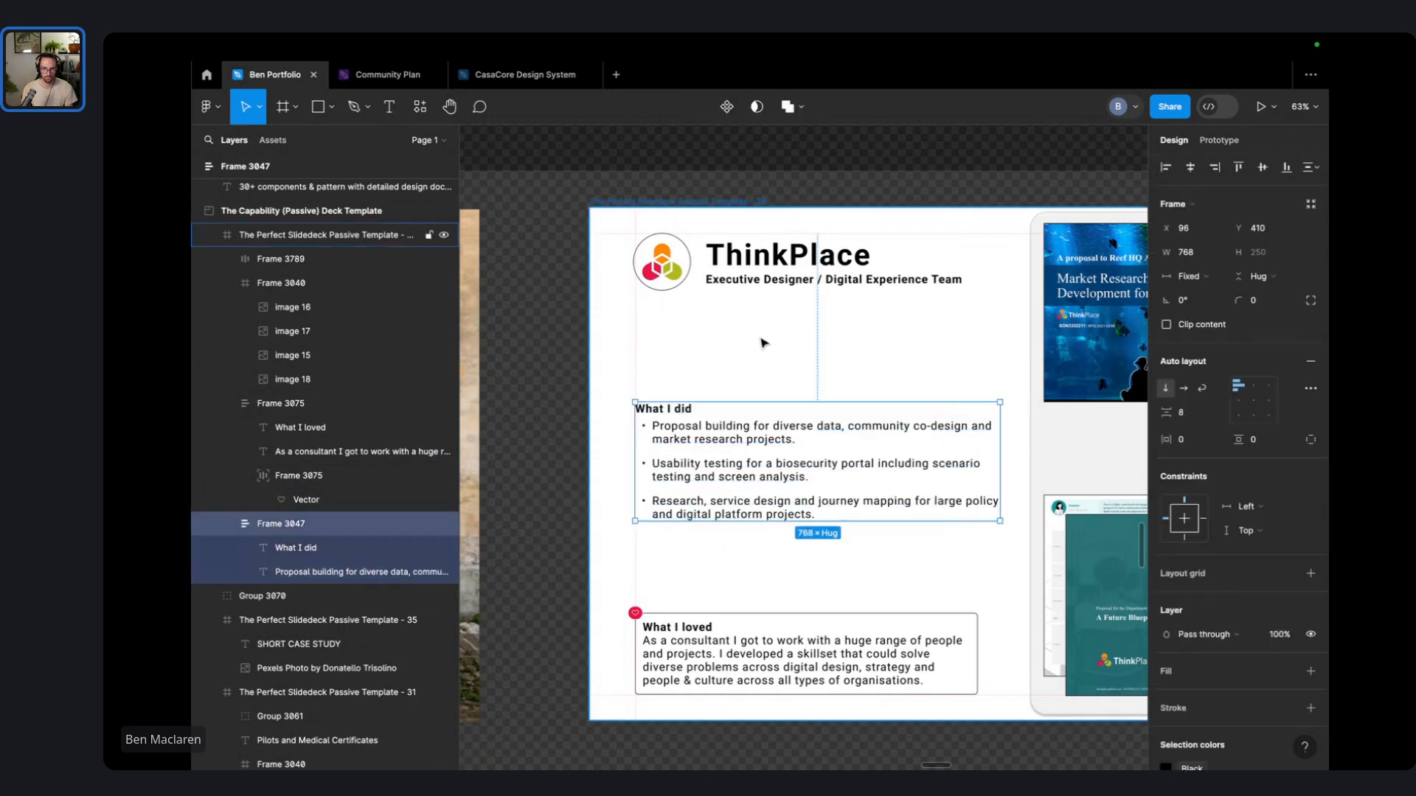
- Reduce the What I did bullet text's spacing from 23 to 8
left_click(894, 475)
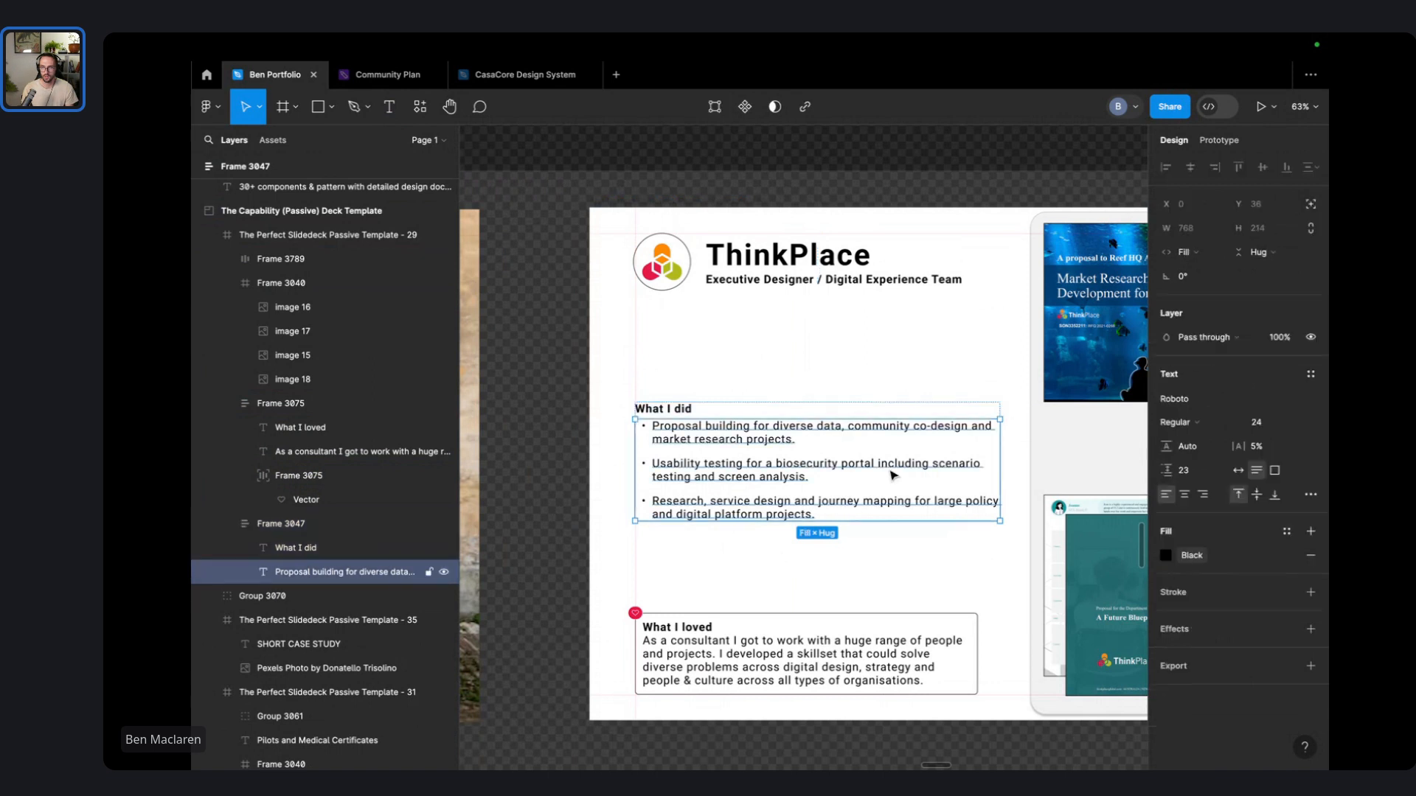
left_click(1183, 470)
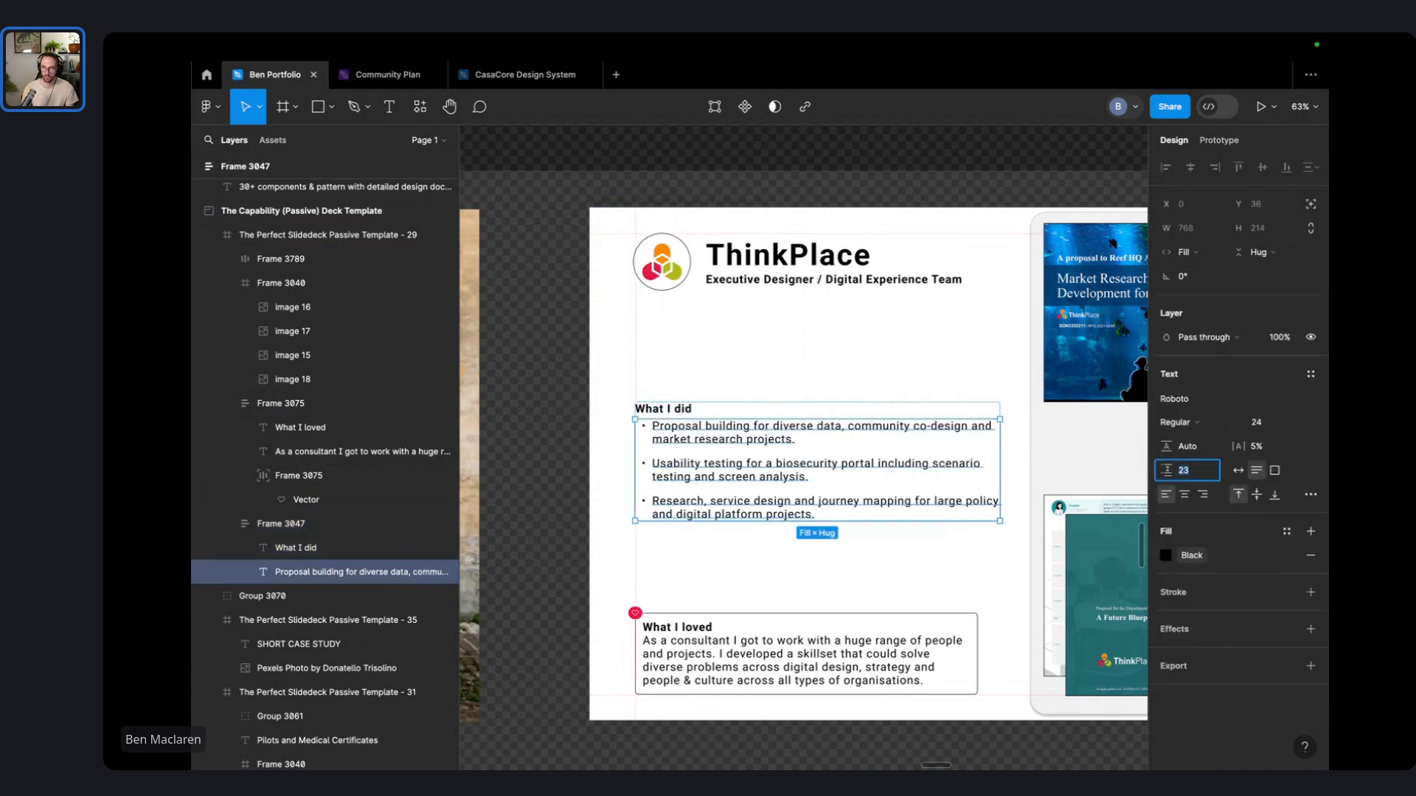
type("16")
key("Return")
left_click(1185, 472)
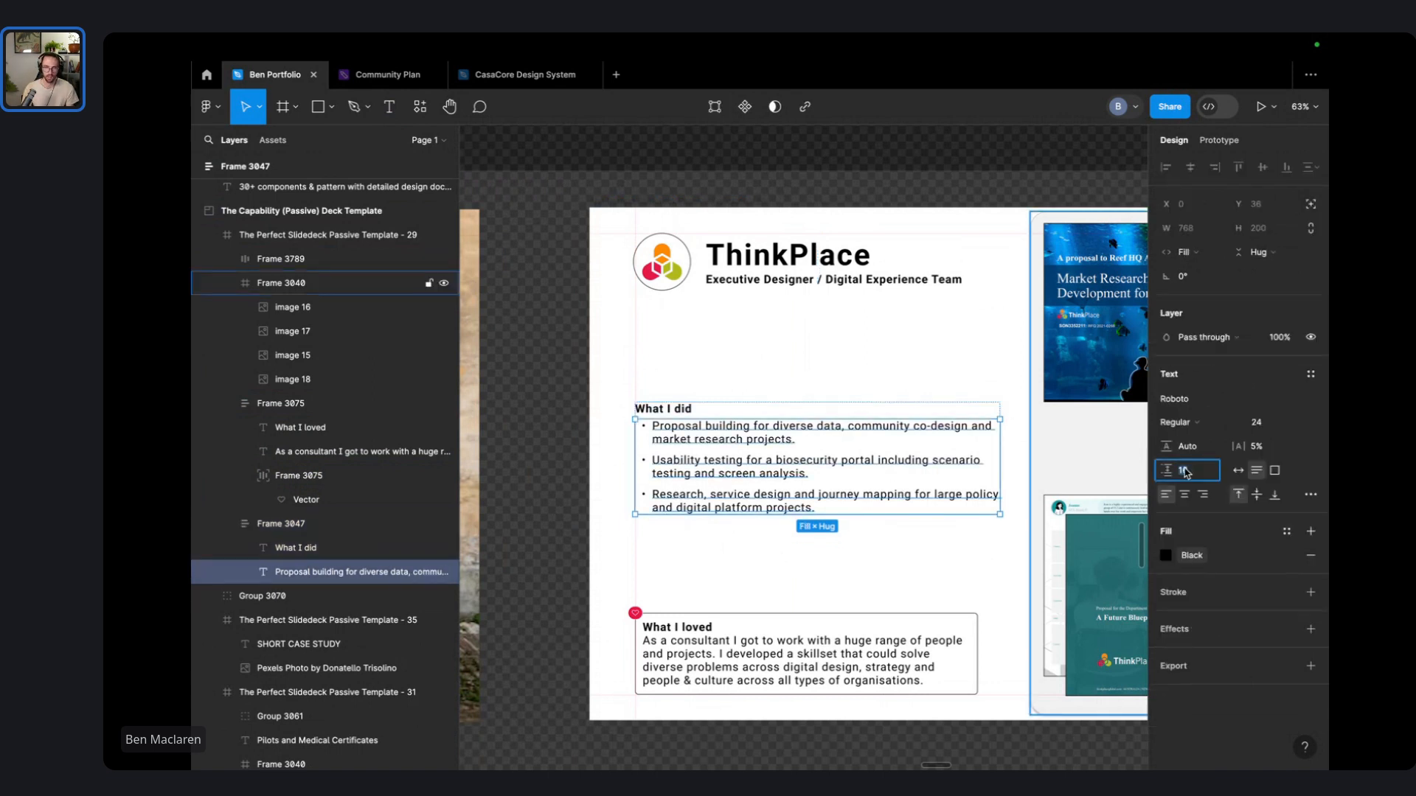
type("8")
key("Return")
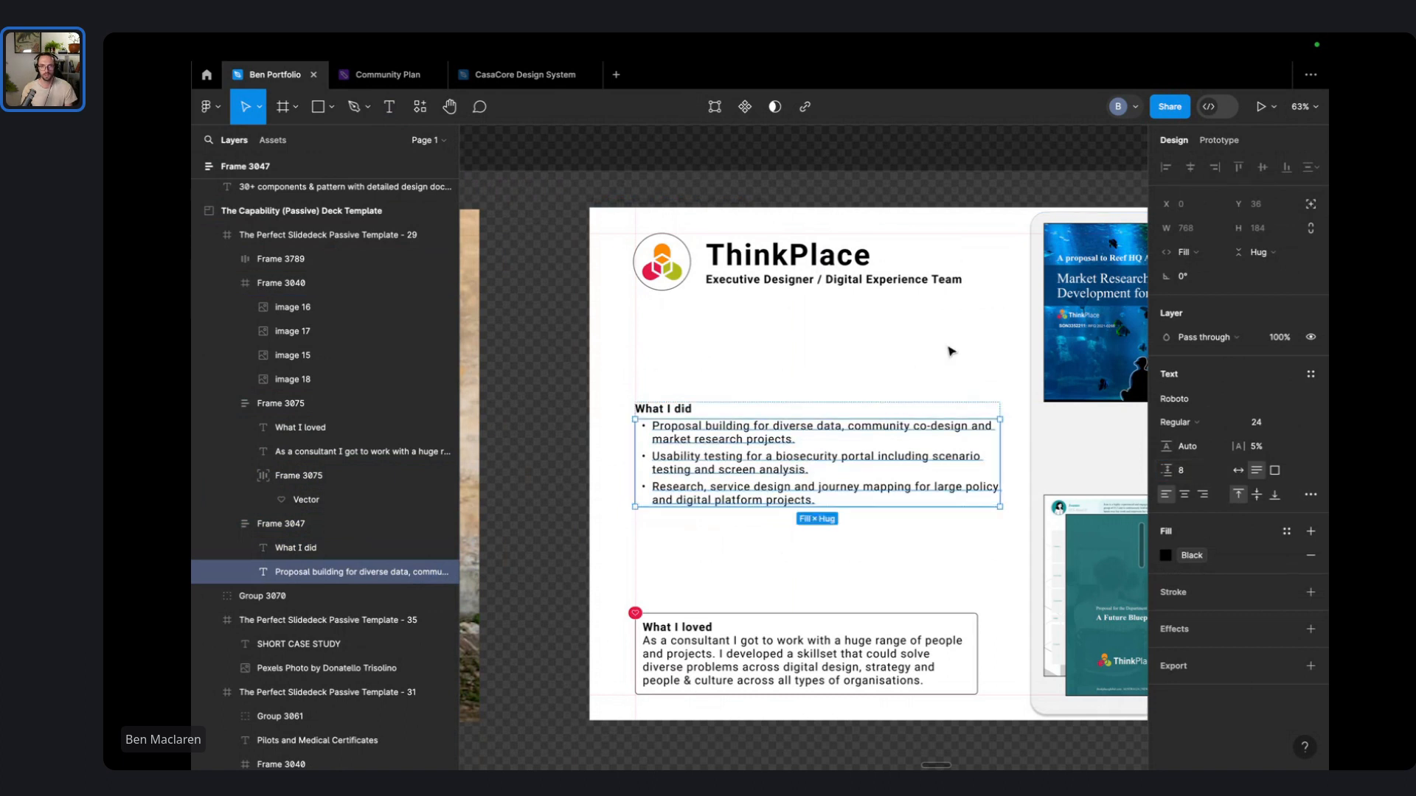
- Move the What I did block down so it sits centred between heading and What I loved box
left_click(949, 349)
left_click_drag(747, 429, 747, 429)
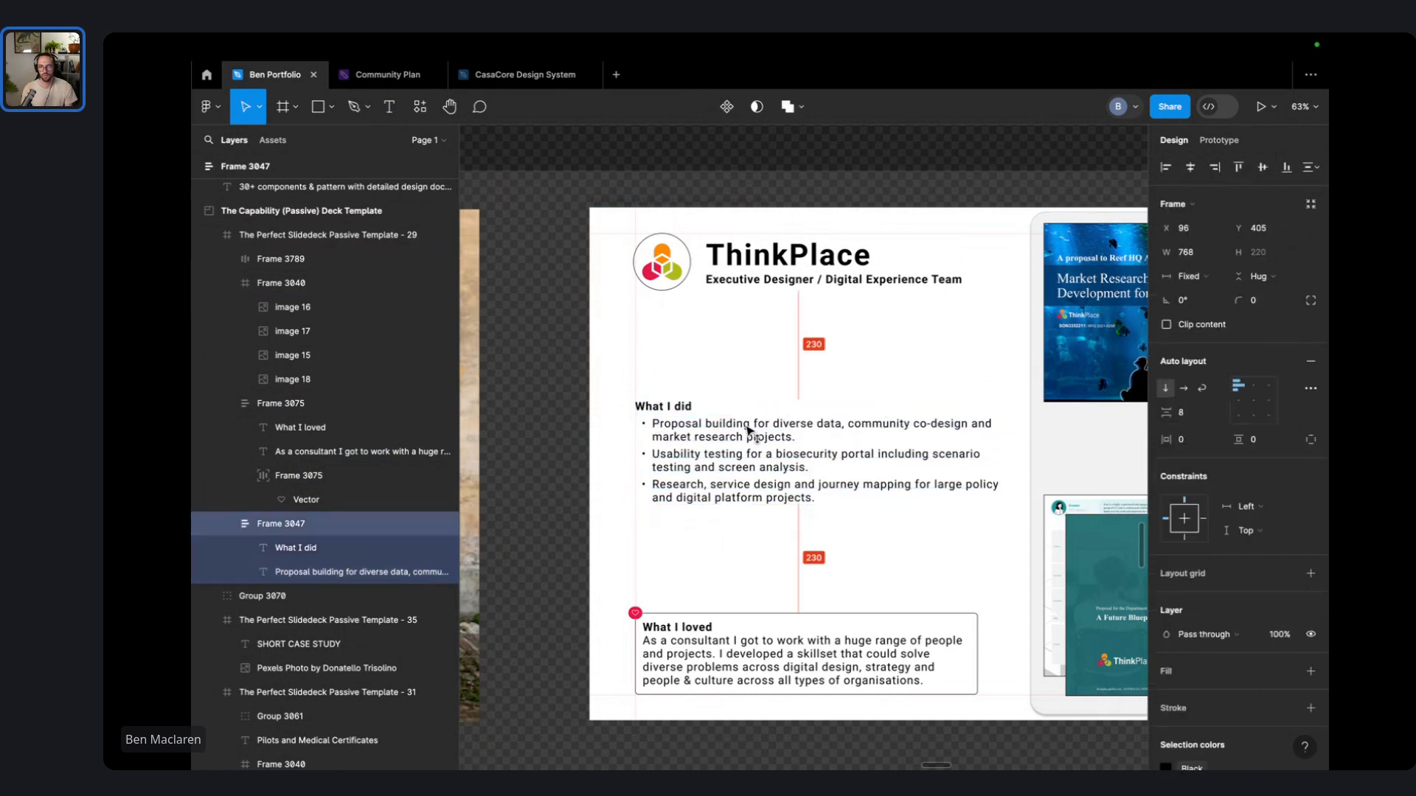
left_click(764, 347)
scroll(764, 348, "right", 5)
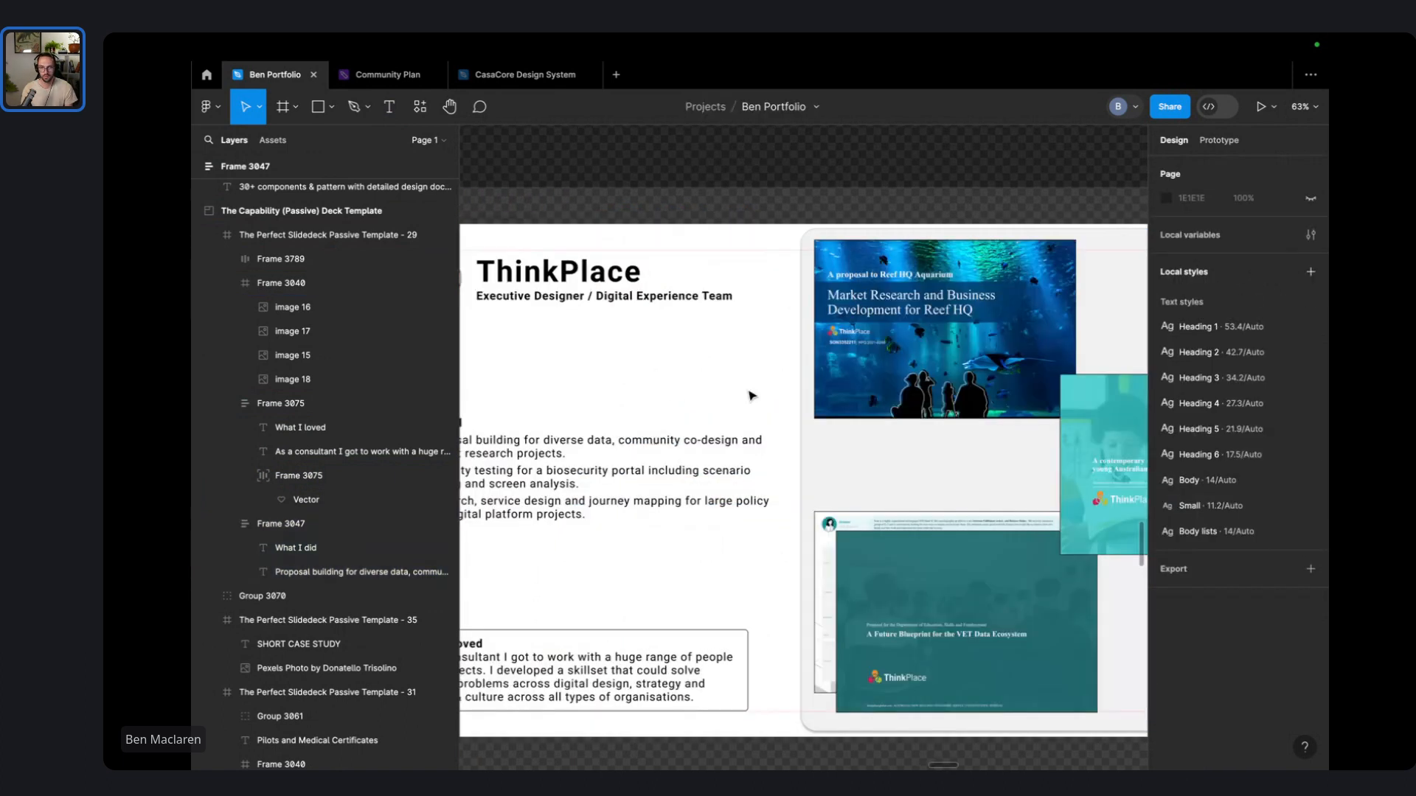
- Widen the What I loved box and make its paragraph stretch to the box's width
left_click(744, 673)
mouse_move(748, 673)
left_mouse_down()
mouse_move(788, 673)
mouse_move(772, 673)
left_mouse_up()
double_click(725, 674)
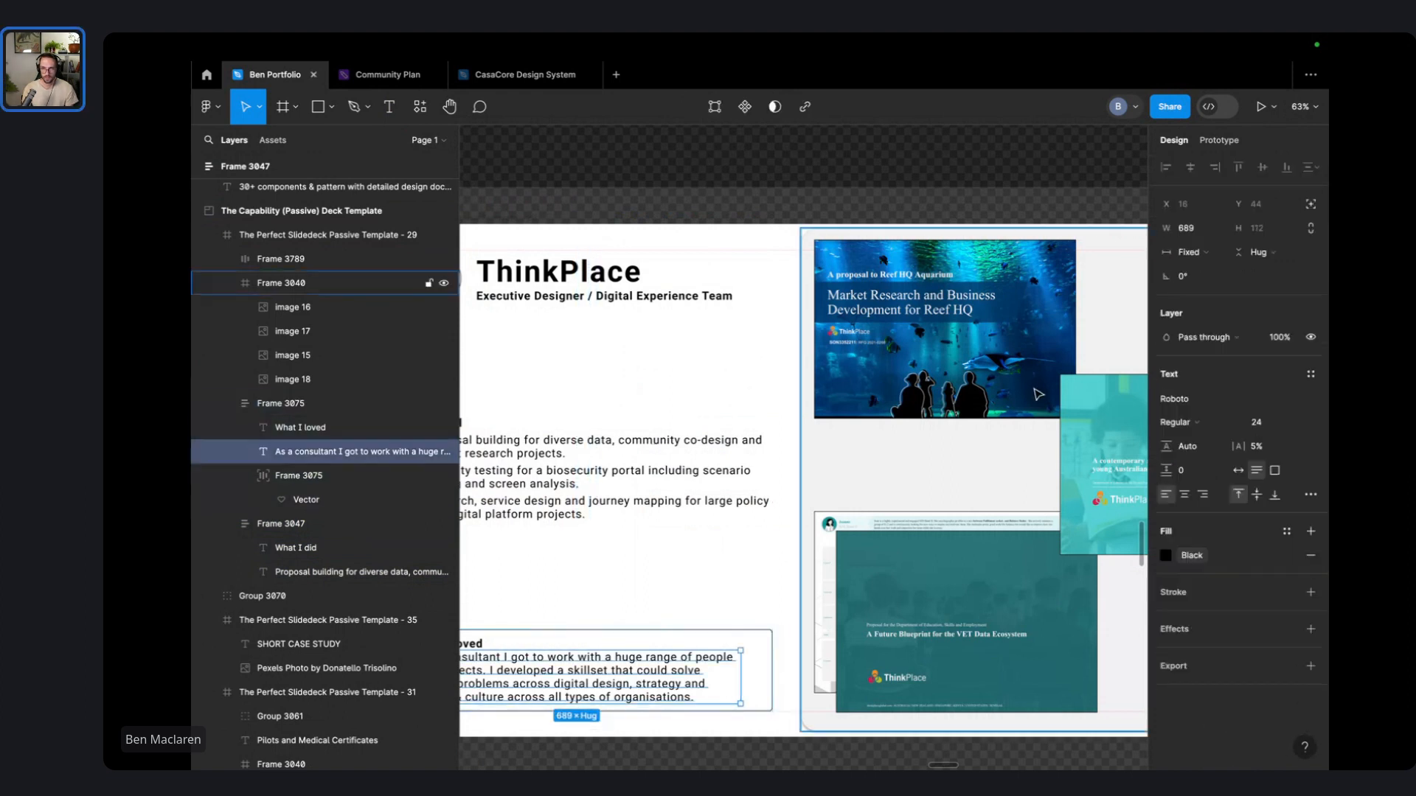
left_click(1190, 252)
left_click(1209, 286)
left_click(770, 366)
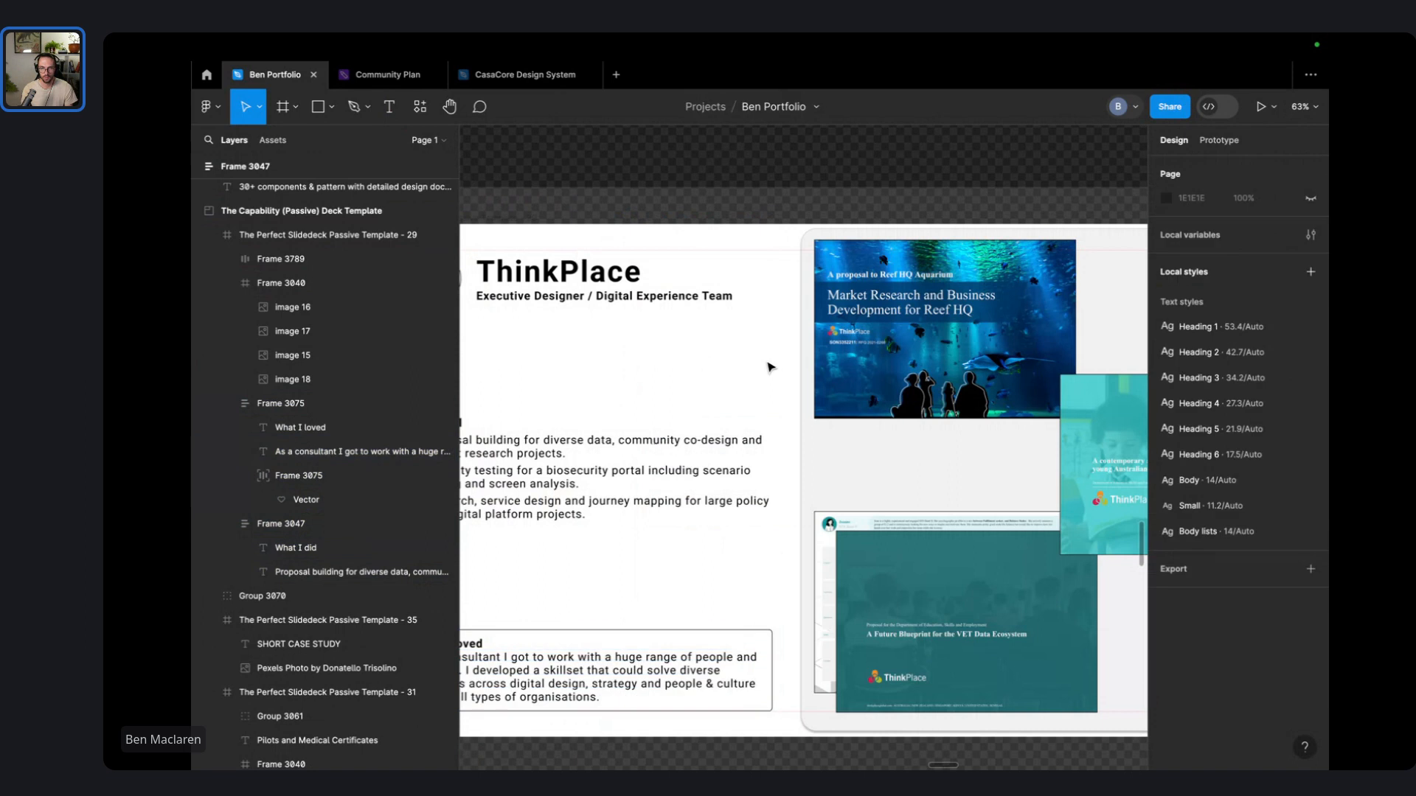
- Set a corner radius of 4 on the Reef HQ, teal and image 15 screenshots
scroll(770, 367, "down", 3)
double_click(887, 326)
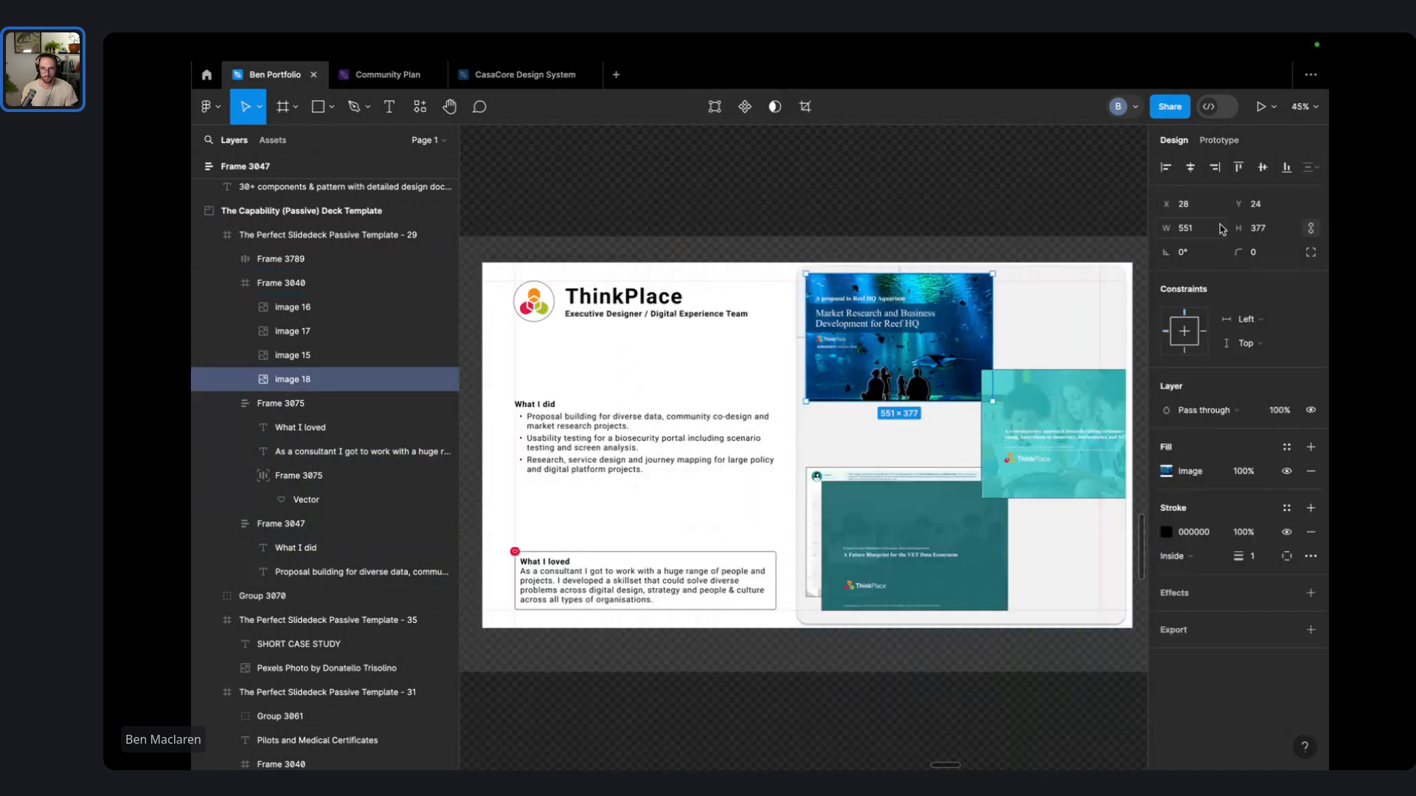
left_click(1264, 256)
type("4")
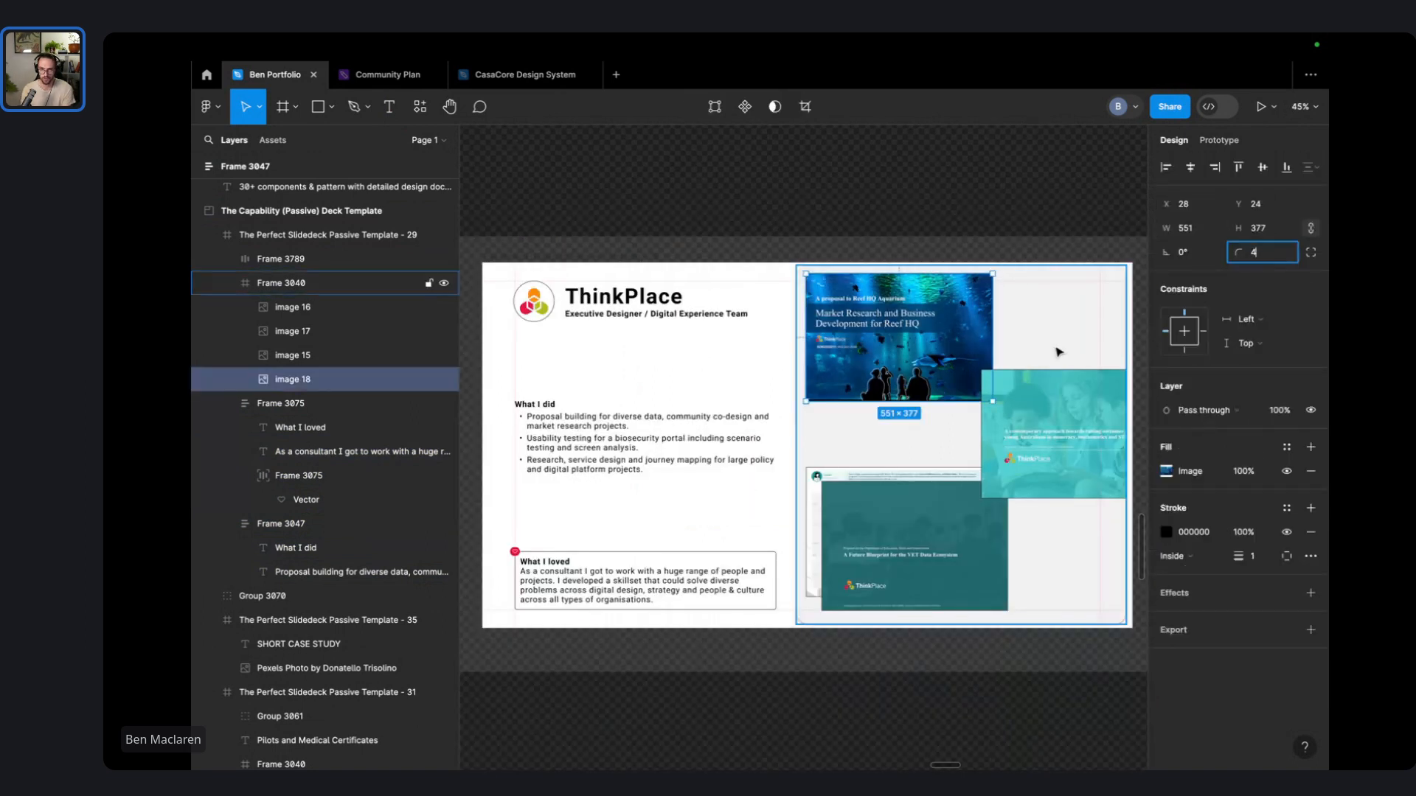
left_click(1060, 393)
left_click(1275, 254)
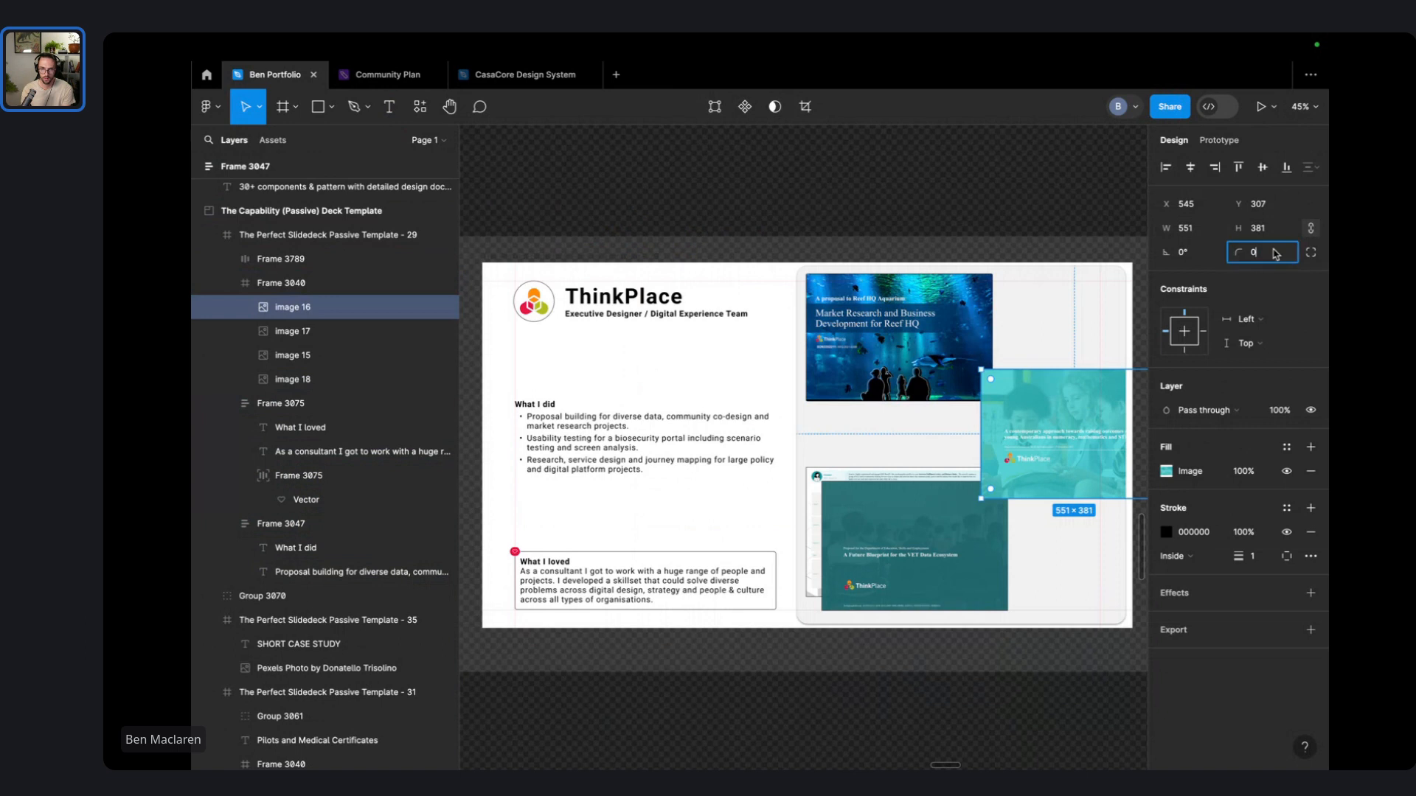
left_click(956, 536)
left_click(1272, 257)
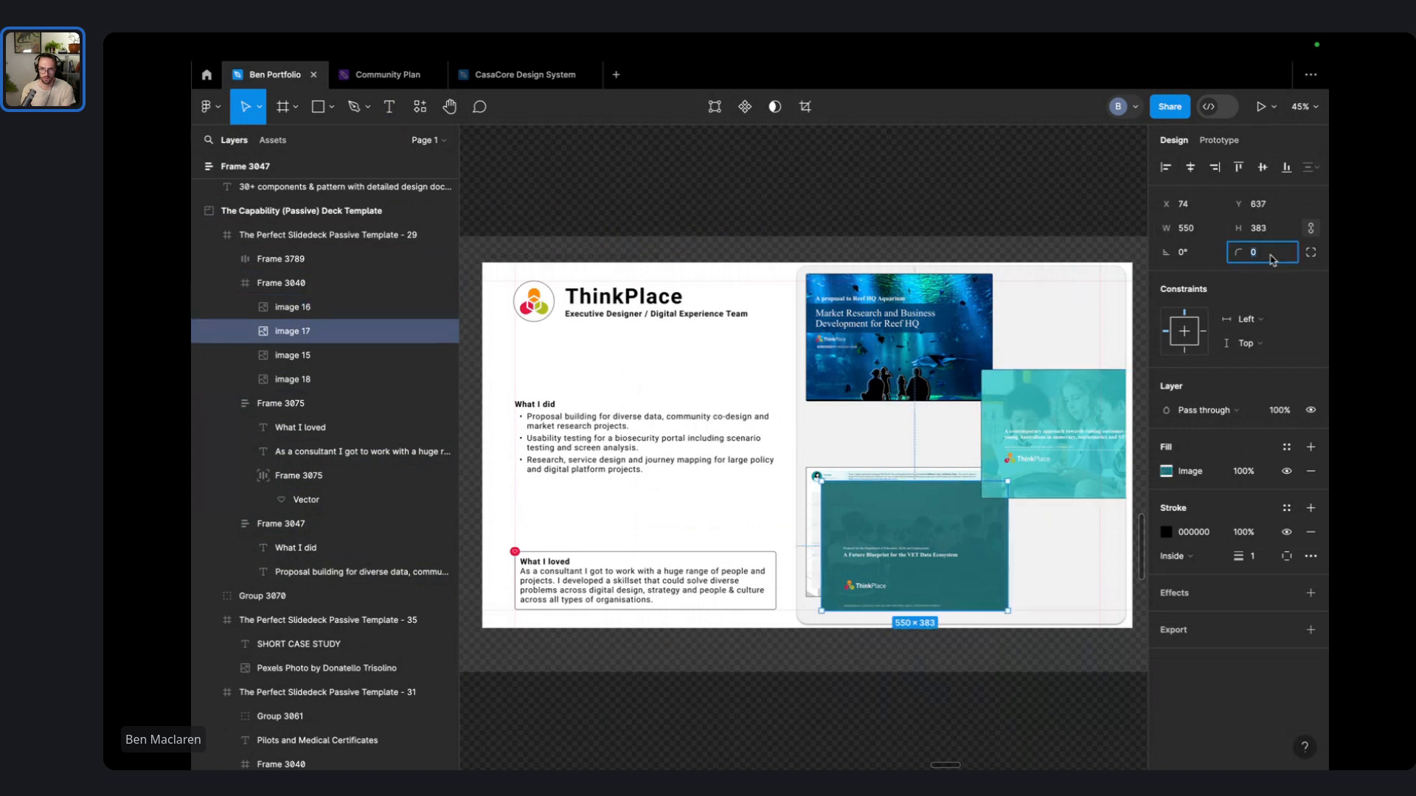
type("4")
left_click(864, 480)
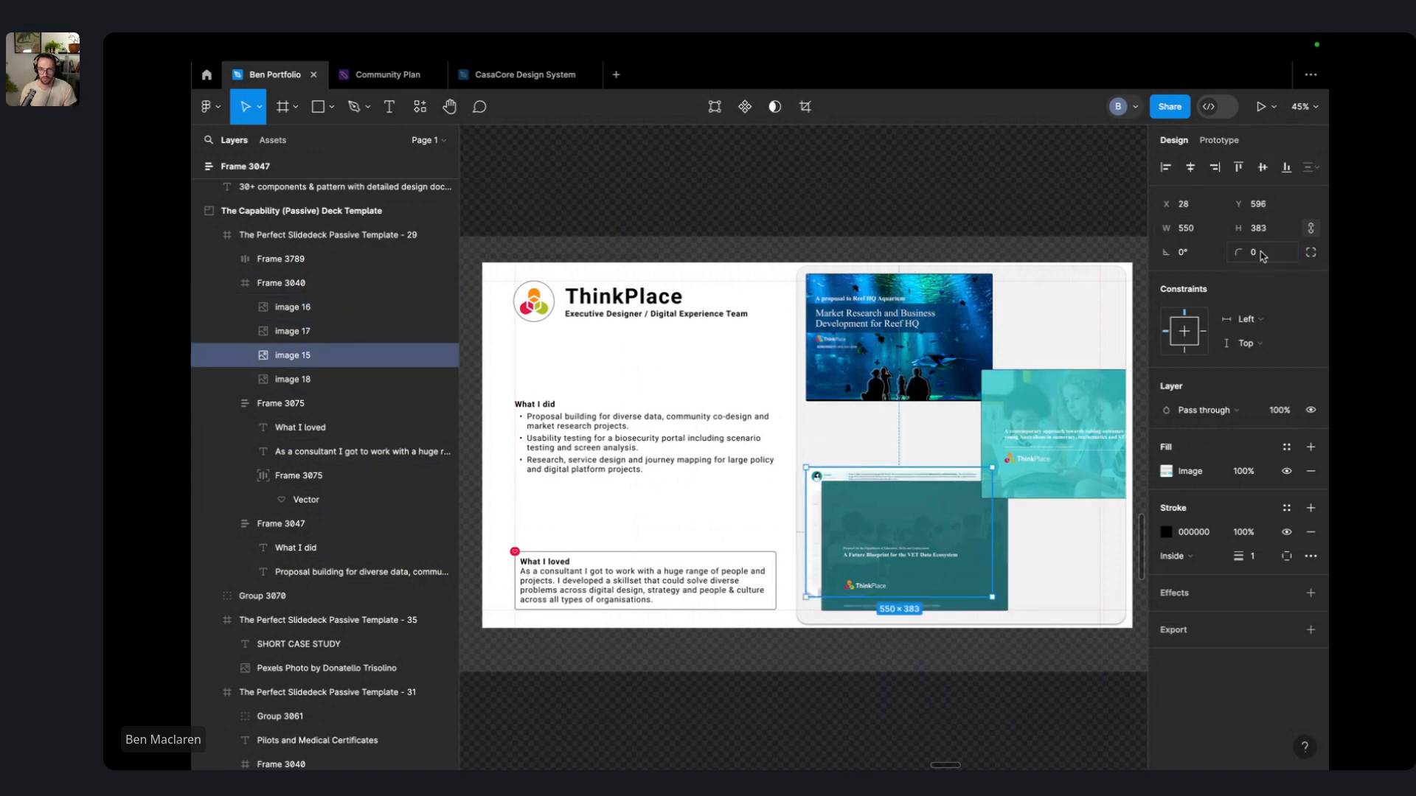
left_click(1262, 256)
type("4")
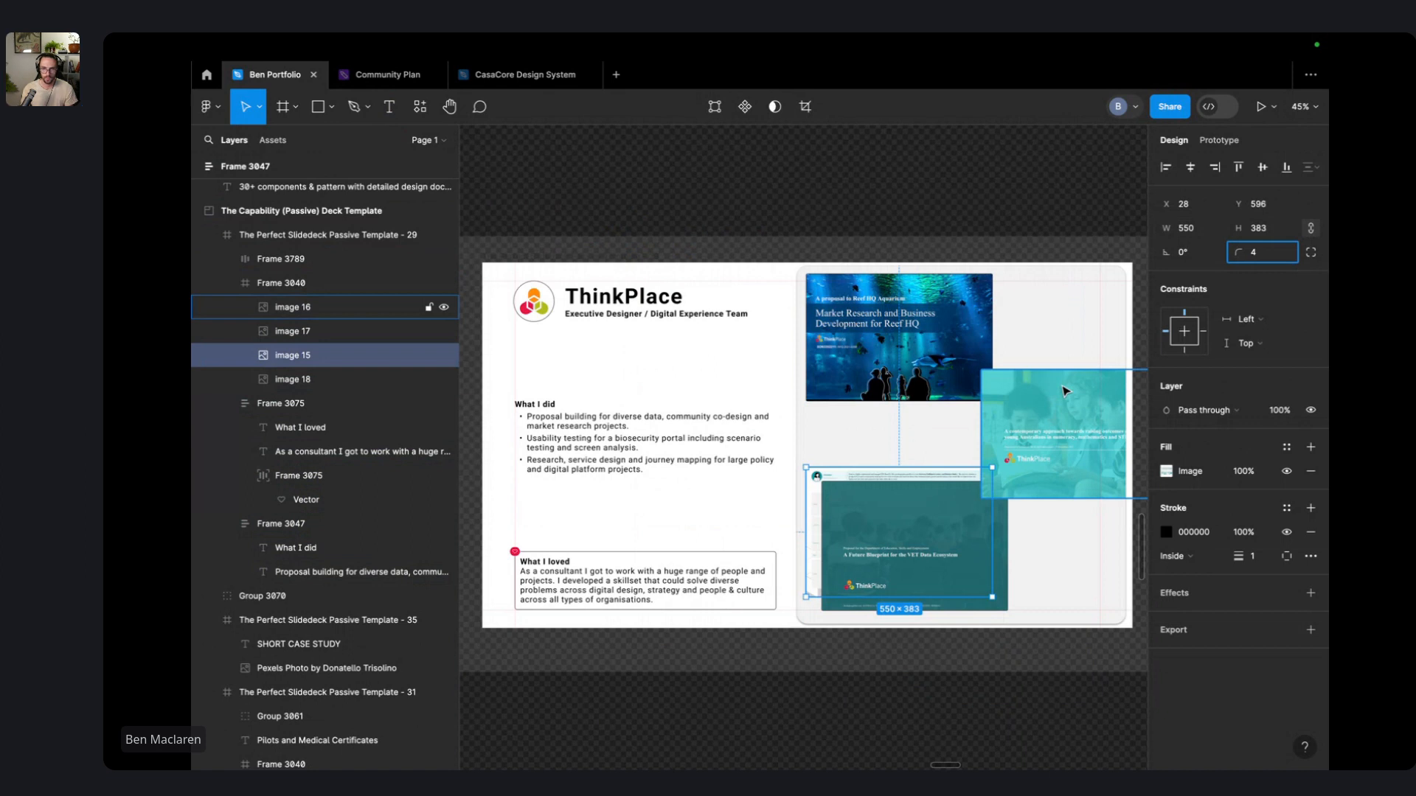
- Select the frame holding the screenshots, clear the selection, and return to the Ben Portfolio file
scroll(1065, 393, "up", 5)
left_click(1033, 290)
scroll(1034, 290, "down", 5)
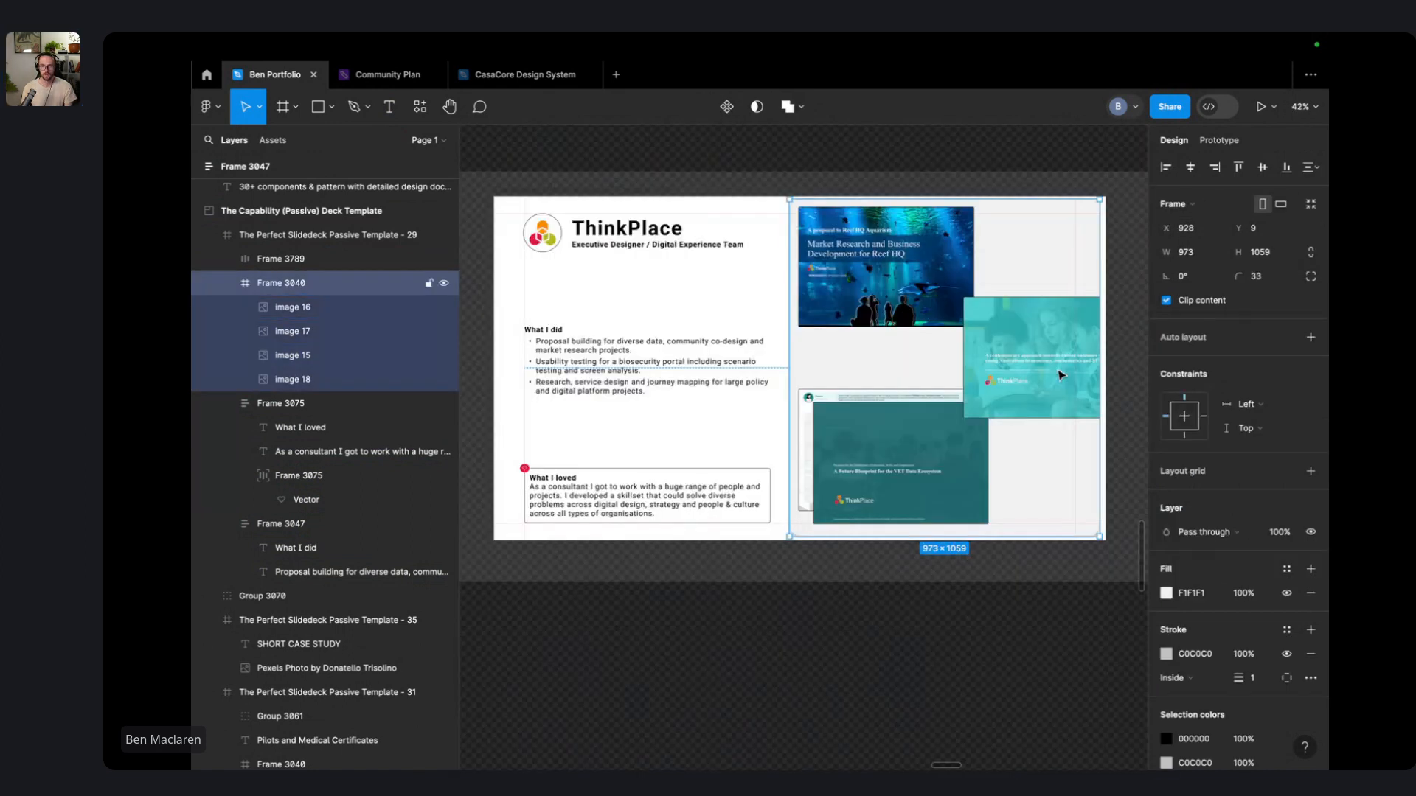
left_click(1051, 148)
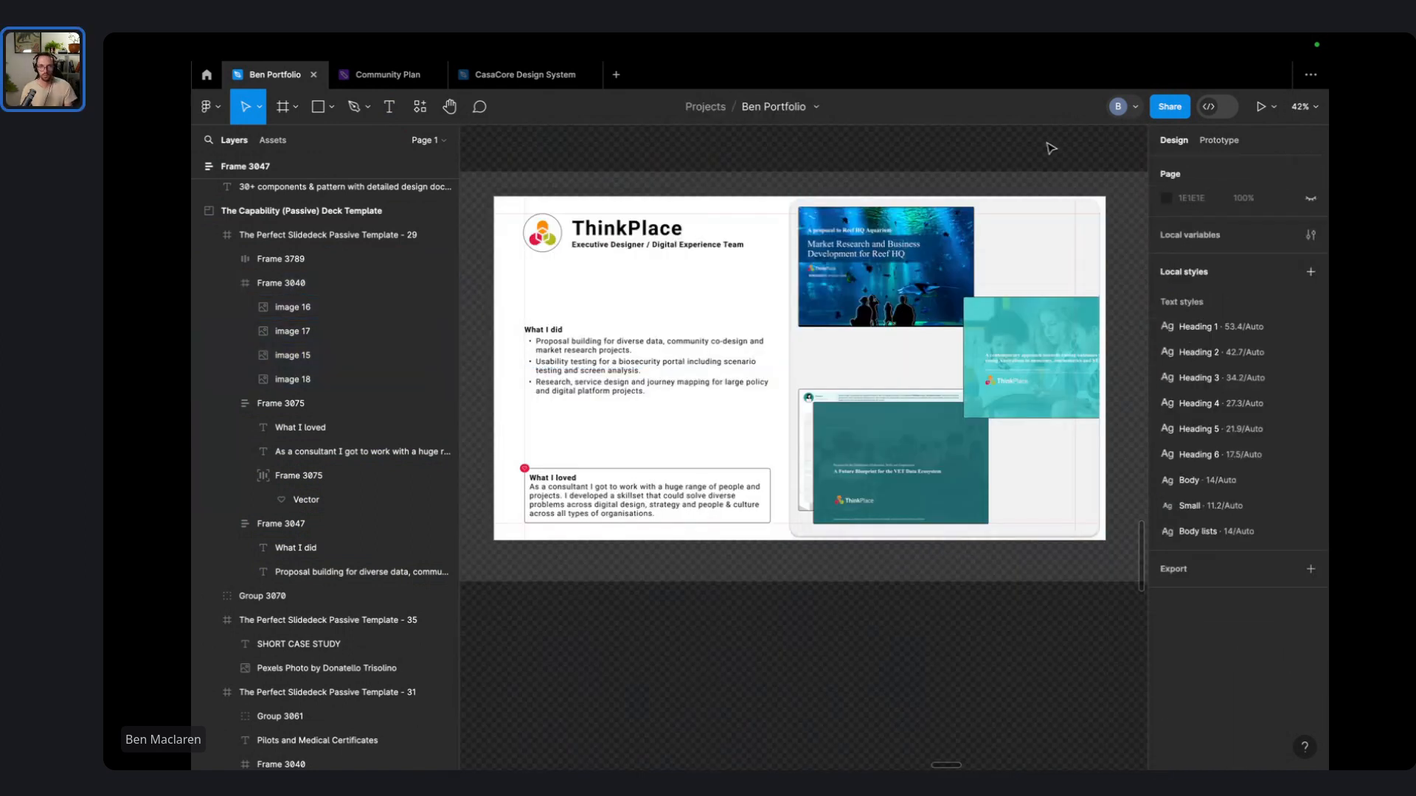
key("super+Tab")
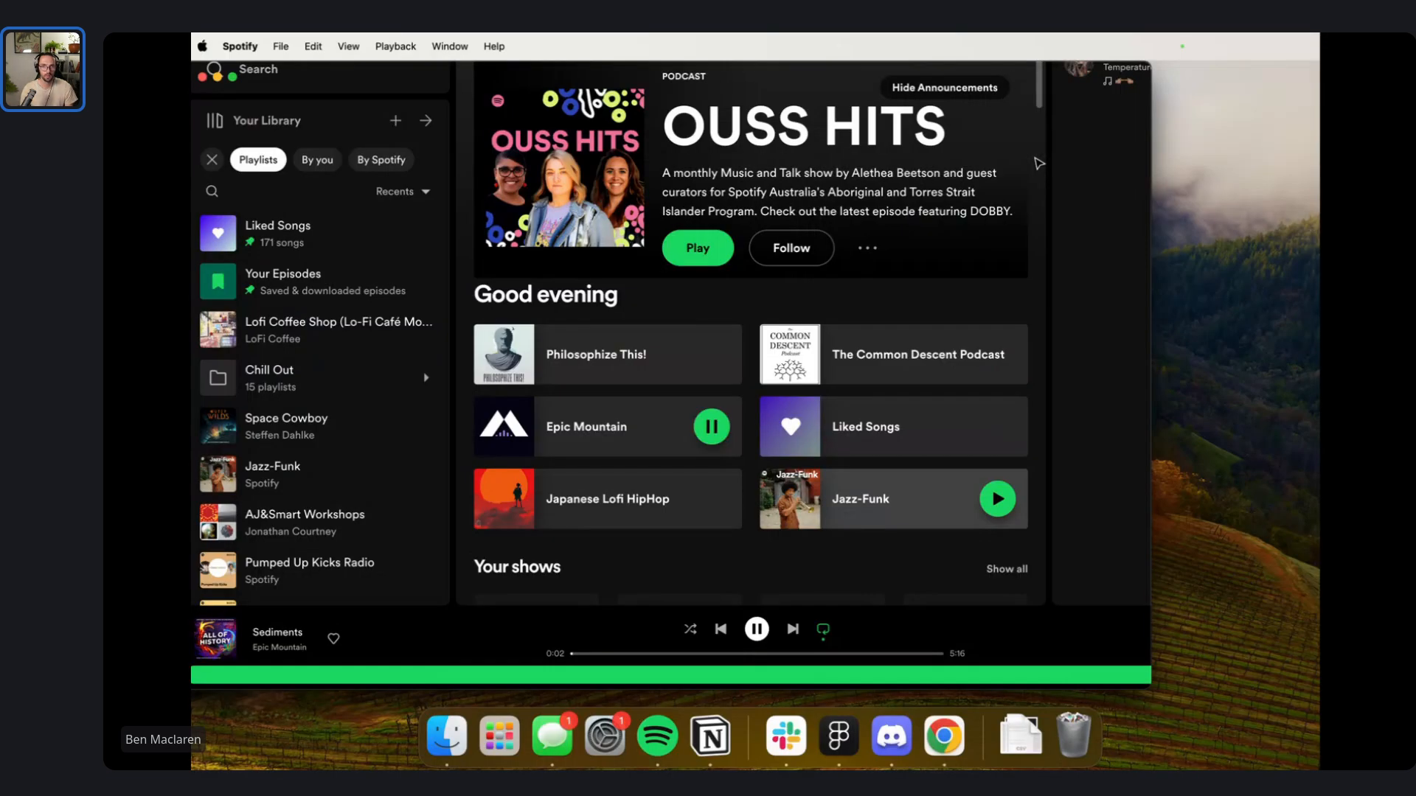
key("super+Tab")
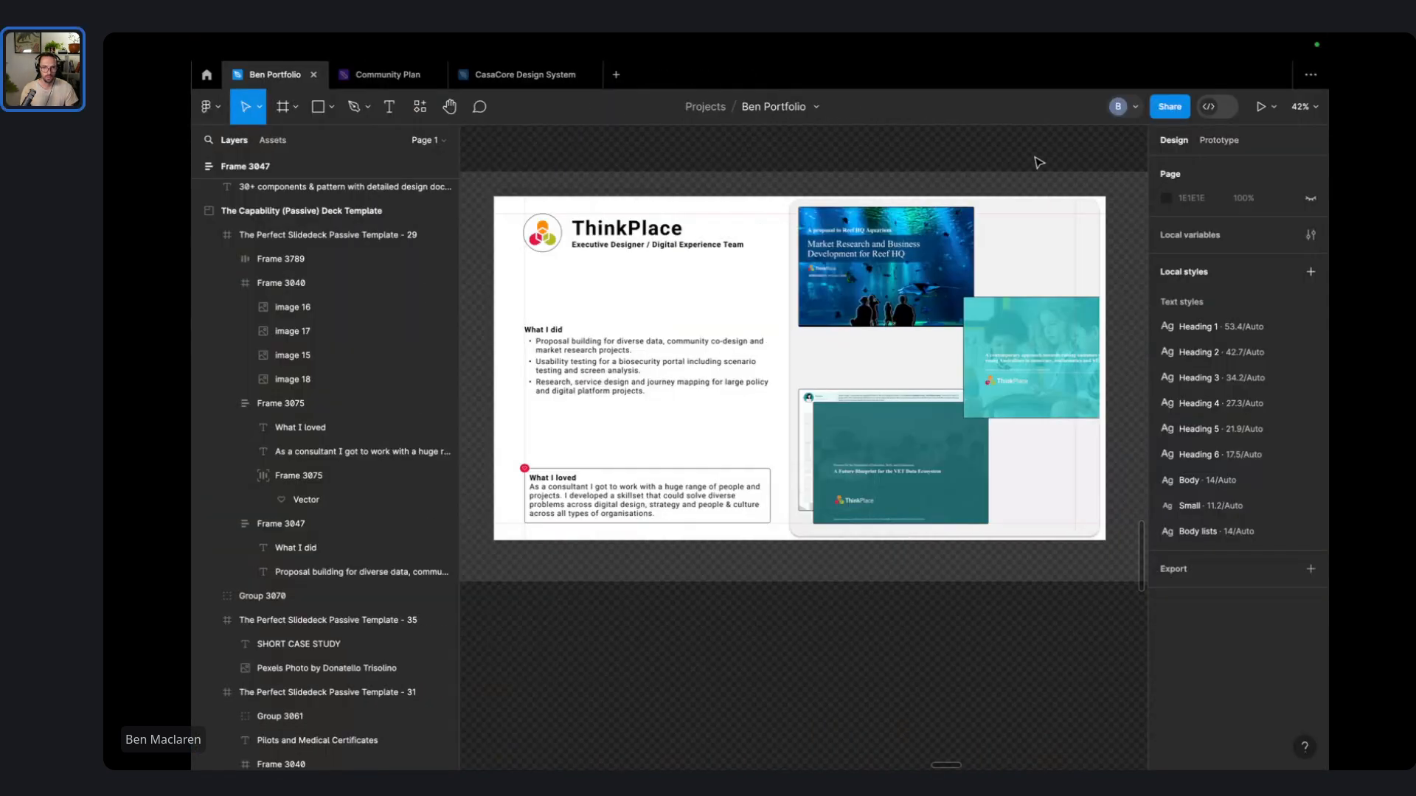
- Try shrinking the ThinkPlace logo in the header, then undo the alignment change
scroll(540, 367, "up", 4)
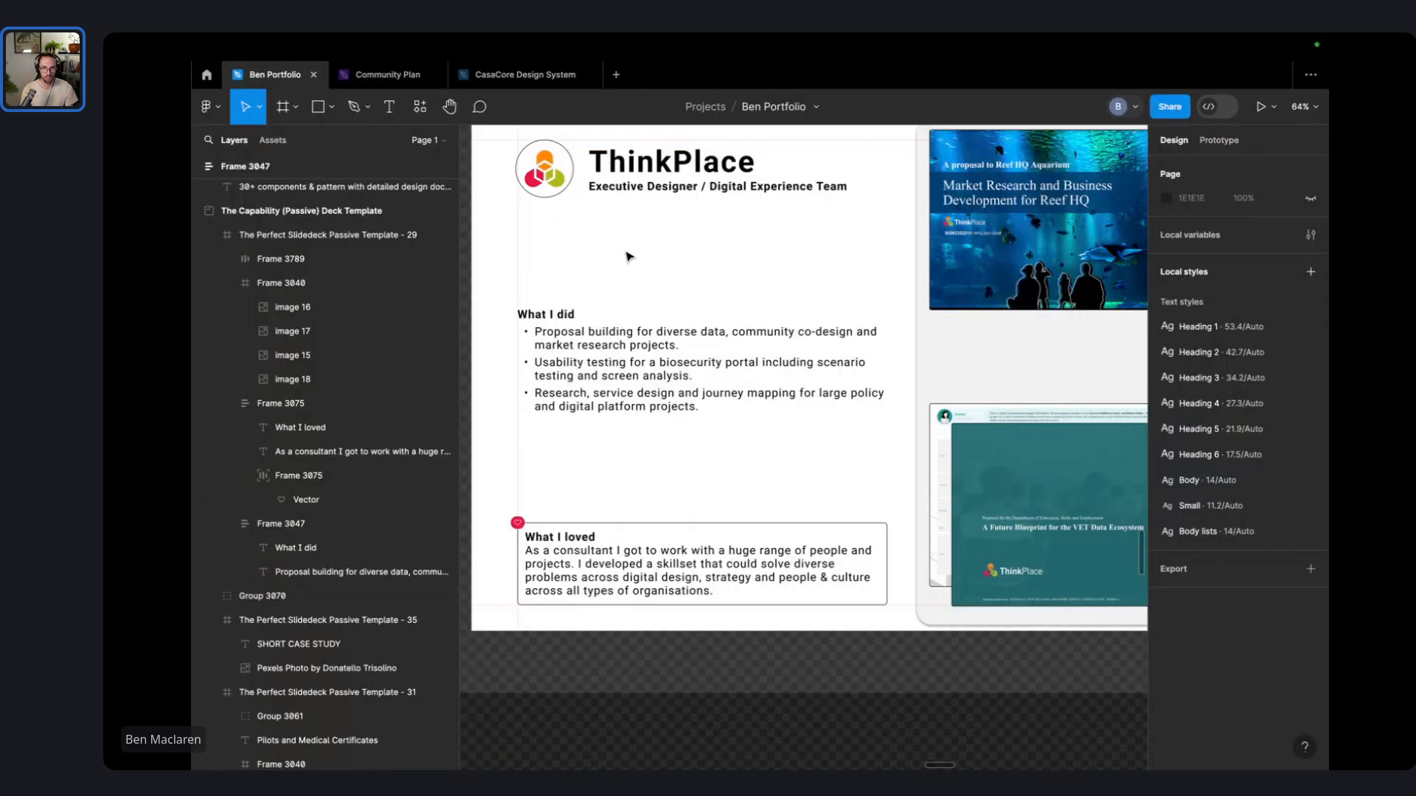
left_click(612, 164)
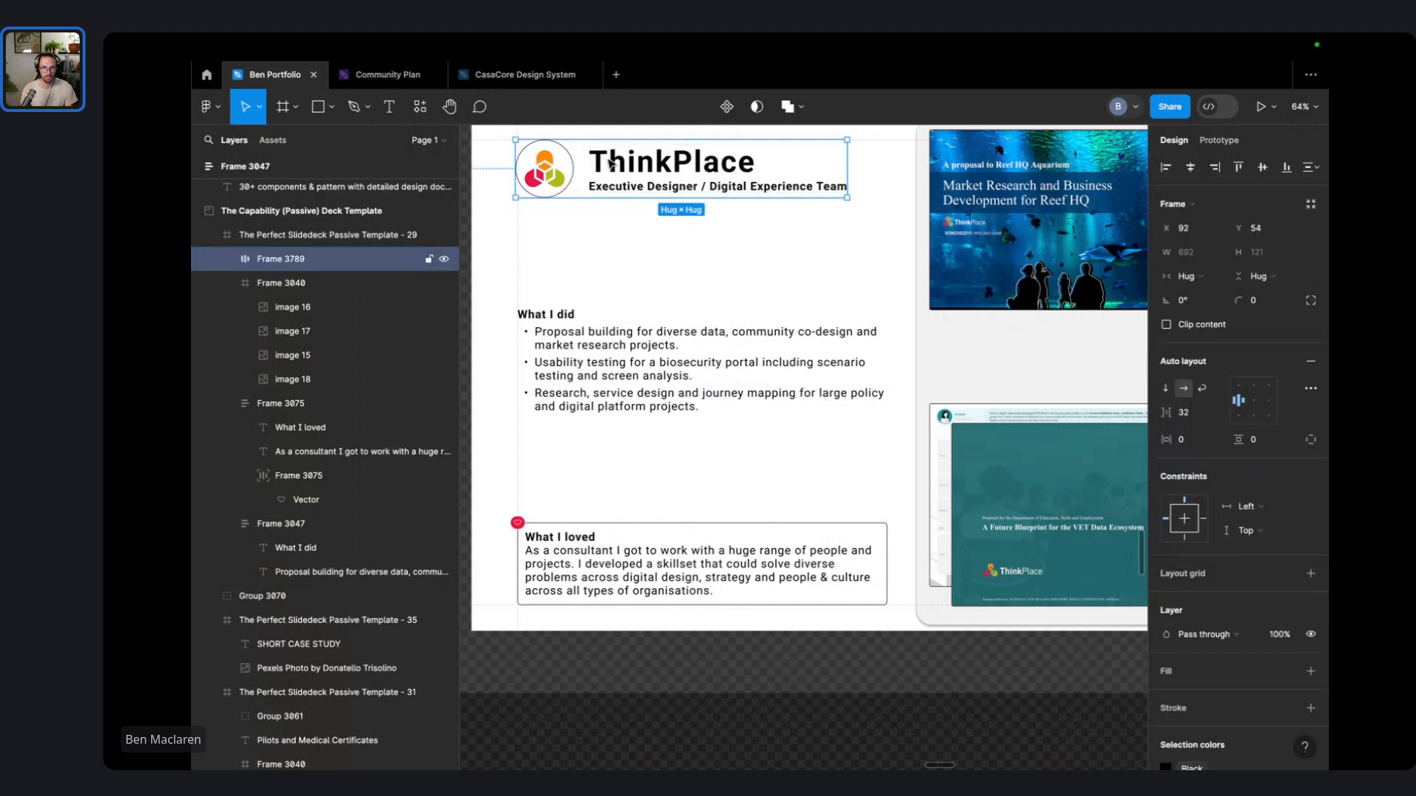
scroll(648, 221, "left", 2)
scroll(649, 221, "up", 1)
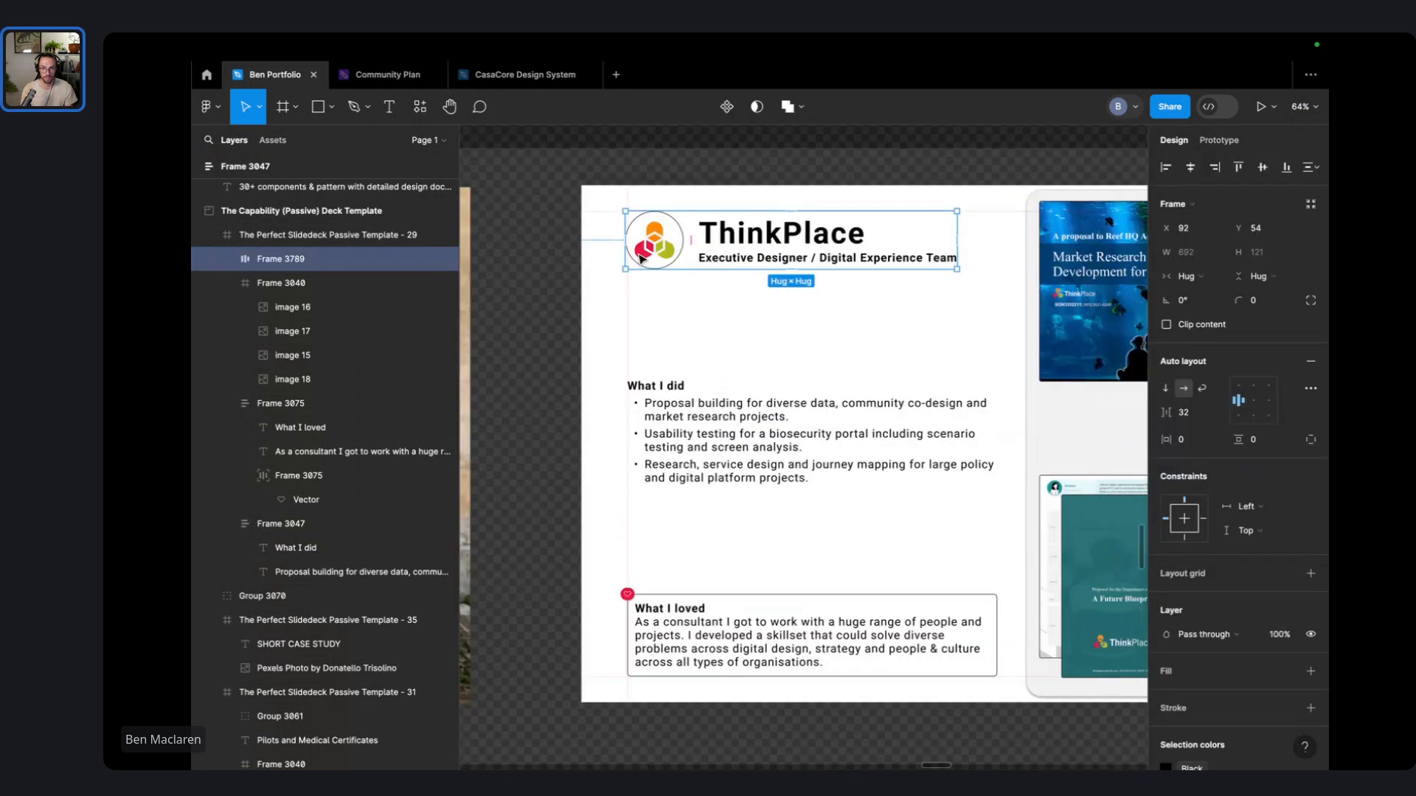
left_click(642, 258)
left_click_drag(684, 270, 669, 261)
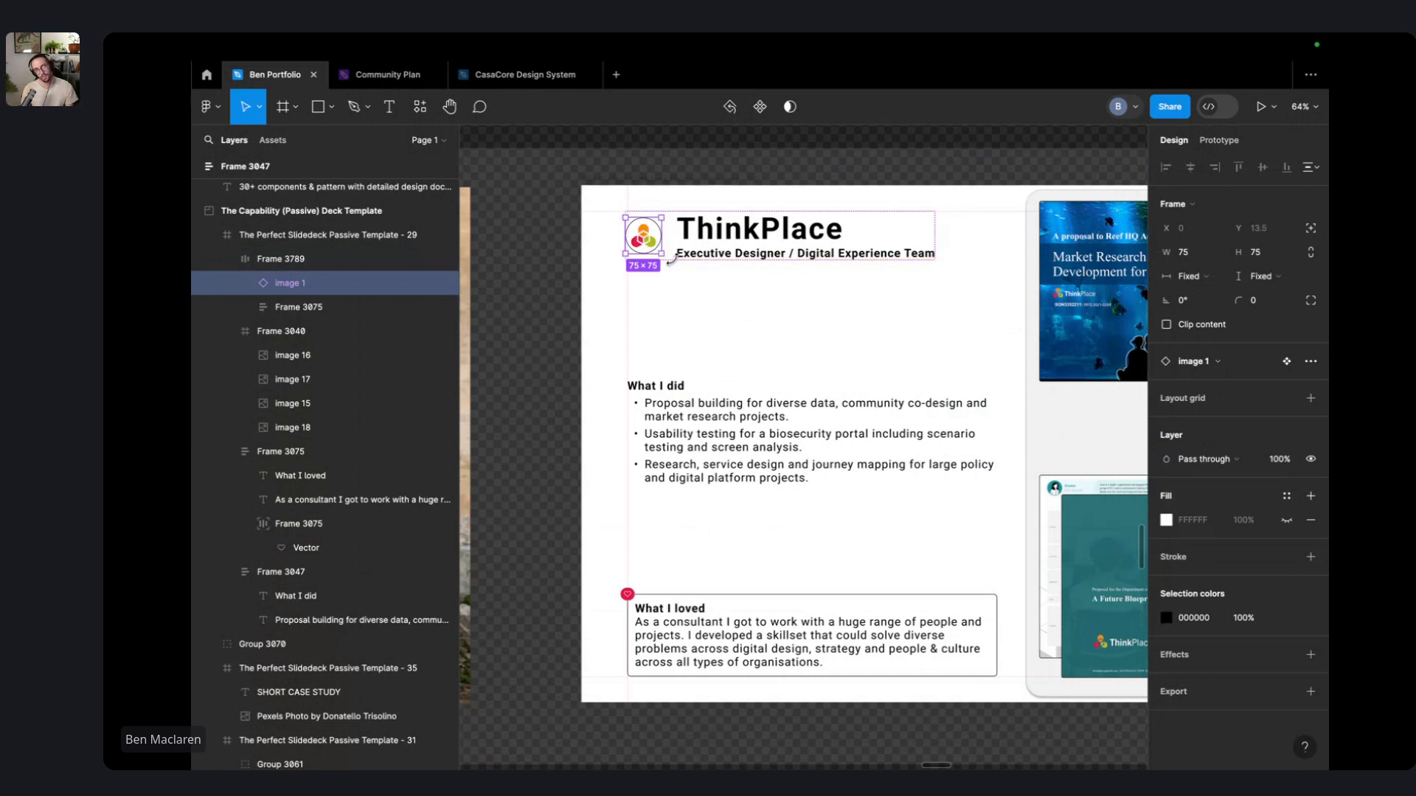
key("Escape")
left_click(753, 249)
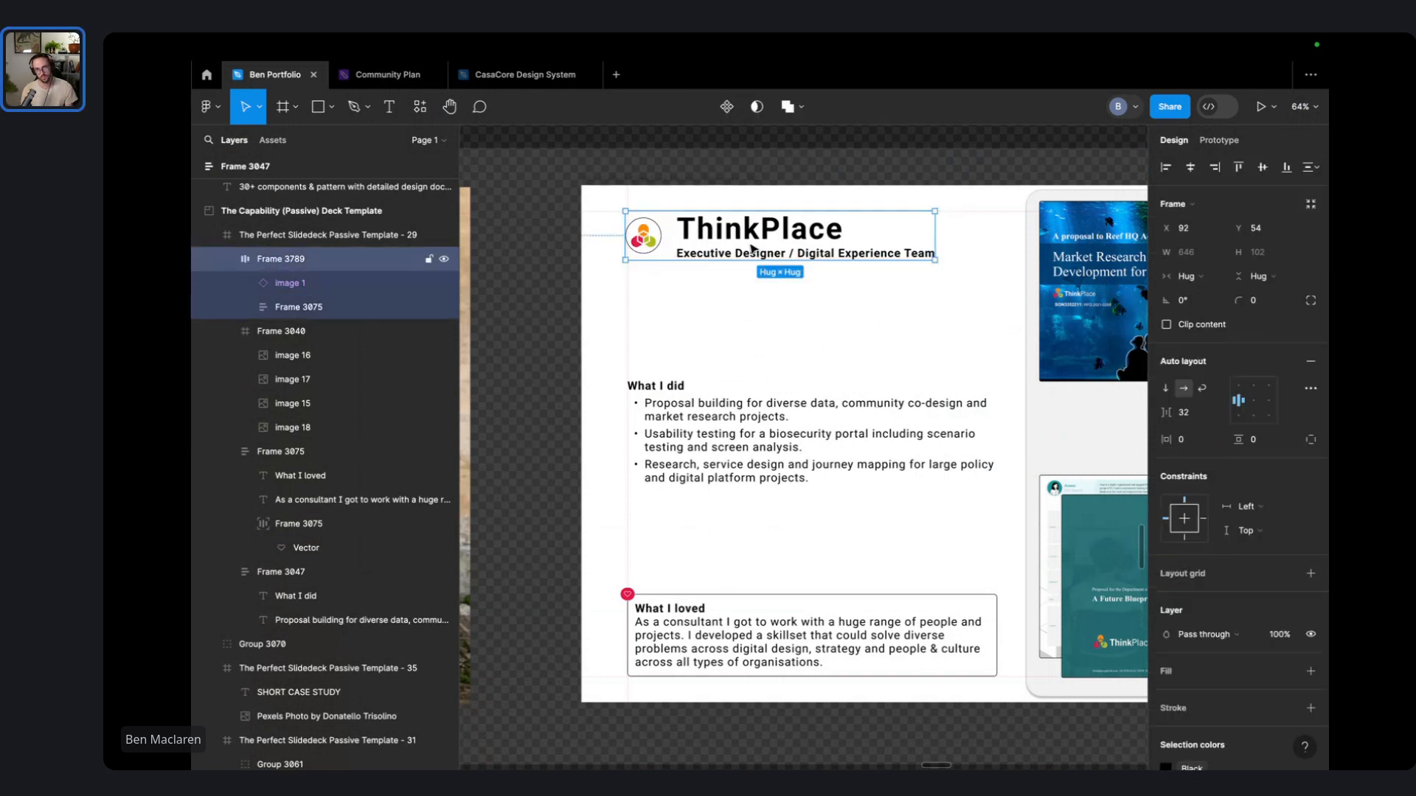
key("Escape")
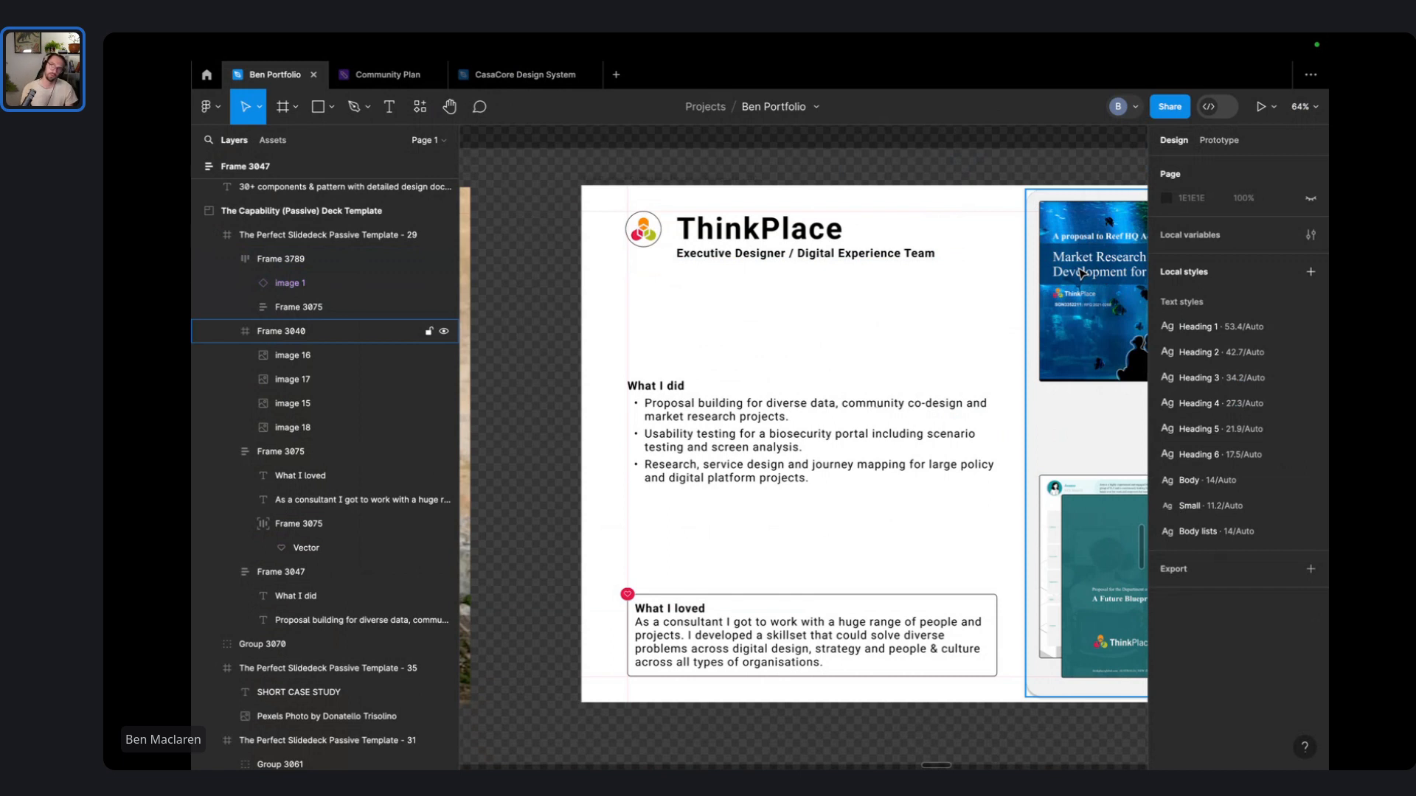
key("super+z")
key("Escape")
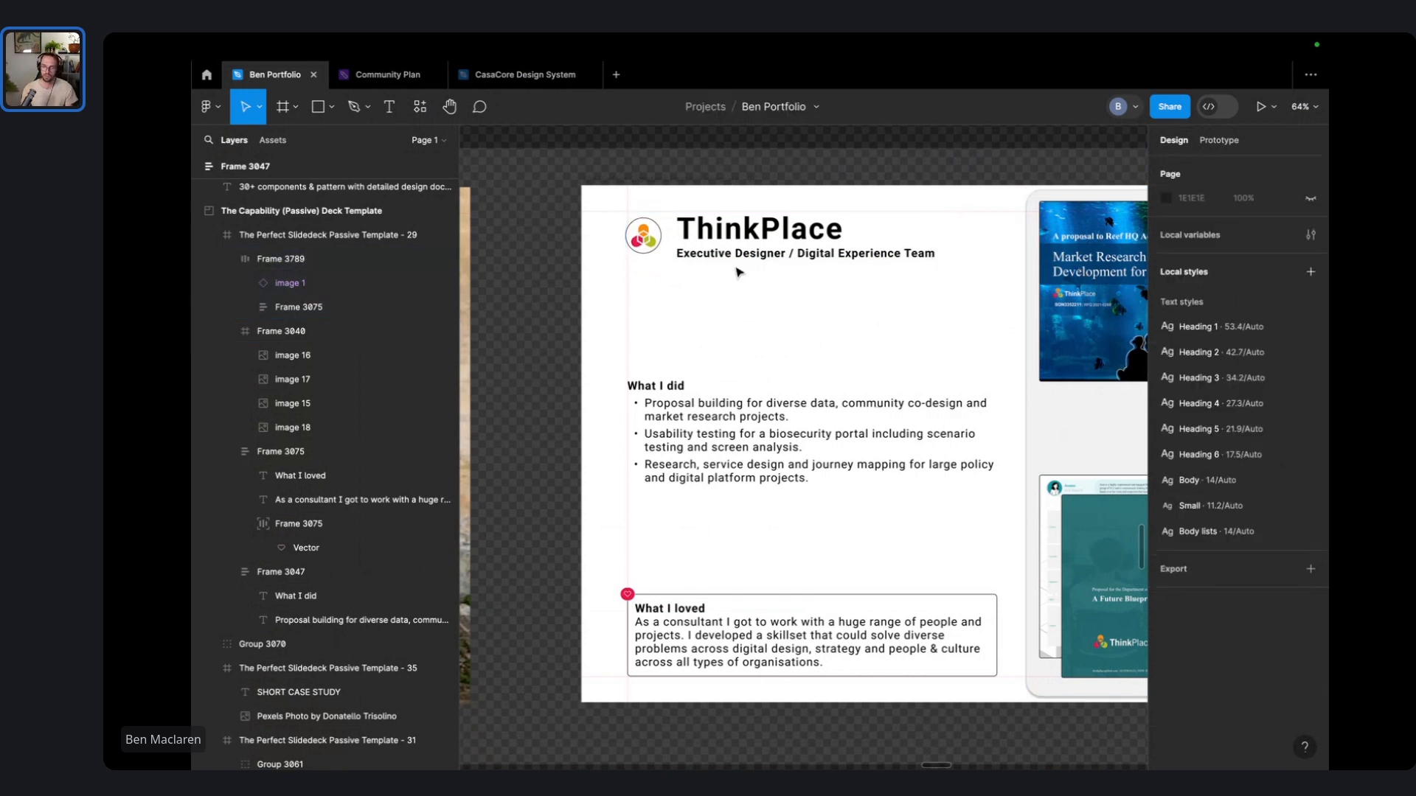
- Set the header's logo-to-title gap to 16 and restore the logo's original size
left_click(740, 254)
left_click(1200, 416)
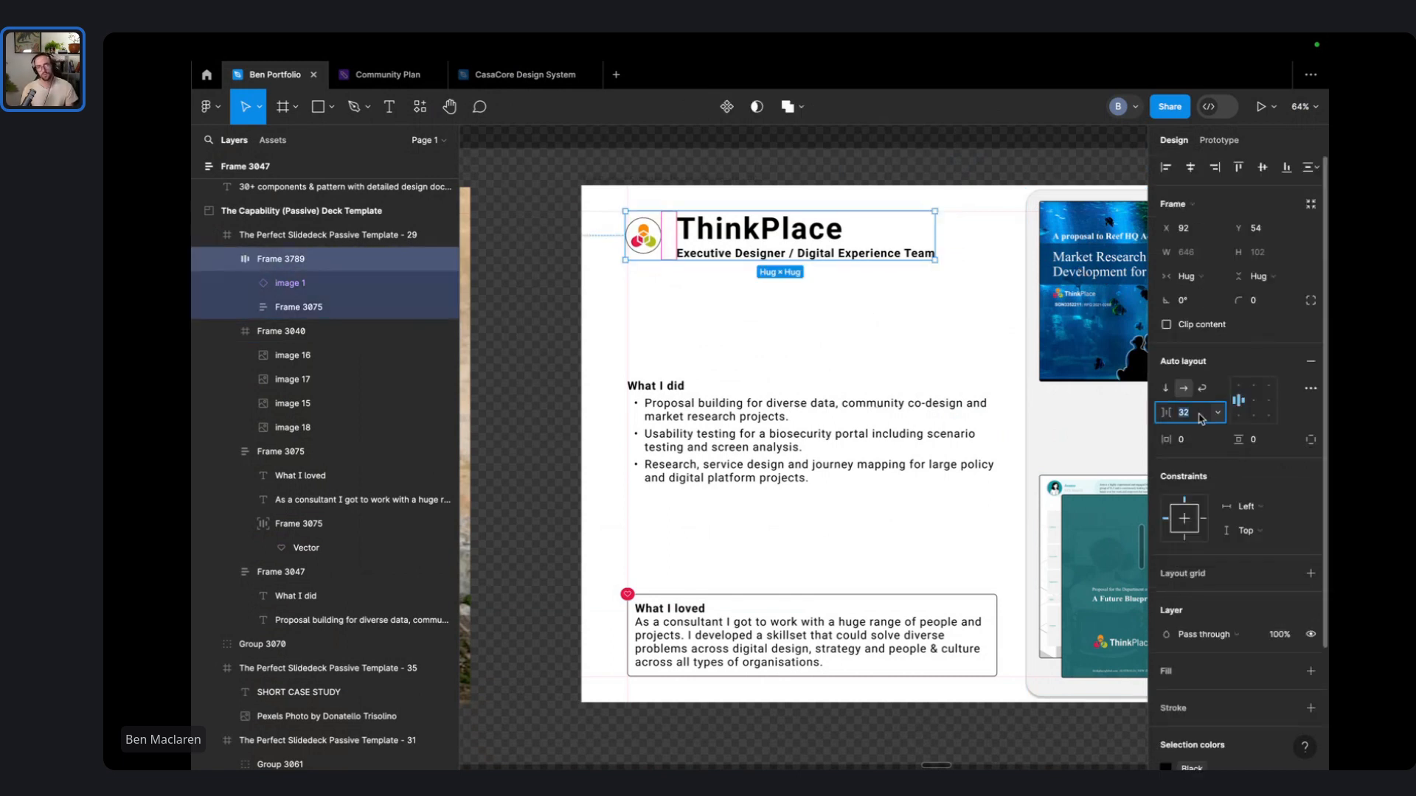
type("16")
key("Return")
left_click(842, 349)
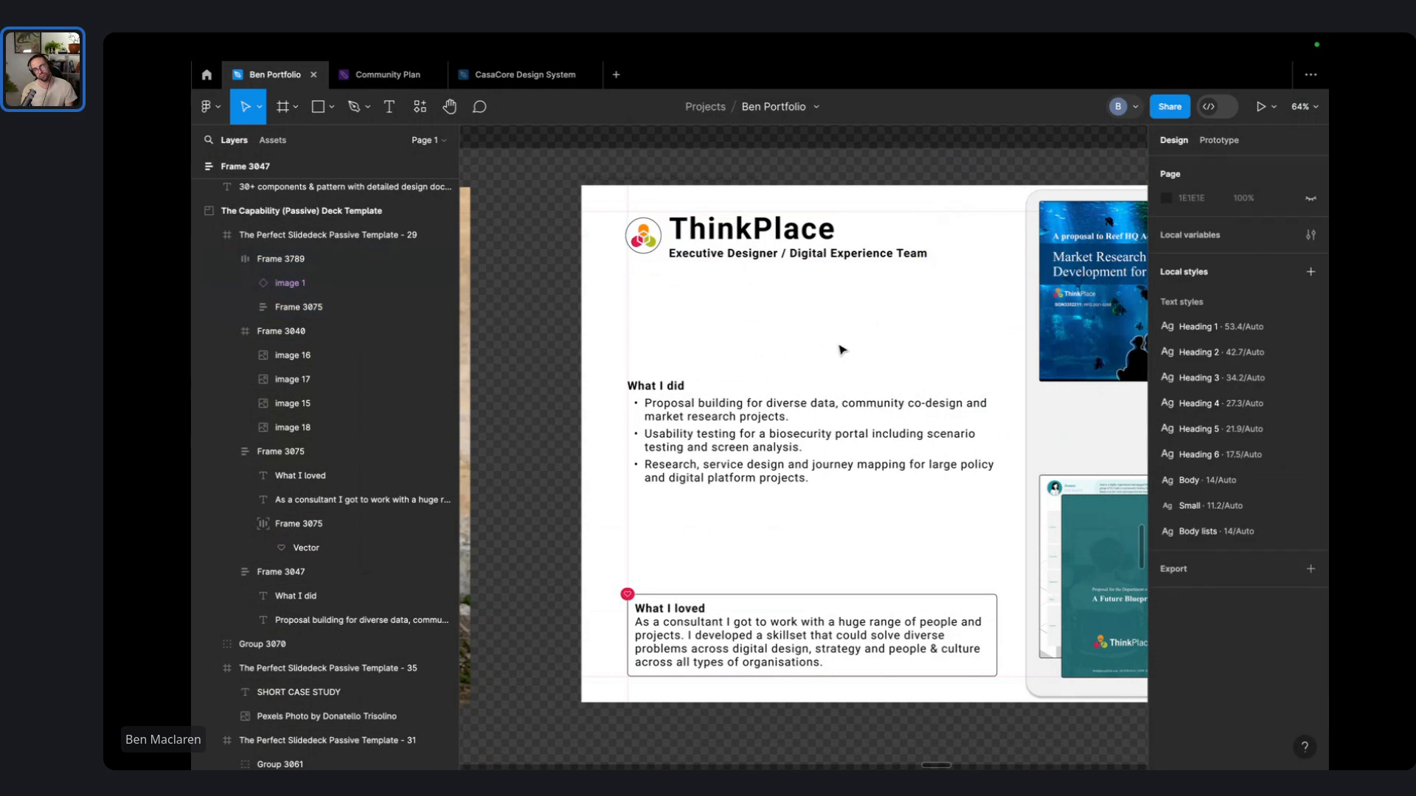
double_click(633, 256)
key("super+z")
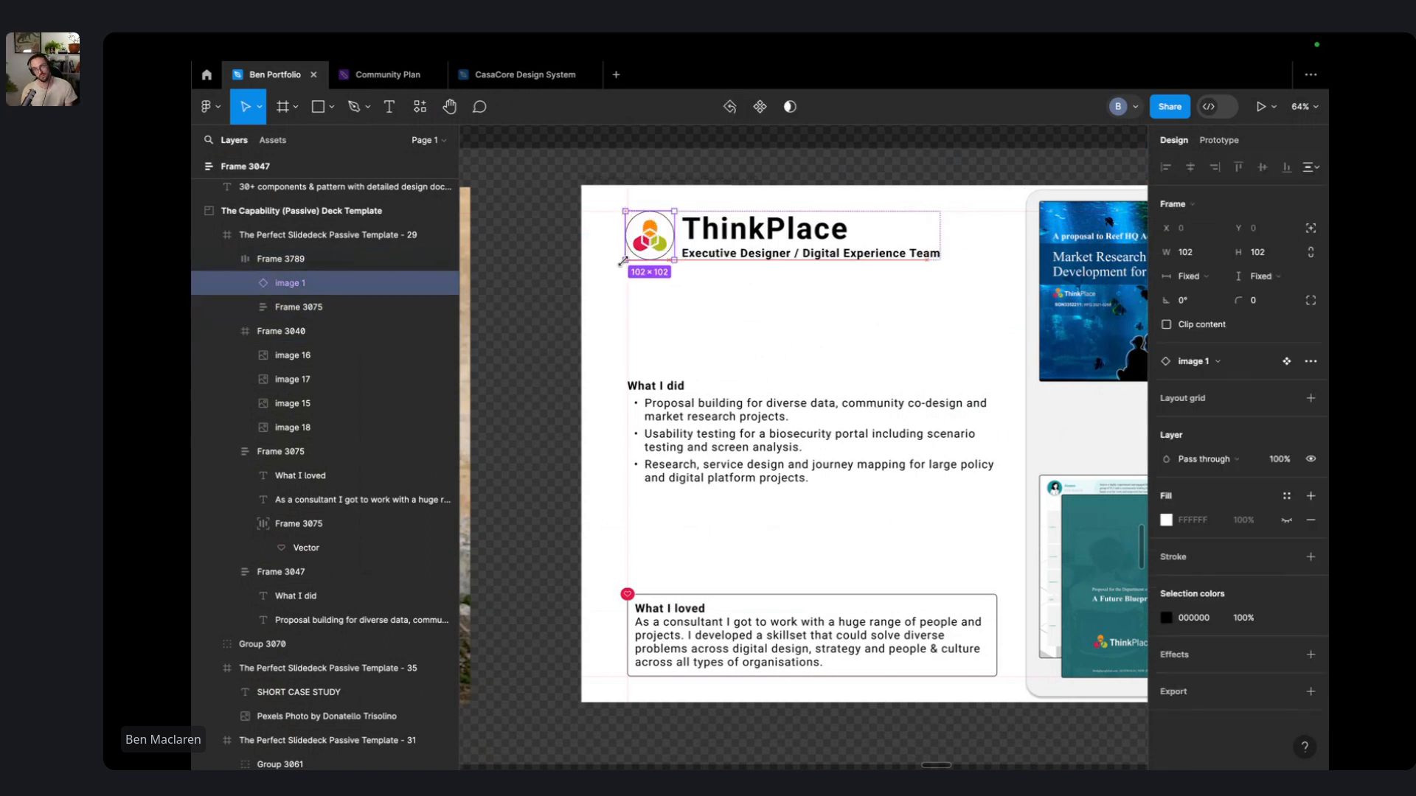
left_click(870, 317)
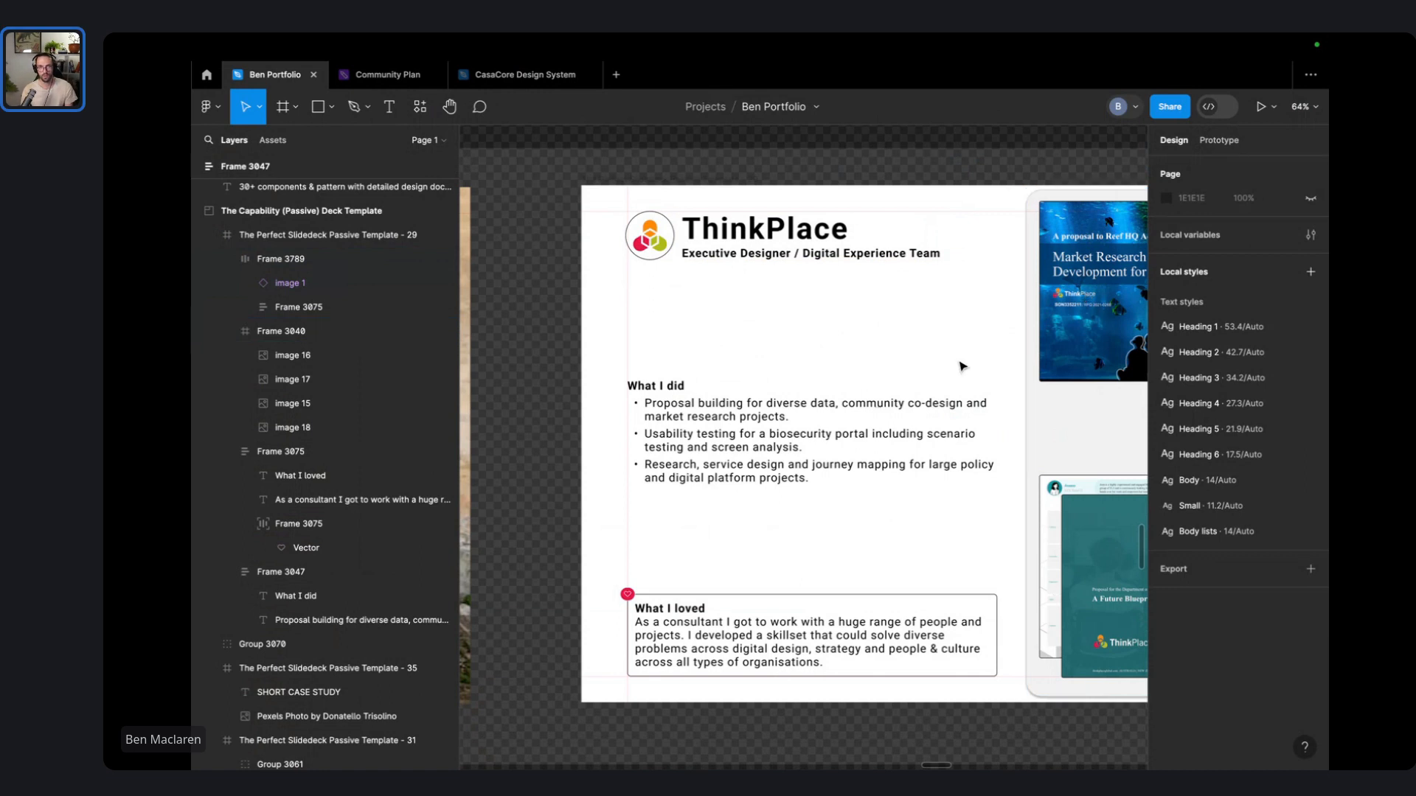
- Shift the ThinkPlace header and What I did block down, then back up under the title
left_click_drag(778, 460, 778, 373)
key("super+z")
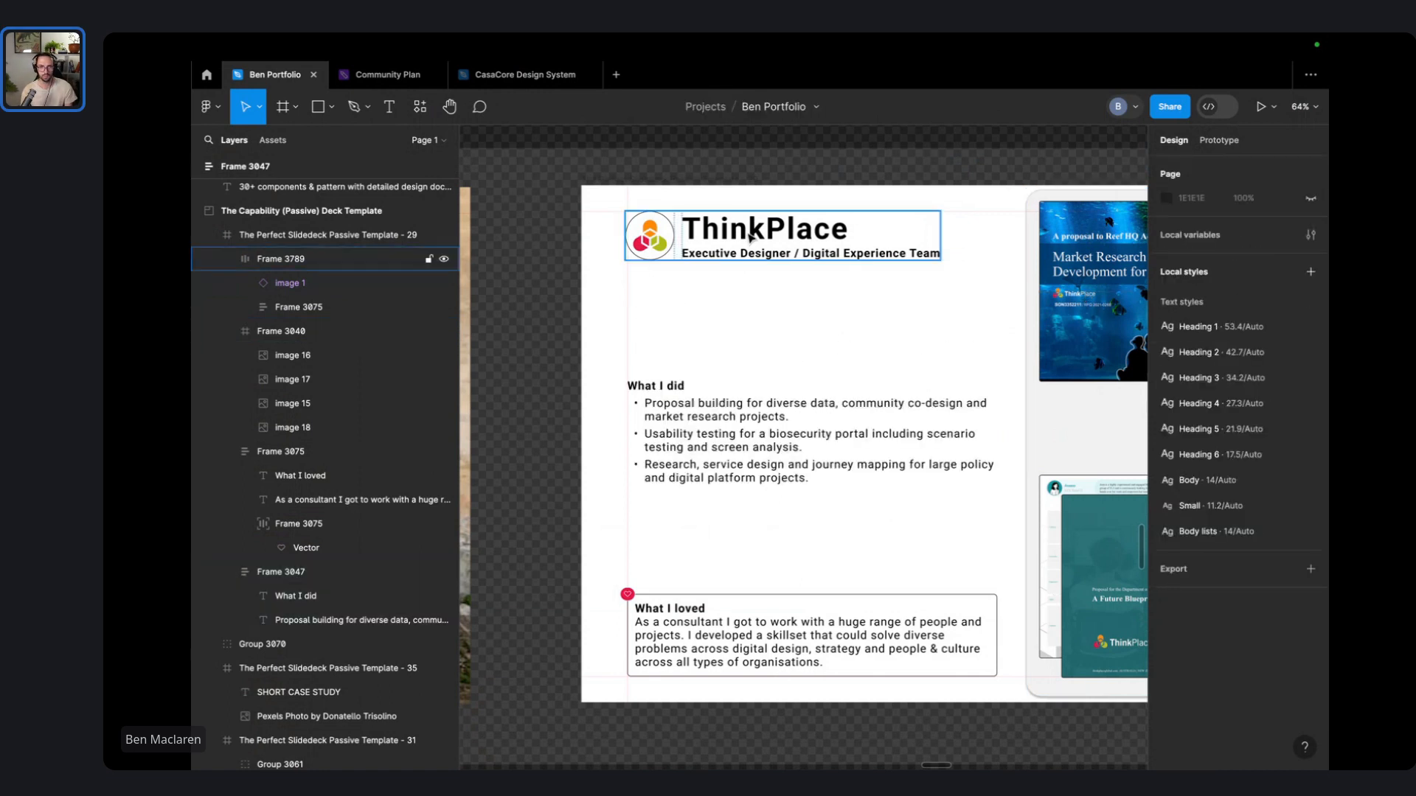
left_click_drag(750, 236, 751, 338)
left_click_drag(756, 426, 756, 491)
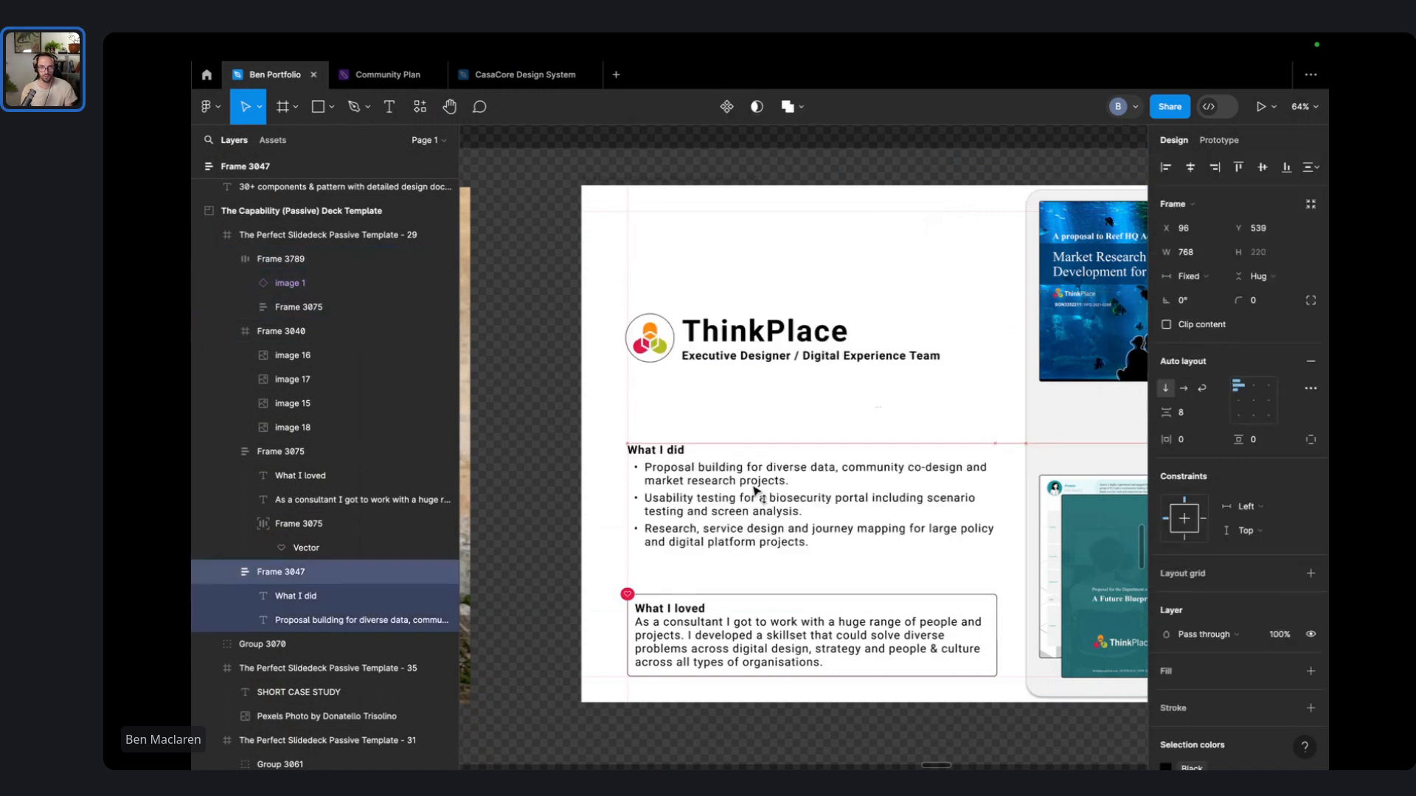
left_click_drag(738, 340, 732, 408)
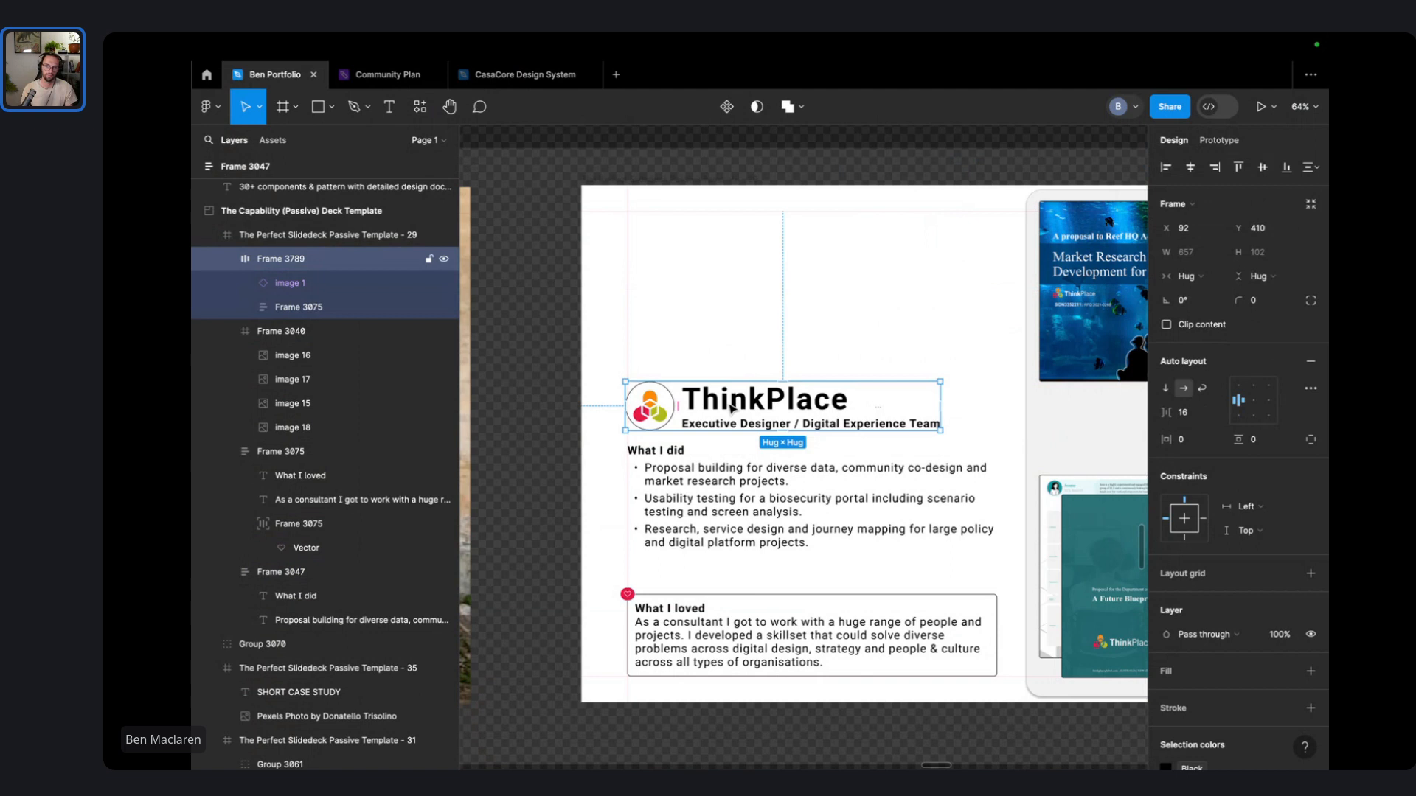
left_click(823, 294)
left_click_drag(823, 294, 668, 628)
left_click_drag(667, 628, 693, 548)
key("super+z")
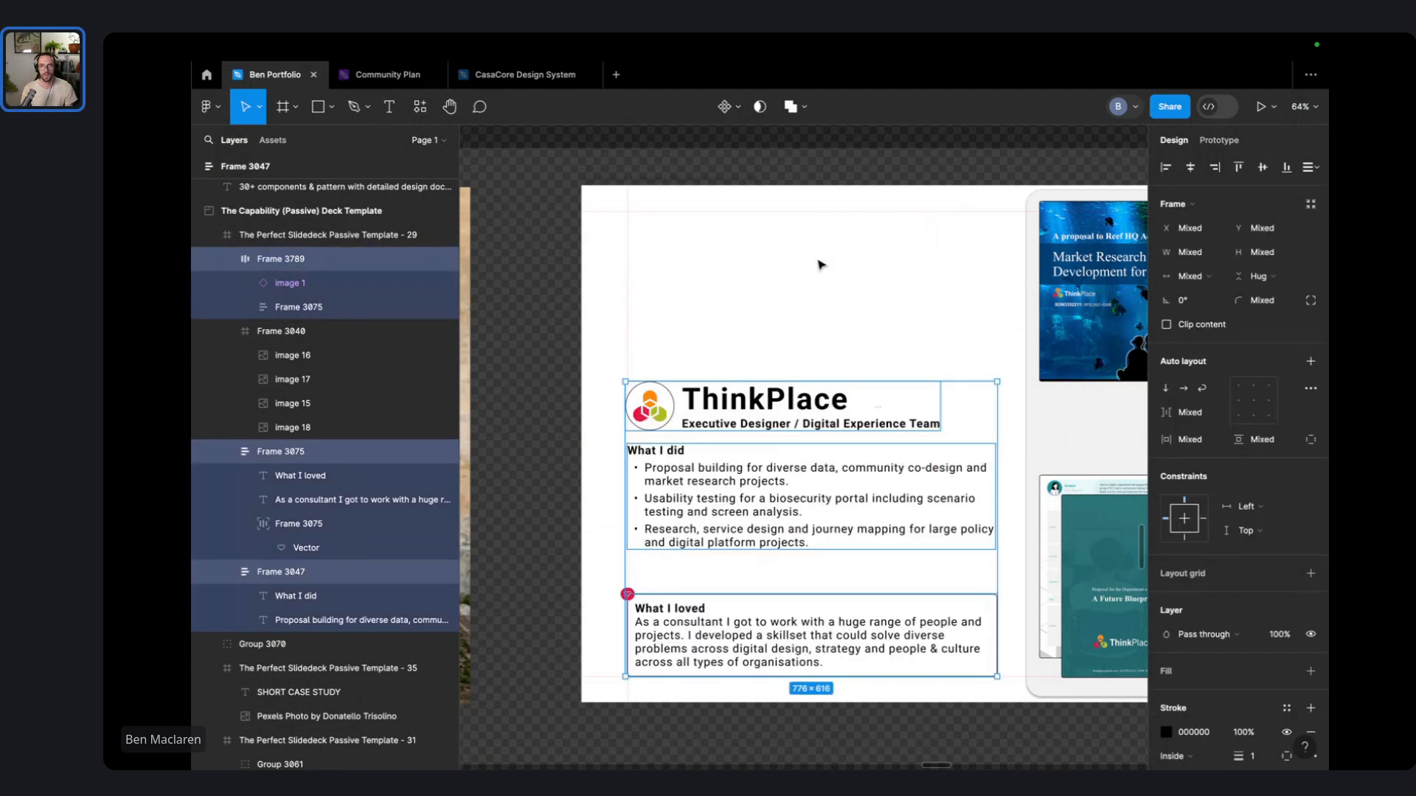
left_click(820, 264)
left_click_drag(751, 430, 751, 340)
left_click_drag(725, 511, 726, 482)
left_click(738, 384)
- Move the What I did block up, then drag the header and block down together
scroll(732, 250, "down", 5)
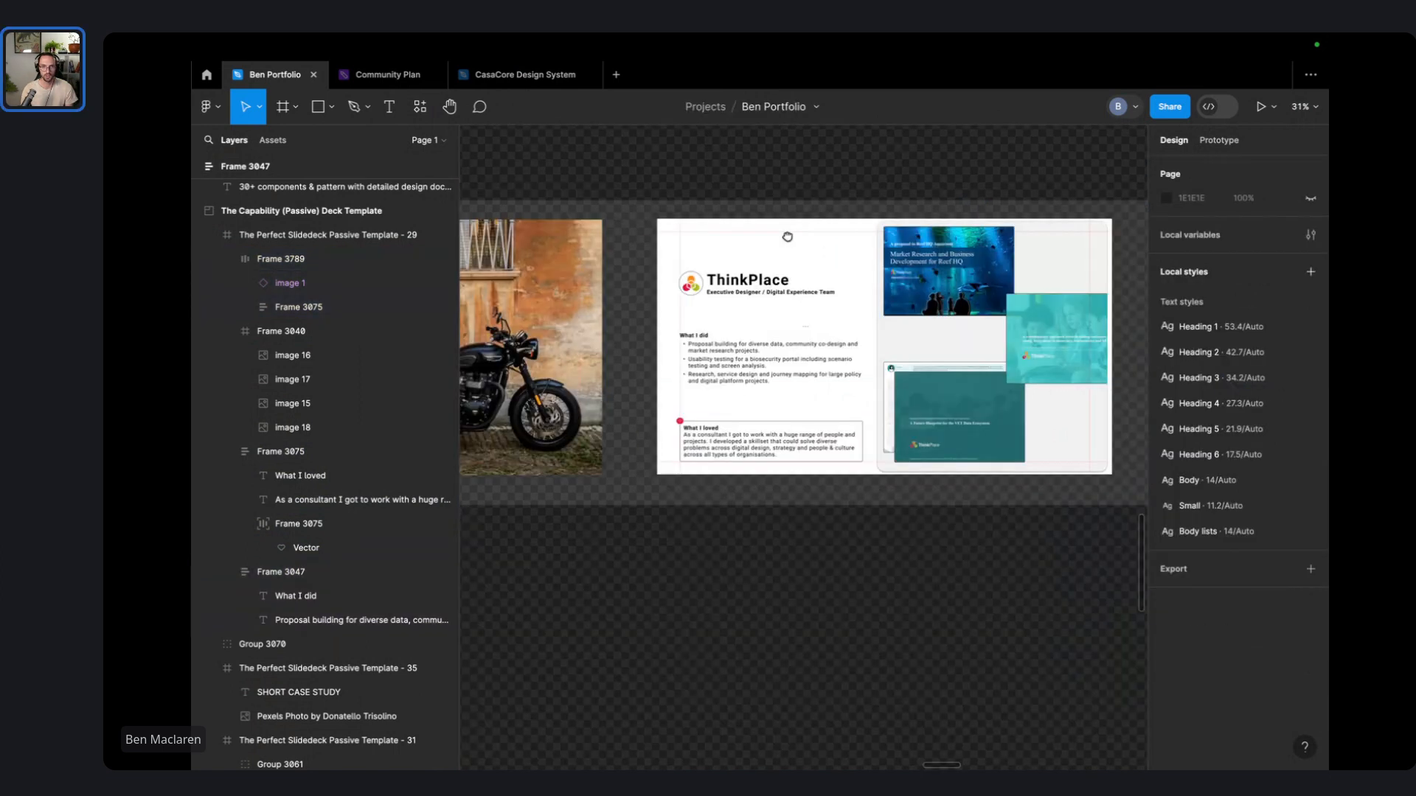
left_click_drag(787, 233, 643, 248)
scroll(592, 314, "up", 3)
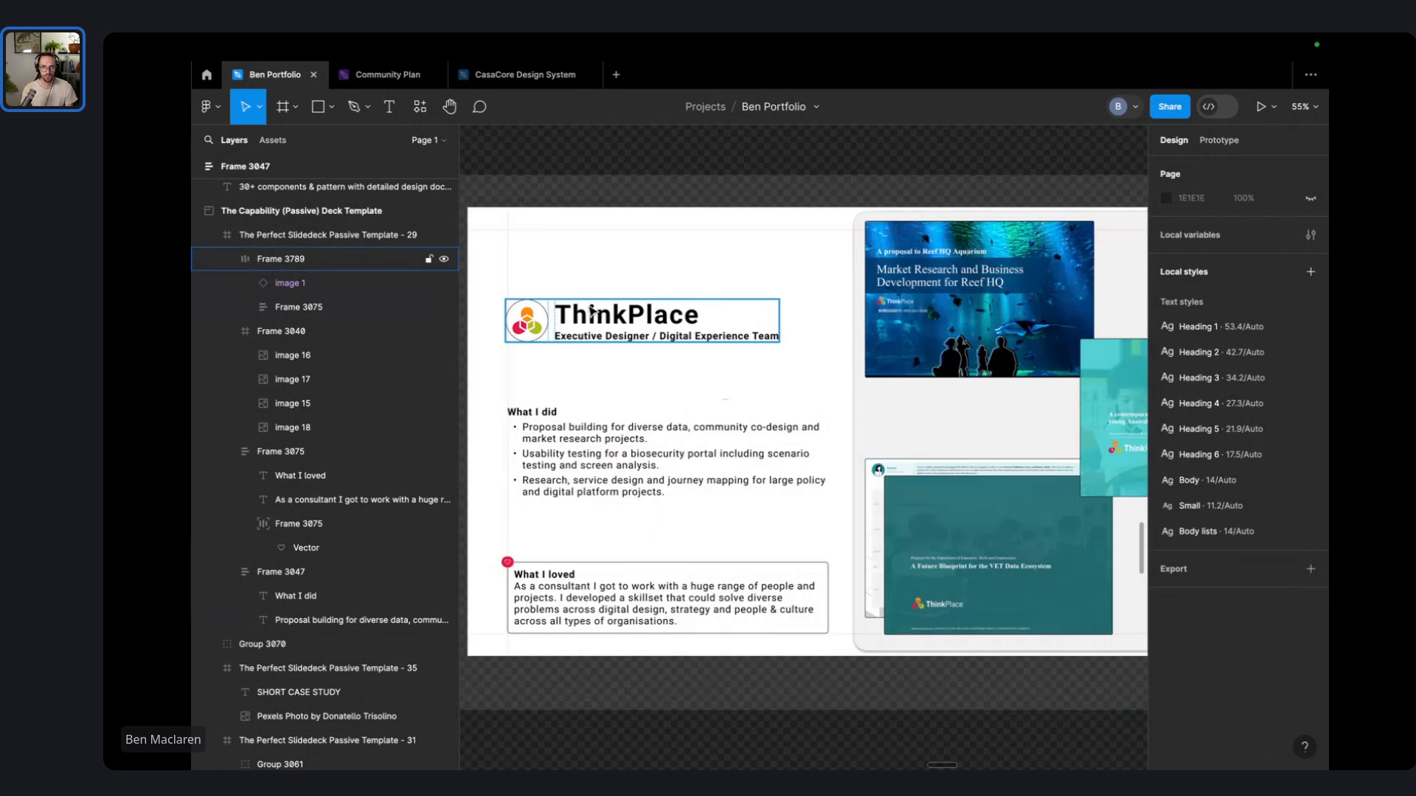
scroll(626, 288, "left", 3)
scroll(649, 273, "down", 1)
left_click_drag(682, 425, 684, 386)
left_click(745, 180)
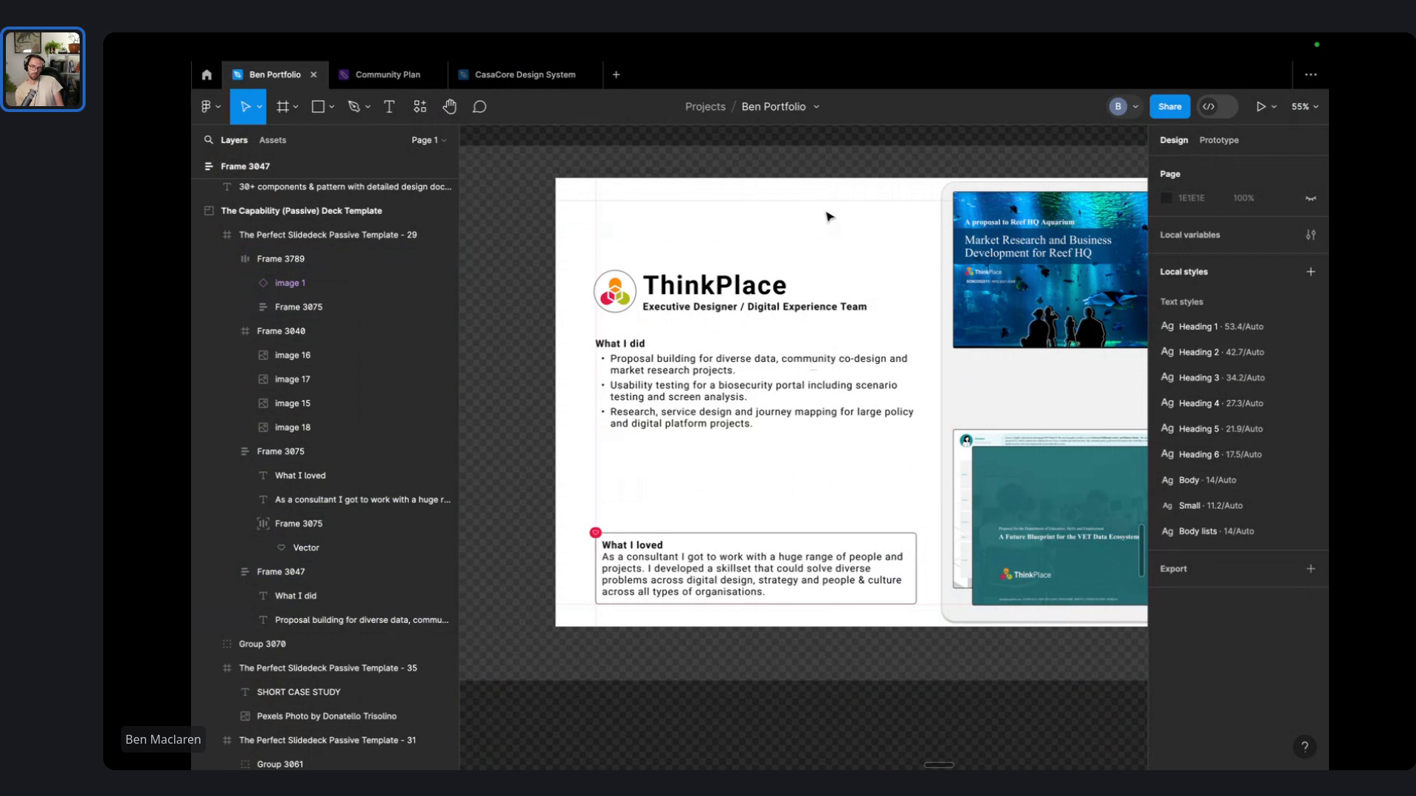
left_click_drag(829, 217, 652, 442)
left_click(882, 240)
- Move the header and What I did block up together, then check the blocks and slide frame
scroll(883, 240, "down", 3)
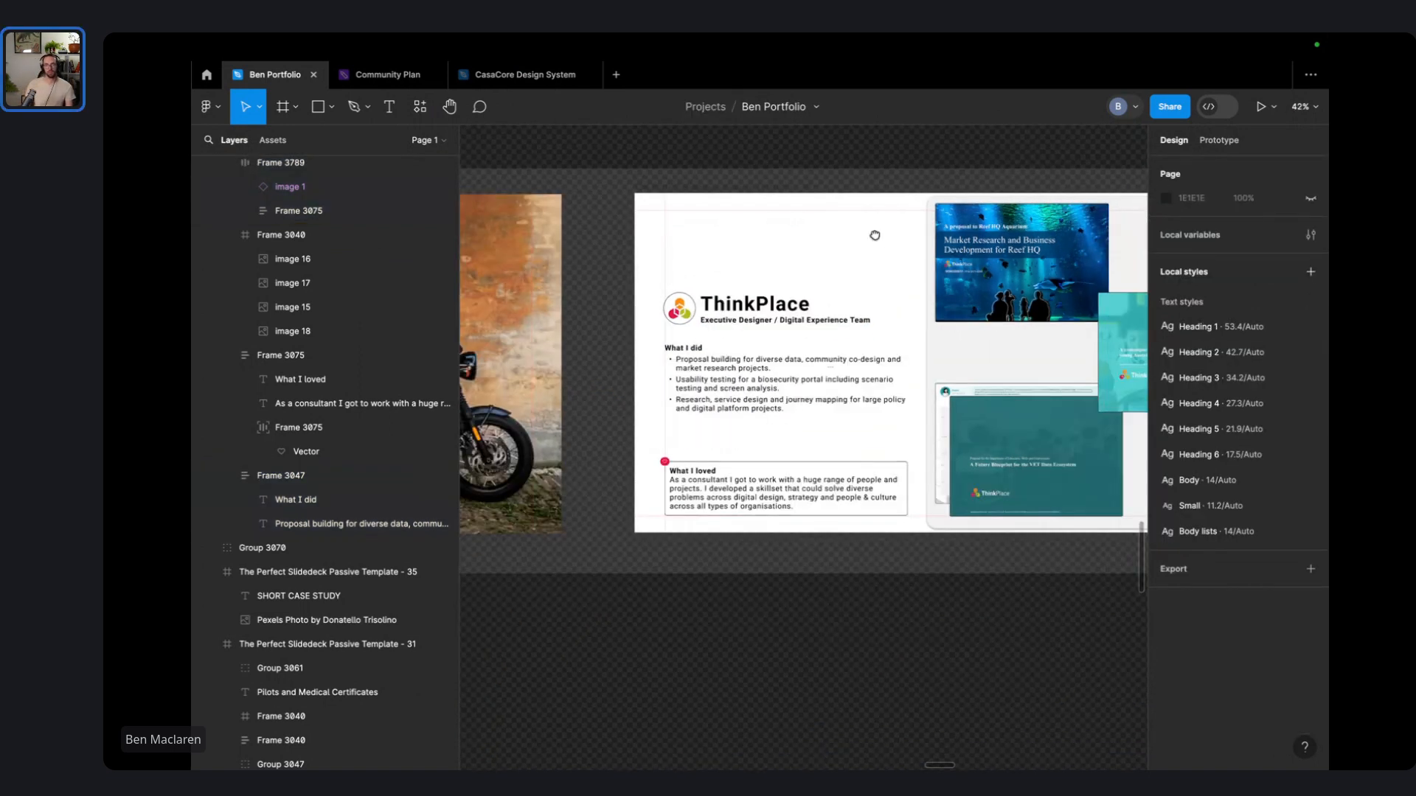
left_click_drag(876, 234, 671, 219)
left_click_drag(574, 217, 673, 335)
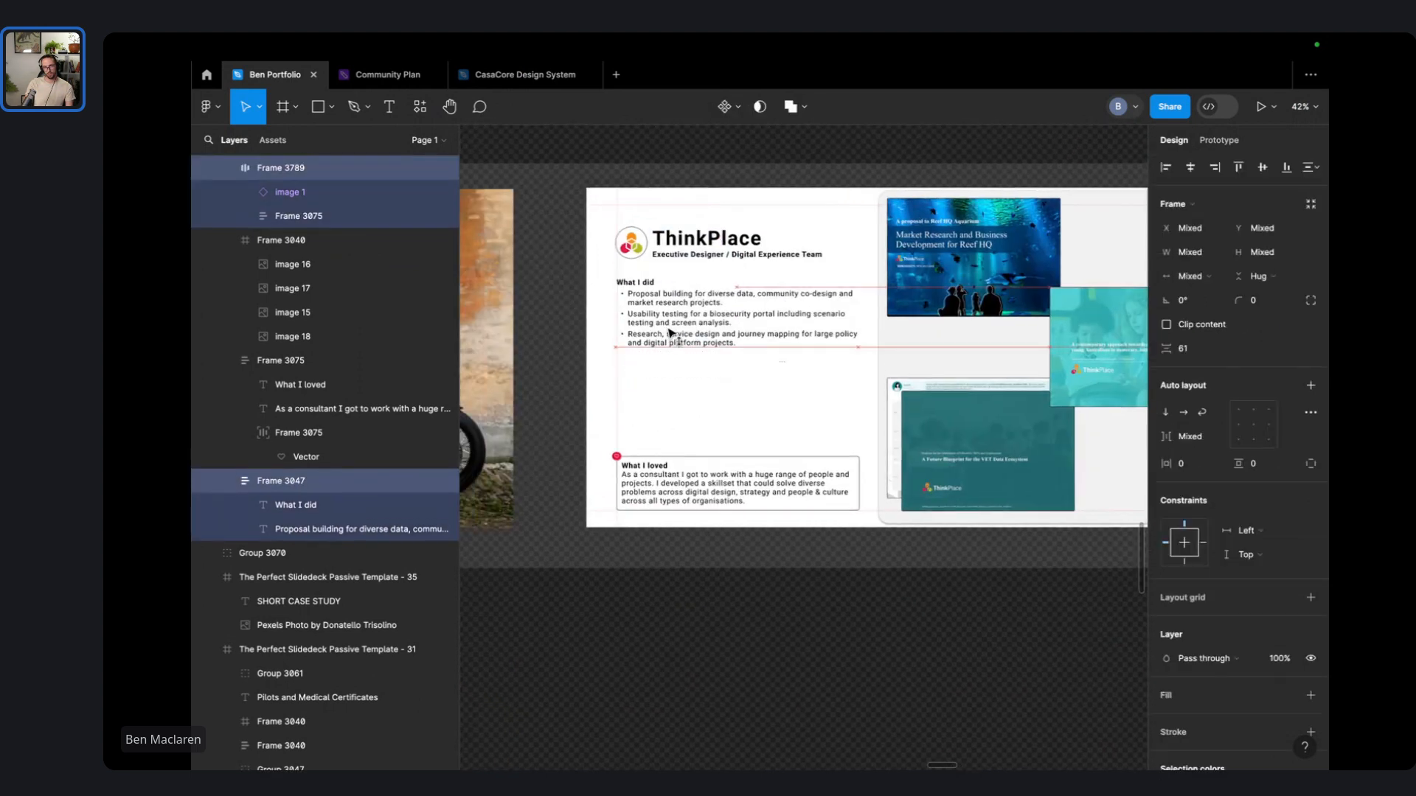
left_click(675, 172)
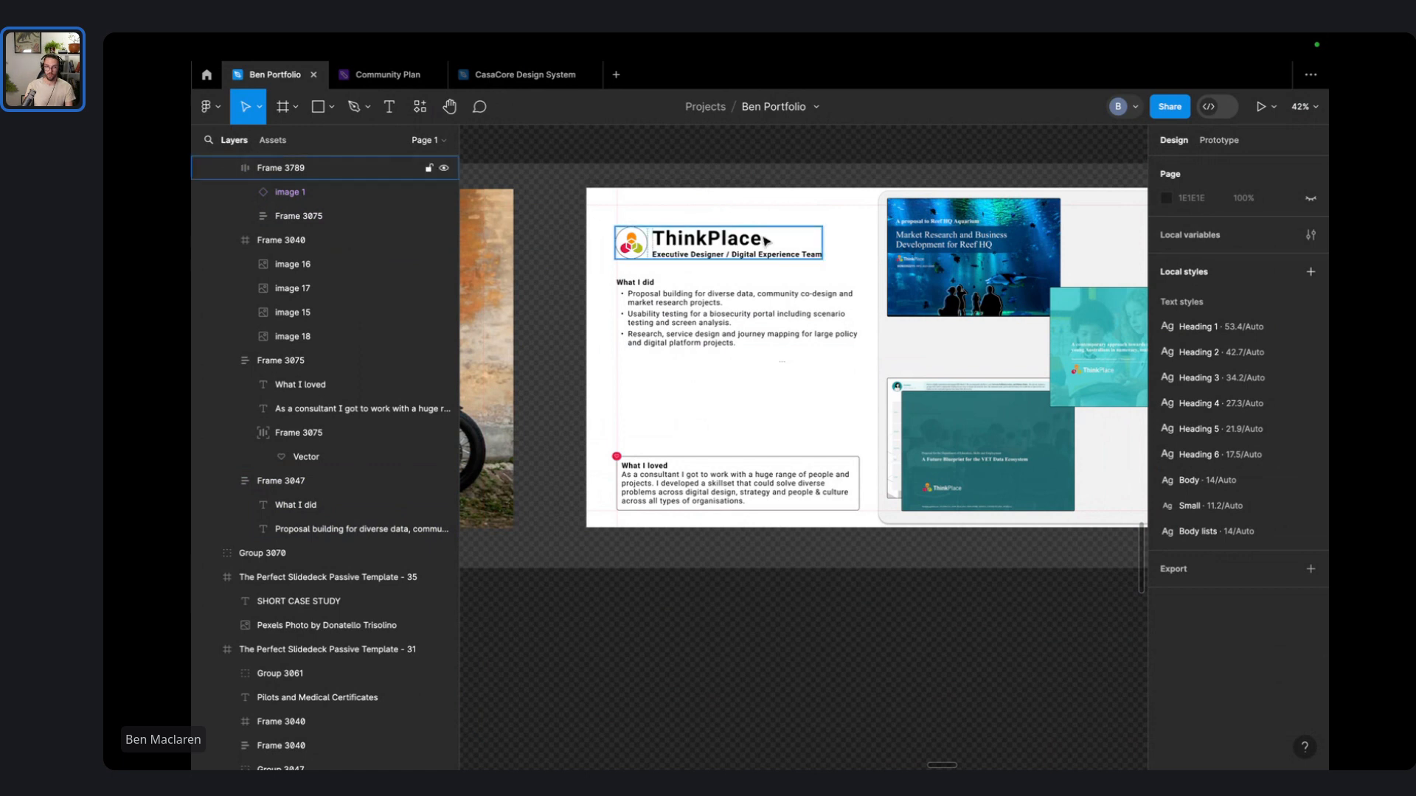
left_click(767, 332)
left_click(824, 503, "shift")
left_click(823, 429)
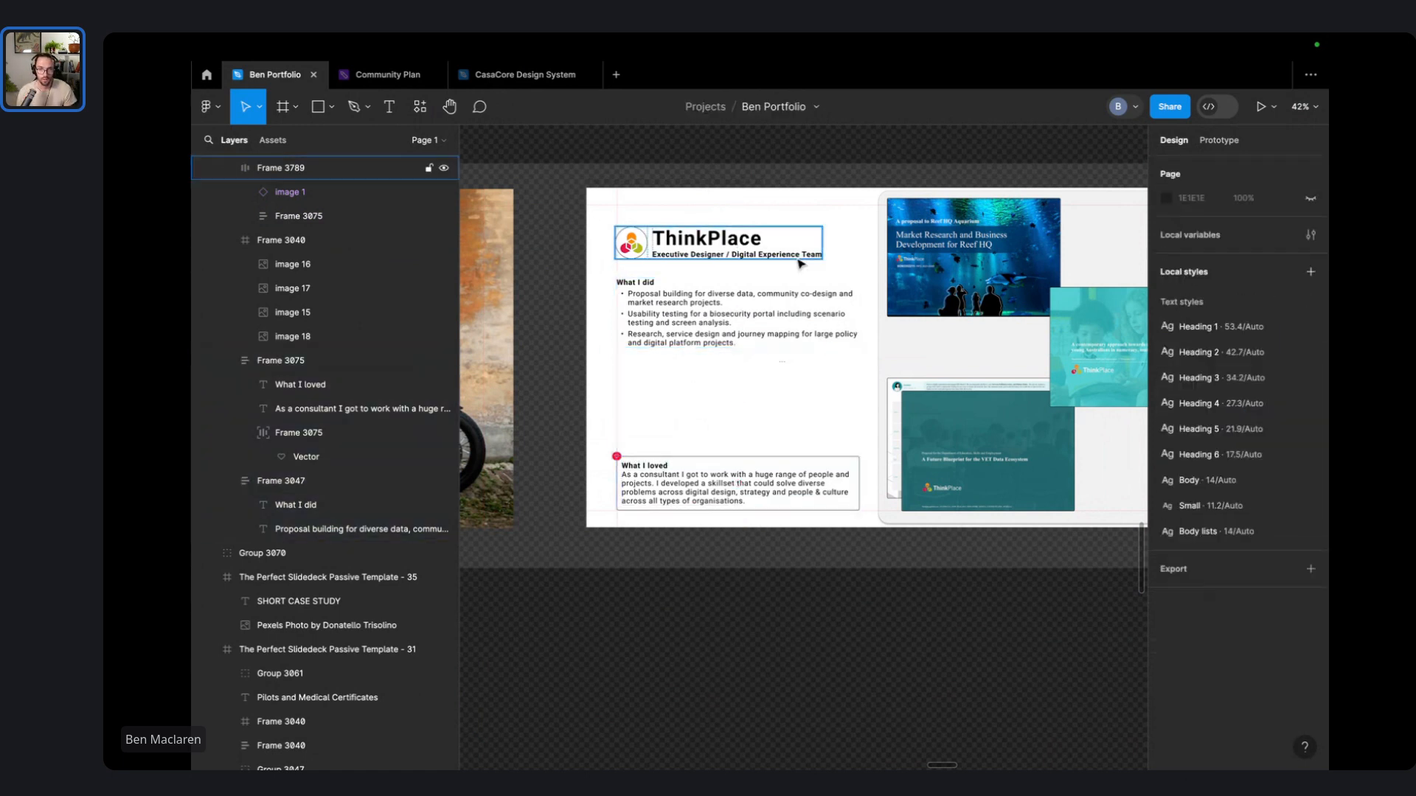
left_click(795, 251)
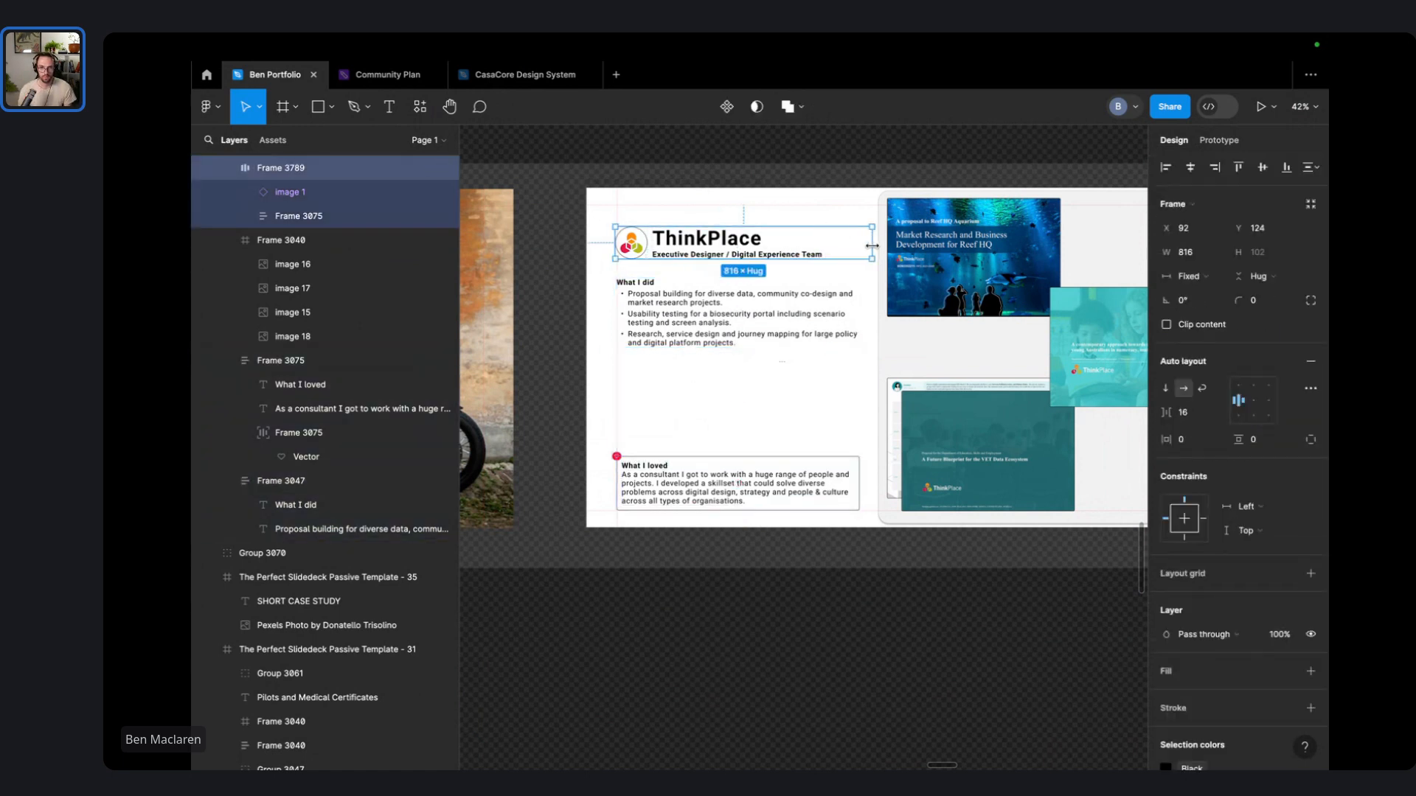
left_click(758, 182)
- Pan the canvas to the PROJECT 1 'Digital Aviation' slide with its Challenges list, and deselect everything
scroll(841, 297, "right", 3)
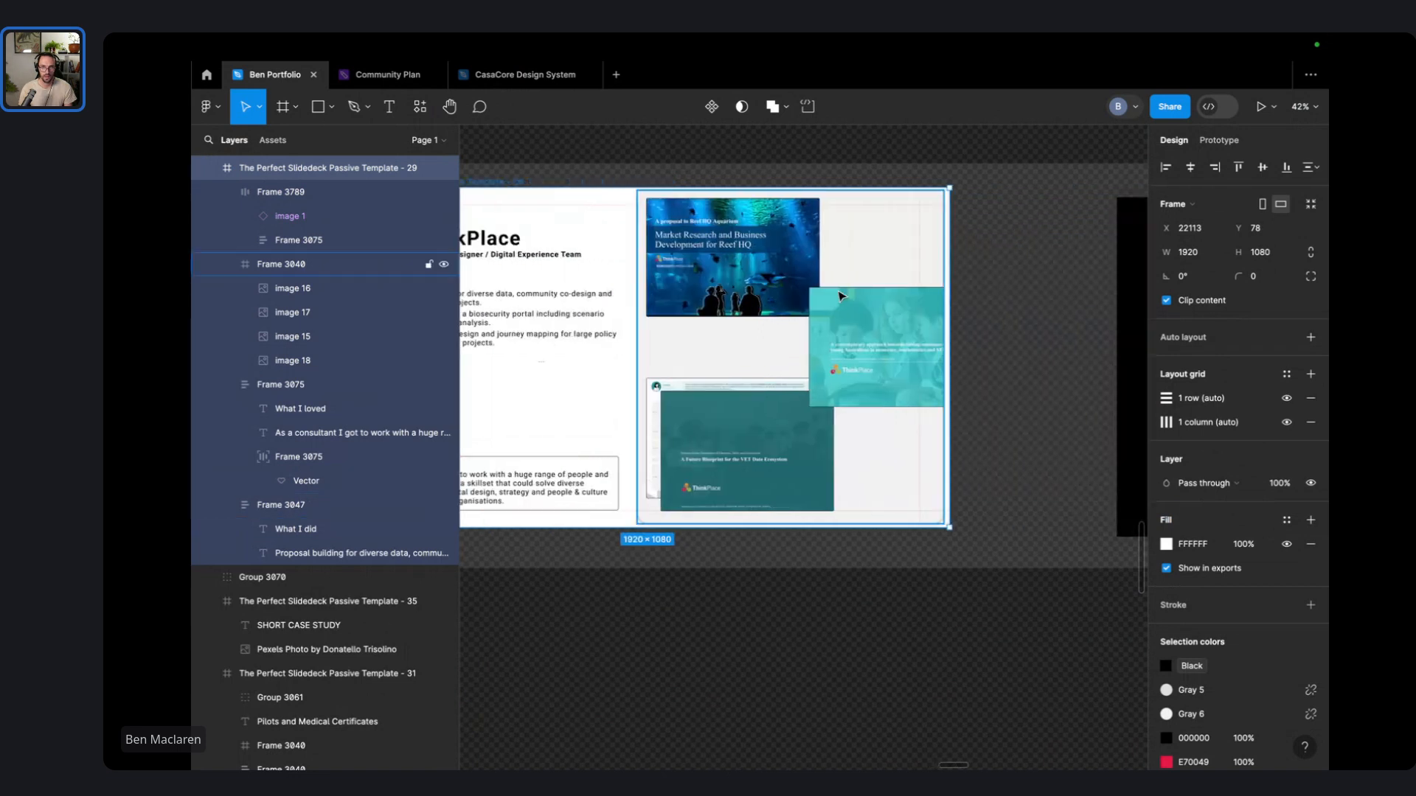
scroll(839, 293, "left", 4)
scroll(732, 179, "up", 1)
scroll(967, 255, "left", 3)
scroll(966, 255, "up", 3)
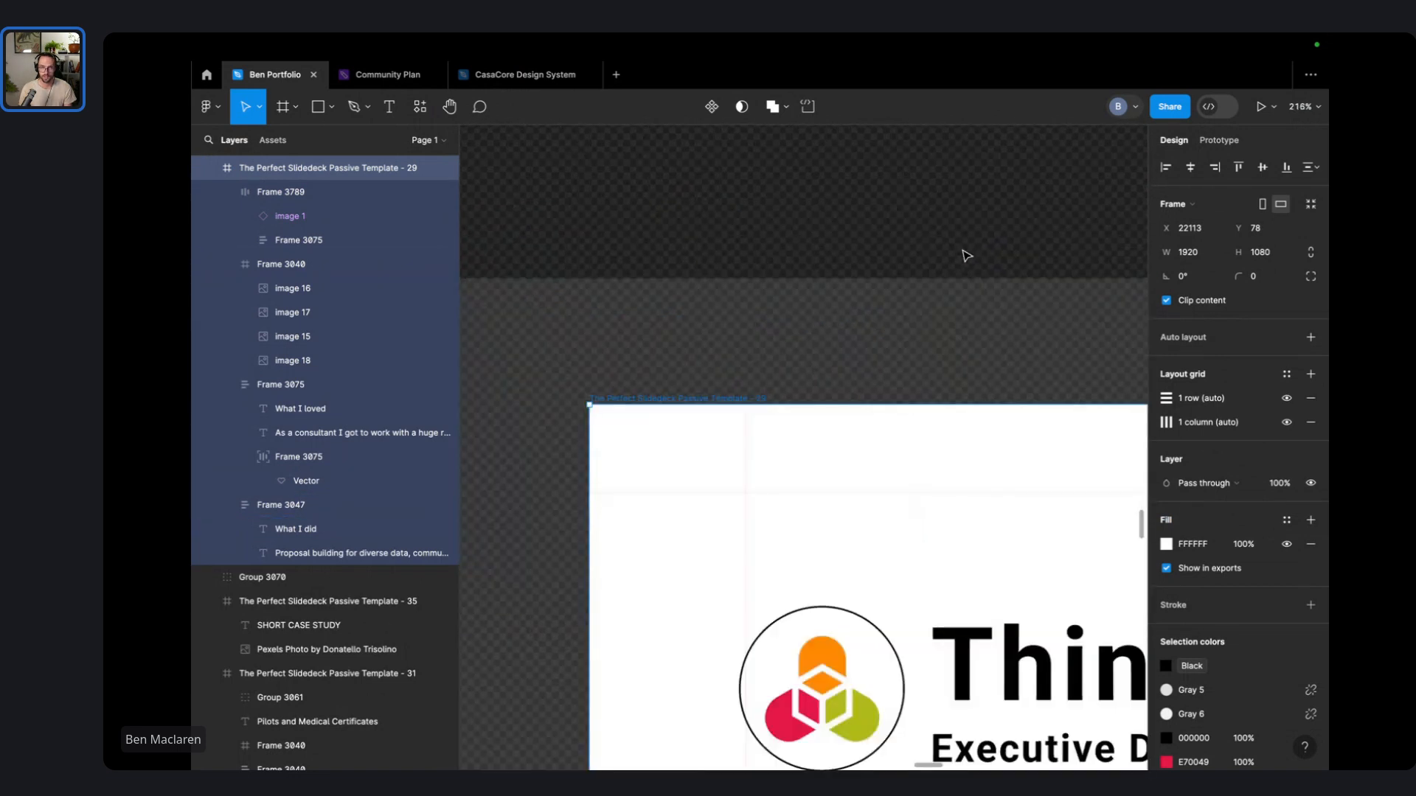
scroll(964, 253, "down", 6)
scroll(943, 256, "right", 2)
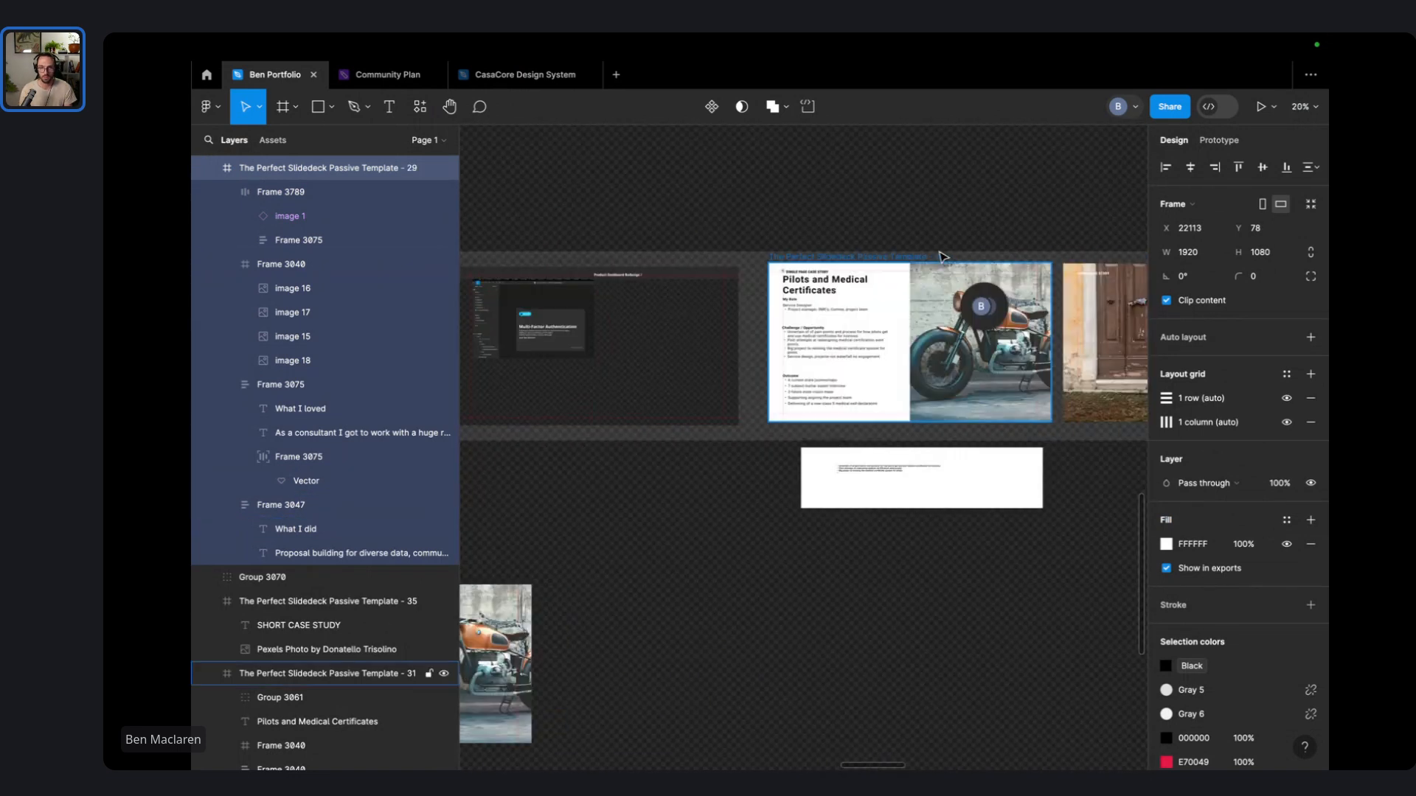
scroll(949, 308, "up", 7)
scroll(948, 309, "down", 6)
scroll(949, 310, "left", 9)
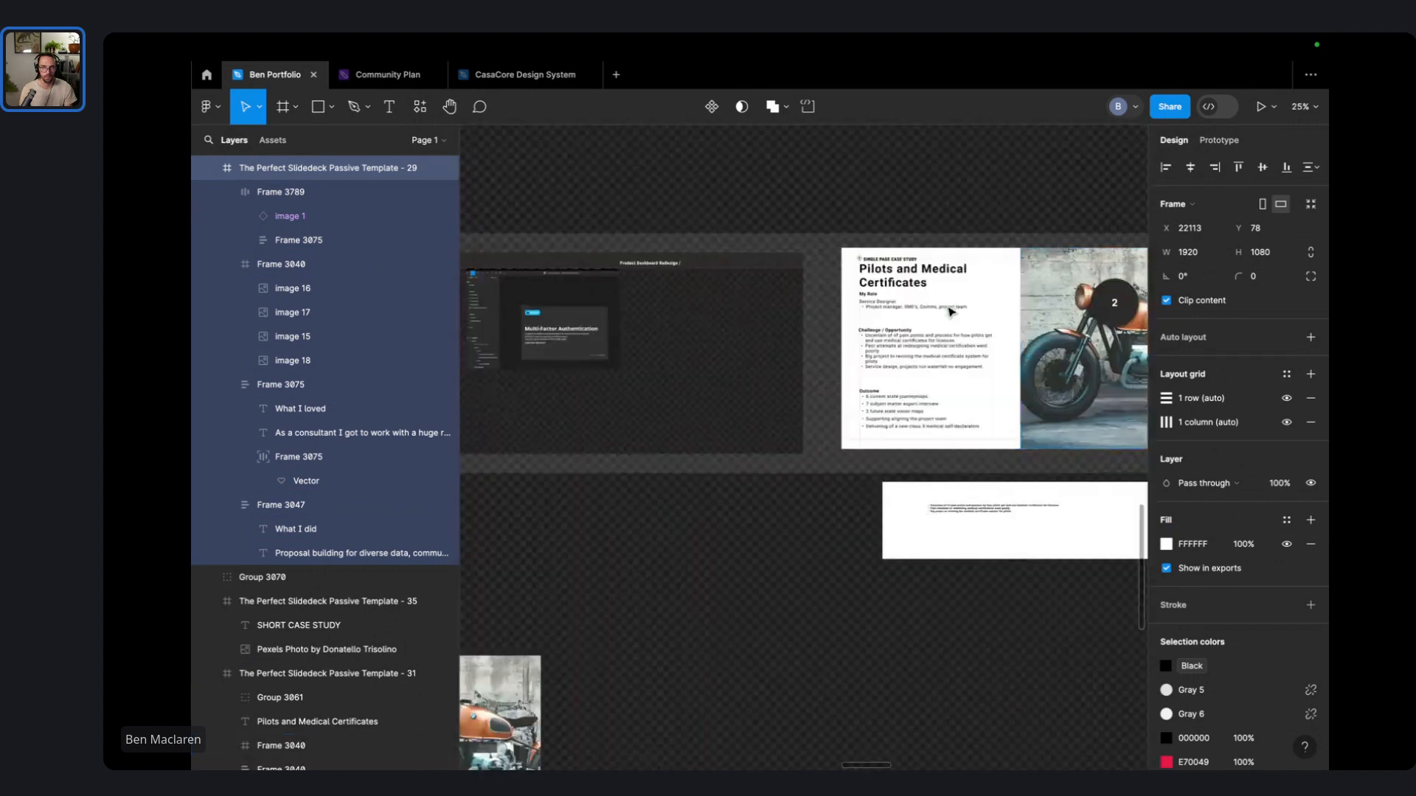
scroll(949, 308, "left", 10)
scroll(833, 295, "up", 4)
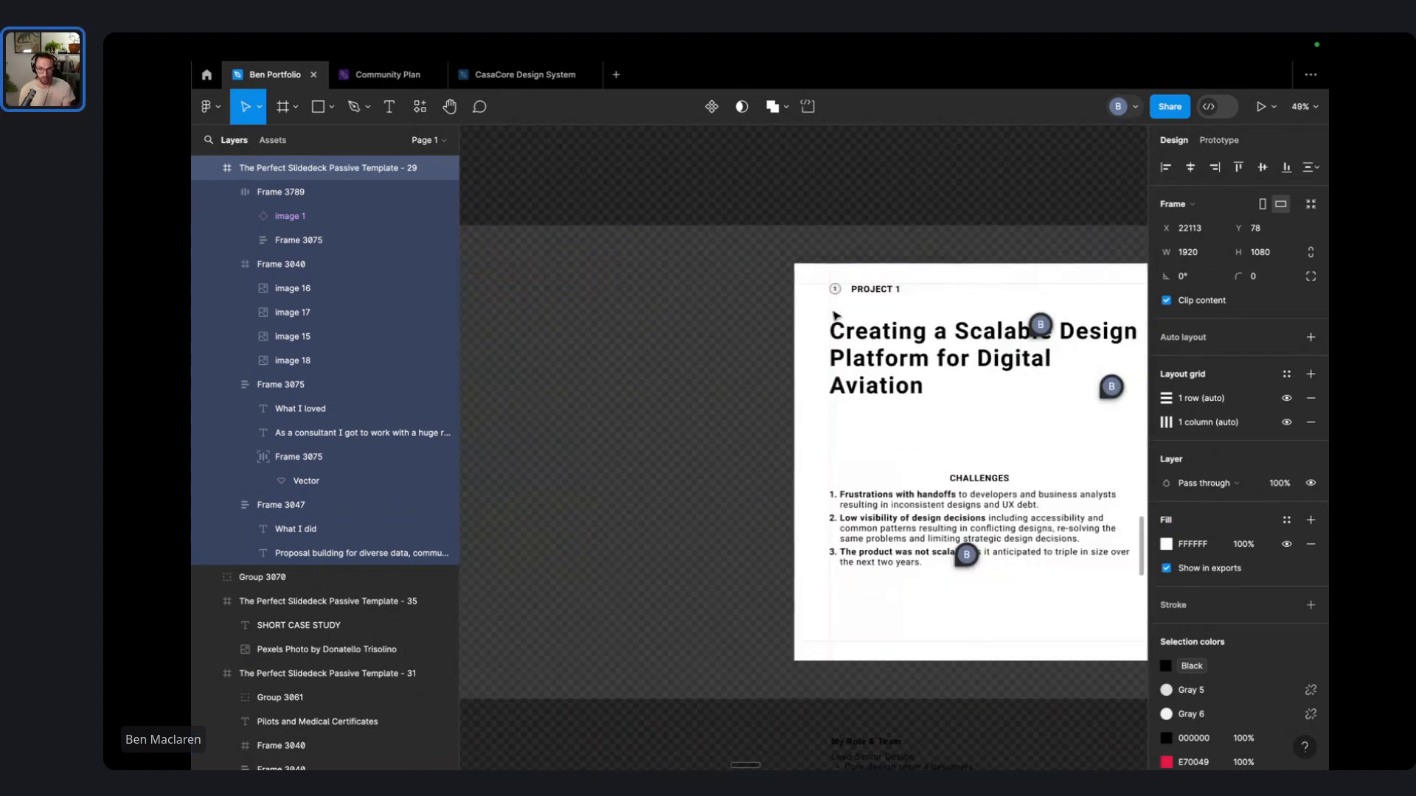
scroll(836, 315, "down", 6)
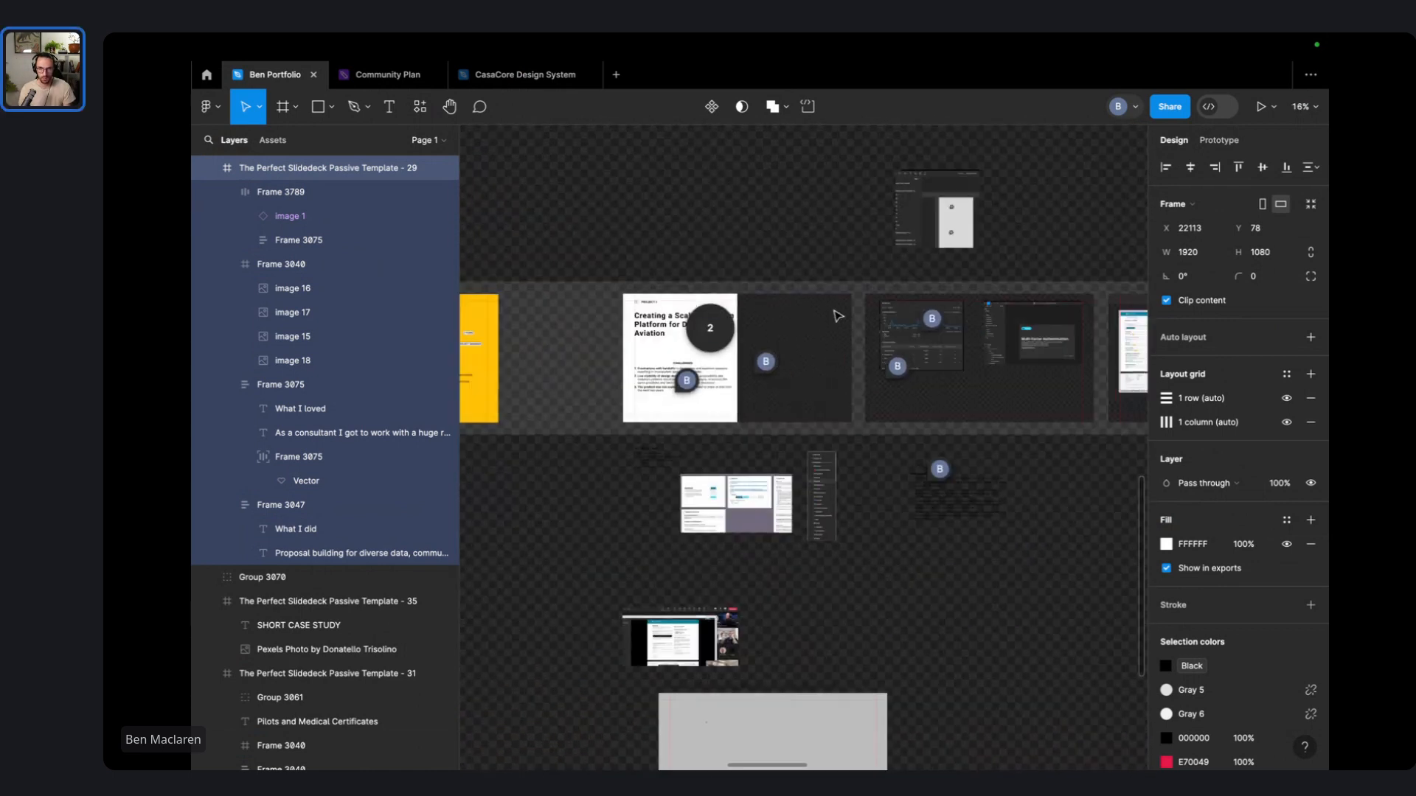
scroll(838, 316, "left", 3)
scroll(970, 336, "up", 6)
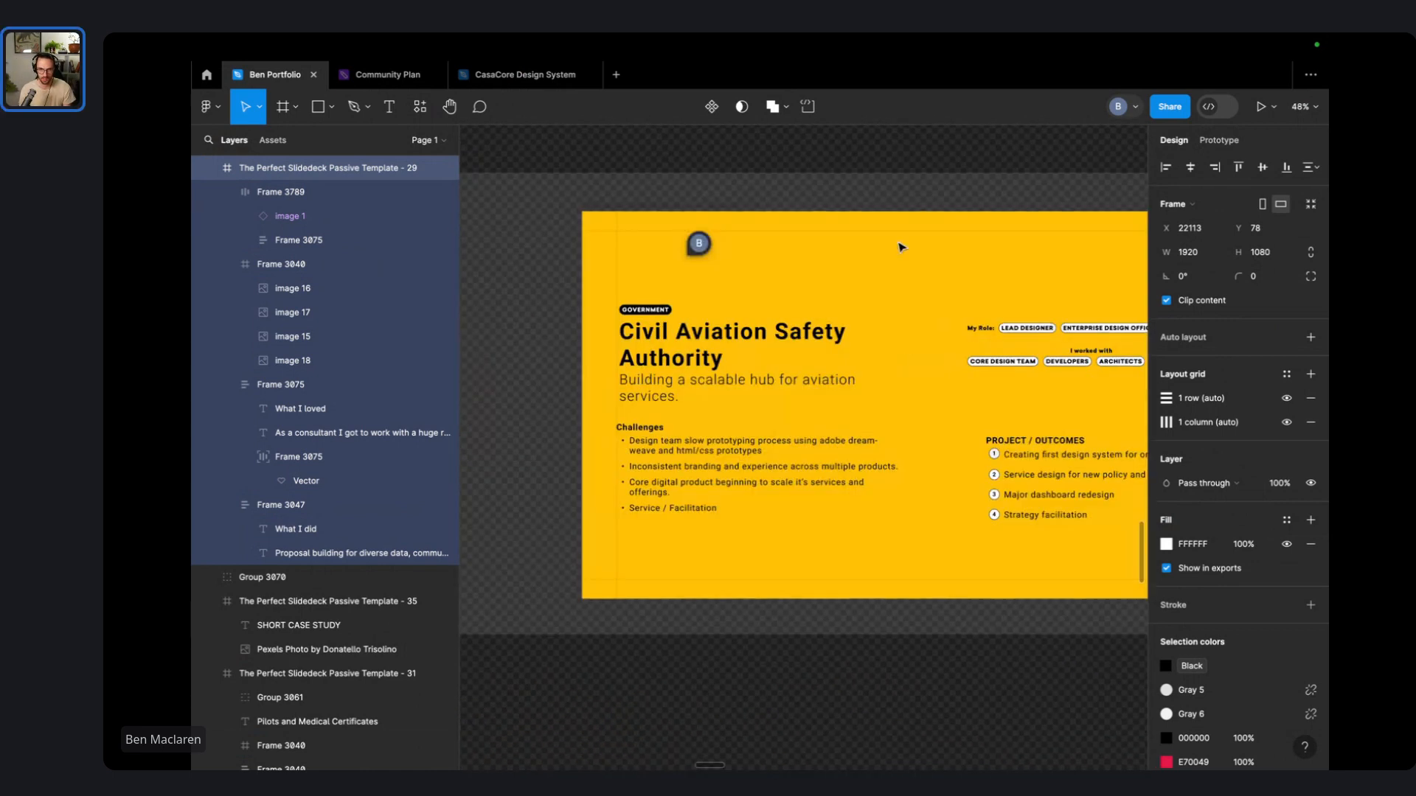
scroll(967, 391, "down", 8)
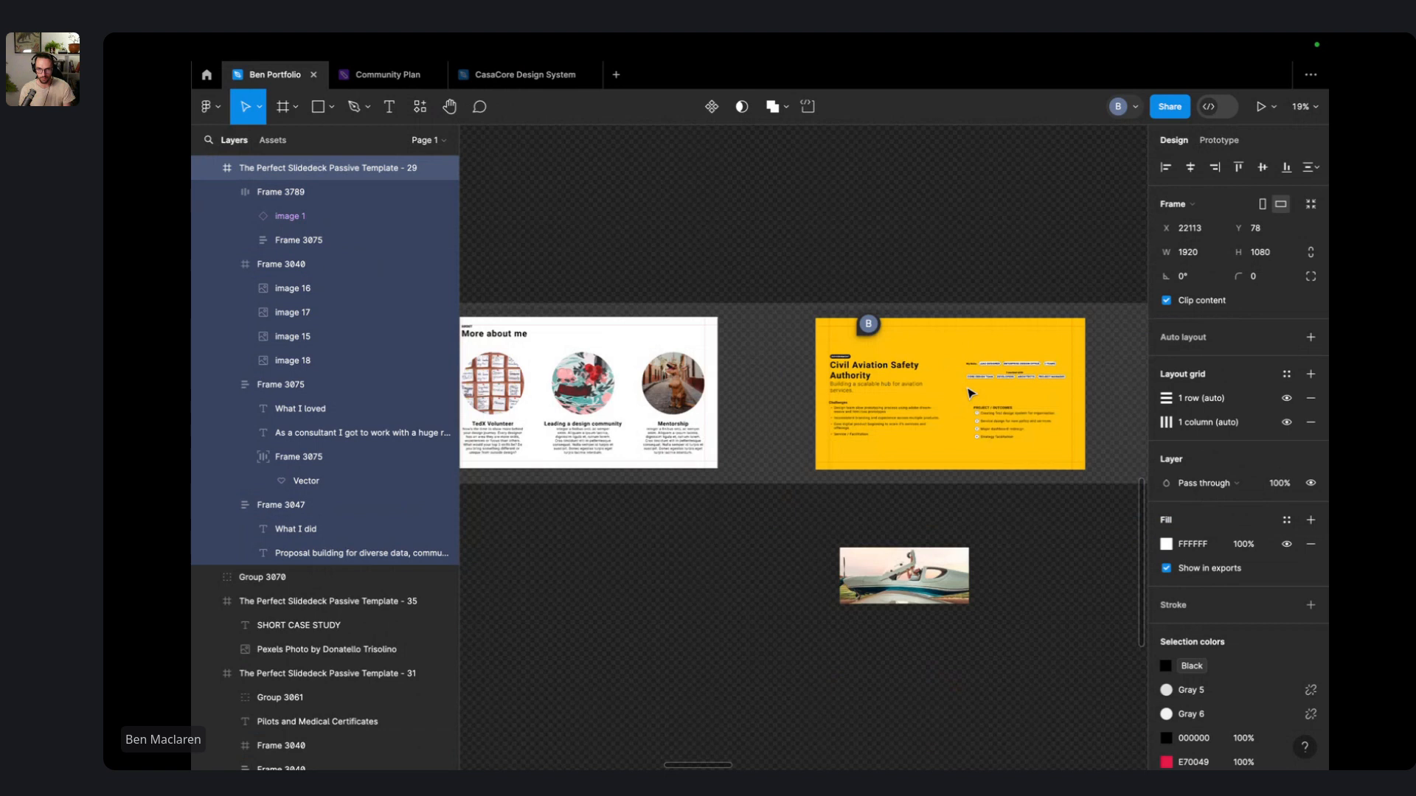
scroll(922, 376, "left", 5)
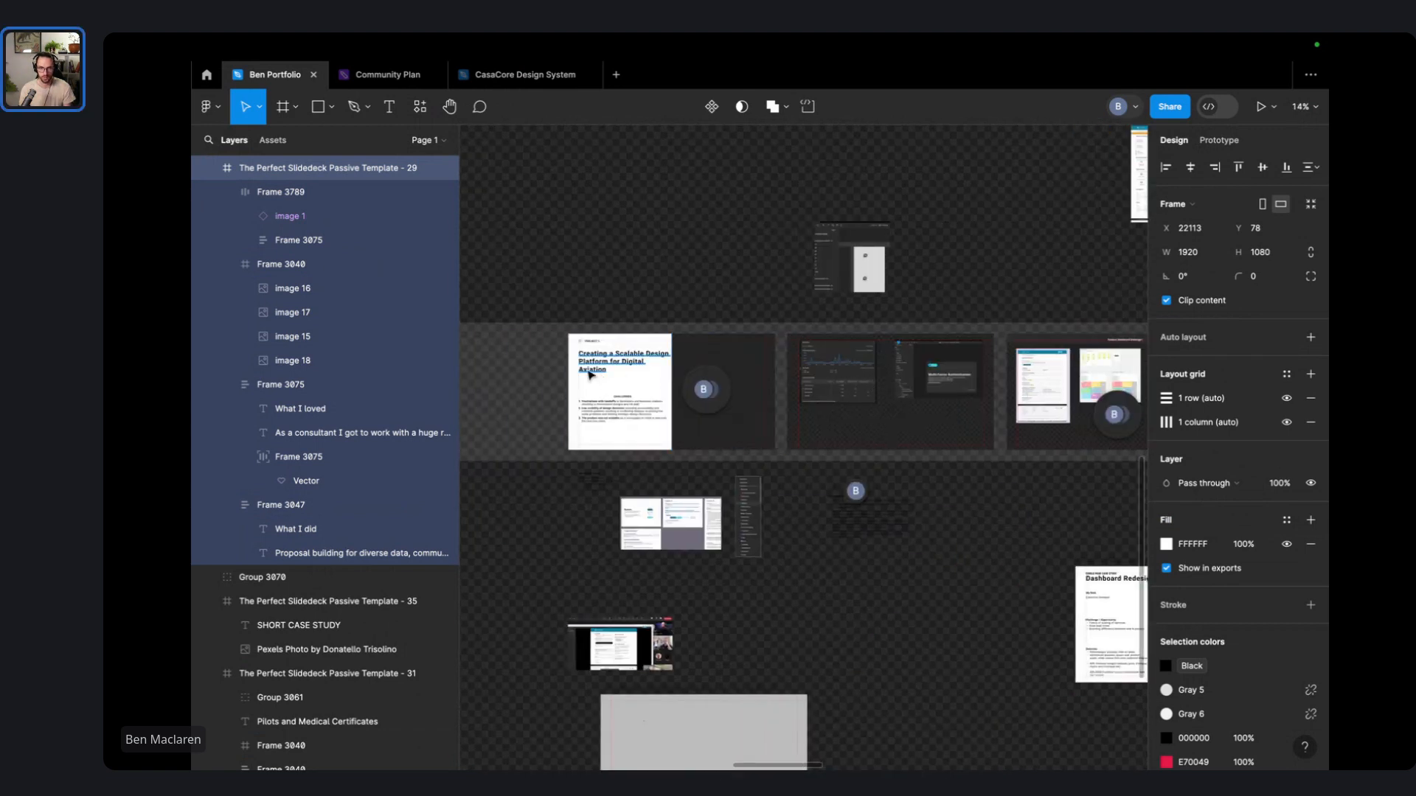
scroll(870, 357, "up", 10)
left_click(734, 243)
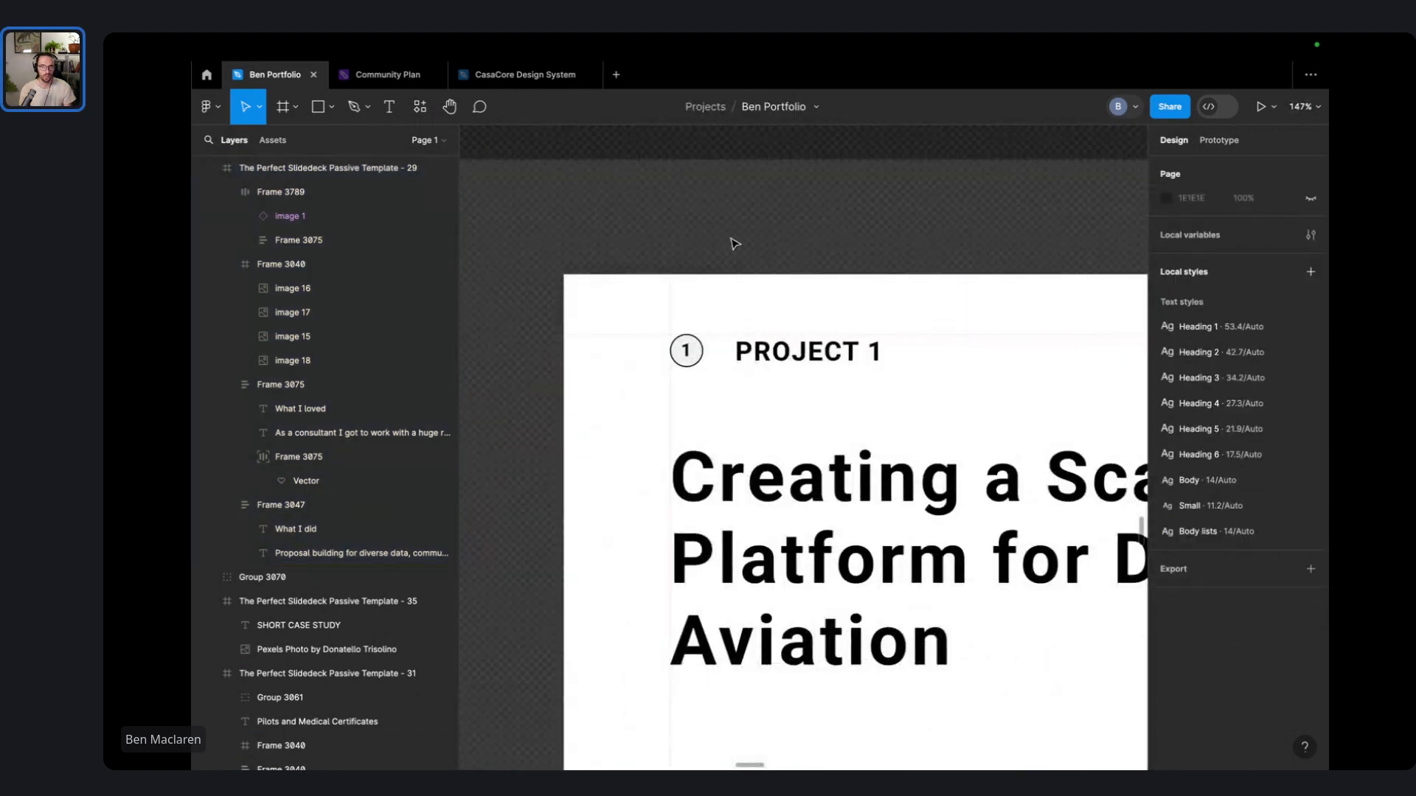
scroll(619, 247, "down", 8)
scroll(737, 310, "left", 5)
scroll(756, 323, "up", 3)
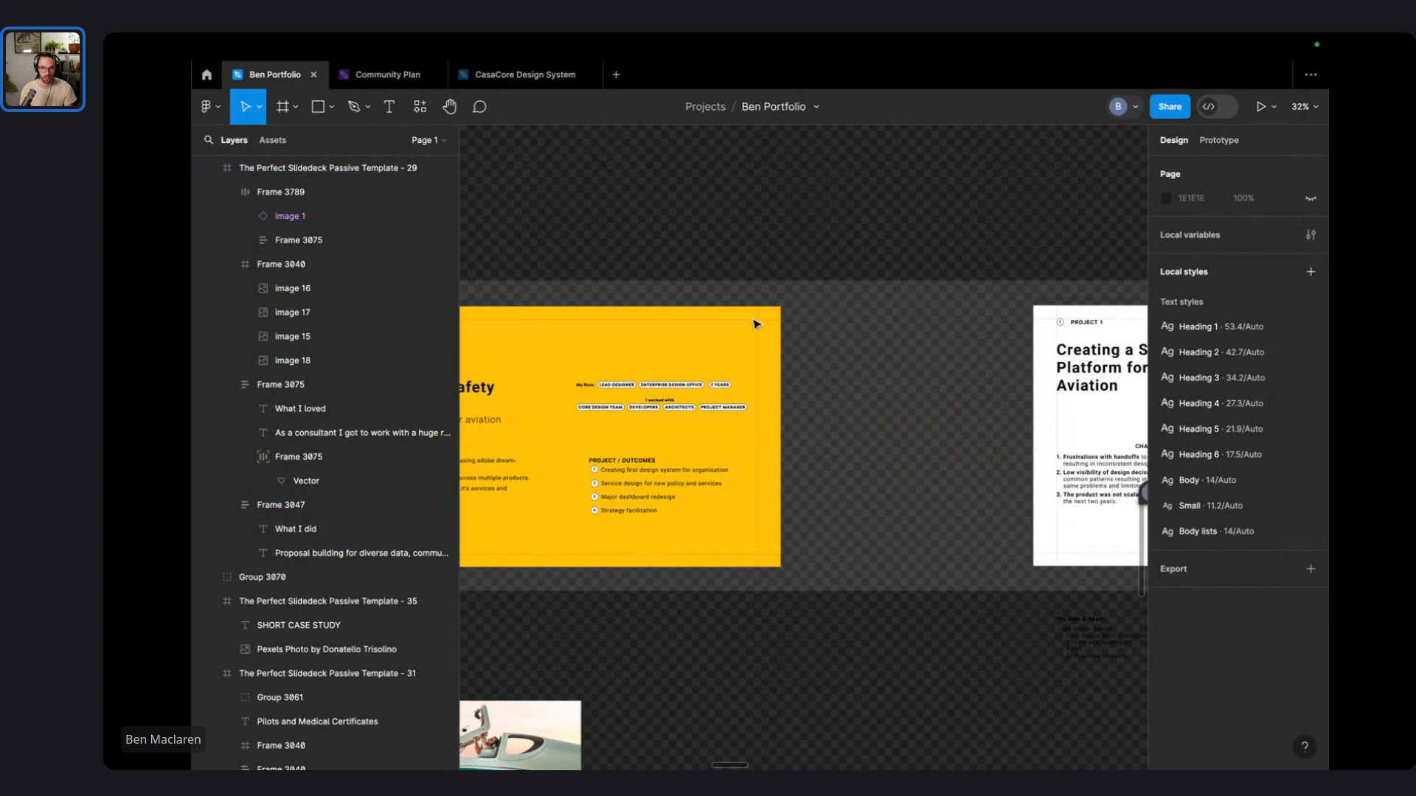
scroll(713, 346, "right", 5)
scroll(590, 250, "up", 4)
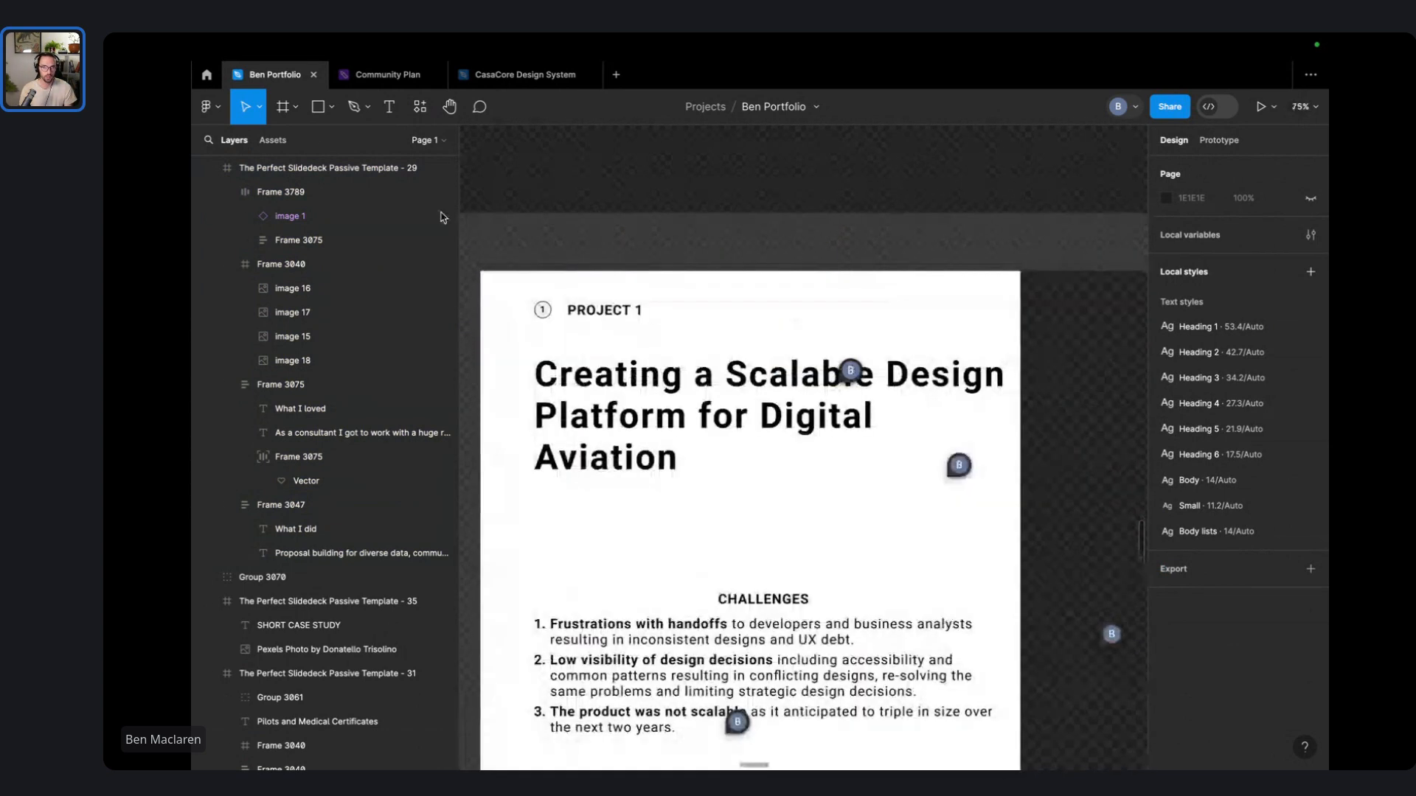
left_click(314, 108)
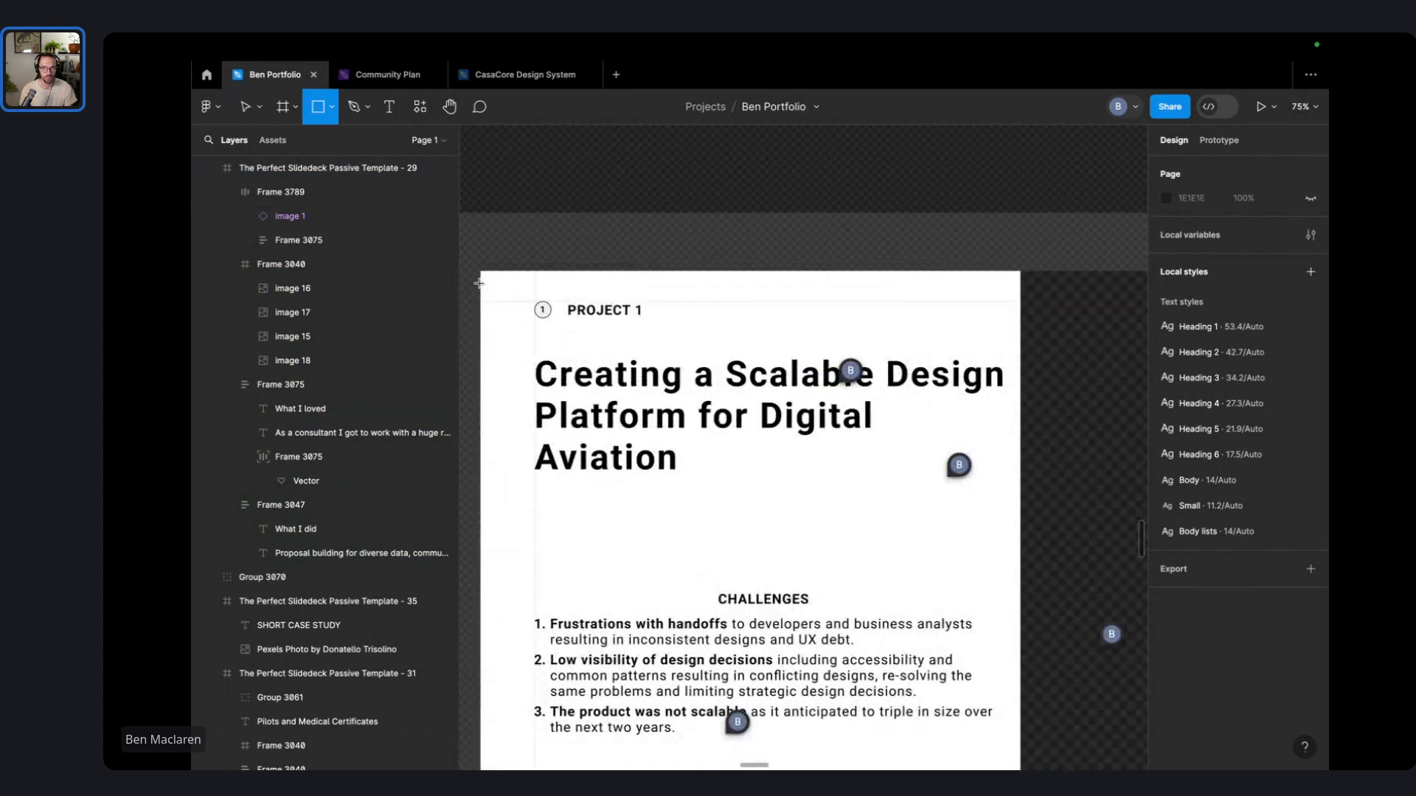
- Draw a rectangle over the PROJECT 1 area and send it to the back
mouse_move(481, 288)
left_mouse_down()
mouse_move(649, 317)
mouse_move(622, 322)
left_mouse_up()
right_click(623, 309)
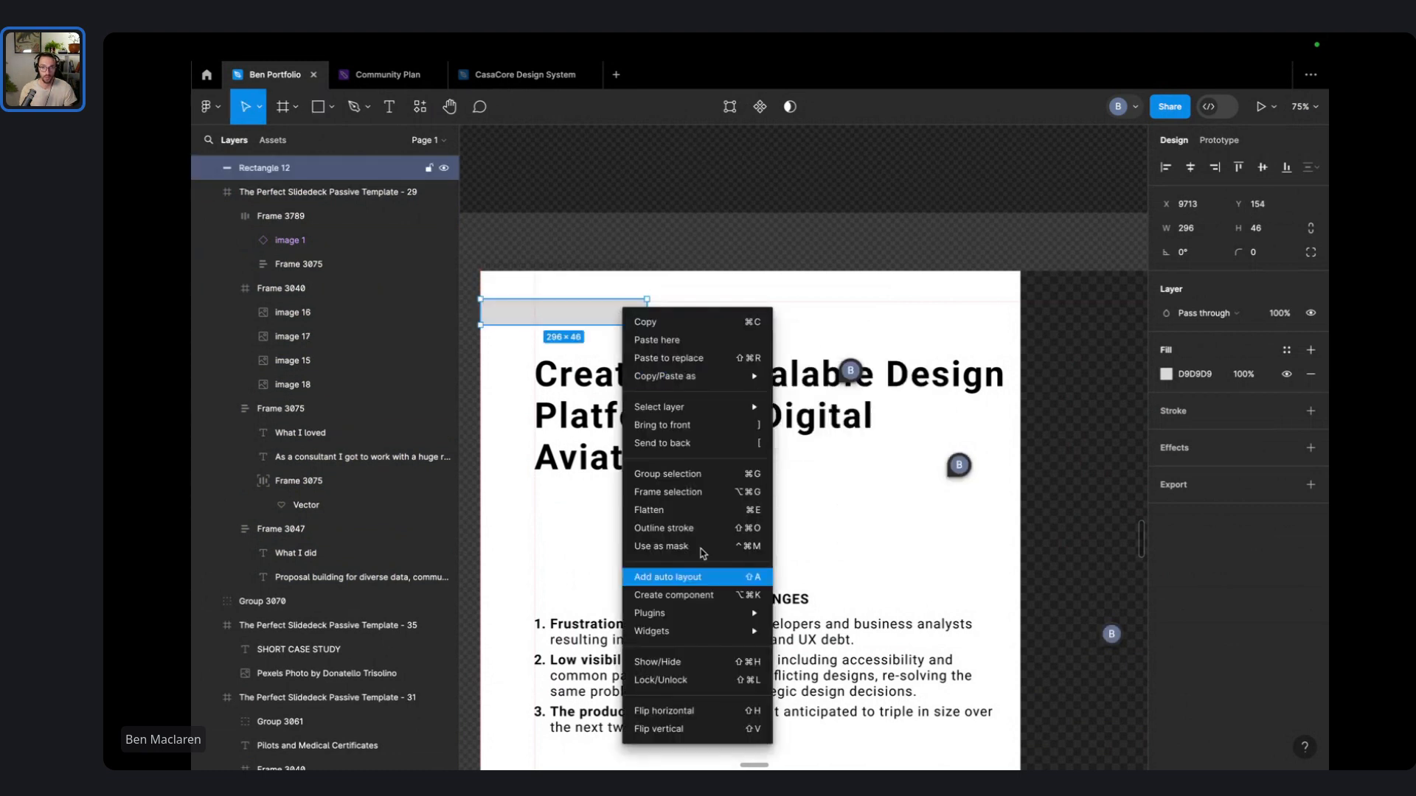
left_click(704, 443)
left_click(721, 259)
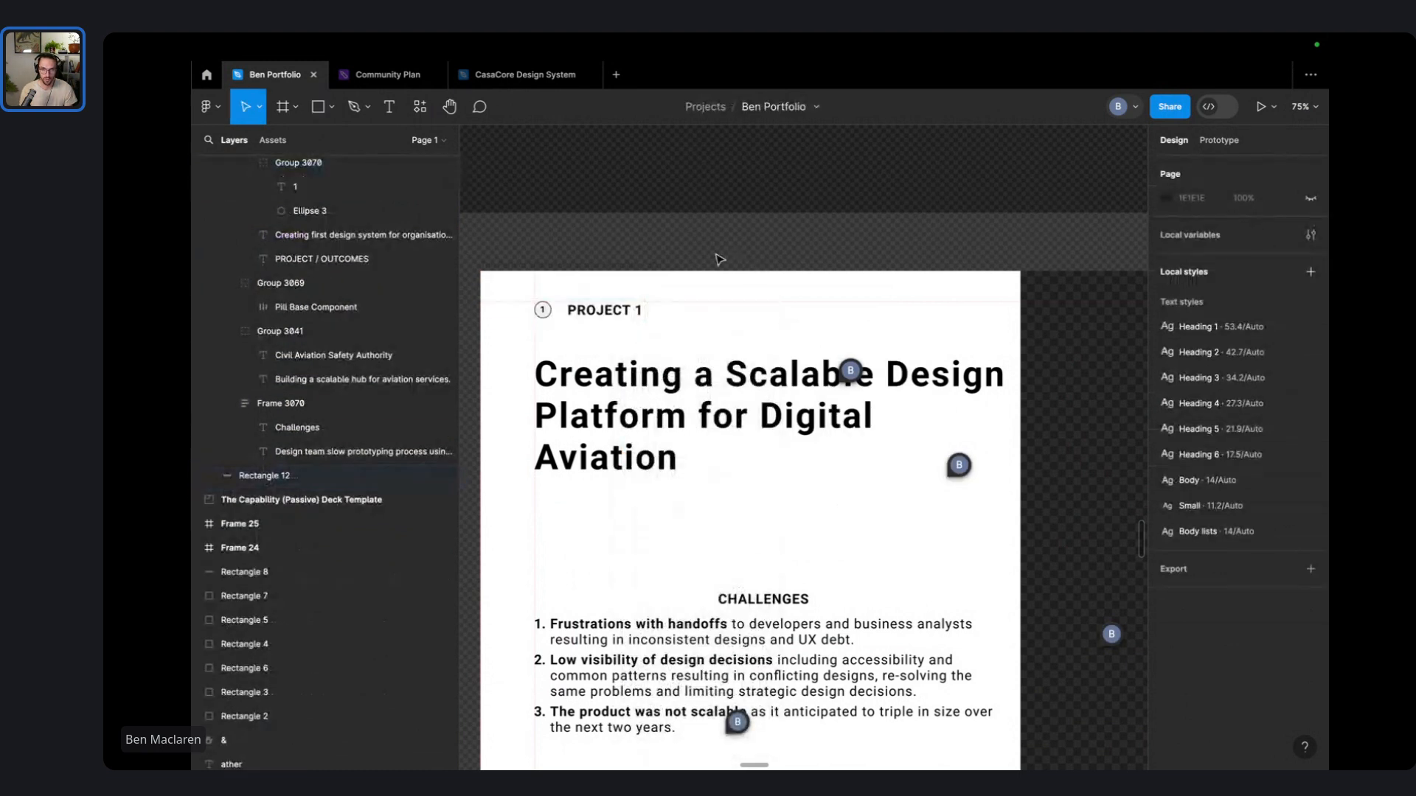
left_click(524, 310)
- Fill the rectangle with the yellow sampled from the Civil Aviation slide
scroll(767, 448, "down", 6)
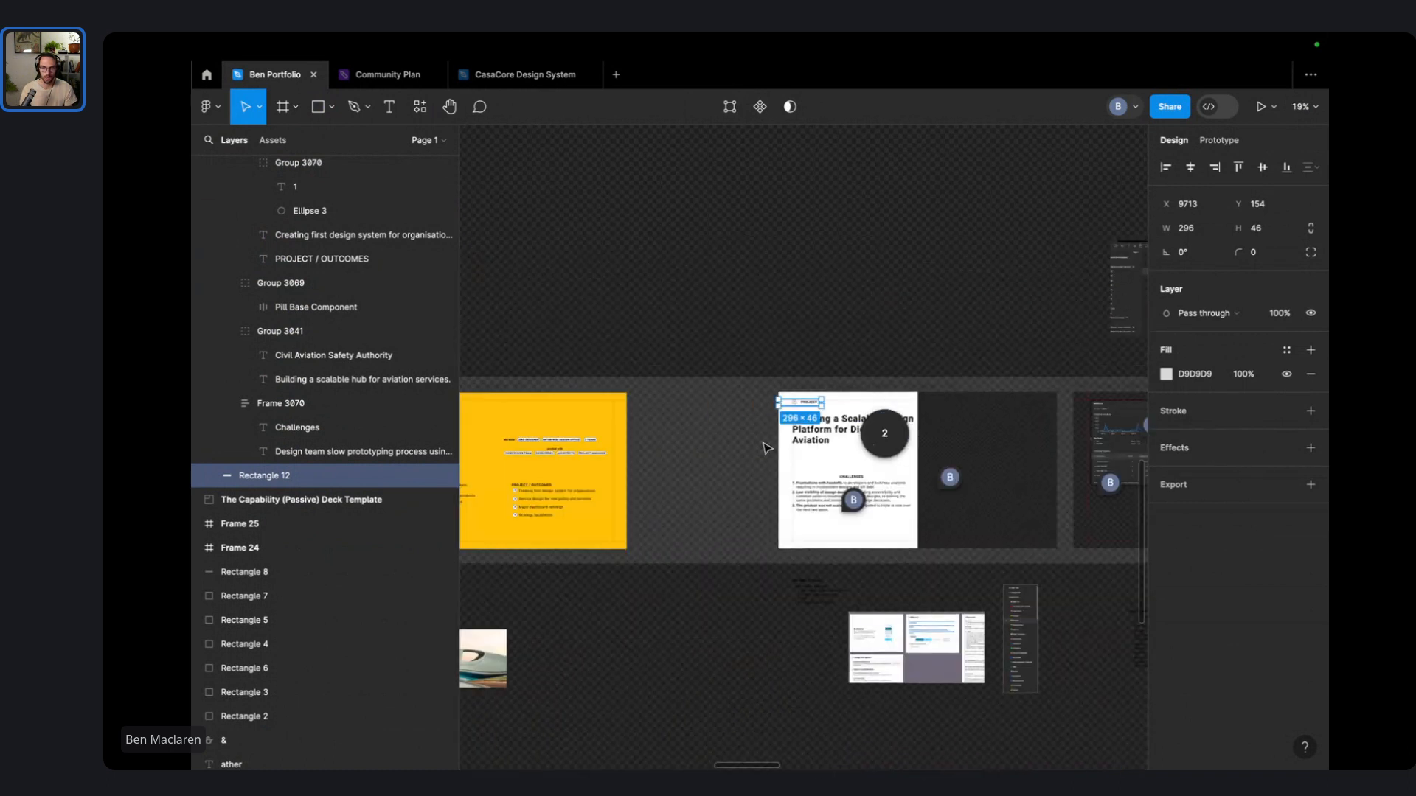
scroll(767, 448, "left", 5)
left_click(1168, 375)
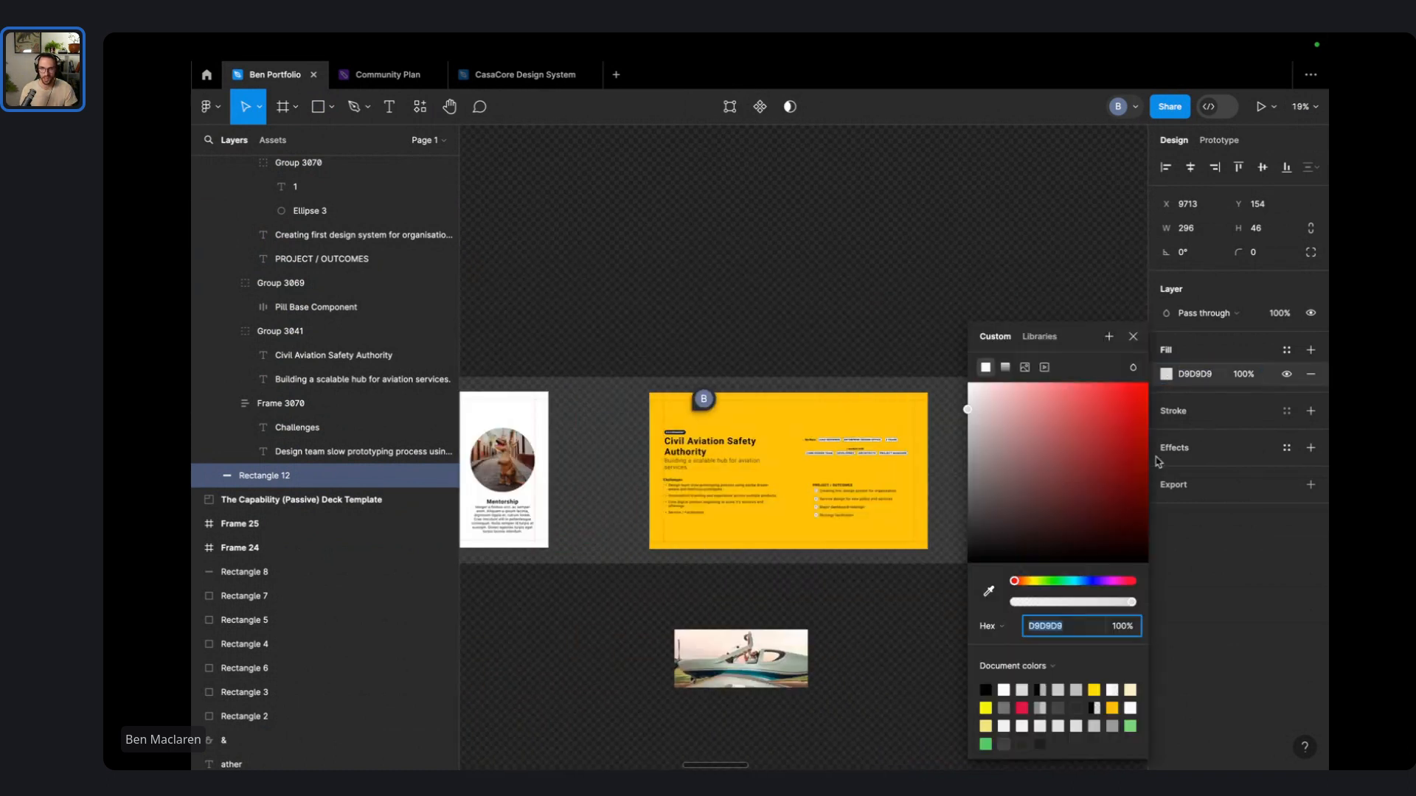
left_click(989, 591)
left_click(785, 432)
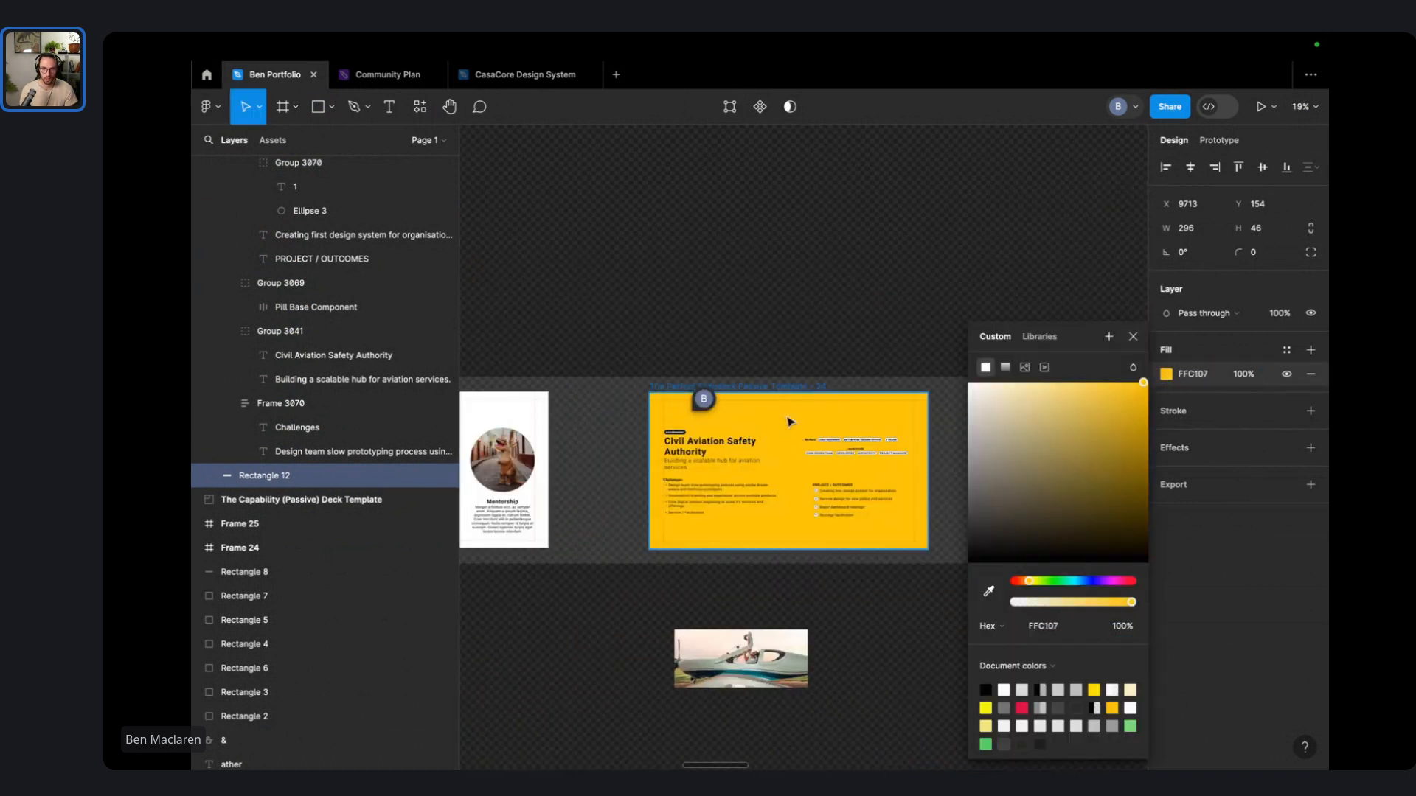
left_click(940, 259)
scroll(1021, 281, "right", 5)
scroll(712, 402, "up", 10)
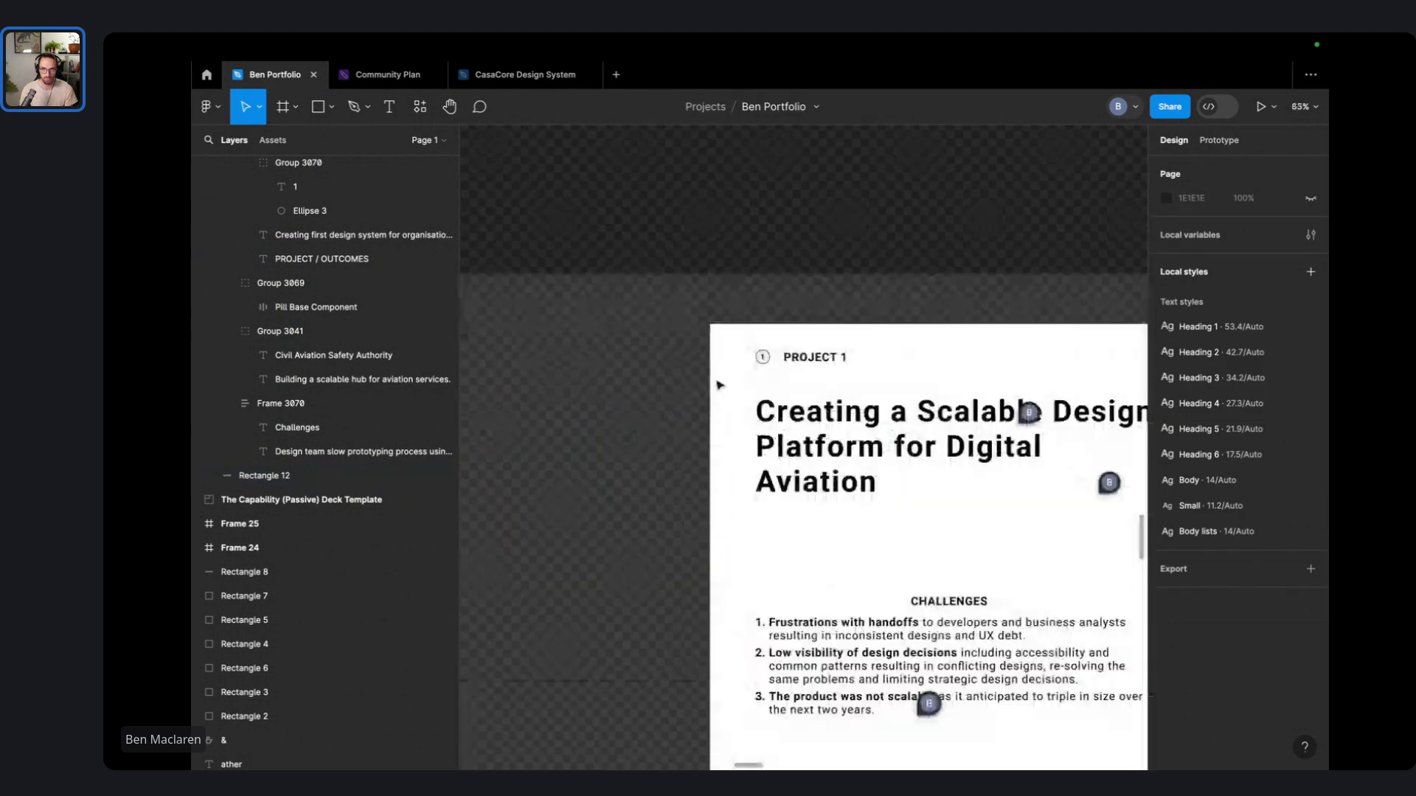
- Reorder the yellow rectangle inside the slide so it sits behind the PROJECT 1 label
left_click(733, 316)
right_click(735, 314)
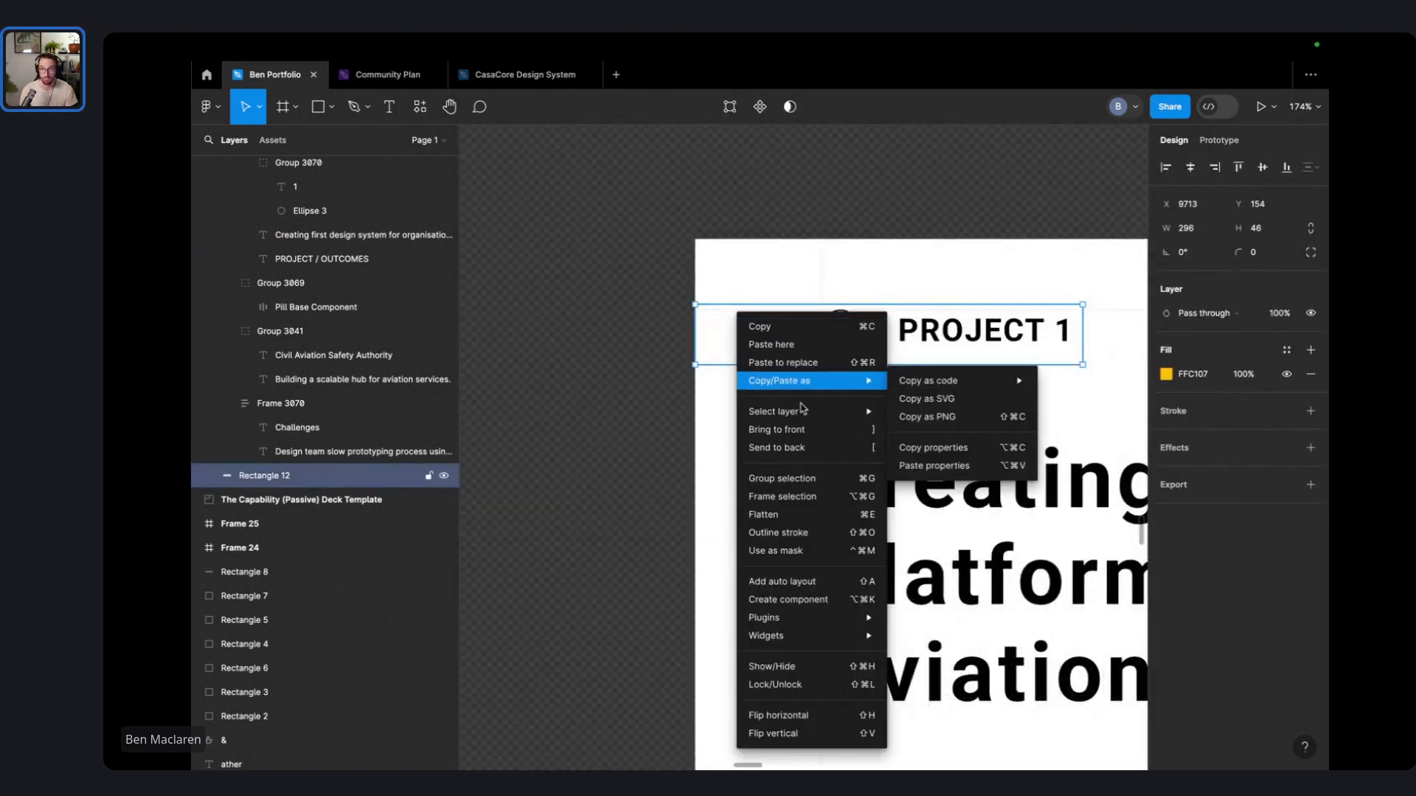
left_click(807, 437)
right_click(799, 341)
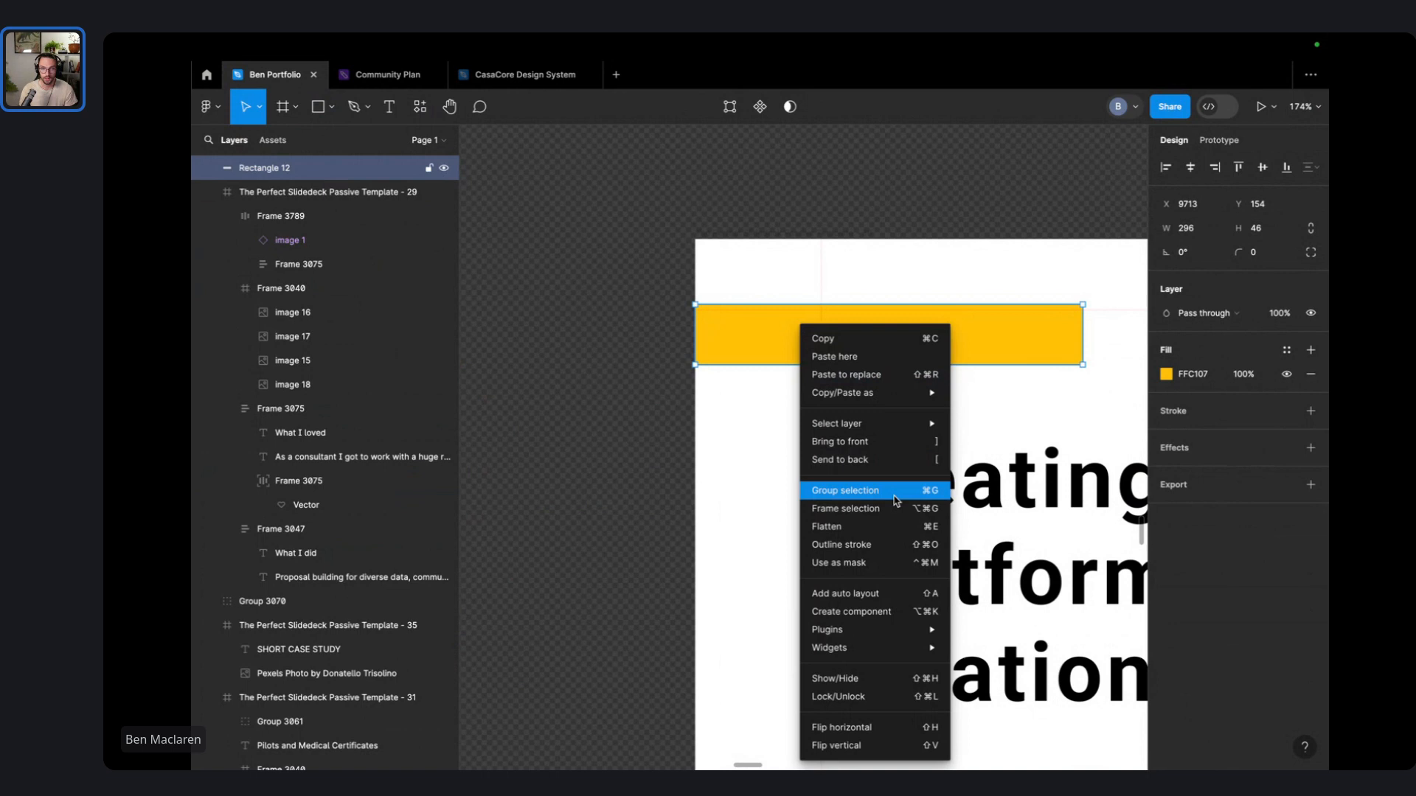
left_click(890, 459)
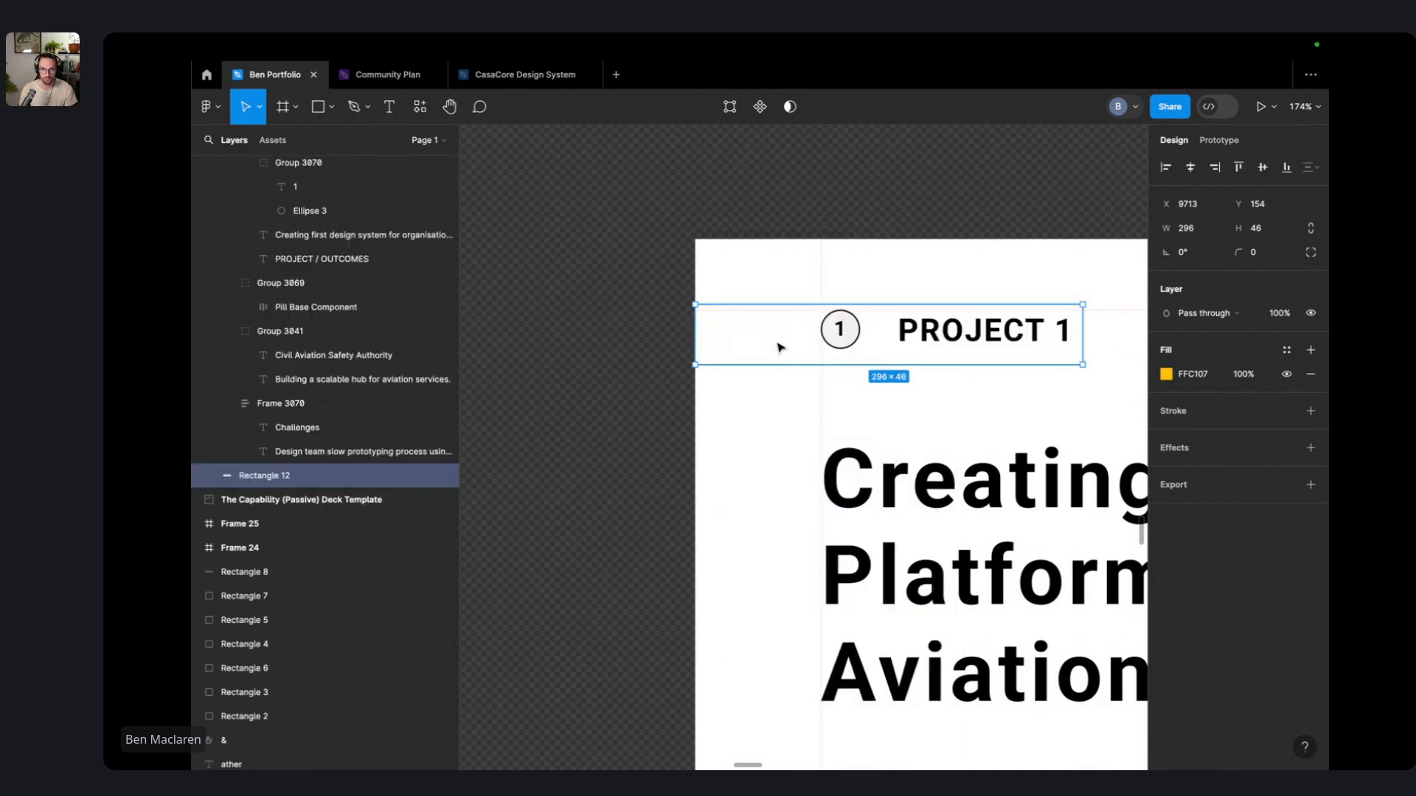
mouse_move(780, 347)
left_mouse_down()
mouse_move(893, 348)
mouse_move(727, 164)
mouse_move(706, 193)
mouse_move(804, 361)
mouse_move(763, 350)
left_mouse_up()
left_click(586, 229)
right_click(761, 332)
left_click(856, 476)
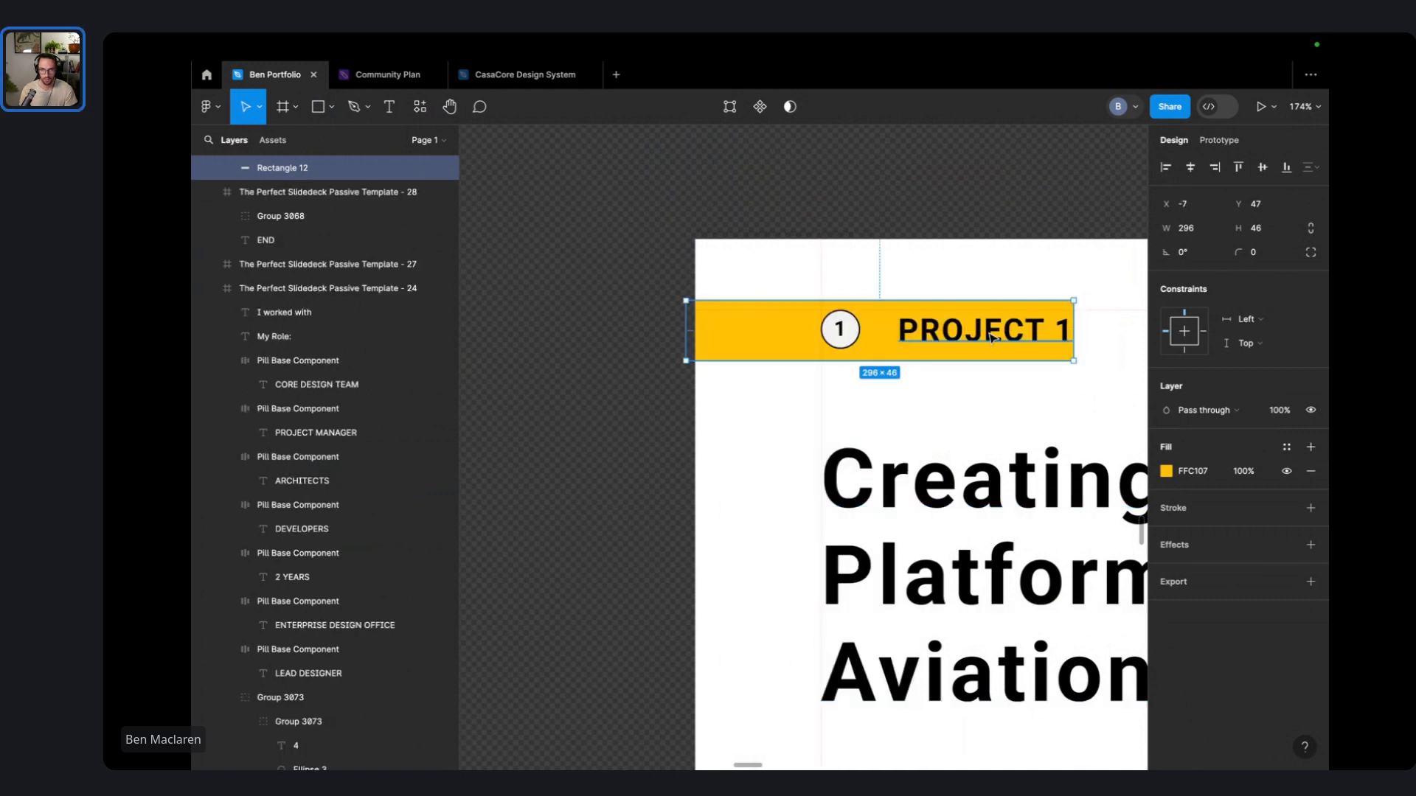
- Widen the yellow bar from 296 to 341
scroll(949, 332, "right", 5)
left_click_drag(775, 309, 831, 309)
left_click(917, 329)
scroll(917, 329, "down", 10)
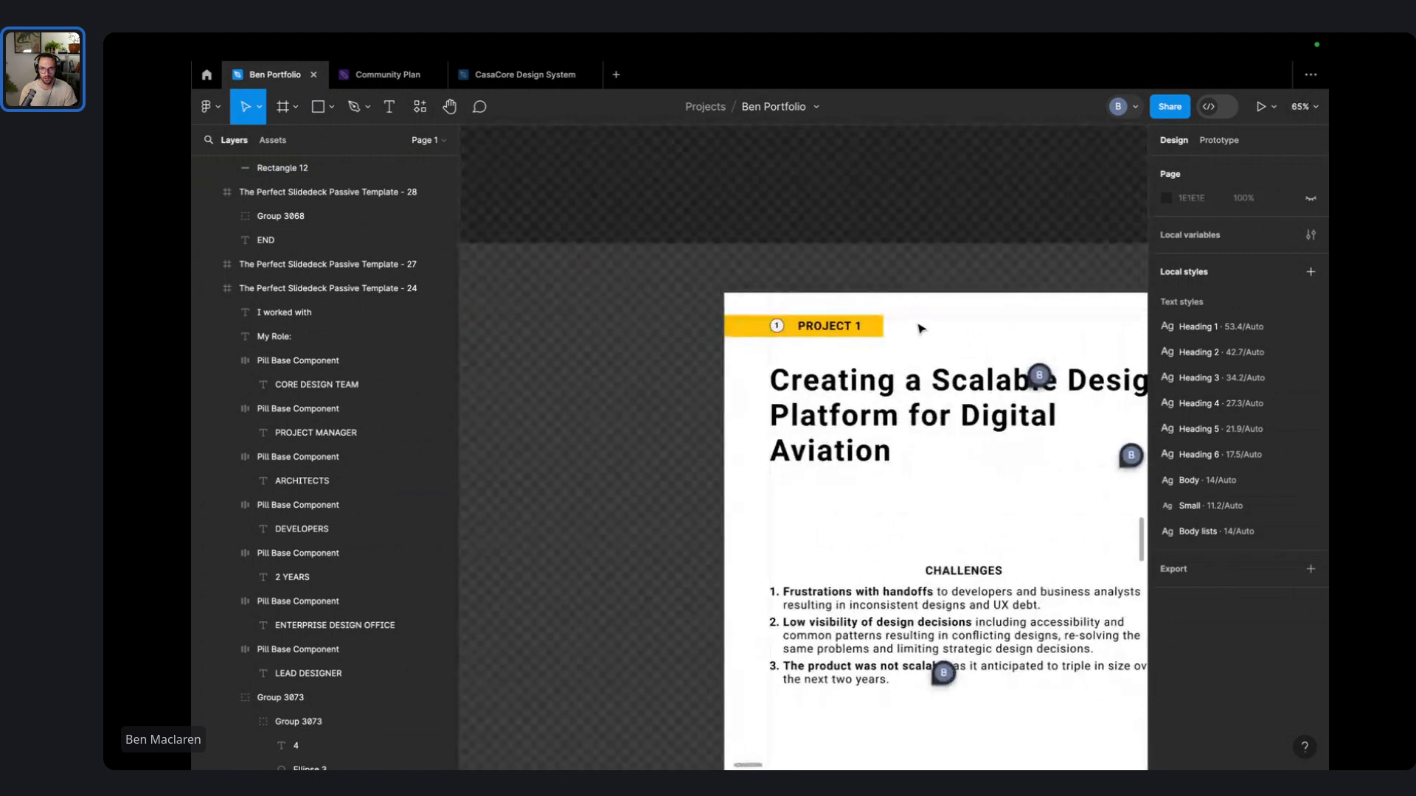
left_click_drag(919, 326, 783, 304)
scroll(674, 286, "up", 8)
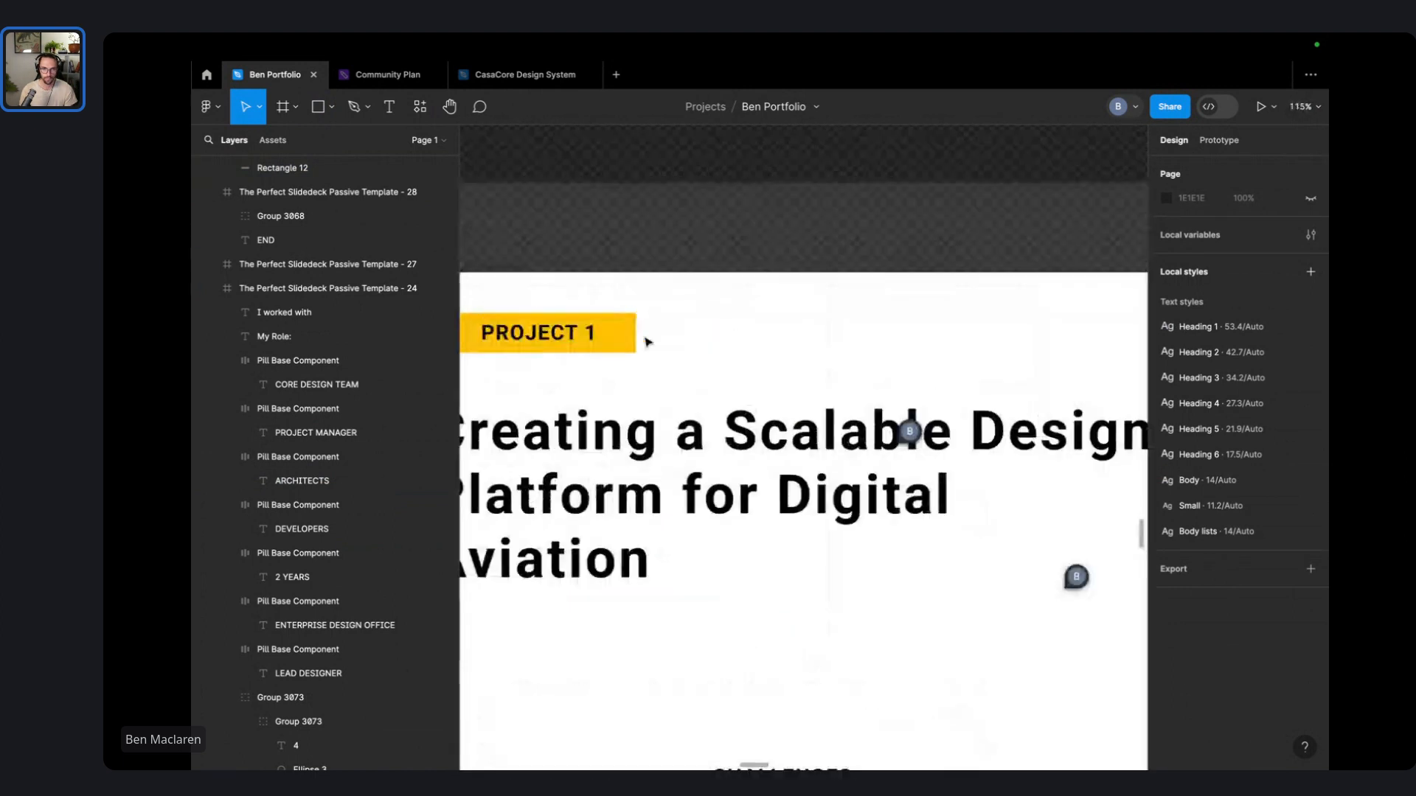
scroll(715, 361, "left", 5)
- Round the bar's corners to radius 7 and move it under the PROJECT 1 label
left_click(714, 357)
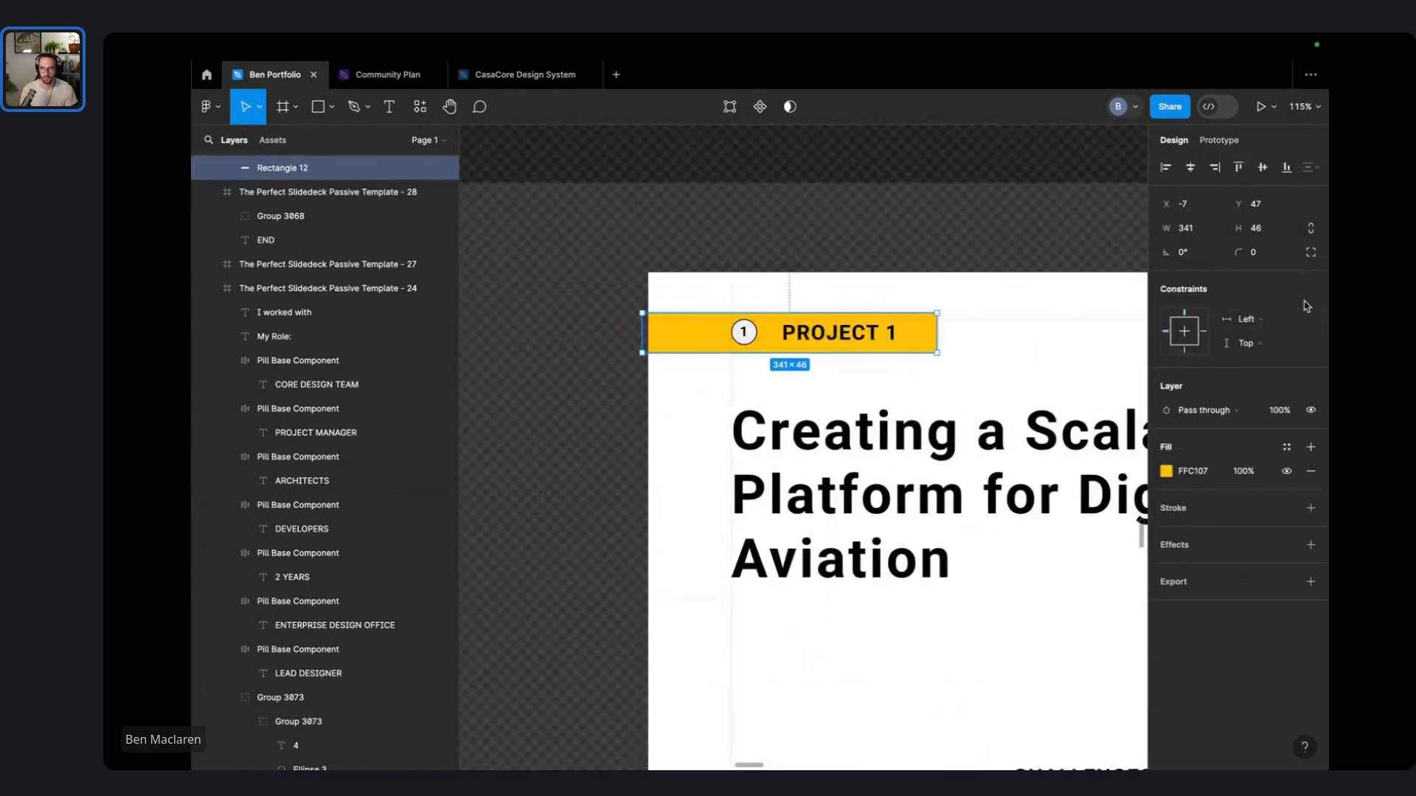
left_click_drag(1239, 253, 234, 255)
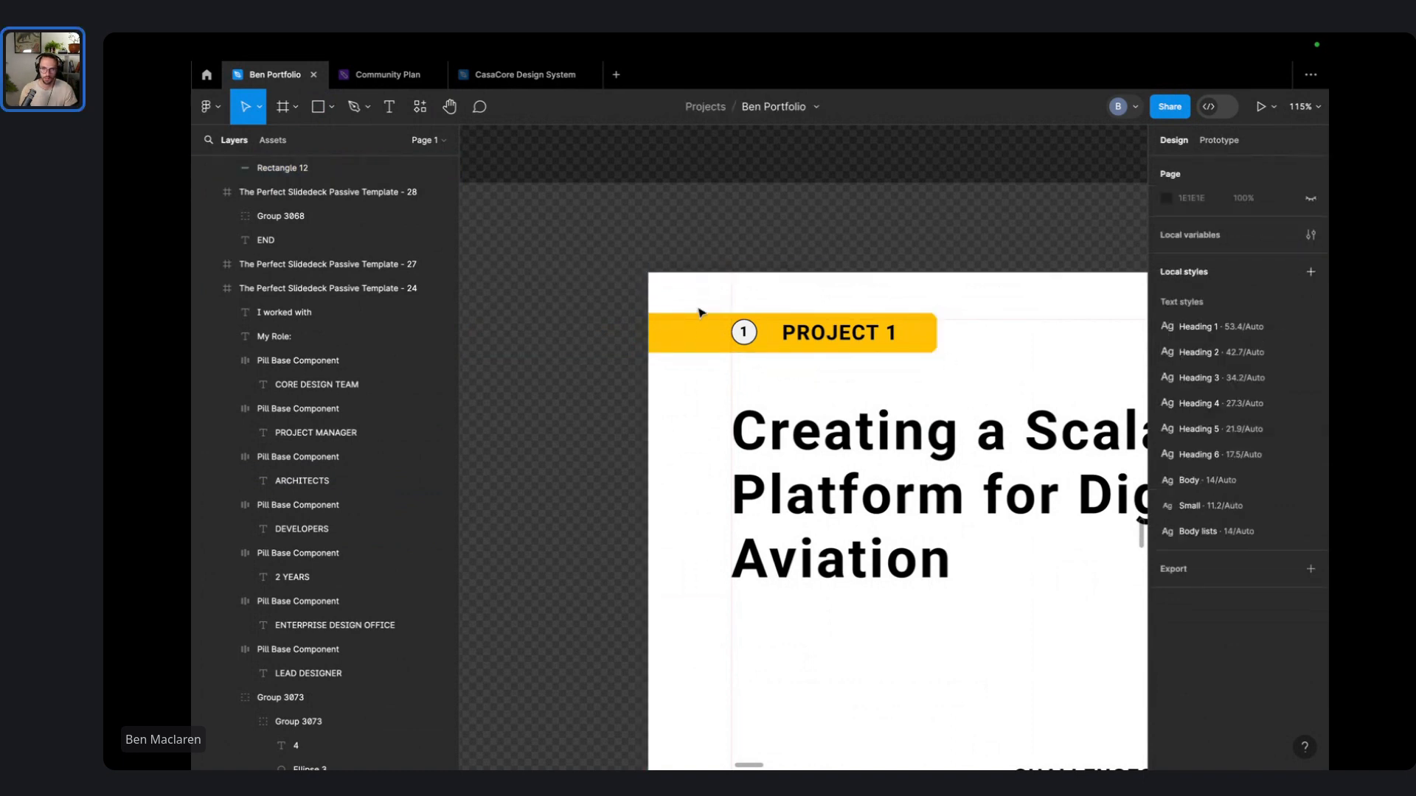
left_click_drag(662, 337, 832, 336)
left_click(793, 285)
left_click(745, 331)
left_click(826, 335, "shift")
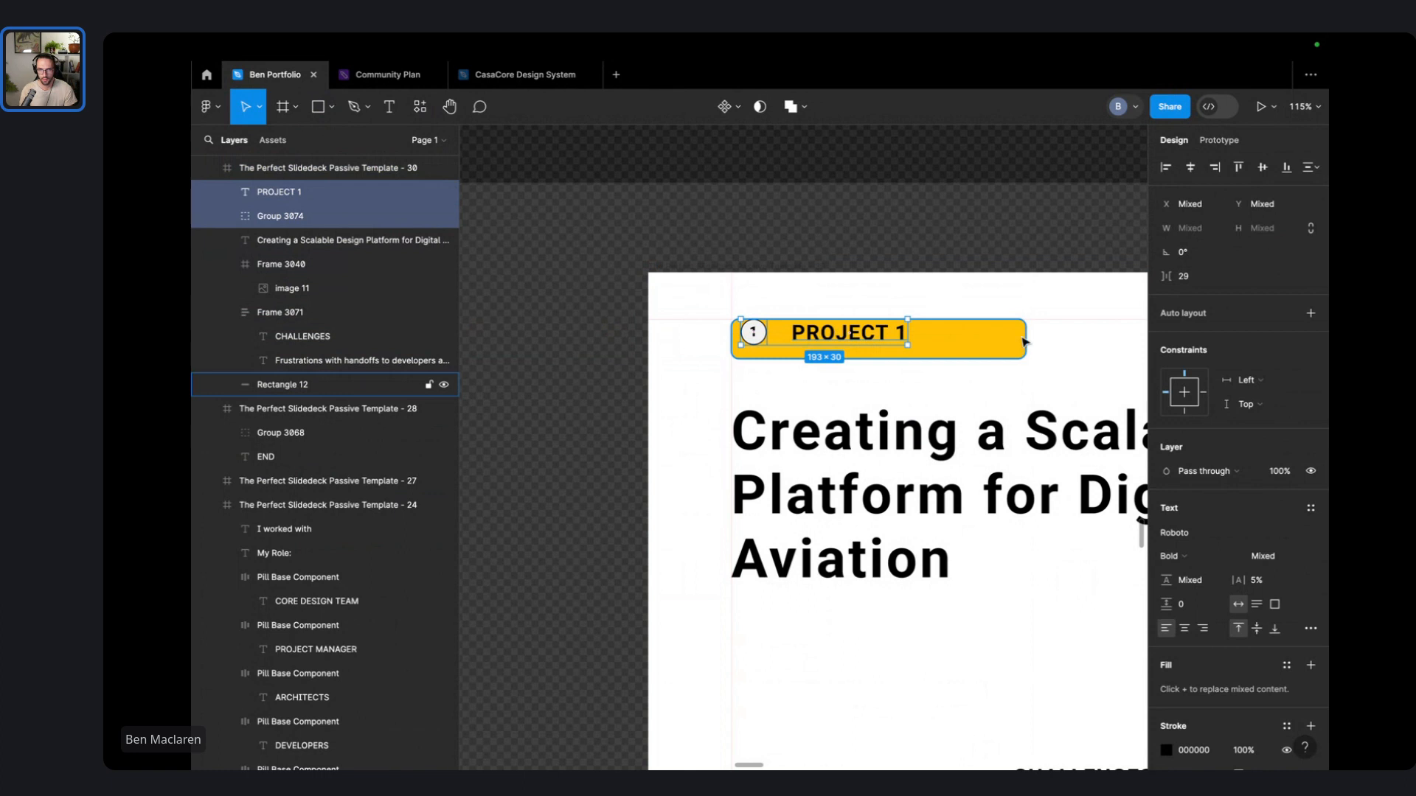
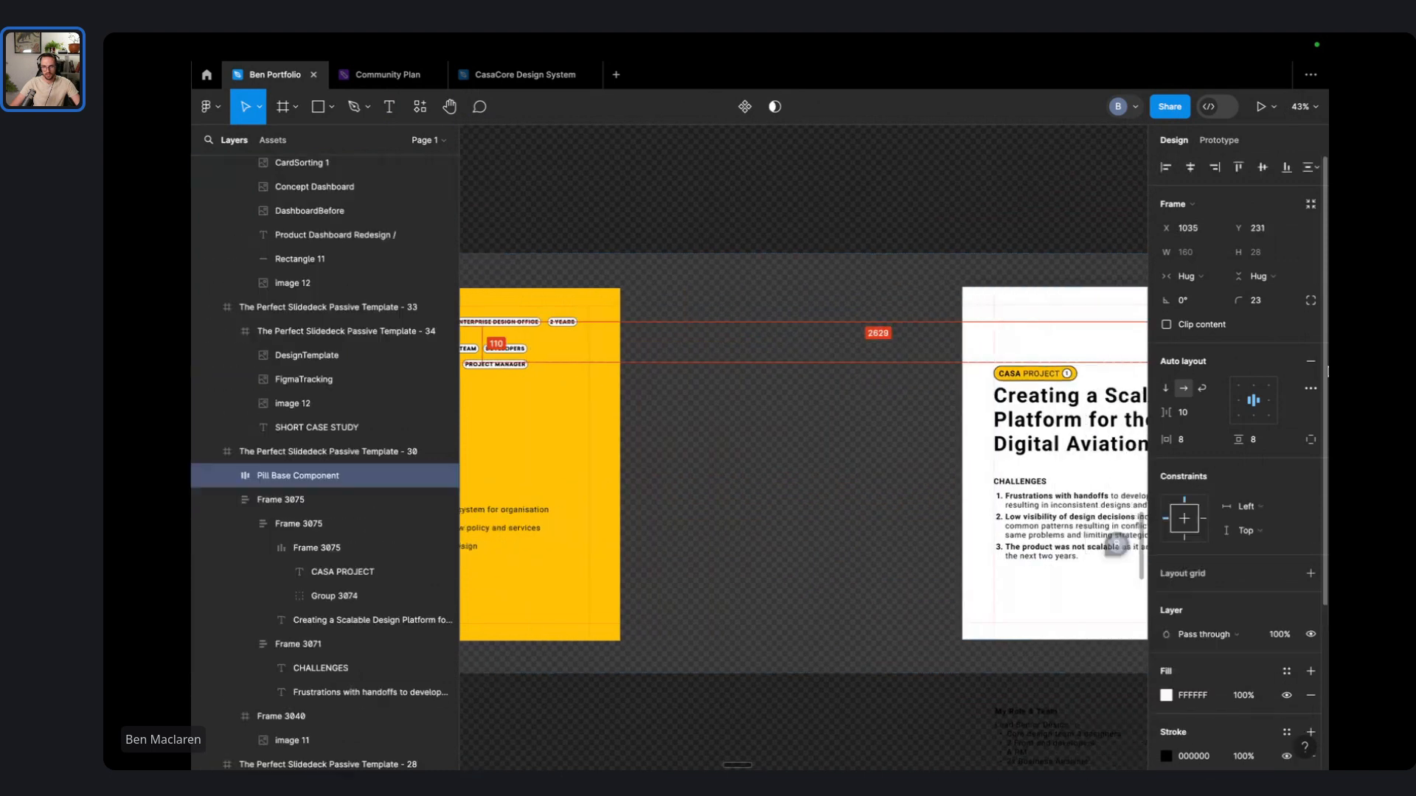
- Scroll up to the LEAD DESIGNER pill beneath the CASA Project title
scroll(962, 490, "up", 5)
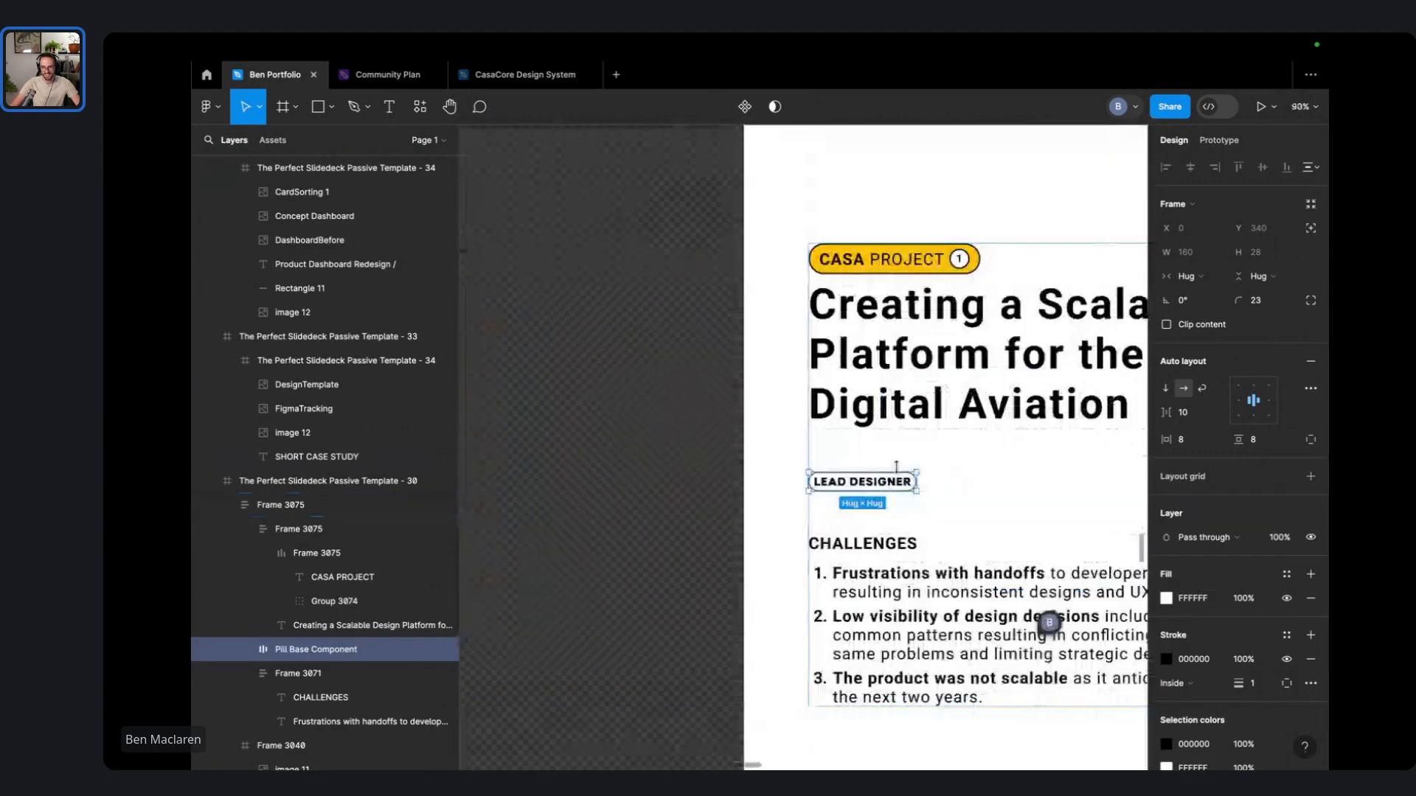
- Rename the LEAD DESIGNER pill to DESIGN SYSTEM
double_click(877, 482)
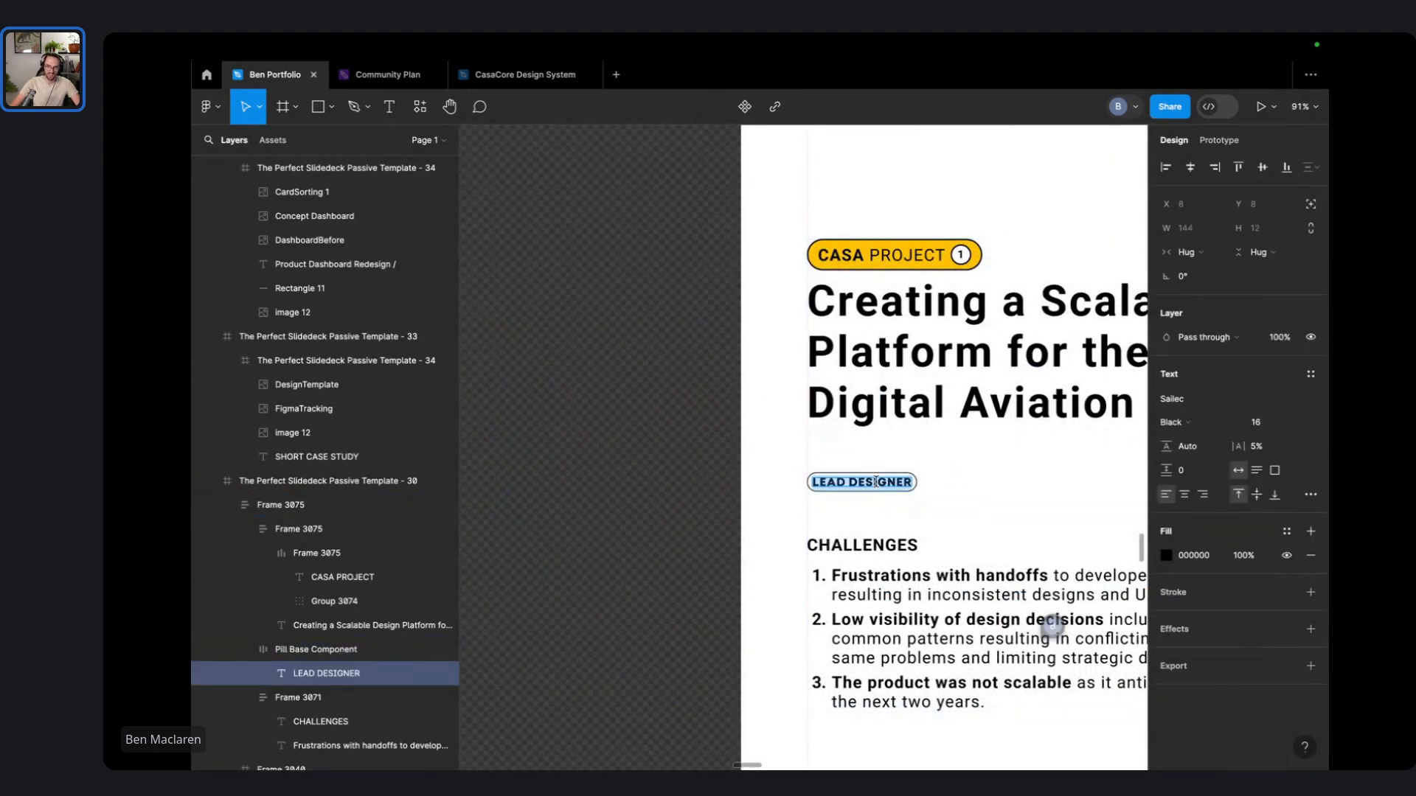
type("De")
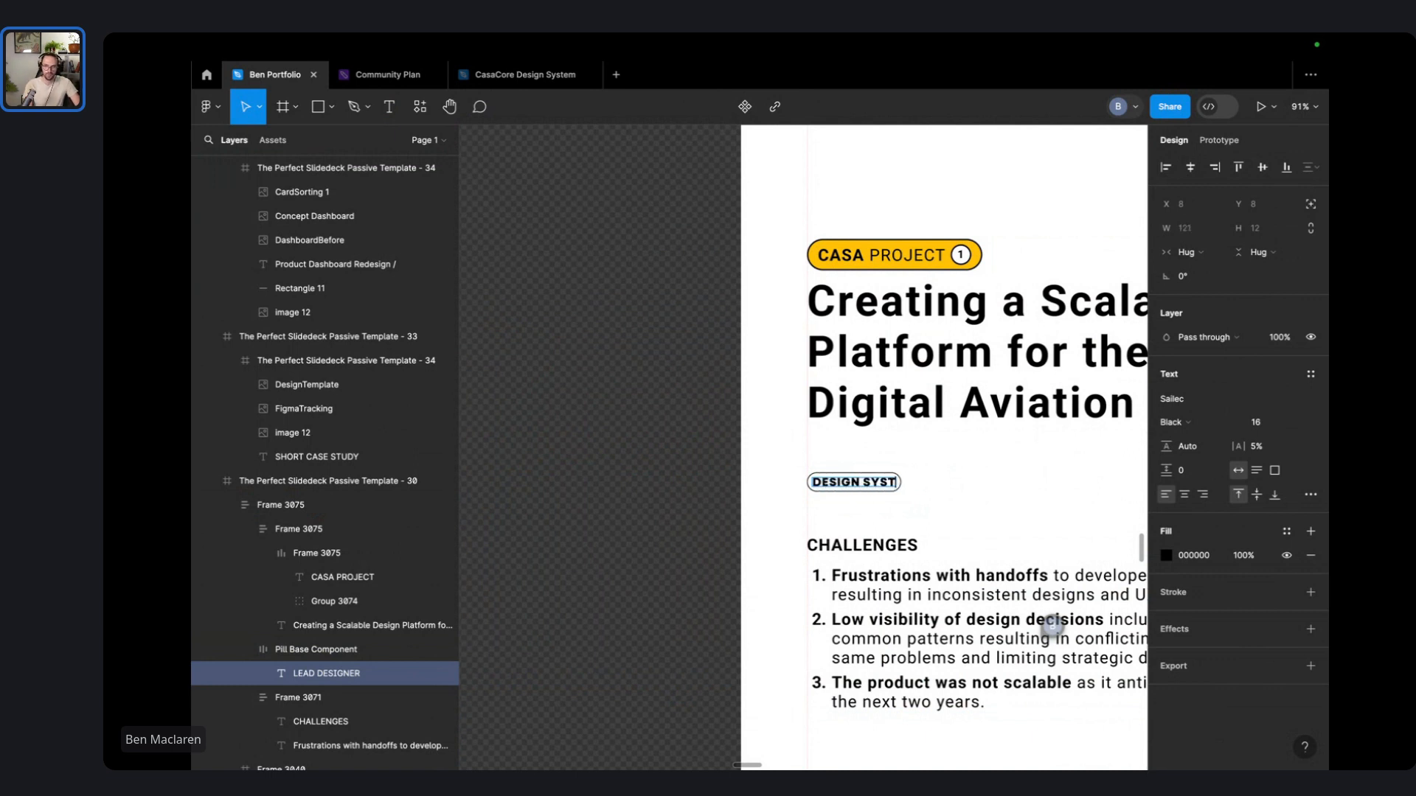
scroll(876, 482, "right", 3)
key("Escape")
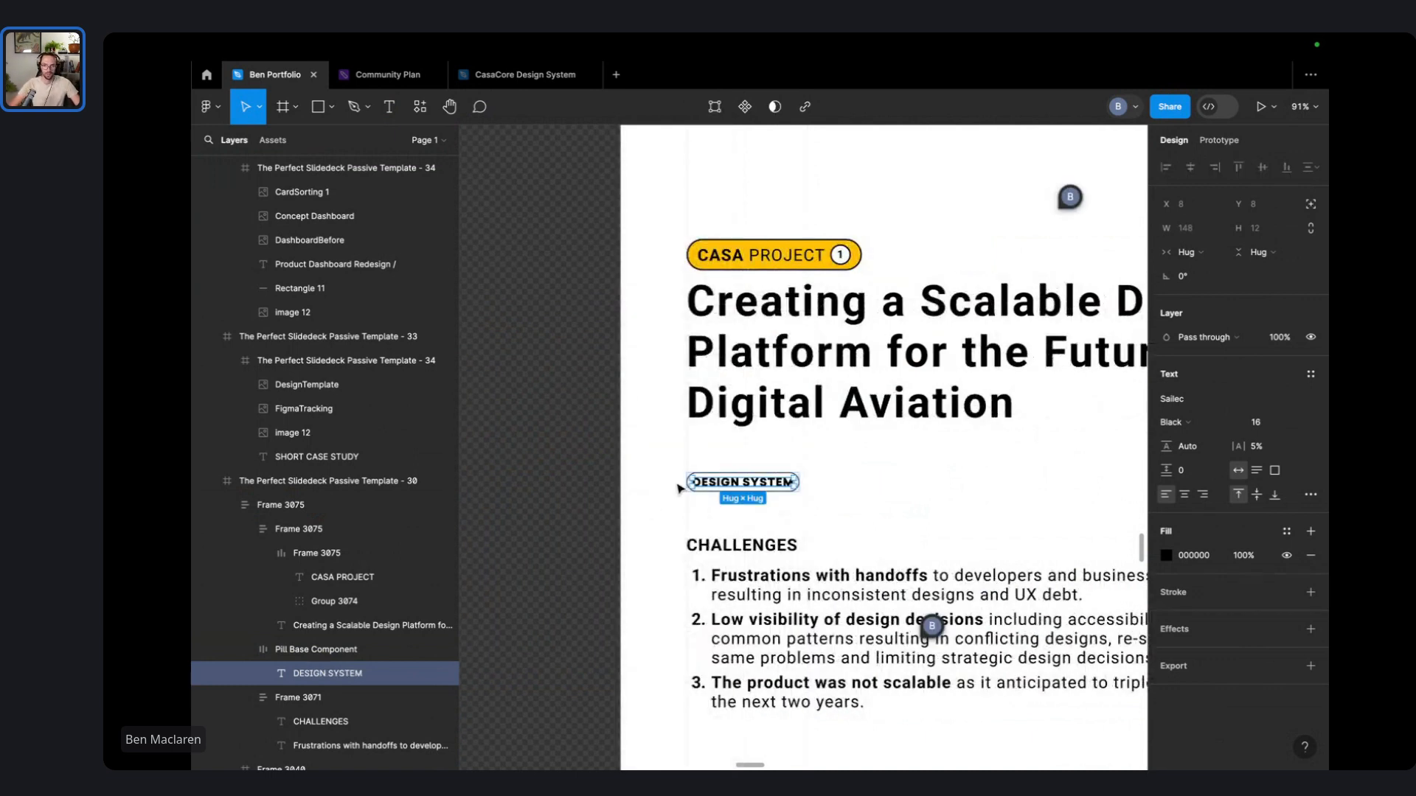
- Duplicate the pill and wrap both in a horizontal auto layout with a 16 gap
left_click(741, 486)
left_click(743, 483)
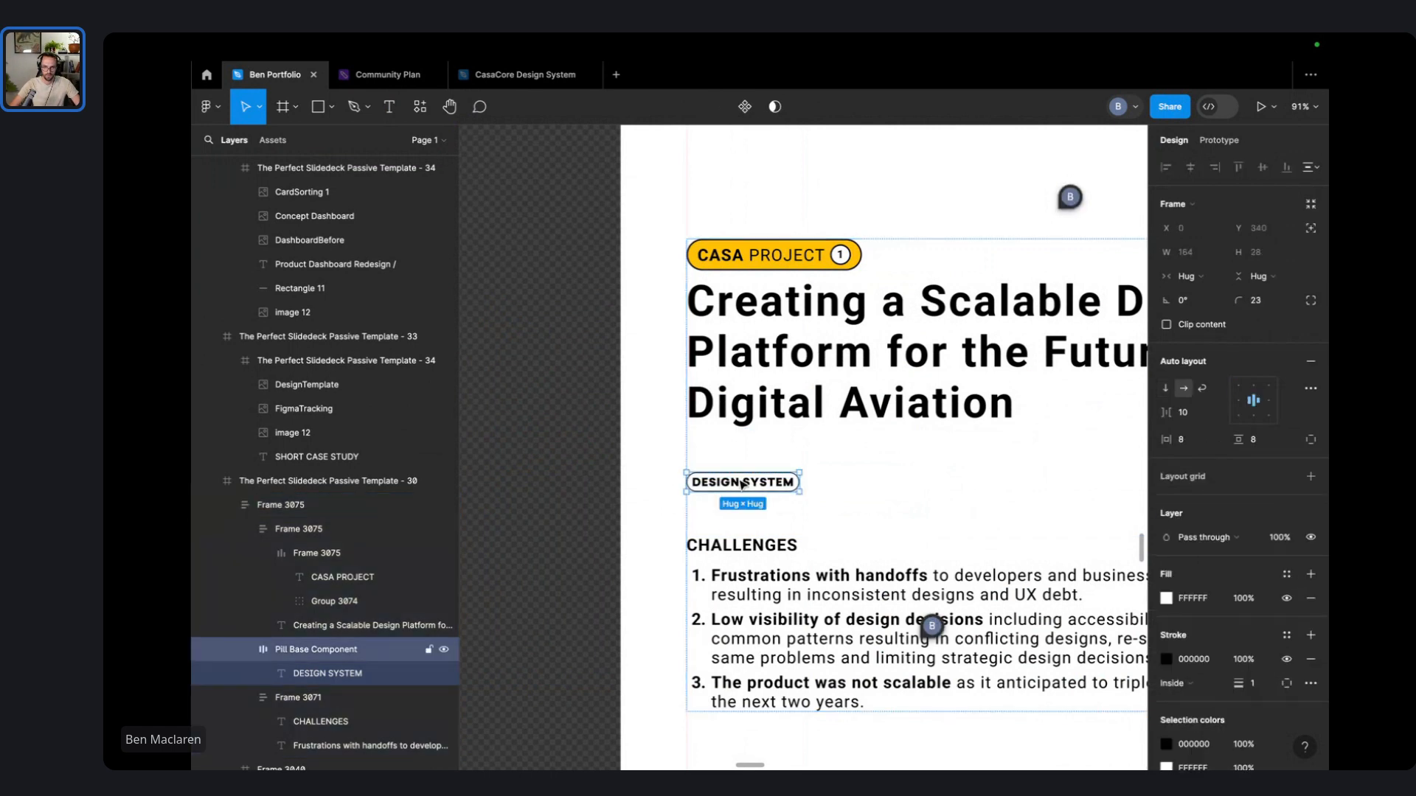
key("ctrl+d")
left_click(774, 487, "shift")
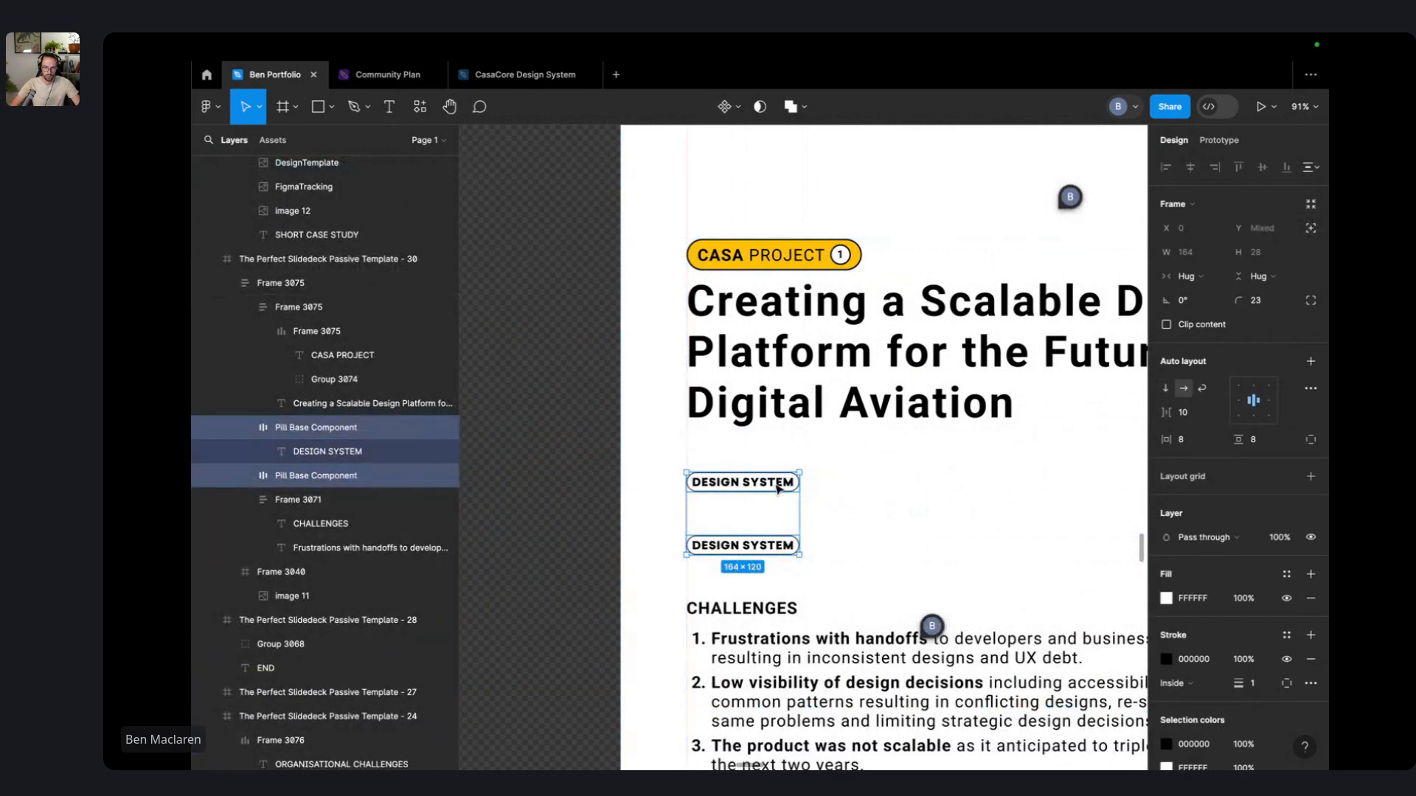
key("shift+a")
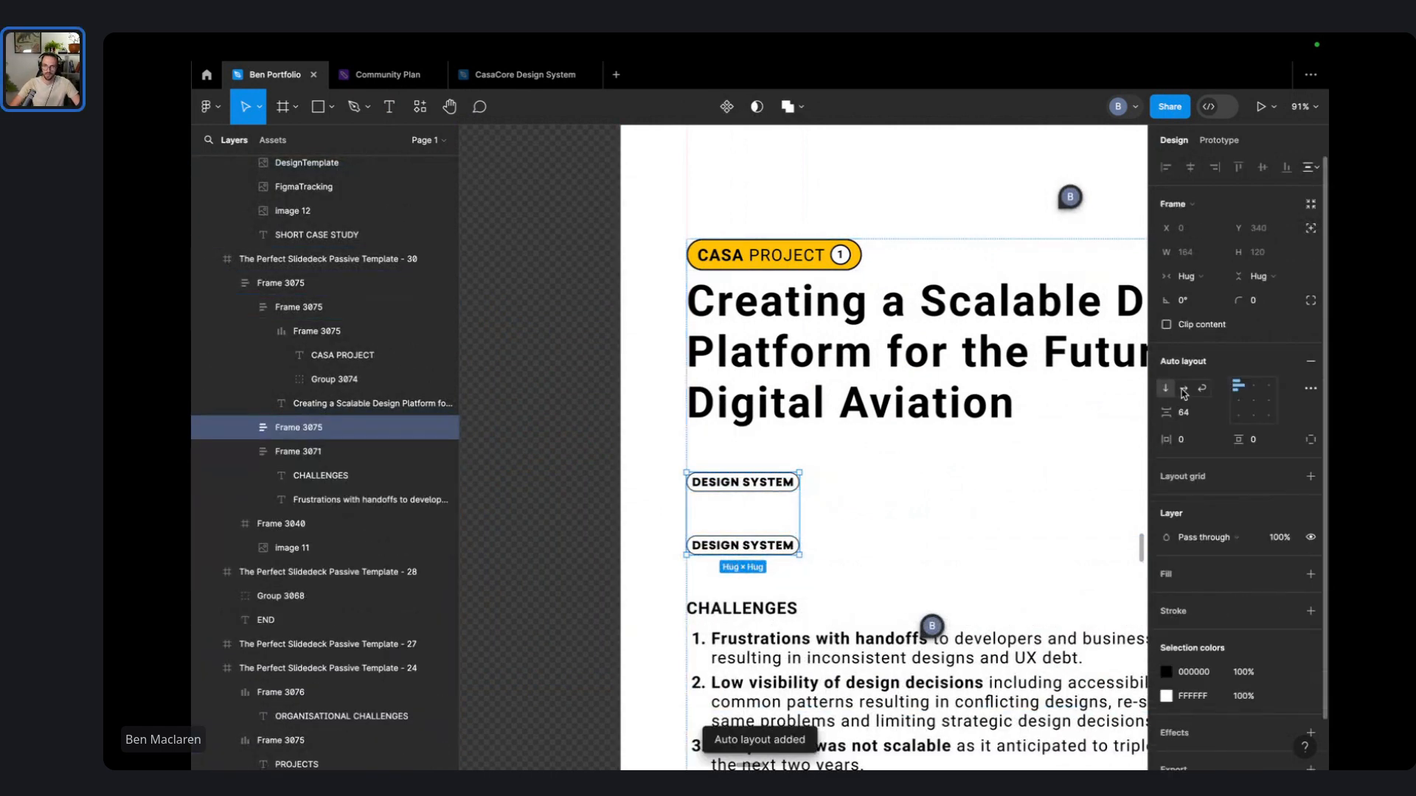
left_click(1184, 390)
left_click(1184, 415)
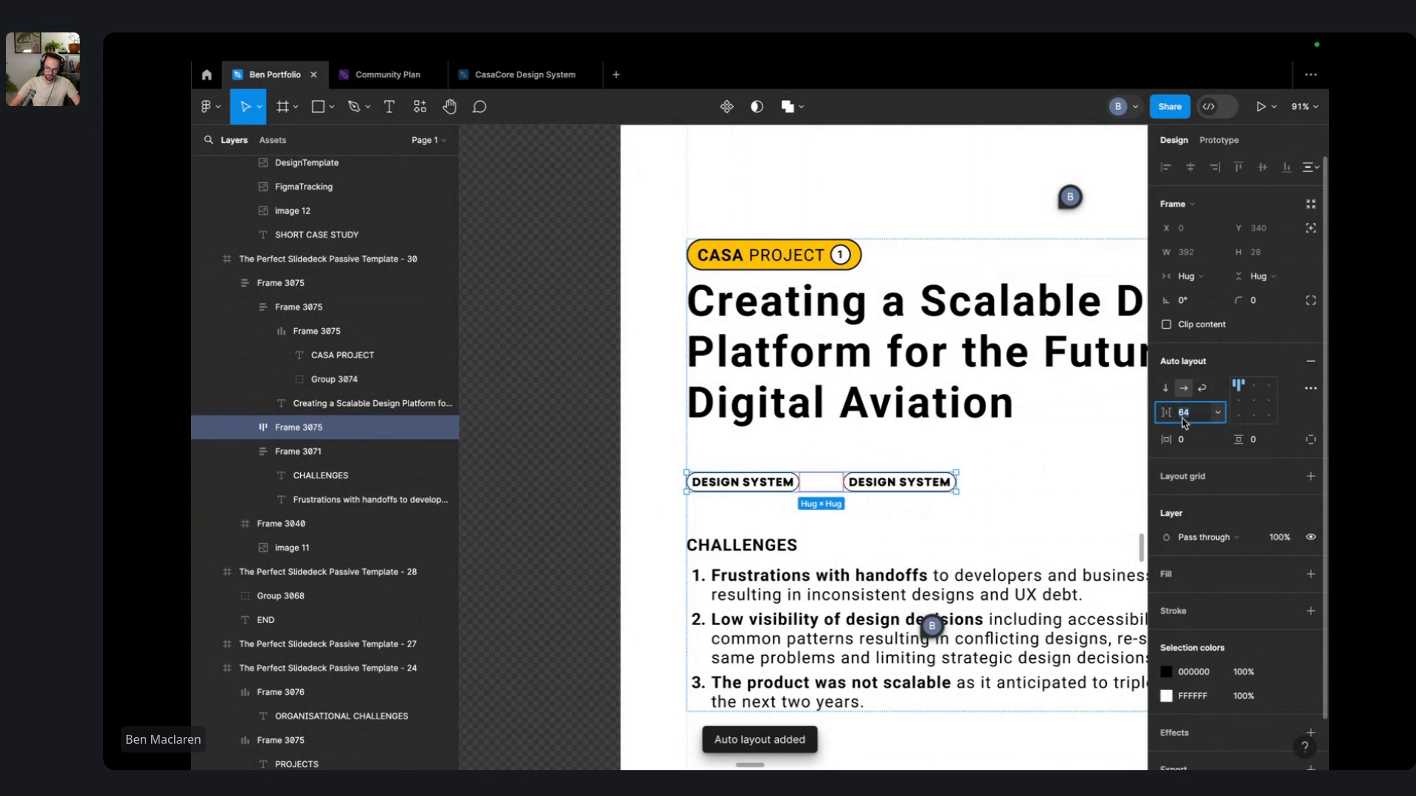
type("16")
key("Return")
- Rename the second pill to WAYS OF WORKING
scroll(968, 423, "right", 2)
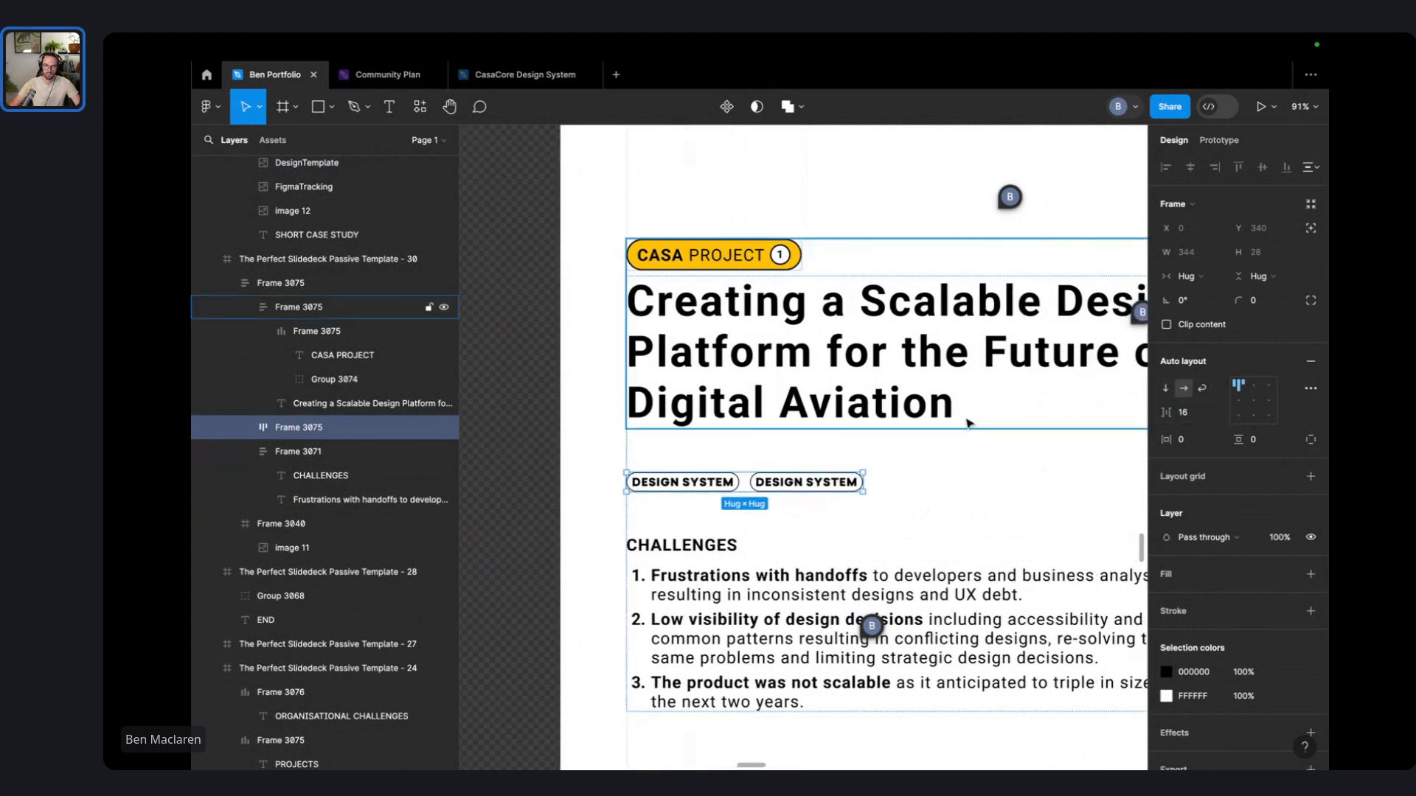
scroll(811, 476, "right", 5)
scroll(672, 490, "left", 4)
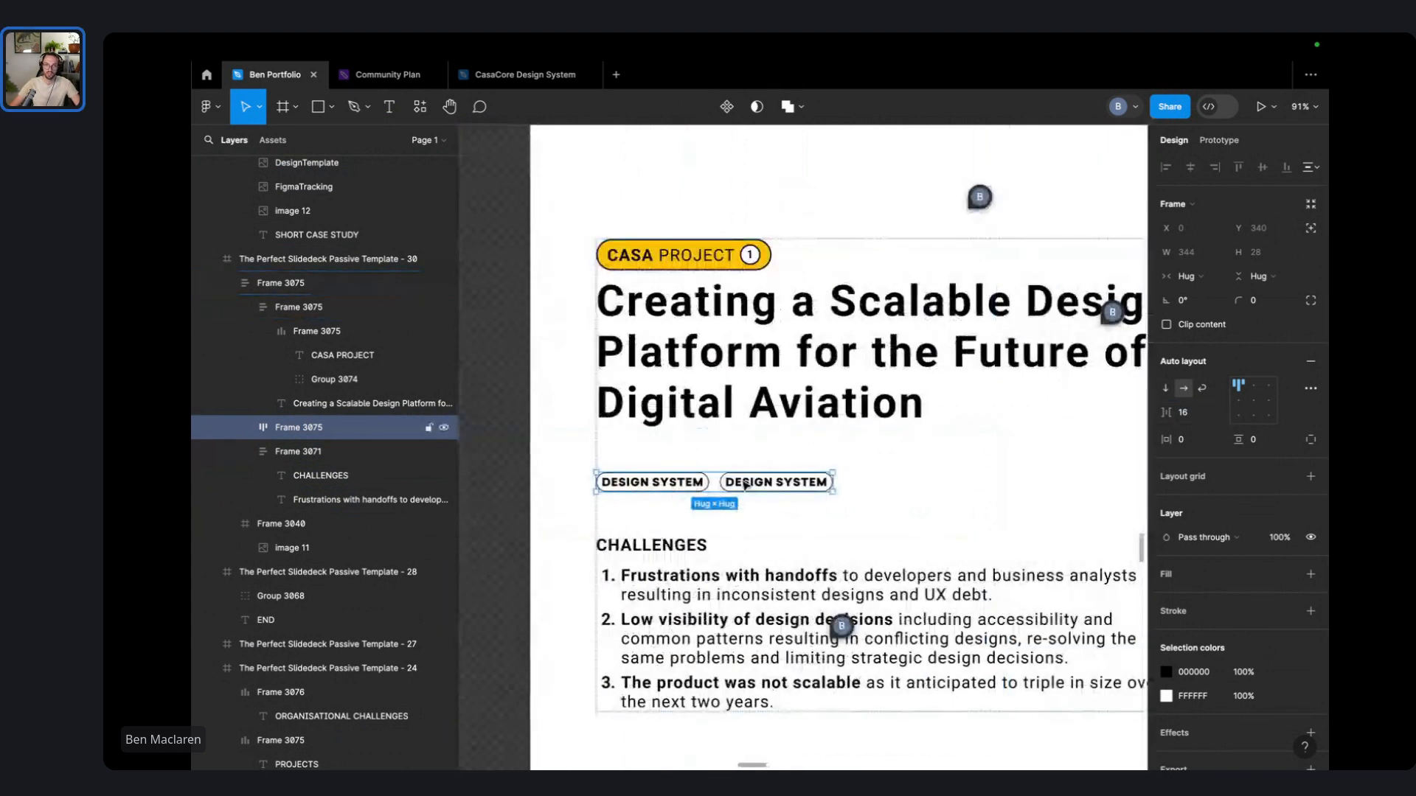
double_click(789, 484)
double_click(786, 480)
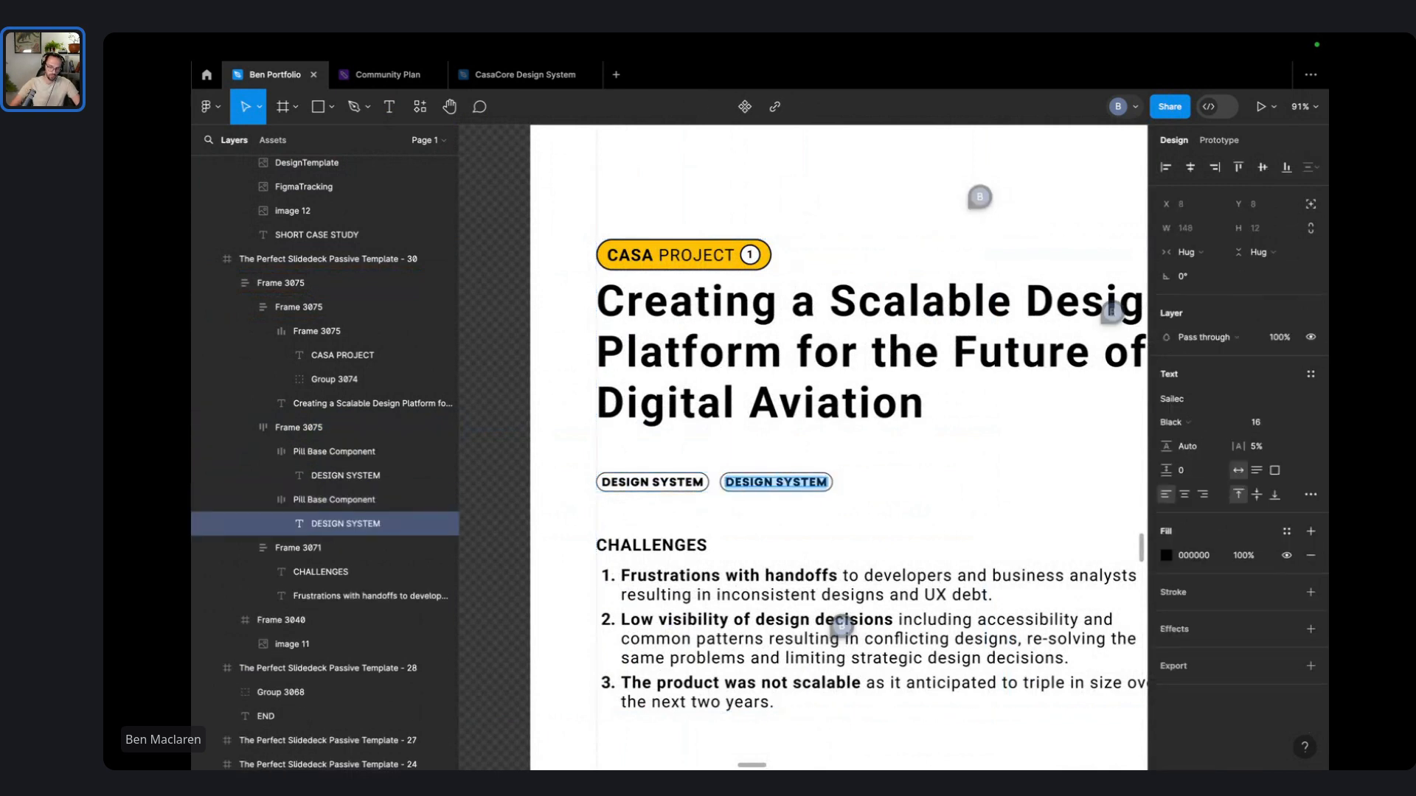
type("WAYS OF WORKING")
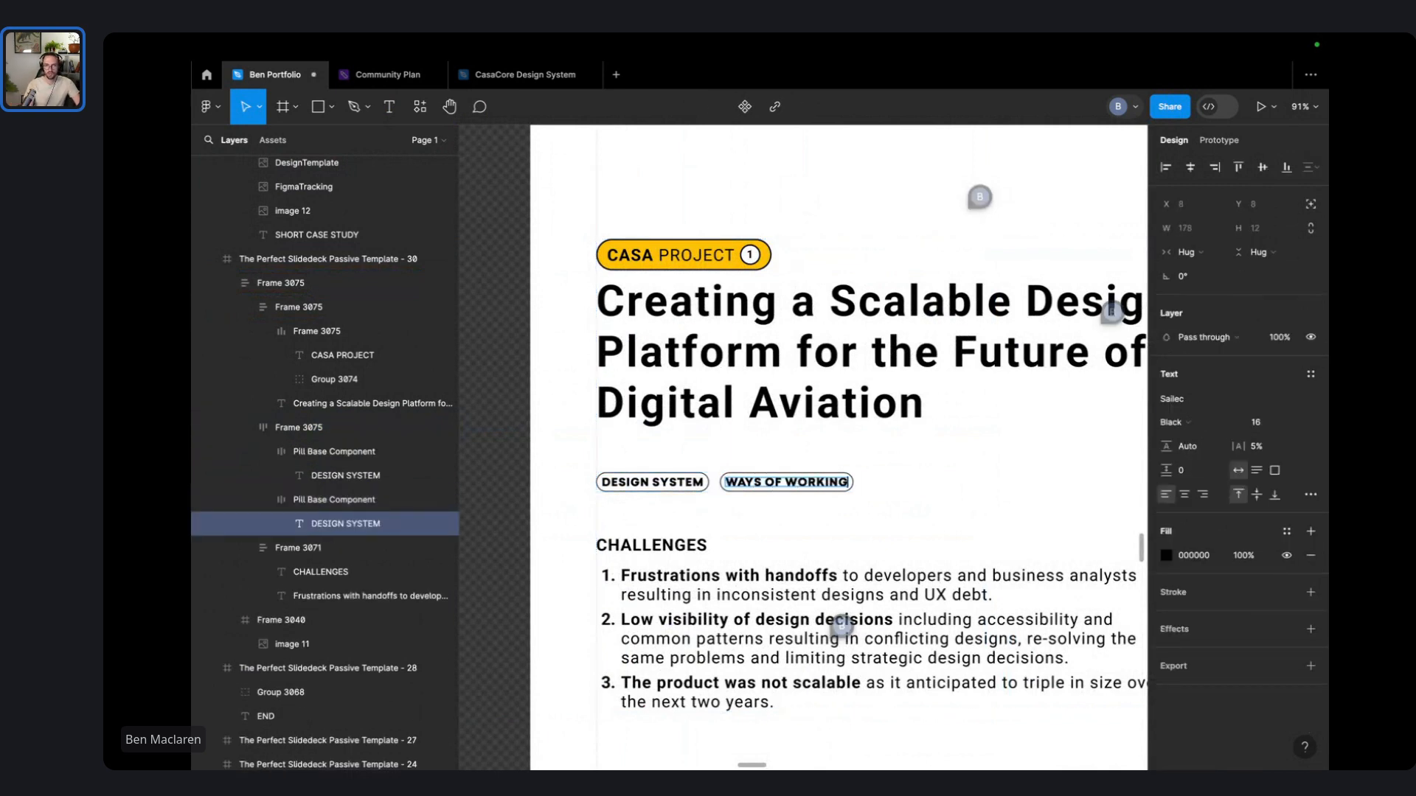
key("Escape")
- Copy a pill to the row's end and rename it MULTIDISCIPLINARY
left_click(686, 481)
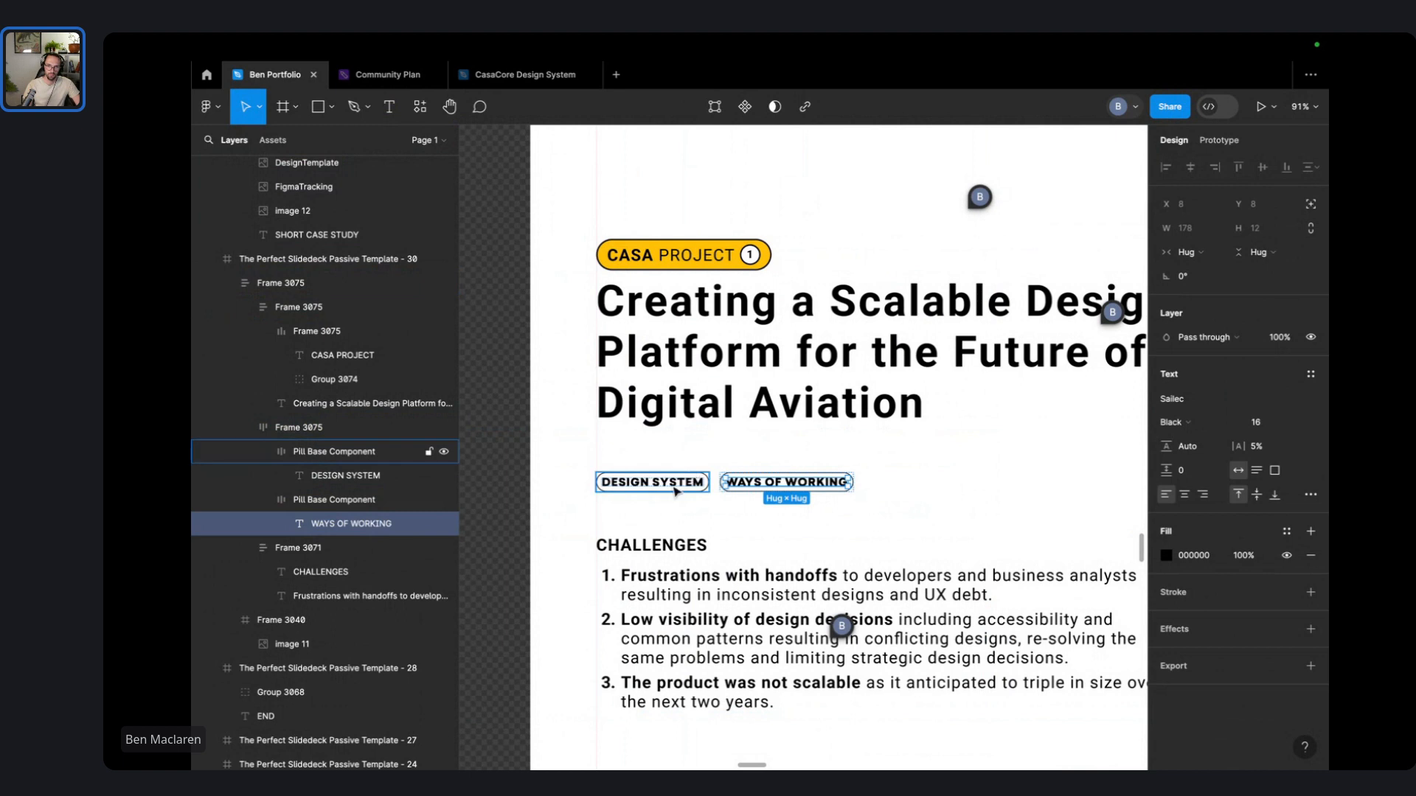
left_click_drag(771, 506, 889, 493)
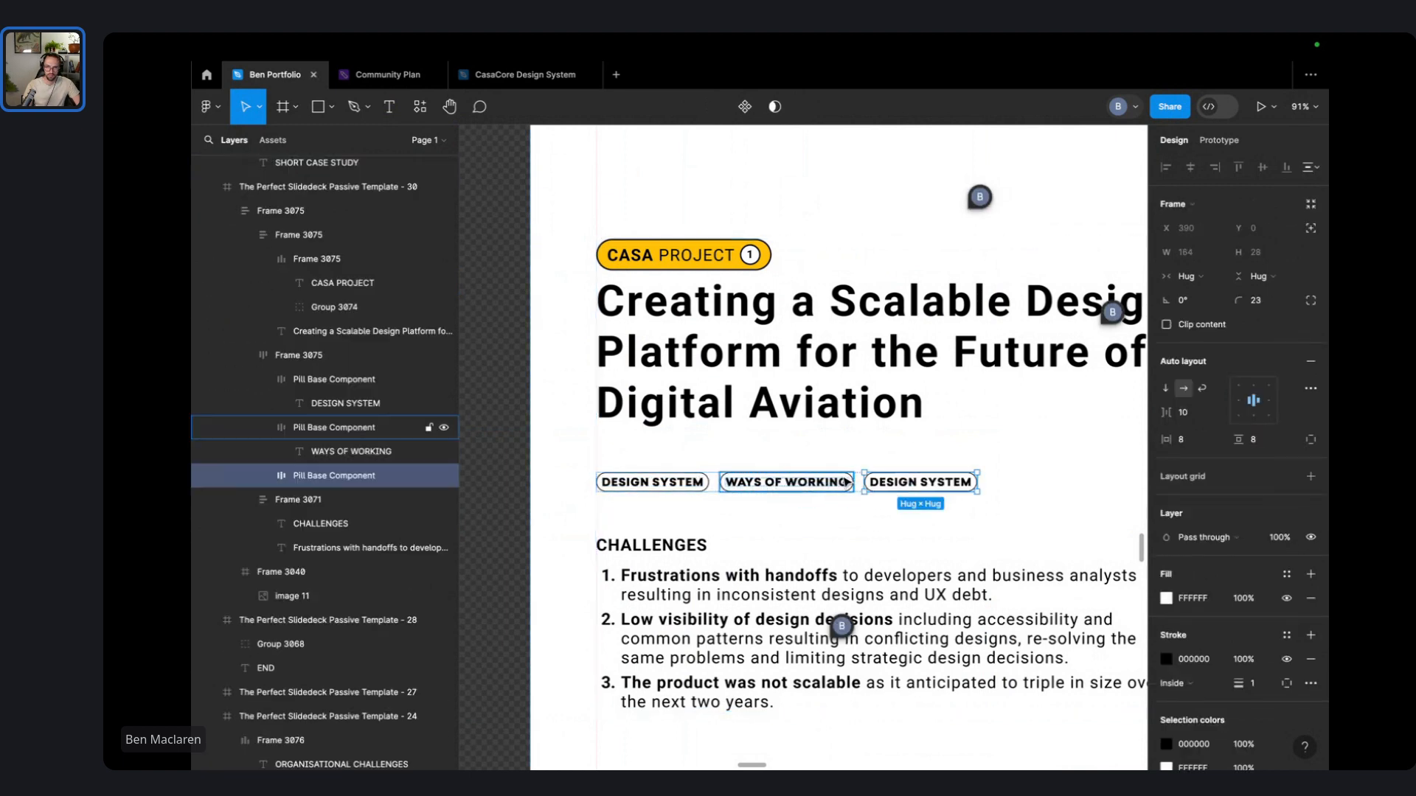
double_click(918, 487)
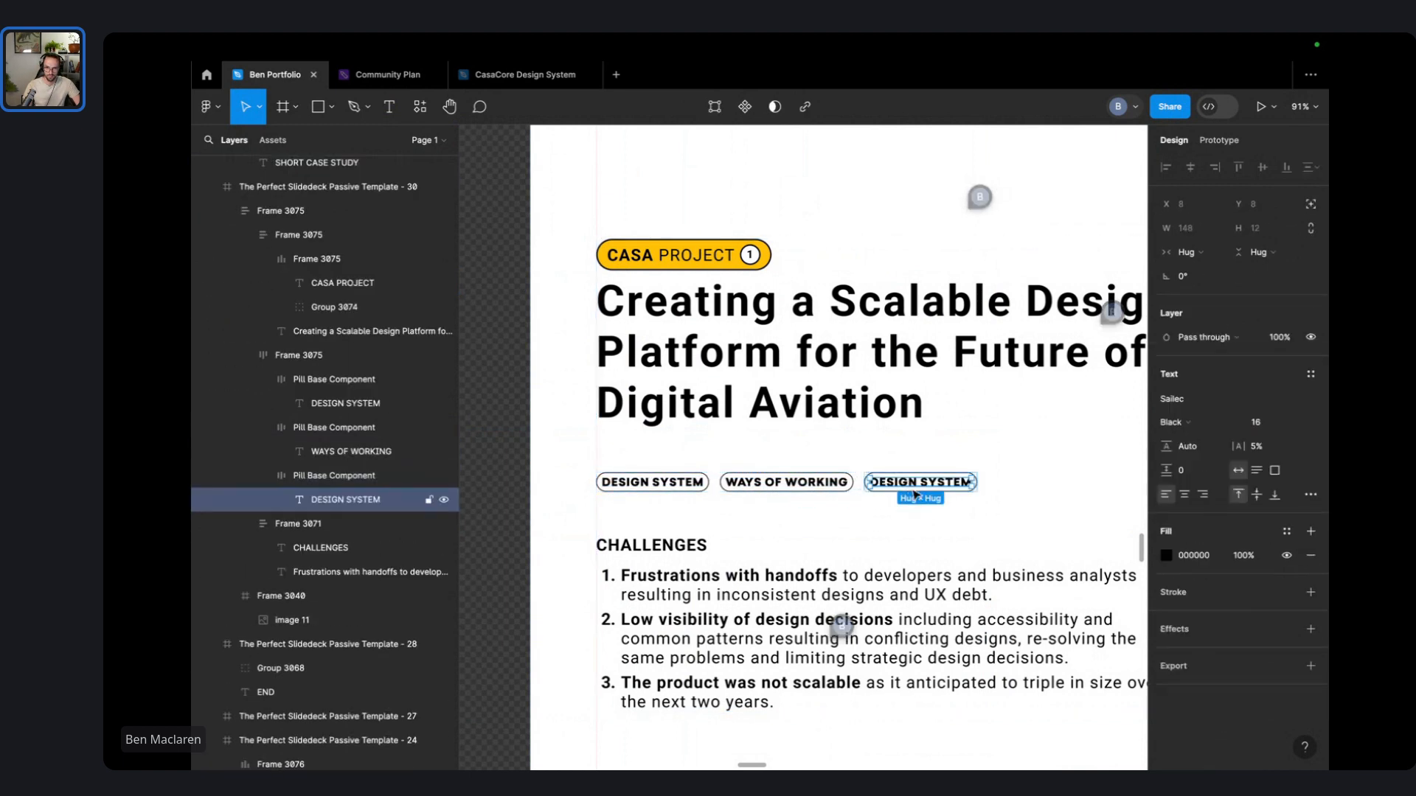
double_click(918, 487)
type("MULTIDISIPLINARY")
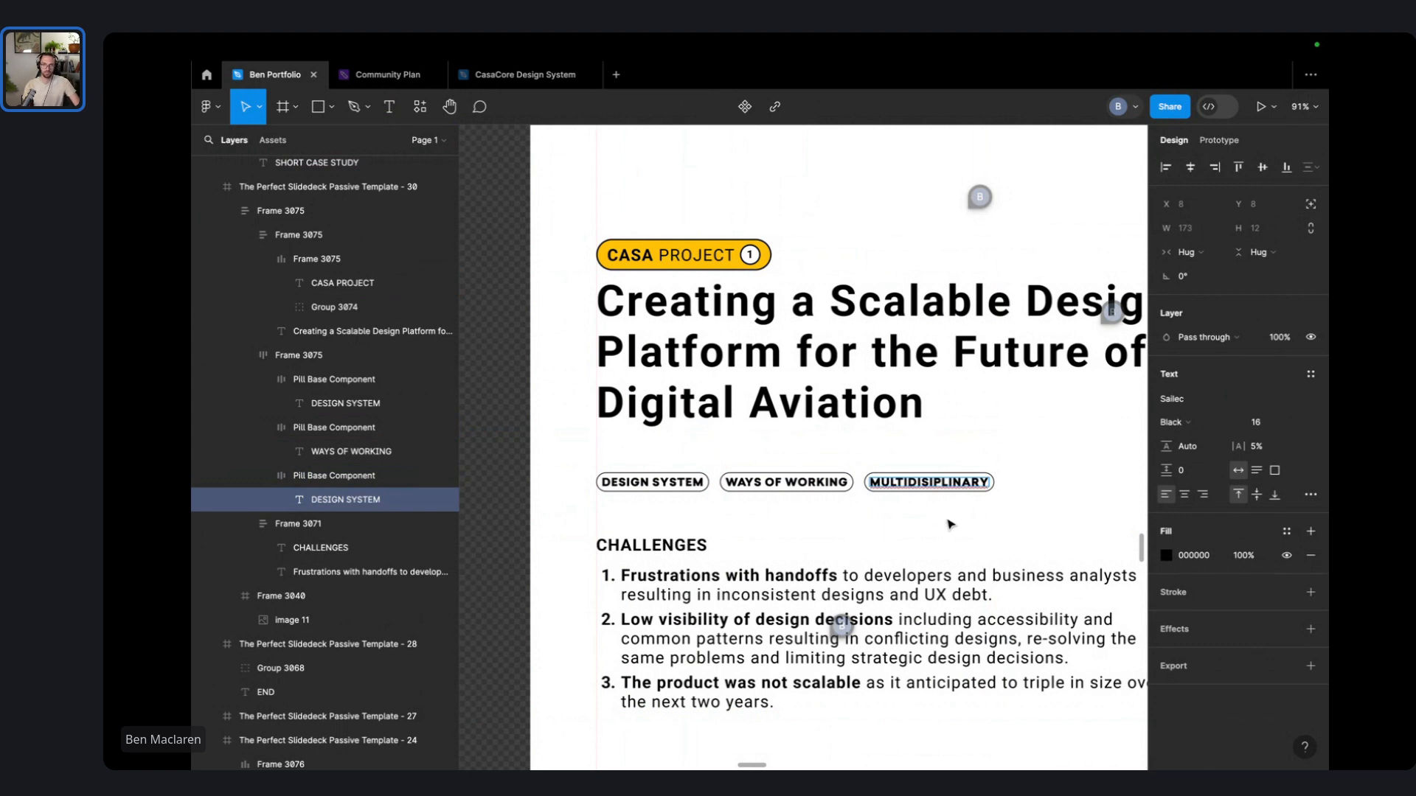
key("Escape")
left_click(871, 532)
scroll(865, 514, "down", 3)
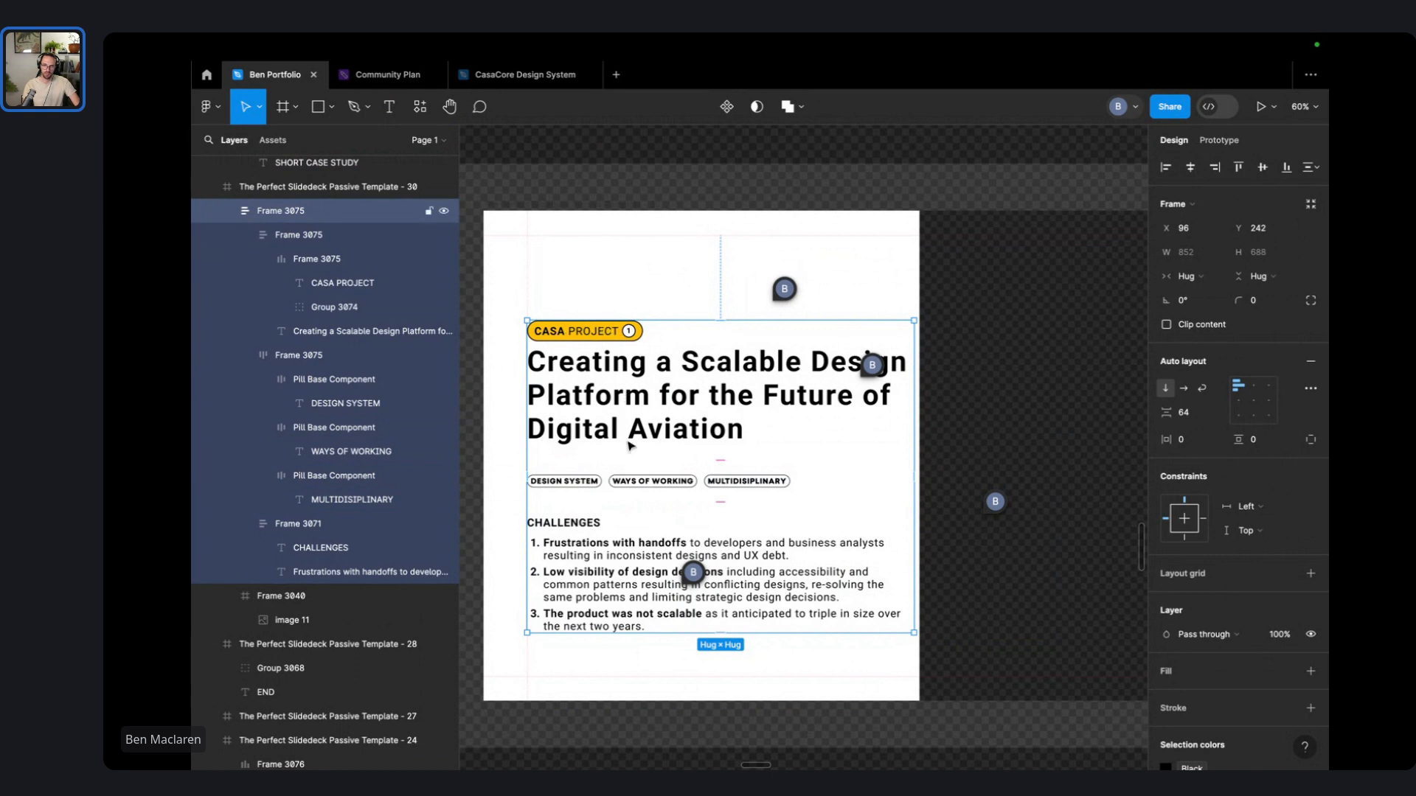
- Scrub the yellow CASA PROJECT tag's corner radius down to square it off
double_click(592, 488)
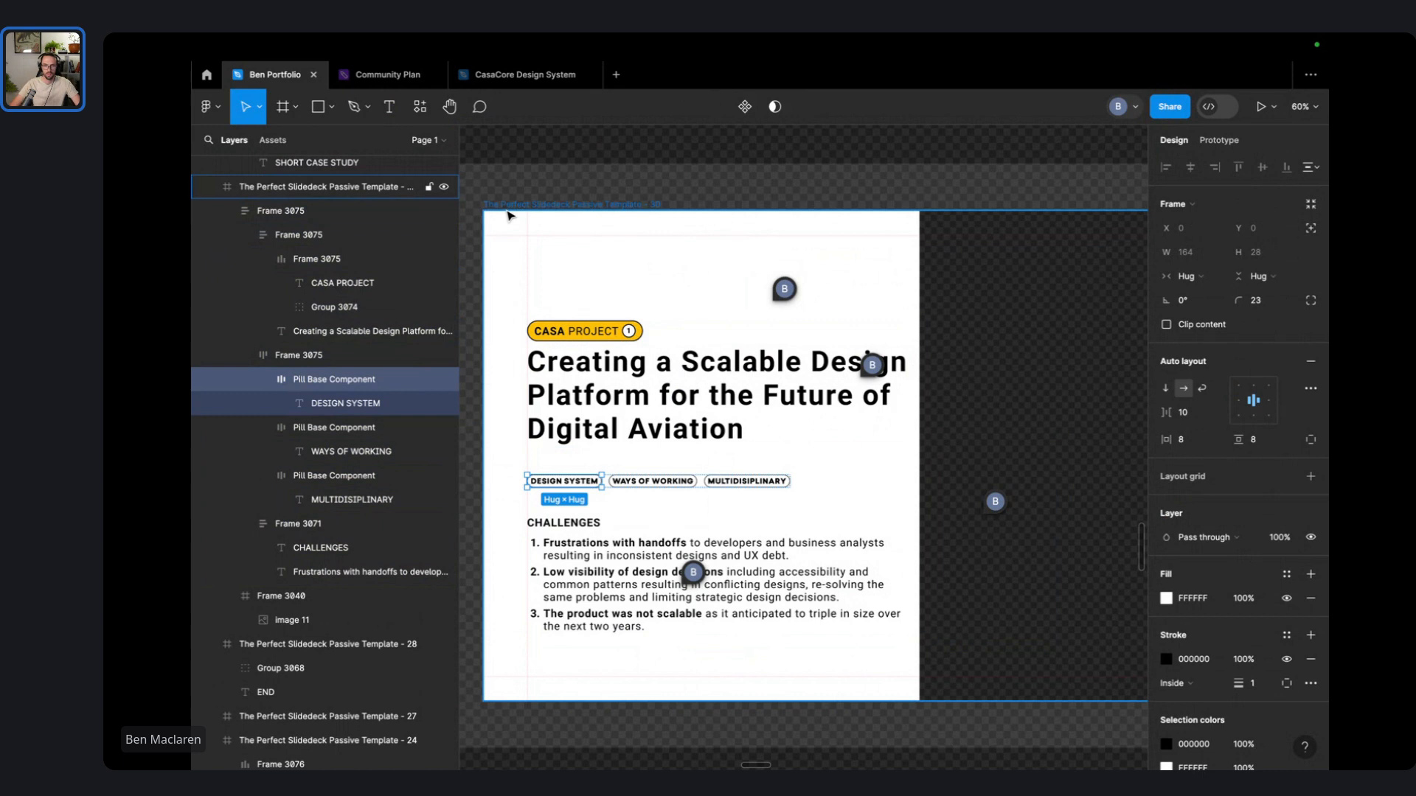
scroll(556, 316, "up", 3)
left_click(560, 340)
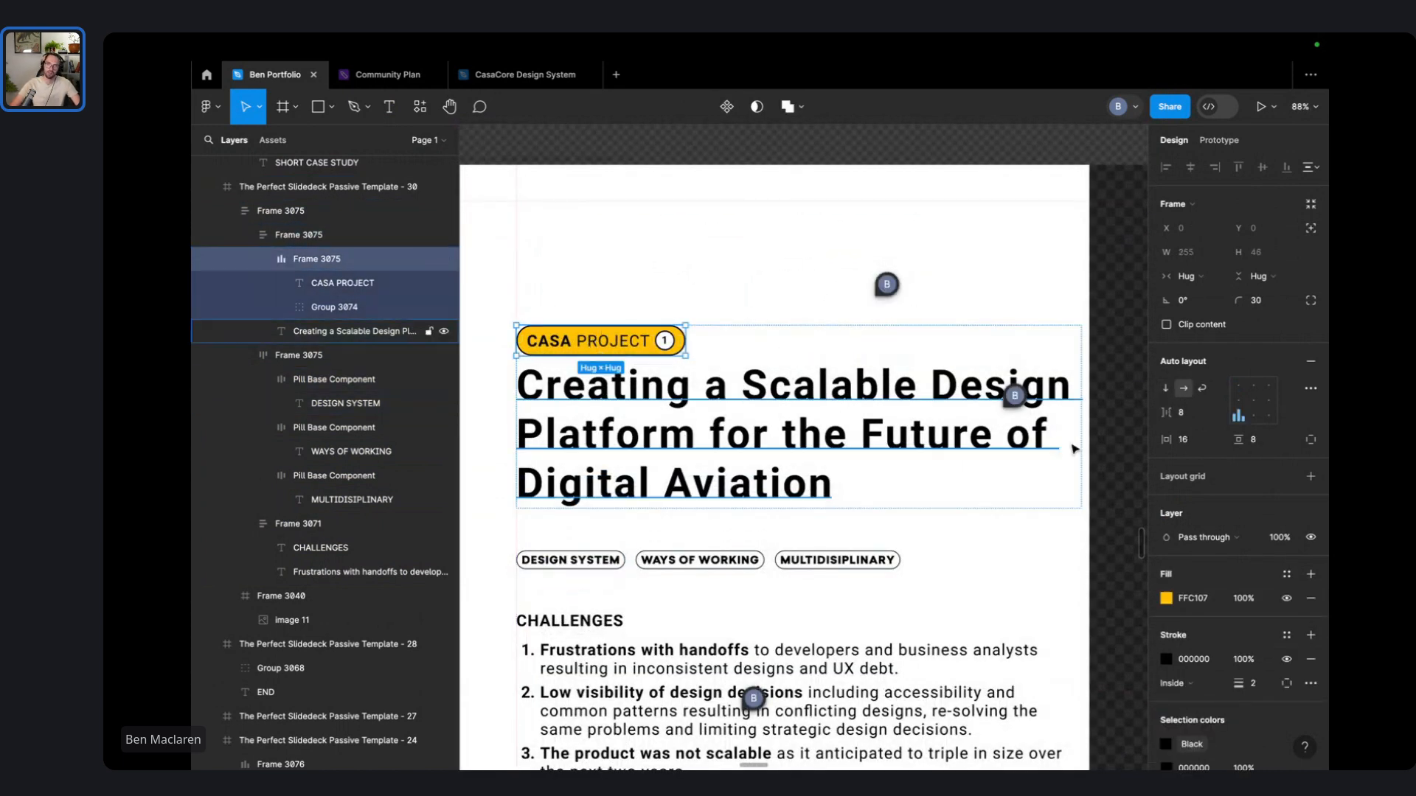
left_click_drag(1238, 298, 732, 284)
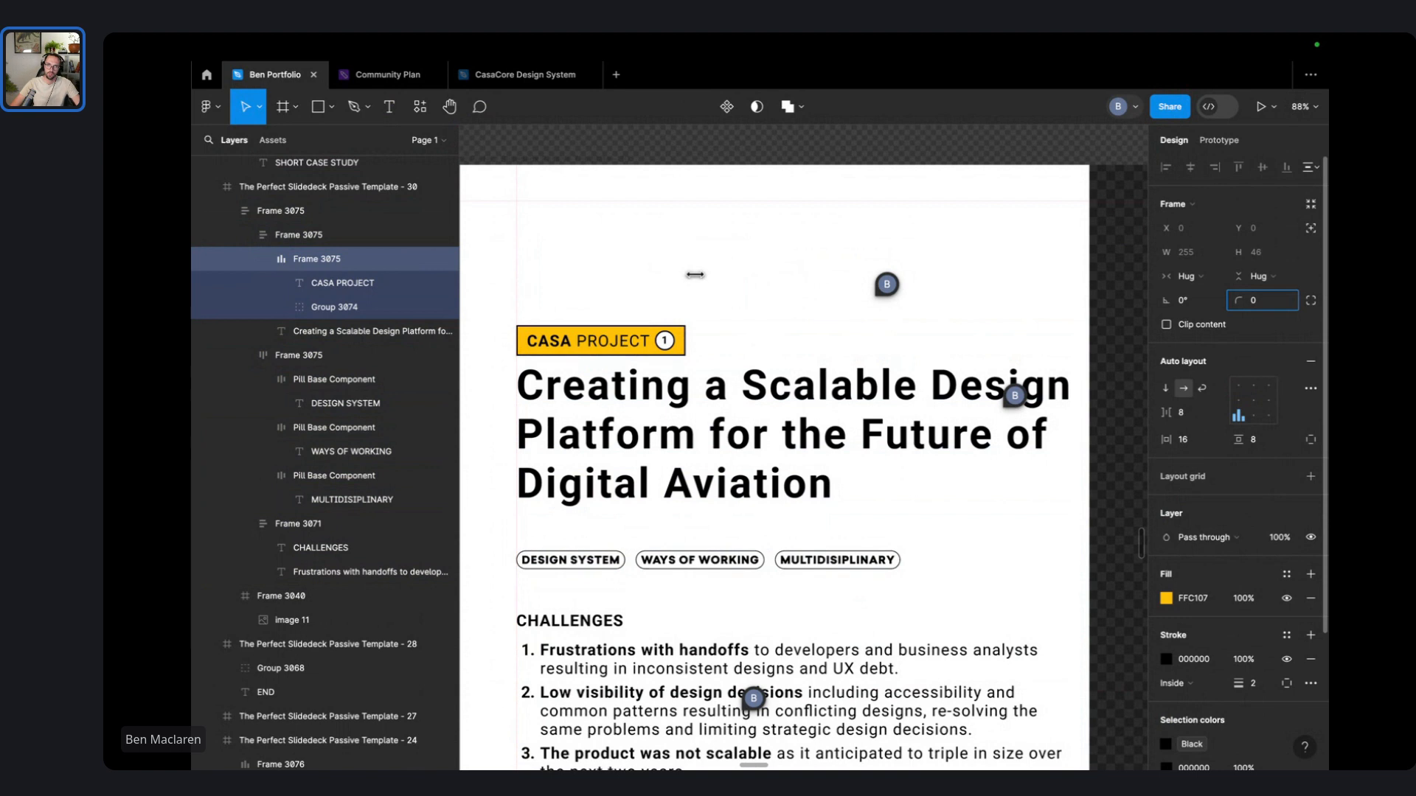
left_click(887, 231)
- Make the CASA PROJECT tag text fully bold
scroll(879, 235, "down", 3)
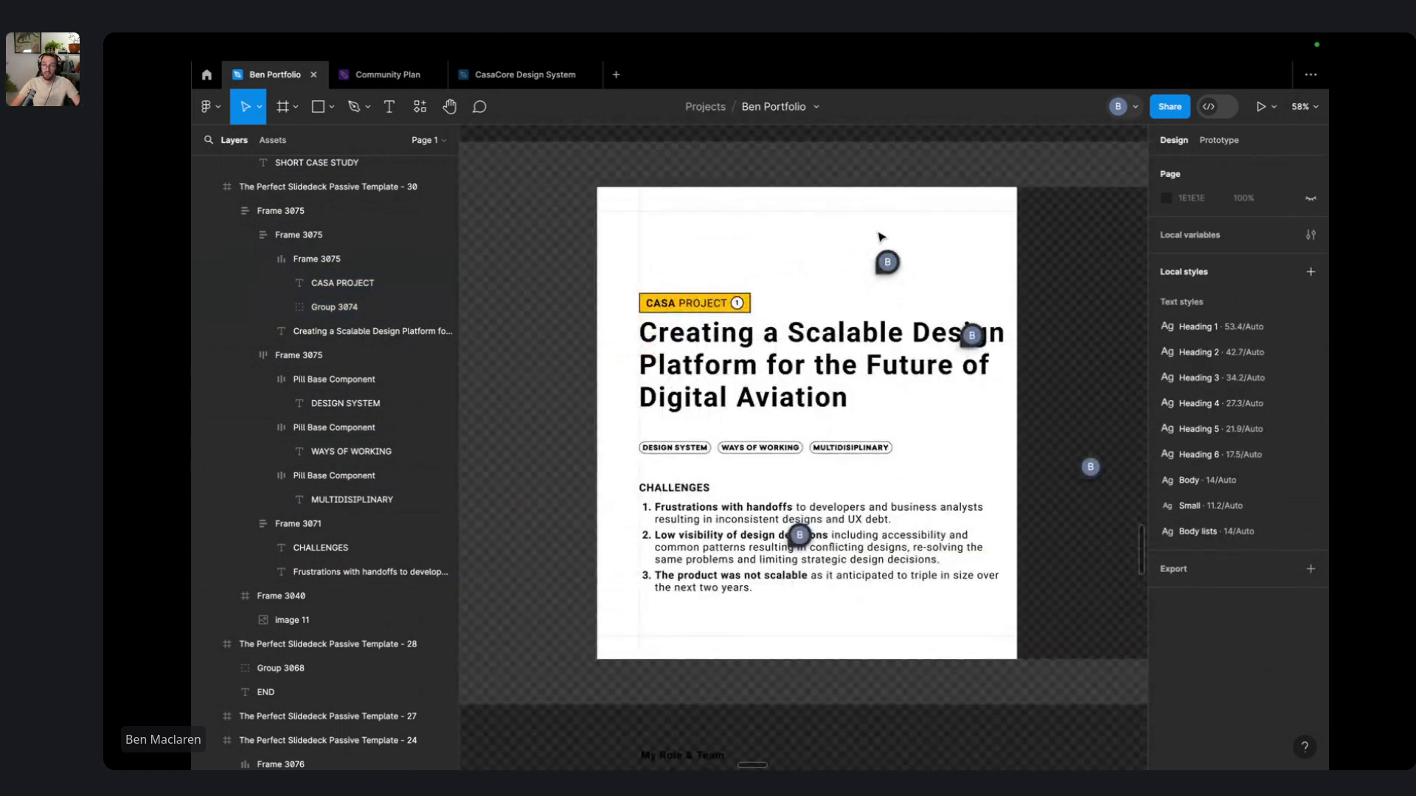
scroll(736, 280, "up", 5)
left_click(657, 367)
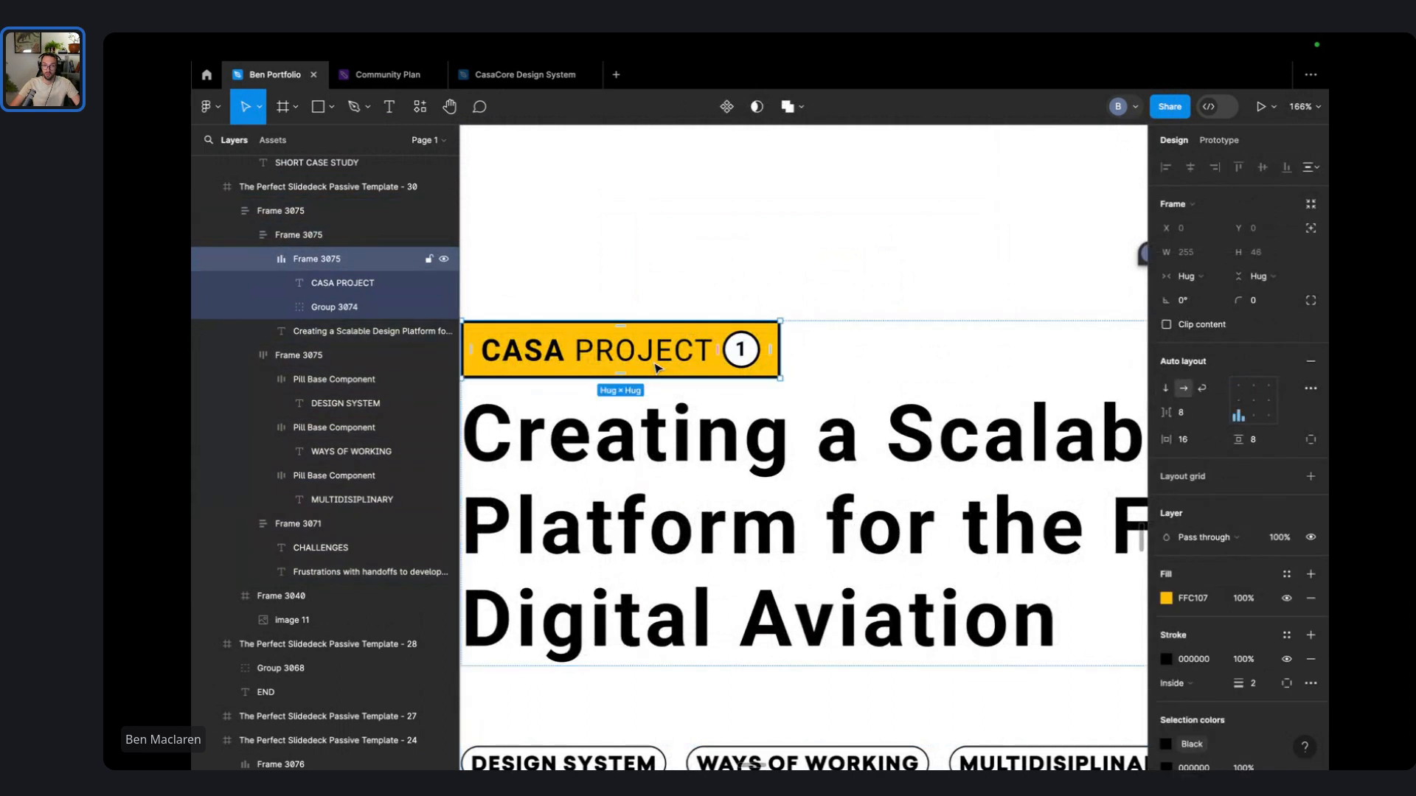
left_click(894, 272)
scroll(848, 271, "down", 5)
left_click_drag(839, 271, 753, 274)
scroll(710, 277, "up", 2)
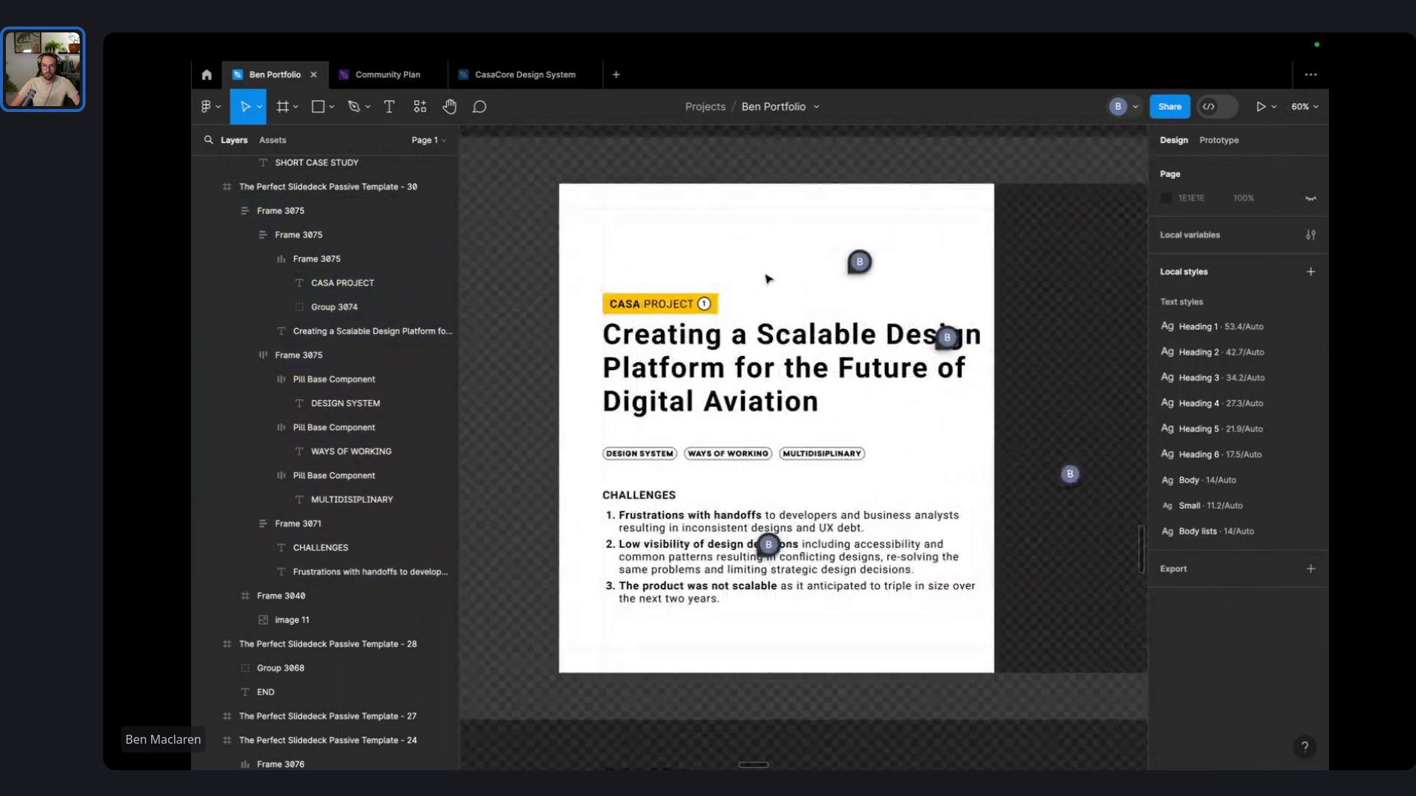
scroll(766, 278, "right", 1)
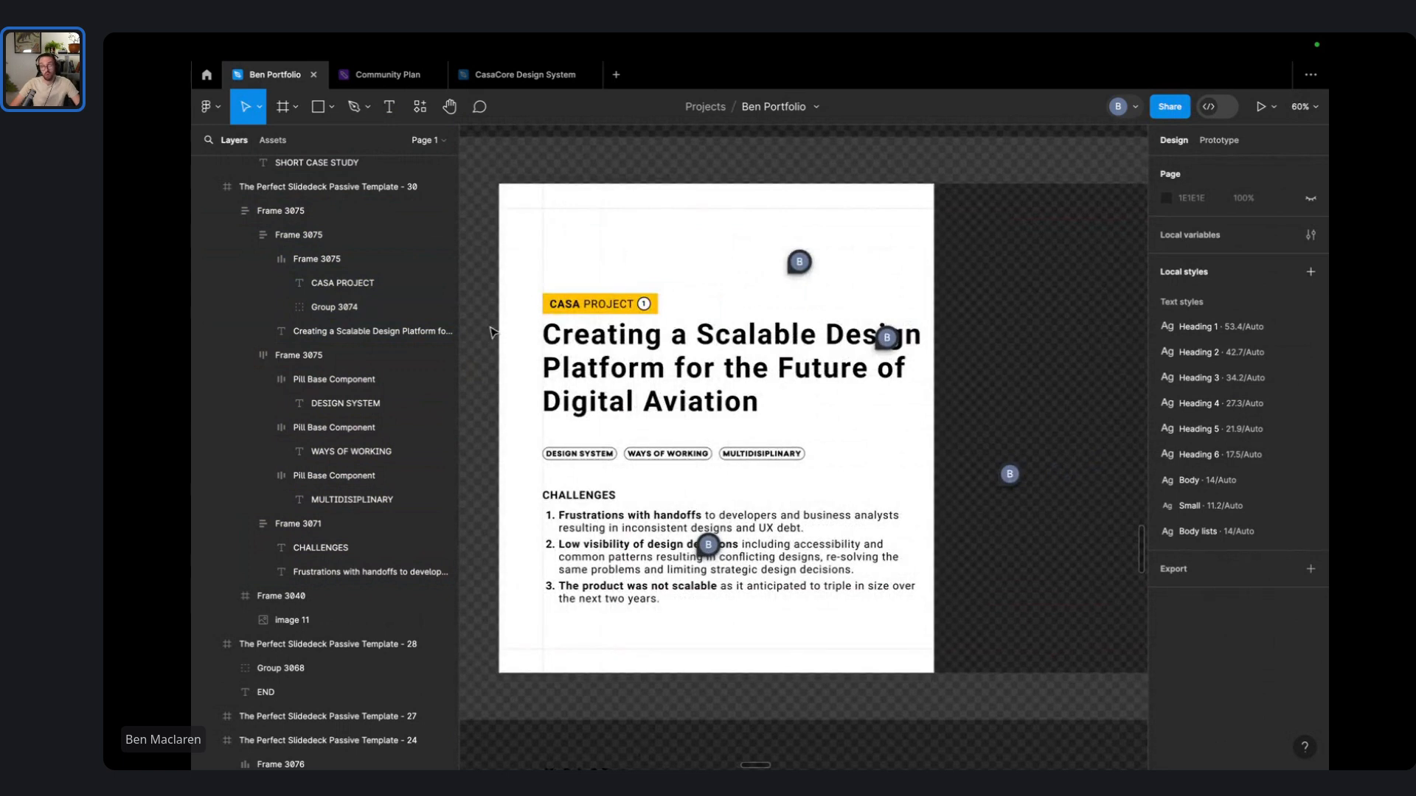
left_click(529, 319)
scroll(529, 319, "up", 4)
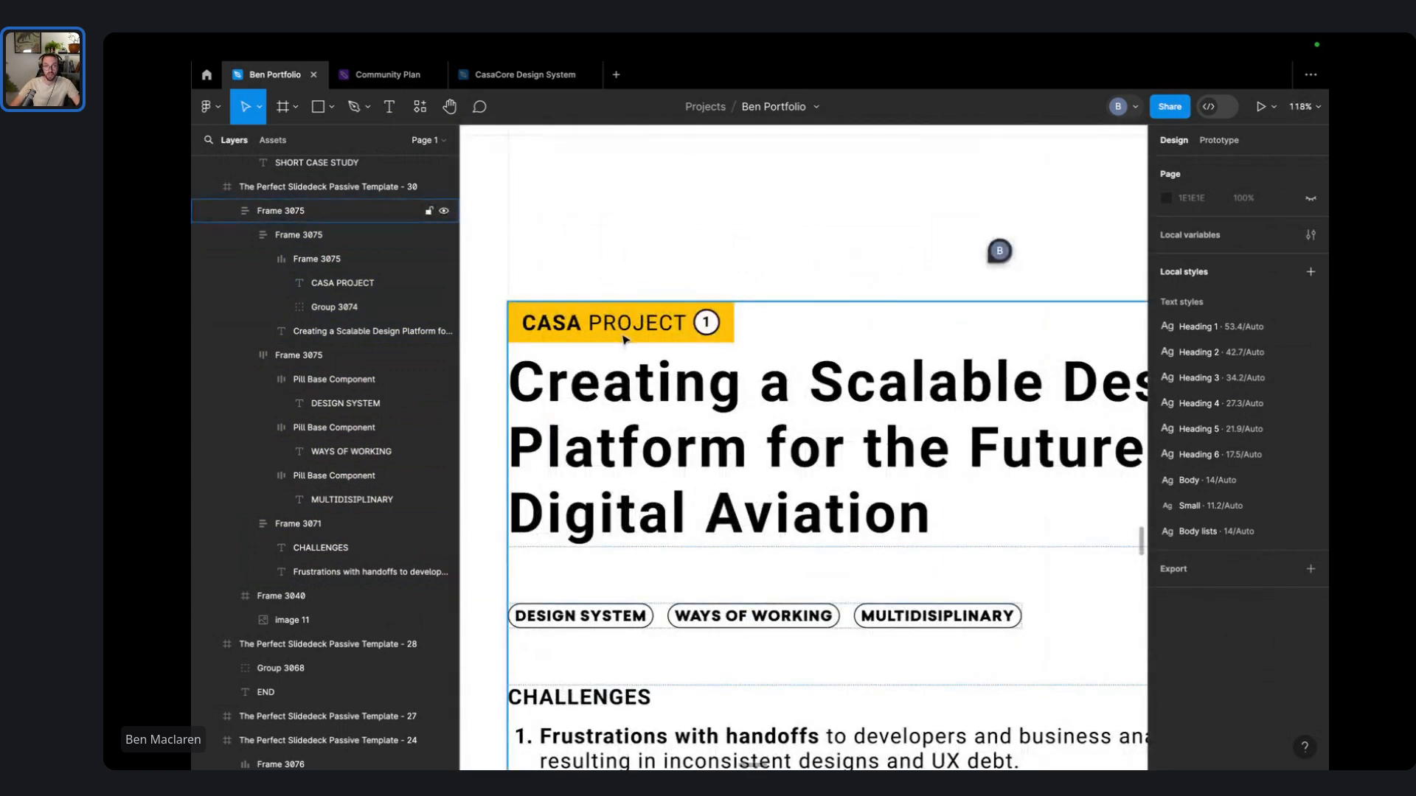
double_click(623, 325)
key("super+b")
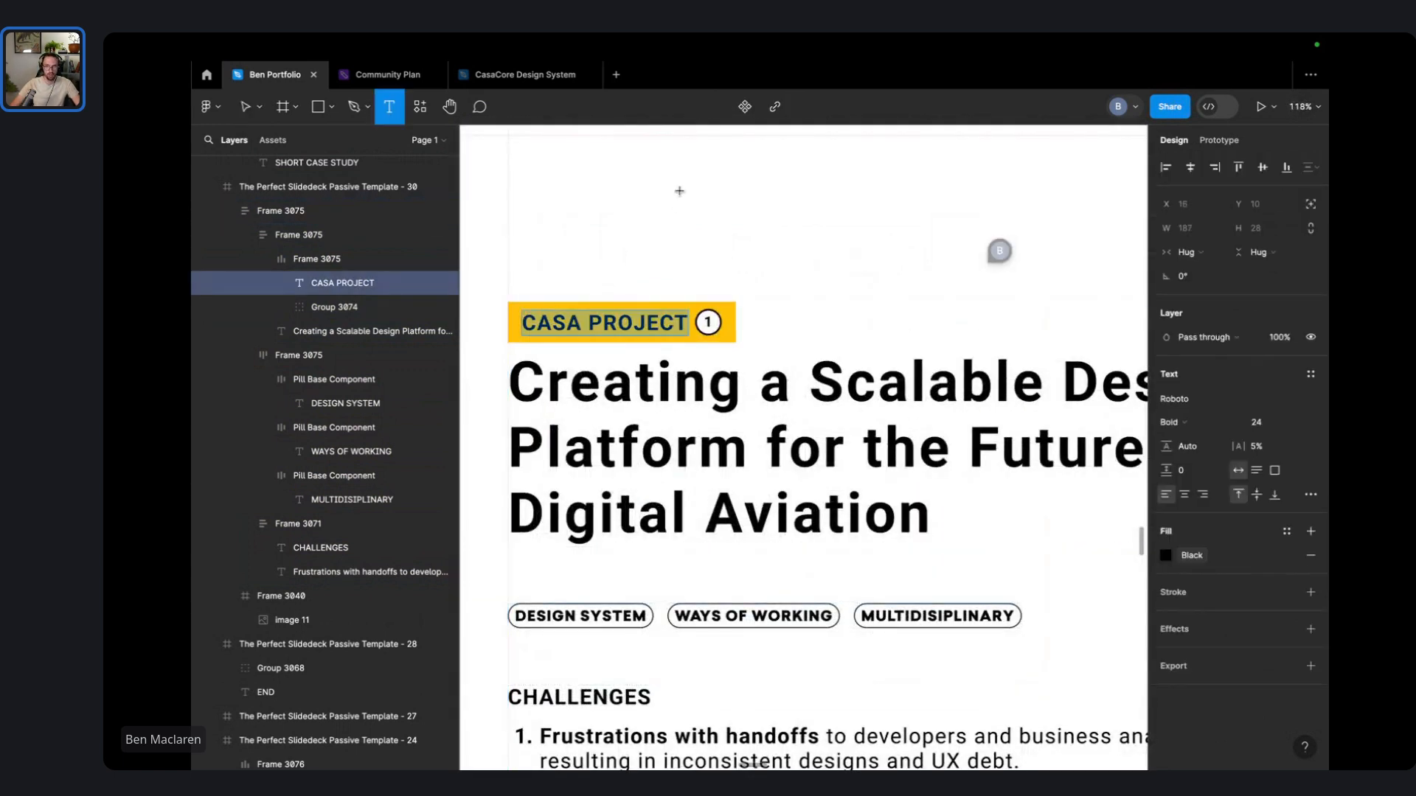
left_click(634, 205)
- Drill into the CASA PROJECT tag and select its circled 1 badge
scroll(649, 258, "down", 2)
left_click_drag(784, 245, 741, 150)
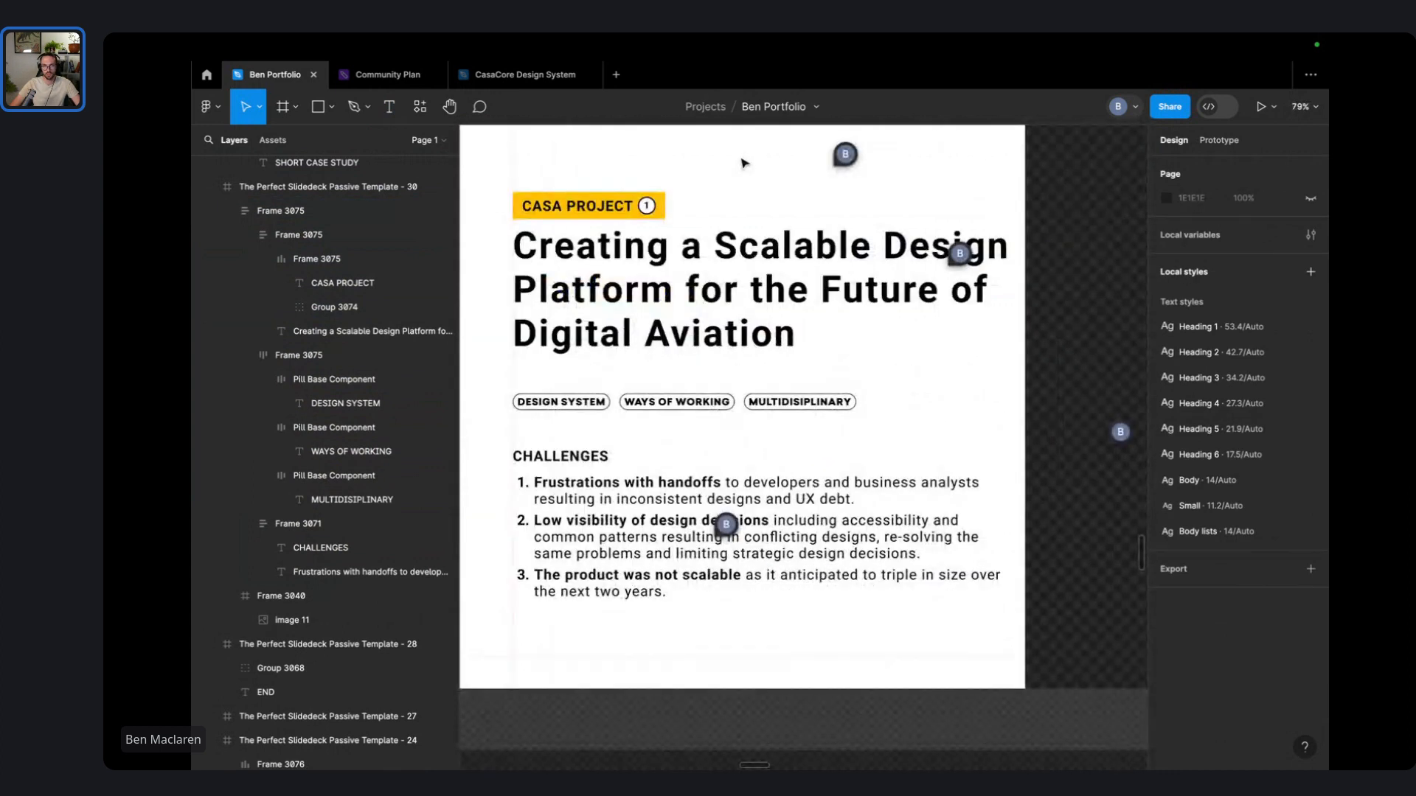
scroll(749, 199, "up", 2)
left_click(654, 295)
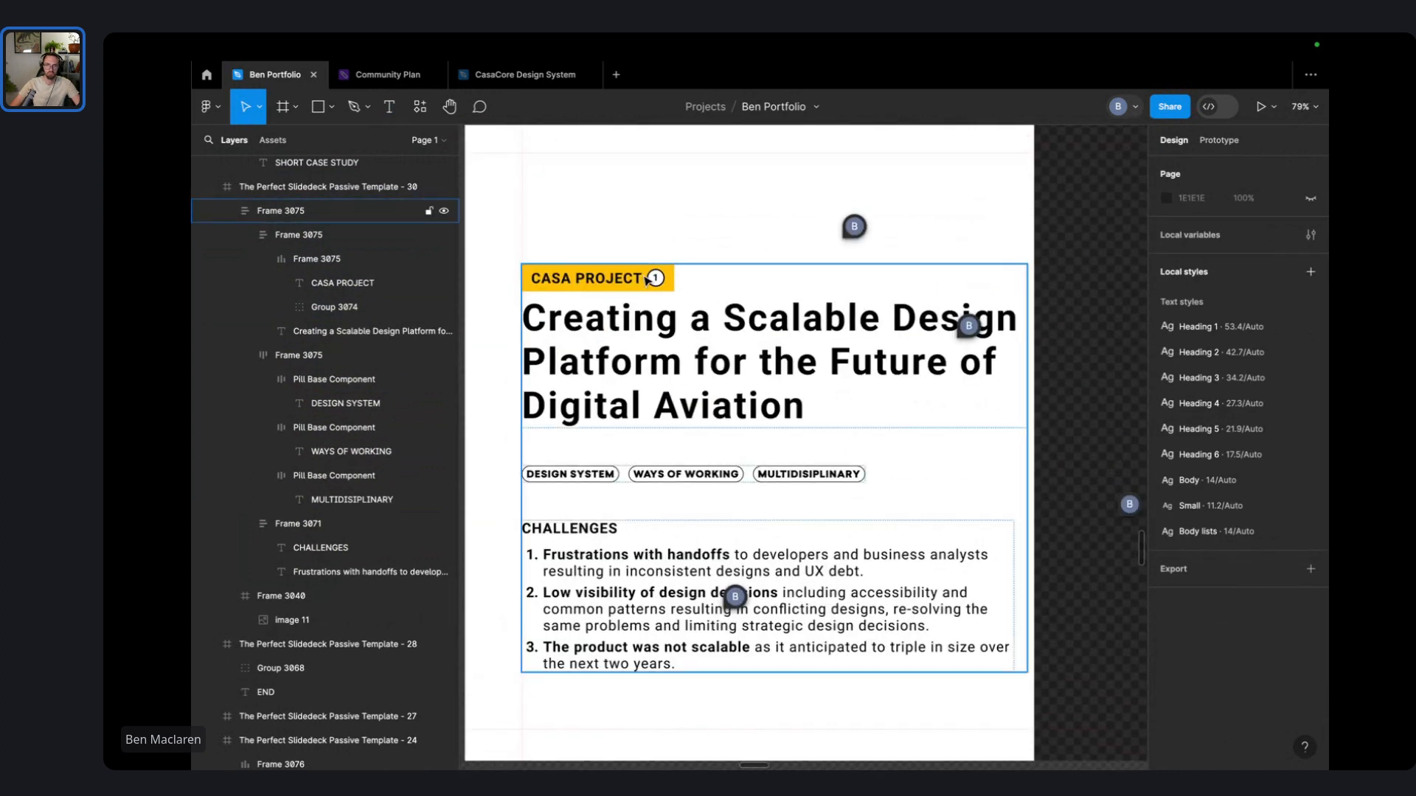
left_click(653, 279)
left_click(657, 279)
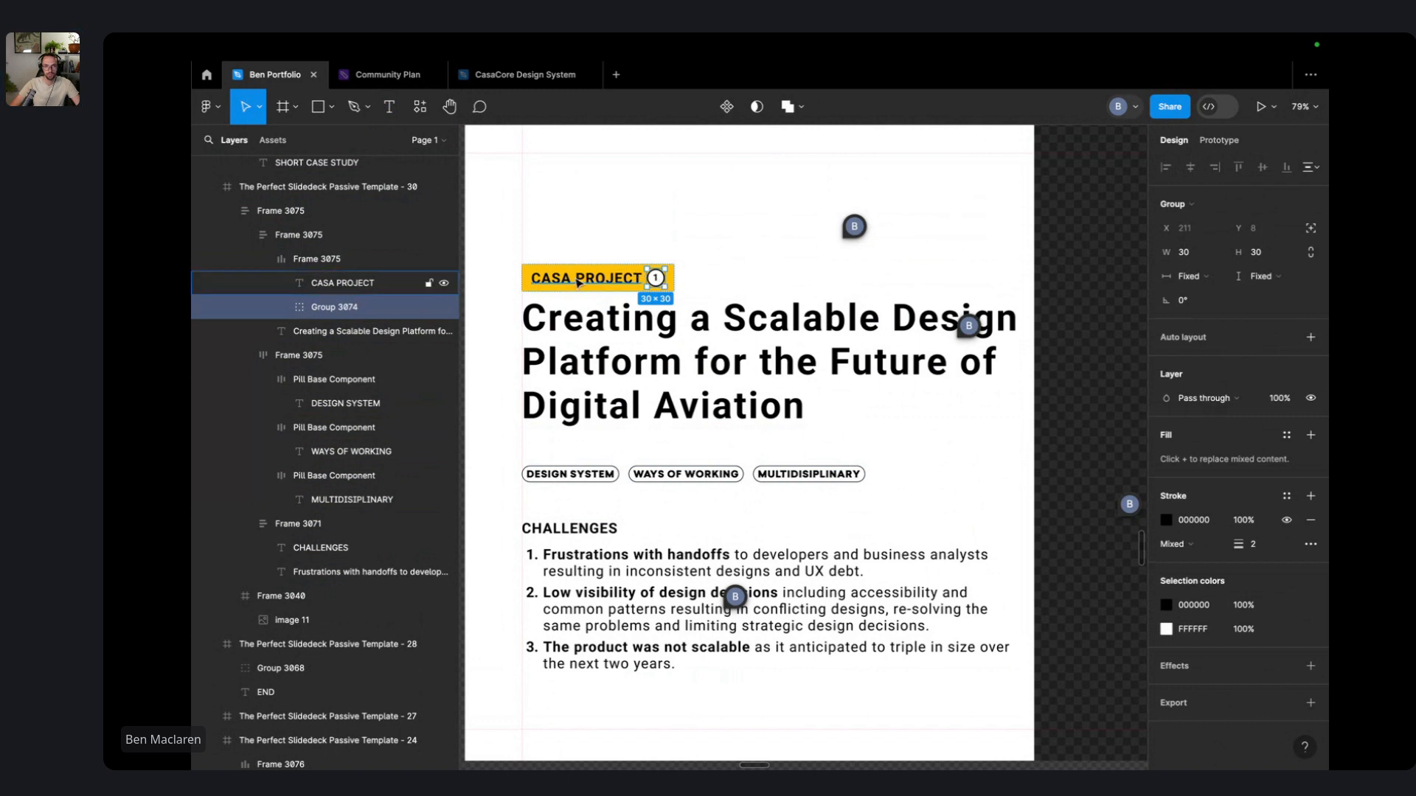
left_click(667, 227)
- Try removing the tag's fill and recolouring the badge FFC107, then undo back to yellow
left_click(664, 280)
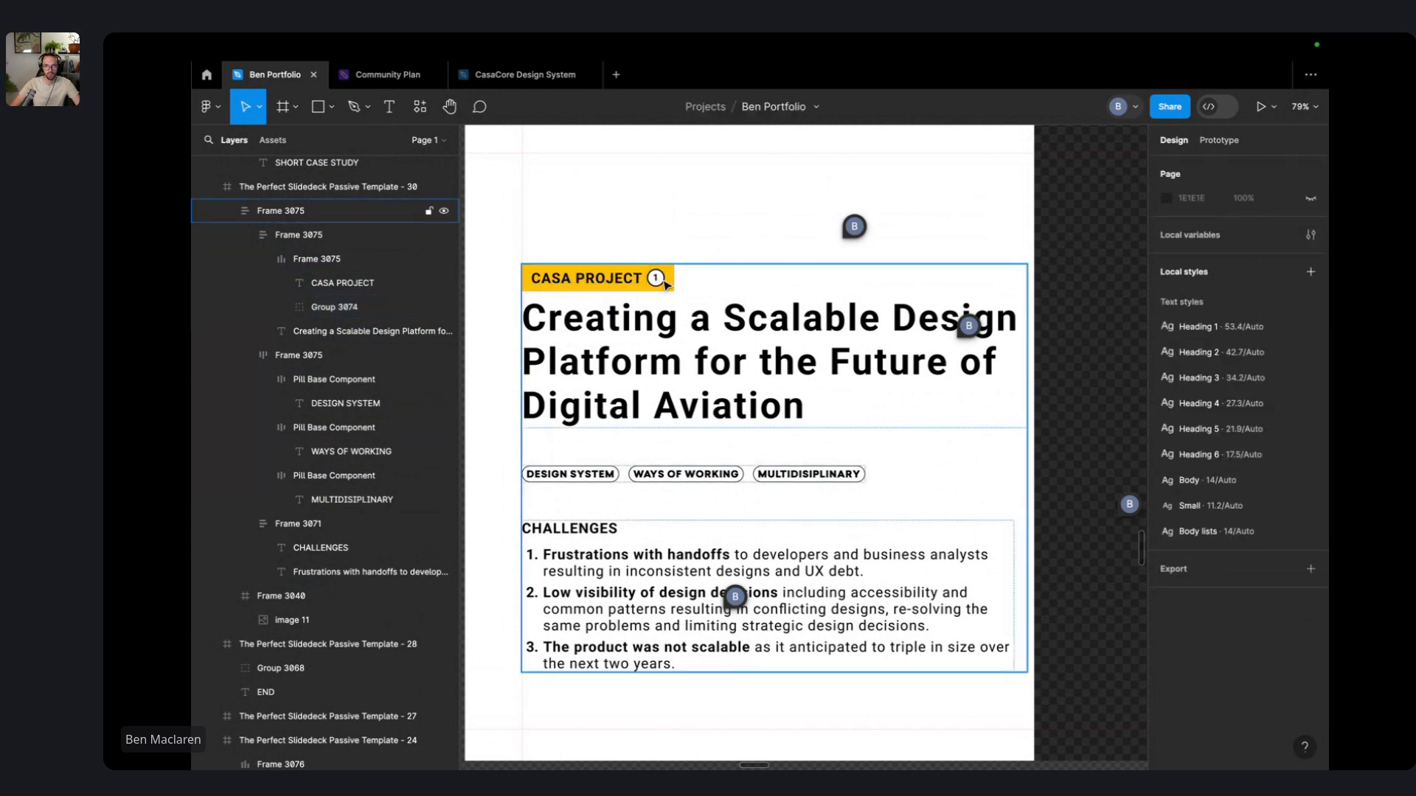
double_click(666, 281)
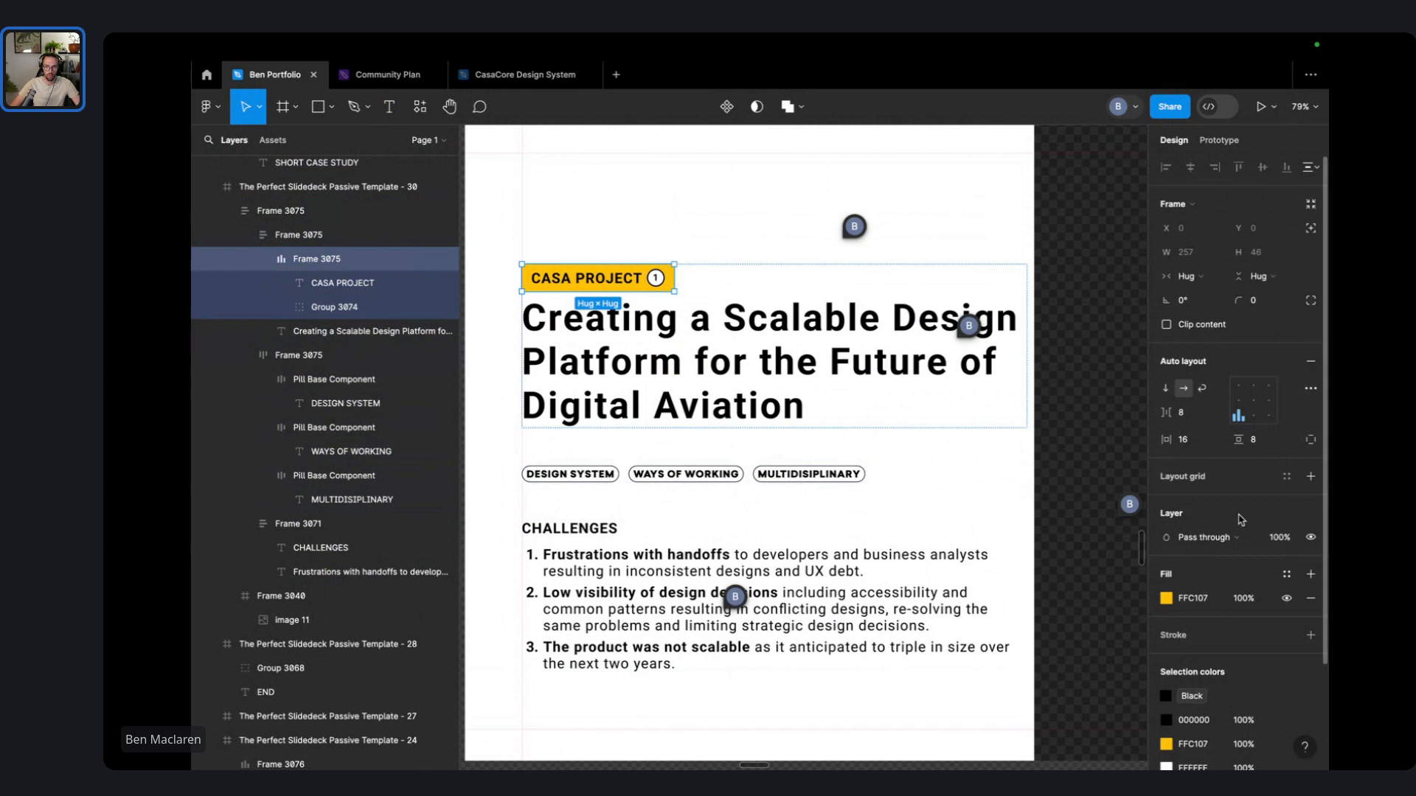
left_click(1311, 594)
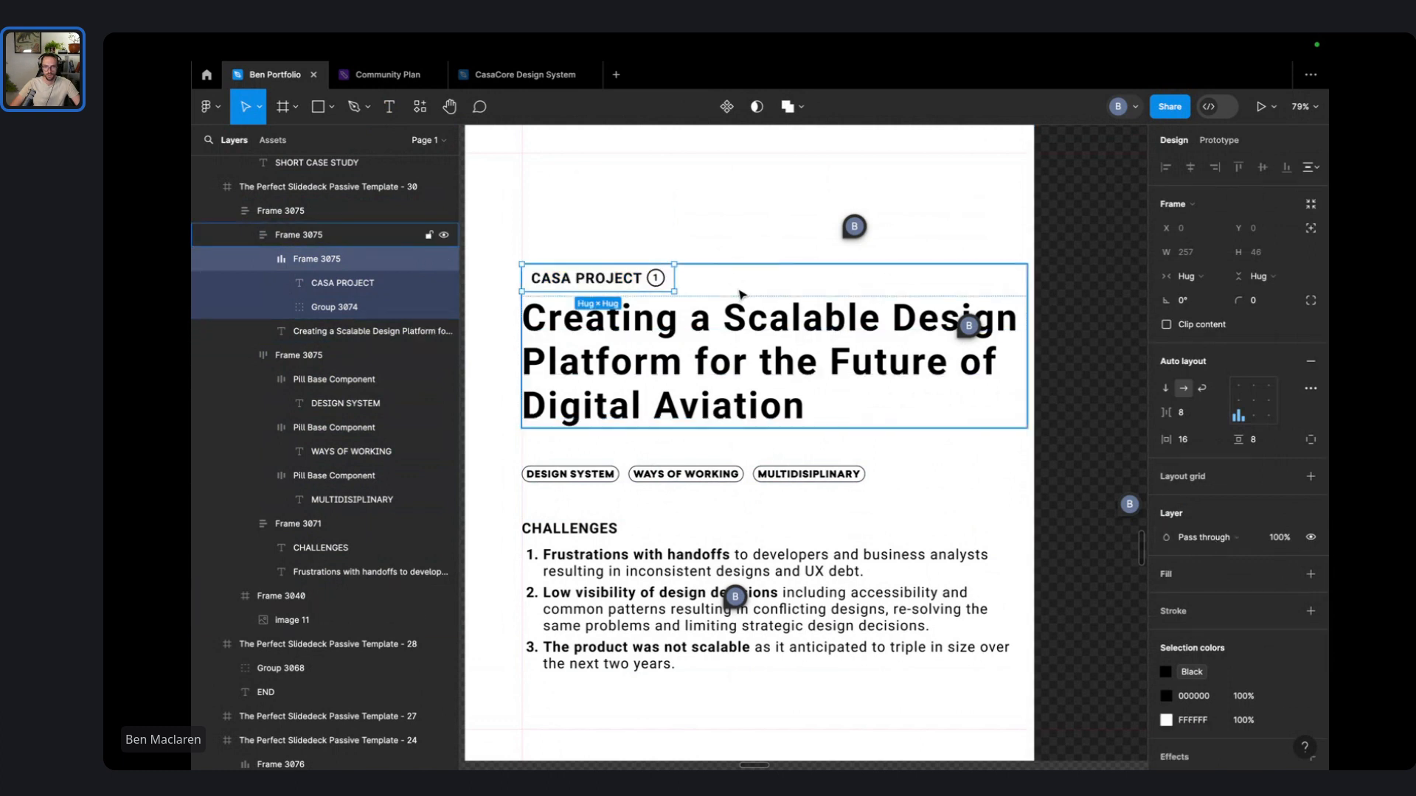
key("ctrl+z")
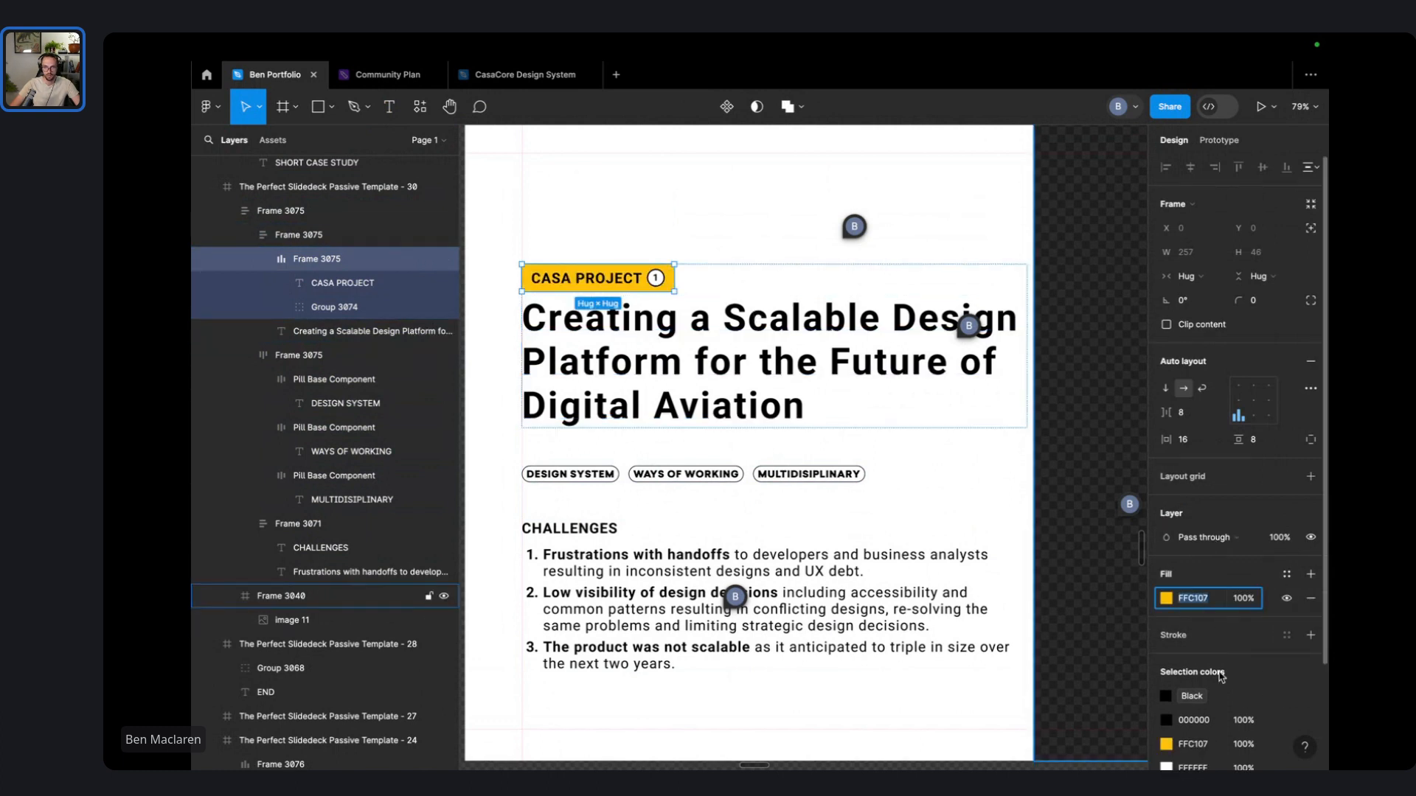
left_click(1311, 598)
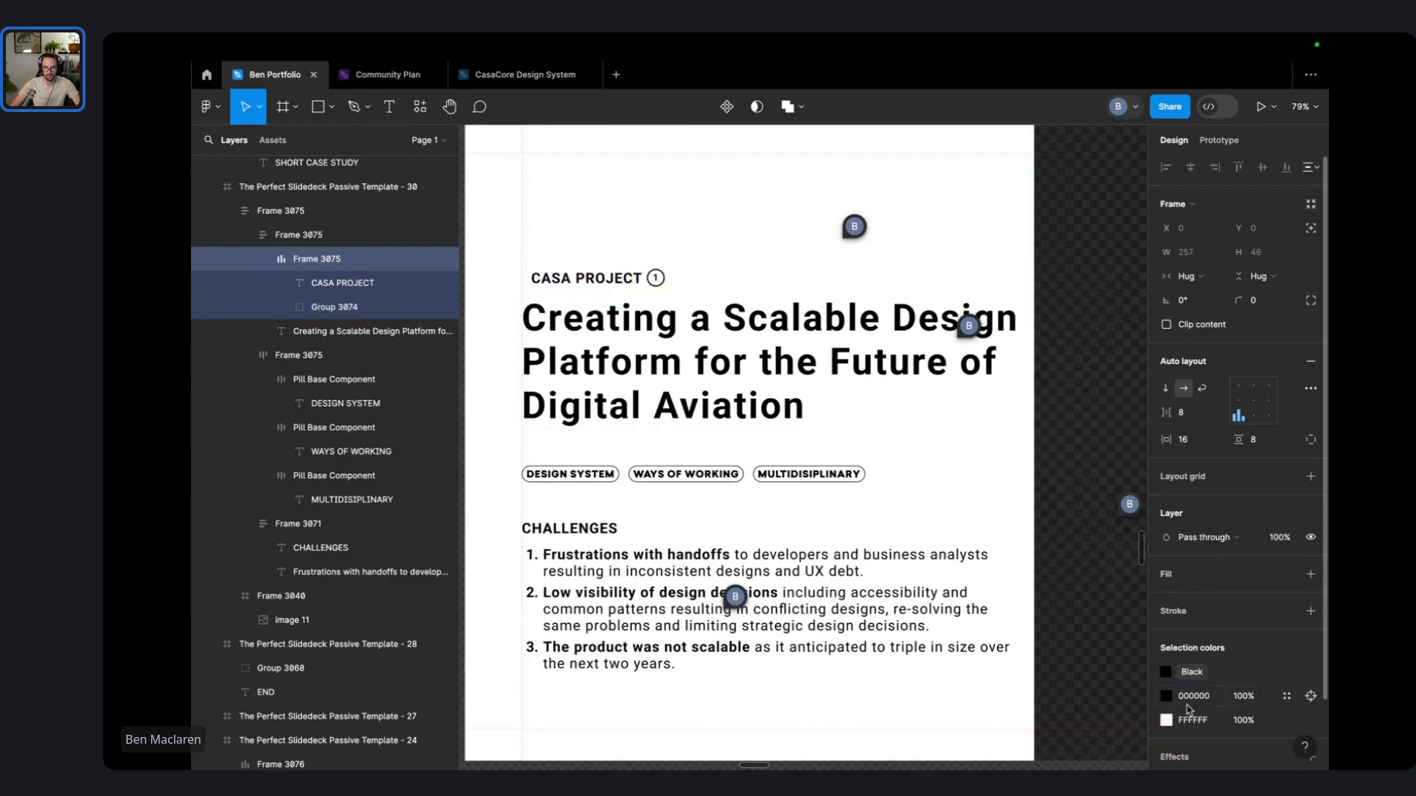
left_click(1188, 704)
type("FFC107")
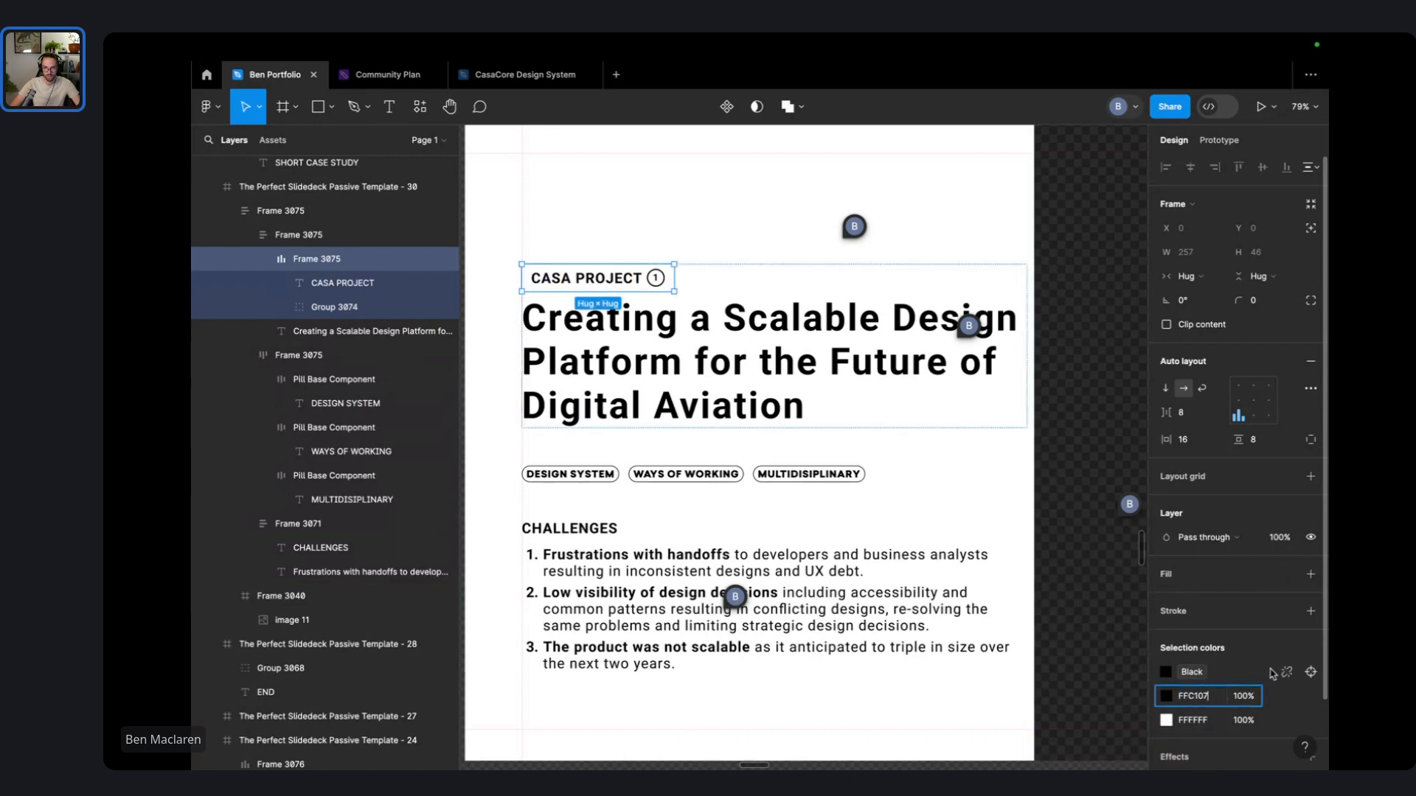
key("Return")
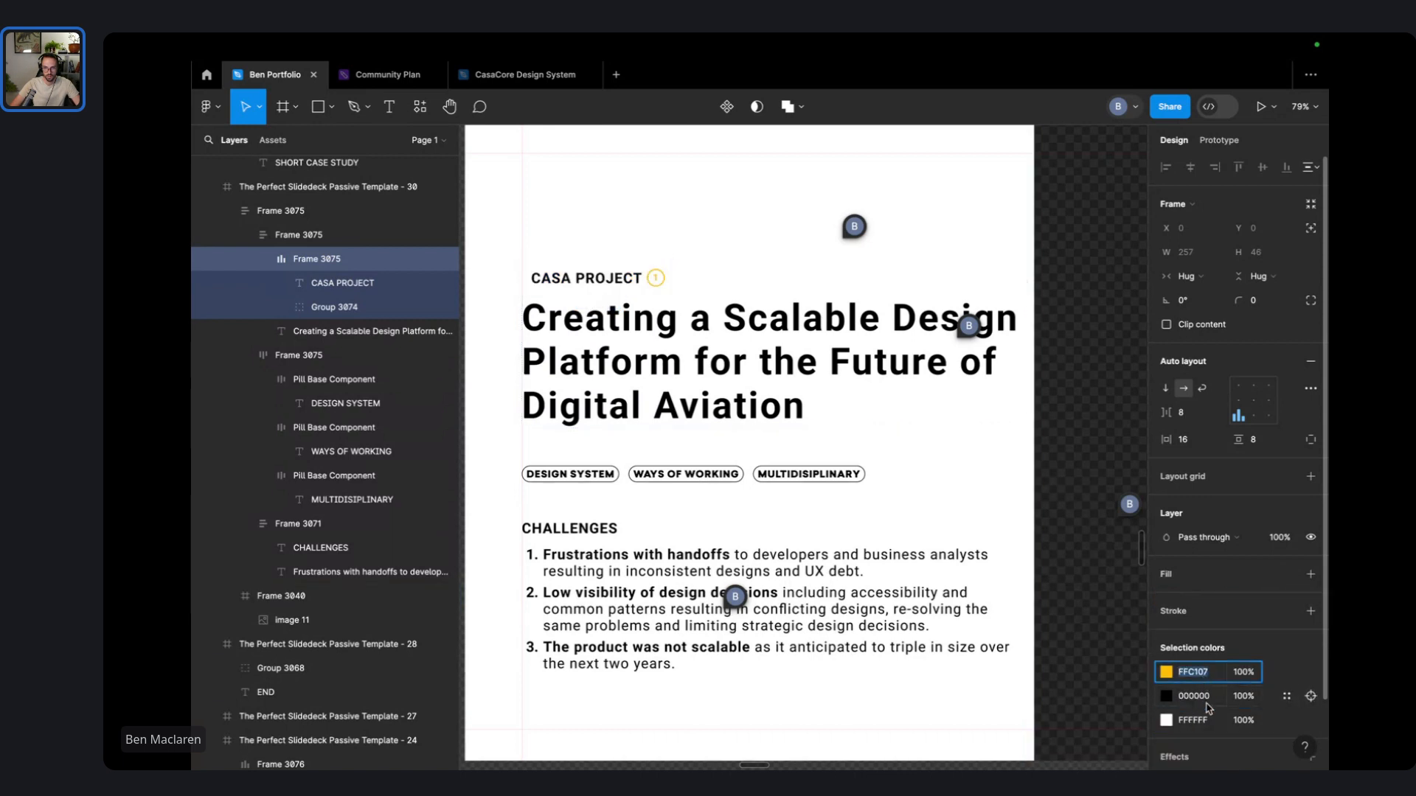
left_click(886, 284)
left_click(730, 196)
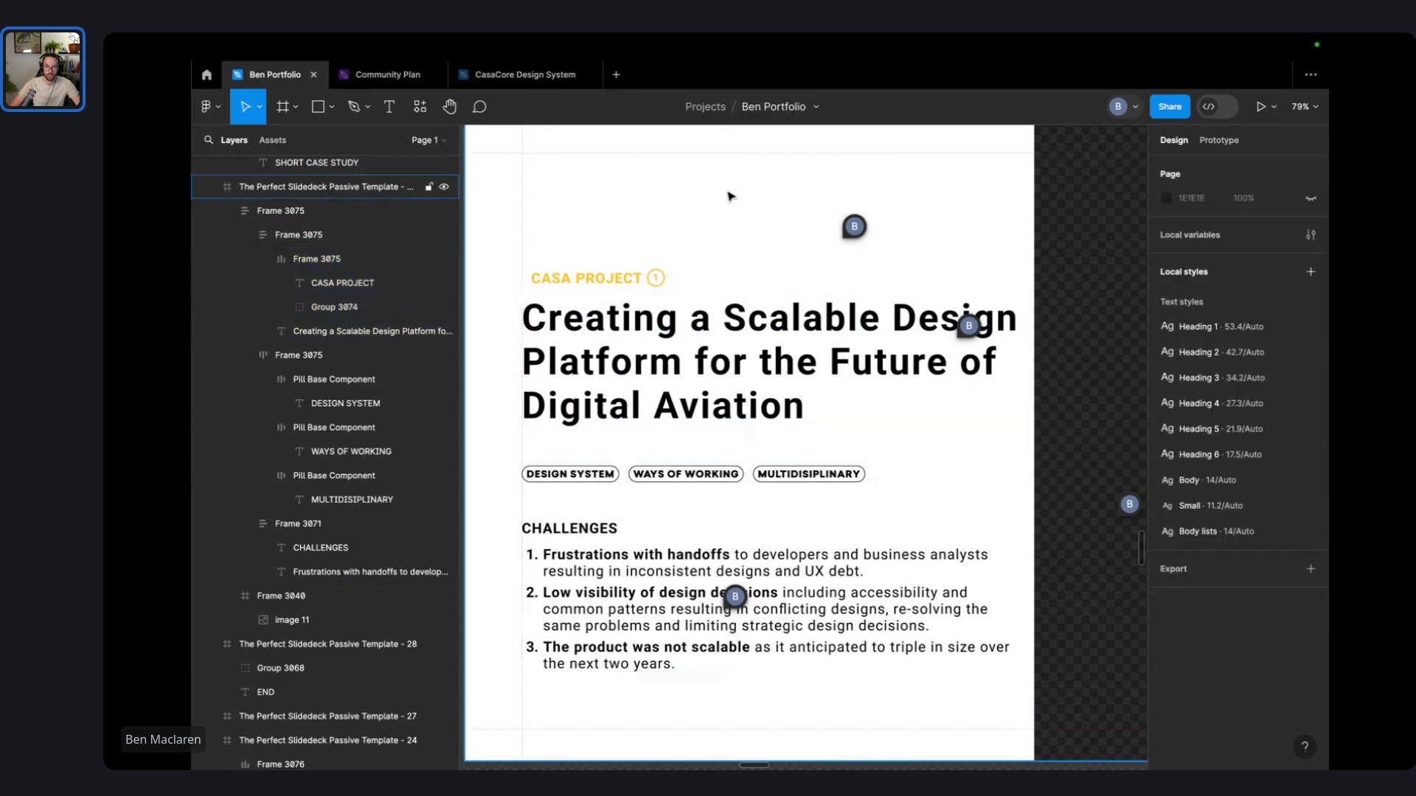
key("super+z")
key("super+z")
key("super+z")
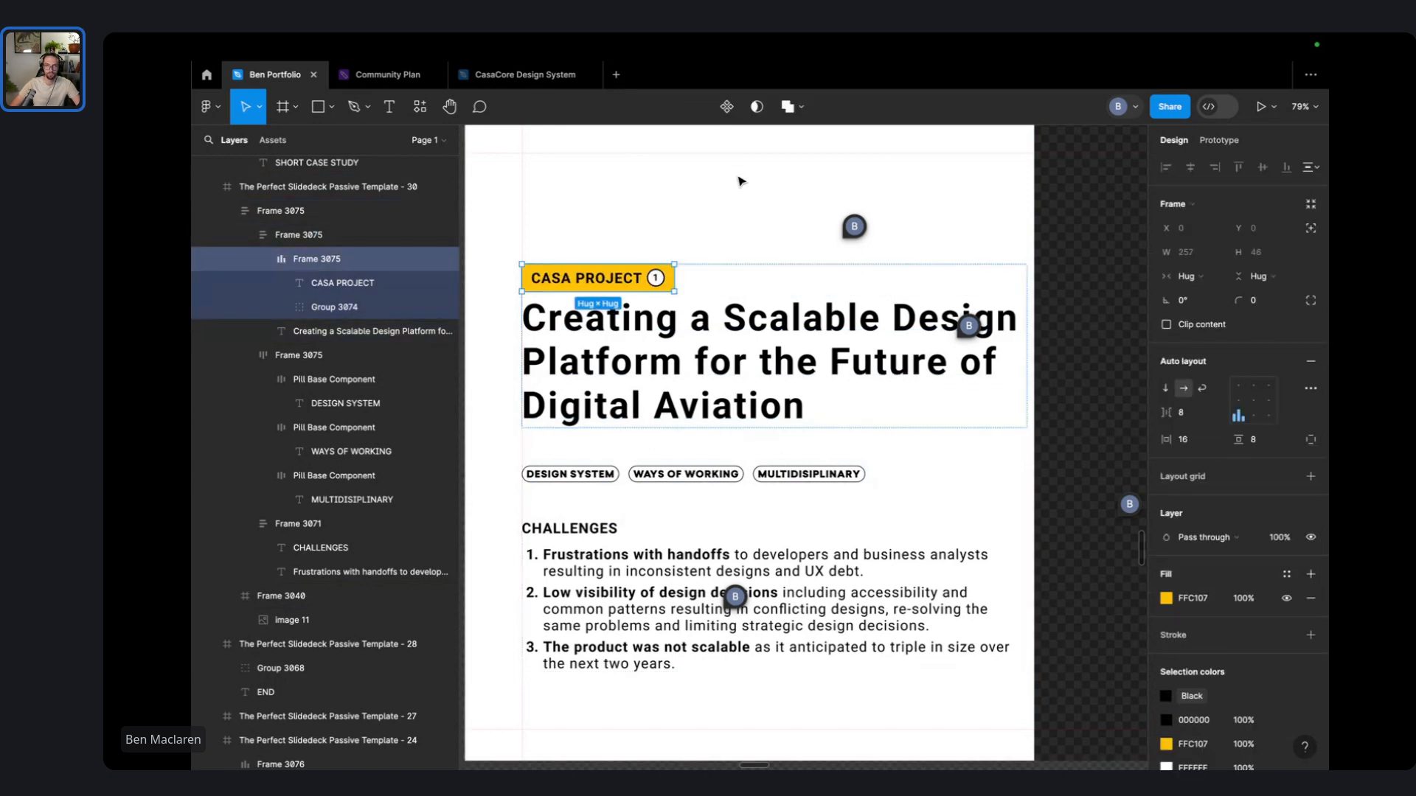
left_click(742, 181)
- Round the yellow CASA PROJECT tag's corners to radius 5
scroll(634, 286, "up", 10)
double_click(699, 269)
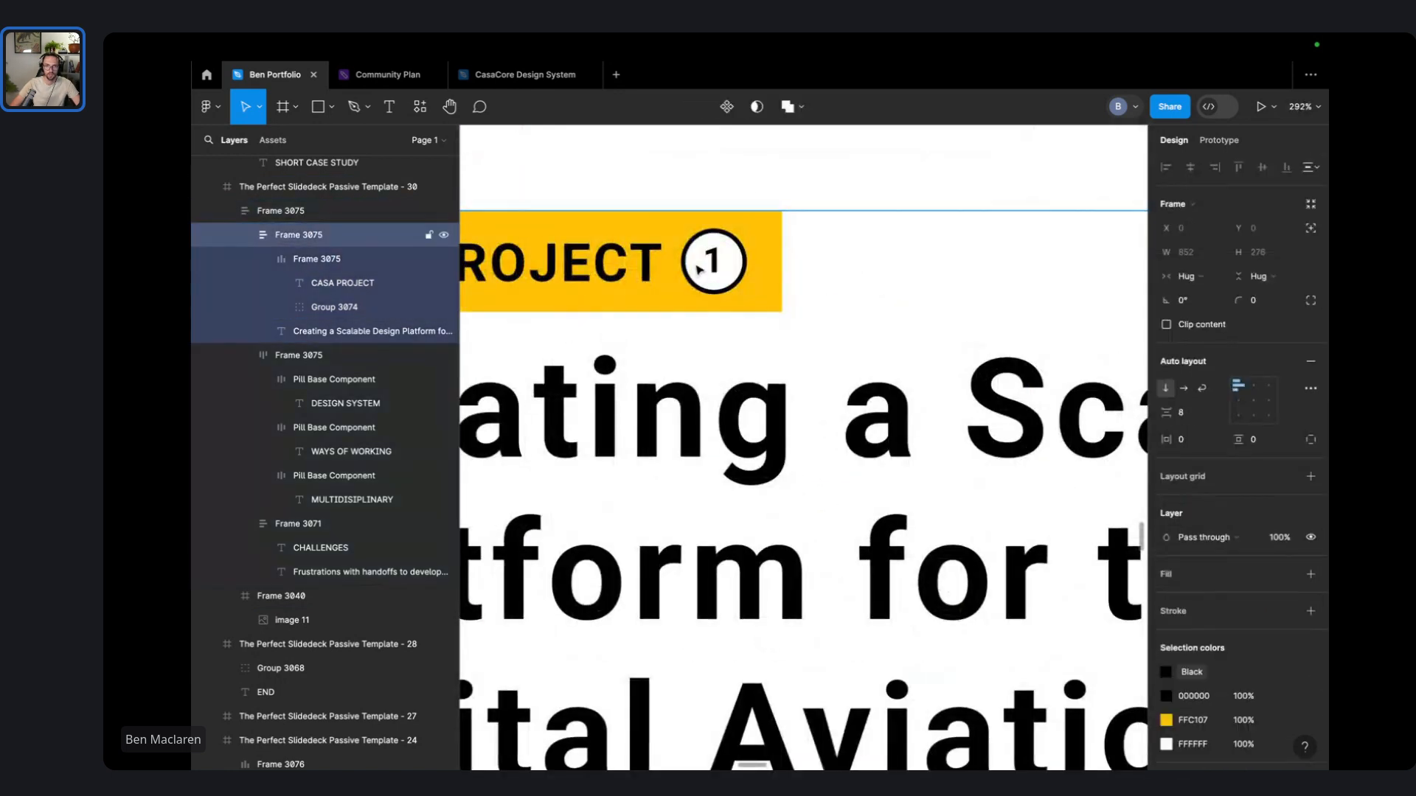
double_click(699, 270)
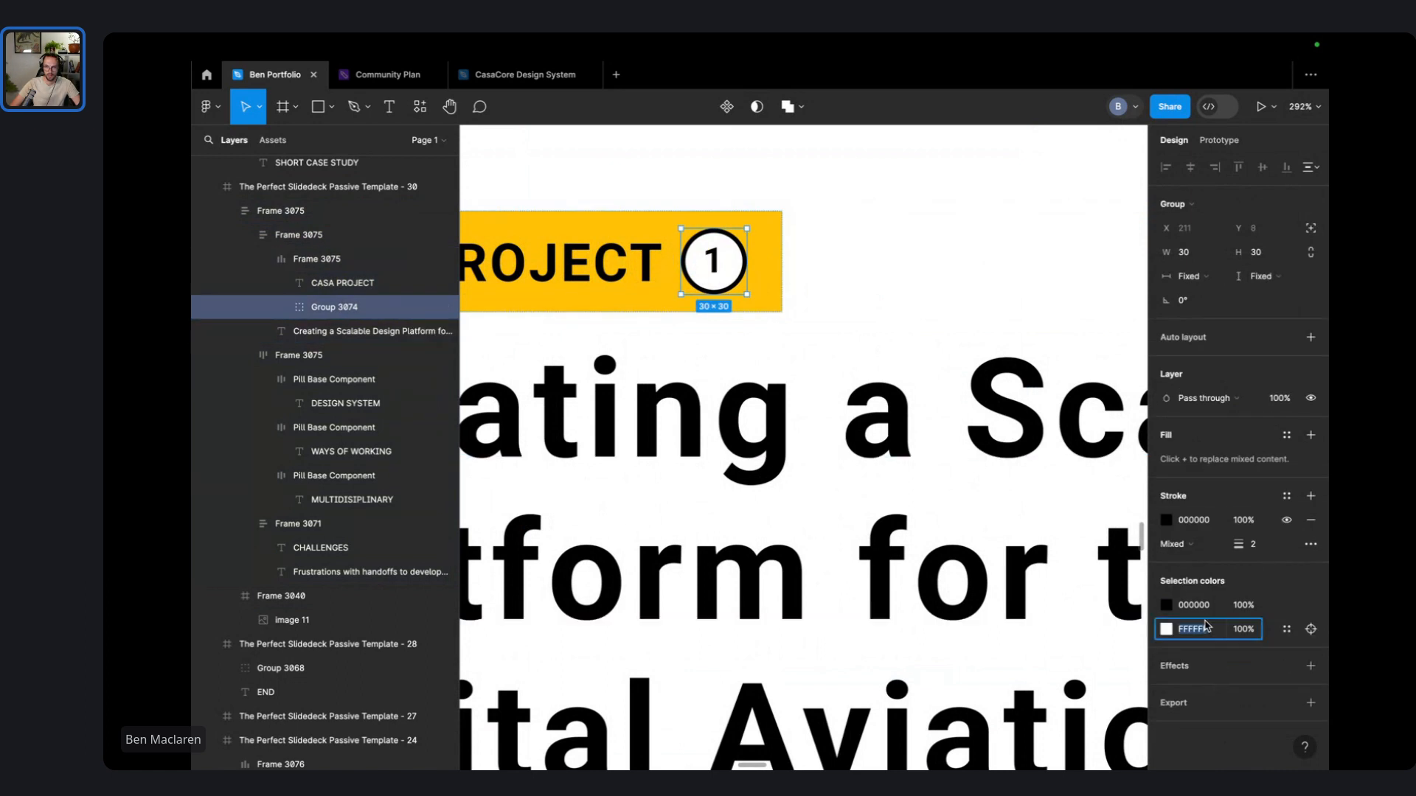
left_click(933, 278)
scroll(922, 270, "down", 10)
left_click(563, 366)
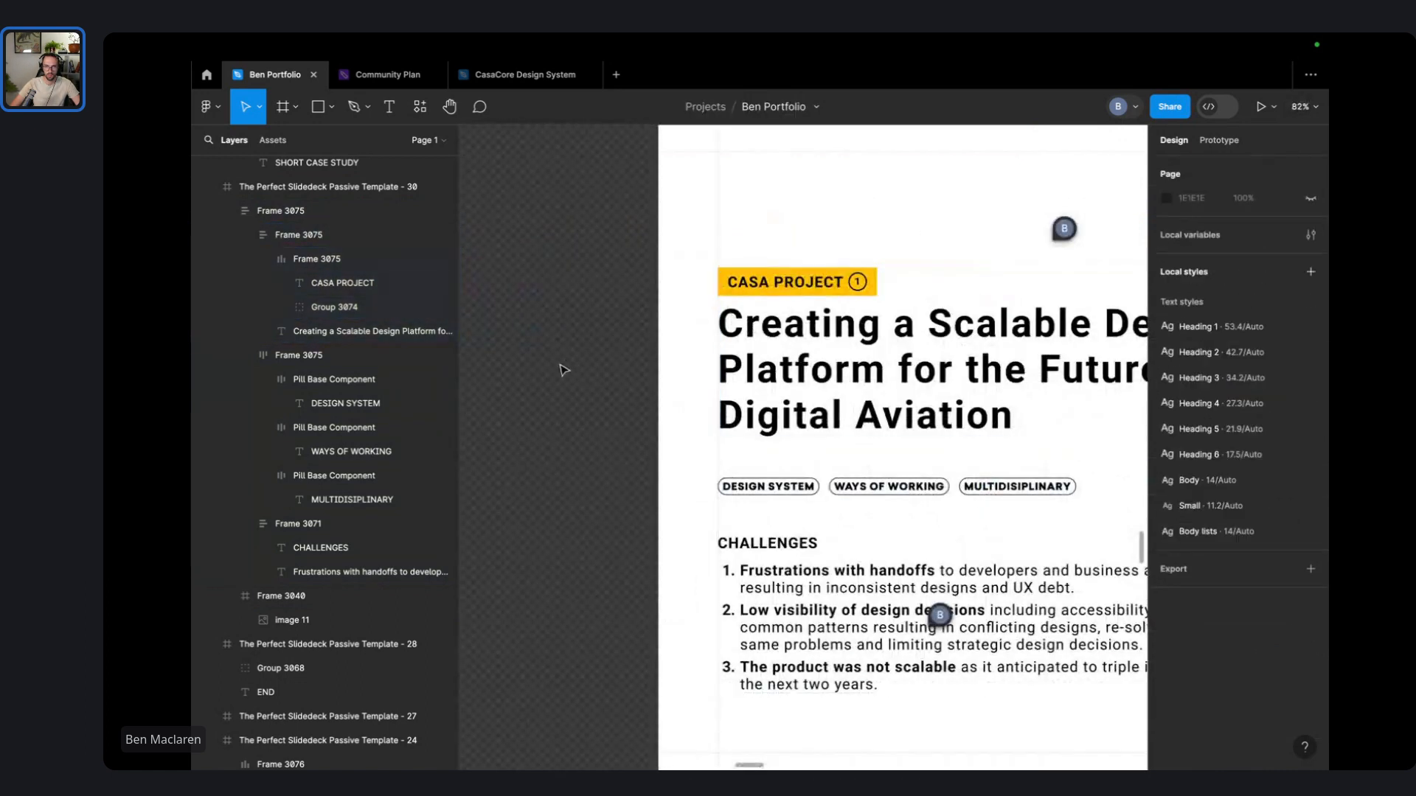
scroll(590, 391, "down", 3)
scroll(627, 376, "up", 6)
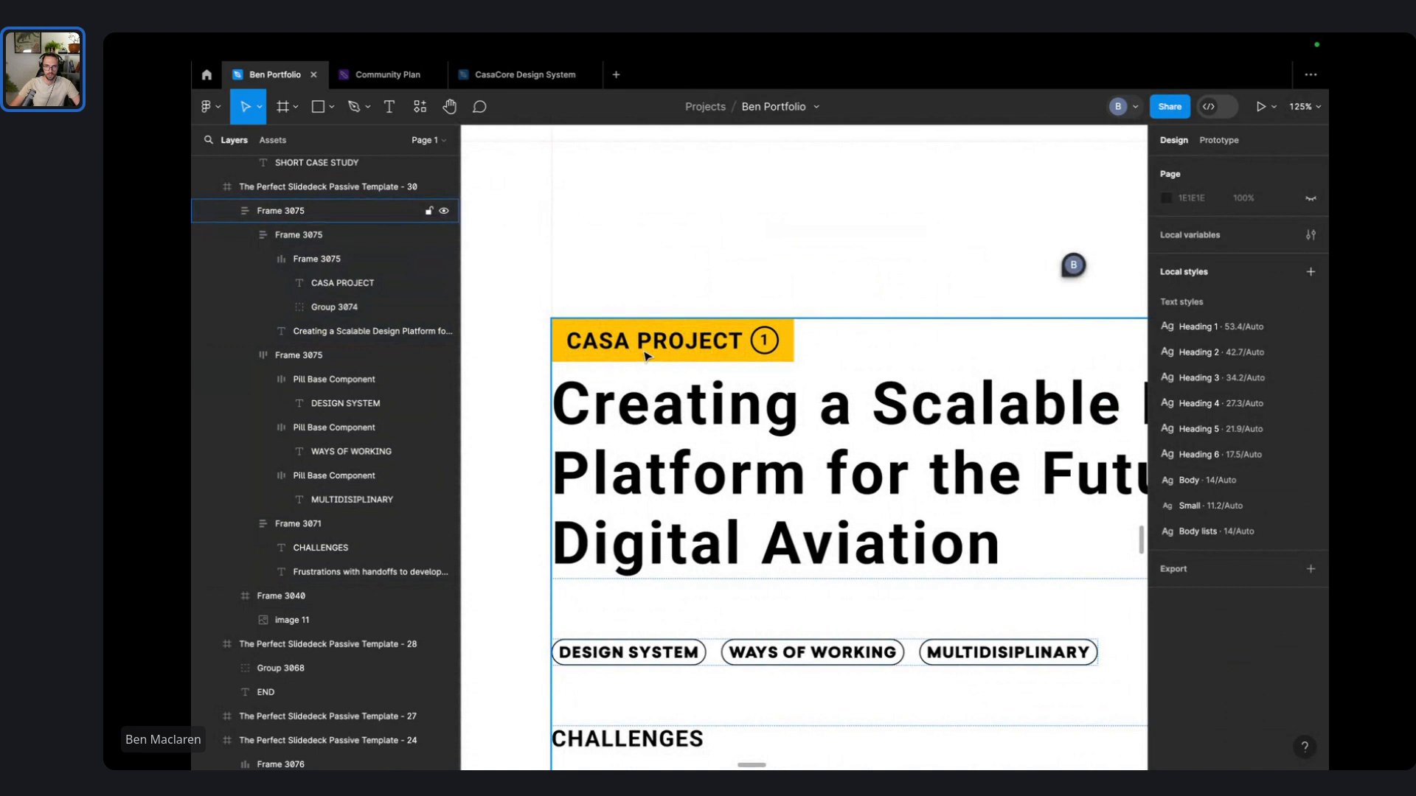
double_click(644, 357)
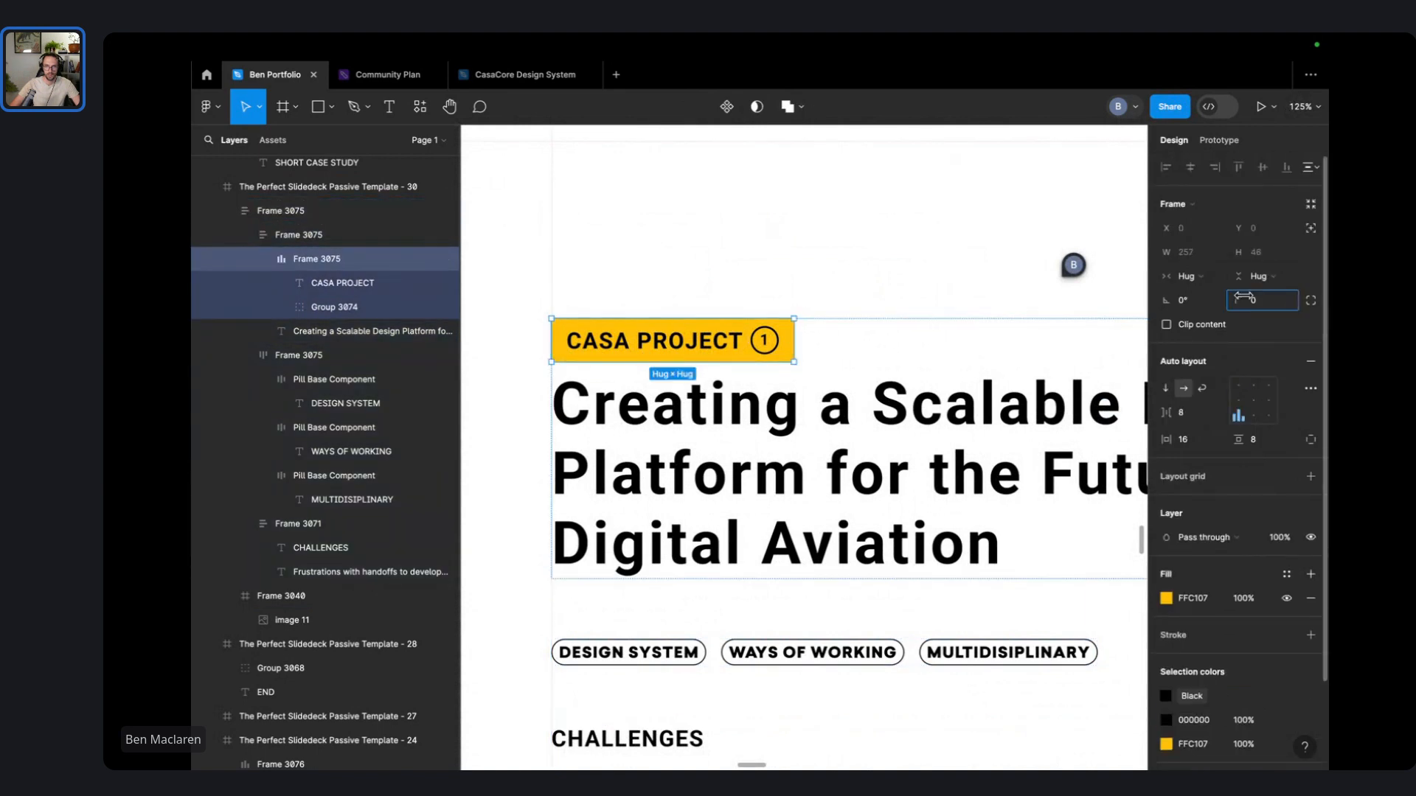
left_click_drag(1239, 300, 1308, 300)
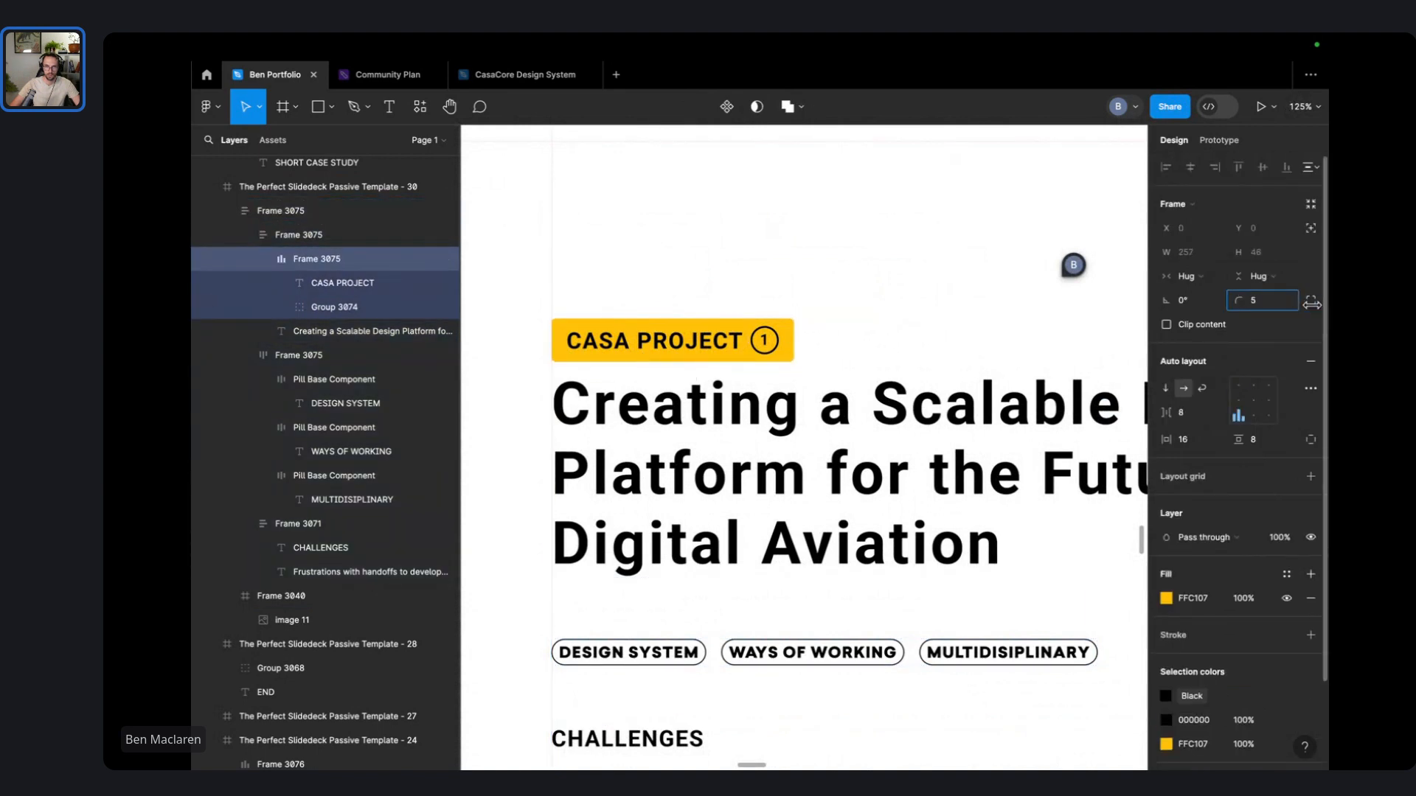
left_click(932, 221)
scroll(922, 218, "down", 2)
scroll(658, 267, "up", 5)
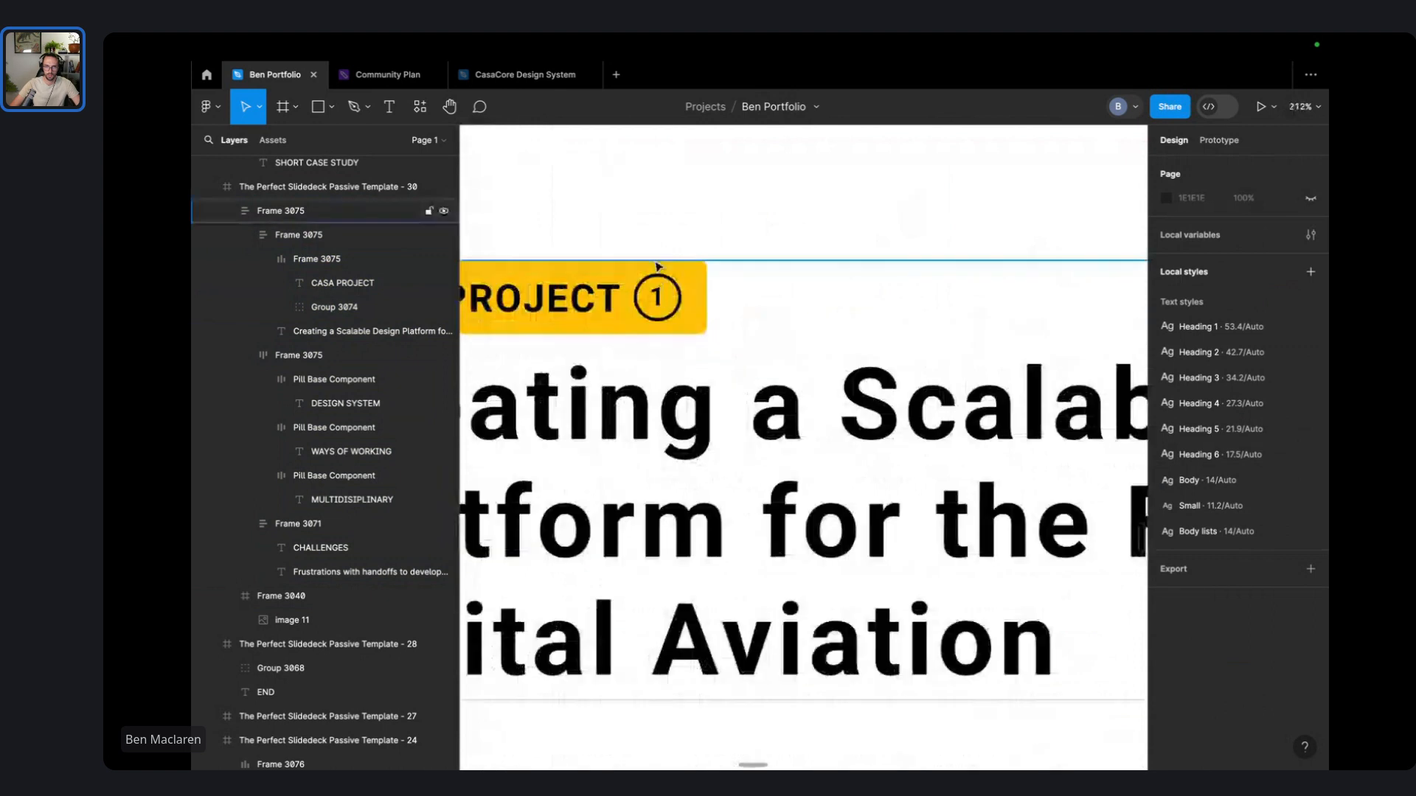
- Change the tag label to 'CASA PROJECT 1' and delete the circled 1 badge
double_click(682, 299)
double_click(682, 299)
scroll(681, 299, "left", 2)
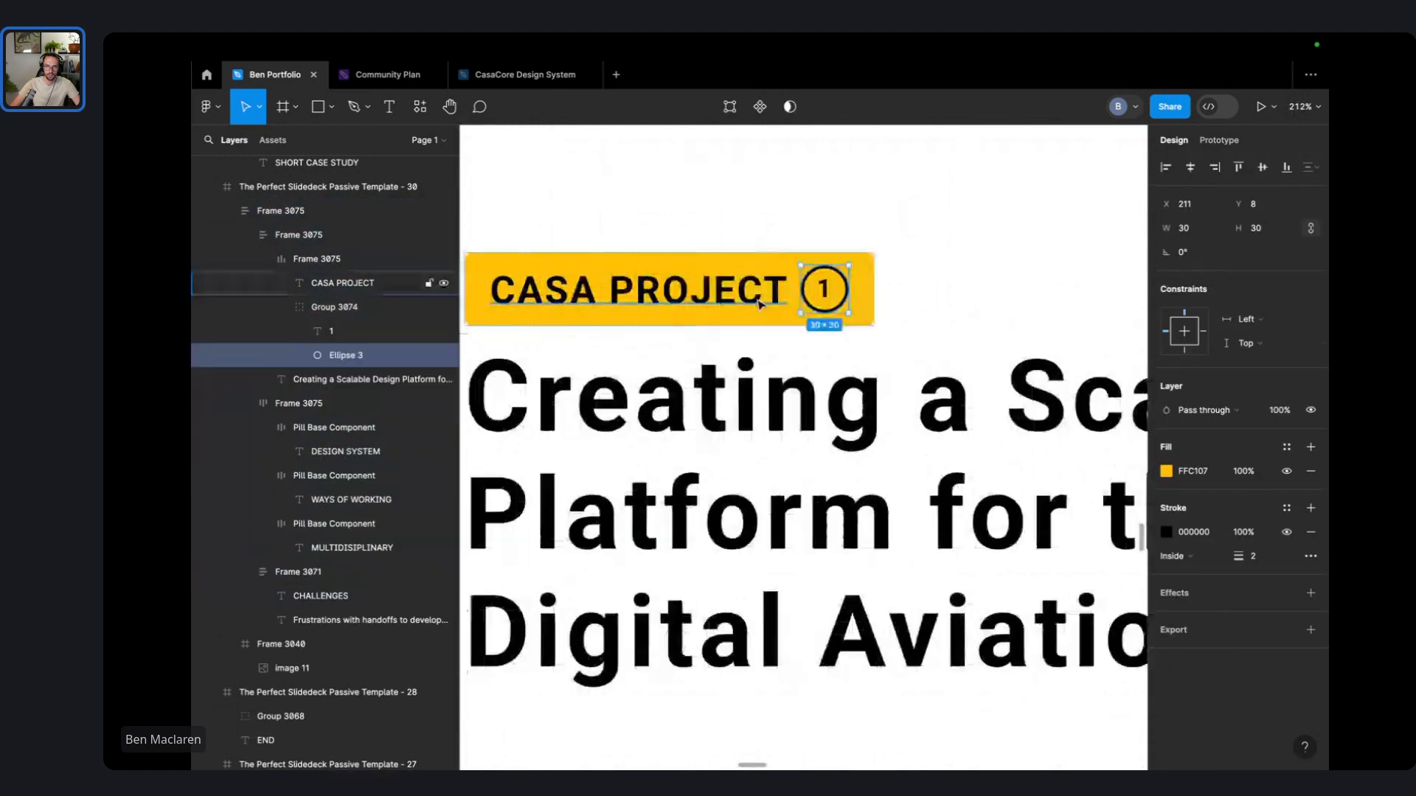
left_click(731, 310)
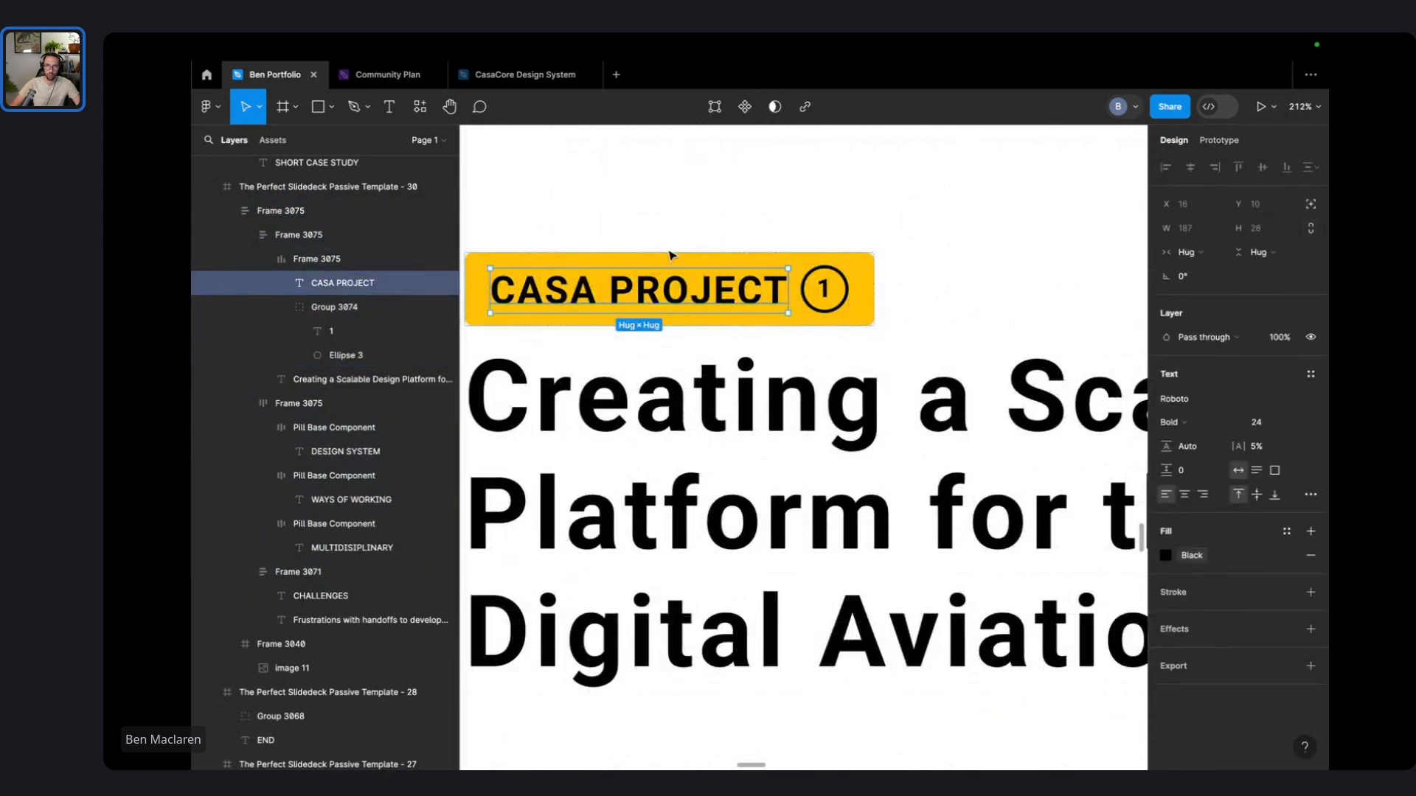
double_click(736, 293)
key("Right")
type("1")
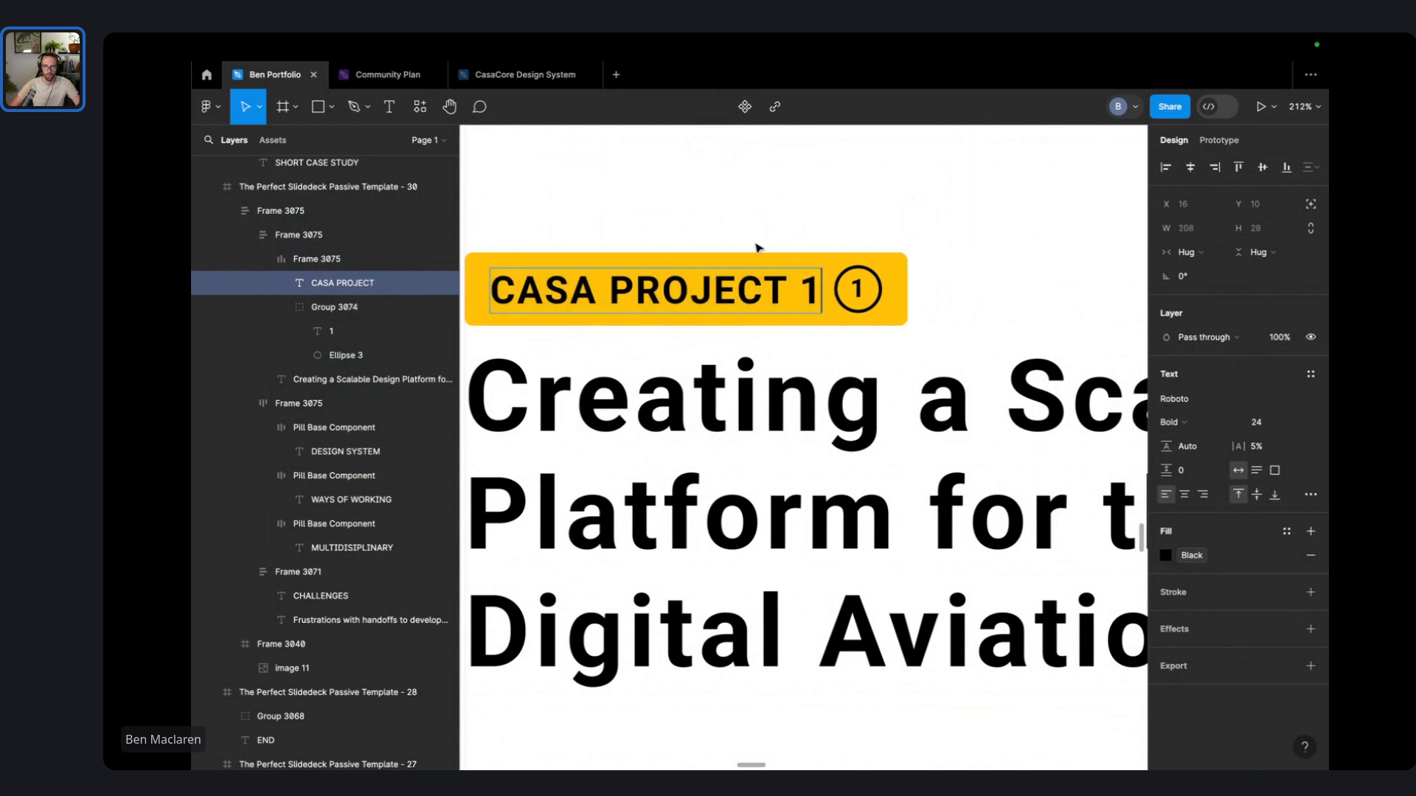
key("Escape")
left_click(879, 303)
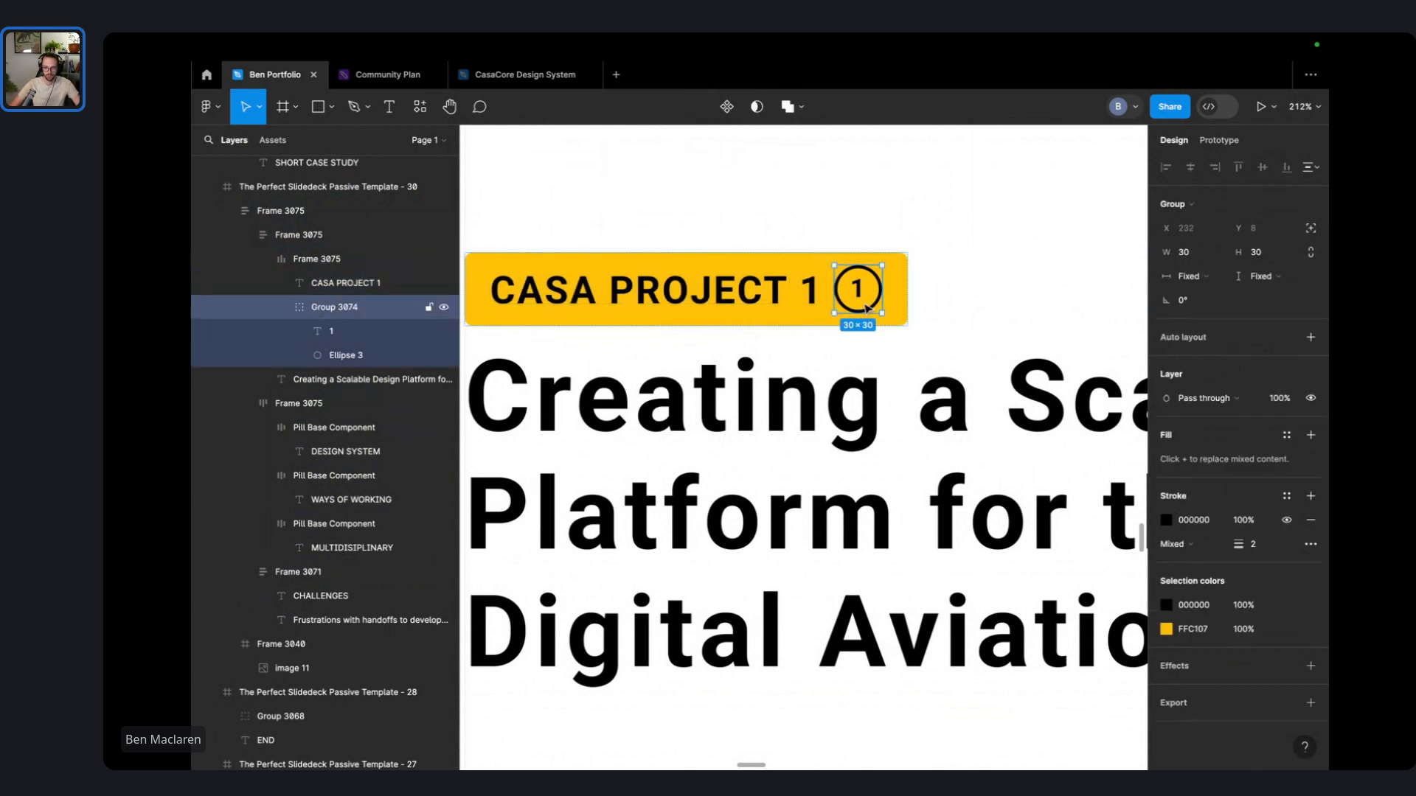
key("Delete")
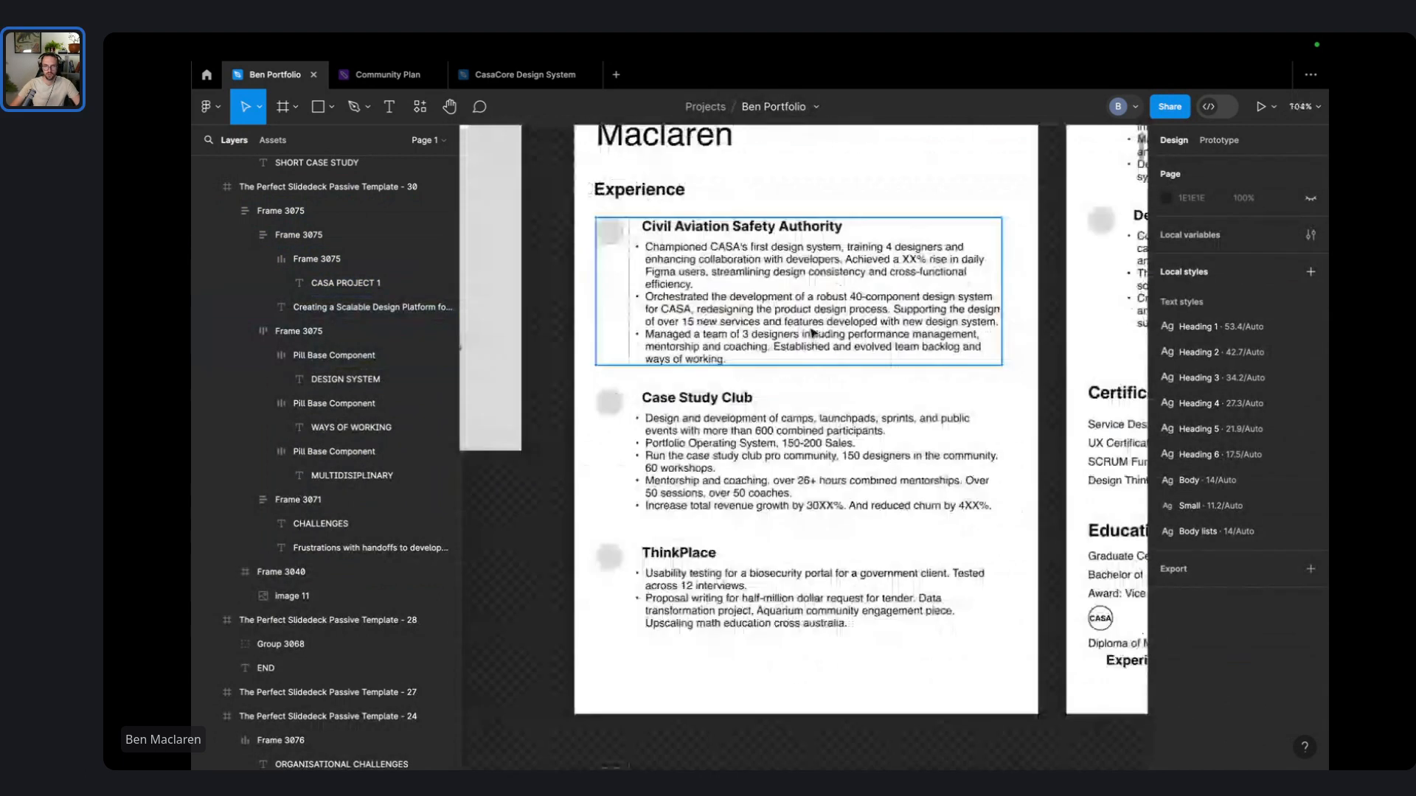
- Navigate to the yellow CASA slide and select its title block
scroll(812, 333, "down", 6)
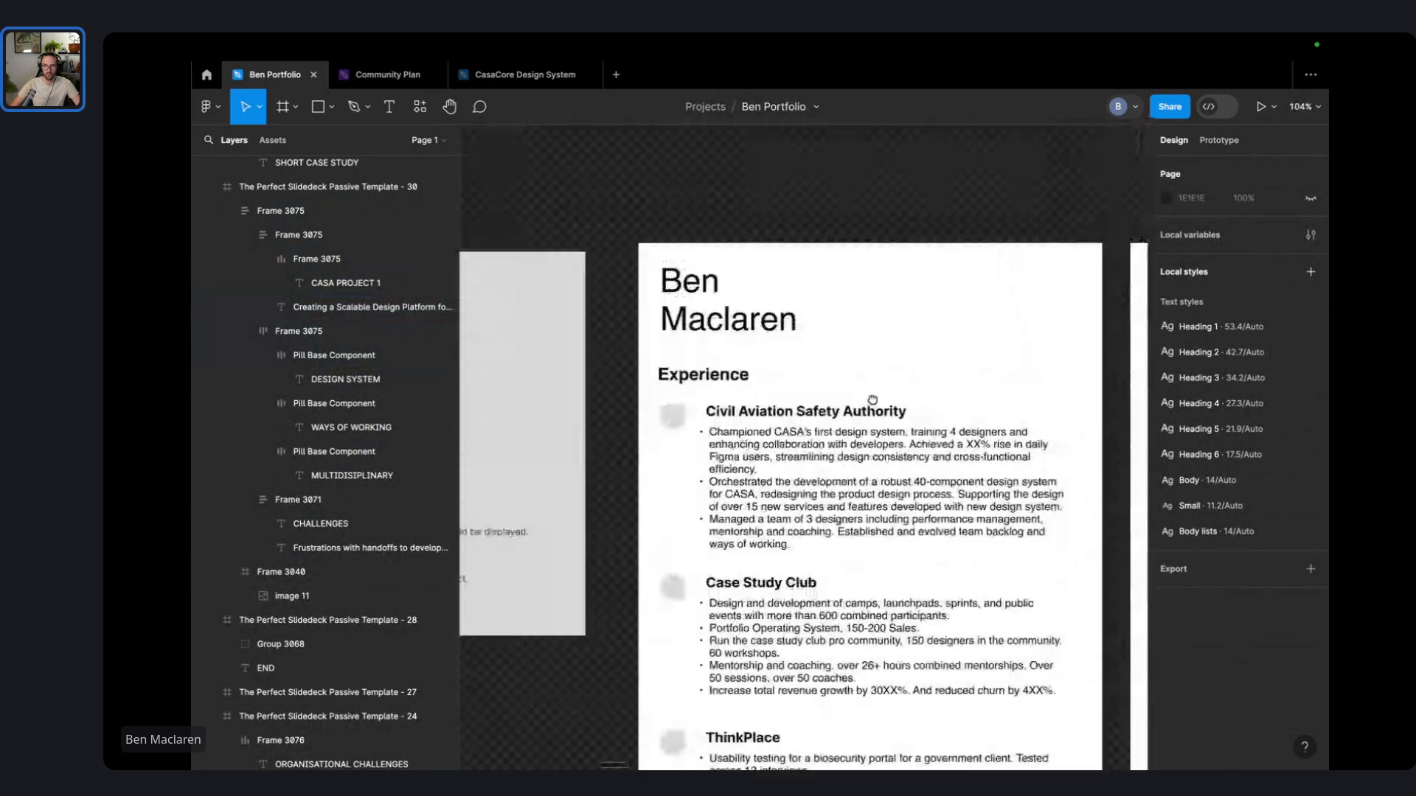
scroll(925, 463, "down", 5)
scroll(926, 464, "down", 13)
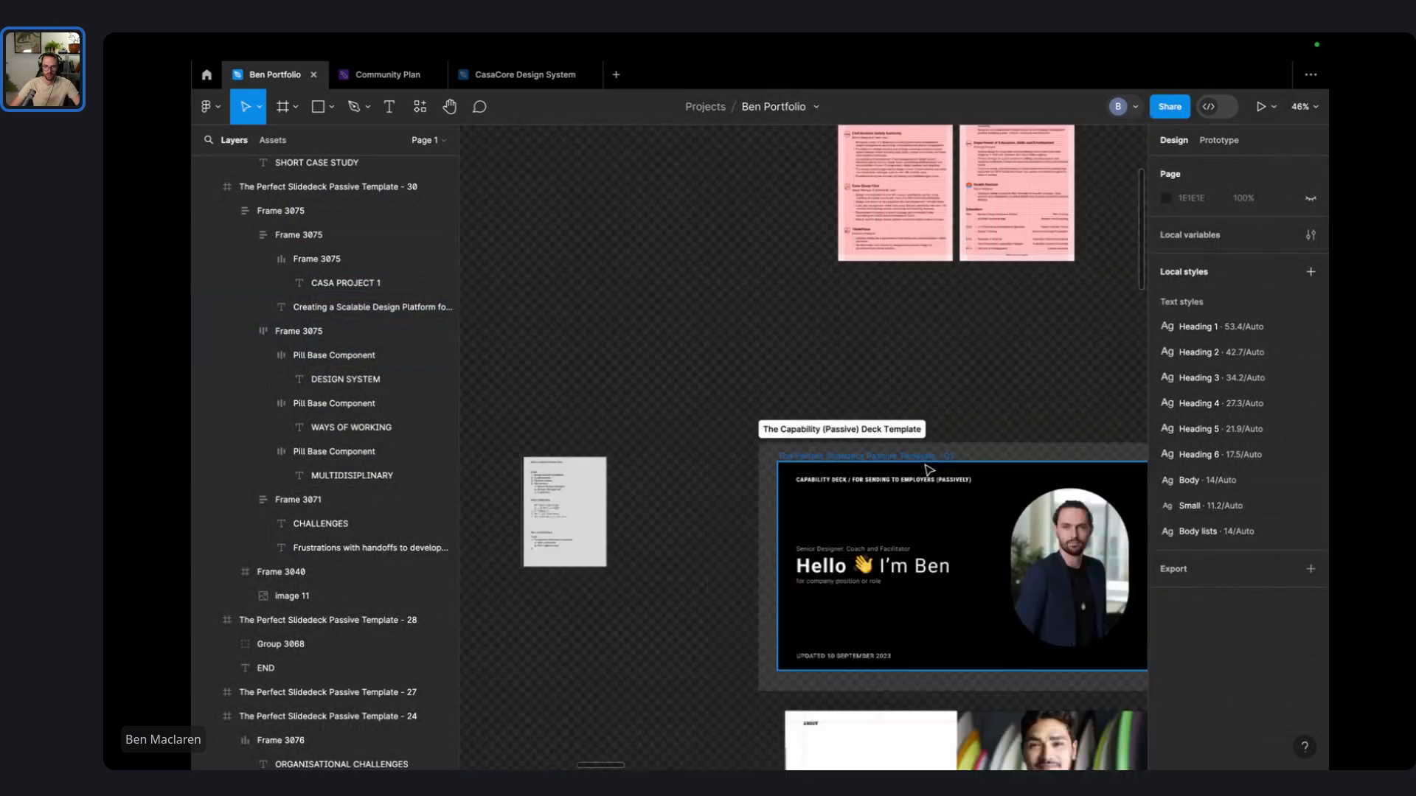
scroll(926, 467, "down", 3)
left_click_drag(1106, 648, 887, 450)
scroll(918, 498, "up", 8)
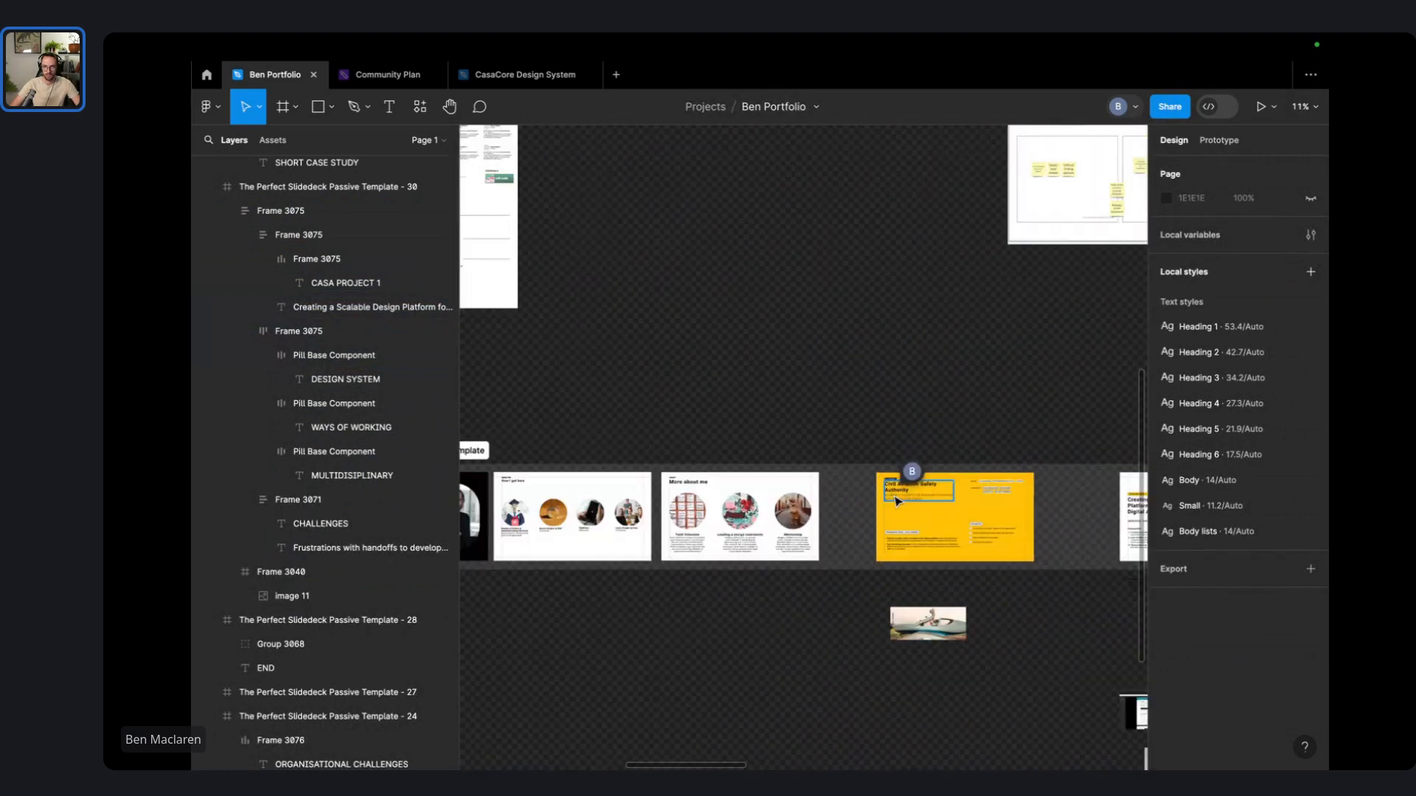
scroll(988, 528, "right", 6)
scroll(825, 501, "right", 7)
left_click(826, 503)
scroll(811, 479, "up", 6)
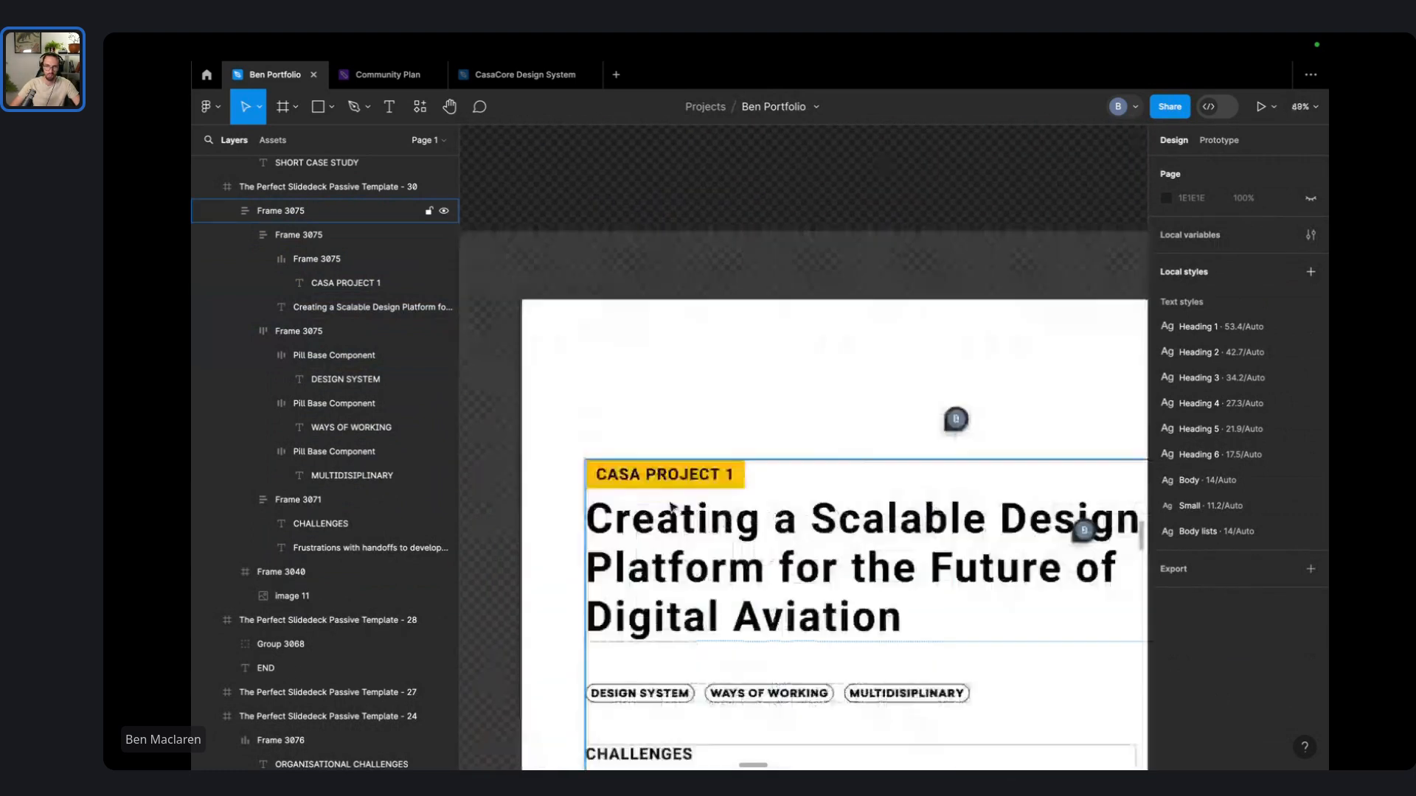
scroll(809, 452, "down", 2)
scroll(815, 452, "up", 3)
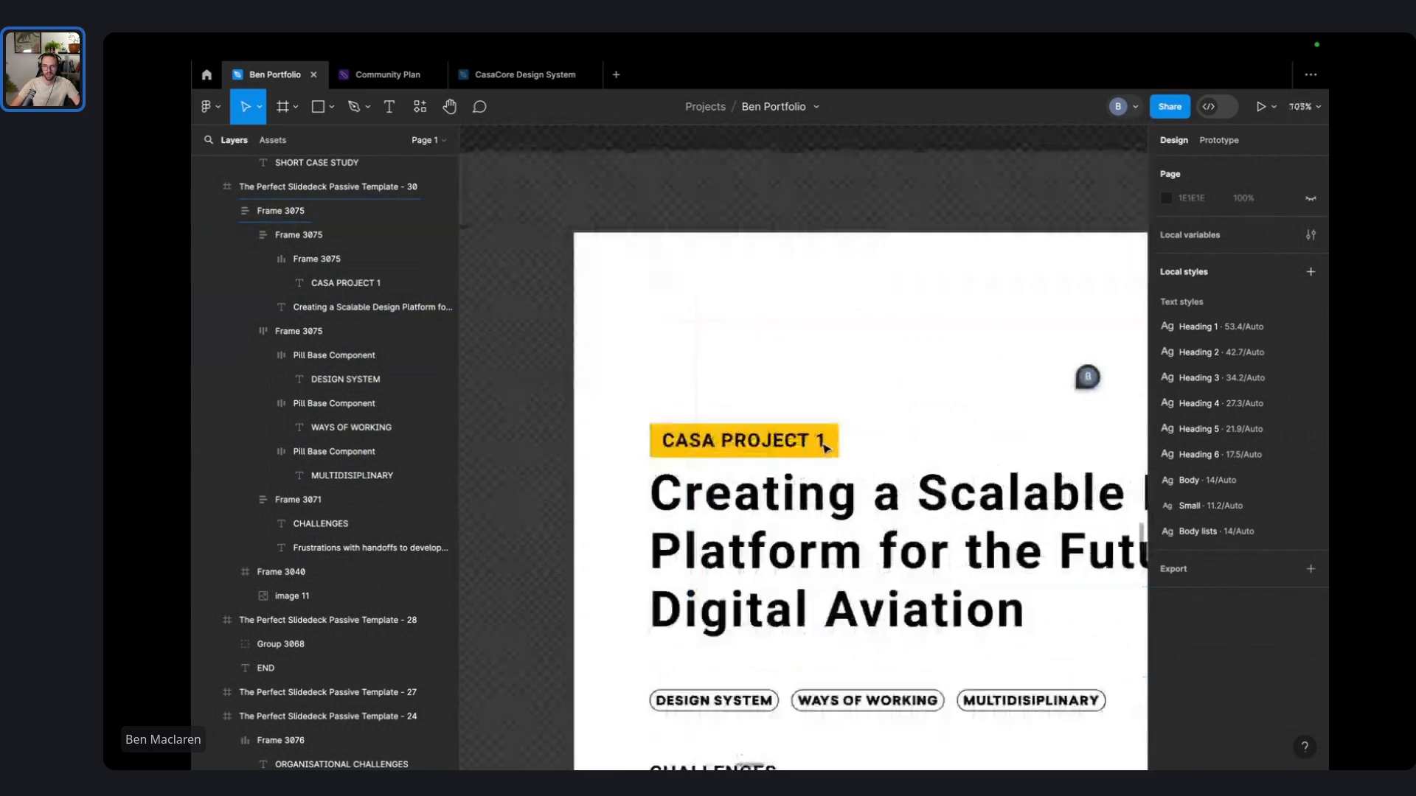
scroll(826, 447, "down", 3)
scroll(824, 447, "down", 2)
left_click_drag(824, 447, 643, 316)
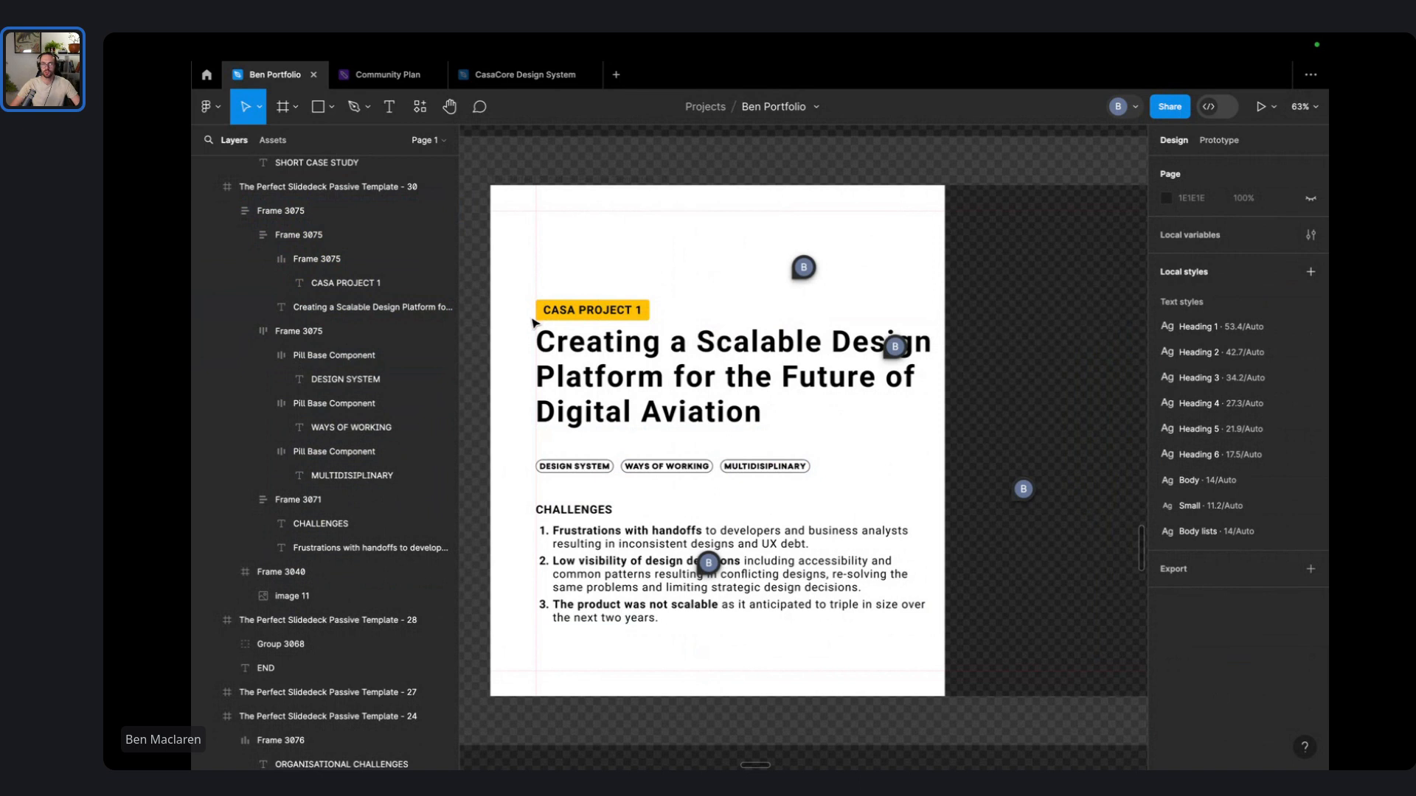
- Add ' (CASA)' after 'Authority' in the slide heading, undoing an accidental slide move
scroll(656, 346, "down", 3)
scroll(661, 353, "left", 10)
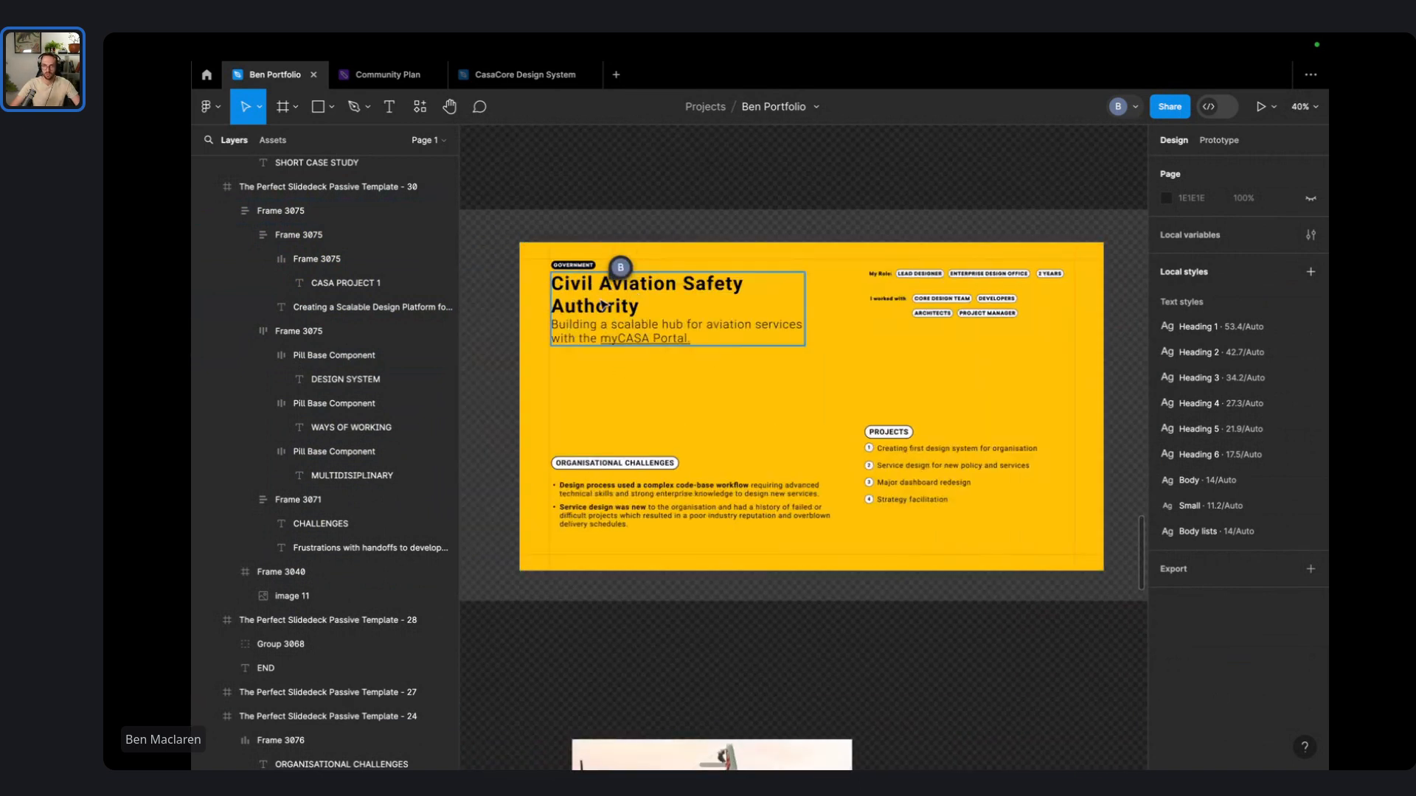
scroll(624, 310, "up", 3)
double_click(630, 324)
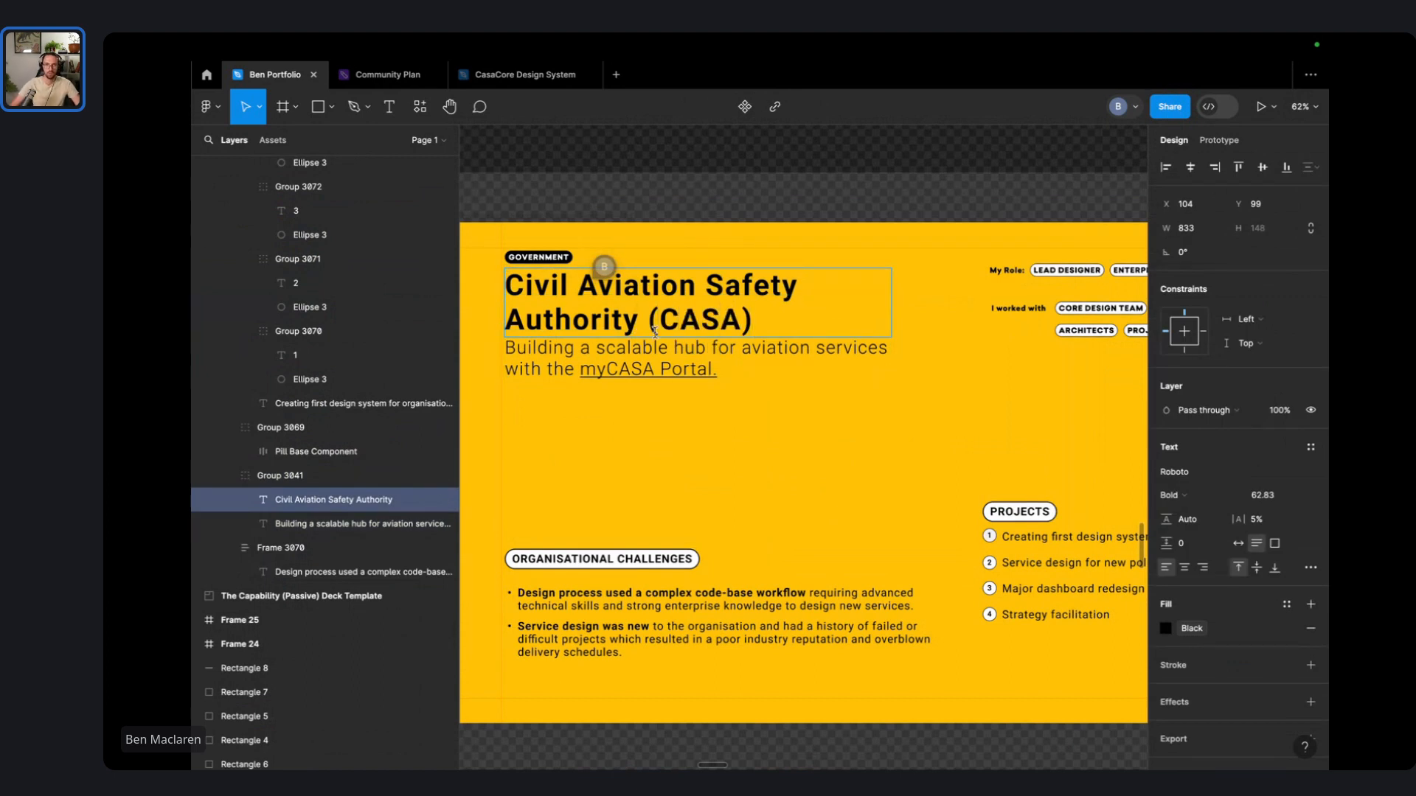
left_click(722, 211)
left_click(723, 211)
left_click(709, 287)
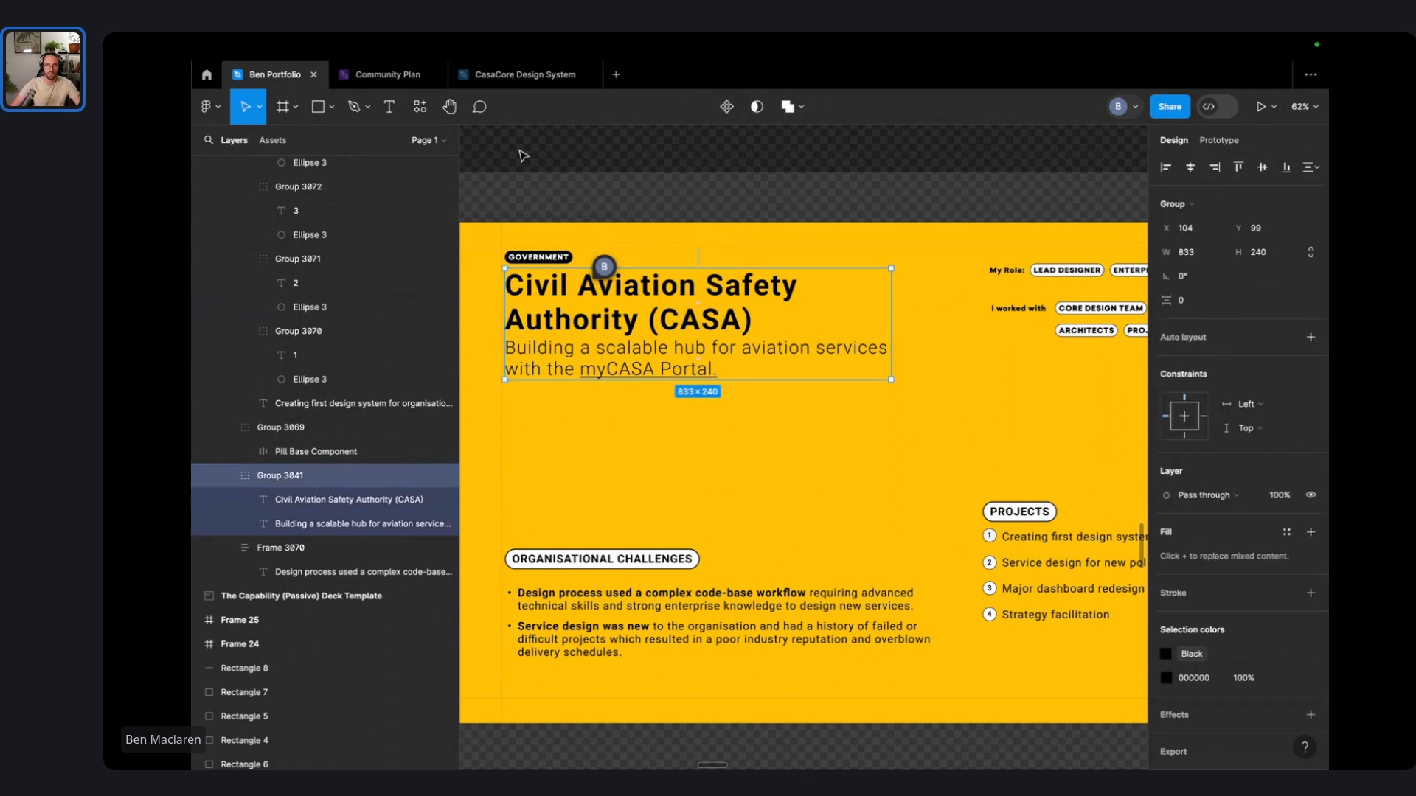
left_click(522, 155)
left_click_drag(519, 216, 583, 346)
key("super+z")
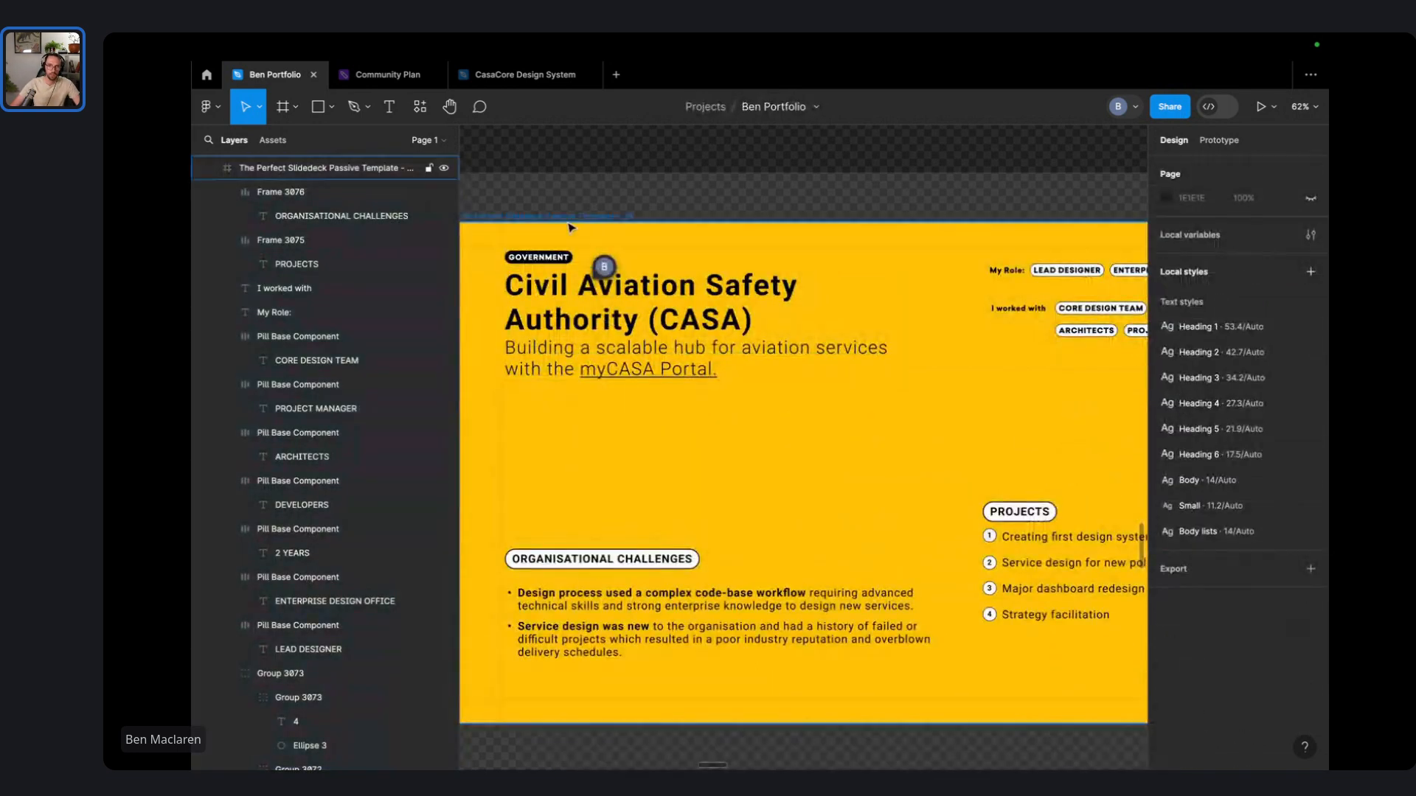
- Copy the LEAD DESIGNER pill and place the copy beside the GOVERNMENT pill above the title
left_click(571, 227)
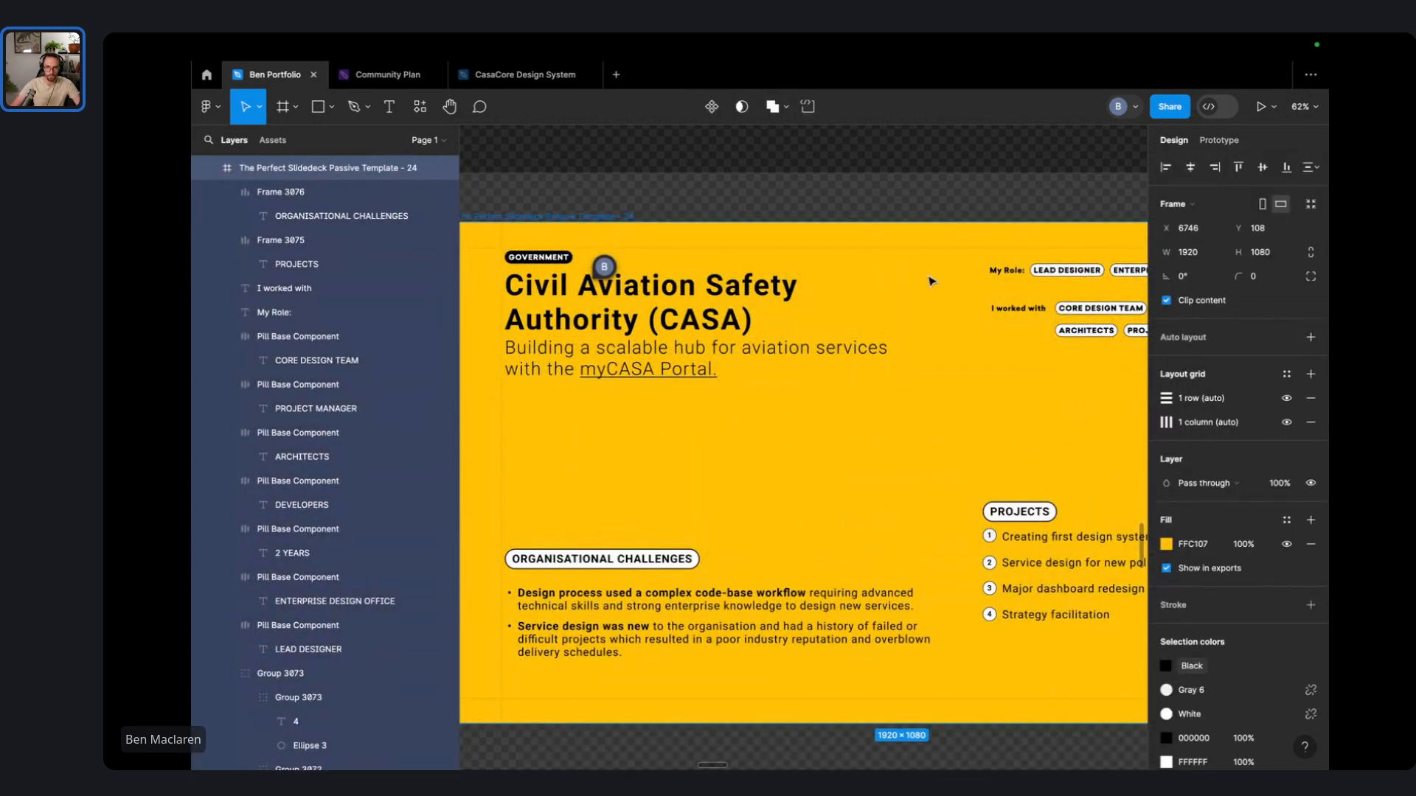
left_click_drag(1071, 274, 687, 275)
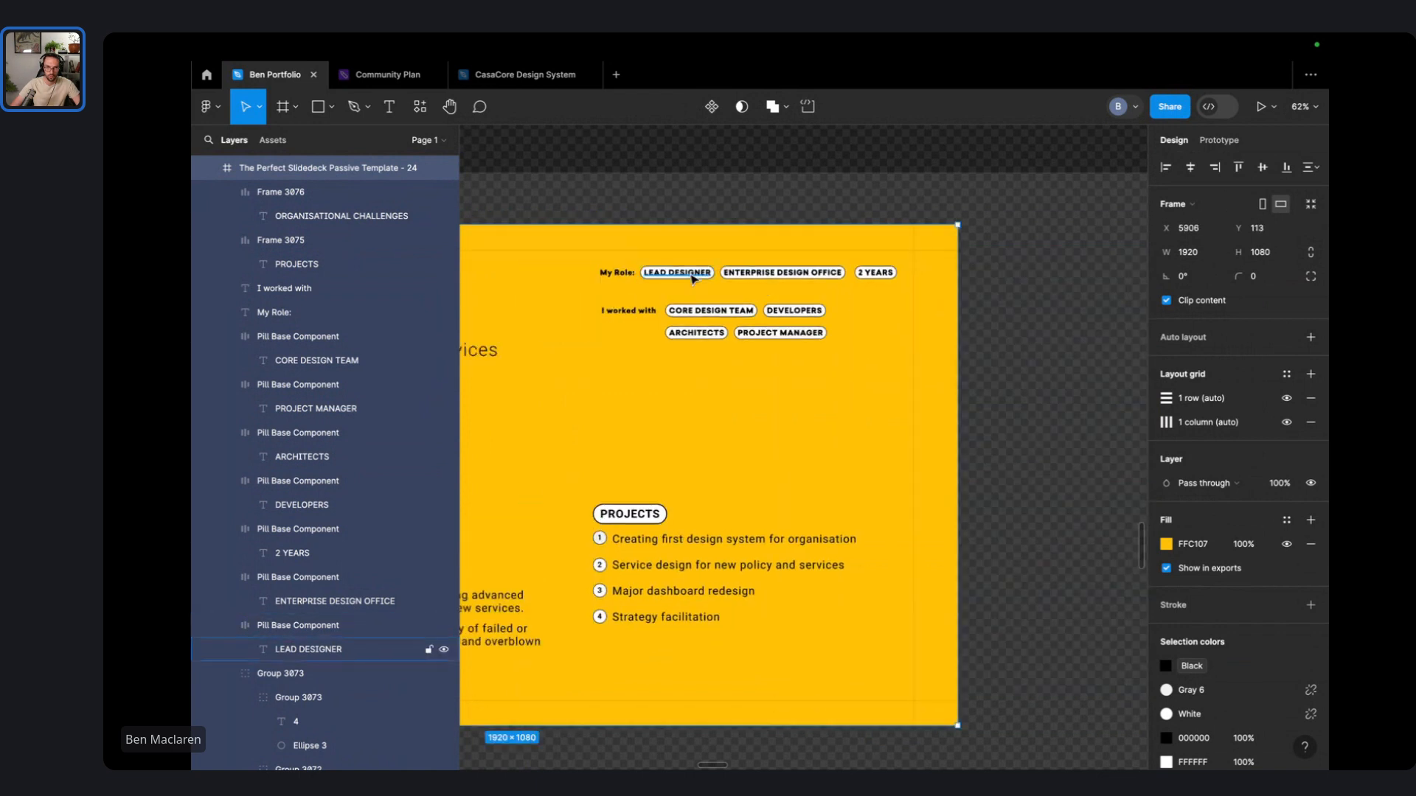
key("super+z")
scroll(992, 271, "down", 2)
left_click(1069, 268)
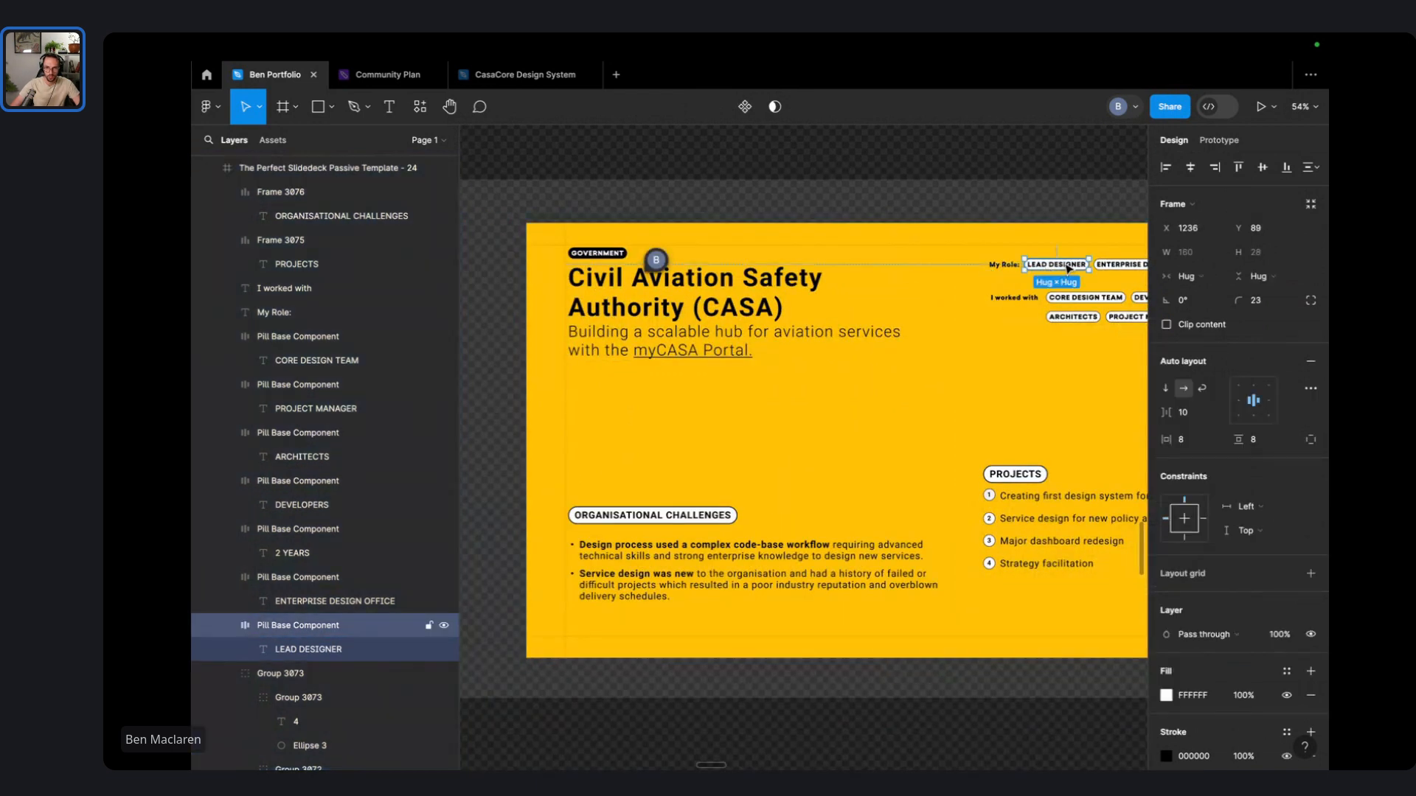
left_click_drag(1069, 268, 677, 253)
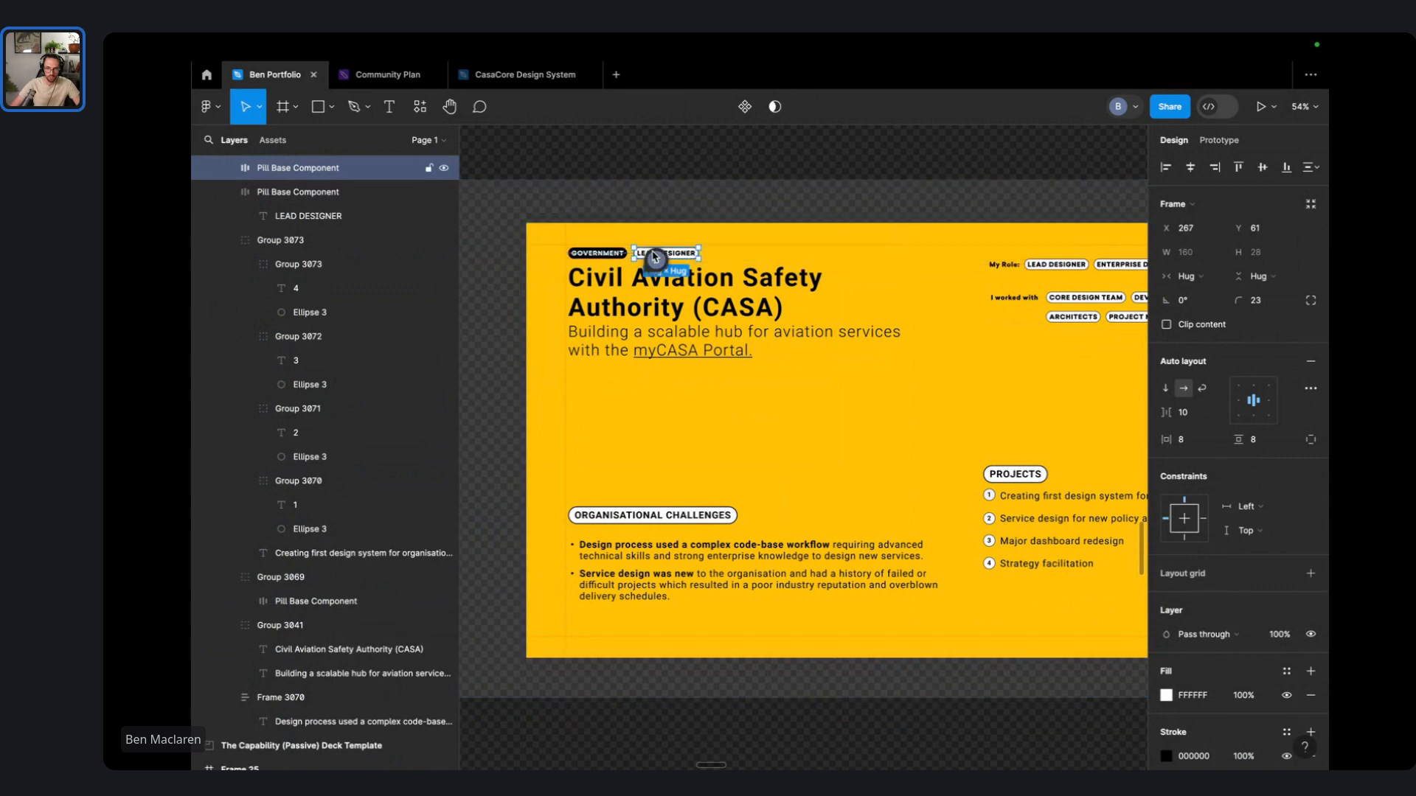
scroll(610, 252, "up", 10)
left_click(670, 271)
- Move the ENTERPRISE DESIGN OFFICE pill next to LEAD DESIGNER in the header row
left_click(670, 333)
left_click(652, 248)
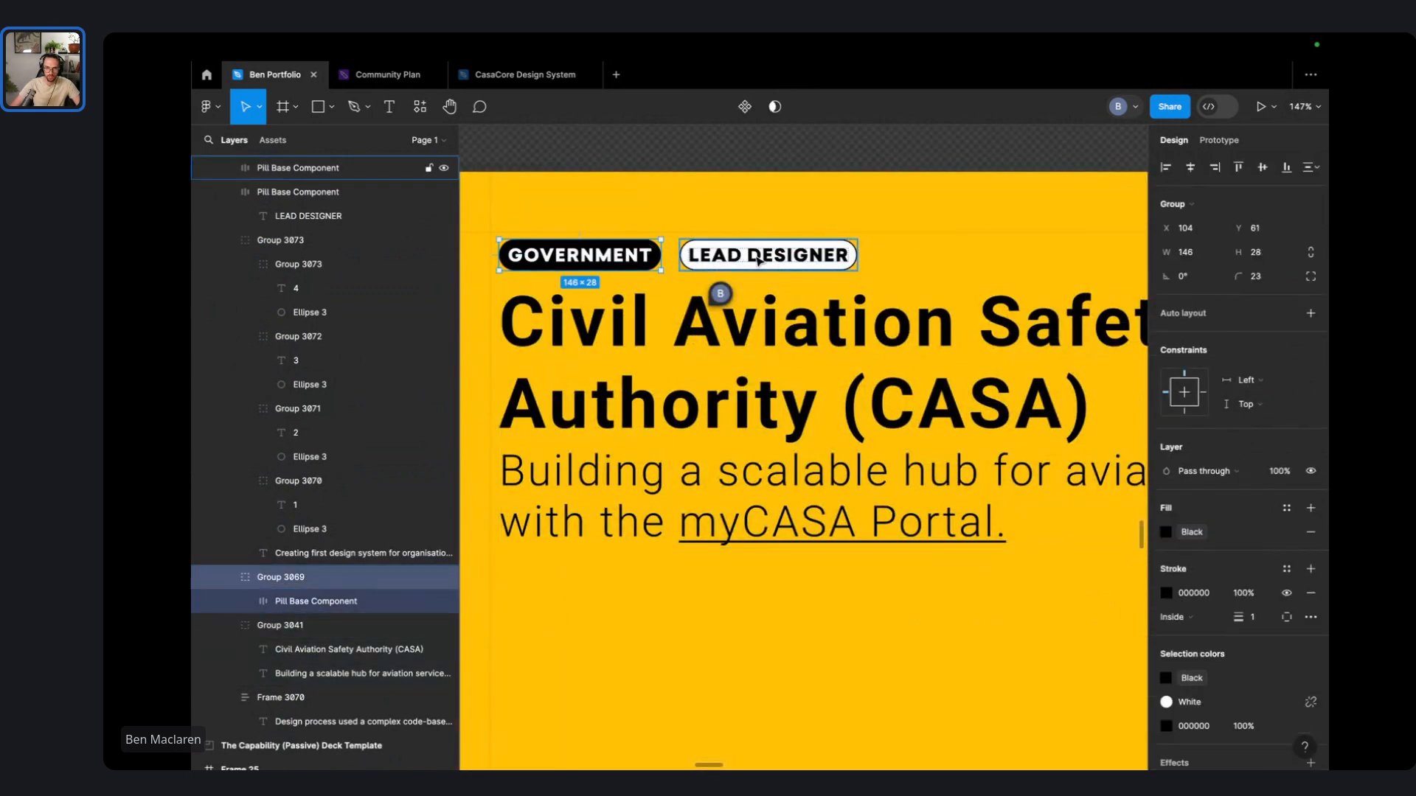
scroll(763, 262, "down", 6)
scroll(920, 224, "right", 5)
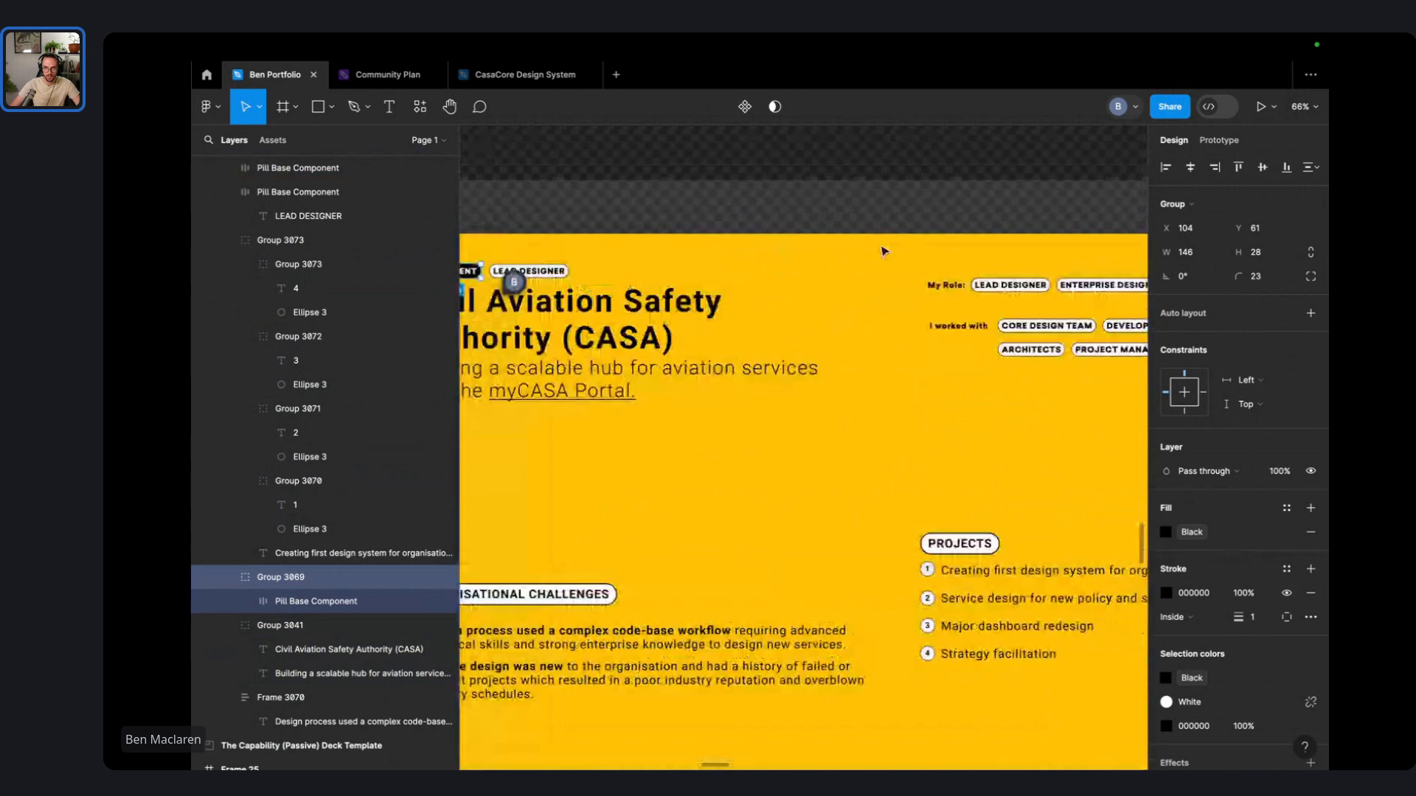
left_click_drag(1090, 290, 612, 277)
scroll(619, 280, "right", 4)
scroll(634, 281, "left", 5)
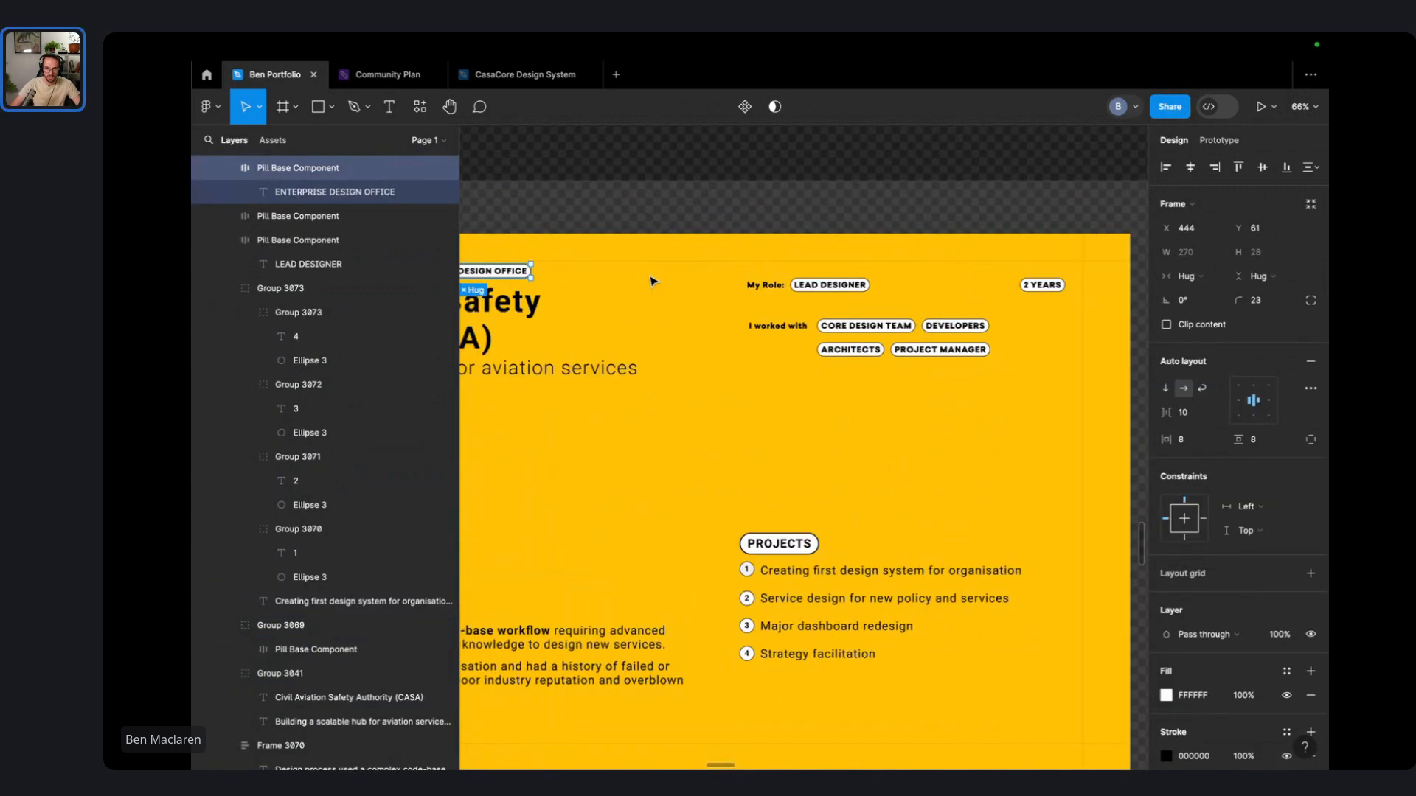
scroll(721, 233, "up", 4)
scroll(737, 240, "left", 5)
- Group the three header pills into an auto-layout row with 16 spacing
left_click_drag(898, 244, 618, 283)
key("ctrl+g")
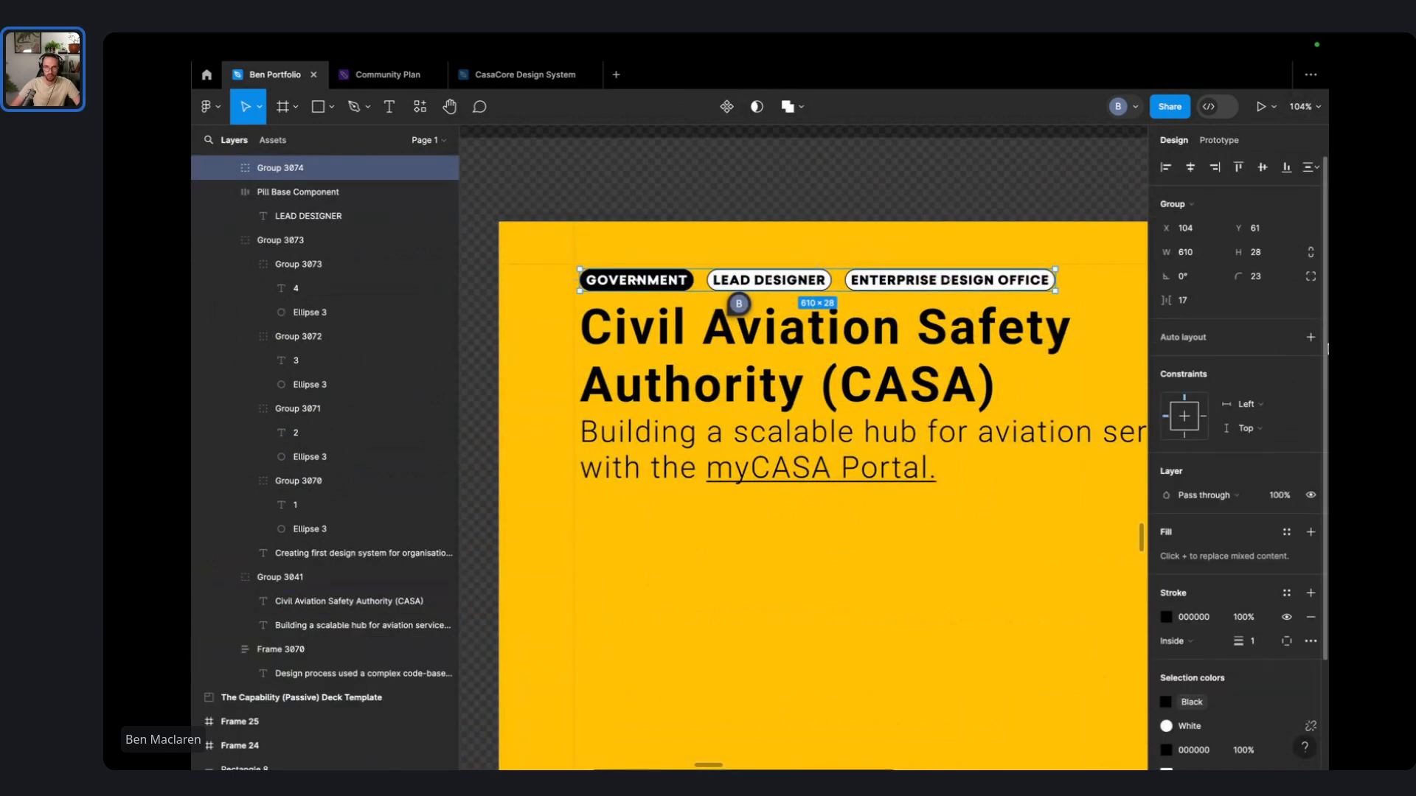
key("shift+a")
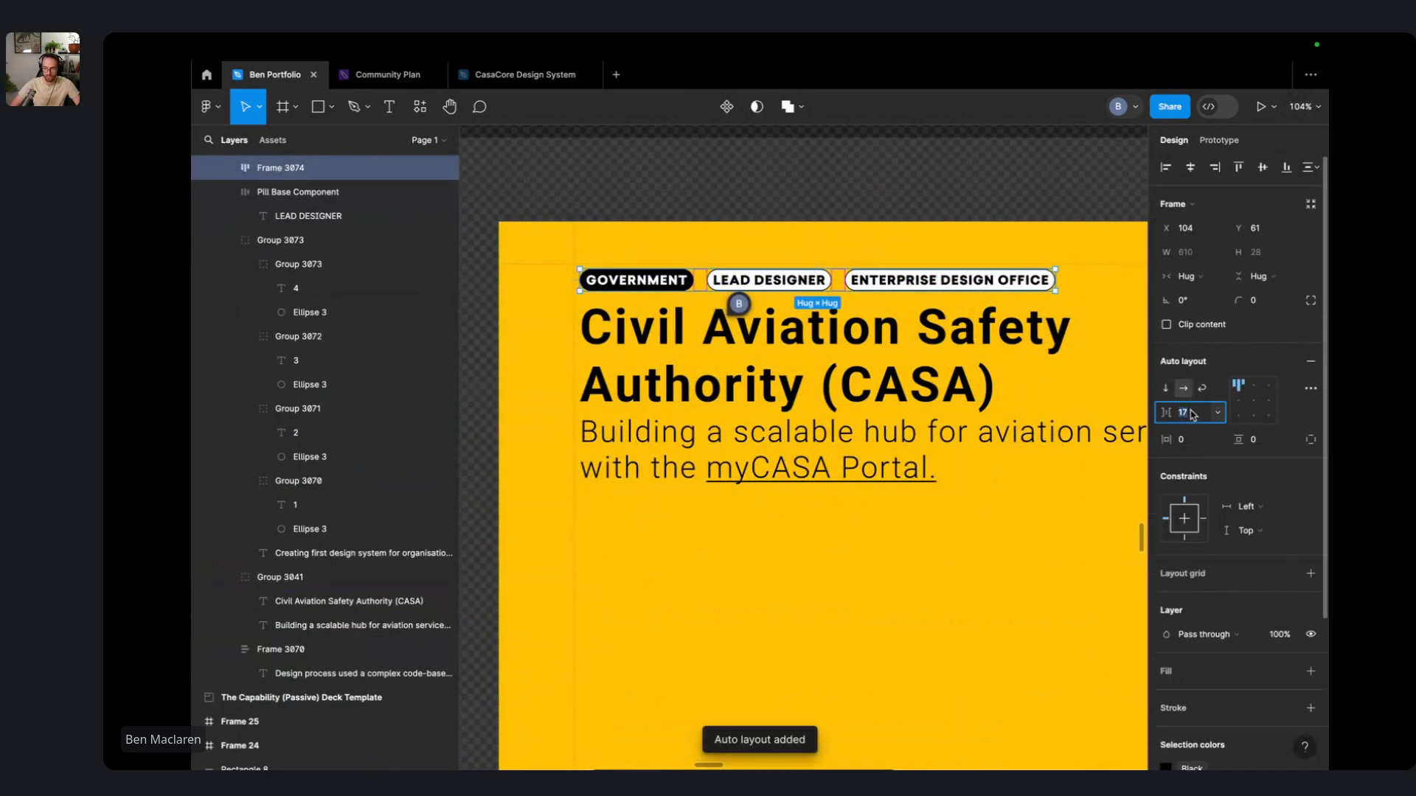
type("16")
key("Return")
left_click(993, 211)
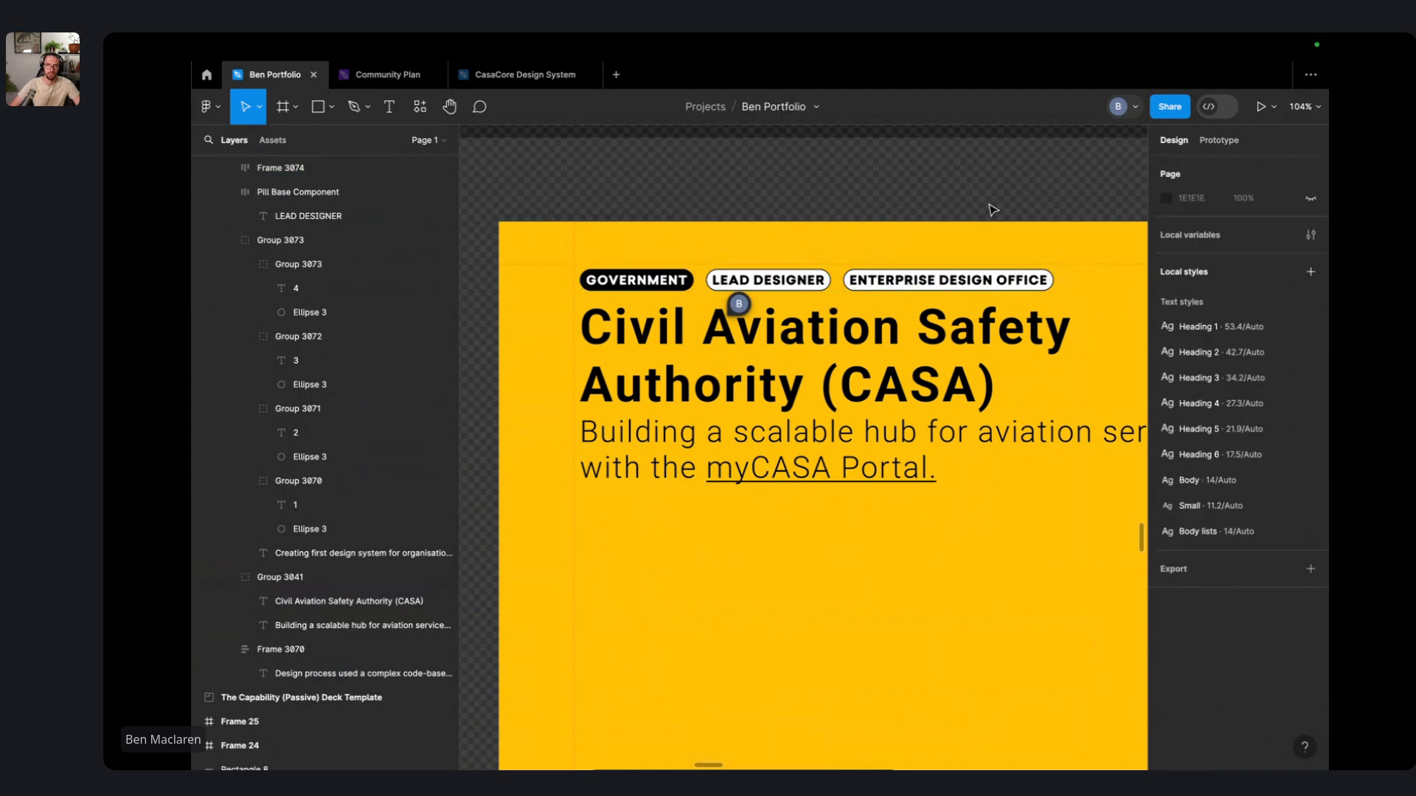
scroll(993, 210, "down", 5)
scroll(988, 209, "right", 5)
left_click_drag(769, 218, 860, 250)
key("super+z")
- Delete the My Role label and its role pills
left_click(848, 168)
left_click_drag(788, 179, 1038, 276)
key("BackSpace")
scroll(844, 224, "left", 3)
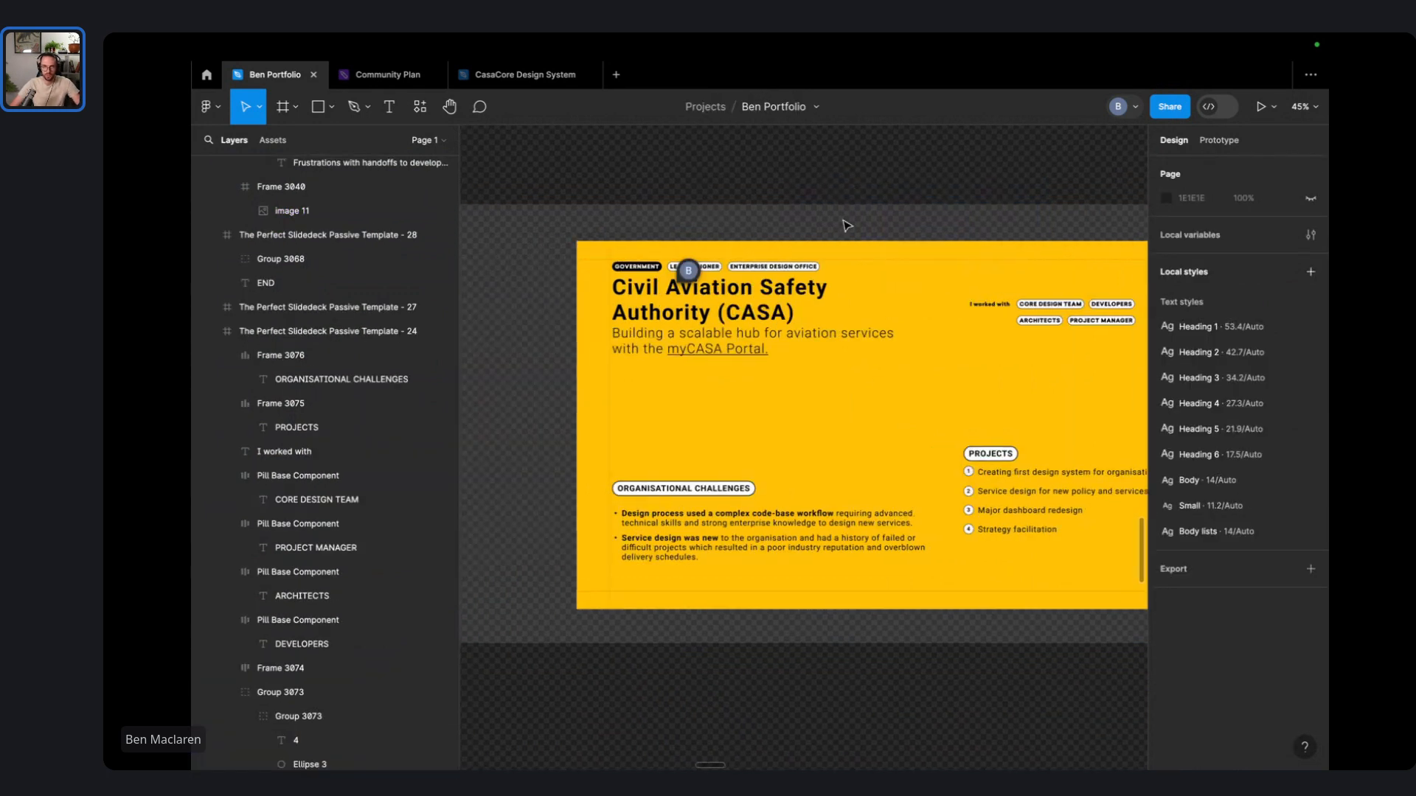
scroll(757, 267, "up", 5)
scroll(765, 237, "down", 2)
scroll(767, 240, "down", 2)
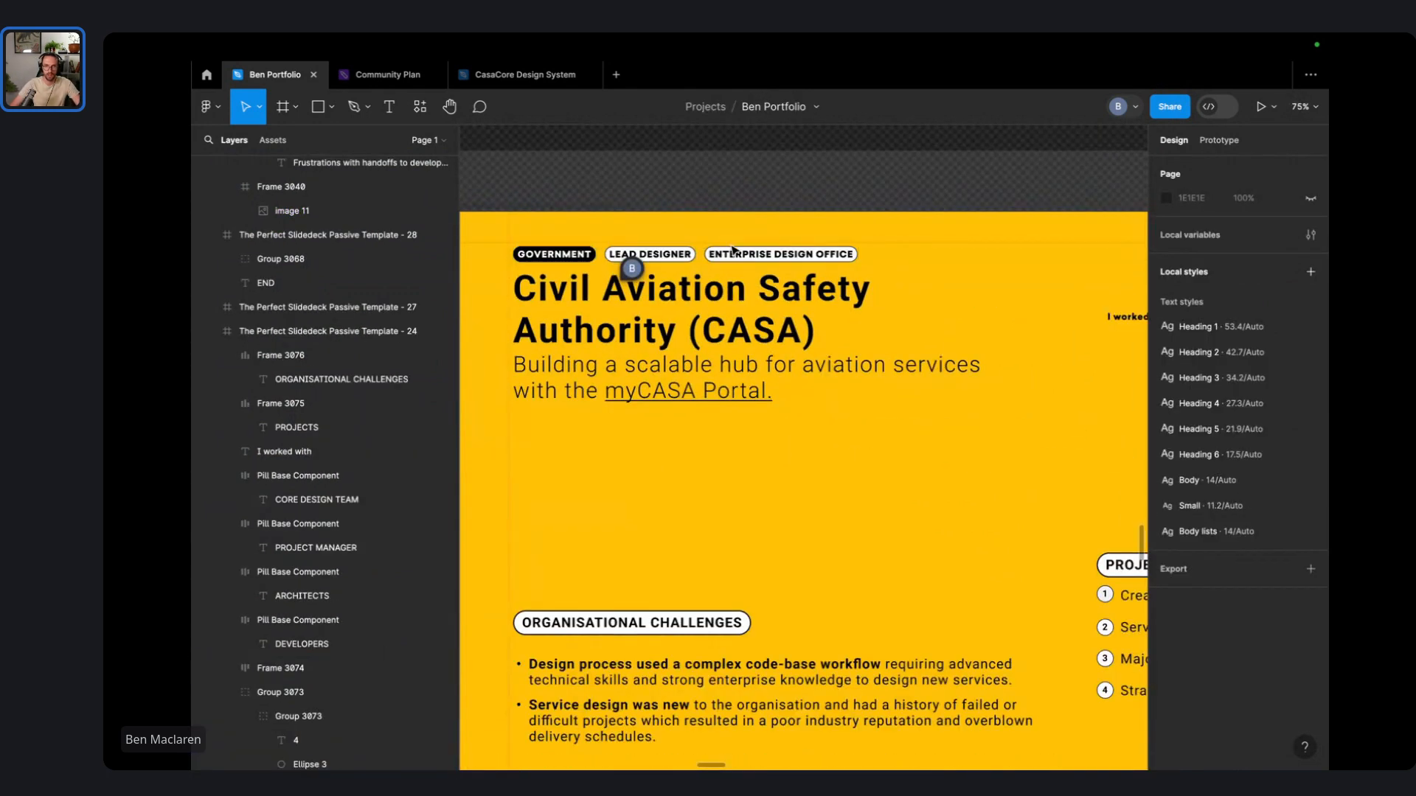
scroll(947, 190, "down", 2)
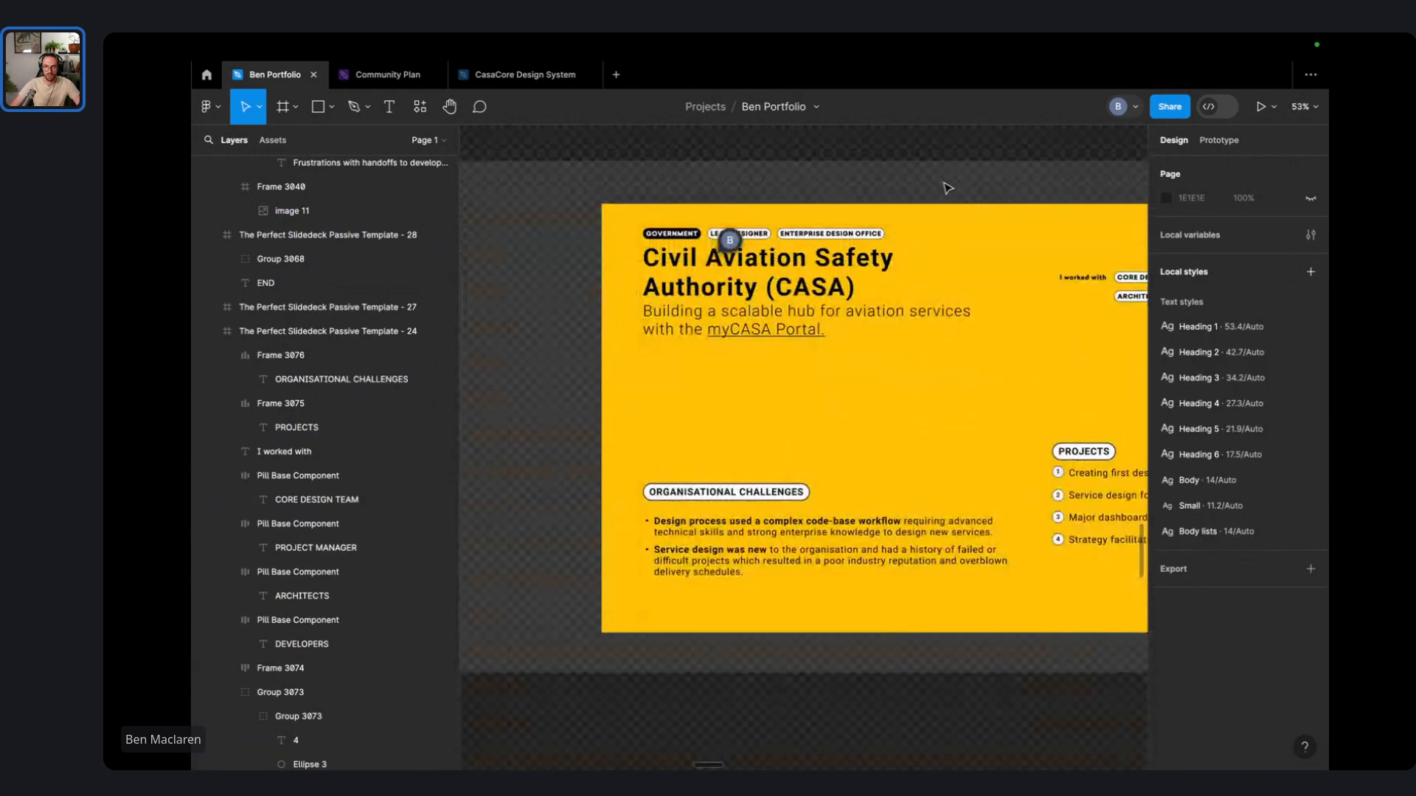
- Move the pill row and CASA title block lower, just above Organisational Challenges
left_click(909, 157)
left_click(890, 149)
left_click_drag(897, 143, 725, 455)
scroll(642, 372, "up", 5)
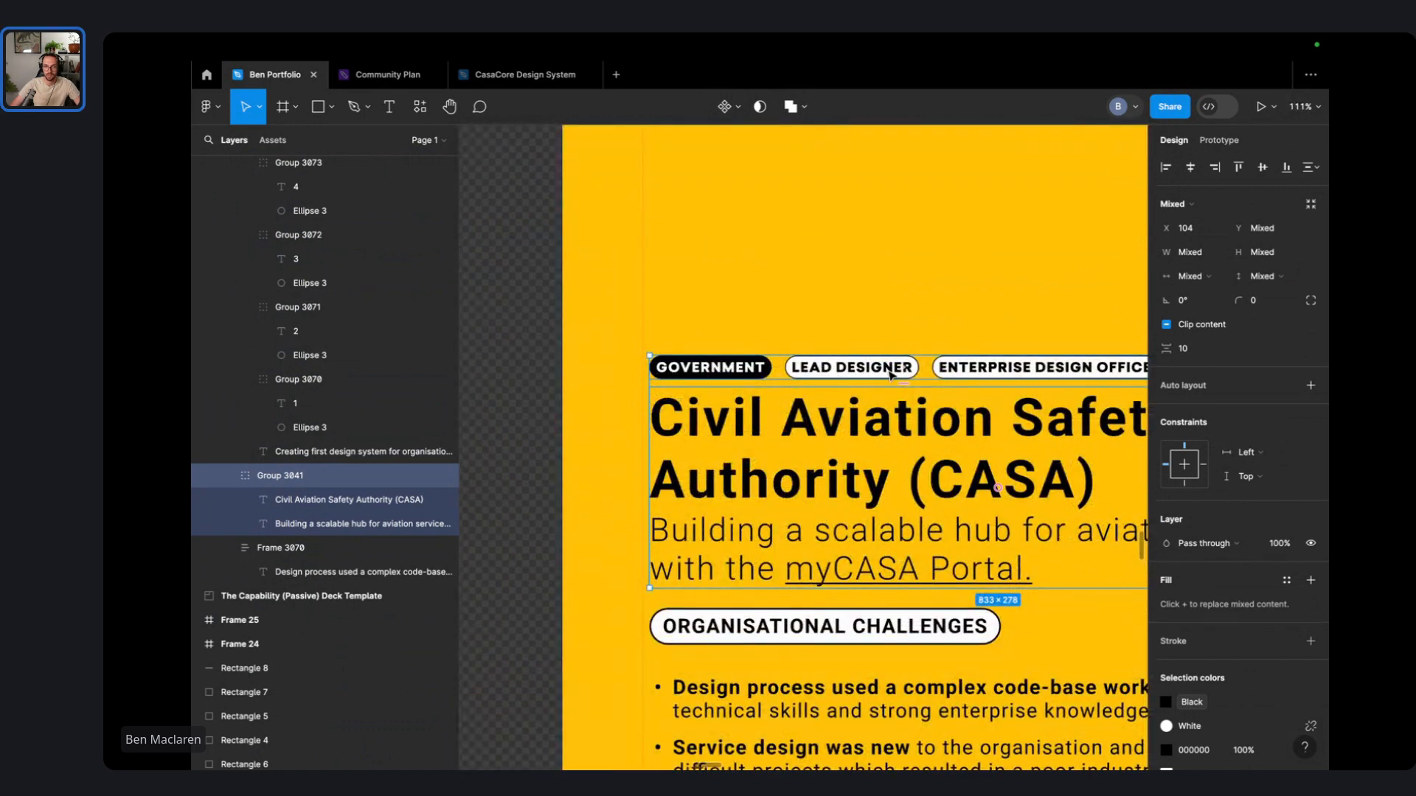
scroll(856, 377, "right", 4)
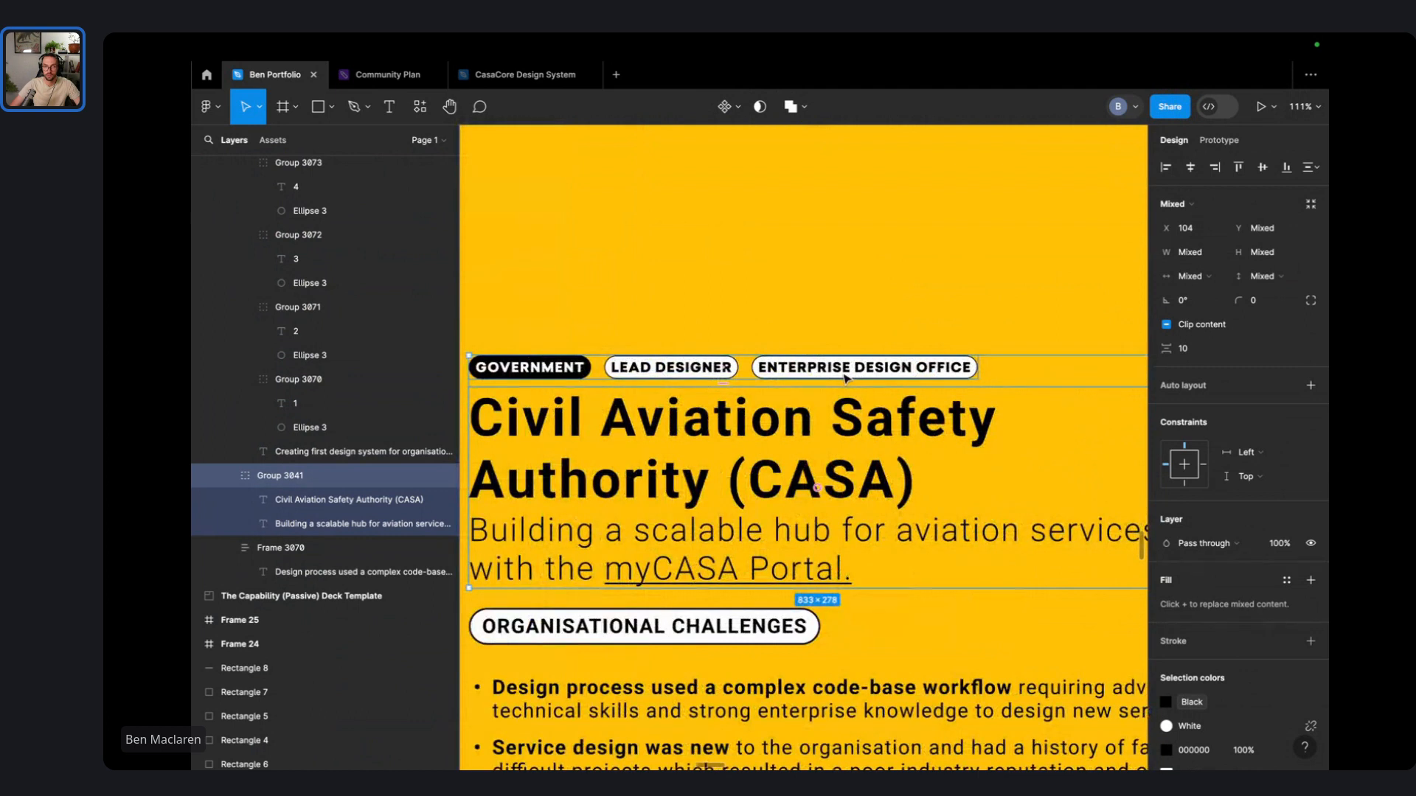
scroll(846, 378, "down", 2)
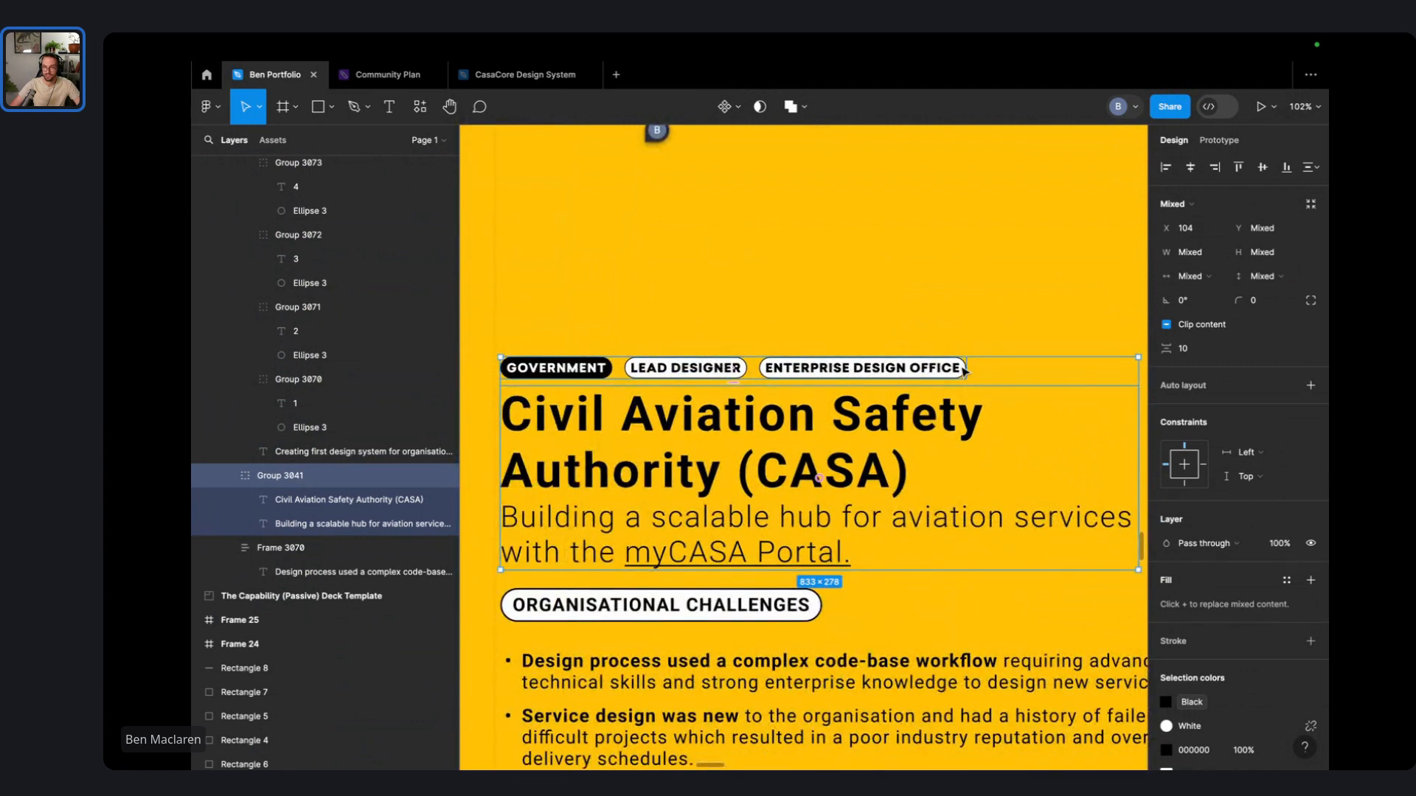
scroll(904, 331, "down", 5)
- Move the organisational challenges block to the right, above the Projects list
left_click_drag(783, 297, 725, 307)
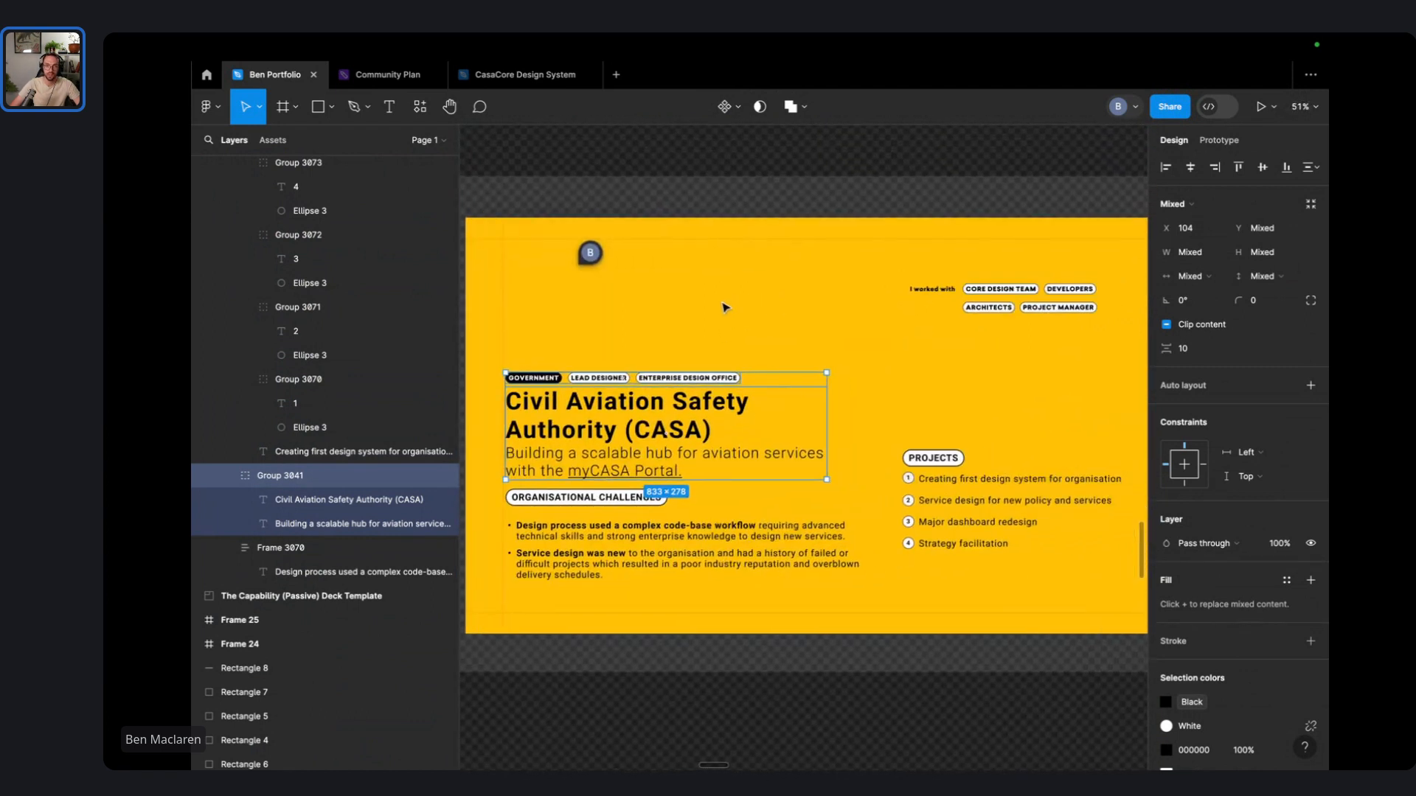
left_click(645, 721)
left_click_drag(642, 696, 559, 500)
left_click_drag(567, 555, 969, 396)
left_click_drag(915, 178, 1051, 314)
left_click(942, 261)
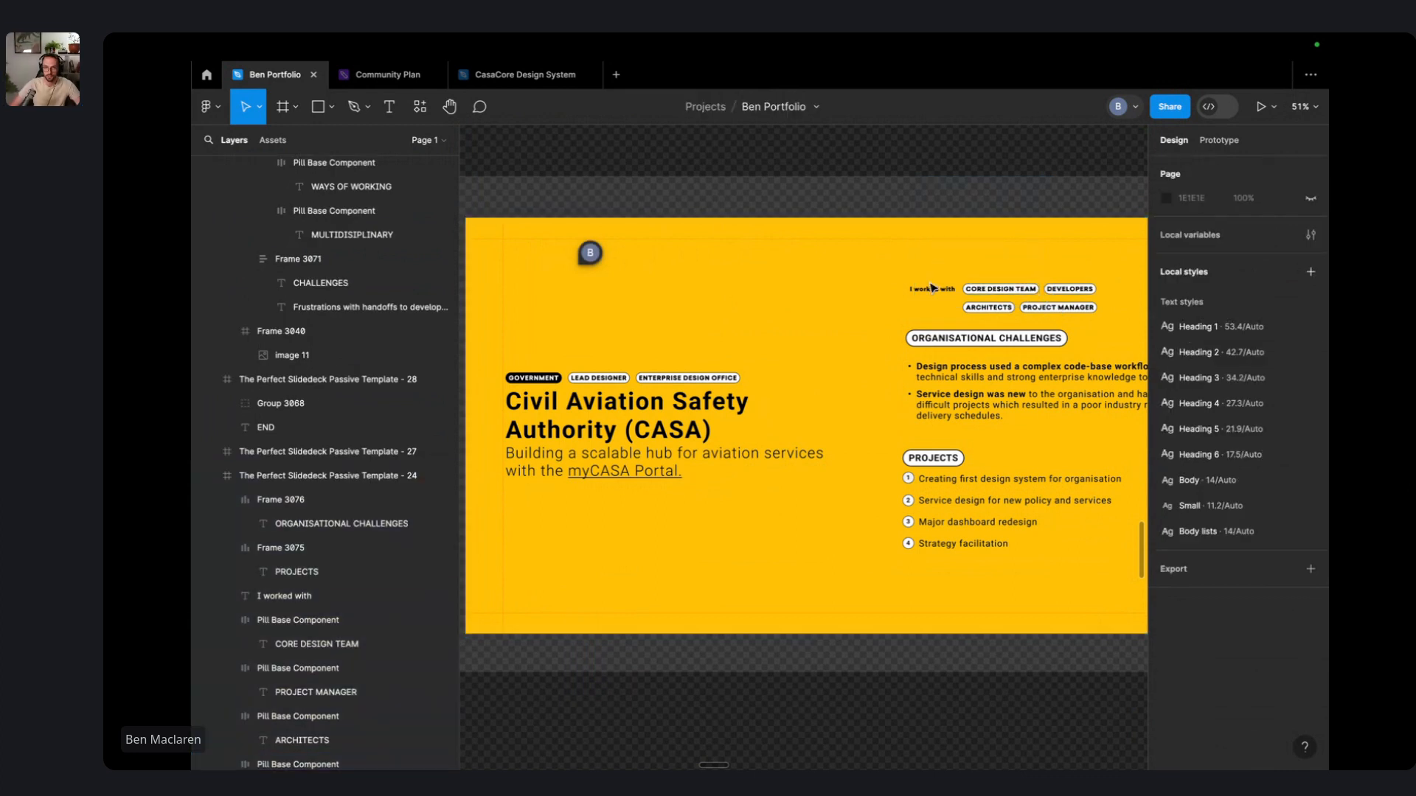
- Move the I worked with label and its CORE DESIGN TEAM, DEVELOPERS, PROJECT MANAGER and ARCHITECTS pills below the title
left_click(933, 288)
left_click(1020, 292, "shift")
left_click(1070, 289, "shift")
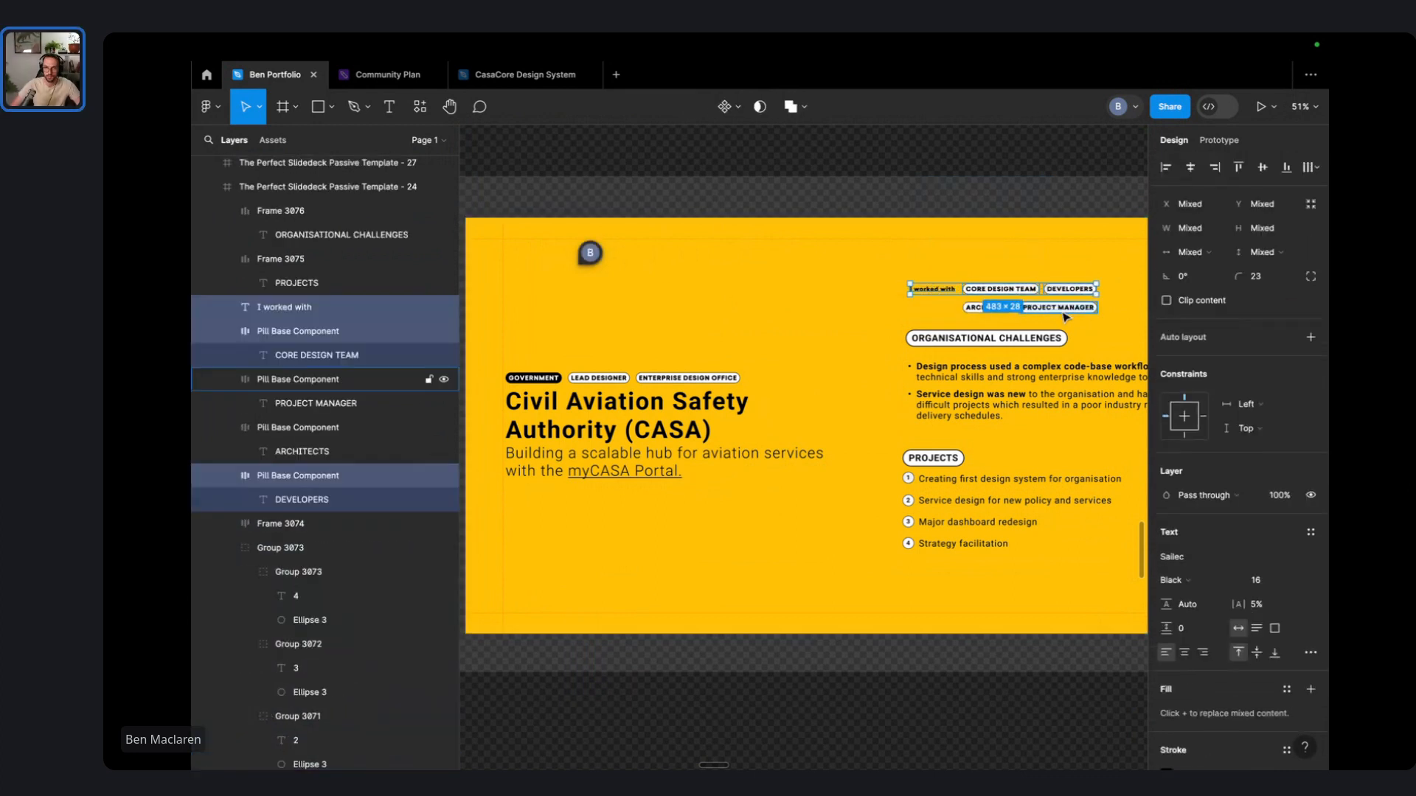
left_click(1066, 308, "shift")
left_click(992, 311, "shift")
left_click_drag(992, 312, 587, 536)
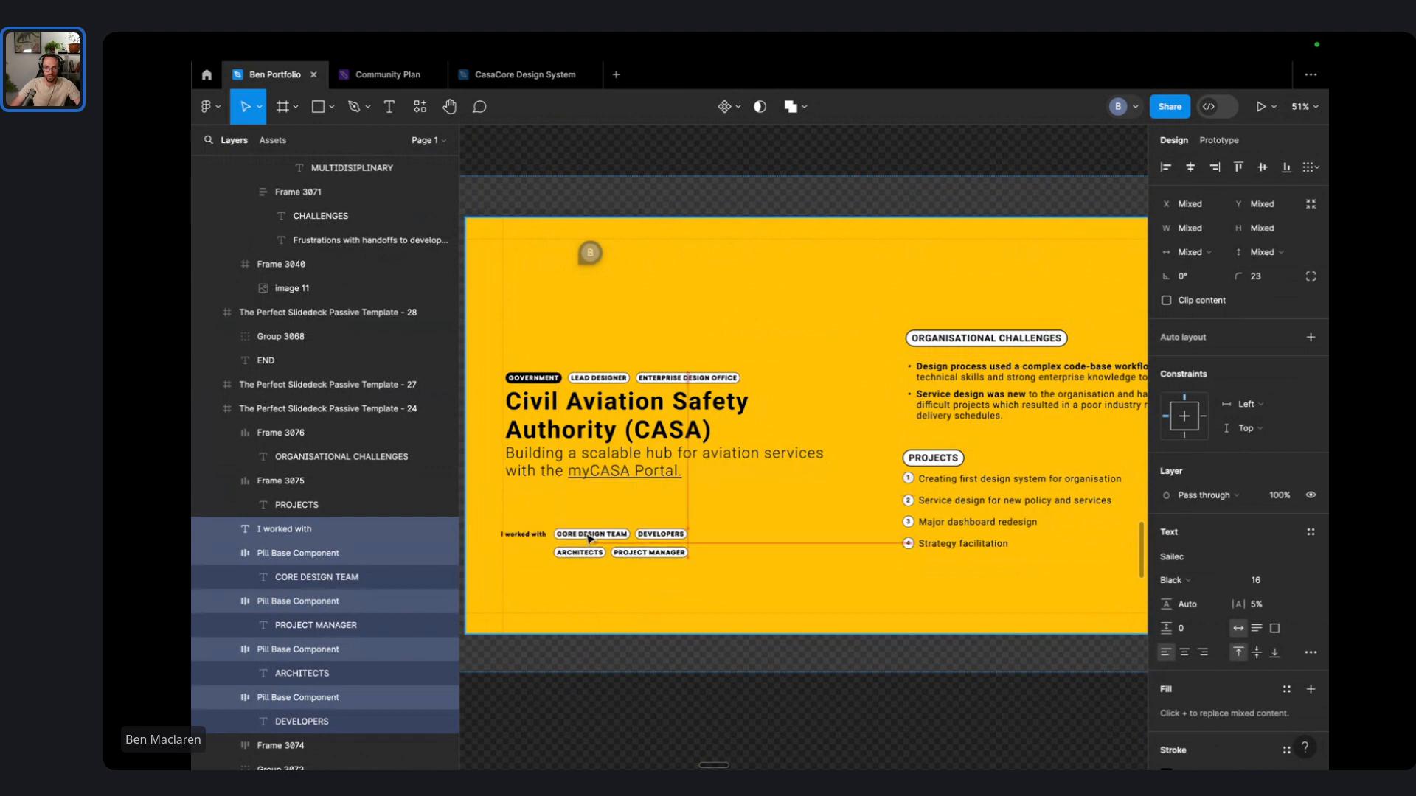
scroll(995, 209, "right", 2)
- Reposition the Organisational Challenges bullet block slightly up and left
left_click(951, 209)
left_click(907, 338)
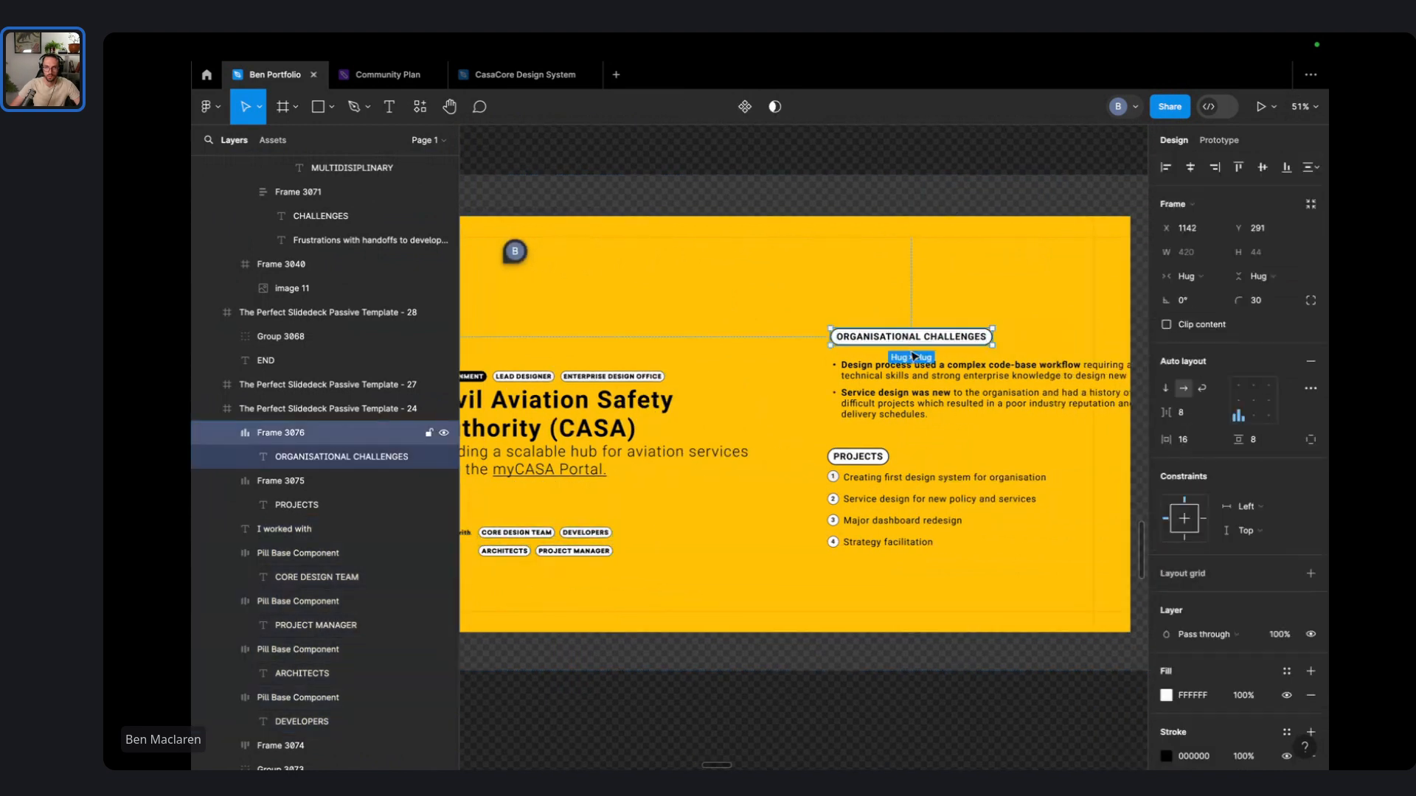
left_click(913, 401)
left_click_drag(913, 401, 856, 377)
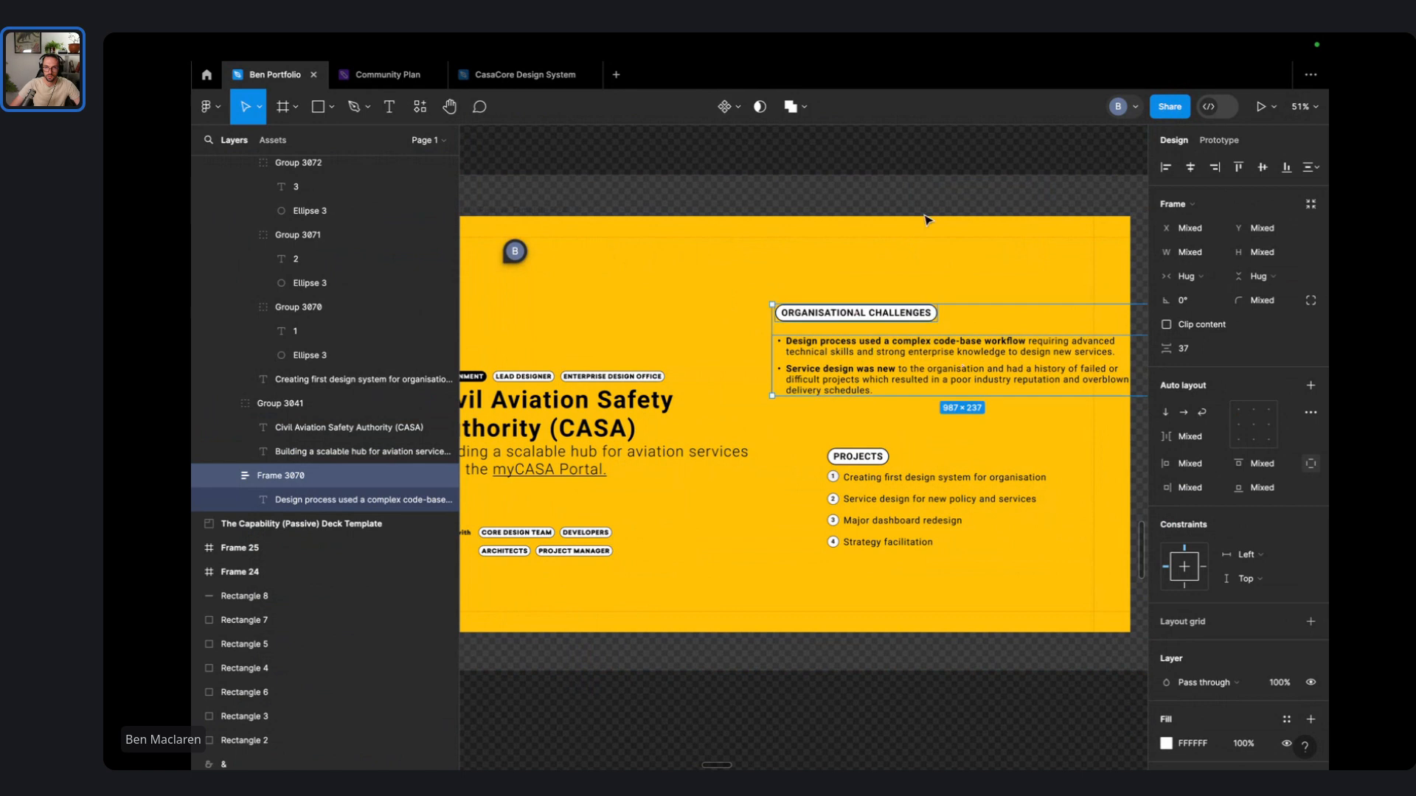
- Set the challenges bullet text width to Fill container
left_click(949, 244)
left_click(1045, 374)
scroll(1032, 373, "right", 3)
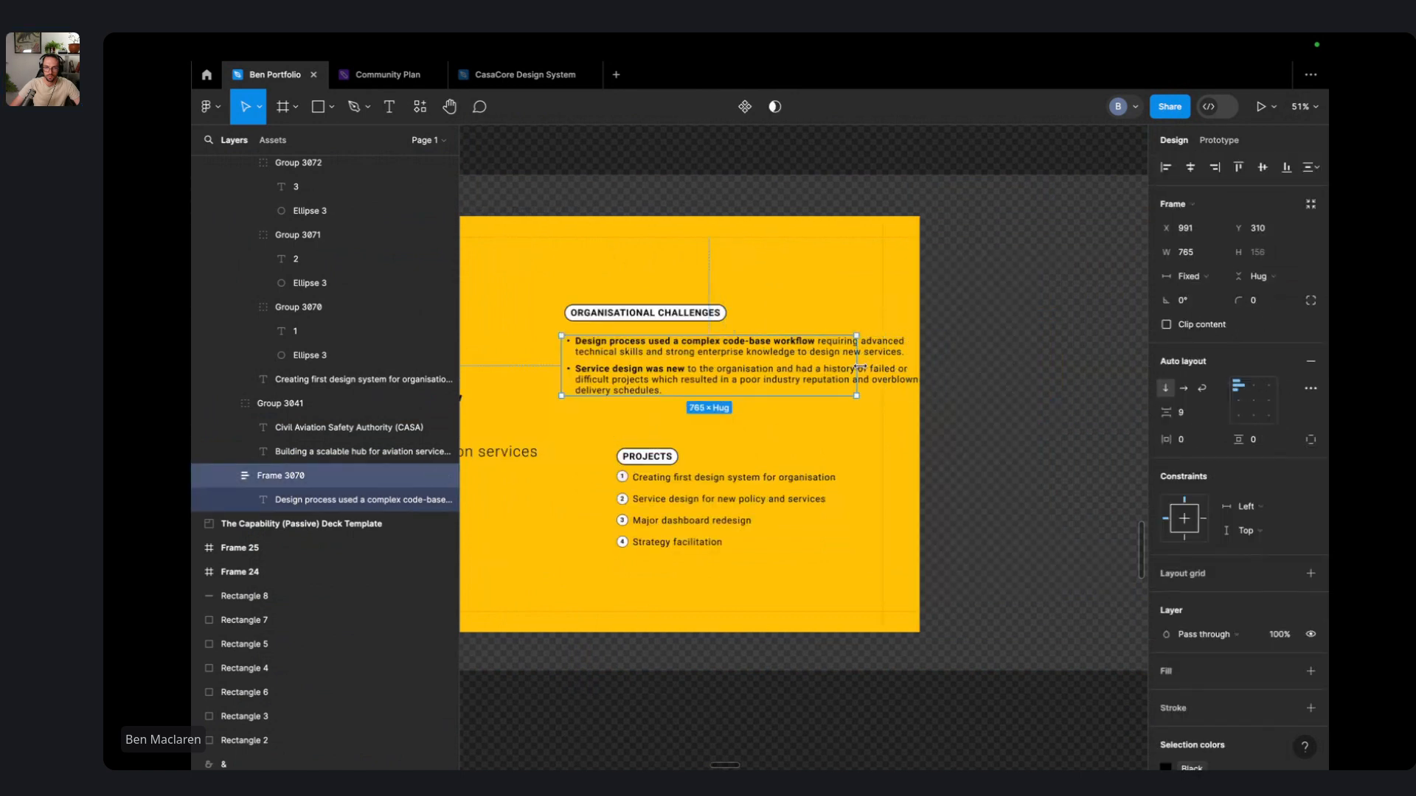
left_click(859, 366)
left_click(1187, 252)
left_click(1199, 299)
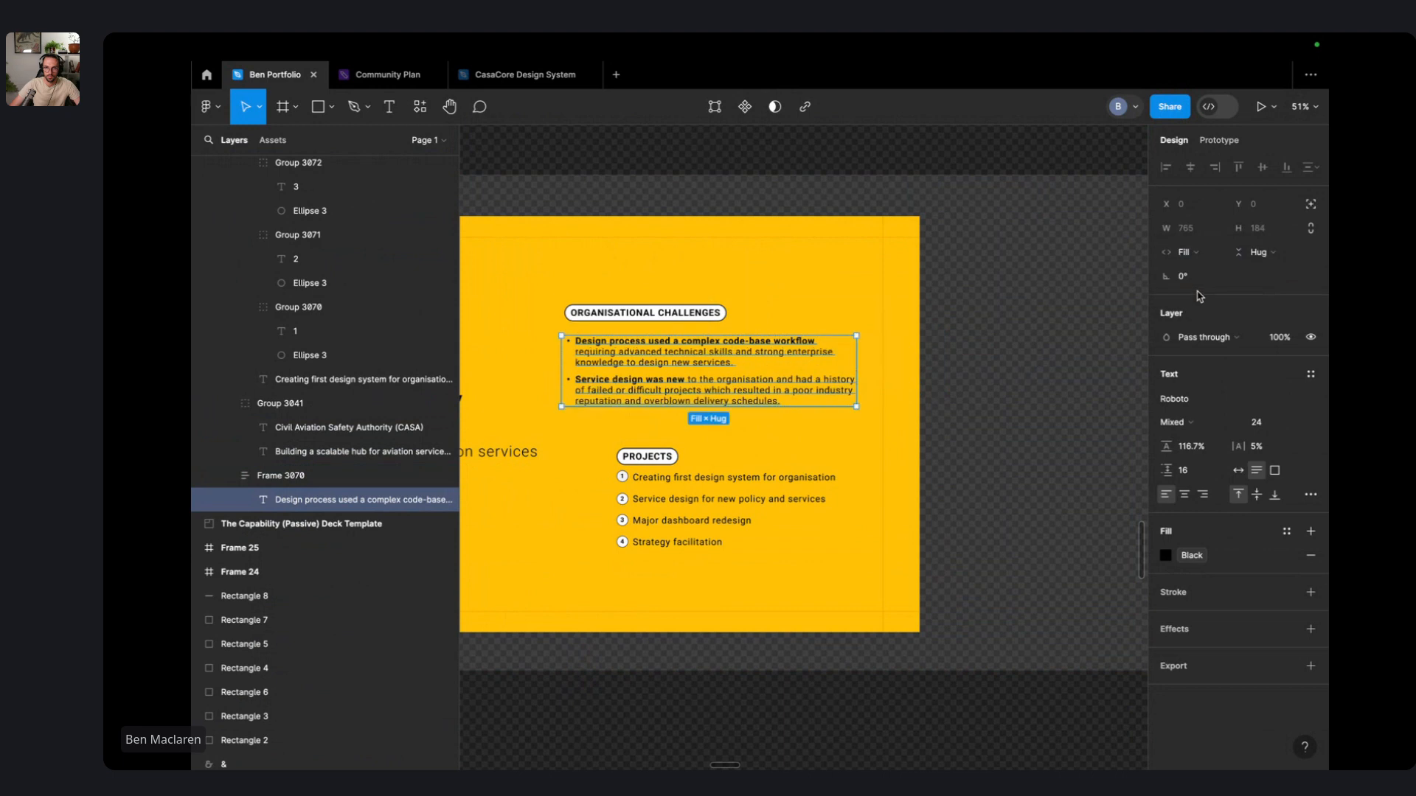
left_click(809, 253)
- Move the ORGANISATIONAL CHALLENGES label and bullet block up together
scroll(945, 219, "left", 5)
scroll(986, 315, "right", 2)
scroll(986, 315, "down", 1)
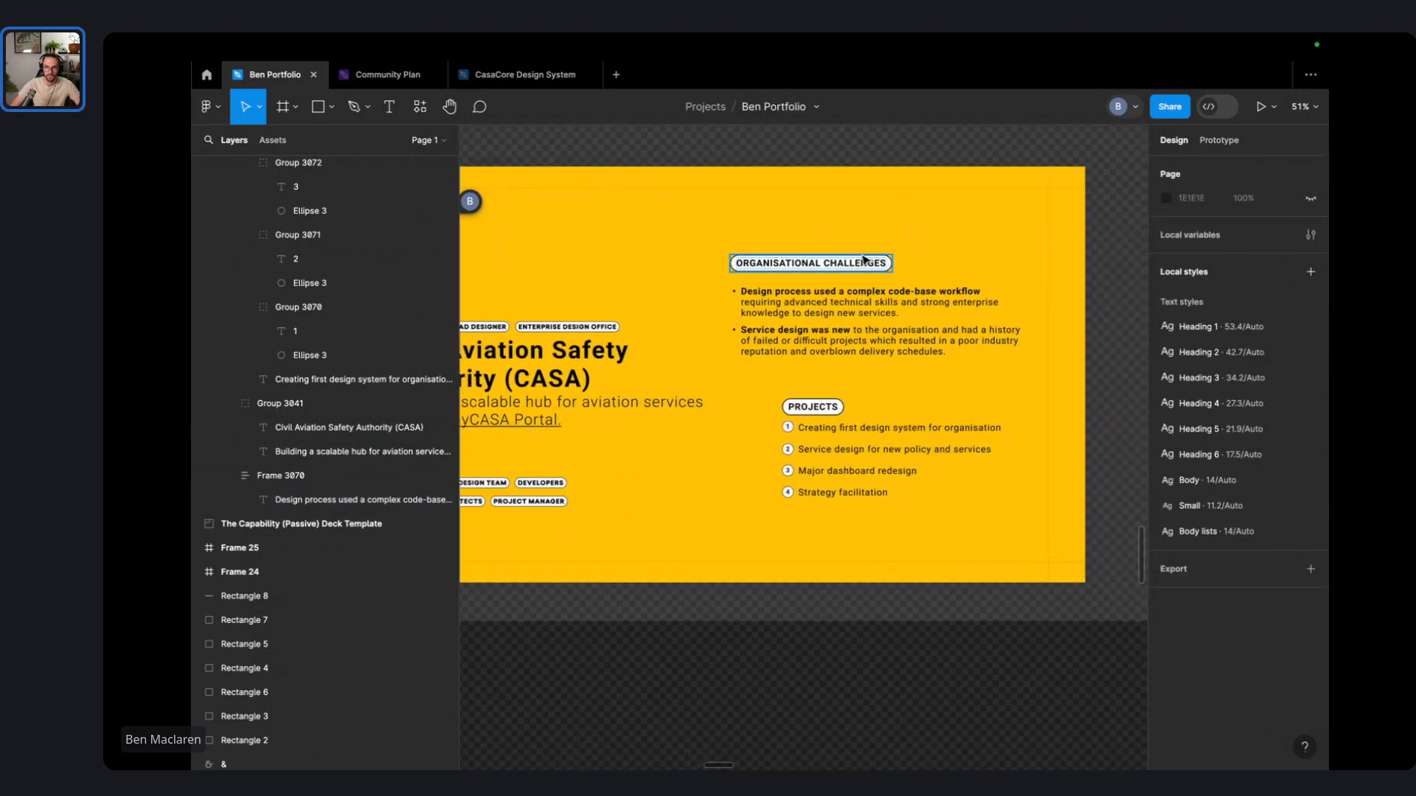
left_click(857, 264)
left_click(855, 344, "shift")
left_click_drag(855, 344, 888, 303)
left_click(850, 237)
- Group the label and bullets as an auto-layout frame with 16 spacing, then nudge it down-left
left_click(861, 226)
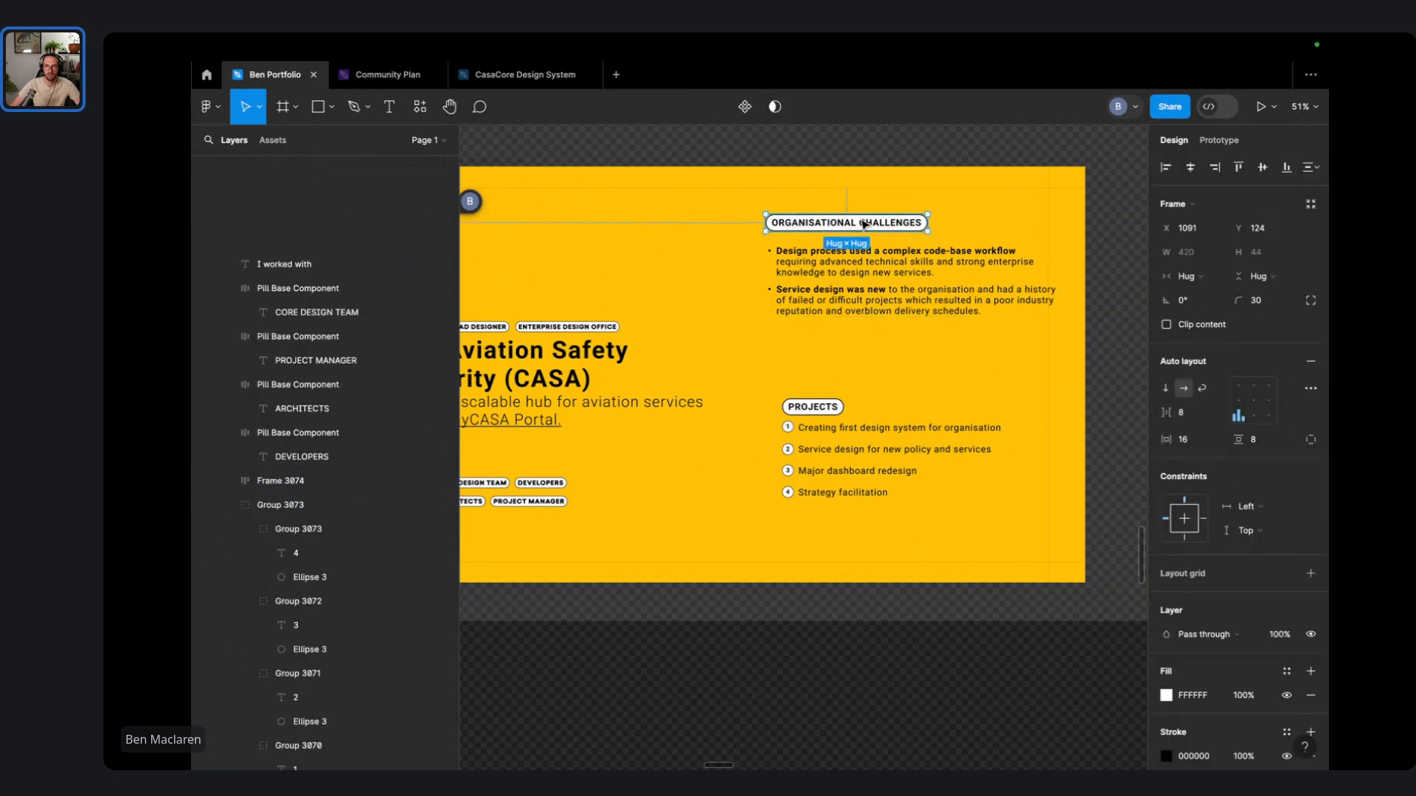
left_click(886, 287, "shift")
key("ctrl+g")
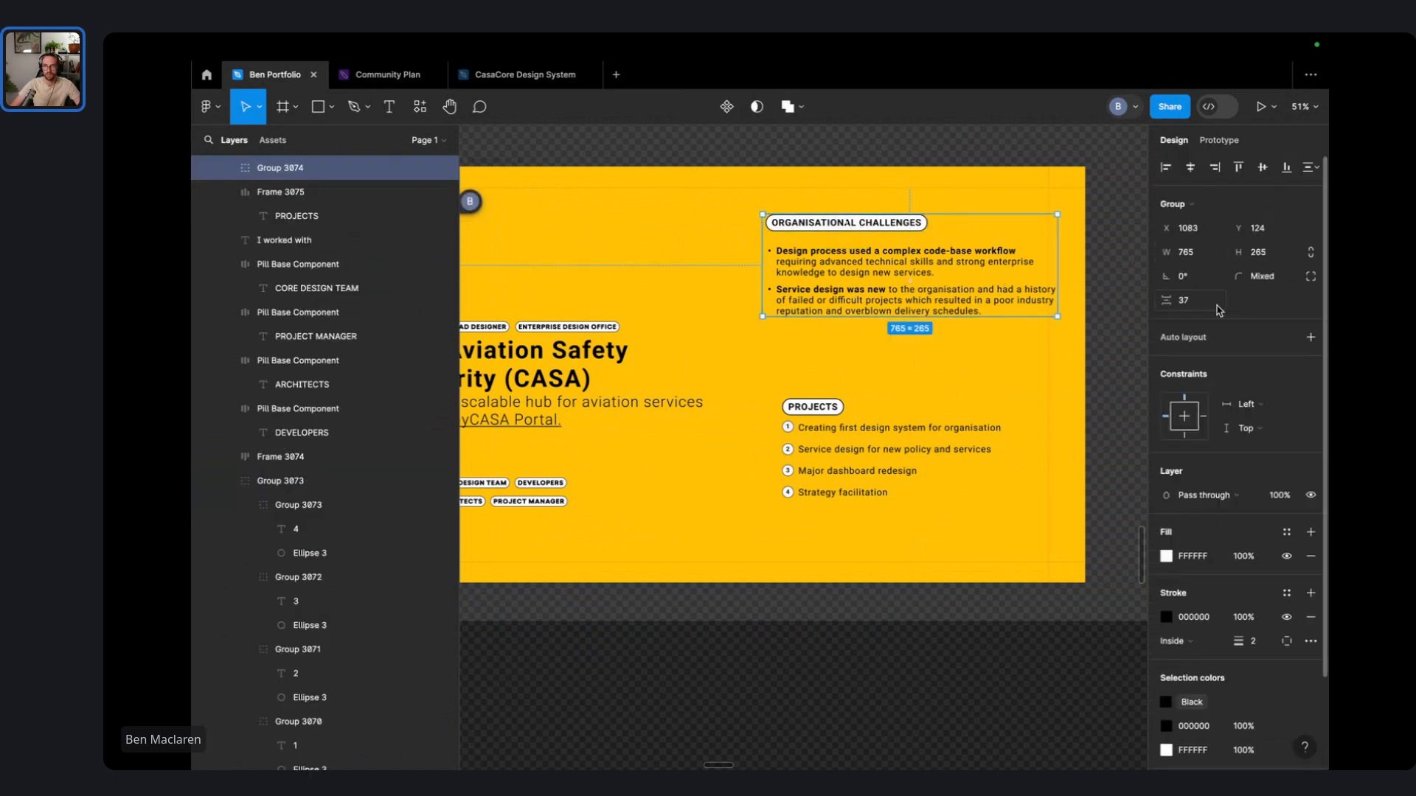
key("shift+a")
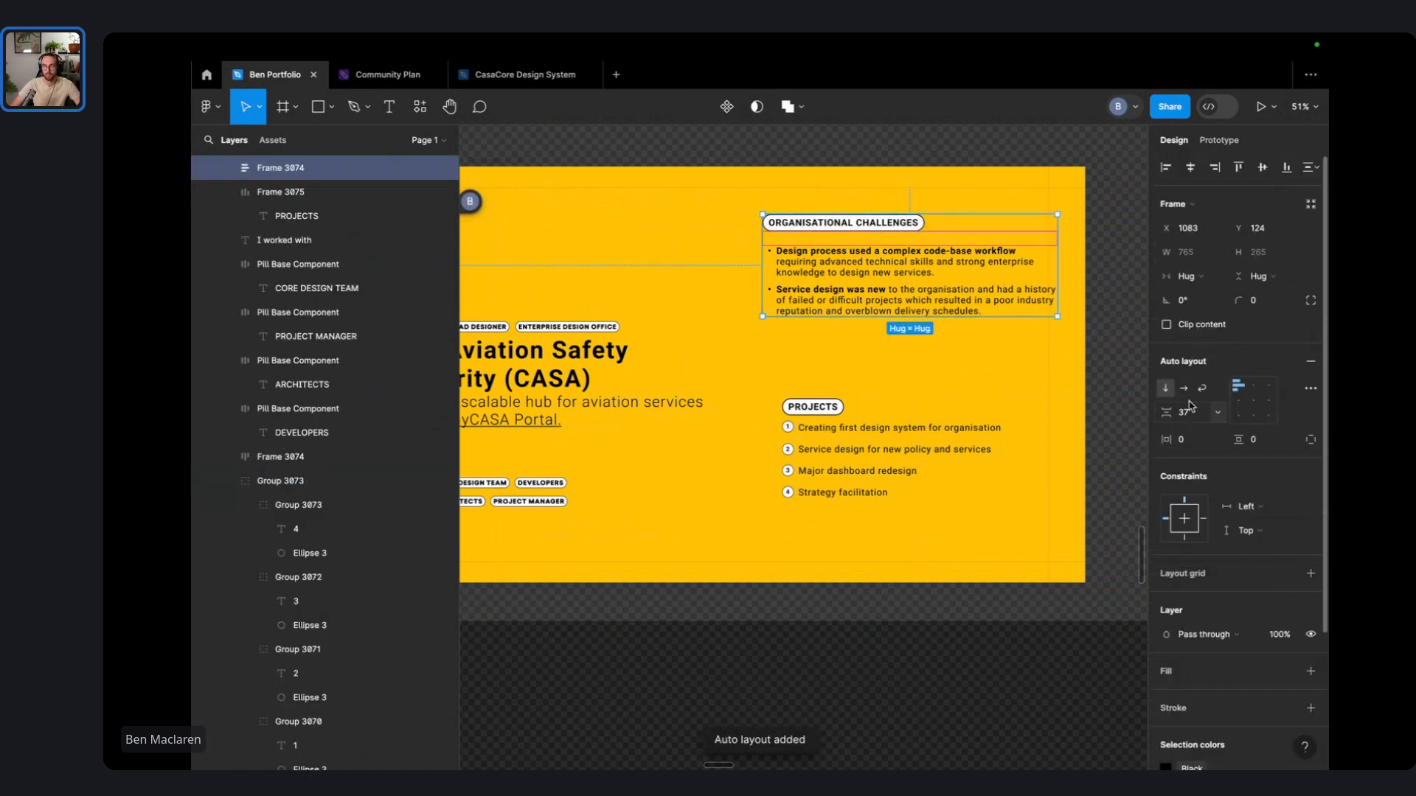
type("16")
key("Return")
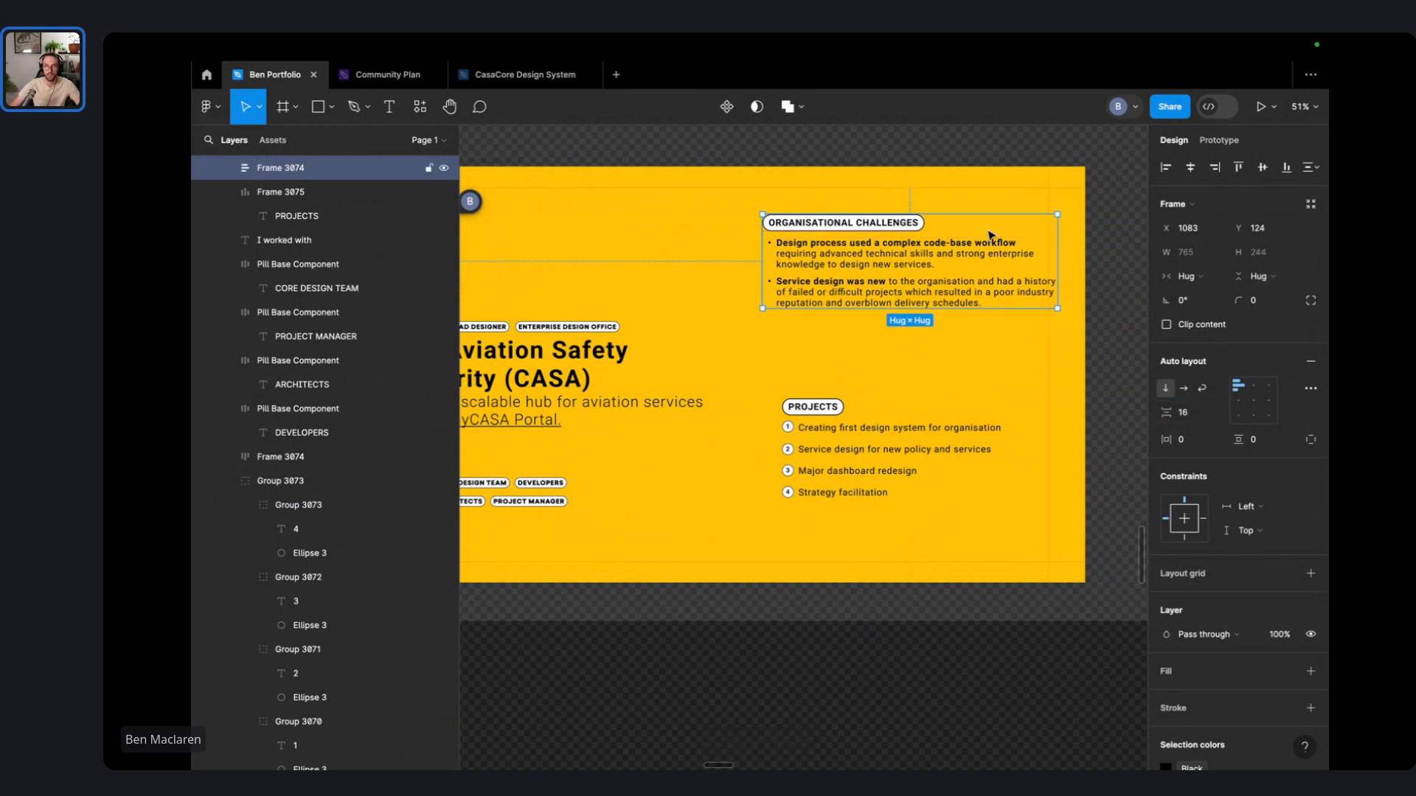
left_click(894, 179)
left_click_drag(899, 279, 887, 303)
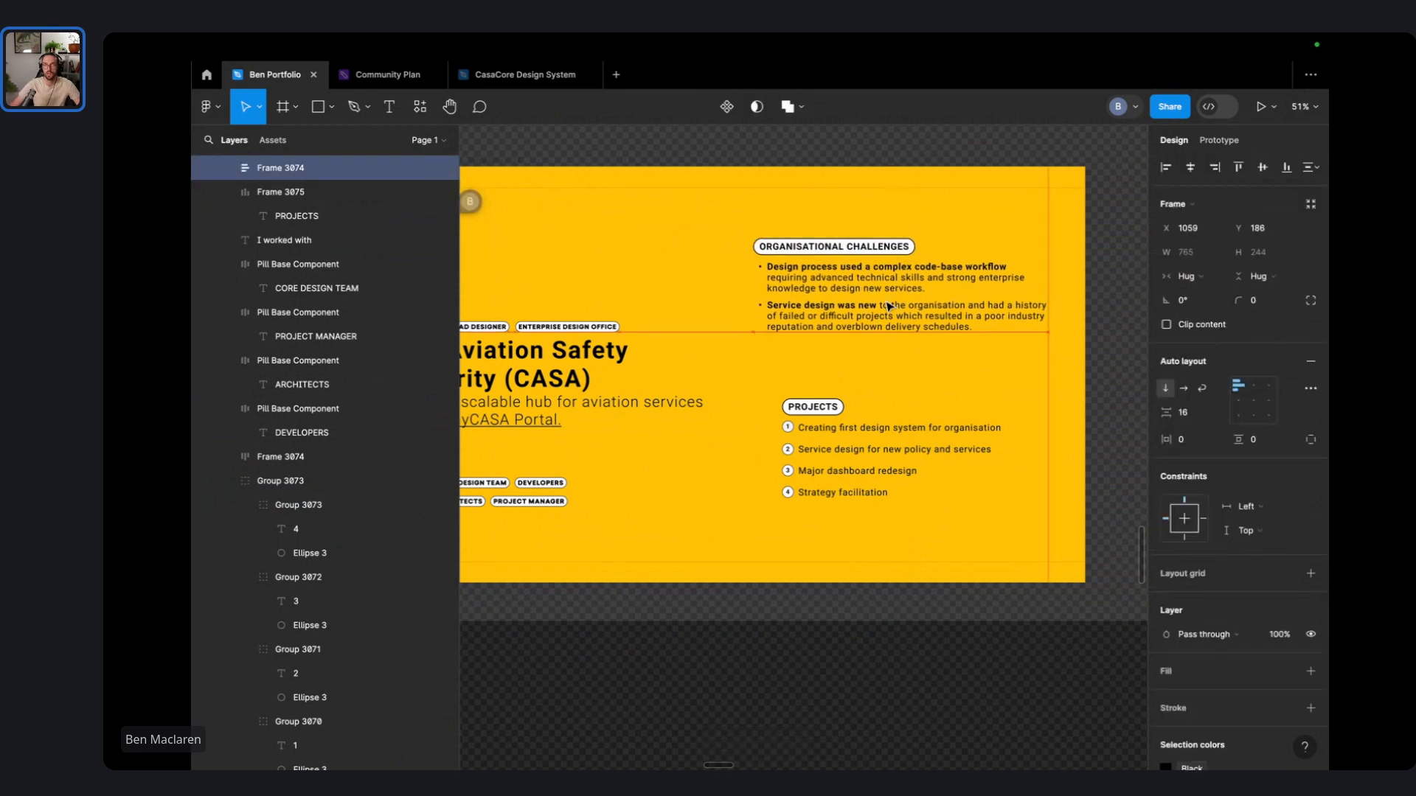
- Move the I worked with label and role pills off the slide onto the canvas below
scroll(826, 295, "left", 4)
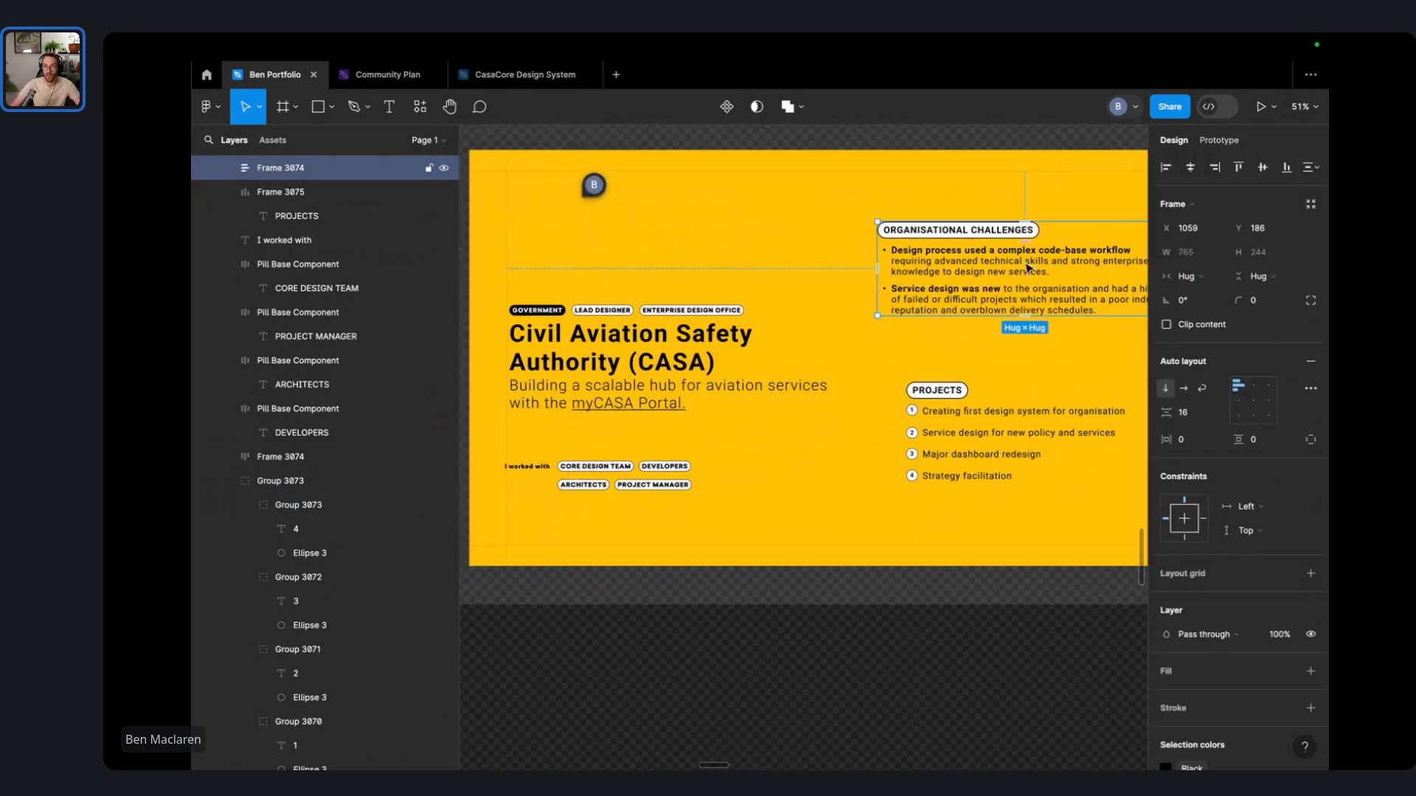
left_click(708, 578)
left_click_drag(728, 697, 476, 422)
left_click_drag(596, 480, 652, 698)
left_click(843, 702)
- Place the challenges frame under the title and set its bullet text to Fill container
left_click_drag(898, 303, 567, 480)
left_click(681, 488)
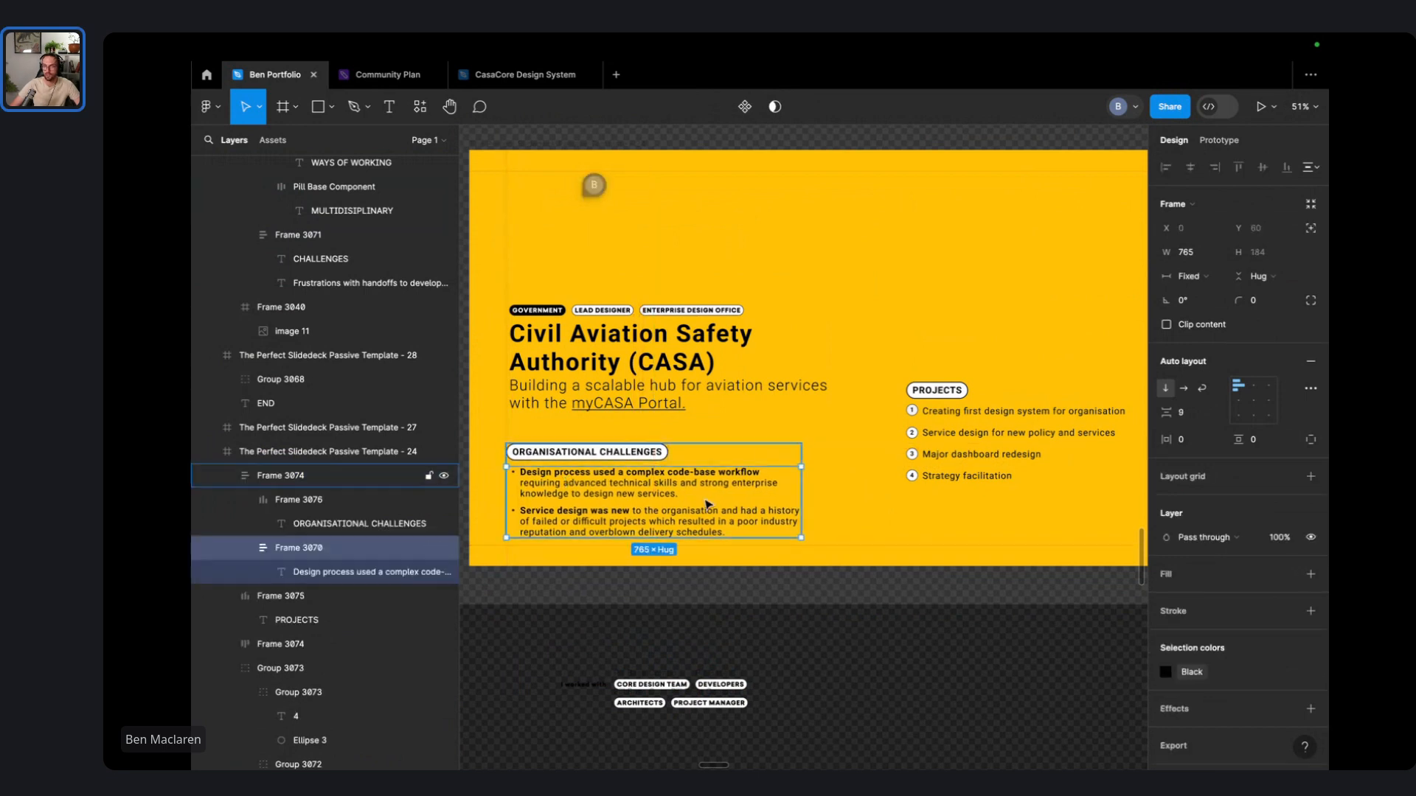
left_click(946, 573)
left_click(800, 490)
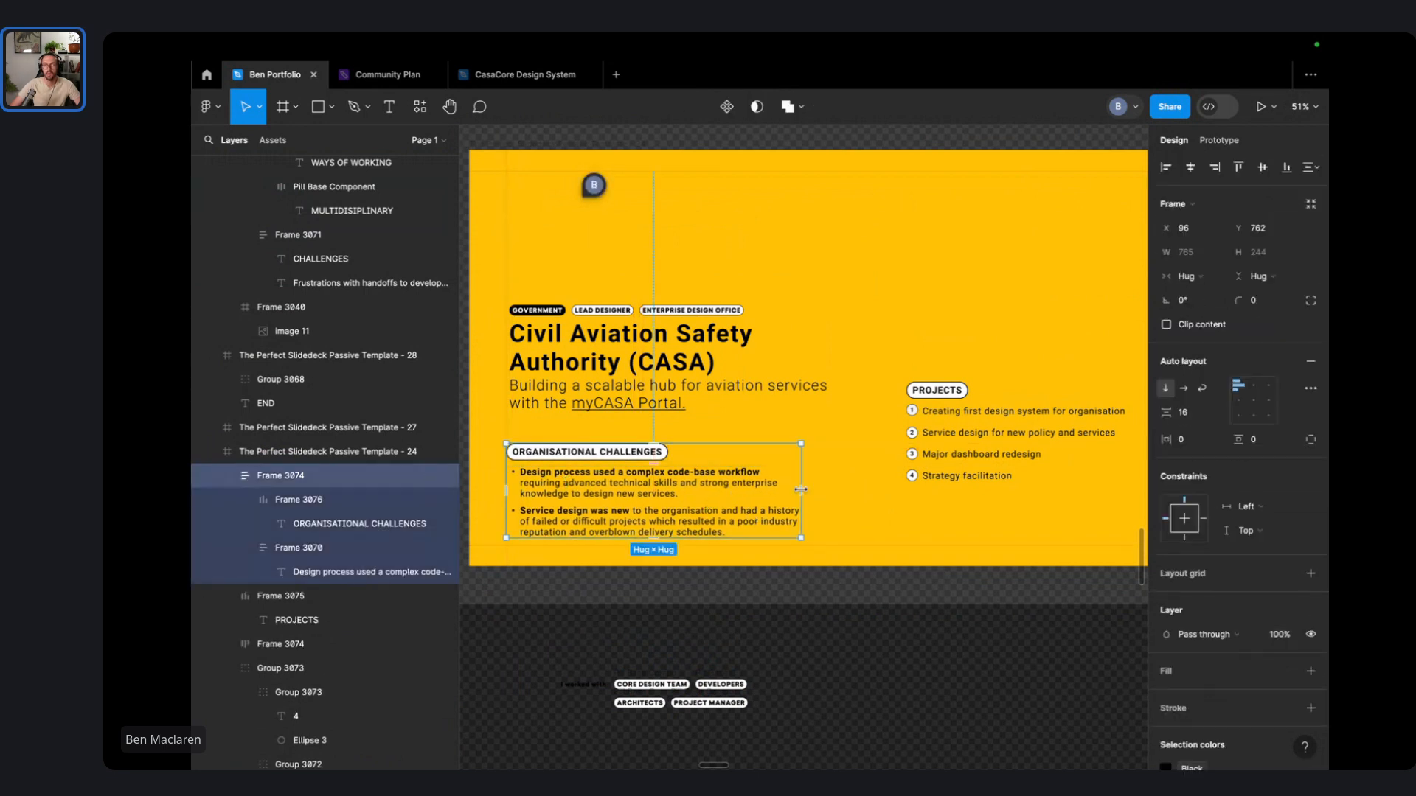
left_click(733, 510)
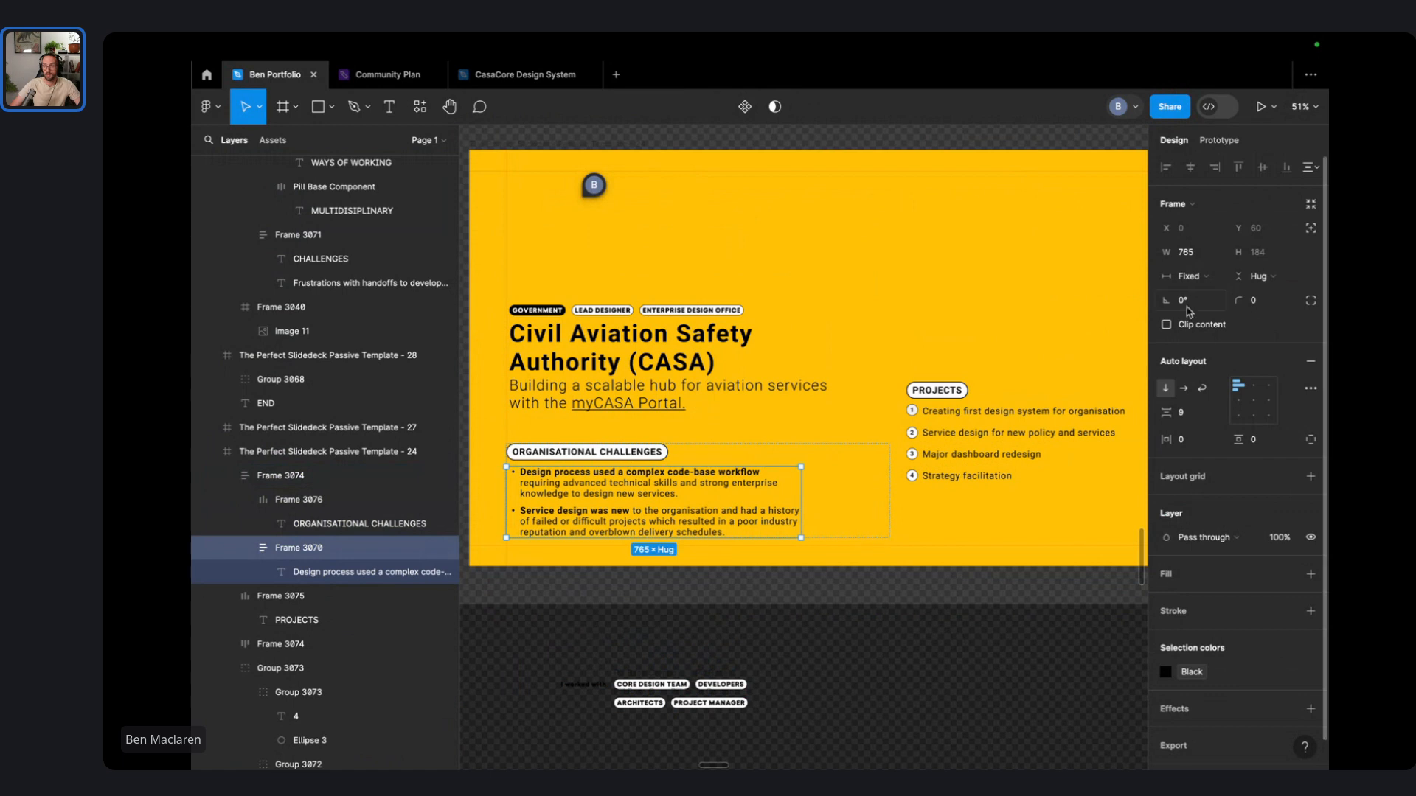
left_click(1188, 276)
left_click(1190, 310)
left_click(783, 328)
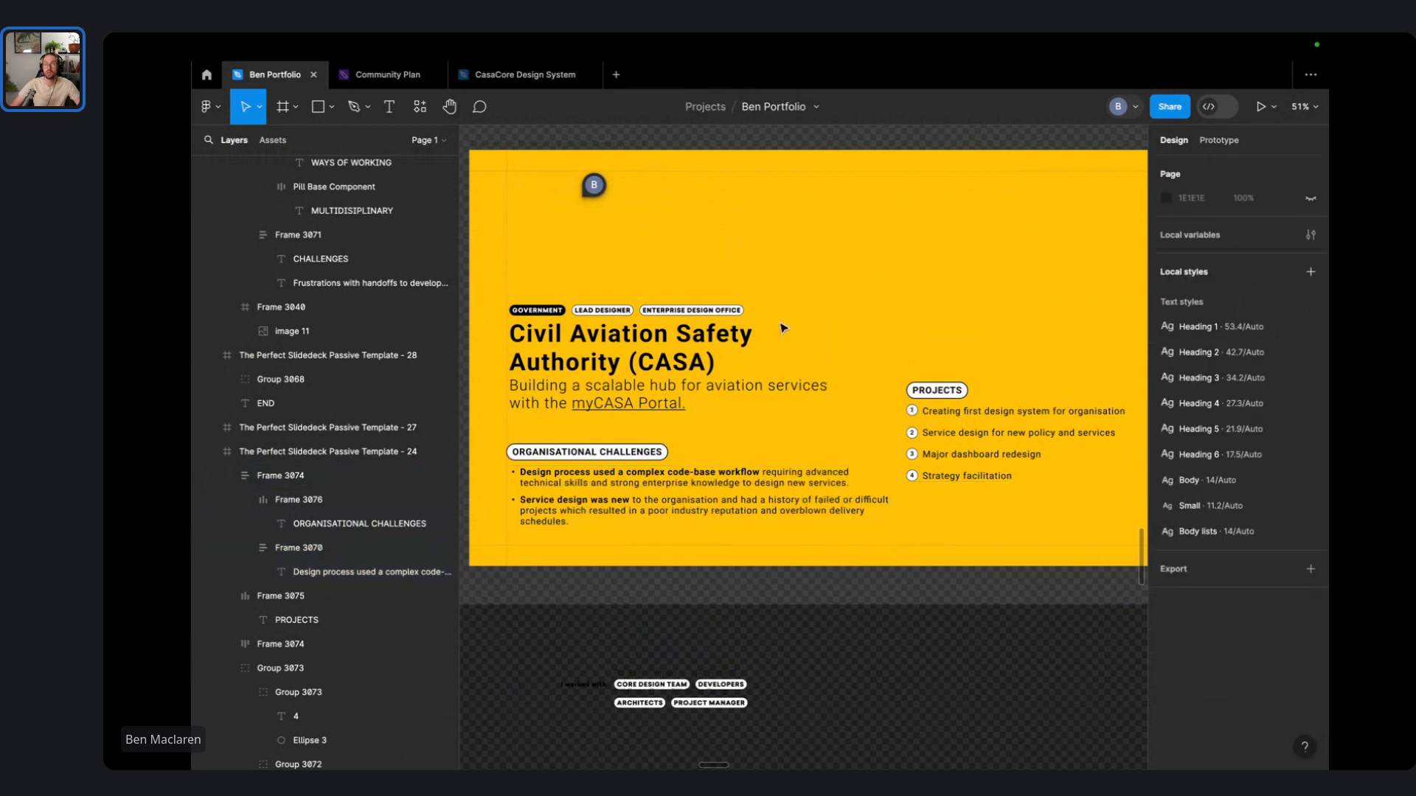
- Raise the PROJECTS heading and numbered list higher on the CASA slide
scroll(834, 297, "right", 2)
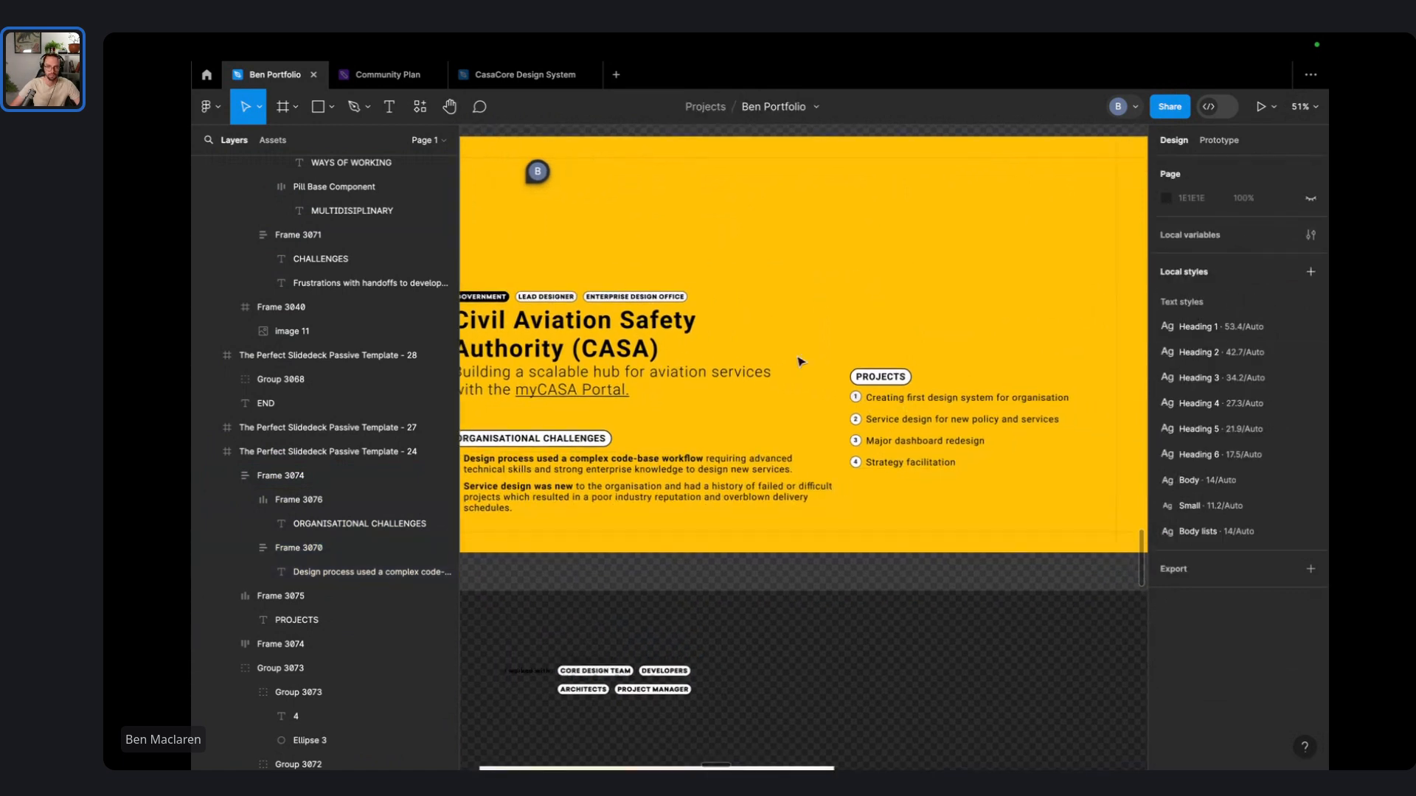
scroll(666, 396, "up", 1)
left_click_drag(933, 372, 876, 513)
left_click_drag(908, 467, 907, 402)
left_click(818, 255)
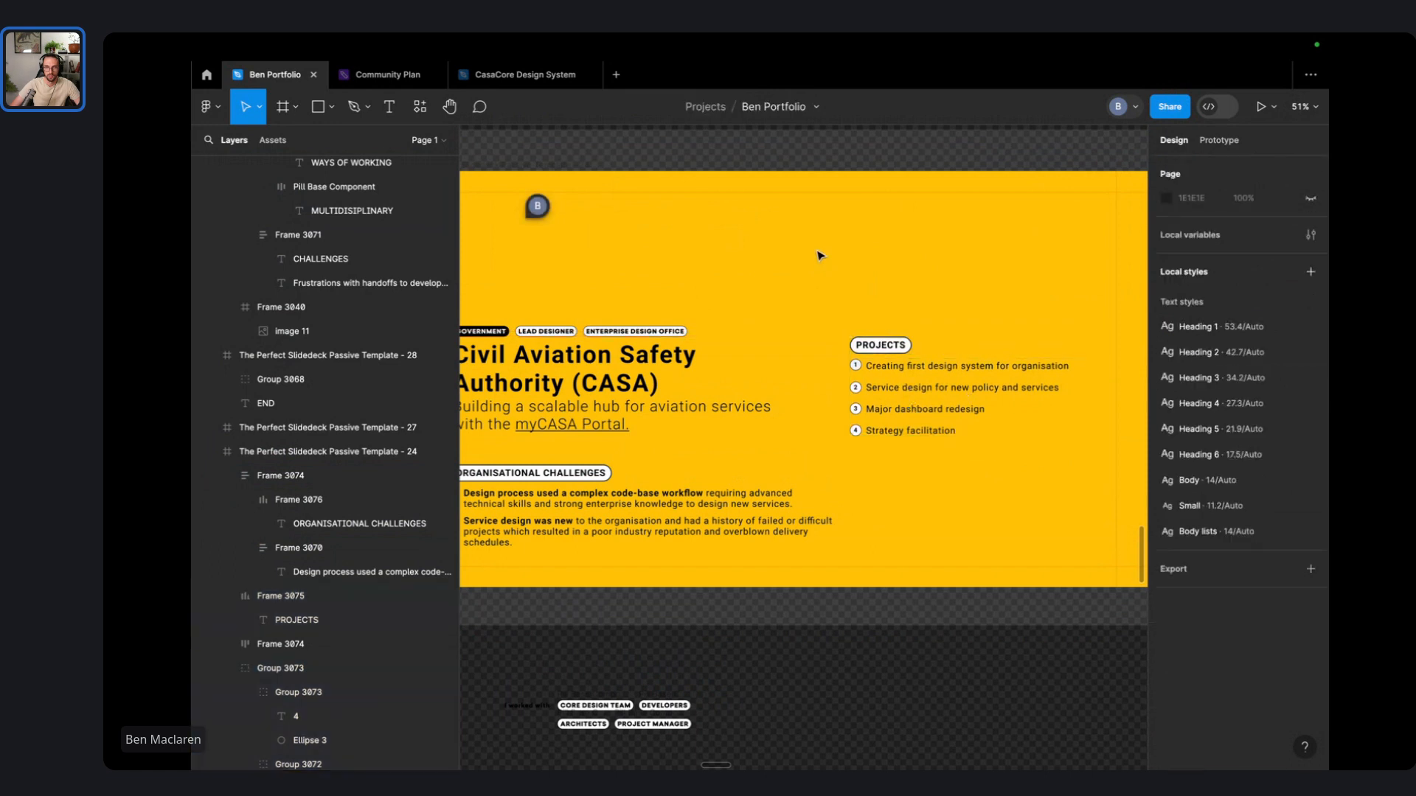
- Move the organisational challenges block off the slide onto the canvas below
scroll(844, 281, "down", 5)
scroll(845, 281, "up", 4)
scroll(819, 409, "down", 1)
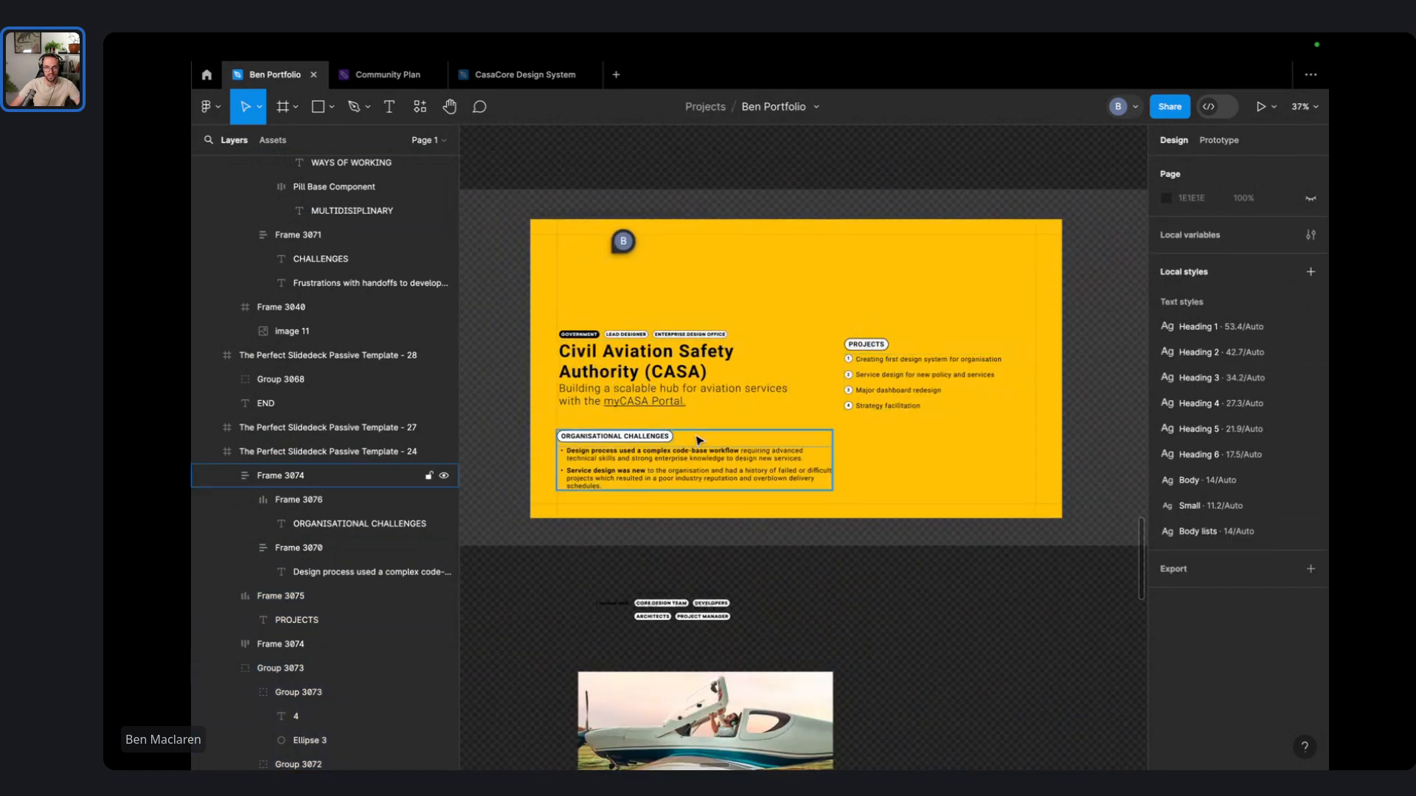
scroll(614, 445, "right", 10)
scroll(719, 394, "down", 2)
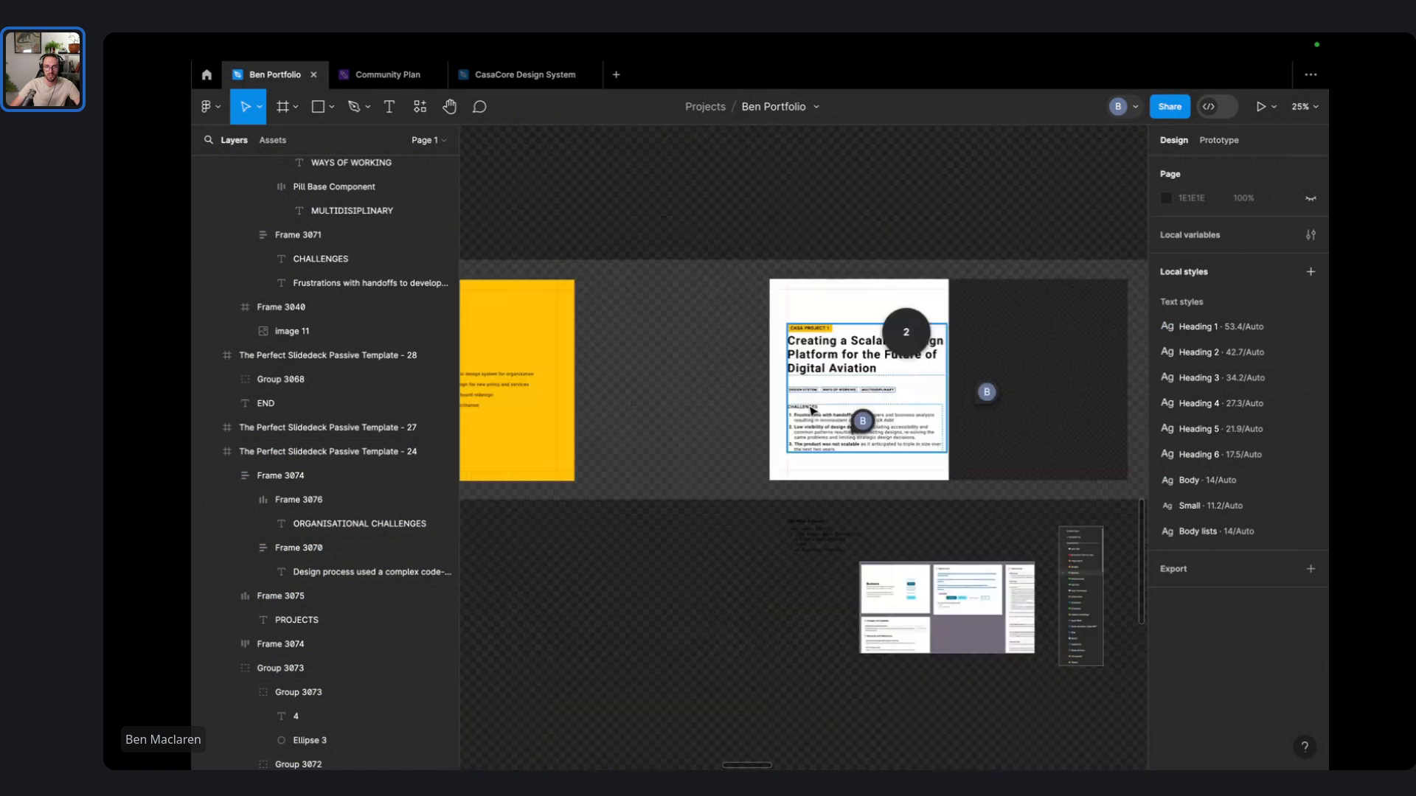
scroll(719, 394, "up", 5)
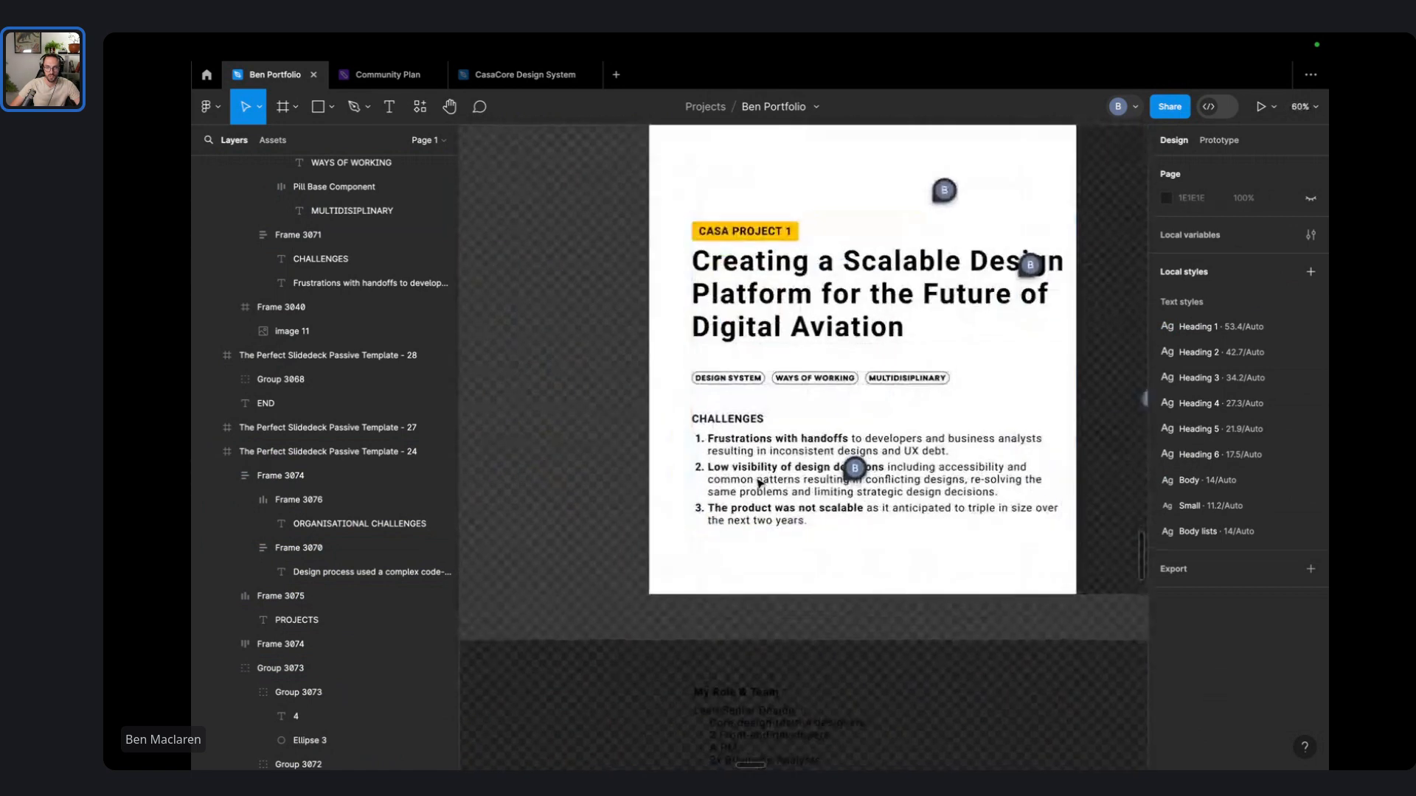
scroll(725, 485, "down", 6)
scroll(766, 413, "left", 4)
left_click_drag(556, 411, 781, 568)
left_click(790, 531)
- Shift the four follow-on slide frames left to sit right after the CASA slide
scroll(949, 316, "right", 3)
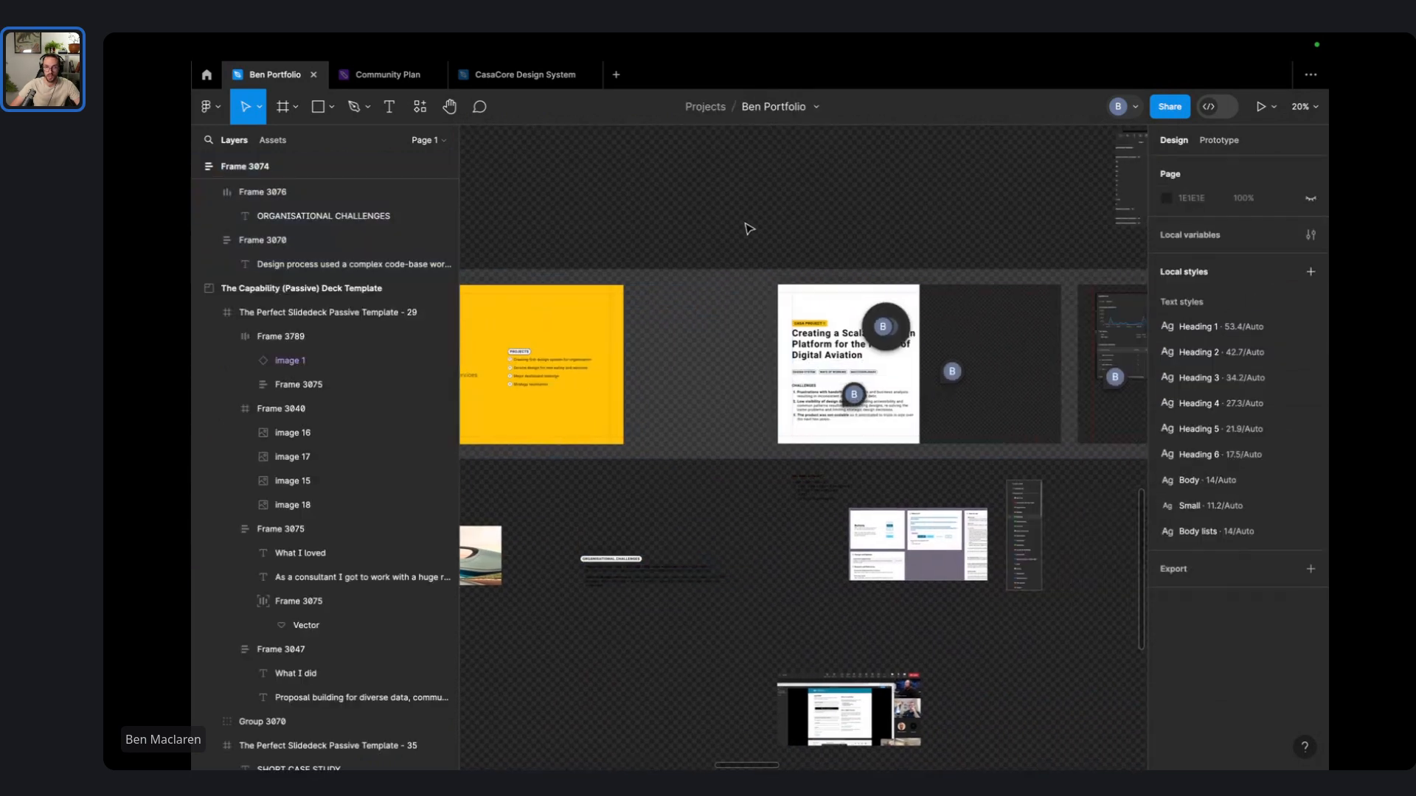
left_click_drag(744, 222, 866, 329)
scroll(805, 324, "down", 5)
left_click(834, 272)
key("super+z")
scroll(834, 261, "right", 3)
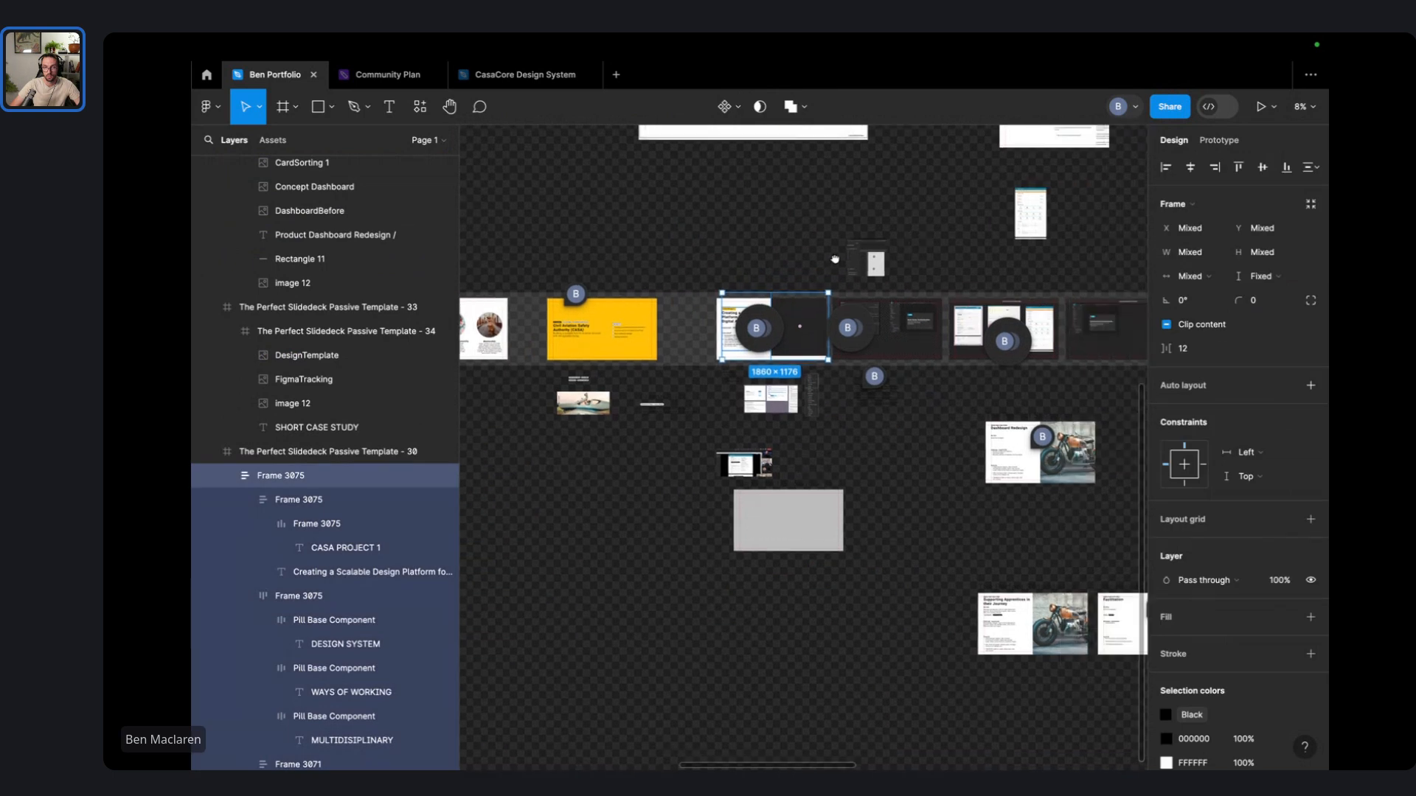
left_click(1059, 373)
mouse_move(1059, 373)
left_mouse_down()
mouse_move(795, 312)
mouse_move(588, 303)
mouse_move(1039, 365)
left_mouse_up()
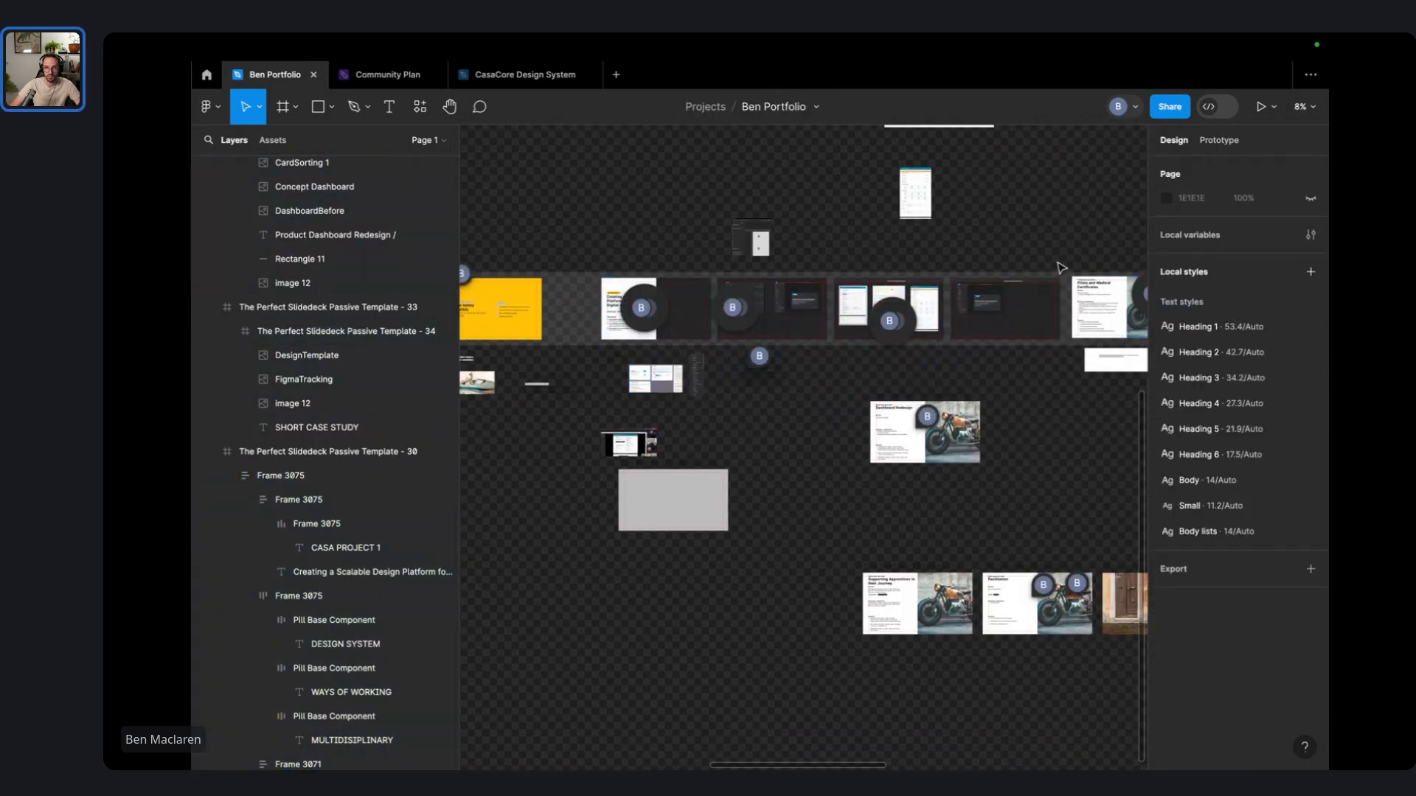
left_click_drag(1067, 267, 565, 339)
left_click_drag(529, 248, 707, 228)
scroll(691, 271, "up", 10)
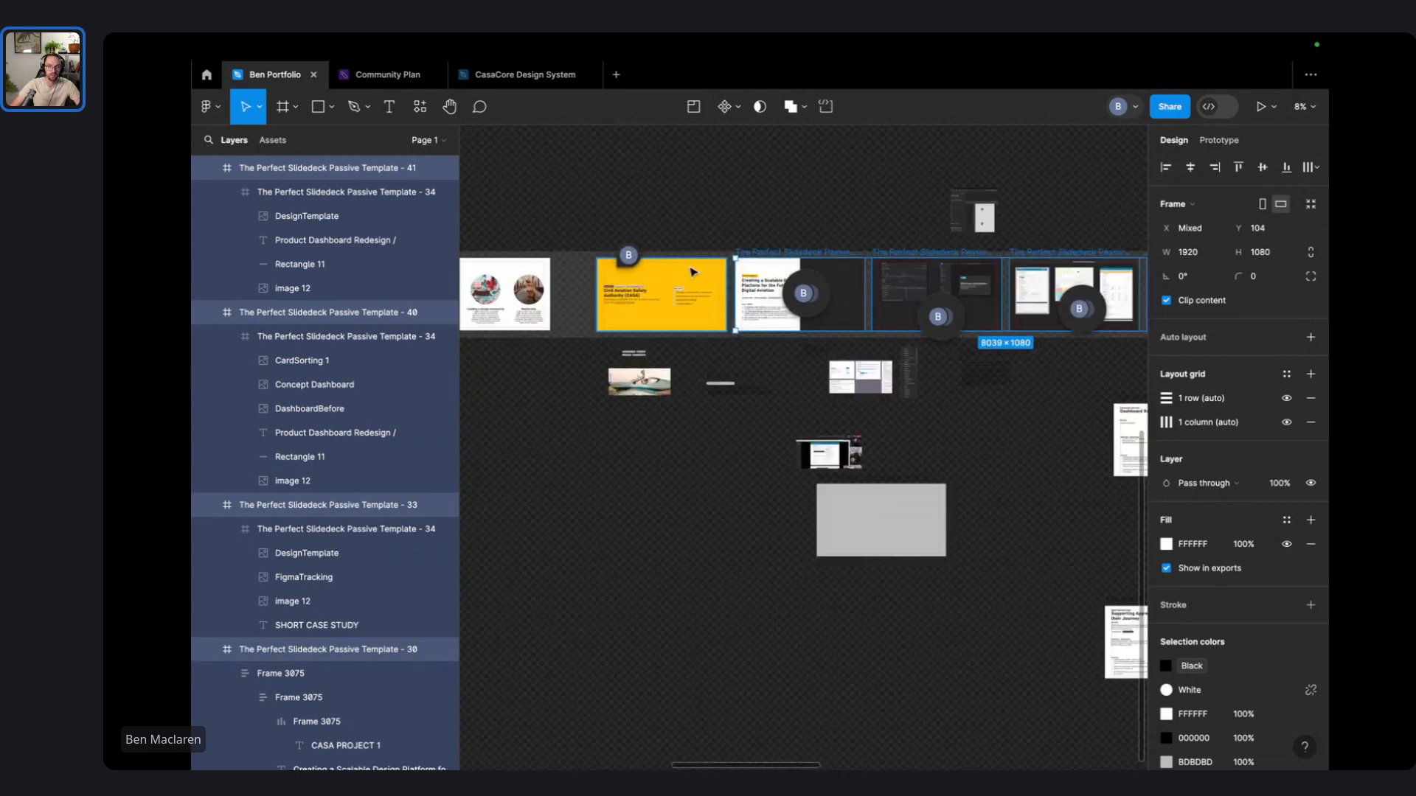
left_click_drag(644, 195, 860, 162)
left_click(859, 152)
scroll(746, 386, "up", 5)
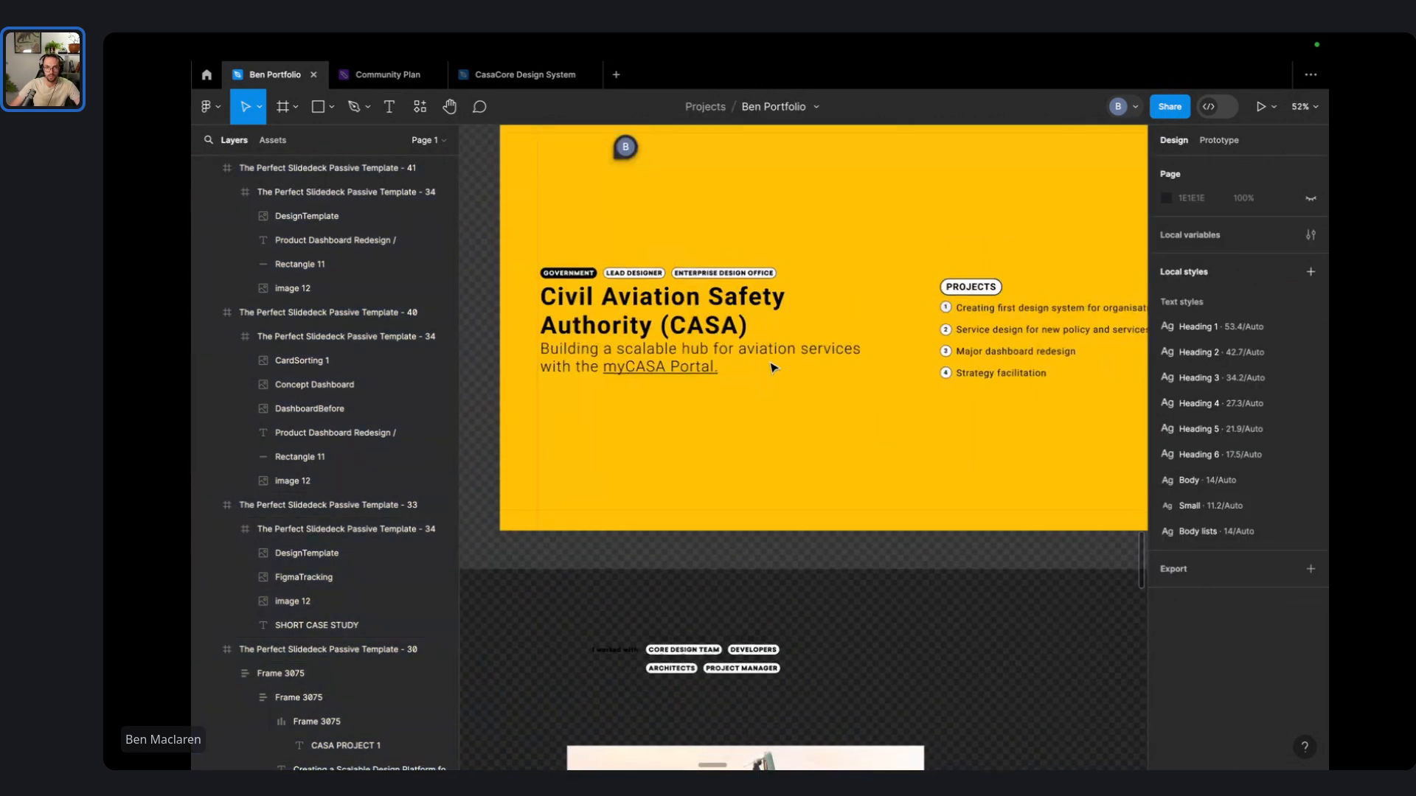
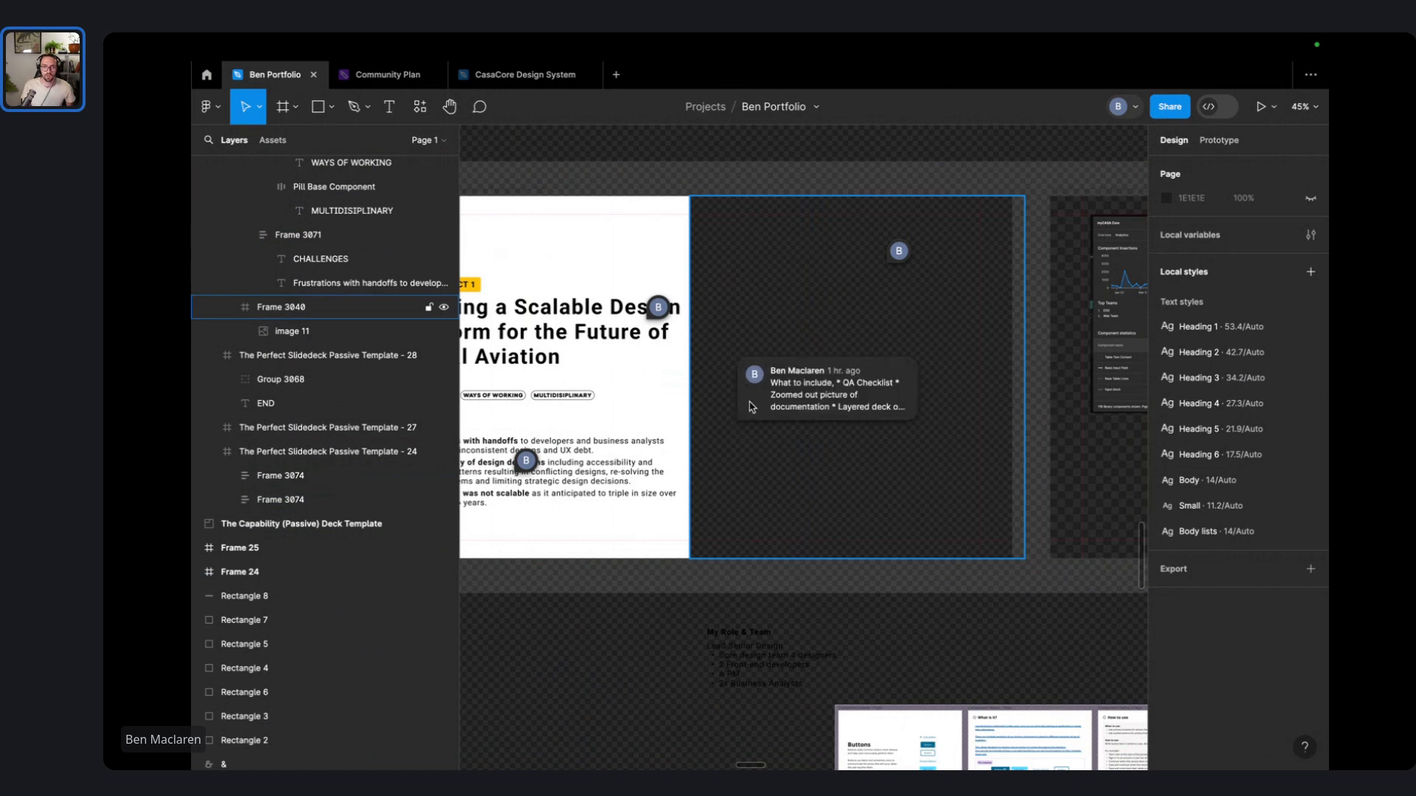
- Expand the comment thread that lists the planned case-study content, from QA checklist to UX backlog
left_click(751, 406)
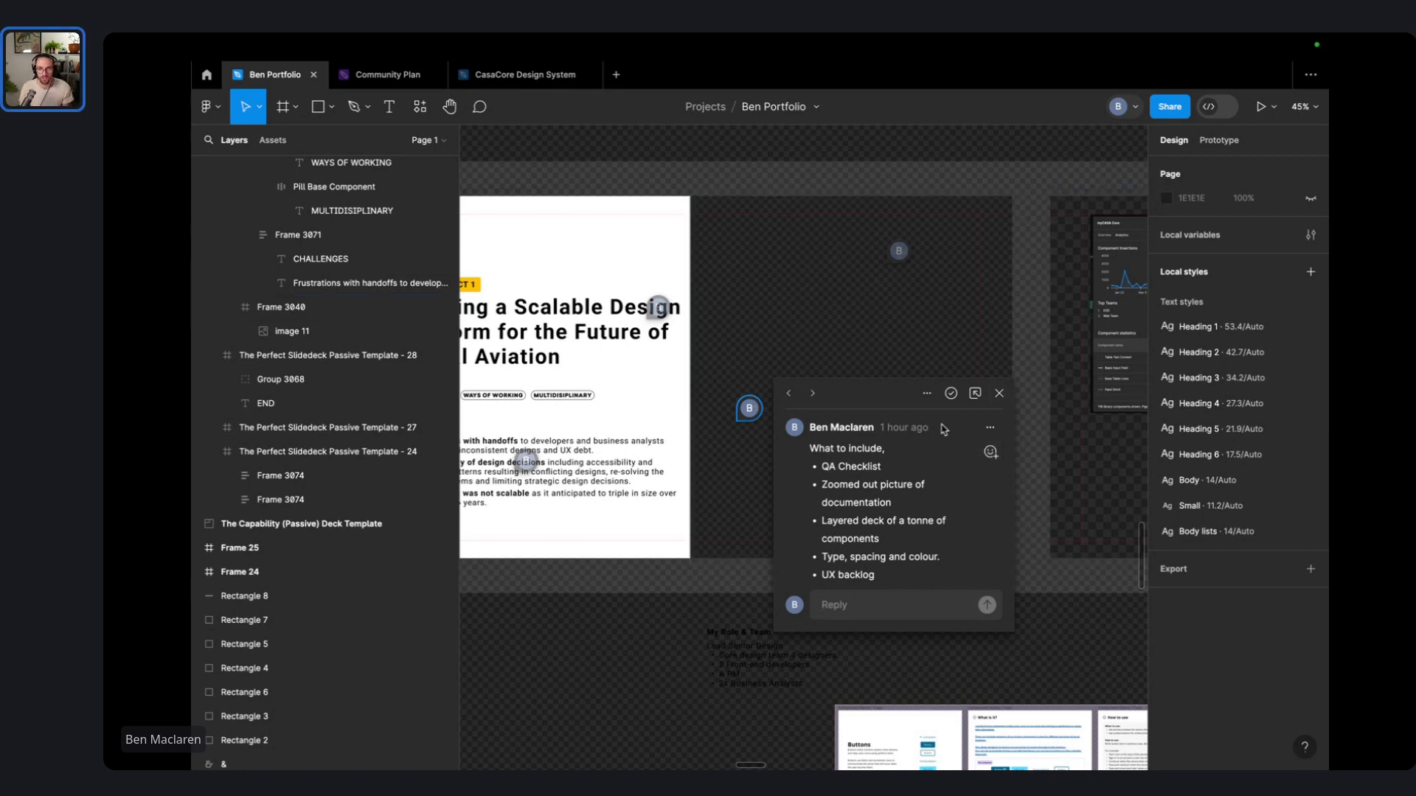
- Select the 'Layered deck' and 'Type, spacing and colour' bullets, then close the comment thread
triple_click(917, 523)
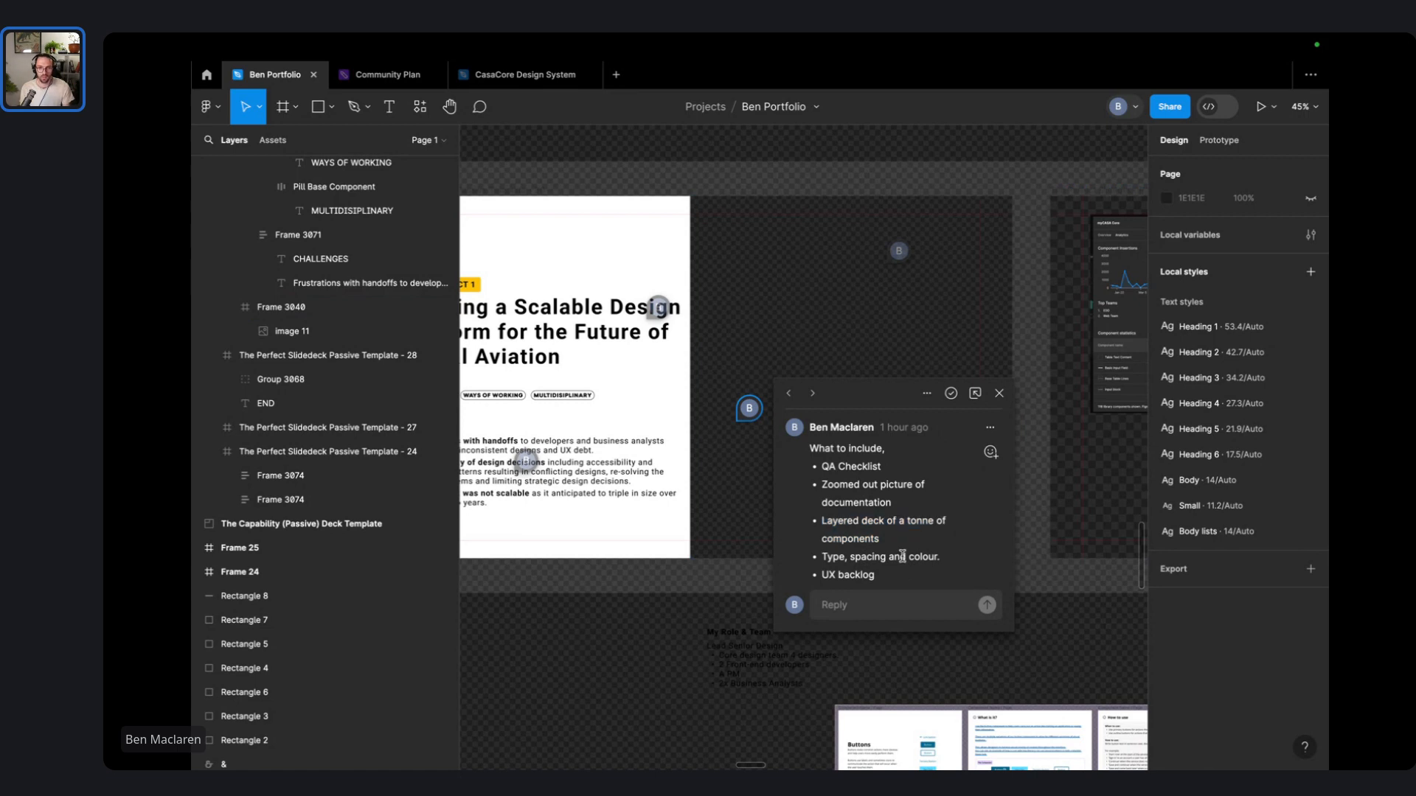
triple_click(903, 556)
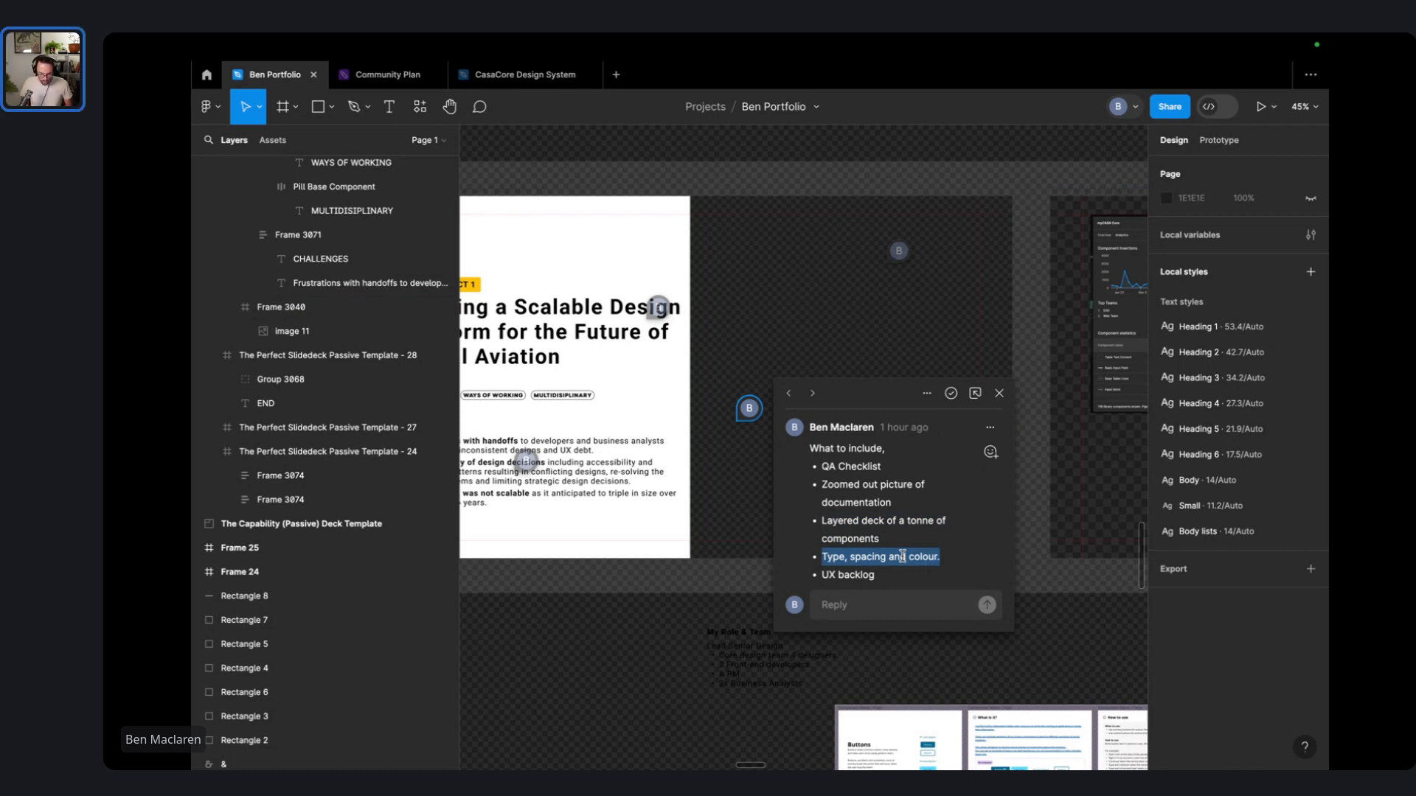
left_click(999, 393)
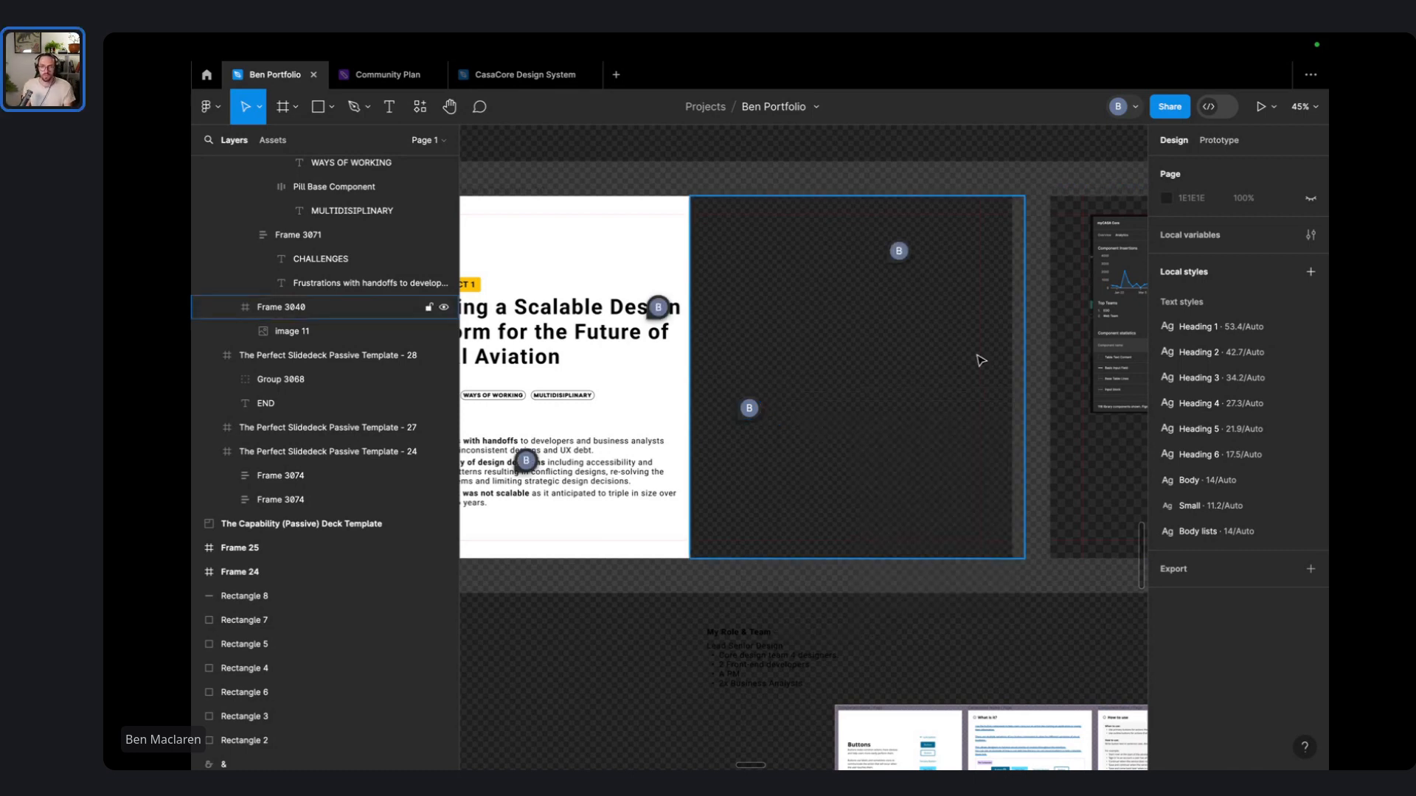
- Pan right to the Multi-Factor Authentication slide and the screenshots in the frame beside it
scroll(980, 350, "right", 8)
scroll(980, 350, "right", 5)
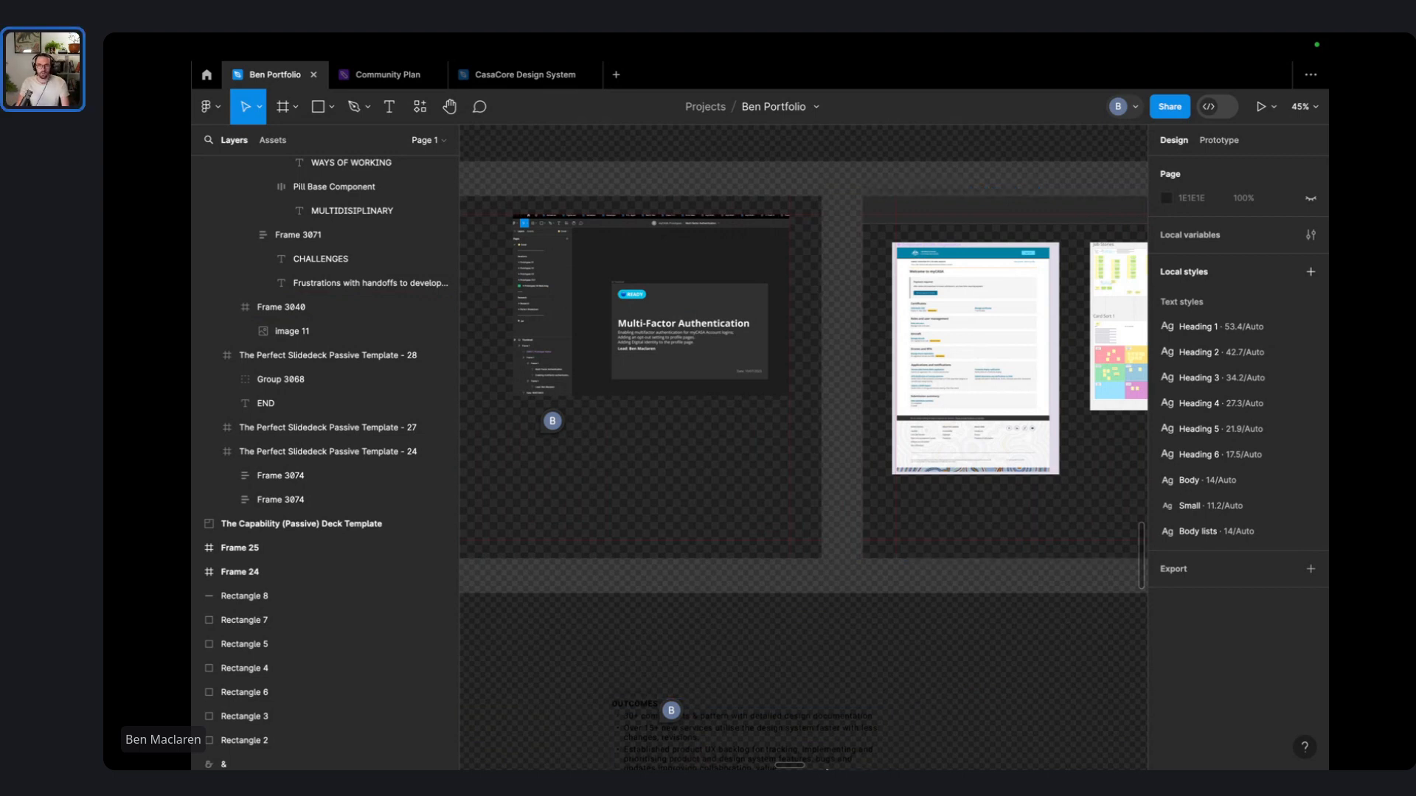
mouse_move(742, 769)
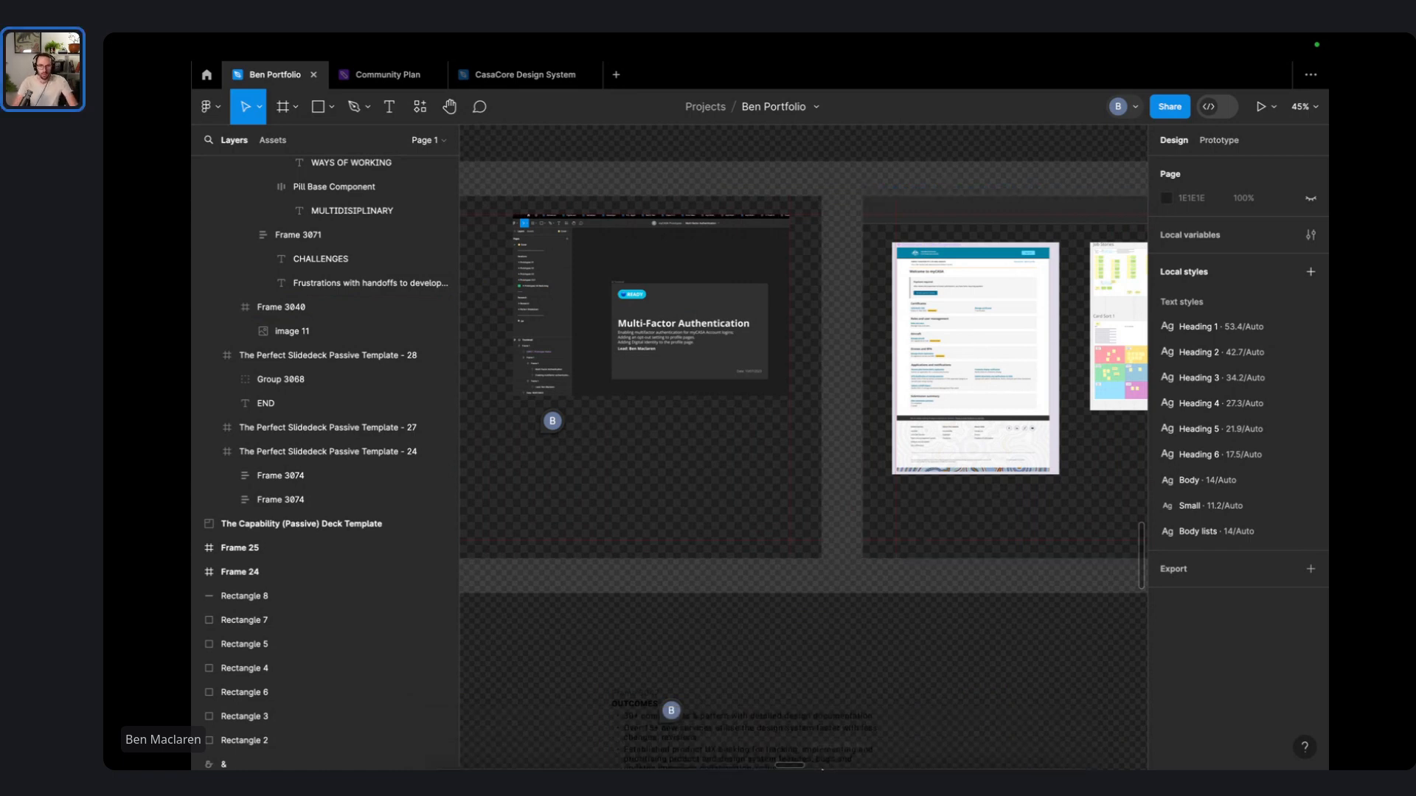
- Switch to Notion in full screen and open the Portfolio Operating System 2.0 page
left_click(711, 740)
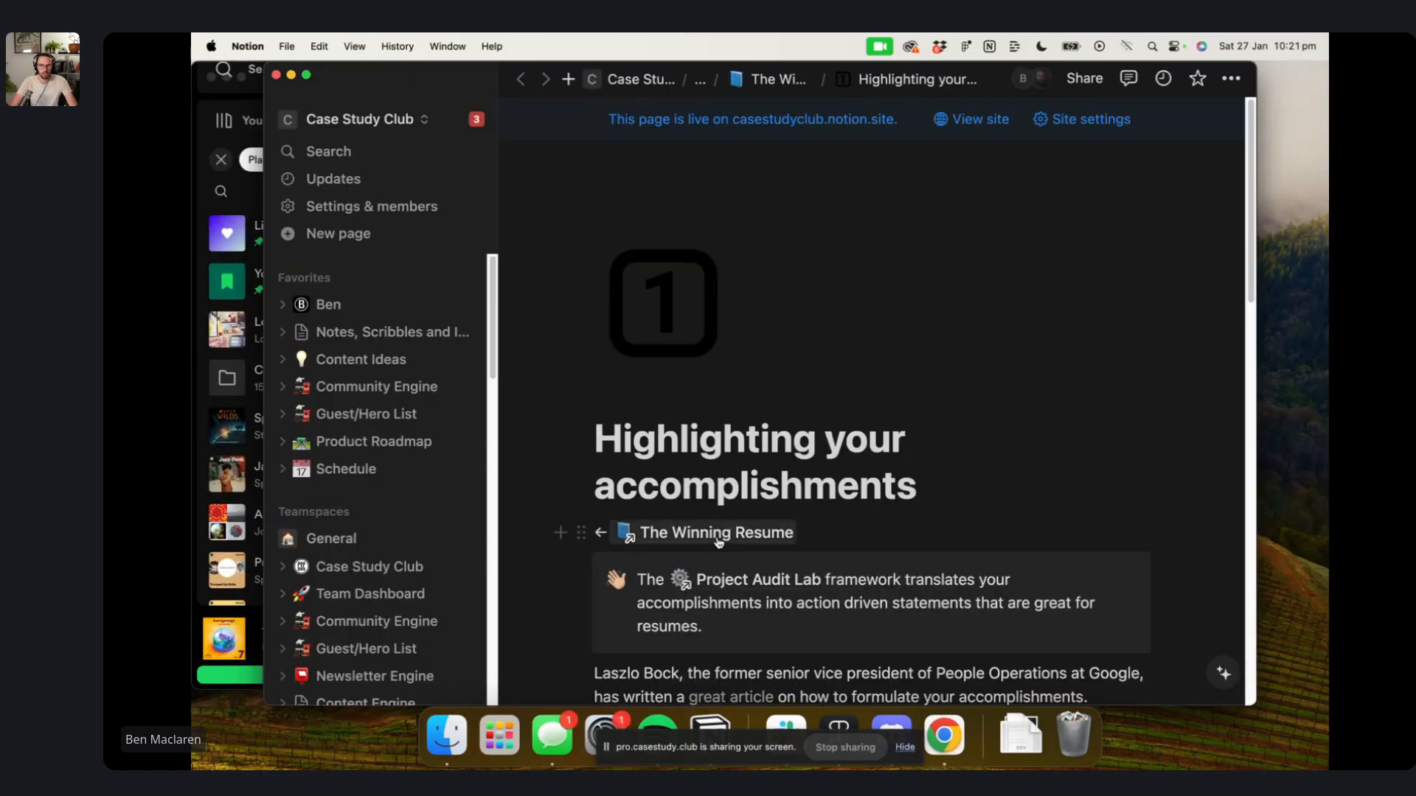
left_click(308, 76)
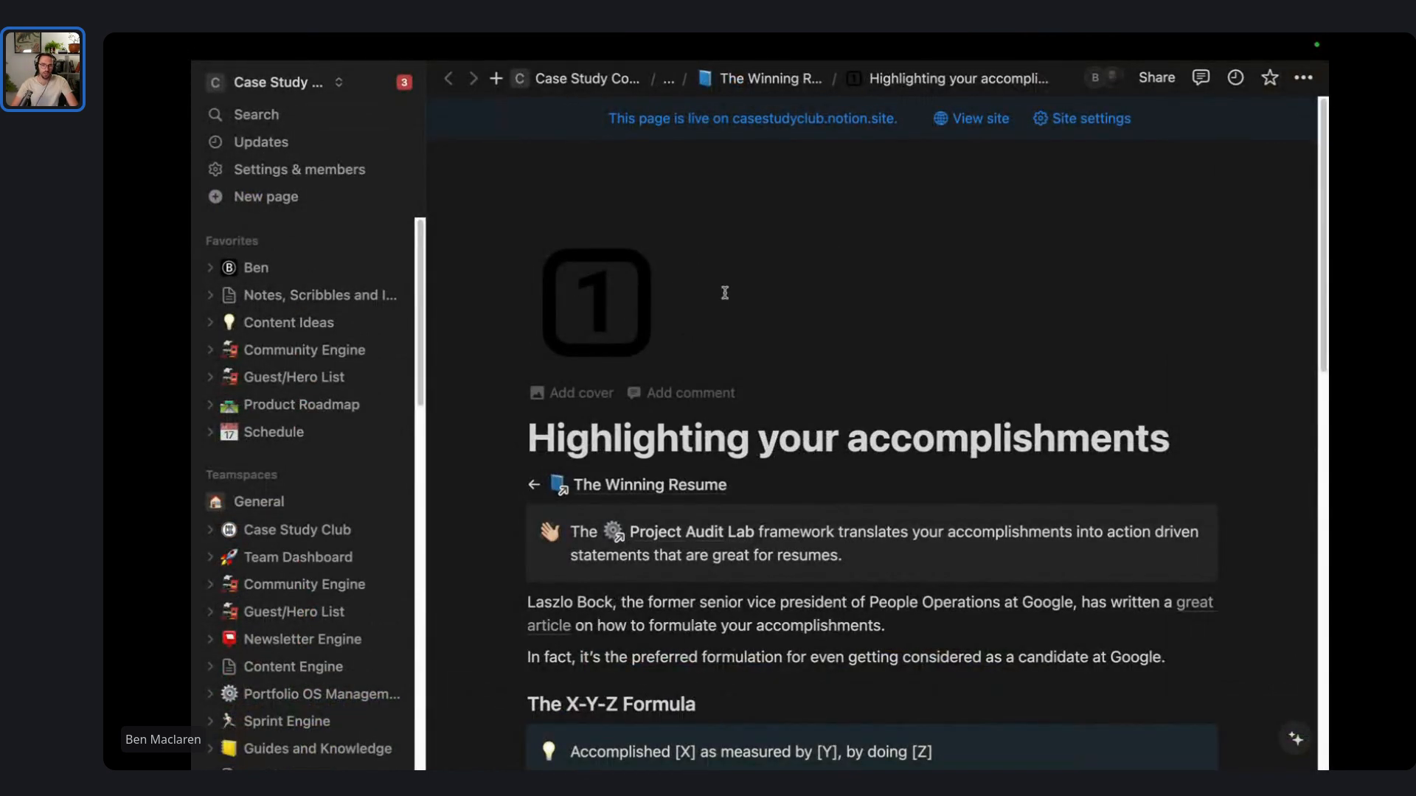
scroll(710, 347, "down", 1)
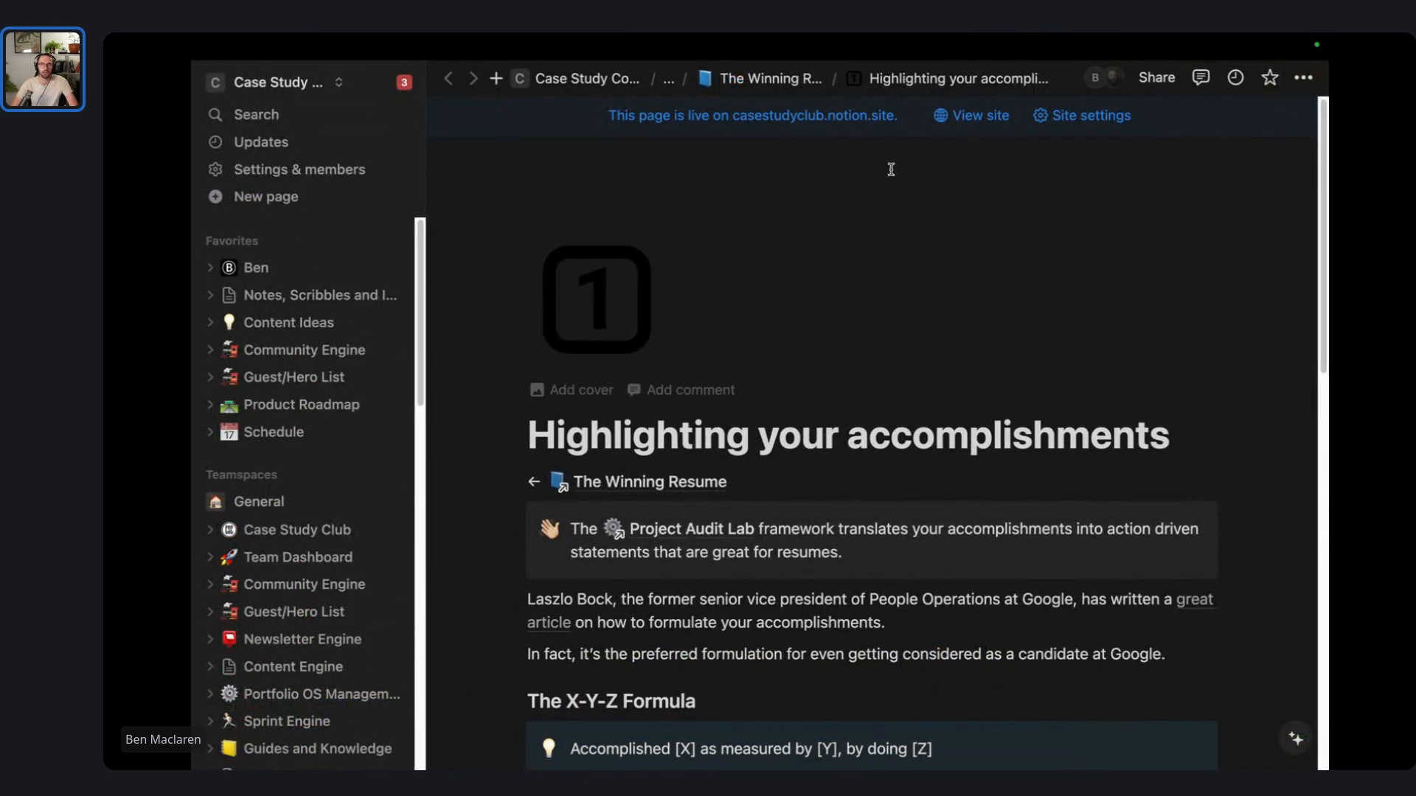
scroll(268, 435, "down", 5)
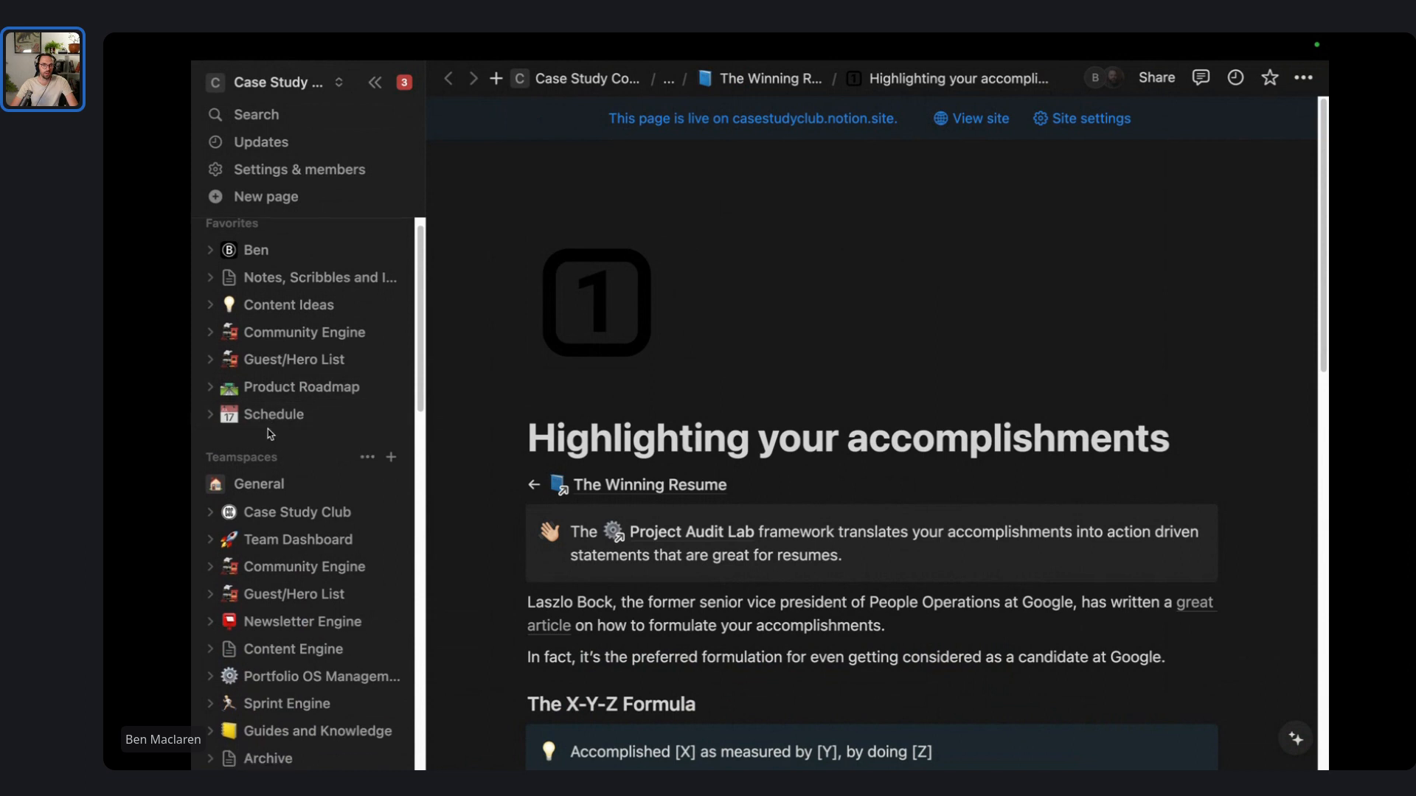
scroll(317, 356, "down", 5)
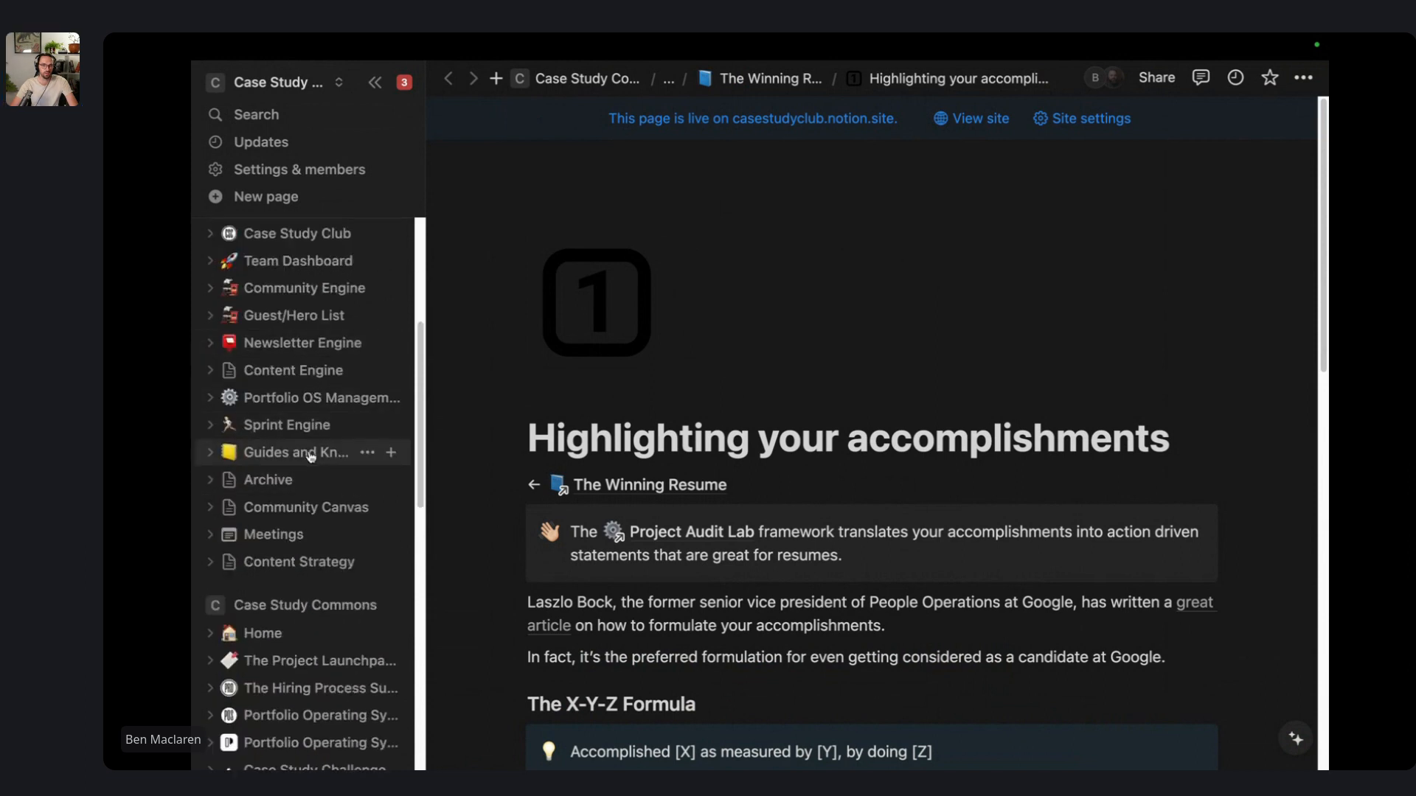
scroll(322, 538, "down", 1)
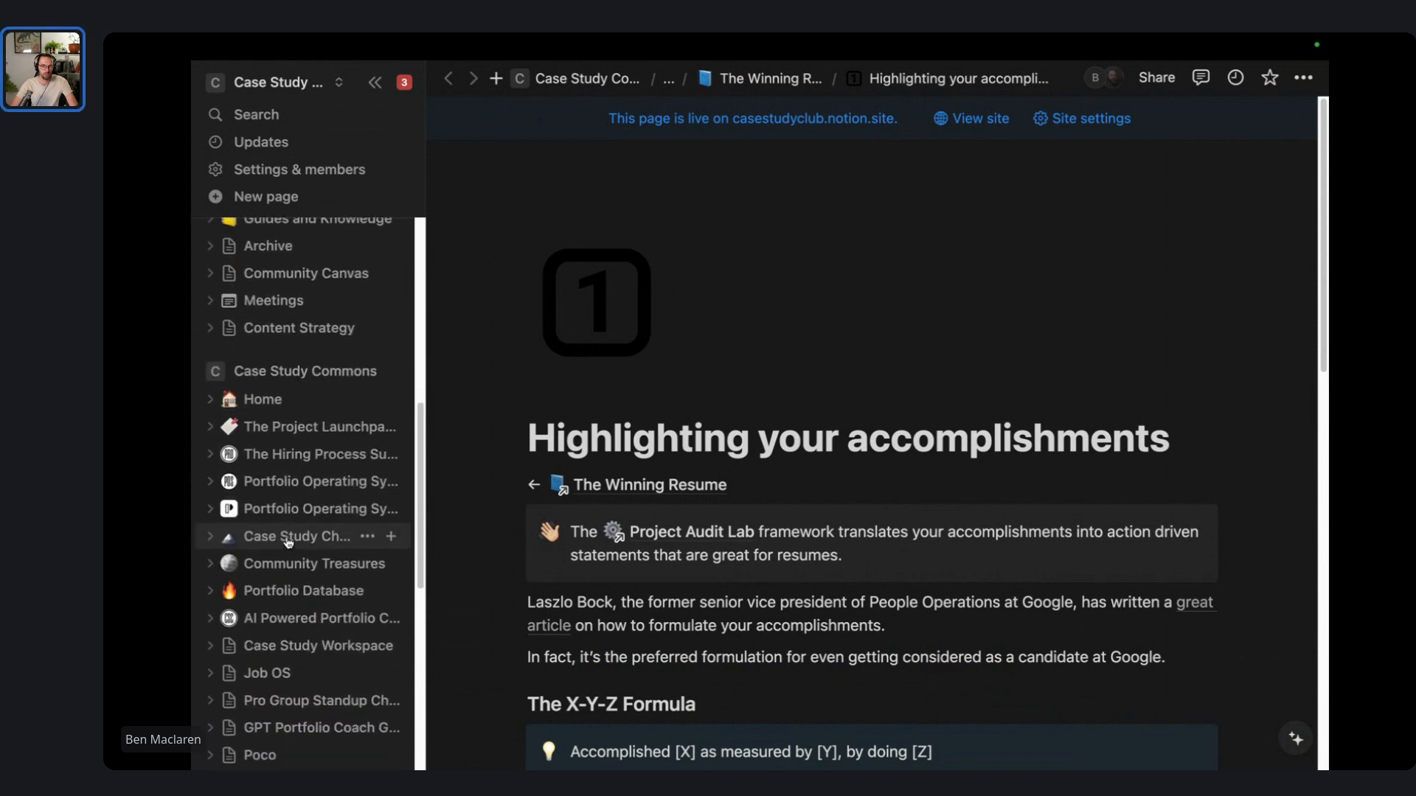
left_click(317, 505)
- Switch to the personal workspace from the workspace list
scroll(657, 512, "down", 6)
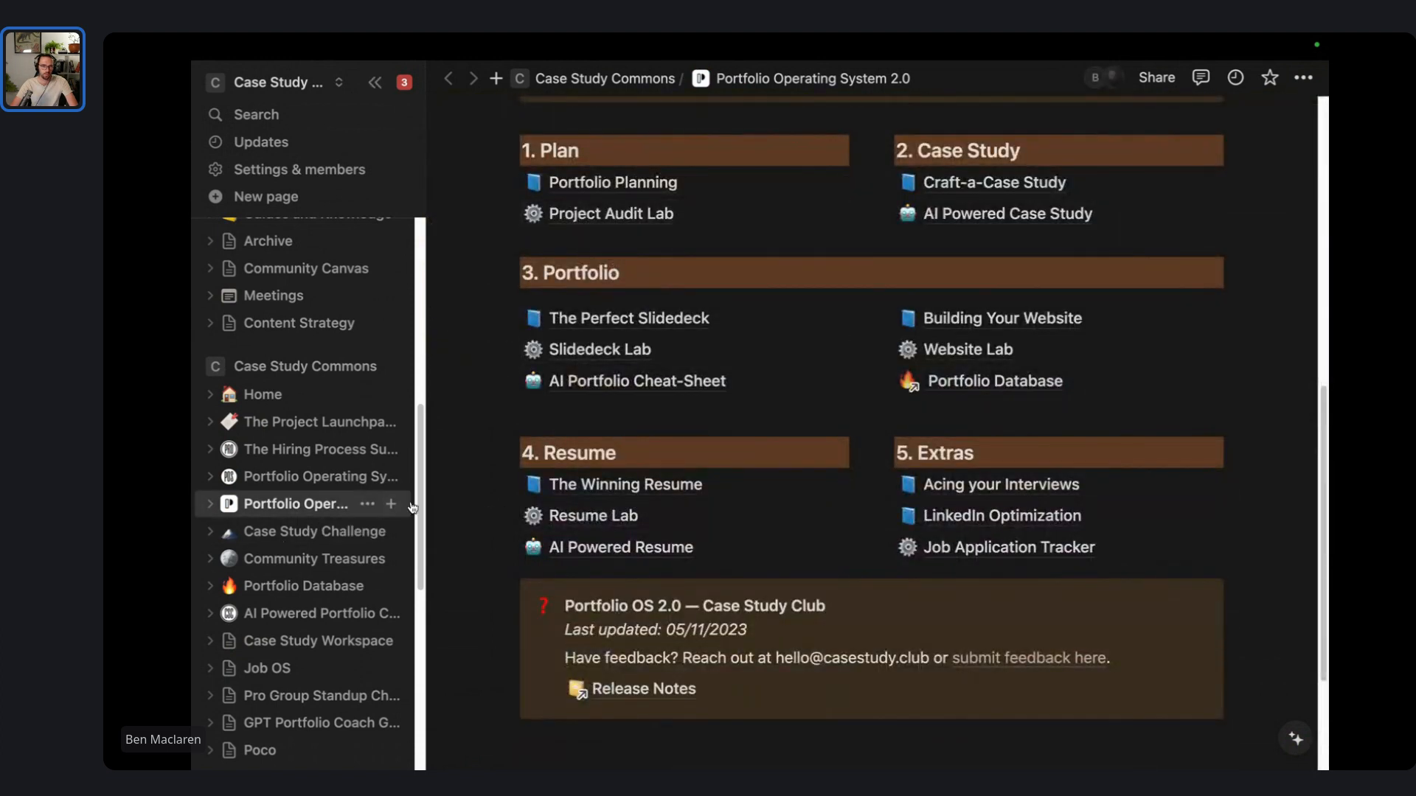
left_click(311, 81)
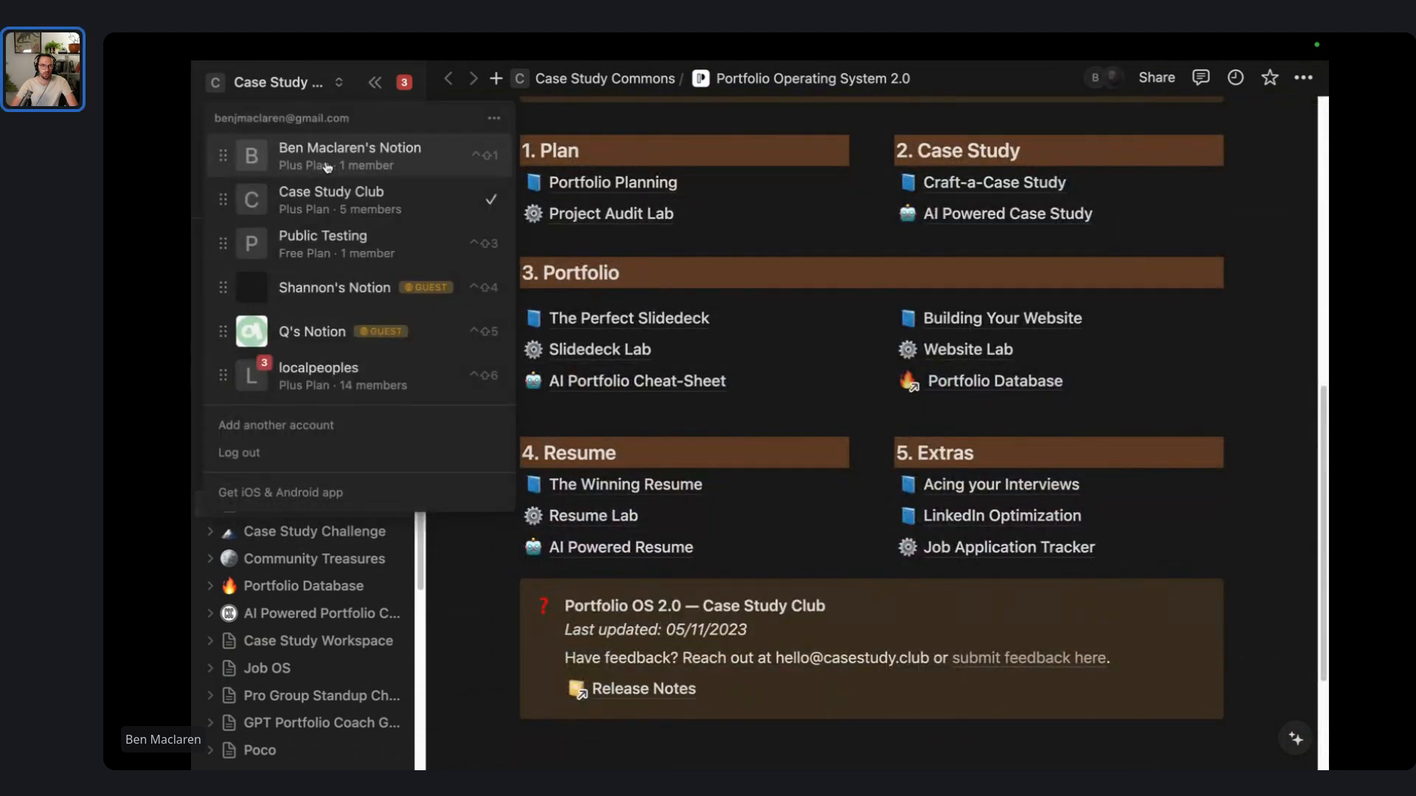
left_click(316, 151)
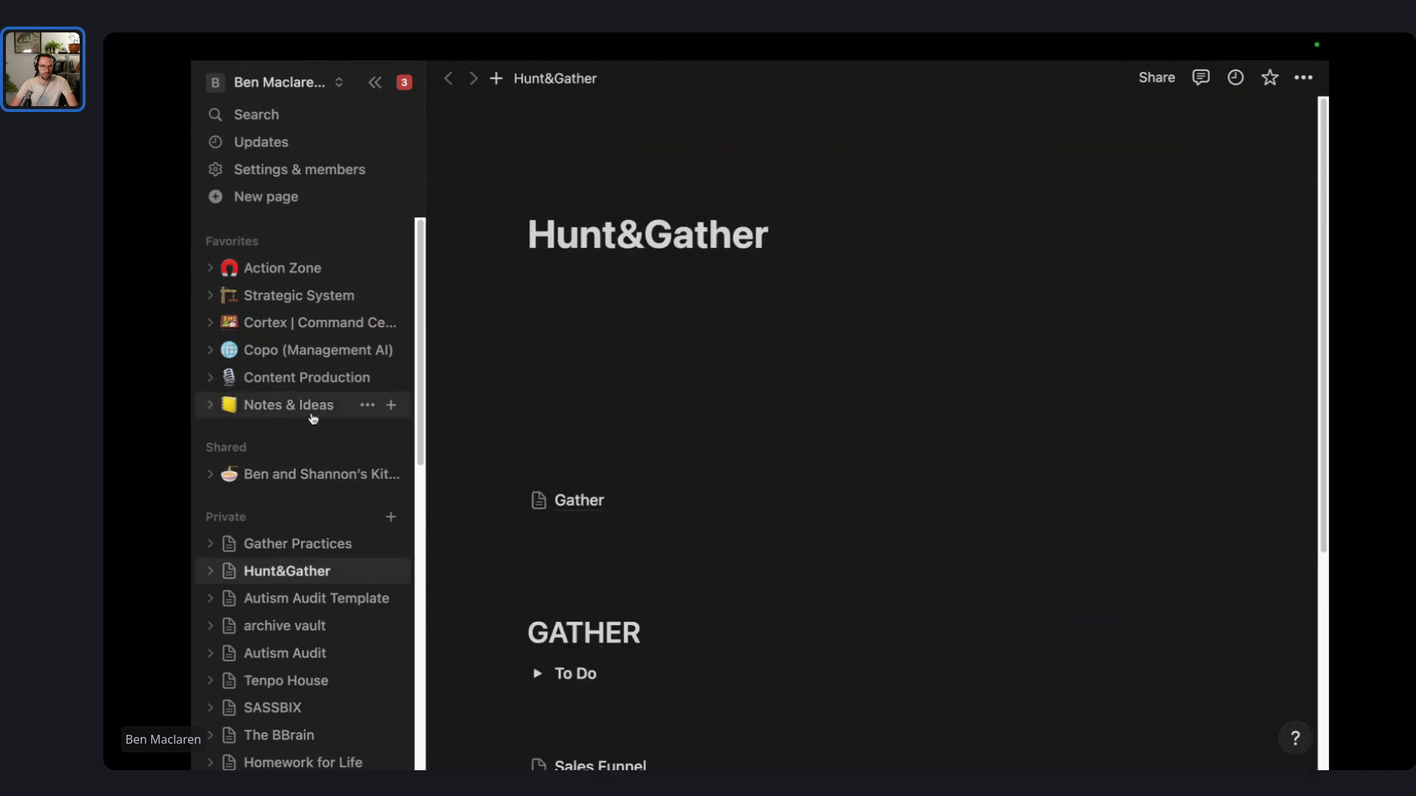
scroll(291, 439, "down", 5)
- Open the Career OS page and preview the Design System achievement beside the table
left_click(295, 529)
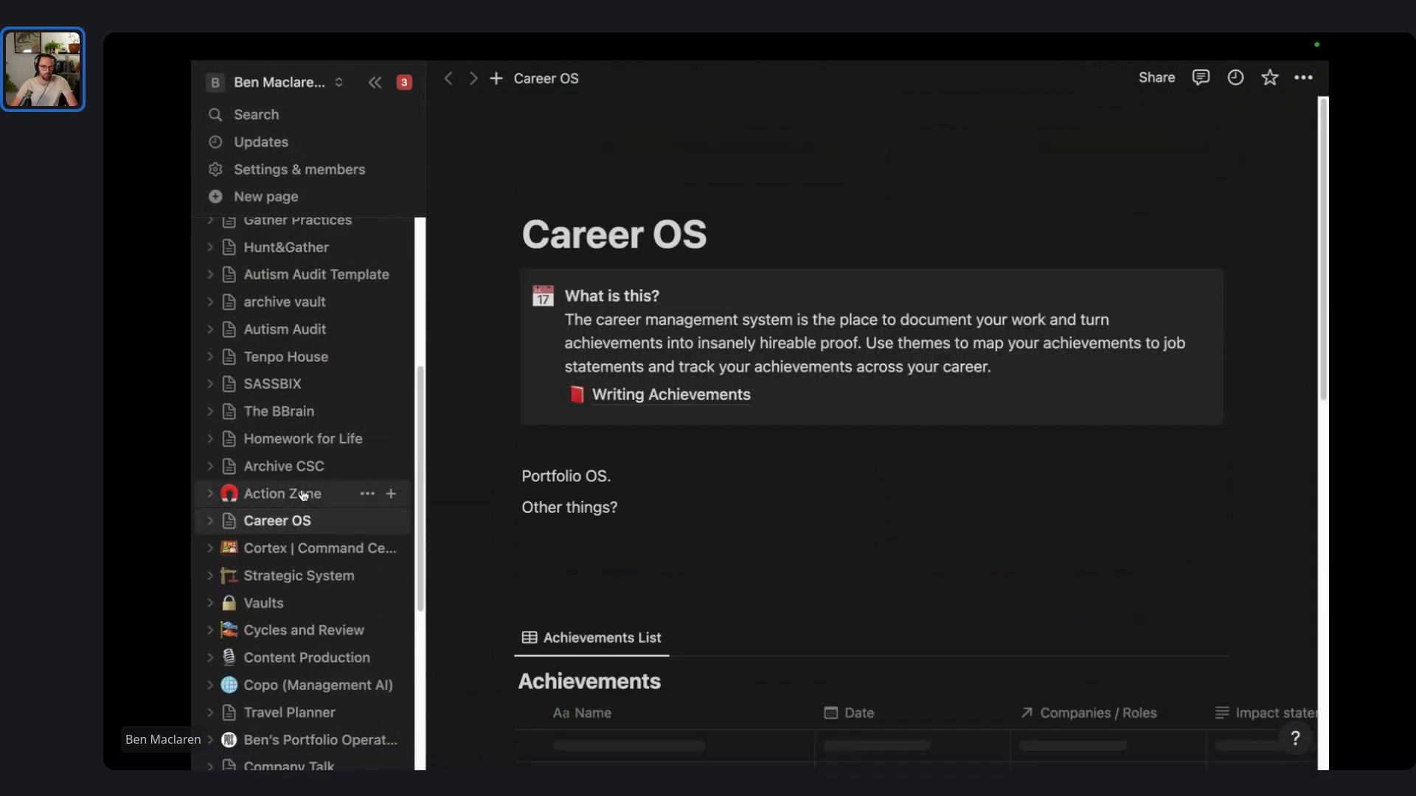
scroll(317, 516, "down", 5)
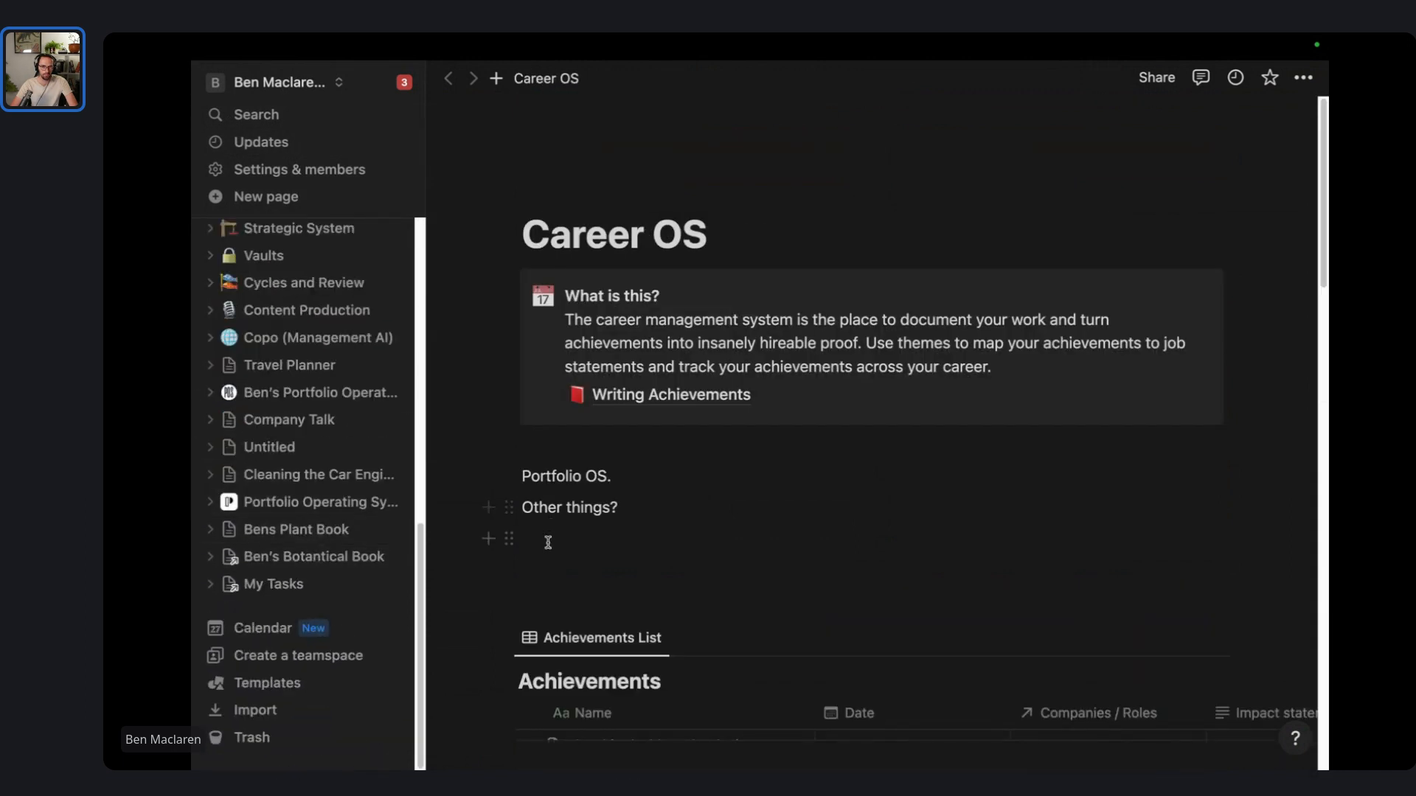
scroll(553, 544, "down", 8)
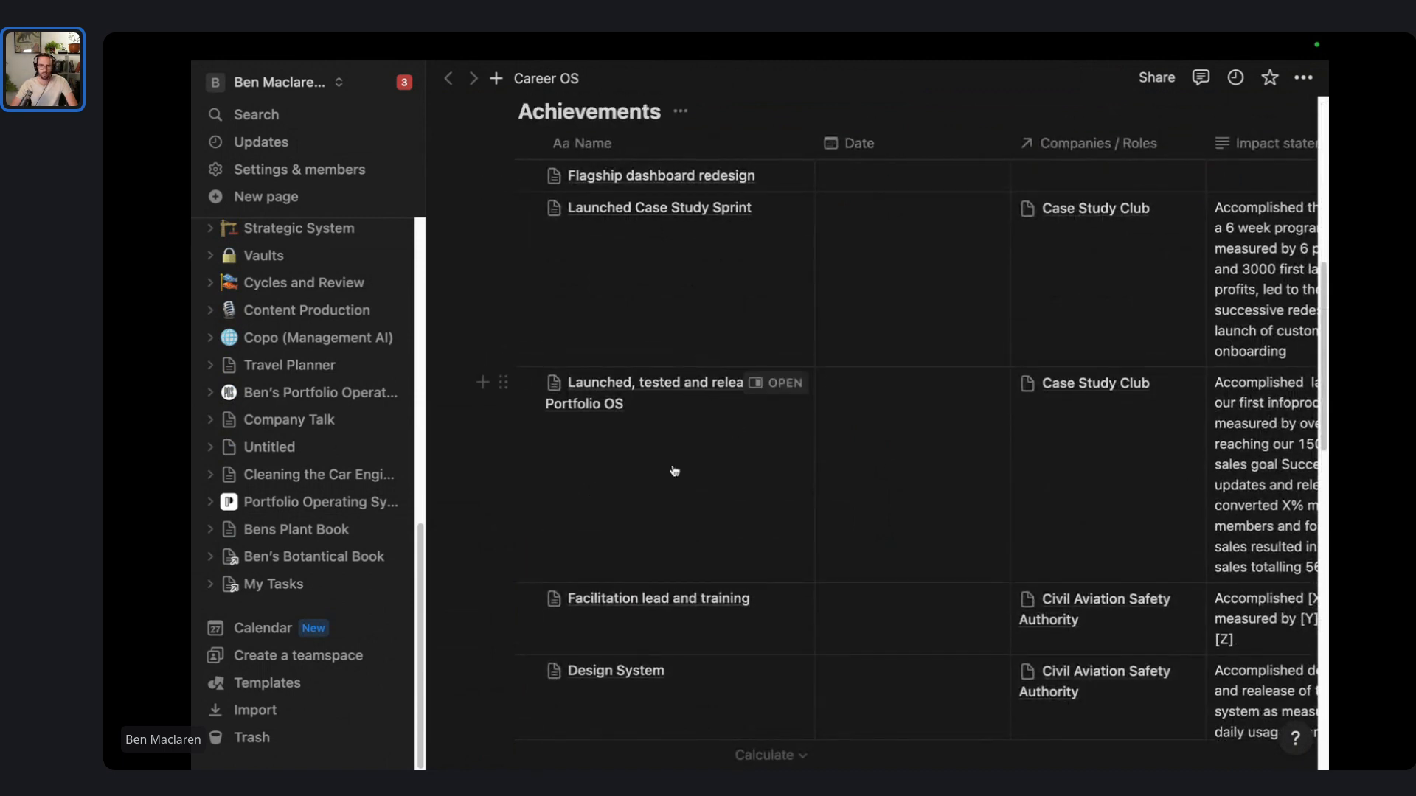
scroll(674, 471, "down", 4)
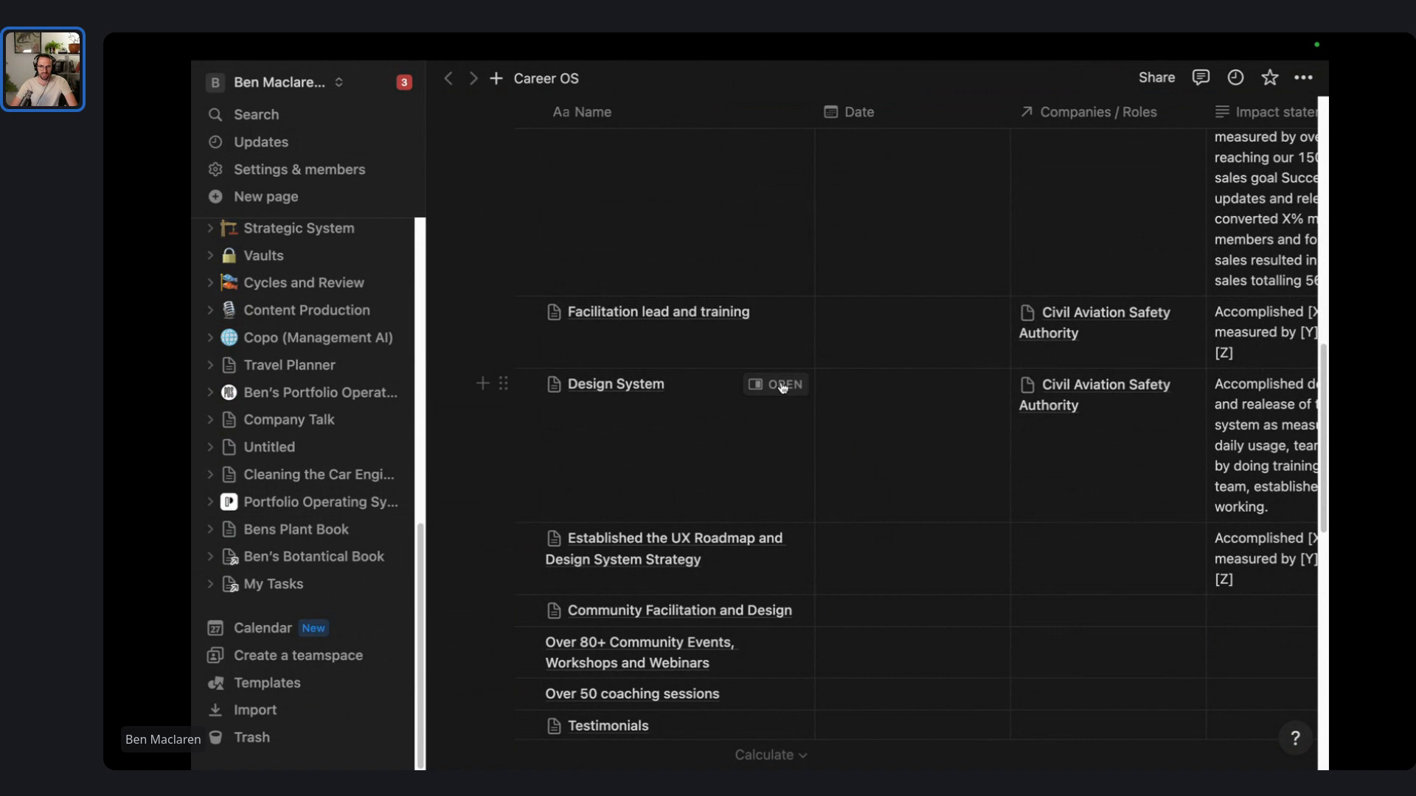
left_click(783, 385)
scroll(1088, 480, "down", 3)
scroll(1088, 481, "down", 20)
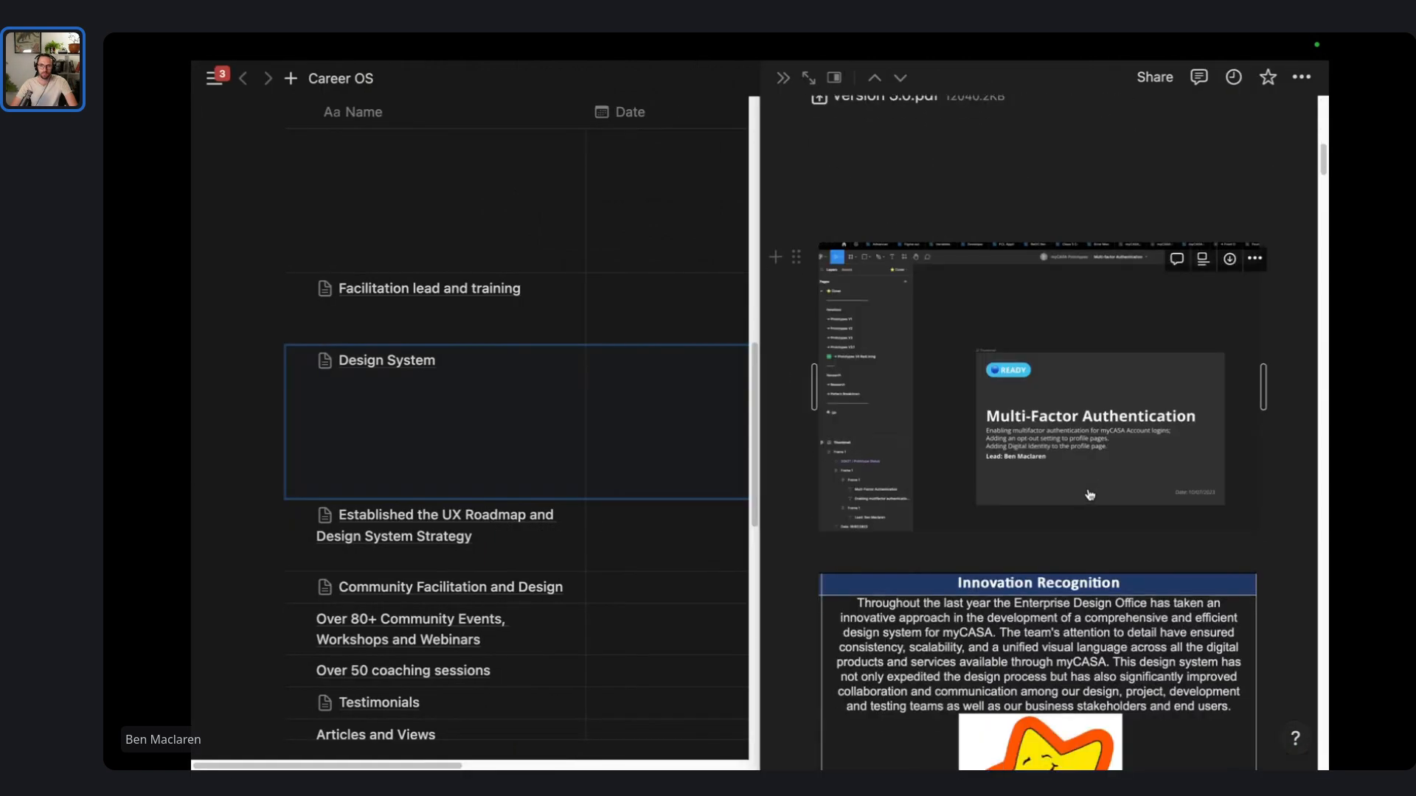
scroll(1089, 491, "down", 20)
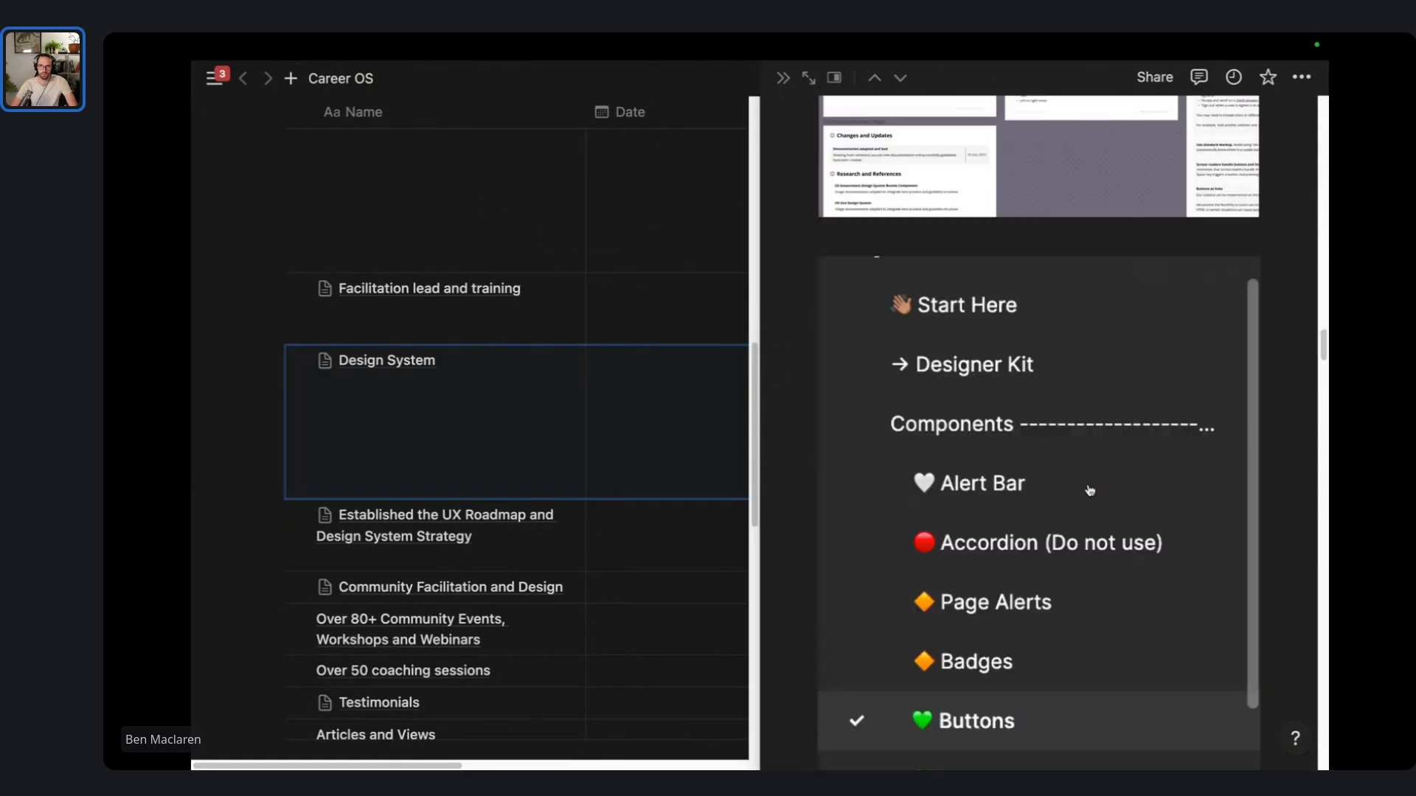
scroll(1089, 483, "down", 5)
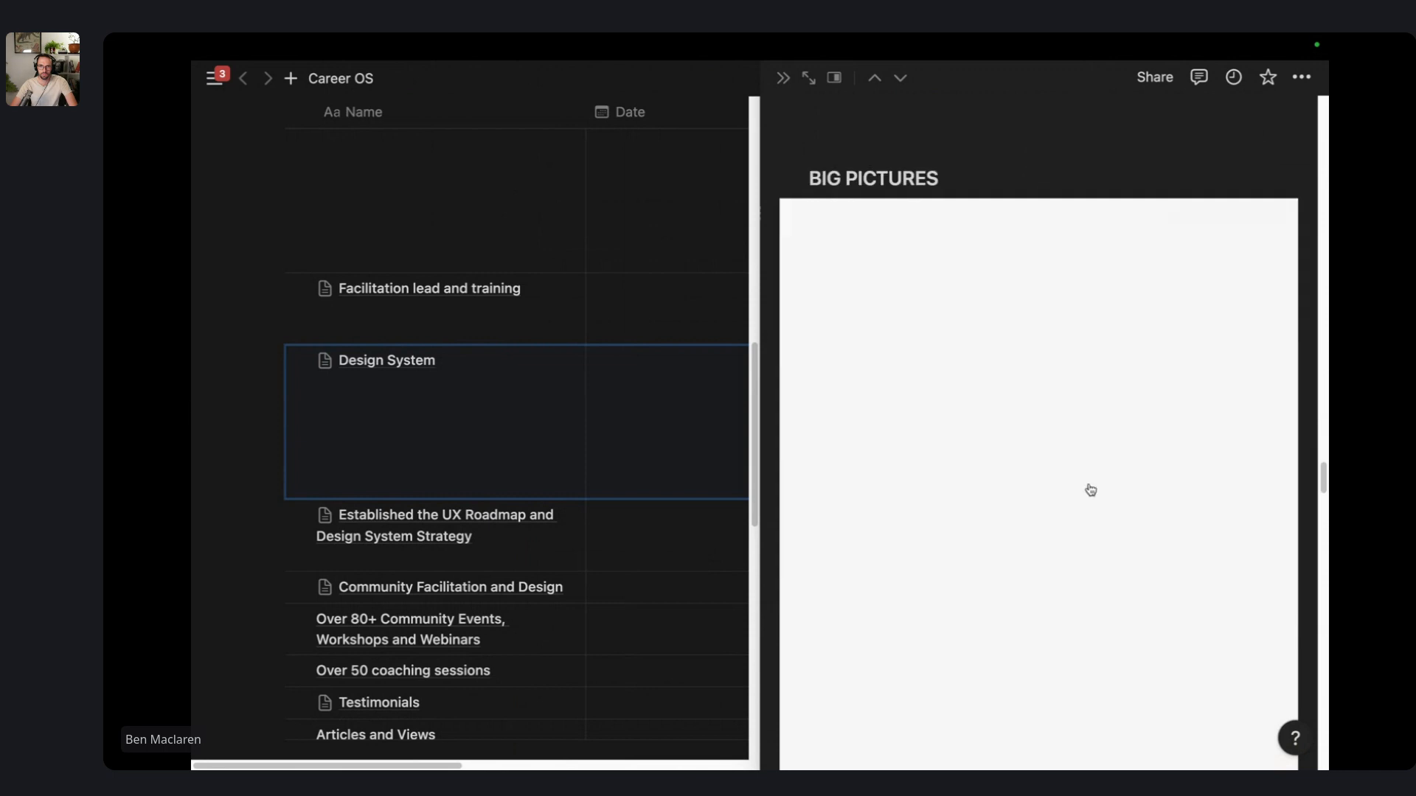
- Open the Design System page full-size and scroll to the LOGOS section's first logo
left_click(809, 77)
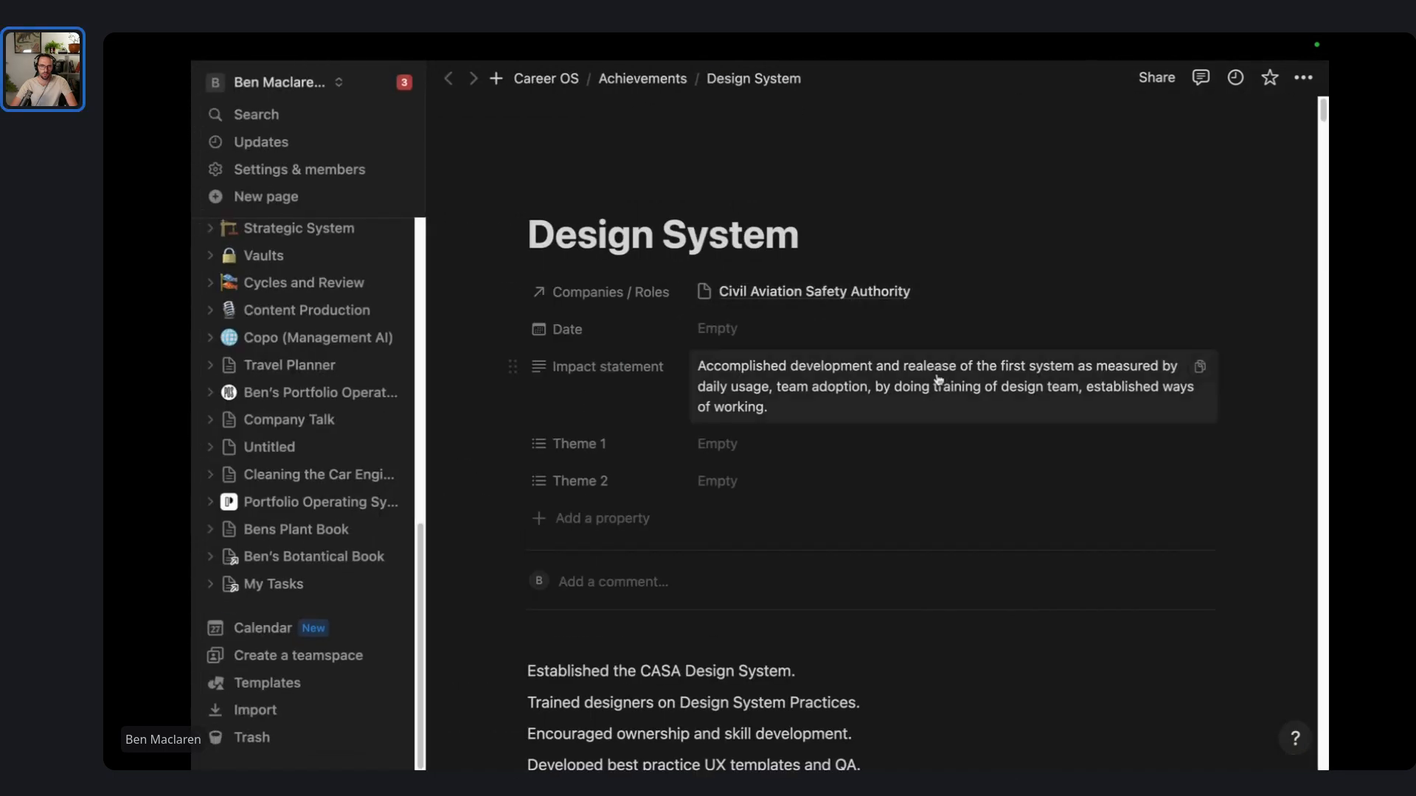
scroll(555, 234, "down", 15)
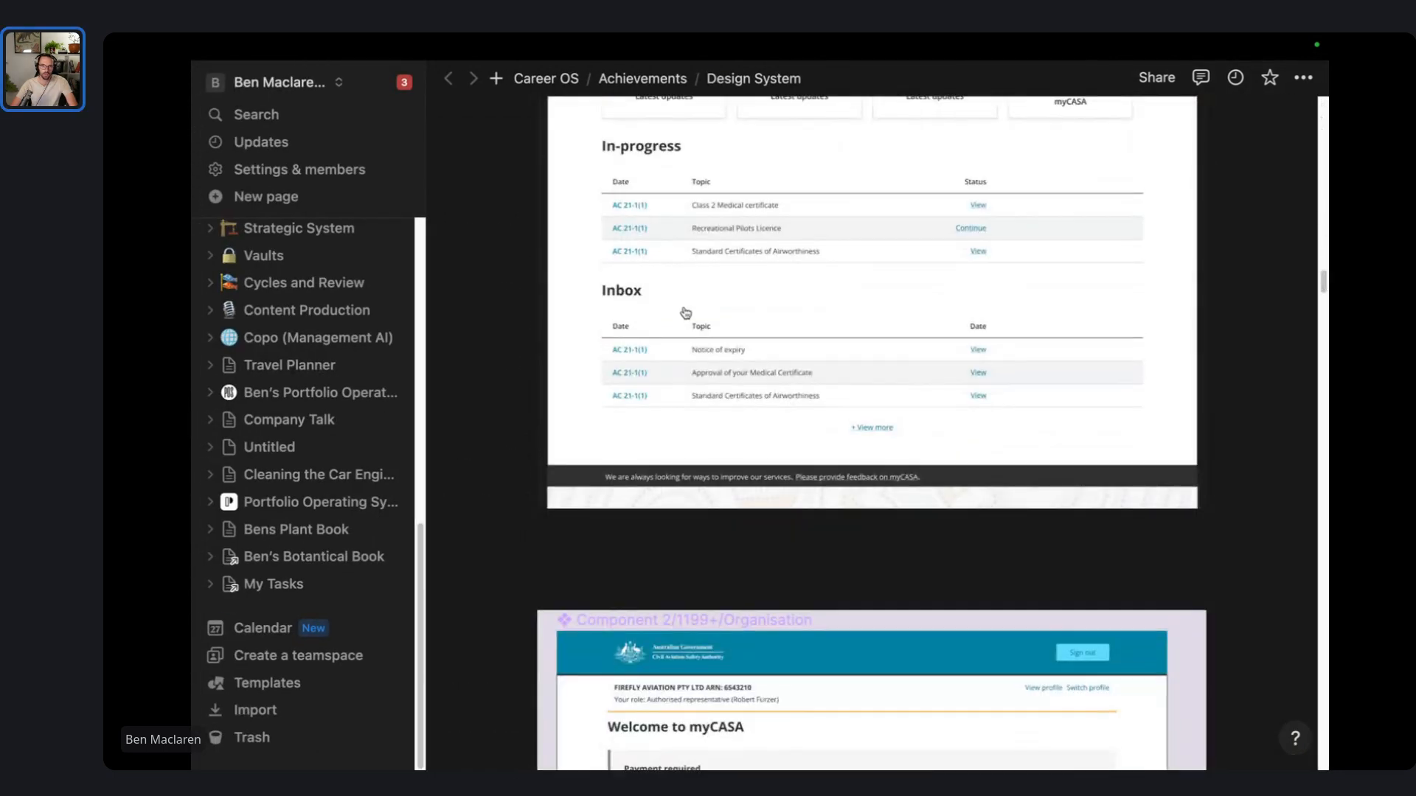
scroll(811, 398, "down", 15)
scroll(808, 400, "down", 20)
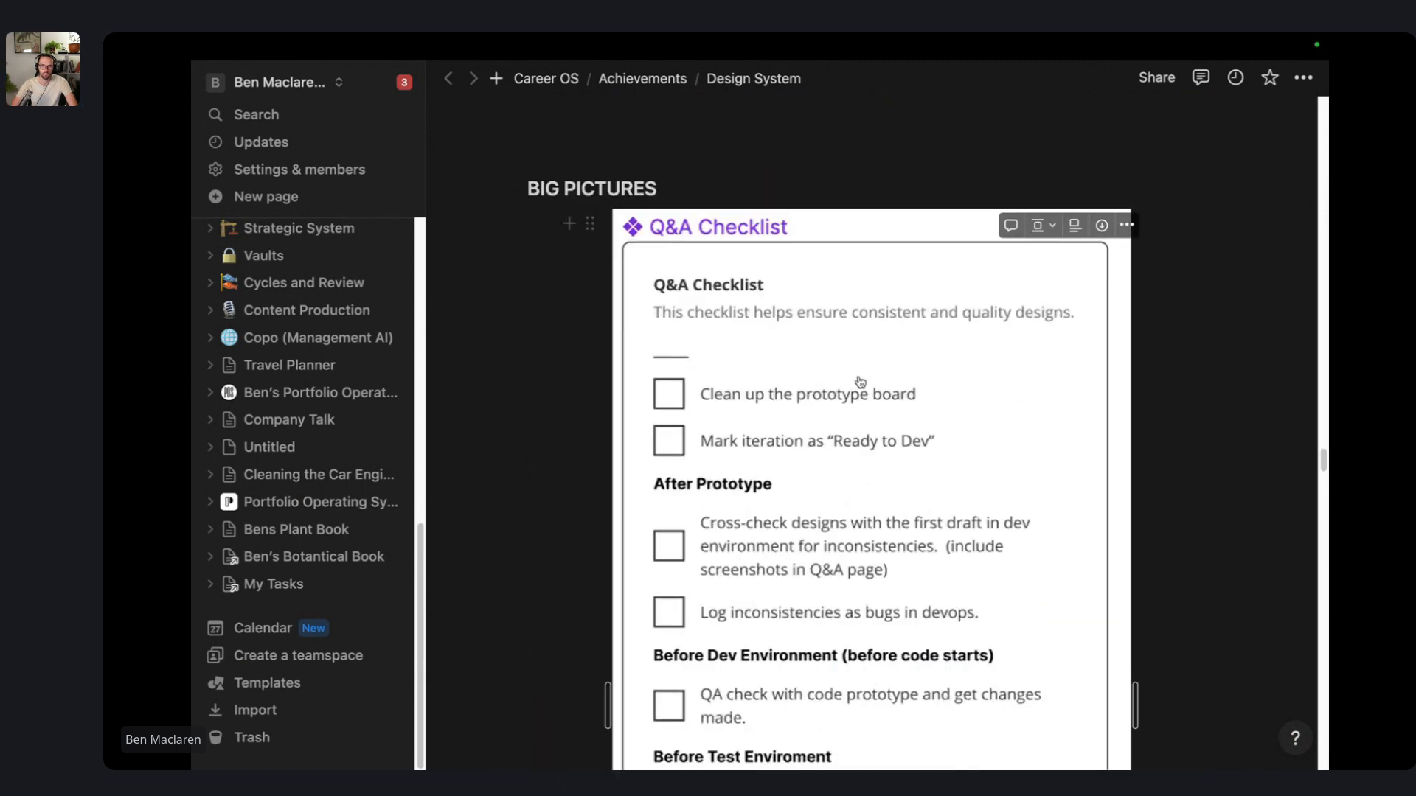
scroll(872, 373, "up", 7)
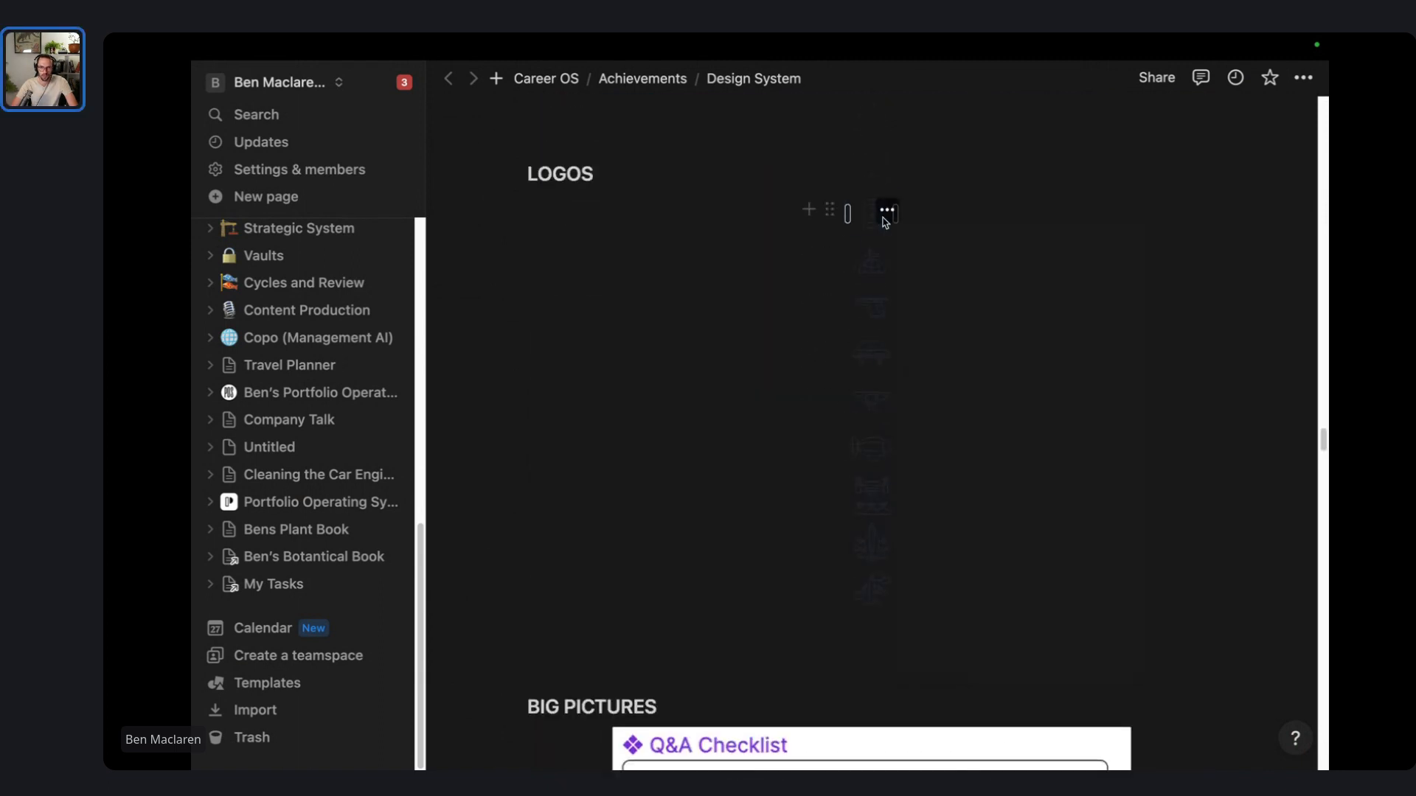
left_click(888, 212)
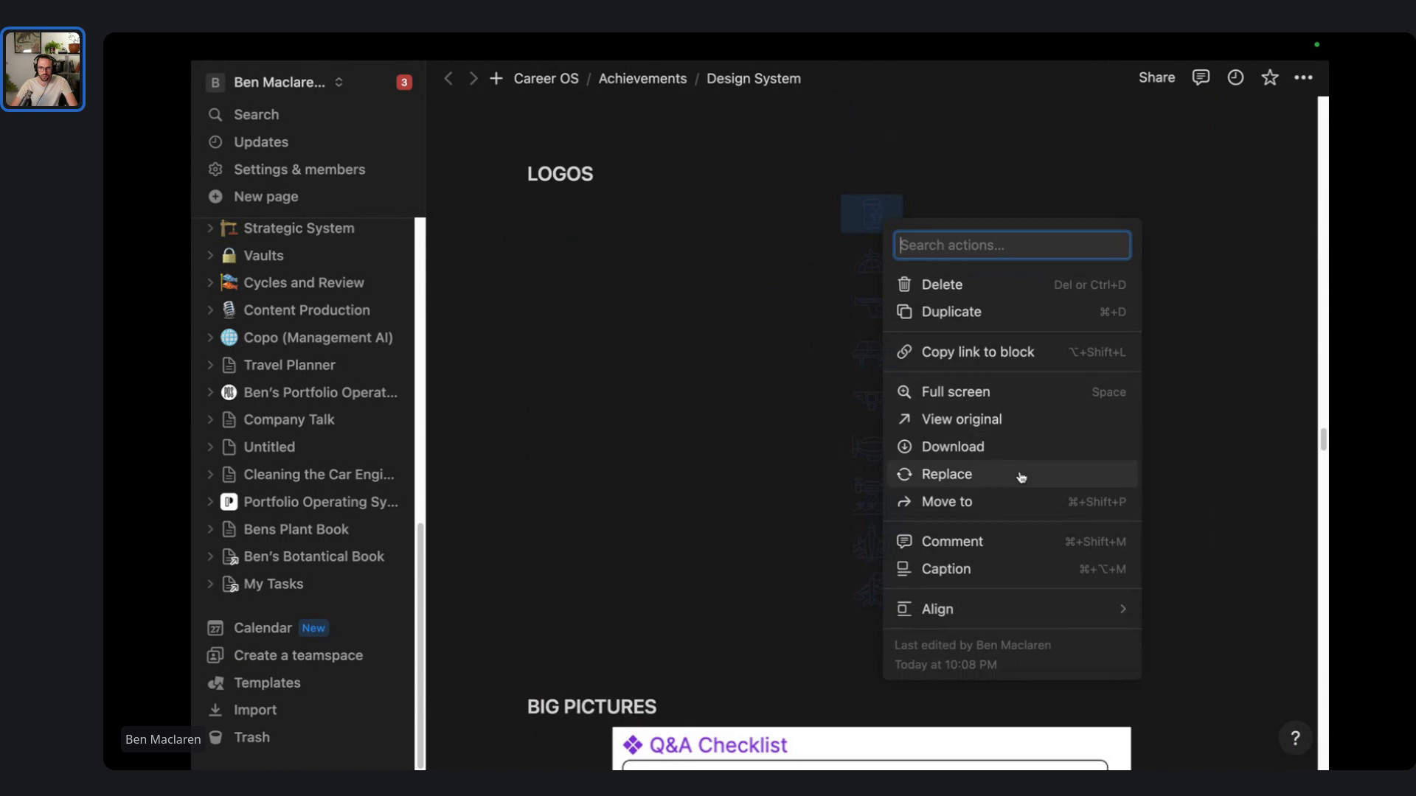
- Download the first logo image as Icon1.svg into Downloads
left_click(1003, 450)
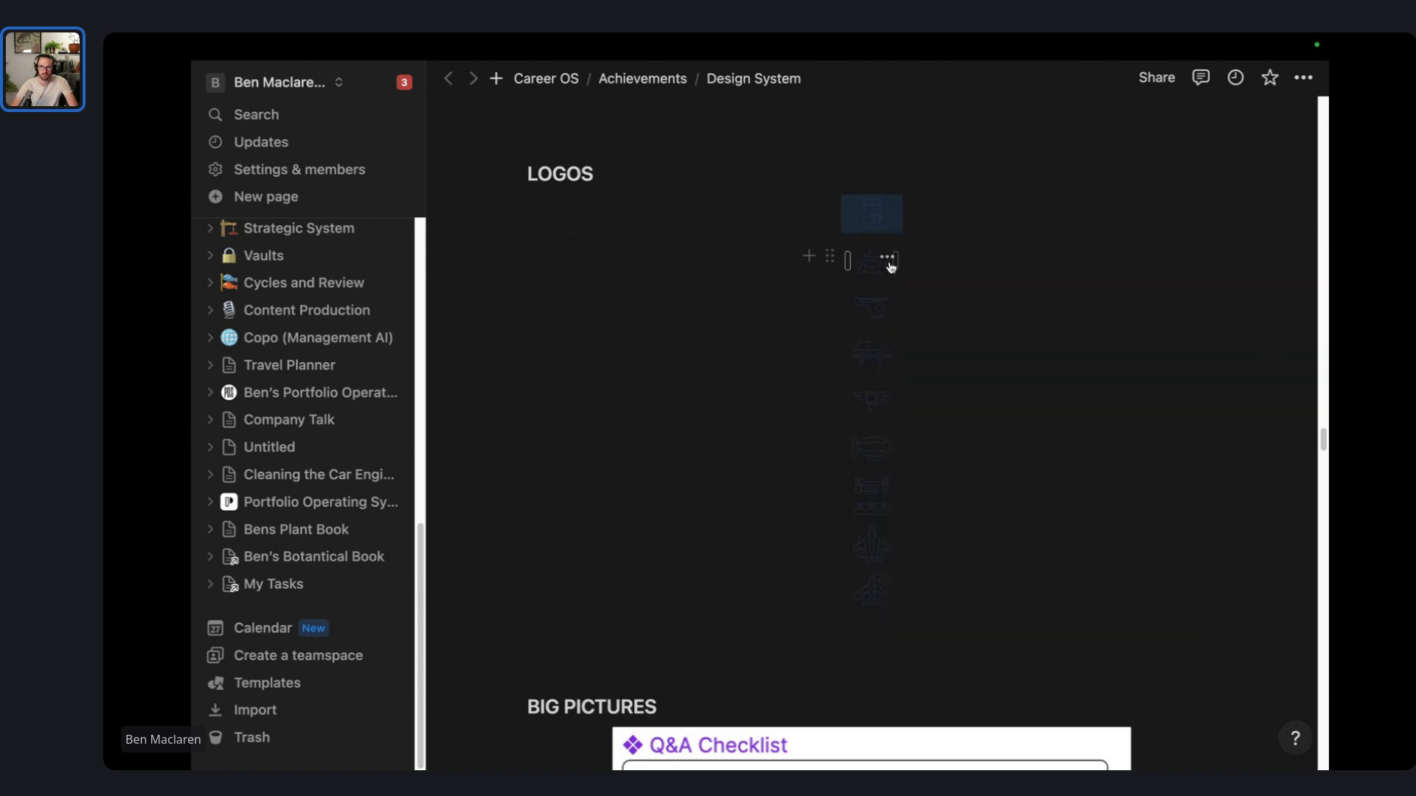
left_click(888, 263)
left_click(958, 501)
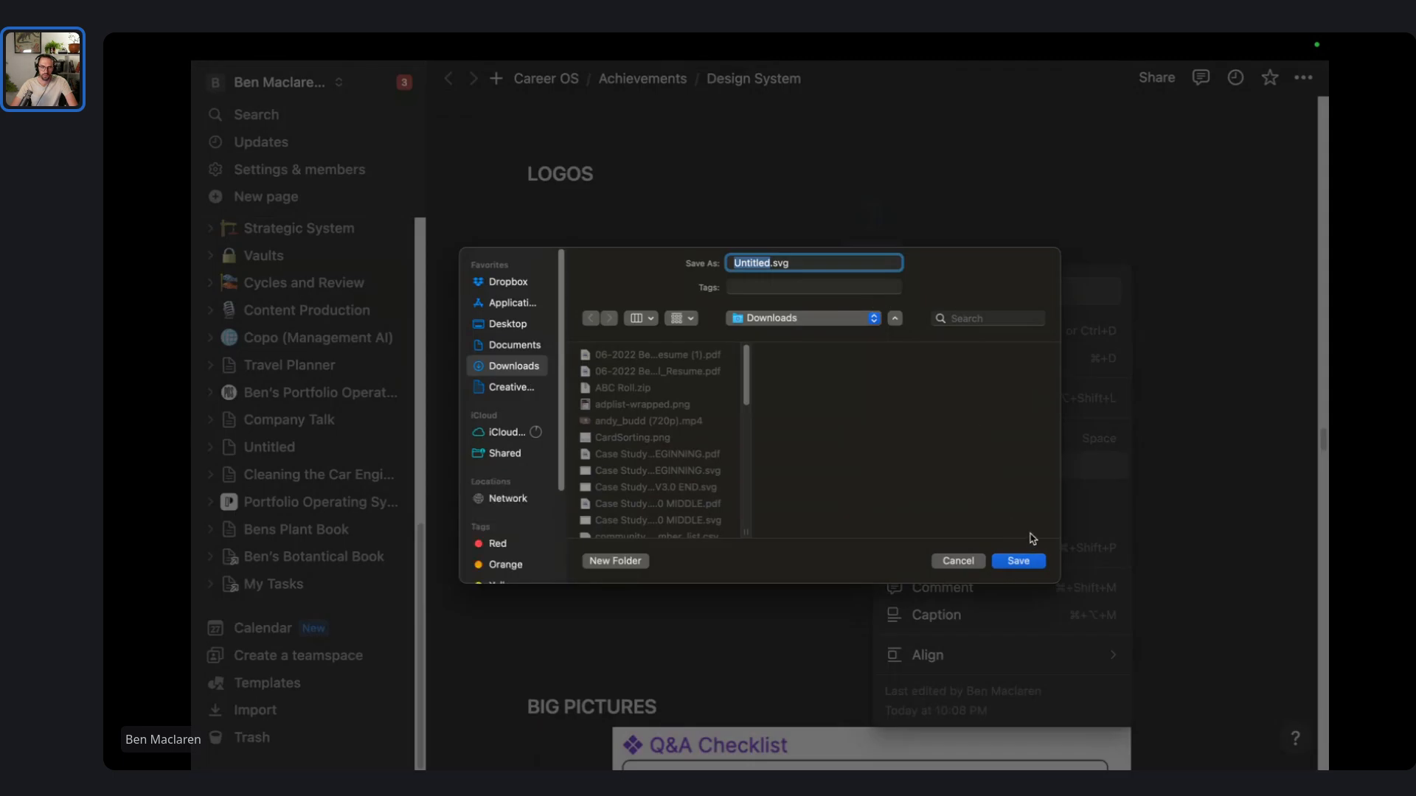
type("Icon1")
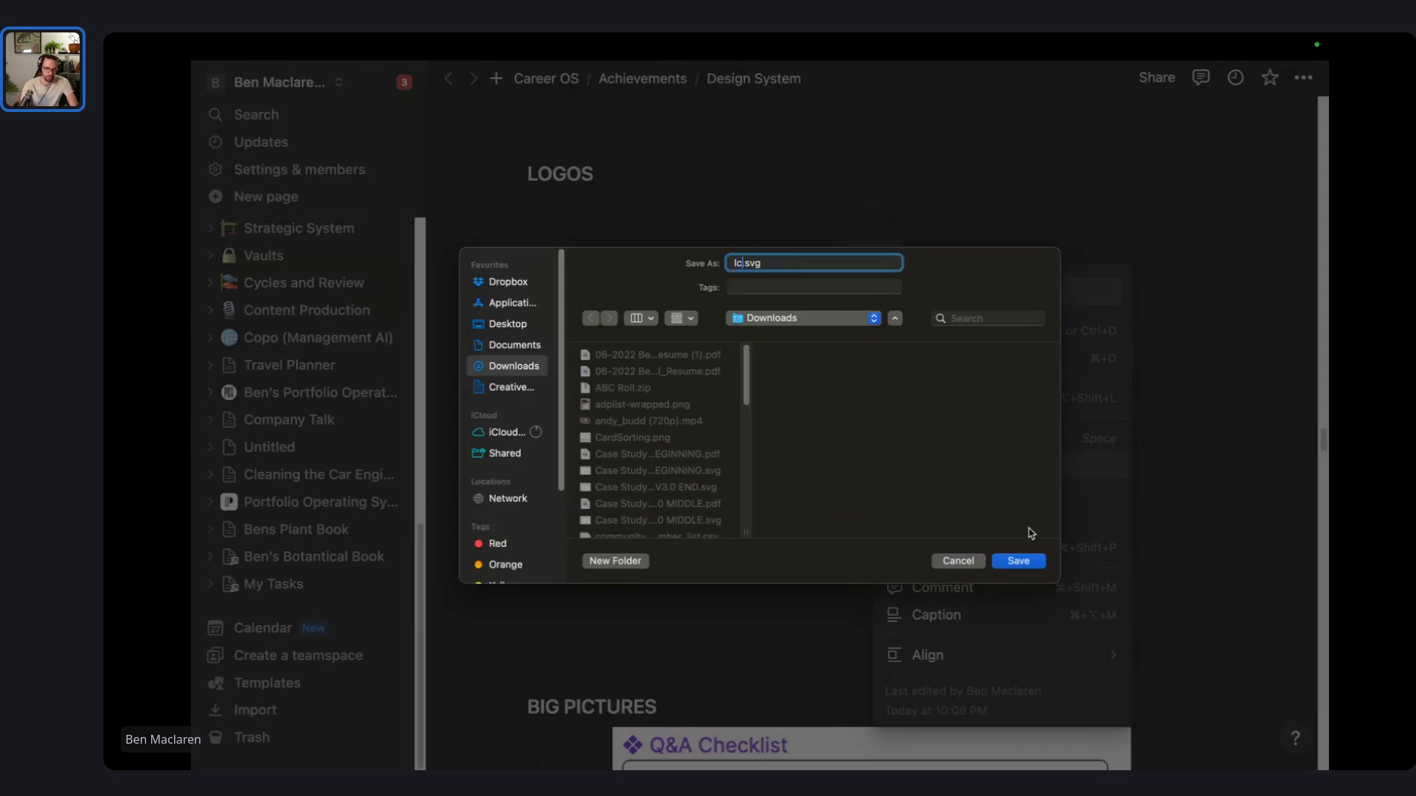
key("super+a")
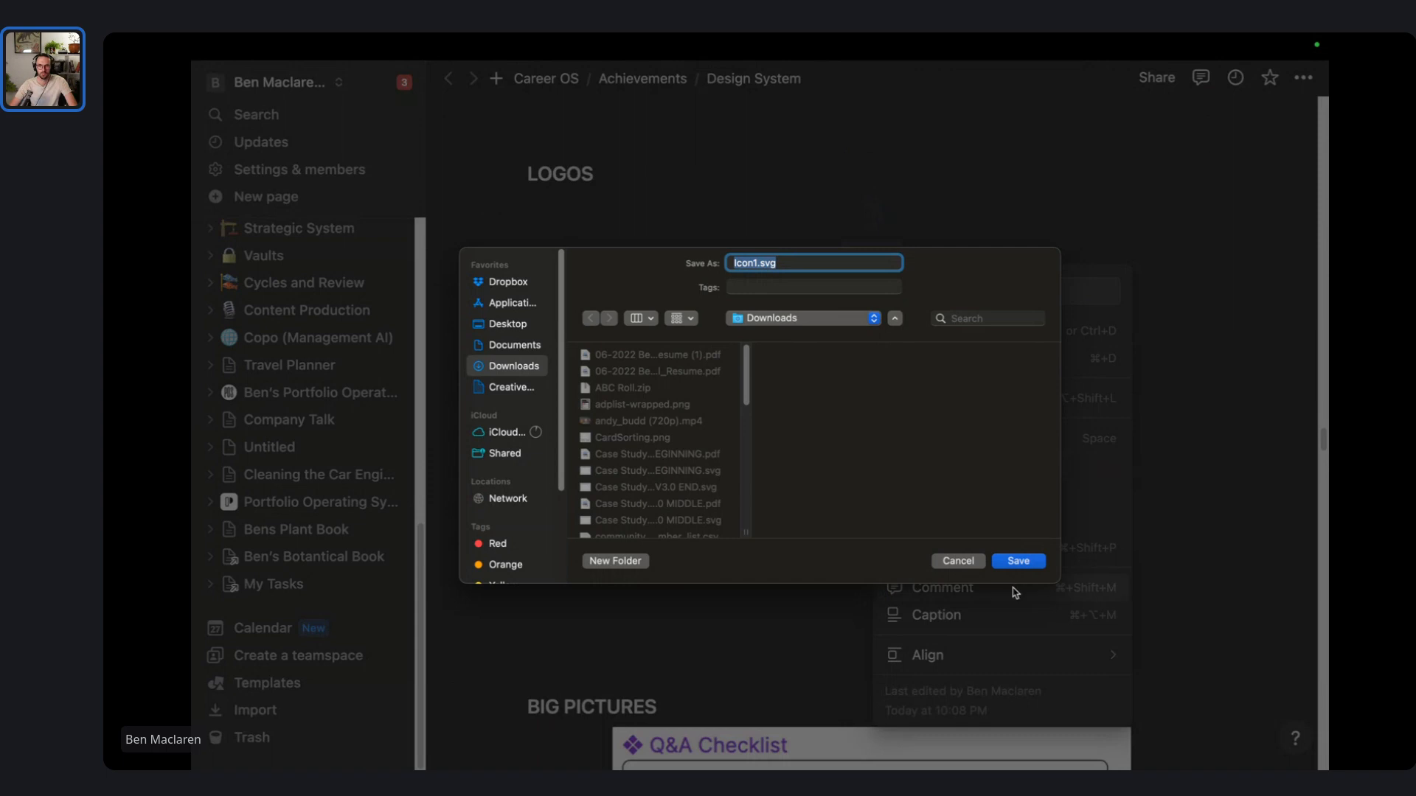
left_click(1021, 564)
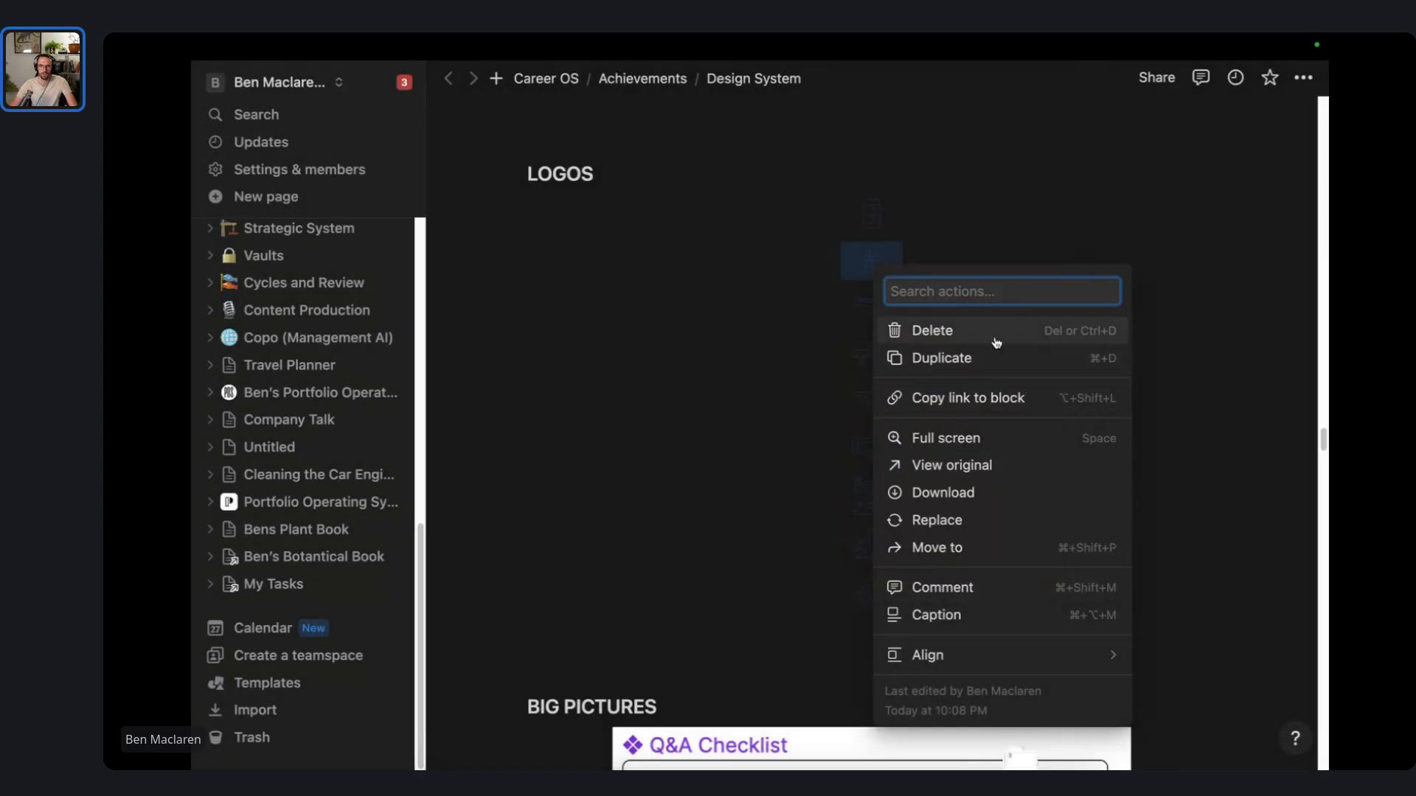
- Download the next logo image and save it as Icon2.svg
left_click(980, 488)
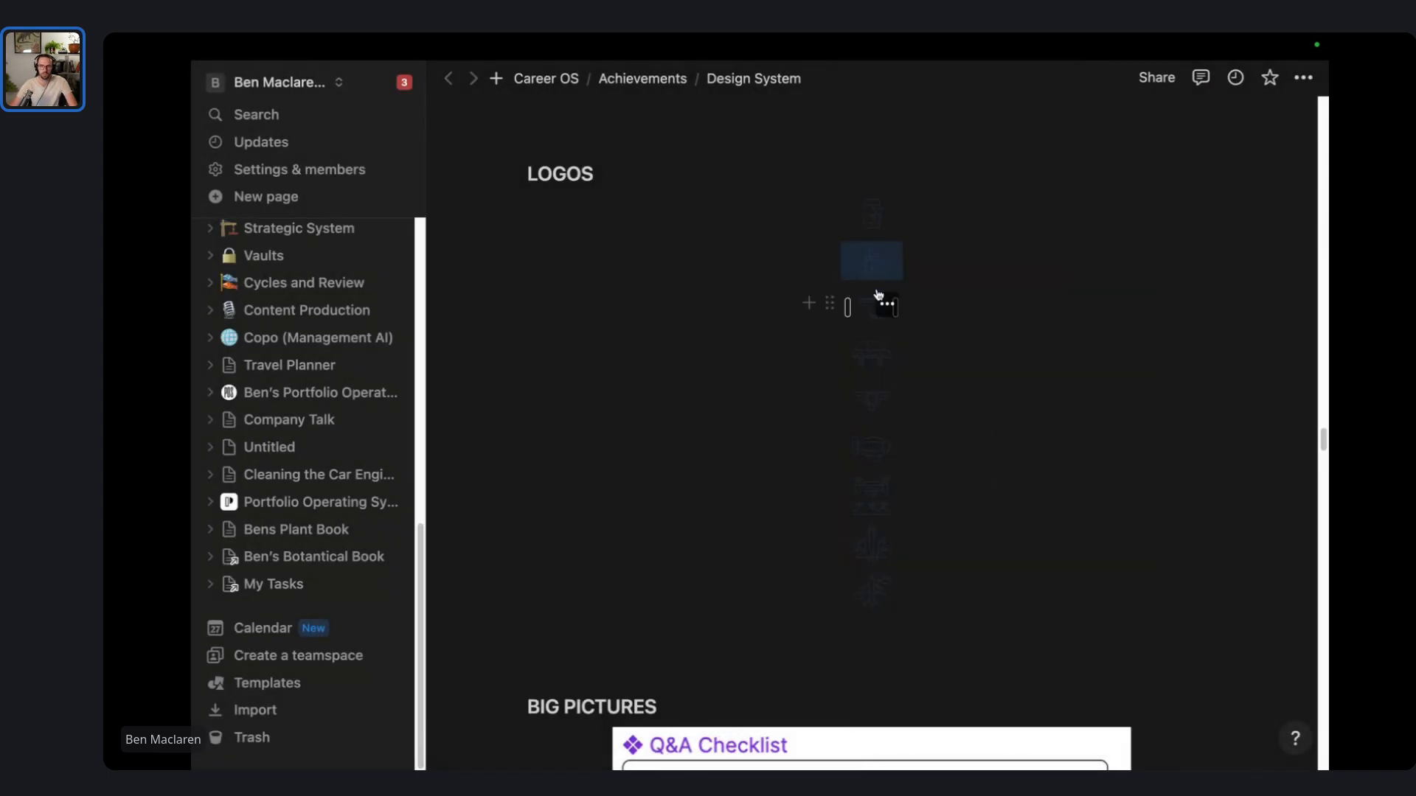
type("Icon1.svg")
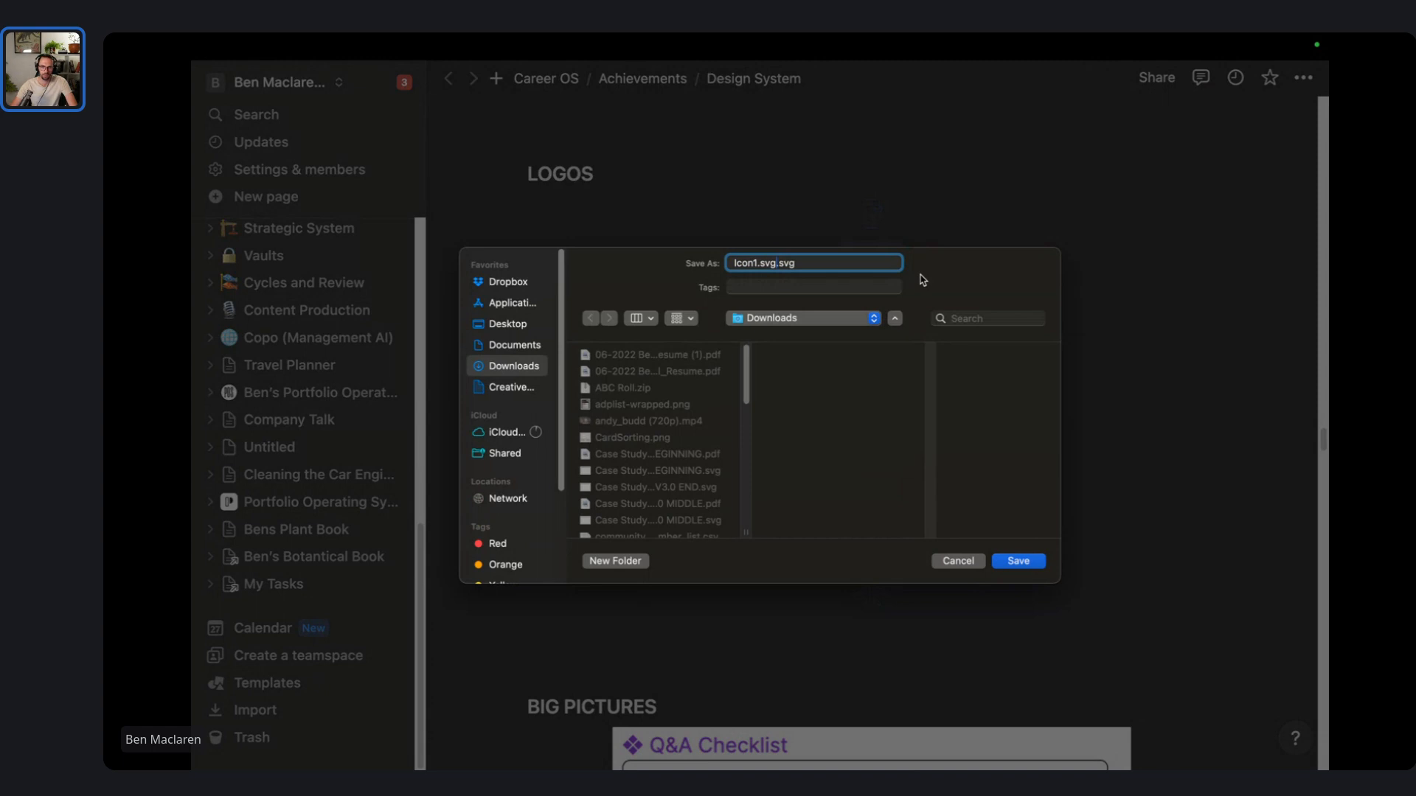
key("super+a")
type("Icon1.svg")
key("BackSpace")
type("2")
key("shift+super+Left")
left_click(1029, 560)
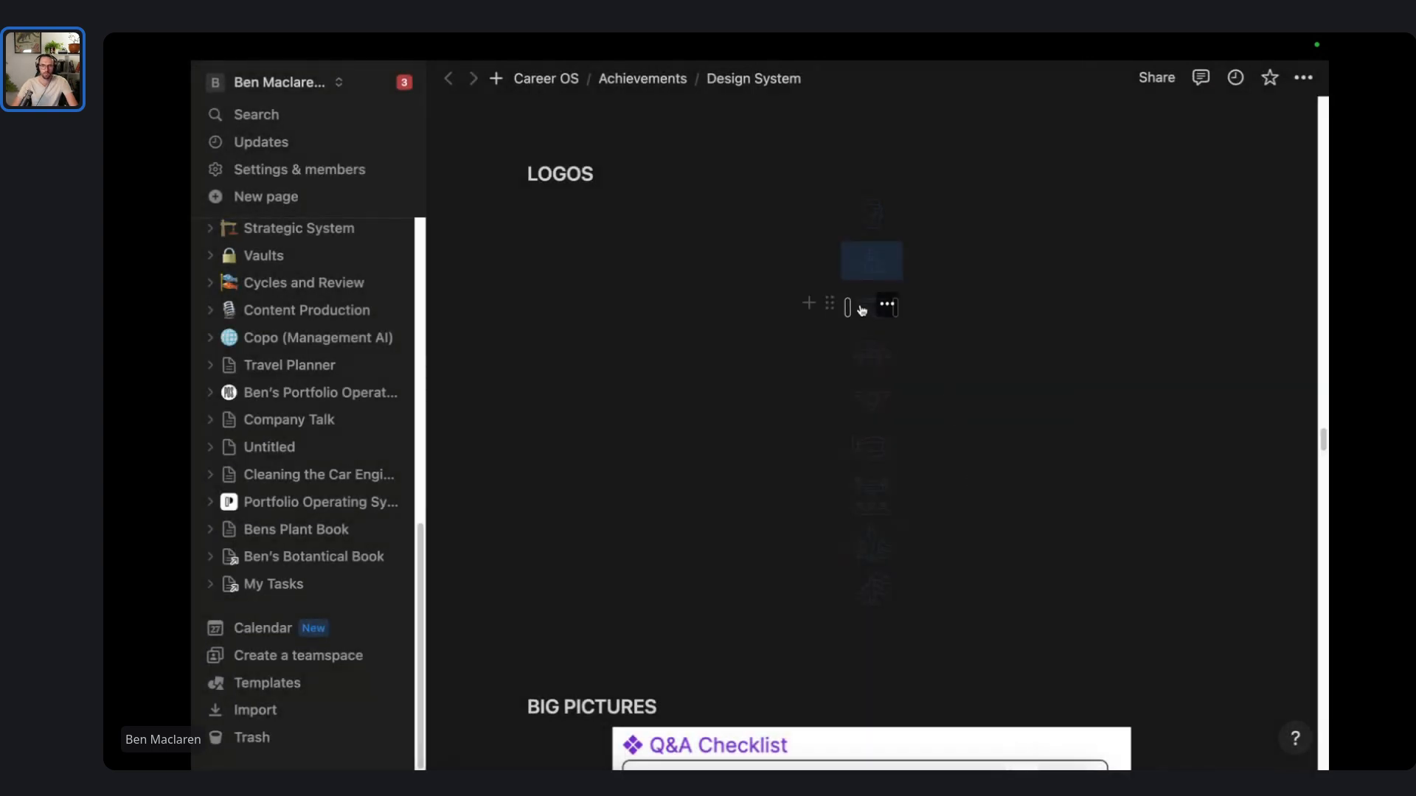
- Save the third and fourth logo images as Icon3.svg and Icon4.svg
left_click(886, 304)
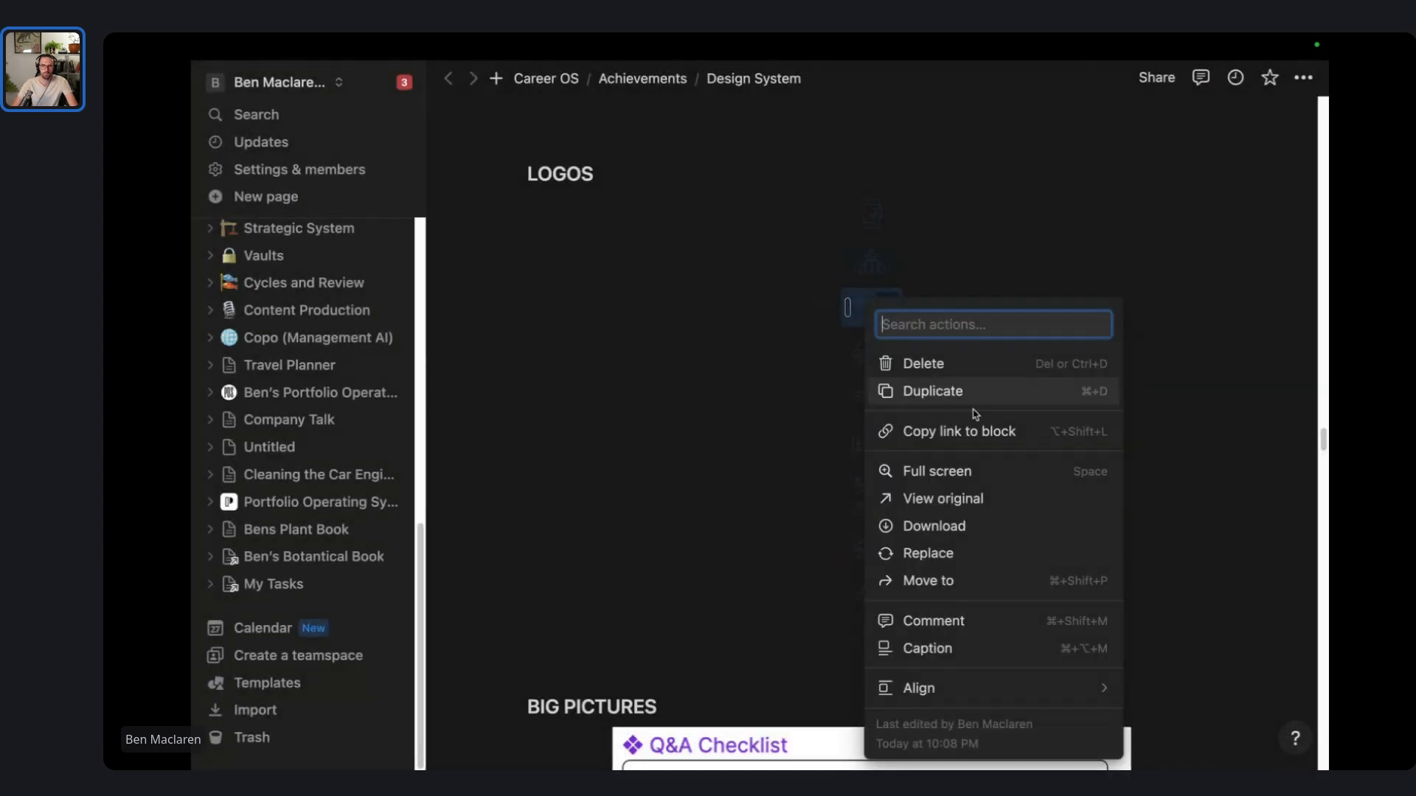
left_click(974, 530)
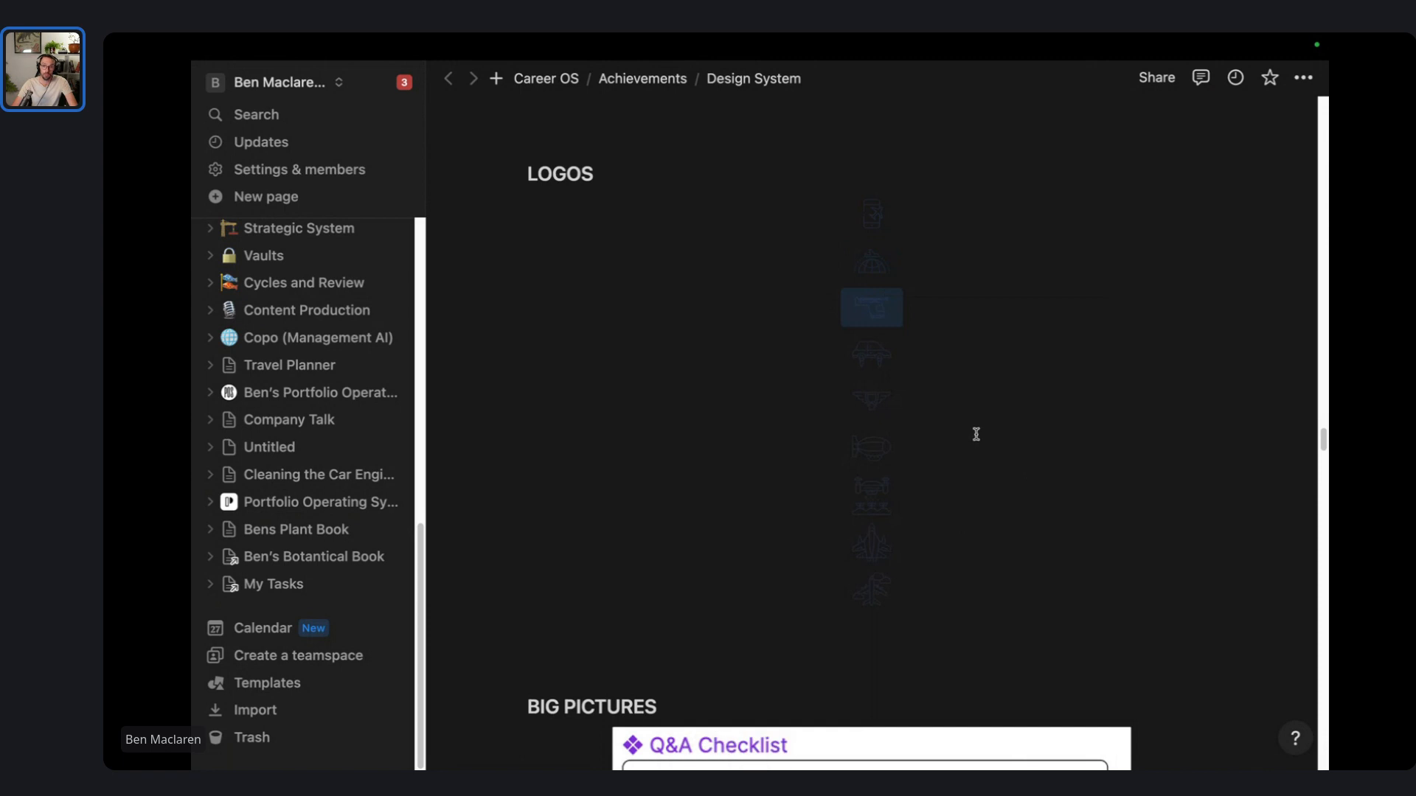
type("Icon3")
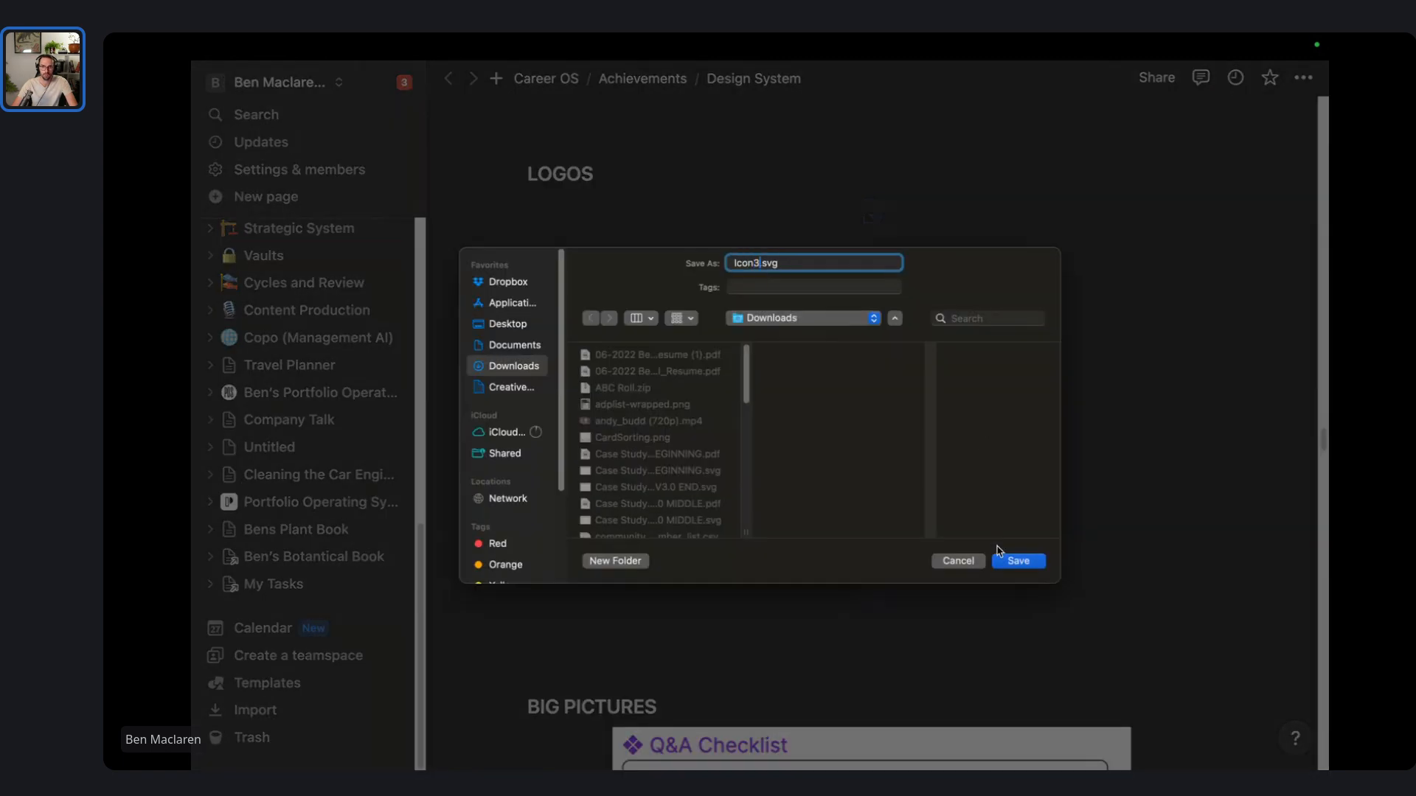
left_click(1012, 560)
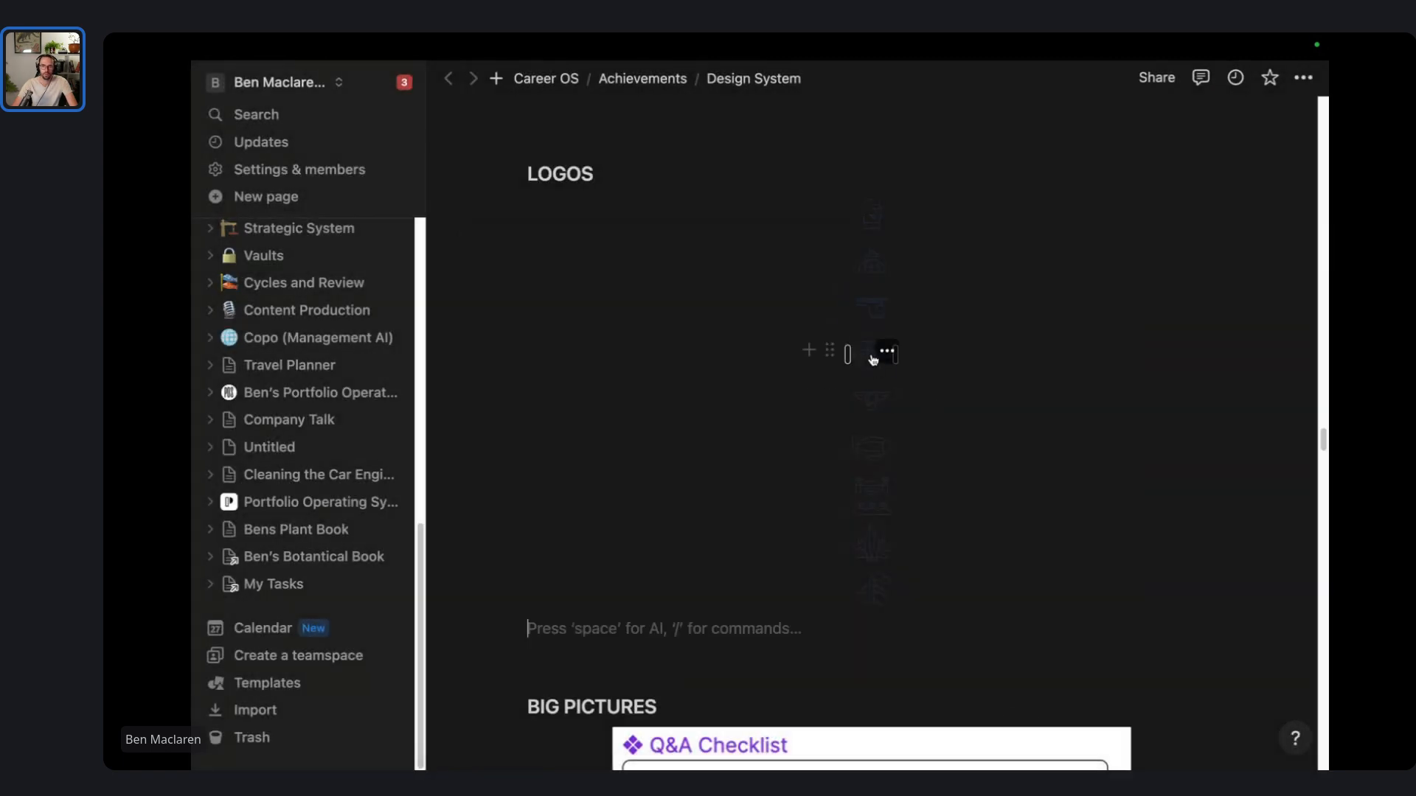
left_click(888, 354)
left_click(998, 535)
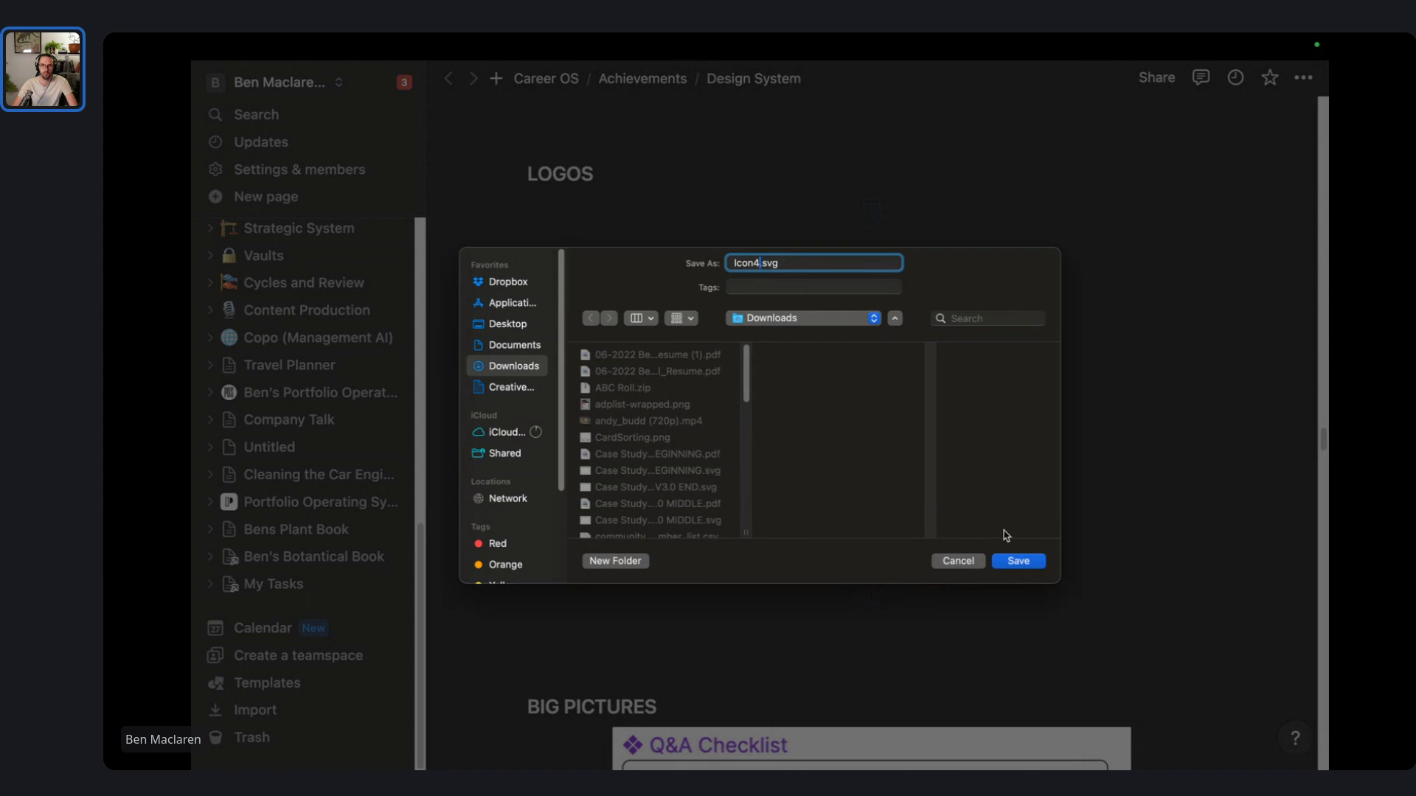
left_click(1017, 561)
- Start downloading the fifth logo image from its block actions menu
right_click(890, 401)
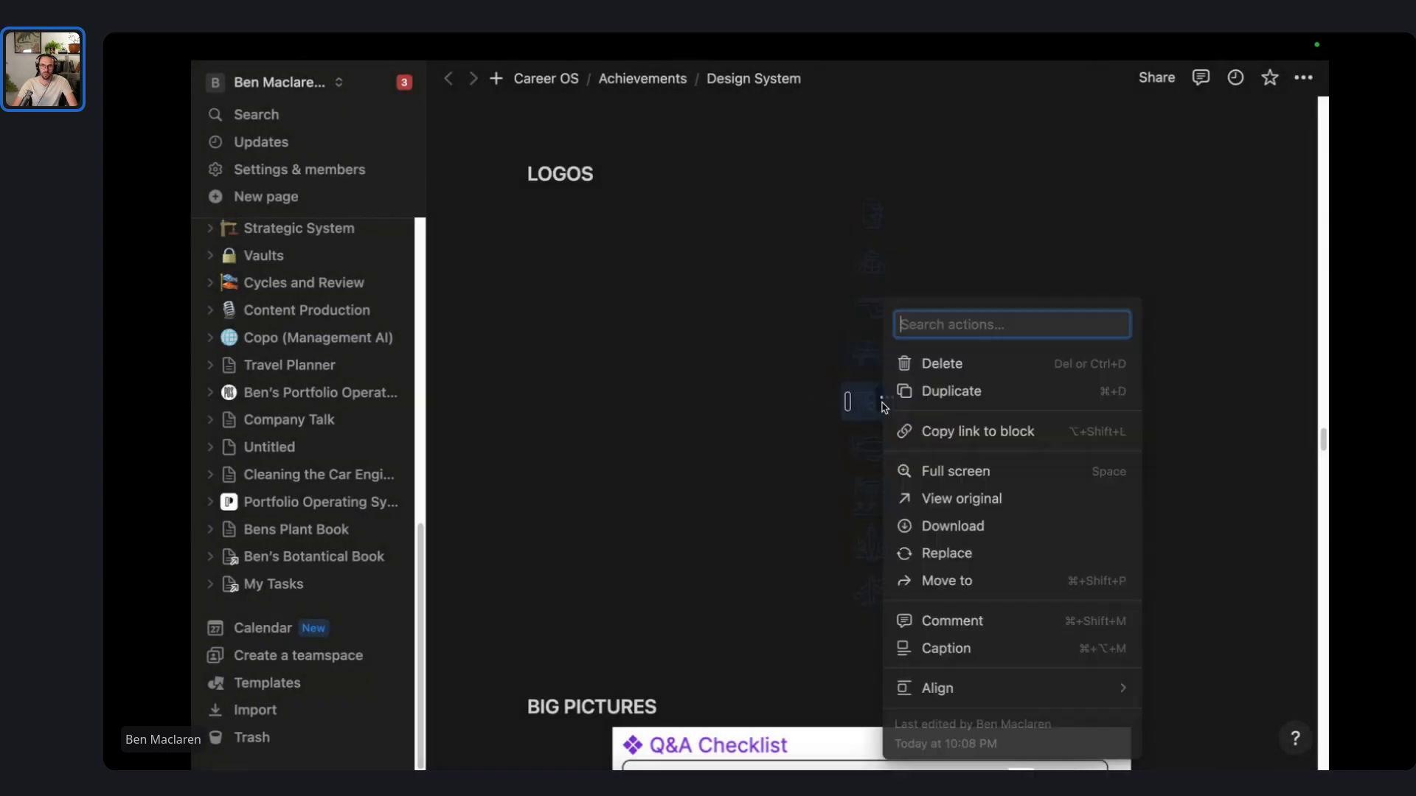
right_click(865, 404)
left_click(914, 380)
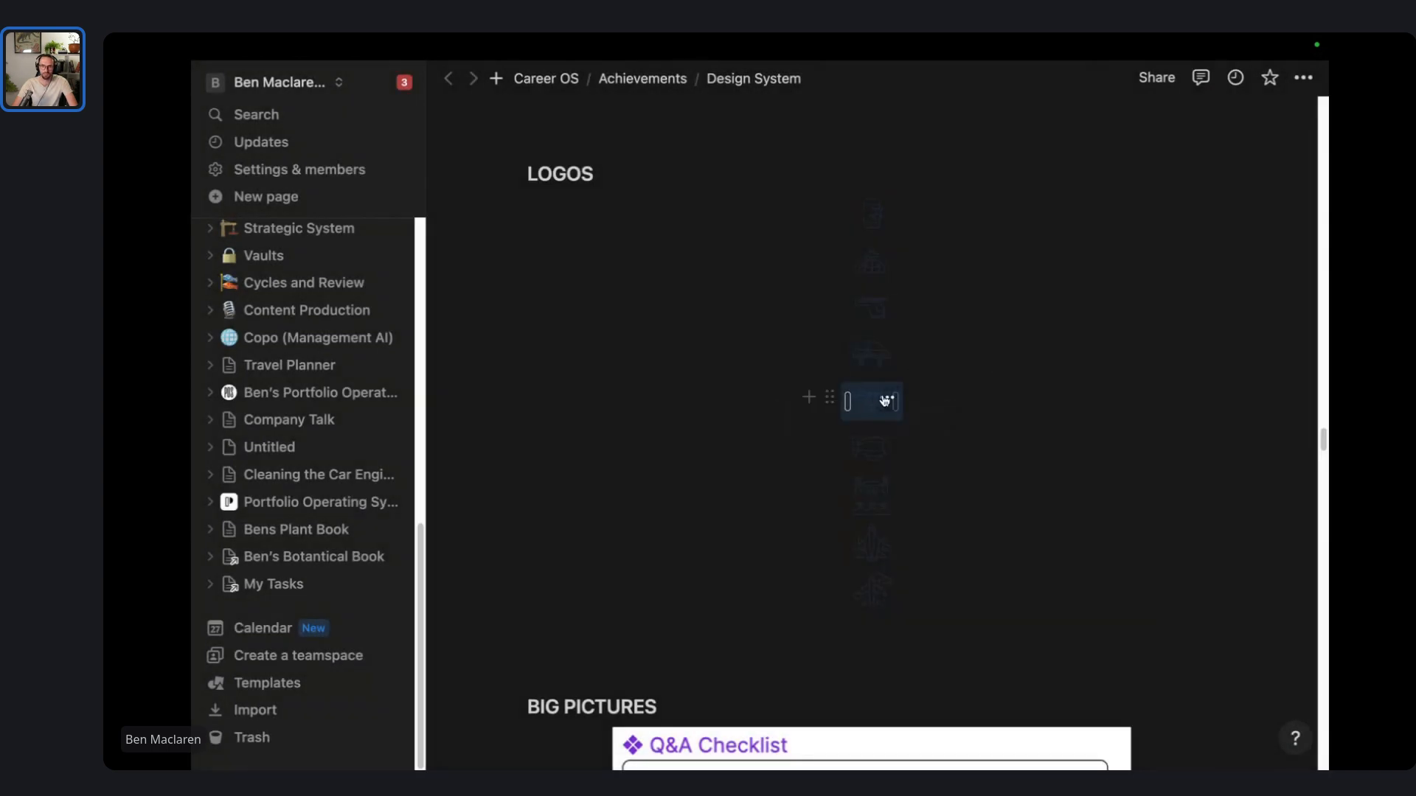
left_click(888, 399)
left_click(999, 525)
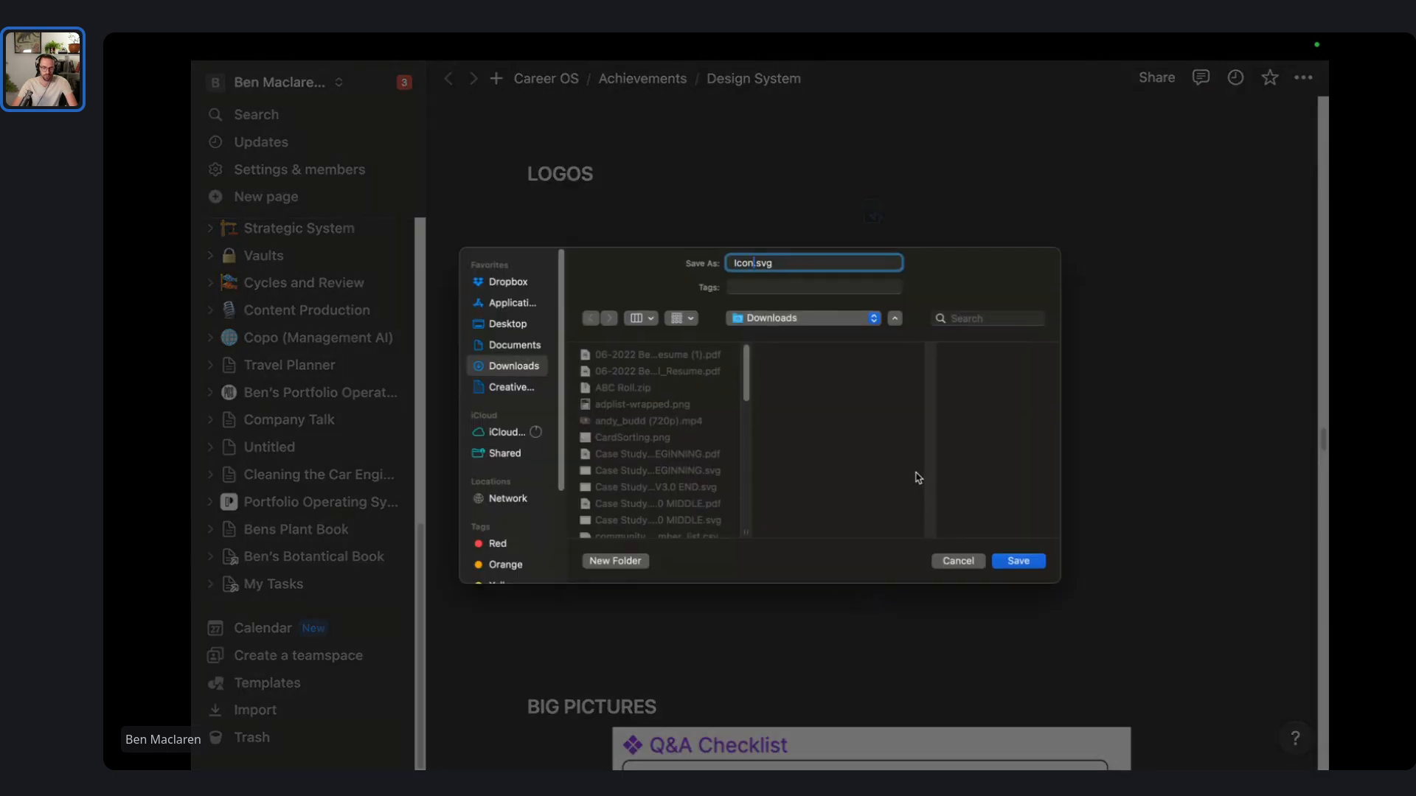
- Save the fifth through eighth logo icons as SVG files in Downloads
left_click(1018, 562)
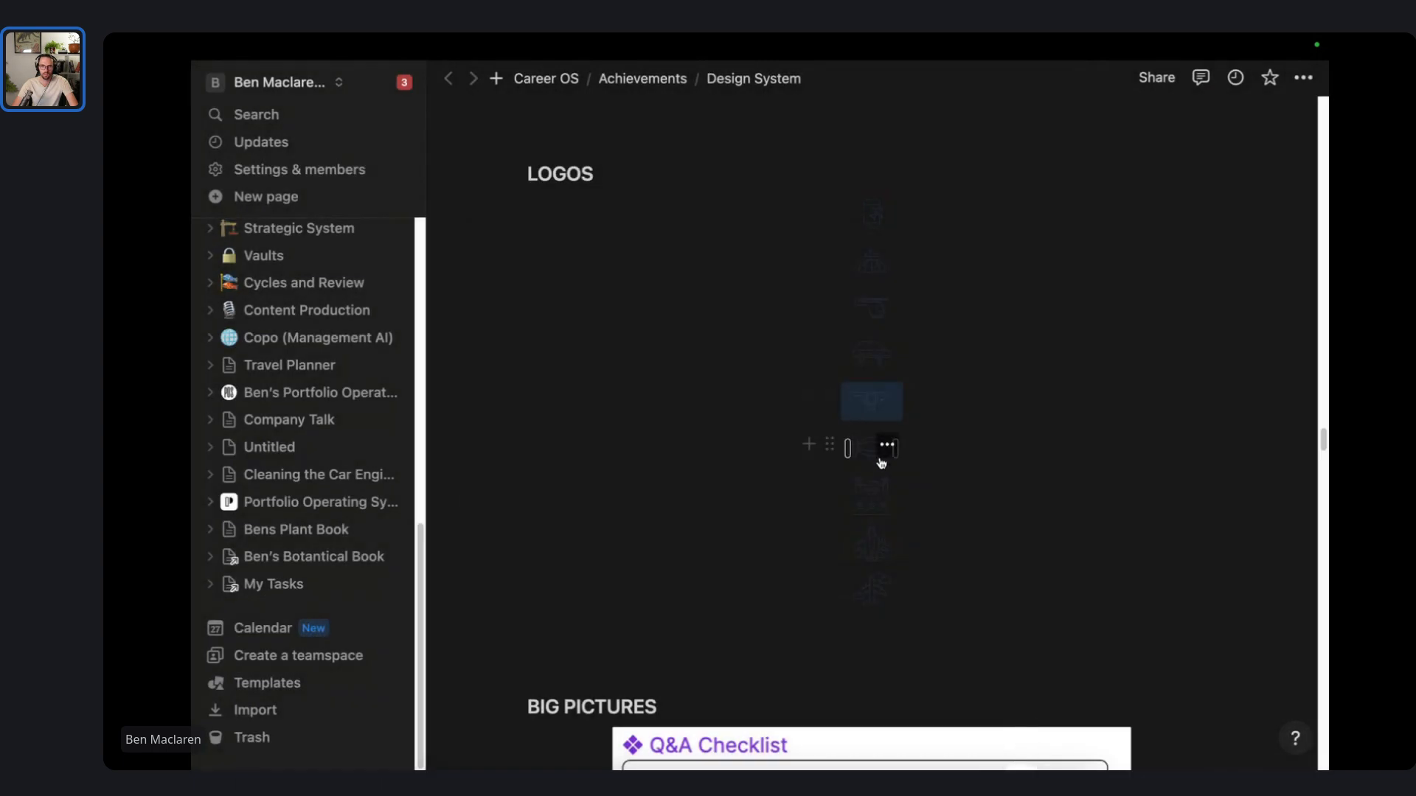
left_click(887, 449)
left_click(994, 528)
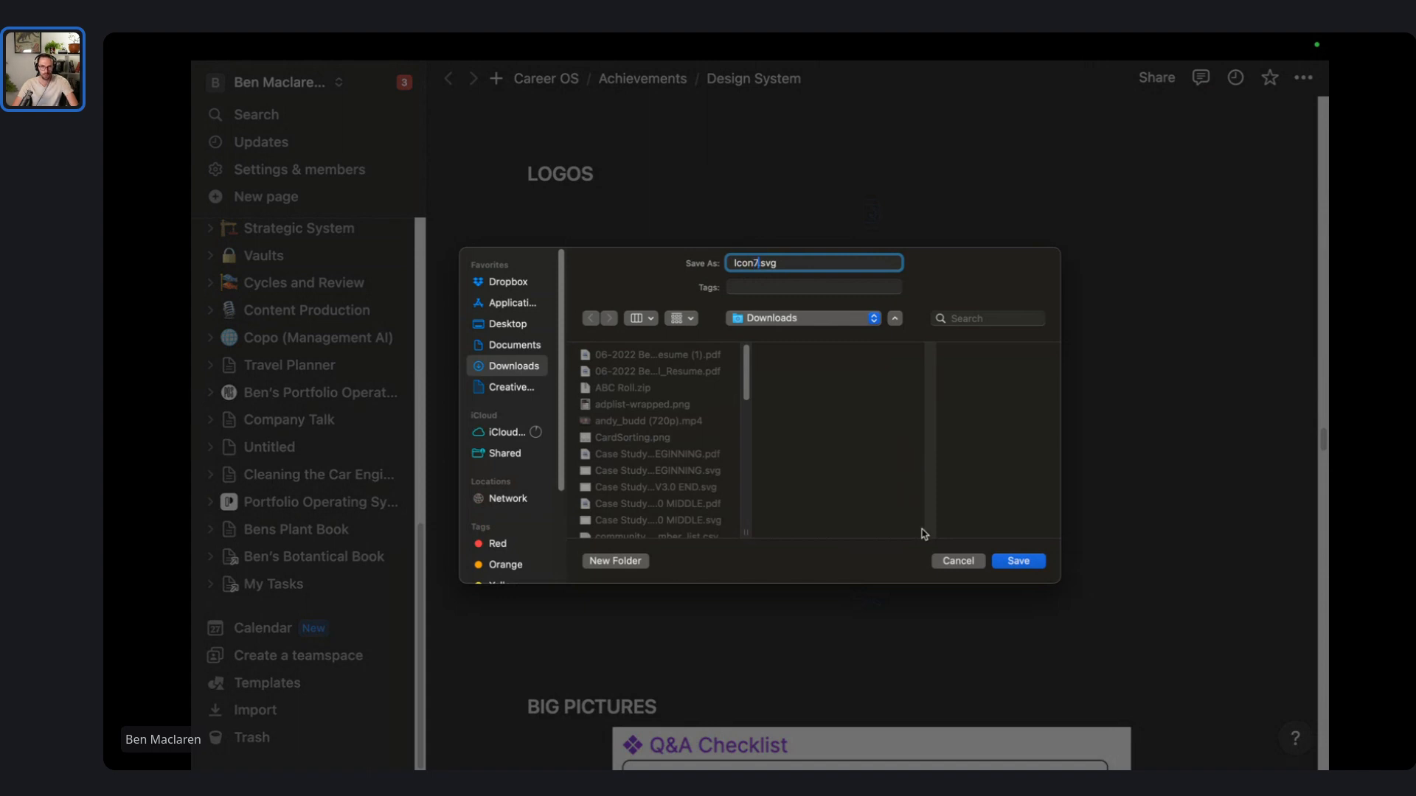
left_click(1017, 561)
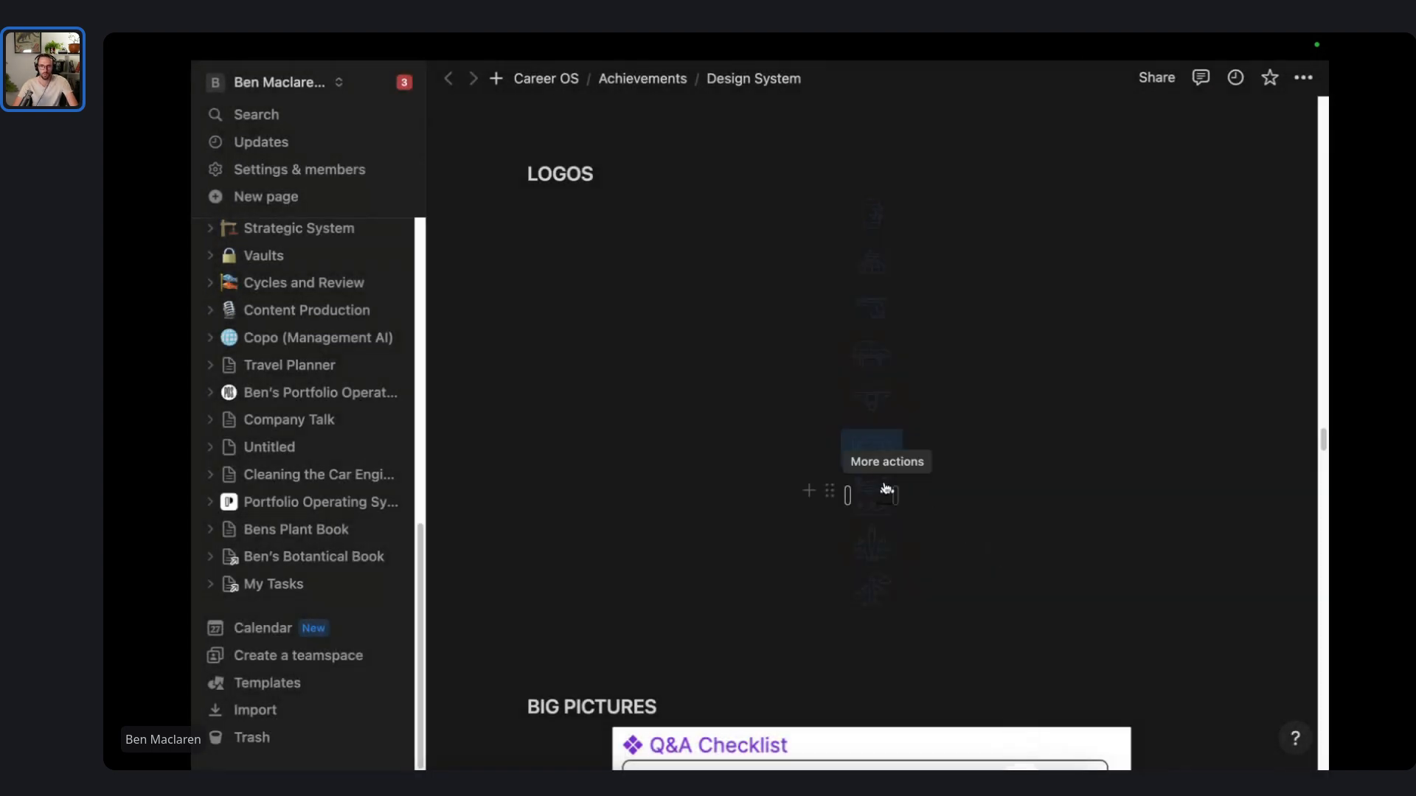
left_click(885, 490)
left_click(1009, 523)
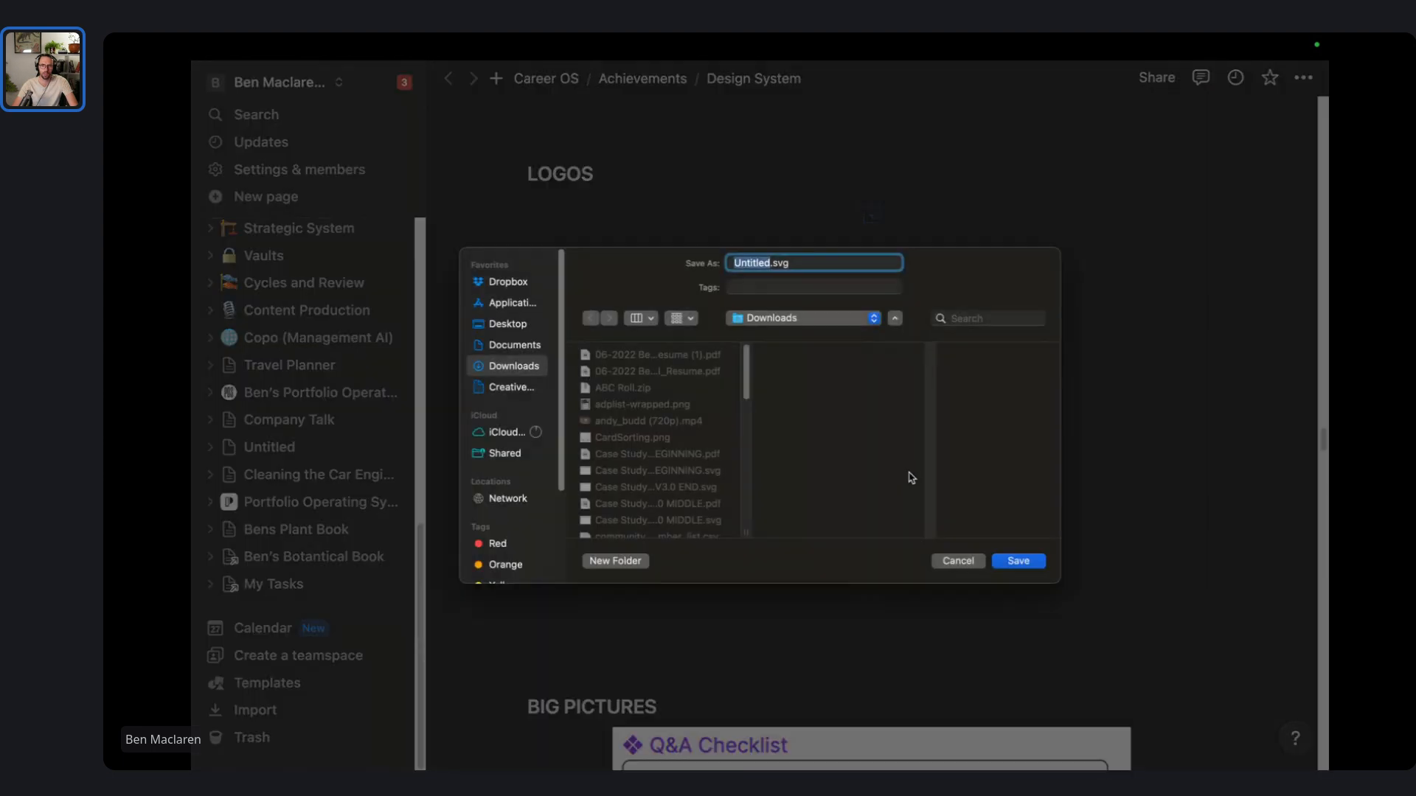
left_click(1017, 561)
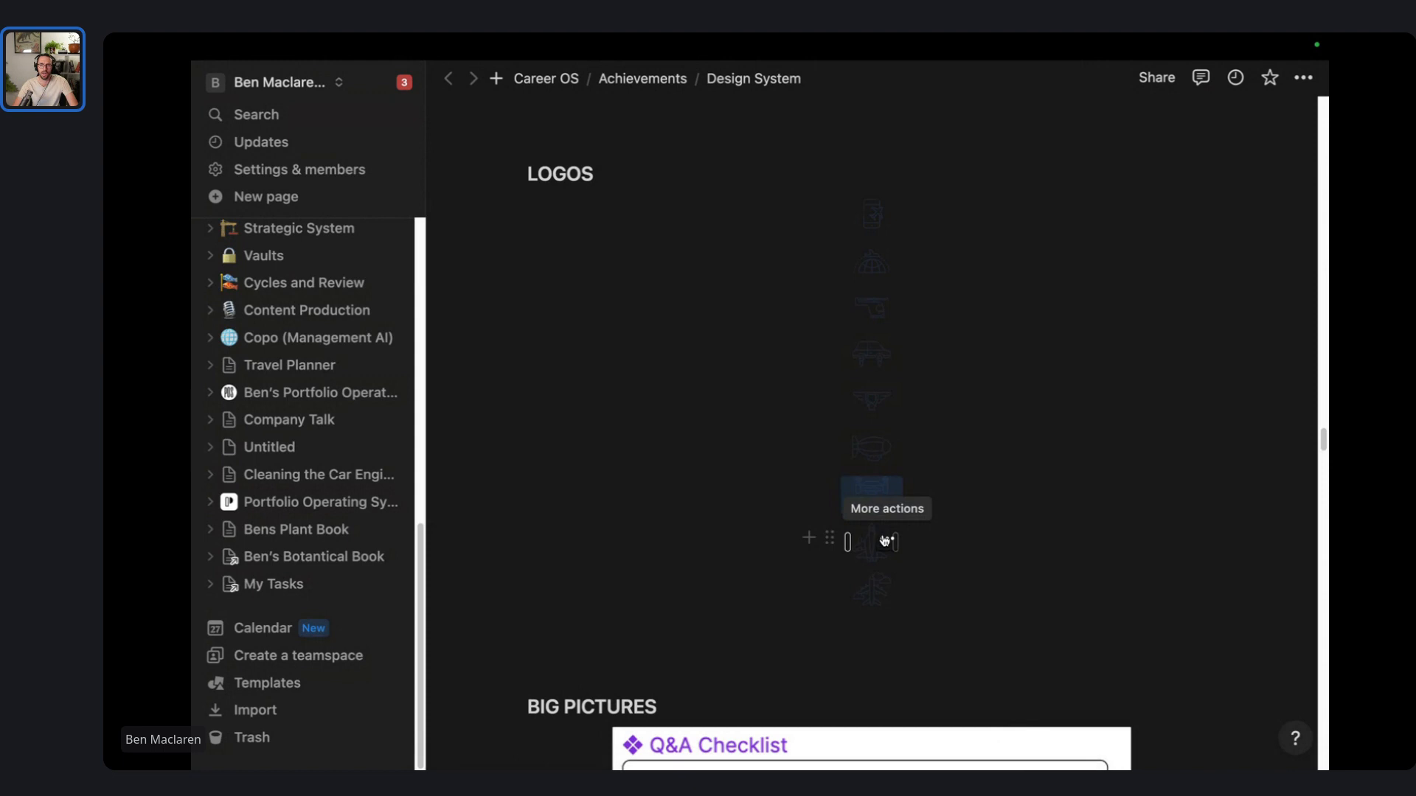
- Save the last two logo icons as Icon9.svg and Icon10.svg
left_click(885, 540)
left_click(1003, 302)
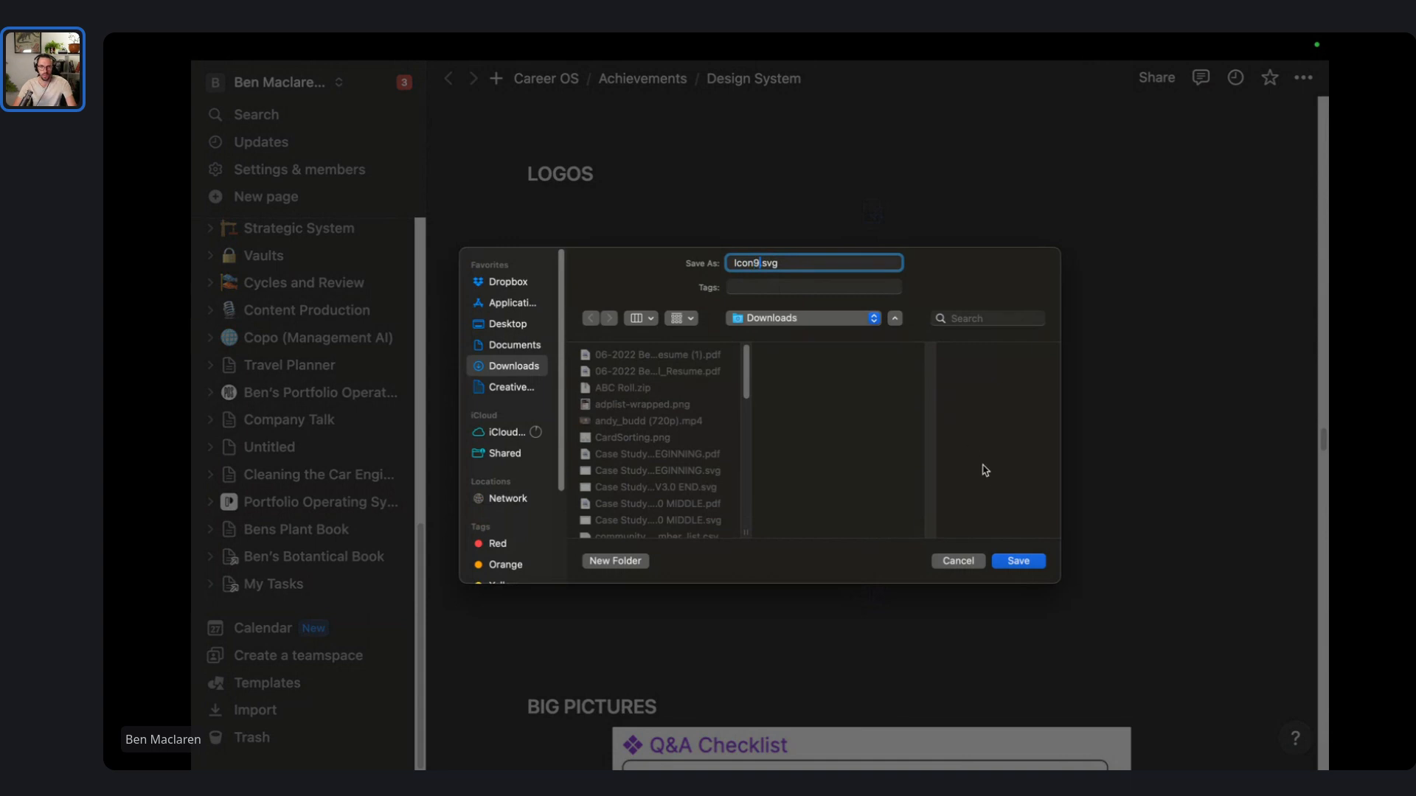
left_click(1030, 562)
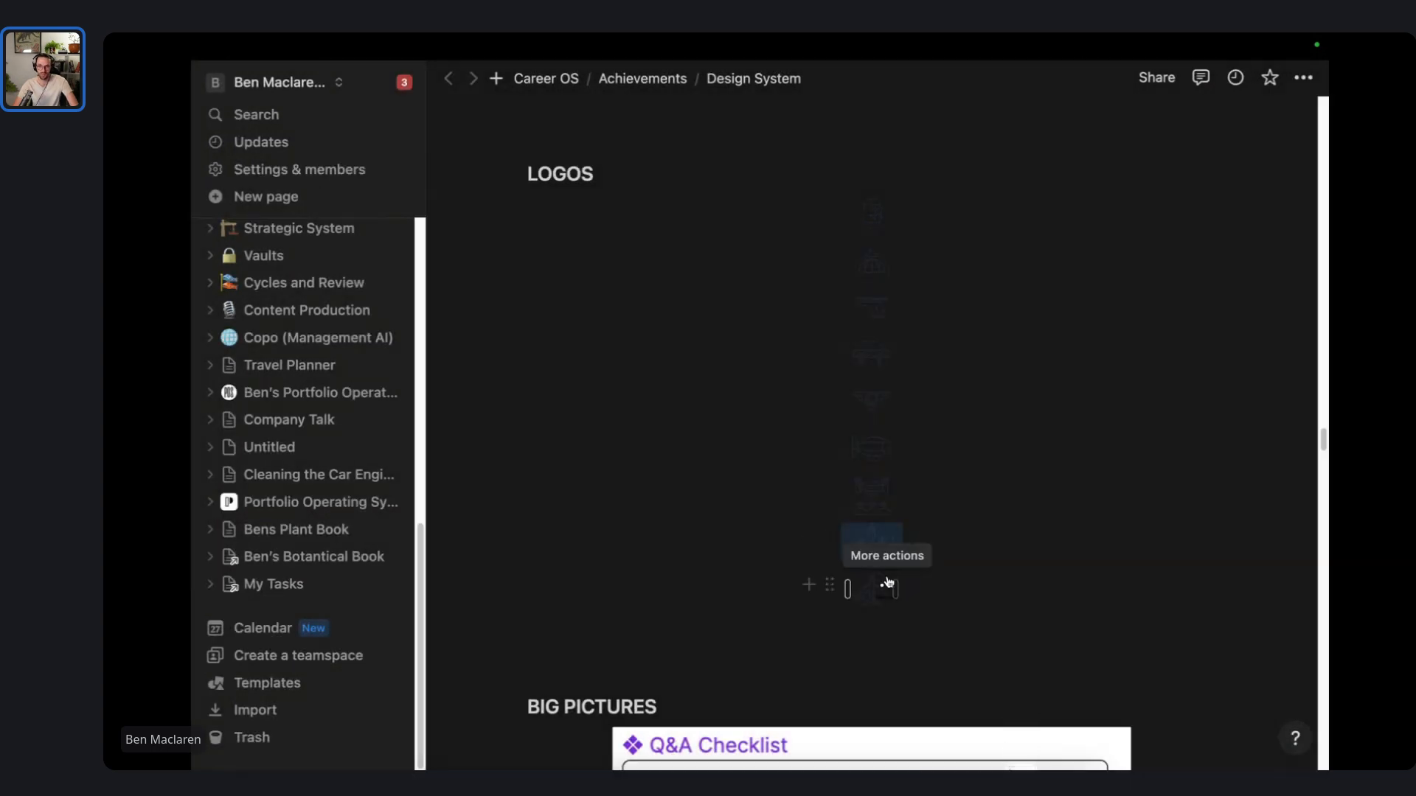
left_click(887, 586)
left_click(1041, 340)
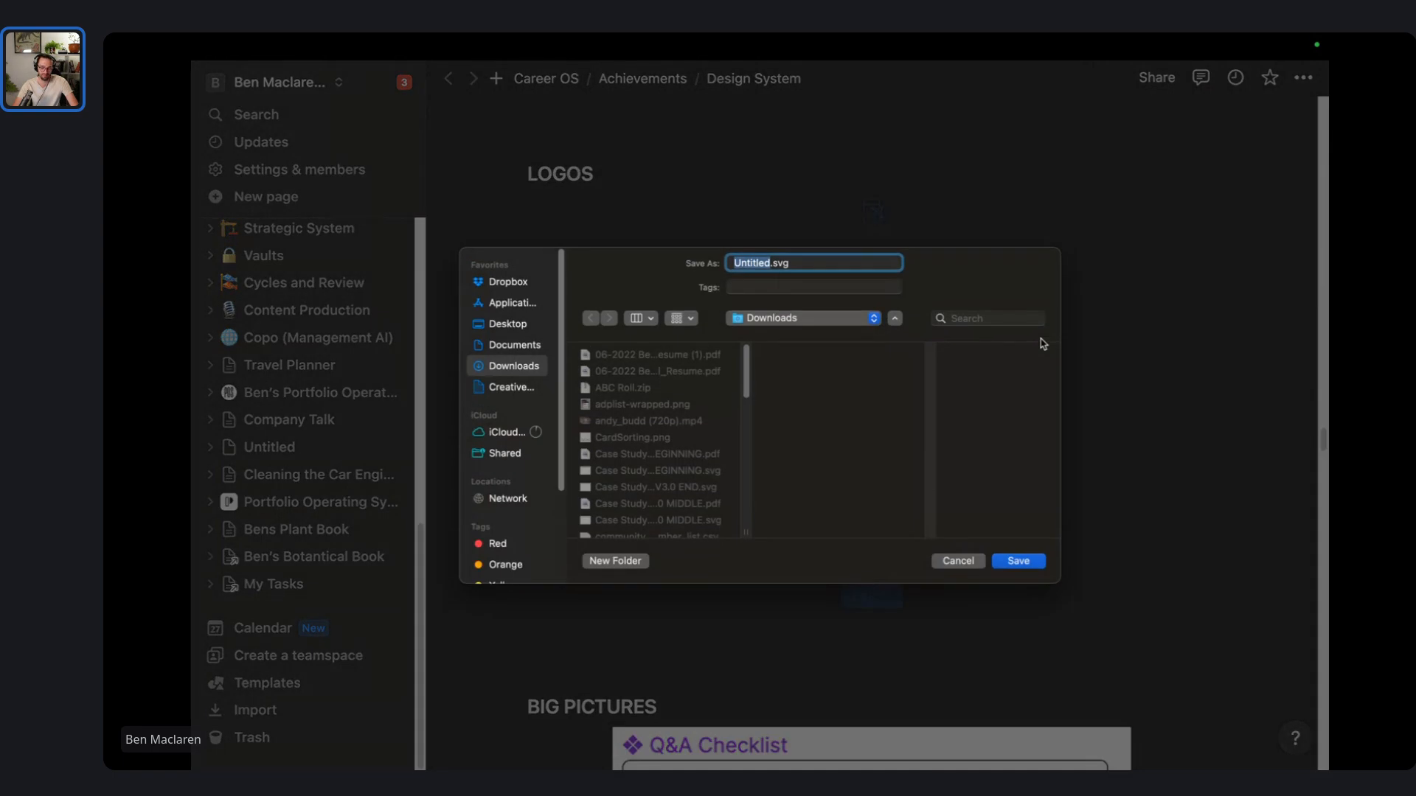
left_click(1017, 562)
left_click(718, 628)
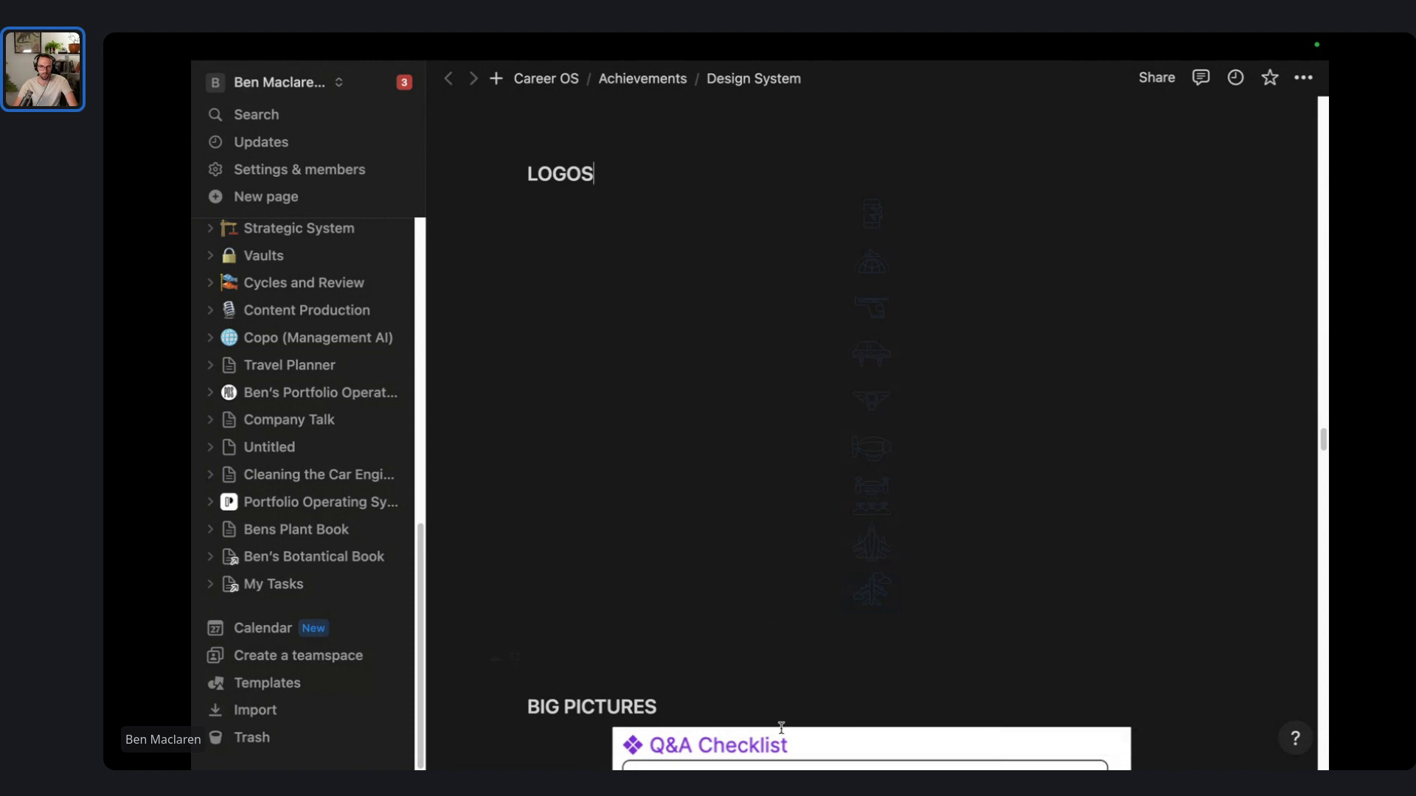
- Select Icon1.svg through Icon10.svg in Downloads and switch back to Figma
mouse_move(785, 737)
left_click(447, 736)
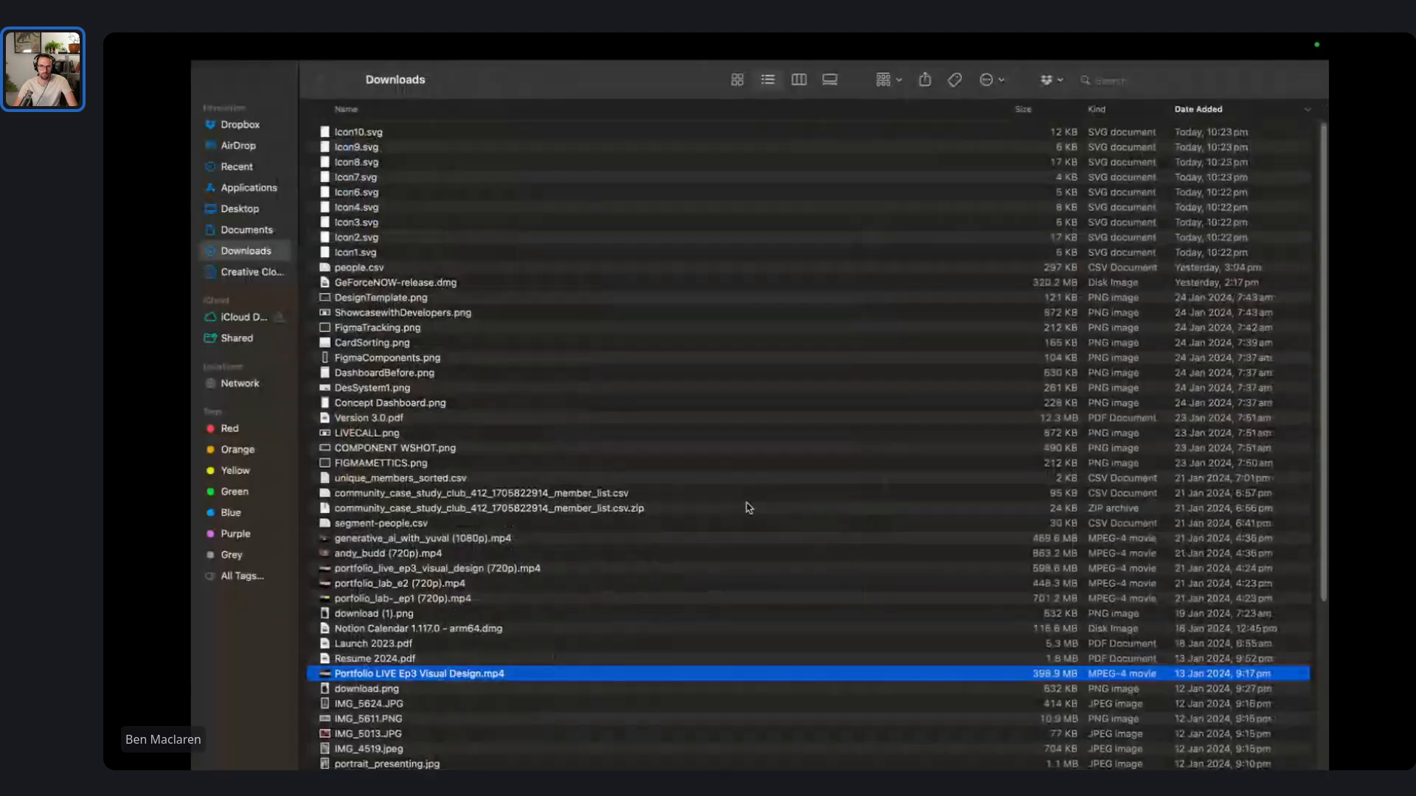
scroll(383, 226, "down", 1)
left_click(378, 248)
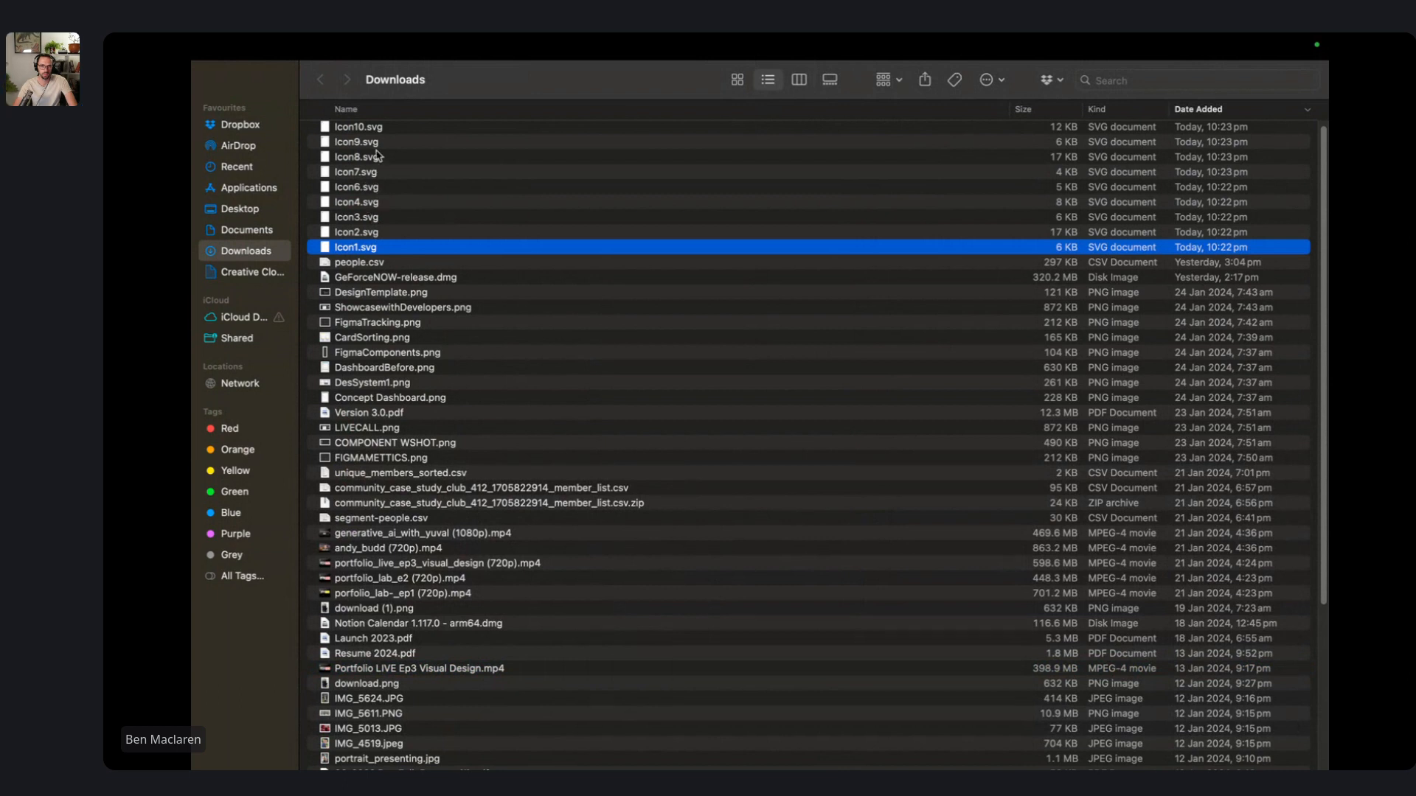
left_click(378, 127, "shift")
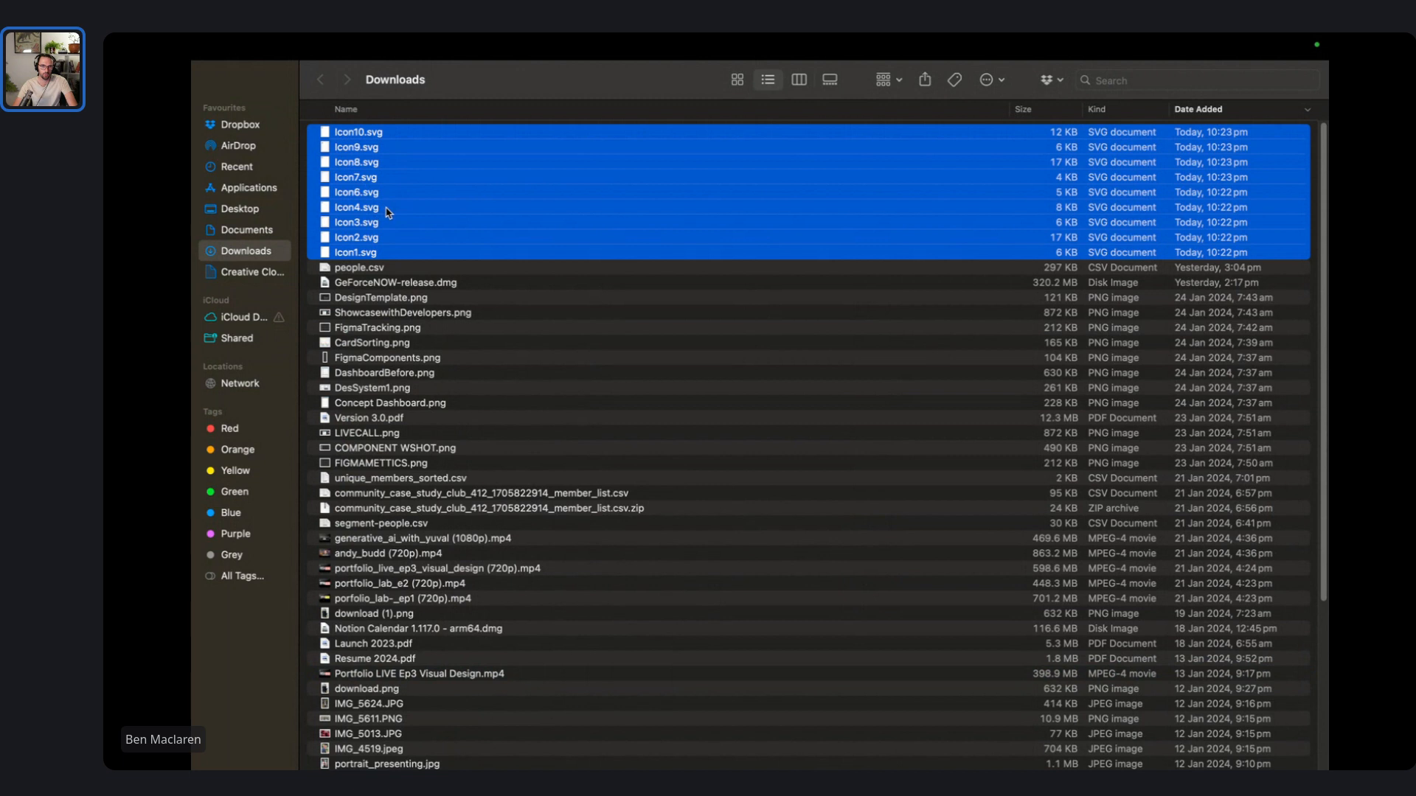
key("ctrl+Left")
key("ctrl+Left")
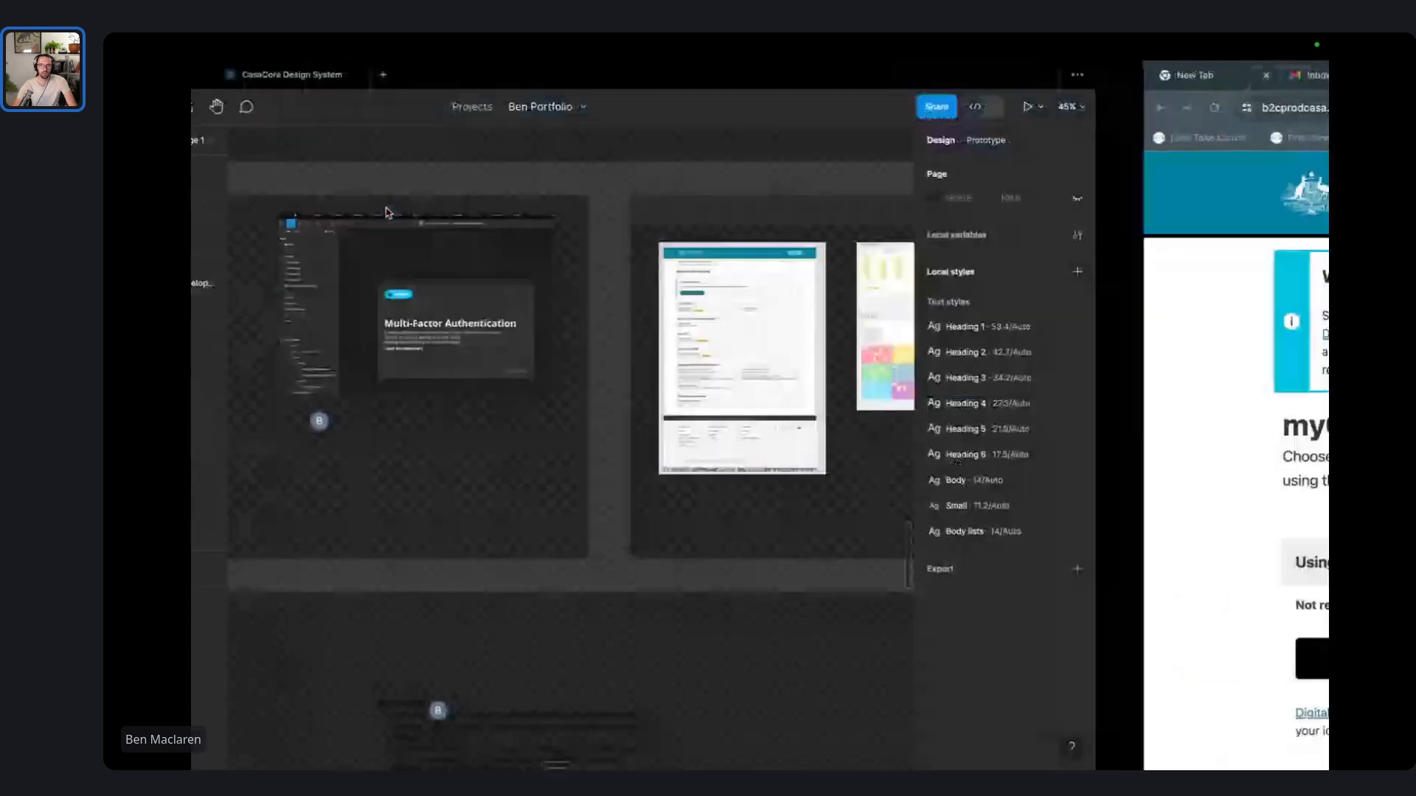
- Hide the UI, pan to the yellow CASA slide, and narrow the icon grid to 254×272
key("super+backslash")
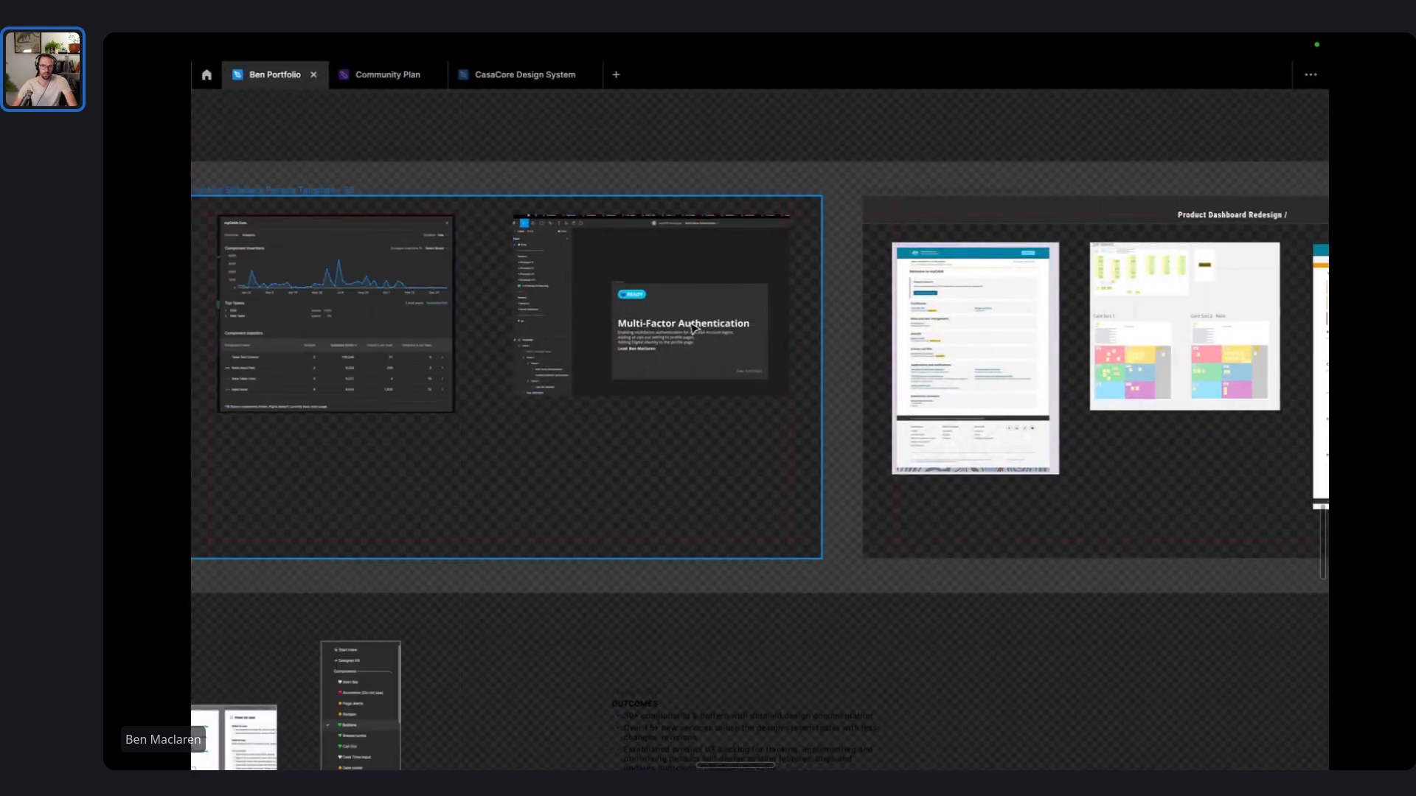
scroll(712, 276, "left", 20)
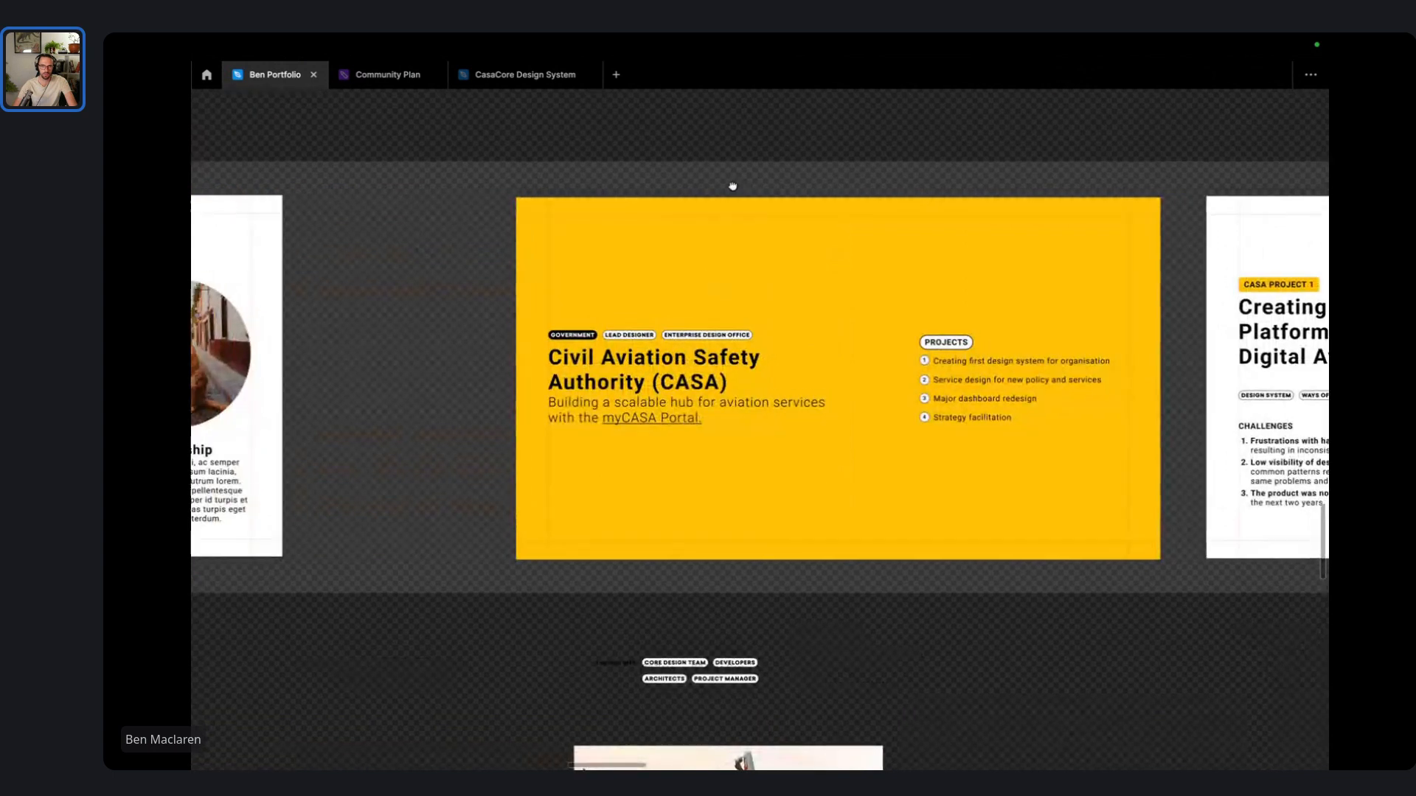
scroll(731, 192, "up", 2)
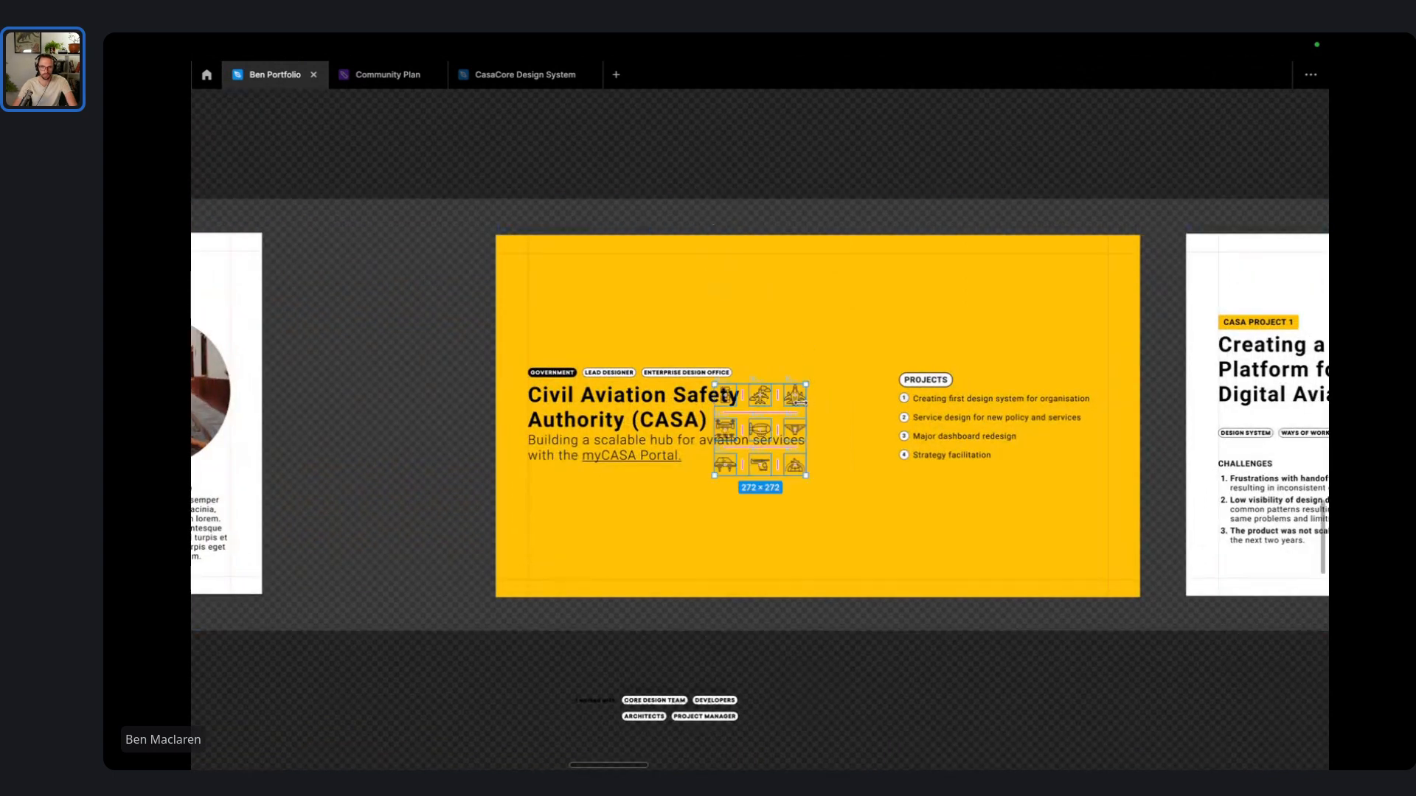
left_click_drag(800, 402, 628, 266)
- Restore the interface panels and scale the icon grid up, undoing the accidental stretch
scroll(630, 269, "up", 2)
scroll(630, 268, "up", 2)
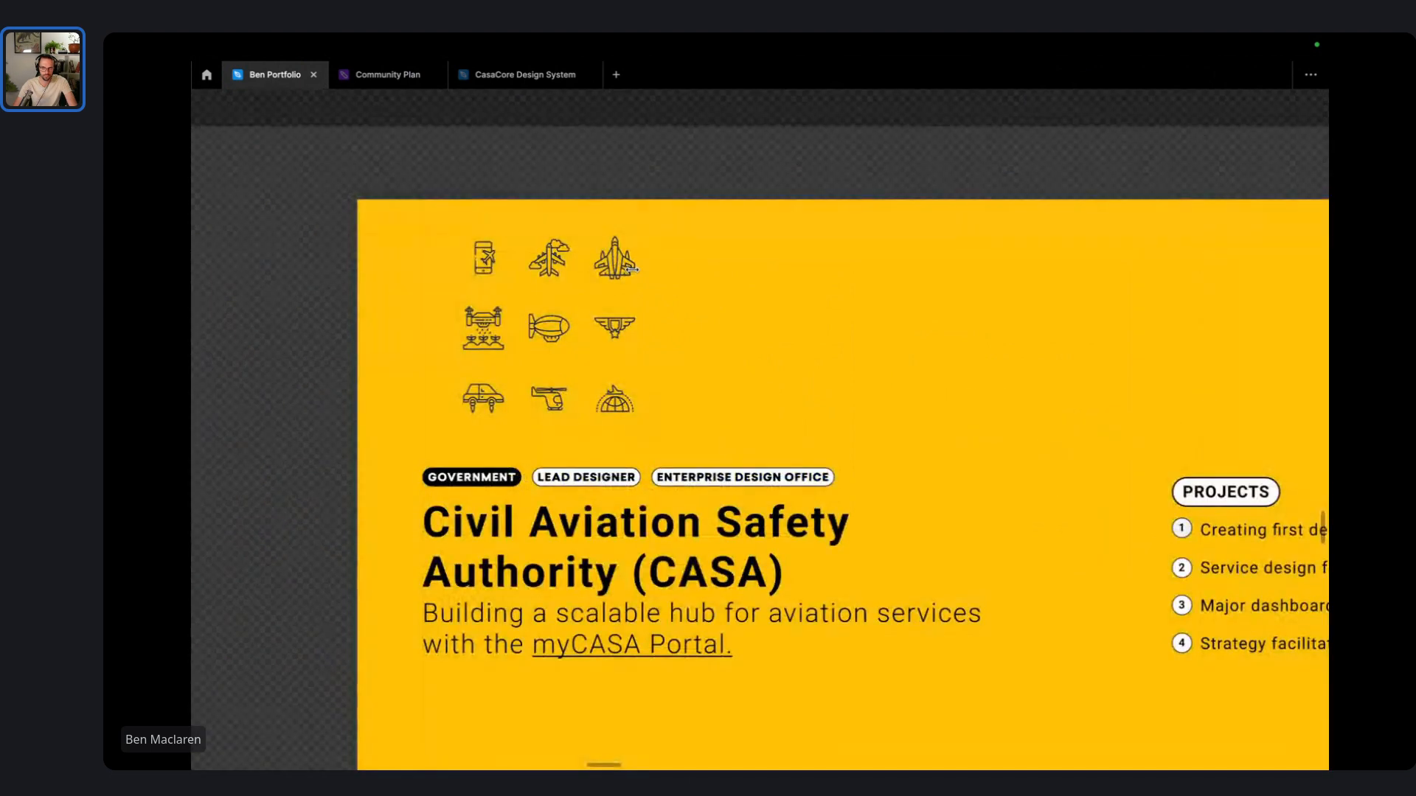
key("ctrl+backslash")
scroll(634, 275, "down", 3)
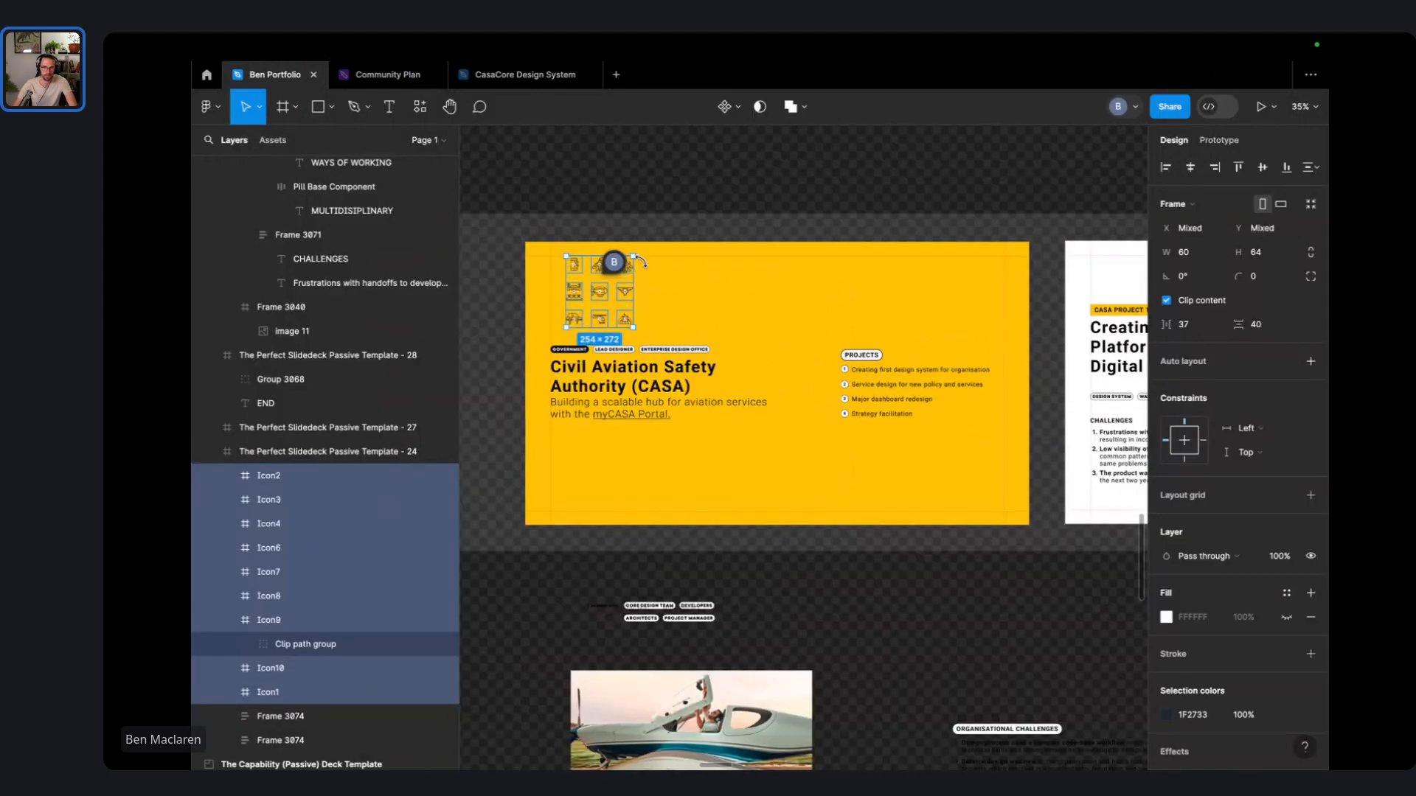
left_click_drag(634, 255, 898, 228)
key("ctrl+z")
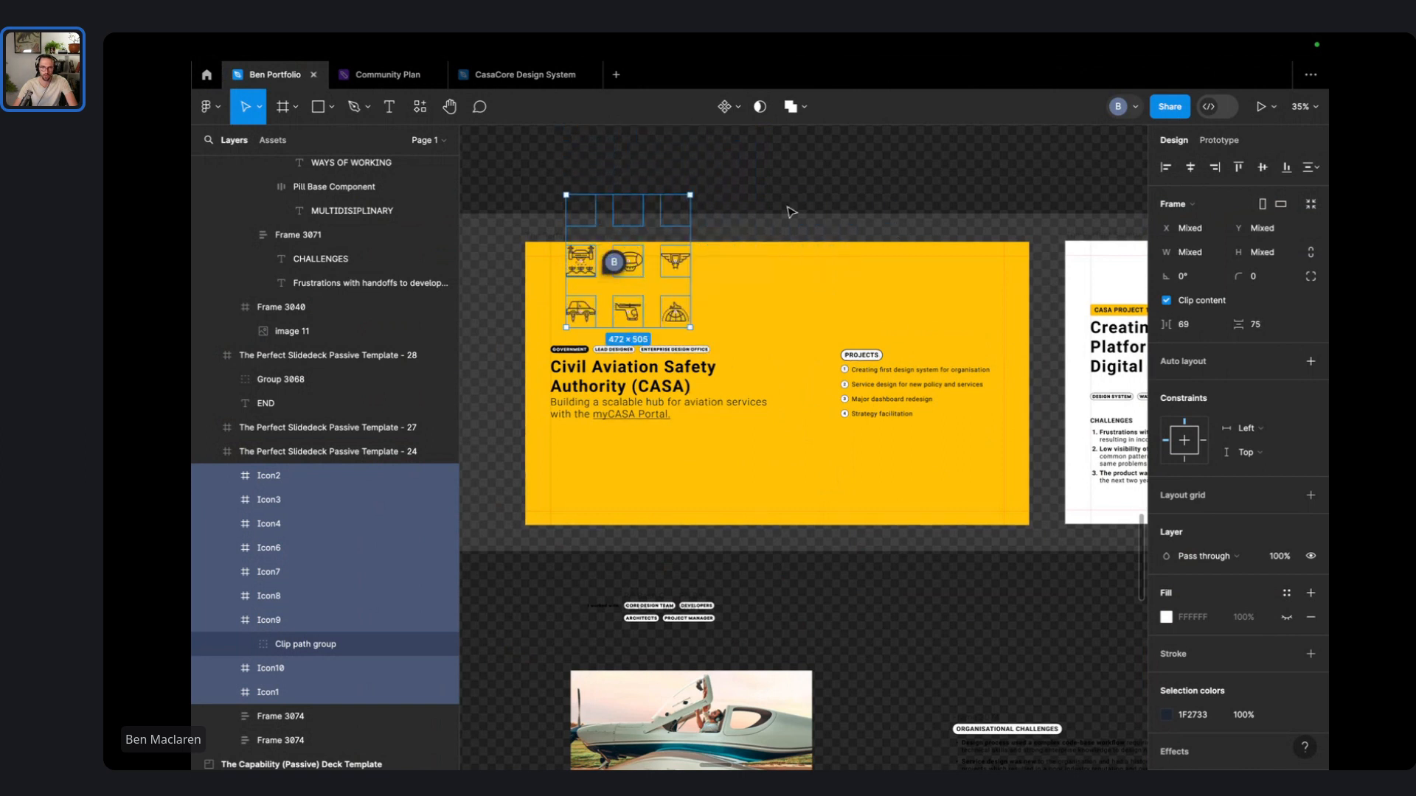
left_click(792, 206)
- Select the top six icons and move them to the CASA slide's upper right
scroll(590, 266, "up", 5)
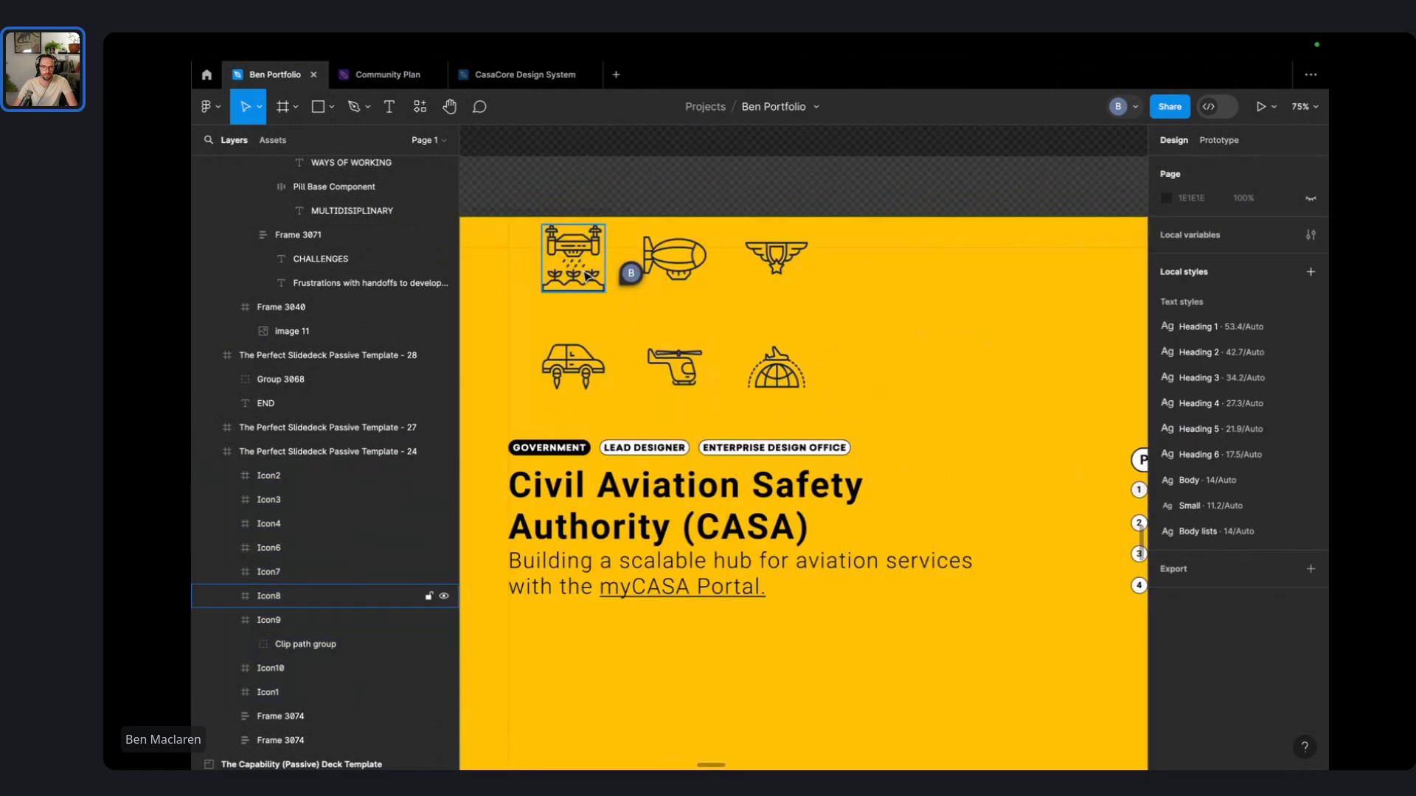
left_click_drag(832, 148, 847, 356)
left_click(671, 360)
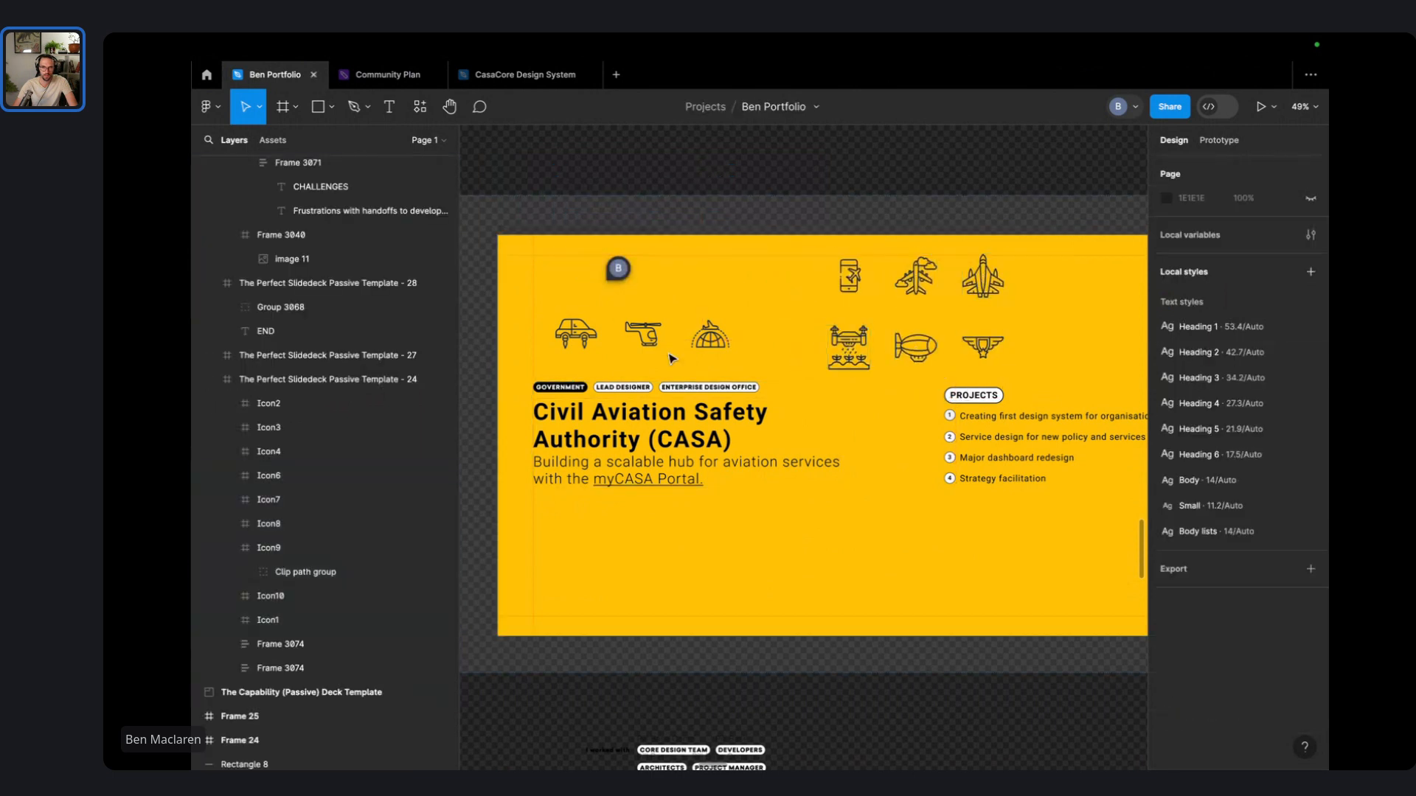
- Drag the car, helicopter, dome, phone, airplane, drone and wings icons into a top row
left_click_drag(577, 330, 553, 279)
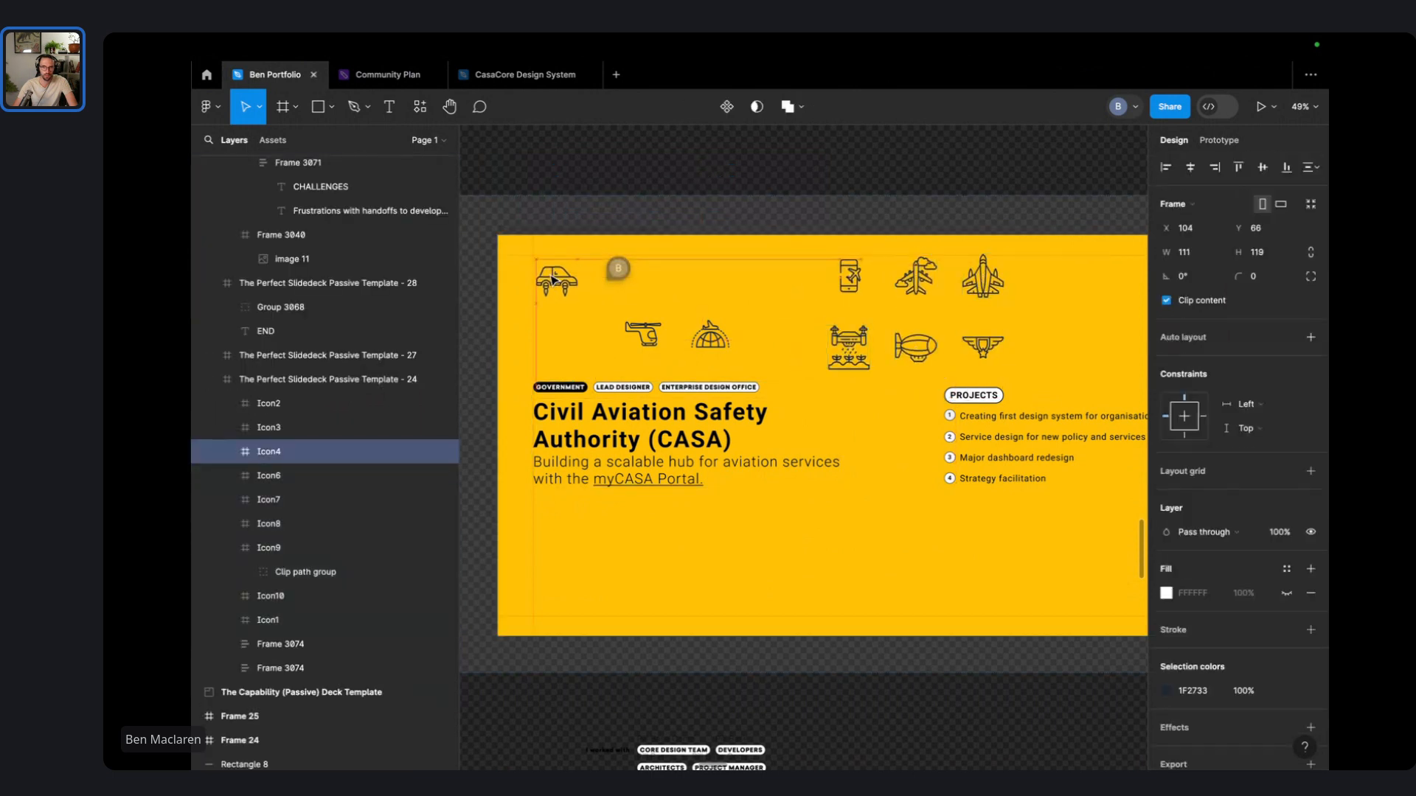
left_click_drag(643, 336, 616, 275)
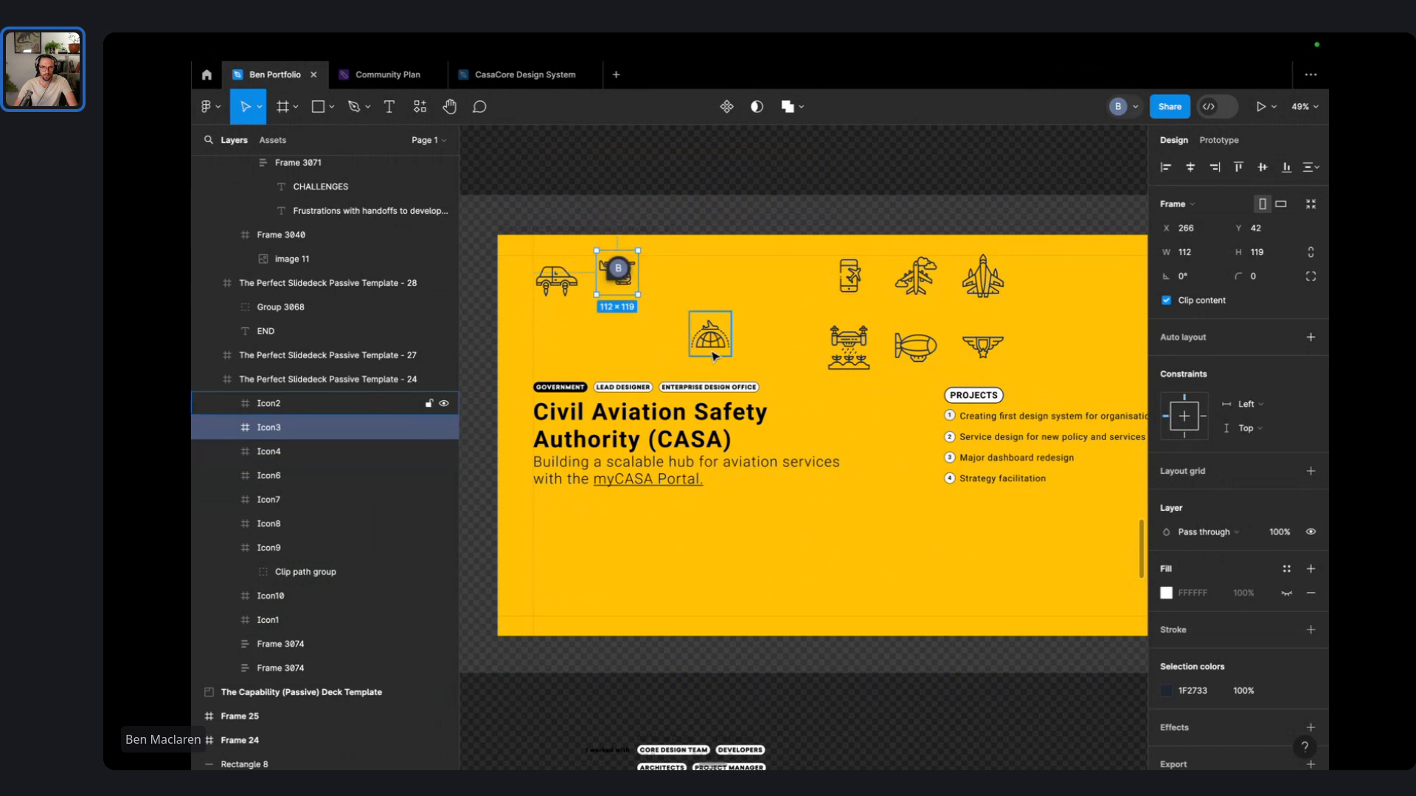
left_click_drag(713, 357, 686, 291)
left_click_drag(850, 279, 756, 277)
left_click_drag(916, 279, 815, 267)
left_click_drag(872, 366, 1043, 293)
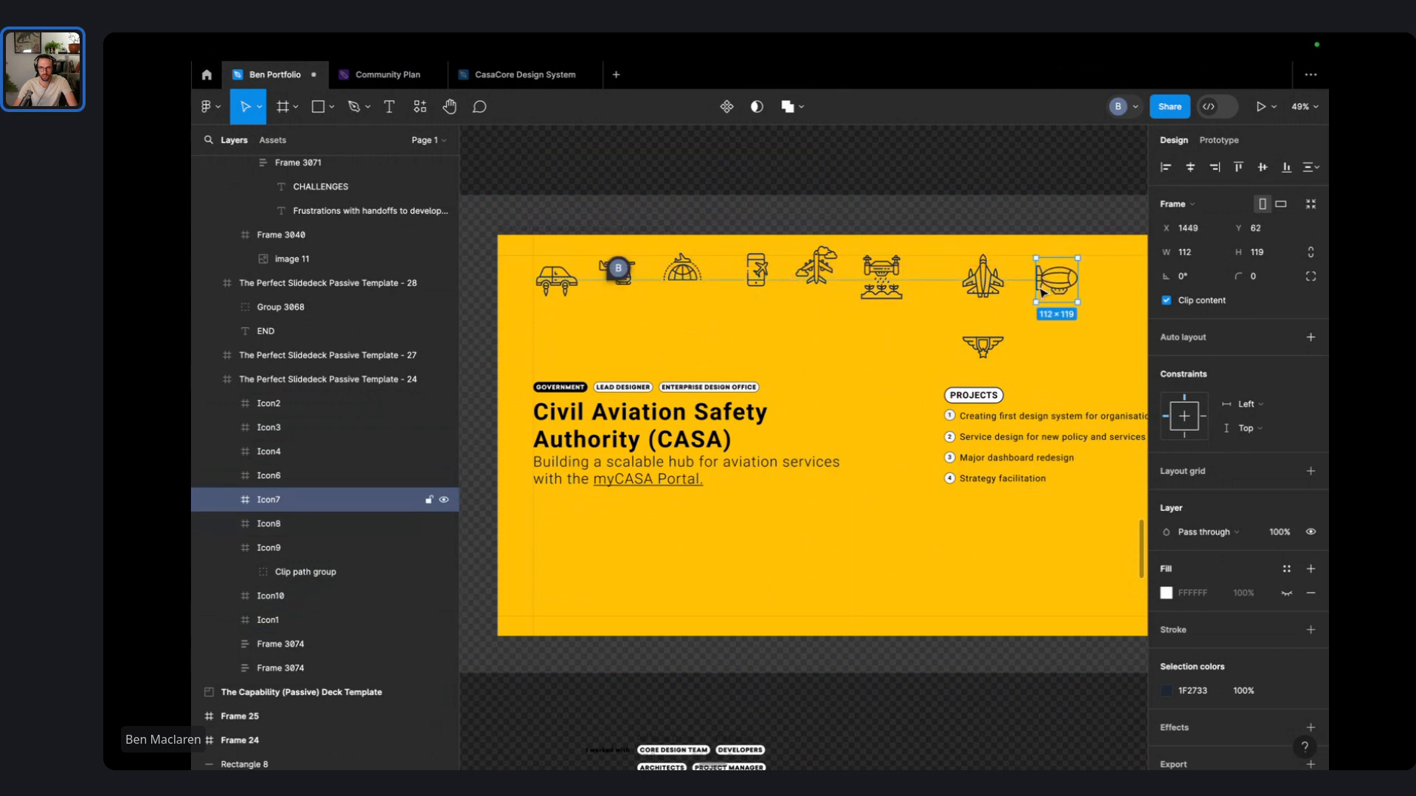
scroll(1042, 292, "right", 3)
left_click_drag(781, 346, 929, 283)
scroll(935, 281, "down", 1)
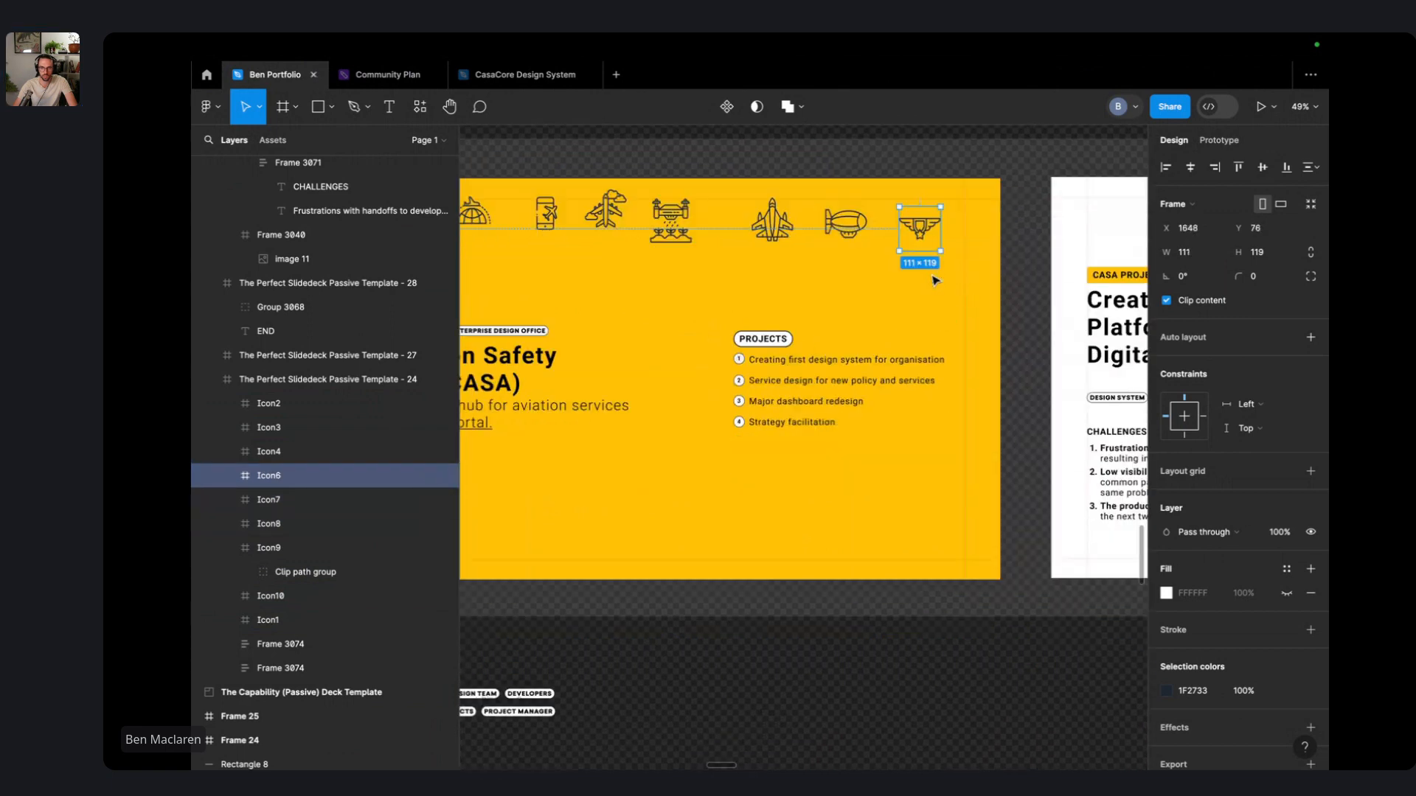
scroll(935, 280, "down", 3)
scroll(935, 273, "left", 1)
- Select all nine icons in the row and wrap them in an auto layout frame
left_click(989, 177)
left_click_drag(1004, 172, 760, 259)
key("Escape")
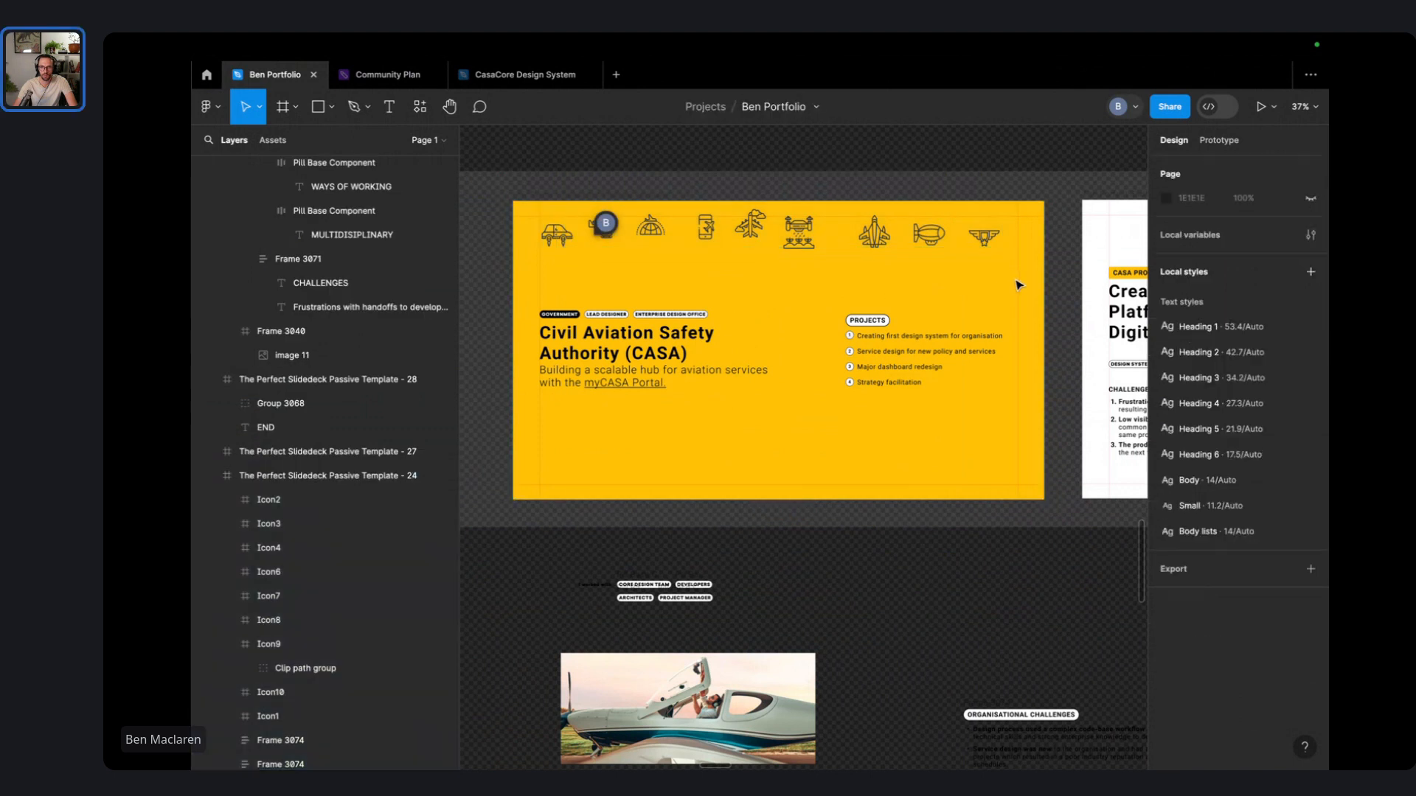
left_click_drag(850, 224, 534, 205)
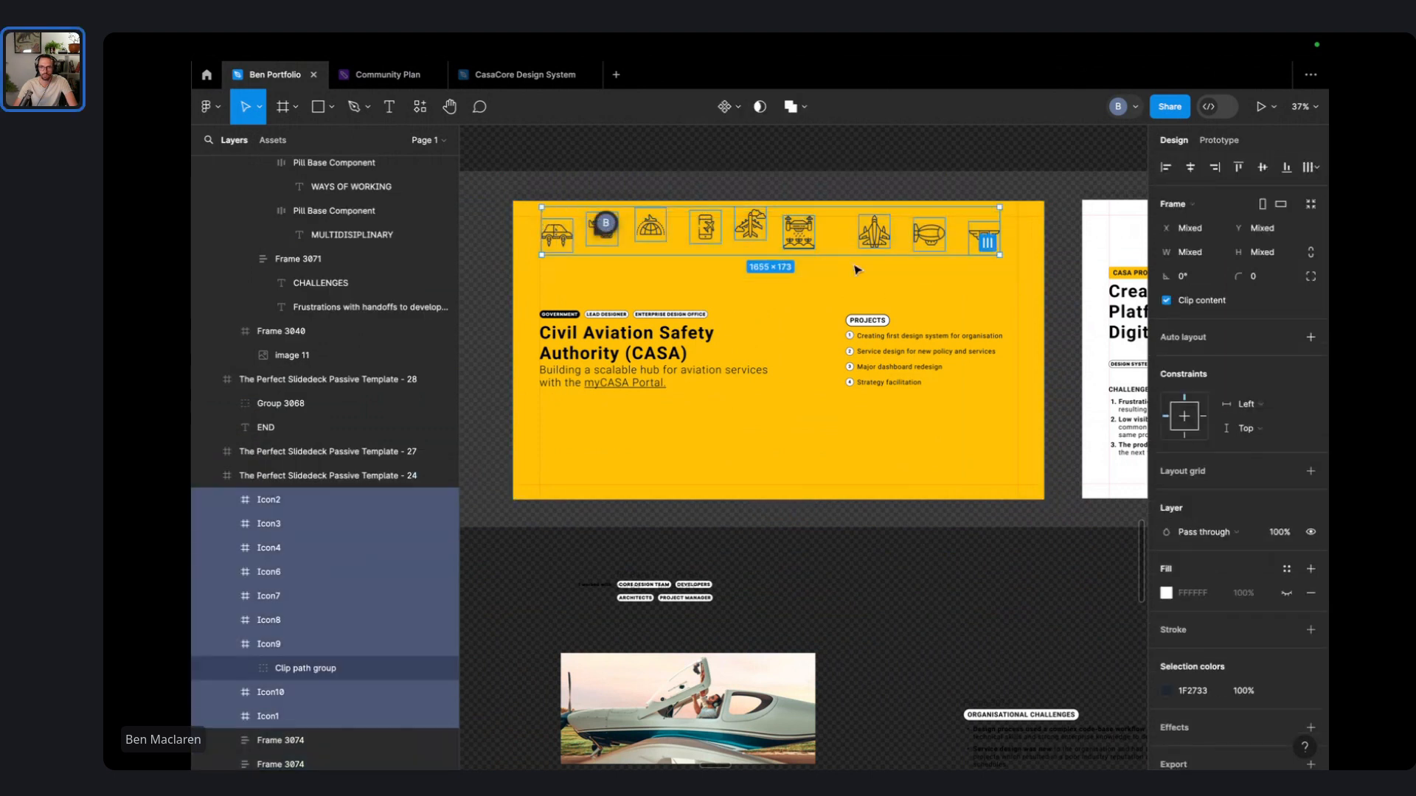
left_click(1188, 340)
- Widen the icon row frame to 1720 and set its gap to Auto so icons spread evenly
scroll(973, 354, "up", 3)
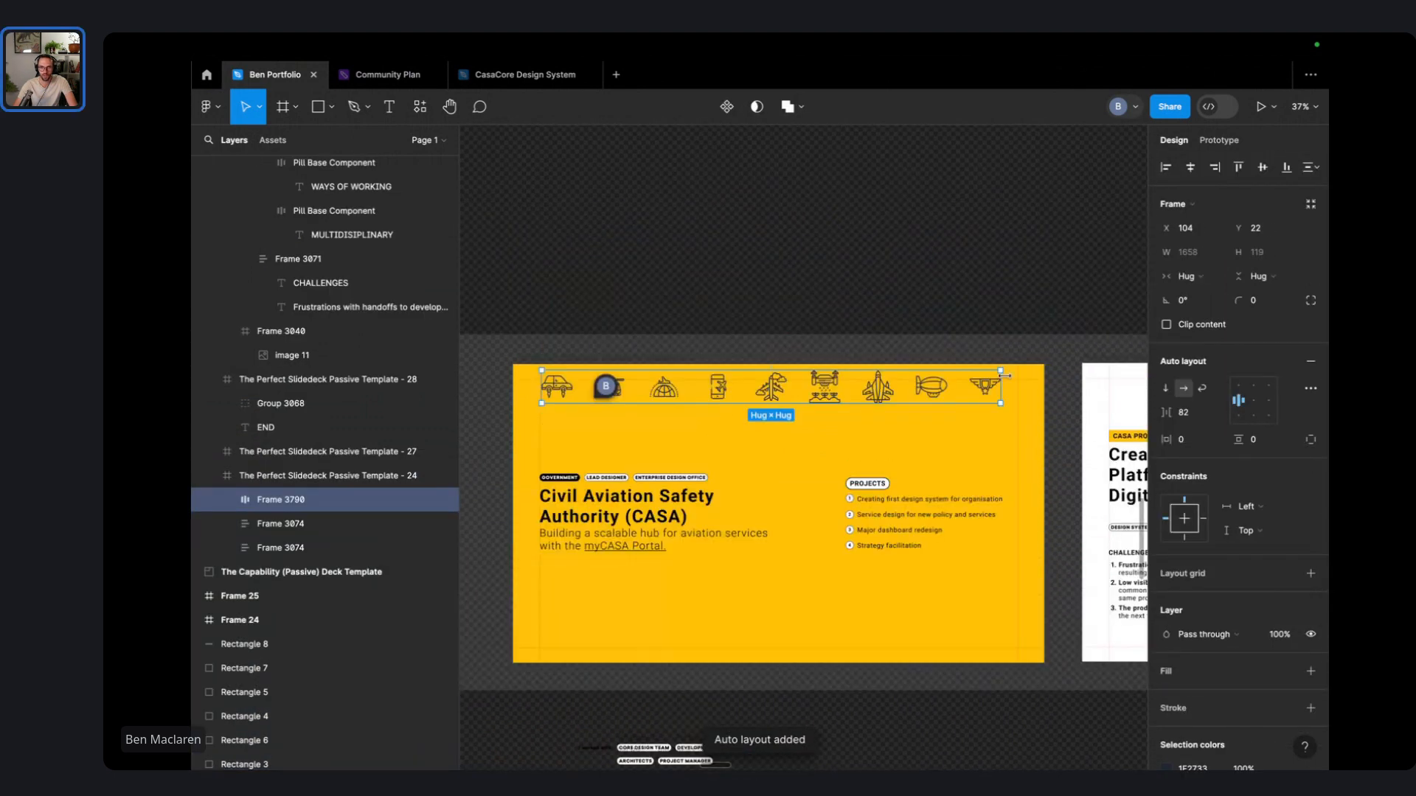
scroll(976, 384, "up", 3)
scroll(975, 384, "up", 2)
left_click_drag(1028, 398, 1037, 400)
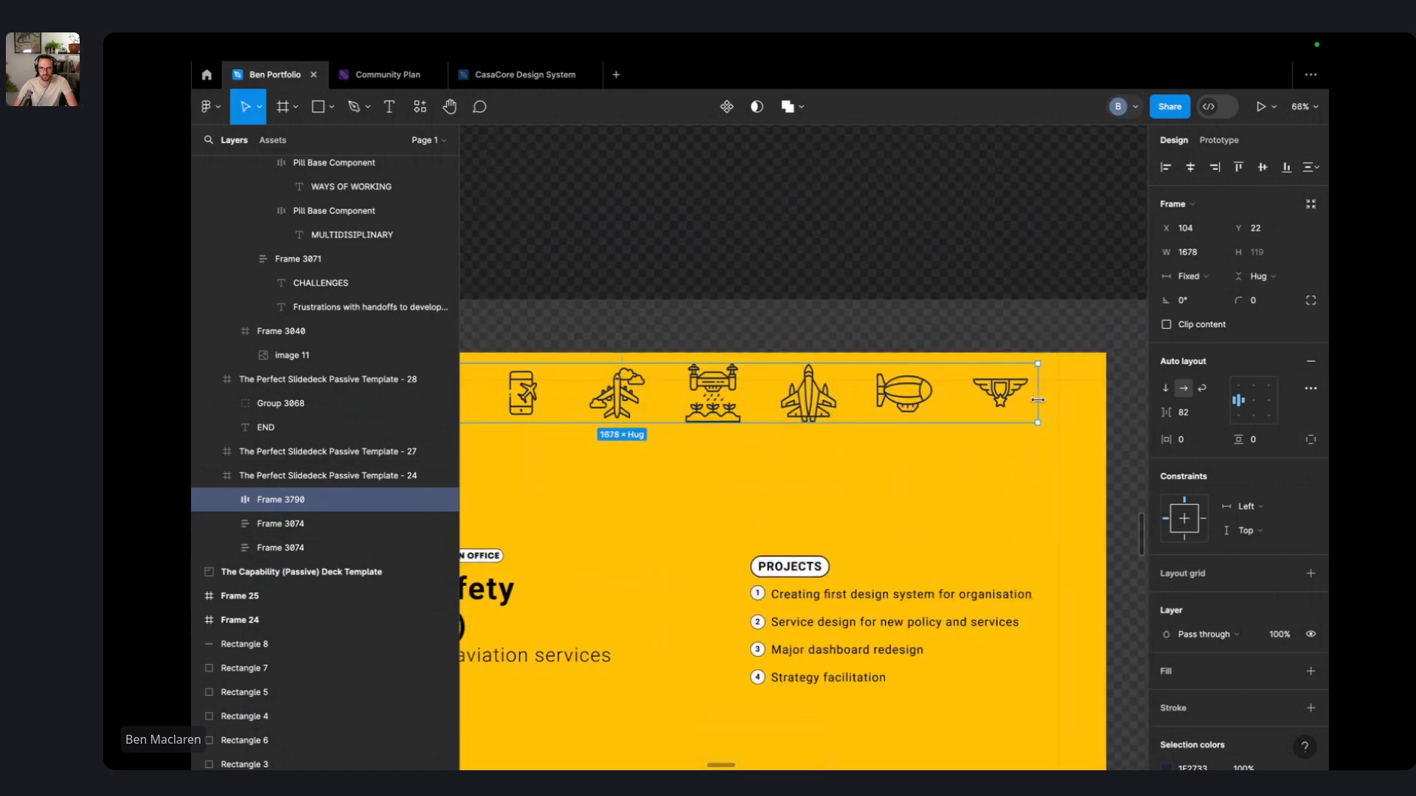
left_click(1183, 412)
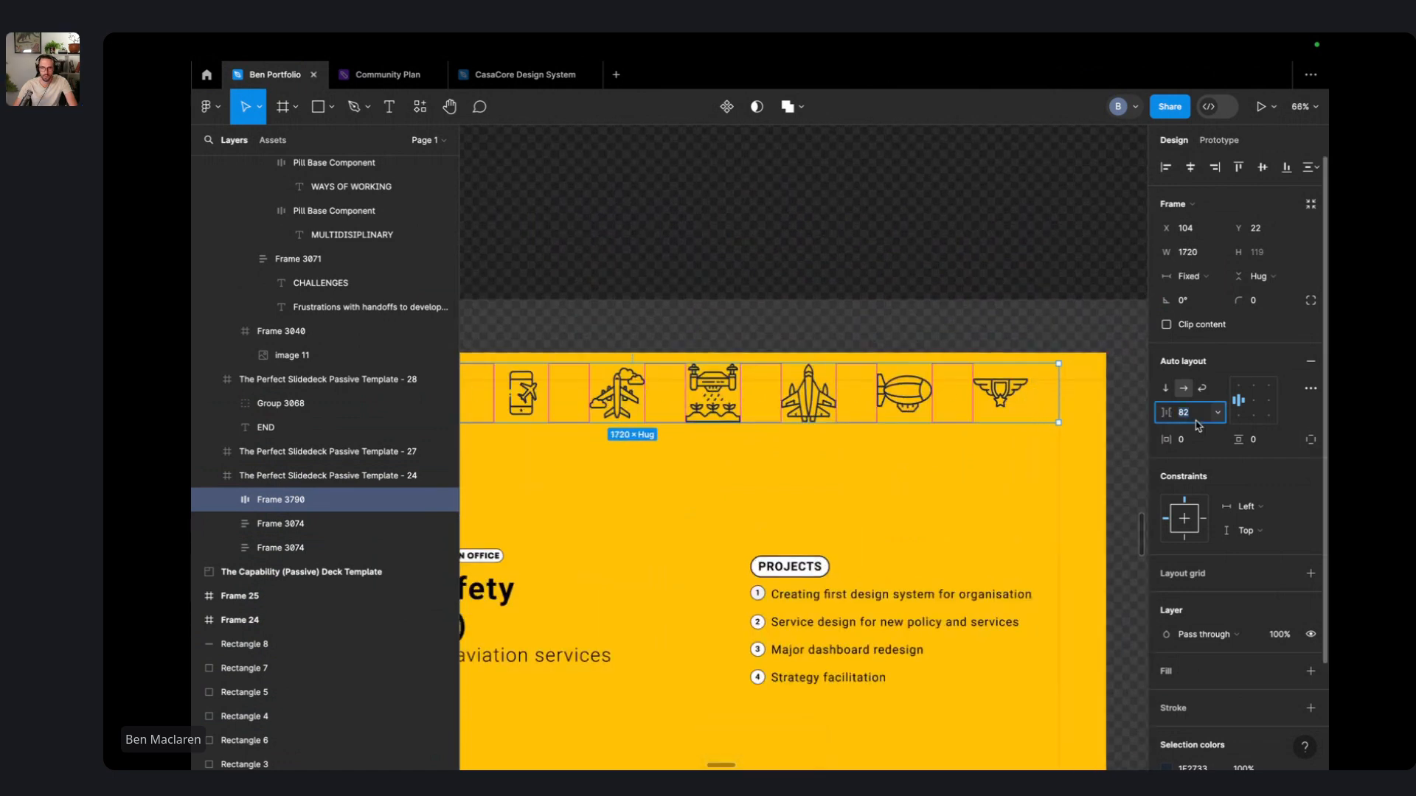
type("auto")
key("Return")
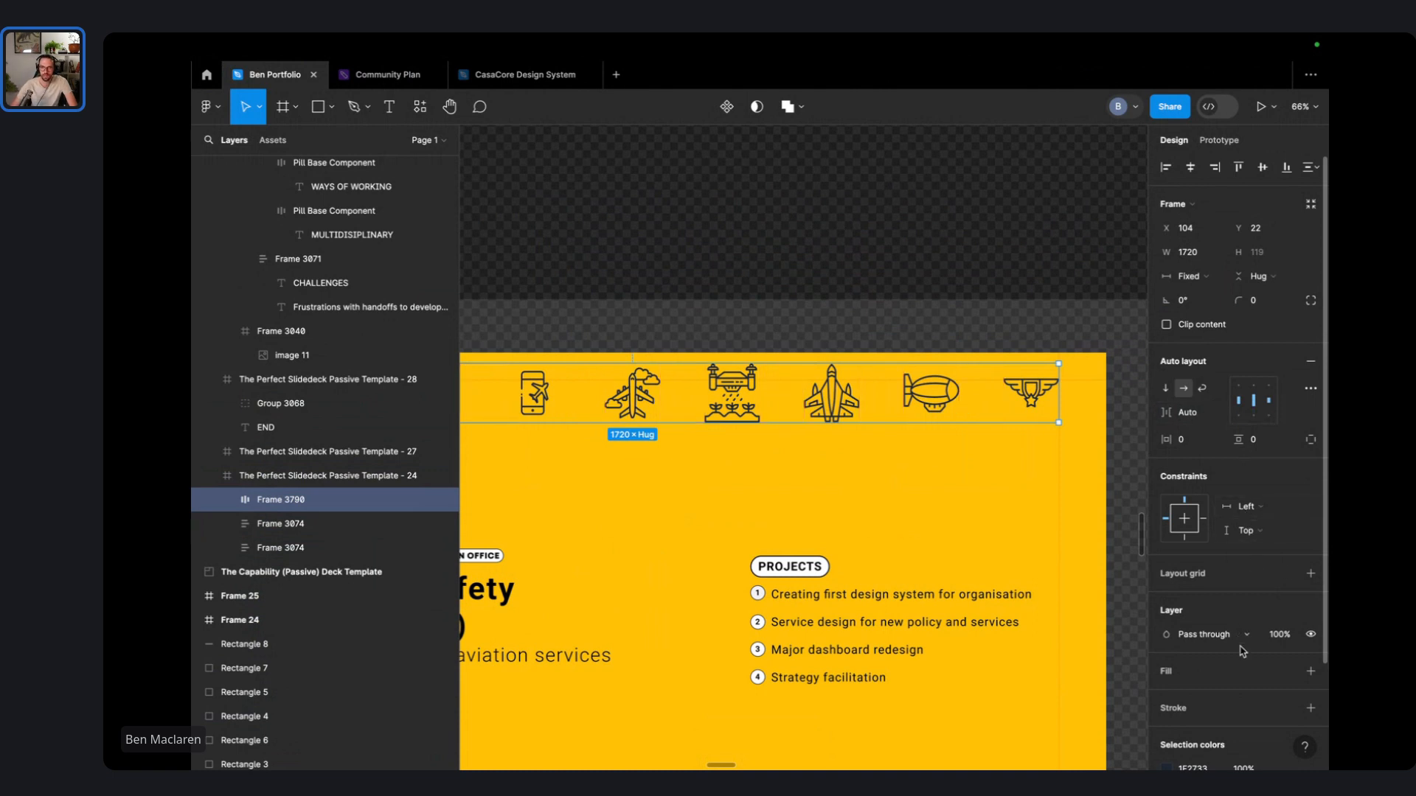
scroll(1242, 651, "down", 3)
scroll(863, 518, "down", 5)
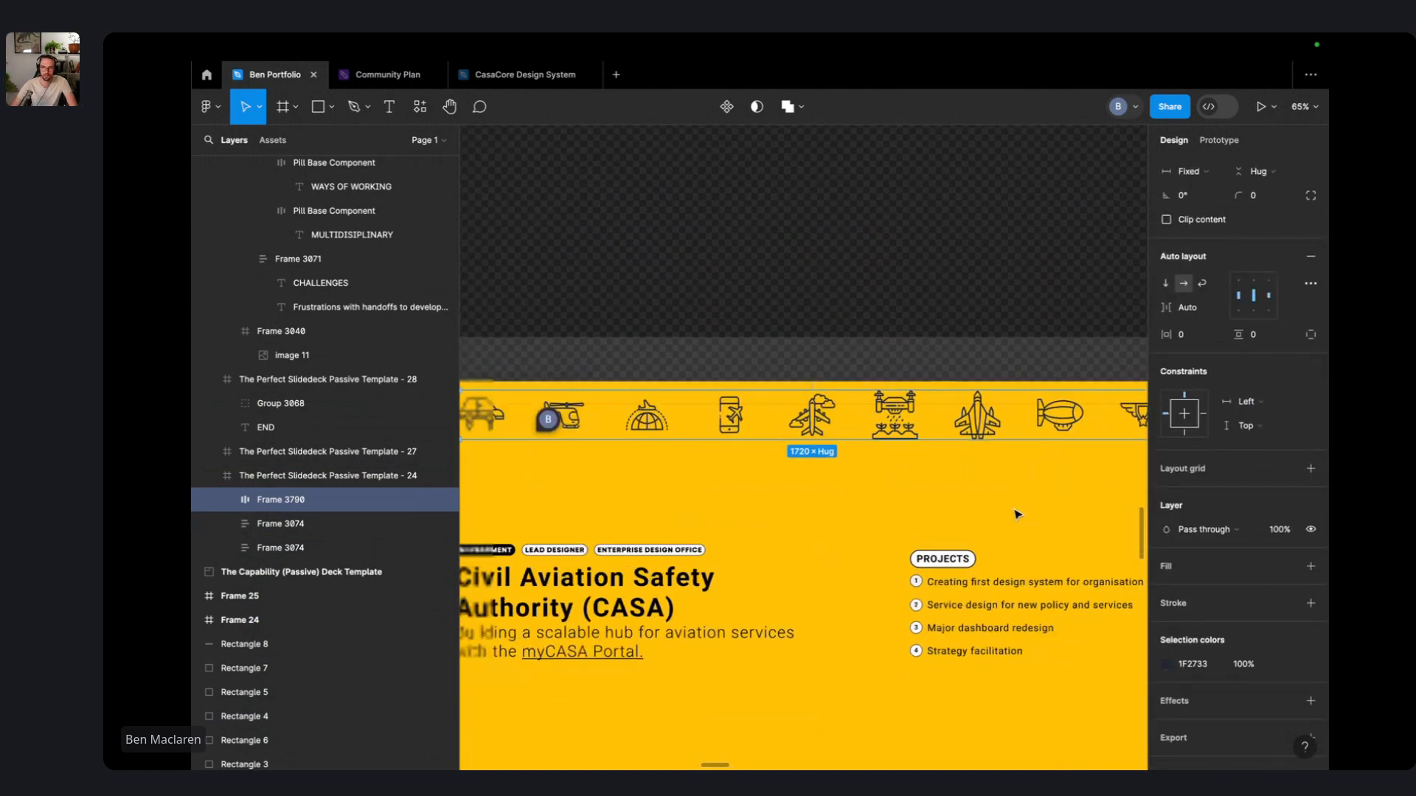
- Inspect the nine icons inside Frame 3790 in Layers, then select the row and the car icon
left_click(226, 501)
left_click(303, 528)
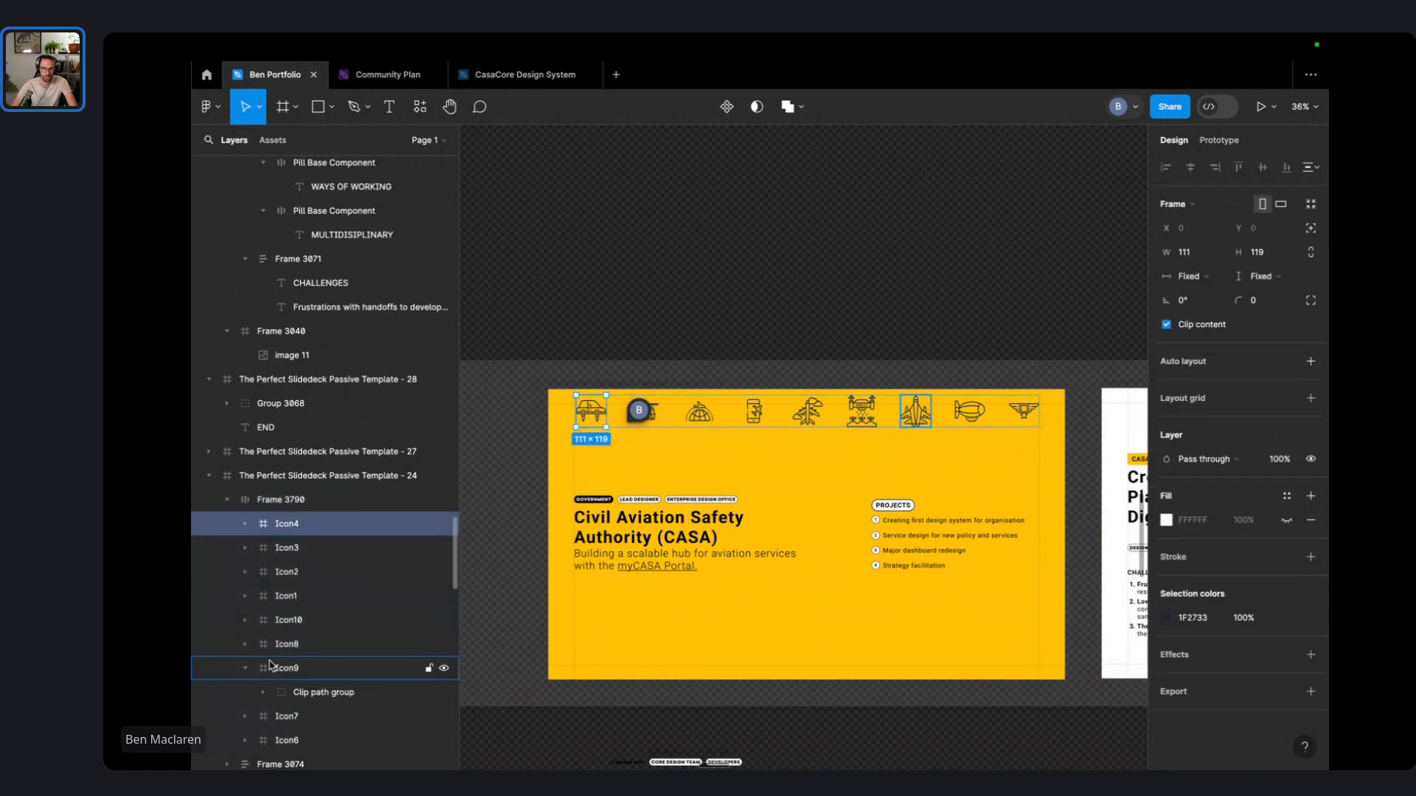
left_click(237, 669)
left_click(306, 716)
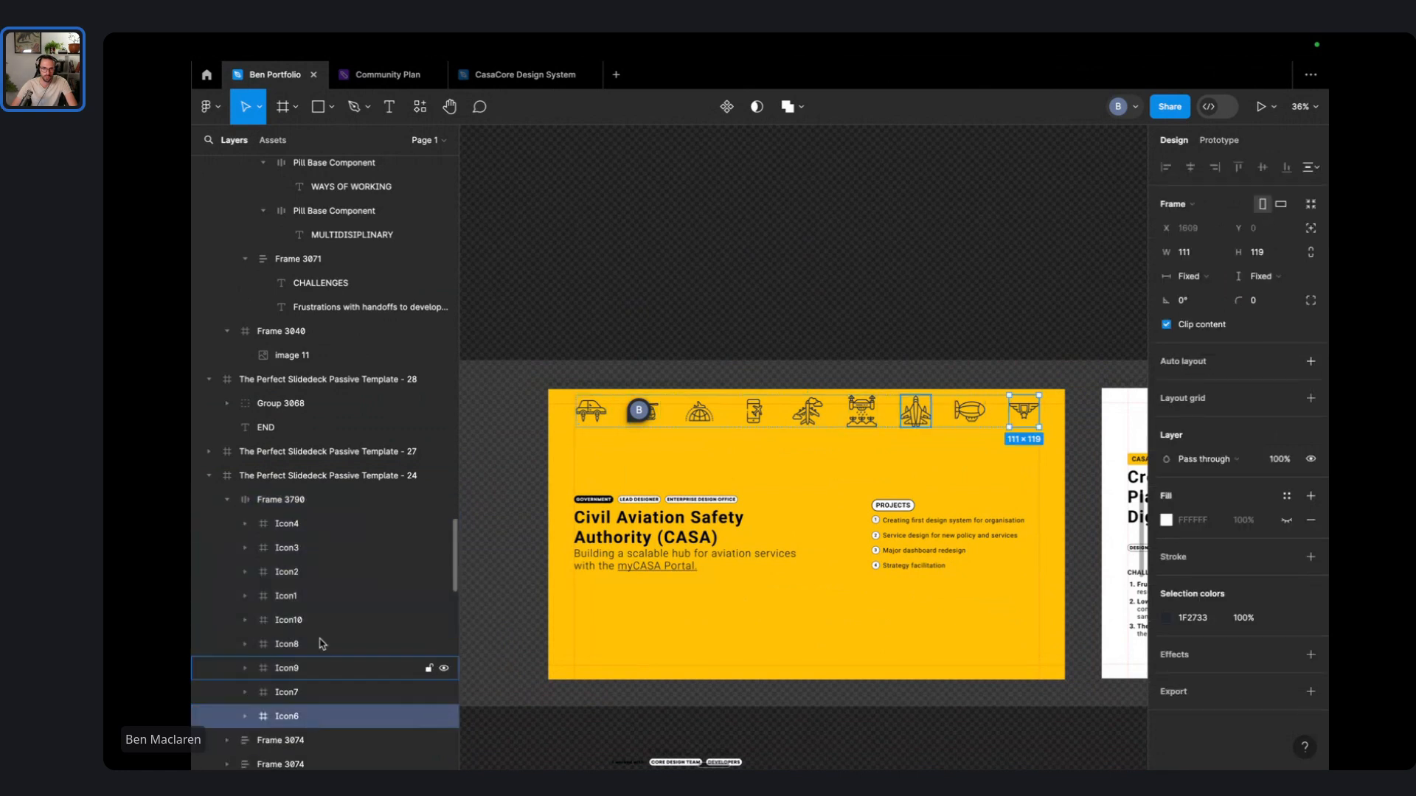
left_click(308, 525, "shift")
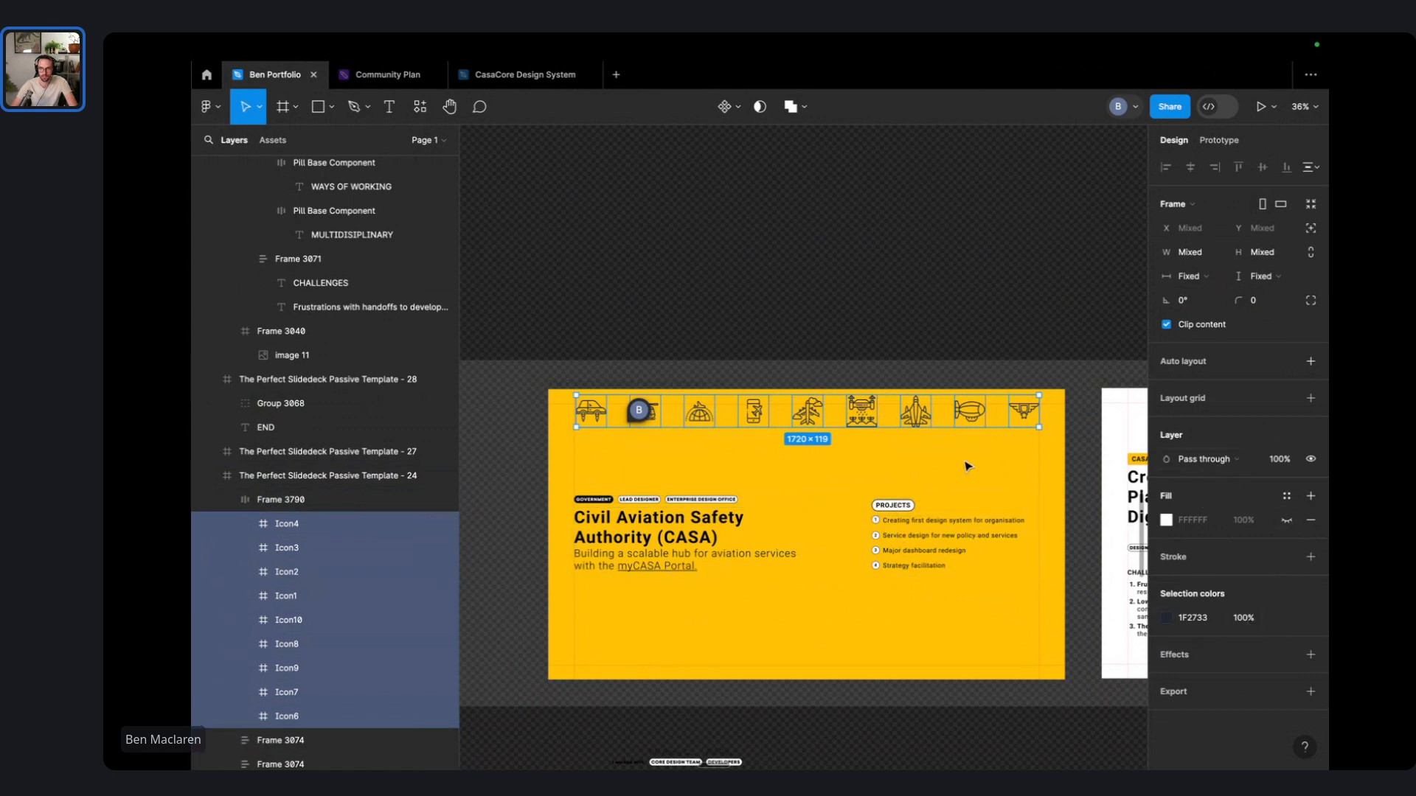
scroll(710, 412, "up", 3)
key("Escape")
left_click(541, 421)
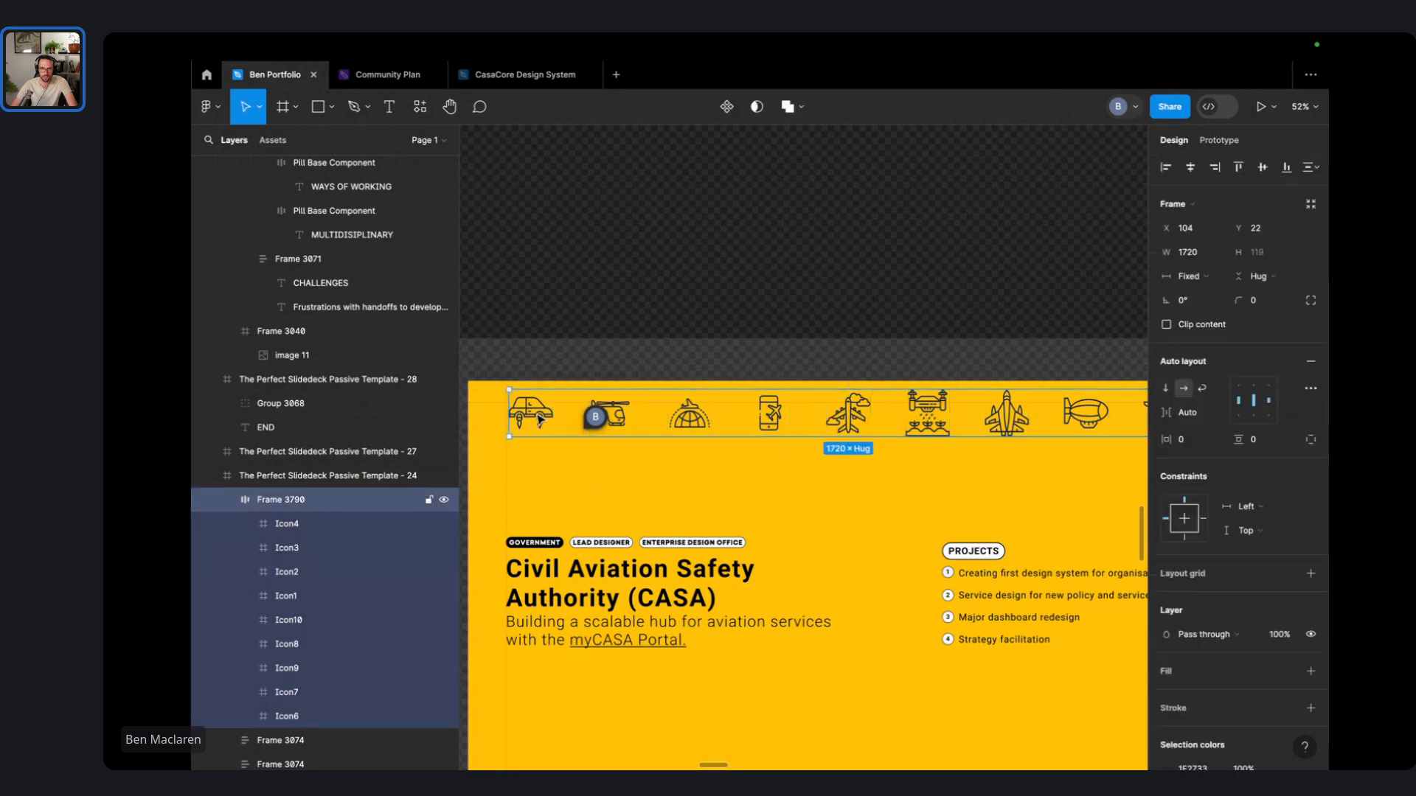
left_click(534, 421)
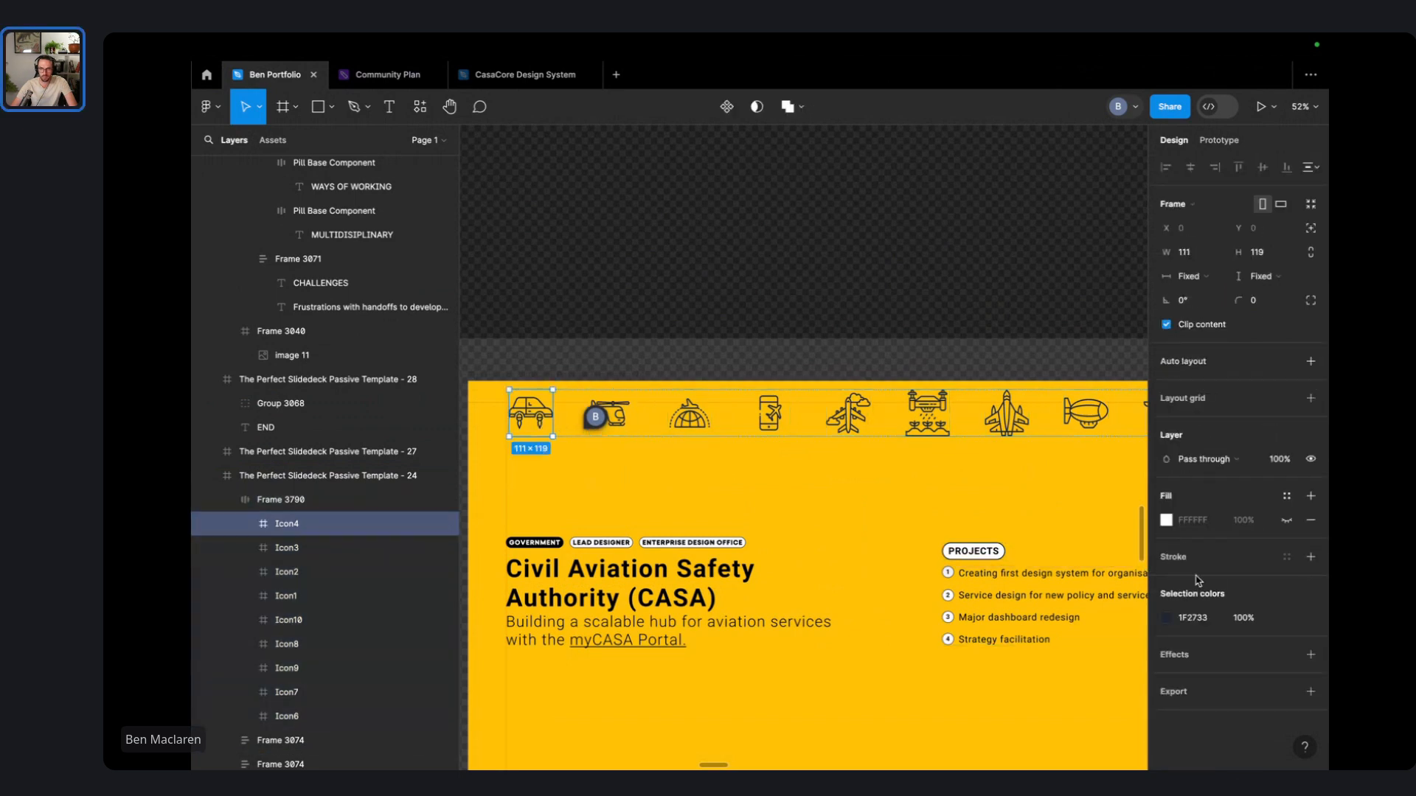
- Add a thicker stroke to the car icon's clip path group, then undo it
left_click(245, 525)
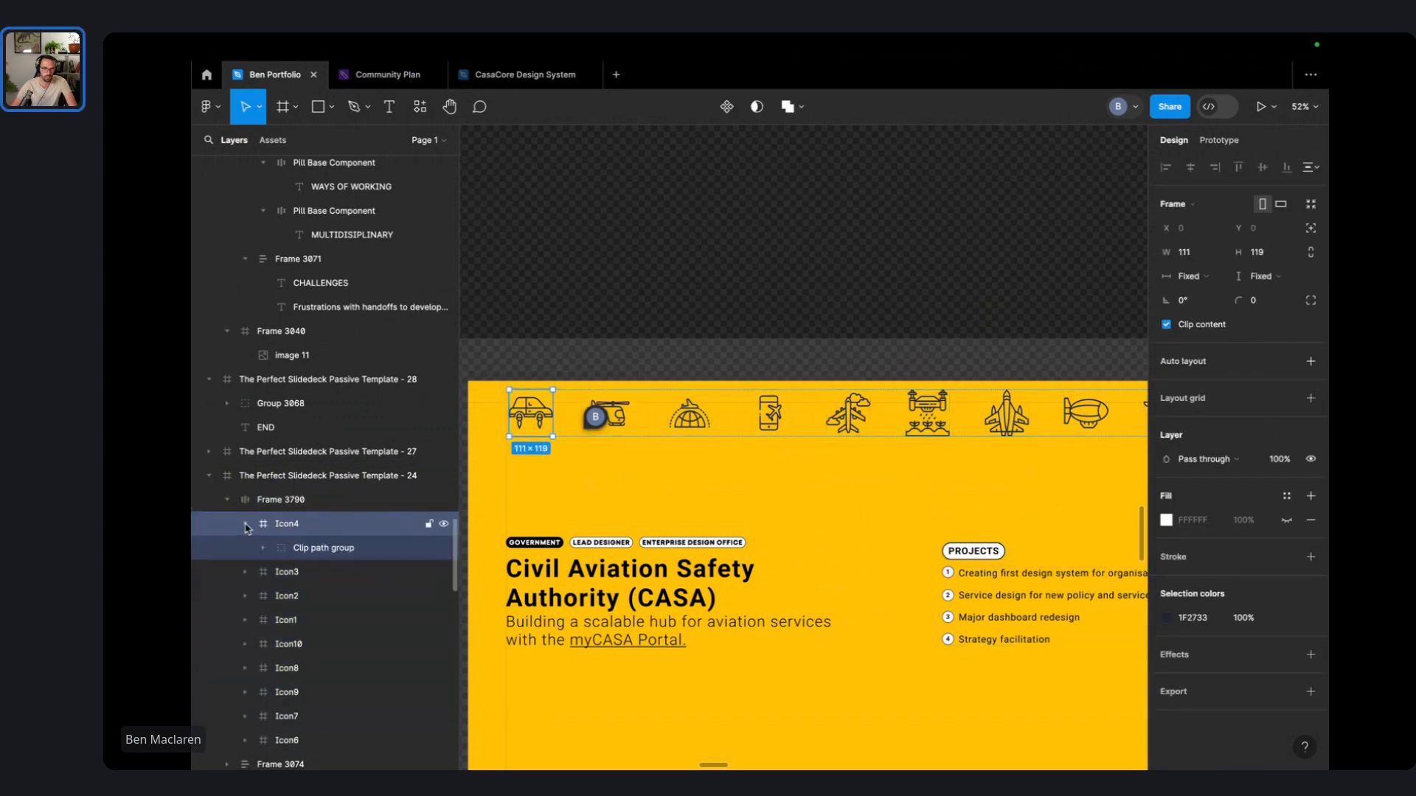
left_click(325, 551)
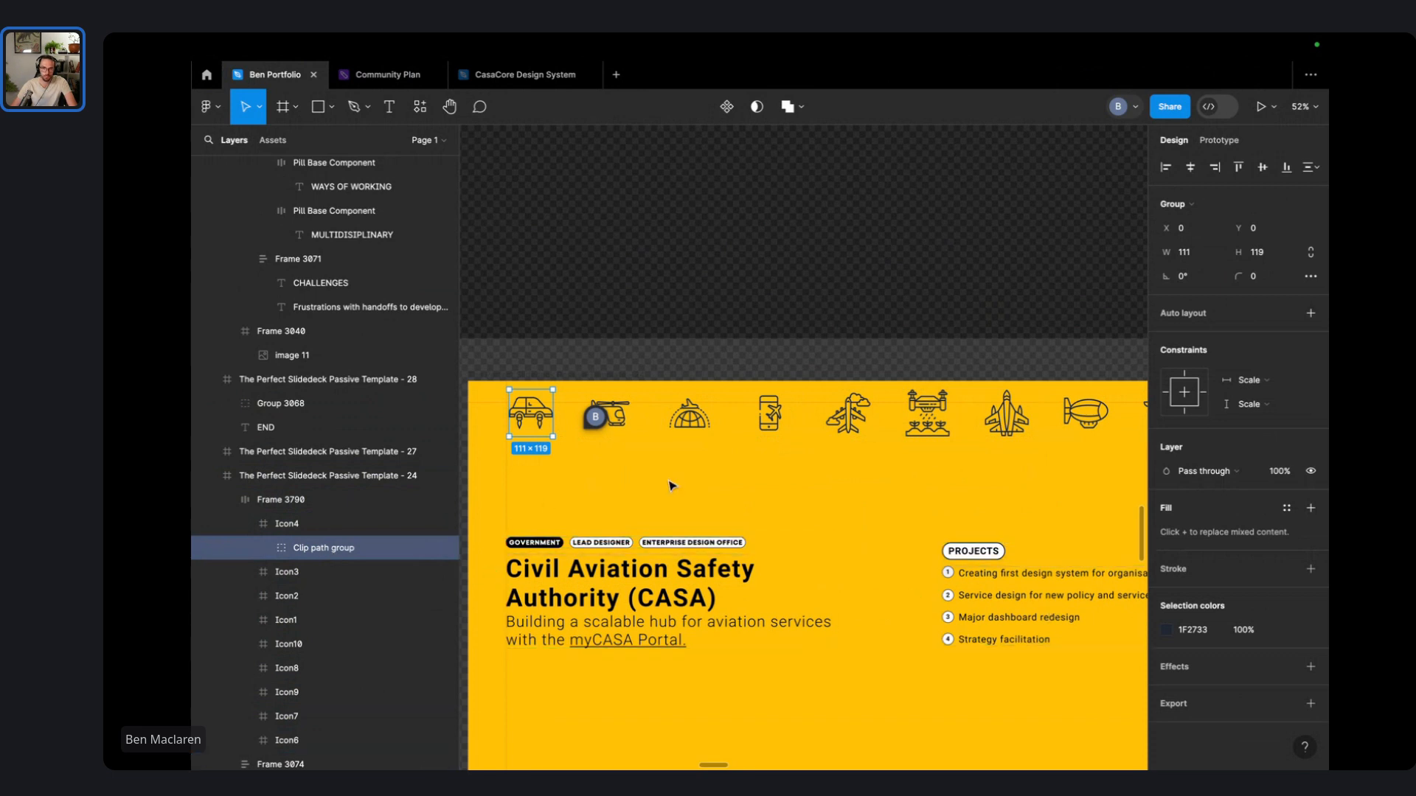
left_click(1310, 570)
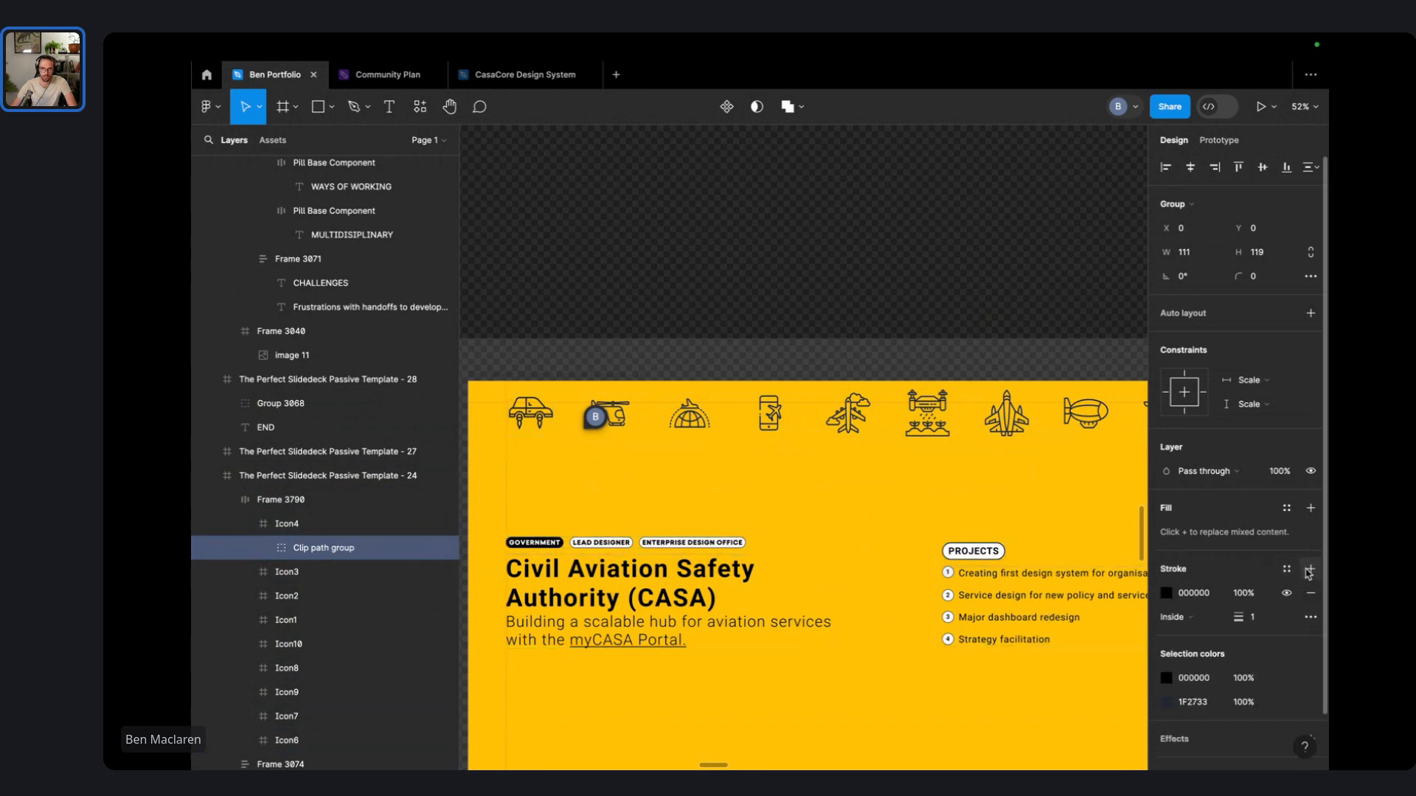
left_click(1244, 618)
left_click_drag(1262, 621, 1274, 621)
left_click(735, 339)
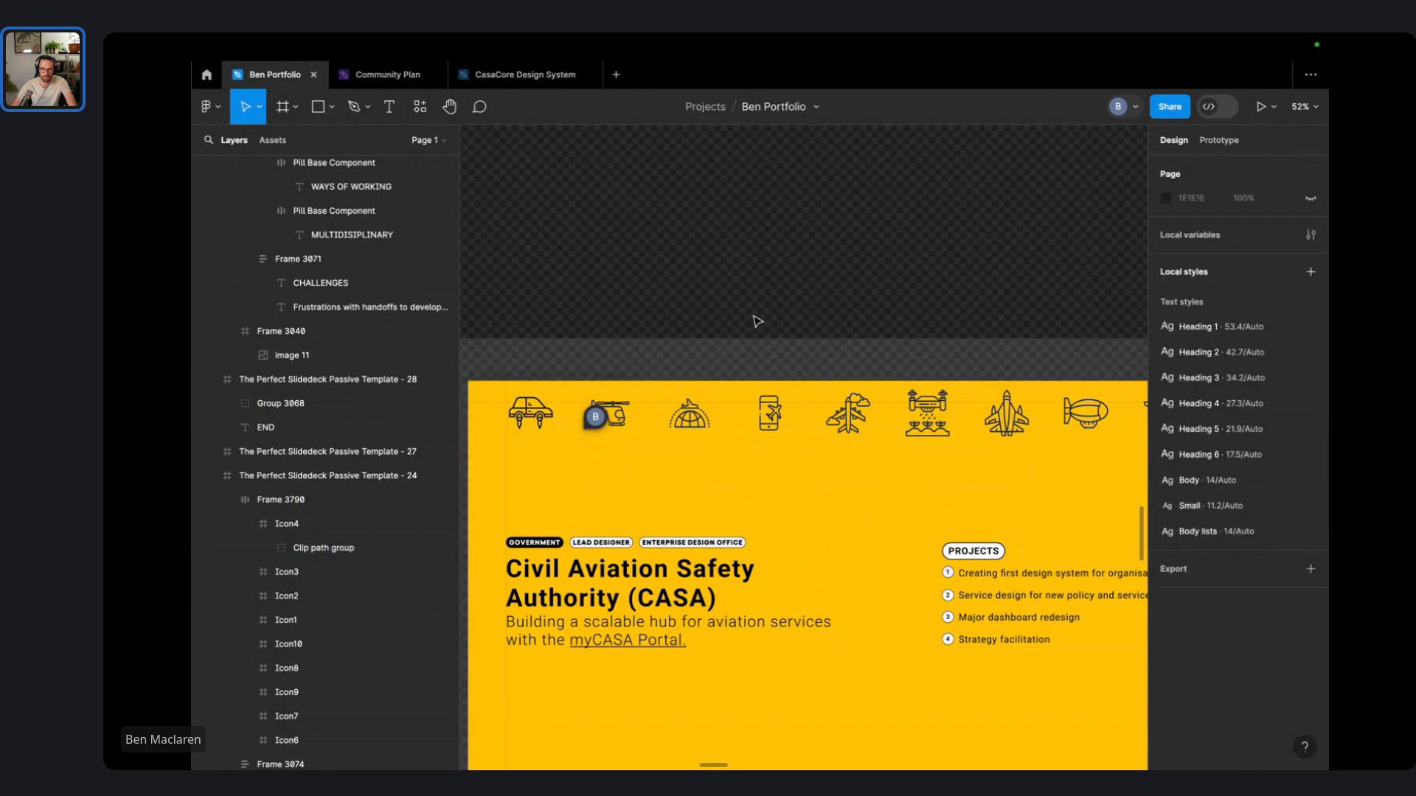
key("super+z")
key("super+z")
key("super+z")
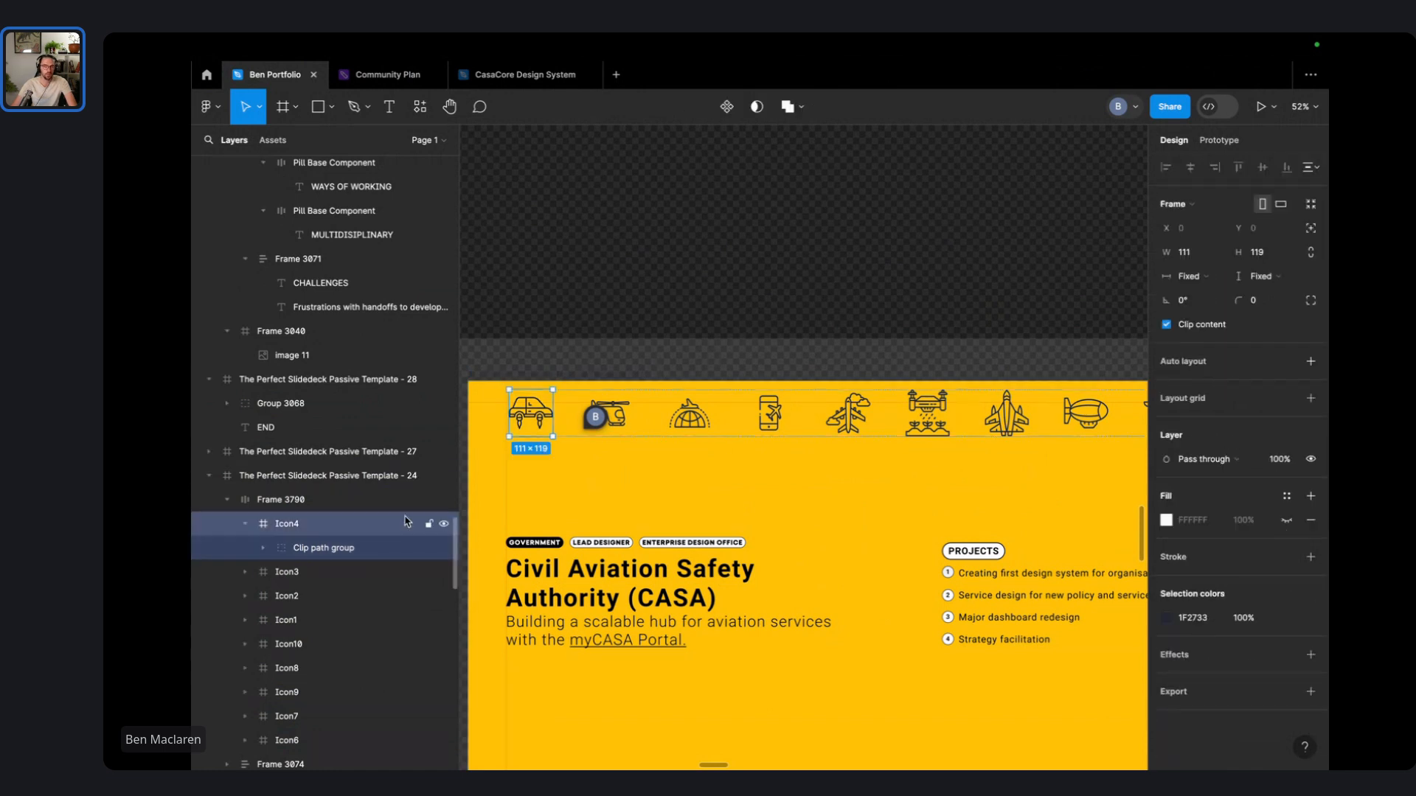
- Inspect the car icon's five vector parts and clip mask clip0_1_2981, then collapse its layer tree
left_click(264, 548)
left_click(411, 573)
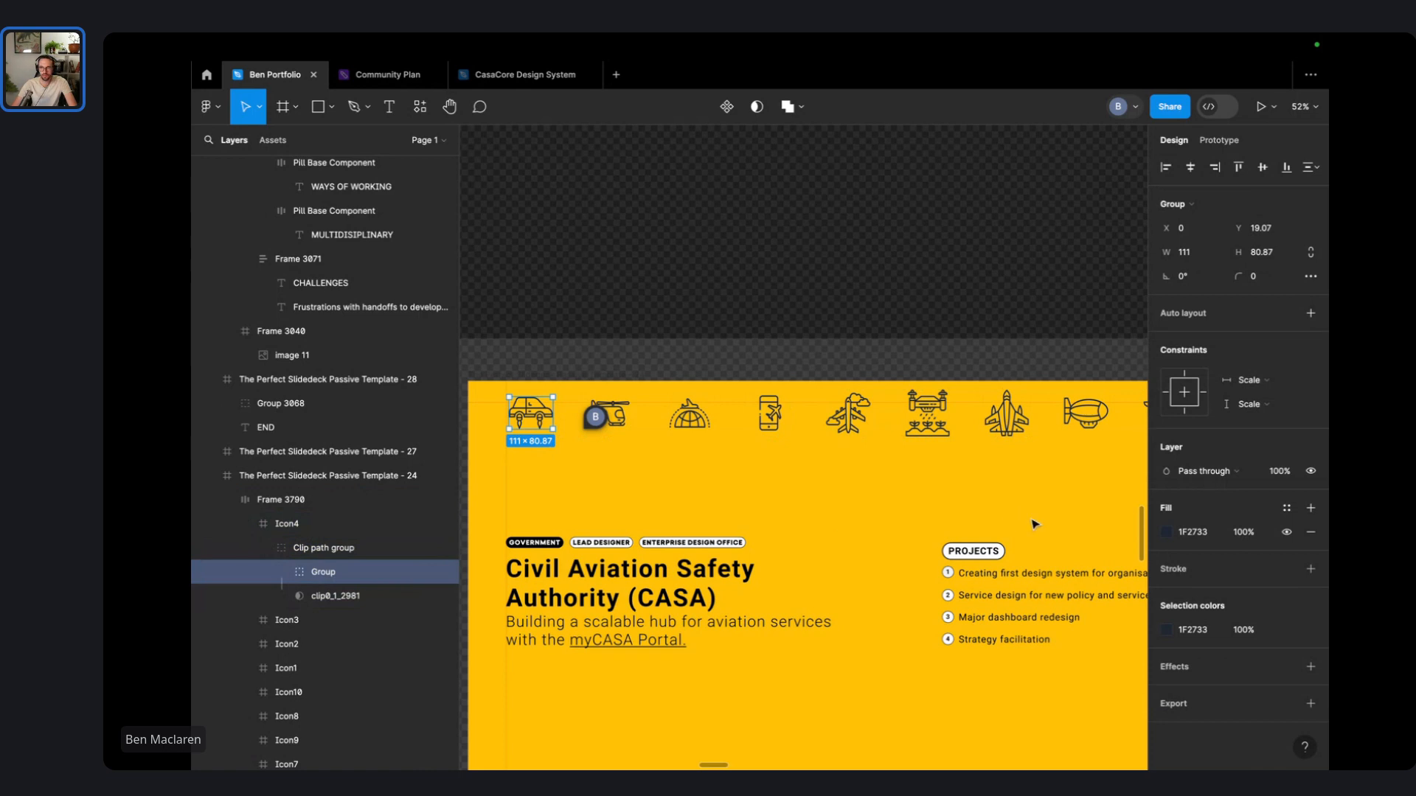
left_click(281, 572)
left_click(358, 598)
left_click(366, 692, "shift")
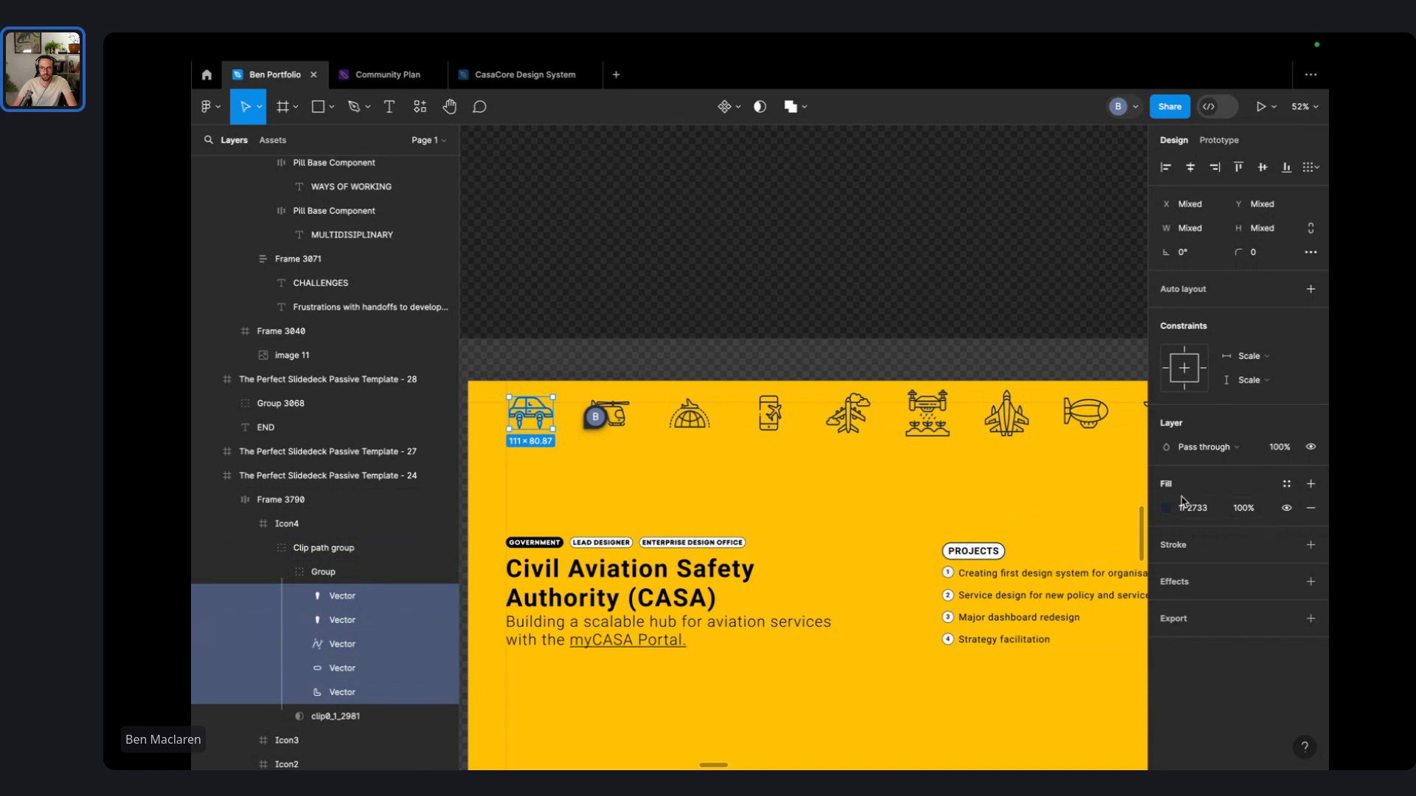
left_click(362, 597)
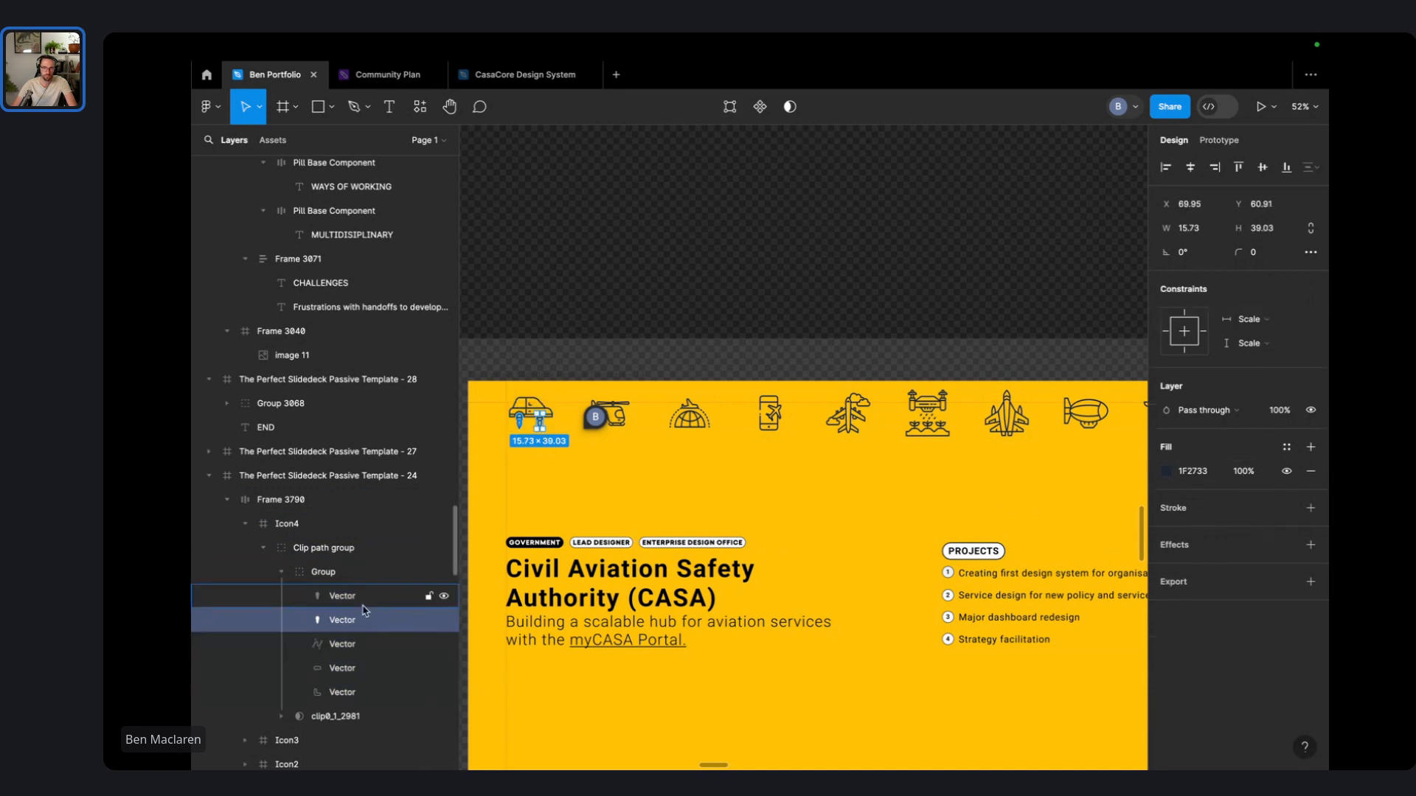
left_click(349, 668)
left_click(338, 693)
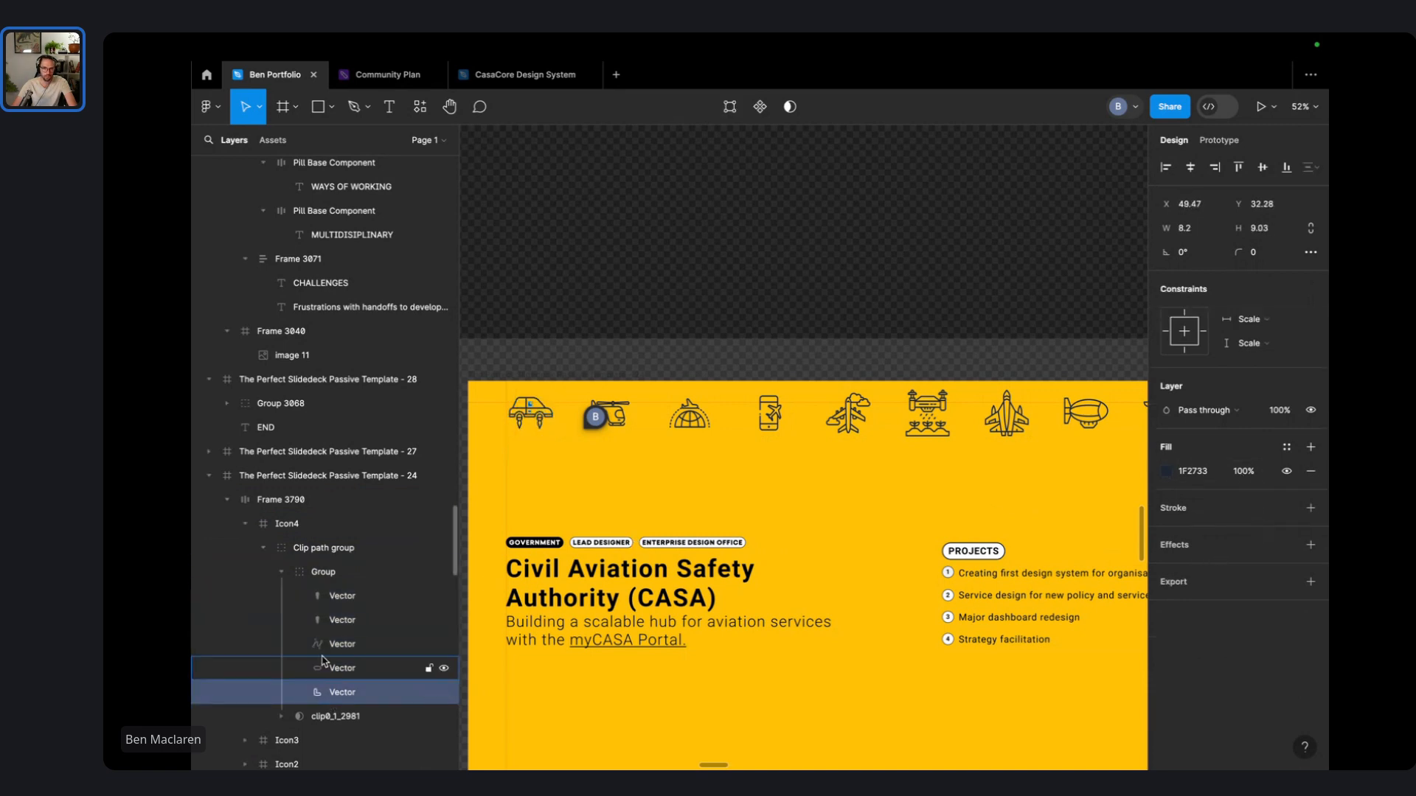
left_click(323, 721)
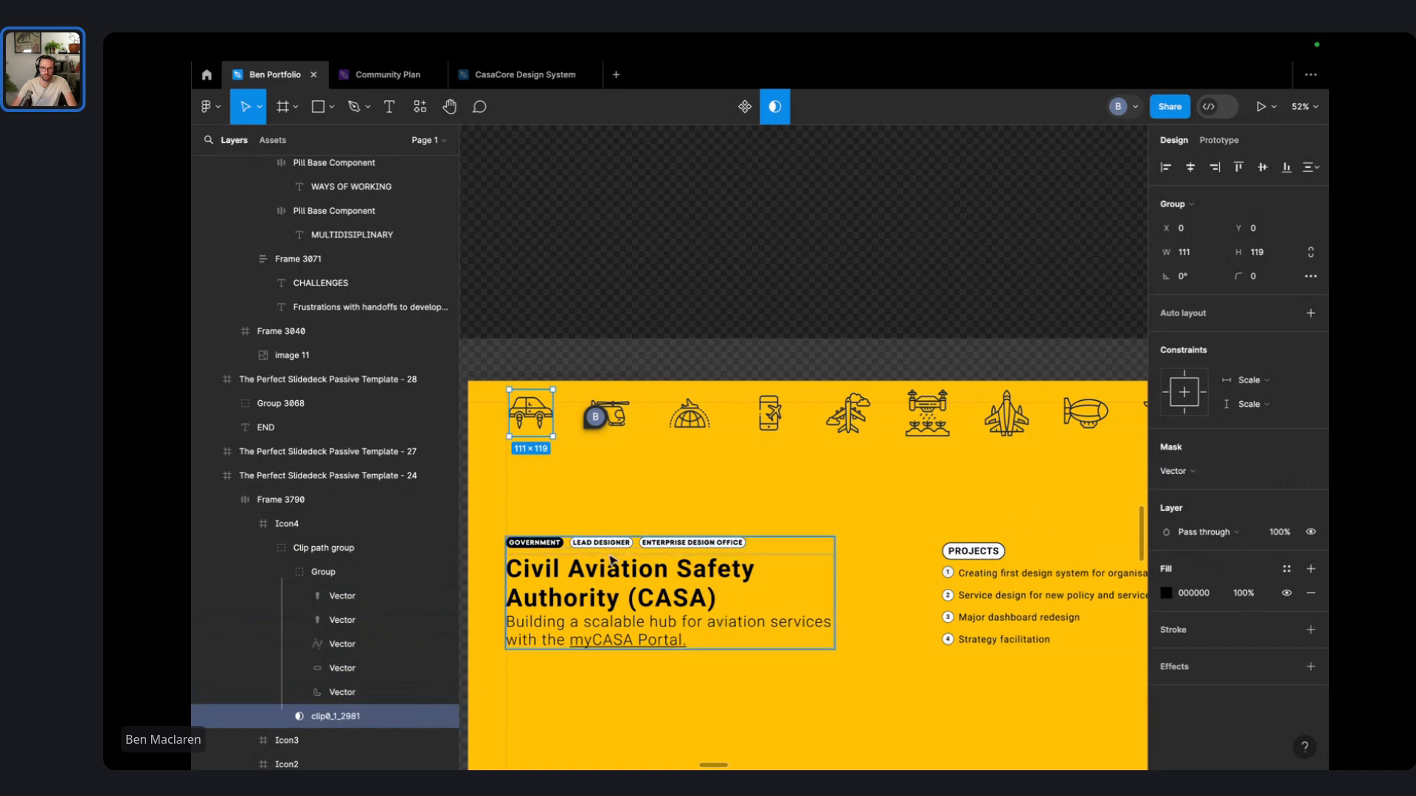
left_click(244, 525)
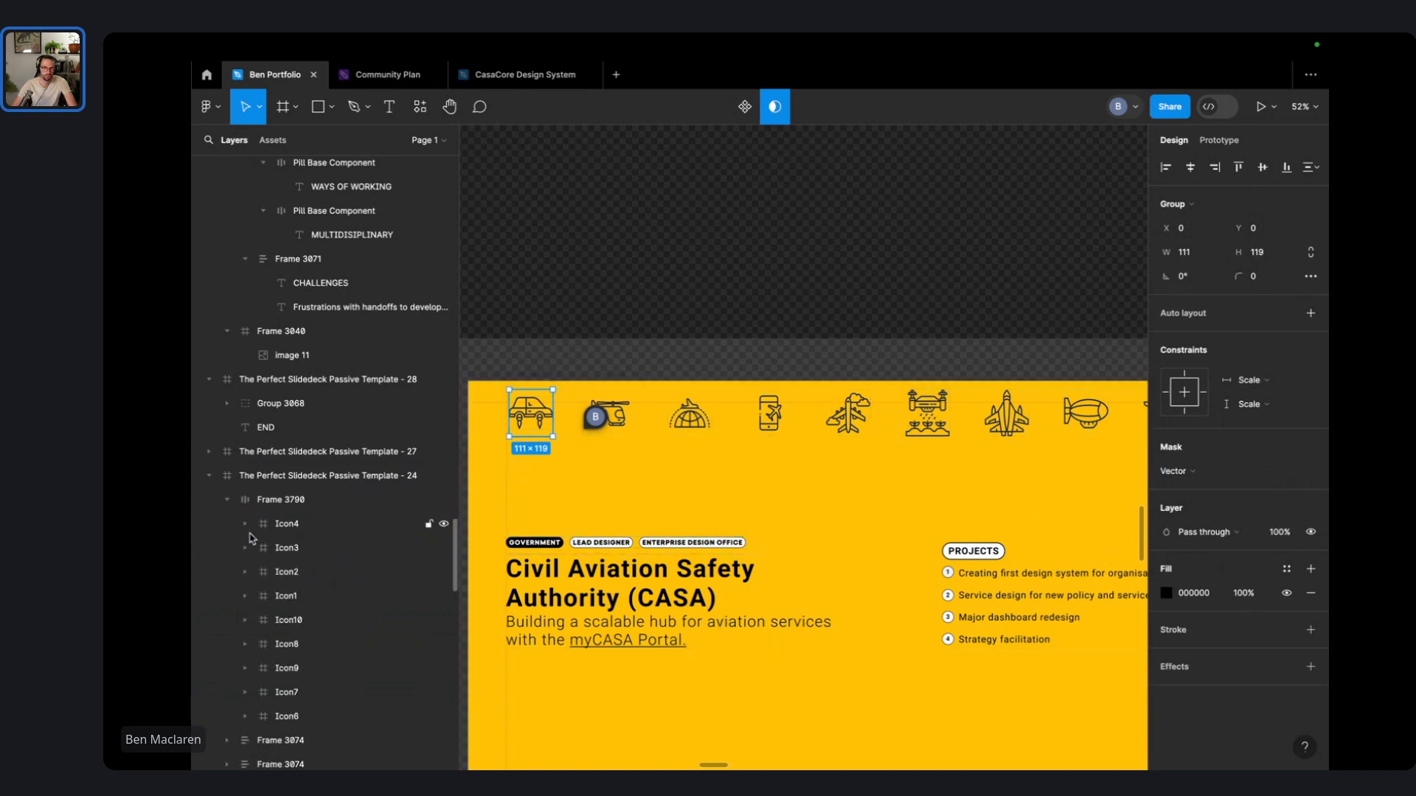
left_click(301, 527)
- Drag the icon row down to the bottom edge of the CASA slide
left_click(747, 331)
scroll(759, 335, "down", 1)
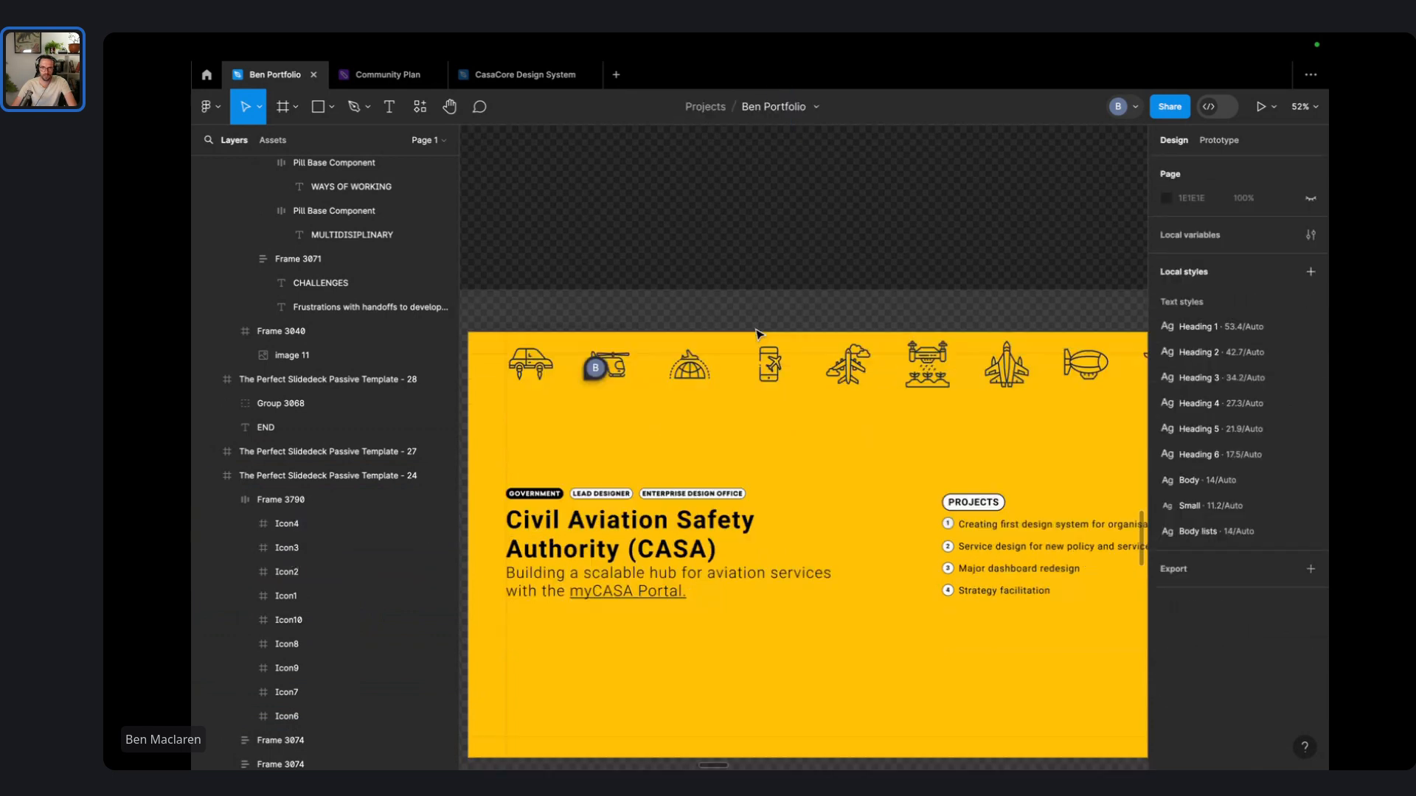
scroll(757, 331, "down", 3)
left_click_drag(949, 359, 953, 599)
scroll(863, 357, "up", 2)
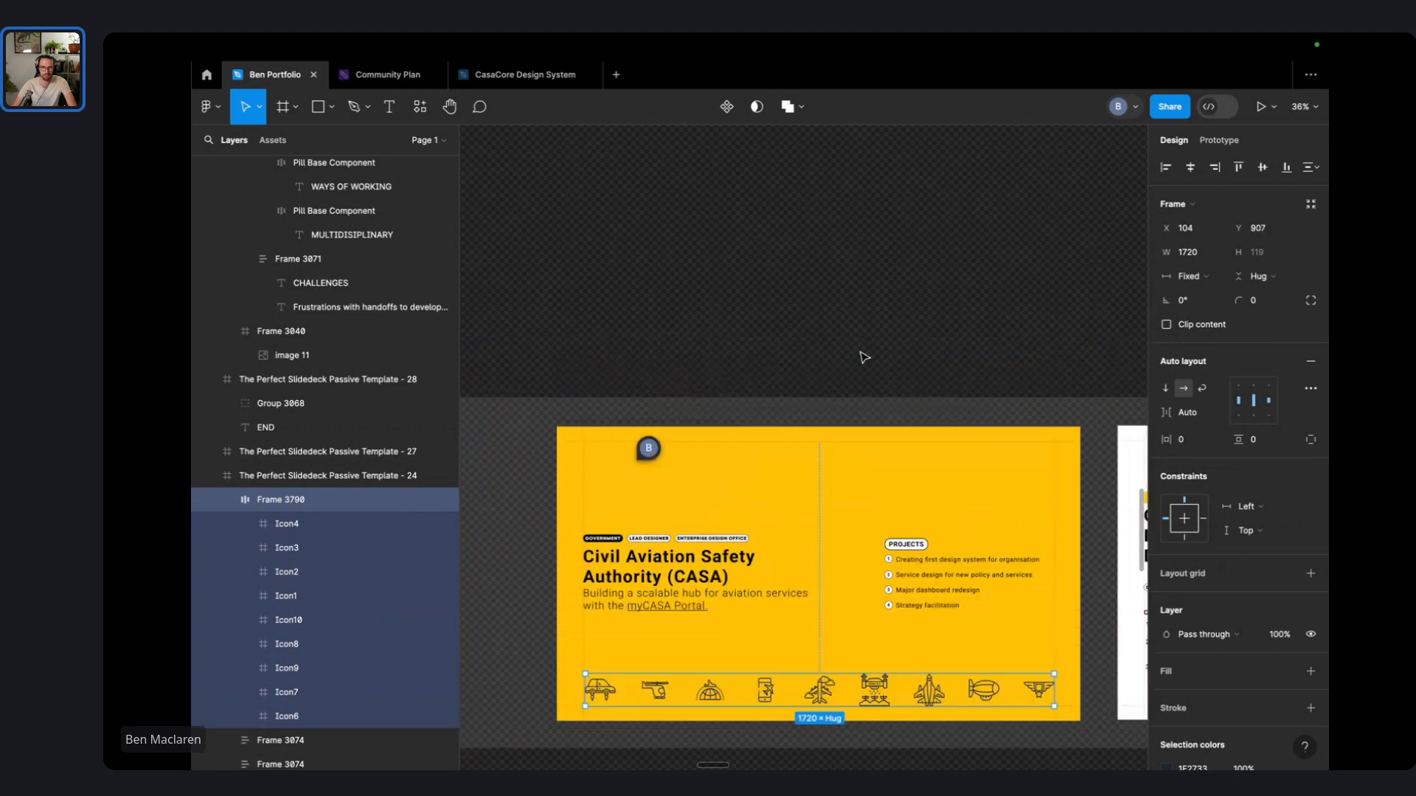
- Copy the bottom icon row up to the top of the slide
left_click(846, 419)
scroll(840, 443, "up", 2)
left_click_drag(822, 476, 787, 297)
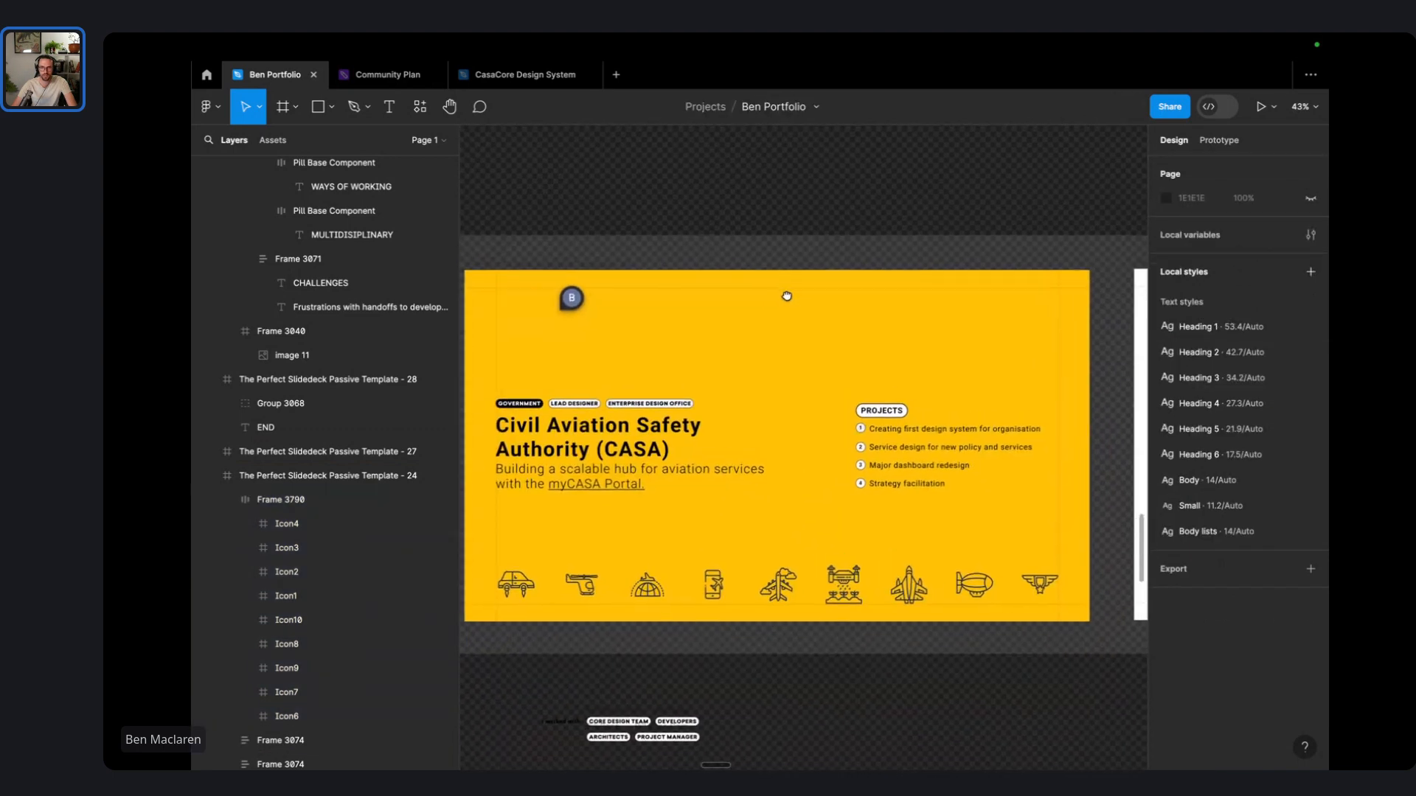
left_click(765, 588)
left_click_drag(767, 588, 767, 308)
left_click(807, 223)
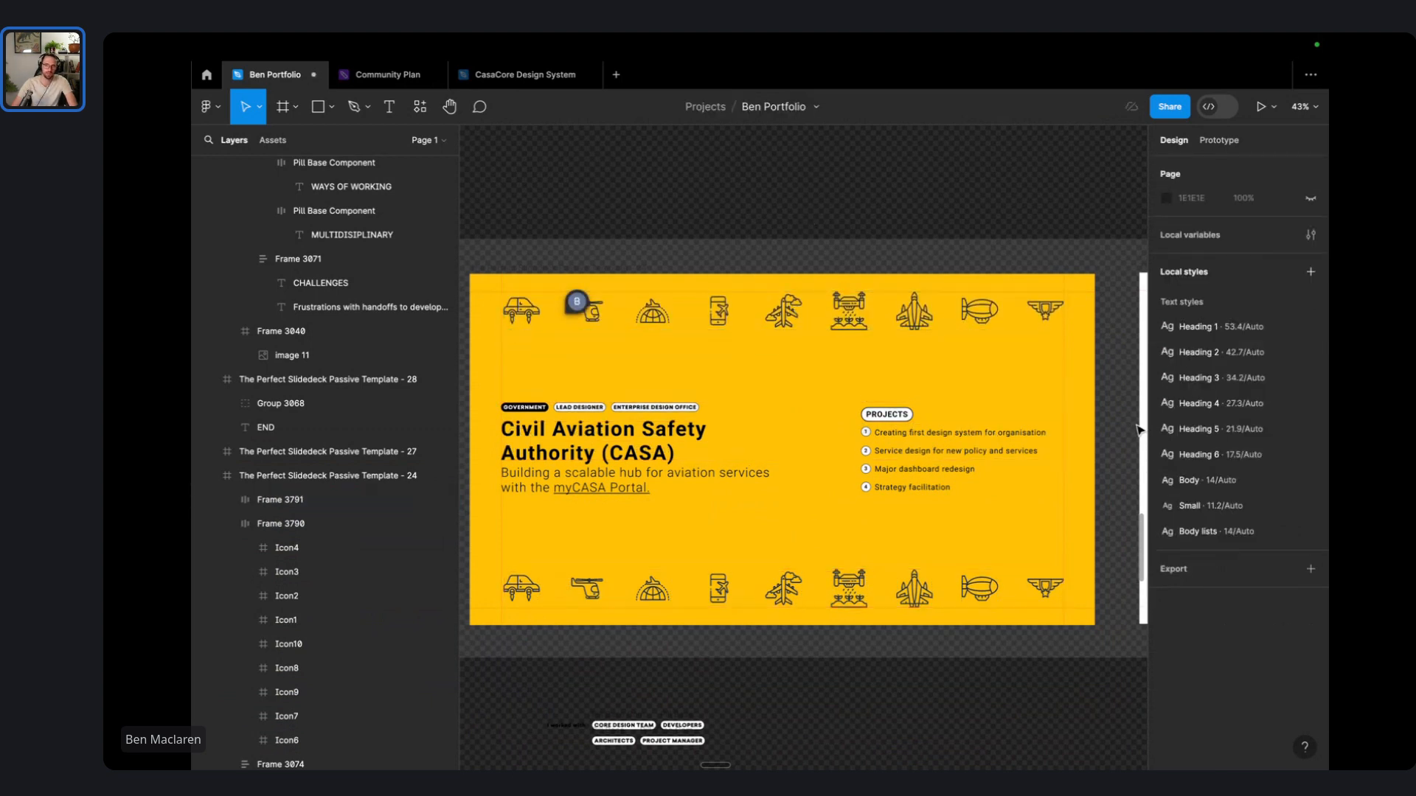
- Delete the duplicate top icon row and move the remaining row up under the title
left_click(1000, 318)
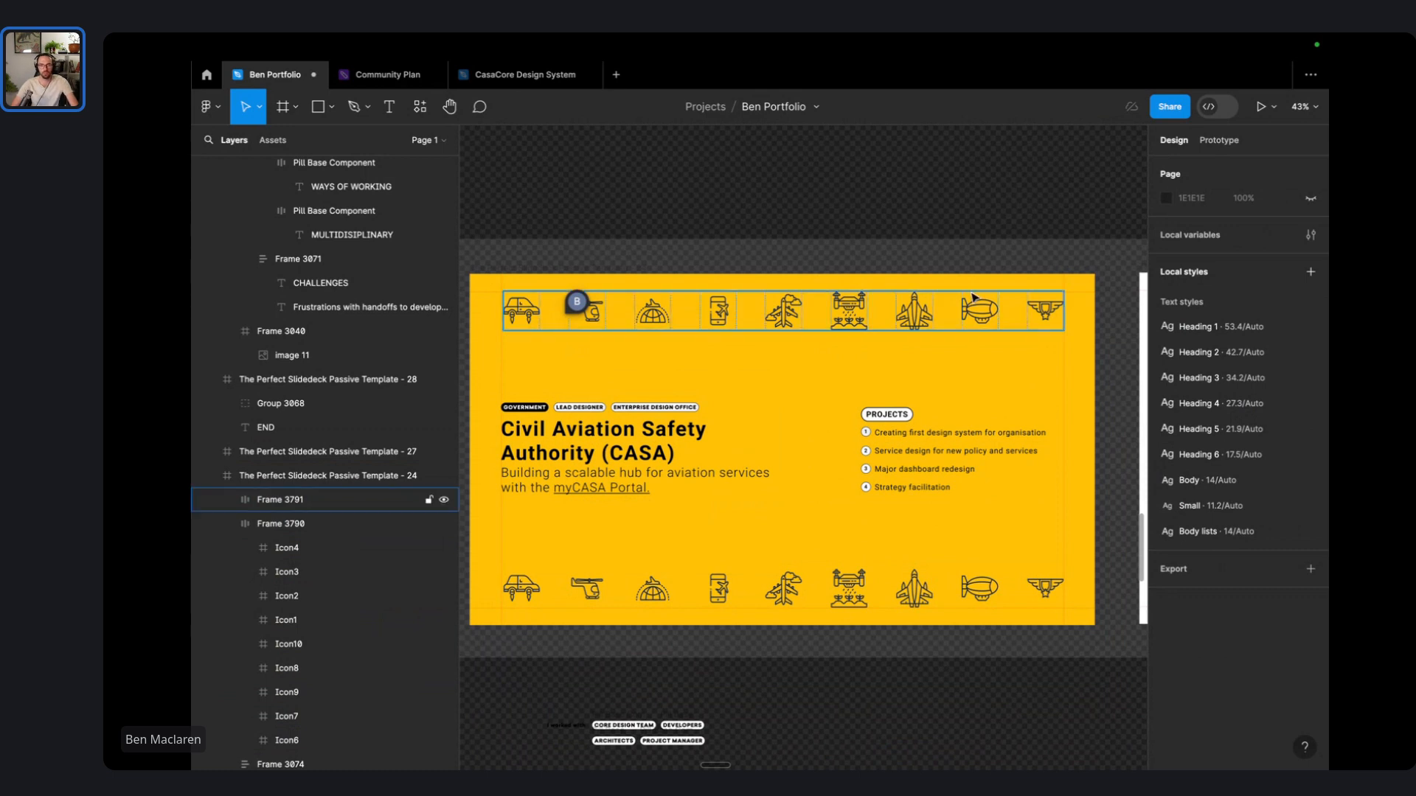
key("Delete")
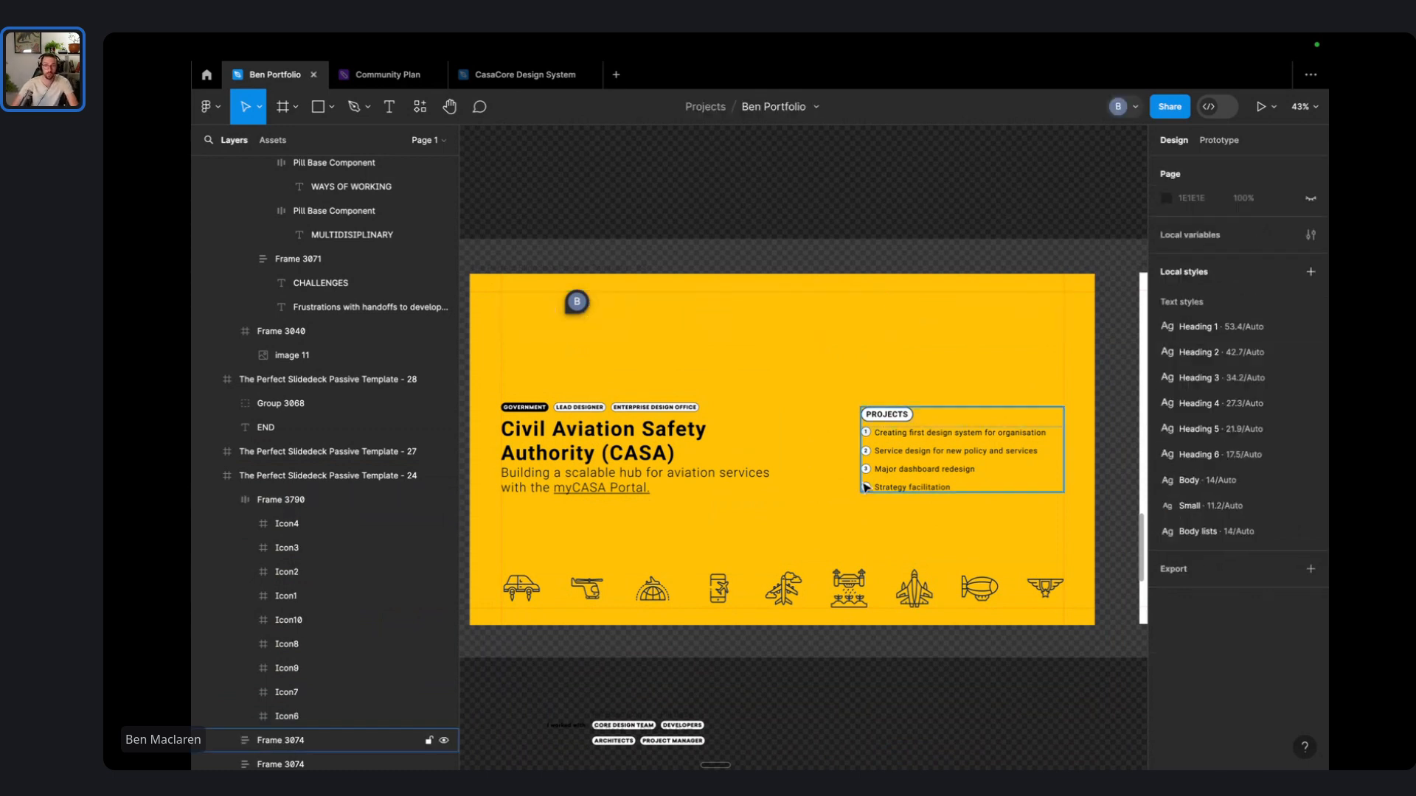
left_click_drag(848, 588, 855, 540)
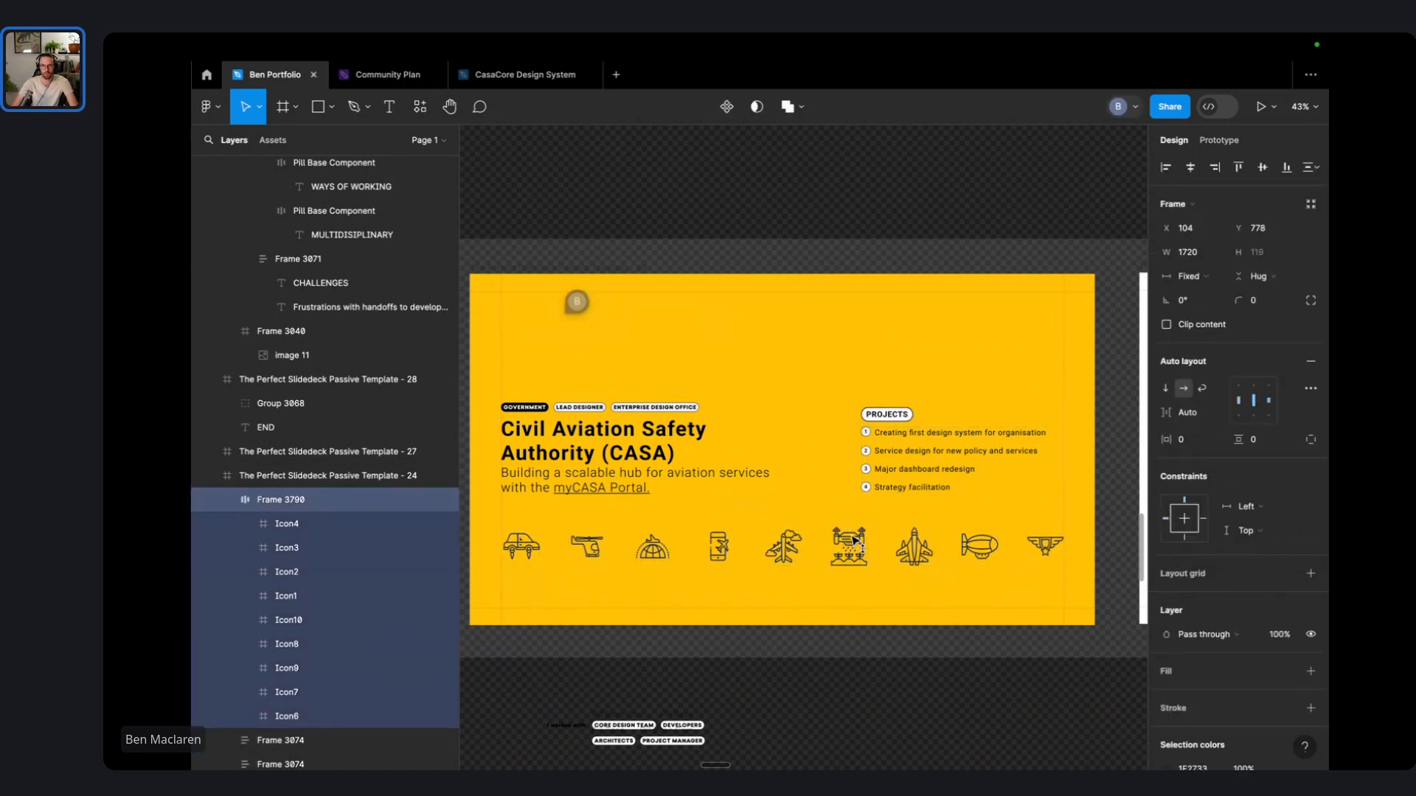
- Try moving the title, projects and icon row blocks up and down, undoing and redoing the move
left_click_drag(1007, 334, 513, 462)
left_click_drag(548, 447, 550, 406)
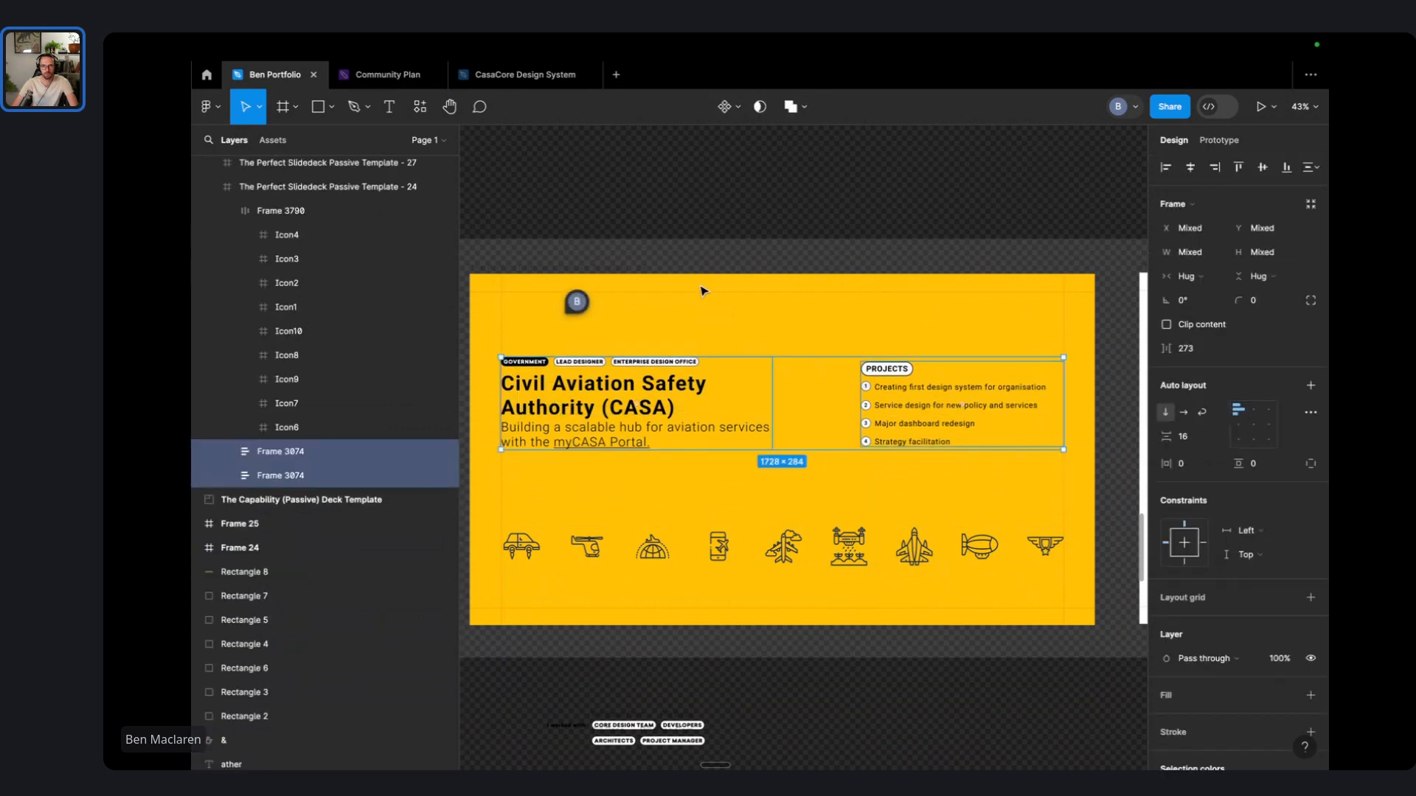
left_click(703, 291)
left_click_drag(763, 561, 780, 323)
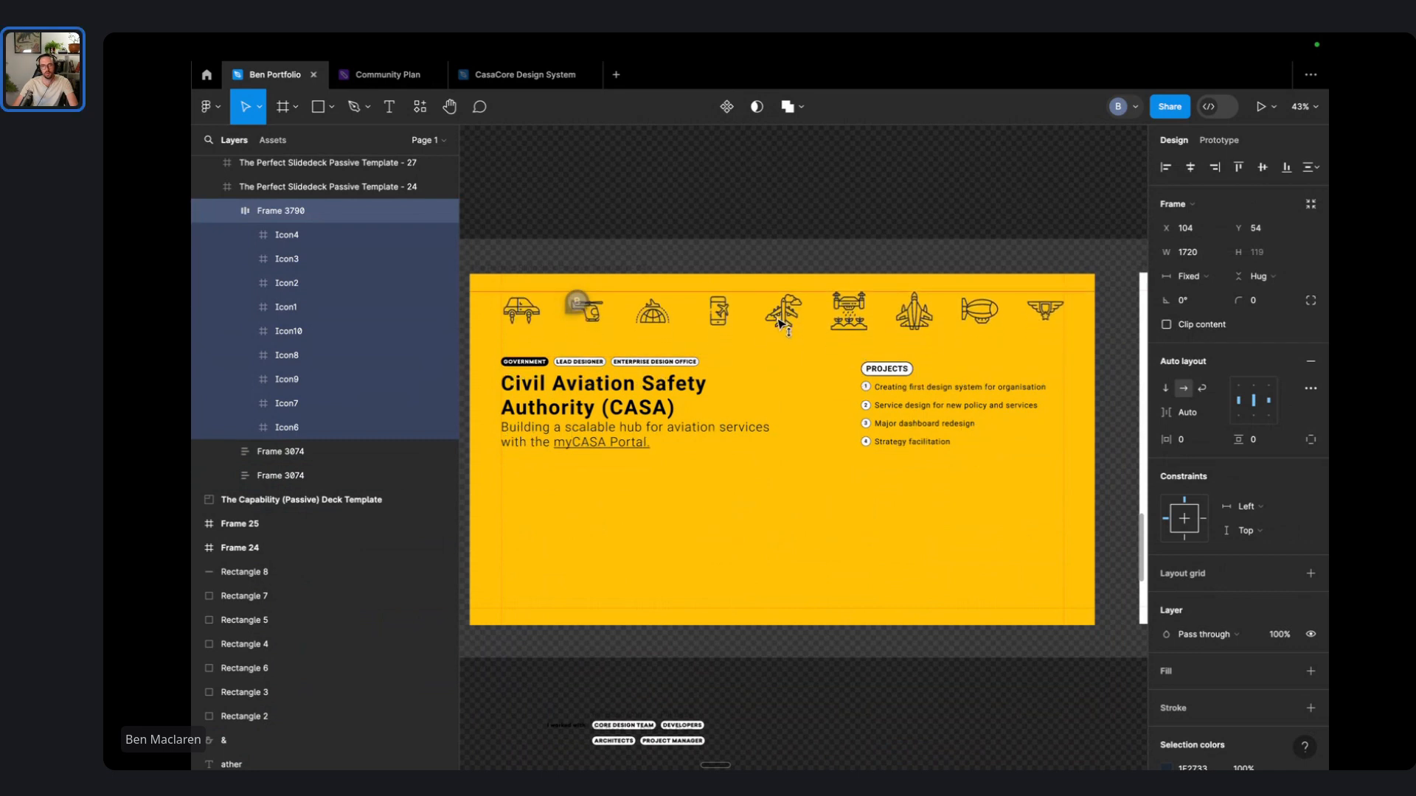
left_click(892, 408, "shift")
left_click_drag(656, 398, 660, 472)
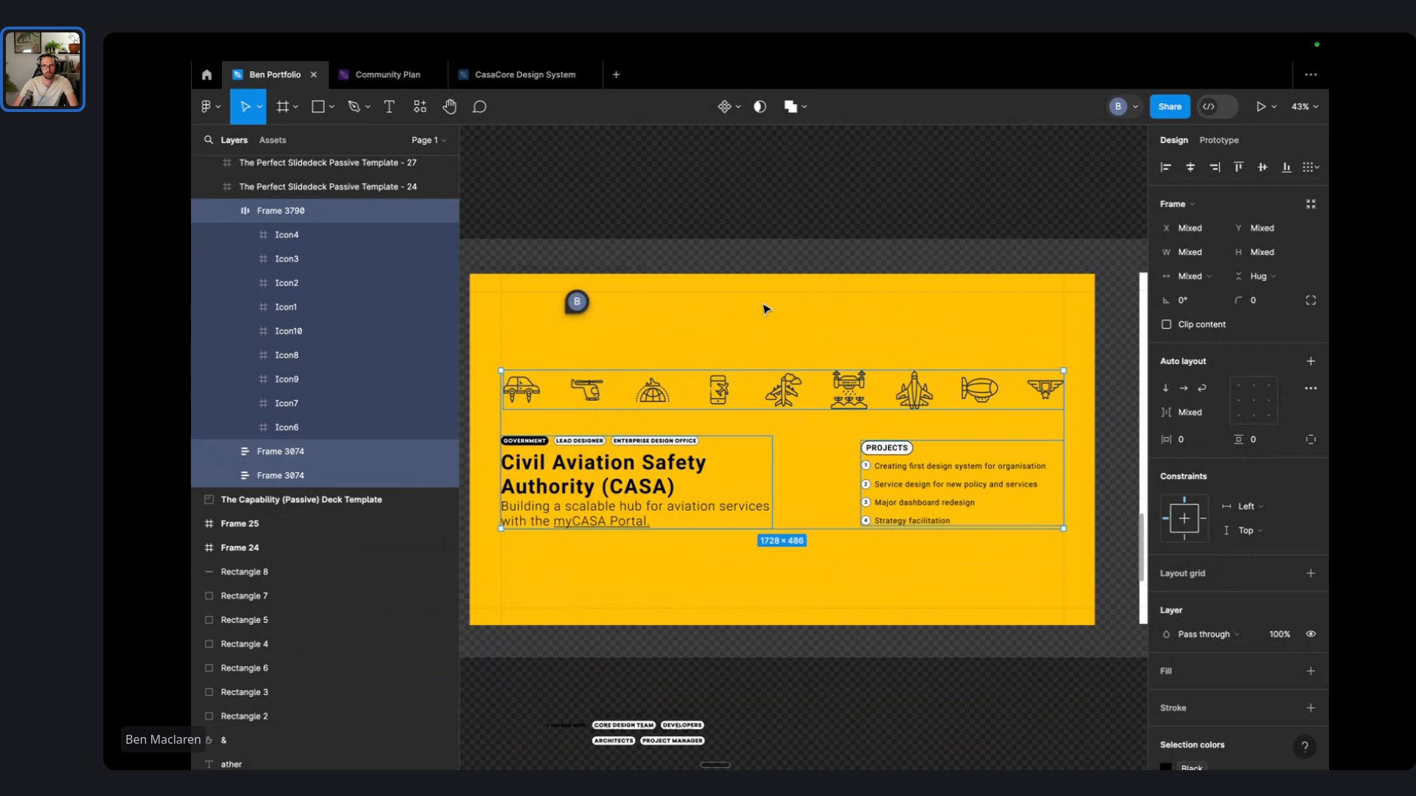
left_click(859, 210)
key("ctrl+z")
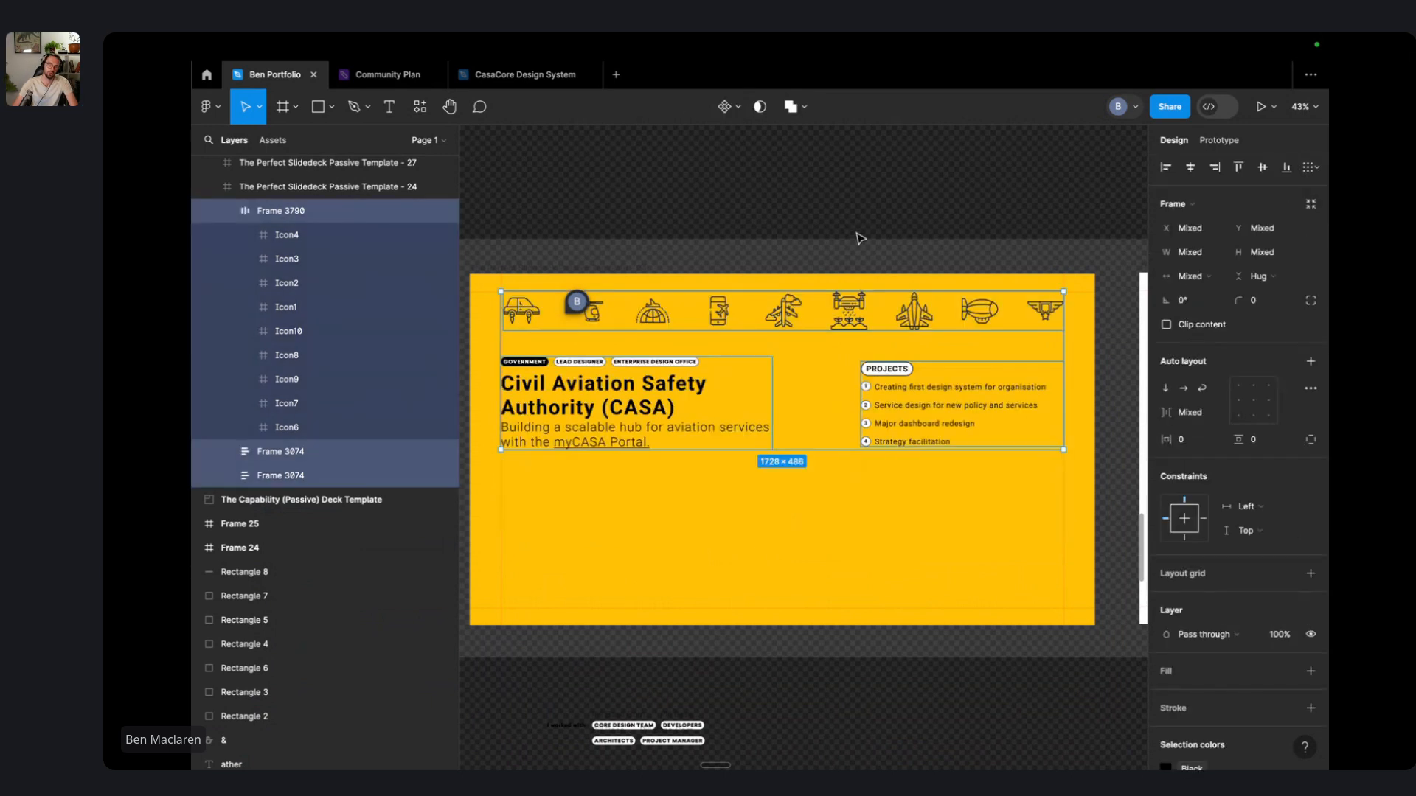
key("ctrl+shift+z")
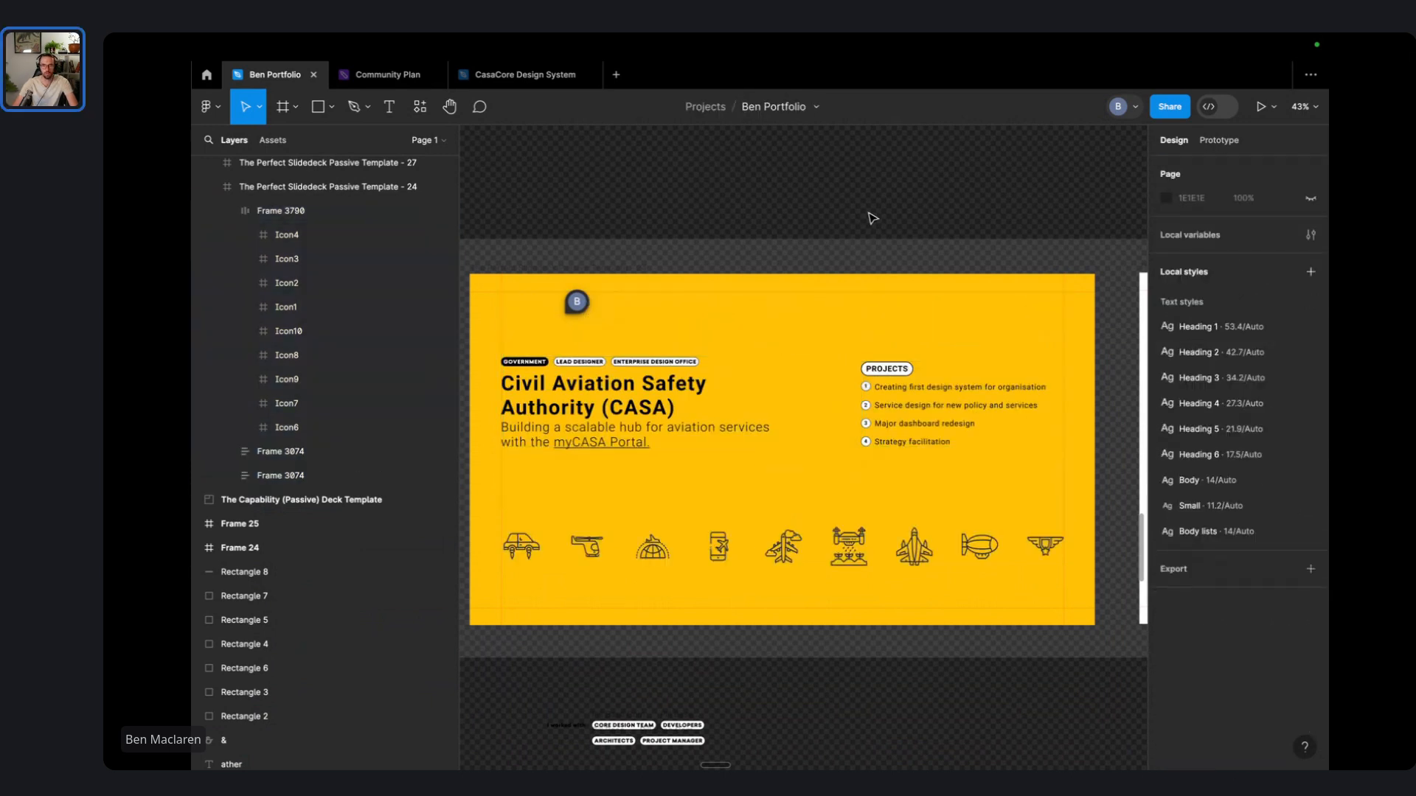
- Move the title block down about 56 px and the projects block about 50 px lower
scroll(817, 310, "down", 2)
scroll(816, 310, "left", 2)
left_click_drag(690, 331, 689, 378)
mouse_move(1003, 352)
left_mouse_down()
mouse_move(999, 389)
mouse_move(1014, 345)
left_mouse_up()
scroll(1013, 345, "right", 4)
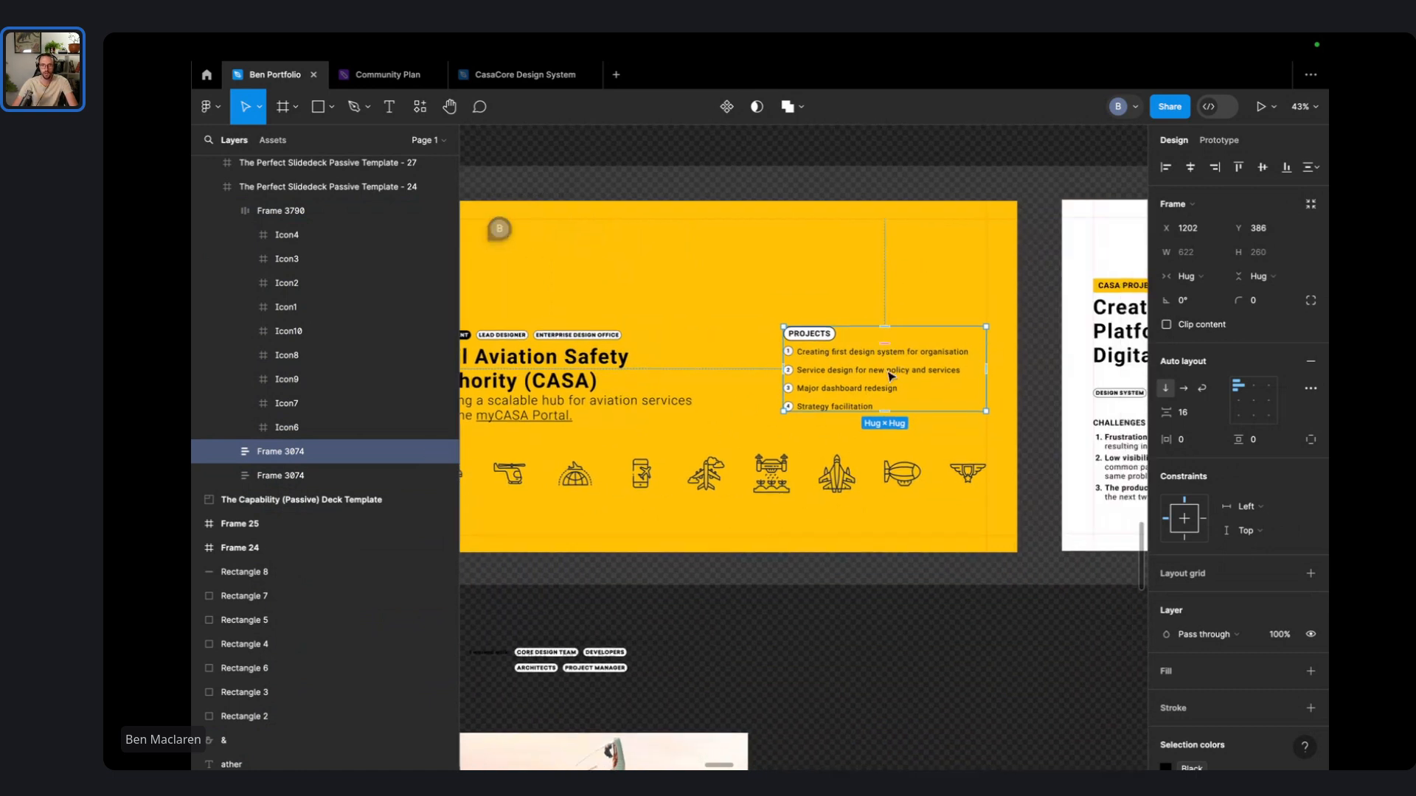
mouse_move(901, 378)
left_mouse_down()
mouse_move(836, 382)
mouse_move(894, 381)
left_mouse_up()
key("ctrl+z")
left_click(950, 266)
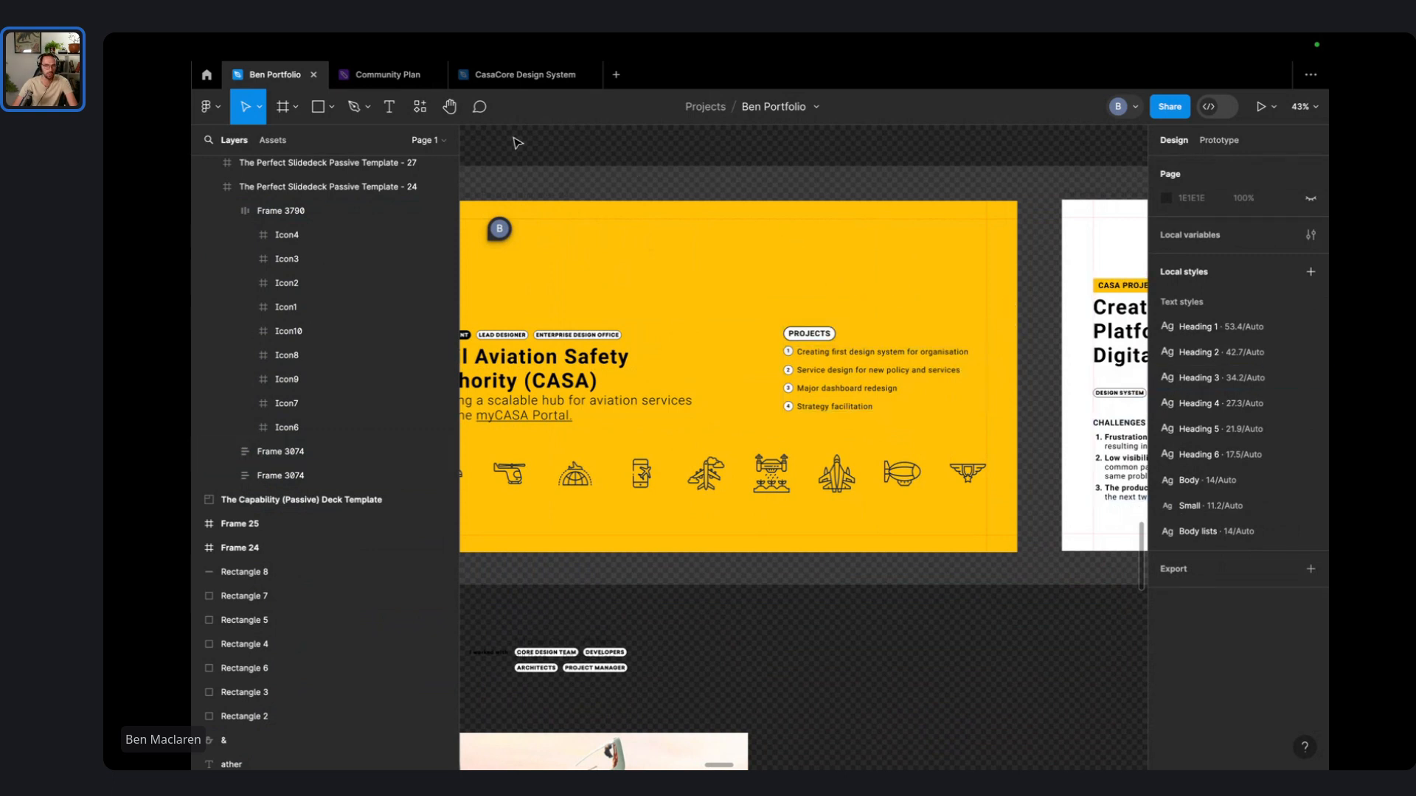
- Select and deselect the icon row to review the slide layout
scroll(656, 196, "left", 3)
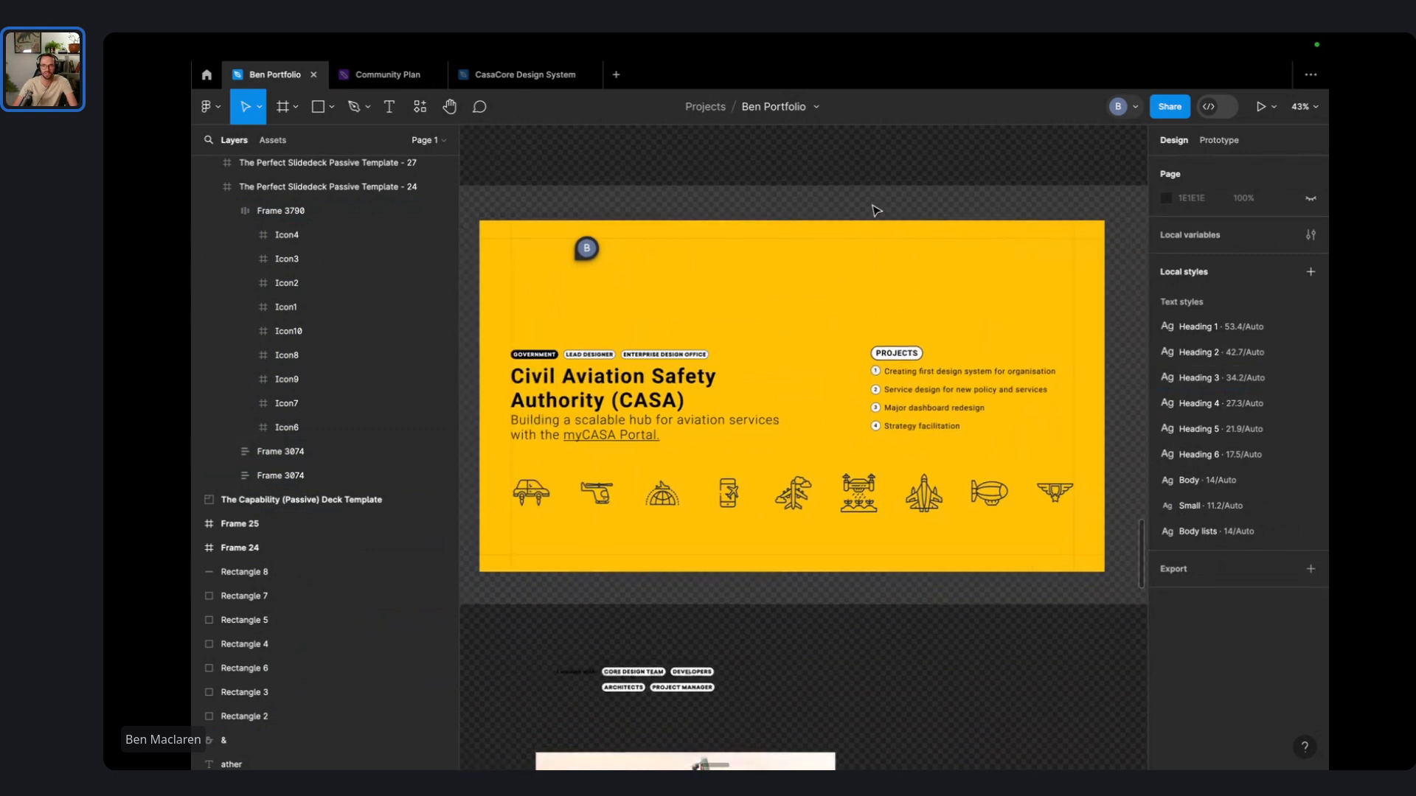
scroll(826, 185, "right", 2)
scroll(830, 186, "left", 3)
left_click(953, 476)
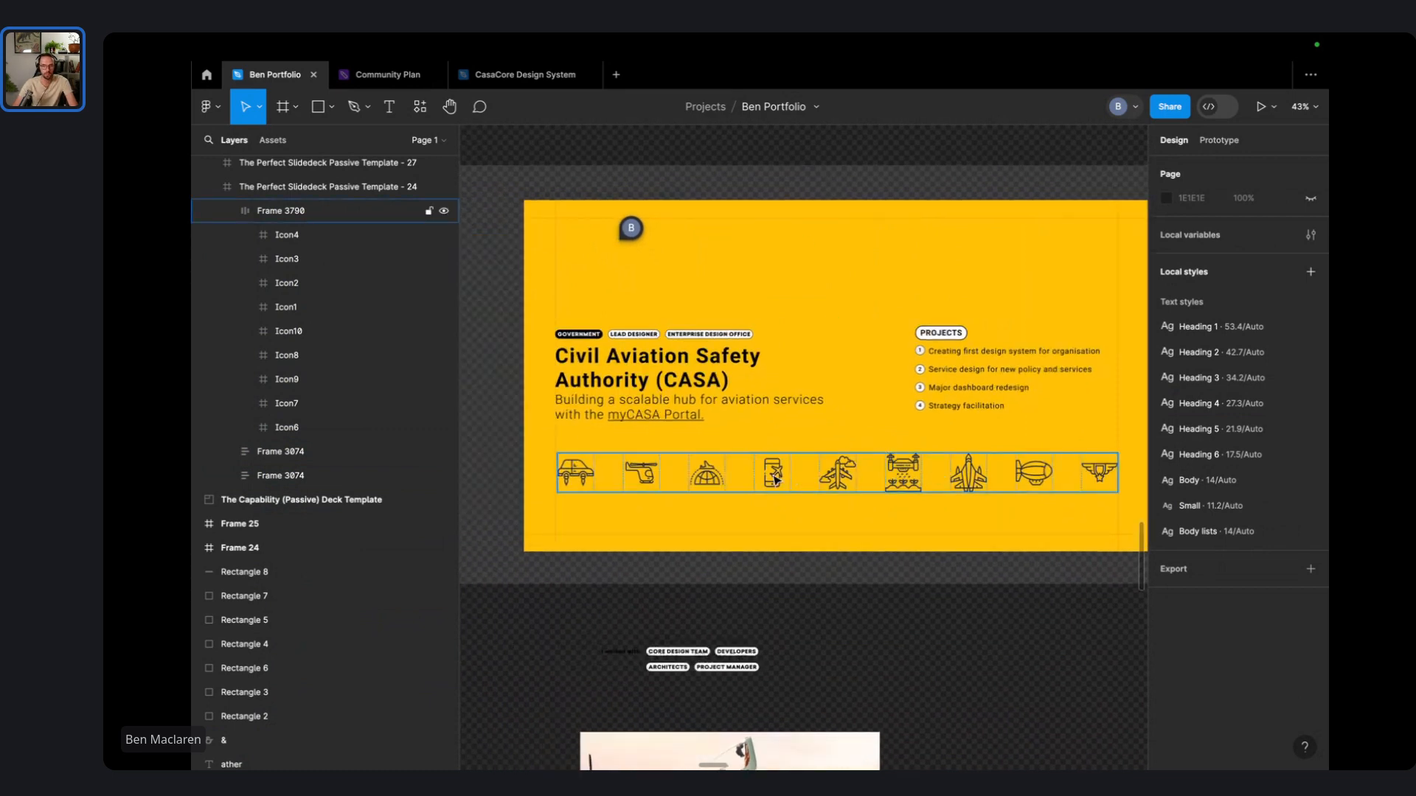
left_click(834, 291)
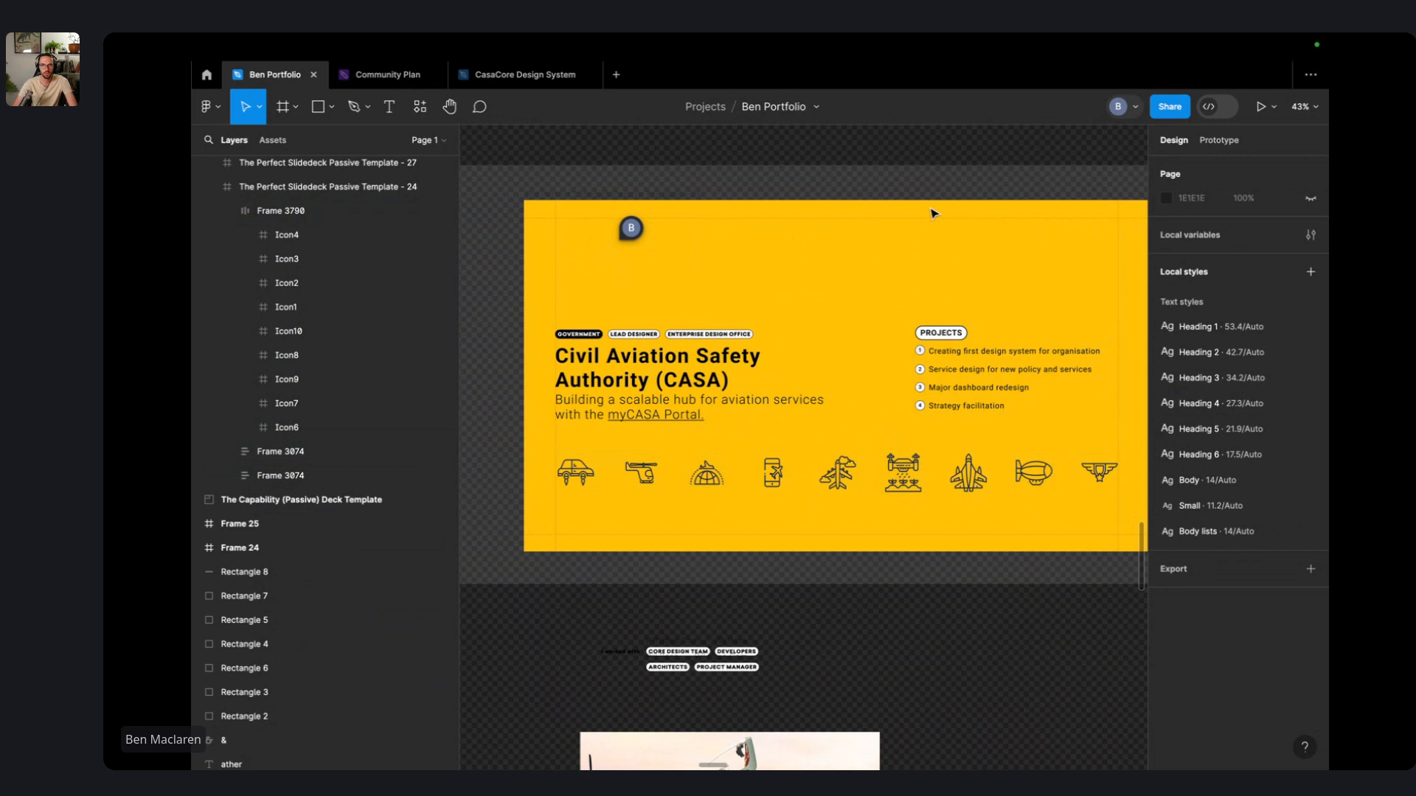
scroll(870, 359, "down", 3)
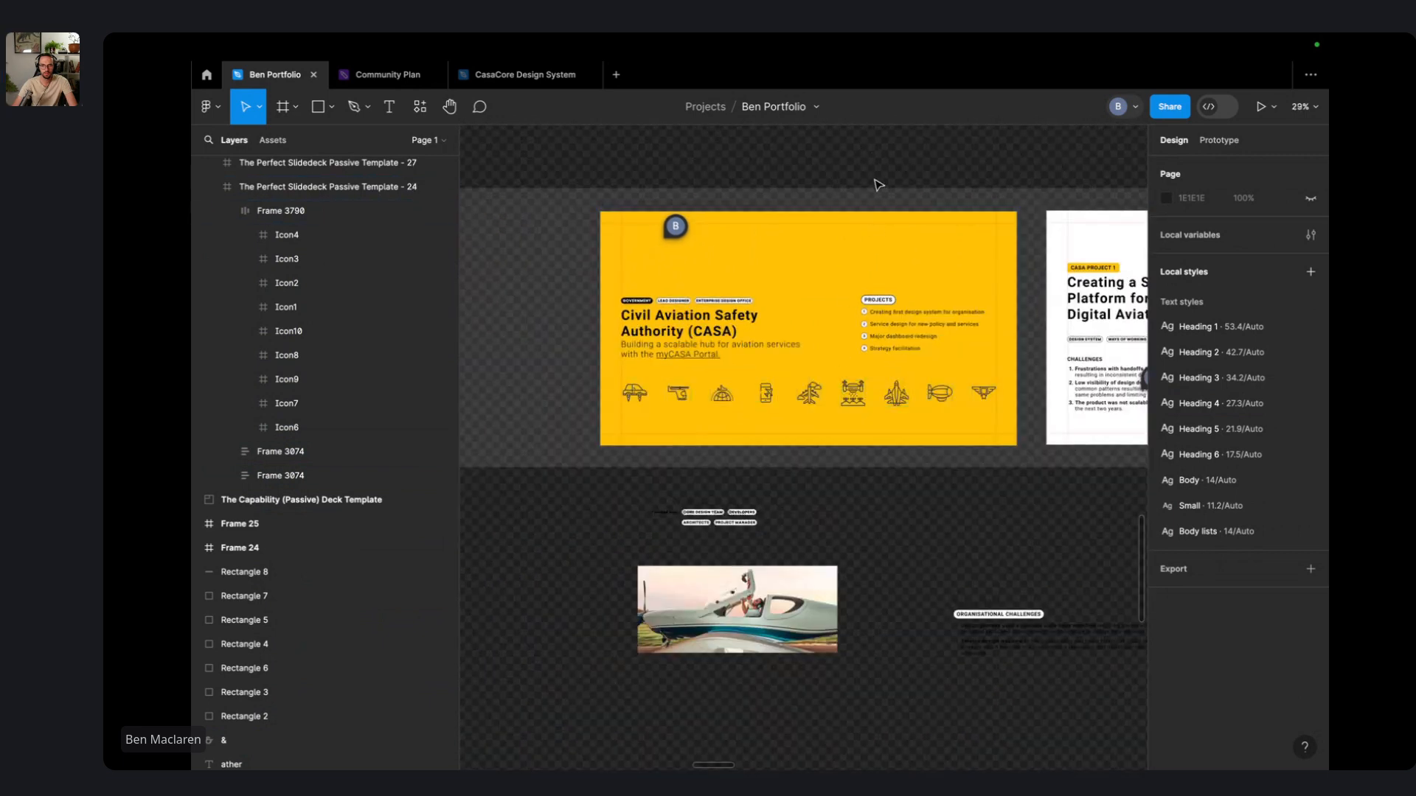
scroll(856, 422, "up", 2)
- Drag Frame 3790 to the top of the CASA slide above the title, then deselect and switch spaces
left_click_drag(834, 439, 839, 235)
scroll(838, 235, "up", 2)
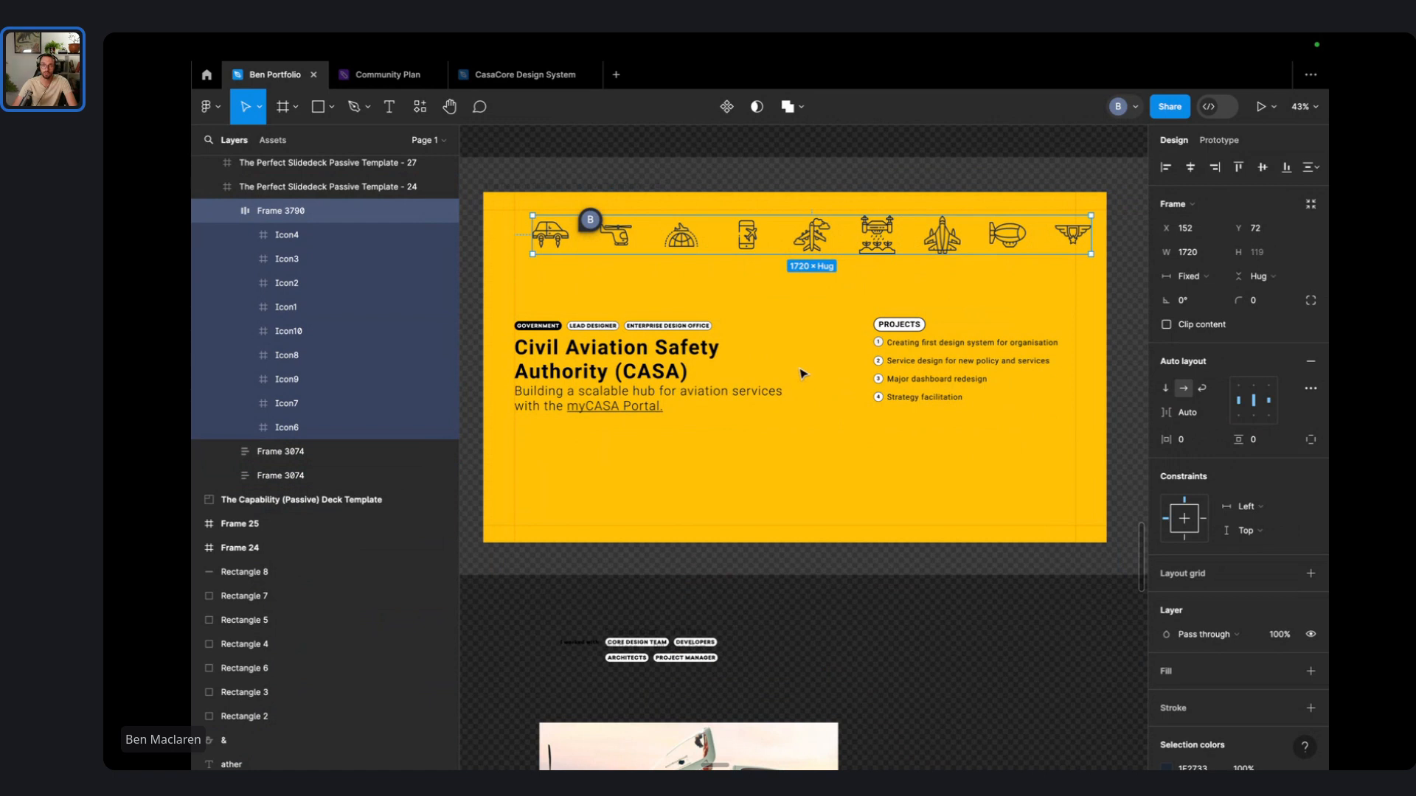
left_click(722, 153)
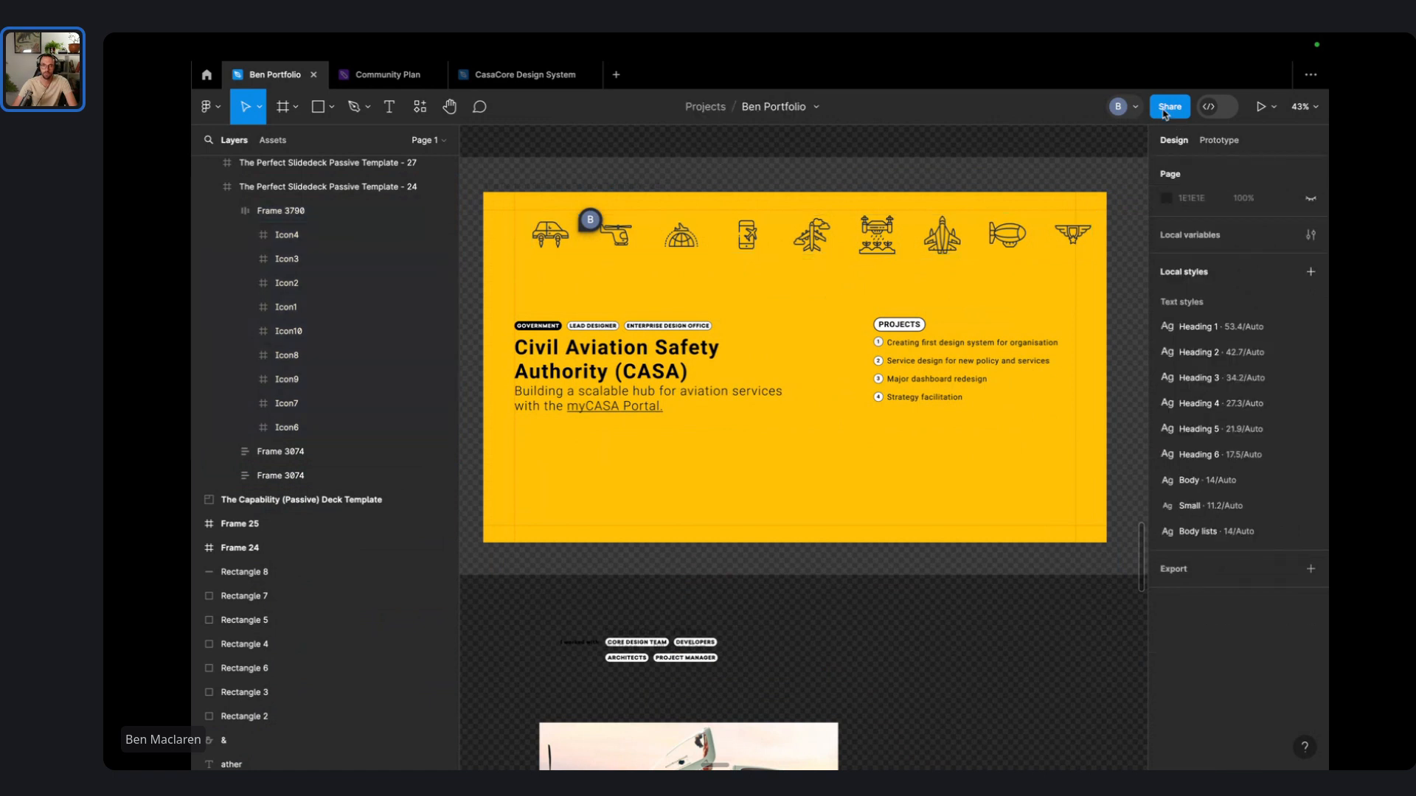
key("ctrl+Left")
key("ctrl+Left")
key("ctrl+Left")
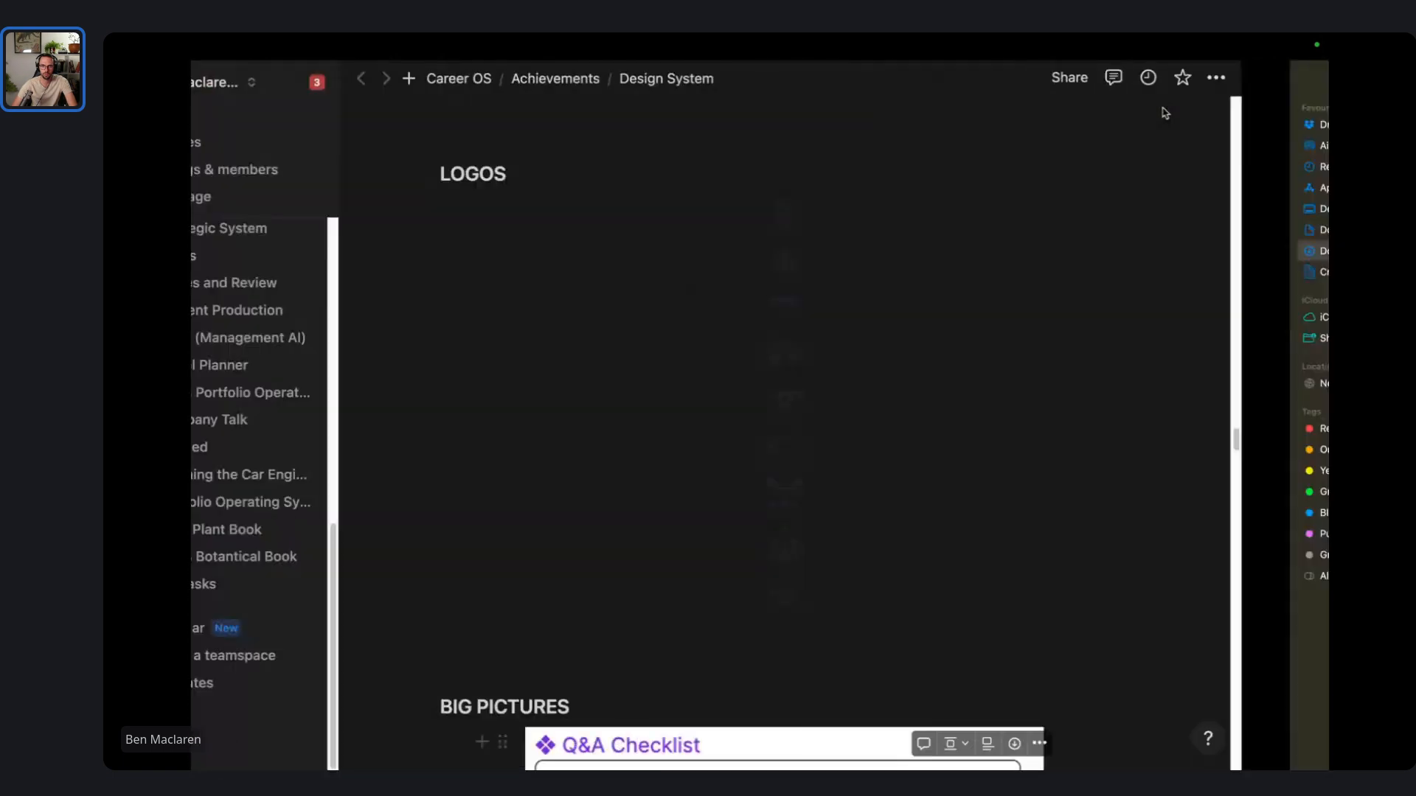
- Cycle through full-screen spaces with Control+arrows until Chrome's Case Study Club live session tab appears
key("ctrl+Right")
key("ctrl+Right")
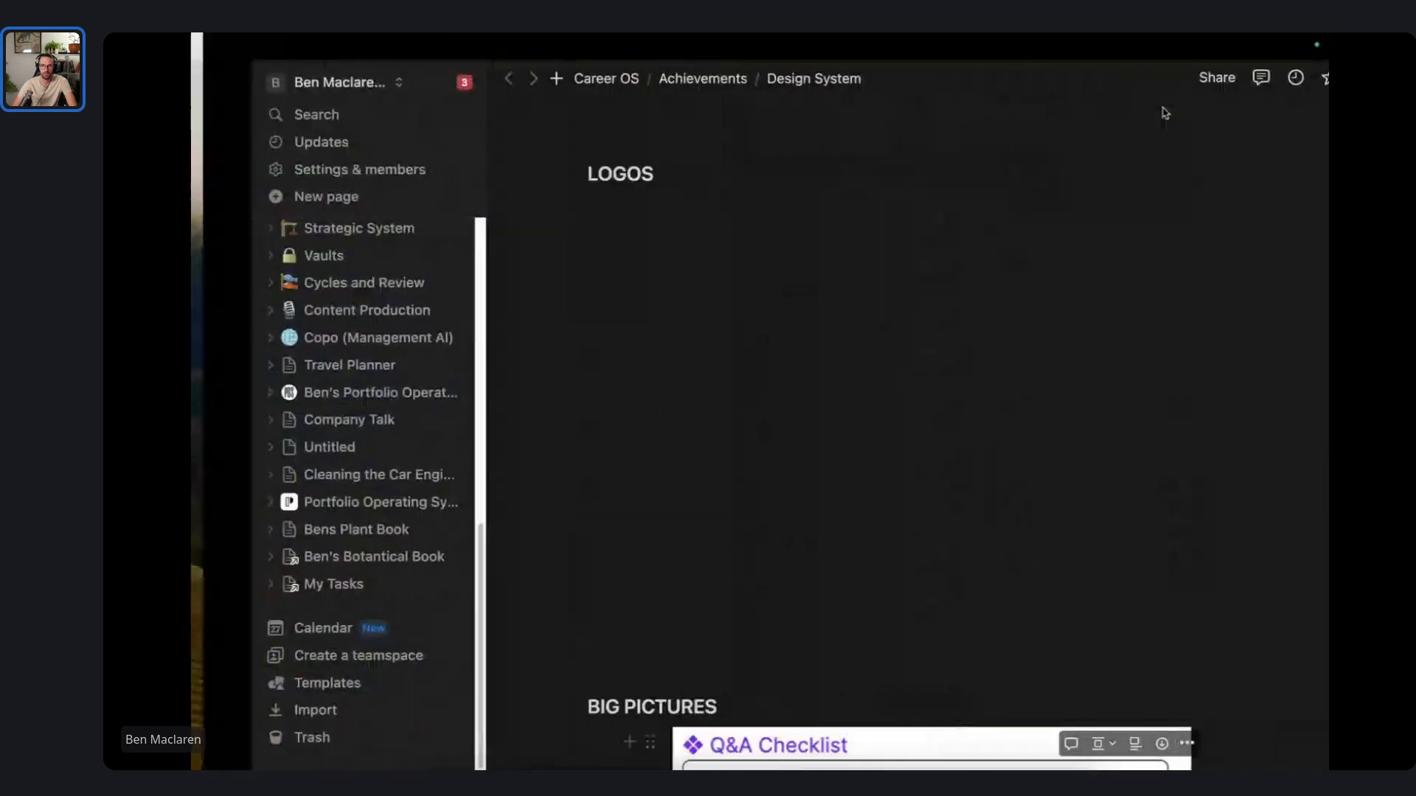
key("ctrl+Right")
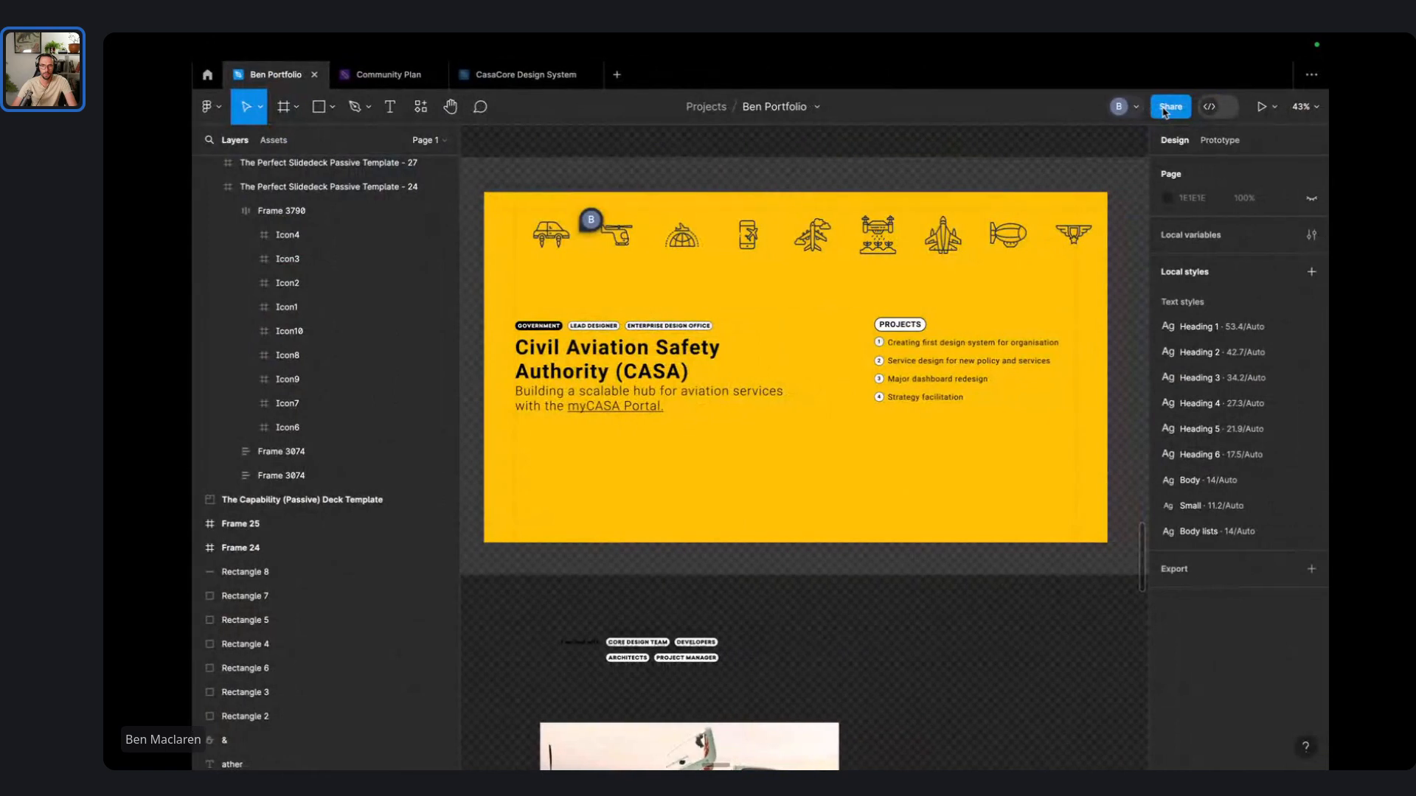
key("ctrl+Right")
key("ctrl+Right")
key("ctrl+Right")
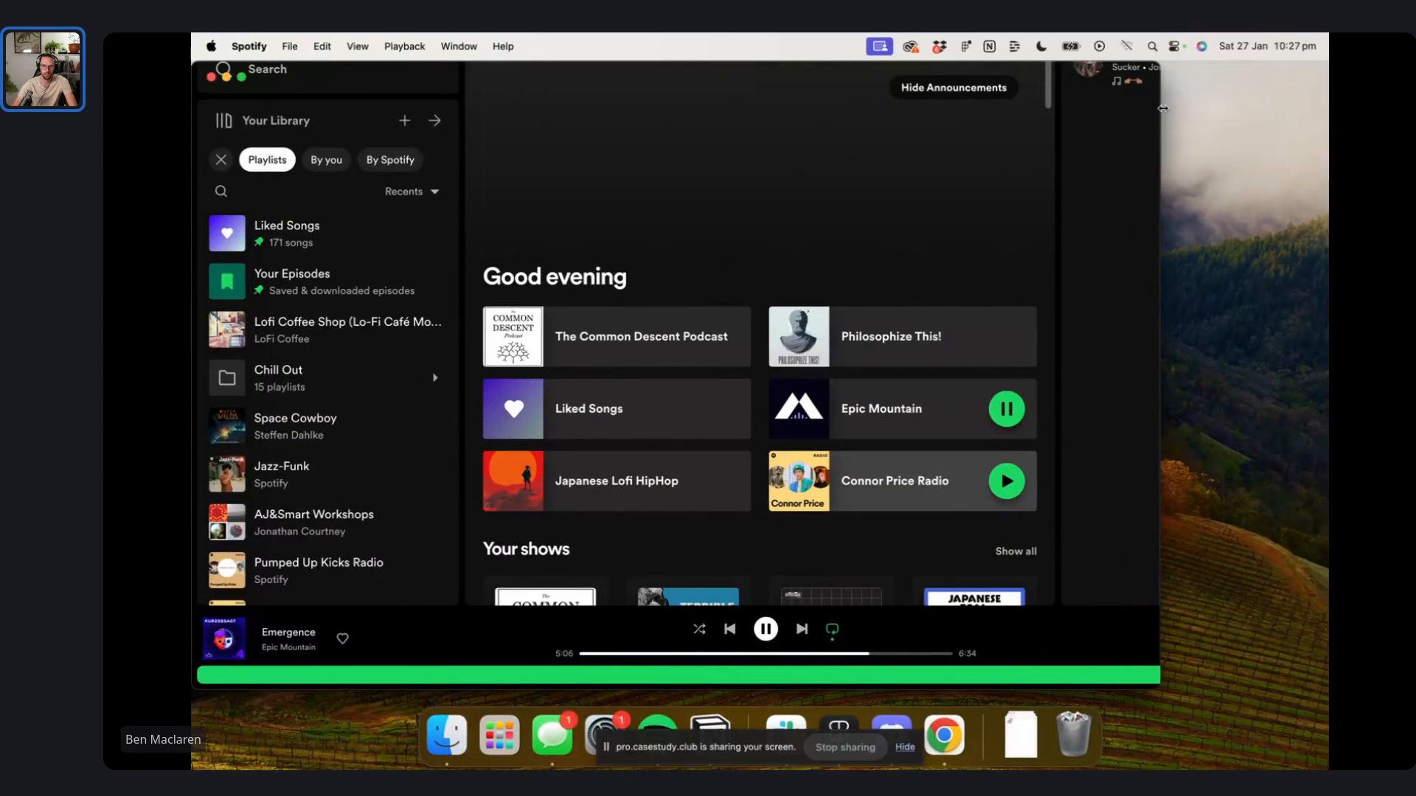
key("ctrl+Right")
key("ctrl+Right")
key("ctrl+Right")
key("ctrl+Right")
key("ctrl+Right")
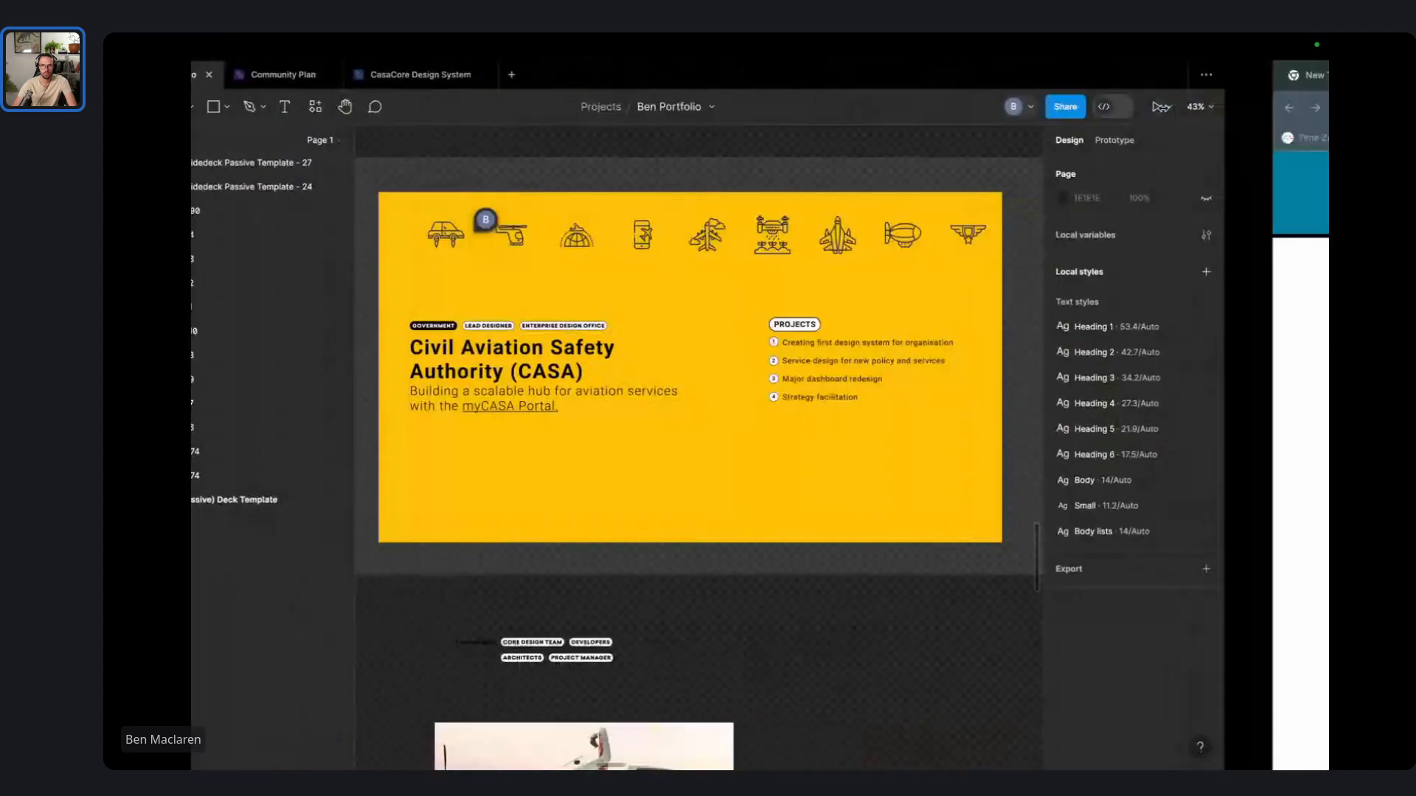
key("ctrl+Left")
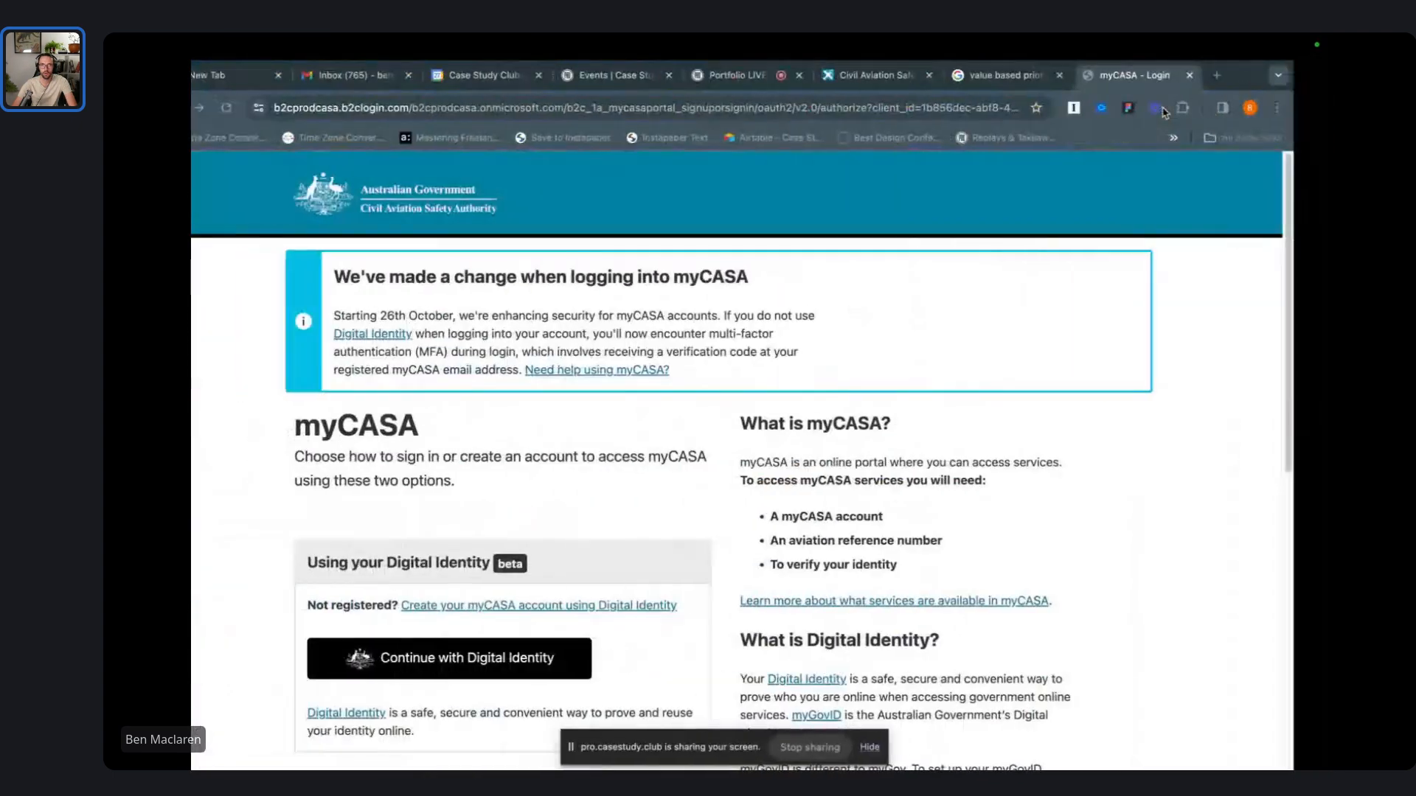
key("ctrl+Left")
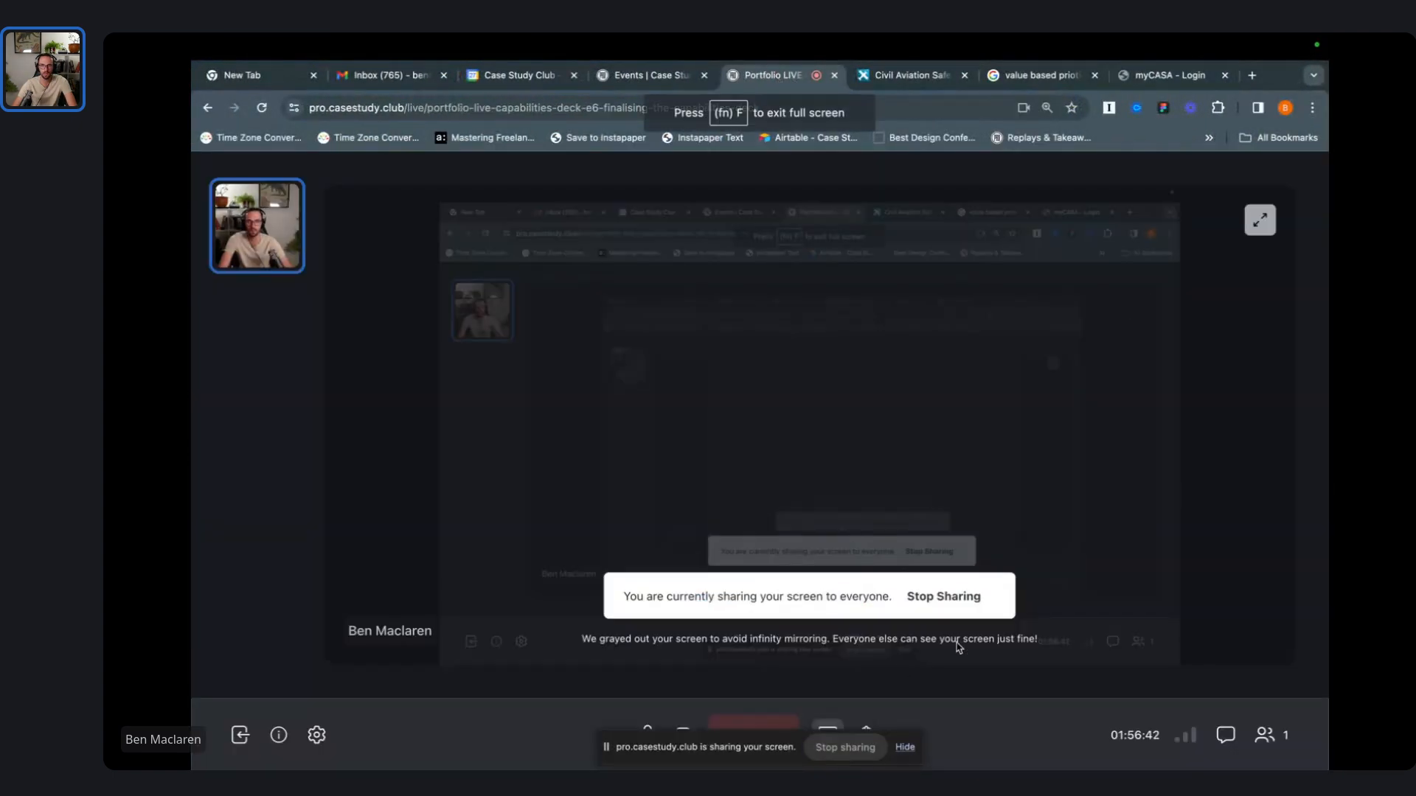
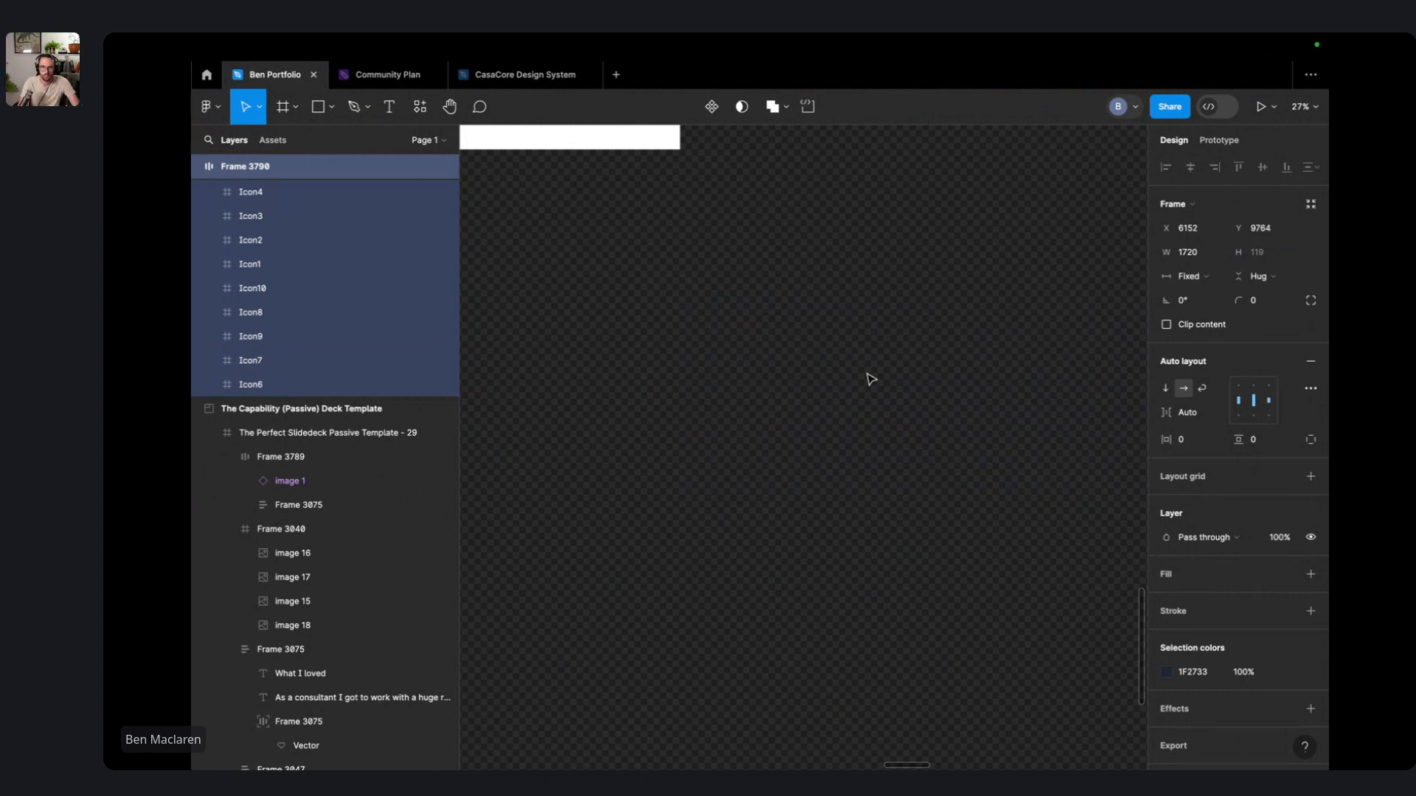
- Group all the aviation icons and place the group on the yellow CASA slide
scroll(1075, 450, "down", 5)
left_click_drag(1104, 481, 601, 205)
scroll(1027, 466, "left", 5)
scroll(1027, 466, "up", 3)
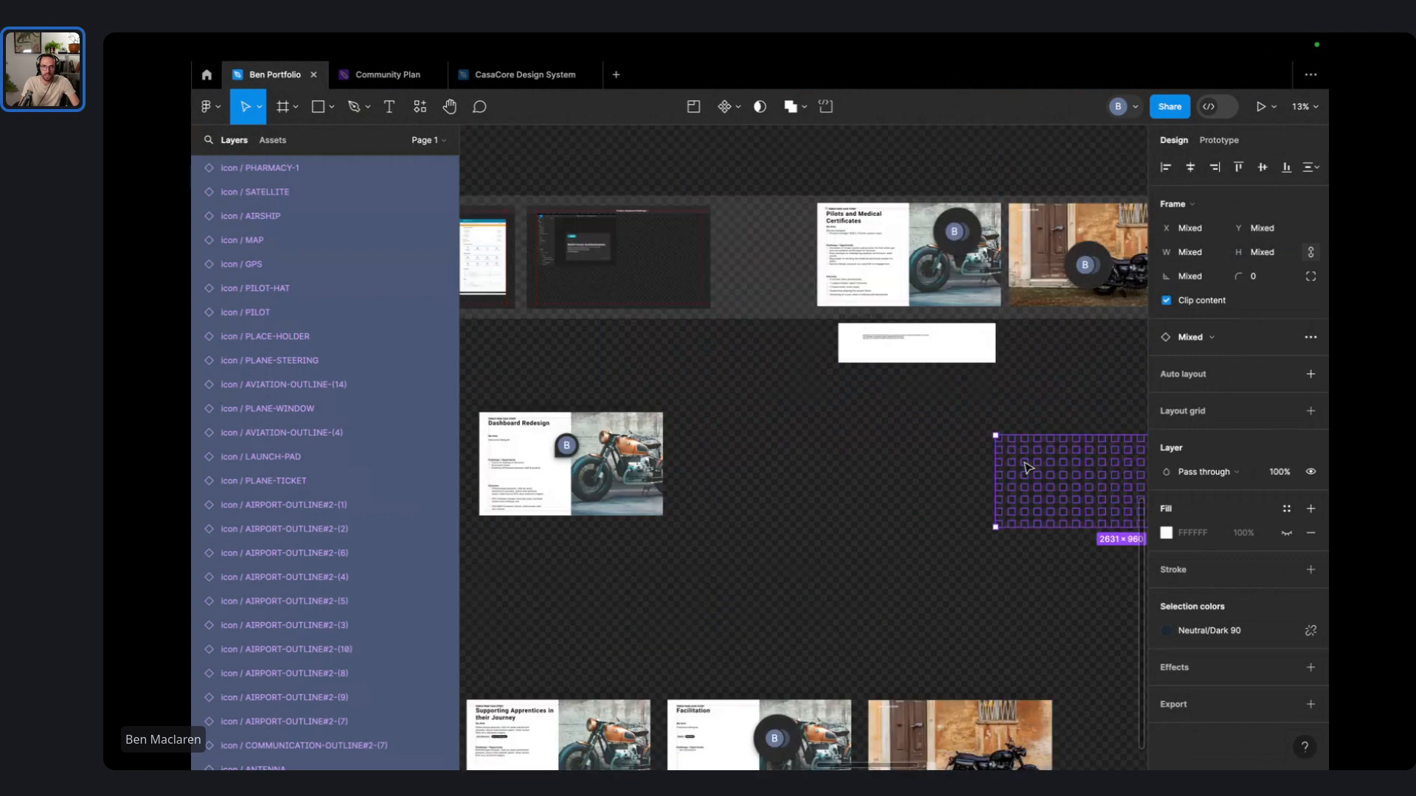
scroll(1027, 466, "left", 5)
left_click_drag(191, 357, 694, 553)
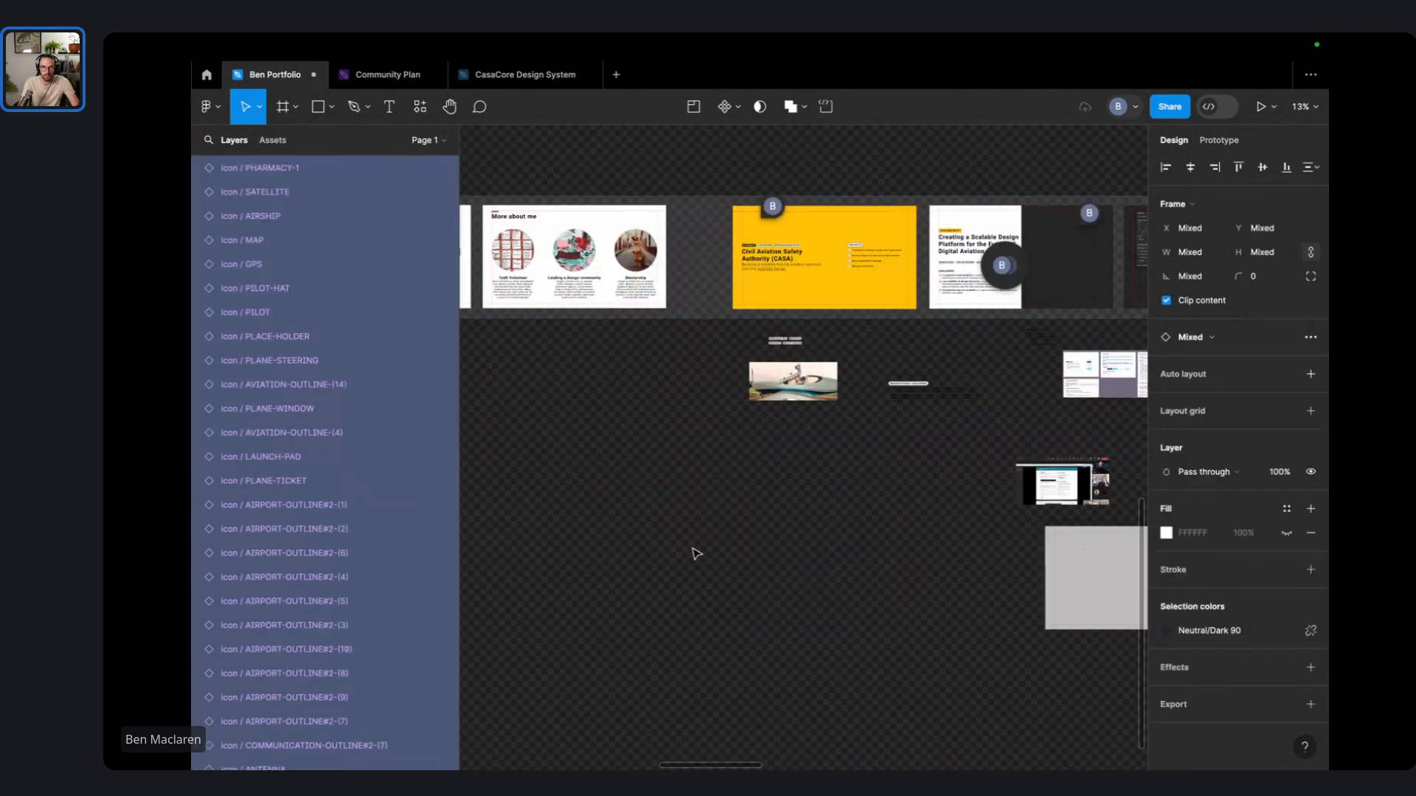
key("ctrl+g")
left_click_drag(785, 516, 804, 253)
key("shift+2")
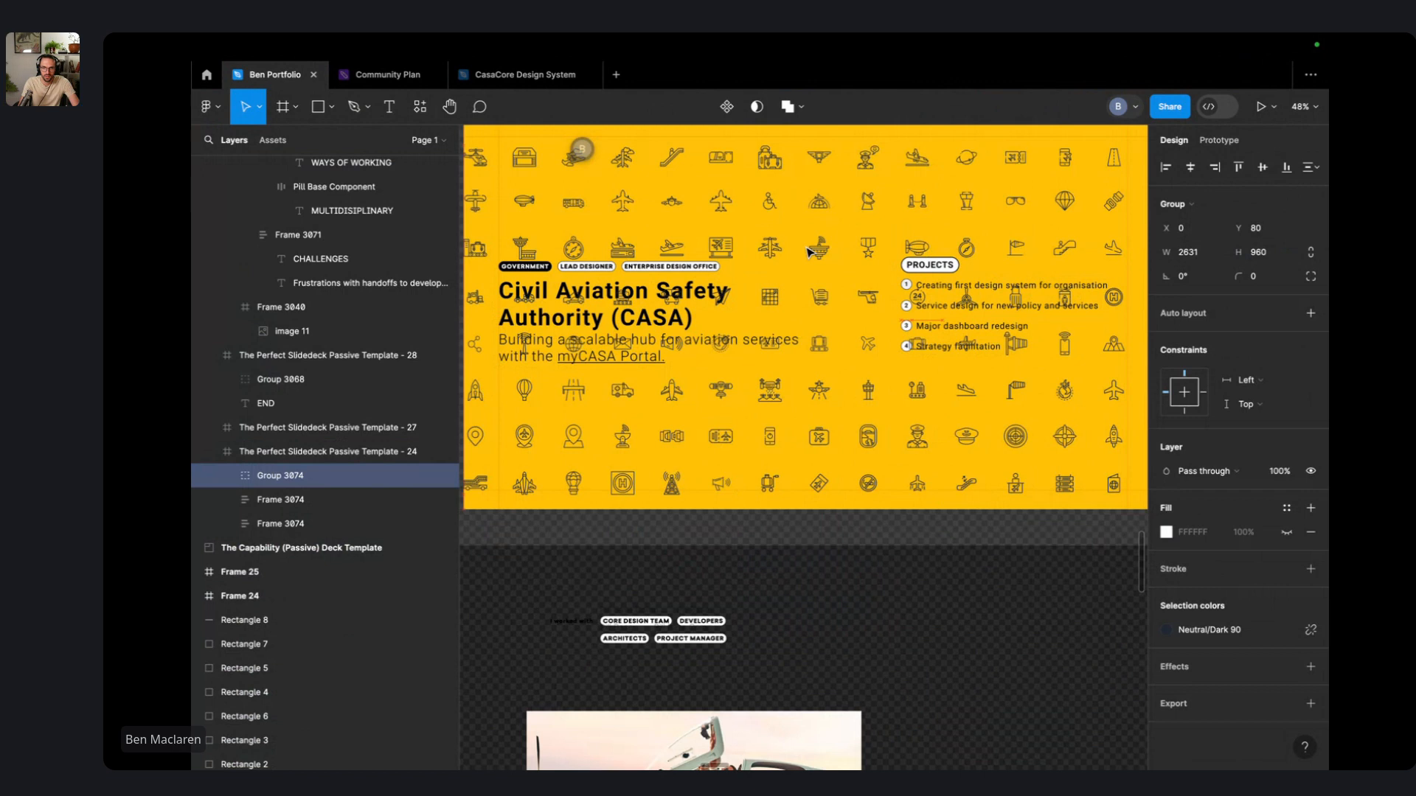
- Send the icon group behind the slide text and nudge it into position
right_click(811, 246)
mouse_move(855, 581)
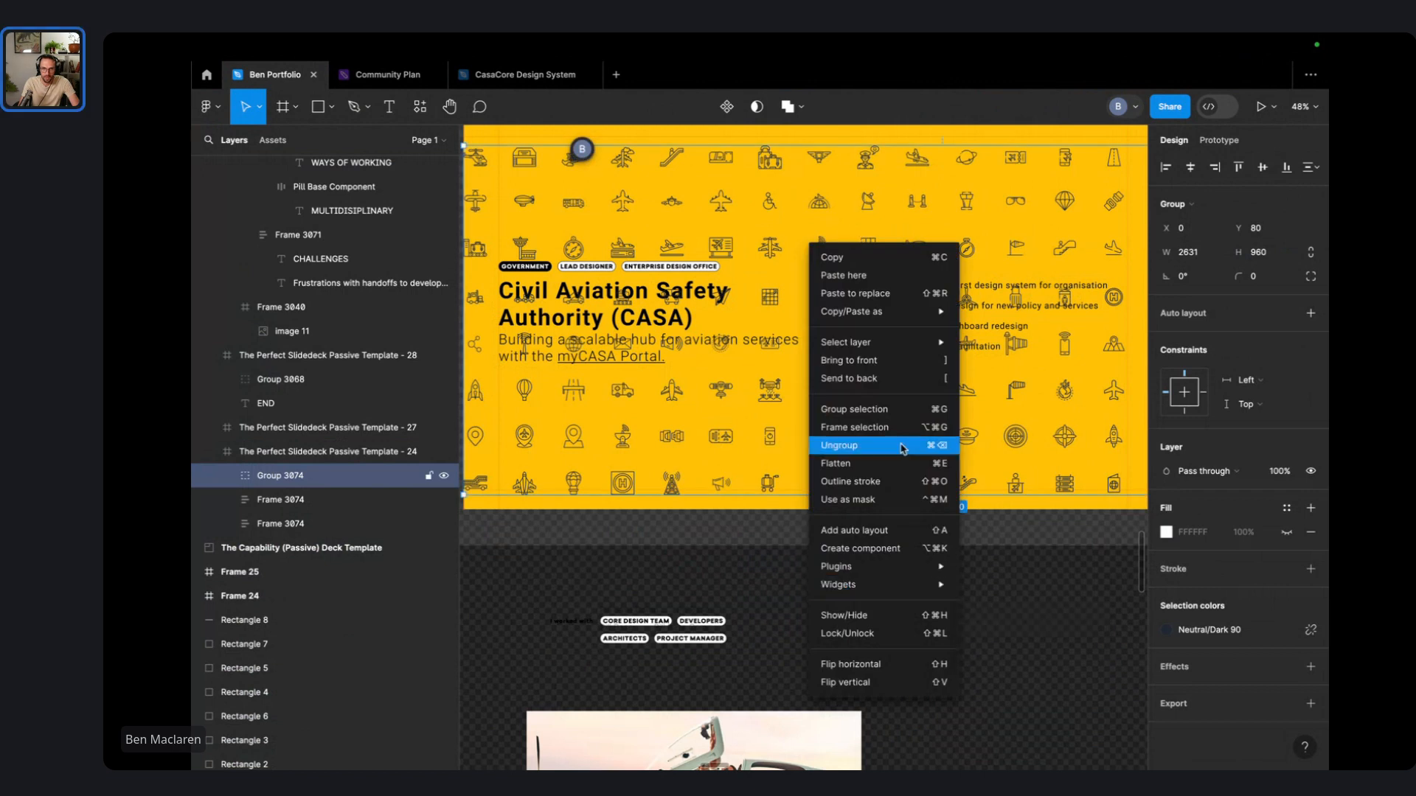
left_click(913, 379)
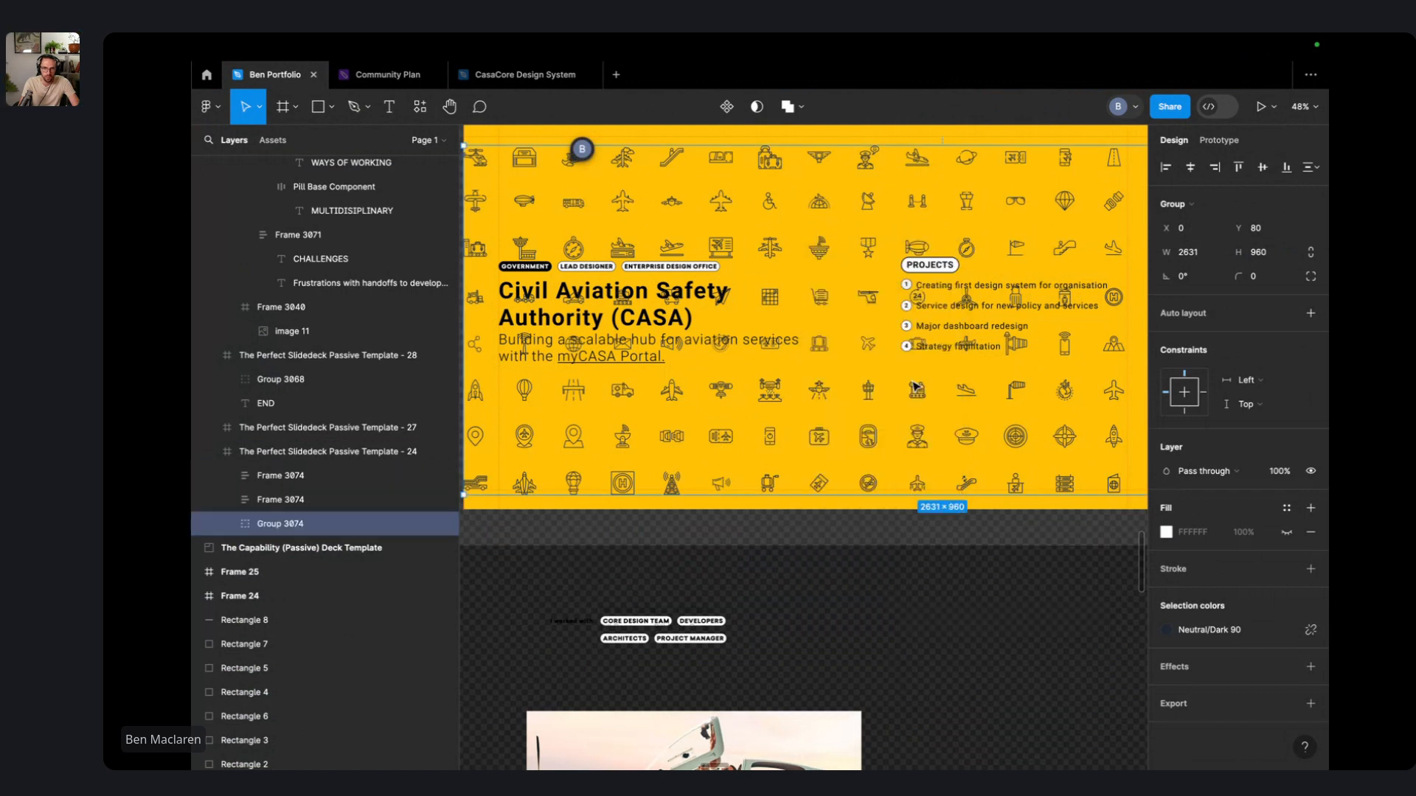
scroll(829, 354, "down", 3)
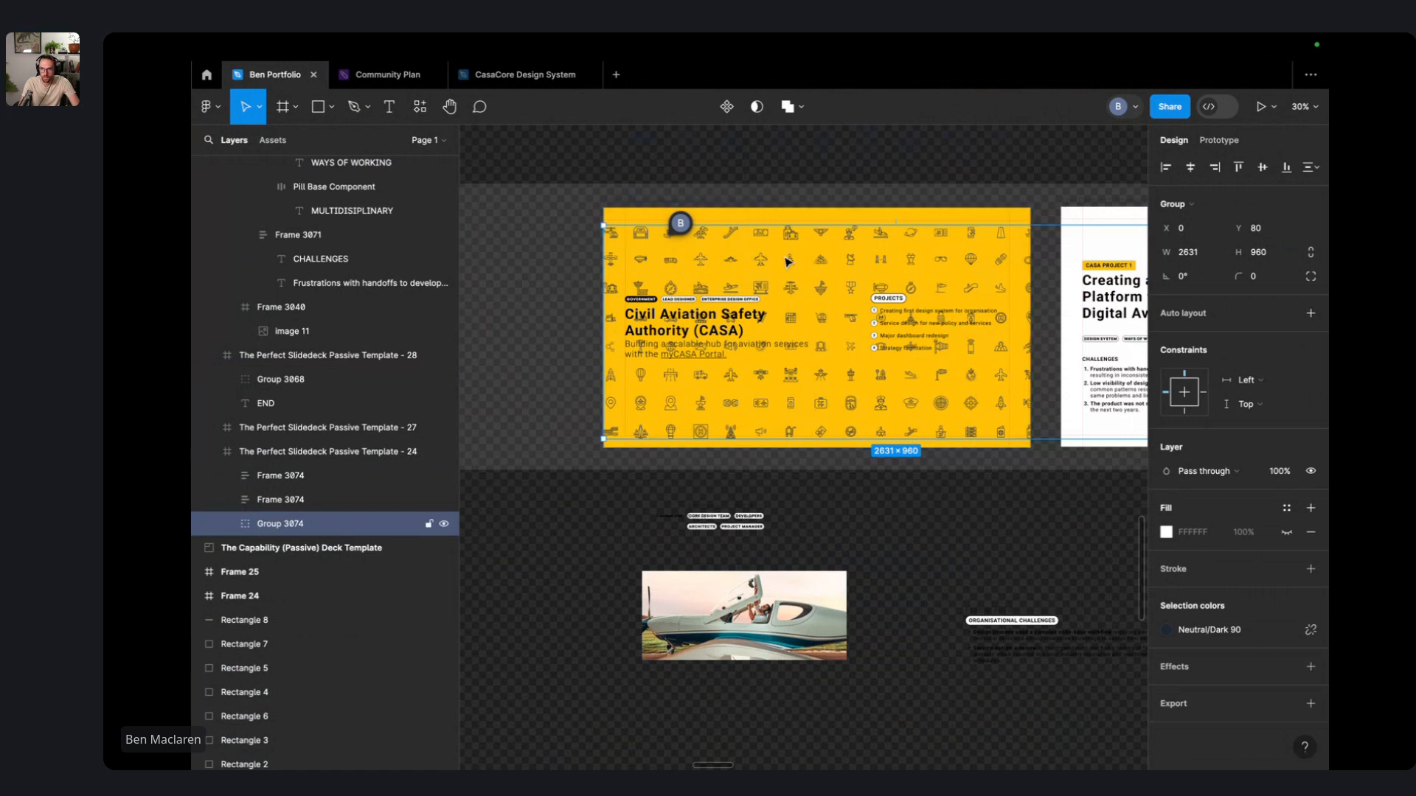
left_click_drag(787, 261, 781, 256)
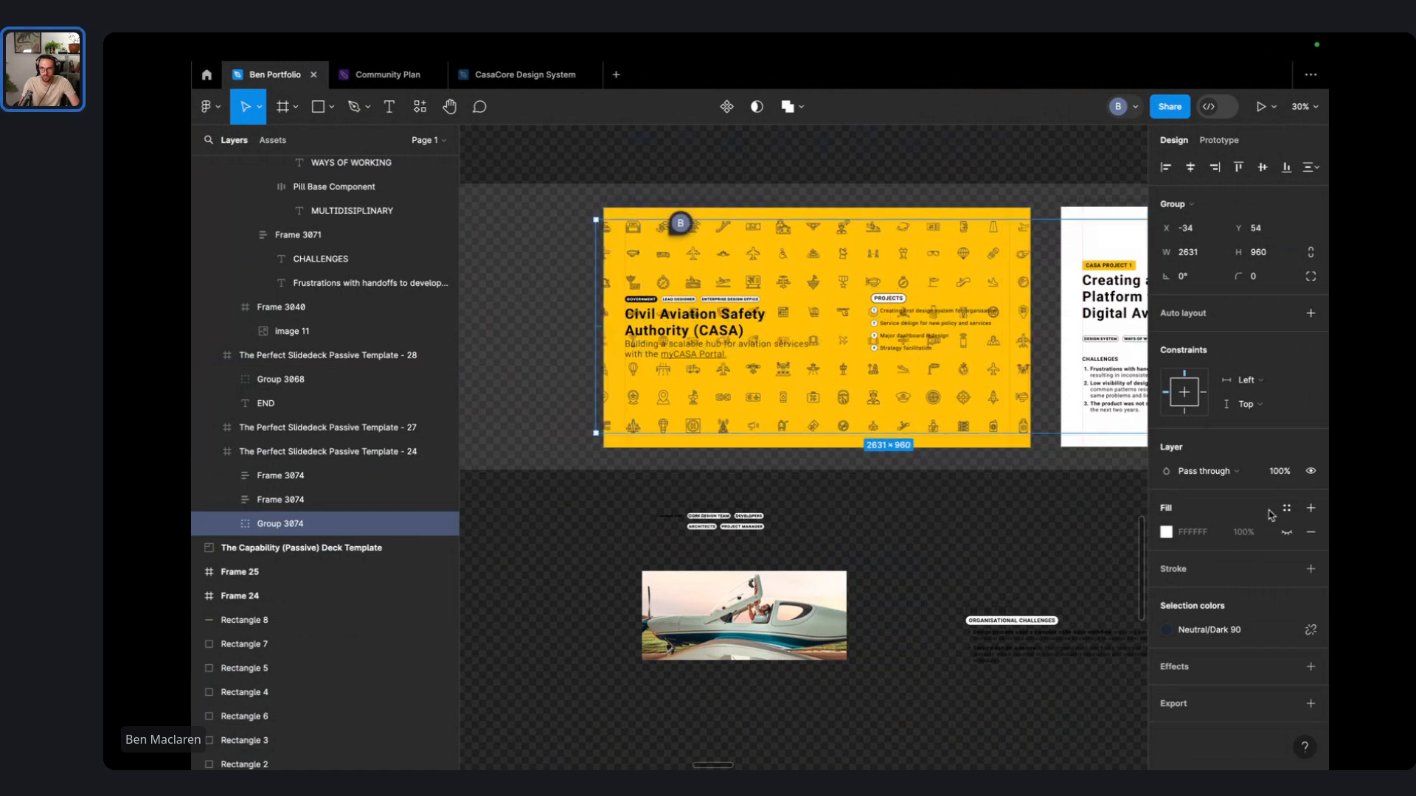
scroll(1061, 317, "up", 3)
- Set the icon group's layer opacity to 20%
left_click(1280, 470)
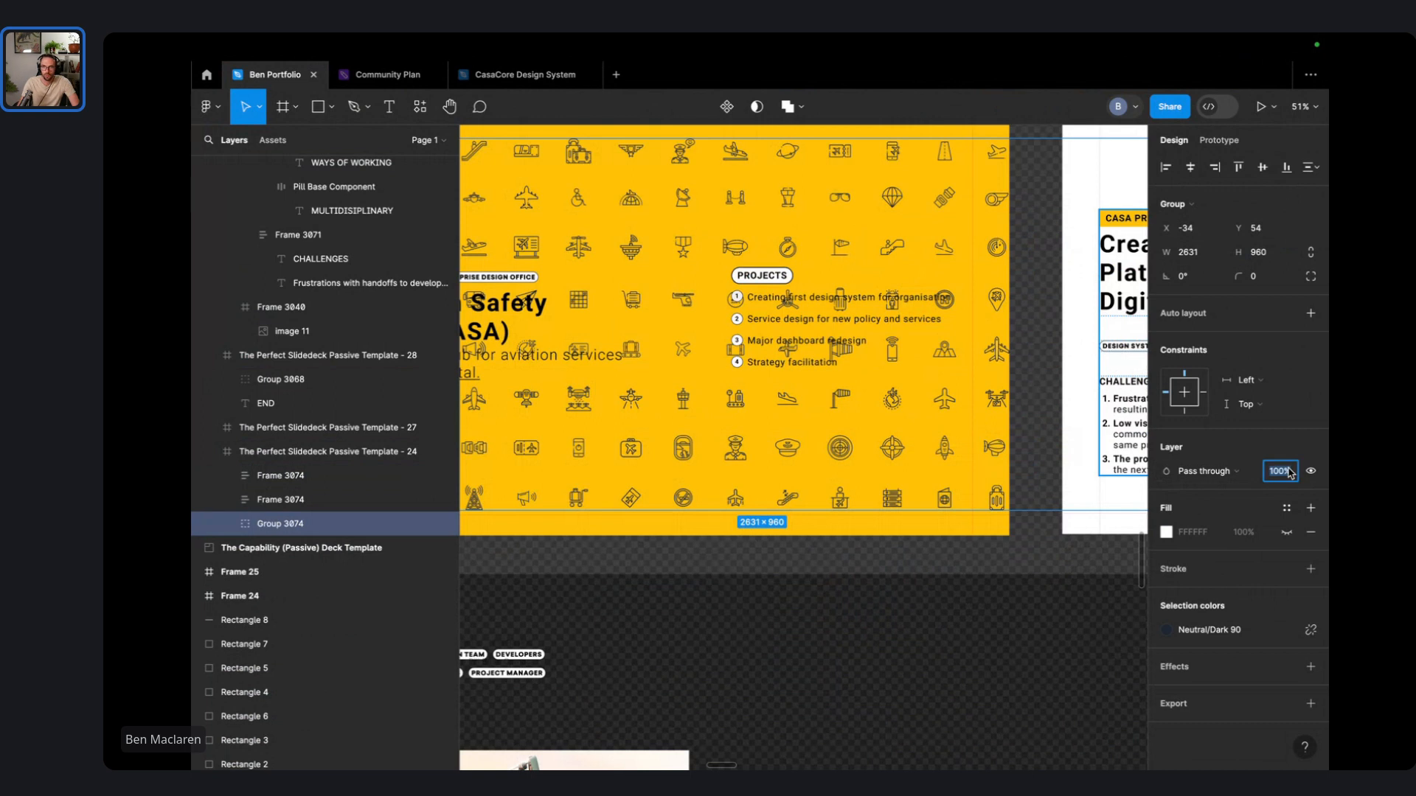
type("50")
key("Return")
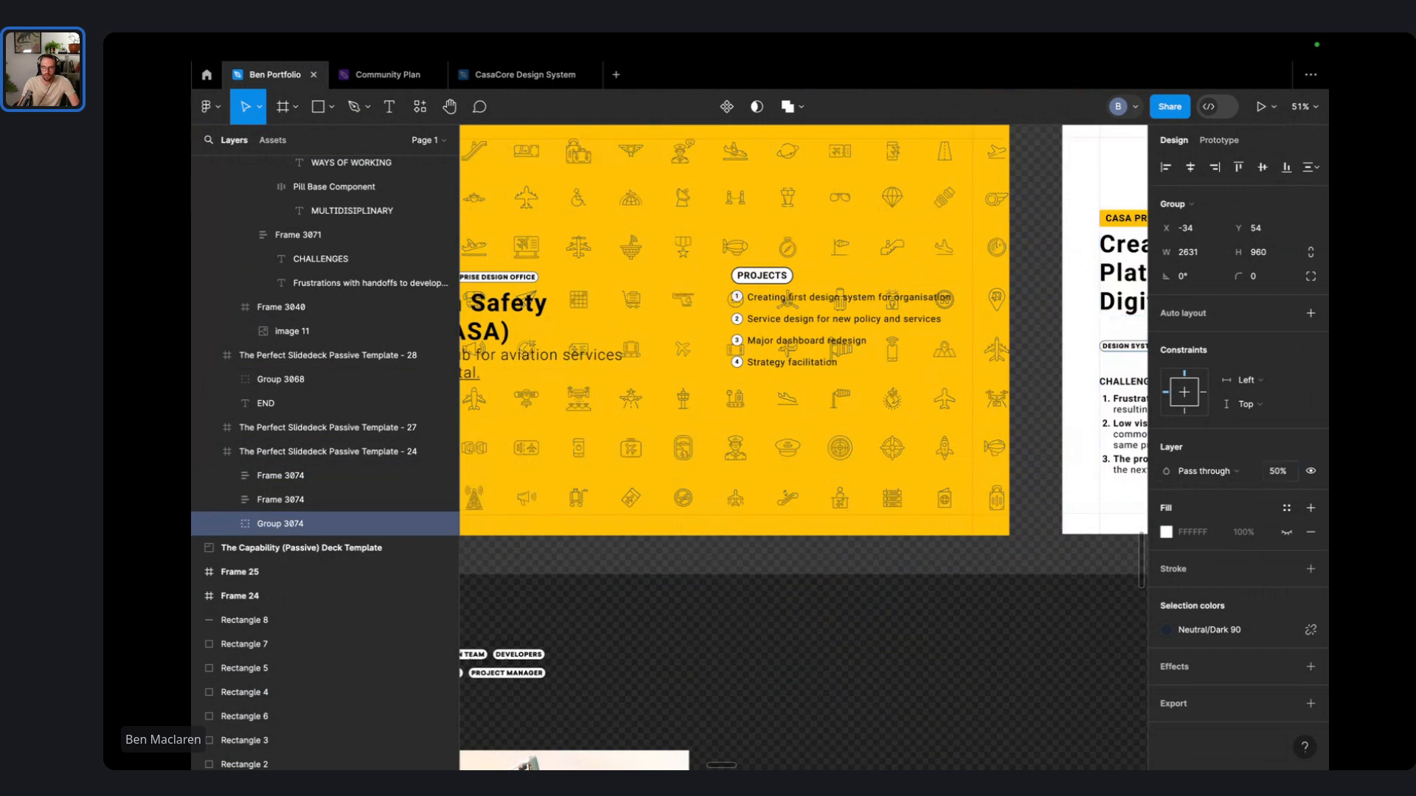
left_click(1285, 478)
type("20")
key("Return")
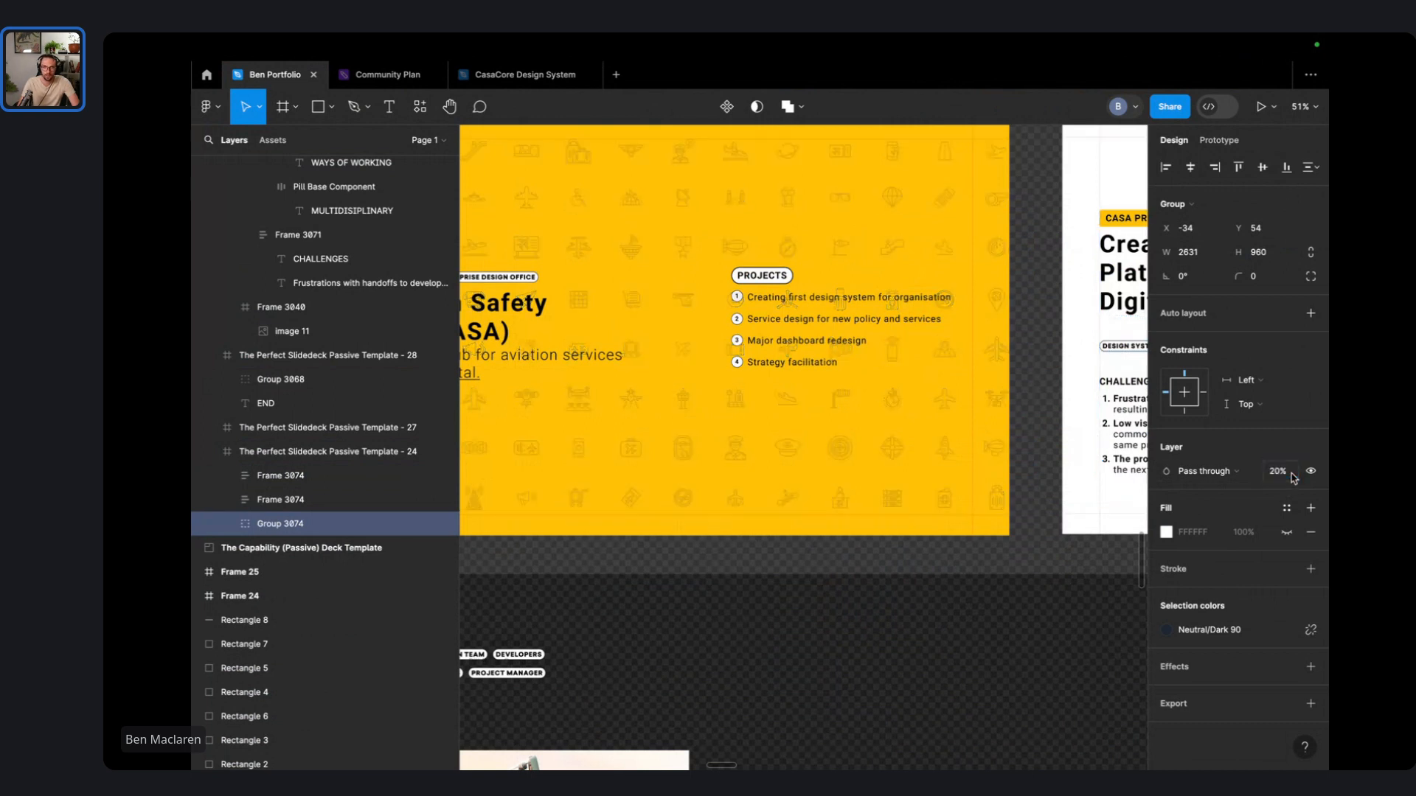
left_click_drag(706, 274, 963, 348)
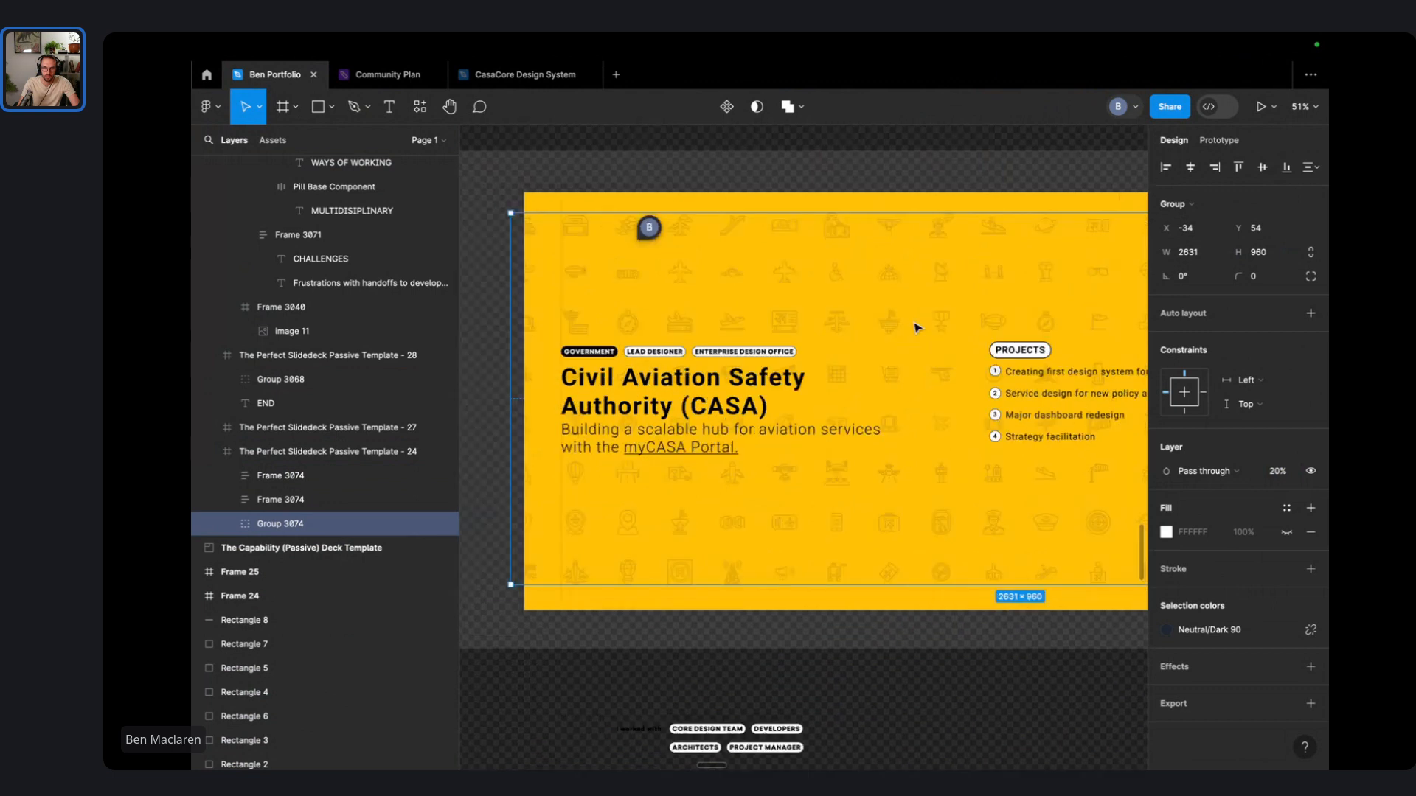
key("Escape")
- Bring the CASA title block and Projects list to the front, then nudge the Projects list down
left_click(794, 382)
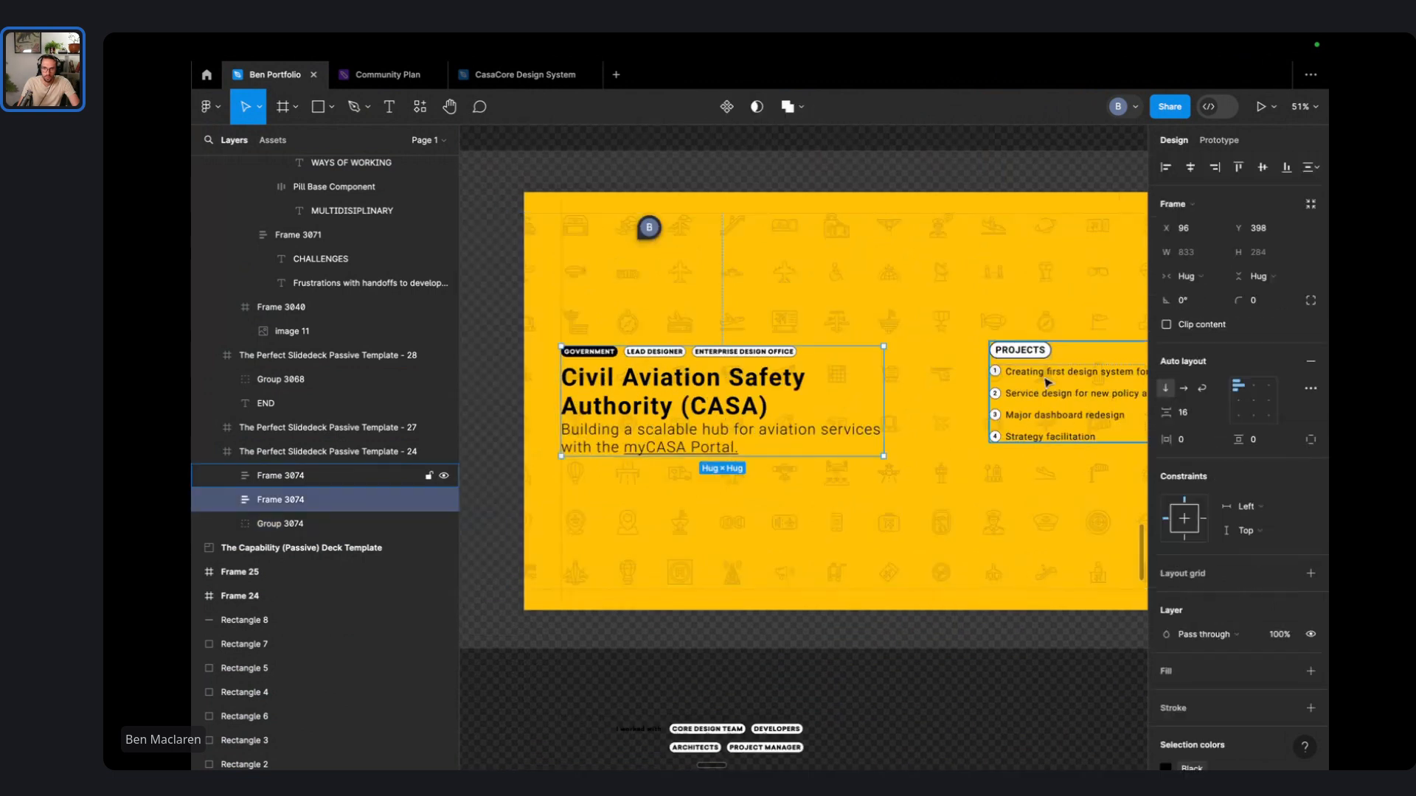
left_click(1047, 382, "shift")
right_click(1047, 382)
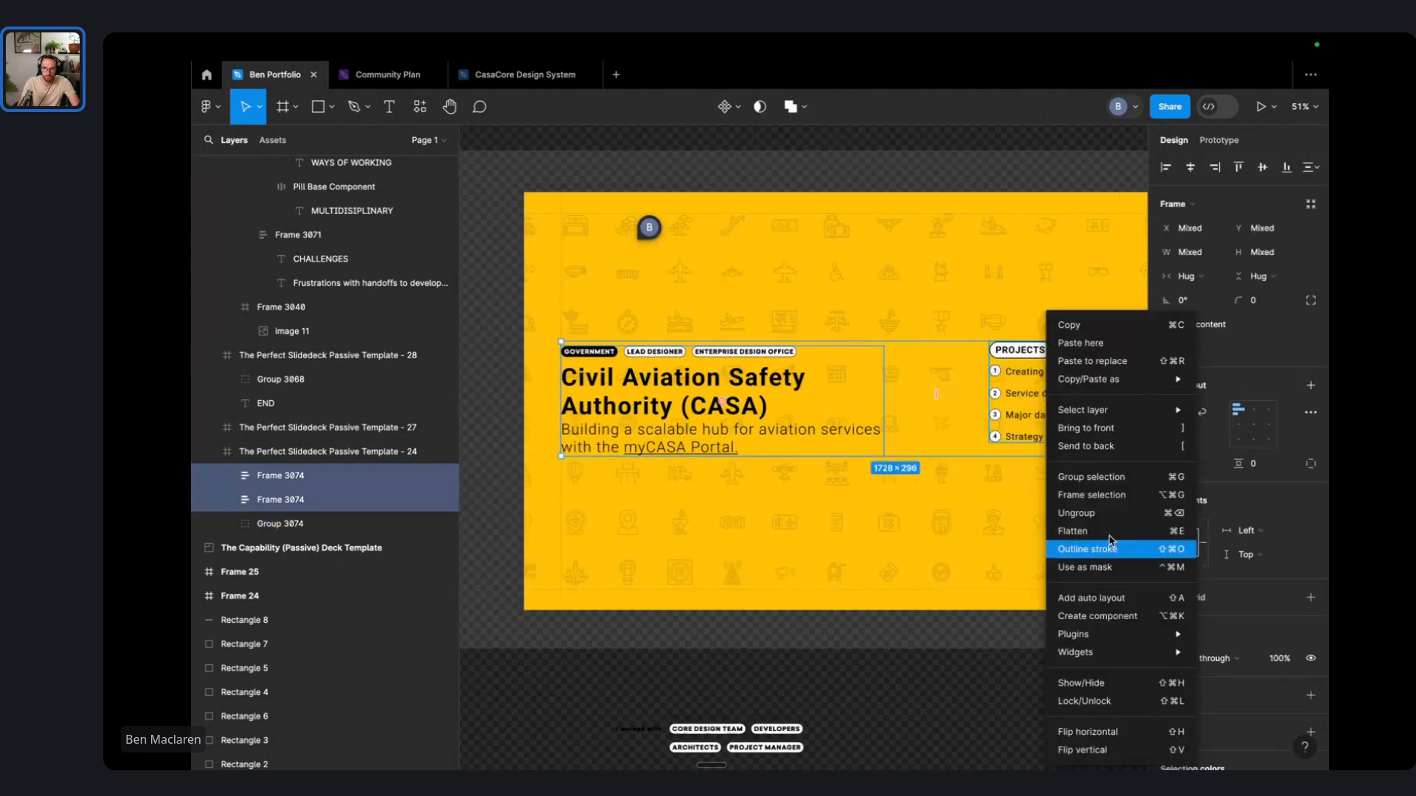
left_click(1099, 435)
key("Escape")
scroll(948, 462, "right", 1)
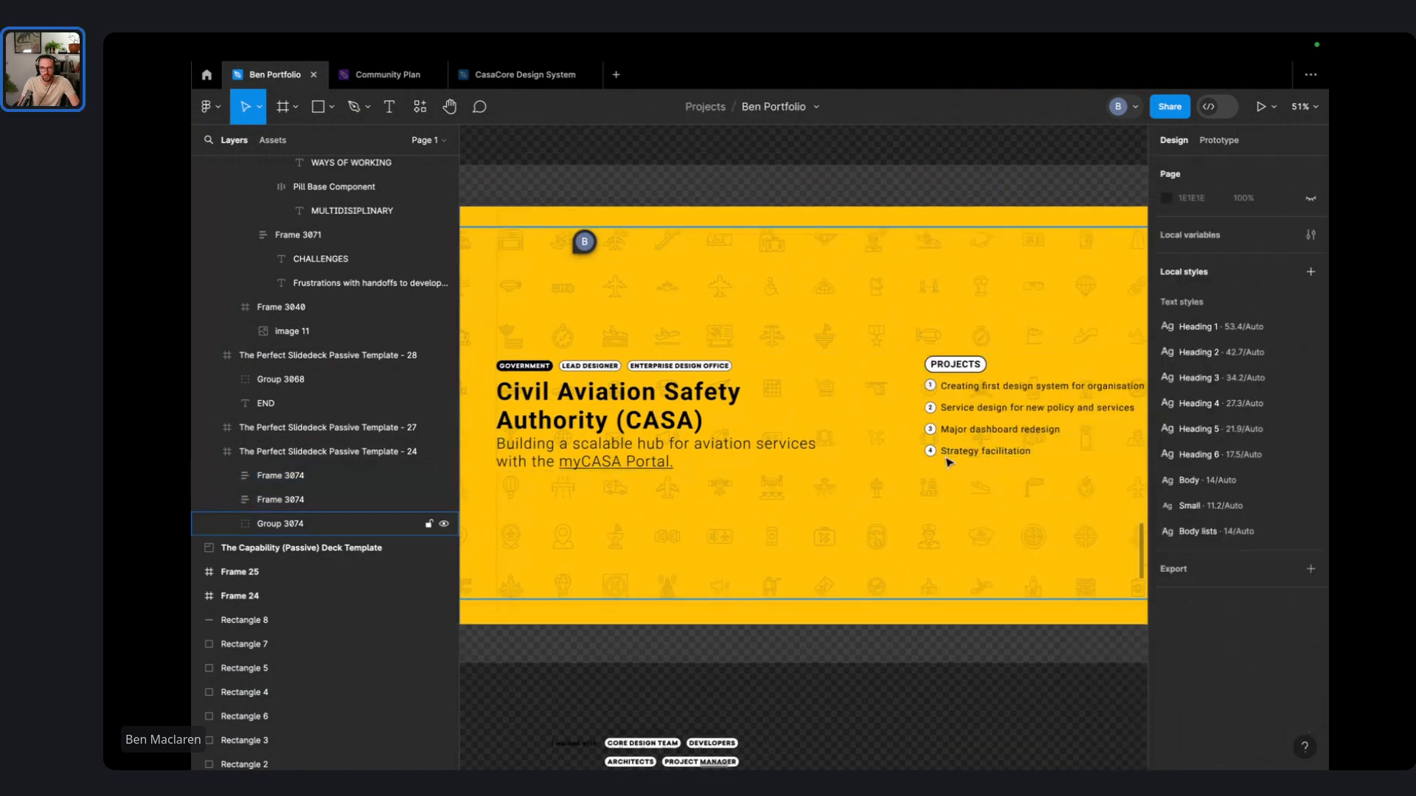
left_click_drag(988, 400, 989, 414)
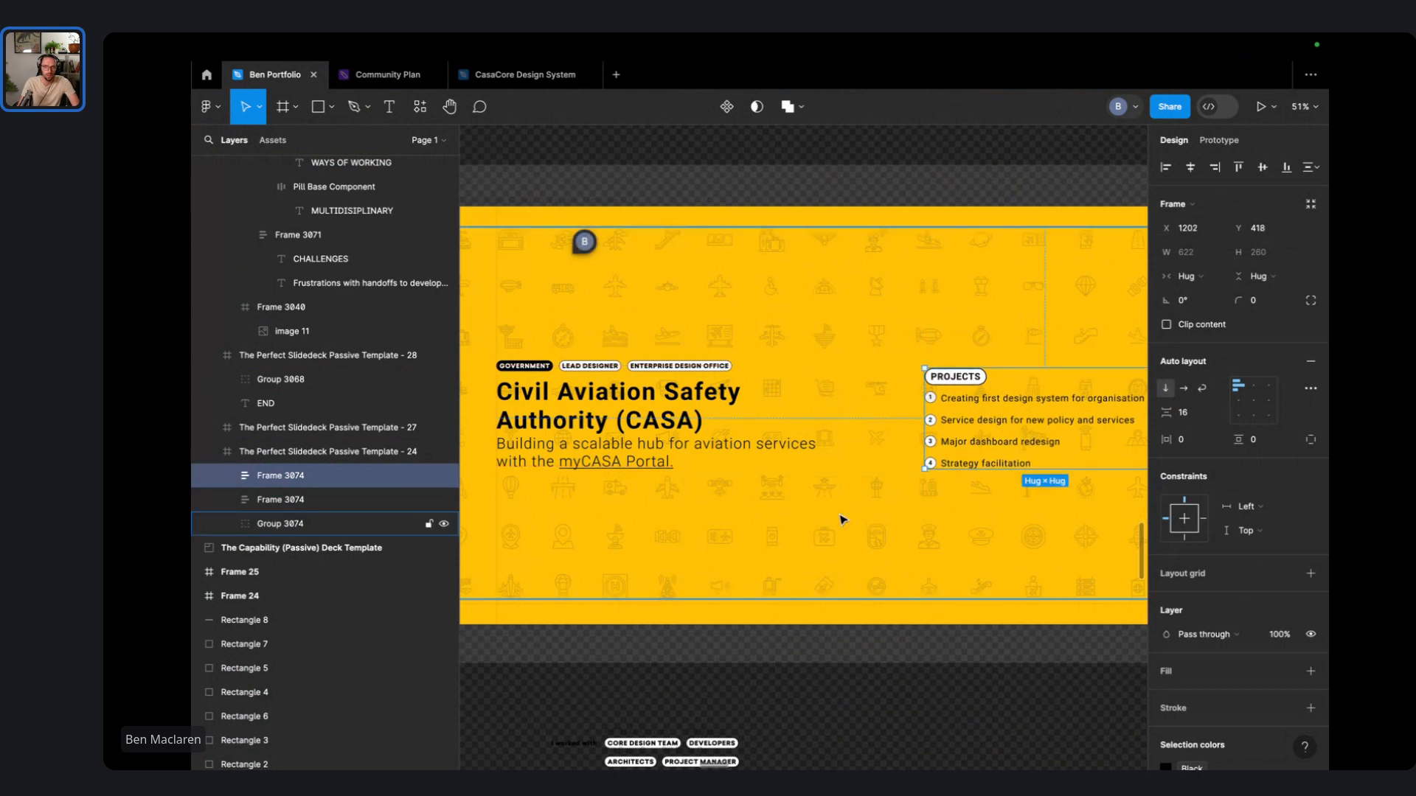
- Wrap the CASA title block in an auto-layout frame with cleared vertical padding and a white fill
left_click(699, 761)
scroll(618, 448, "left", 2)
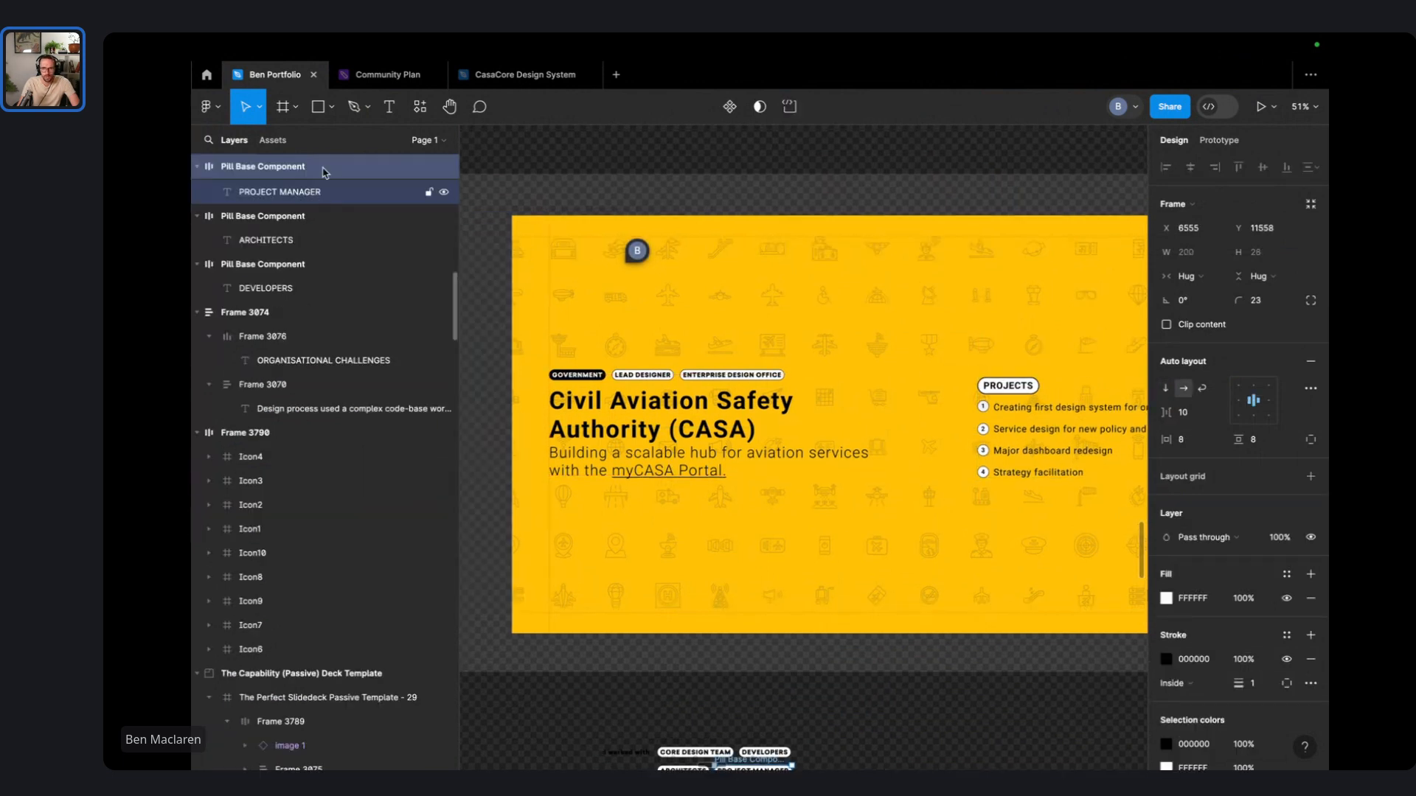
left_click(708, 442)
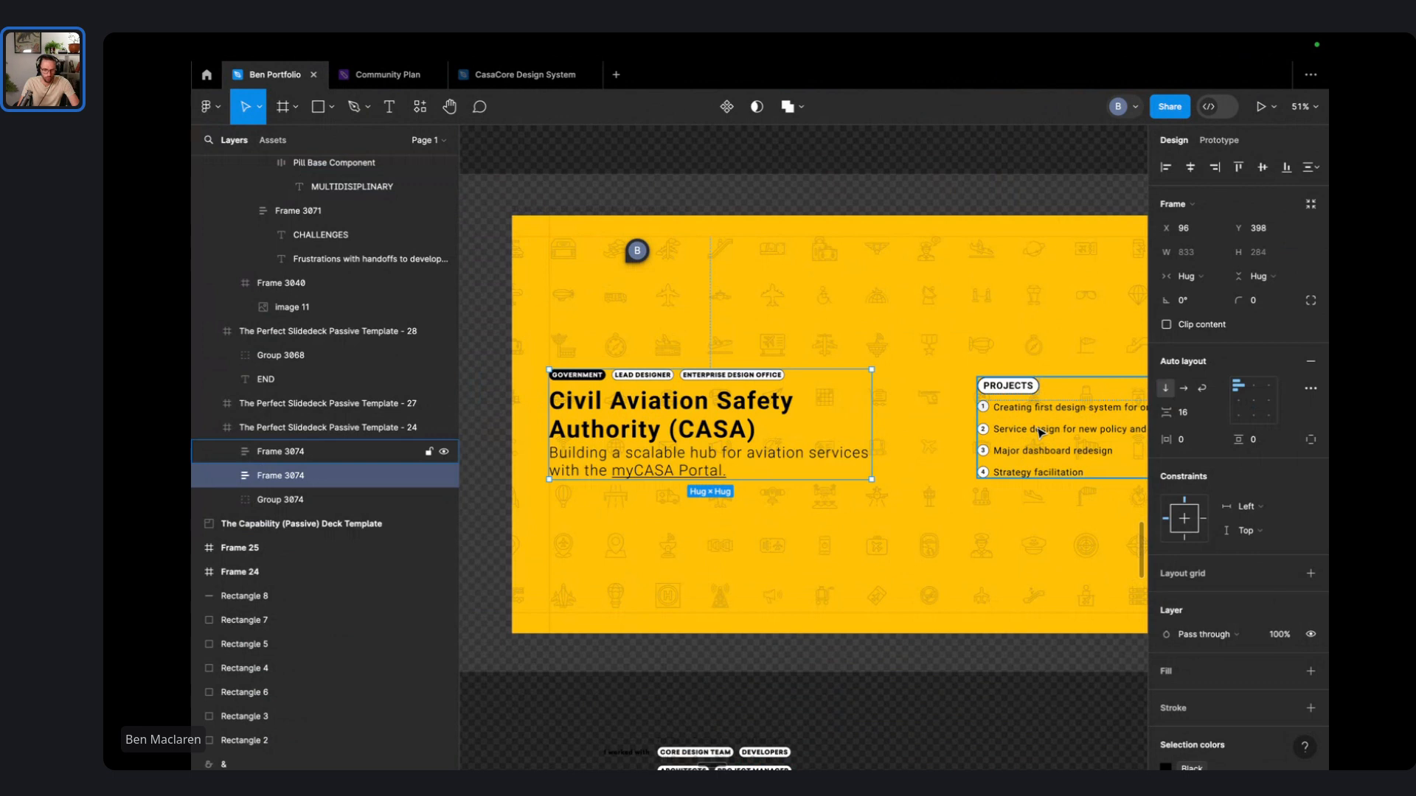
left_click(1040, 432, "shift")
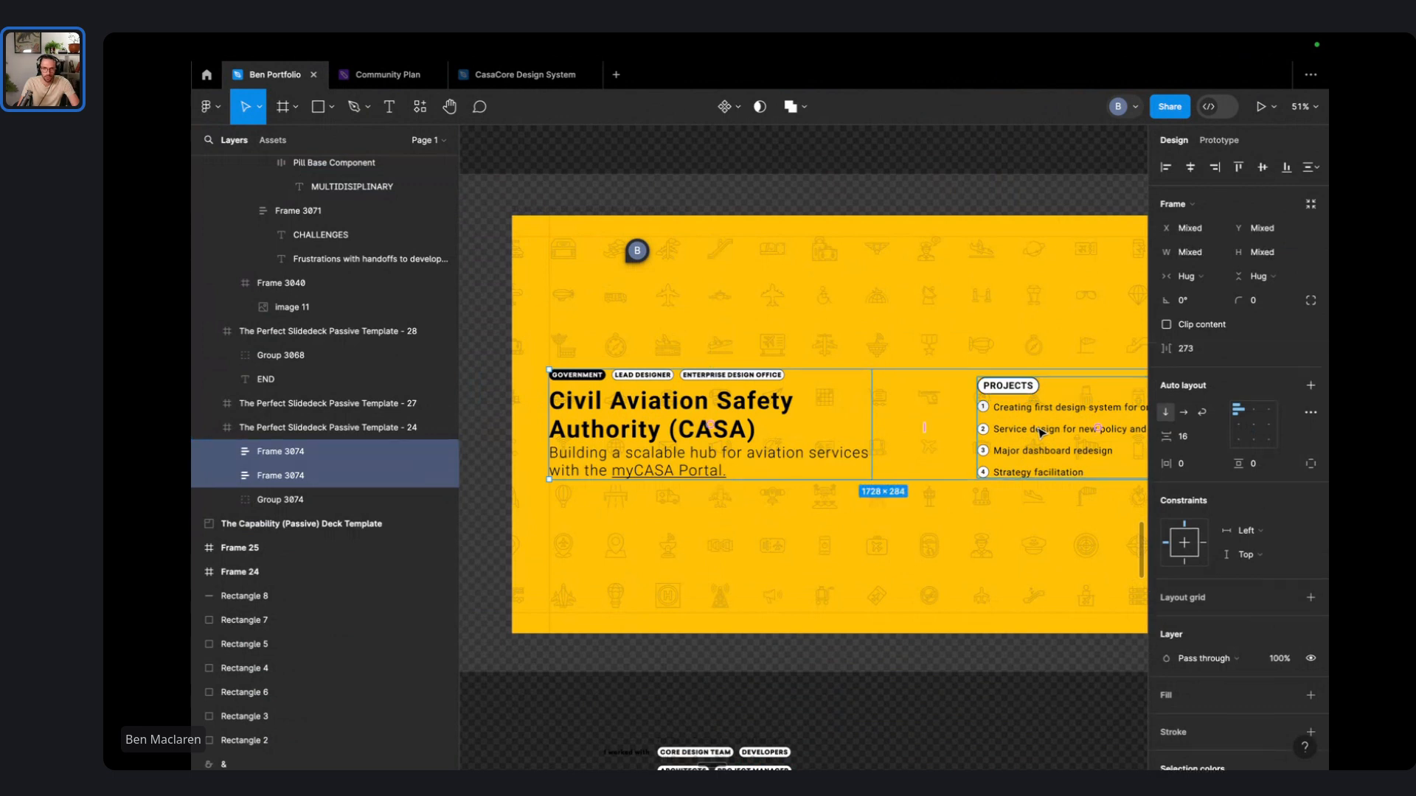
key("Escape")
left_click(694, 446)
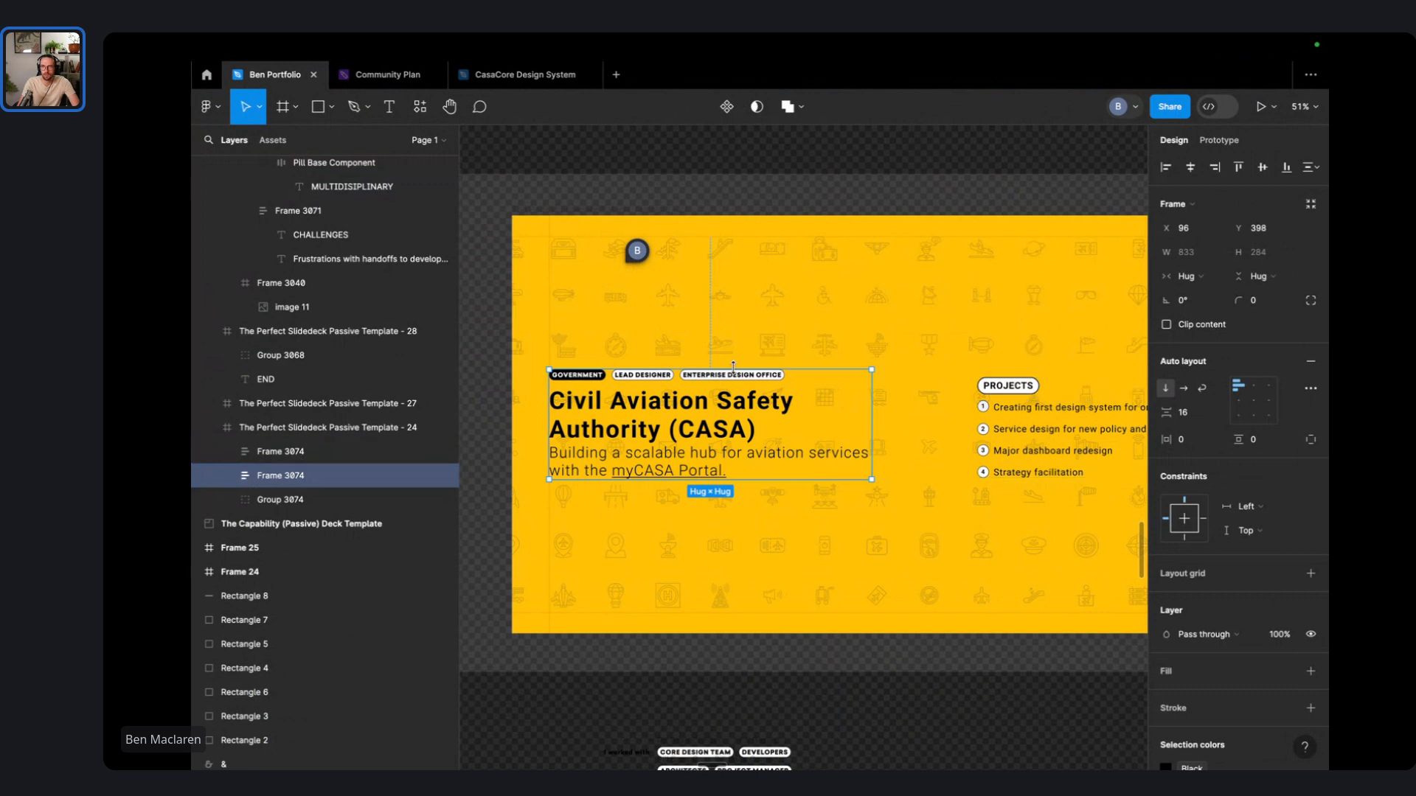
key("shift+alt+a")
key("shift+a")
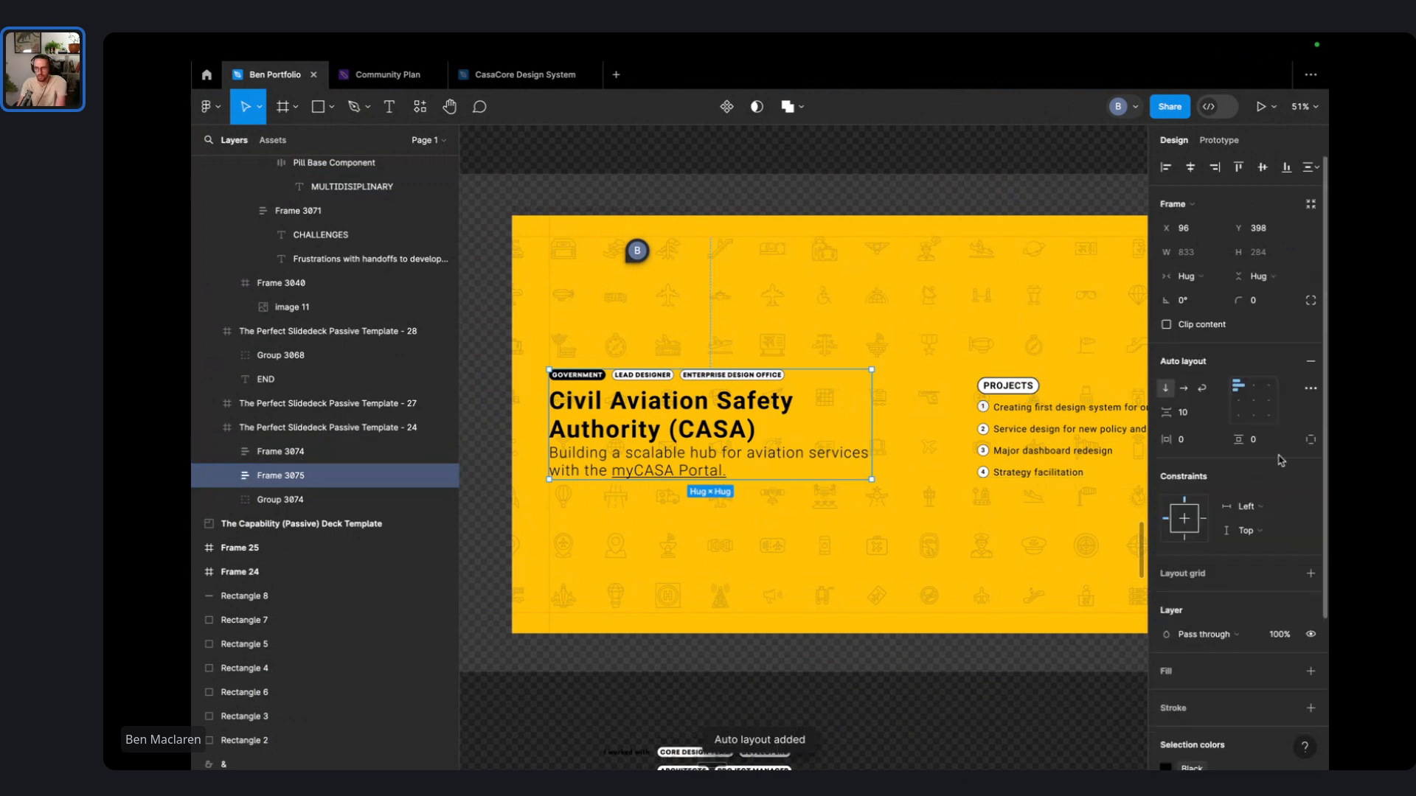
left_click(1265, 441)
key("BackSpace")
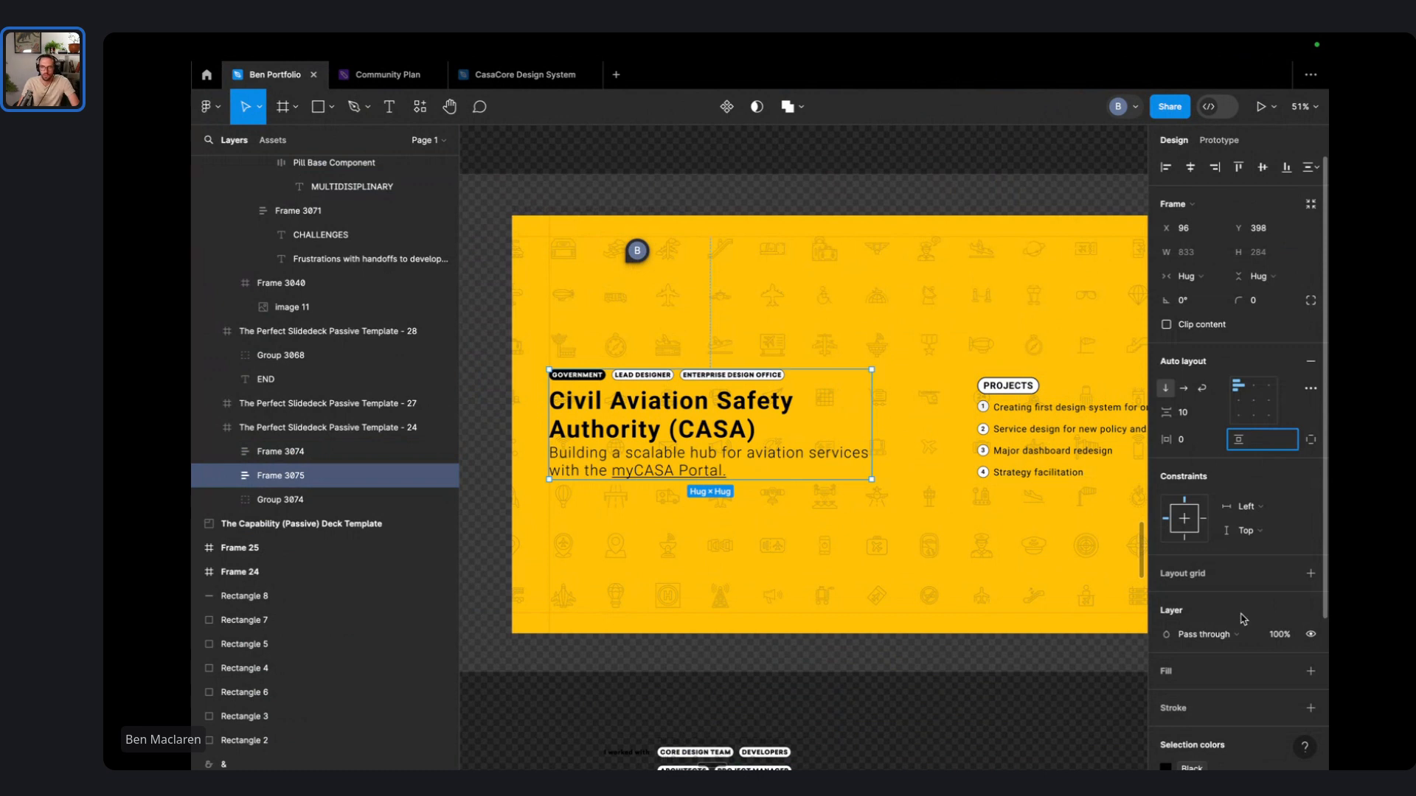
scroll(1244, 619, "down", 3)
left_click(1312, 529)
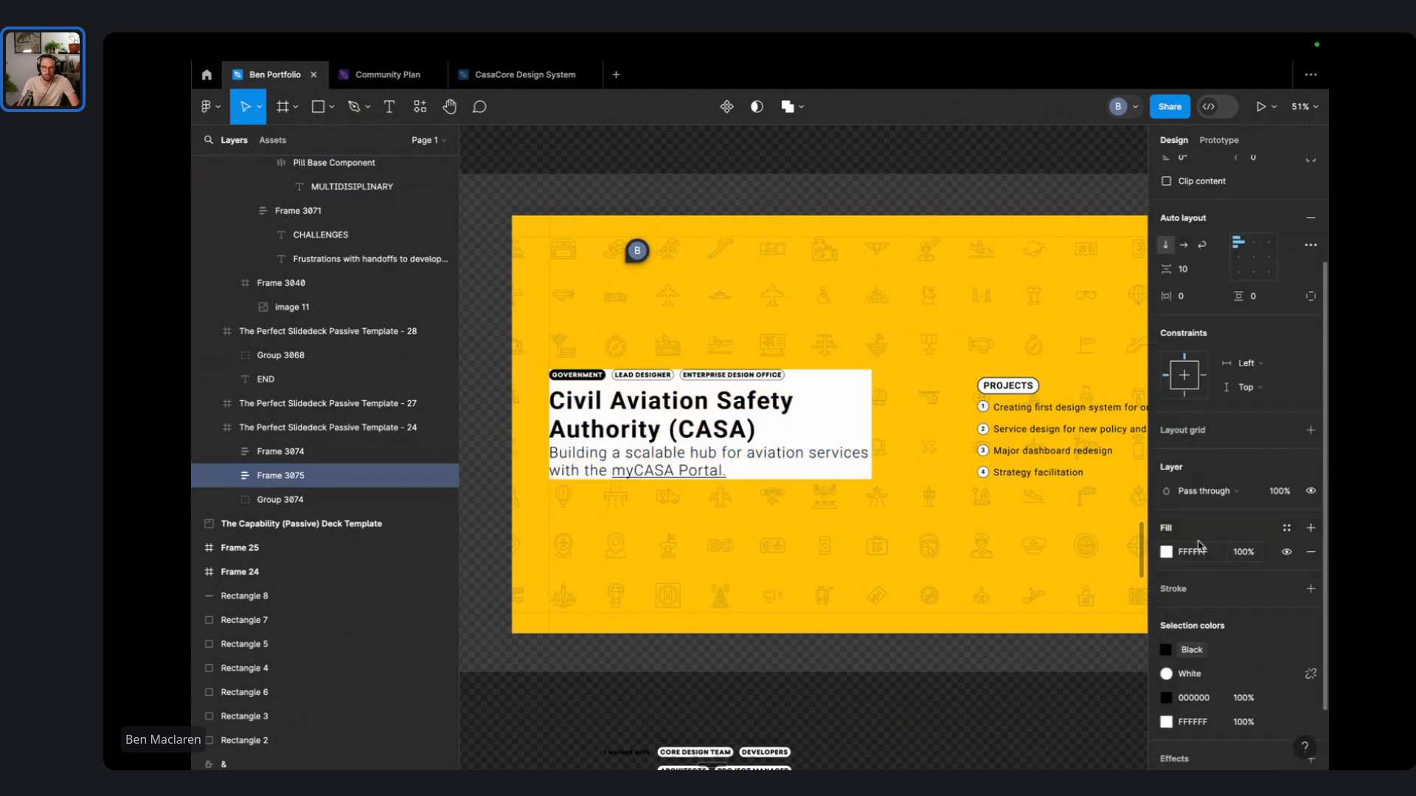
- Eyedrop the slide's yellow FFC107 into the title block's fill at 60% opacity
left_click(1166, 552)
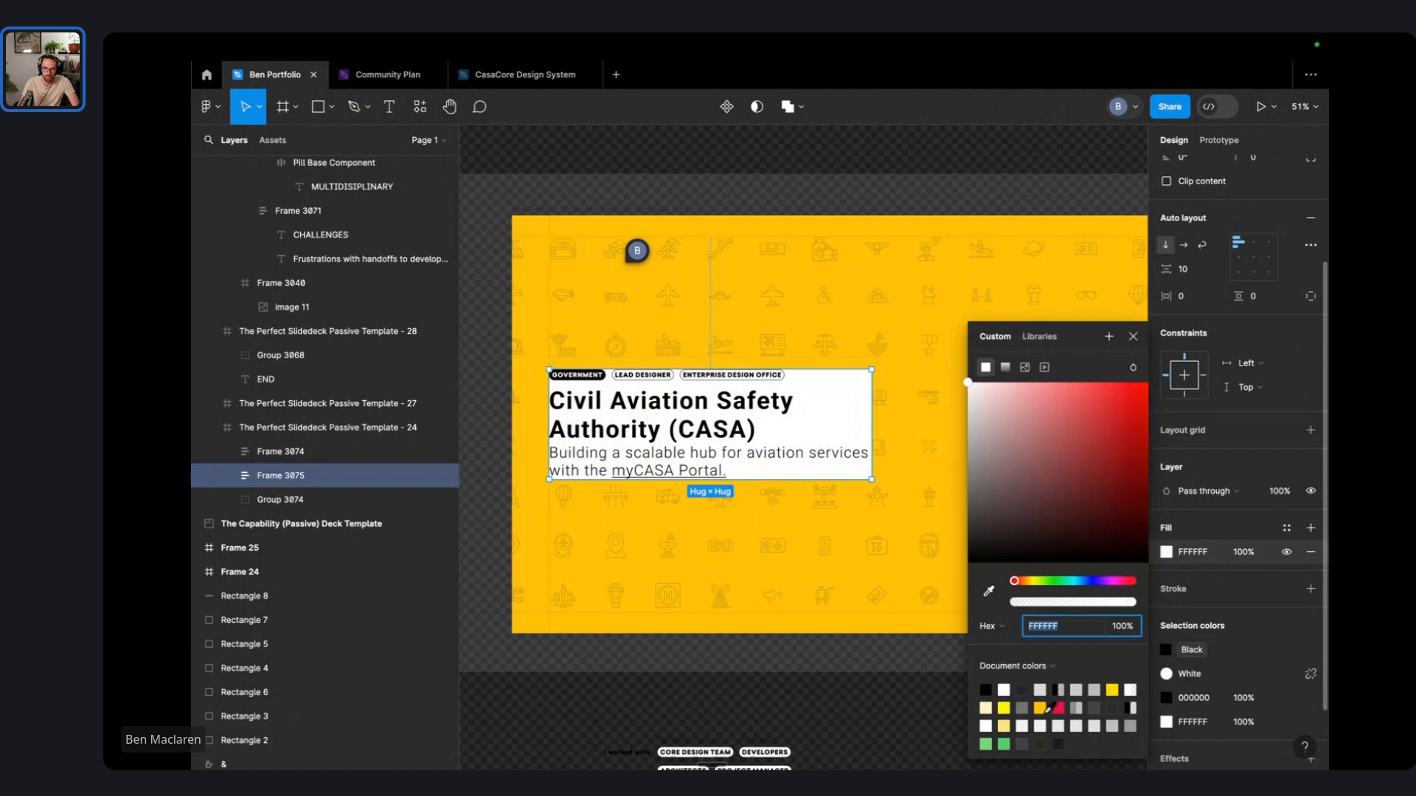
left_click(989, 590)
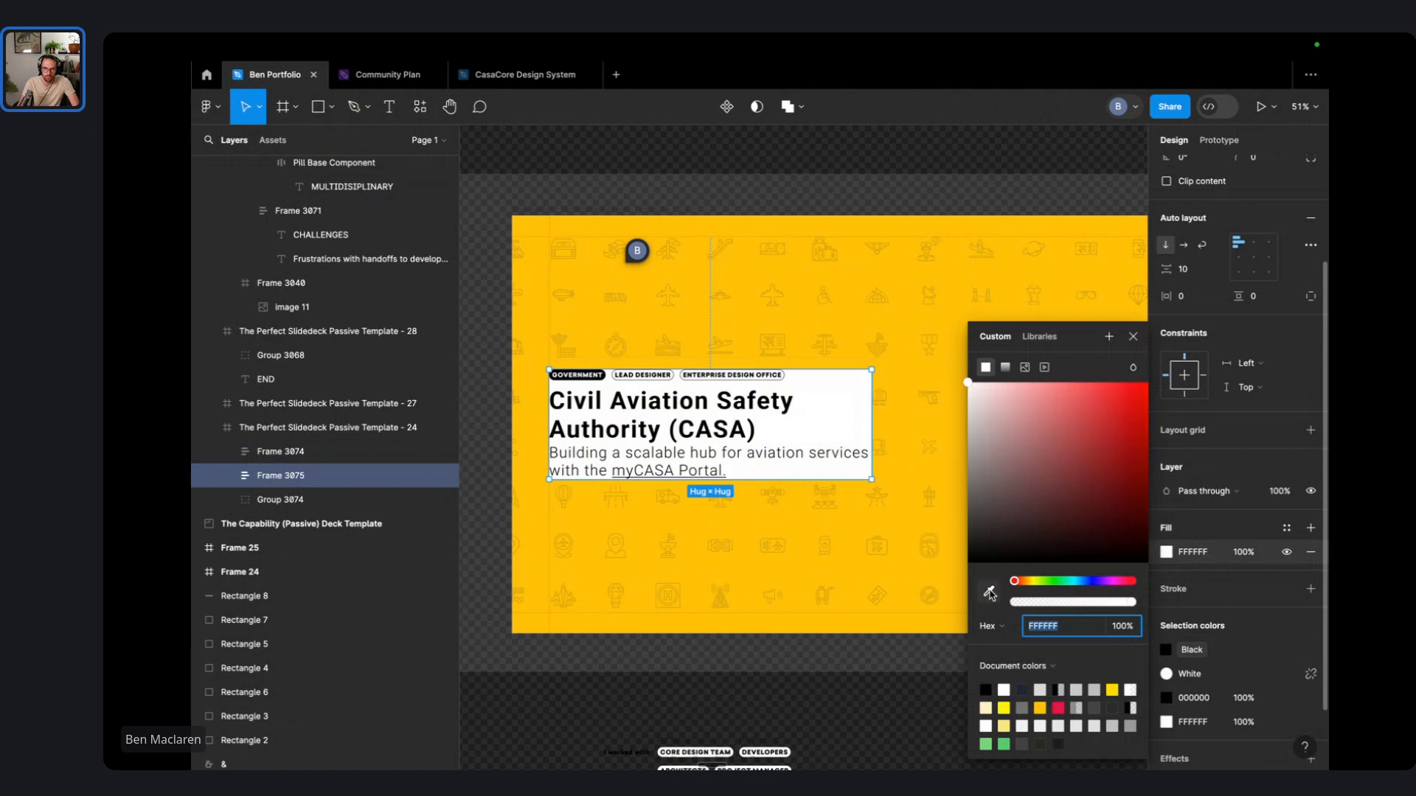
left_click(854, 523)
left_click(1260, 554)
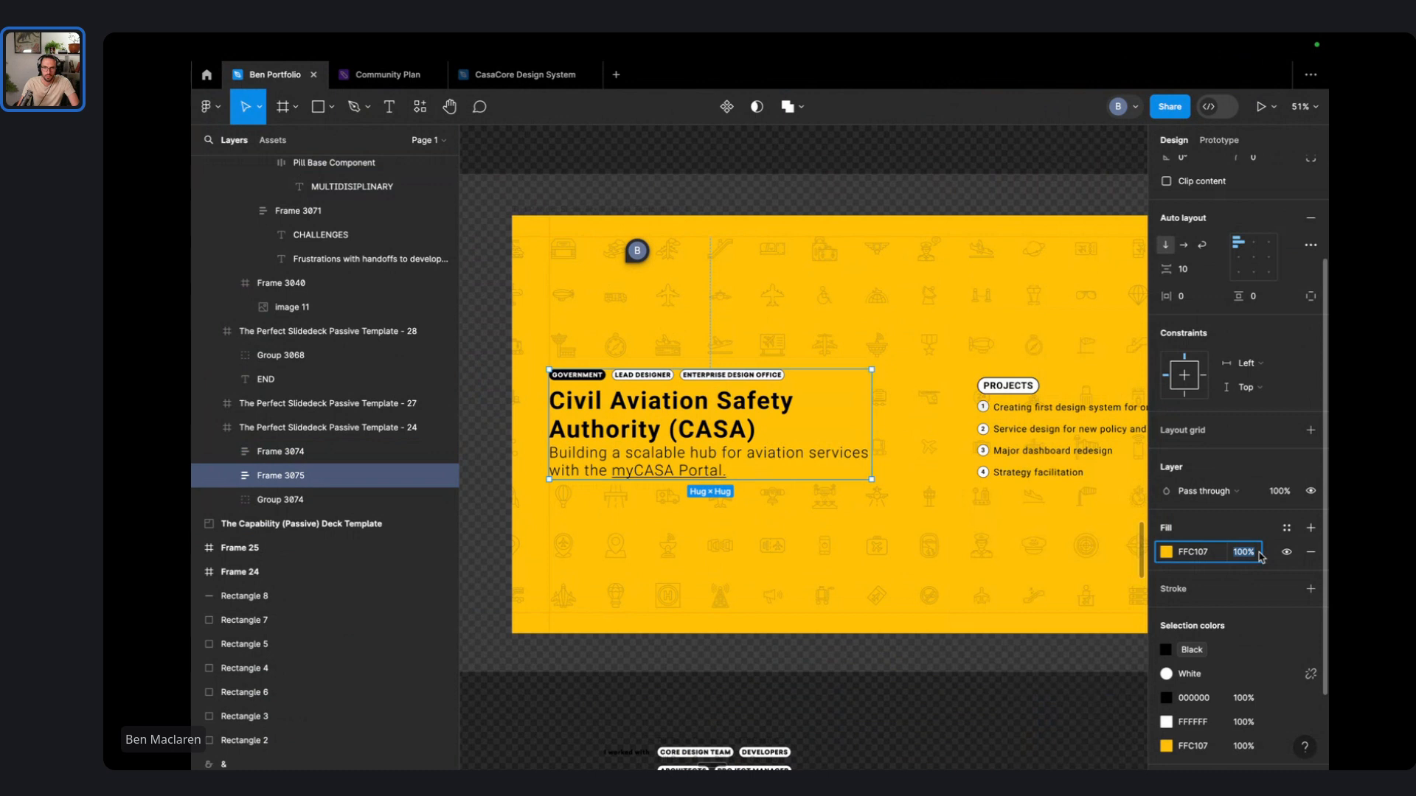
type("80")
key("Return")
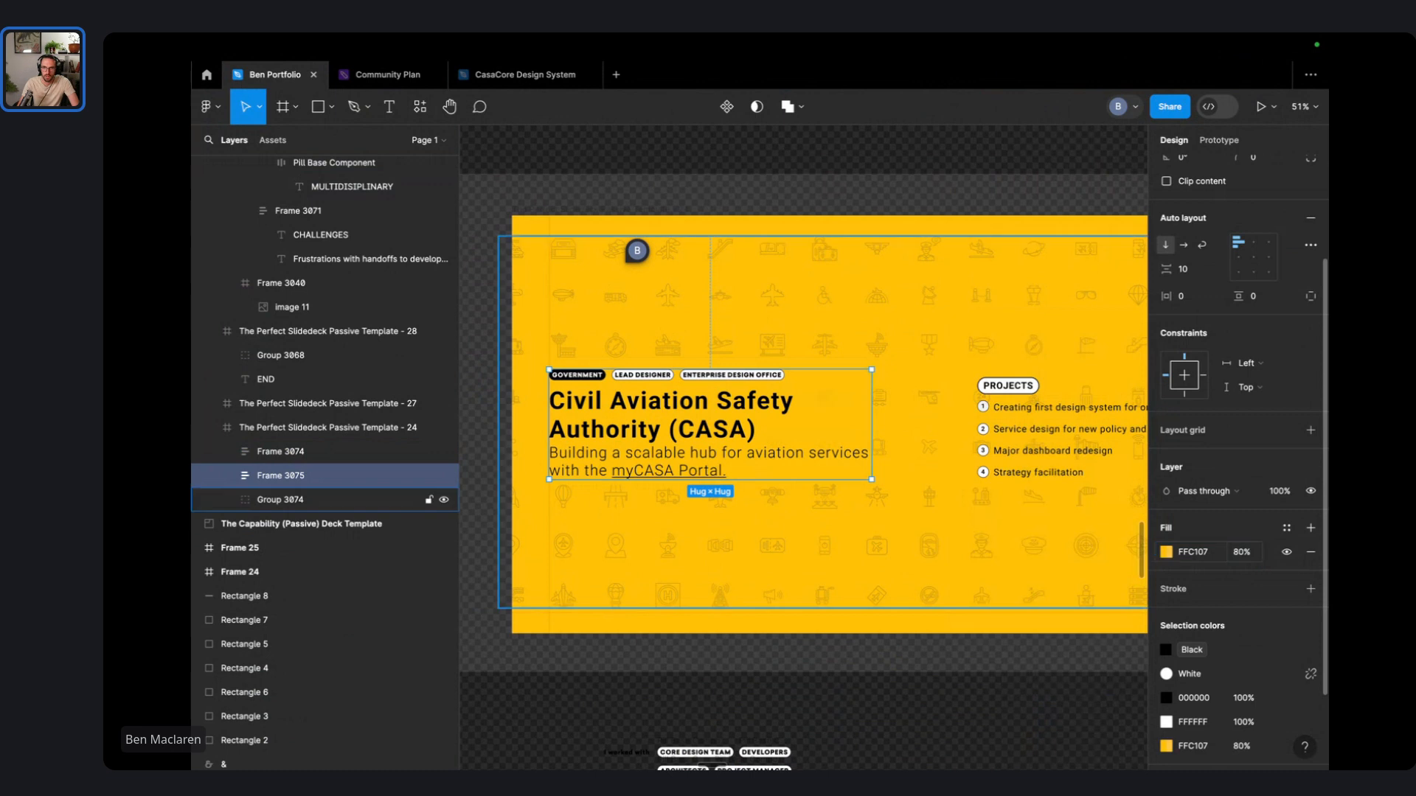
left_click(1249, 558)
type("60")
key("Return")
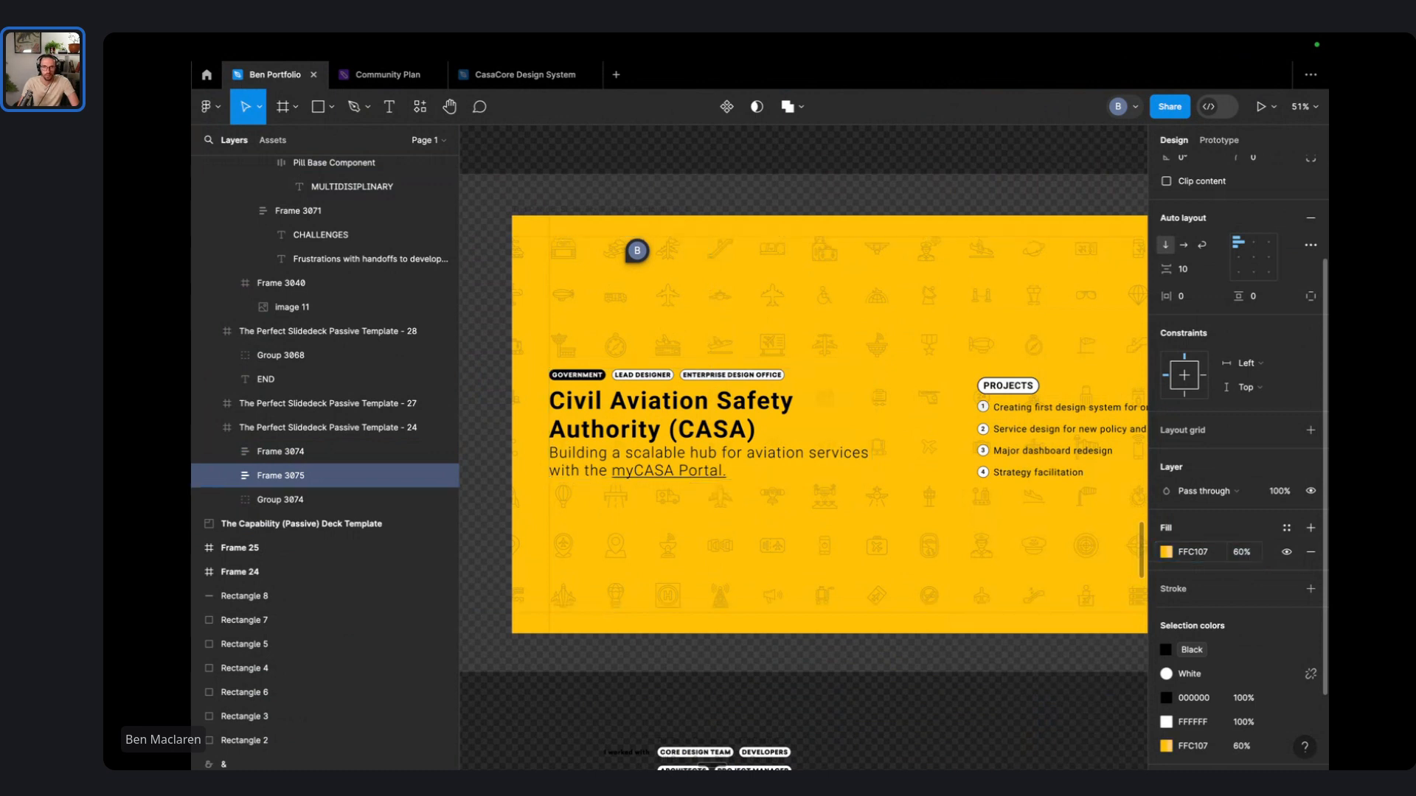
key("Escape")
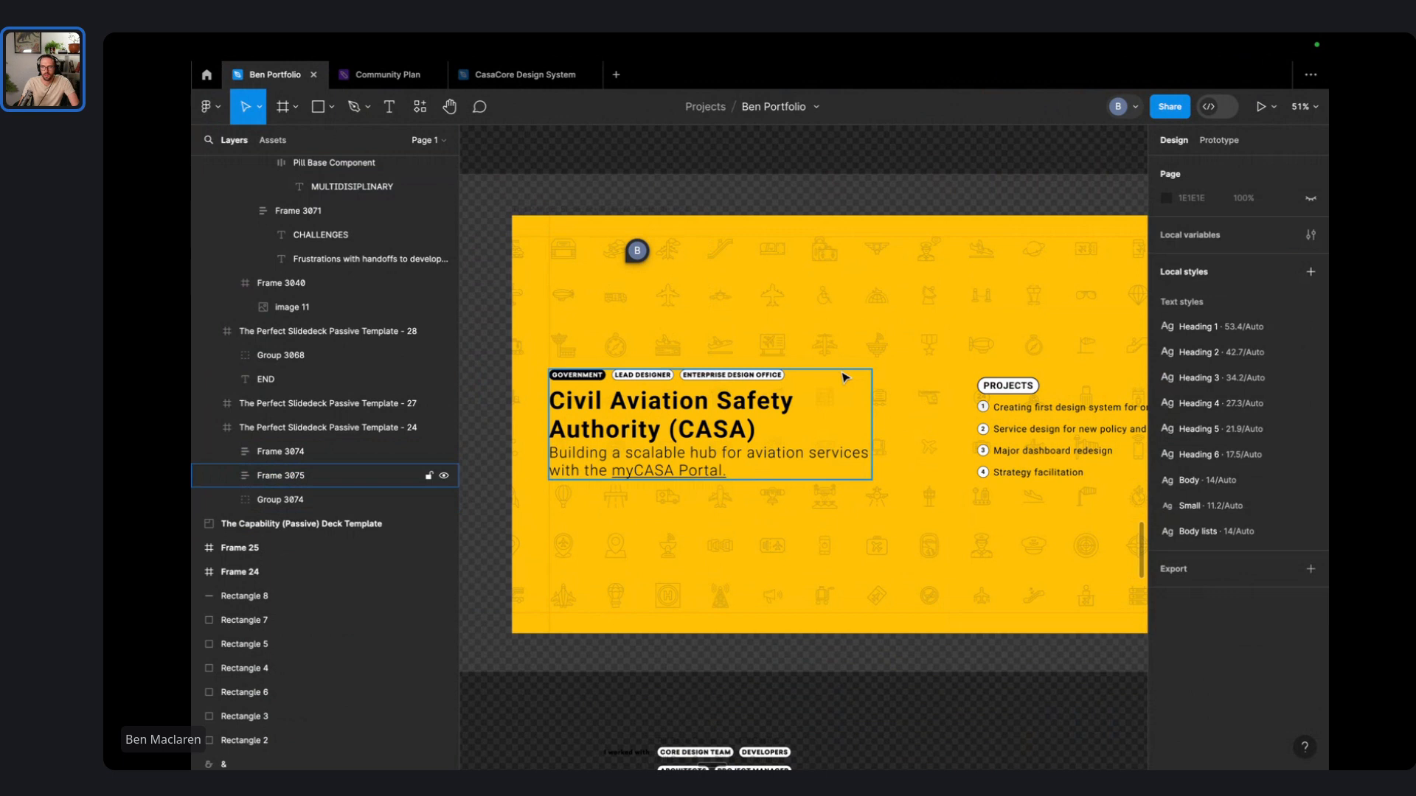
- Round the title block's corners to 16
left_click(833, 414)
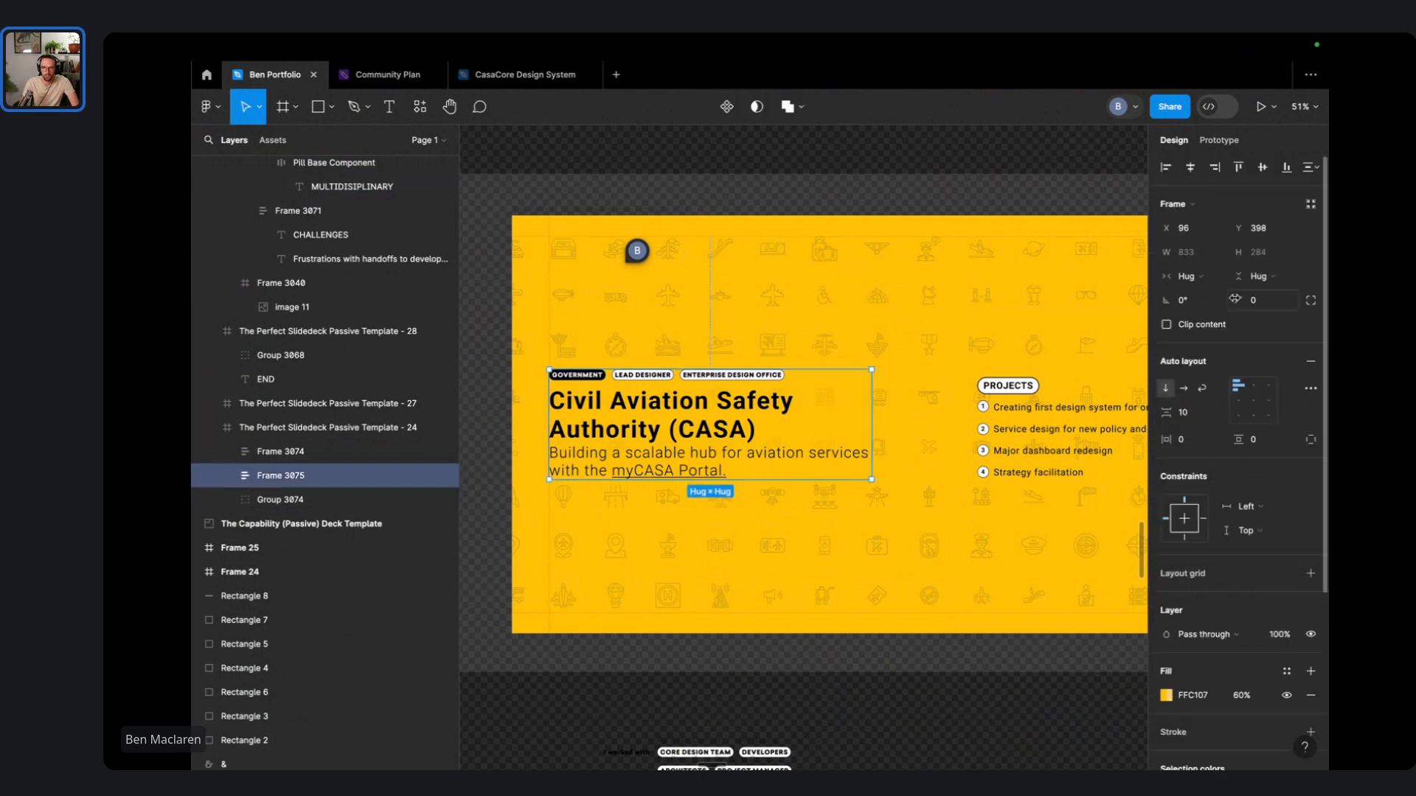
left_click_drag(1235, 299, 335, 310)
left_click(888, 634)
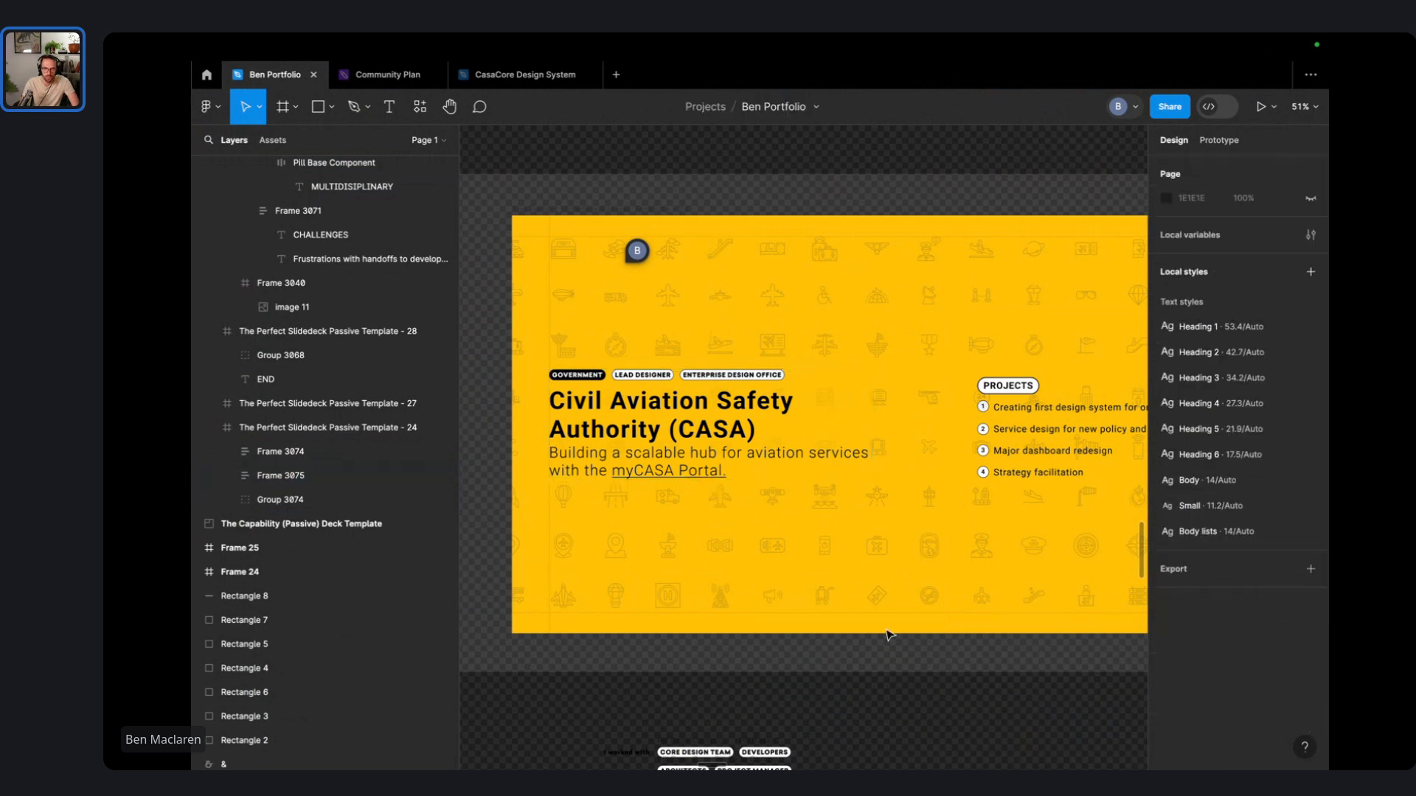
scroll(622, 484, "up", 5)
scroll(621, 484, "up", 6)
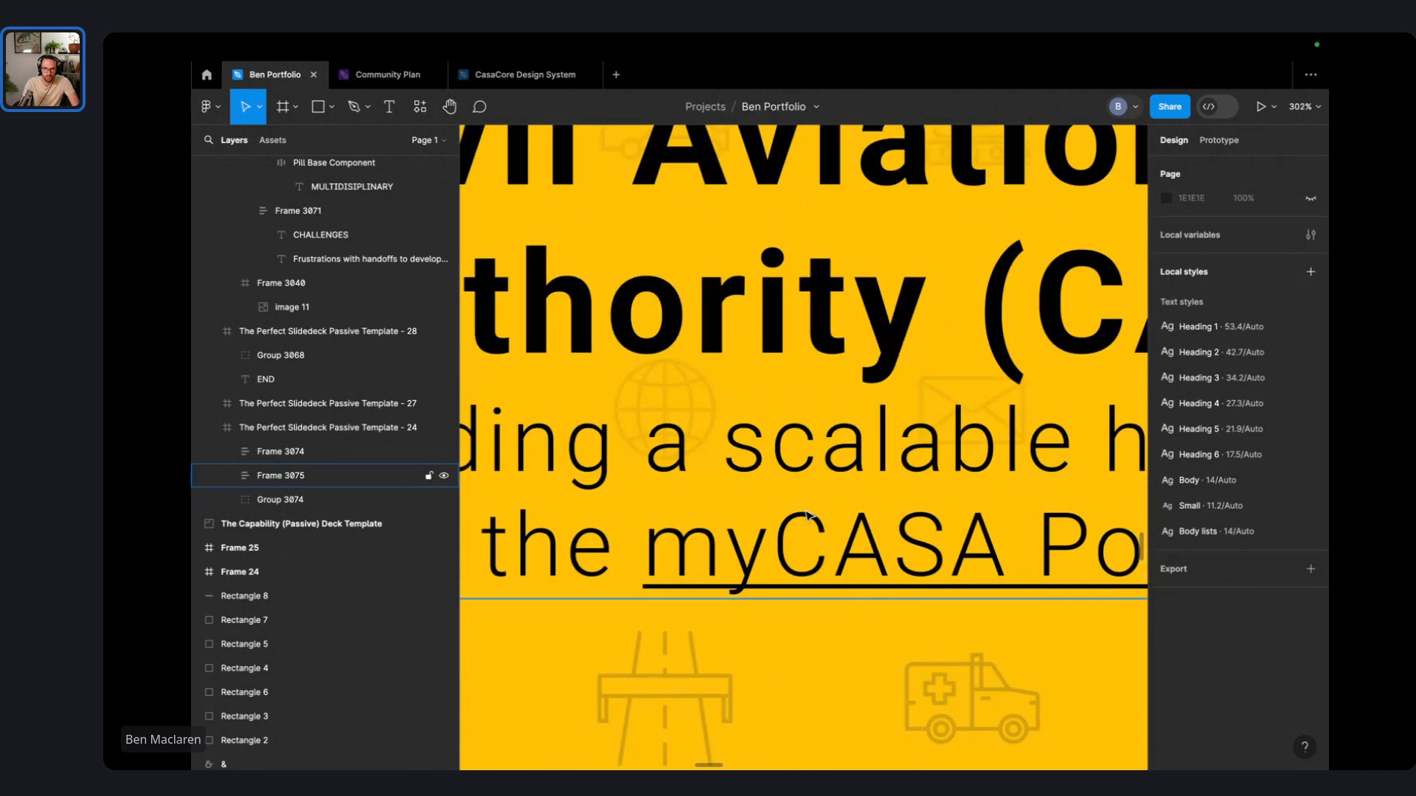
scroll(626, 688, "right", 2)
scroll(668, 415, "down", 2)
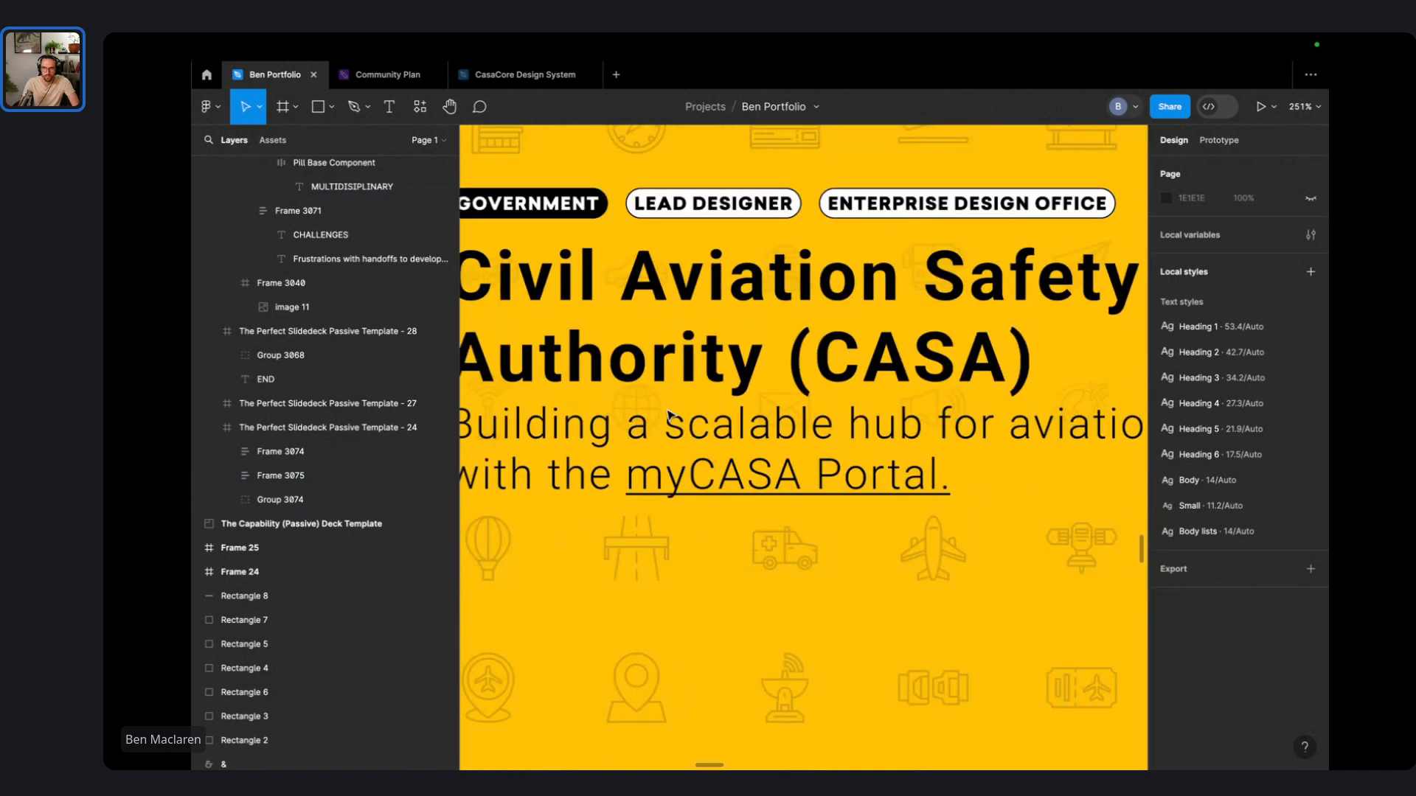
scroll(667, 415, "down", 5)
- Raise the title block's yellow fill opacity to 80%
left_click(672, 455)
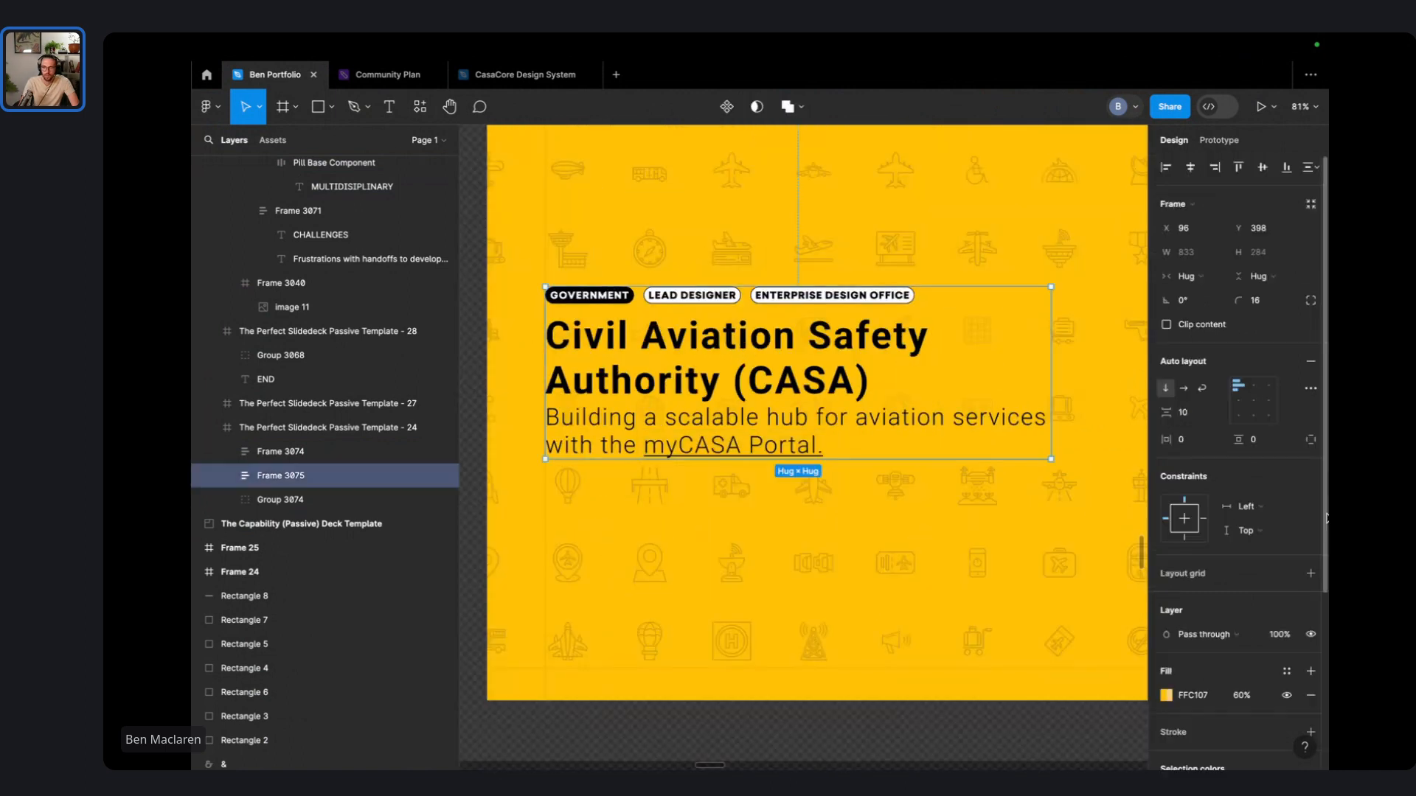
left_click(1243, 694)
type("80")
key("Return")
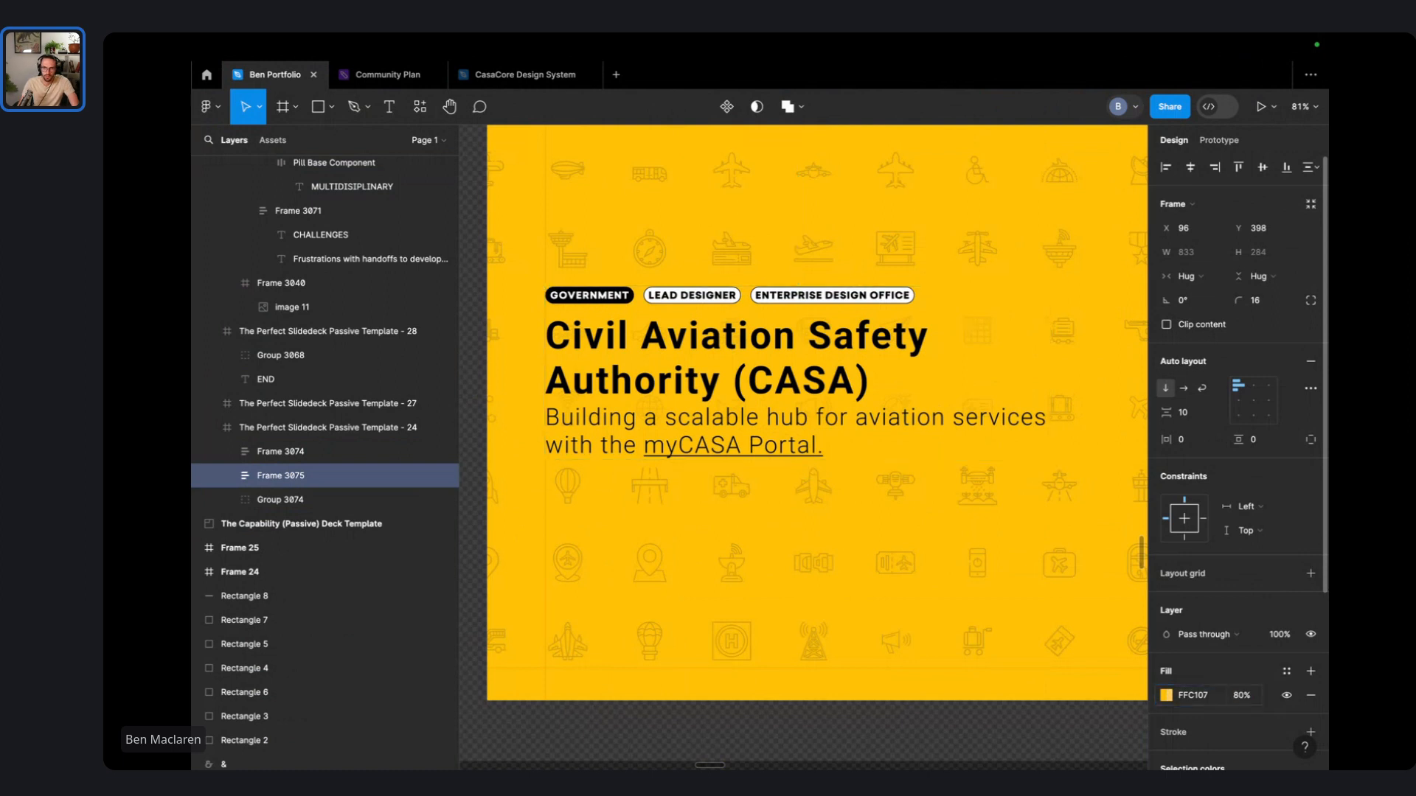
scroll(971, 306, "up", 3)
scroll(971, 307, "down", 6)
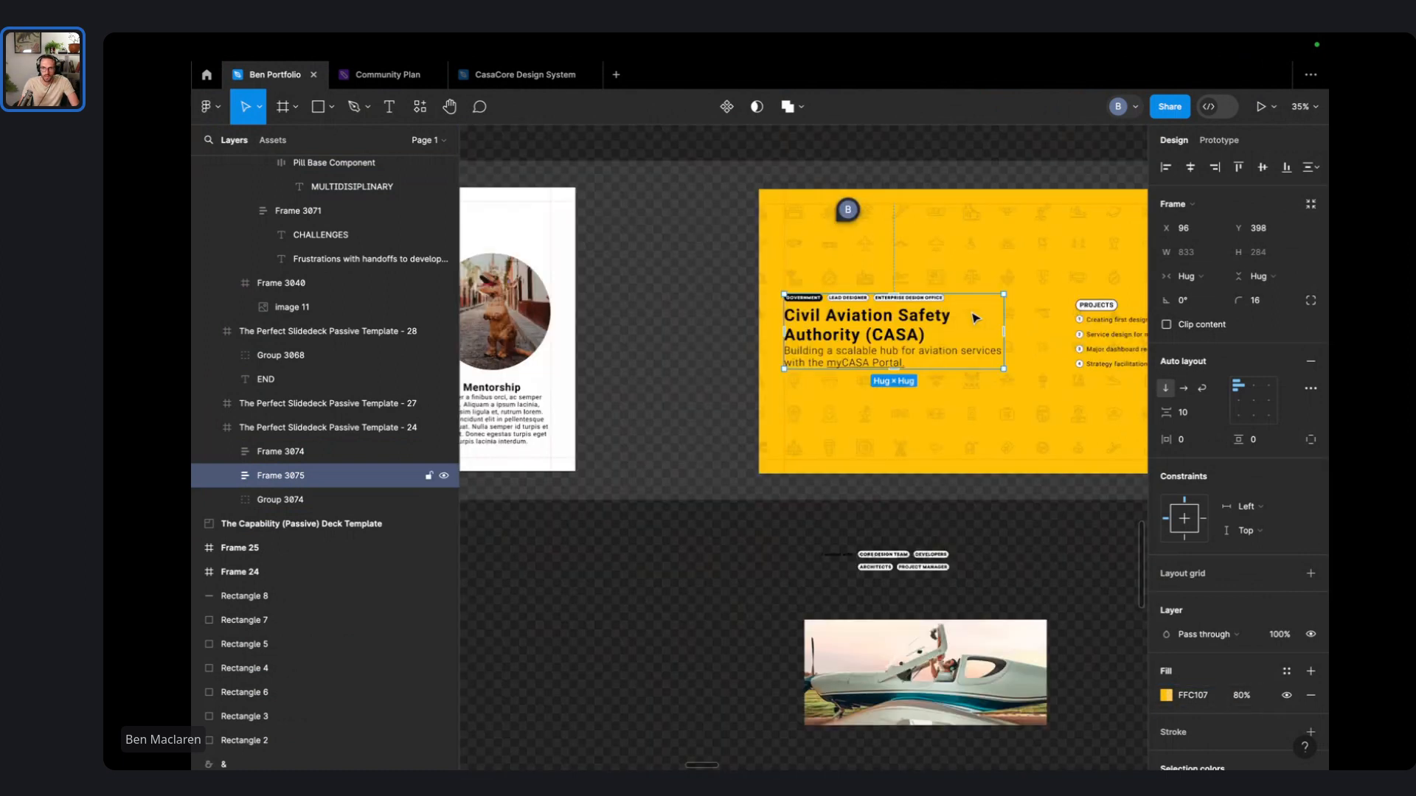
key("Escape")
scroll(988, 320, "up", 2)
scroll(958, 346, "up", 3)
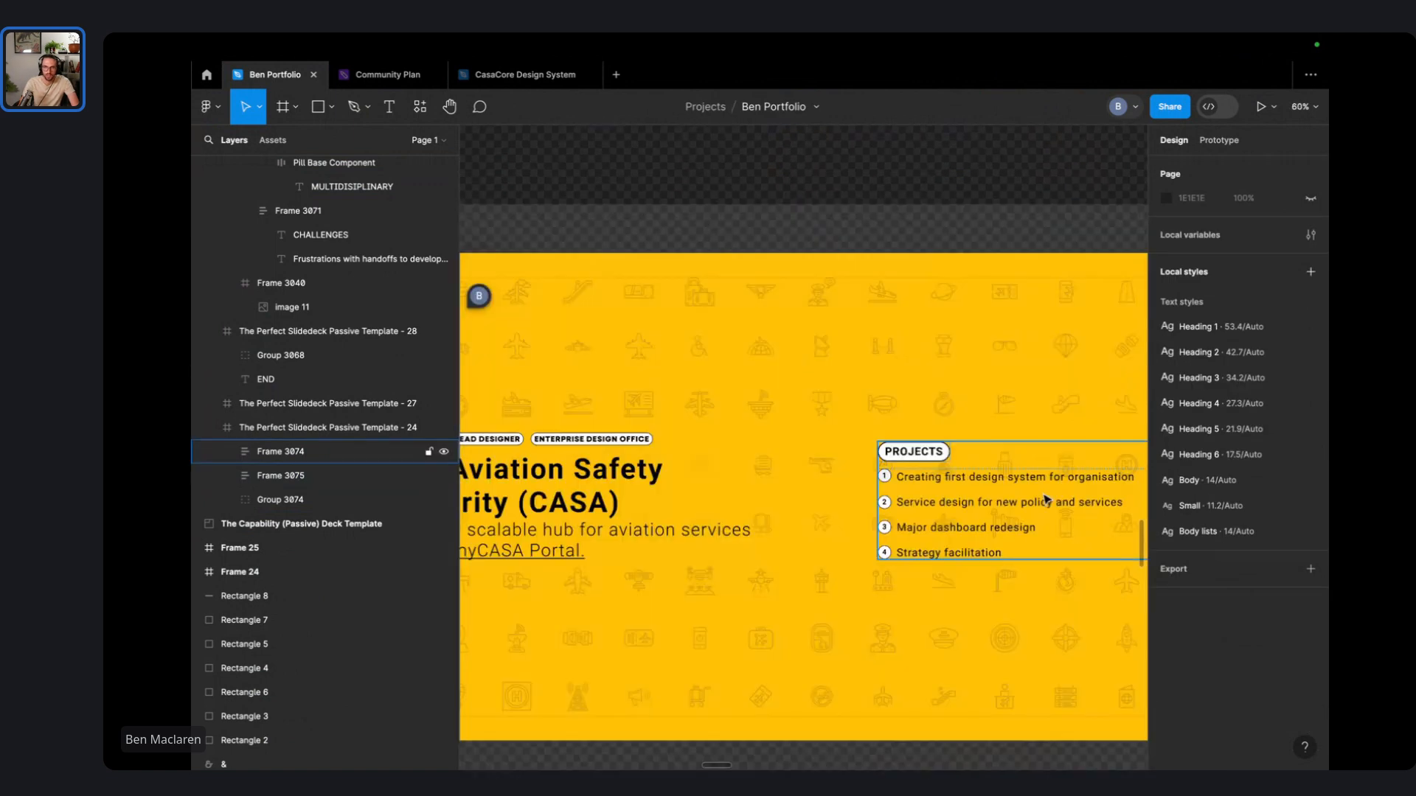
scroll(938, 364, "down", 1)
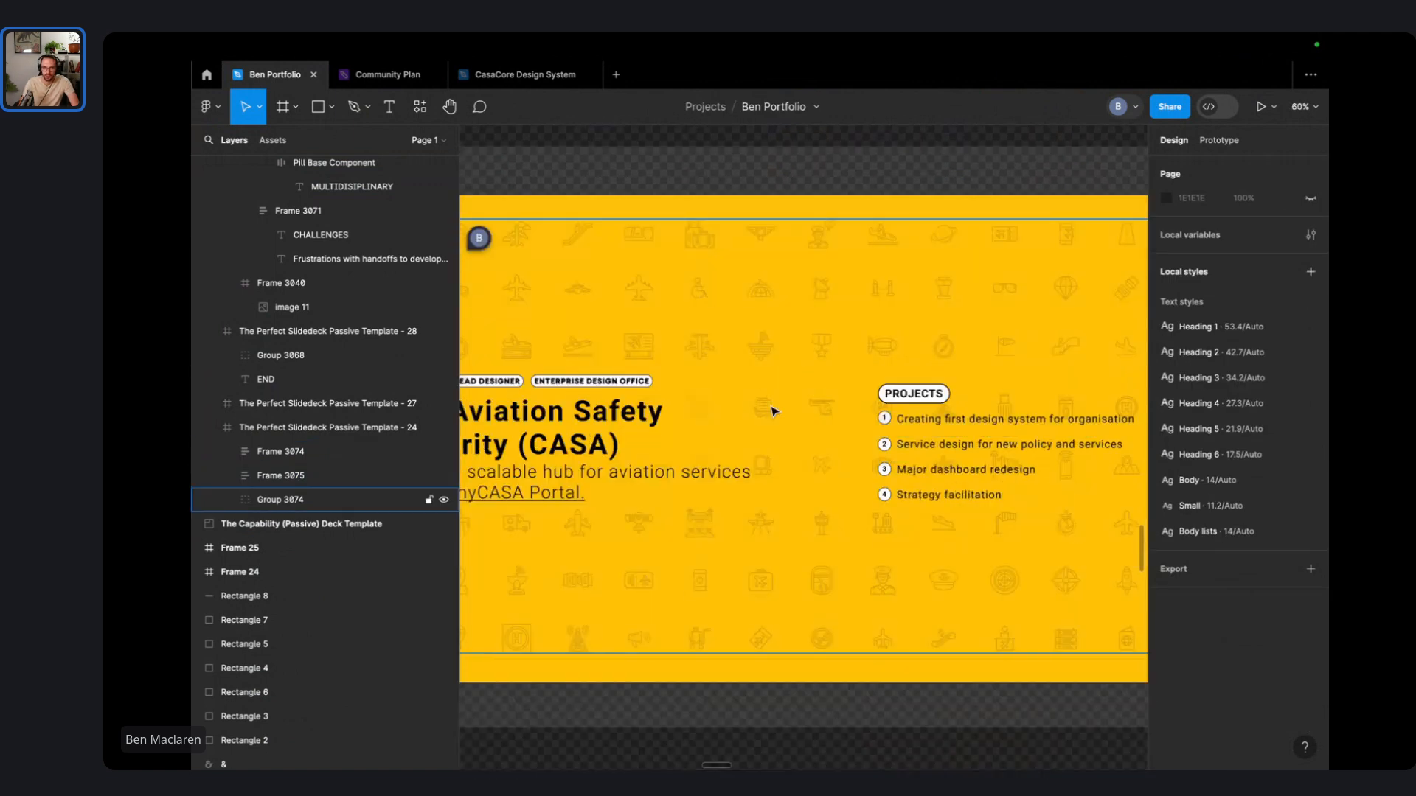
scroll(786, 414, "up", 3)
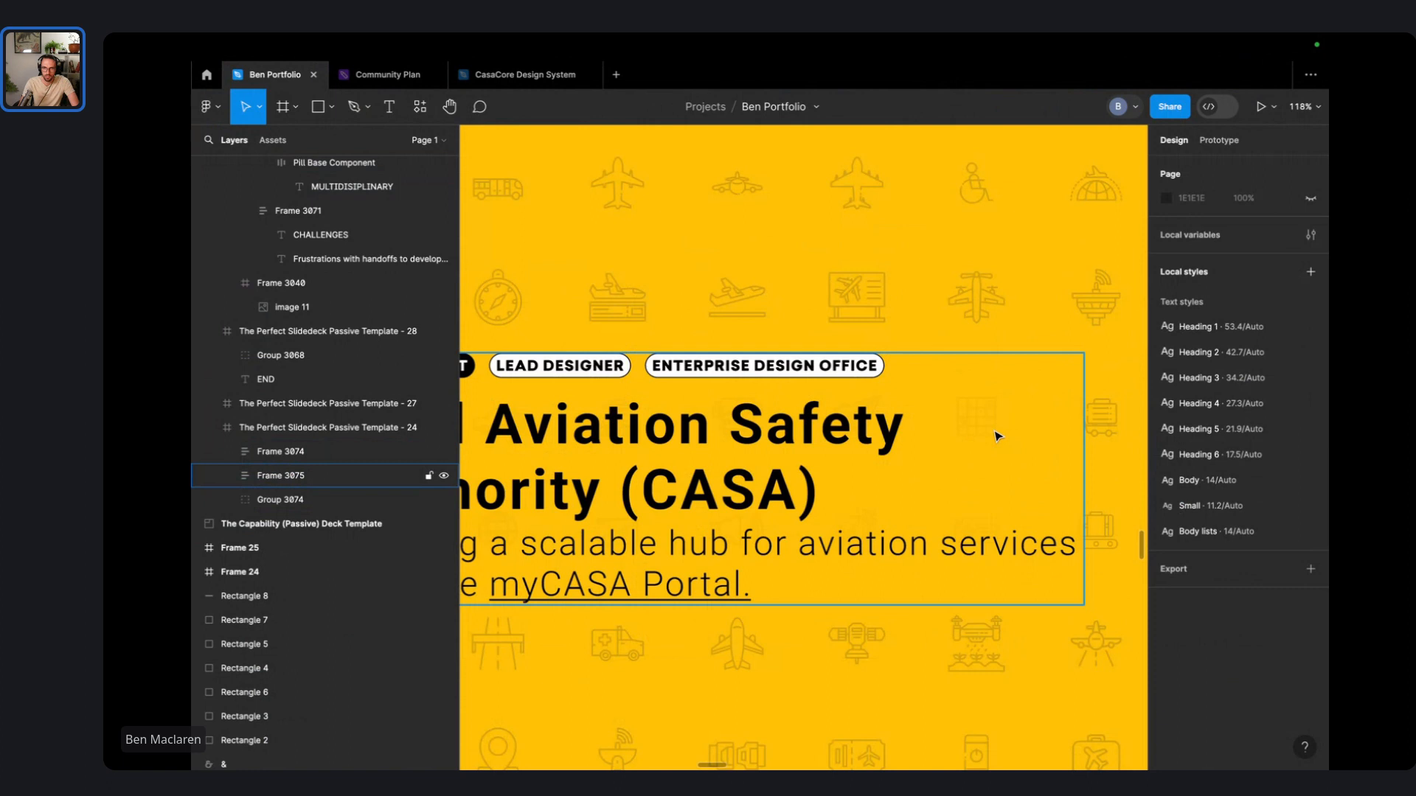
scroll(997, 436, "up", 5)
scroll(959, 376, "down", 4)
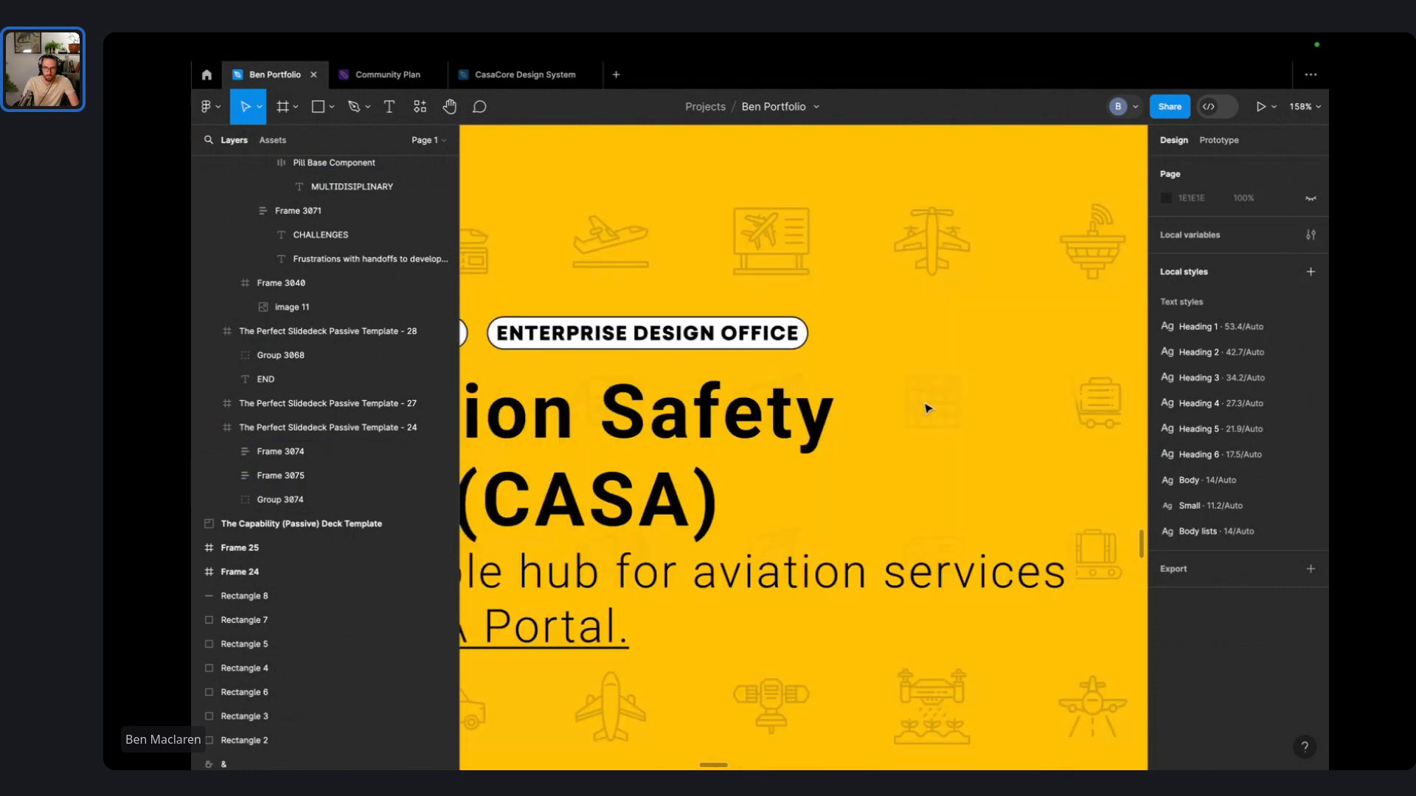
scroll(928, 408, "down", 3)
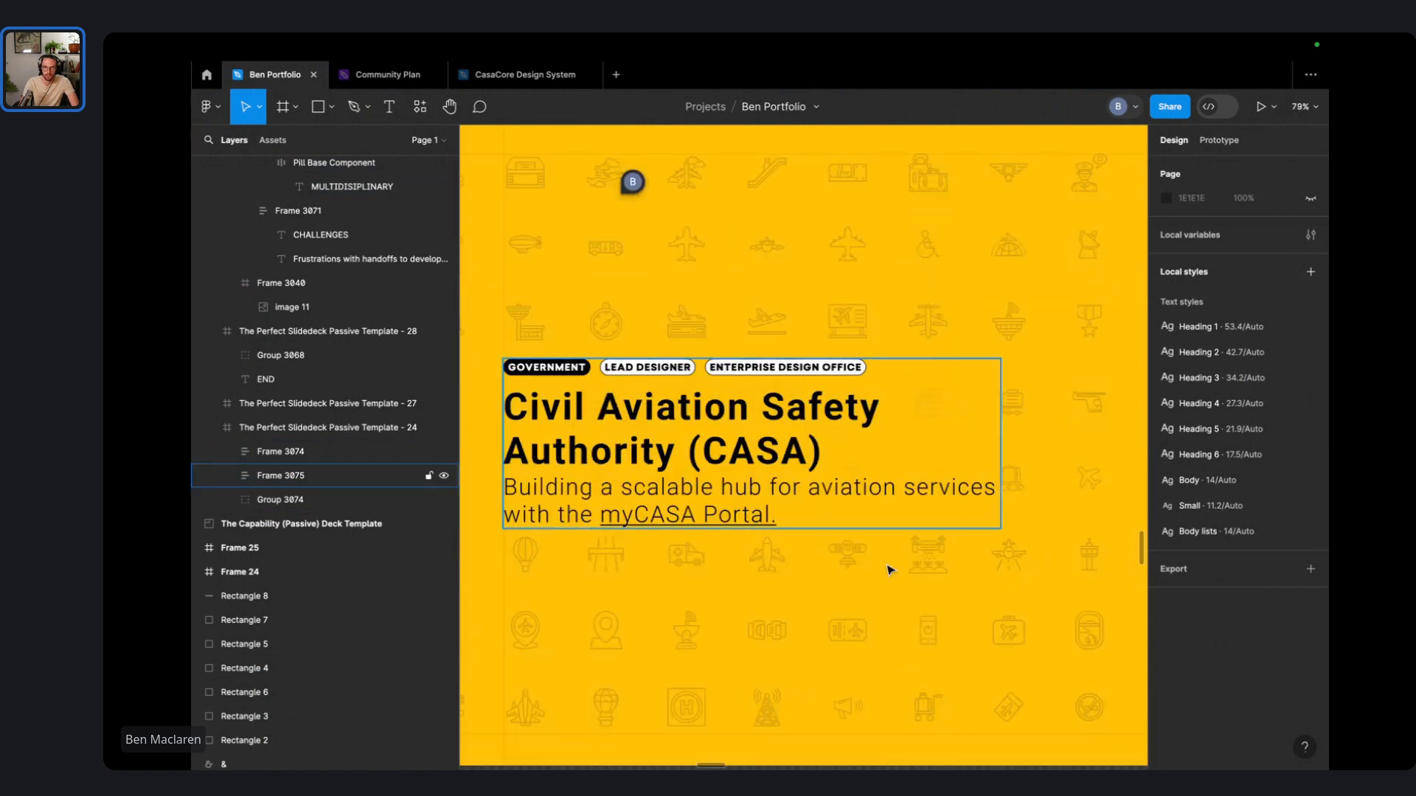
scroll(926, 566, "right", 6)
- Add a white fill at 20% opacity behind the PROJECTS list
left_click(936, 479)
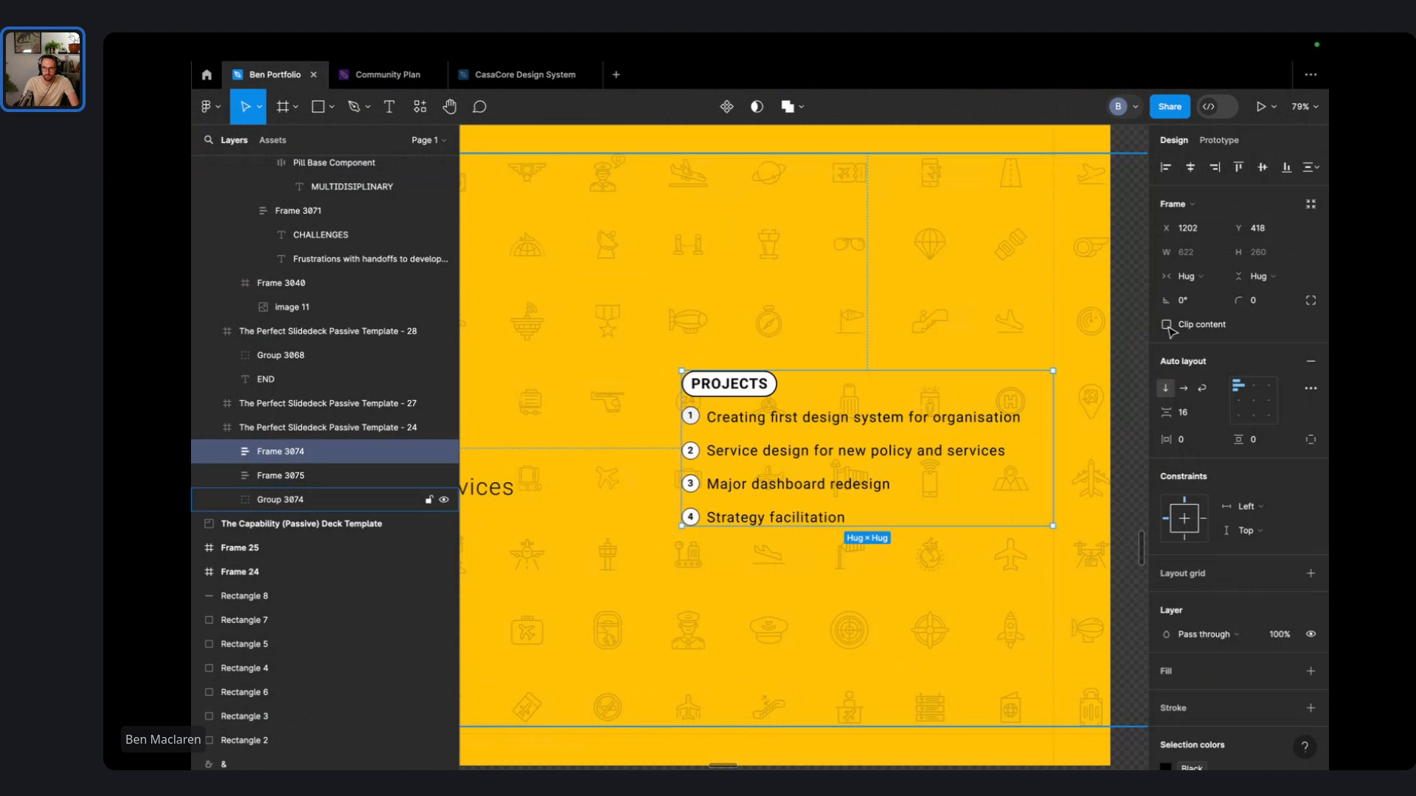
left_click(1310, 671)
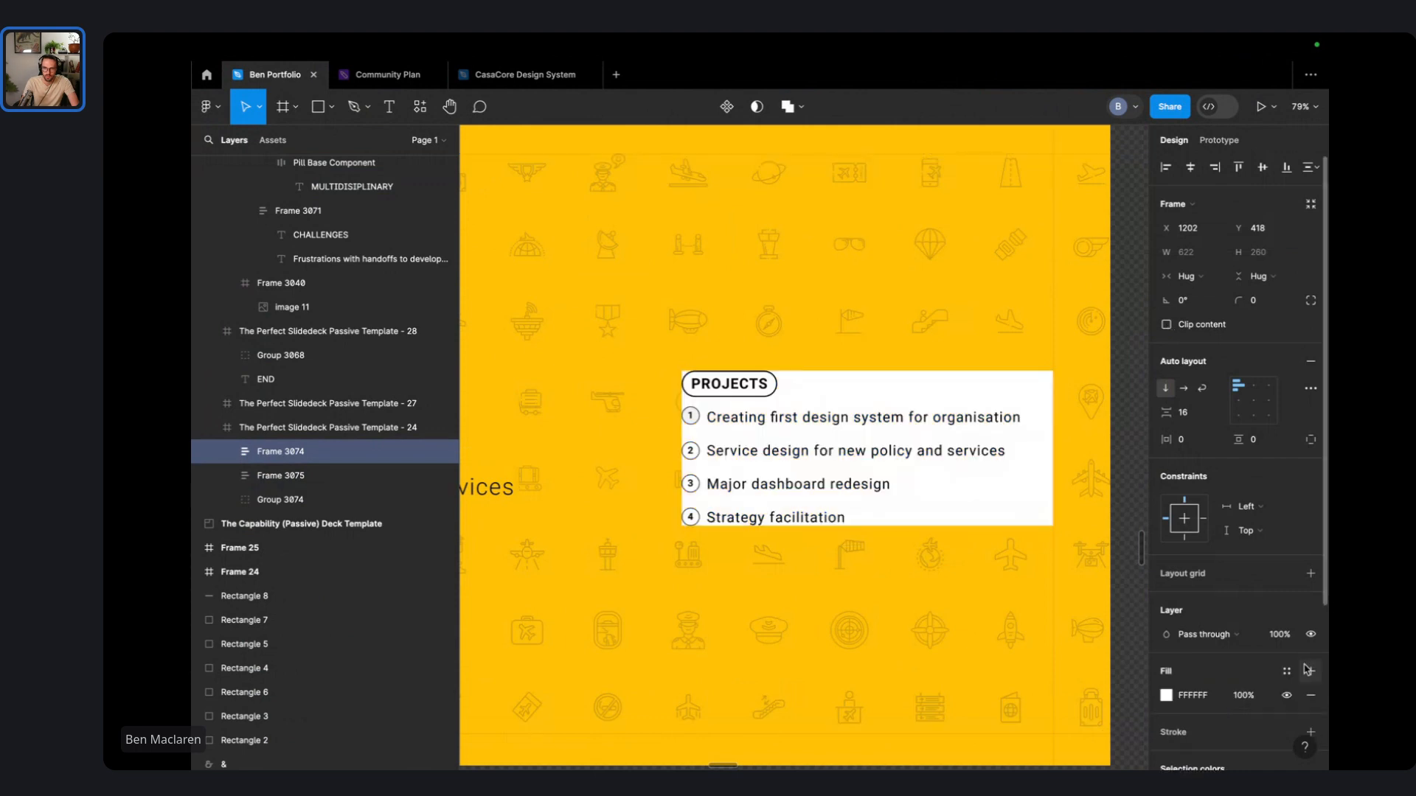
left_click(1258, 698)
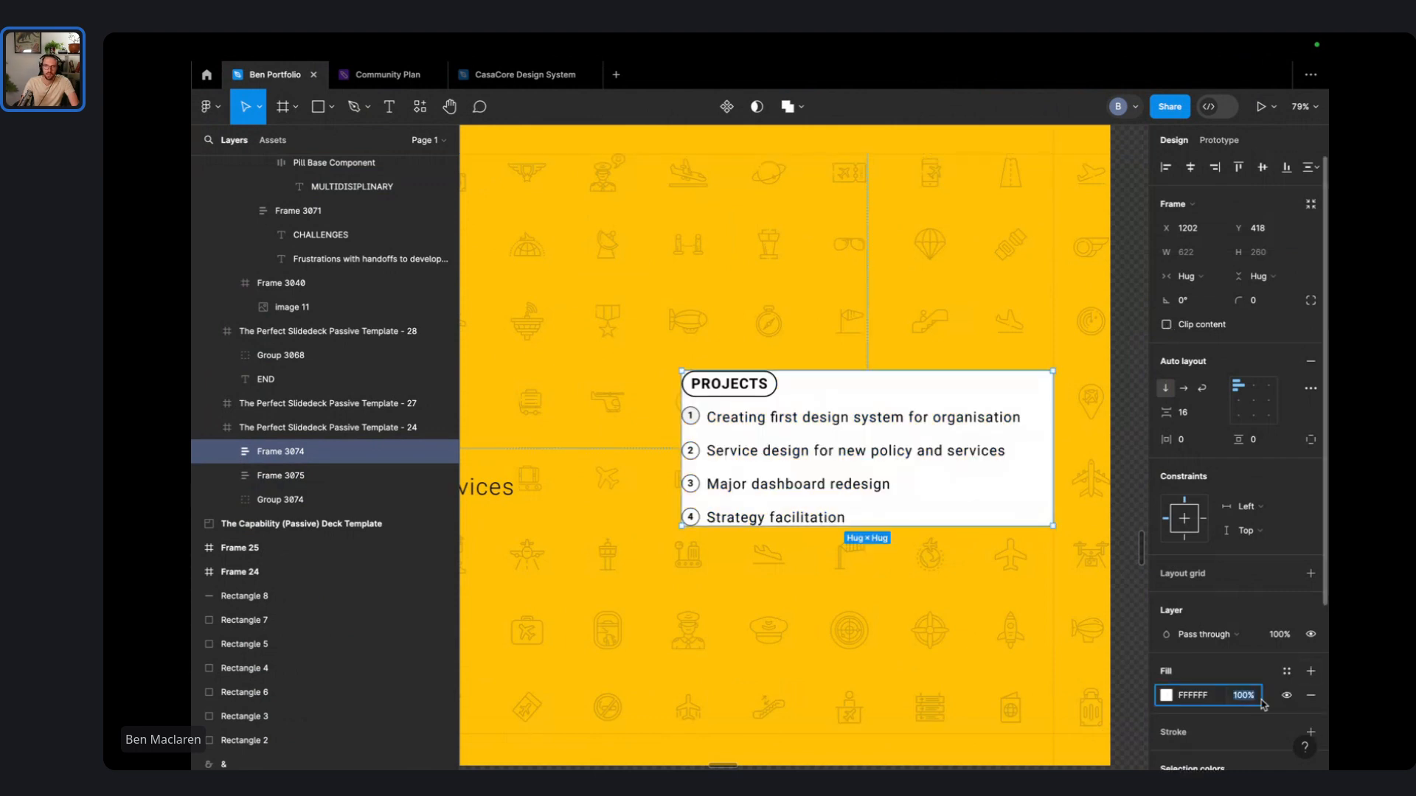
type("60")
key("Return")
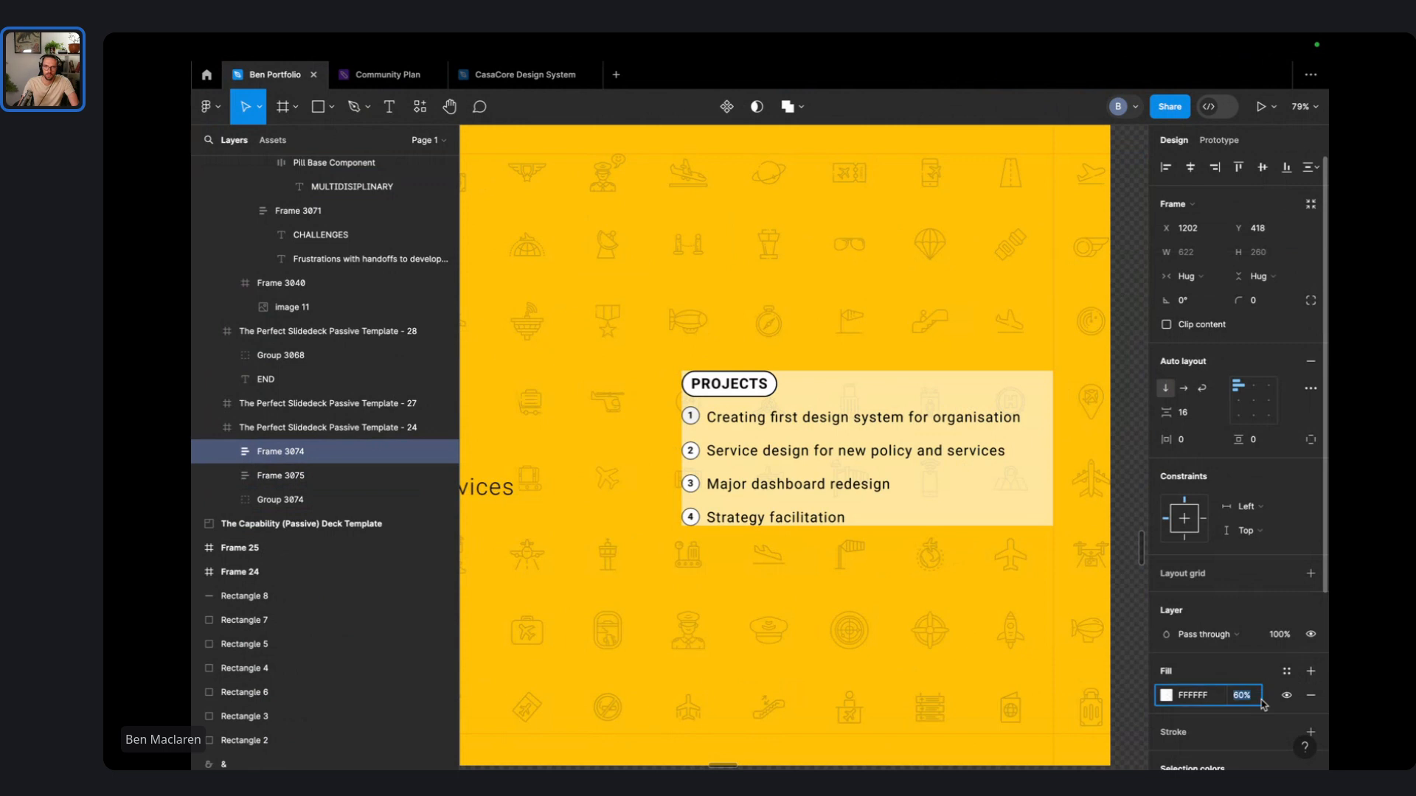
type("20")
key("Return")
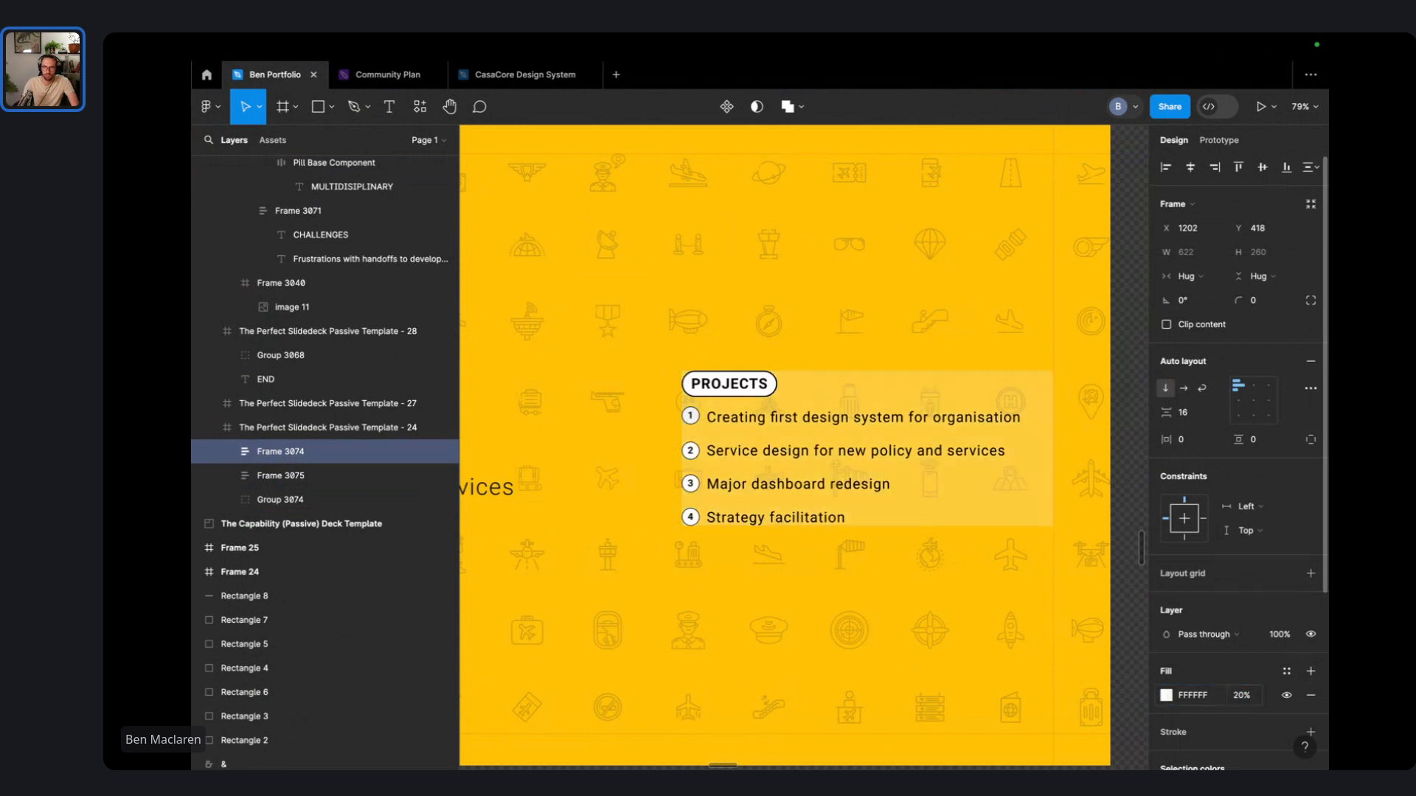
- Round the PROJECTS card's corners to 41
mouse_move(1239, 300)
left_mouse_down()
mouse_move(1305, 299)
mouse_move(1243, 295)
left_mouse_up()
scroll(1031, 297, "down", 5)
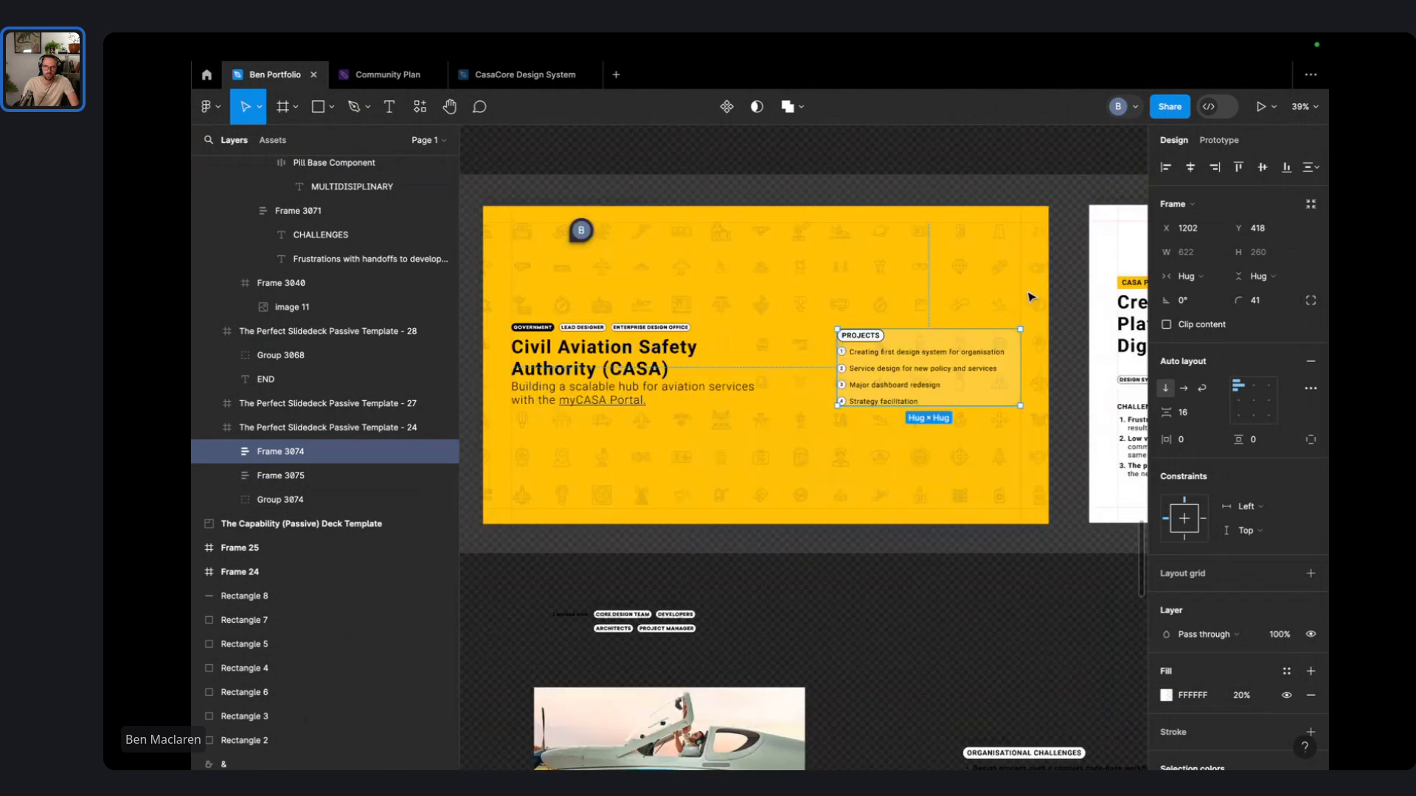
key("Escape")
scroll(948, 352, "up", 5)
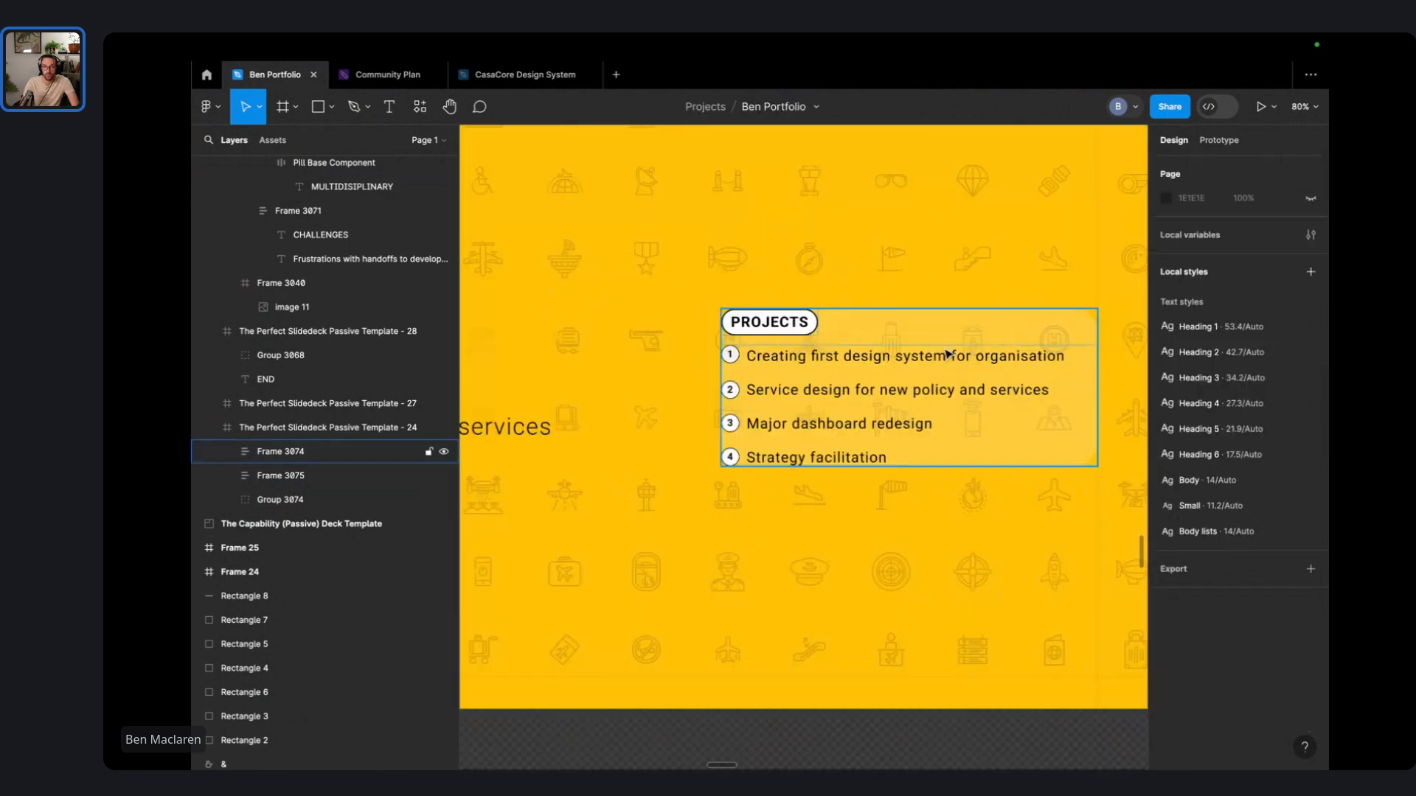
scroll(949, 354, "down", 6)
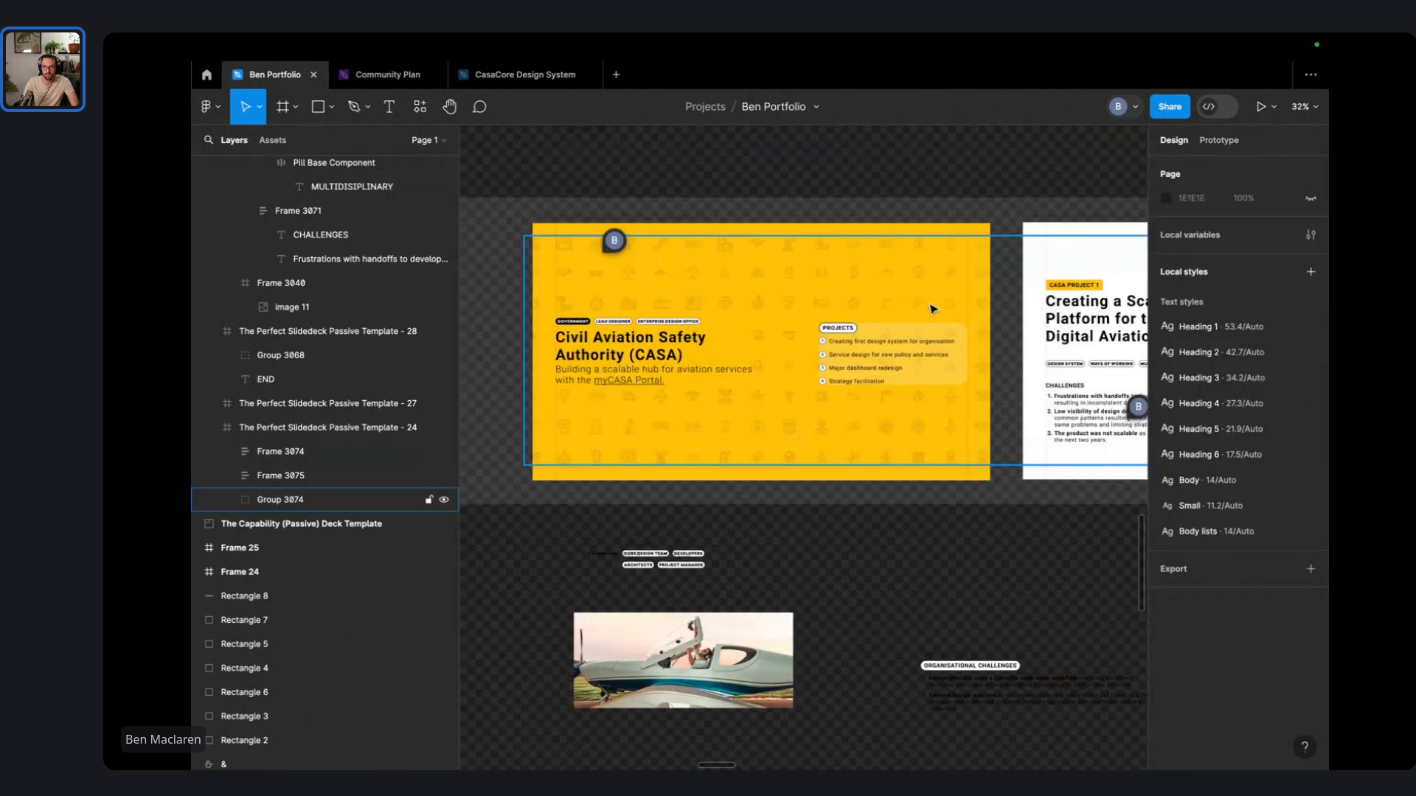
- Set the PROJECTS card's vertical and horizontal padding to 16
left_click(900, 354)
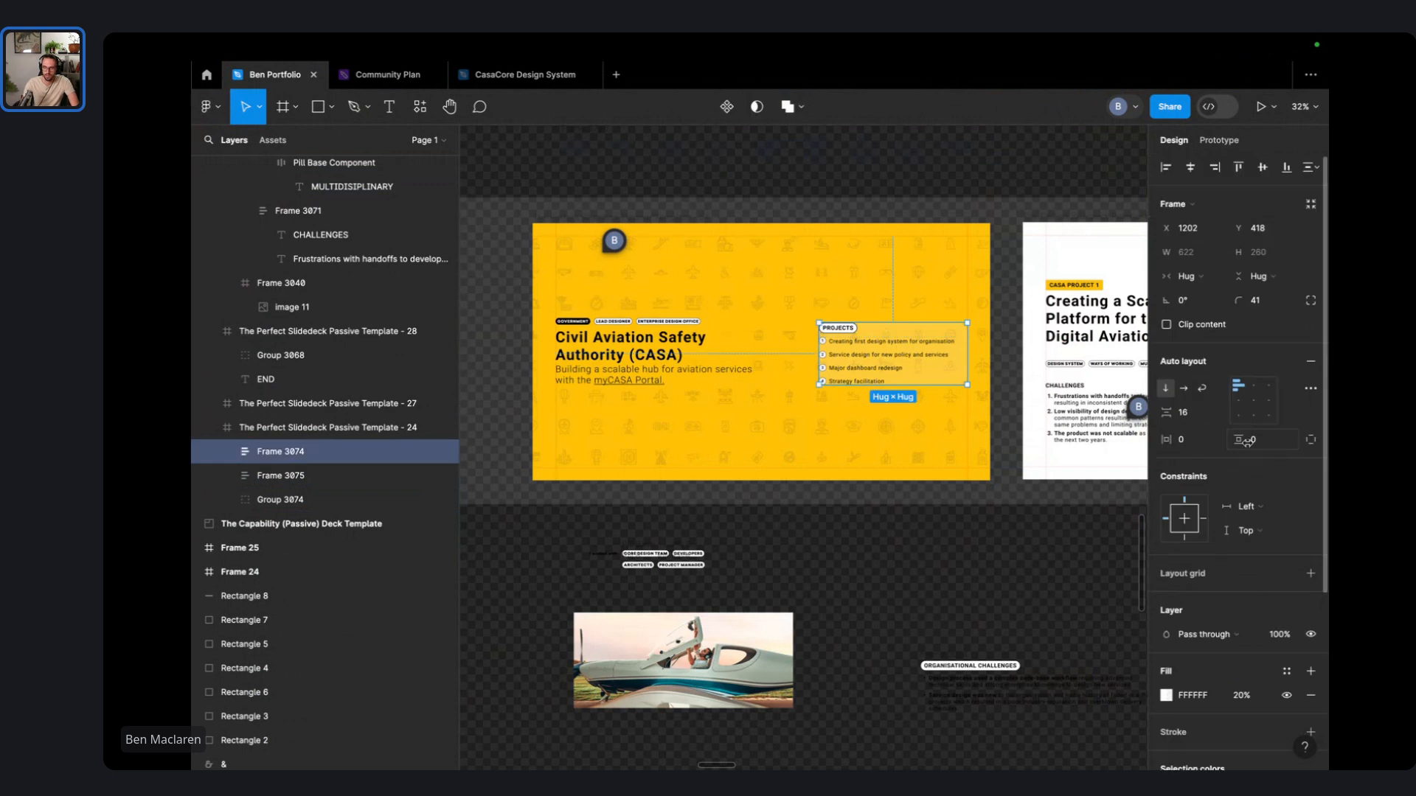
left_click(1282, 446)
type("16")
key("Return")
left_click(1203, 439)
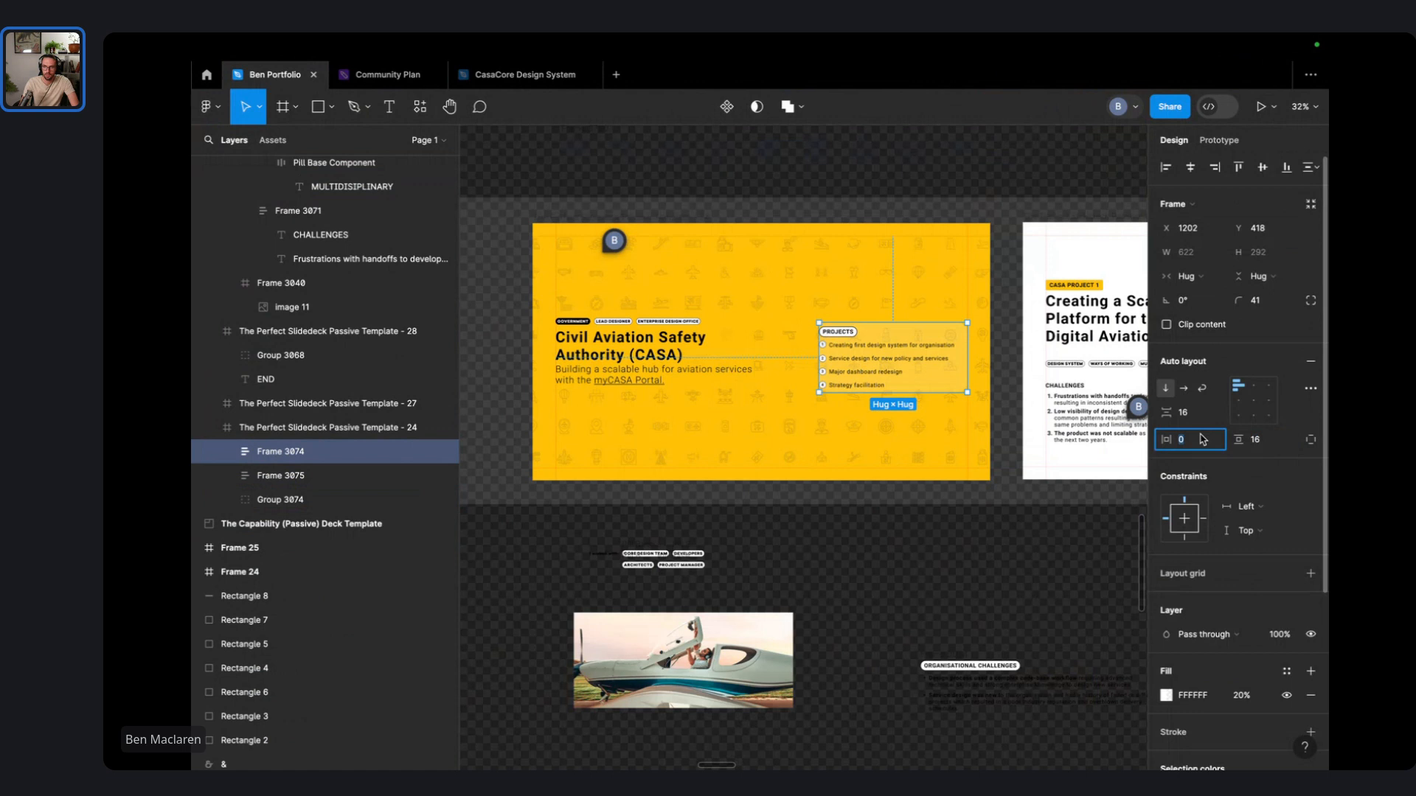
type("16")
key("Return")
scroll(1278, 583, "down", 3)
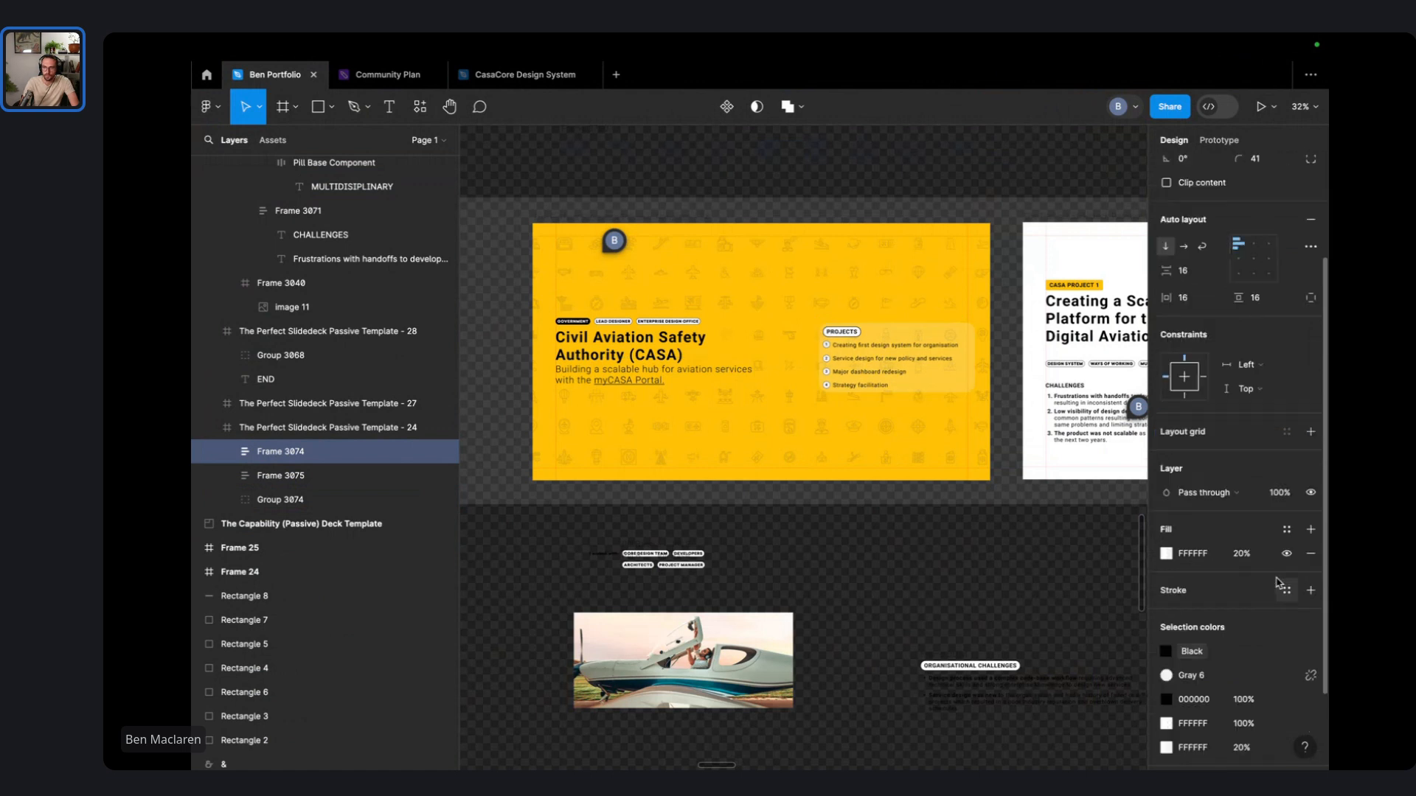
- Add a 1px black inside stroke to the Projects card and nudge it up-left
left_click(1310, 590)
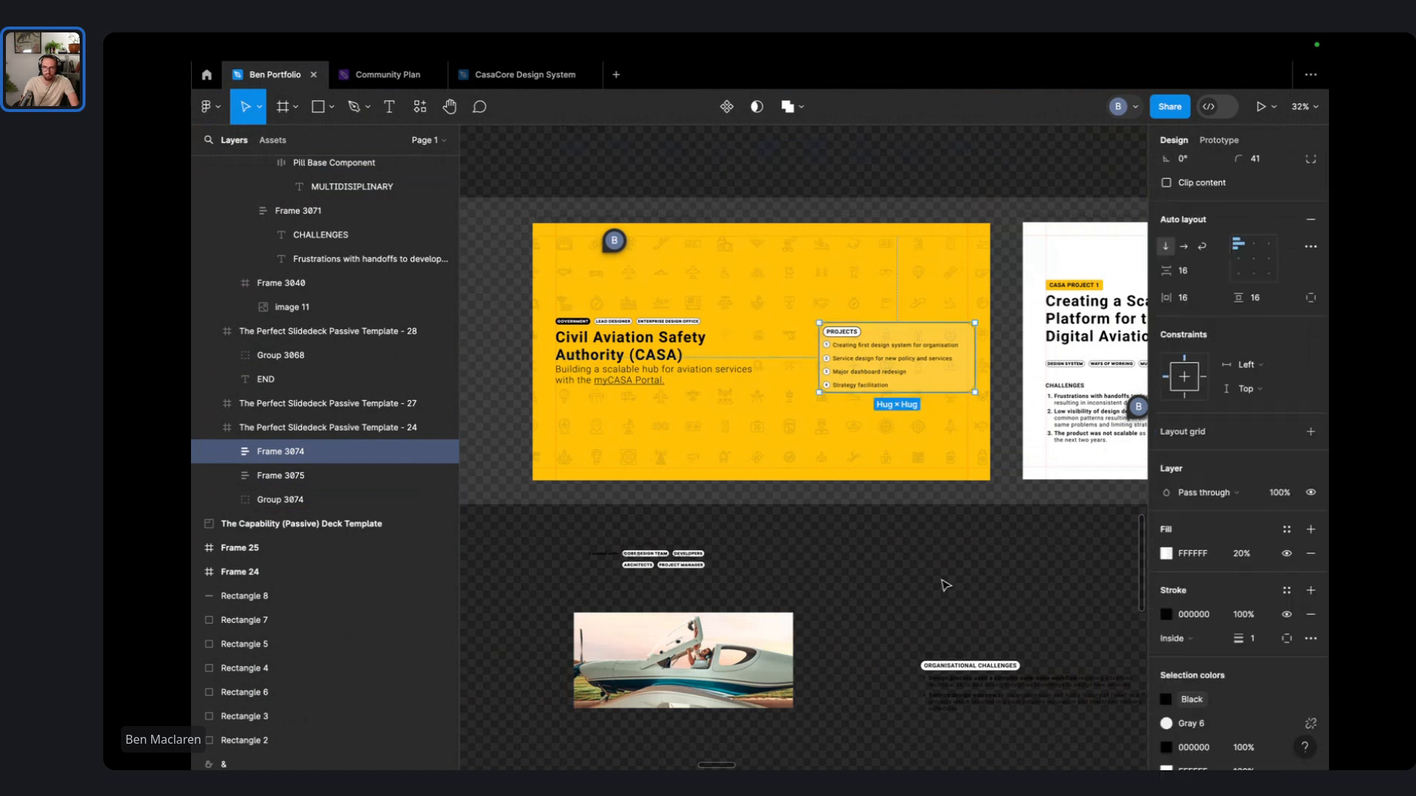
left_click_drag(912, 378, 904, 371)
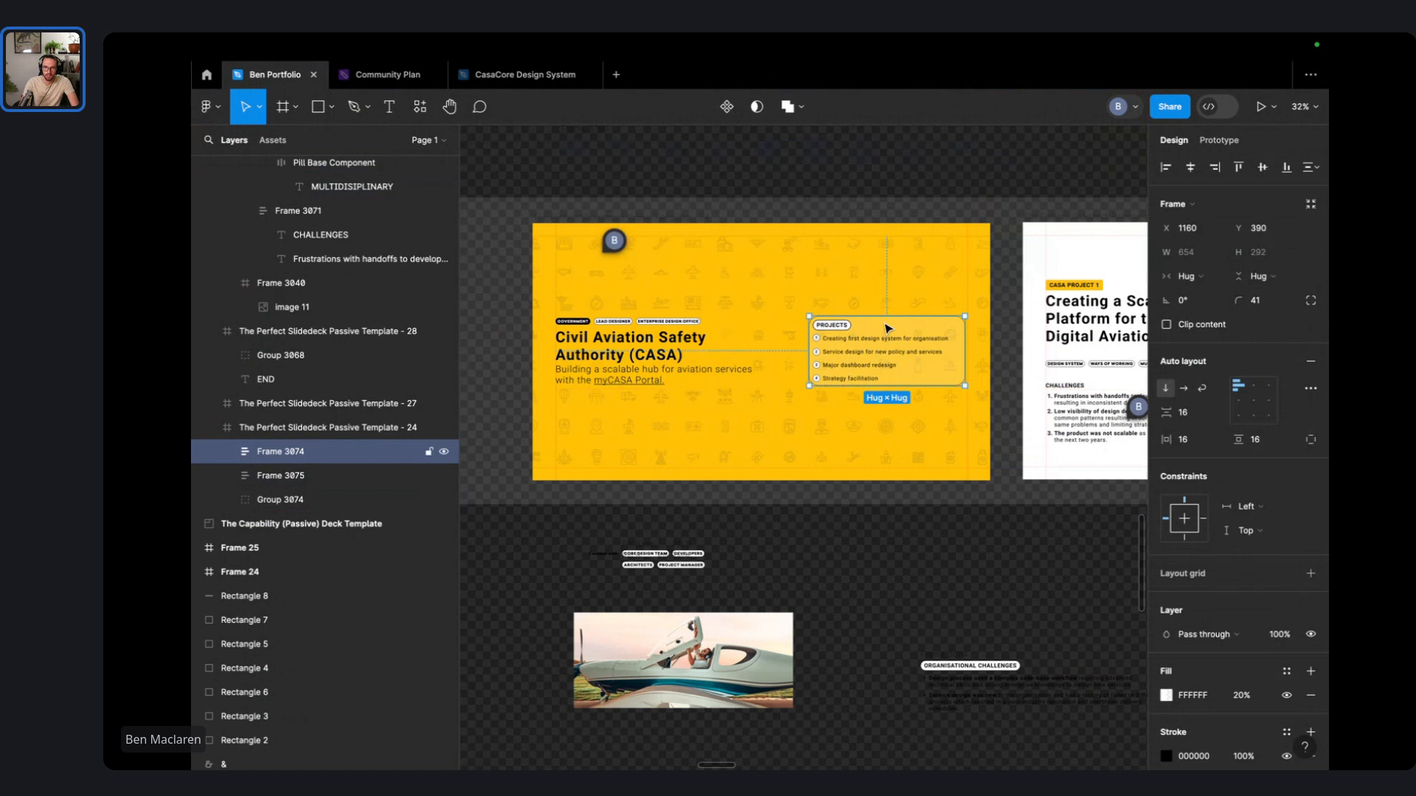
key("Escape")
scroll(888, 329, "up", 2)
scroll(674, 384, "up", 5)
- Add a drop shadow to the Projects card
left_click(1106, 401)
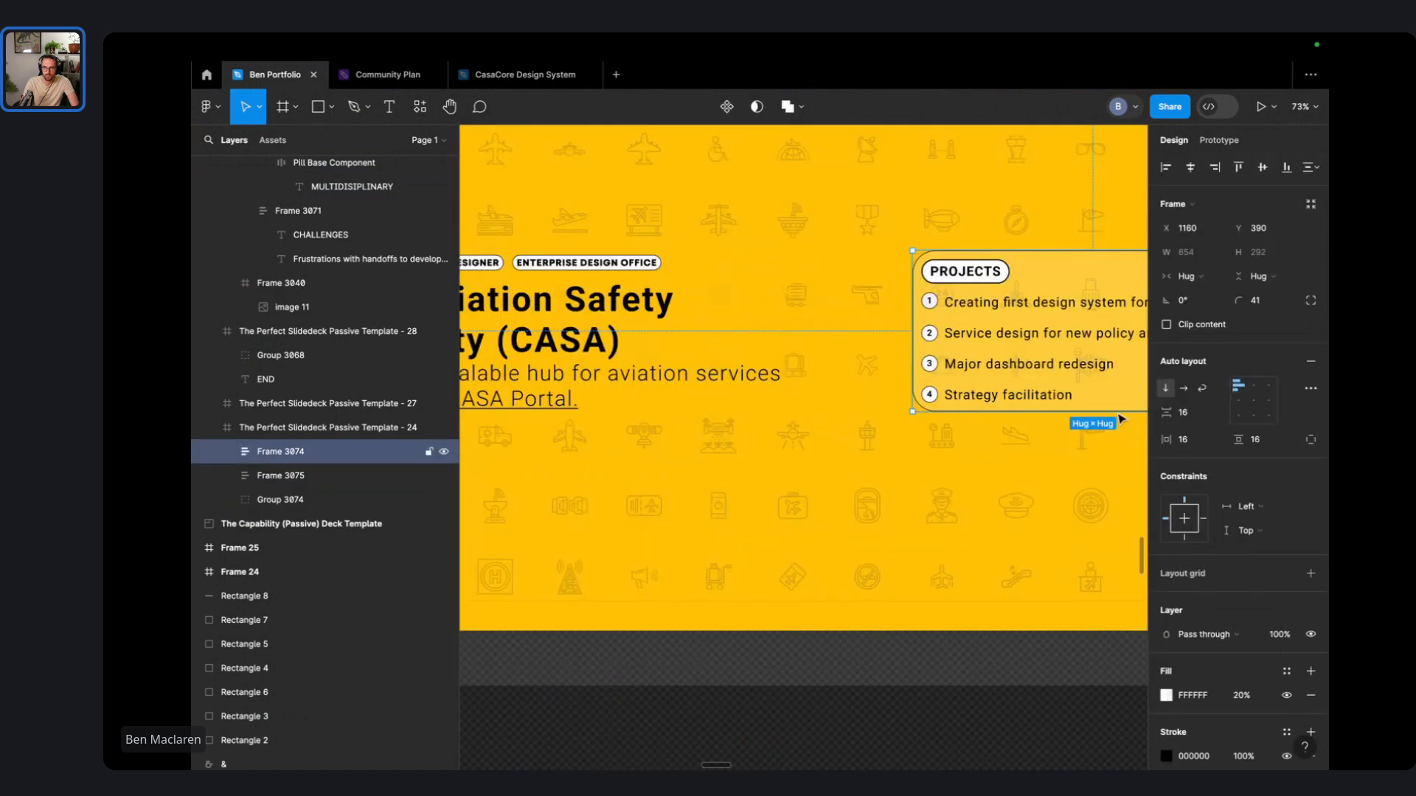
scroll(1256, 715, "down", 4)
left_click(1184, 675)
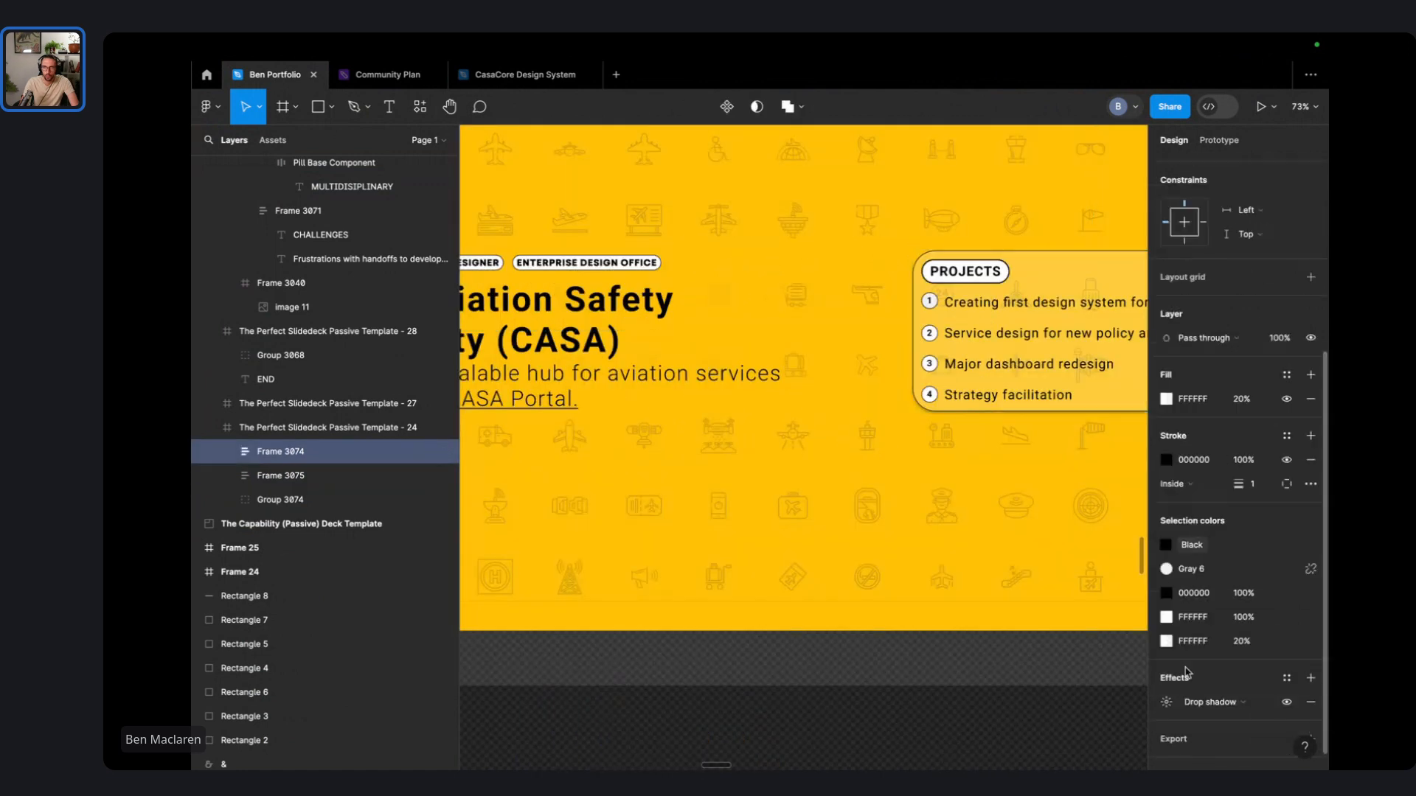
left_click(956, 526)
scroll(956, 526, "down", 3)
scroll(957, 526, "down", 1)
left_click(1066, 441)
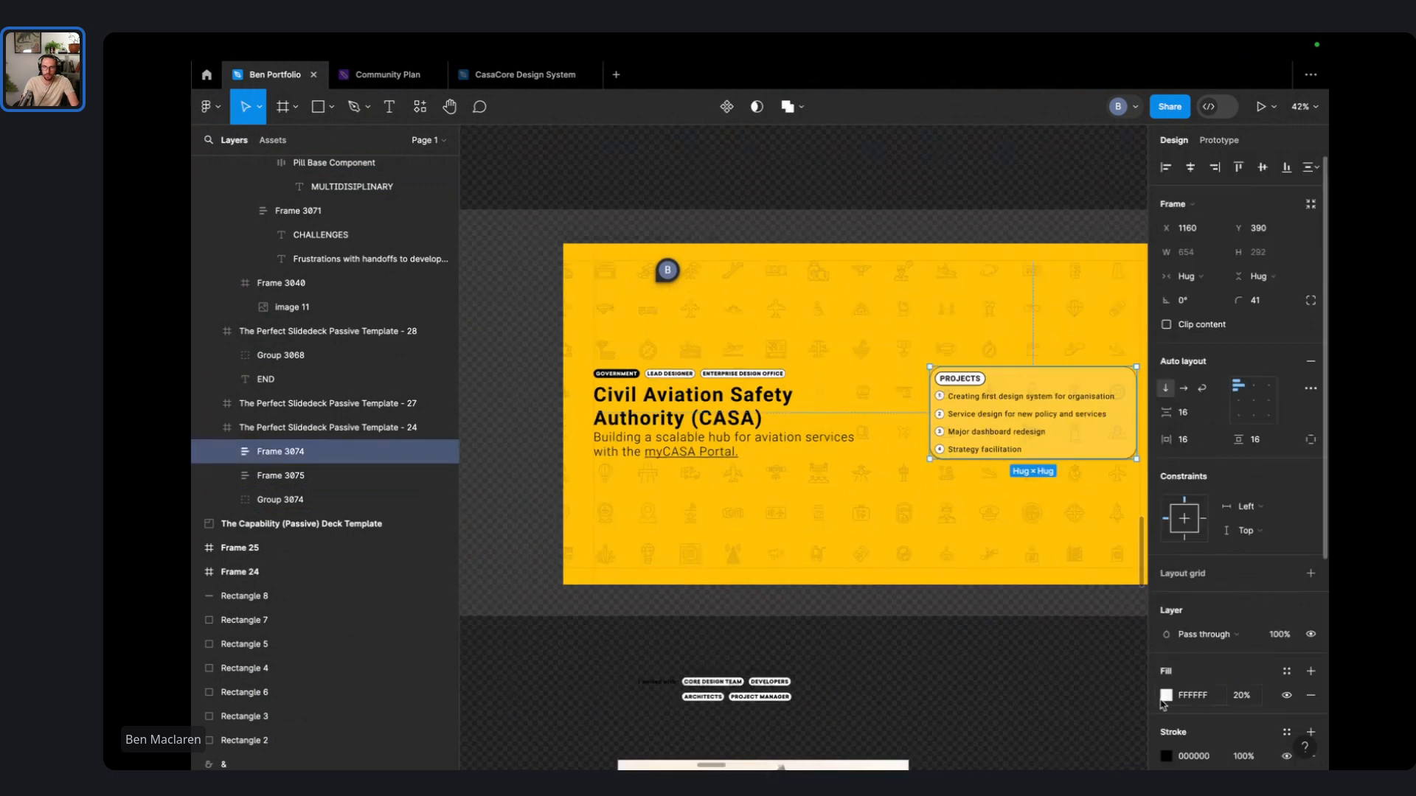
- Eyedrop the slide's yellow FFC107 as the Projects card's fill at 100%
left_click(1164, 699)
left_click(989, 592)
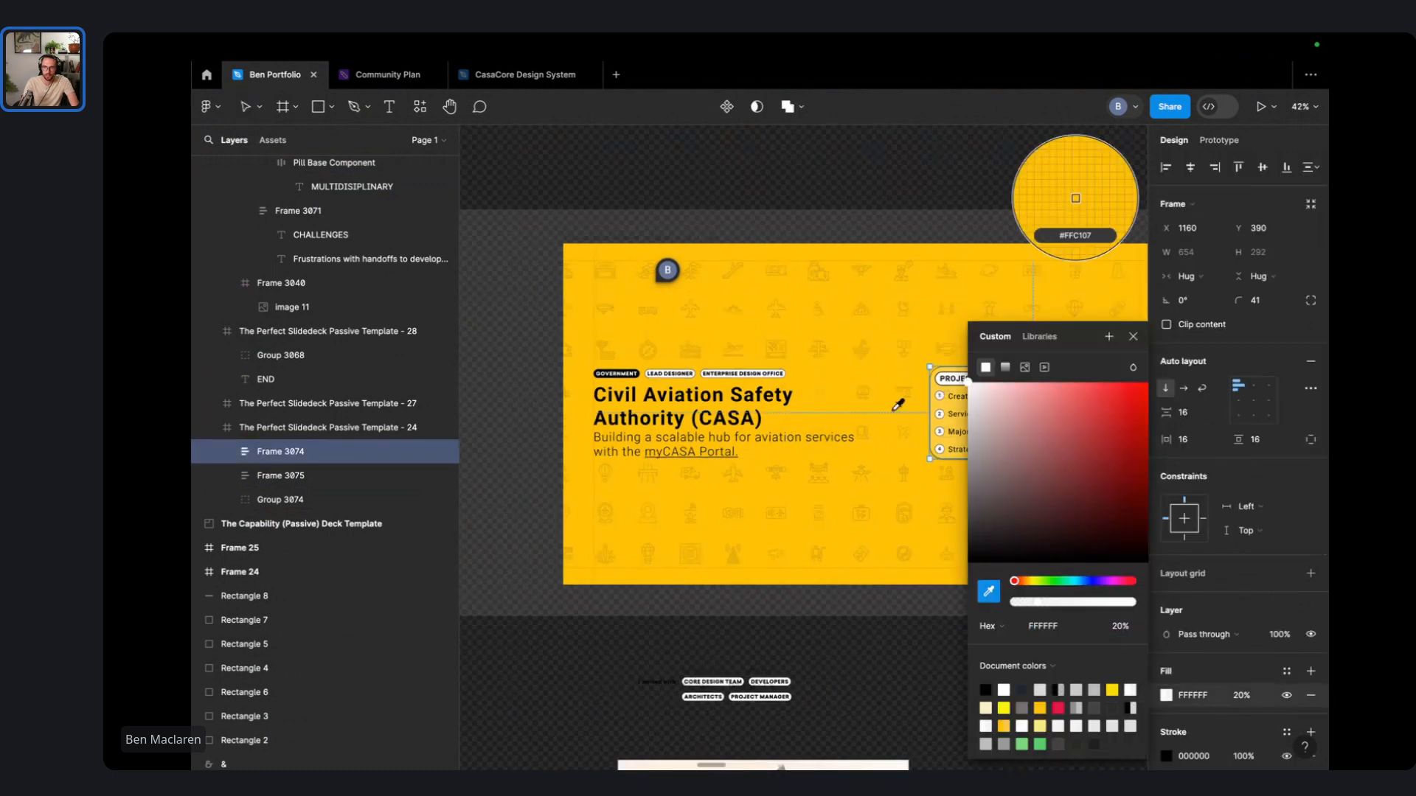
left_click(895, 408)
left_click(866, 612)
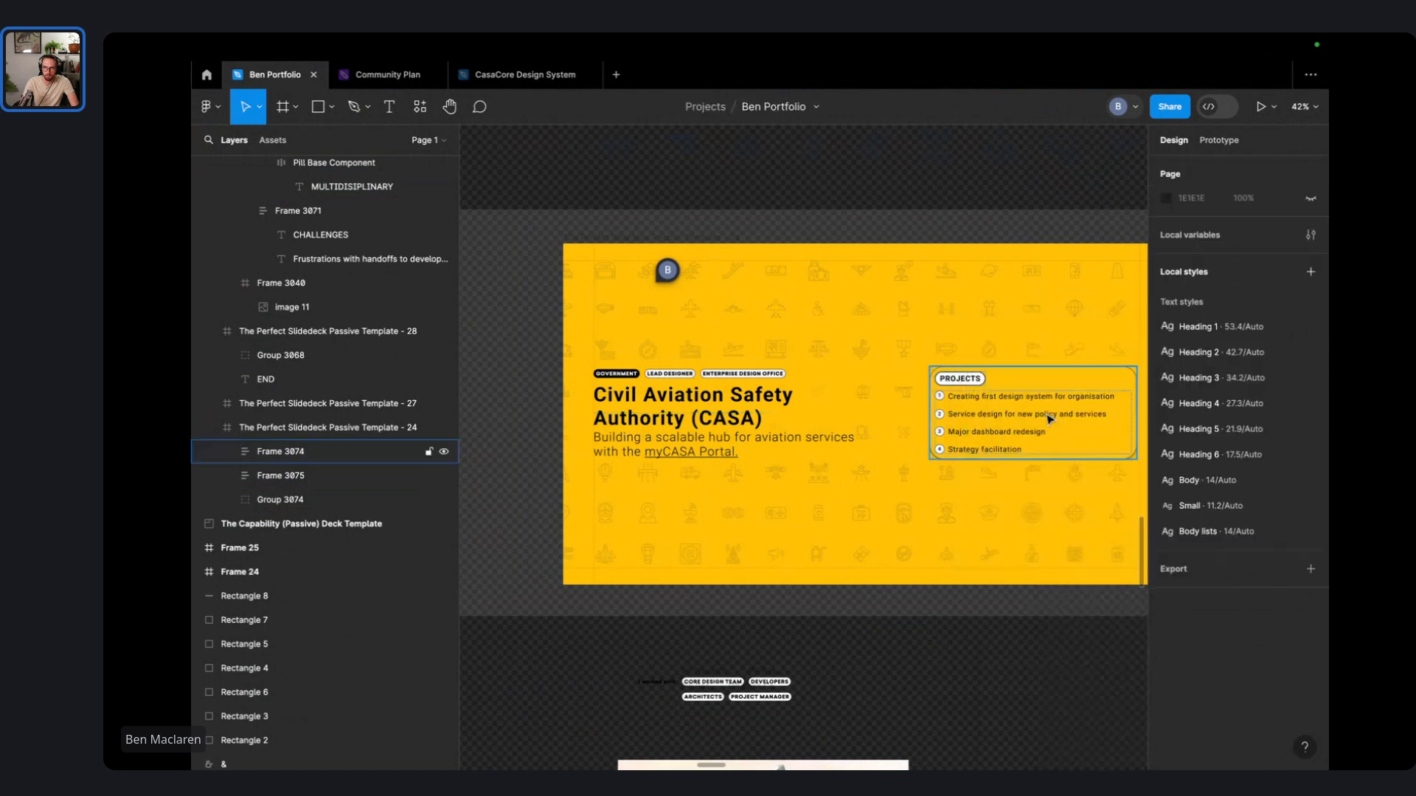
left_click(1049, 418)
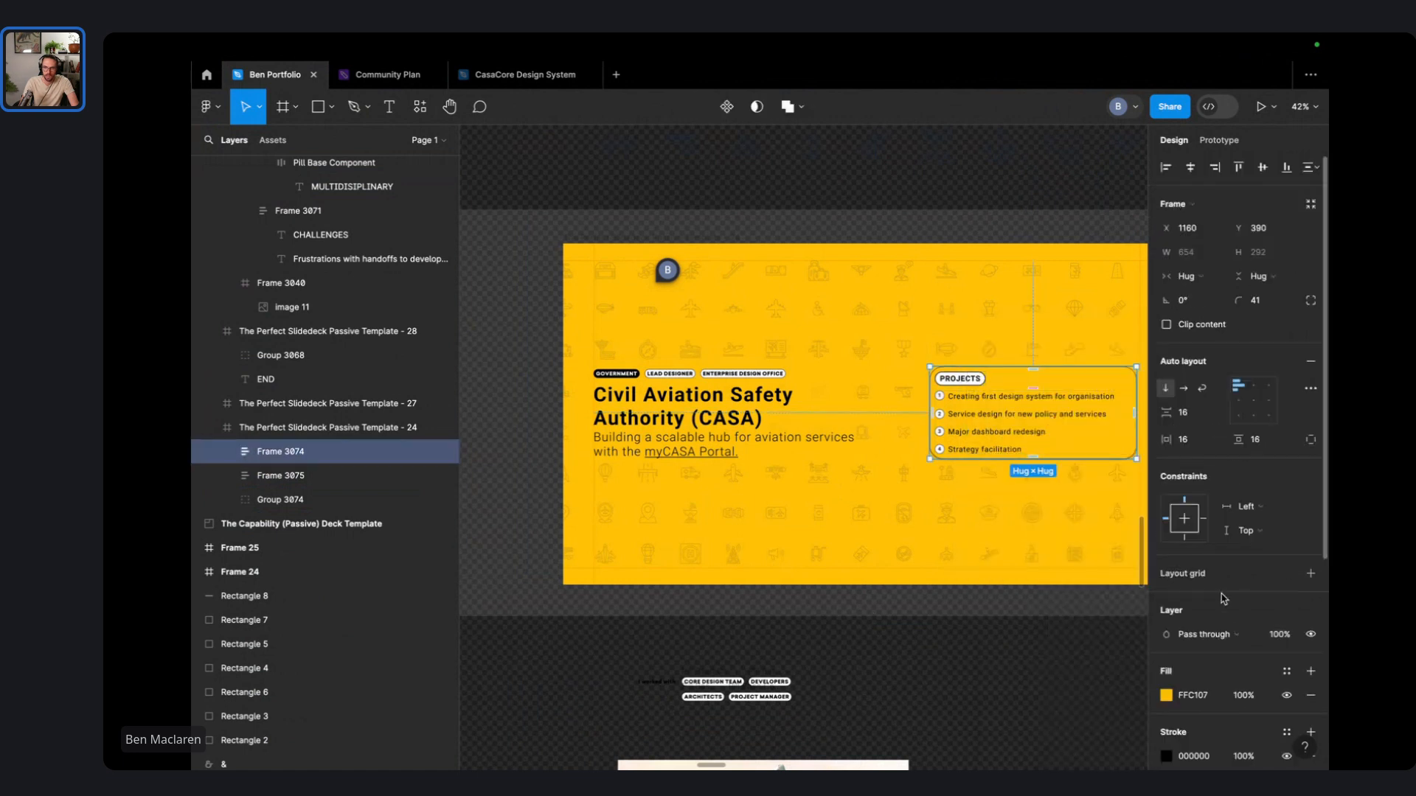
scroll(1245, 736, "down", 1)
scroll(1245, 736, "down", 1)
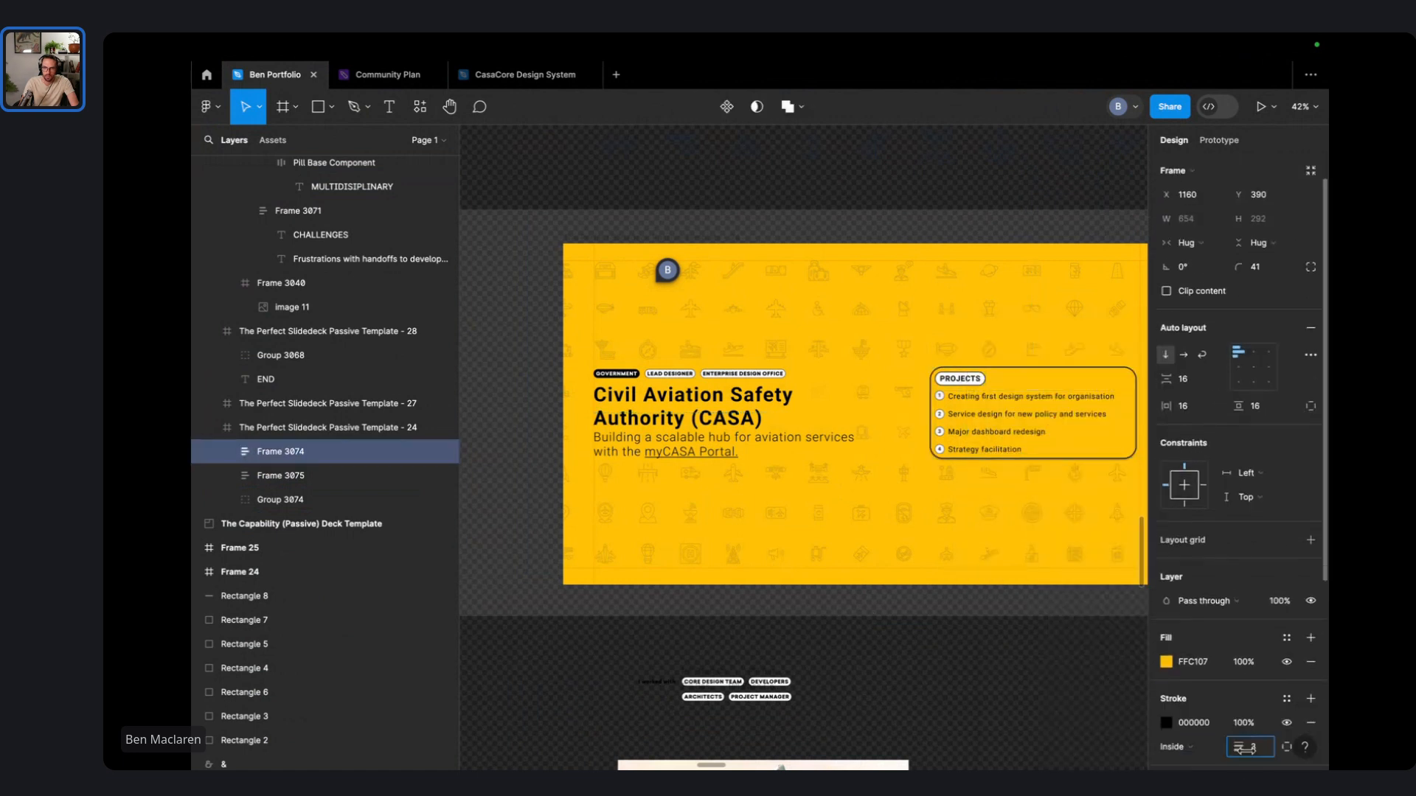
left_click(975, 515)
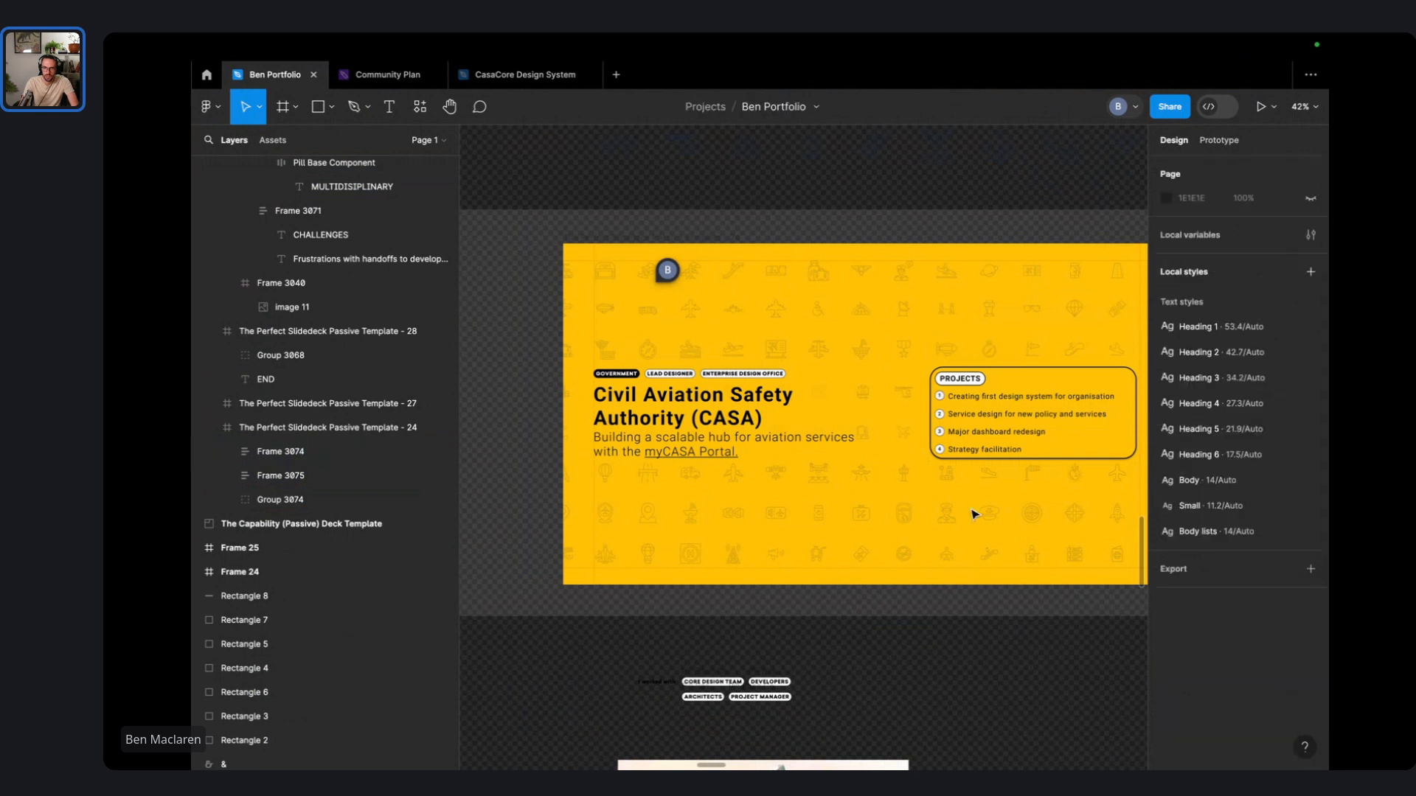
- Shift the Projects card slightly left and set its yellow fill opacity to 75%
left_click_drag(984, 426, 973, 427)
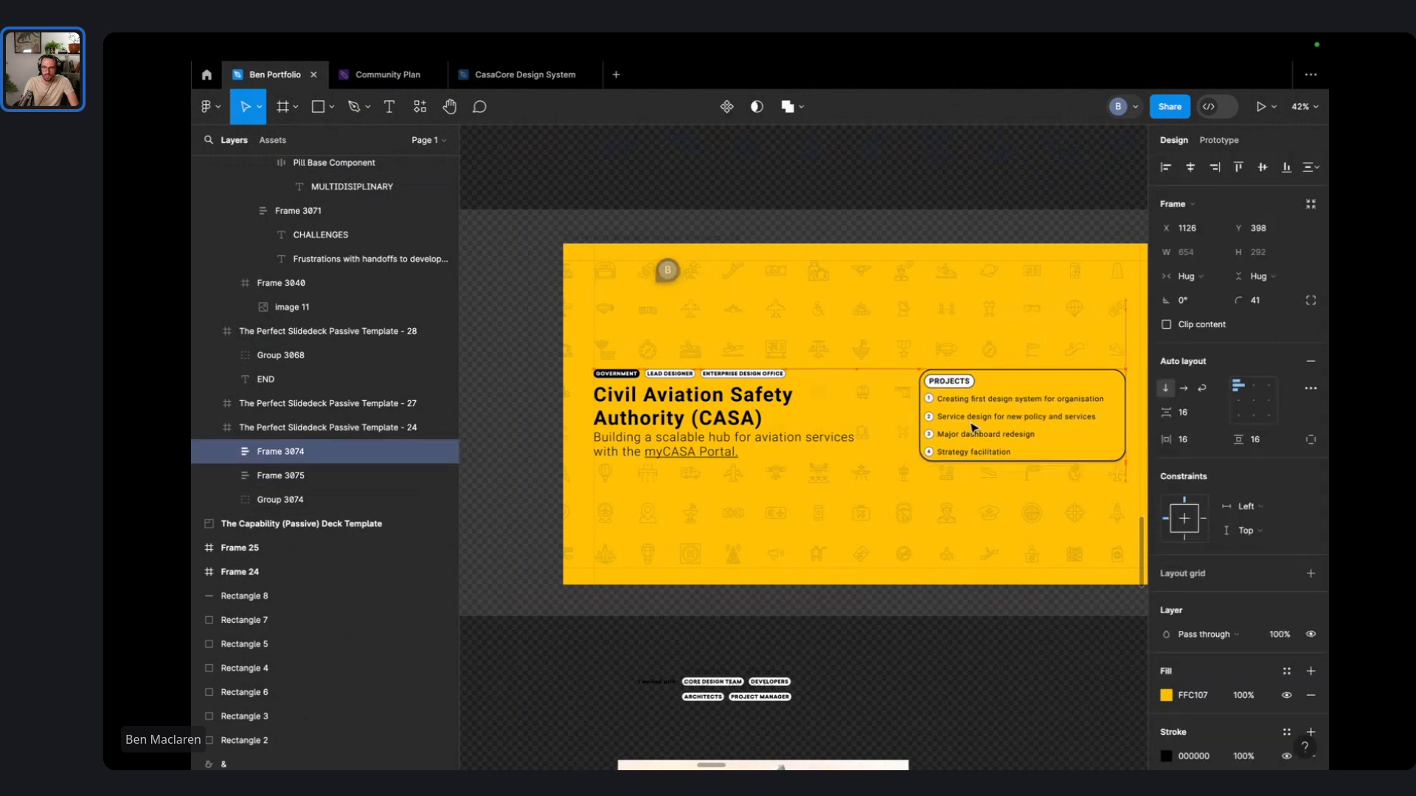
scroll(1059, 454, "right", 3)
scroll(1059, 455, "right", 2)
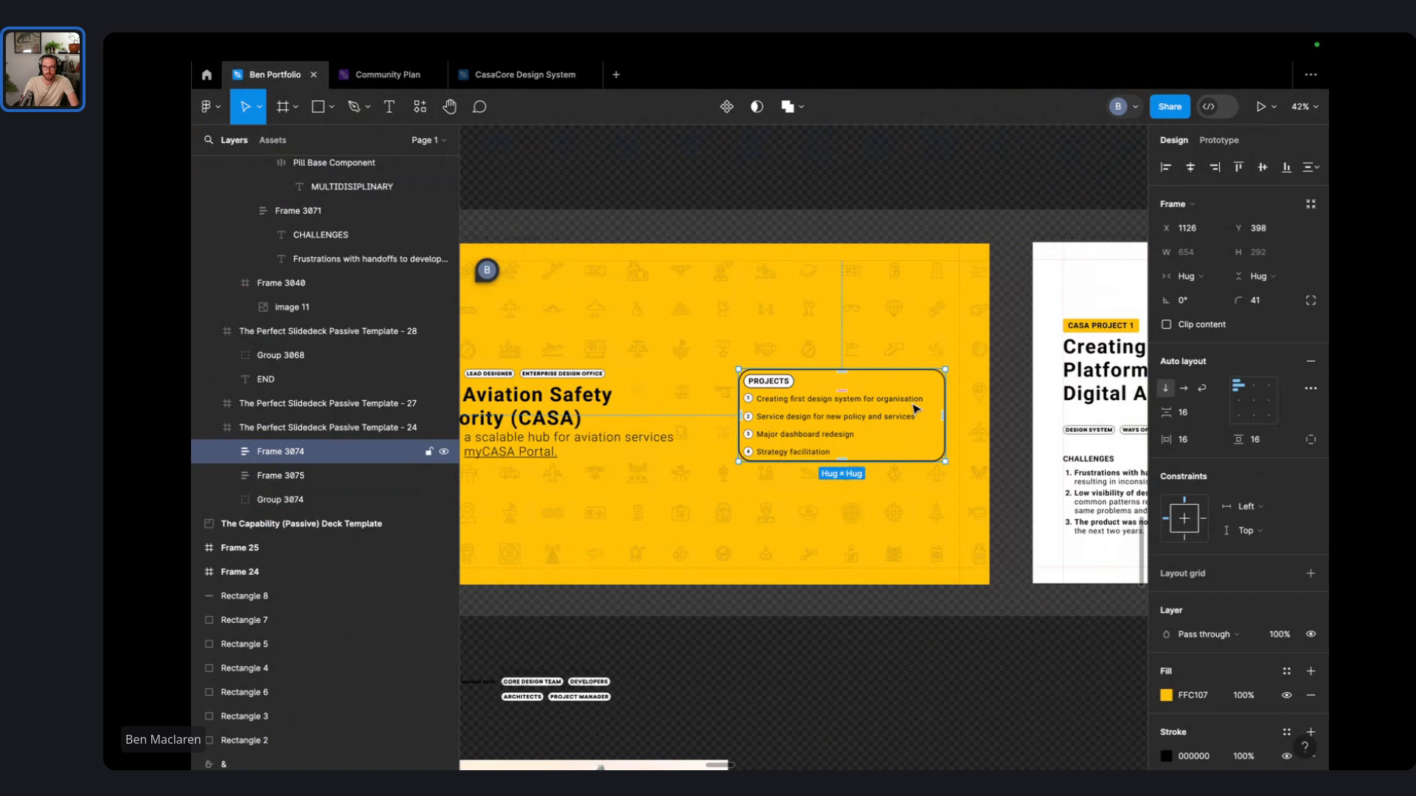
scroll(948, 429, "up", 3)
left_click(1252, 698)
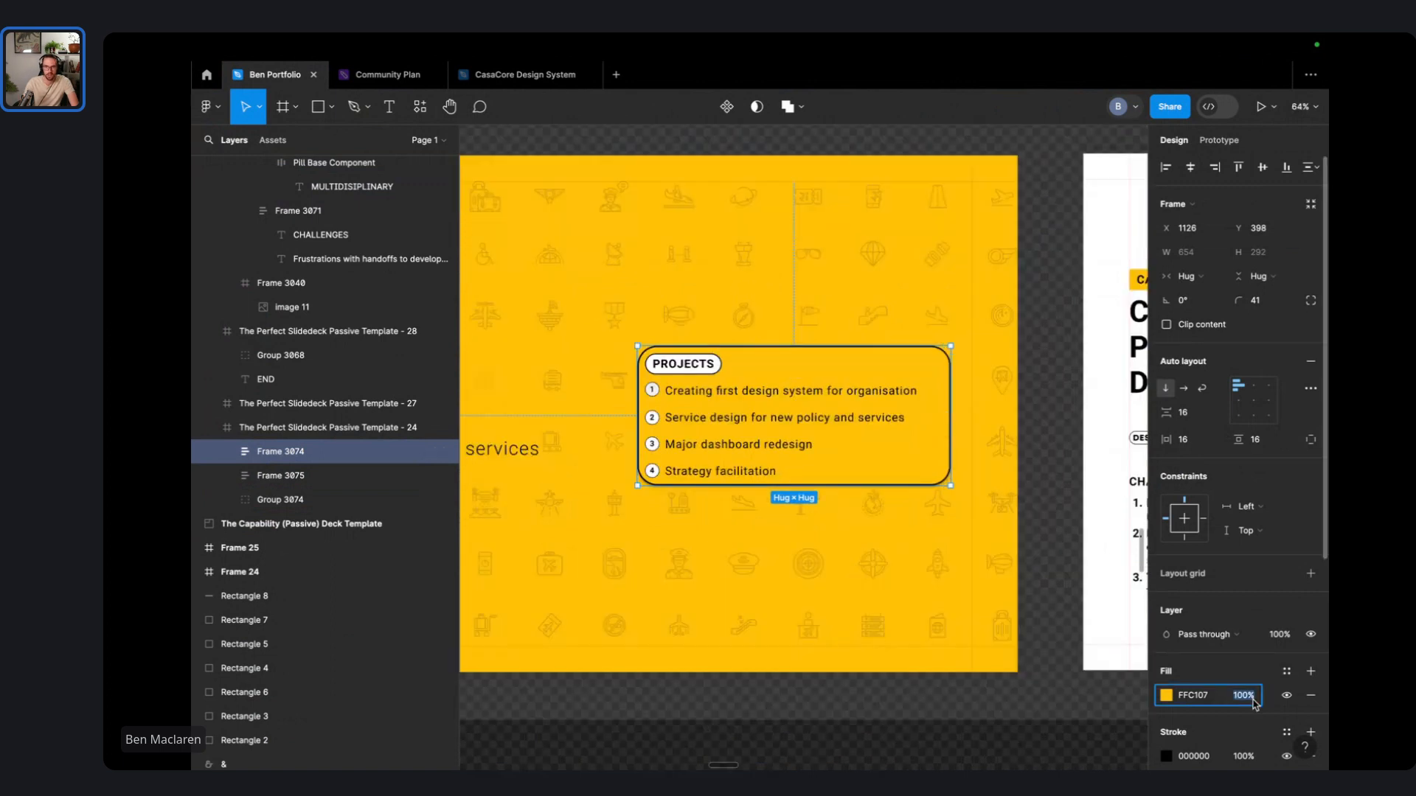
type("60")
key("Return")
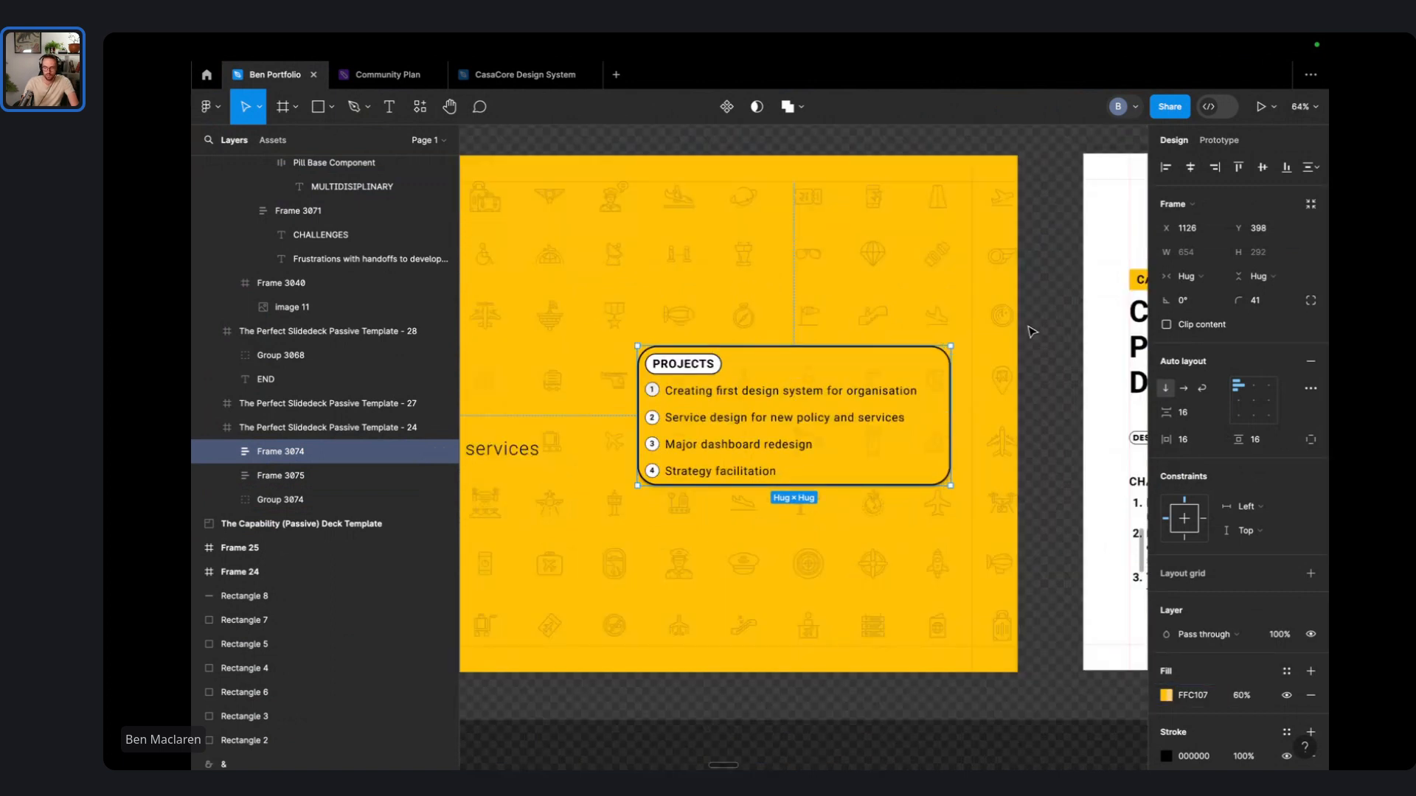
left_click(1246, 695)
type("75")
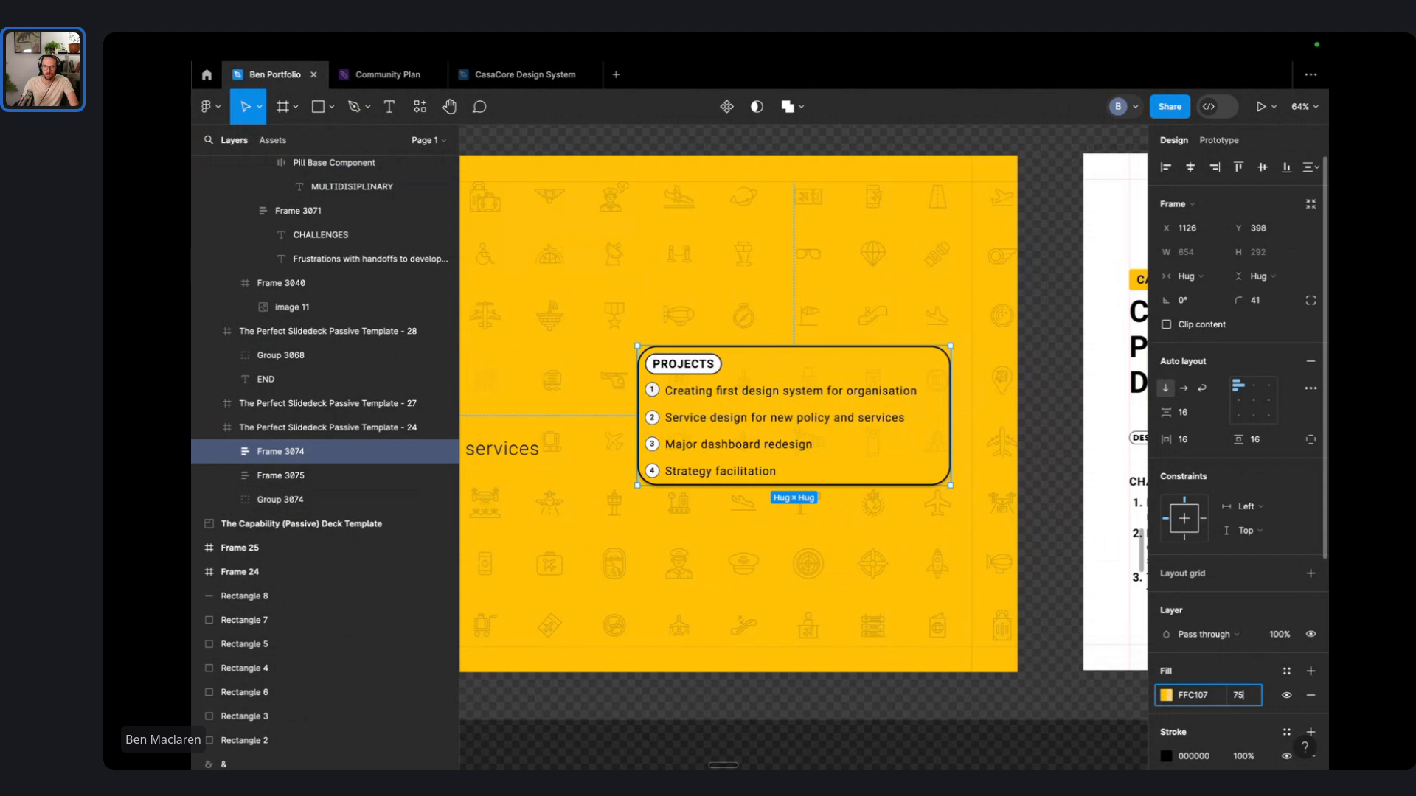
key("Return")
- Move the Projects card right to X 1159 and select its numbered list group
left_click(1035, 299)
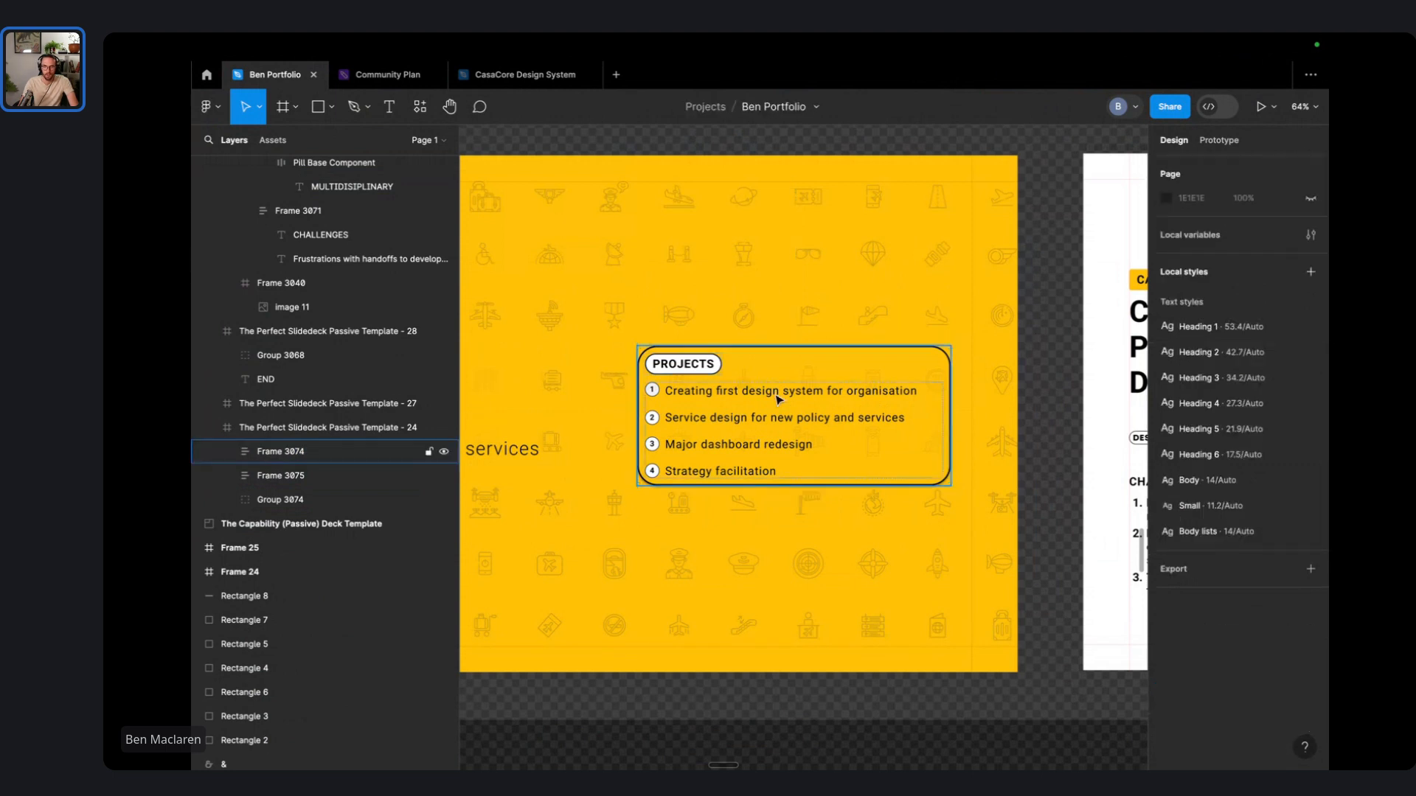
left_click_drag(778, 400, 792, 409)
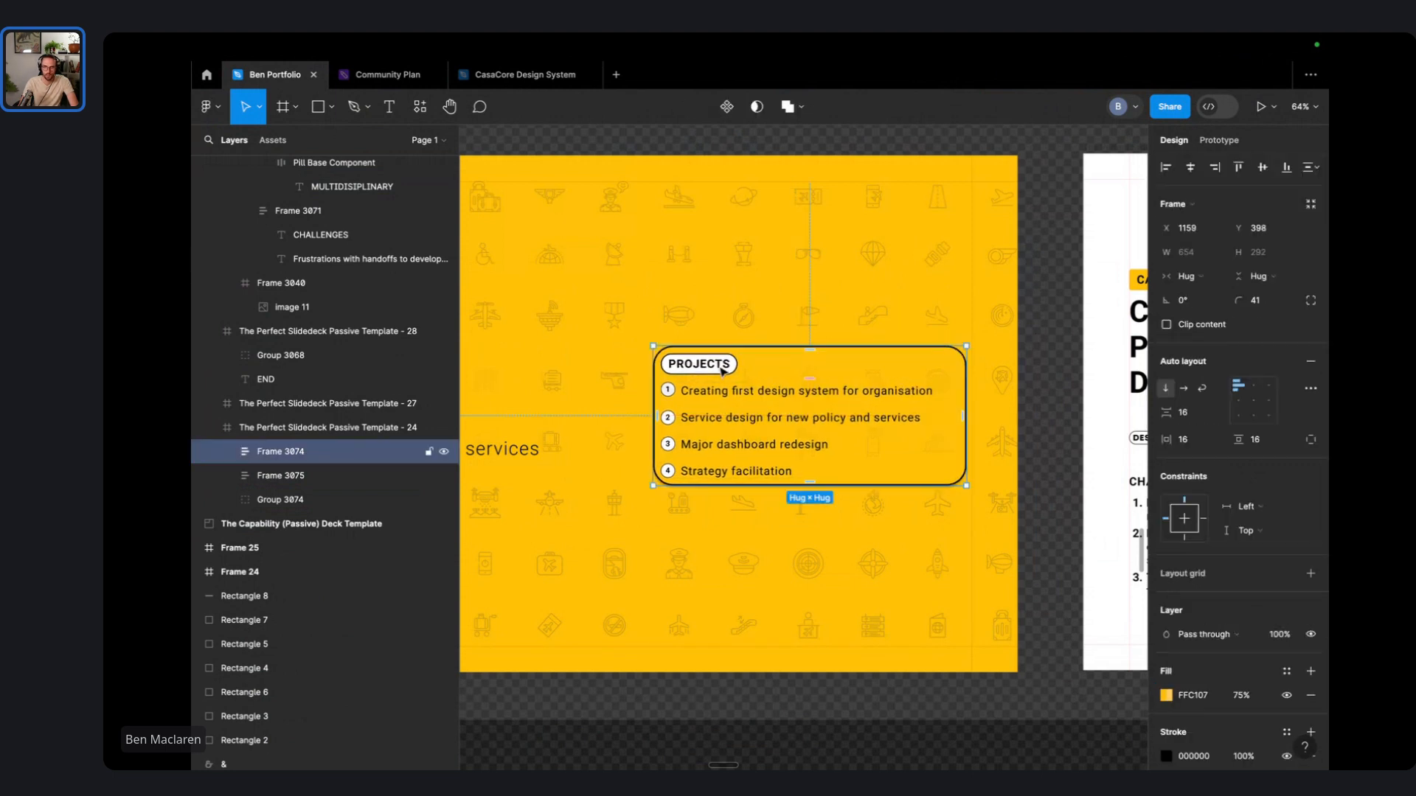
left_click(723, 371)
key("Escape")
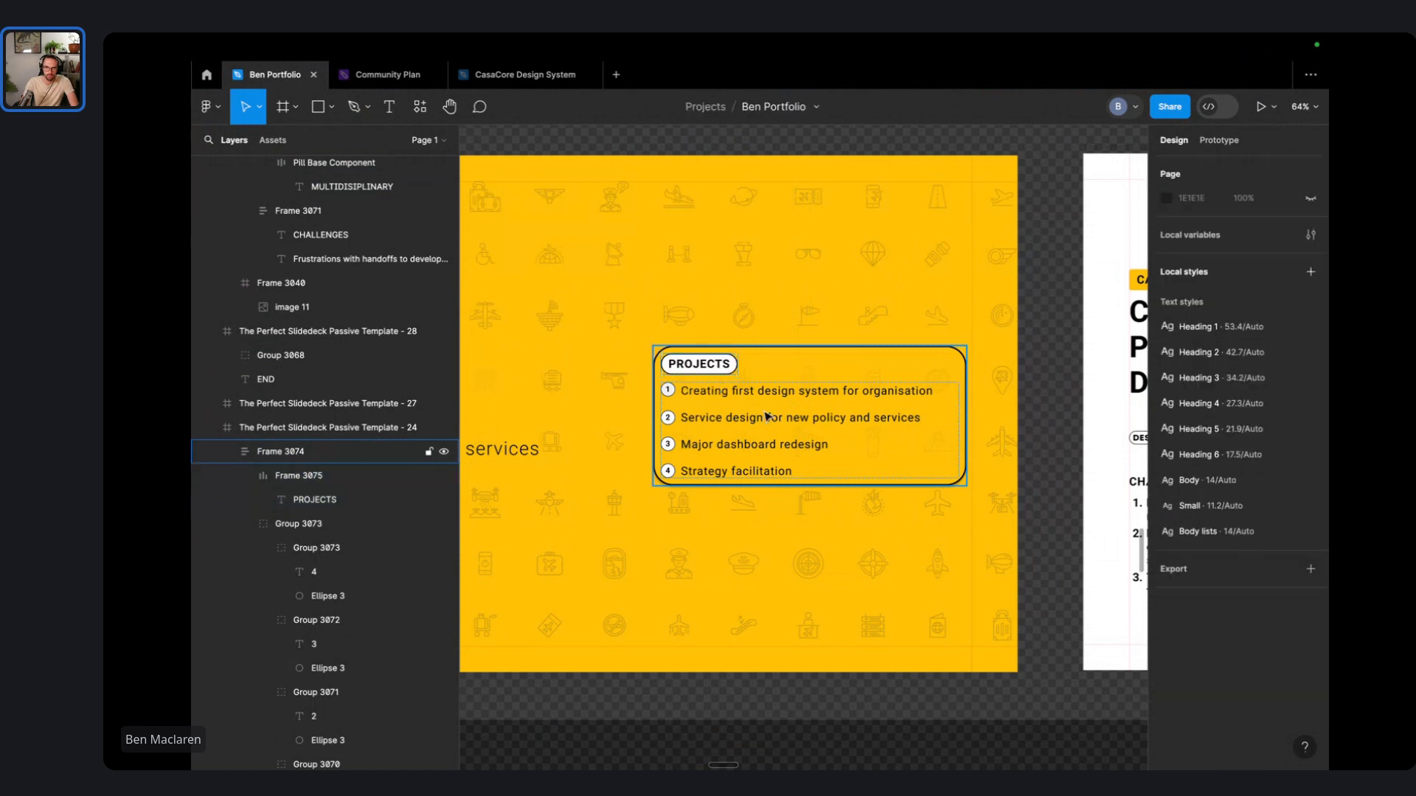
scroll(764, 413, "up", 5)
scroll(762, 410, "down", 5)
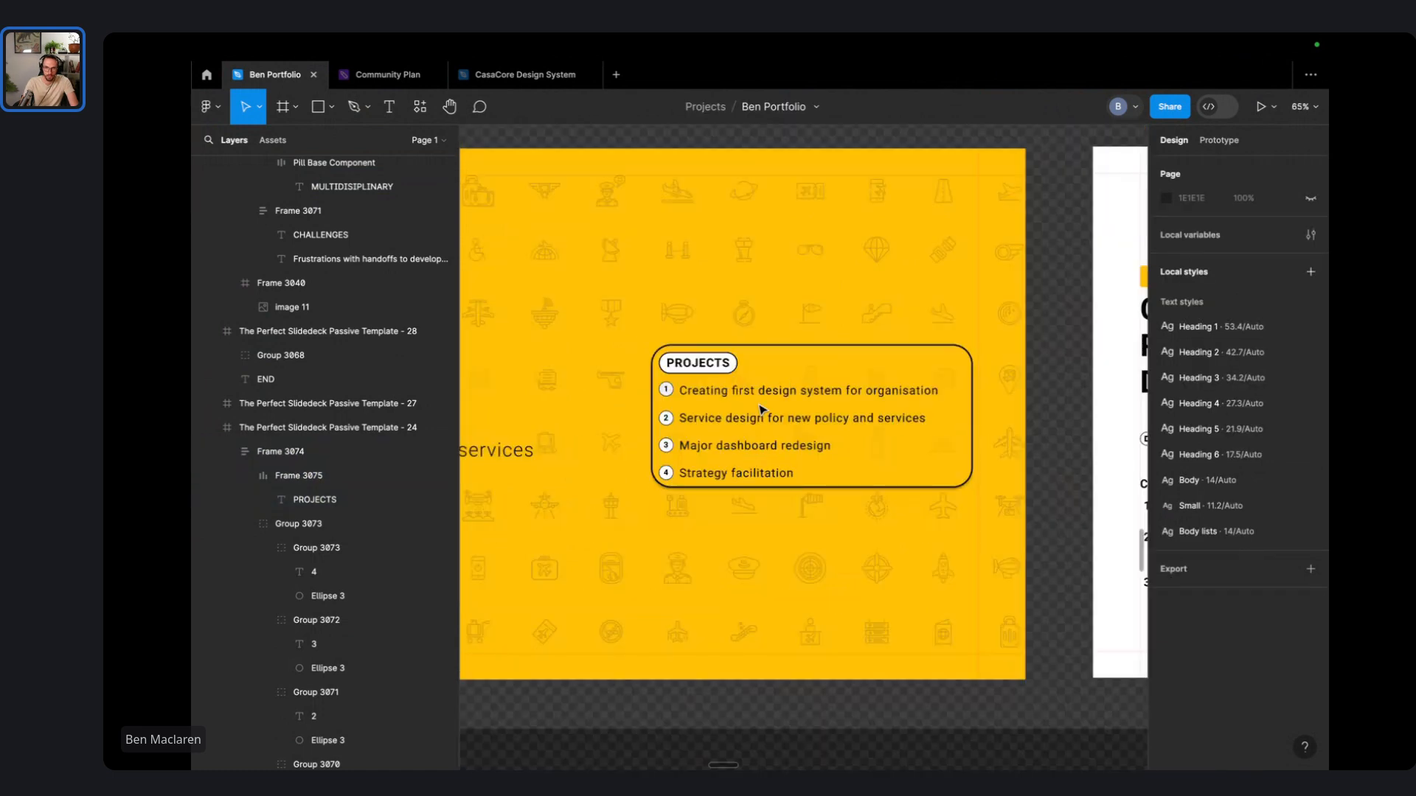
scroll(762, 410, "up", 1)
left_click(763, 410)
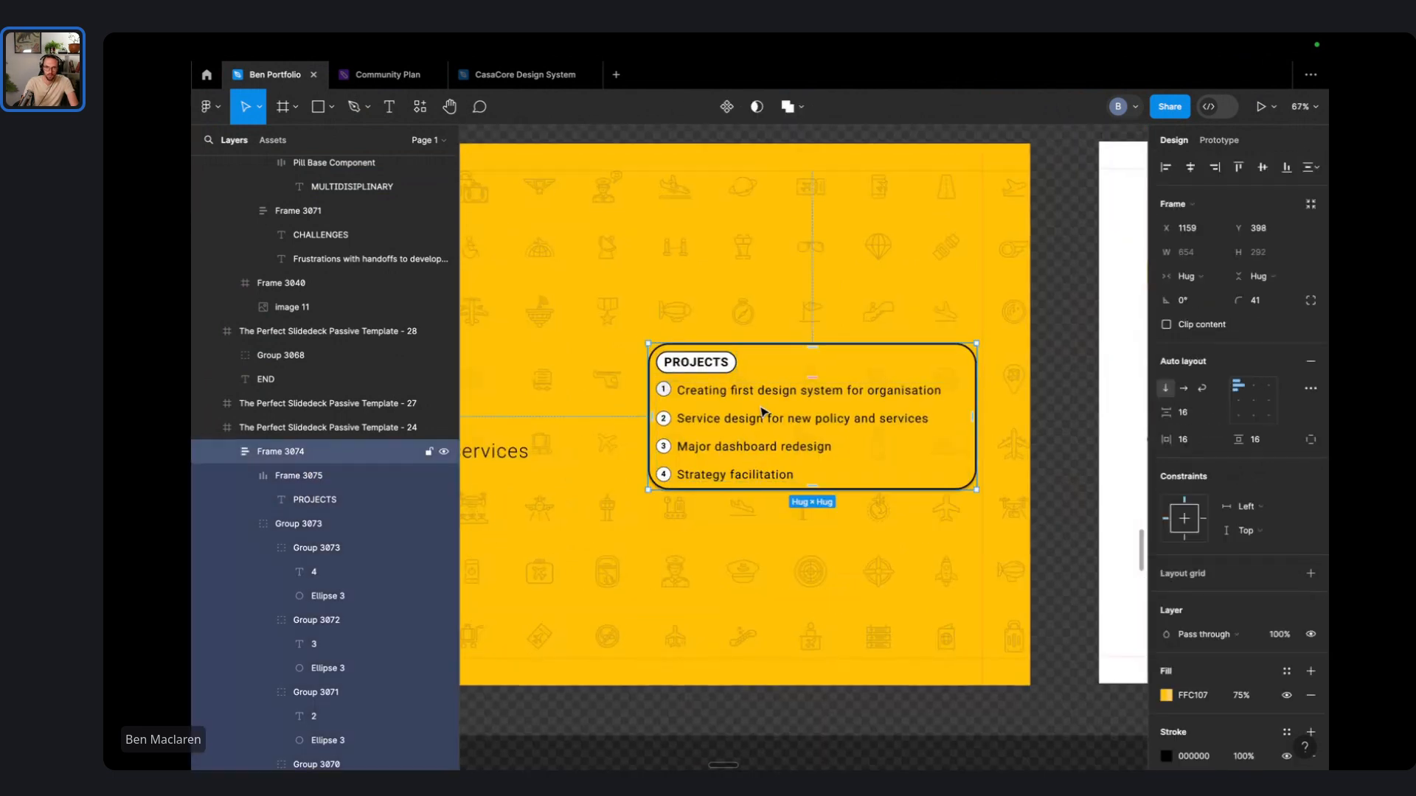
double_click(735, 431)
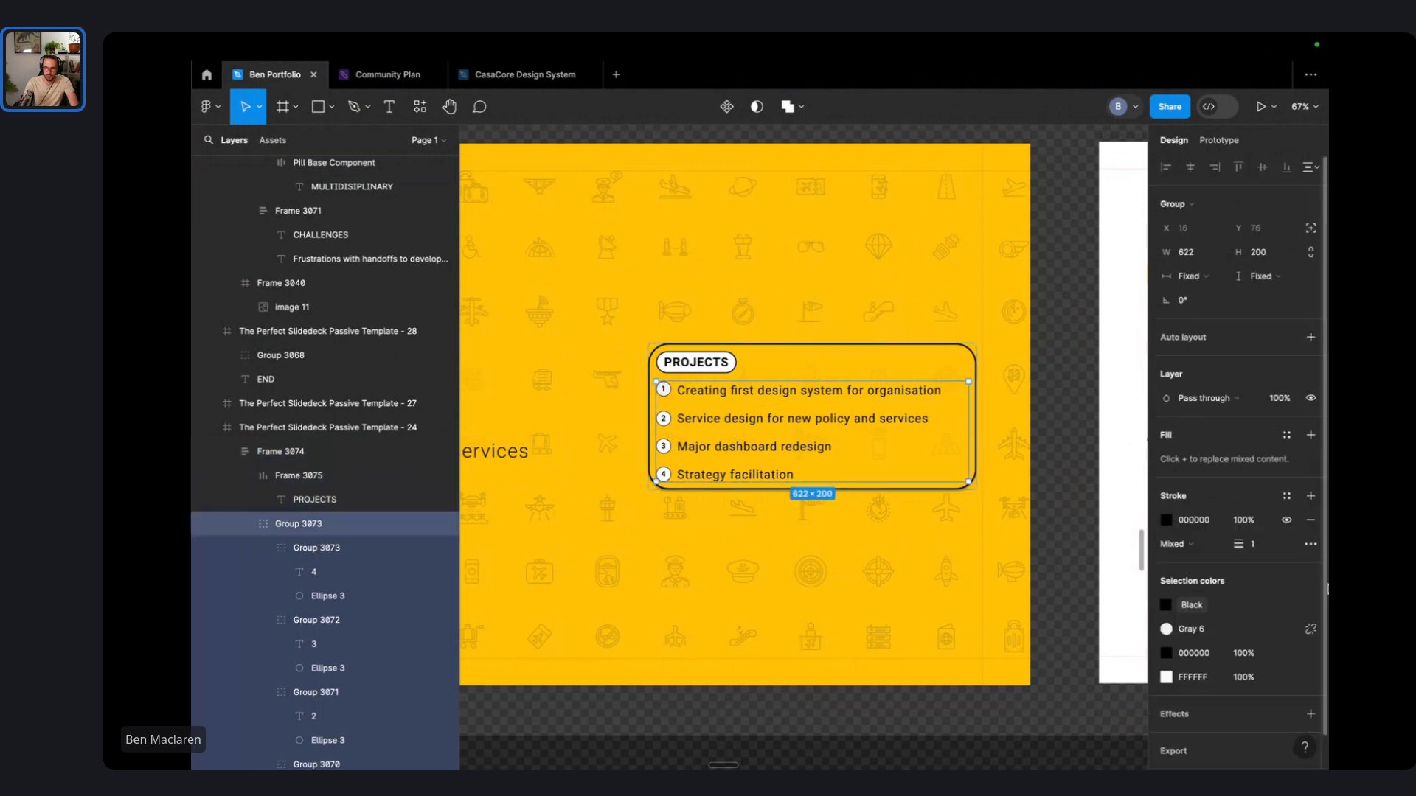
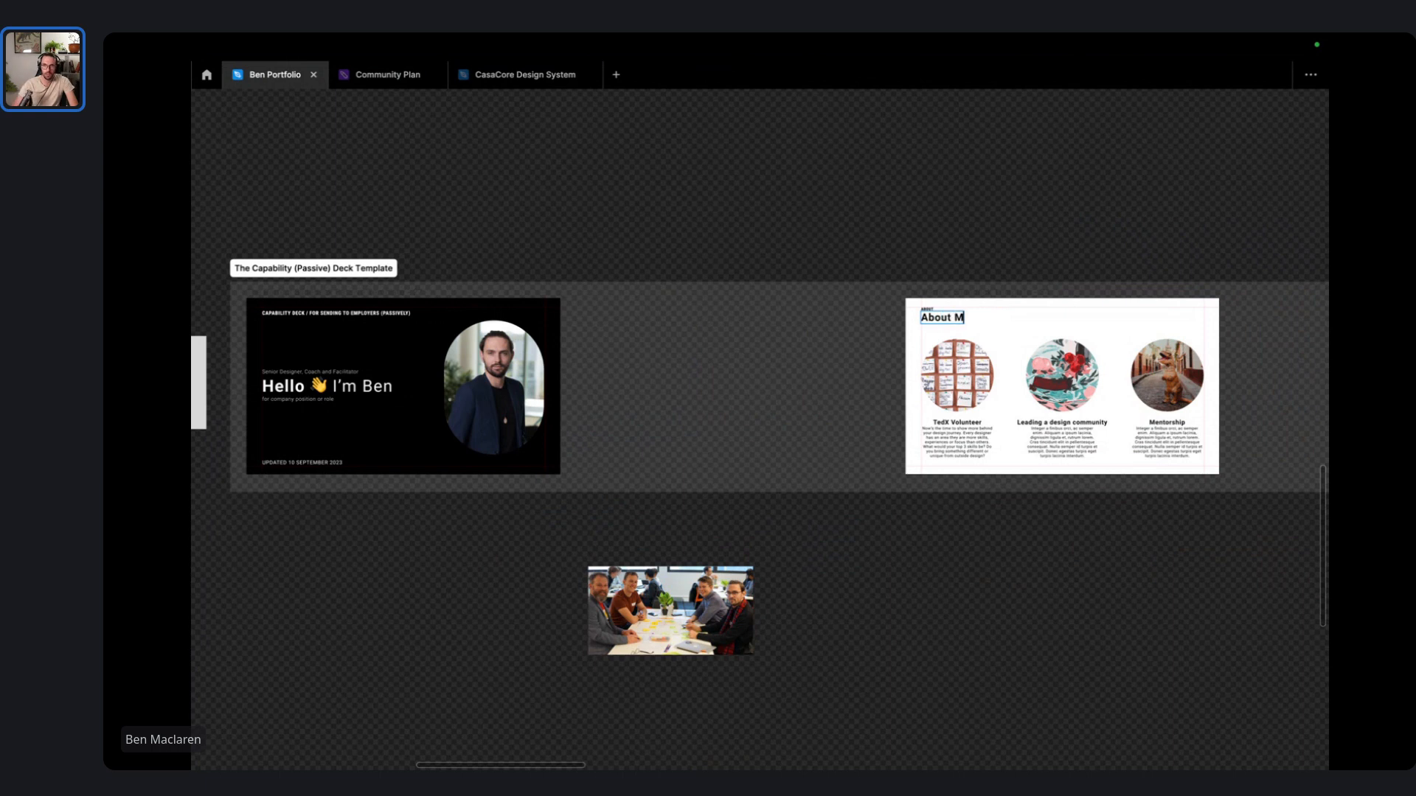
- Retype the middle heading as 'I lead a design community' and the third as 'I love startups & rapid prototyping'
scroll(1304, 367, "up", 5)
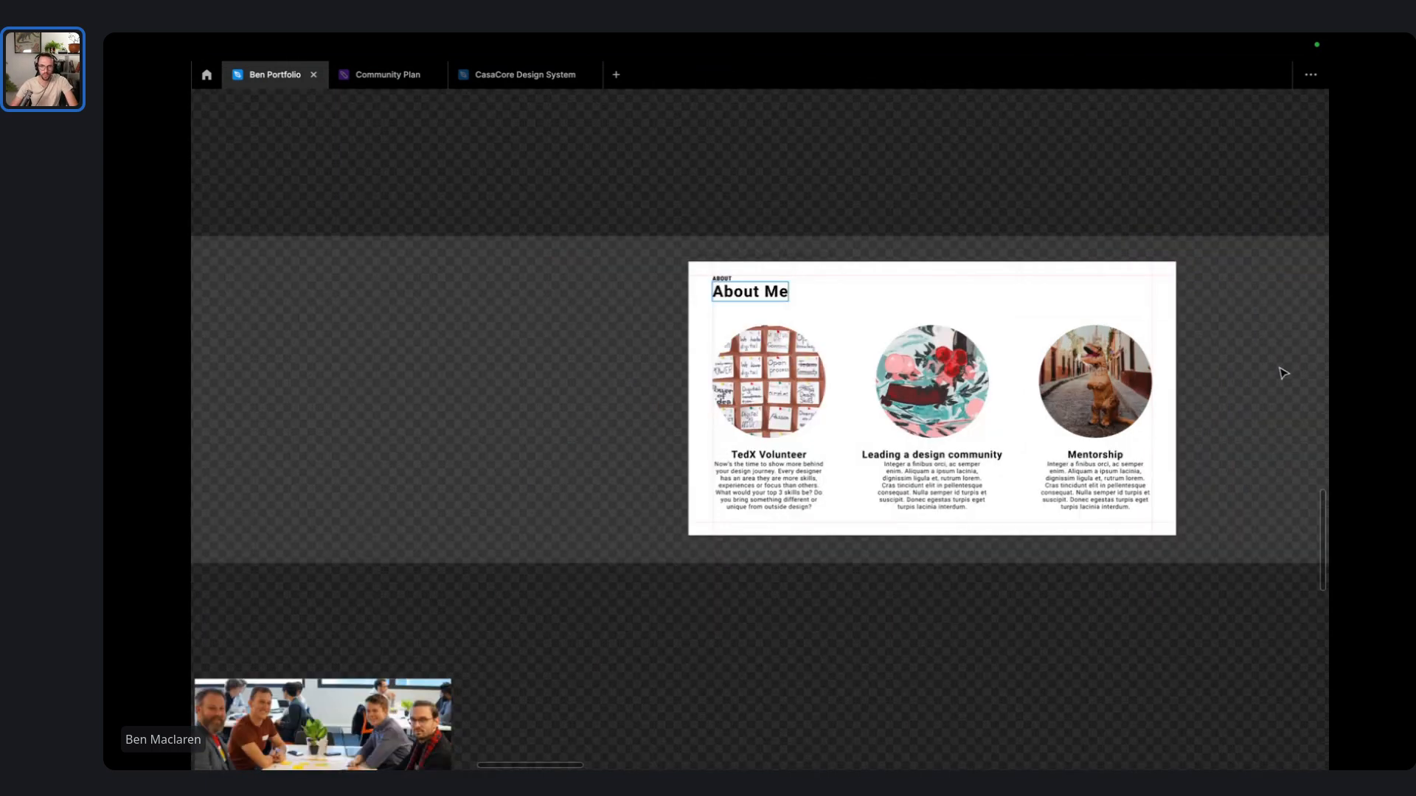
double_click(691, 501)
left_click(660, 507)
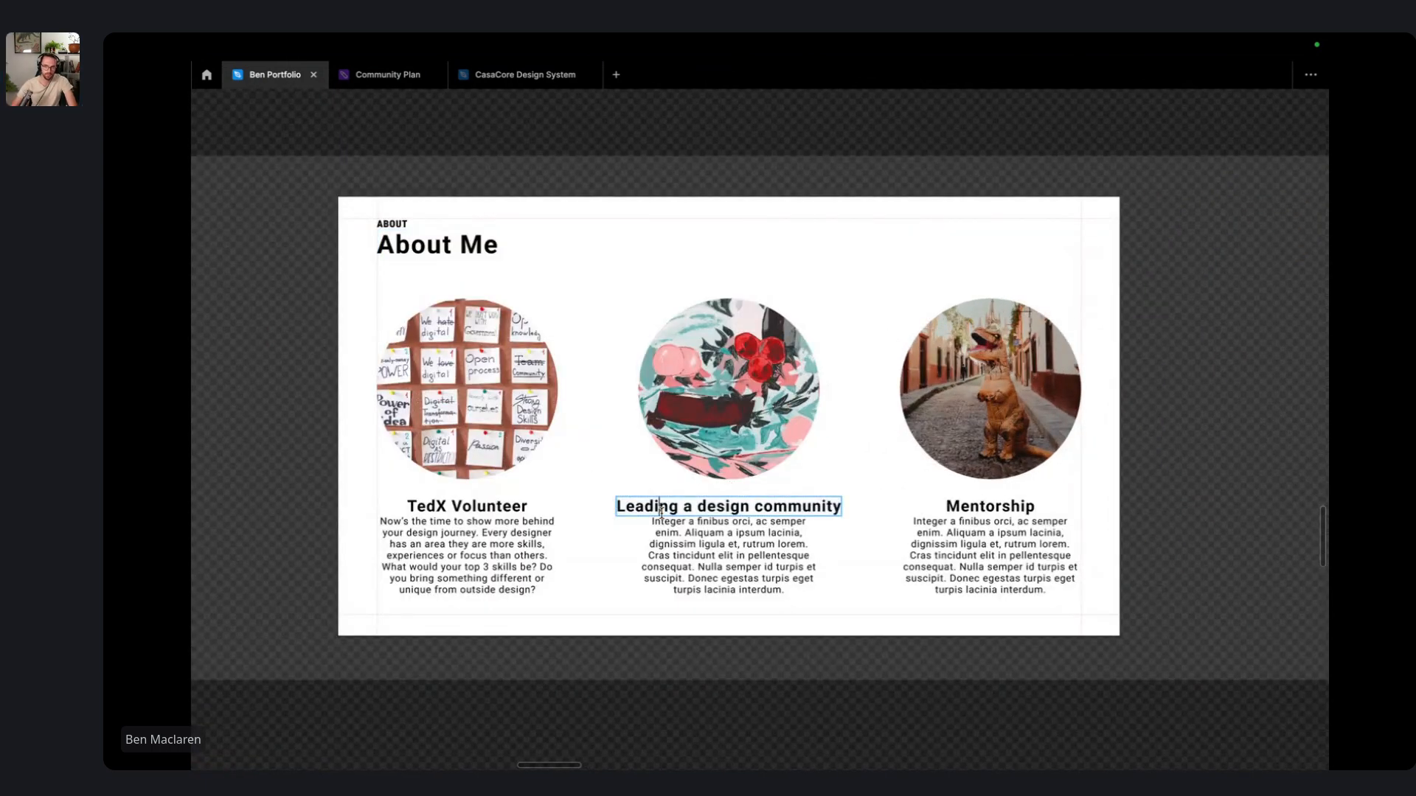
type("I lead")
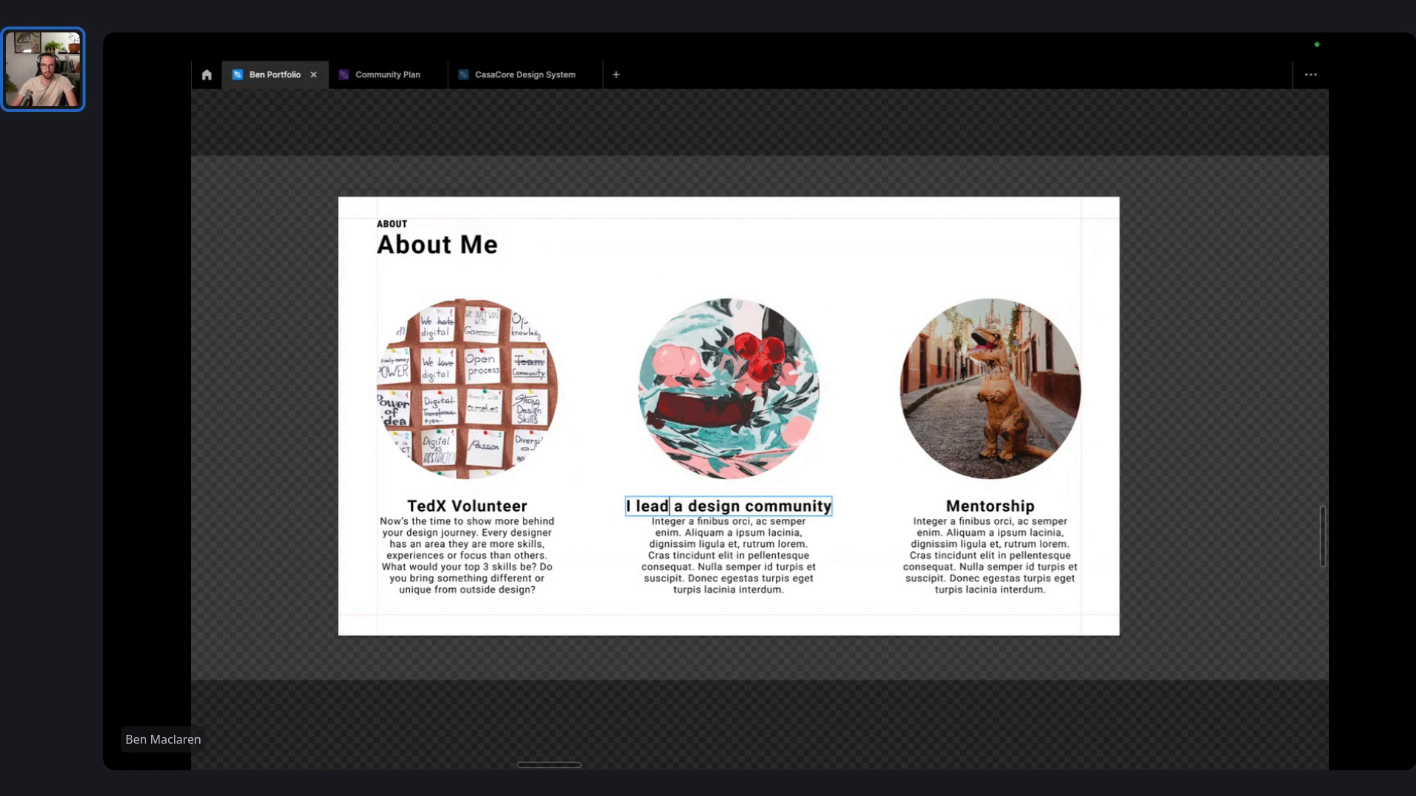
double_click(1001, 505)
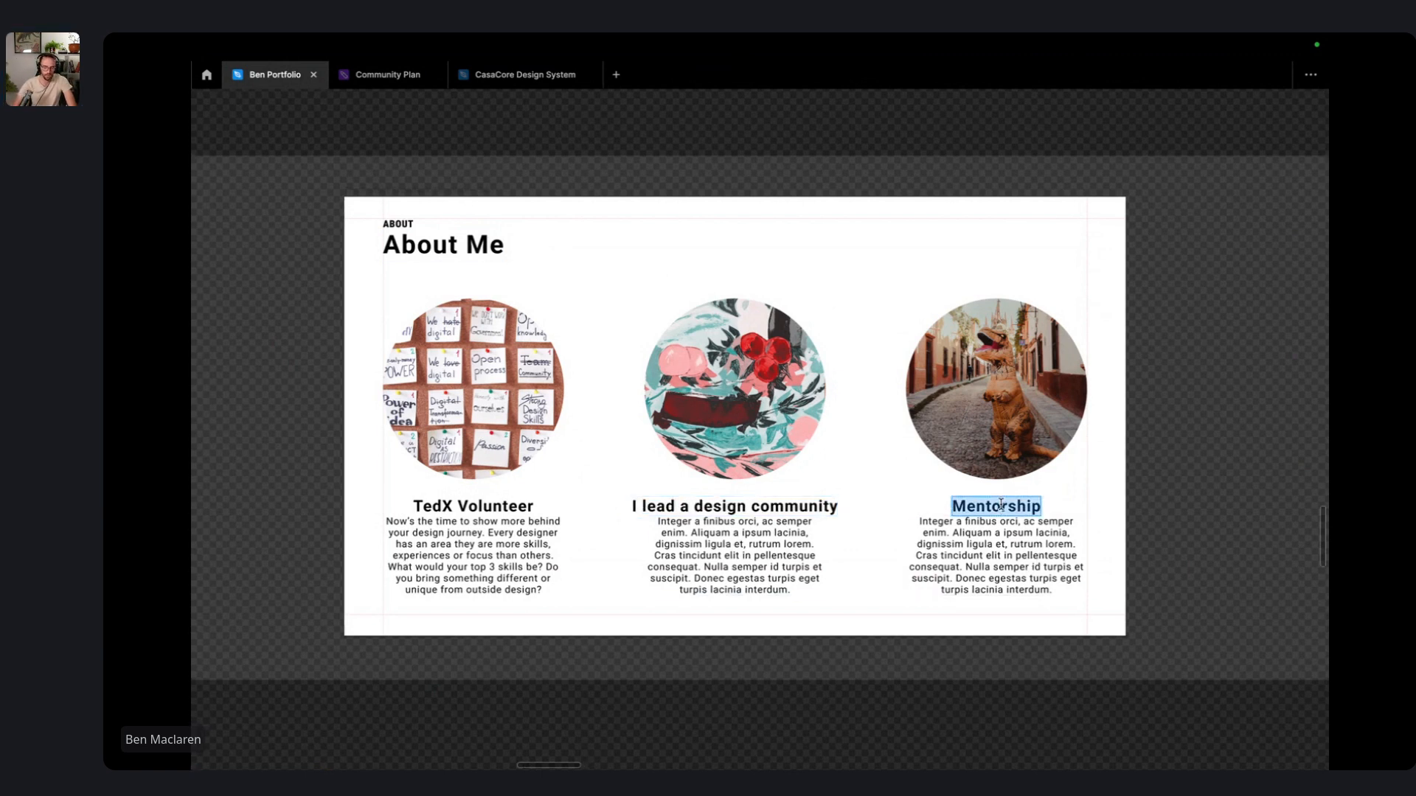
type("I love startu")
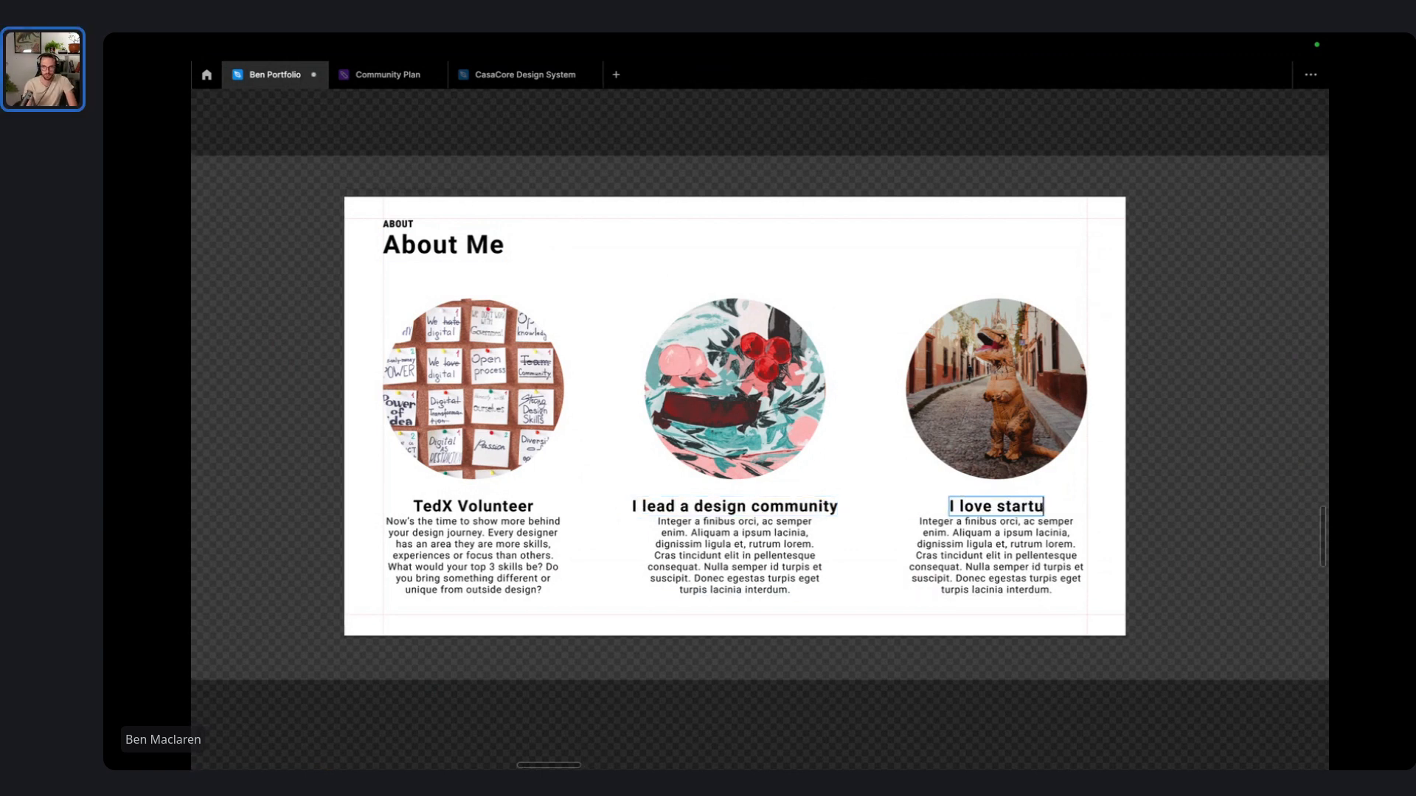
type("ps &")
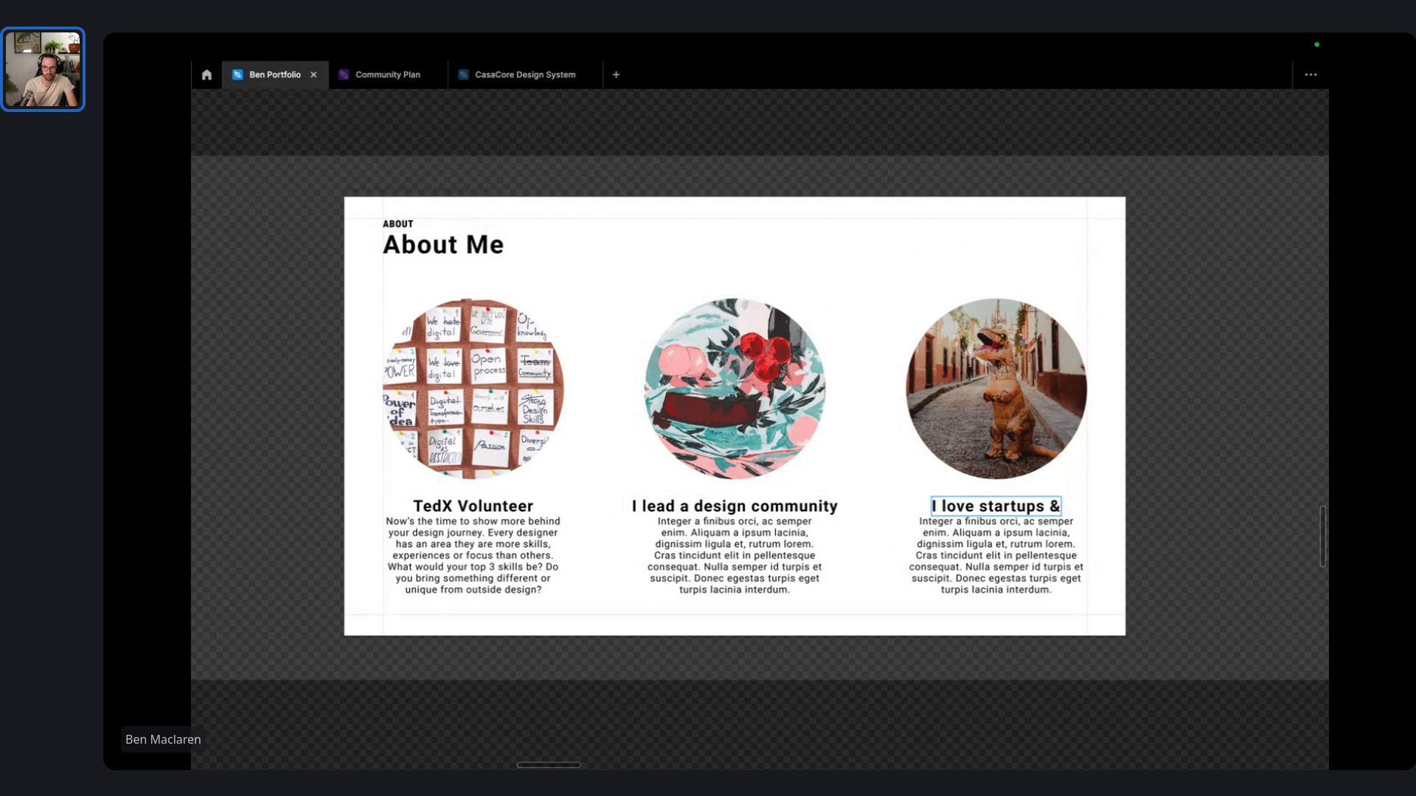
type(" fast design")
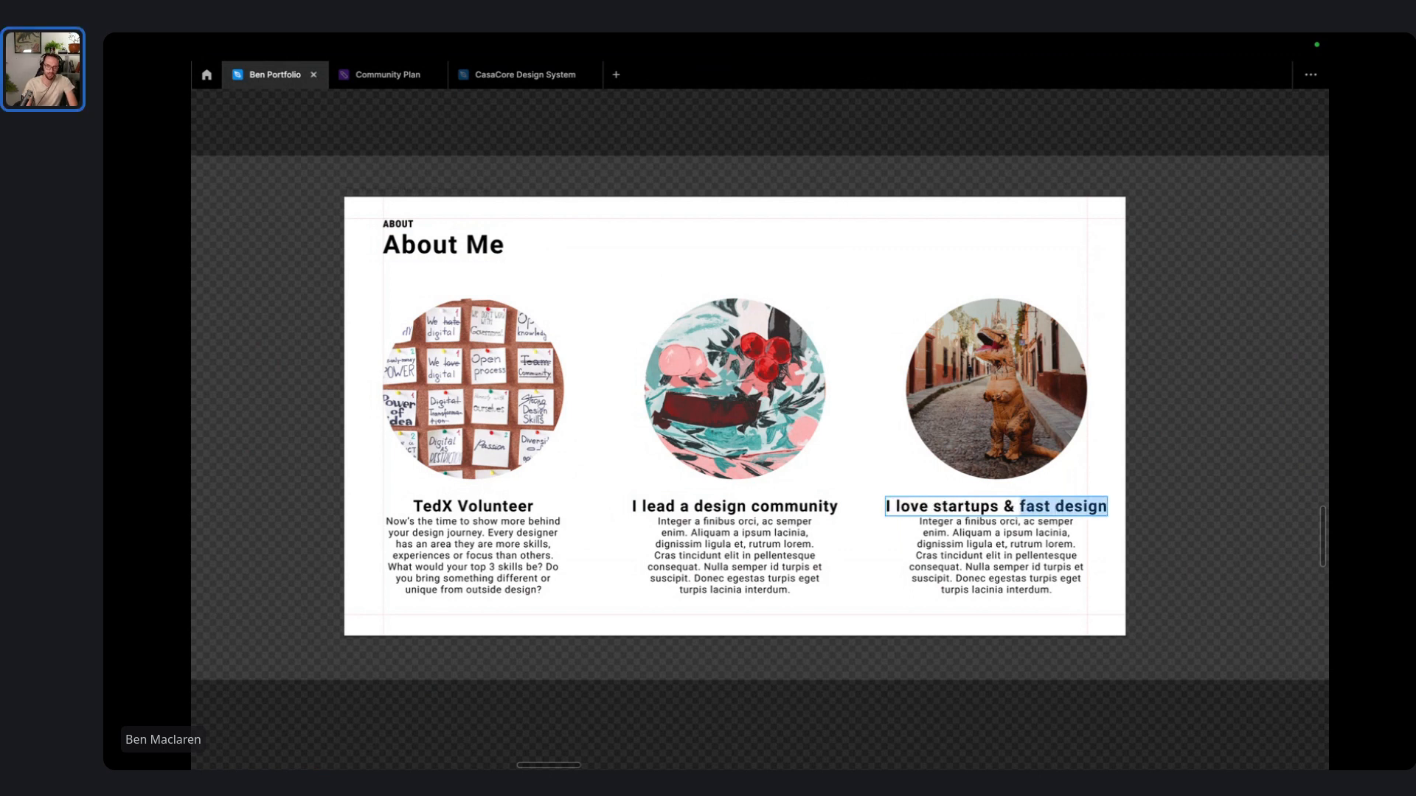
type("rapid prototypei")
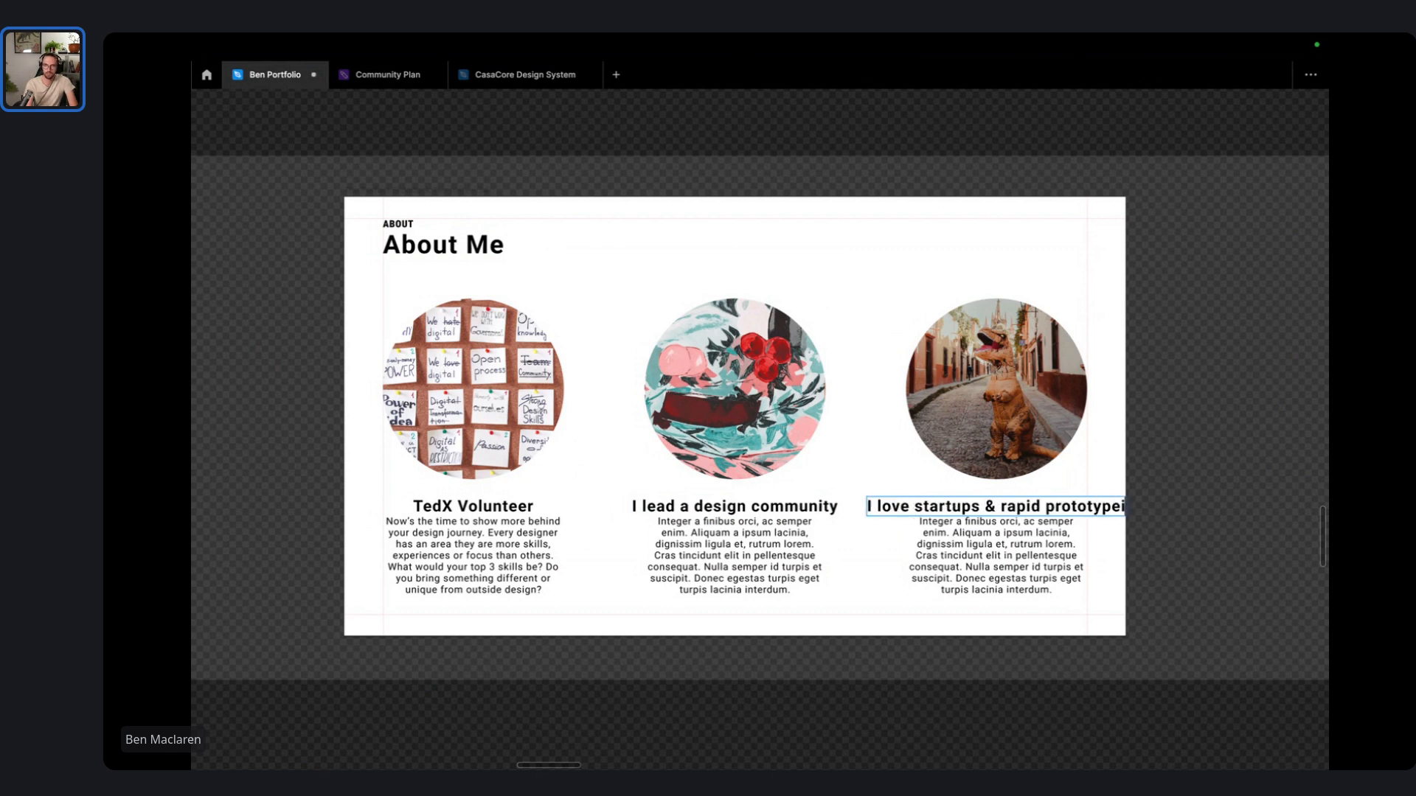
scroll(959, 612, "down", 5)
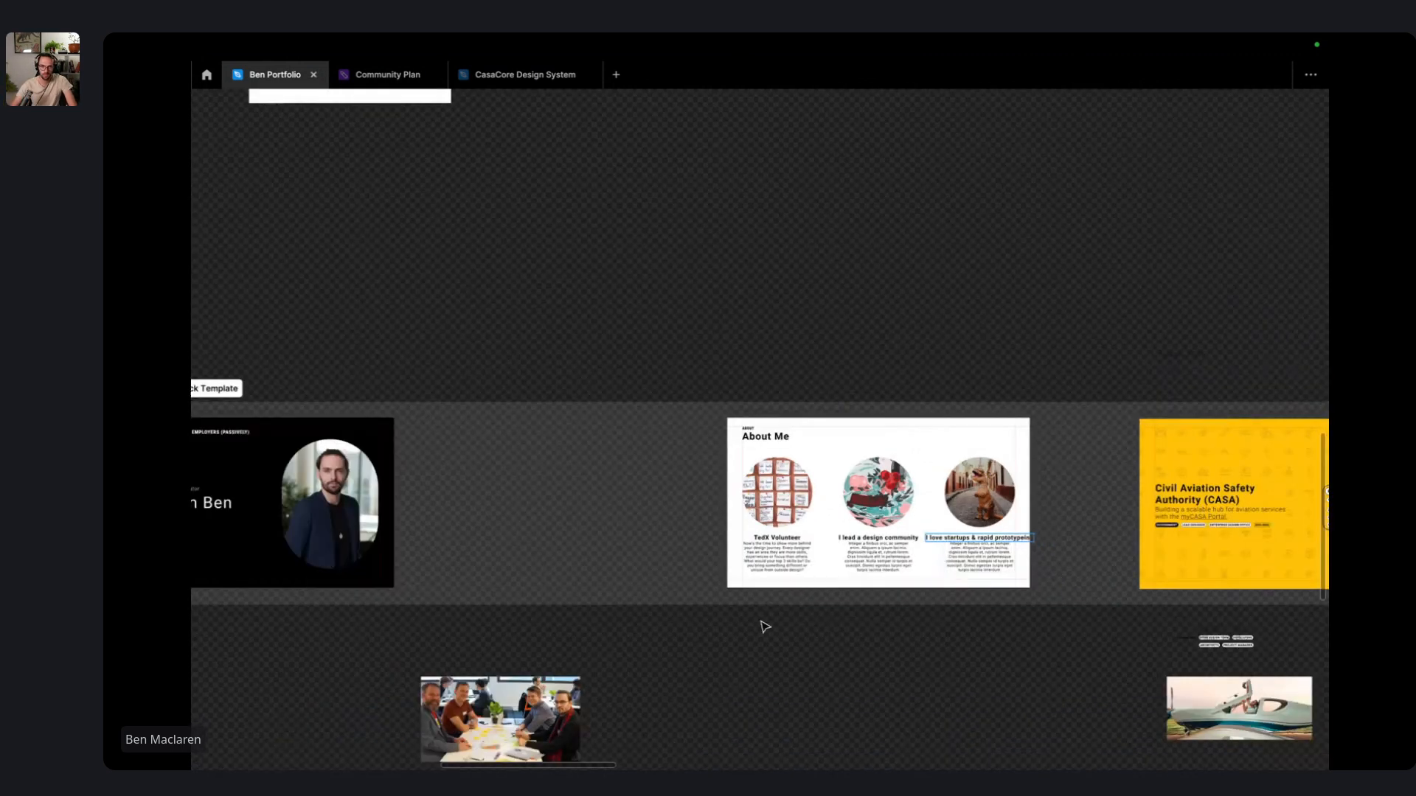
- Bring the team photo beside the About Me slide and delete the dinosaur circle image
left_click_drag(500, 719, 988, 654)
scroll(989, 586, "up", 2)
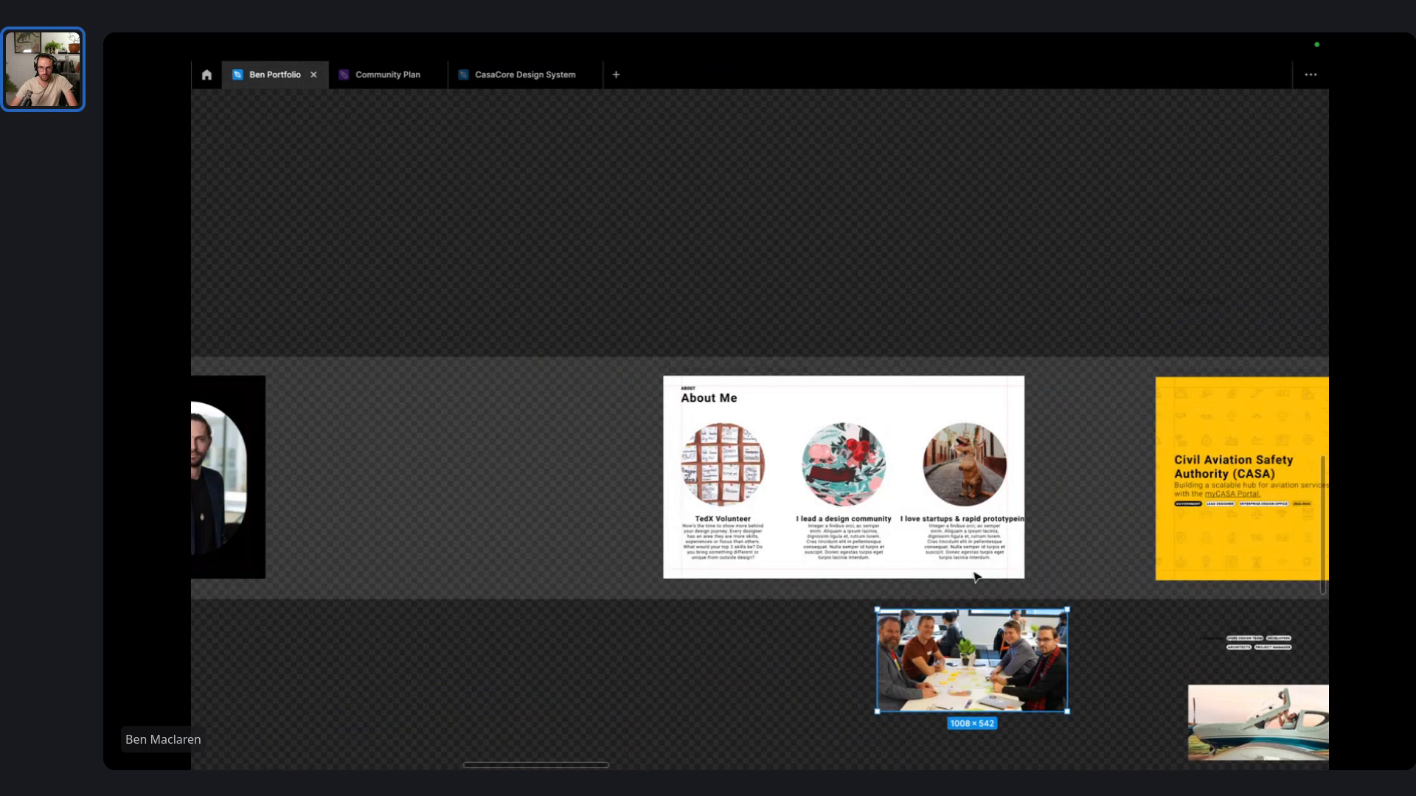
left_click(965, 465)
key("Delete")
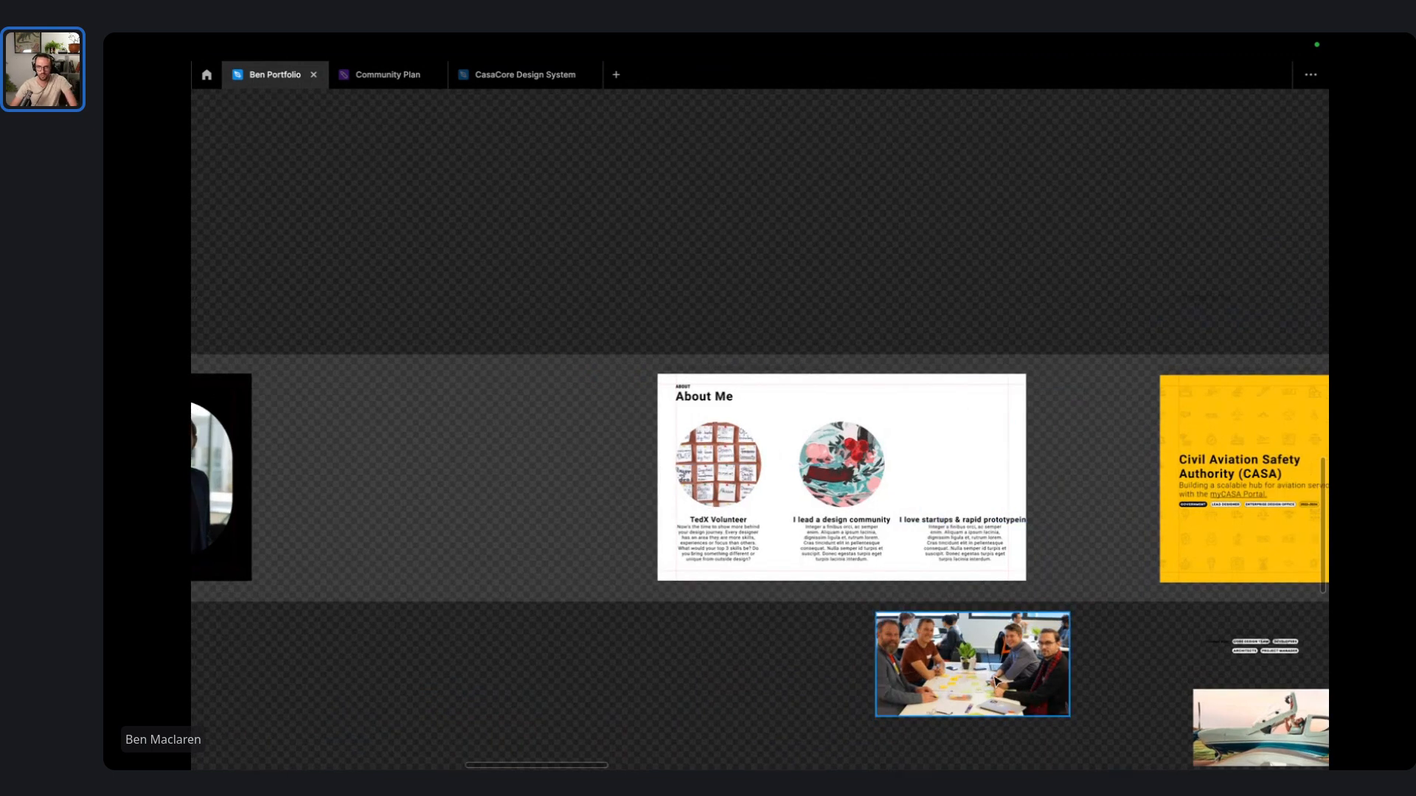
- Place the team photo at 496×267 in the slide's third column
left_click_drag(996, 682, 933, 471)
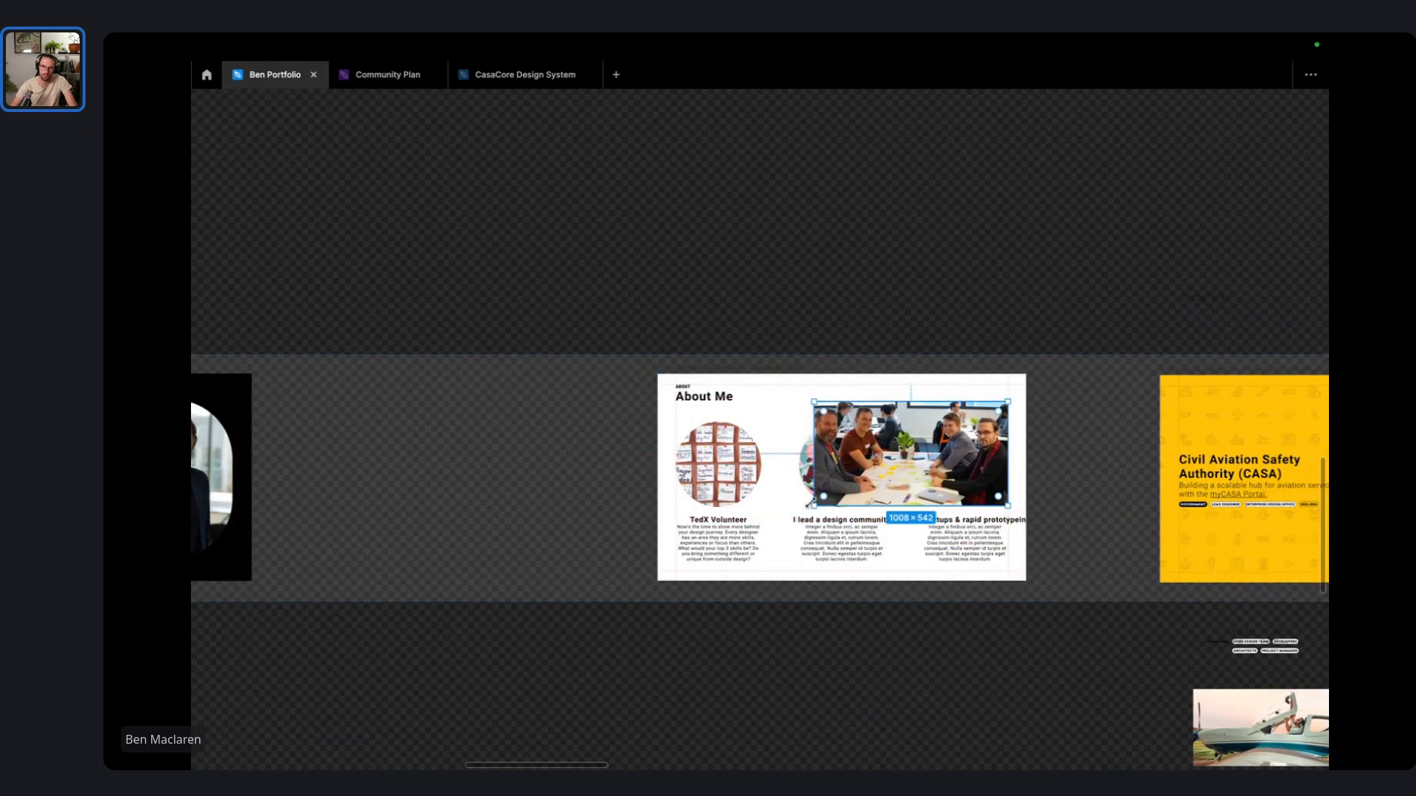
left_click_drag(819, 504, 876, 453)
scroll(964, 460, "up", 5)
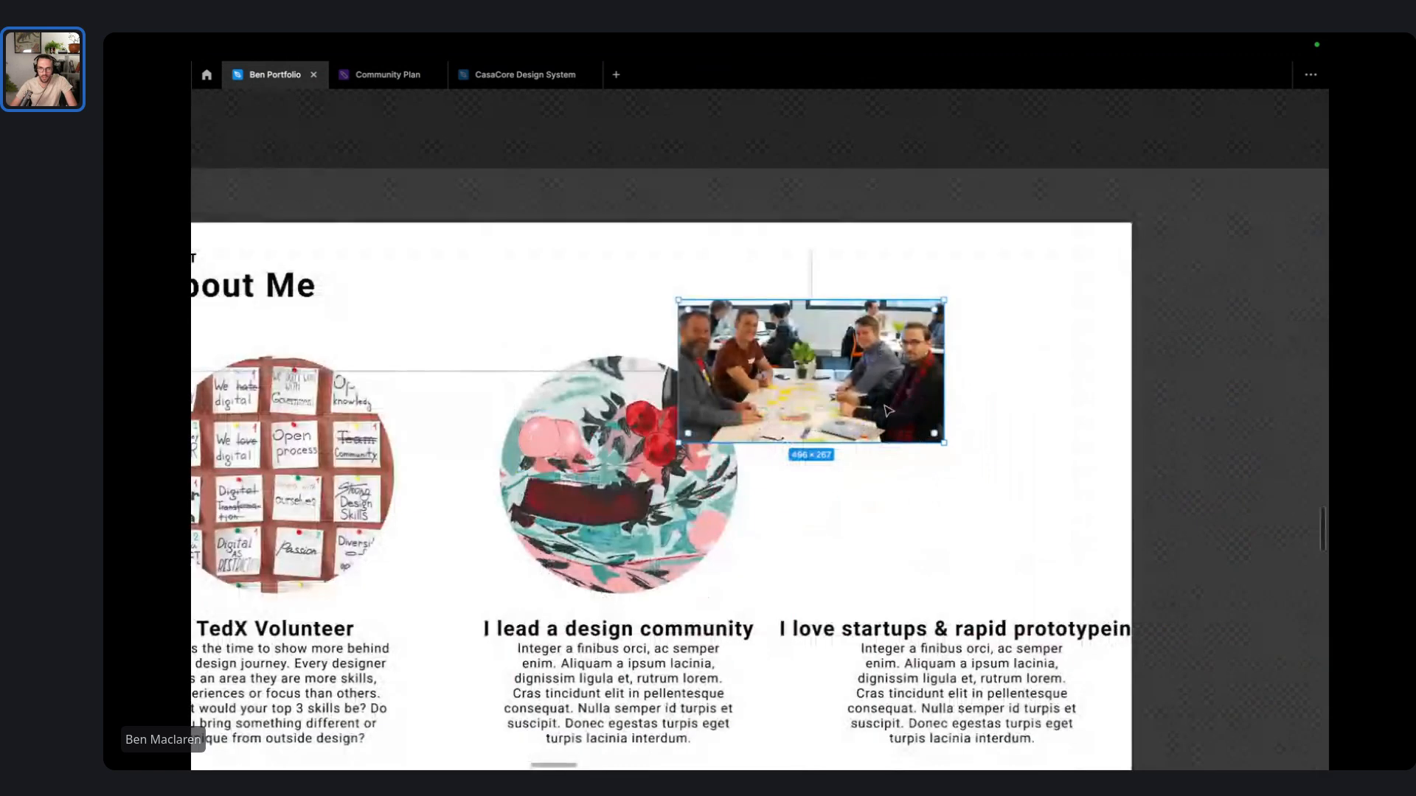
left_click_drag(848, 380, 988, 458)
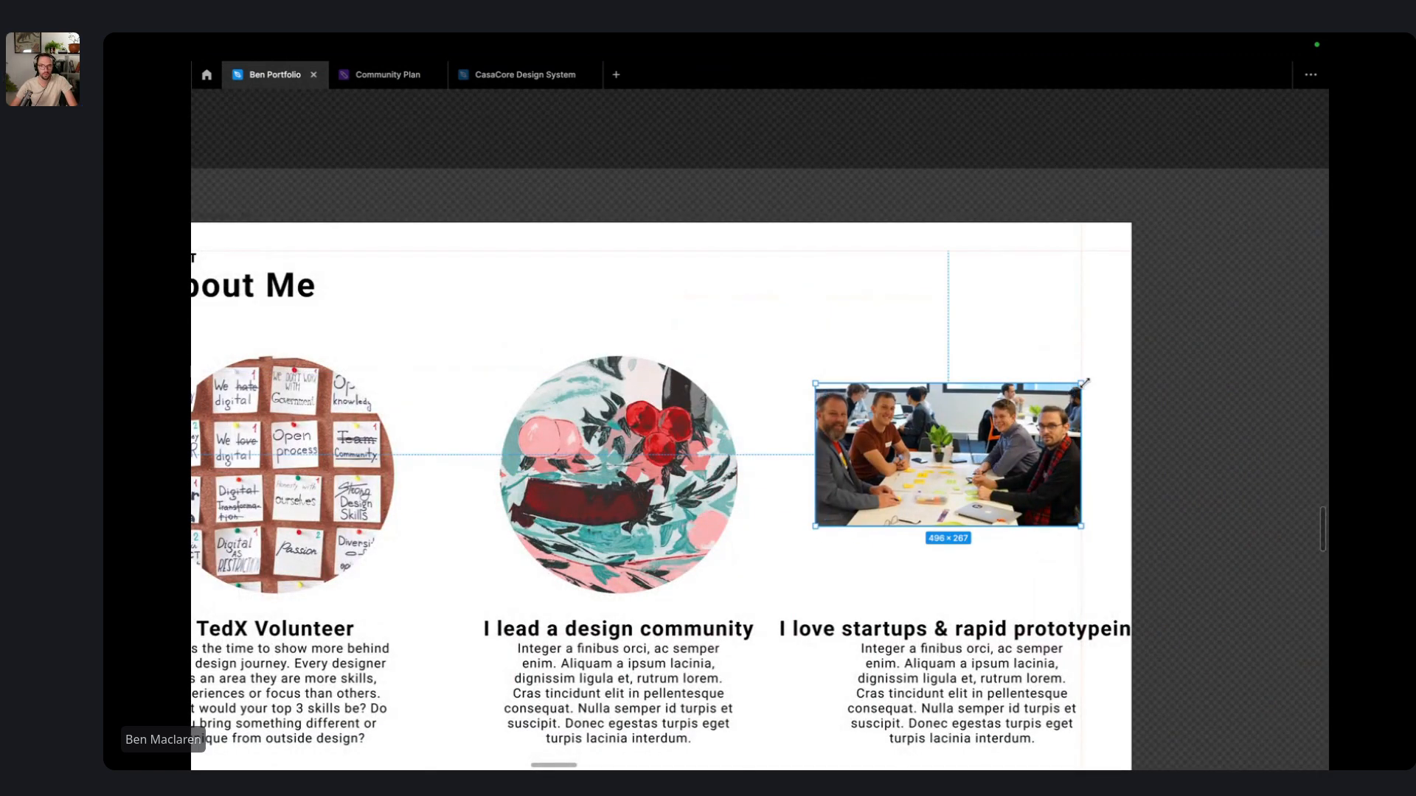
left_click_drag(1079, 382, 1221, 262)
left_click_drag(1060, 418, 877, 478)
scroll(878, 478, "down", 5, "ctrl")
scroll(574, 590, "right", 2)
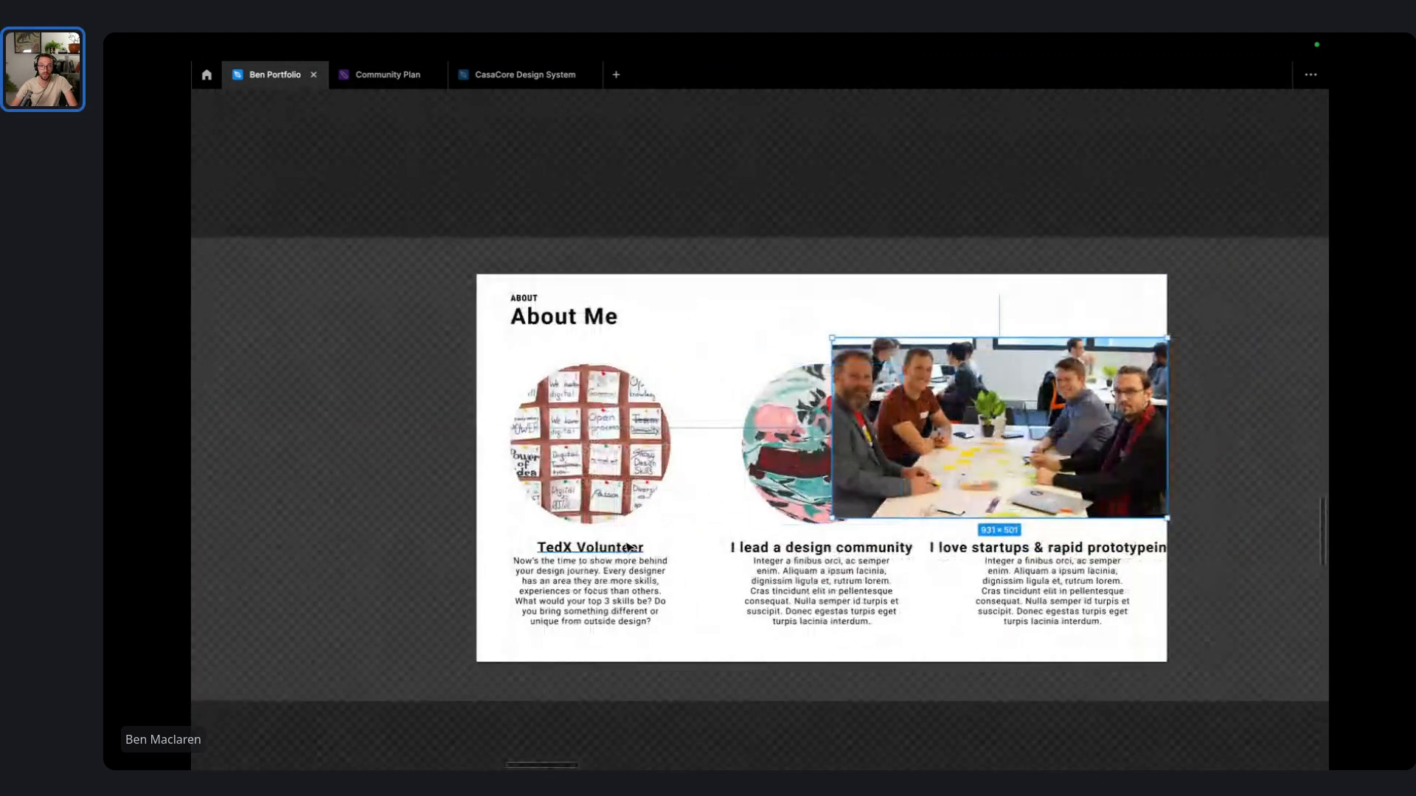
key("ctrl+z")
key("ctrl+z")
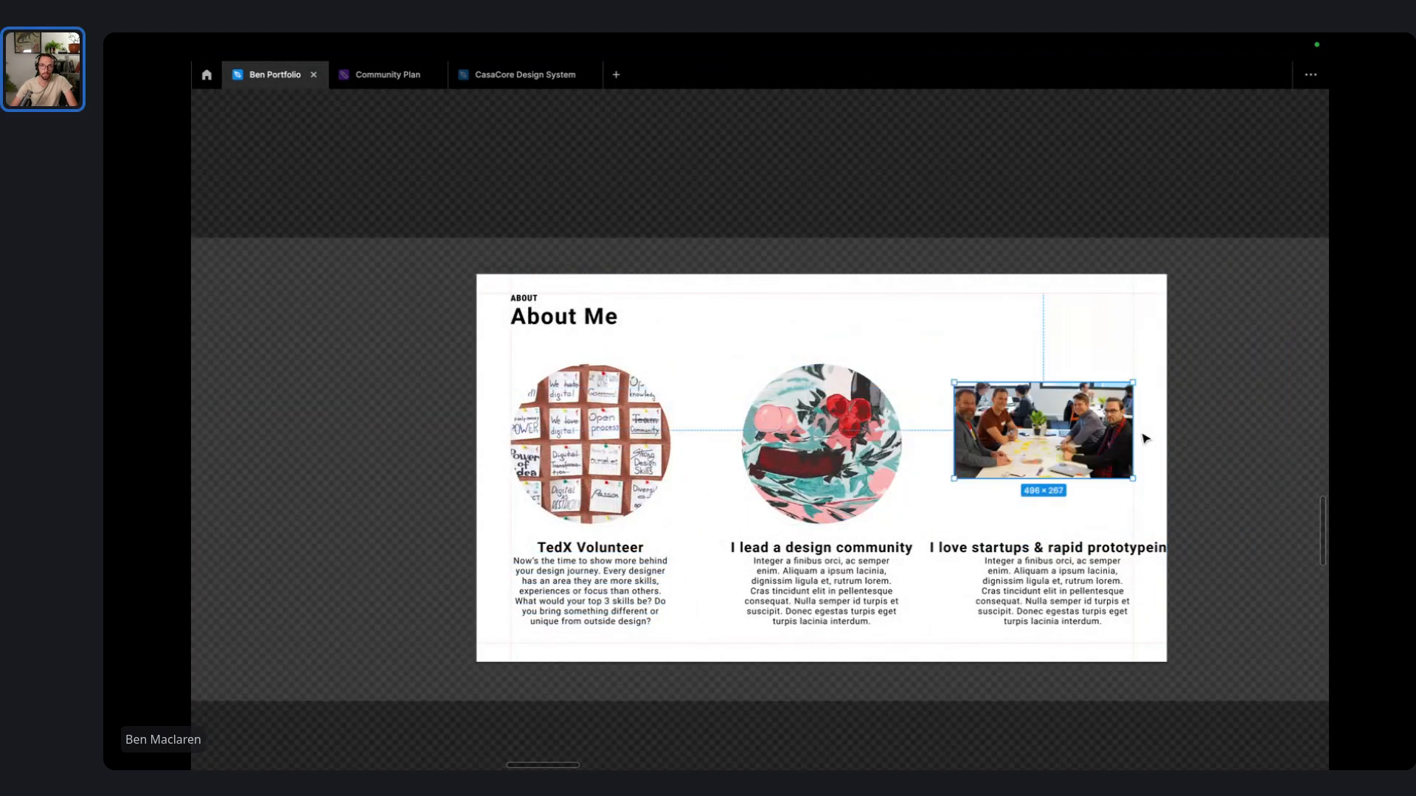
scroll(1204, 440, "down", 3, "ctrl")
scroll(1204, 440, "down", 2, "ctrl")
scroll(882, 531, "down", 2)
- Duplicate the About Me slide below the original
left_click(850, 528)
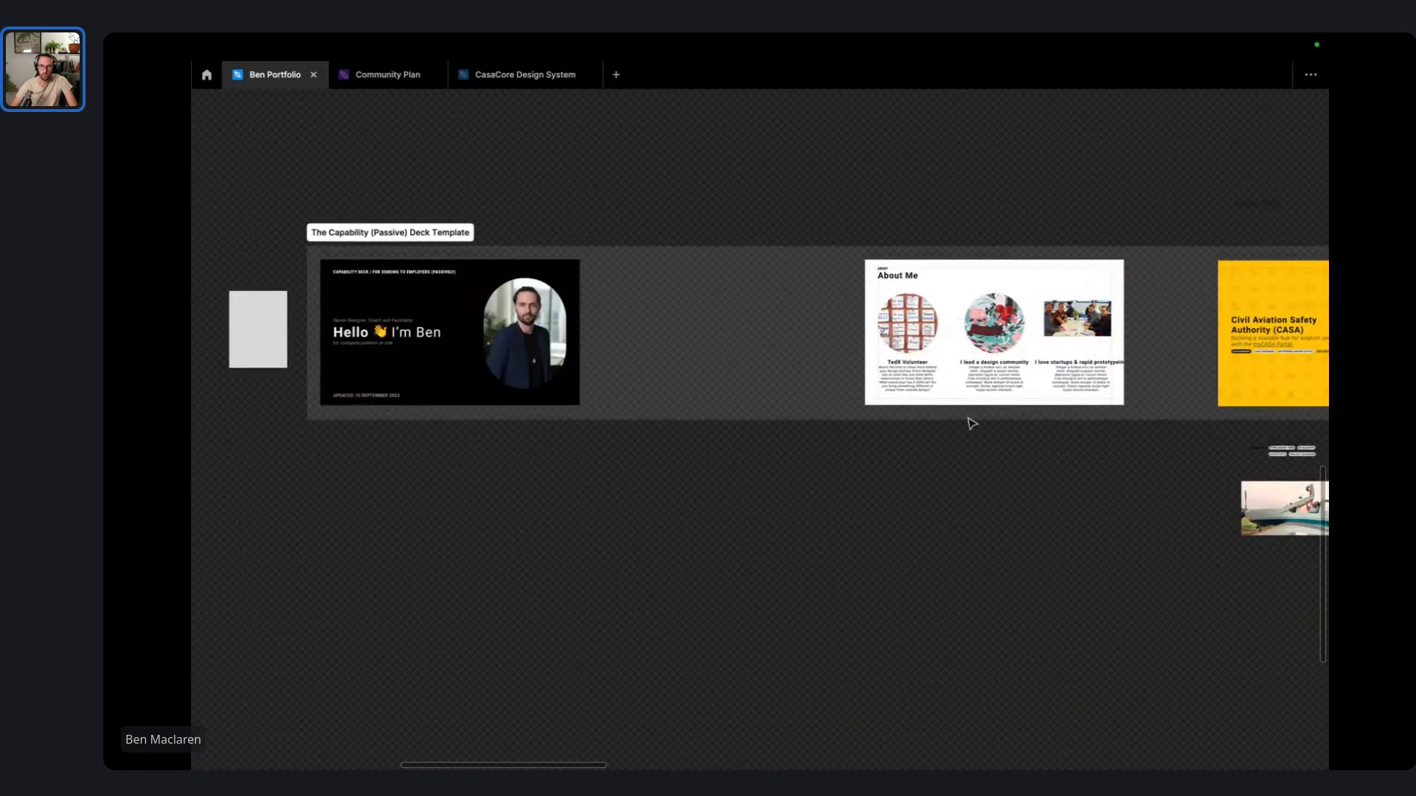
left_click_drag(914, 267, 622, 465, "alt")
scroll(664, 549, "up", 1, "ctrl")
scroll(666, 549, "up", 2, "ctrl")
mouse_move(760, 760)
left_mouse_down()
mouse_move(518, 472)
mouse_move(645, 605)
mouse_move(667, 727)
left_mouse_up()
mouse_move(562, 733)
left_mouse_down()
mouse_move(553, 646)
mouse_move(590, 514)
mouse_move(226, 493)
left_mouse_up()
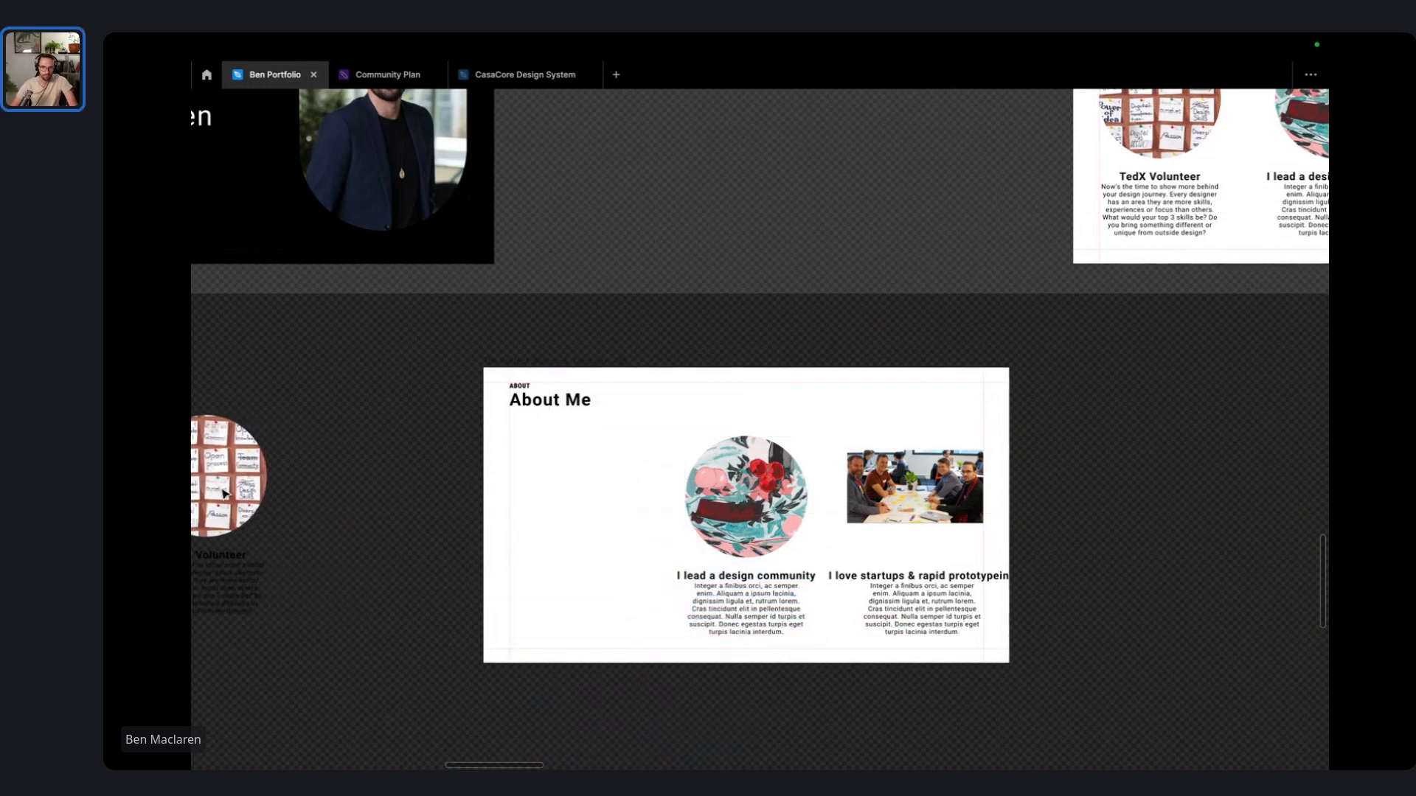
- In the copy, delete the design-community circle image and body text, and raise its heading
left_click(545, 400)
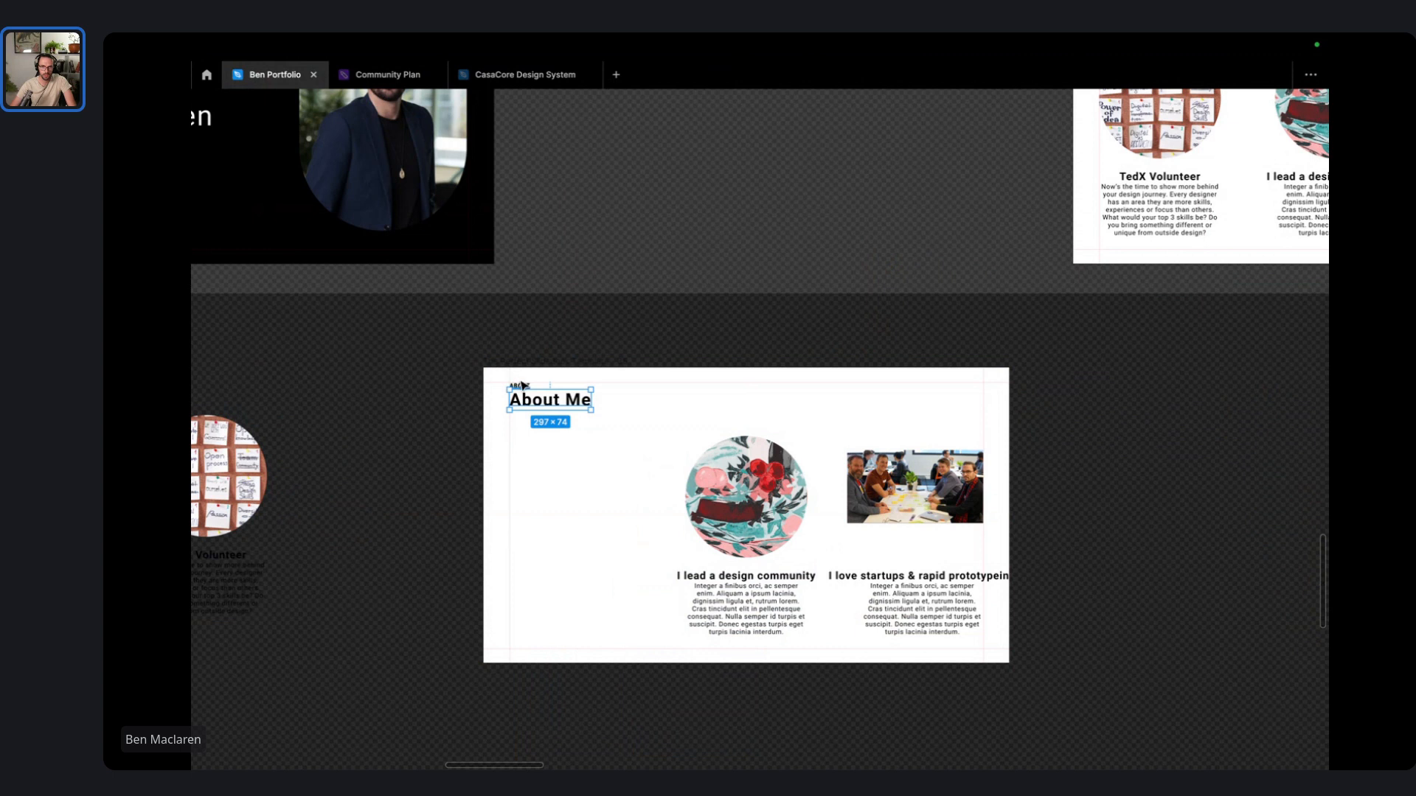
left_click(602, 607)
left_click_drag(671, 714, 581, 488)
left_click(730, 469)
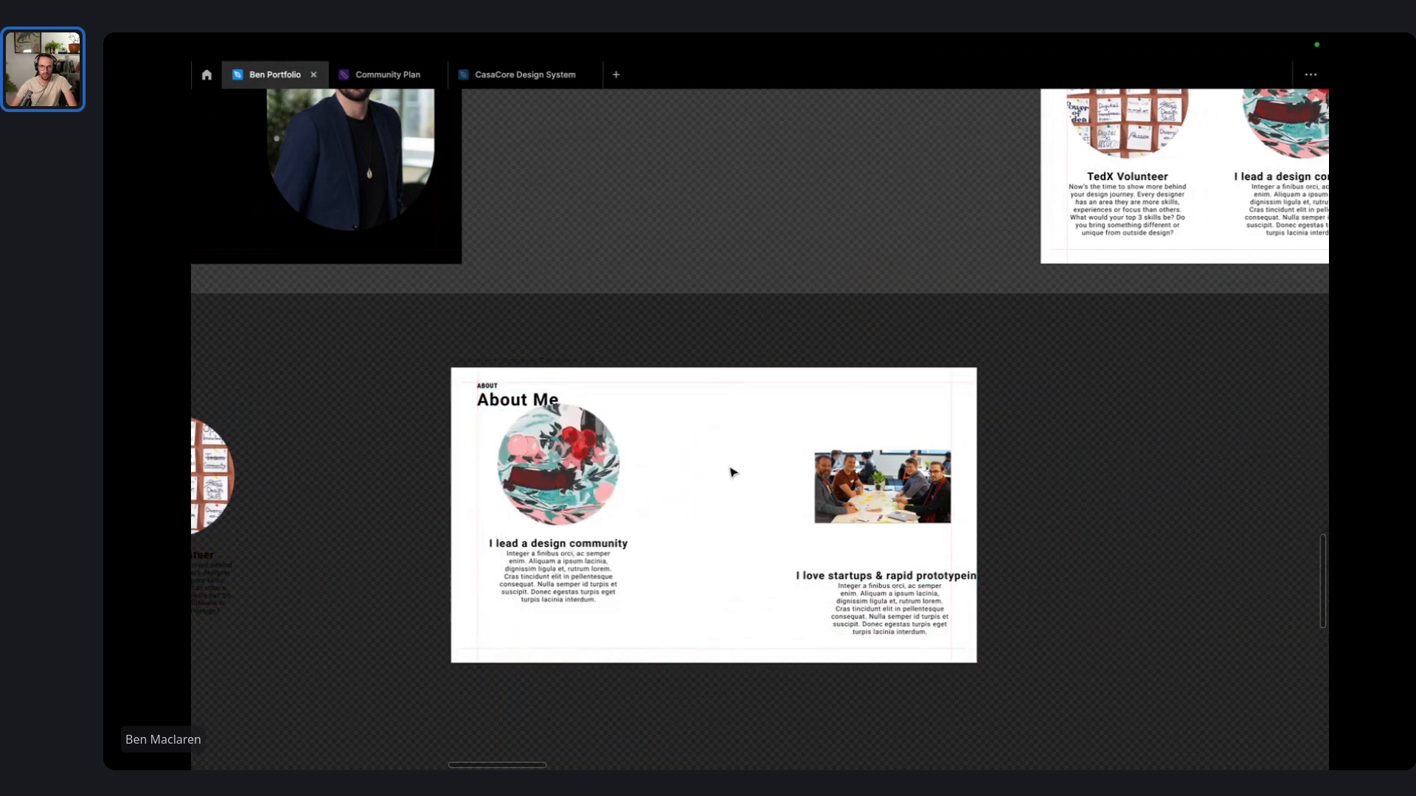
left_click(601, 457)
key("Delete")
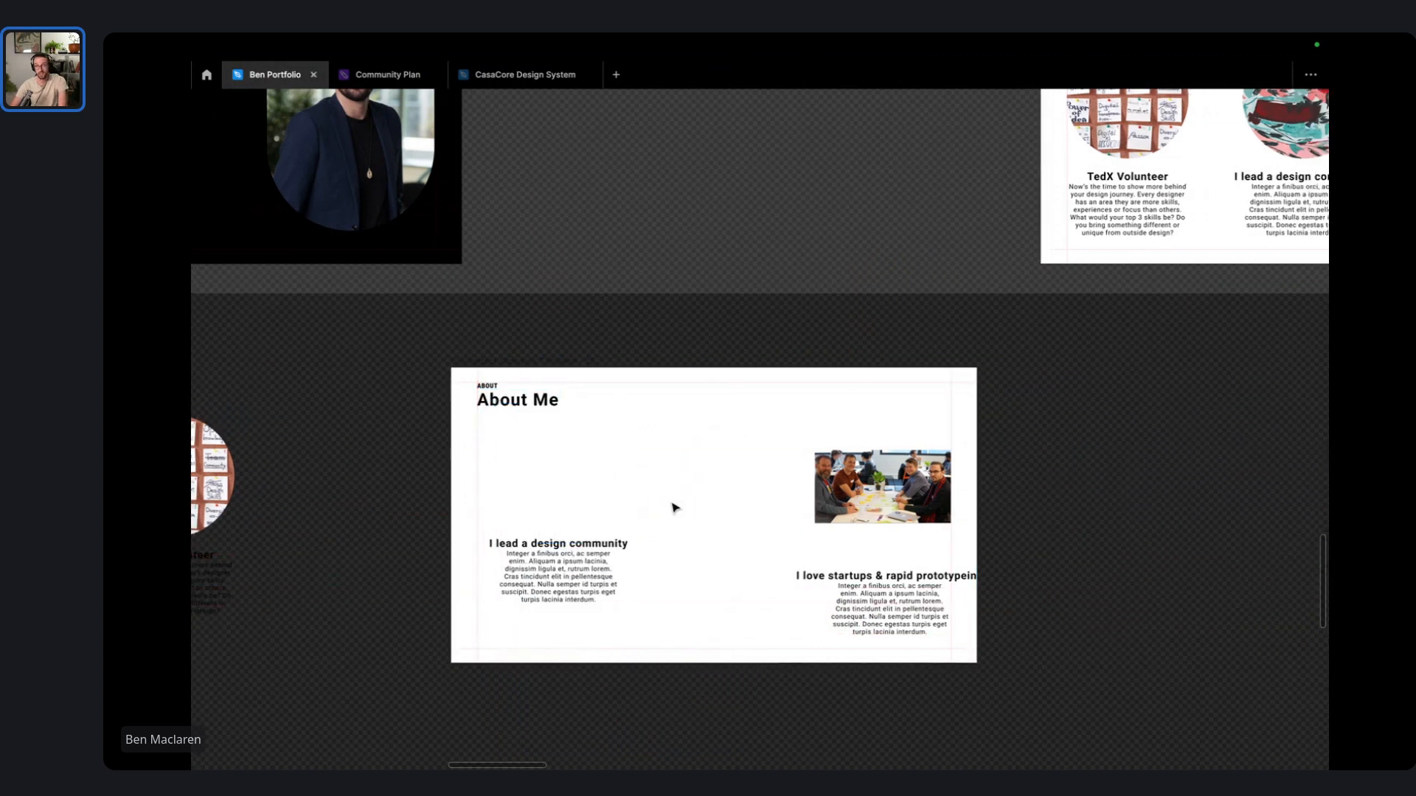
left_click(594, 582)
key("Delete")
left_click(559, 544)
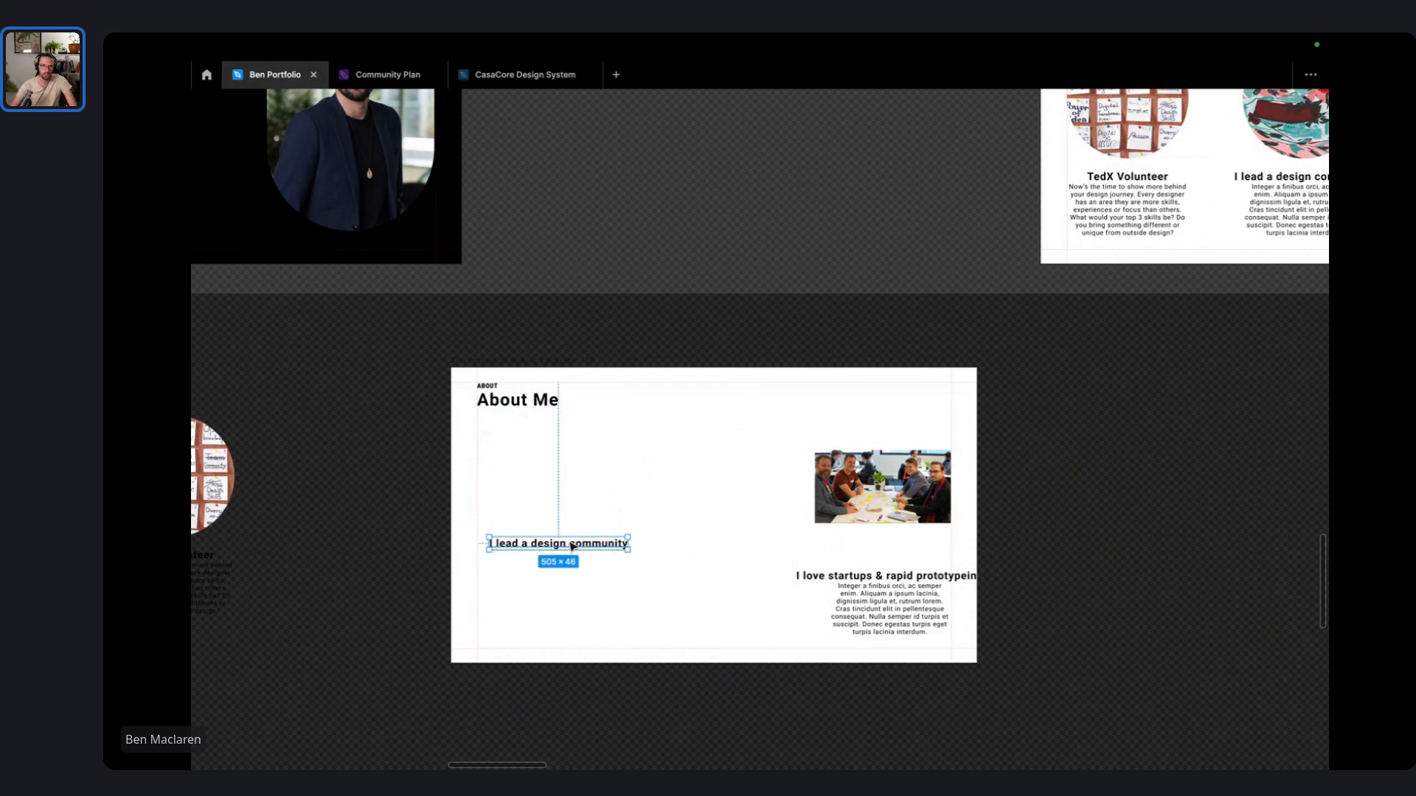
left_click_drag(558, 543, 562, 456)
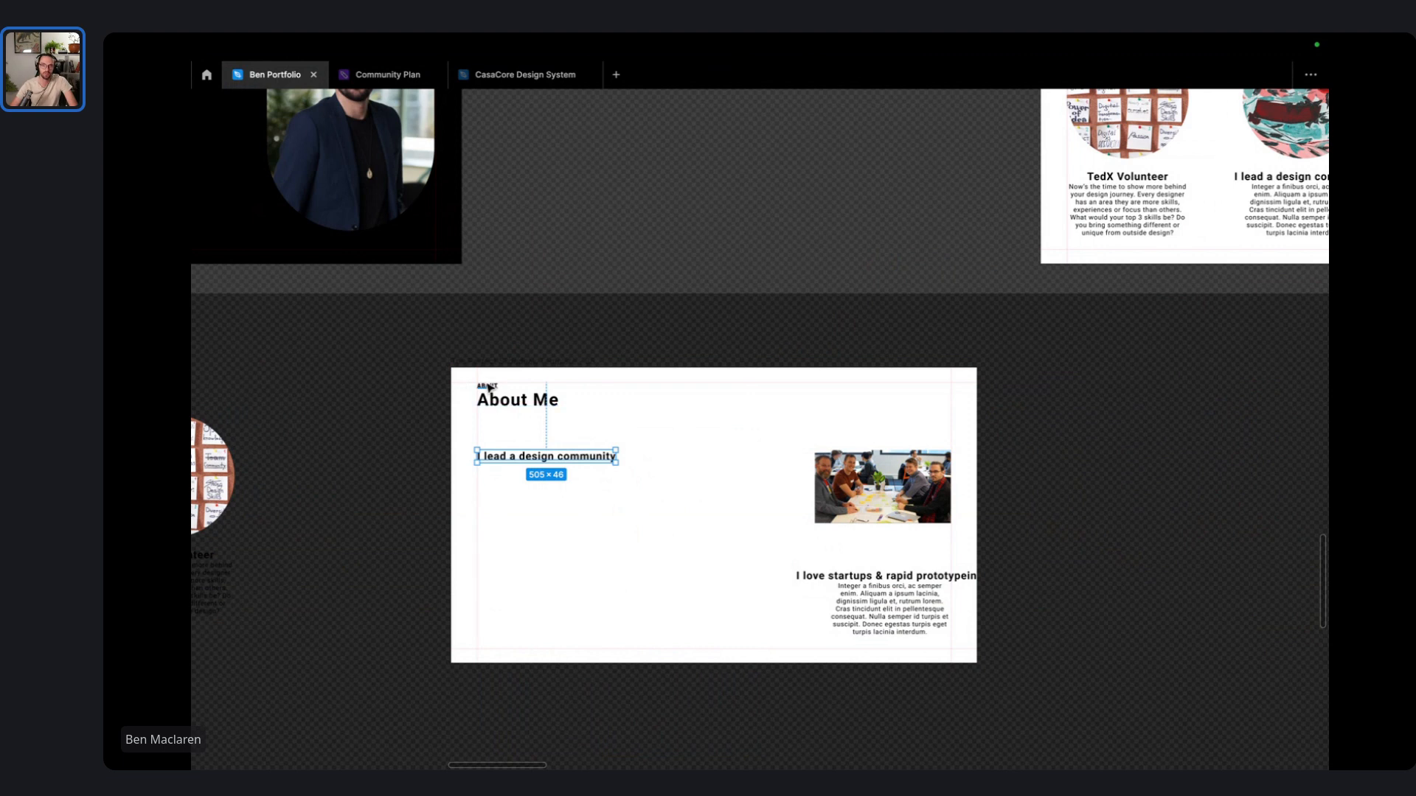
- Remove an accidental extra duplicate of the About Me slide
scroll(488, 387, "up", 5)
scroll(768, 484, "down", 5)
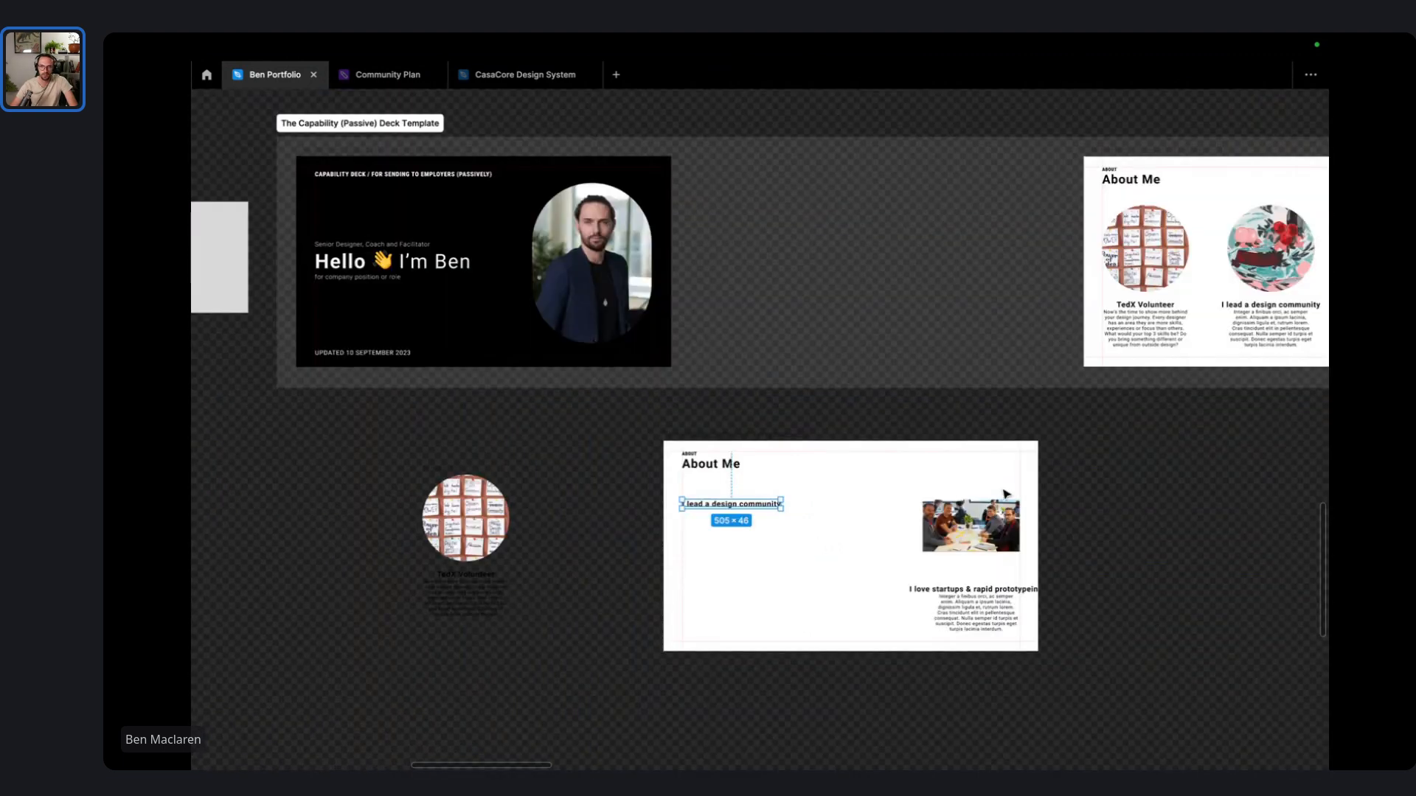
scroll(1040, 493, "right", 3)
left_click_drag(547, 452, 964, 448)
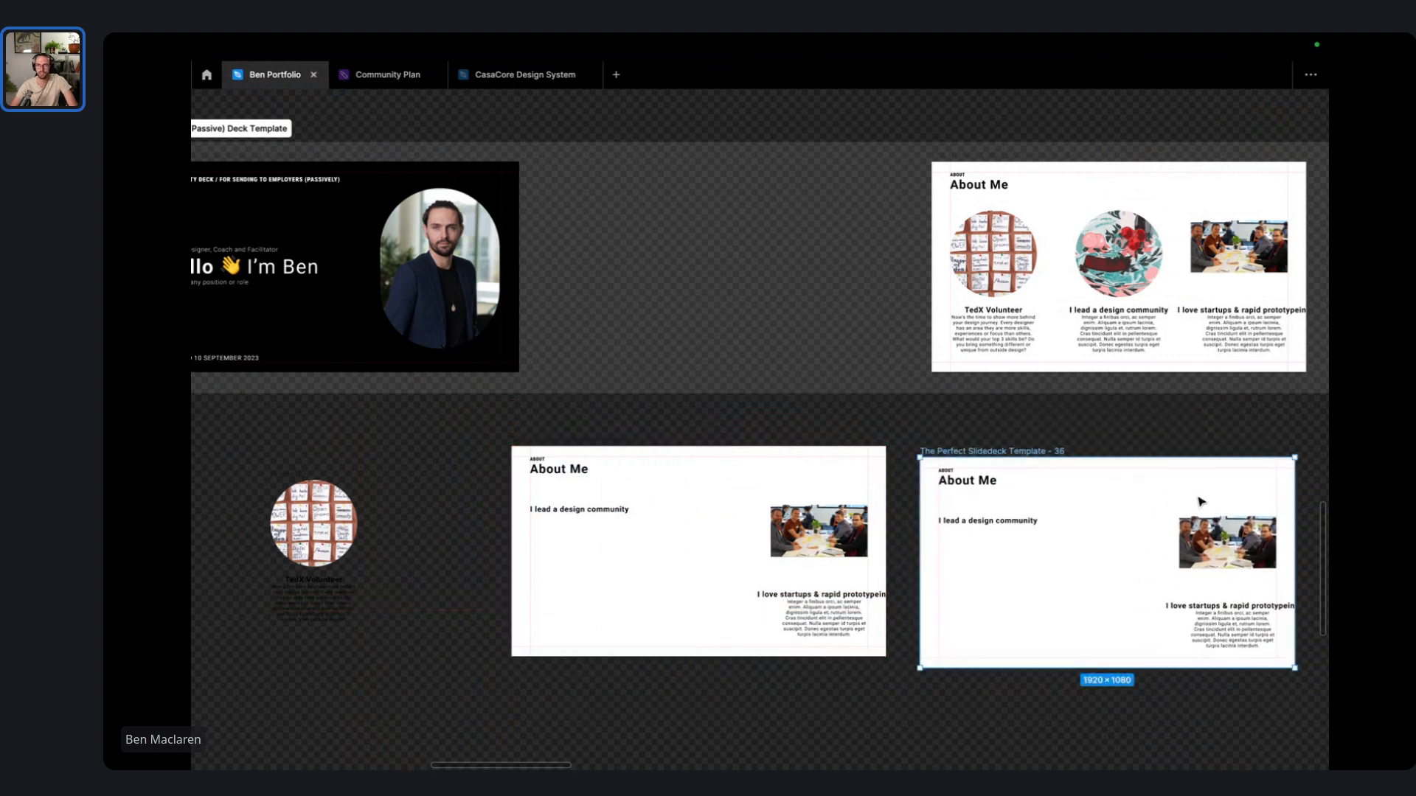
scroll(1200, 502, "down", 1)
scroll(1050, 607, "down", 3)
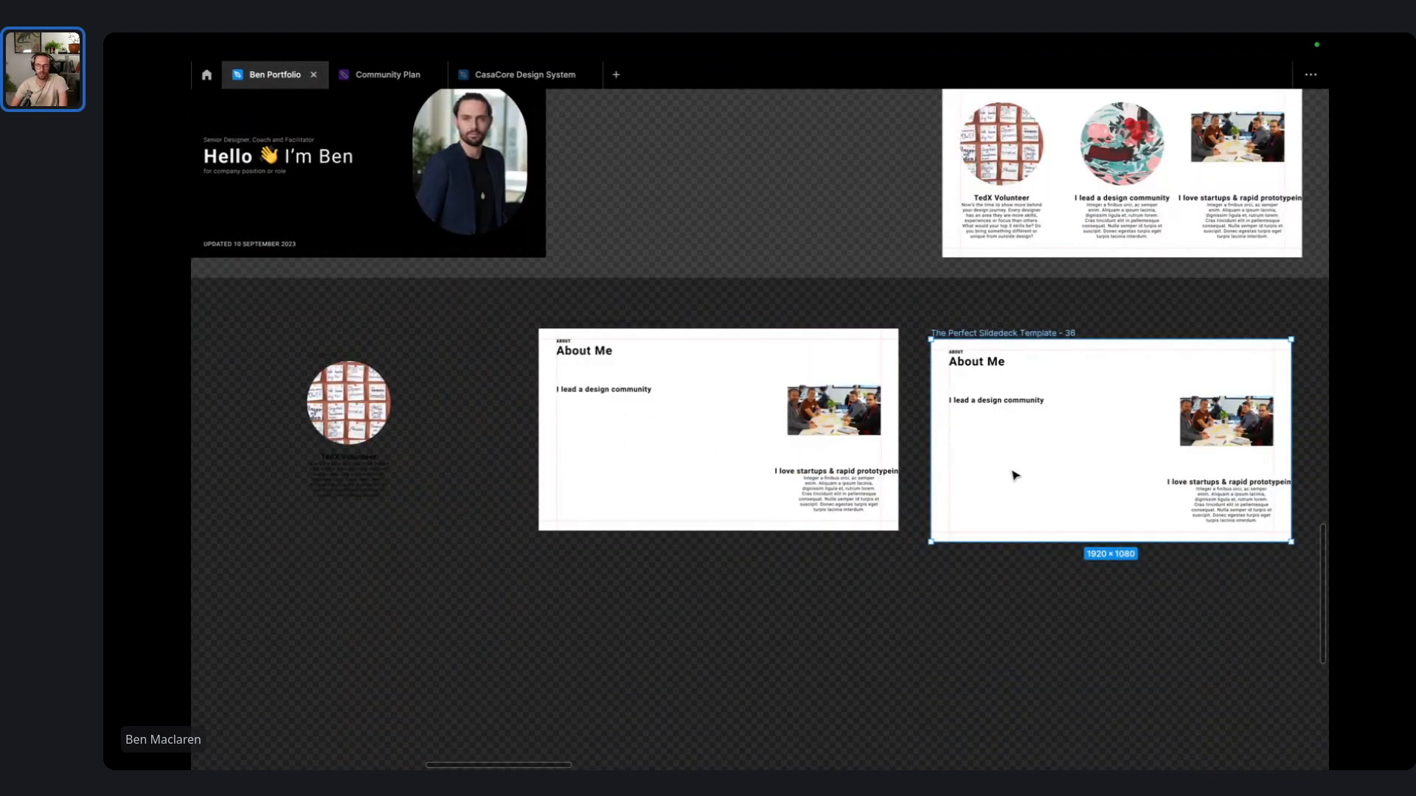
key("Delete")
- Move the team photo out below the copied slide and enlarge it to 1908×1027
left_click(848, 413)
left_click_drag(848, 413, 1249, 478)
left_click_drag(1058, 590, 1093, 642)
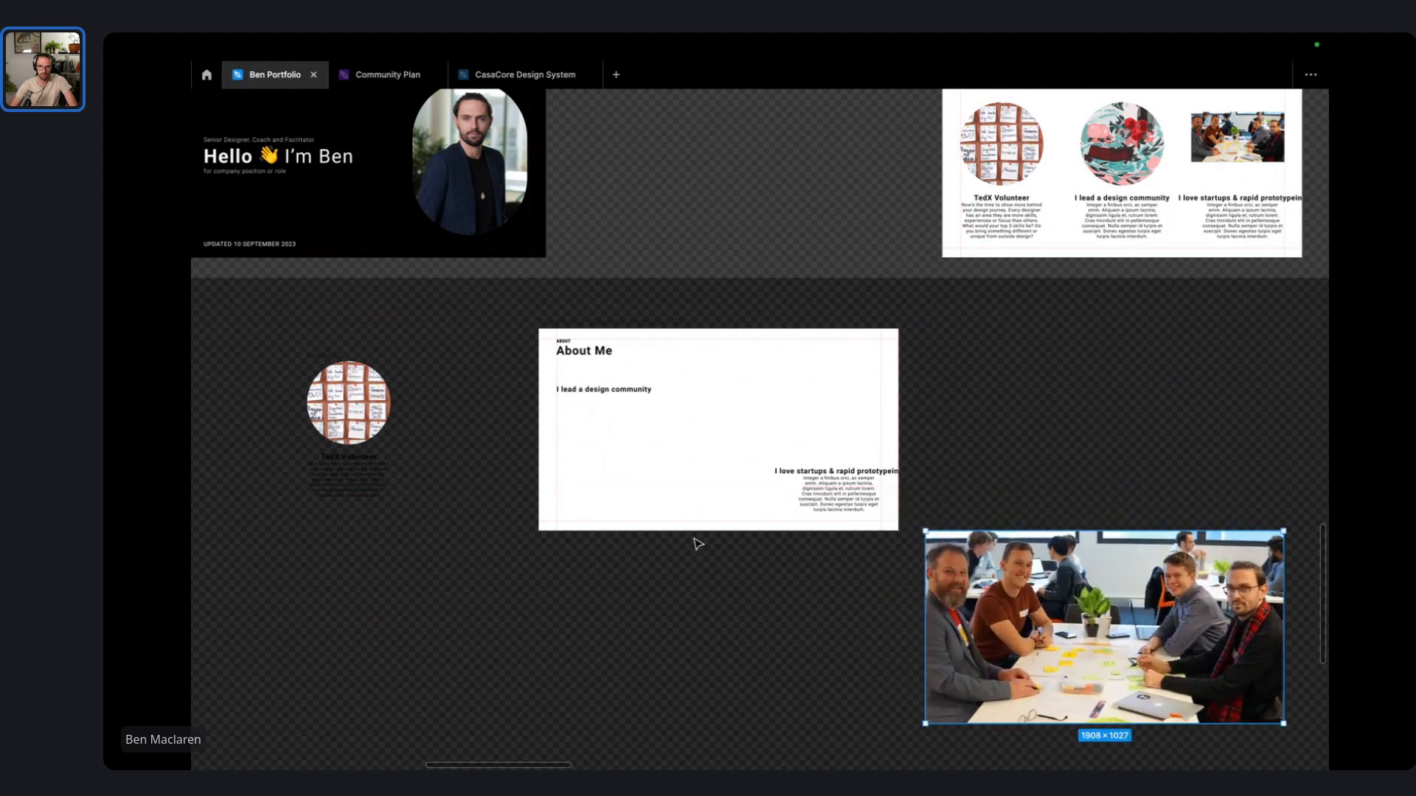
scroll(851, 343, "down", 3)
- Move the startups heading under the photo, delete the leftover paragraph, and center the community heading
left_click_drag(840, 362, 1067, 647)
left_click(866, 391)
key("Delete")
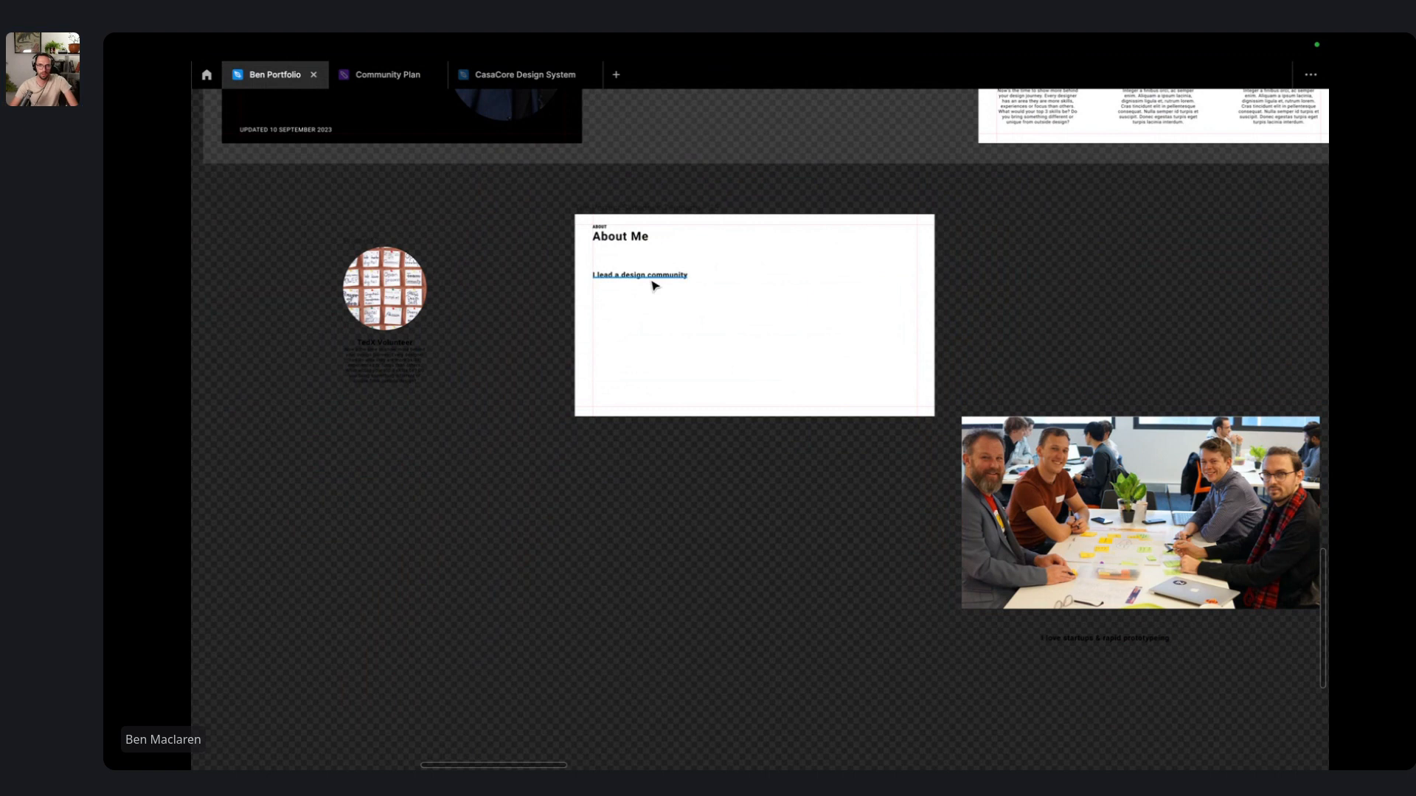
left_click_drag(654, 286, 763, 278)
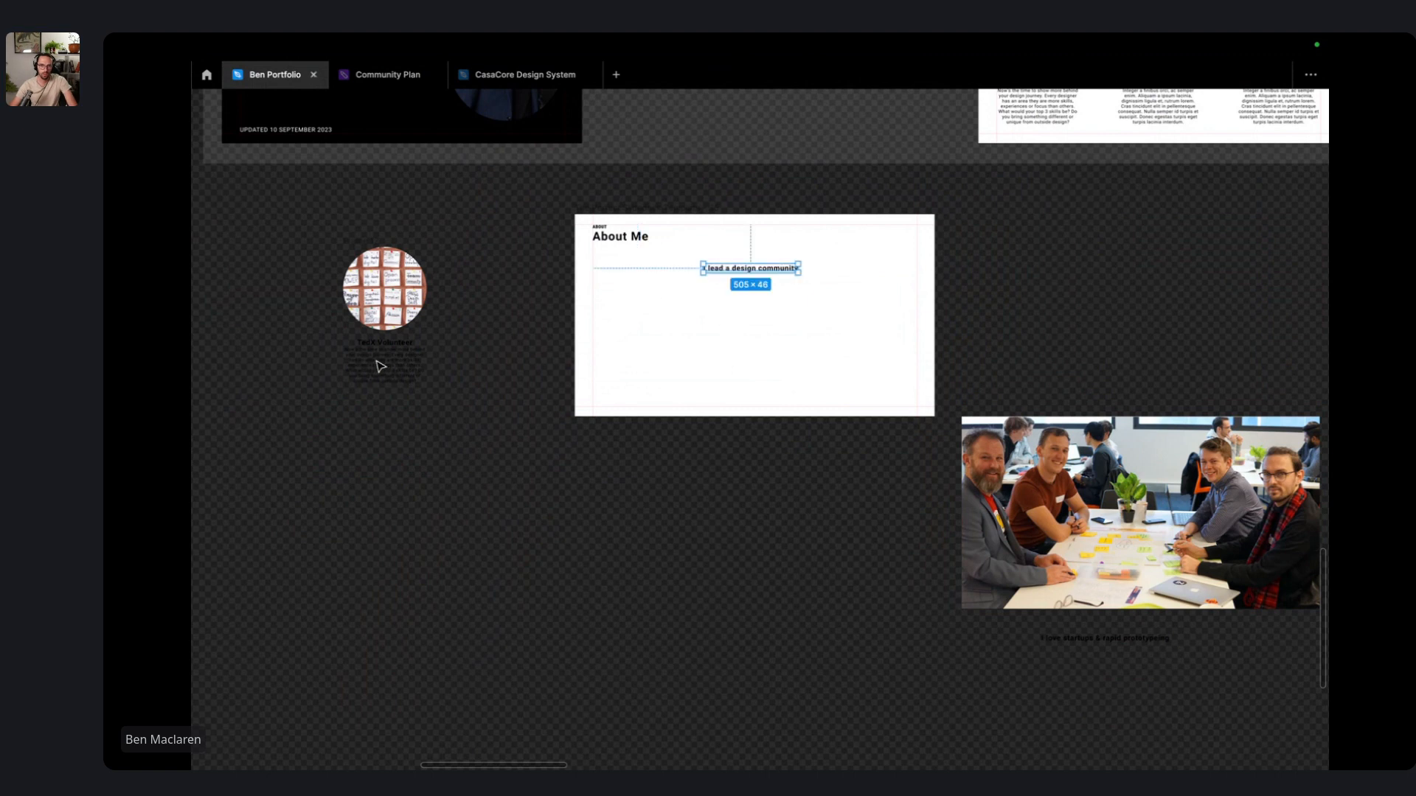
scroll(380, 366, "up", 10)
left_click(406, 320)
- Rewrite the TedX Volunteer heading as 'I love facilitation and public speaking'
double_click(406, 322)
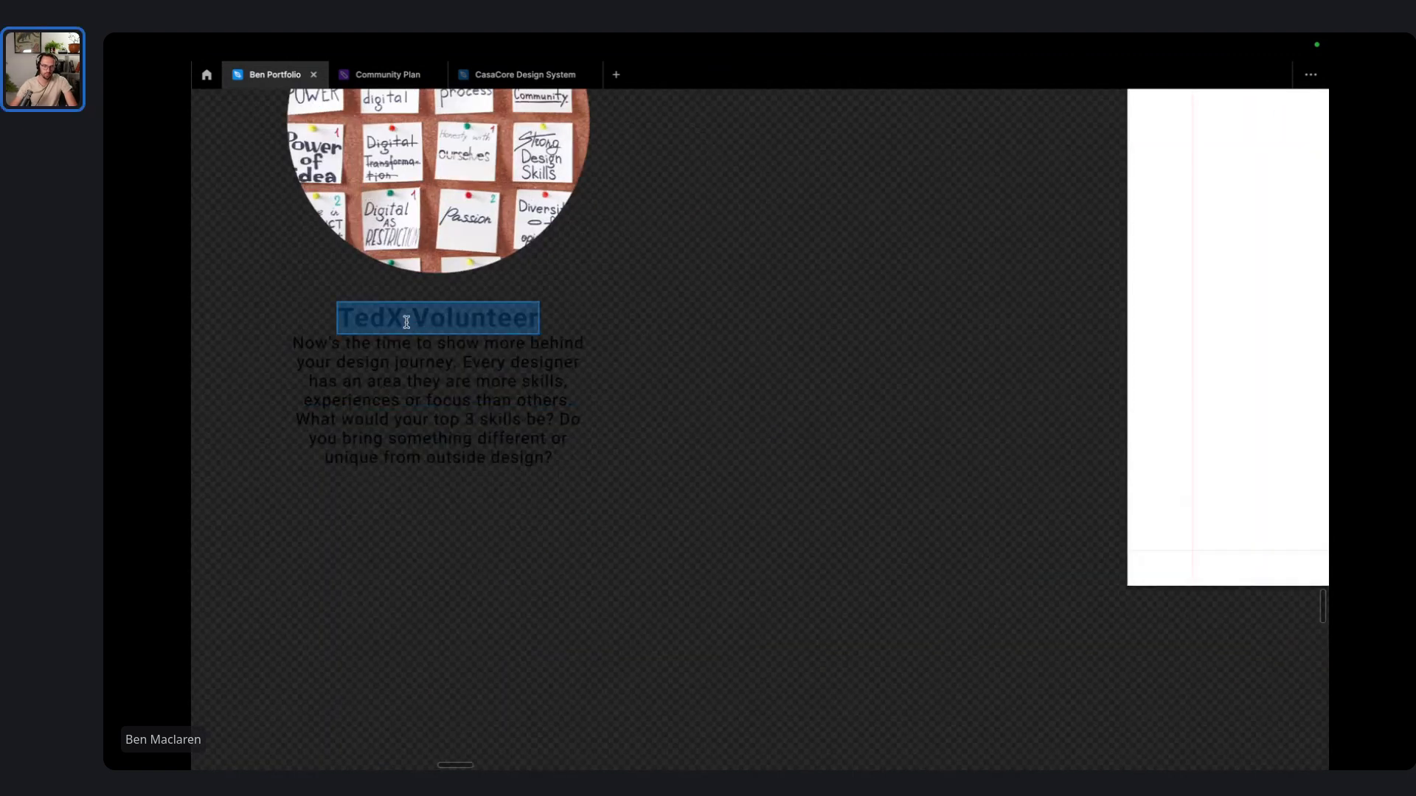
key("BackSpace")
key("BackSpace")
key("BackSpace")
key("BackSpace")
key("BackSpace")
key("BackSpace")
key("BackSpace")
key("BackSpace")
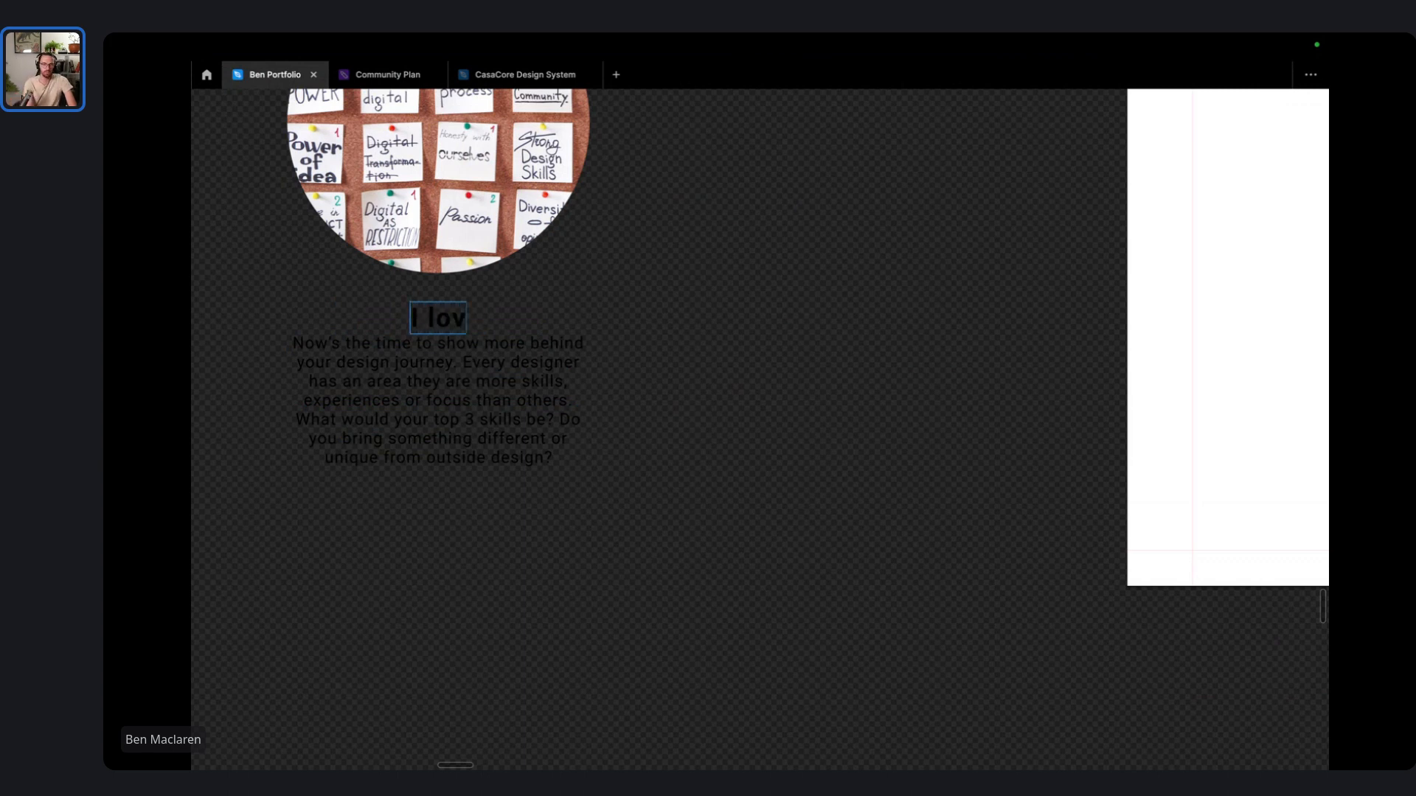
type("acilitation")
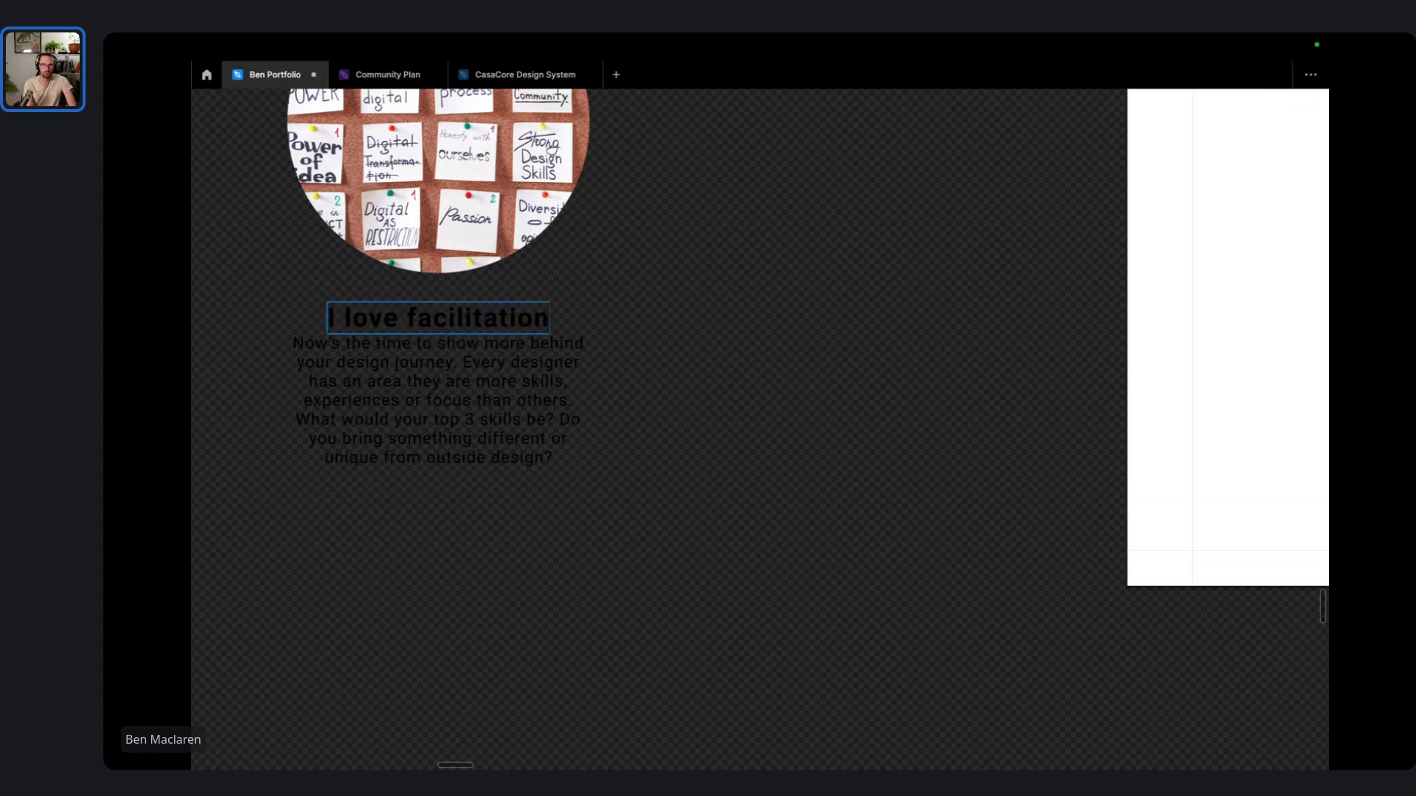
type(" and public speaking")
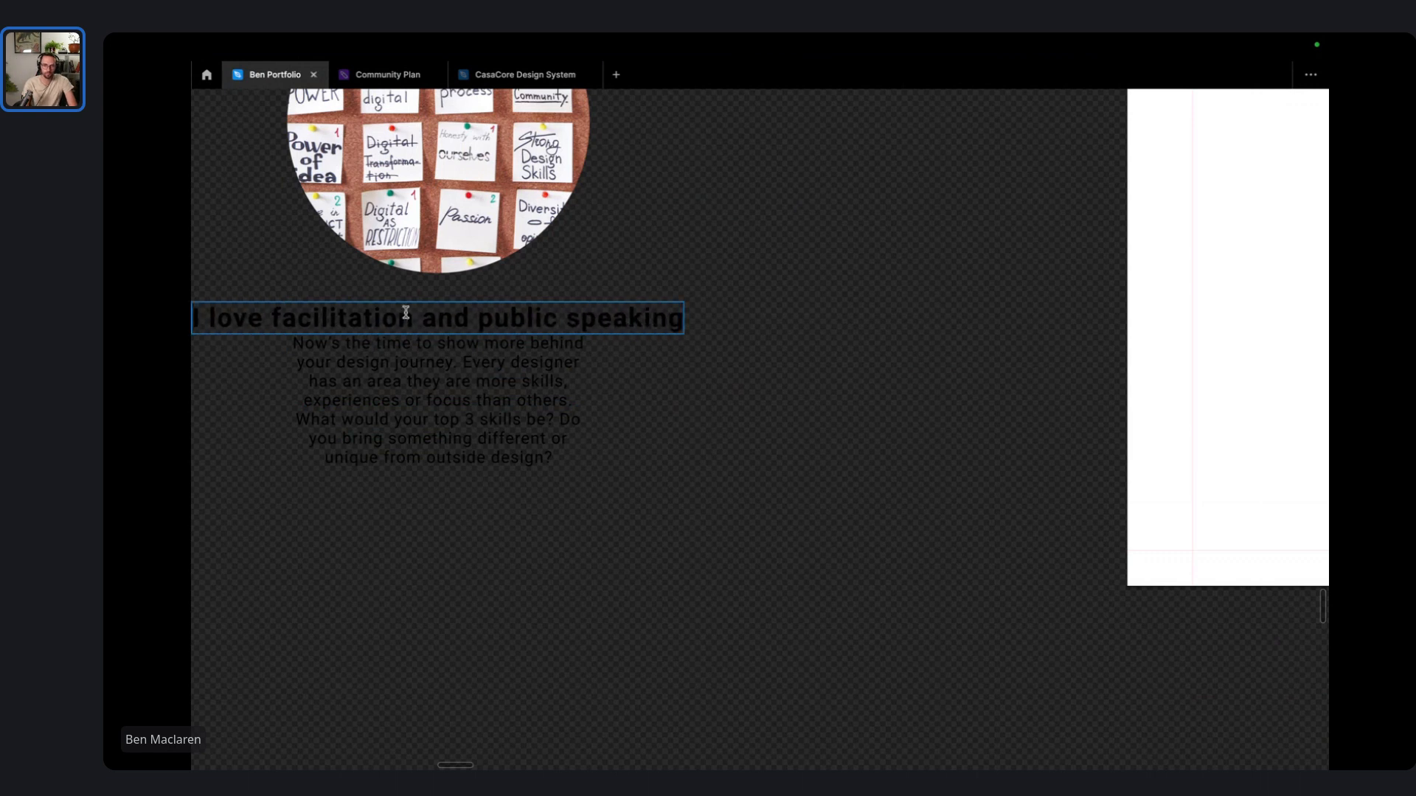
- Delete the placeholder paragraph and narrow the heading to a wrapped 231 × 46 box
left_click(358, 376)
double_click(357, 378)
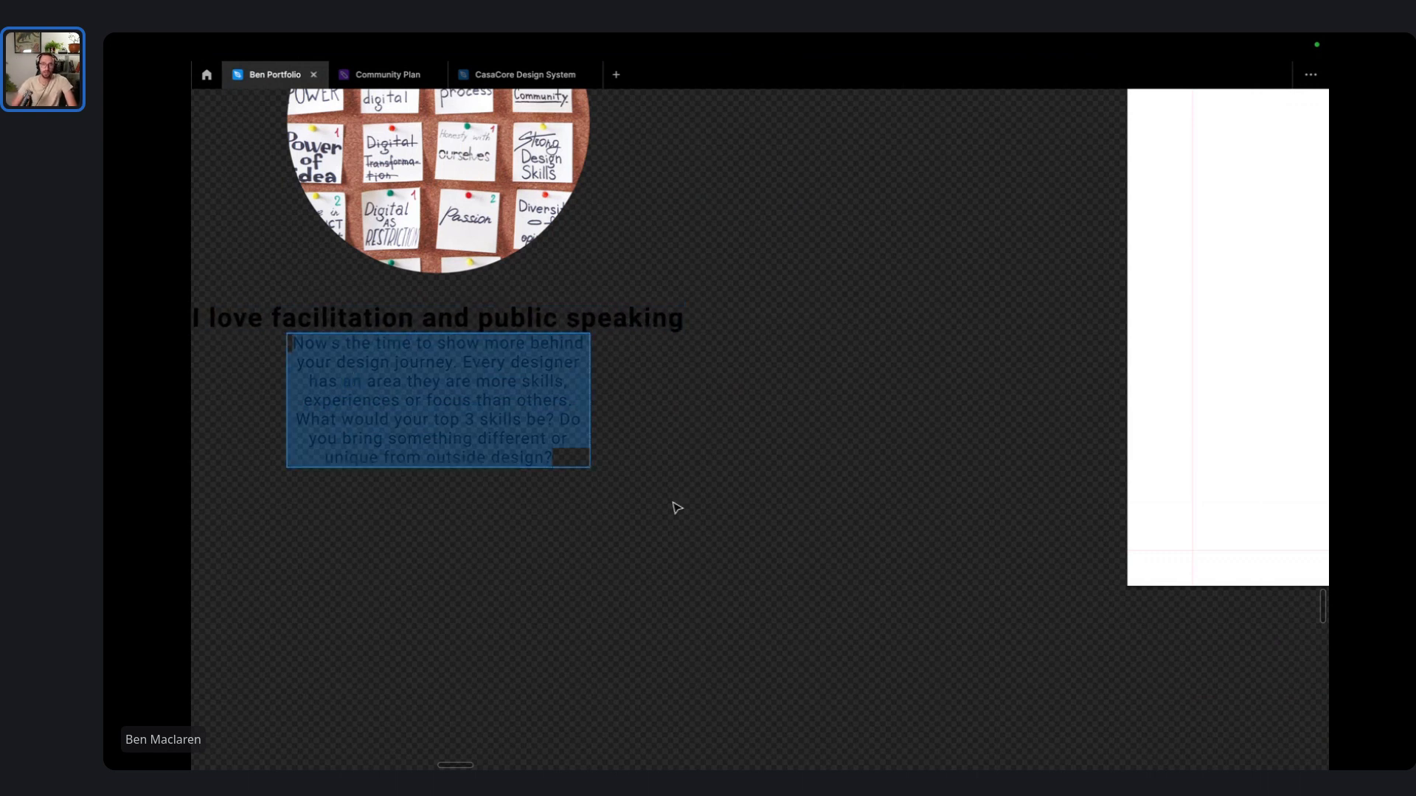
key("Escape")
scroll(695, 421, "down", 2)
key("BackSpace")
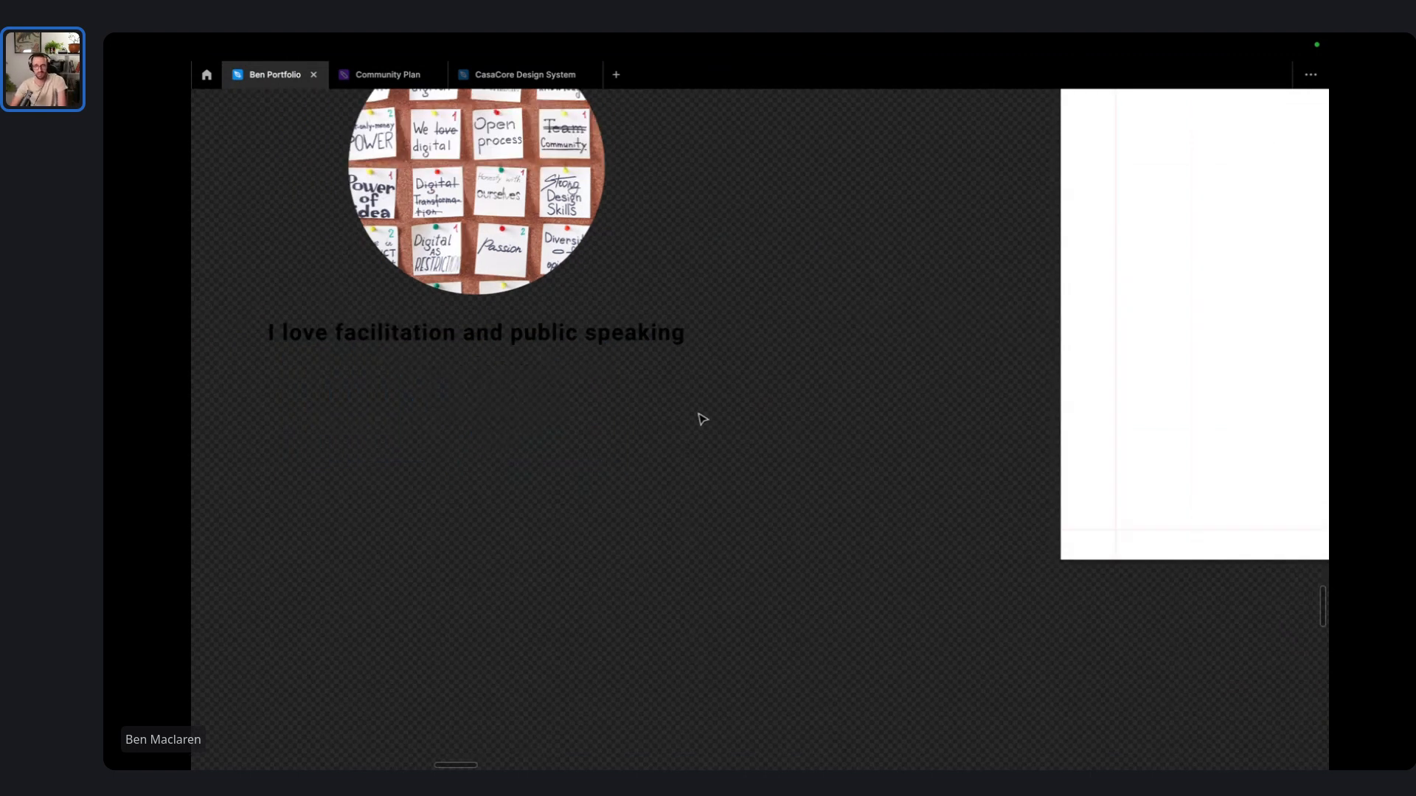
left_click(626, 338)
left_click_drag(686, 336, 402, 340)
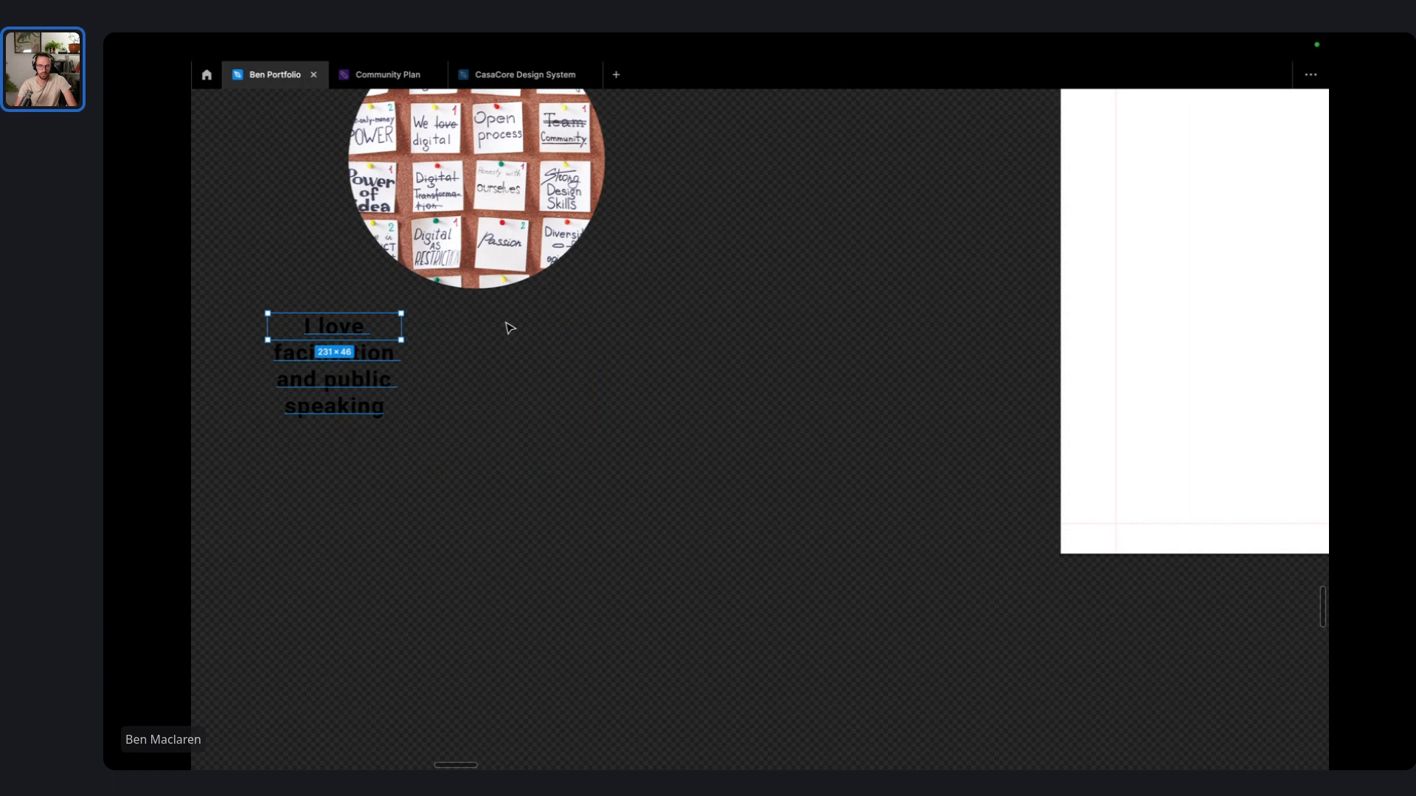
key("ctrl+backslash")
- Wrap the facilitation heading onto three lines
left_click_drag(713, 453, 860, 518)
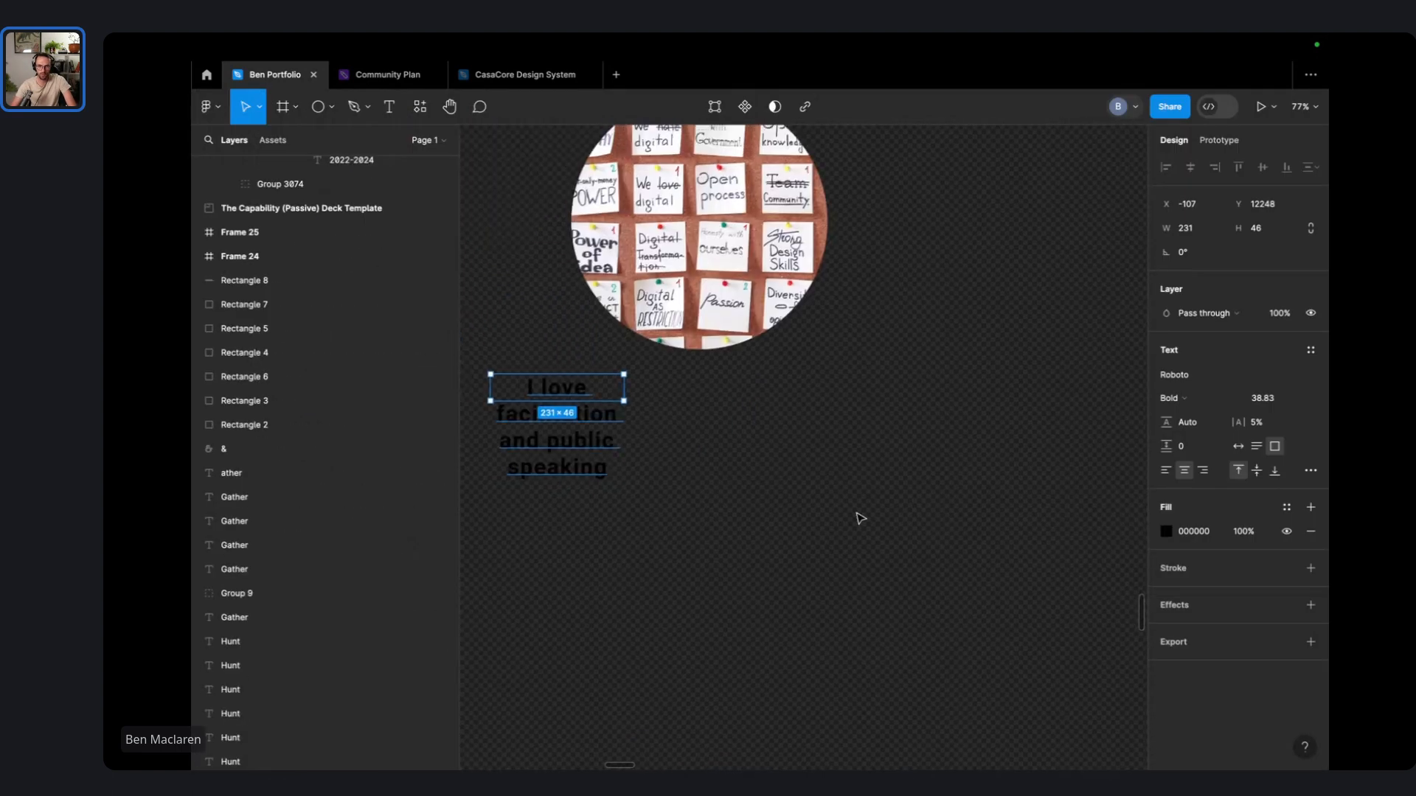
scroll(860, 519, "down", 2)
left_click(682, 460)
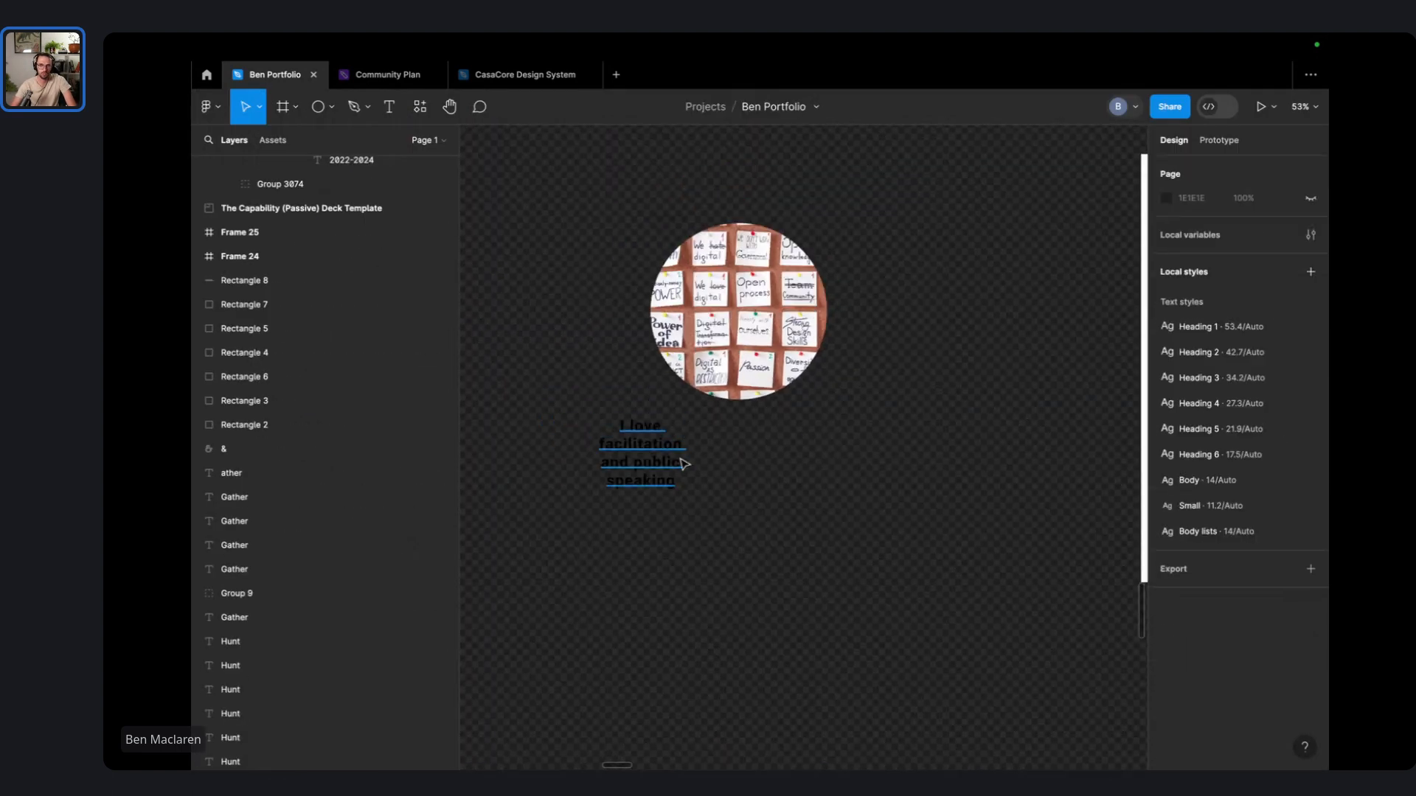
left_click(662, 432)
double_click(688, 435)
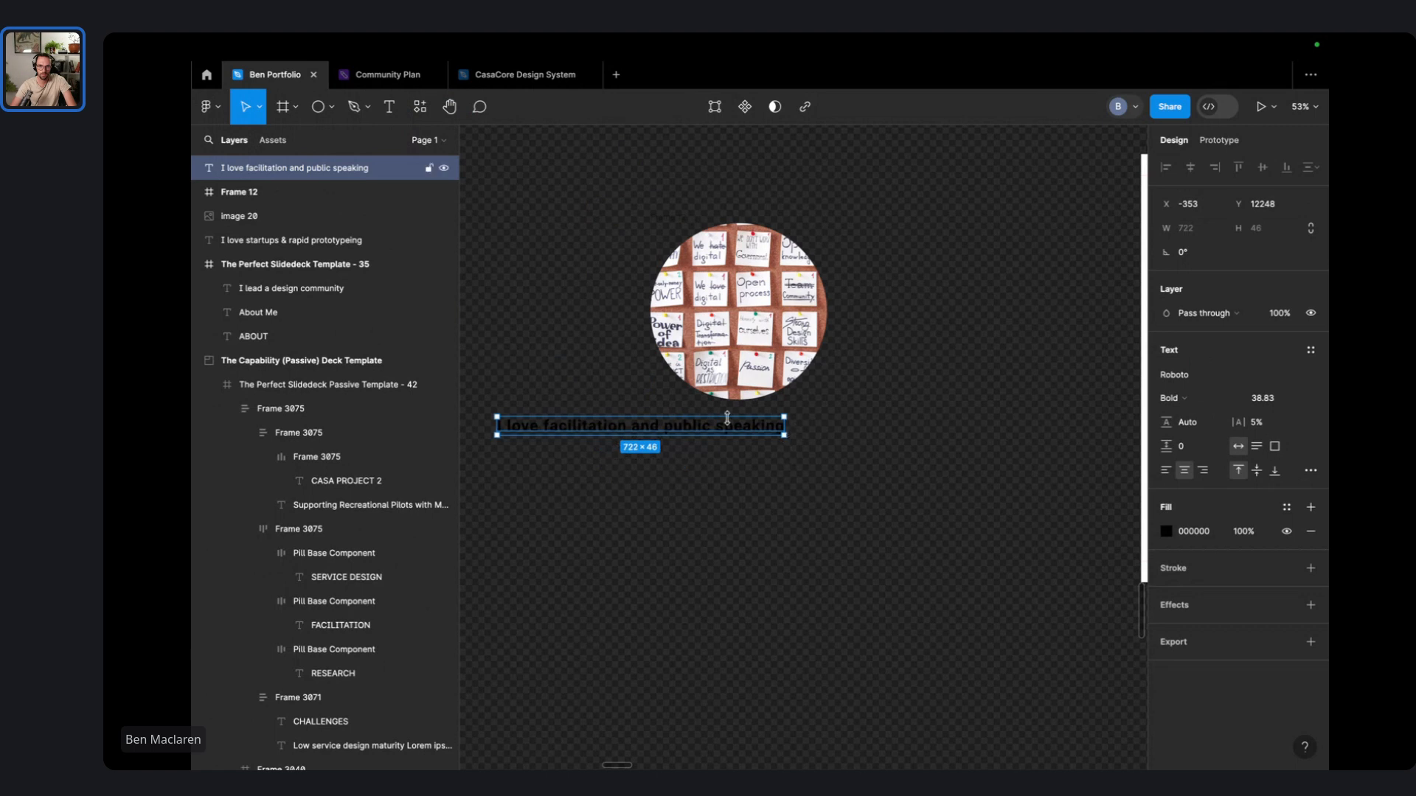
mouse_move(787, 423)
left_mouse_down()
mouse_move(632, 435)
mouse_move(943, 416)
mouse_move(979, 392)
mouse_move(806, 411)
left_mouse_up()
scroll(648, 439, "down", 5)
scroll(806, 411, "down", 3)
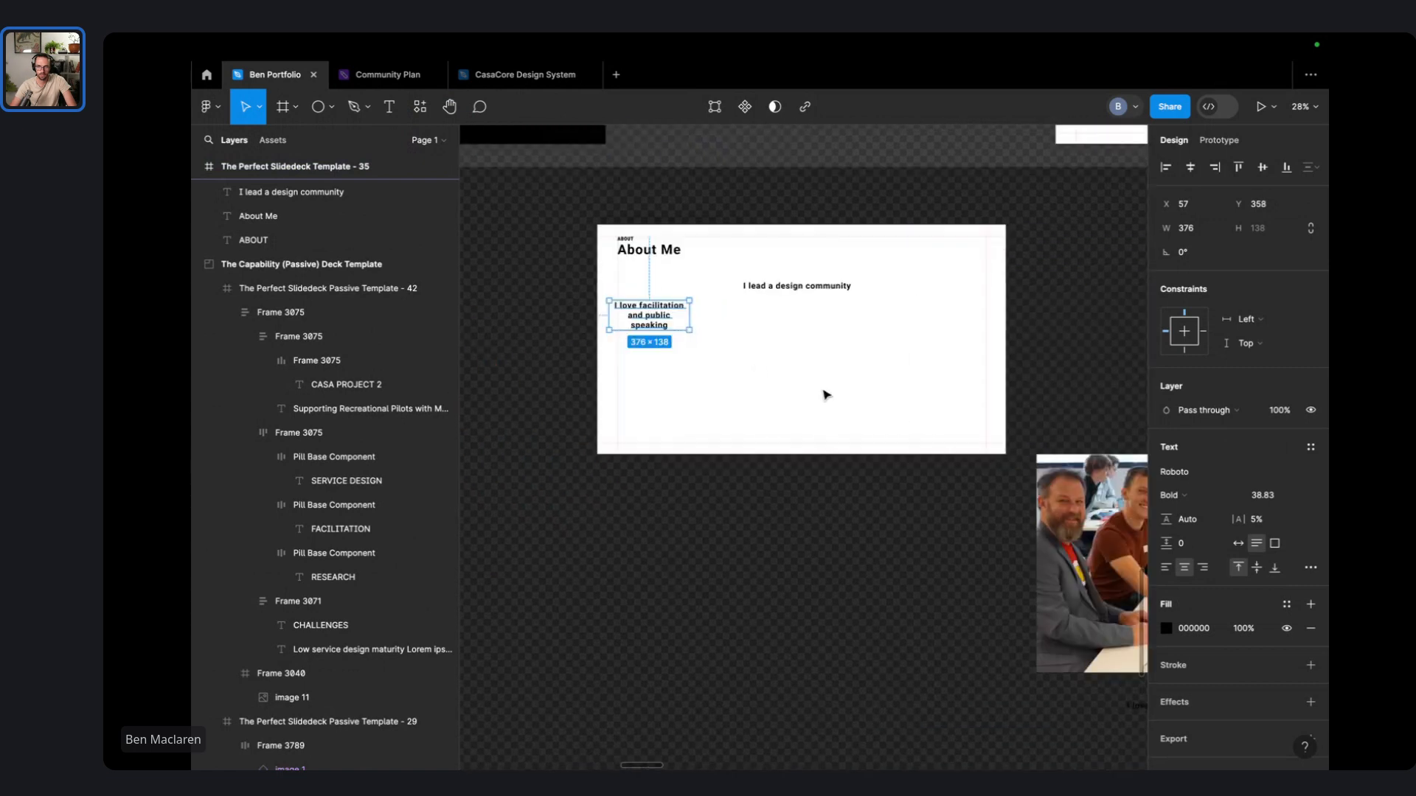
- Extend the community heading with 'coaching designers on their career' and wrap it onto four lines
left_click(823, 284)
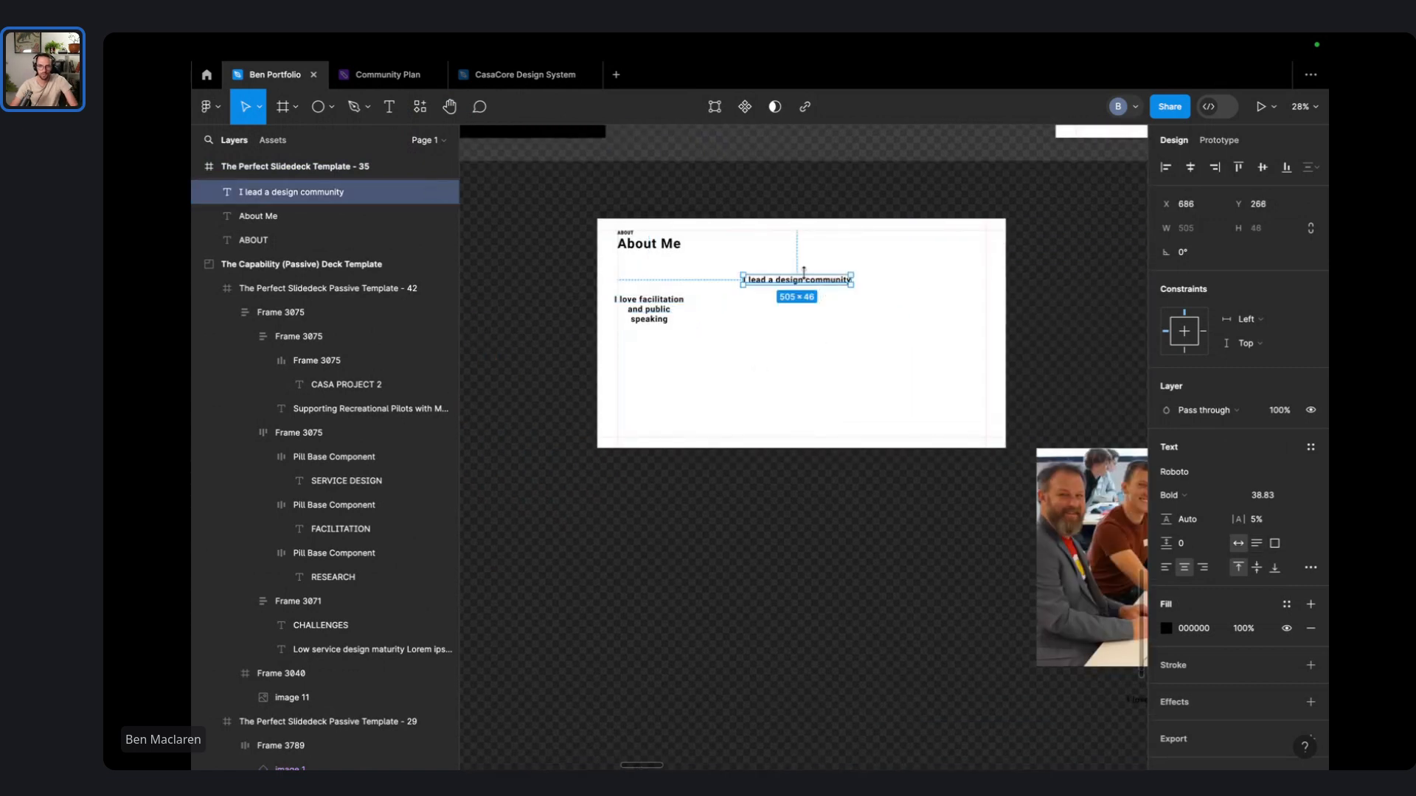
scroll(804, 270, "up", 3)
double_click(855, 295)
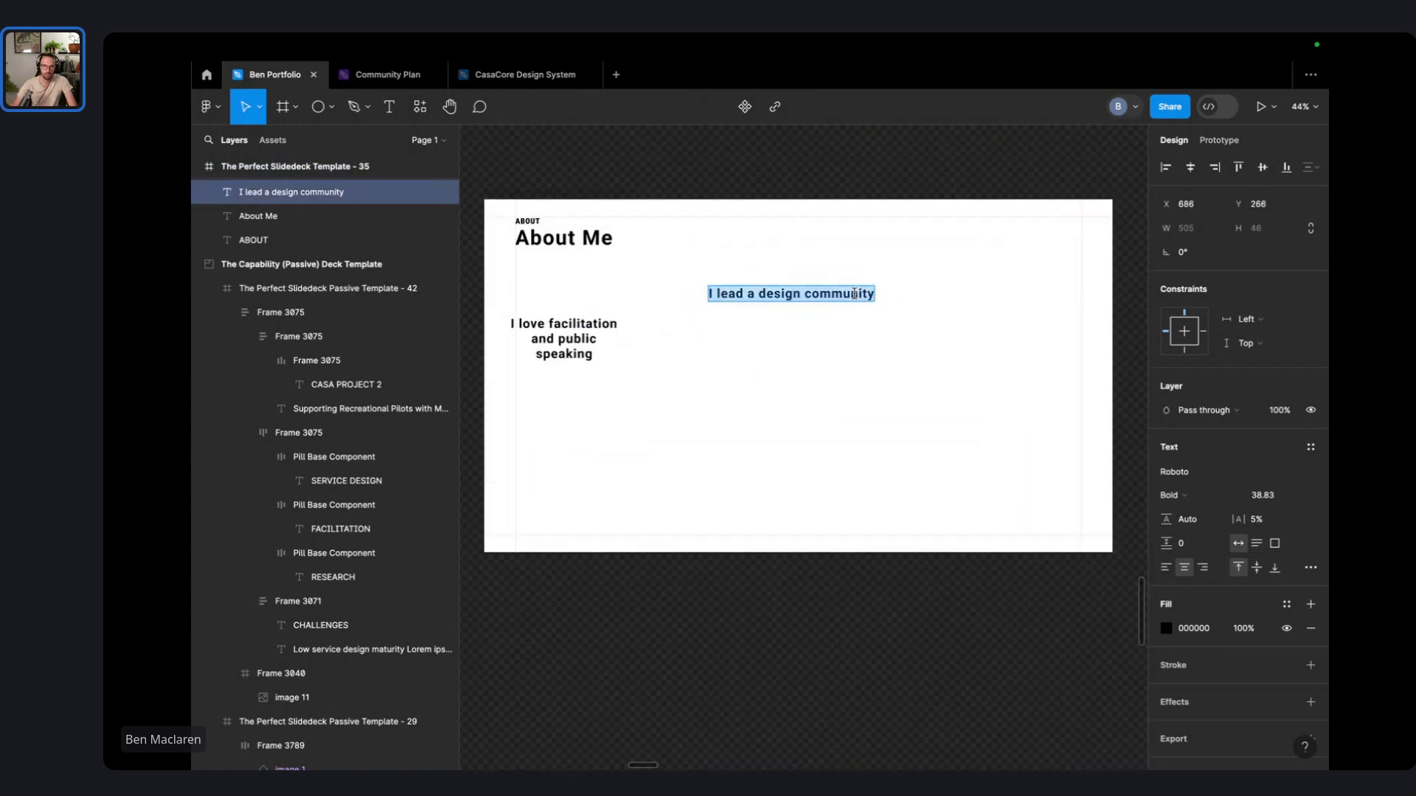
key("Right")
type("he")
key("BackSpace")
key("BackSpace")
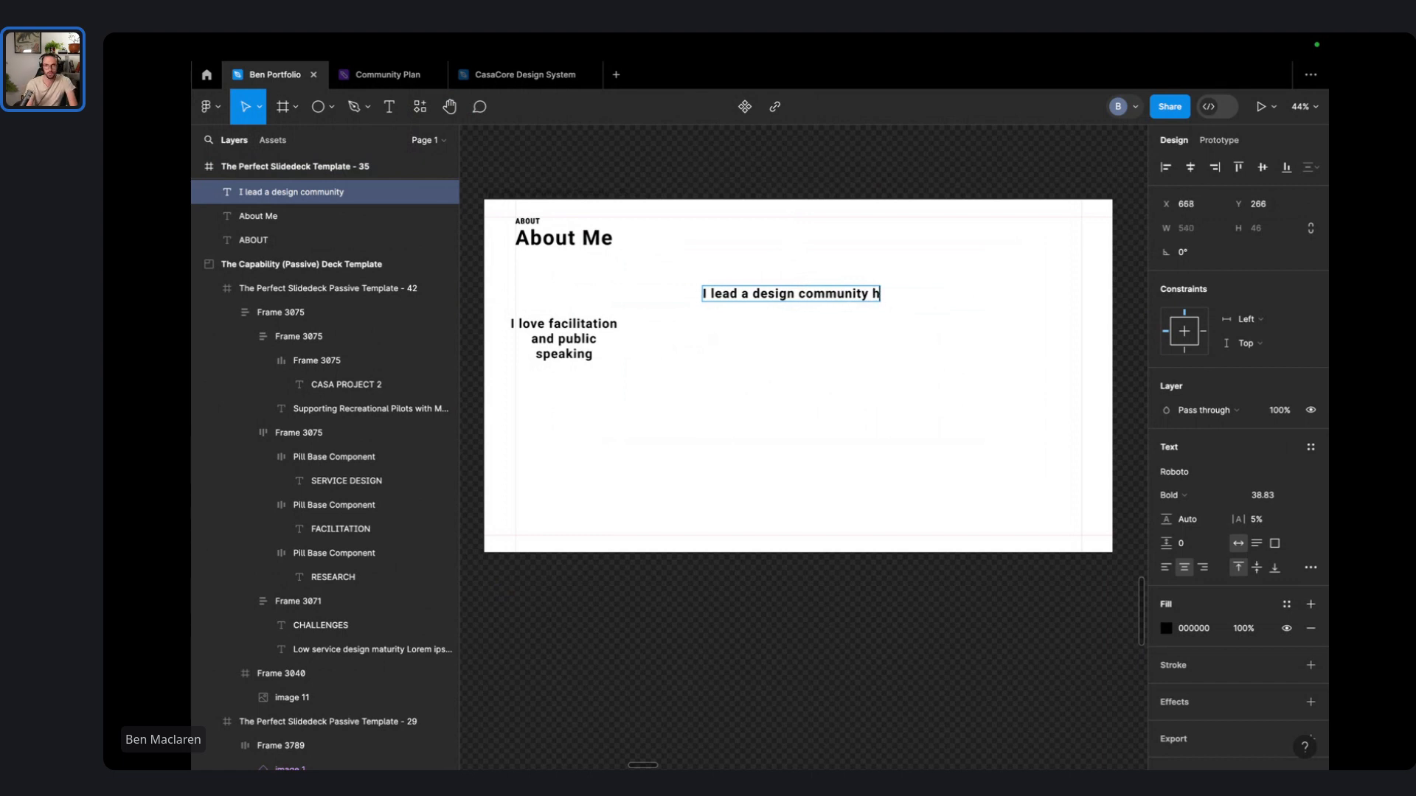
type("coaching designers on c")
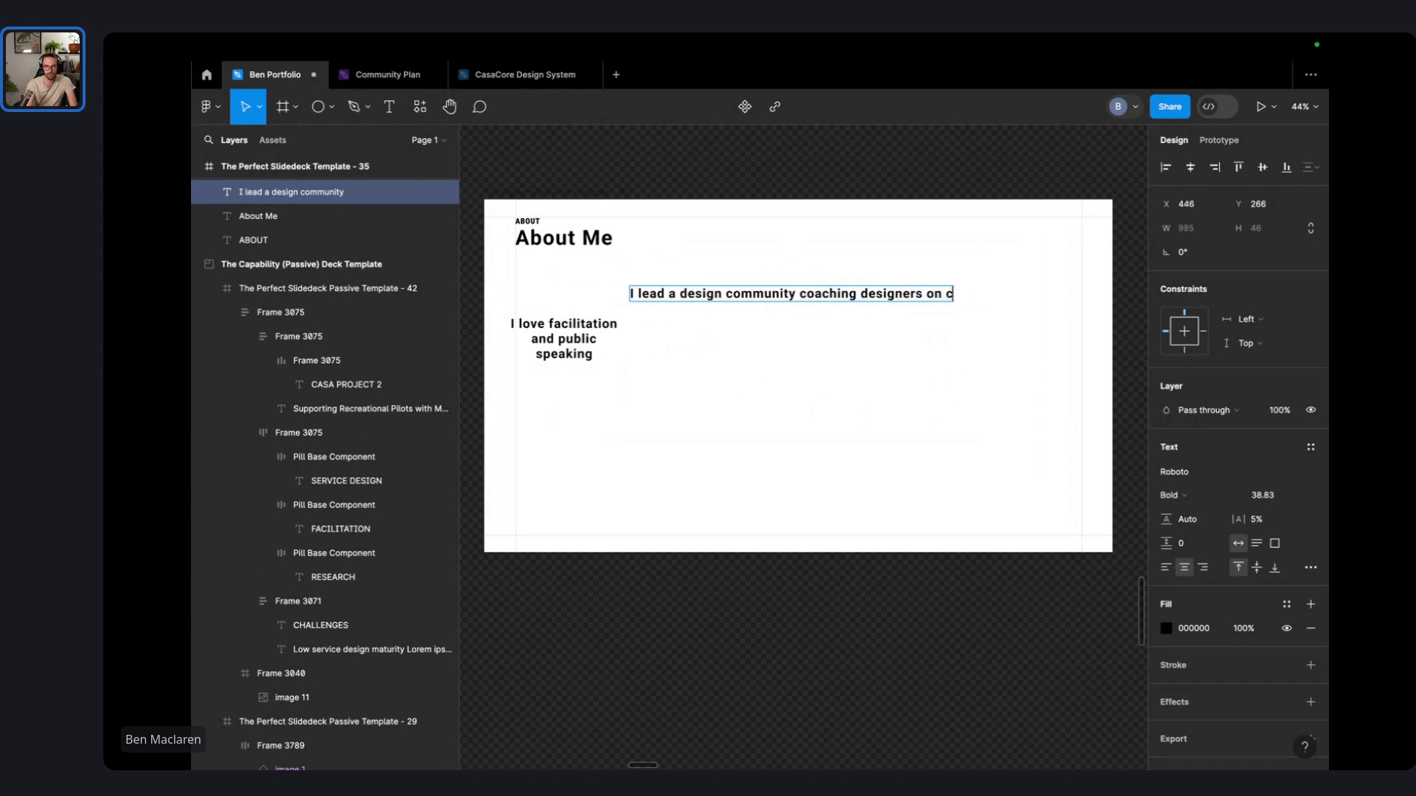
key("BackSpace")
type("their career")
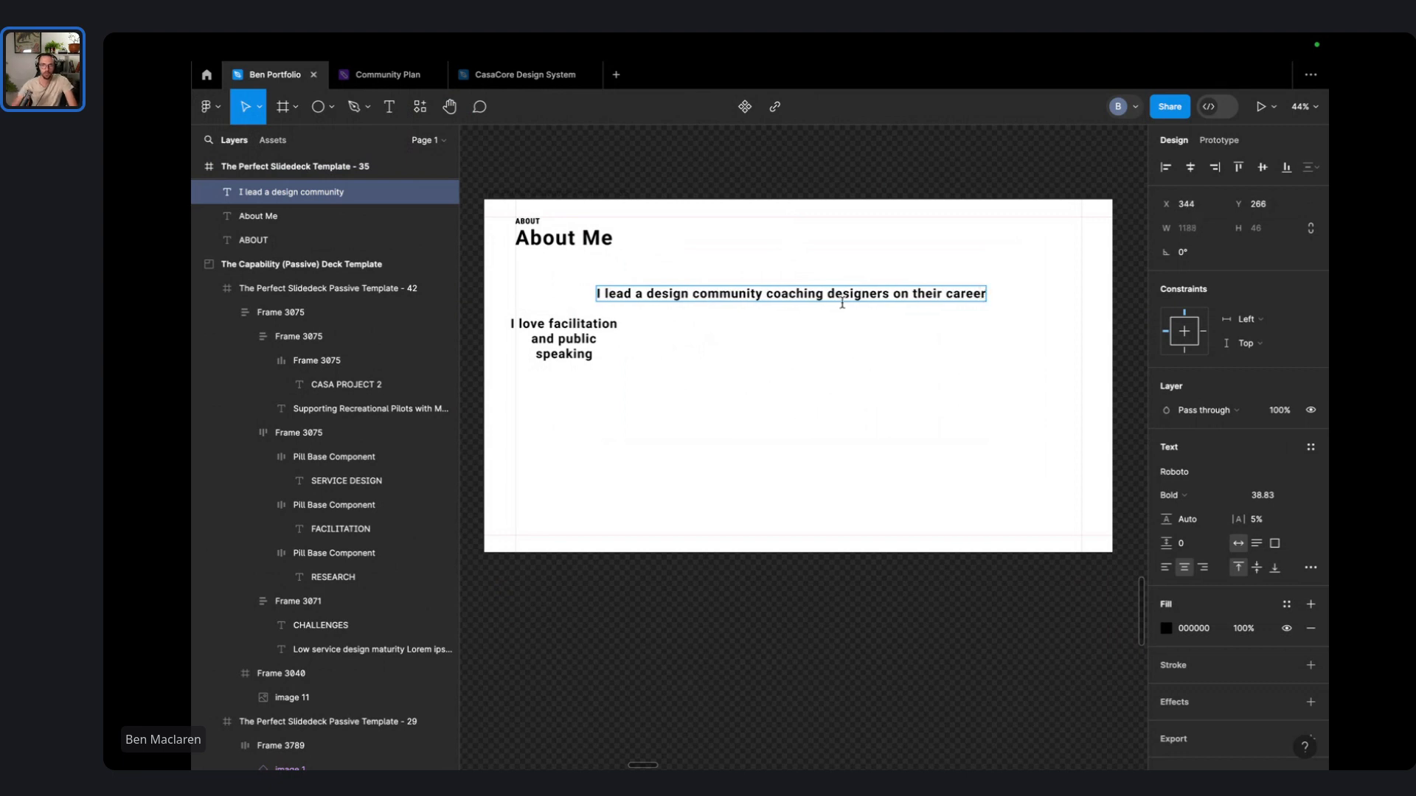
key("Escape")
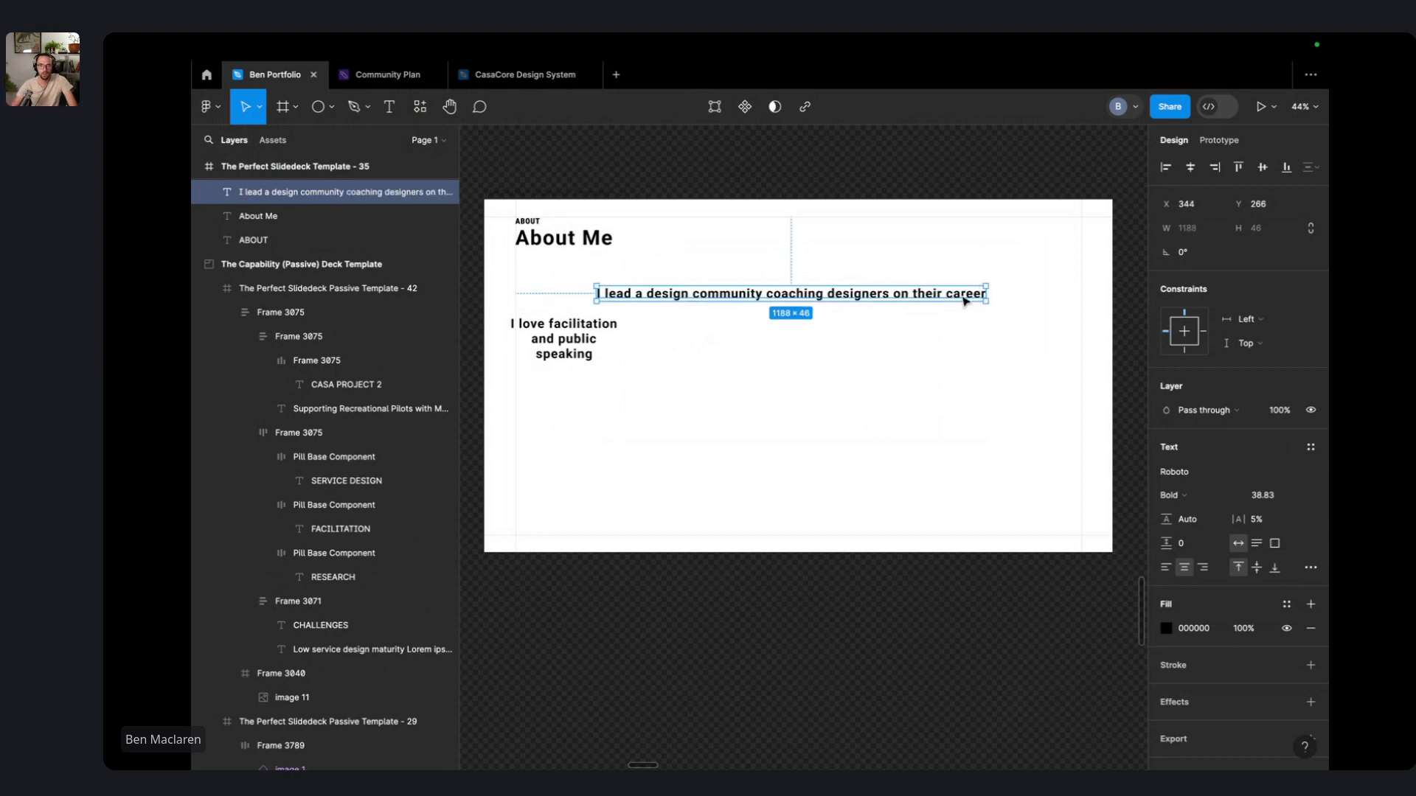
left_click_drag(990, 289, 790, 359)
- Move the startups heading onto the About Me slide and wrap it onto two lines
scroll(791, 359, "down", 5)
scroll(876, 357, "right", 3)
scroll(875, 357, "down", 2)
left_click_drag(872, 529, 639, 244)
scroll(638, 242, "up", 3)
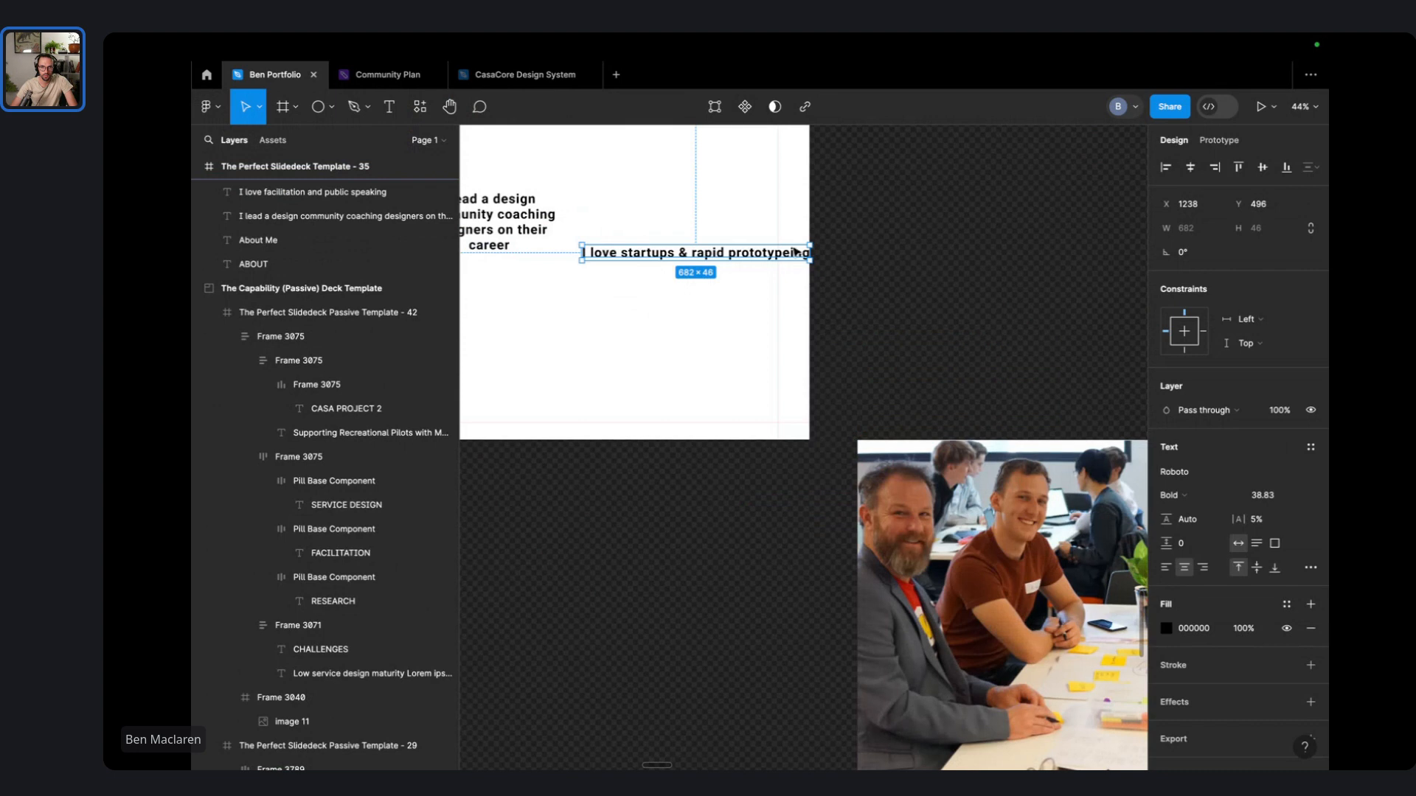
left_click_drag(811, 254, 716, 259)
scroll(715, 260, "left", 5)
scroll(716, 260, "up", 2)
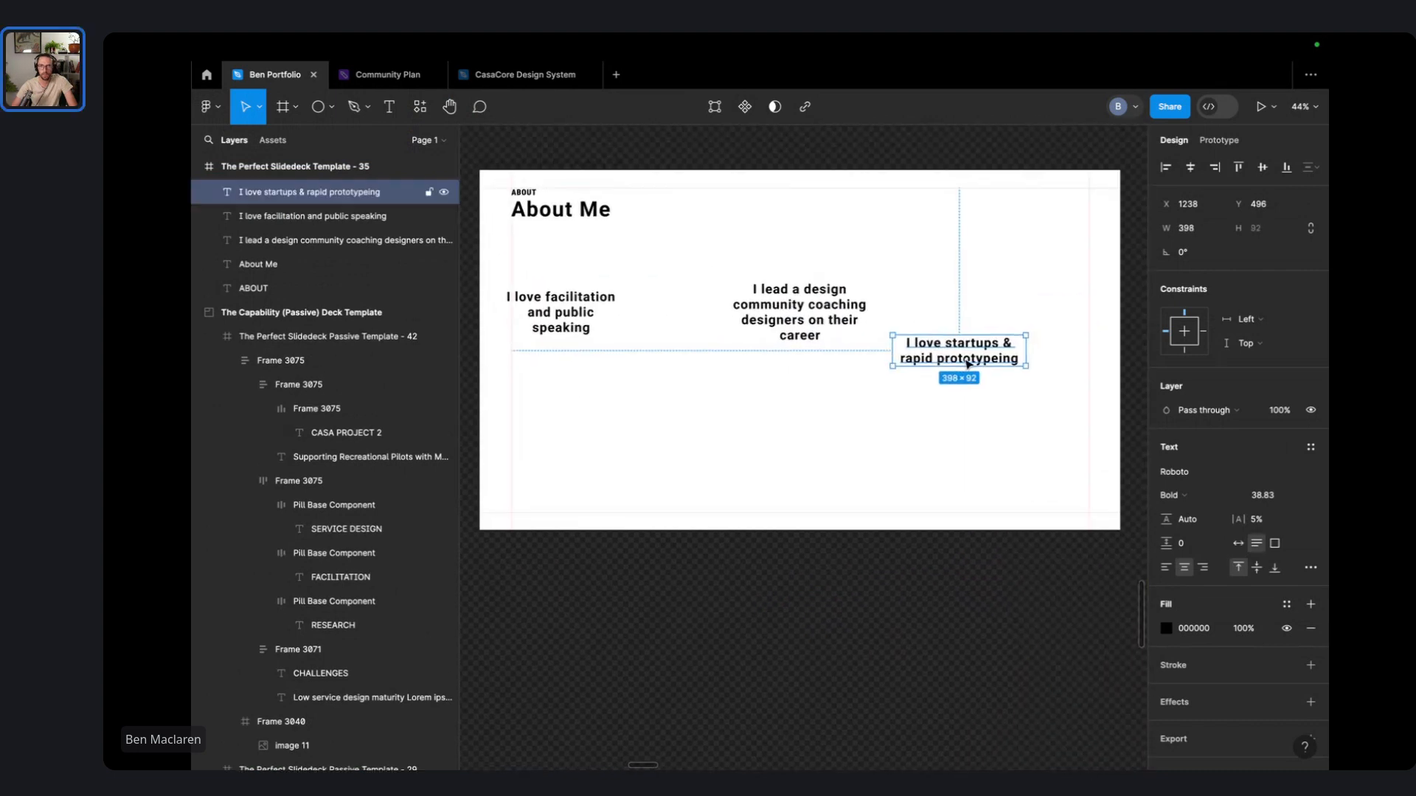
- Correct the misspelled 'prototypeing' to 'prototyping' in the startups heading
double_click(964, 358)
double_click(1003, 359)
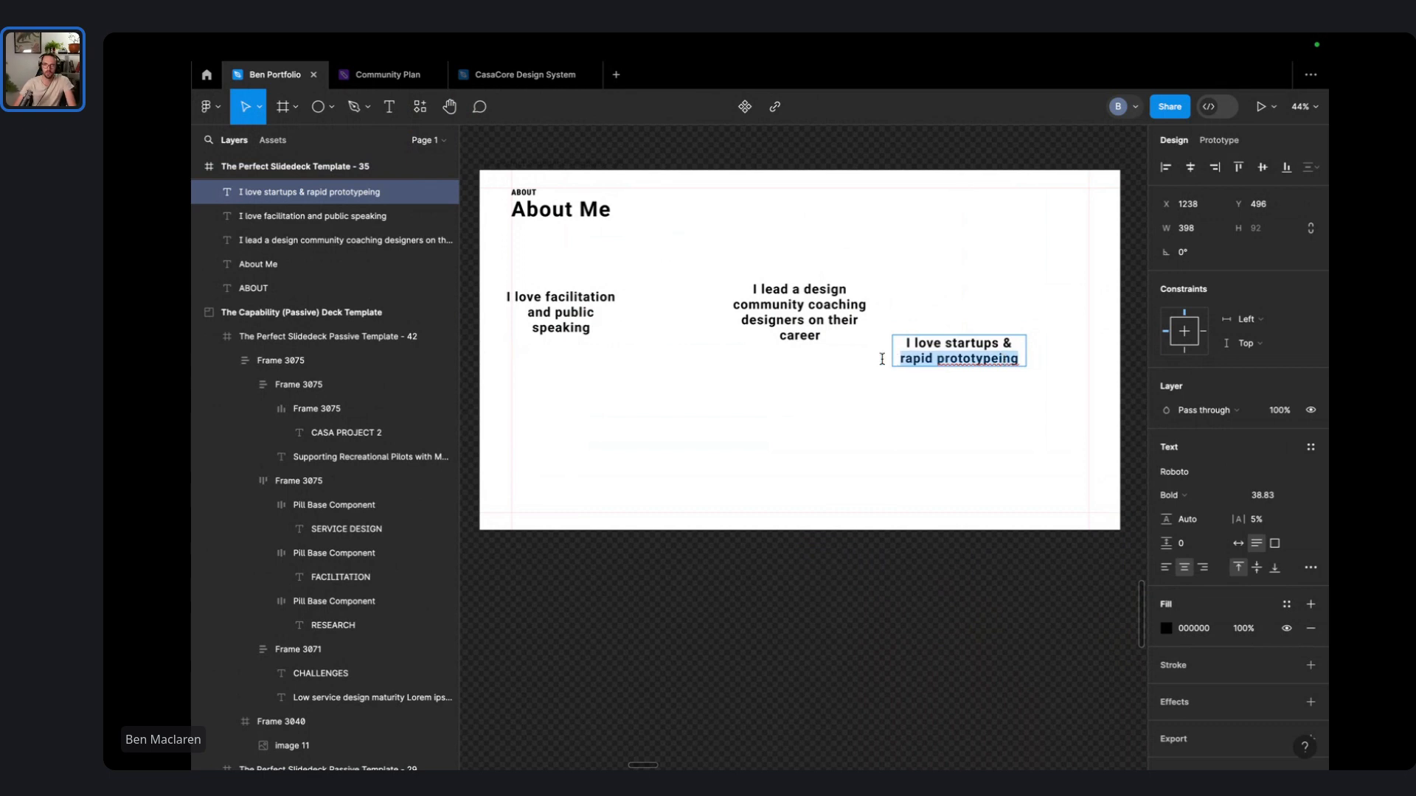
left_click(985, 360)
right_click(984, 359)
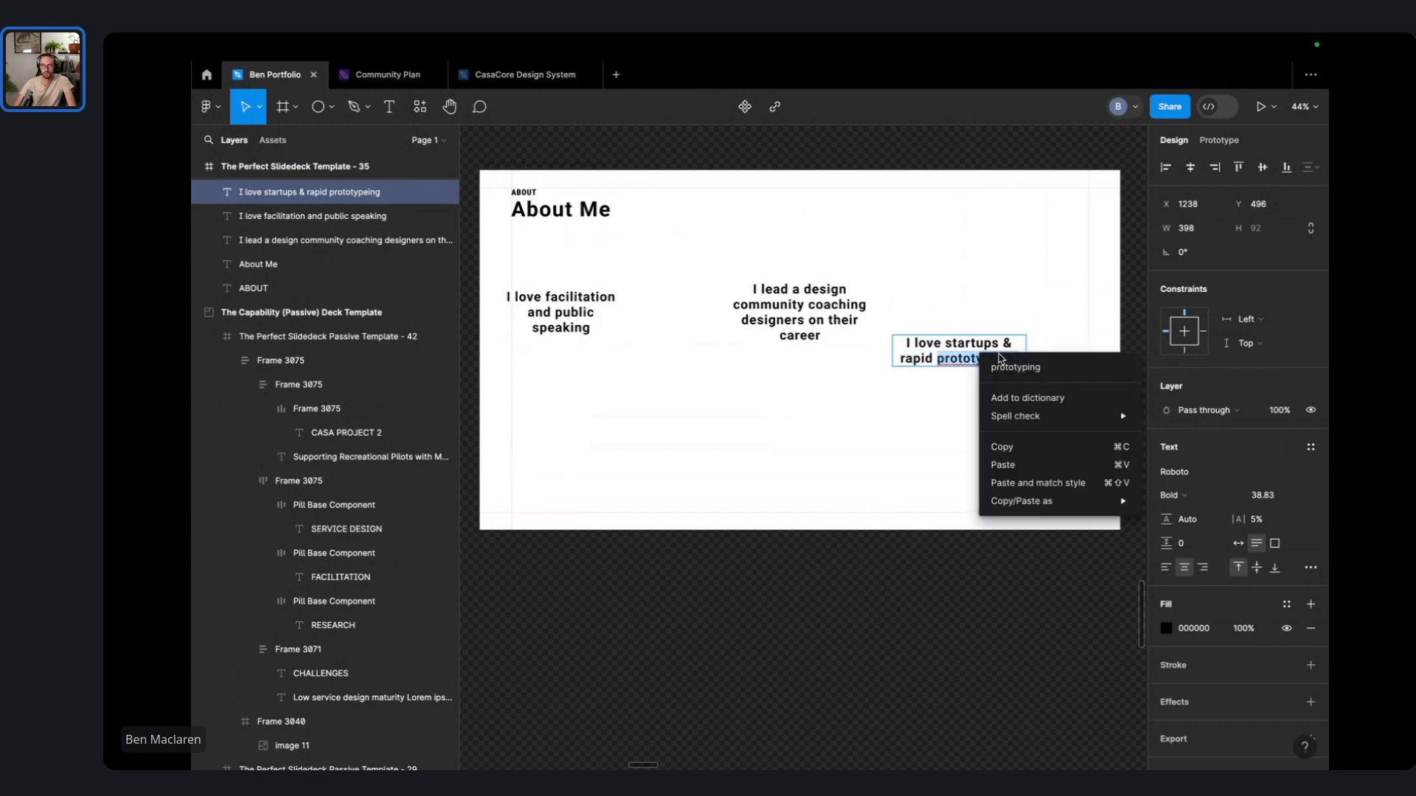
left_click(1040, 364)
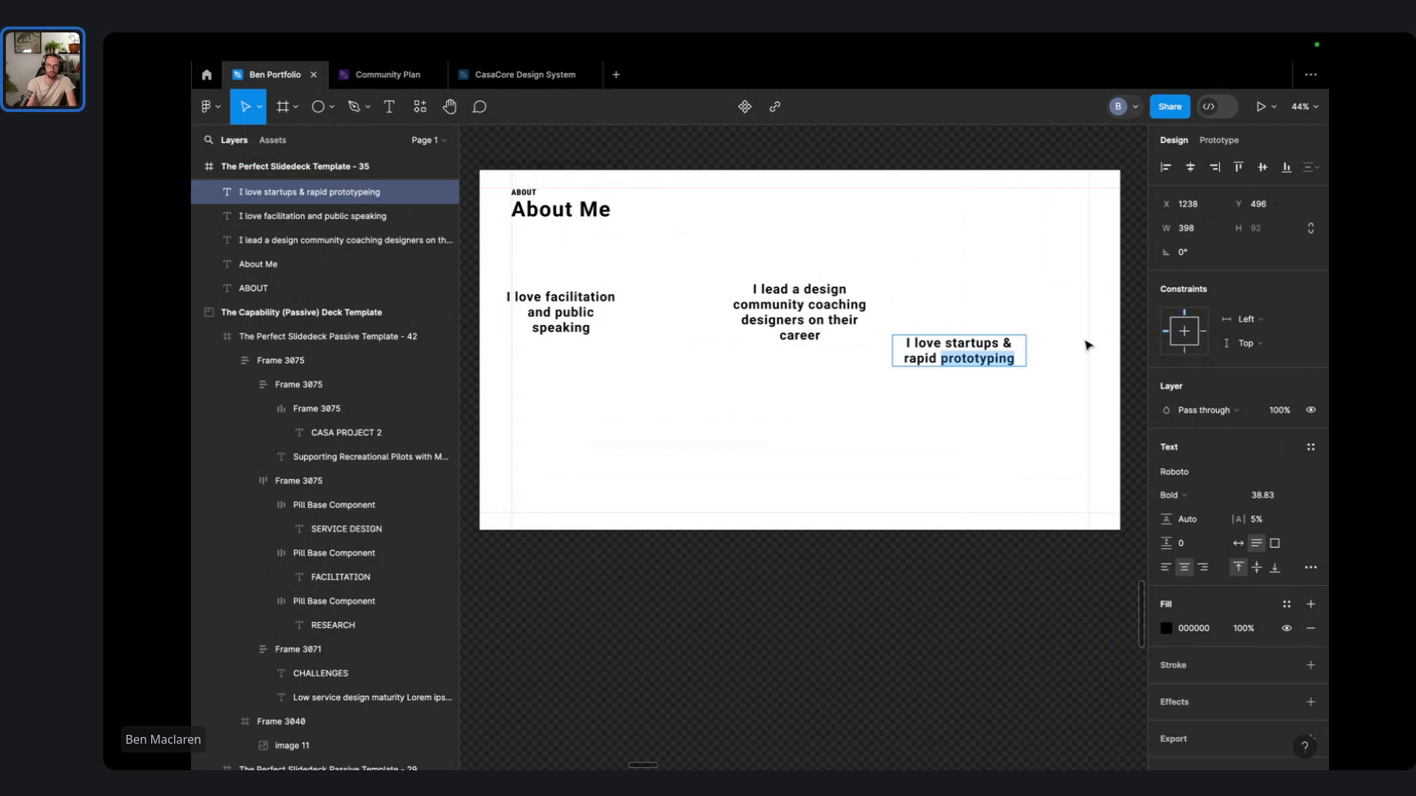
type("des")
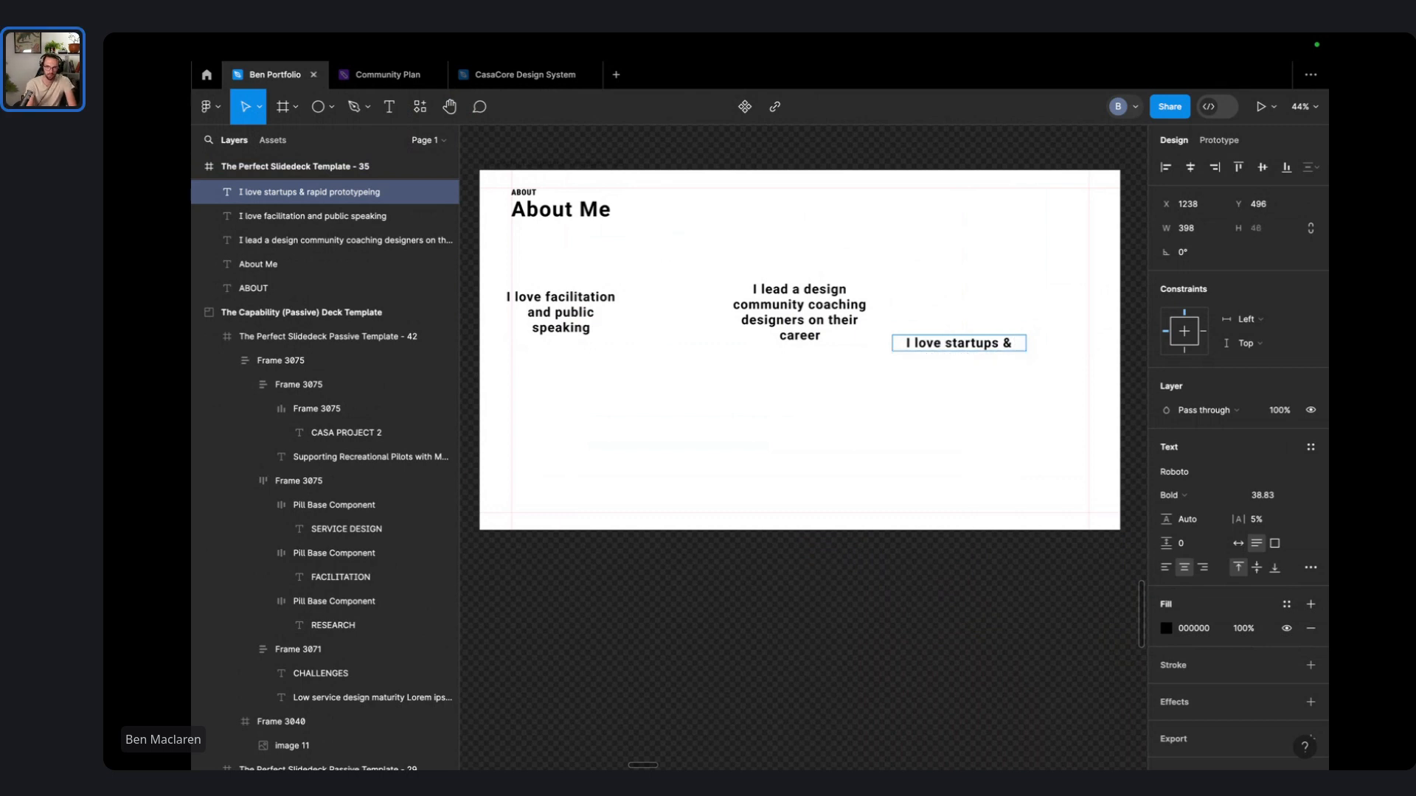
type("id prototyping")
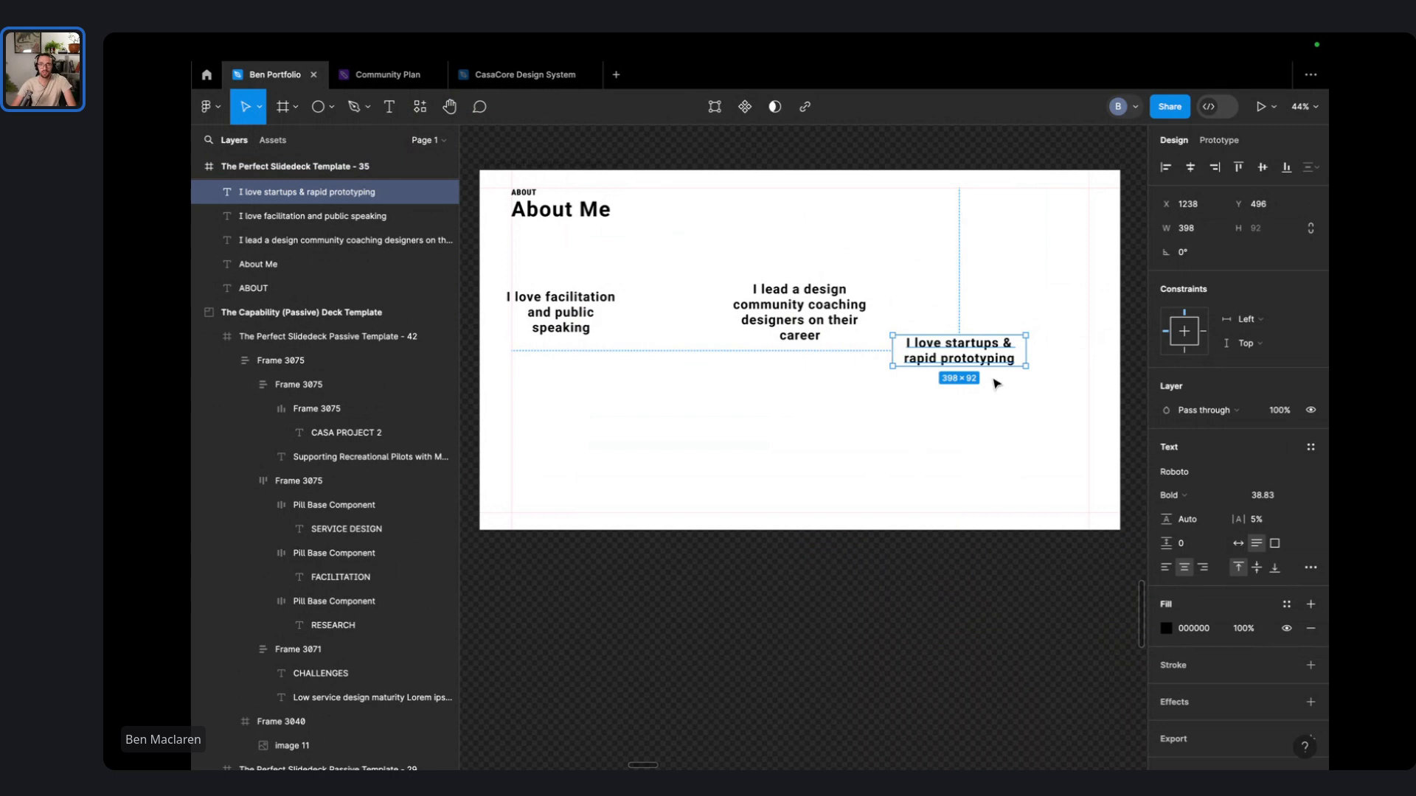
- Align the startups, community and facilitation headings in one row under the title
left_click_drag(992, 361, 1043, 297)
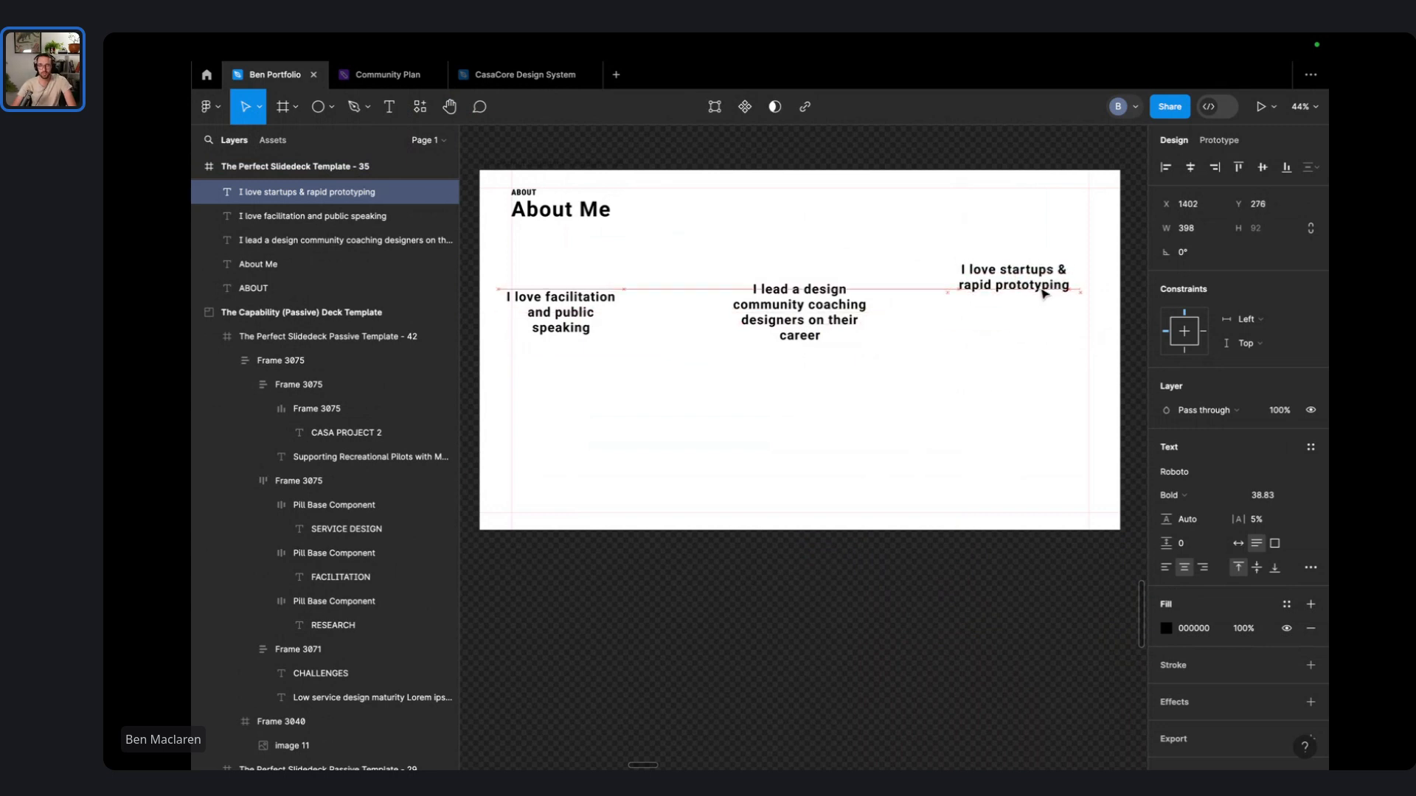
left_click_drag(825, 310, 840, 278)
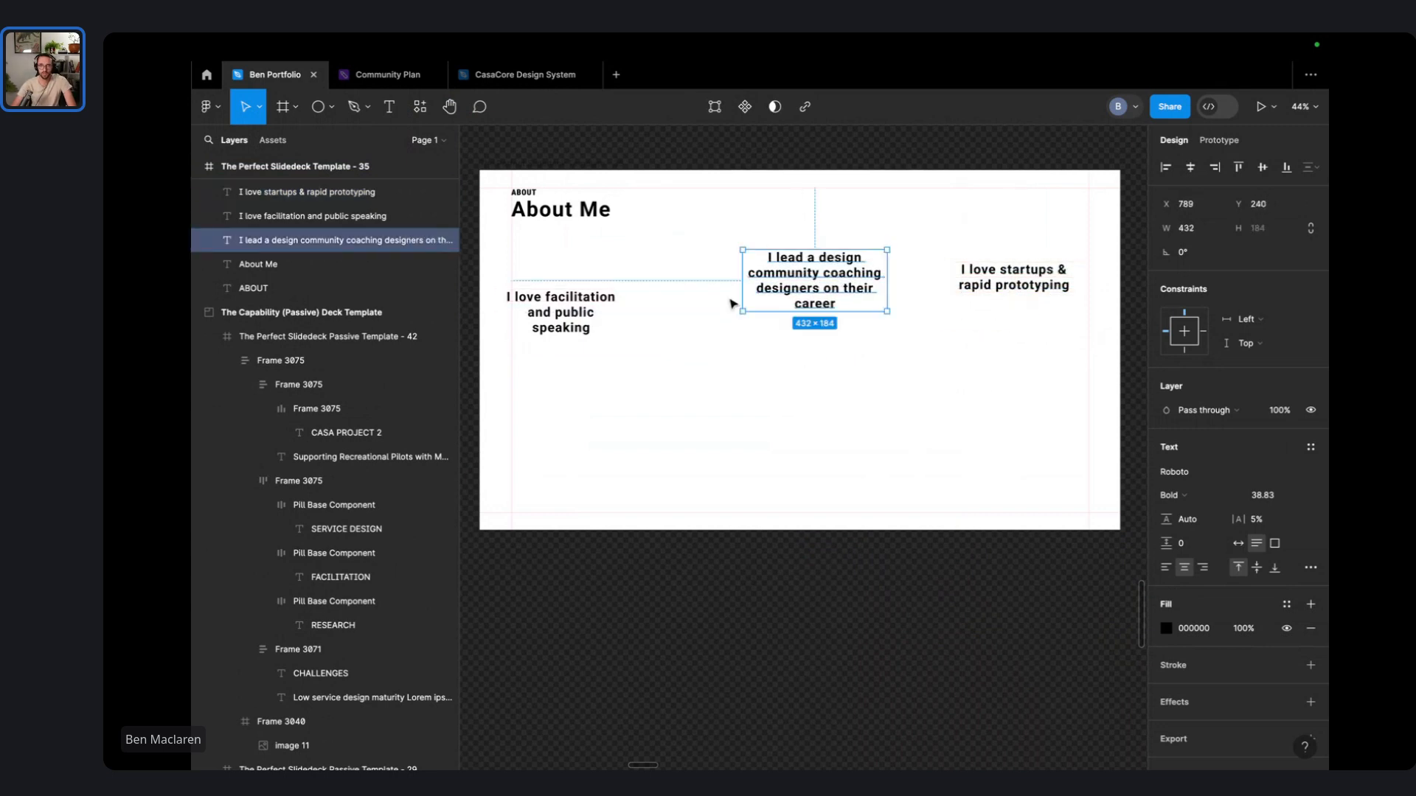
left_click_drag(553, 327, 560, 289)
left_click(1057, 409)
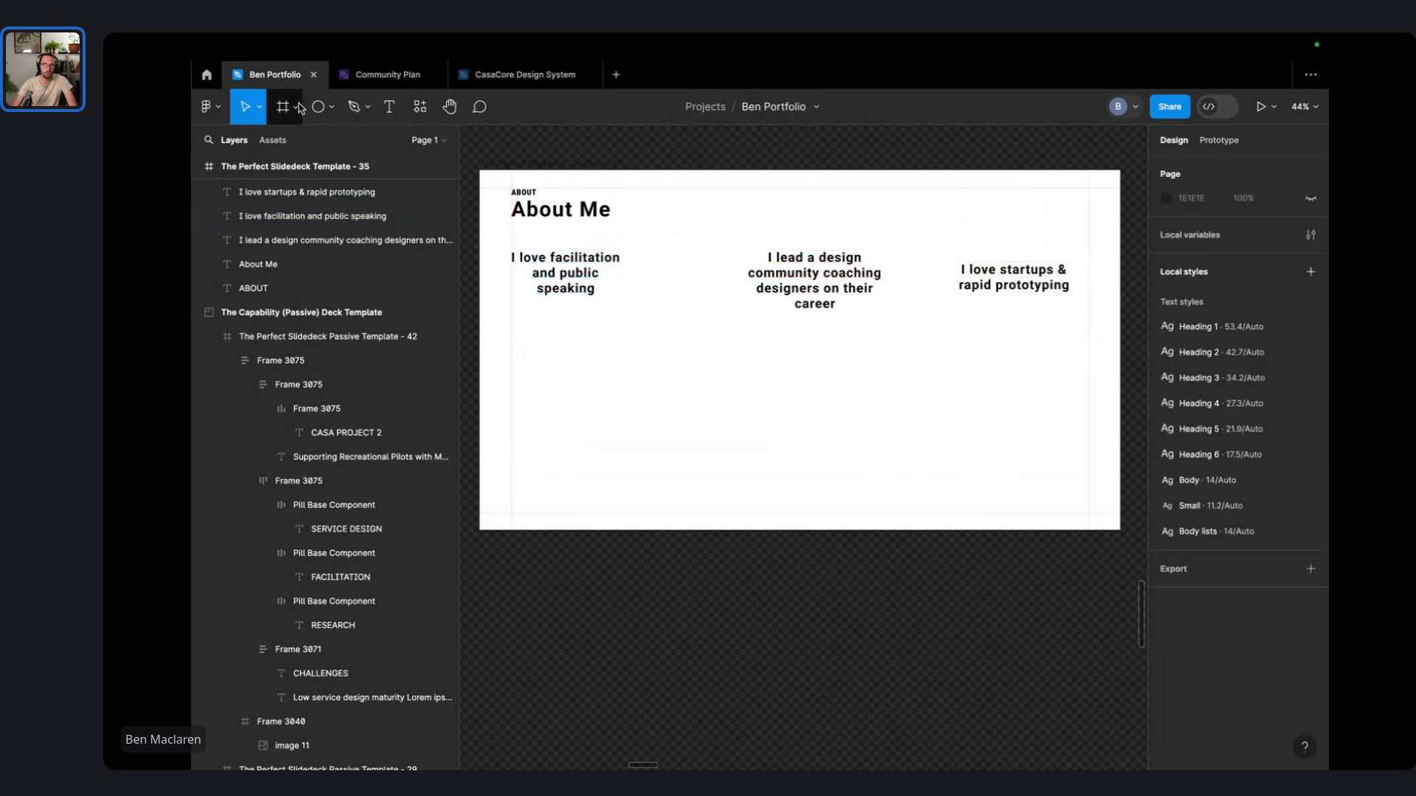
- Draw horizontal connector lines centred between the headings
left_click(331, 107)
left_click(339, 168)
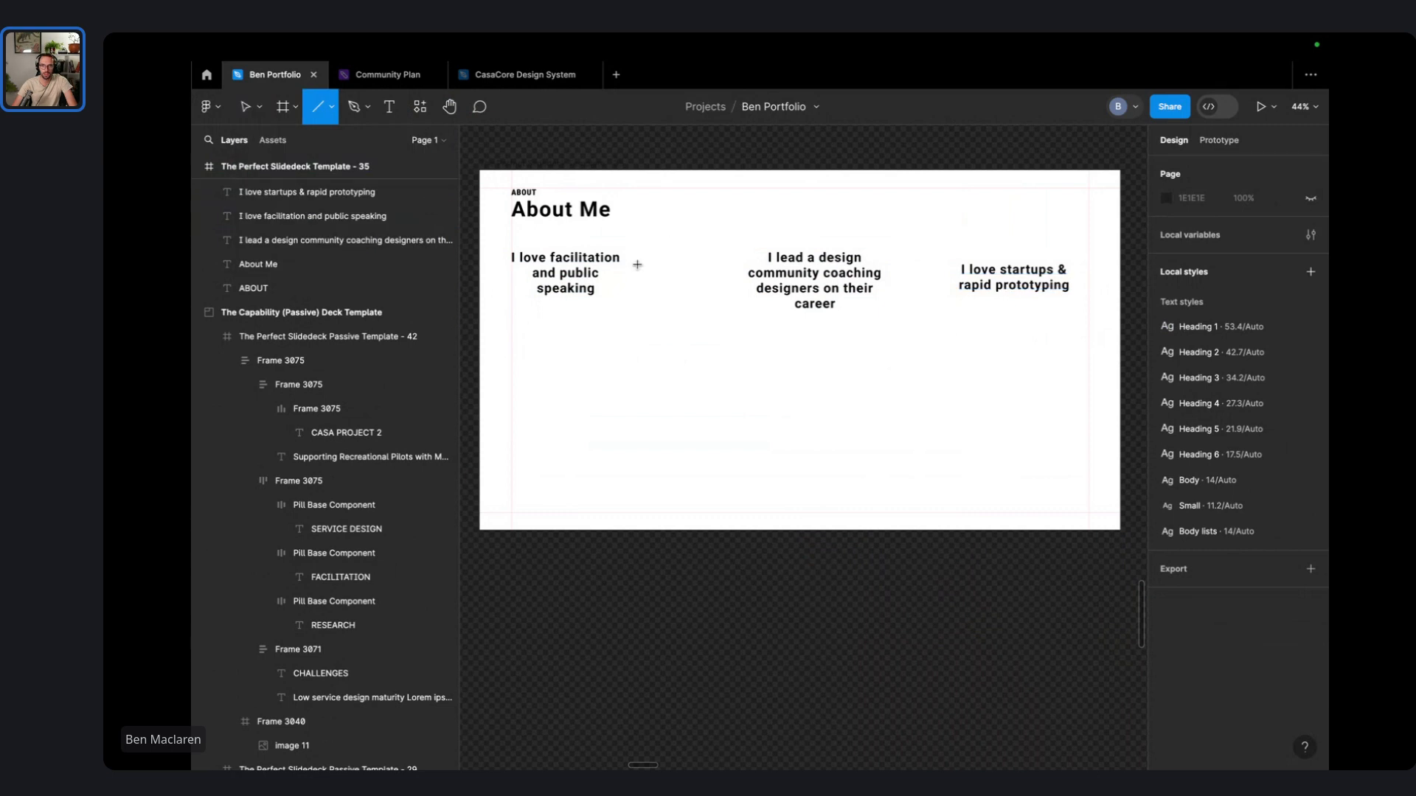
mouse_move(637, 264)
left_mouse_down()
mouse_move(762, 276)
mouse_move(731, 267)
left_mouse_up()
left_click(687, 300)
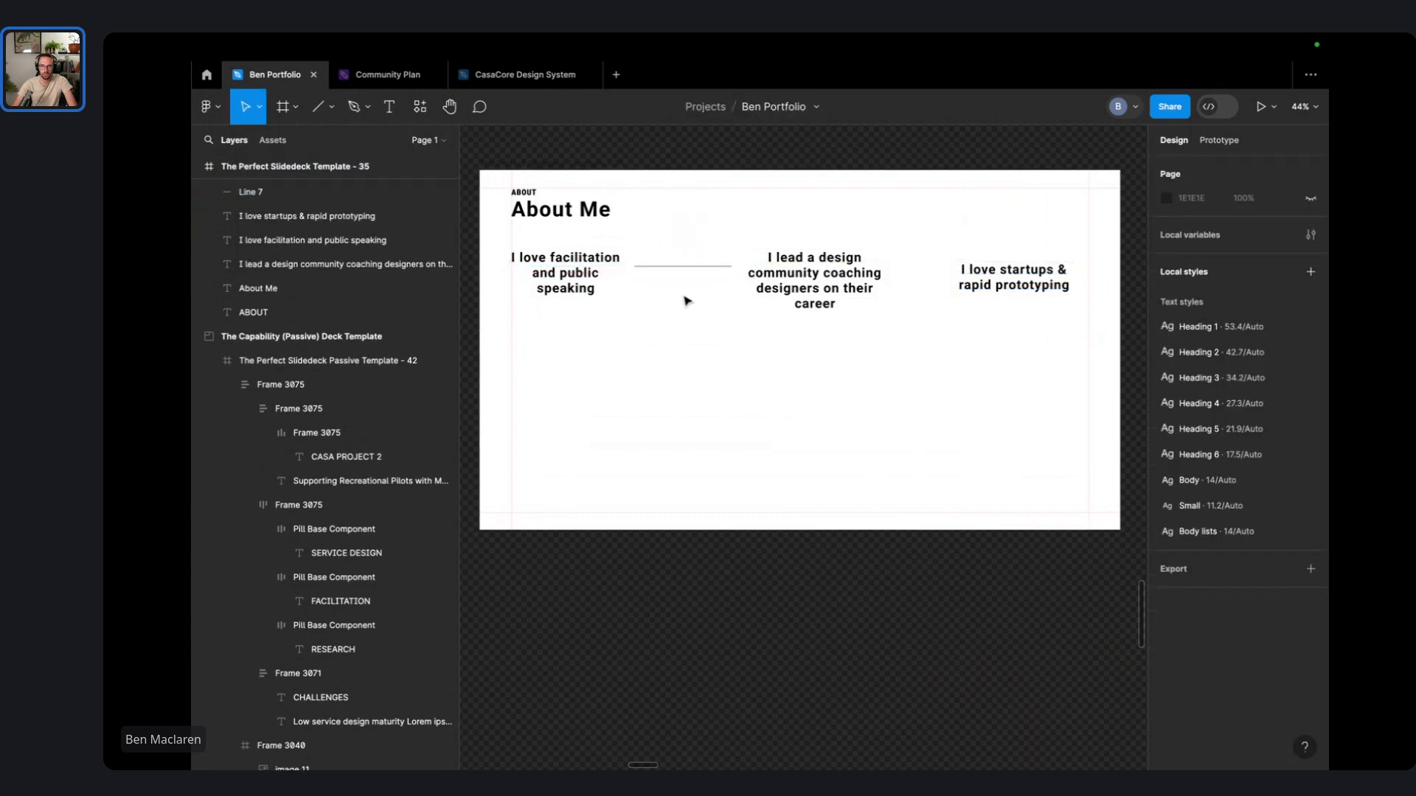
left_click(692, 267)
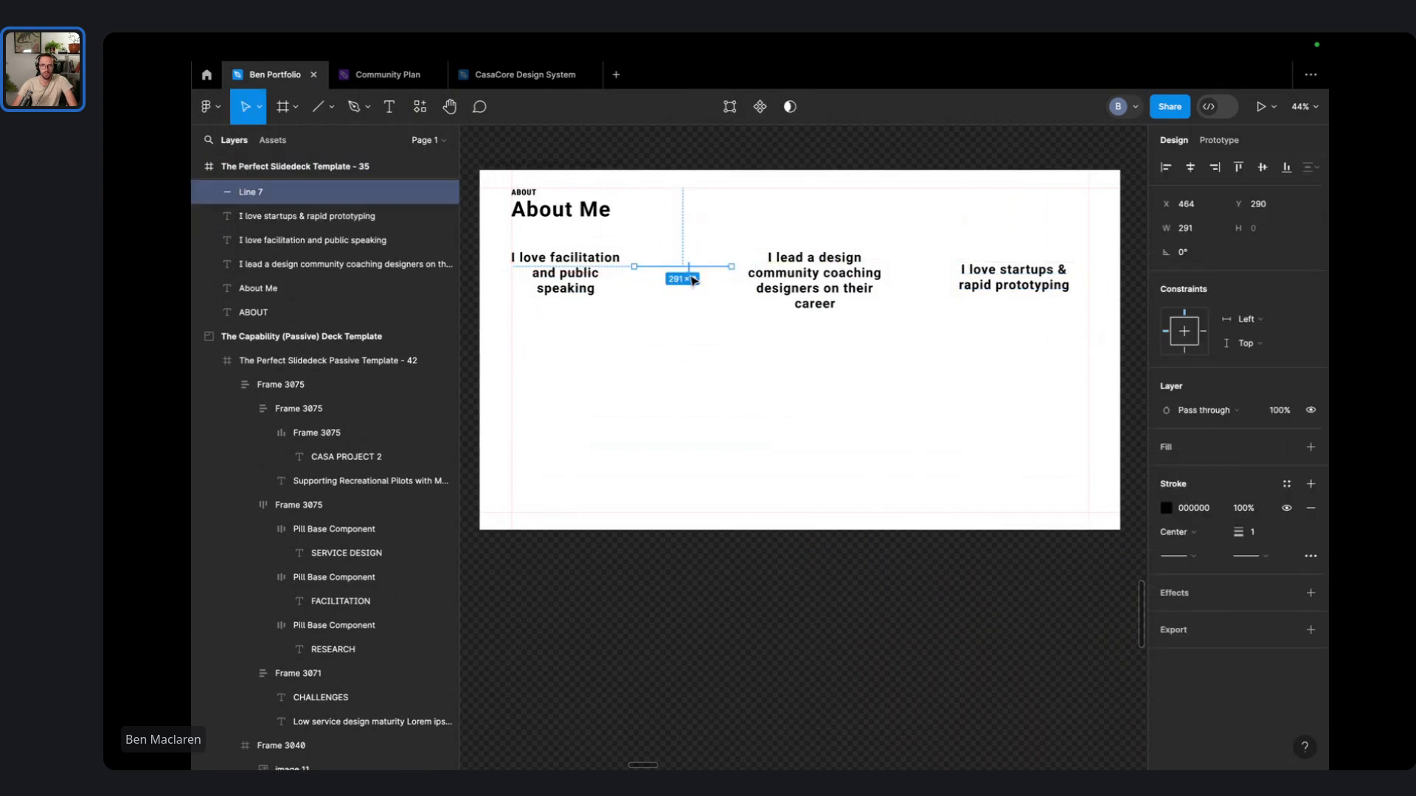
left_click_drag(693, 270, 1052, 288)
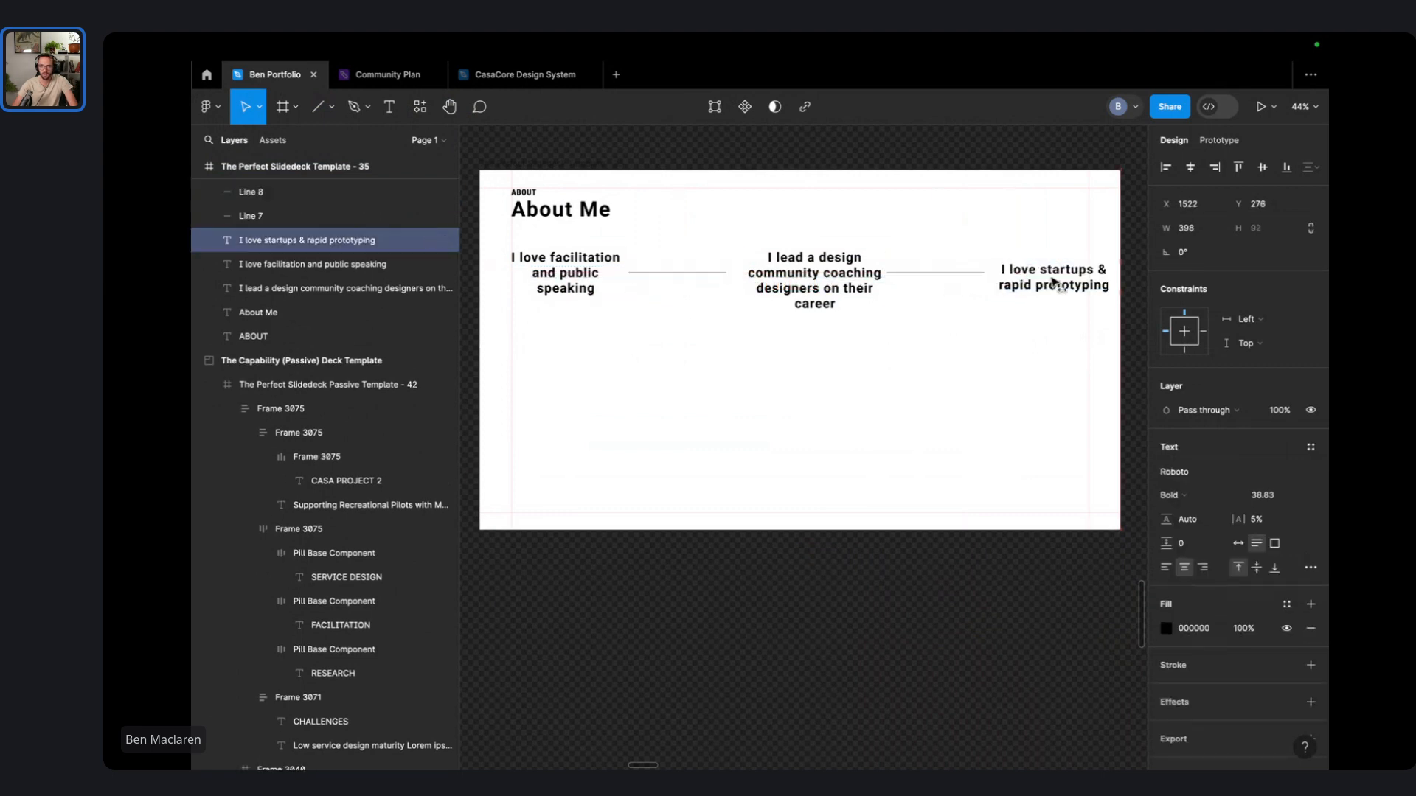
- Scale the row of headings and lines narrower so it fits the slide evenly
left_click(923, 277)
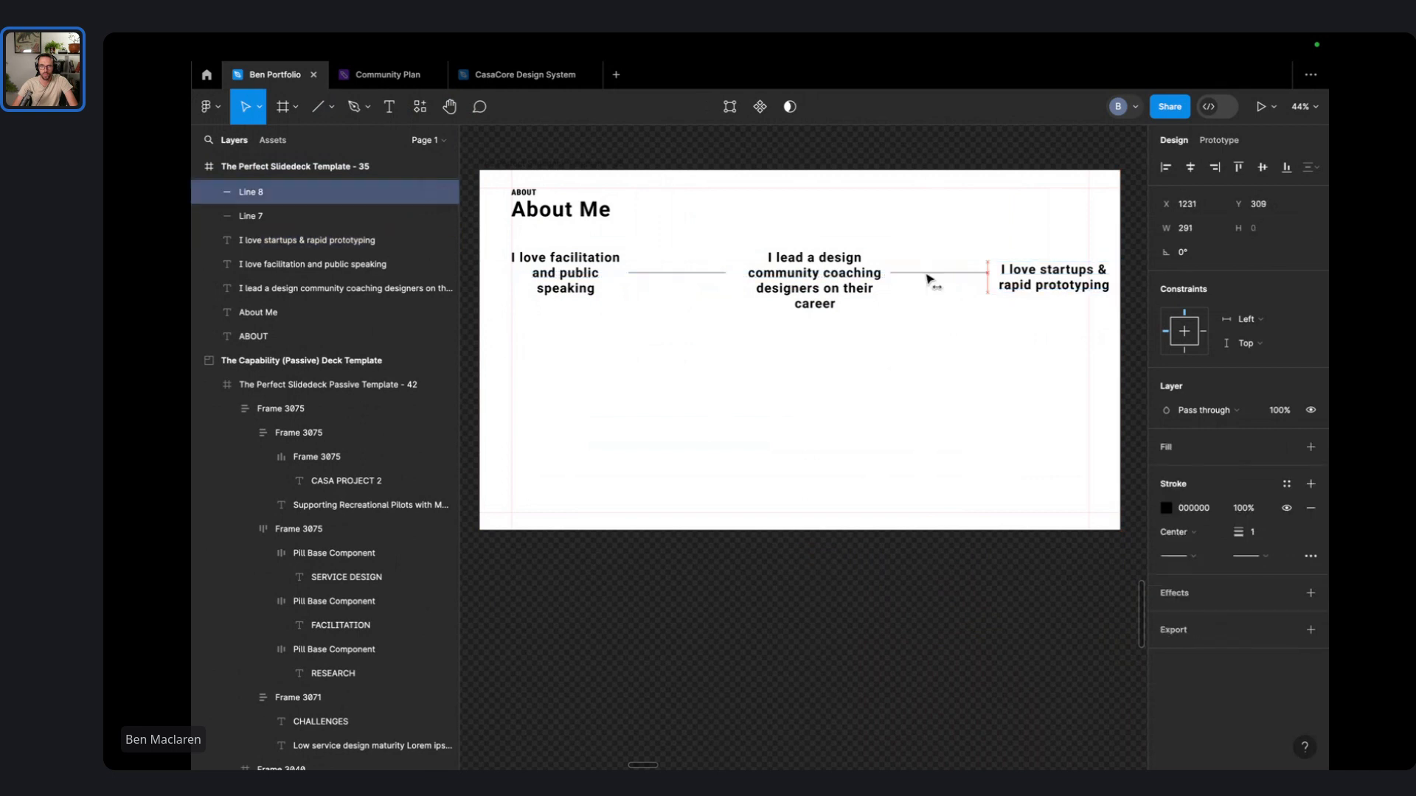
left_click(941, 332)
left_click_drag(1081, 411, 564, 267)
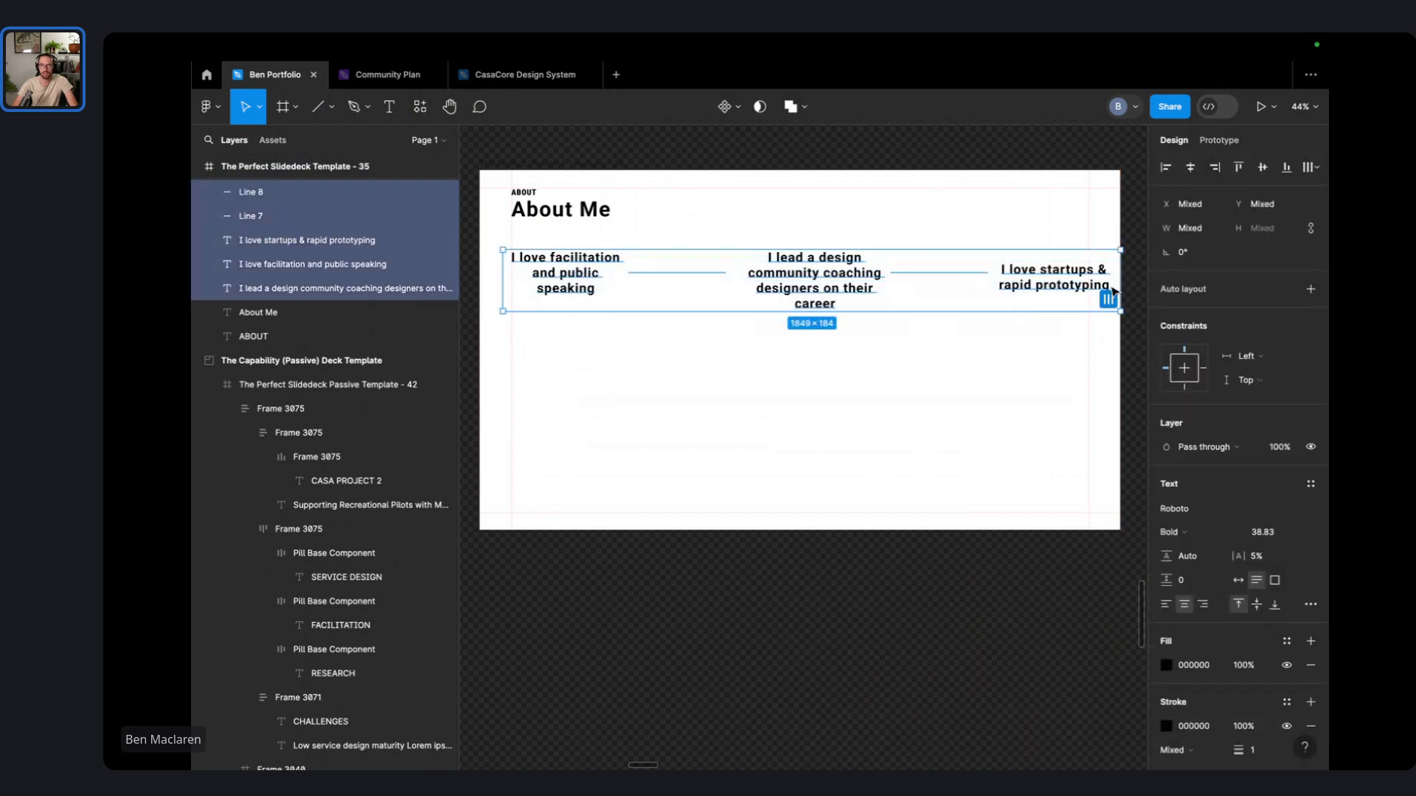
left_click_drag(1118, 280, 1040, 287)
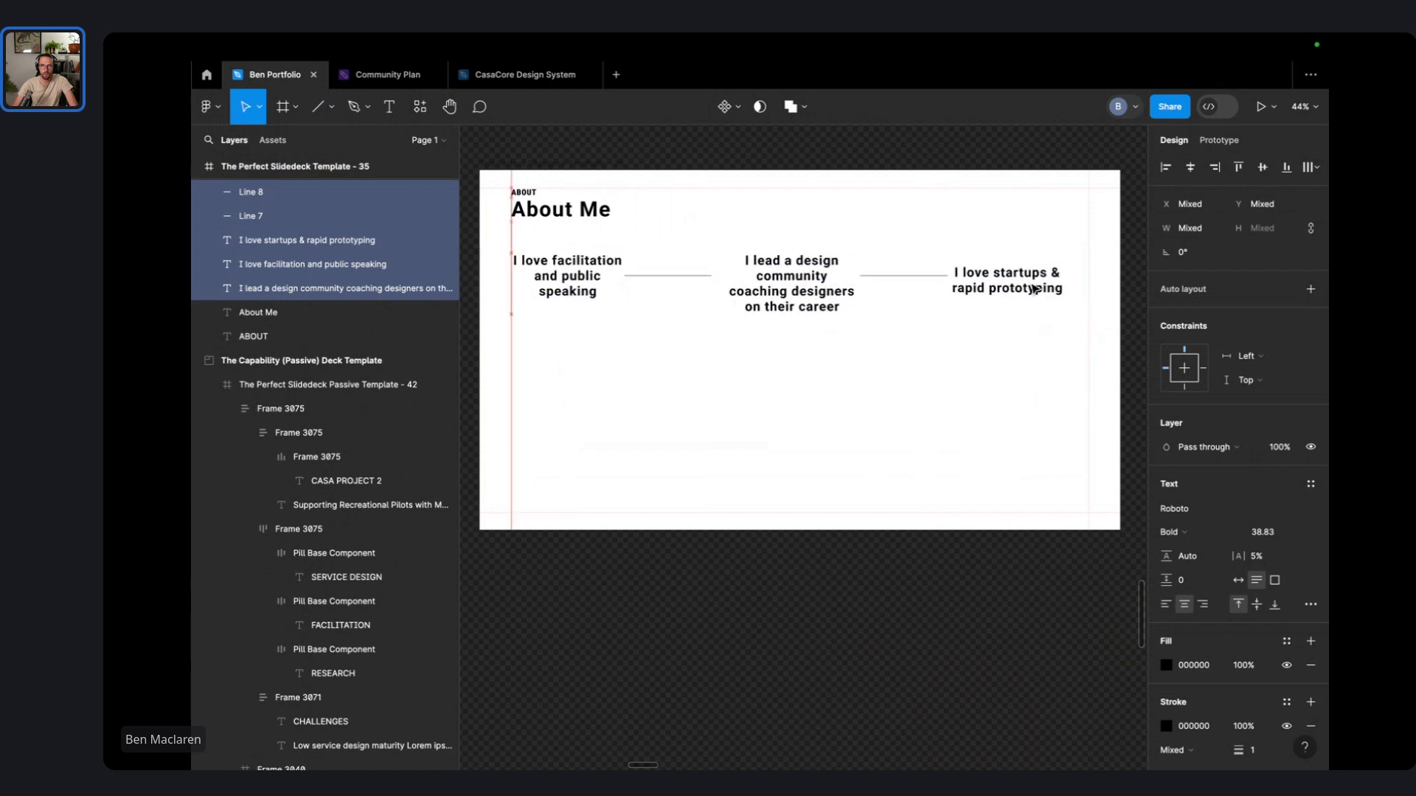
left_click(967, 386)
scroll(952, 398, "down", 5)
- Shrink the team photo to about 958×520 and place it in the About Me slide's lower right
left_click_drag(784, 341, 767, 328)
left_click(956, 448)
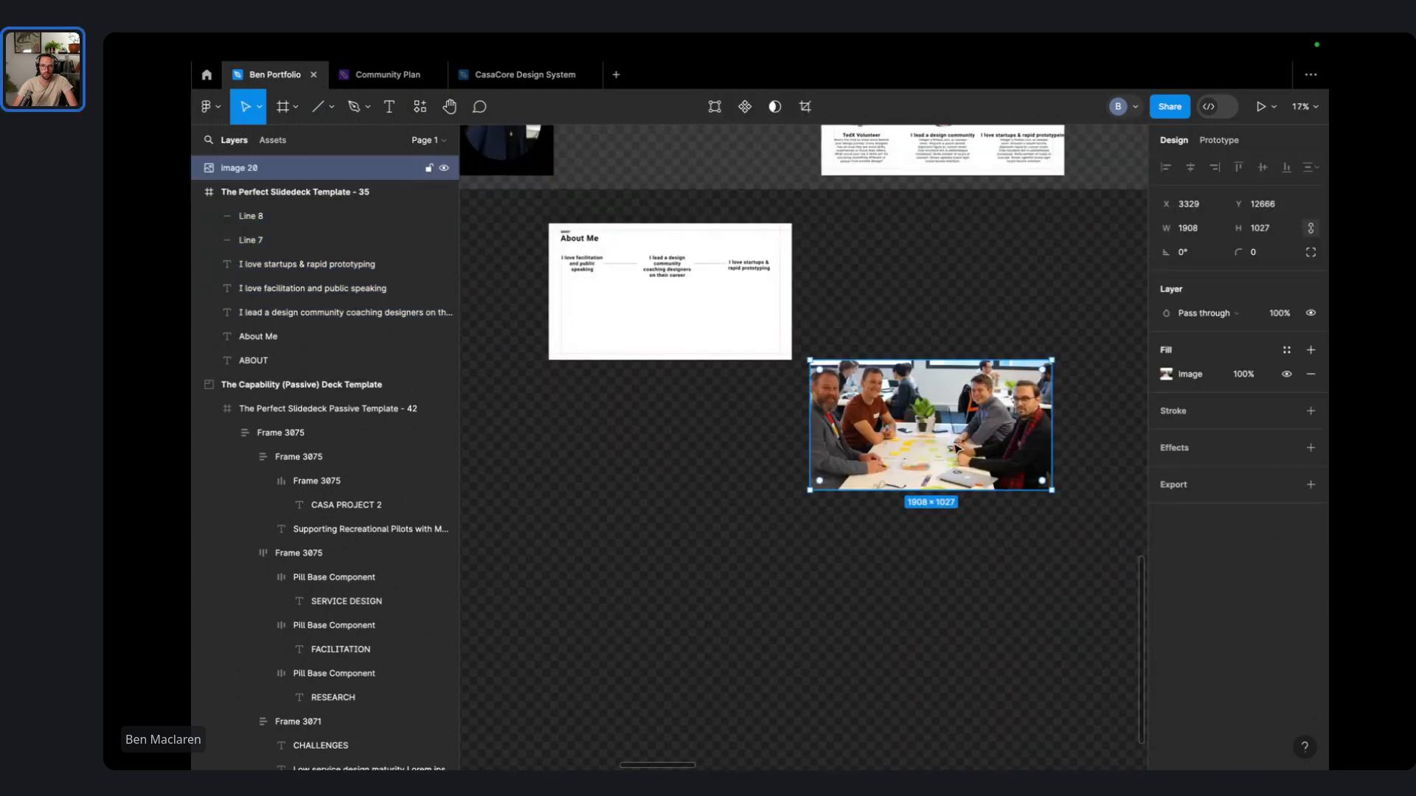
left_click_drag(1050, 493, 960, 441)
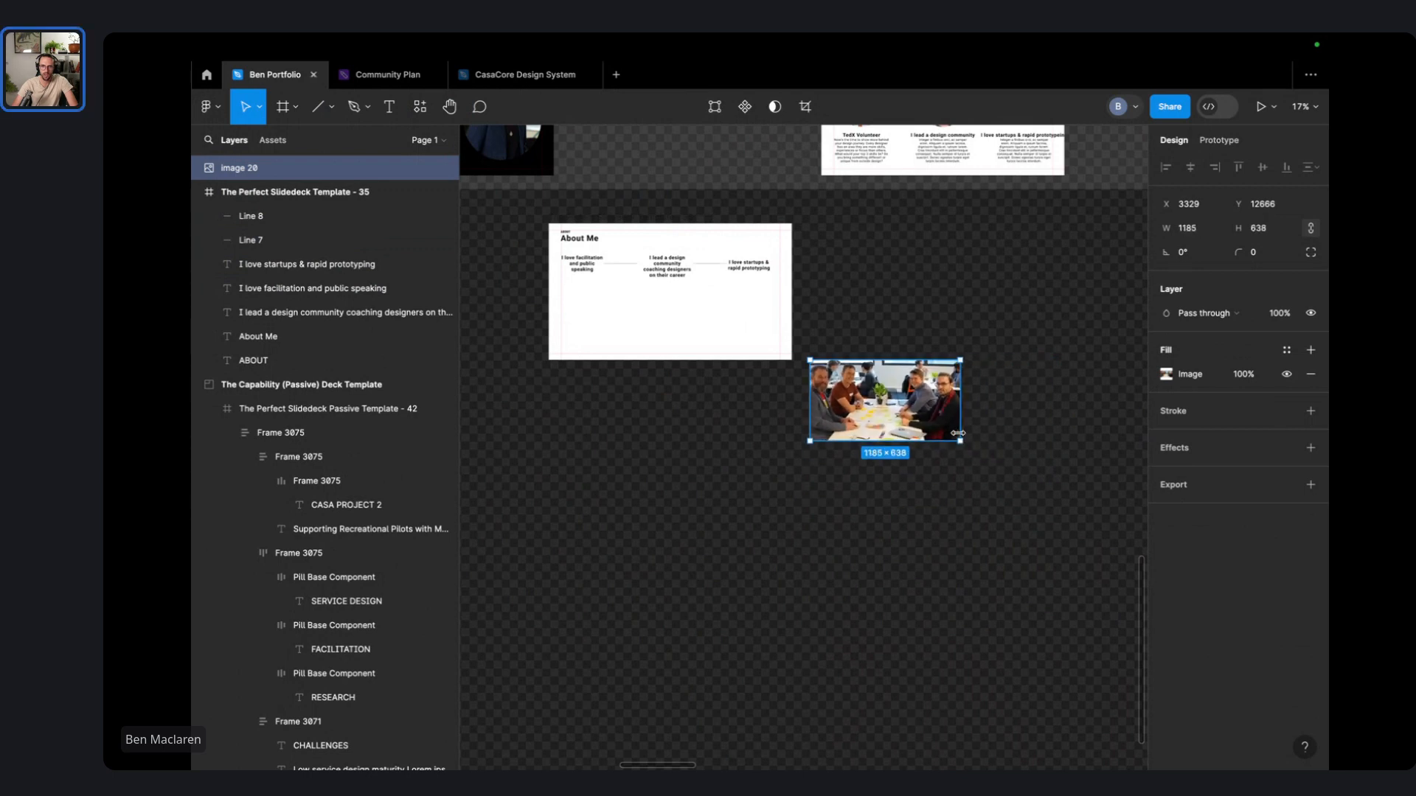
left_click_drag(869, 399, 723, 332)
scroll(665, 283, "up", 3)
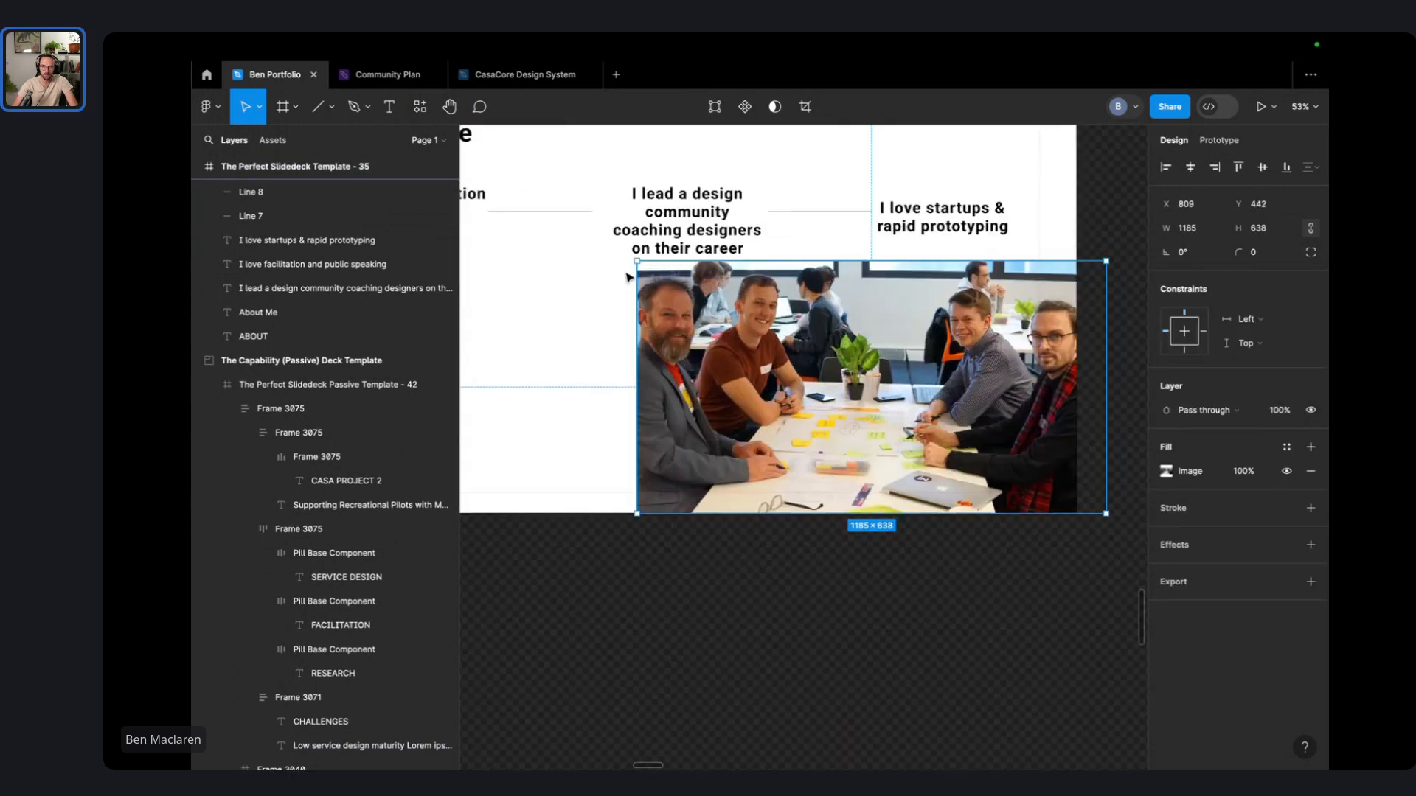
left_click_drag(638, 261, 727, 308)
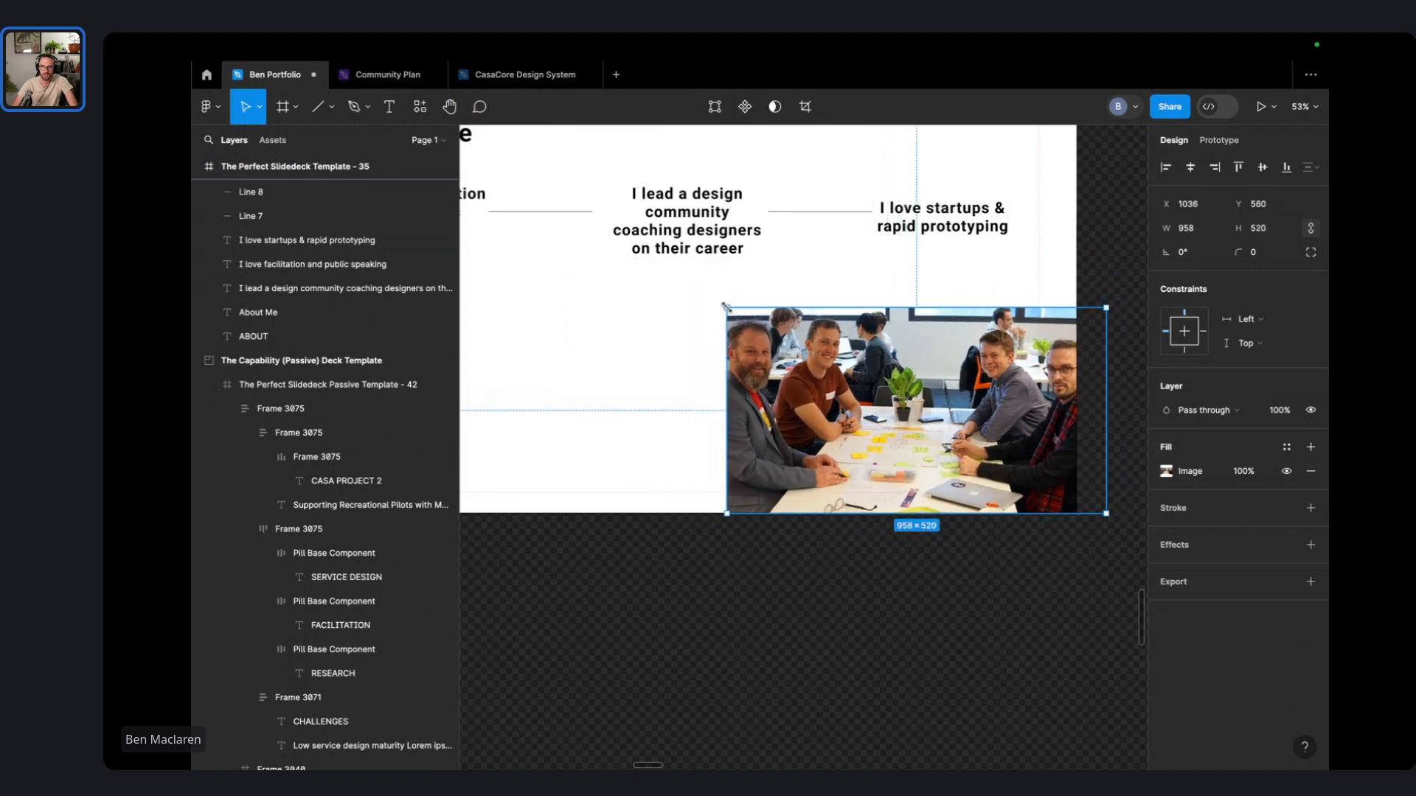
left_click_drag(907, 394, 868, 365)
left_click_drag(763, 318, 814, 370)
left_click_drag(894, 420, 865, 412)
- Widen the facilitation heading's text box and move it to the slide's top right
left_click(972, 276)
left_click(870, 293)
scroll(877, 288, "left", 4)
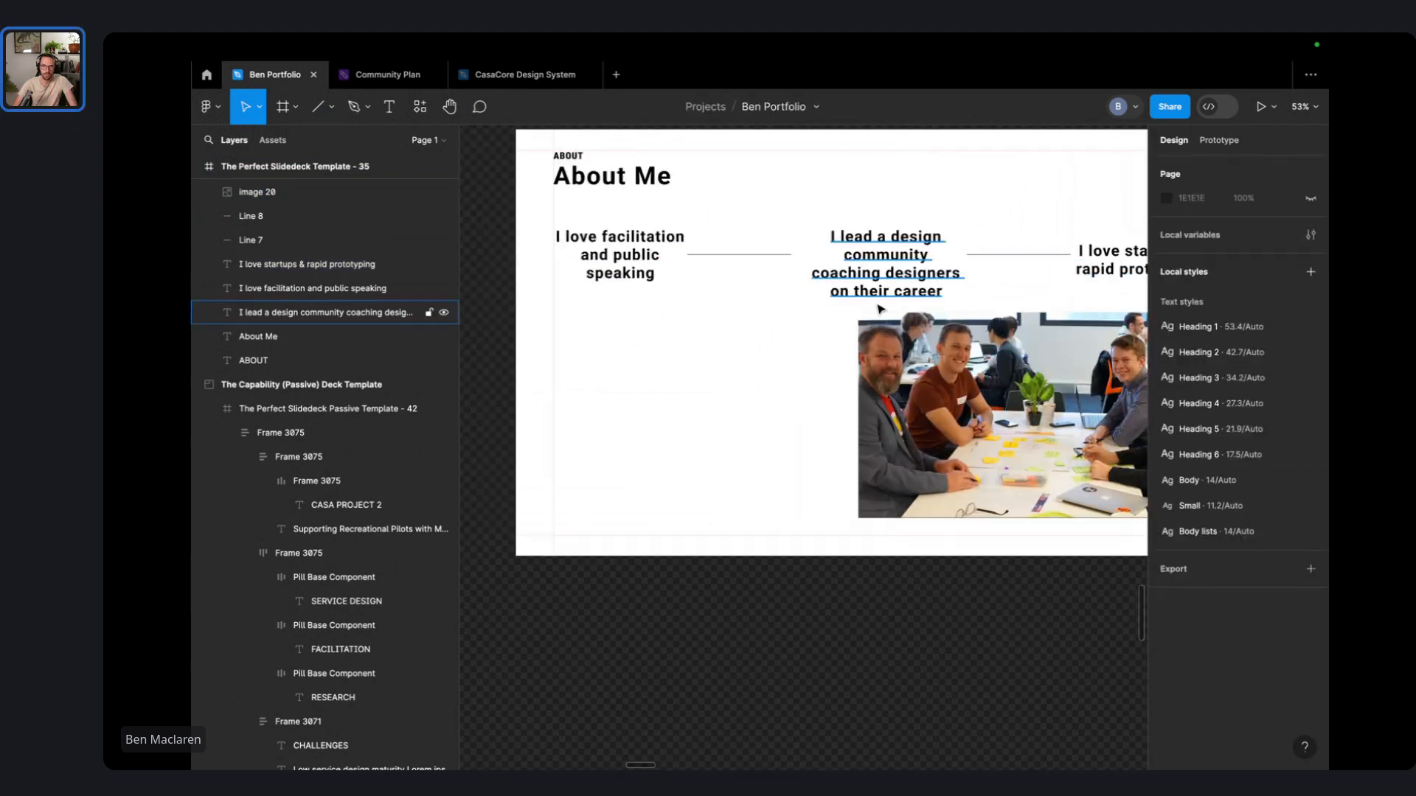
left_click(841, 273)
scroll(877, 325, "right", 1)
left_click(648, 310)
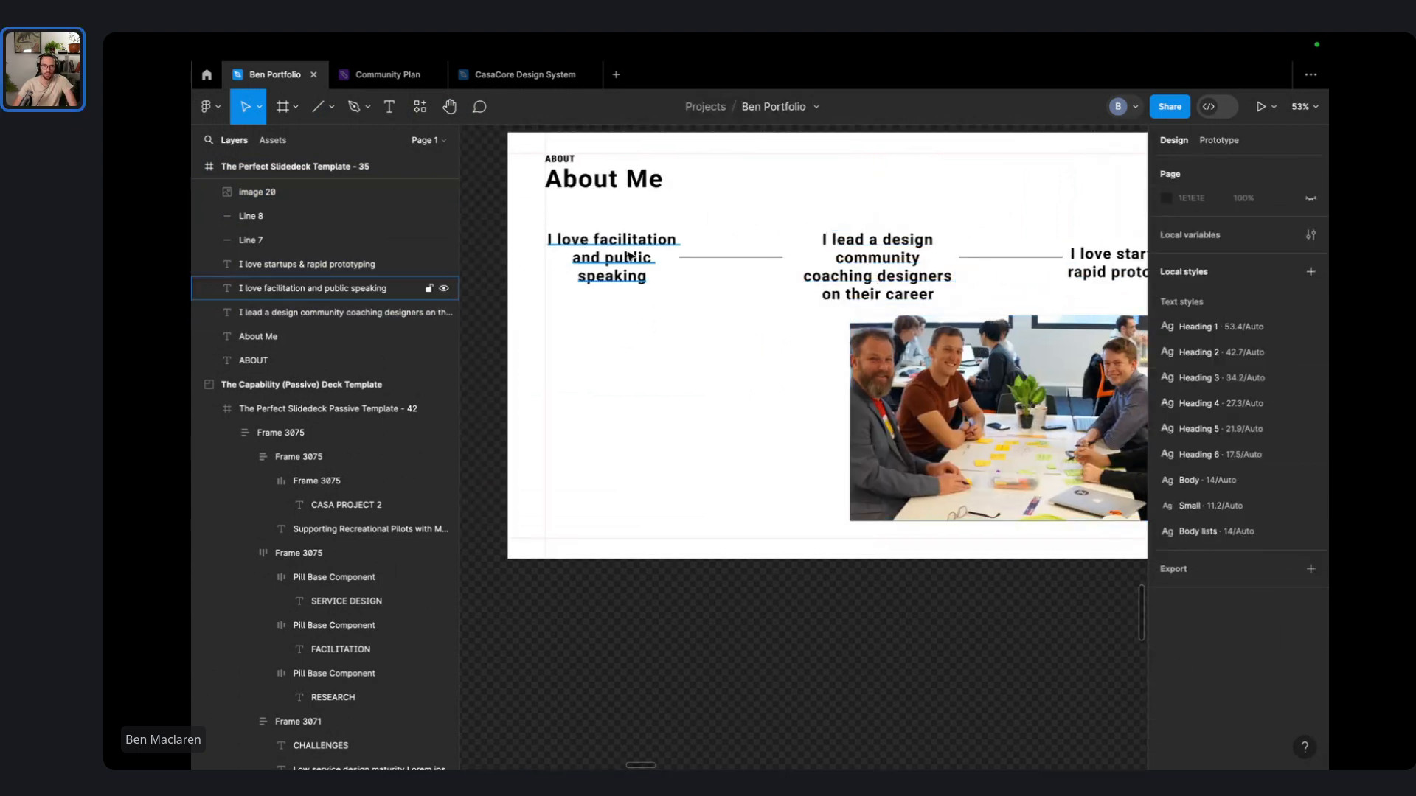
left_click(626, 257)
left_click_drag(678, 252, 804, 258)
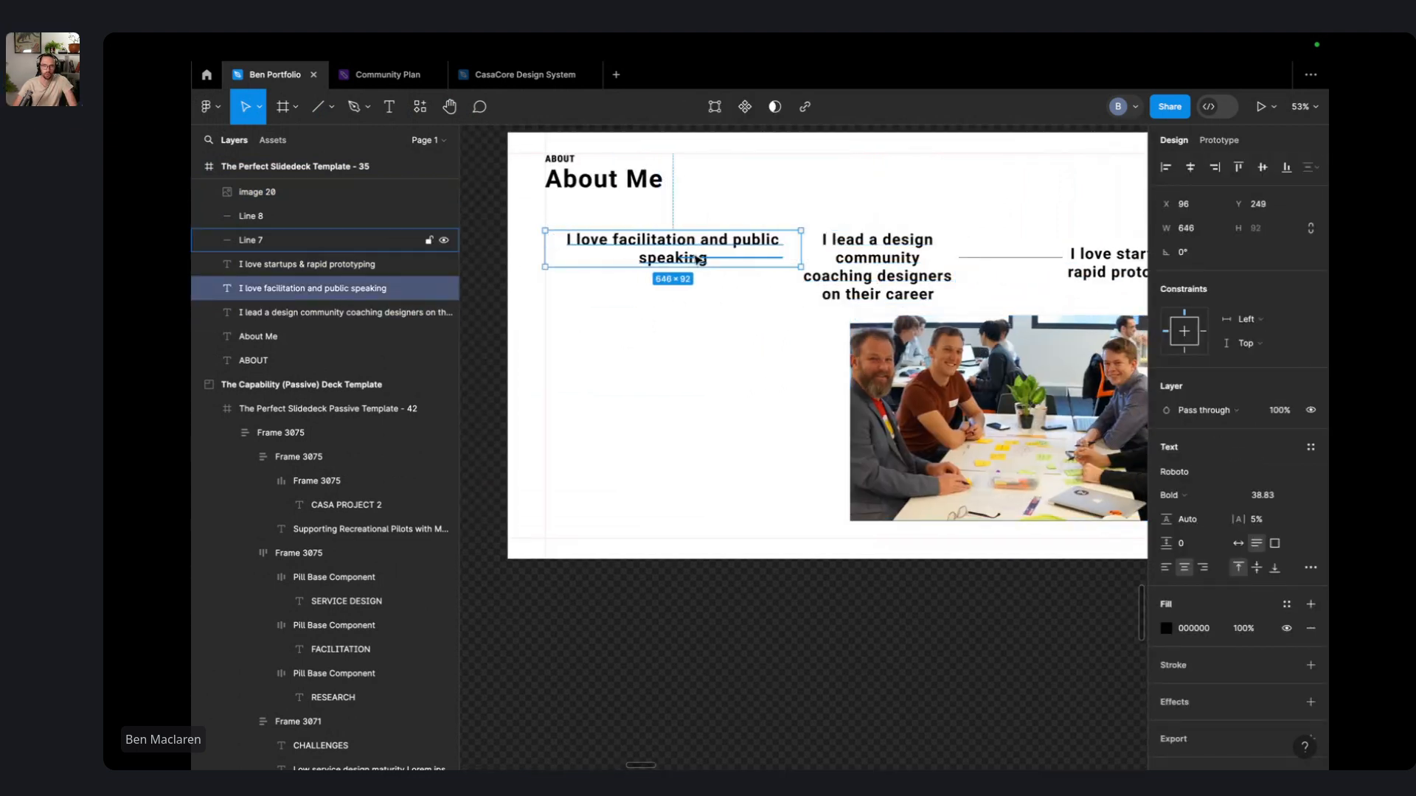
left_click_drag(664, 256, 943, 194)
- Left-align and reposition the design community heading, move the startups heading left, and select its connector line
left_click_drag(894, 270, 529, 367)
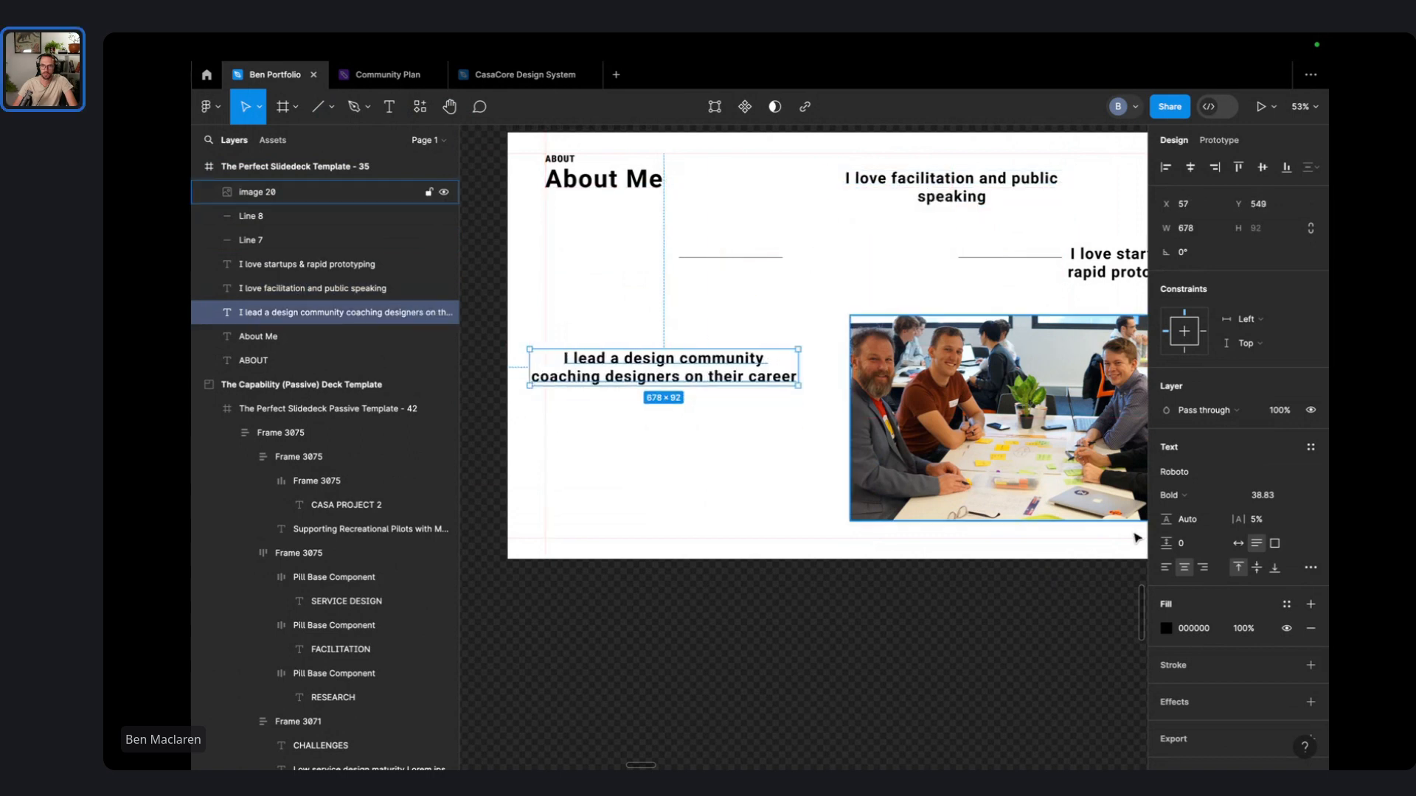
left_click(1173, 567)
left_click(714, 453)
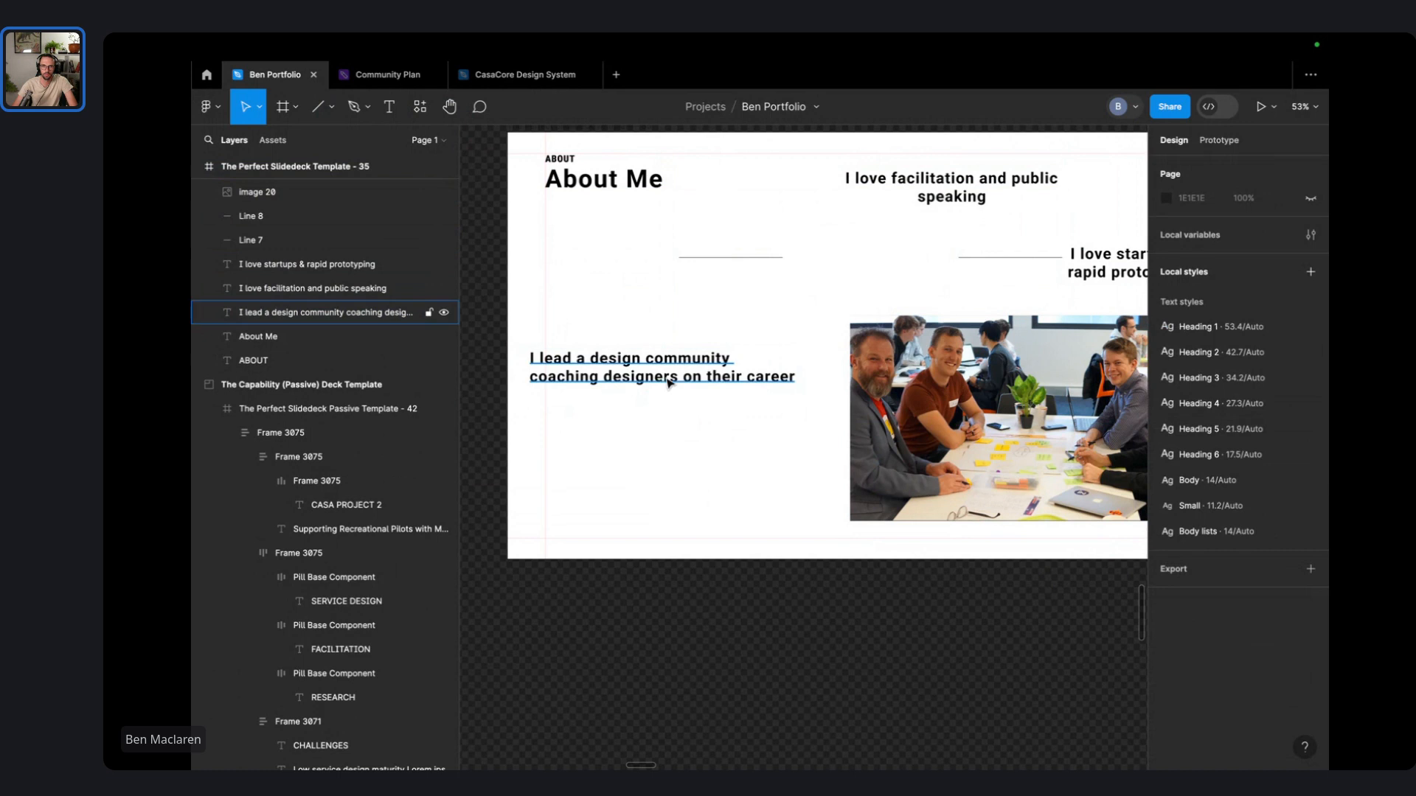
left_click_drag(667, 381, 701, 319)
left_click(705, 254)
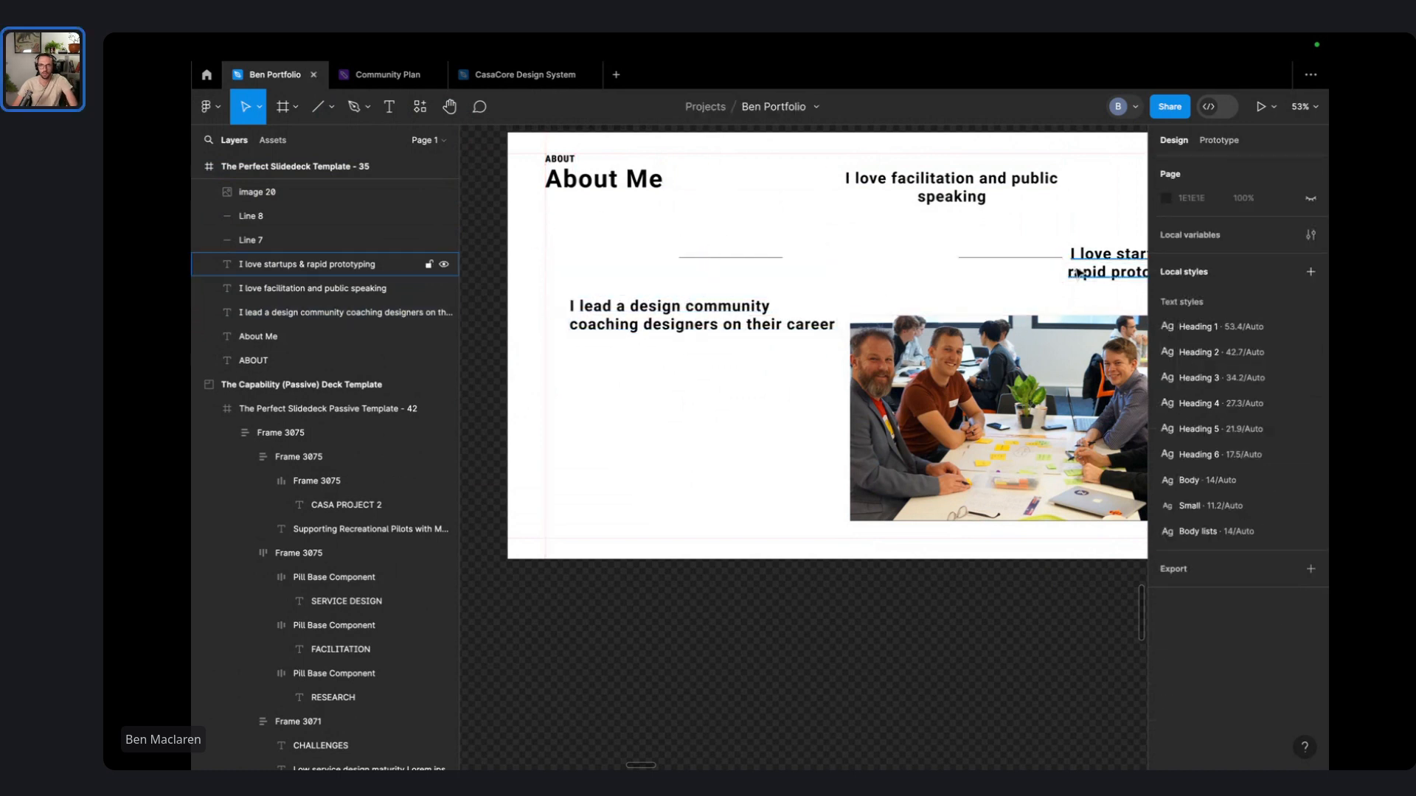
left_click_drag(1070, 274, 530, 250)
left_click(737, 259)
- Delete the connector line and replace 'rapid prototyping' with 'helping' in the startups heading
key("Delete")
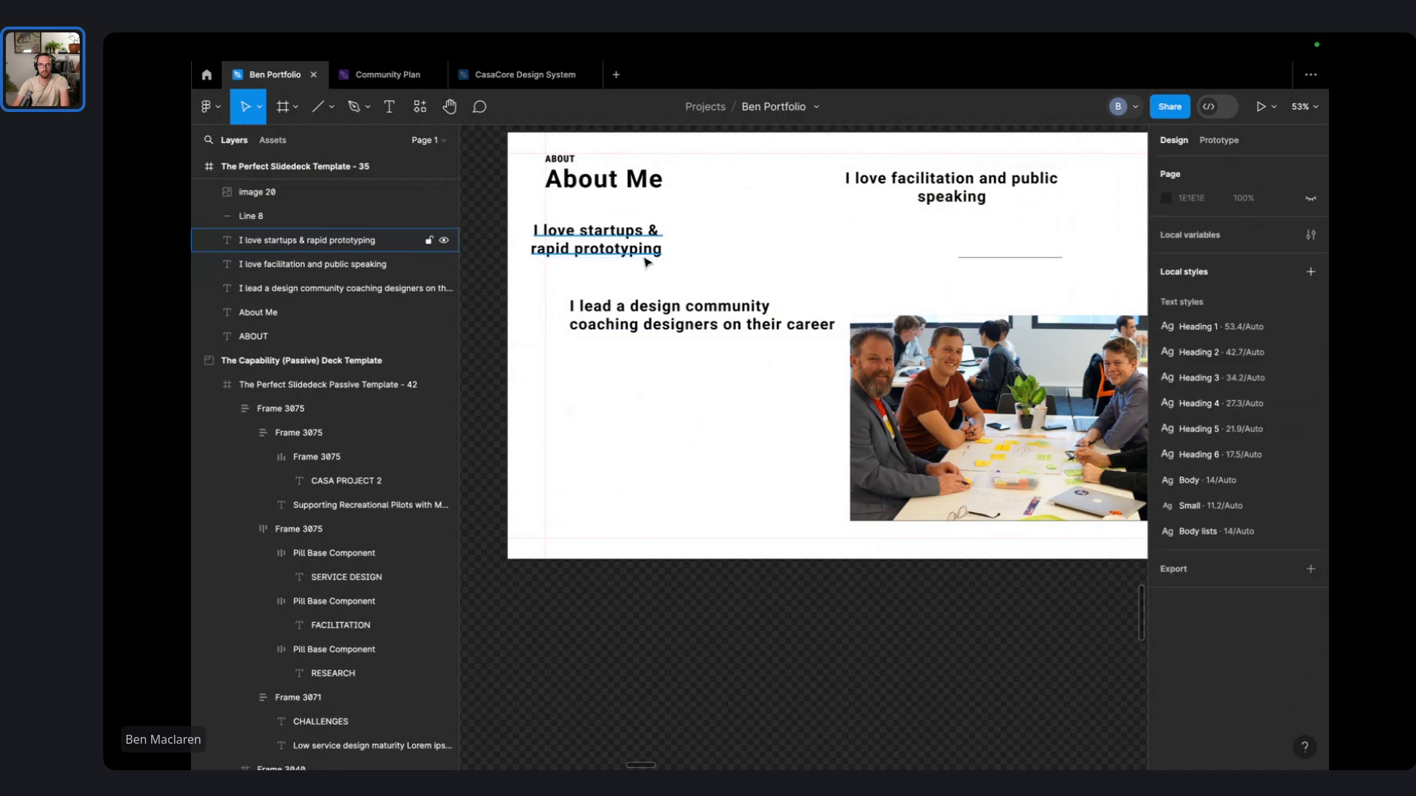
left_click(638, 247)
double_click(638, 249)
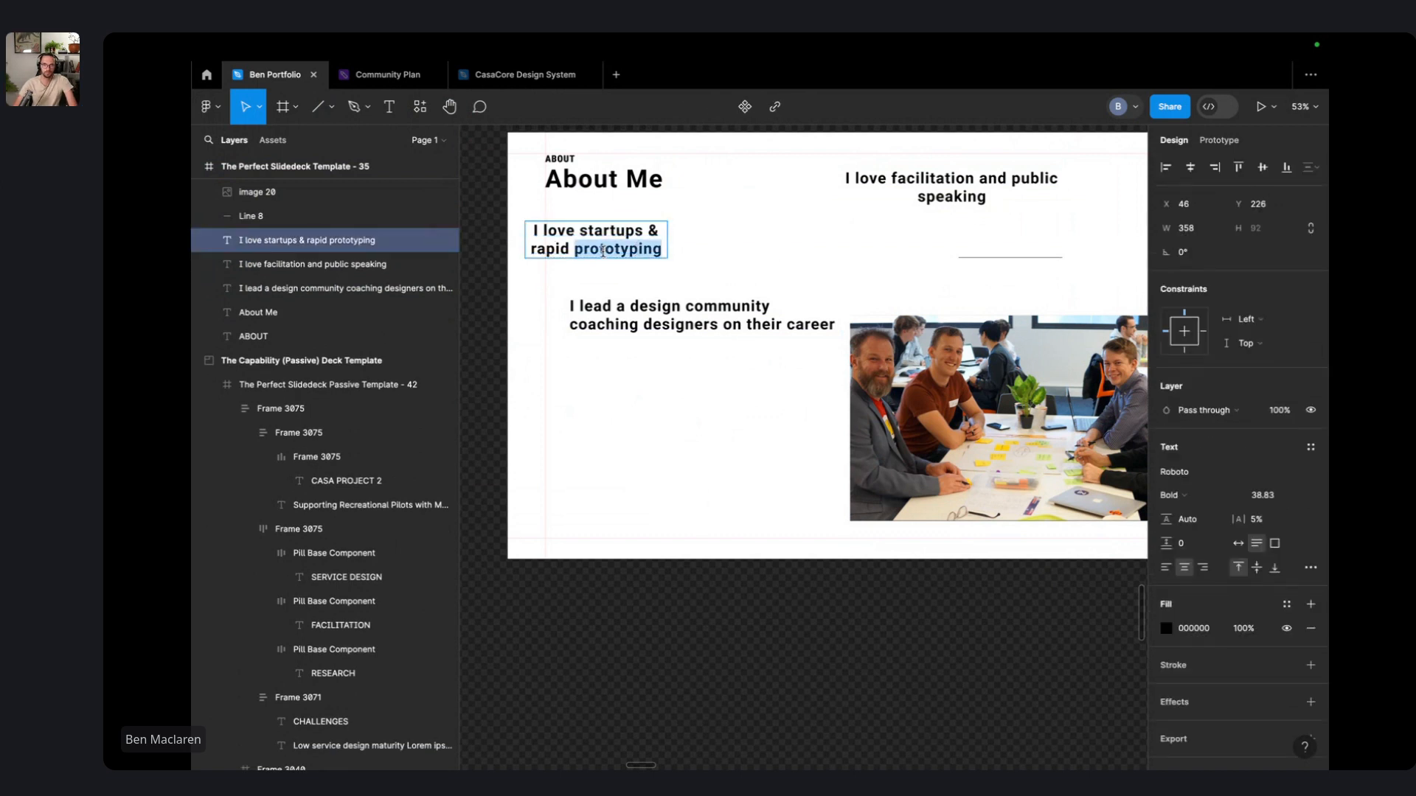
left_click_drag(530, 250, 663, 250)
type("des")
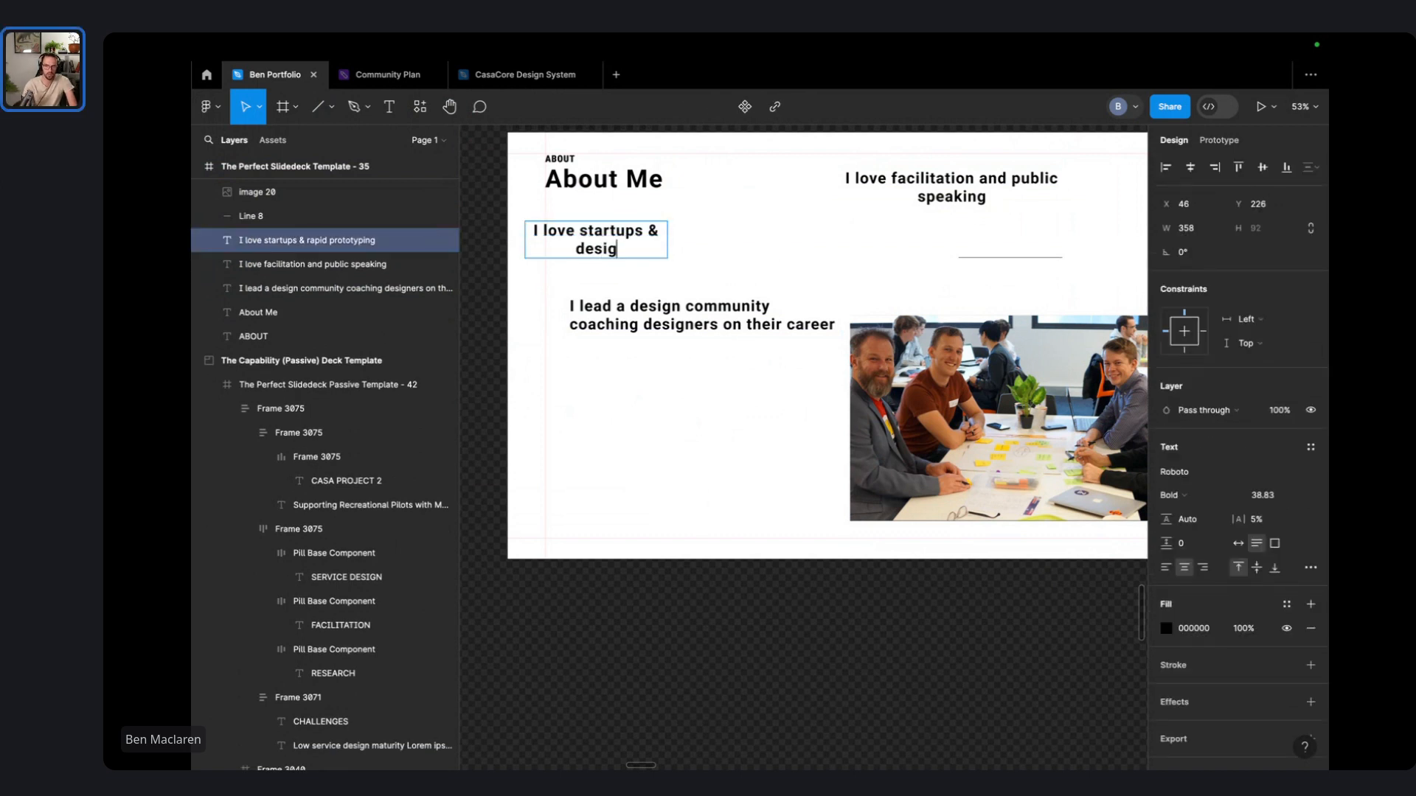
type("helping")
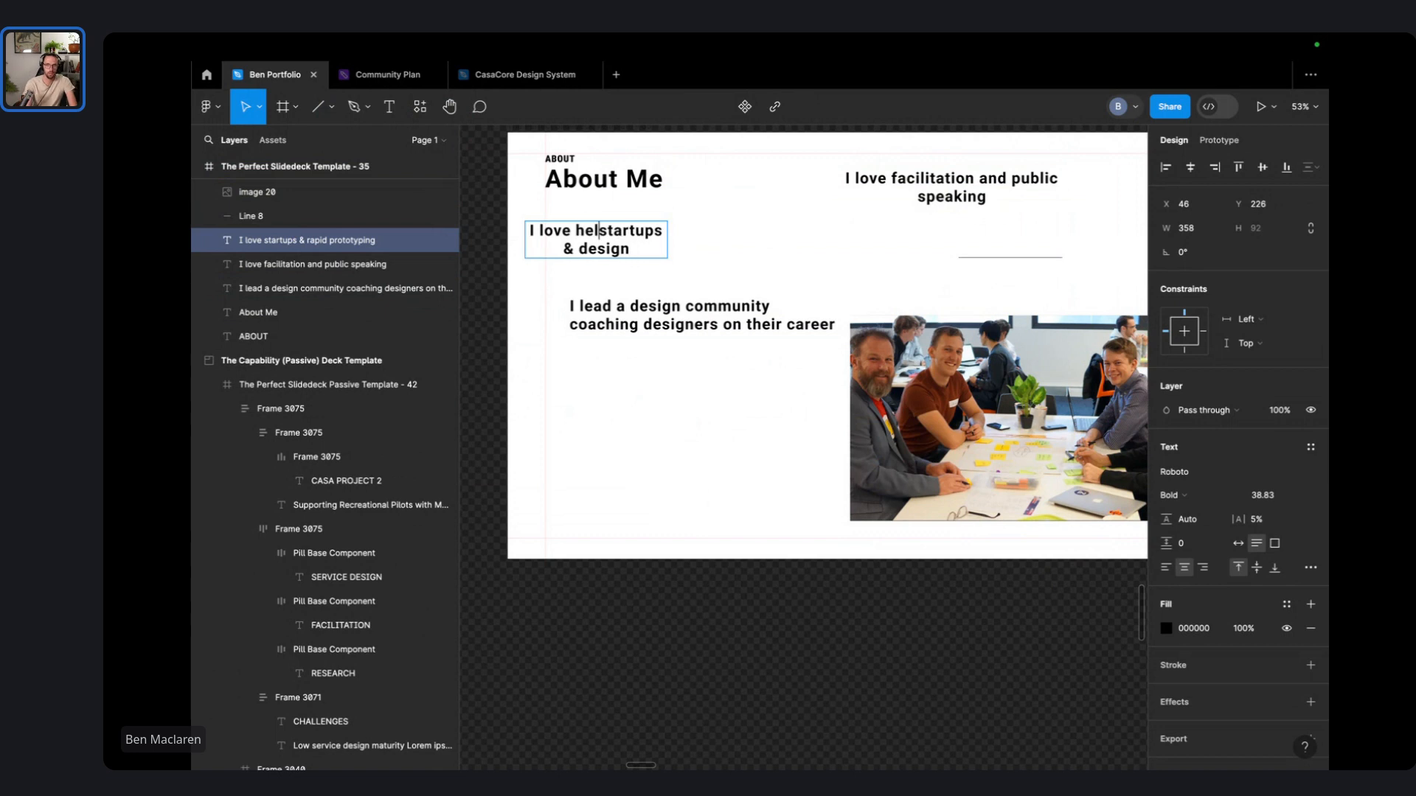
left_click(729, 243)
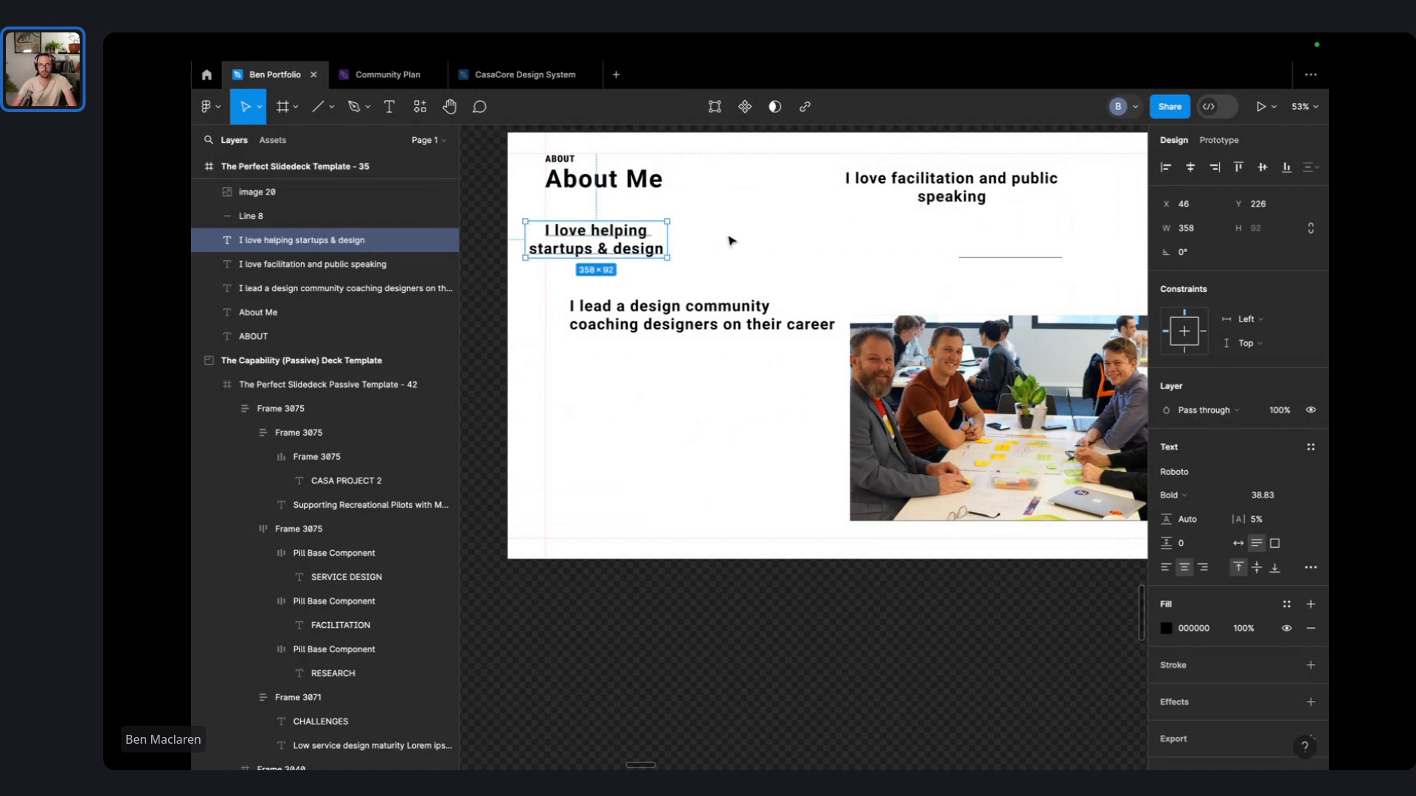
- Extend 'design' to 'designing for the future' and resize the heading to wrap onto two lines
left_click(729, 241)
double_click(627, 252)
double_click(643, 248)
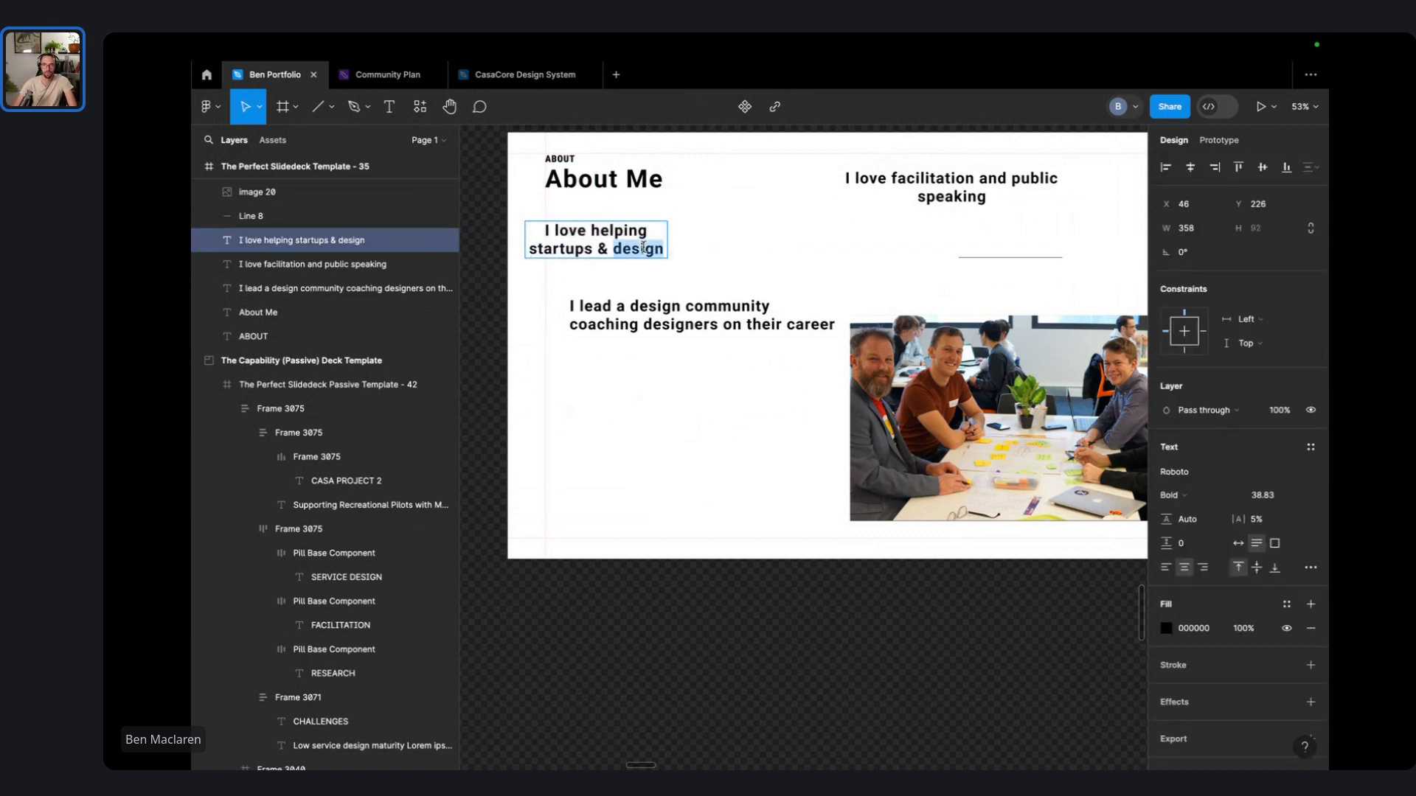
type("ing")
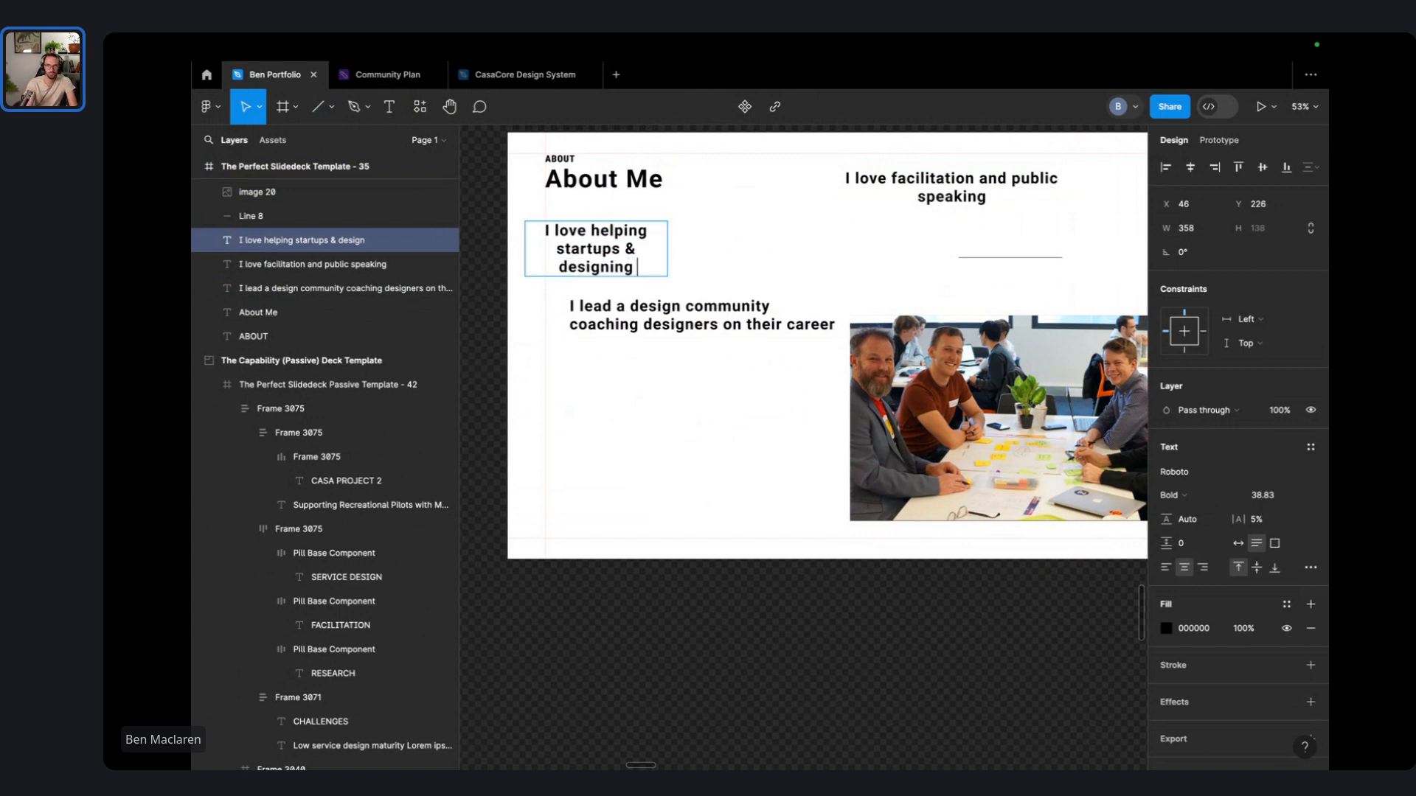
type(" for t")
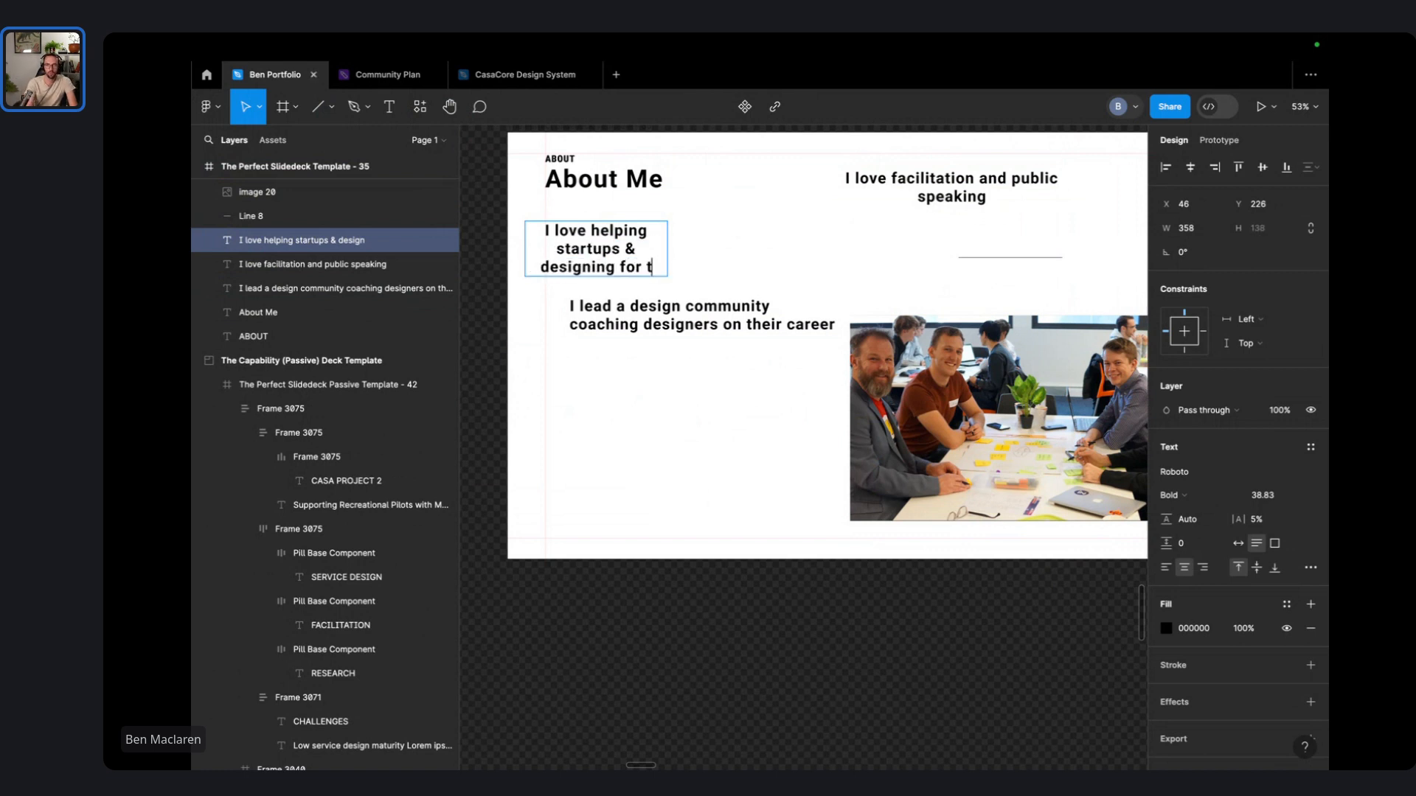
type("he future")
left_click(690, 238)
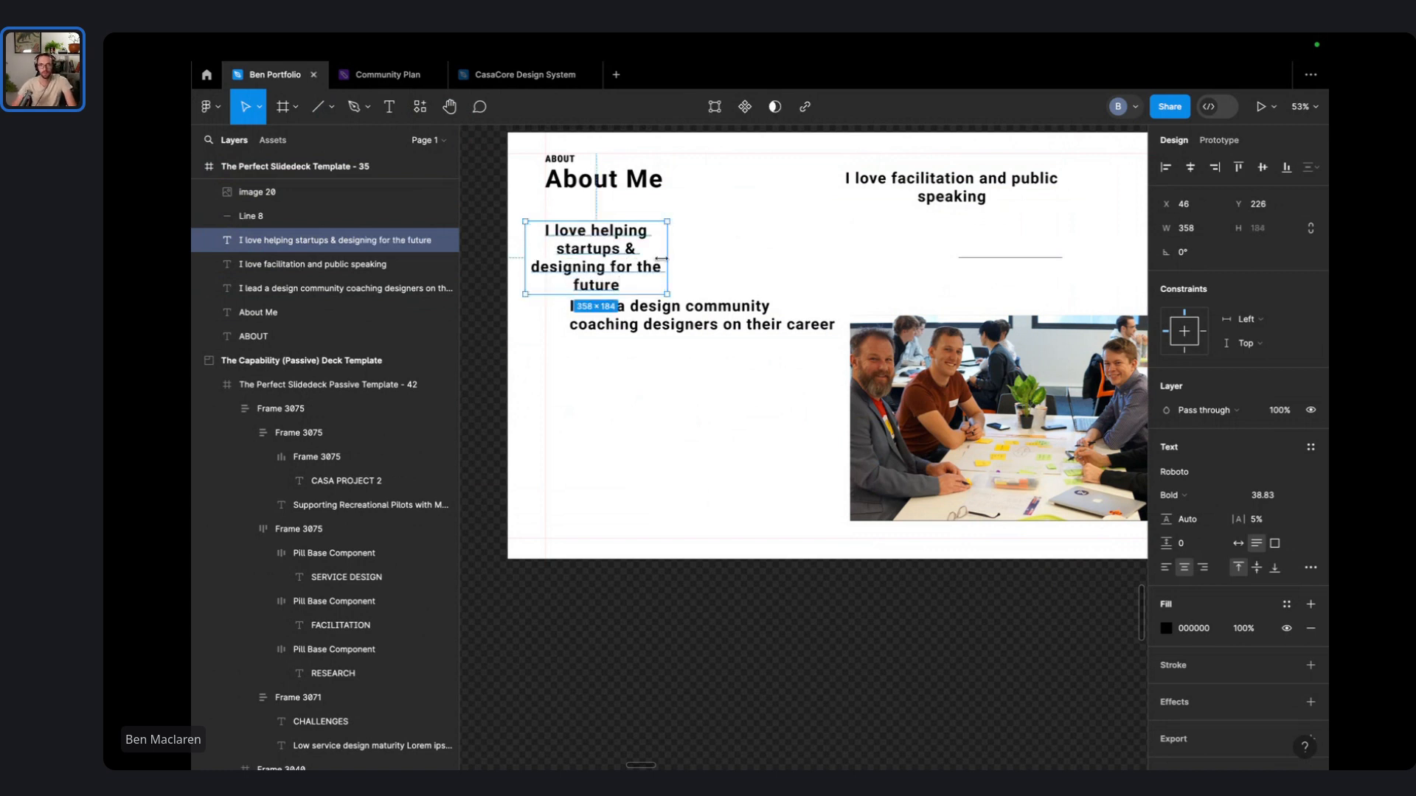
left_click_drag(668, 256, 750, 256)
left_click_drag(878, 279, 696, 293)
left_click(658, 316)
scroll(918, 285, "left", 4)
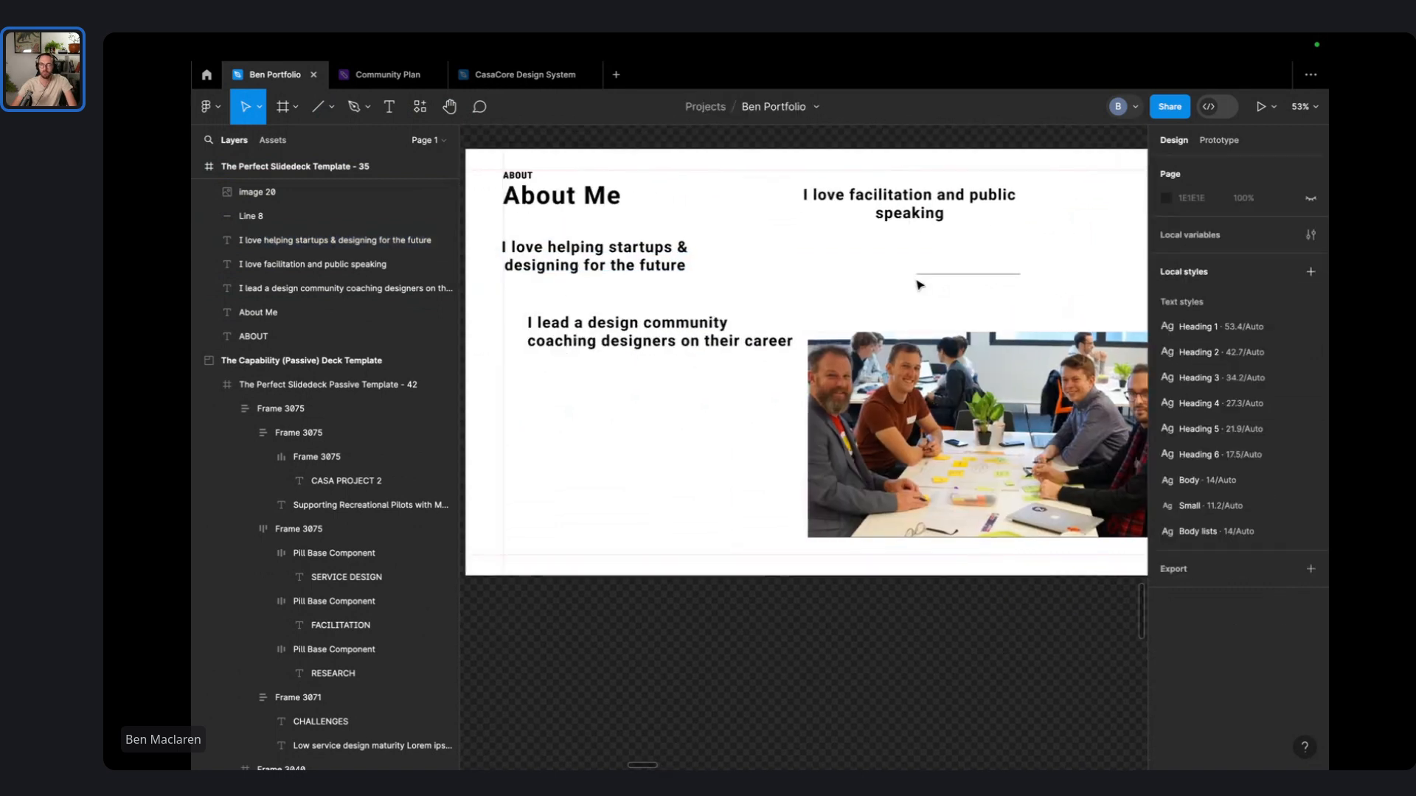
- Delete the last connector line, move the design community heading right, and shrink the team photo
left_click(968, 275)
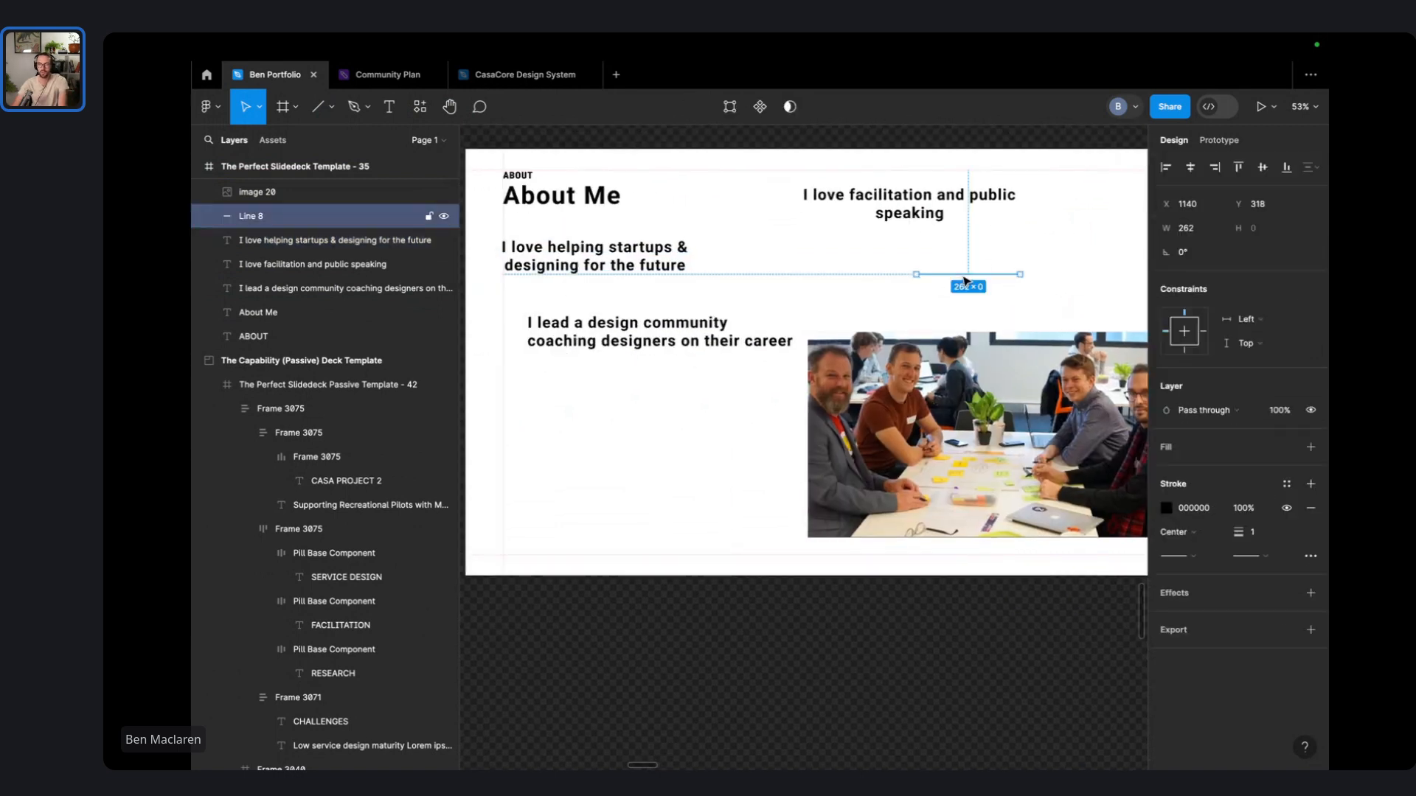
key("Delete")
left_click_drag(637, 341, 1153, 316)
left_click_drag(980, 409, 965, 341)
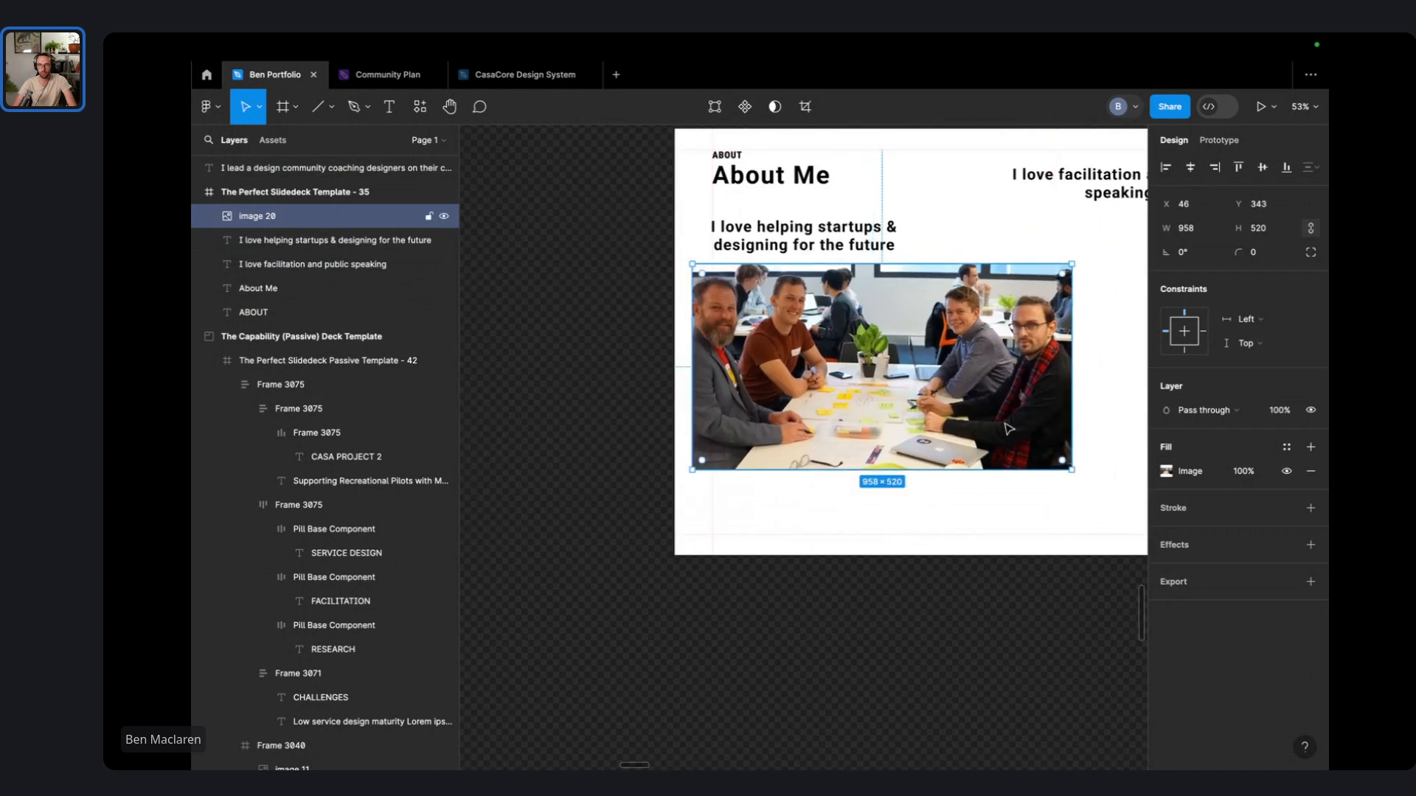
left_click_drag(1003, 422, 1013, 486)
scroll(957, 420, "right", 2)
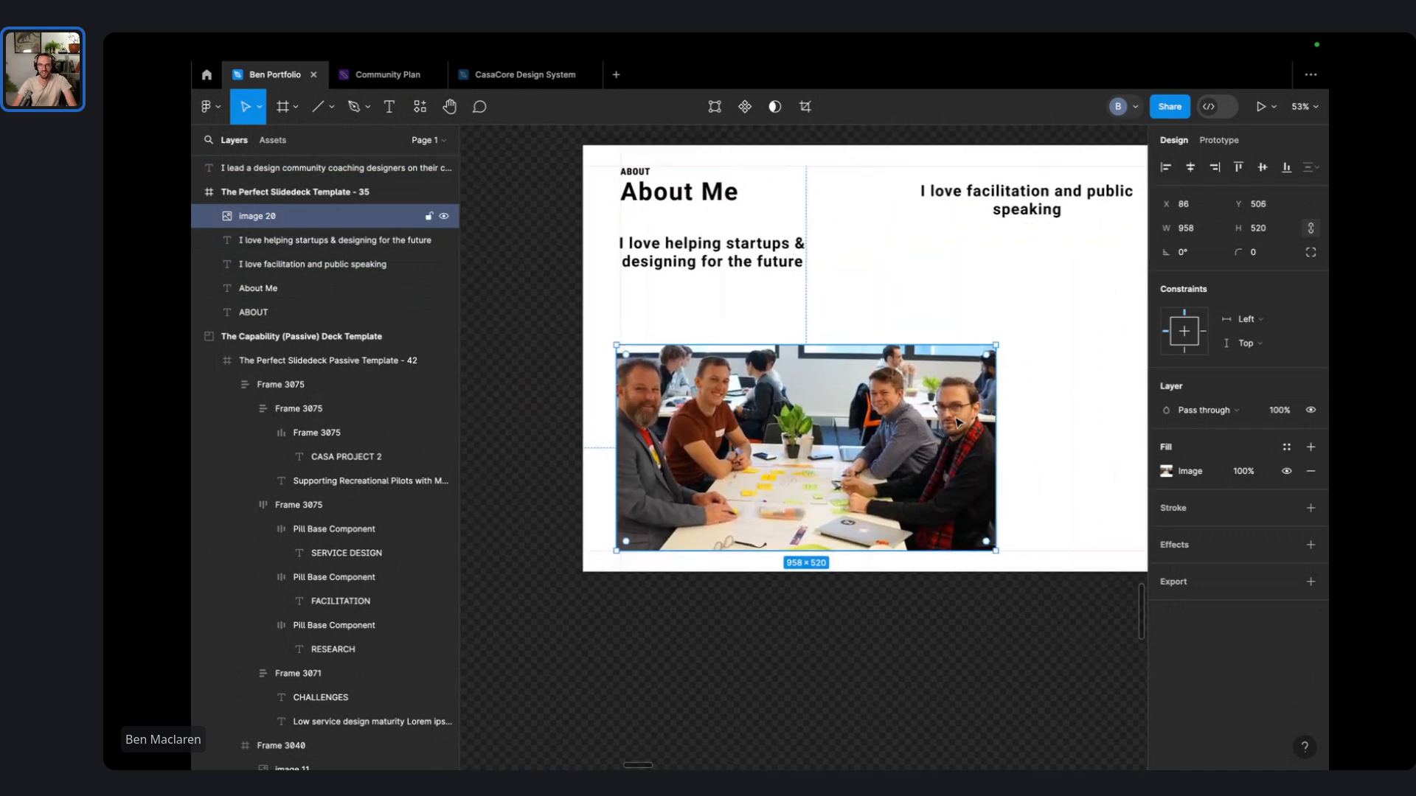
left_click_drag(994, 344, 890, 403)
- Move the helping startups heading and the photo together beneath the About Me title
left_click(719, 267)
left_click_drag(714, 256, 714, 380)
left_click(738, 479, "shift")
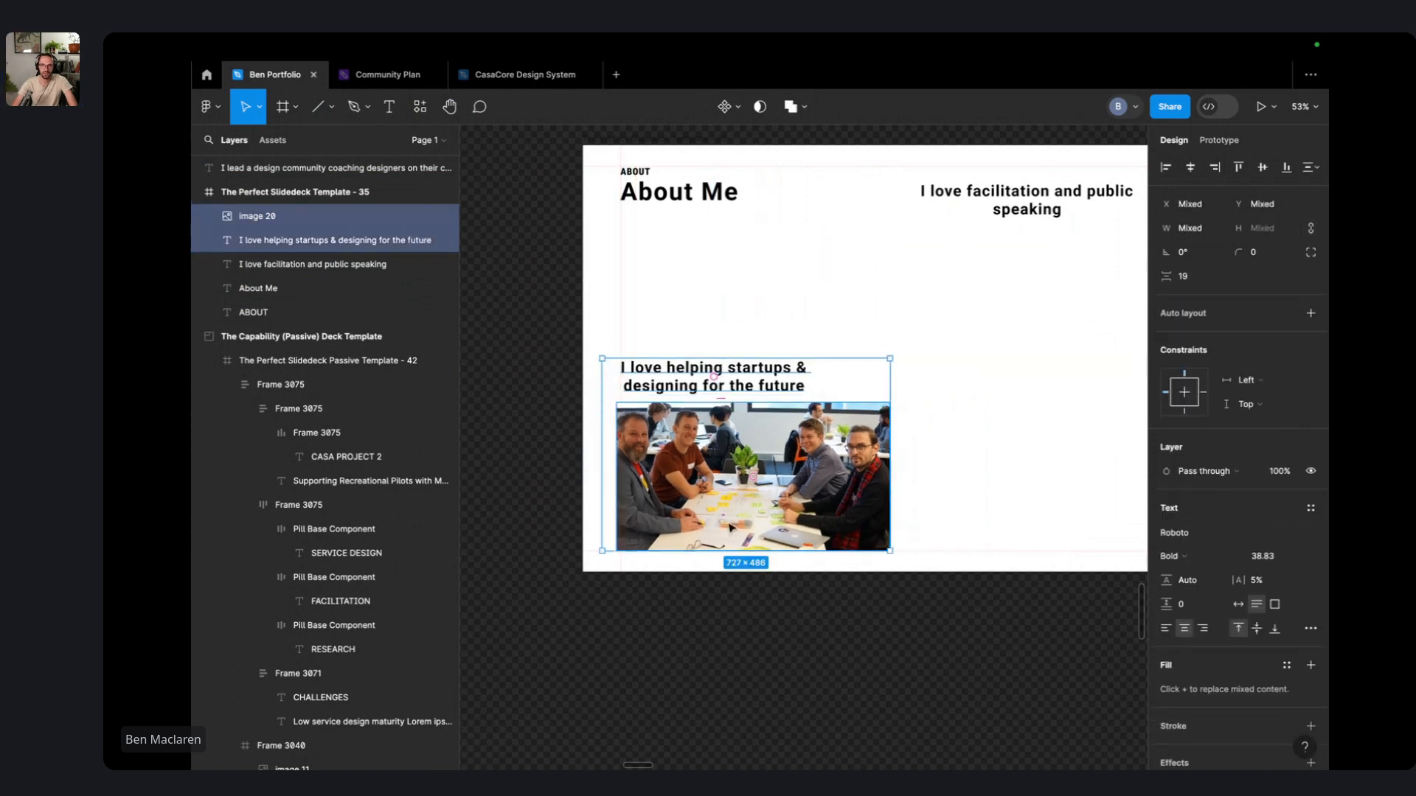
left_click_drag(738, 479, 782, 374)
left_click(957, 372)
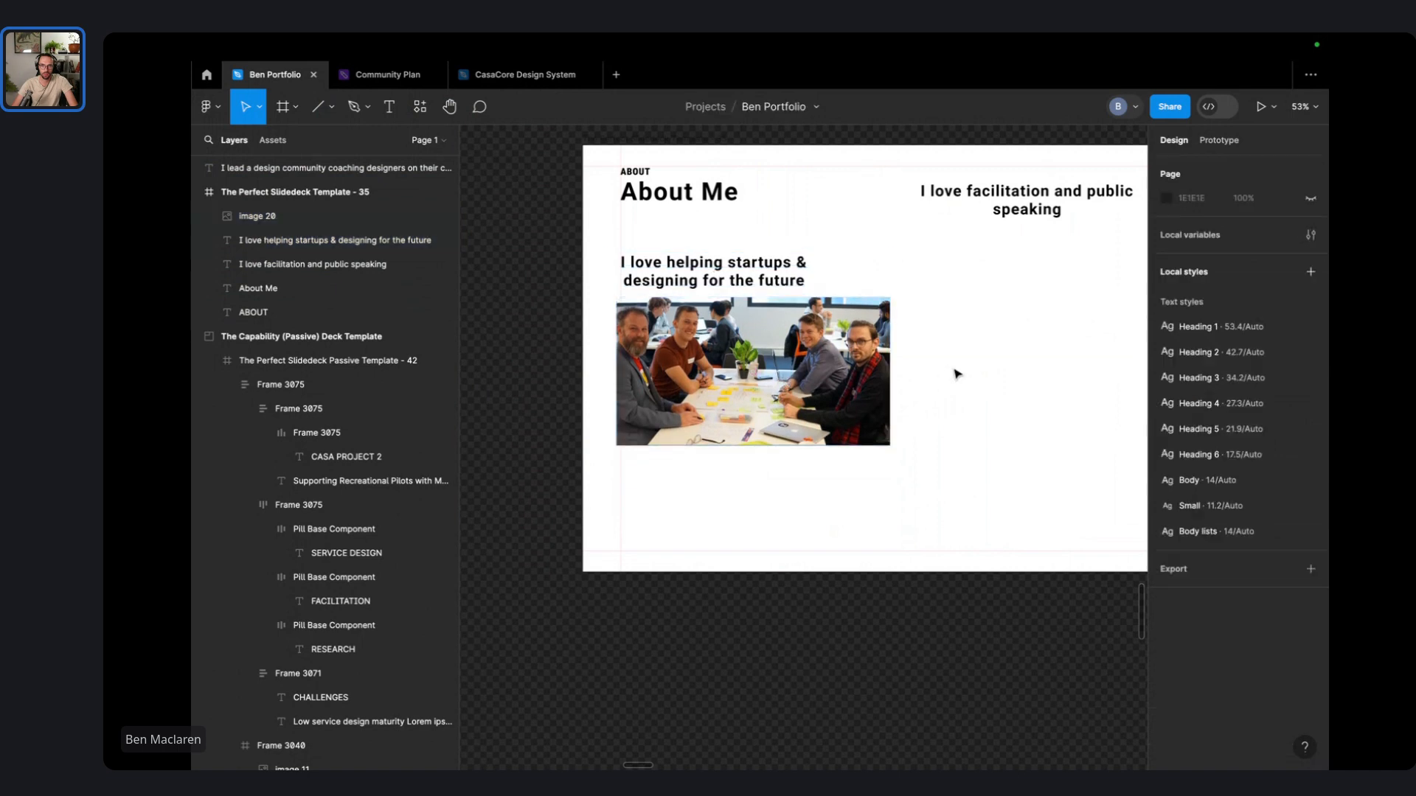
- Duplicate the heading below the photo and start the caption 'Our team “Hack the Moon” at the canberra Spac'
left_click(722, 274)
left_click_drag(721, 270, 720, 489)
double_click(720, 490)
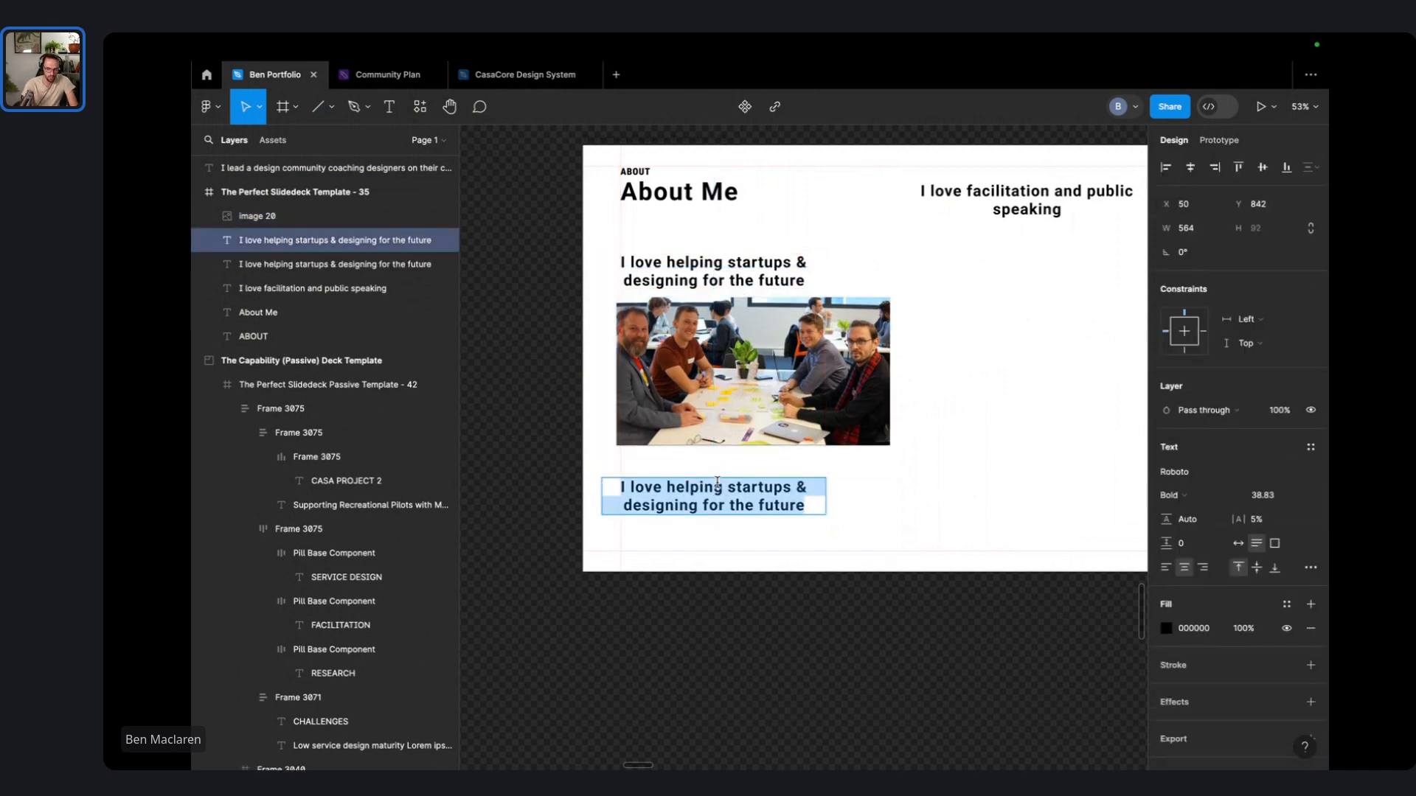
type("Our")
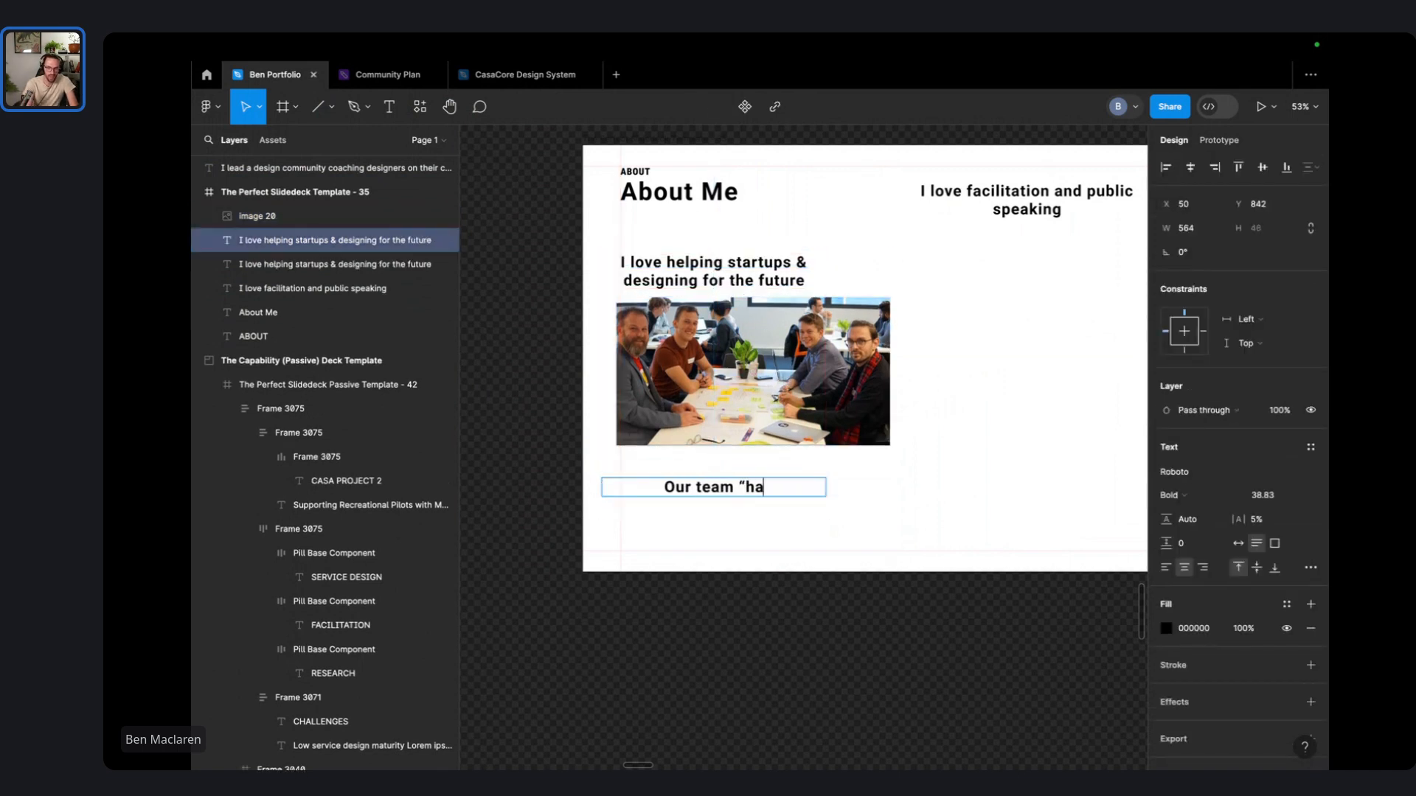
type(" team “Hack t")
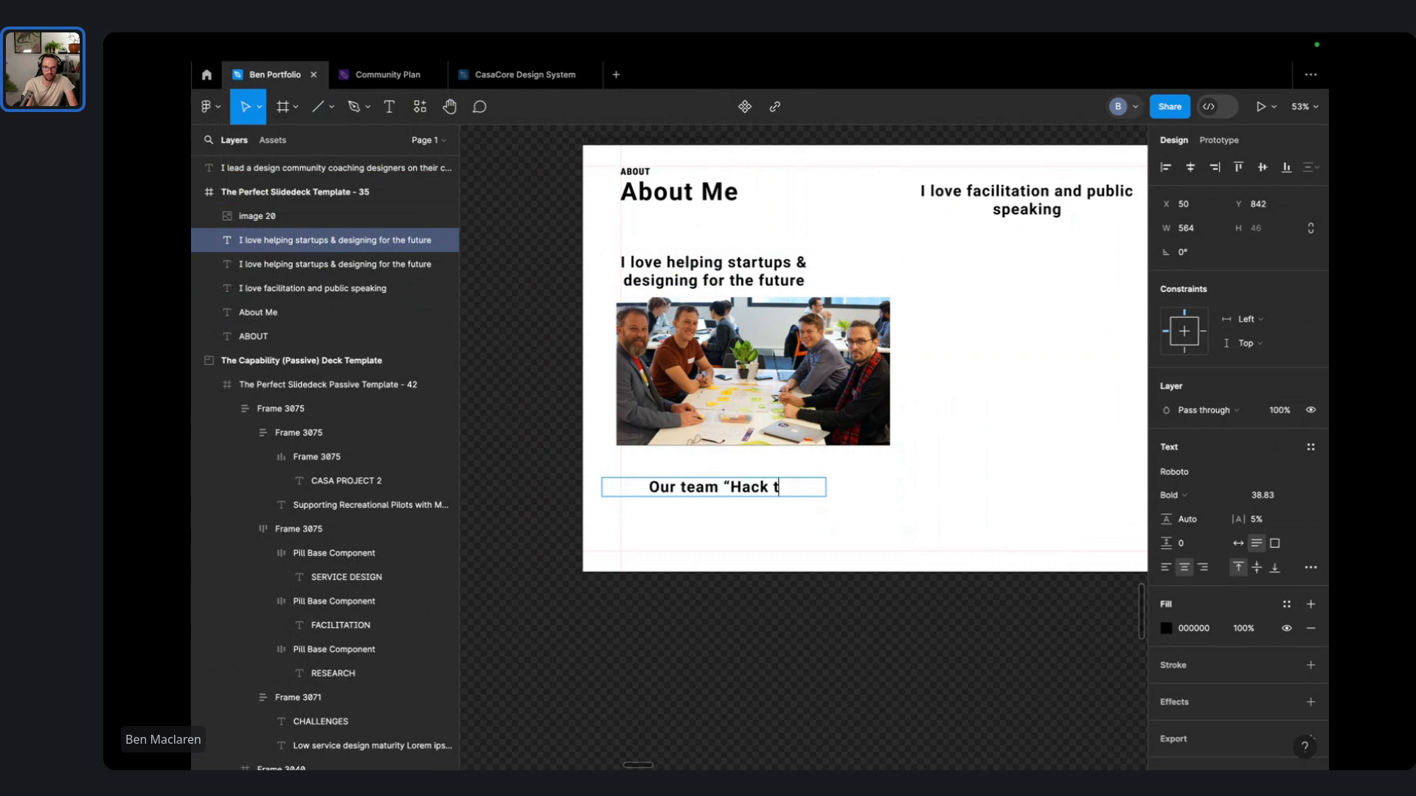
type("he Moon” a")
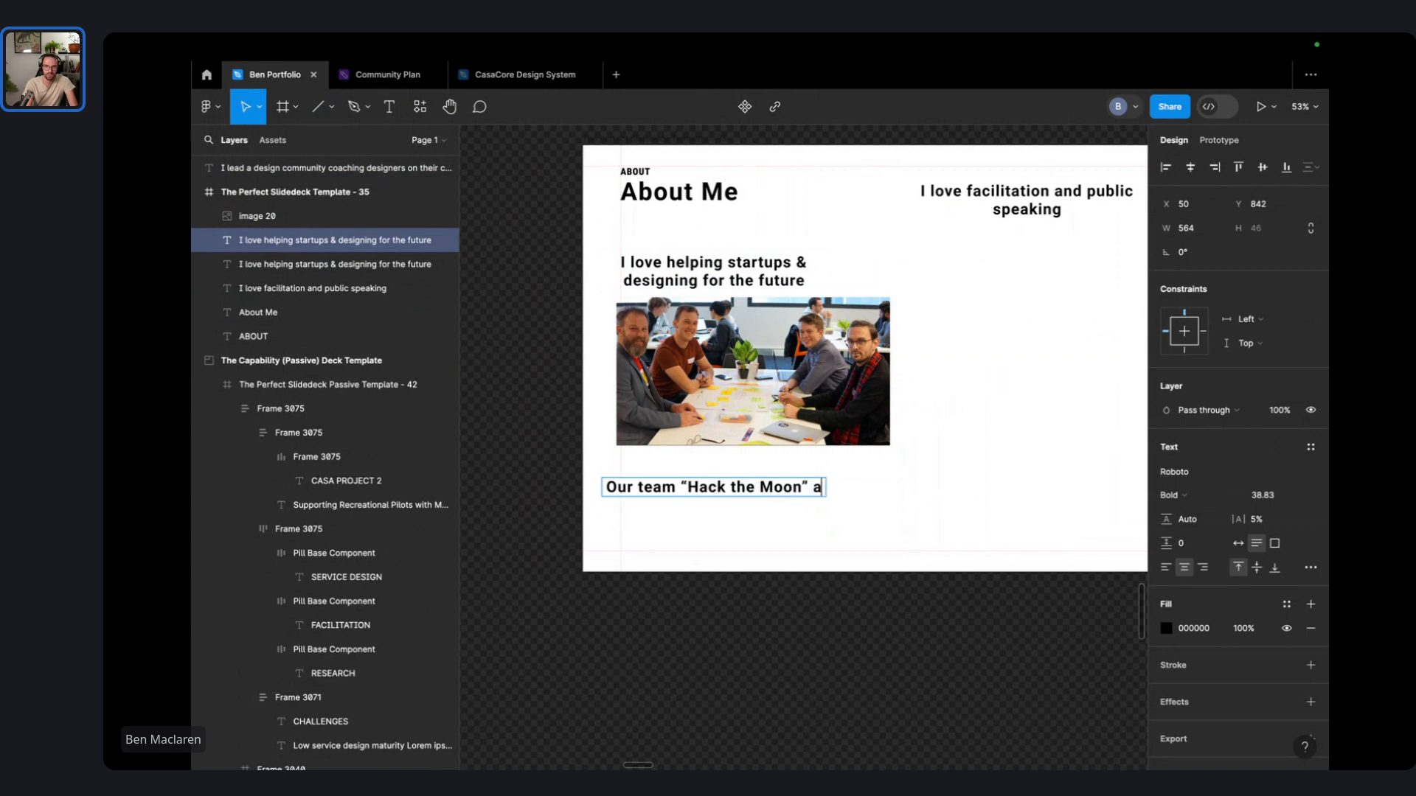
type("t the canbver")
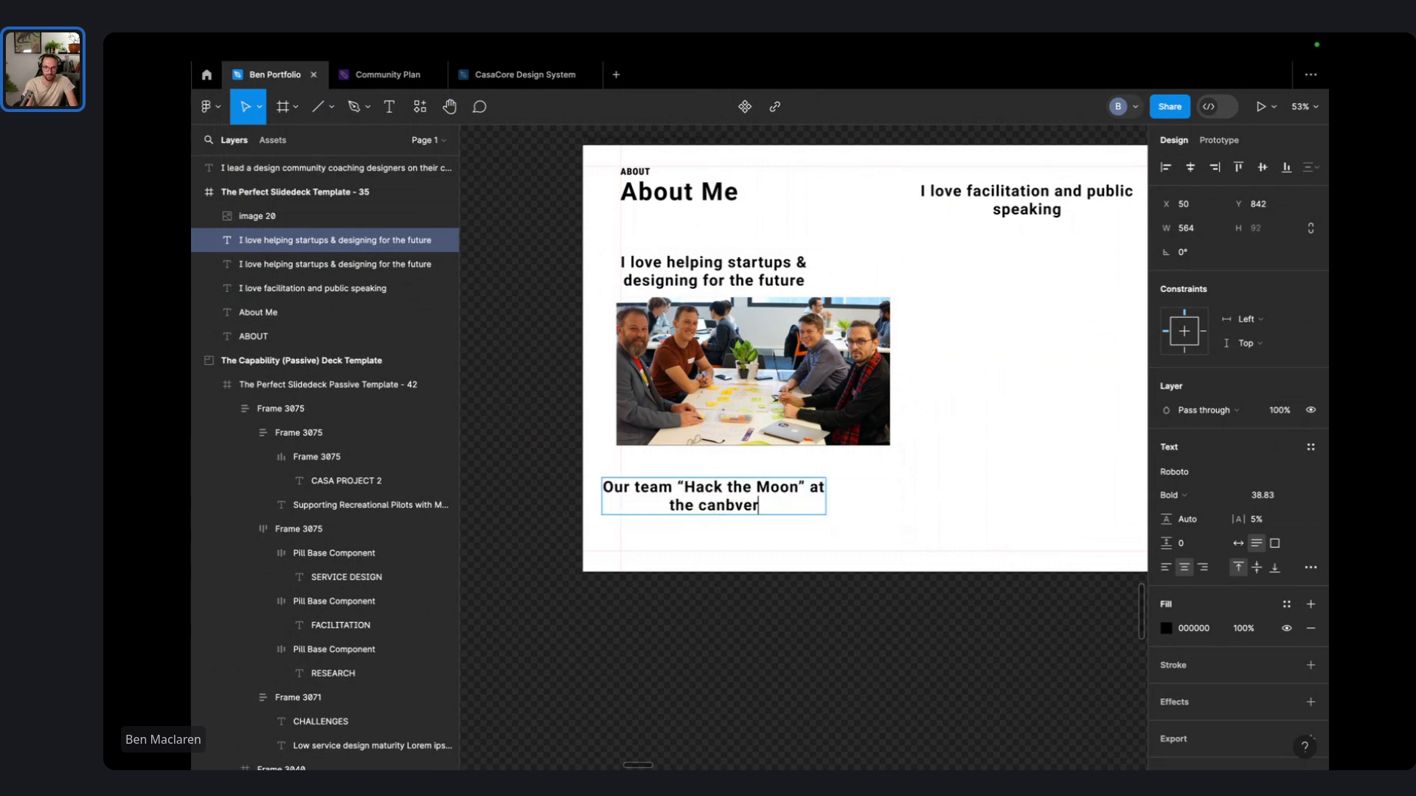
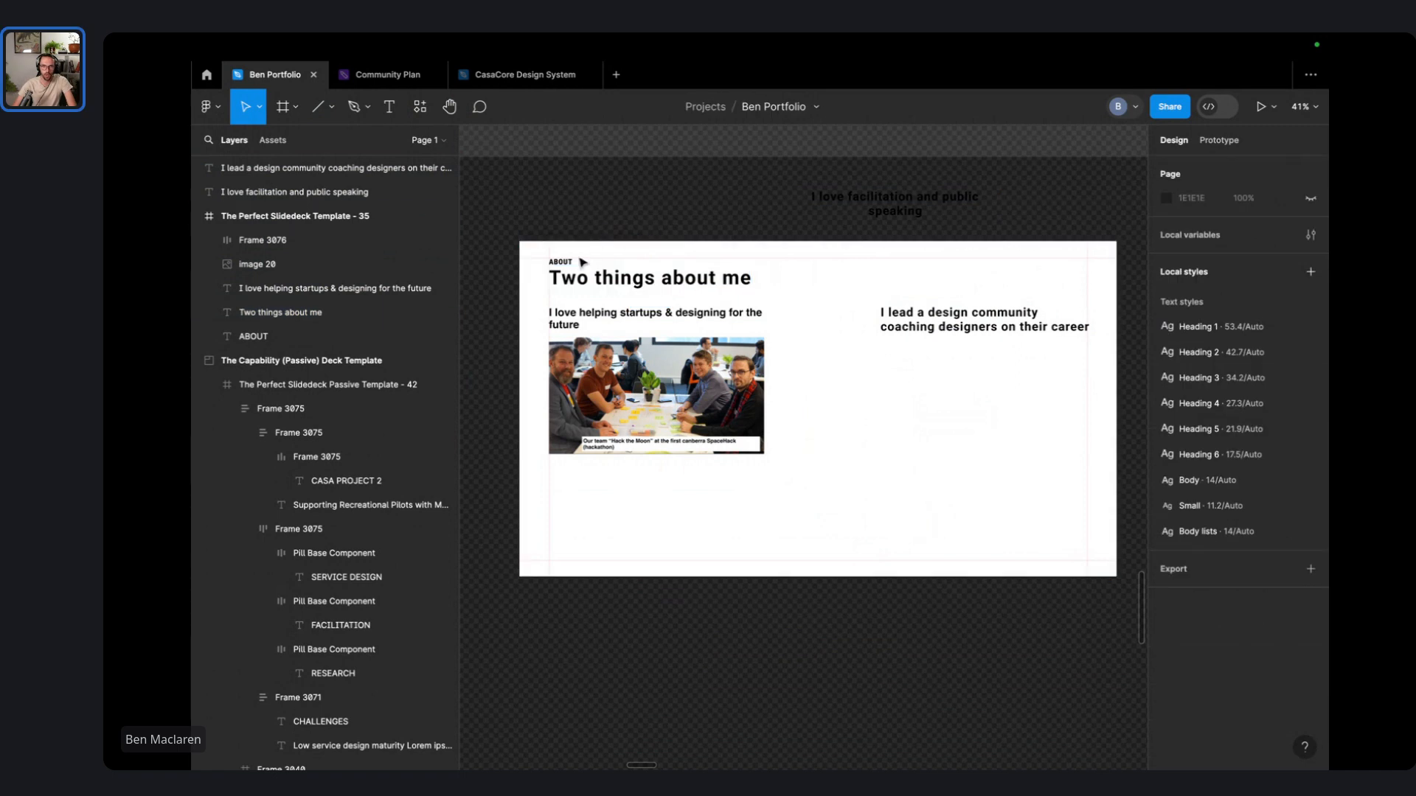
- Delete the small ABOUT label from the 'Two things about me' slide
left_click(567, 262)
key("Delete")
scroll(573, 267, "up", 3)
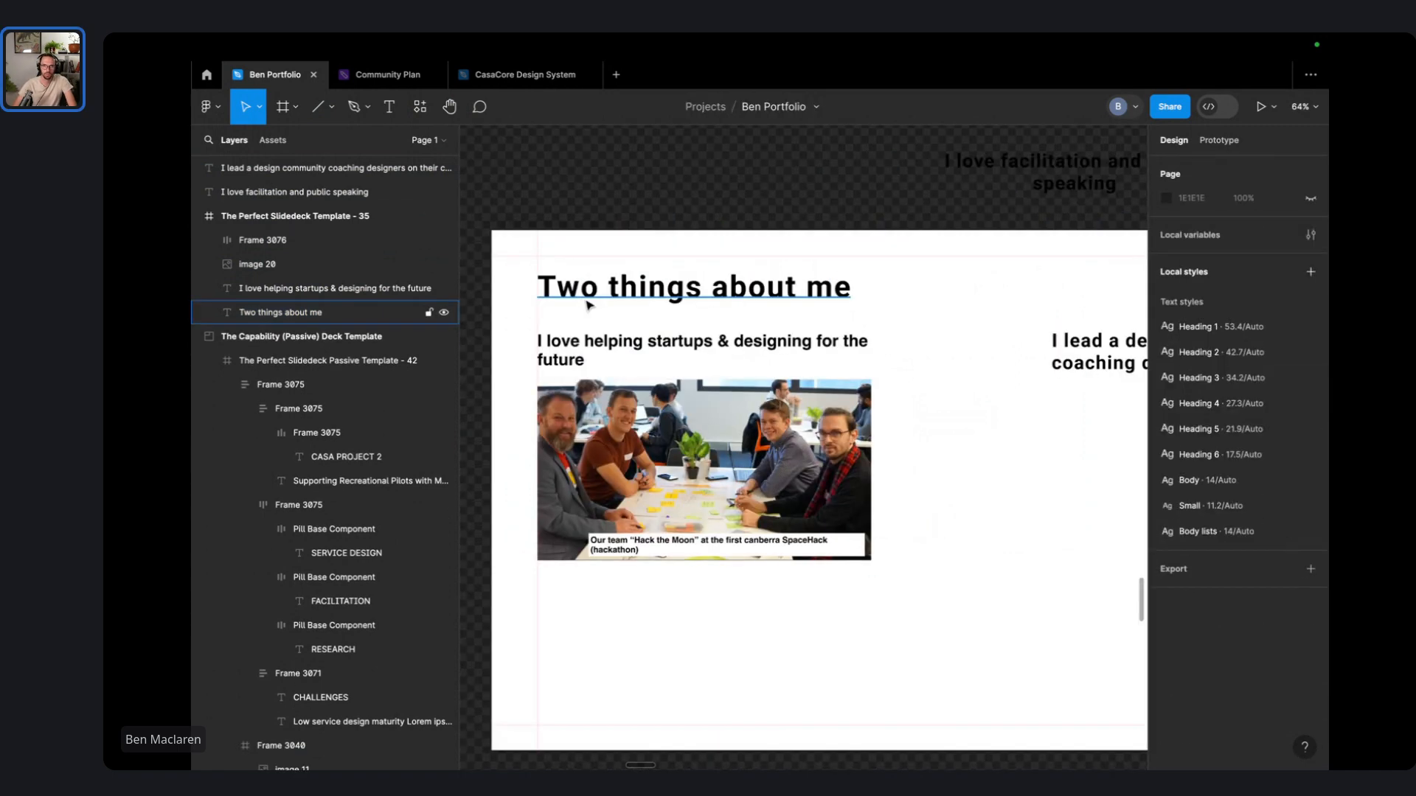
left_click(575, 272)
left_click(597, 194)
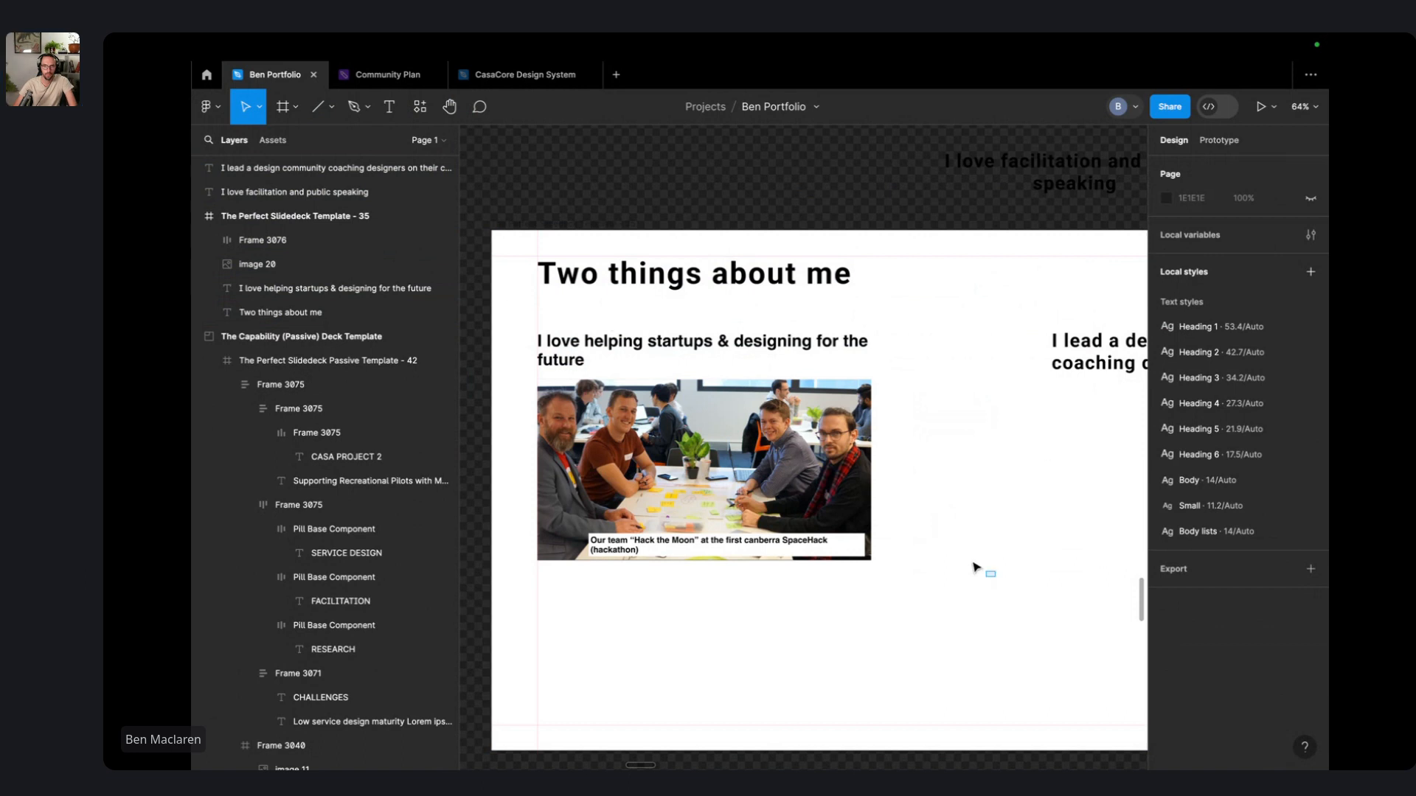
- Move the first subheading and photo together lower and to the right, then switch to Chrome
left_click_drag(975, 568, 531, 315)
left_click_drag(649, 419, 687, 458)
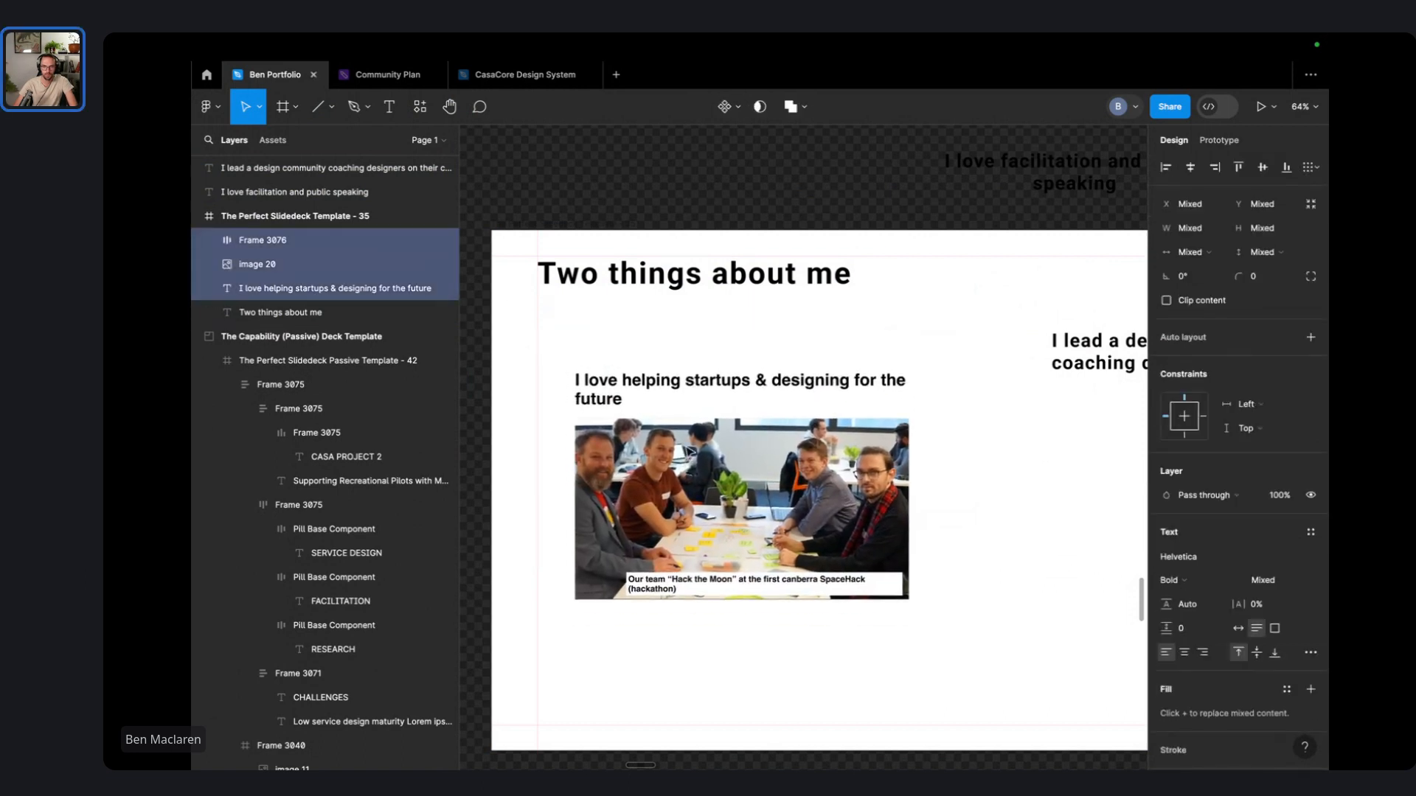
left_click(654, 347)
key("alt+Tab")
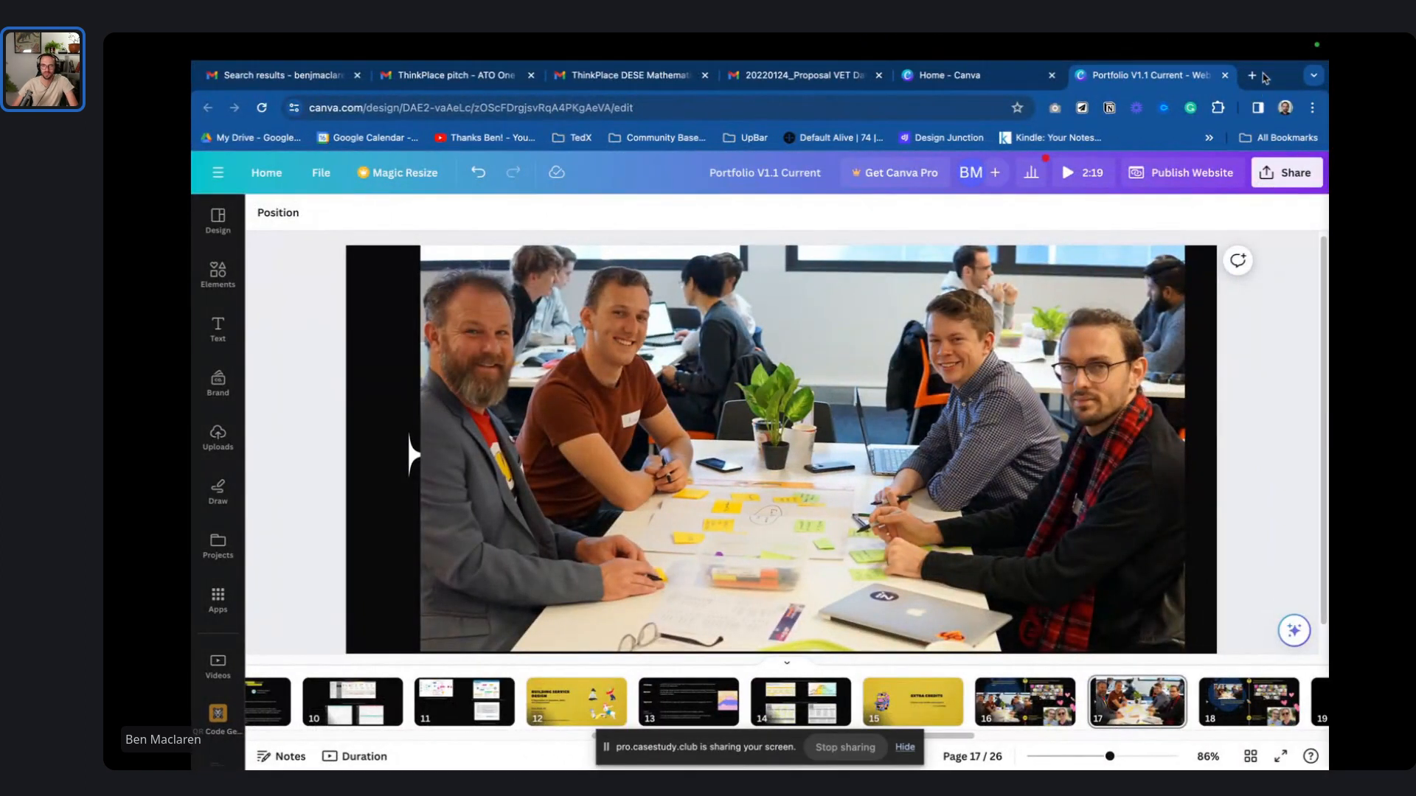
- In a new tab, search 'figma poloroid photograph template' and open the Polaroid Mockups & Pins community page
left_click(1251, 75)
type("f")
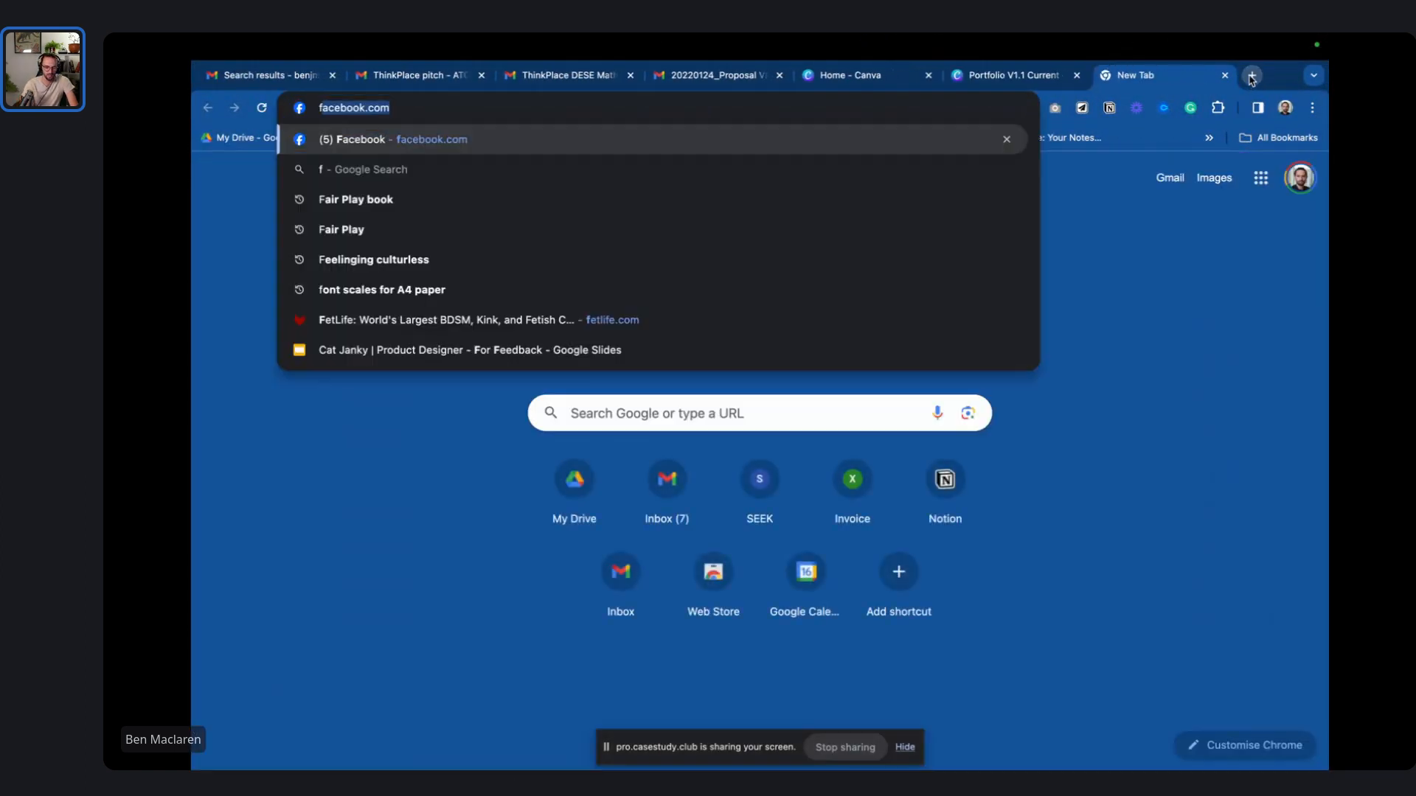
type("igma poloro")
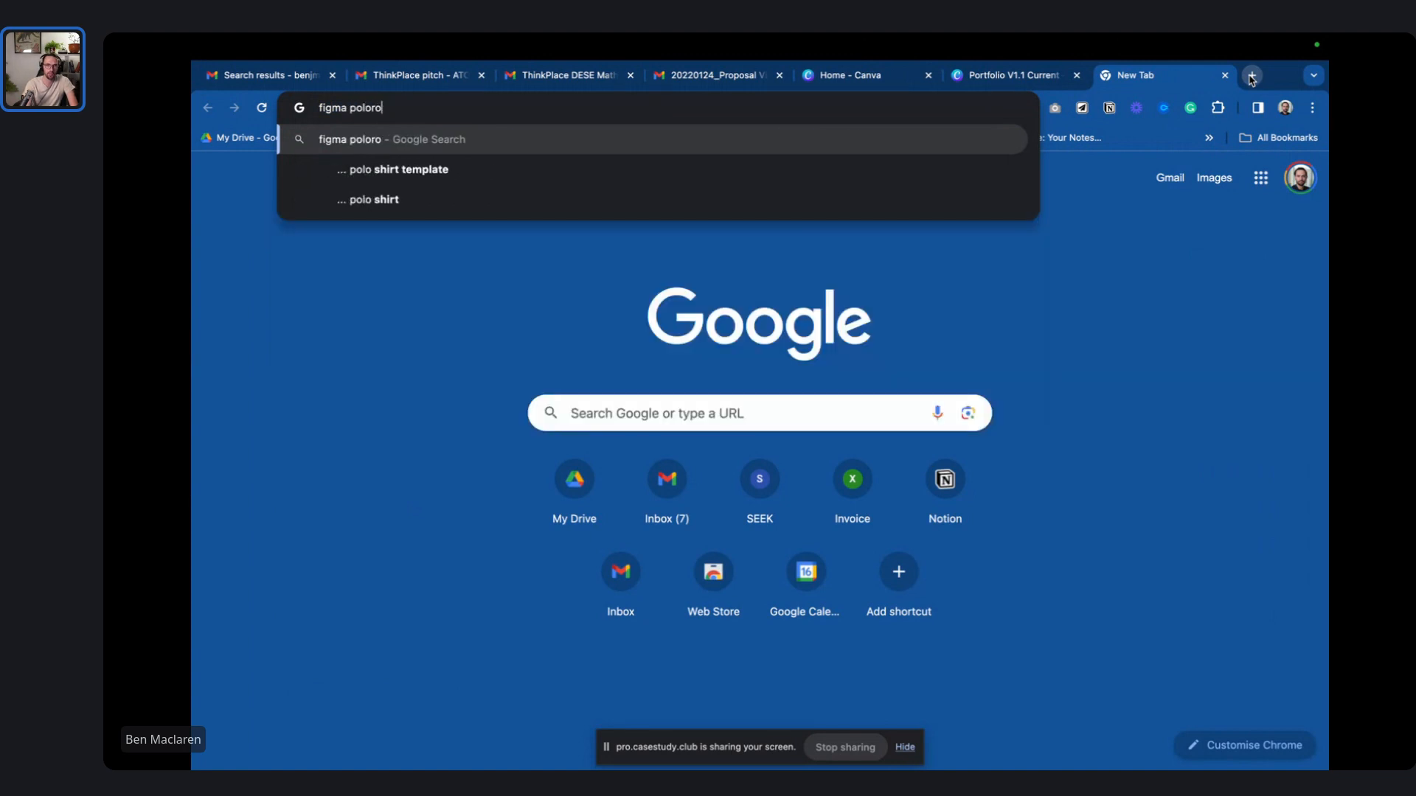
type("id")
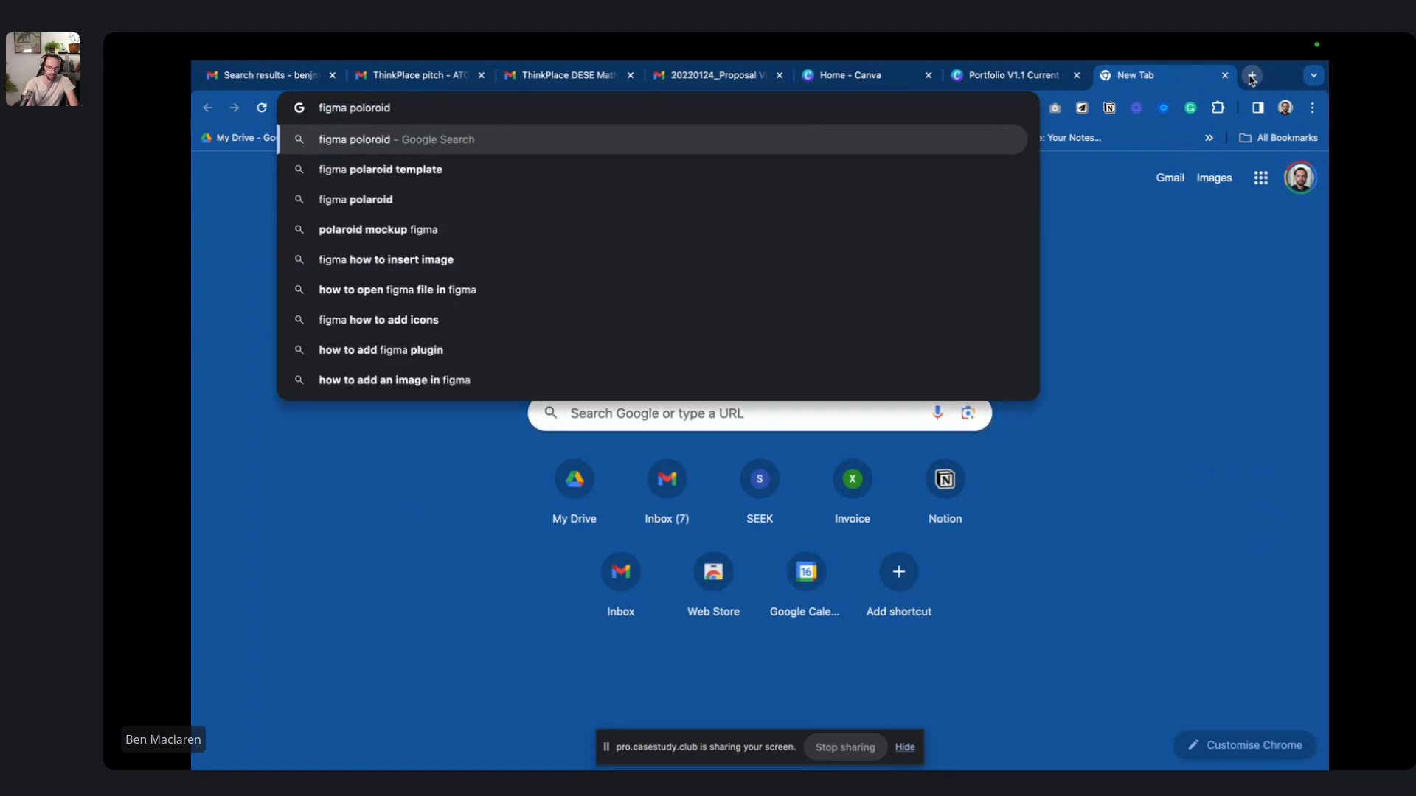
type(" photograp")
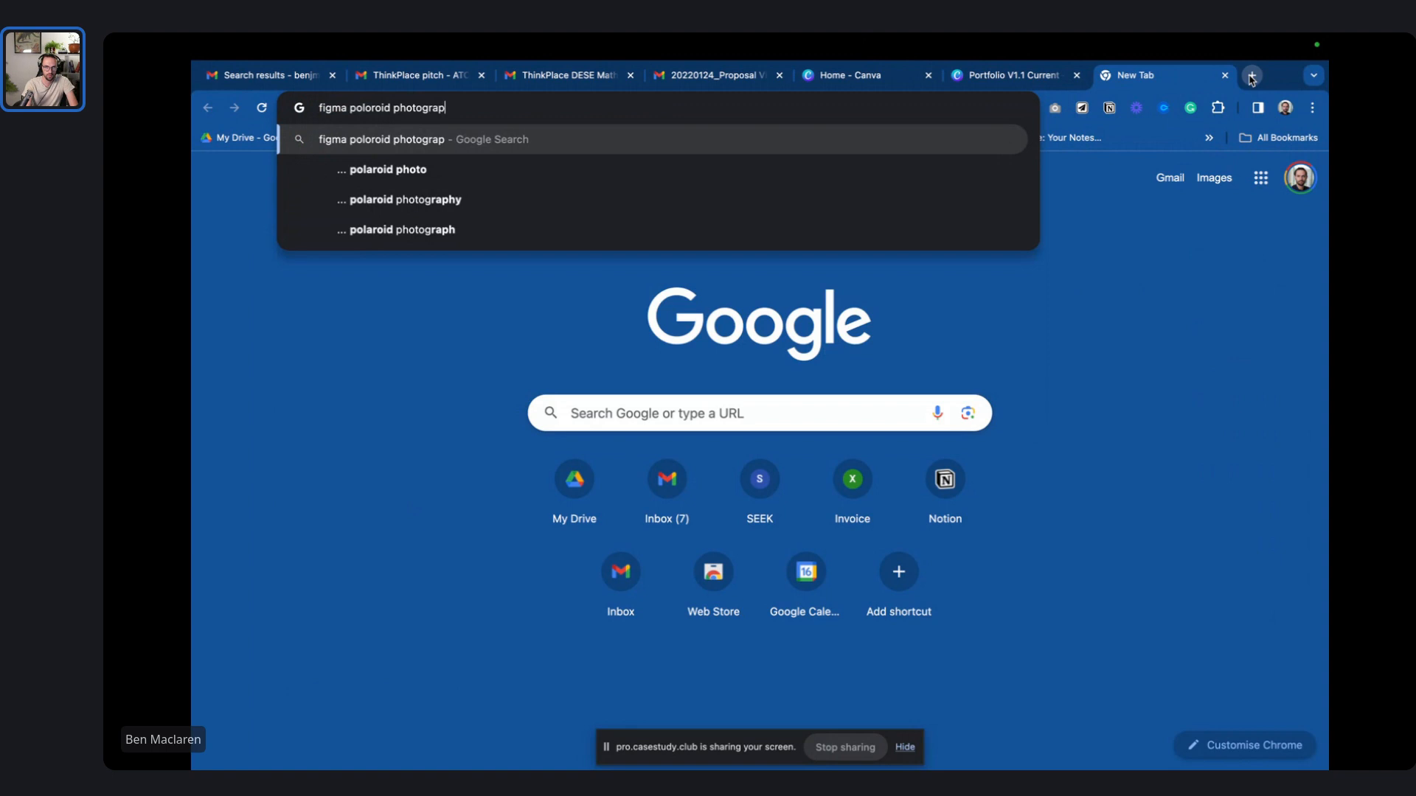
type("h template")
key("Return")
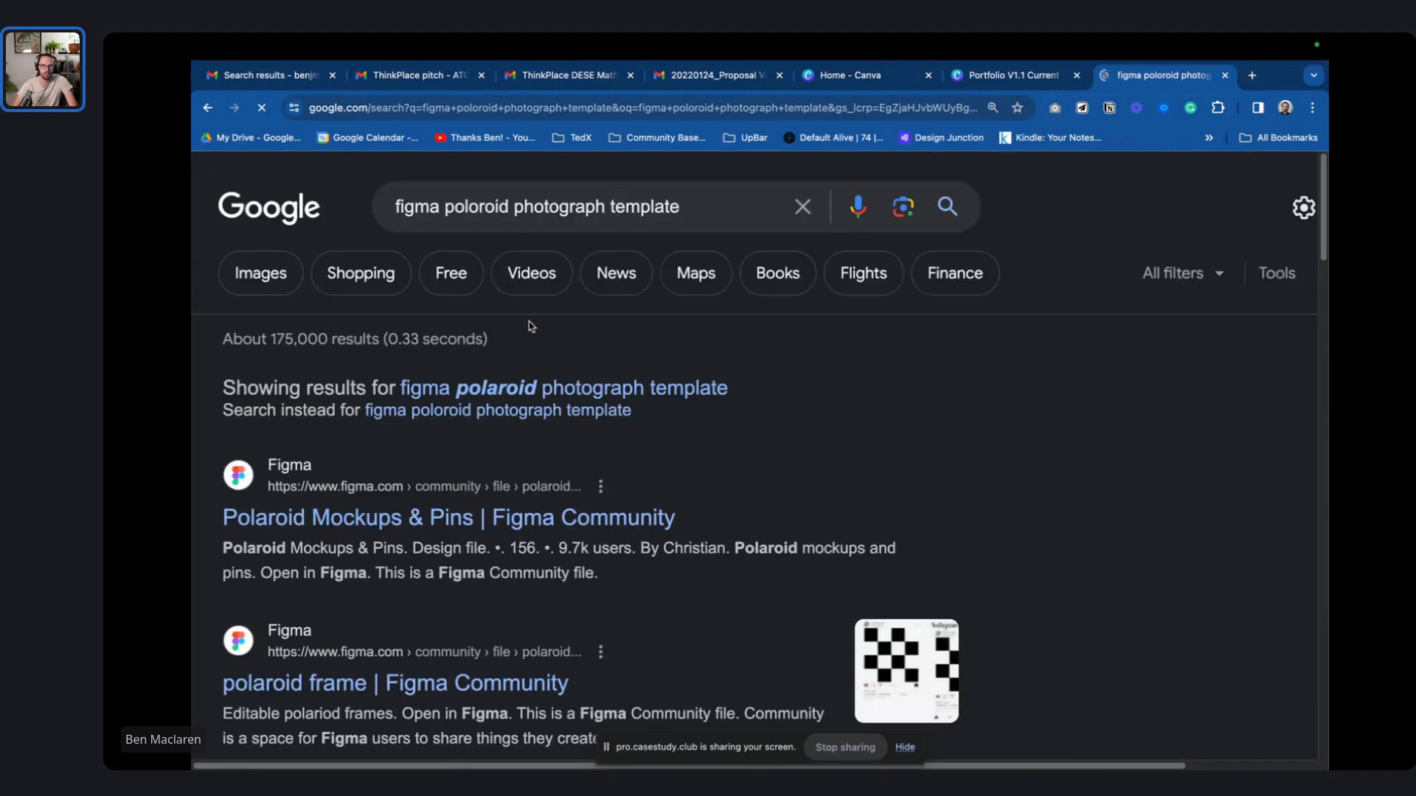
scroll(726, 410, "down", 3)
left_click(507, 243)
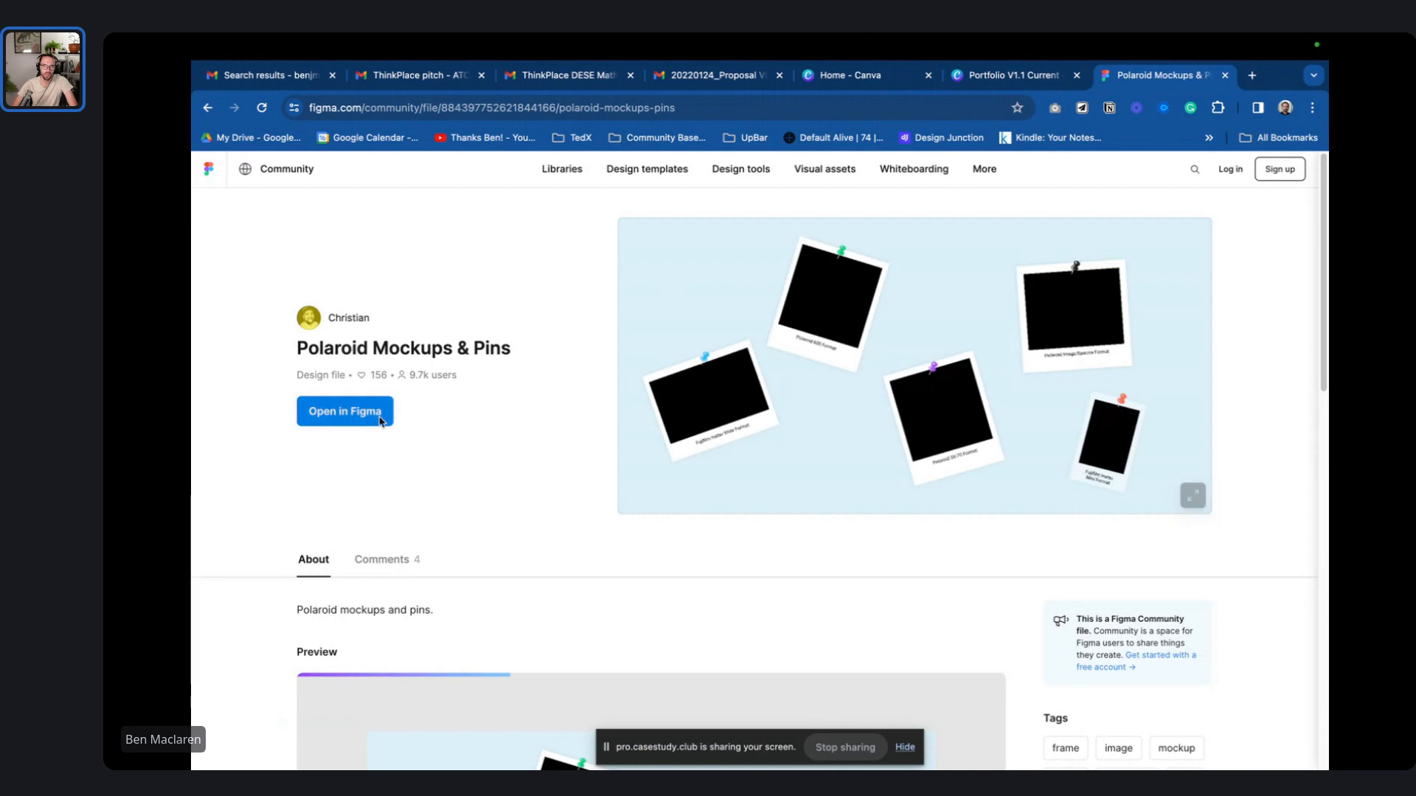
- Open the Polaroid Mockups & Pins file in Figma, signing in with a Google account
left_click(377, 421)
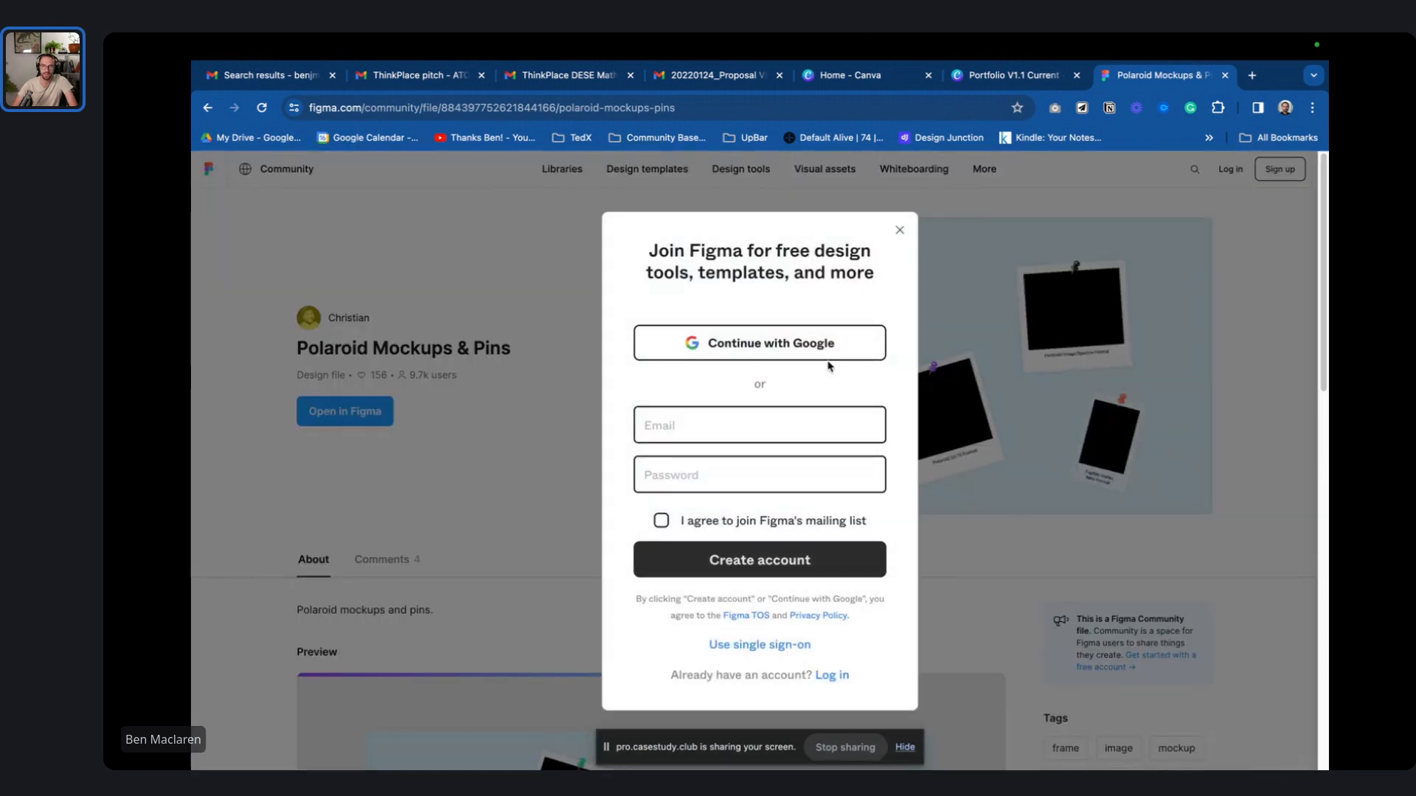
left_click(788, 428)
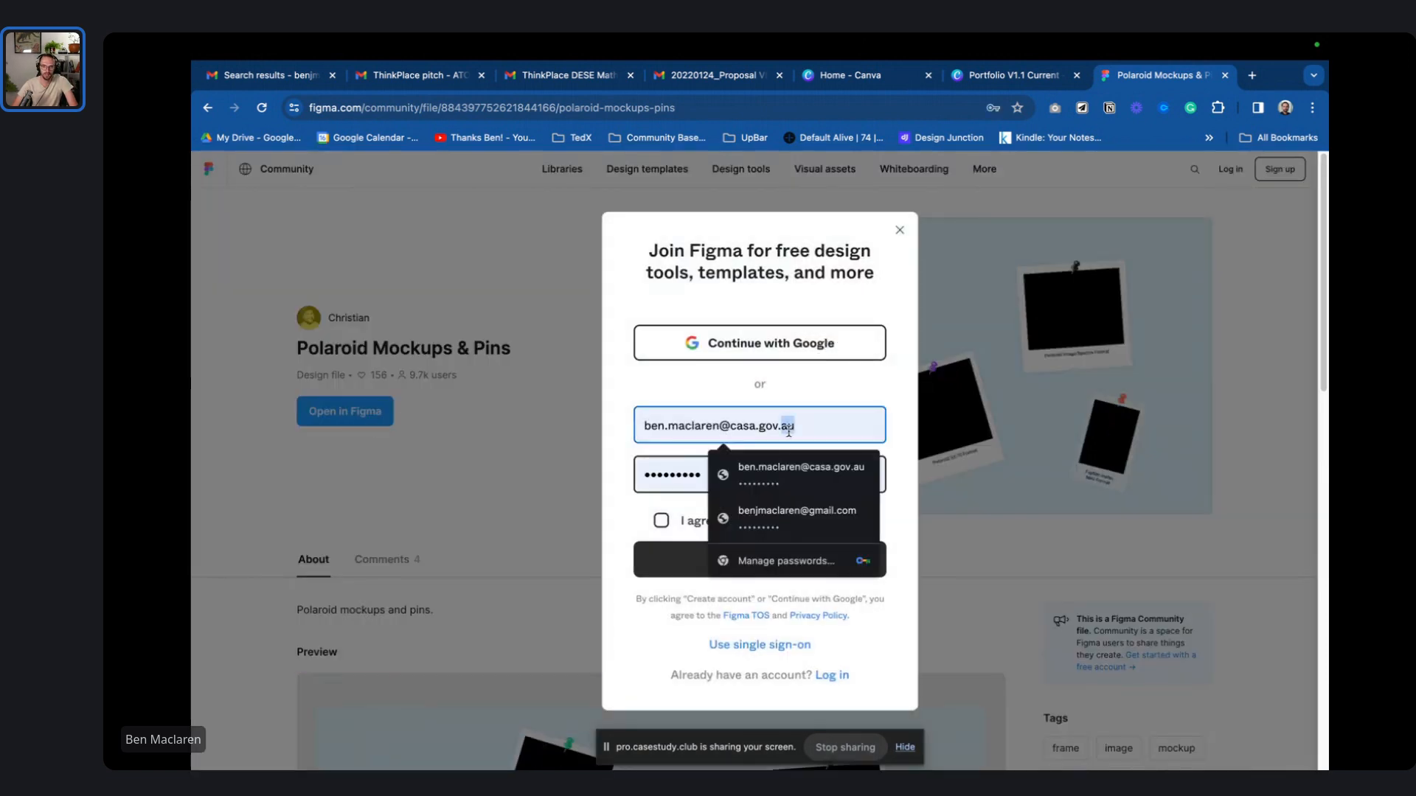
left_click(802, 520)
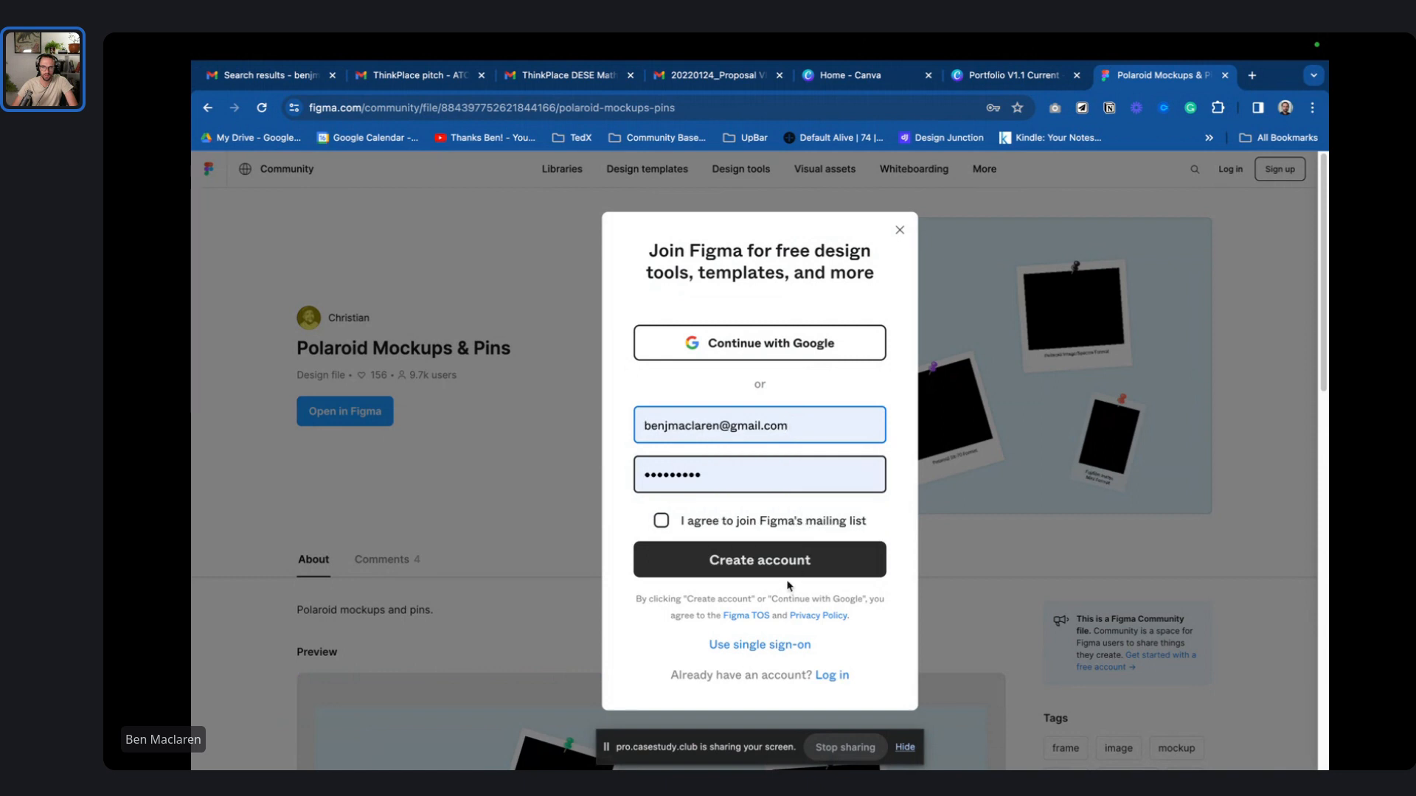
left_click(767, 355)
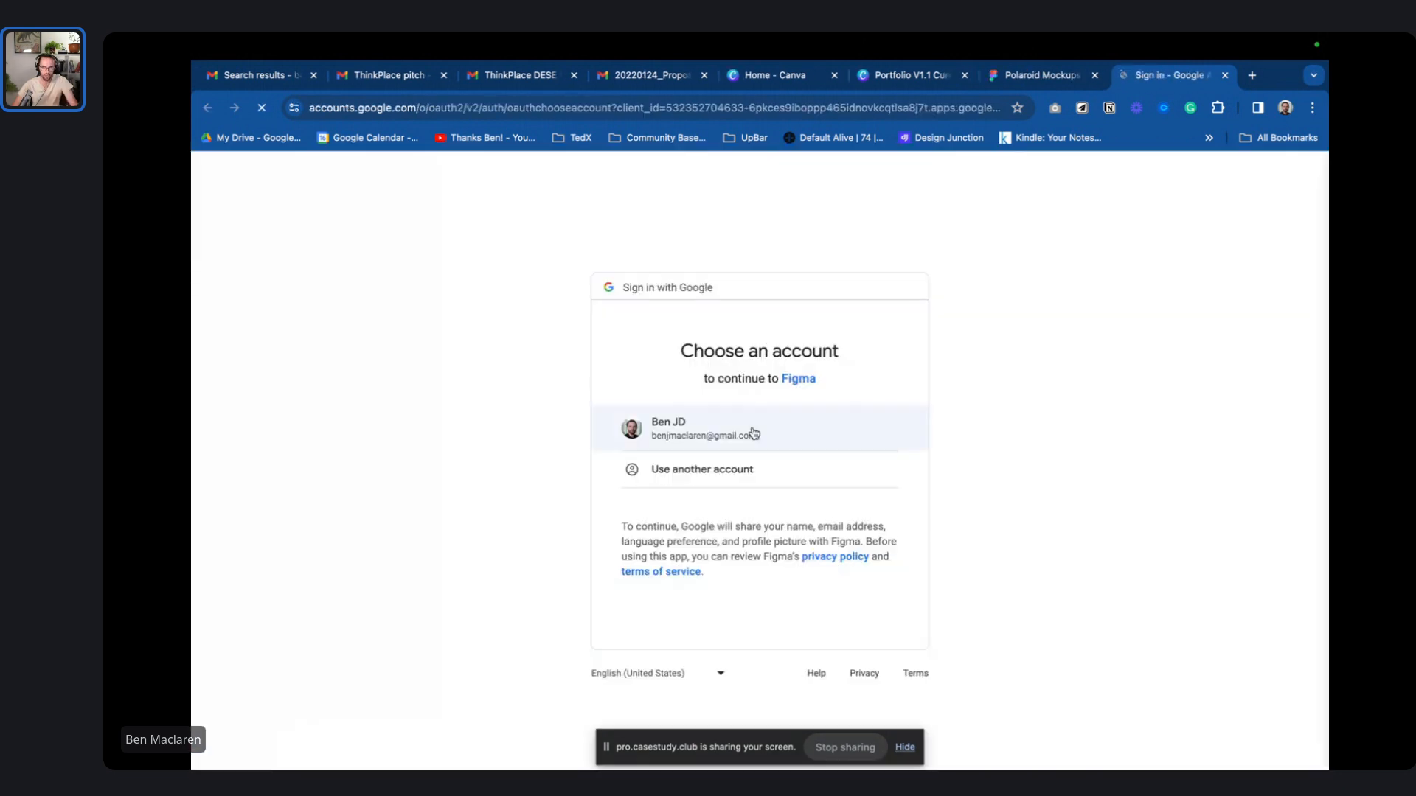
left_click(769, 419)
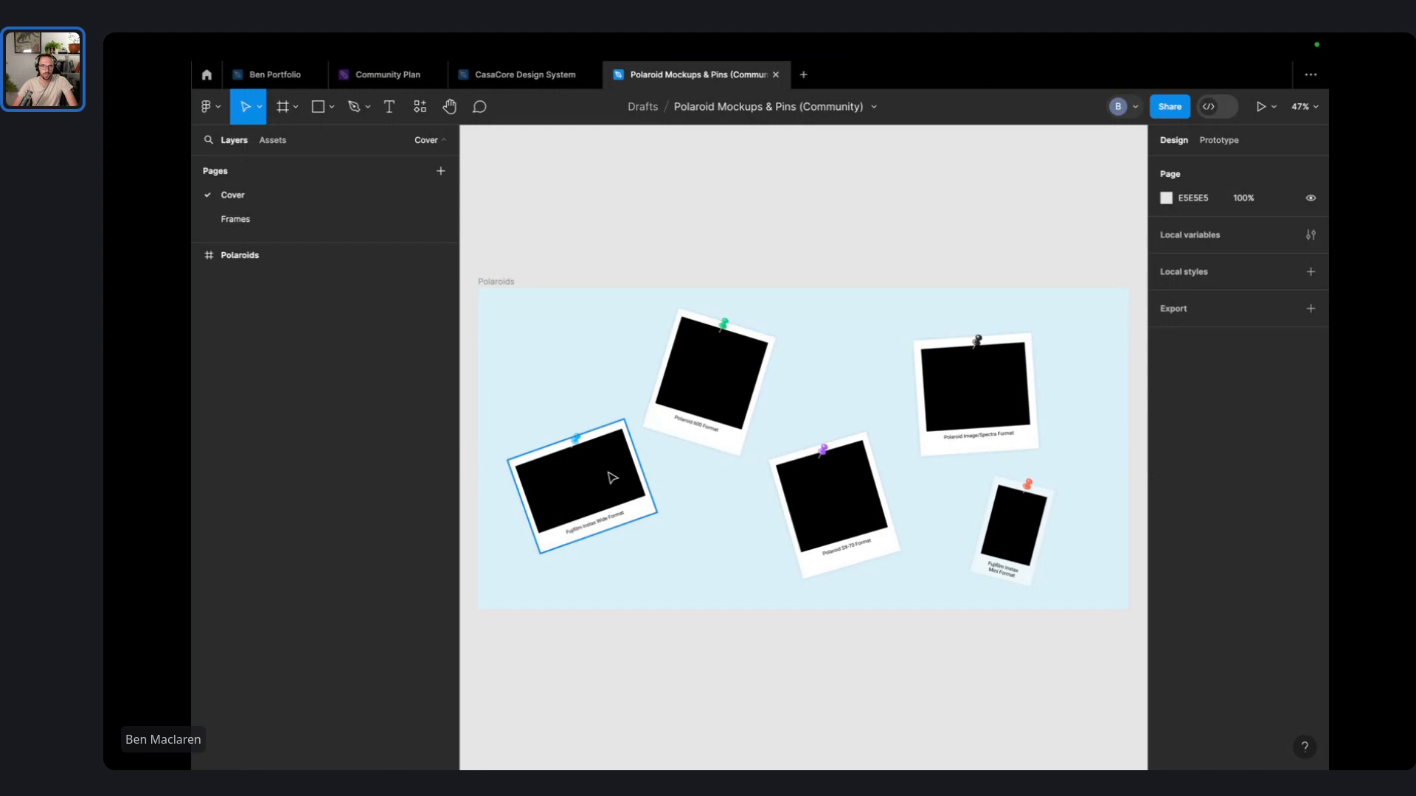
- Select the Fujifilm Instax Wide Format polaroid in the Polaroid Mockups file
scroll(590, 487, "up", 5)
left_click(582, 492)
scroll(848, 516, "down", 3)
scroll(878, 517, "right", 4)
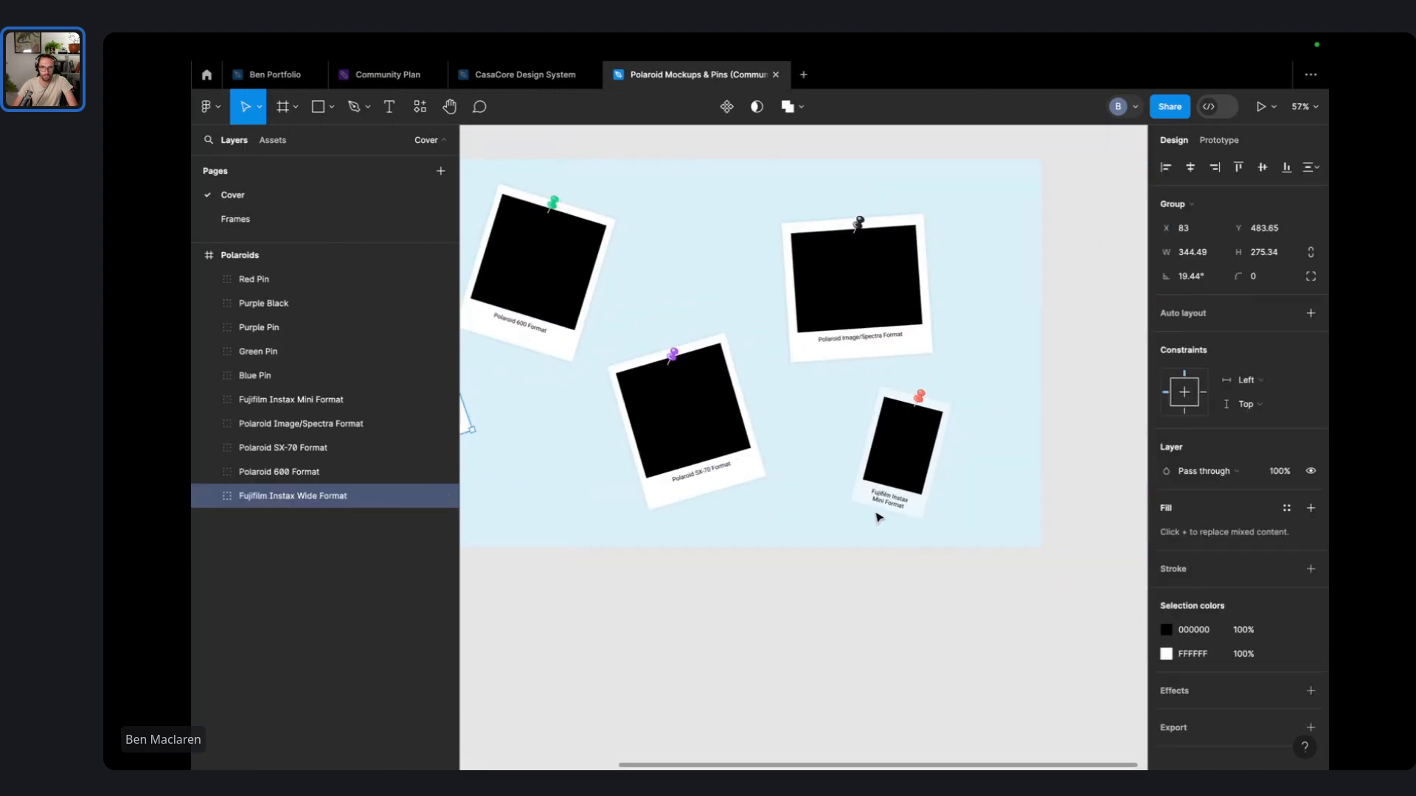
scroll(879, 517, "left", 5)
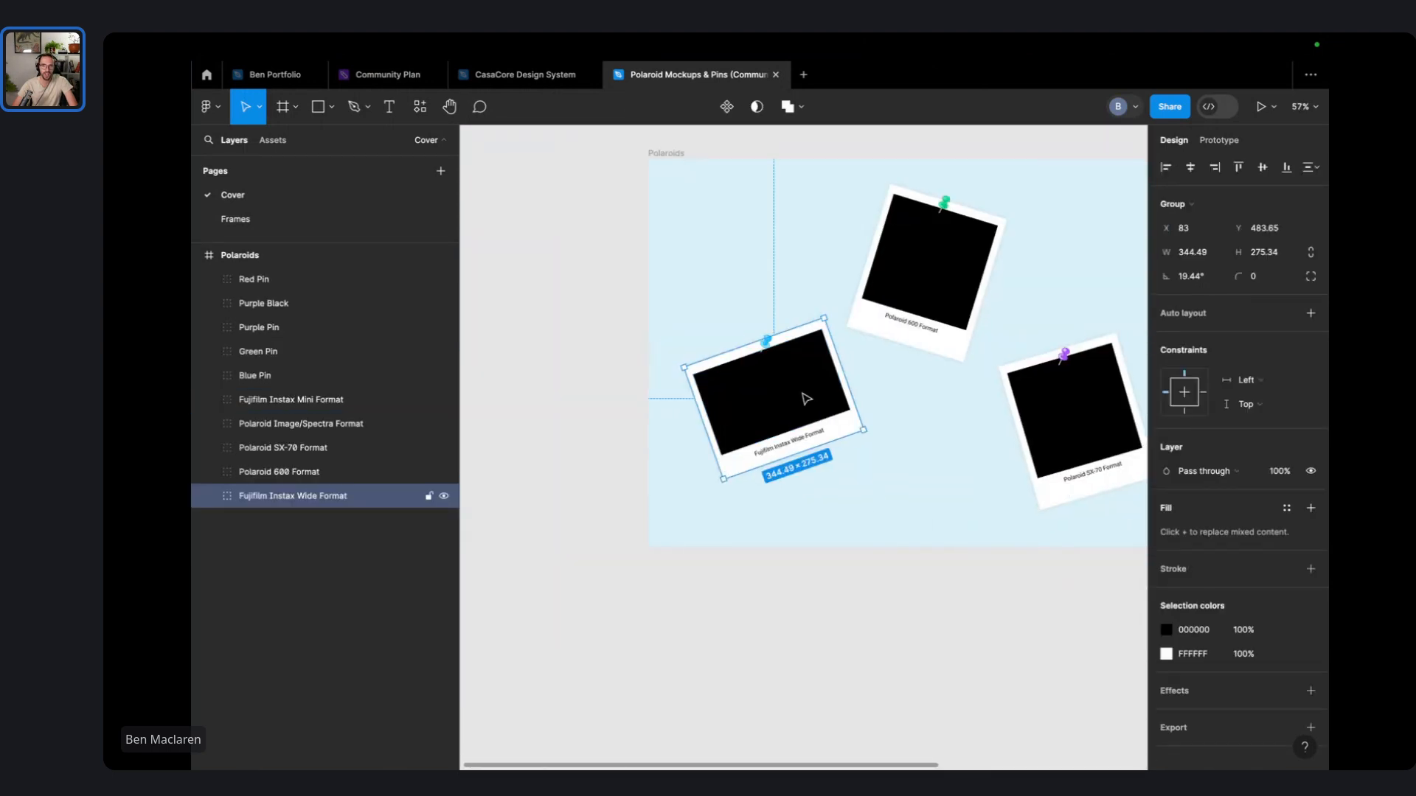
left_click(383, 74)
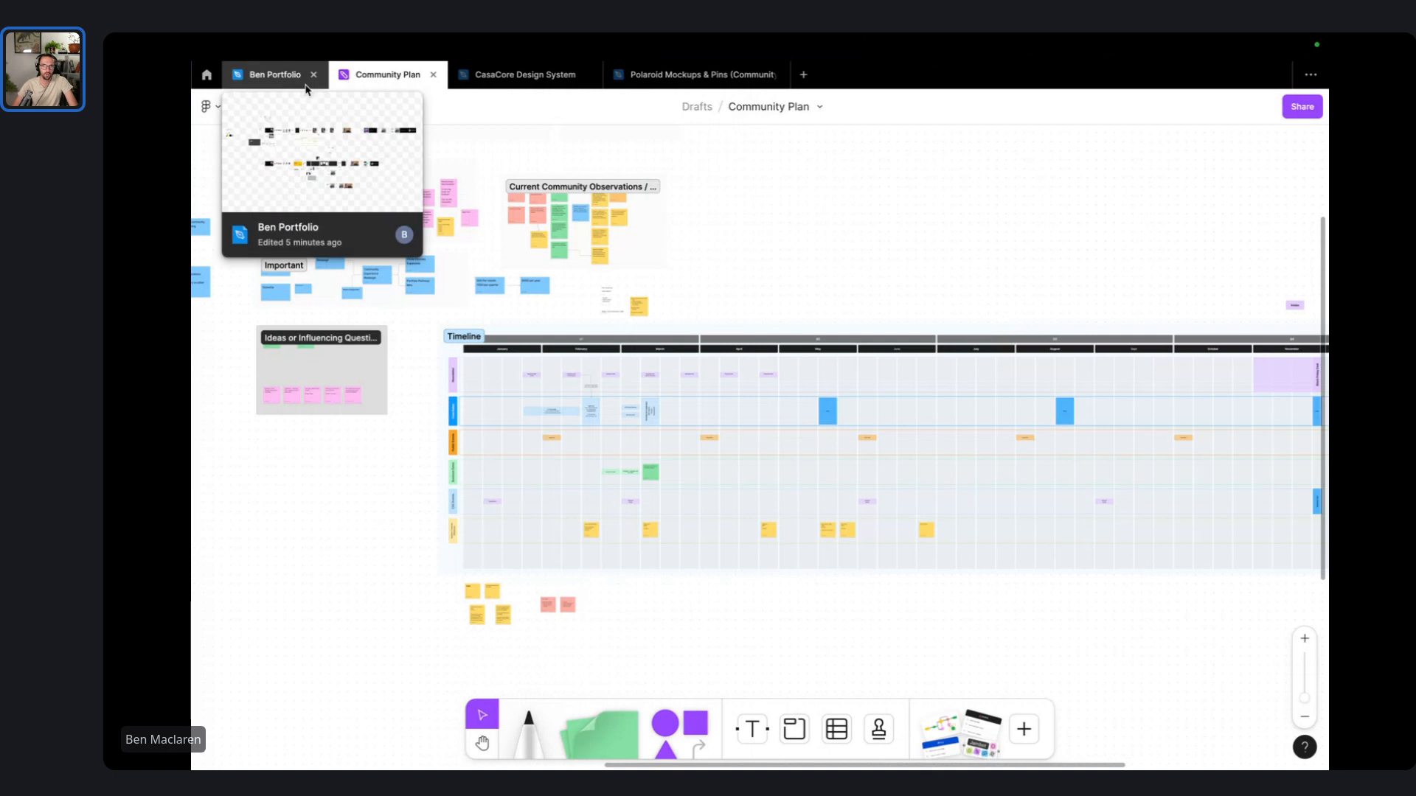
left_click(275, 75)
- Paste the polaroid onto the portfolio slide beside the photo and straighten it to 0°
scroll(755, 476, "down", 3)
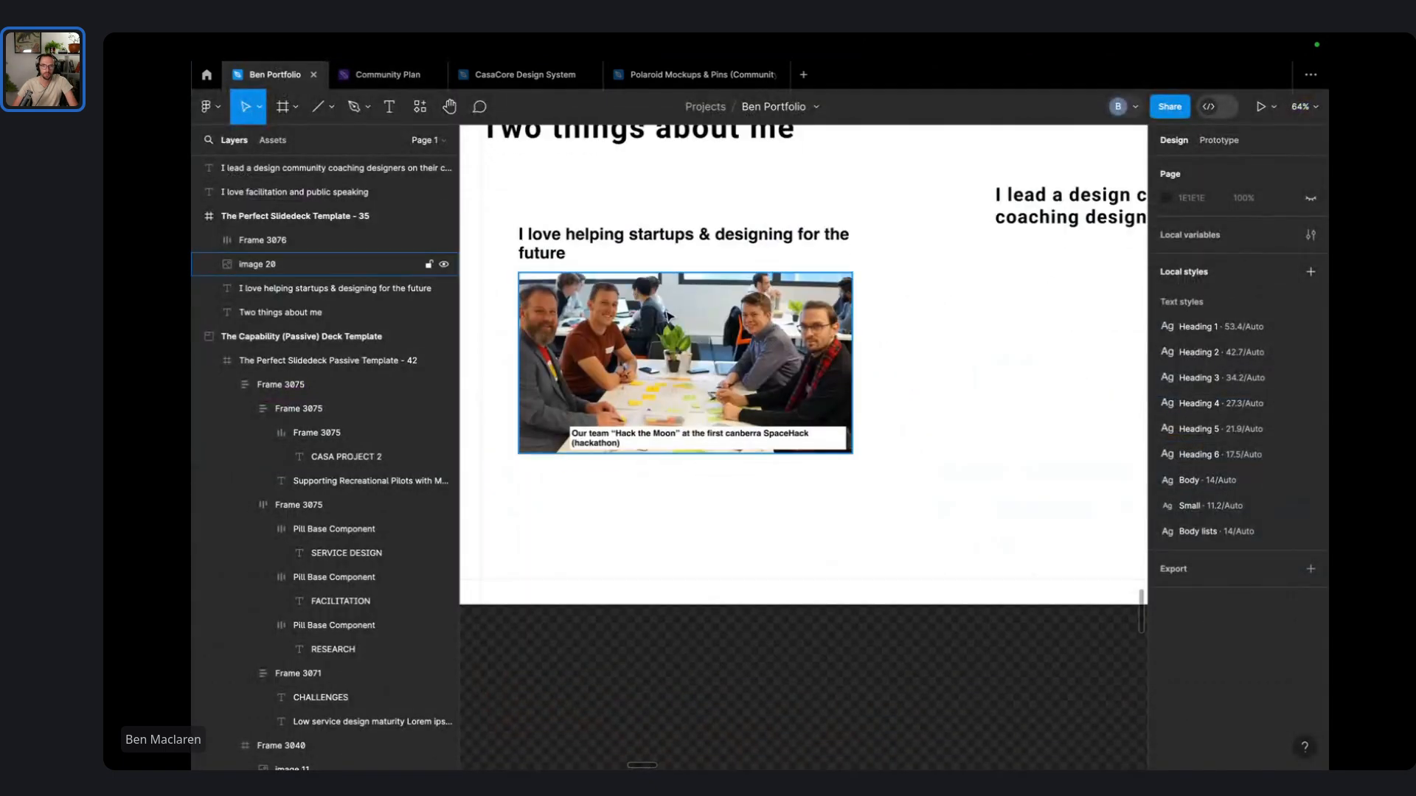
scroll(755, 475, "down", 2)
key("ctrl+v")
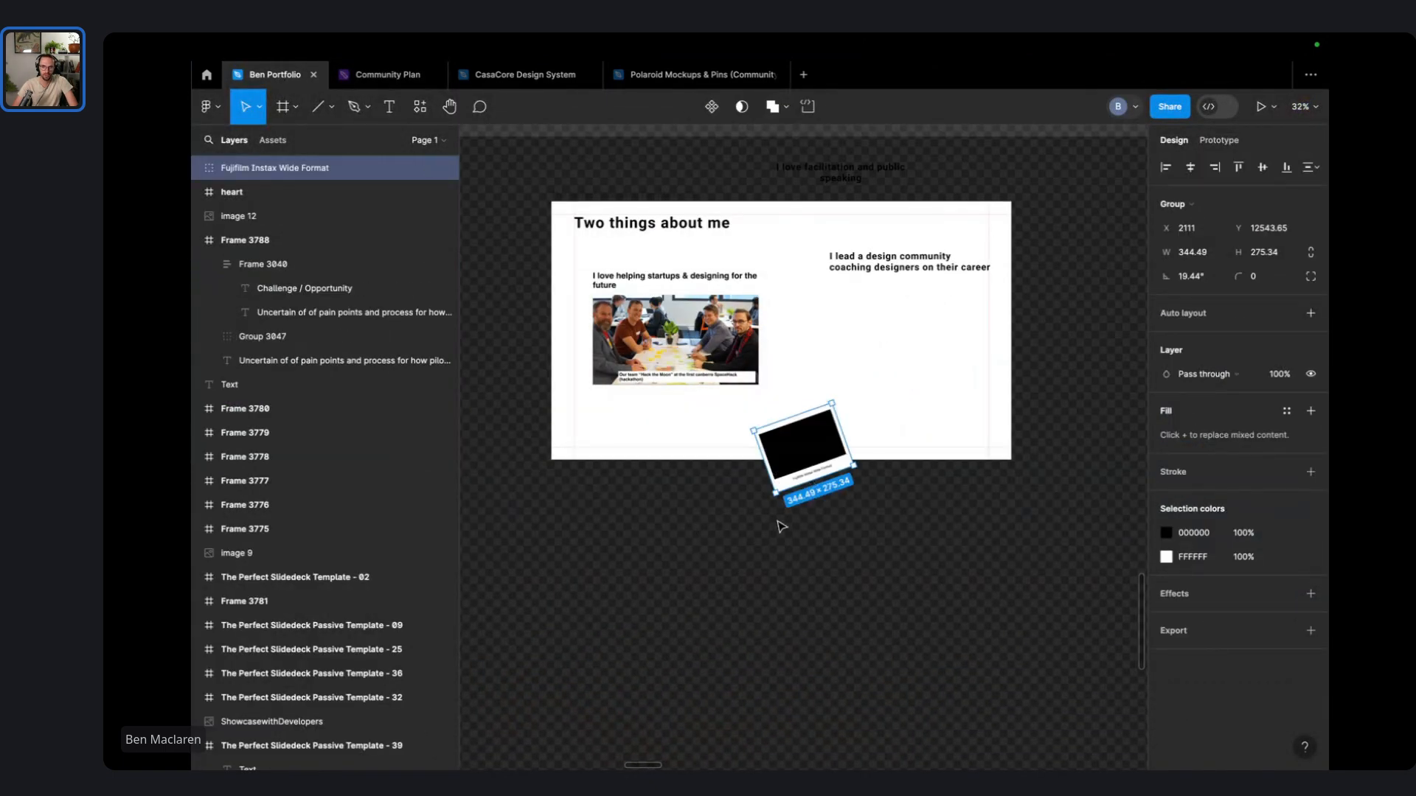
left_click_drag(775, 499, 813, 356)
scroll(768, 329, "up", 3)
left_click(875, 466)
scroll(875, 466, "up", 5)
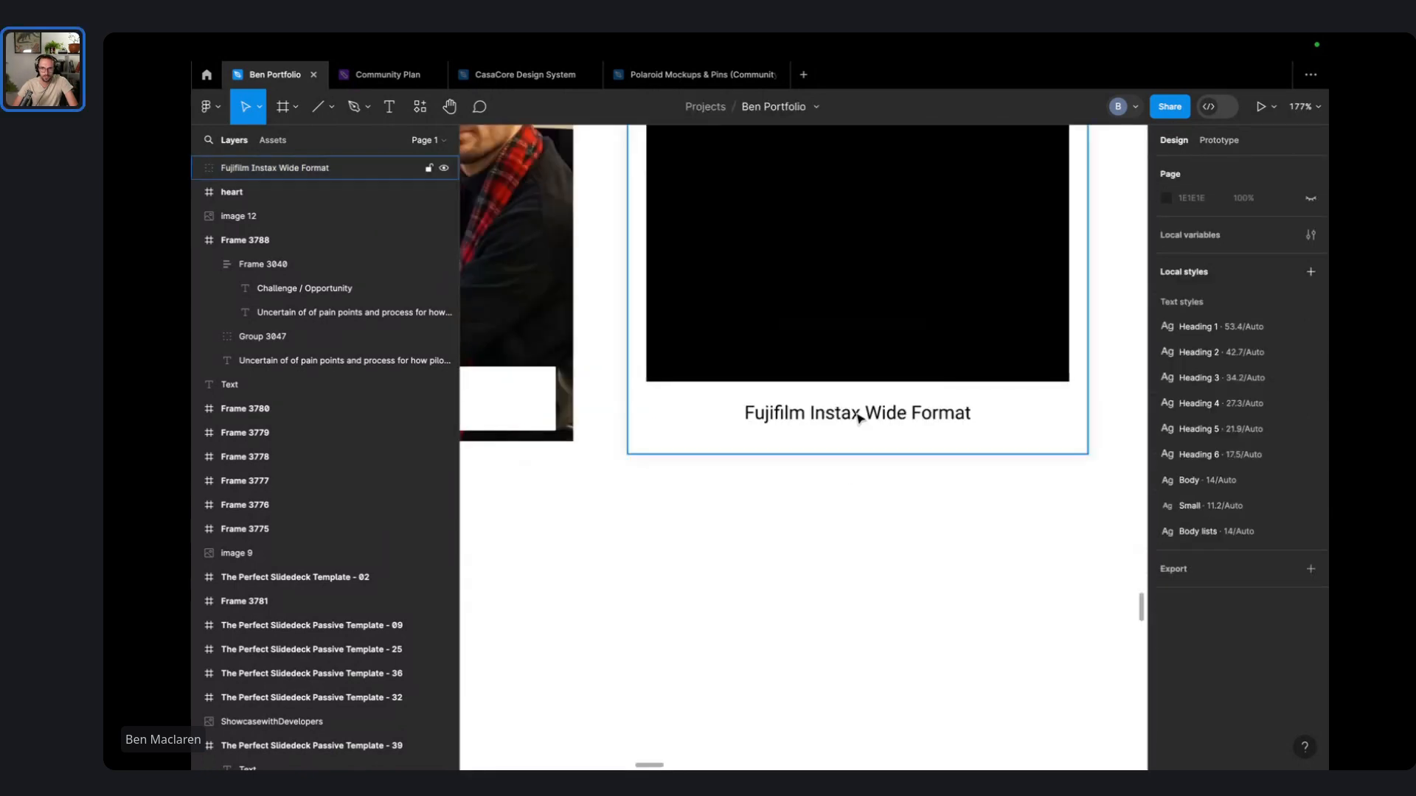
scroll(848, 411, "down", 5)
scroll(834, 499, "up", 2)
- Replace the polaroid's black picture with a copy of the hackathon team photo, sized to fit
left_click(811, 435)
key("ctrl+c")
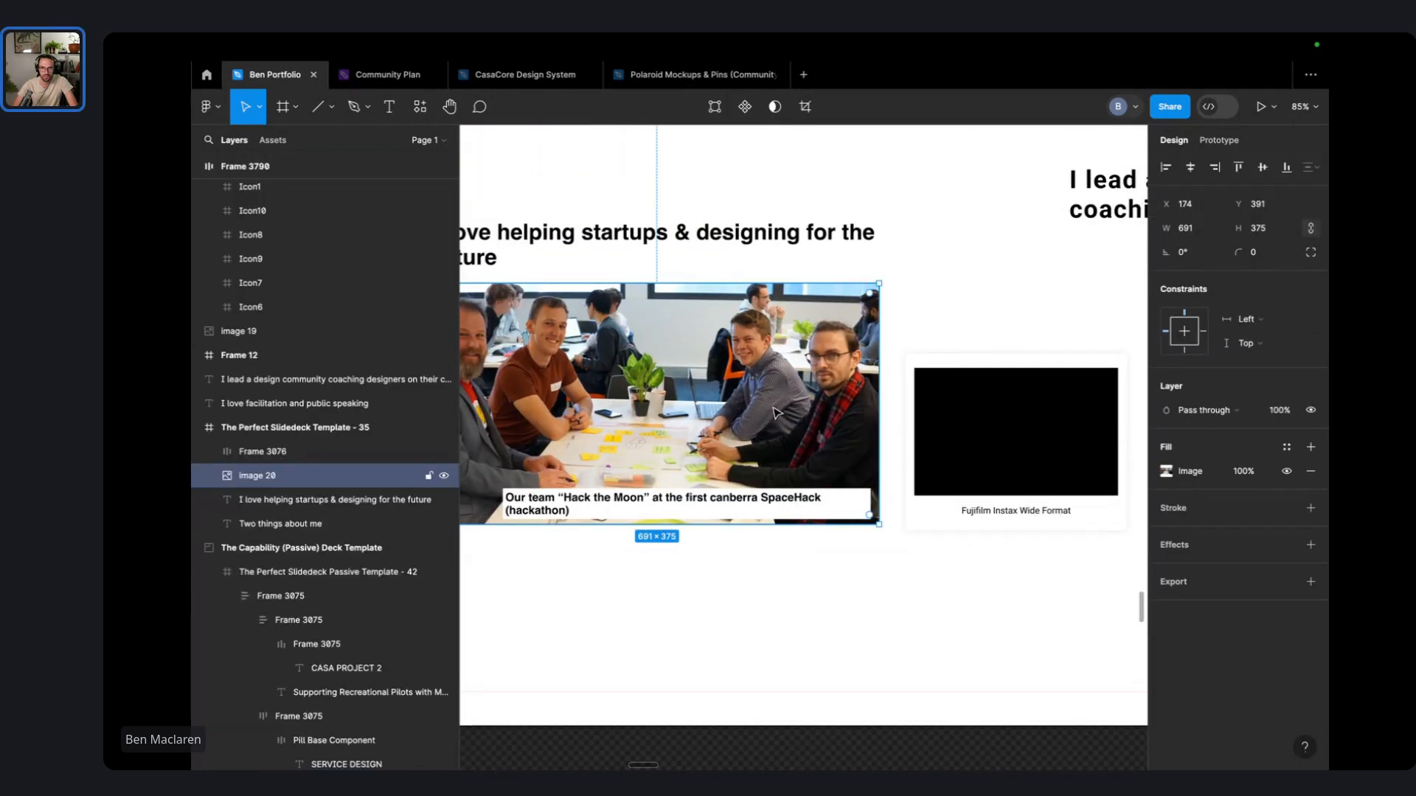
double_click(1020, 433)
key("ctrl+v")
key("ctrl+z")
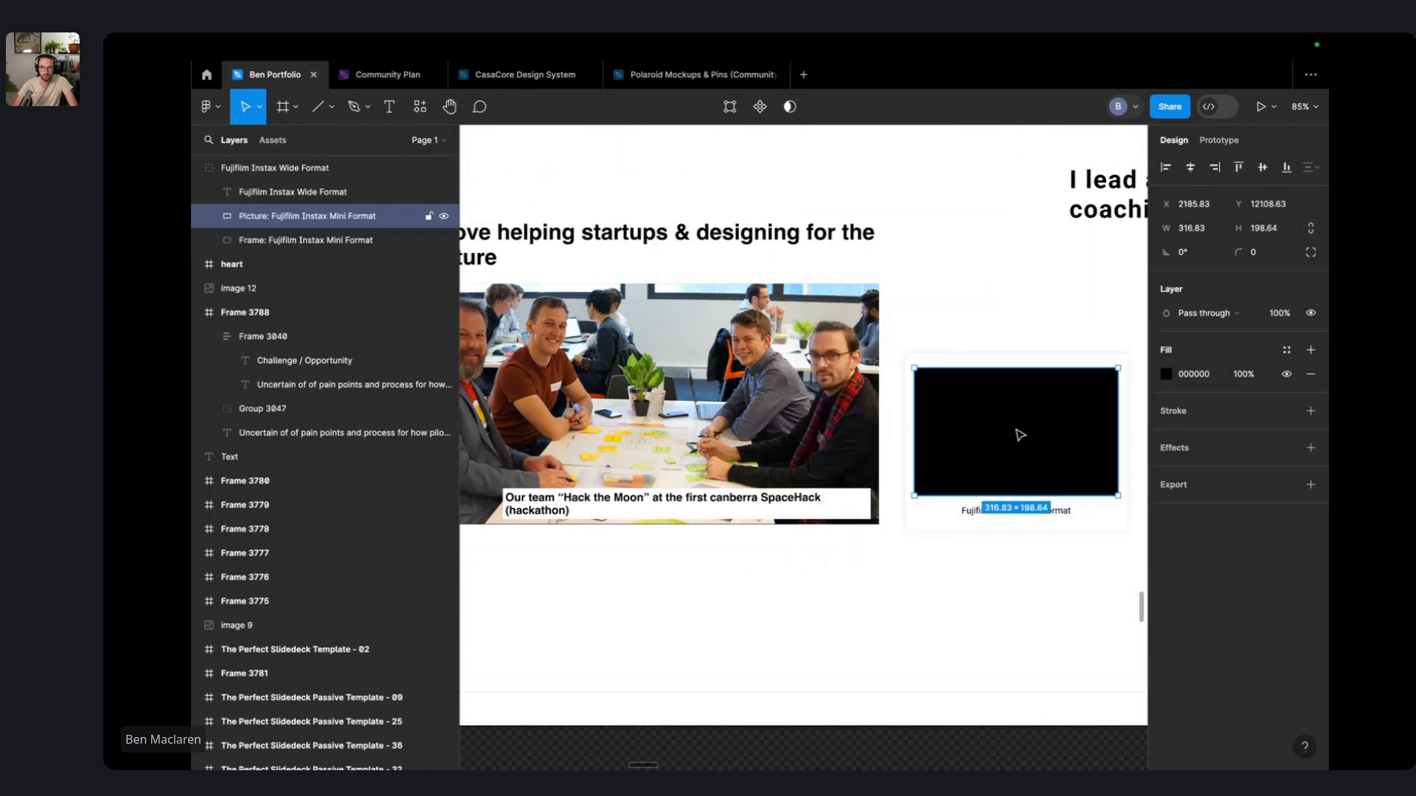
right_click(1019, 437)
left_click(1102, 380)
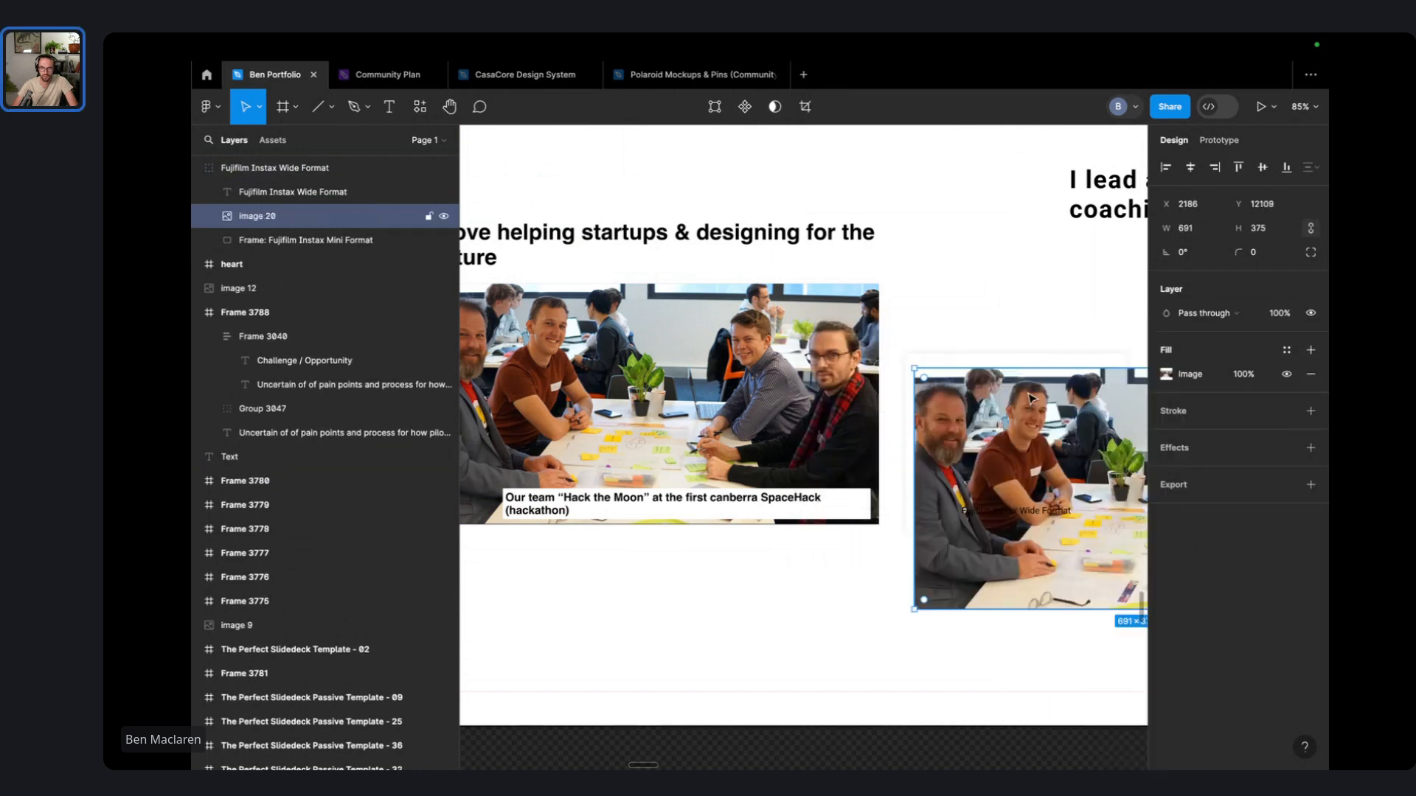
scroll(1038, 508, "down", 4)
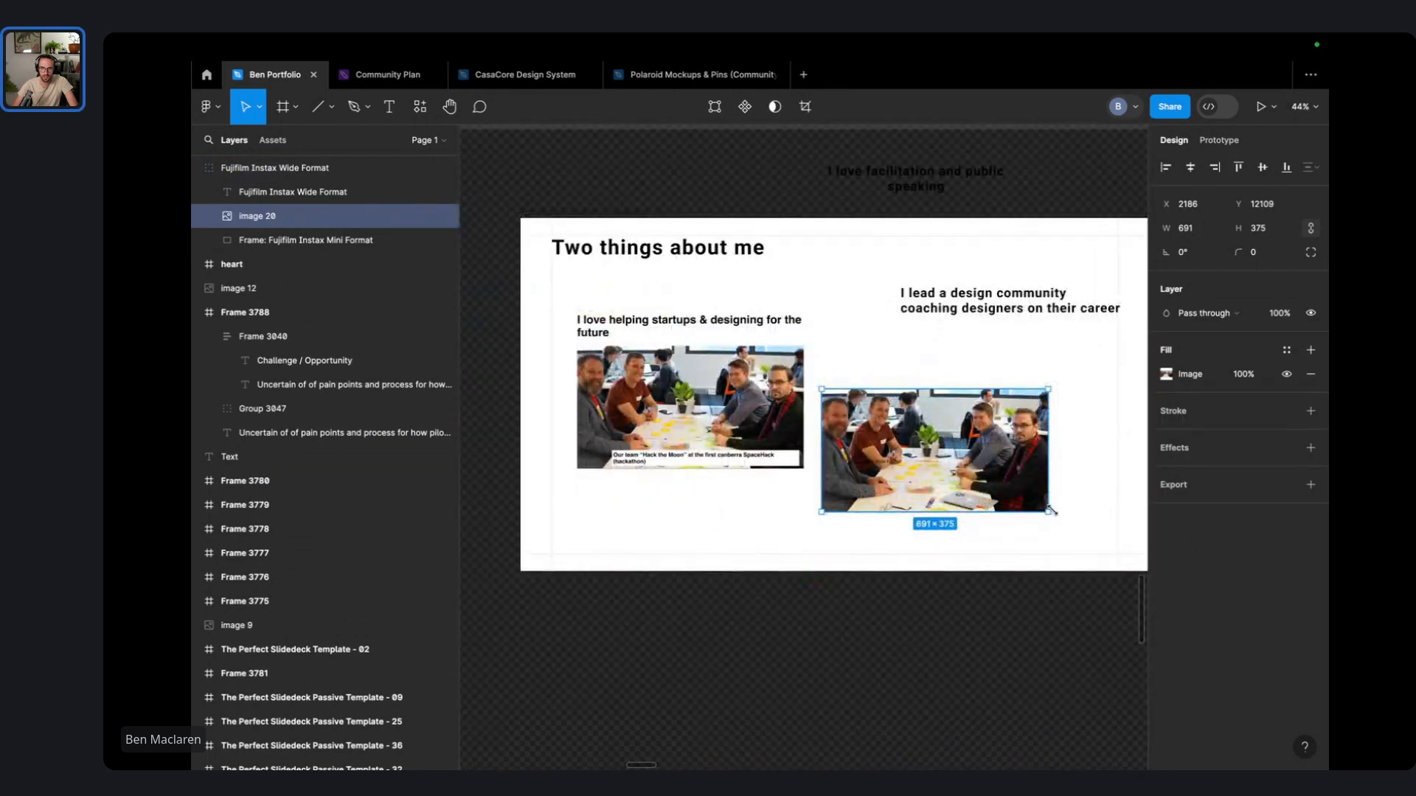
left_click_drag(1052, 511, 971, 491)
scroll(917, 444, "up", 6)
scroll(1026, 652, "down", 4)
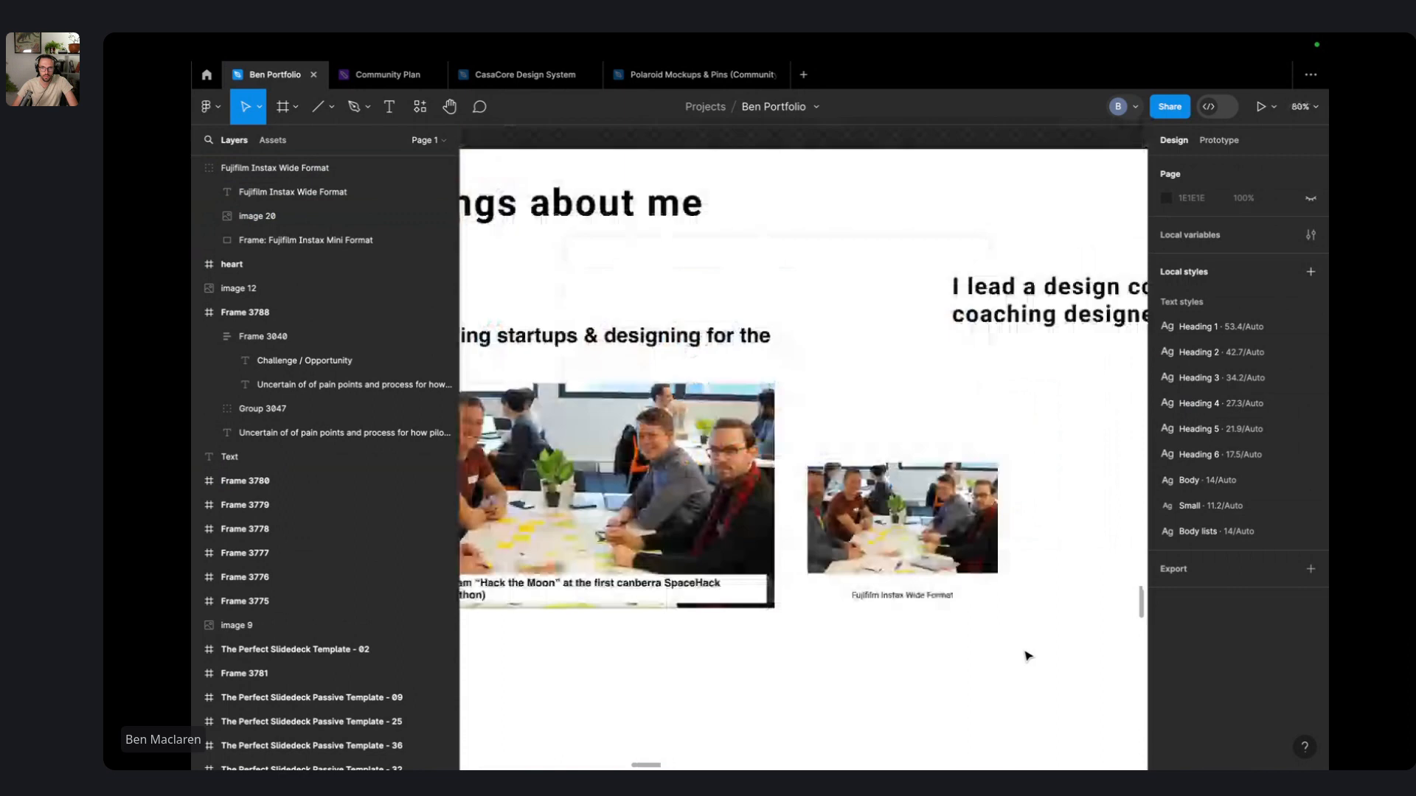
left_click(892, 483)
left_click(917, 411)
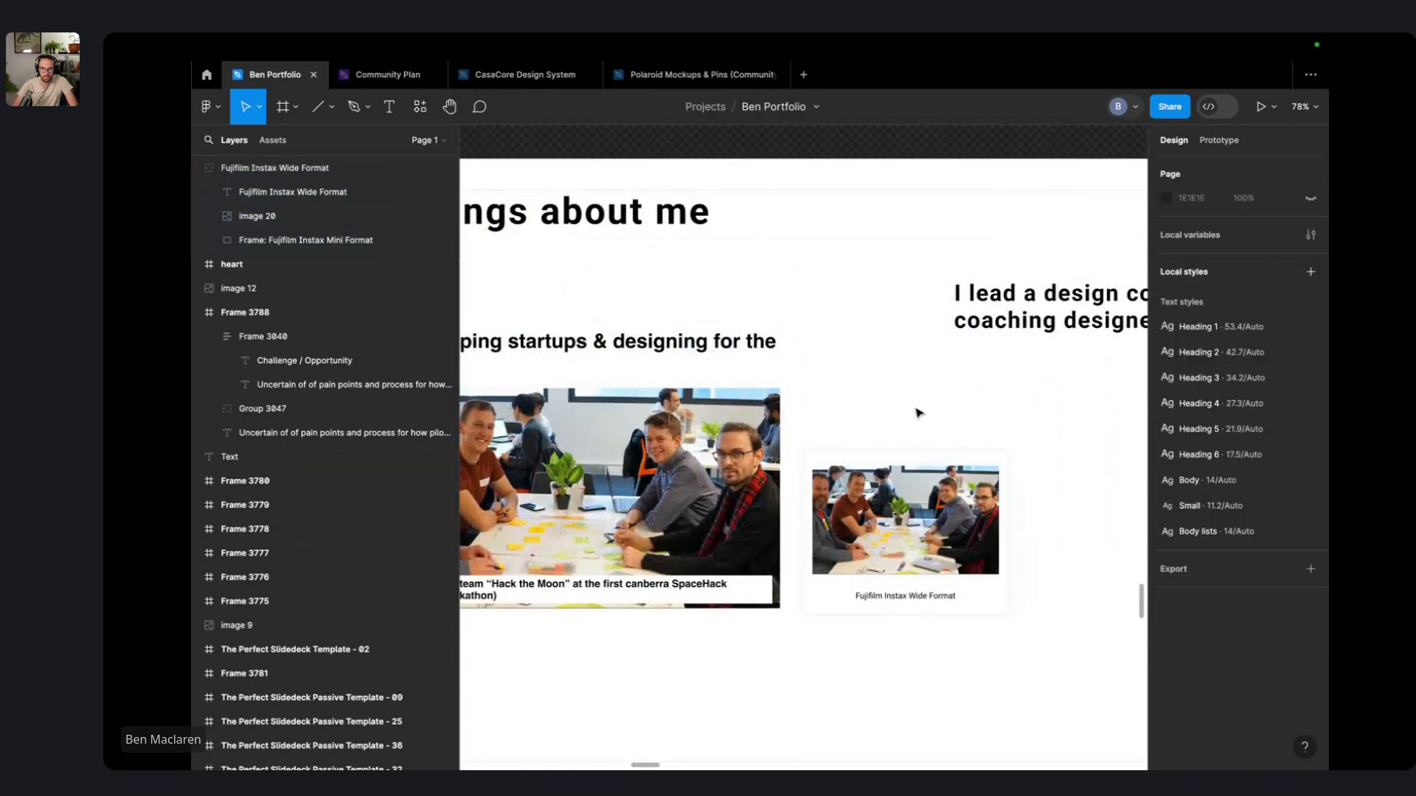
scroll(917, 410, "down", 5)
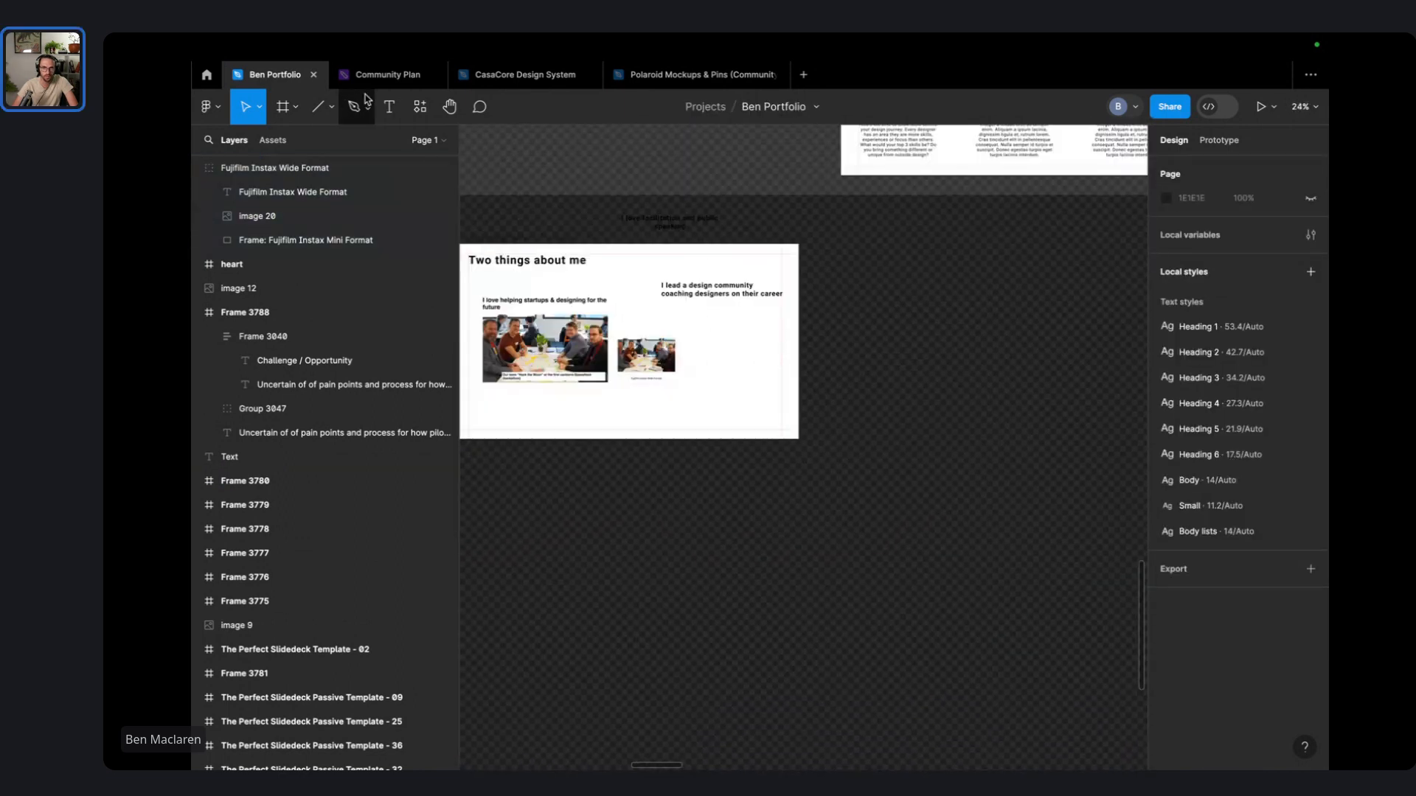
- Enlarge the team-photo polaroid and give it a slight tilt
left_click(701, 75)
scroll(774, 319, "up", 8)
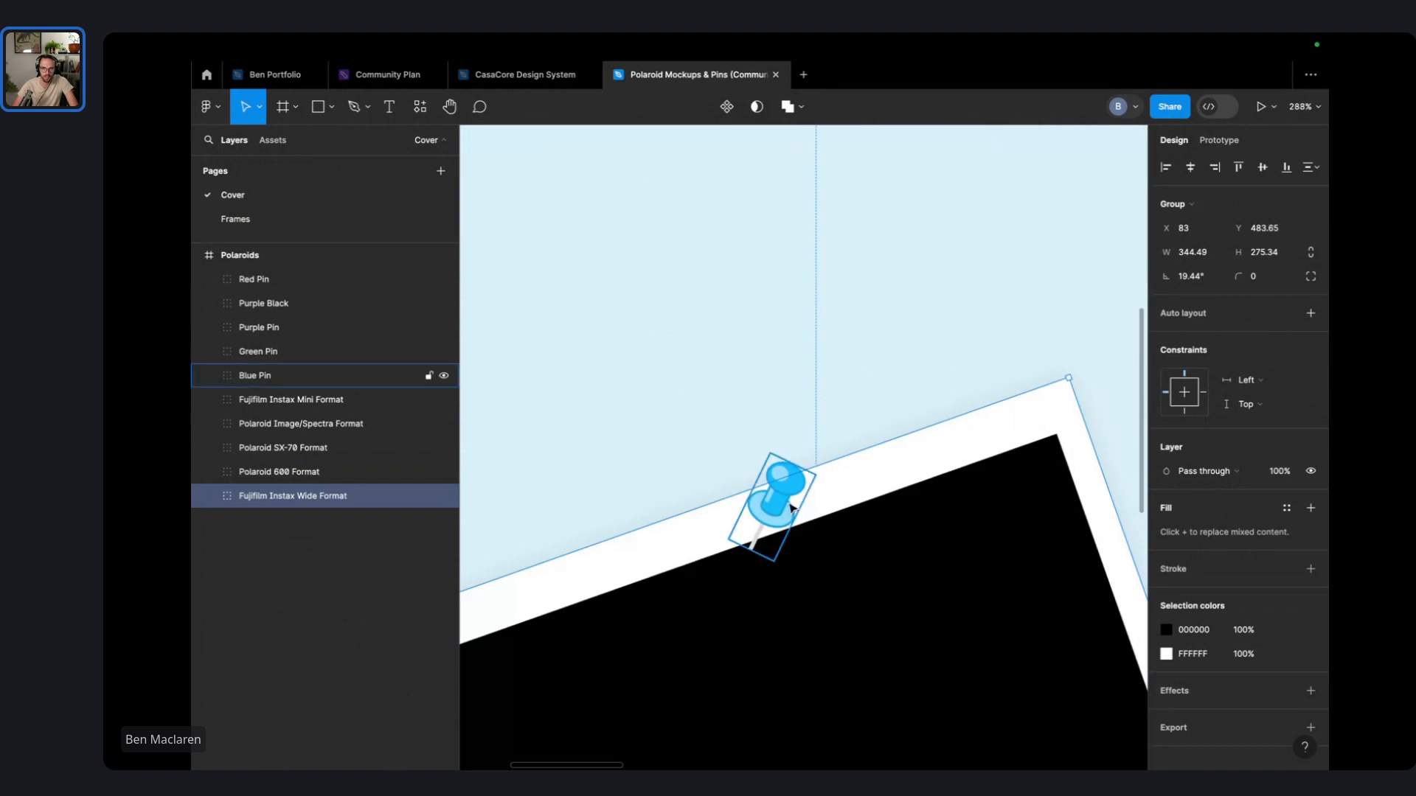
left_click(274, 75)
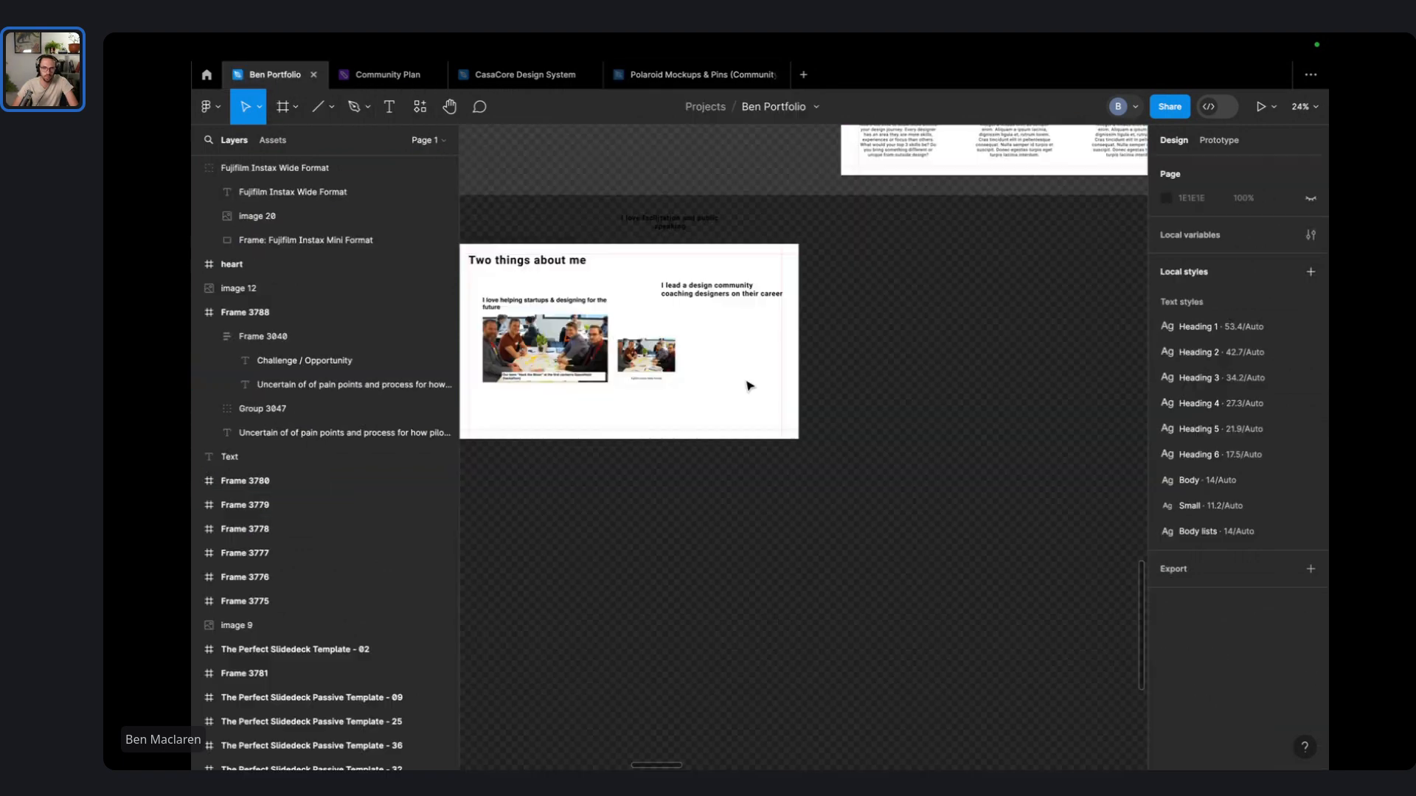
scroll(914, 443, "up", 3)
left_click_drag(966, 508, 852, 381)
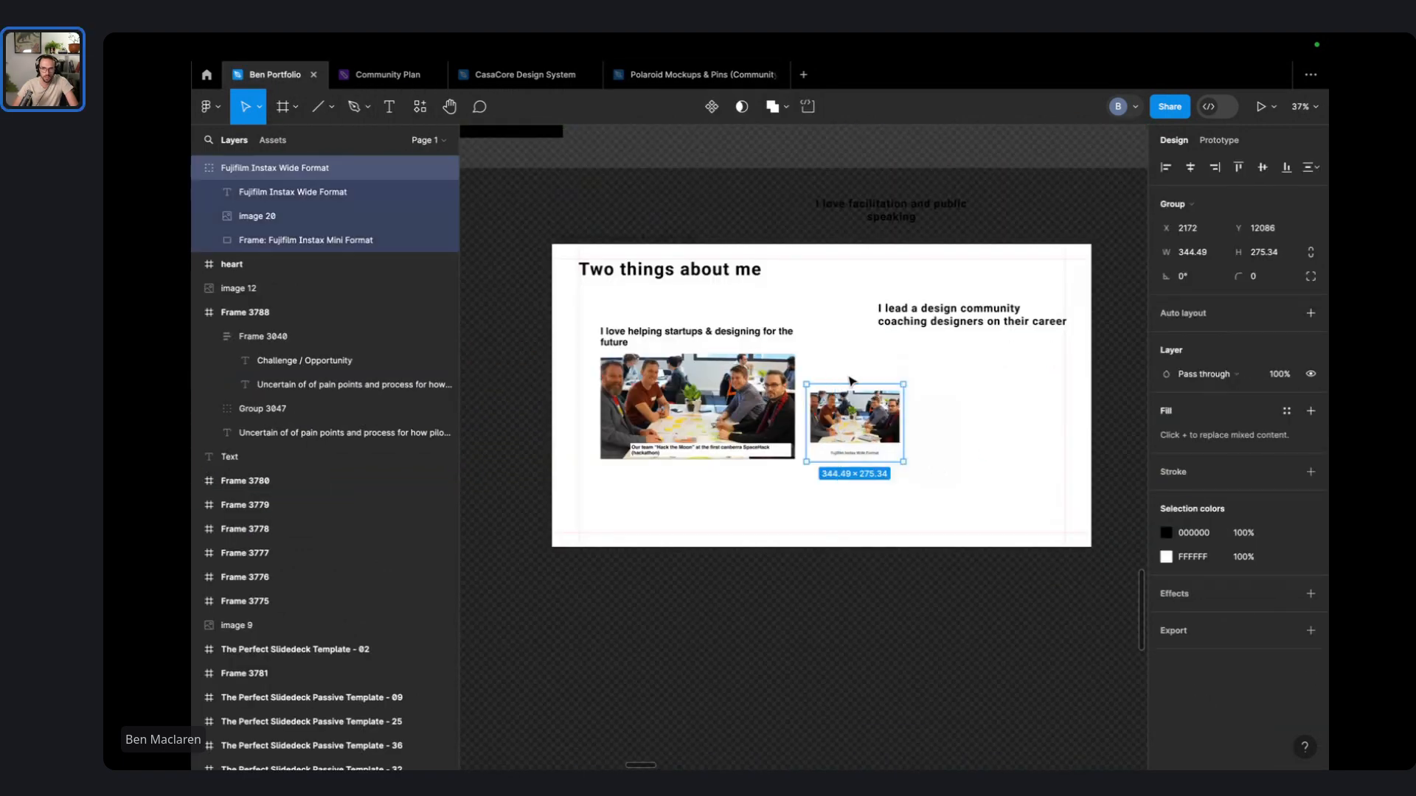
left_click_drag(907, 465, 993, 507)
left_click(1007, 397)
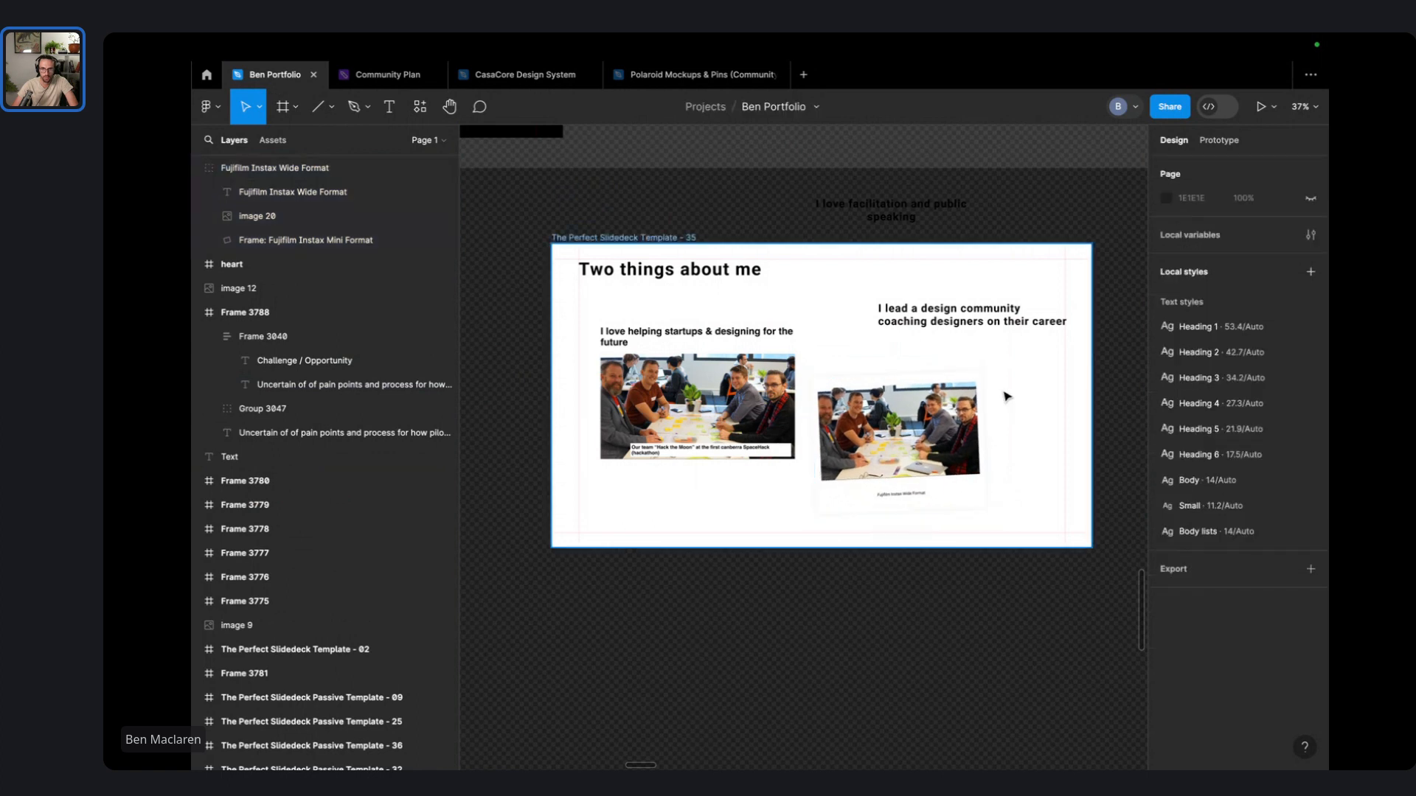
- Paste the blue pin onto the slide, enlarge it and bring it to the front
key("super+v")
scroll(811, 451, "up", 5)
left_click_drag(815, 428, 829, 425)
right_click(820, 438)
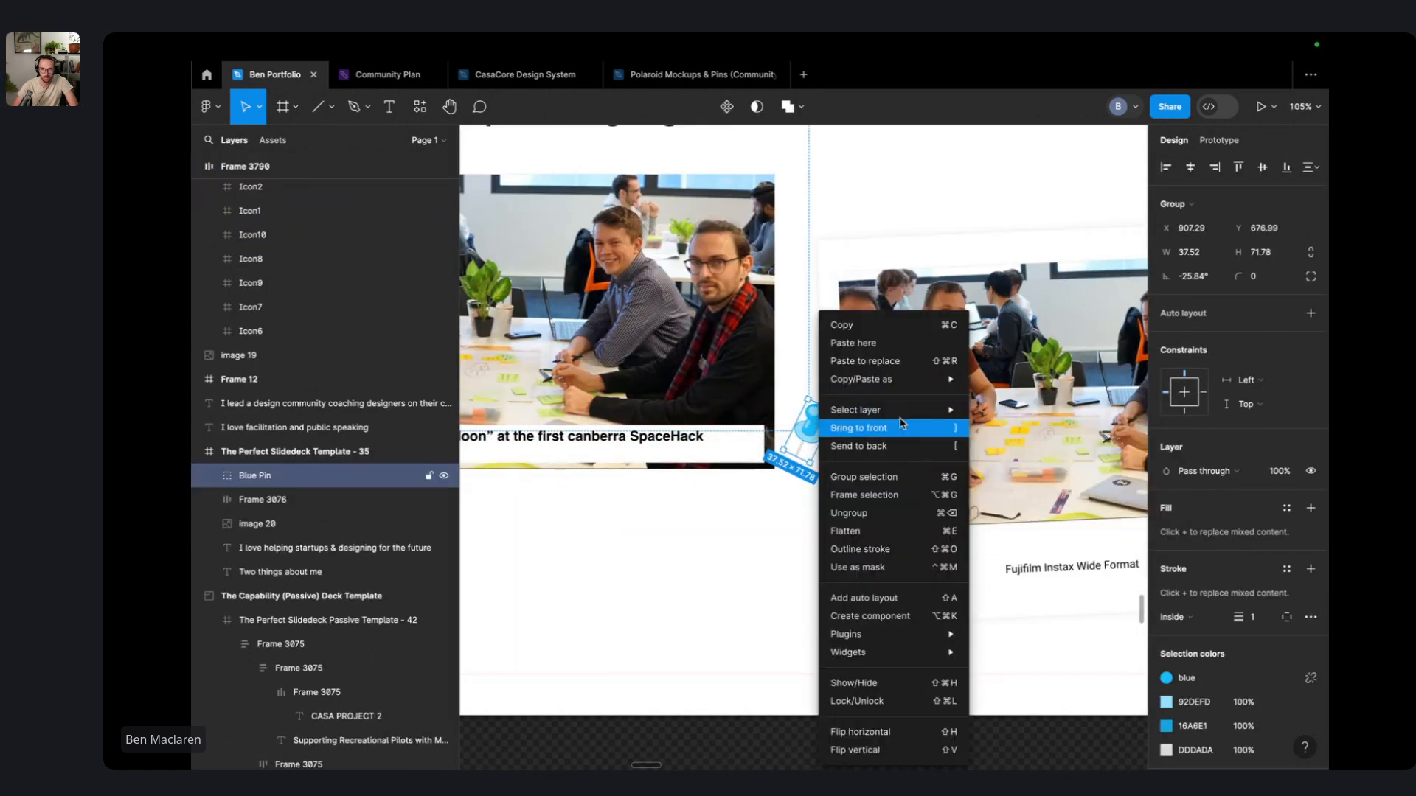
left_click(904, 427)
scroll(848, 440, "down", 3)
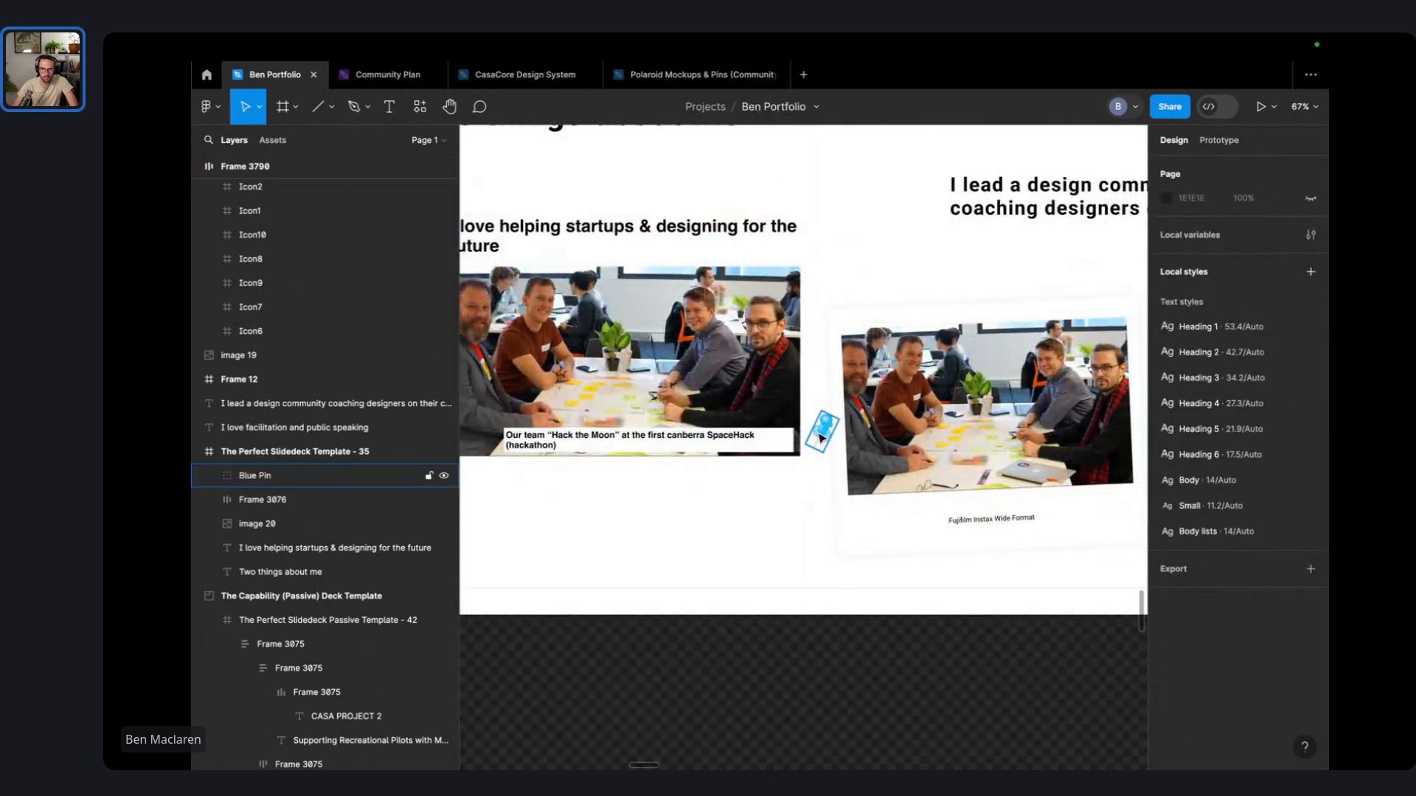
left_click_drag(823, 432, 742, 492)
left_click_drag(889, 457, 912, 739)
key("ctrl+z")
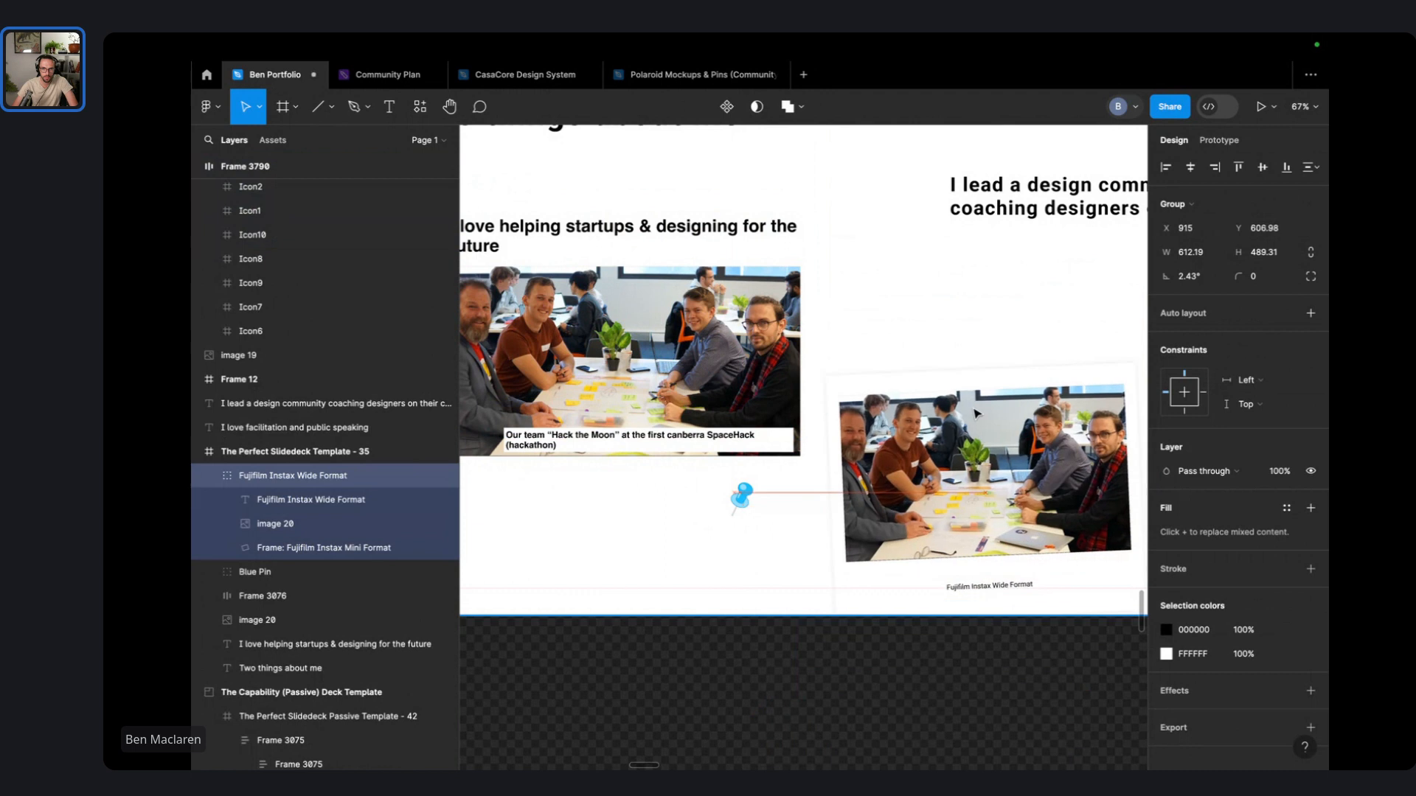
- Place the blue pin on the polaroid's top edge, above the frame
left_click_drag(745, 492, 861, 356)
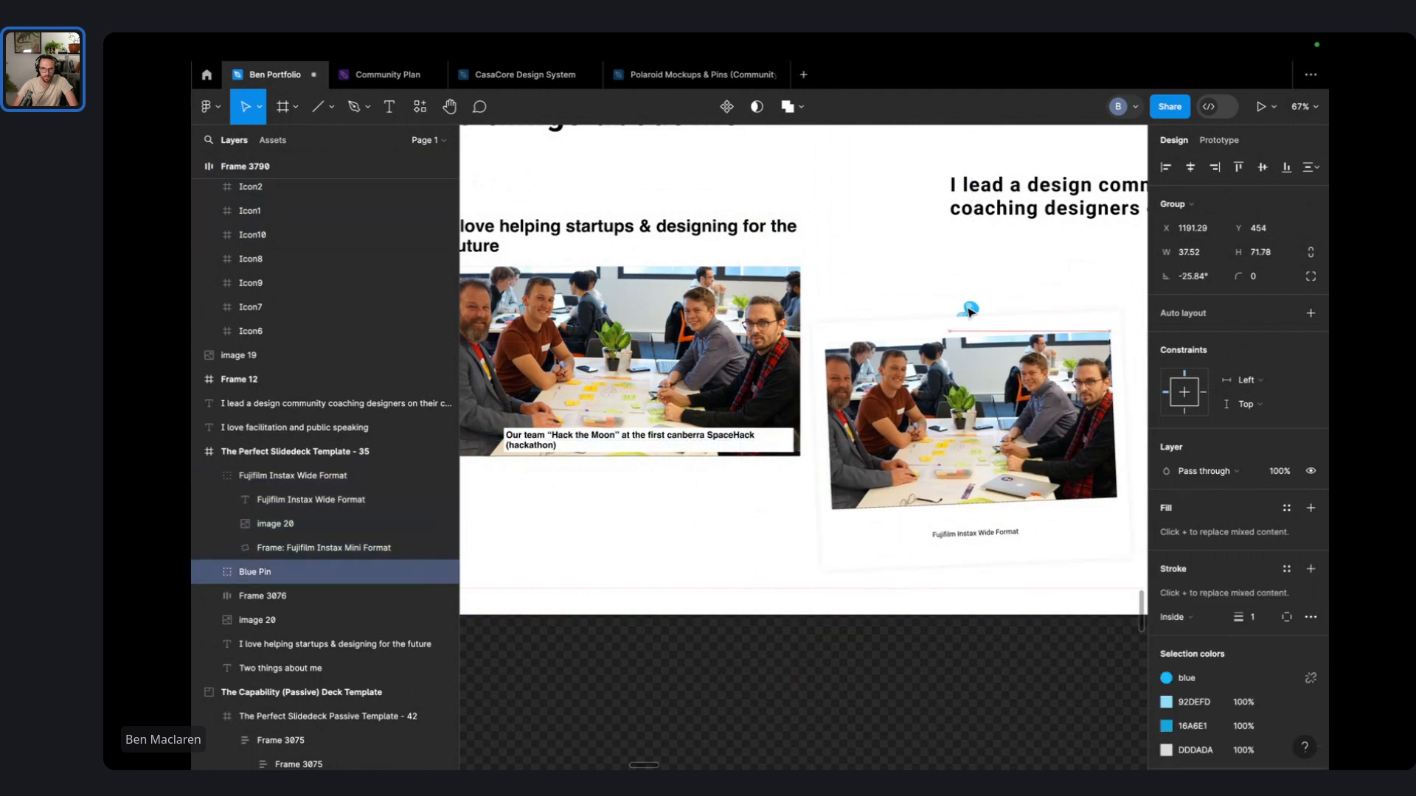
right_click(969, 311)
left_click(1012, 418)
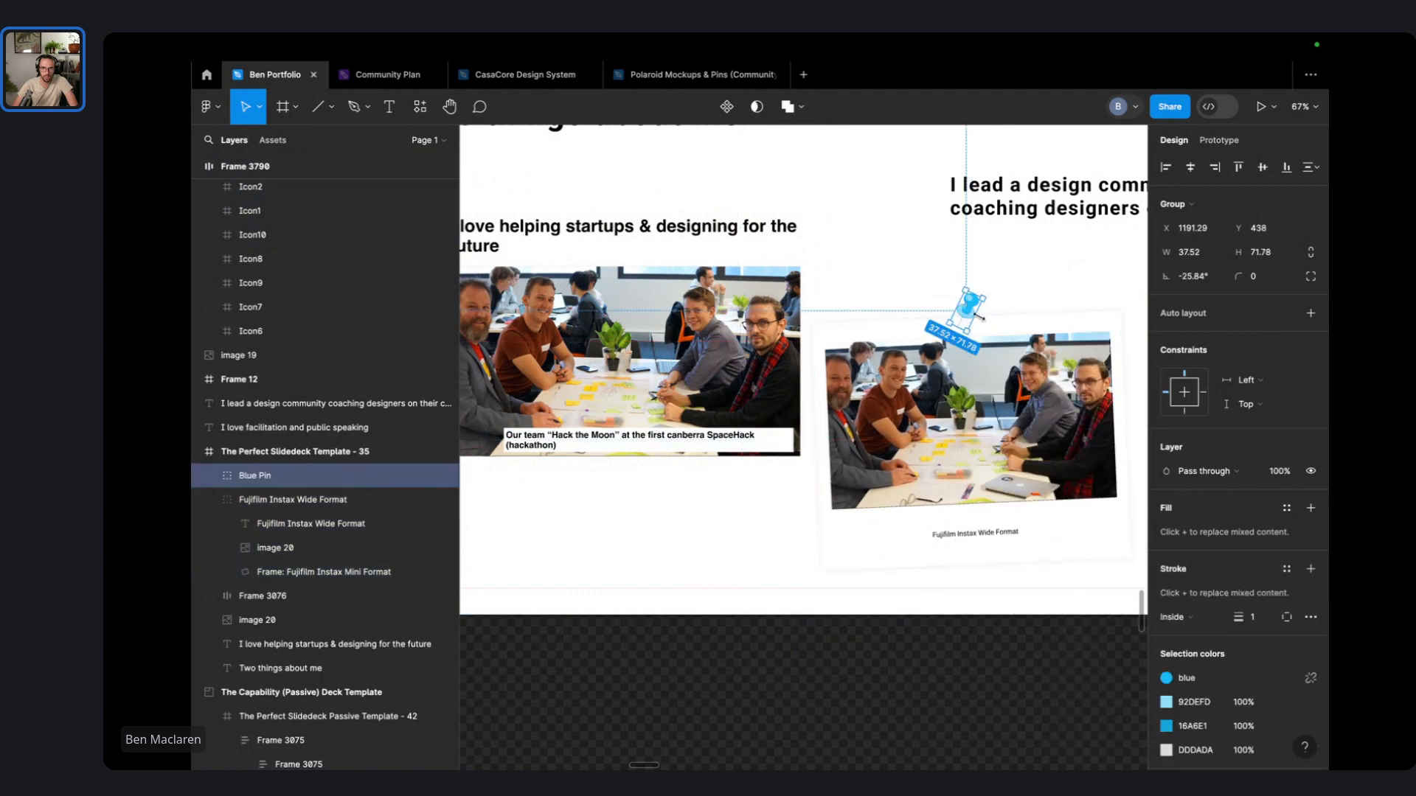
left_click_drag(977, 318, 997, 317)
left_click(1140, 291)
scroll(899, 294, "down", 4)
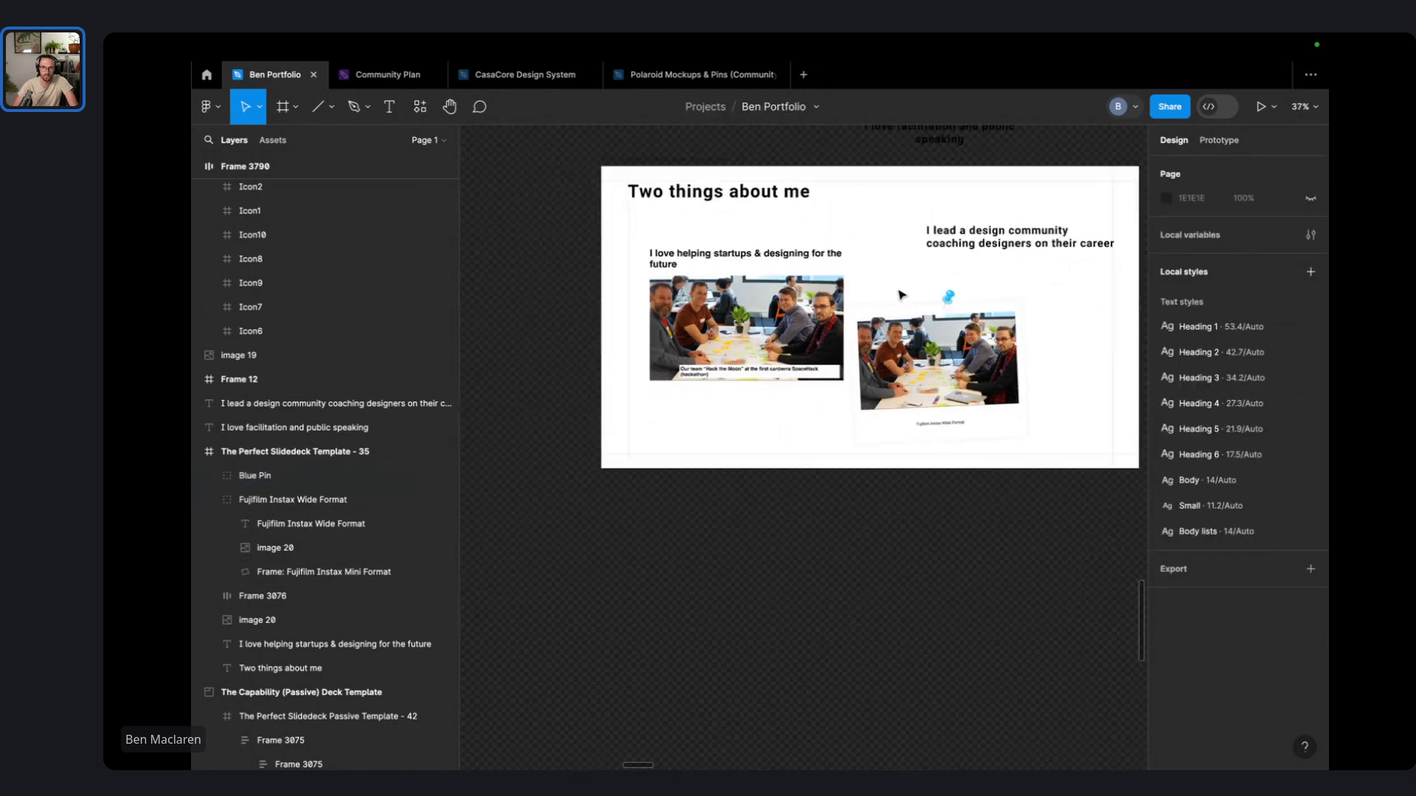
left_click(778, 338)
- Delete the original team photo and paste its caption into the polaroid, keeping the polaroid's font
key("Delete")
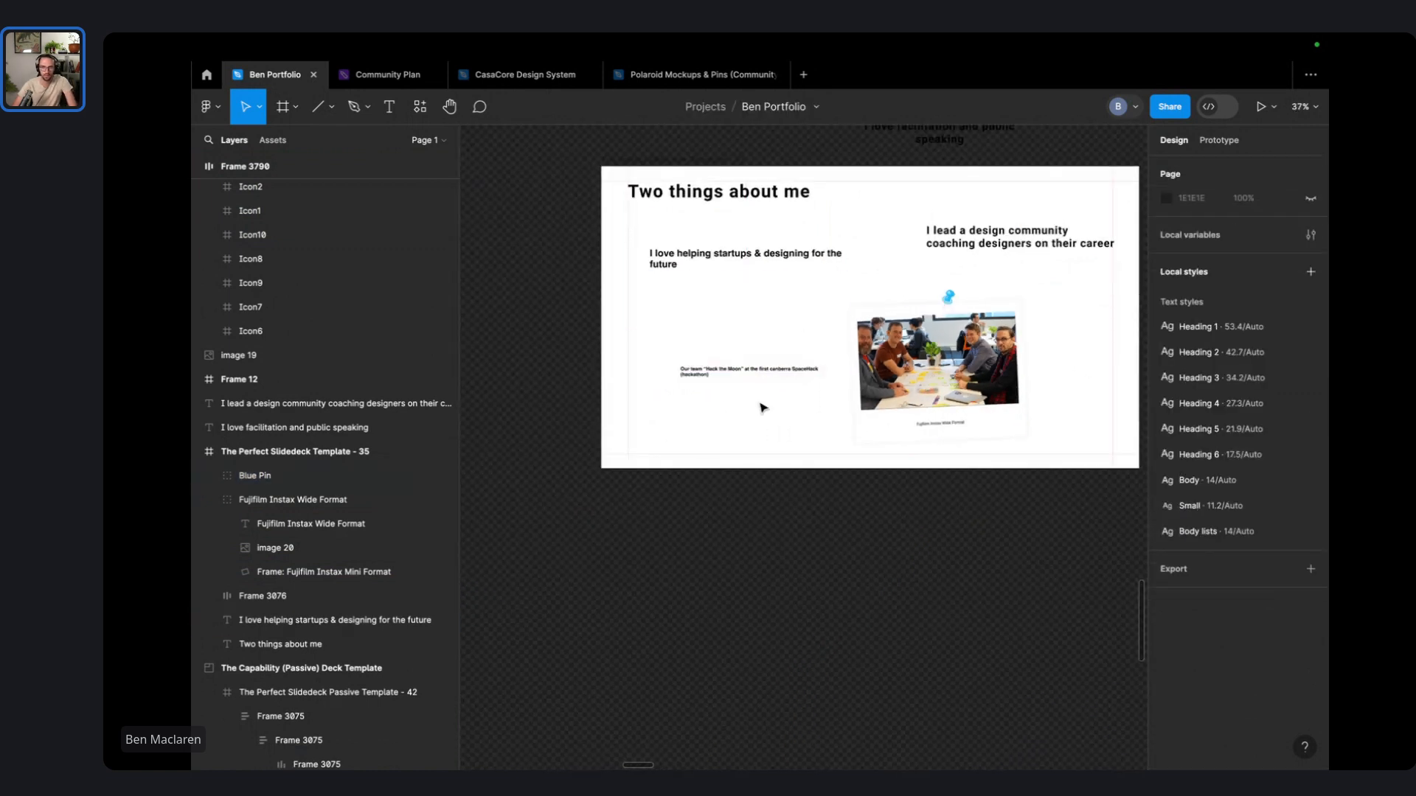
left_click(752, 370)
left_click(751, 370)
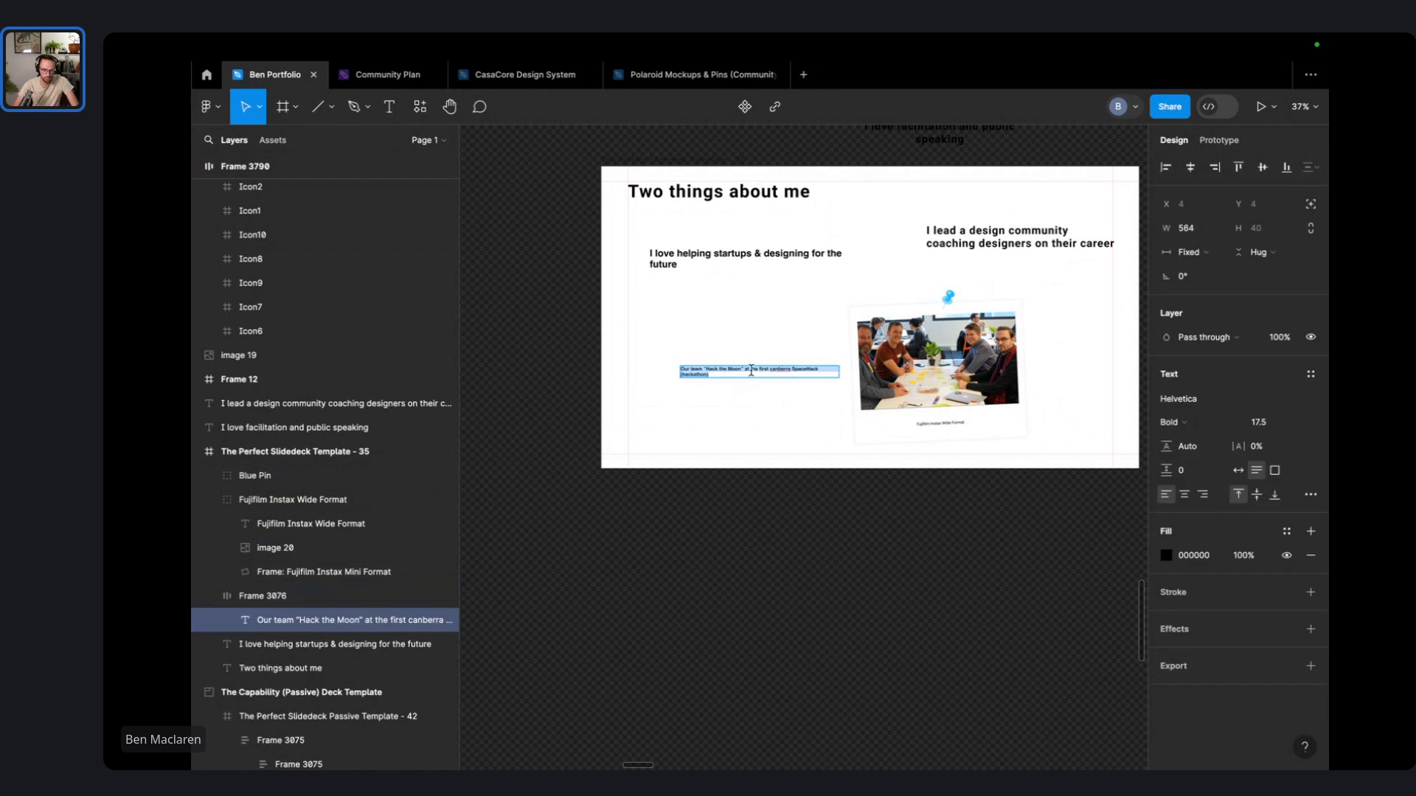
scroll(937, 446, "up", 8)
left_click(970, 355)
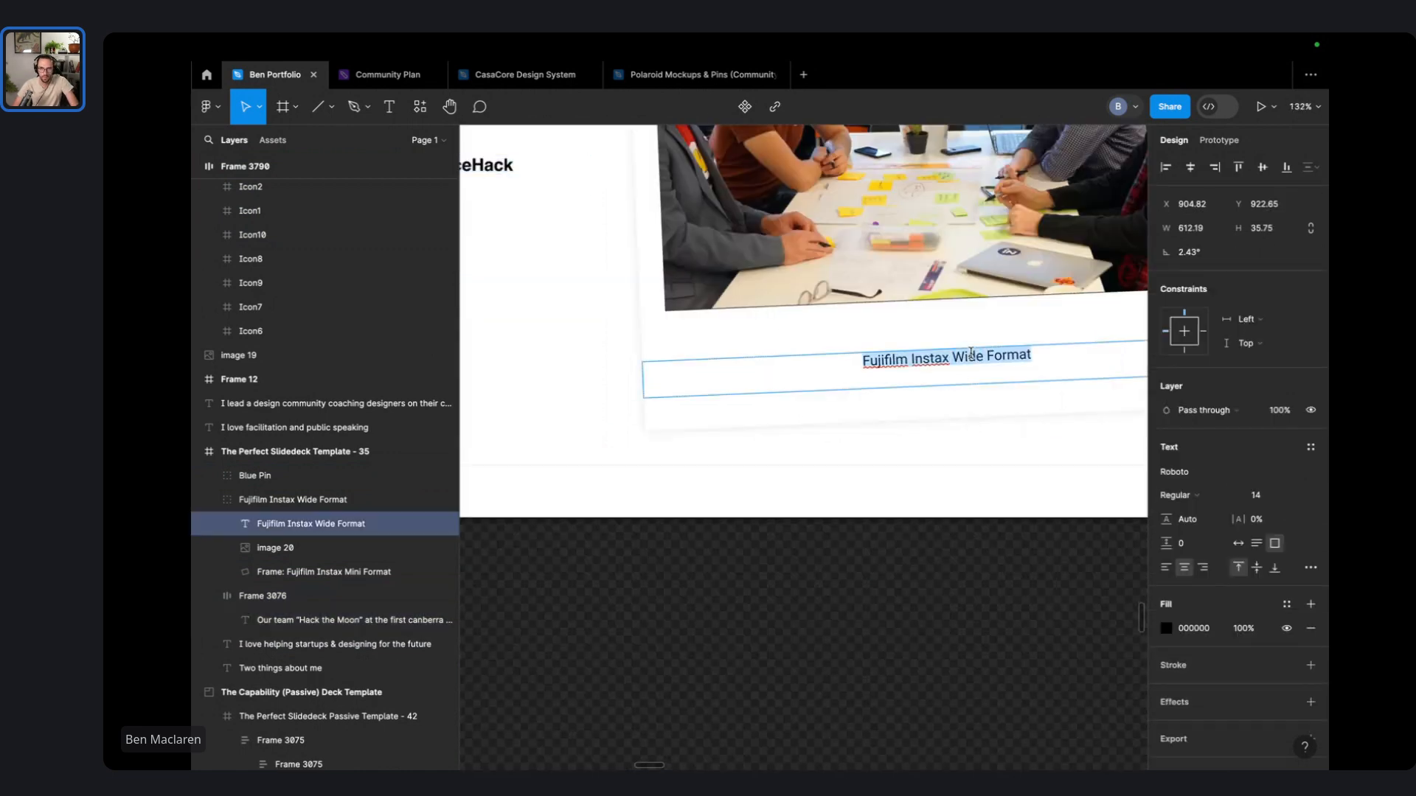
key("ctrl+v")
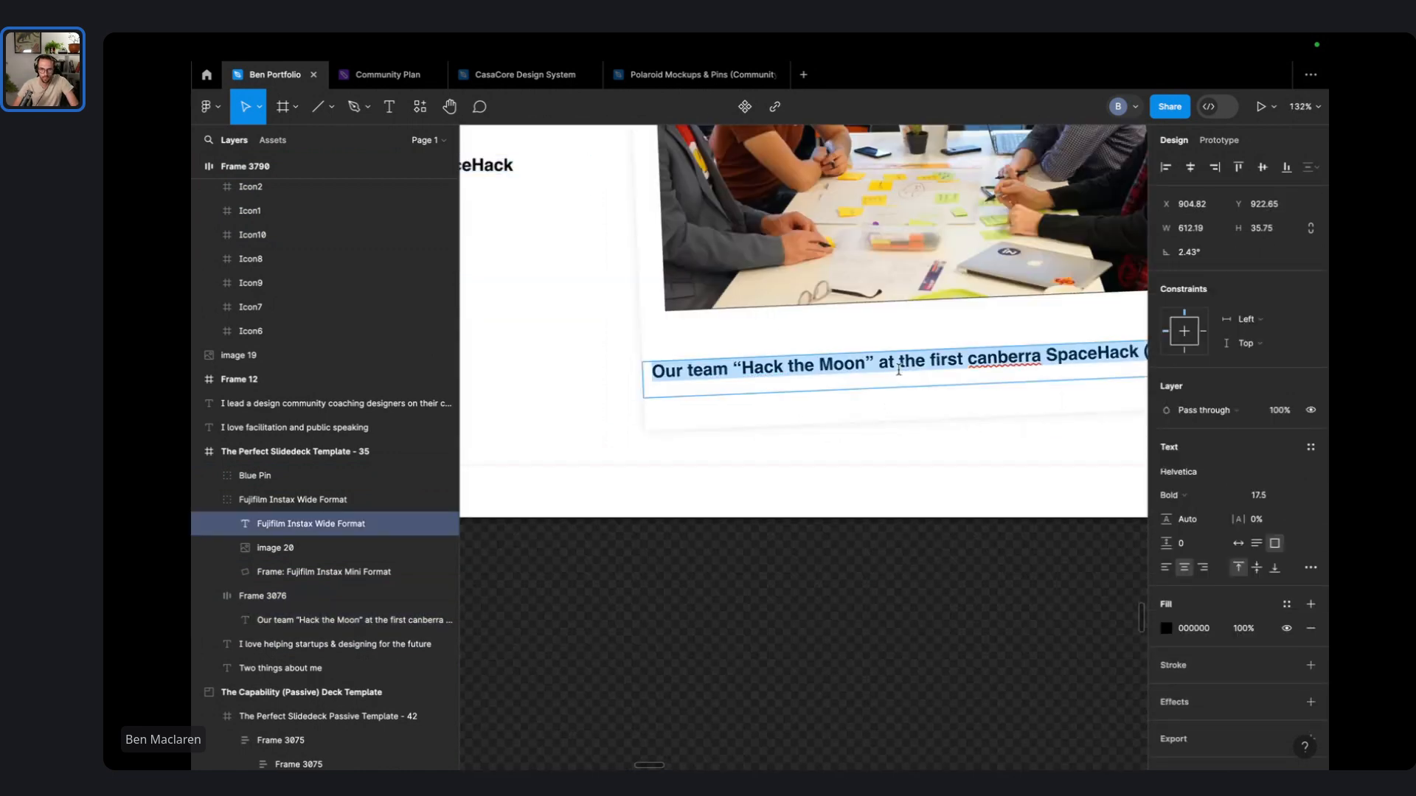
key("ctrl+z")
right_click(955, 367)
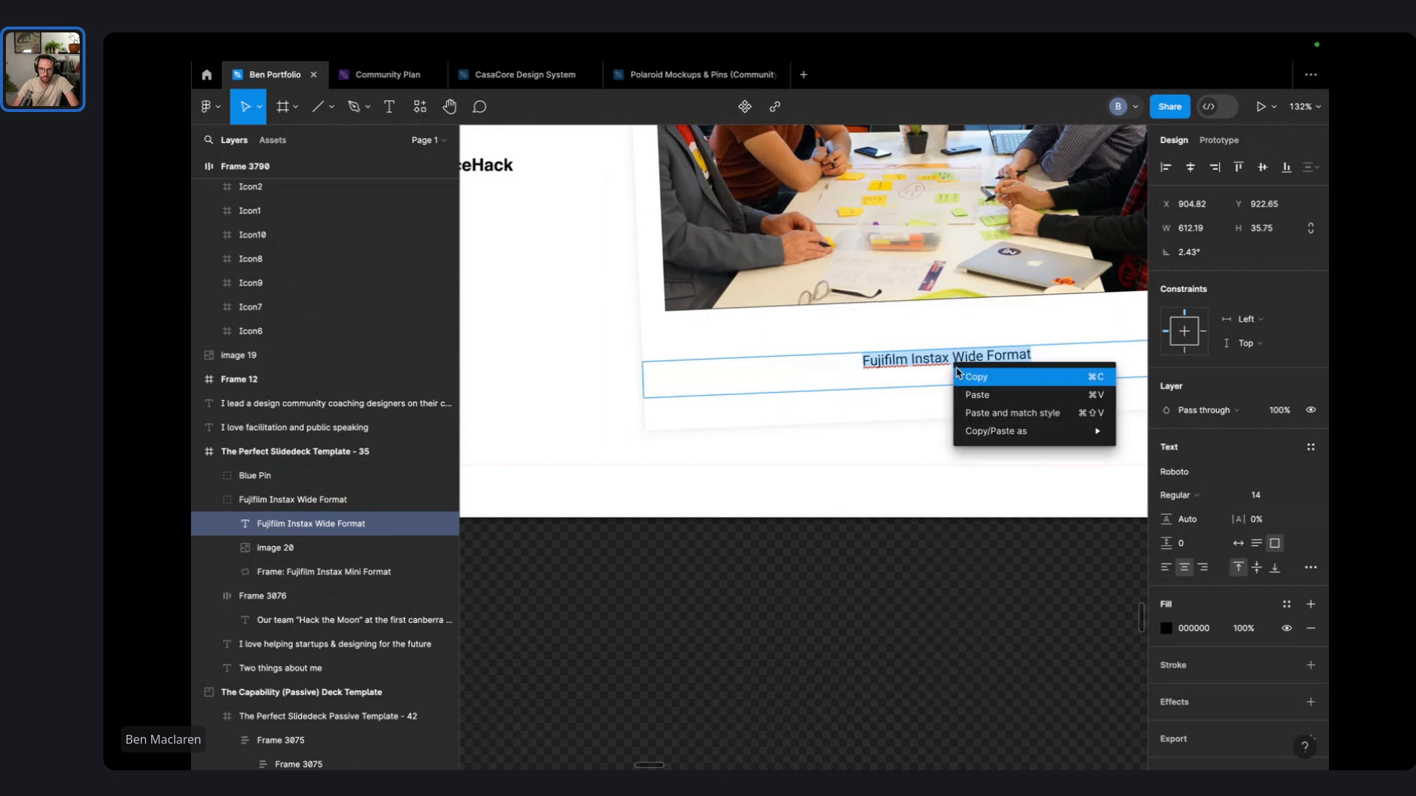
left_click(1010, 411)
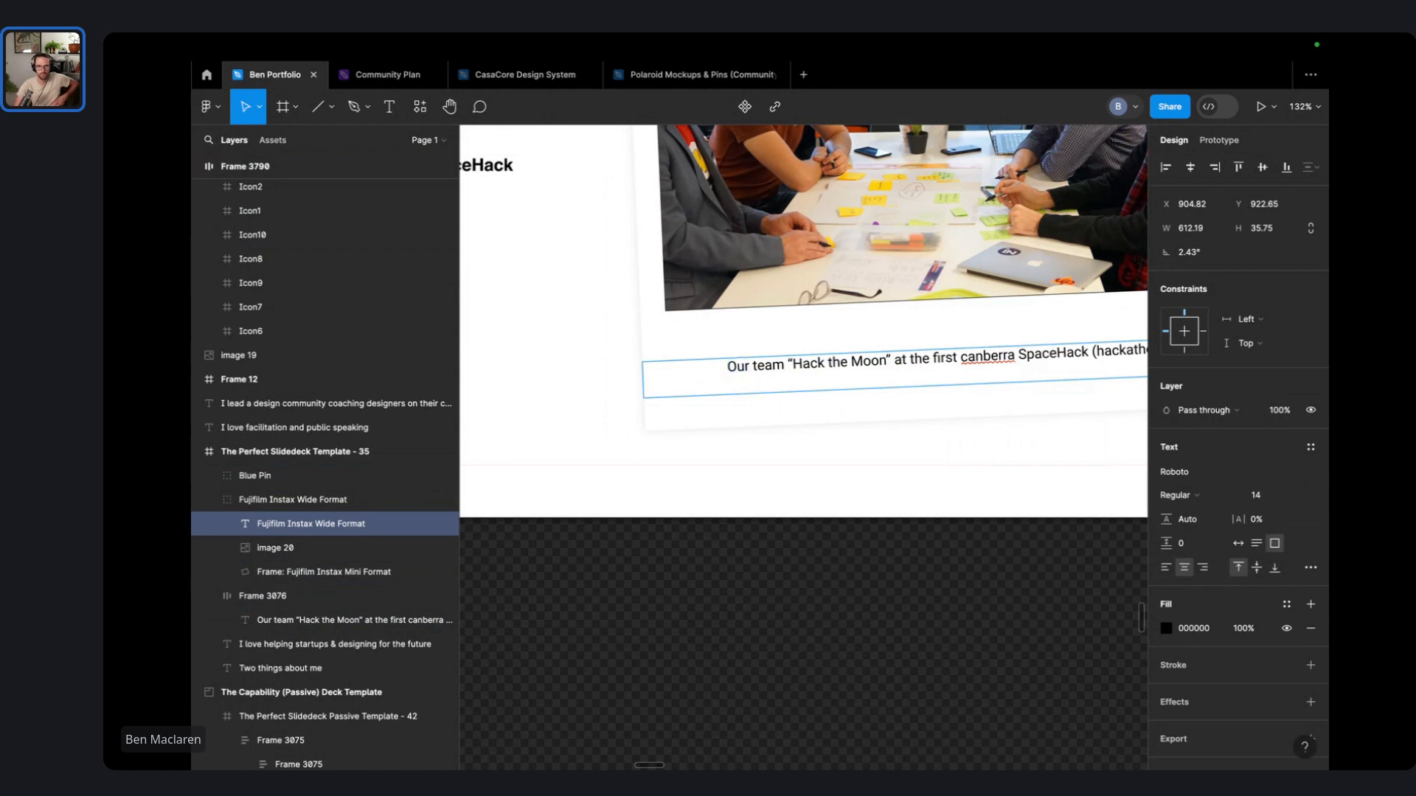
- Fix the caption to read 'Our team "Hack the Moon" at the first Canberra SpaceHack (hackathon)'
key("BackSpace")
key("BackSpace")
scroll(809, 354, "right", 4)
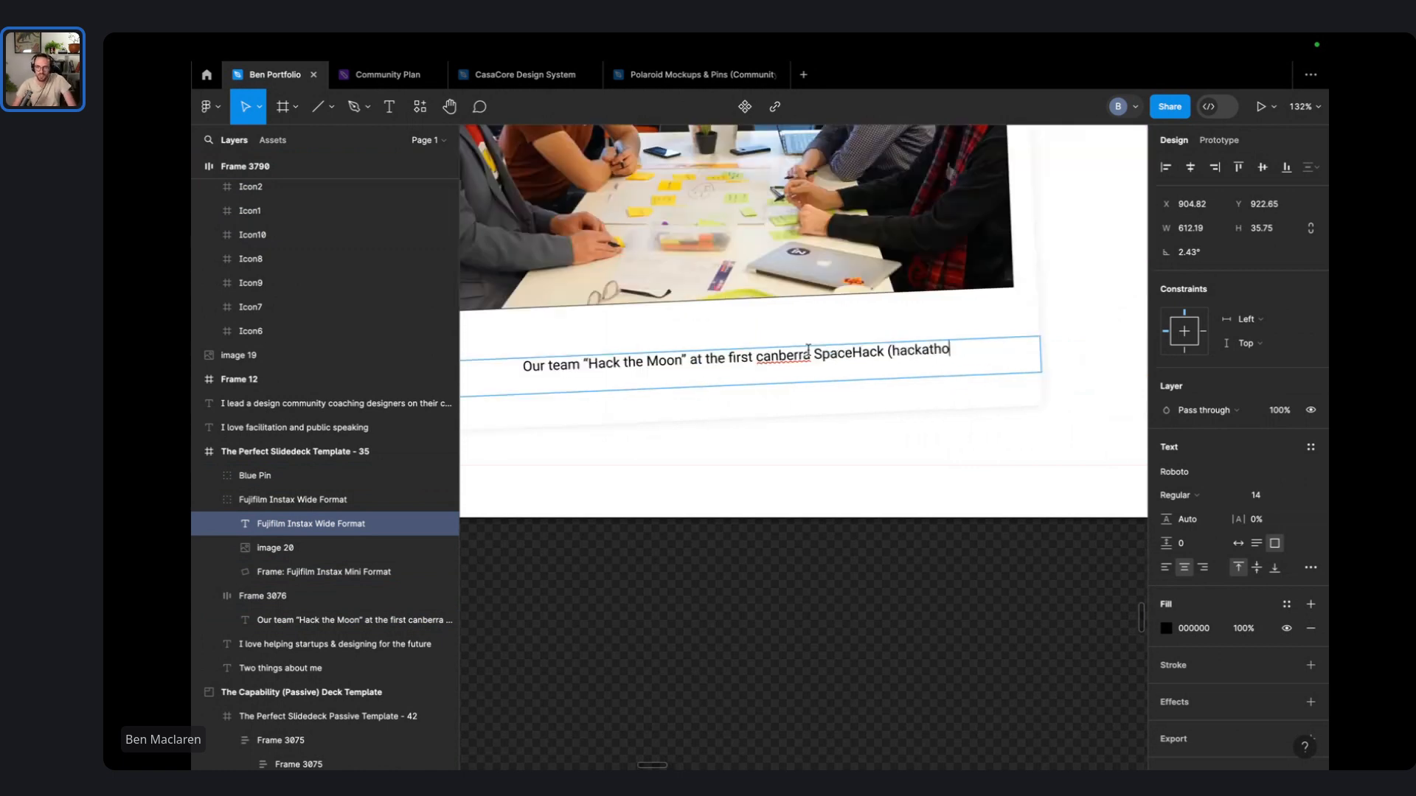
type(")")
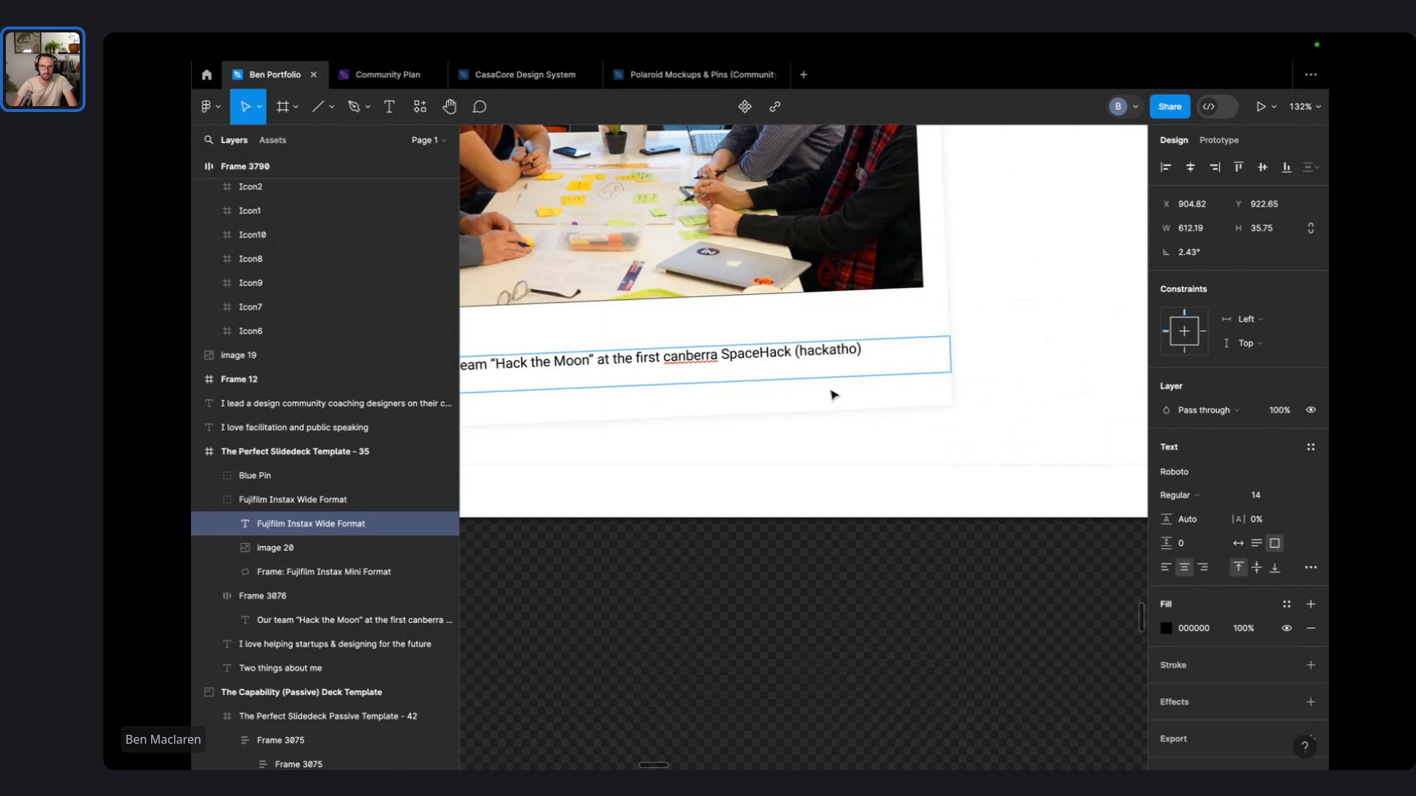
key("Left")
type("n")
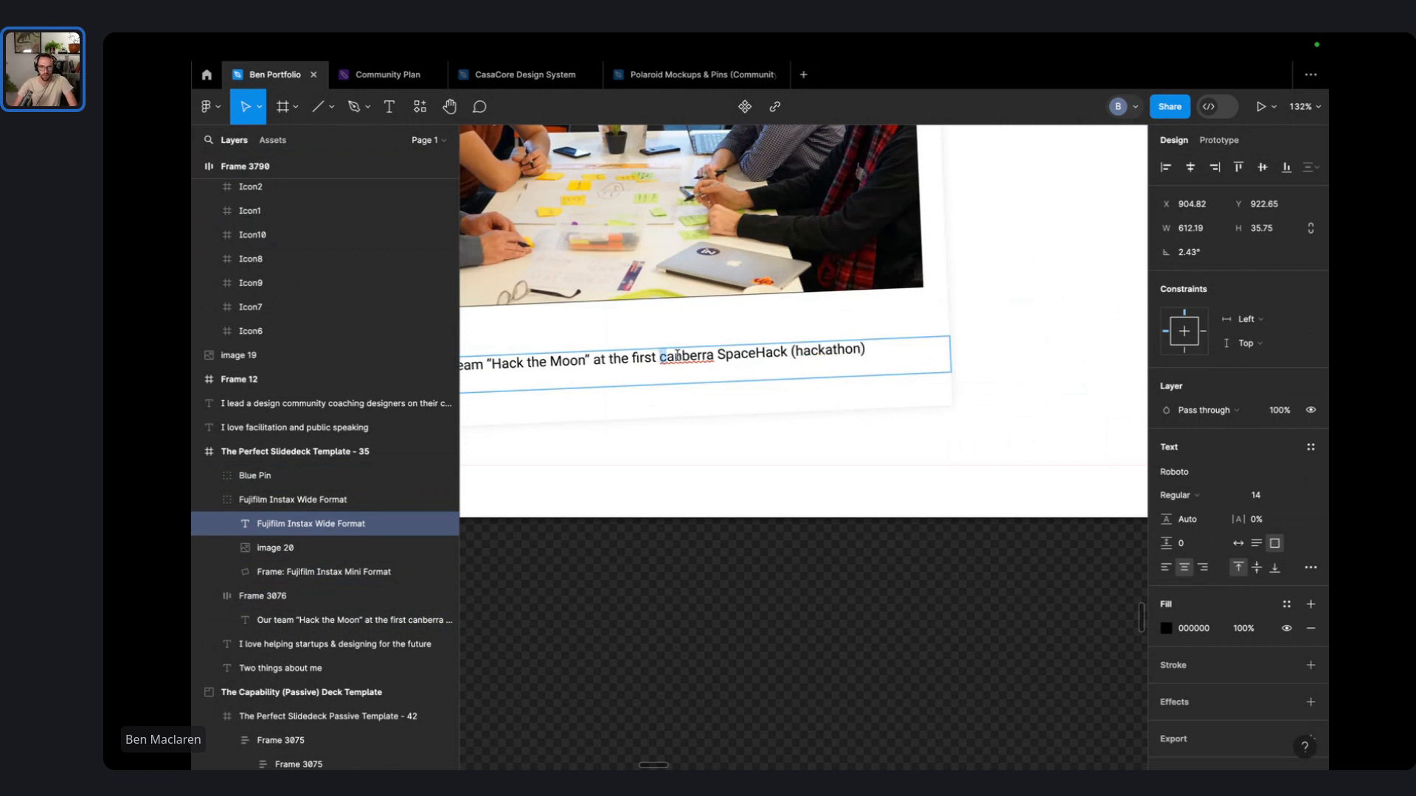
type("C")
left_click(784, 601)
scroll(785, 601, "down", 6)
left_click(786, 604)
- Delete the leftover caption frame from the slide
scroll(762, 613, "left", 3)
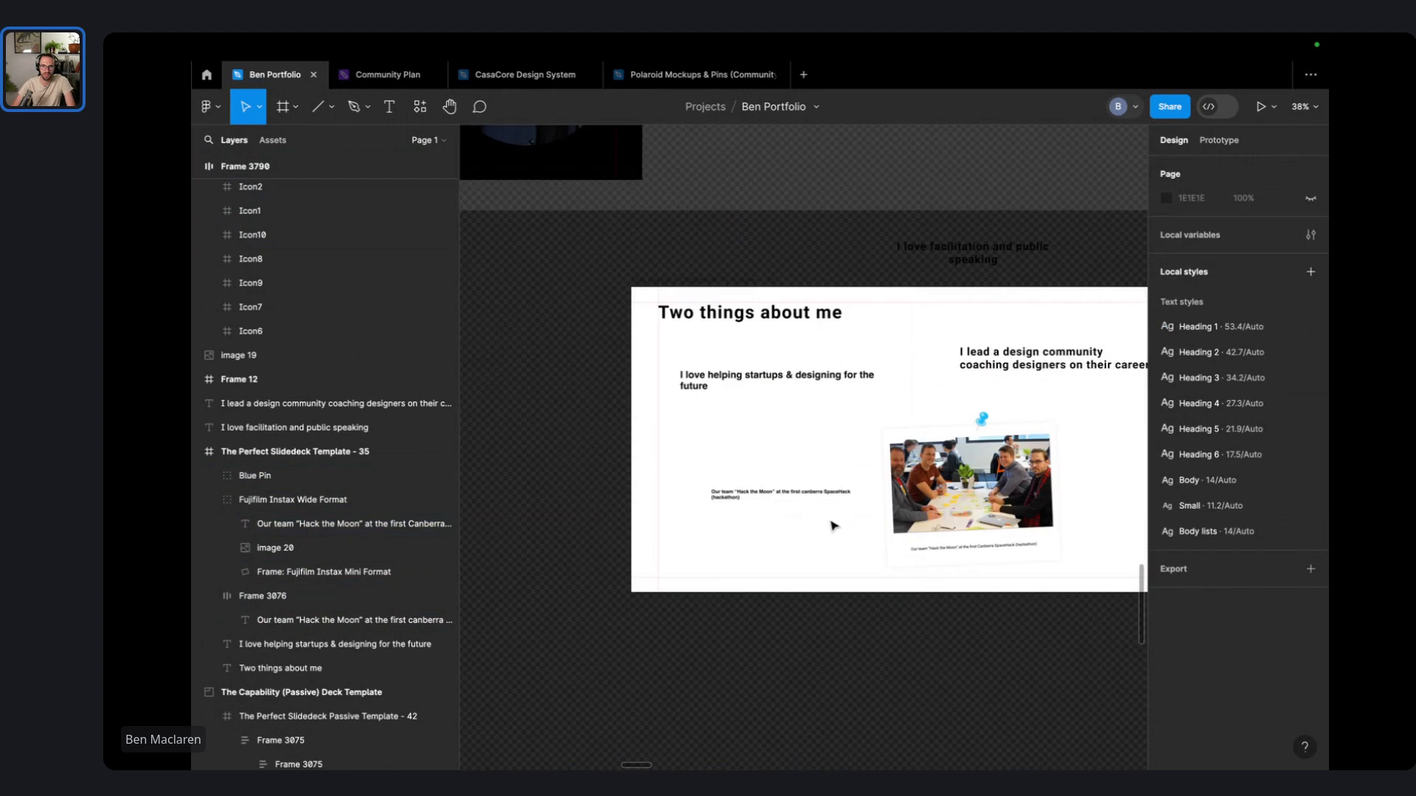
left_click(784, 495)
key("Delete")
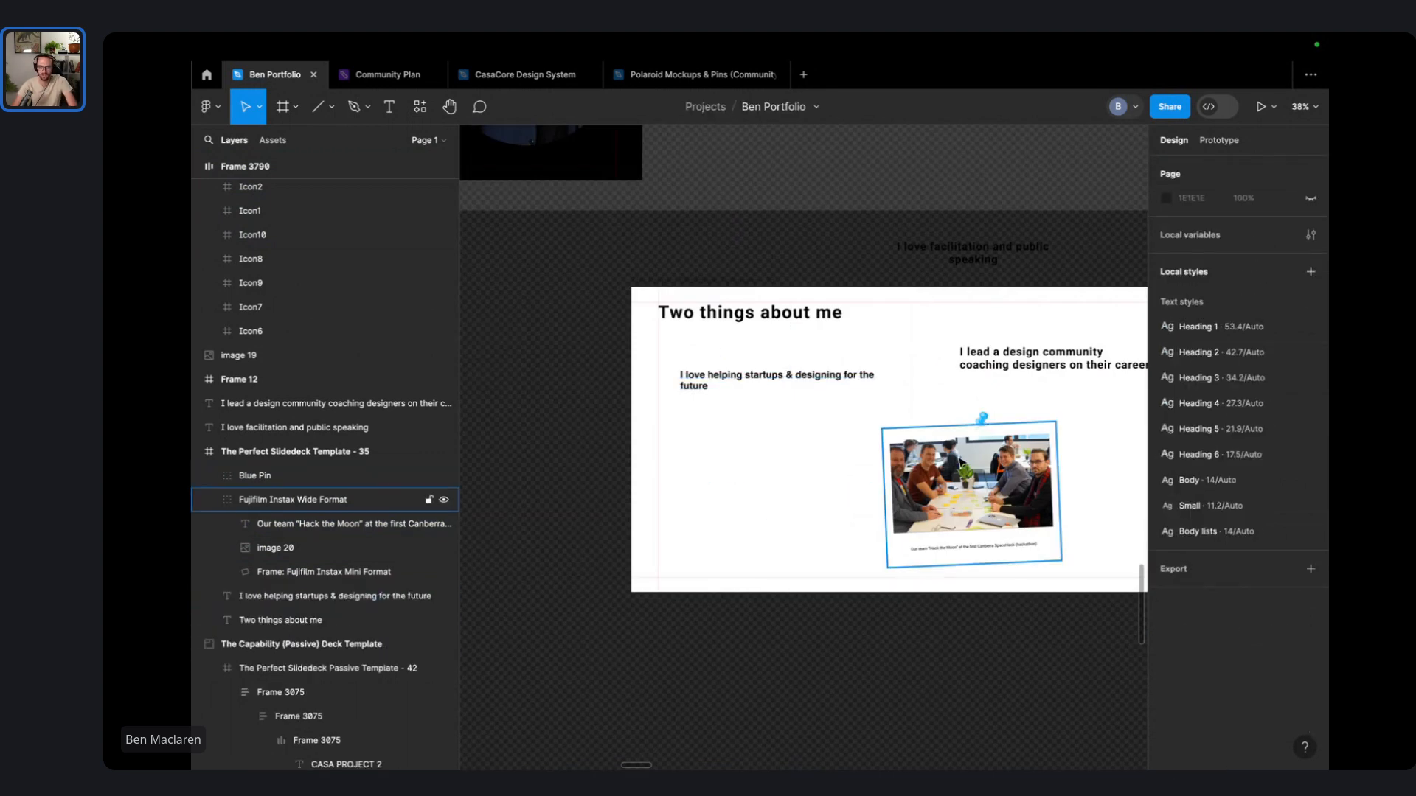
left_click_drag(961, 462, 748, 447)
key("super+z")
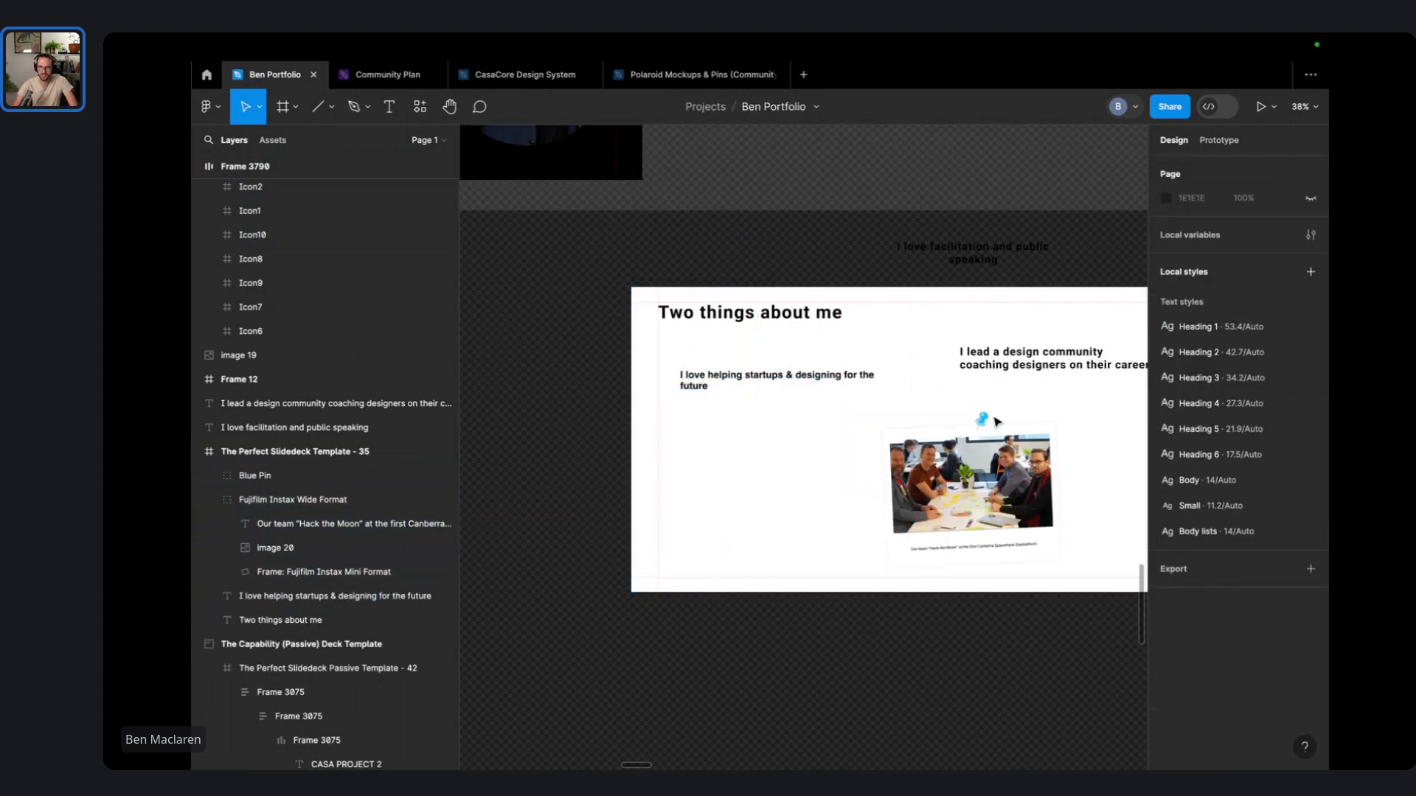
- Group the blue pin with the polaroid and place it beneath the startups subheading
left_click(983, 420)
left_click(1037, 474, "shift")
key("super+g")
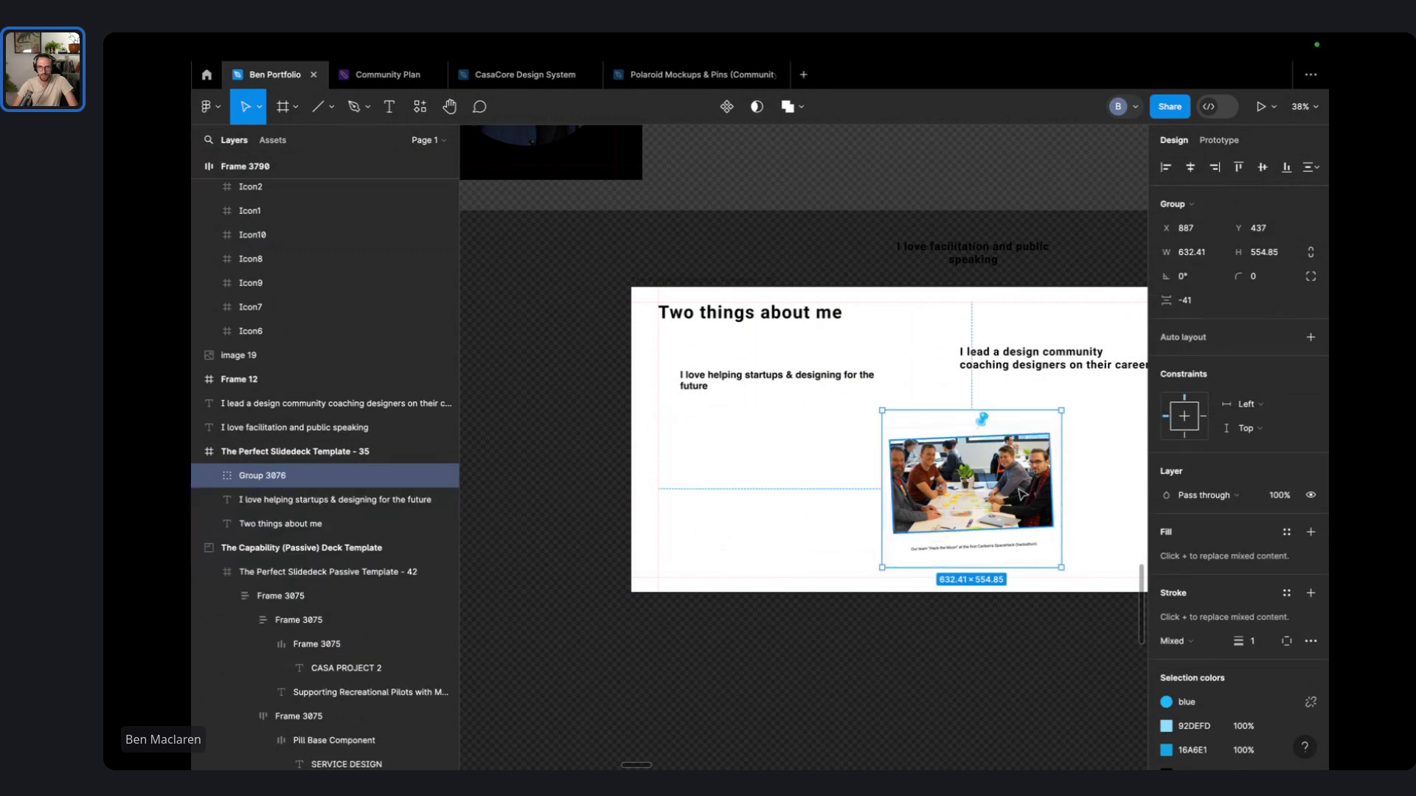
left_click_drag(1043, 517, 774, 487)
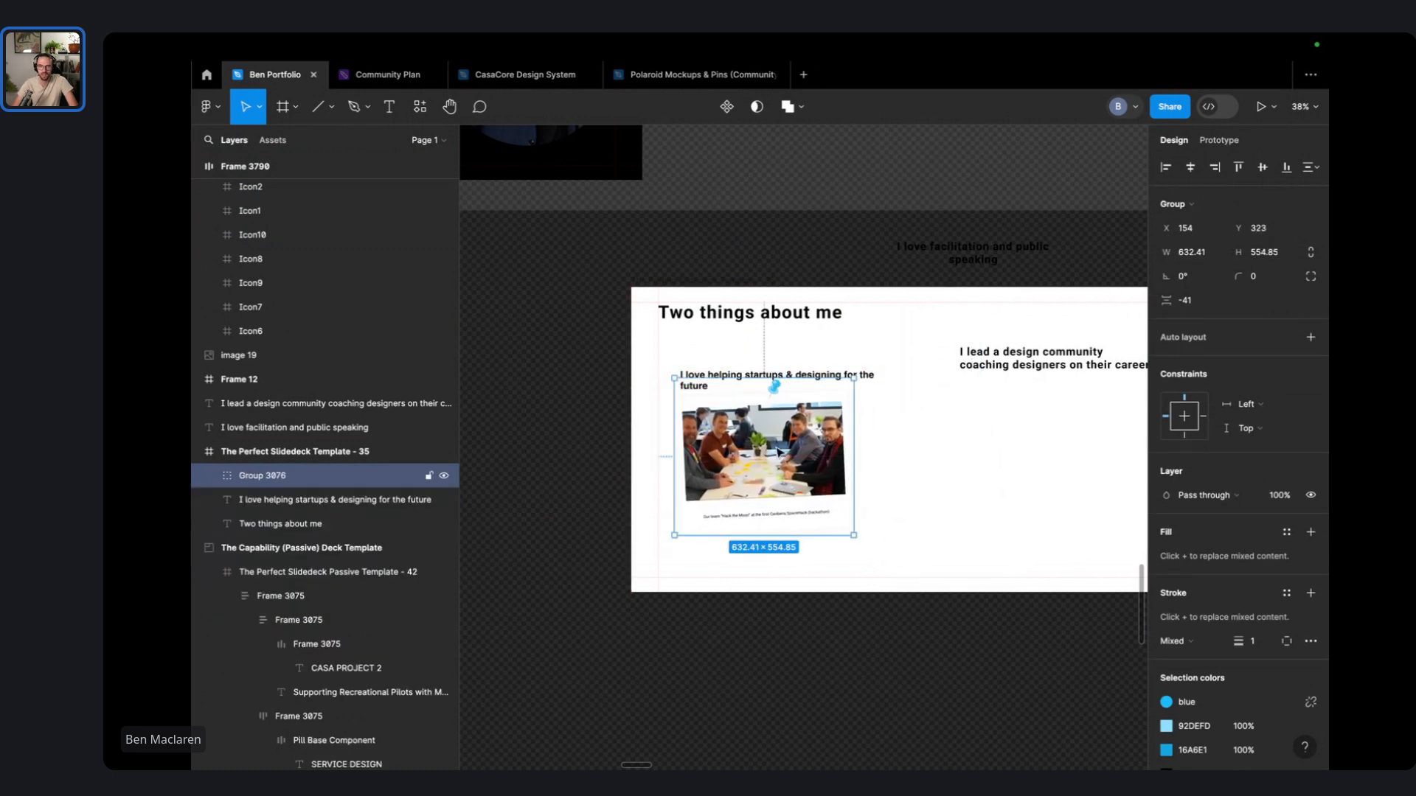
scroll(732, 372, "up", 3)
left_click(722, 349)
mouse_move(703, 381)
left_mouse_down()
mouse_move(679, 327)
mouse_move(693, 356)
left_mouse_up()
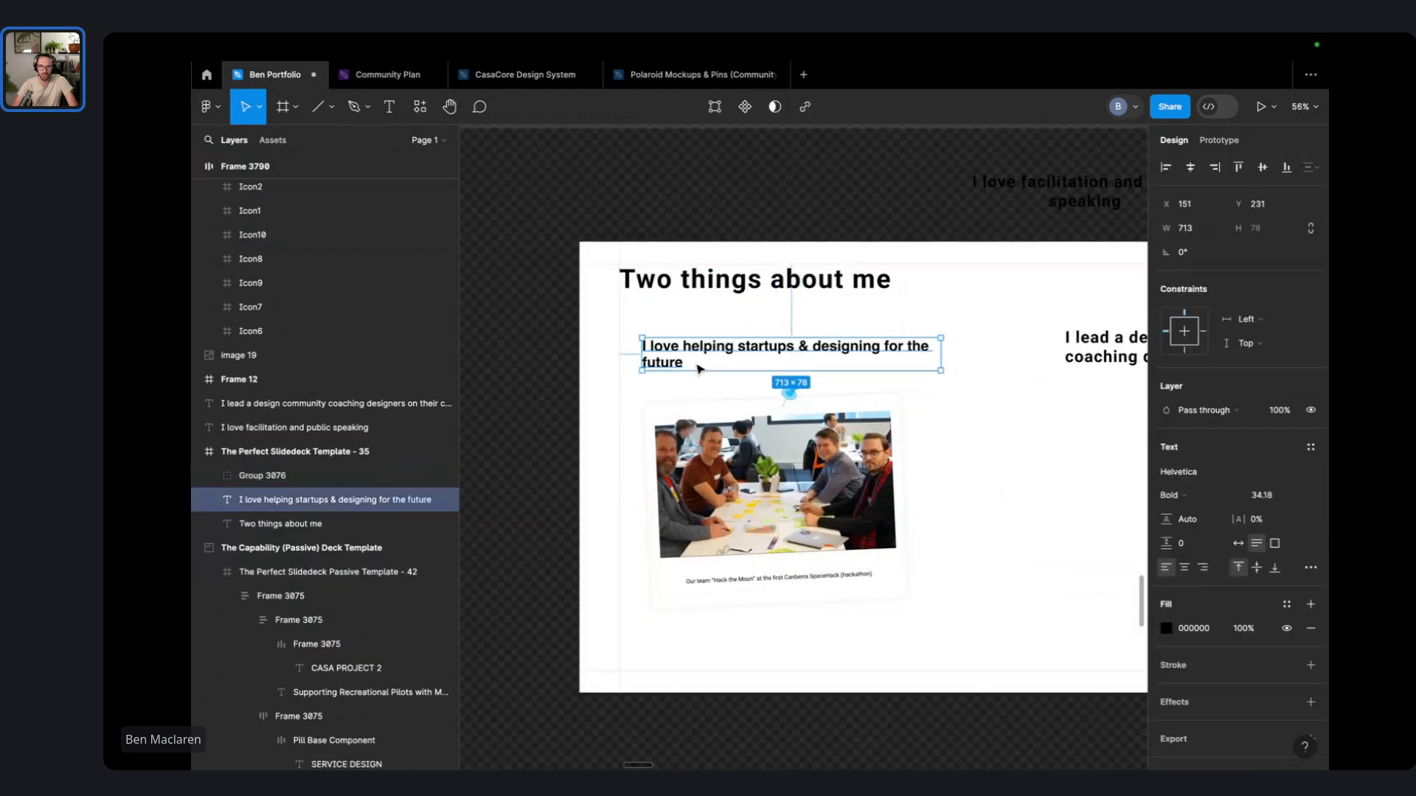
mouse_move(788, 476)
left_mouse_down()
mouse_move(760, 478)
mouse_move(777, 480)
left_mouse_up()
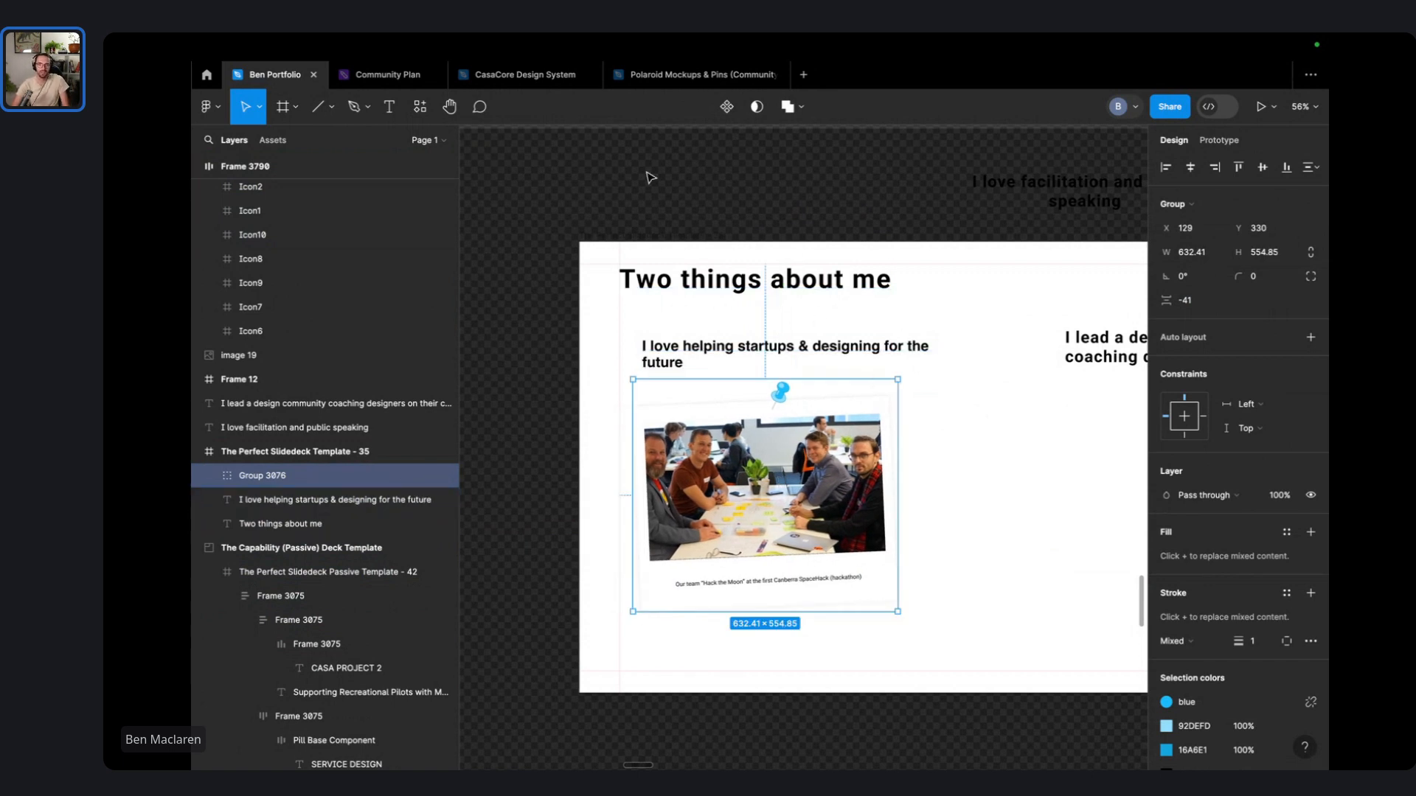
key("ctrl+Right")
- Search Google for 'Figma label temp' and open the Figma - Design Labels result in a new tab
left_click(696, 107)
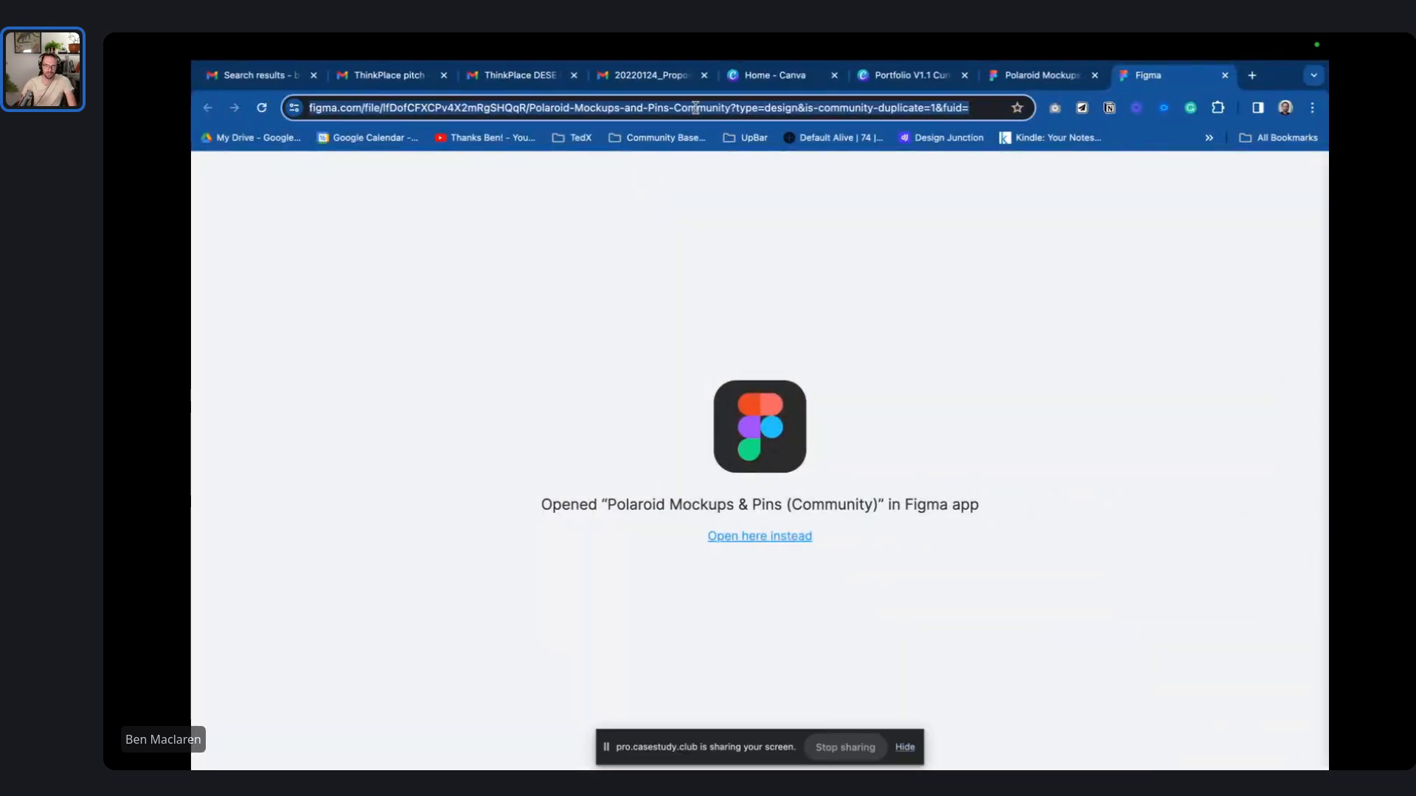
type("Figma")
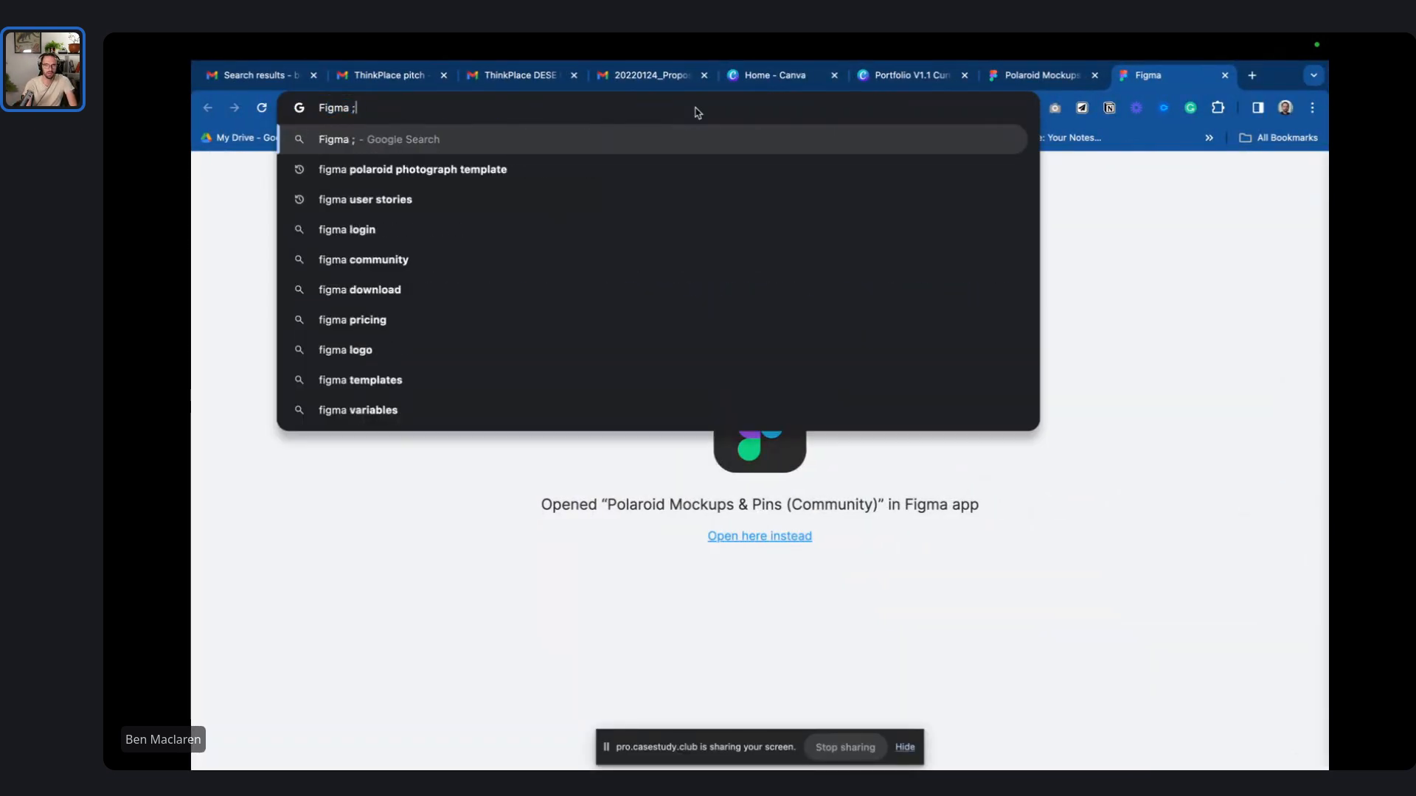
type(" label temp")
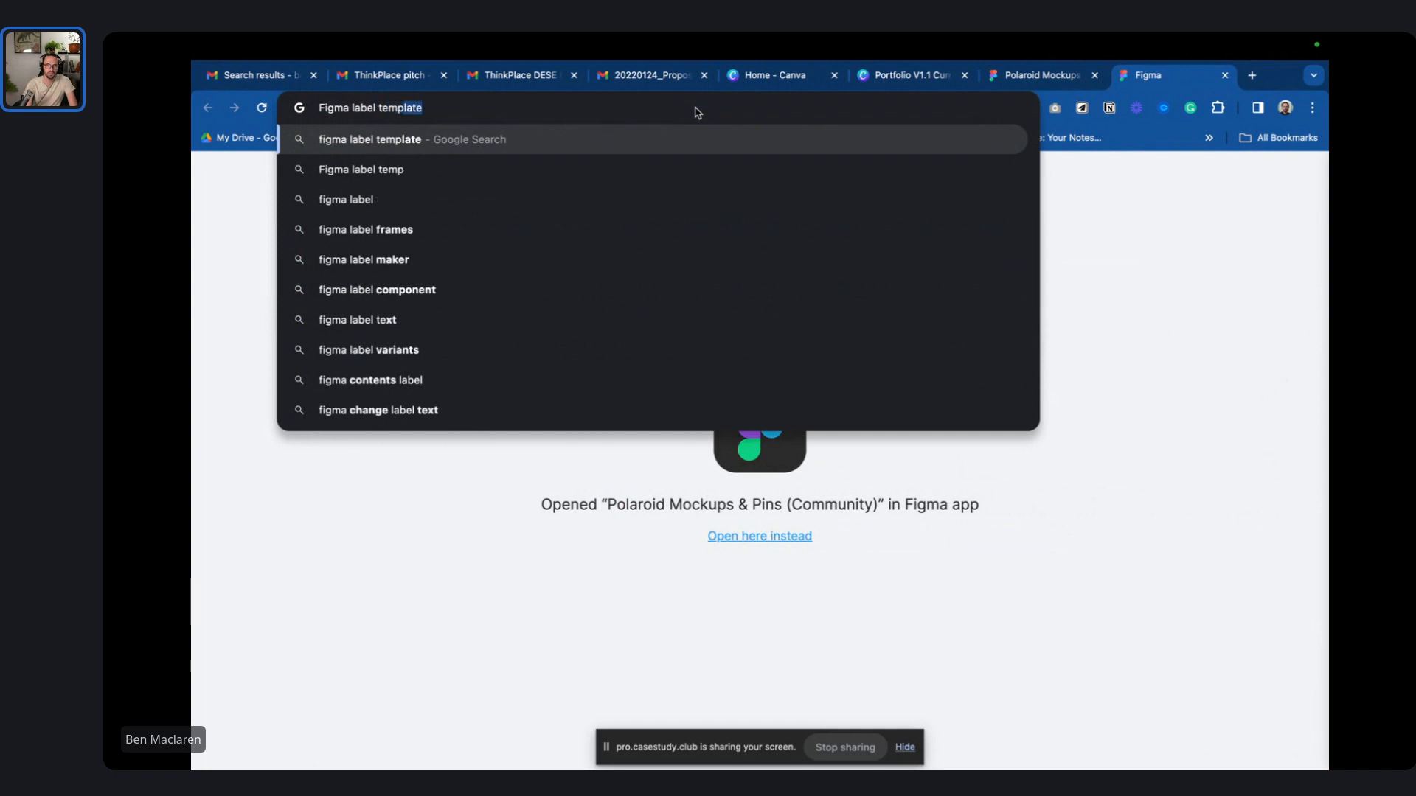
key("Return")
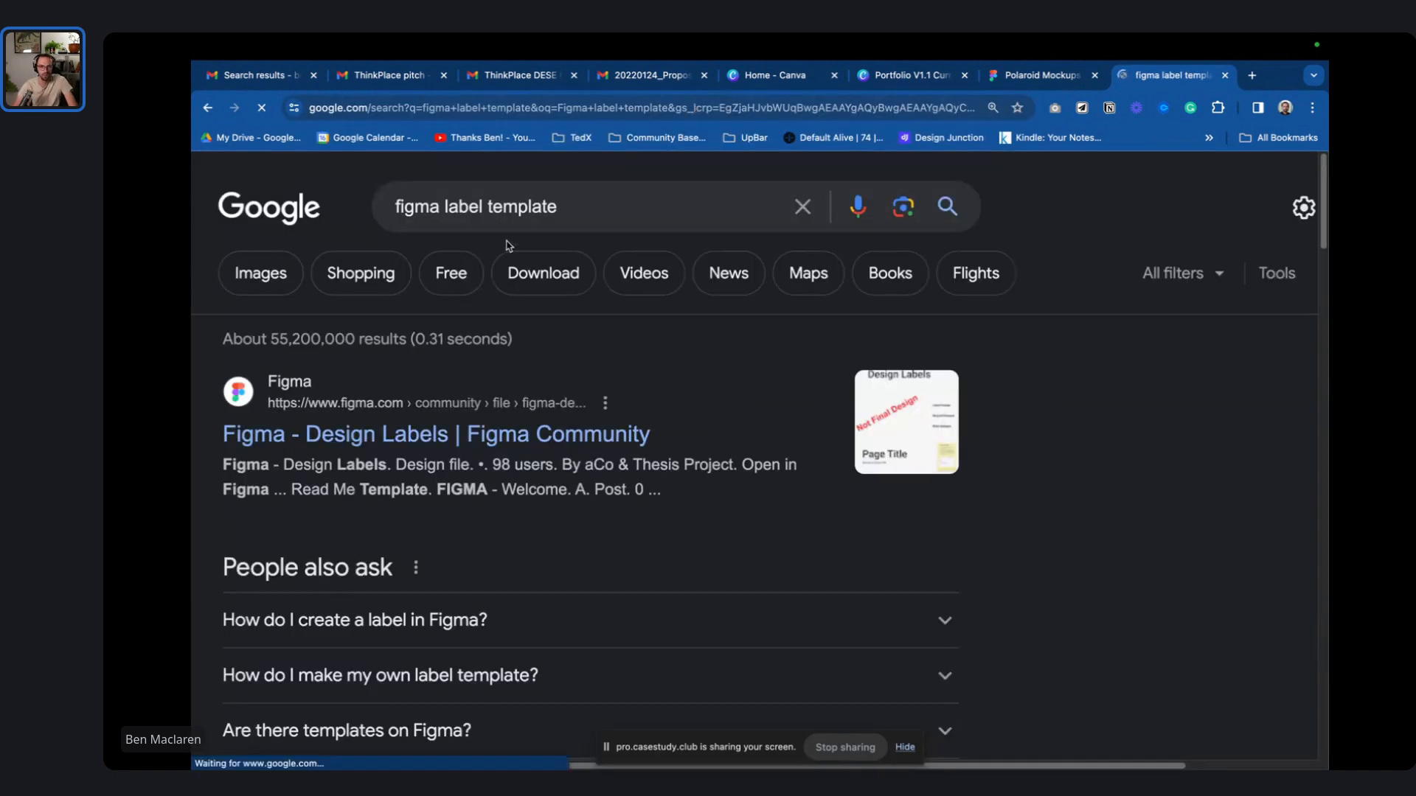
middle_click(474, 434)
scroll(674, 420, "down", 10)
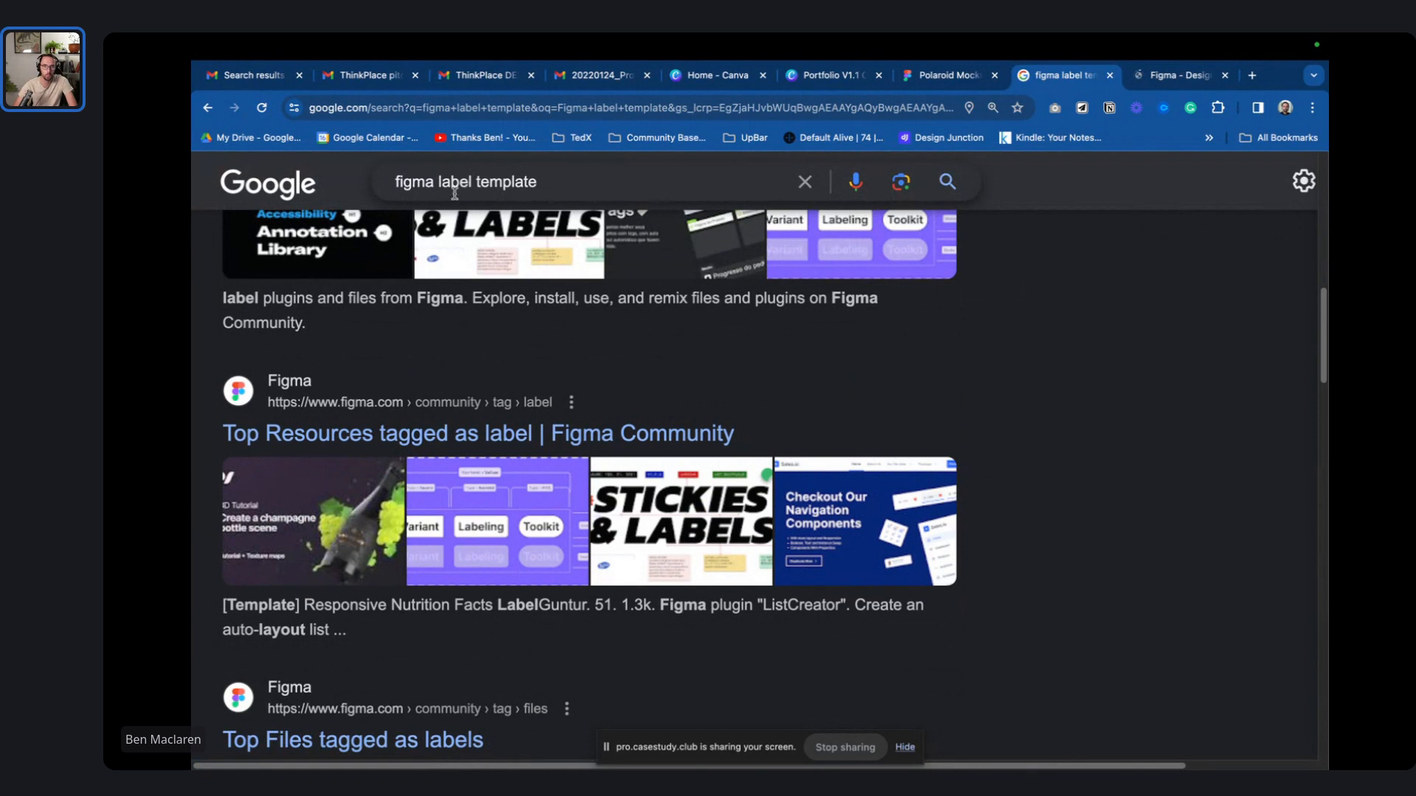
- Refine the search to 'figma paper label template', then review and close the Design Labels page
left_click(435, 181)
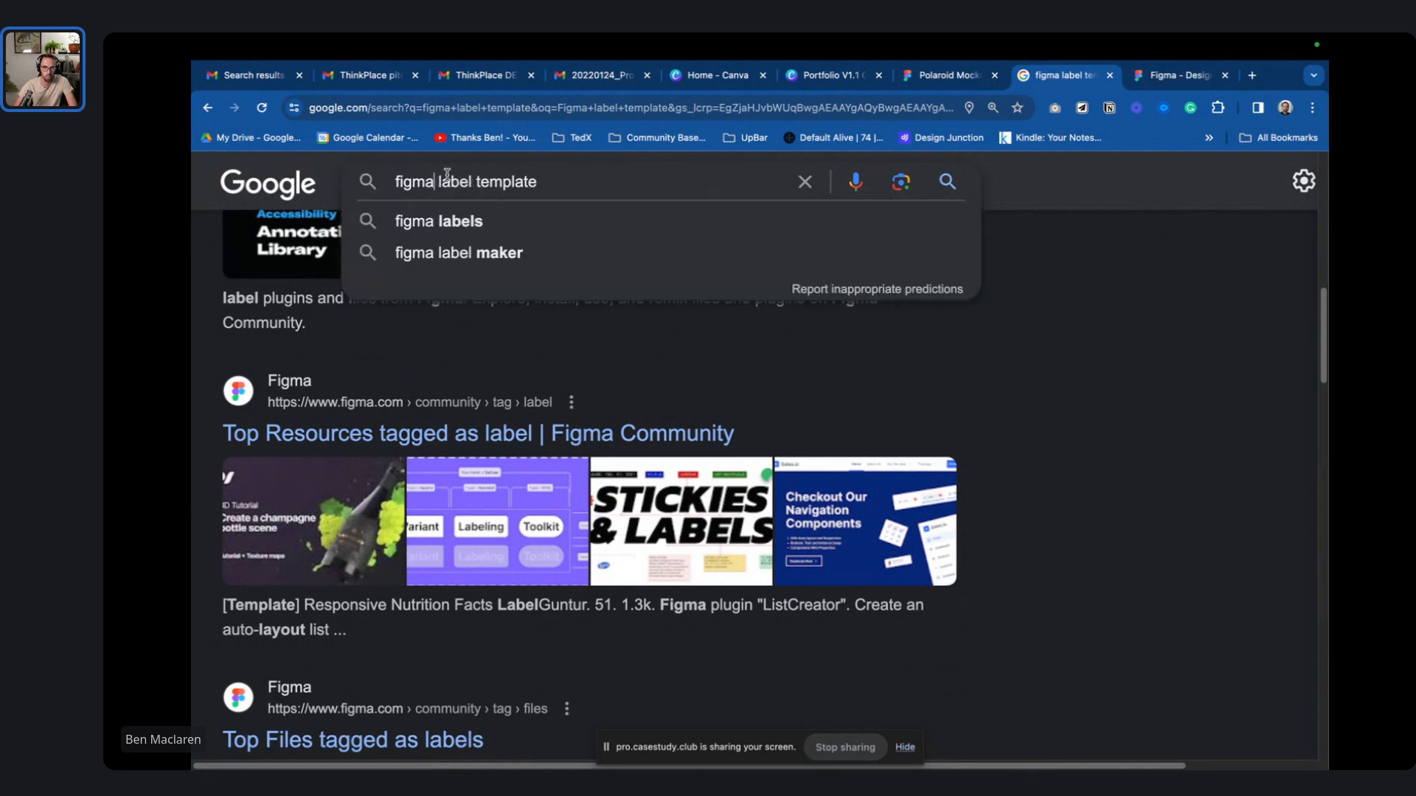
type("pap")
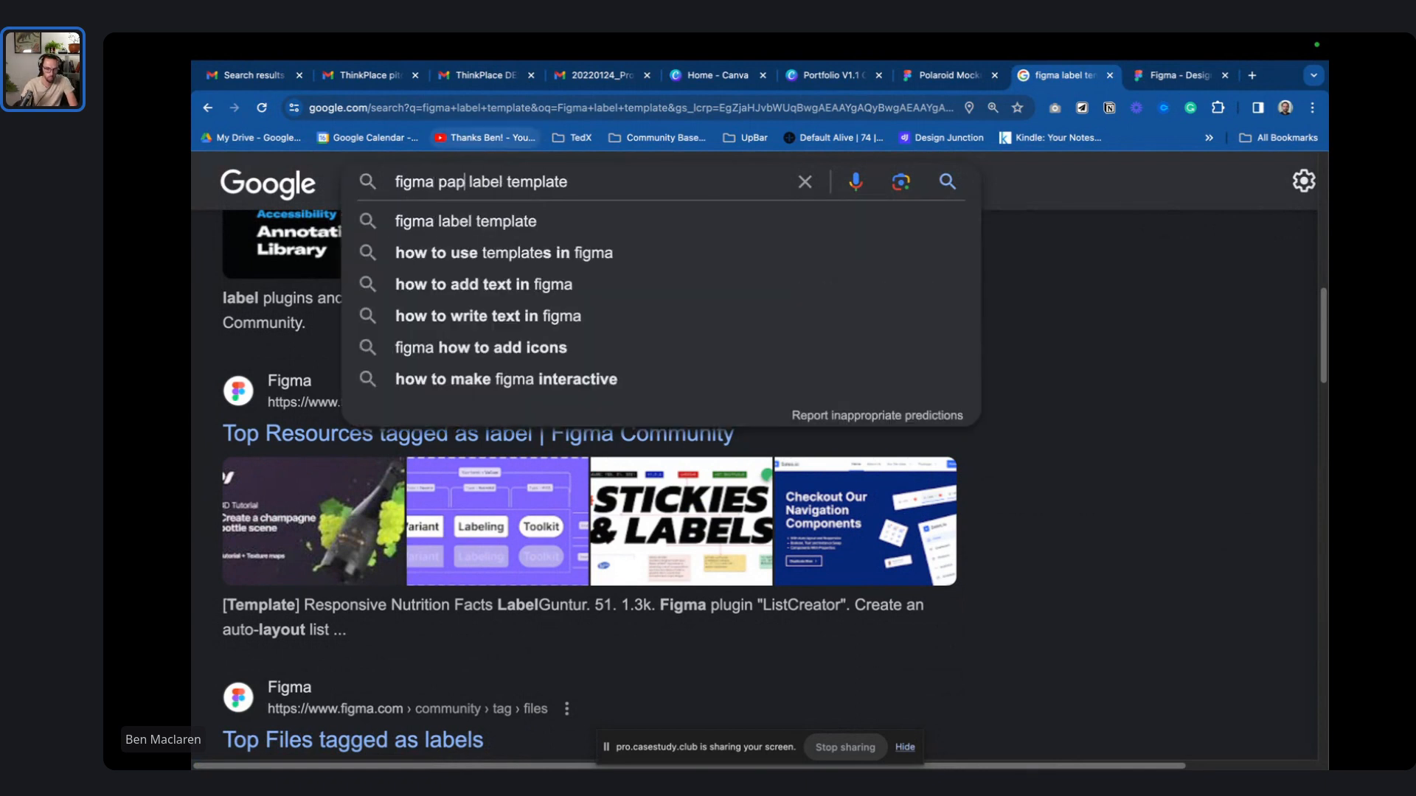
type("er")
key("Return")
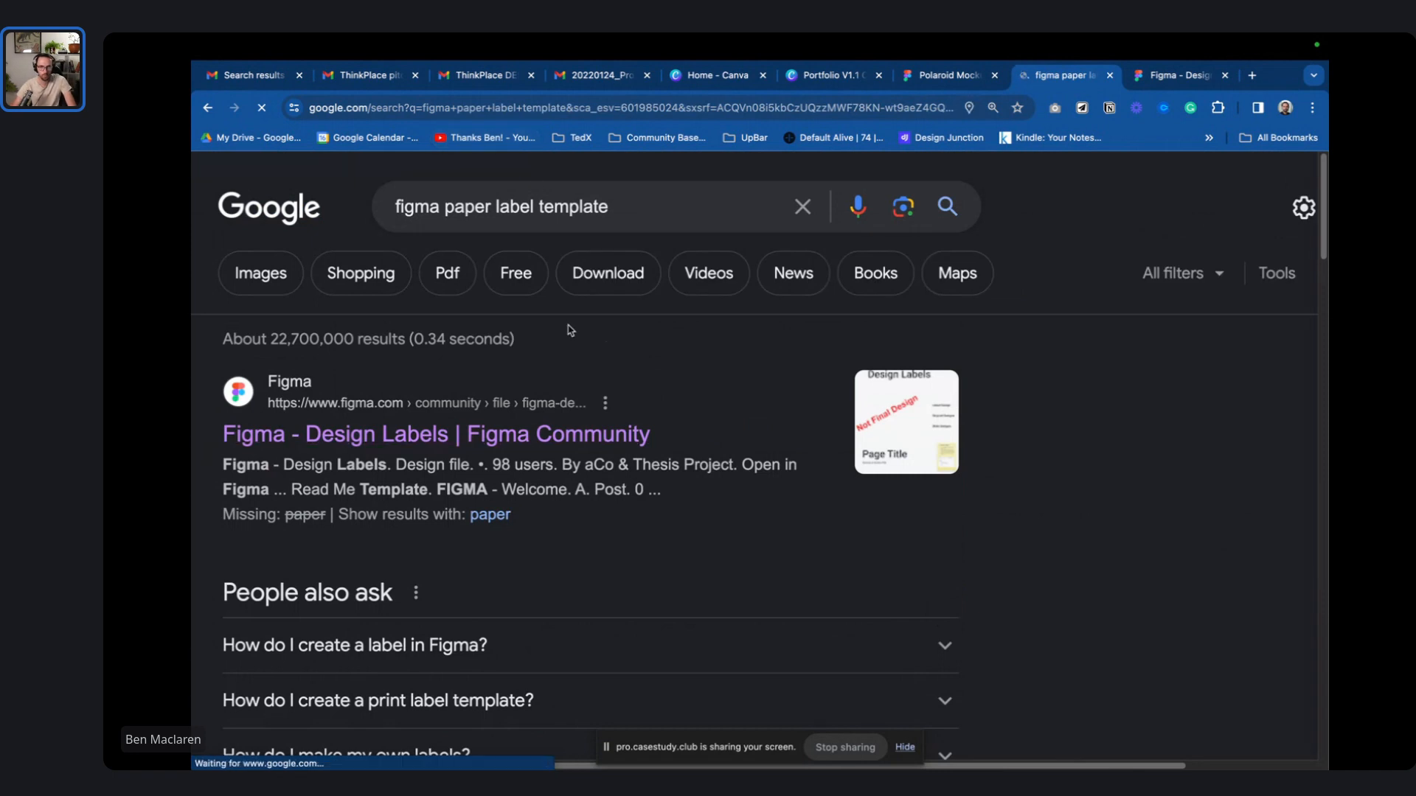
scroll(607, 347, "down", 10)
left_click(1177, 76)
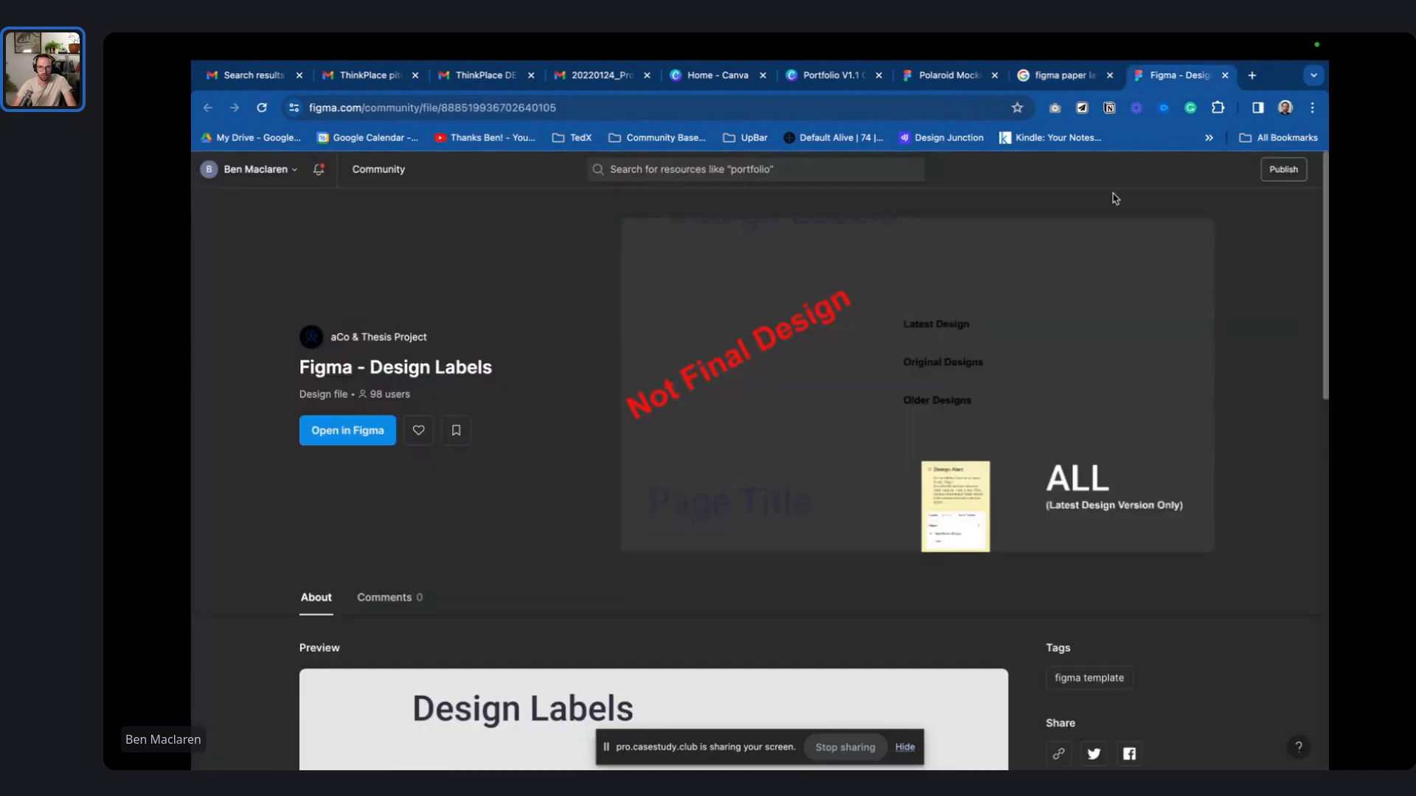
scroll(818, 374, "down", 6)
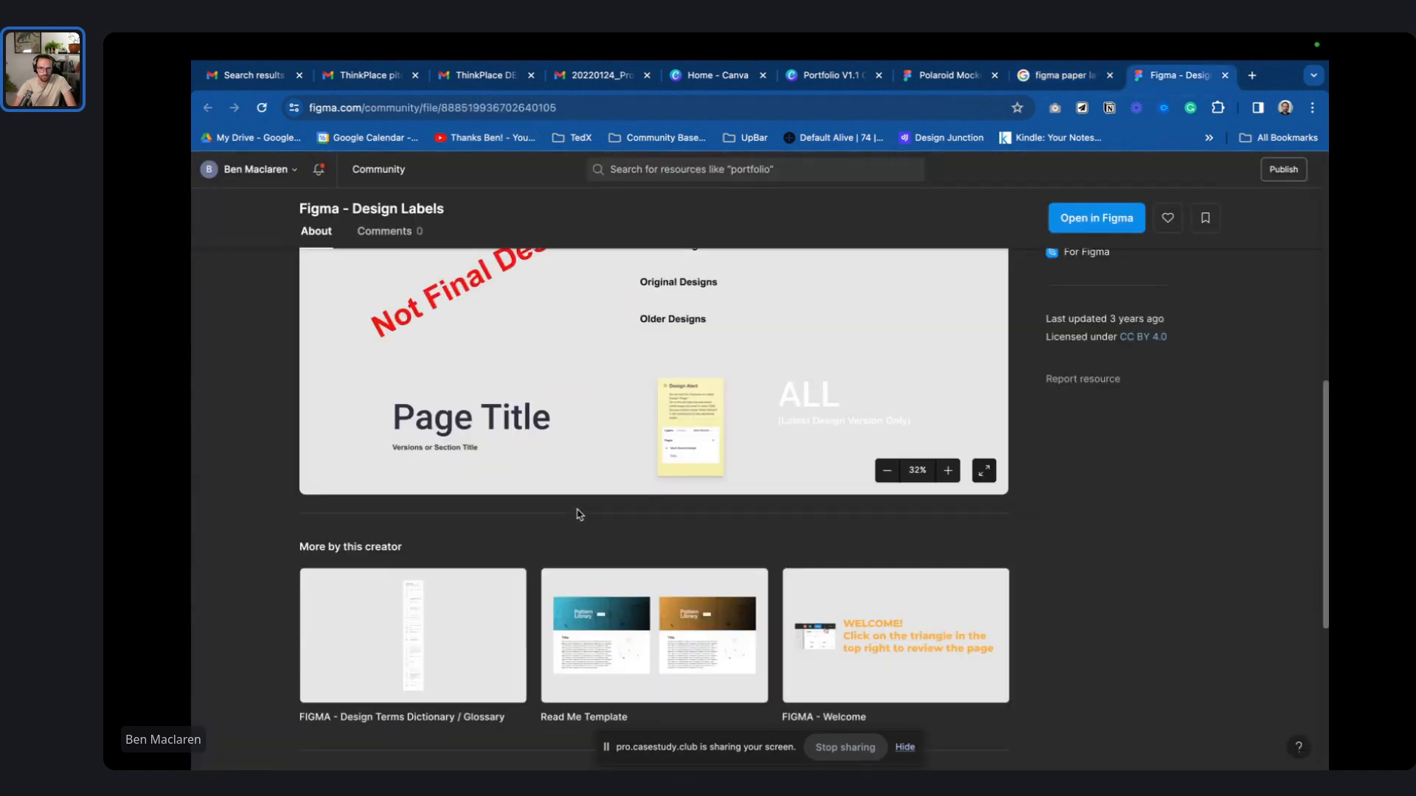
scroll(580, 514, "down", 2)
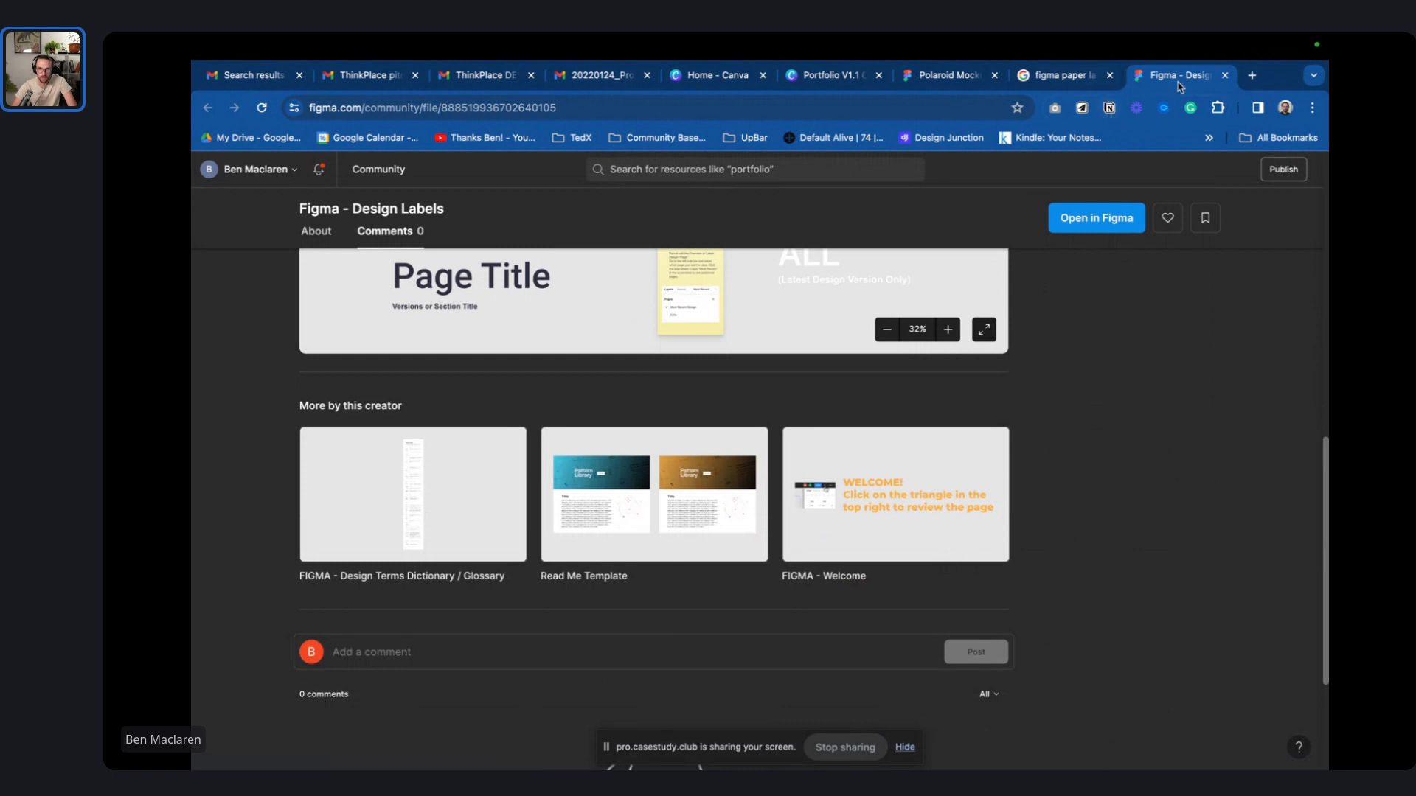
left_click(1225, 75)
- Open the Newspaper Template and A3 Template results in new tabs and browse the remaining results
scroll(539, 433, "down", 3)
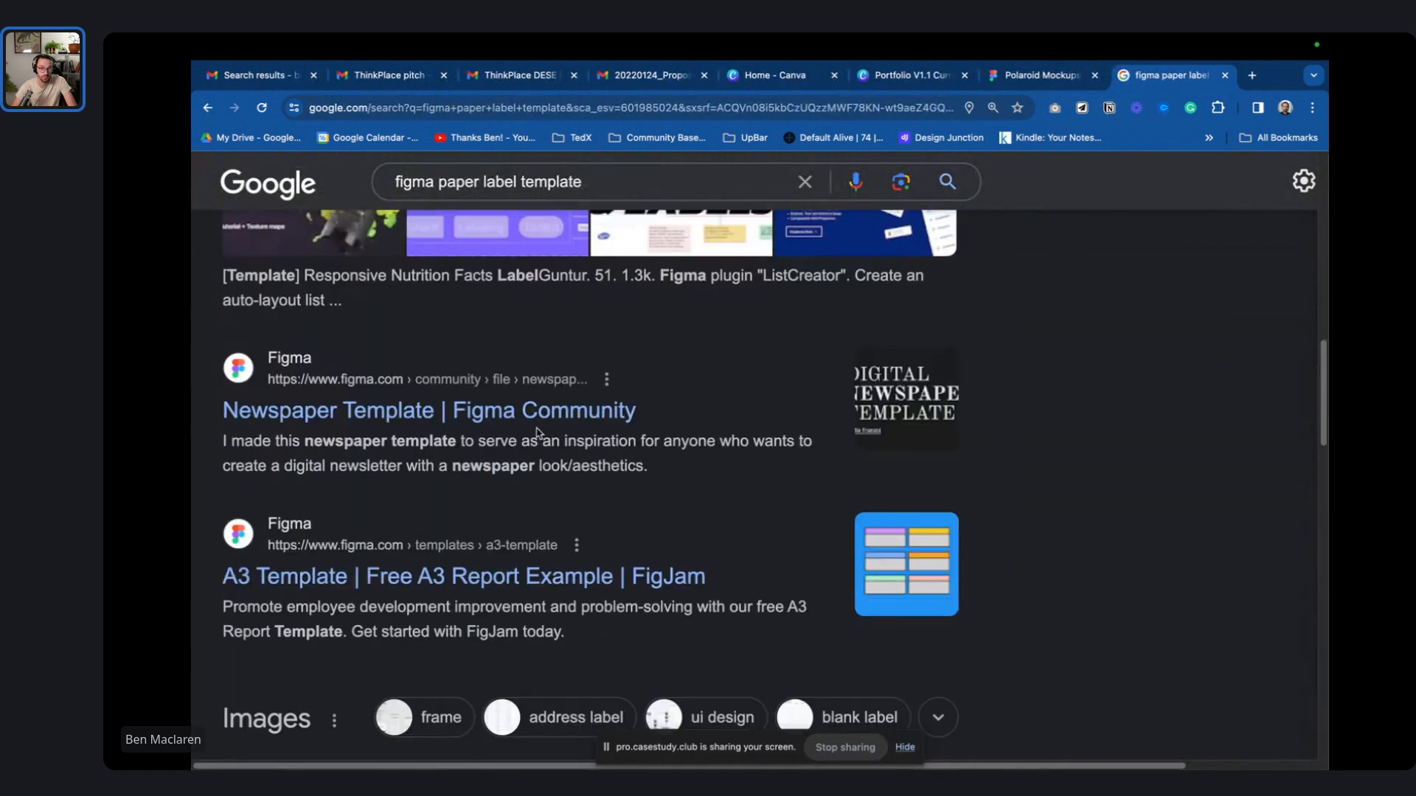
left_click(542, 413, "ctrl")
scroll(542, 422, "down", 4)
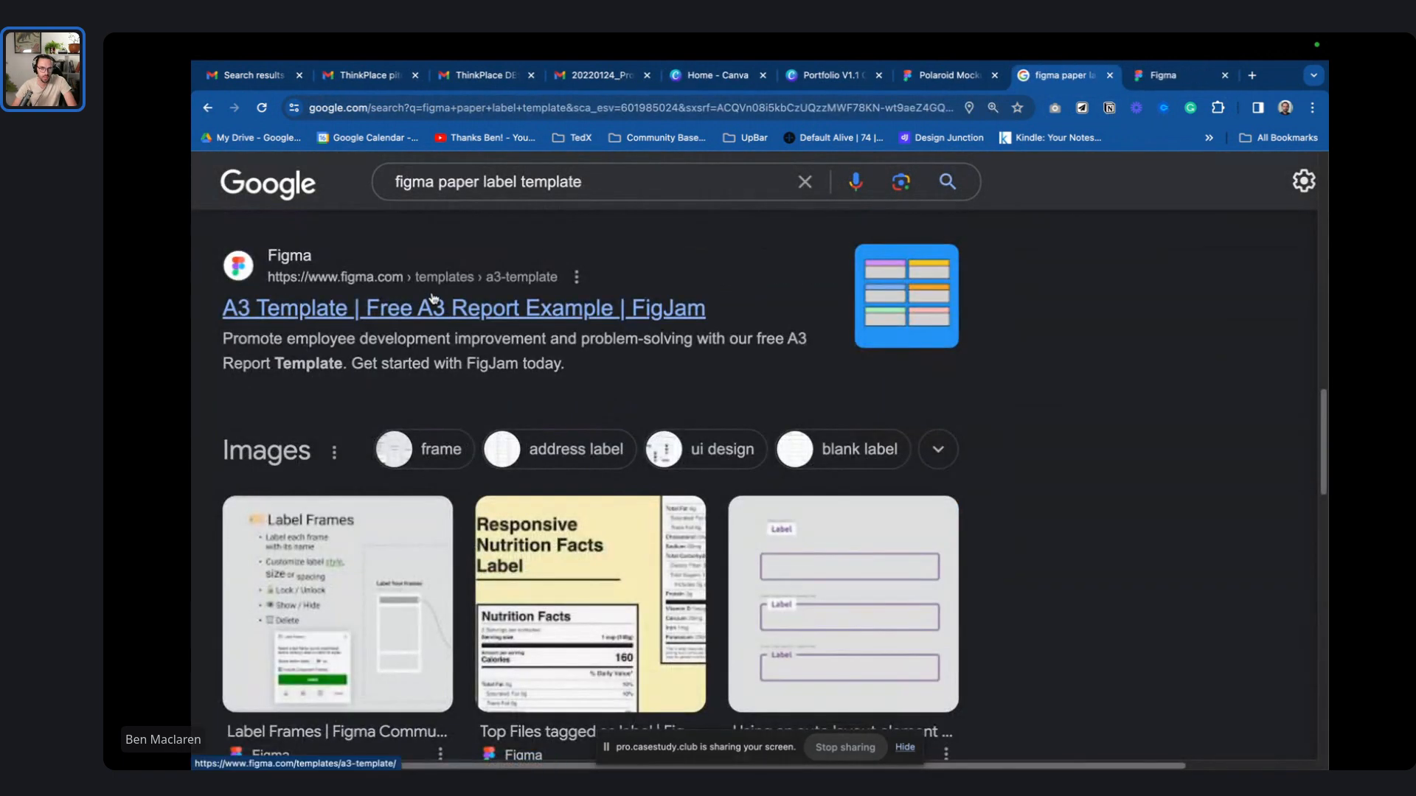
left_click(957, 333, "ctrl")
scroll(1021, 329, "down", 8)
scroll(1036, 357, "up", 5)
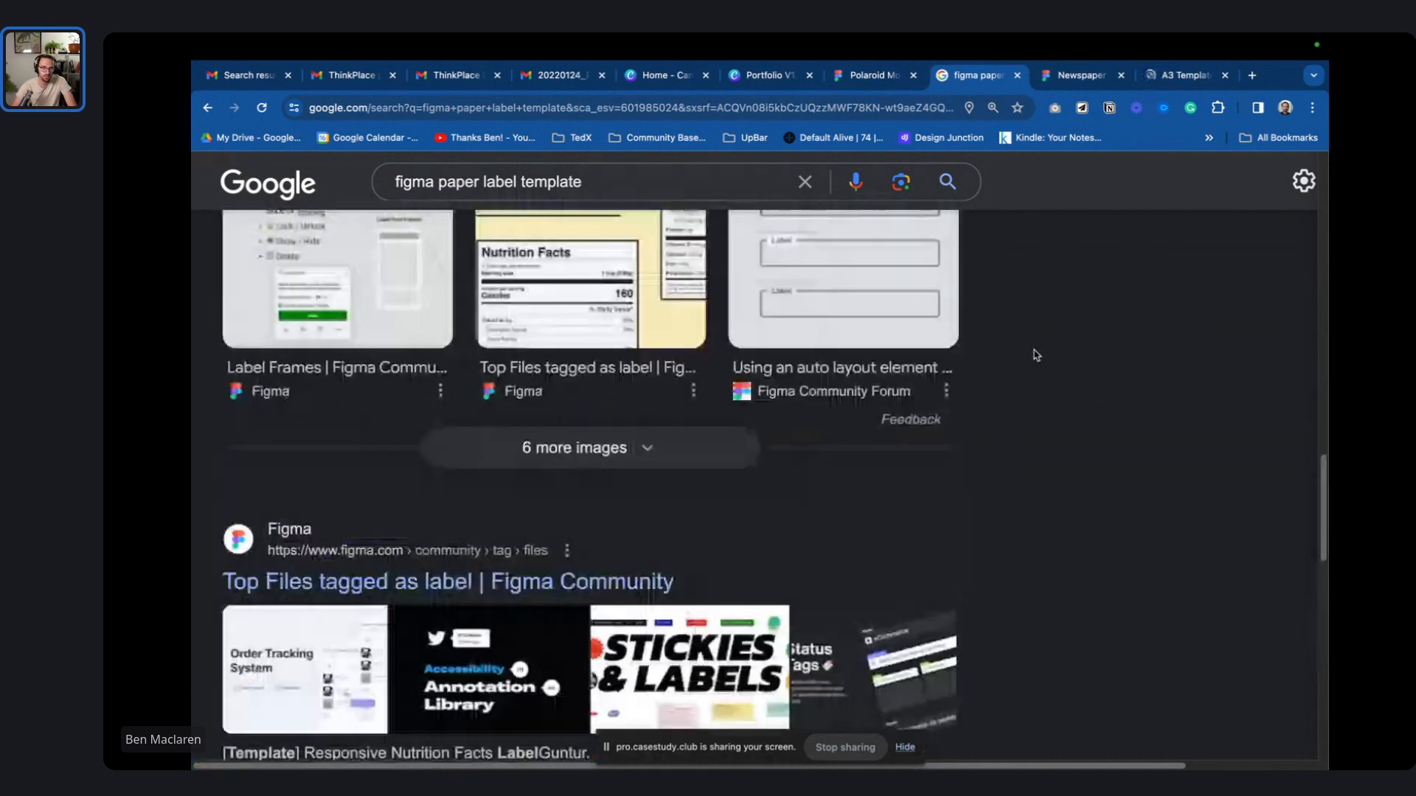
scroll(1005, 369, "up", 2)
scroll(1018, 373, "down", 8)
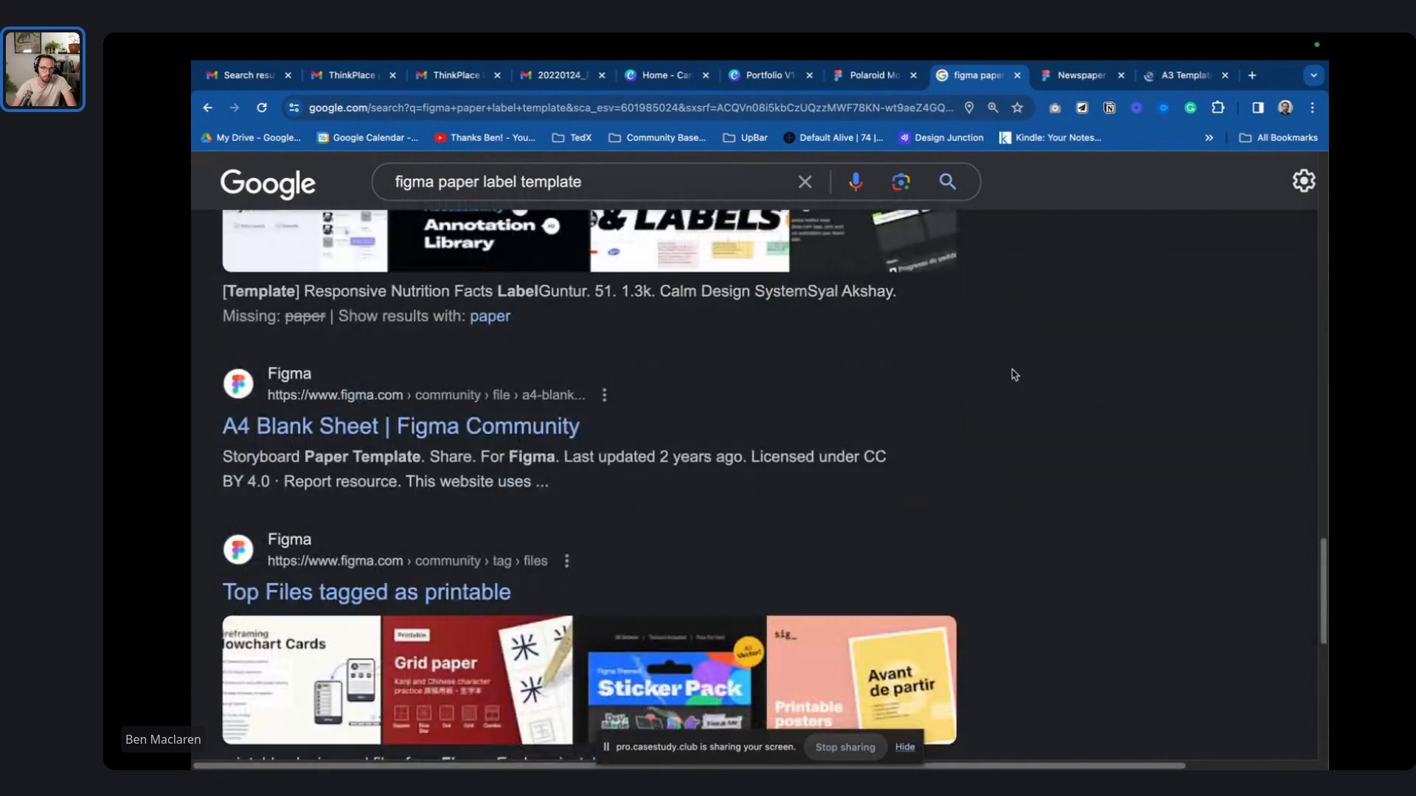
scroll(1016, 373, "up", 4)
scroll(1016, 370, "down", 4)
scroll(1016, 370, "up", 1)
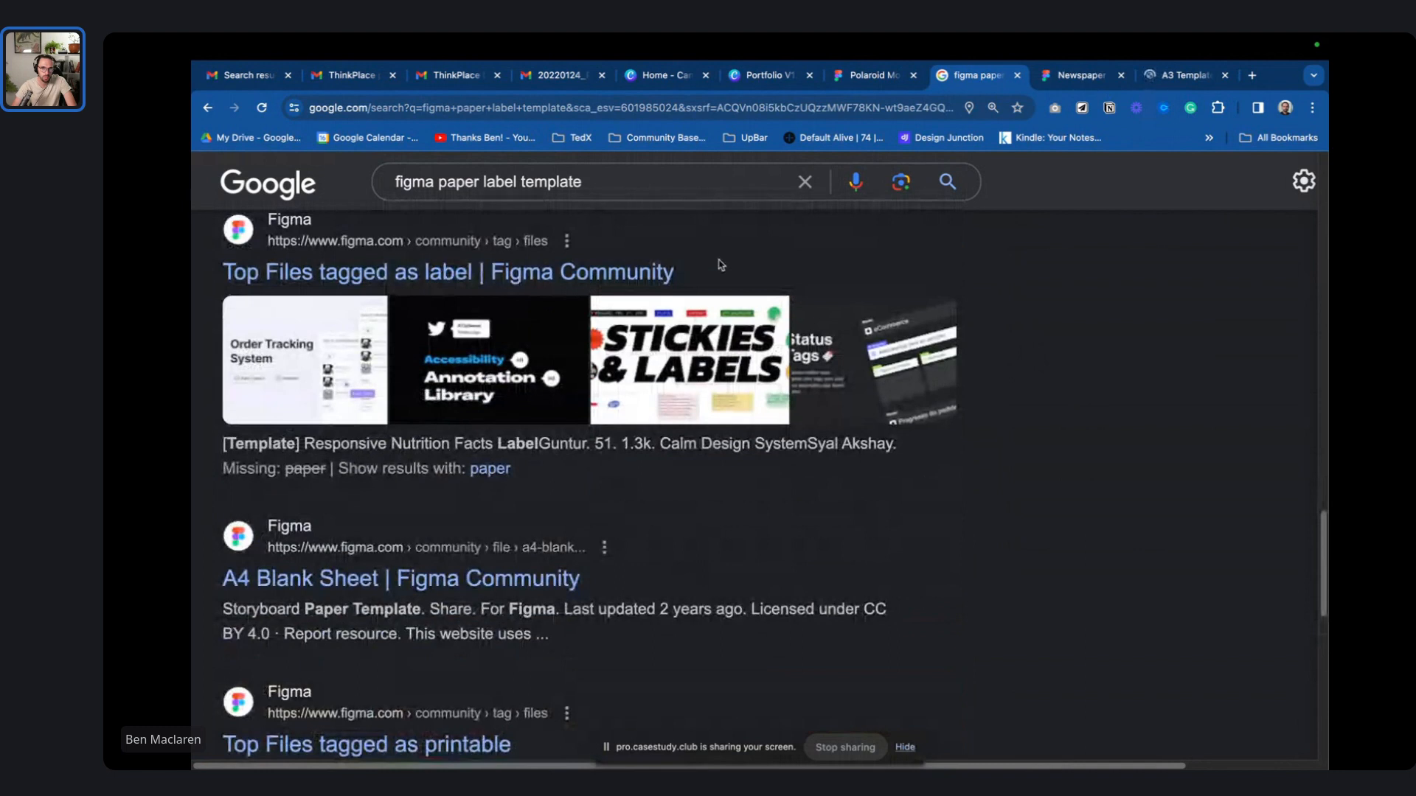
- Open the Community files tagged 'label' and scroll through them
left_click(641, 272)
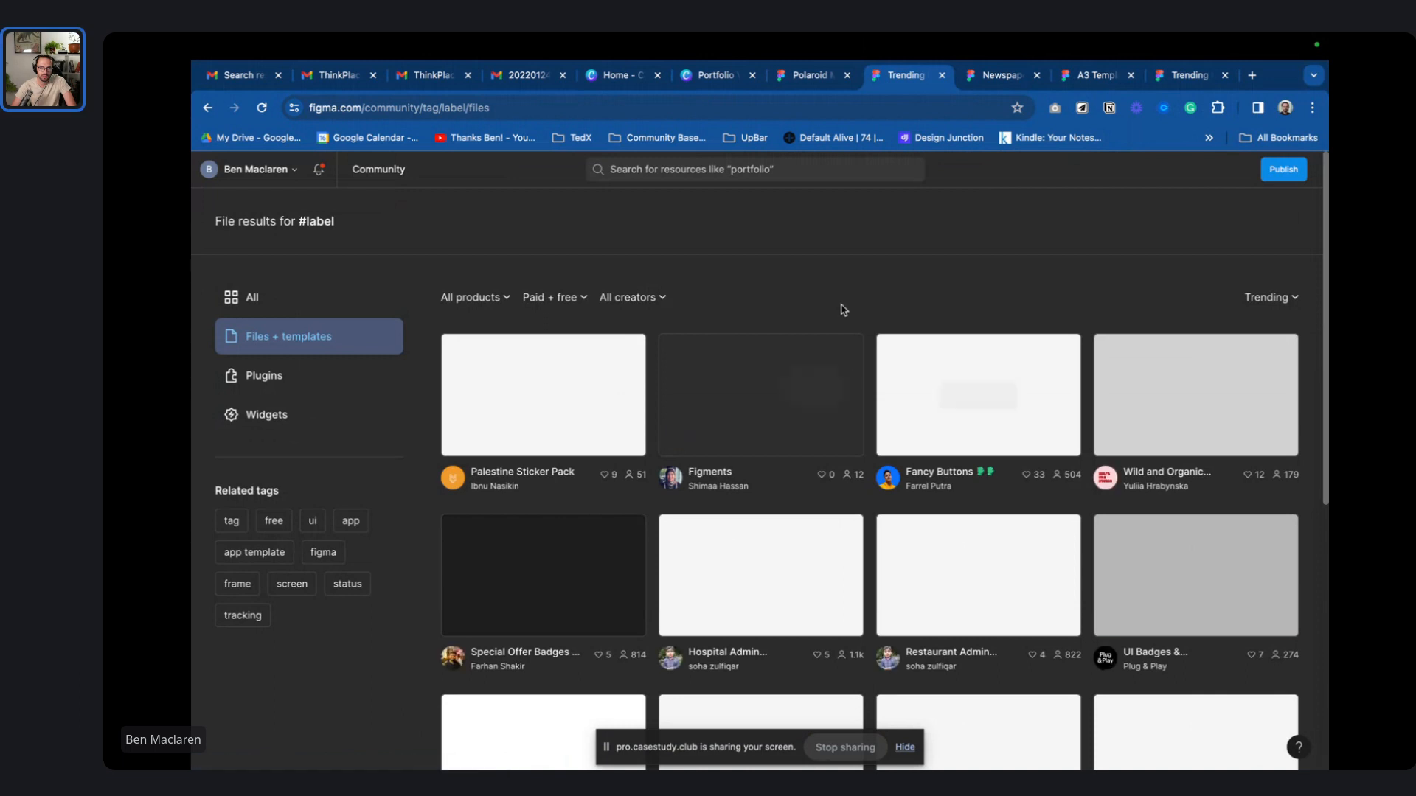
scroll(844, 312, "down", 1)
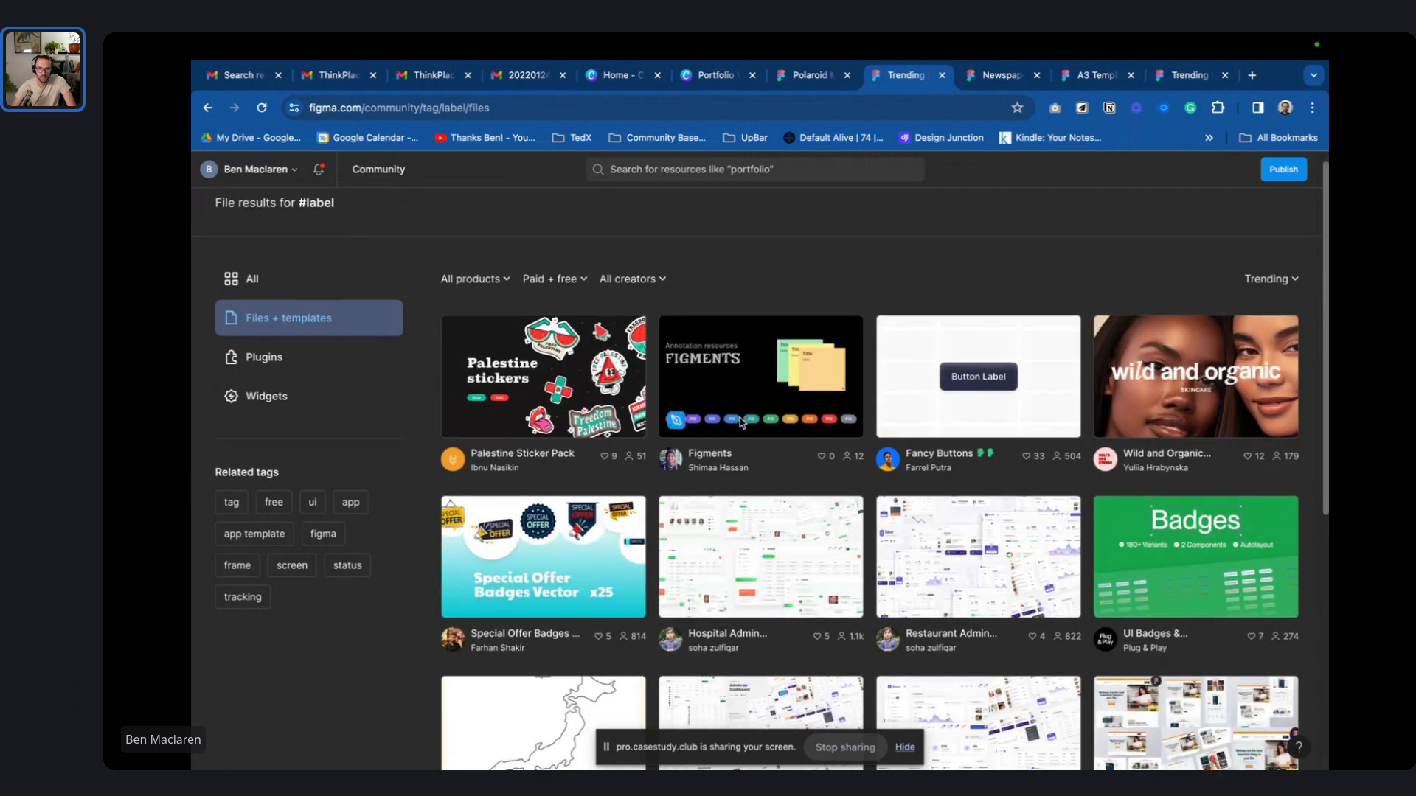
scroll(848, 360, "down", 1)
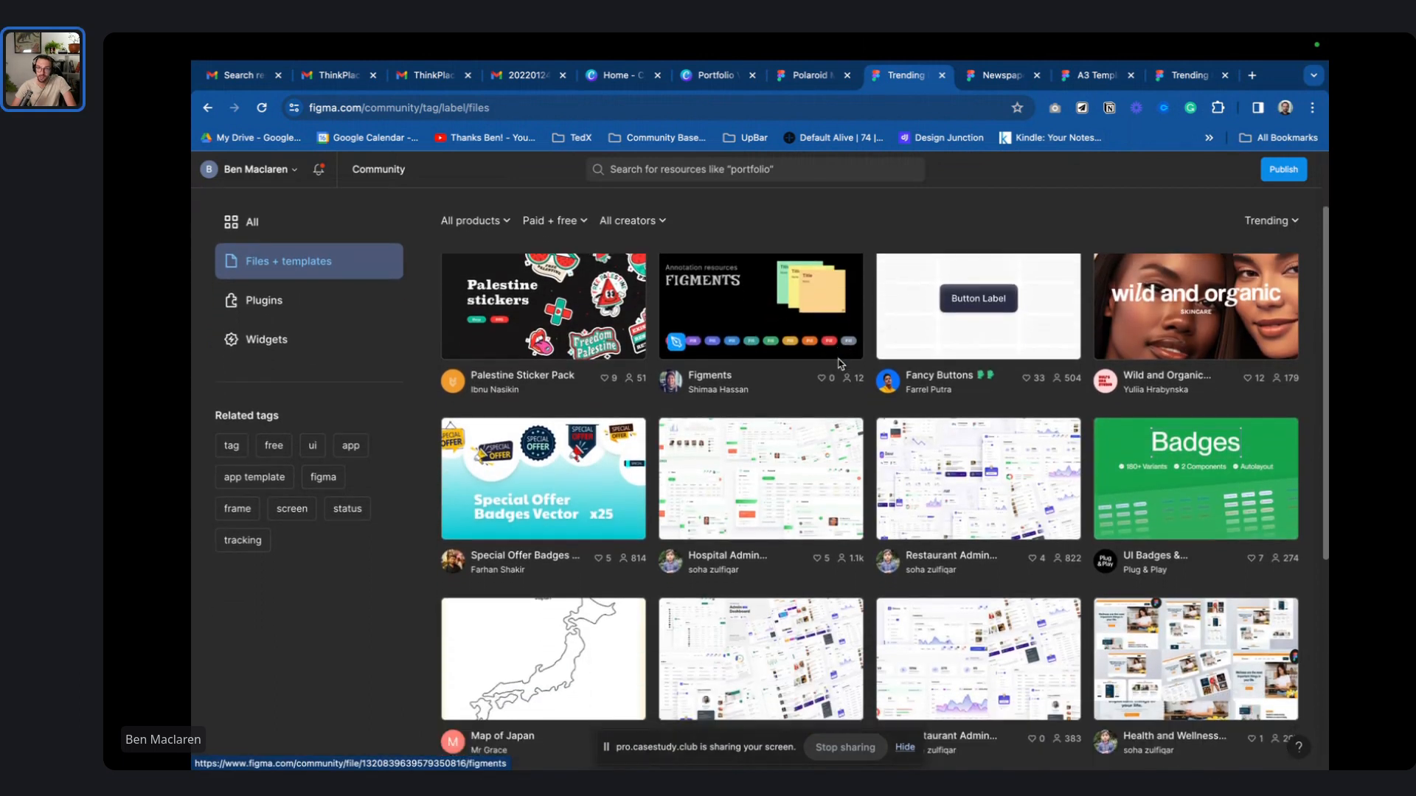
scroll(812, 332, "down", 2)
- Search Figma Community for 'labels' and scroll through the results
left_click(692, 169)
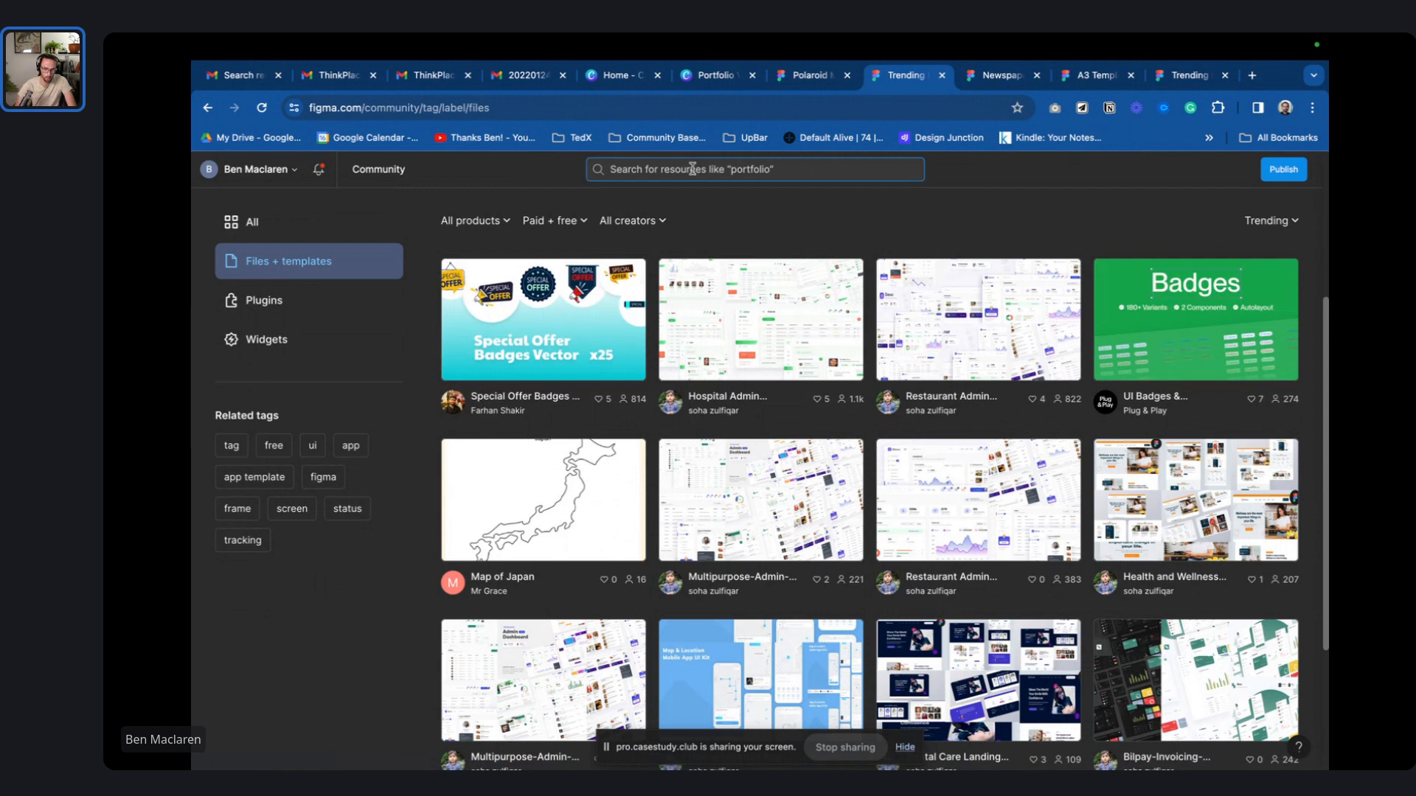
type("labels")
key("Return")
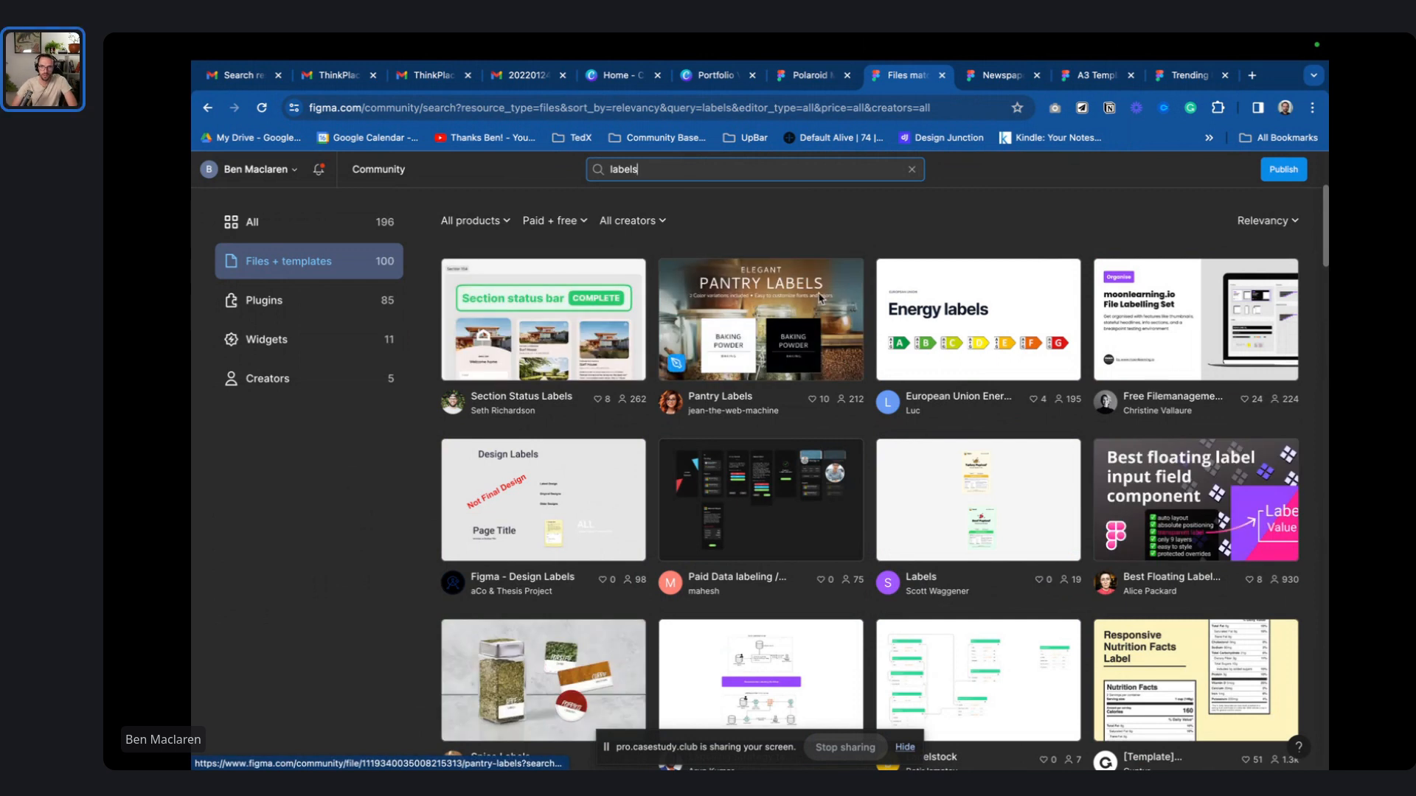
scroll(895, 364, "down", 2)
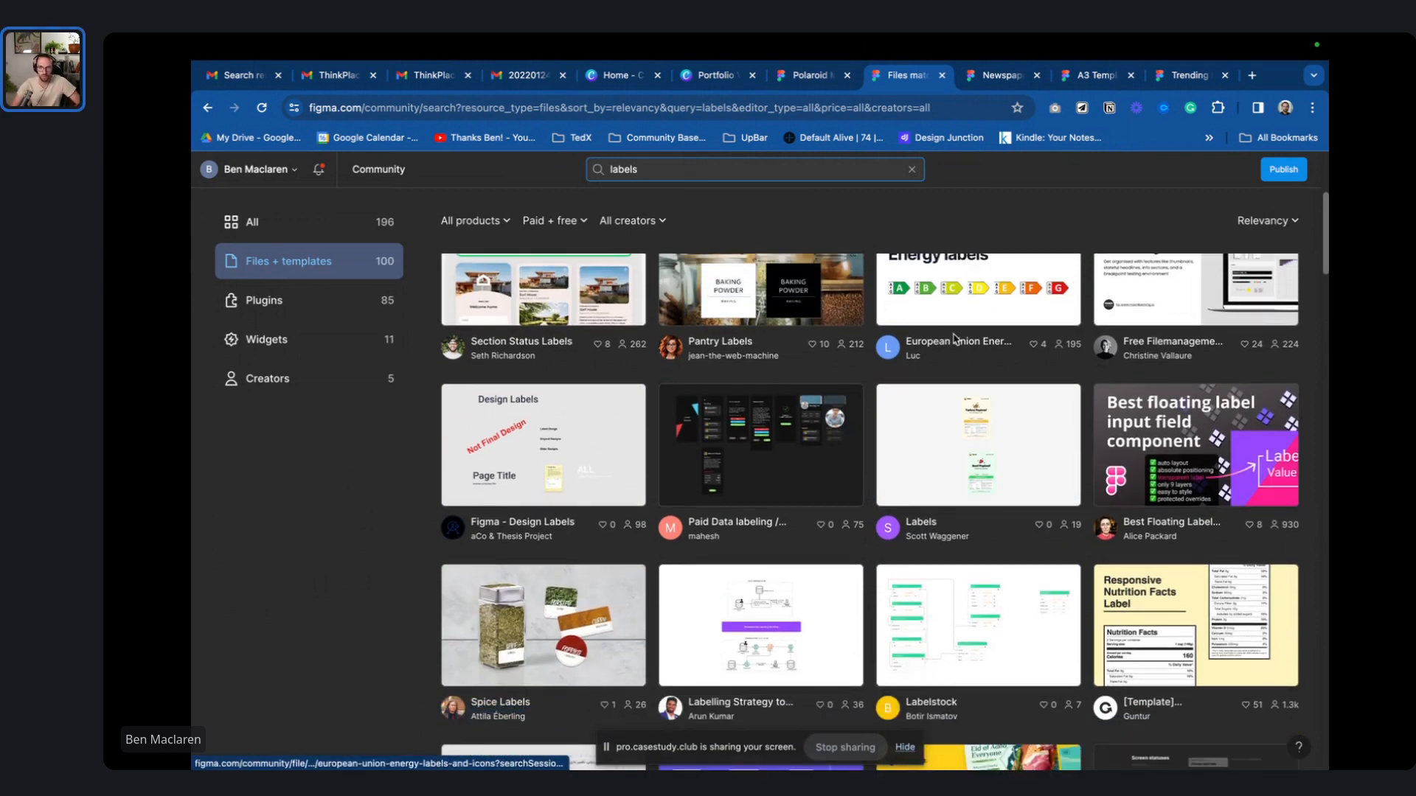
scroll(920, 418, "down", 1)
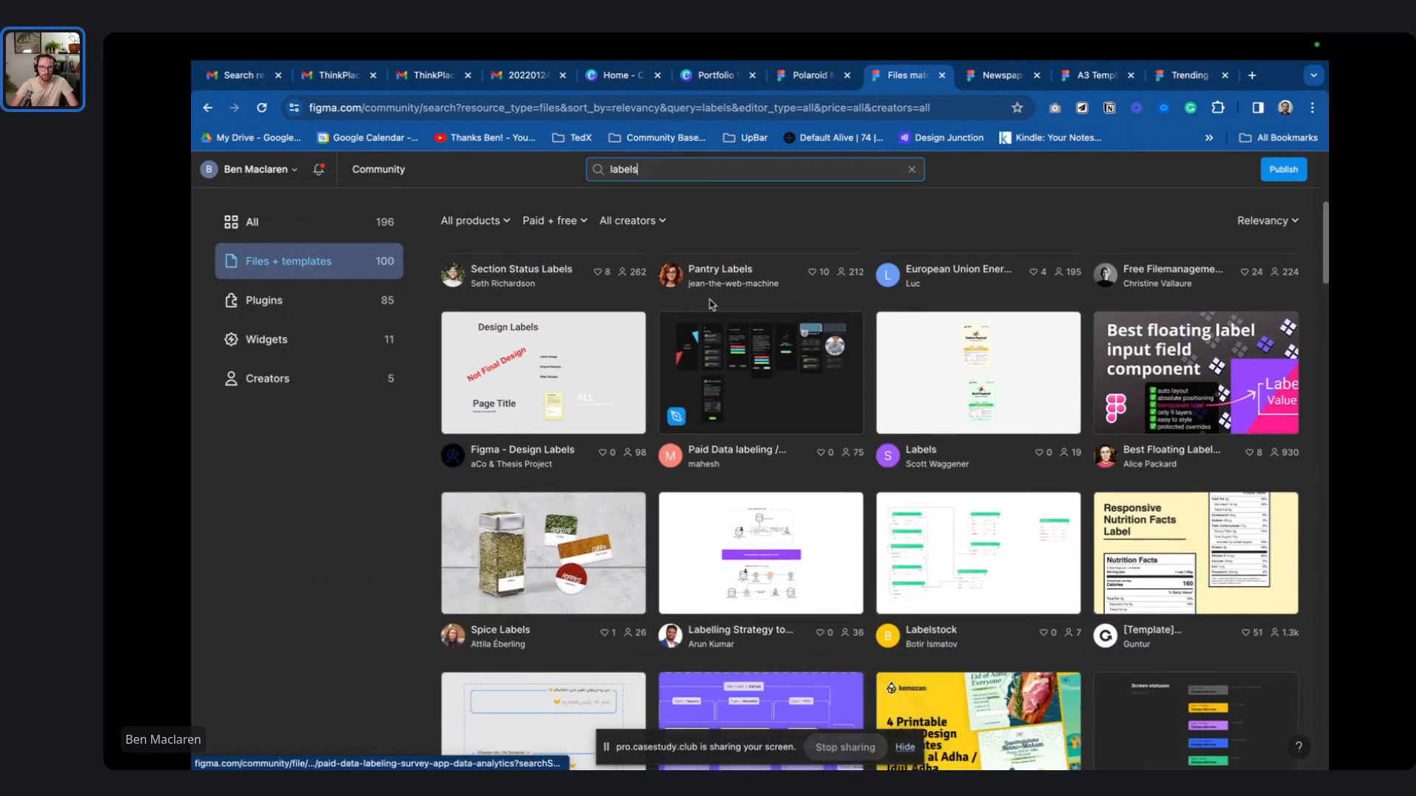
scroll(710, 303, "down", 5)
type("e")
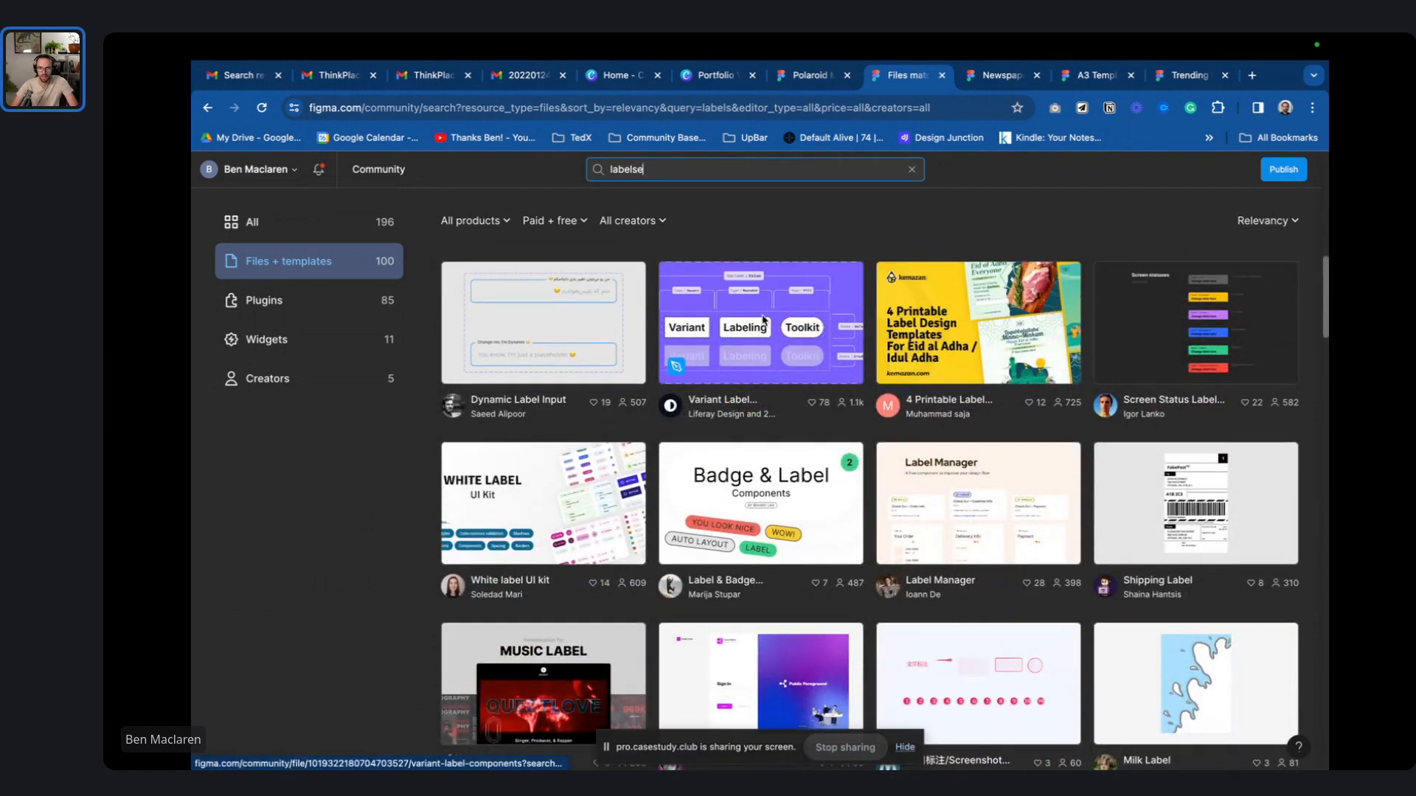
scroll(771, 384, "down", 2)
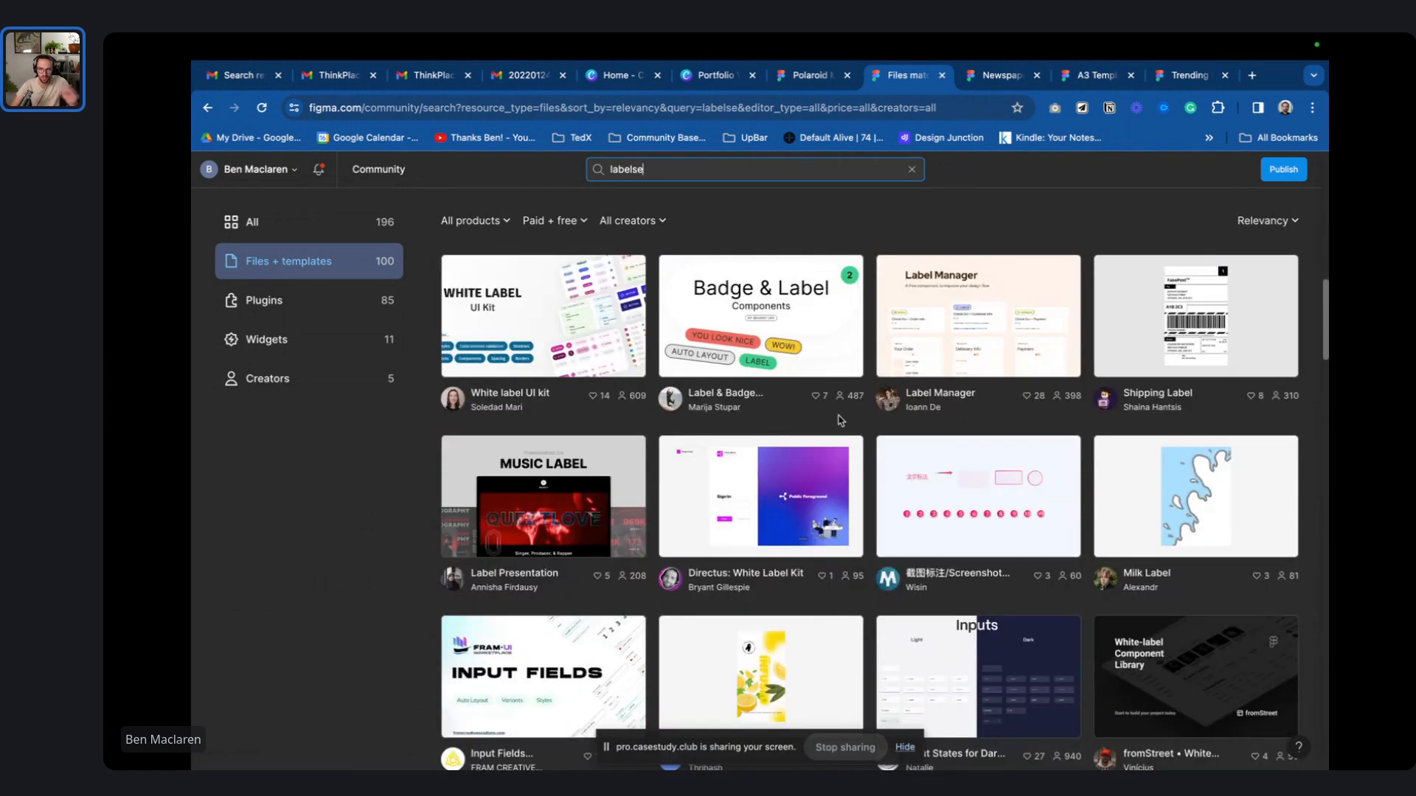
scroll(862, 383, "down", 1)
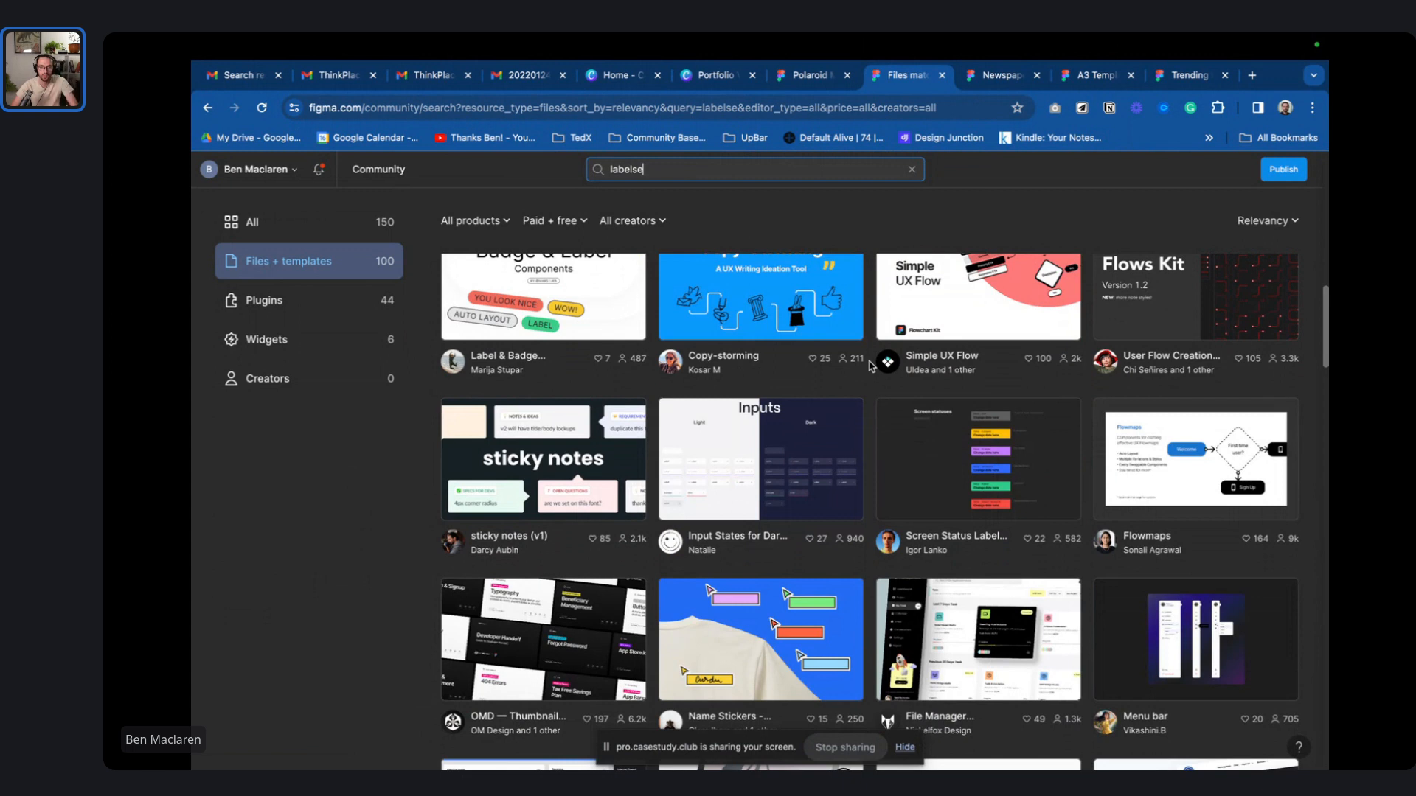
key("BackSpace")
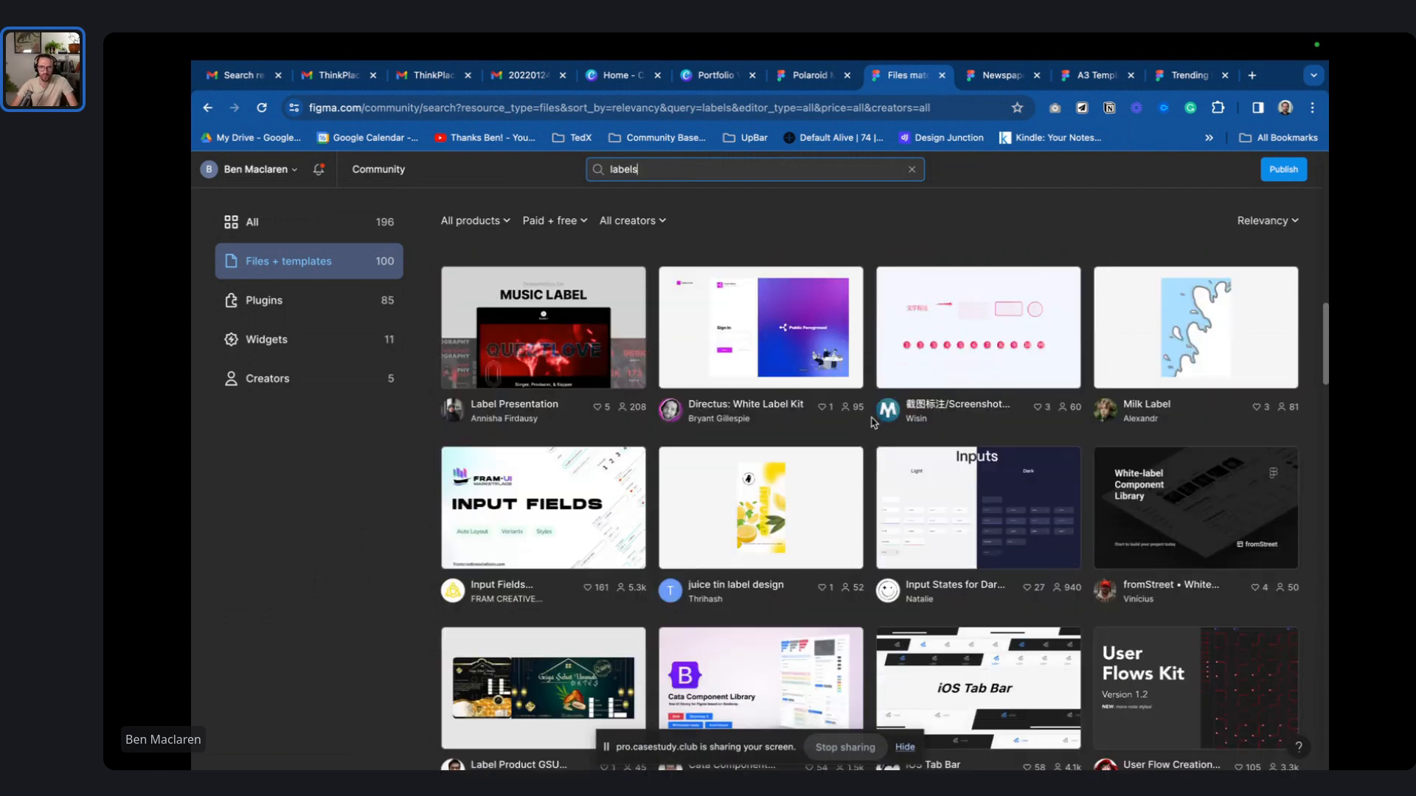
scroll(874, 421, "down", 6)
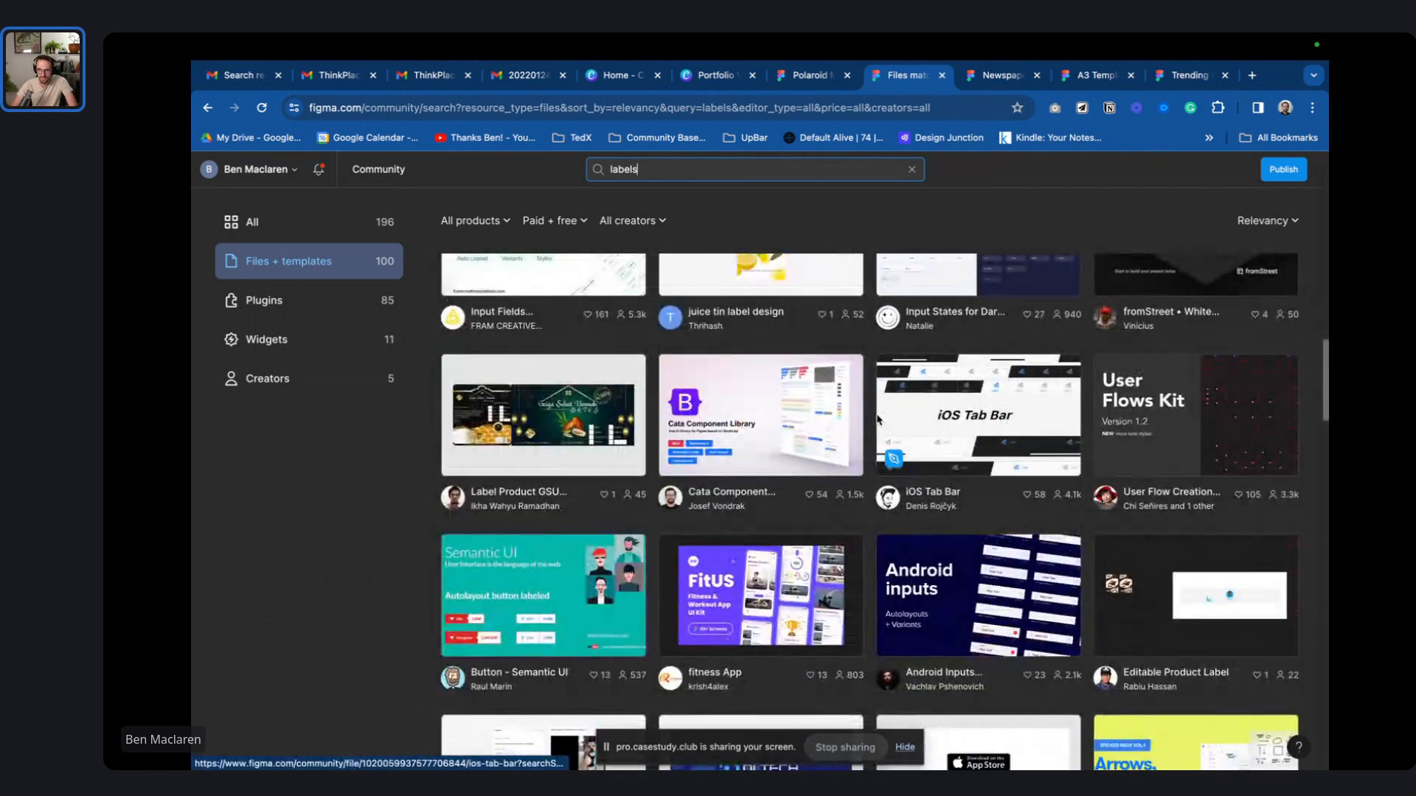
scroll(878, 419, "down", 5)
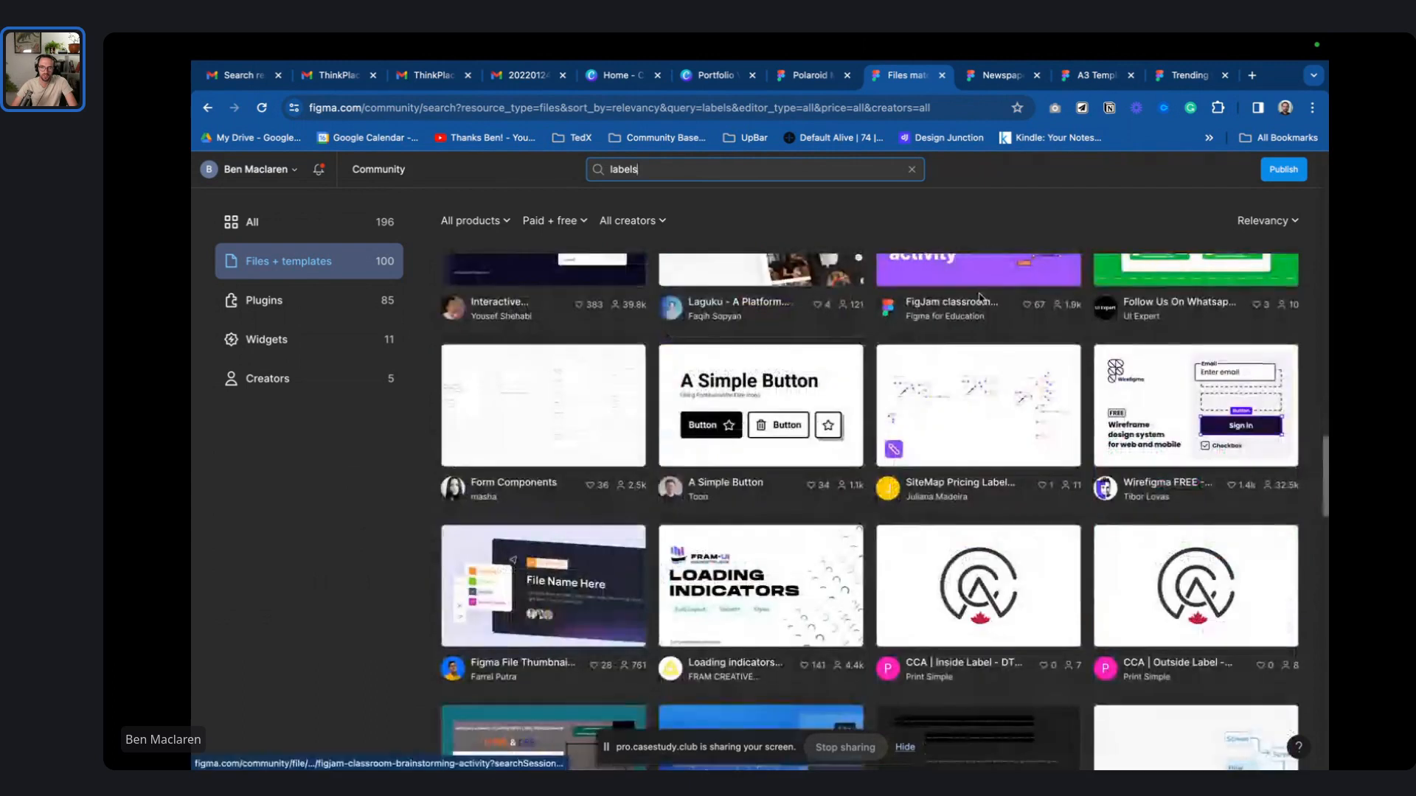
scroll(1001, 321, "down", 5)
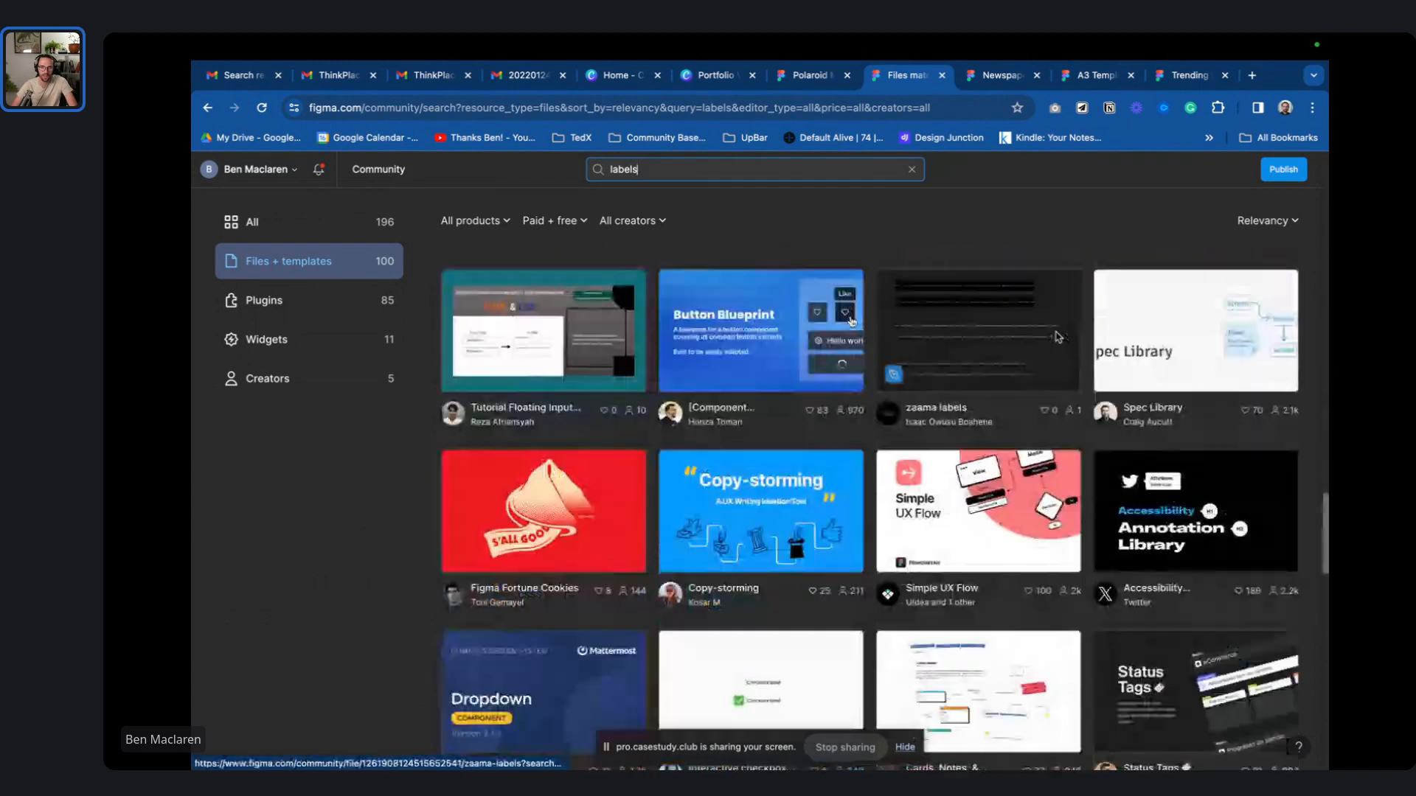
- Browse the A3 Template, Newspaper Template and trending #label tabs, then return to the design file
left_click(1121, 75)
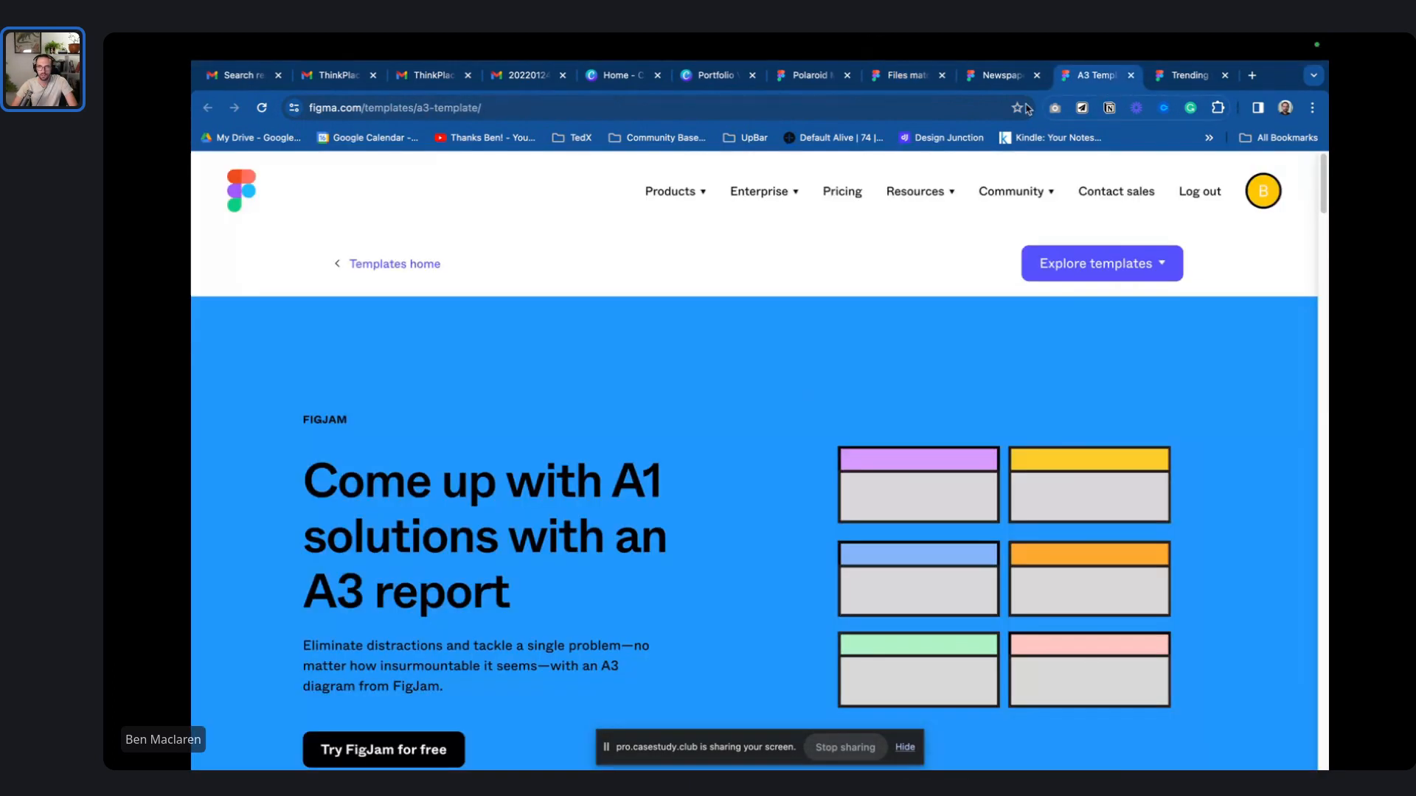
left_click(992, 79)
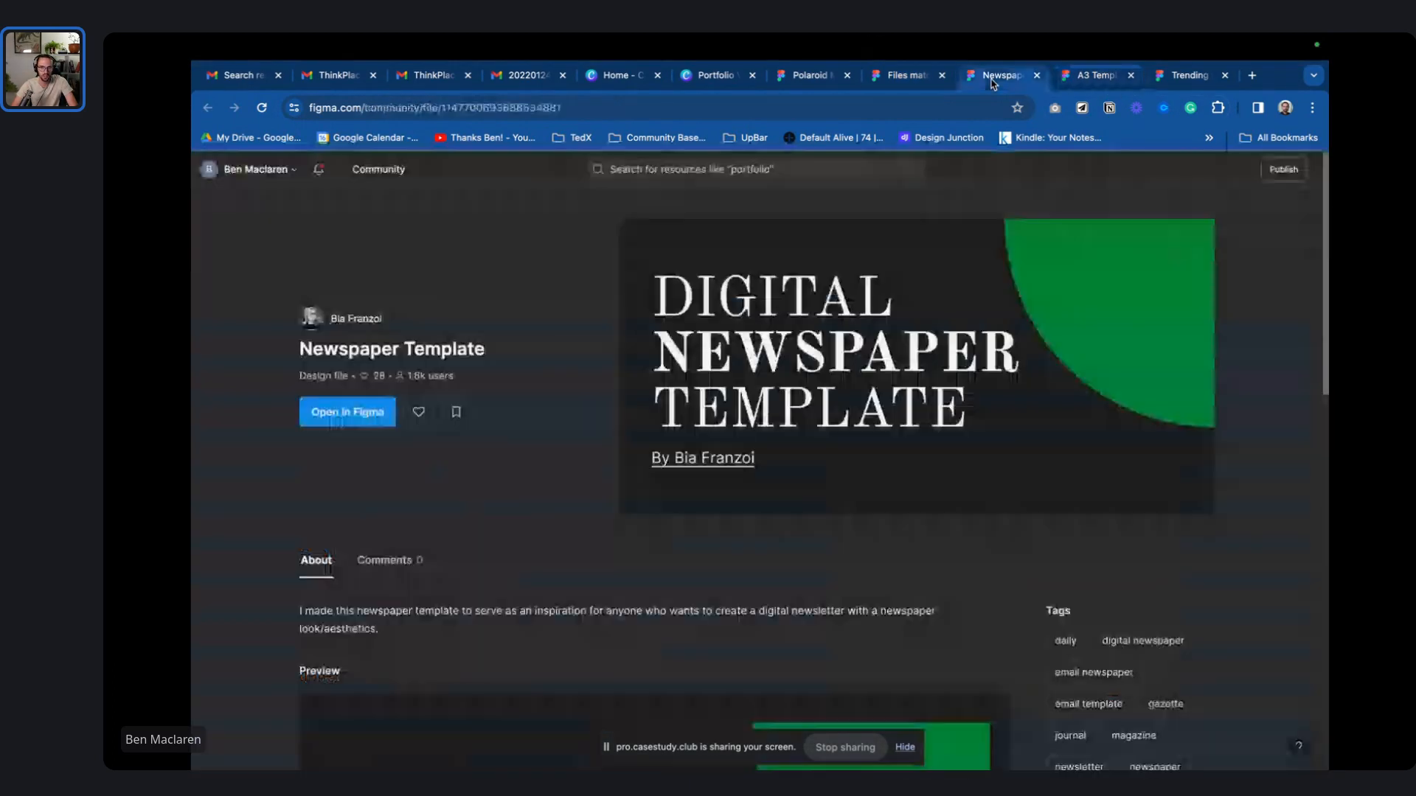
left_click(1181, 80)
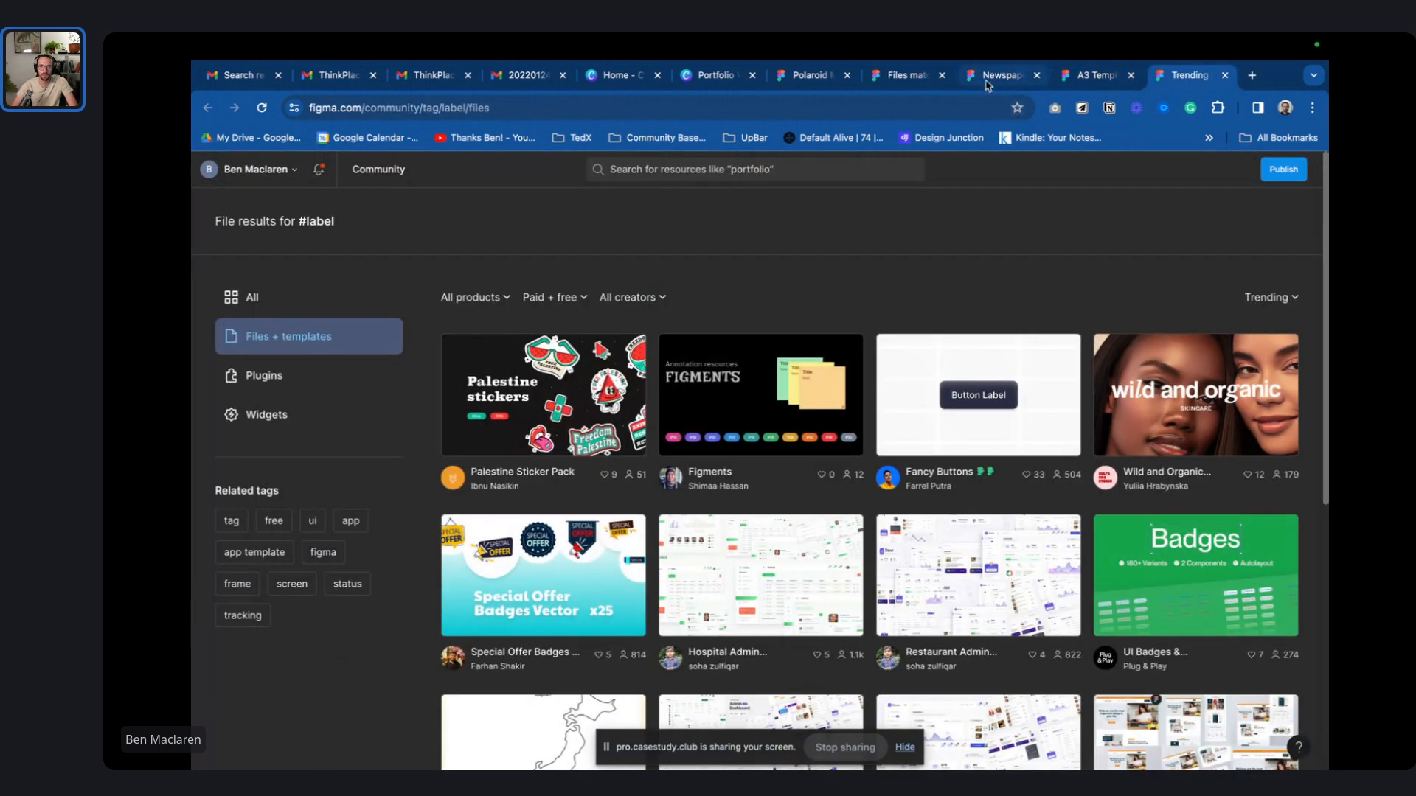
left_click(988, 79)
scroll(923, 420, "down", 10)
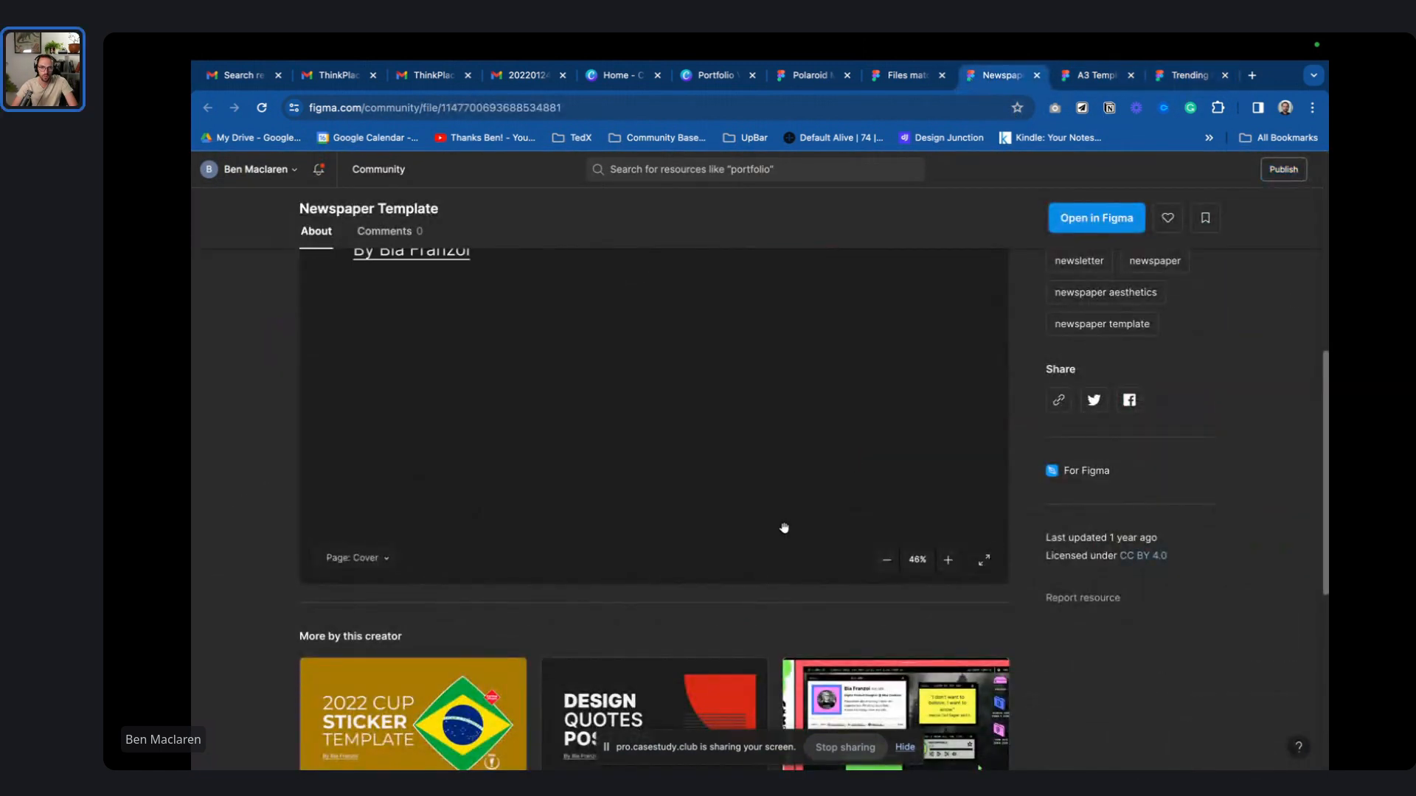
scroll(755, 634, "down", 4)
key("ctrl+Left")
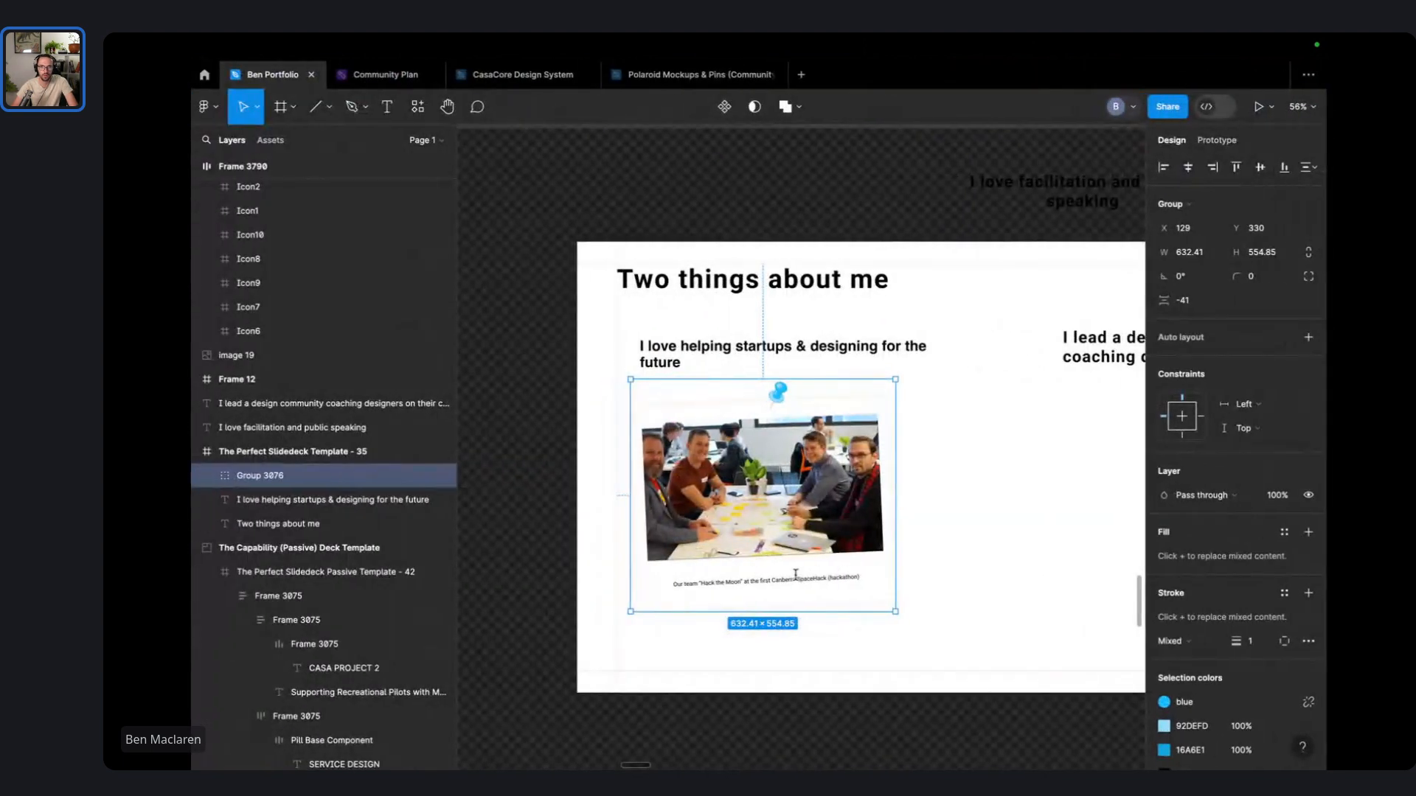
- Drill into the team photo polaroid group and select its Frame: Fujifilm Instax Mini Format layer
left_click(1002, 538)
scroll(749, 492, "up", 5)
scroll(751, 490, "down", 5)
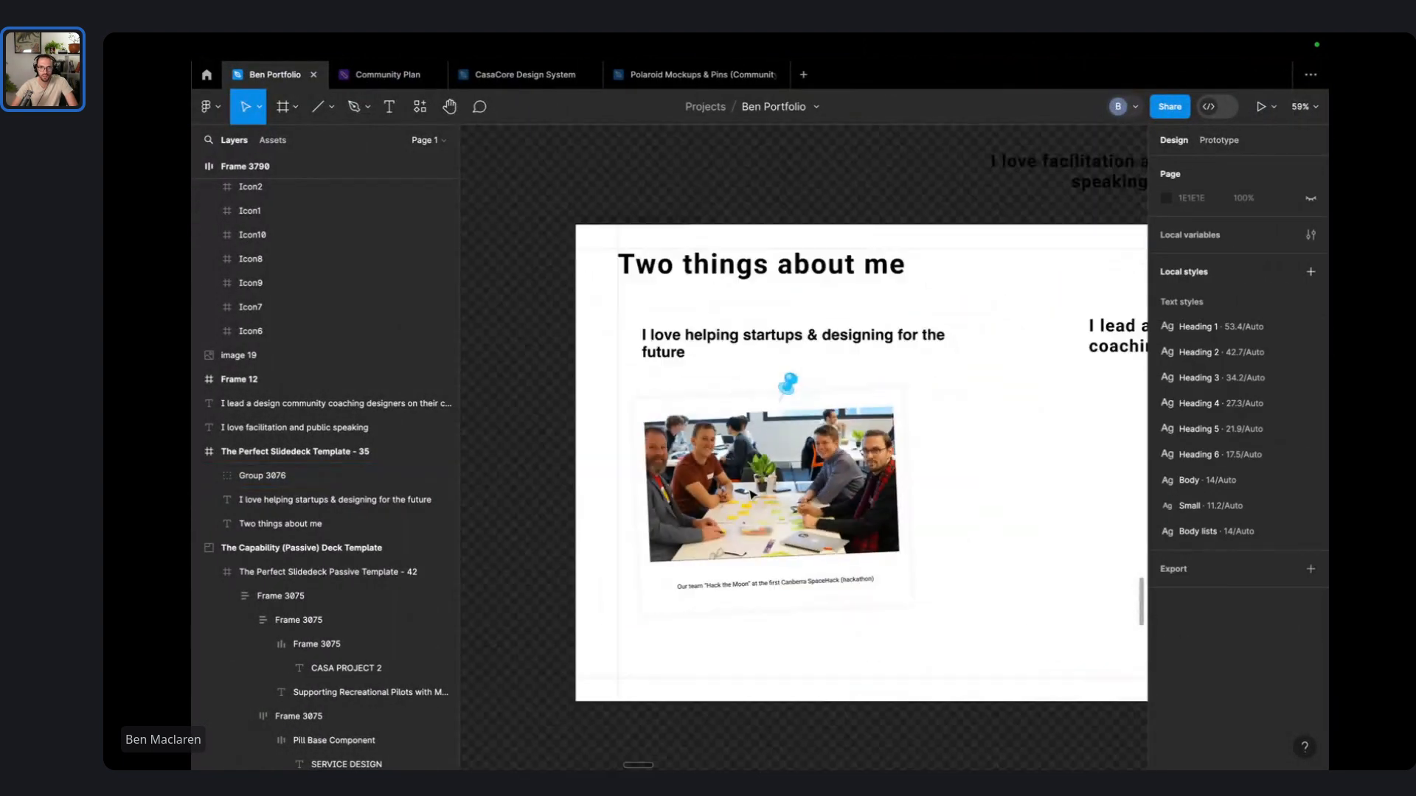
scroll(957, 499, "down", 3)
scroll(957, 498, "right", 1)
left_click(768, 505)
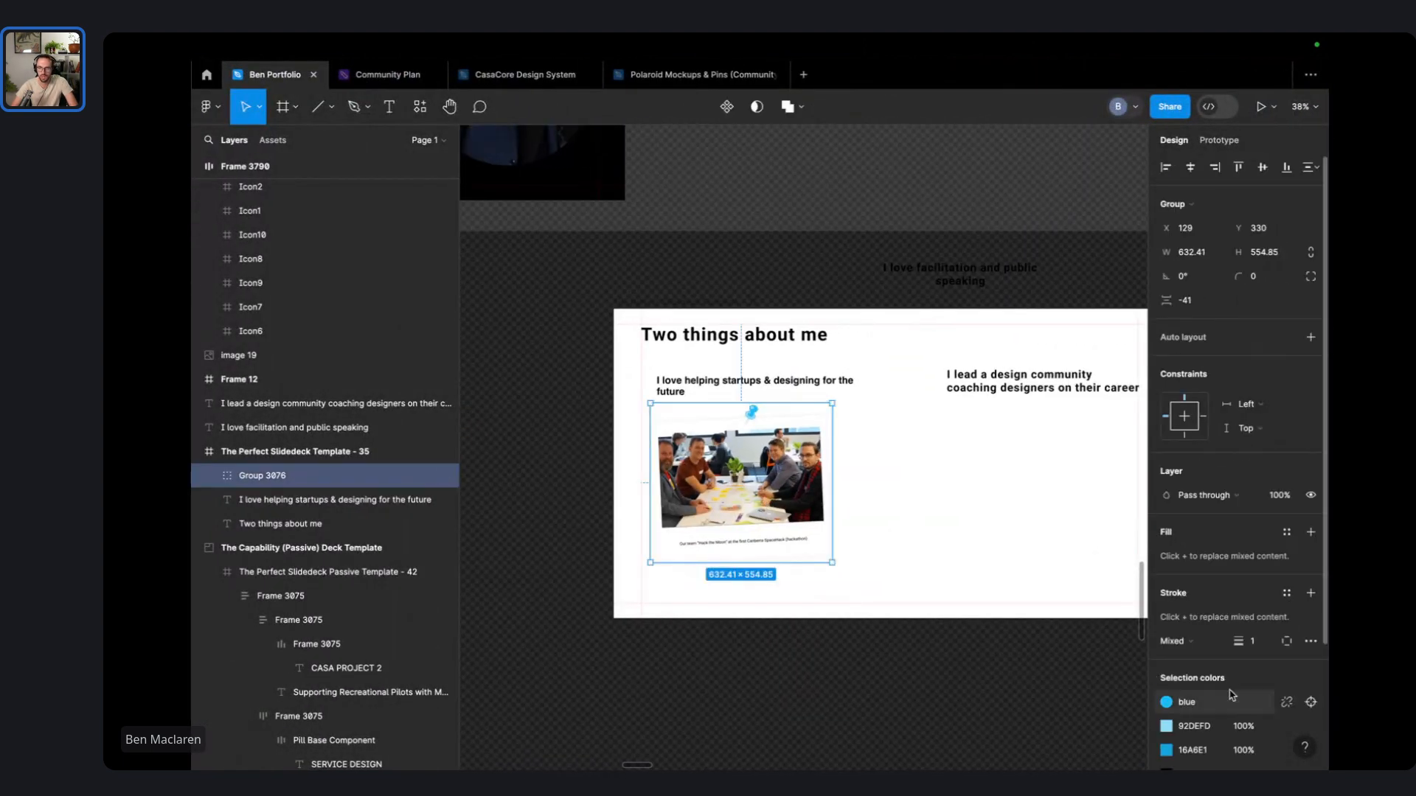
scroll(763, 562, "up", 2)
double_click(838, 467)
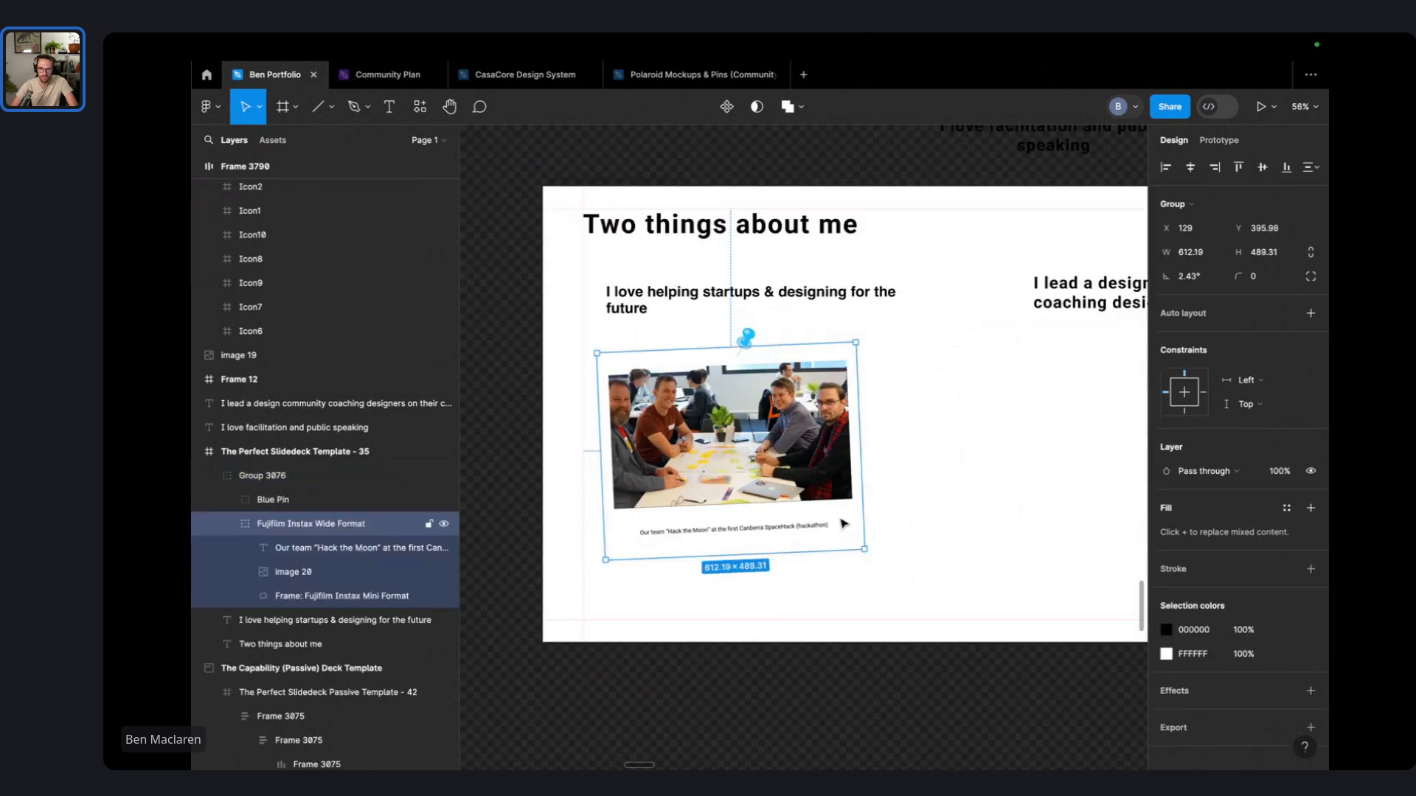
double_click(845, 524)
scroll(845, 524, "up", 6)
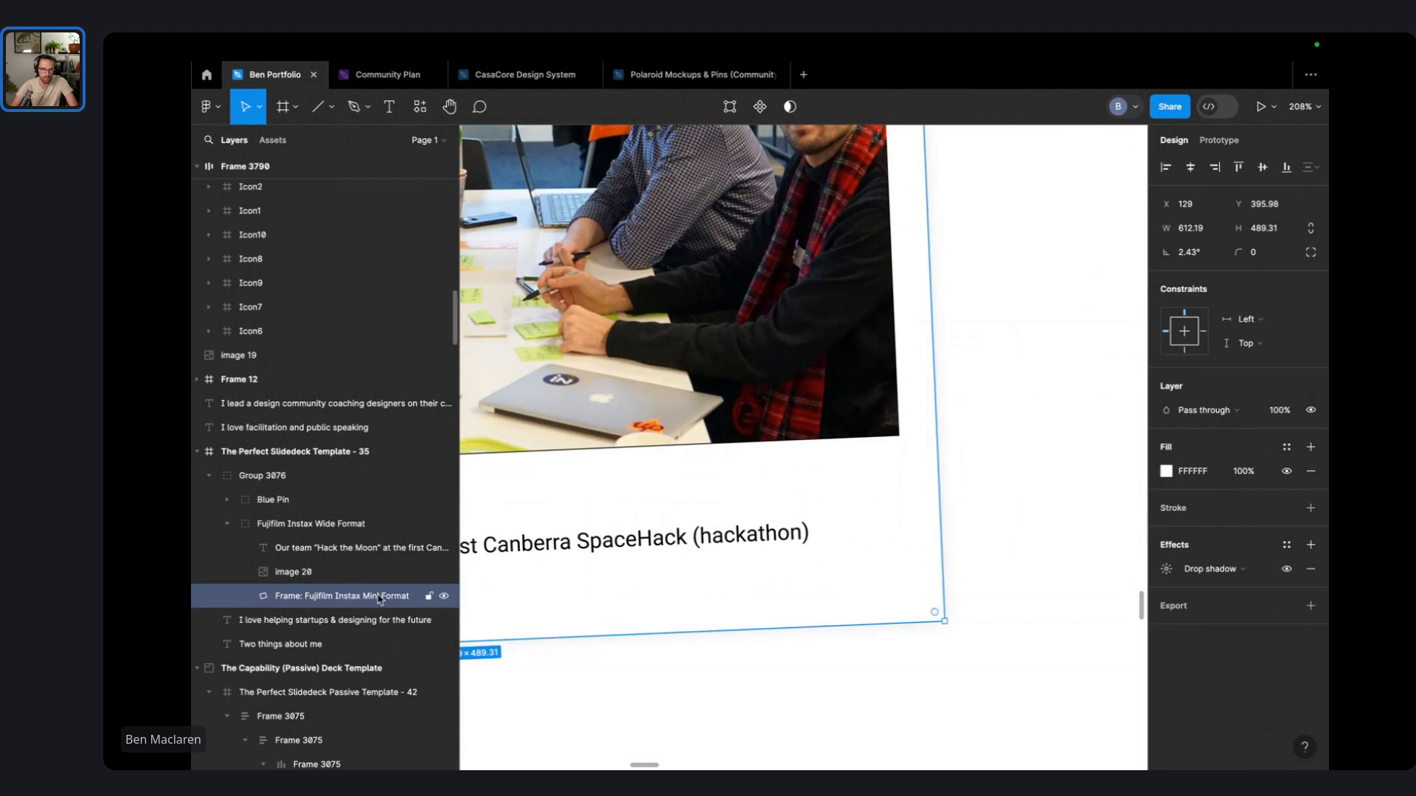
left_click(325, 571)
left_click(331, 598)
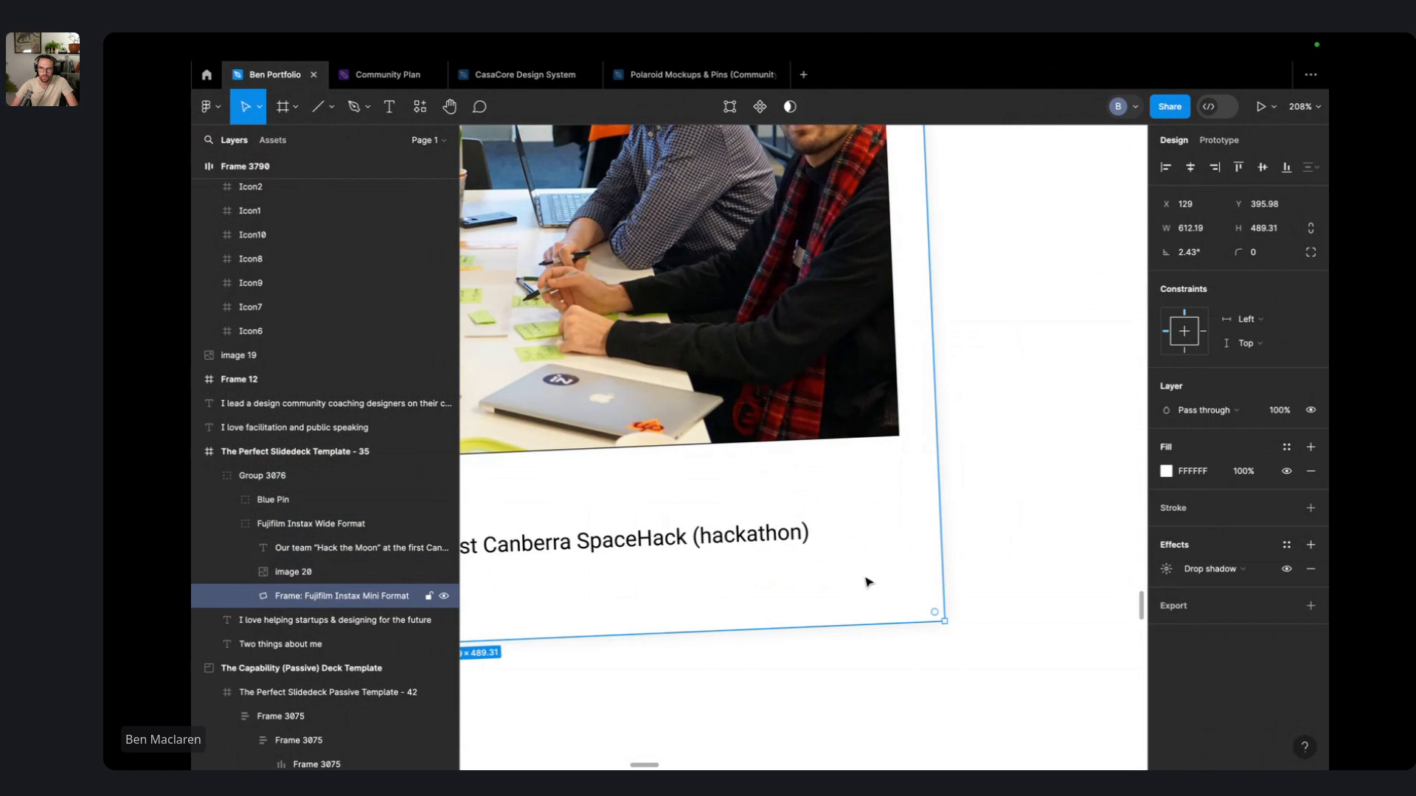
- Give the frame a black inside stroke at 50% opacity and a corner radius of 1
left_click(1309, 509)
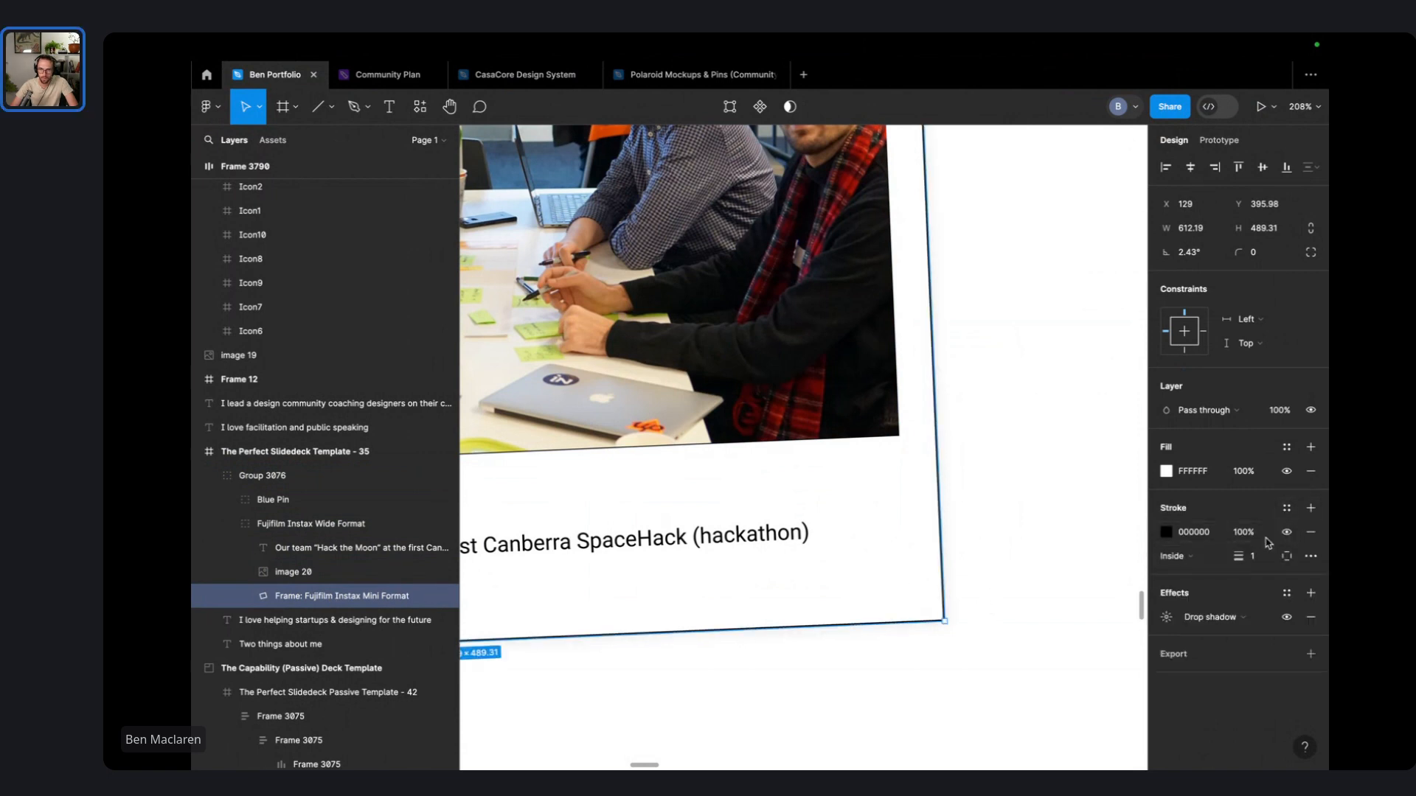
type("0")
key("Return")
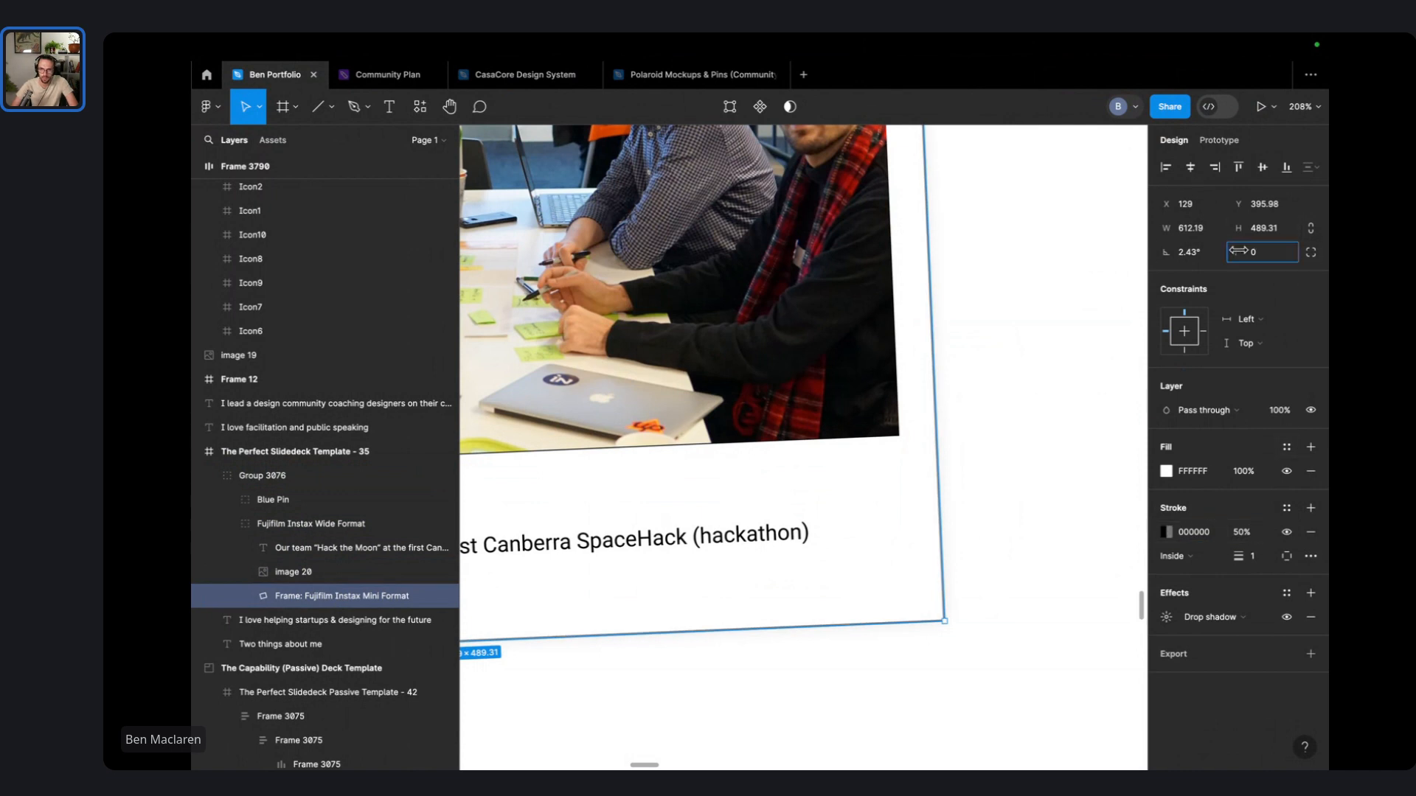
left_click_drag(1241, 251, 1245, 251)
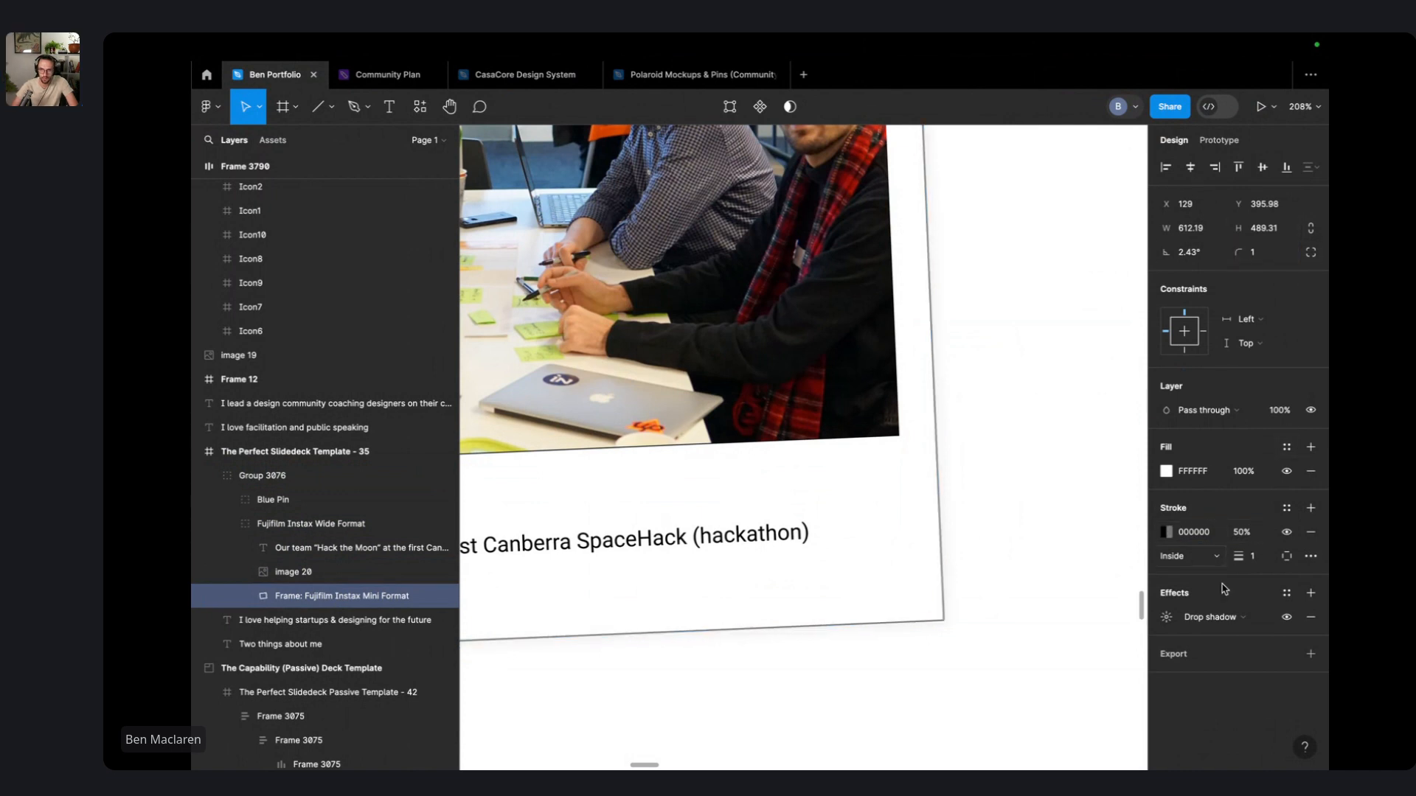
left_click(970, 607)
scroll(1027, 573, "down", 5)
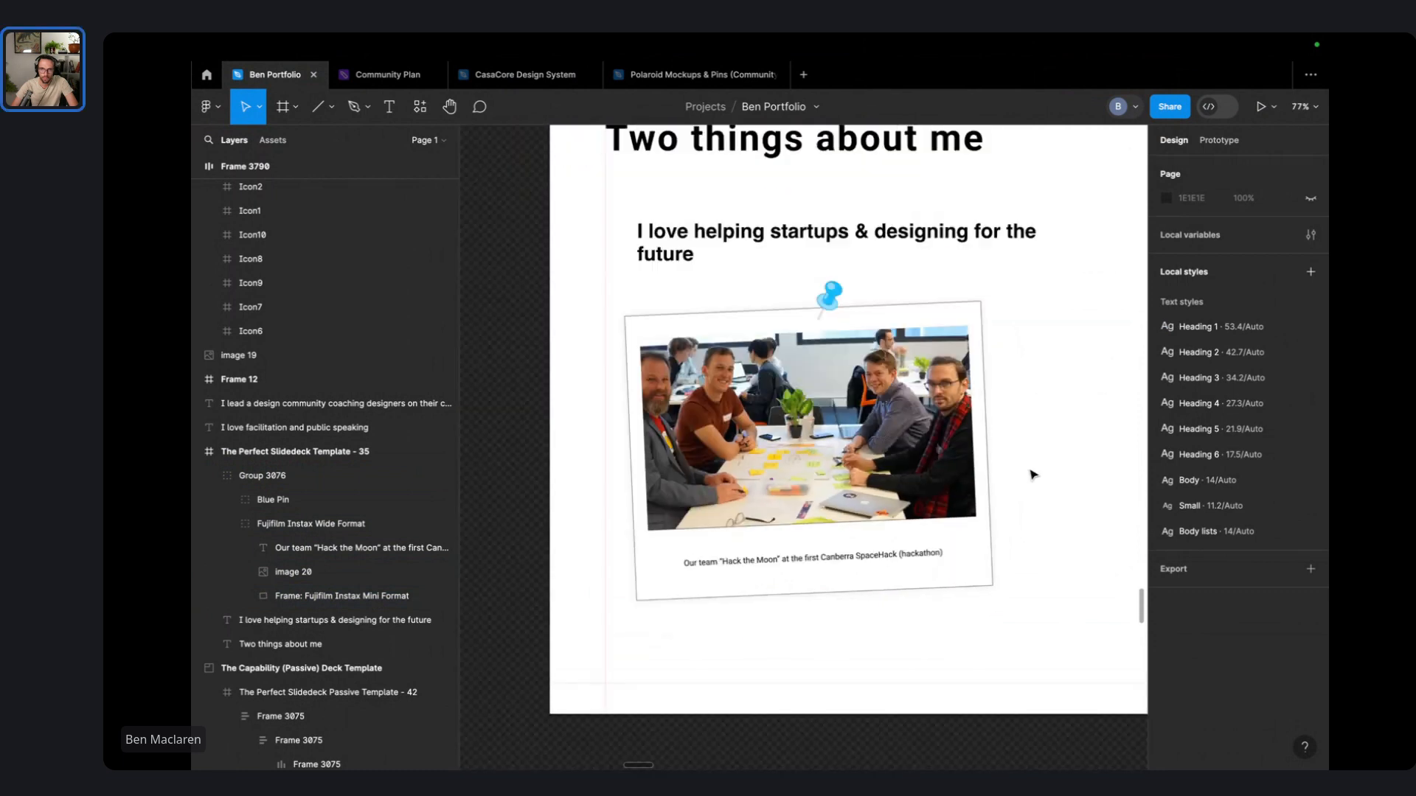
scroll(1033, 474, "down", 4)
left_click(870, 514)
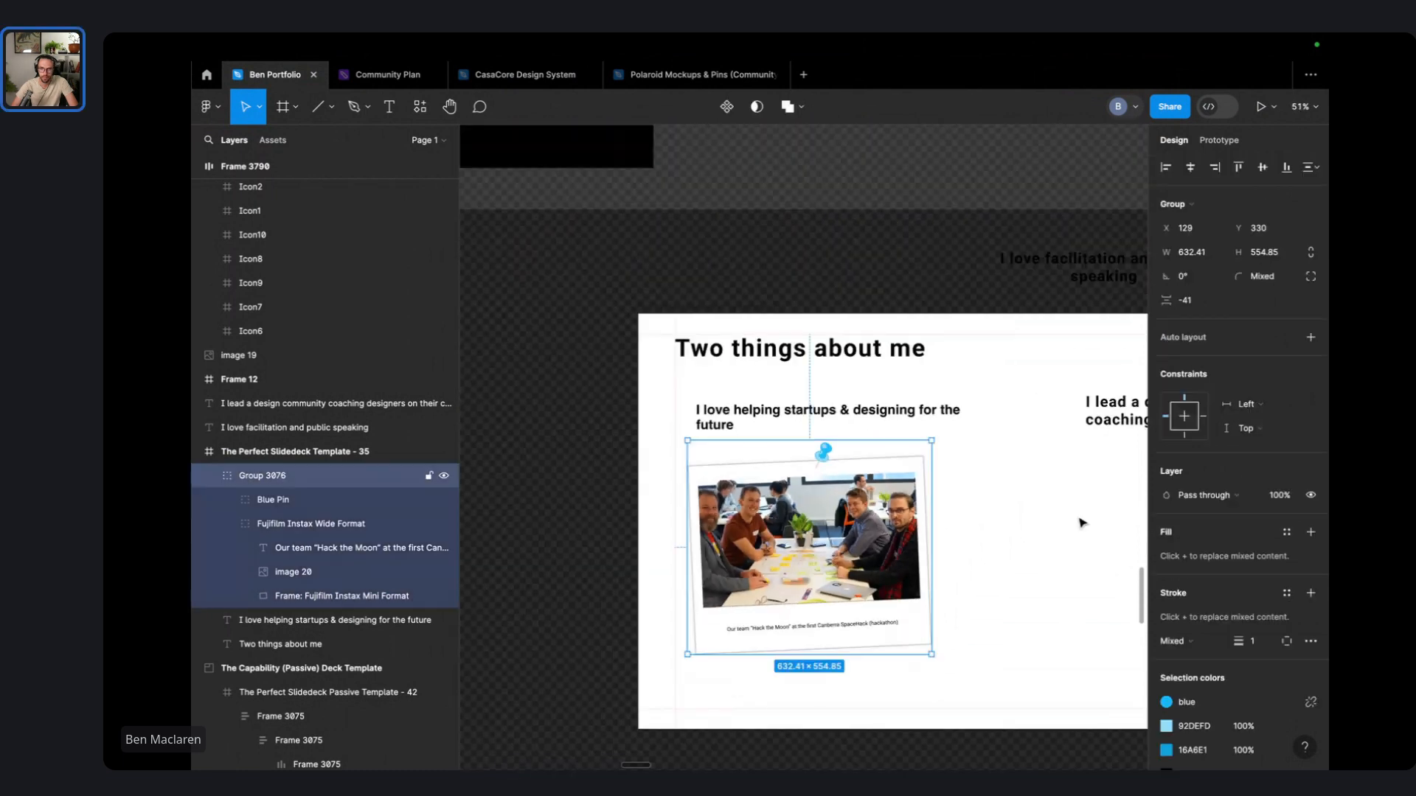
- Move the pinned polaroid group up-left and enlarge it proportionally
left_click_drag(841, 536, 835, 528)
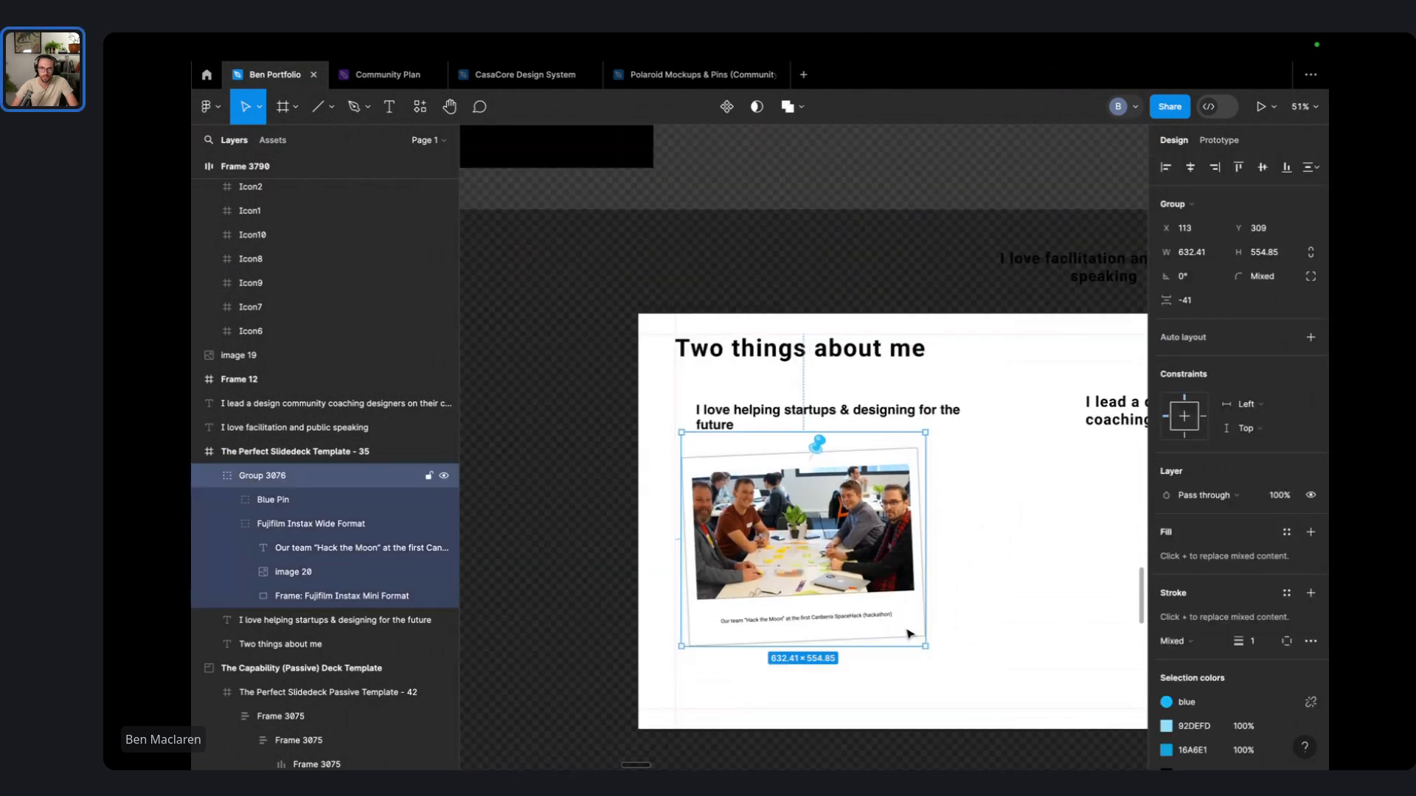
mouse_move(927, 646)
left_mouse_down()
mouse_move(1001, 711)
mouse_move(932, 644)
left_mouse_up()
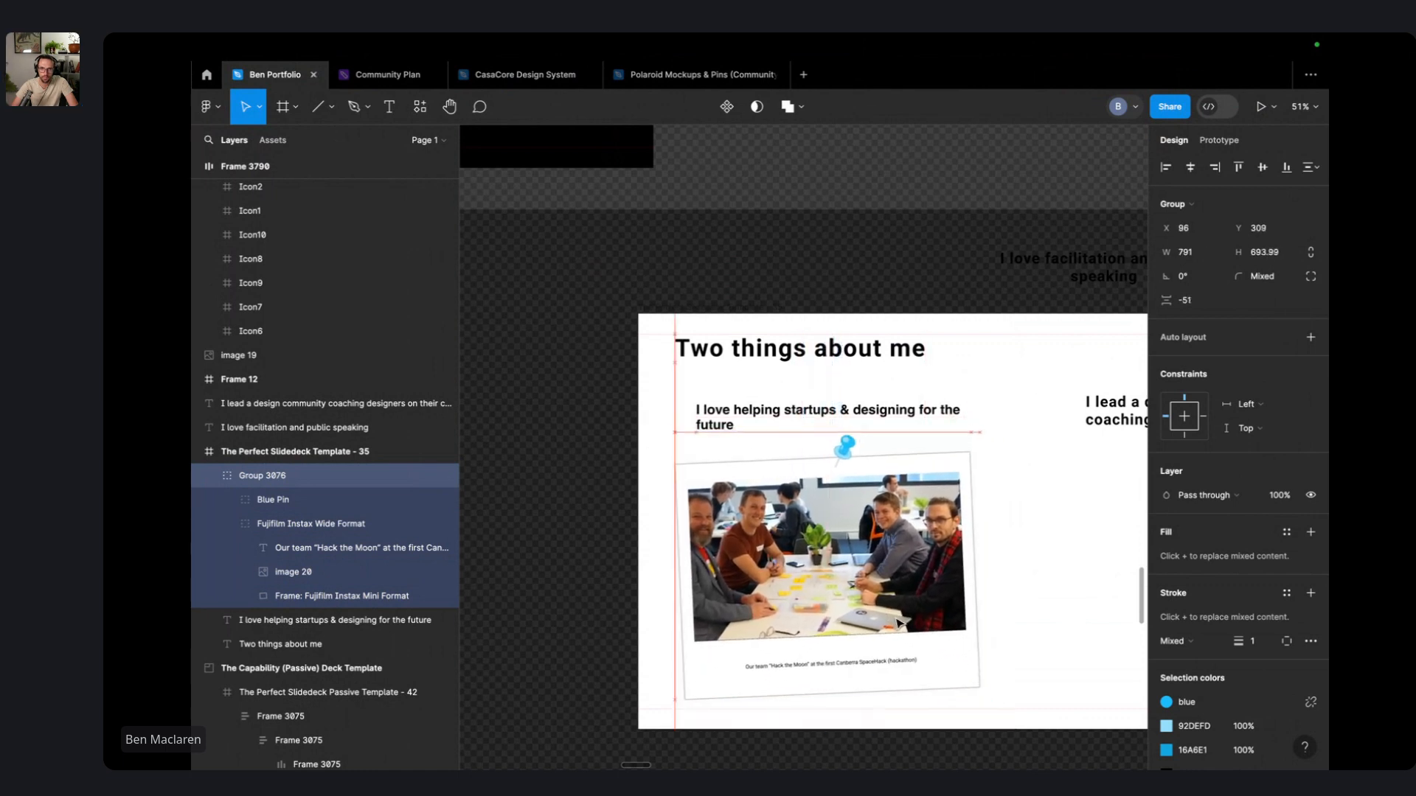
double_click(880, 606)
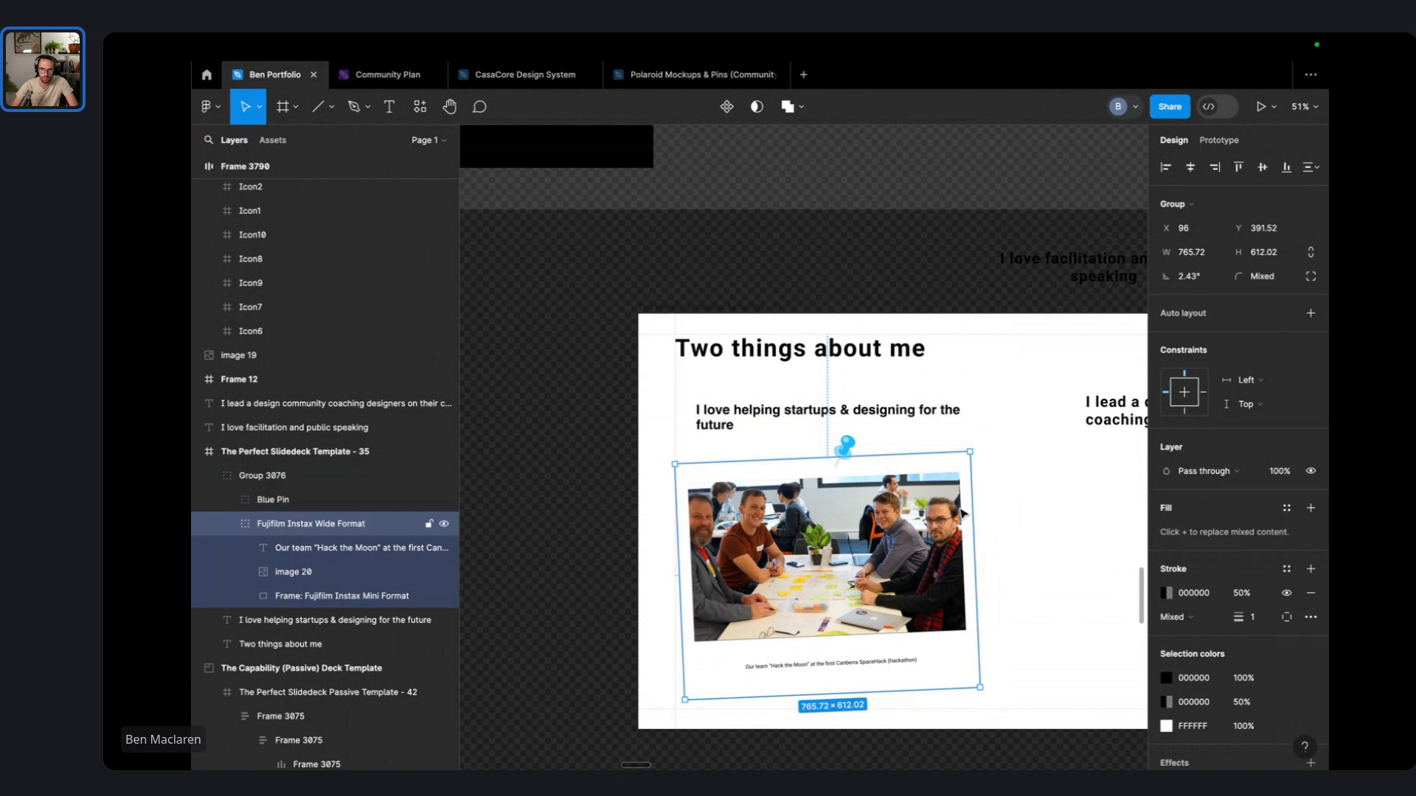
double_click(880, 606)
- Stretch the team photo taller to 411.22 and trim the frame's bottom to 549.79 tall
left_click_drag(962, 473, 965, 469)
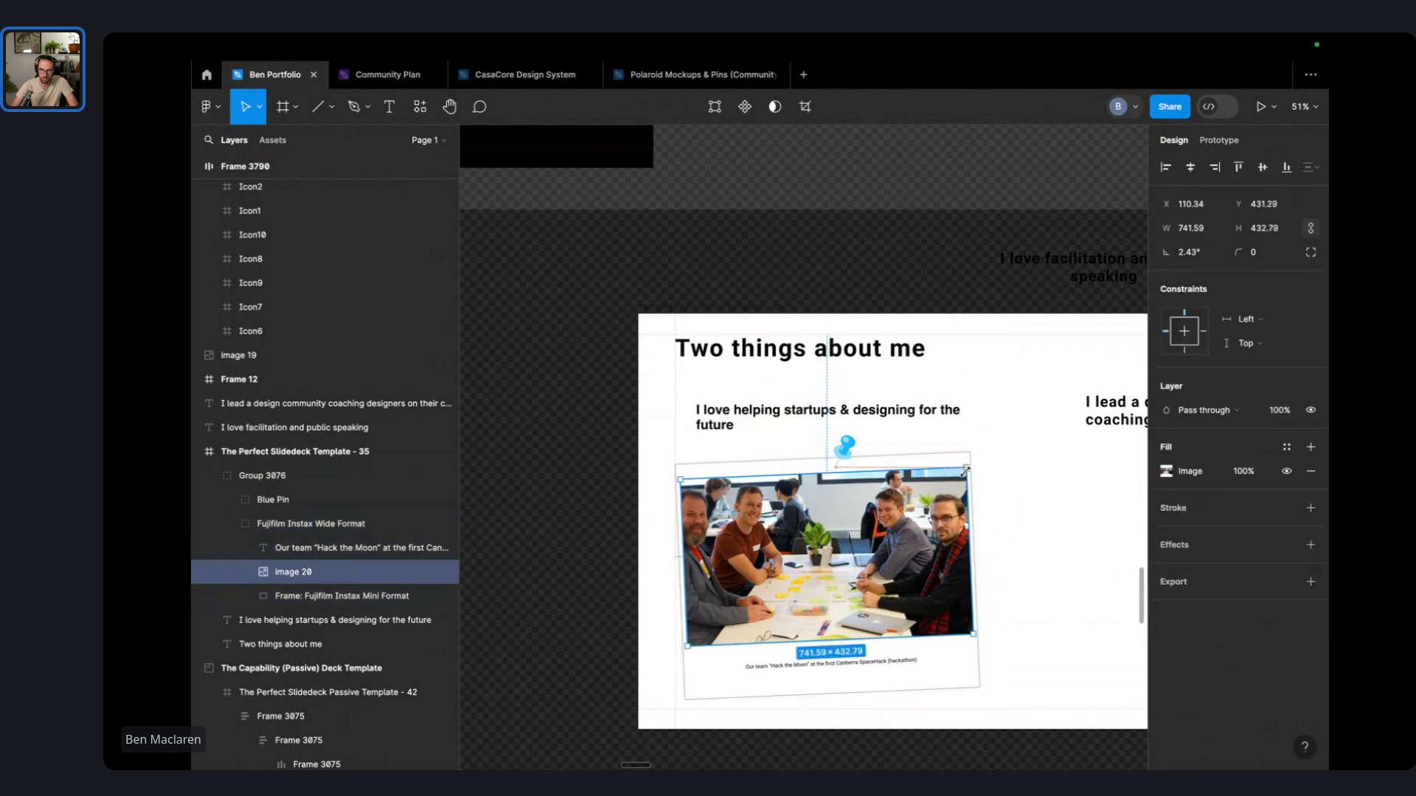
key("ctrl+z")
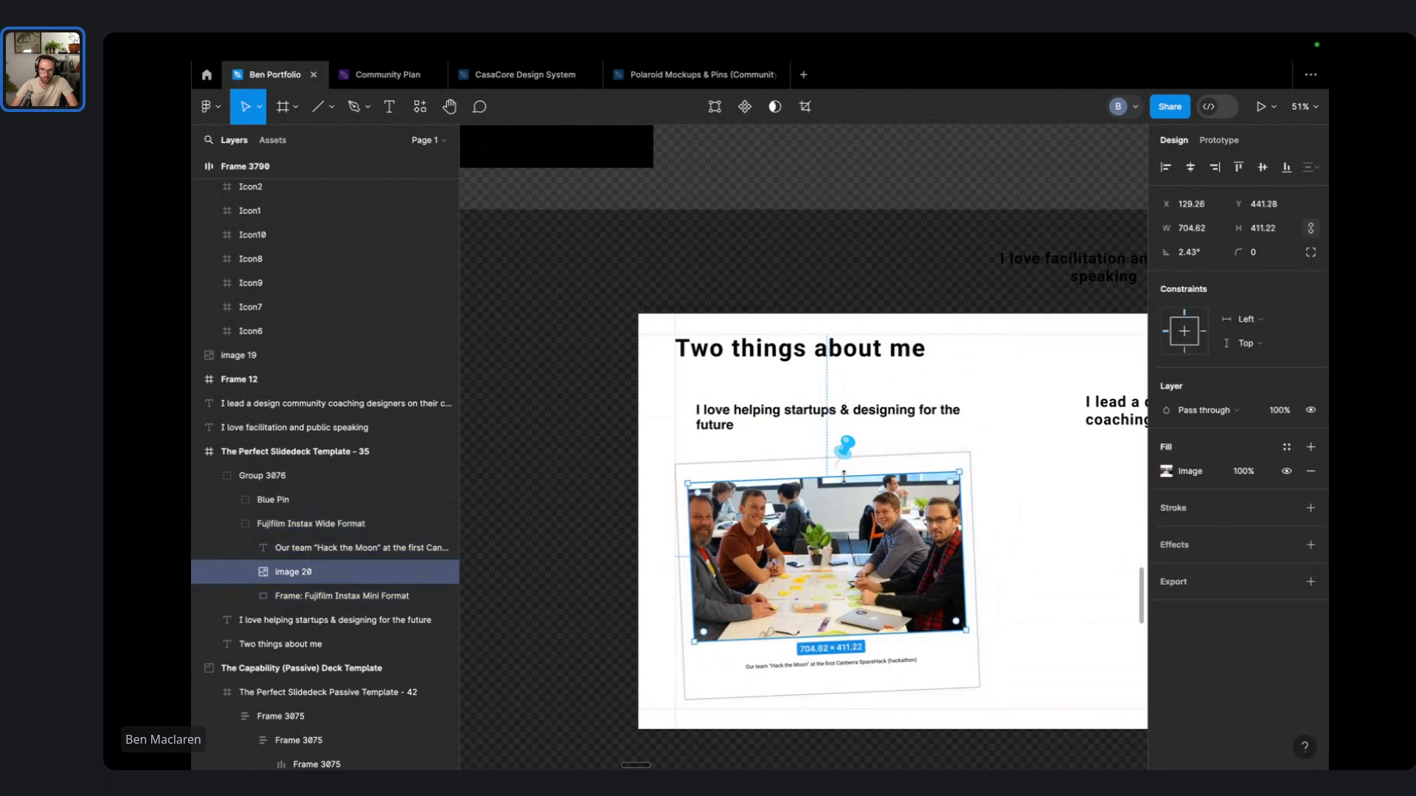
left_click_drag(845, 474, 845, 470)
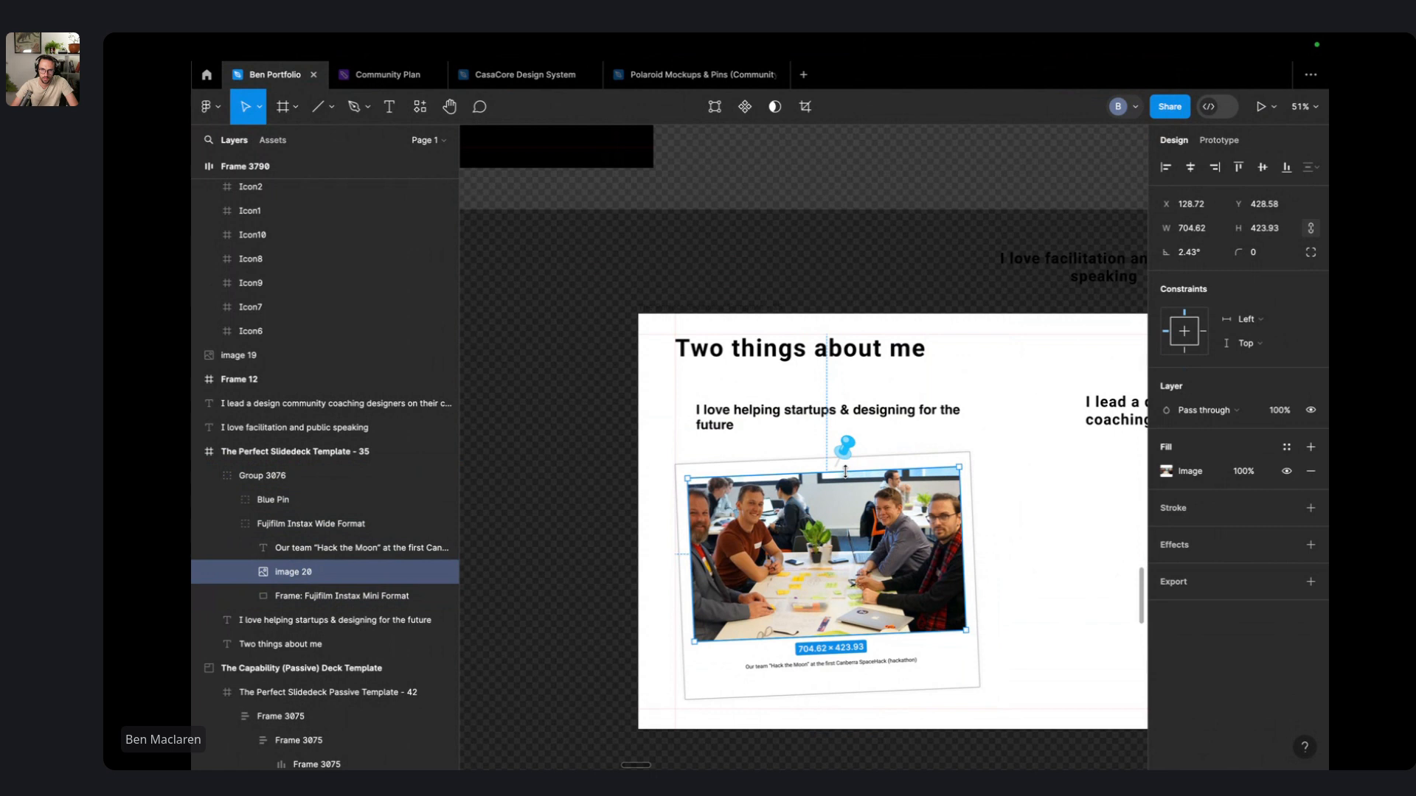
left_click(874, 667)
left_click(887, 690)
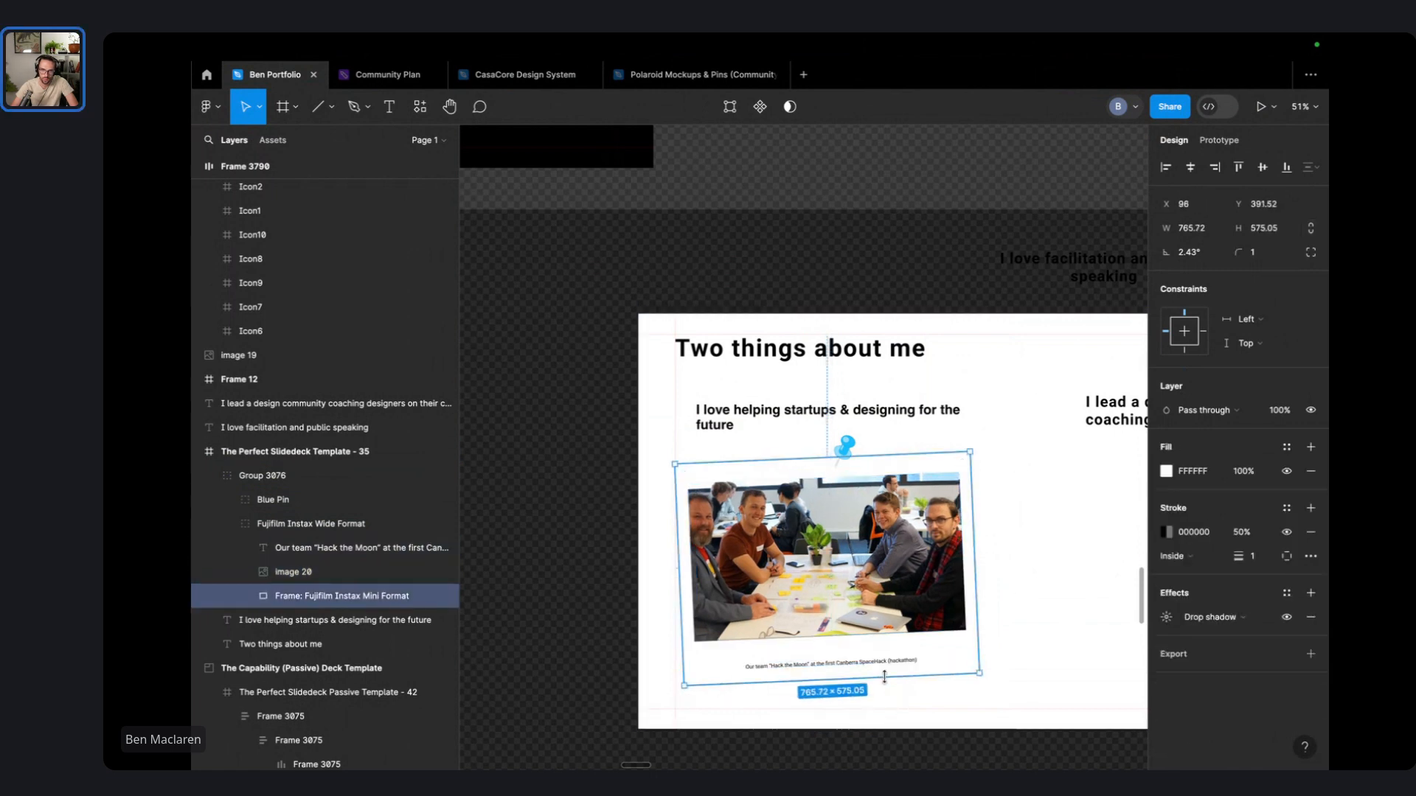
left_click_drag(884, 673, 877, 652)
left_click(878, 658)
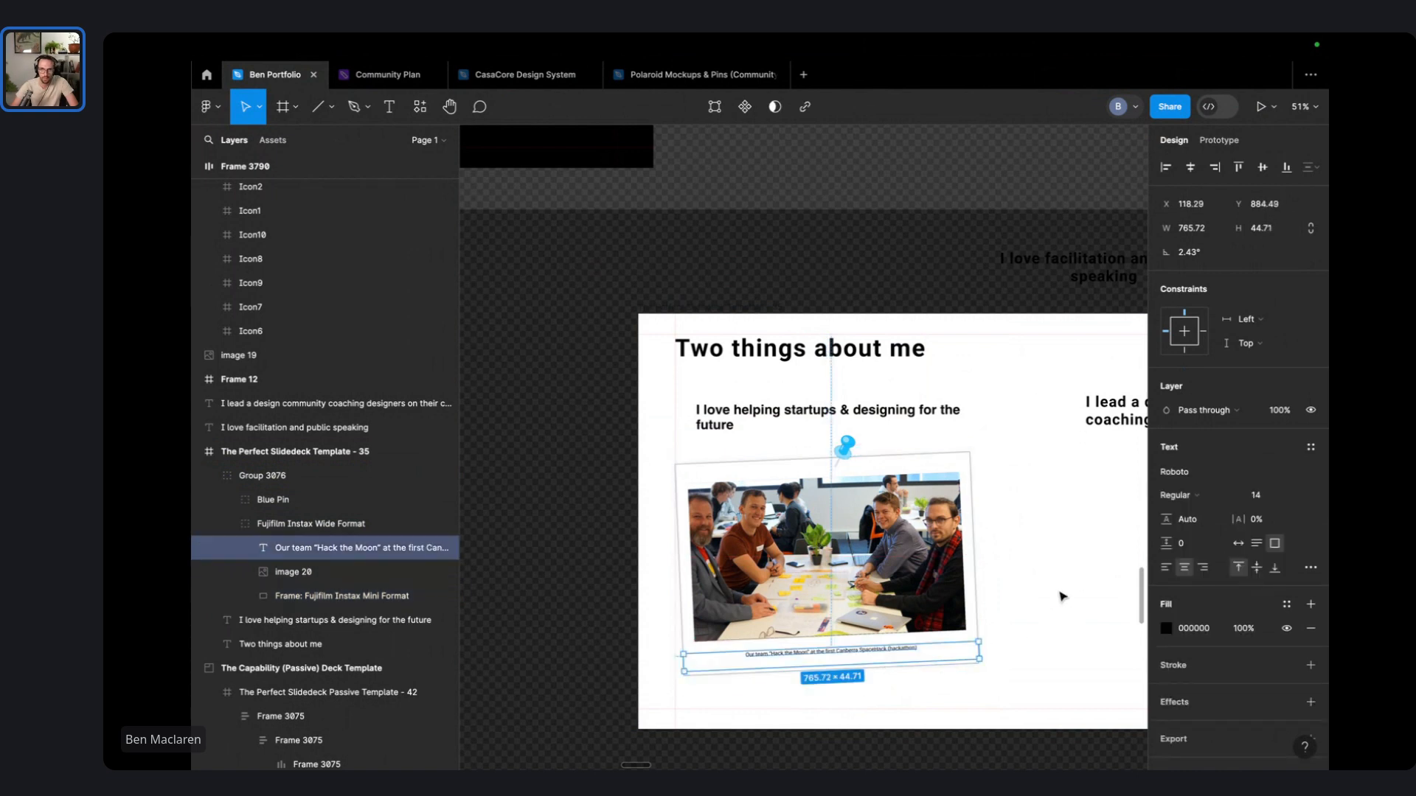
left_click(1062, 595)
left_click_drag(1045, 591, 936, 487)
- Change the slide heading to 'Two things I've done recently'
left_click(661, 302)
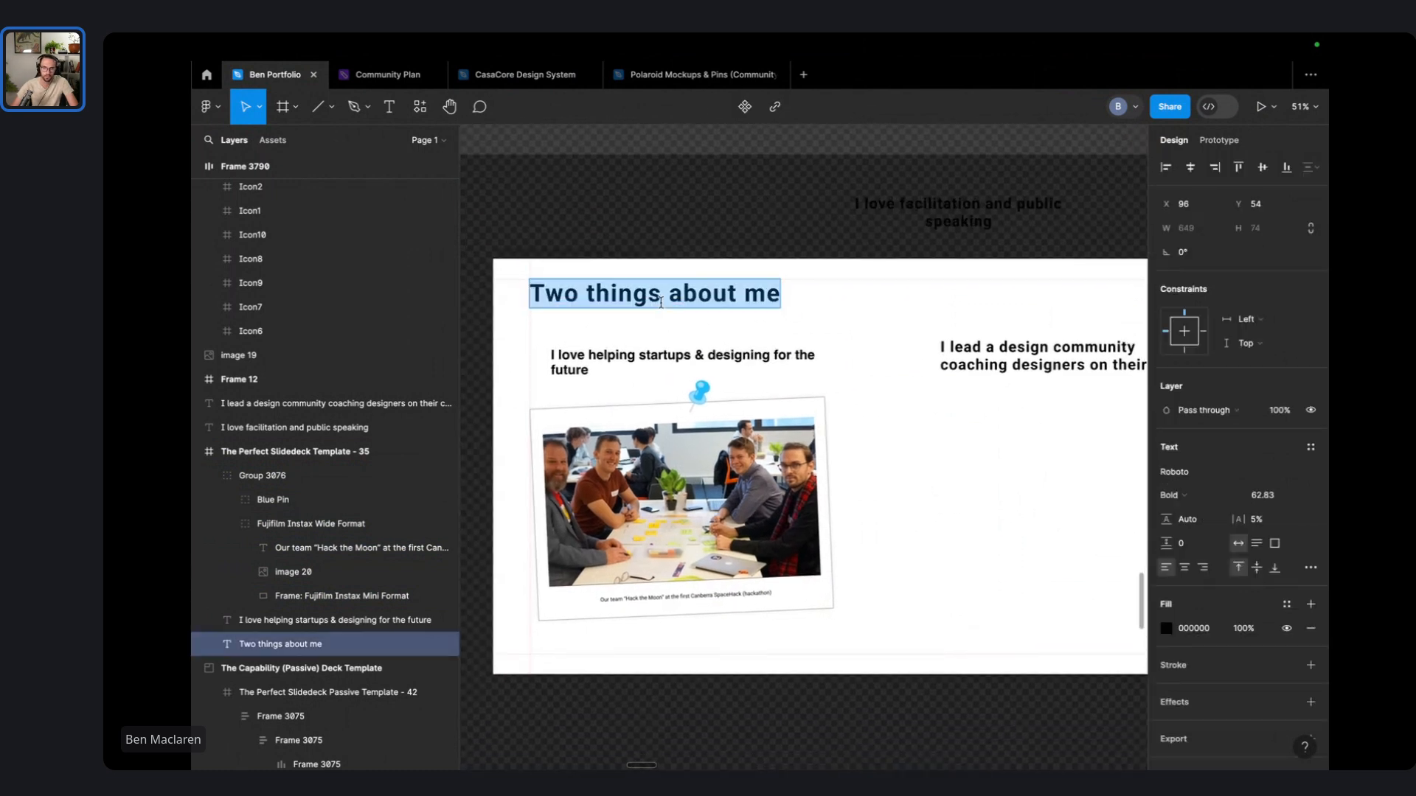
type("Two things")
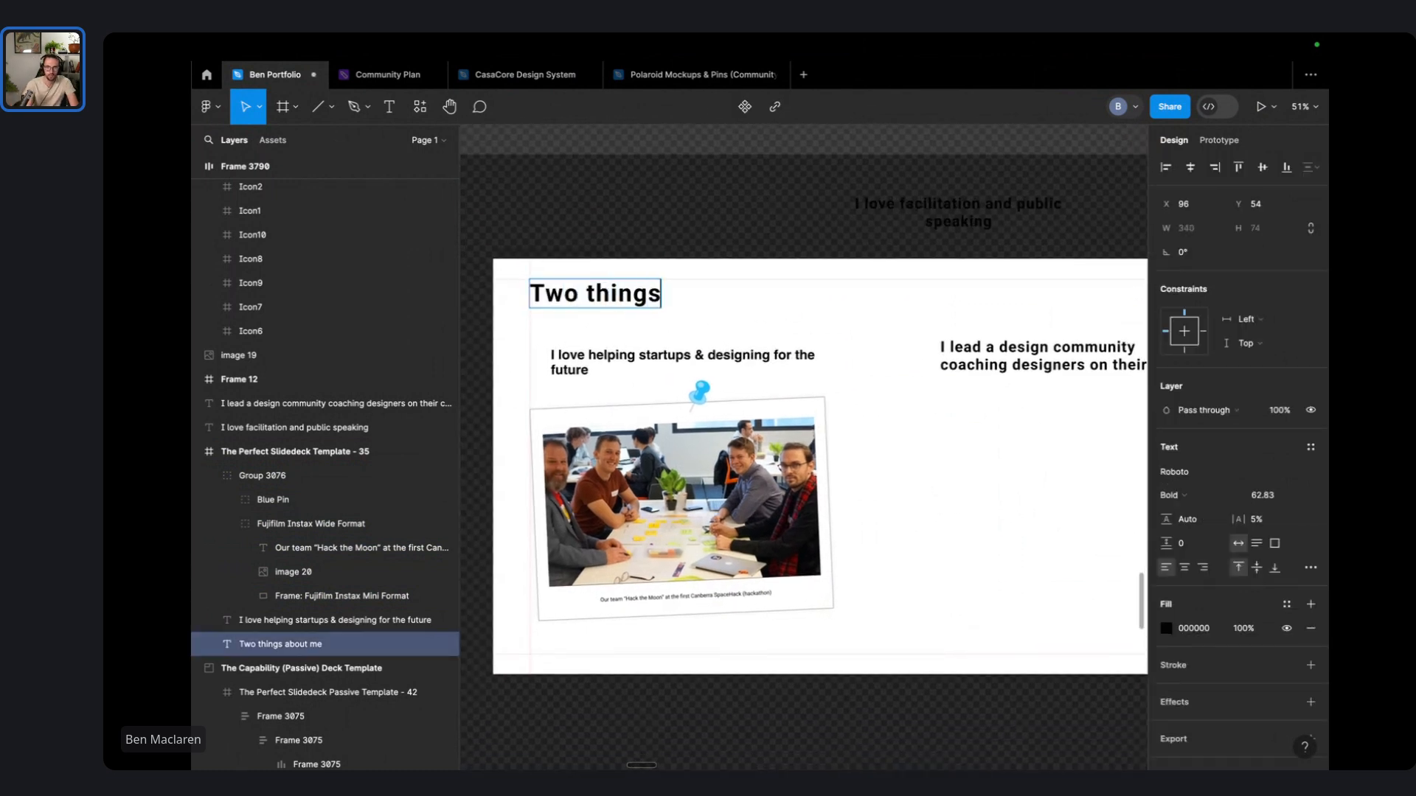
type(" I've done recently")
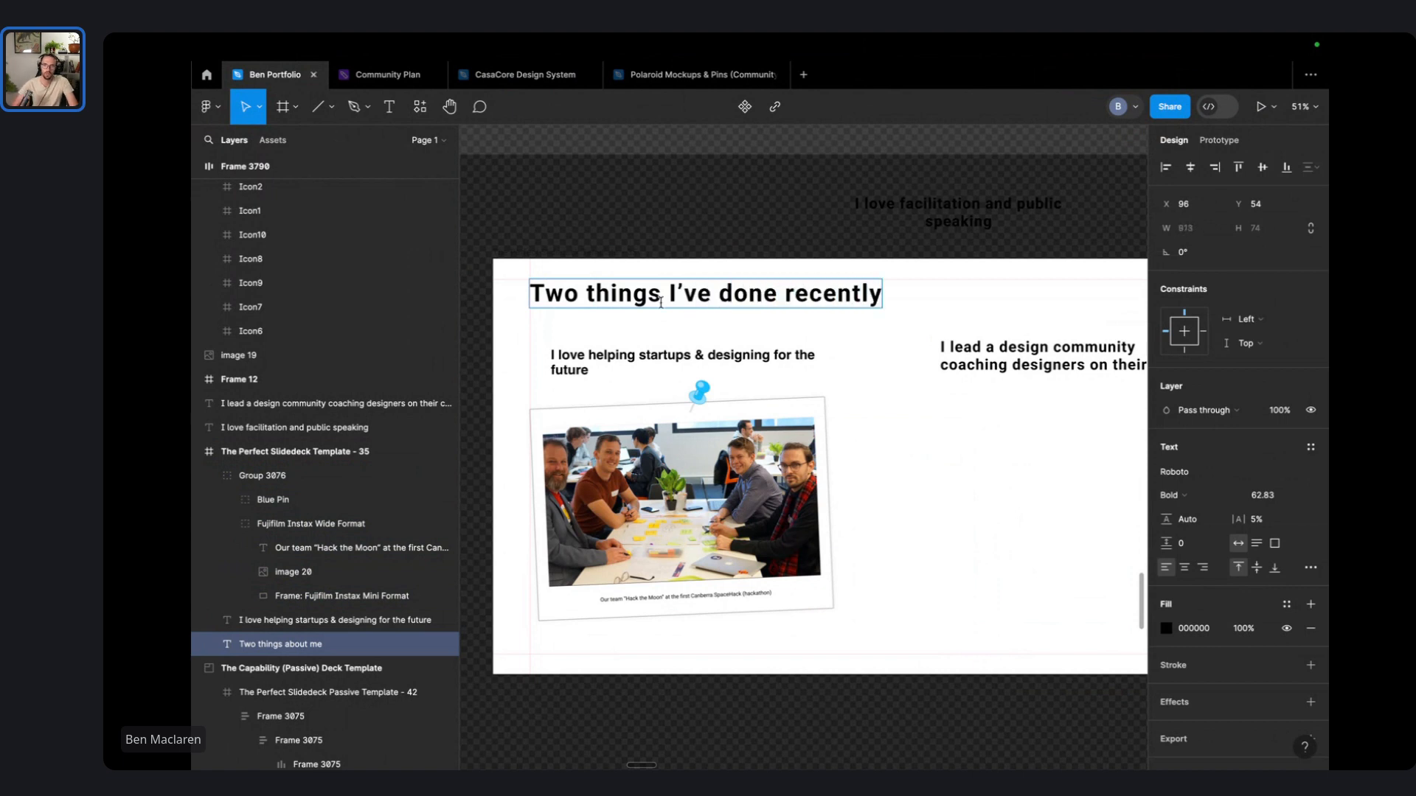
key("Escape")
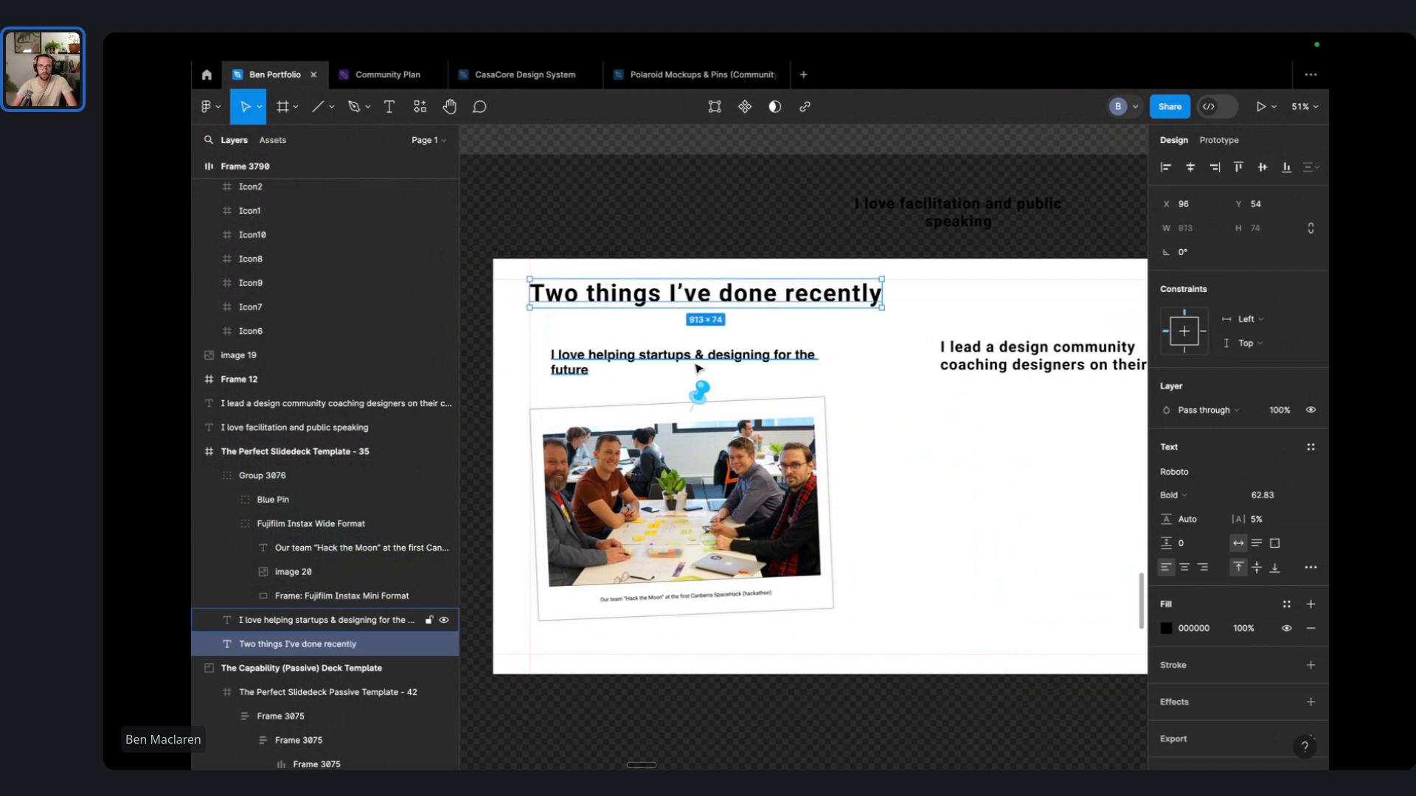
- Nudge the left and right subheadings into alignment beneath the heading
left_click_drag(659, 346, 659, 337)
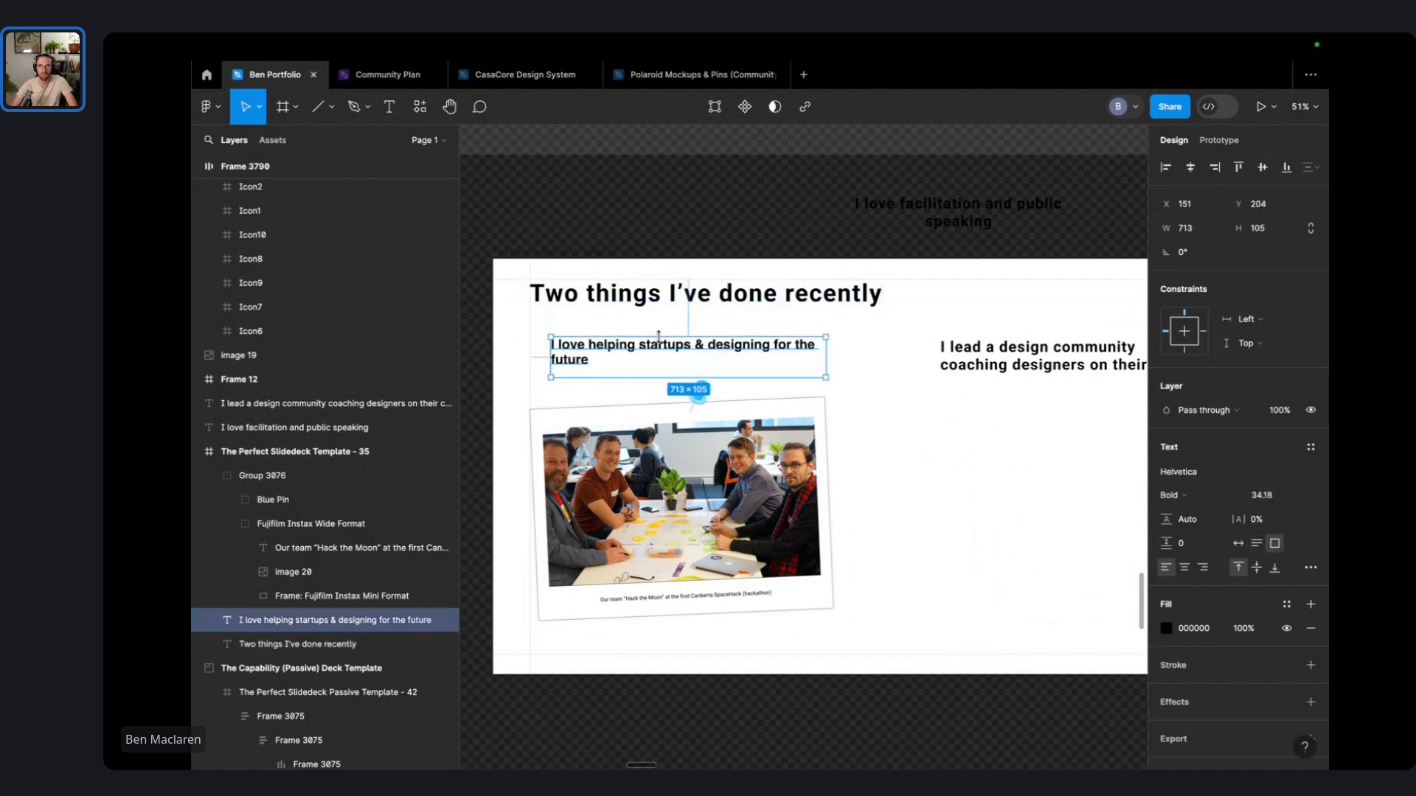
left_click(882, 354)
mouse_move(727, 369)
left_mouse_down()
mouse_move(700, 361)
mouse_move(713, 354)
left_mouse_up()
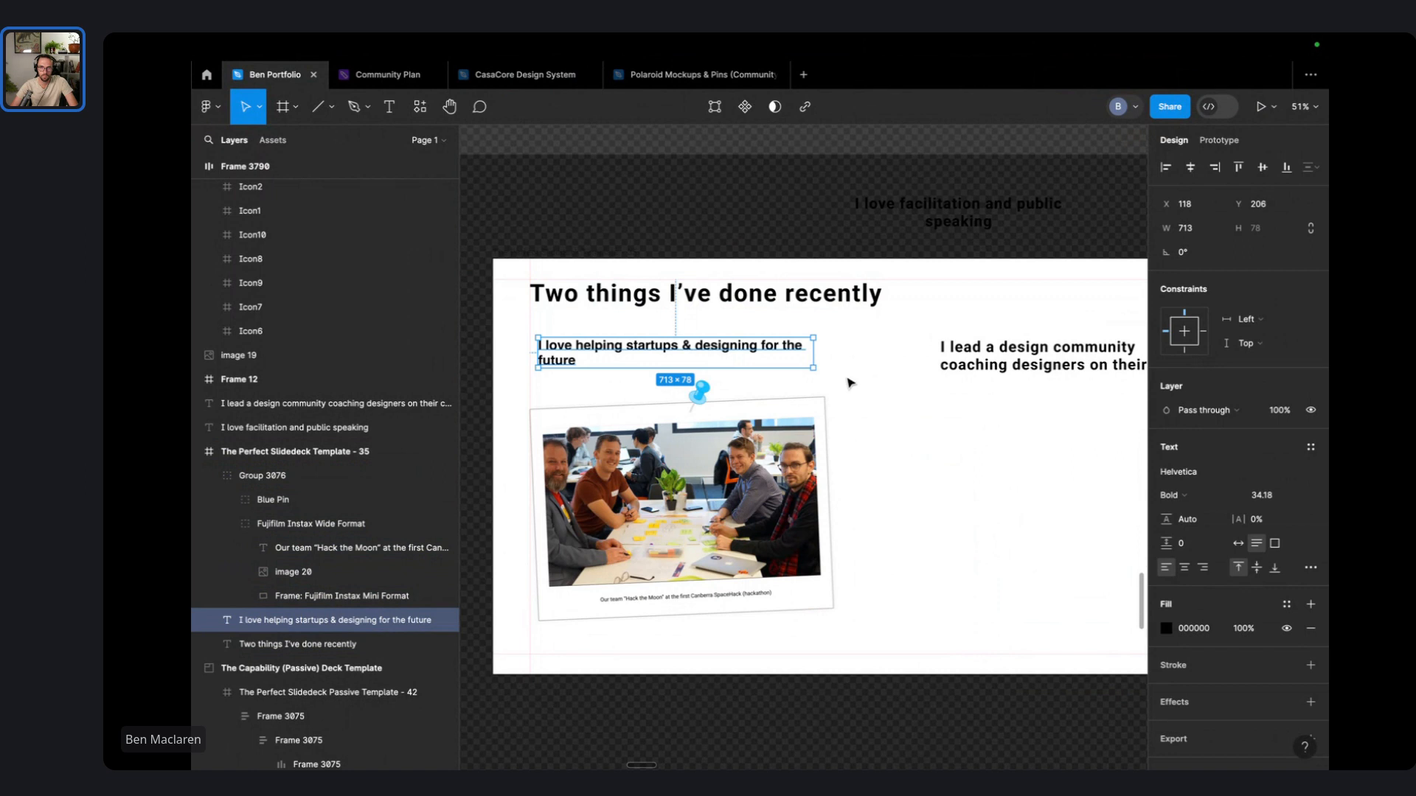
left_click(896, 360)
left_click_drag(710, 362, 683, 371)
left_click(941, 382)
scroll(901, 355, "right", 2)
left_click_drag(899, 355, 859, 362)
left_click(845, 497)
- Duplicate the pinned team photo under the second subheading, tilt it slightly, and delete its blue pin
left_click_drag(751, 472, 917, 418)
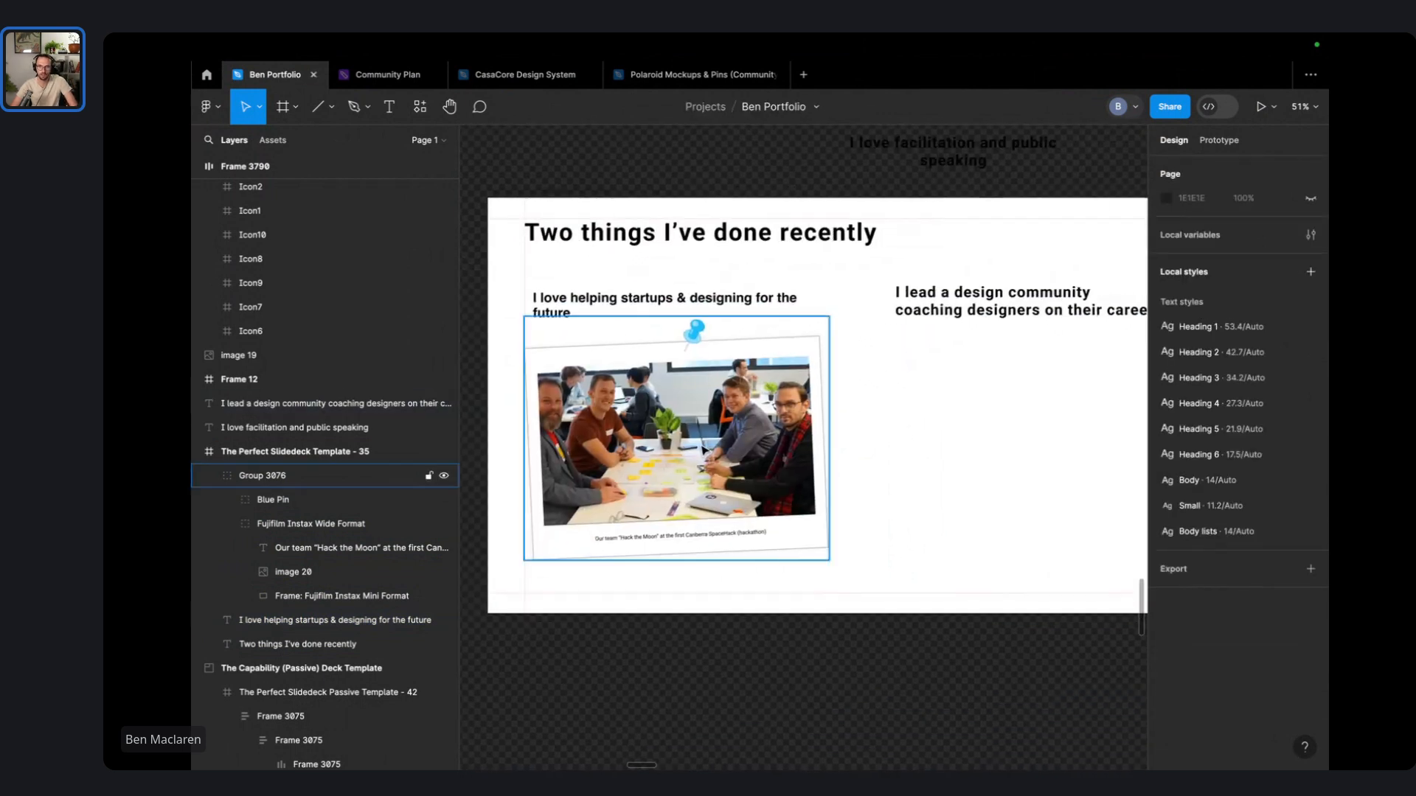
left_click_drag(702, 446, 909, 428)
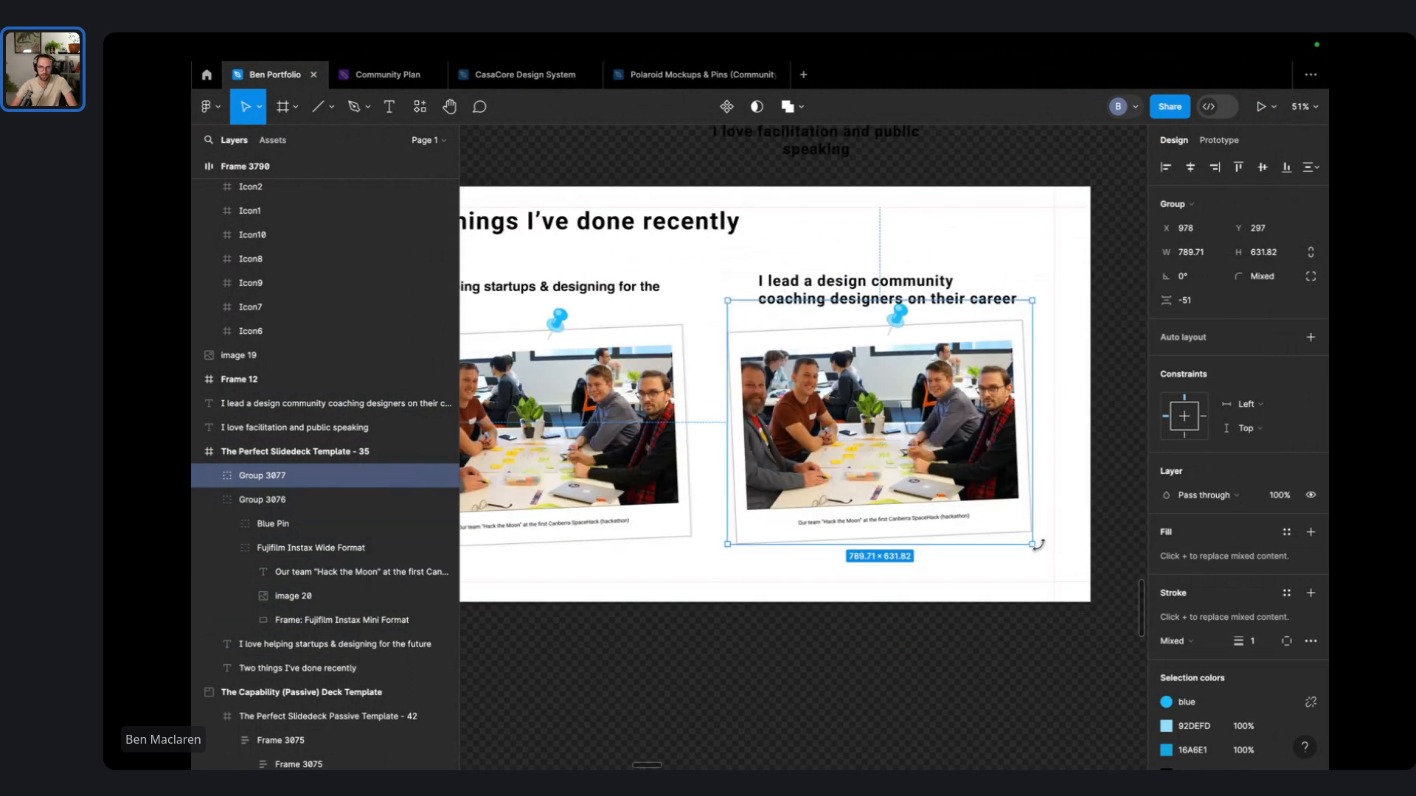
left_click_drag(1036, 544, 1025, 555)
left_click_drag(931, 477, 932, 482)
double_click(918, 323)
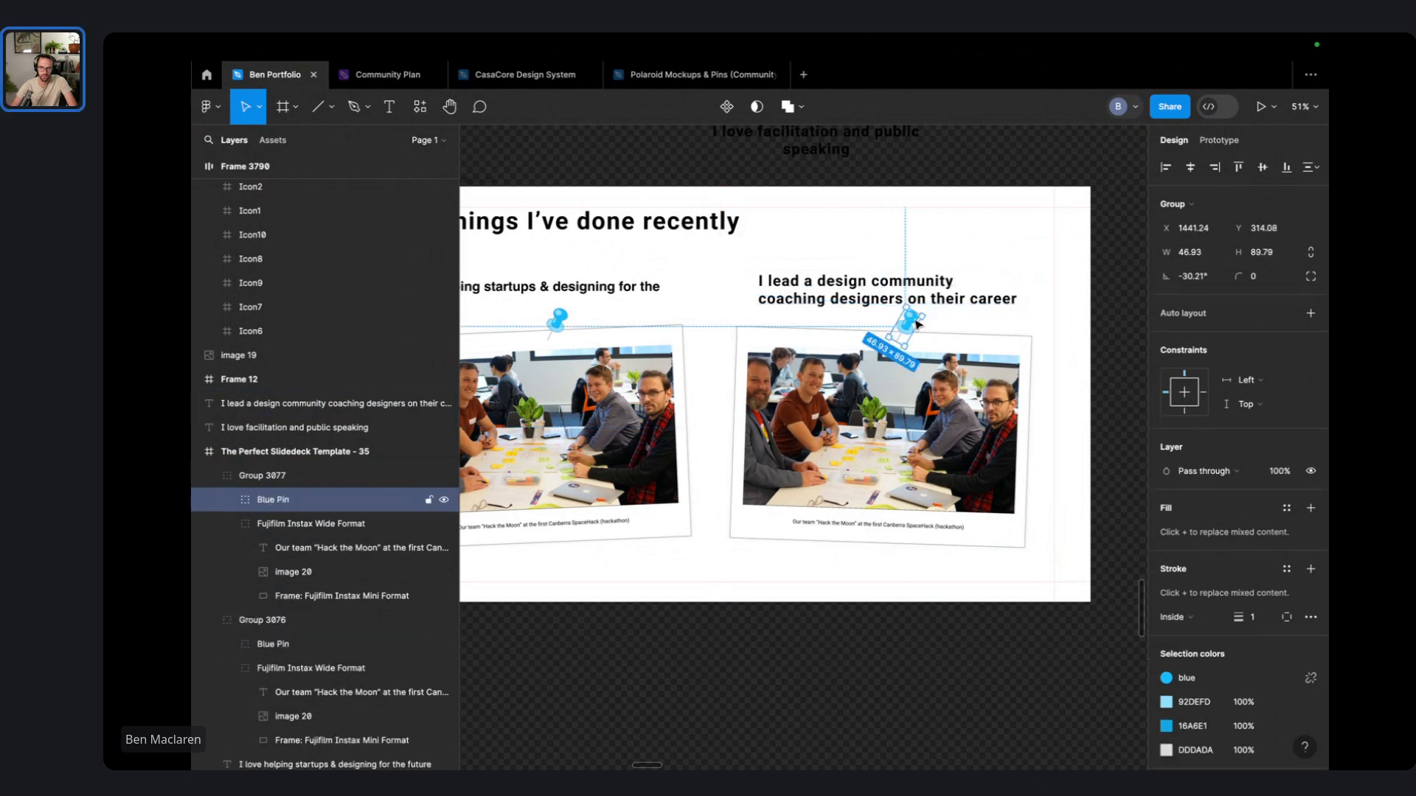
key("Delete")
- In the Polaroid Mockups file, select the Green Pin and Polaroid 600 Format frame together
left_click(709, 76)
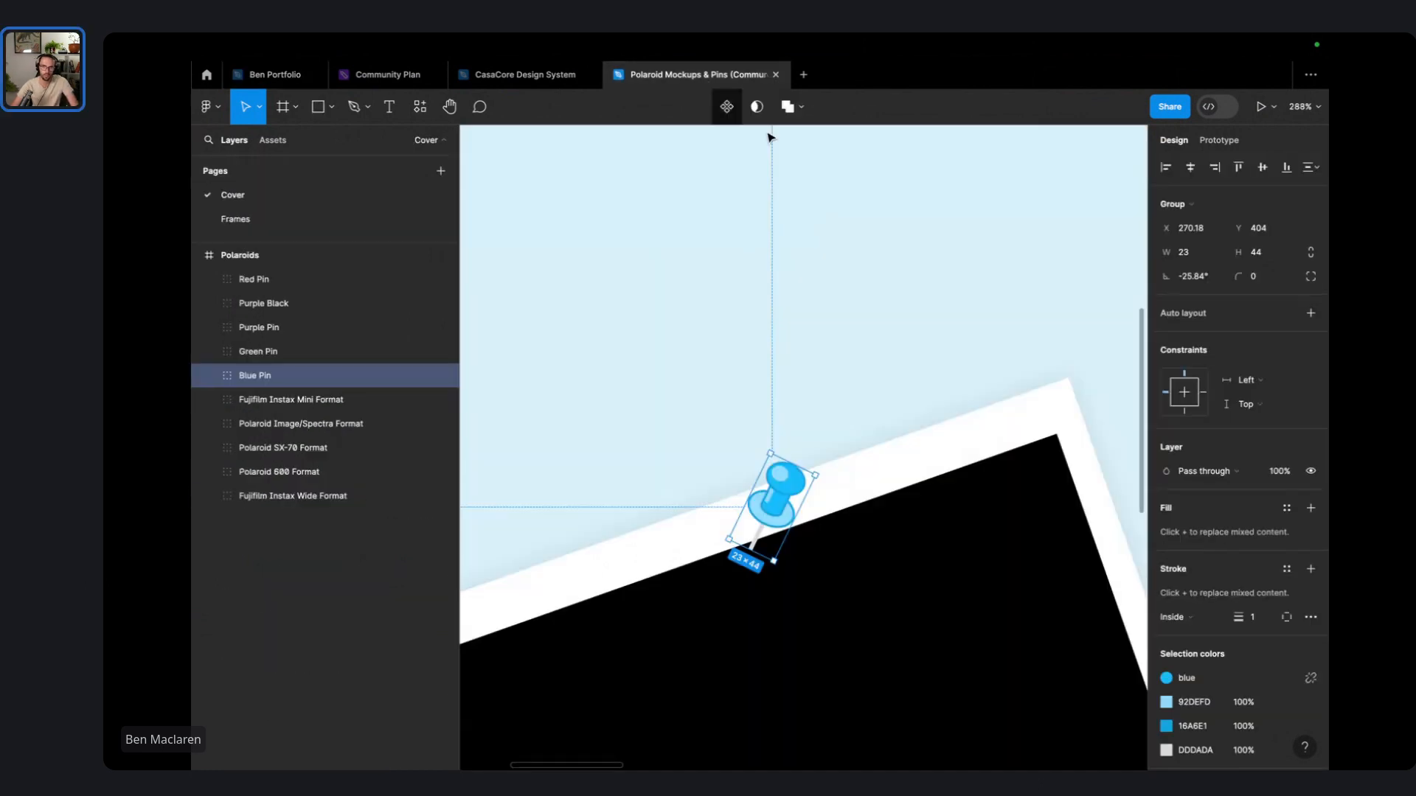
scroll(997, 423, "down", 5)
left_click_drag(992, 411, 704, 406)
left_click(831, 370)
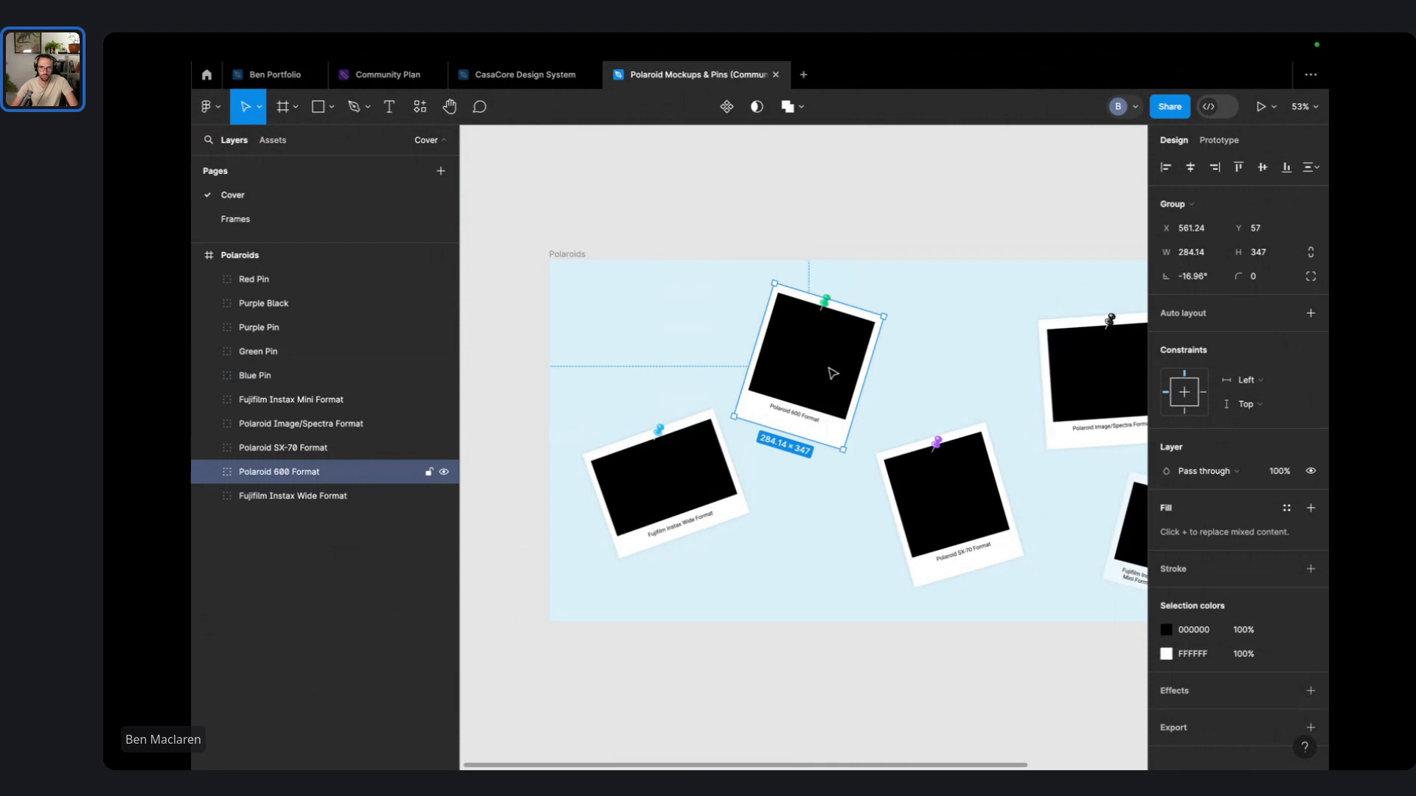
scroll(847, 285, "up", 5)
left_click(847, 284)
left_click(798, 336)
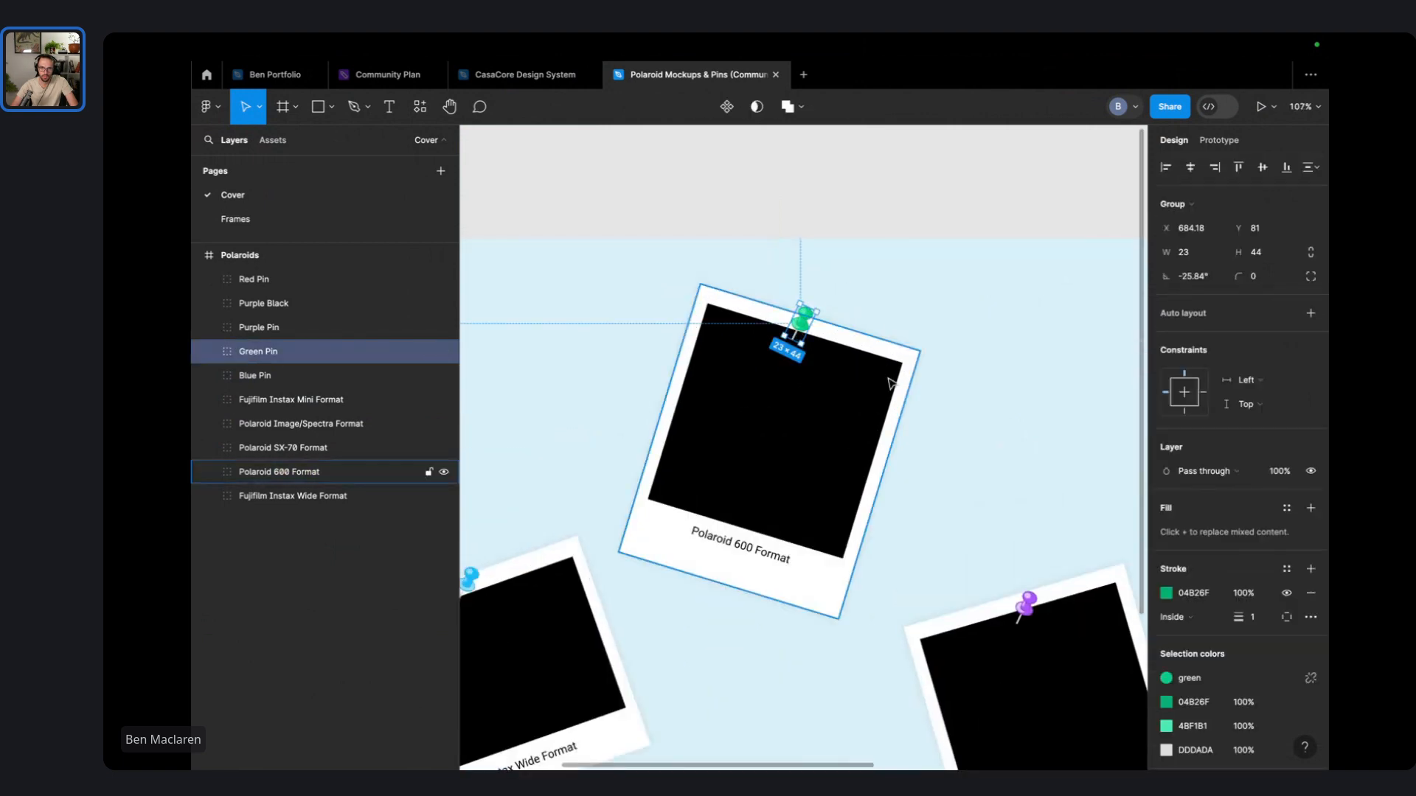
left_click(830, 482, "shift")
scroll(862, 481, "down", 5)
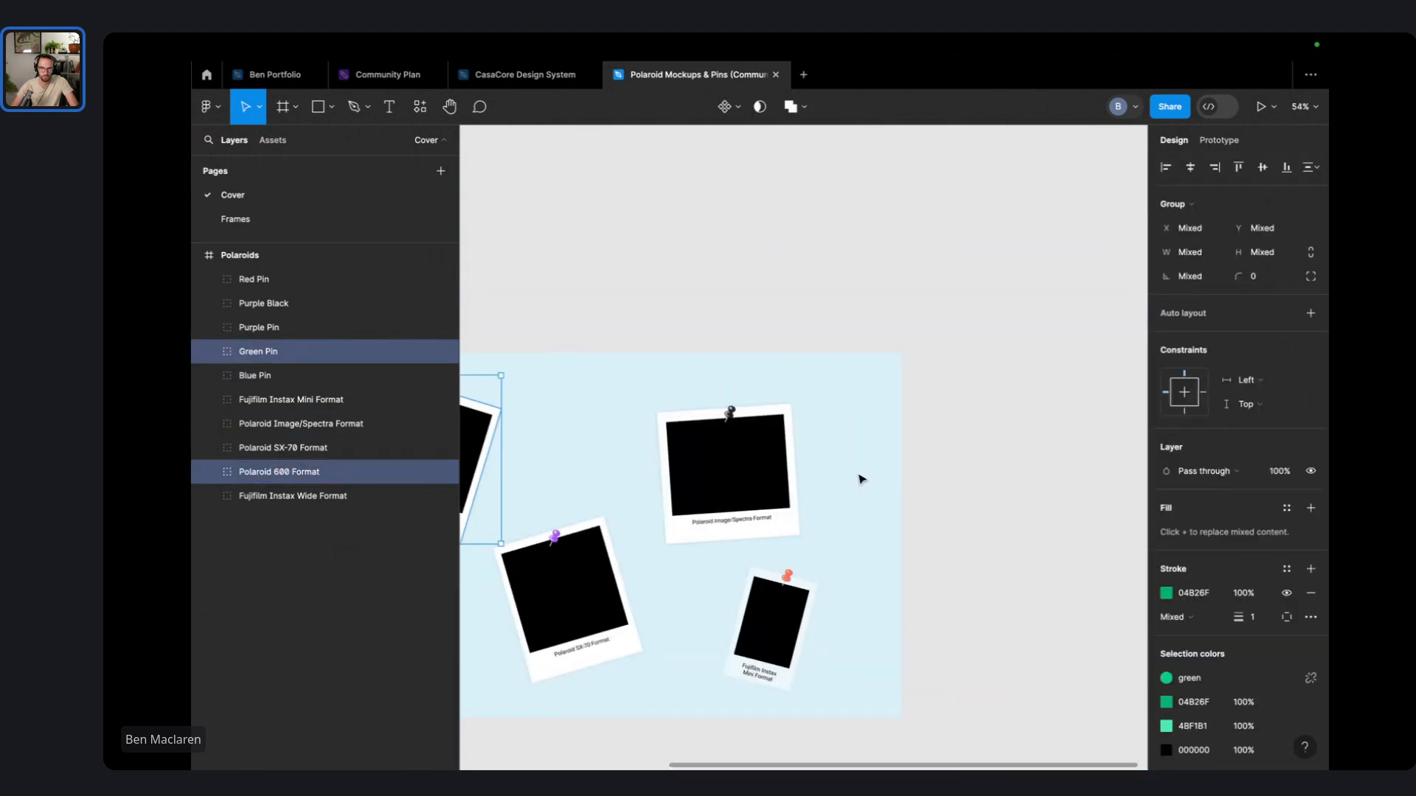
scroll(752, 479, "up", 5)
scroll(752, 480, "down", 3)
scroll(758, 476, "left", 5)
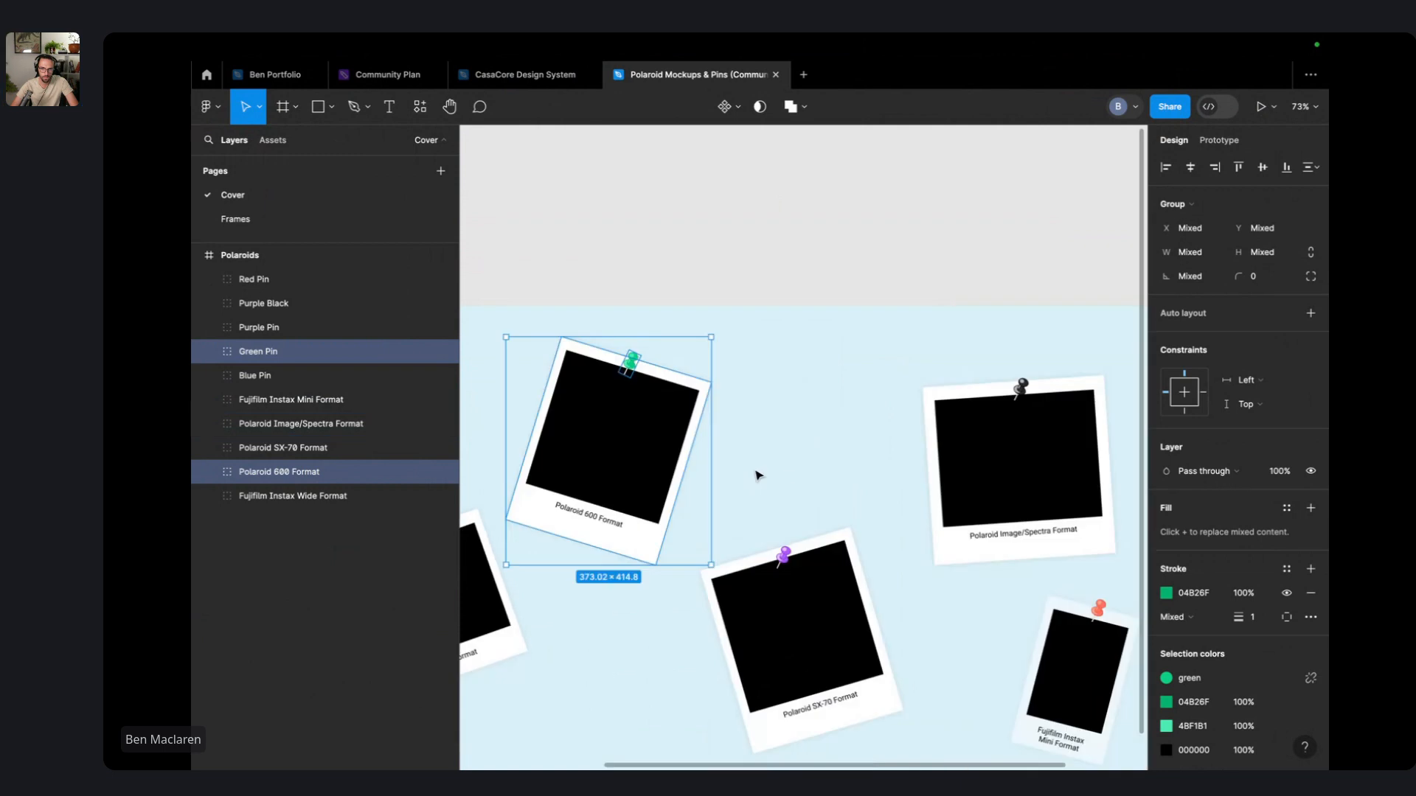
- Return to the Ben Portfolio file and select the copied photo on the right
left_click(516, 74)
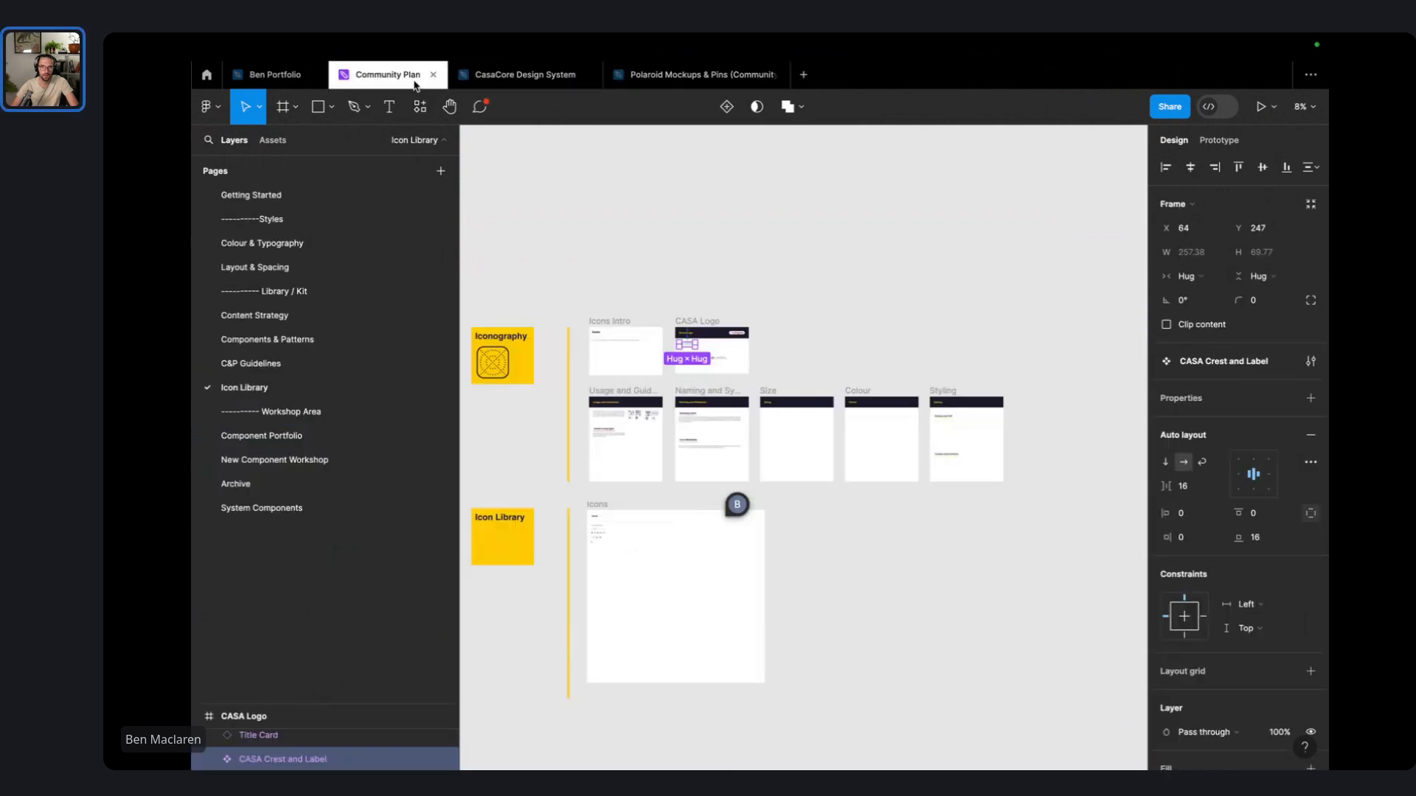
left_click(385, 74)
left_click(664, 75)
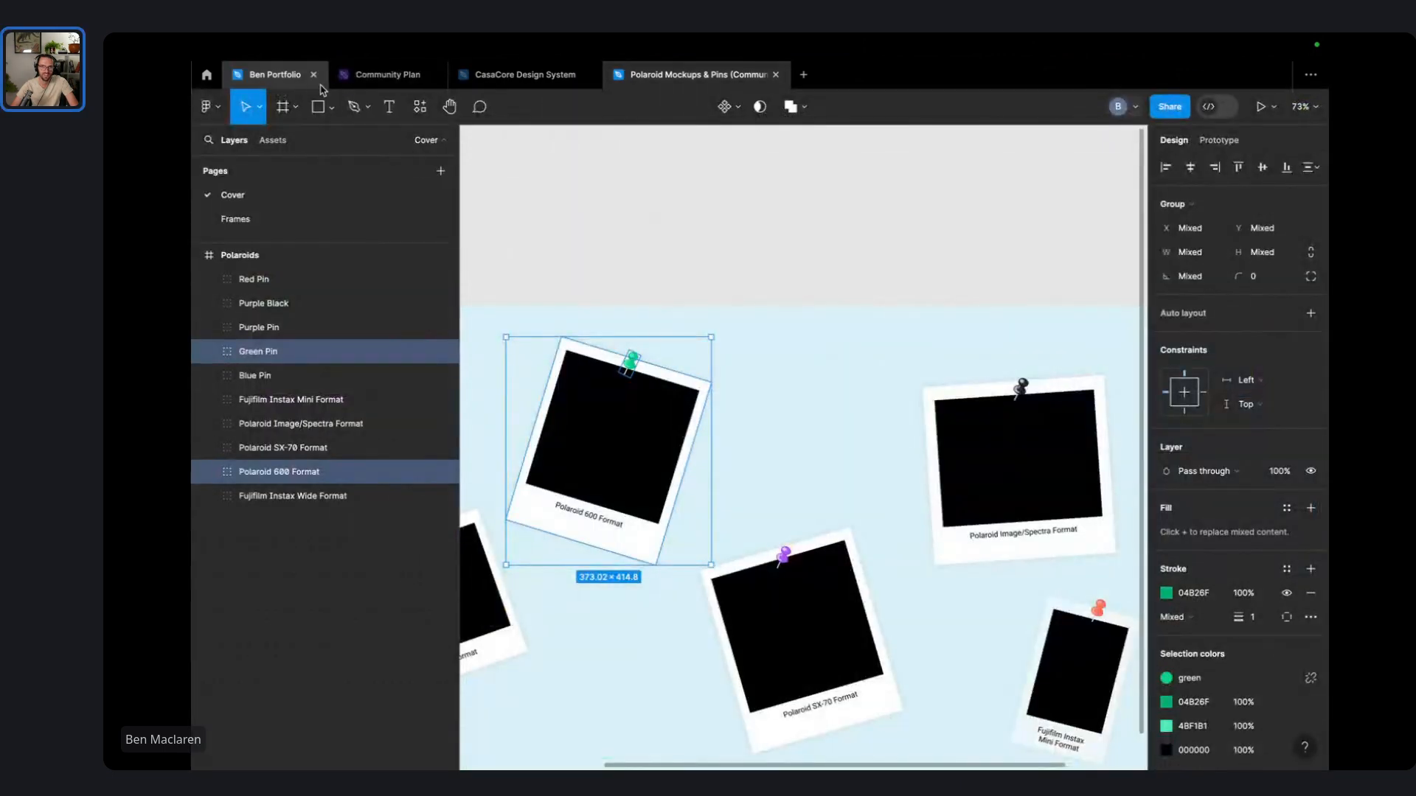
left_click(274, 75)
left_click(959, 412)
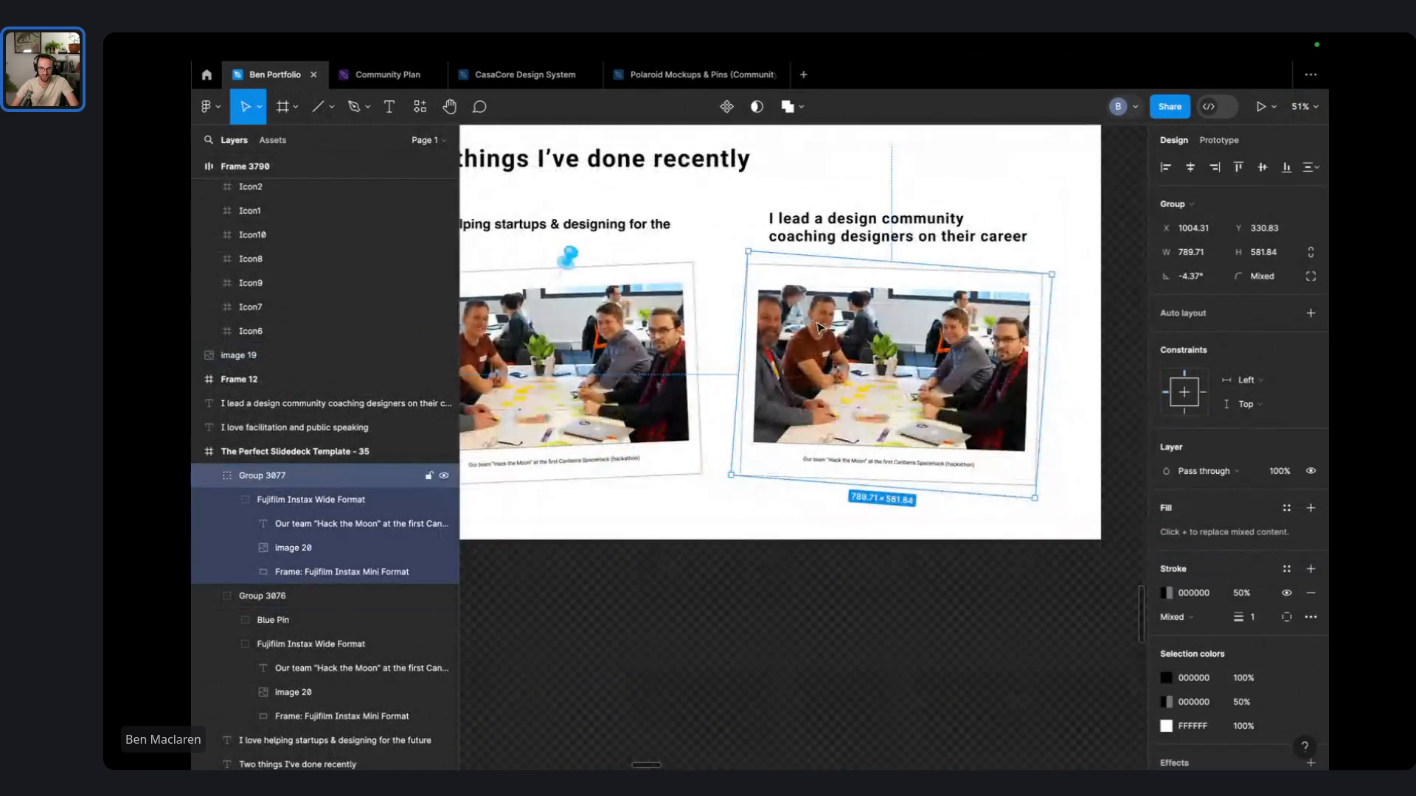
- Replace the copied photo with the pasted Polaroid 600 and Green Pin, enlarged
key("Delete")
key("ctrl+v")
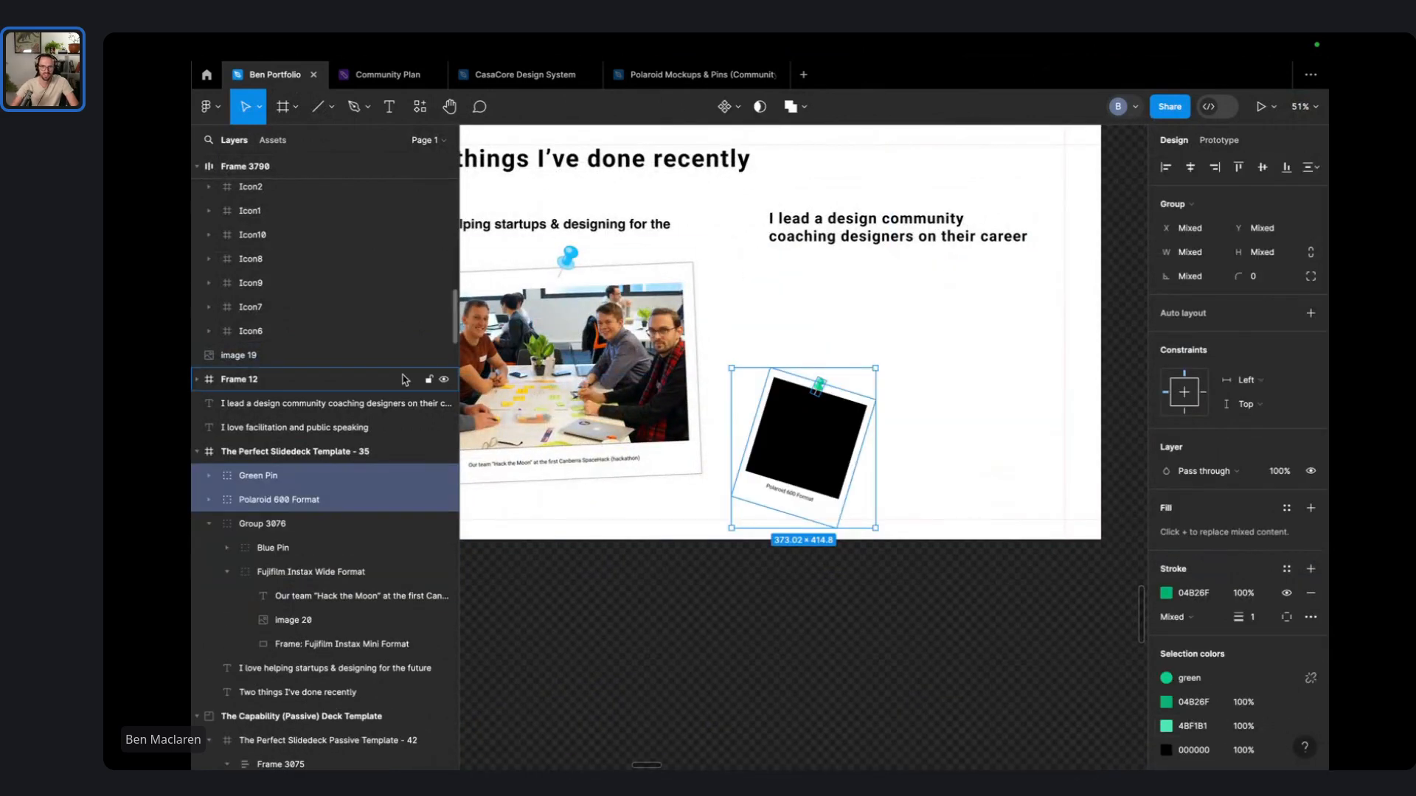
left_click_drag(876, 364, 1006, 222)
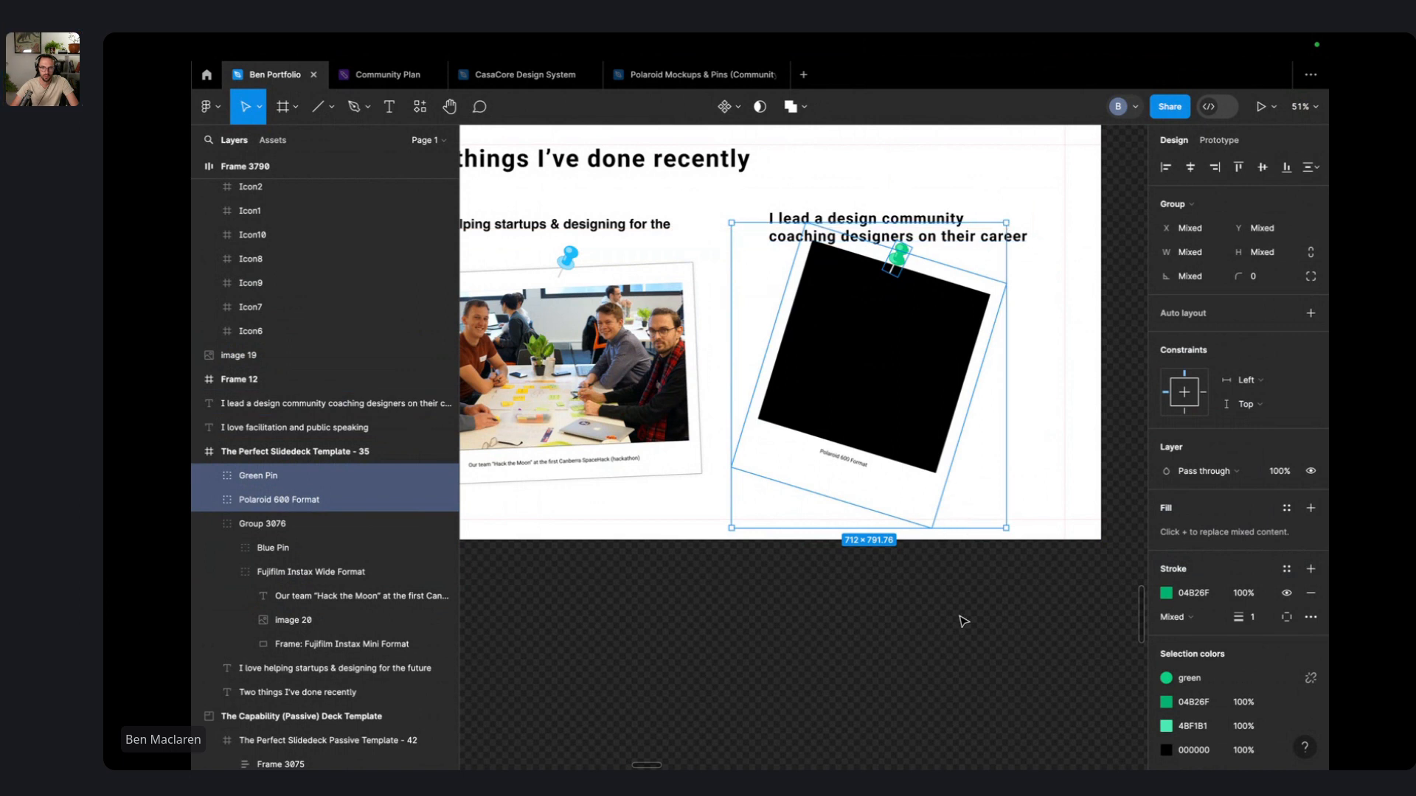
- Tilt the Polaroid 600 to about -2.4°, nudge it into place, and outline its frame in black
left_click(892, 499)
left_click_drag(932, 537, 973, 520)
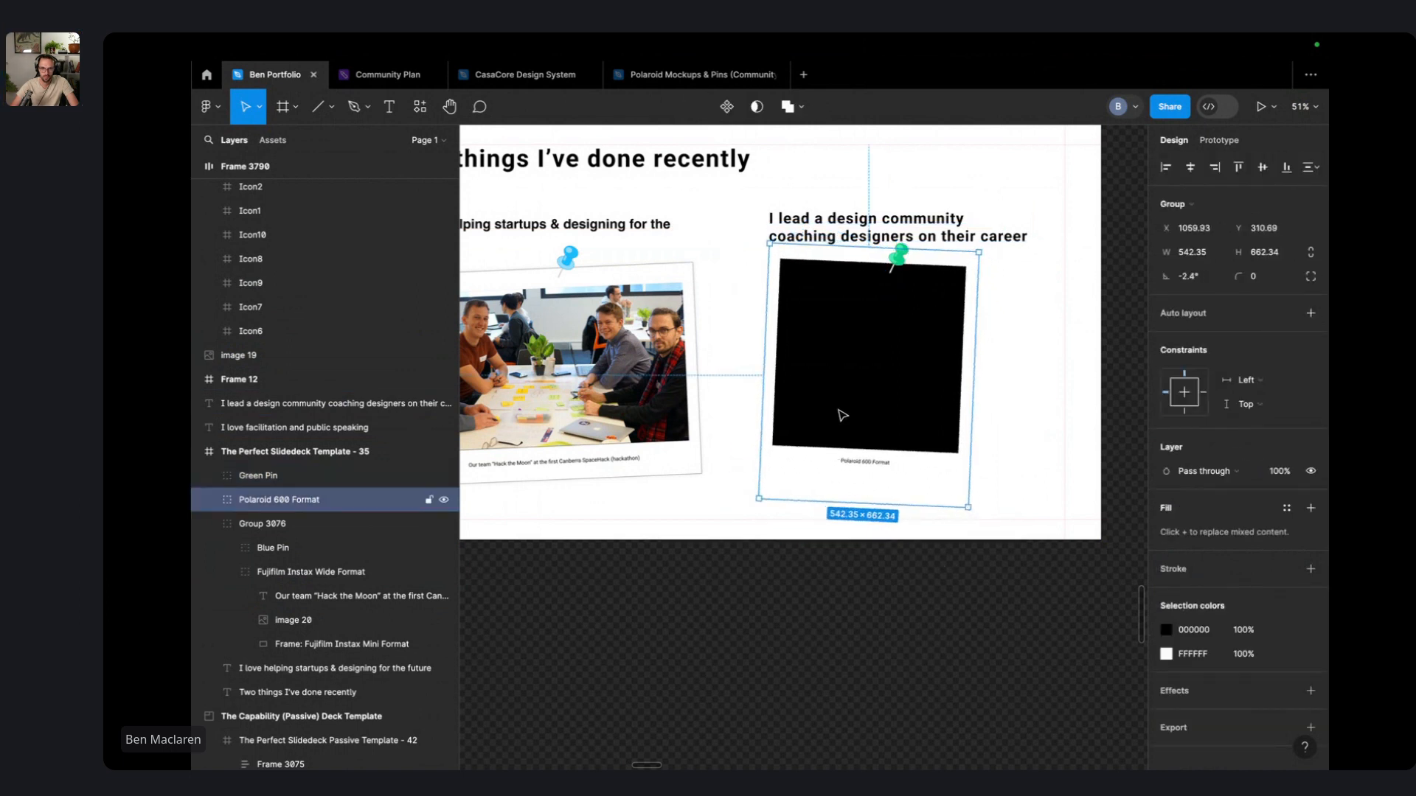
mouse_move(842, 415)
left_mouse_down()
mouse_move(870, 430)
mouse_move(854, 429)
left_mouse_up()
left_click(949, 539)
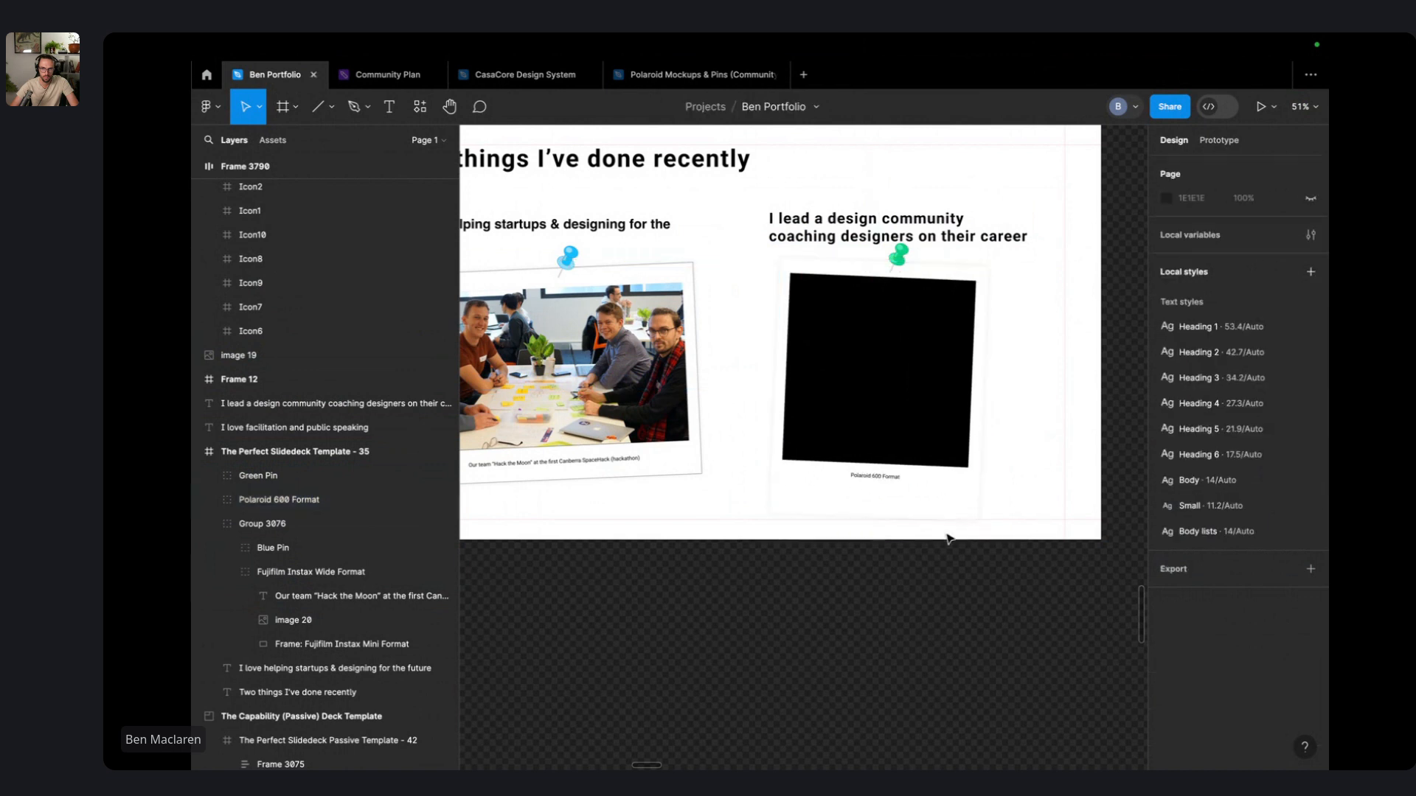
left_click(948, 516)
left_click(948, 516)
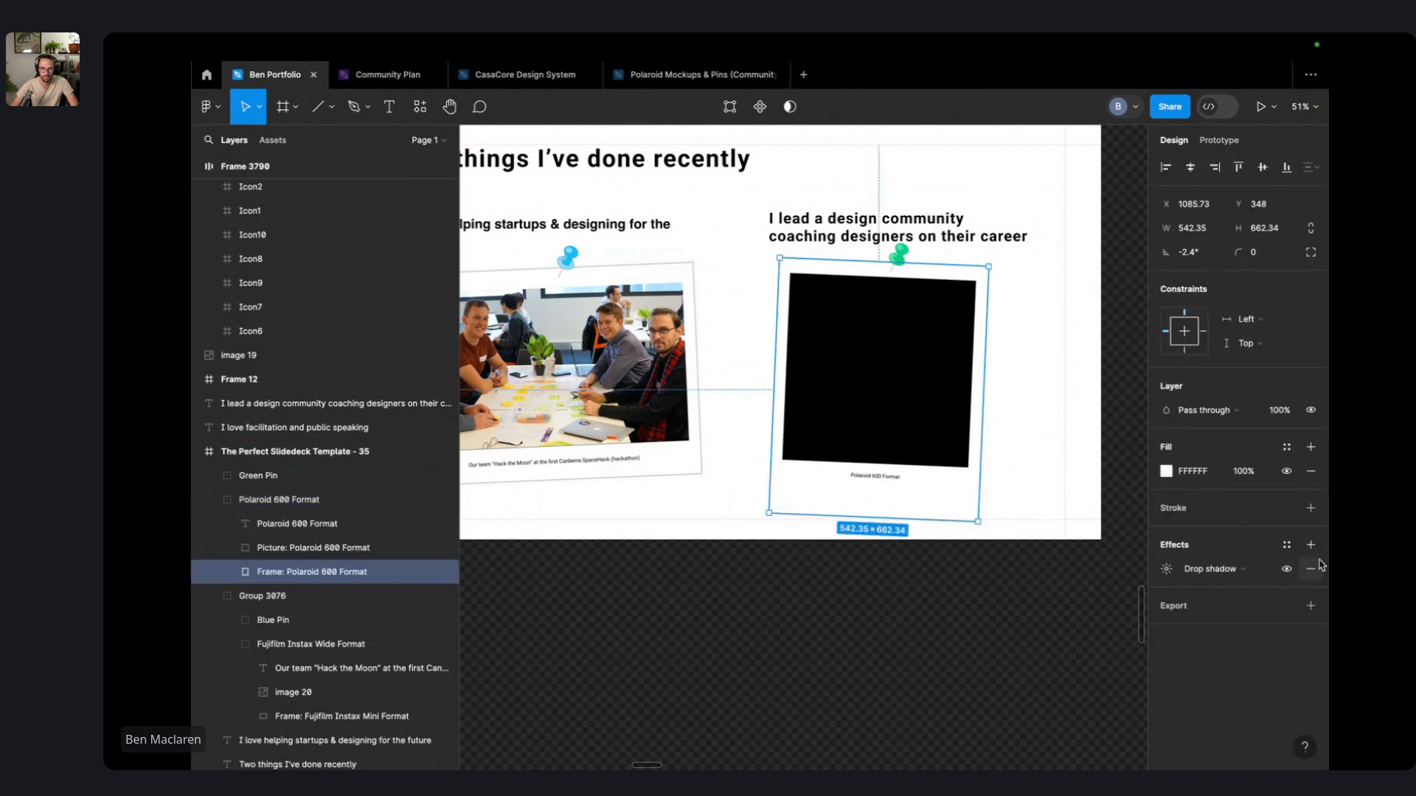
left_click(1312, 509)
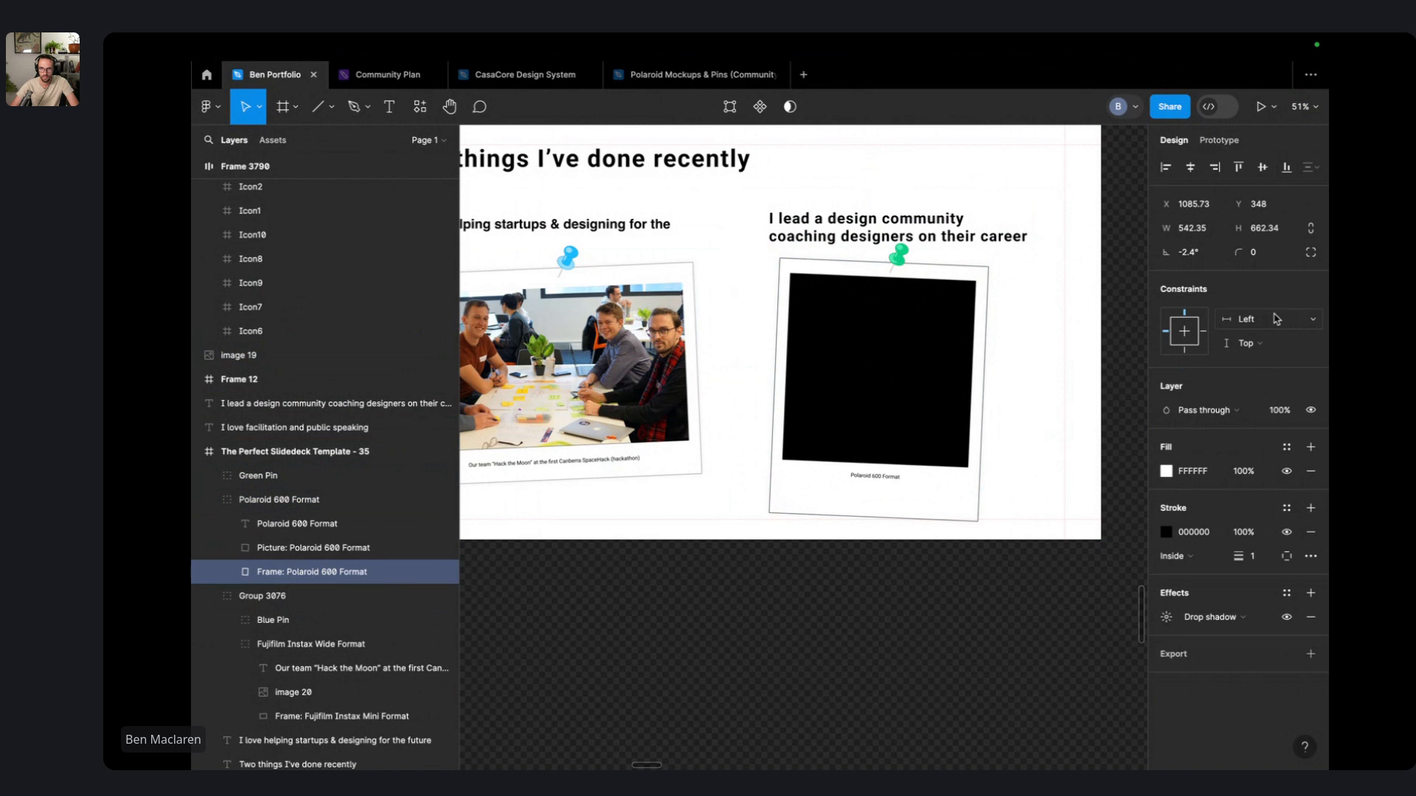
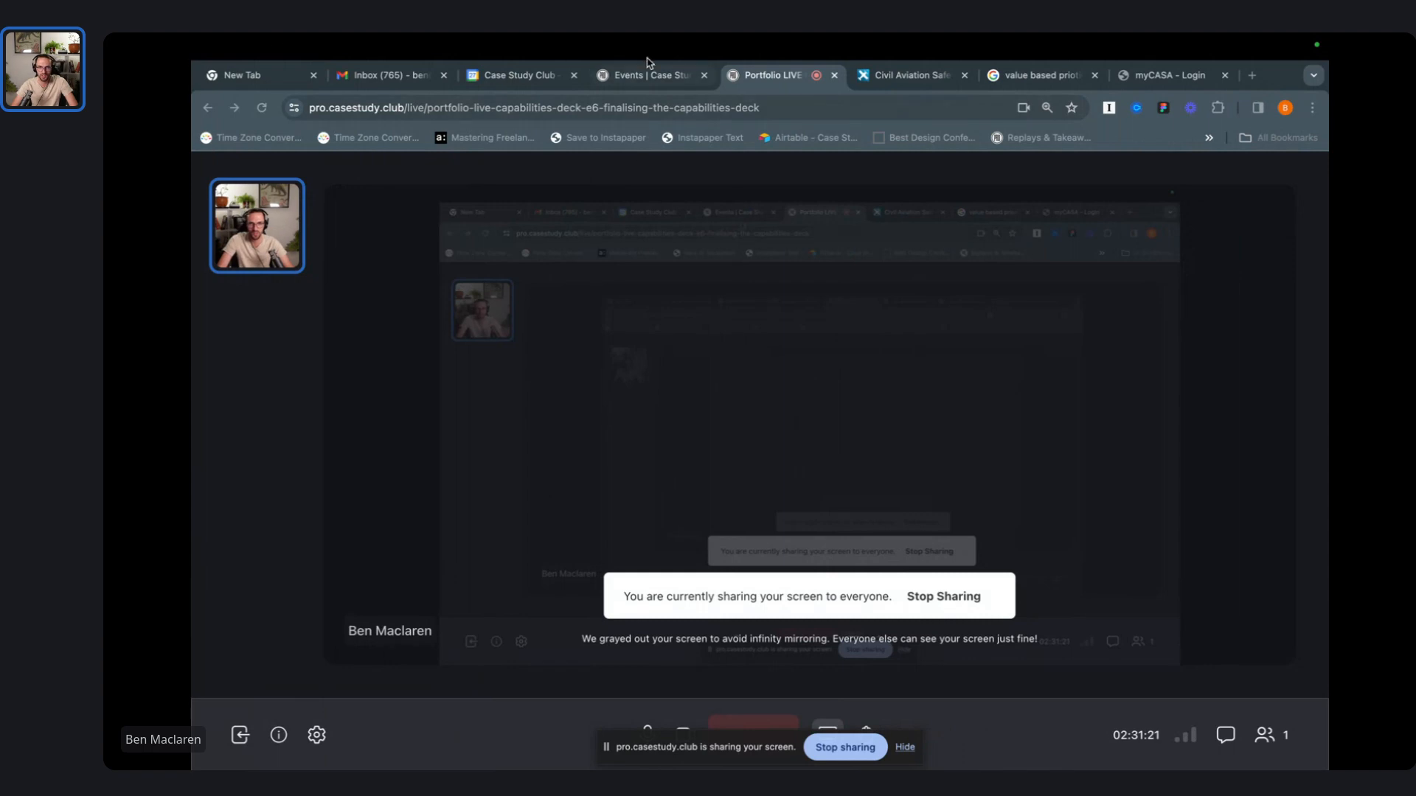
- Switch between the Case Study Club Events page and the Portfolio LIVE room, ending on Events
left_click(647, 74)
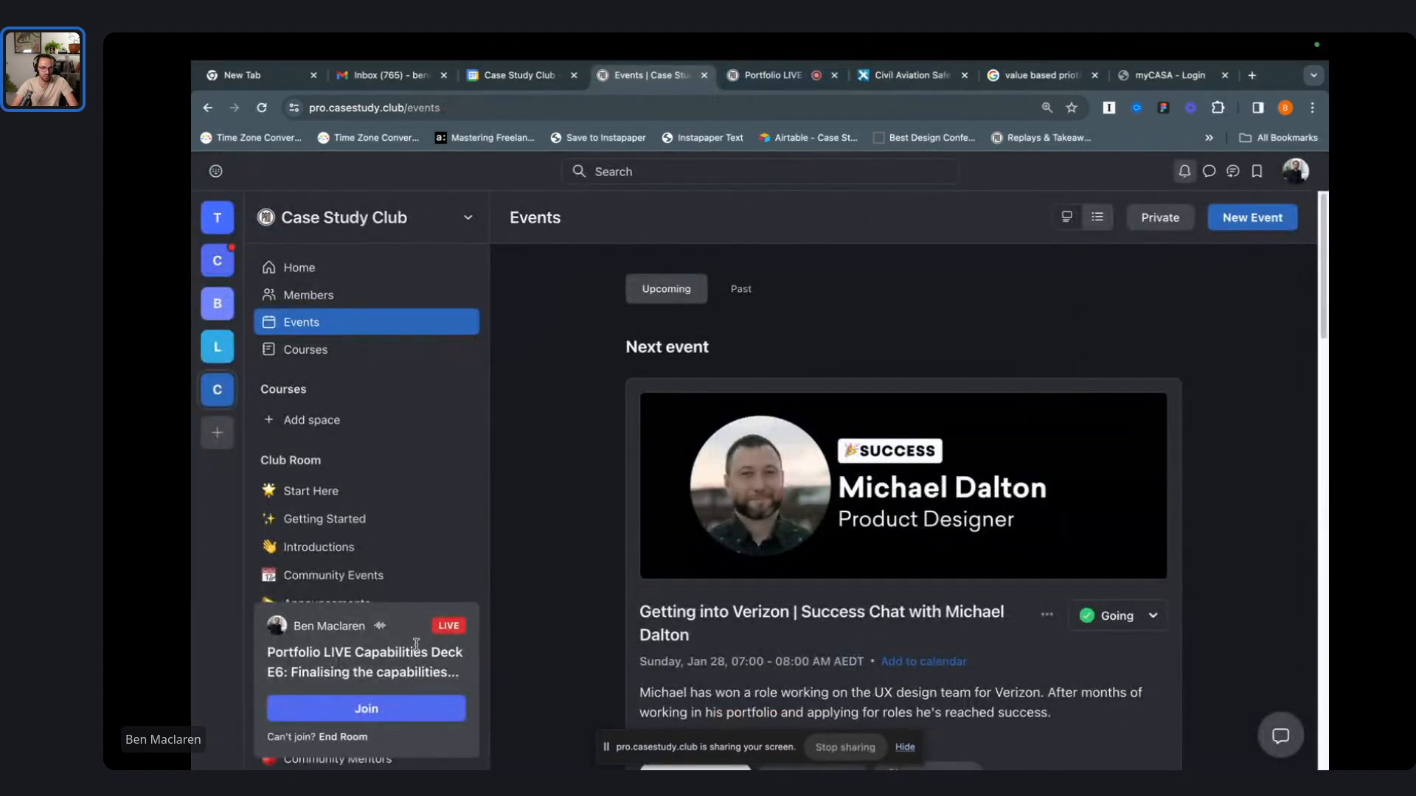
scroll(413, 516, "down", 10)
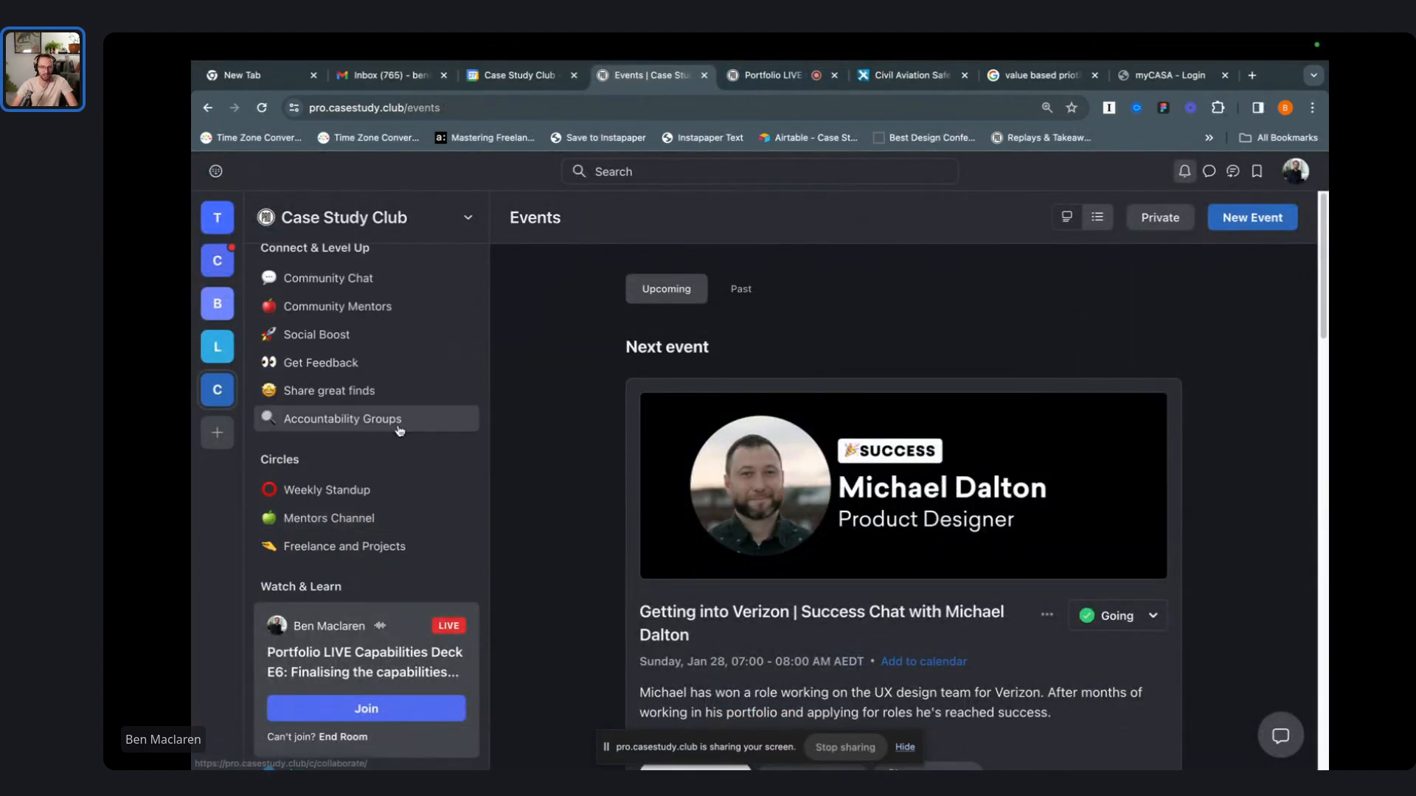
left_click(770, 74)
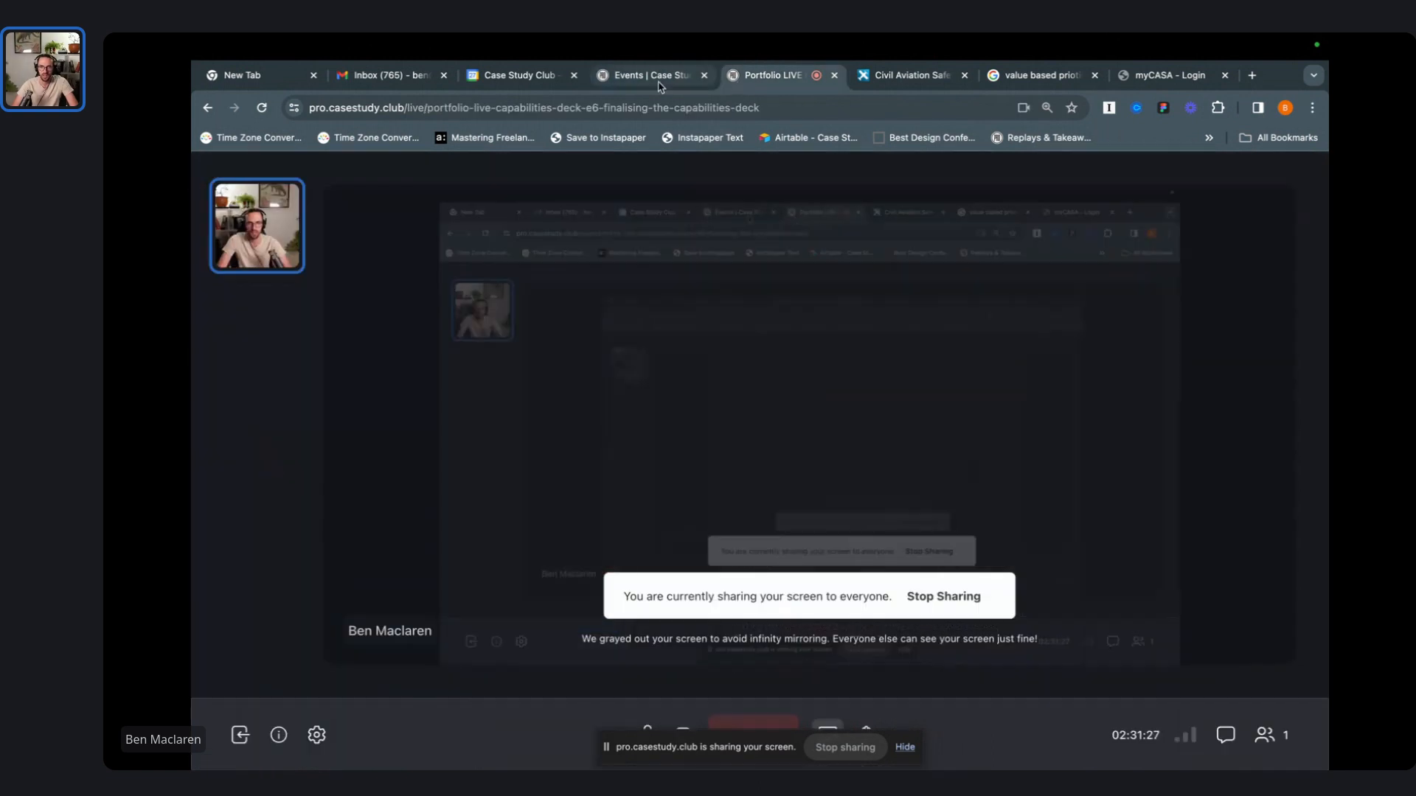
left_click(633, 76)
left_click(758, 80)
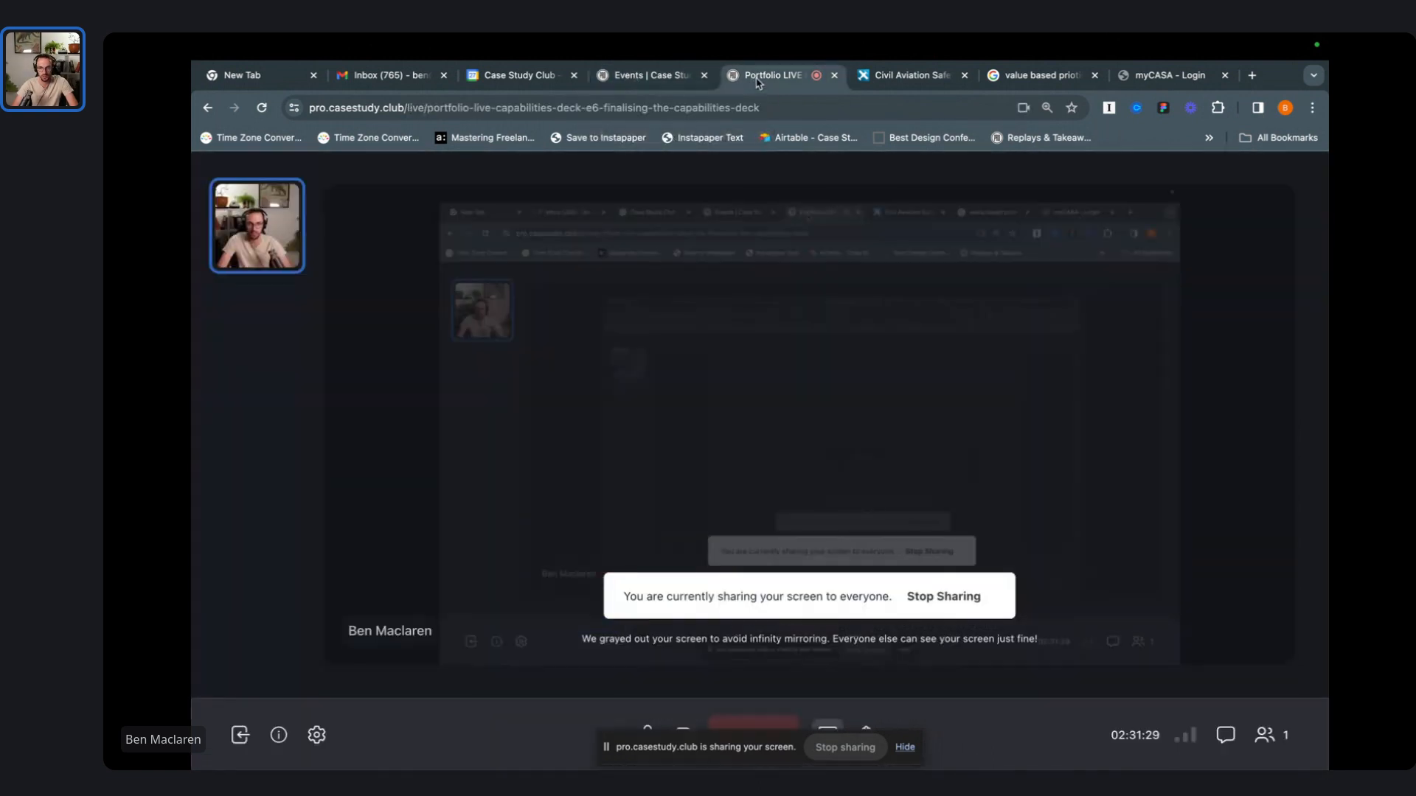
left_click(630, 85)
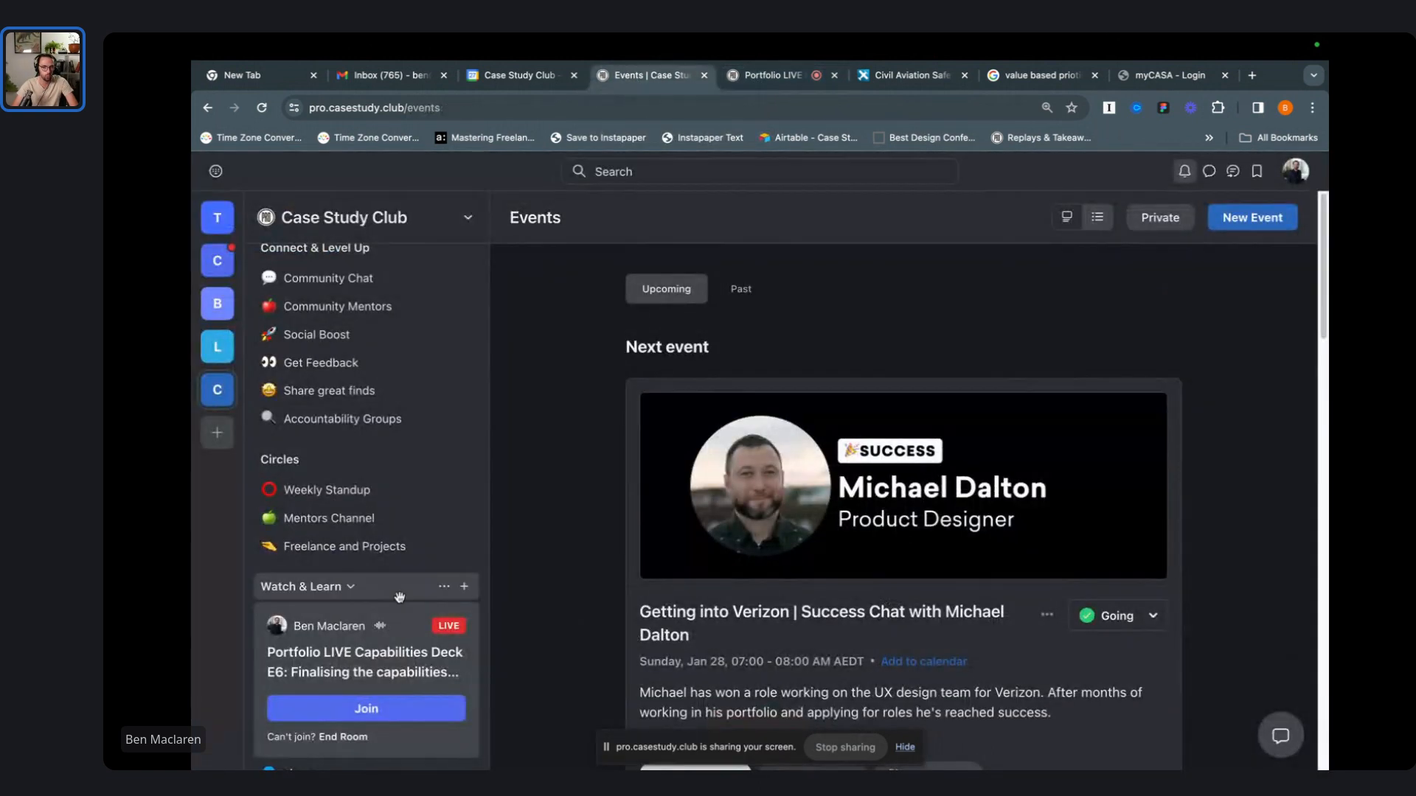
scroll(359, 562, "down", 4)
scroll(392, 413, "up", 3)
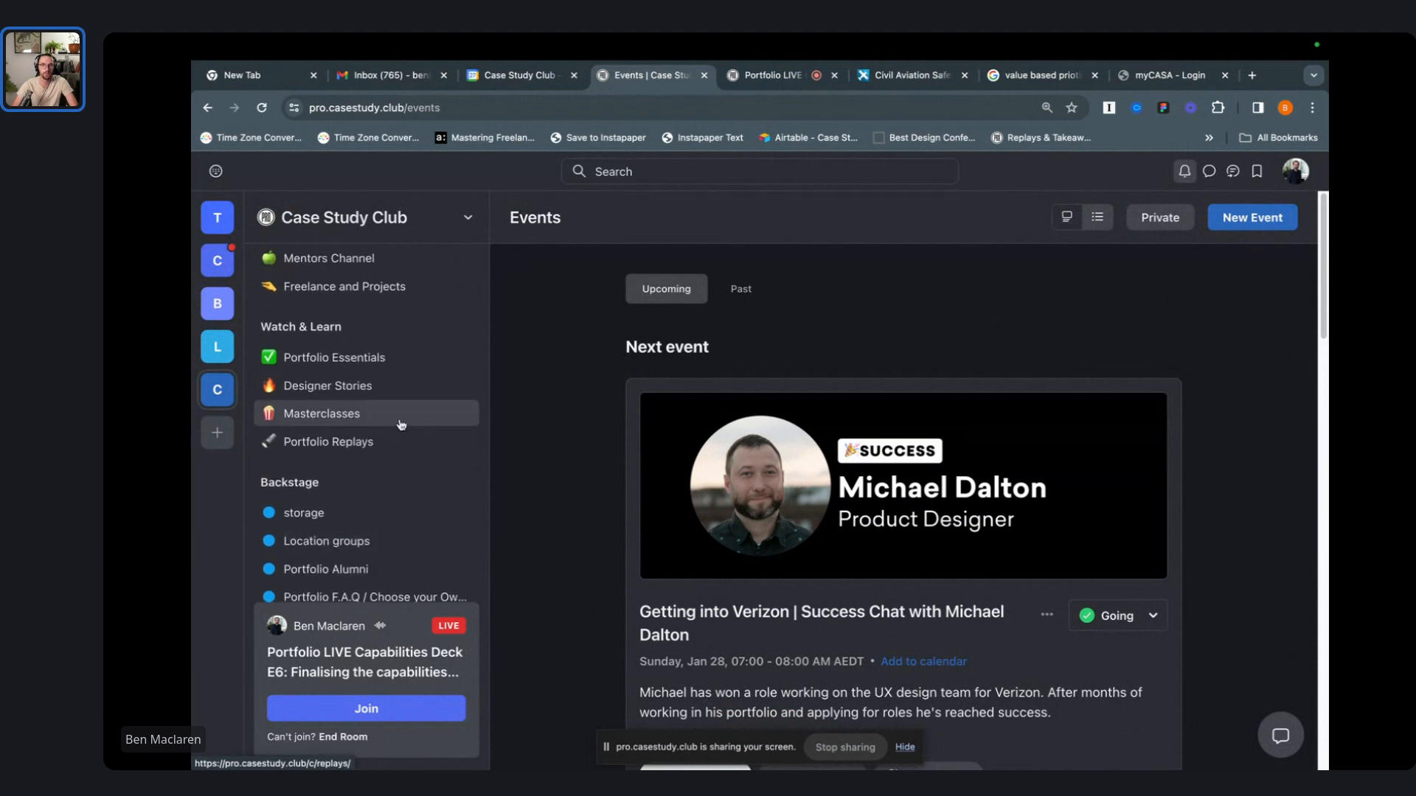
- Open the Portfolio Essentials space and scroll through its page
left_click(364, 499)
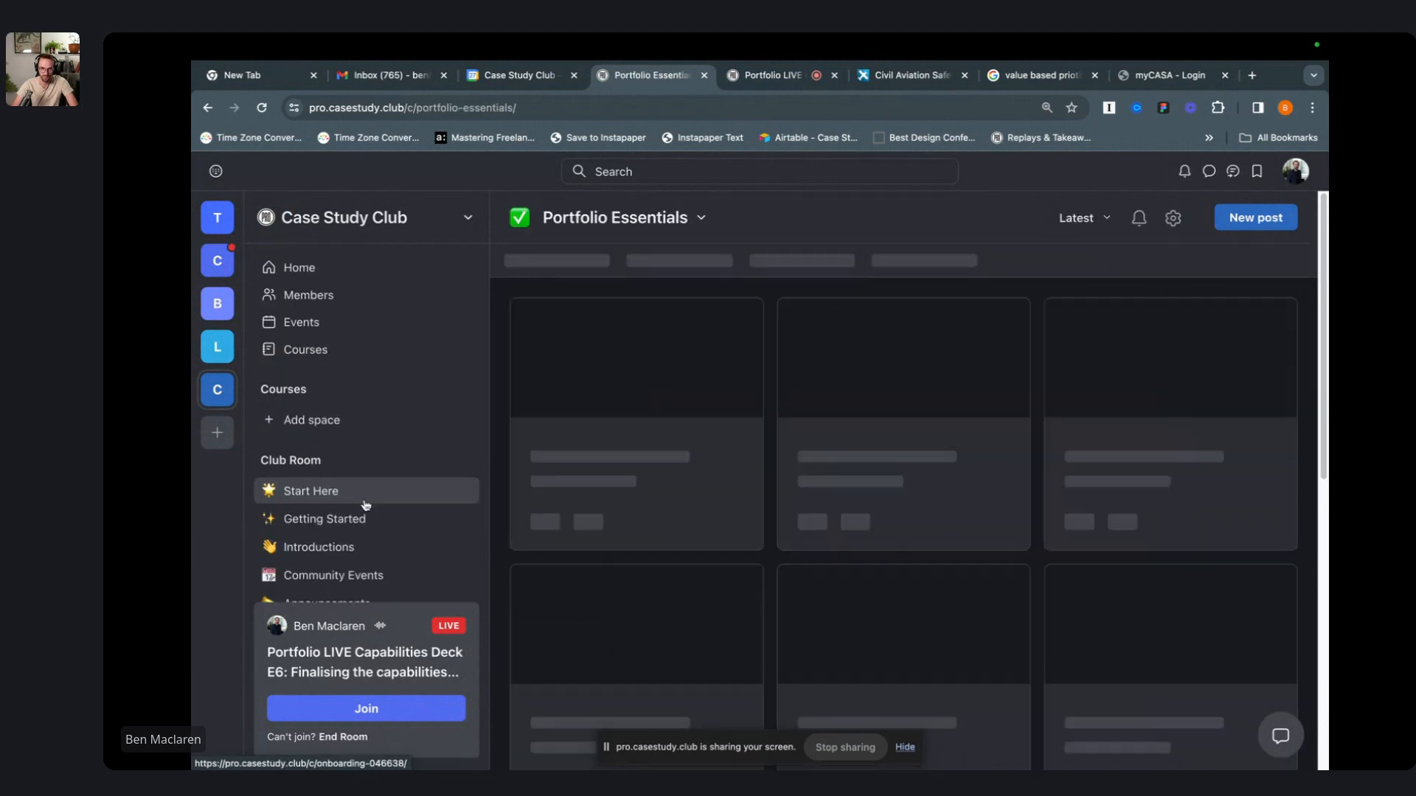
scroll(374, 508, "down", 2)
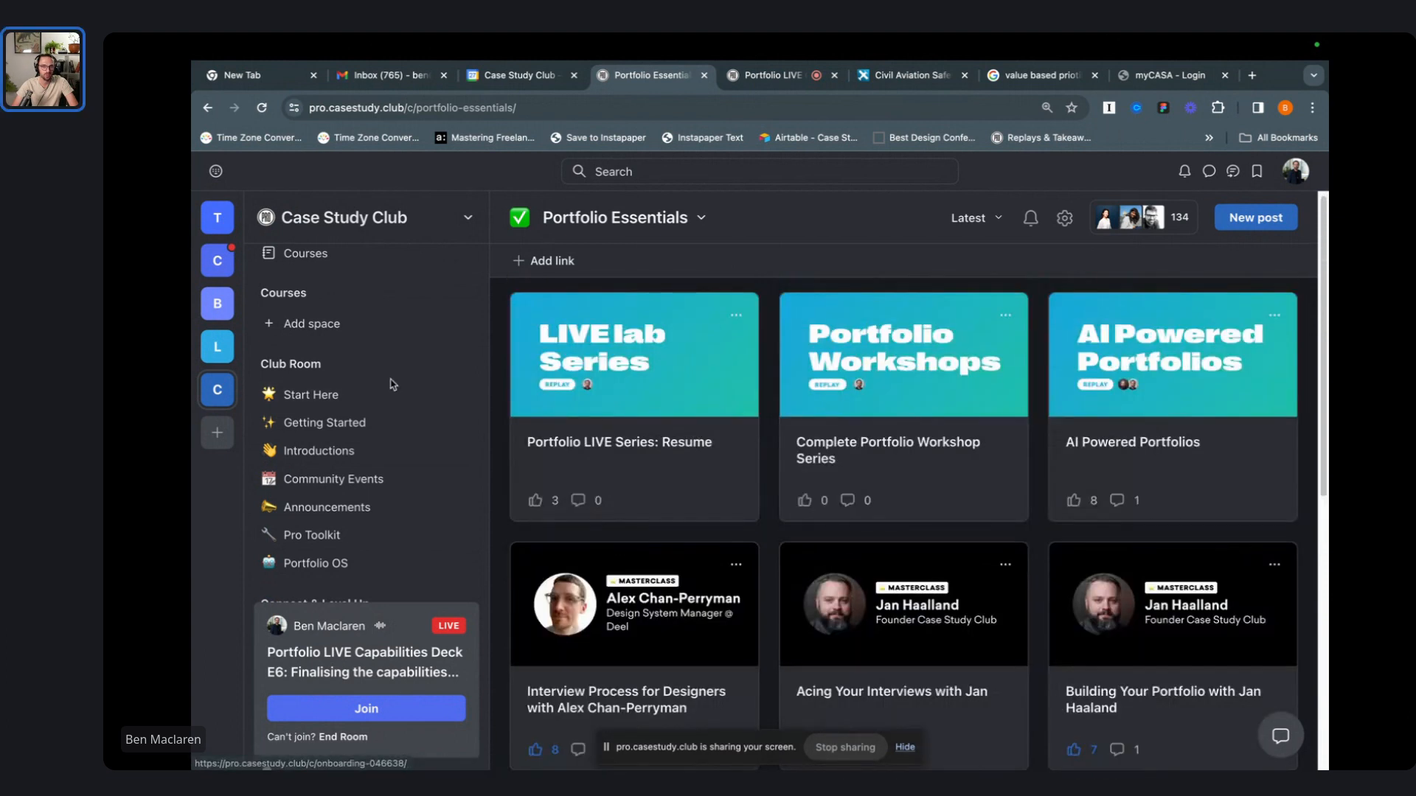
scroll(391, 384, "up", 2)
left_click(342, 221)
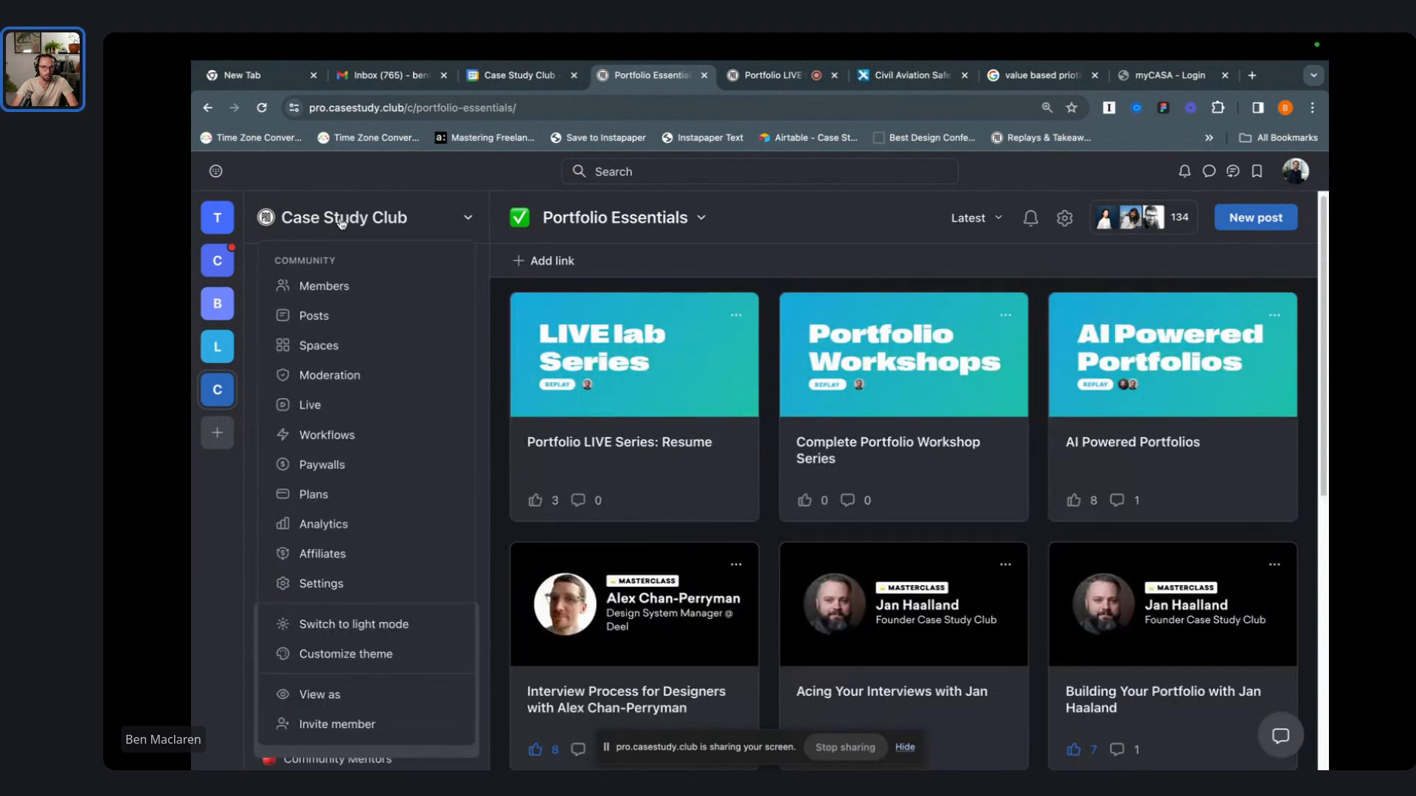
left_click(851, 221)
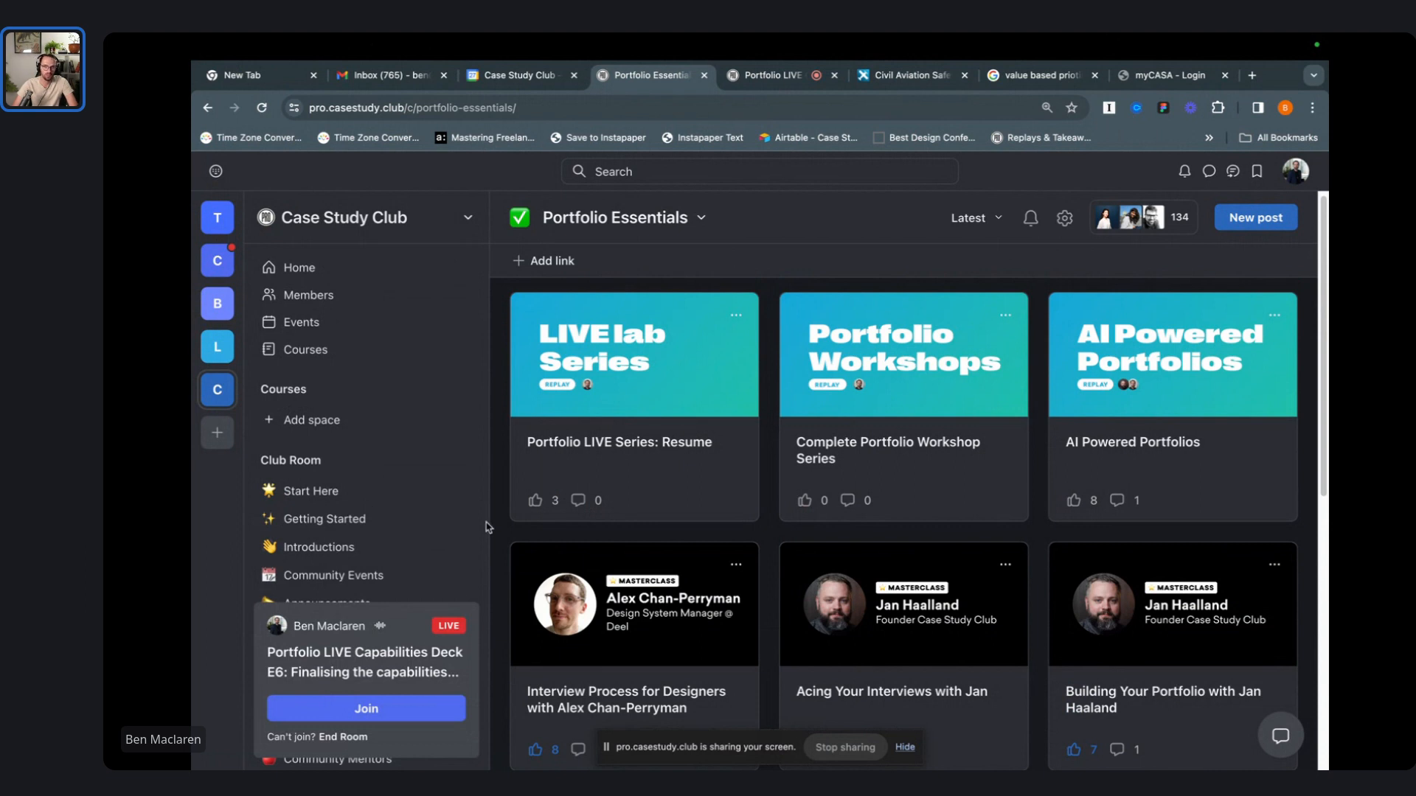
scroll(376, 501, "down", 3)
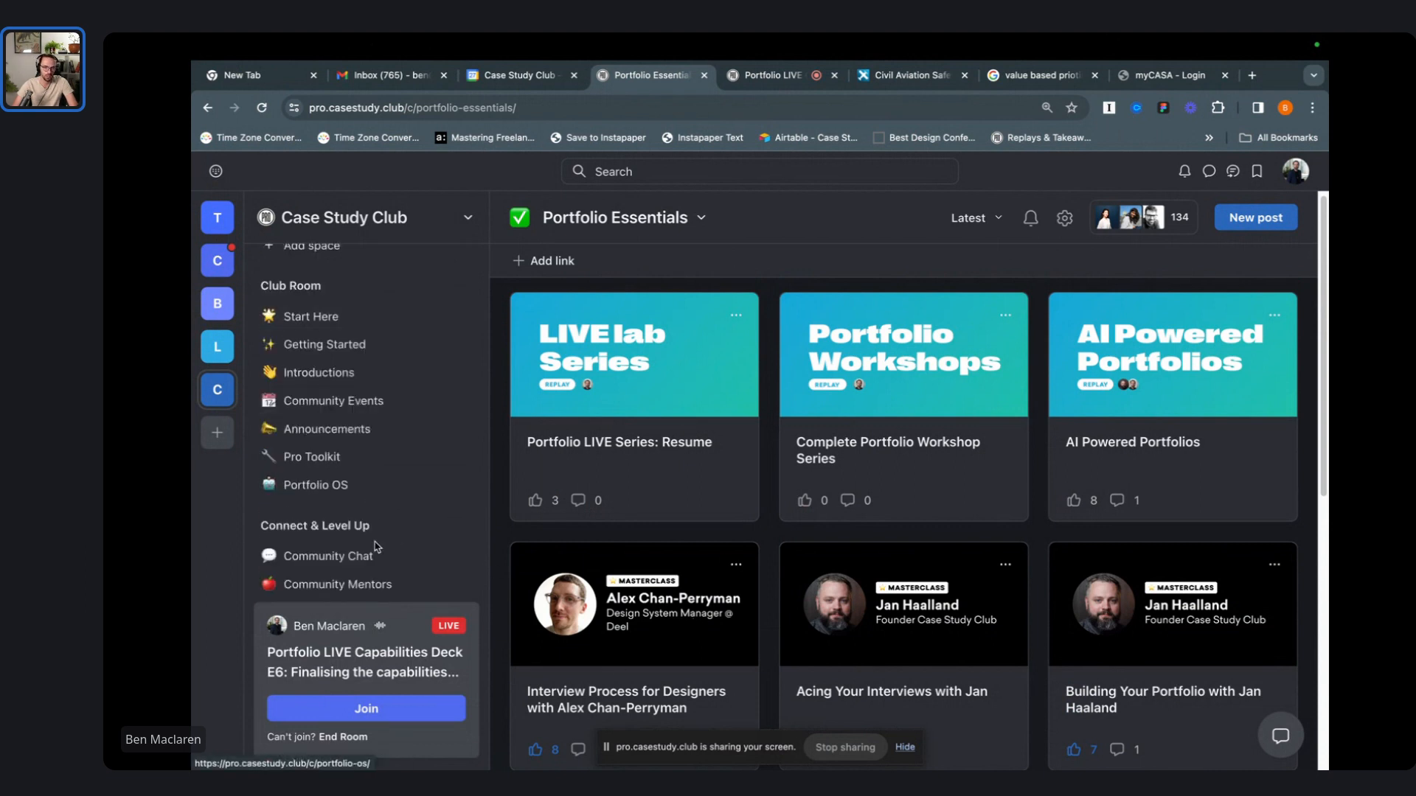
scroll(391, 547, "up", 3)
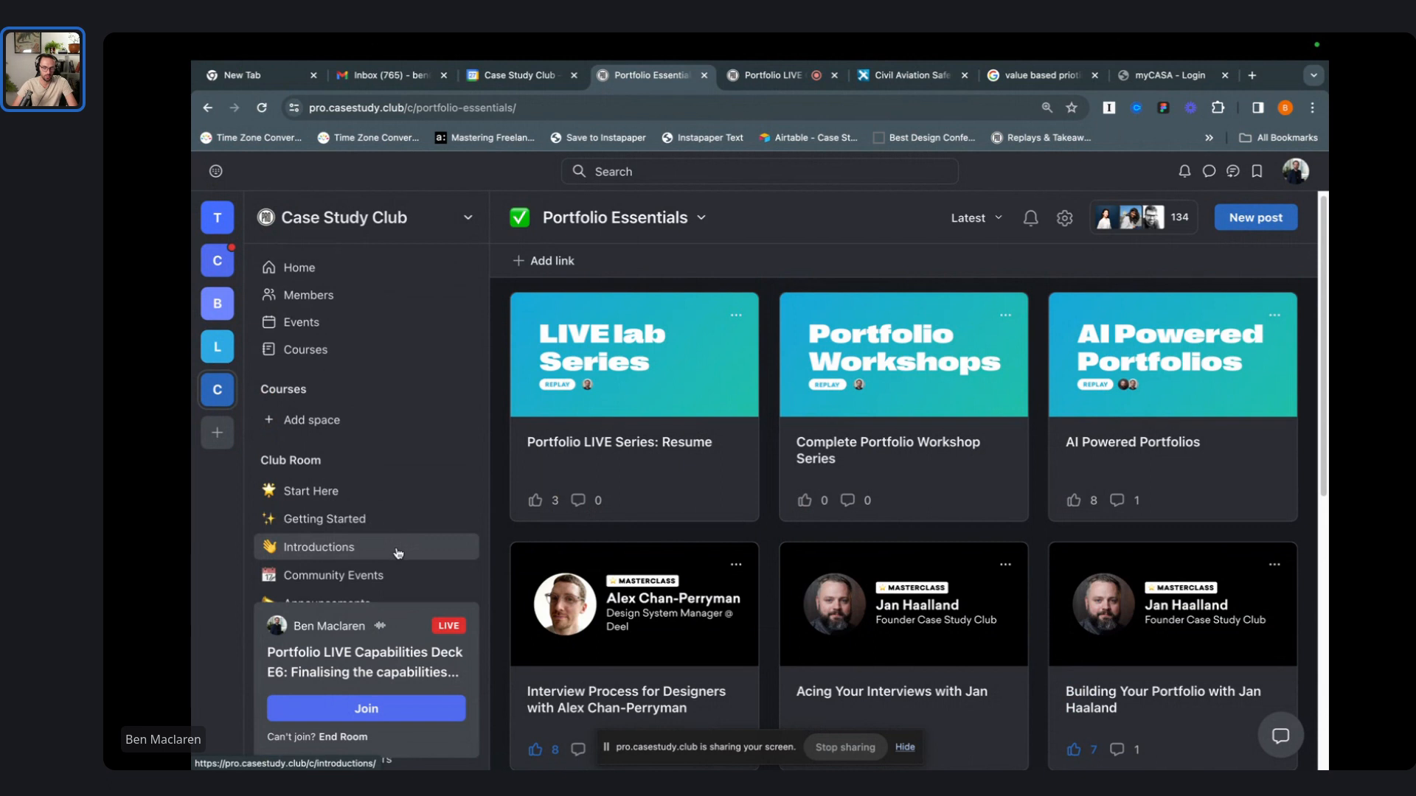
- Screenshot the whole Portfolio Essentials page to the clipboard and move to the next desktop
key("super+shift+5")
left_click_drag(556, 533, 392, 642)
left_click_drag(1011, 362, 1310, 155)
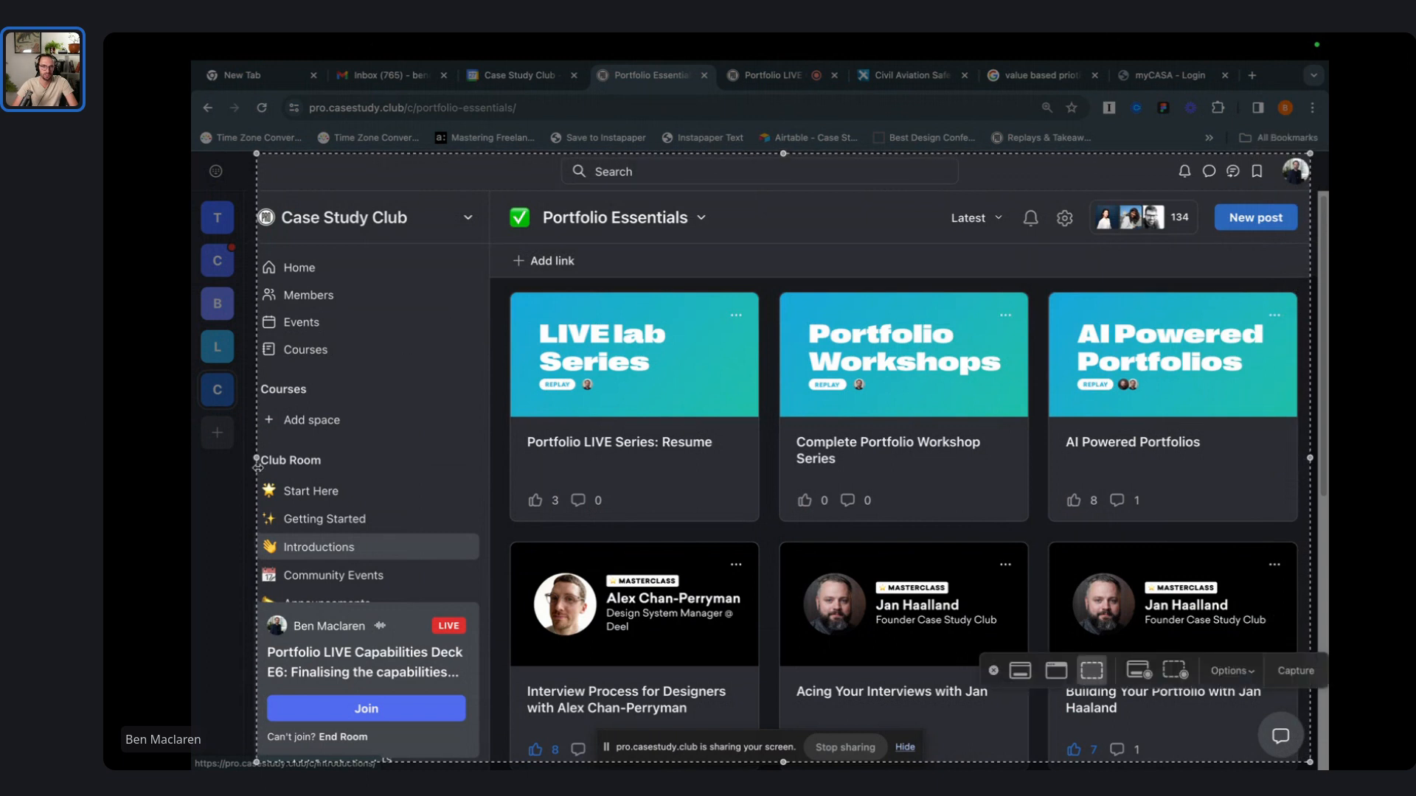
left_click_drag(257, 466, 240, 467)
key("Escape")
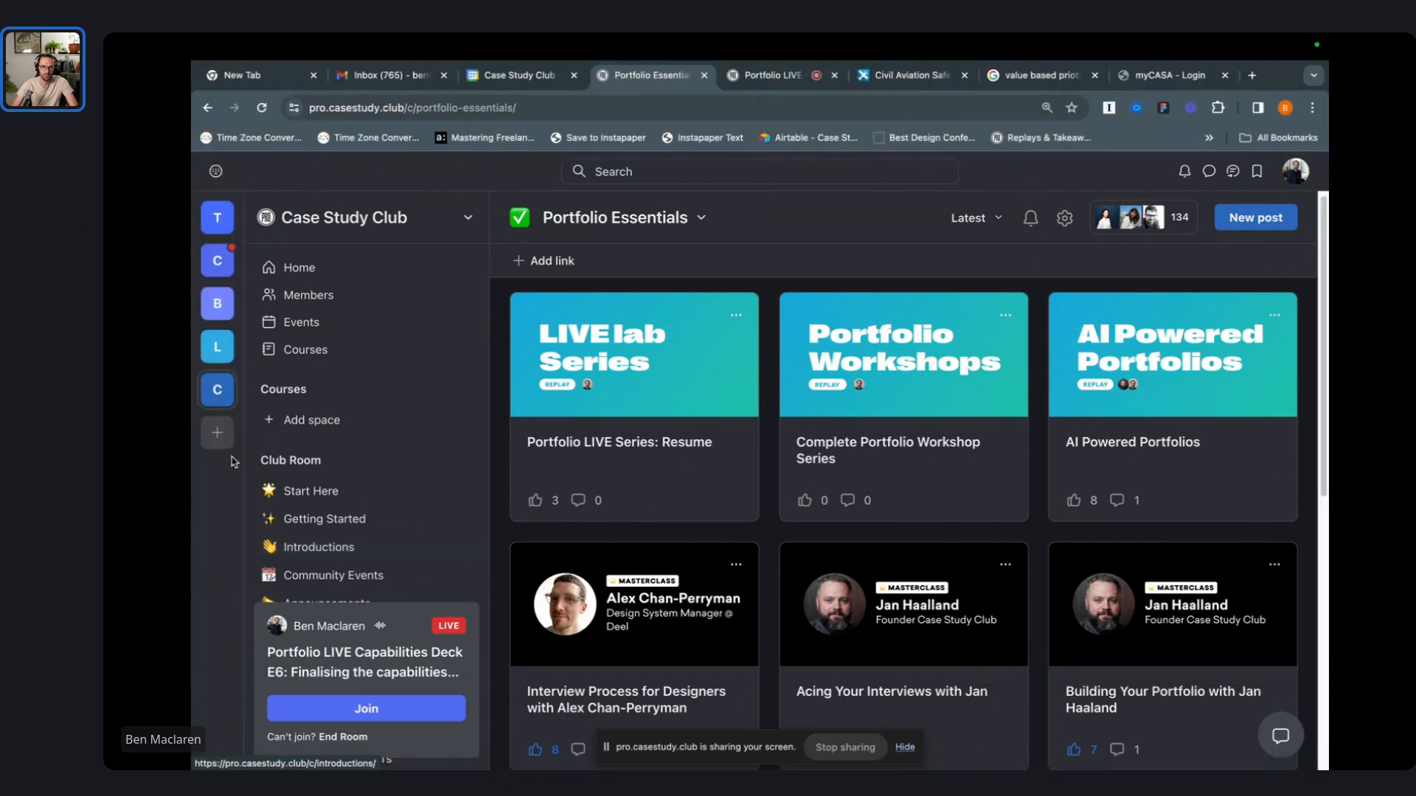
key("ctrl+Left")
- Replace the black Picture placeholder in the Polaroid card with the copied screenshot
key("ctrl+Left")
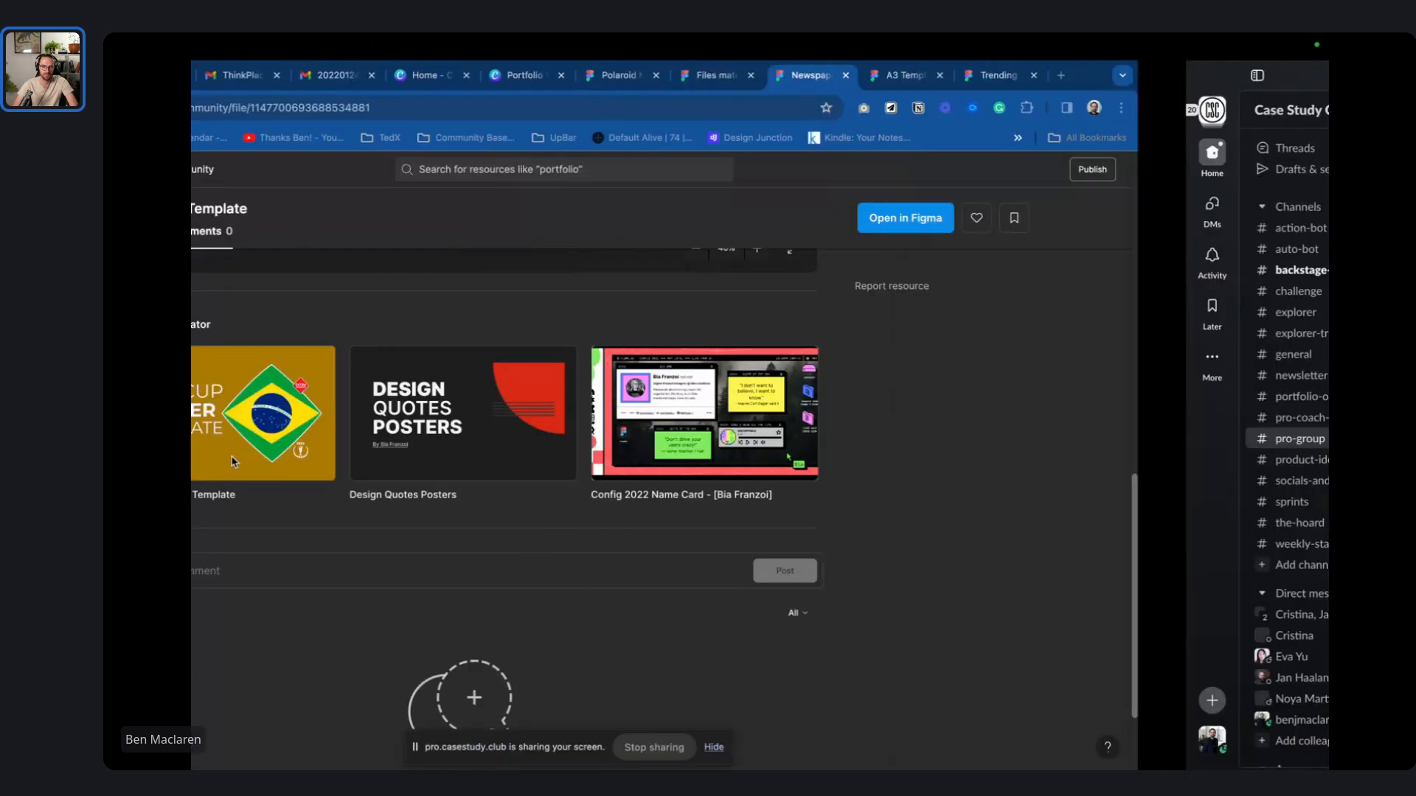
key("ctrl+Left")
scroll(786, 474, "up", 3)
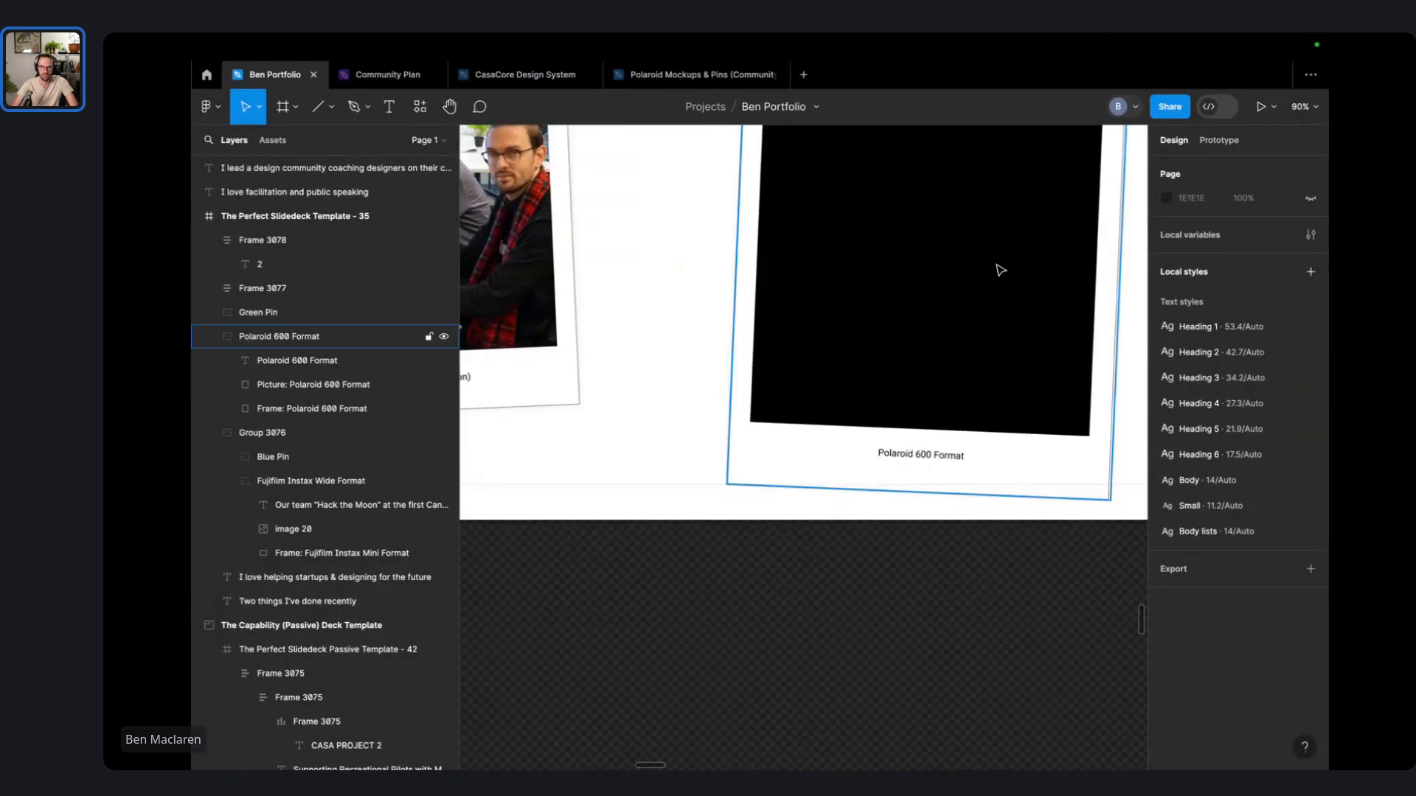
left_click(999, 265)
right_click(998, 265)
mouse_move(1069, 330)
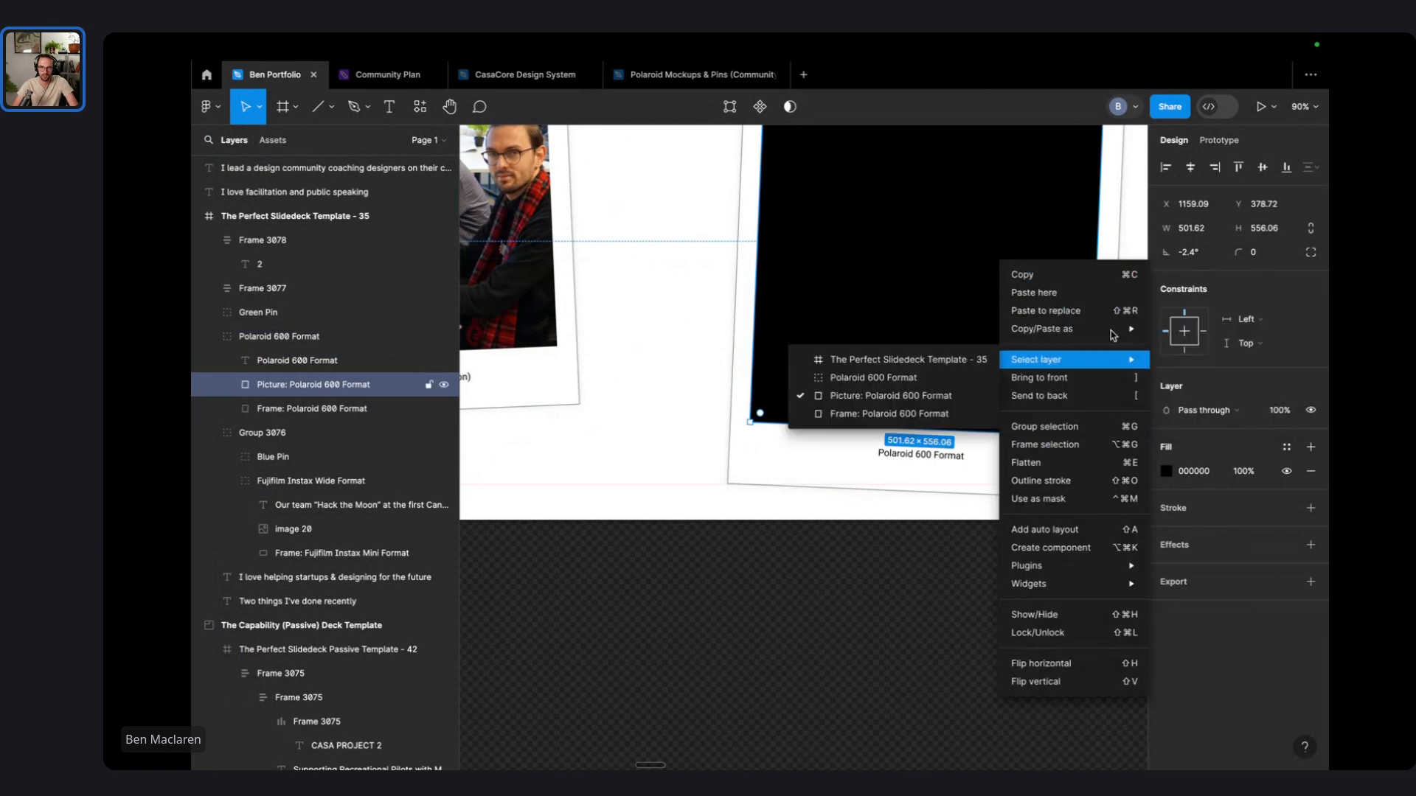
left_click(1111, 316)
scroll(1038, 322, "down", 4)
left_click_drag(1038, 324, 760, 376)
- Try resizing and cropping the pasted screenshot to fit the card
scroll(973, 487, "down", 6)
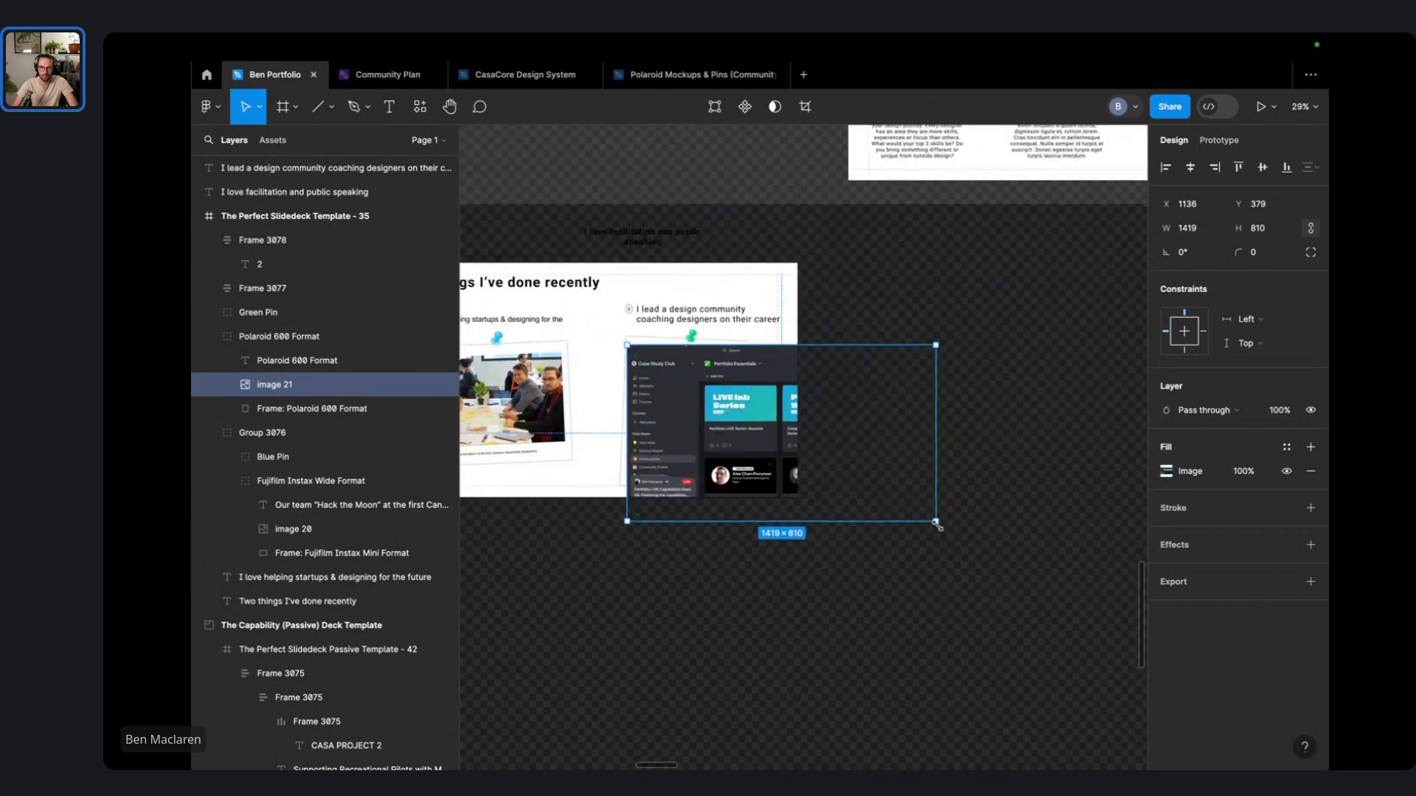
left_click_drag(937, 523, 788, 437)
scroll(788, 436, "up", 5)
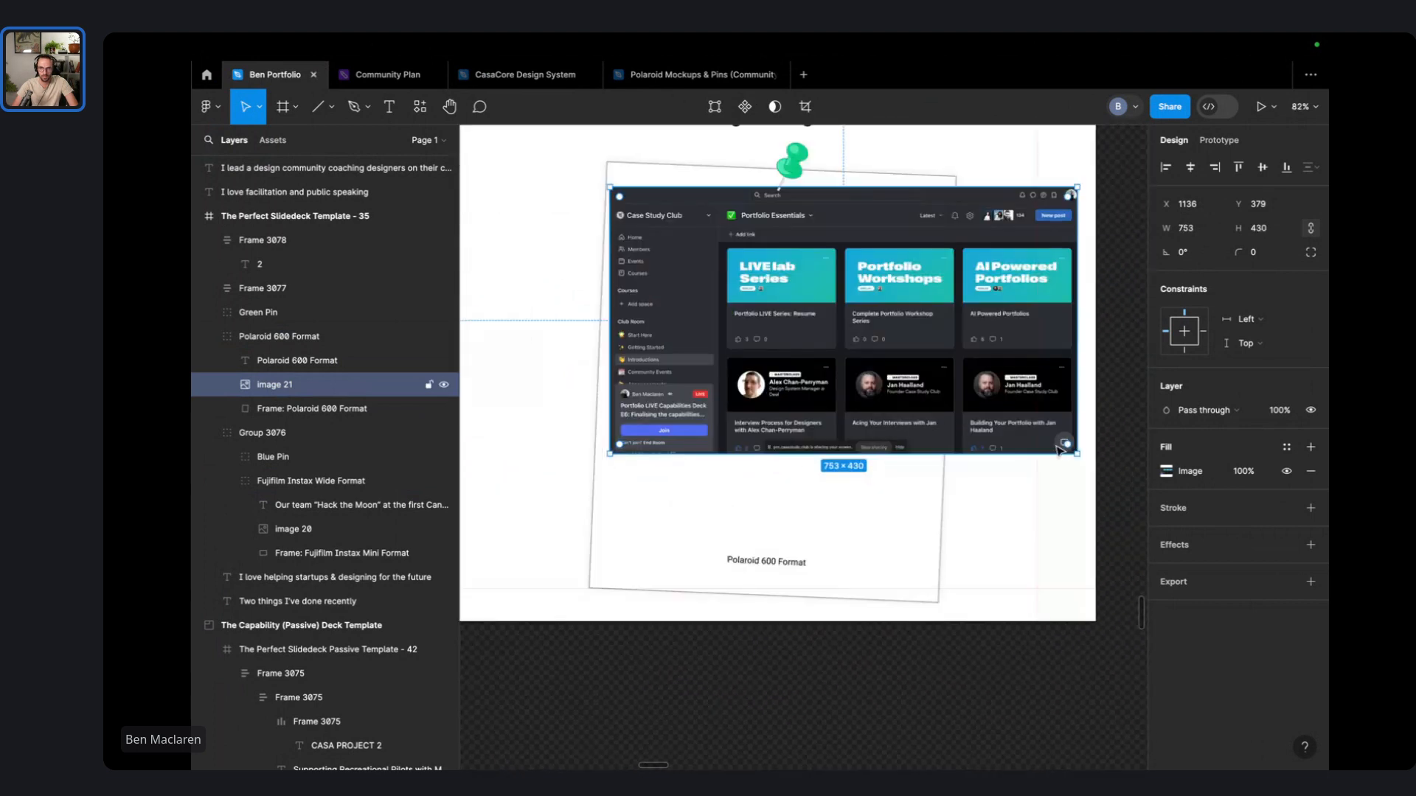
left_click_drag(1072, 448, 1007, 504)
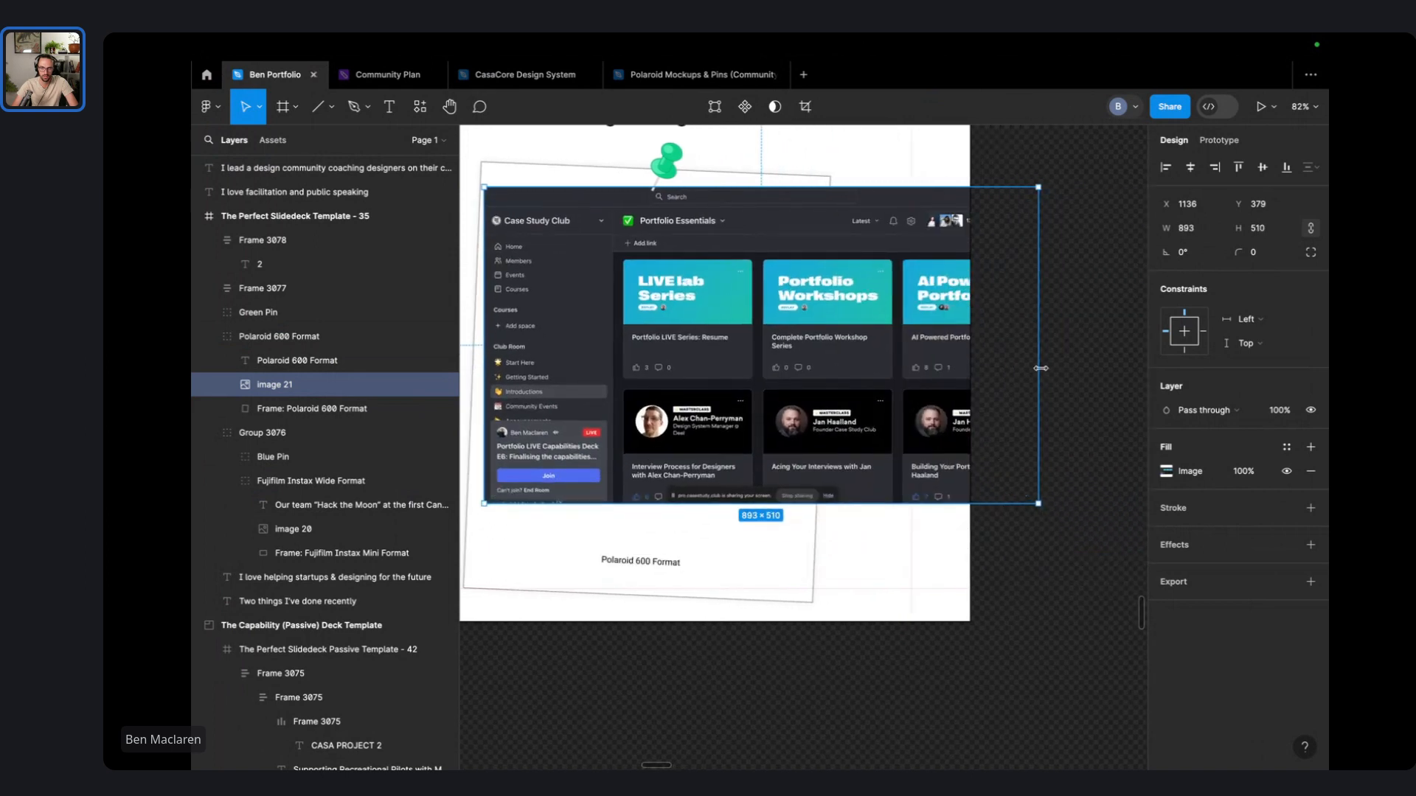
left_click_drag(1040, 368, 797, 374)
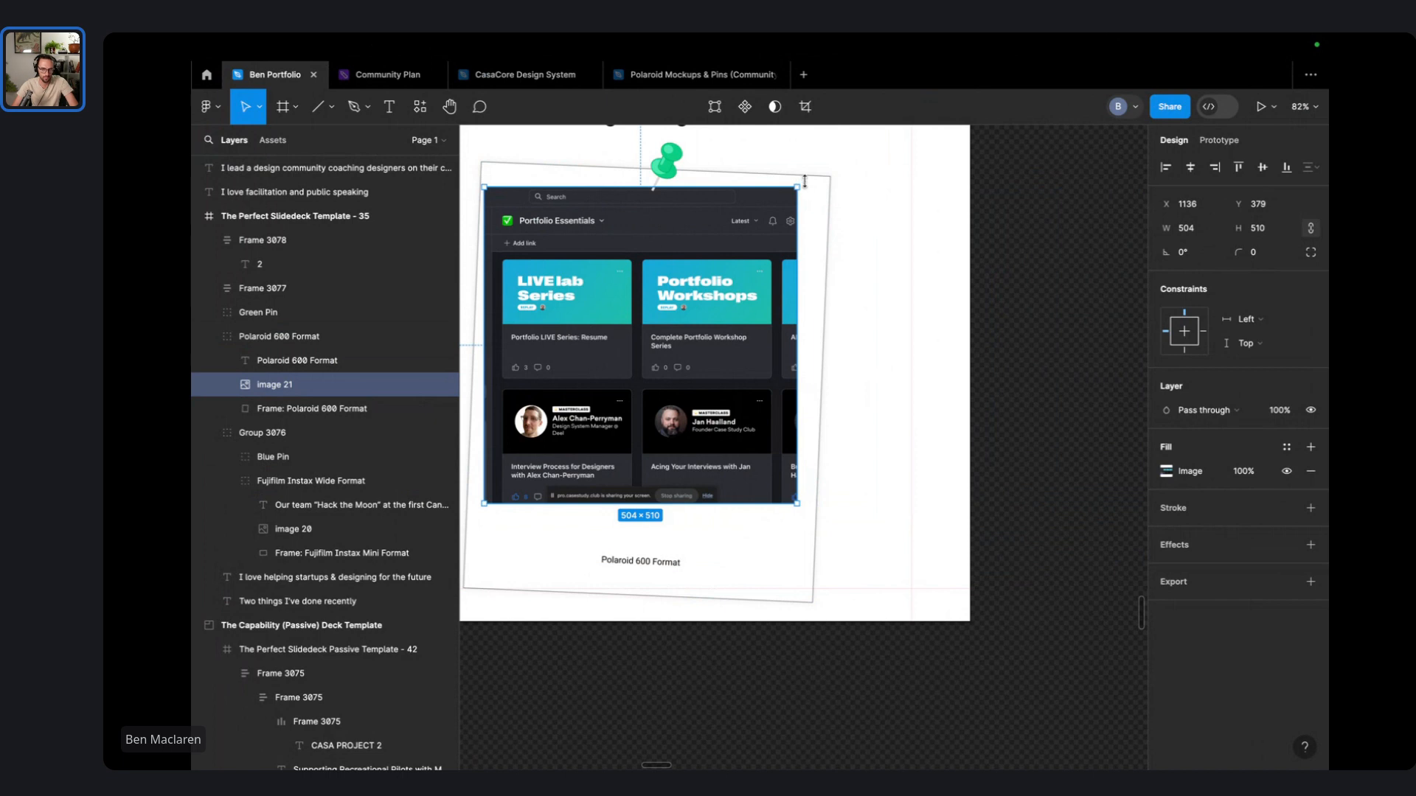
- Undo the resize and paste the screenshot into the placeholder again
key("ctrl+z")
key("ctrl+z")
key("ctrl+z")
key("ctrl+z")
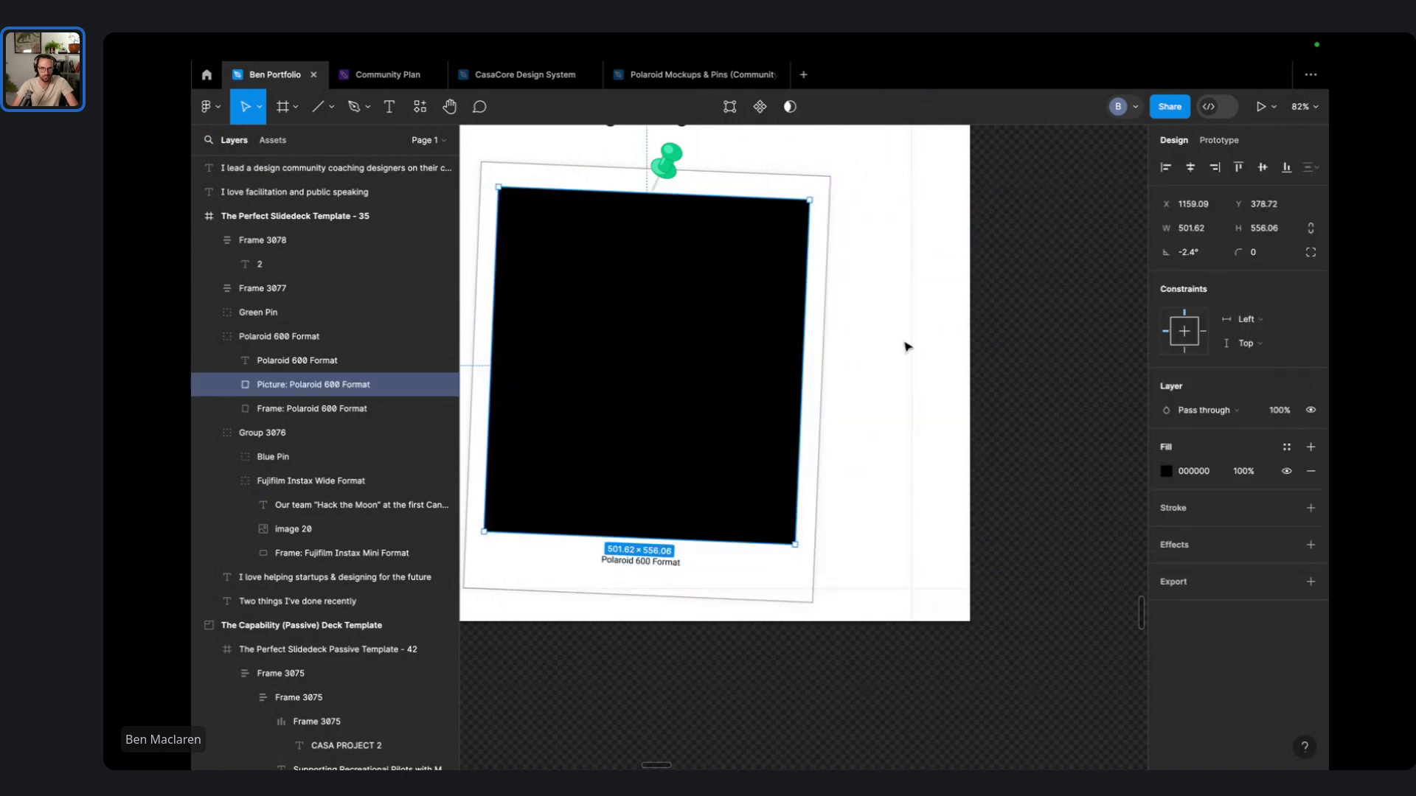
right_click(675, 333)
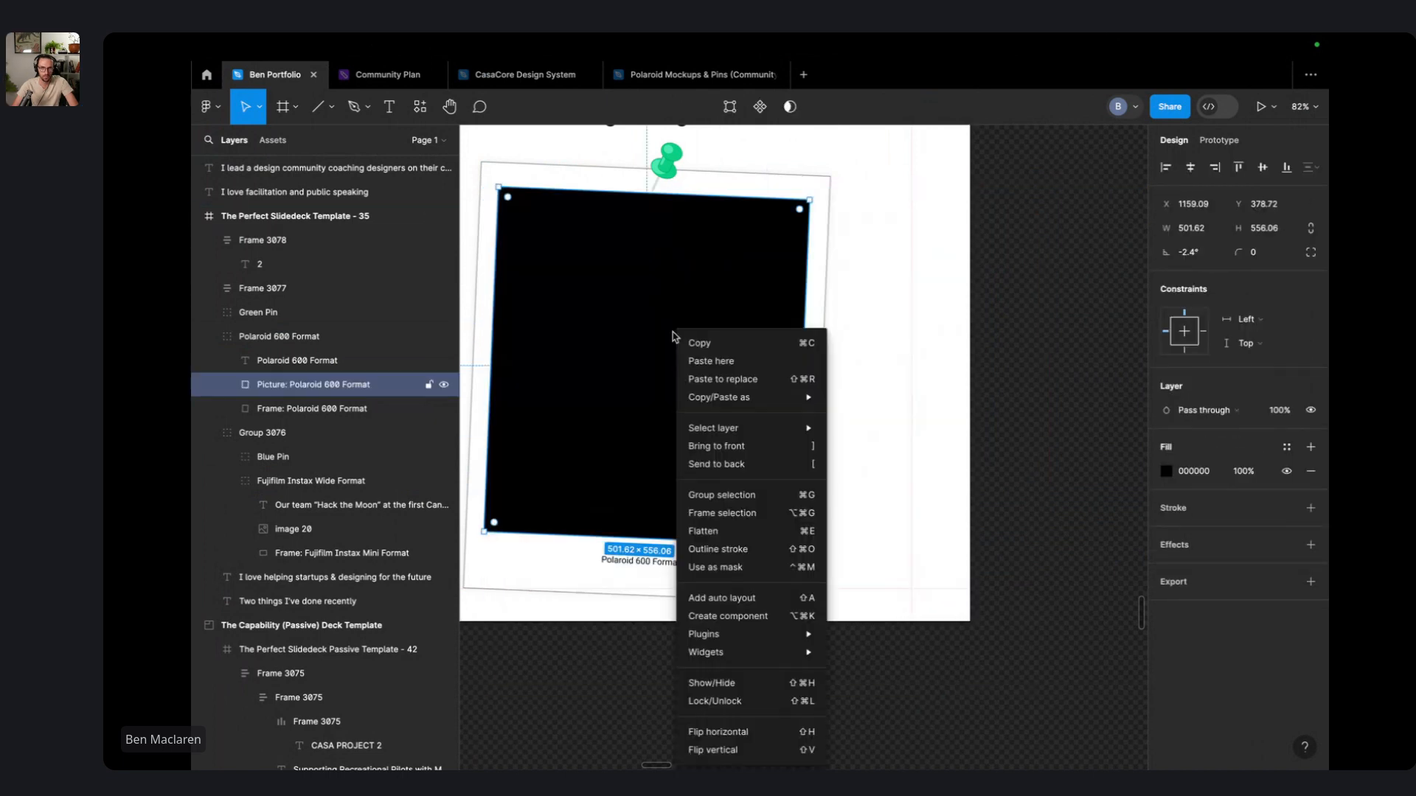
left_click(749, 382)
scroll(748, 382, "down", 5)
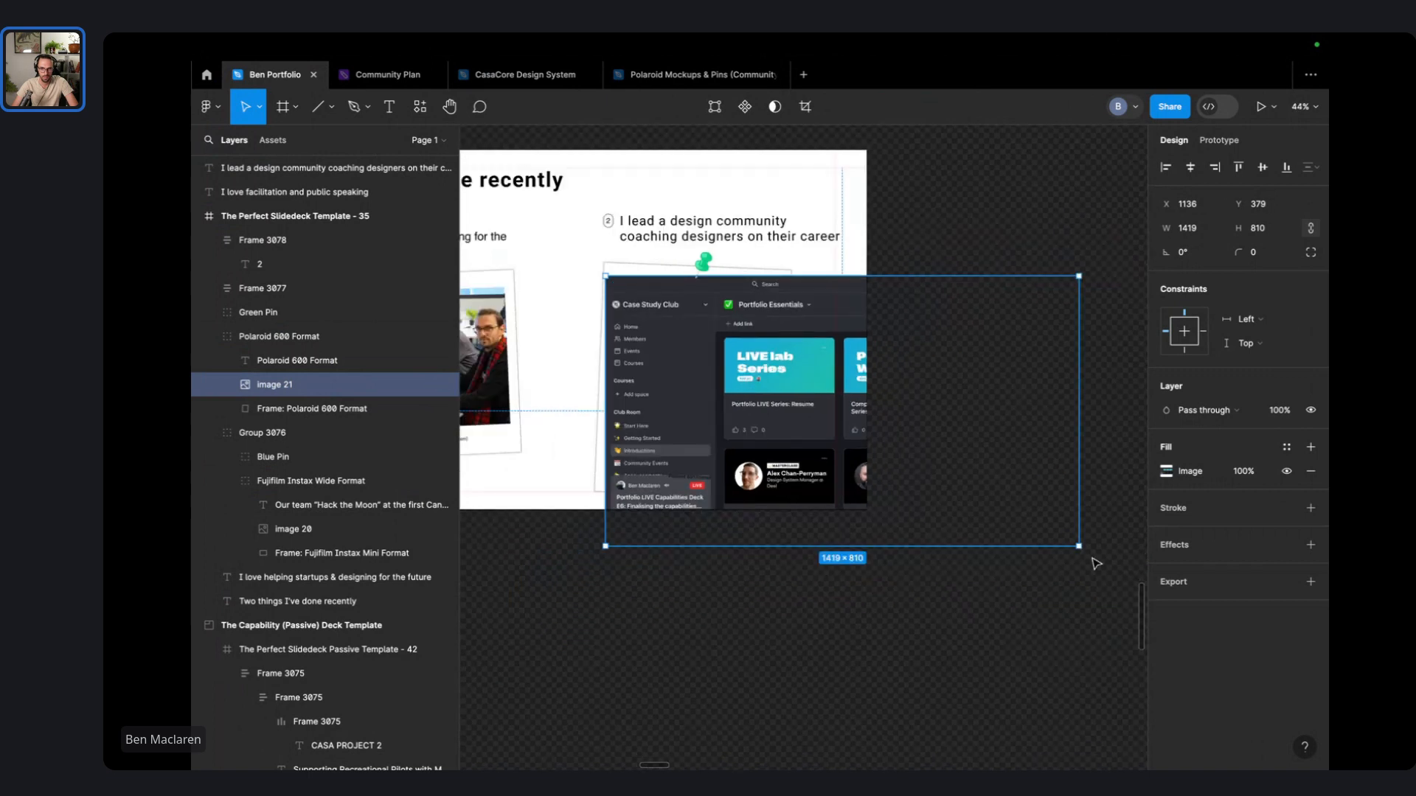
left_click_drag(1083, 564, 776, 481)
left_click_drag(719, 542, 719, 458)
scroll(694, 420, "up", 5)
double_click(697, 381)
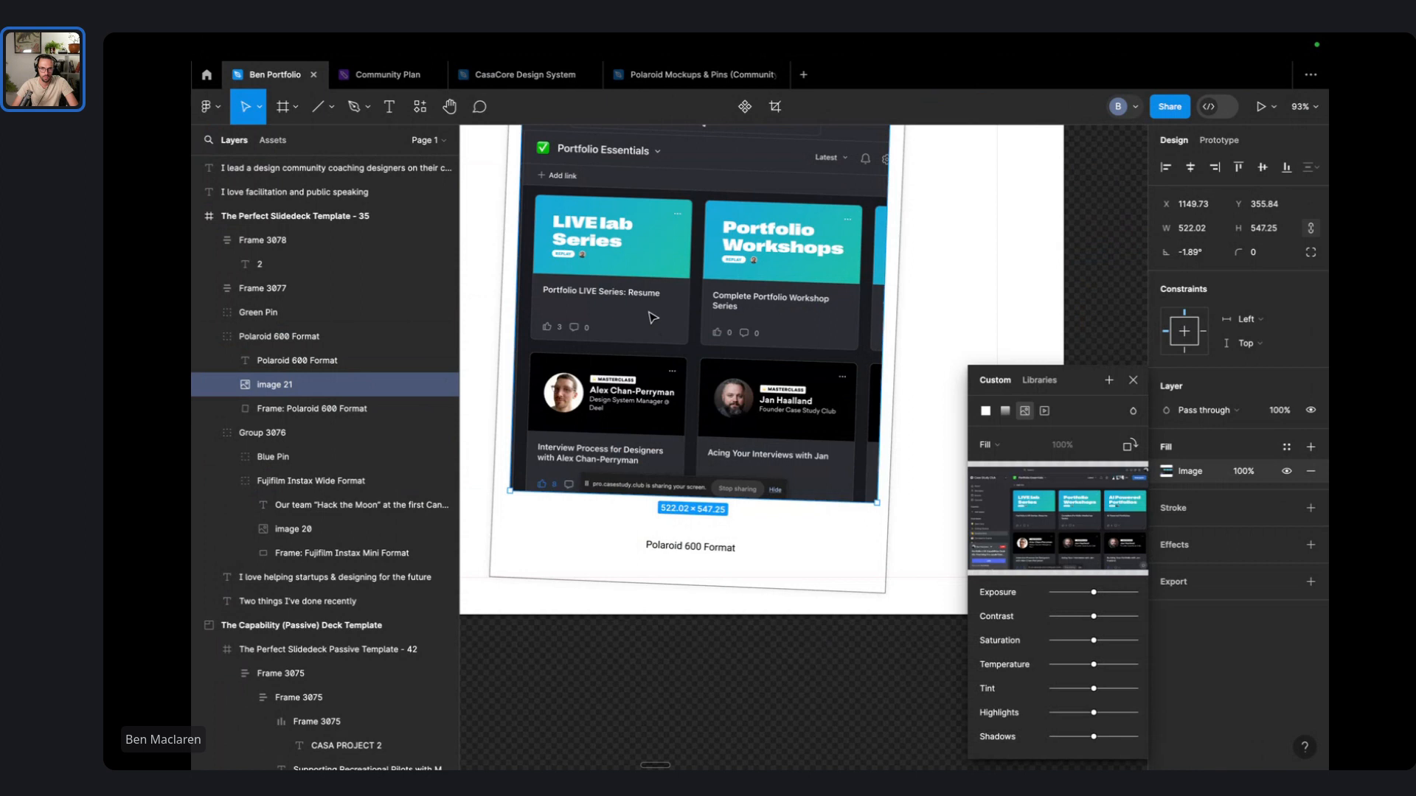
mouse_move(653, 318)
left_mouse_down()
mouse_move(730, 319)
mouse_move(639, 329)
left_mouse_up()
key("super+z")
scroll(663, 336, "up", 3)
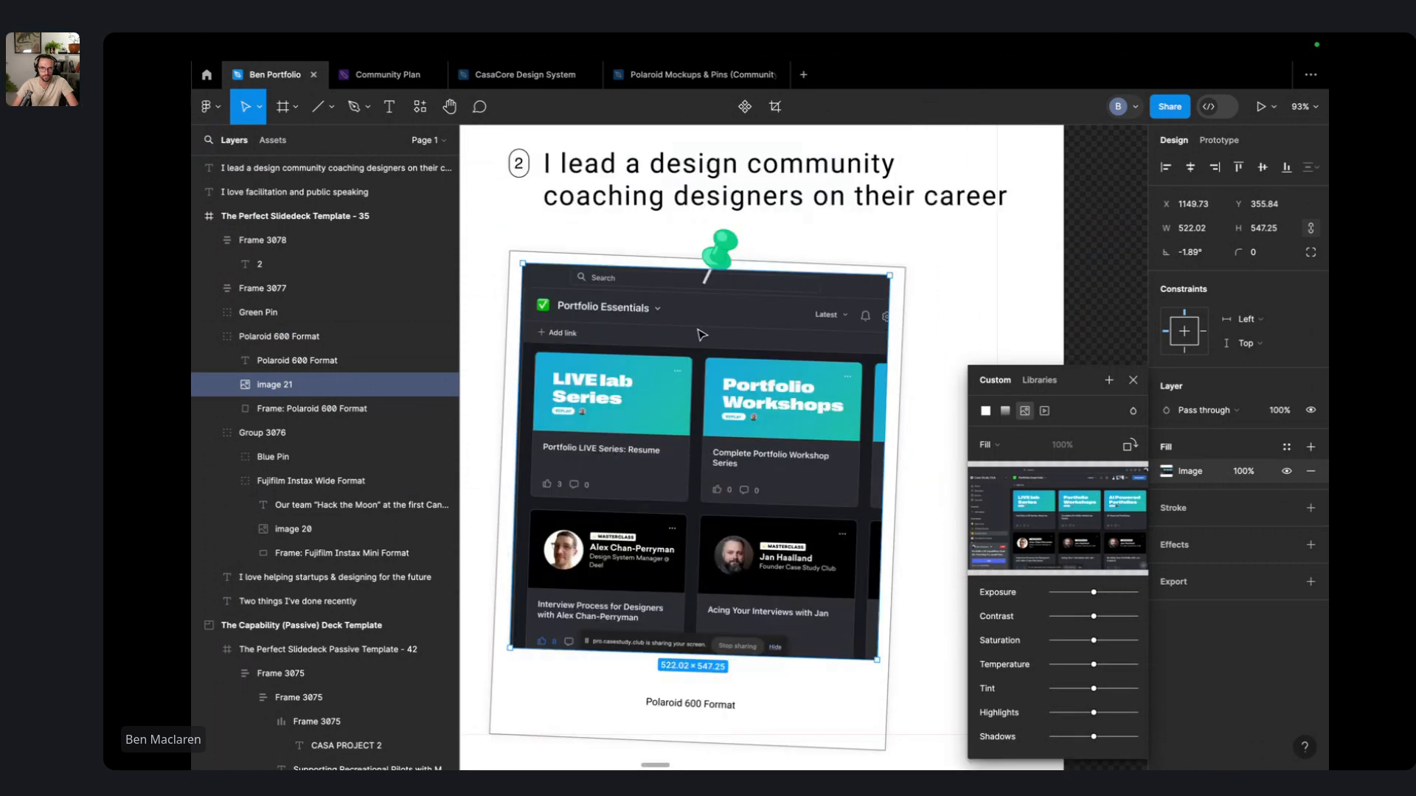
key("super+z")
key("super+z")
key("super+z")
scroll(732, 353, "down", 3)
left_click(731, 353)
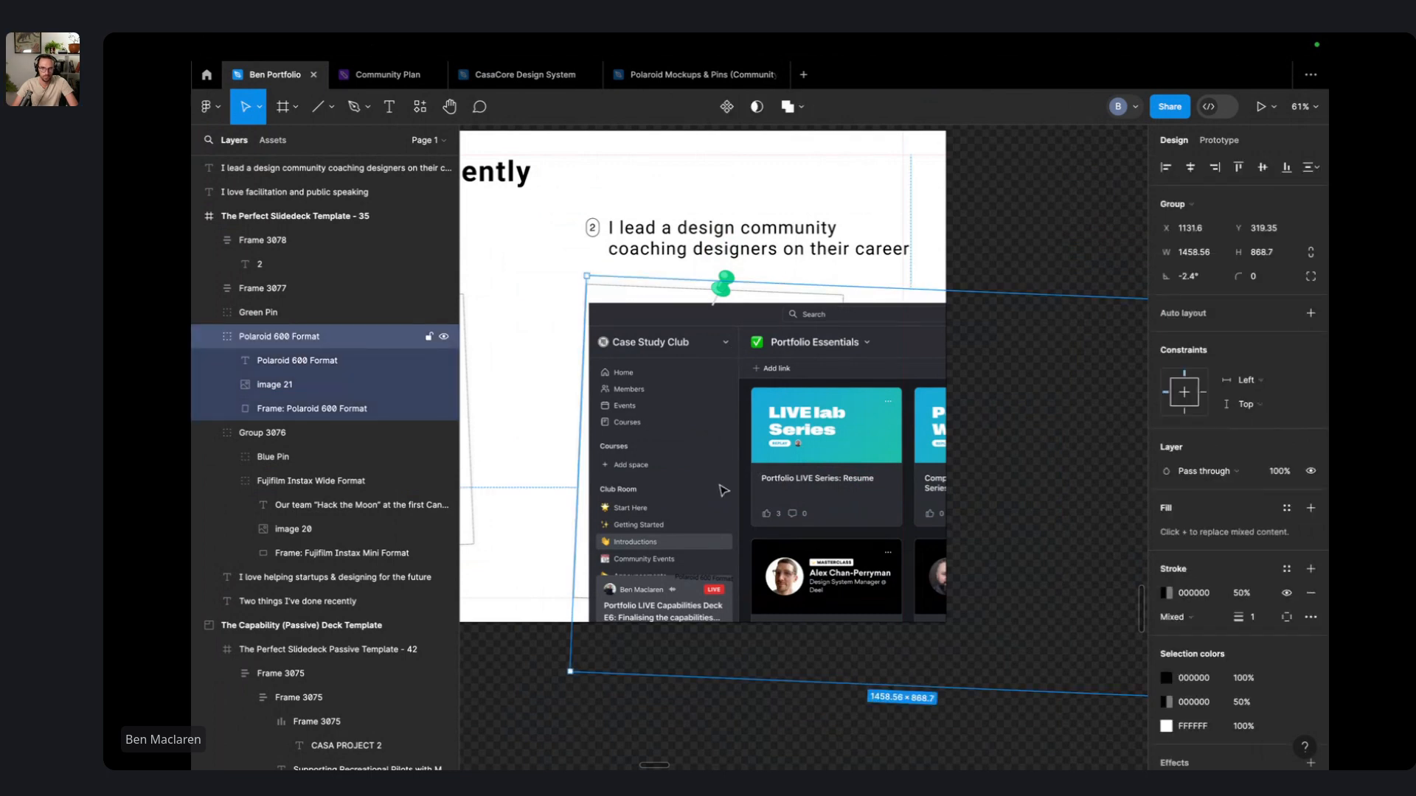
- Wrap the screenshot in an auto layout frame 617.83 wide that clips its content
left_click(723, 490)
key("super+g")
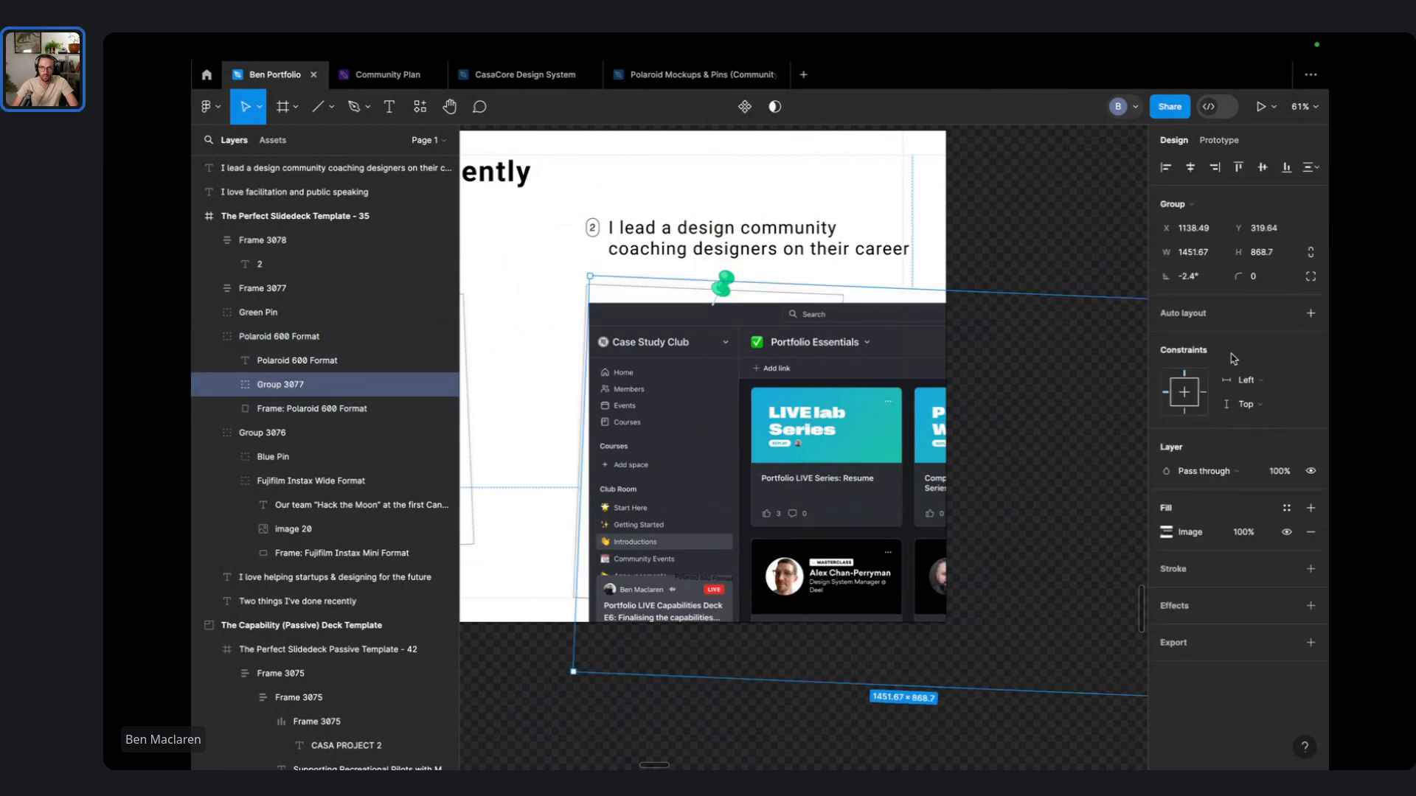
key("shift+a")
scroll(1005, 455, "down", 5)
scroll(1011, 423, "down", 5)
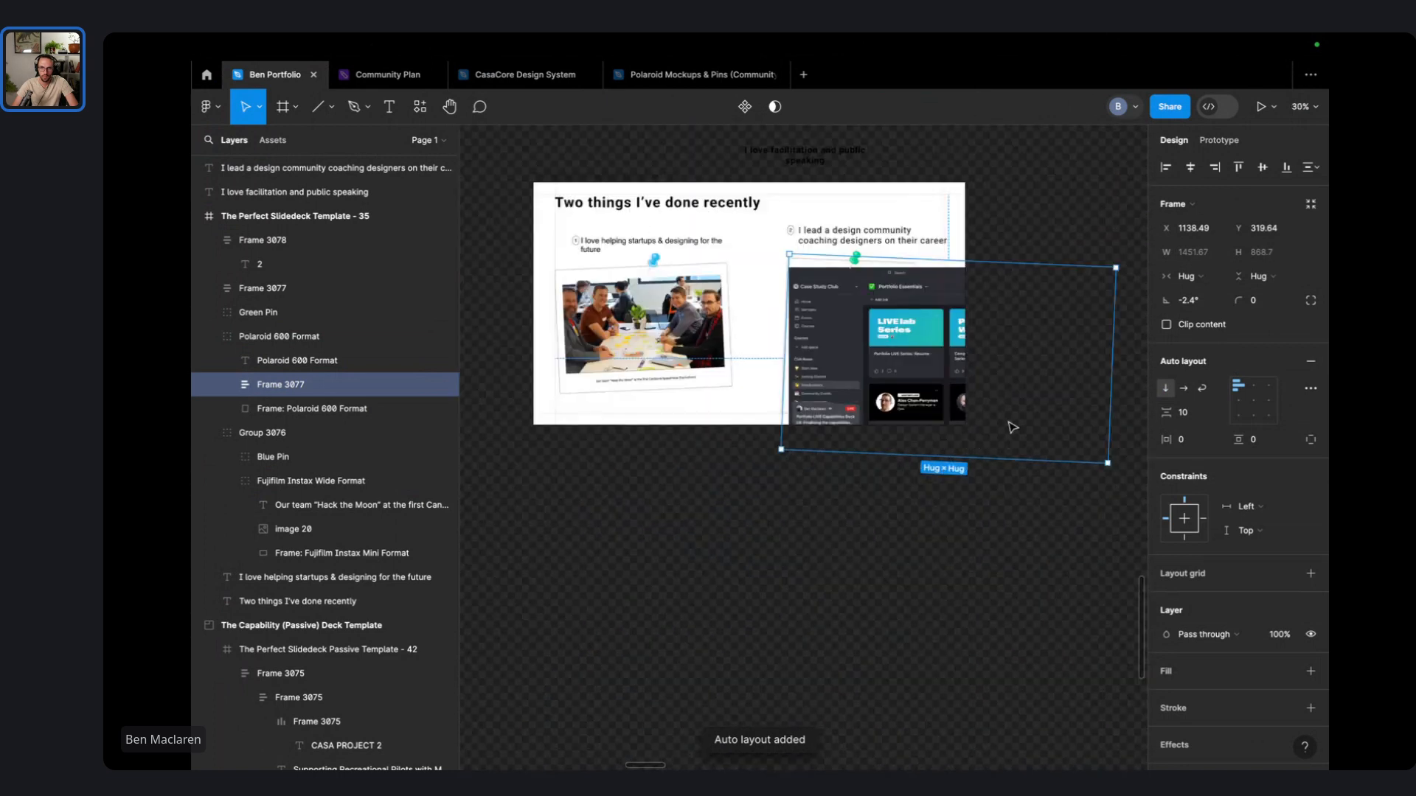
left_click_drag(955, 426, 769, 427)
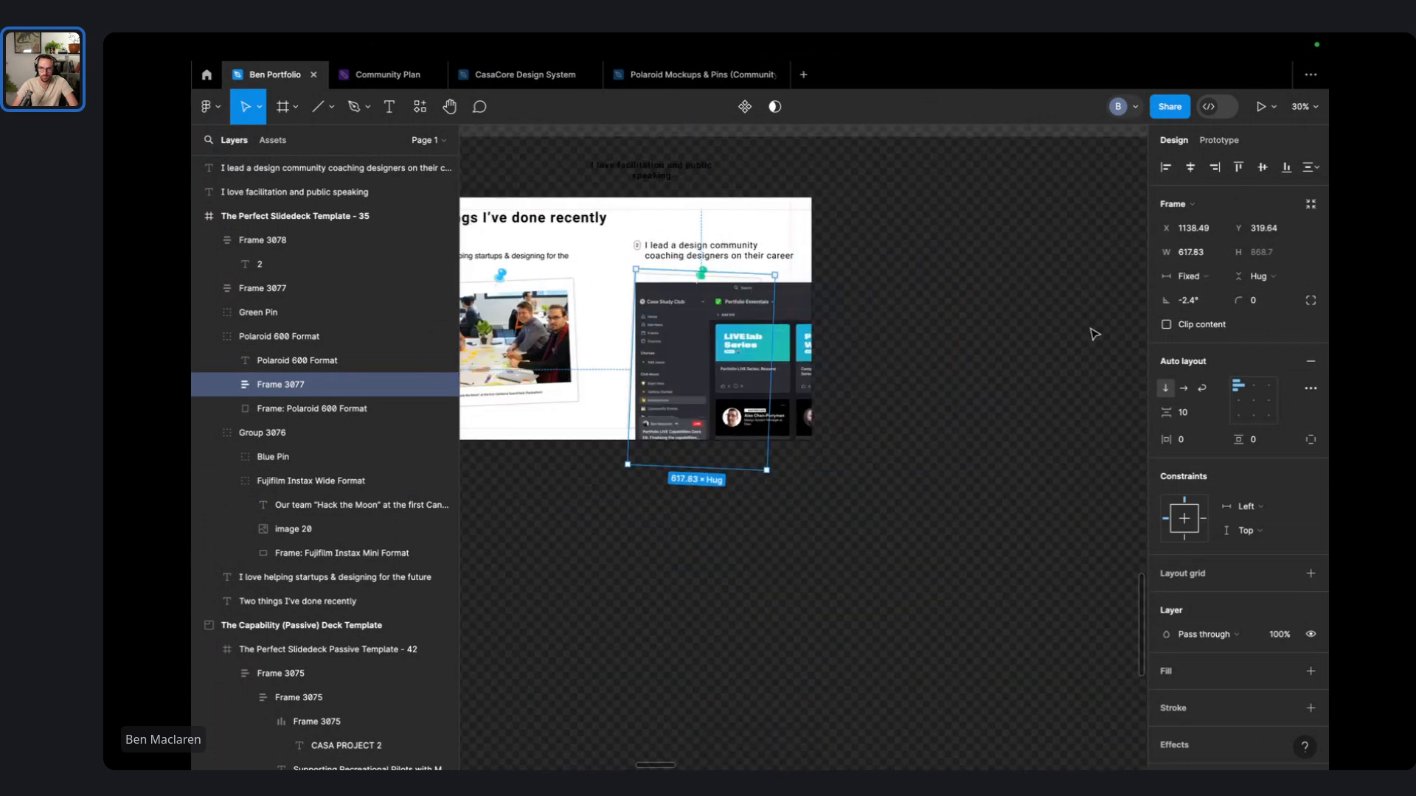
left_click(1204, 330)
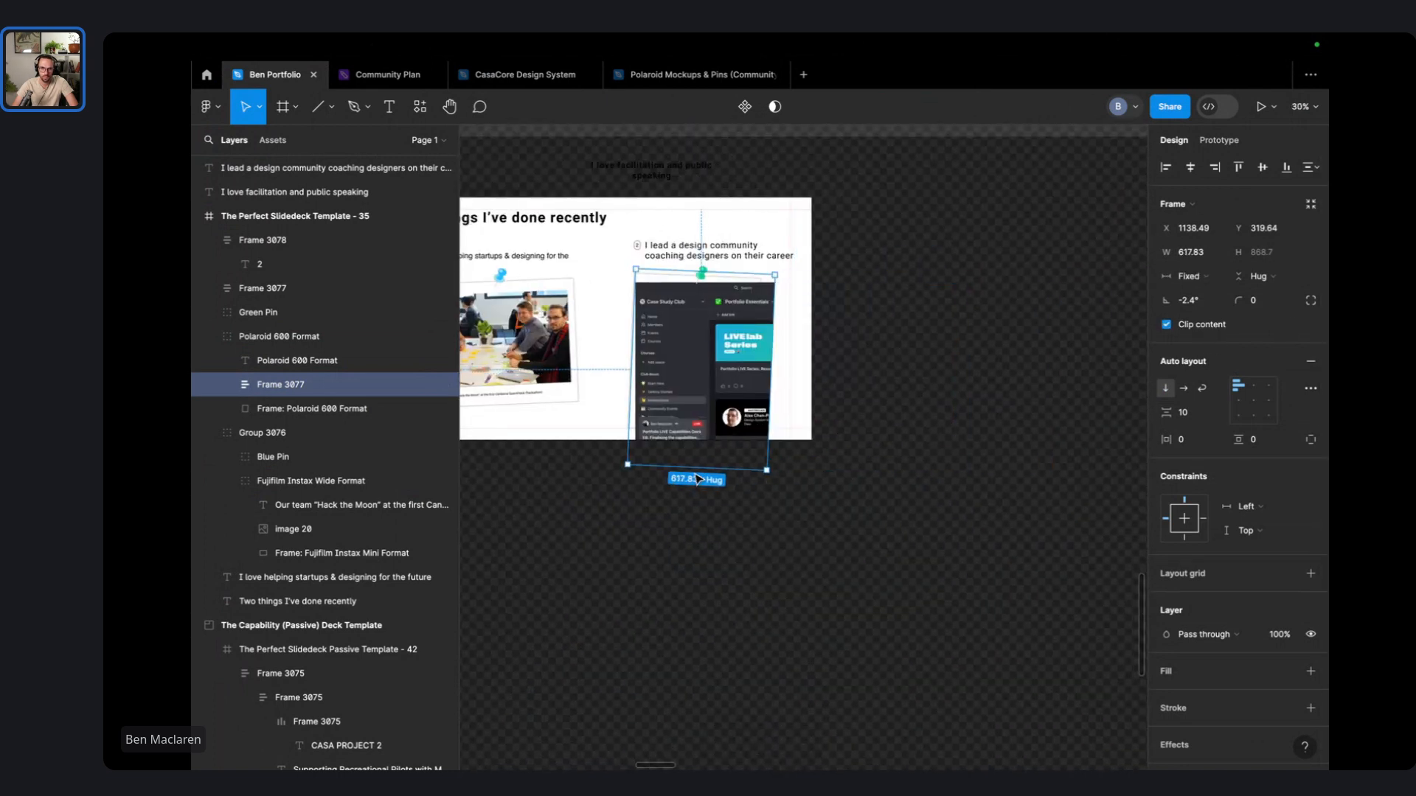
- Crop the screenshot frame from the bottom and right, and shift the image inside it
left_click_drag(695, 468, 696, 387)
scroll(696, 387, "up", 3)
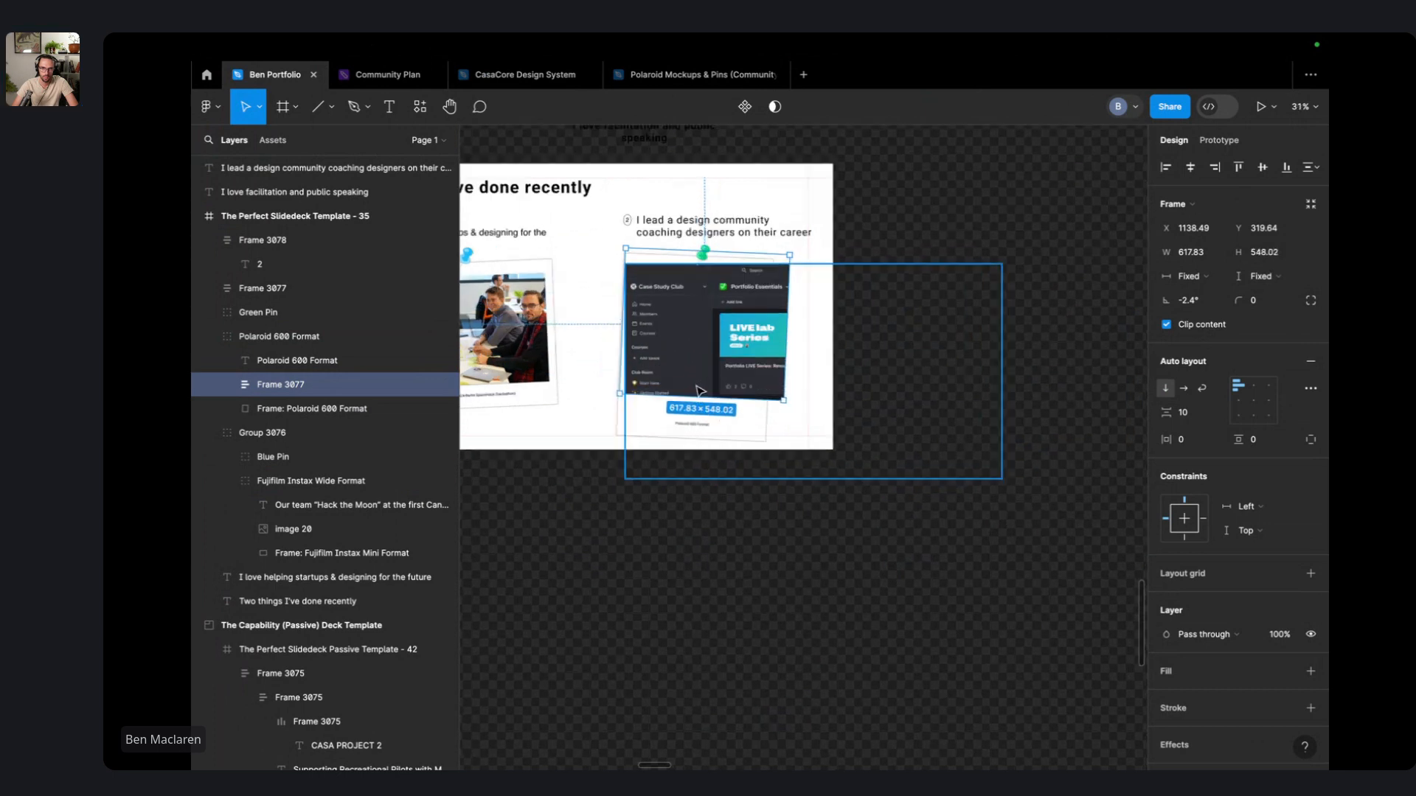
left_click_drag(808, 356, 779, 356)
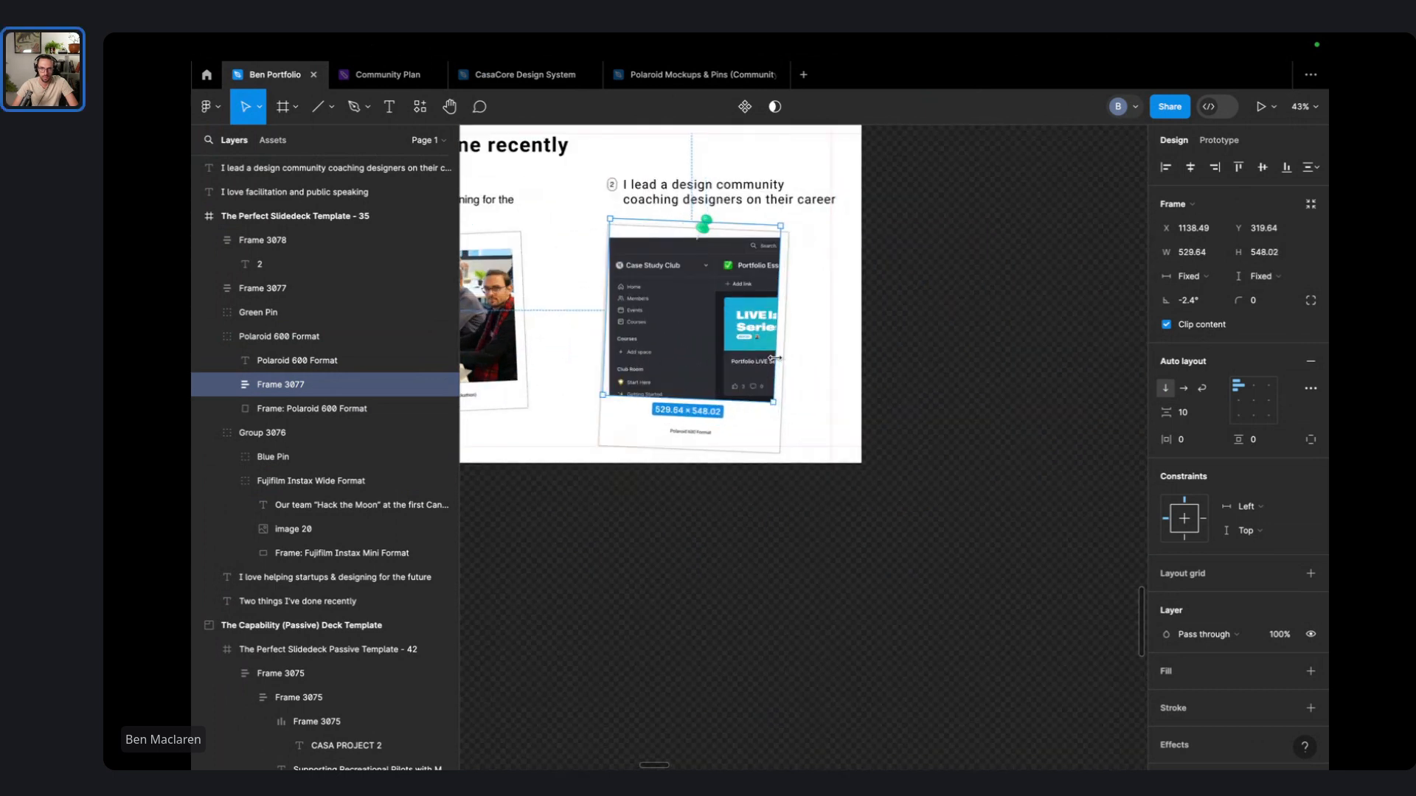
double_click(701, 306)
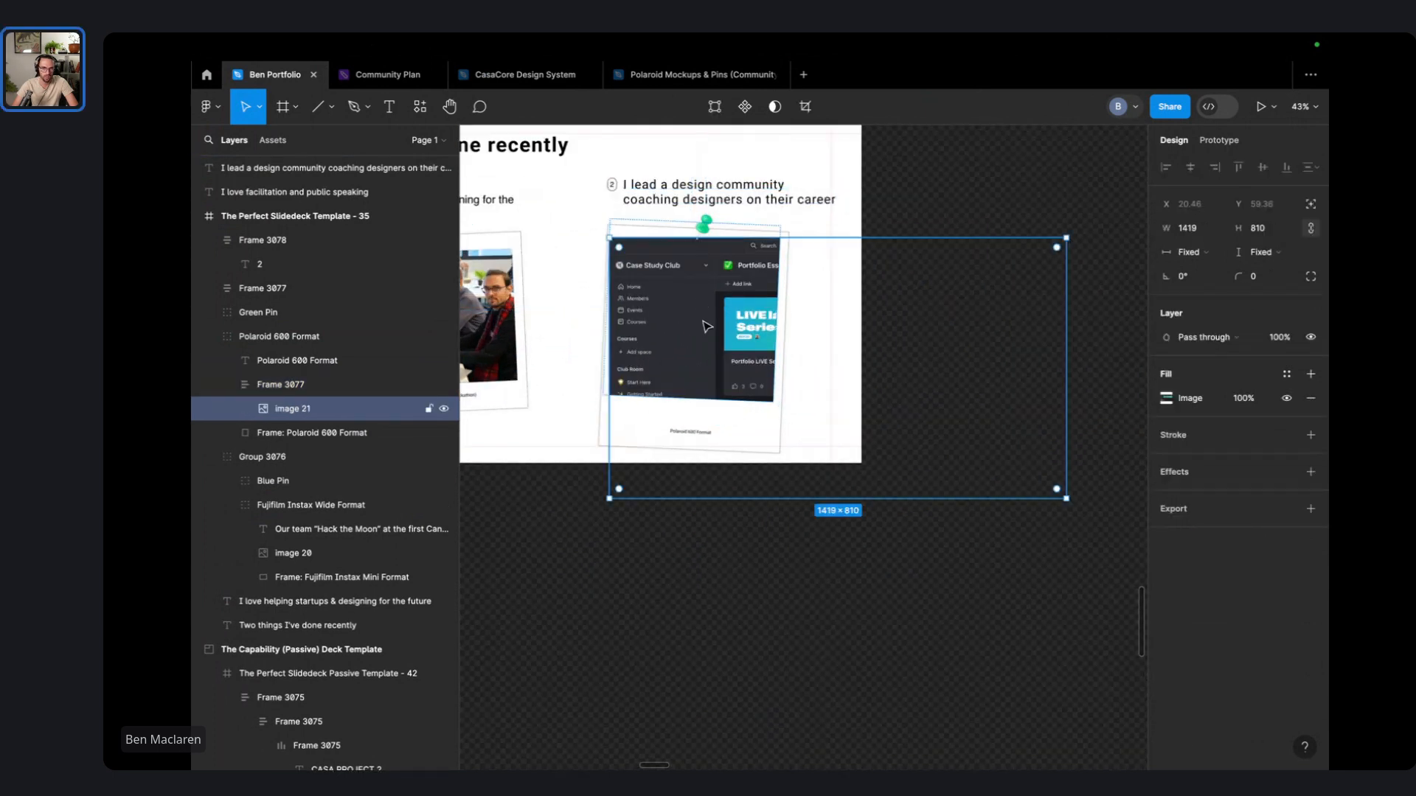
left_click_drag(706, 326, 712, 315)
- Try moving the crop frame within the Polaroid, then undo the move
left_click(712, 316)
double_click(714, 317)
left_click(298, 382)
scroll(654, 221, "up", 5)
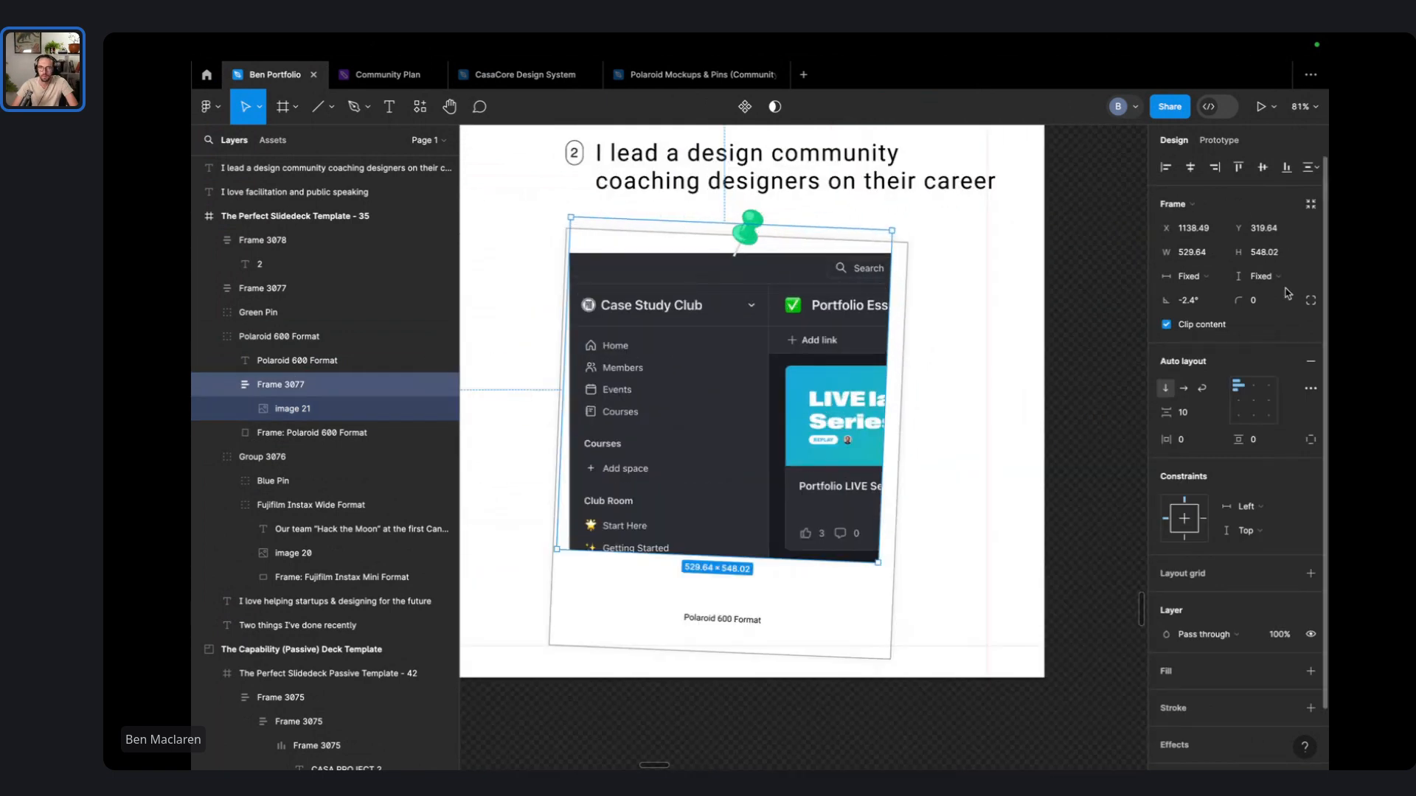
left_click_drag(657, 324, 668, 370)
key("super+z")
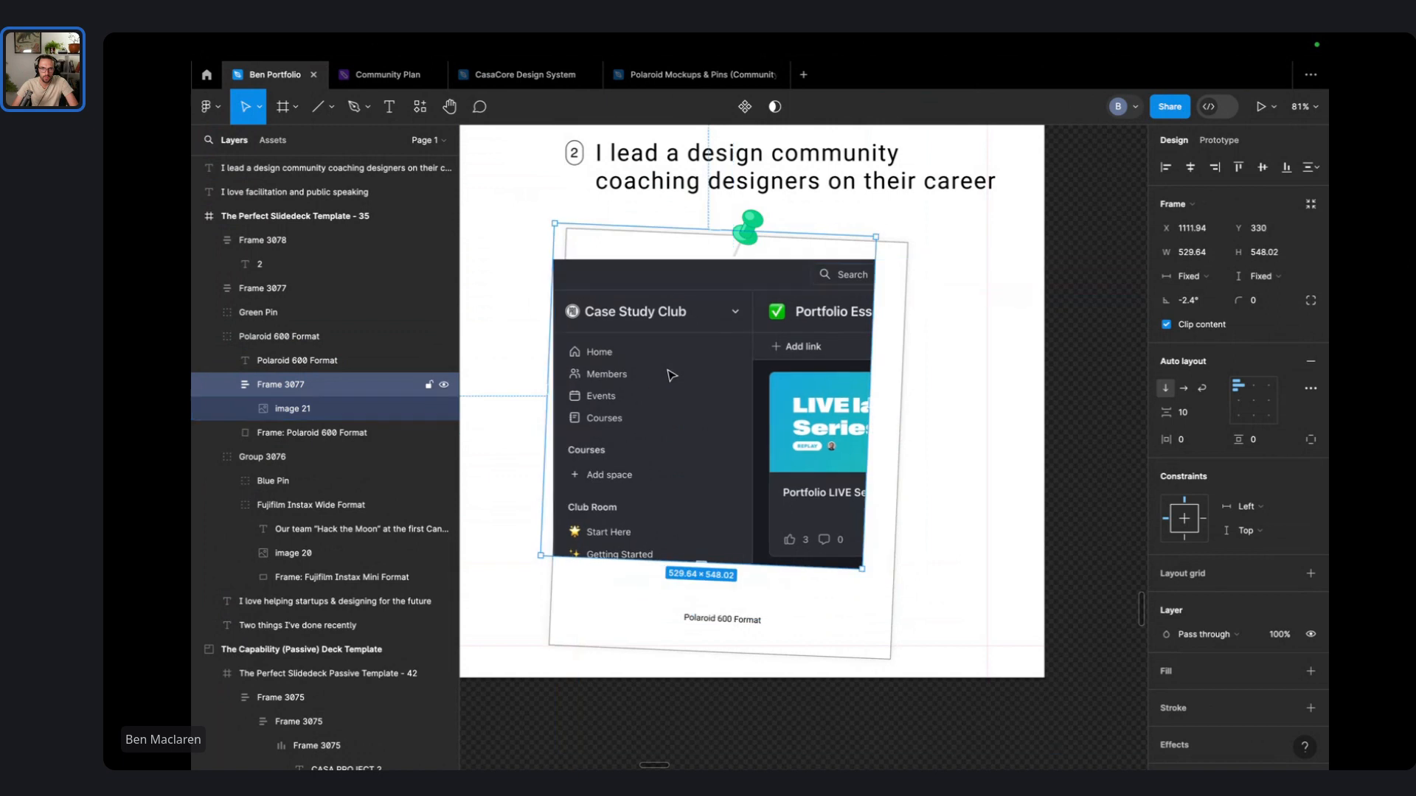
- Set the crop frame to a vertical layout with 0 gap and shift it into place
left_click(293, 410)
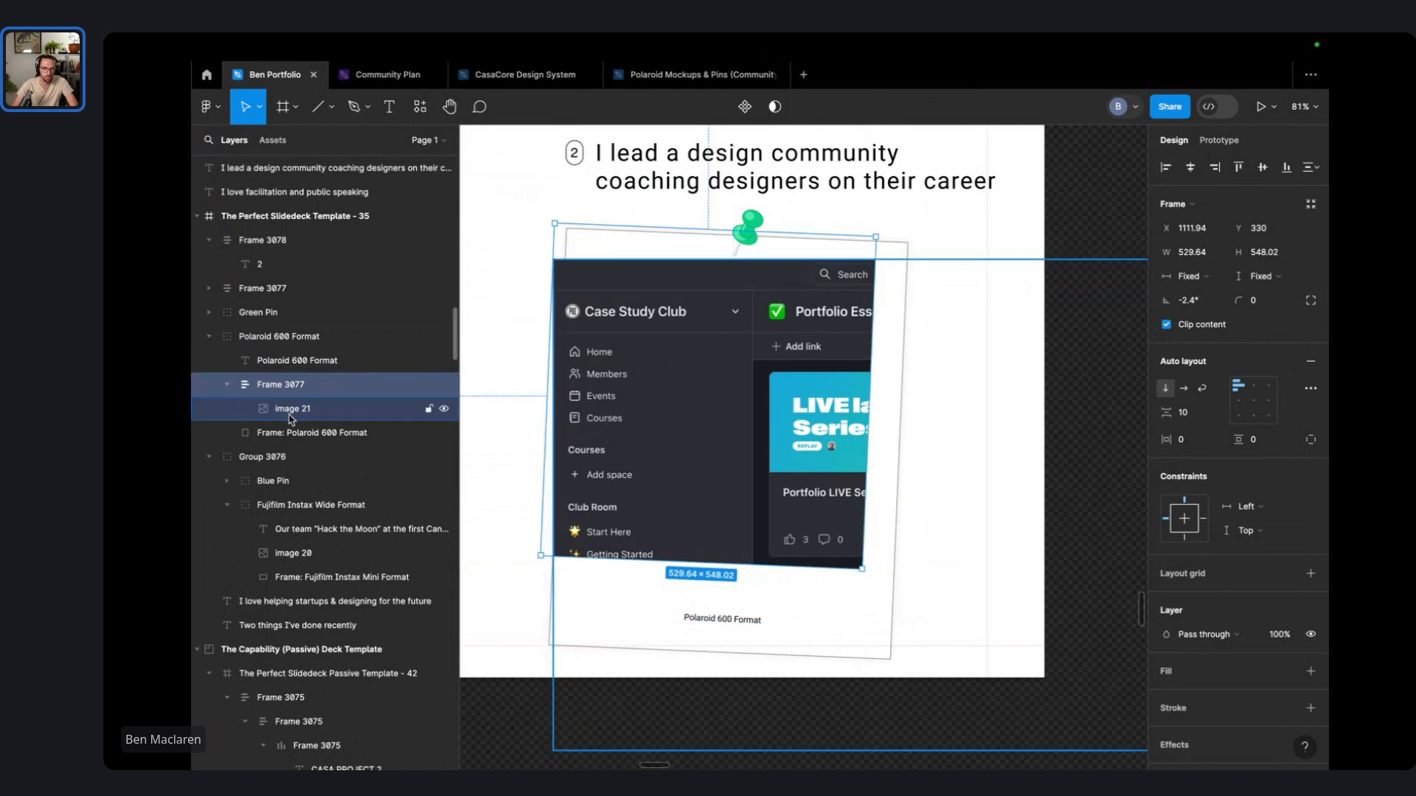
left_click(295, 389)
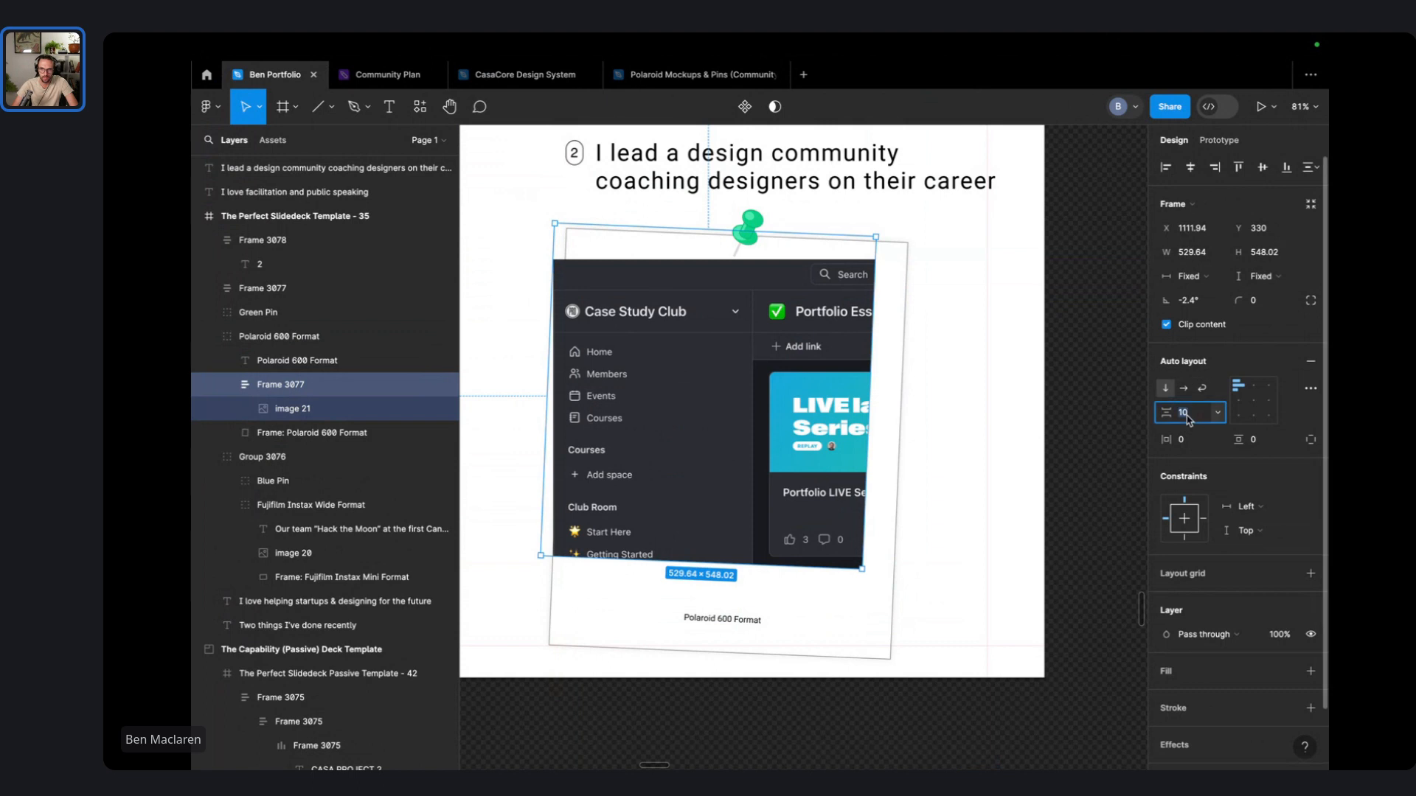
key("Return")
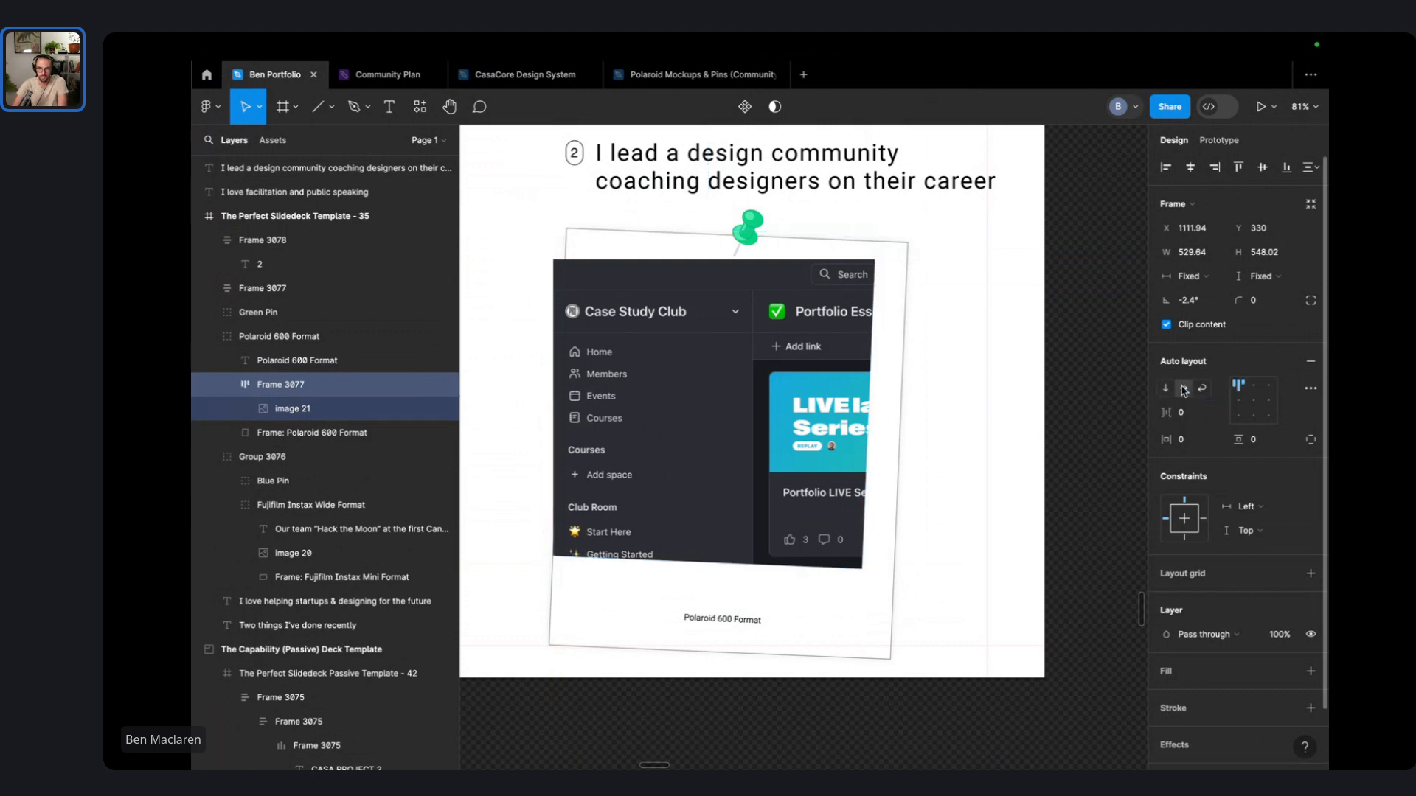
left_click(1166, 388)
left_click(326, 413)
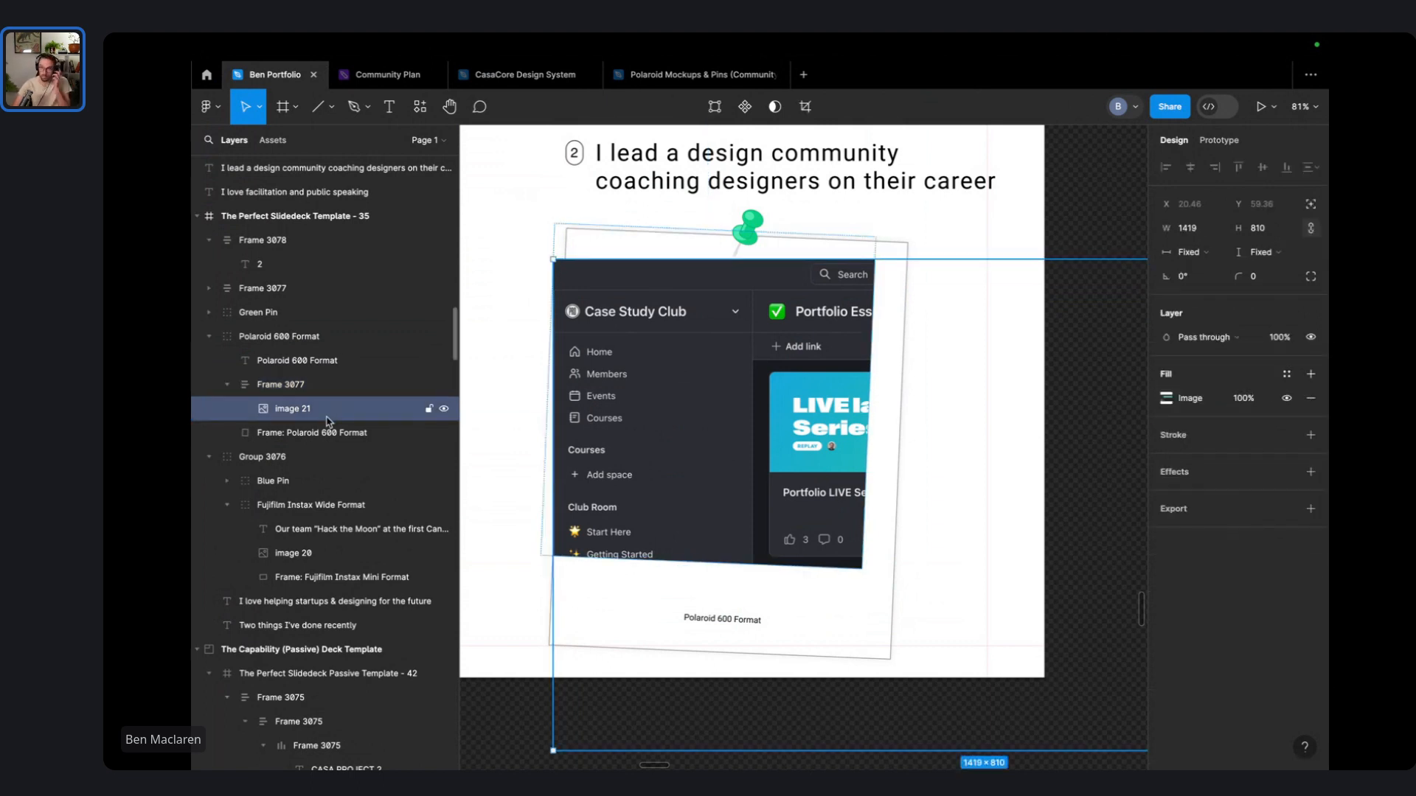
left_click(321, 387)
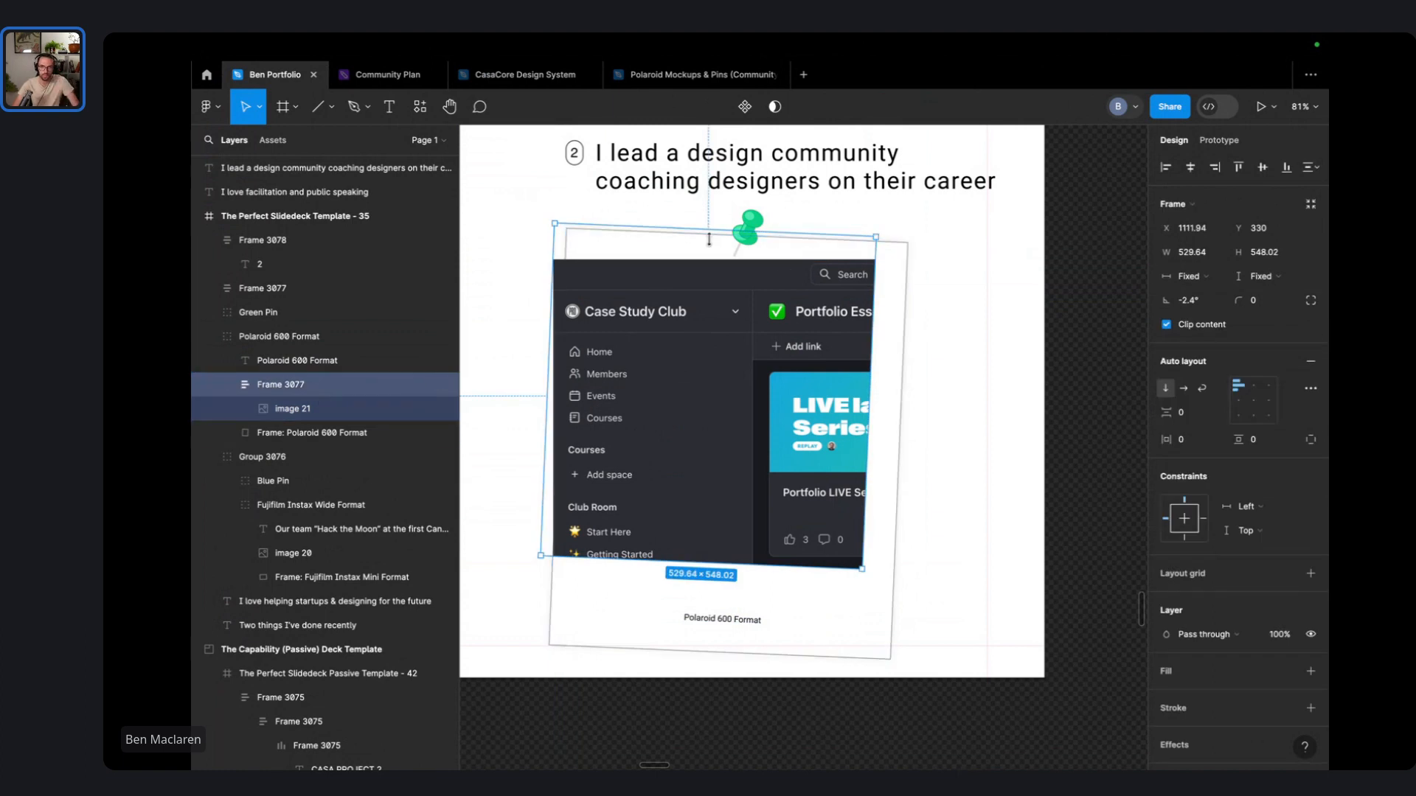
mouse_move(682, 332)
left_mouse_down()
mouse_move(702, 391)
mouse_move(723, 371)
mouse_move(706, 330)
left_mouse_up()
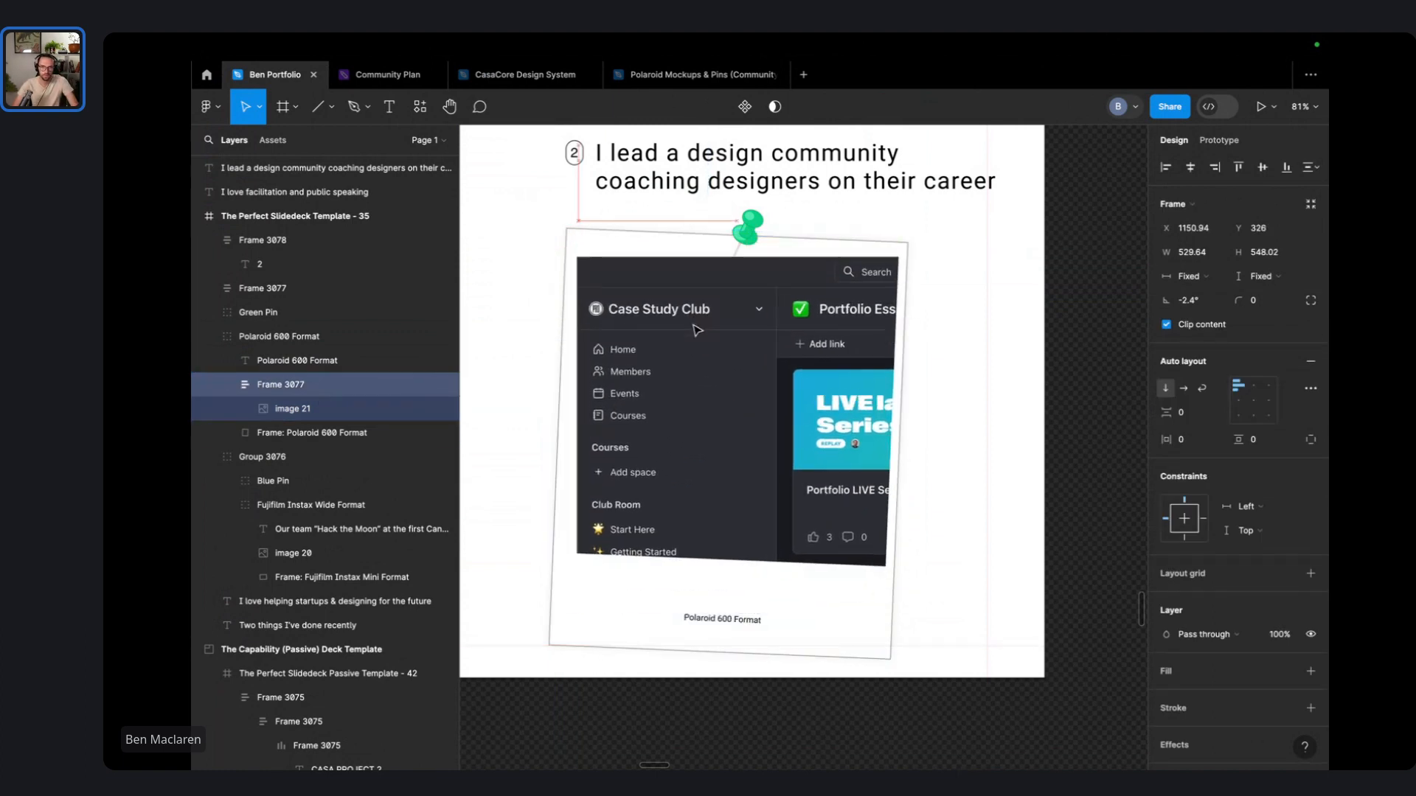
- Tilt the screenshot to match the Polaroid's angle and shrink it to about 1007×575
left_click(724, 417)
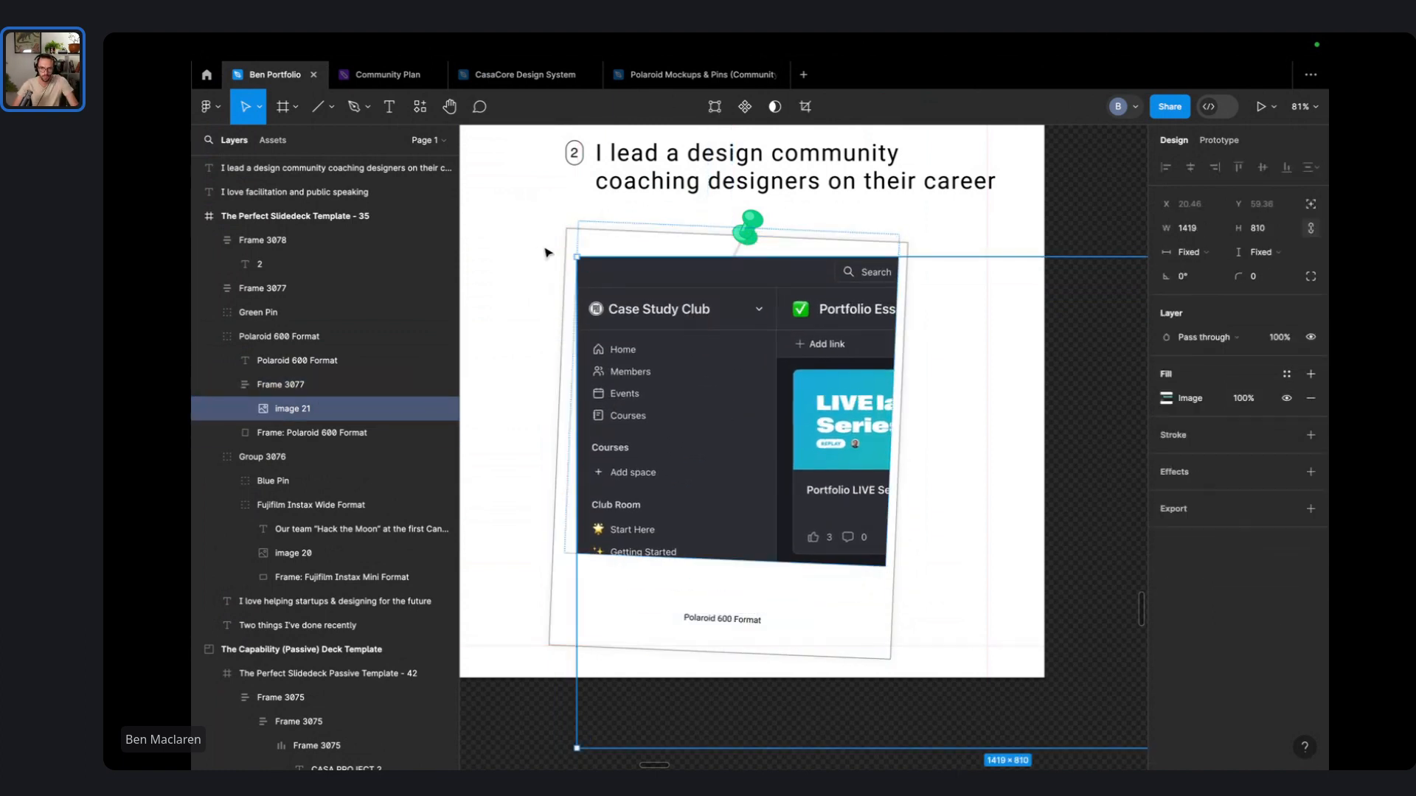
left_click_drag(573, 252, 581, 222)
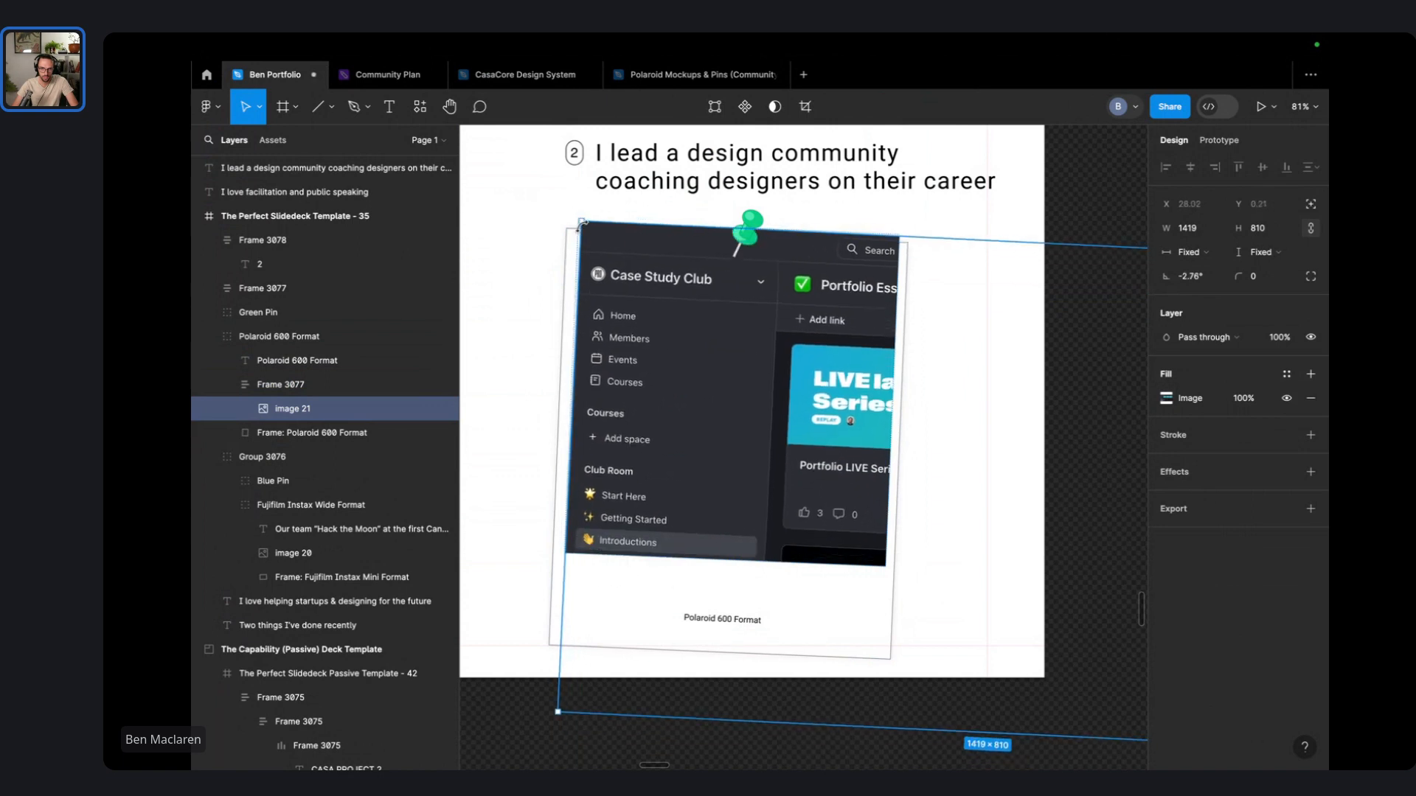
left_click(575, 153)
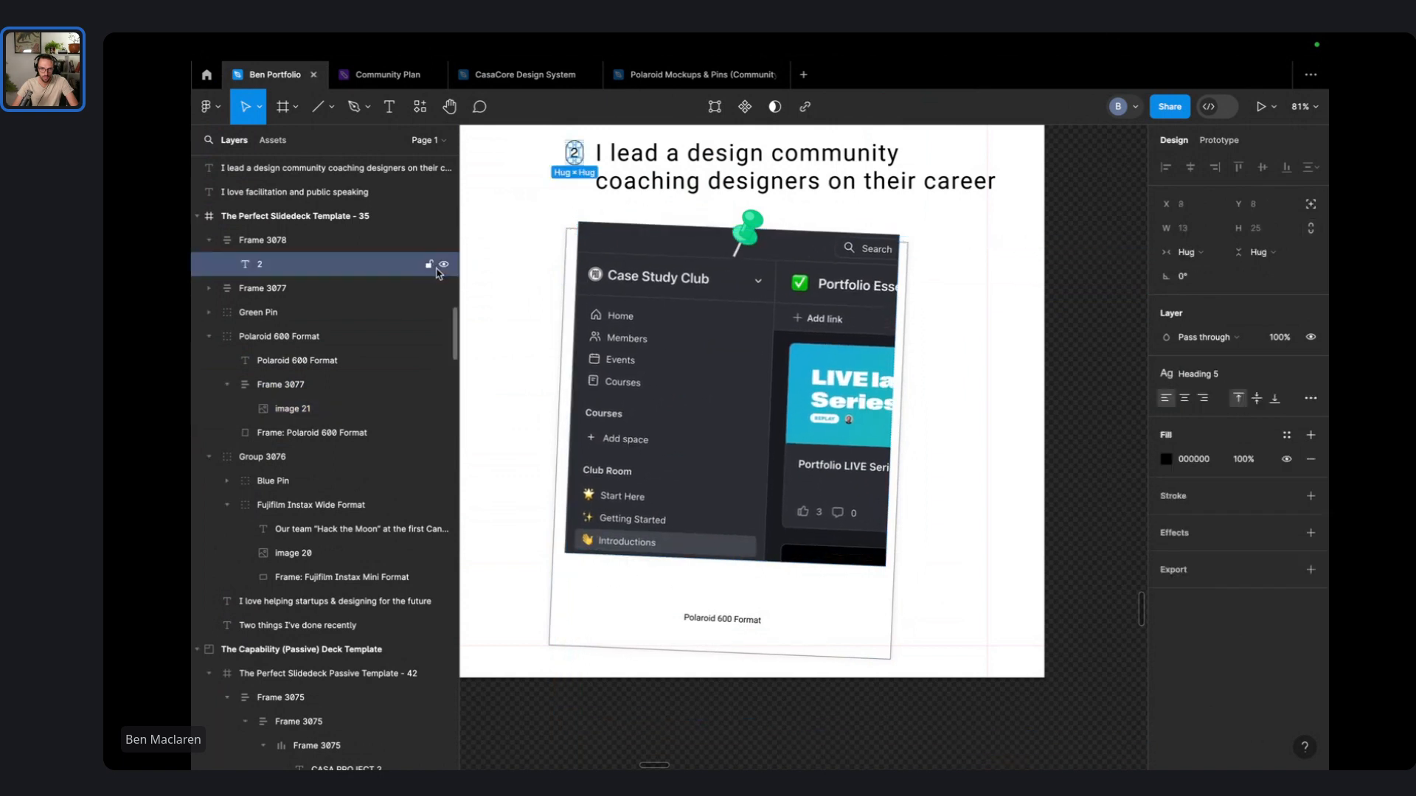
left_click(709, 344)
double_click(759, 396)
scroll(759, 396, "down", 5)
double_click(759, 396)
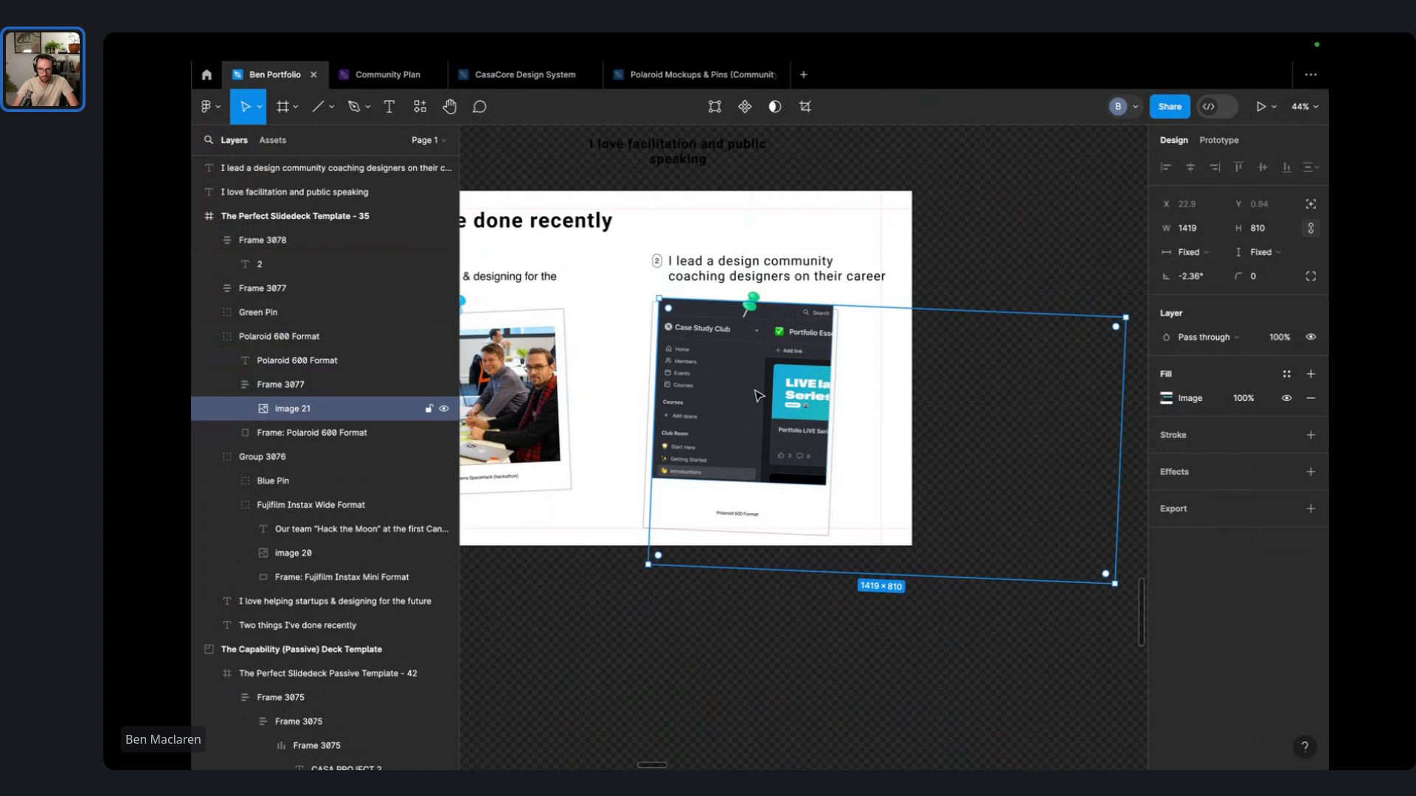
scroll(766, 396, "down", 2)
left_click_drag(1072, 564, 854, 478)
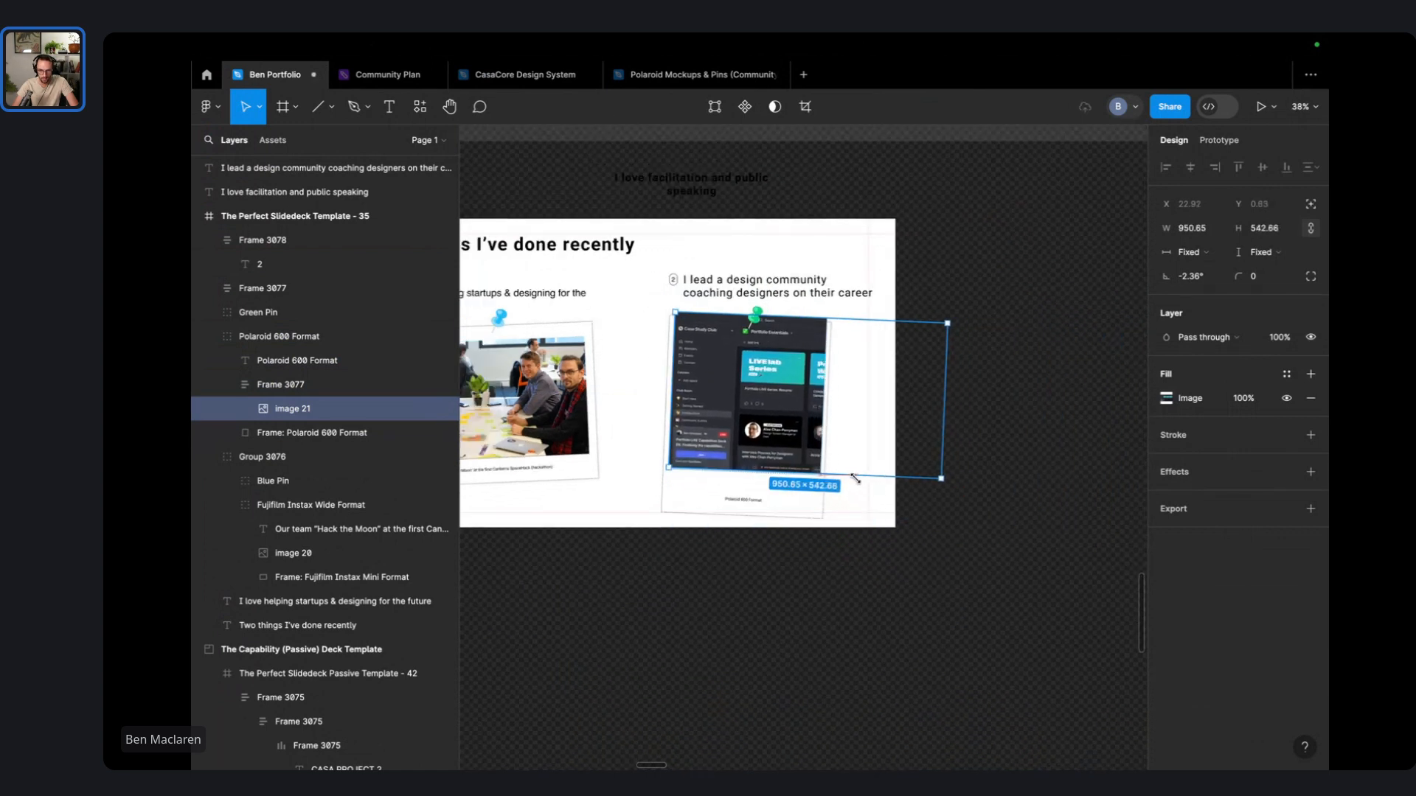
- Nudge and trim the crop frame to fit the Polaroid's photo area
left_click(951, 421)
left_click(751, 388)
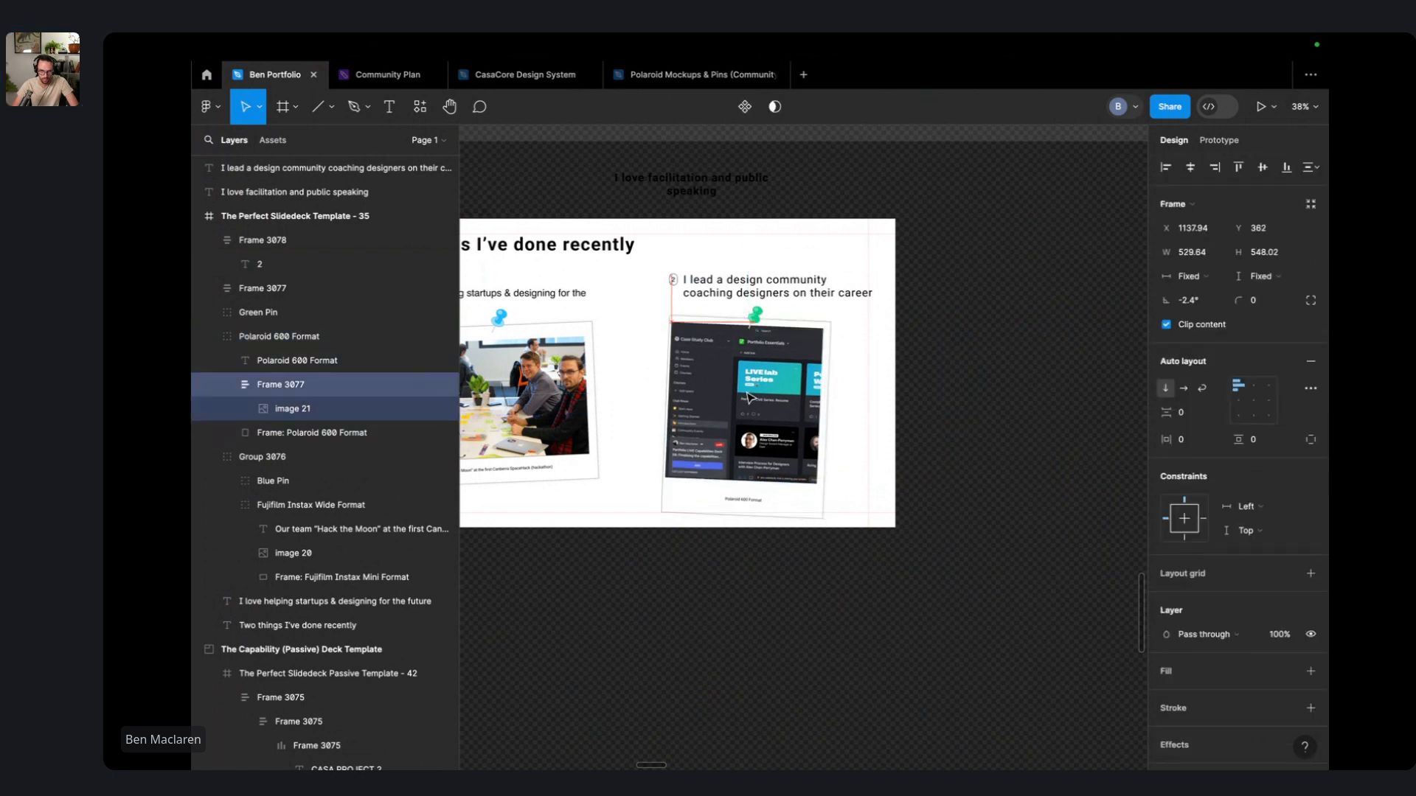
left_click_drag(750, 399, 754, 397)
scroll(811, 353, "up", 3)
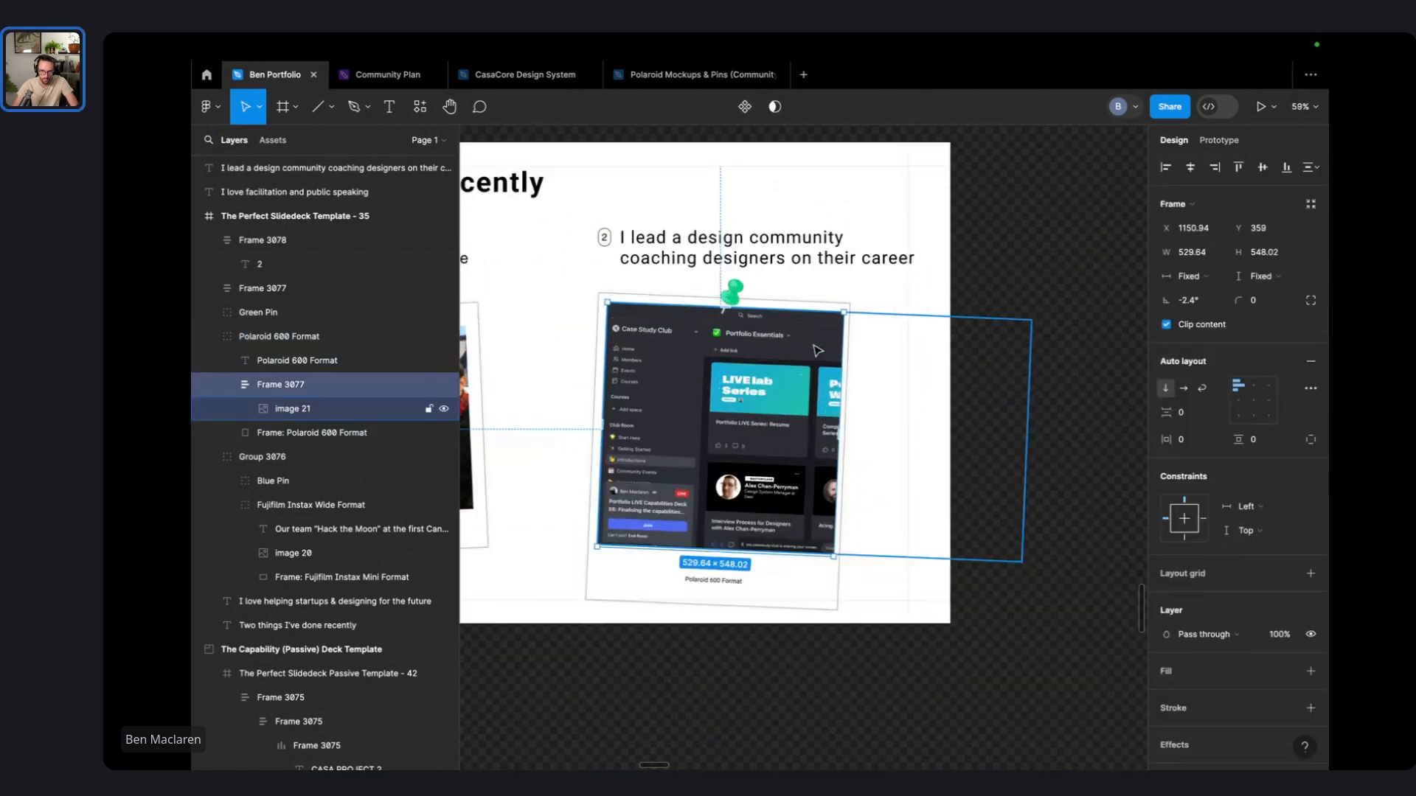
scroll(834, 336, "up", 1)
left_click_drag(841, 355, 836, 354)
left_click_drag(730, 373, 731, 375)
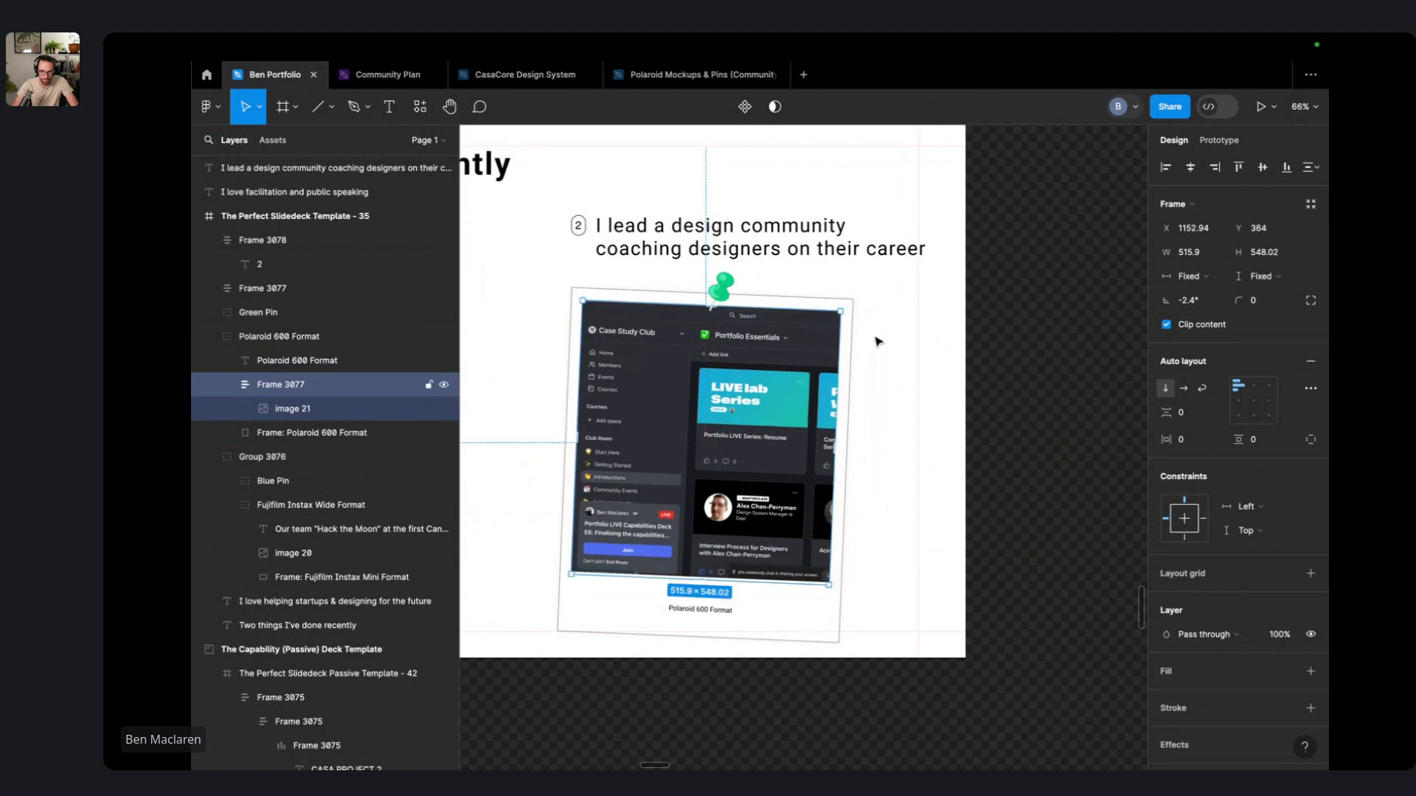
left_click(1023, 329)
left_click(666, 528)
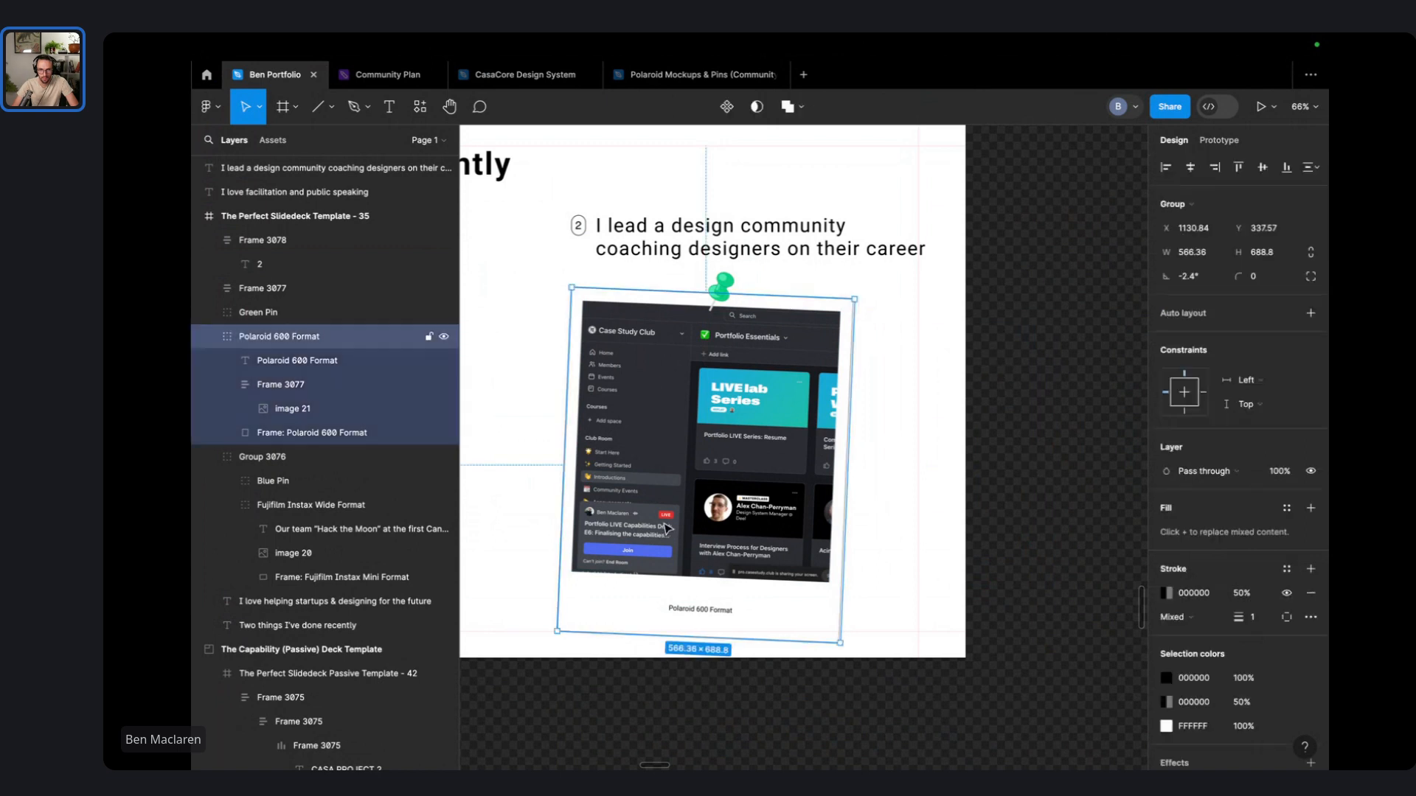
left_click(948, 333)
- Replace 'a' in the heading with 'the case study club'
scroll(690, 236, "up", 3)
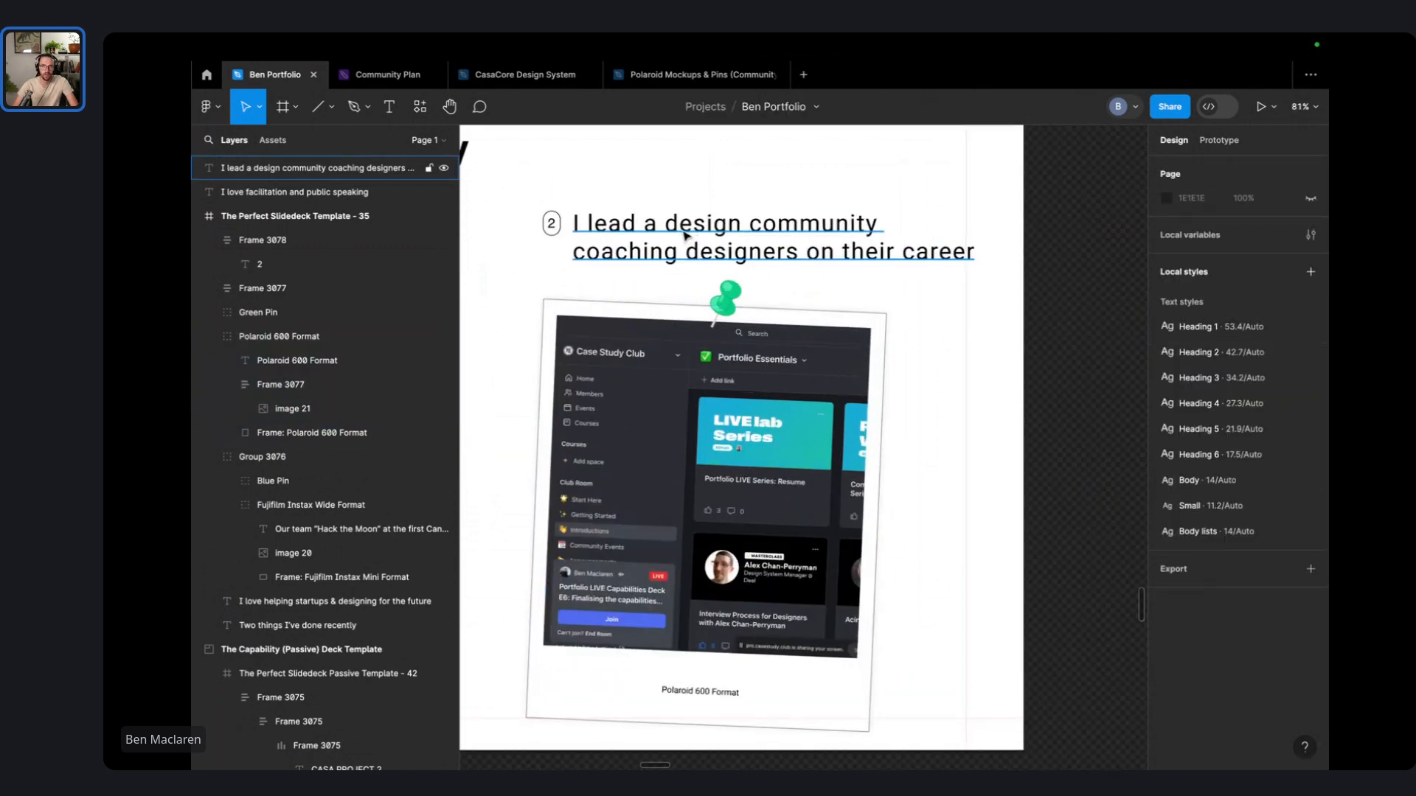
double_click(653, 225)
left_click(669, 215)
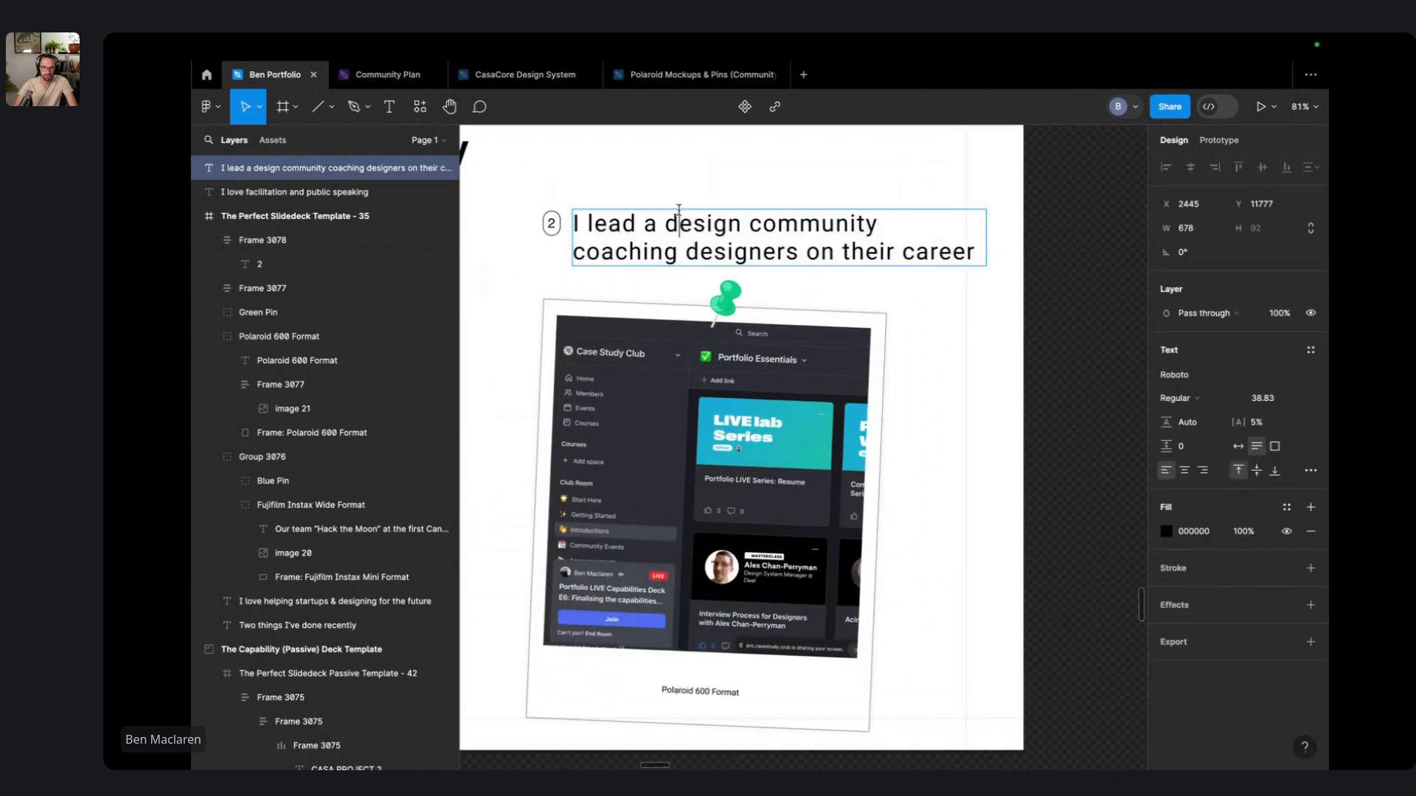
key("BackSpace")
type("the case study")
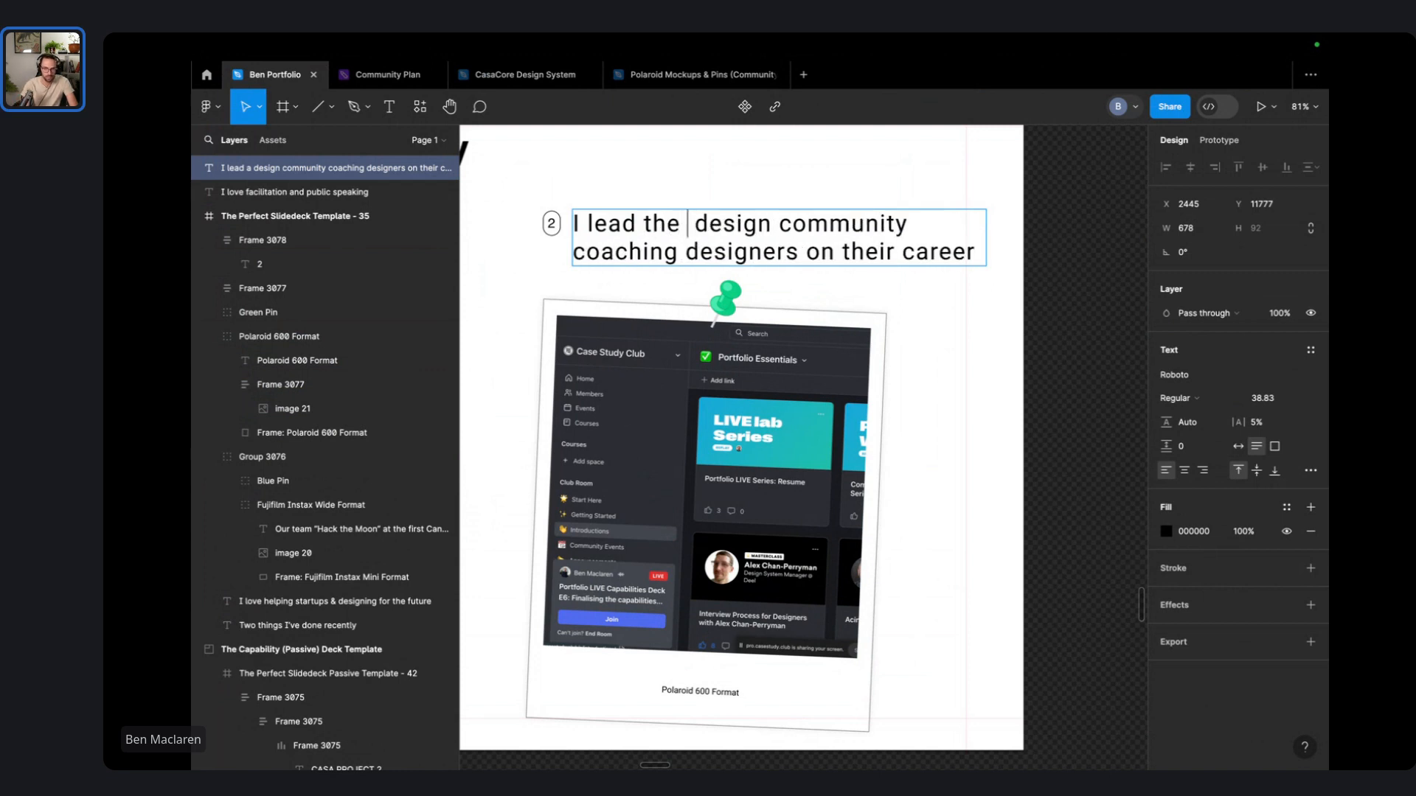
type(" club")
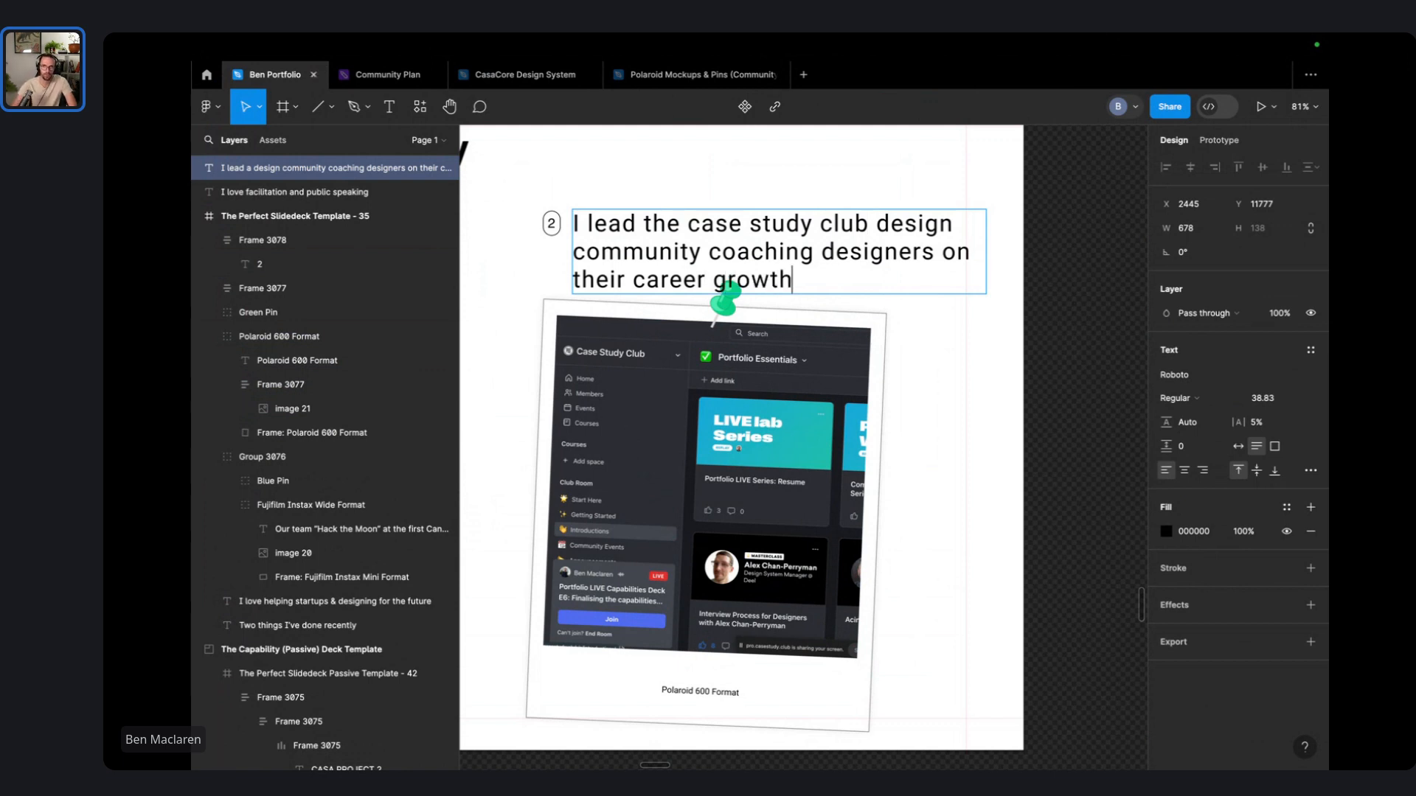
- Set the heading to the Heading 3 text style and narrow it to 500 wide
key("ctrl+a")
left_click(1311, 348)
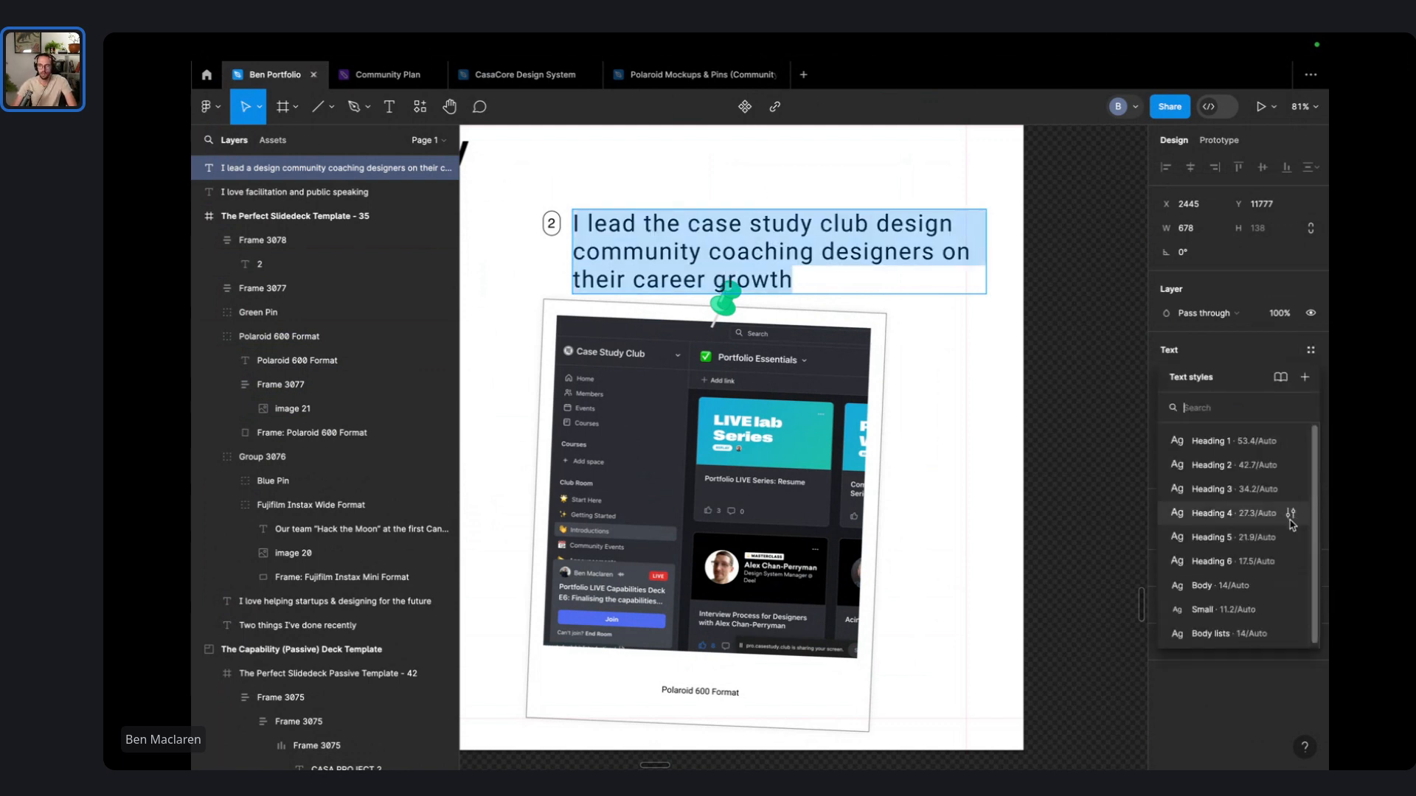
left_click(1274, 551)
left_click(1223, 349)
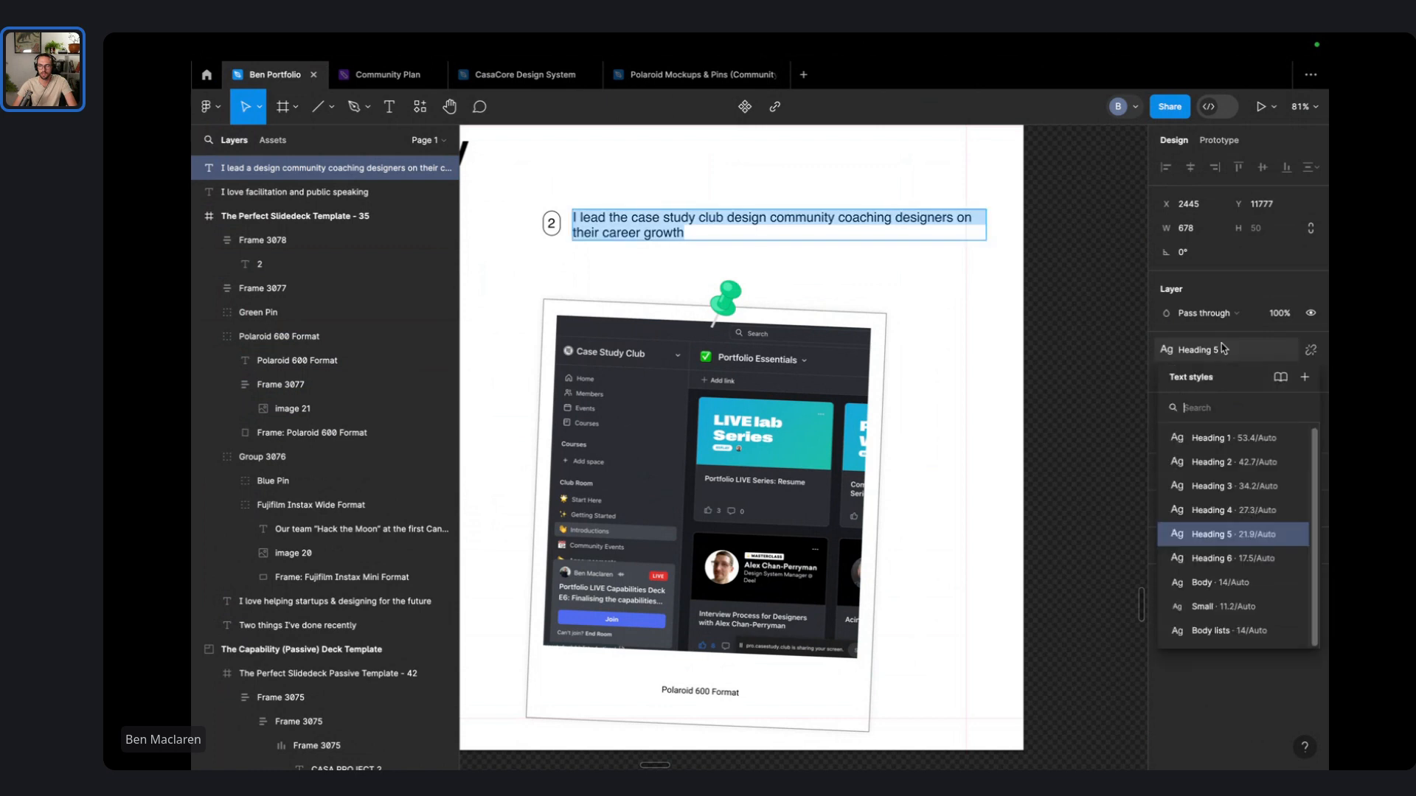
left_click(1251, 487)
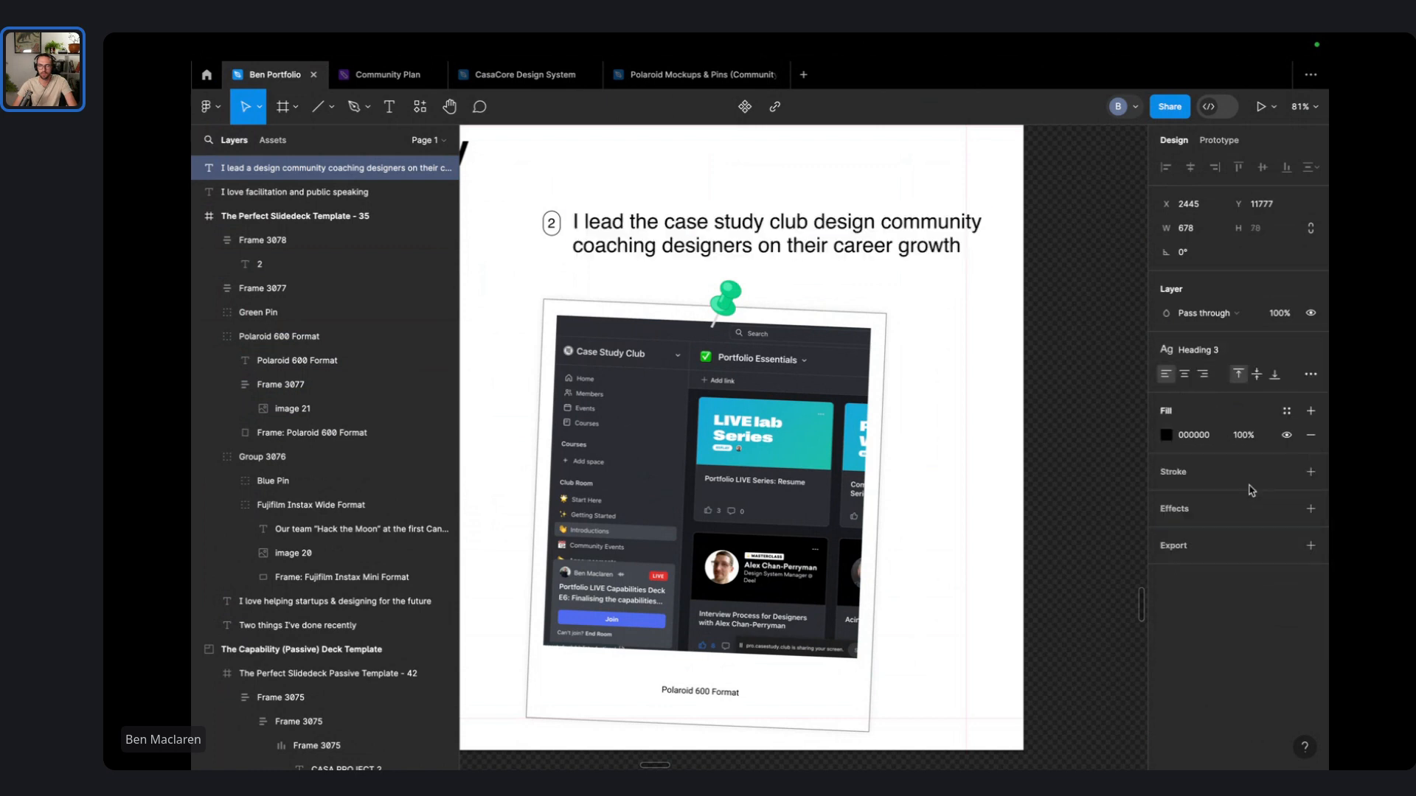
left_click(1227, 350)
left_click(1250, 465)
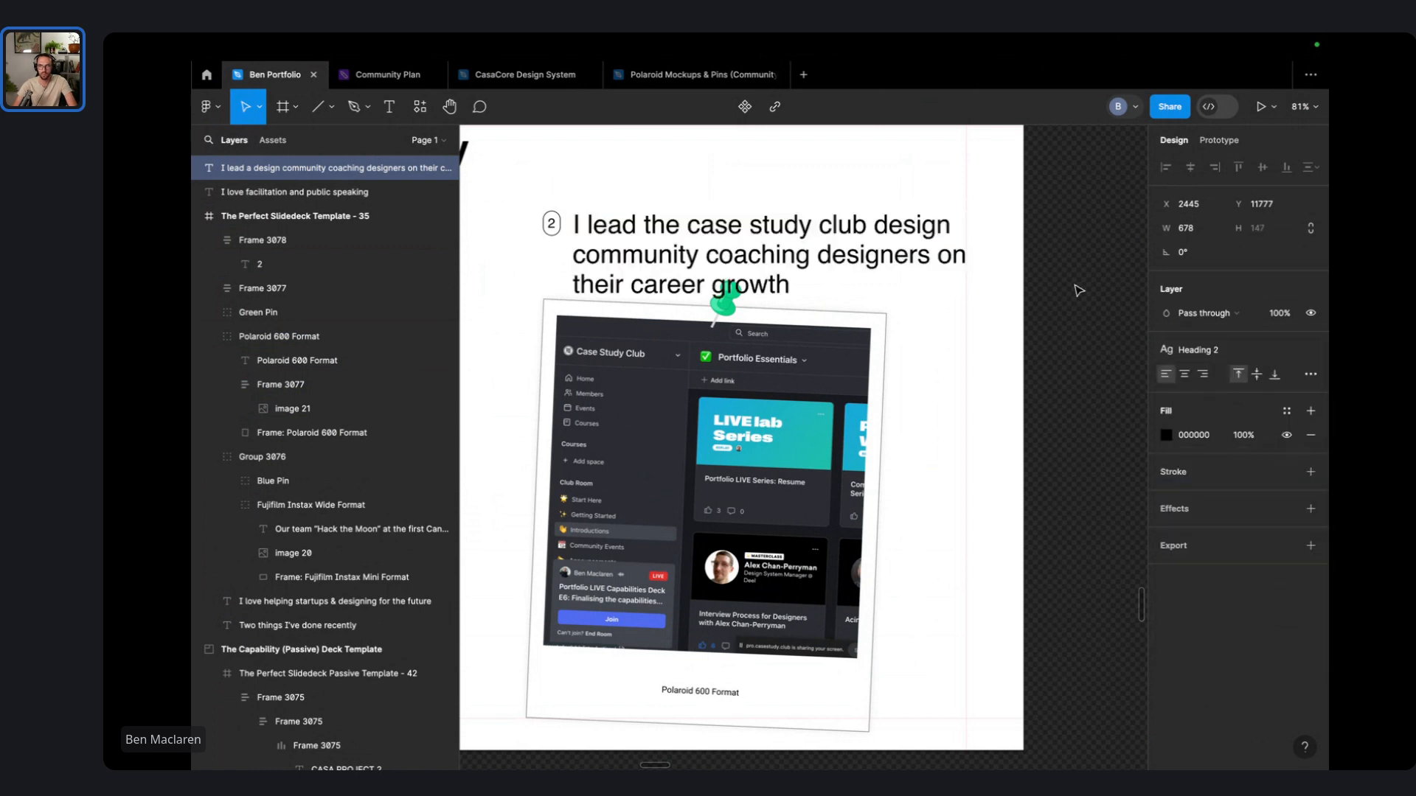
left_click(1227, 349)
left_click(1246, 487)
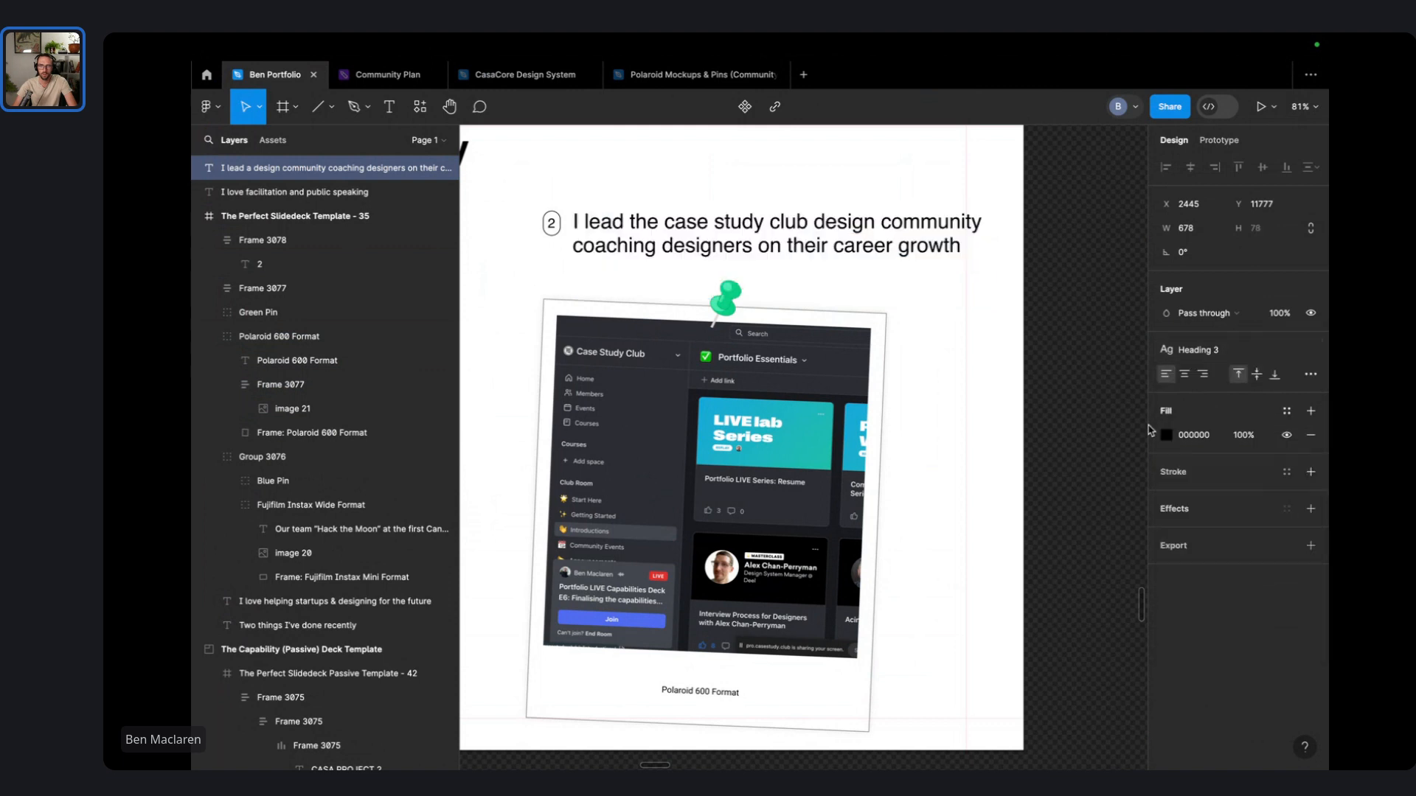
left_click_drag(995, 237, 877, 240)
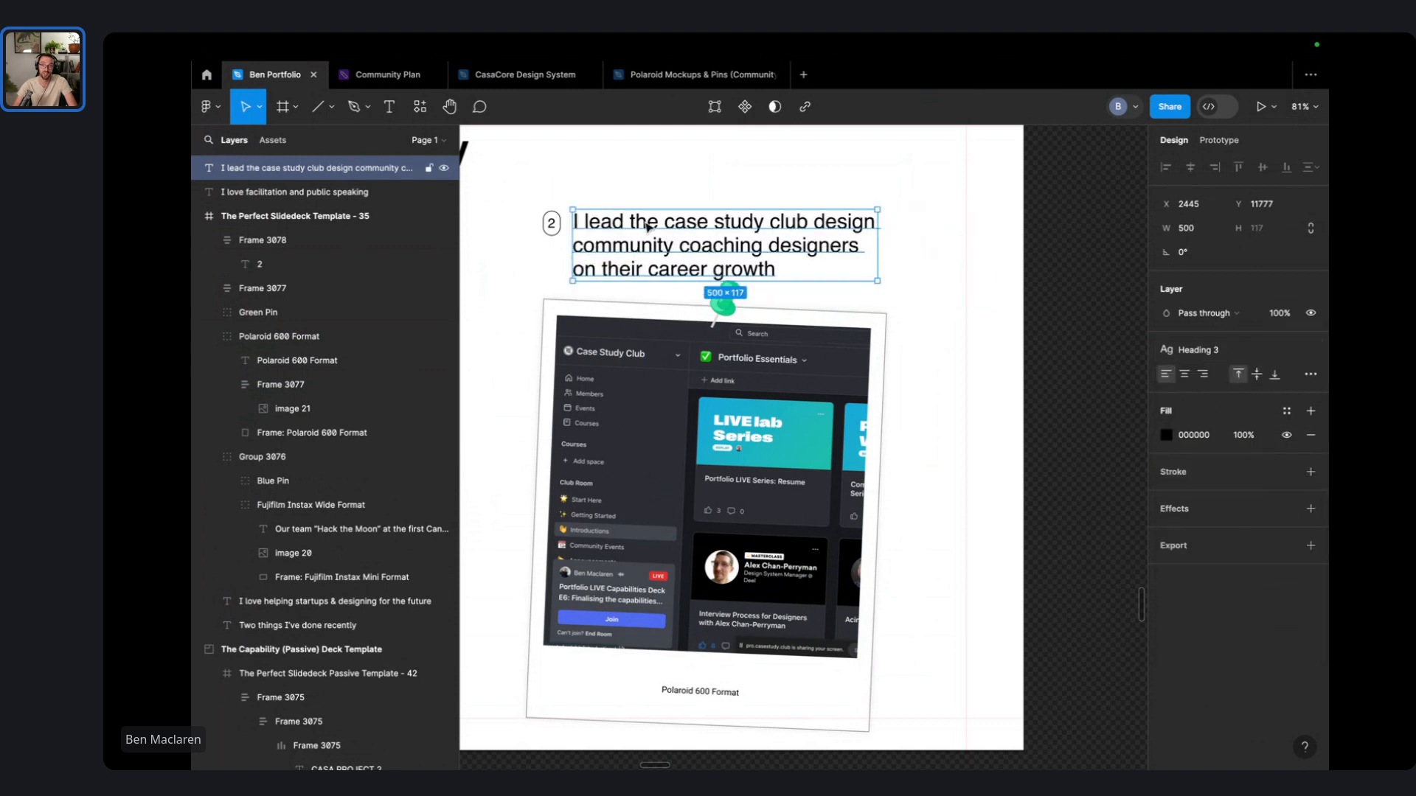
- Move the number badge and its heading up about 21 px
left_click_drag(539, 196, 628, 248)
left_click_drag(628, 248, 629, 234)
scroll(827, 306, "left", 10)
- Apply the Heading 3 text style to the startups heading
left_click(730, 318)
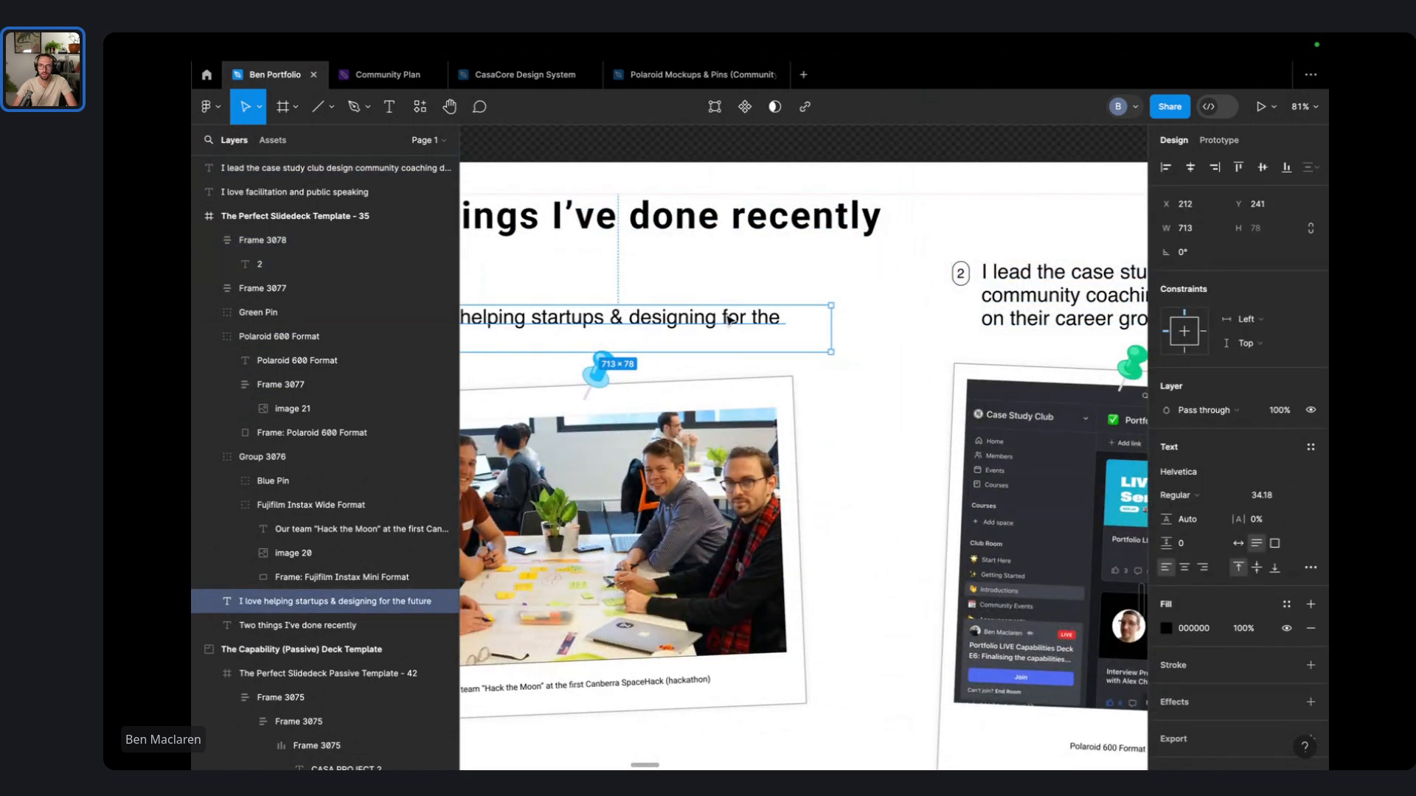
scroll(730, 318, "down", 1)
left_click(1007, 290)
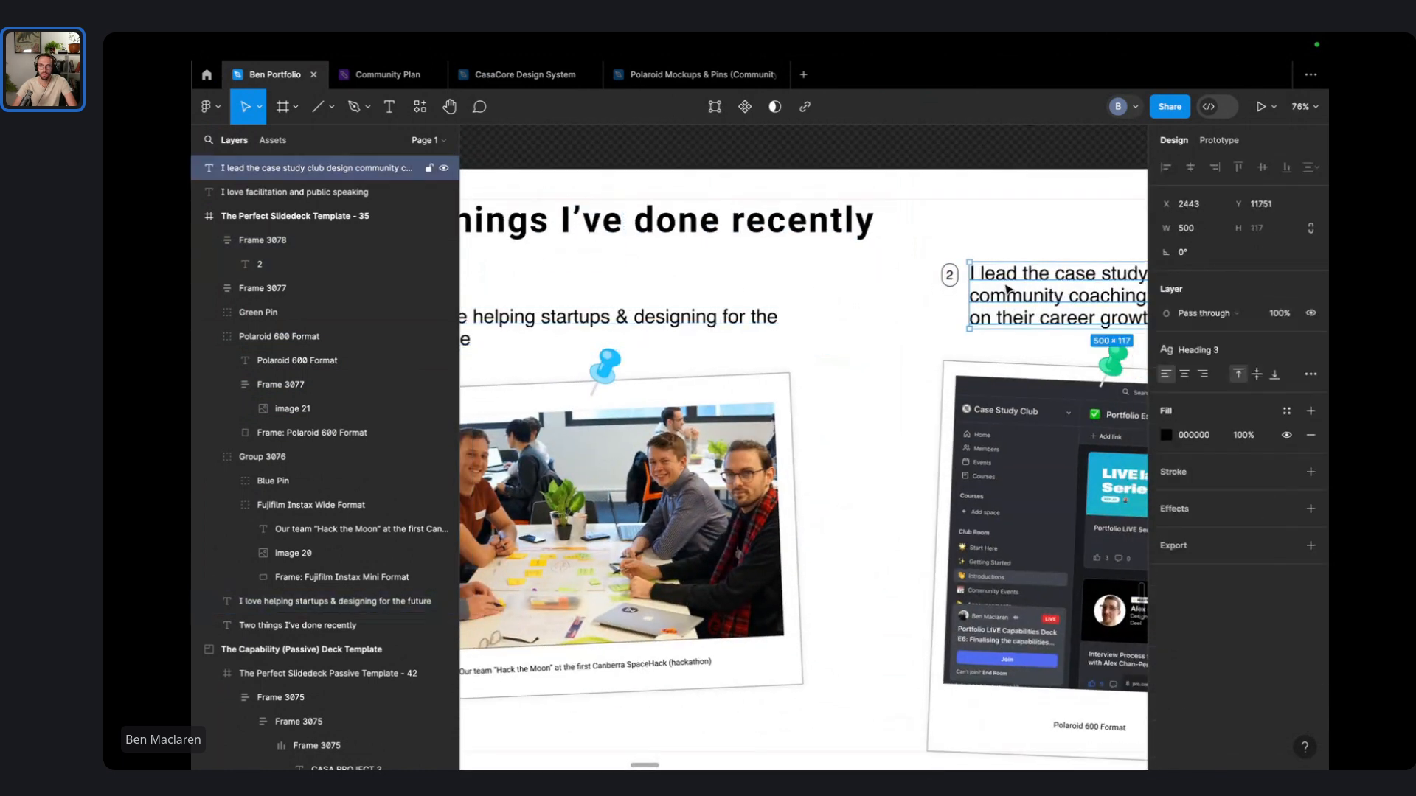
left_click(596, 329)
left_click(1310, 447)
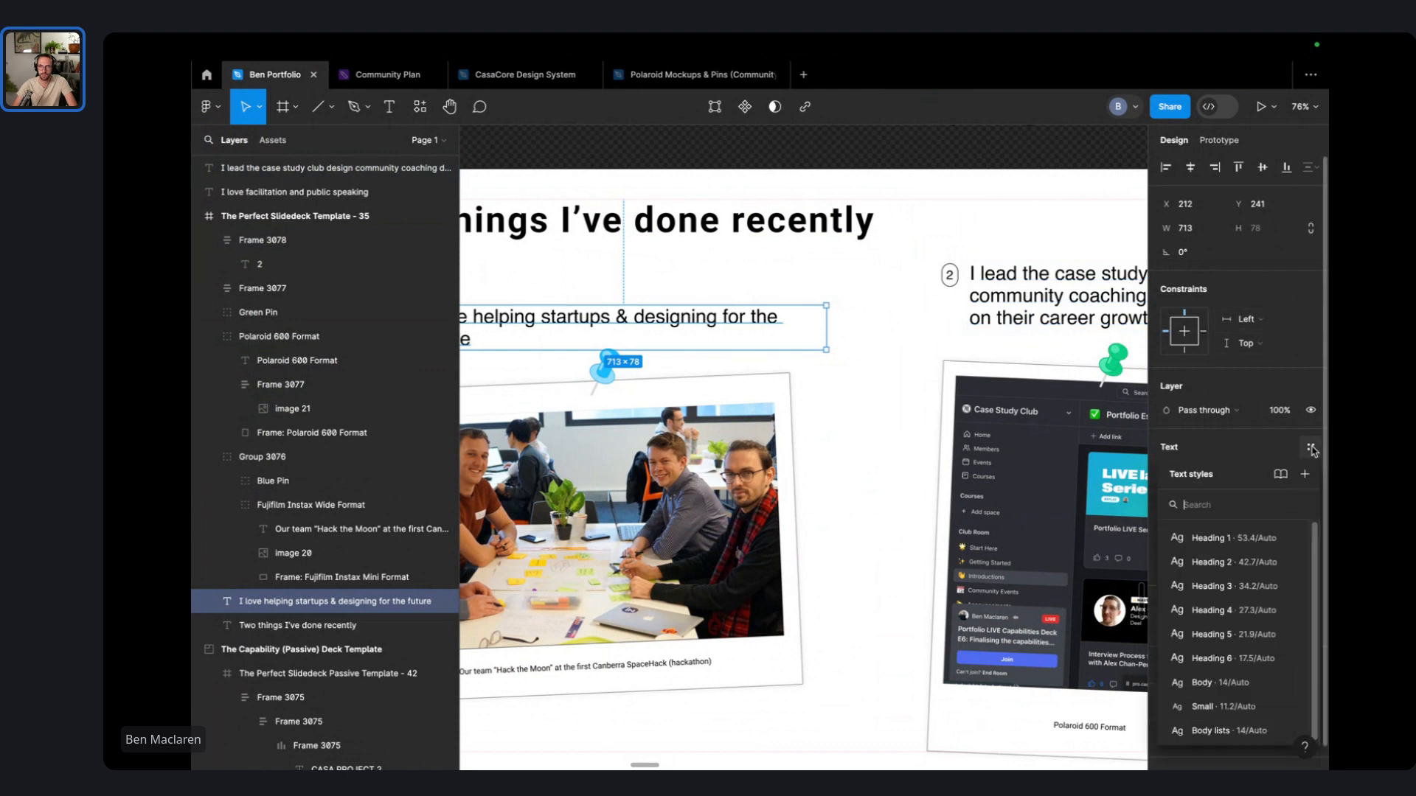
left_click(1195, 506)
- Shift the 1 badge and the startups heading left together
scroll(789, 371, "left", 4)
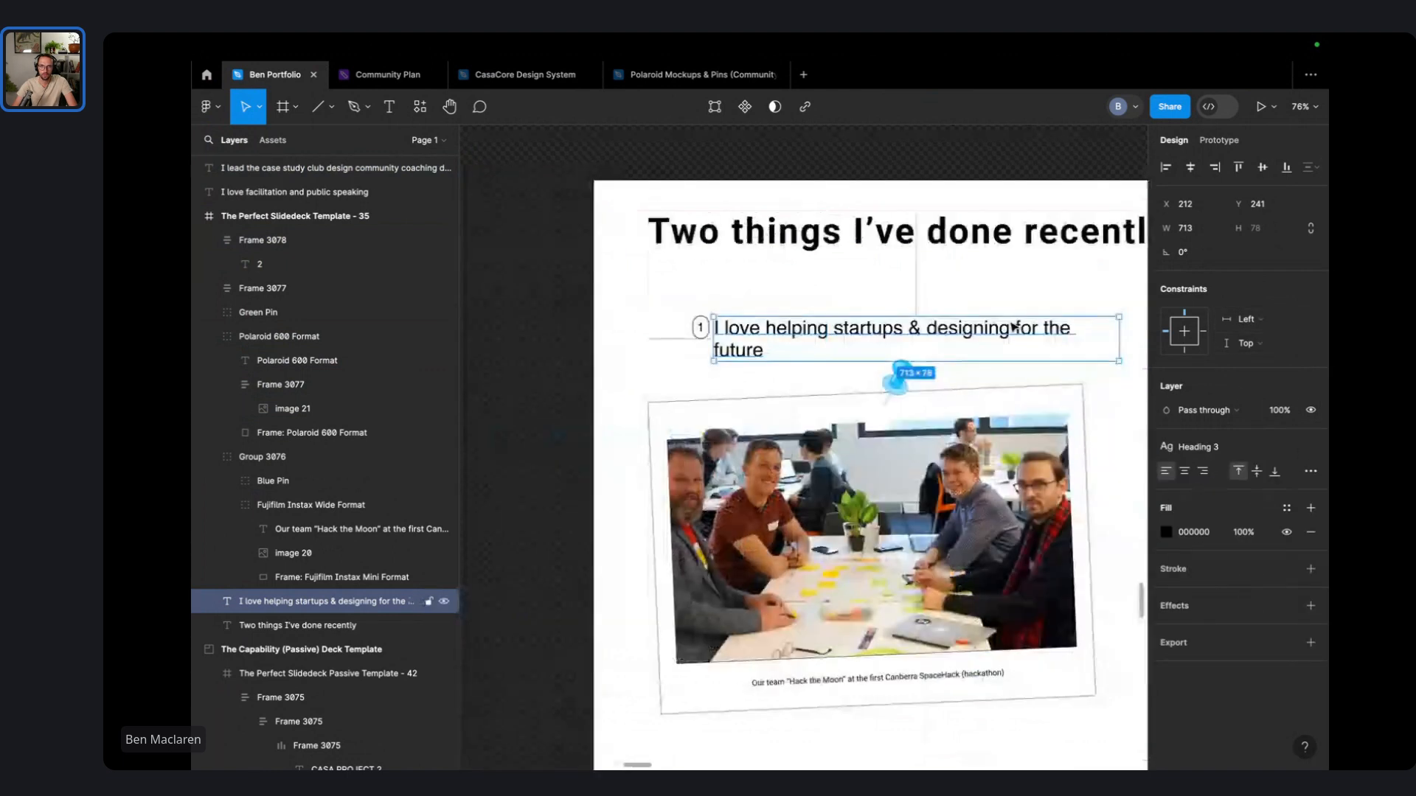
left_click(881, 295)
left_click(700, 329)
left_click(802, 340, "shift")
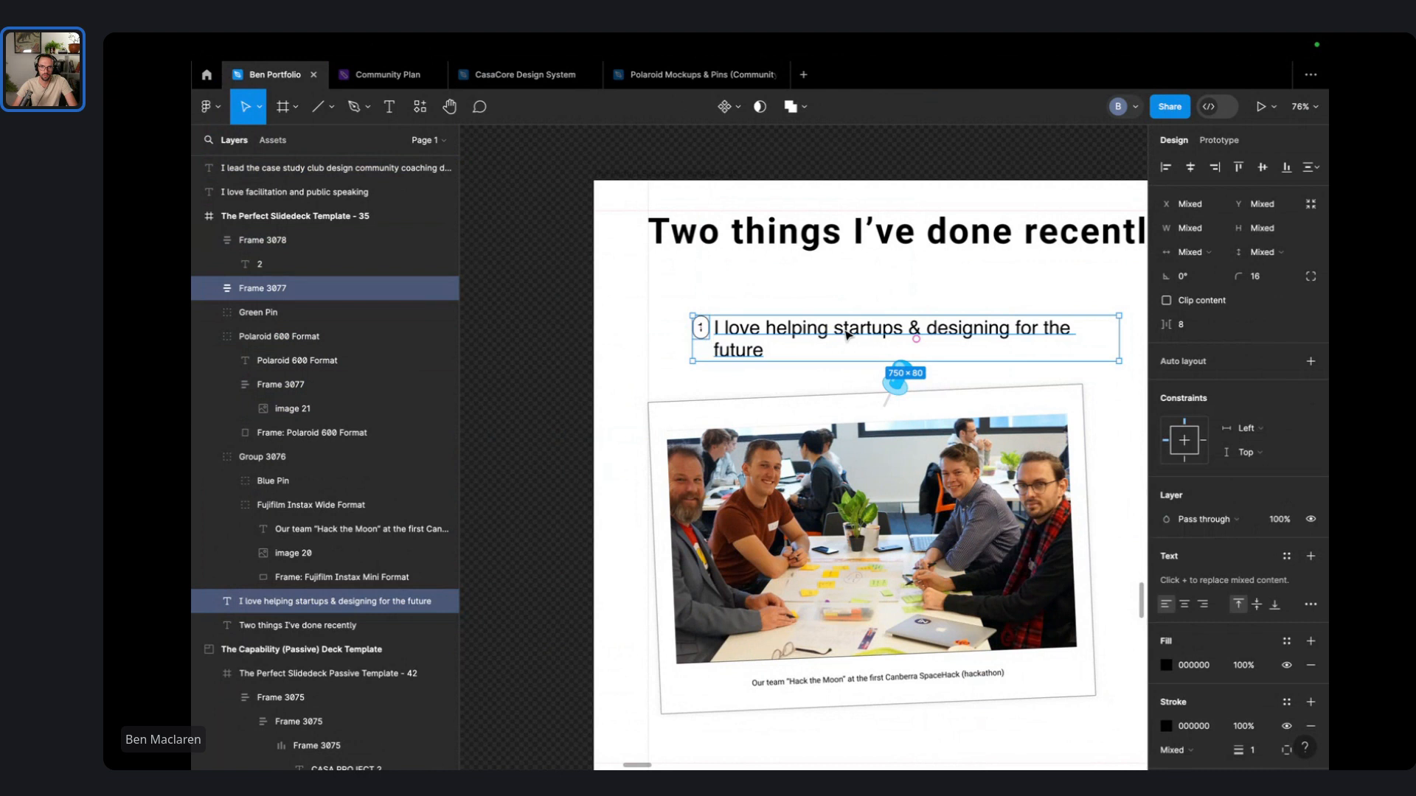
left_click_drag(847, 333, 815, 331)
left_click(803, 274)
- Narrow the startups heading so it wraps onto two lines
left_click(1077, 336)
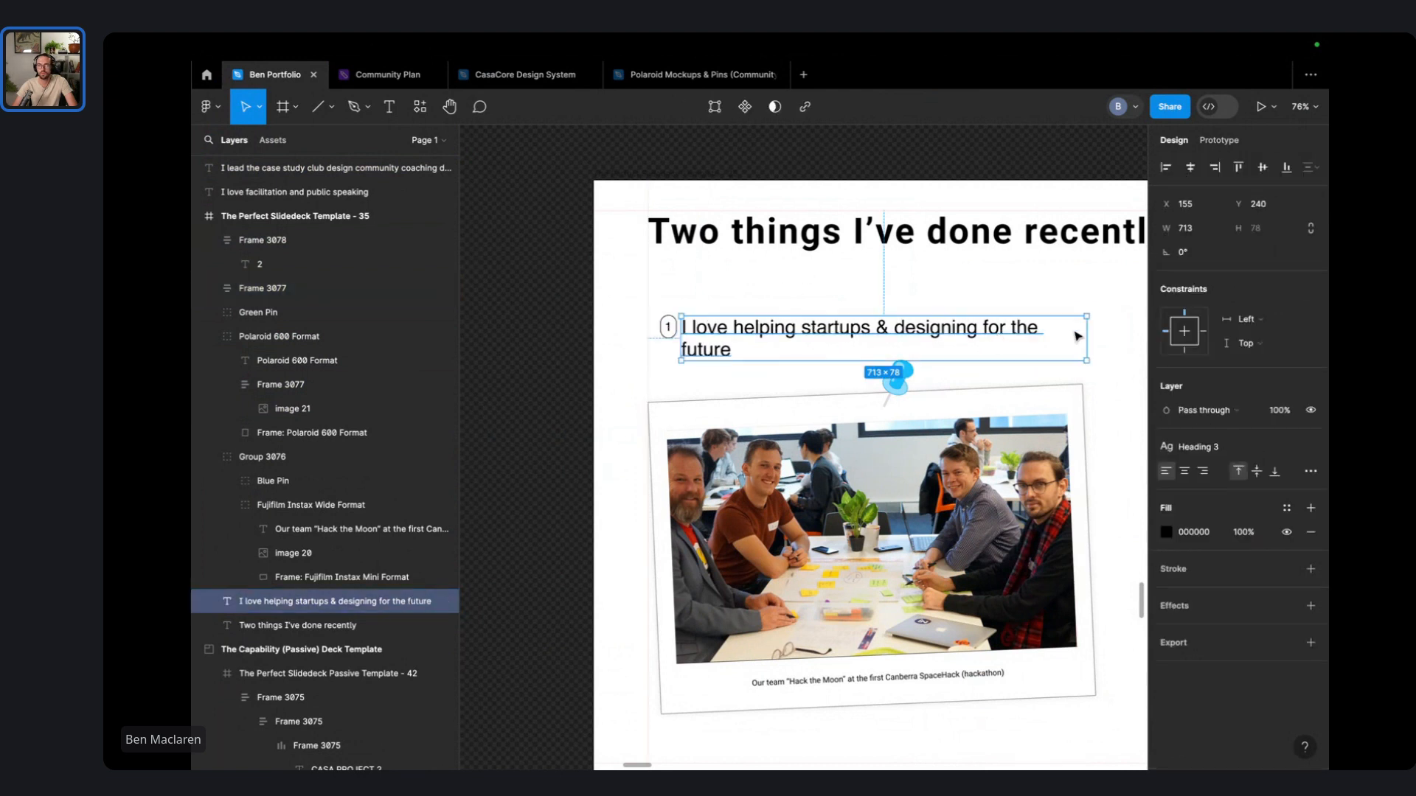
left_click(1092, 337)
left_click(1030, 341)
left_click_drag(1088, 336, 949, 339)
left_click(1039, 323)
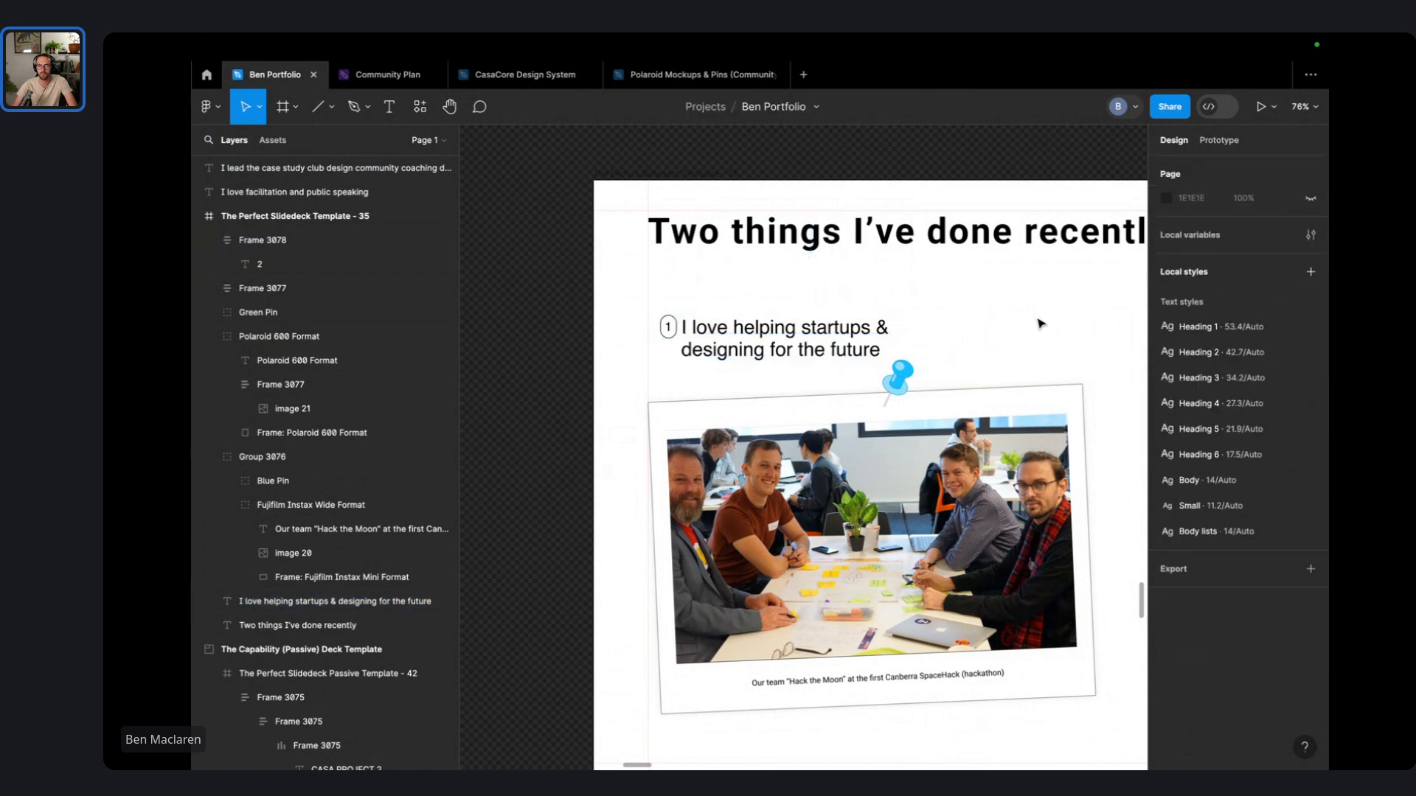
scroll(820, 340, "right", 3)
scroll(825, 341, "down", 4)
scroll(958, 328, "right", 3)
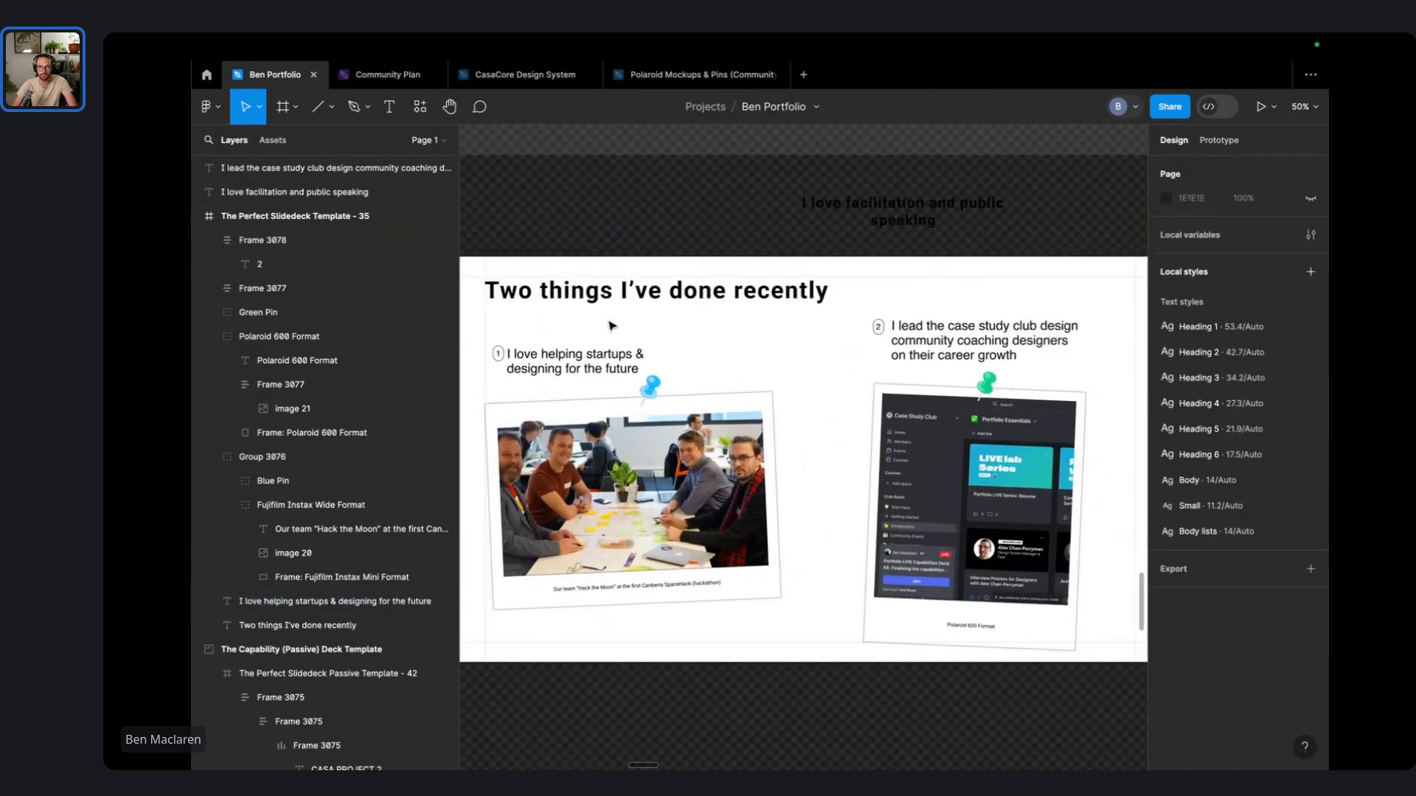
- Group the pieces of the left card and of the right card
left_click_drag(605, 330, 702, 646)
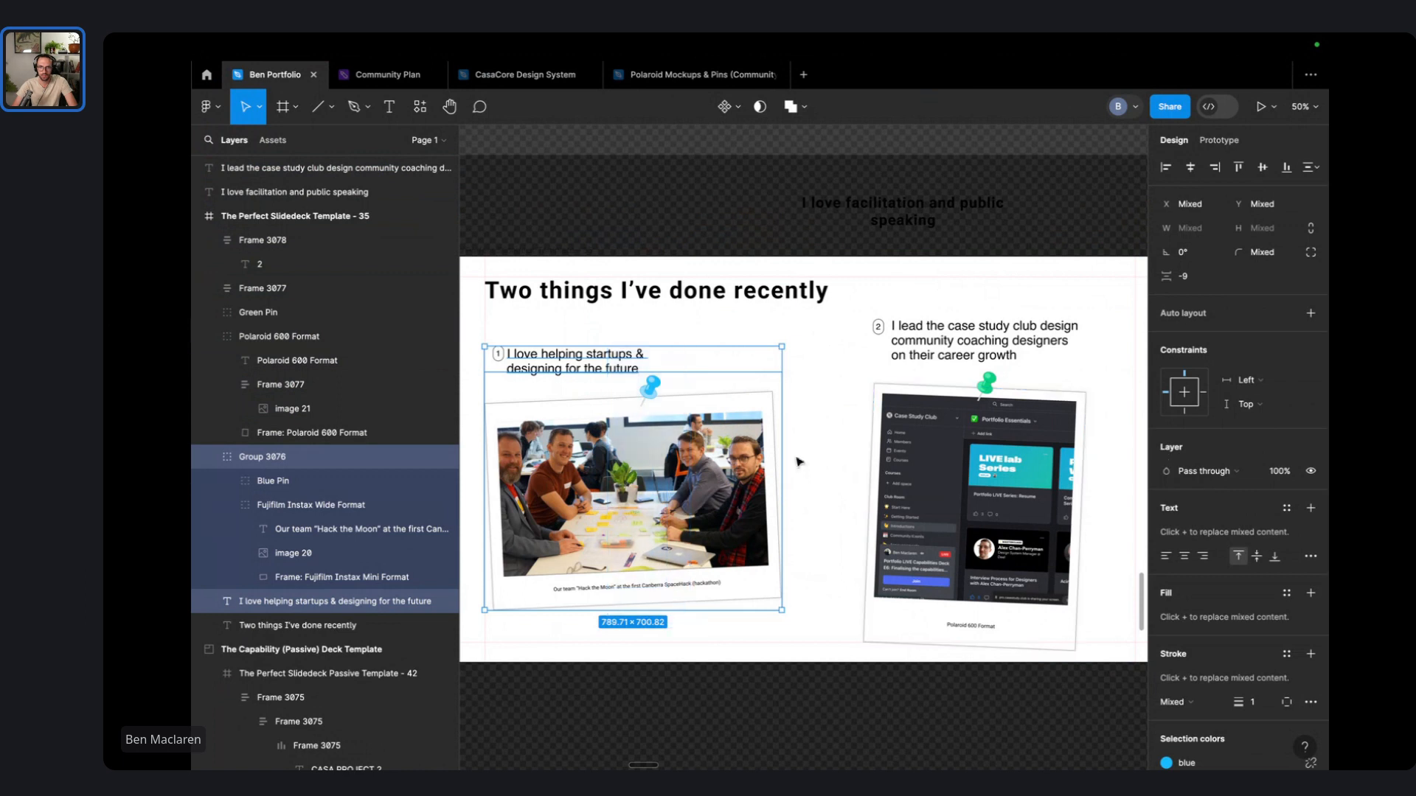
left_click_drag(592, 472, 652, 477)
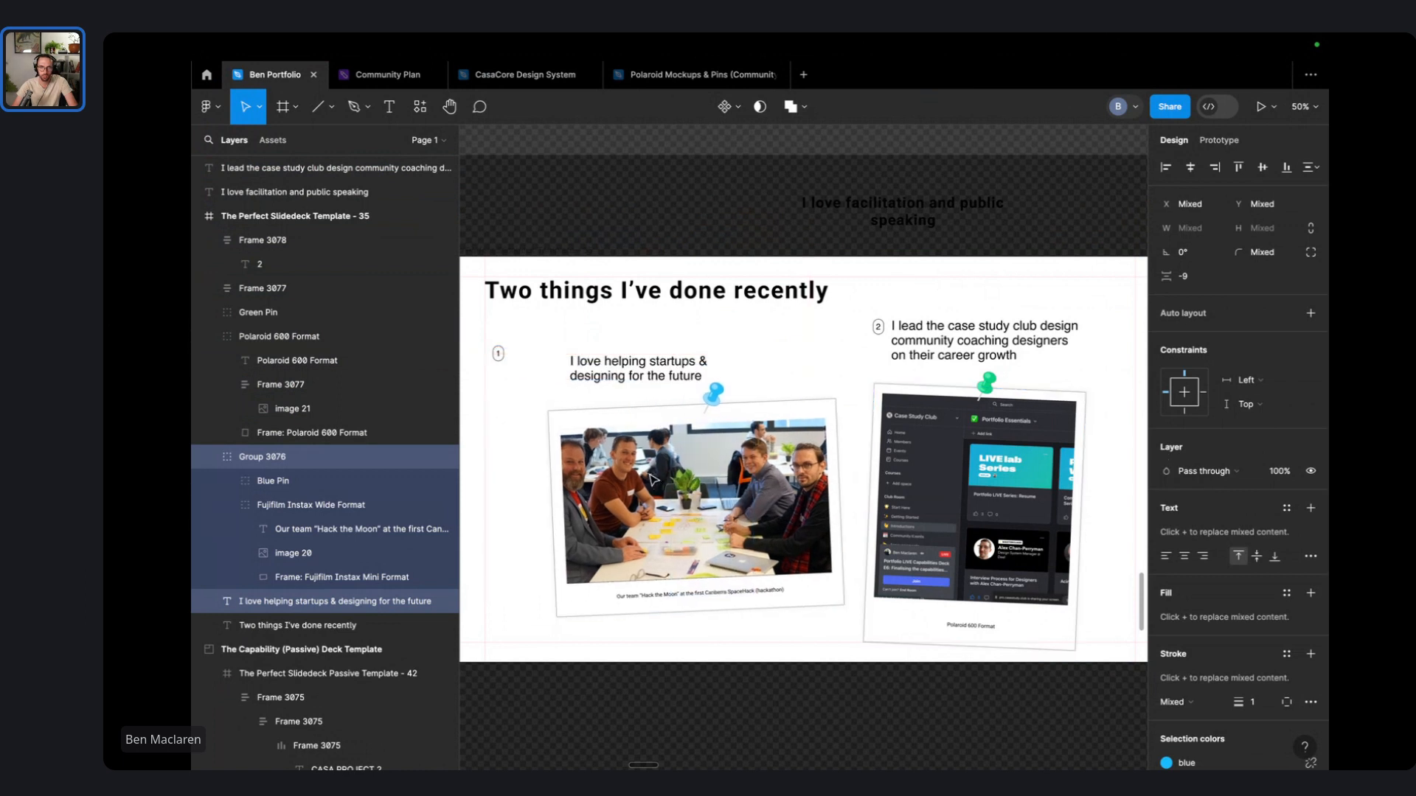
key("super+z")
left_click_drag(616, 328, 491, 585)
key("super+g")
left_click_drag(1002, 289, 868, 543)
key("super+g")
- Swap the cards so the case study club card sits left and startups right
left_click_drag(966, 479, 566, 479)
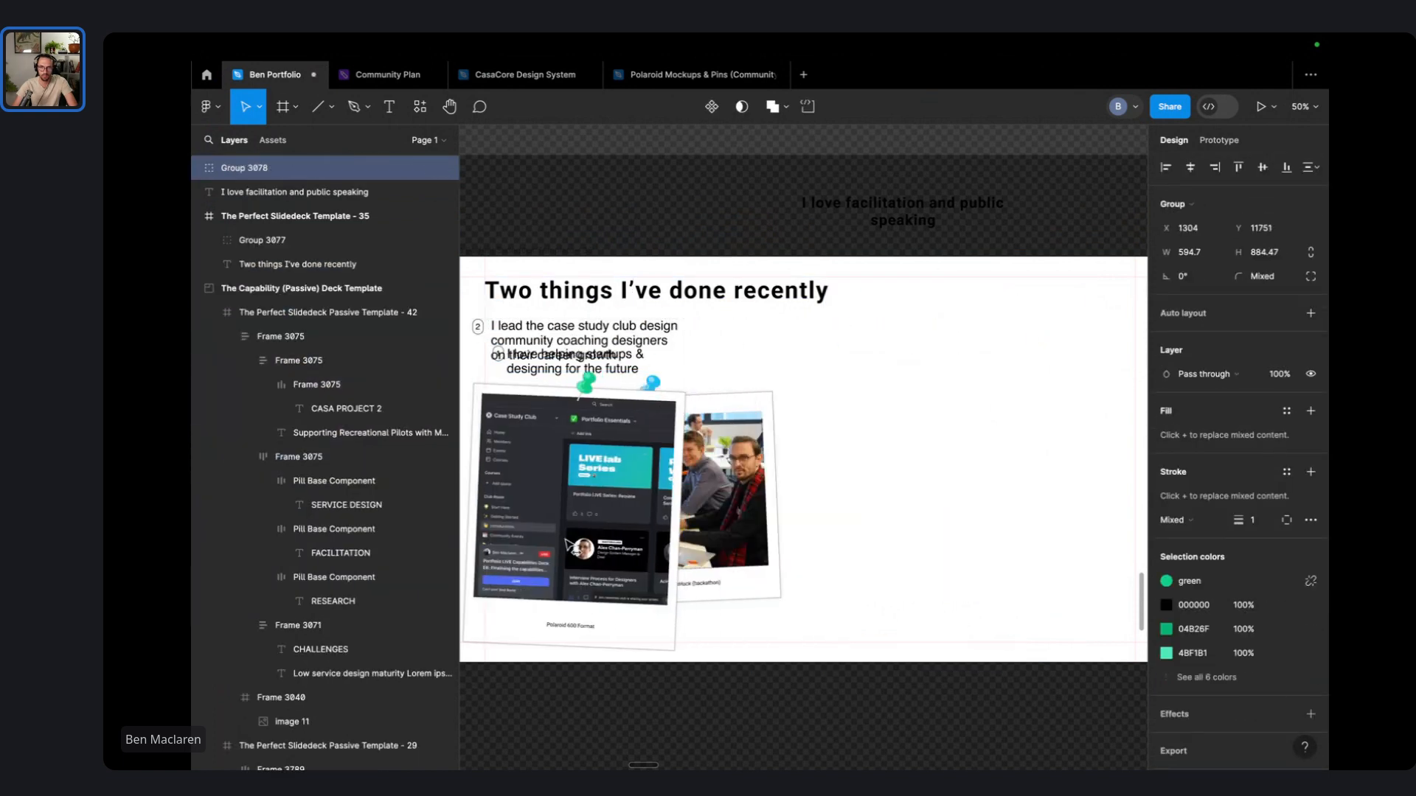
left_click_drag(764, 481, 1114, 481)
left_click_drag(668, 476, 696, 477)
left_click(793, 444)
- Renumber the badges: 1 on the left card, 2 on the right card
key("t")
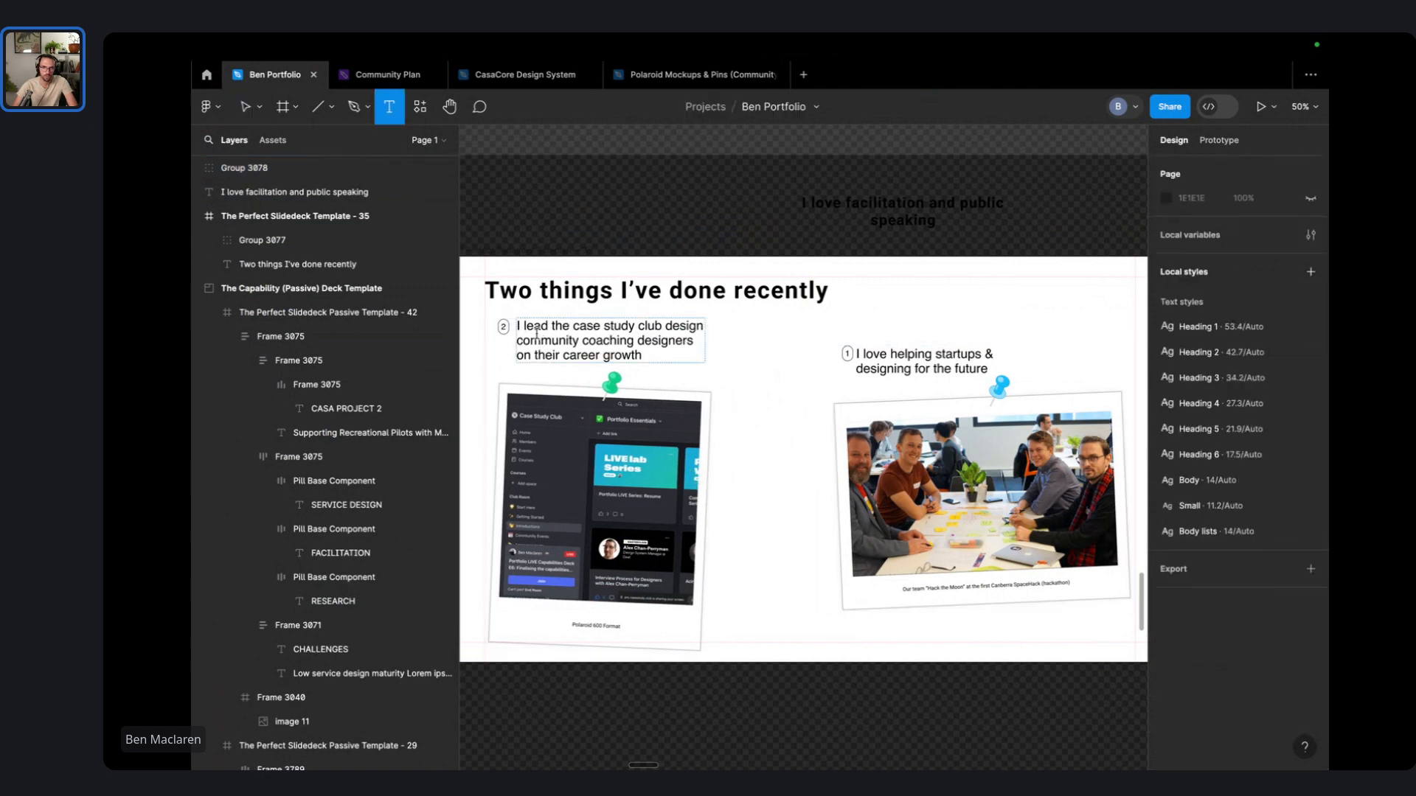
double_click(503, 327)
type("1")
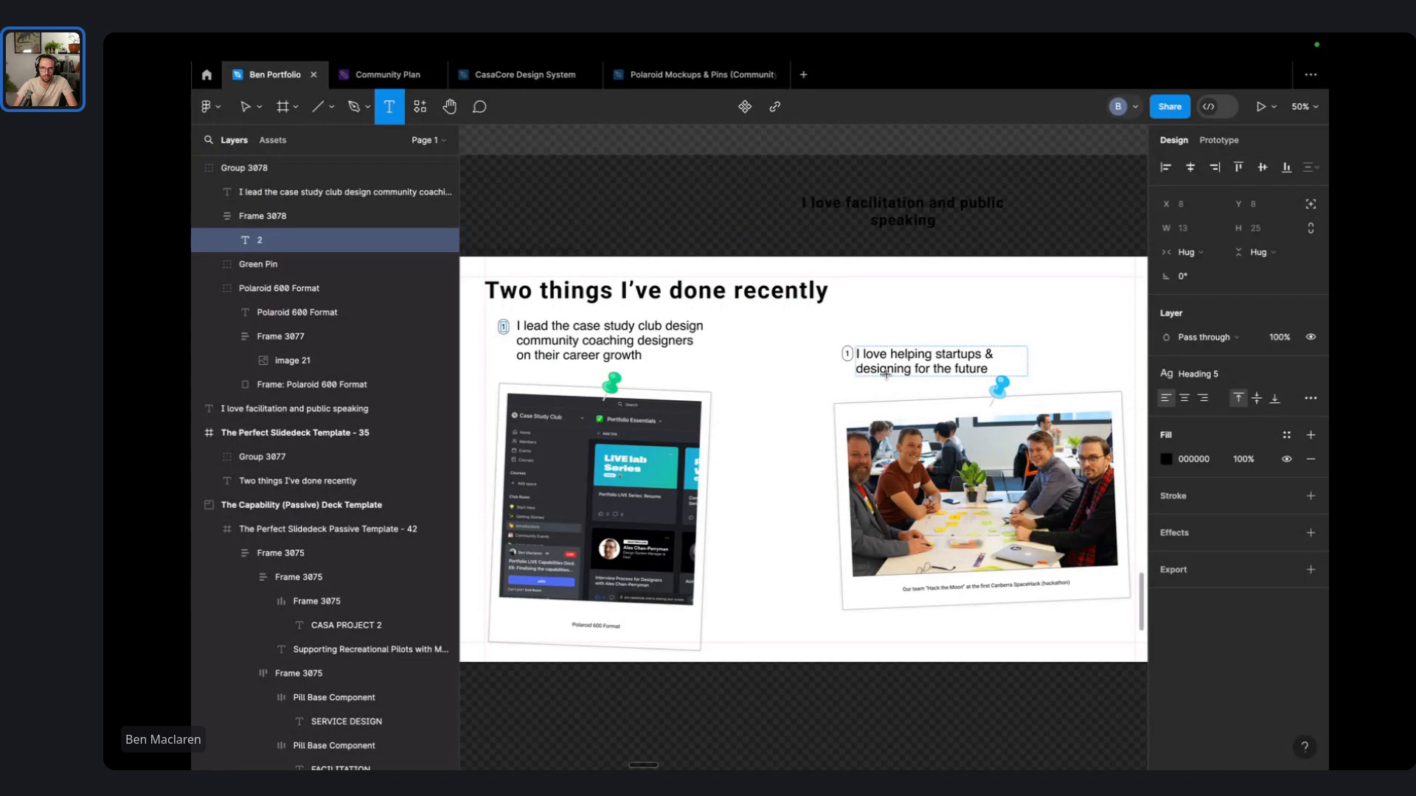
double_click(846, 353)
type("2")
left_click(918, 218)
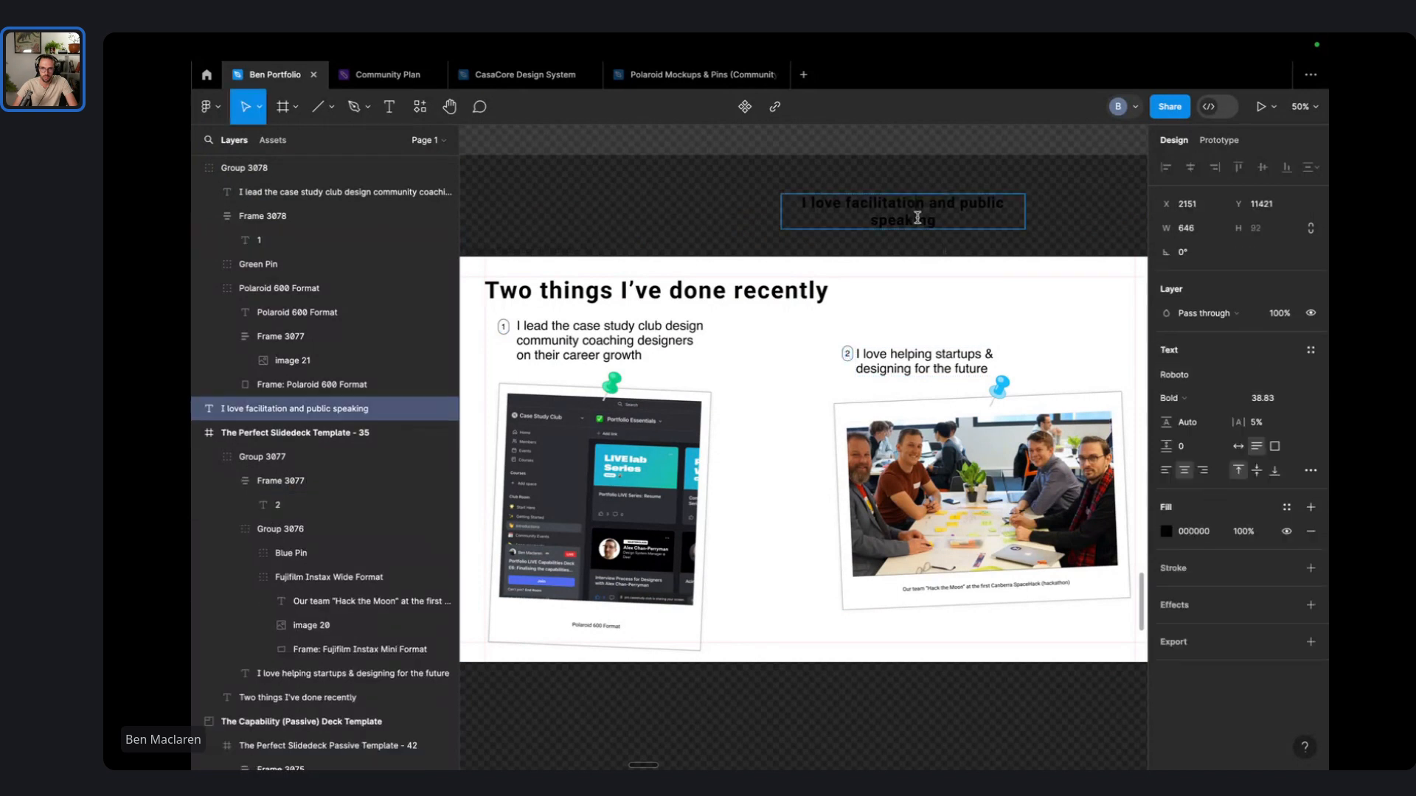
scroll(917, 325, "up", 5)
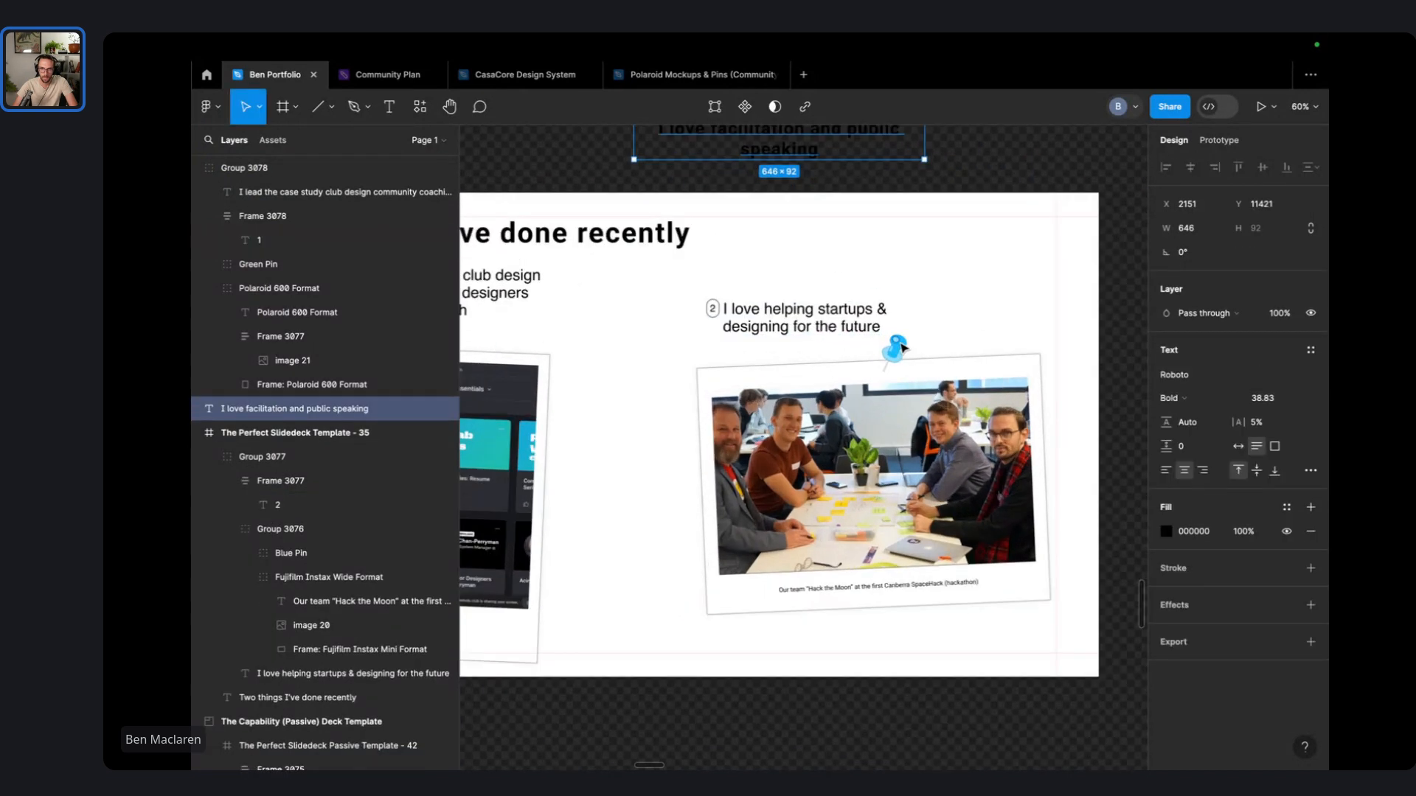
scroll(877, 620, "down", 1)
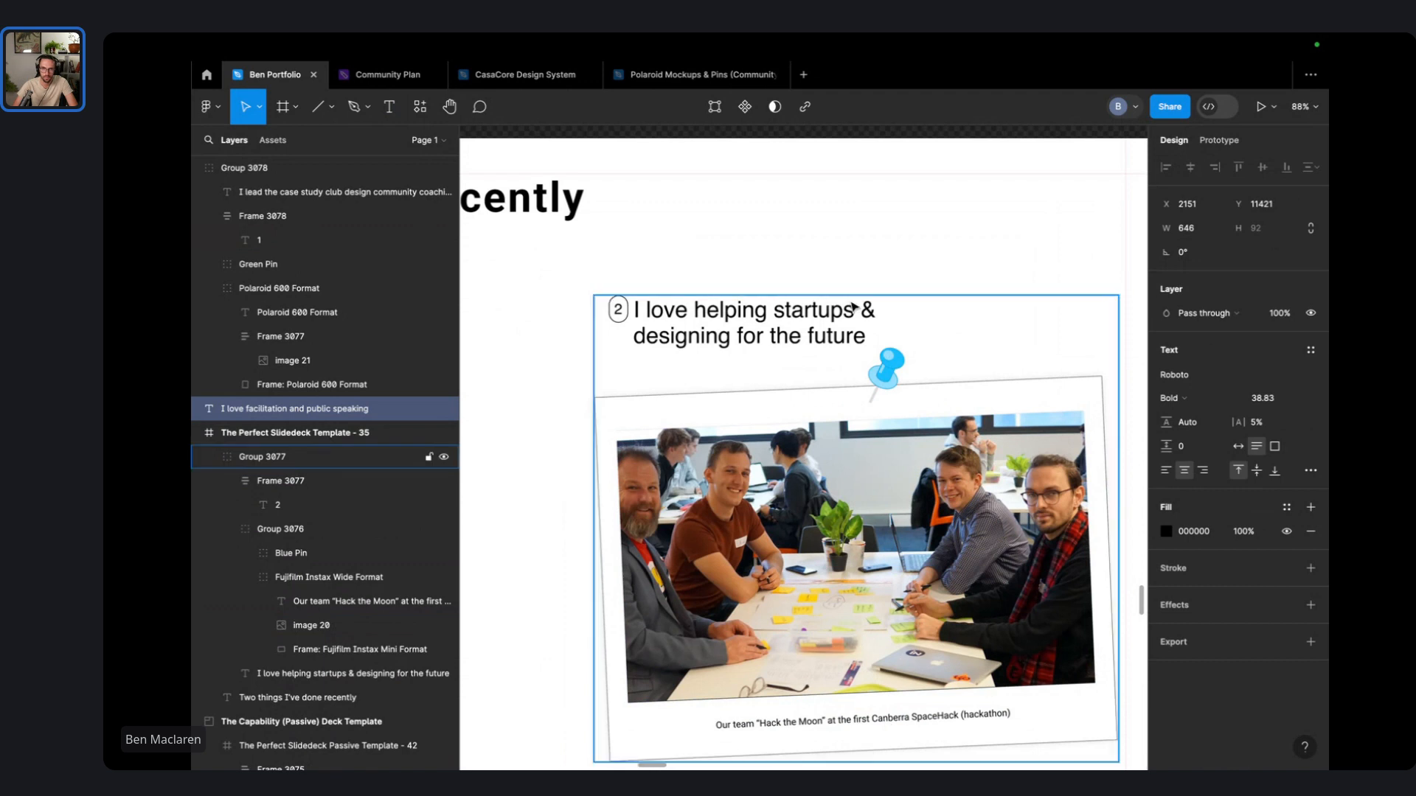
- Widen the startups heading so only the word 'future' wraps to a new line
double_click(826, 326)
left_click_drag(934, 324, 1096, 322)
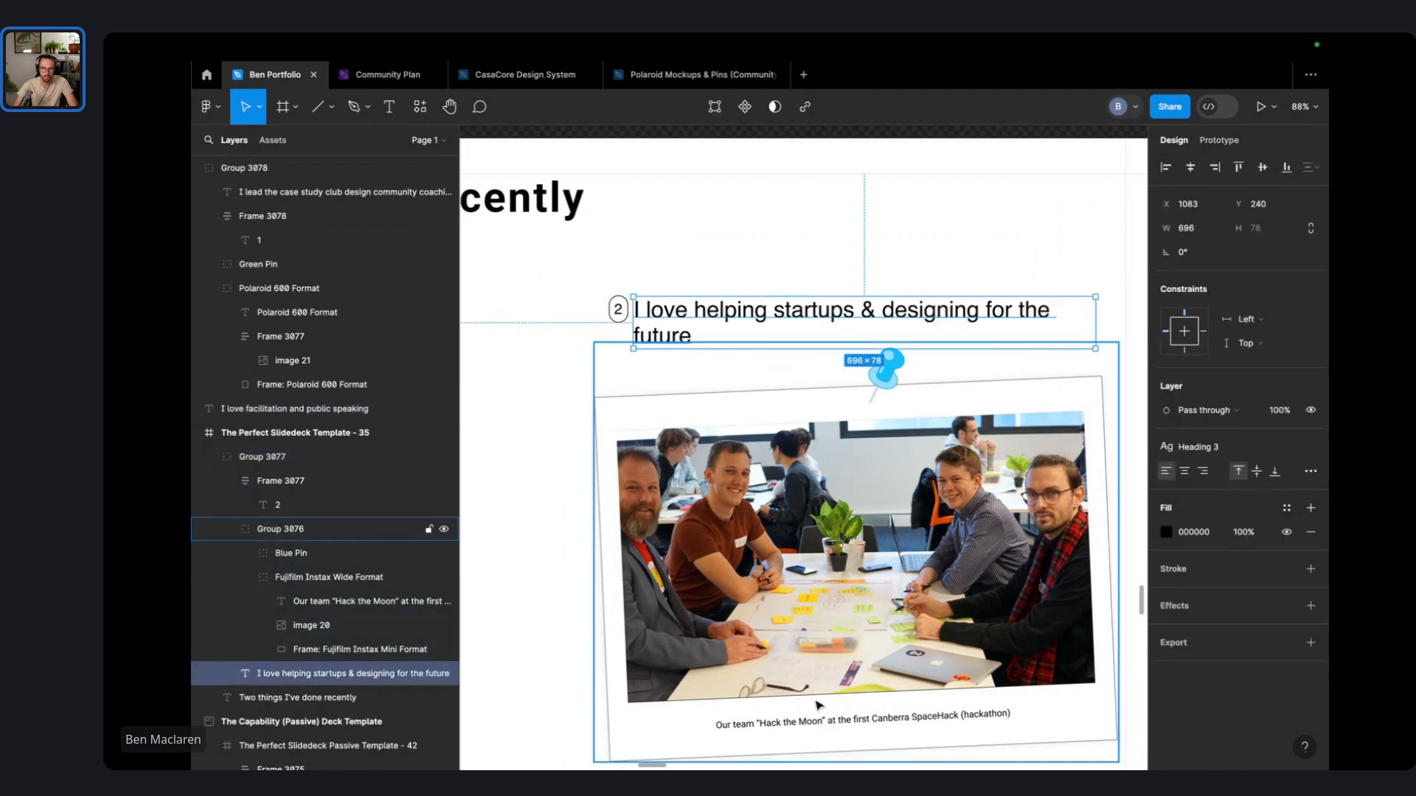
key("Return")
- Apply the Heading 6 text style to the Hack the Moon and Polaroid 600 Format captions
left_click(861, 732)
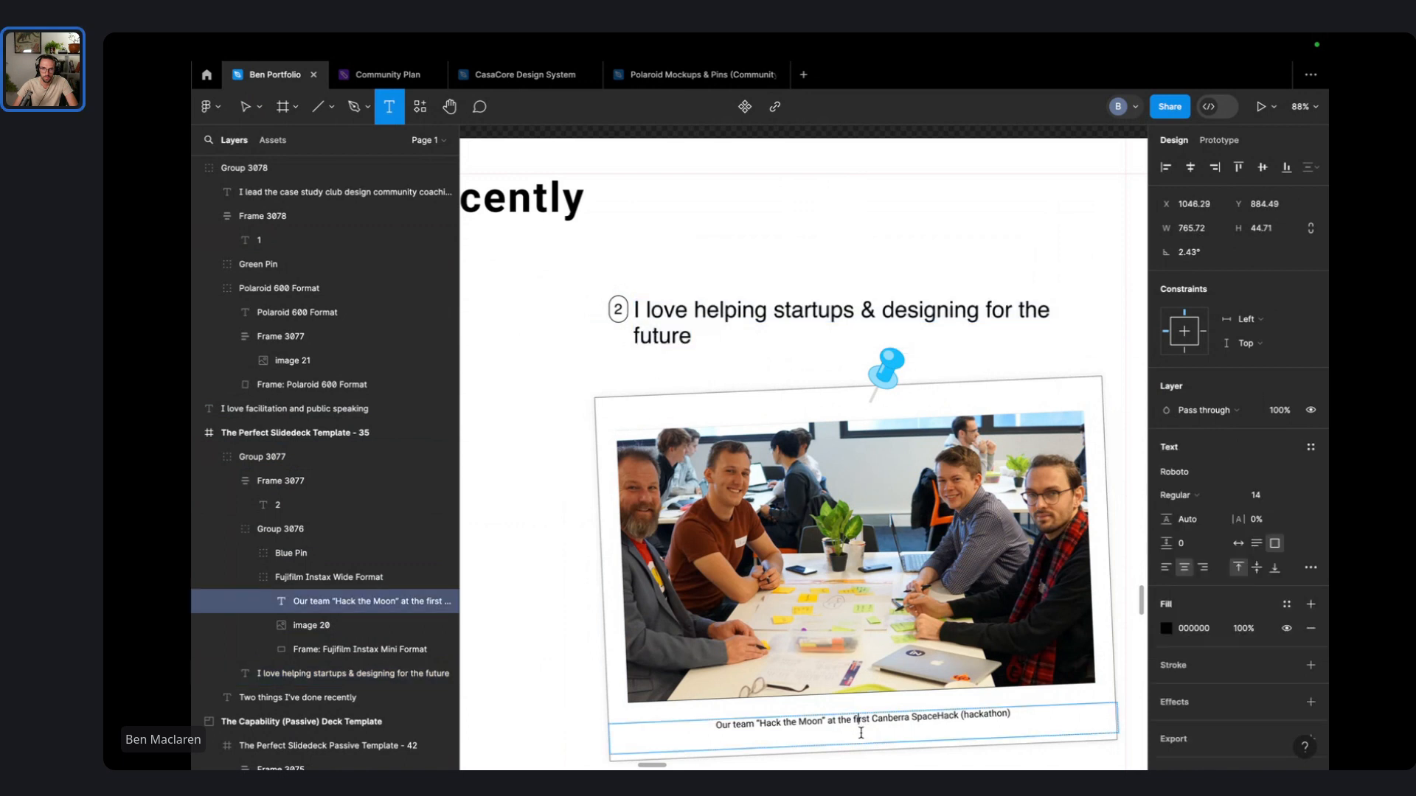
key("ctrl+a")
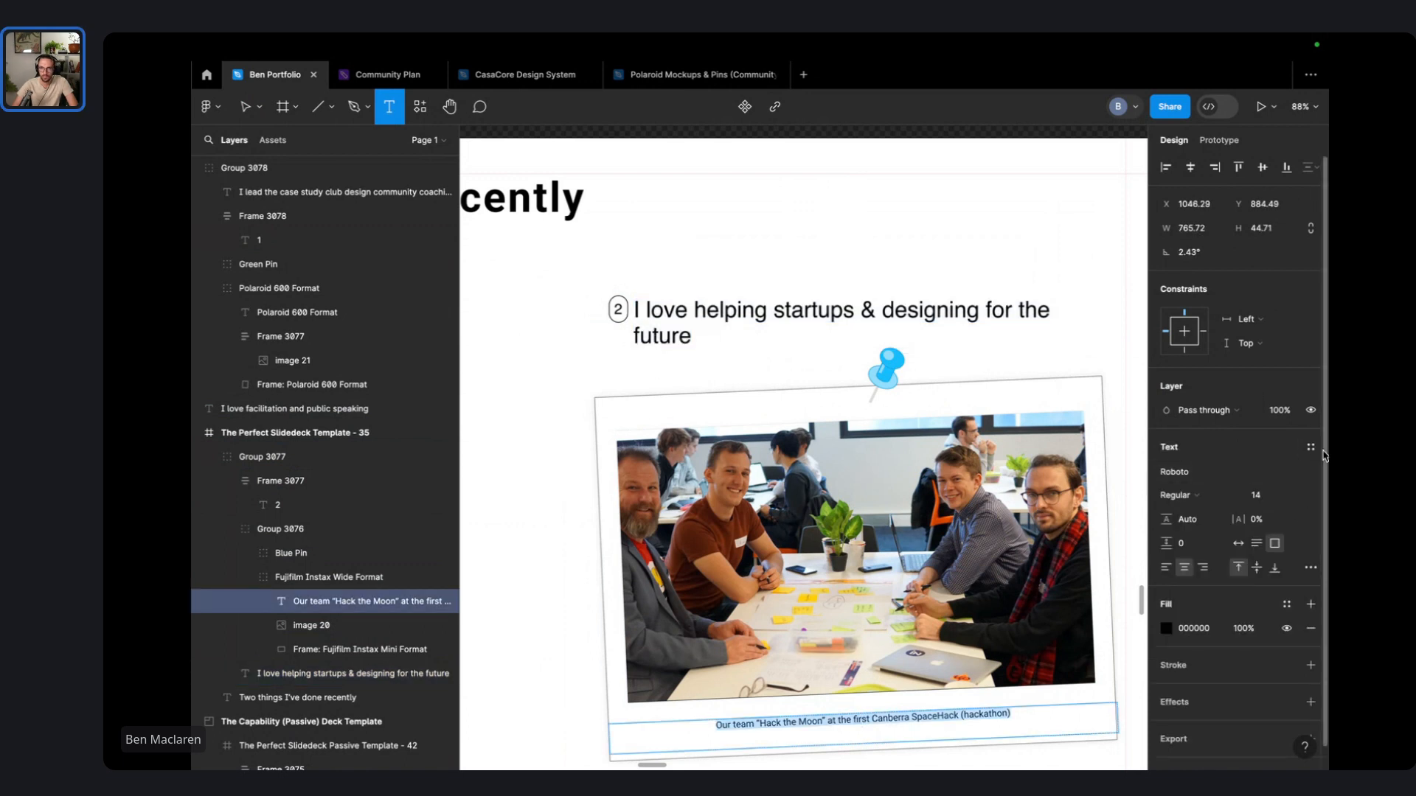
left_click(1310, 447)
left_click(1242, 659)
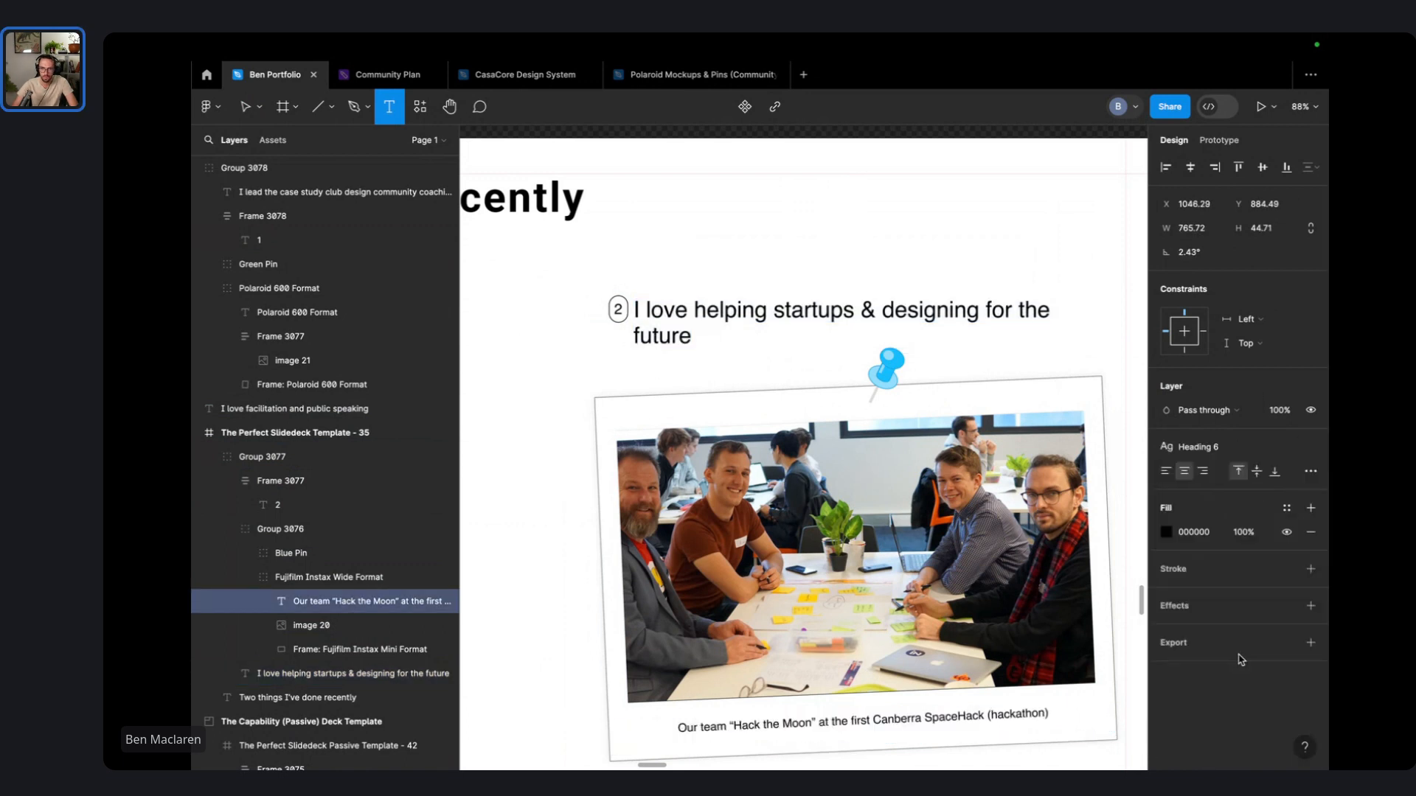
scroll(959, 627, "right", 1)
scroll(914, 636, "down", 2)
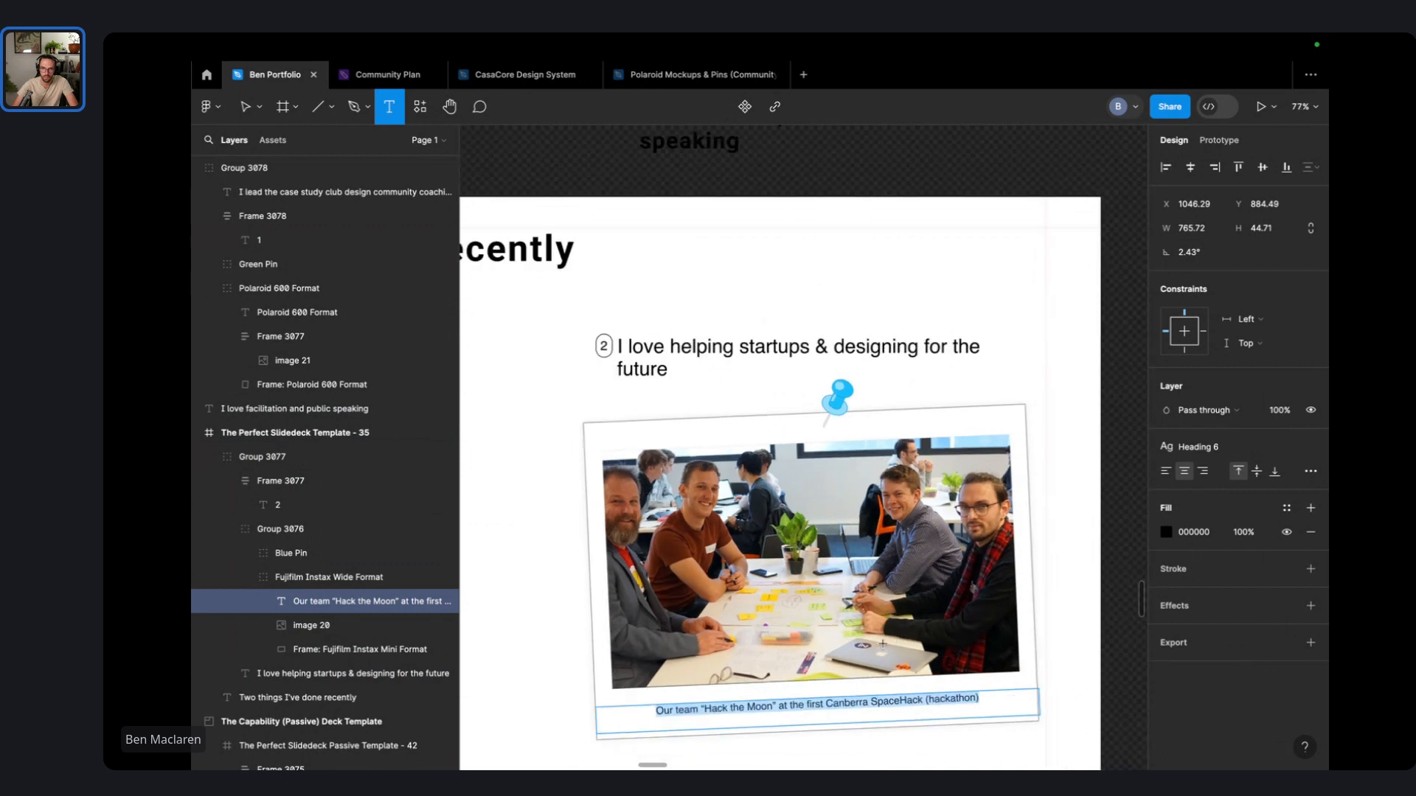
scroll(882, 643, "left", 10)
scroll(827, 764, "down", 2)
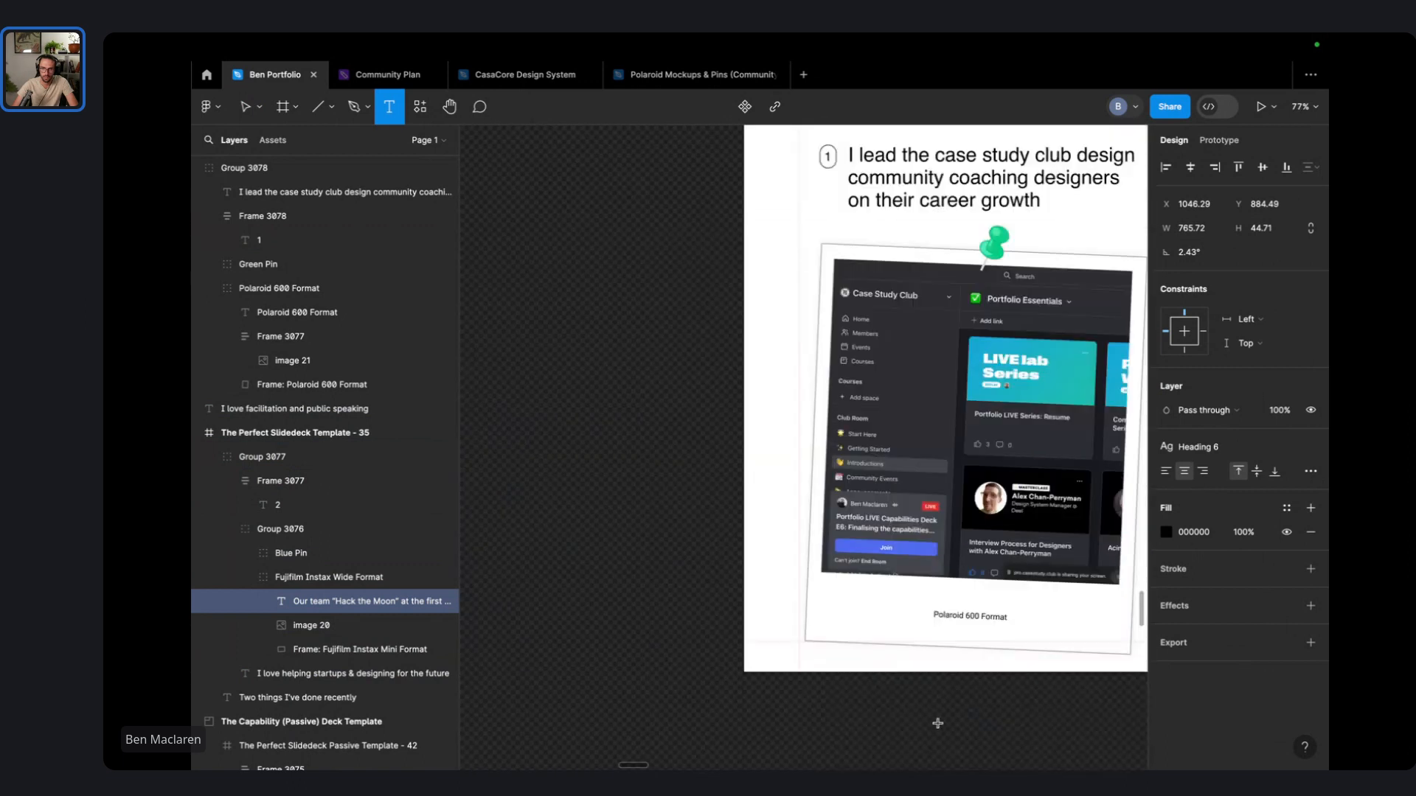
double_click(971, 618)
left_click(1311, 350)
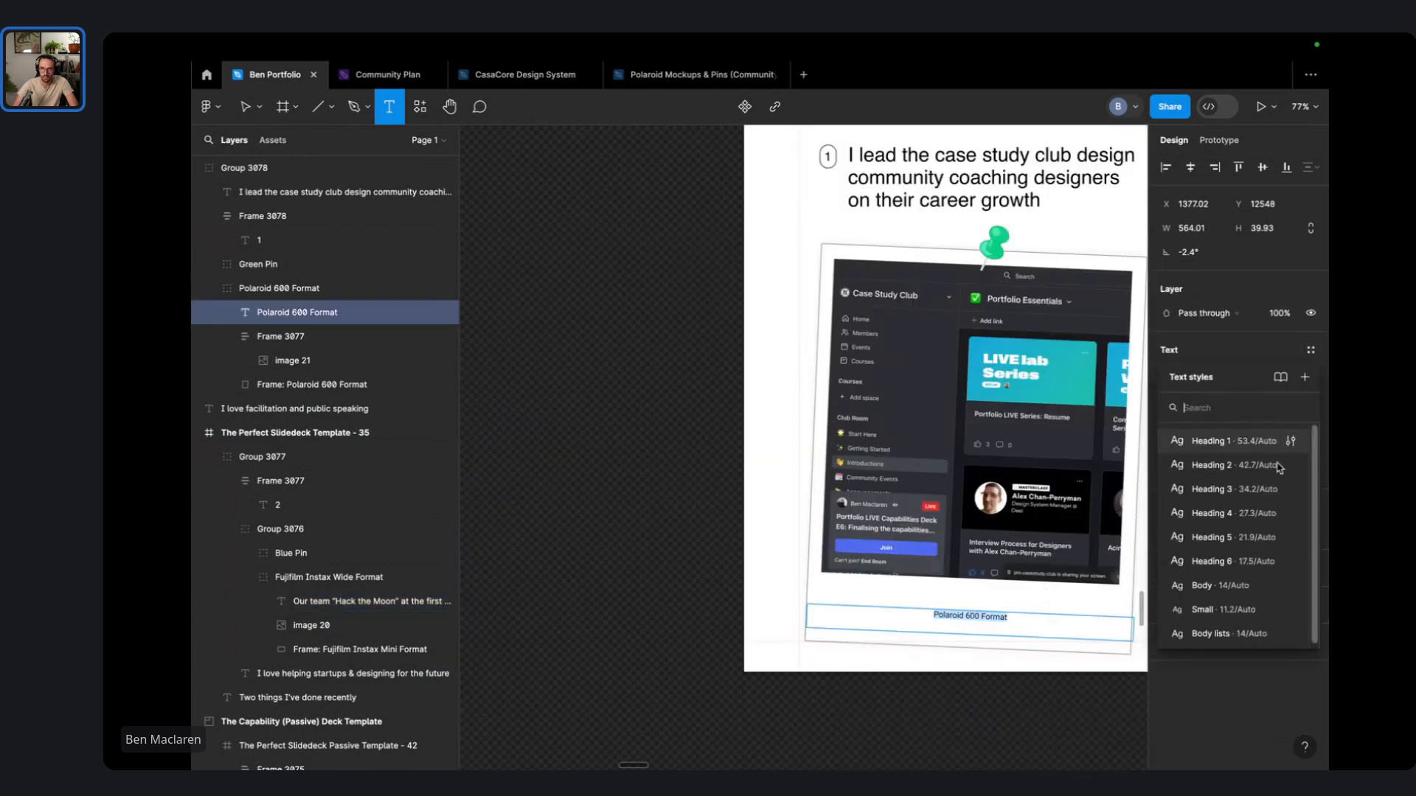
left_click(1234, 555)
- Replace the Polaroid 600 Format caption with a description of the community supporting transitioning designers
scroll(956, 593, "right", 3)
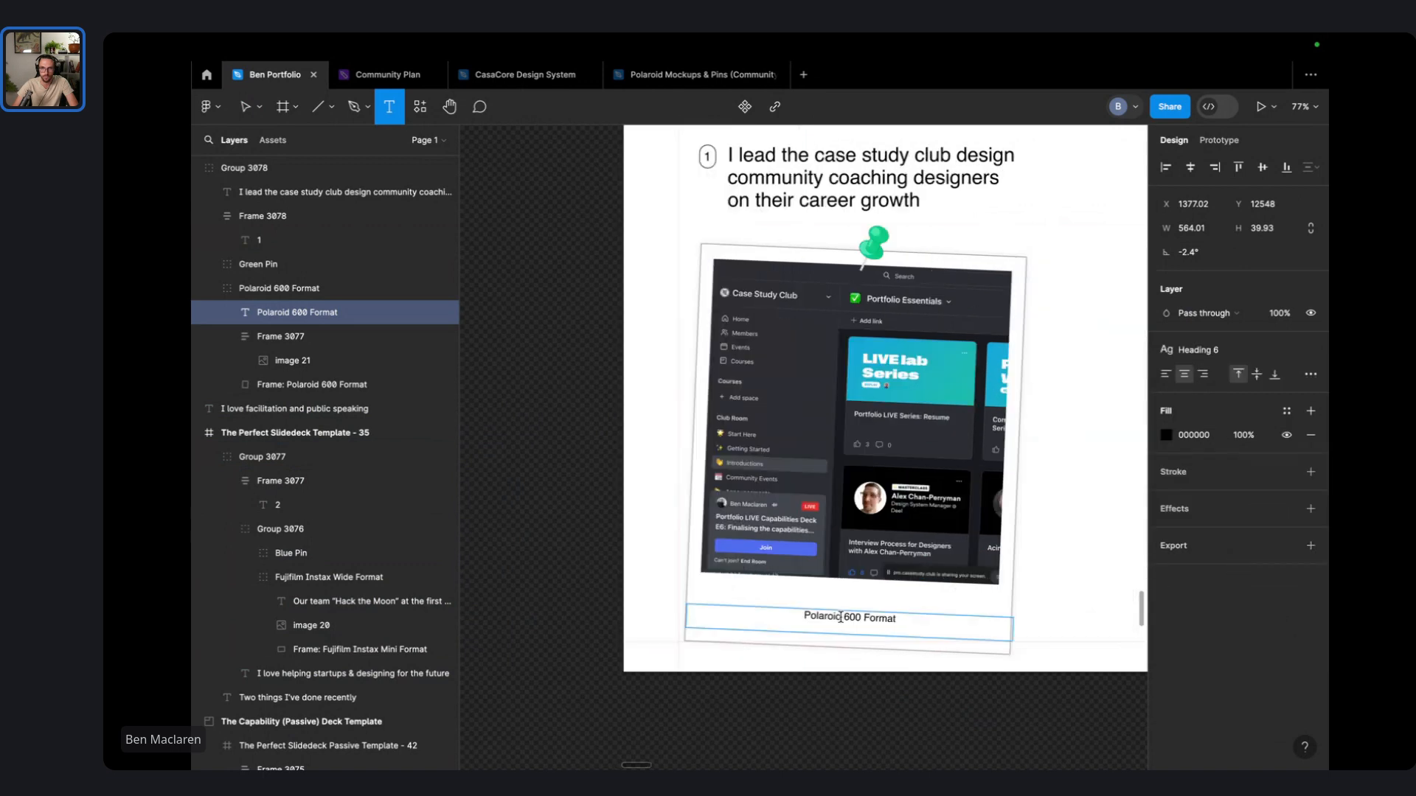
triple_click(840, 618)
type("Our comm")
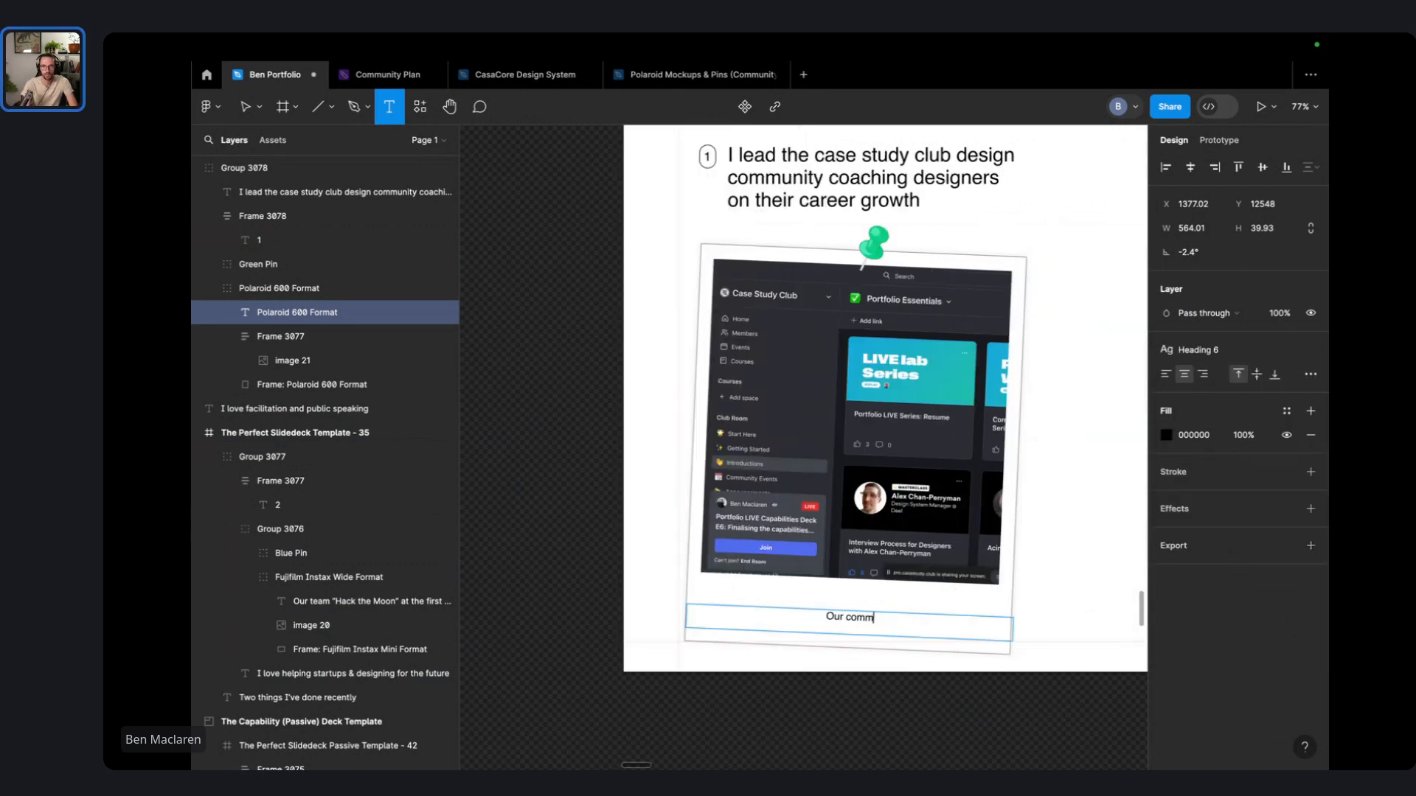
type("unity ")
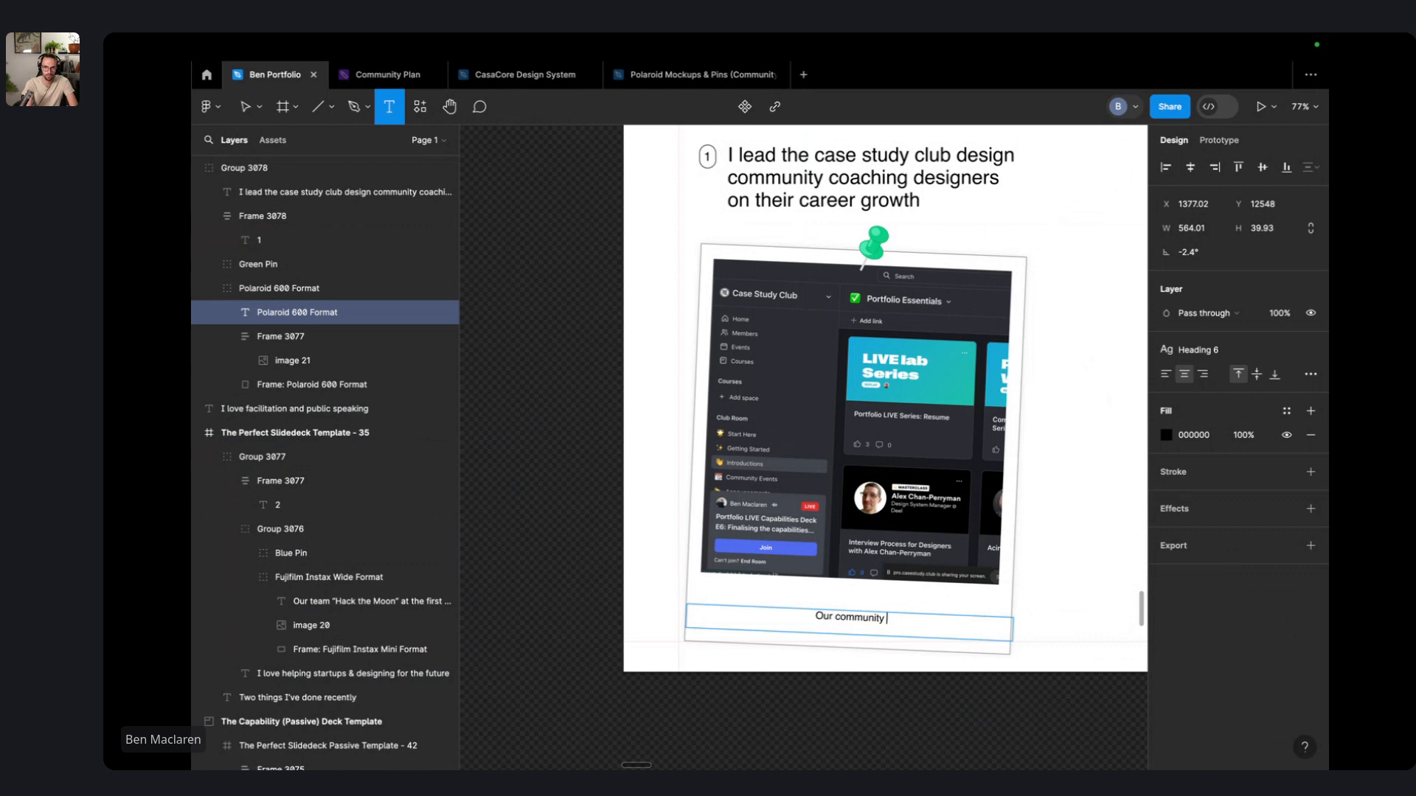
type("supports d")
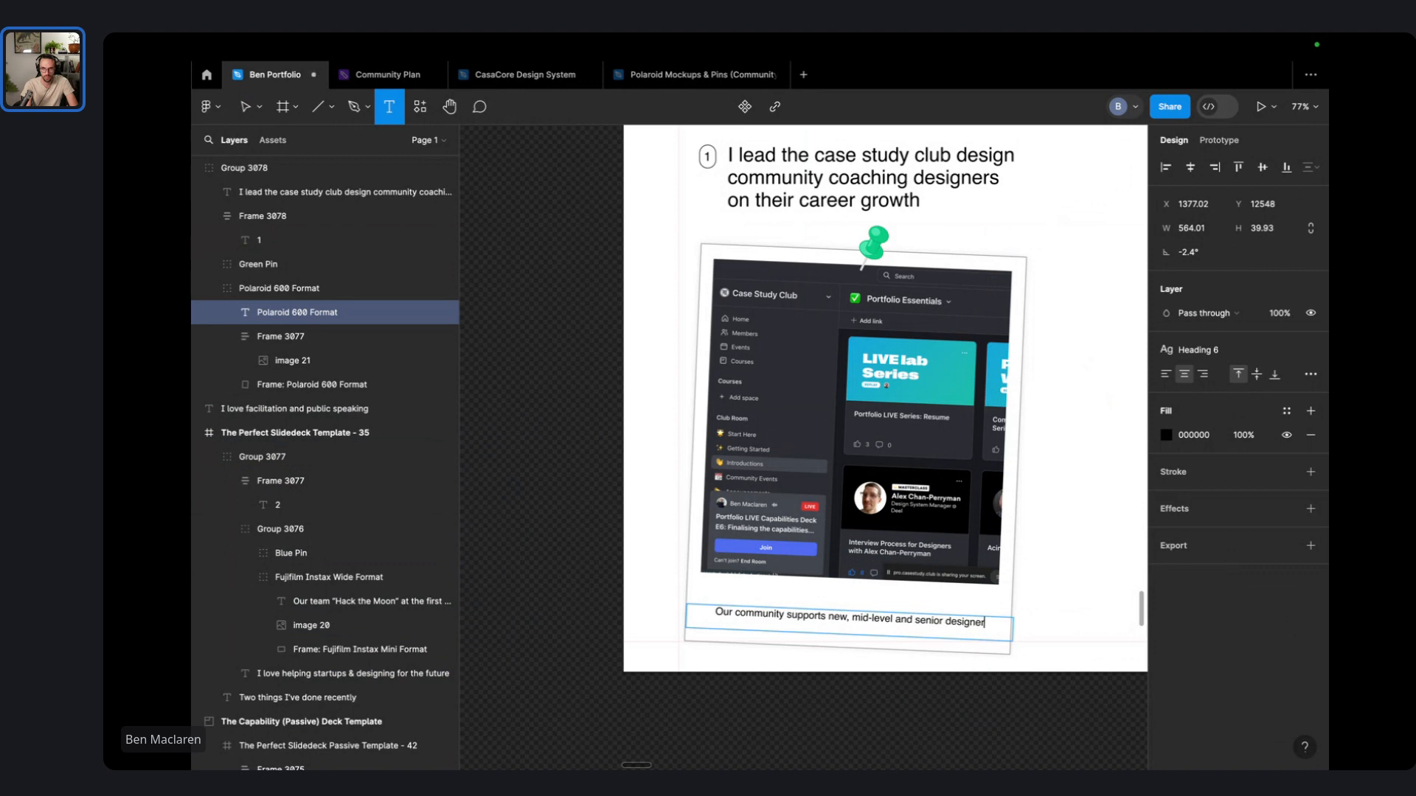
type("transitioning, growing and building portfolios.")
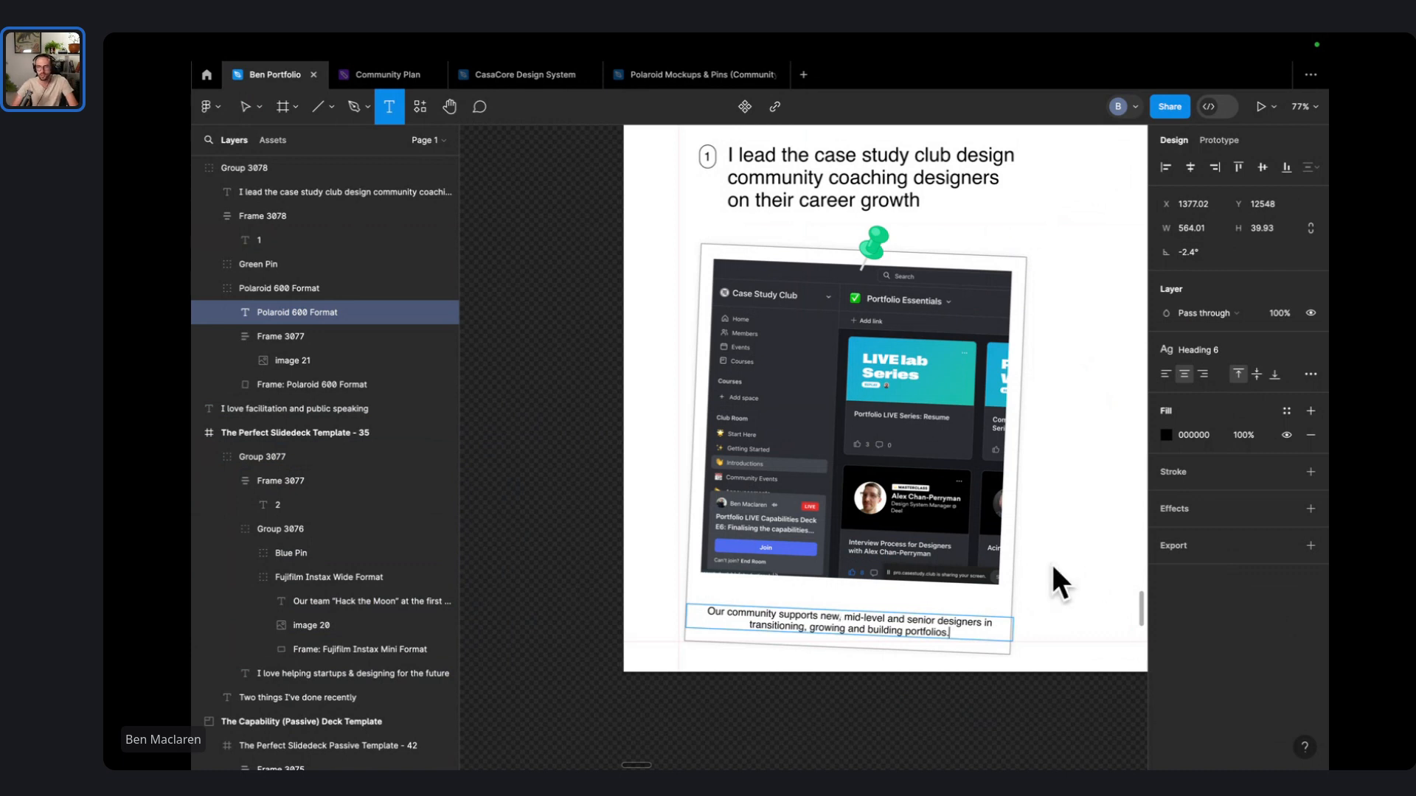
- Finish editing the caption and shift the left polaroid group about 30 px right
left_click(1072, 553)
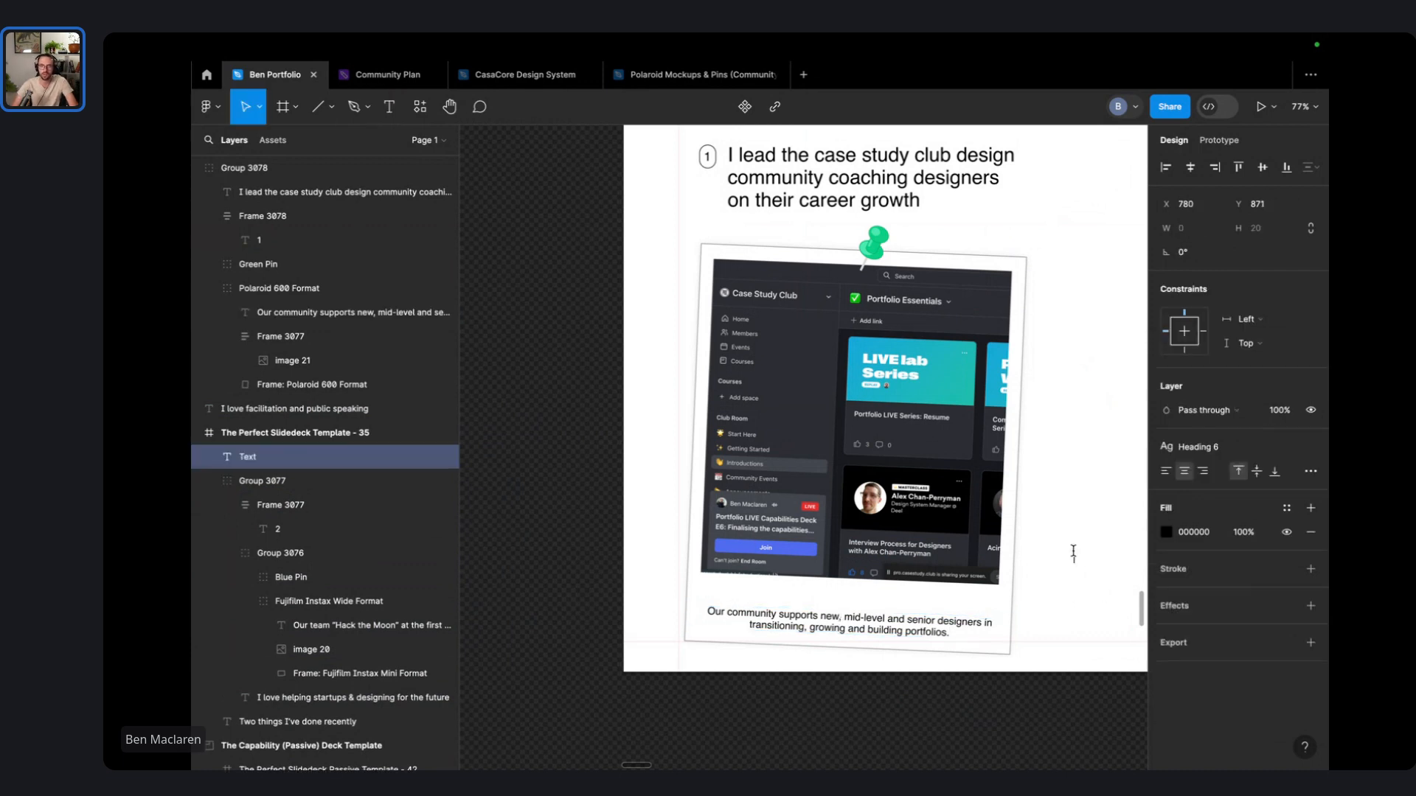
scroll(887, 662, "down", 5)
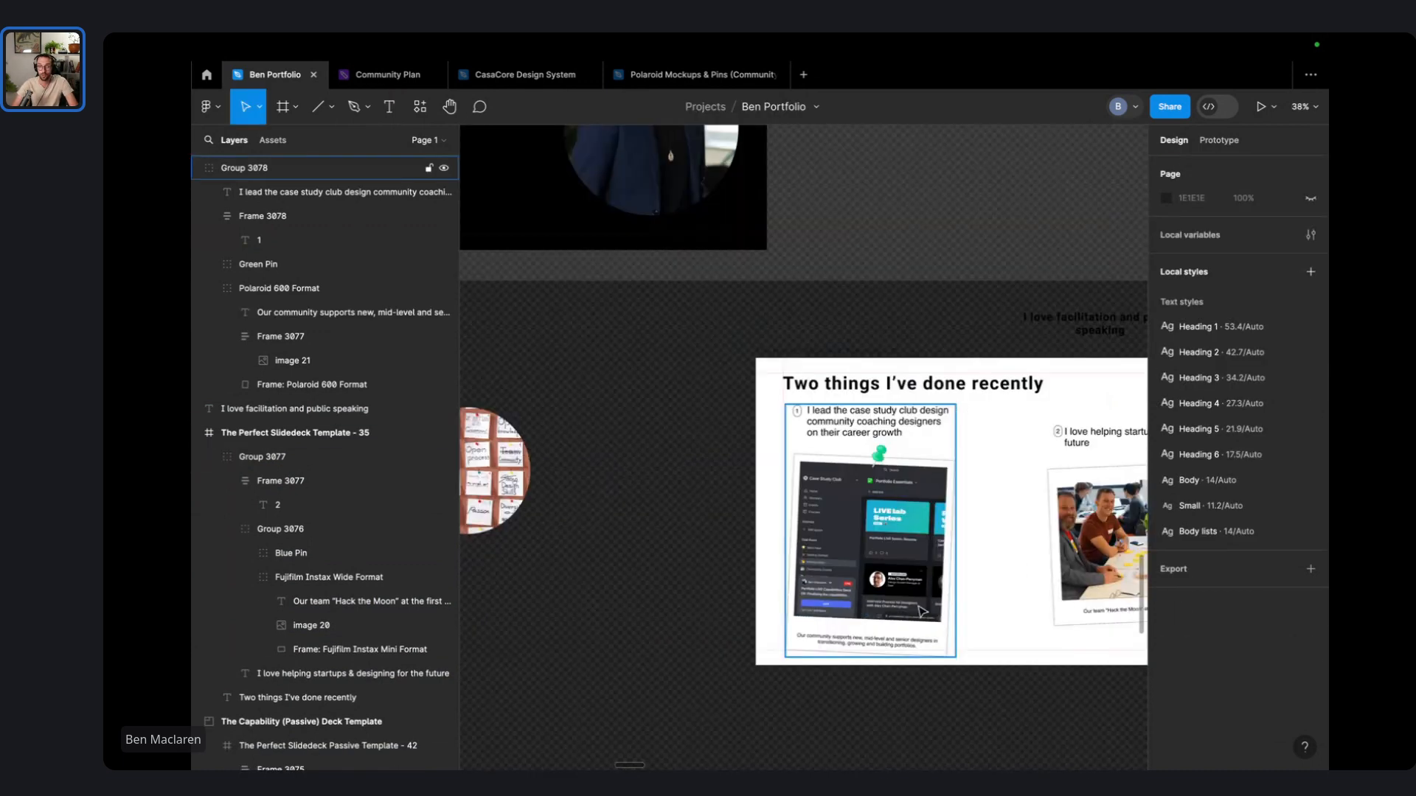
scroll(882, 620, "right", 4)
scroll(597, 373, "left", 1)
scroll(597, 373, "left", 3)
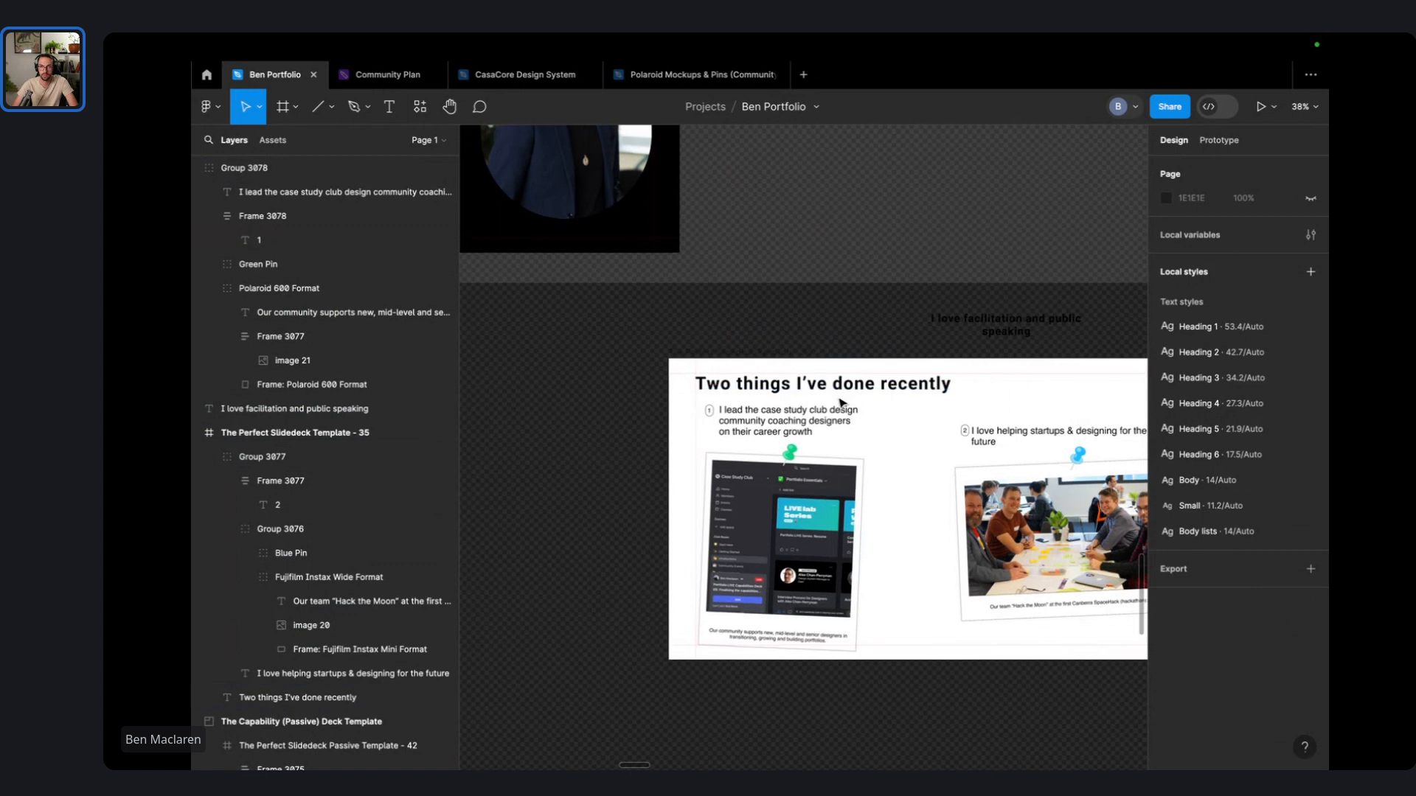
scroll(856, 402, "down", 1)
scroll(856, 401, "left", 2)
scroll(957, 317, "up", 1)
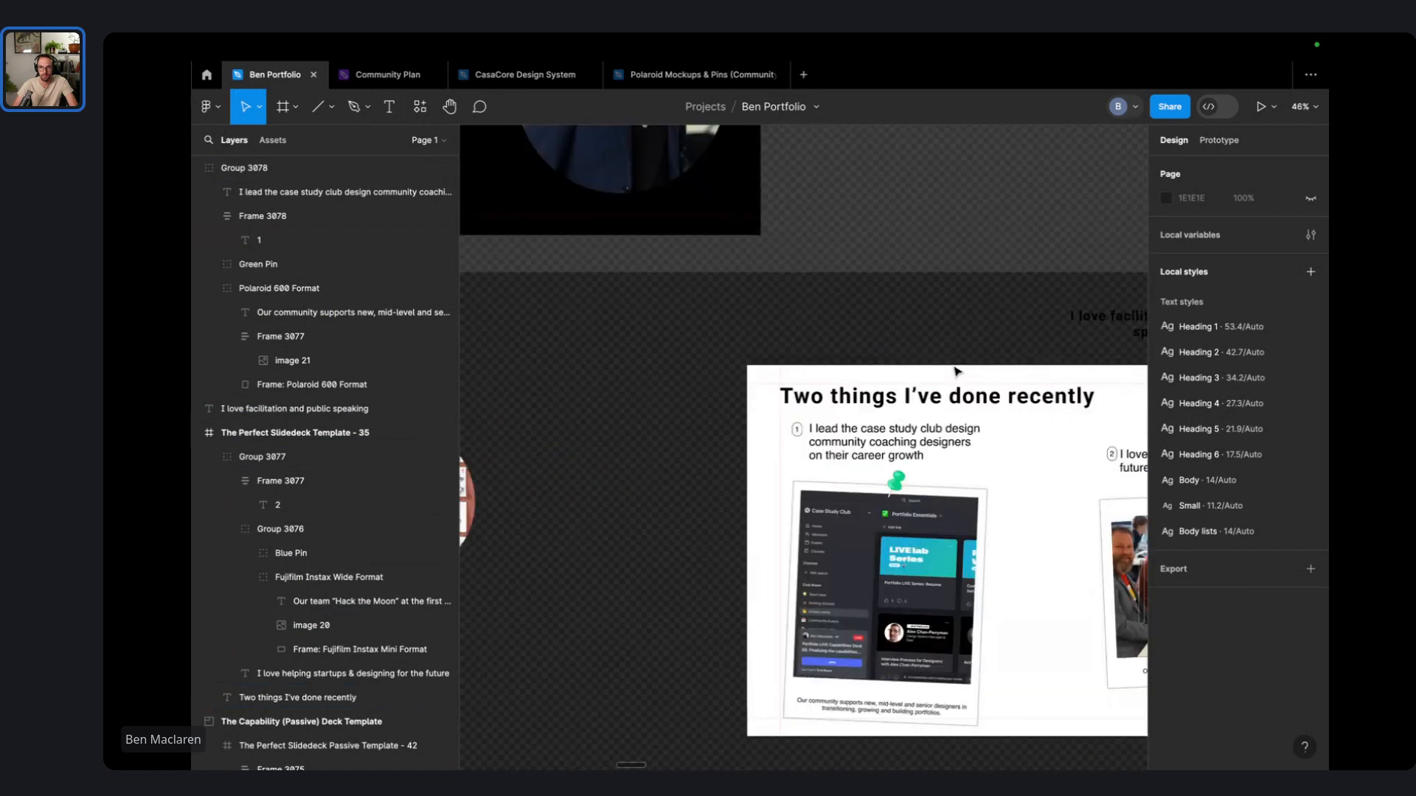
scroll(921, 400, "right", 3)
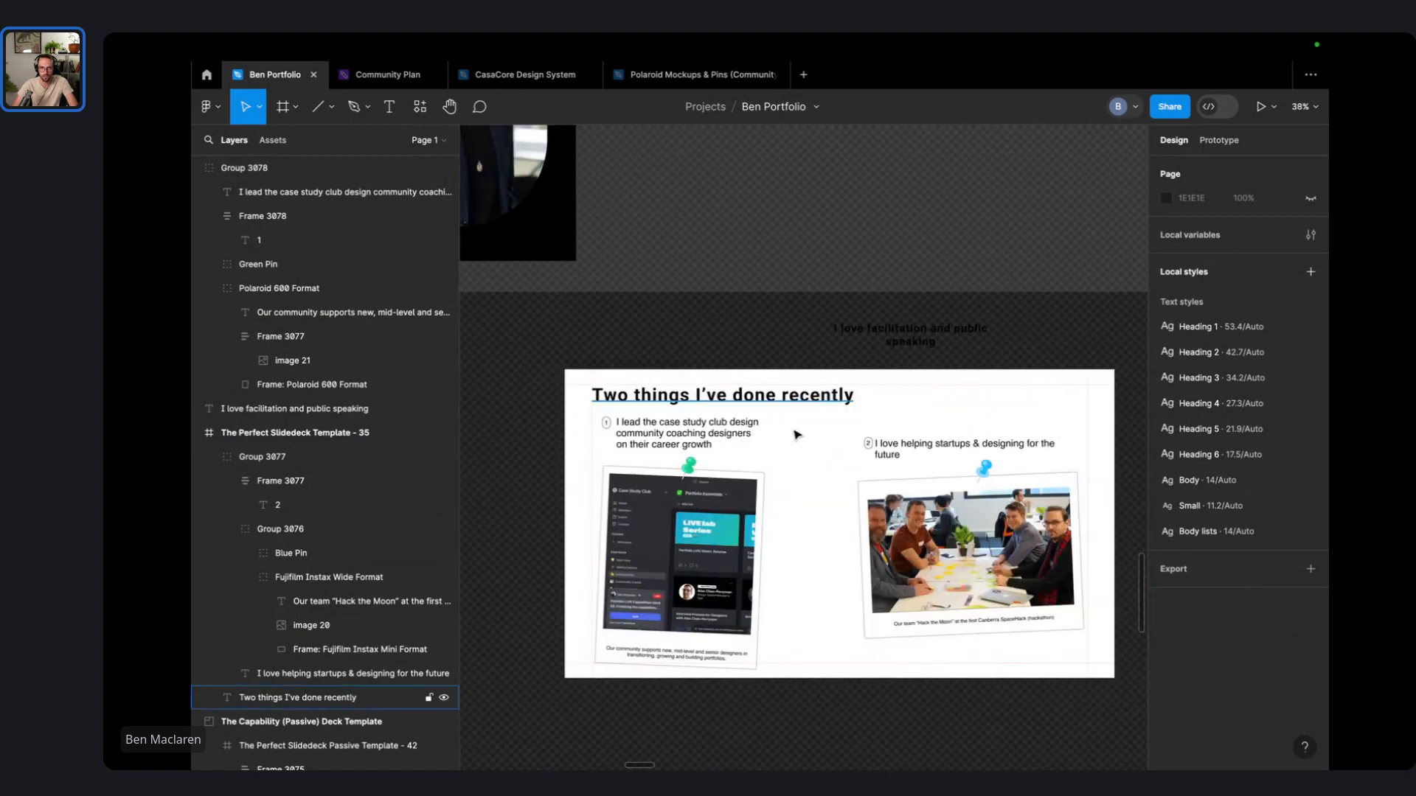
left_click_drag(1024, 755, 617, 424)
left_click_drag(671, 483, 681, 481)
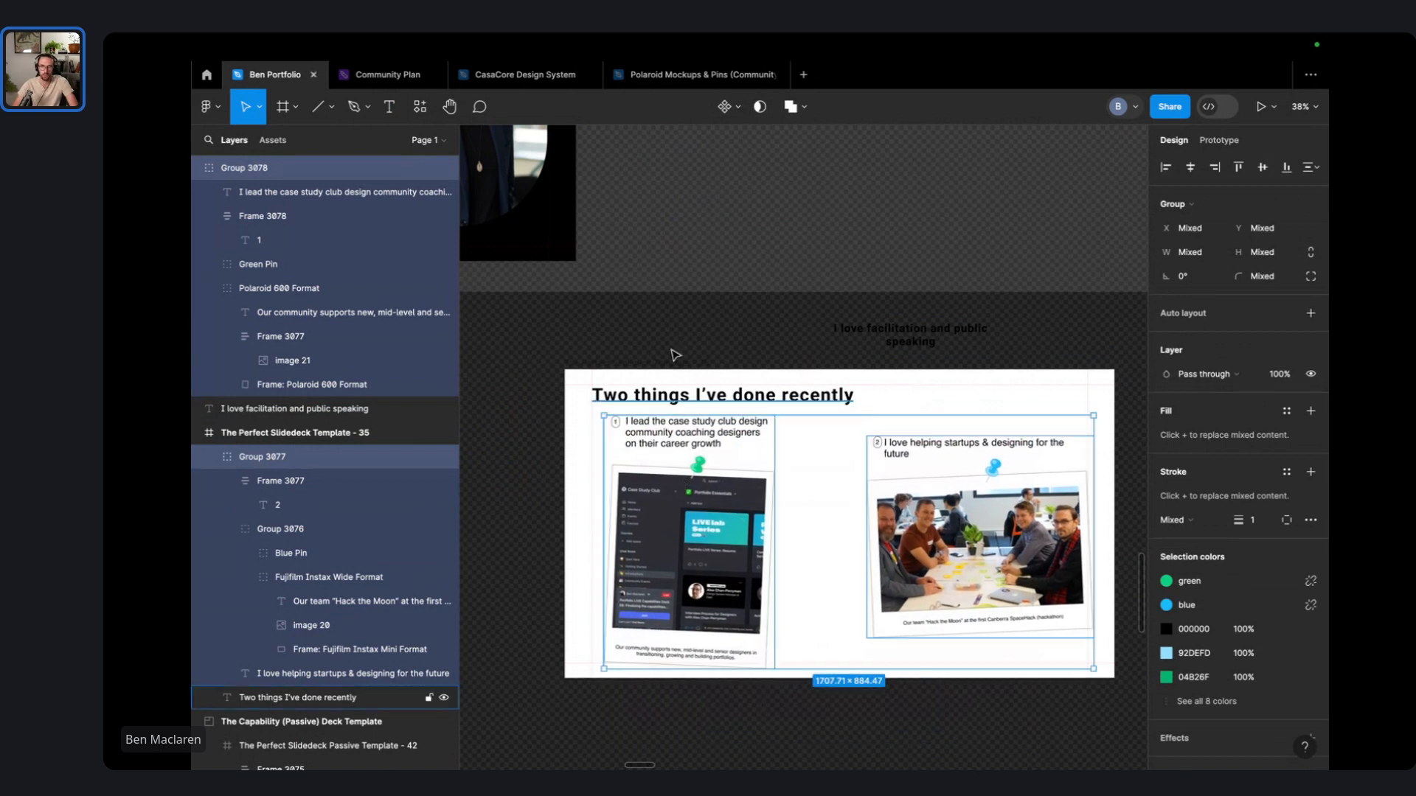
key("Escape")
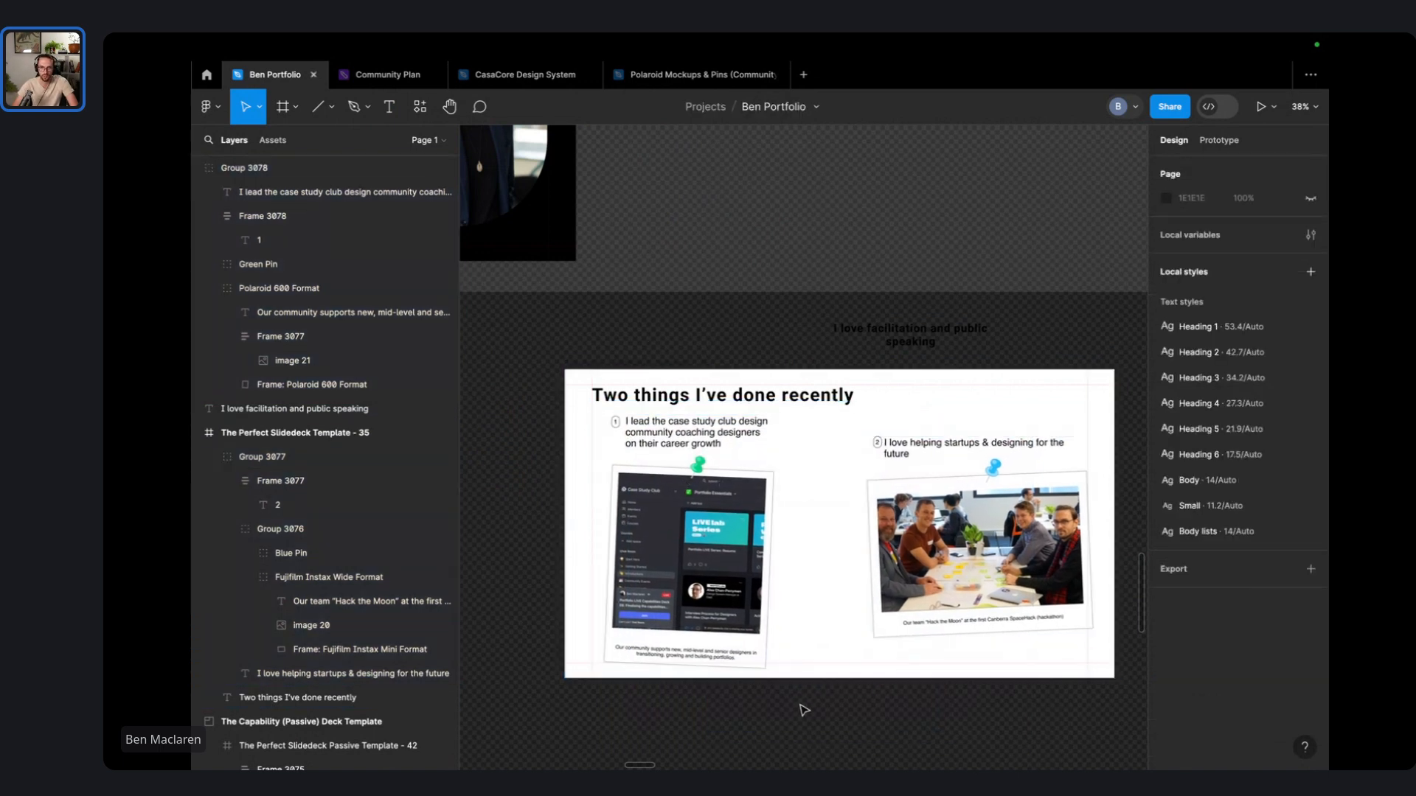
left_click_drag(697, 554, 717, 553)
- Place the numbered 1 badge left of the first caption and reposition the caption
left_click(832, 556)
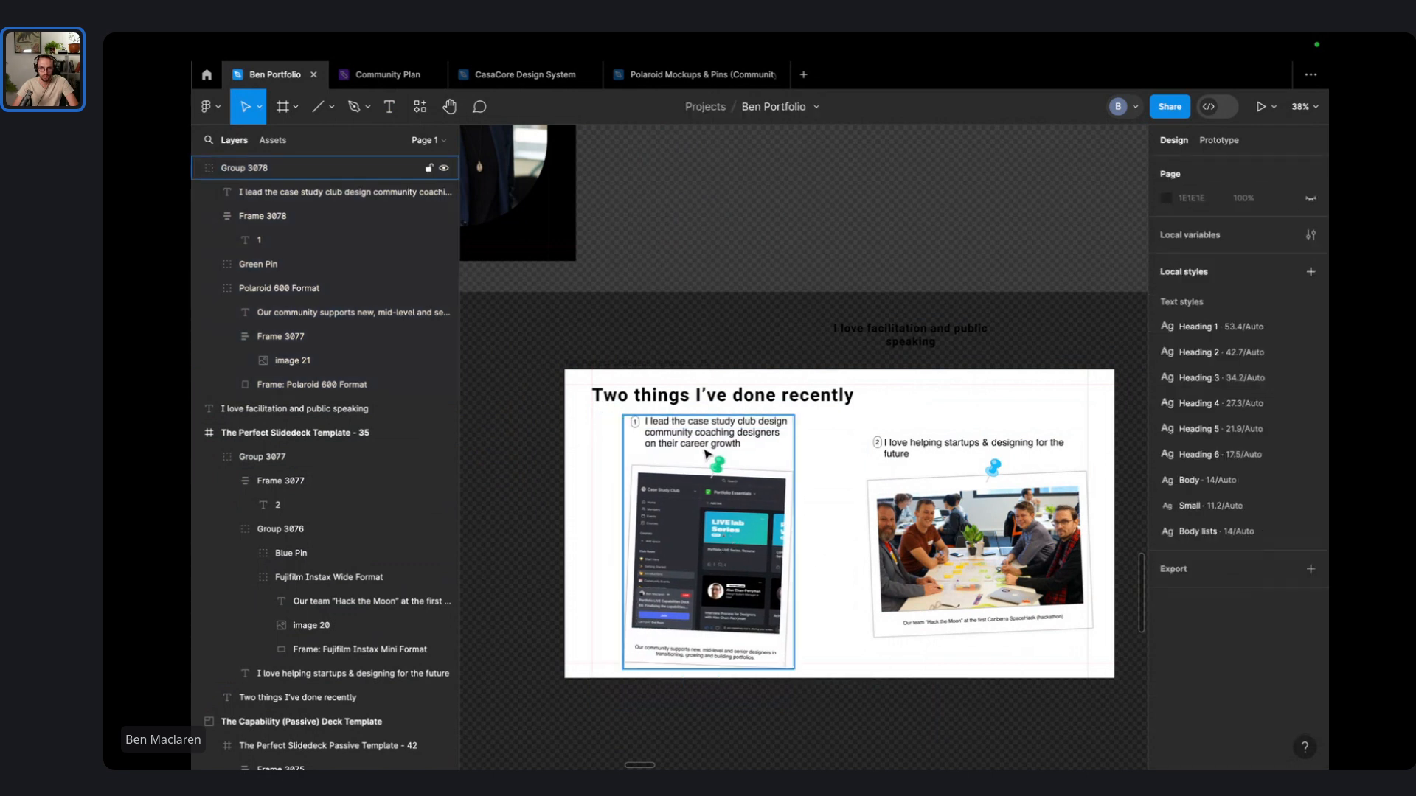
double_click(711, 445)
left_click_drag(713, 443, 701, 445)
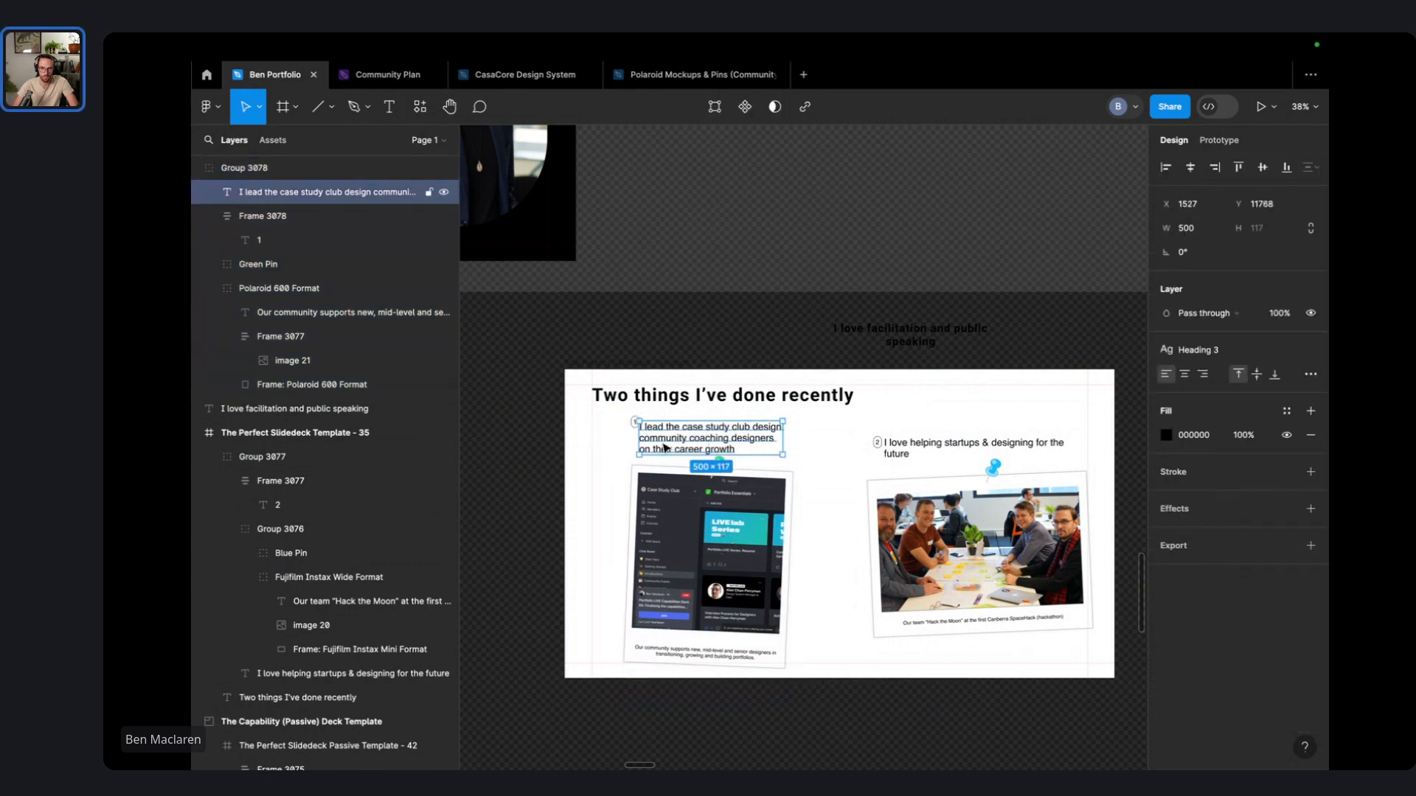
scroll(652, 437, "up", 5)
left_click_drag(616, 409, 549, 448)
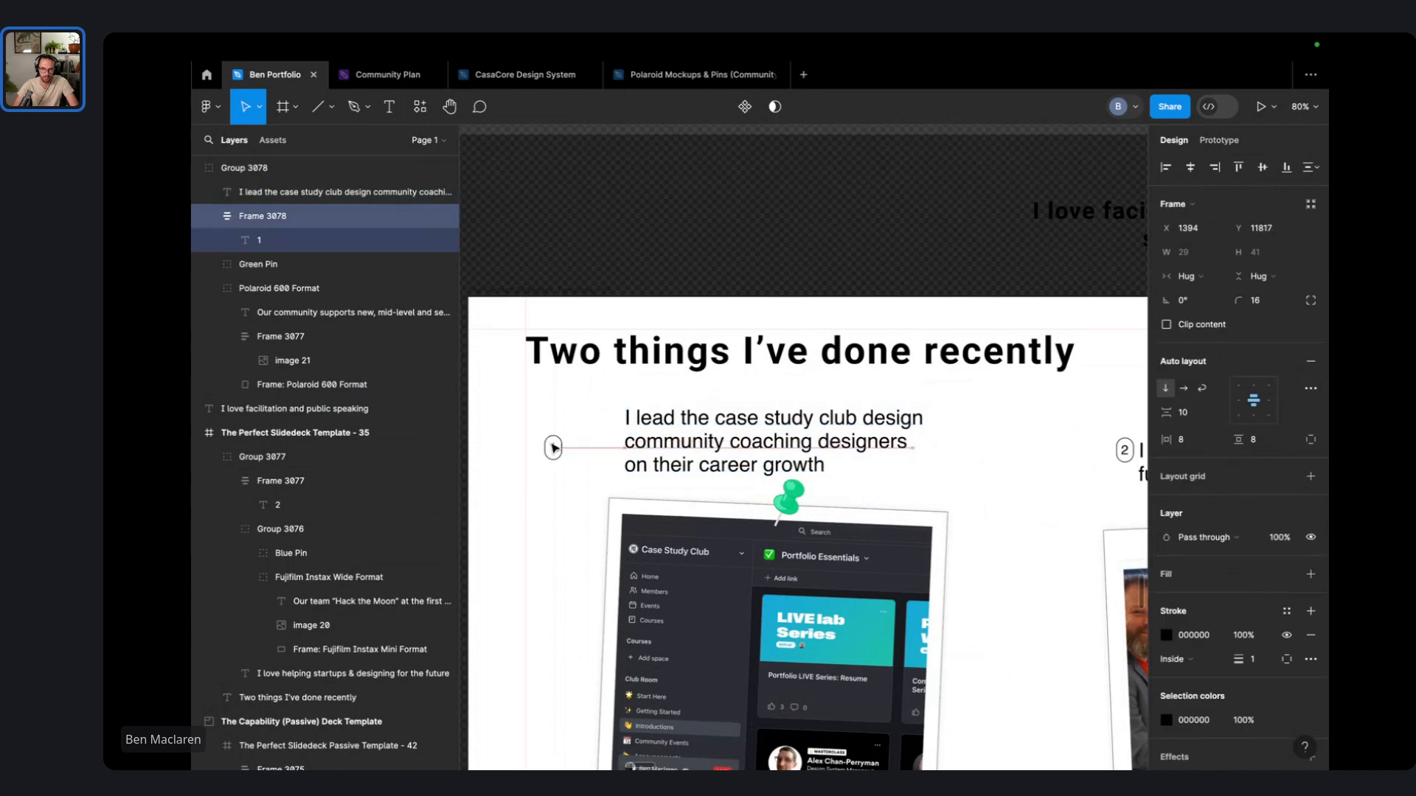
left_click_drag(667, 445, 642, 457)
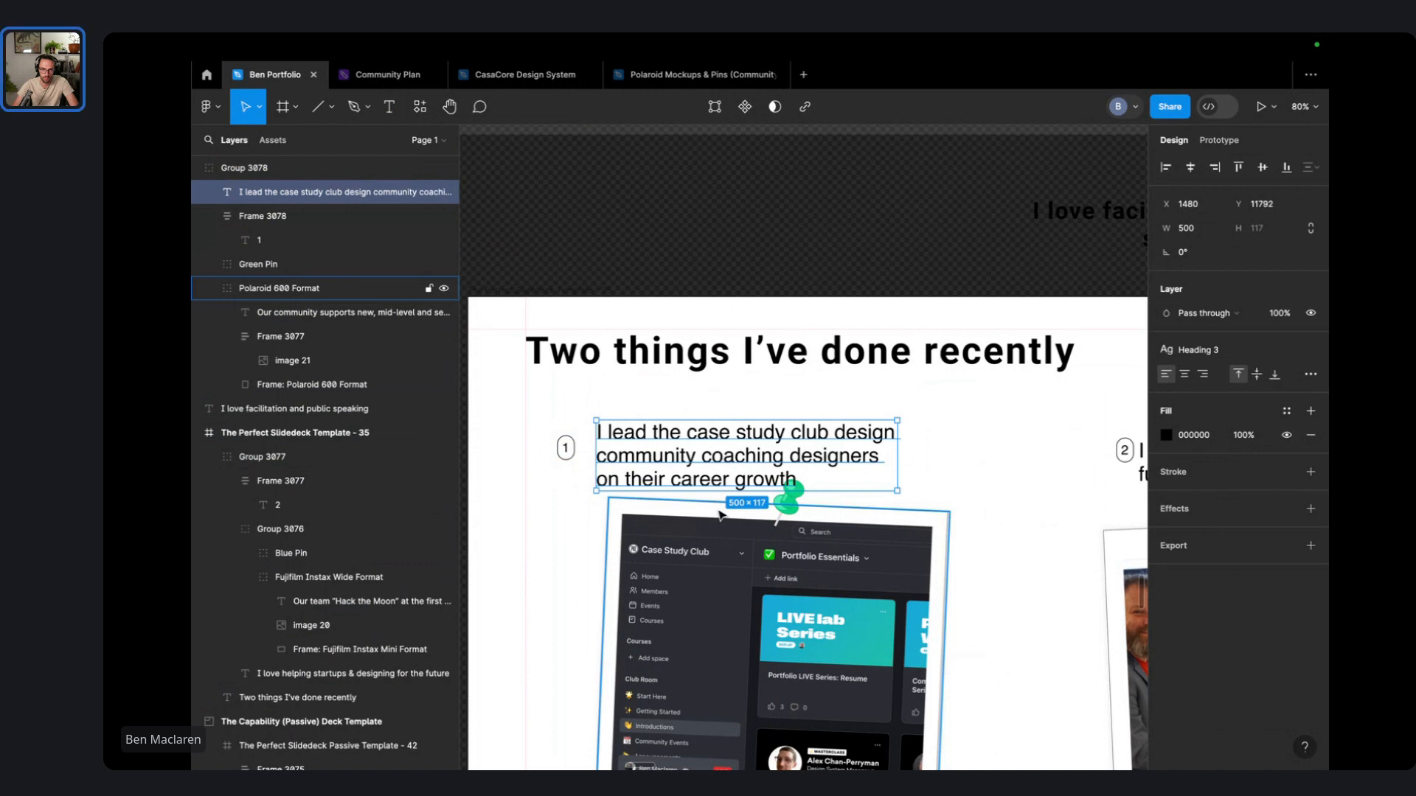
- Move the first polaroid and its green pin together about 57 px right
left_click(720, 514)
left_click(789, 501, "shift")
left_click_drag(766, 609, 809, 611)
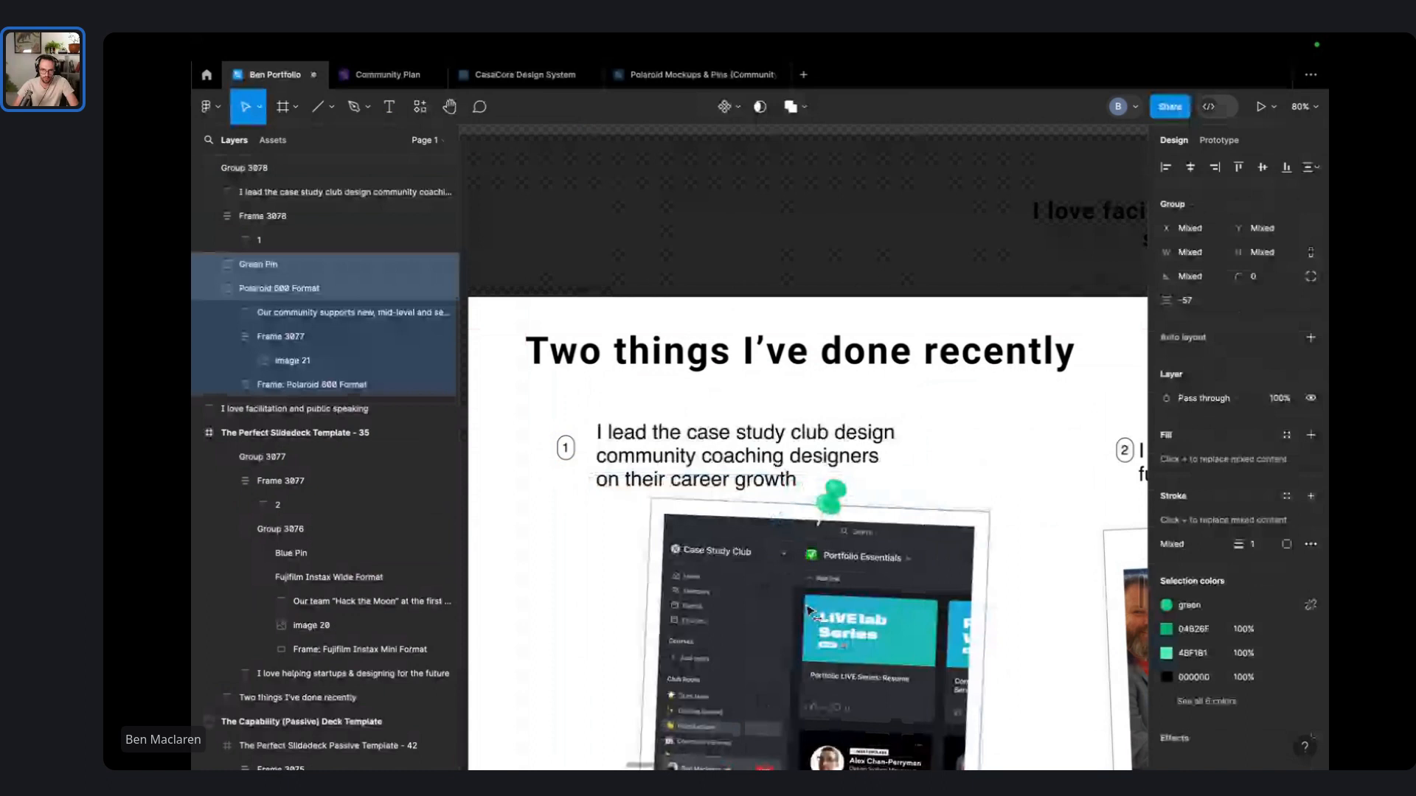
scroll(809, 611, "down", 2)
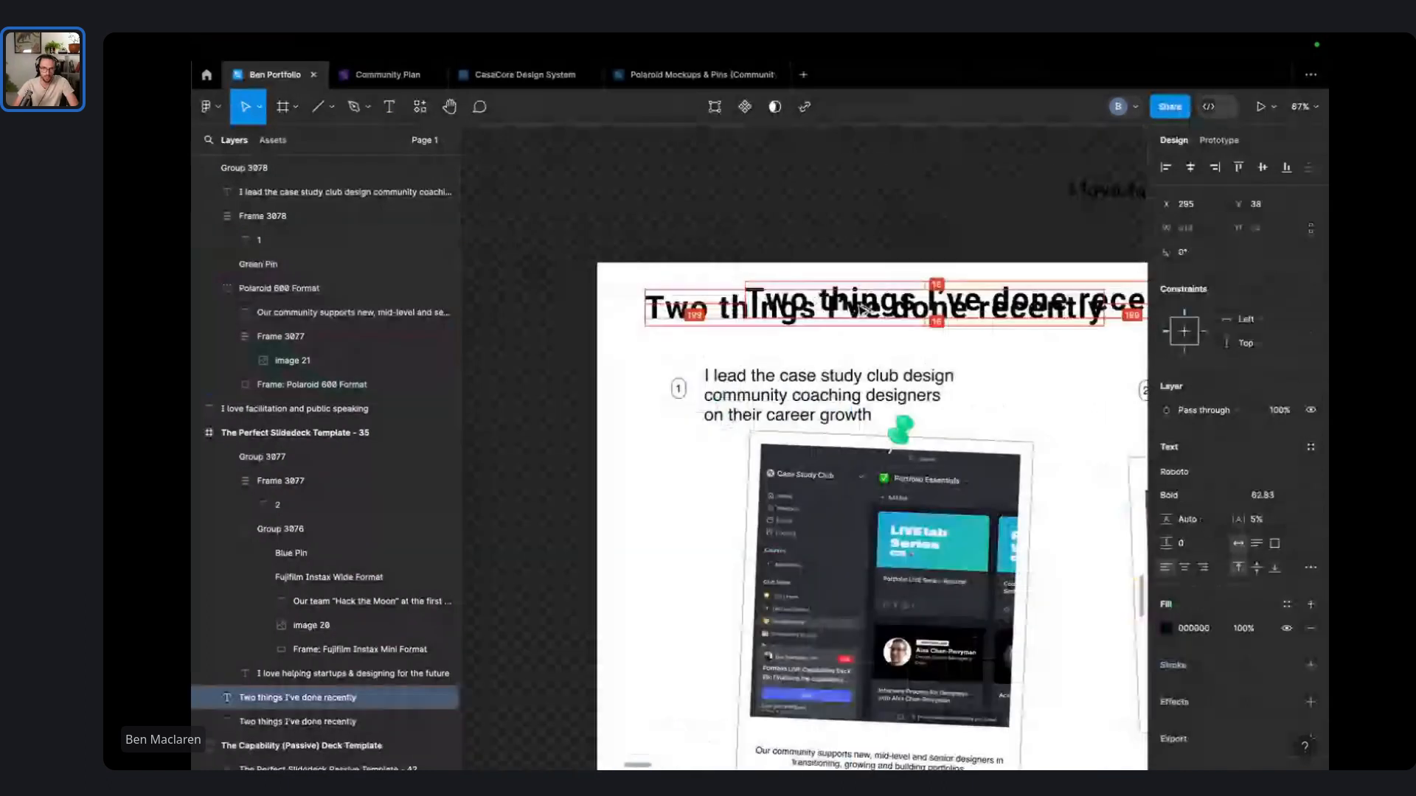
left_click_drag(864, 310, 936, 307)
left_click(735, 321)
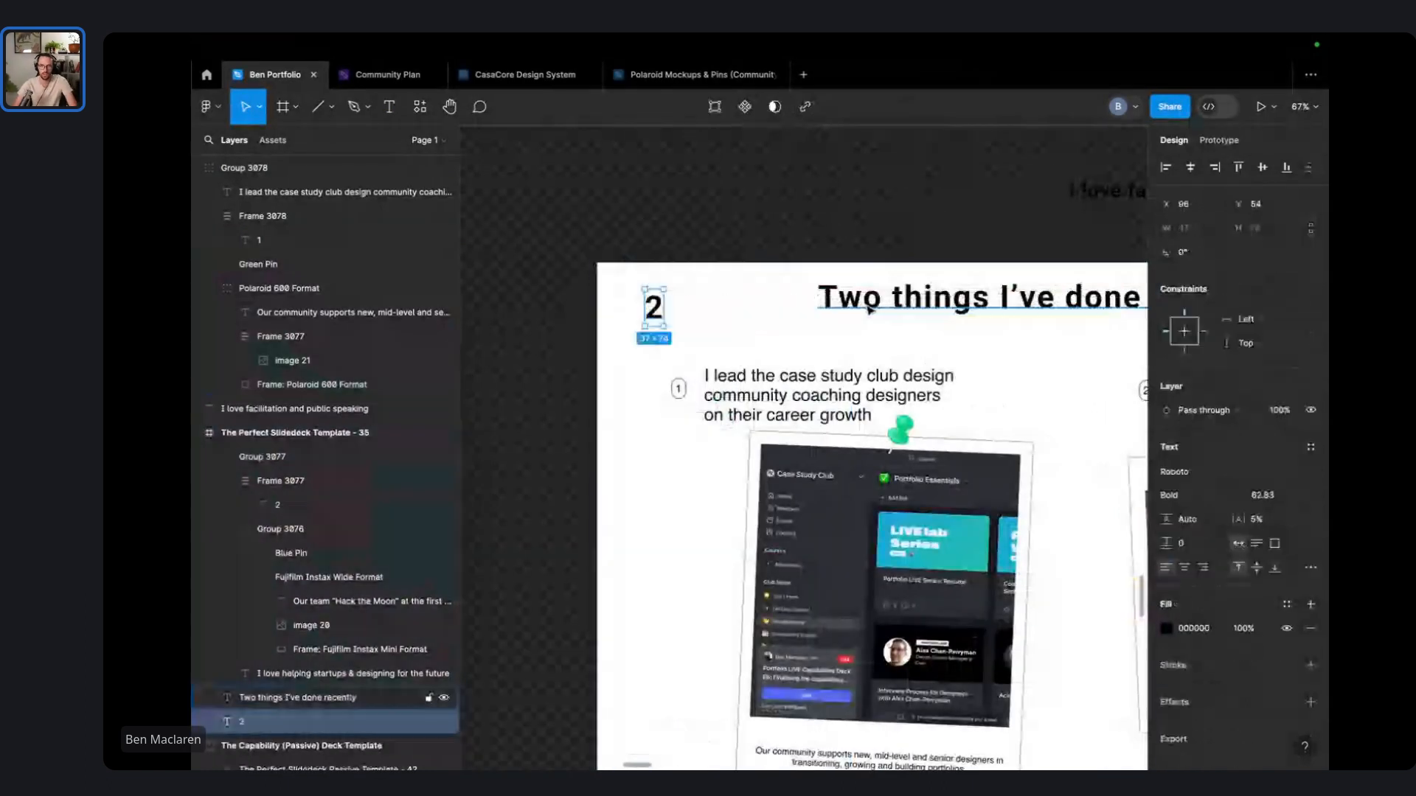
left_click_drag(870, 310, 737, 321)
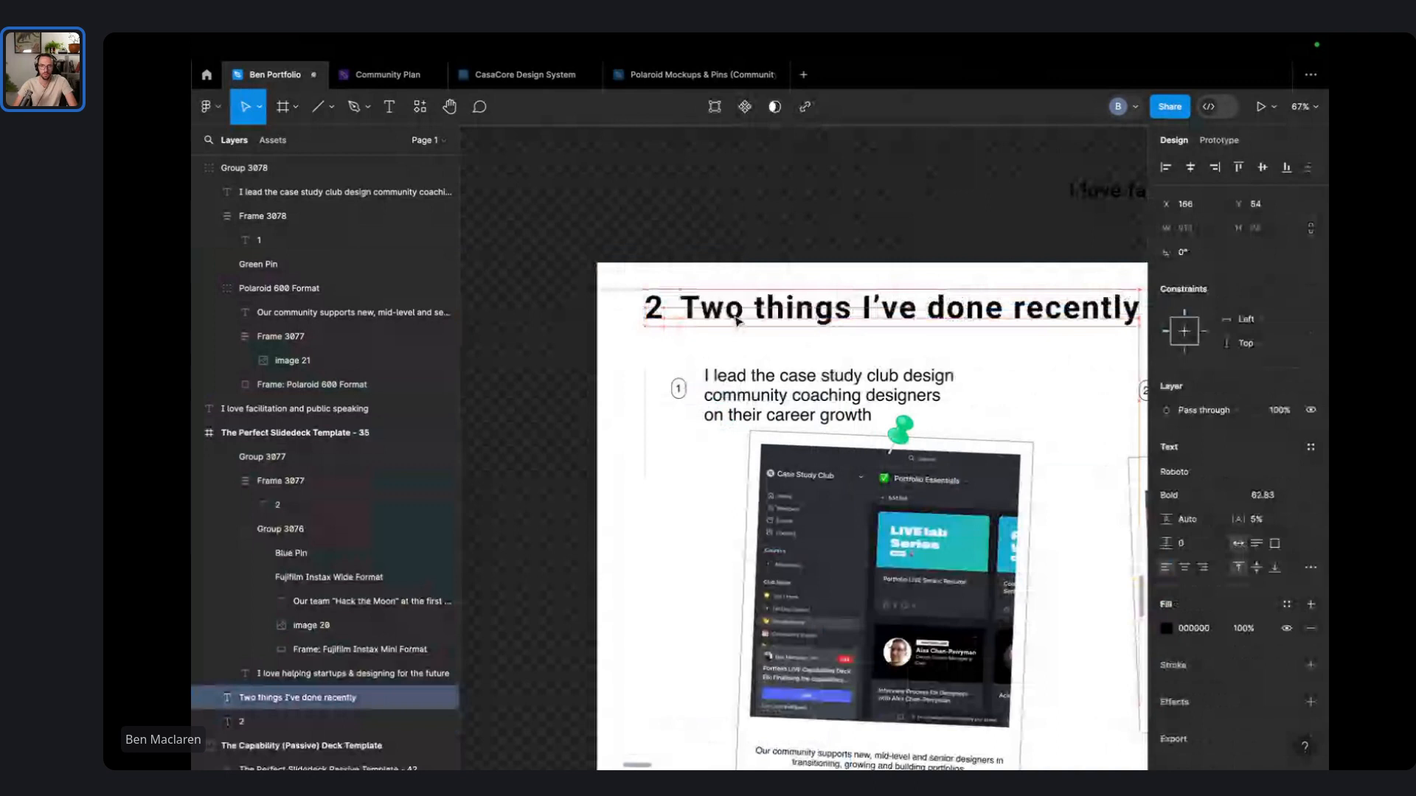
double_click(738, 321)
key("BackSpace")
key("BackSpace")
key("Delete")
key("Delete")
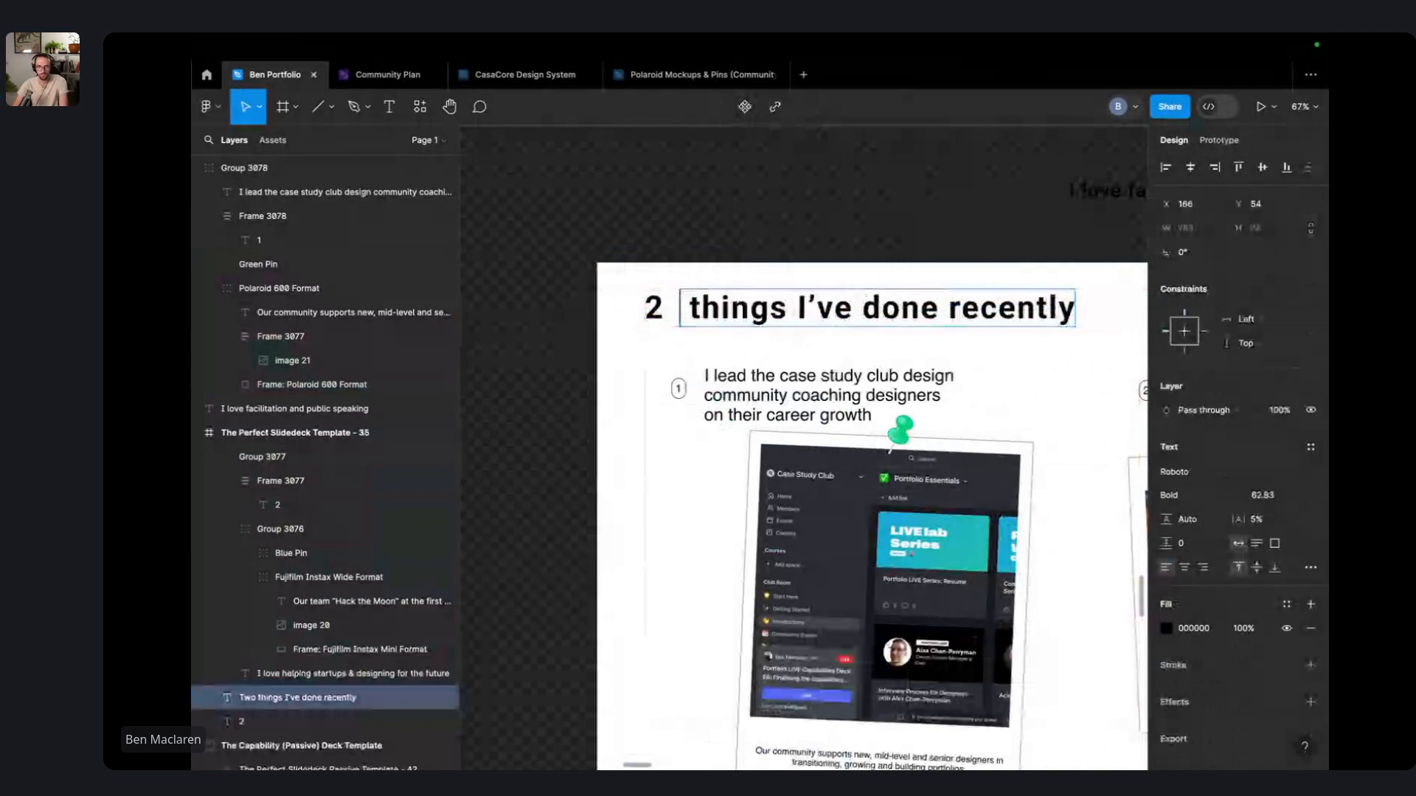
left_click(741, 224)
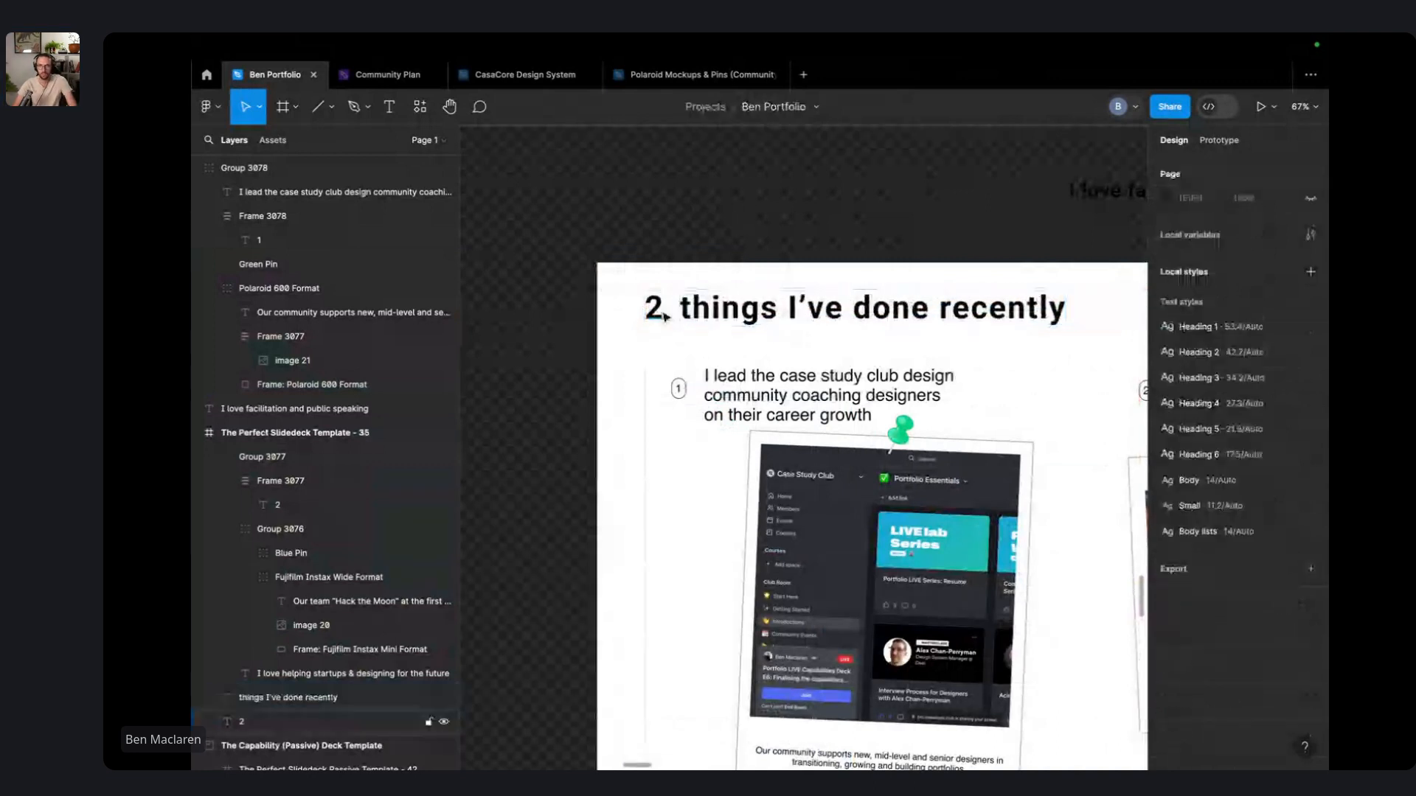
left_click(661, 311)
left_click(1297, 500)
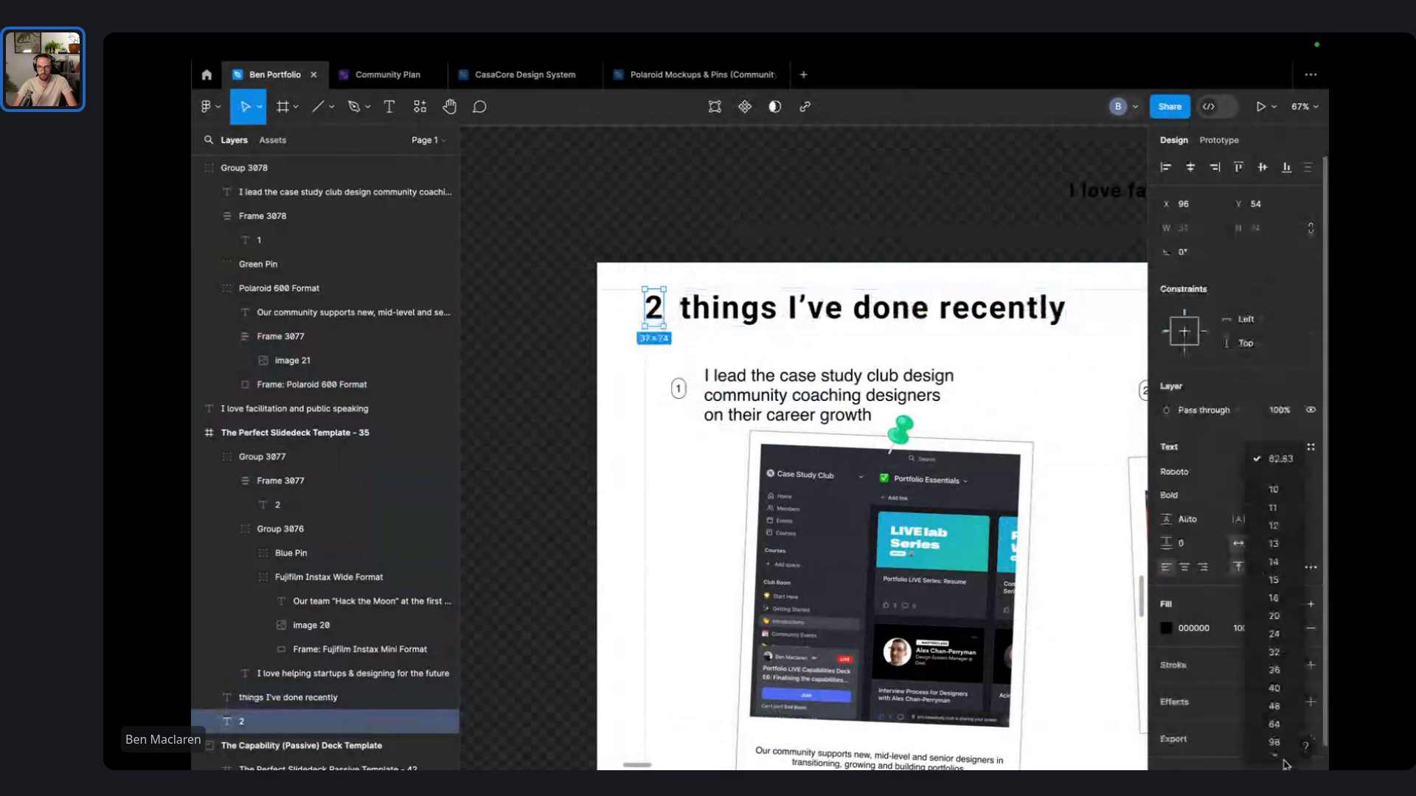
left_click(1274, 744)
left_click(797, 240)
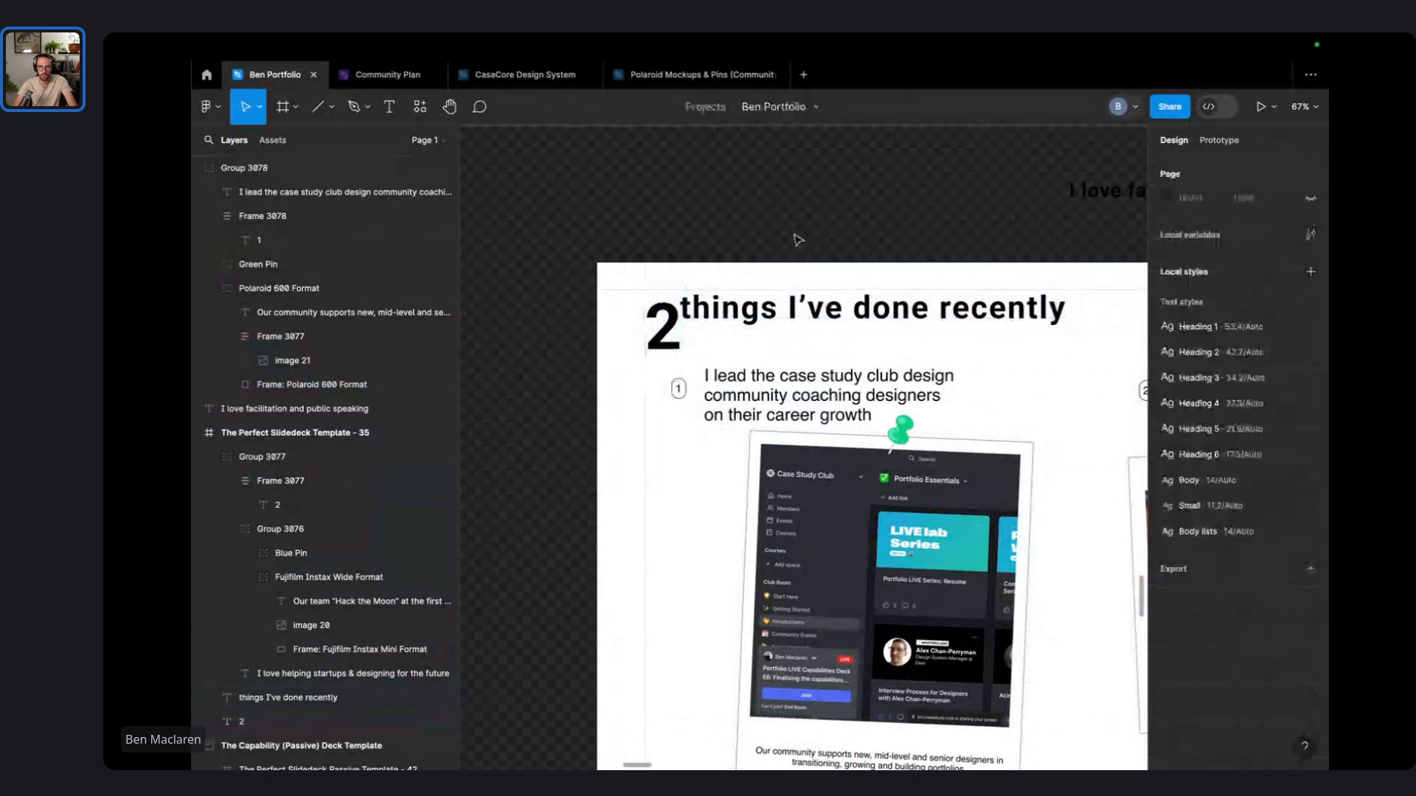
mouse_move(785, 309)
left_mouse_down()
mouse_move(804, 310)
mouse_move(791, 318)
left_mouse_up()
left_click(767, 235)
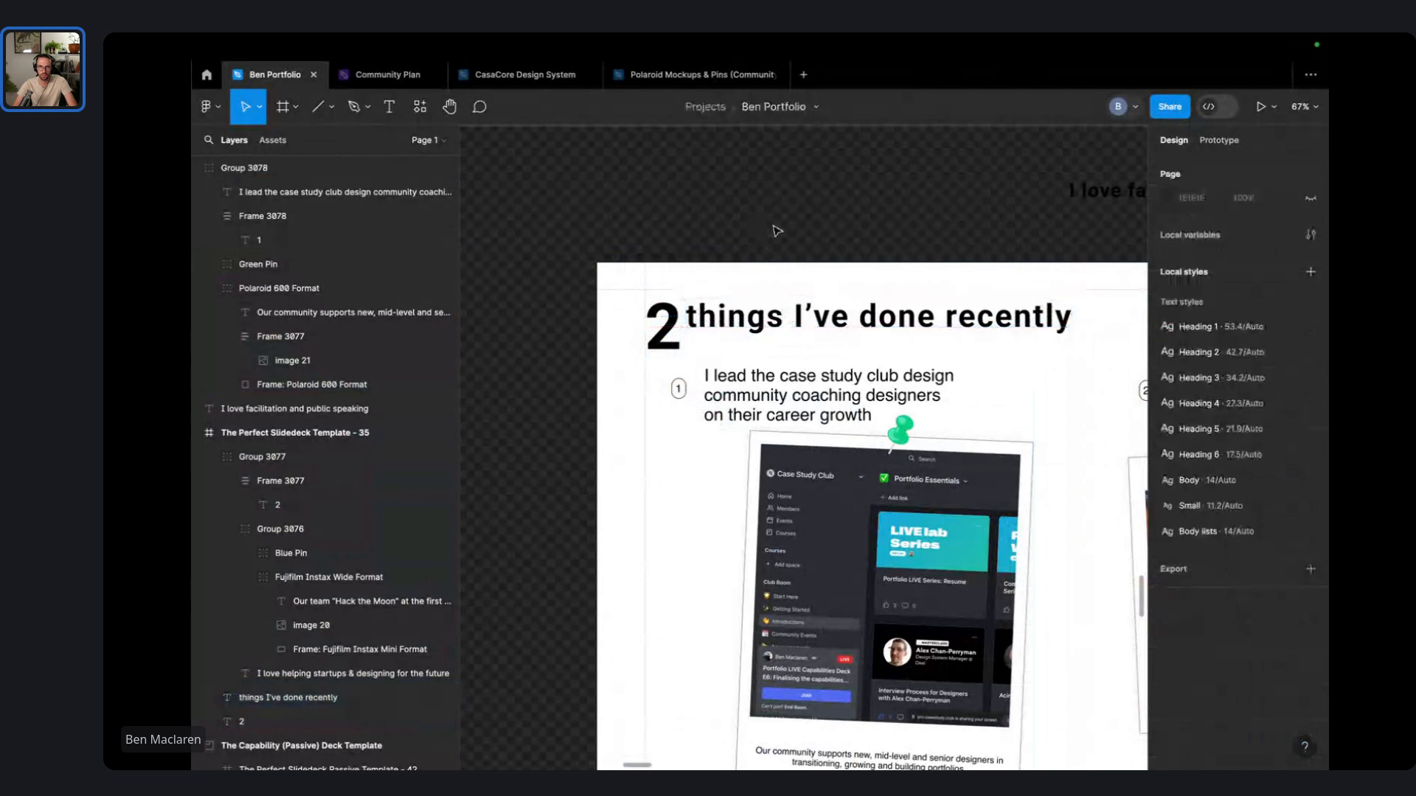
scroll(774, 231, "down", 4)
left_click(626, 295)
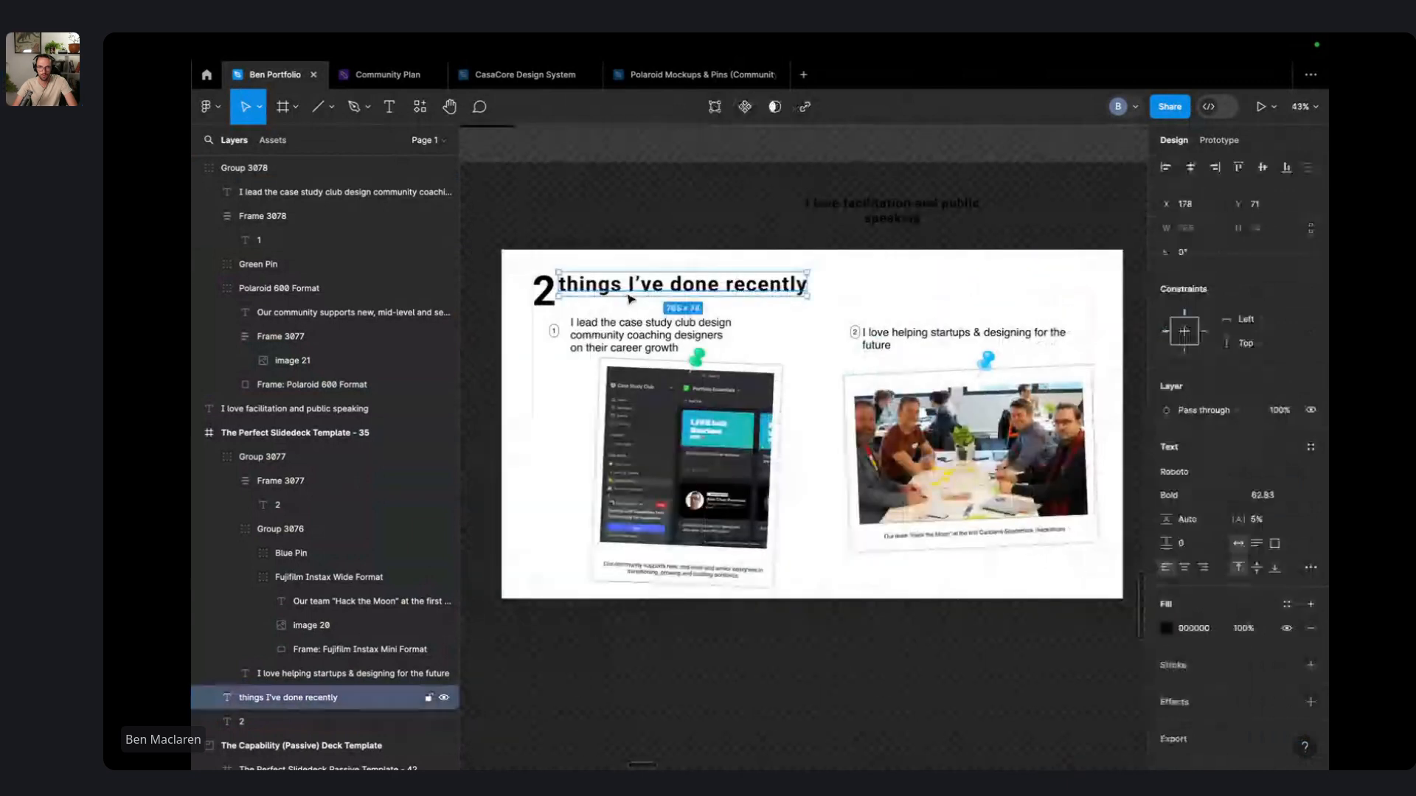
key("shift+Right")
key("shift+Right")
left_click(499, 206)
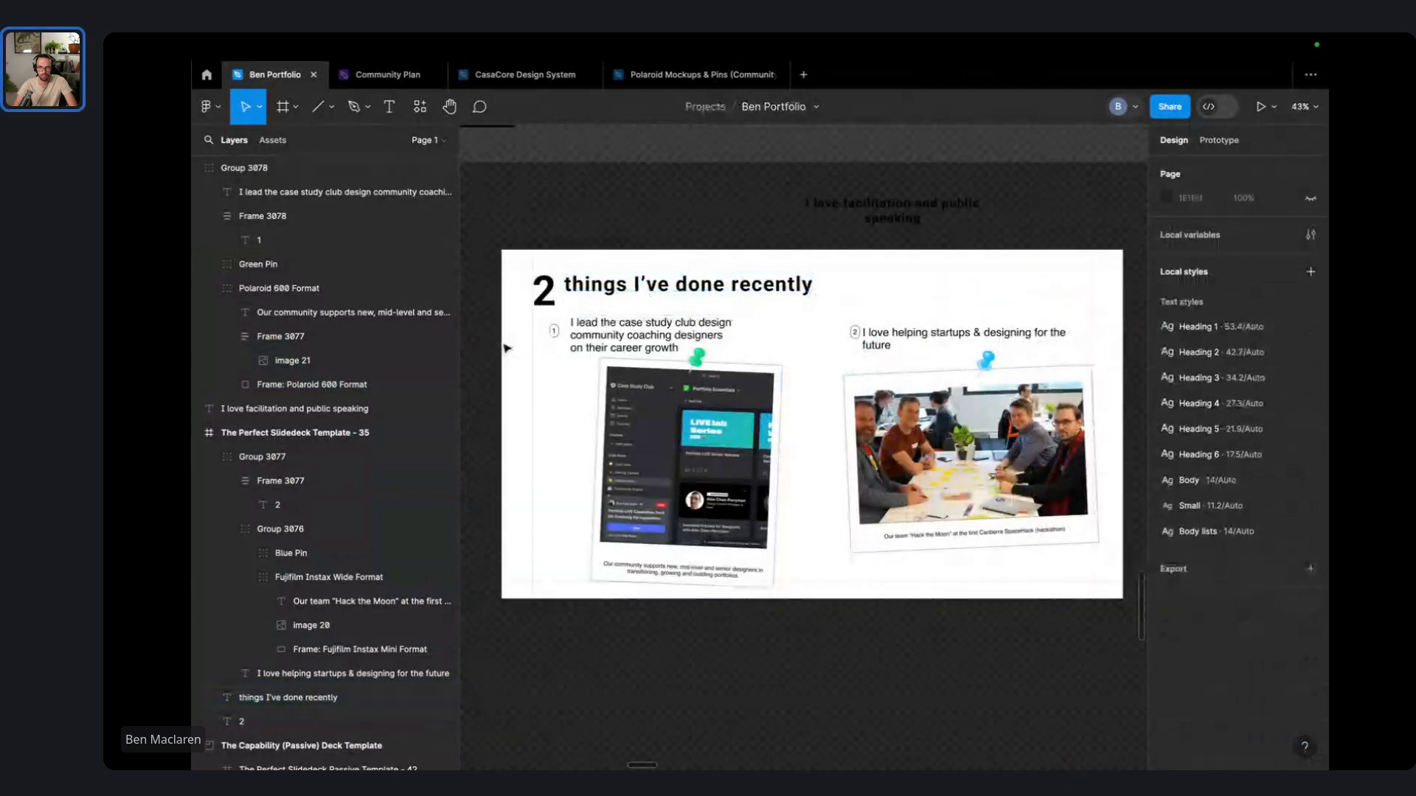
left_click_drag(650, 353, 679, 351)
left_click(938, 368)
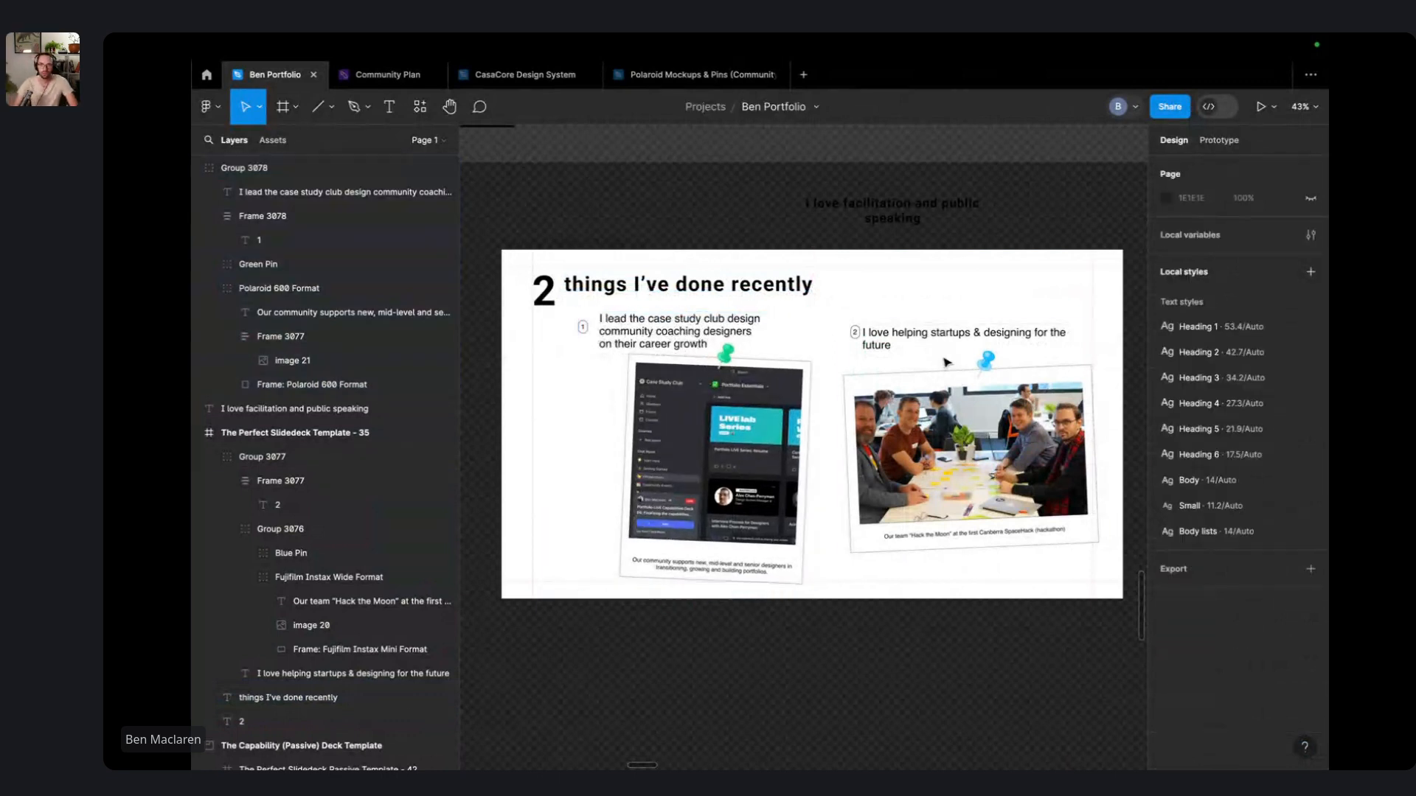
left_click(606, 339)
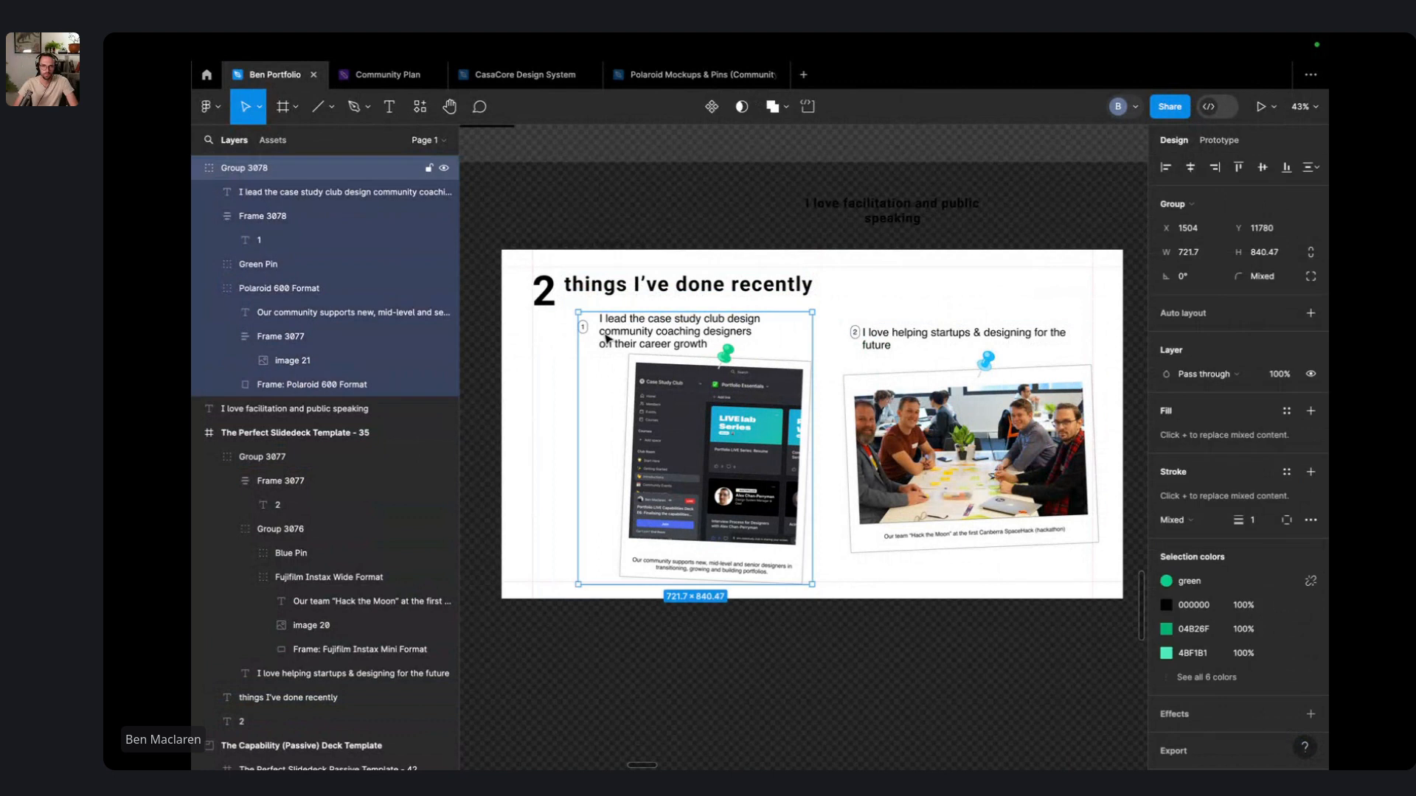
double_click(601, 333)
left_click(587, 332, "shift")
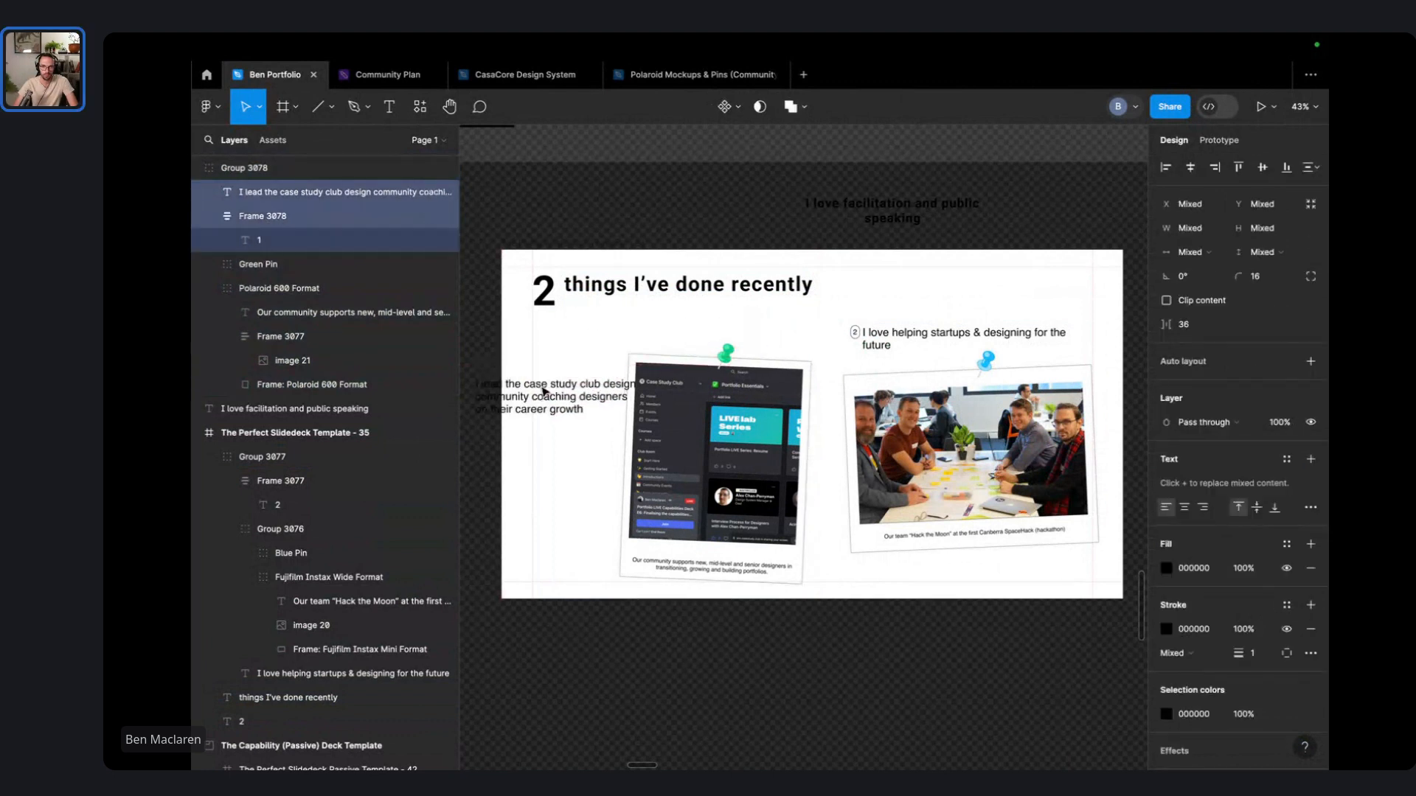
left_click(1071, 214)
key("ctrl+z")
key("ctrl+z")
key("ctrl+z")
key("ctrl+z")
key("ctrl+z")
key("ctrl+z")
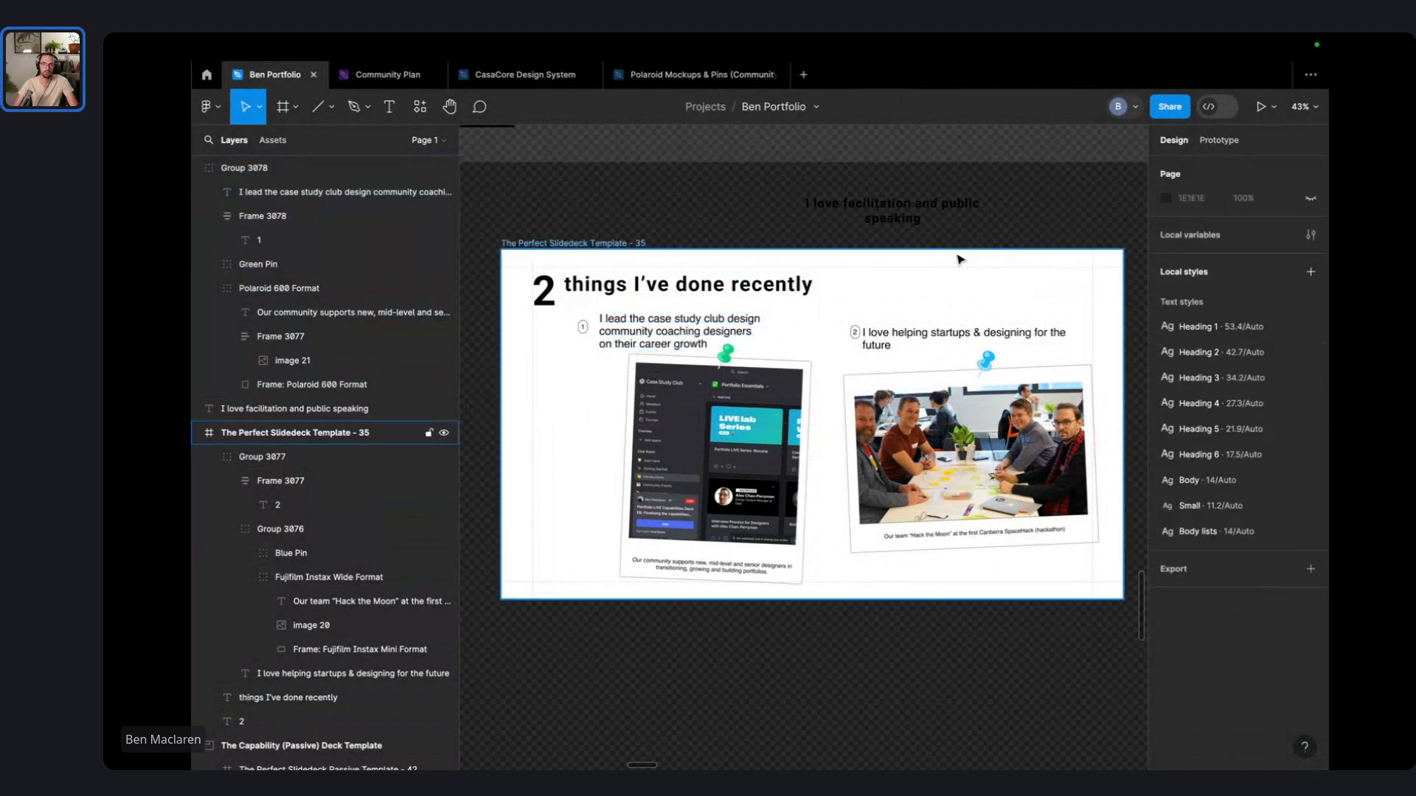
key("ctrl+z")
key("ctrl+z")
key("ctrl+z")
key("ctrl+z")
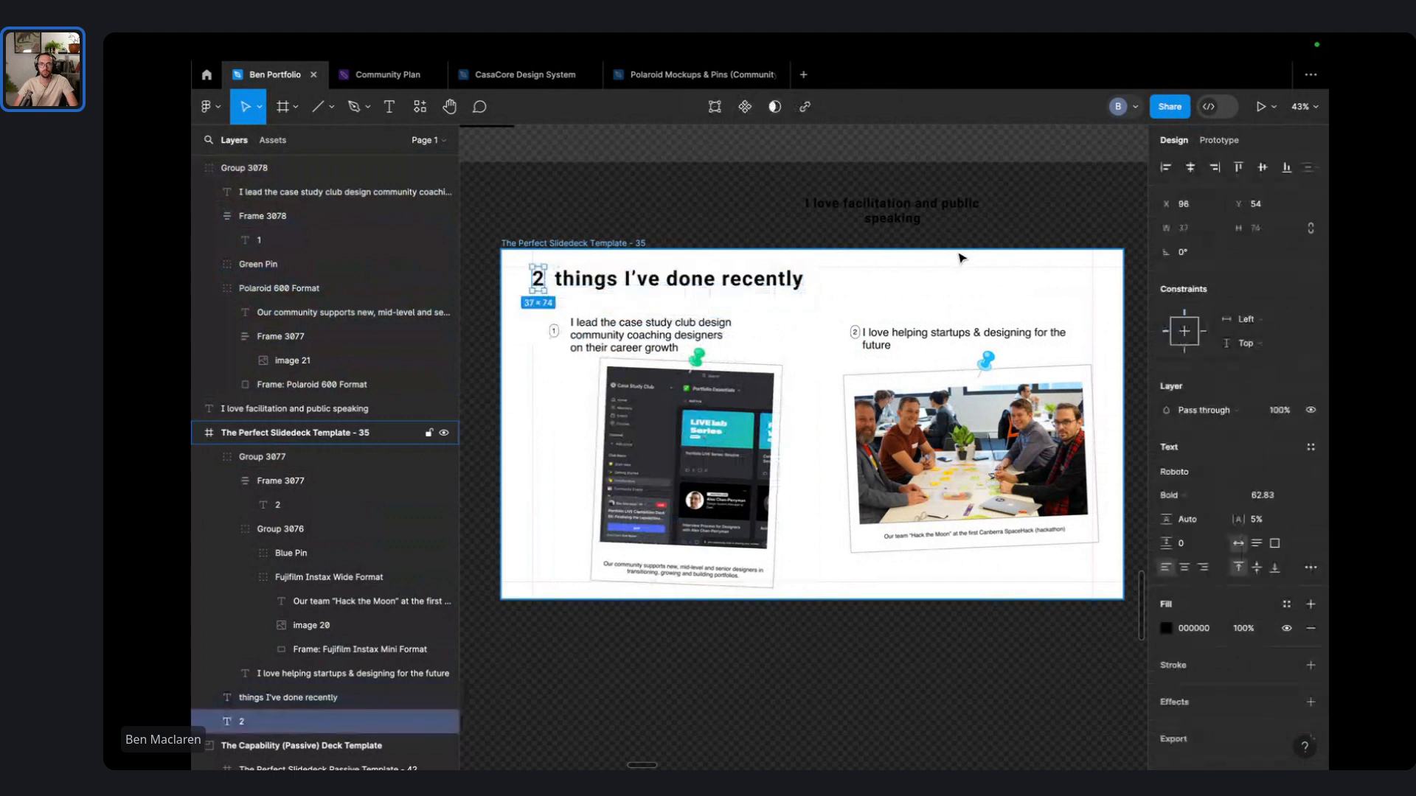
key("ctrl+z")
key("ctrl+z")
key("ctrl+z")
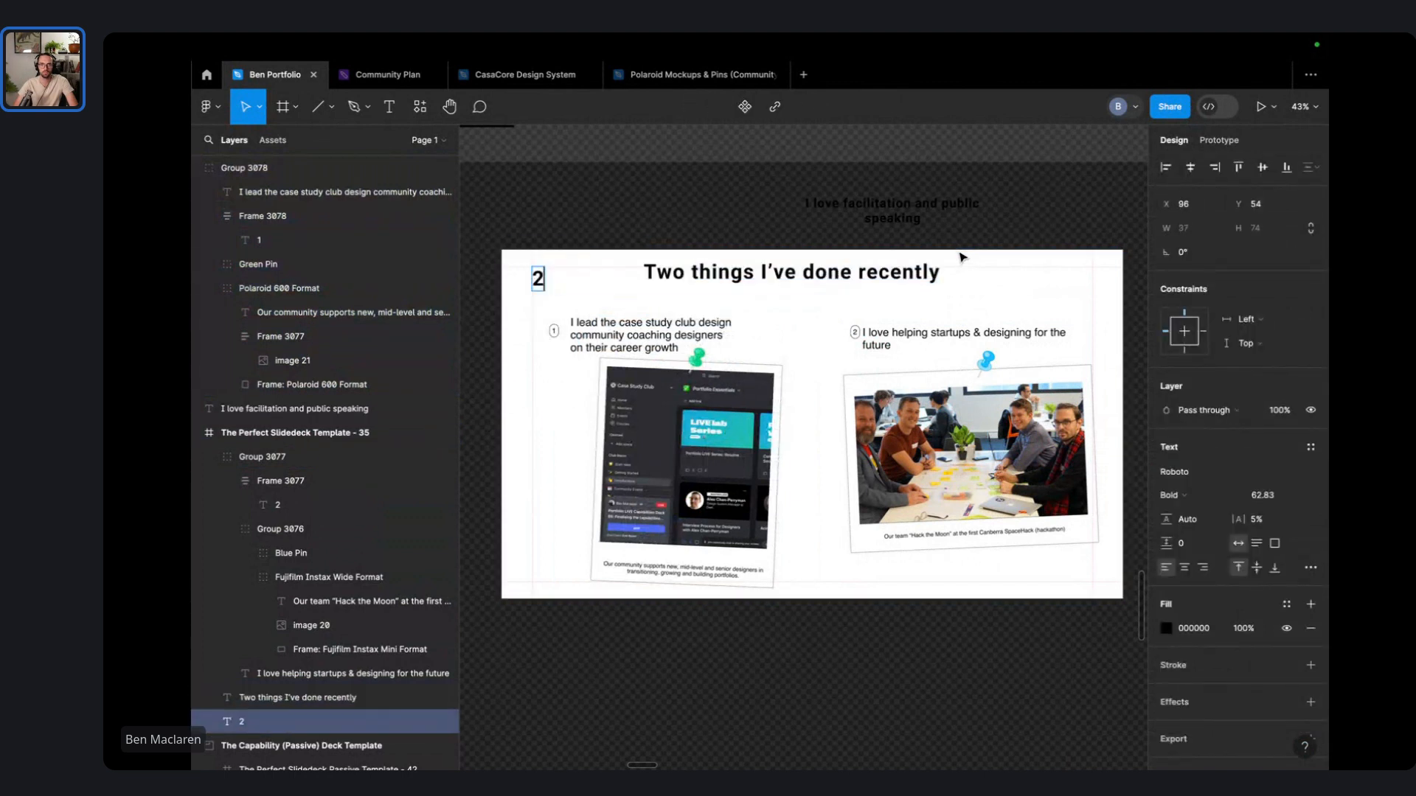
- Undo earlier changes and align the slide heading with the left margin
key("ctrl+z")
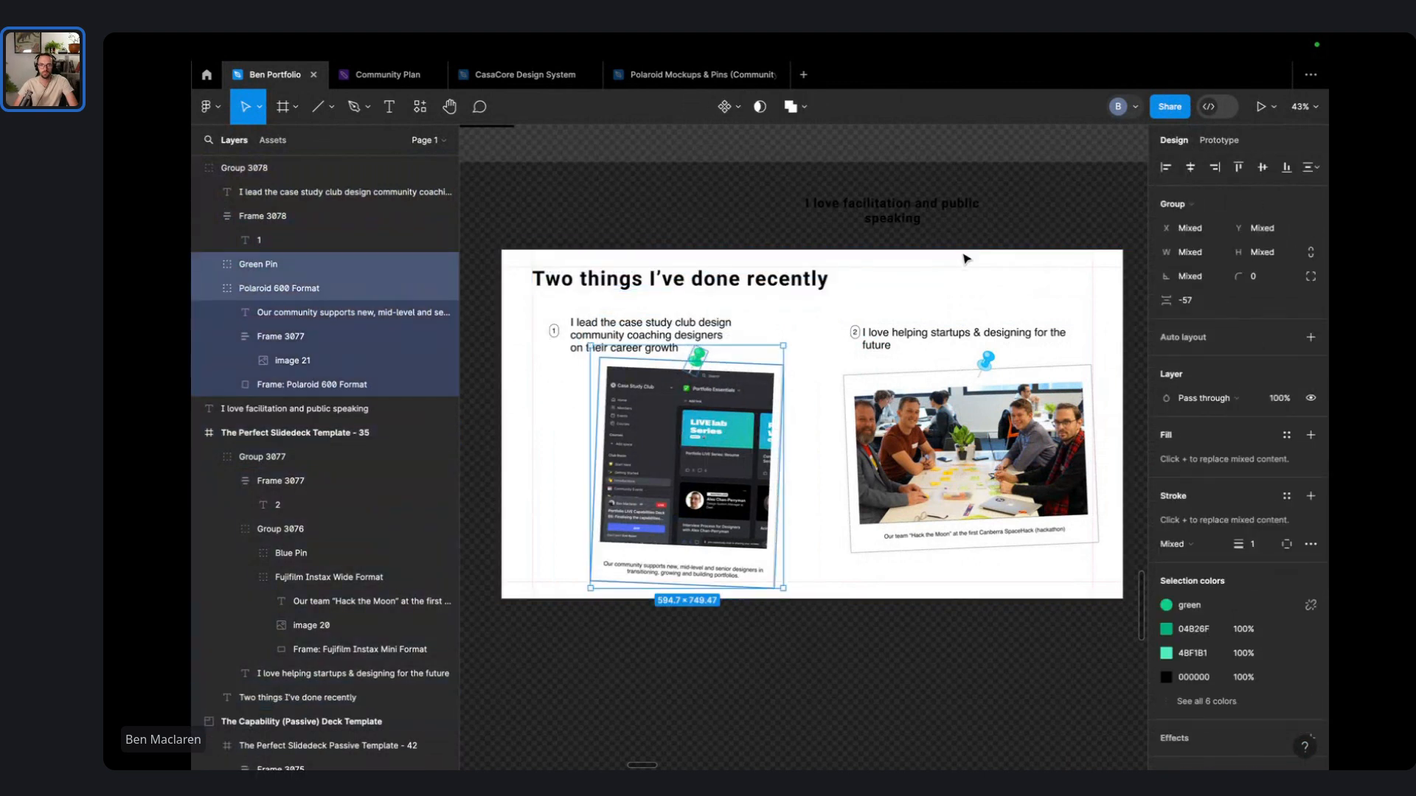
left_click(964, 259)
left_click_drag(573, 281, 574, 281)
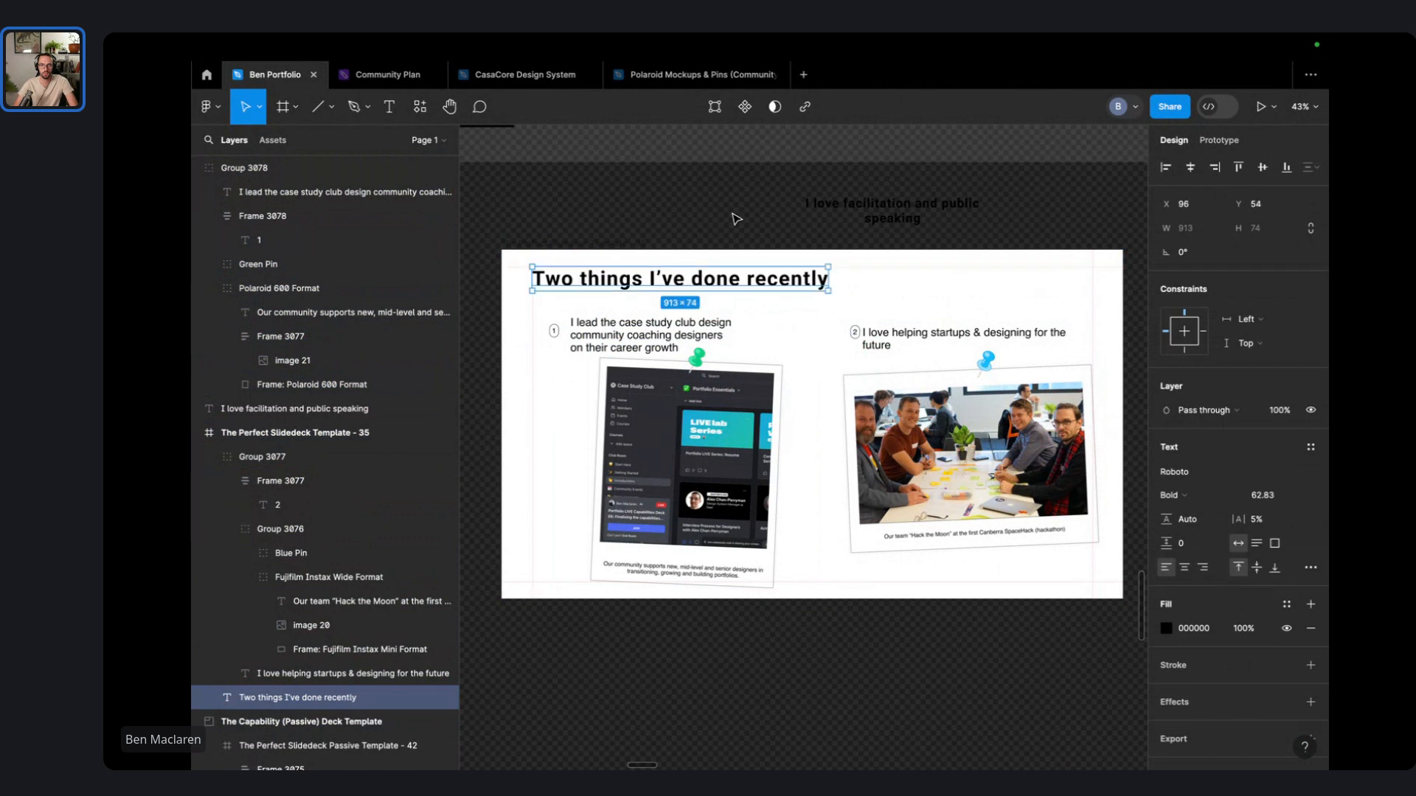
left_click(733, 214)
- Realign both polaroid groups and shift the 'I love helping startups' caption slightly right
left_click_drag(955, 390, 939, 376)
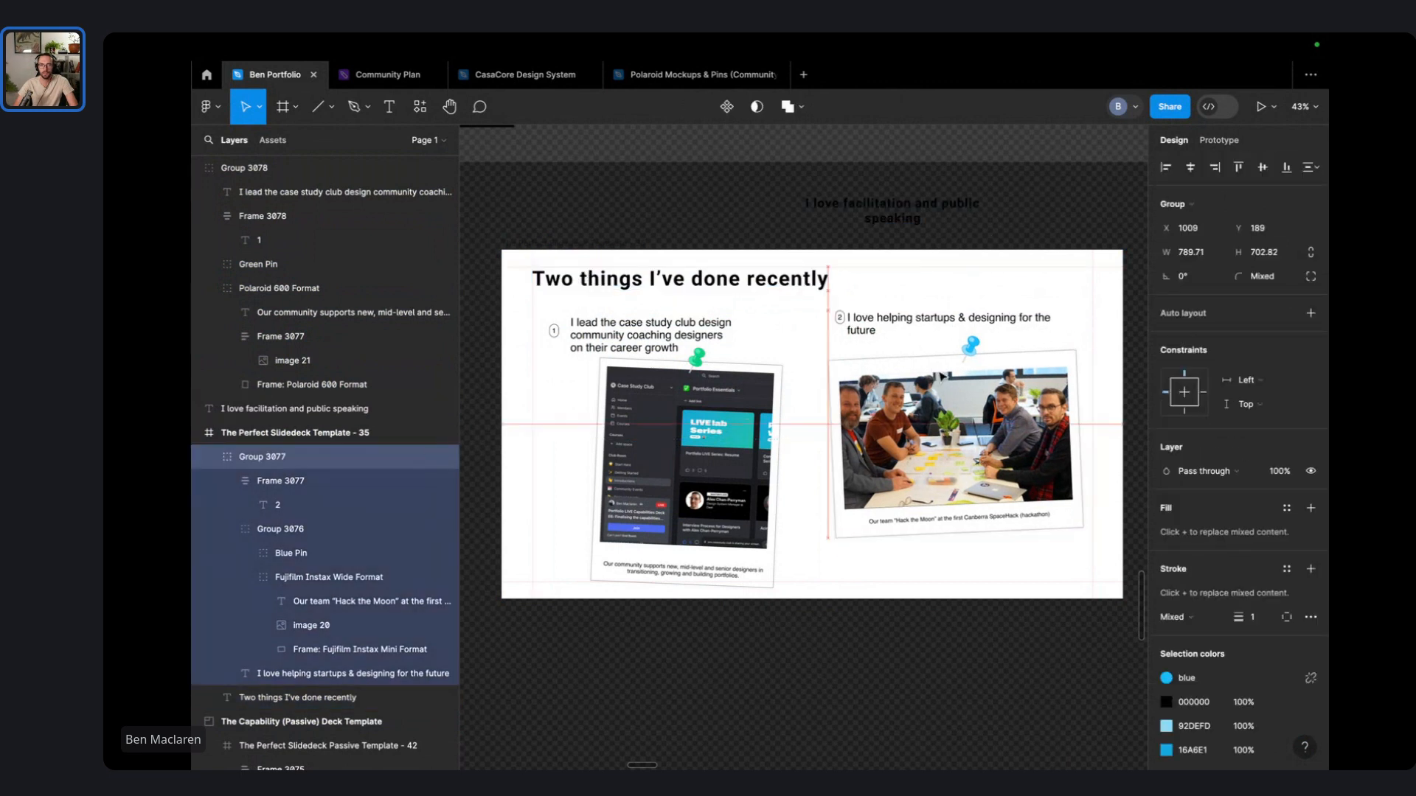
left_click_drag(713, 432, 706, 427)
left_click(926, 274)
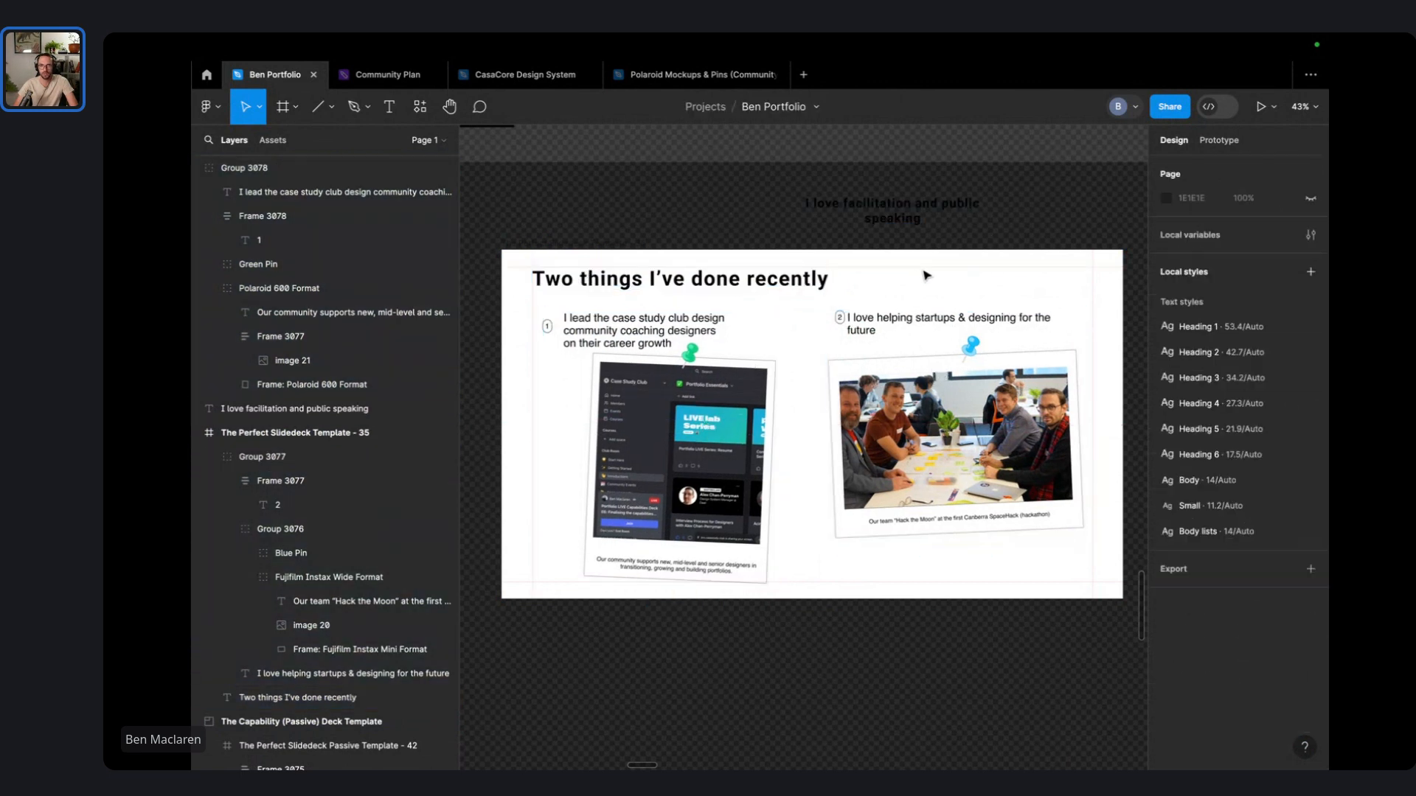
double_click(883, 320)
left_click_drag(882, 320, 891, 318)
- Delete the stray 'I love facilitation and public speaking' text above the slide
left_click(887, 211)
left_click(752, 219)
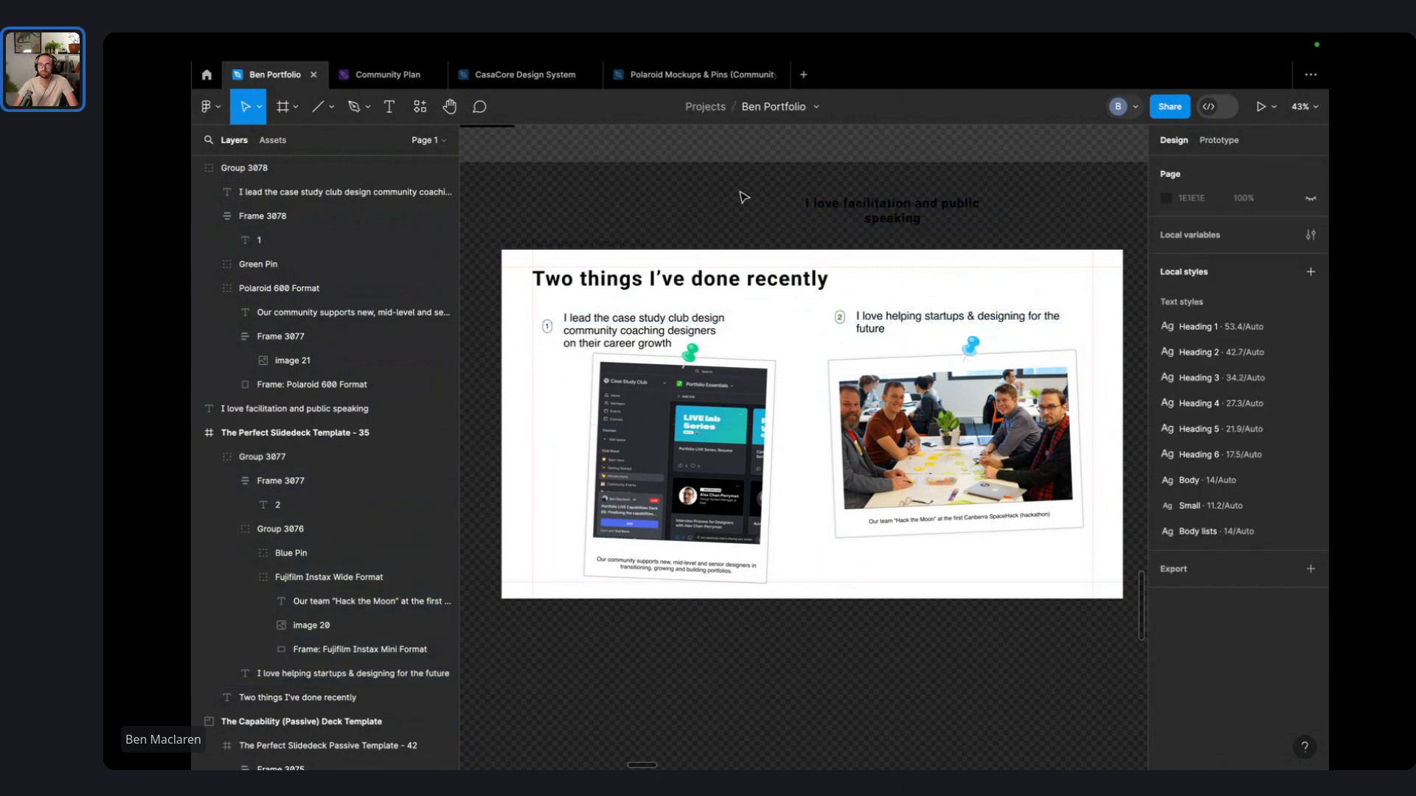
left_click(849, 211)
key("Delete")
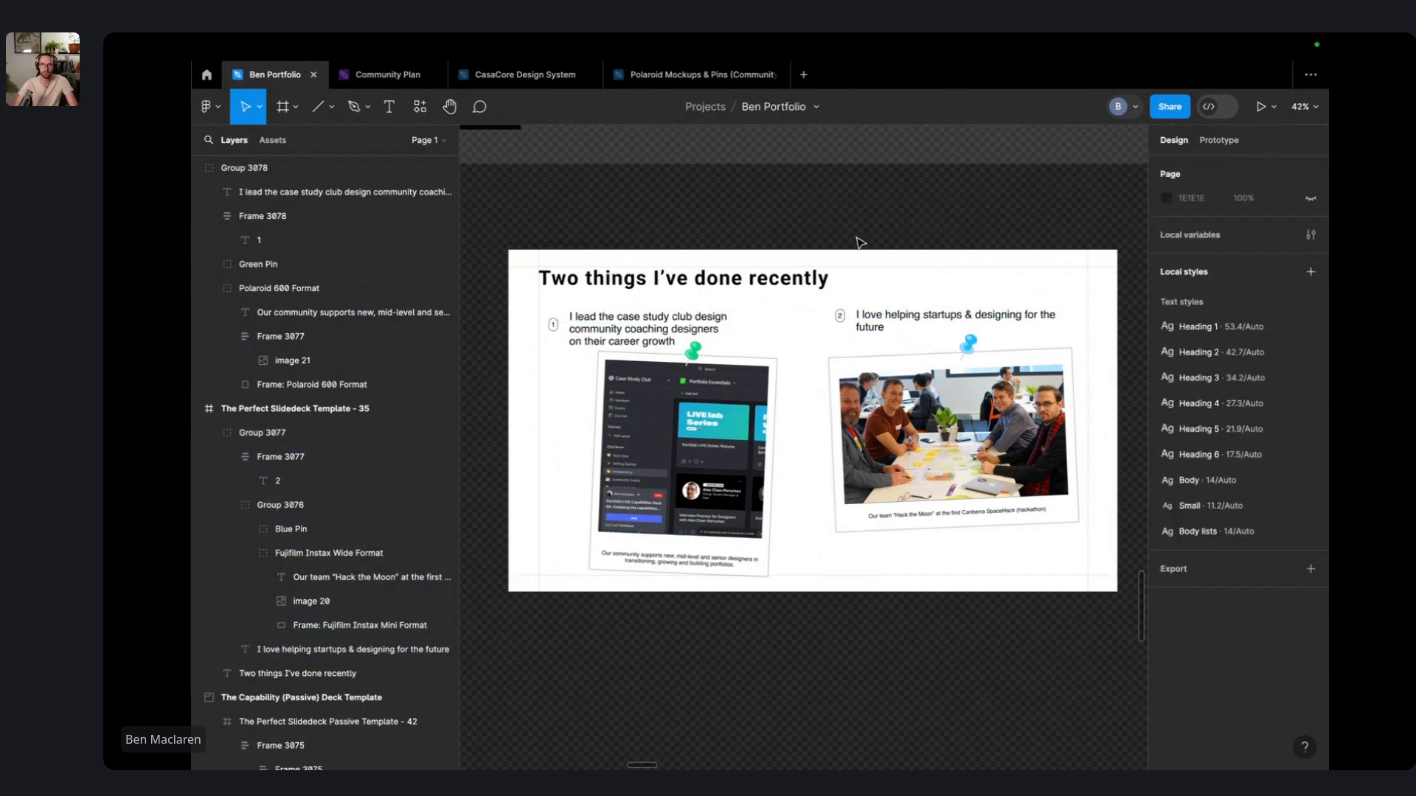
scroll(859, 234, "down", 4)
- Move frame Template - 35 up into the deck row
left_click_drag(860, 212, 860, 453)
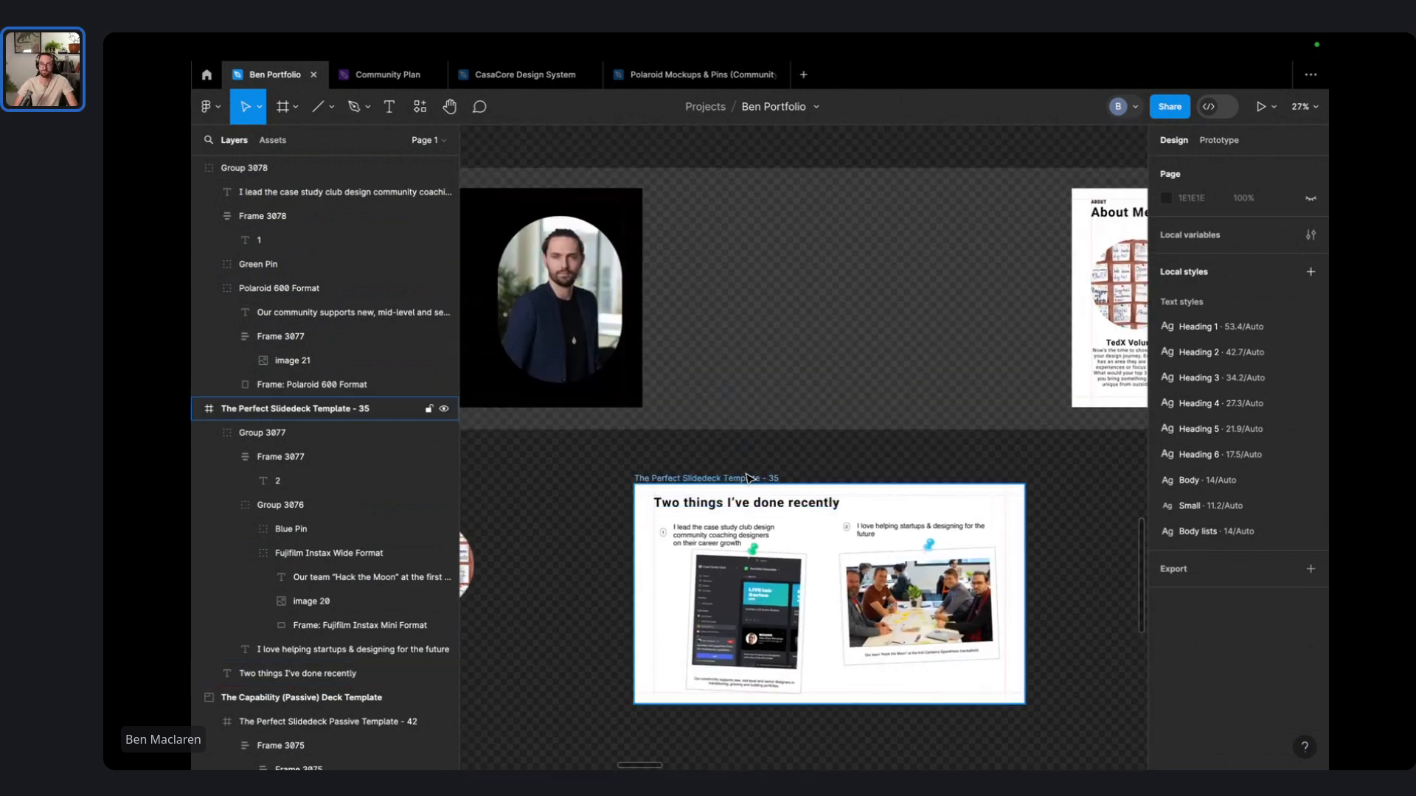
left_click_drag(685, 477, 711, 175)
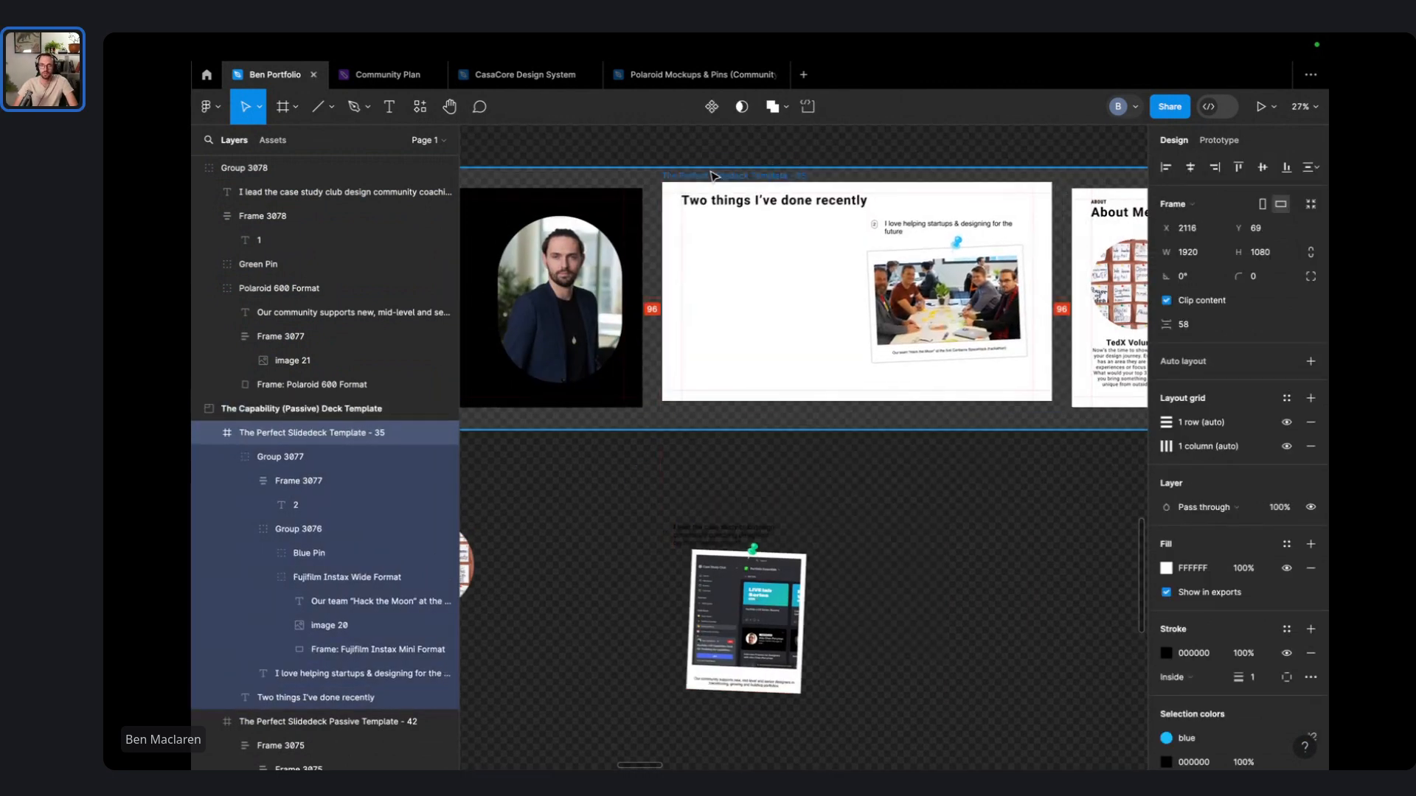
key("super+z")
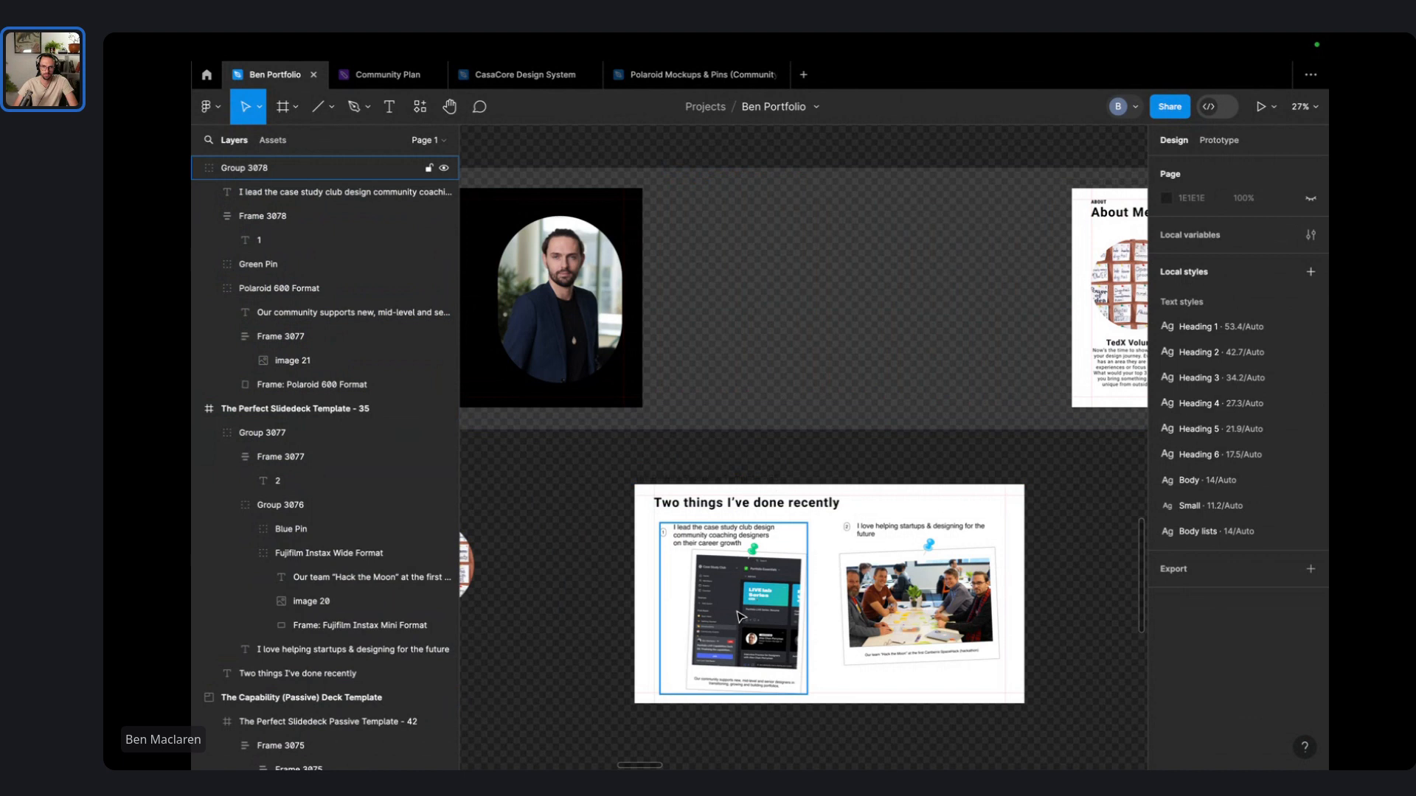
left_click_drag(741, 617, 750, 428)
left_click(927, 647)
left_click(815, 288)
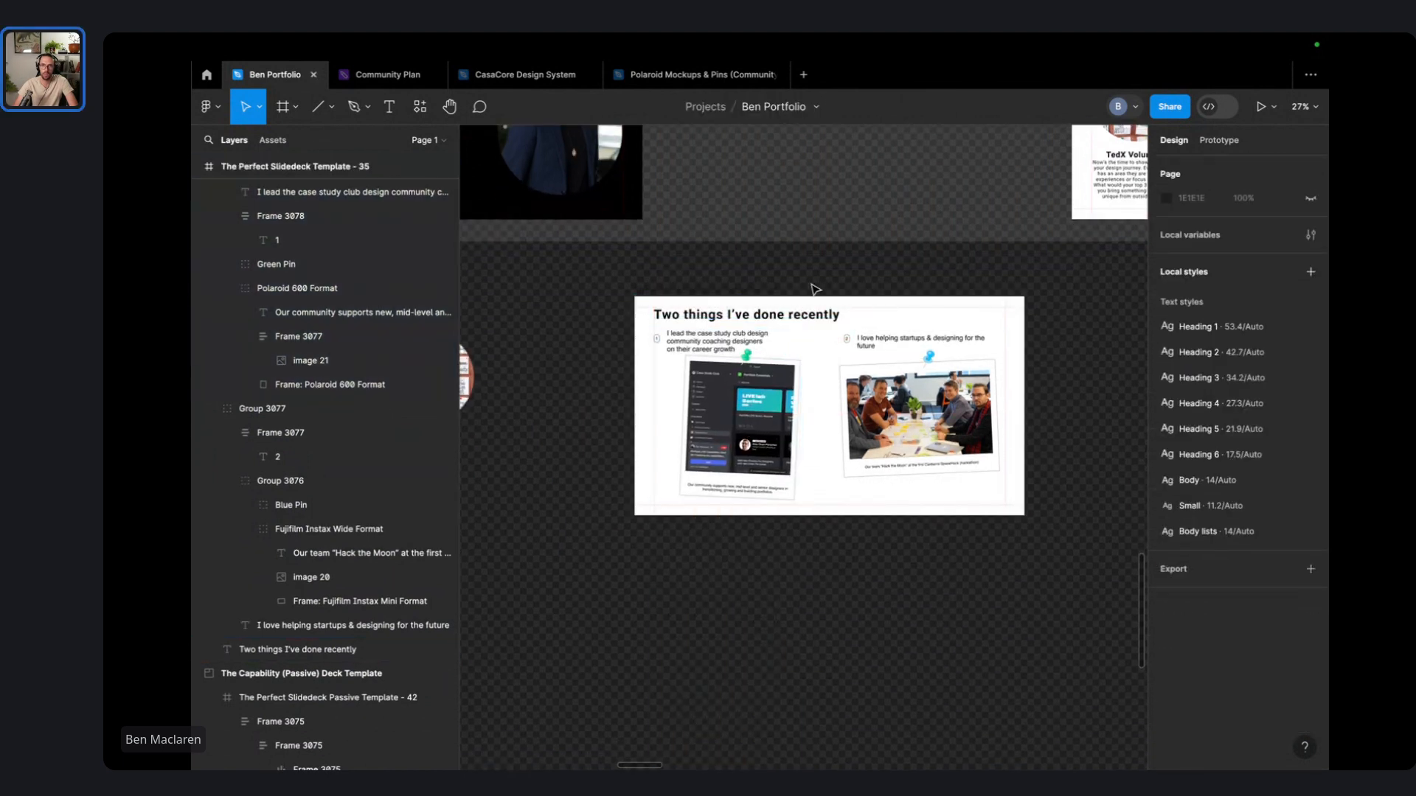
scroll(814, 302, "up", 4)
left_click_drag(721, 534, 742, 253)
left_click(776, 155)
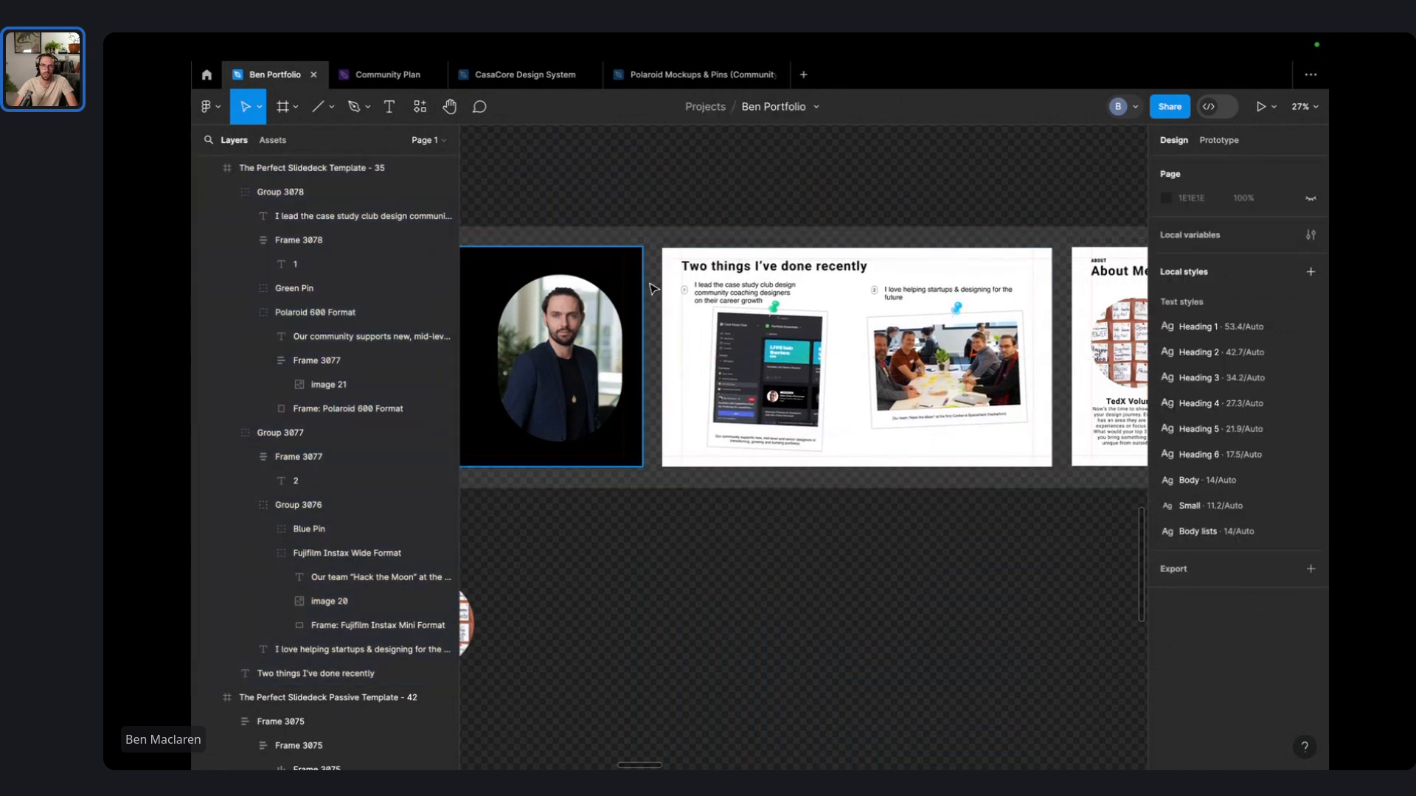
- Move the About Me slide below the row and place the yellow CASA slide beside 'Two things I've done recently'
scroll(761, 203, "left", 5)
scroll(791, 286, "right", 4)
scroll(619, 374, "up", 3)
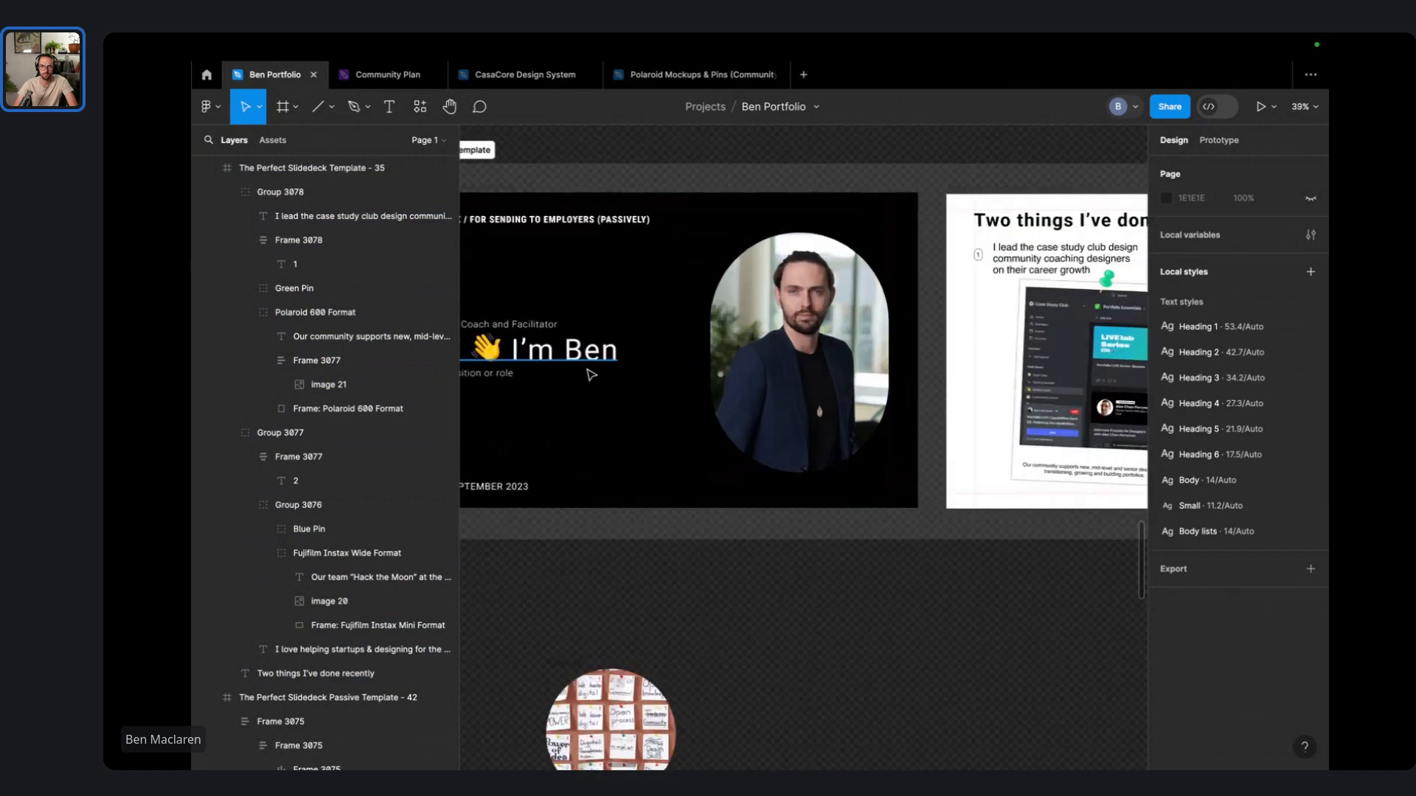
scroll(621, 373, "left", 3)
scroll(622, 372, "up", 3)
scroll(646, 372, "down", 3)
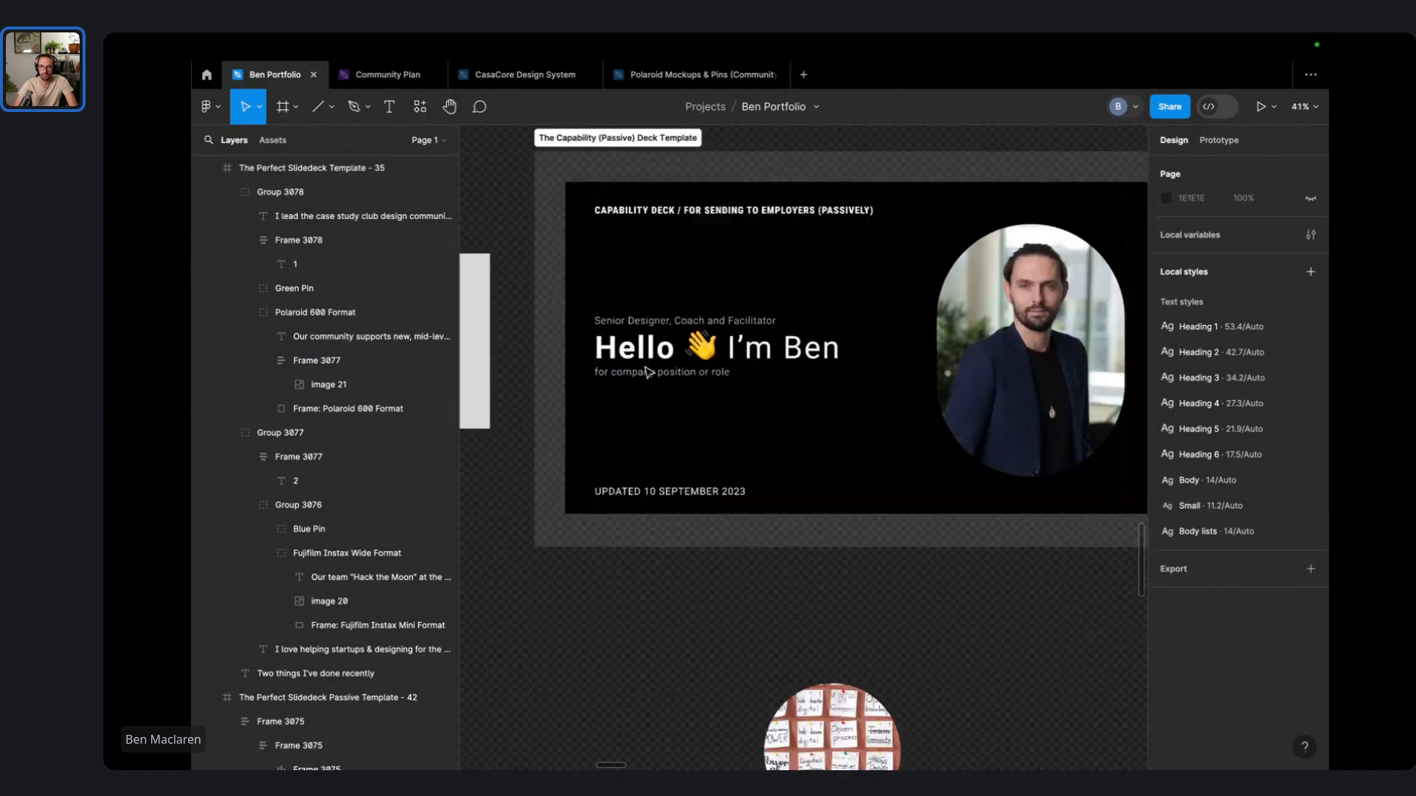
scroll(648, 371, "right", 6)
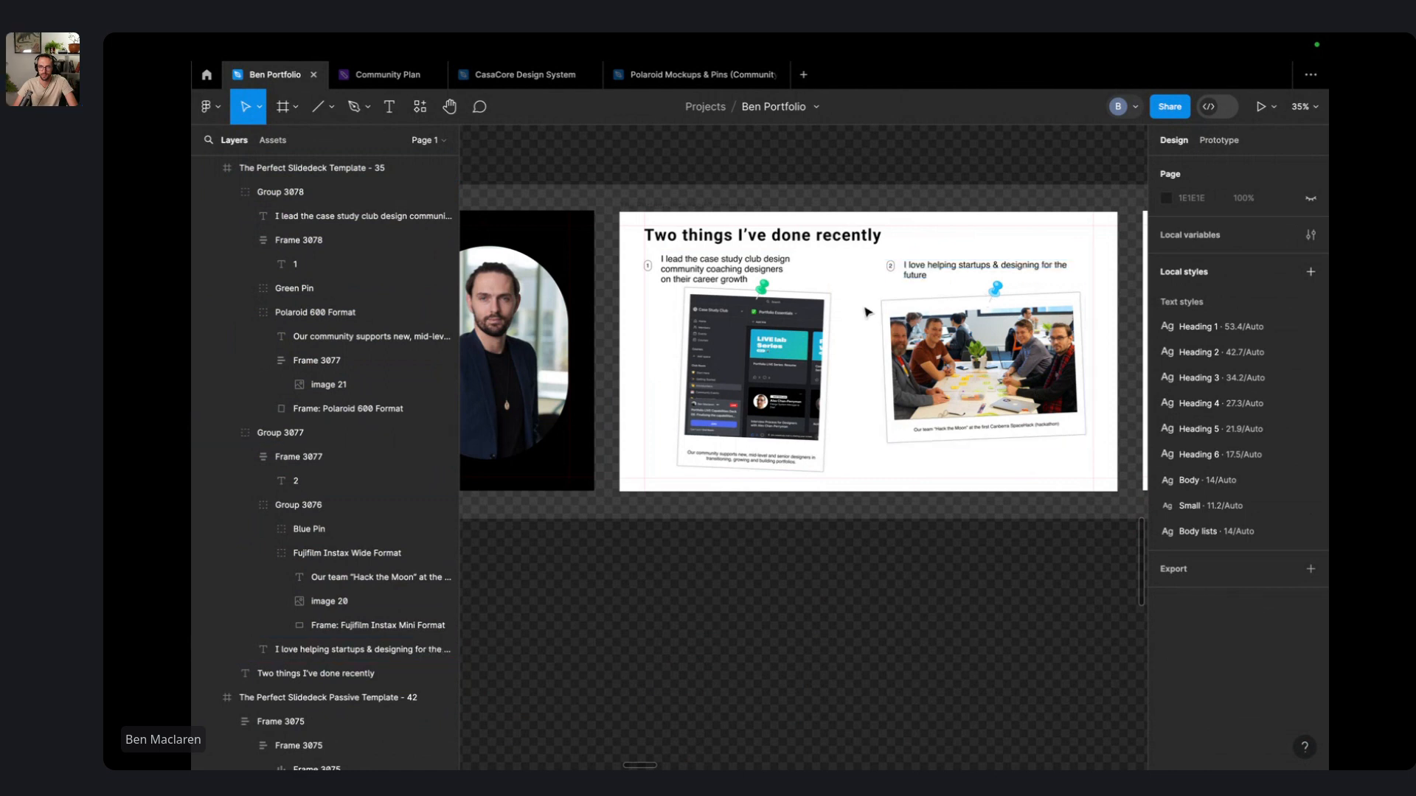
scroll(870, 315, "right", 10)
scroll(683, 213, "down", 3)
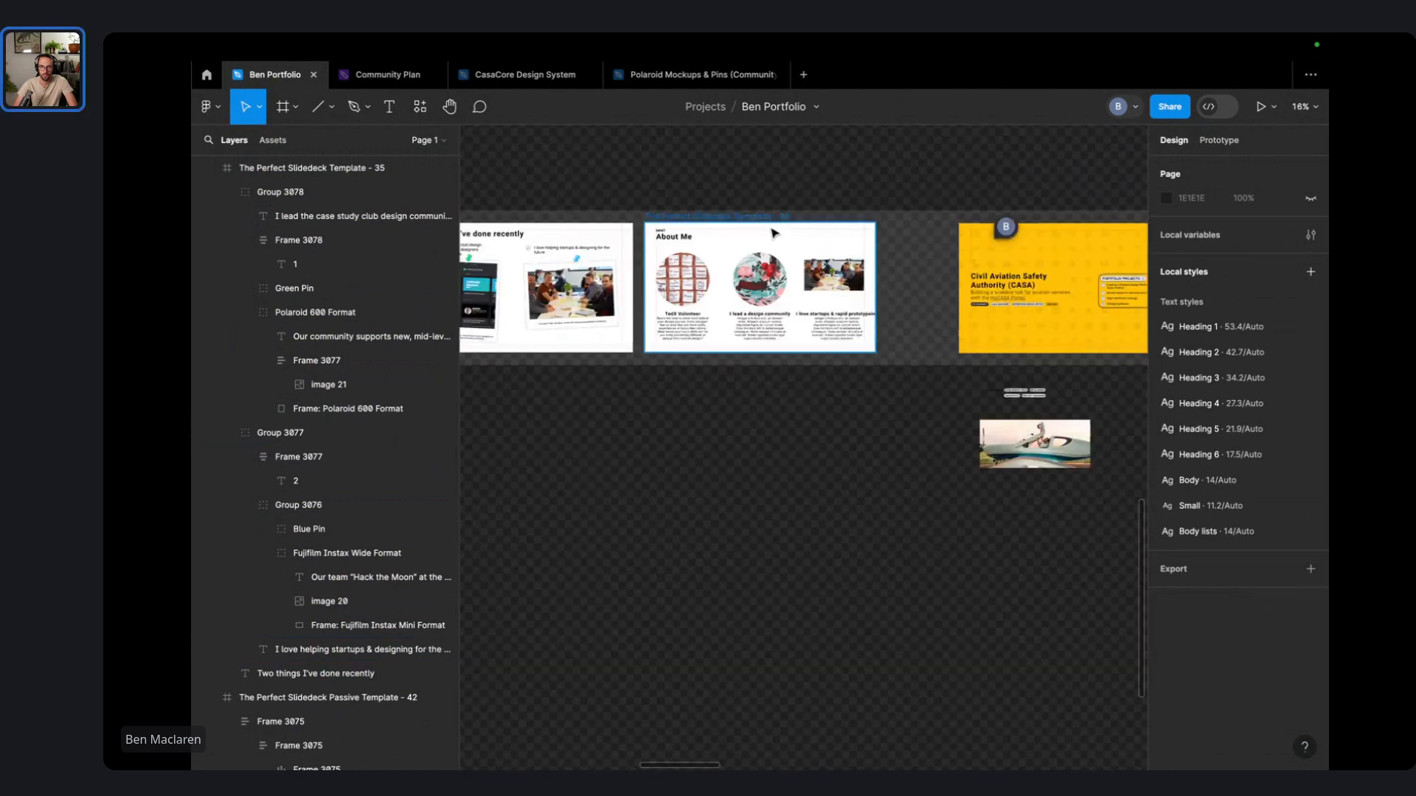
left_click_drag(673, 217, 662, 603)
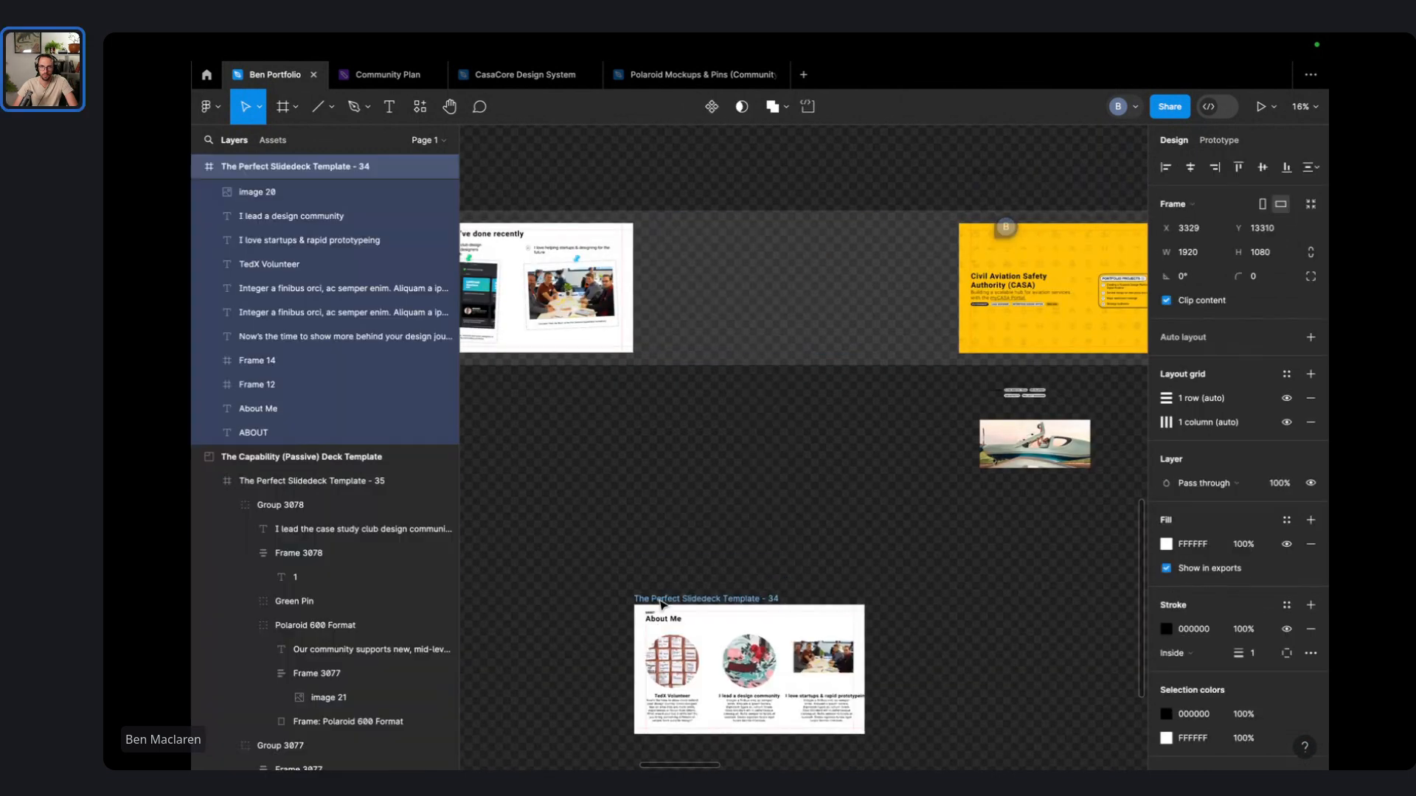
left_click(750, 474)
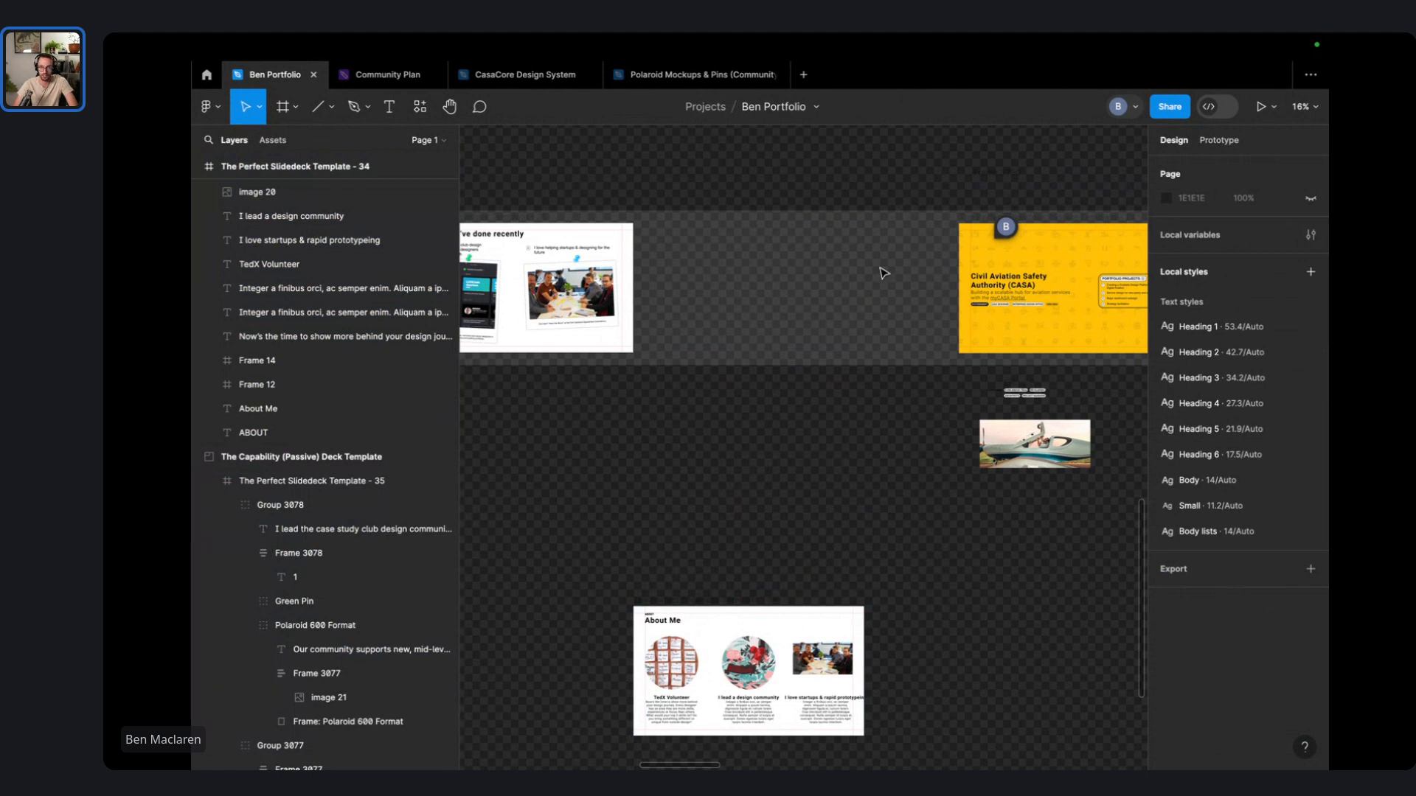
left_click_drag(1005, 219, 842, 218)
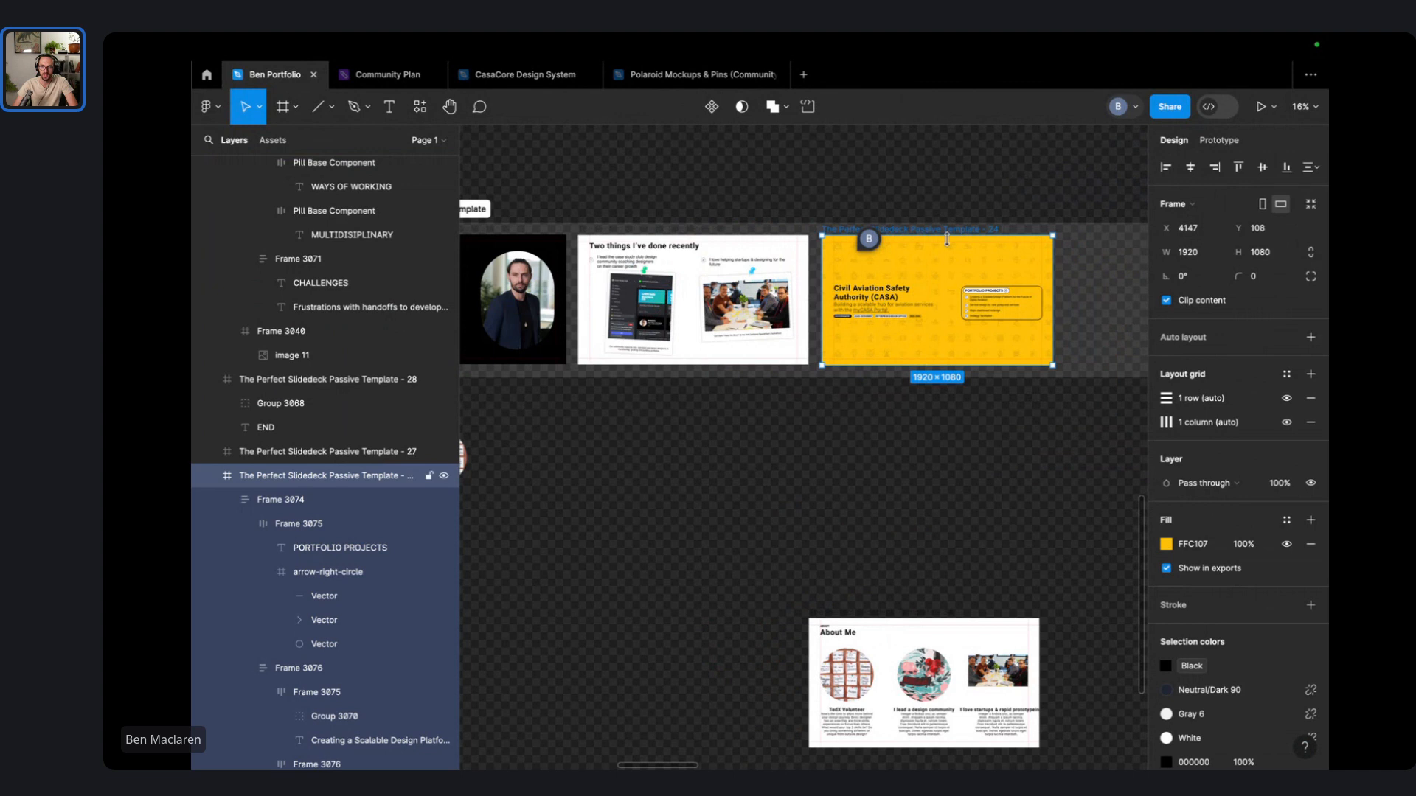
- Move the CASA Project 1 slide (Template - 30) next to the yellow CASA slide
scroll(956, 253, "up", 10)
scroll(956, 255, "down", 4)
scroll(955, 255, "right", 2)
scroll(931, 205, "down", 2)
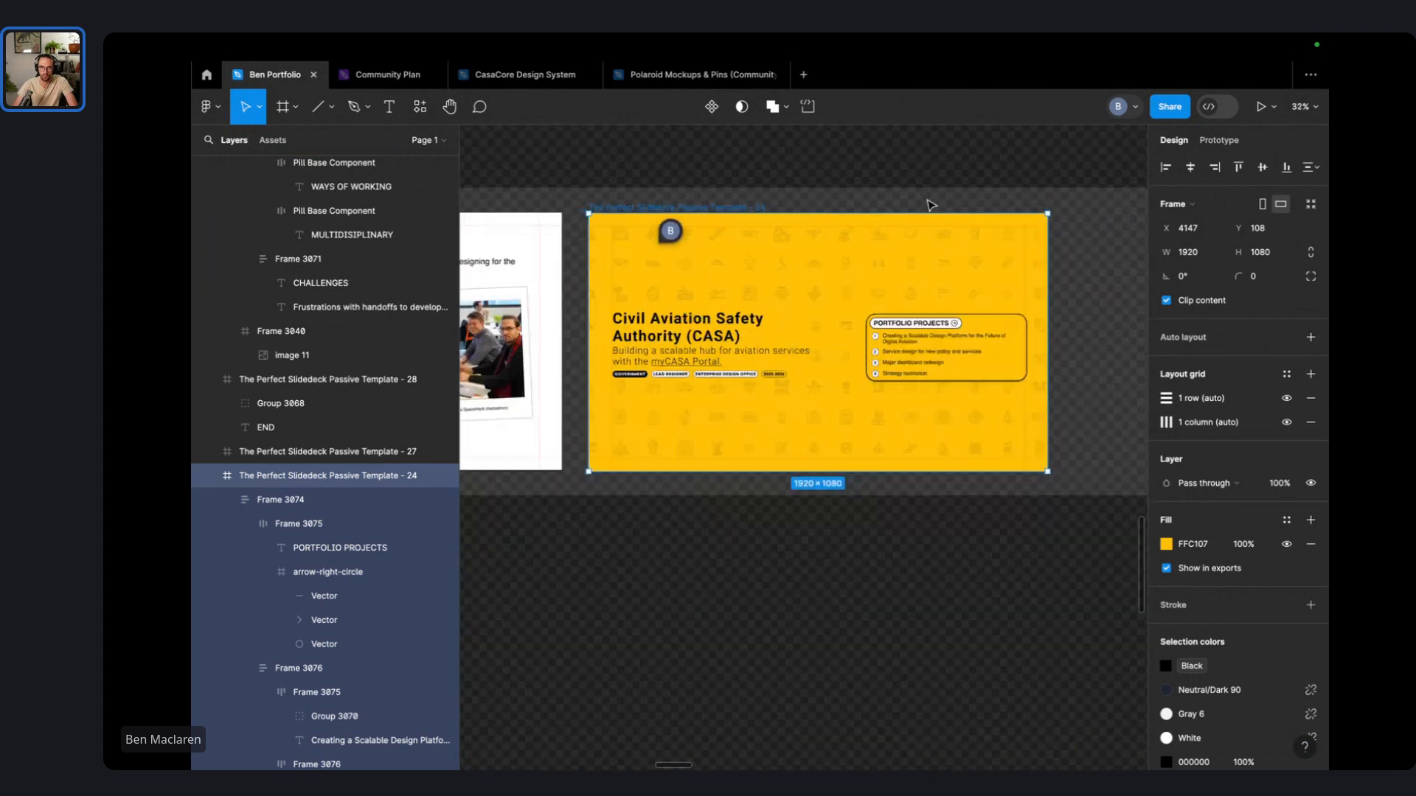
scroll(931, 205, "down", 4)
scroll(967, 197, "right", 6)
left_click(839, 186)
left_click_drag(844, 228, 553, 230)
scroll(553, 236, "up", 8)
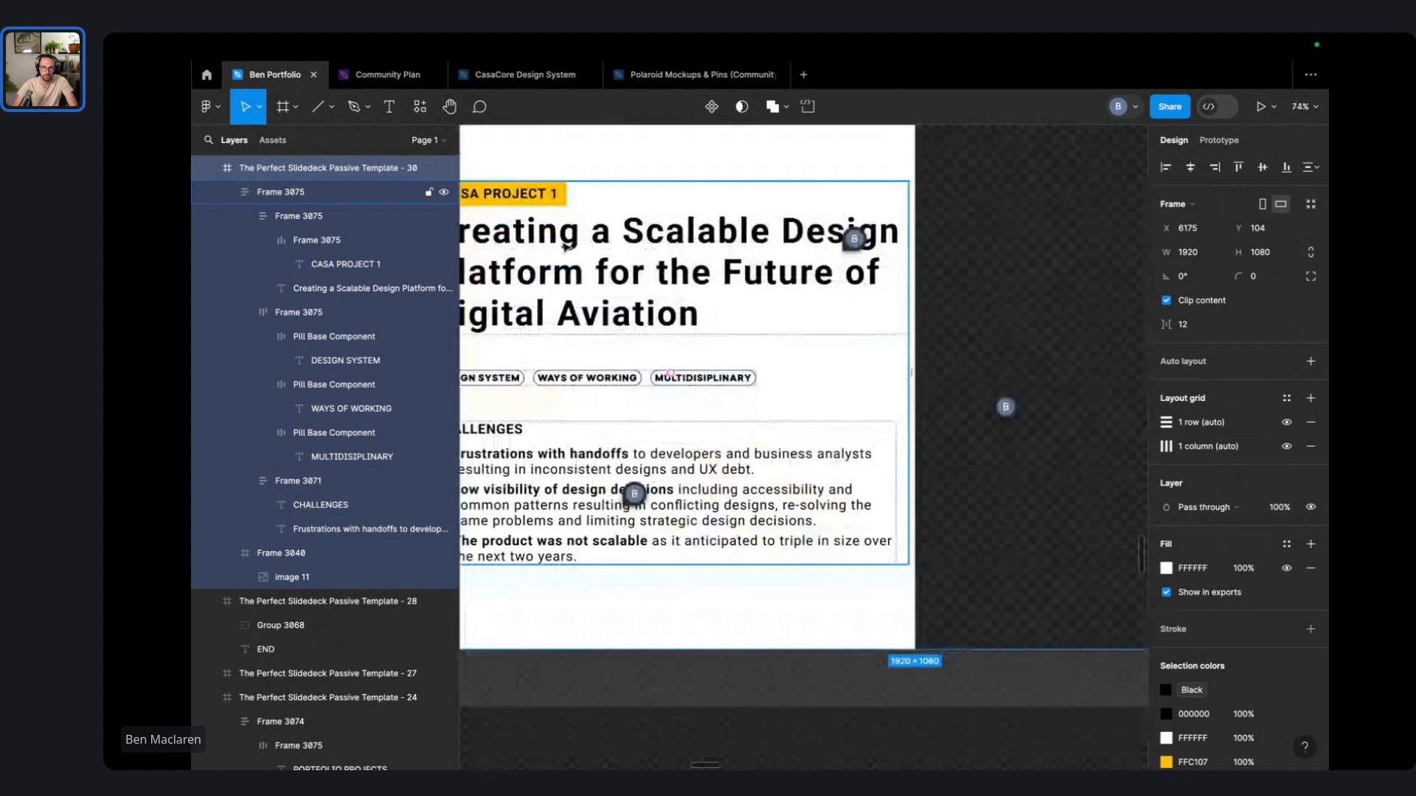
scroll(565, 246, "down", 3)
scroll(634, 251, "left", 2)
scroll(672, 253, "down", 2)
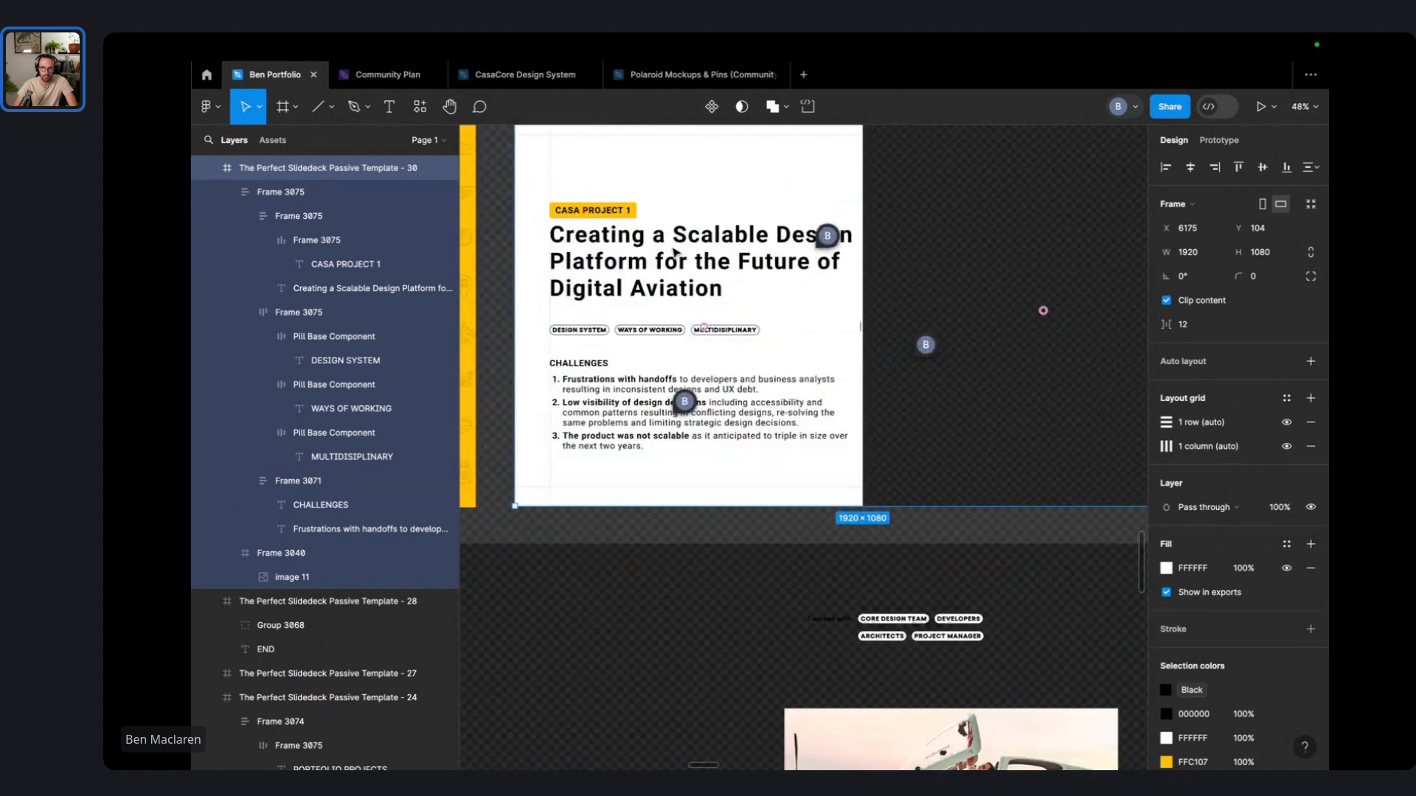
- Preview the slides with the interface hidden via Ctrl+\, then restore the panels
key("ctrl+backslash")
scroll(959, 231, "up", 3)
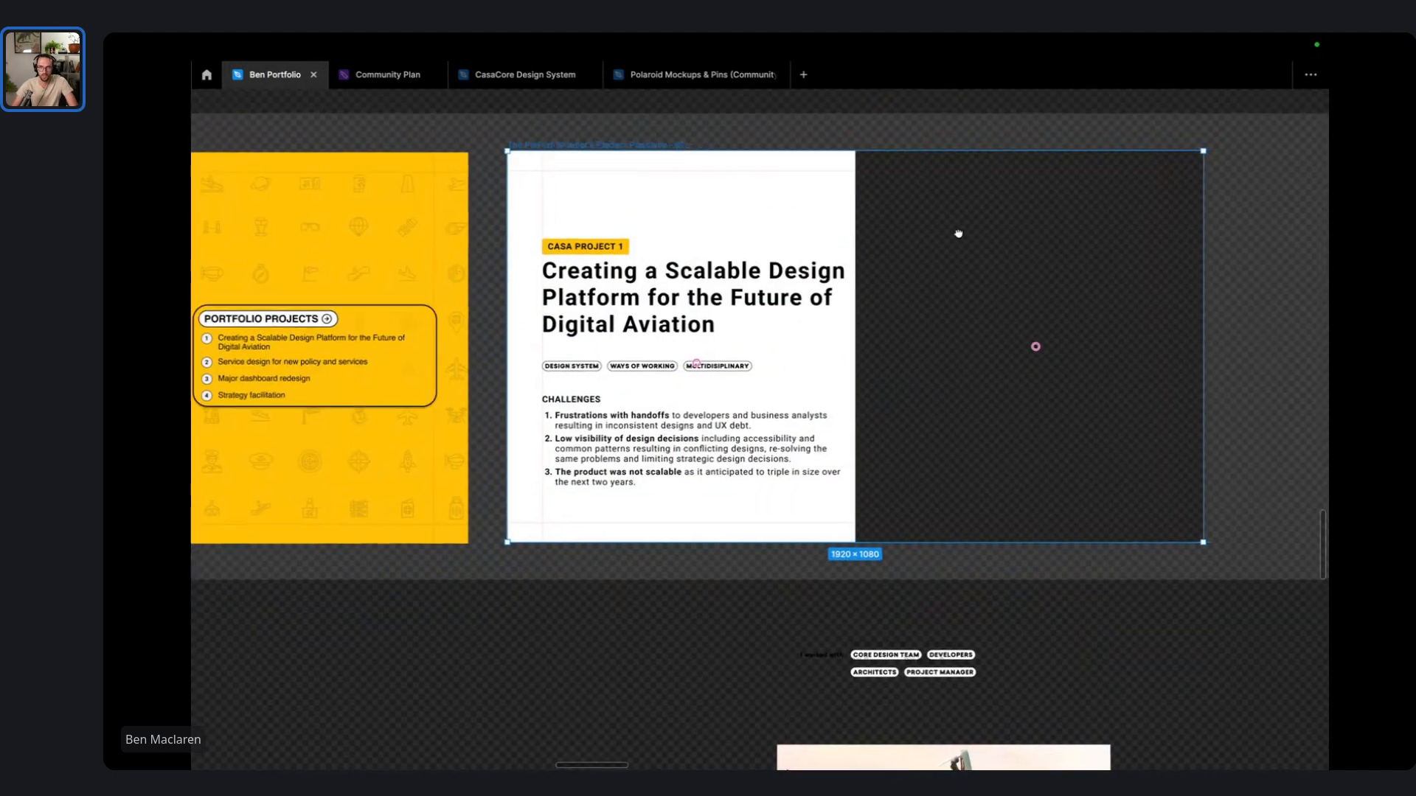
scroll(942, 342, "up", 2)
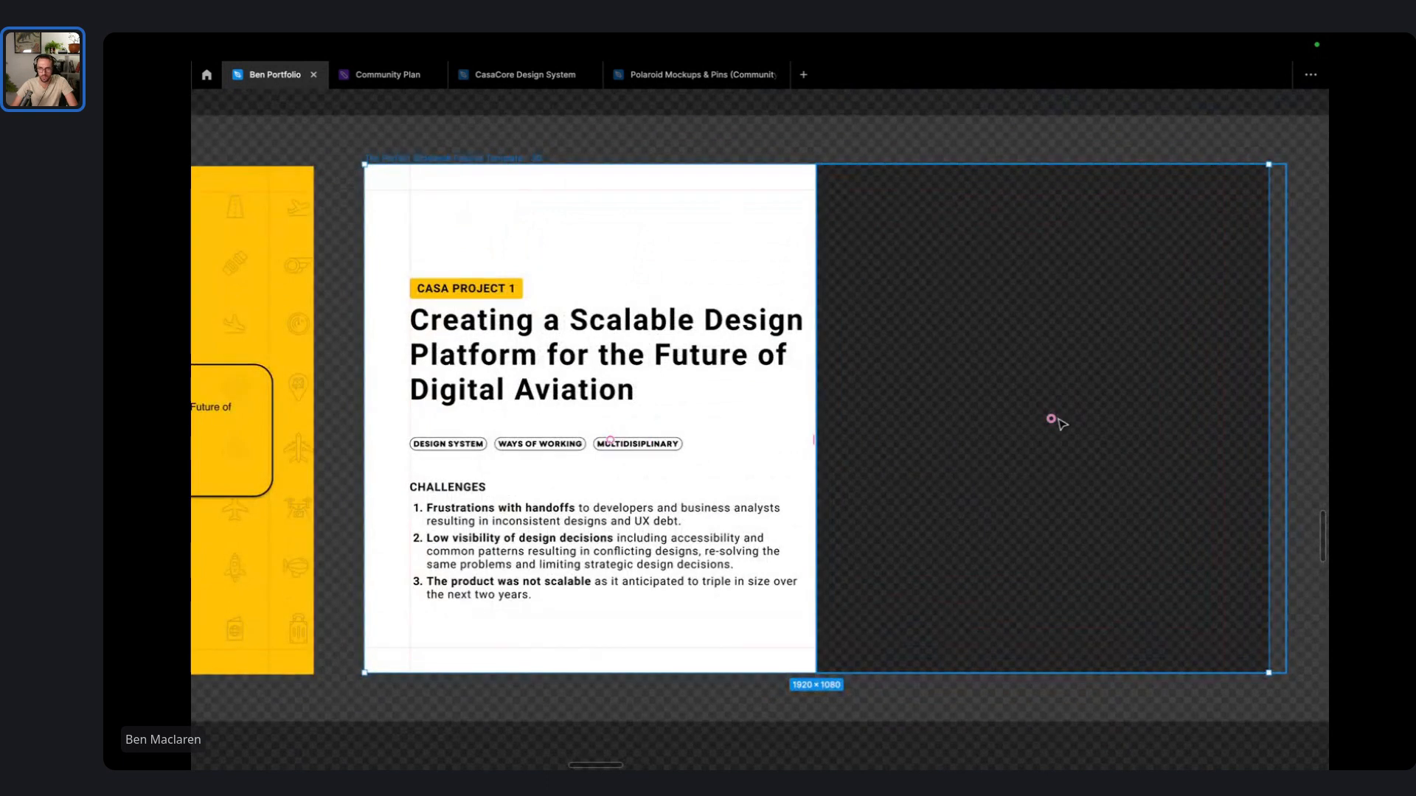
key("ctrl+backslash")
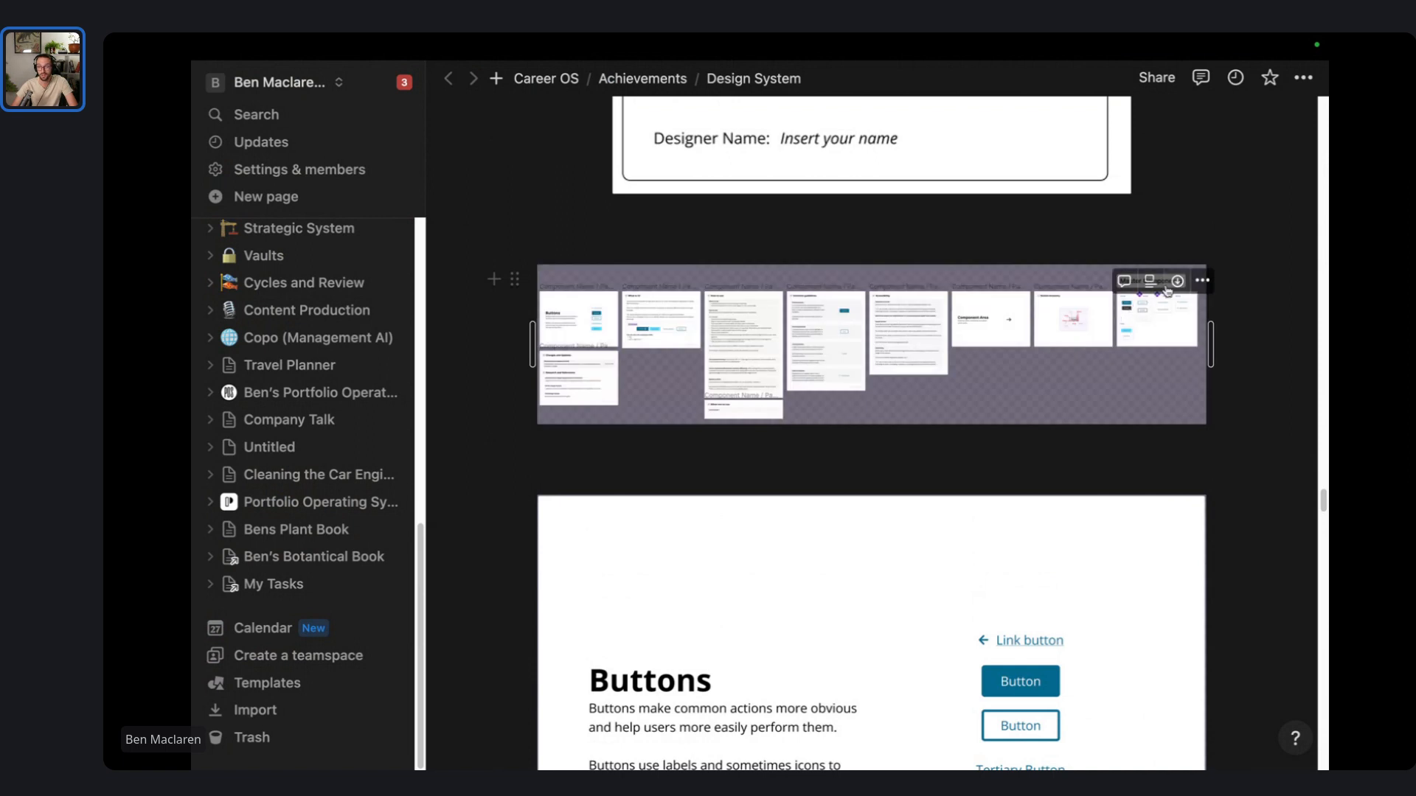
- Save the component overview image to Downloads as FULL COMPONENT DOCS.png
left_click(1177, 282)
key("BackSpace")
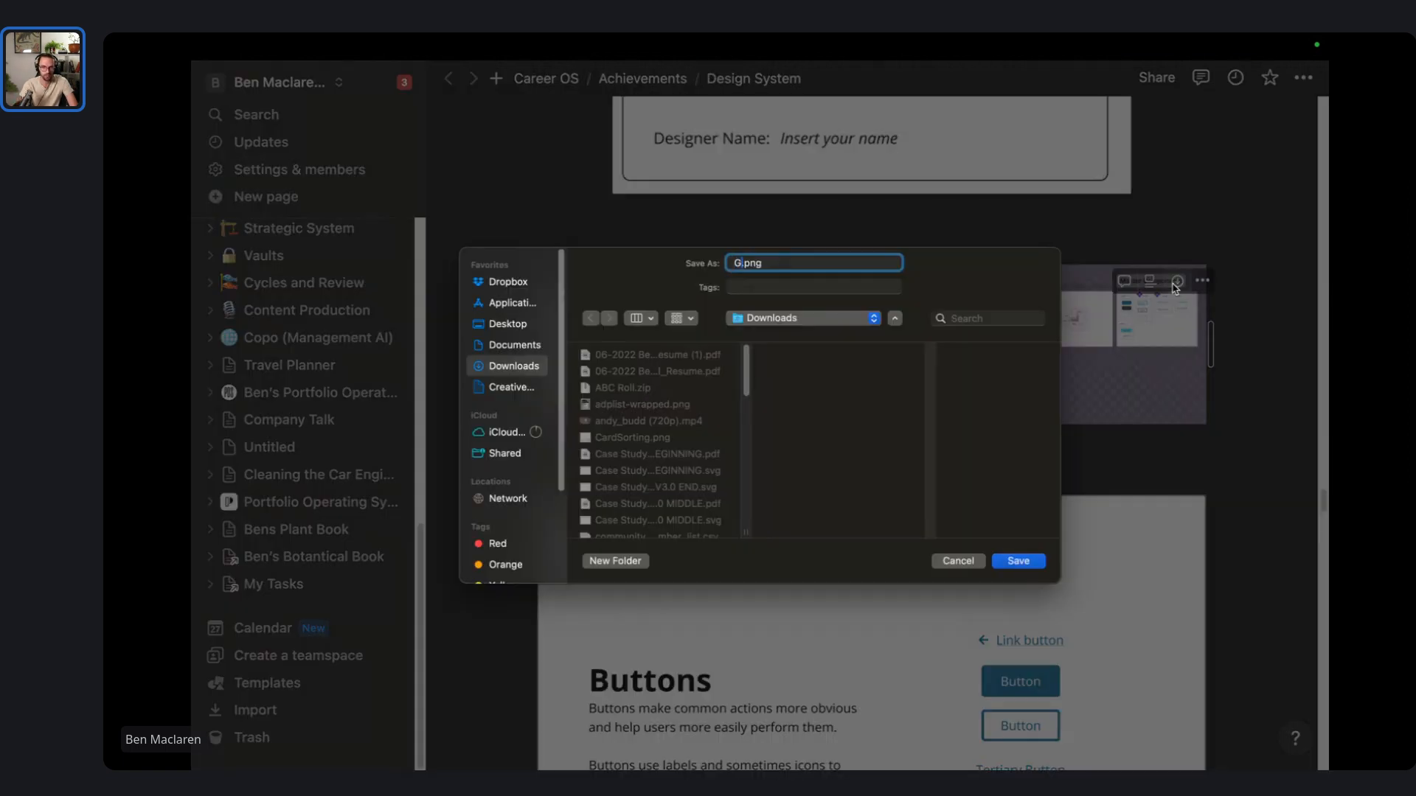
type("FULL COMPONENT DOCS")
key("Return")
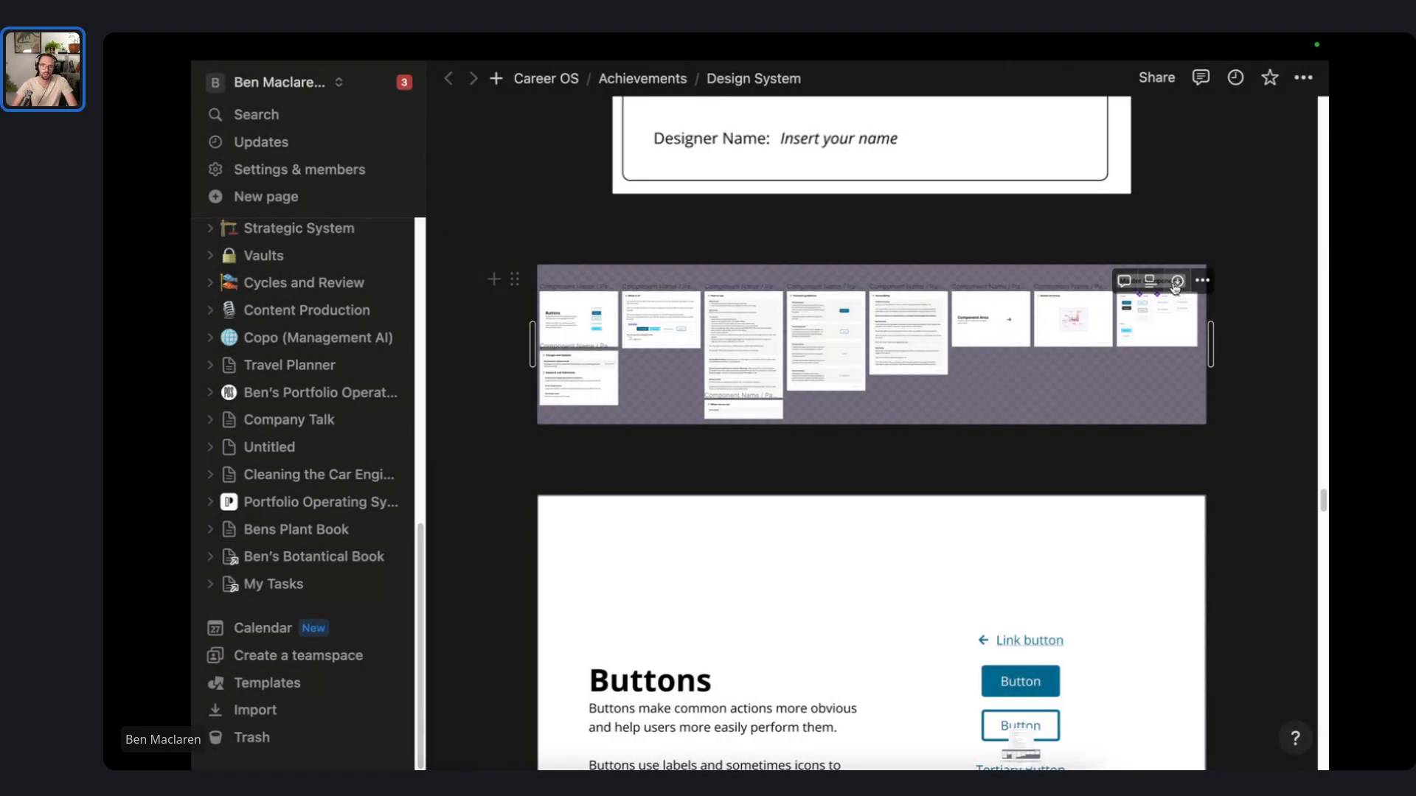
scroll(1135, 317, "down", 5)
scroll(1040, 342, "down", 4)
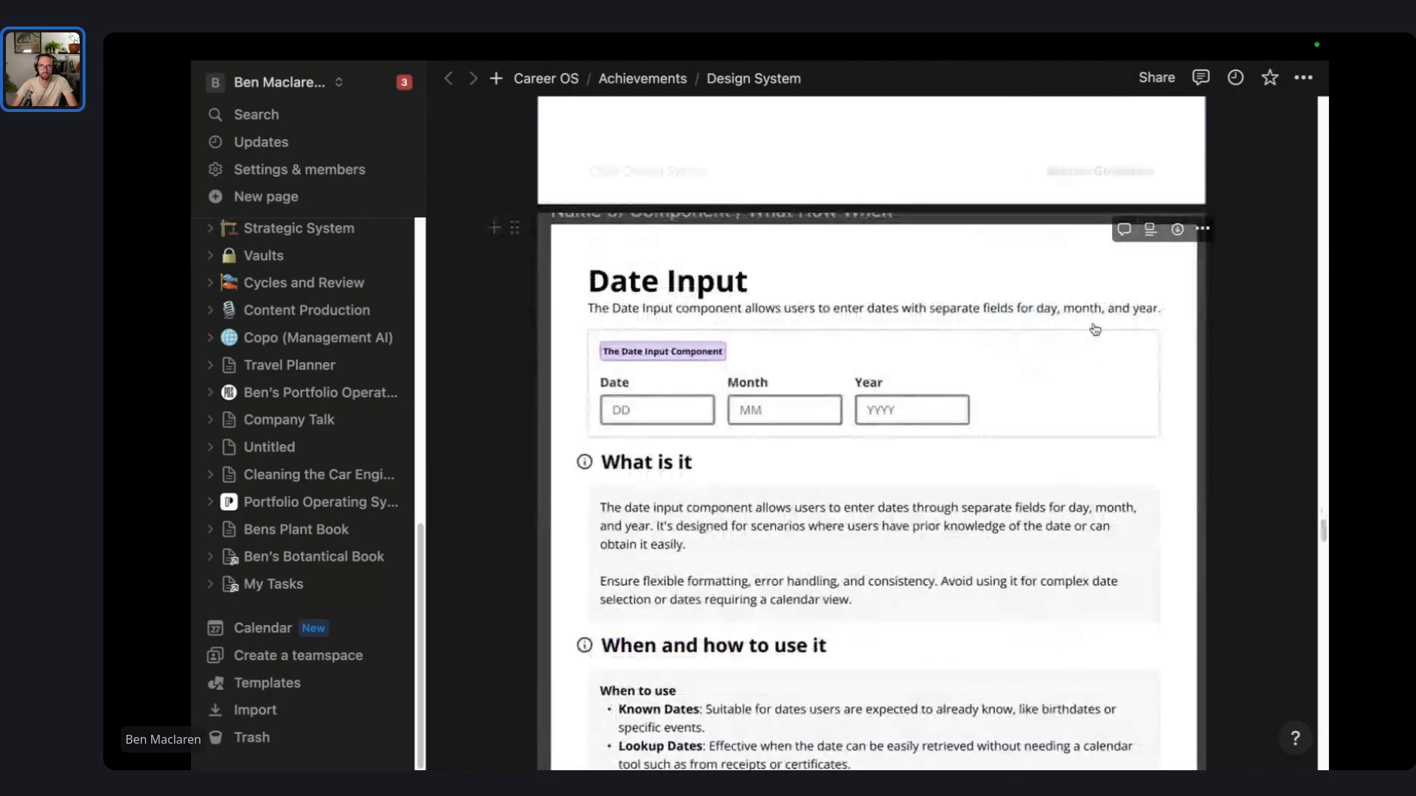
- Save the Date Input documentation image as DOCUMENTATION ZOOMED.png
left_click(1175, 231)
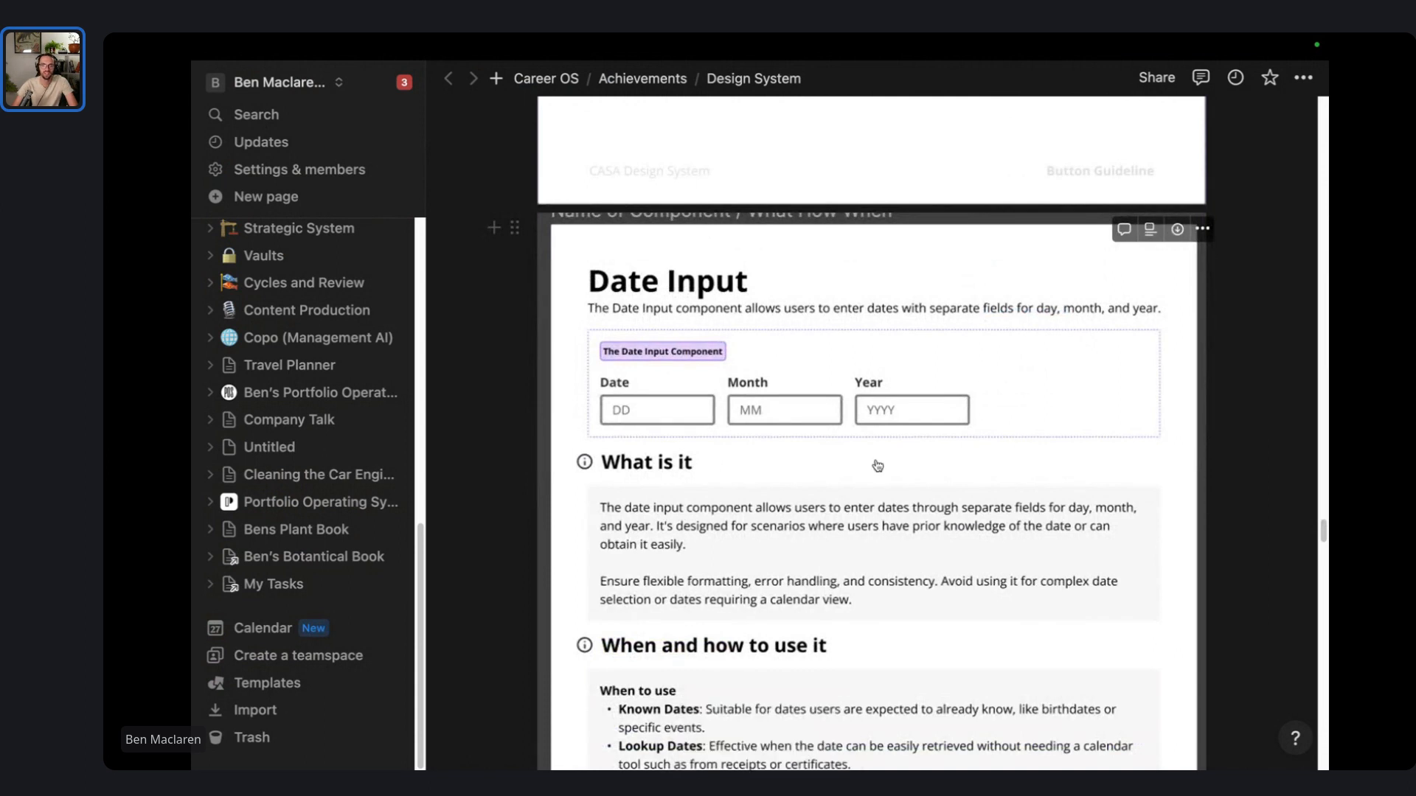
type("FULL DOCUMEN.png")
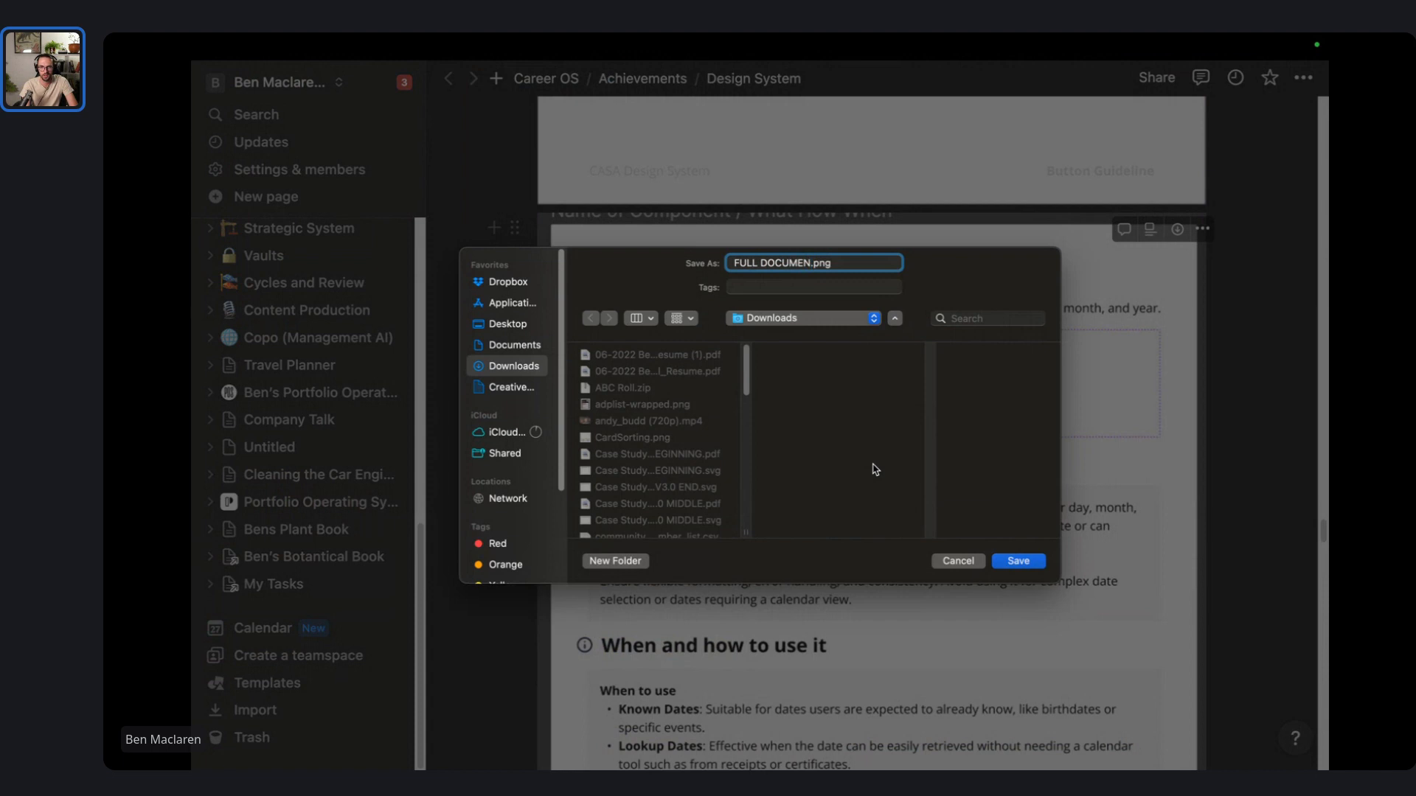
key("super+BackSpace")
key("Return")
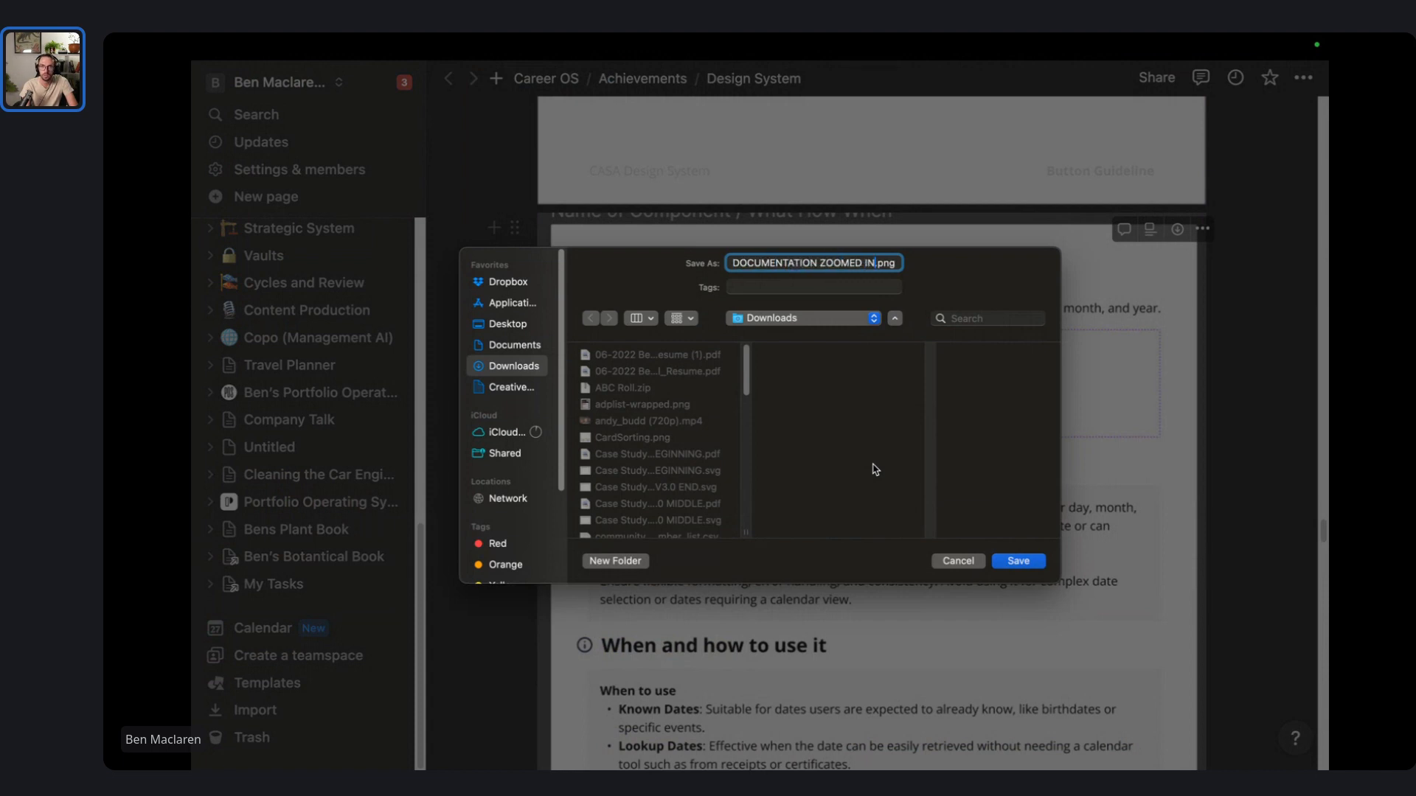
scroll(889, 450, "down", 3)
scroll(890, 440, "down", 15)
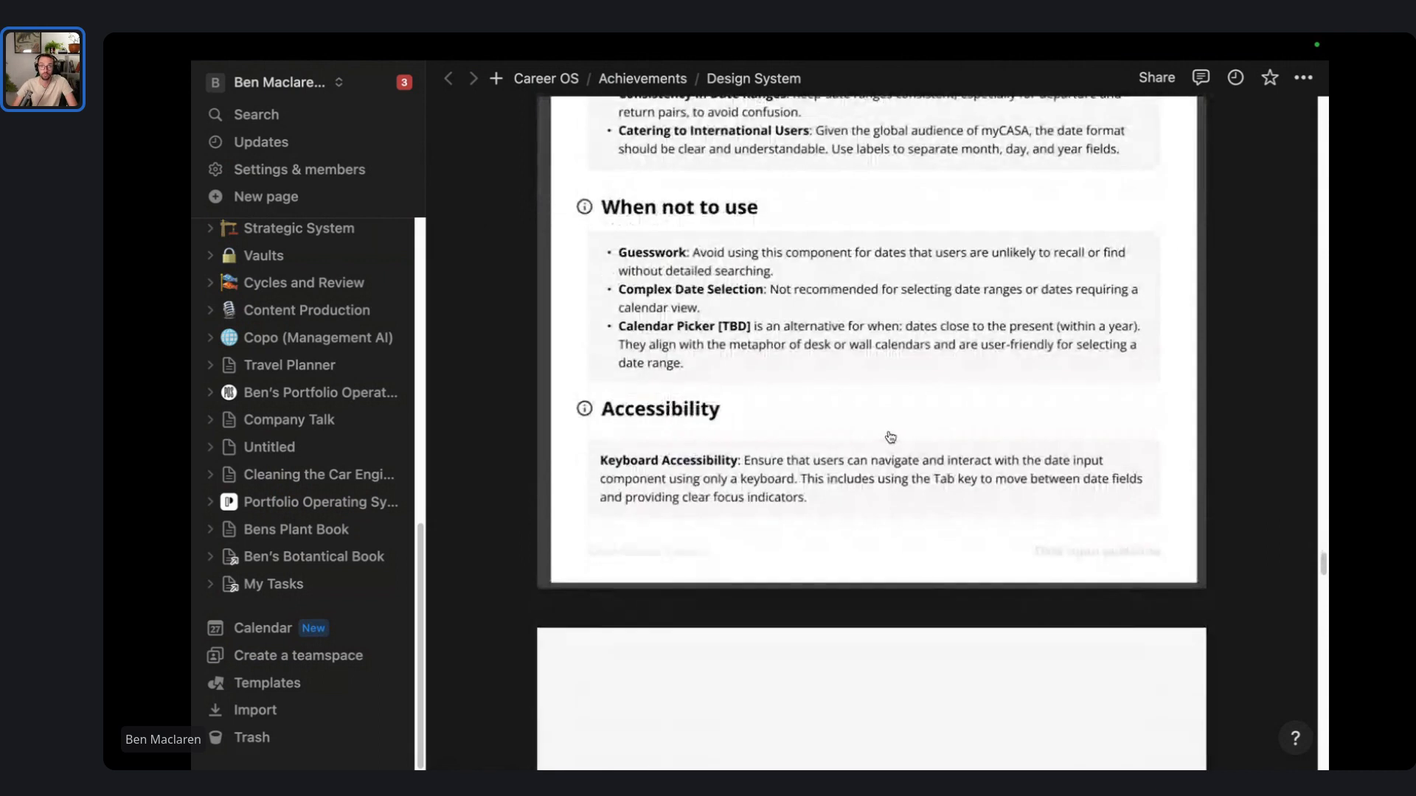
- Save the Date Inline Error Messaging Templates image as DOCUMENTATION TEMPLATES.png
scroll(906, 366, "up", 3)
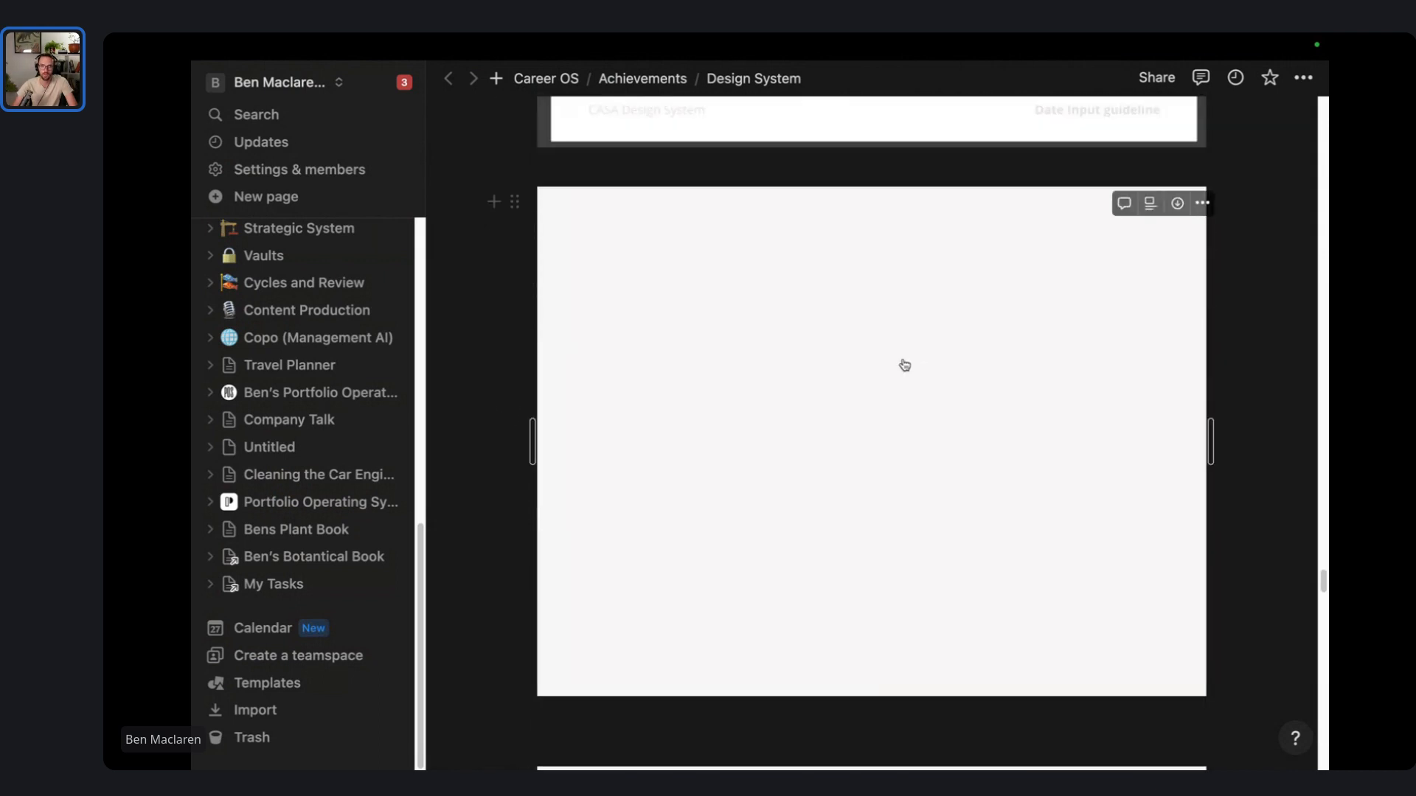
left_click(957, 175)
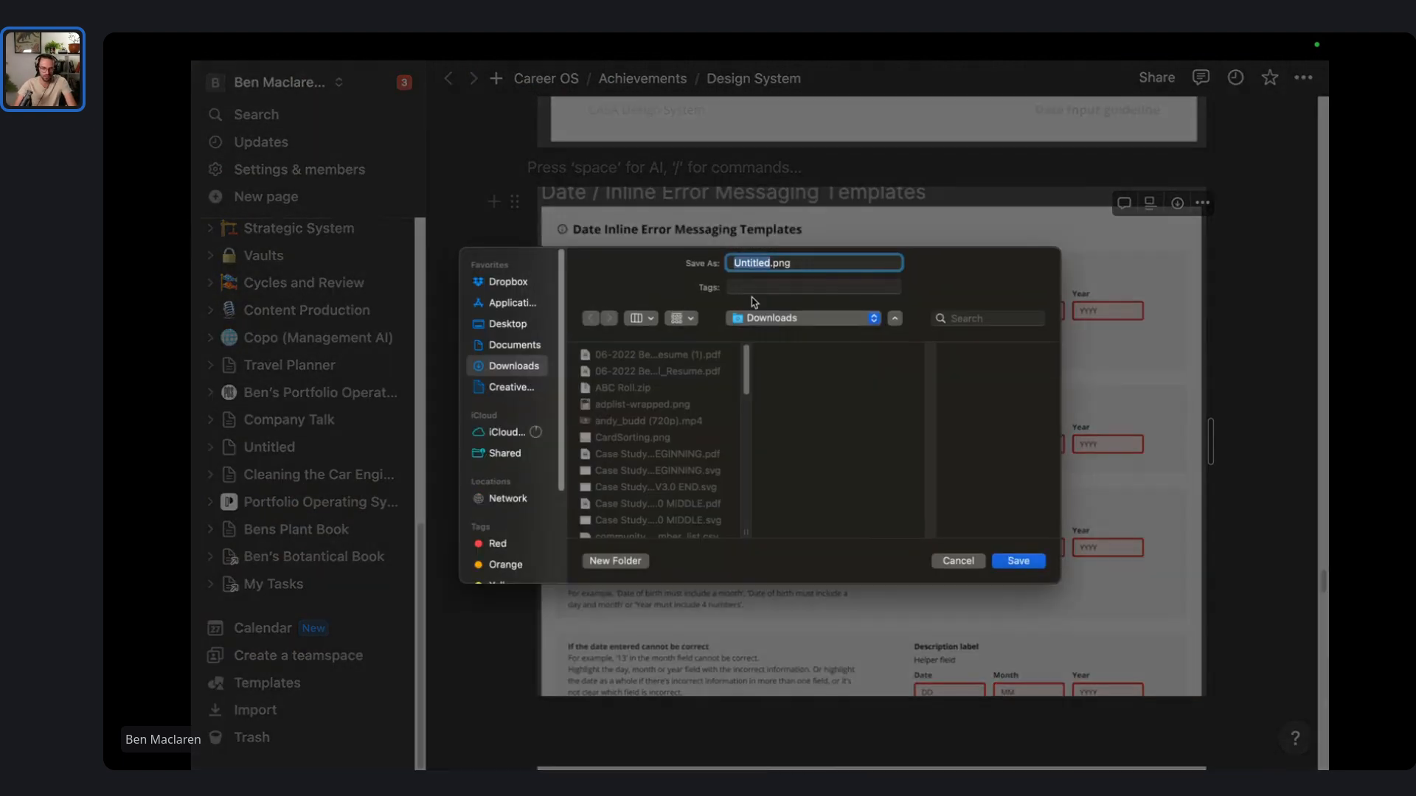
type("DOC")
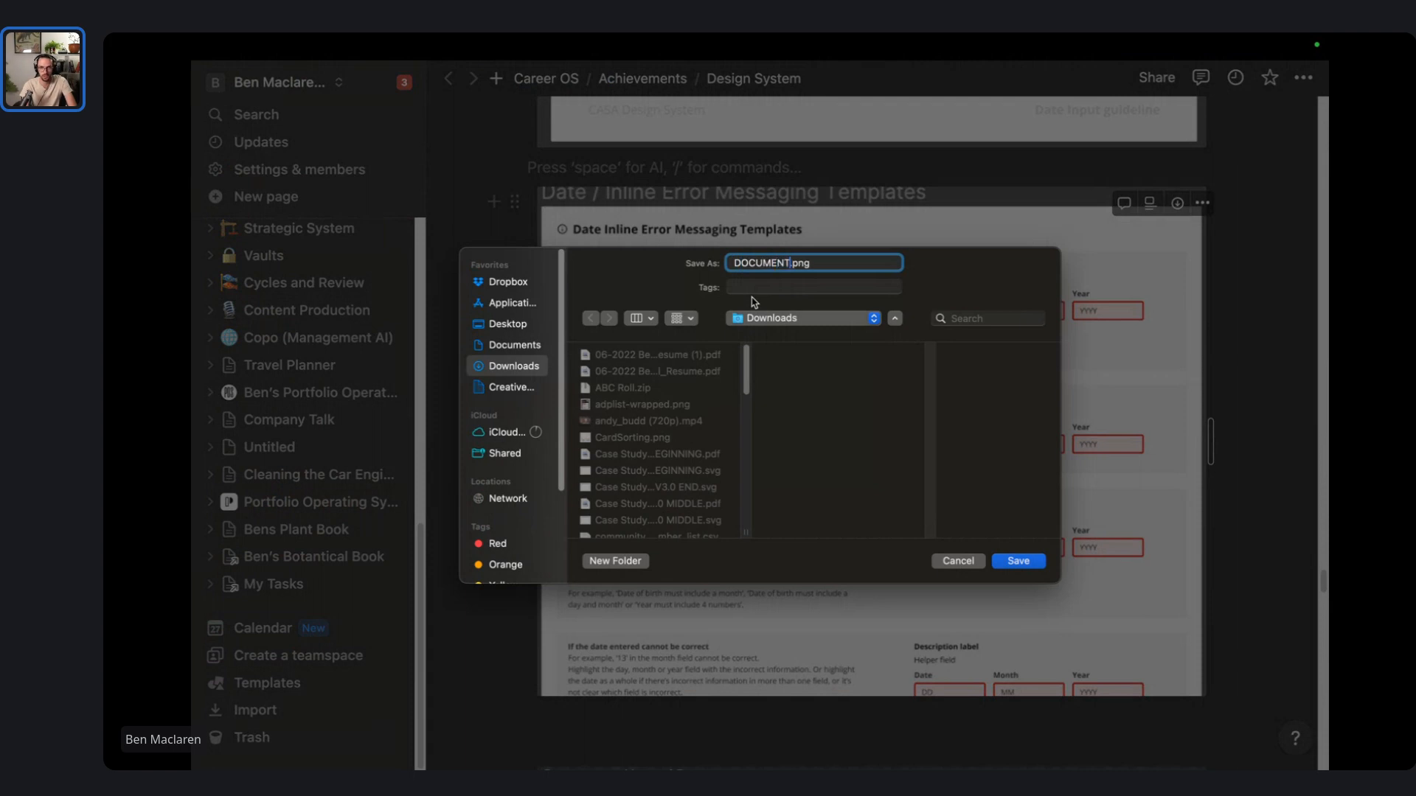
type("UMENTATION TEMPLATES")
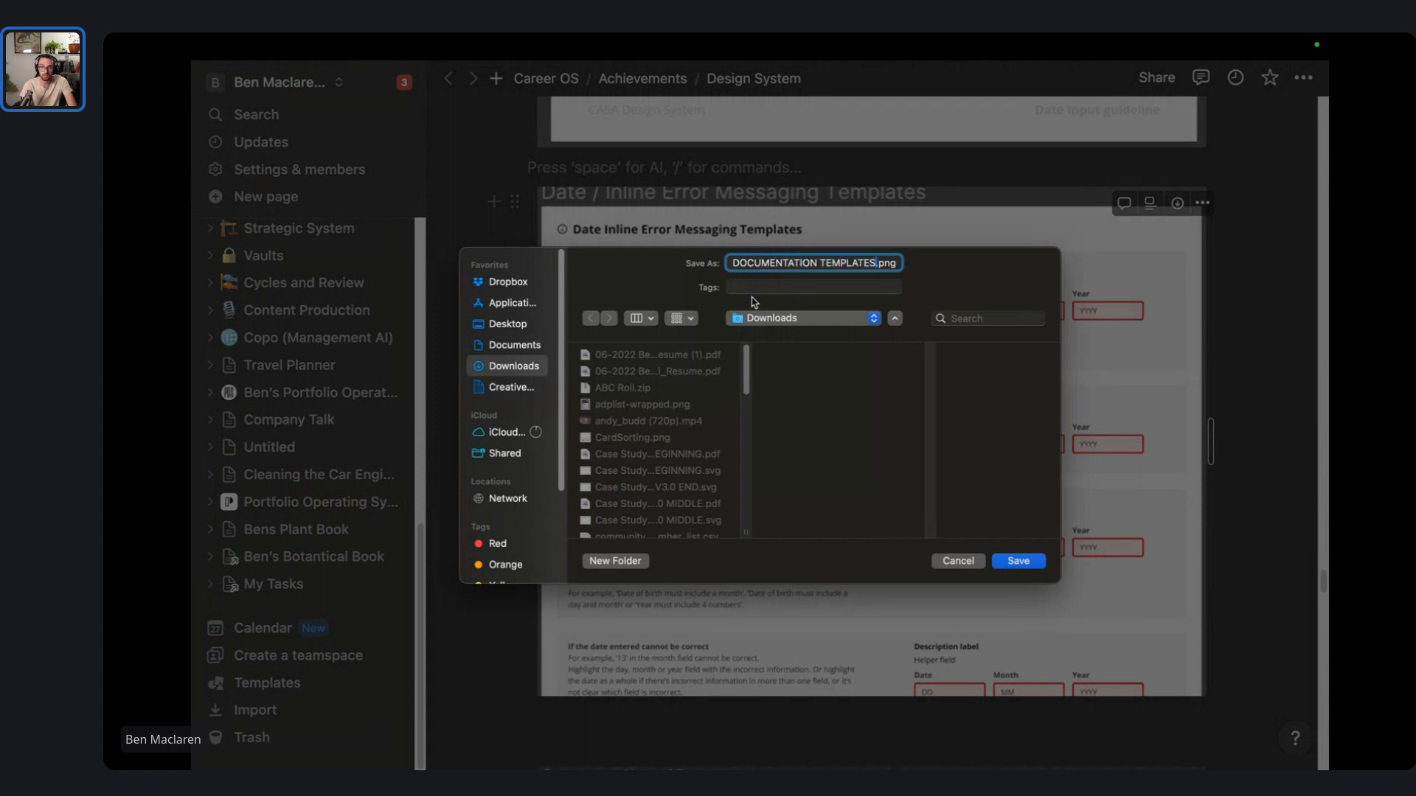
key("Return")
scroll(755, 307, "down", 4)
- Download the typography system image to Downloads under a name starting with TYP
scroll(772, 350, "down", 5)
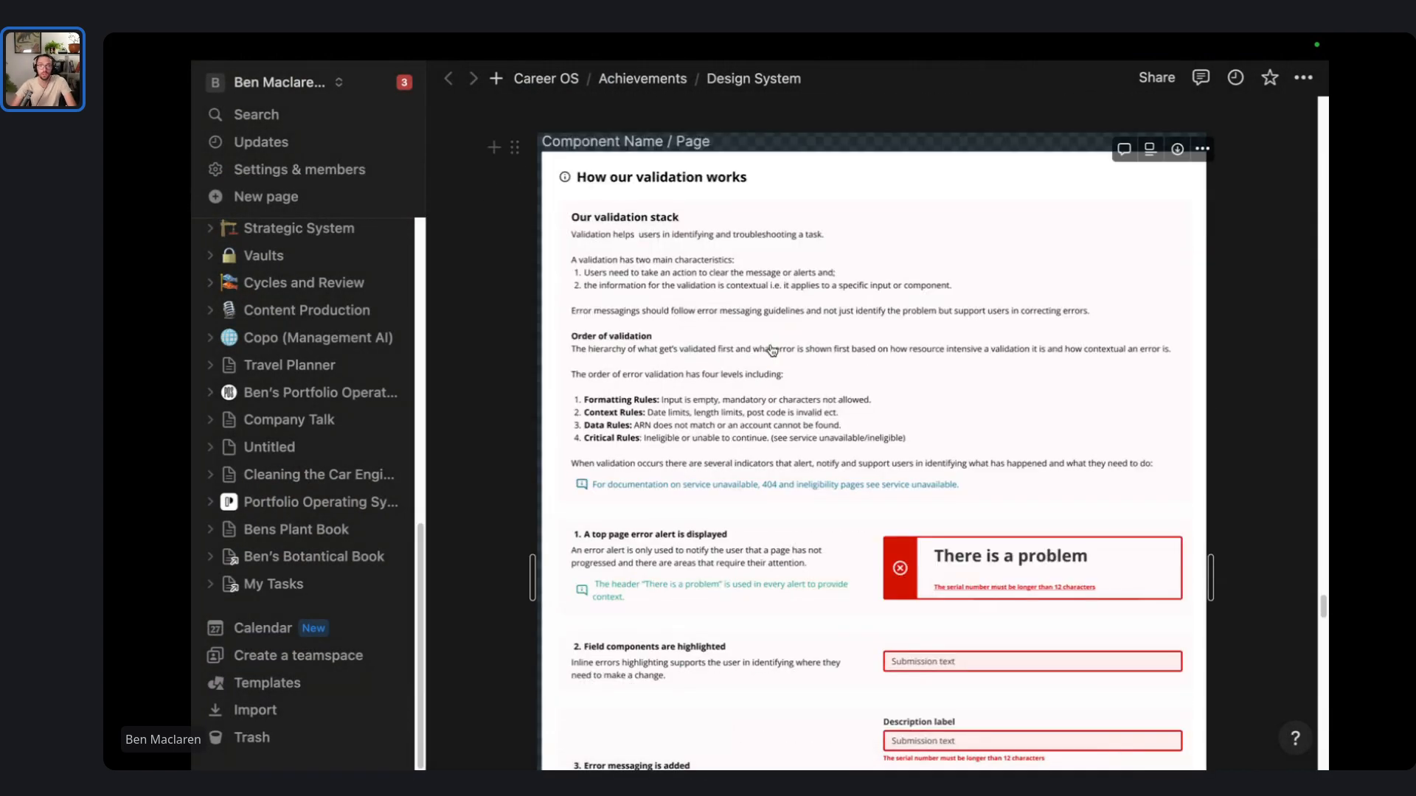
scroll(1062, 326, "down", 15)
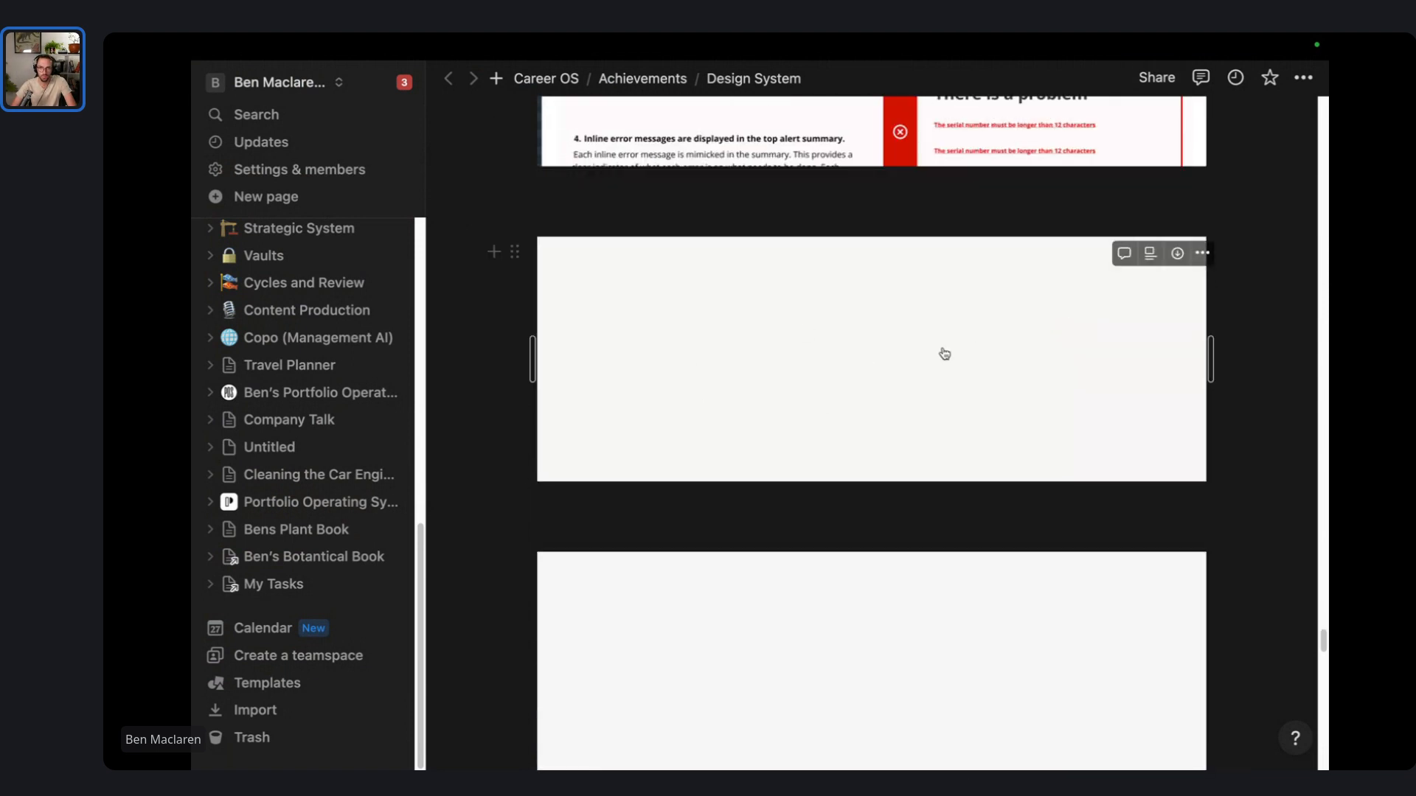
left_click(878, 218)
scroll(914, 310, "down", 2)
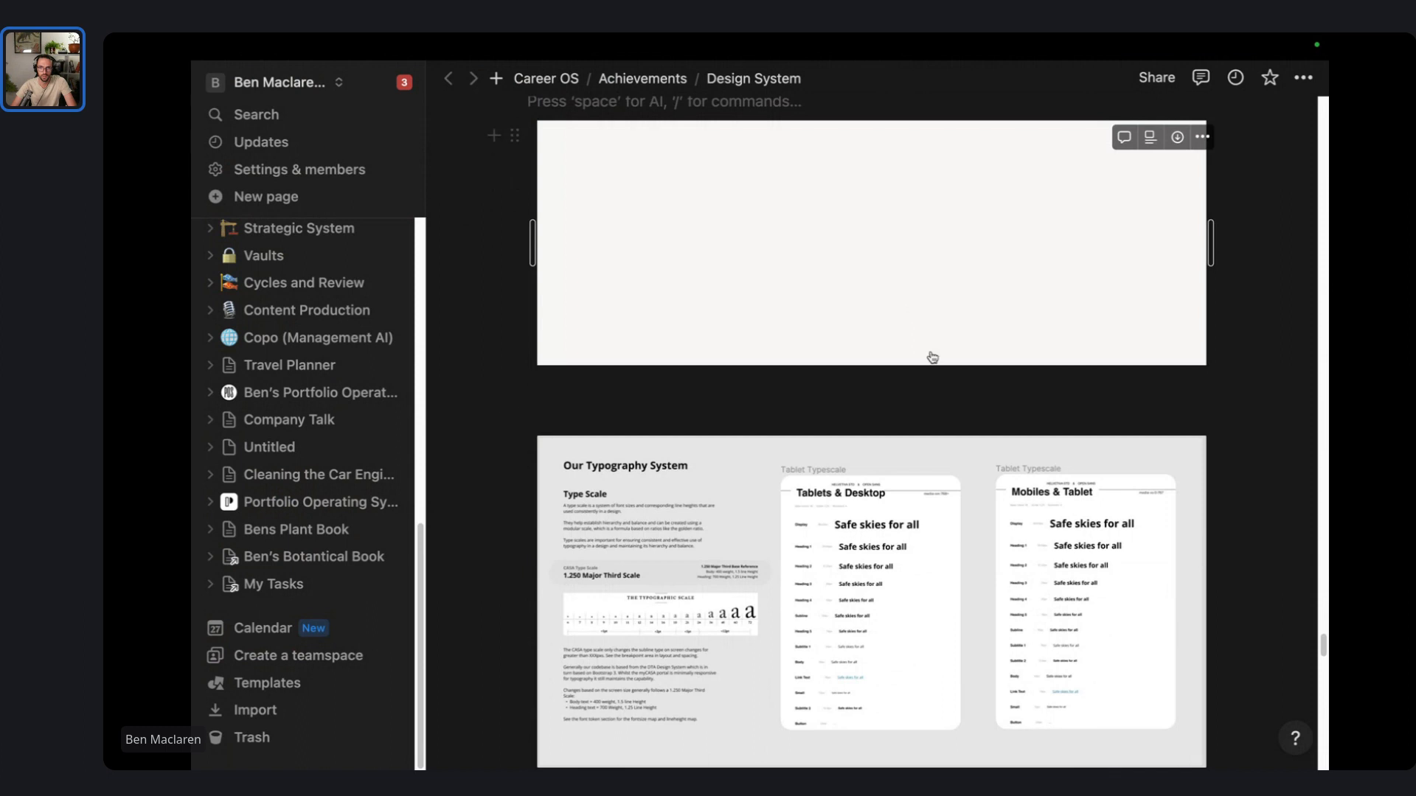
left_click(1177, 453)
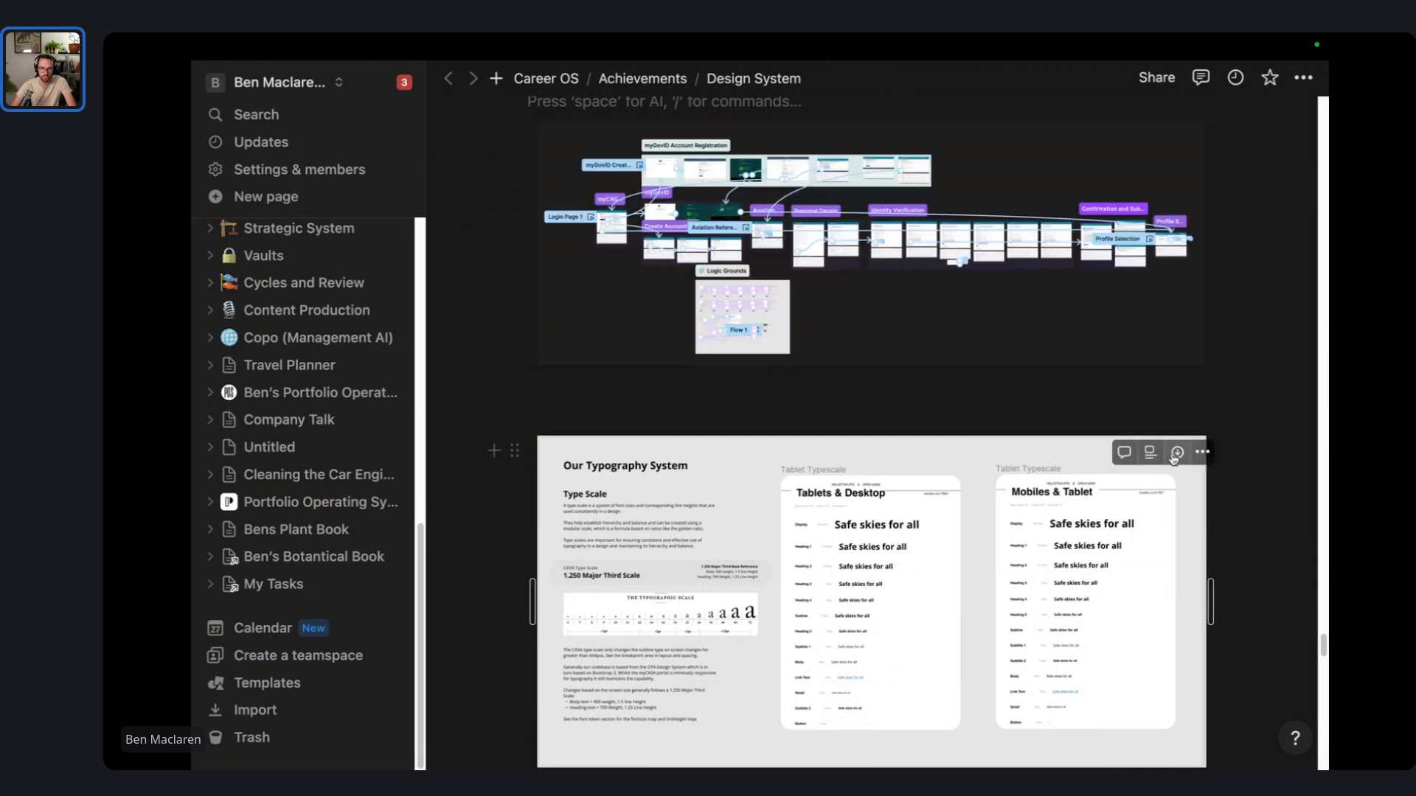
type("TYPOGRAPHY.png")
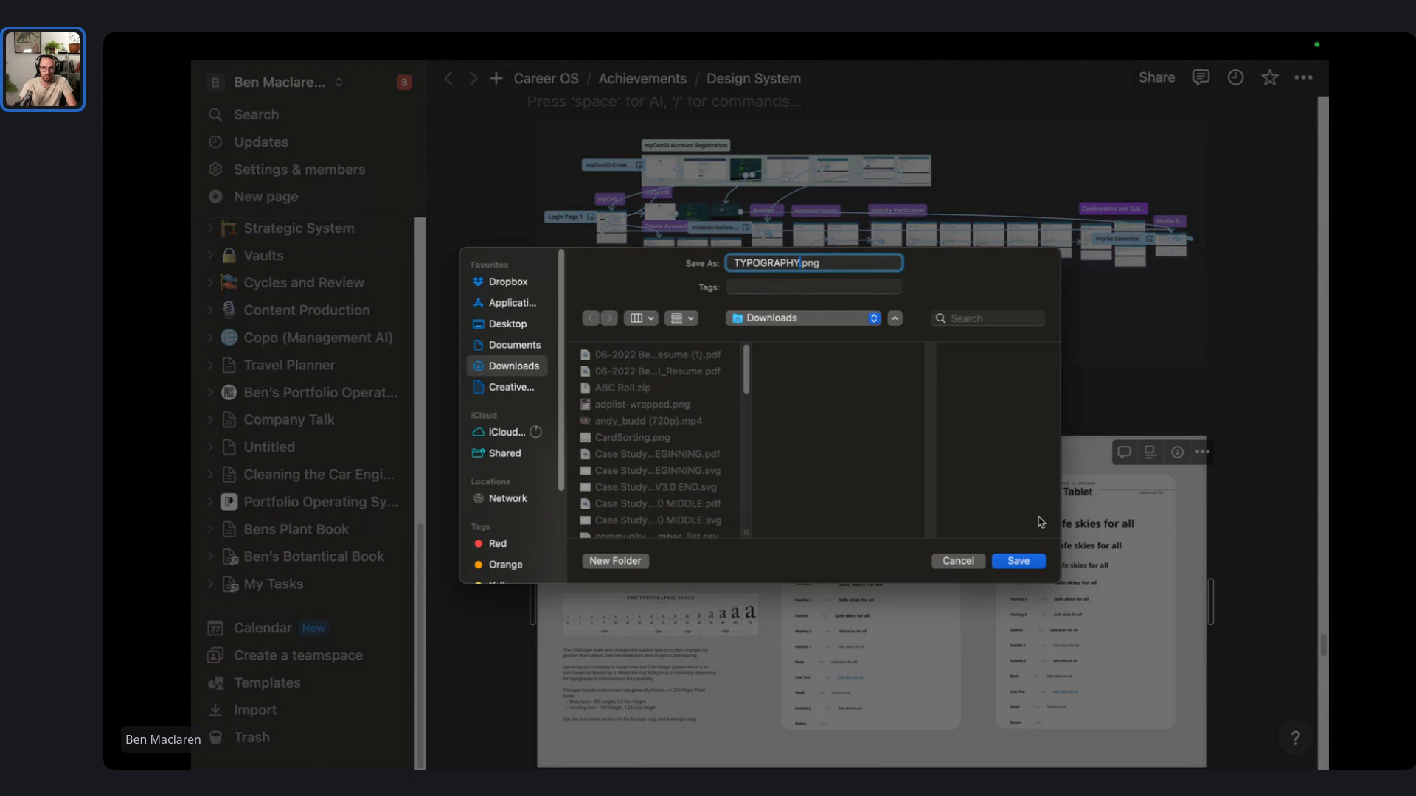
key("Return")
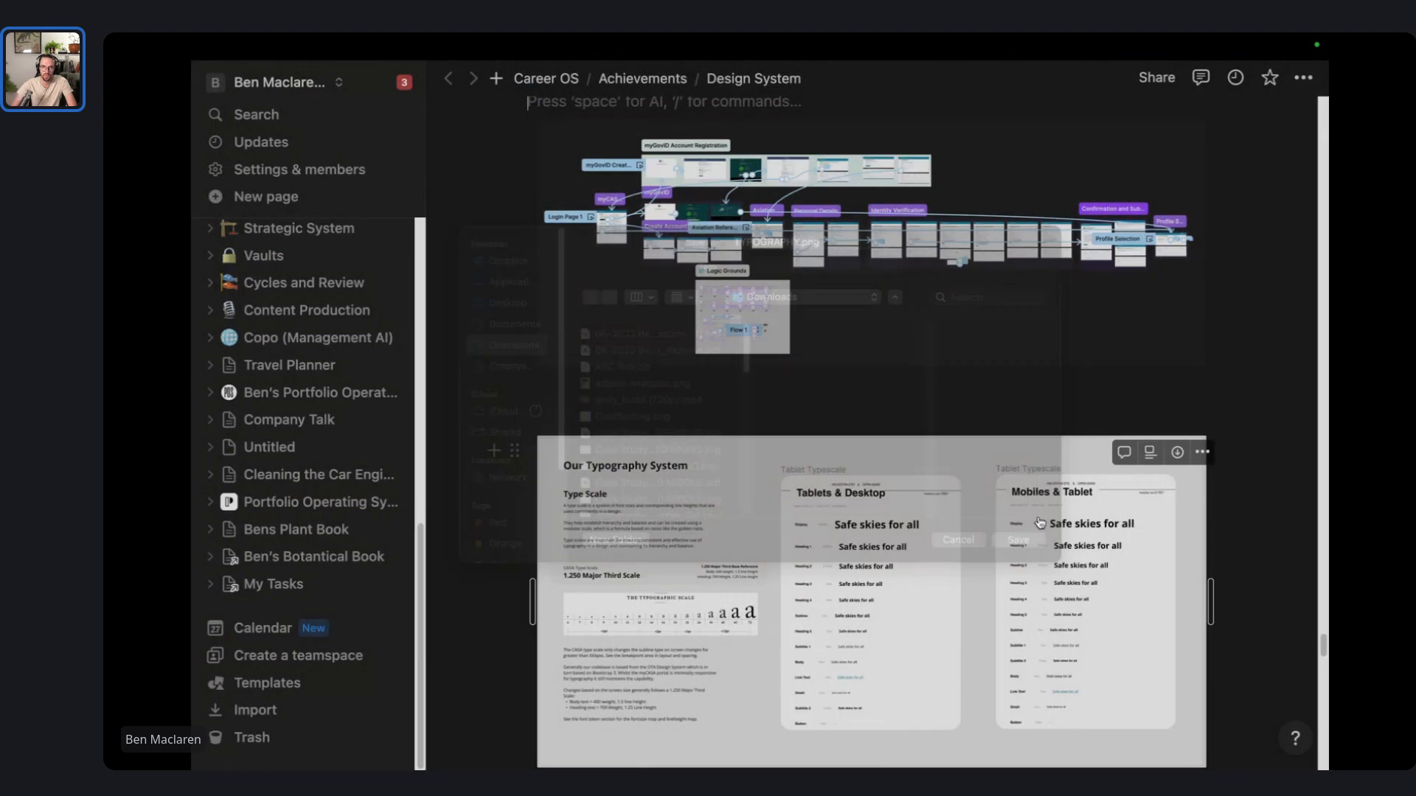
- Save the prototype flow image as PROTOTYPES.png
scroll(1135, 564, "up", 6)
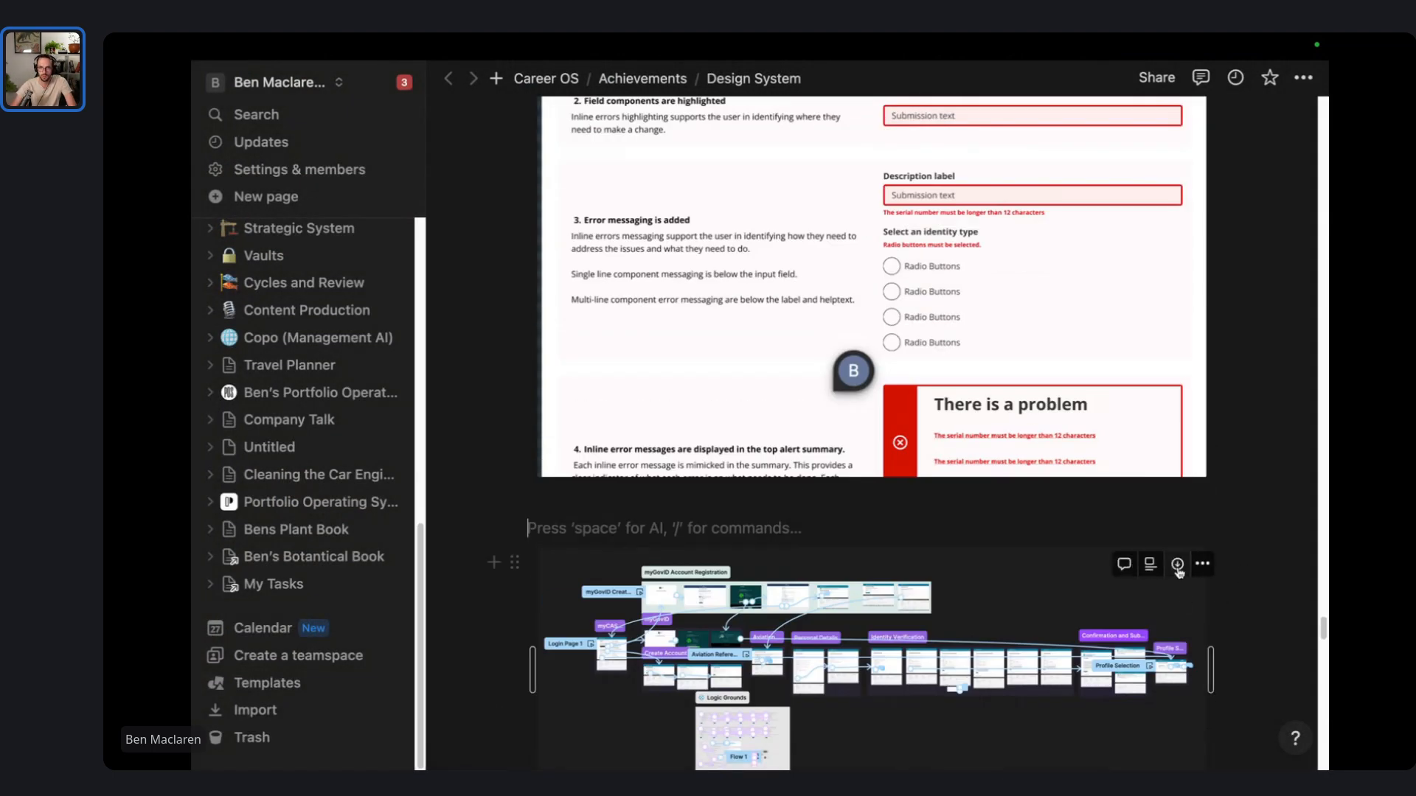
left_click(1177, 564)
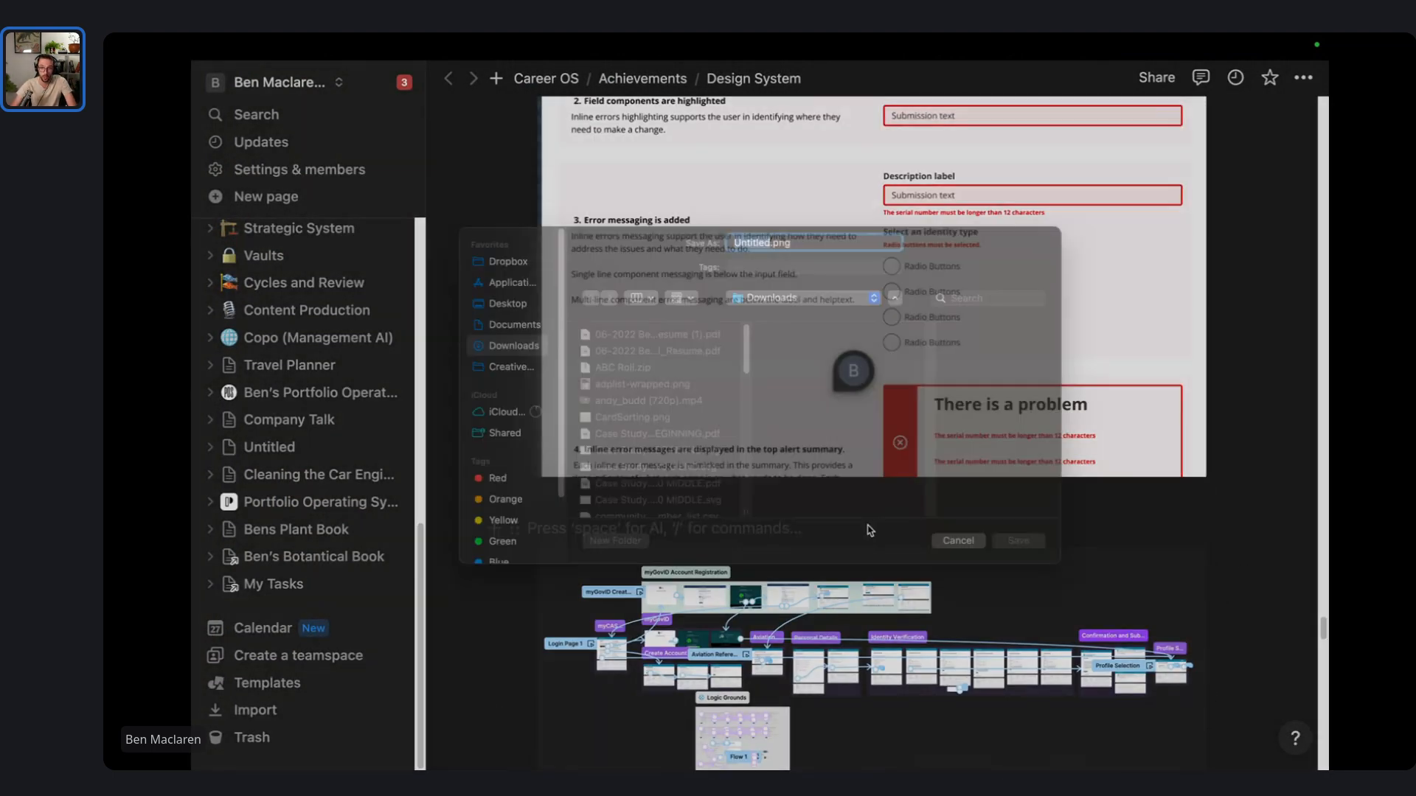
type("P")
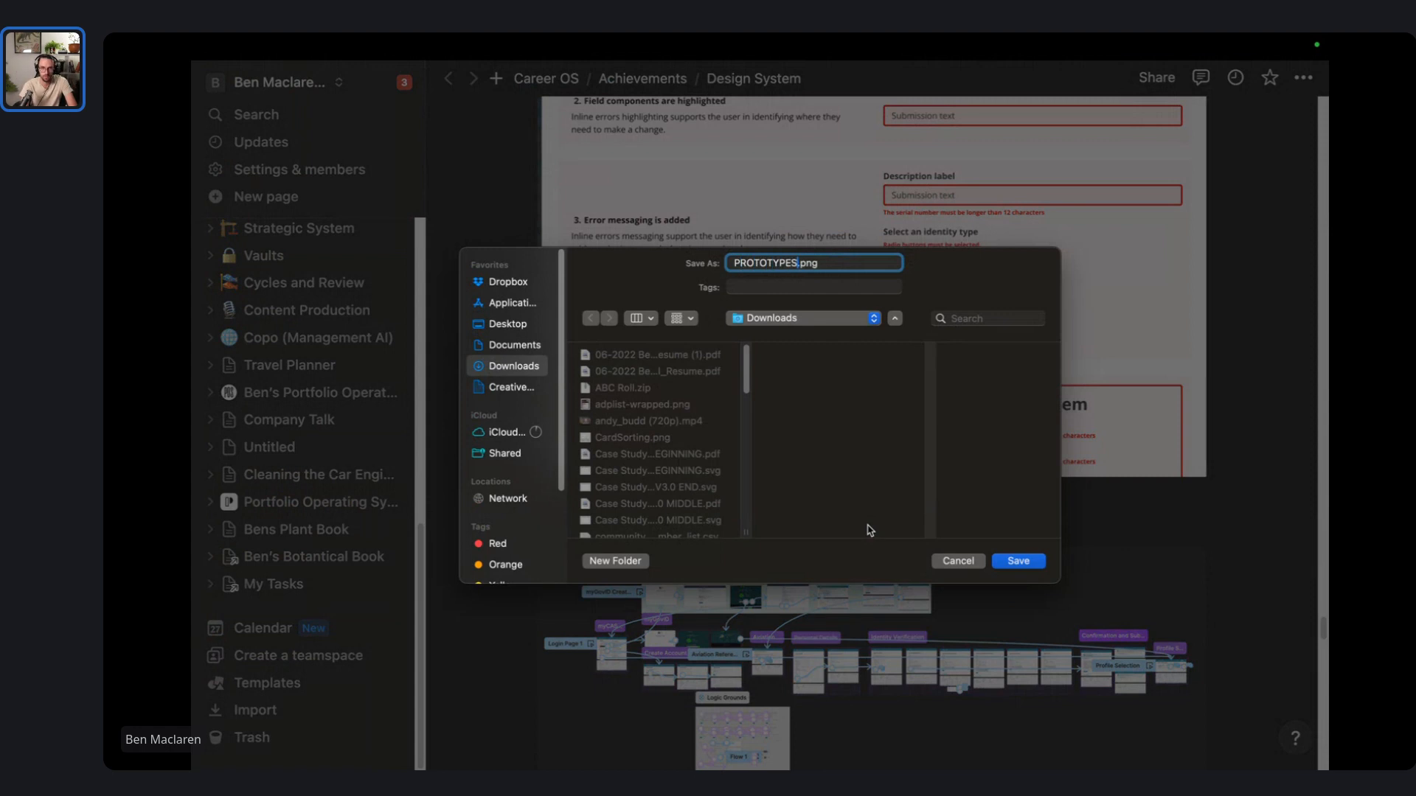
type("ROTOTYPES")
key("Return")
scroll(881, 516, "down", 10)
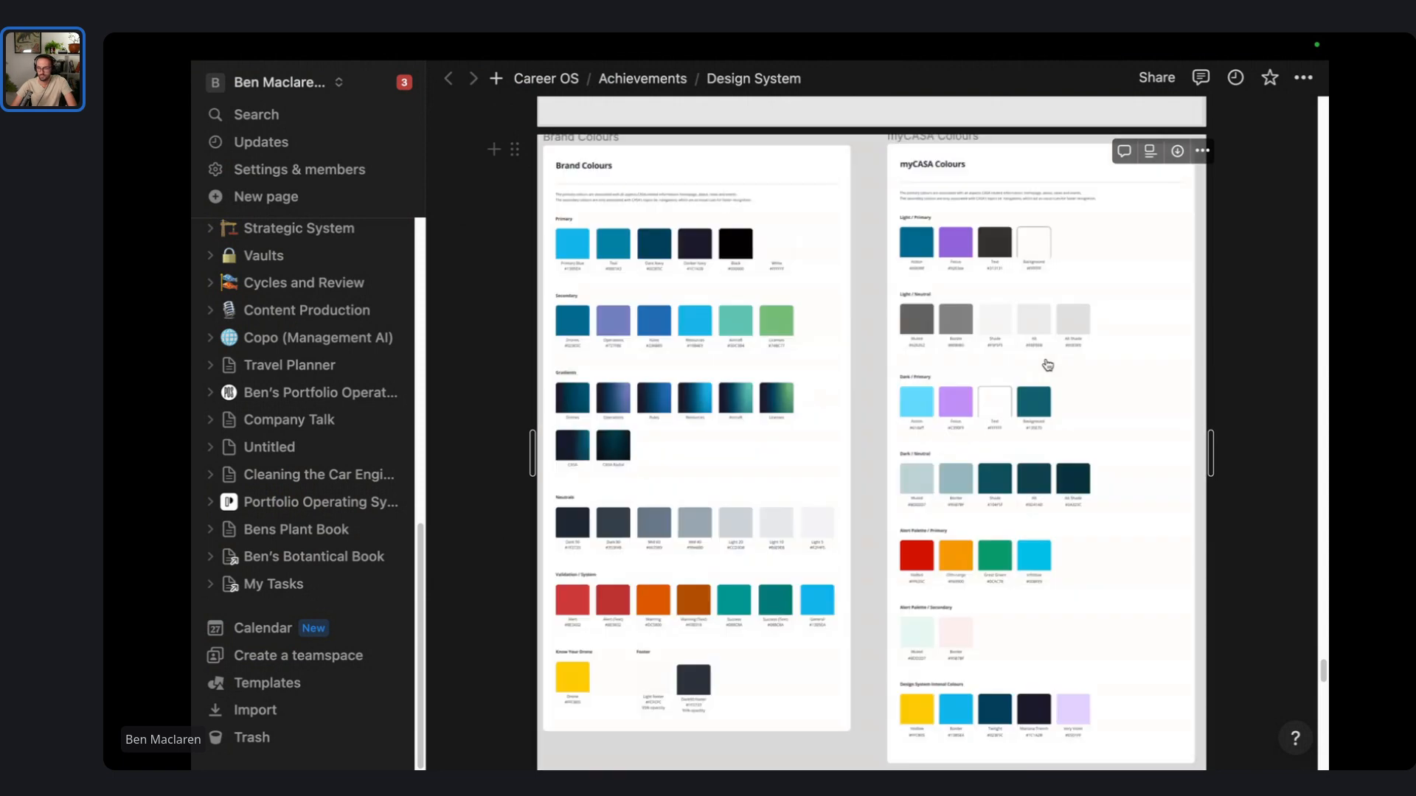
- Save the Brand Colours and myCASA Colours palette image as COLOURS.png
left_click(1179, 152)
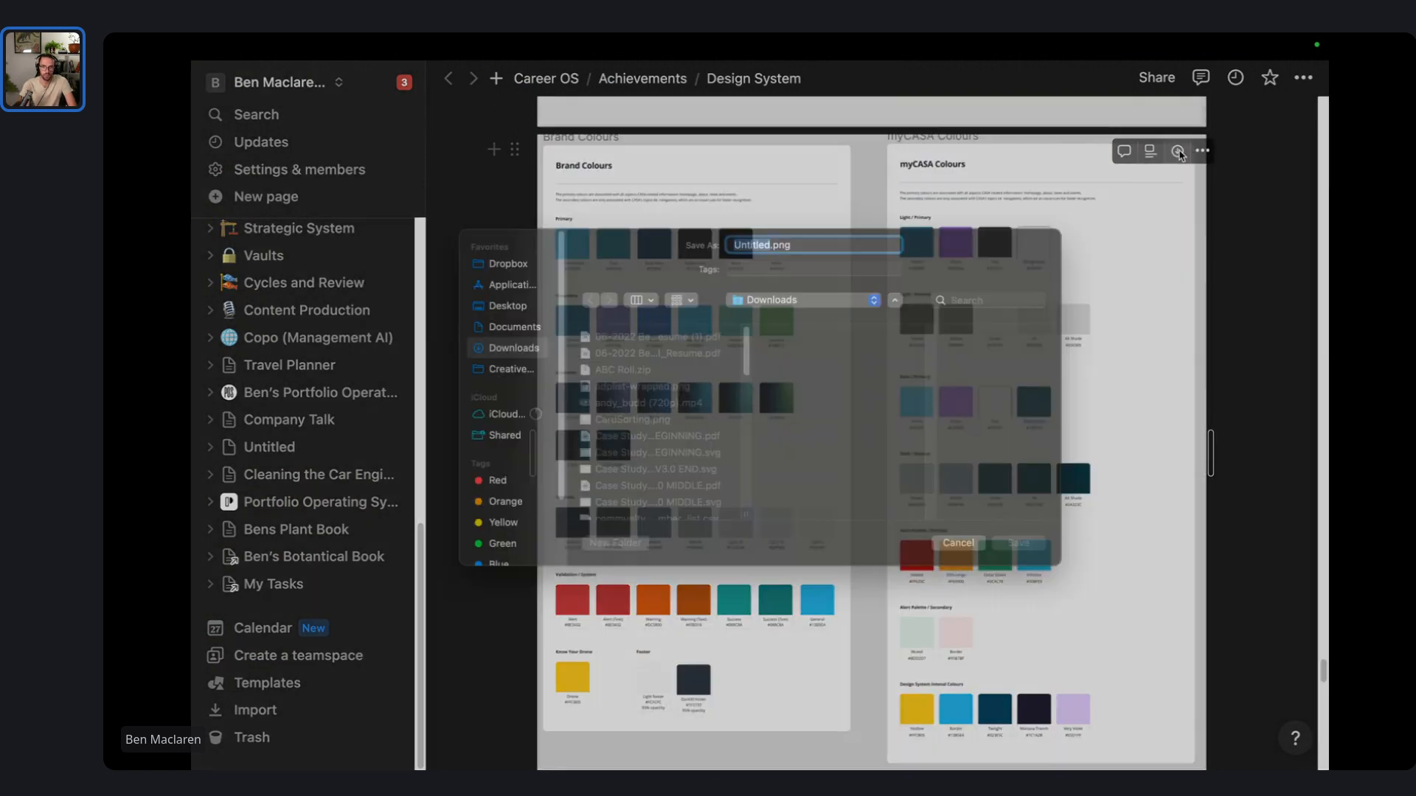
type("COLOURS")
key("Return")
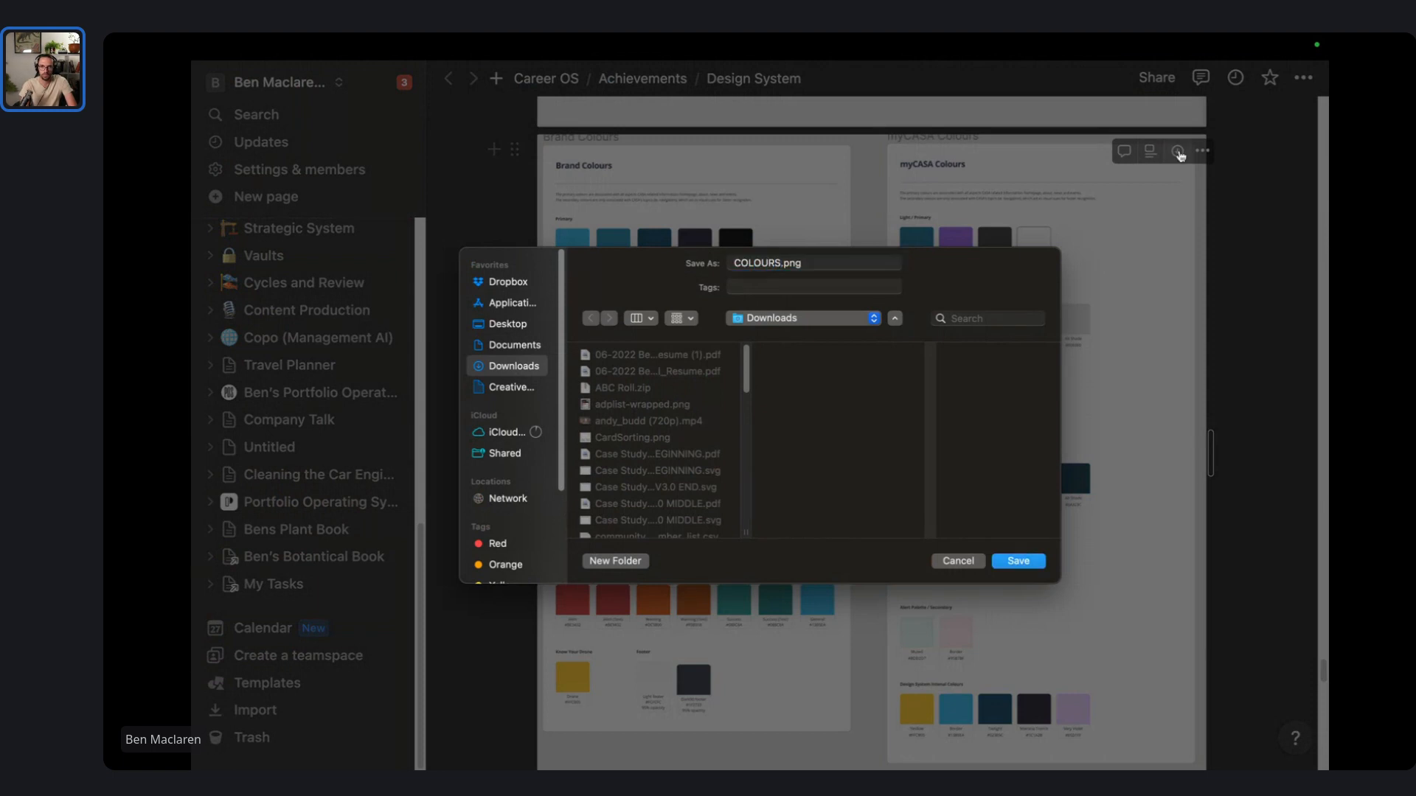
scroll(1121, 479, "down", 10)
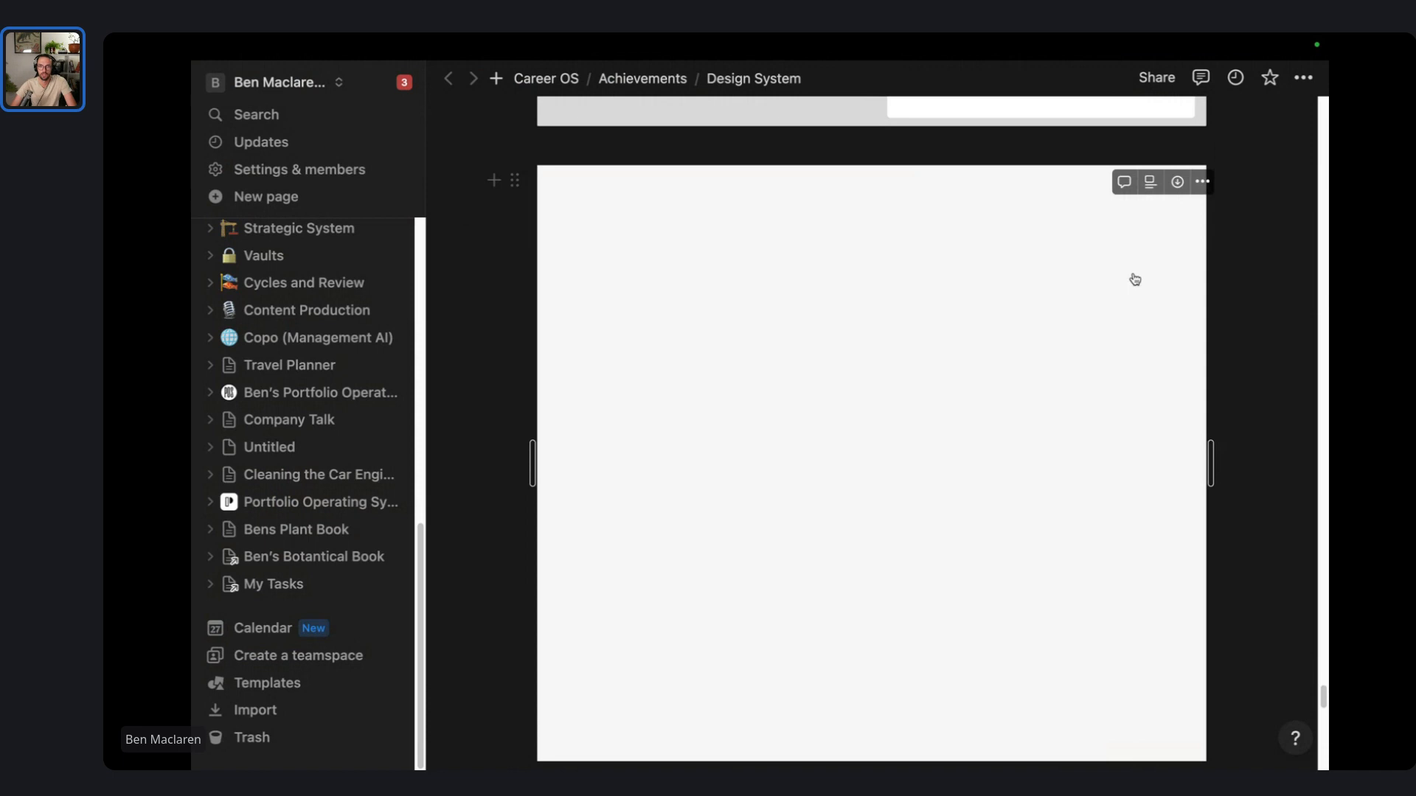
scroll(1158, 205, "down", 1)
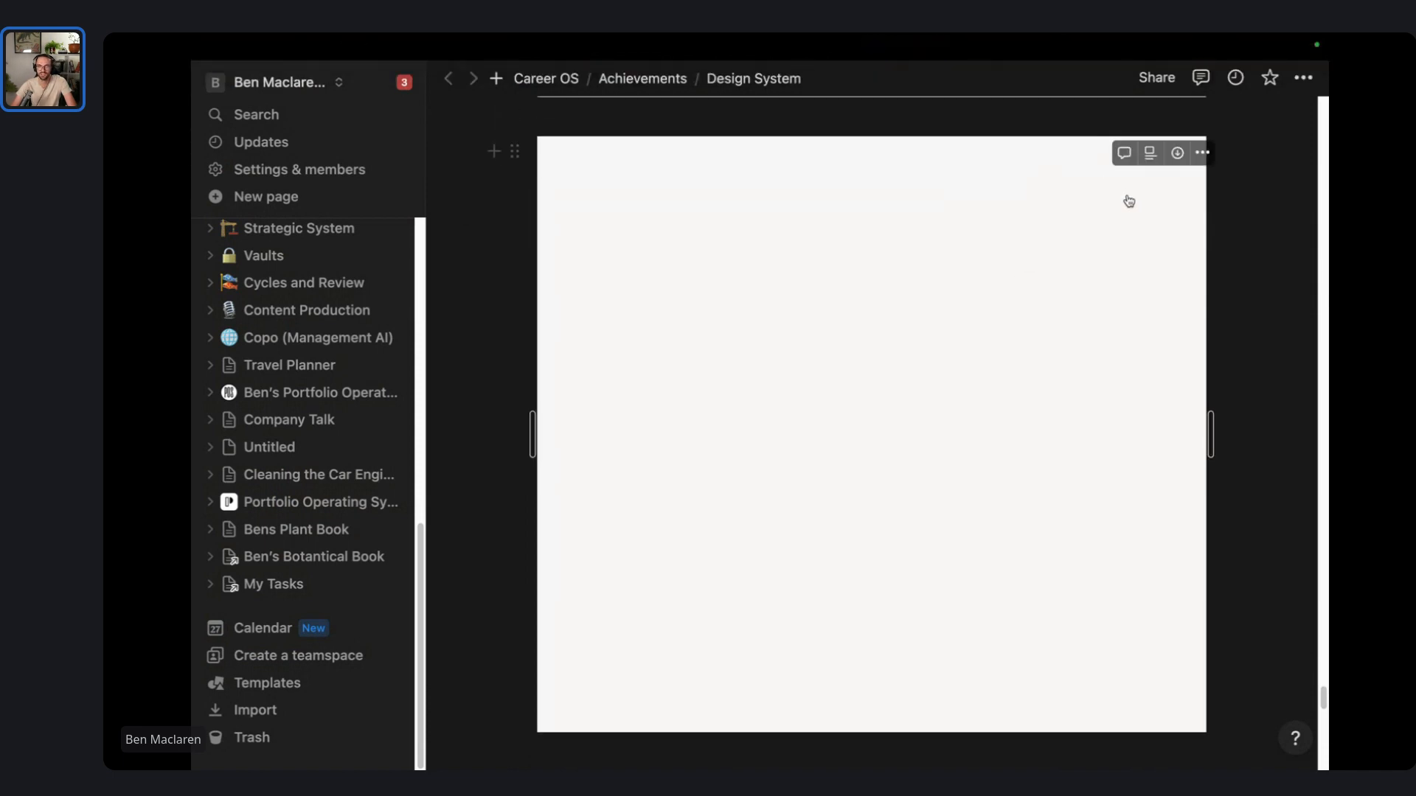
- Browse the Design System page down to the medical certificate journey maps image
left_click(1268, 231)
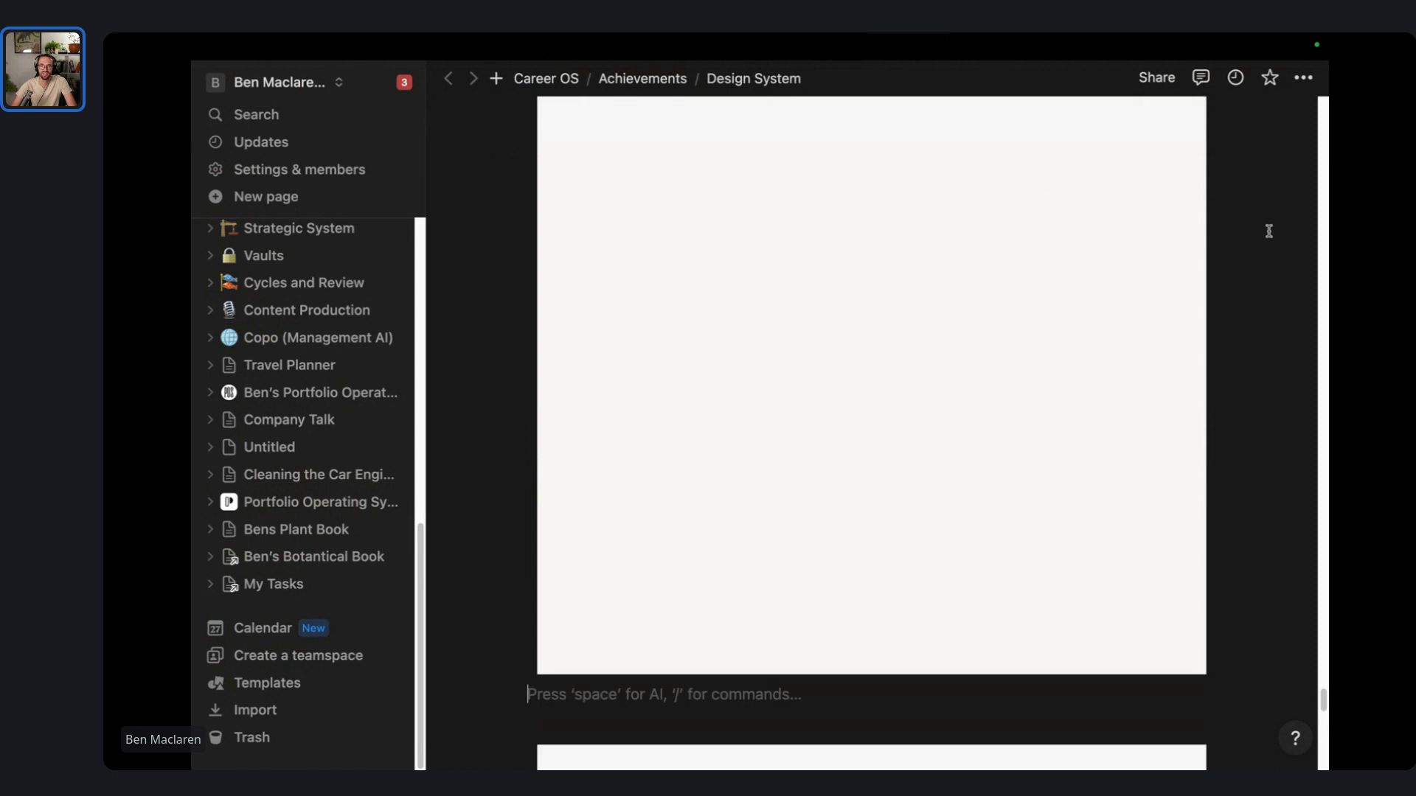
scroll(1219, 295, "up", 1)
scroll(1219, 295, "up", 4)
left_click(1112, 212)
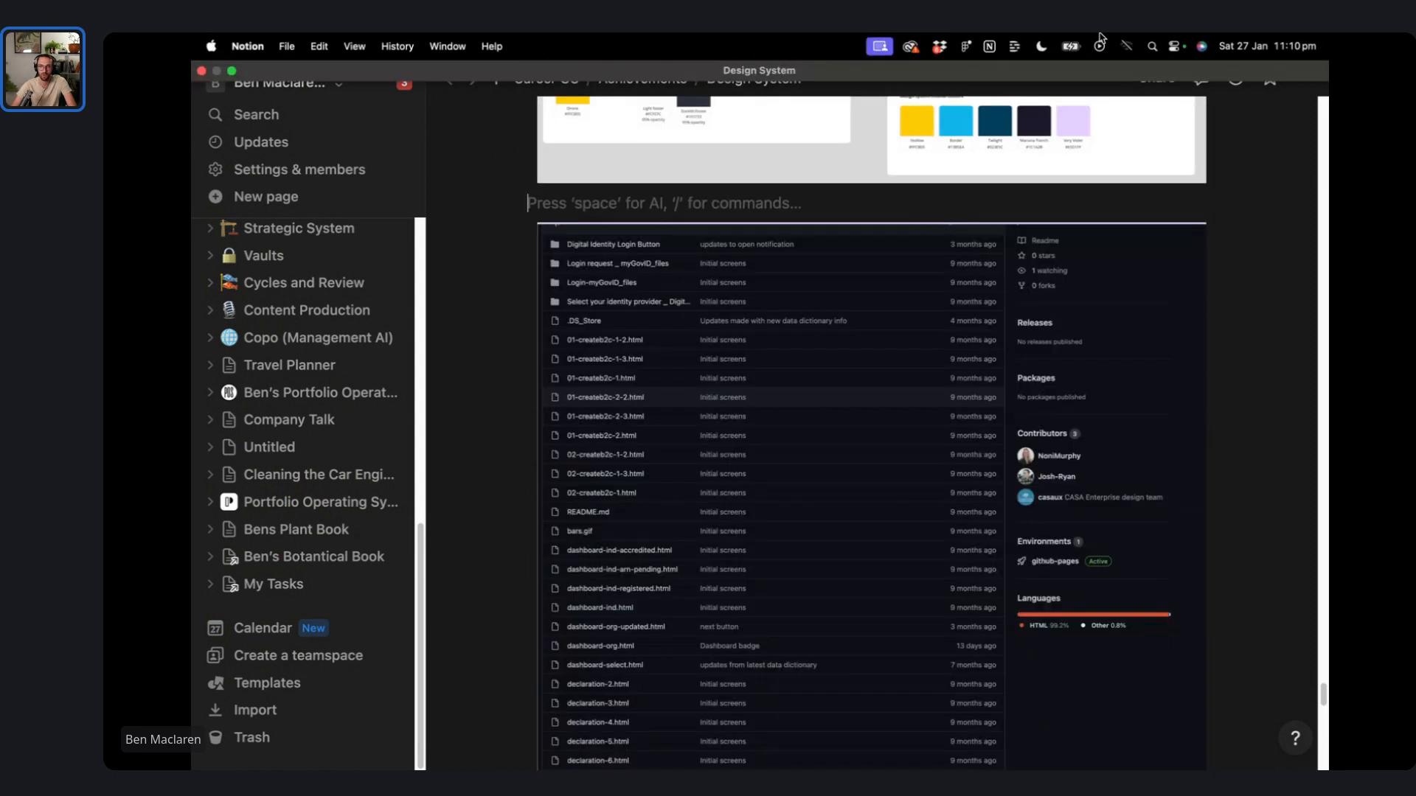
scroll(1176, 273, "down", 10)
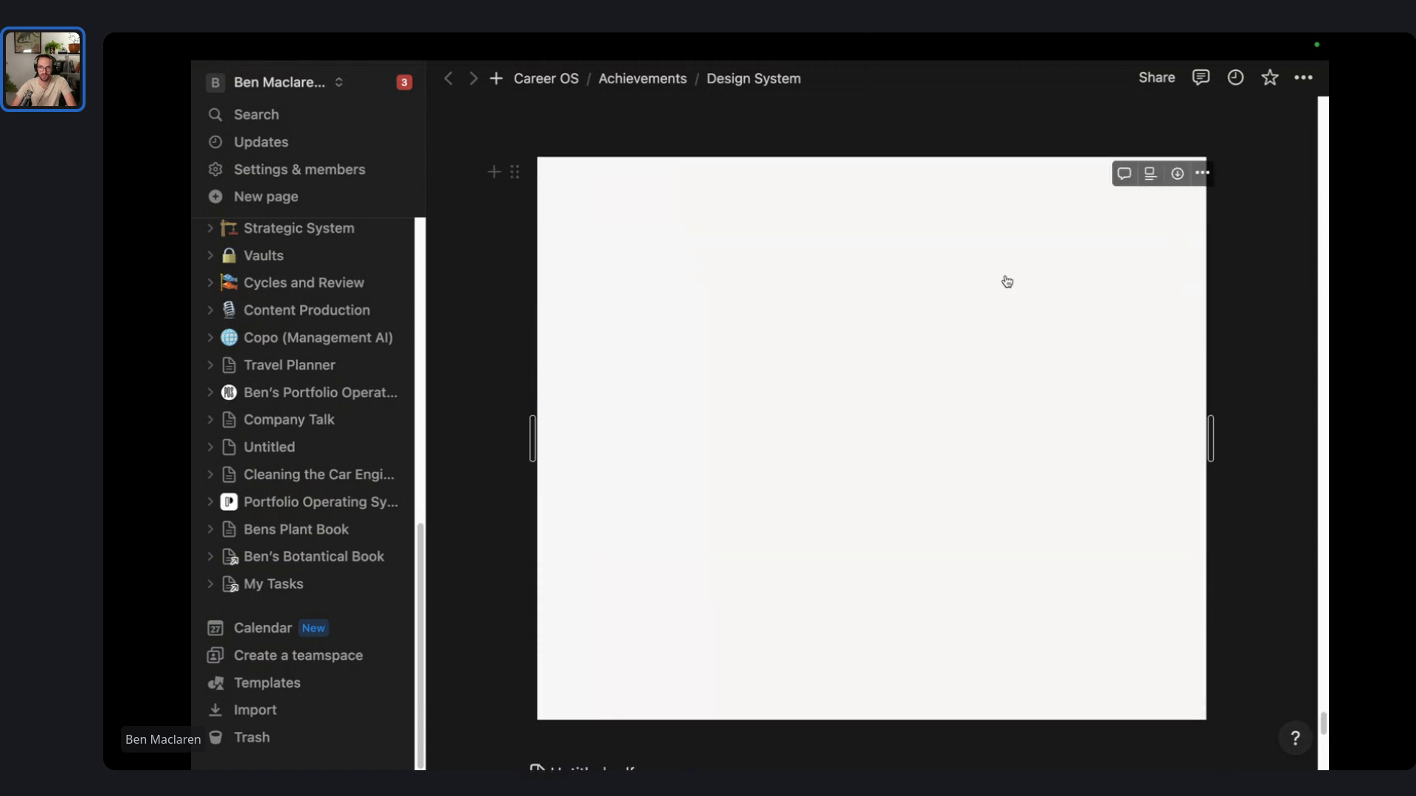
left_click(863, 152)
scroll(799, 240, "down", 1)
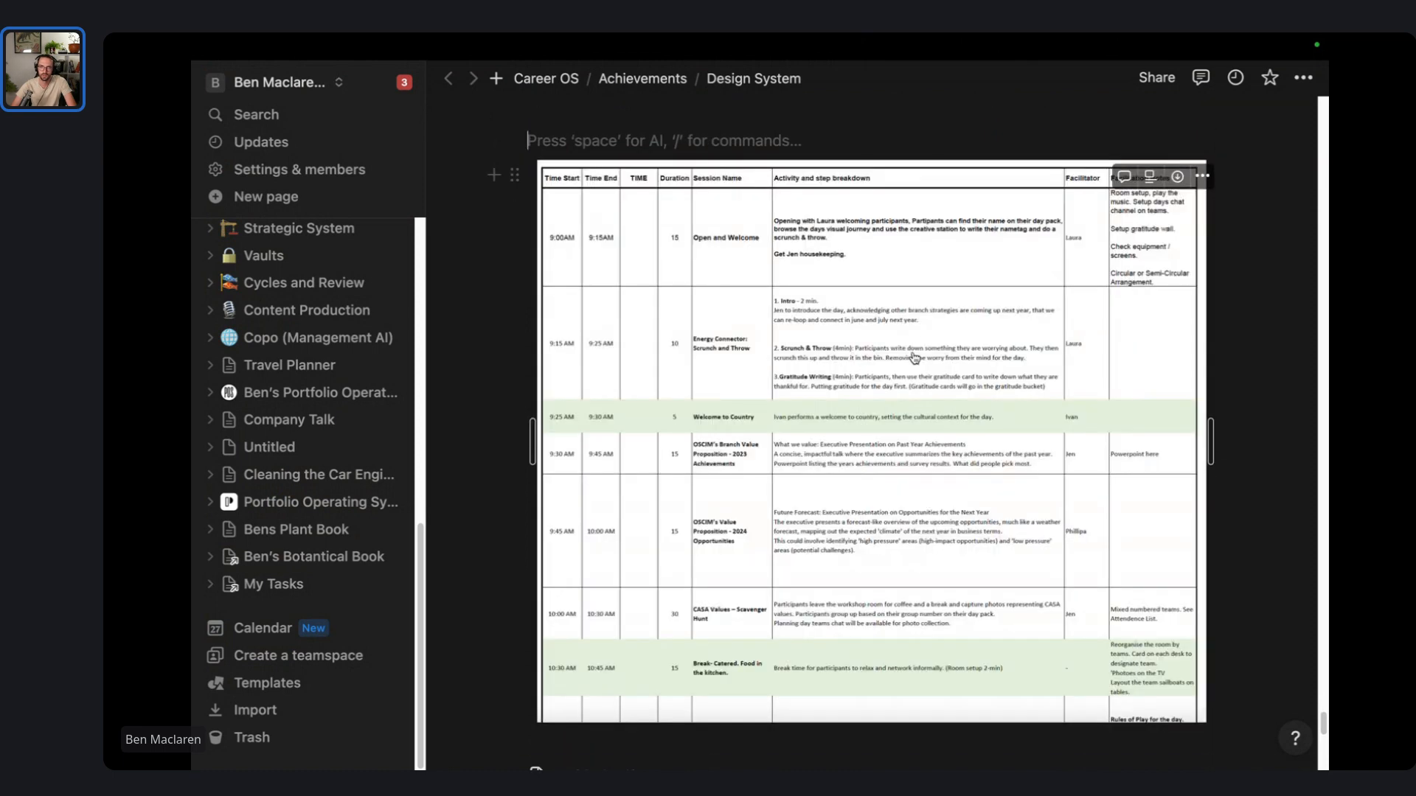
scroll(907, 334, "down", 10)
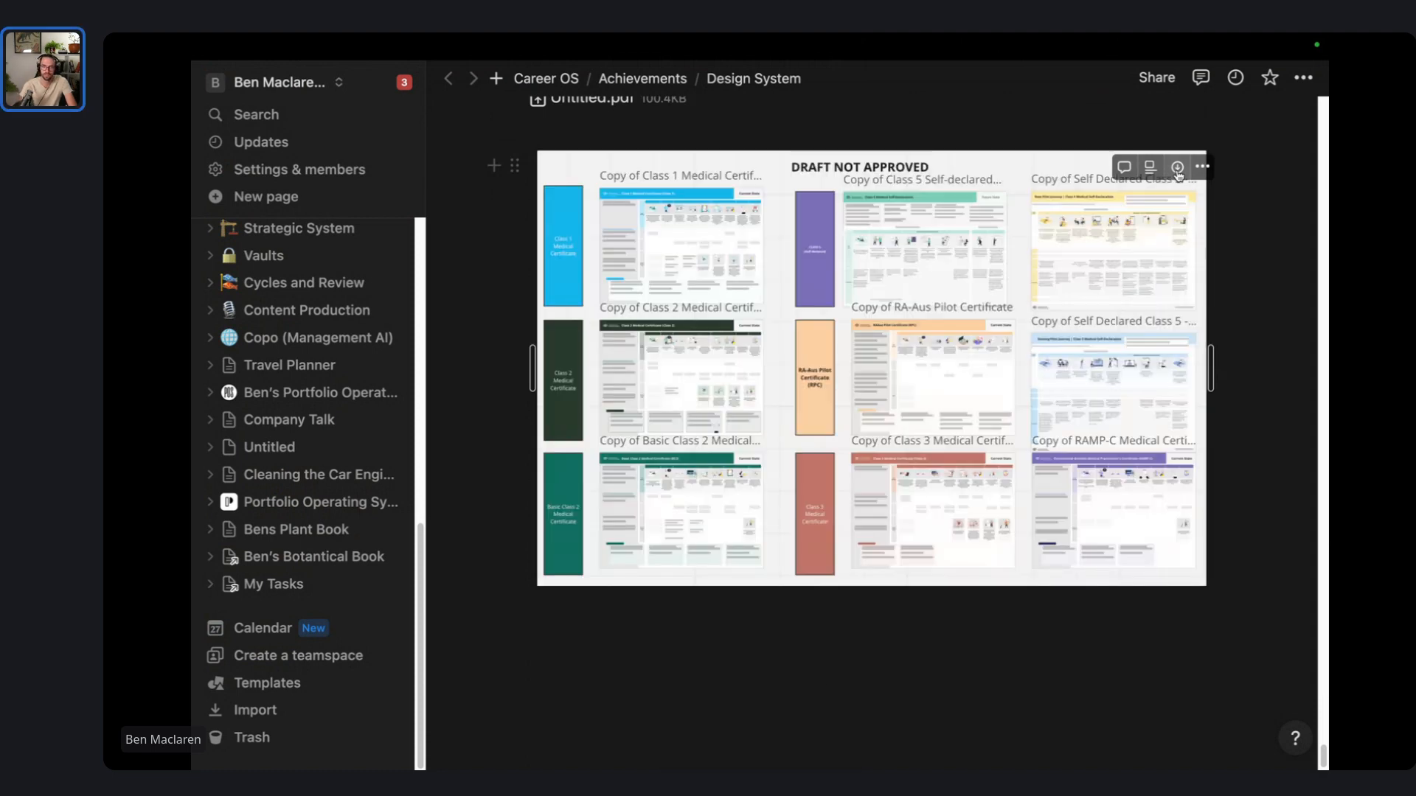
- Save the journey maps image as SERVICE DESIGN JOURNEYMAPS.png and view Downloads in Finder
left_click(1178, 168)
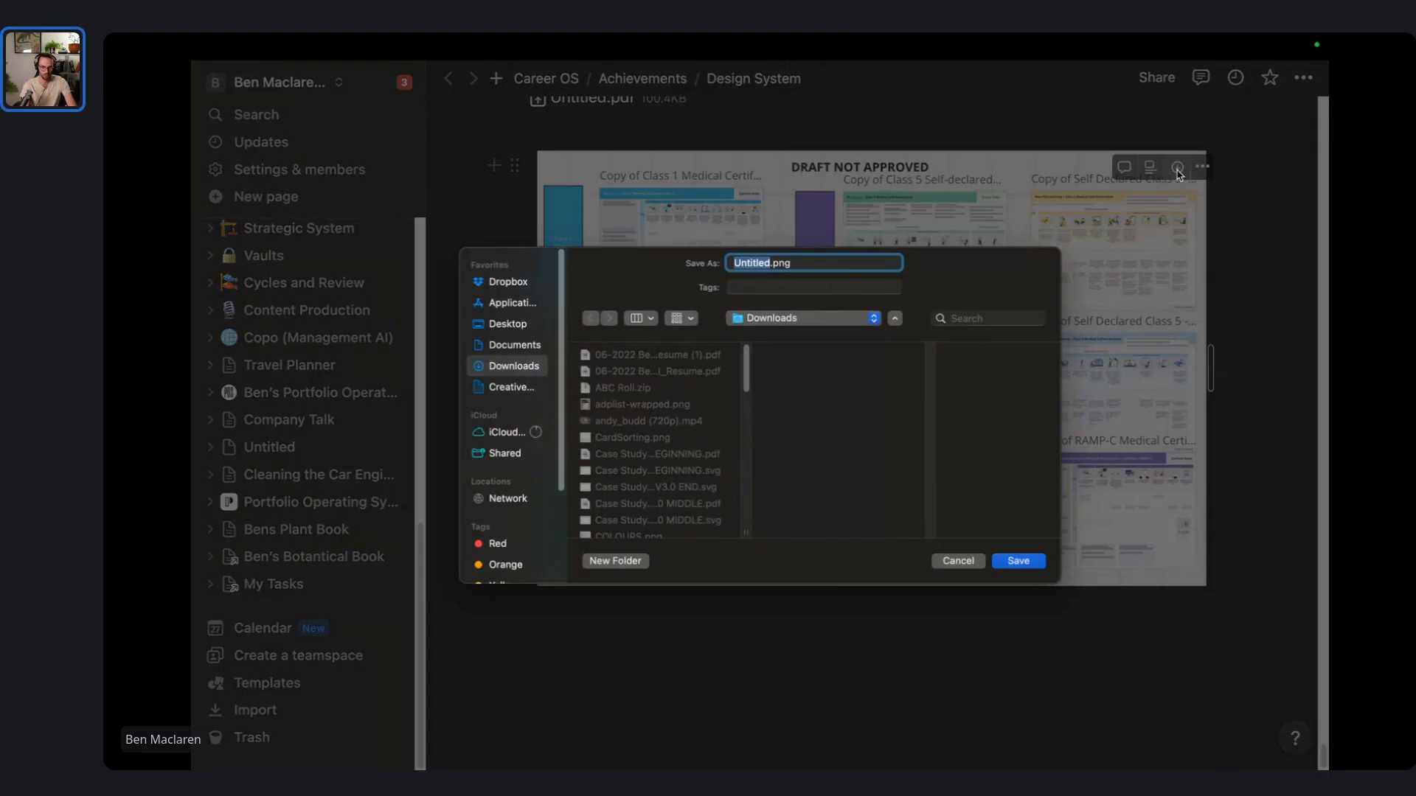
key("BackSpace")
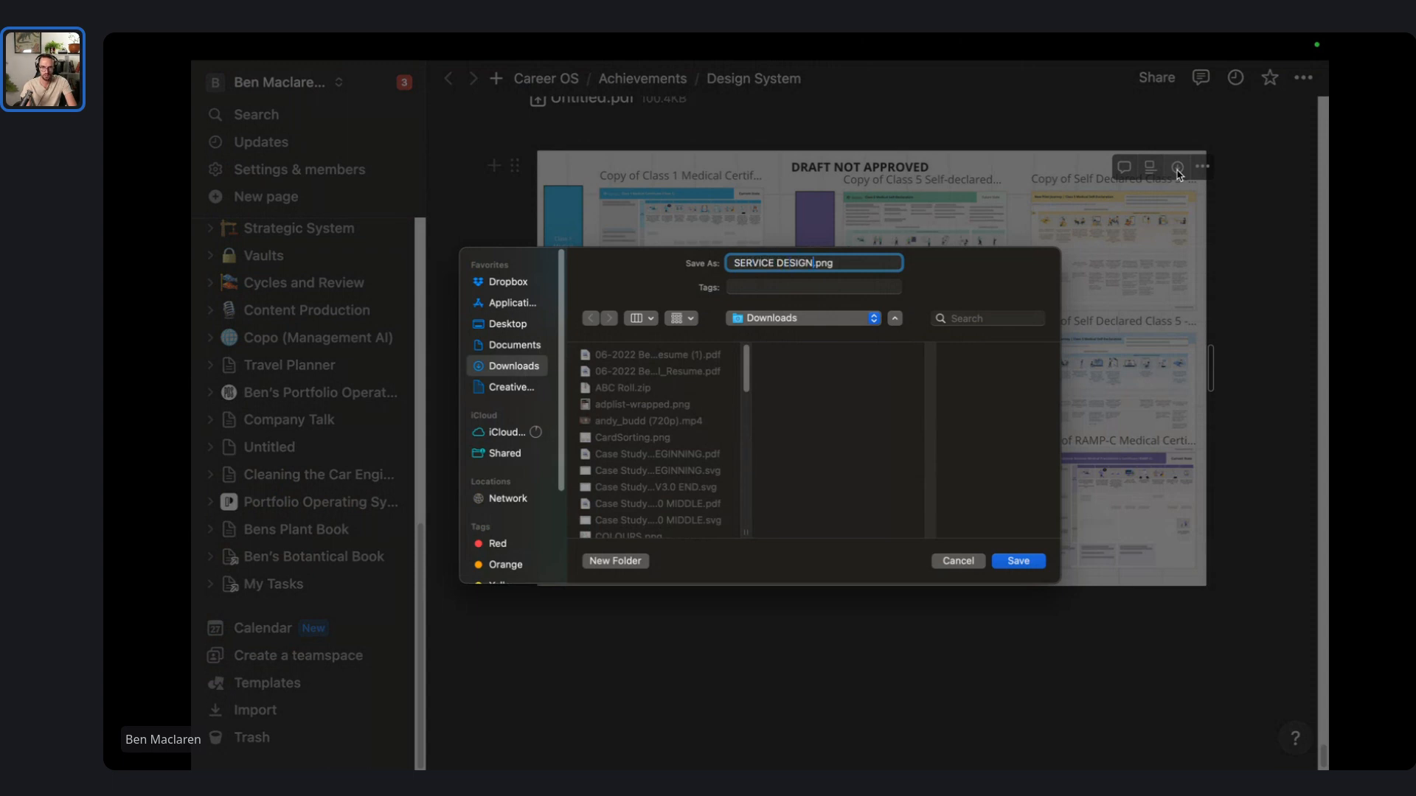
key("Return")
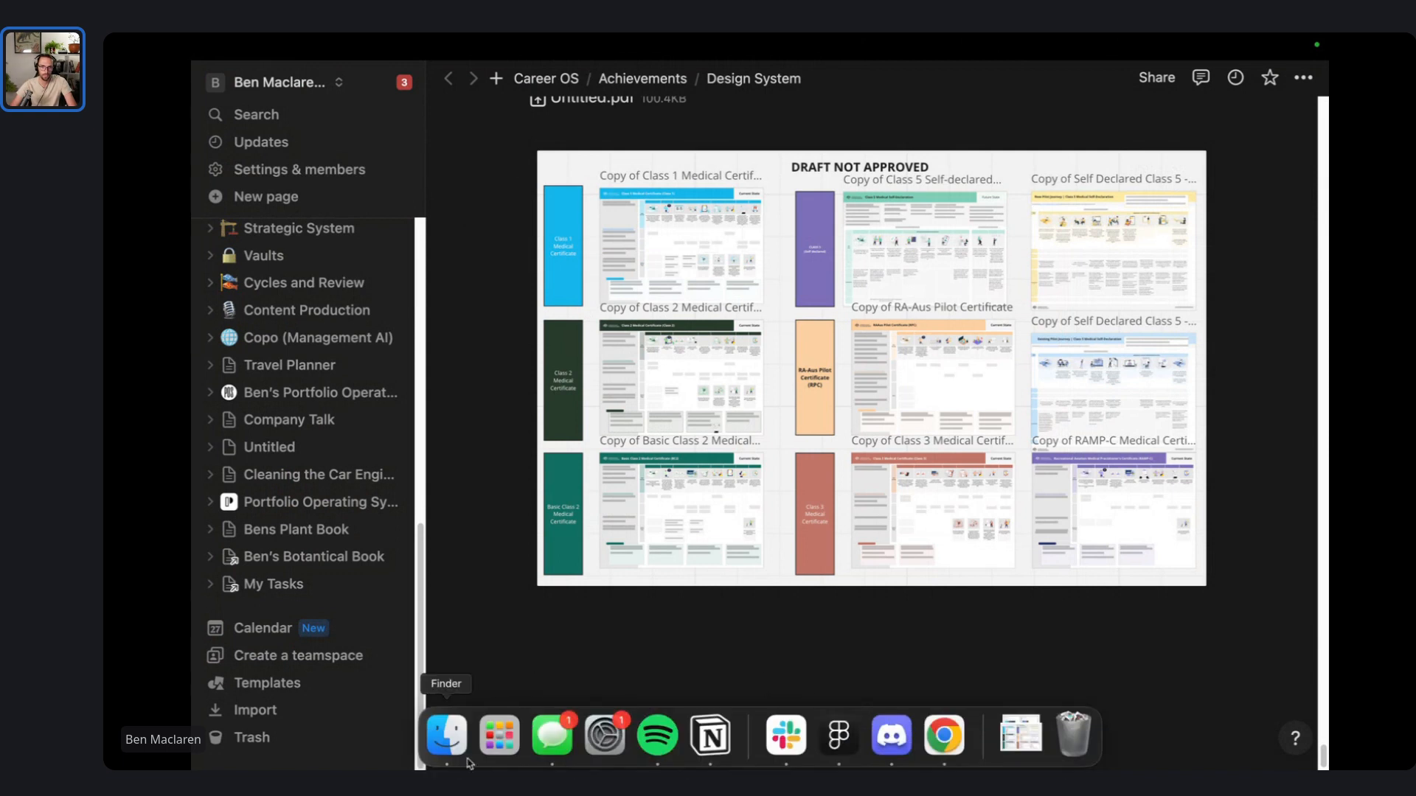
left_click(449, 734)
- Select the eight new PNGs in Downloads, SERVICE DESIGN JOURNEYMAPS.png through QA CHECKLIST.png
left_click(430, 132)
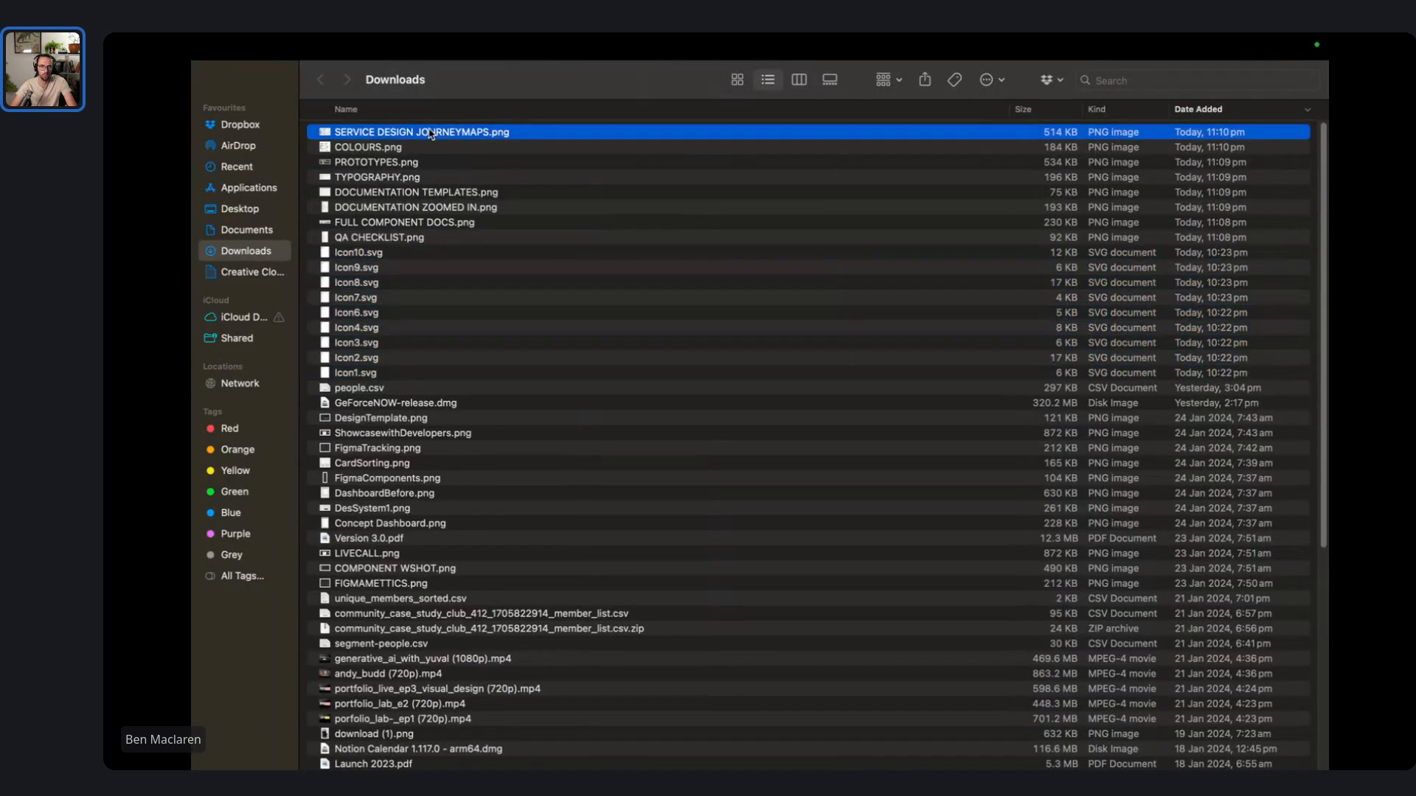
left_click(417, 238, "shift")
key("ctrl+Right")
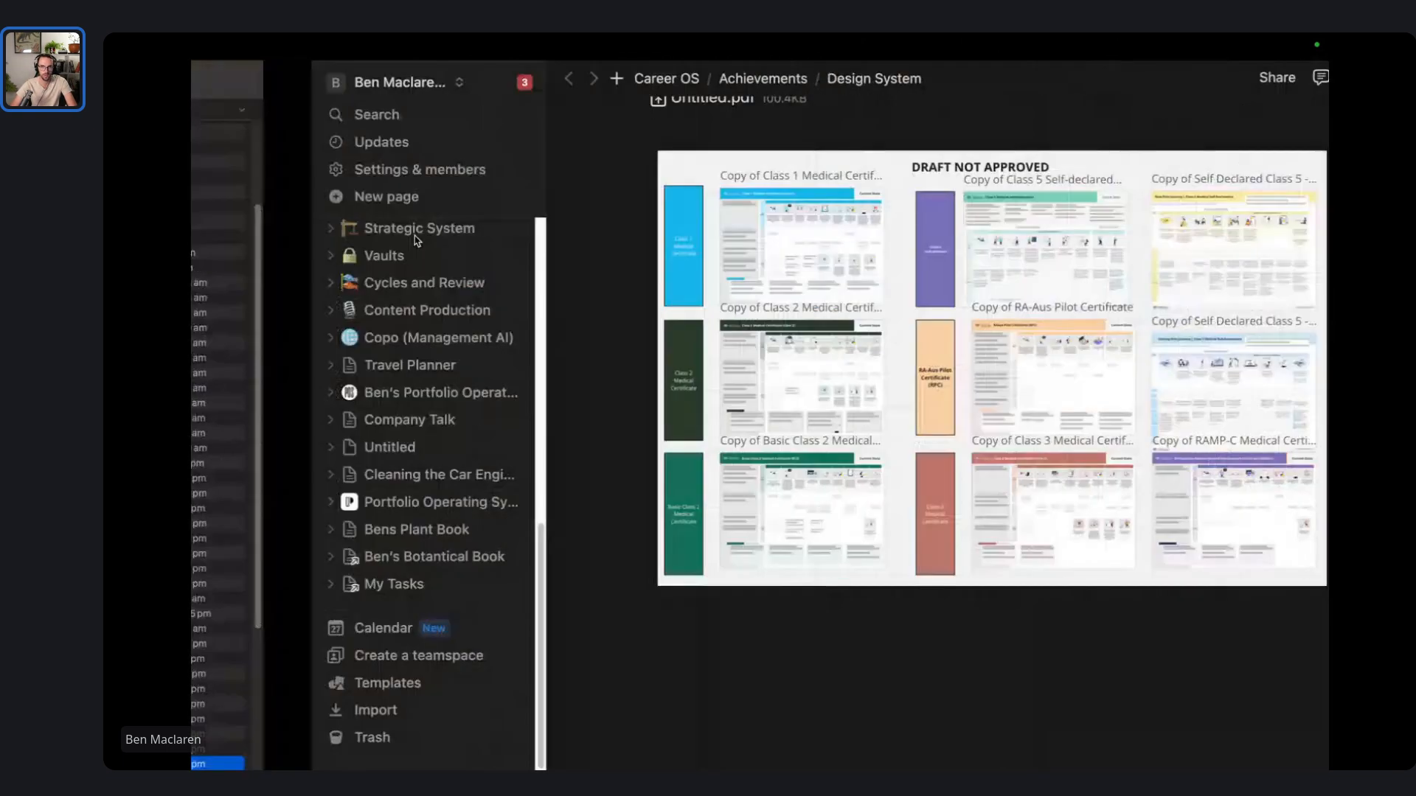
key("ctrl+Left")
key("super+Up")
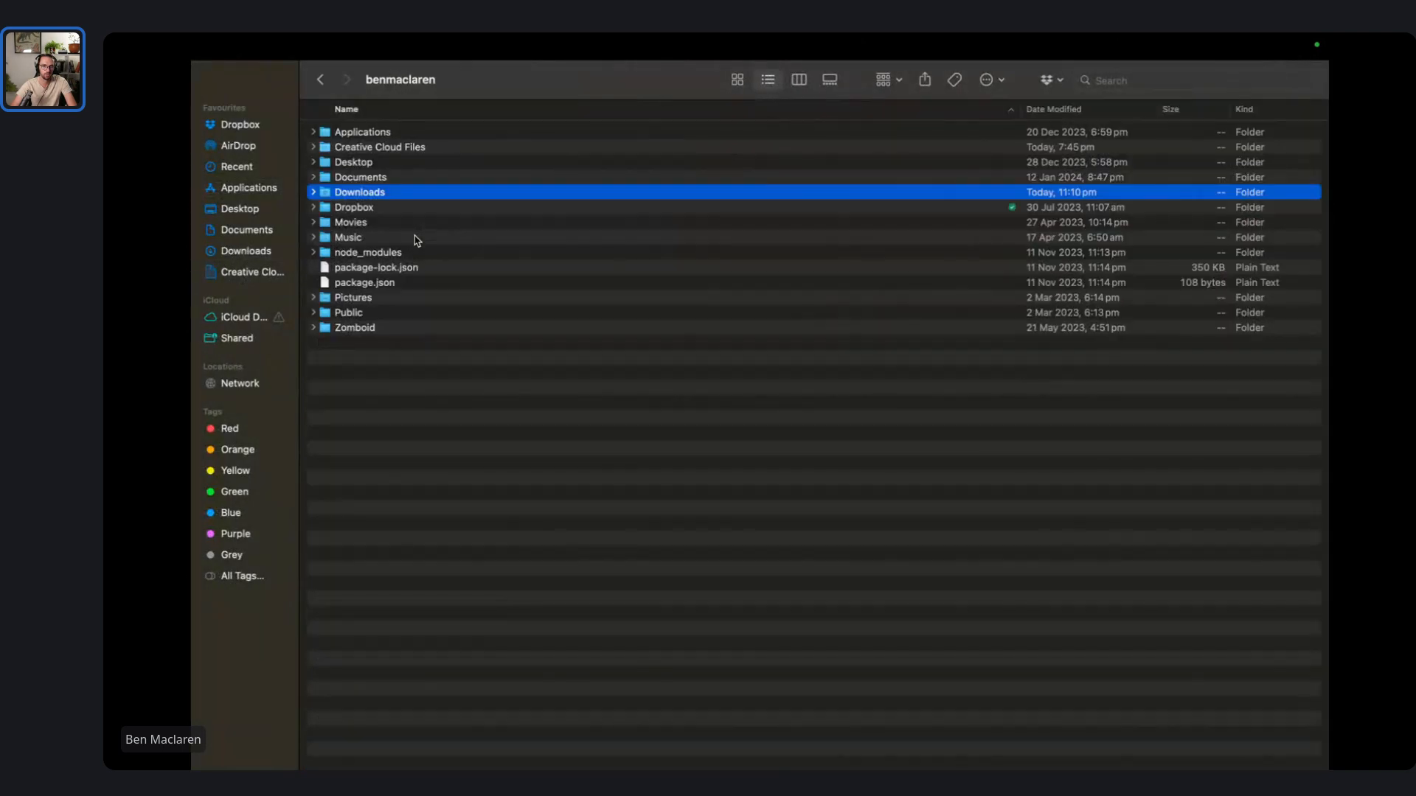
key("ctrl+Right")
key("ctrl+Left")
- Browse Recents, Applications and Documents, then reselect the eight PNGs back in Downloads
left_click(248, 165)
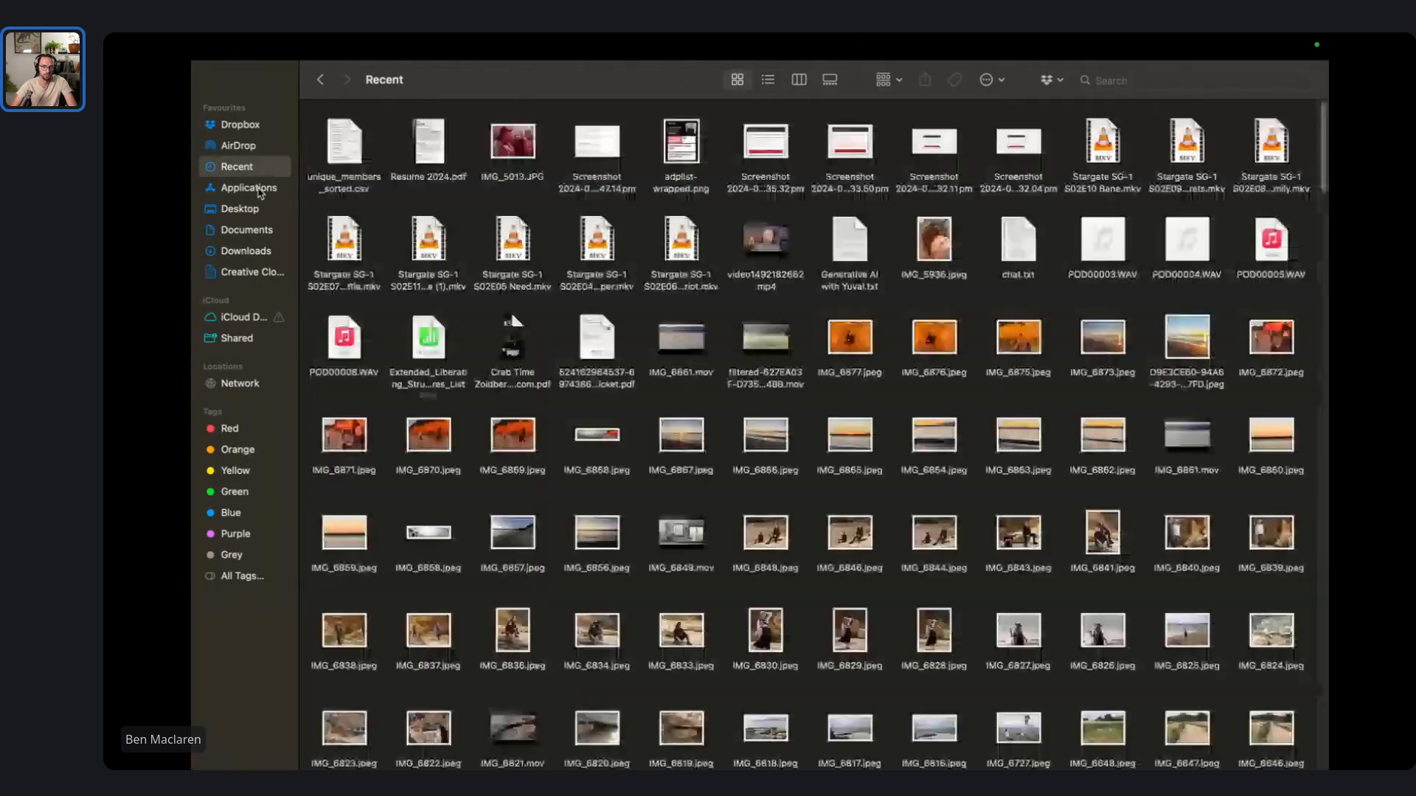
left_click(270, 188)
left_click(251, 230)
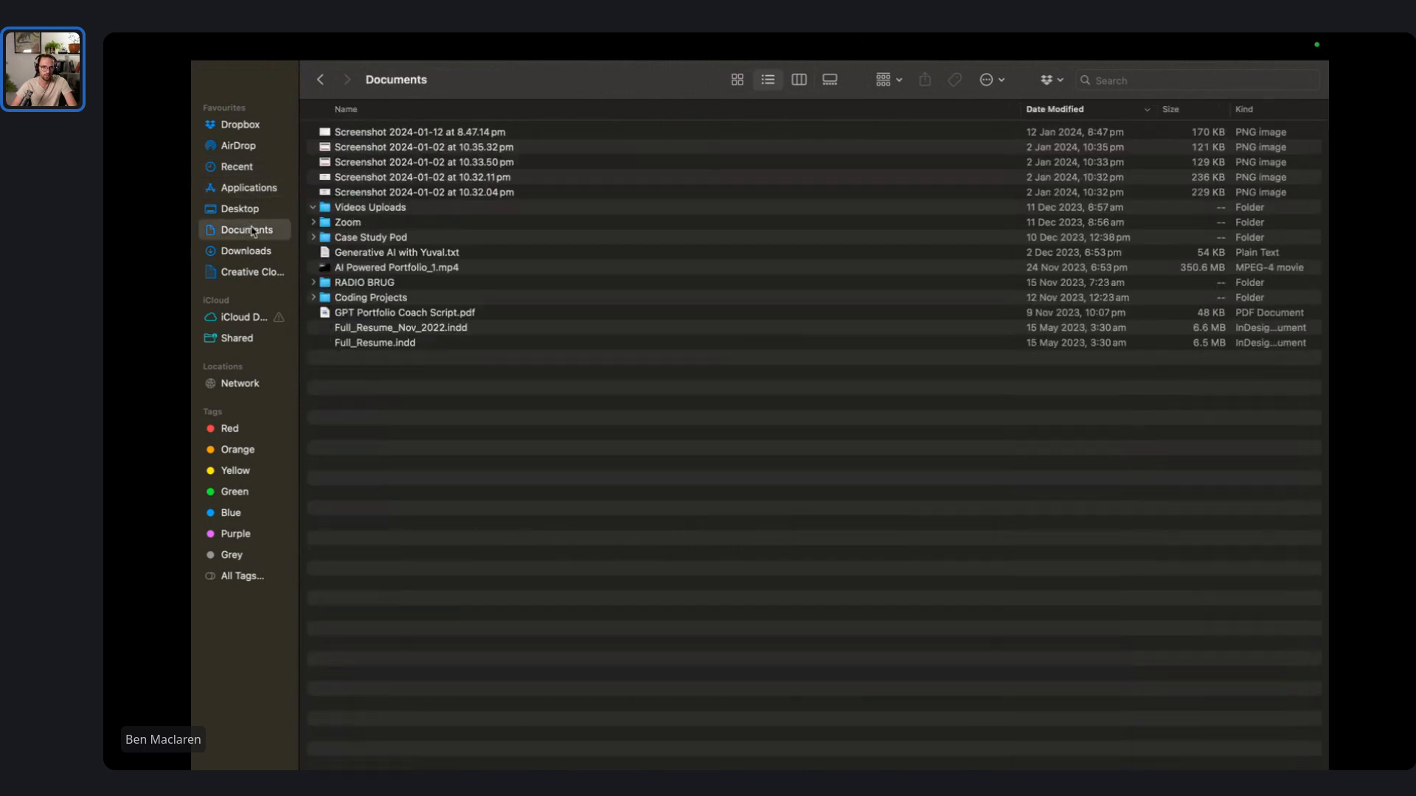
left_click(268, 250)
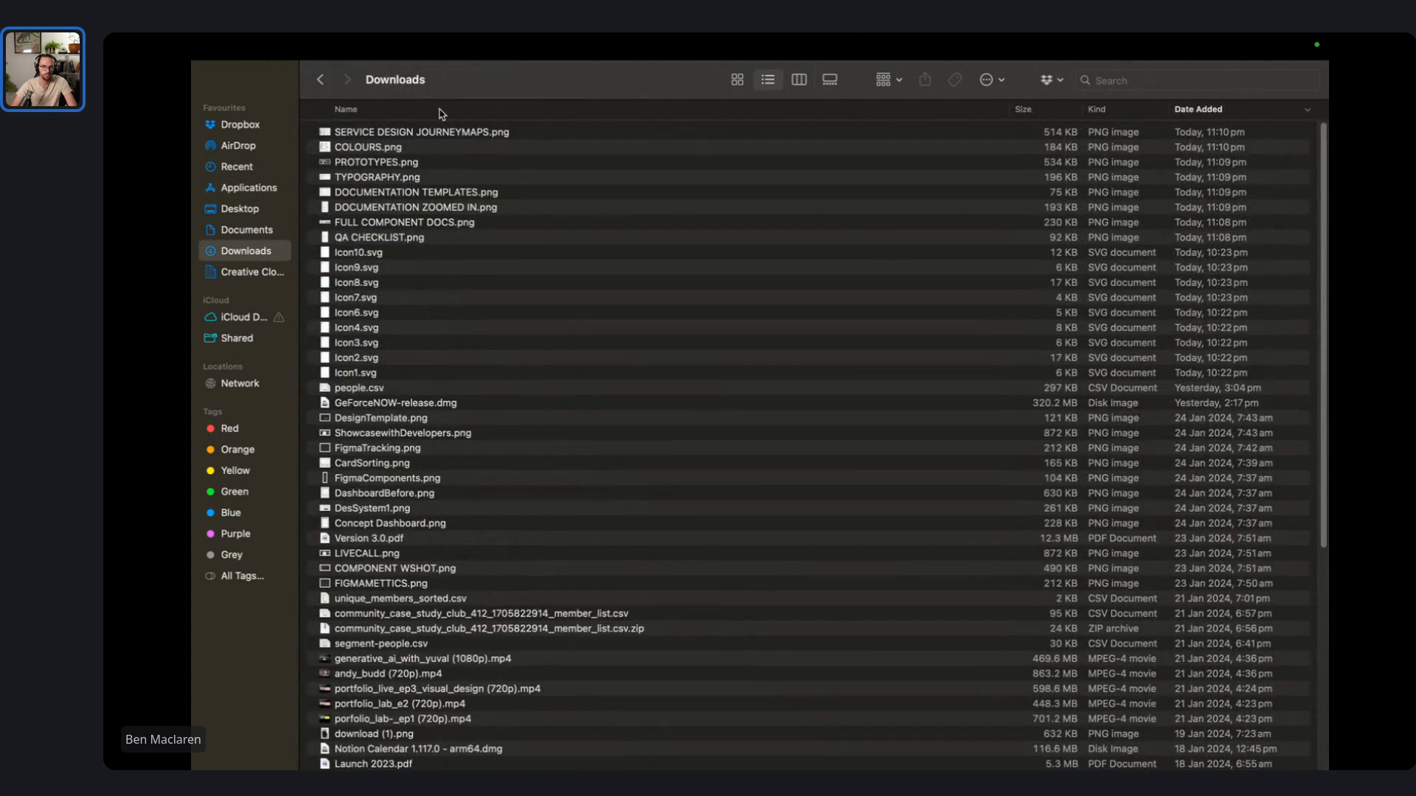
left_click(435, 134)
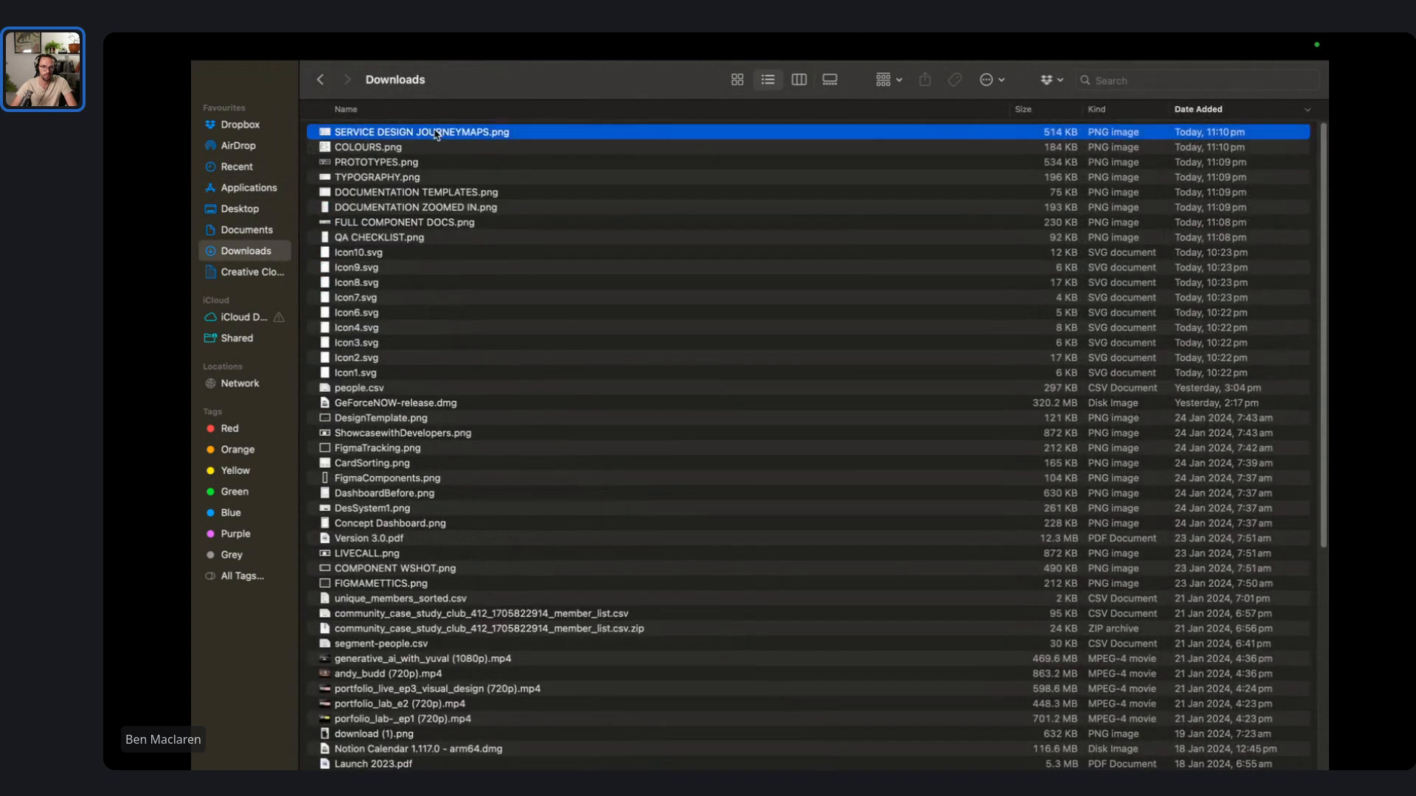
left_click(427, 238, "shift")
- Switch across full-screen spaces back to the Ben Portfolio Figma file
key("ctrl+Right")
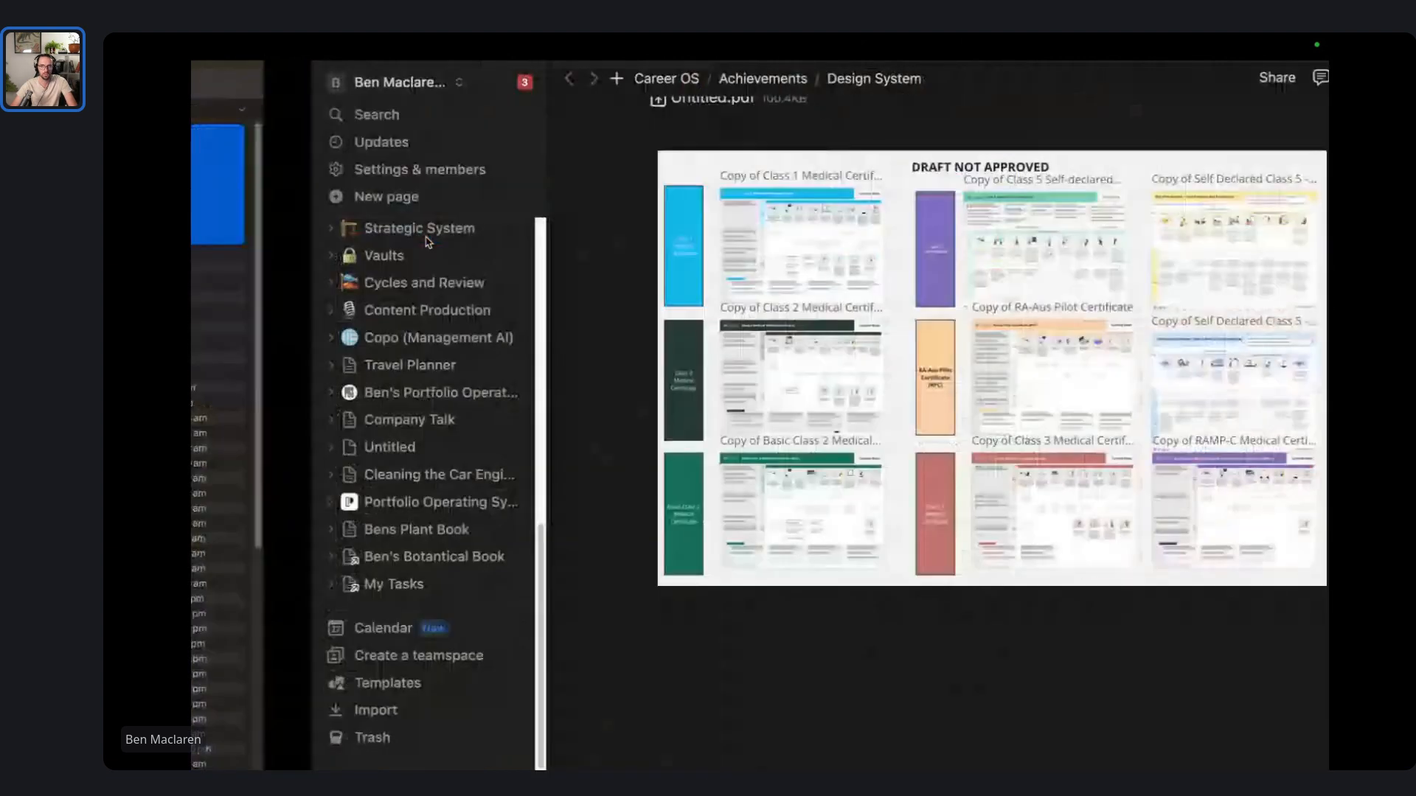
key("ctrl+Right")
key("ctrl+Left")
key("ctrl+Right")
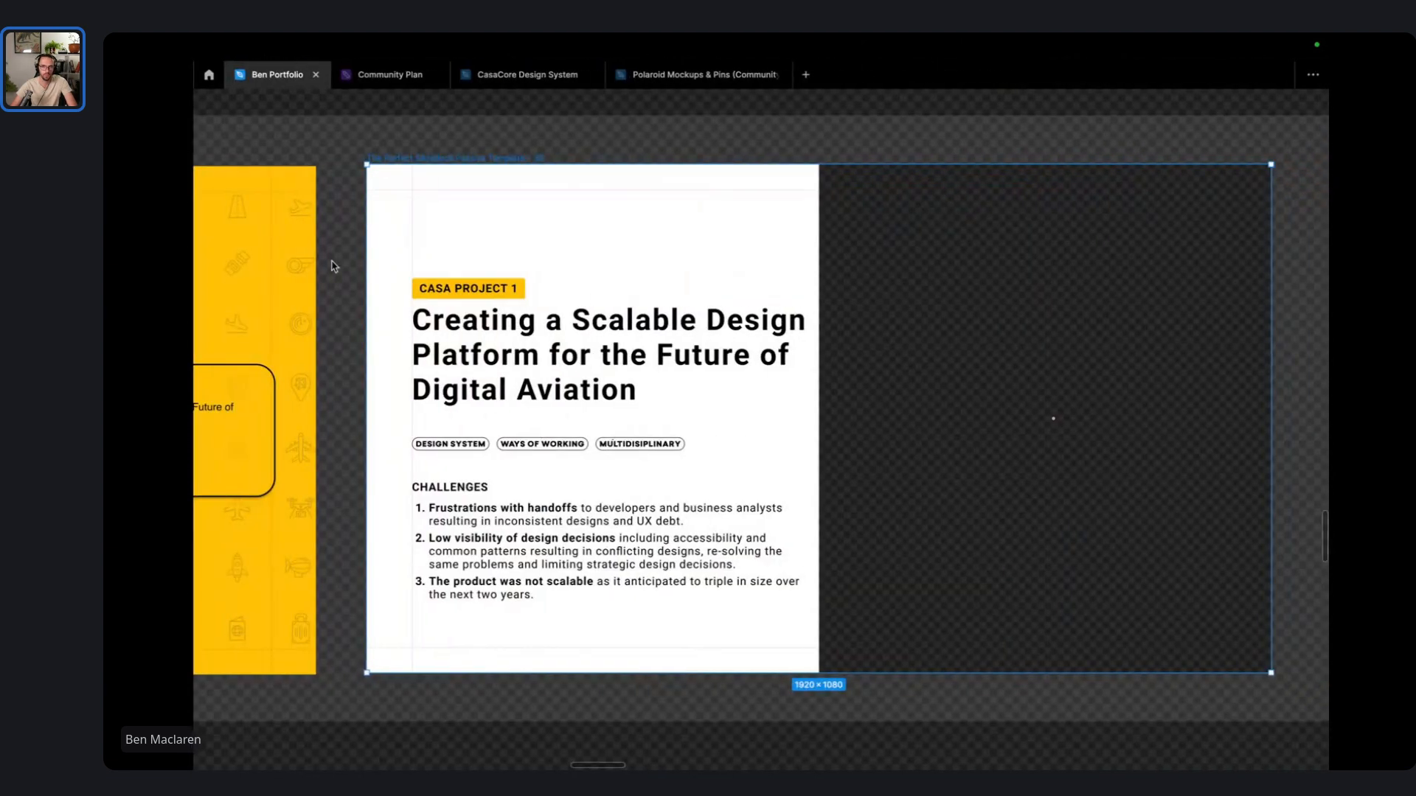
- Drag the COLOURS palette image from below the slides to beside the CASA Project 1 slide
scroll(607, 323, "down", 5)
left_click(489, 579)
left_click_drag(451, 581, 910, 247)
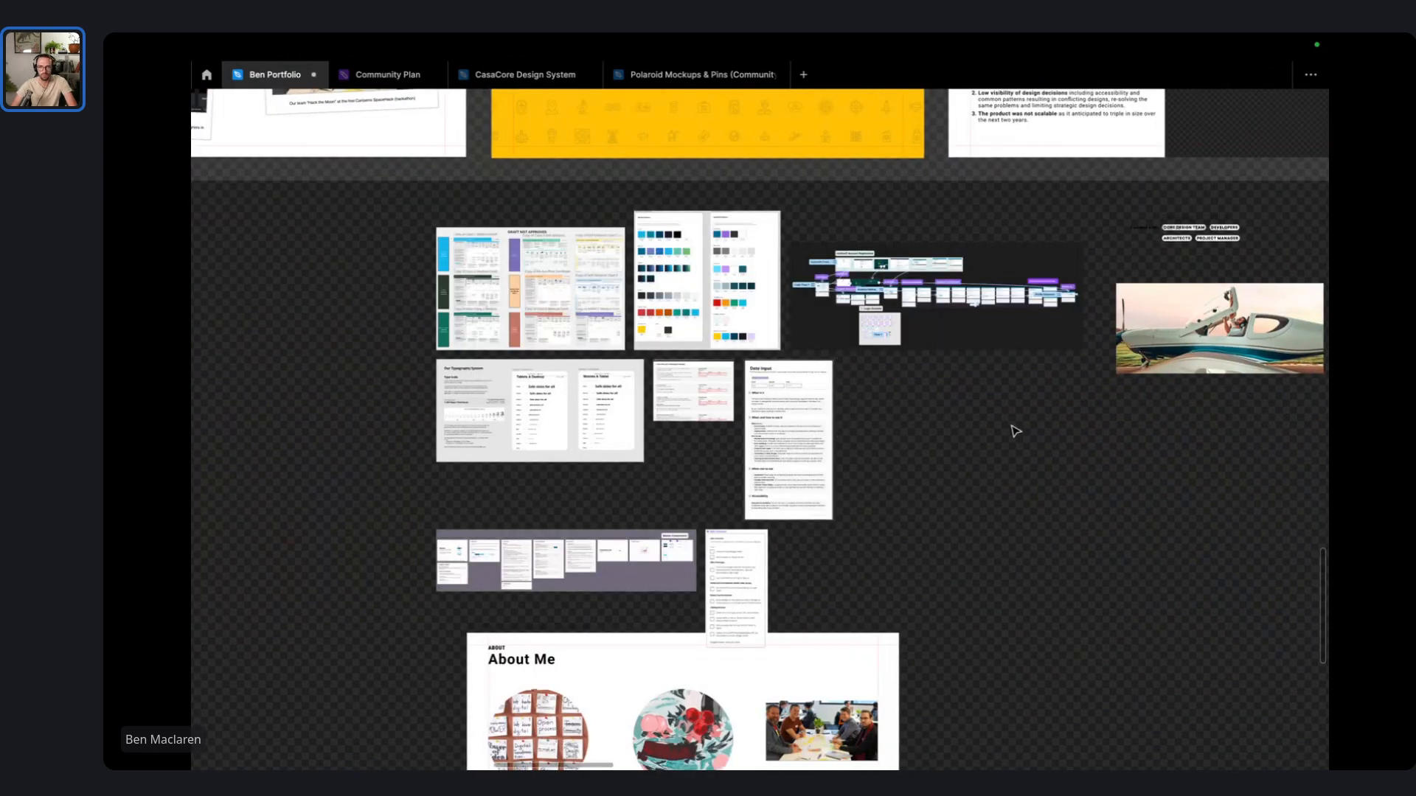
left_click_drag(1013, 427, 789, 626)
left_click_drag(519, 473, 1142, 331)
- Undo the accidental resize of the palette image and restore the editing panels
scroll(1075, 209, "up", 5, "ctrl")
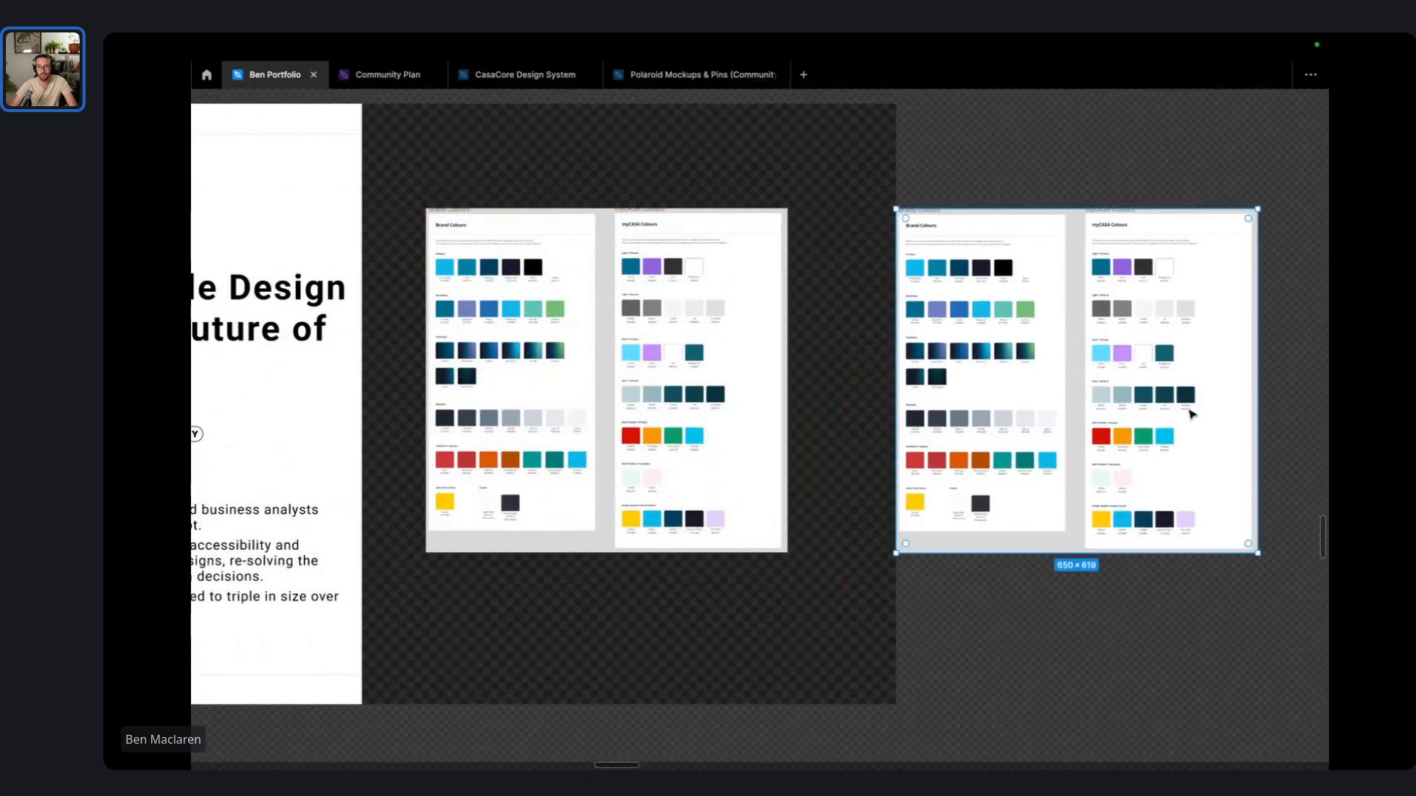
left_click_drag(1263, 554, 1204, 542)
key("ctrl+z")
key("ctrl+backslash")
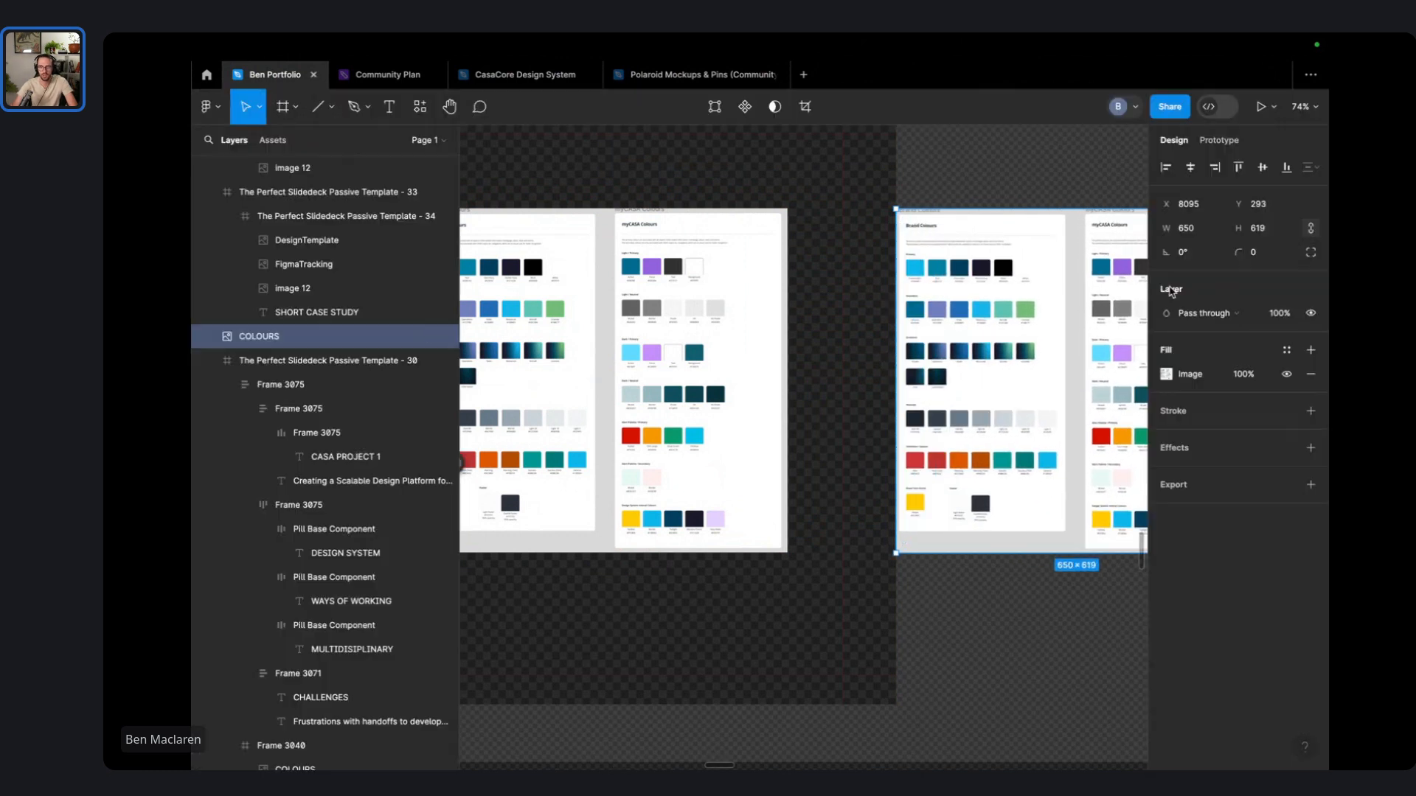
- Crop the colour palette image down to the Brand Colours page
left_click(807, 106)
scroll(892, 364, "right", 5)
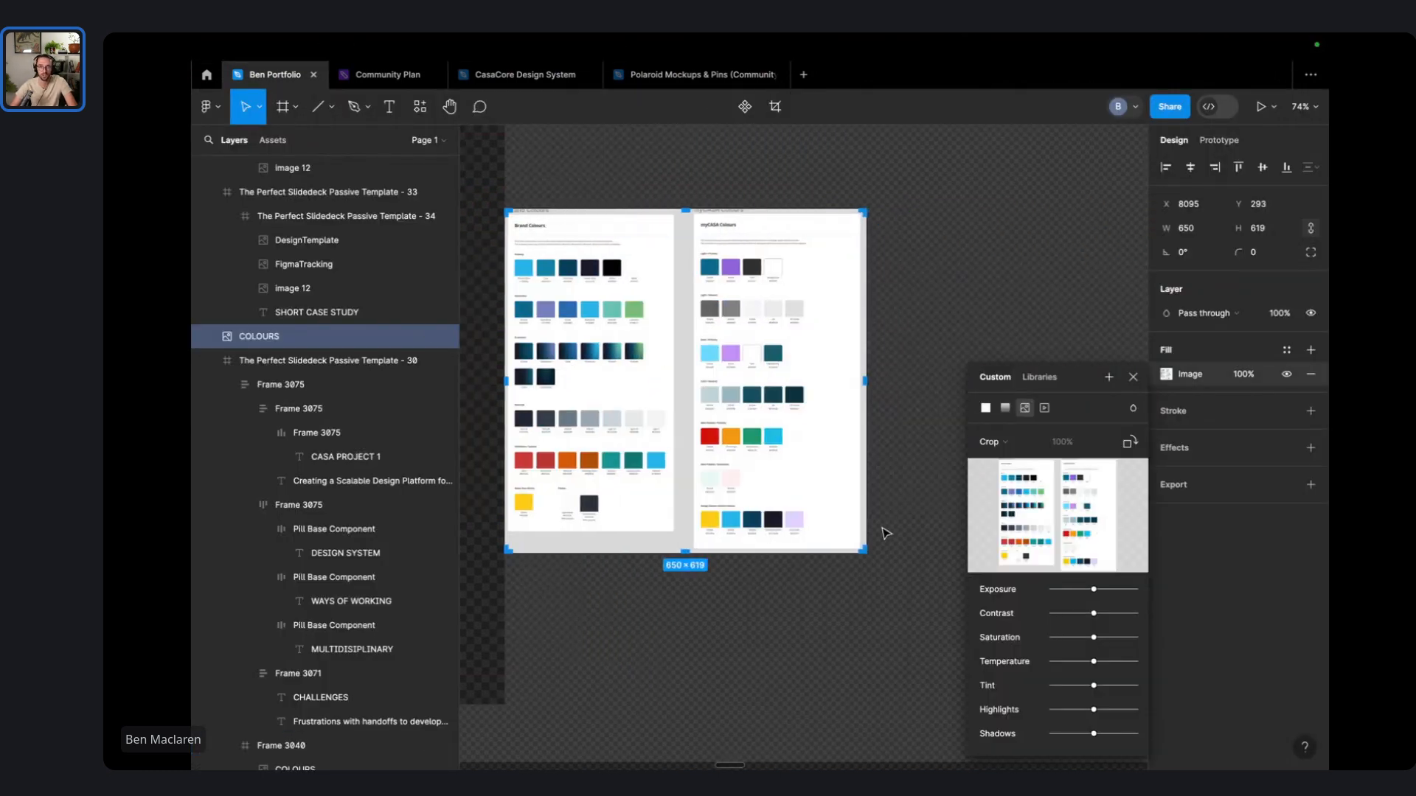
left_click_drag(862, 553, 675, 532)
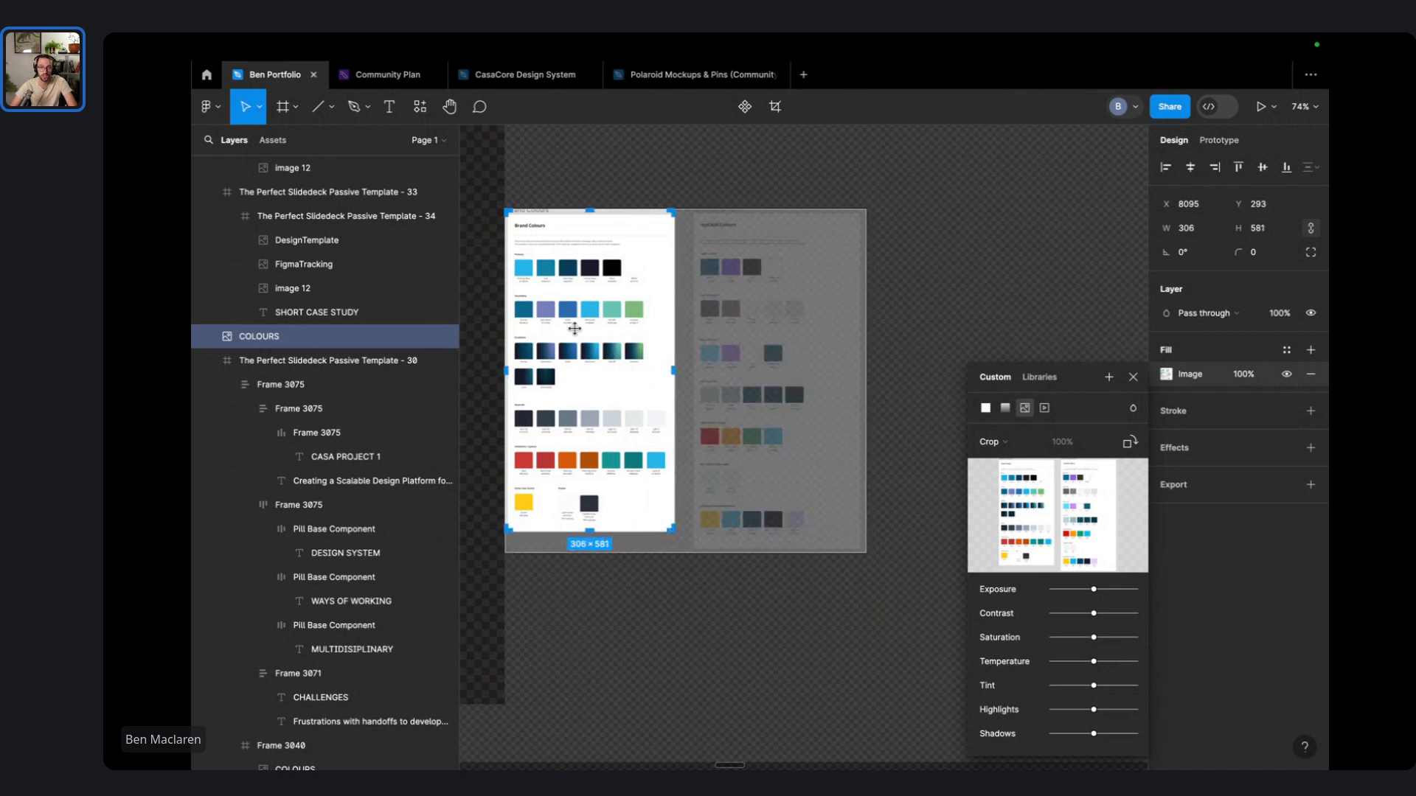
scroll(556, 243, "up", 5)
left_click_drag(615, 164, 610, 177)
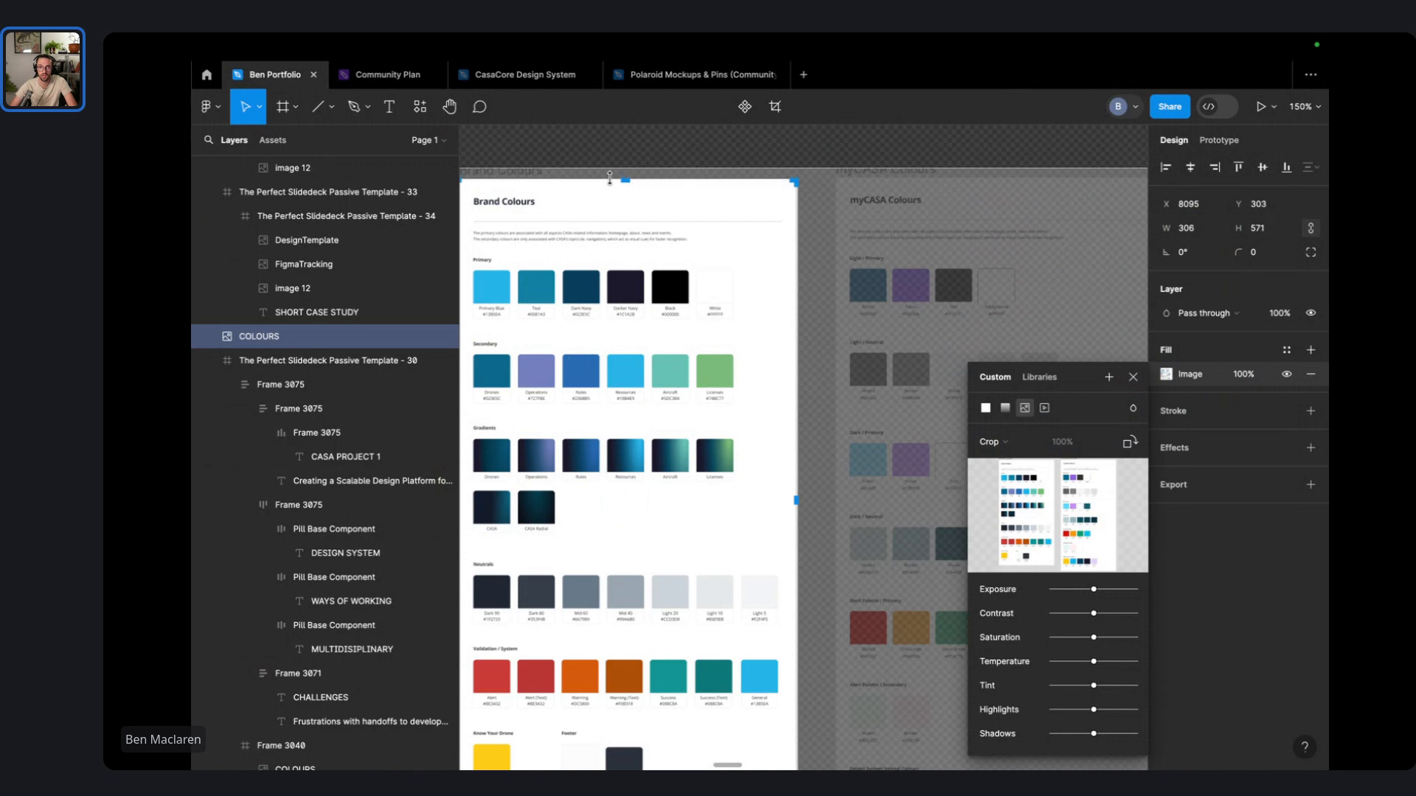
scroll(608, 179, "down", 5)
key("Return")
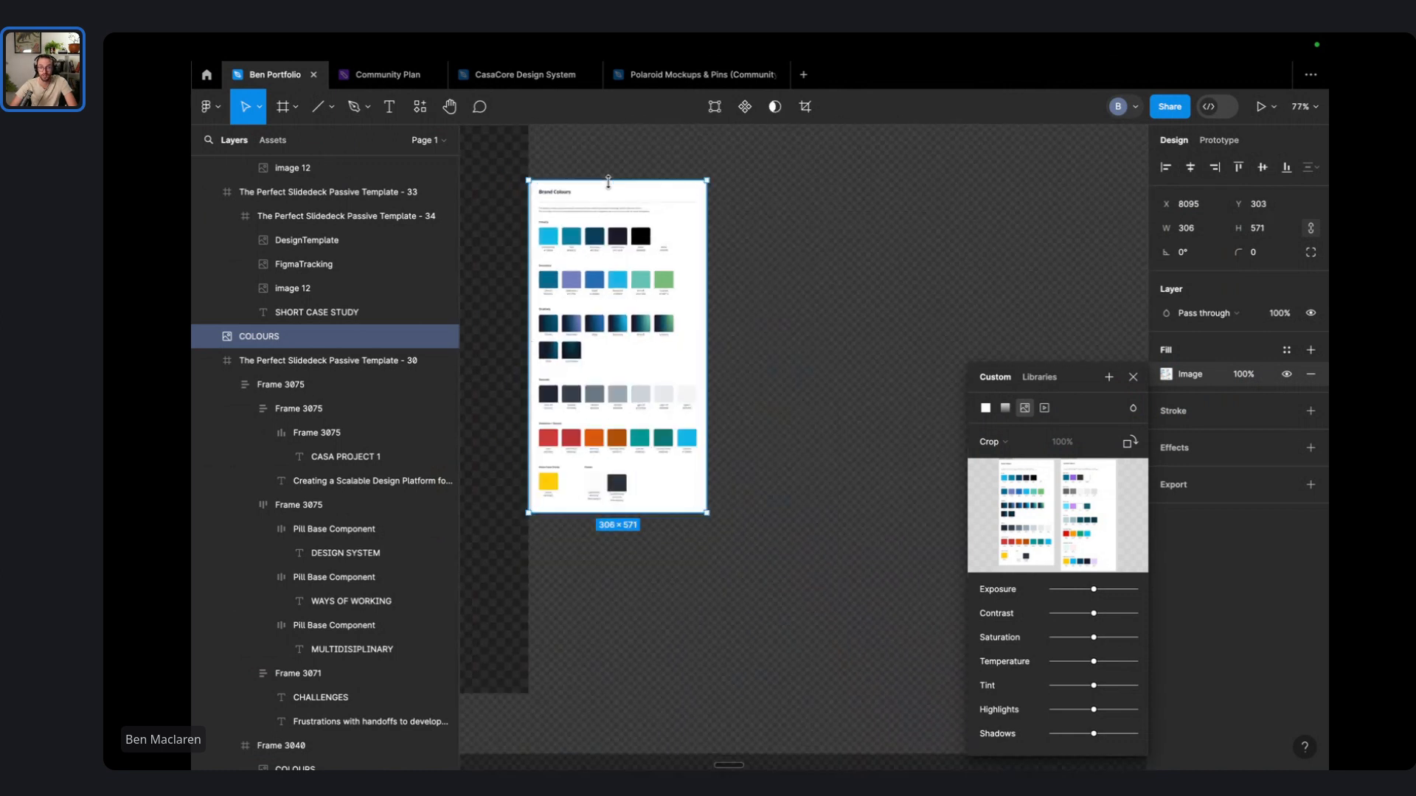
scroll(594, 175, "down", 3)
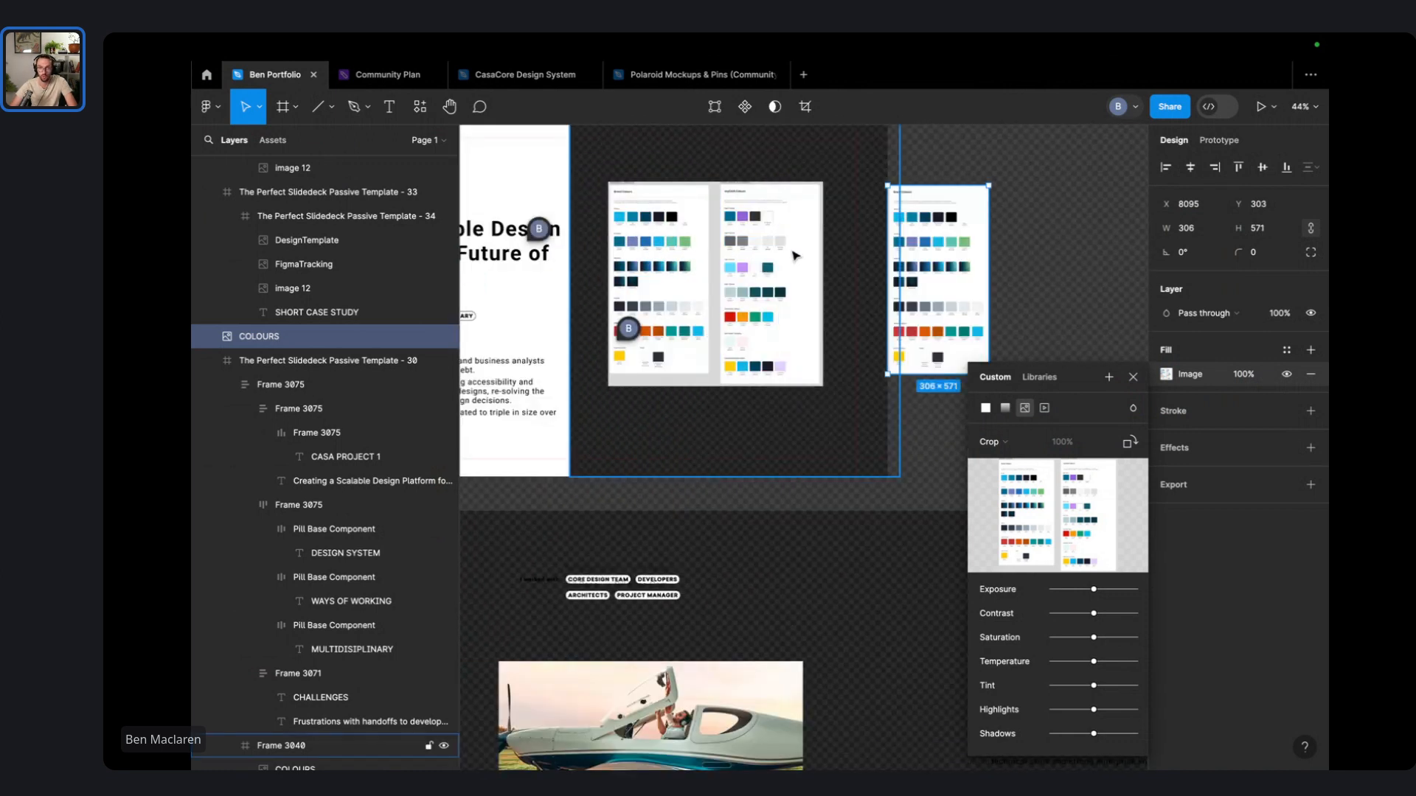
- Duplicate the two-column COLOURS image beside the frame and delete the original
left_click(795, 256)
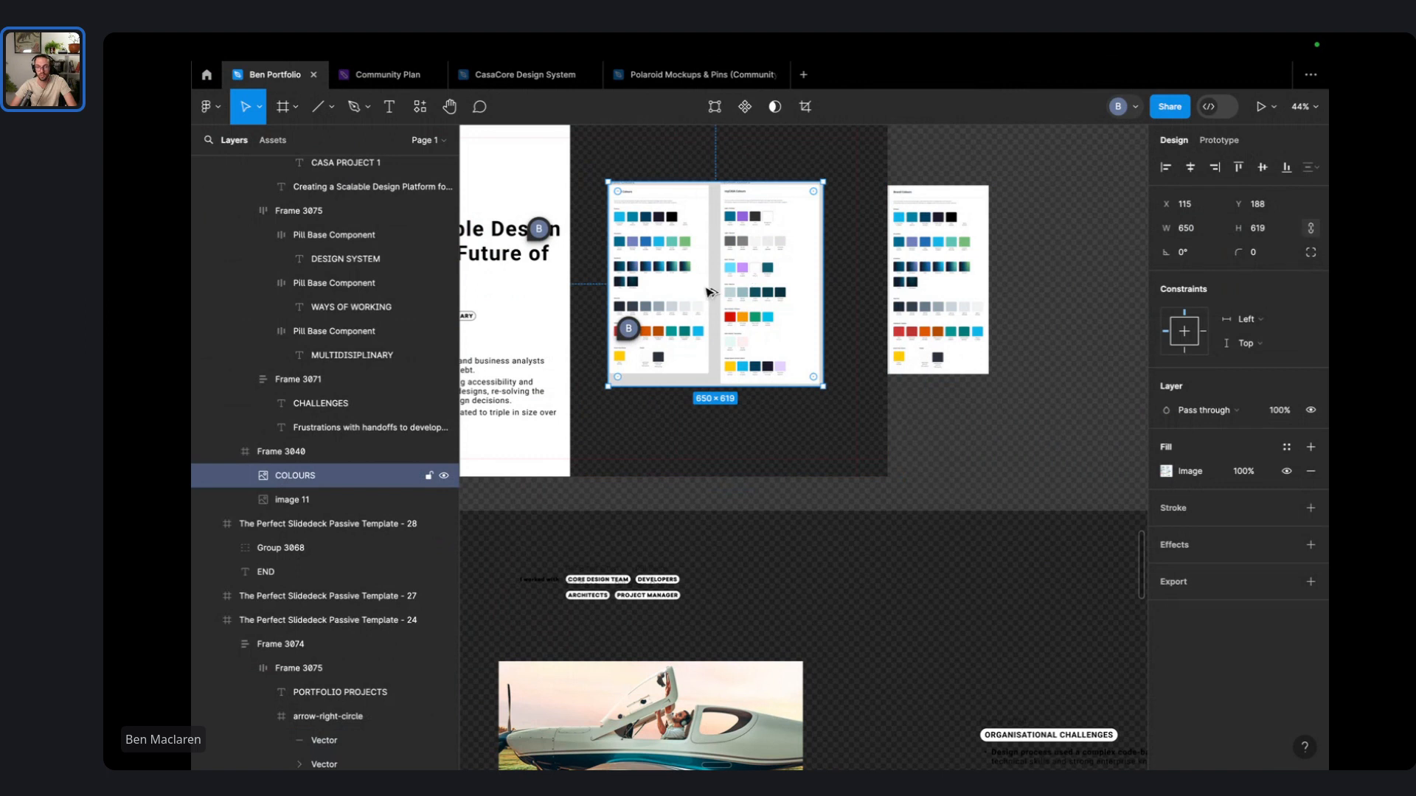
left_click_drag(708, 290, 1120, 294)
double_click(710, 284)
key("Delete")
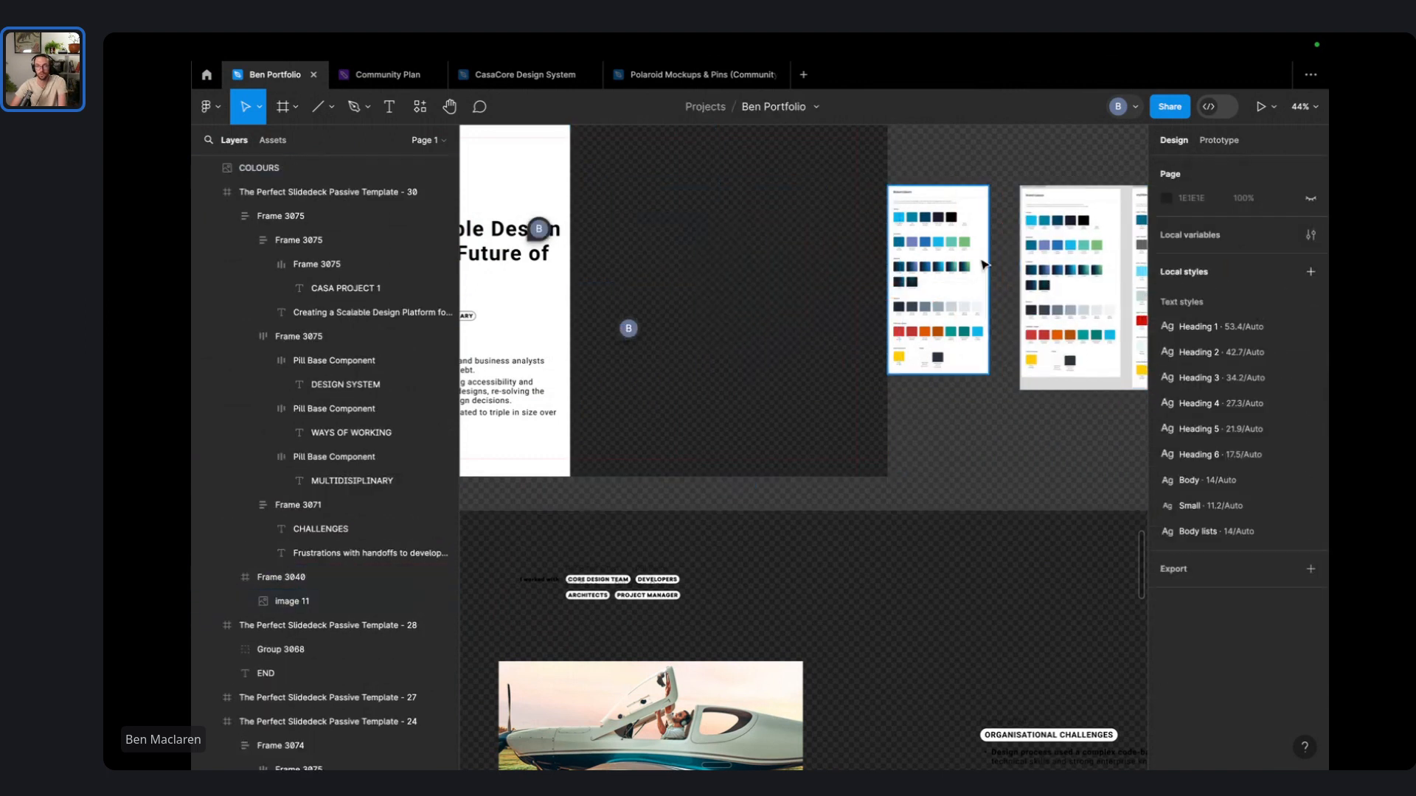
left_click_drag(1015, 265, 840, 266)
left_click(894, 266)
scroll(1003, 250, "up", 3)
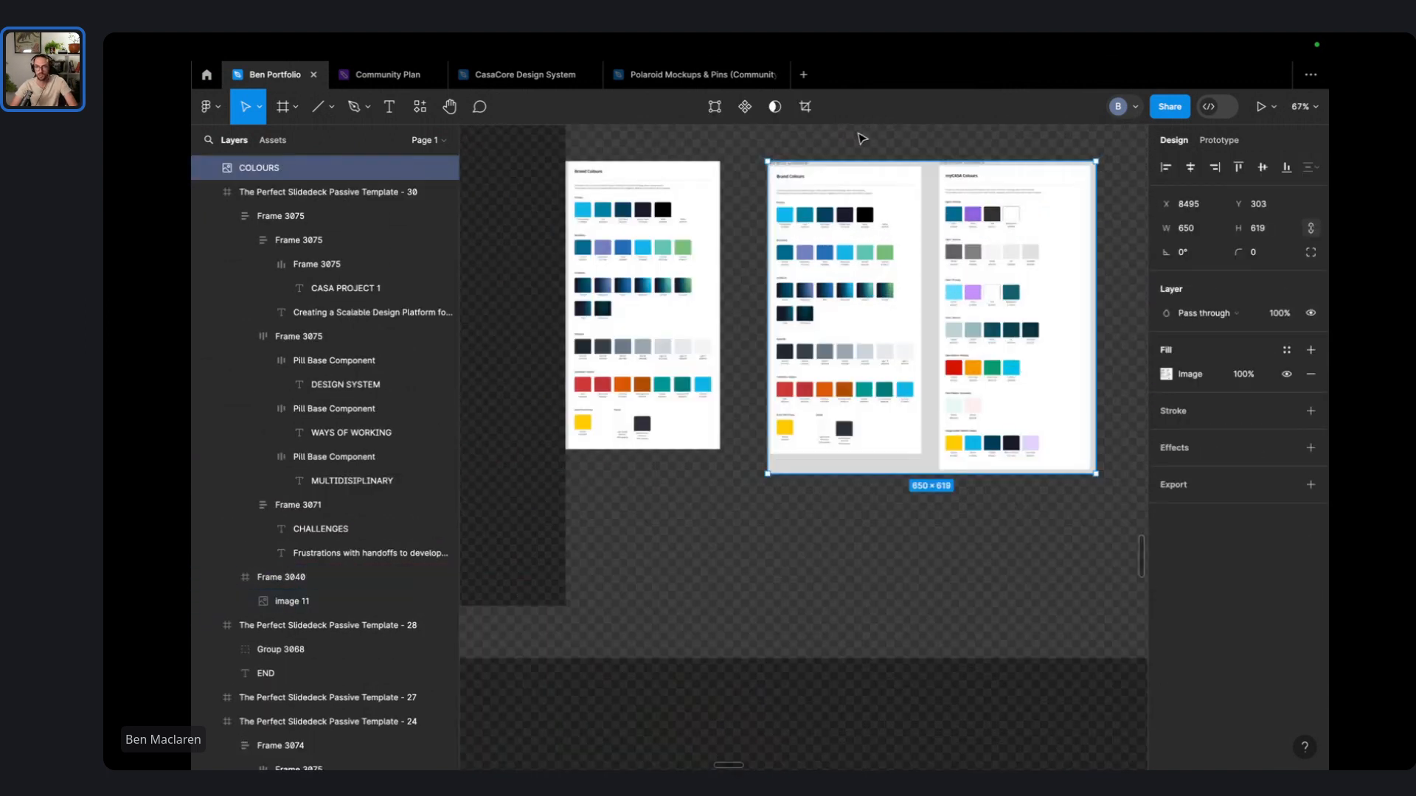
- Crop the duplicate to a single palette column, trimming the bottom and right edges
left_click(806, 106)
left_click_drag(769, 159, 935, 158)
scroll(964, 208, "down", 3)
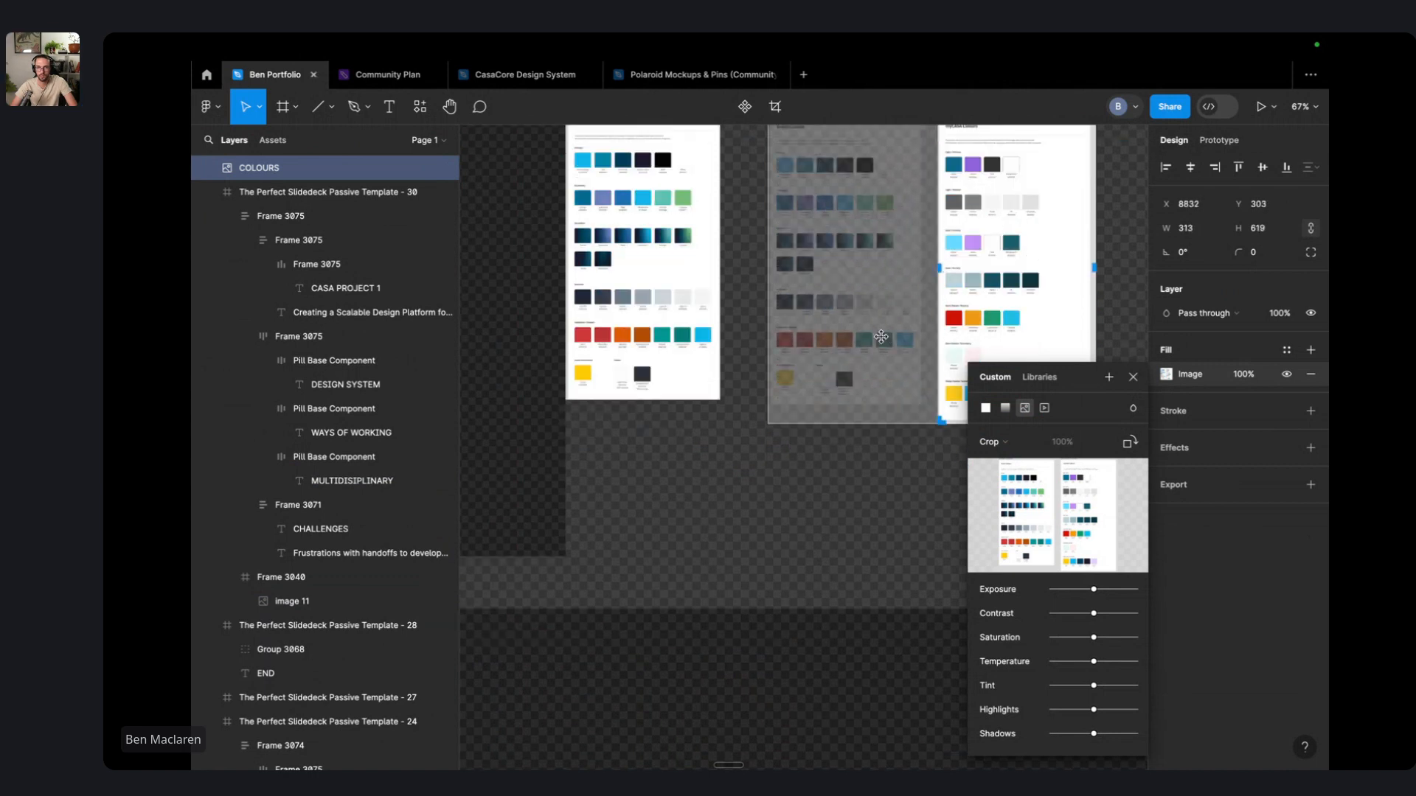
scroll(951, 295, "right", 4)
left_click_drag(939, 366, 929, 364)
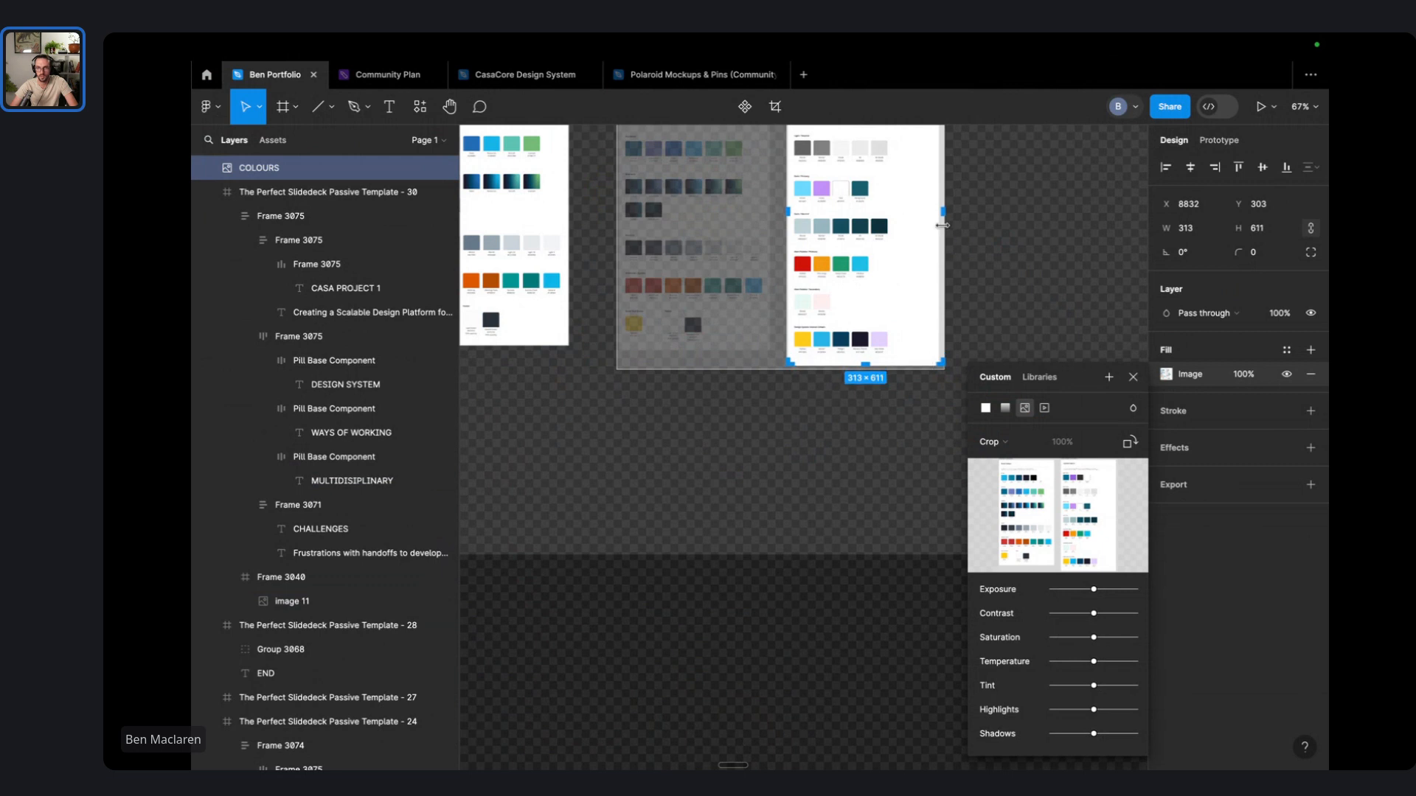
left_click_drag(943, 225, 936, 225)
key("Escape")
- Place the left colour column crop inside the CASA slide frame
left_click(985, 257)
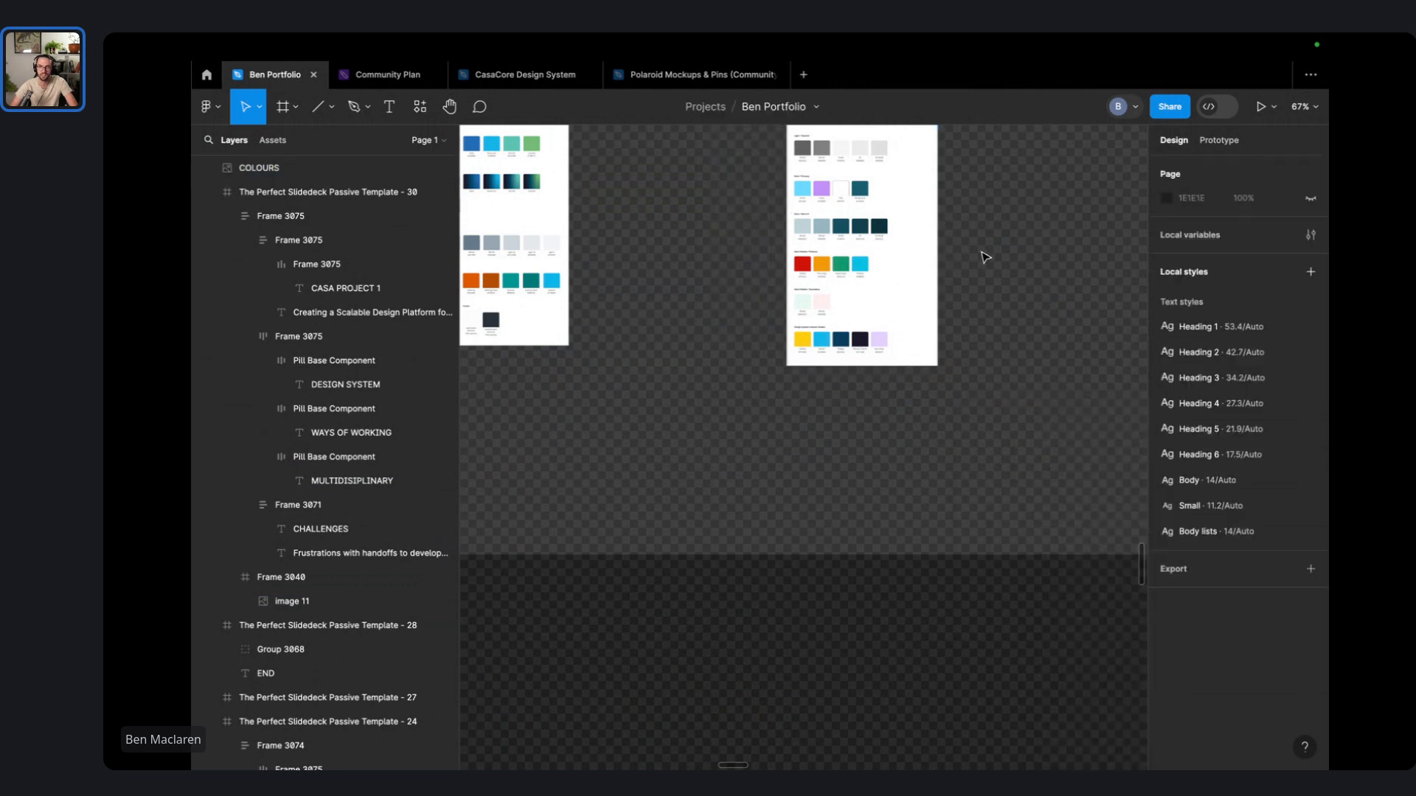
scroll(985, 257, "down", 5)
scroll(797, 256, "left", 4)
left_click_drag(1015, 305, 780, 260)
- Place the right colour column crop beside the left one in Frame 3040
scroll(996, 251, "right", 3)
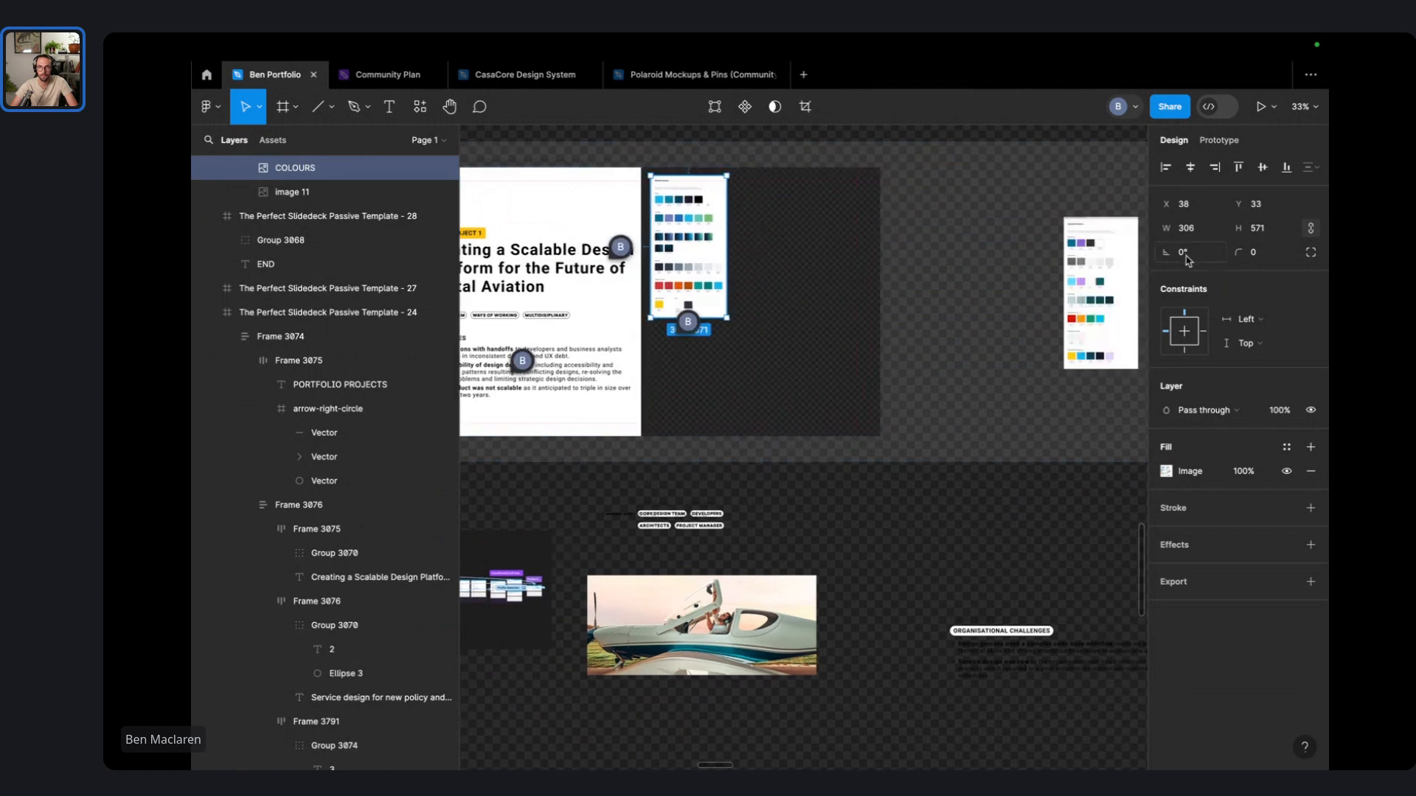
left_click_drag(1128, 292, 798, 249)
scroll(681, 514, "down", 5)
scroll(681, 514, "left", 5)
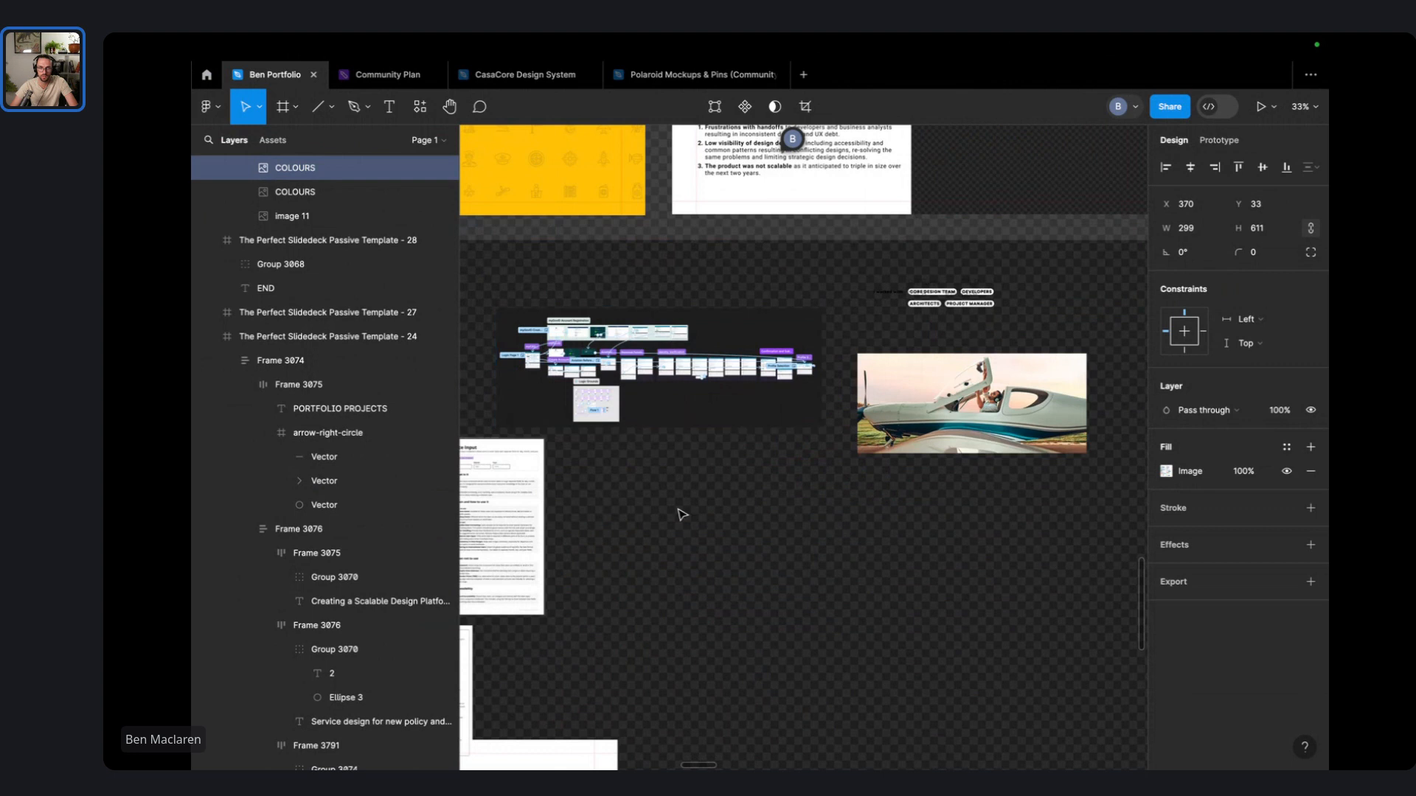
scroll(974, 332, "down", 5)
left_click(919, 405)
- Move the TYPOGRAPHY image into the slide frame and scale it to 742×368
scroll(958, 363, "down", 2)
scroll(812, 433, "up", 2)
scroll(812, 433, "right", 2)
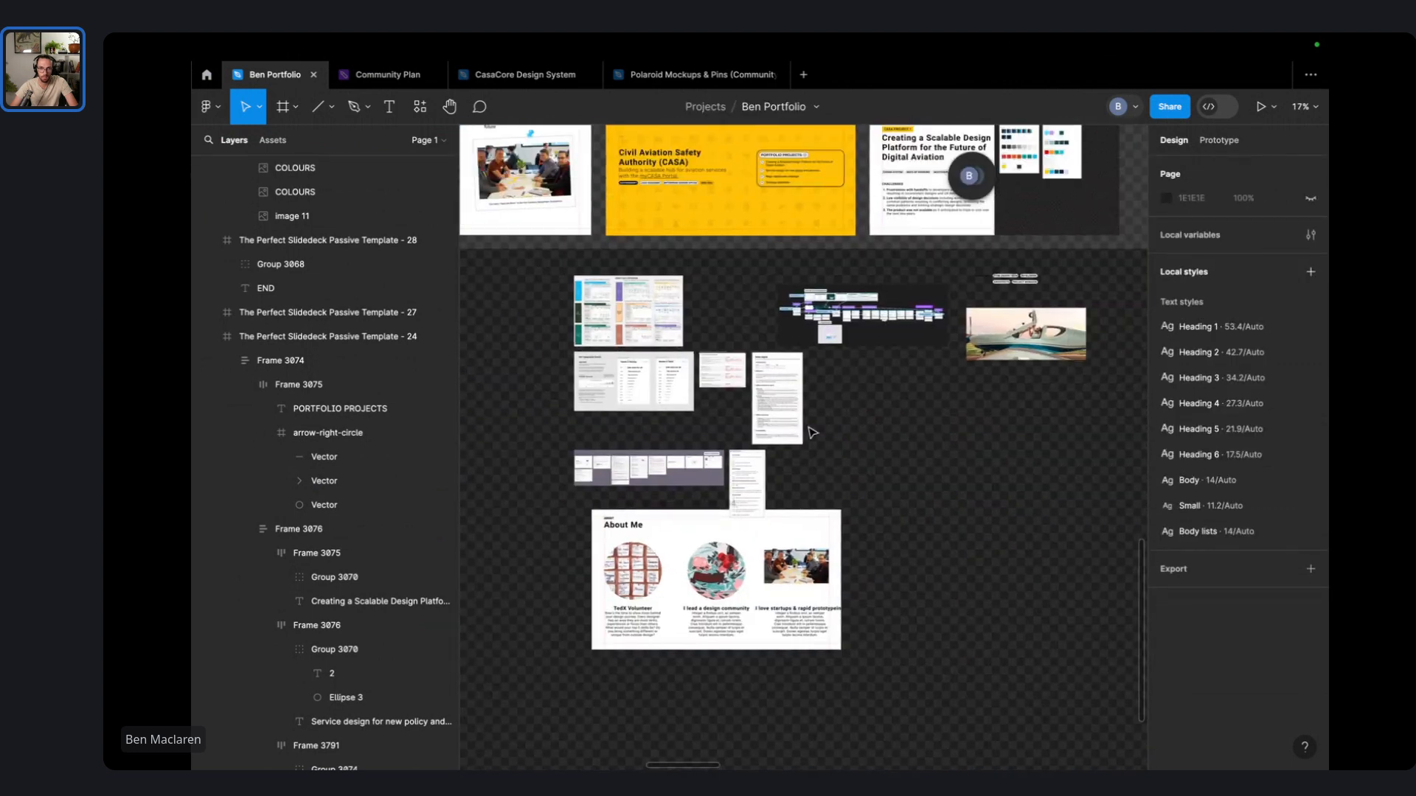
scroll(672, 407, "up", 3)
left_click_drag(617, 369, 1032, 199)
scroll(854, 543, "up", 5)
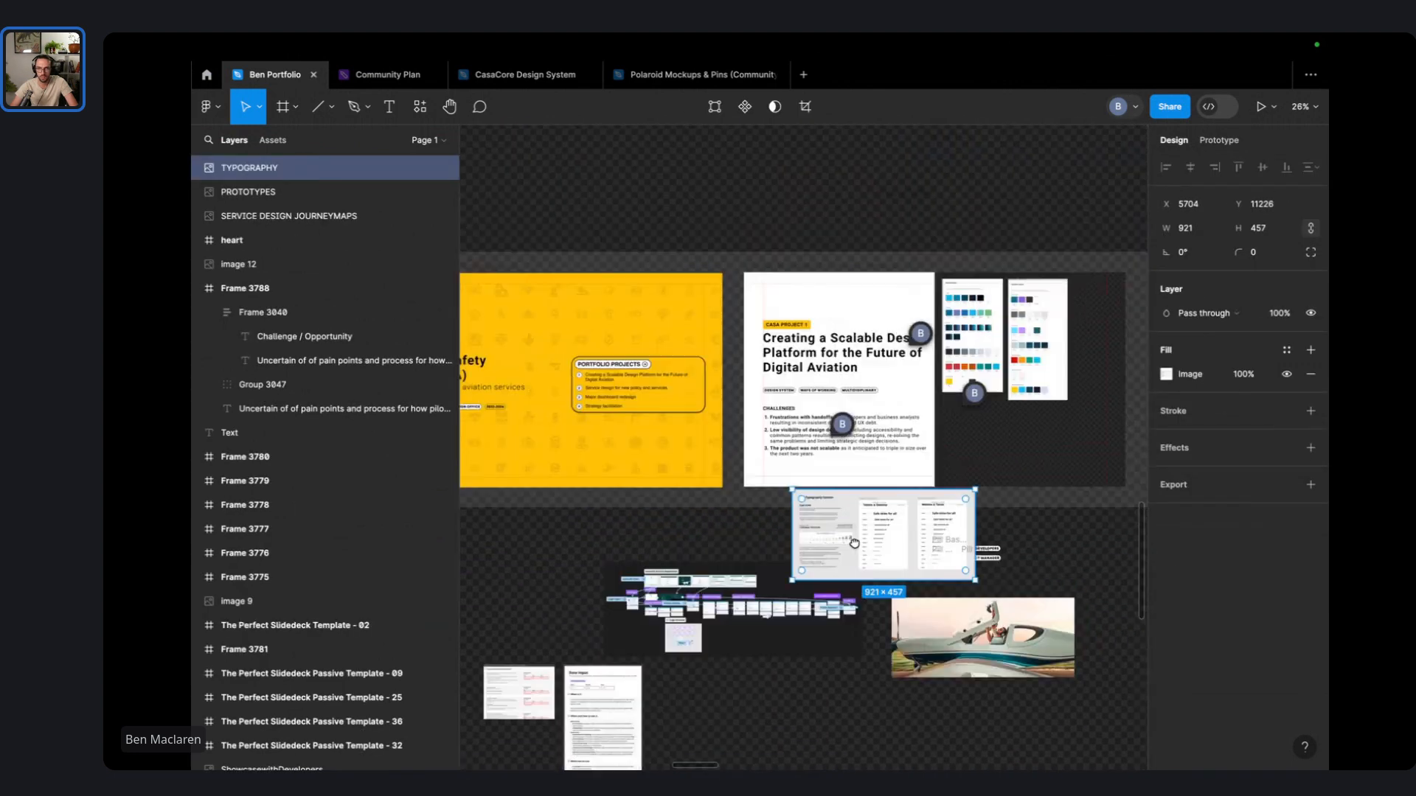
scroll(854, 542, "up", 2)
scroll(854, 542, "right", 1)
left_click_drag(854, 542, 1002, 473)
scroll(1012, 401, "up", 3)
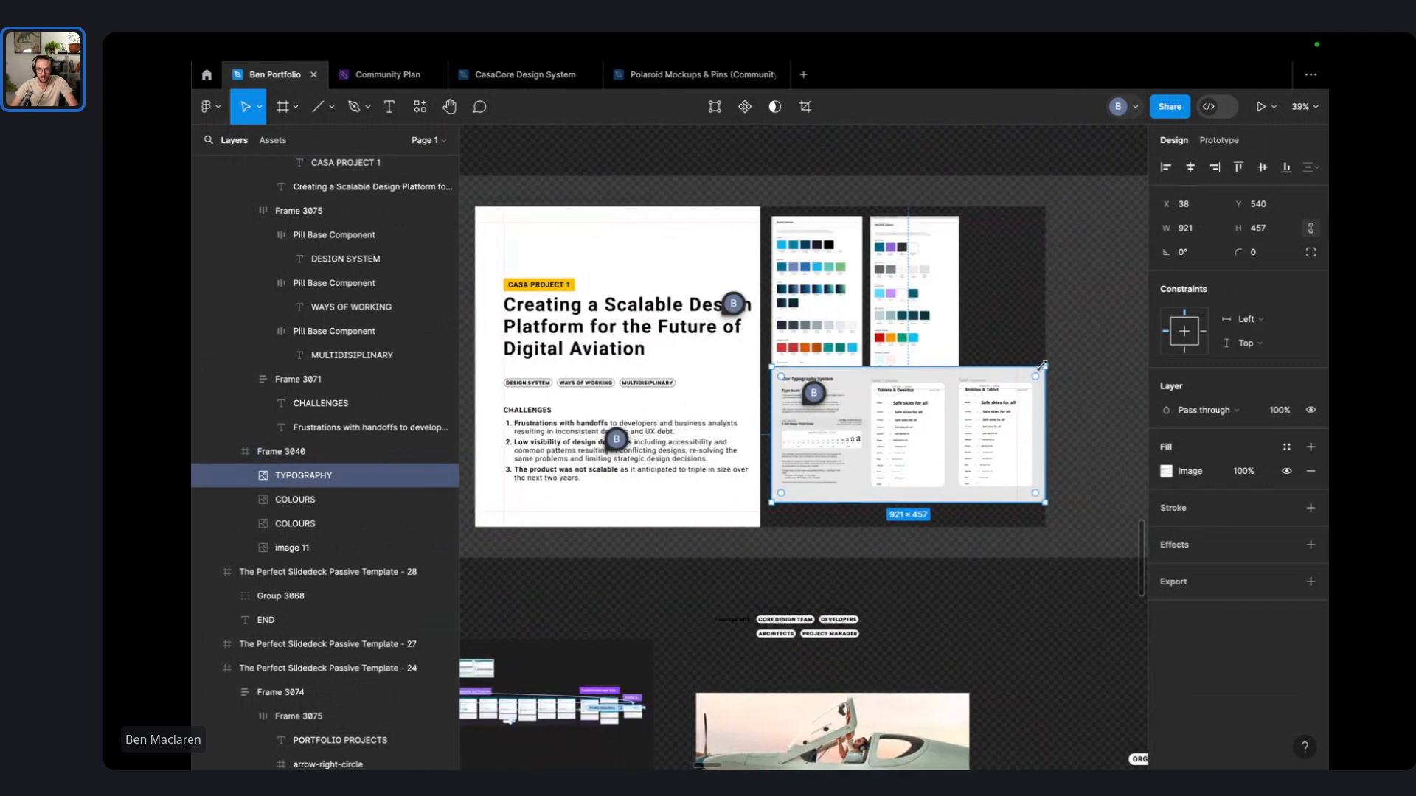
left_click_drag(1043, 365, 950, 431)
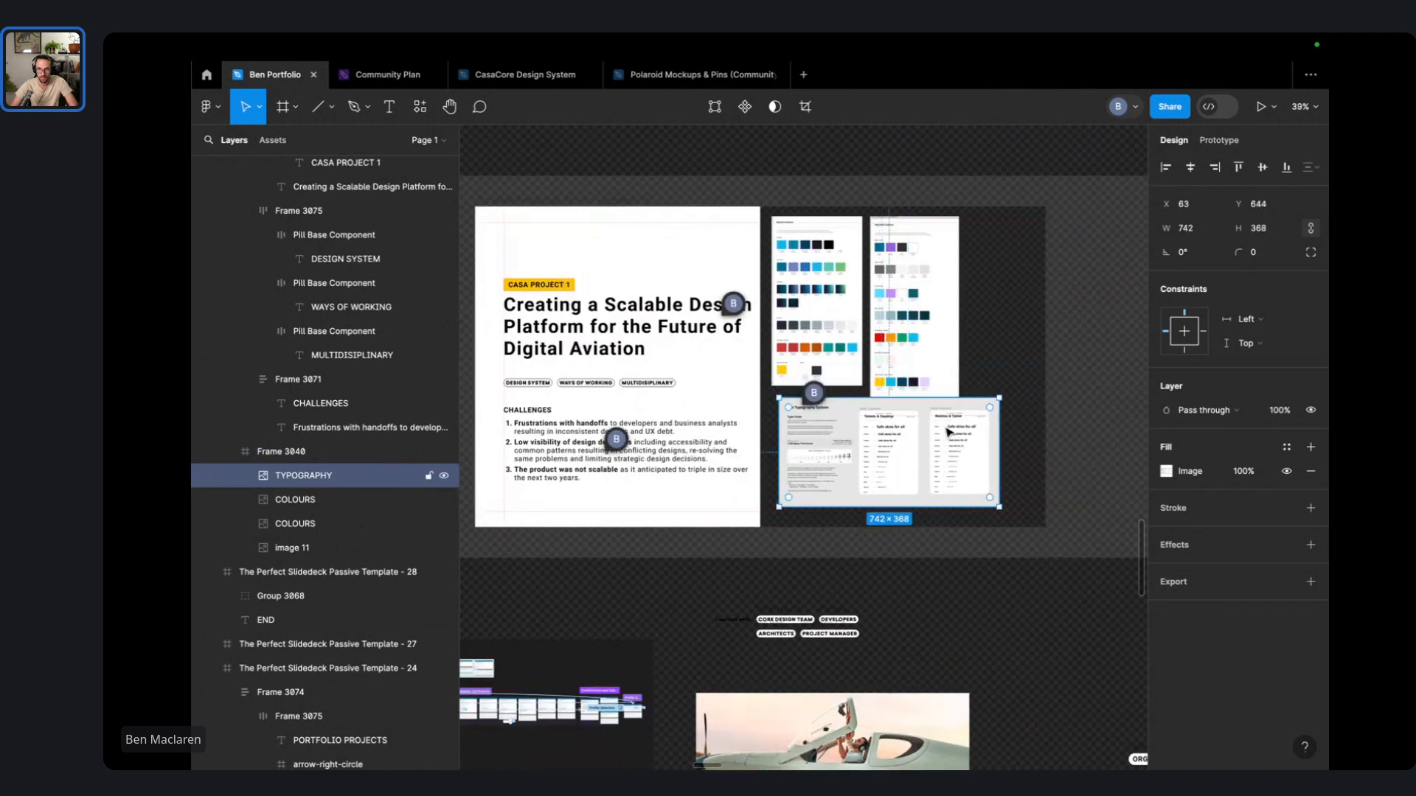
- Nudge the two colour columns and typography image into alignment
left_click(938, 307)
mouse_move(930, 319)
left_mouse_down()
mouse_move(943, 313)
mouse_move(937, 332)
left_mouse_up()
left_click_drag(944, 455, 937, 464)
left_click_drag(939, 362, 958, 363)
left_click(838, 333, "shift")
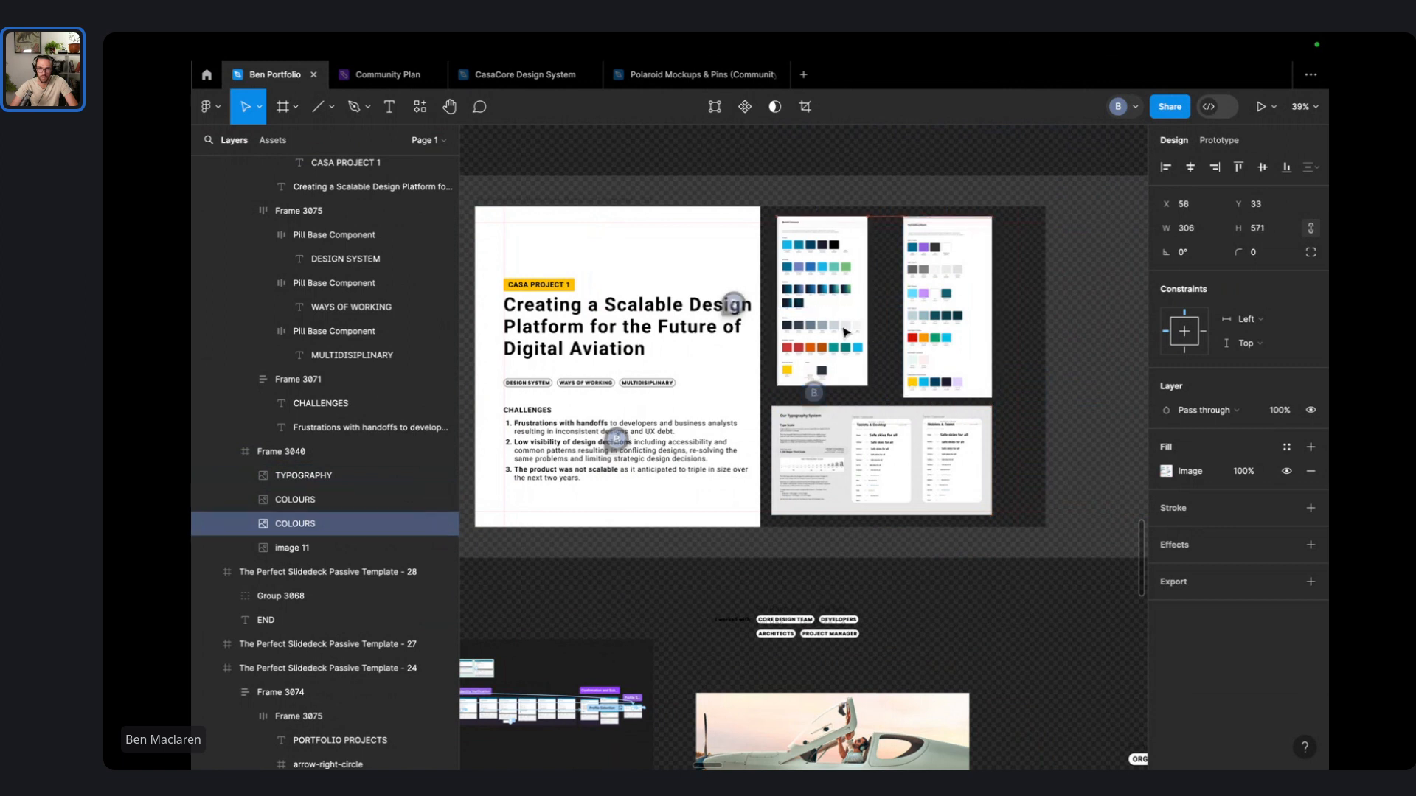
left_click(881, 465, "shift")
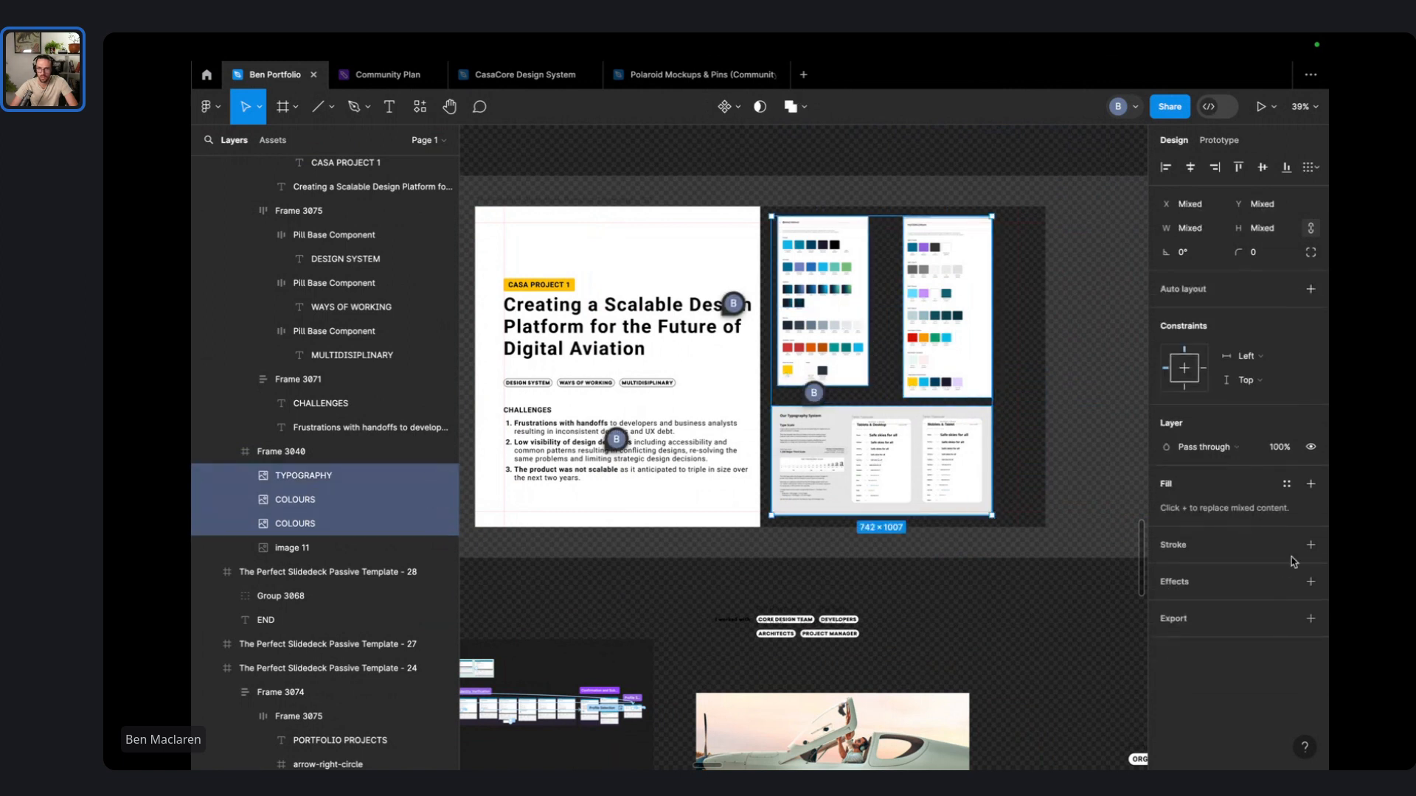
left_click(1311, 545)
left_click(1121, 368)
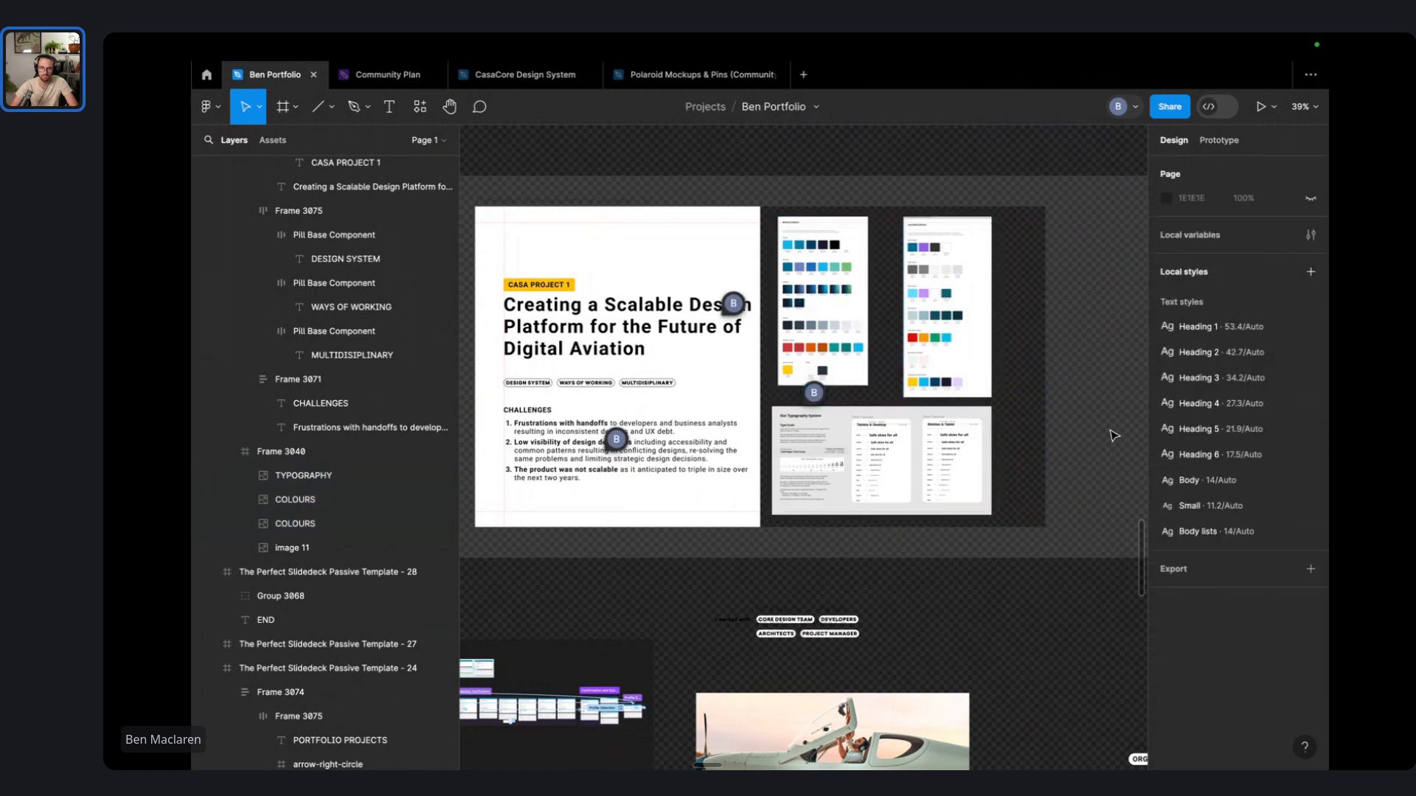
- Move the Template - 33 dashboard slide next to the CASA slide
scroll(1103, 496, "down", 5)
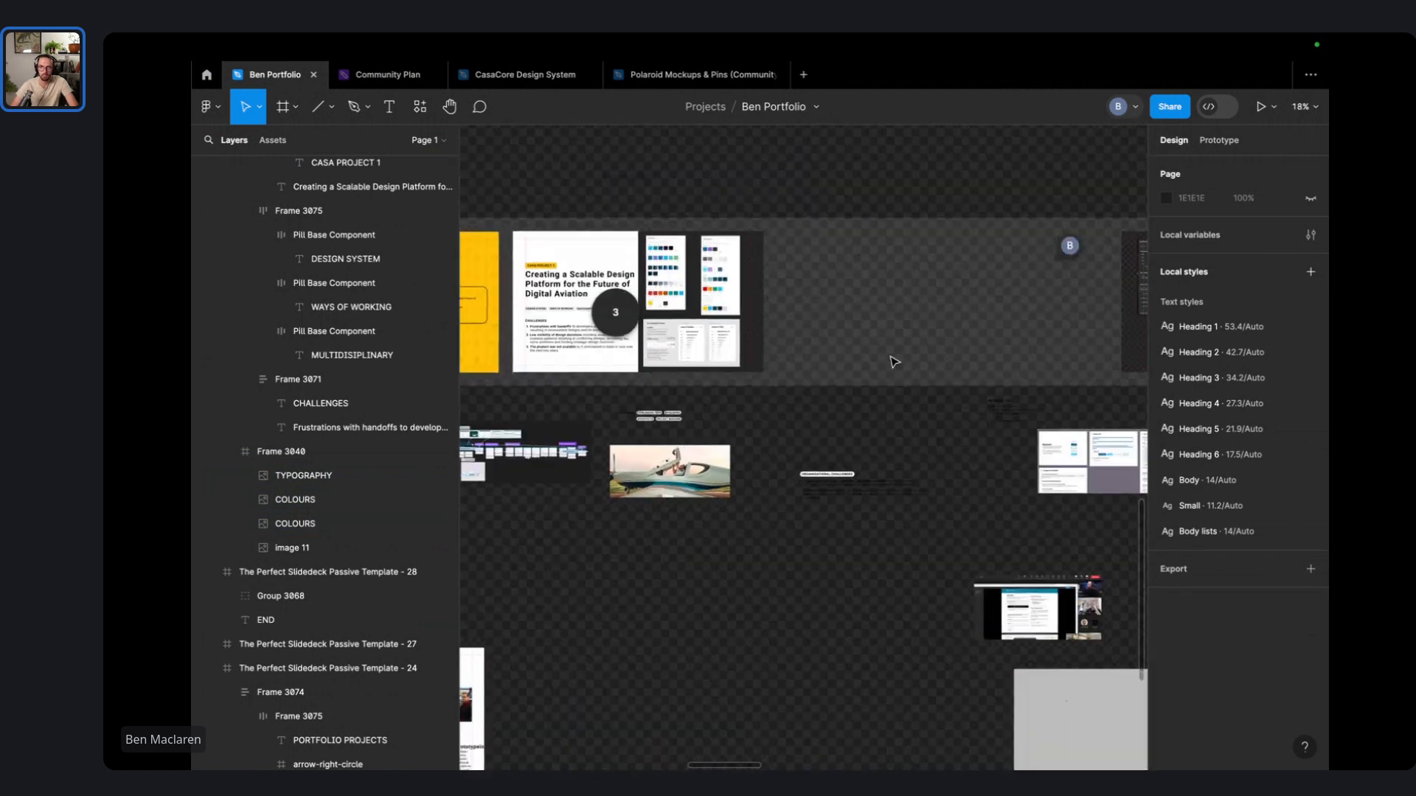
scroll(894, 361, "down", 4)
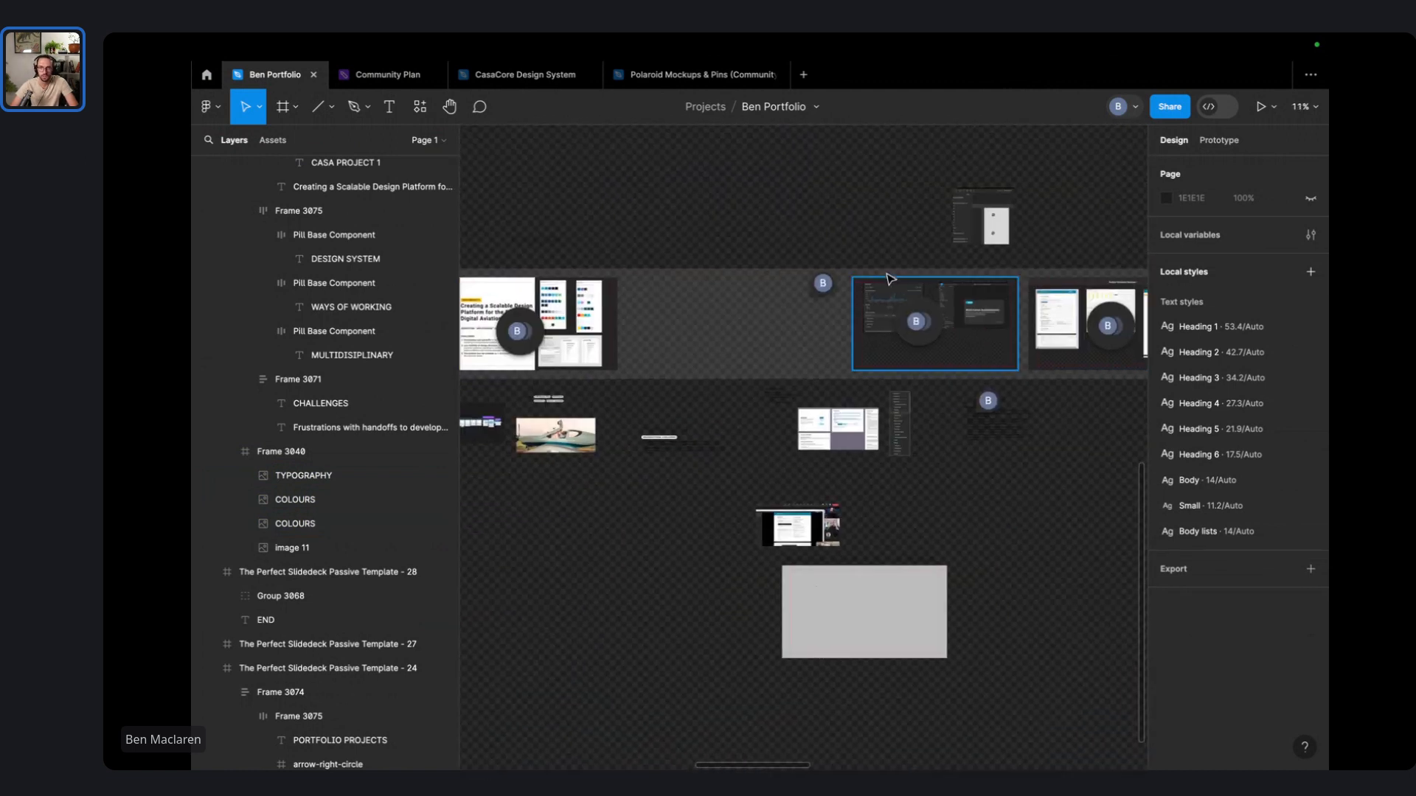
left_click_drag(890, 279, 660, 296)
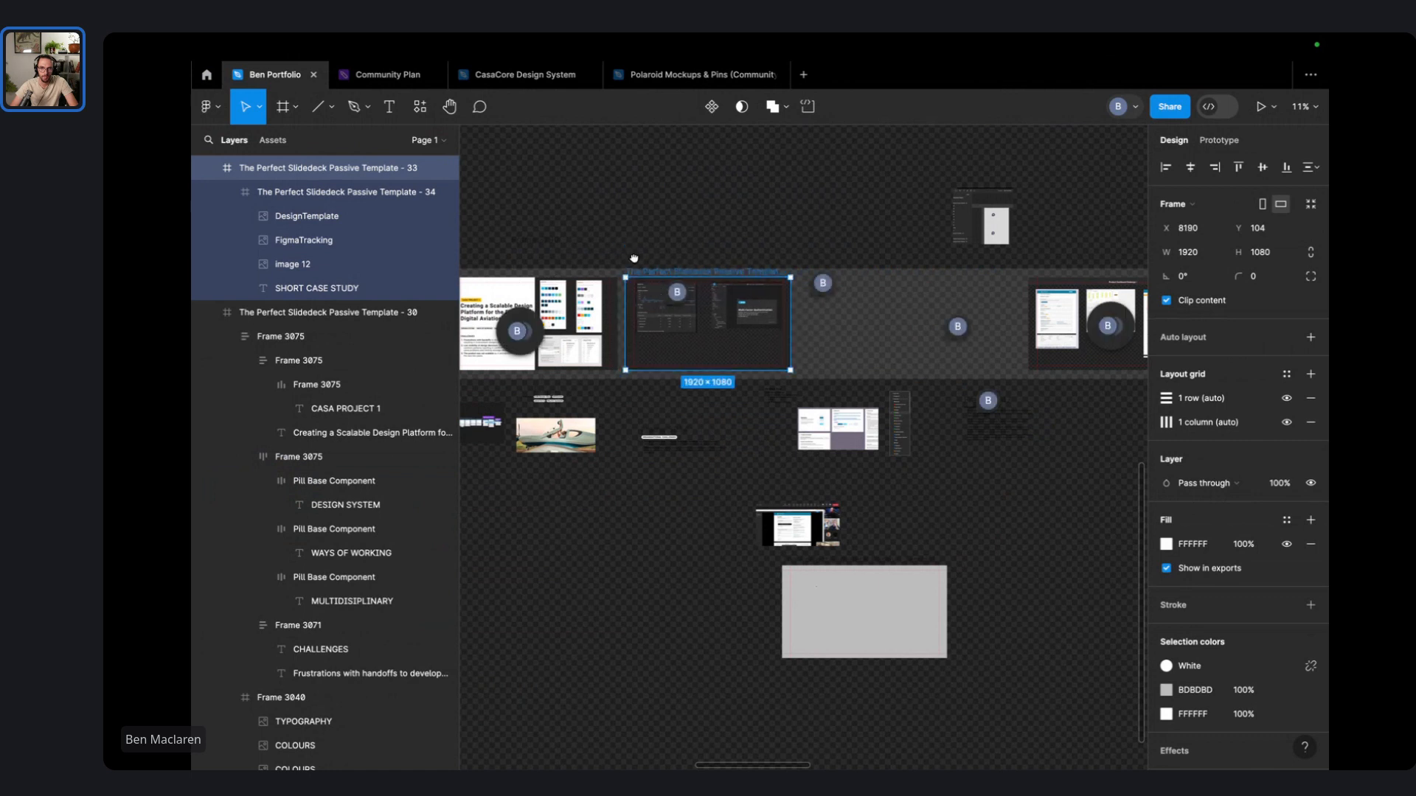
scroll(635, 258, "up", 6)
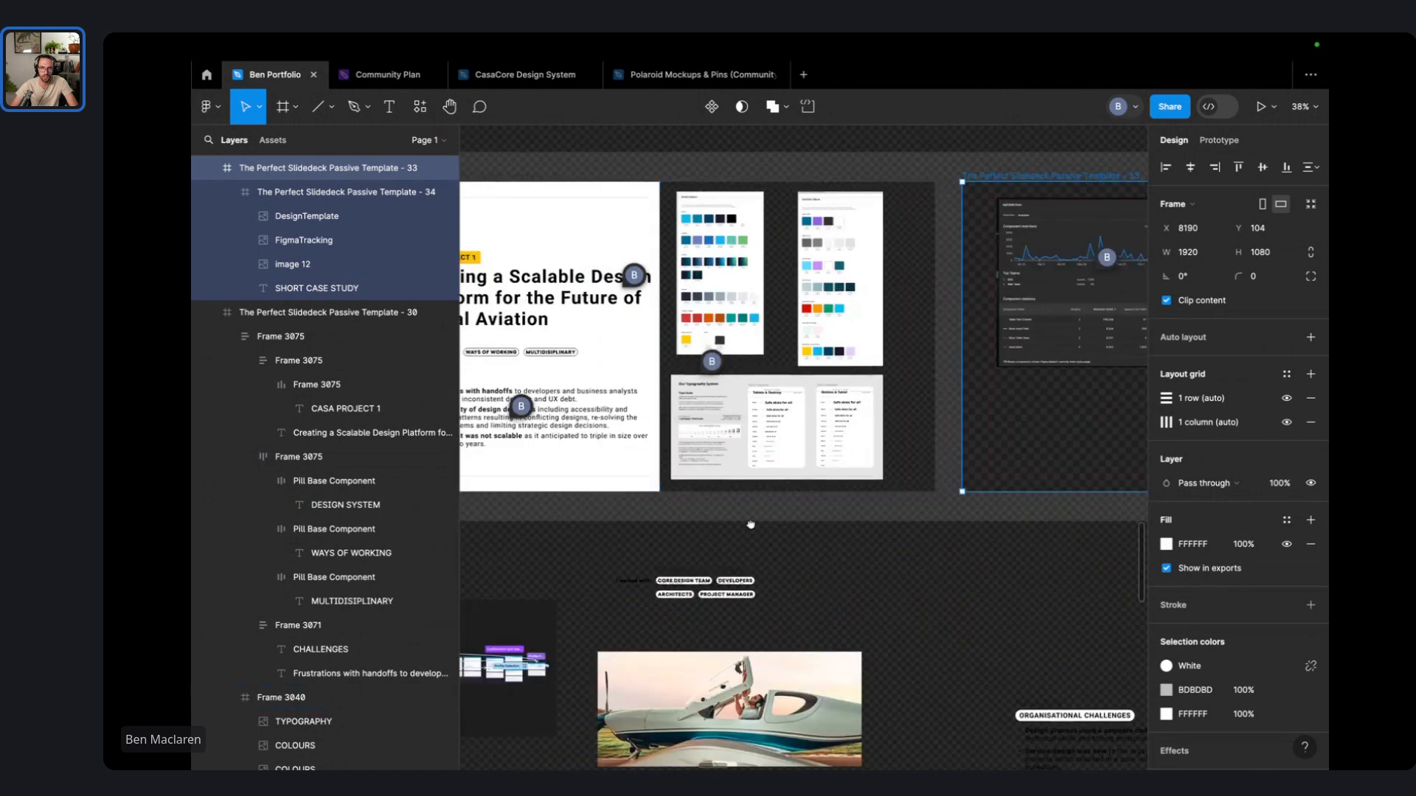
scroll(811, 546, "down", 5)
left_click(814, 524)
scroll(796, 627, "up", 6)
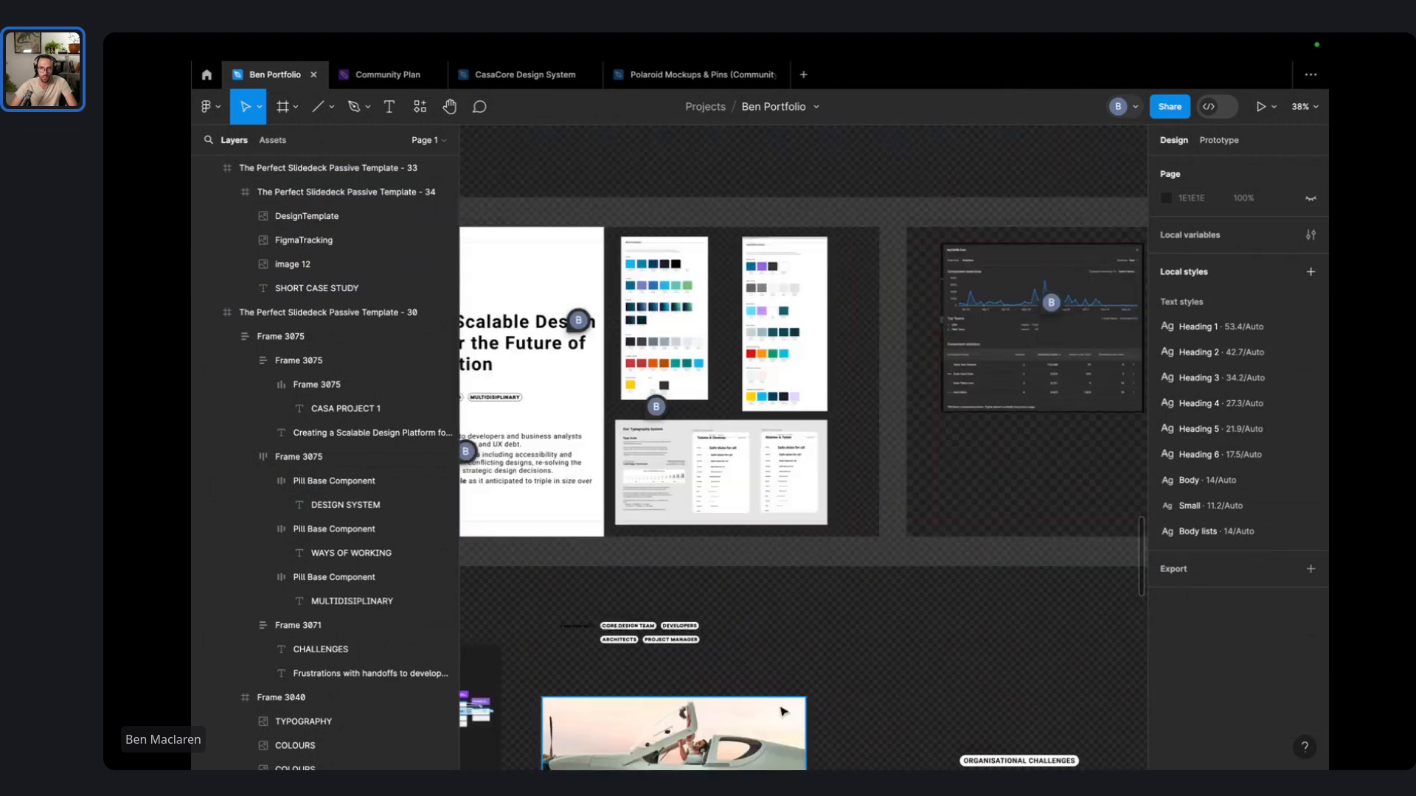
scroll(783, 711, "up", 4)
- Add a text box below the CASA slide reading 'Brand audit / colour pallets for current myCASA portal.', fixing typos
key("t")
left_click(814, 675)
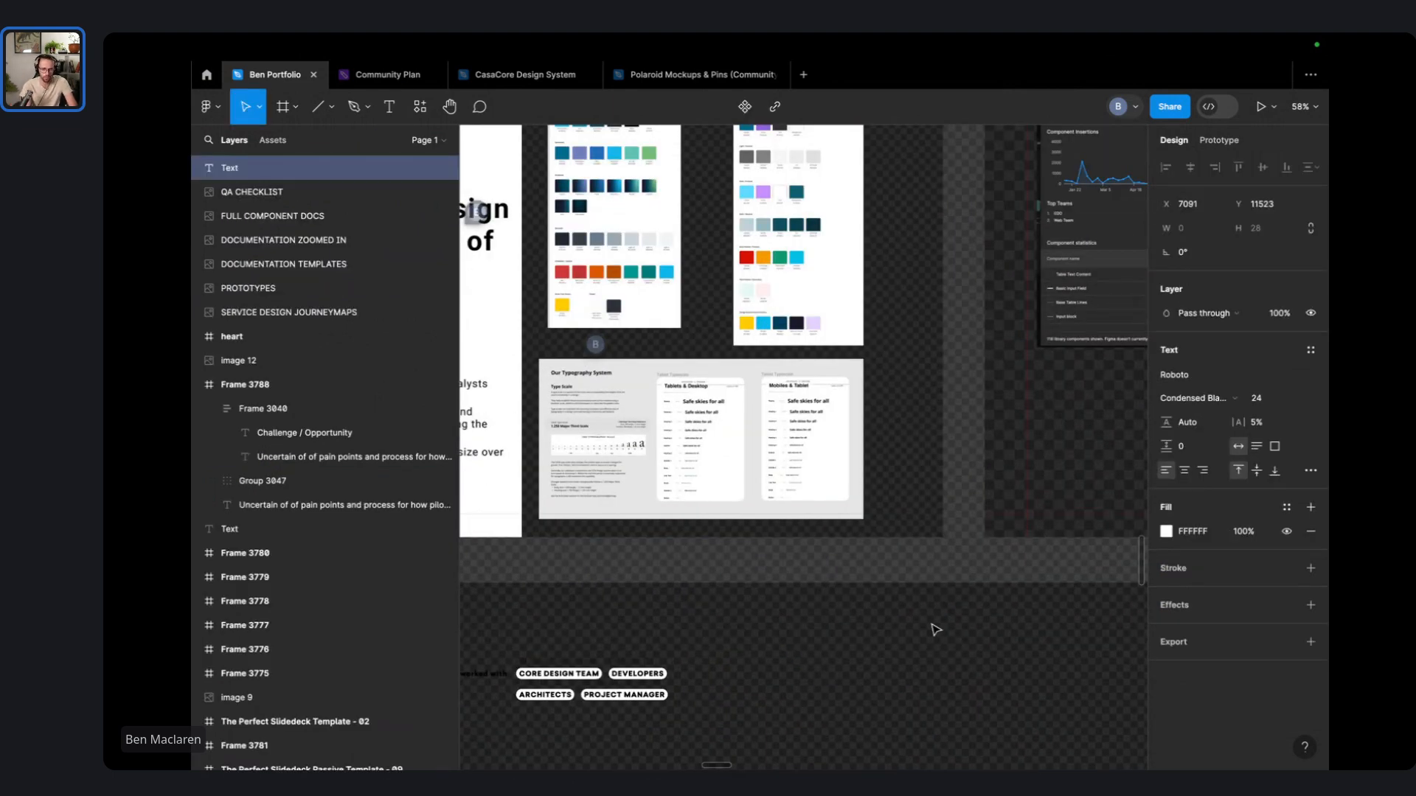
type("C")
key("BackSpace")
key("BackSpace")
key("BackSpace")
key("BackSpace")
key("BackSpace")
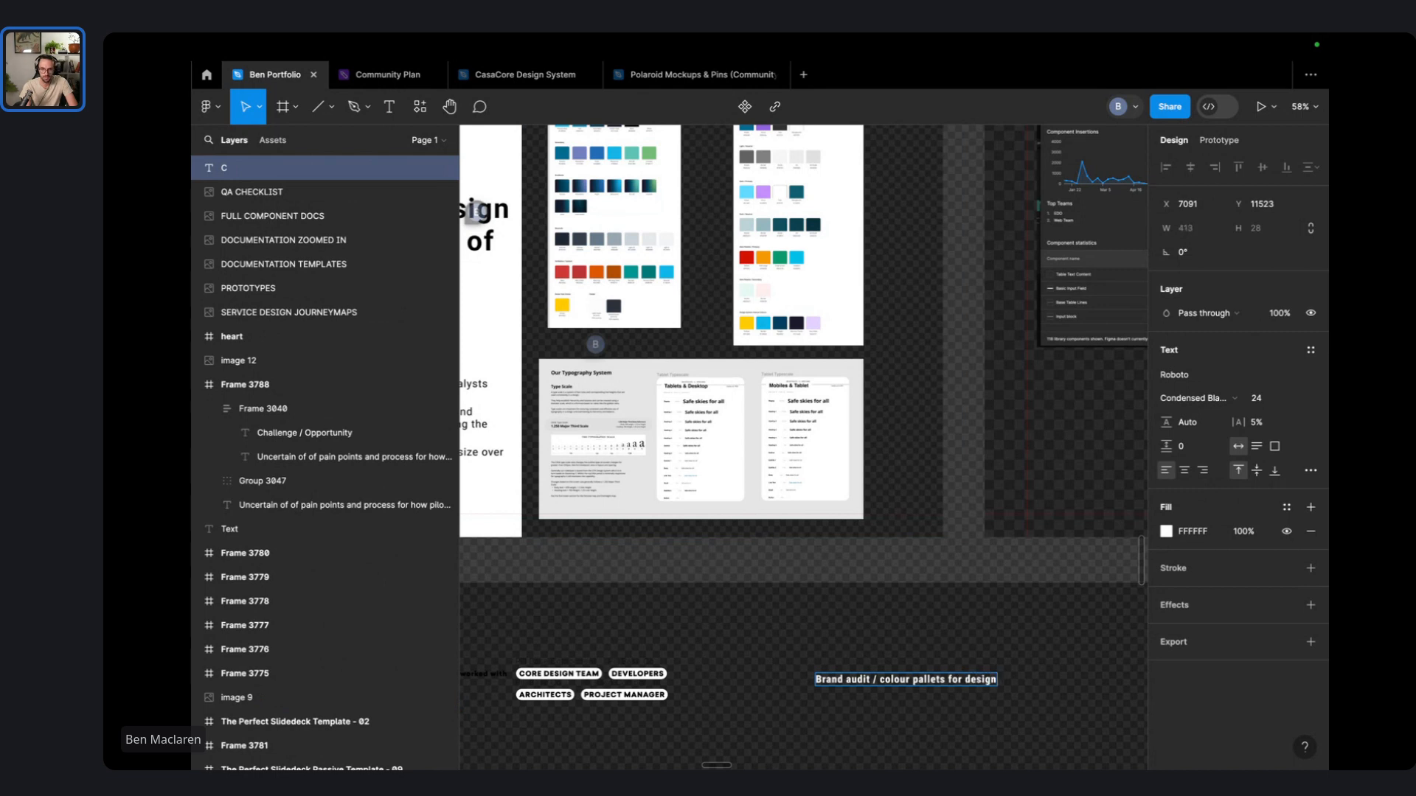
key("ctrl+BackSpace")
type("current myC")
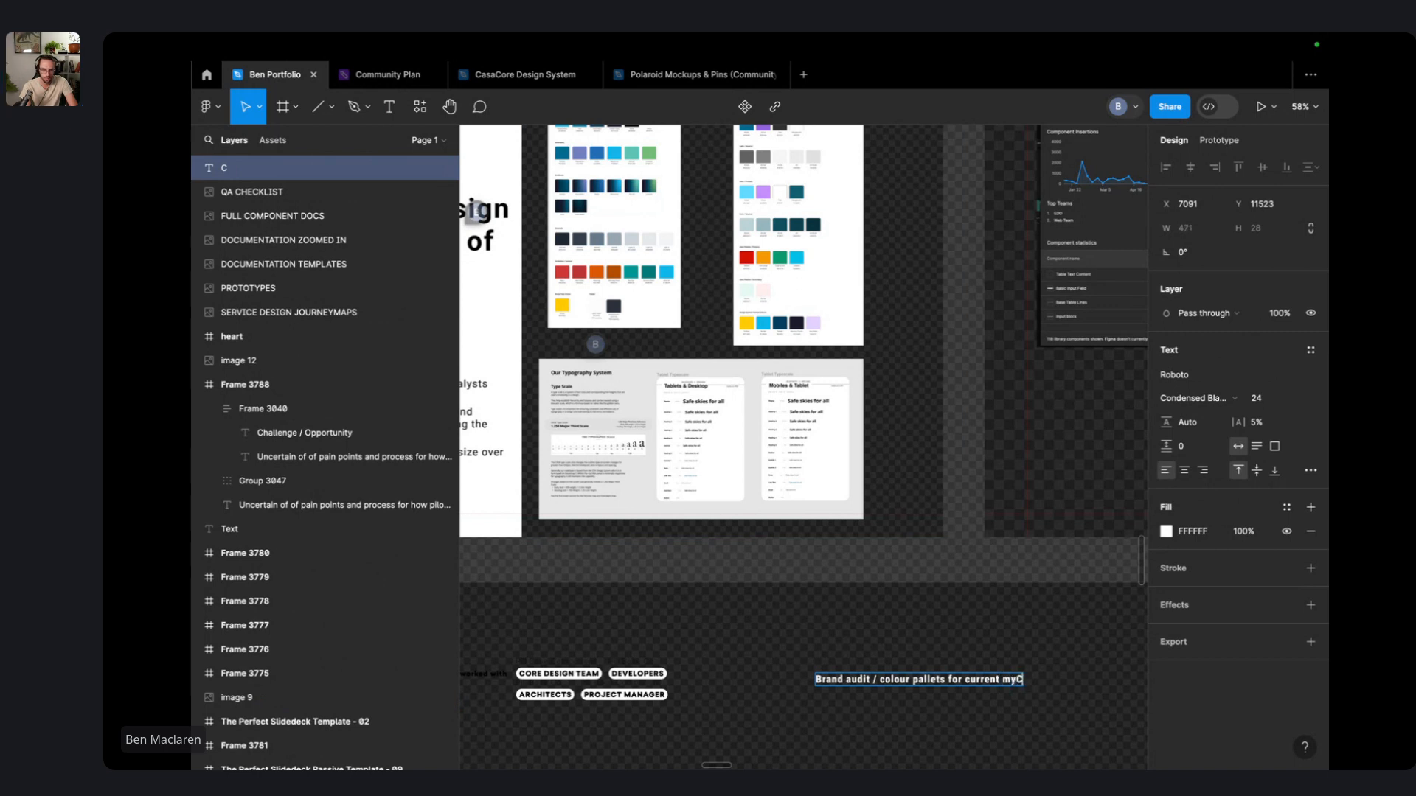
type("ASA produ")
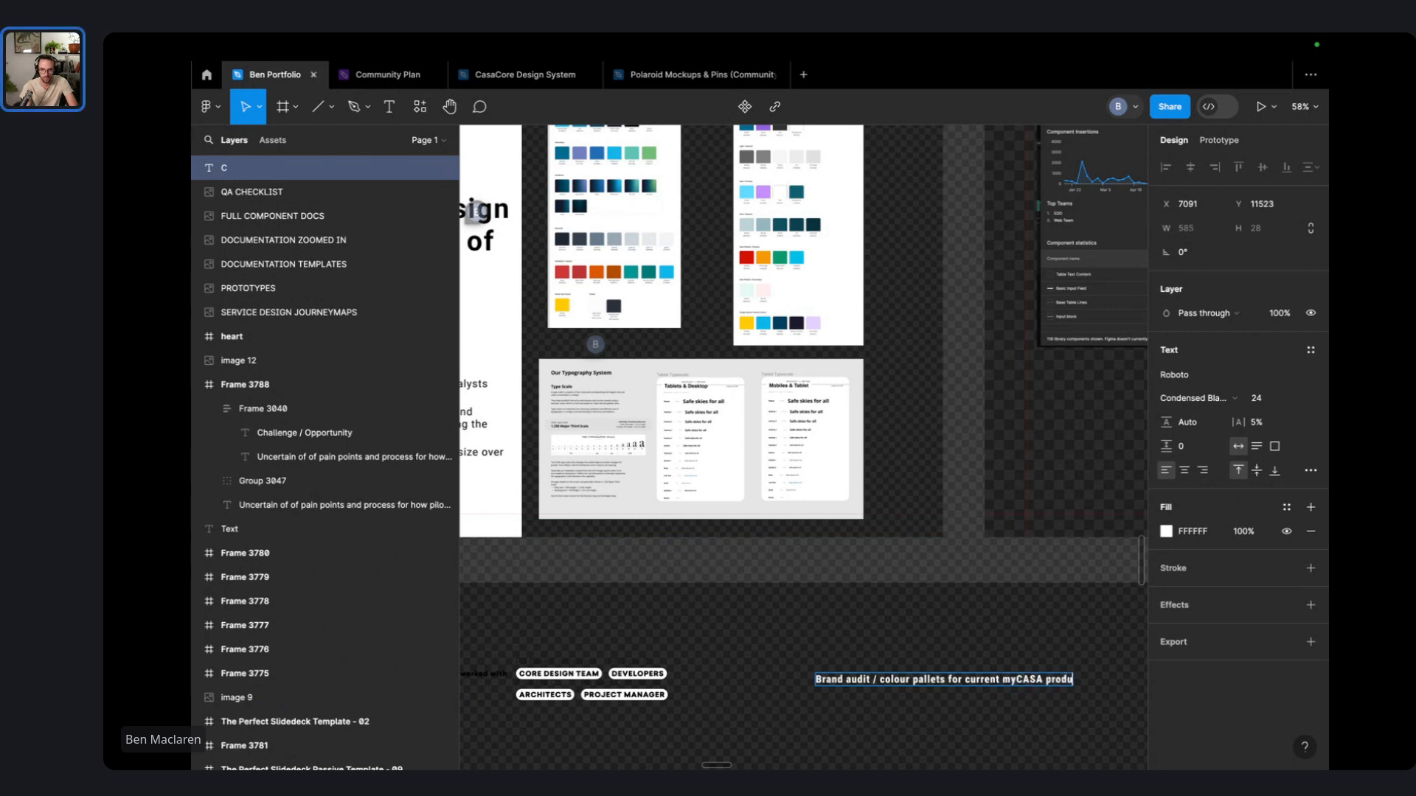
key("ctrl+BackSpace")
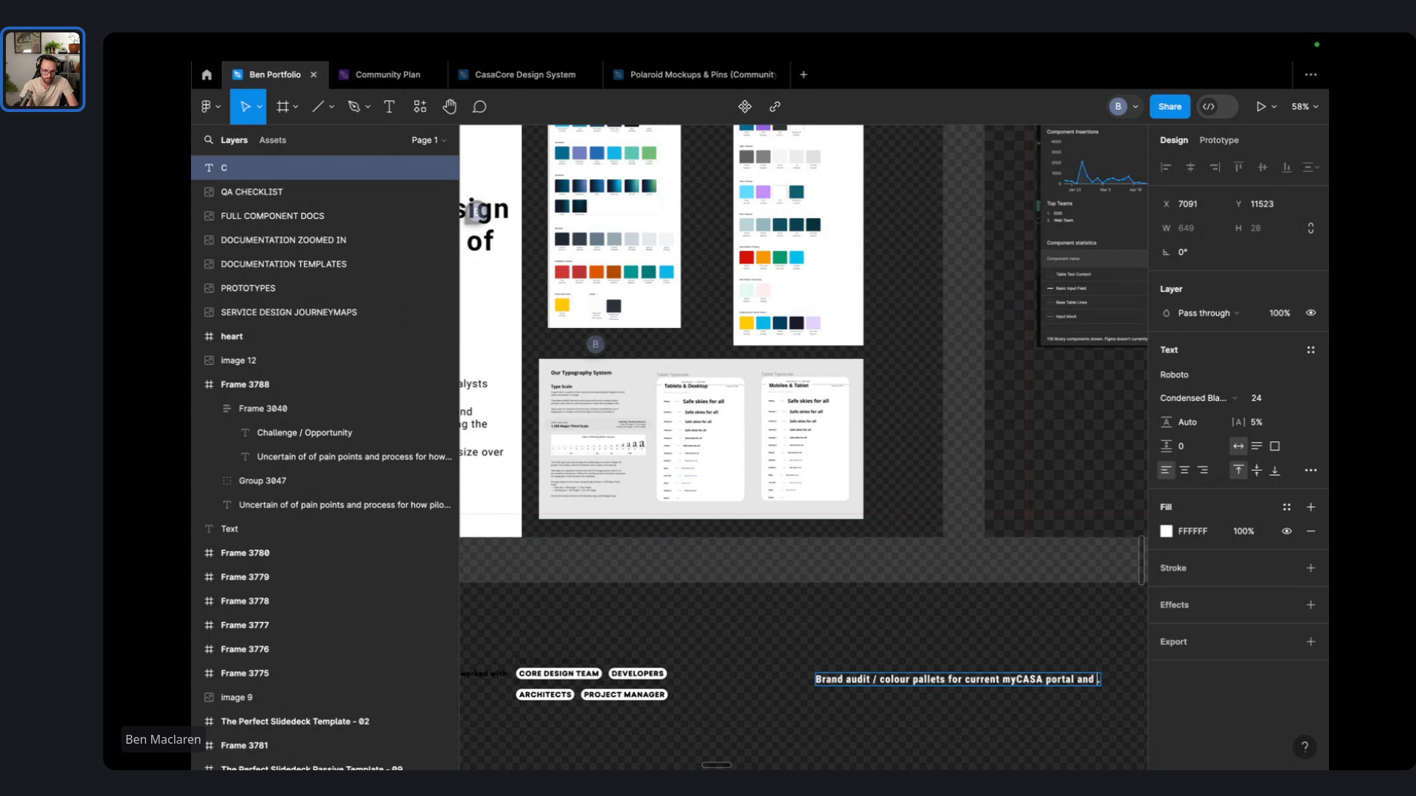
- Reword the caption to 'Brand audit / colour pallets for CASA website and current myCASA portal'
type("SA webs")
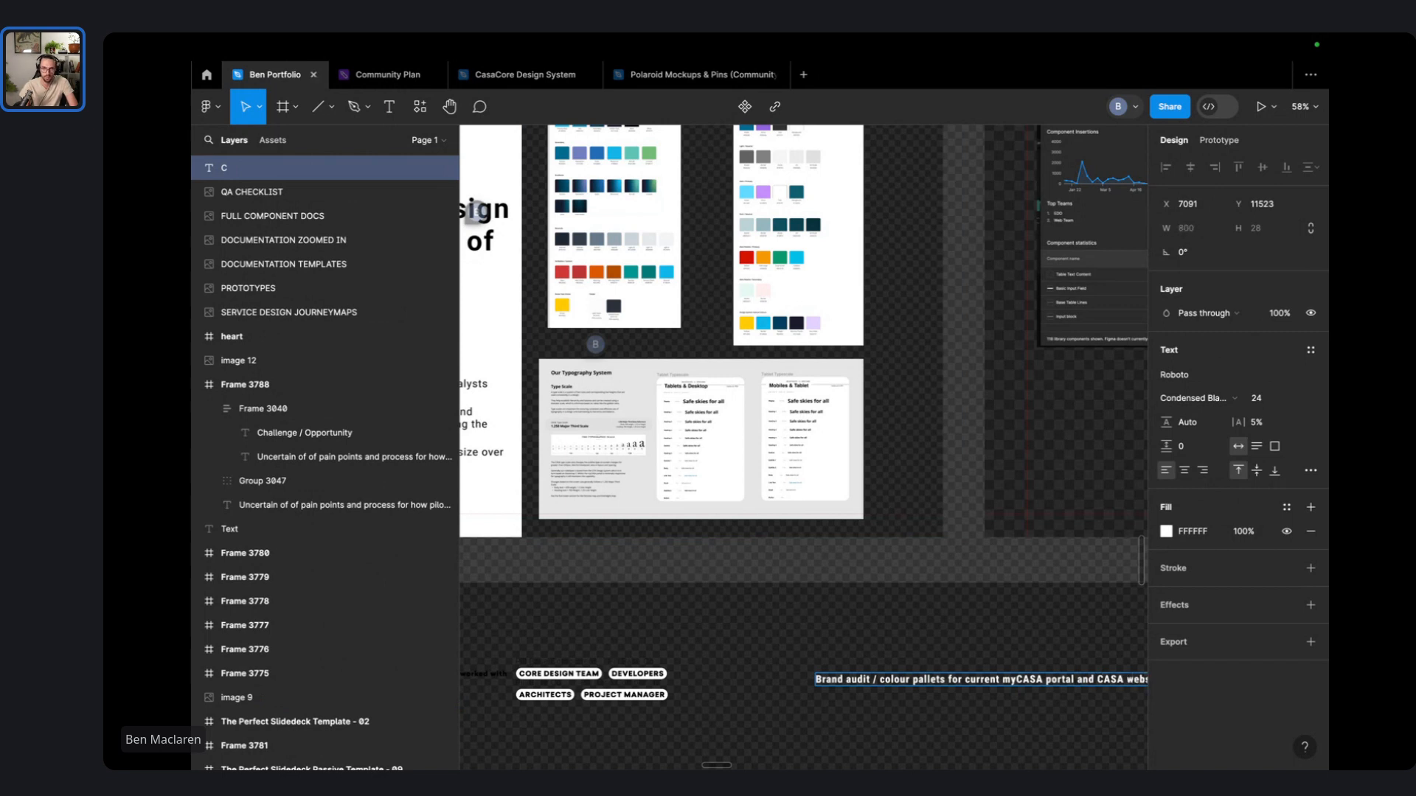
left_click_drag(1066, 675, 982, 677)
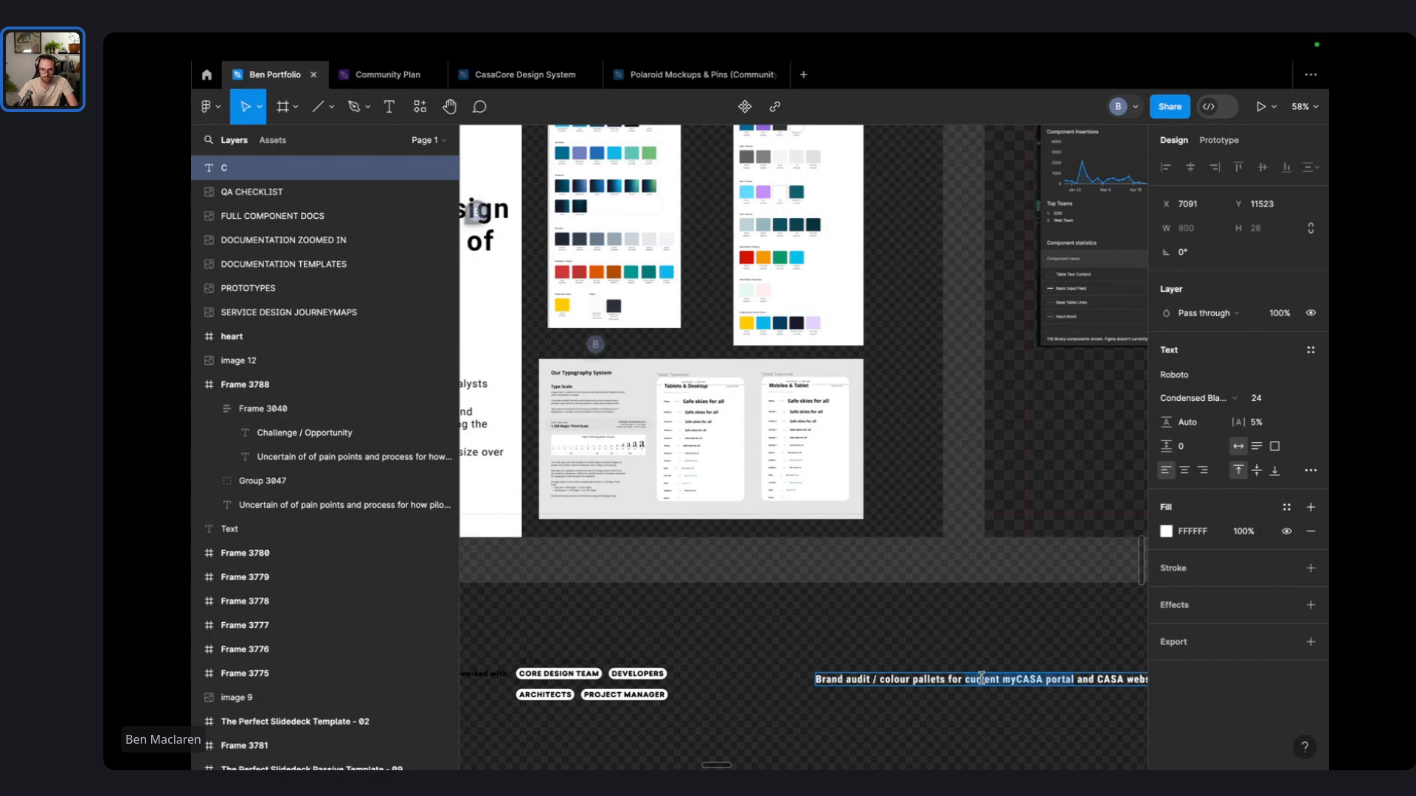
key("BackSpace")
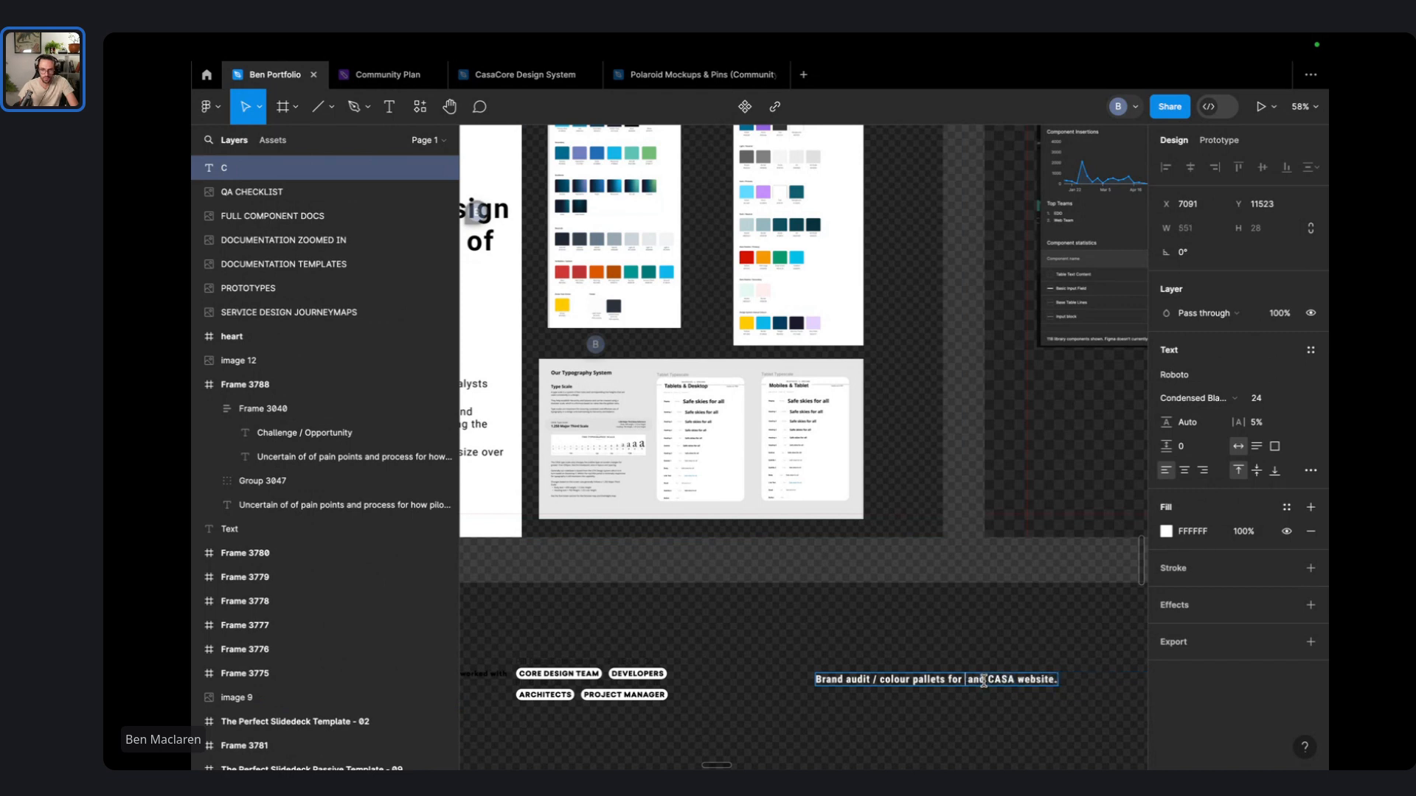
key("BackSpace")
key("BackSpace")
key("BackSpace")
type("current myCASA portal")
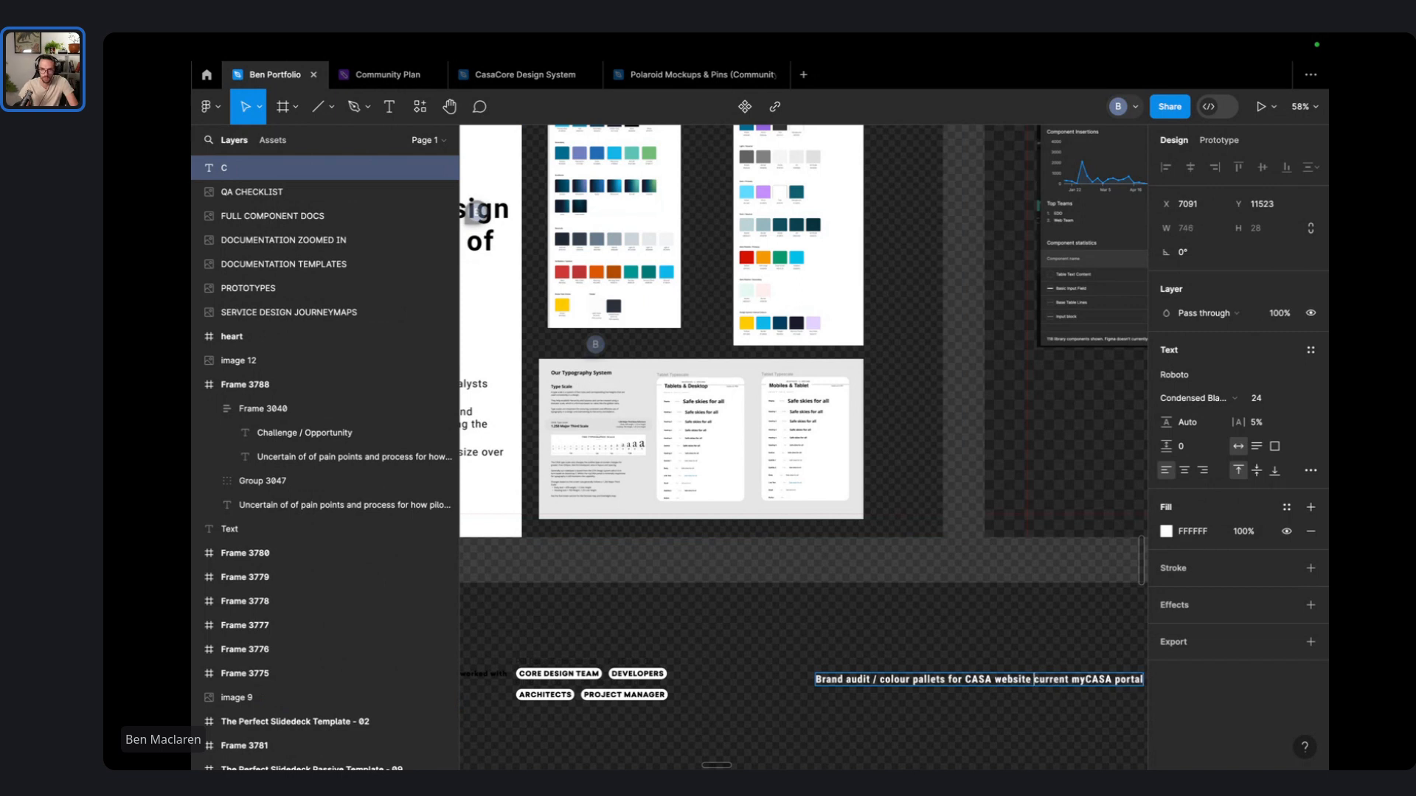
type("and")
key("Escape")
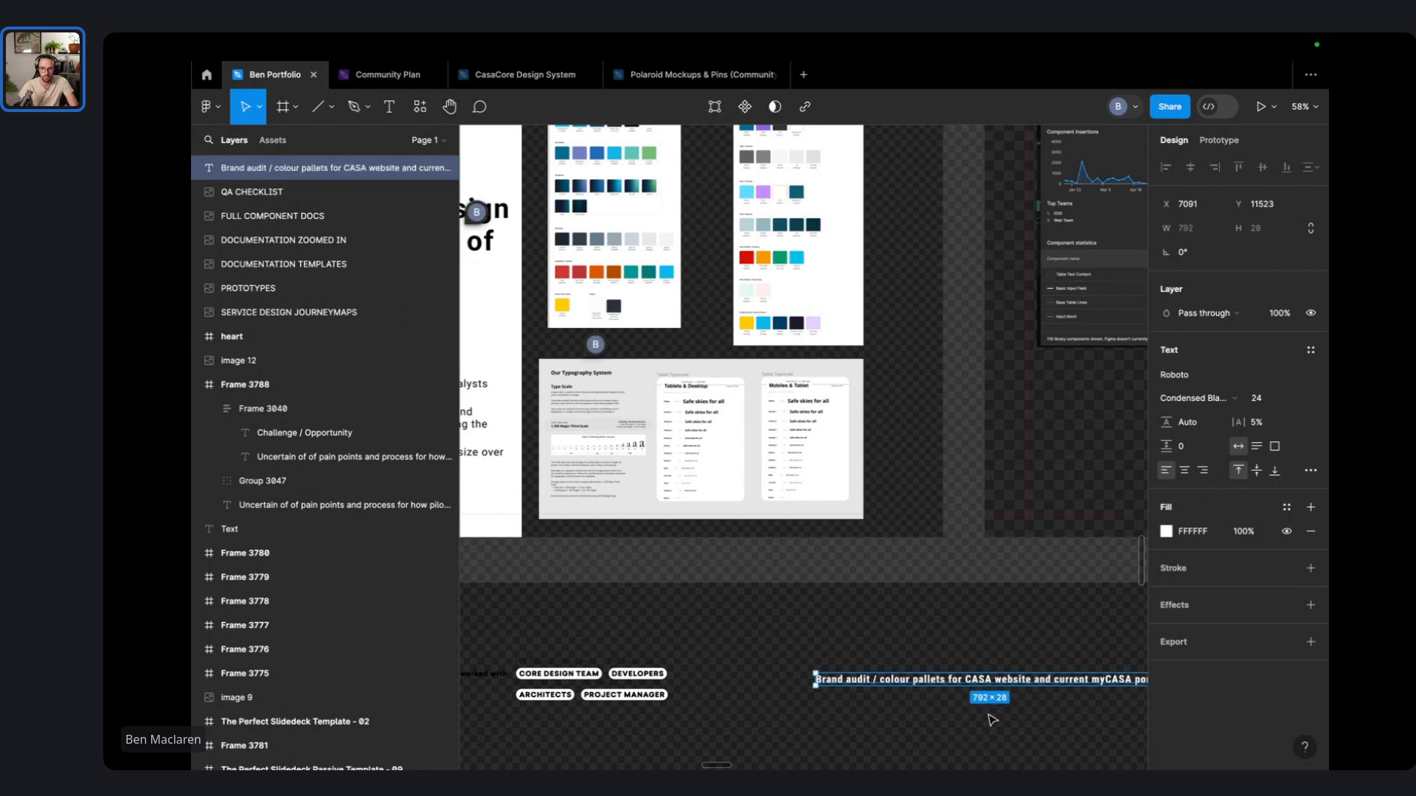
- Nudge the caption slightly left and wrap it in an auto-layout frame with Shift+A
scroll(991, 719, "right", 4)
scroll(991, 719, "down", 1)
left_click(822, 713)
left_click_drag(834, 646, 812, 643)
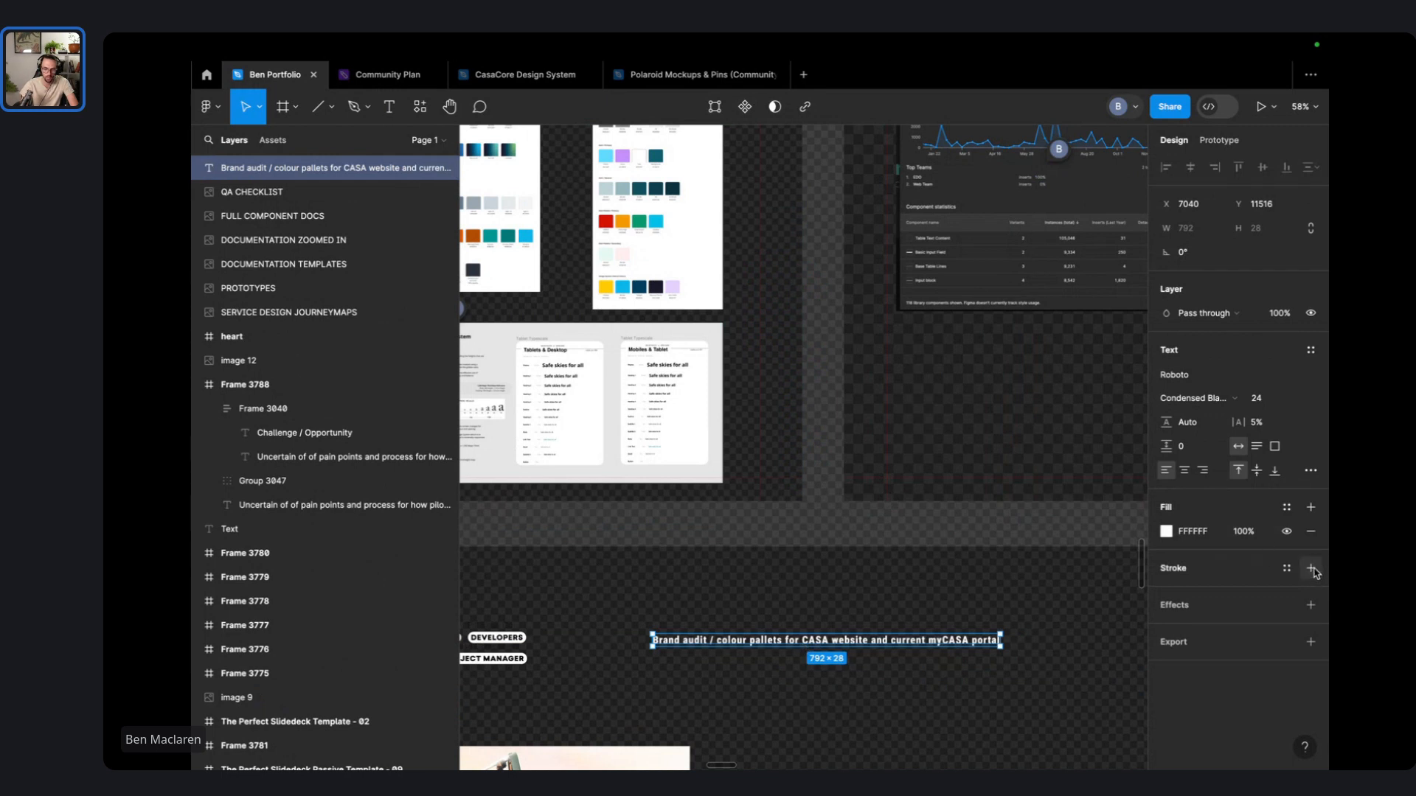
key("shift+a")
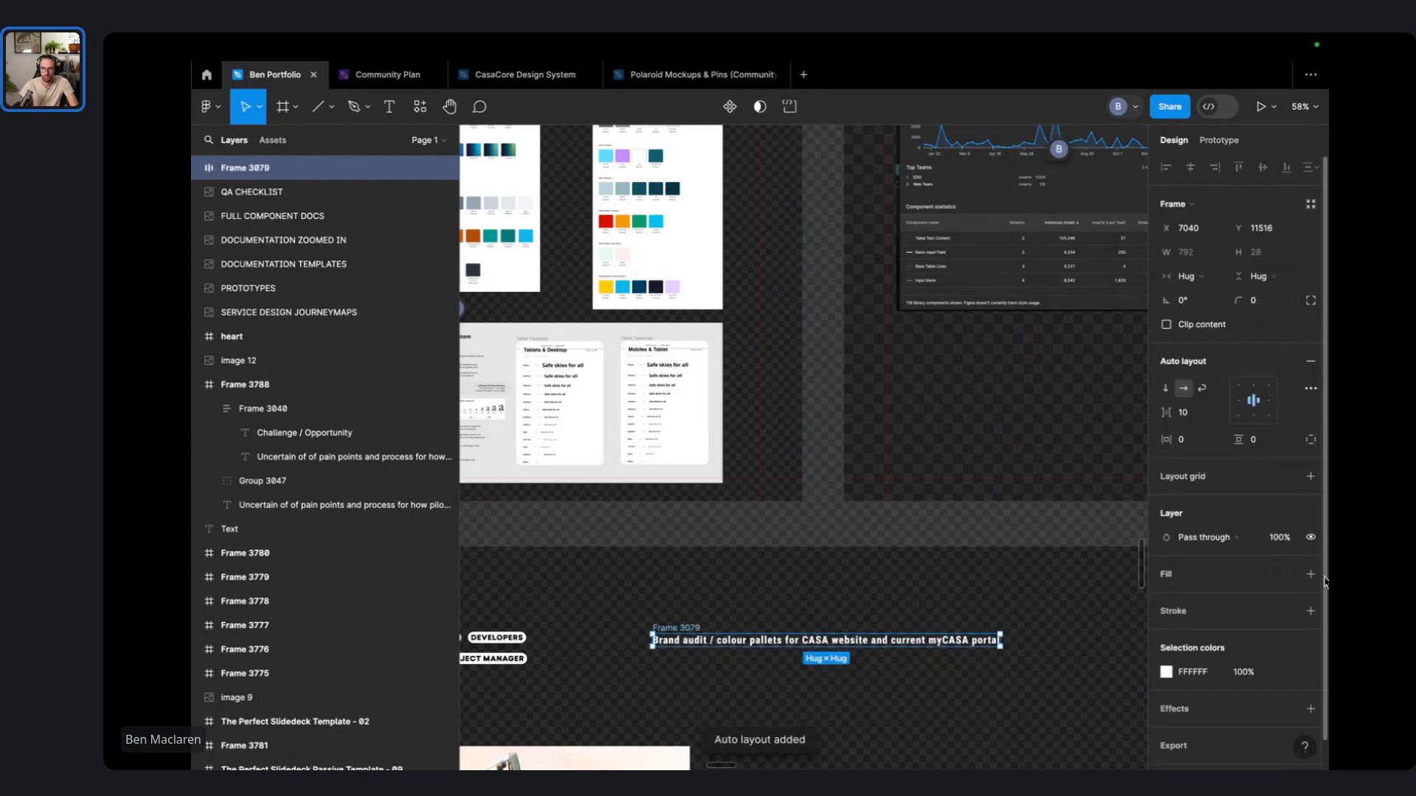
- Give the caption frame a white fill and make its text Gray 2
left_click(1311, 574)
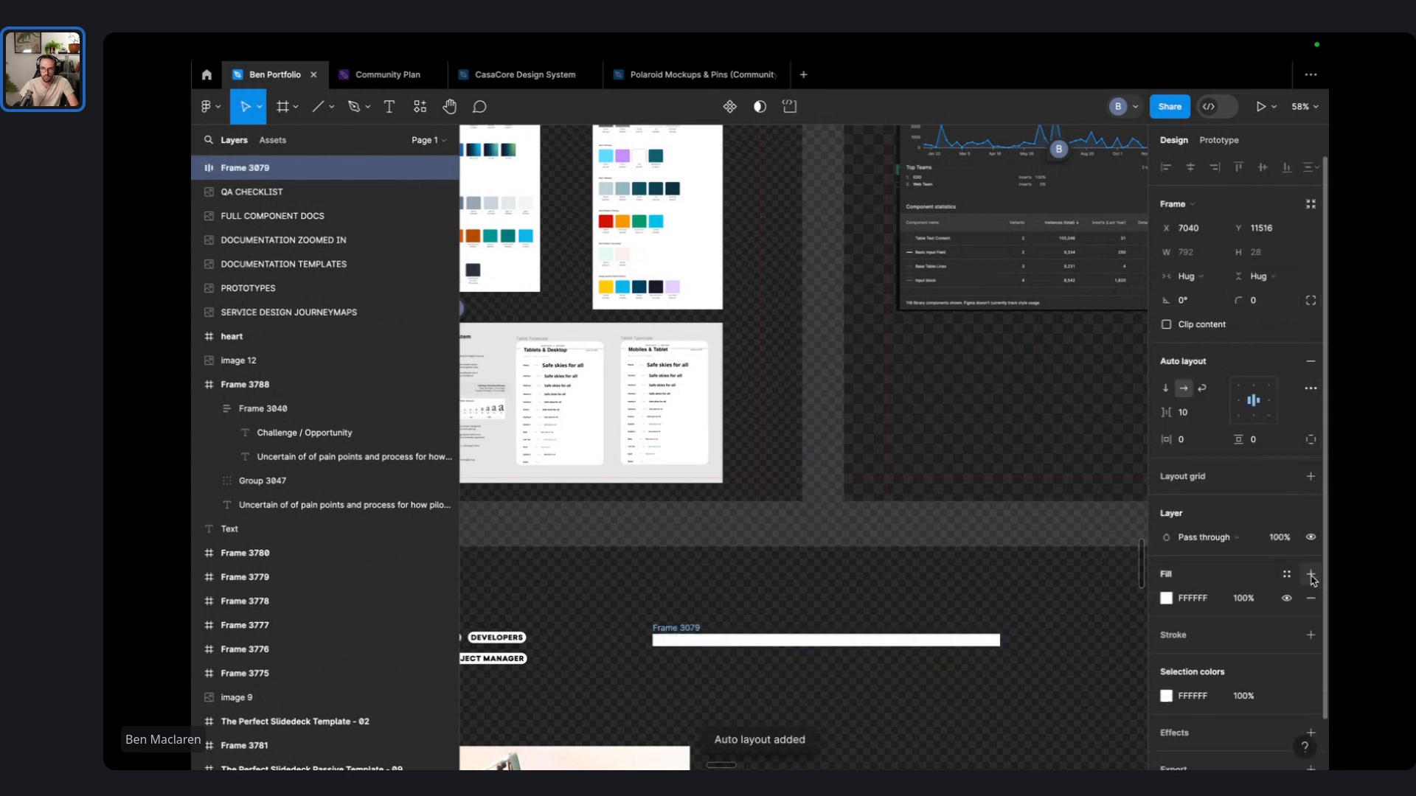
double_click(882, 639)
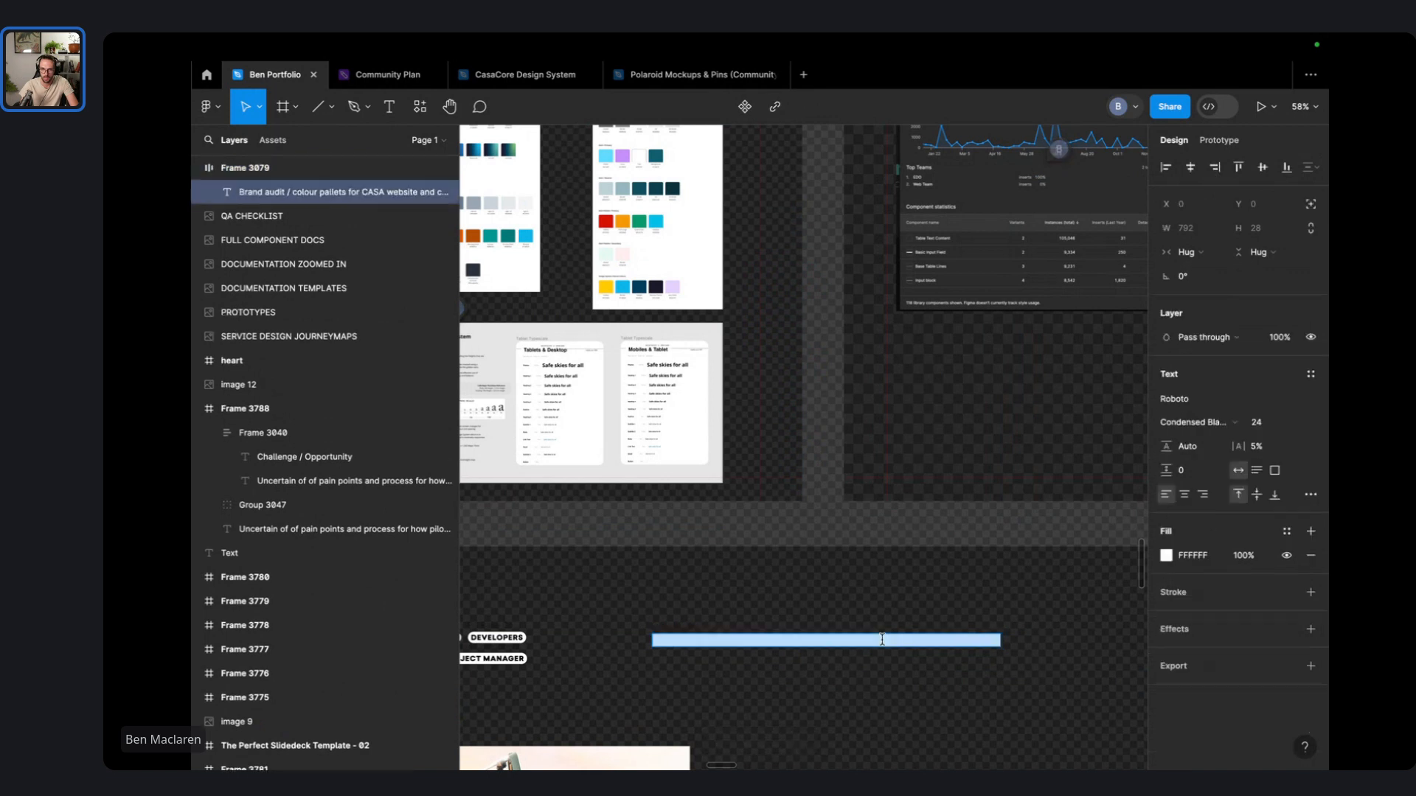
left_click(1286, 531)
left_click(1026, 667)
left_click(862, 586)
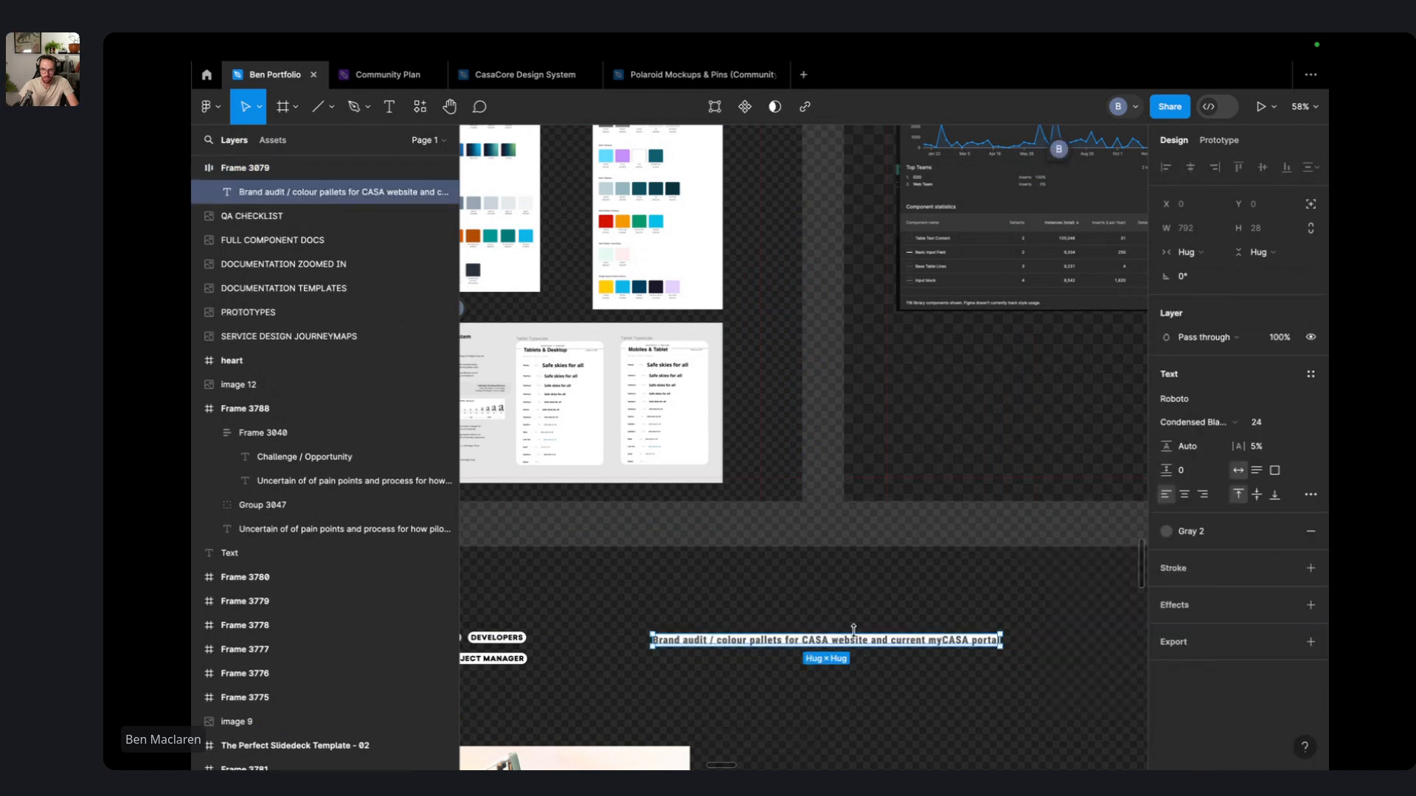
left_click(840, 573)
- Set the caption frame's padding to 4 and move it onto the slide over the colour boards
left_click(841, 640)
left_click(1261, 442)
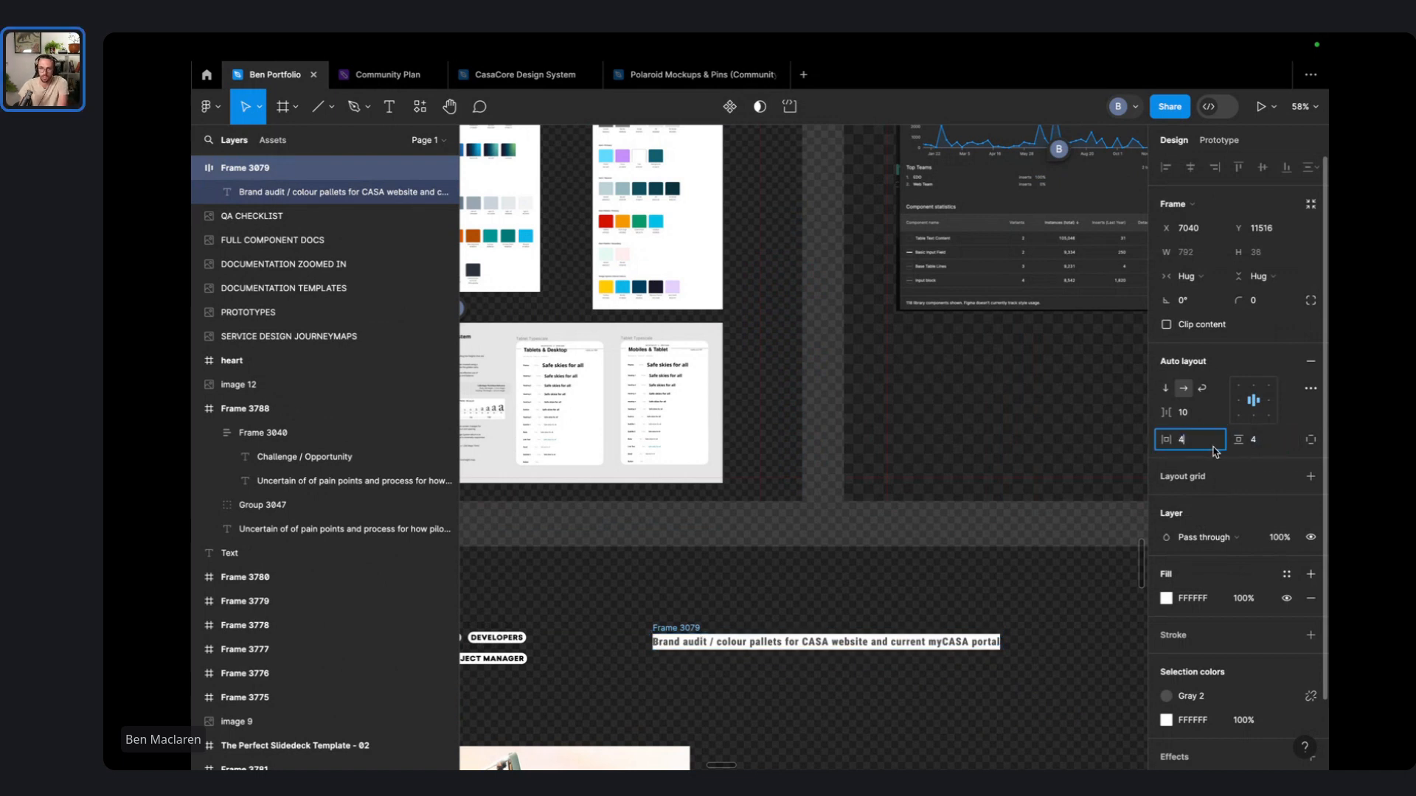
left_click(943, 589)
left_click_drag(682, 640, 777, 474)
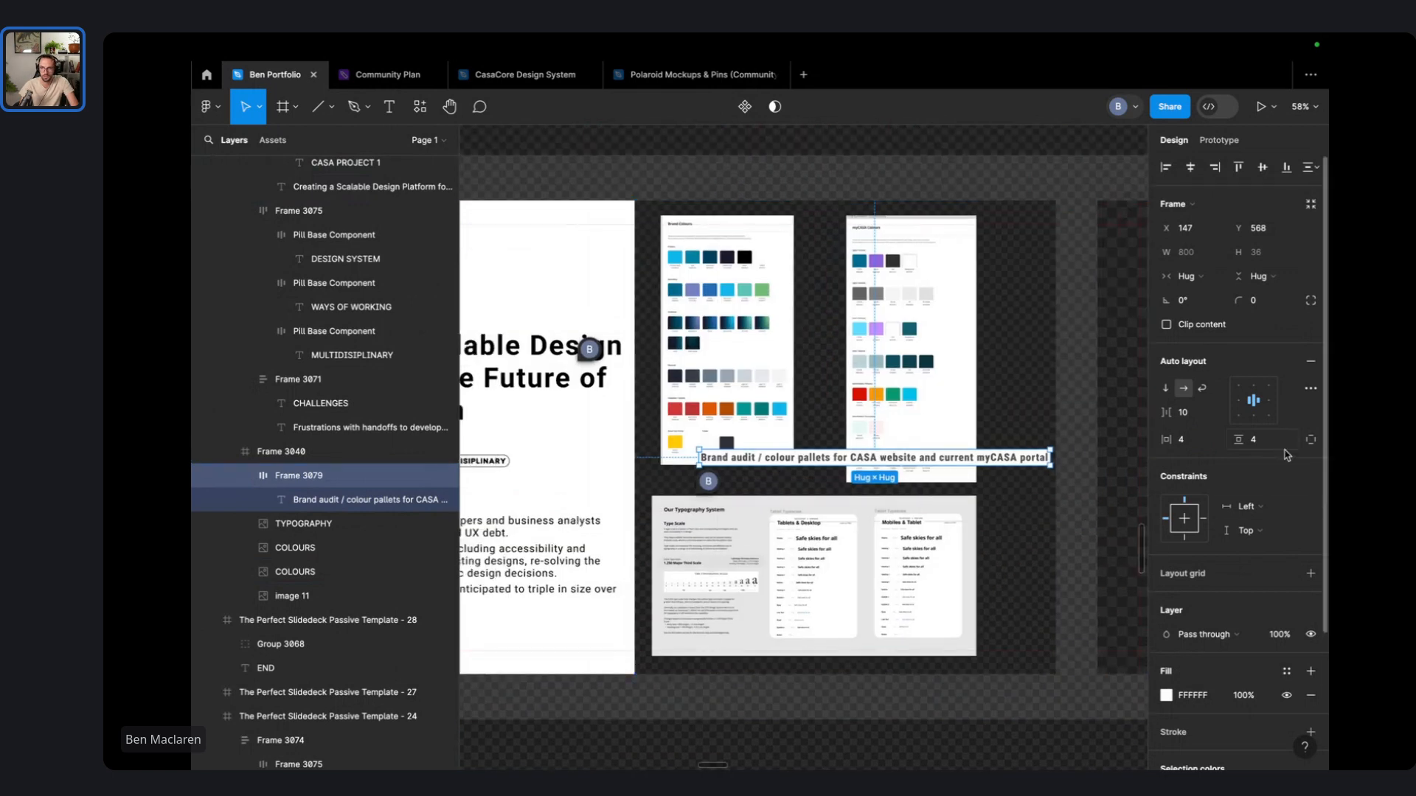
scroll(1312, 620, "down", 3)
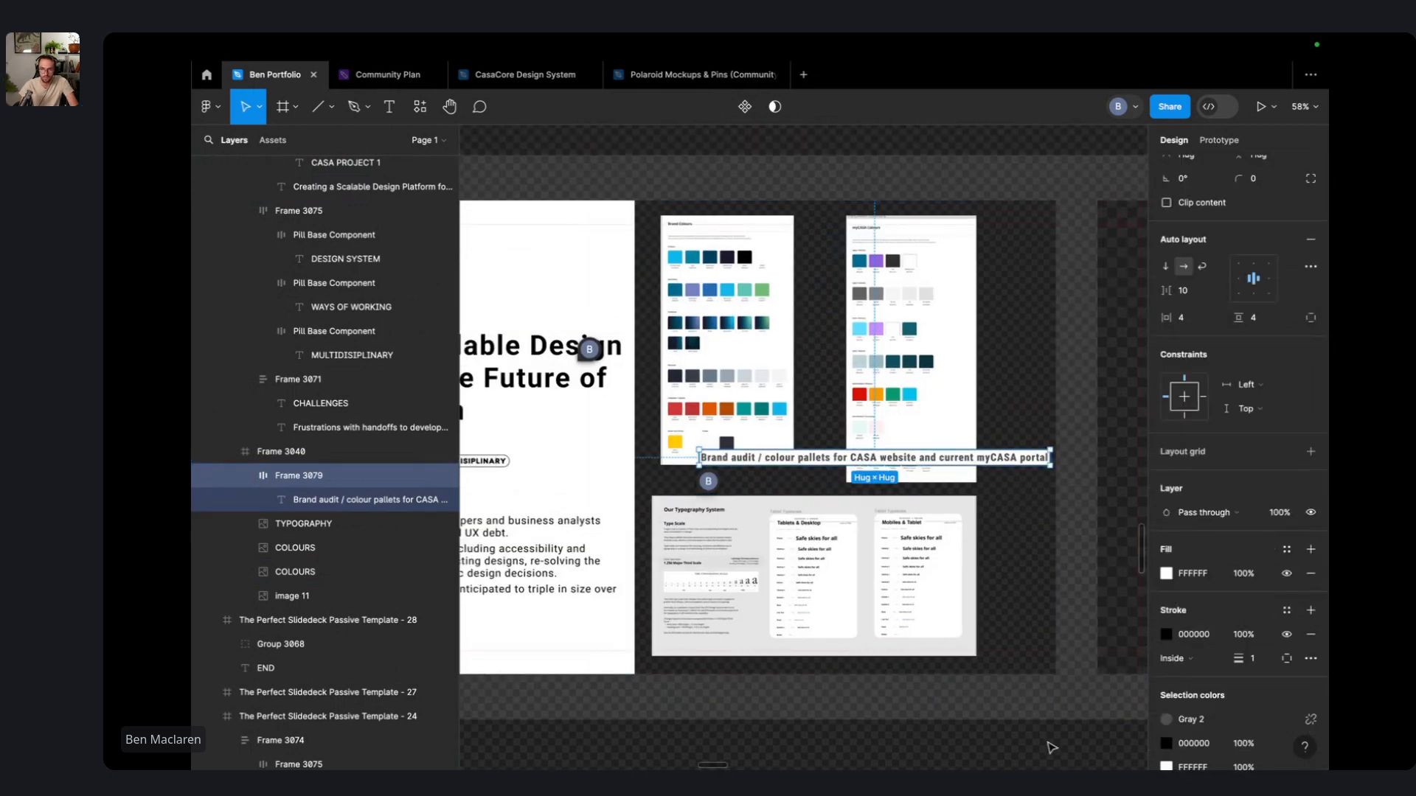
left_click(1051, 745)
scroll(771, 458, "up", 3, "ctrl")
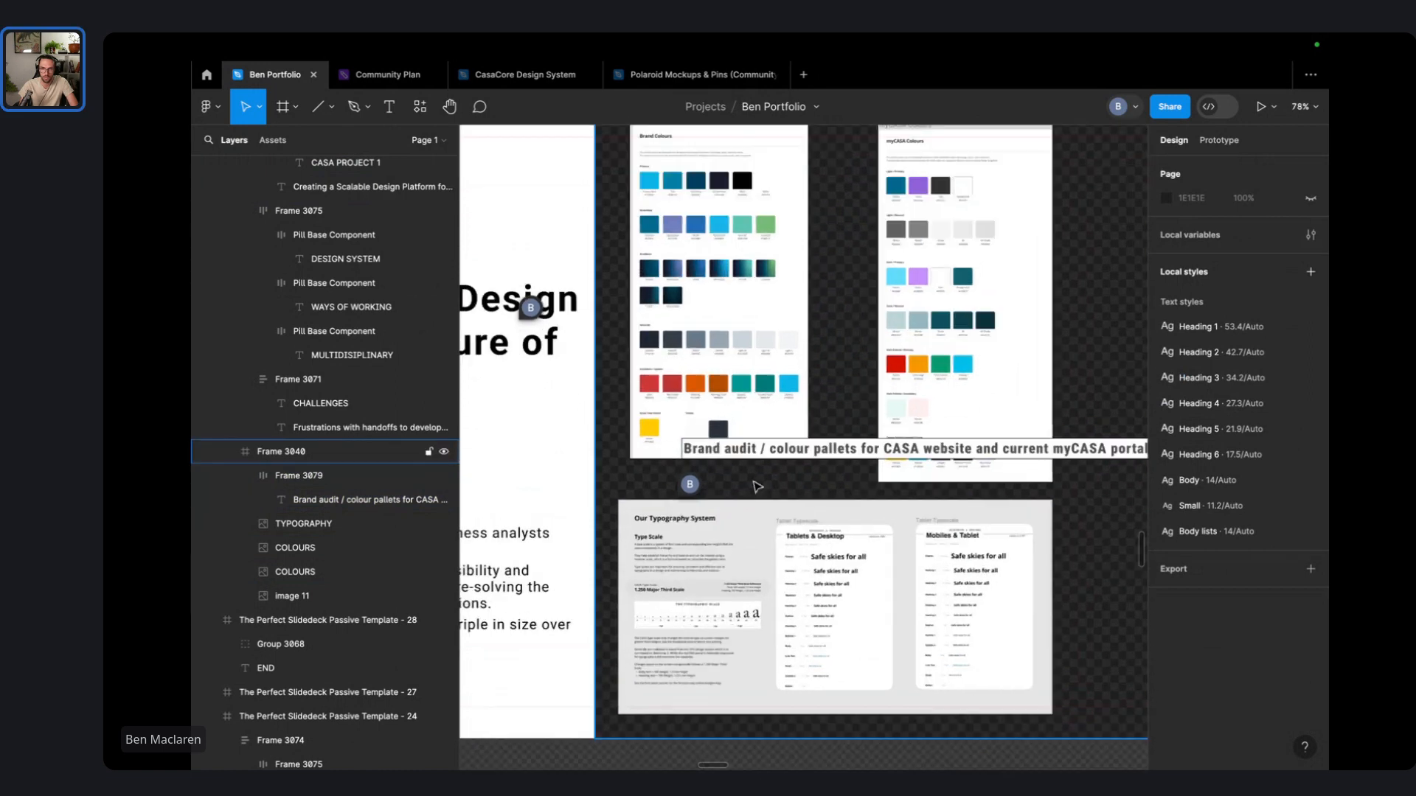
- Position the caption inside Frame 3040 just above the typography screenshot
left_click(774, 452)
double_click(829, 449)
left_click(788, 455)
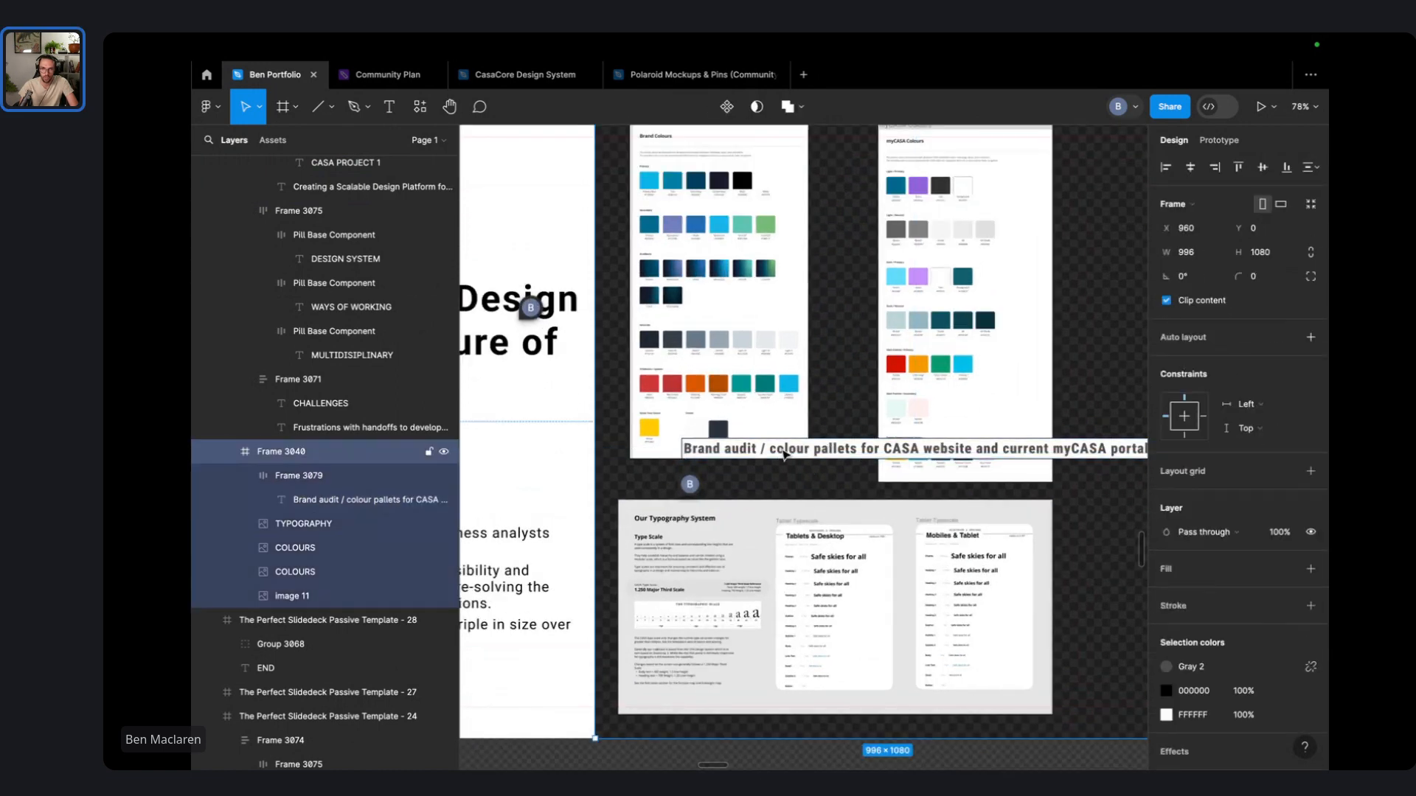
double_click(787, 455)
left_click_drag(789, 456, 734, 489)
scroll(1239, 561, "down", 3)
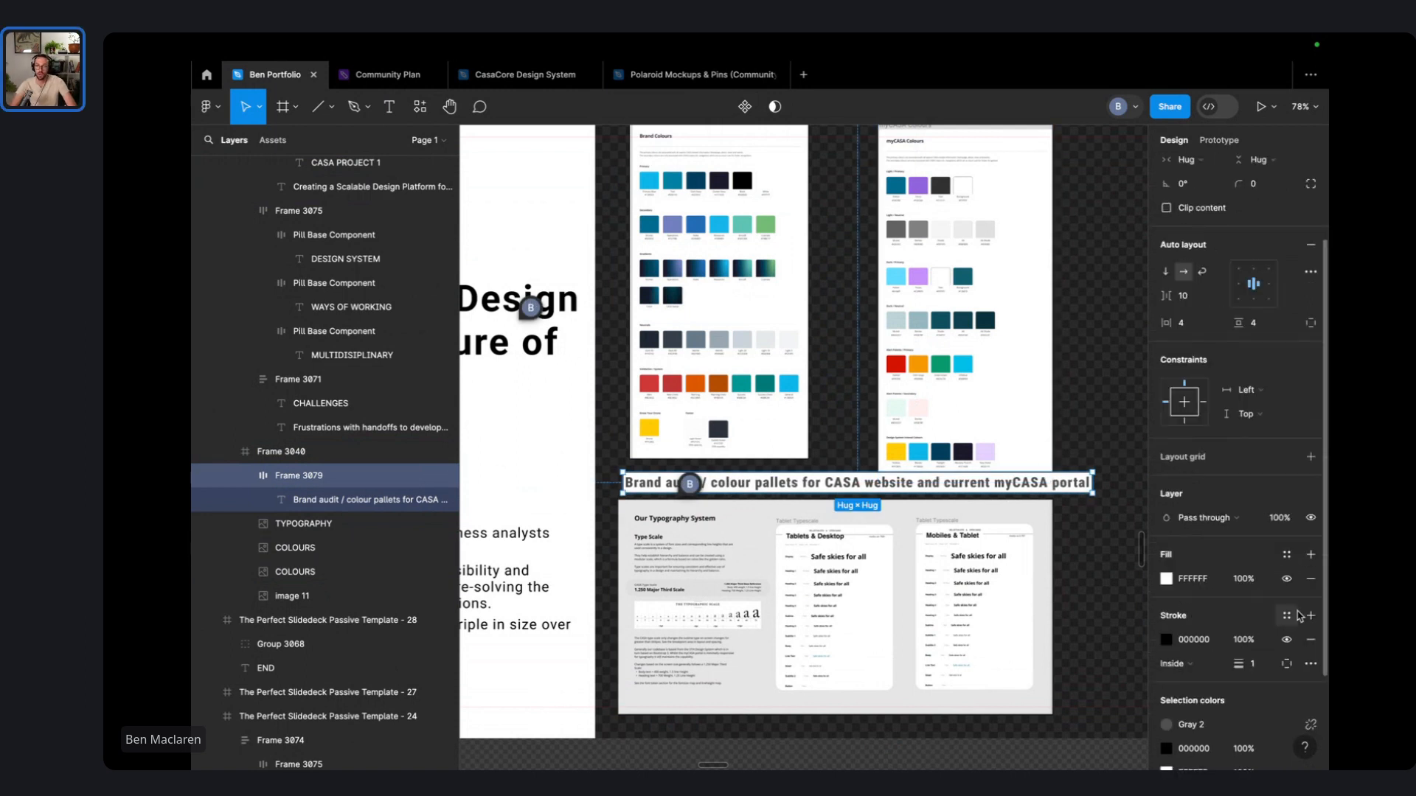
- Fill the caption frame yellow and apply the Body text style to its text
left_click(1286, 554)
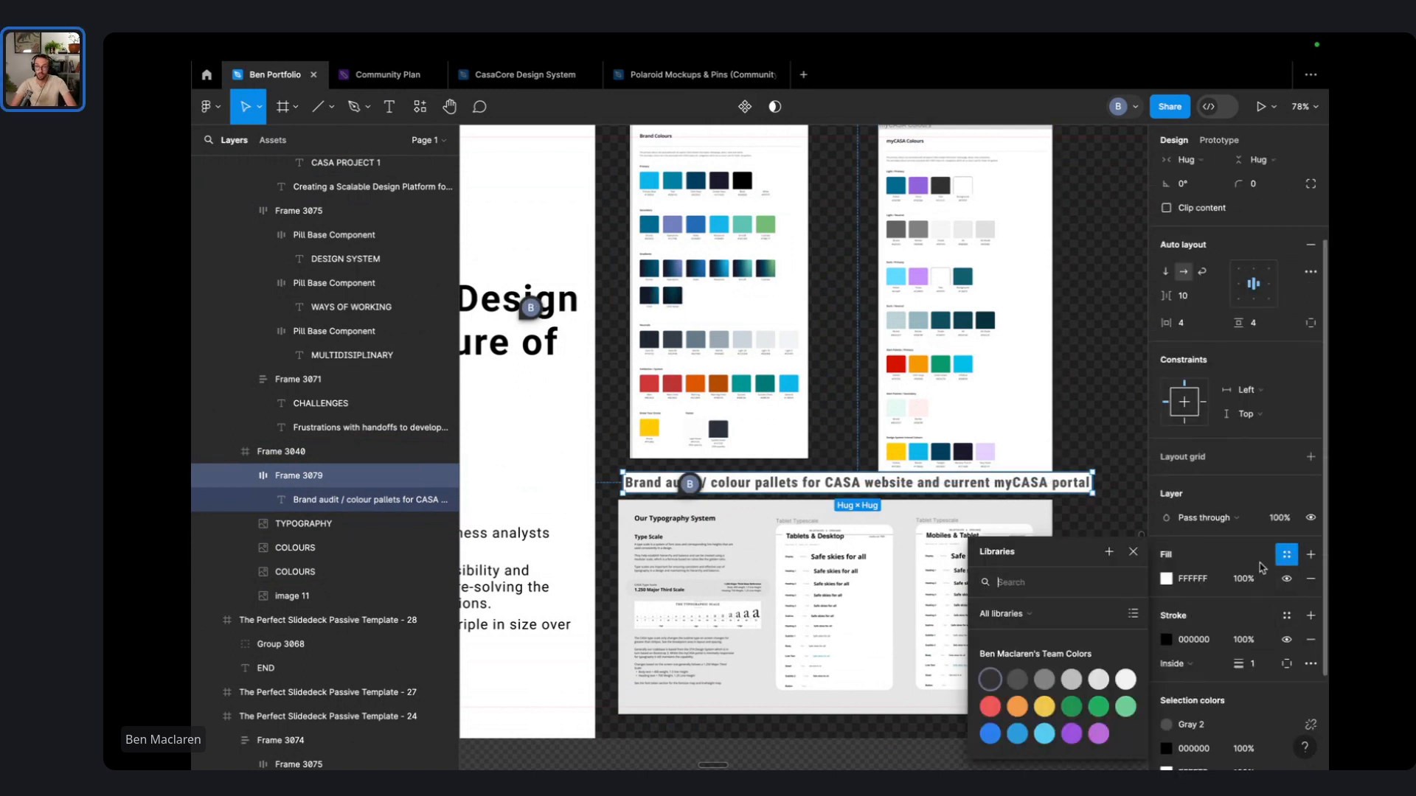
left_click(1044, 708)
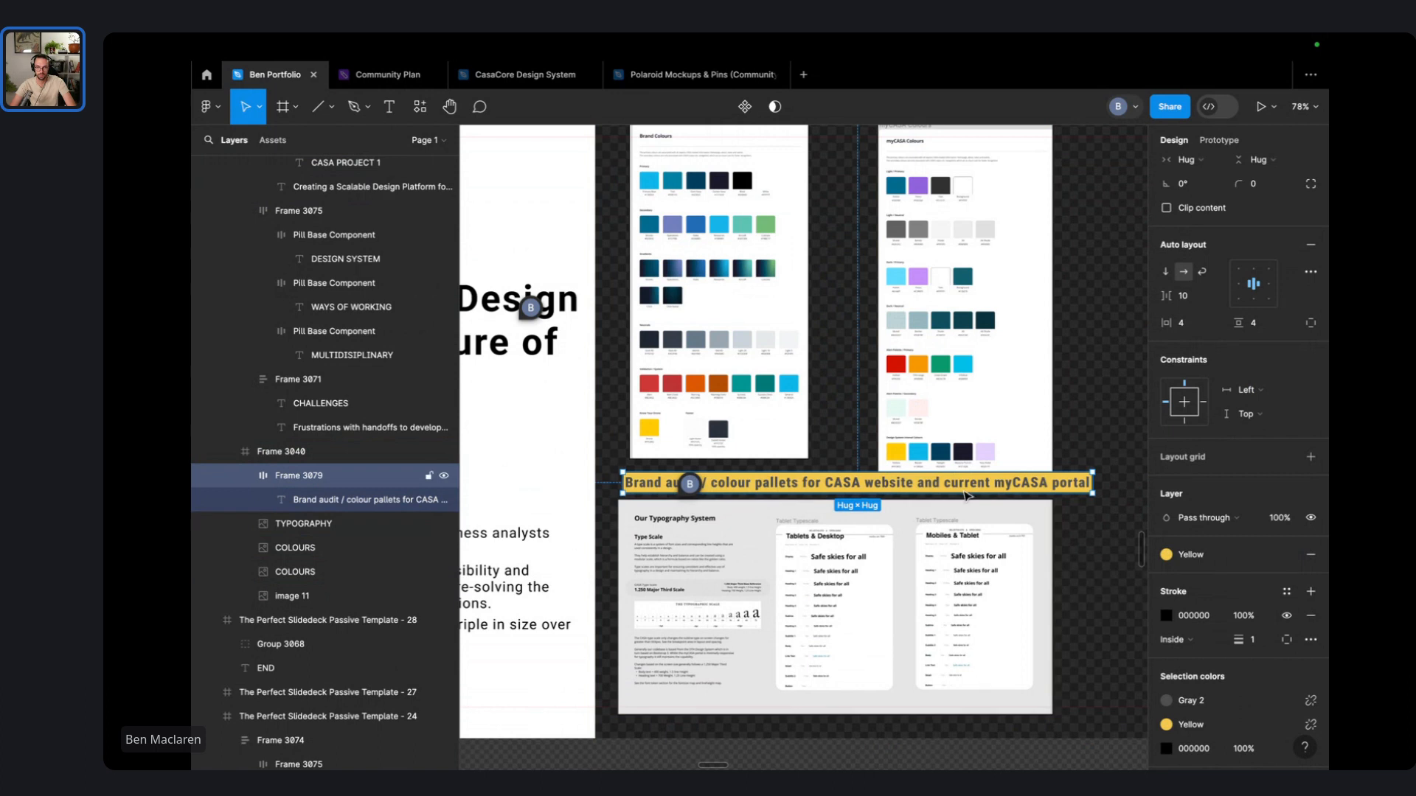
double_click(1047, 483)
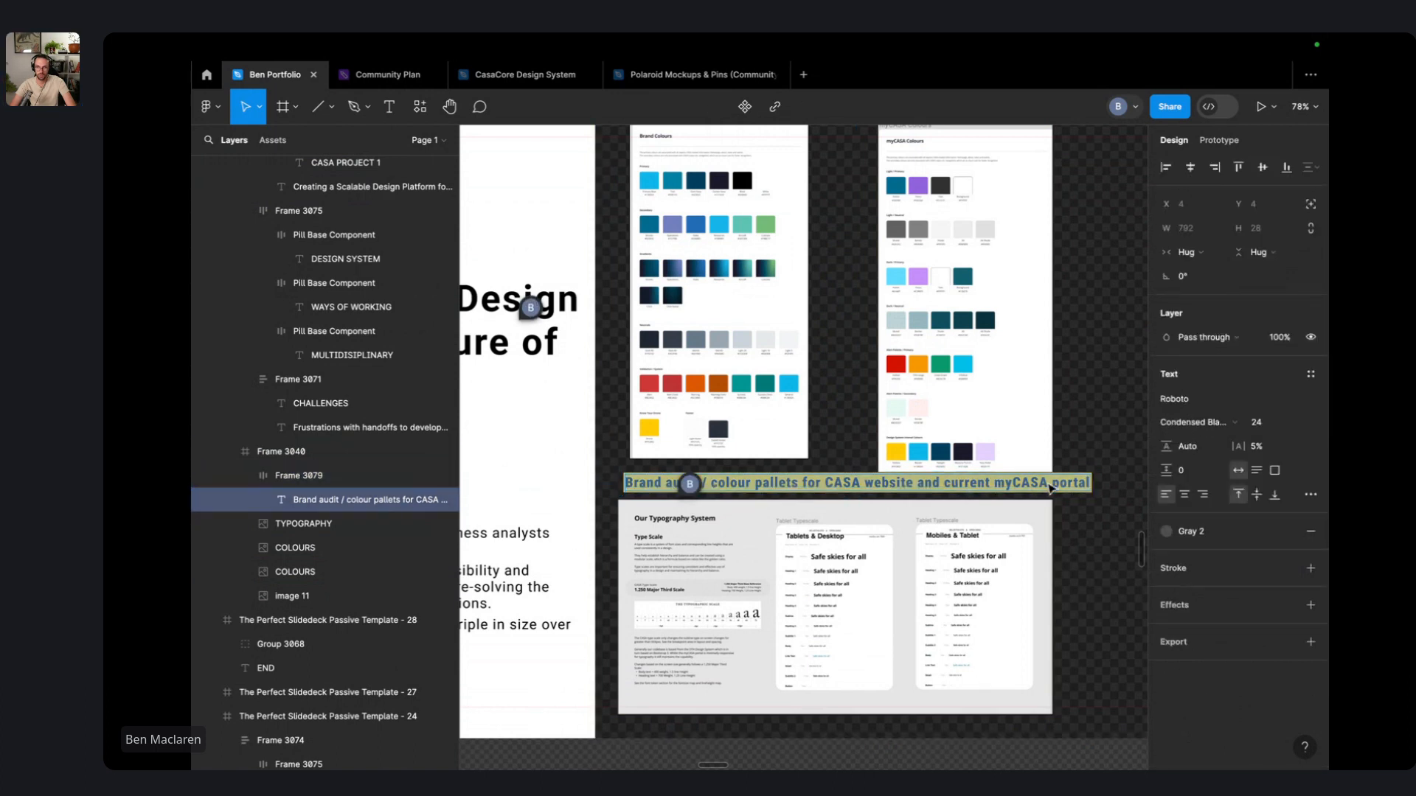
key("super+a")
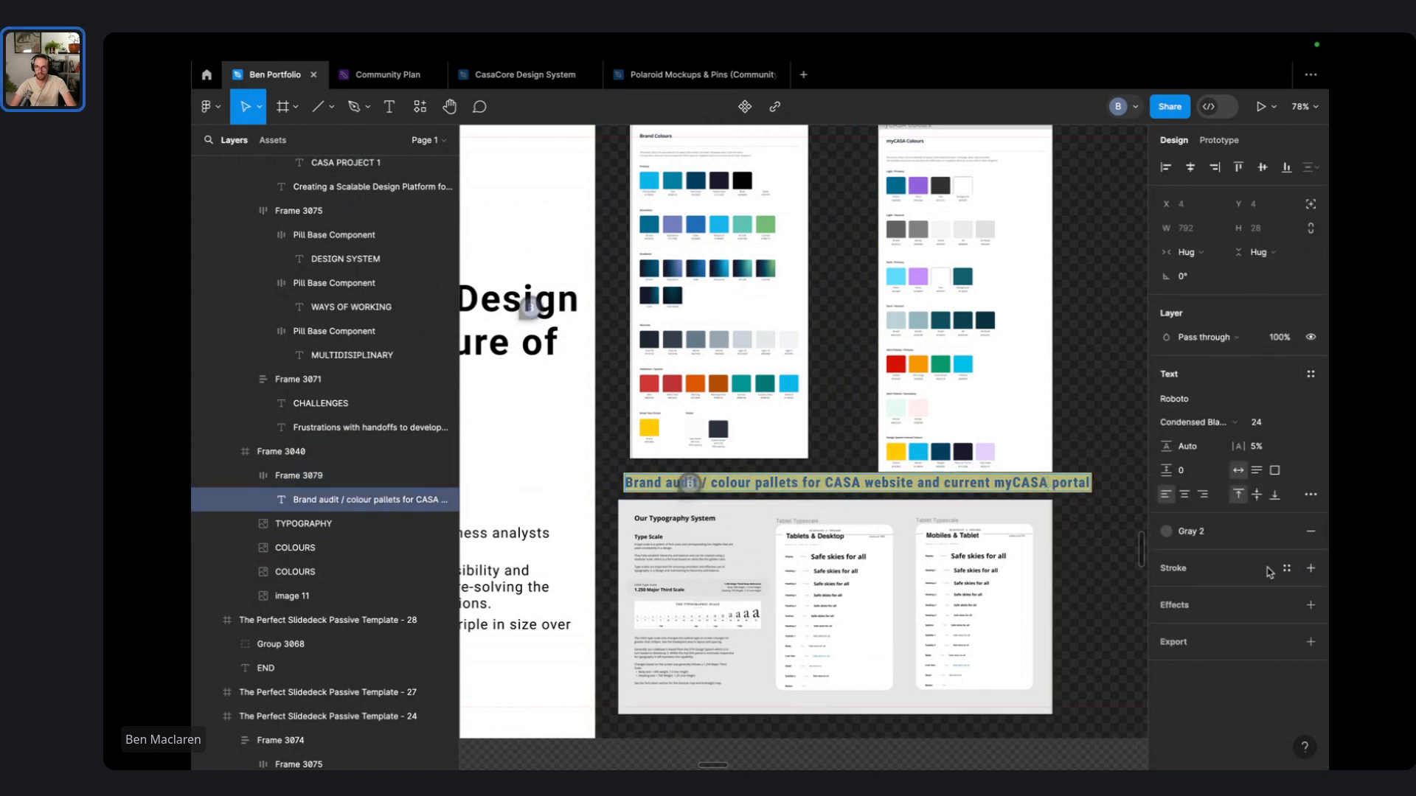
left_click(1220, 531)
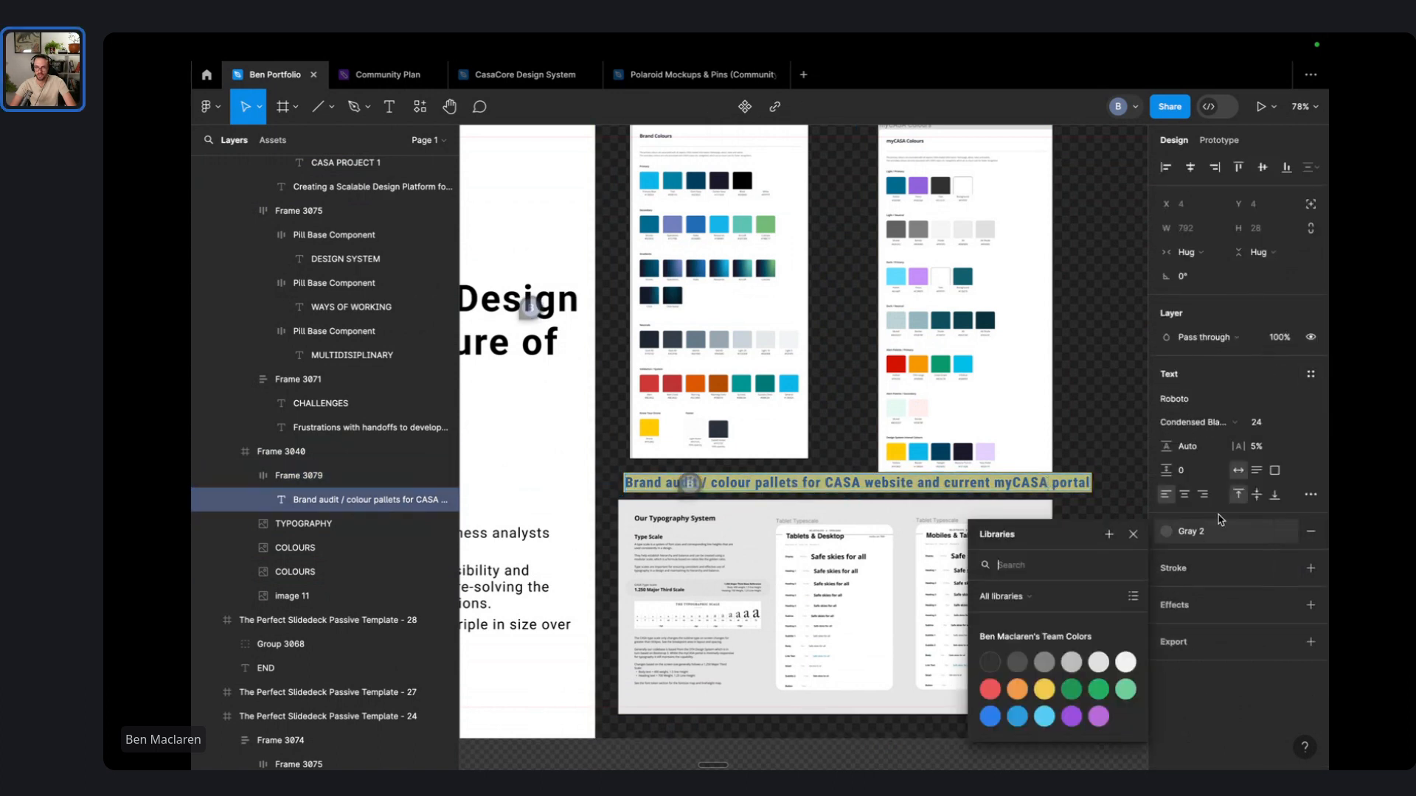
left_click(1310, 374)
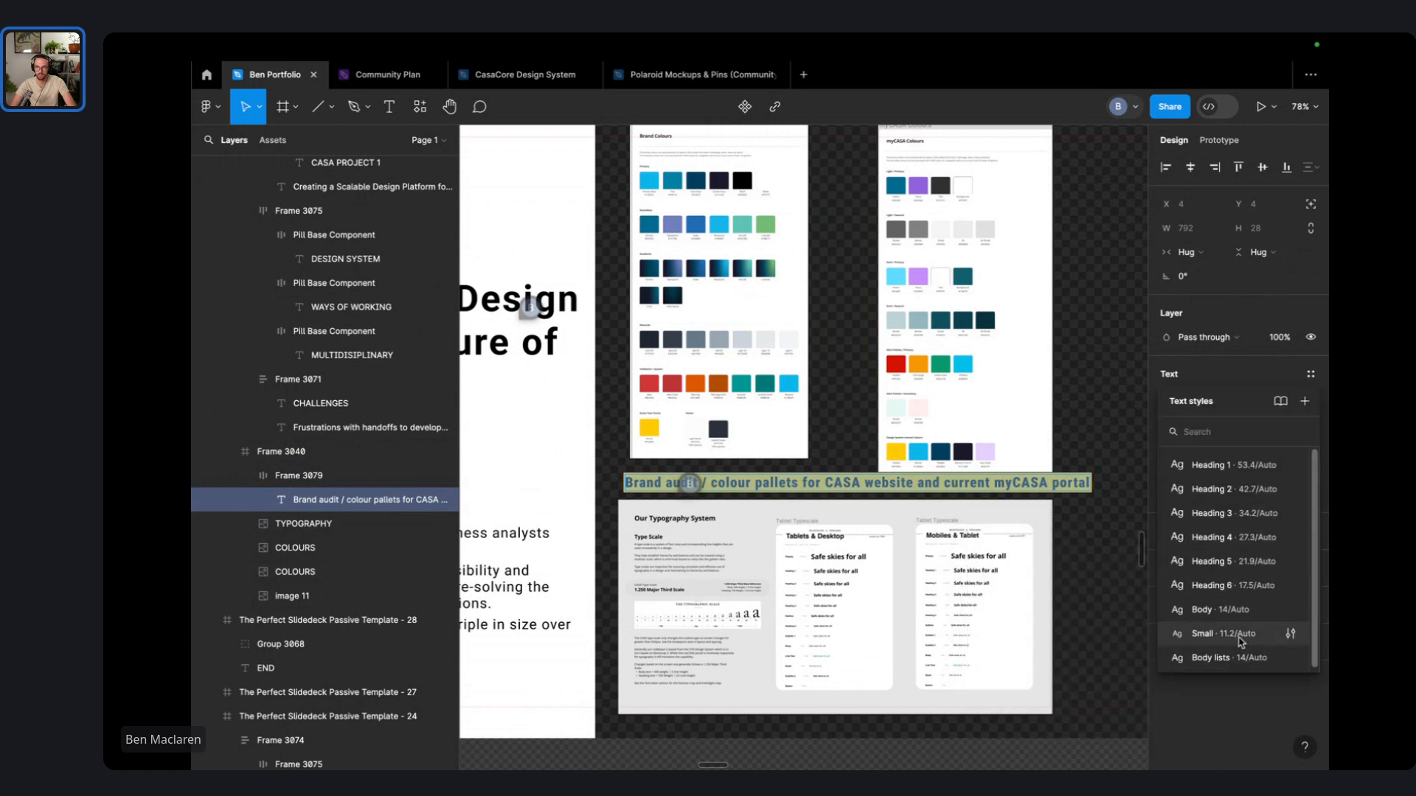
left_click(1215, 634)
left_click(1209, 374)
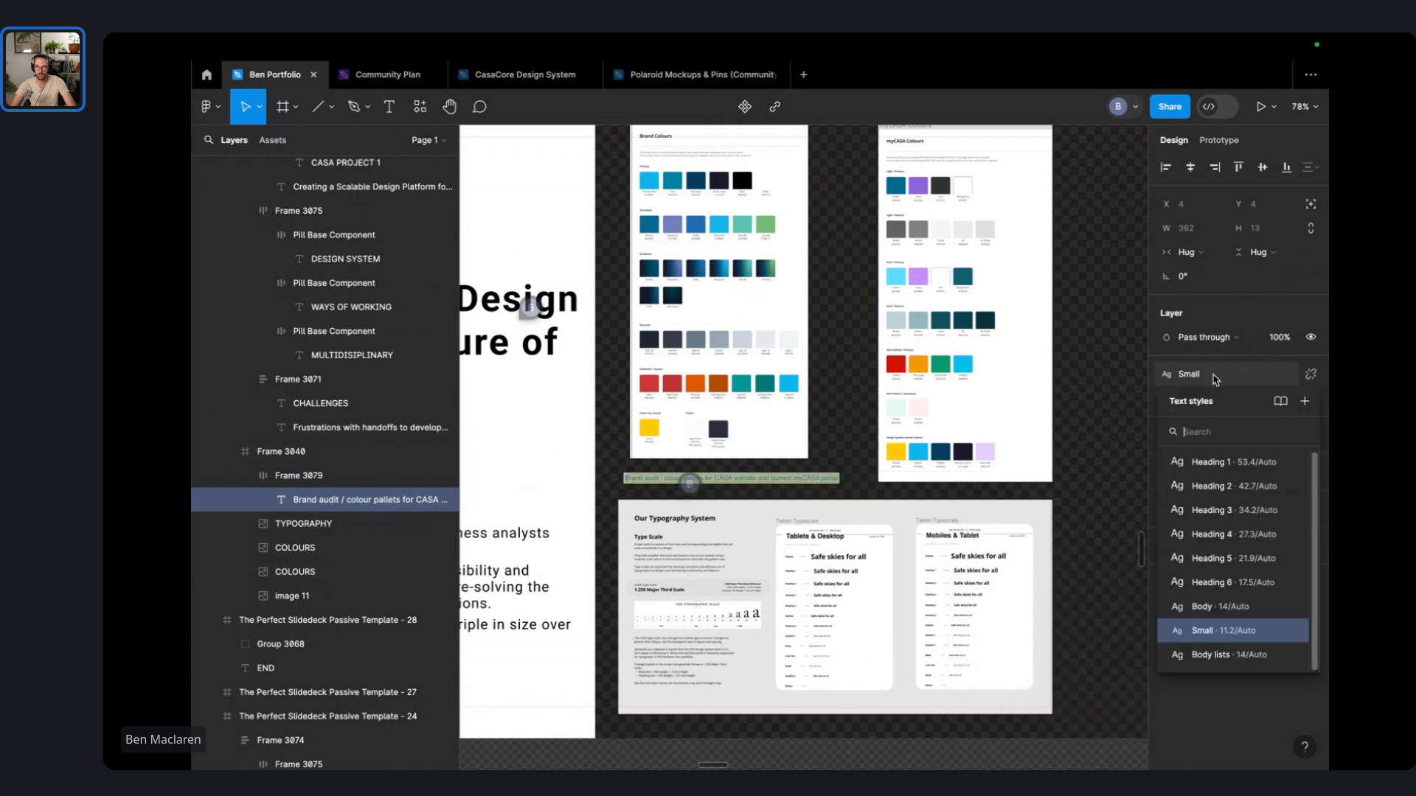
left_click(1227, 611)
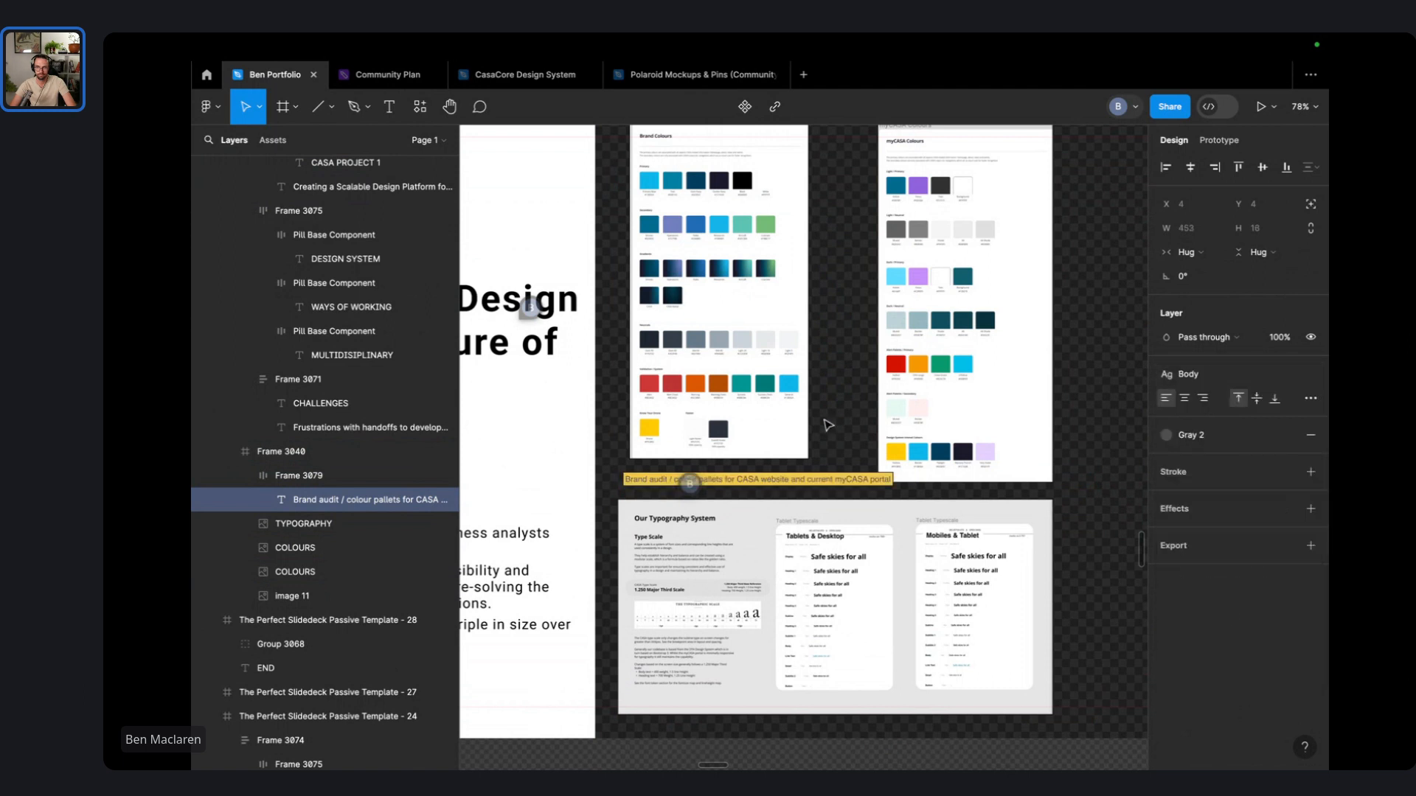
- Move the yellow caption up onto the colour boards
double_click(793, 479)
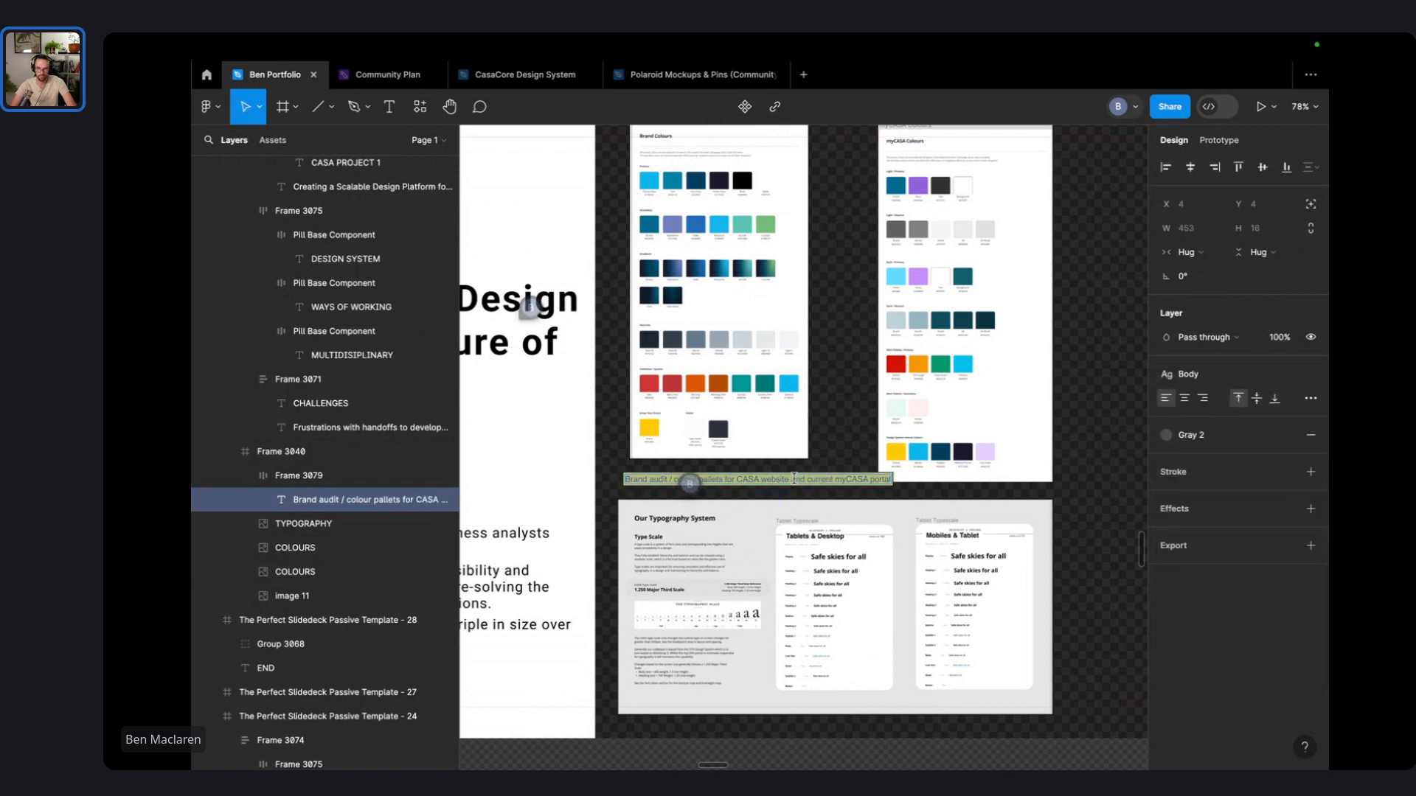
left_click(771, 507)
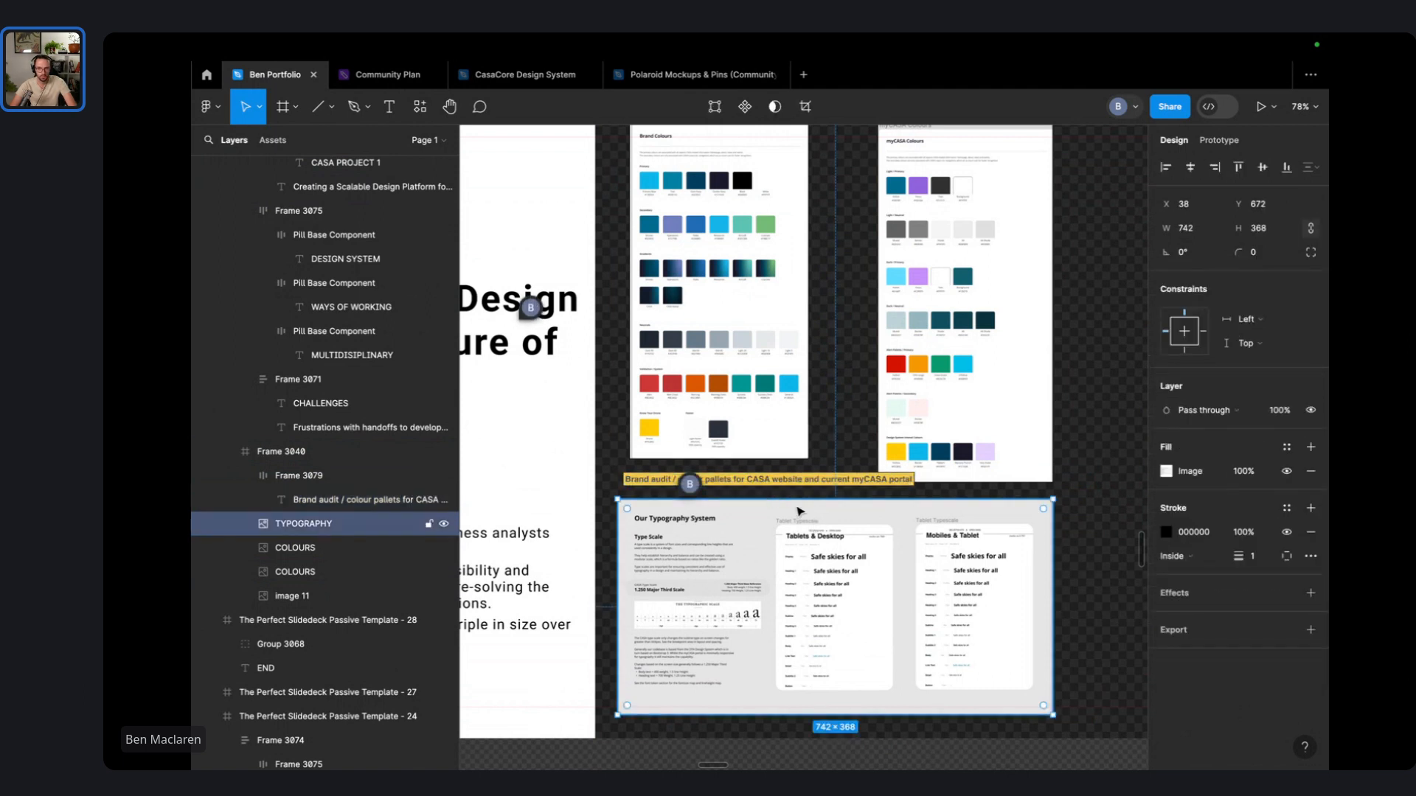
left_click_drag(772, 489, 820, 447)
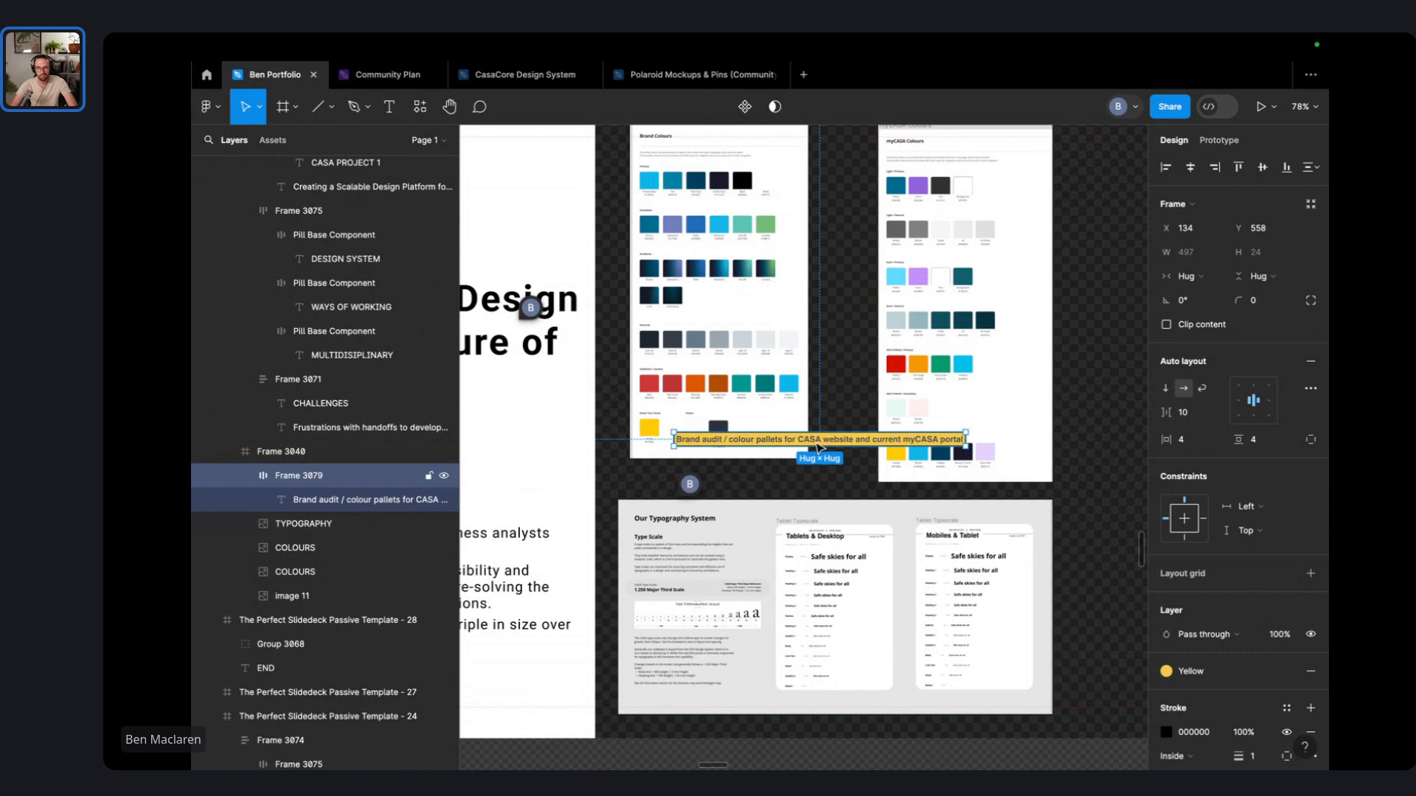
scroll(819, 442, "up", 5)
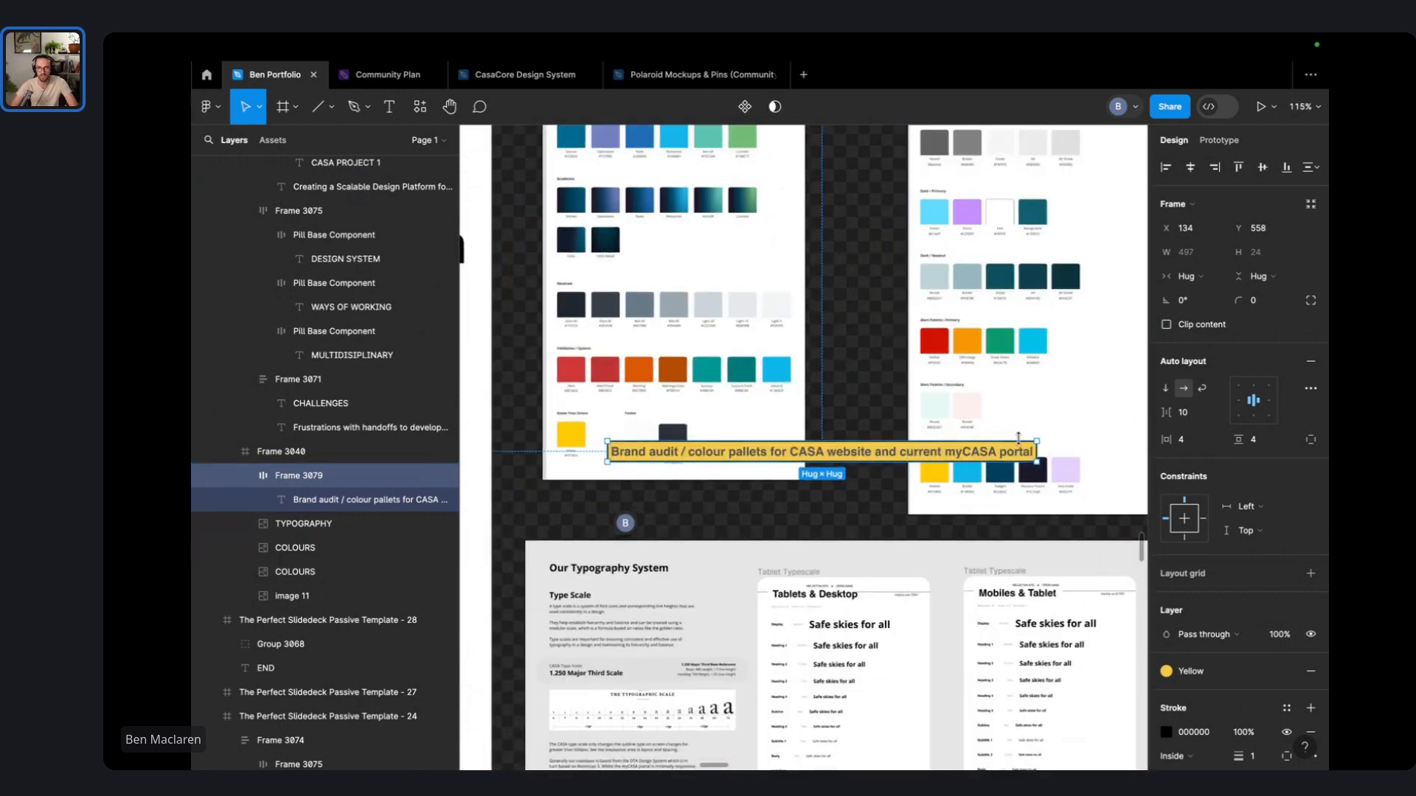
left_click(997, 431)
left_click(989, 451)
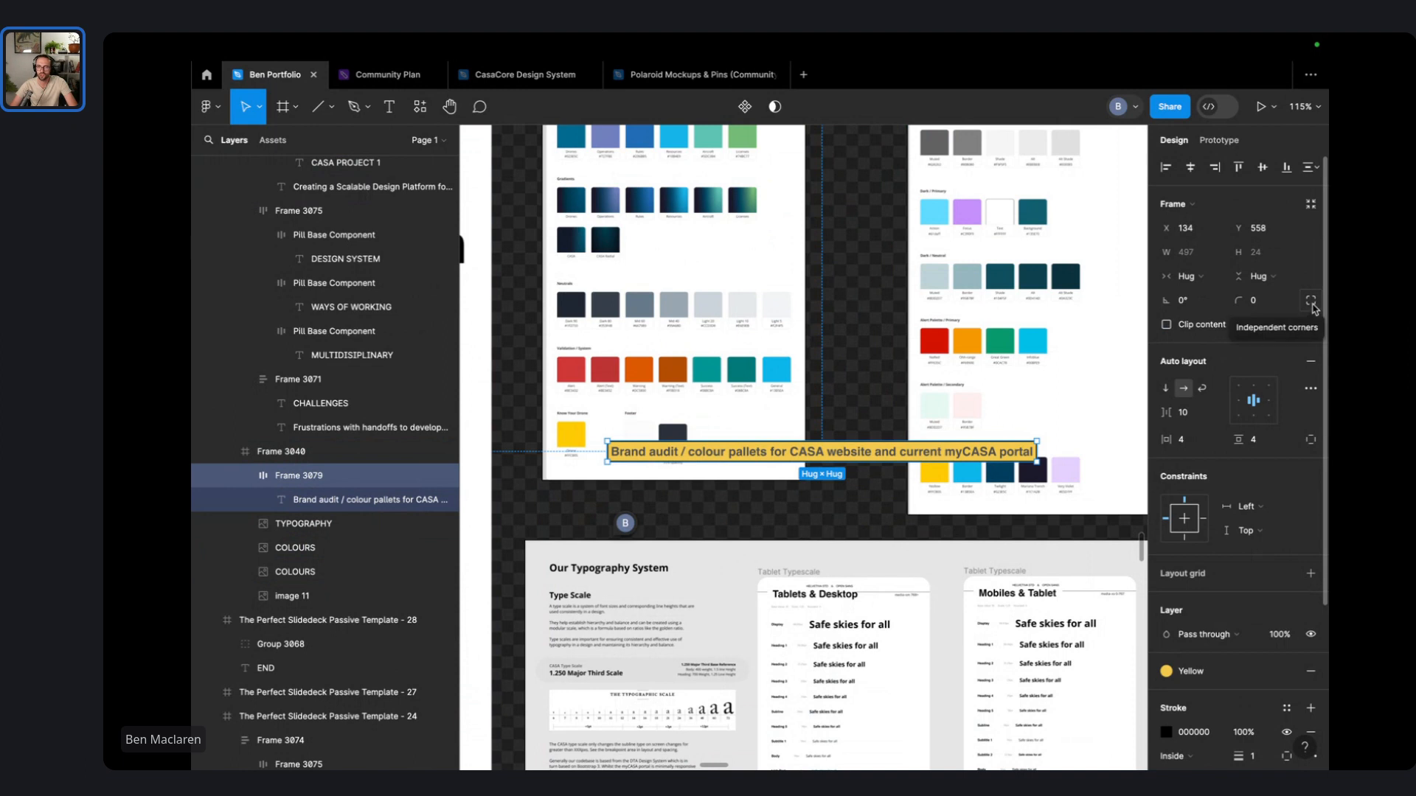
- Round the pill's corners to radius 9 and set its horizontal padding to 8
left_click_drag(1242, 301, 1264, 302)
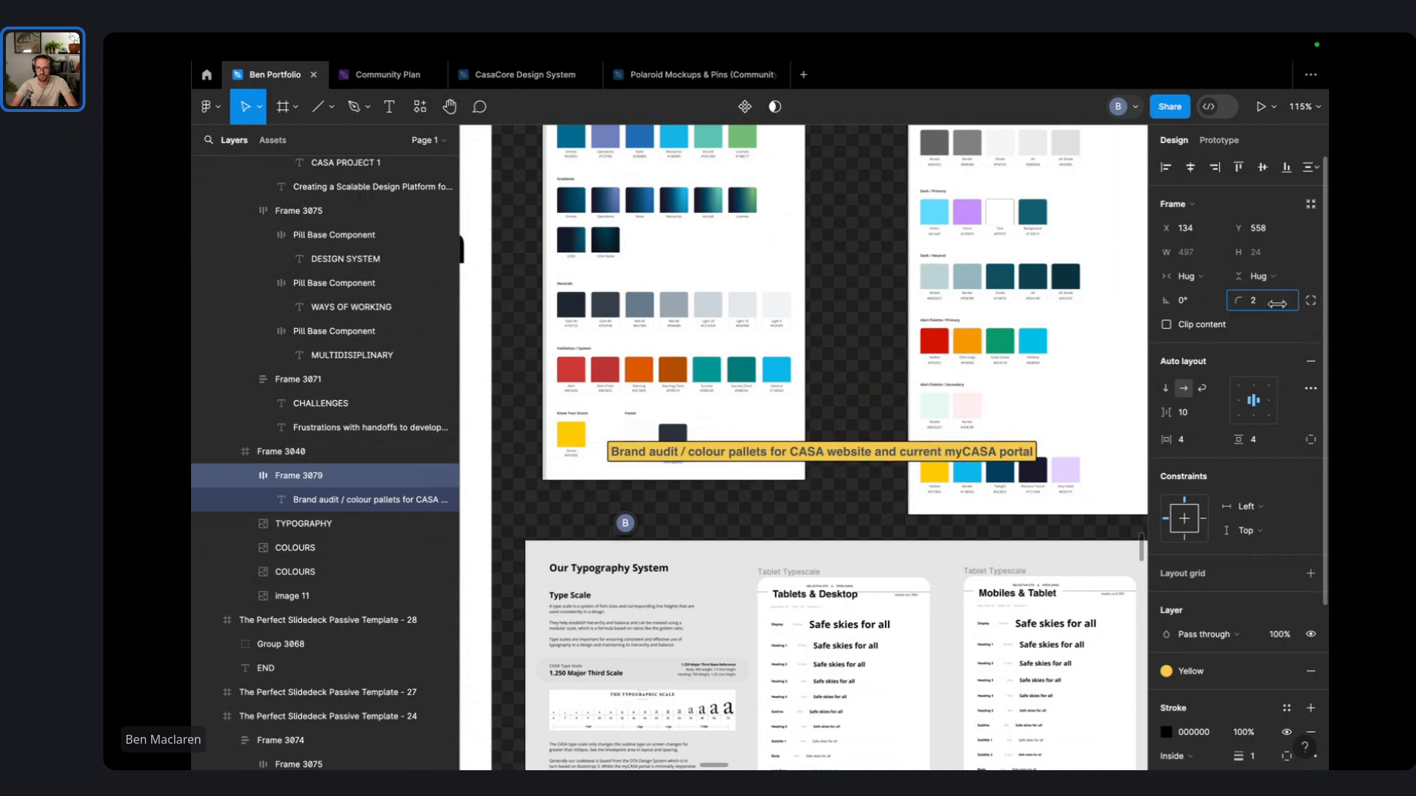
left_click_drag(200, 309, 259, 314)
left_click(1260, 440)
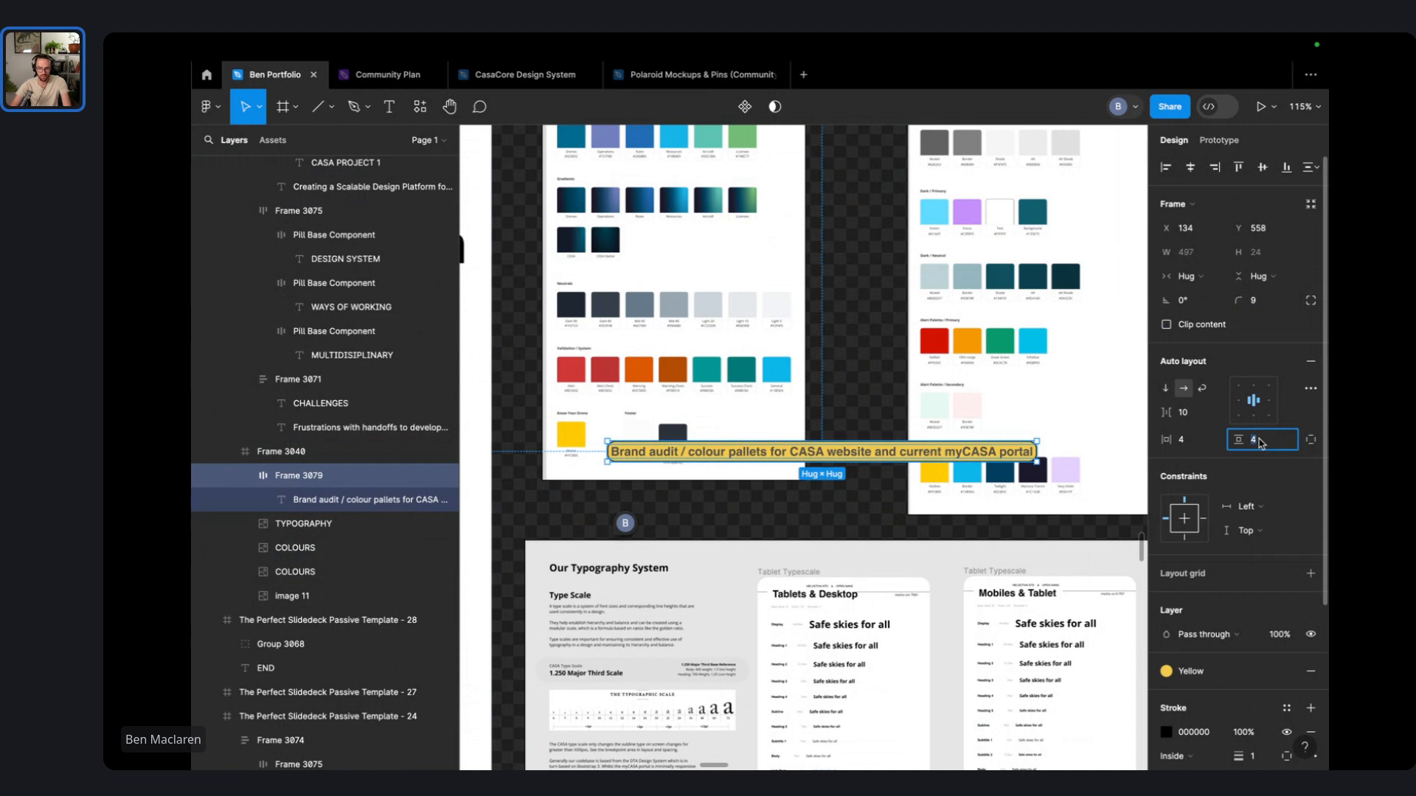
left_click(1200, 440)
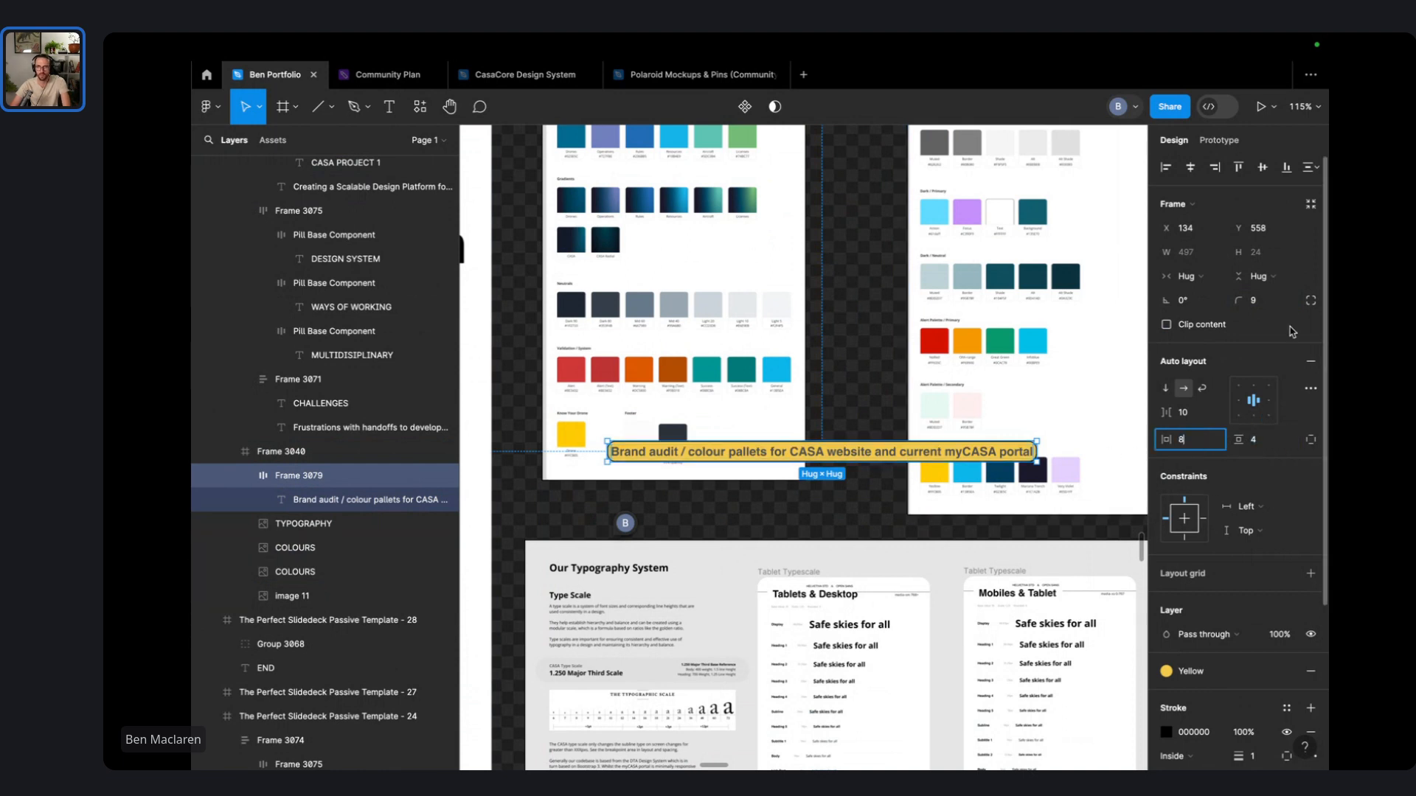
- Set independent corner radii and flatten only the top-left corner to 0
left_click(1311, 301)
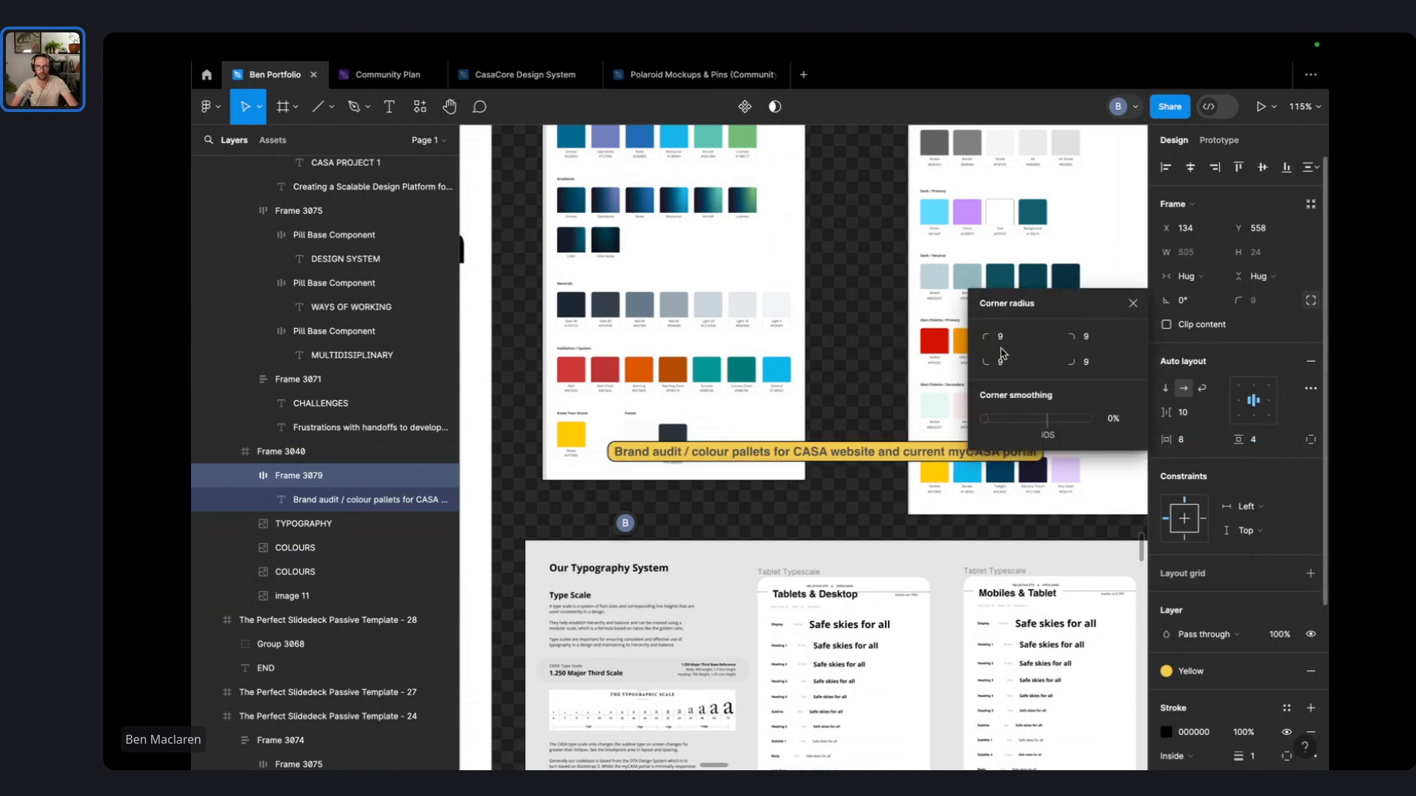
left_click_drag(985, 336, 890, 334)
left_click_drag(758, 342, 649, 358)
left_click(887, 365)
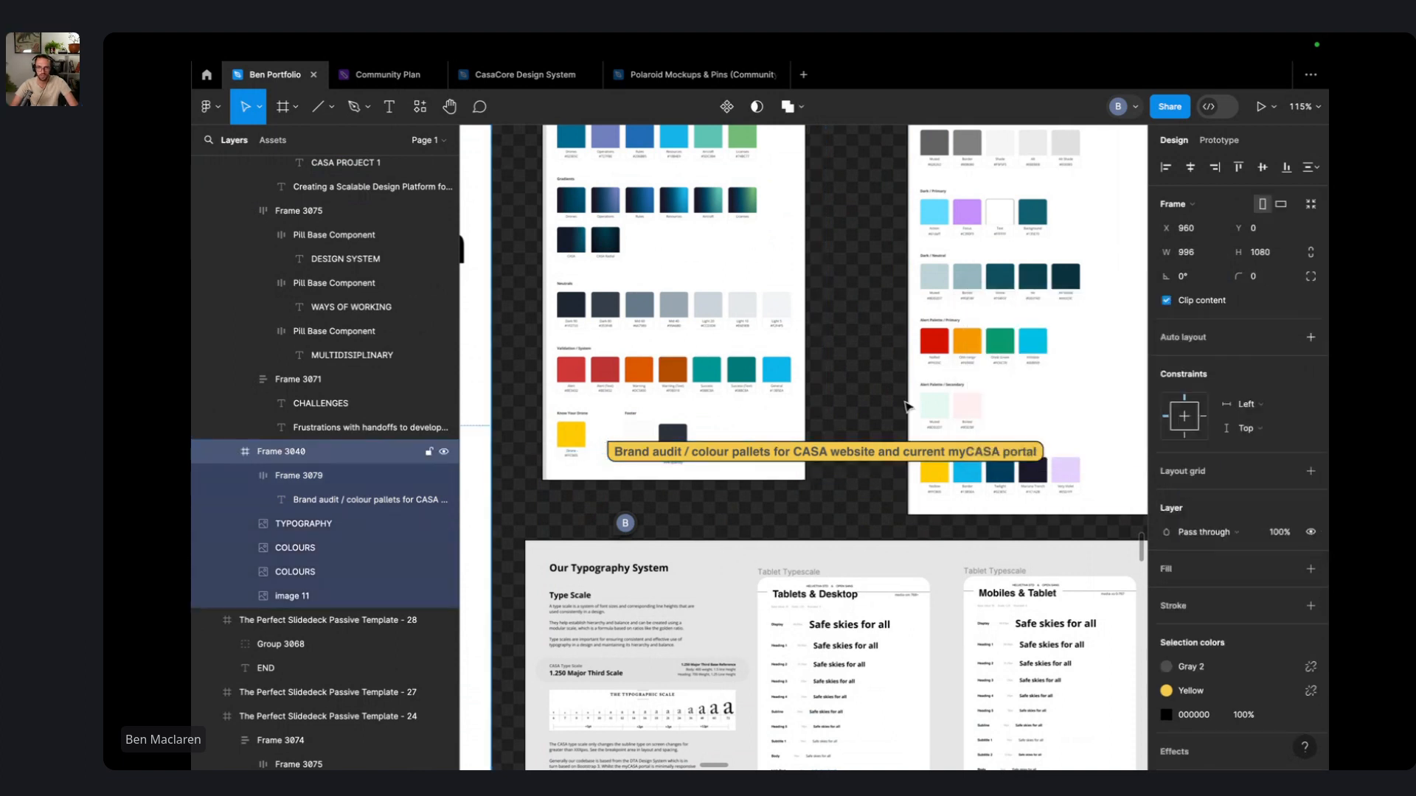
scroll(908, 402, "down", 2)
scroll(844, 426, "down", 5)
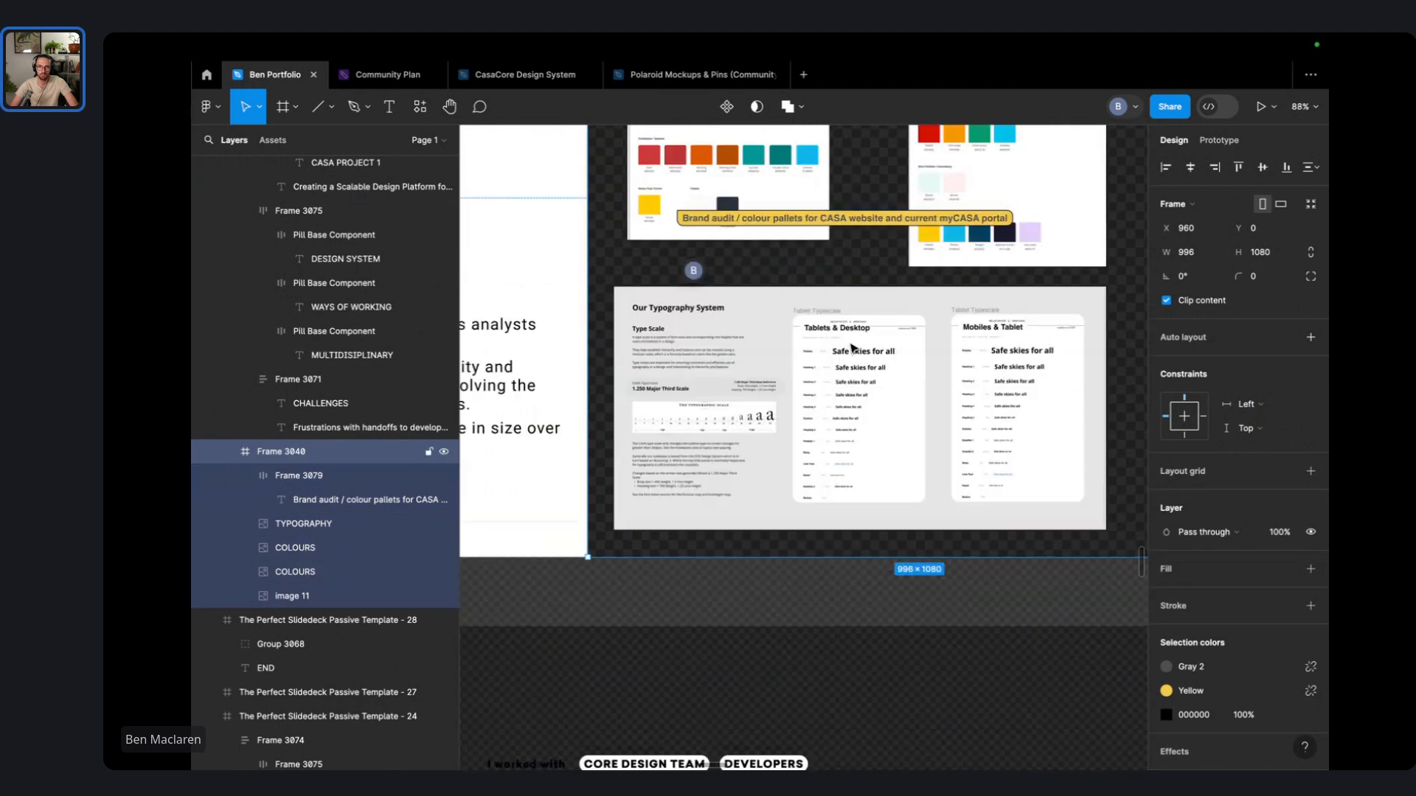
- Move the Brand audit pill off the slide to below it
left_click_drag(839, 225, 855, 694)
scroll(660, 686, "up", 10)
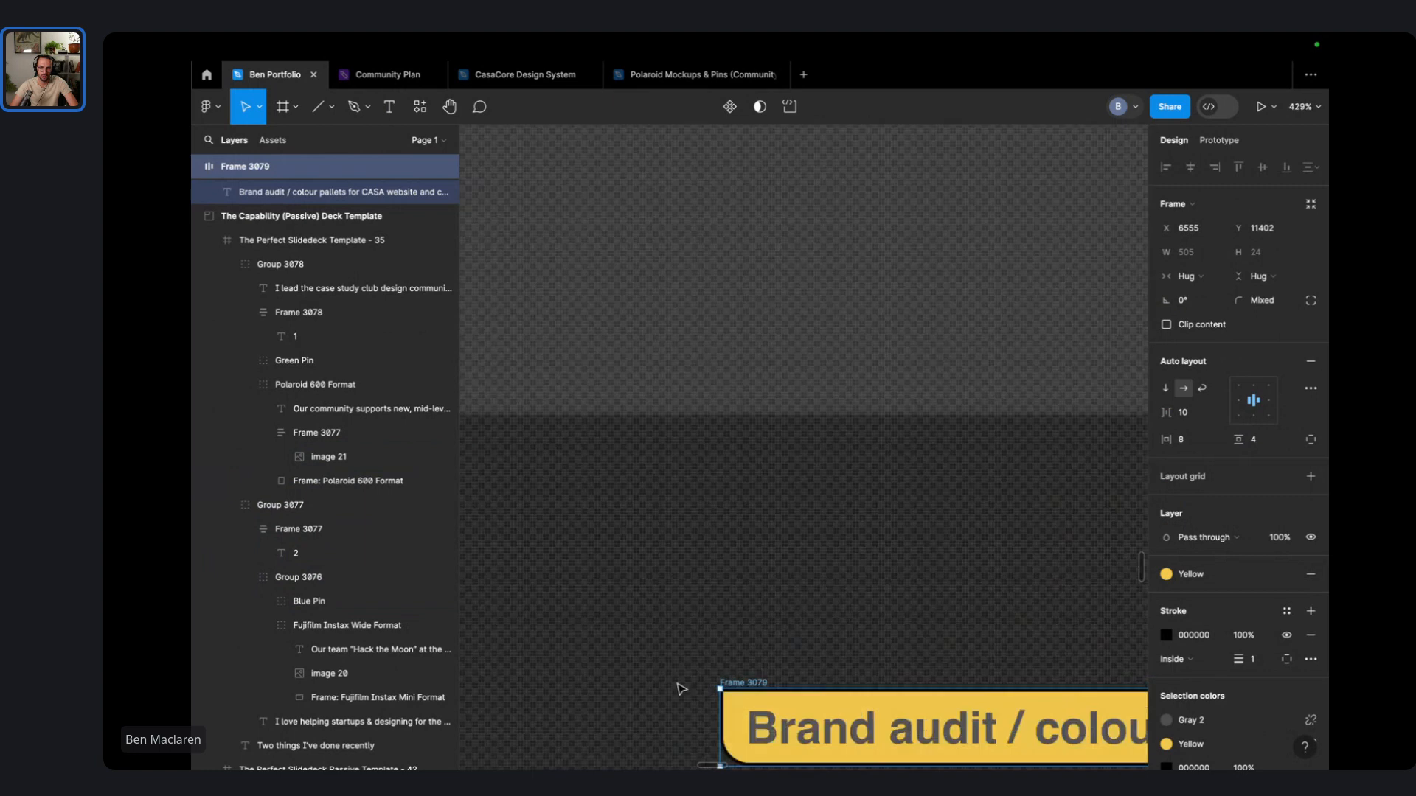
left_click_drag(675, 681, 614, 485)
left_click(614, 485)
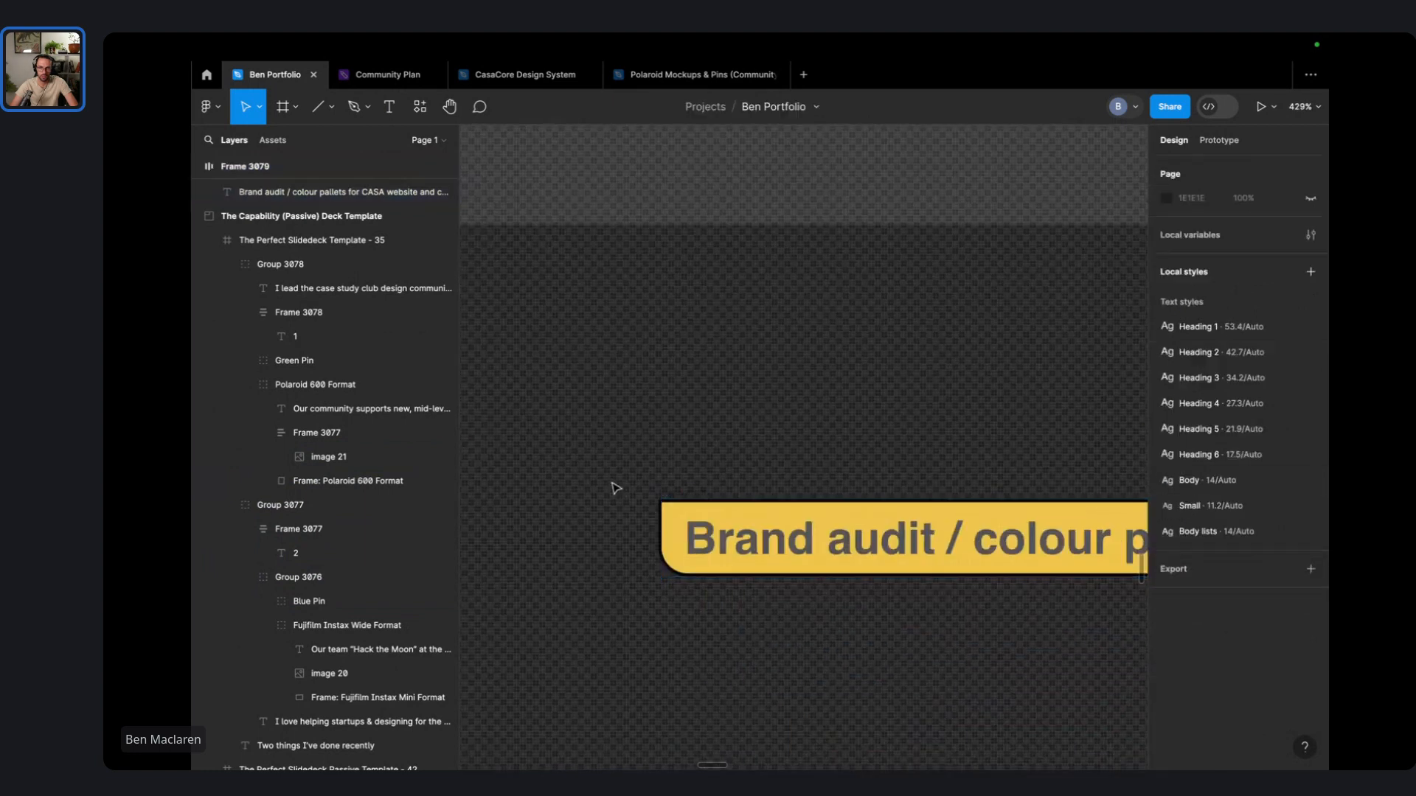
- Draw a 7×7 ellipse aligned to the pill's square top-left corner
left_click(331, 107)
left_click(298, 197)
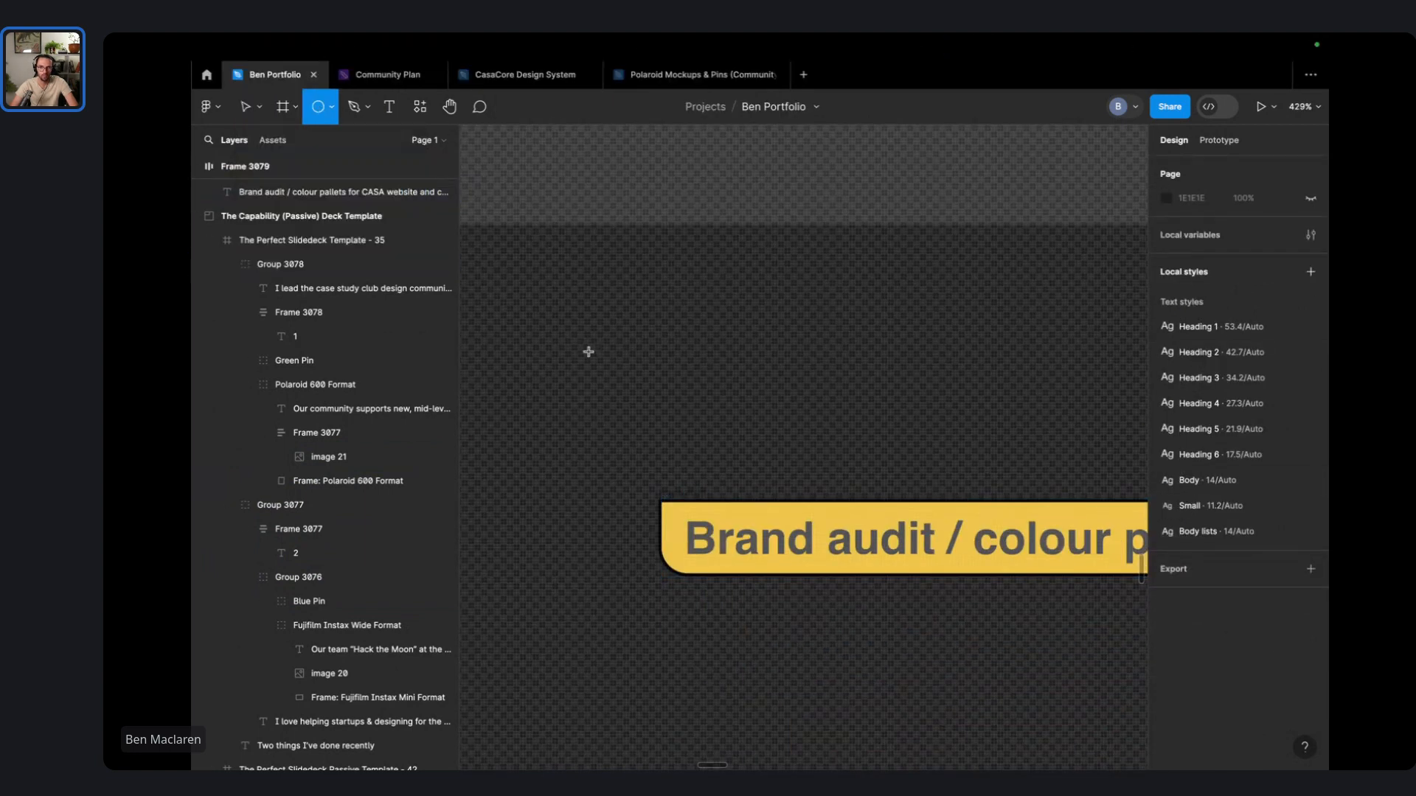
mouse_move(582, 344)
left_mouse_down()
mouse_move(608, 369)
mouse_move(640, 507)
mouse_move(696, 538)
left_mouse_up()
left_click(671, 373)
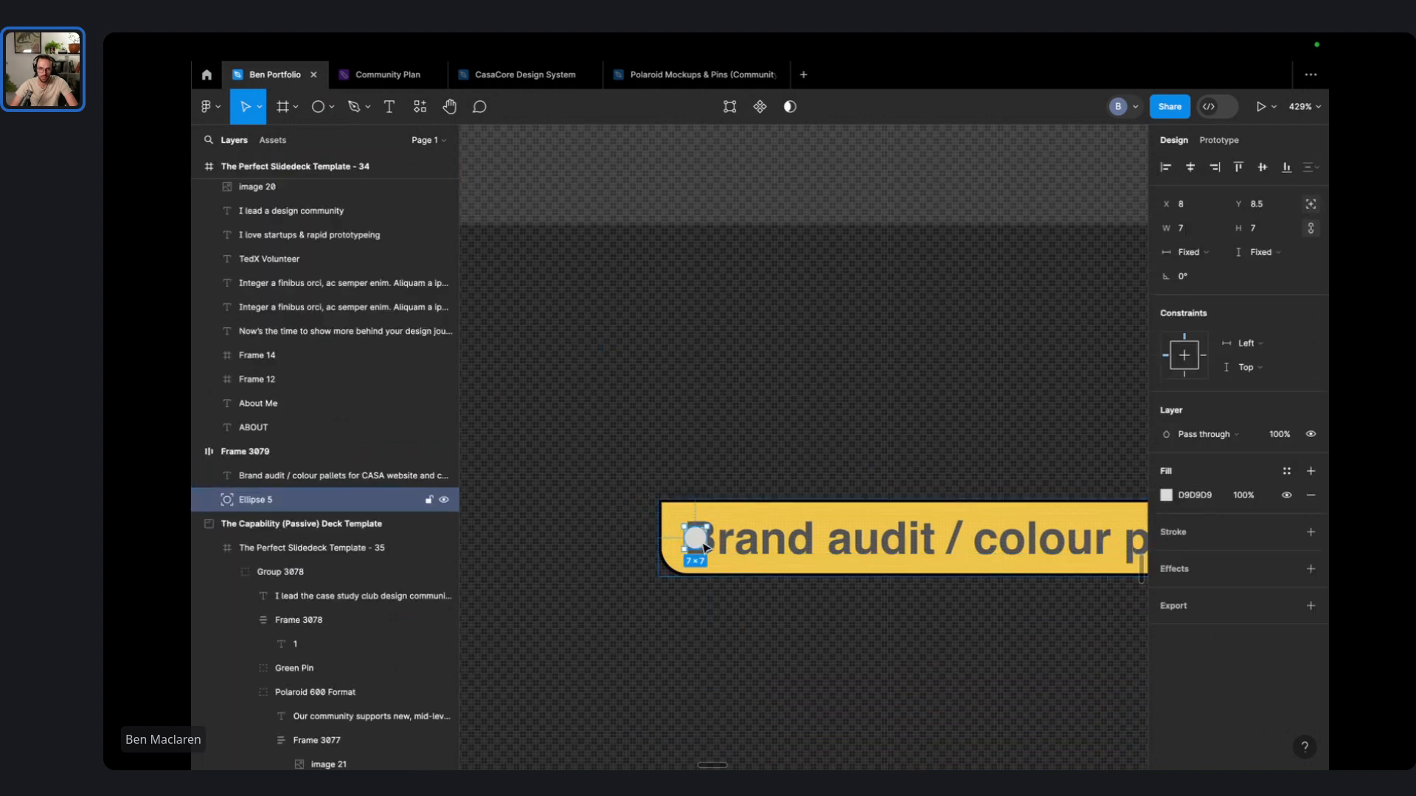
left_click_drag(702, 542, 670, 505)
- Detach the dot's colour style and give it a black fill
left_click(1286, 472)
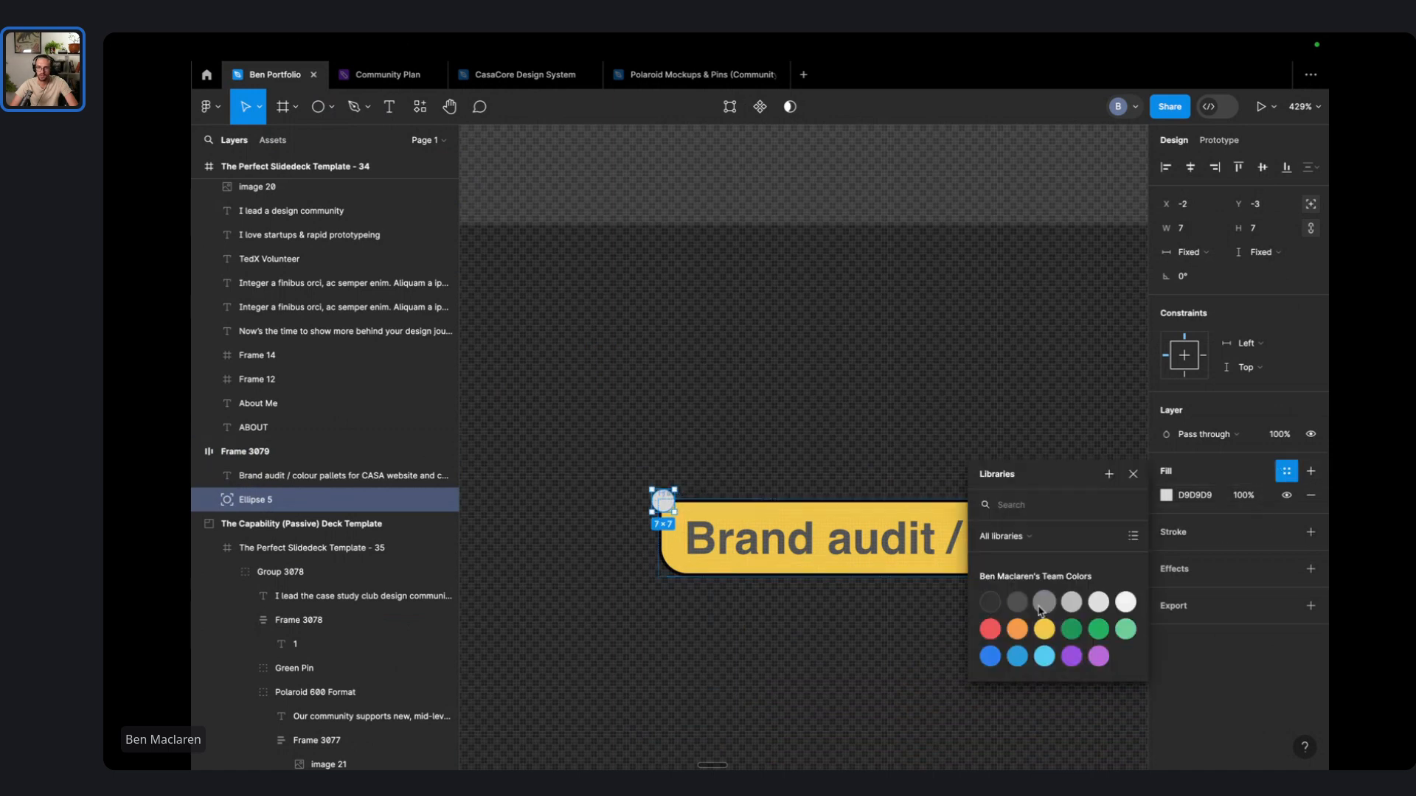
left_click(996, 606)
left_click(821, 387)
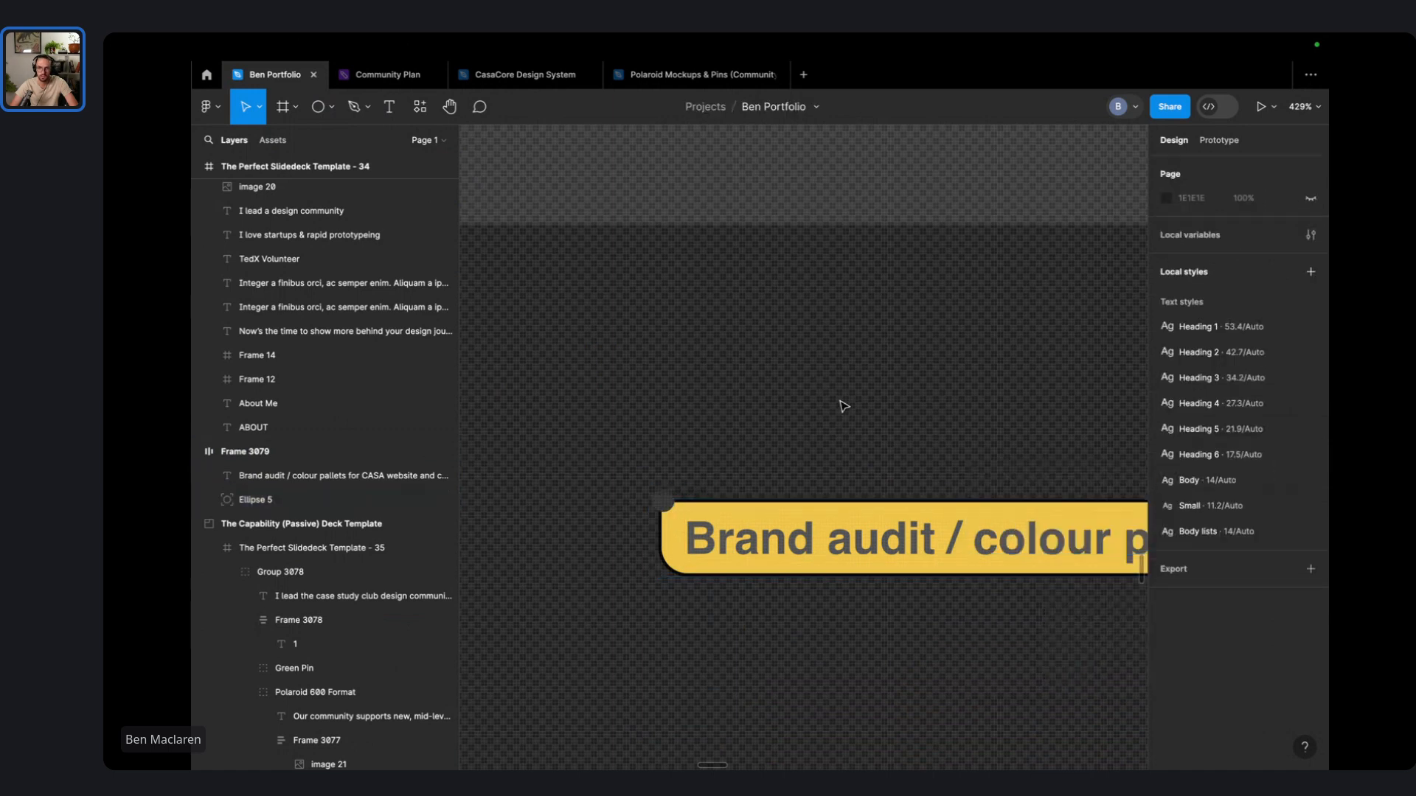
scroll(841, 403, "down", 2)
left_click(688, 481)
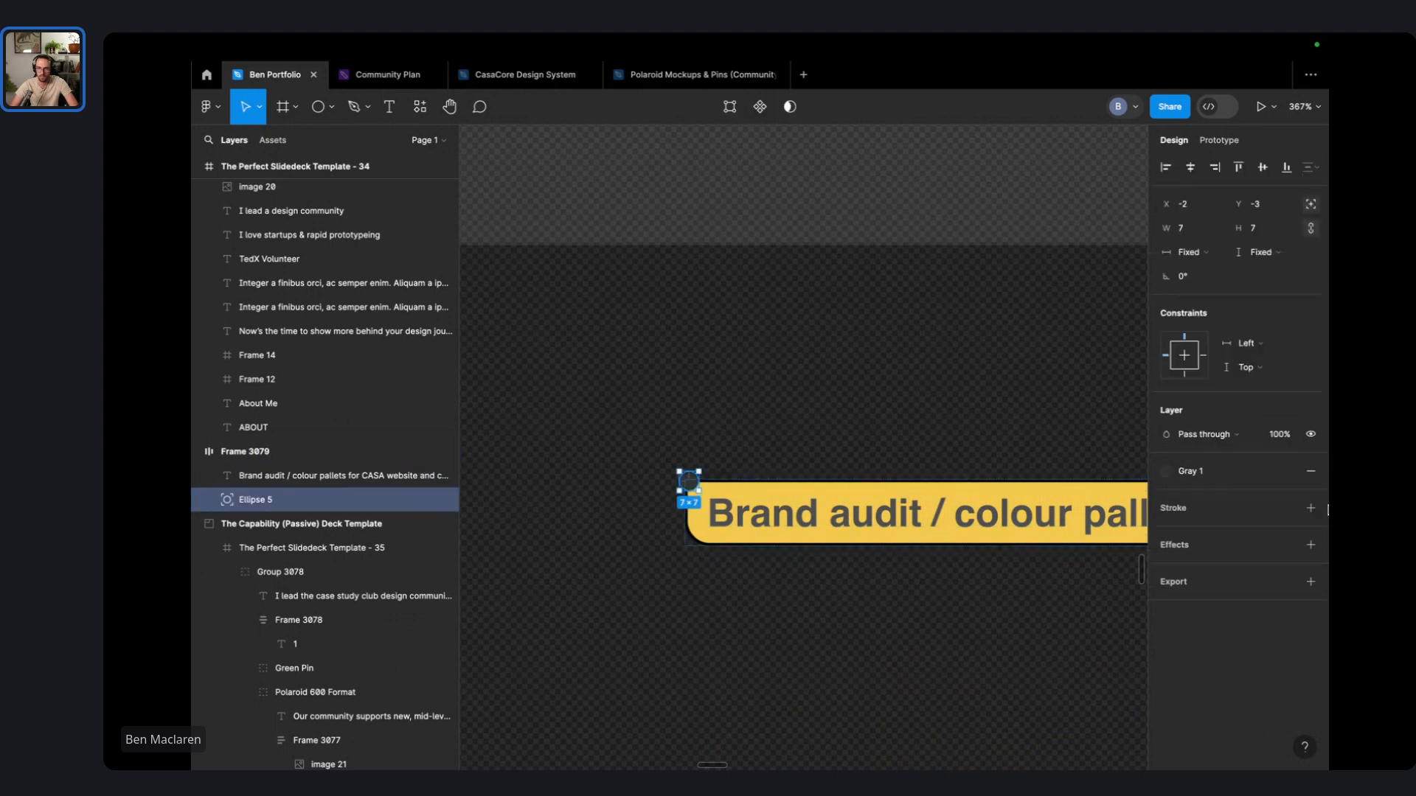
left_click(1287, 473)
left_click(1185, 499)
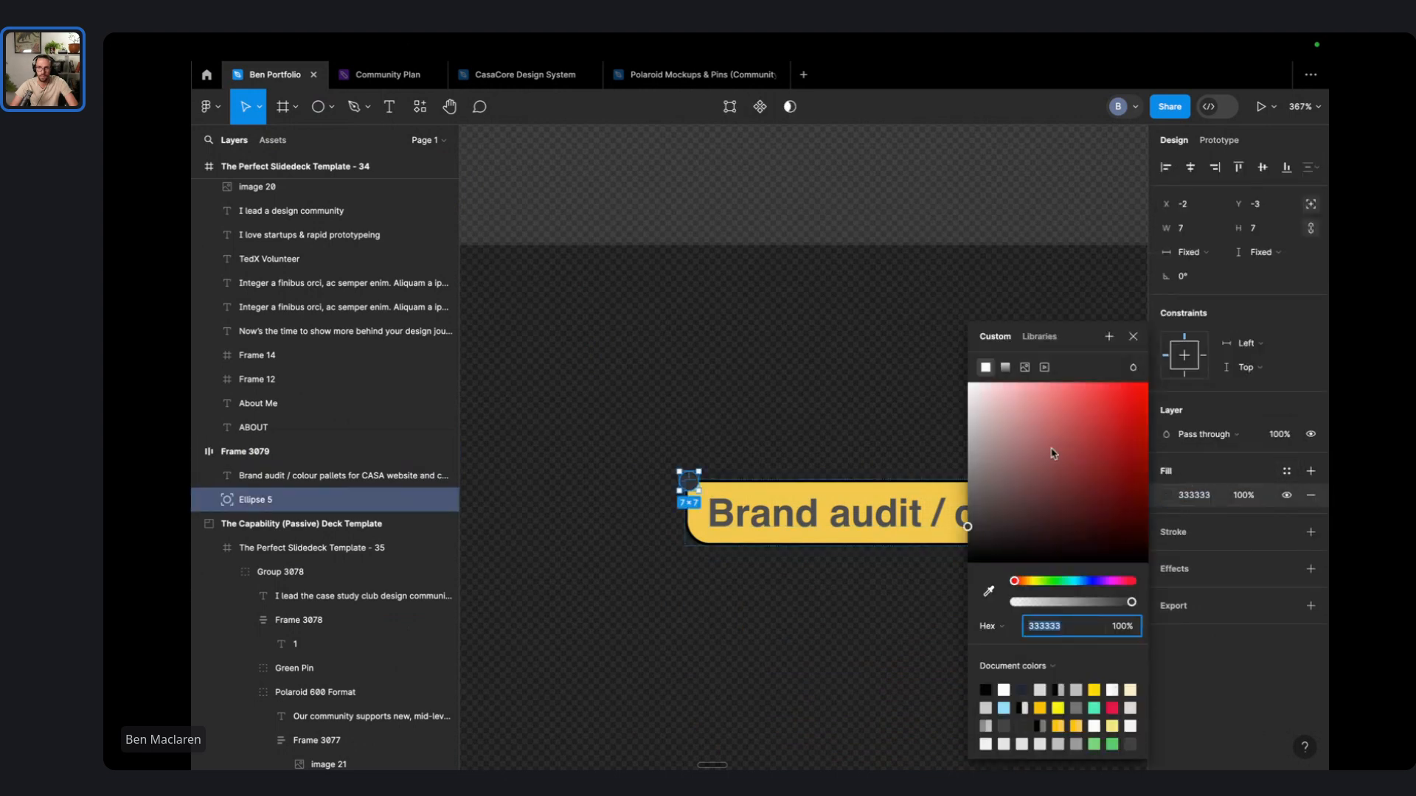
left_click(837, 476)
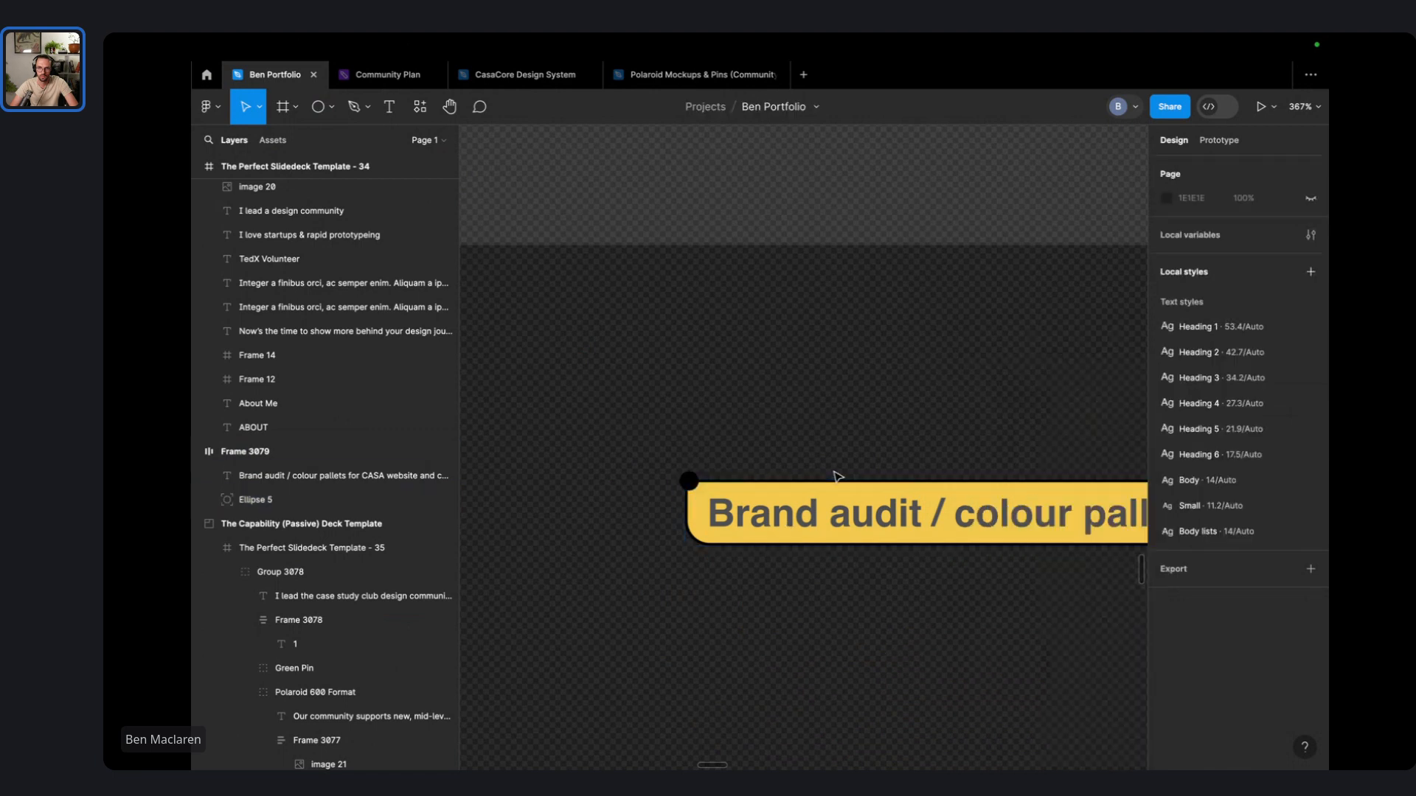
- Apply the Gray 1 colour style to the caption text
double_click(813, 519)
left_click(1190, 531)
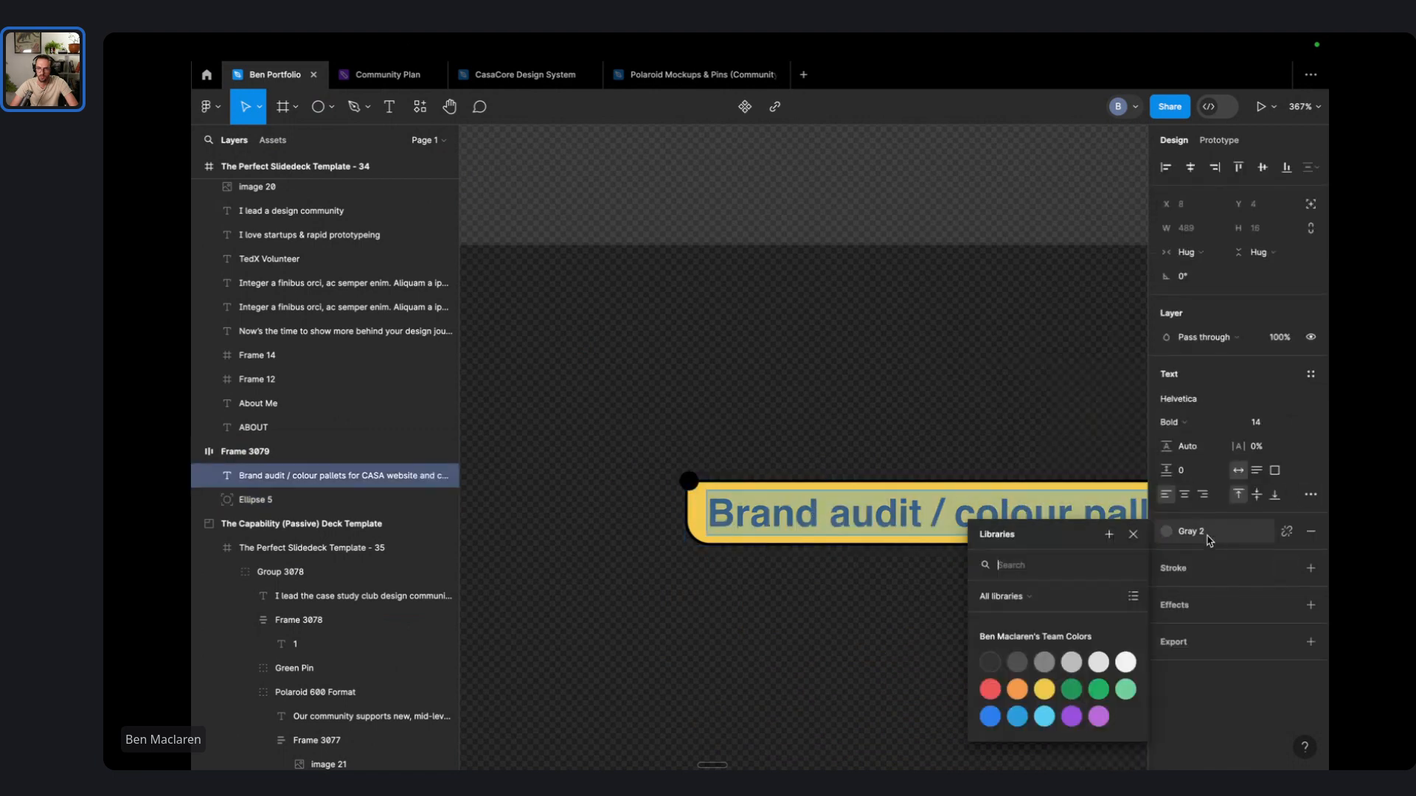
left_click(992, 663)
left_click(907, 444)
left_click(898, 374)
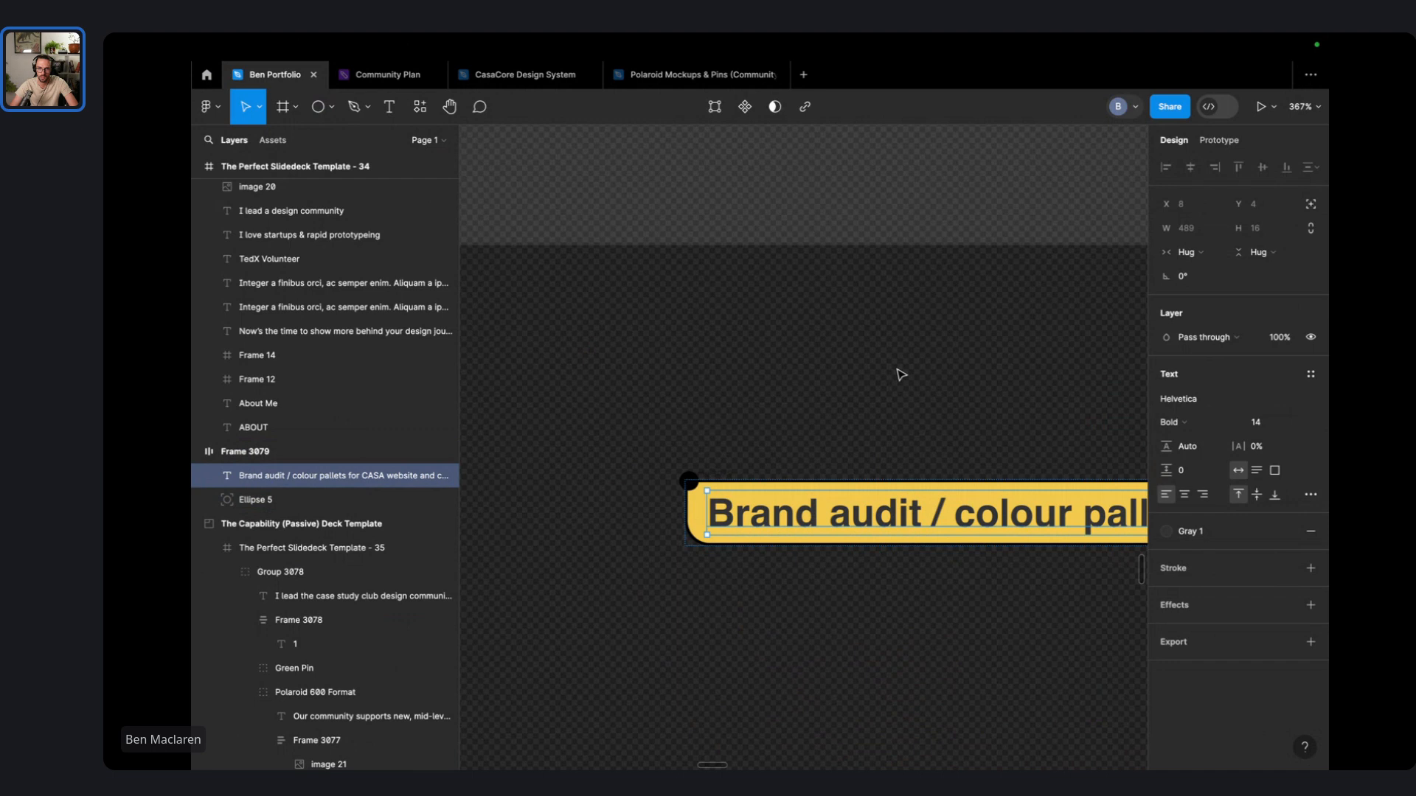
left_click(904, 374)
scroll(904, 374, "down", 5)
left_click_drag(901, 369, 688, 565)
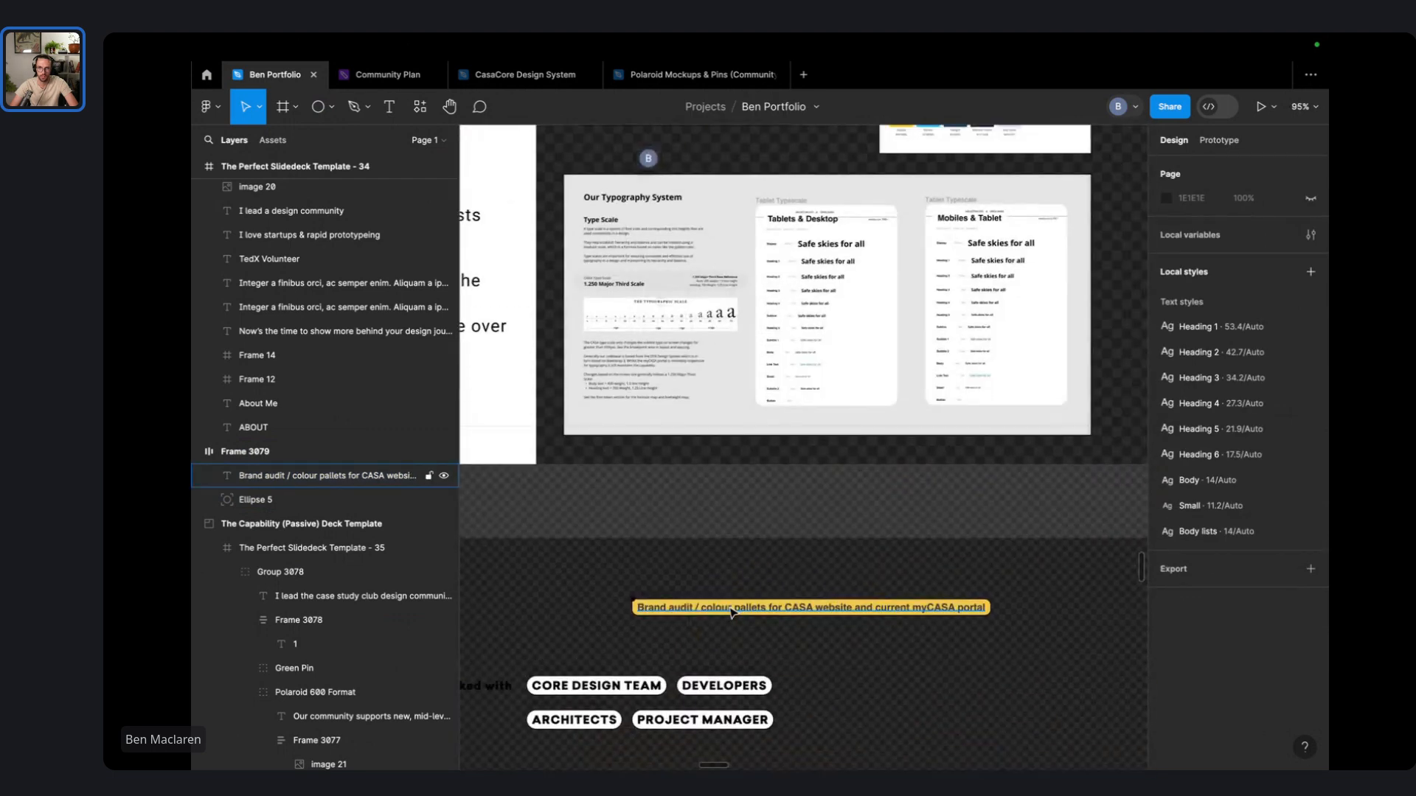
- Select the whole Brand audit pill frame and create a component from it
left_click(732, 612)
left_click(632, 558)
left_click_drag(576, 592, 1004, 650)
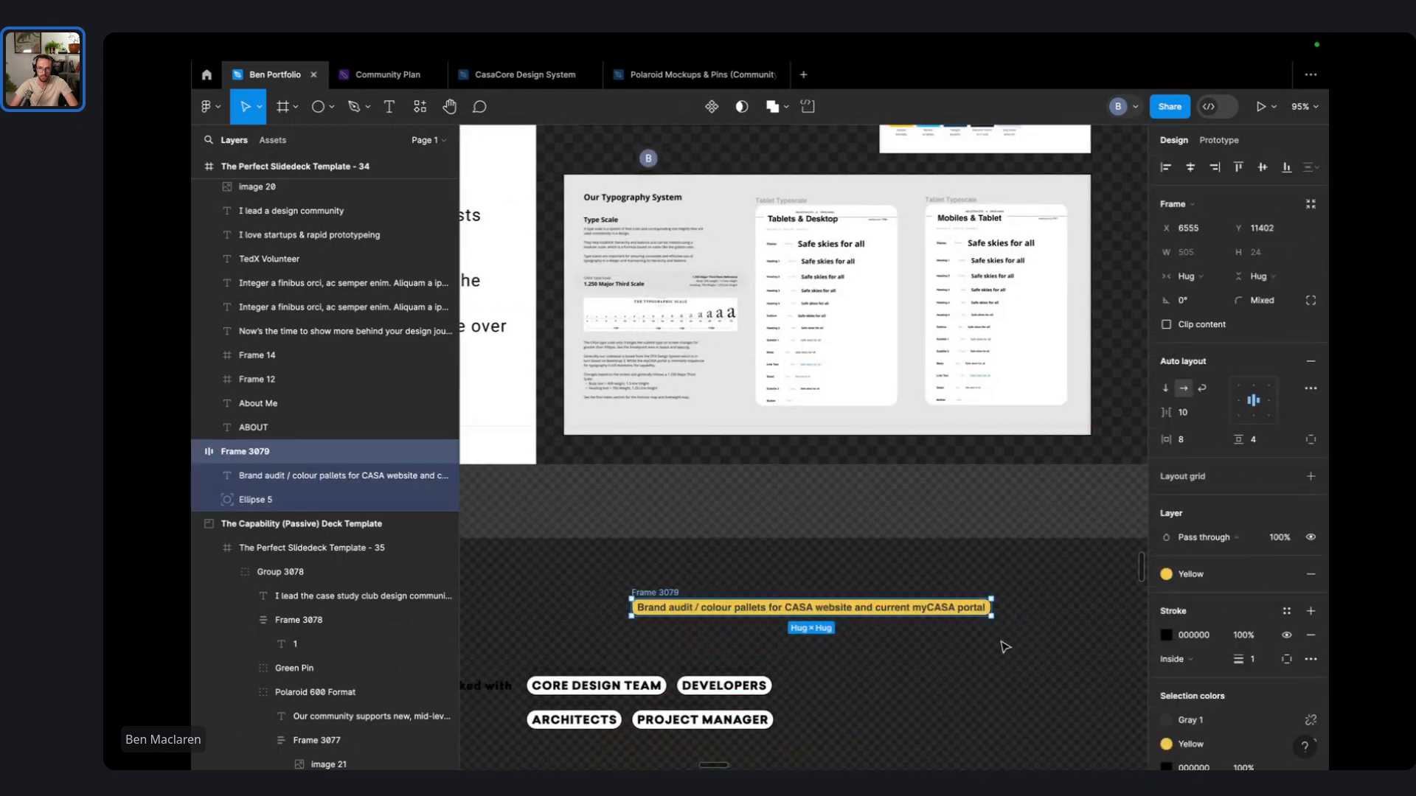
right_click(663, 583)
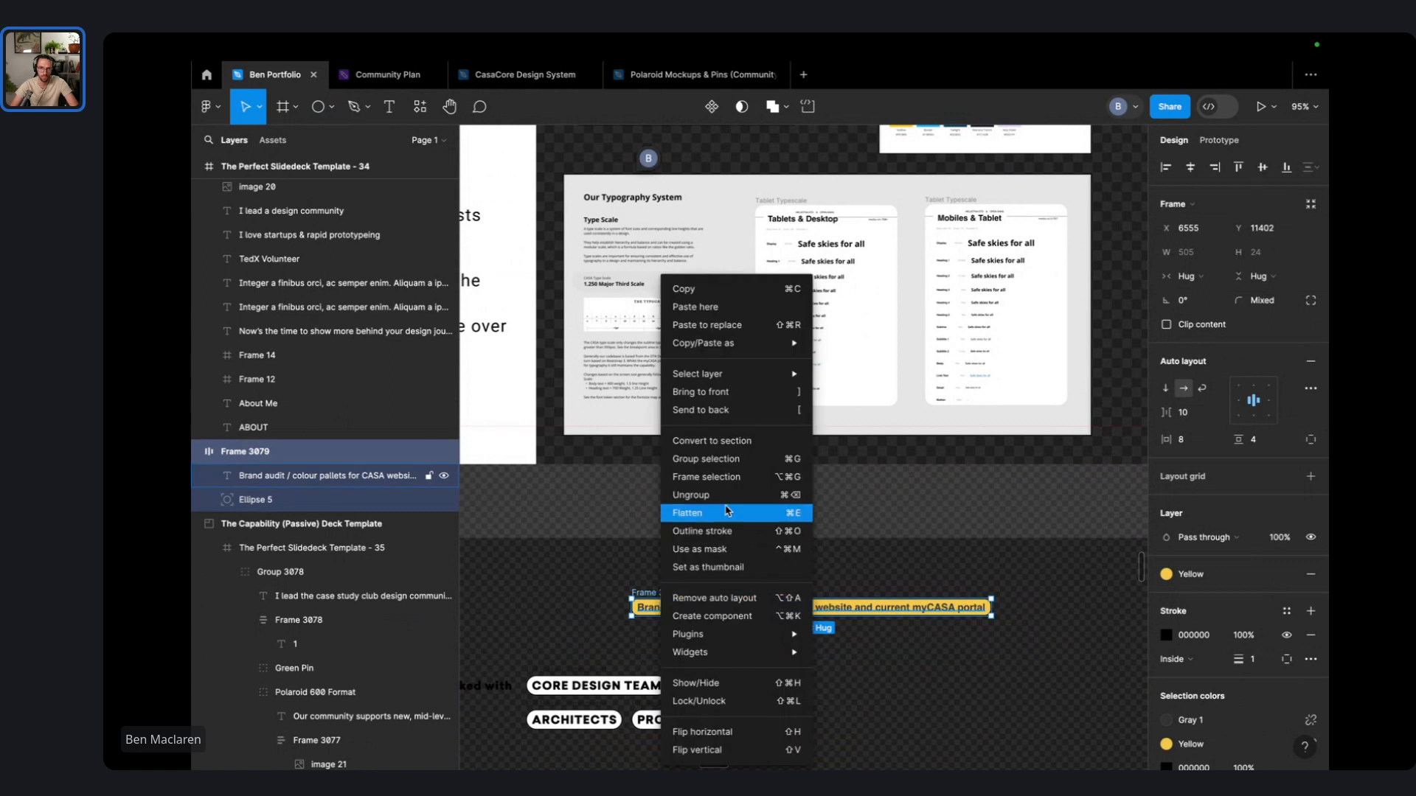
left_click(752, 617)
- Place the pill component in Frame 3040 above the typography screenshot
left_click_drag(752, 617, 762, 336)
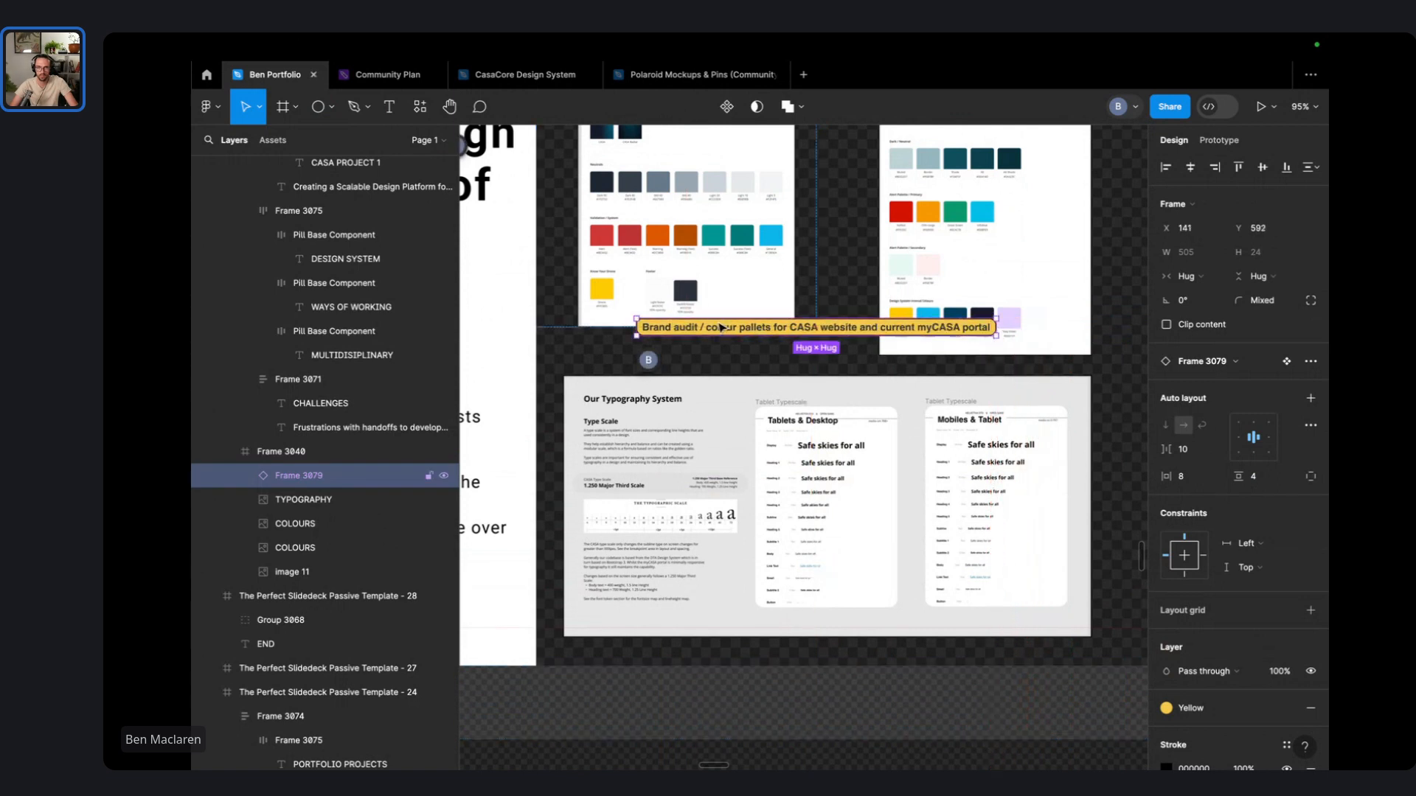
scroll(653, 322, "up", 5)
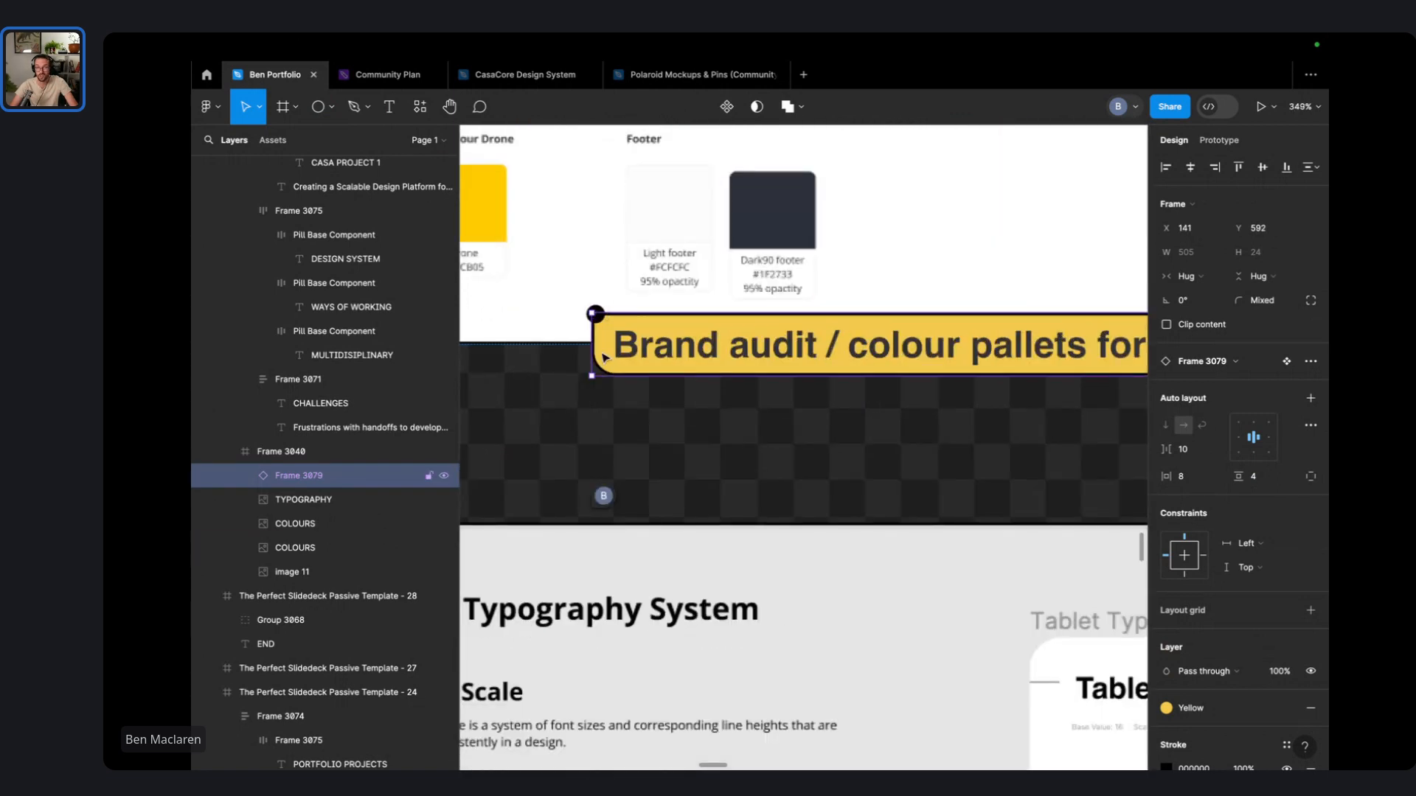
scroll(605, 358, "down", 4)
scroll(698, 347, "down", 1)
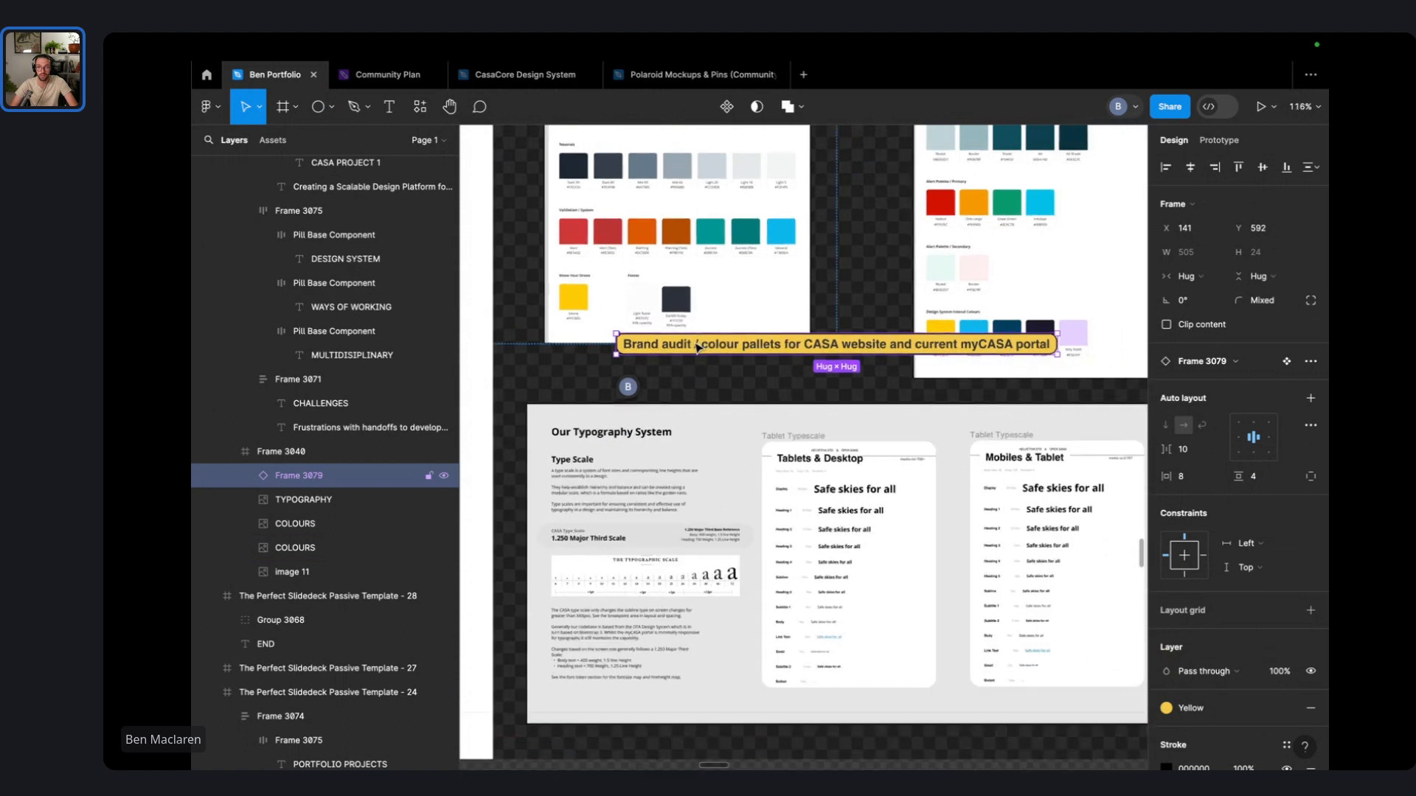
scroll(667, 413, "down", 5)
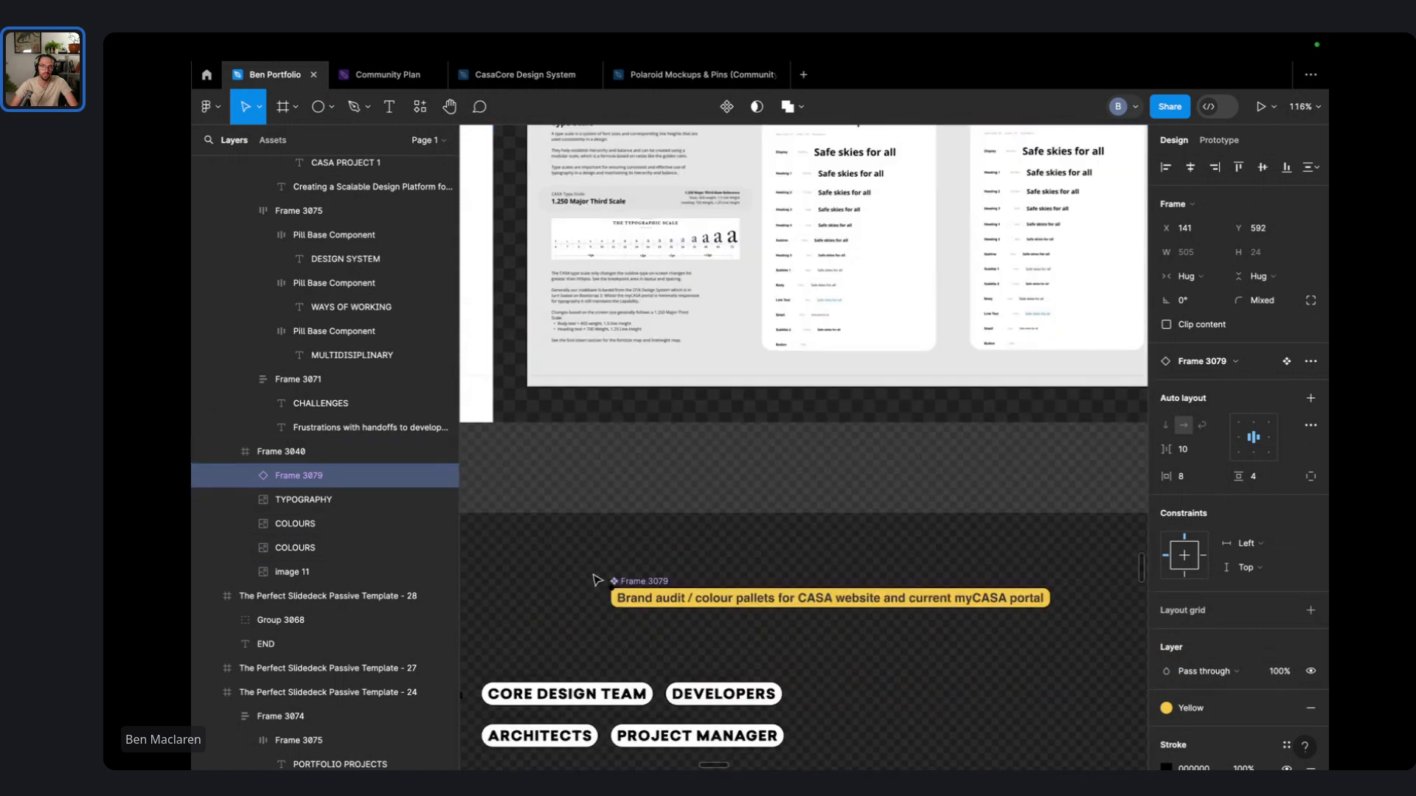
scroll(601, 590, "up", 5)
scroll(628, 649, "down", 5)
scroll(625, 655, "down", 2)
scroll(625, 402, "up", 4)
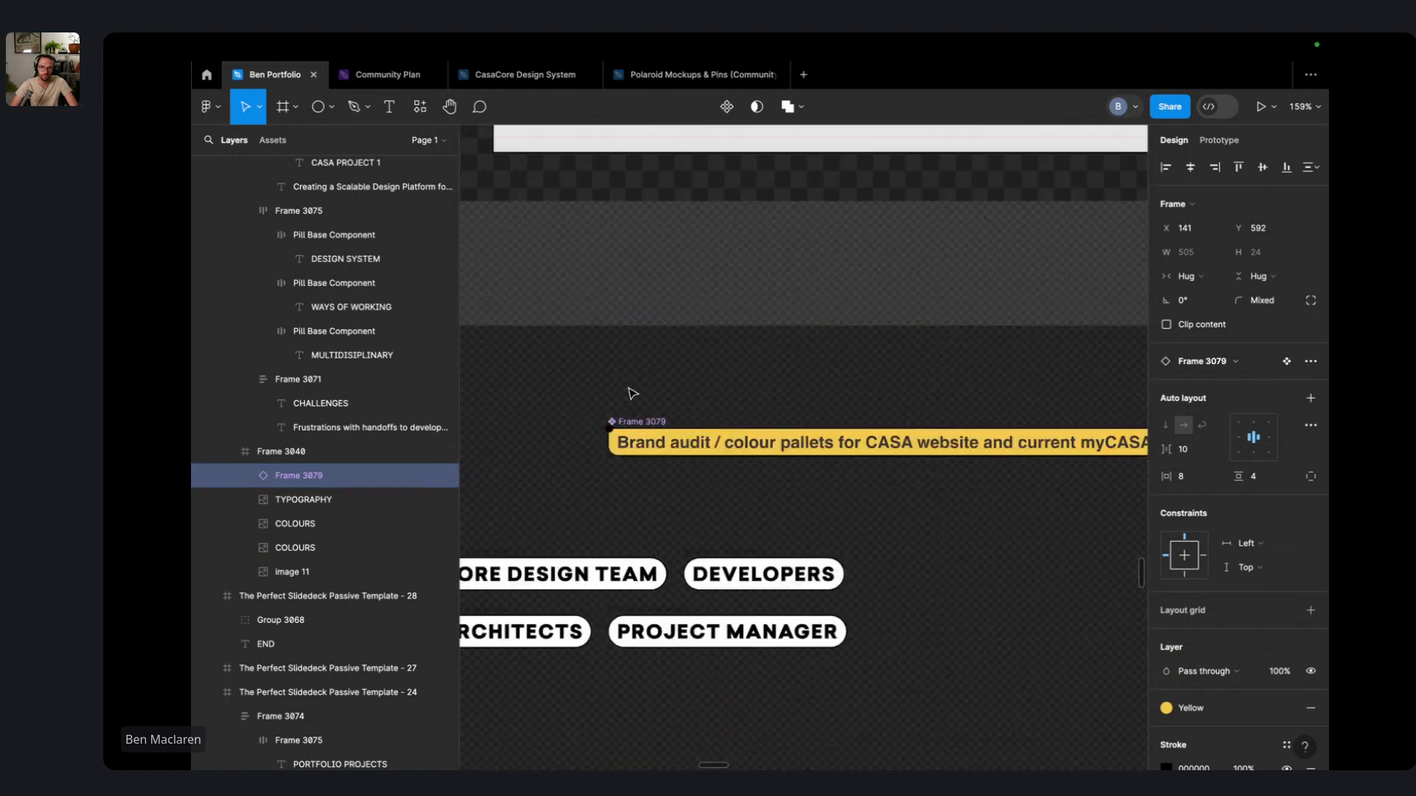
left_click(629, 387)
- Insert the 'info' icon from the Feather Icons plugin
left_click(419, 106)
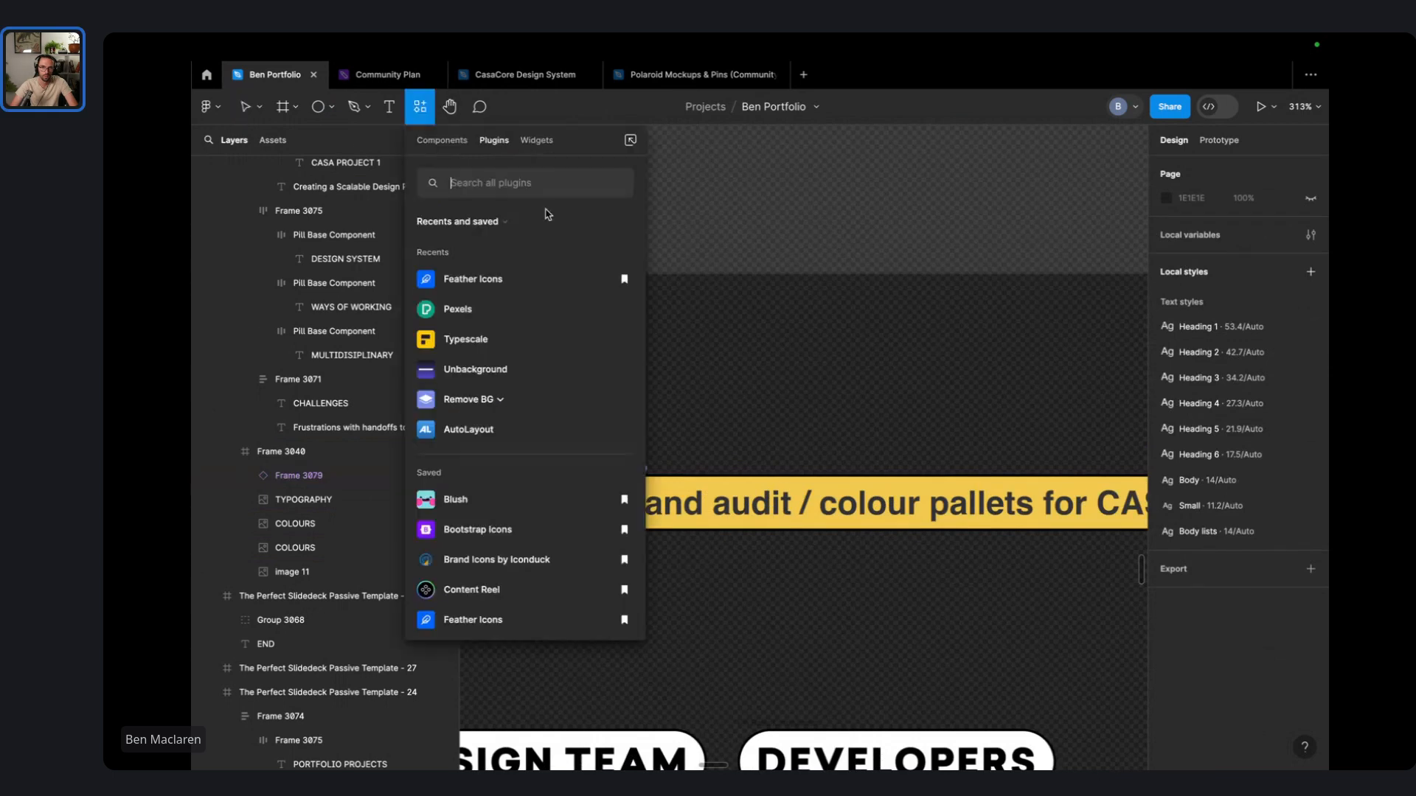
left_click(472, 278)
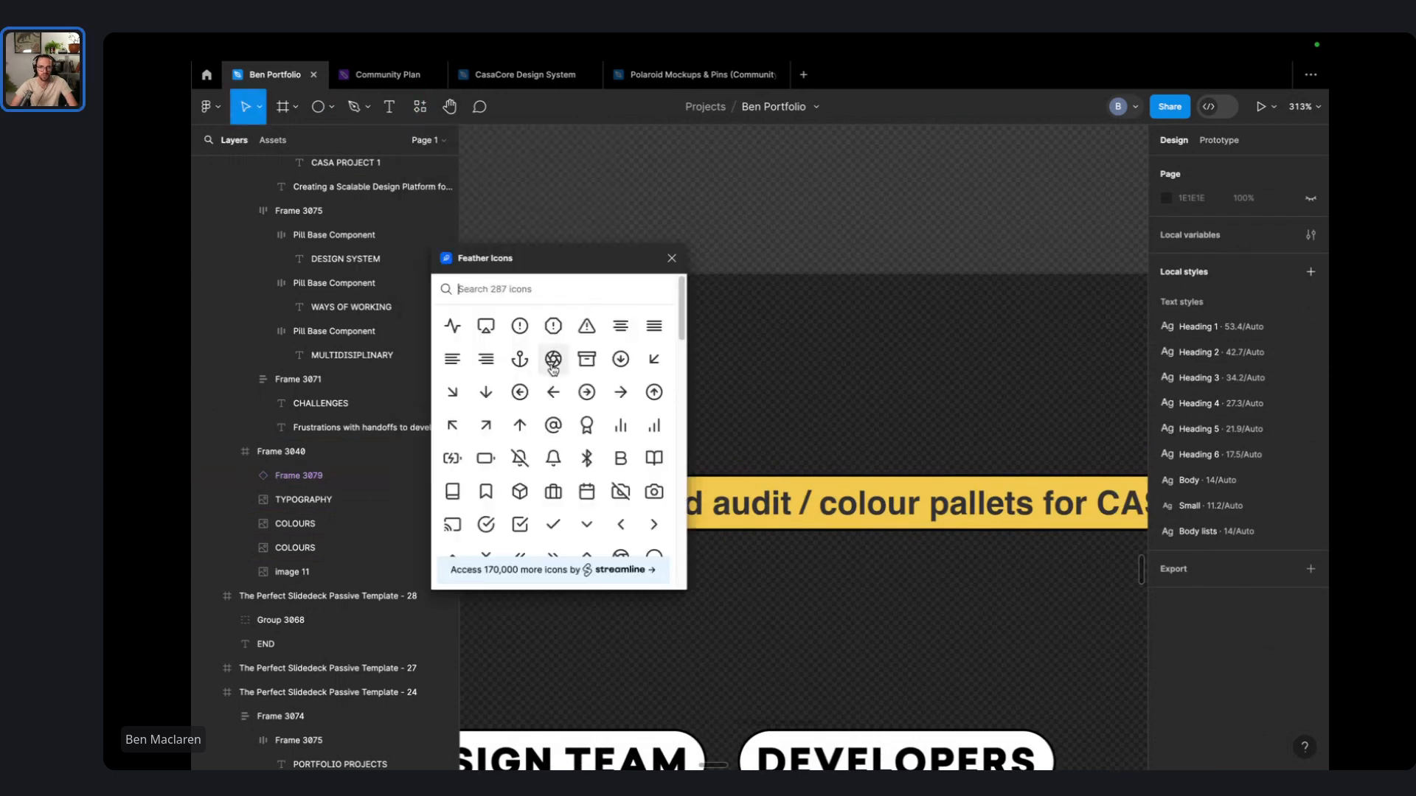
left_click(561, 293)
type("info")
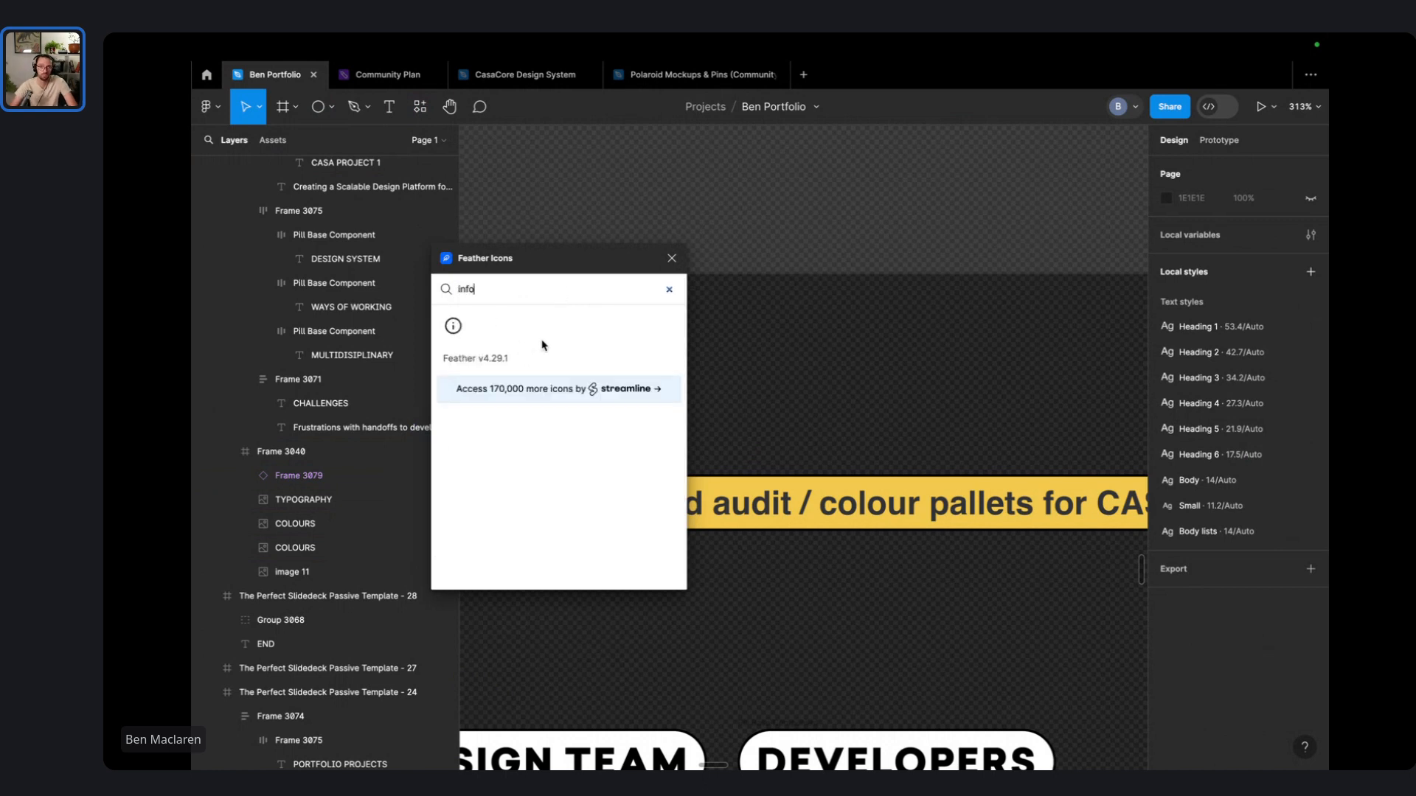
left_click(453, 326)
left_click(452, 326)
left_click(779, 406)
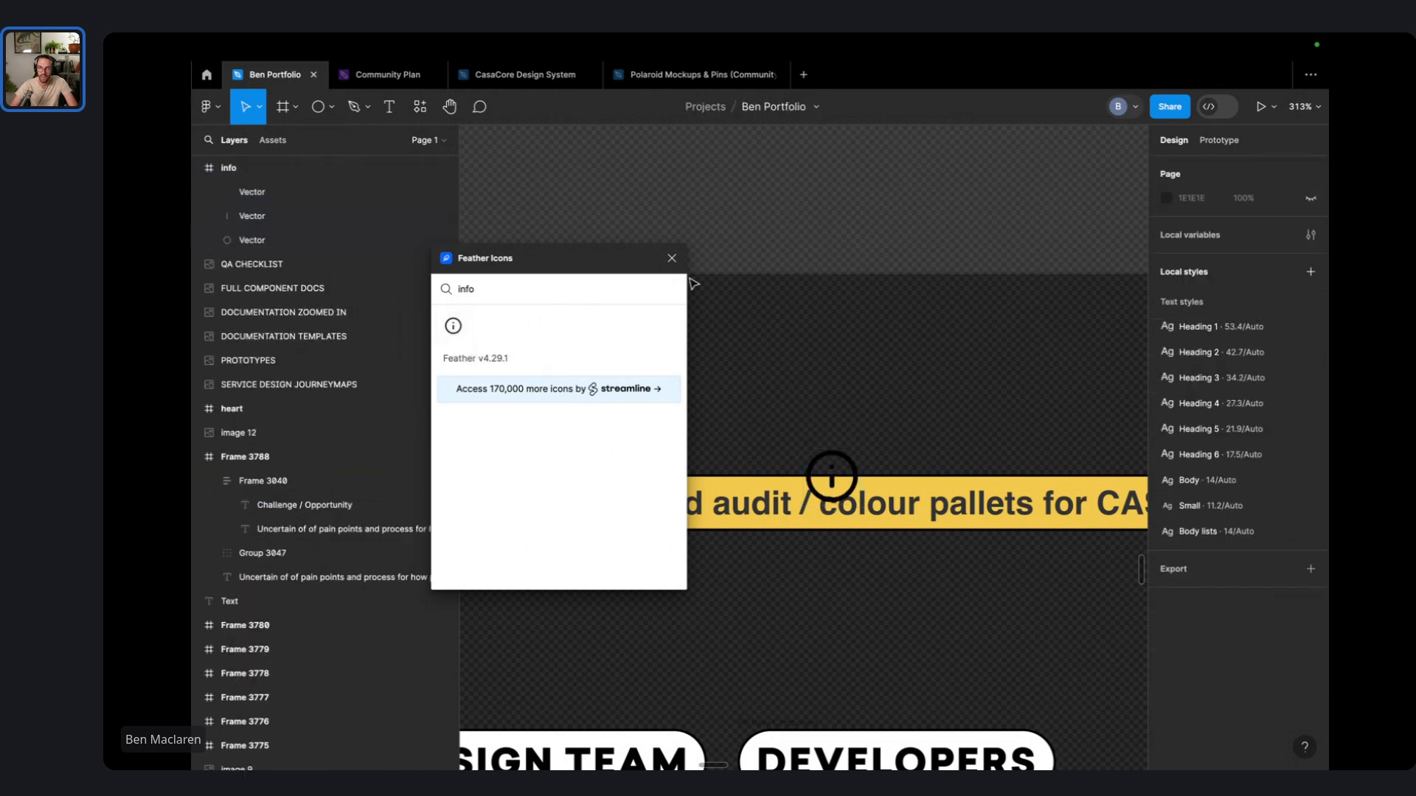
left_click(677, 255)
- Move the info icon above the pill and shrink it to 11×11
left_click(832, 478)
left_click(854, 465)
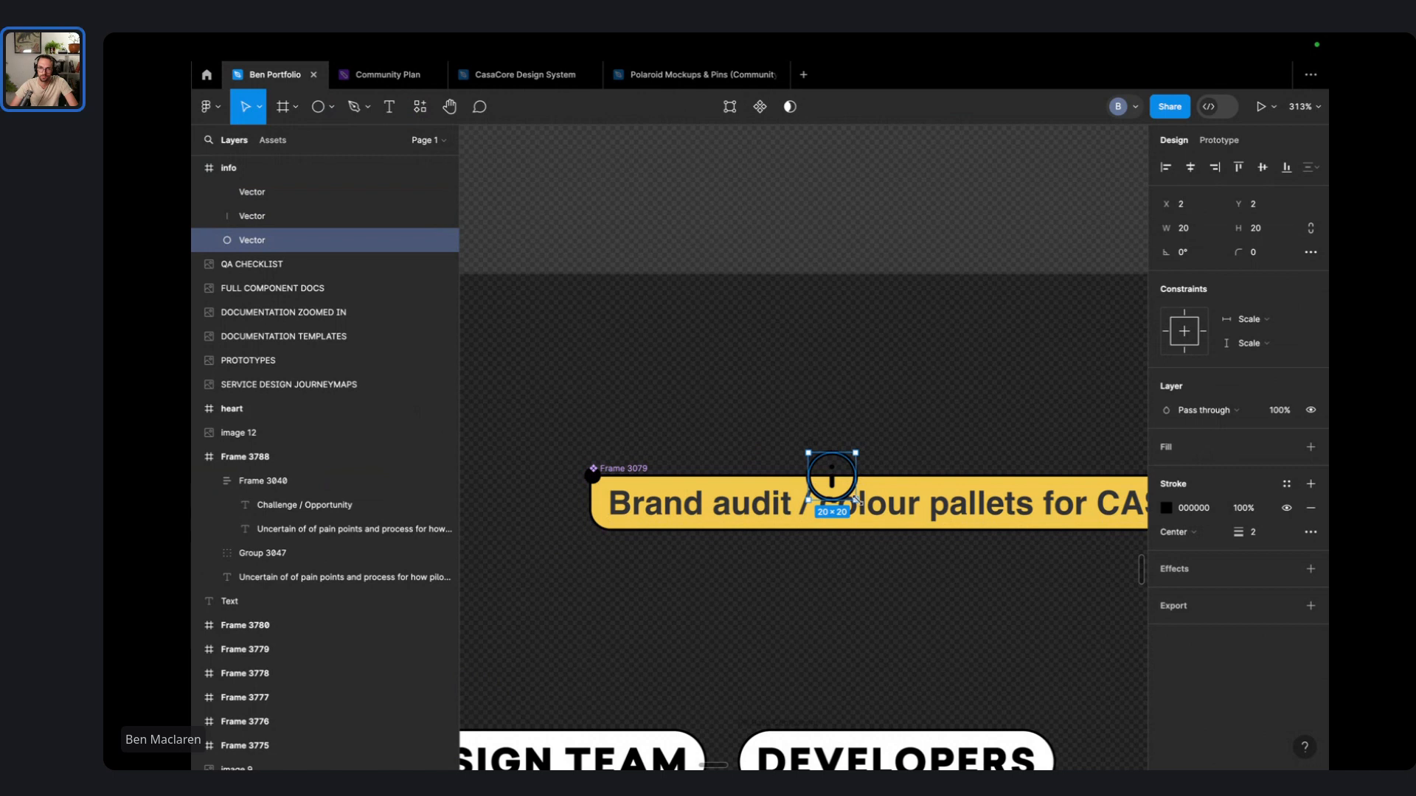
left_click_drag(856, 499, 858, 503)
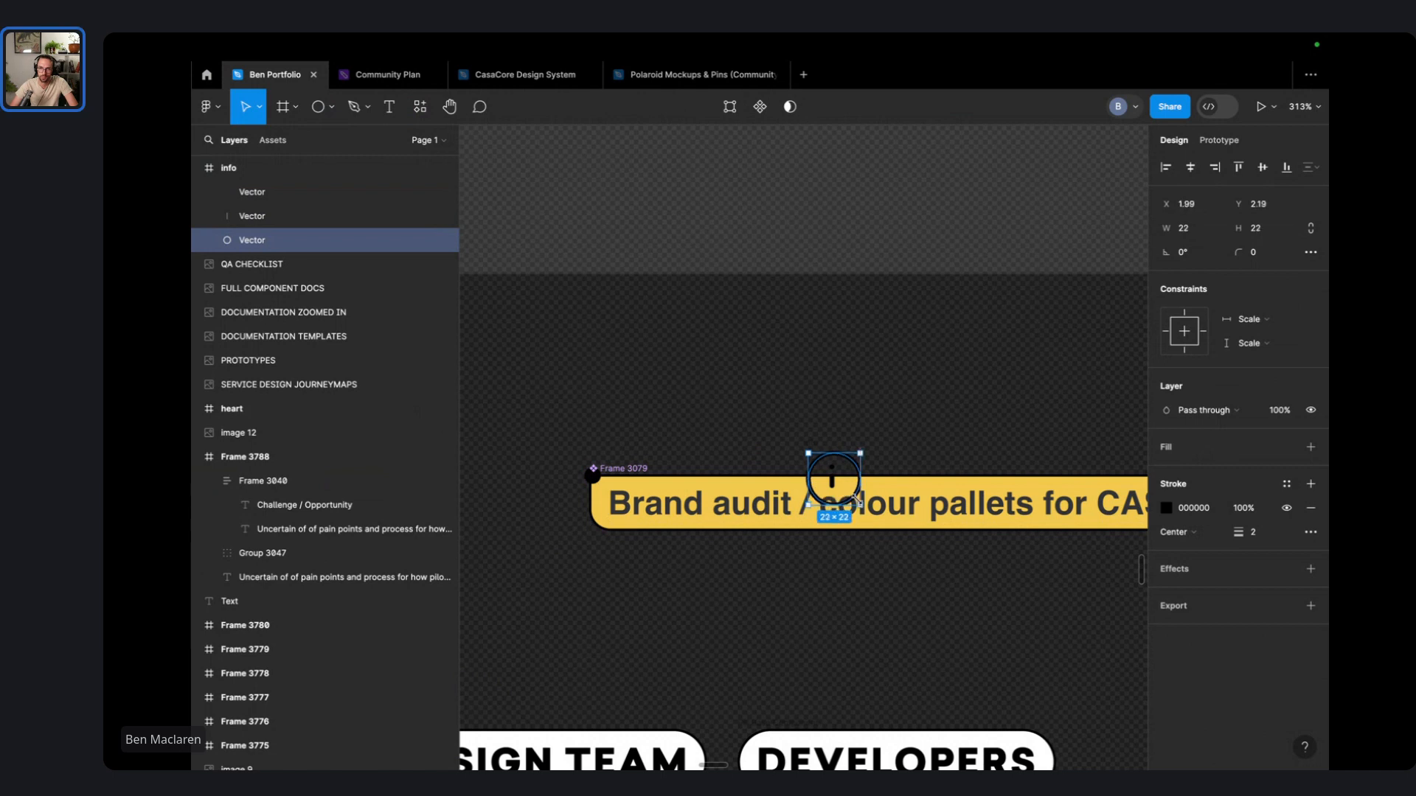
left_click(853, 442)
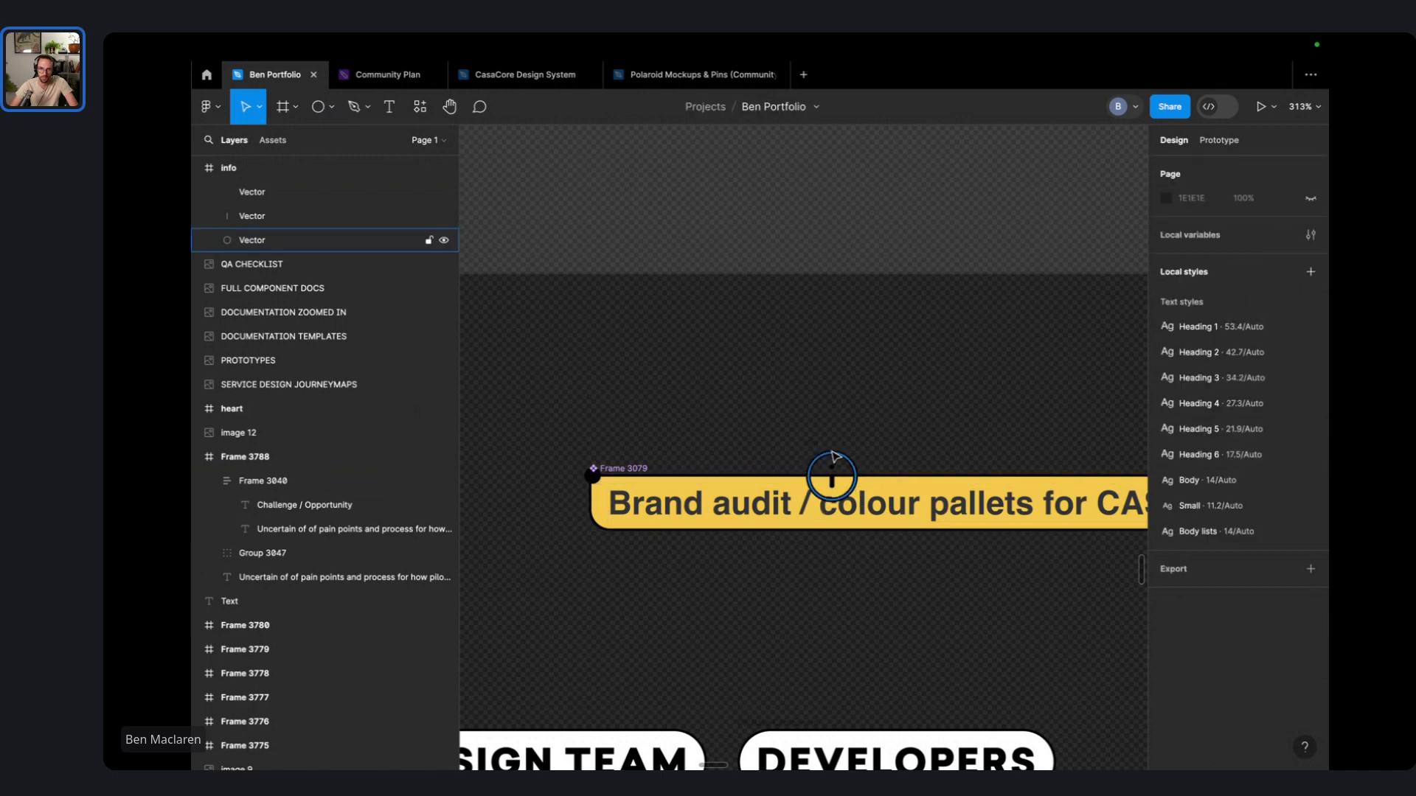
left_click(277, 174)
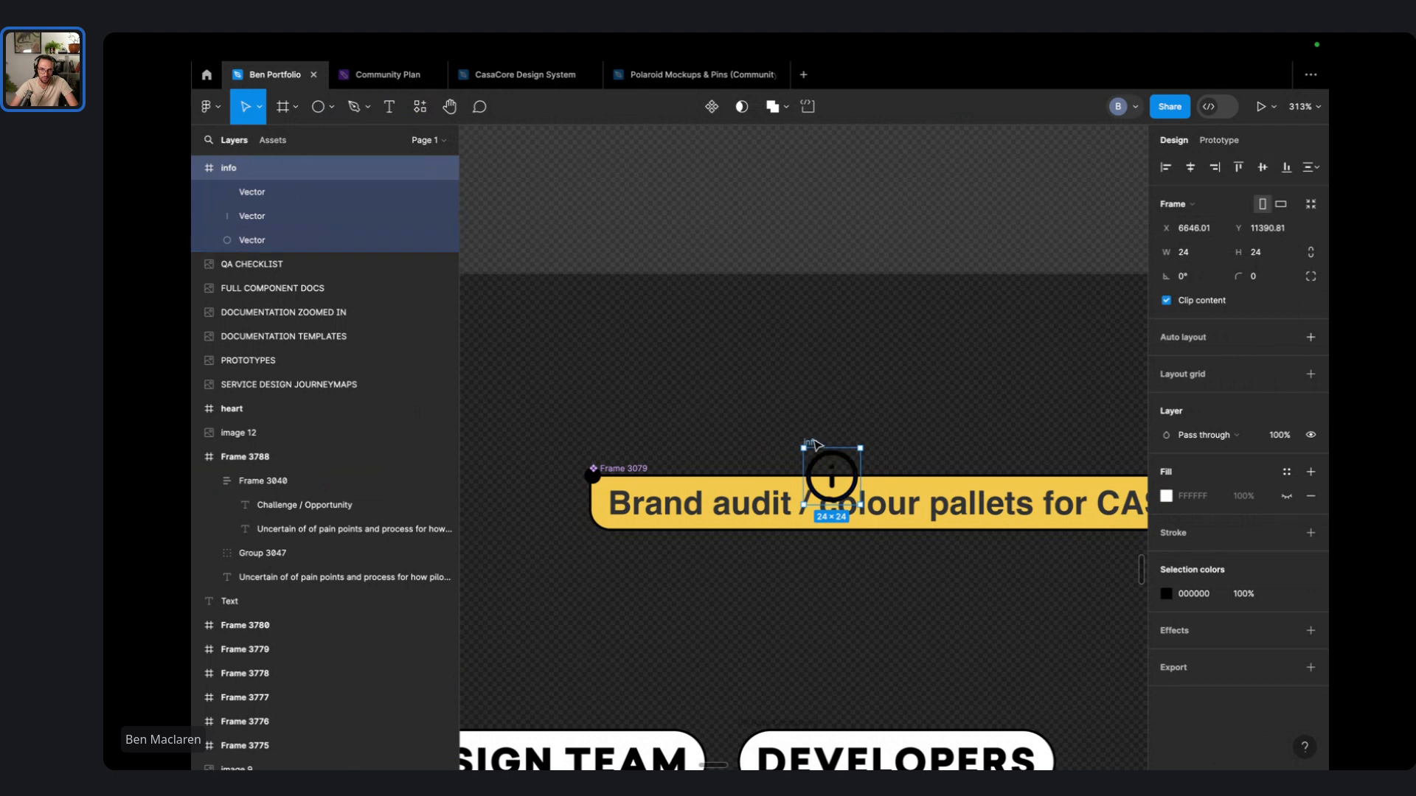
left_click_drag(814, 445, 632, 345)
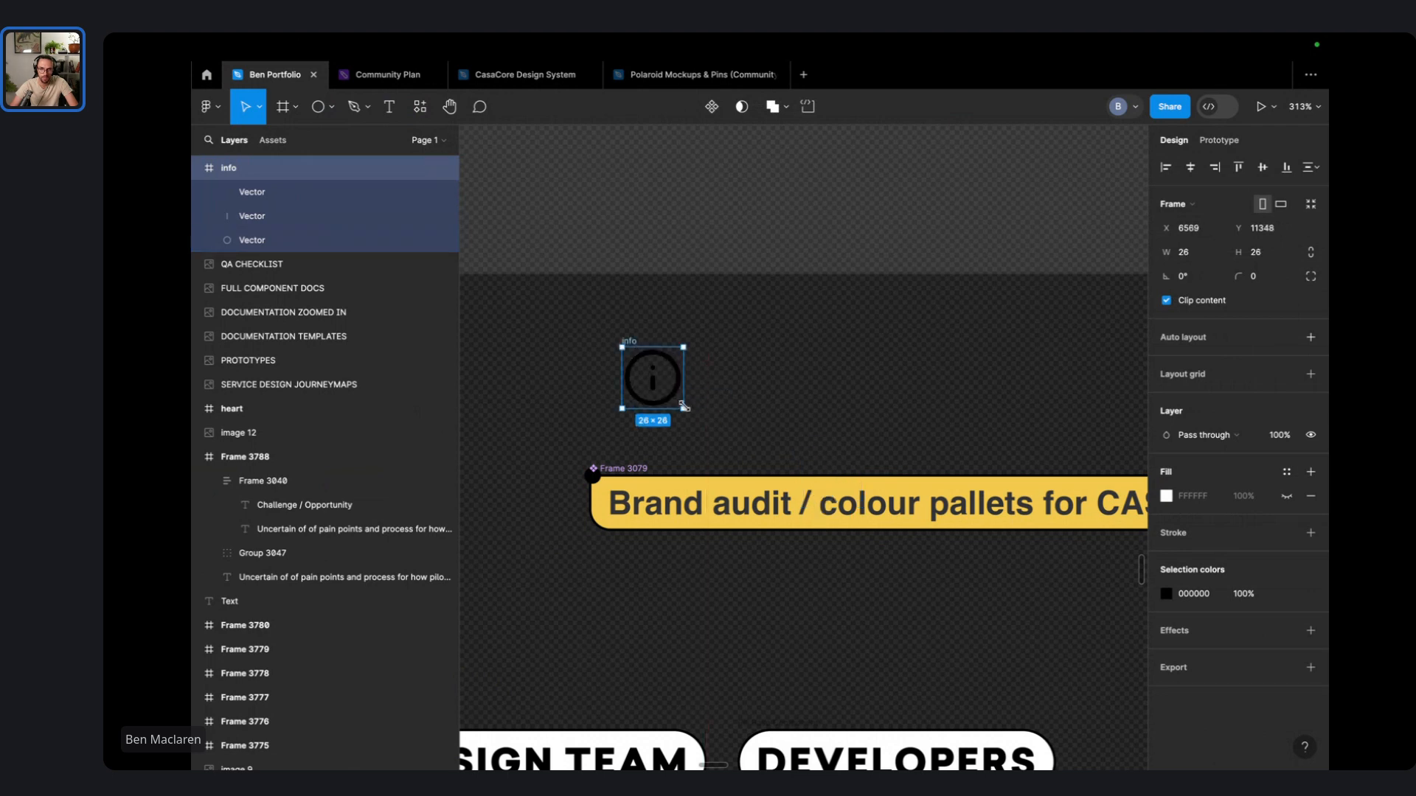
left_click_drag(680, 404, 641, 371)
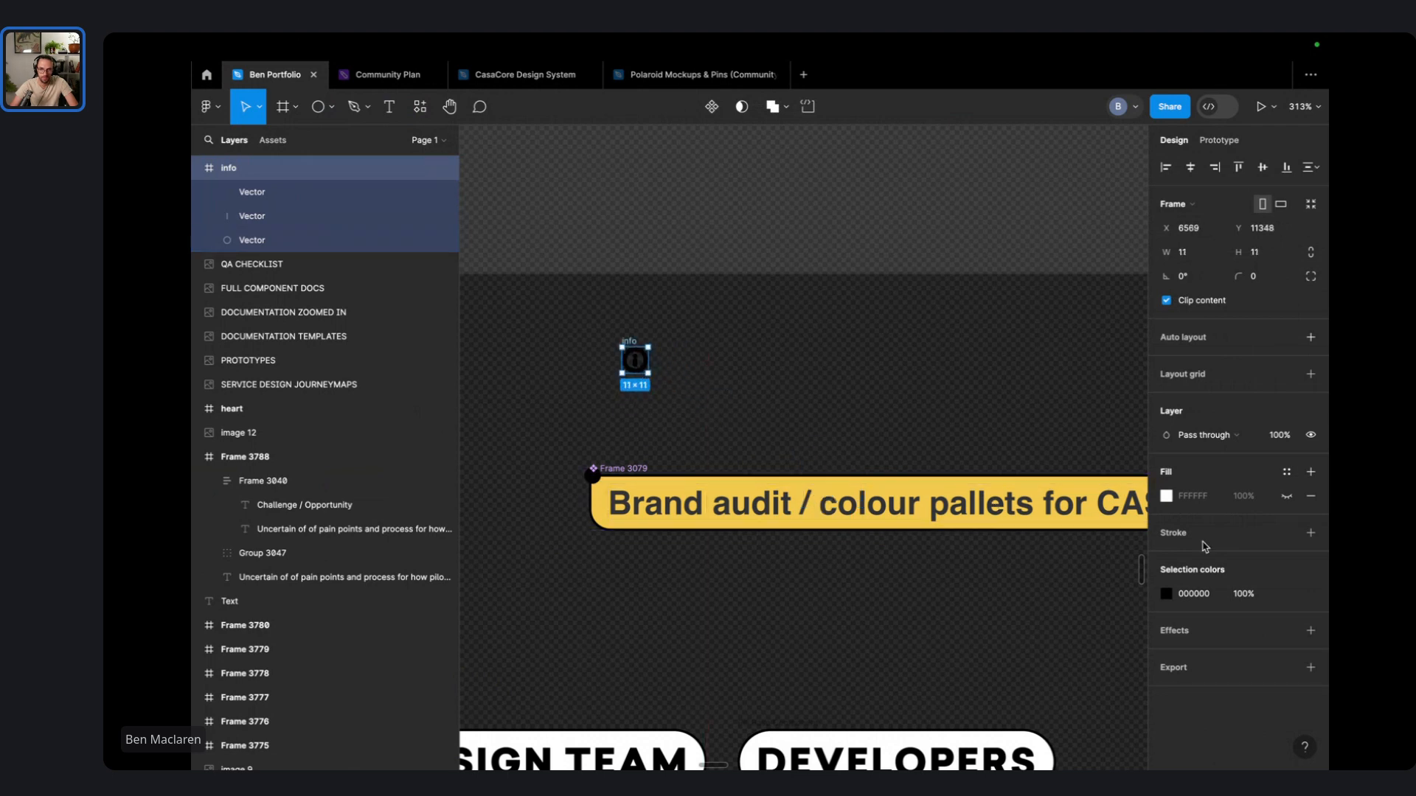
scroll(581, 332, "up", 5)
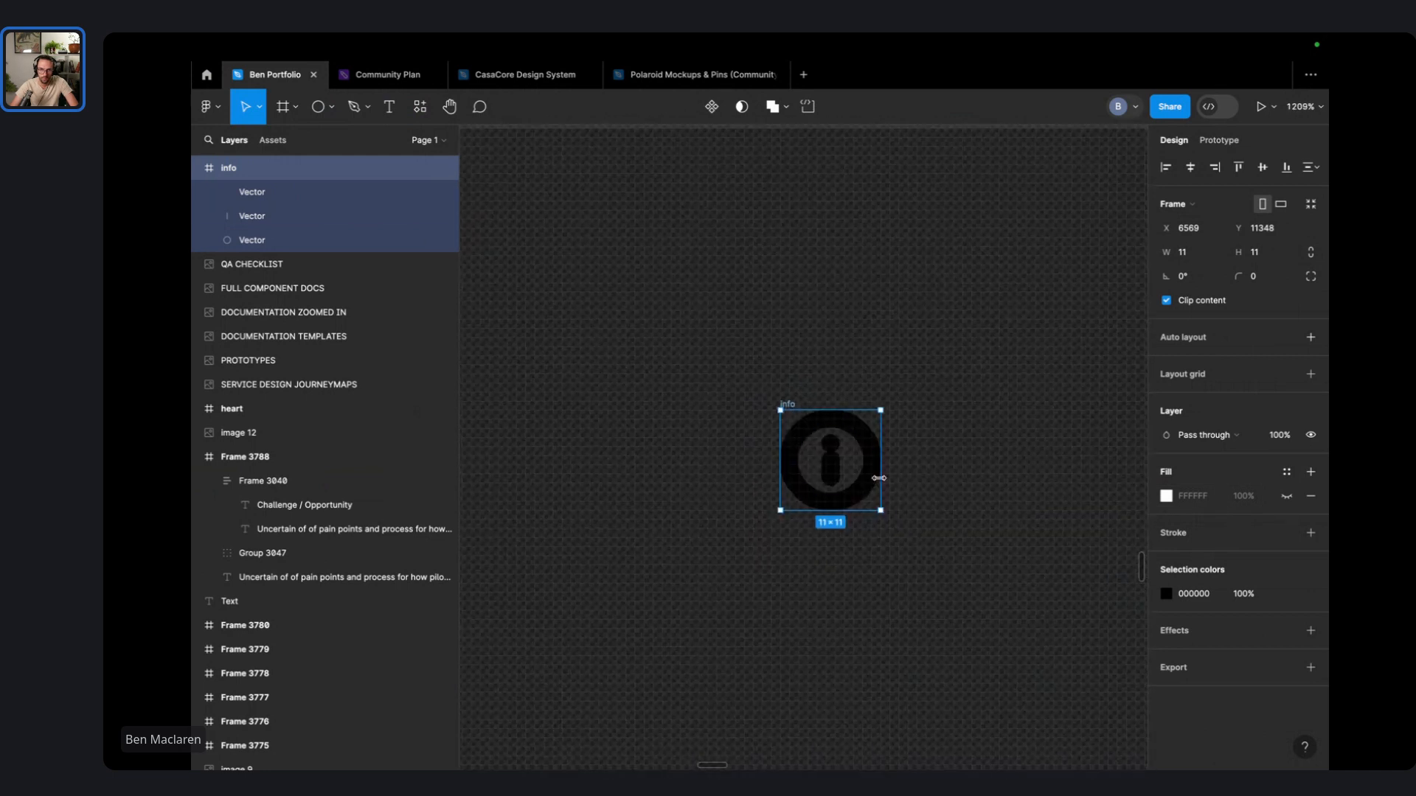
- Set the stroke weight of the icon's three vectors to 1
left_click(841, 472)
left_click(958, 531)
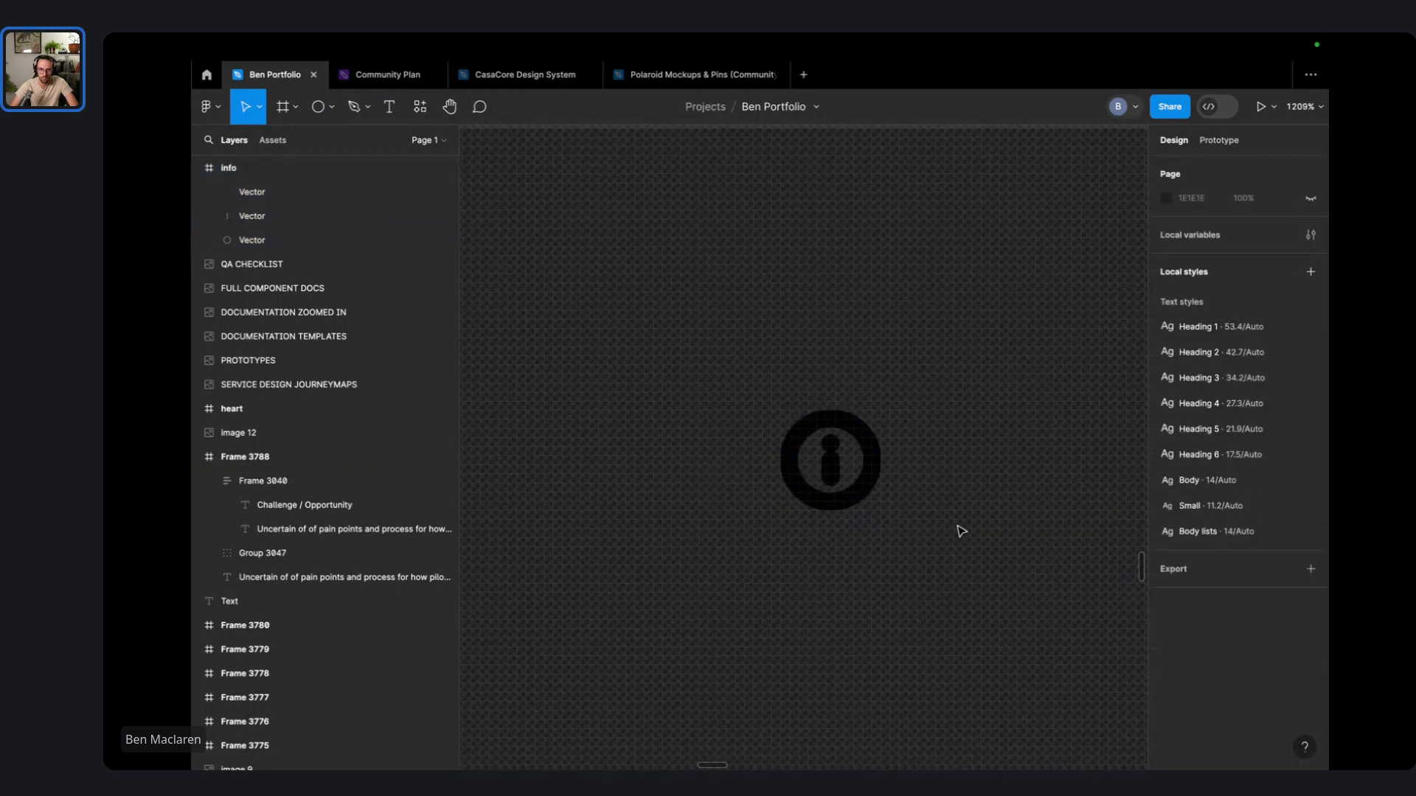
left_click(285, 197)
left_click(278, 241, "shift")
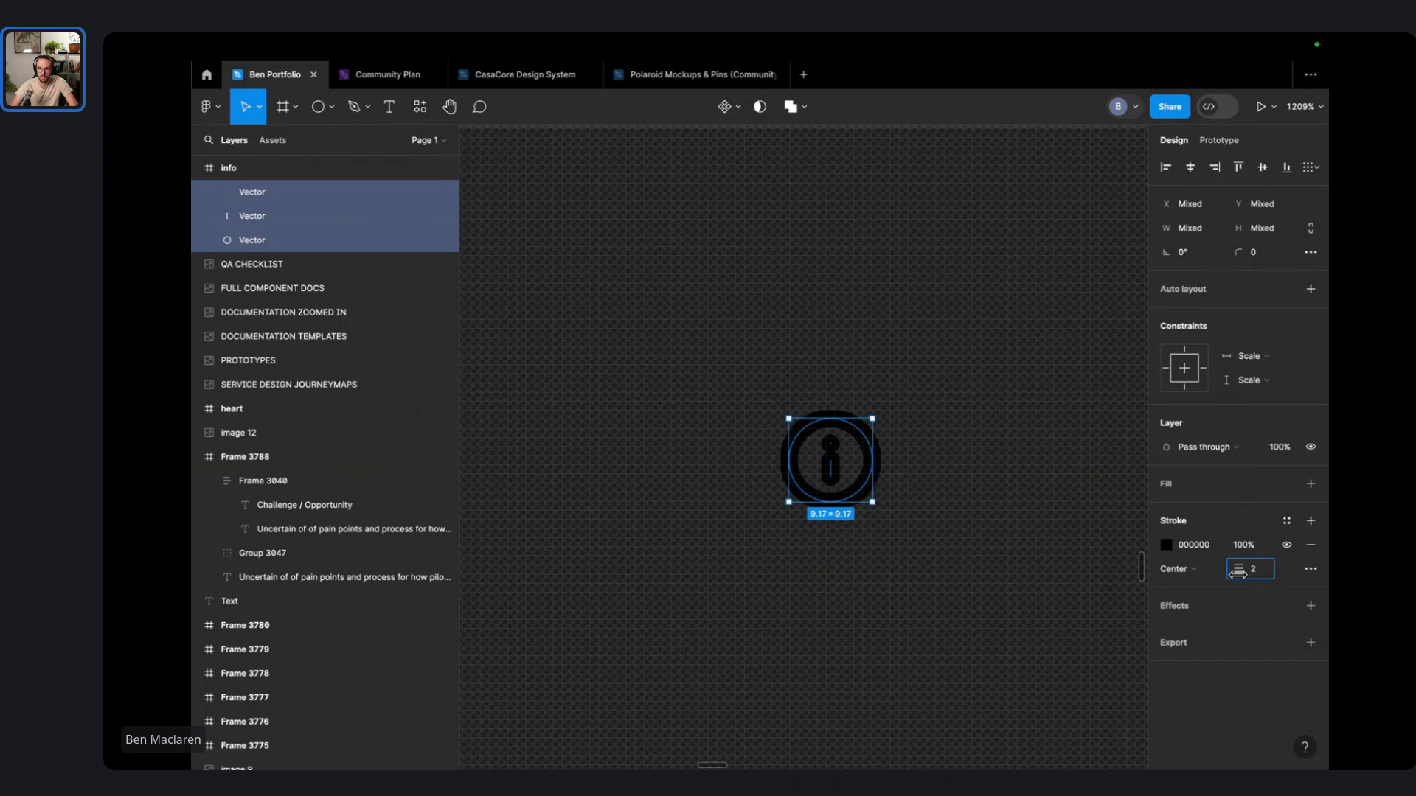
left_click_drag(1237, 573, 1236, 574)
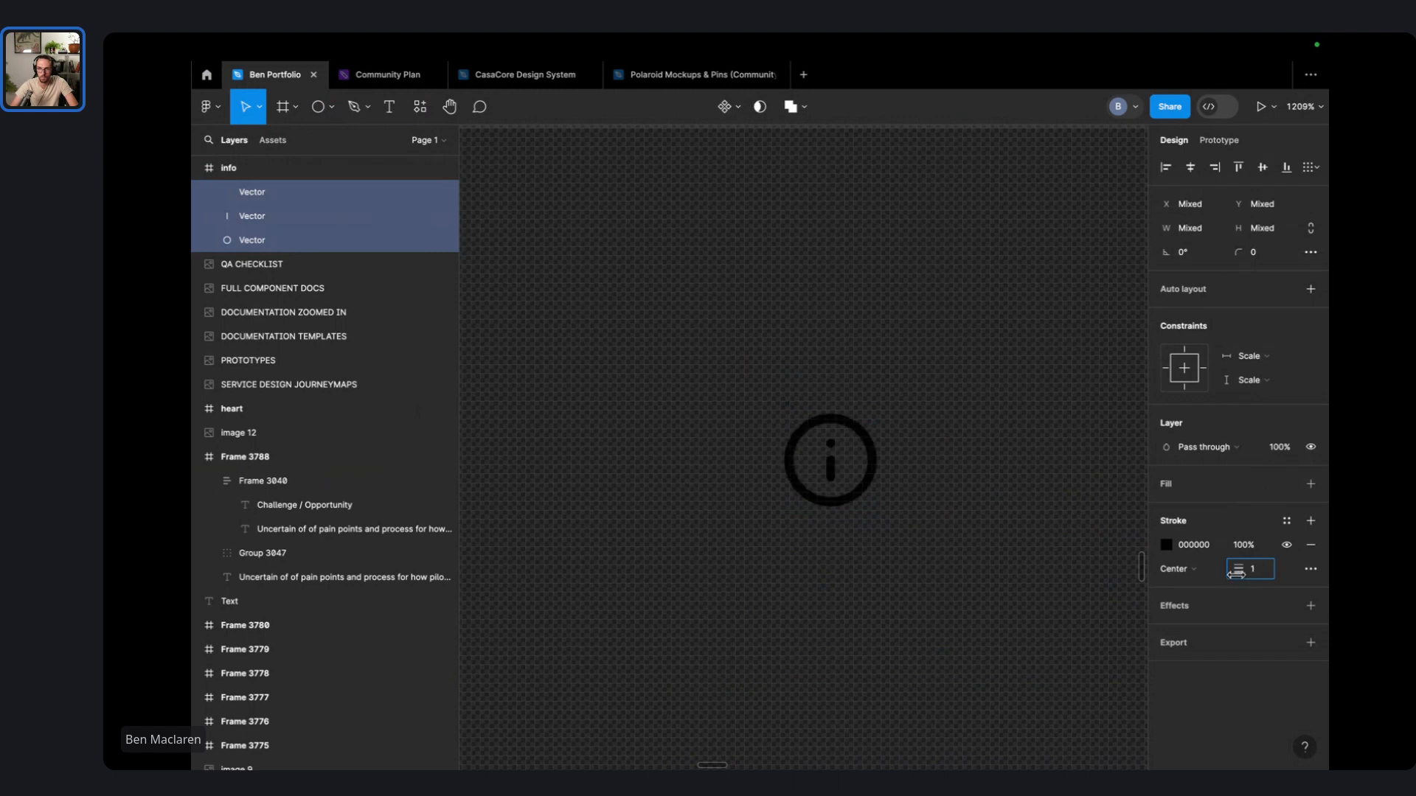
left_click(983, 574)
- Place the info icon beside the Brand audit pill
scroll(953, 580, "down", 4)
left_click_drag(956, 579, 911, 446)
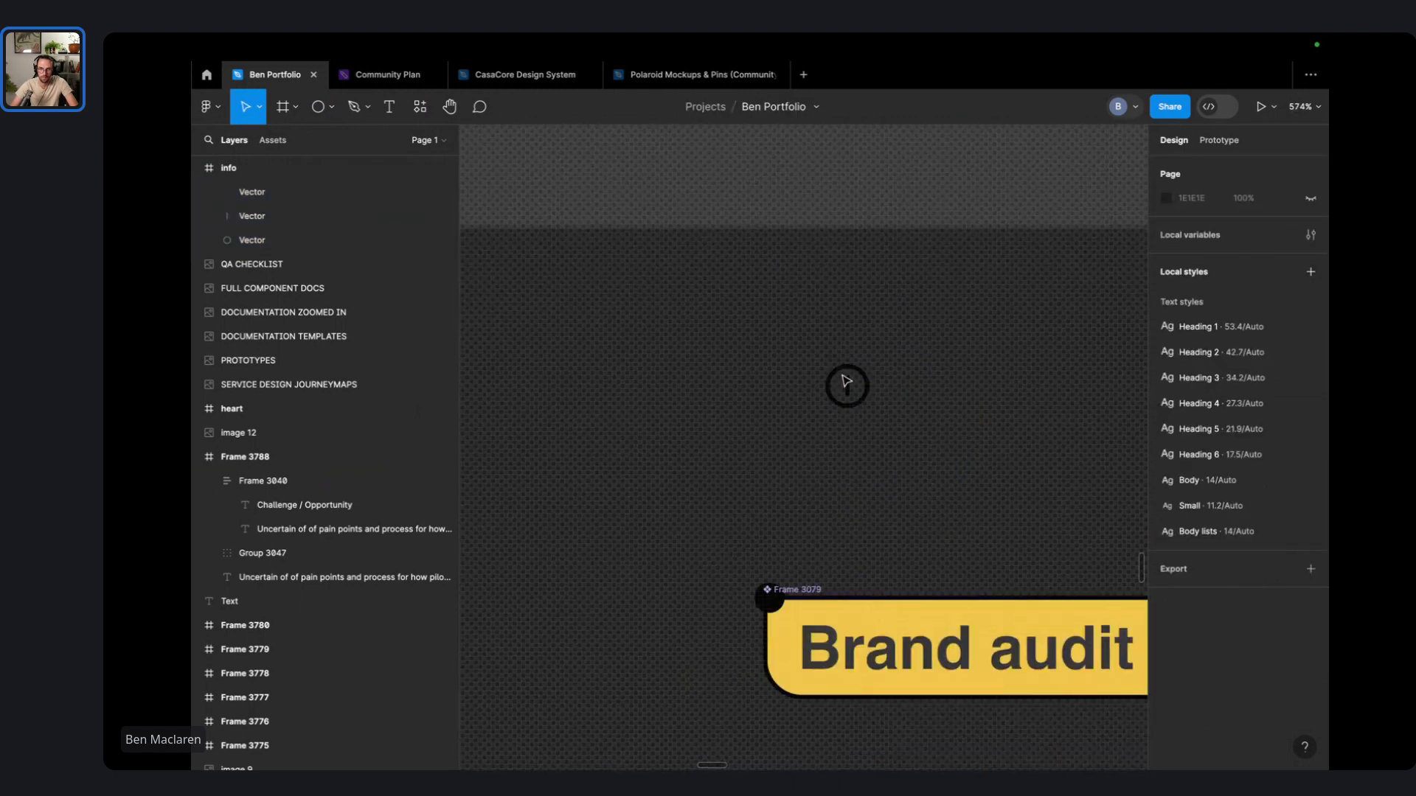
left_click(843, 390)
left_click_drag(843, 387, 657, 560)
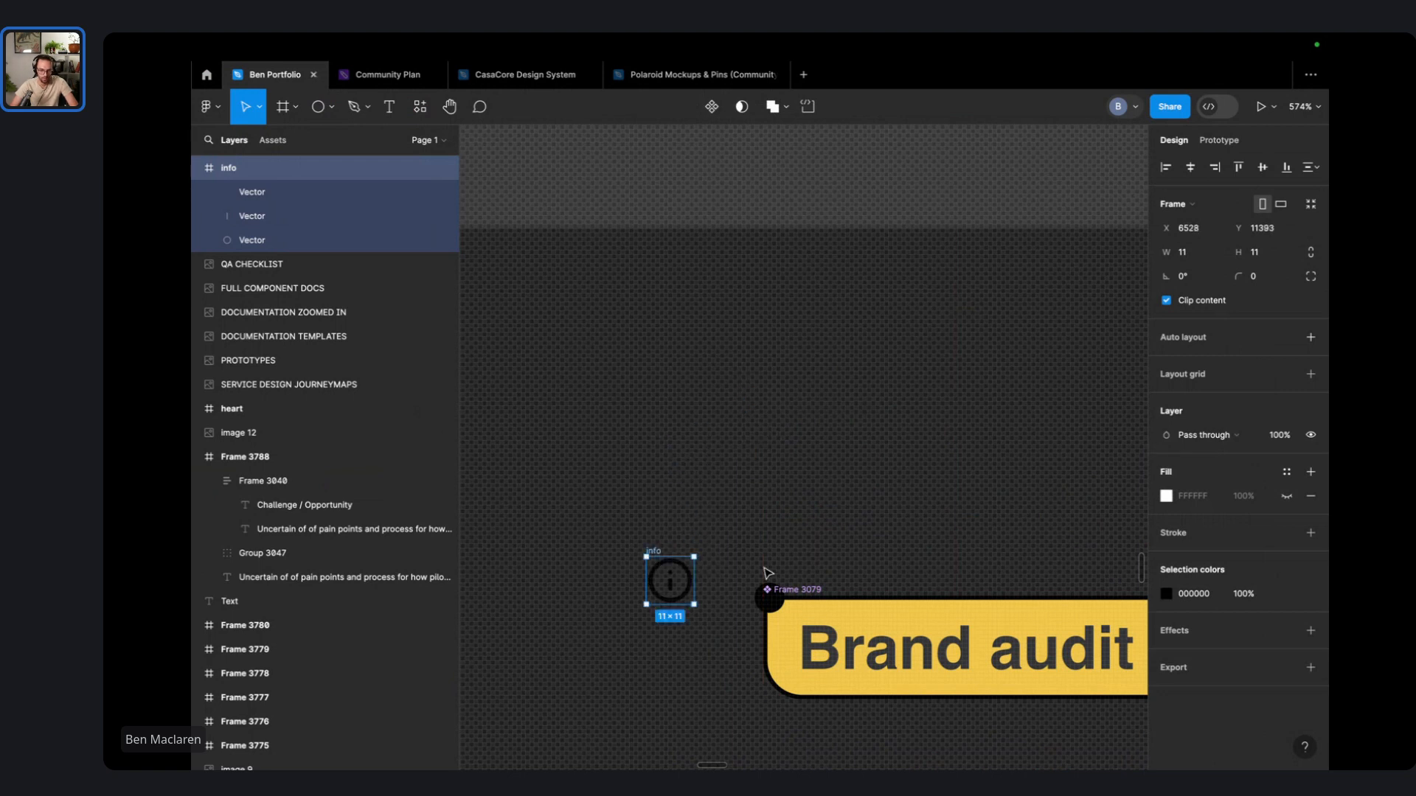
- Group the info icon into an auto-layout frame with a white fill
key("ctrl+g")
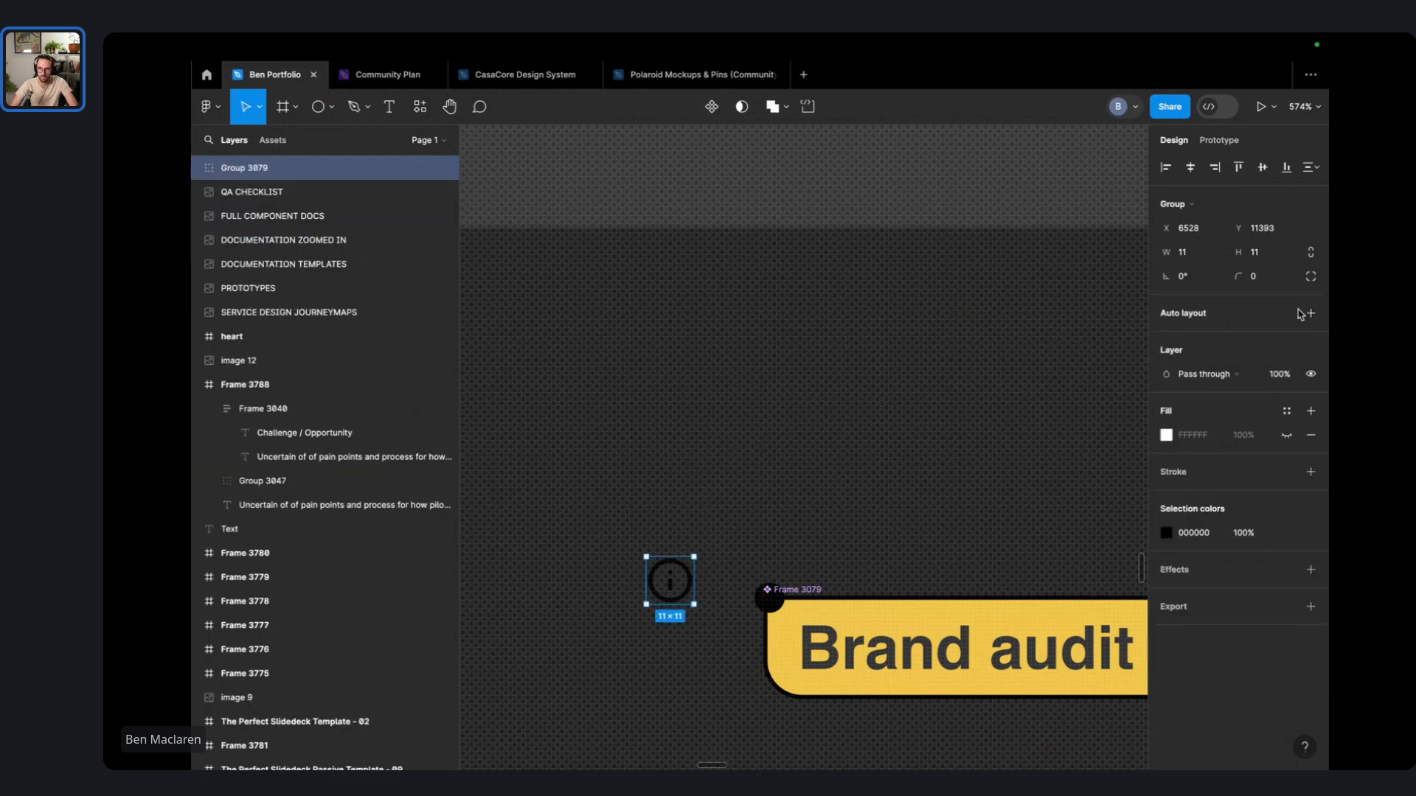
left_click(1310, 313)
left_click(1197, 440)
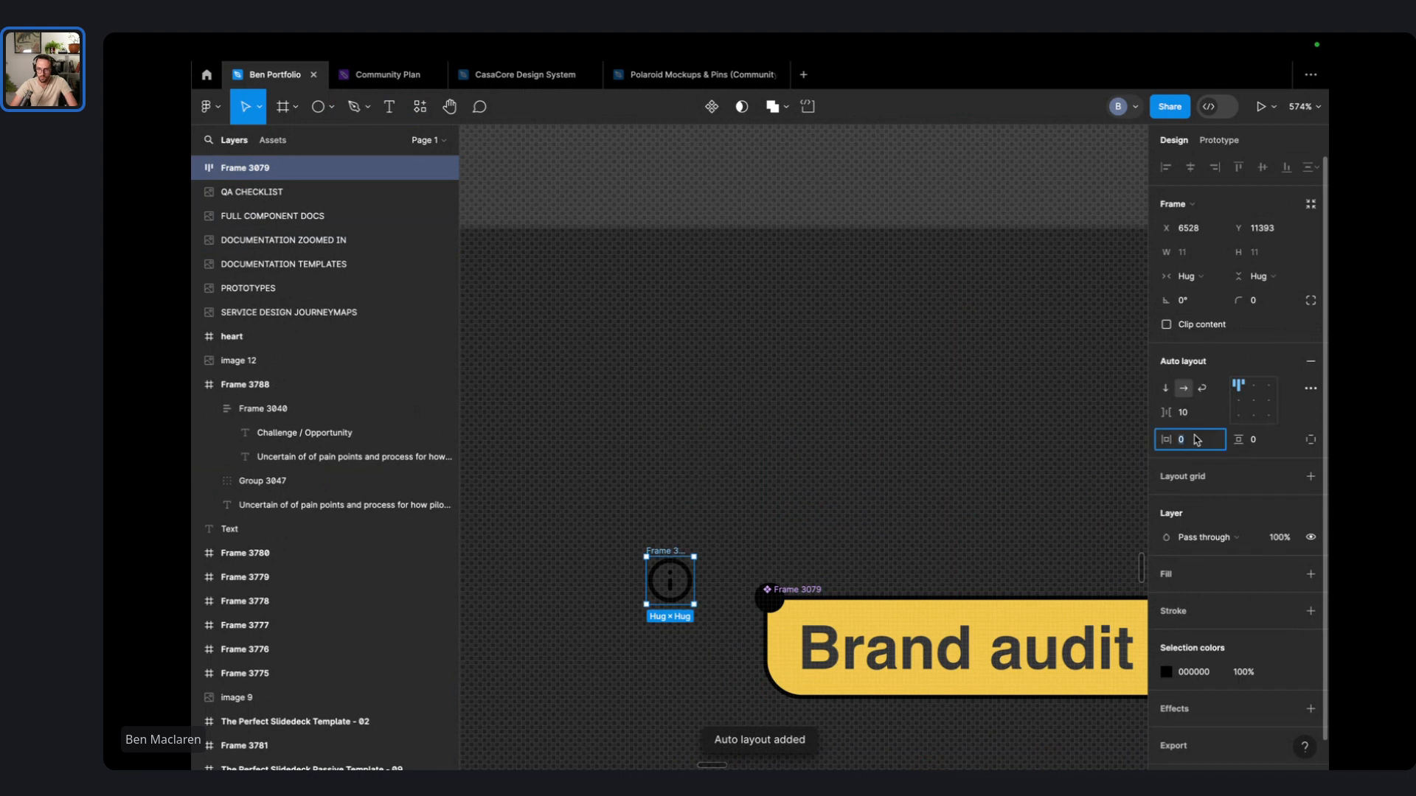
type("4")
key("Return")
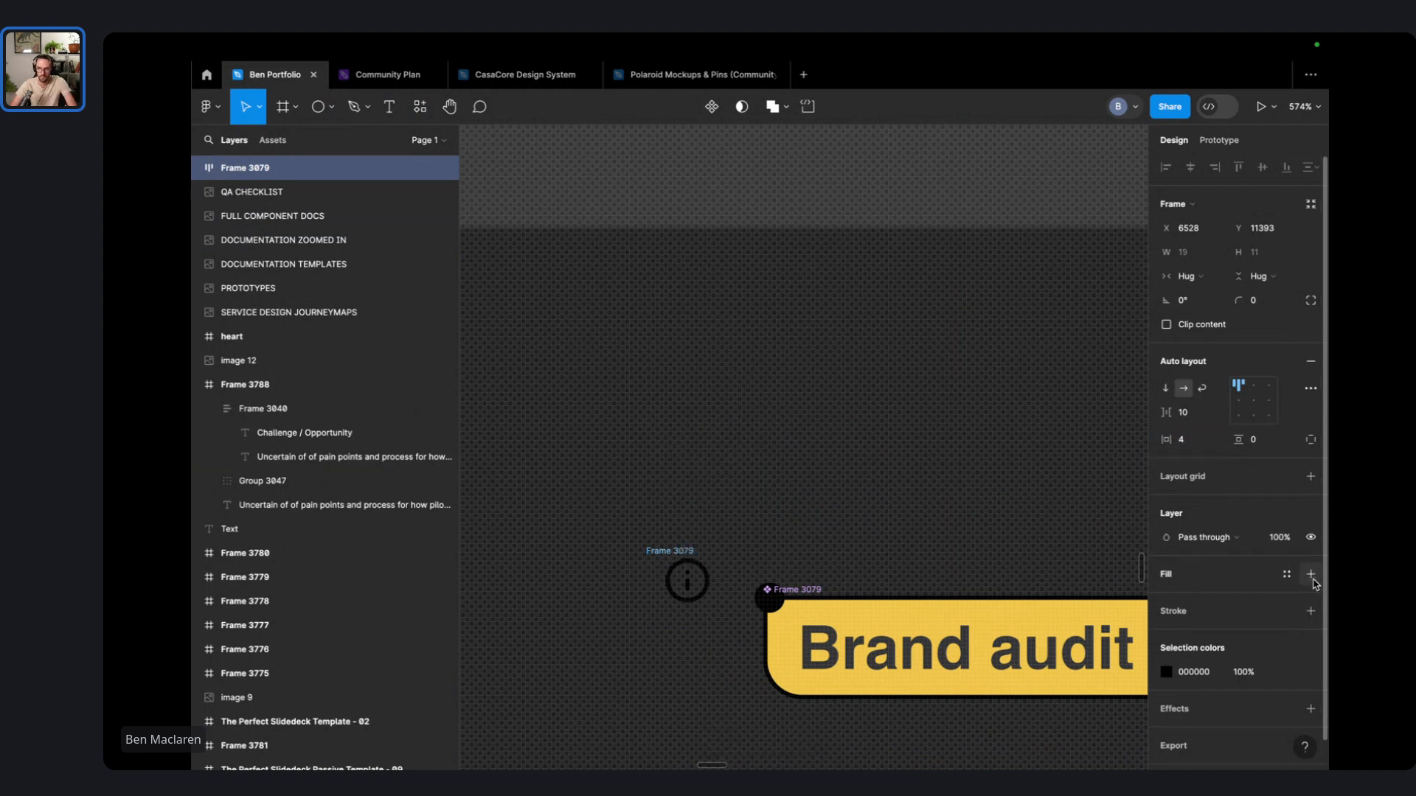
left_click(1310, 574)
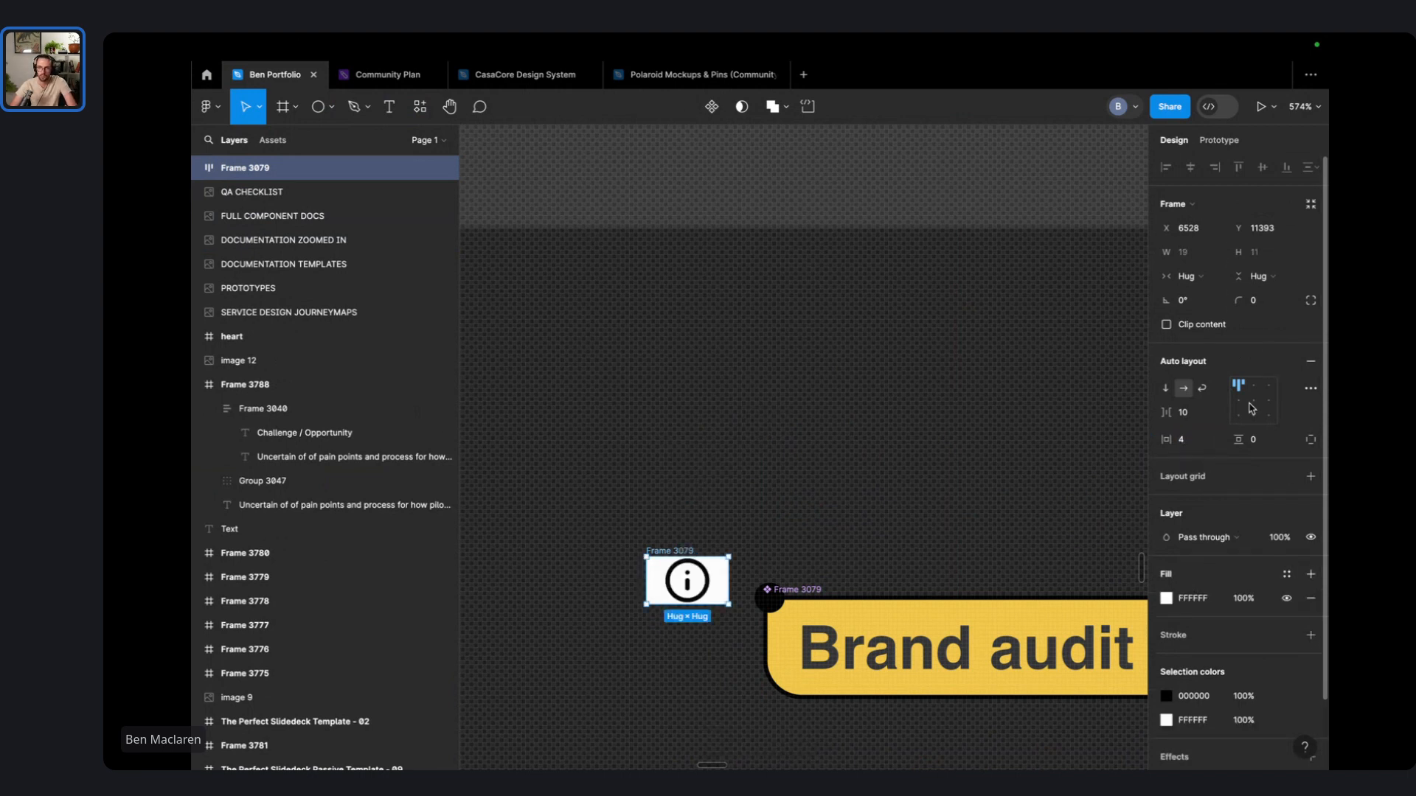
- Set the icon frame's padding to 1 on both axes and round it to radius 49
left_click(1274, 446)
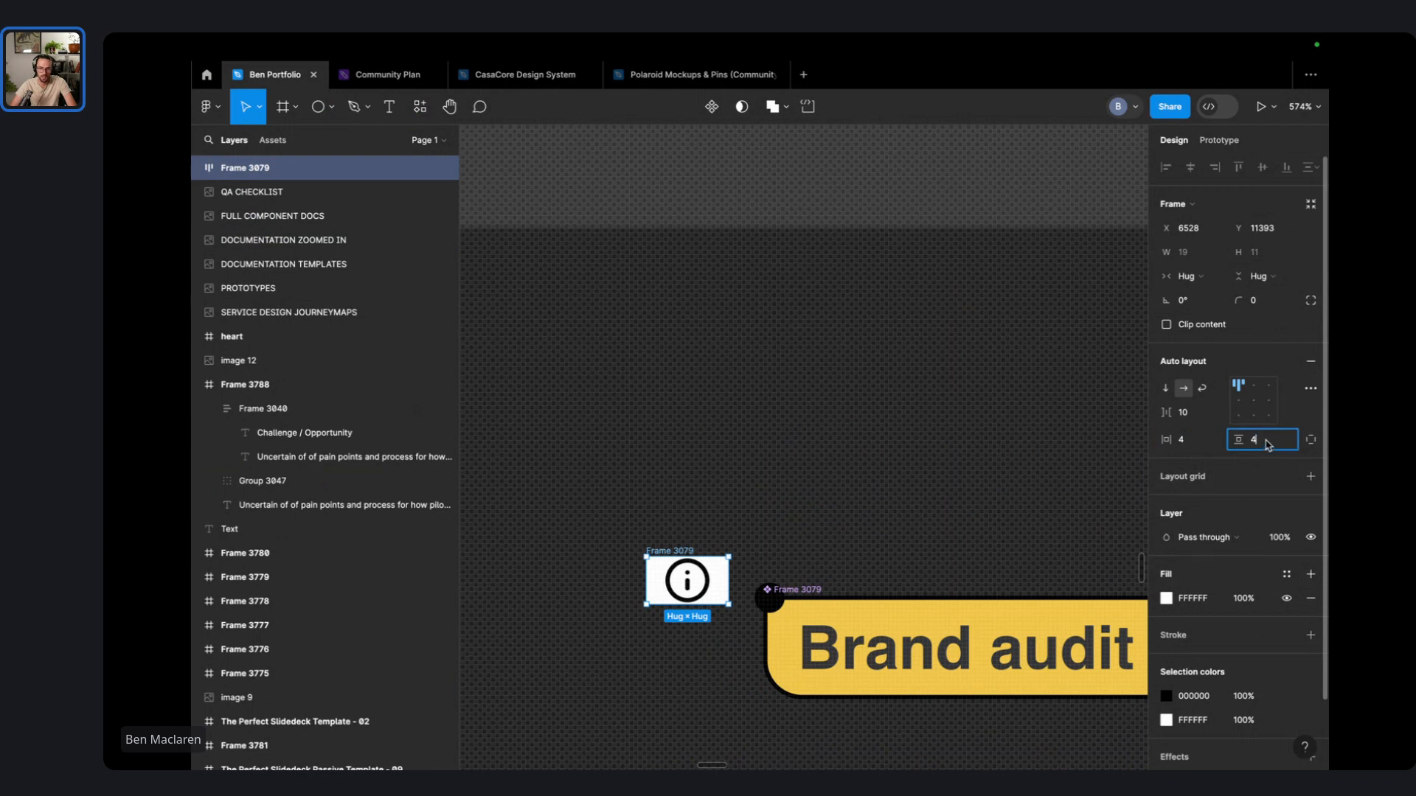
type("4")
key("Return")
left_click(1278, 448)
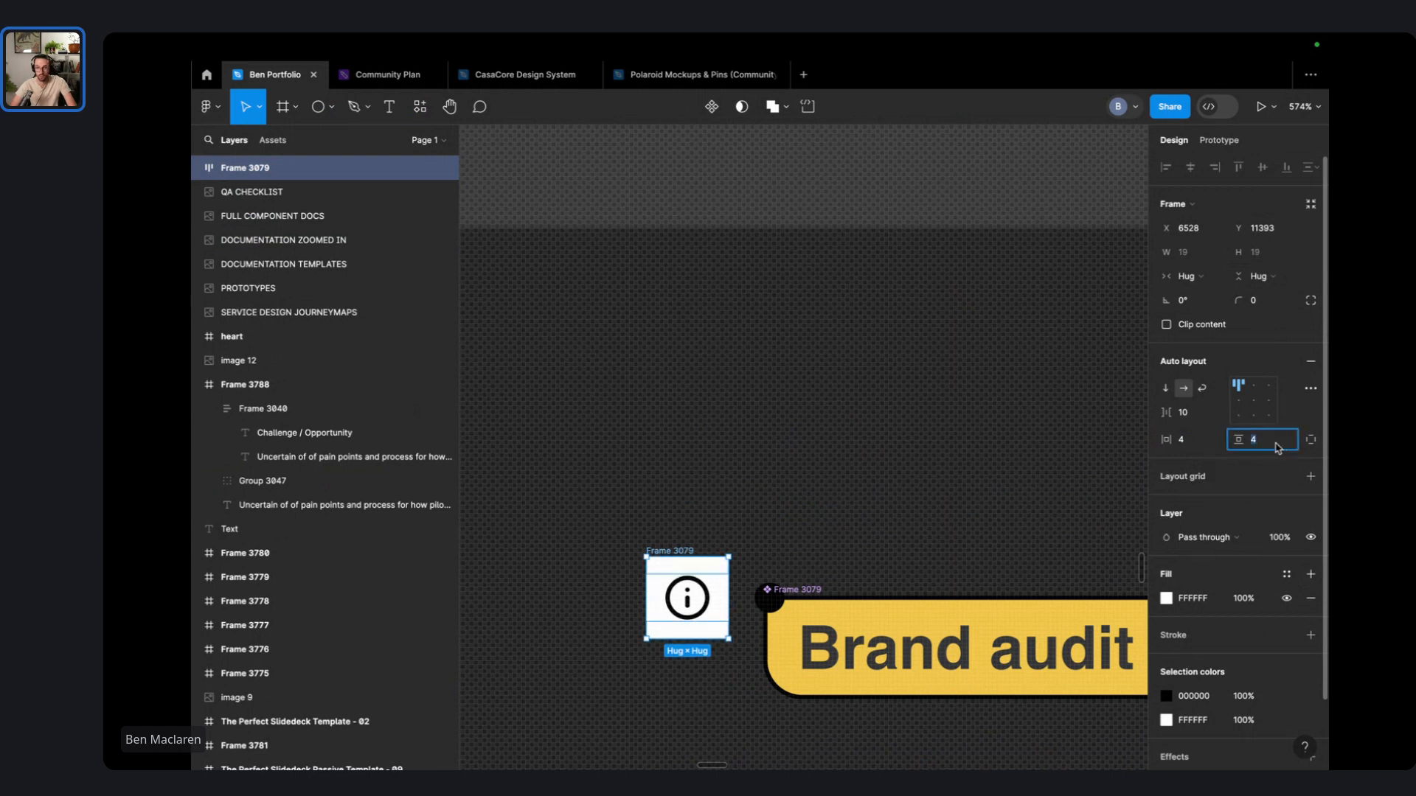
type("1")
key("shift+Tab")
type("1")
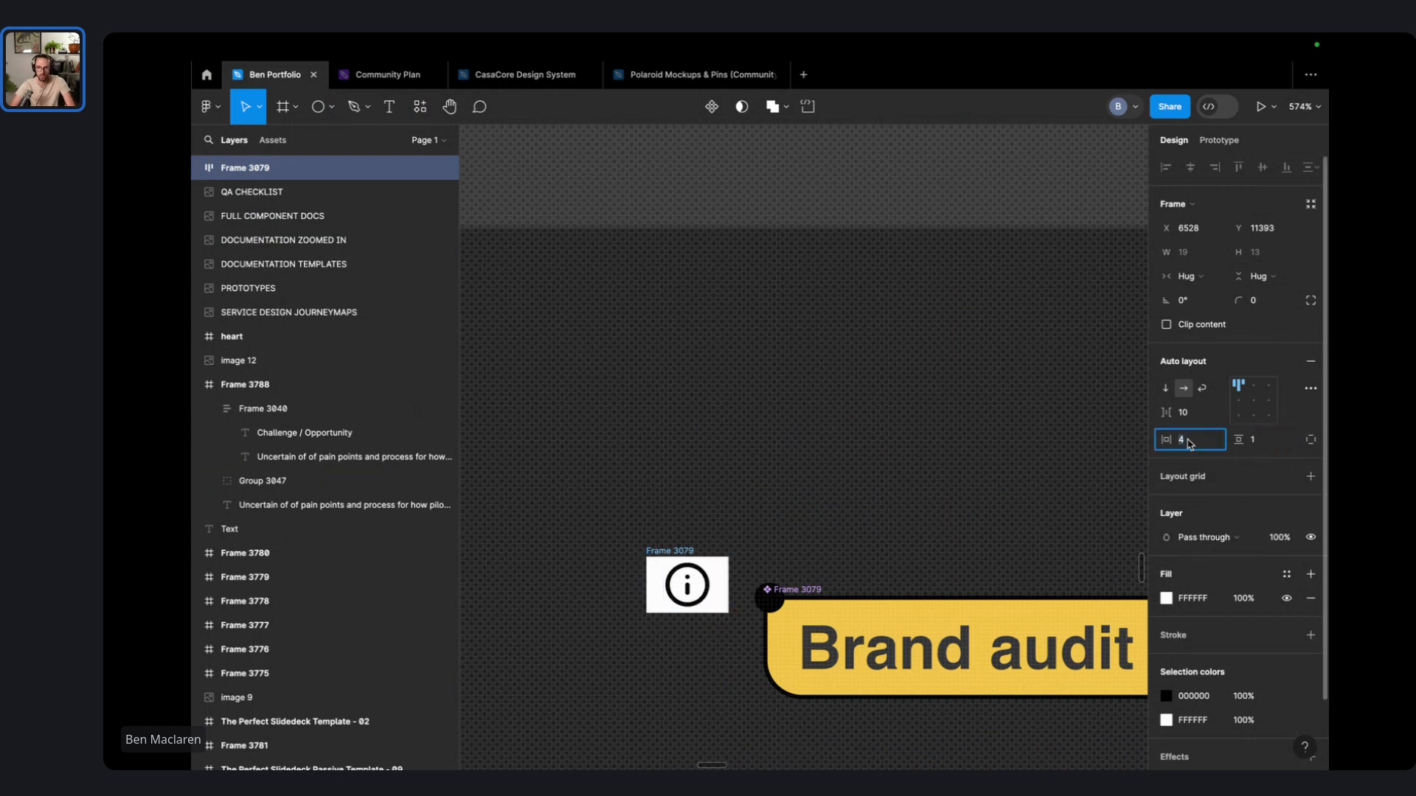
left_click(889, 439)
left_click(663, 567)
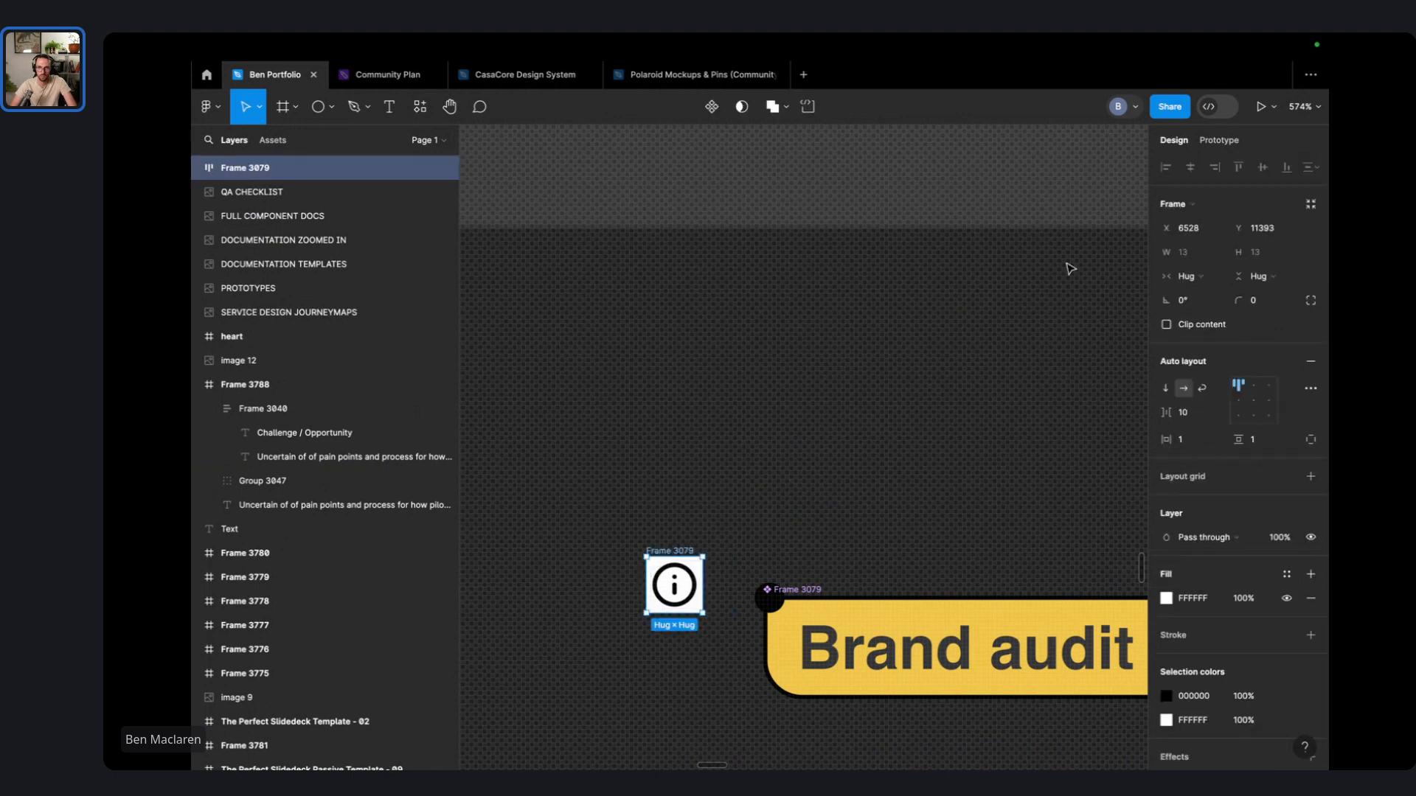
left_click_drag(1239, 300, 821, 309)
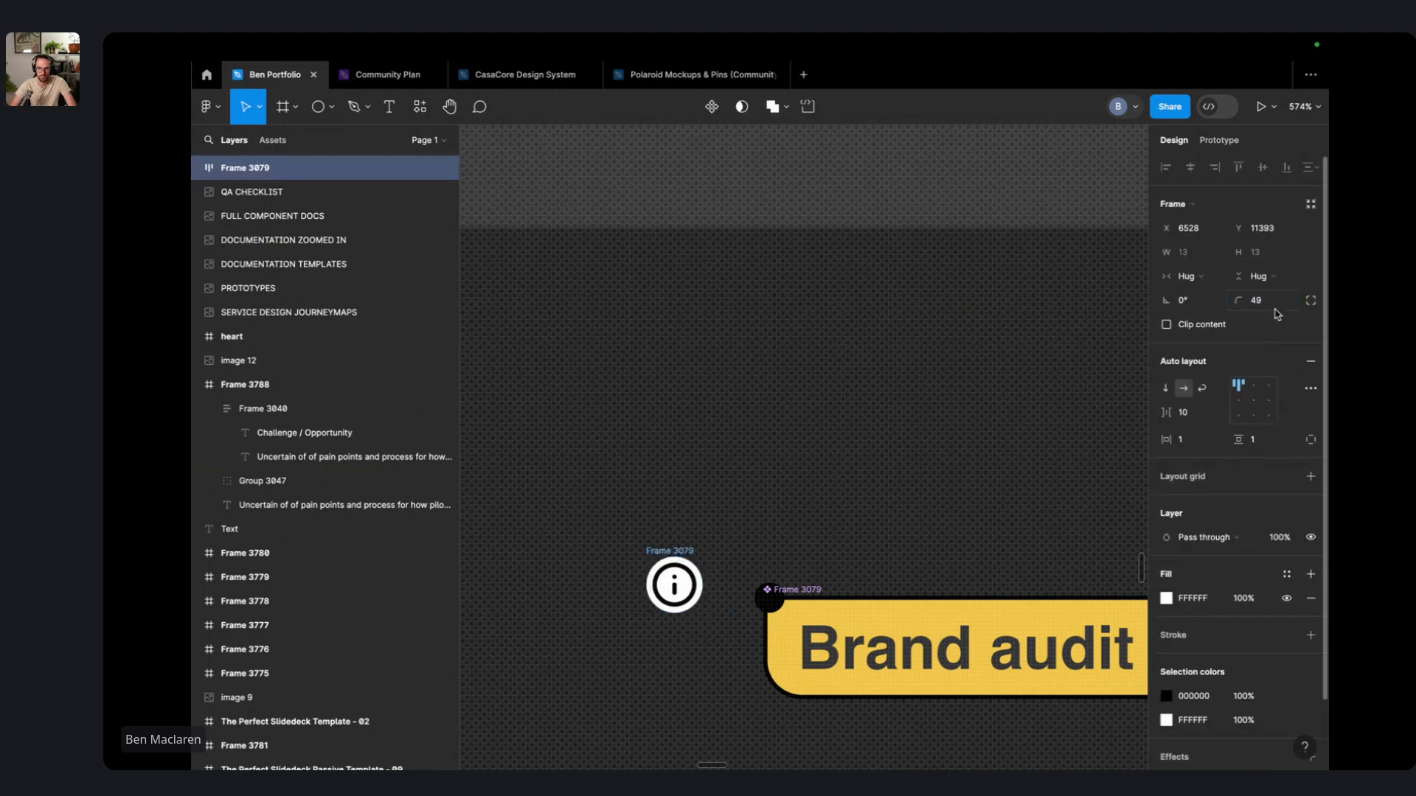
- Place the round info icon inside the Brand audit pill and delete the old black dot (Ellipse 5)
left_click(755, 488)
left_click_drag(667, 560, 823, 640)
left_click(768, 611)
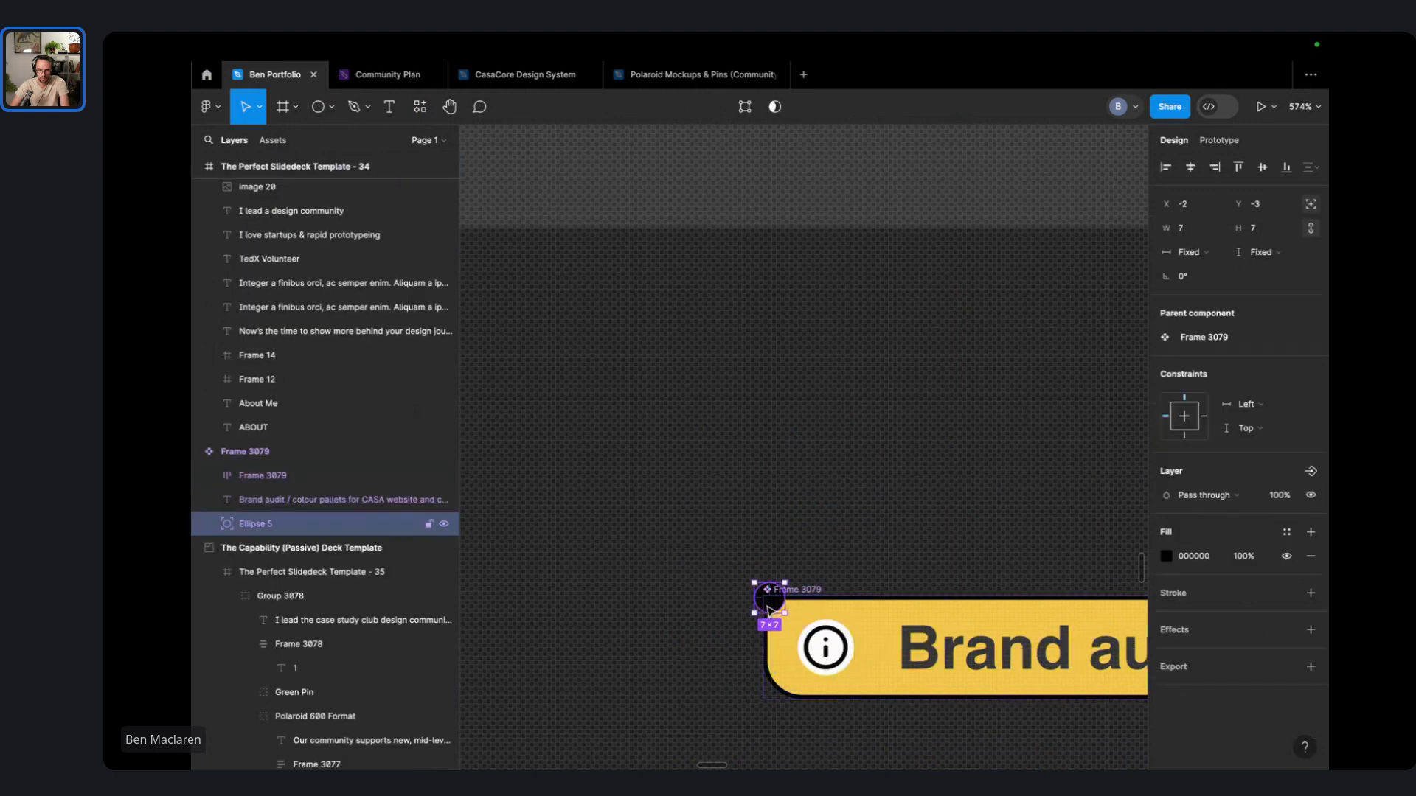
key("Delete")
- Set the badge to absolute position on the pill's top-left corner with a thin black inside stroke
left_click(824, 649)
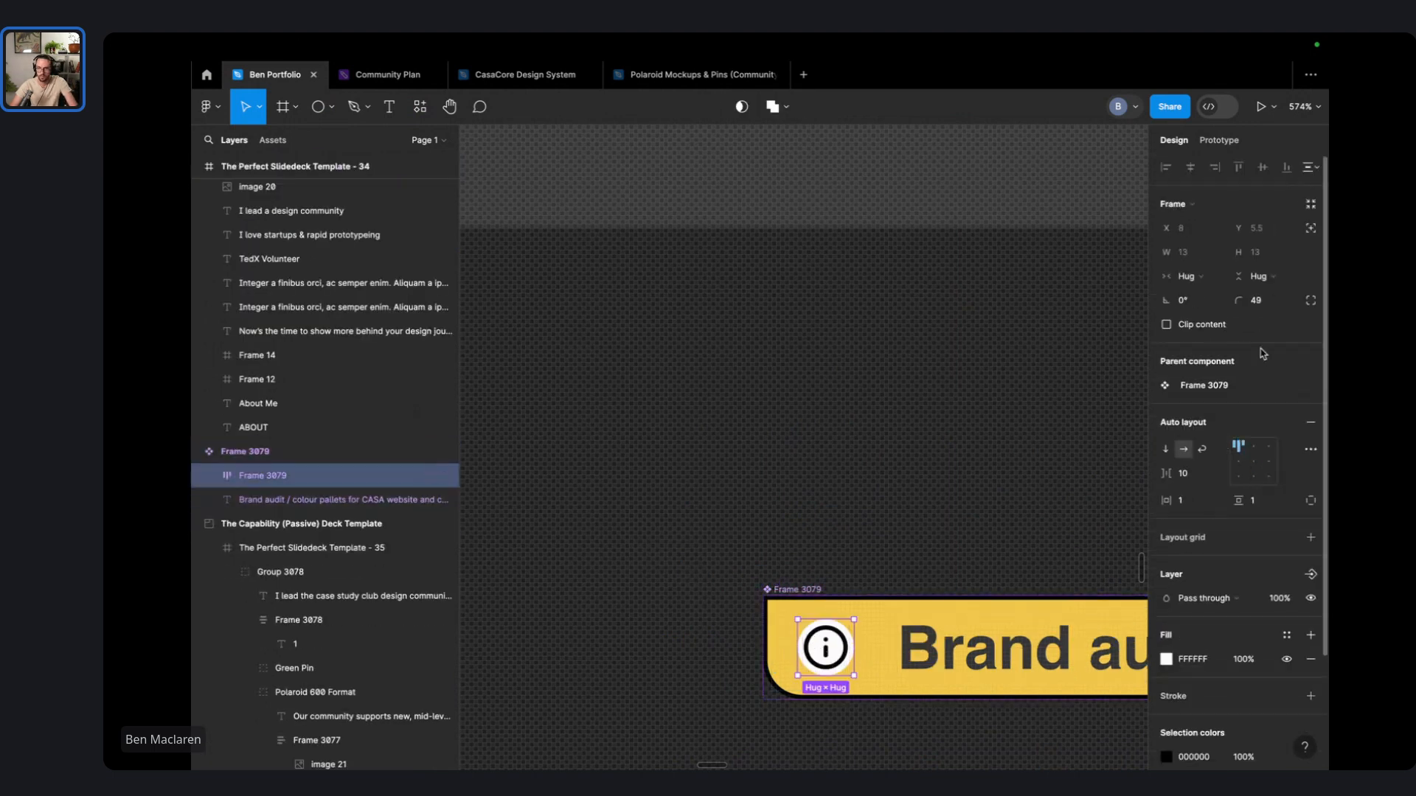
left_click(1312, 203)
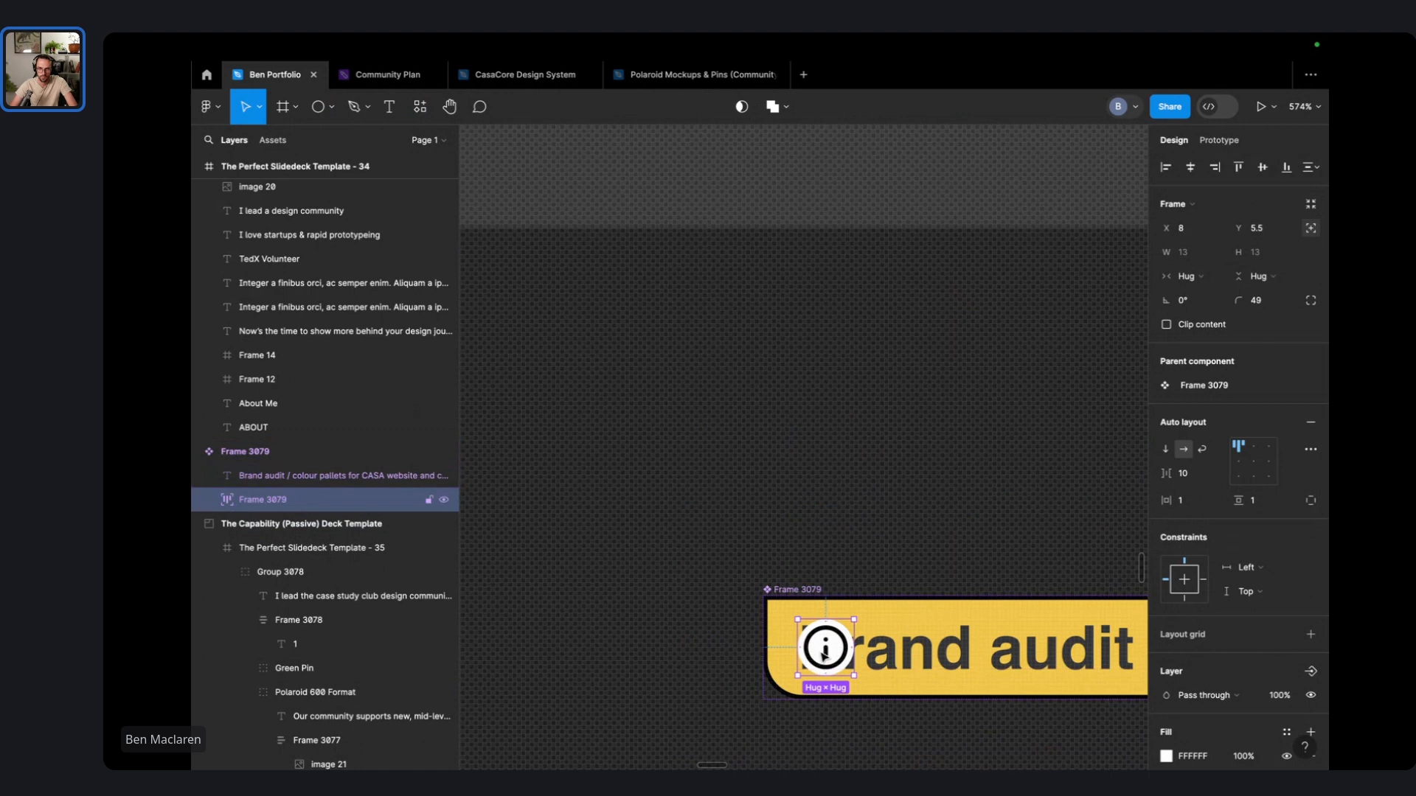
left_click_drag(825, 647, 774, 608)
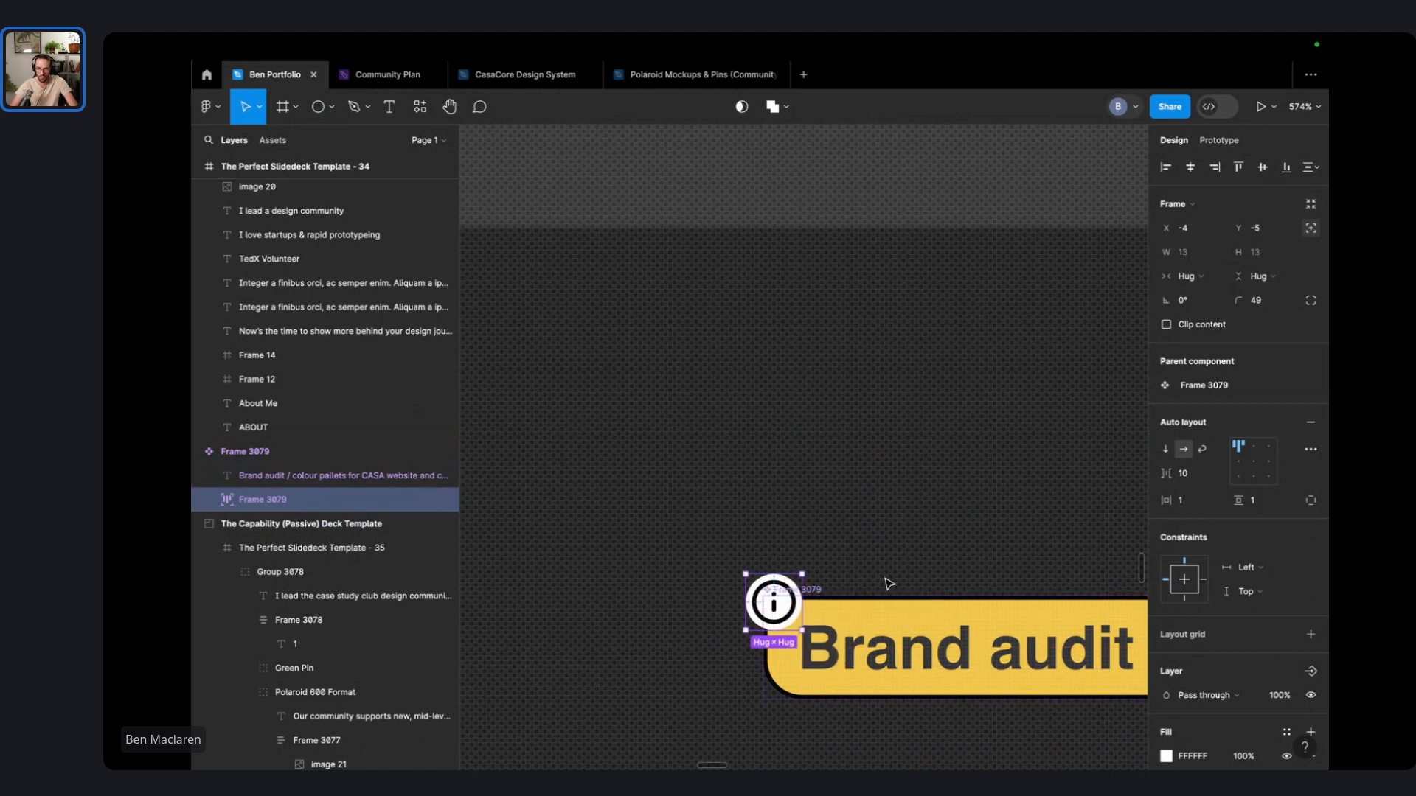
scroll(1297, 504, "down", 3)
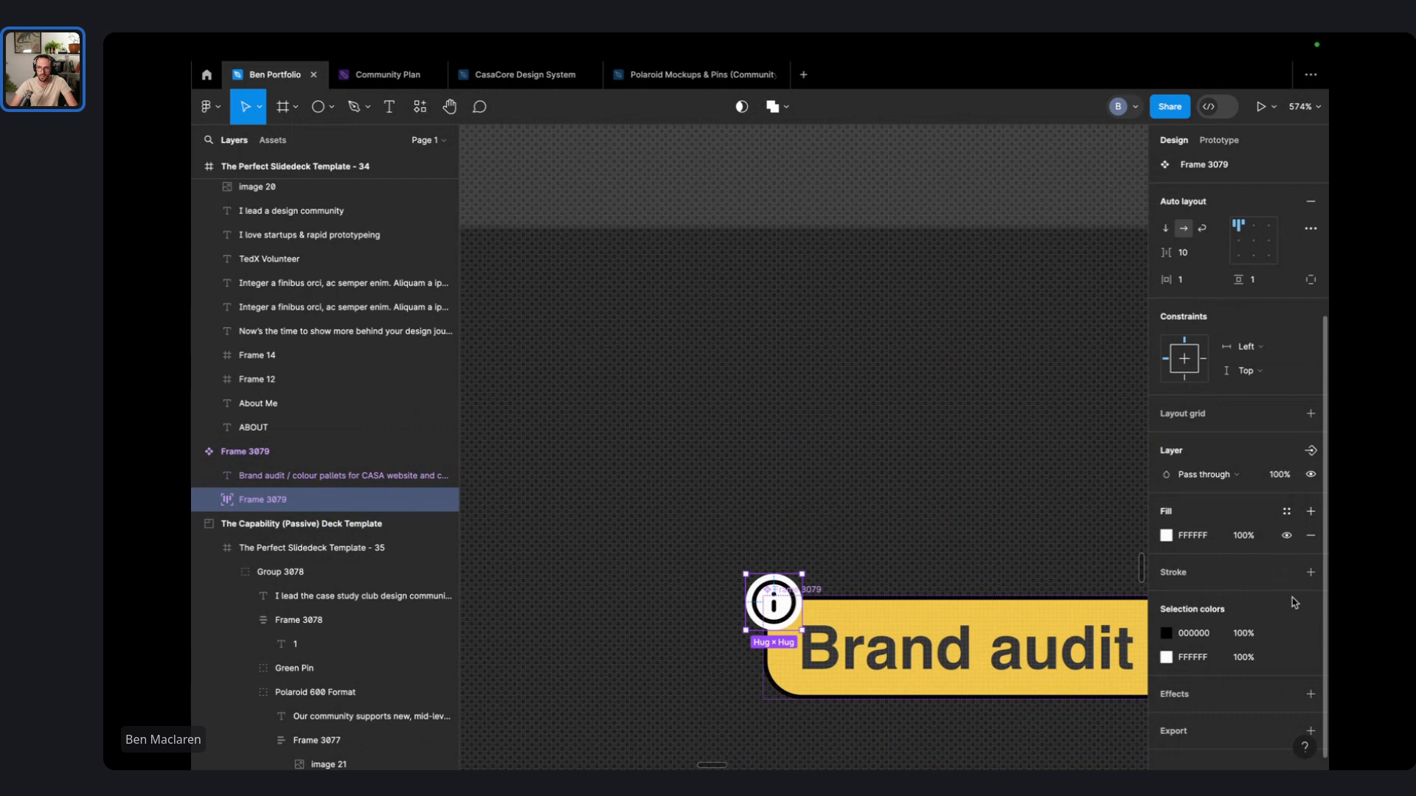
left_click(1311, 573)
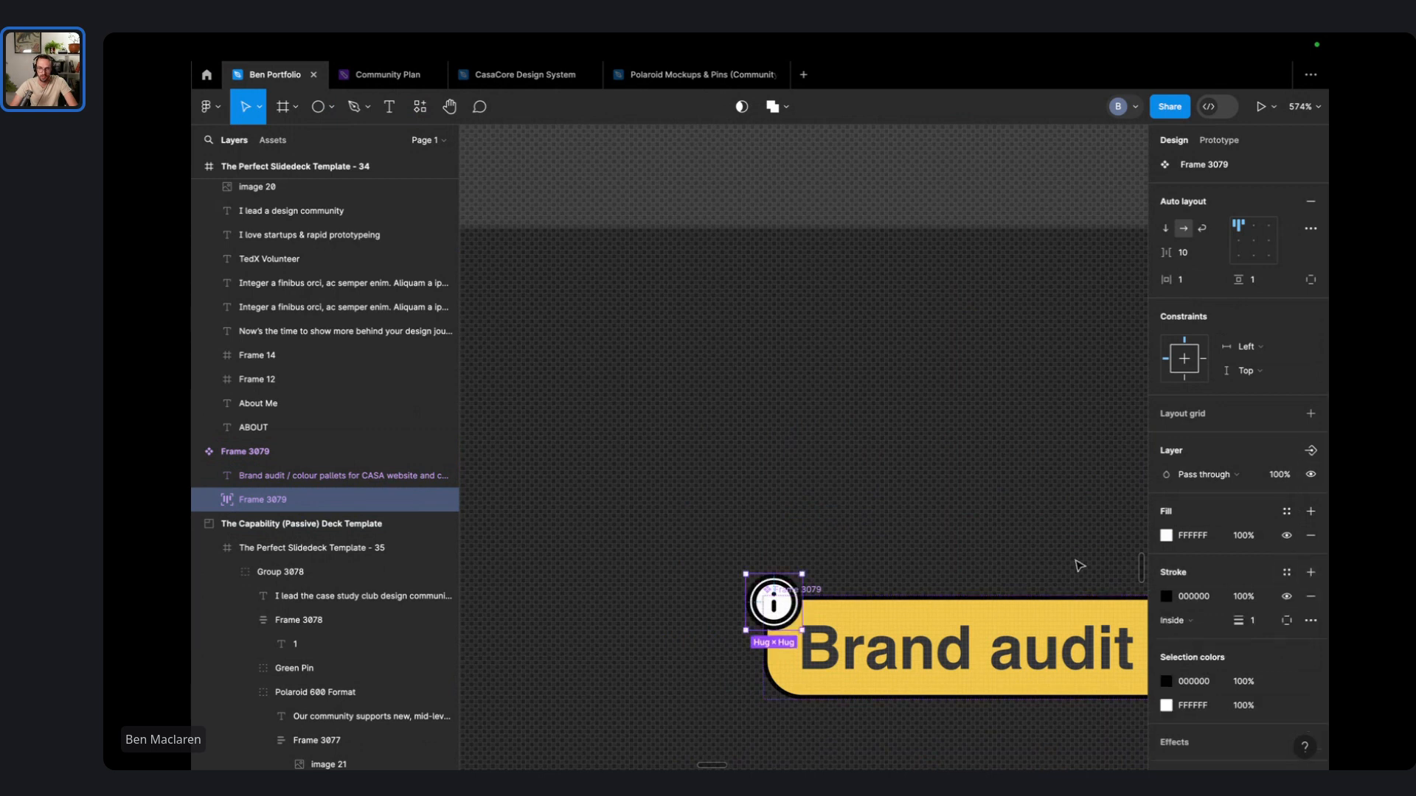
left_click(949, 511)
scroll(730, 601, "up", 10)
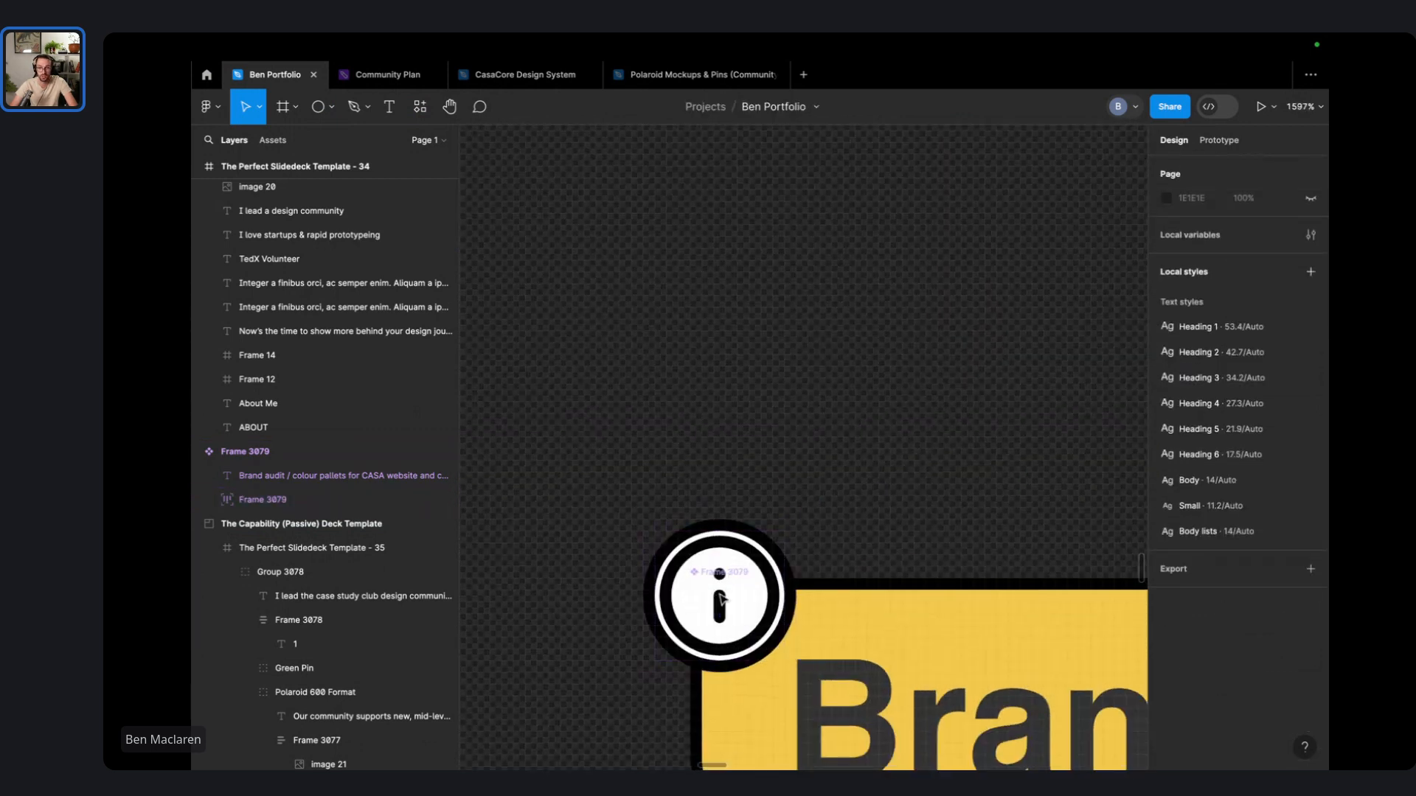
scroll(876, 548, "down", 12)
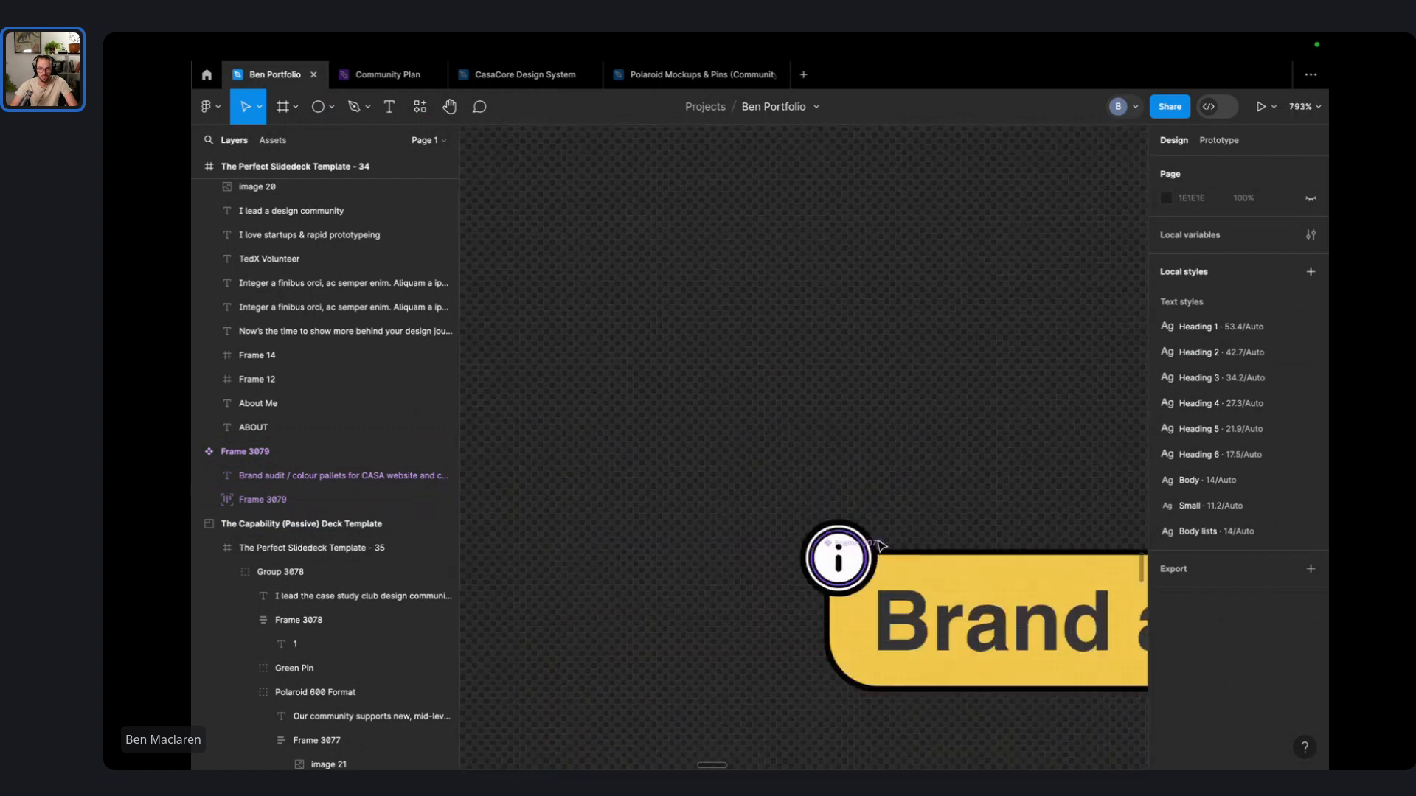
left_click_drag(1028, 467, 746, 516)
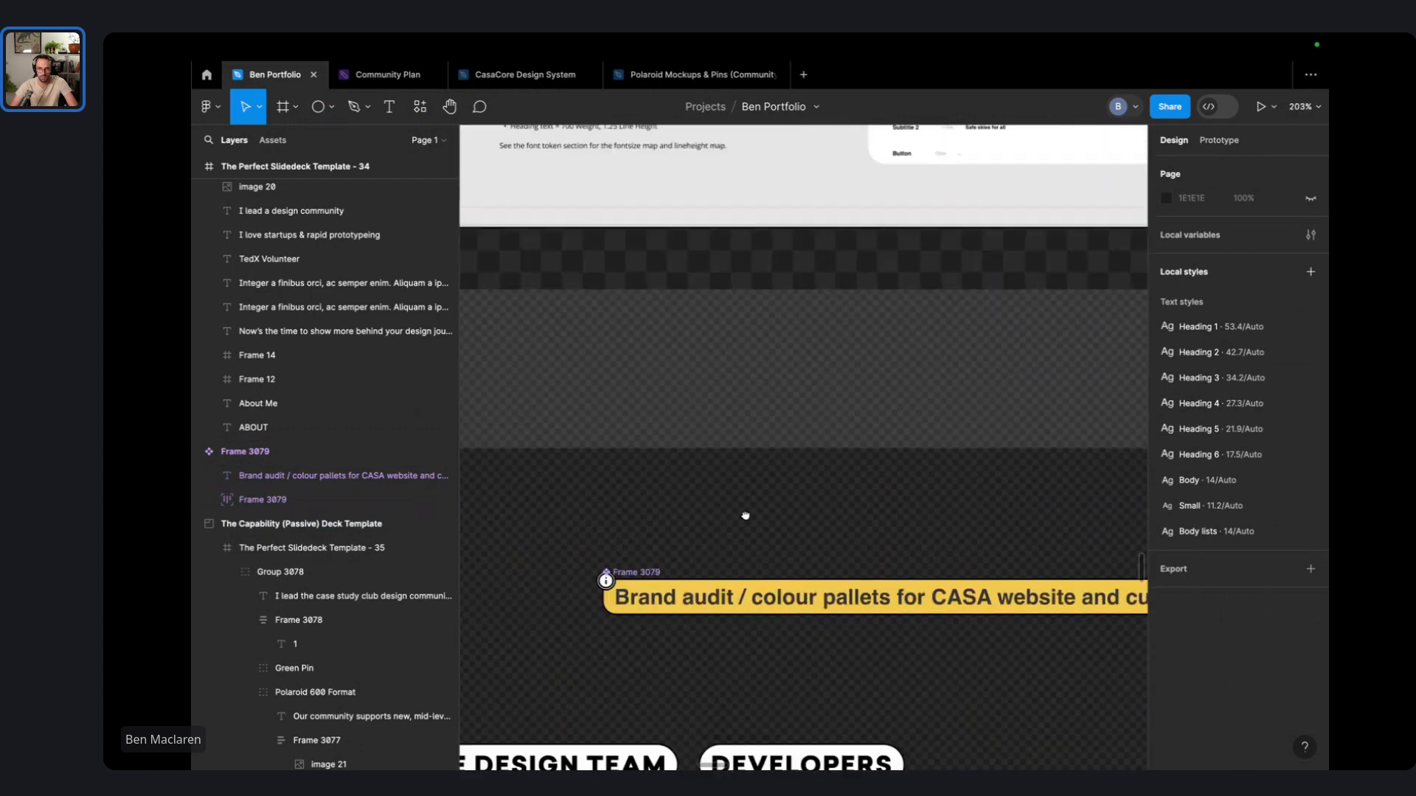
- Alt-drag a copy of the yellow caption pill and place it below the TYPOGRAPHY screenshot
left_click_drag(659, 573, 701, 694)
left_click(679, 574)
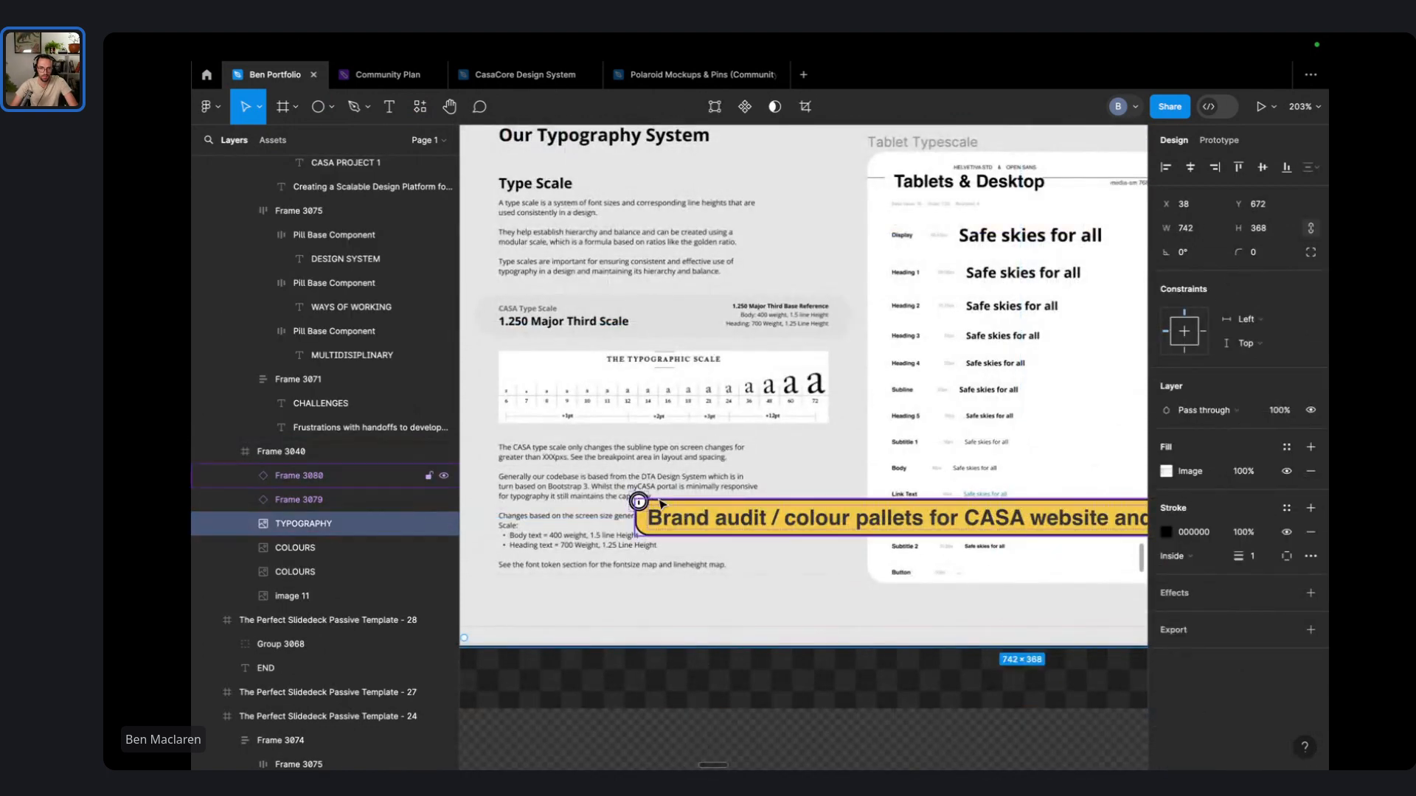
left_click_drag(664, 509, 656, 606)
key("super+z")
left_click(714, 511)
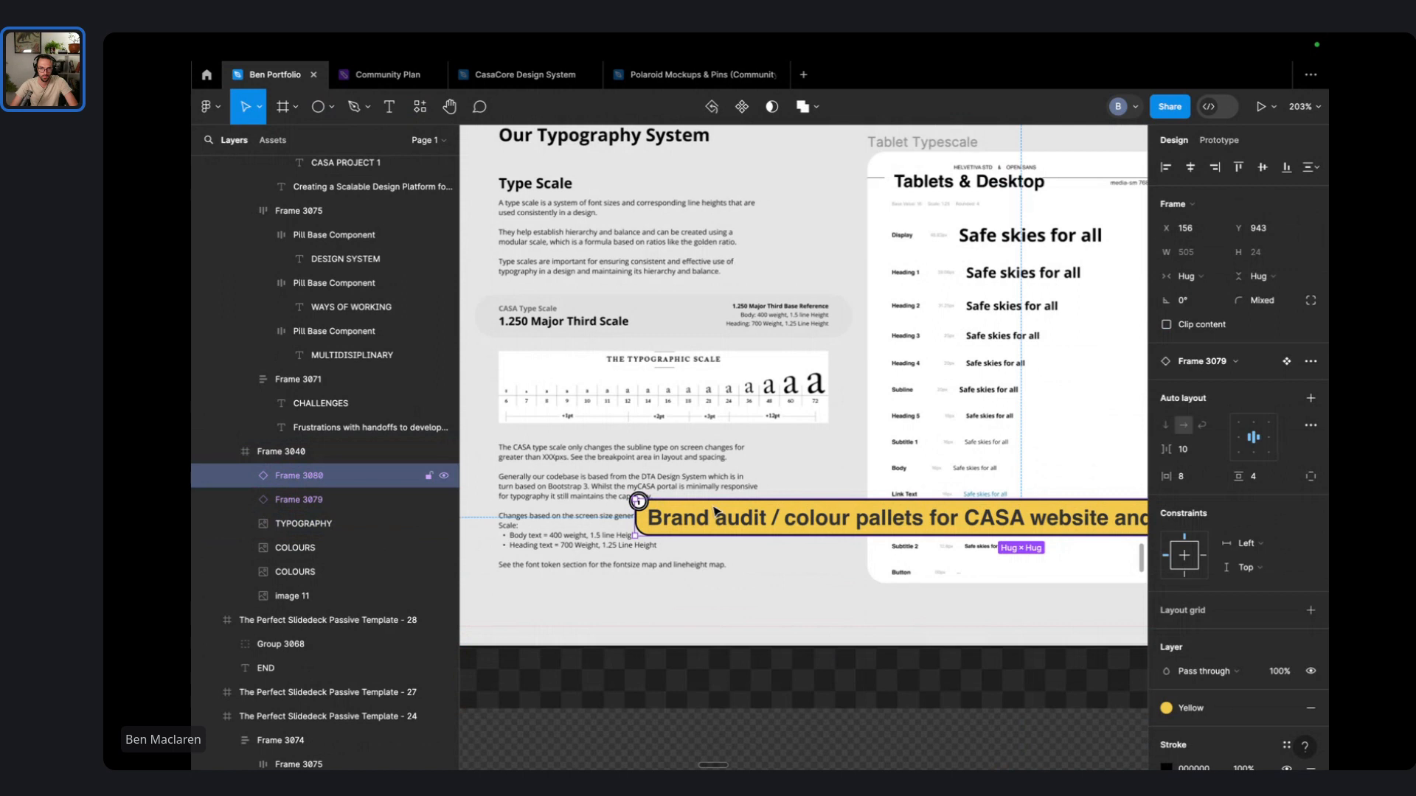
left_click_drag(699, 529, 664, 653)
- Replace the copied caption's text with 'Typography scale & system'
double_click(664, 652)
key("super+a")
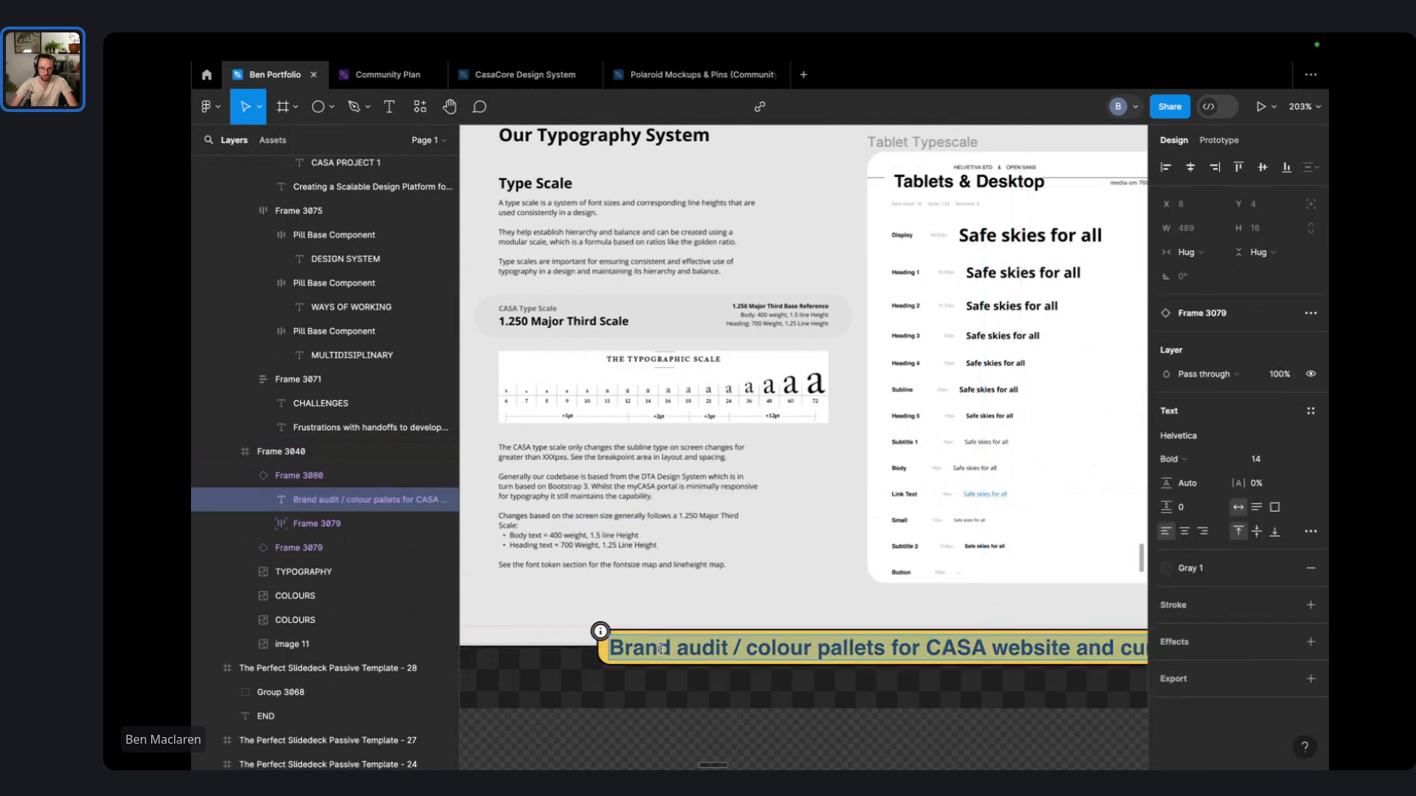
type("Typography system")
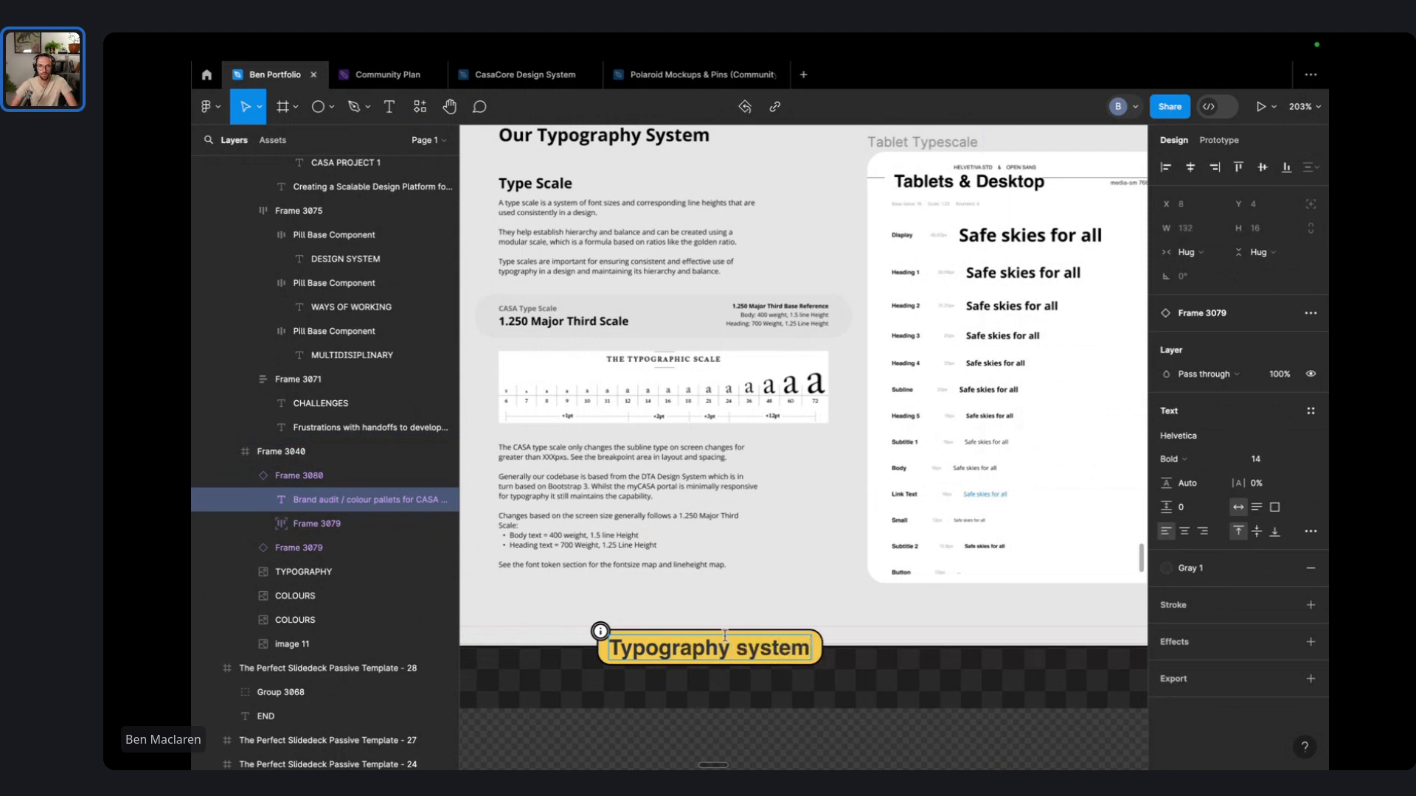
scroll(757, 714, "down", 5)
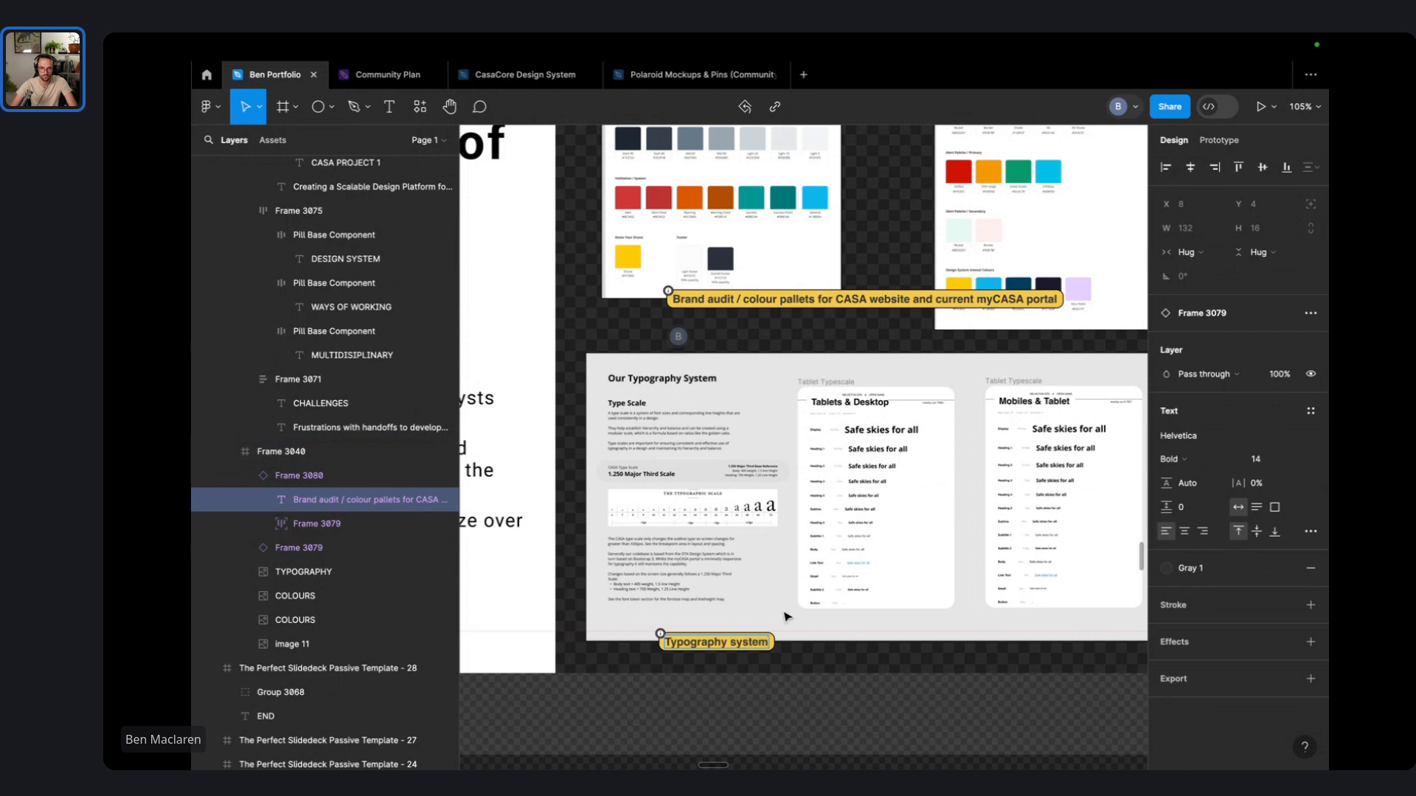
type("scale ")
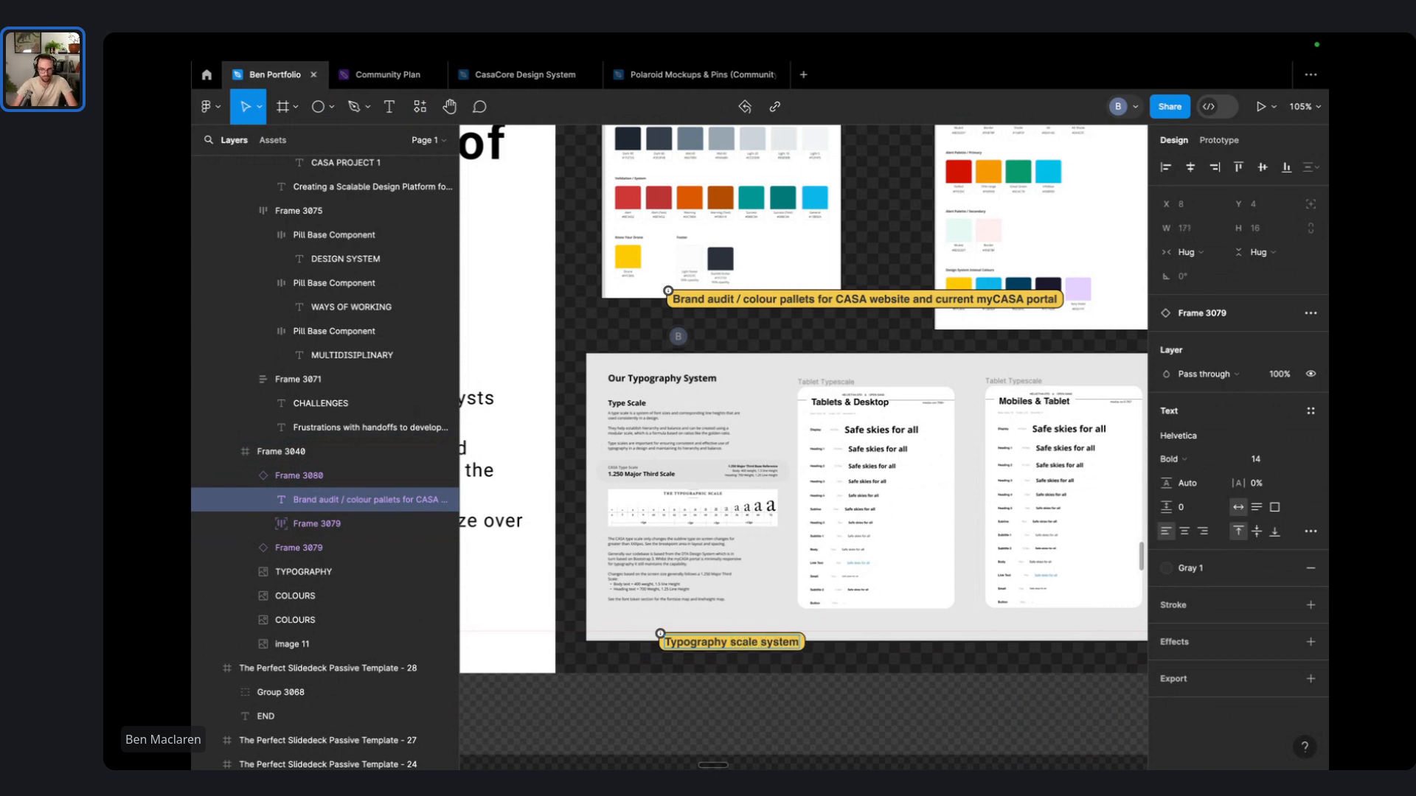
type("&")
- Edit the caption's separator, trying 'and' before restoring the slash after 'Brand audit'
left_click(746, 706)
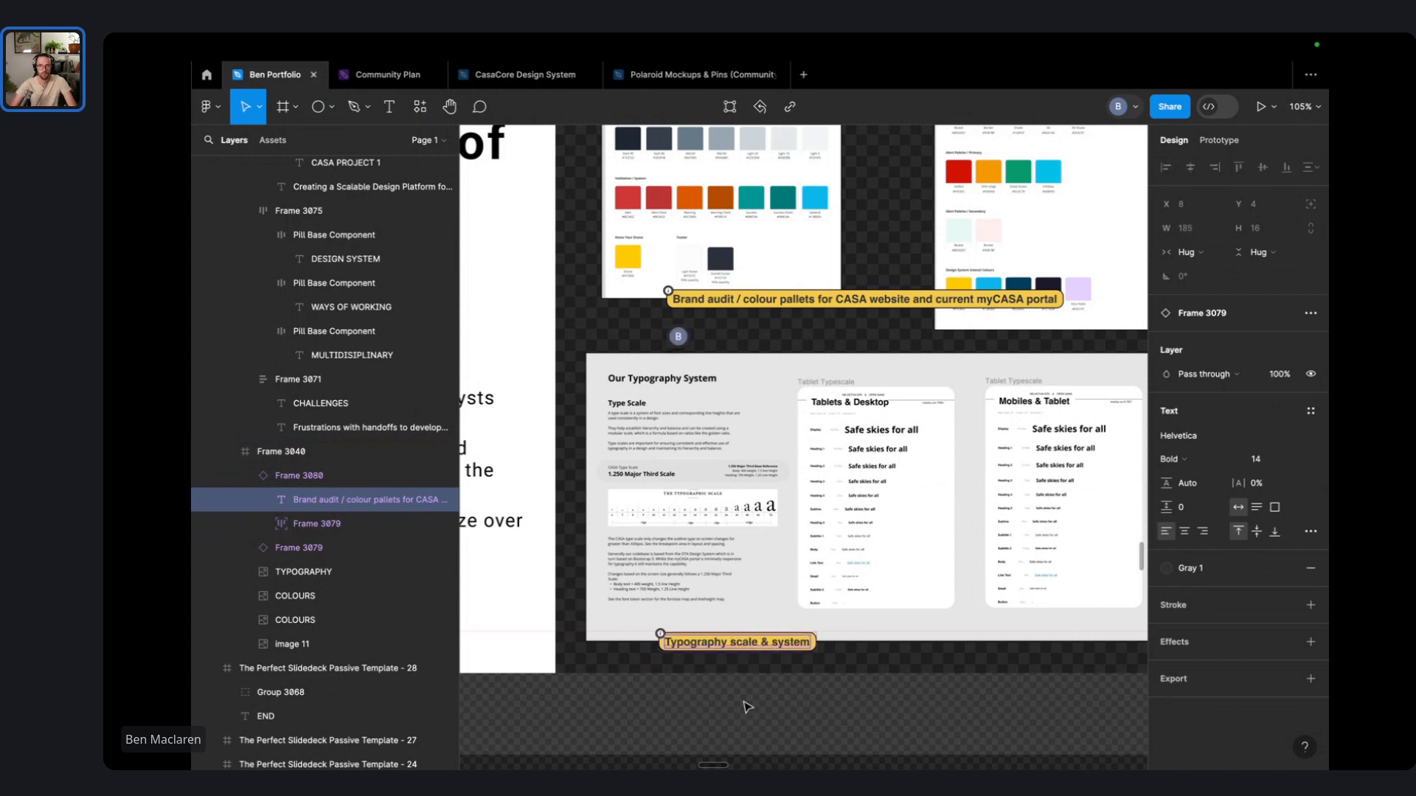
scroll(726, 284, "up", 5)
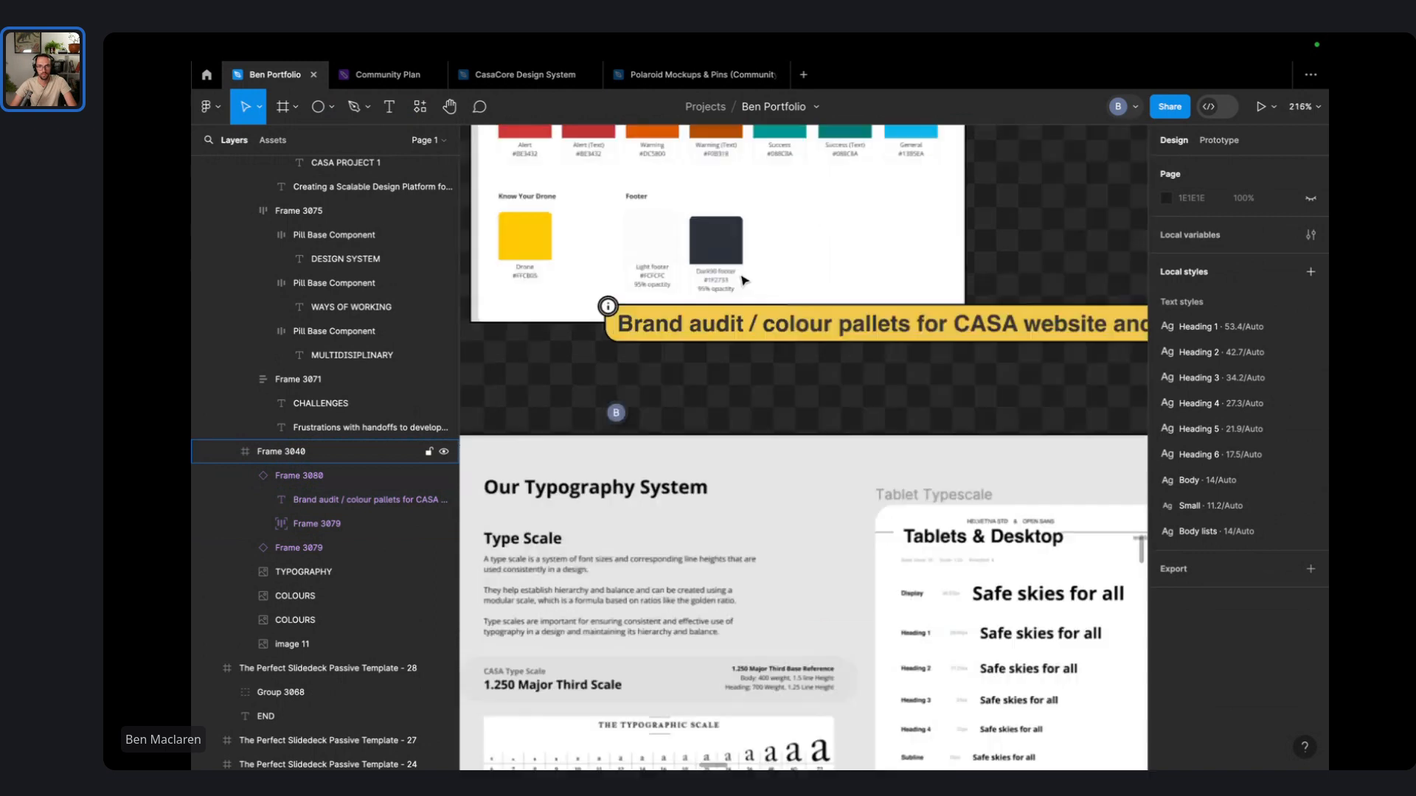
left_click(754, 325)
double_click(754, 325)
left_click(754, 325)
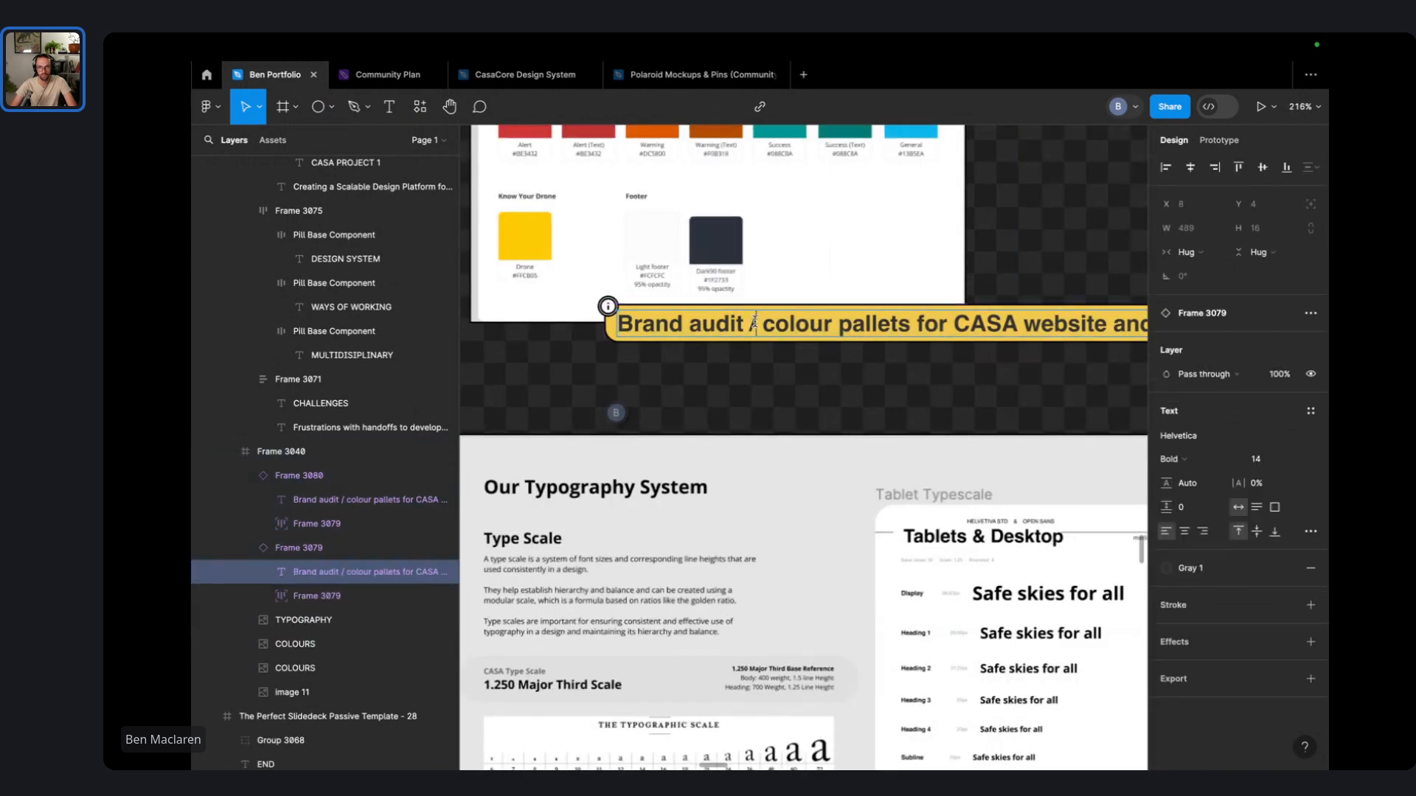
key("BackSpace")
type("and")
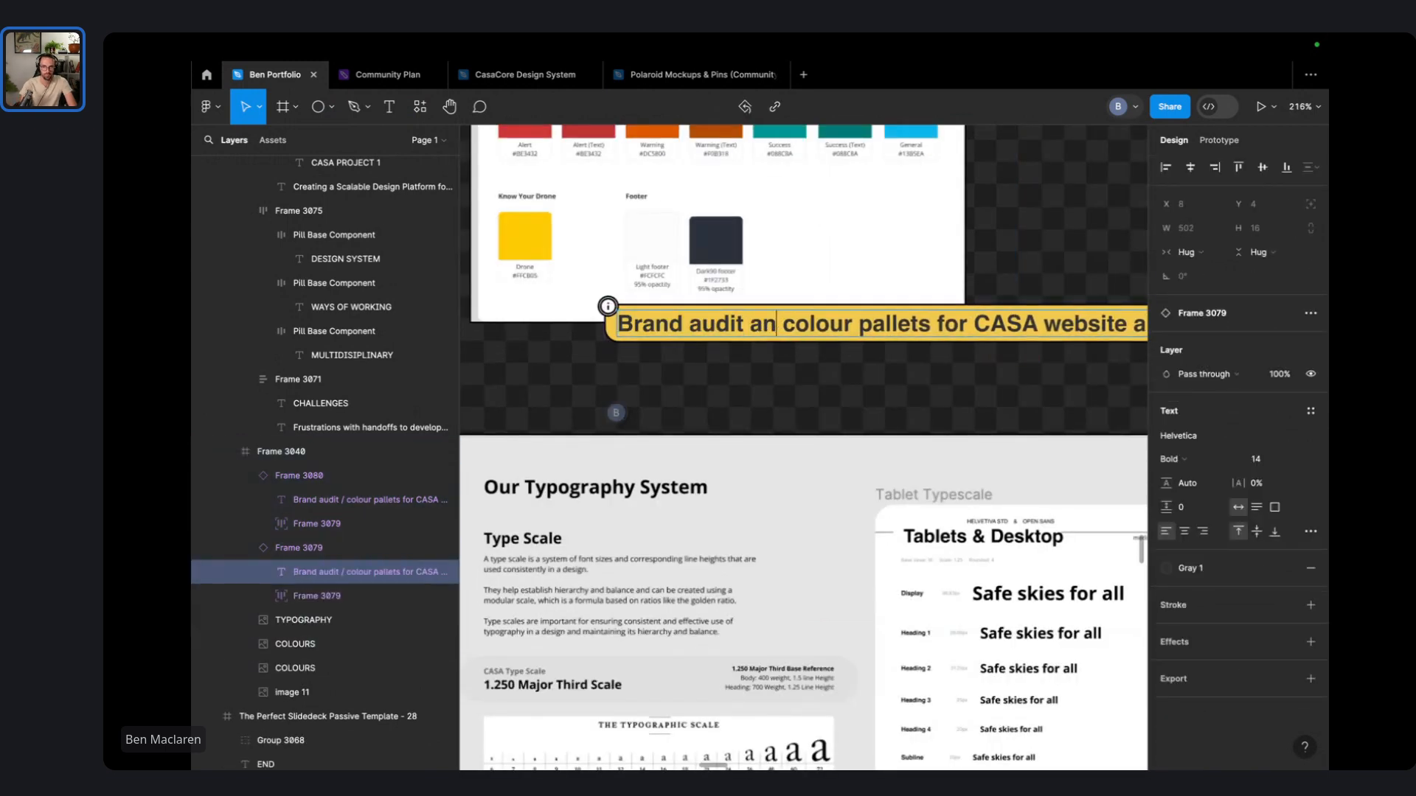
key("BackSpace")
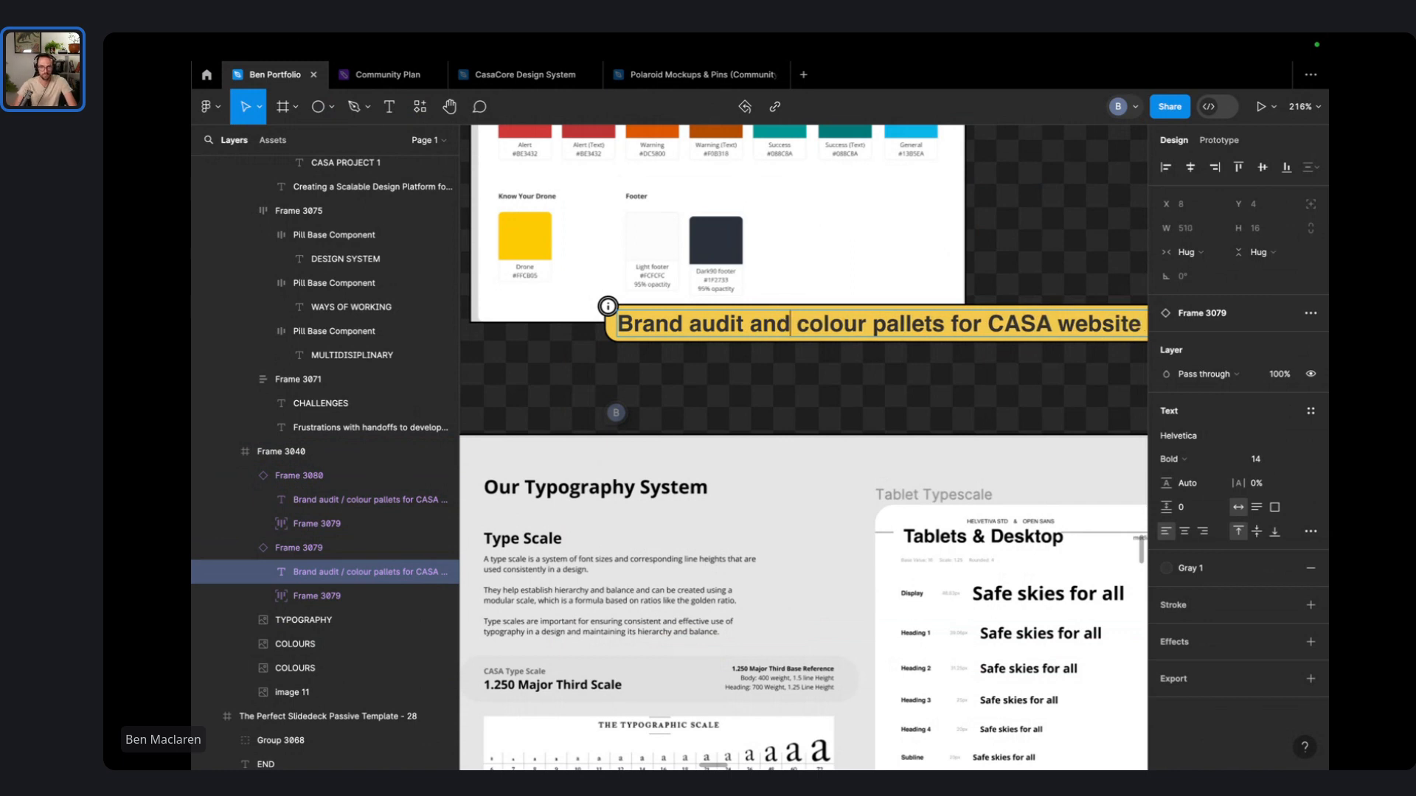
key("shift+Home")
key("Right")
key("Right")
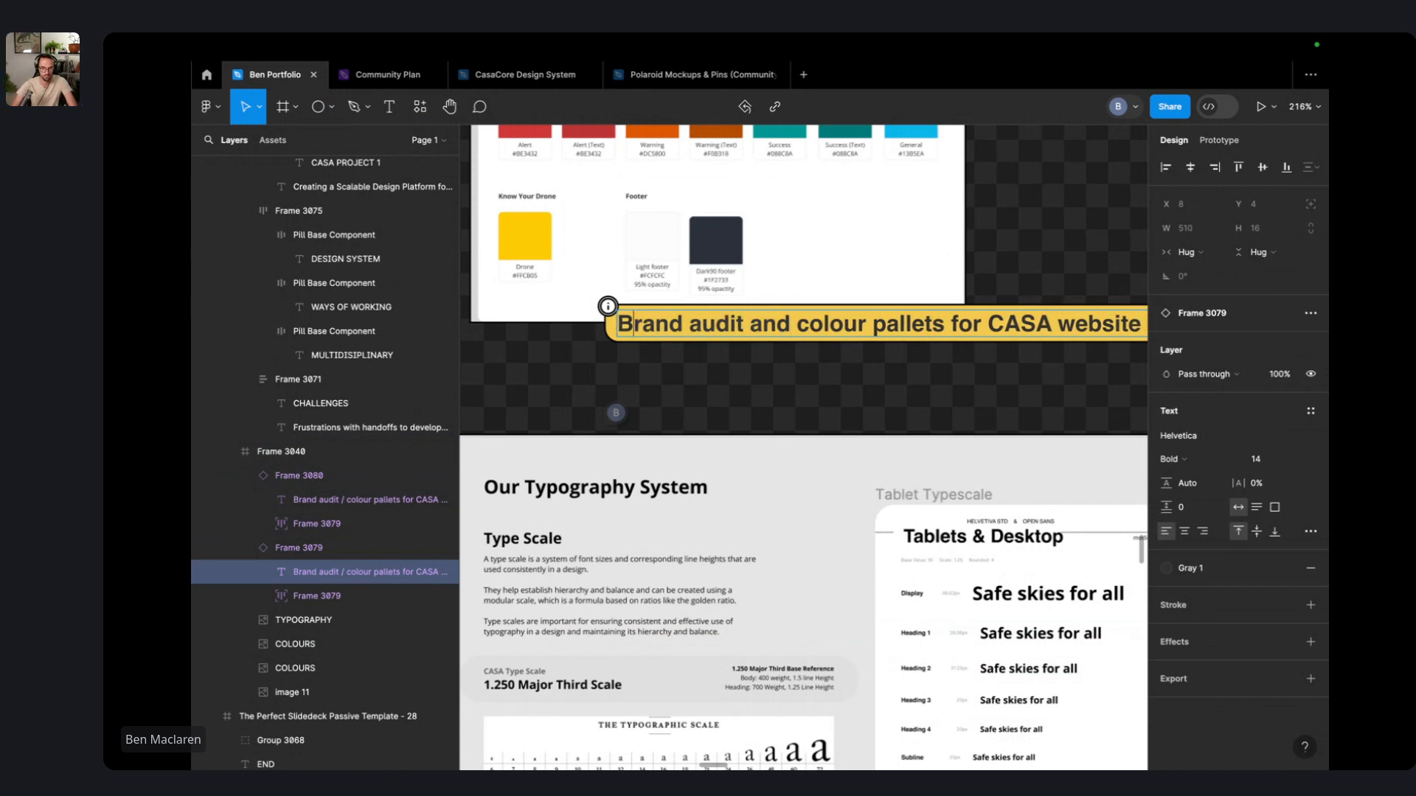
double_click(771, 331)
type("/")
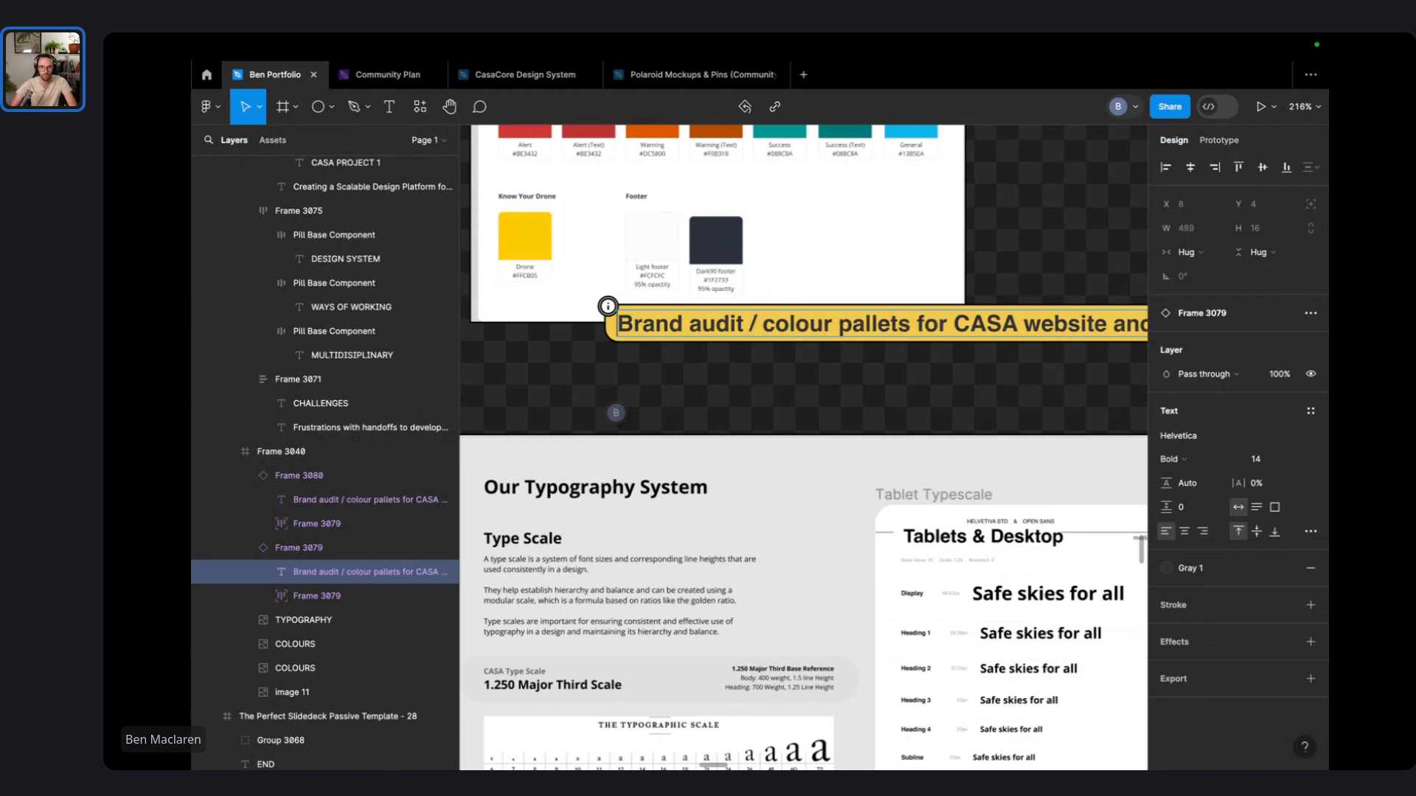
- Replace the word 'Brand' with 'Product' in the caption, then deselect to view the slide
double_click(669, 324)
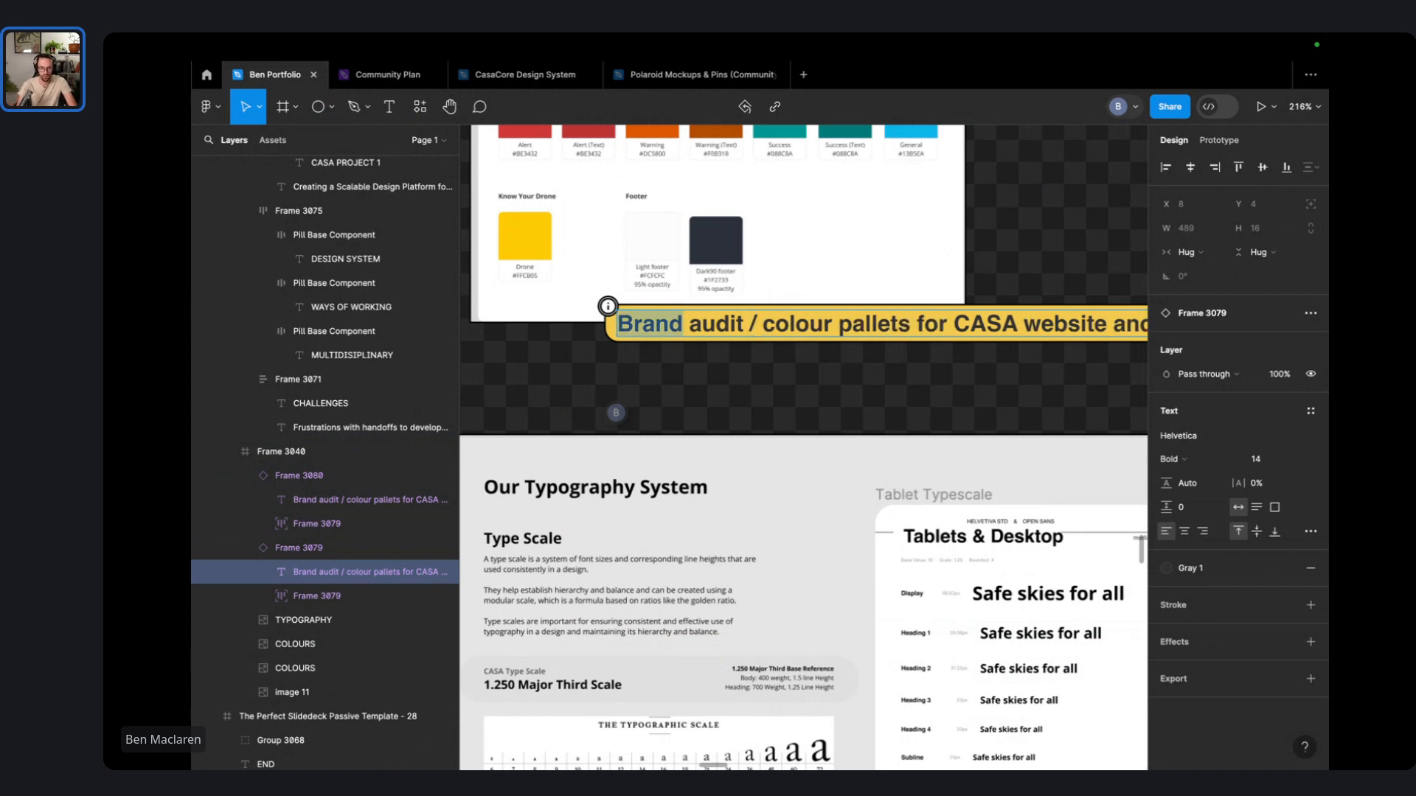
type("Product")
scroll(768, 331, "down", 5)
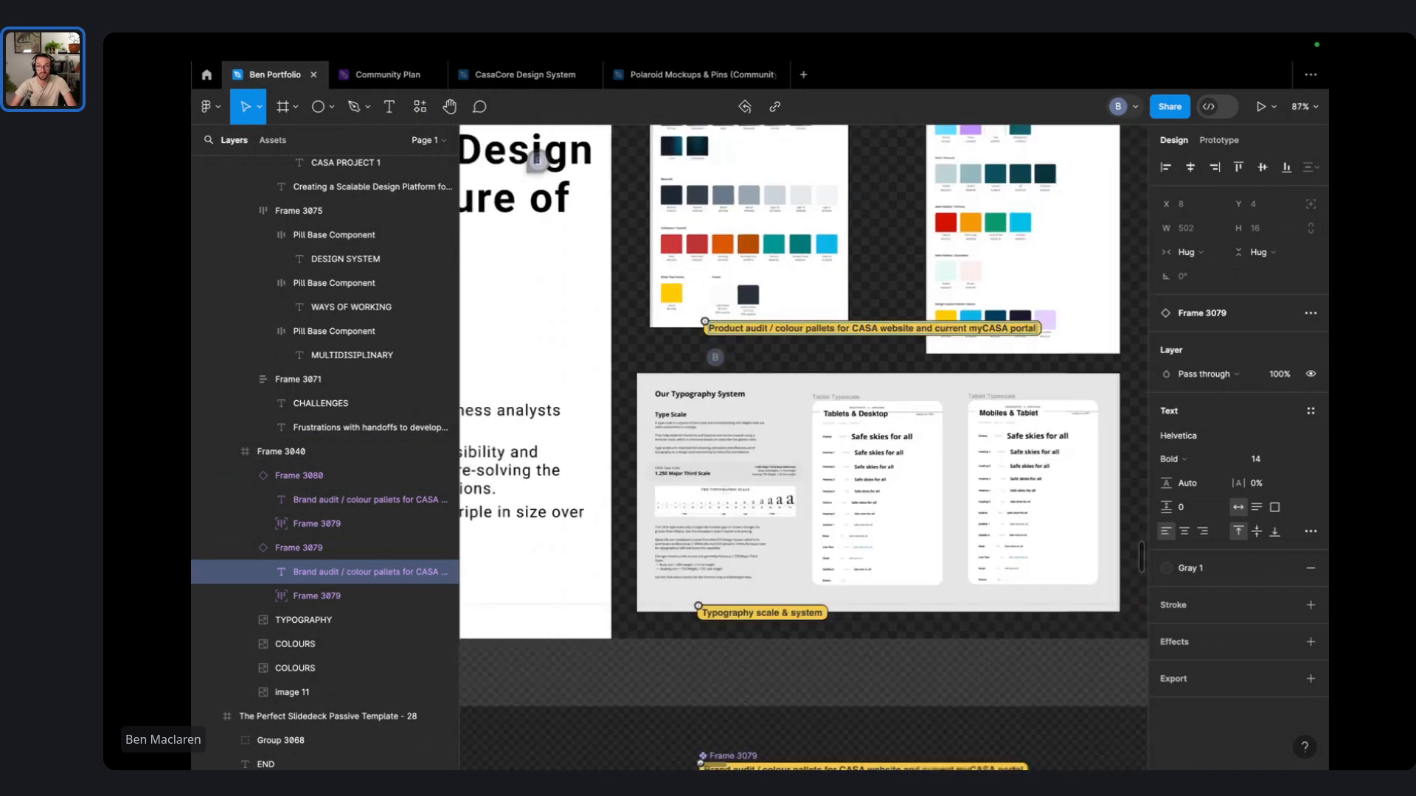
scroll(774, 332, "down", 2)
left_click(983, 716)
scroll(983, 716, "down", 3)
left_click_drag(983, 716, 799, 695)
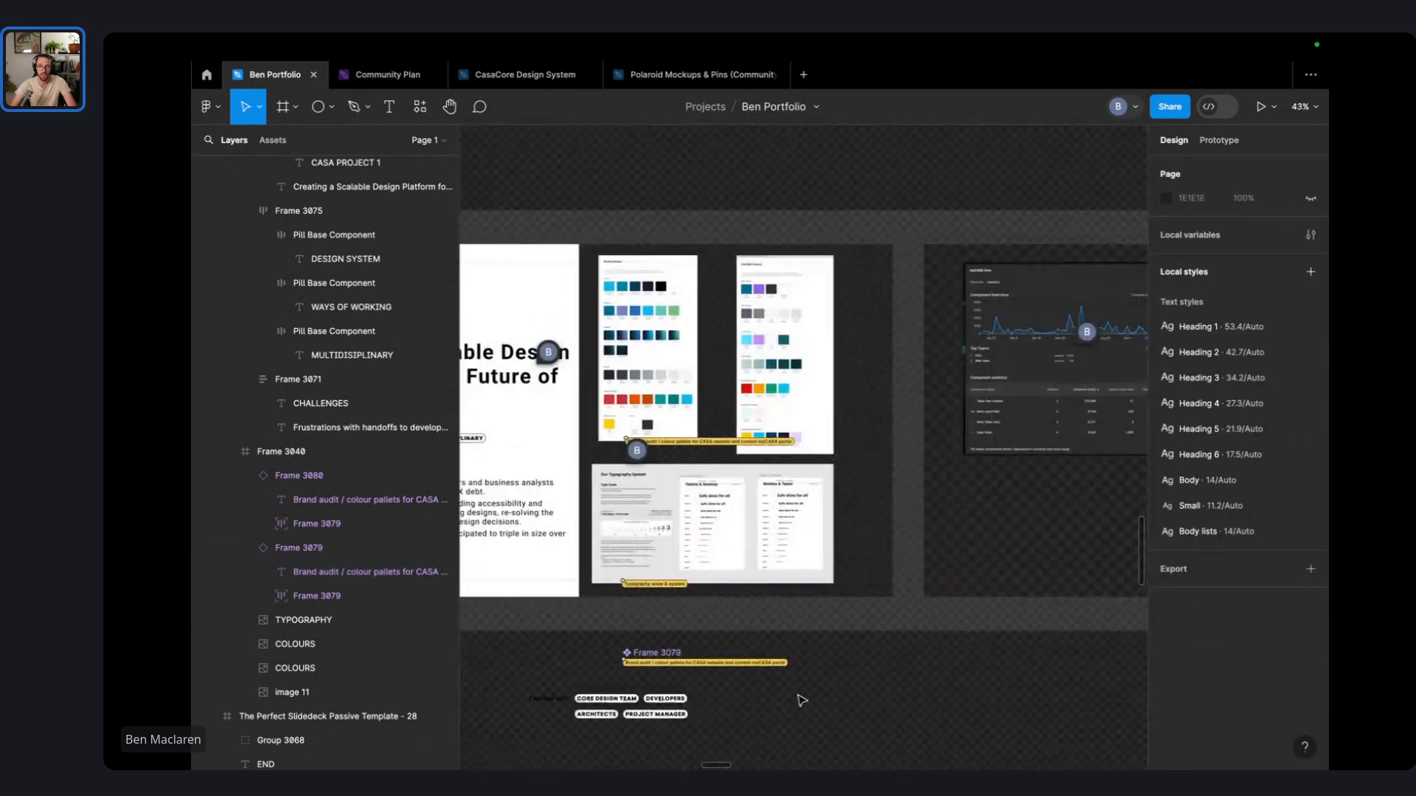
- Move the yellow Product audit caption up over the colour palette cards
double_click(692, 443)
left_click_drag(691, 443, 732, 432)
left_click(901, 730)
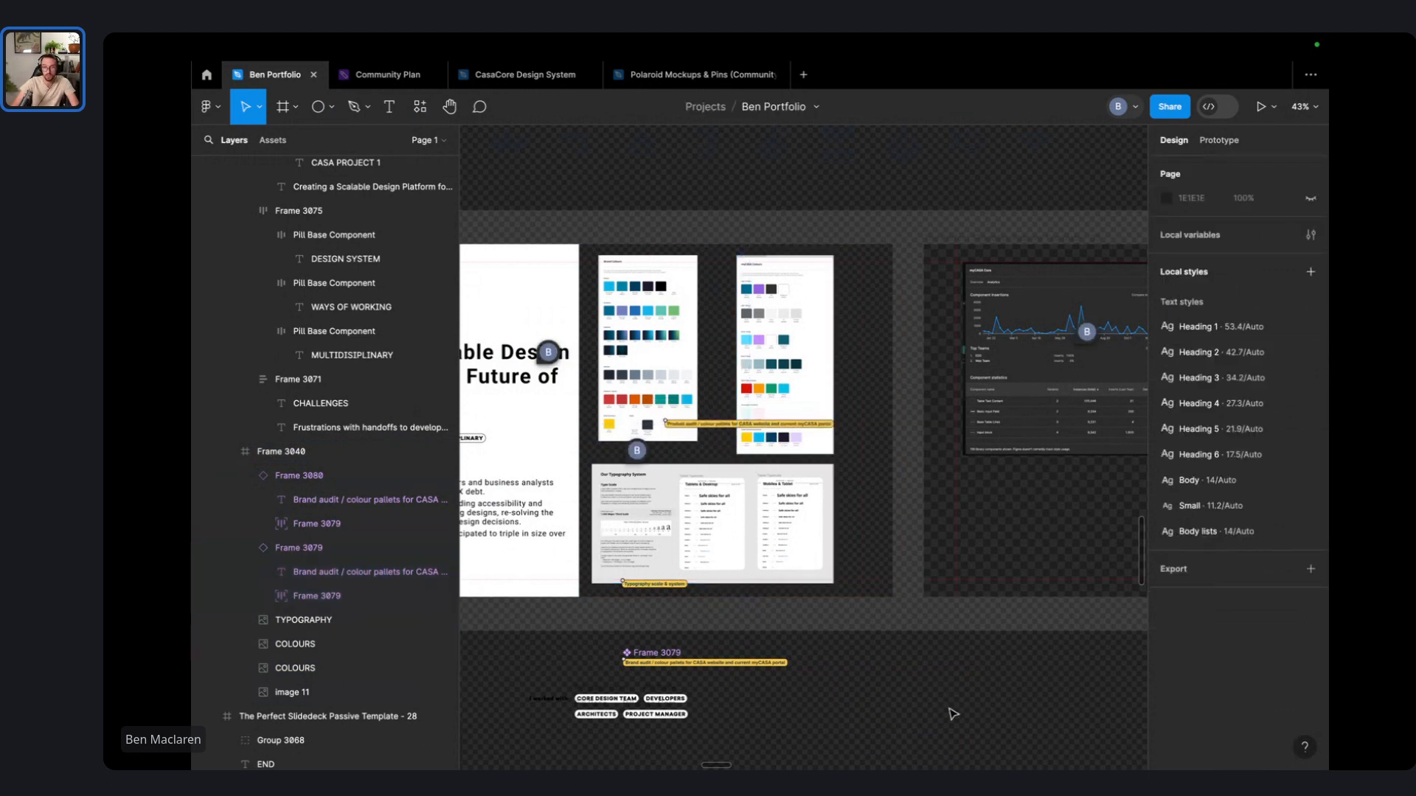
scroll(953, 714, "right", 5)
scroll(889, 632, "left", 10)
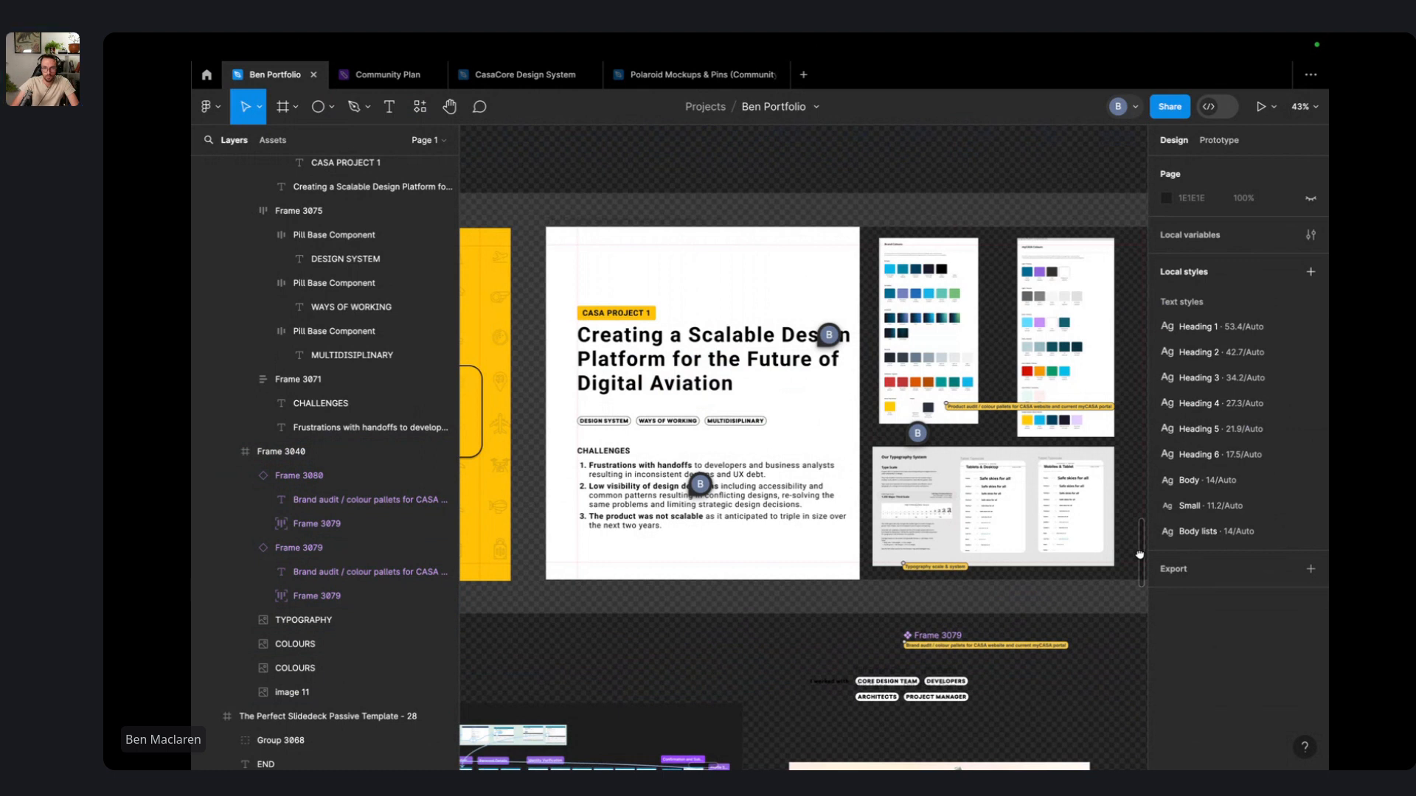
scroll(629, 499, "right", 15)
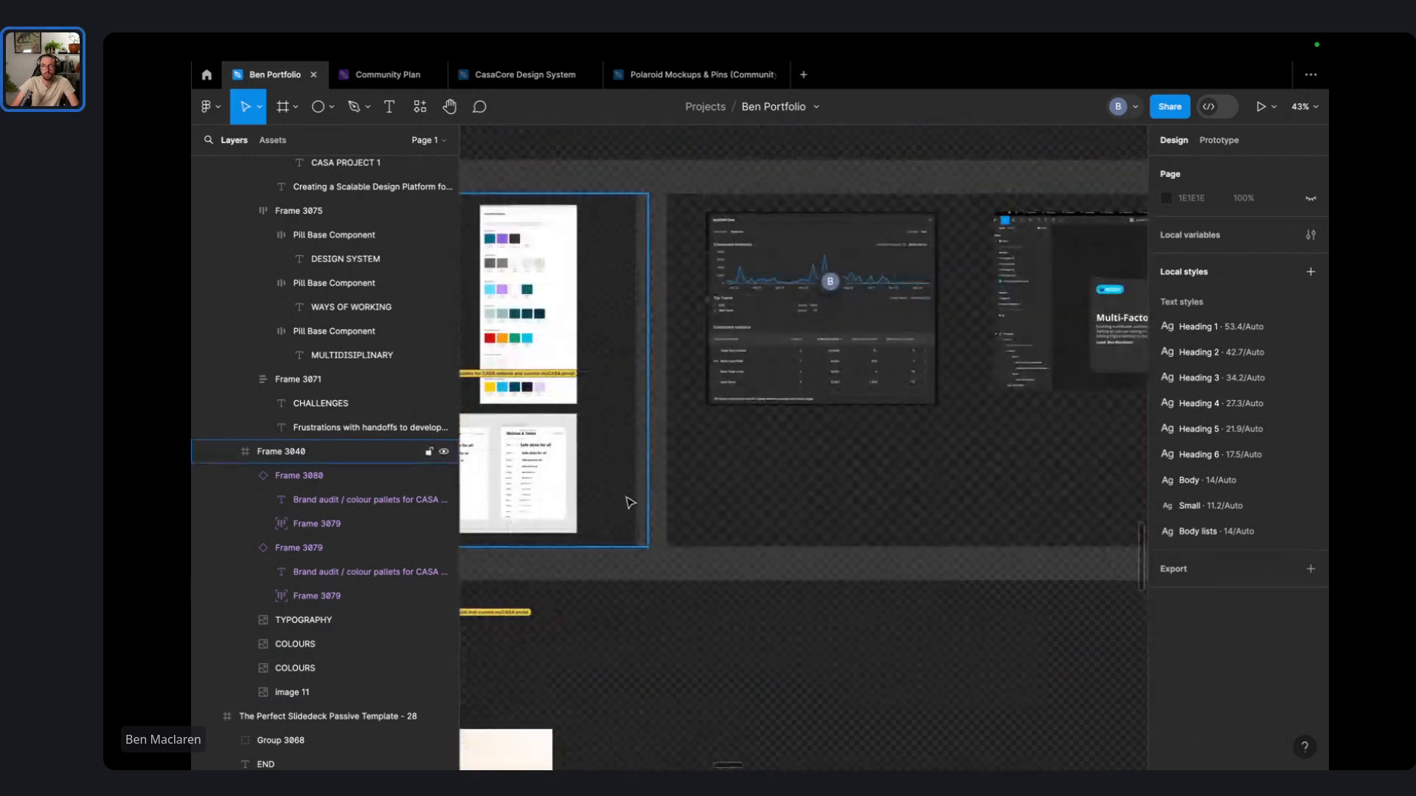
- Pan and zoom around the canvas to review the other frames
mouse_move(644, 321)
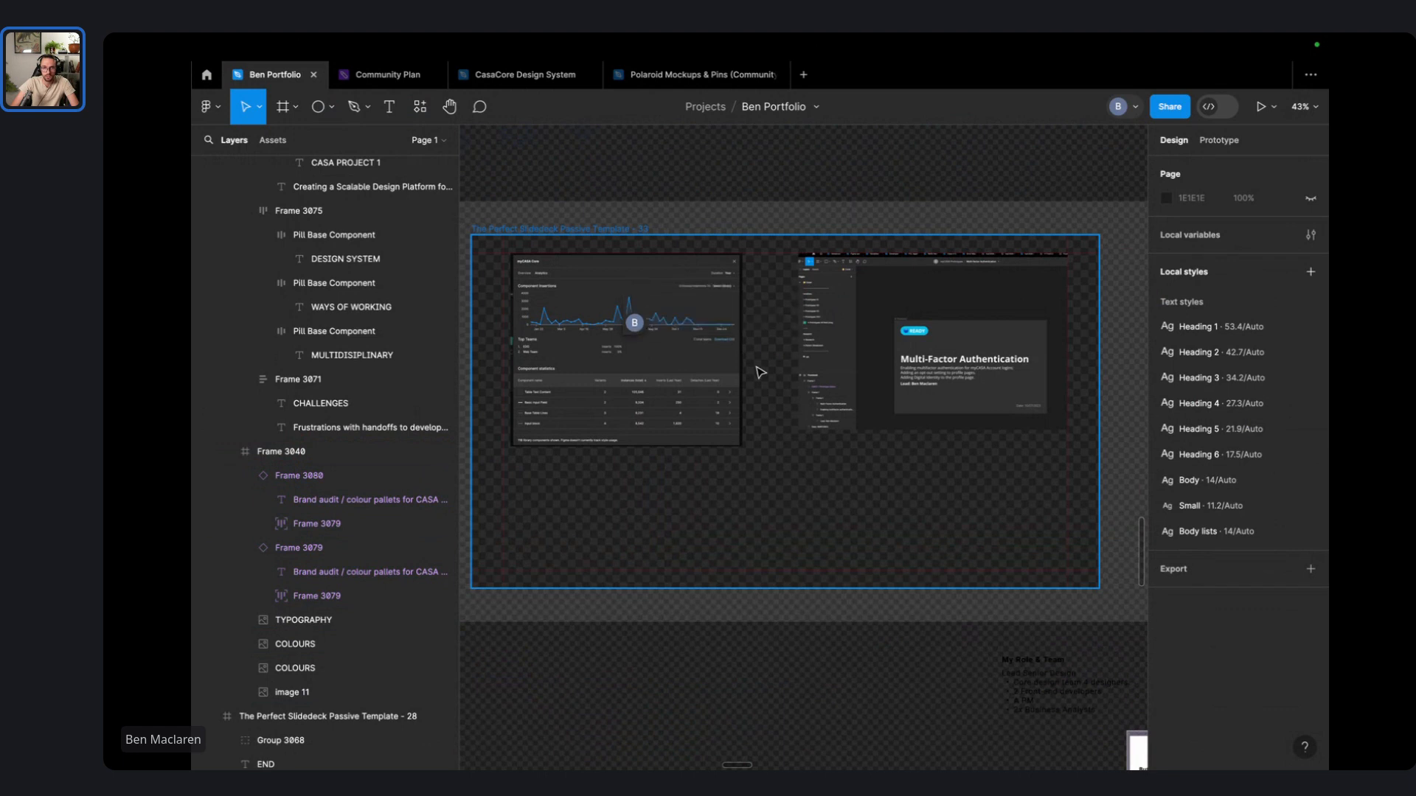
scroll(771, 245, "down", 5)
left_click_drag(770, 245, 377, 348)
scroll(814, 457, "down", 3)
scroll(814, 457, "down", 3)
left_click_drag(963, 530, 1046, 552)
scroll(752, 402, "up", 4)
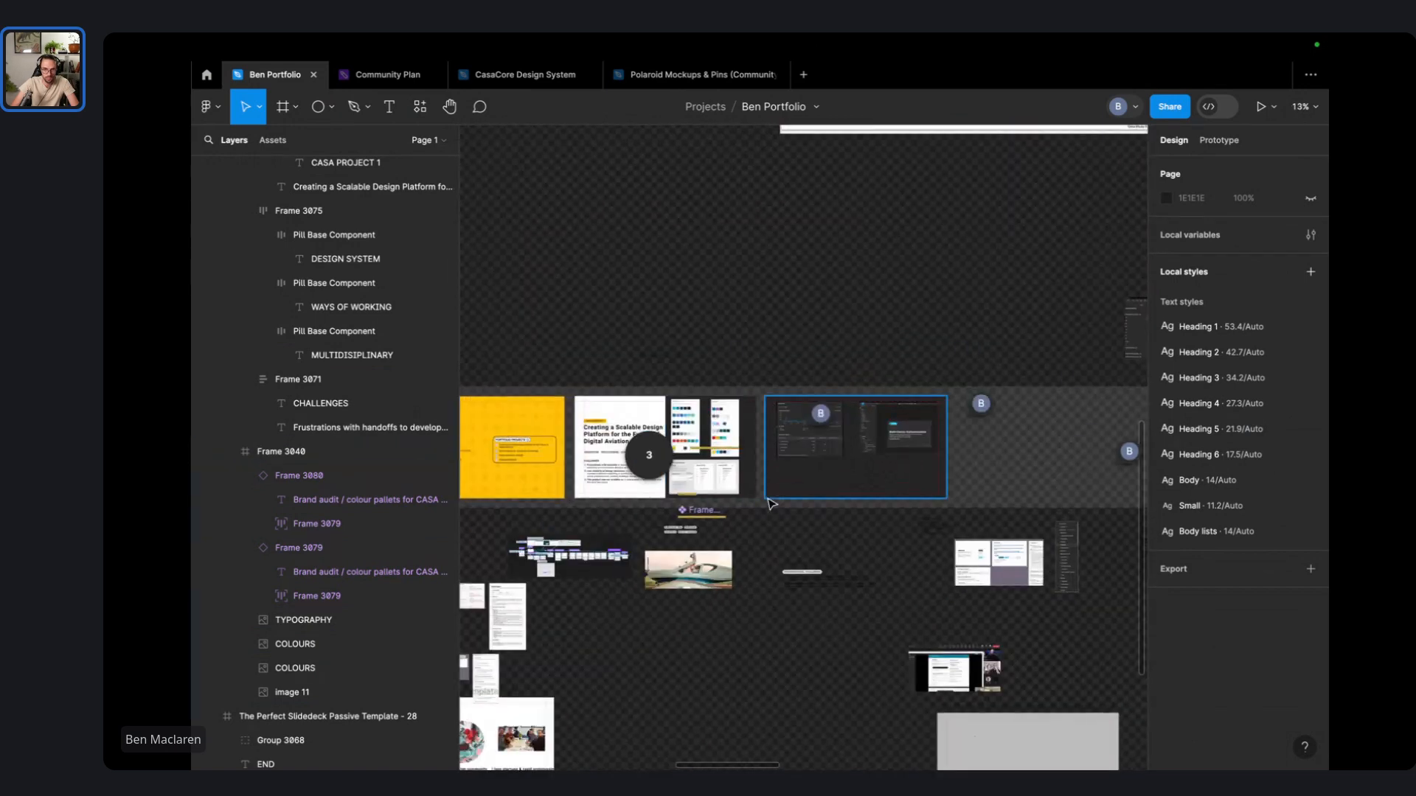
scroll(767, 502, "up", 4)
- Open Finder on the Downloads folder and reset the selection to PROTOTYPES.png
key("ctrl+Left")
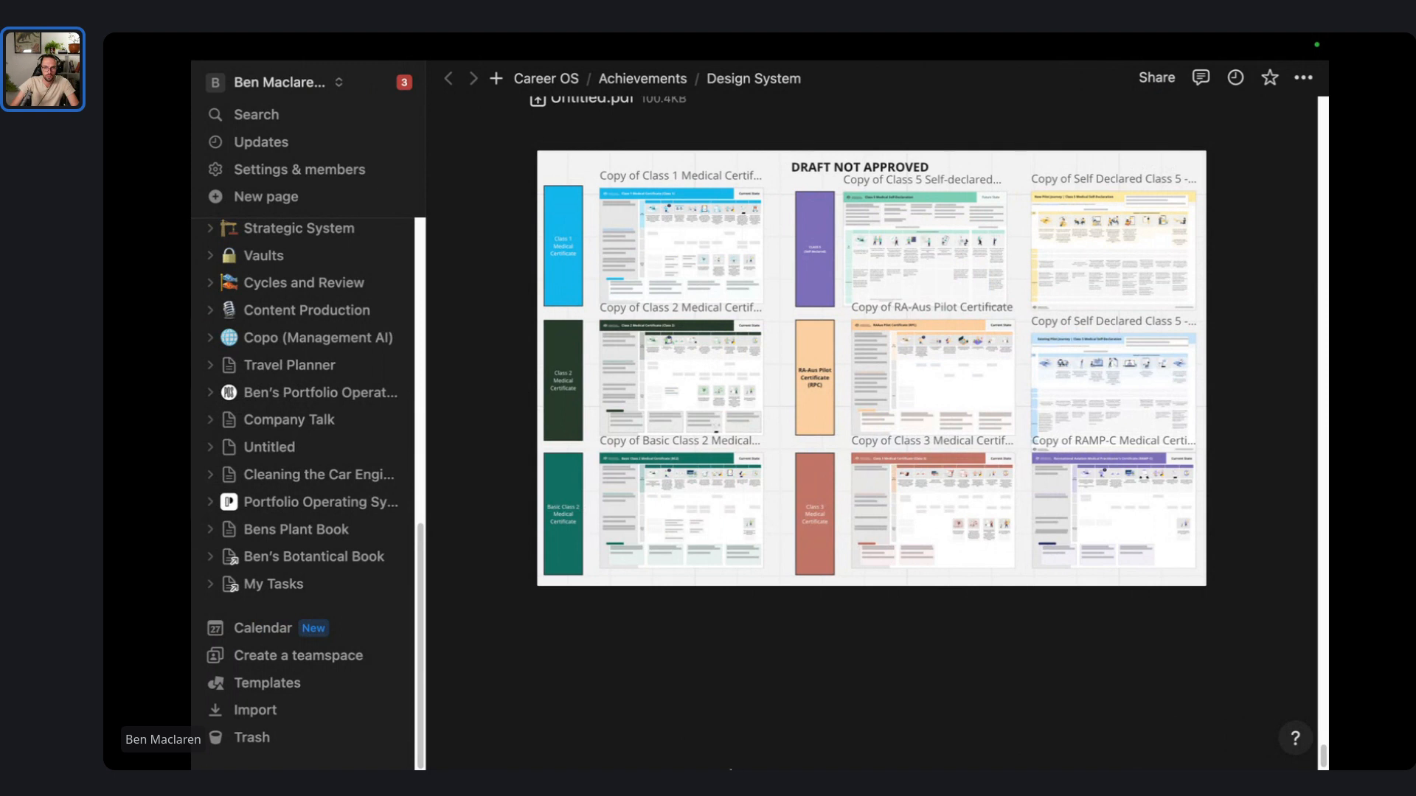
mouse_move(711, 738)
left_click(468, 721)
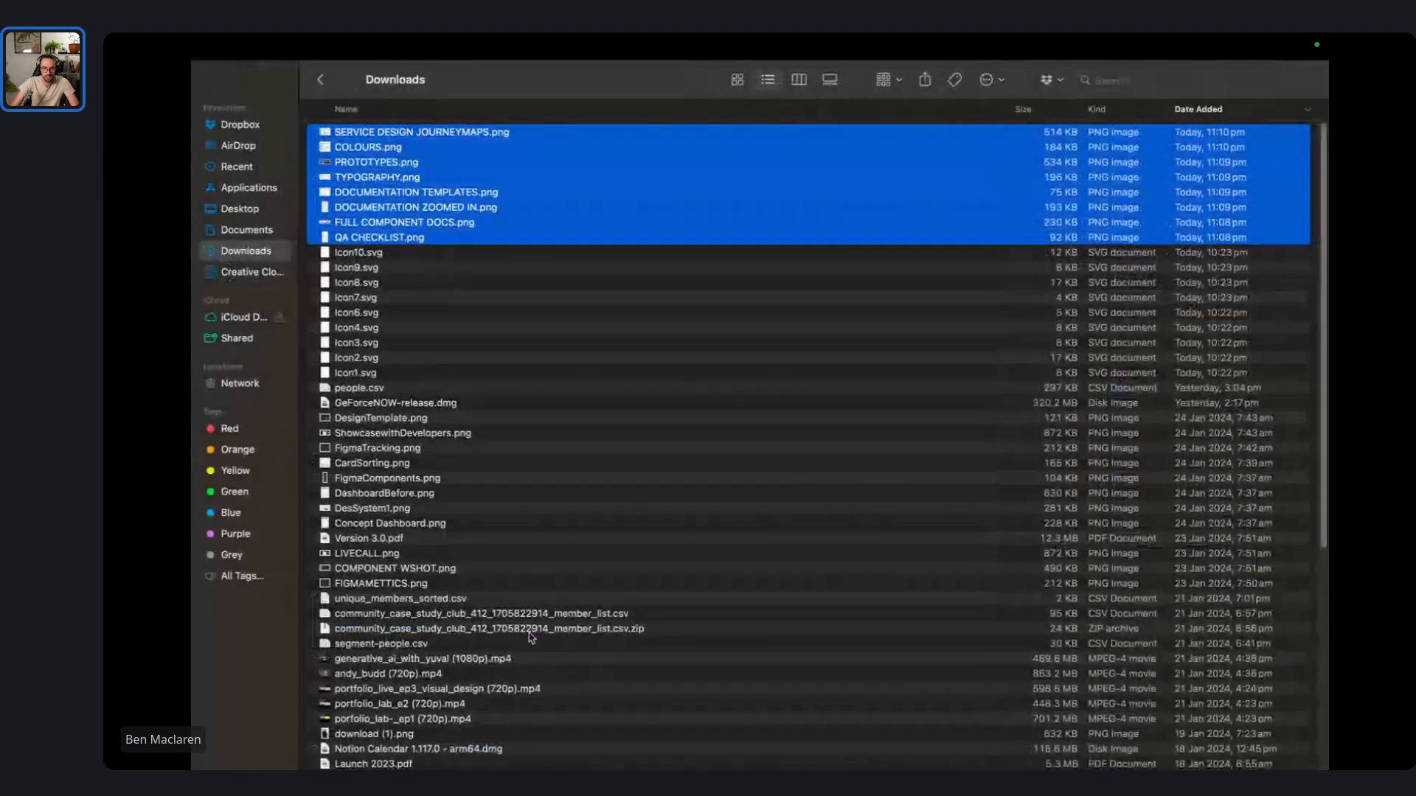
left_click(514, 137)
left_click(465, 164)
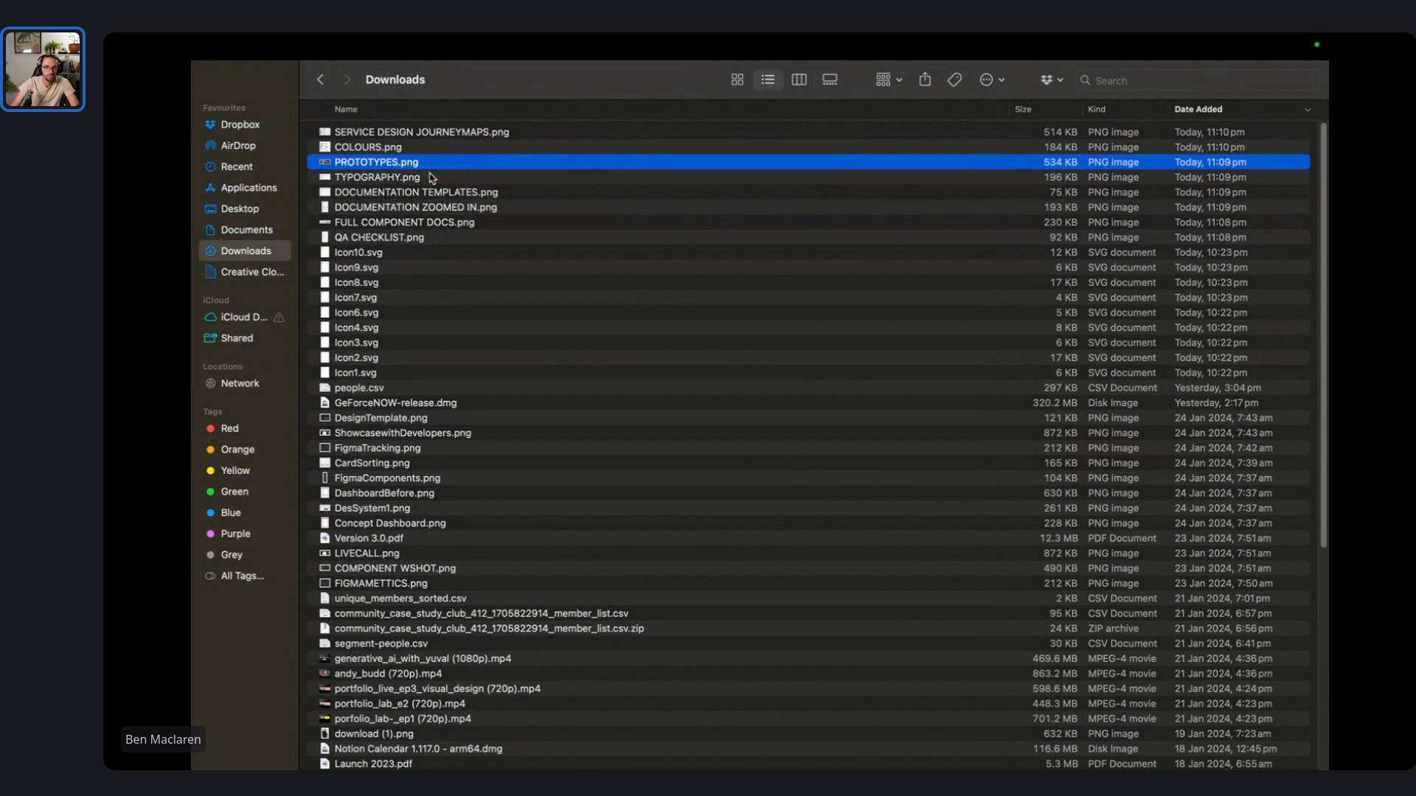
- Select the DOCUMENTATION TEMPLATES, DOCUMENTATION ZOOMED IN, FULL COMPONENT DOCS and QA CHECKLIST PNGs, then return to Figma
left_click(483, 193)
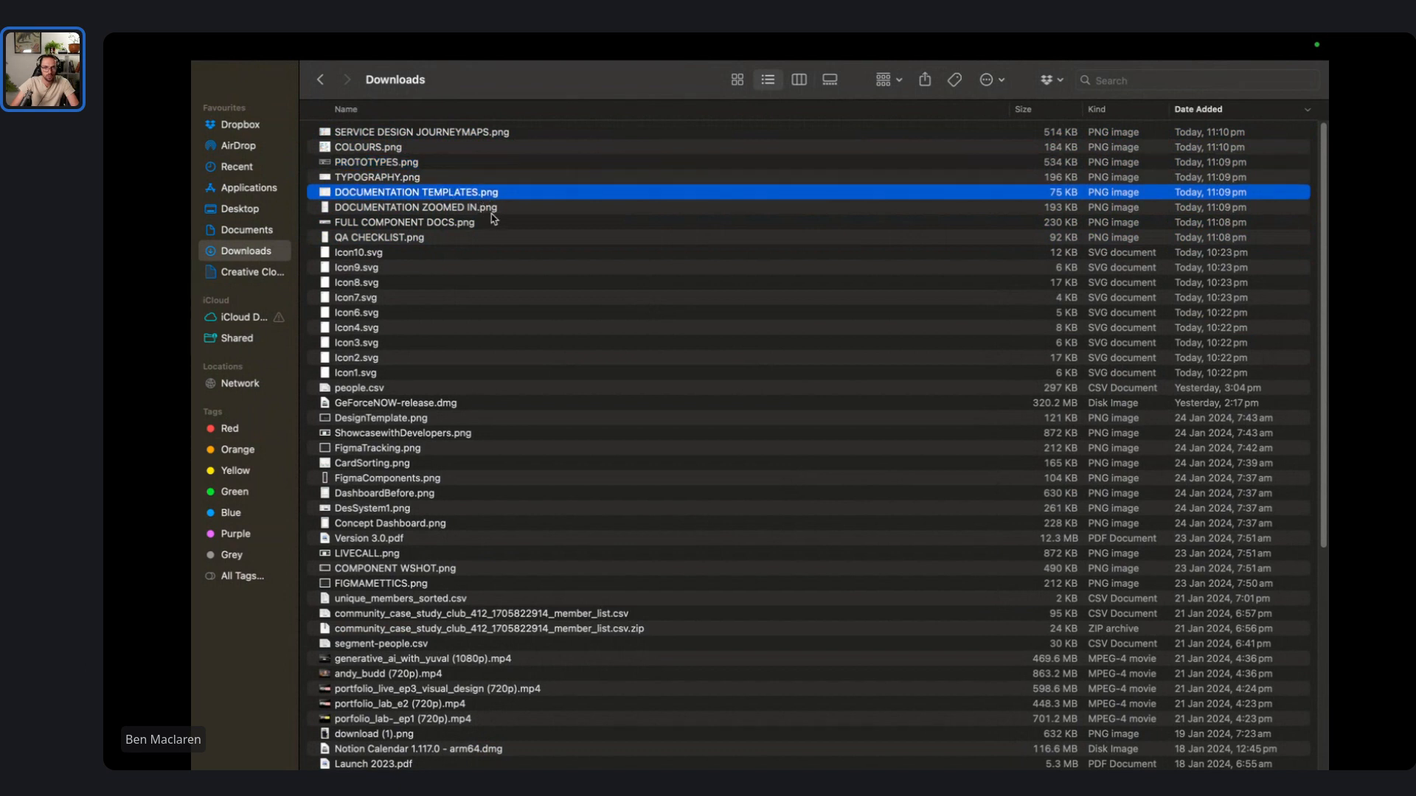
left_click(486, 210, "shift")
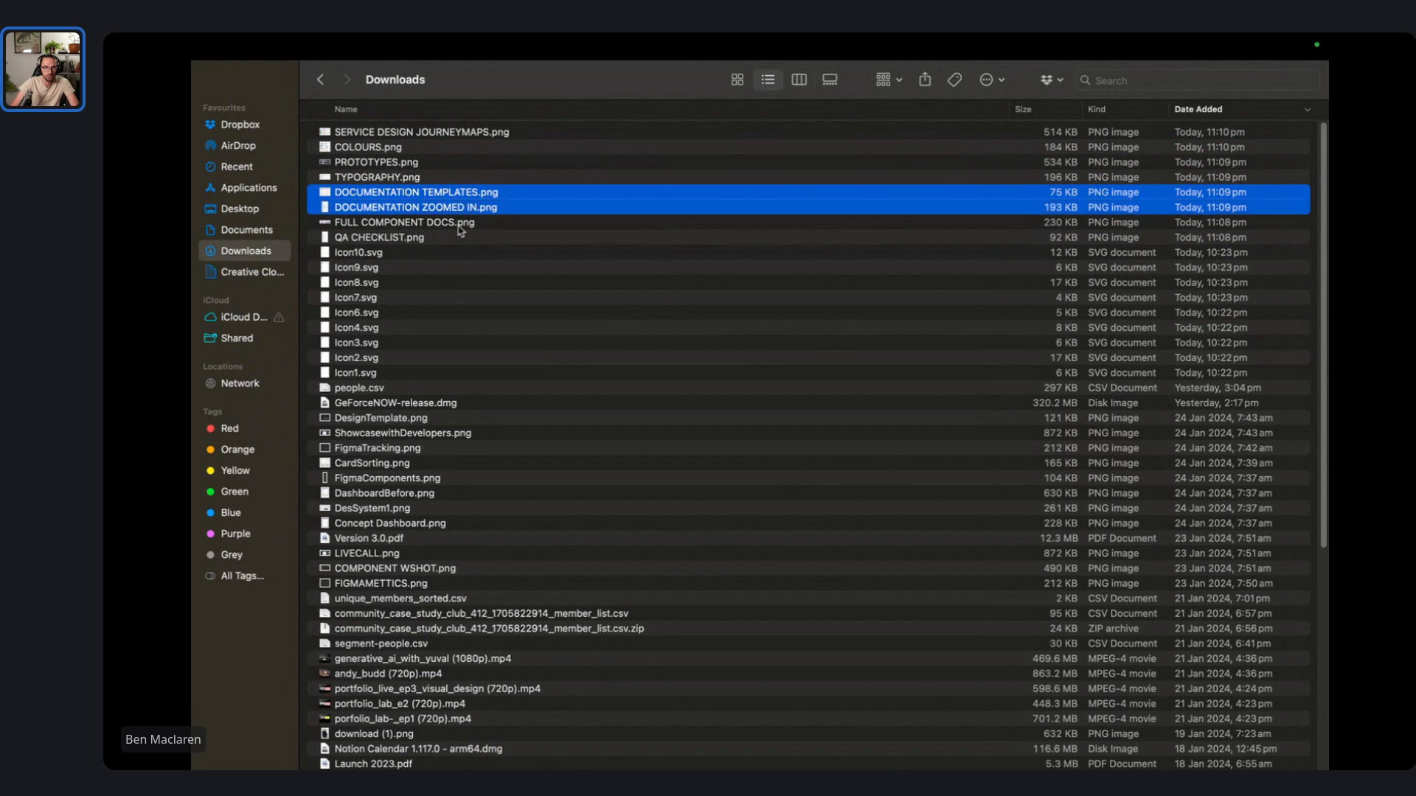
left_click(459, 225, "shift")
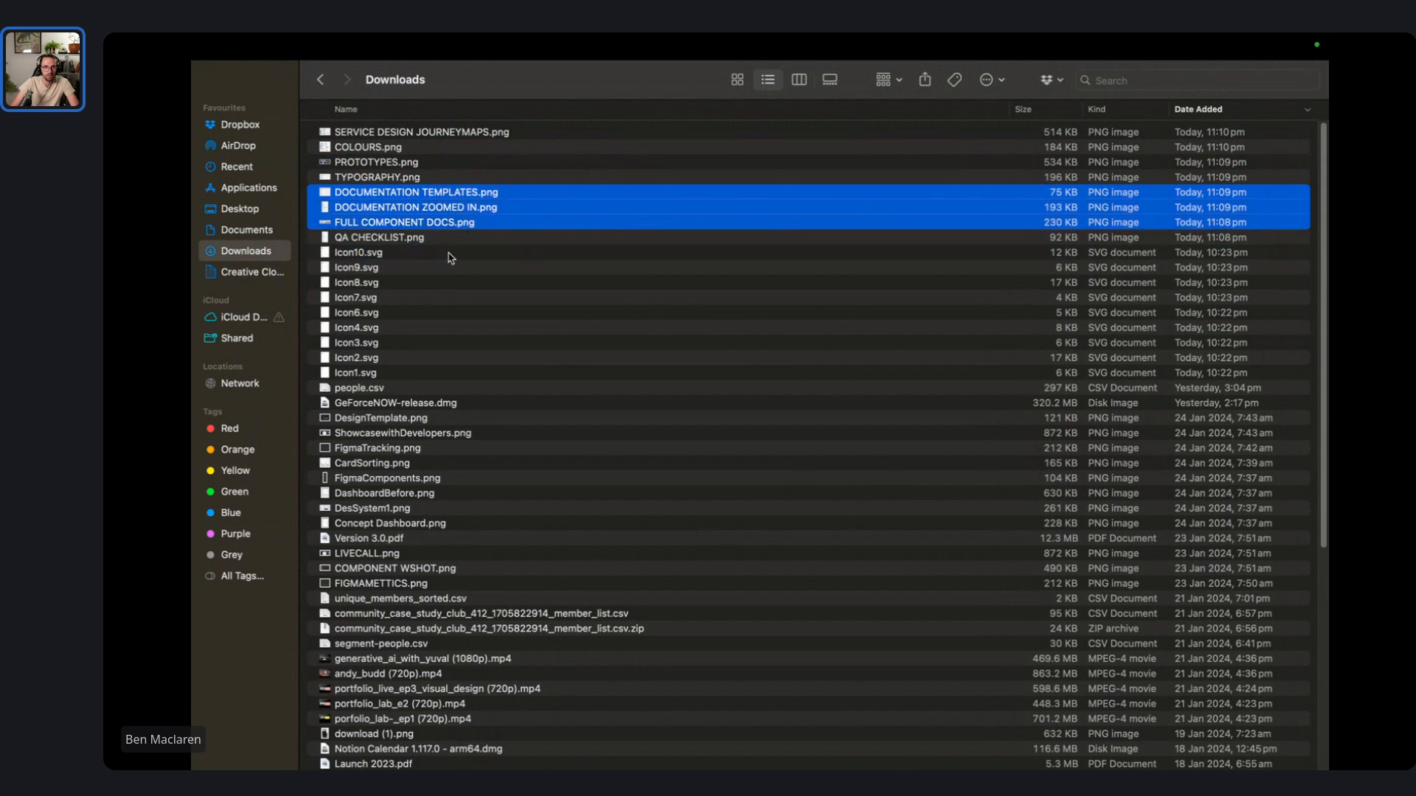
left_click(445, 239, "shift")
key("ctrl+Right")
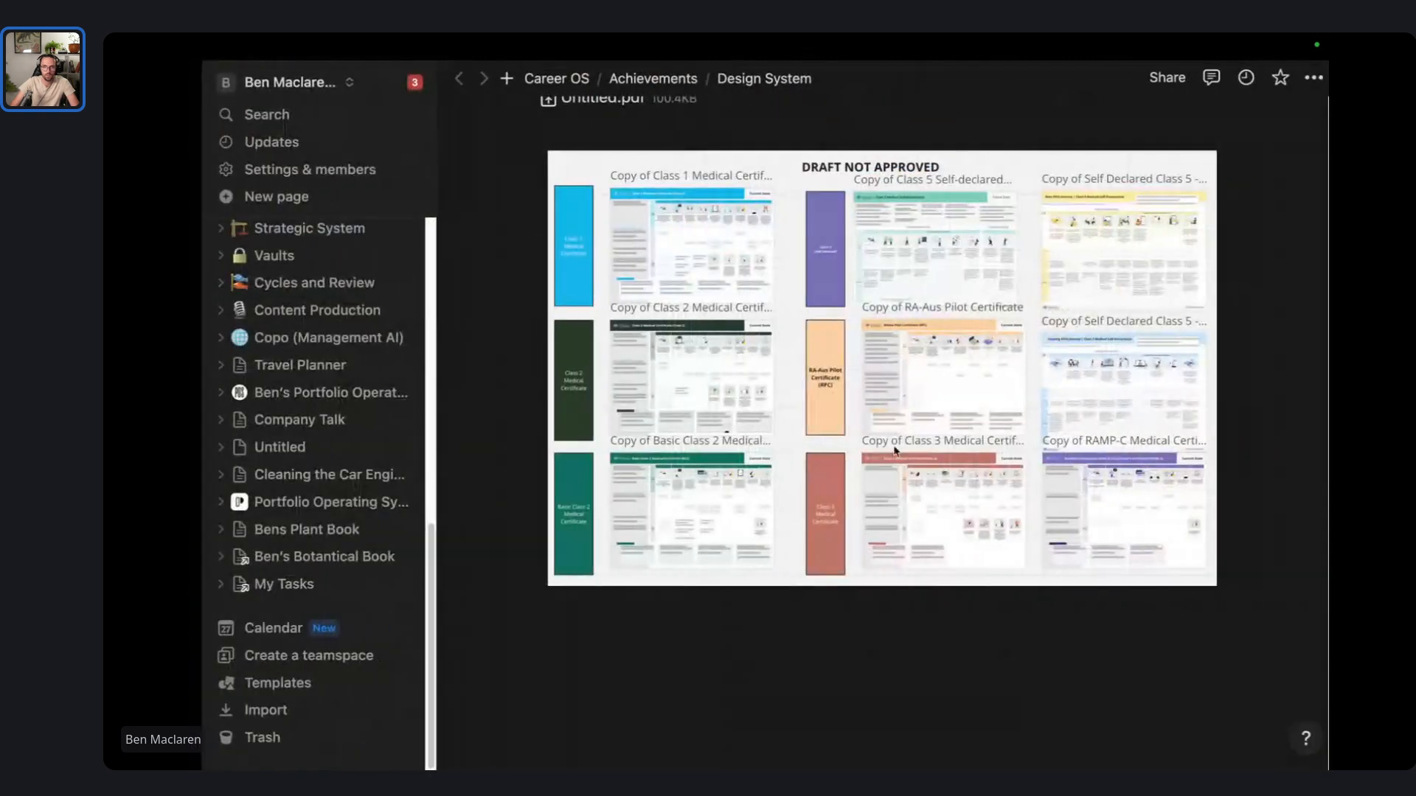
scroll(898, 450, "down", 1)
key("ctrl+Right")
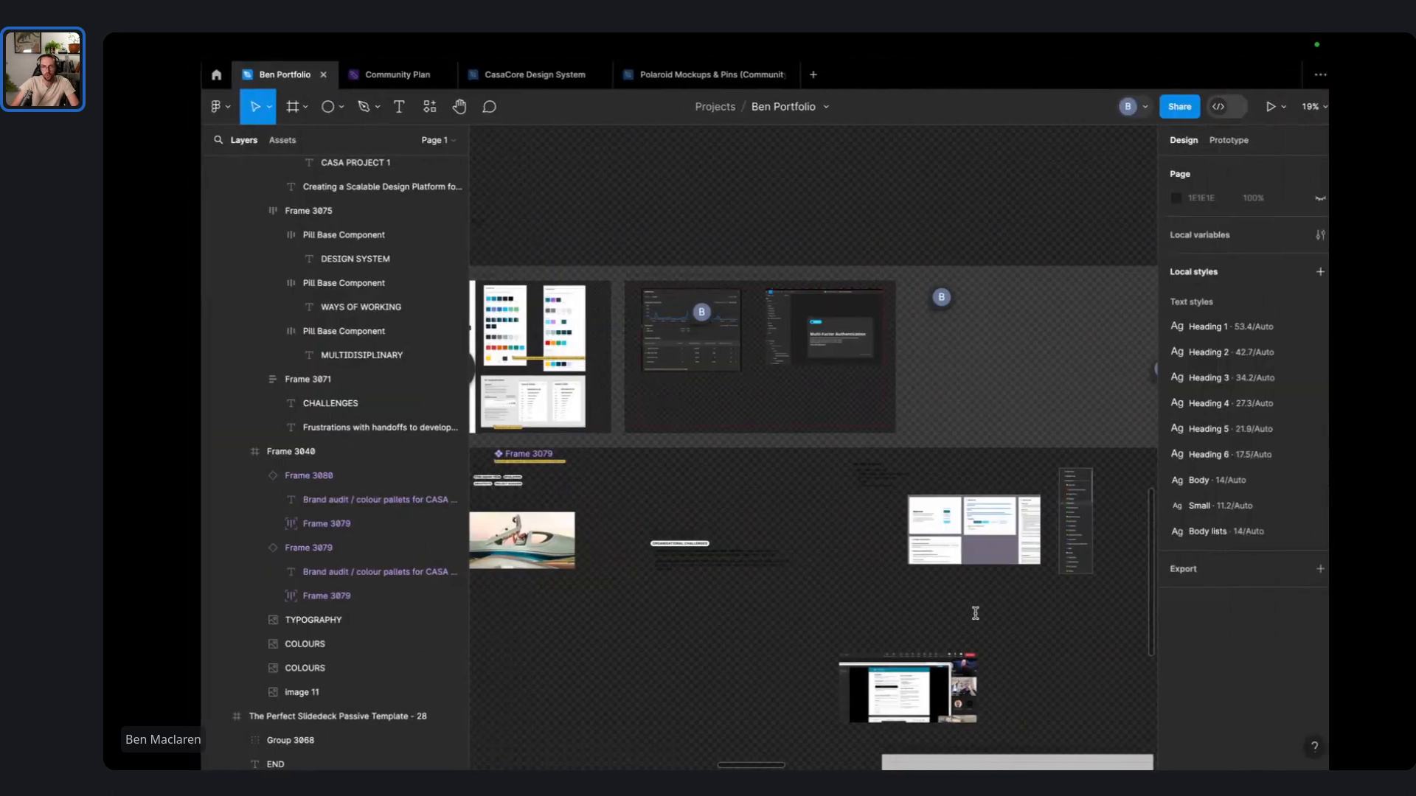
- Move the Multi-Factor Authentication image out of the slide and shrink the FigmaTracking dashboard to the right
scroll(962, 354, "up", 3)
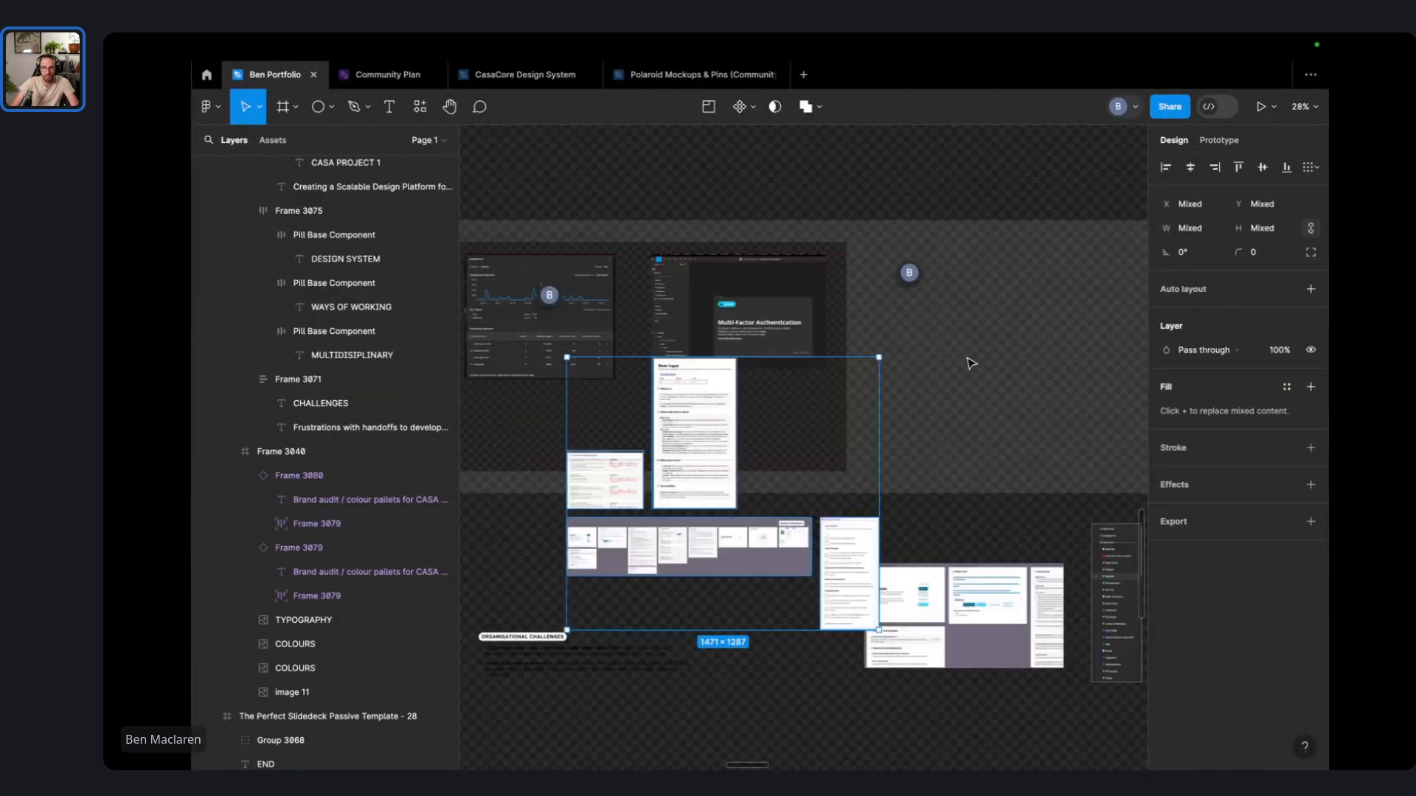
left_click(960, 379)
left_click(750, 316)
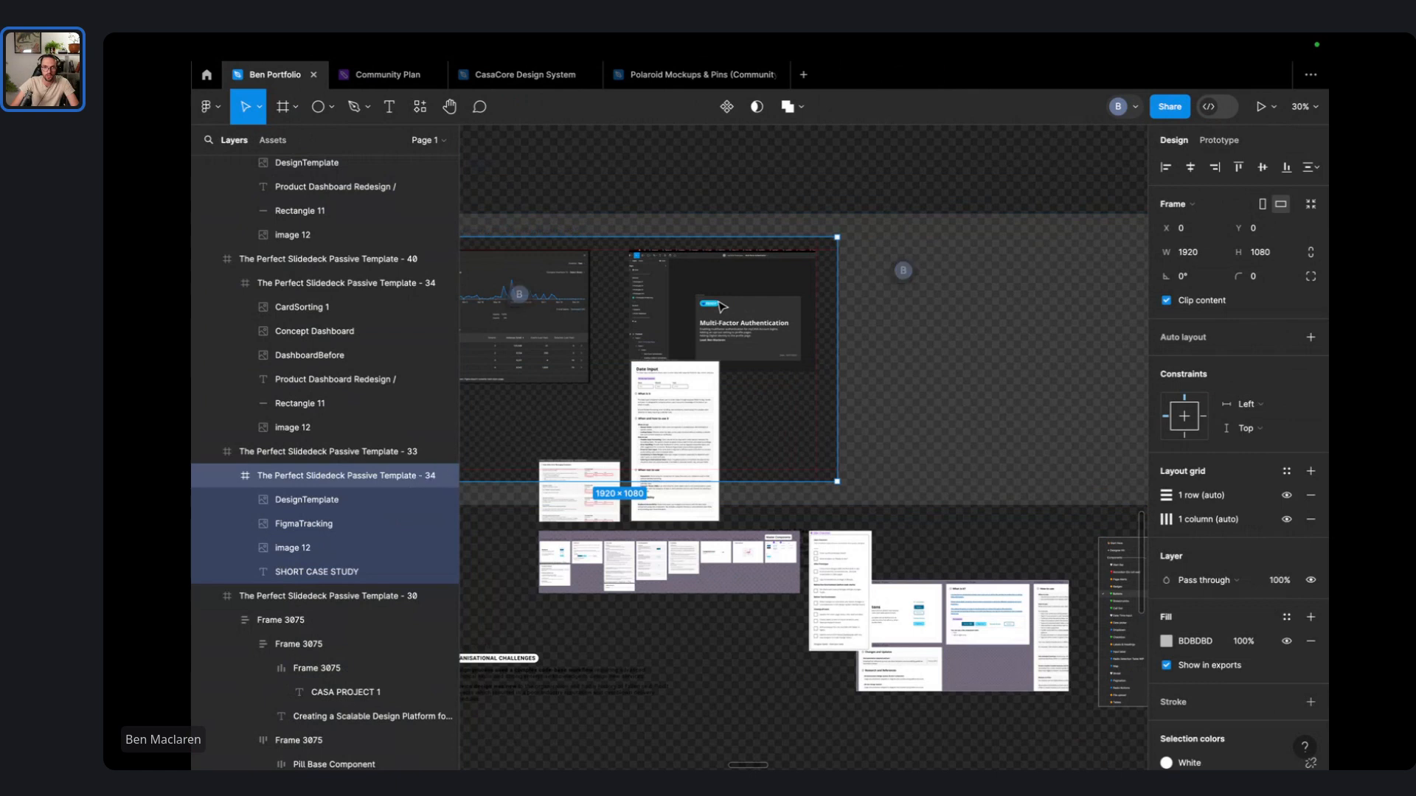
double_click(721, 307)
left_click_drag(722, 307, 1039, 316)
scroll(713, 280, "left", 2)
left_click_drag(714, 281, 839, 286)
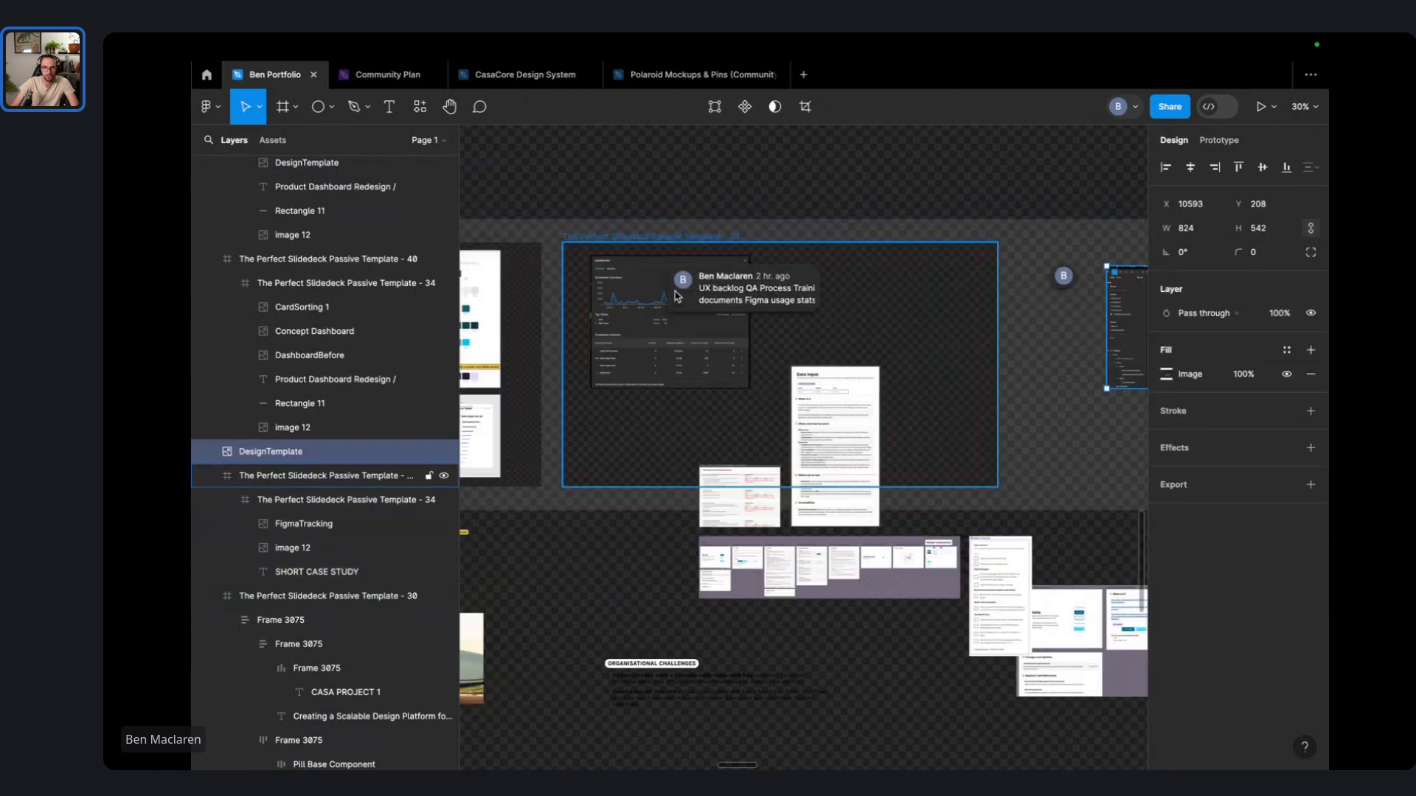
left_click(676, 297)
left_click(625, 333)
left_click(684, 352)
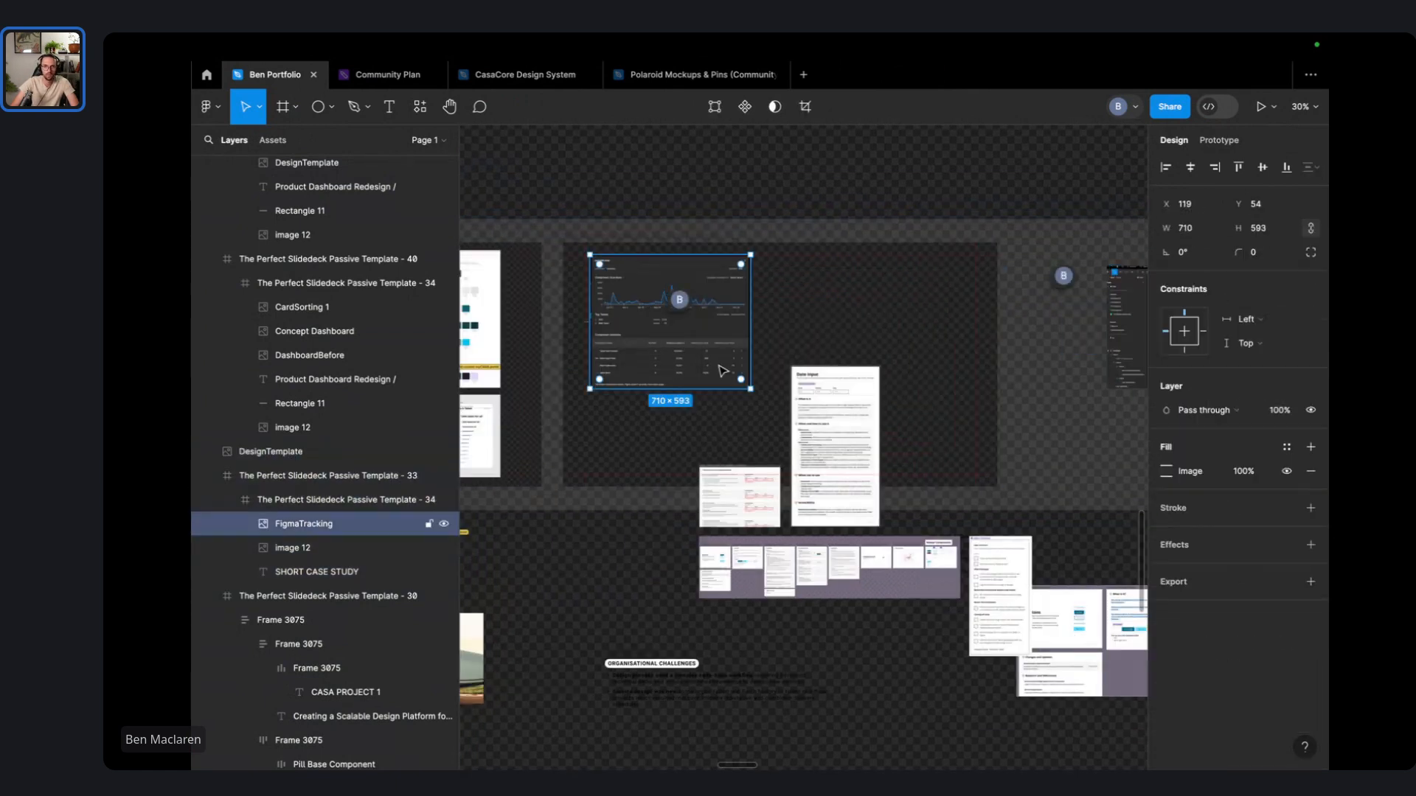
left_click_drag(749, 383, 702, 348)
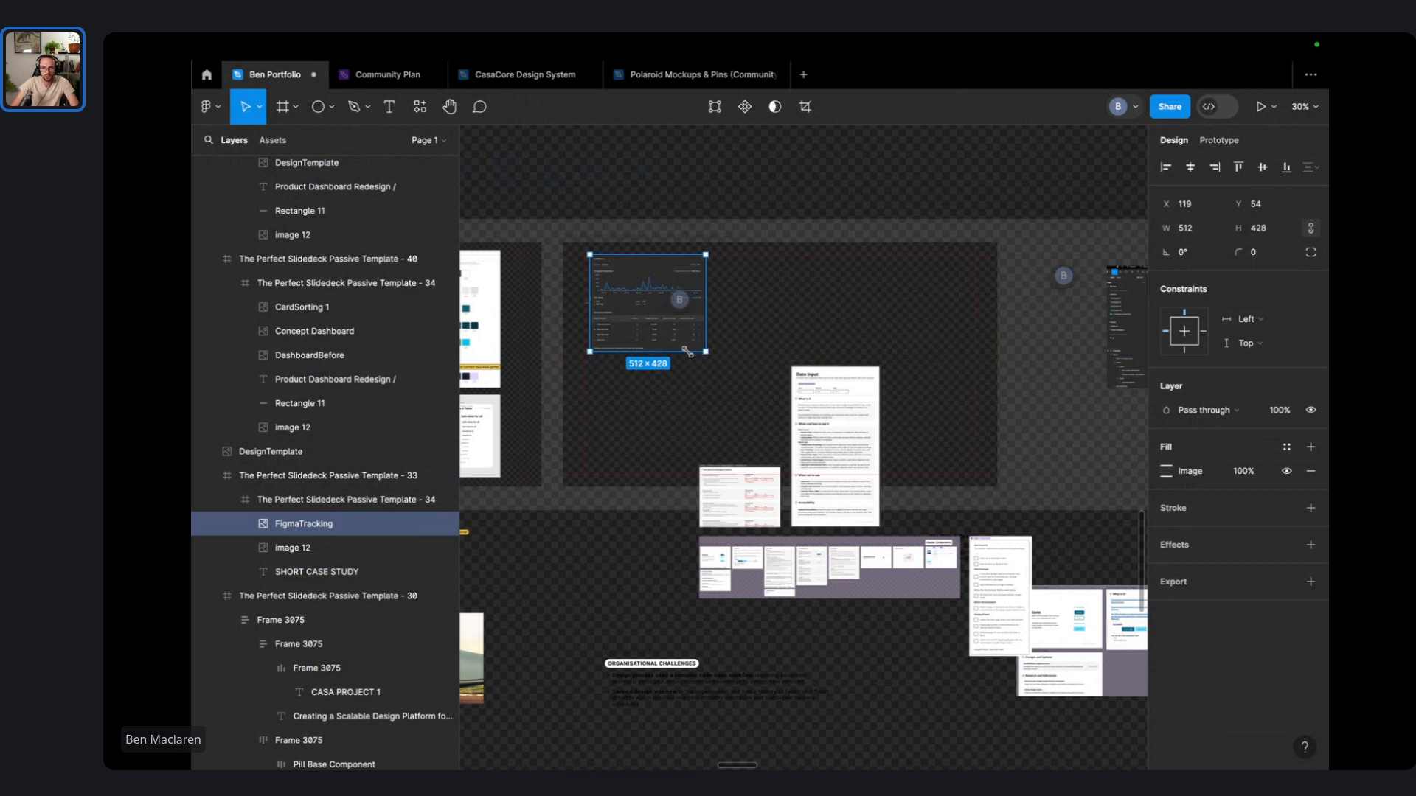
left_click_drag(633, 300, 915, 337)
- Bring the Date Input, DOCUMENTATION TEMPLATES, FULL COMPONENT DOCS and QA CHECKLIST images into the slide frame
left_click_drag(834, 451, 629, 340)
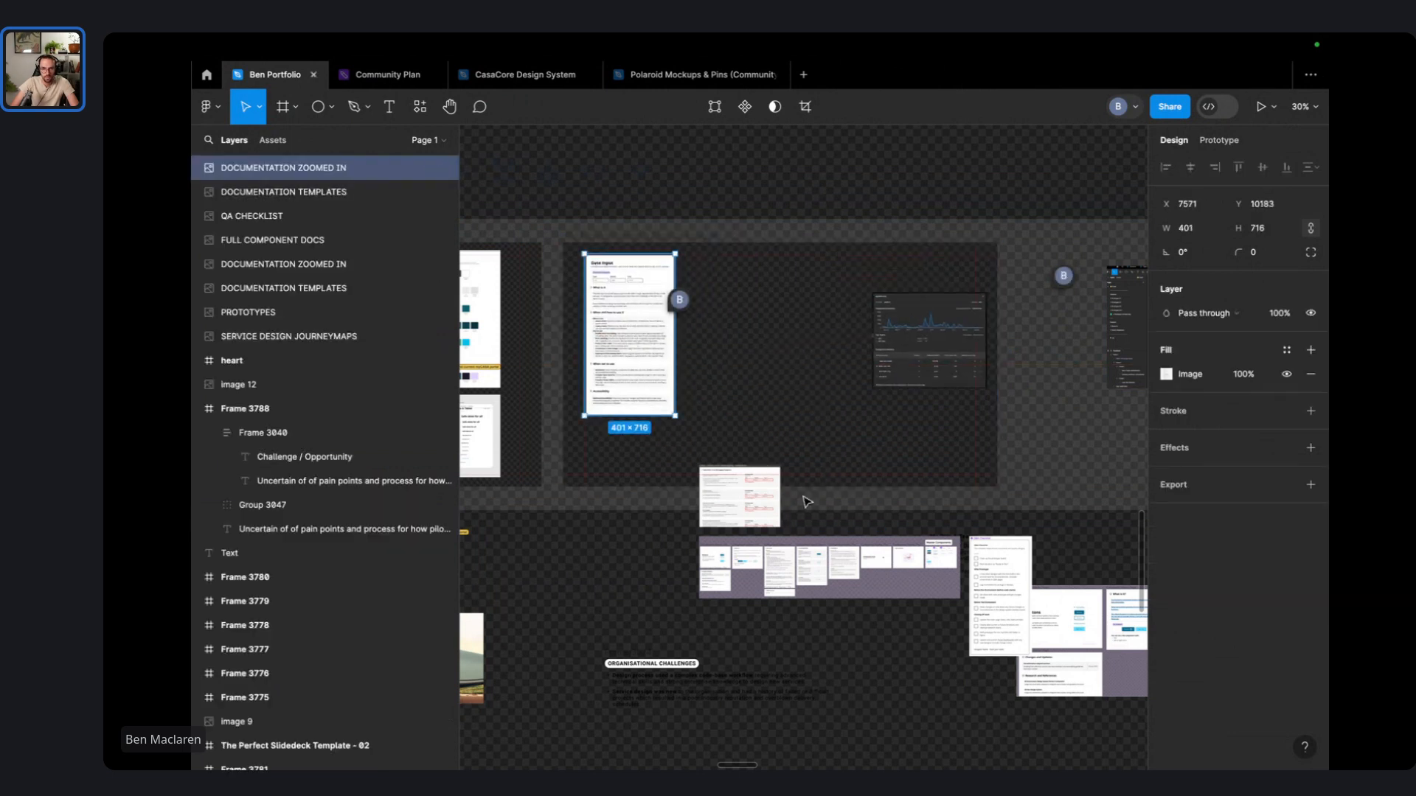
left_click_drag(742, 503, 828, 367)
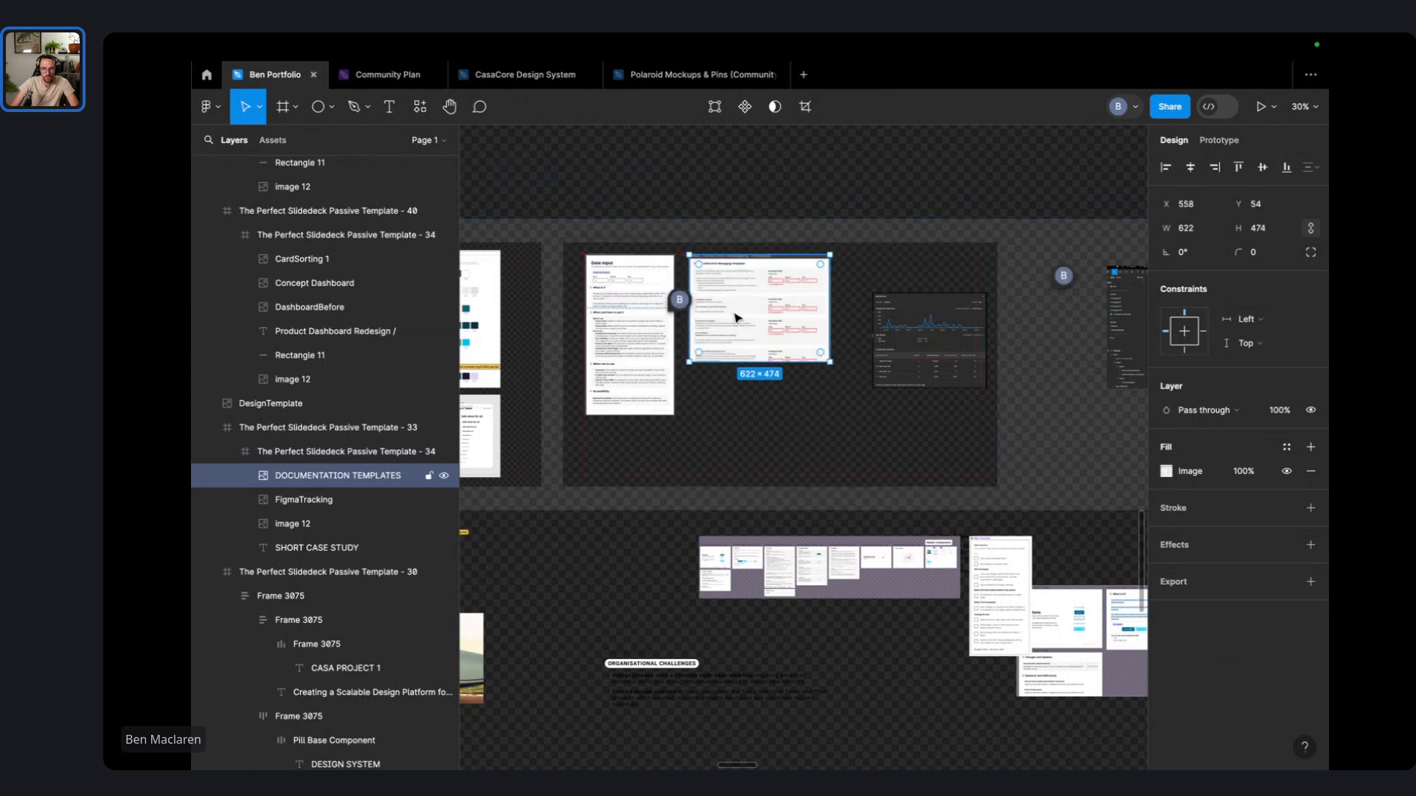
left_click_drag(737, 313, 731, 314)
left_click_drag(840, 571, 824, 422)
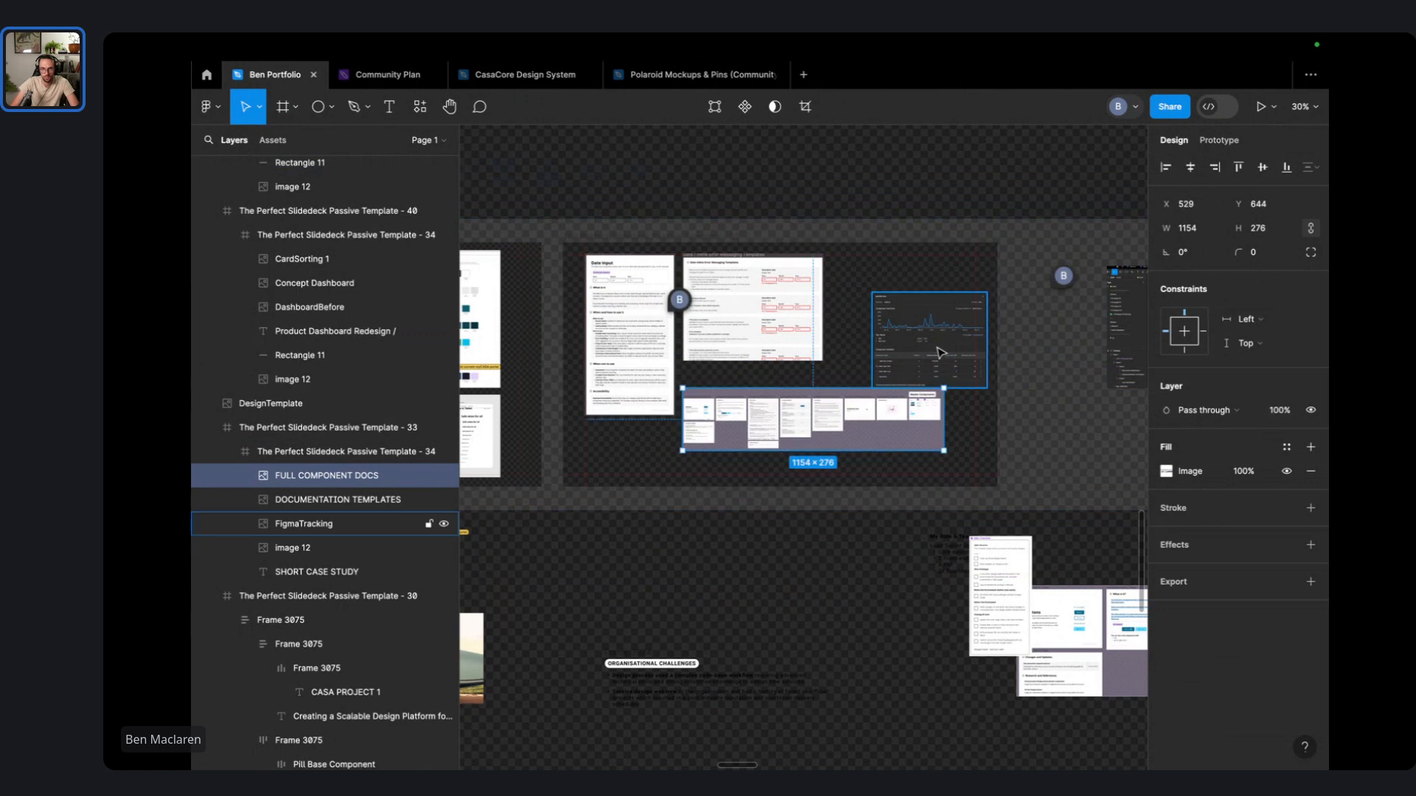
left_click_drag(957, 347, 926, 311)
left_click_drag(1016, 576, 951, 398)
left_click_drag(969, 479, 945, 418)
left_click_drag(893, 310, 697, 286)
- Move DOCUMENTATION ZOOMED IN and DOCUMENTATION TEMPLATES (475×362) below the component docs strip
left_click(635, 393)
left_click_drag(635, 393, 643, 428)
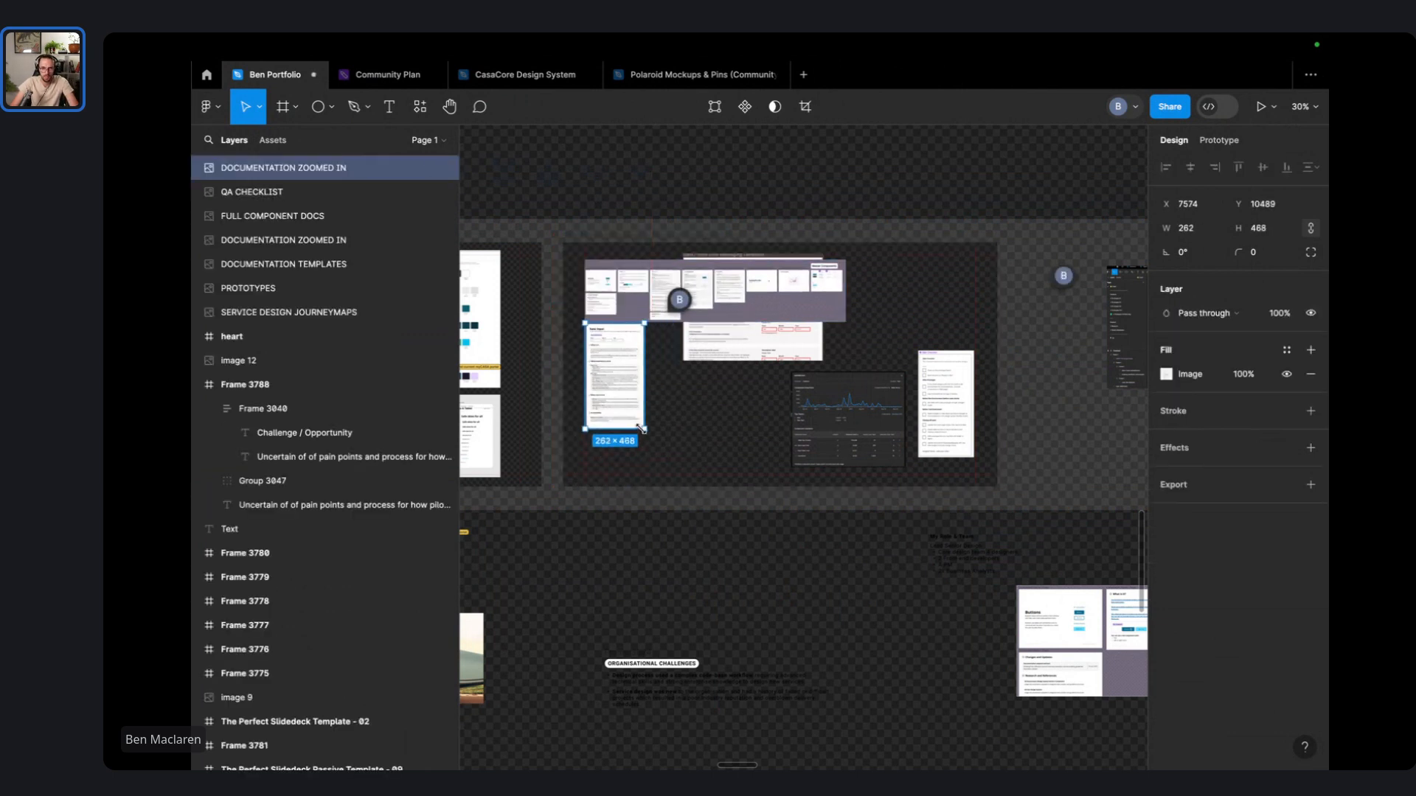
left_click(732, 369)
double_click(736, 352)
left_click_drag(736, 354, 709, 428)
left_click_drag(797, 438, 733, 384)
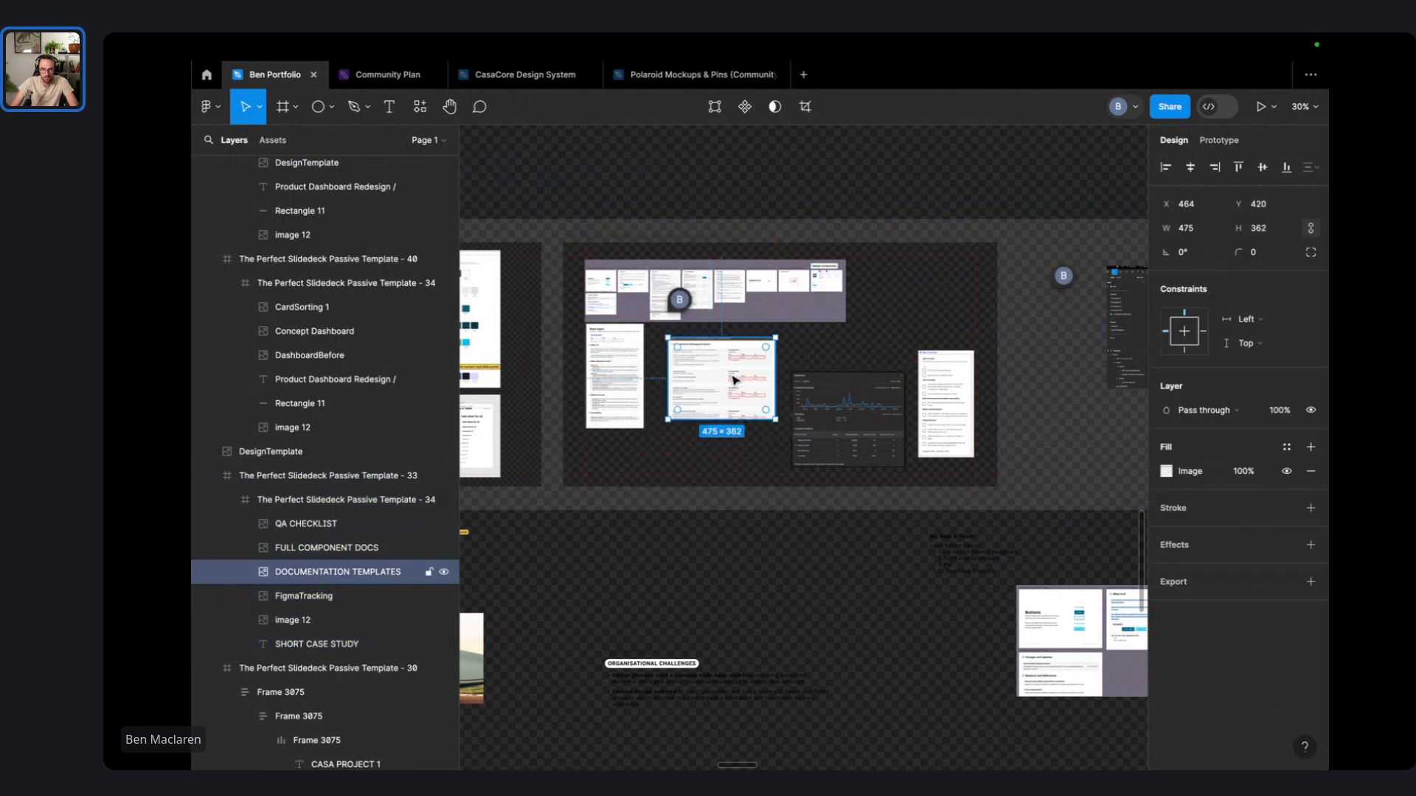
left_click_drag(638, 359, 642, 376)
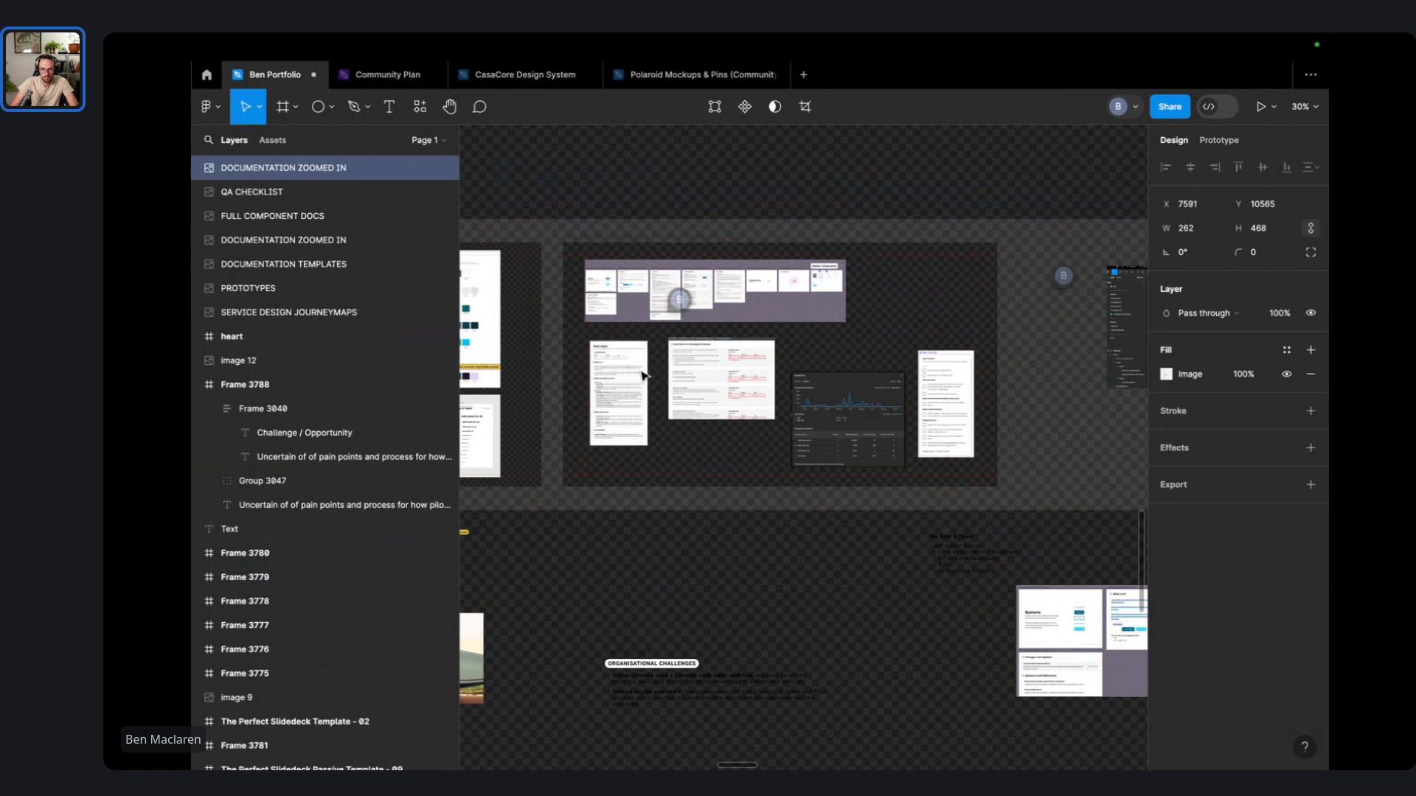
left_click(844, 421)
left_click_drag(856, 436, 852, 406)
- Enlarge QA CHECKLIST to 288×553, place it in the lower row, and select all four screenshots
left_click(949, 410)
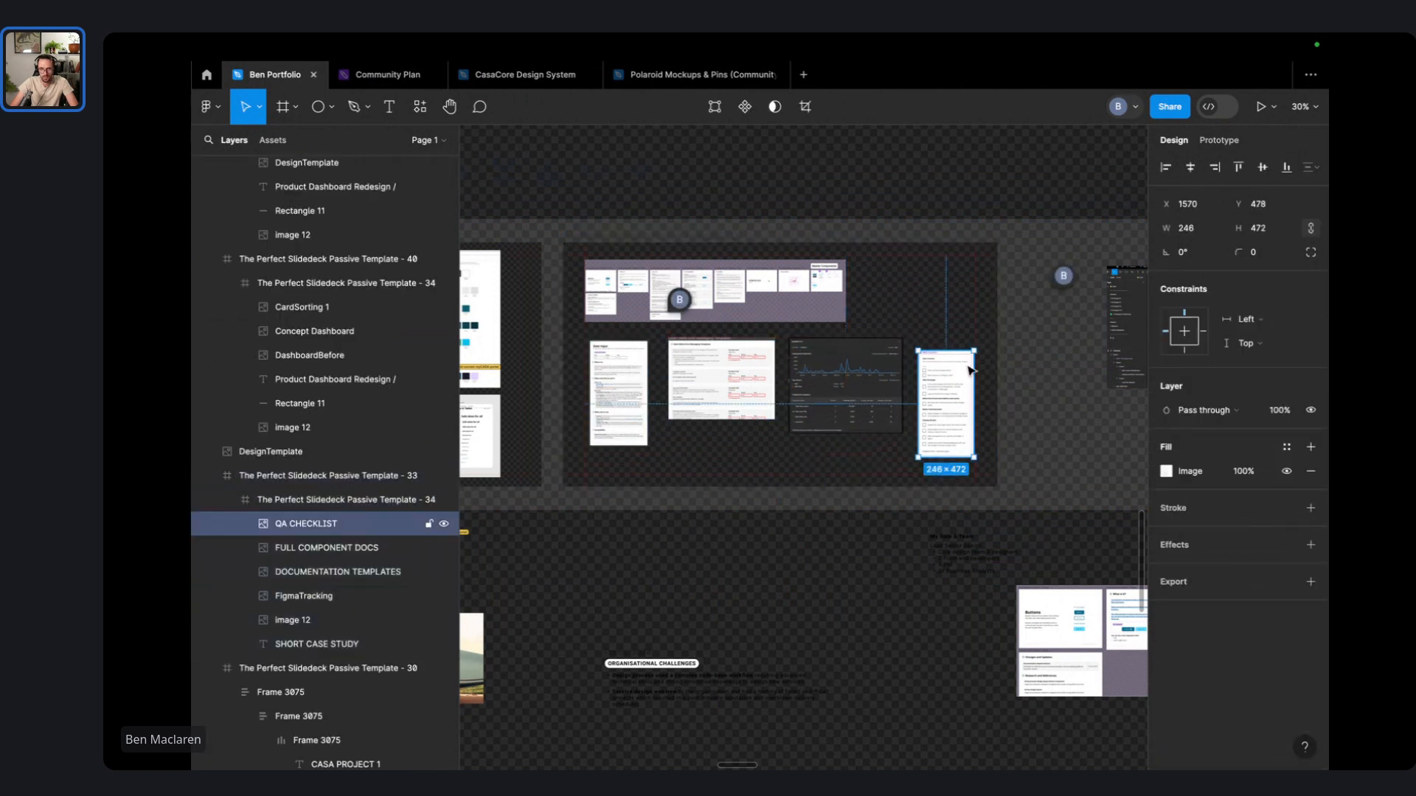
left_click_drag(974, 351, 984, 332)
left_click_drag(963, 380, 956, 337)
left_click(1062, 363)
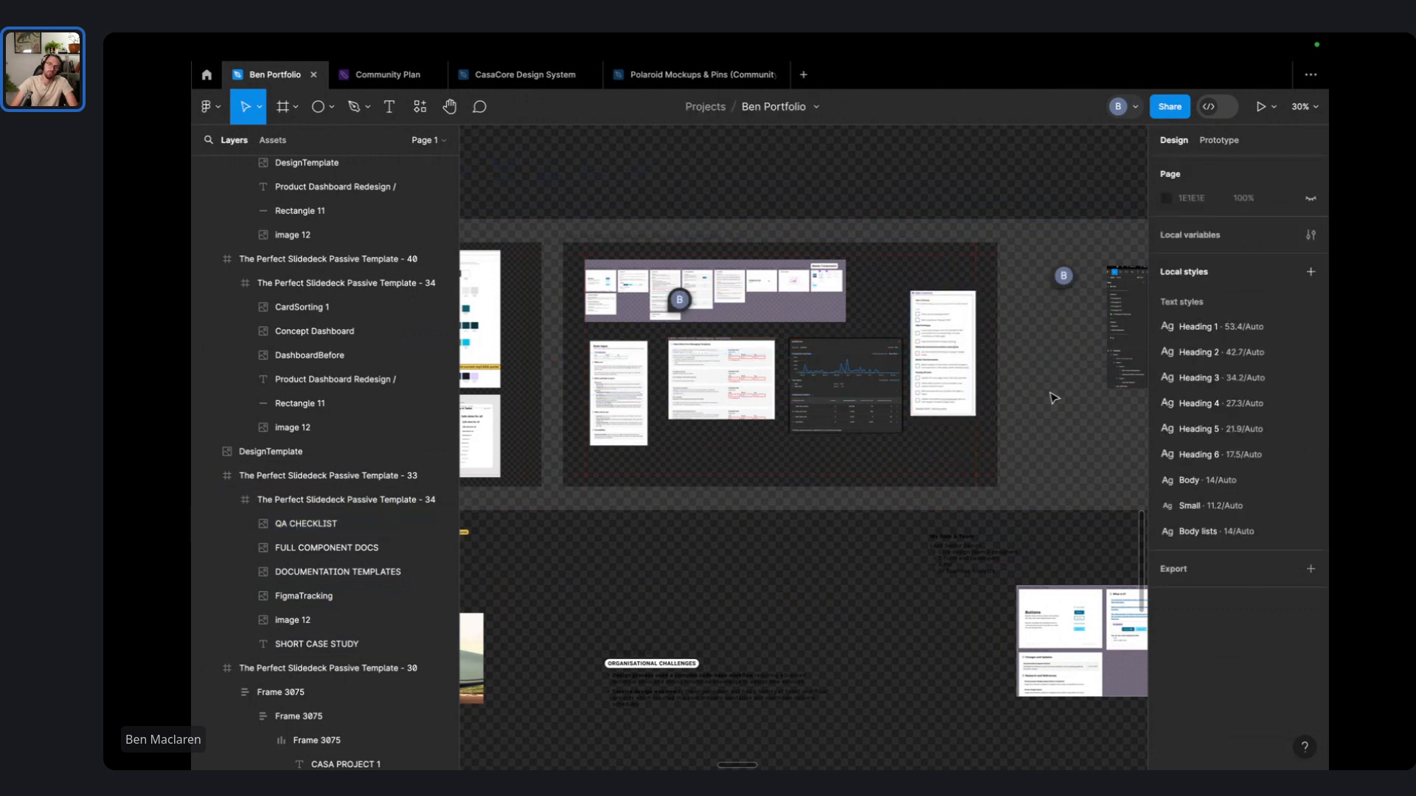
left_click(953, 364)
left_click(951, 318)
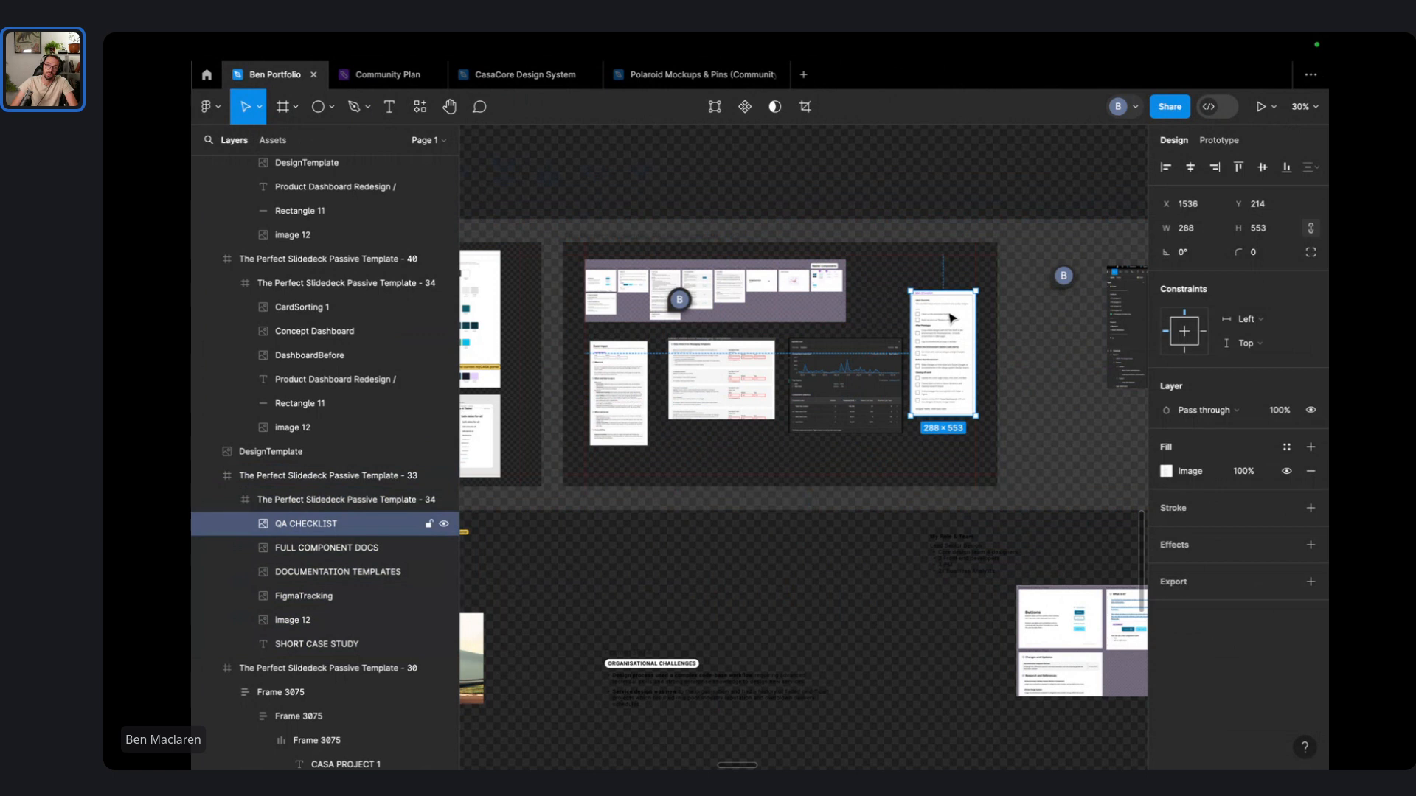
left_click_drag(943, 342, 943, 390)
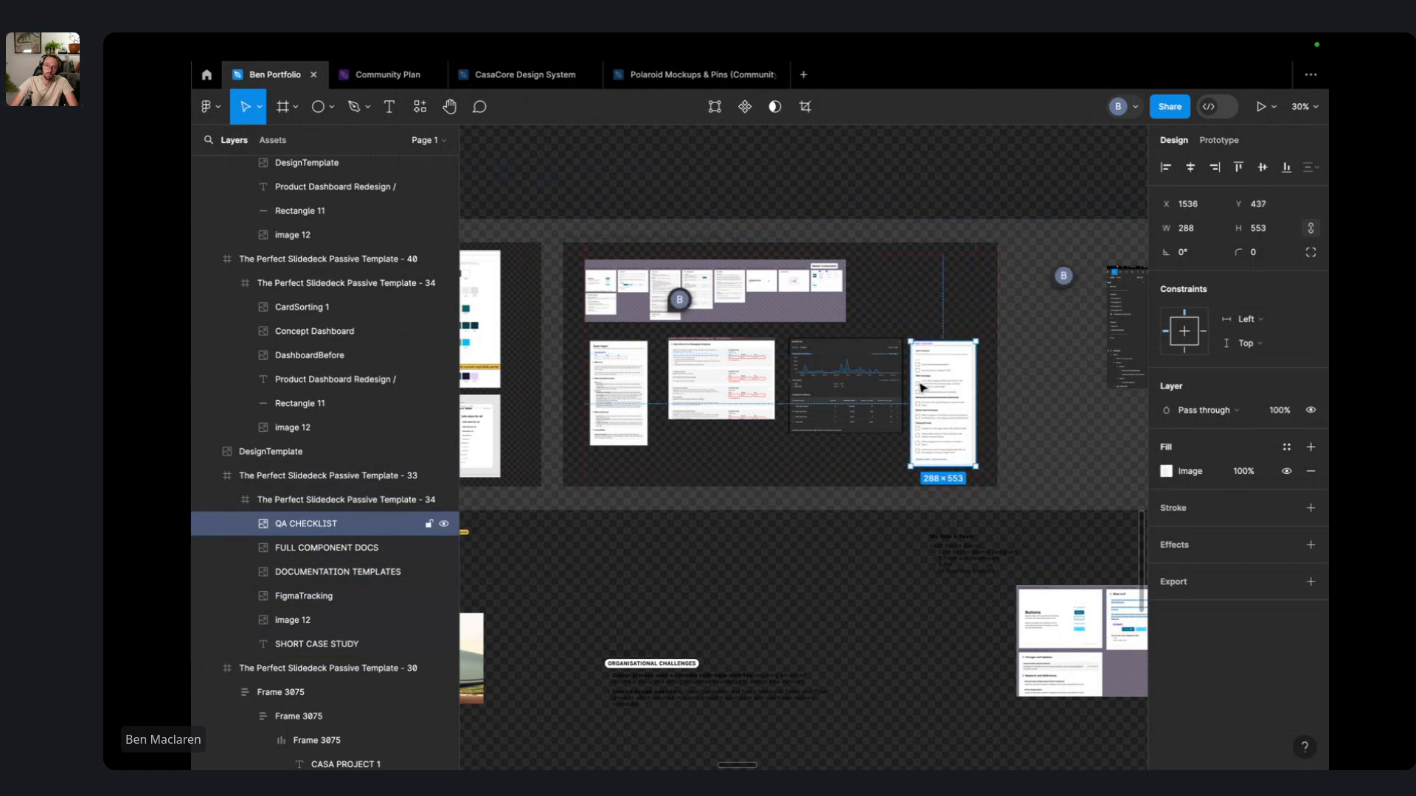
left_click(846, 383, "shift")
left_click(721, 380, "shift")
left_click(612, 391, "shift")
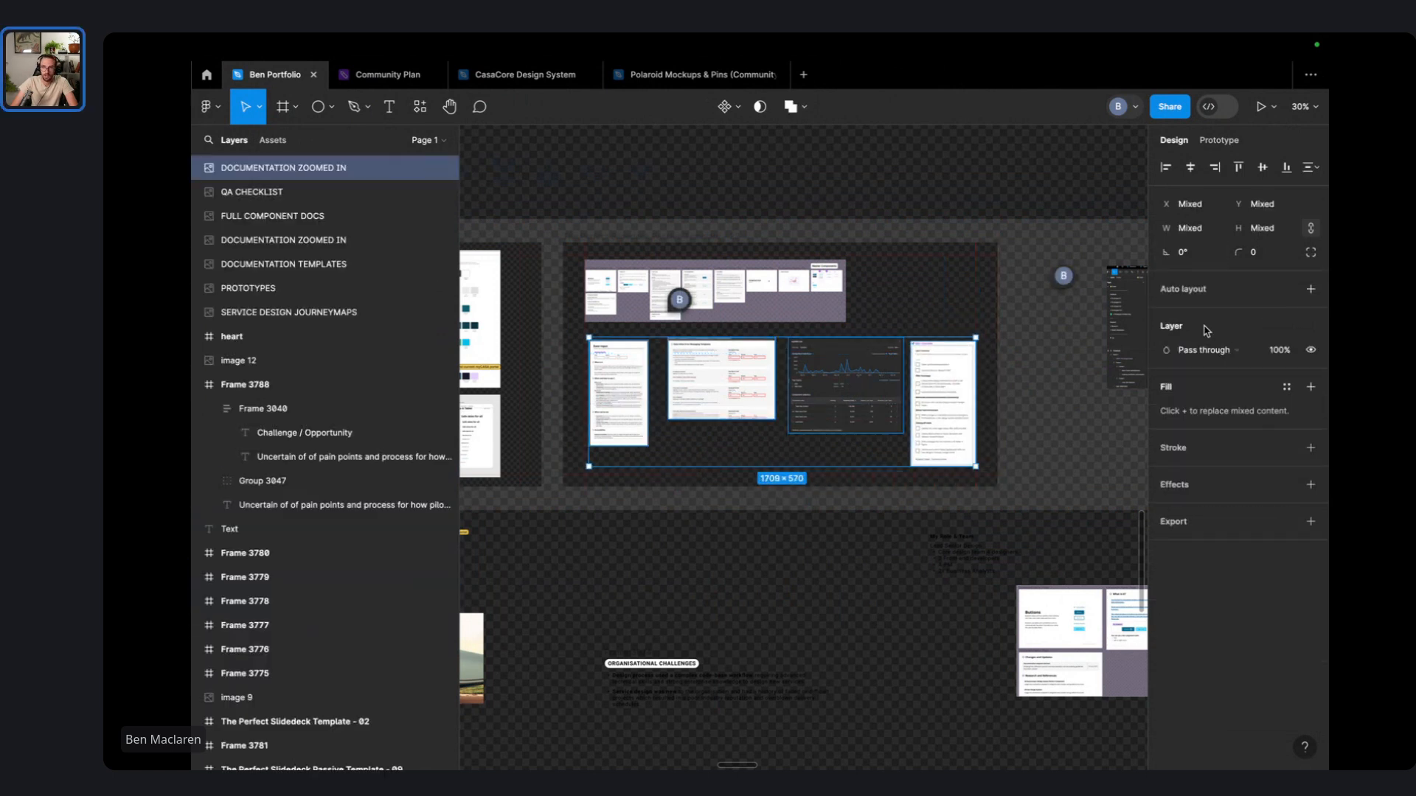
- Wrap the four lower screenshots in an auto-layout row about 1721 wide with Auto gap spacing
key("shift+a")
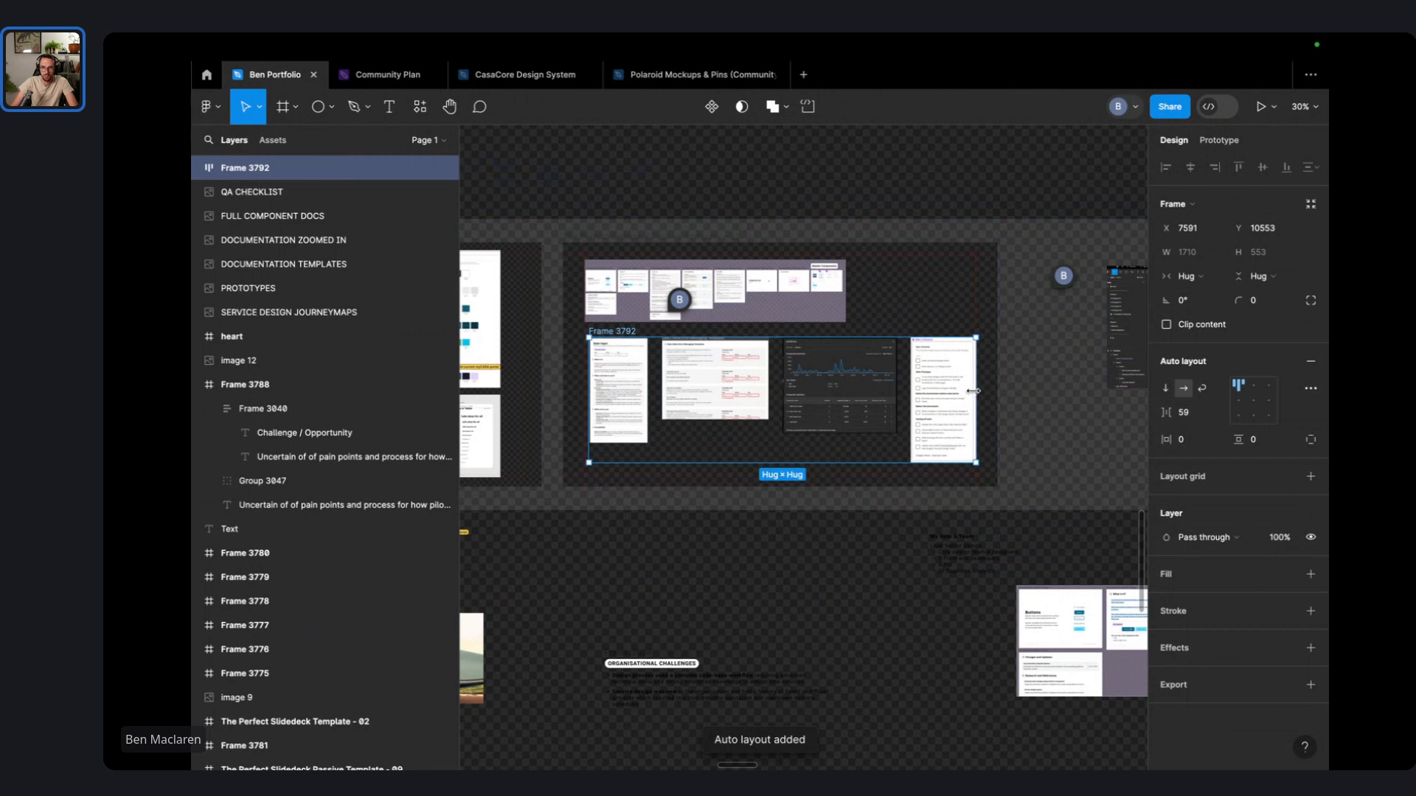
left_click_drag(974, 391, 971, 391)
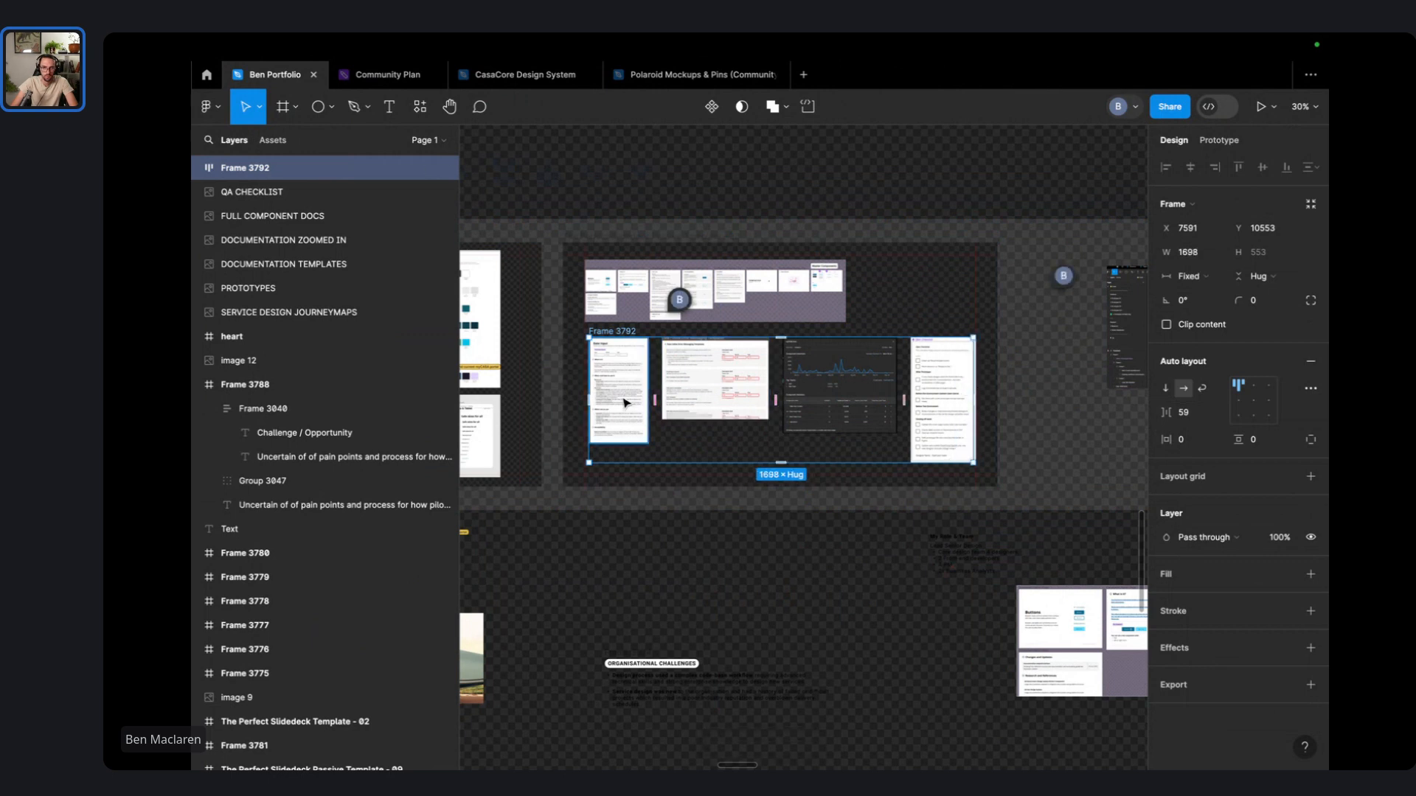
scroll(598, 407, "up", 5)
mouse_move(602, 410)
left_mouse_down()
mouse_move(566, 413)
mouse_move(590, 414)
left_mouse_up()
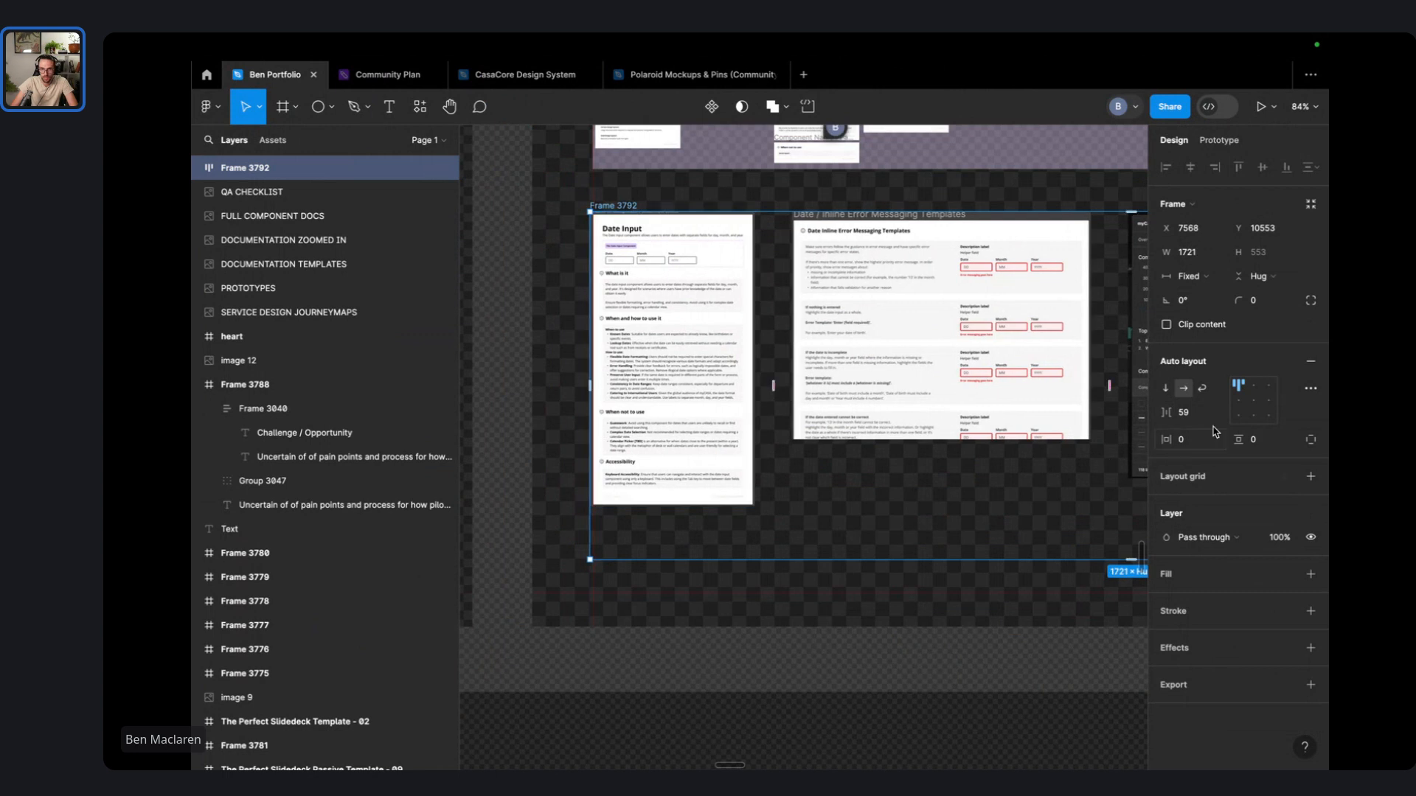
left_click(1210, 415)
type("auto")
key("Return")
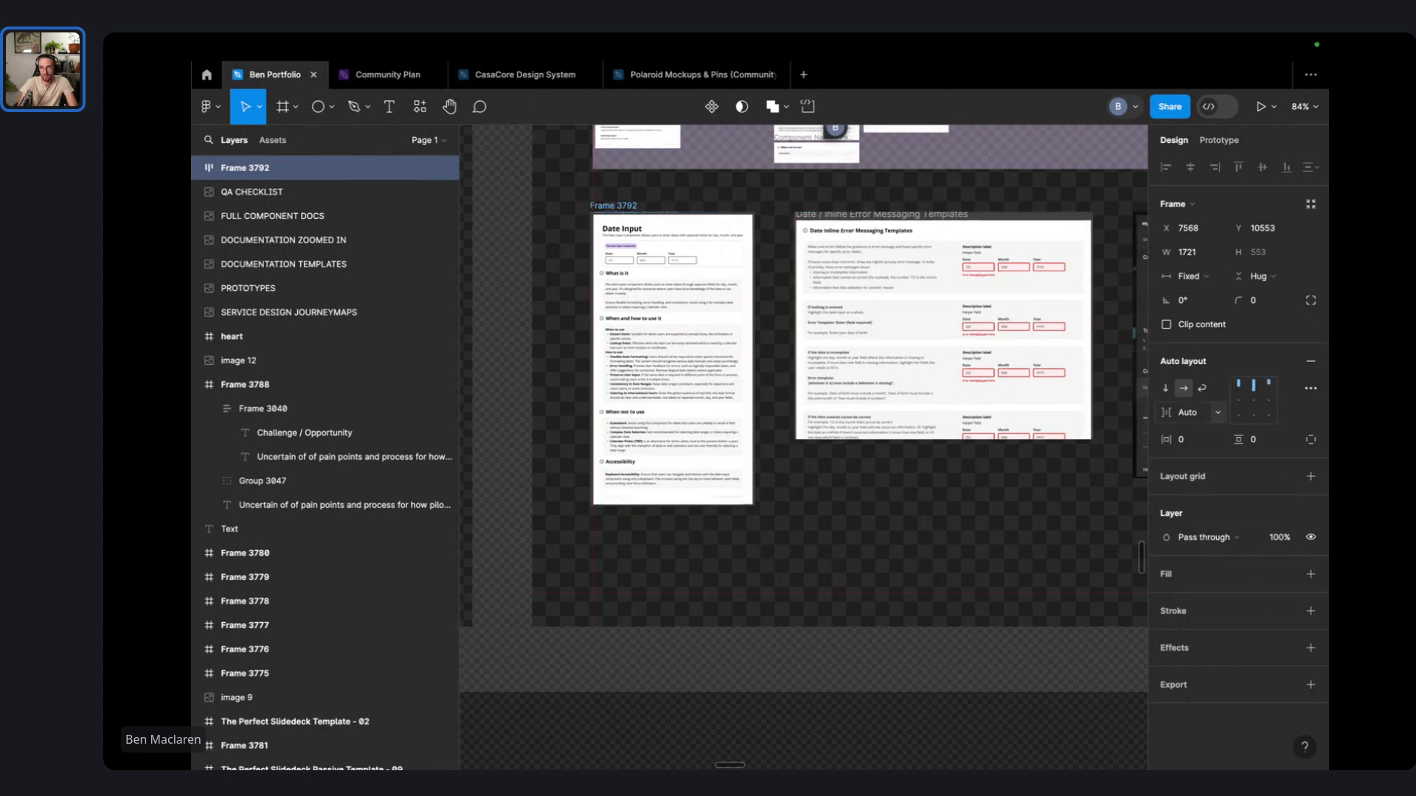
scroll(1081, 433, "down", 3)
scroll(1007, 445, "down", 2)
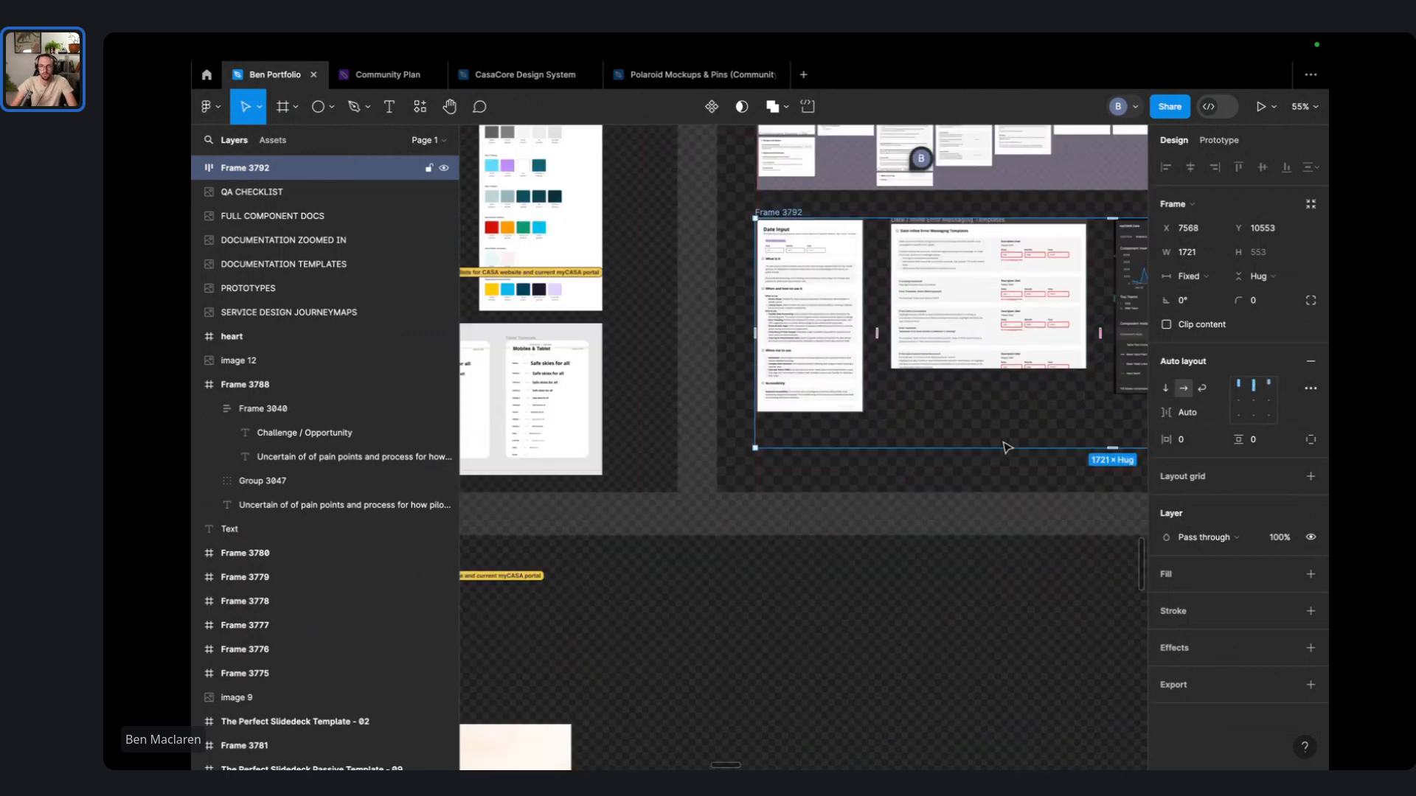
scroll(1008, 435, "right", 3)
scroll(1007, 430, "up", 3)
scroll(989, 384, "down", 3)
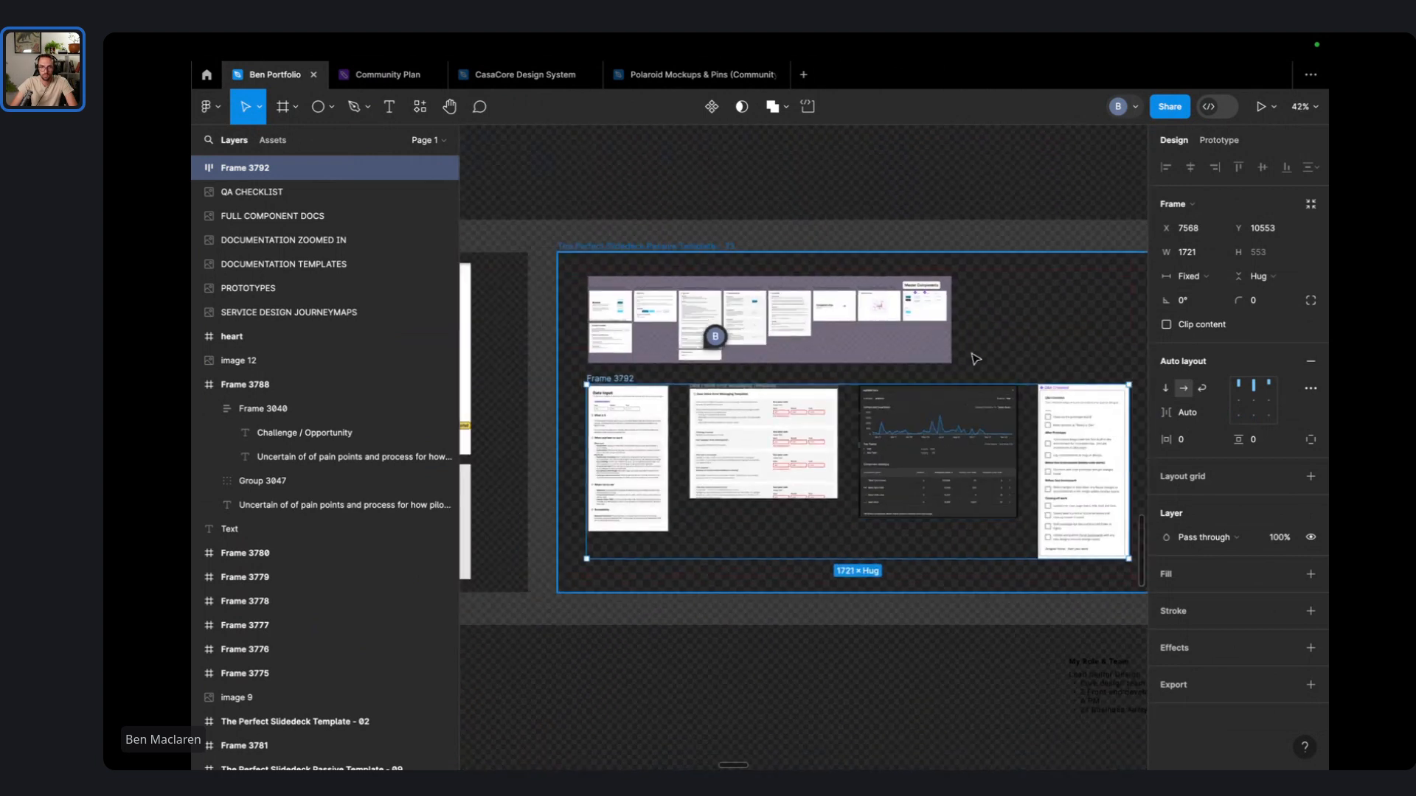
- Scale the FULL COMPONENT DOCS image up to about 1698×406 and nudge the screenshot row down
left_click(899, 321)
left_click(899, 321)
scroll(970, 373, "down", 3)
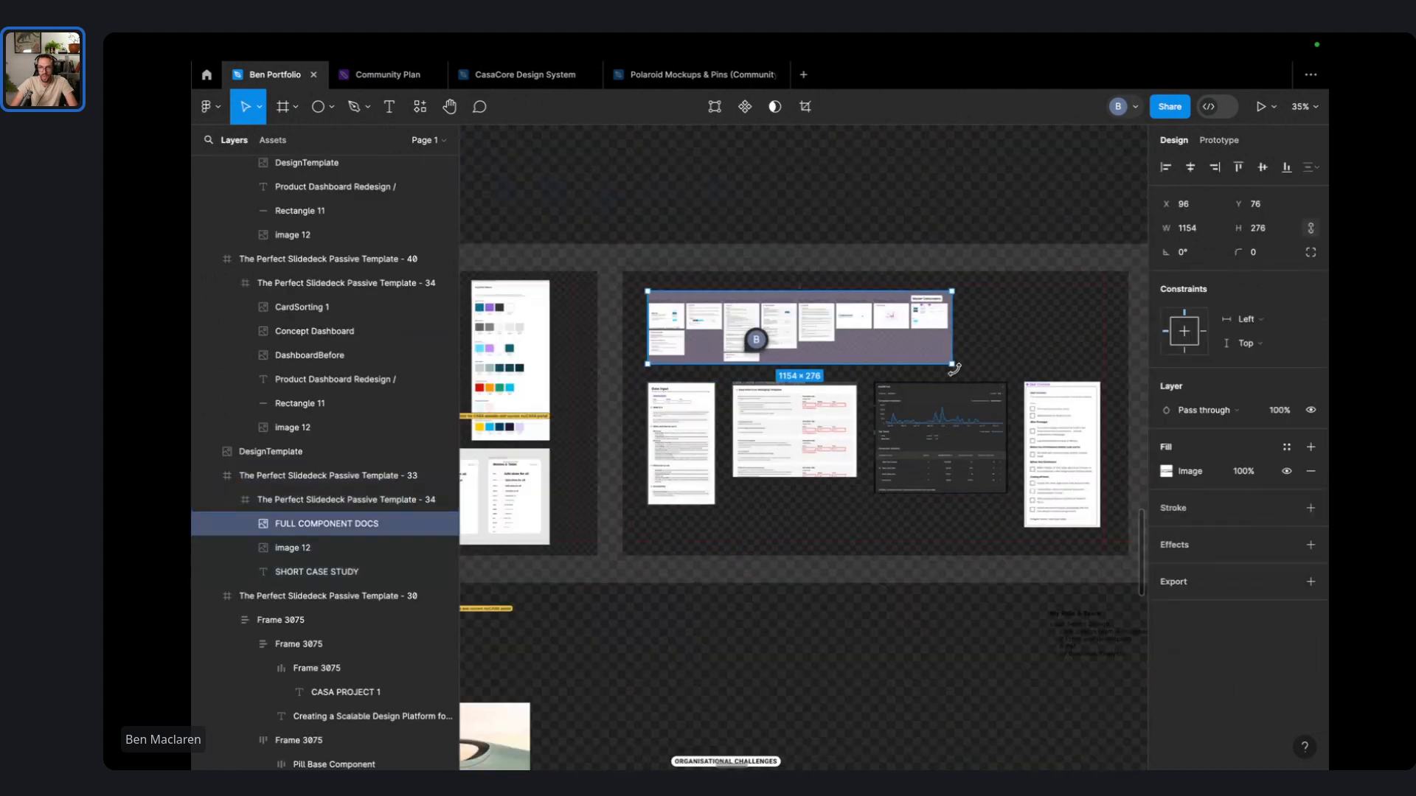
left_click_drag(954, 368, 1030, 394)
left_click(1034, 481)
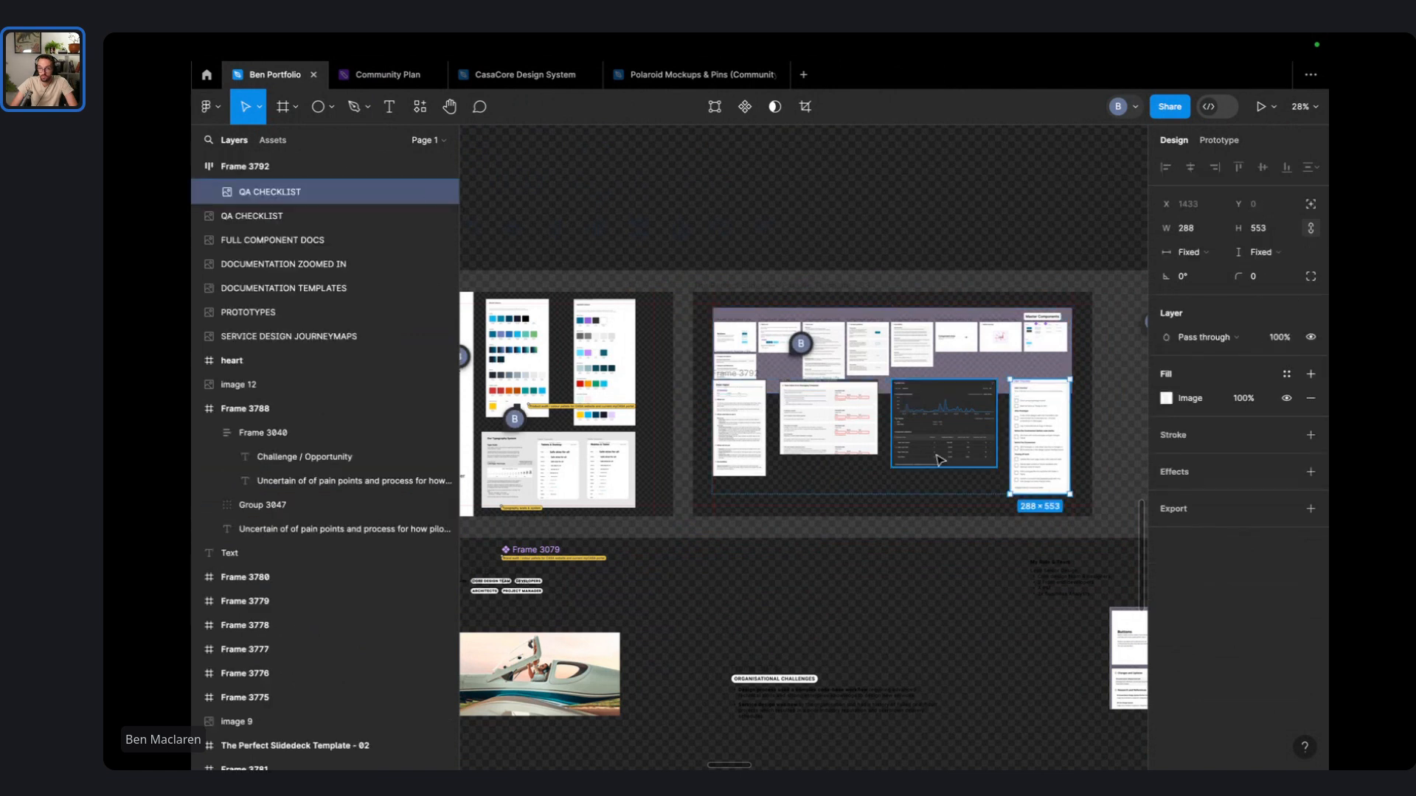
left_click_drag(890, 489, 893, 510)
- Shrink the QA CHECKLIST screenshot to 248×476
scroll(1088, 424, "up", 5)
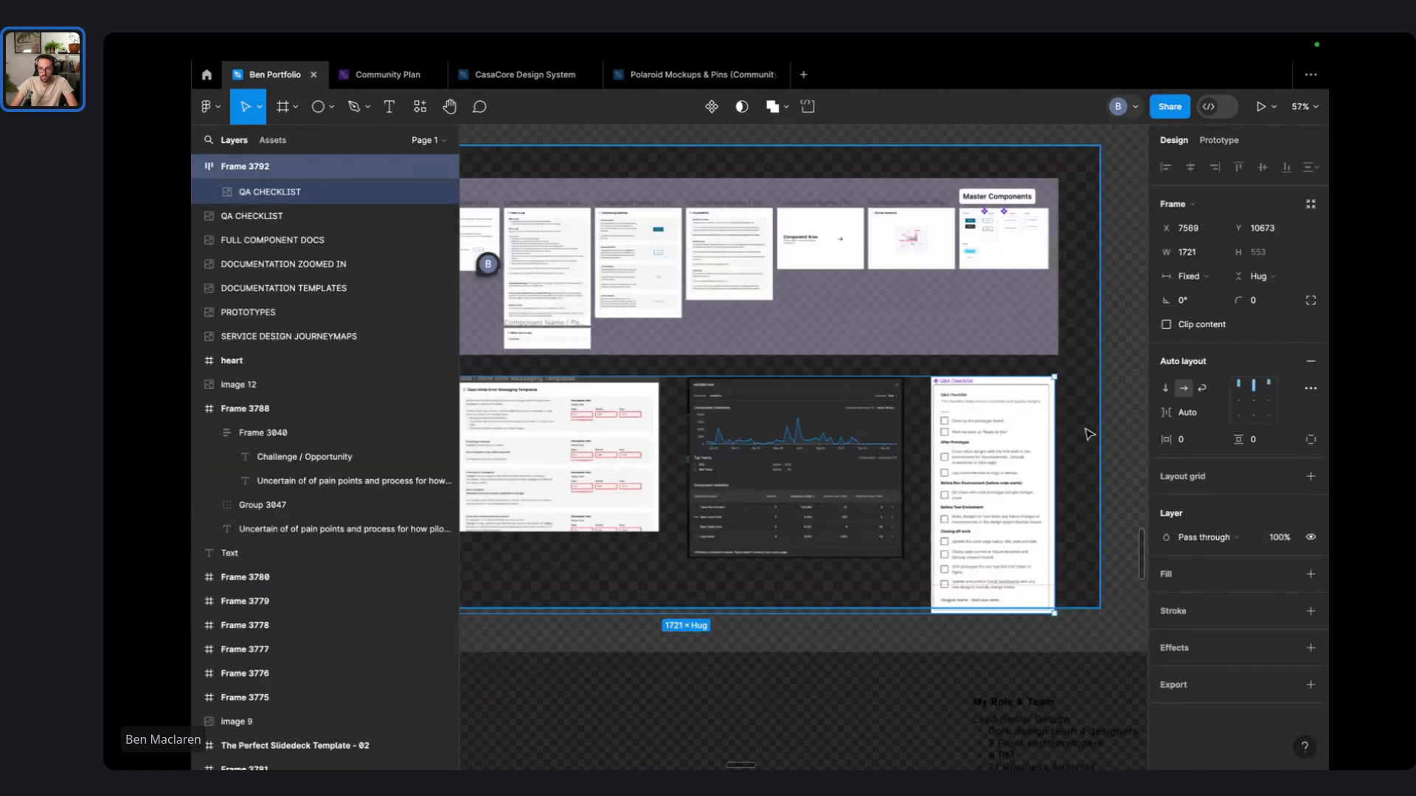
left_click(999, 481)
left_click_drag(931, 614, 948, 581)
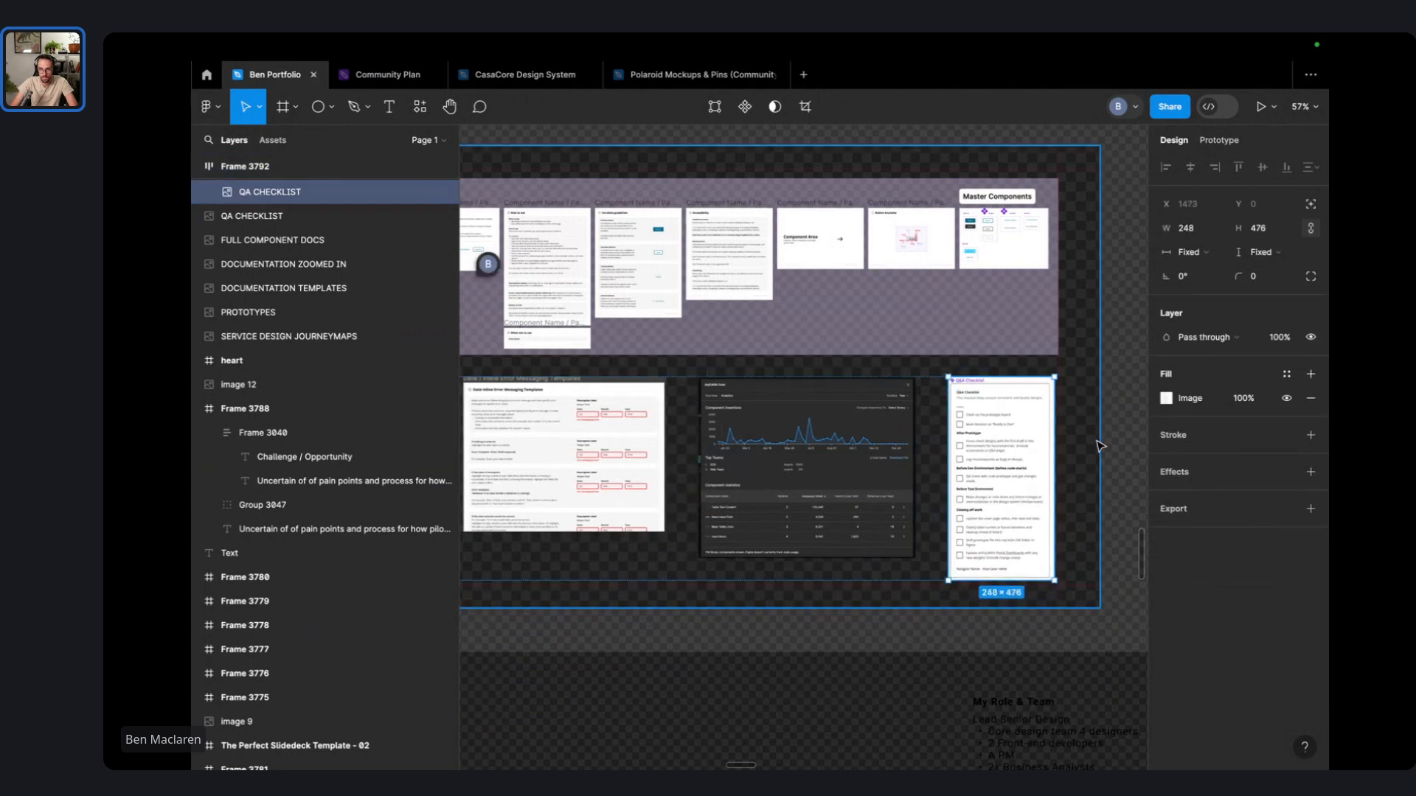
- Alt-drag a copy of the yellow caption pill into the right-hand documentation slide
left_click(1139, 394)
scroll(1140, 395, "down", 3)
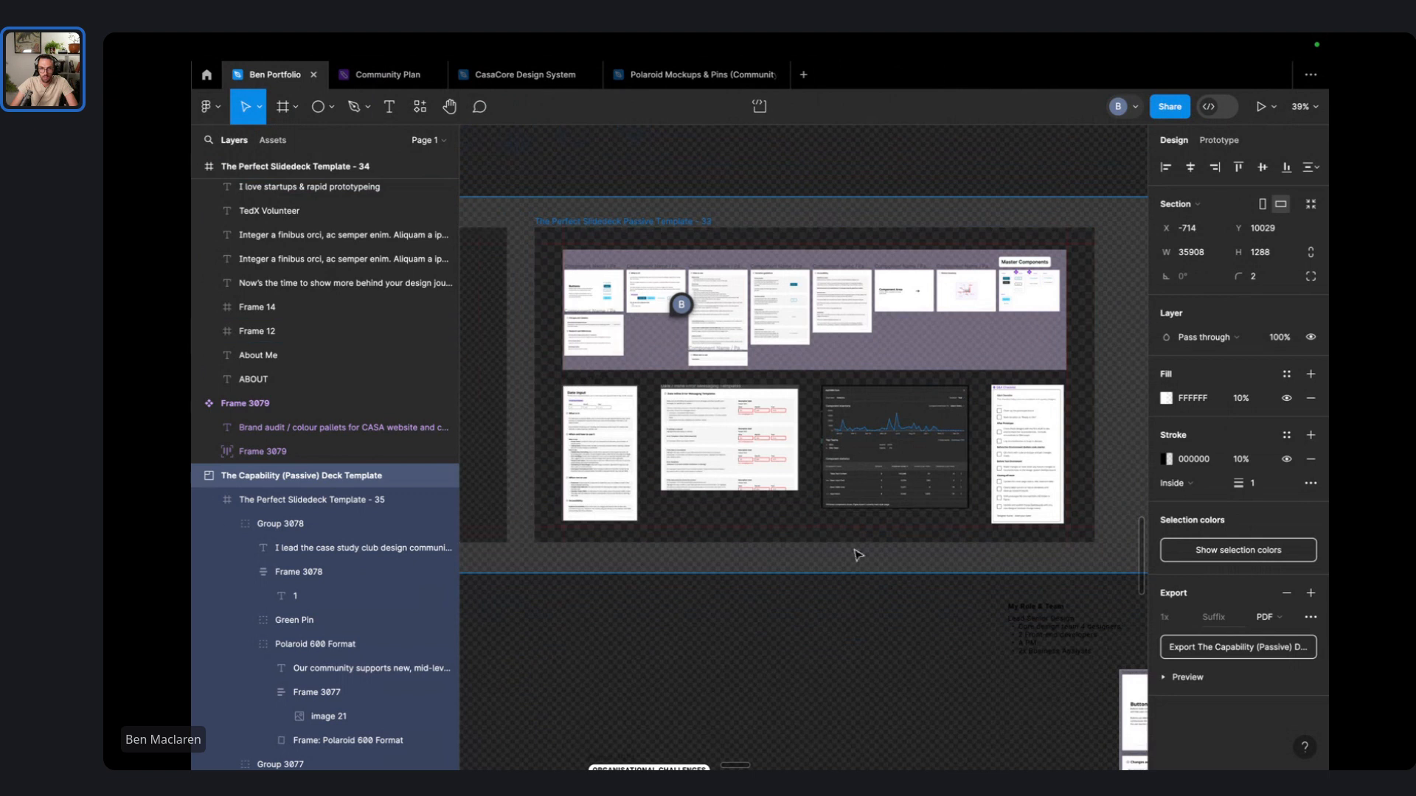
scroll(885, 310, "left", 5)
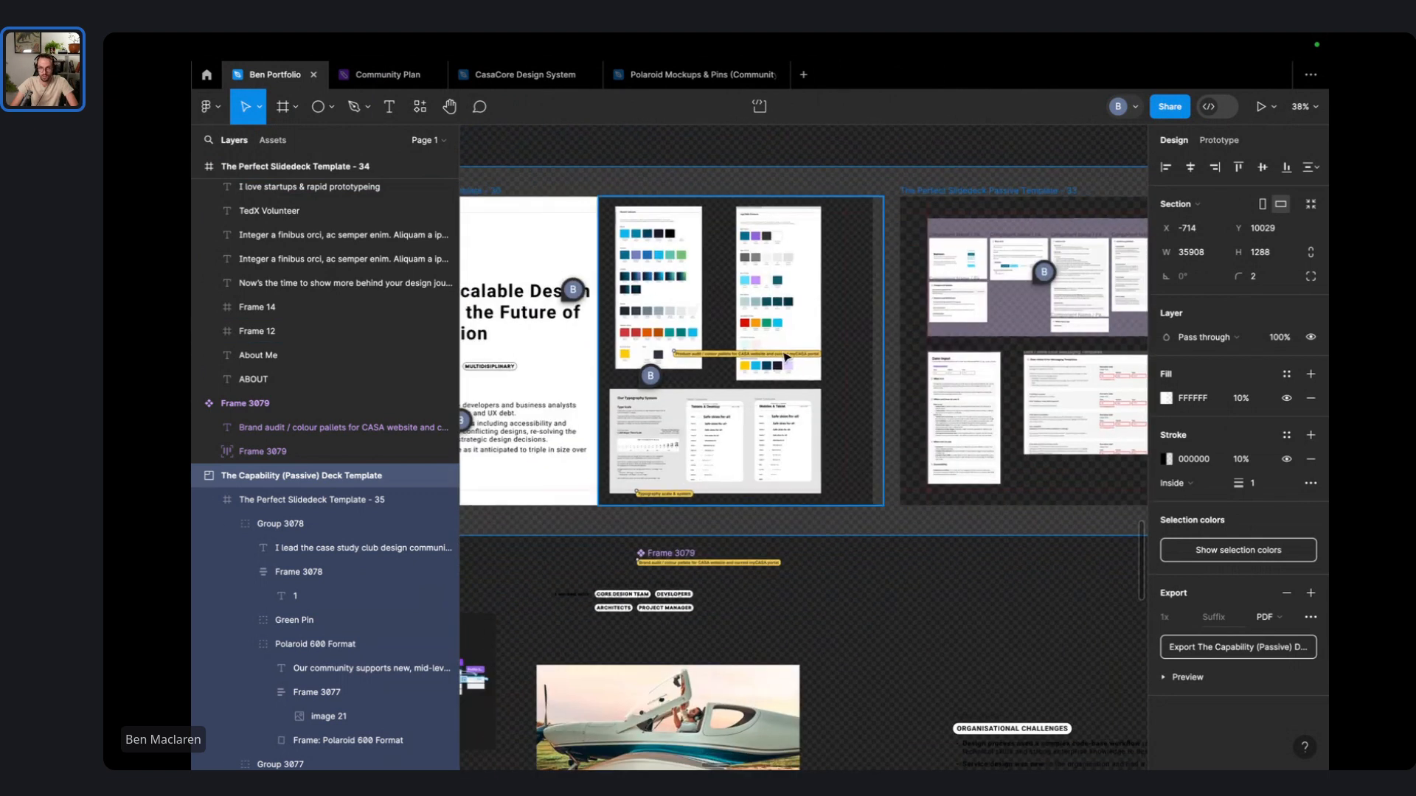
key("alt")
left_click_drag(682, 555, 922, 442)
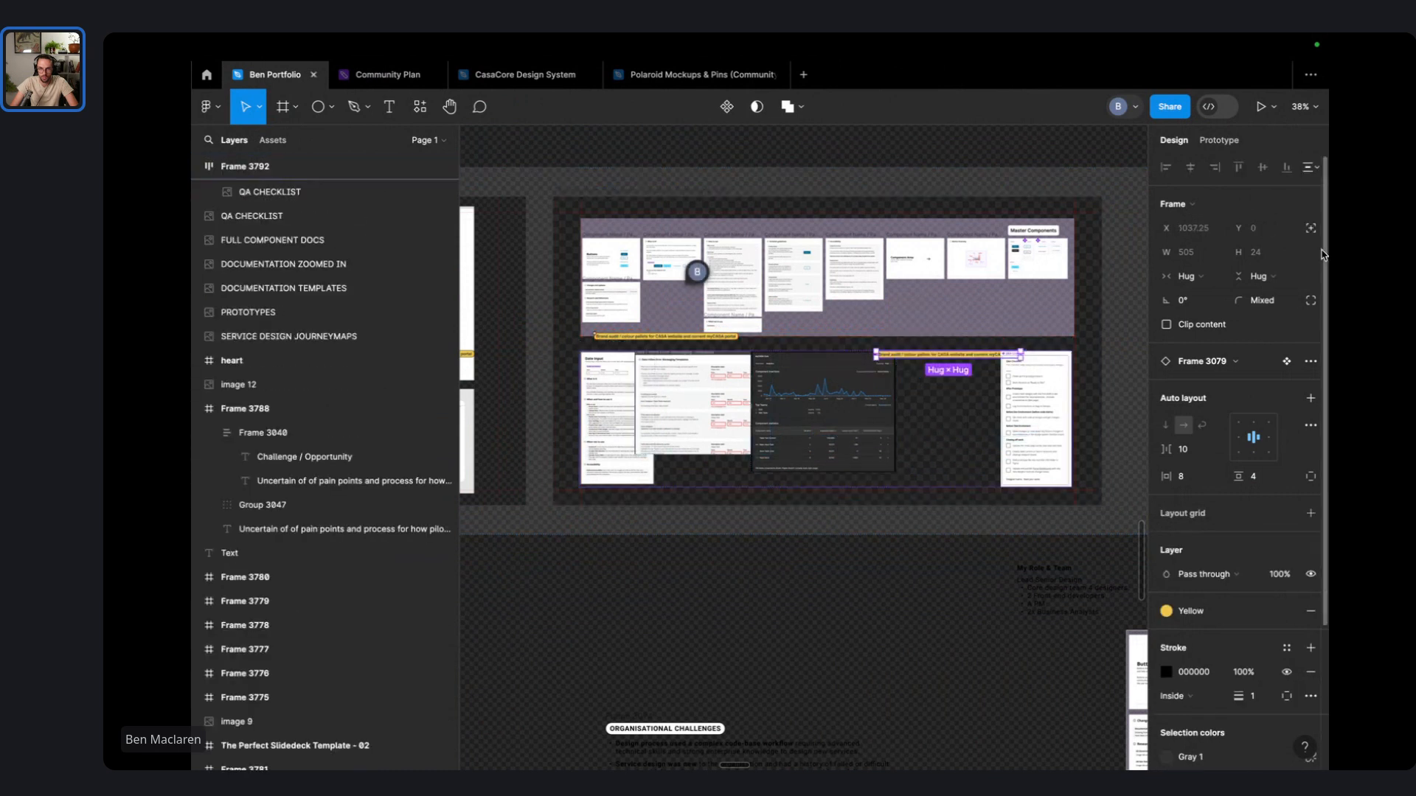
- Free the yellow caption from the row's auto layout and move it down onto the lower image row
left_click(1312, 229)
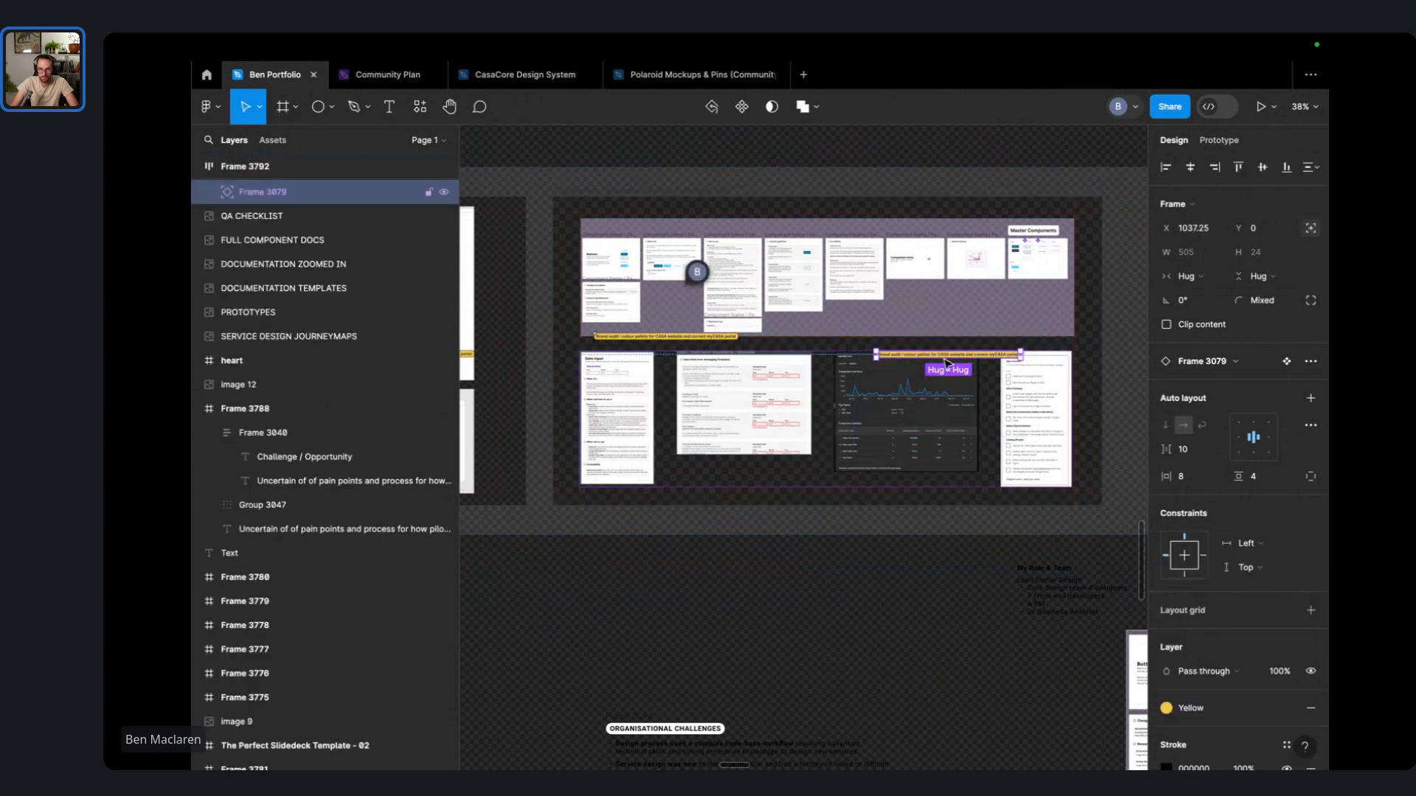
left_click_drag(949, 361, 940, 460)
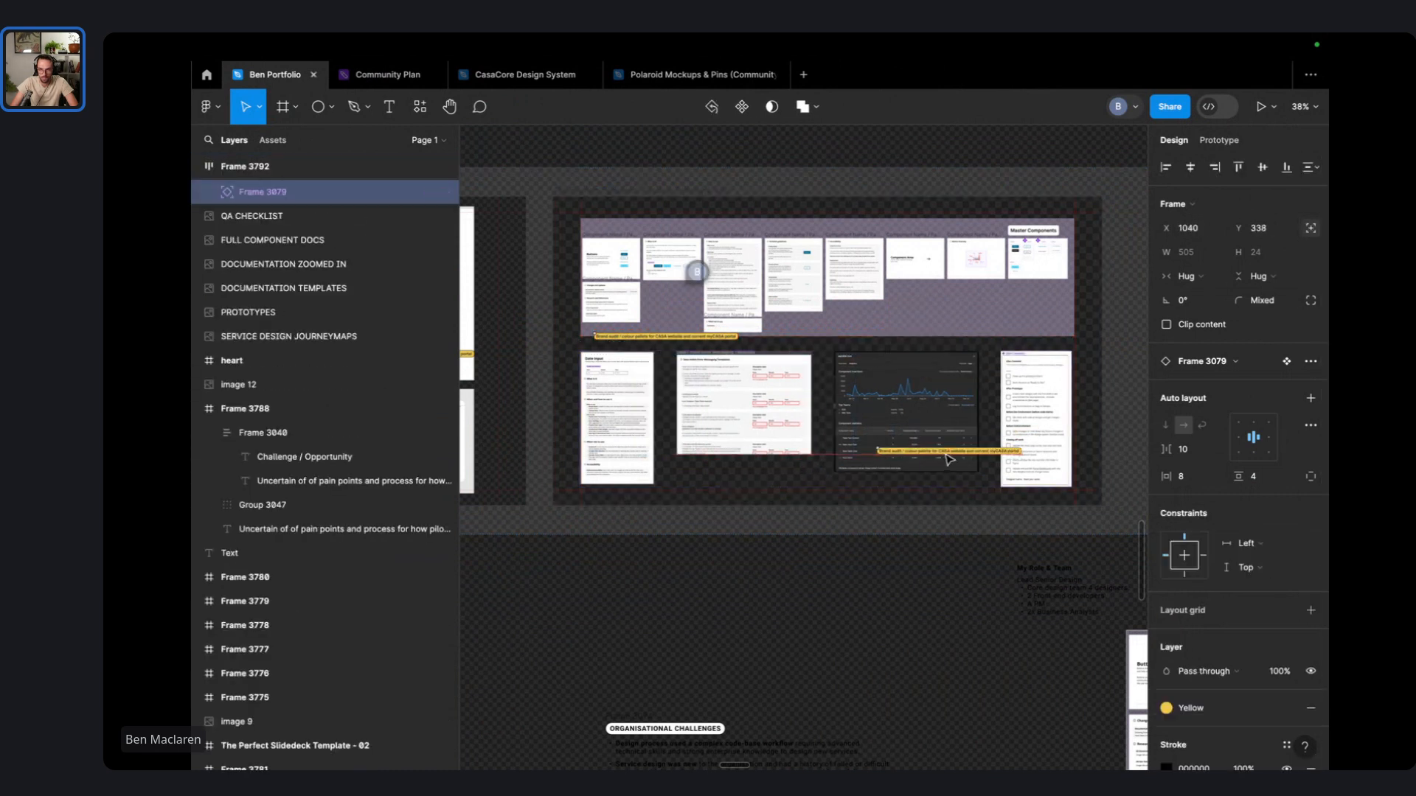
scroll(683, 340, "up", 10)
scroll(685, 354, "down", 2)
scroll(692, 399, "up", 2)
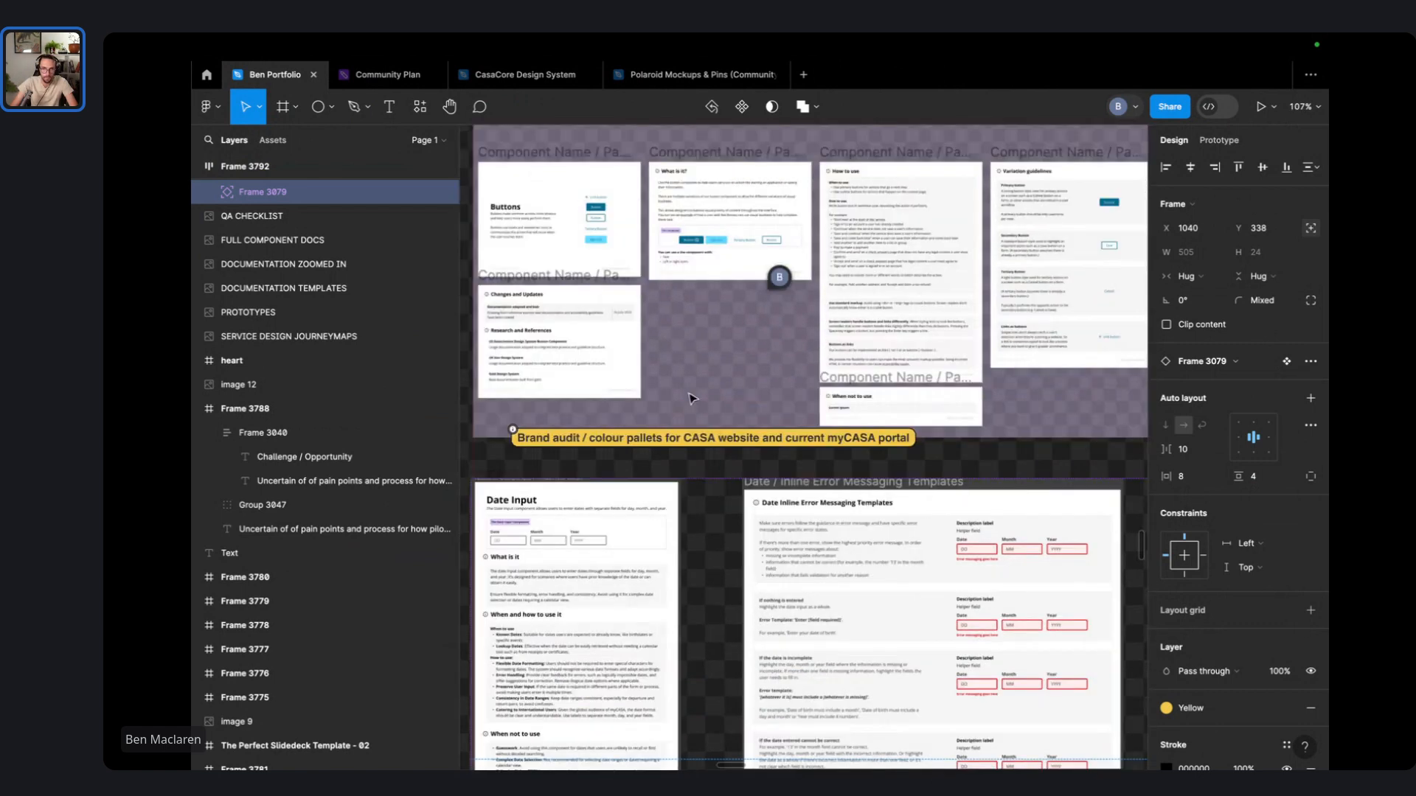
- Edit the caption text, trimming it back to 'Complete' and correcting 'acrosss' to 'across'
key("t")
left_click(598, 438)
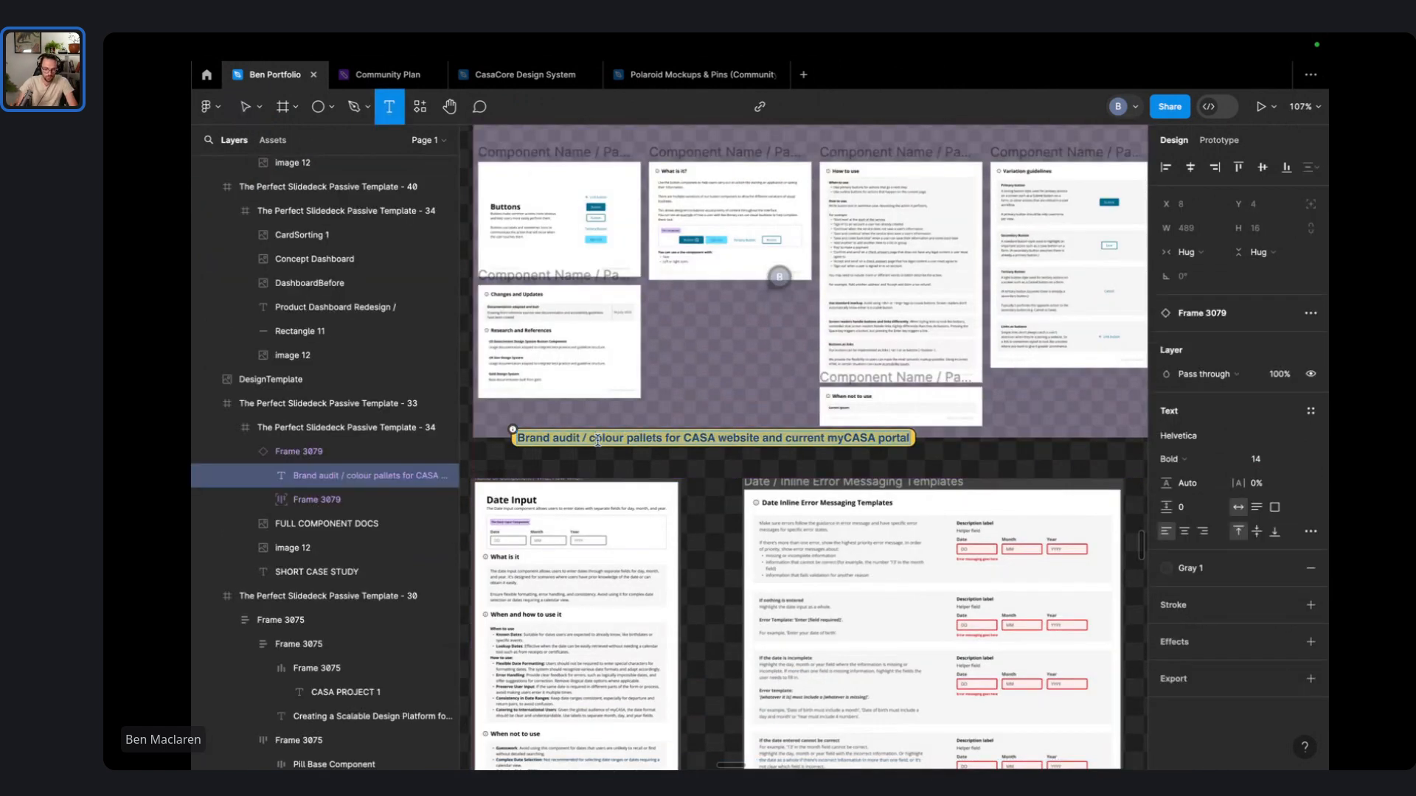
type("Complete d")
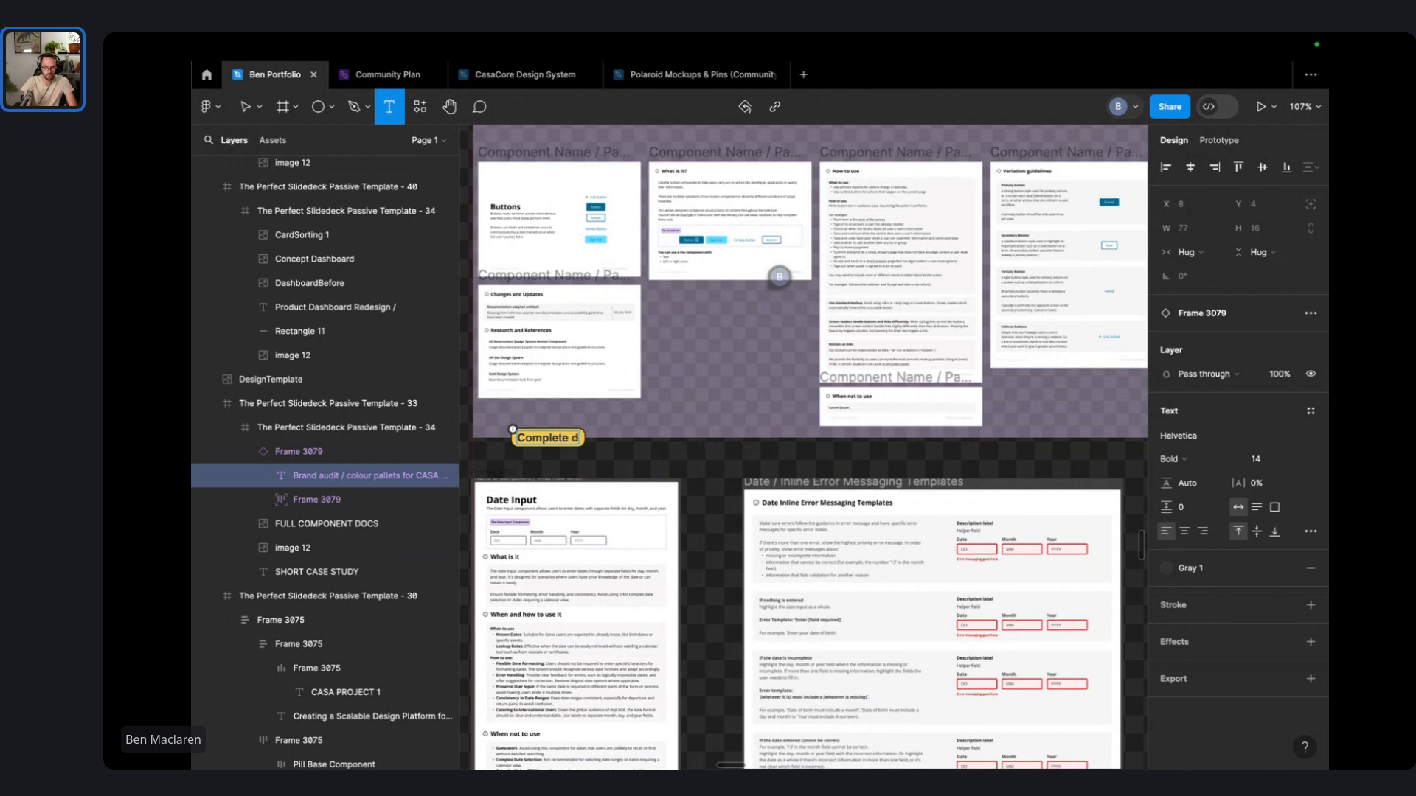
key("BackSpace")
key("BackSpace")
key("BackSpace")
key("BackSpace")
key("BackSpace")
key("BackSpace")
key("BackSpace")
key("BackSpace")
key("BackSpace")
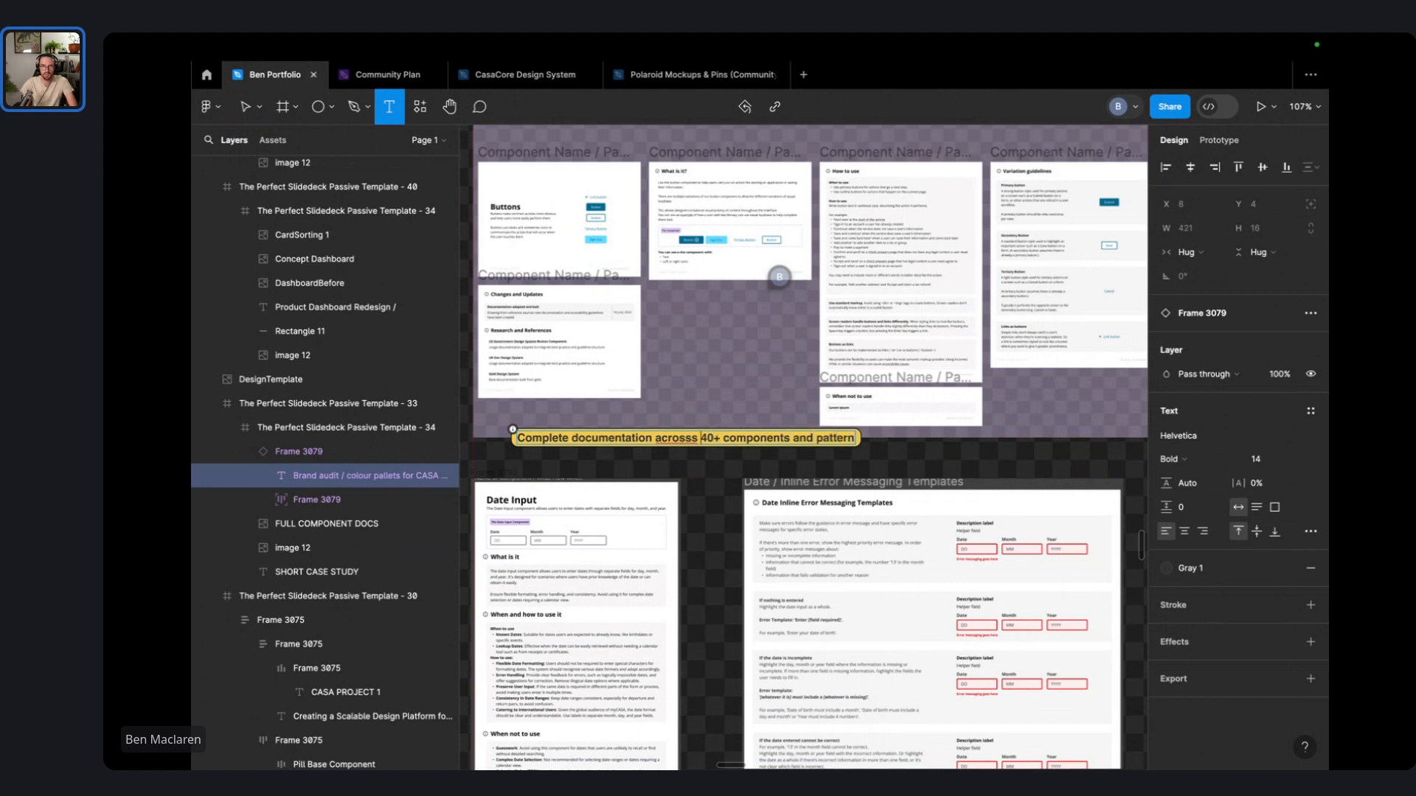
key("BackSpace")
scroll(645, 443, "down", 3)
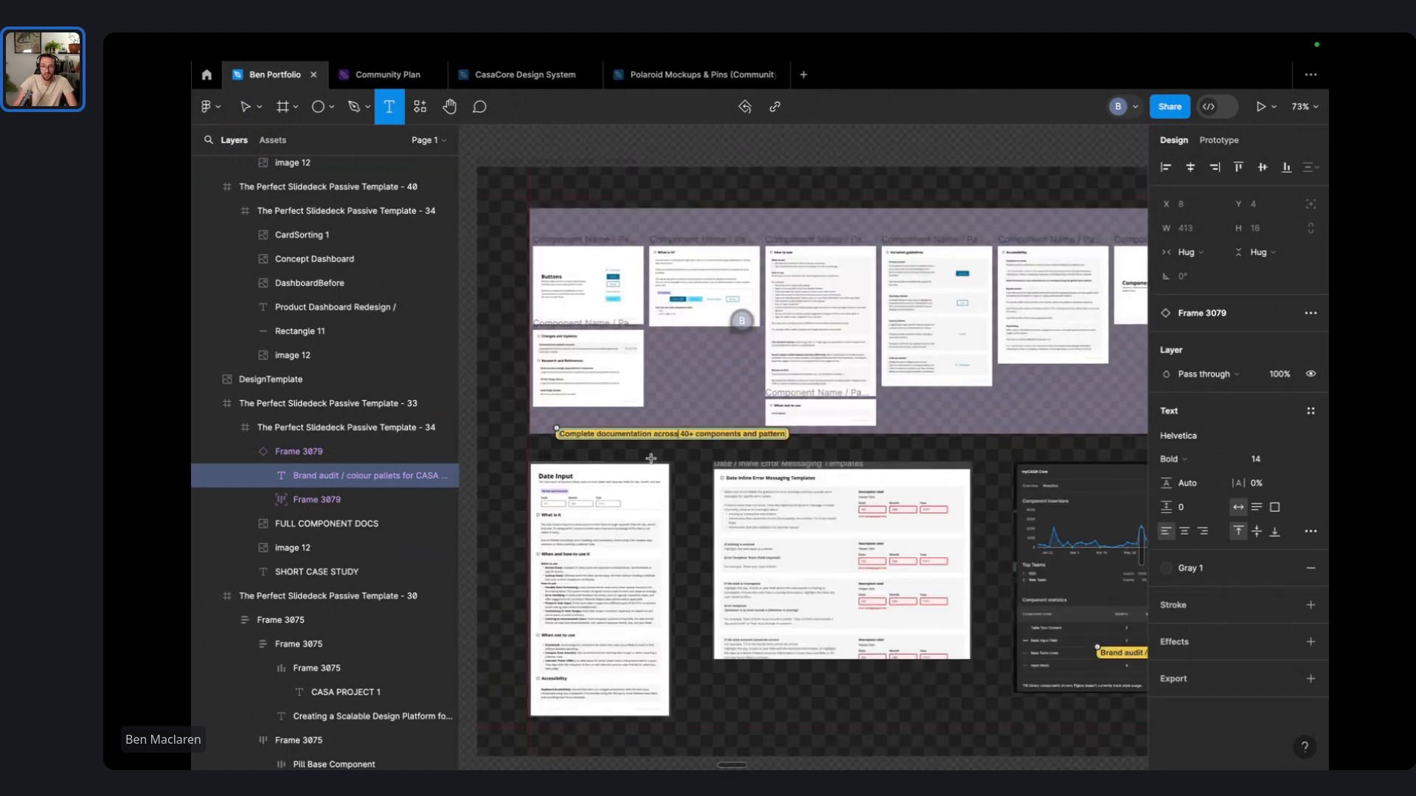
scroll(561, 499, "down", 1)
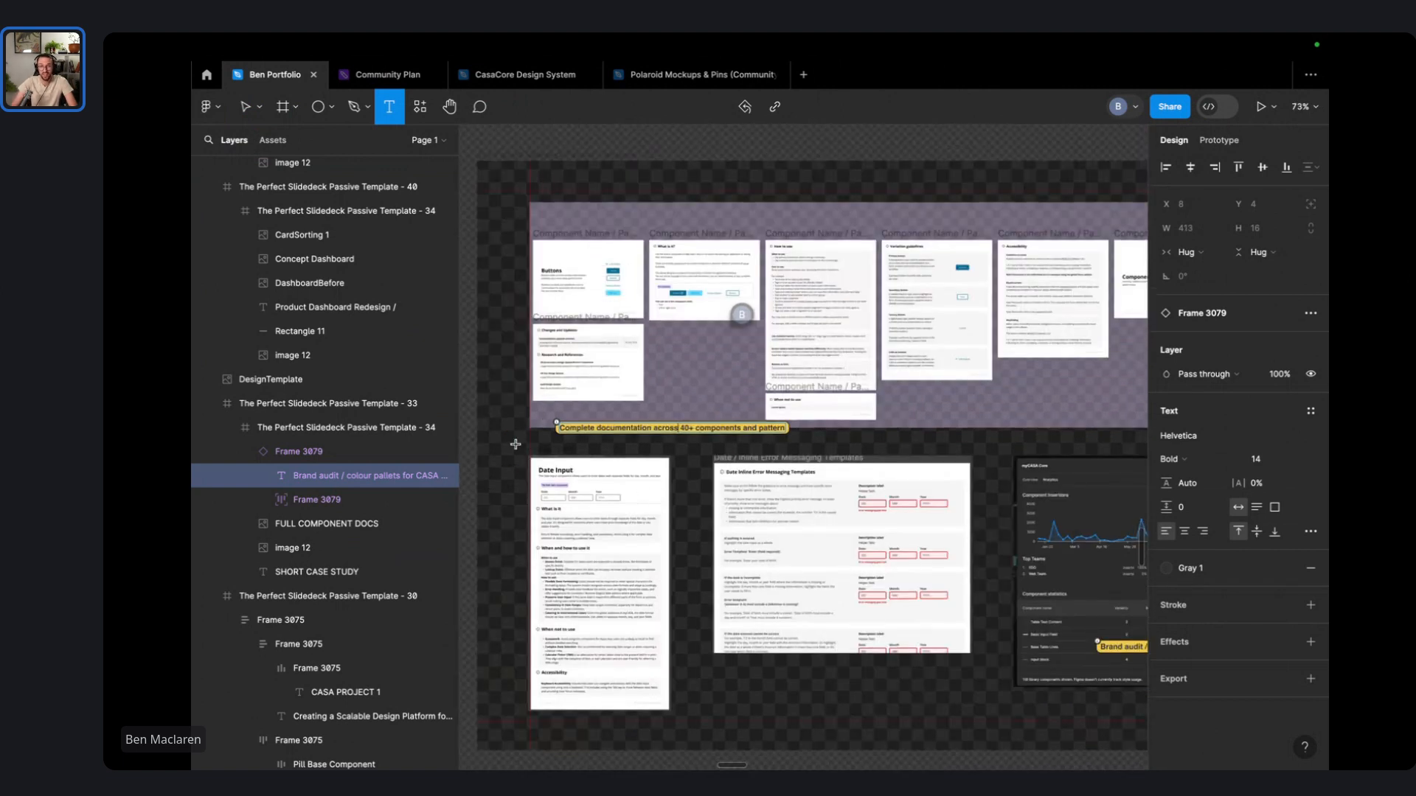
key("Escape")
key("Escape")
scroll(674, 457, "right", 3)
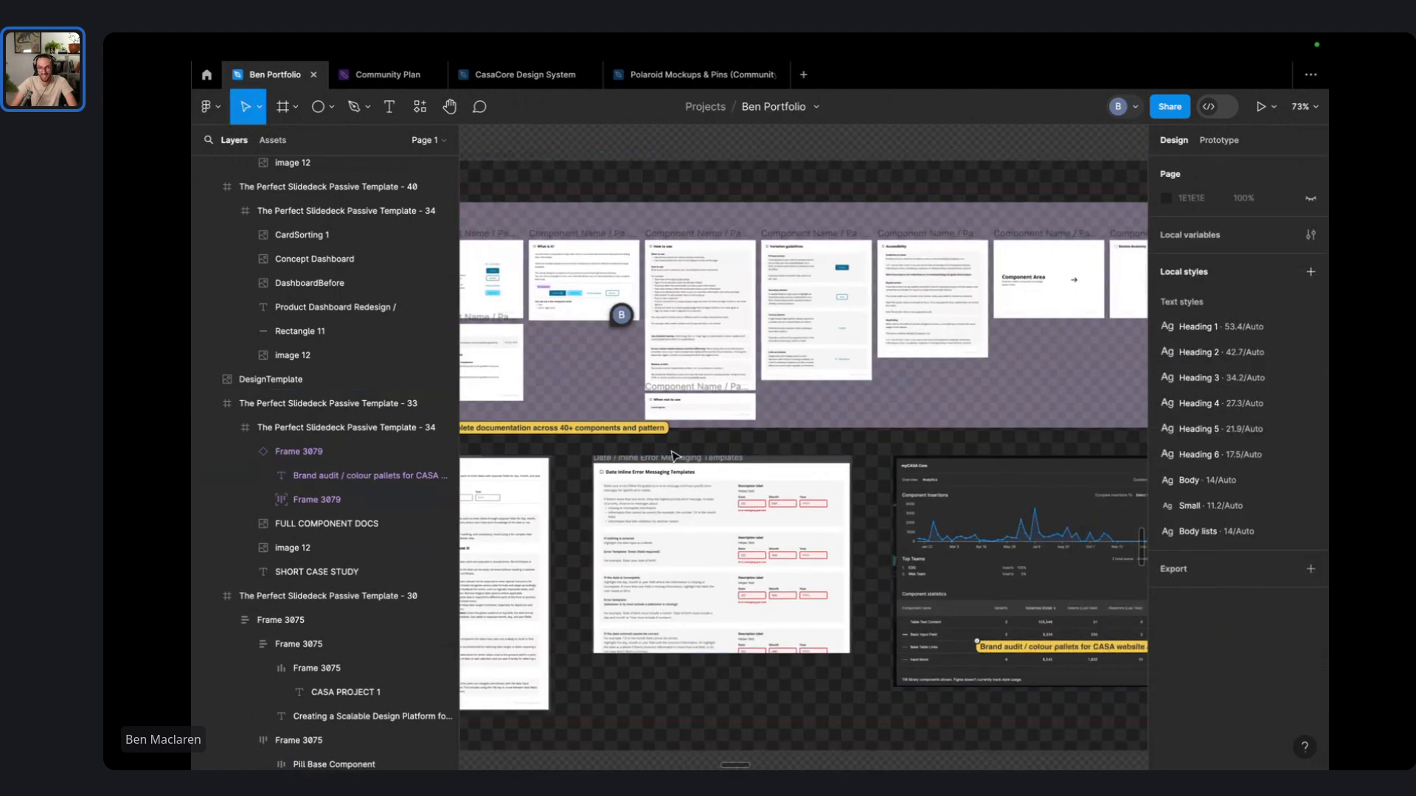
scroll(682, 446, "down", 1)
left_click(686, 435)
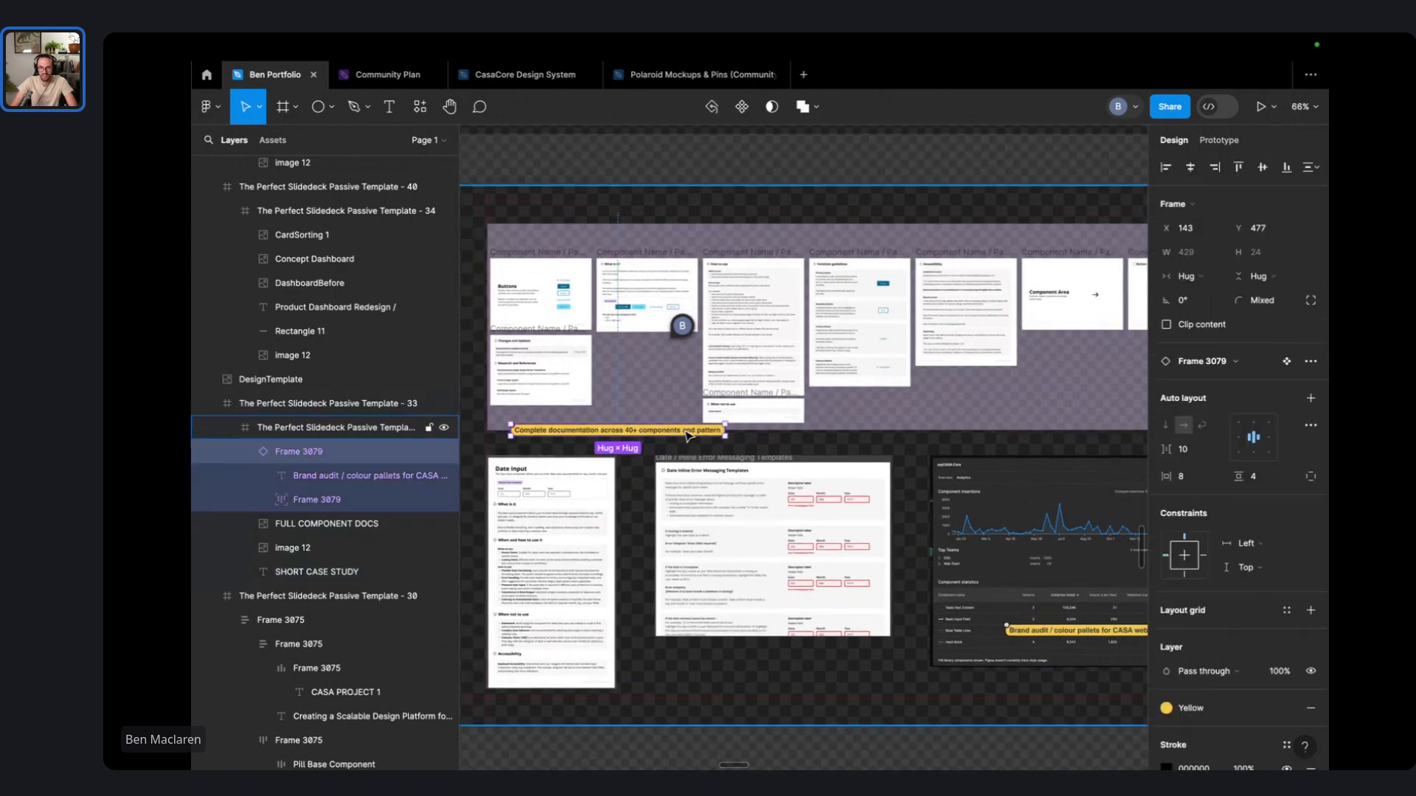
scroll(667, 448, "up", 5)
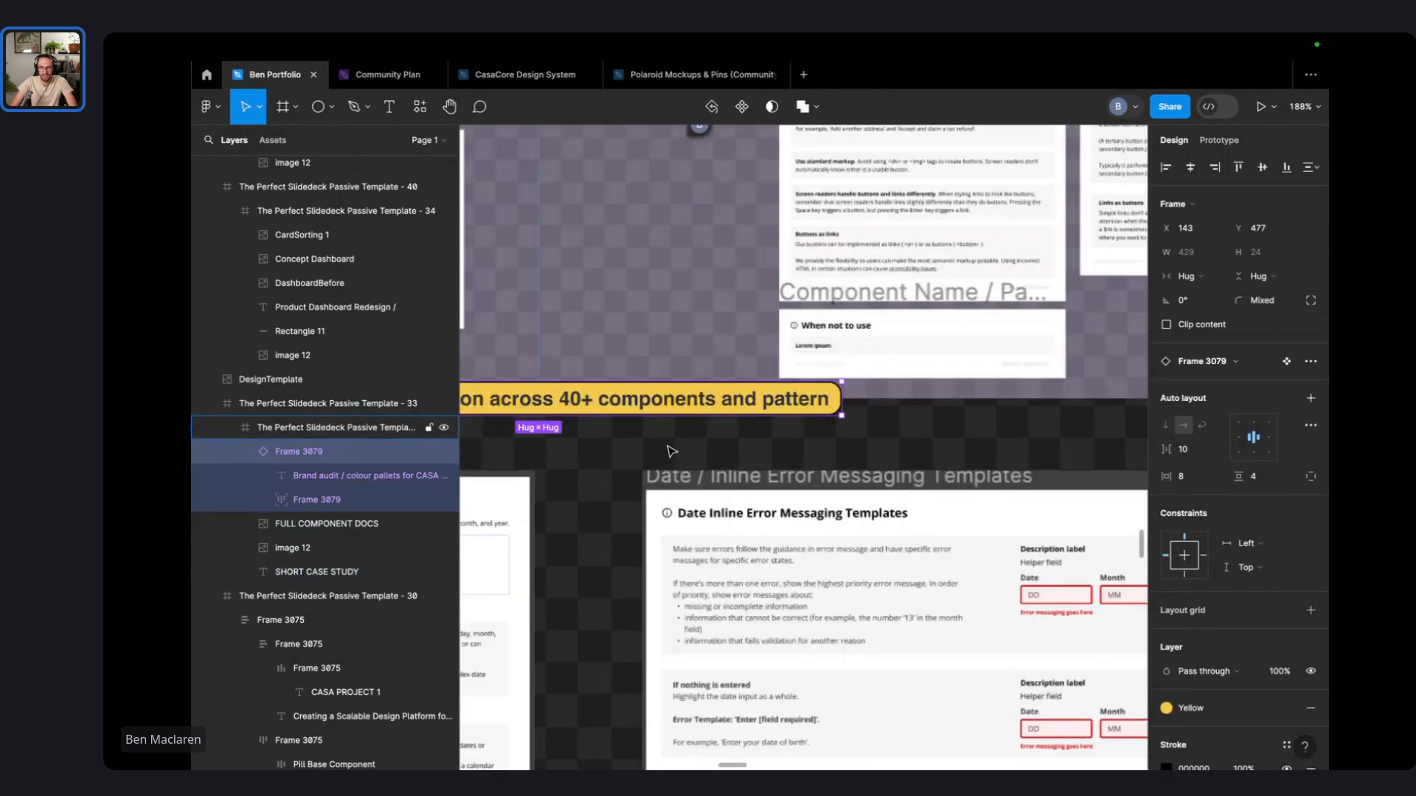
- Replace 'and approved by' with 'by the core designers' after 'adopted' in the caption
double_click(804, 395)
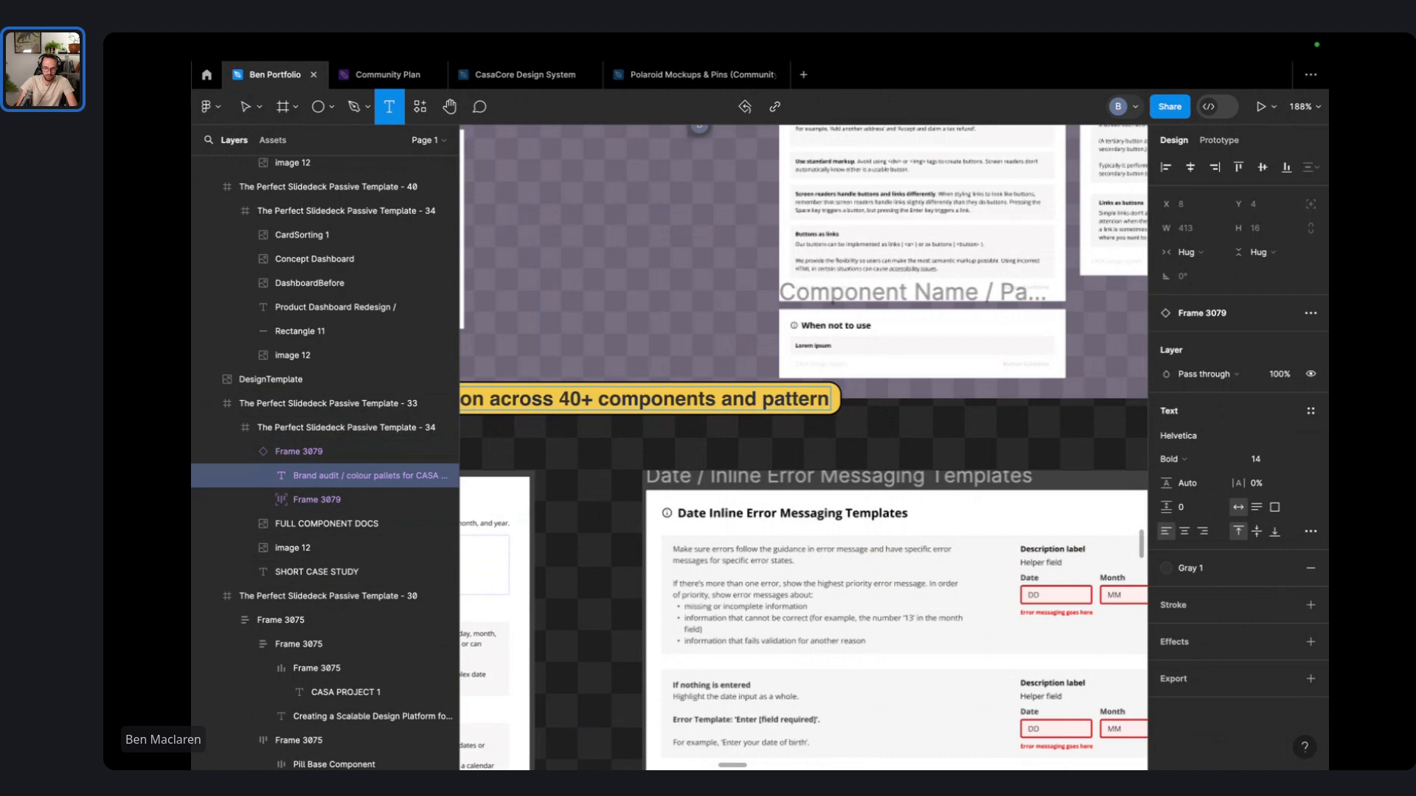
type("adop")
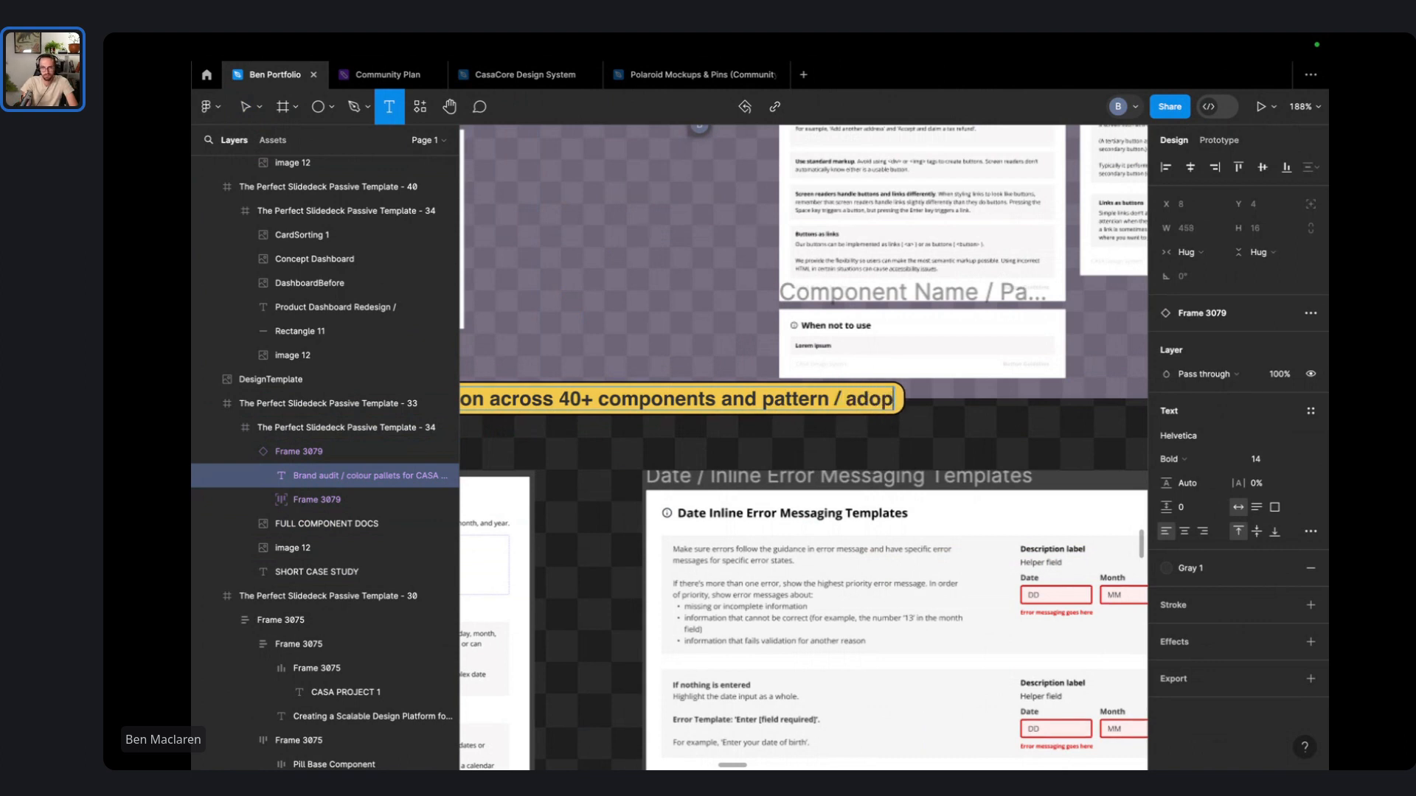
type("ted and approved b")
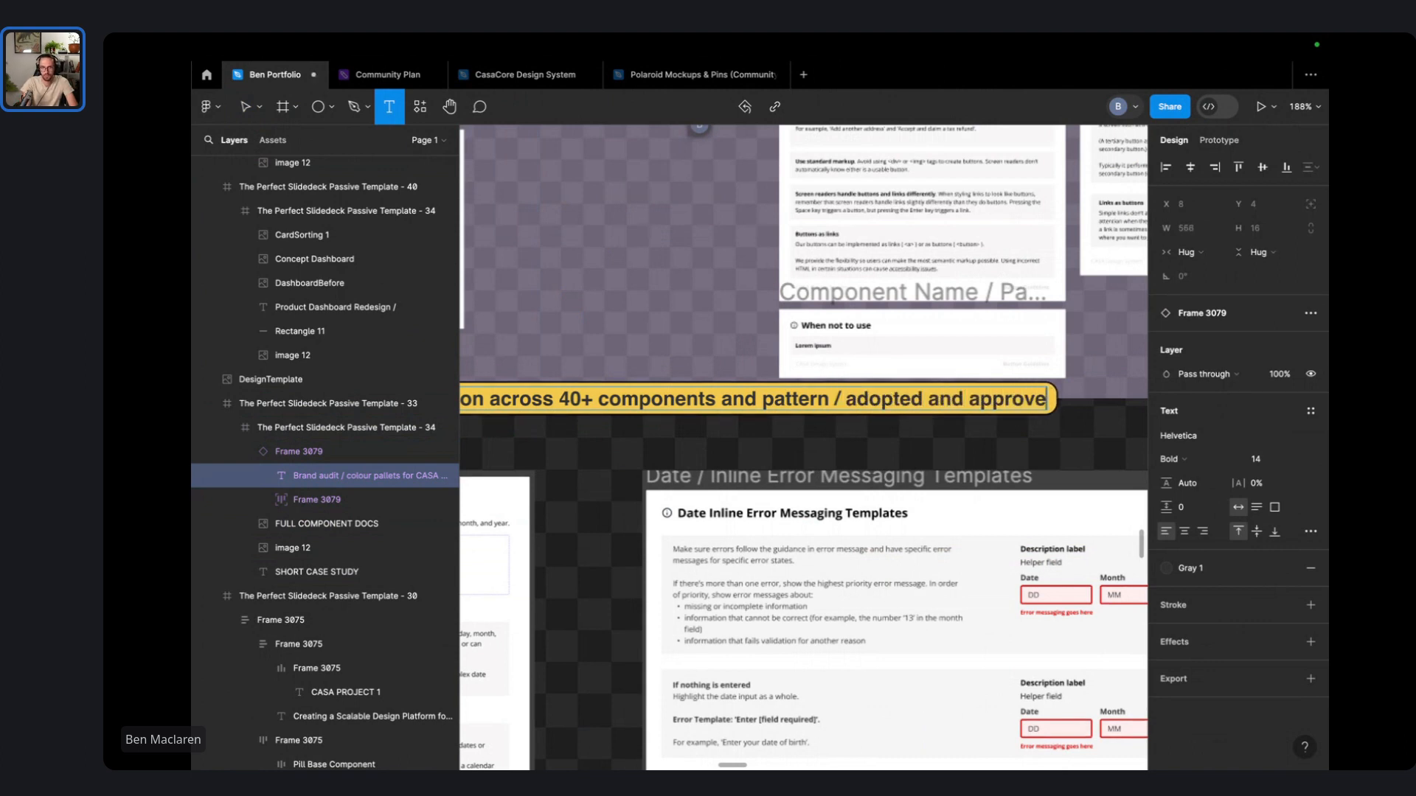
key("BackSpace")
key("BackSpace")
key("BackSpace")
key("BackSpace")
key("BackSpace")
key("BackSpace")
key("BackSpace")
key("BackSpace")
key("BackSpace")
key("BackSpace")
key("BackSpace")
key("BackSpace")
key("BackSpace")
key("BackSpace")
key("BackSpace")
key("BackSpace")
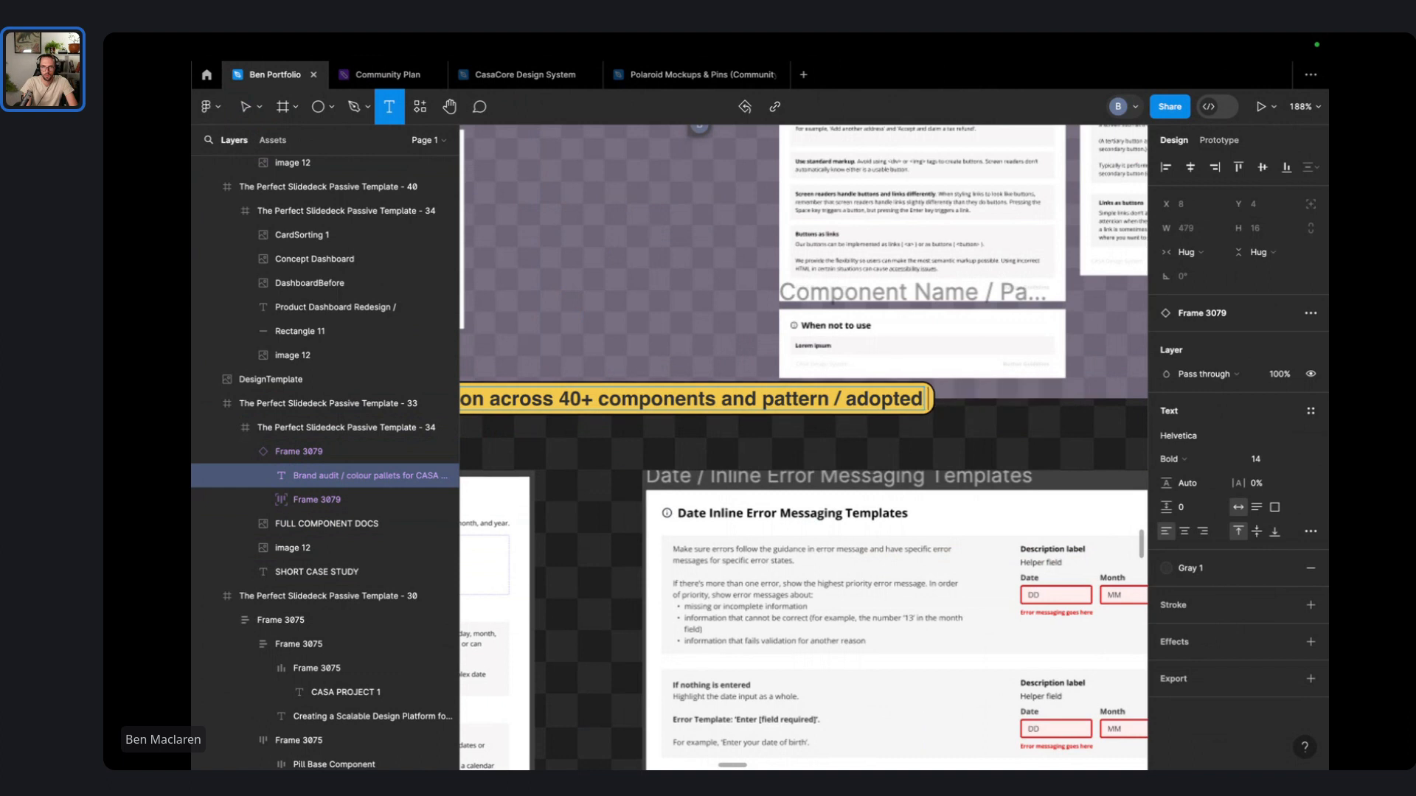
type("and ap")
type("pr")
key("BackSpace")
key("BackSpace")
key("BackSpace")
key("BackSpace")
key("BackSpace")
key("BackSpace")
key("BackSpace")
key("BackSpace")
type("by the co")
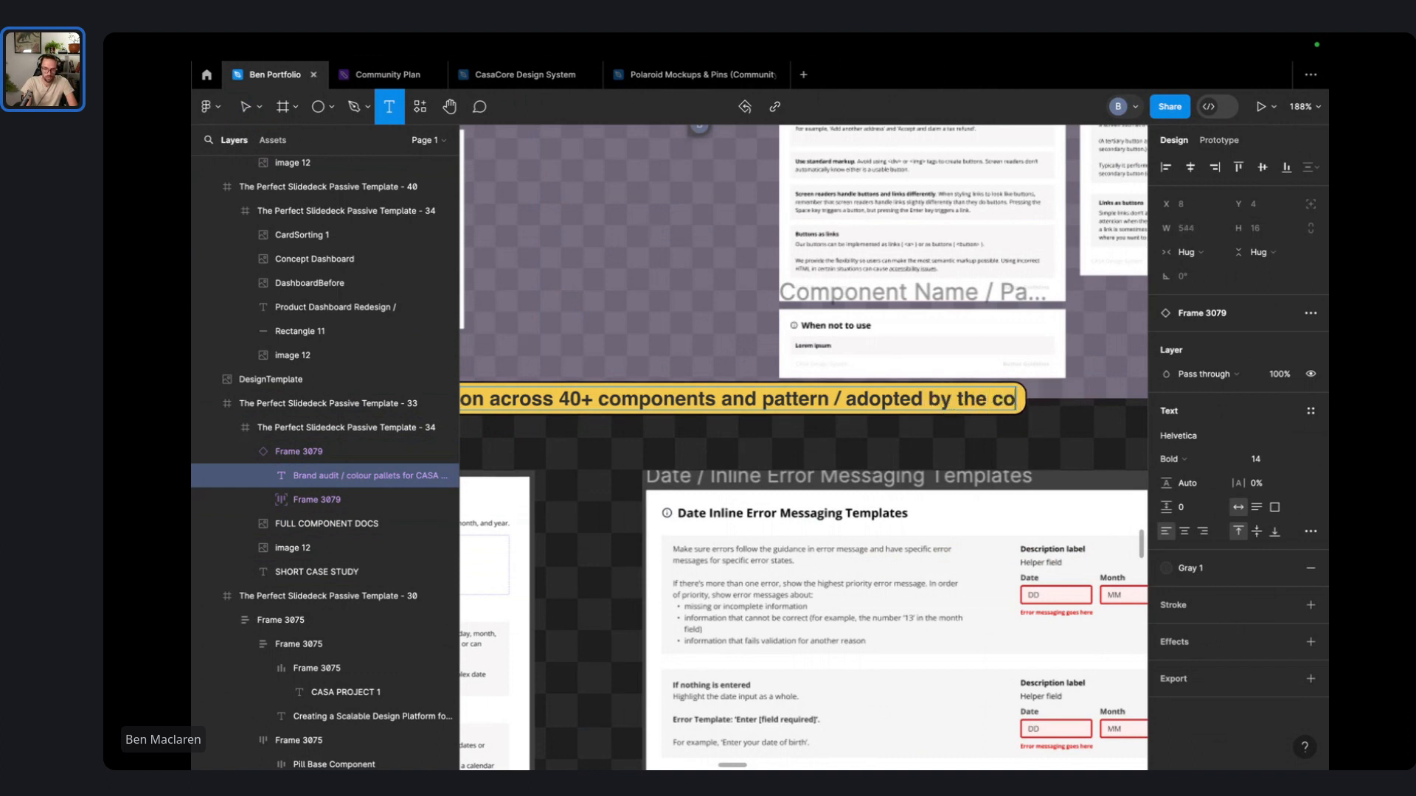
type("re designers")
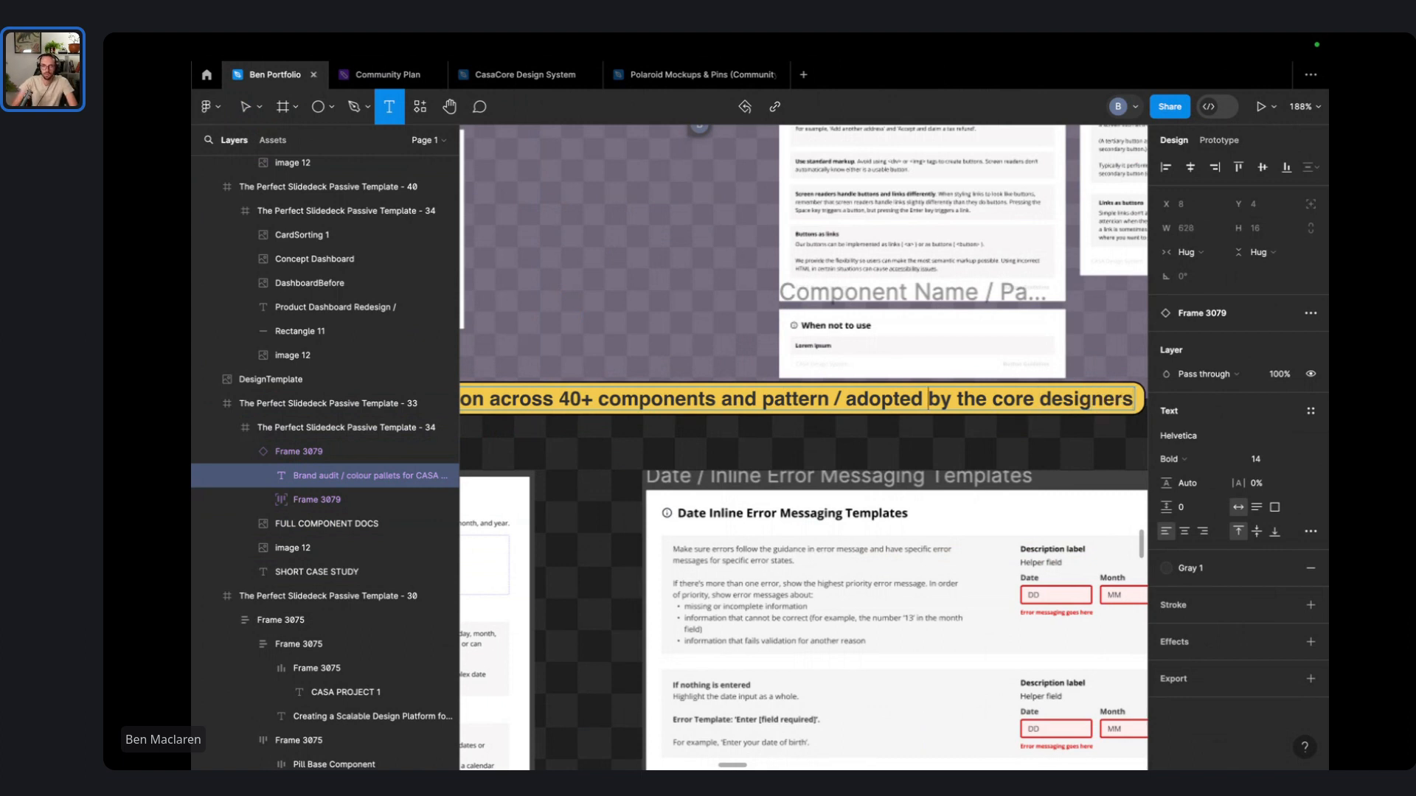
scroll(808, 391, "down", 3)
scroll(944, 440, "right", 10)
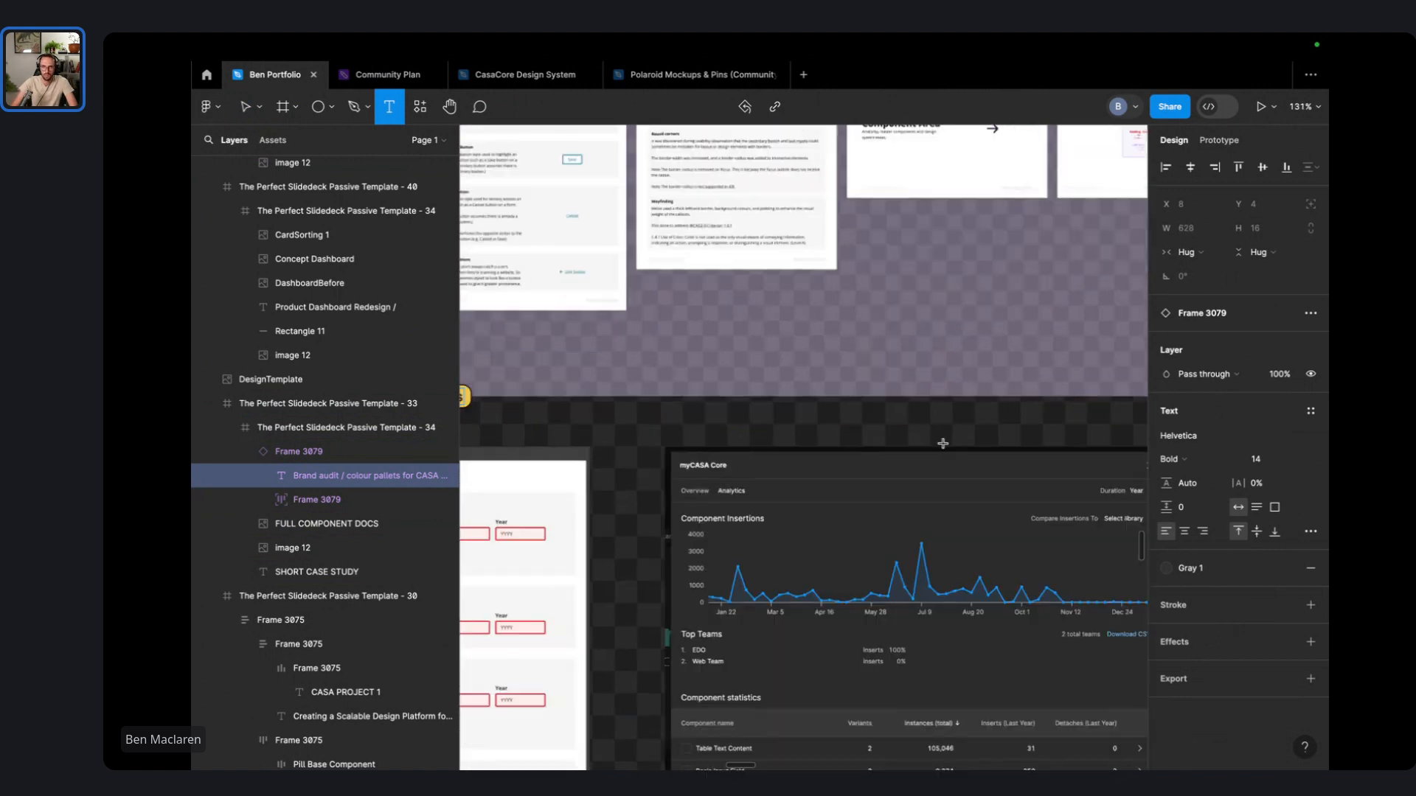
scroll(736, 662, "down", 3)
scroll(736, 661, "up", 2)
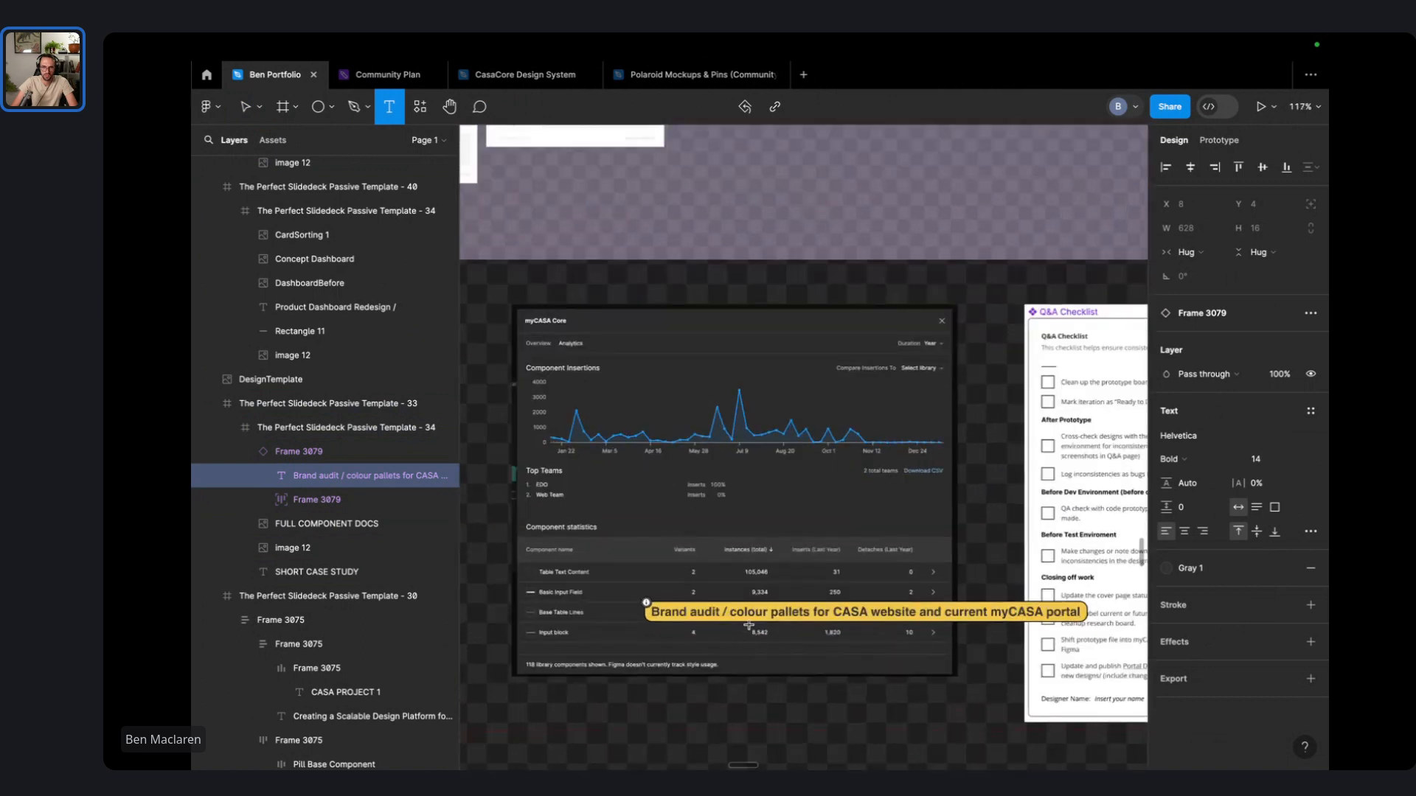
- Prefix the dashboard caption's usage line with '1.' and start a second line for the QA checklist item
double_click(749, 616)
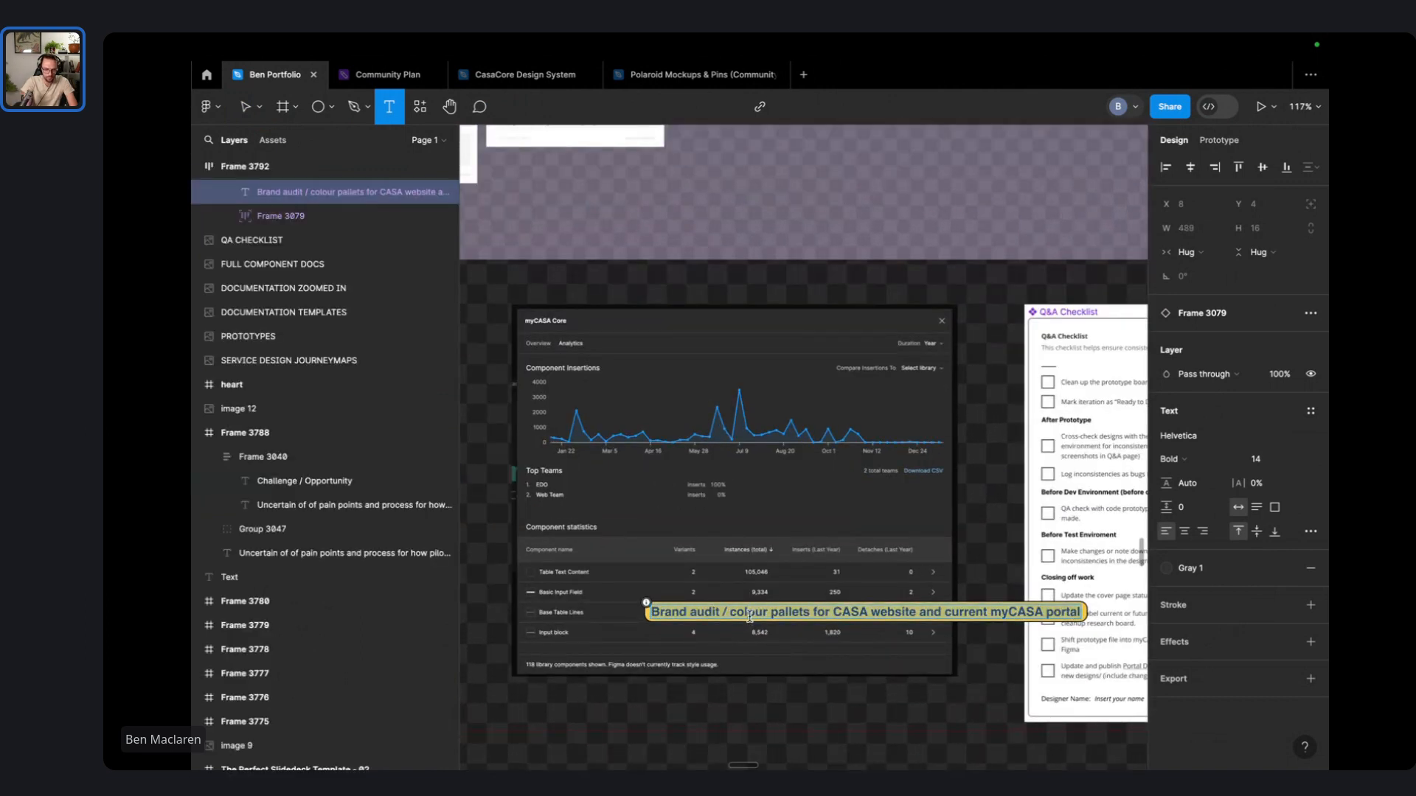
type("Da")
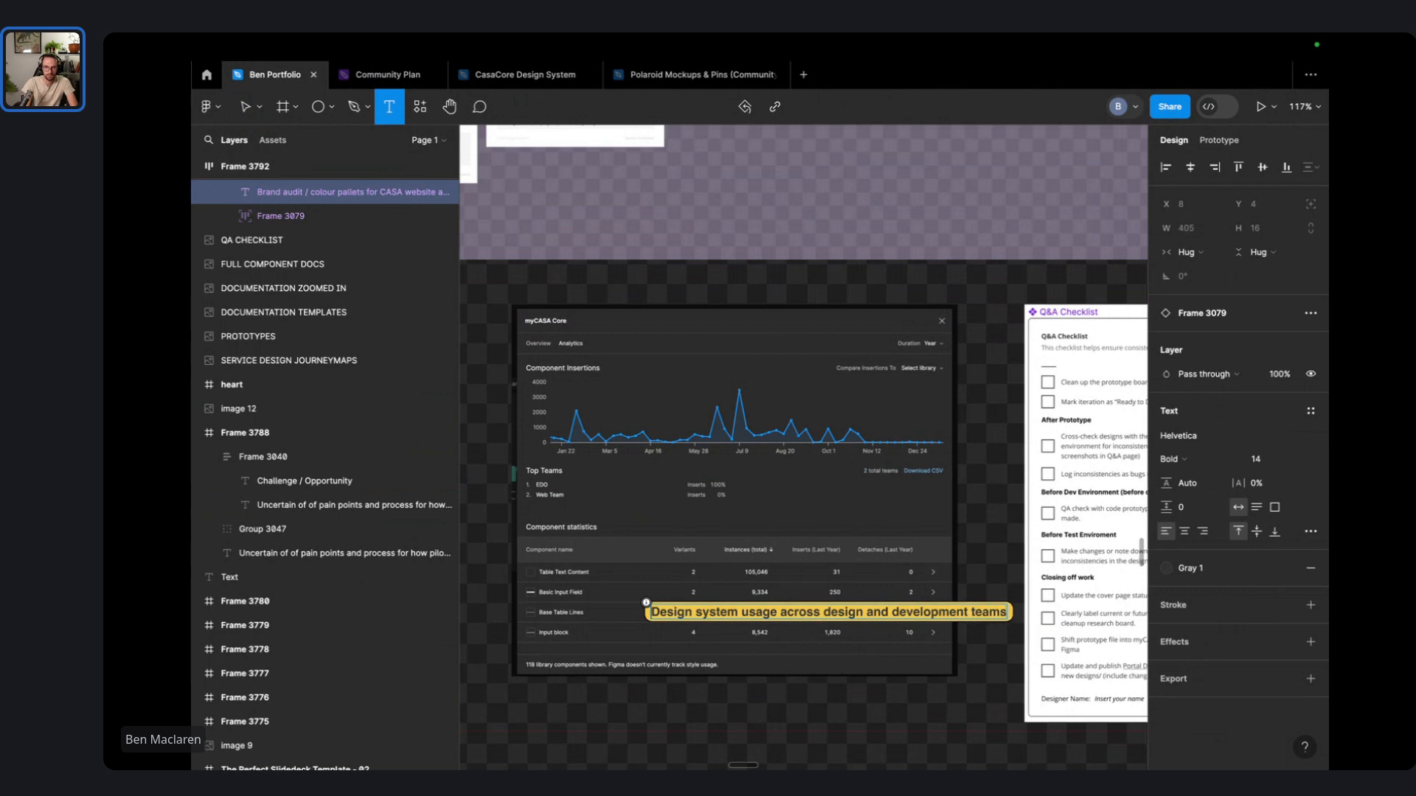
key("Home")
type("1.")
key("End")
key("Return")
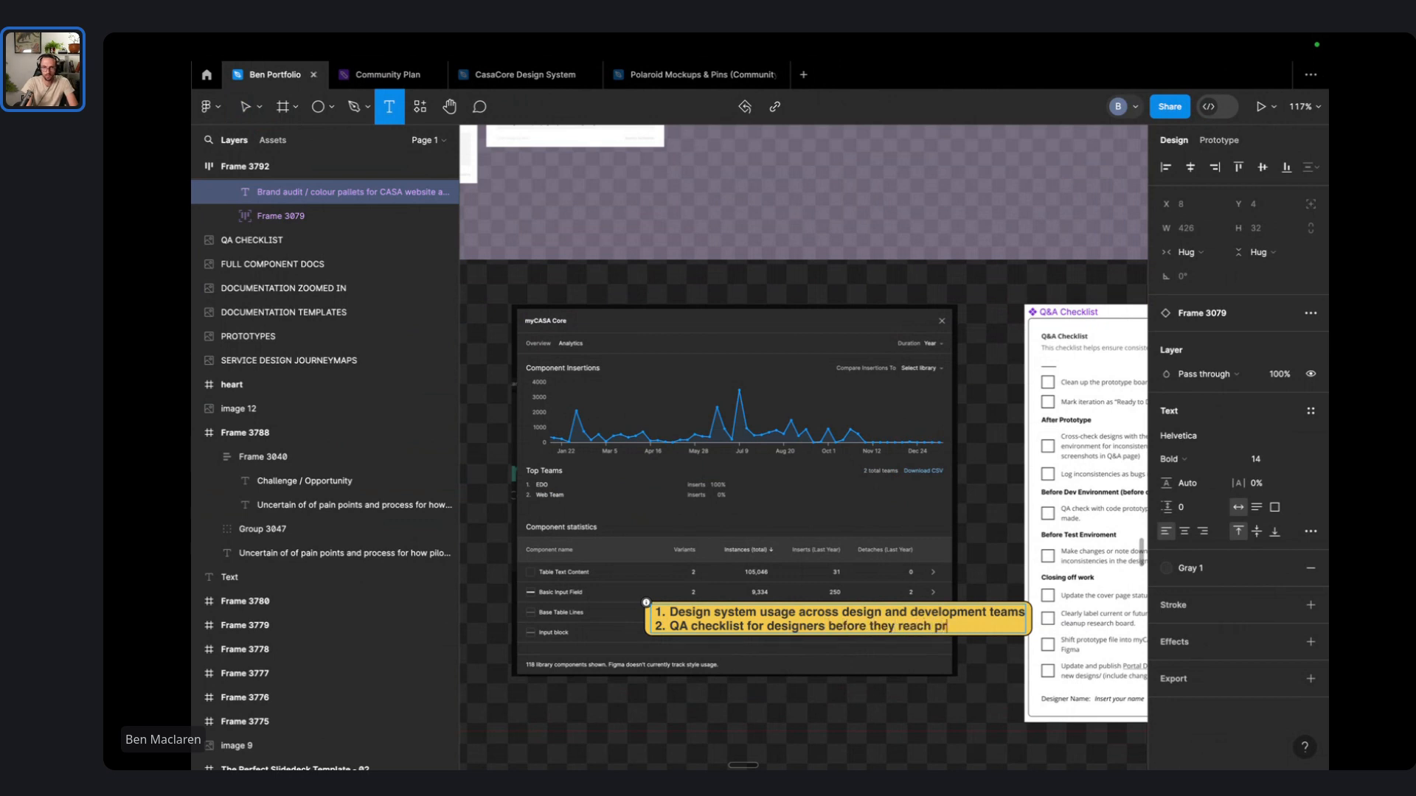
- Finish the caption edit and move the Multi-Factor Authentication screenshot lower on the canvas
scroll(664, 582, "down", 8)
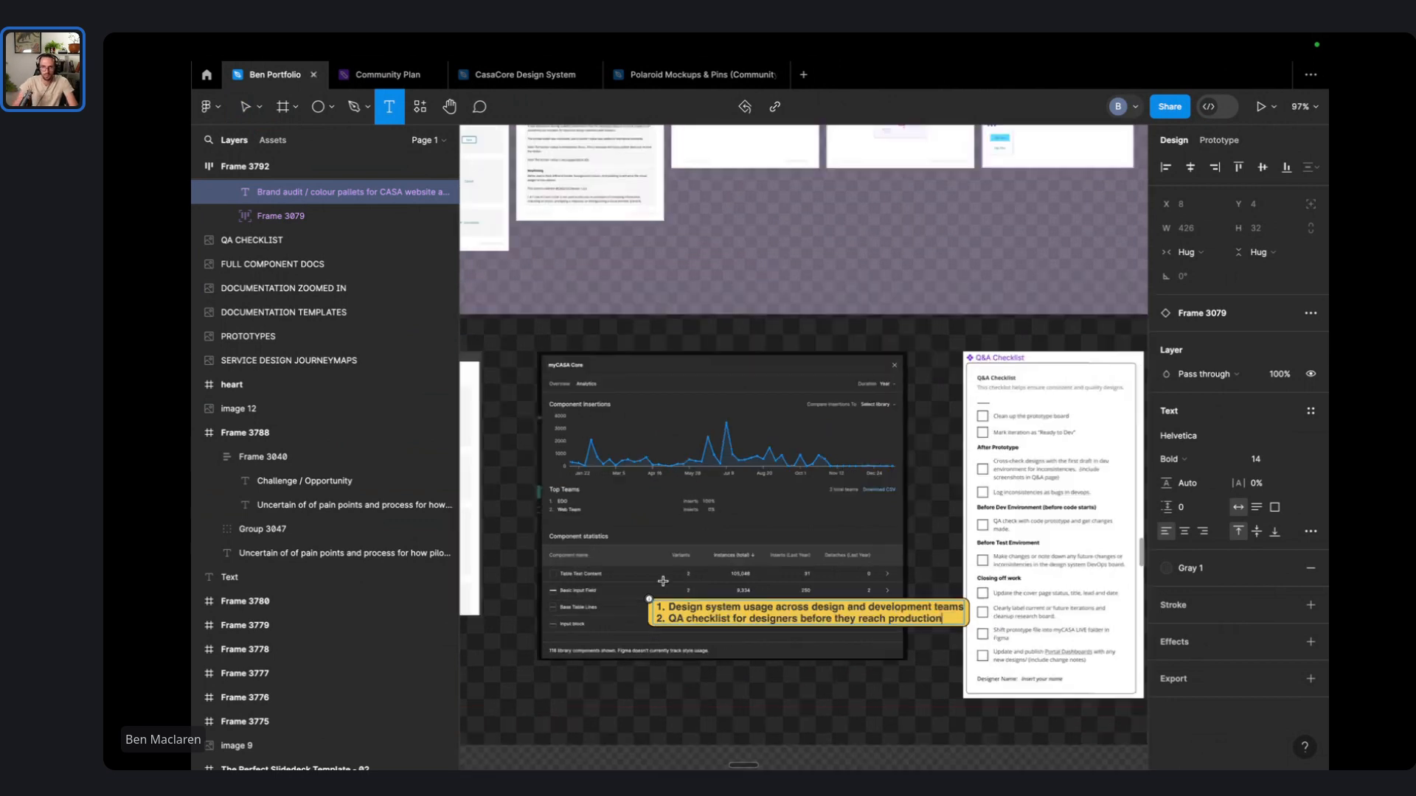
left_click(708, 733)
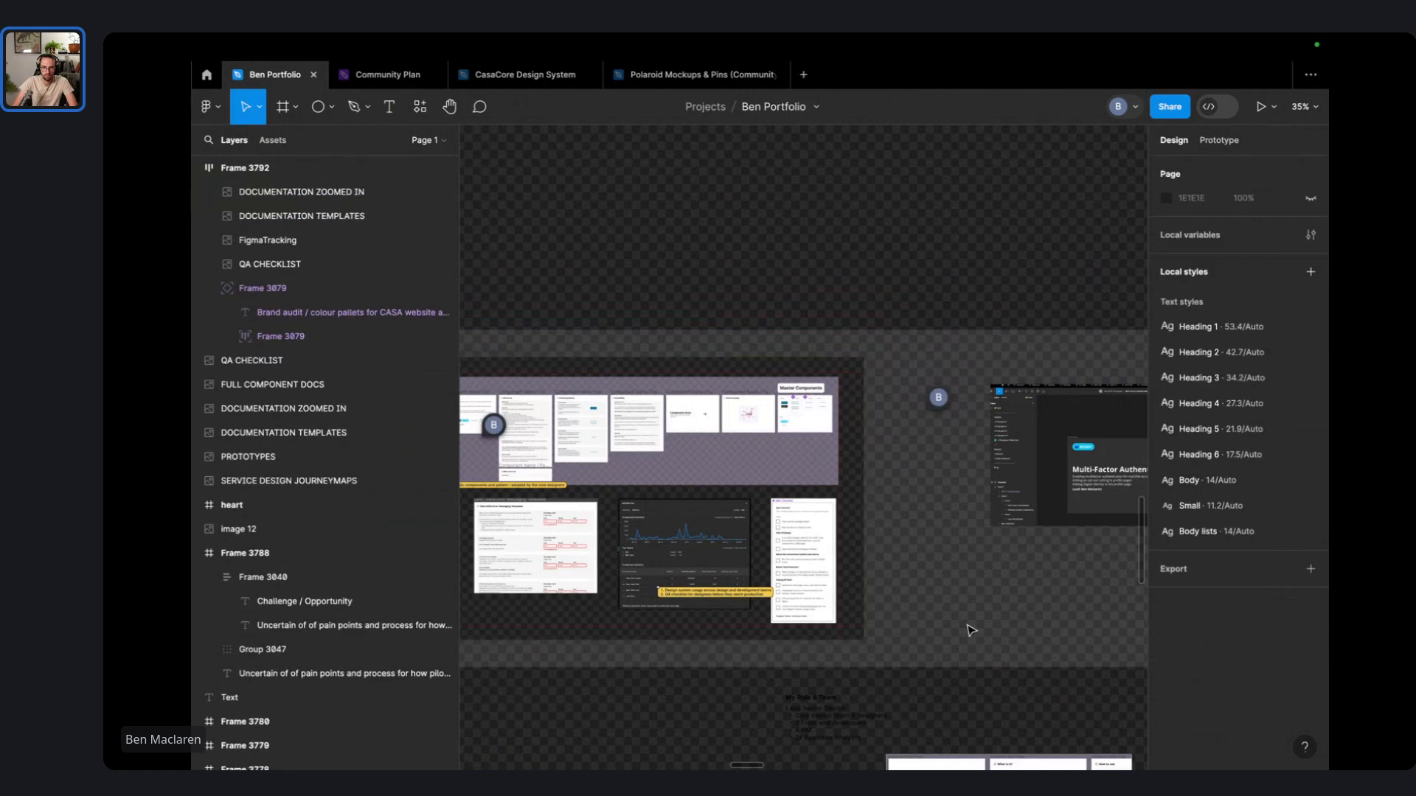
scroll(971, 631, "down", 4)
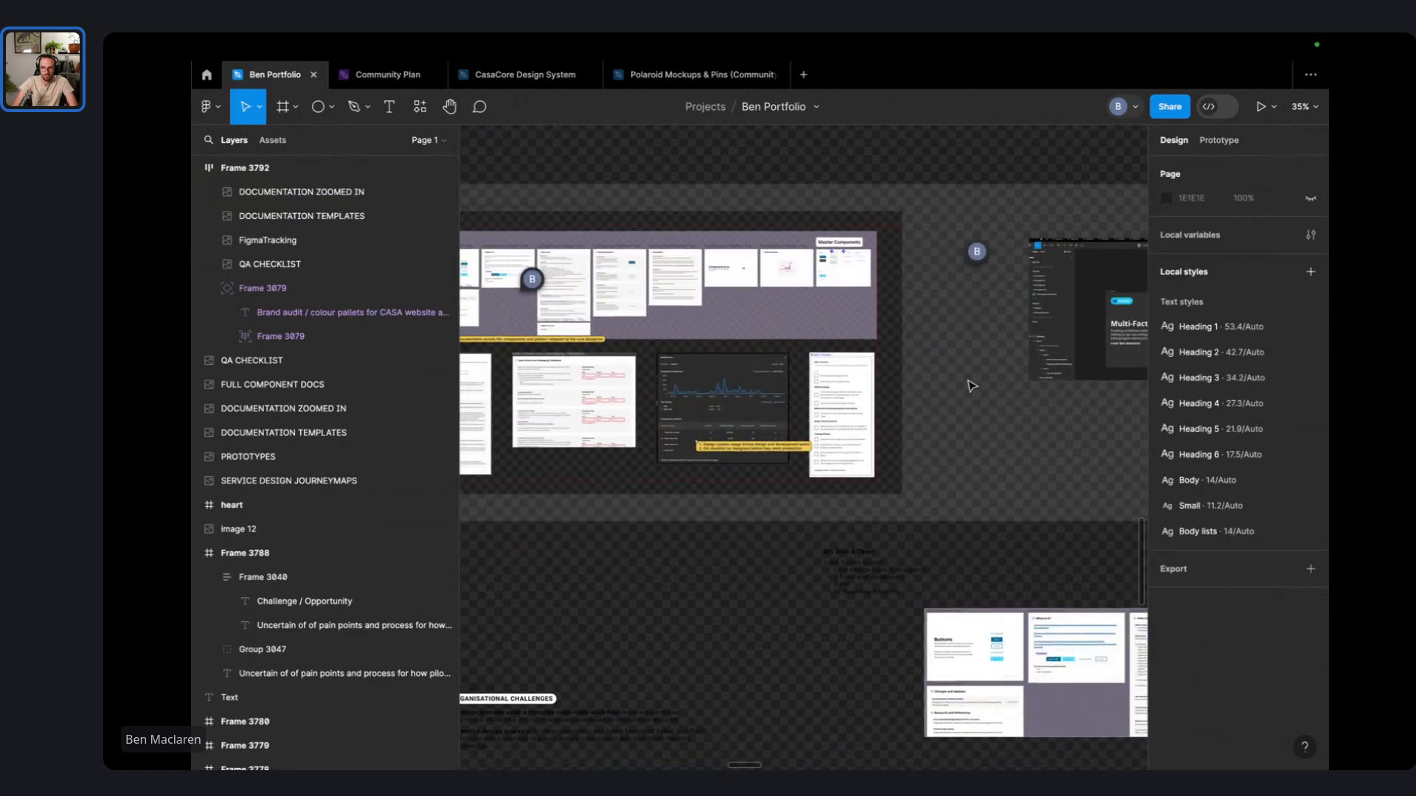
scroll(971, 385, "right", 10)
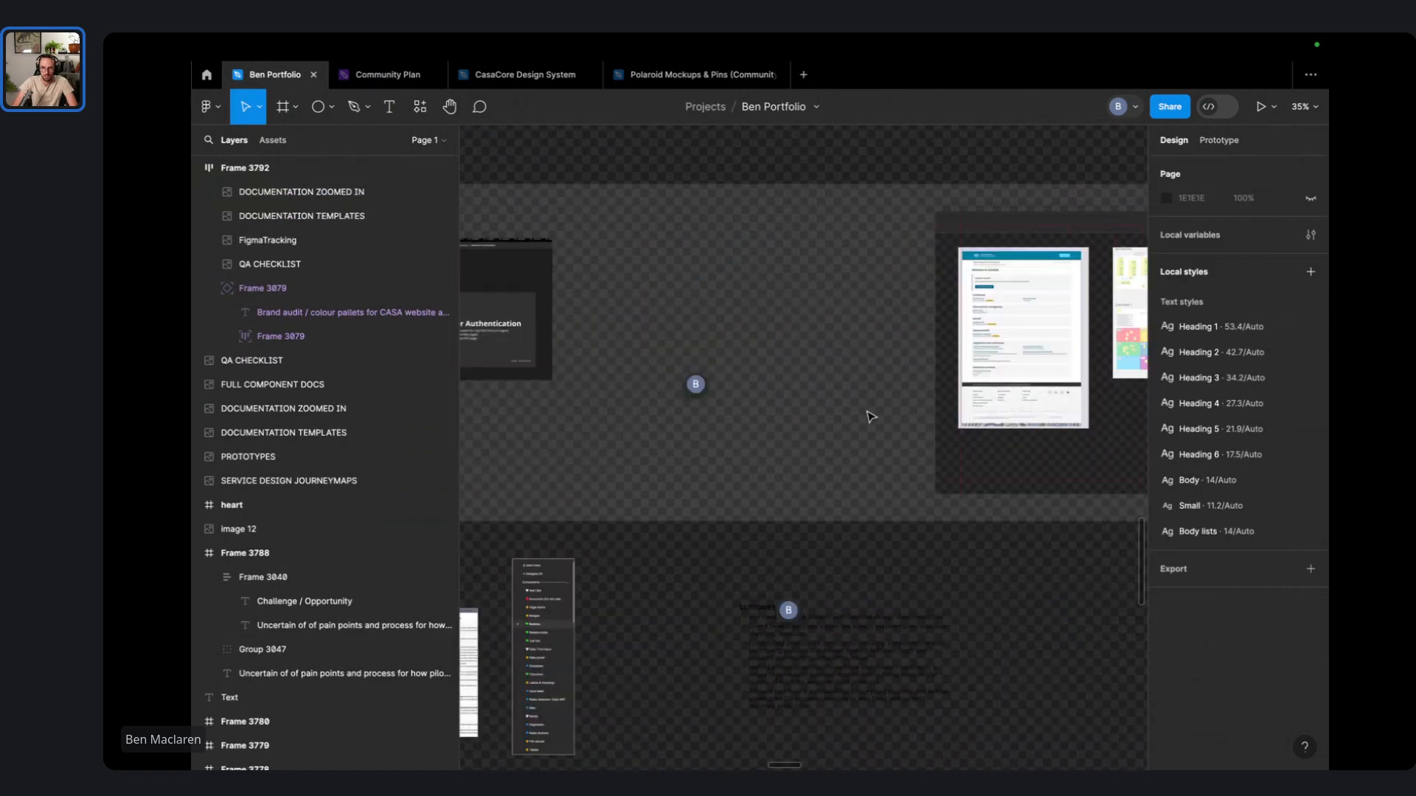
scroll(870, 417, "right", 6)
mouse_move(787, 248)
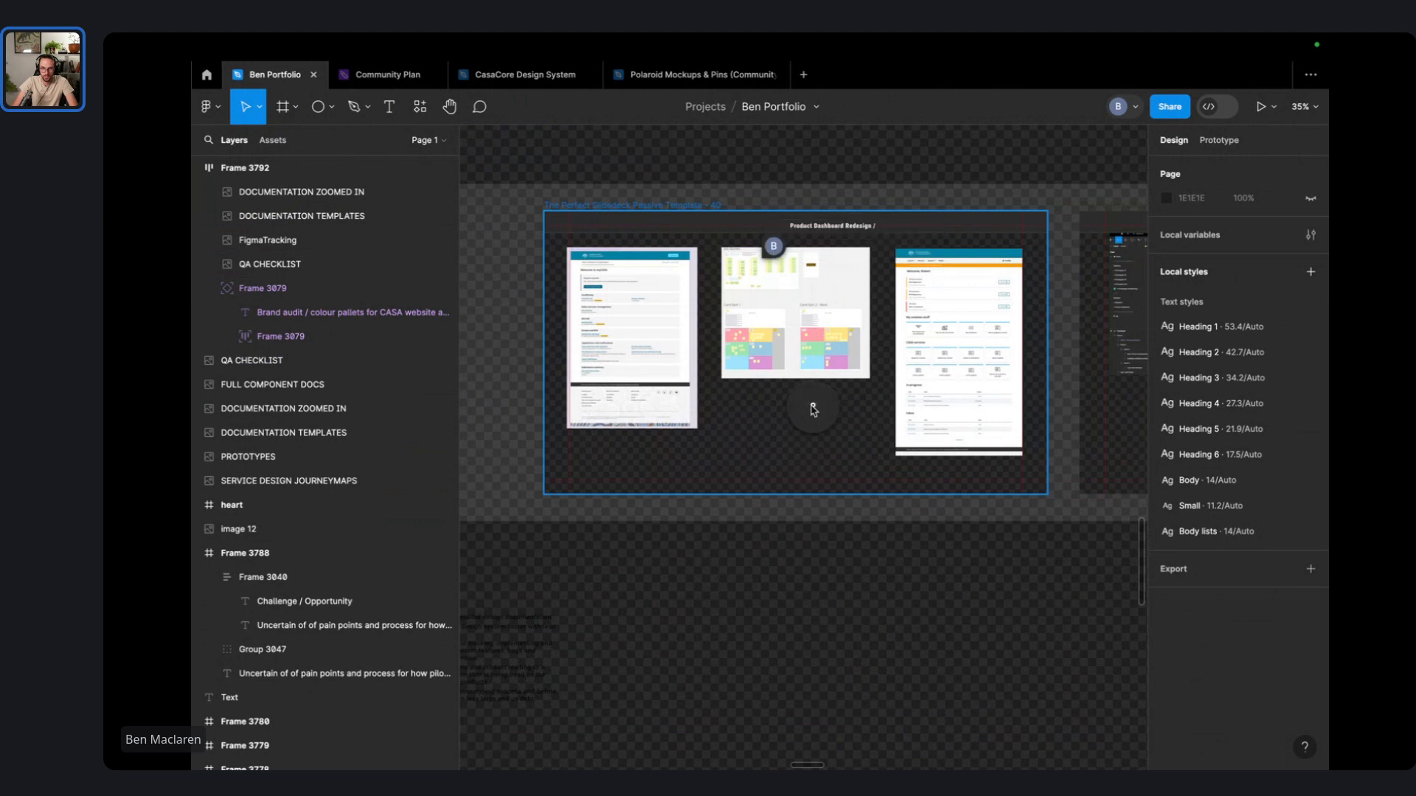
scroll(745, 378, "left", 12)
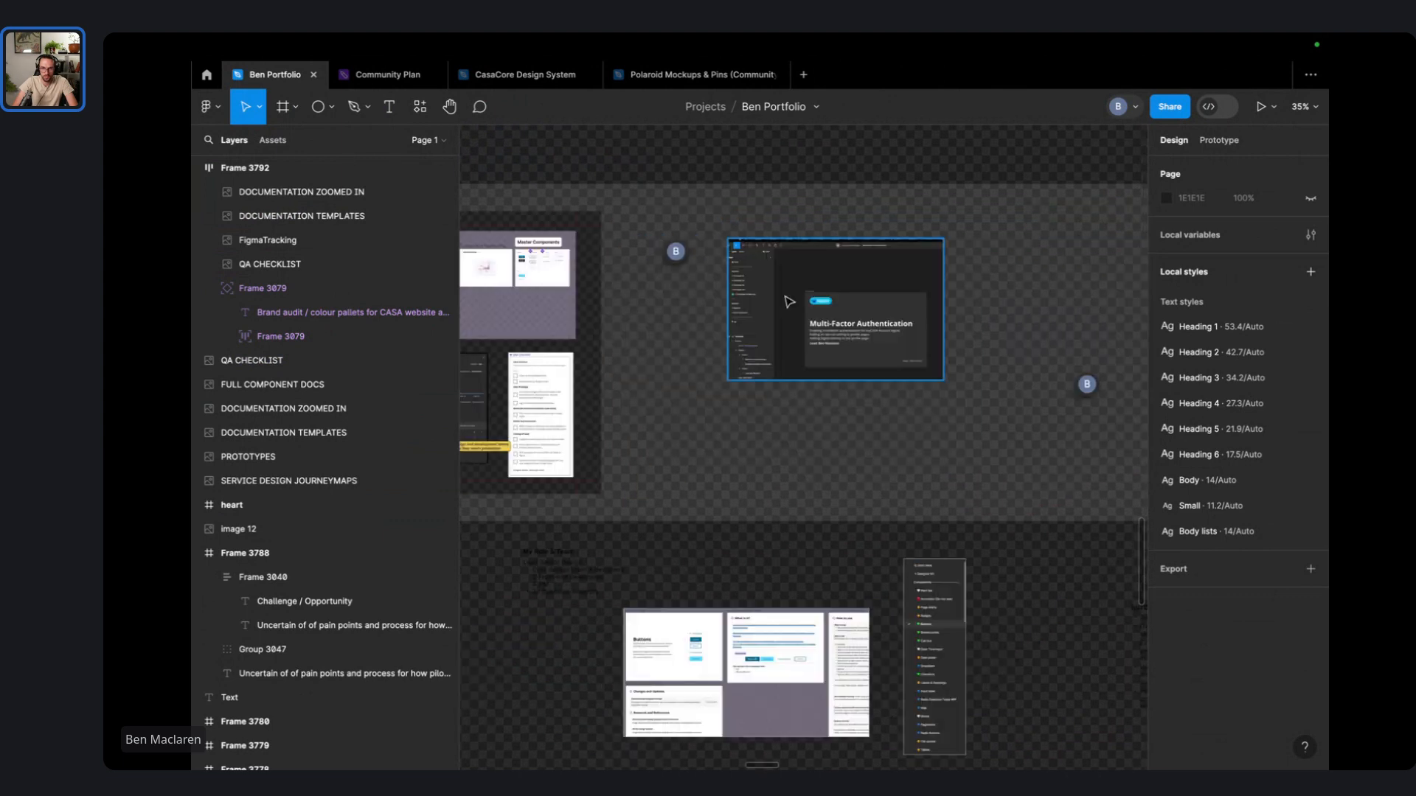
left_click_drag(785, 297, 895, 634)
left_click_drag(683, 588, 883, 392)
scroll(888, 399, "down", 2)
scroll(790, 416, "up", 5)
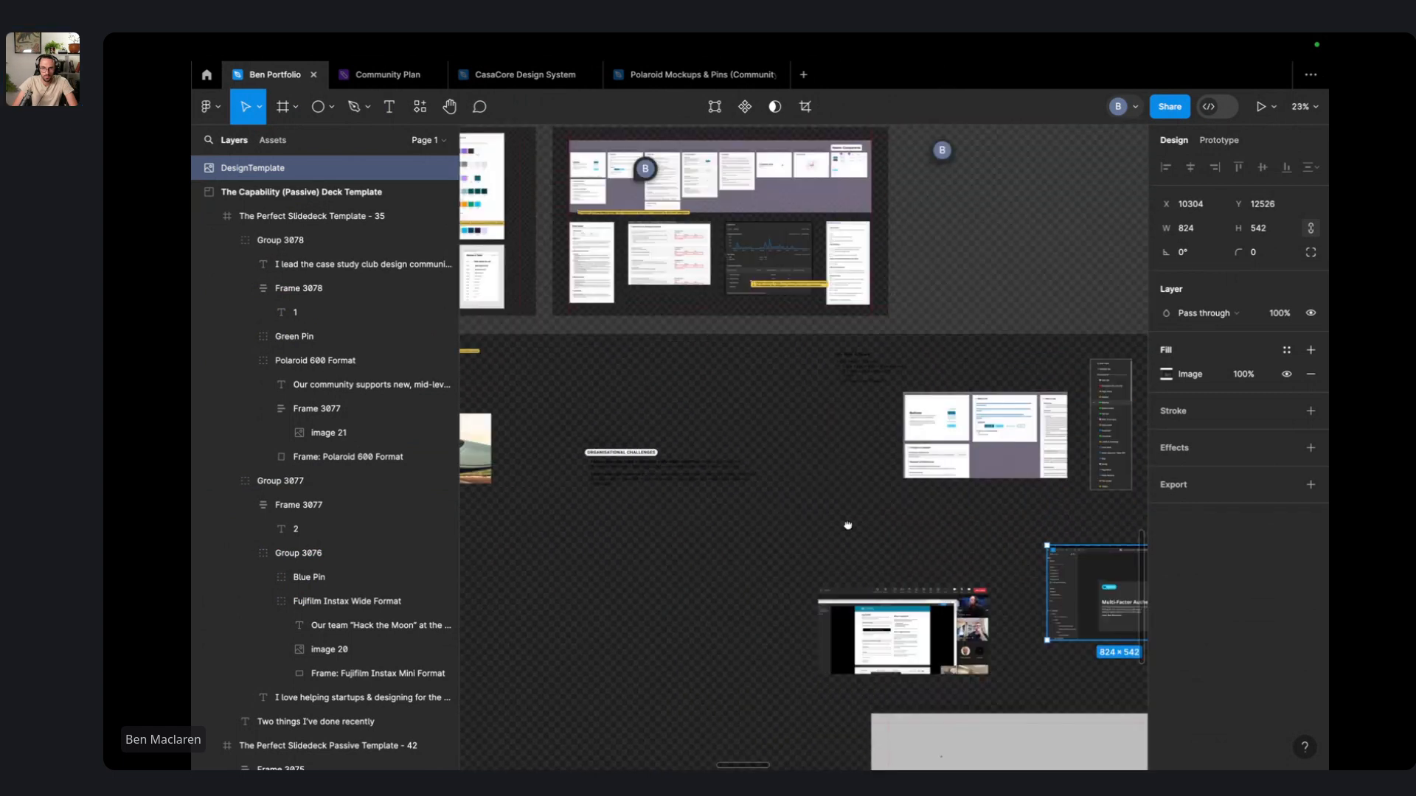
- Duplicate the documentation slide and delete the FULL COMPONENT DOCS image and yellow caption from the copy
left_click(539, 239)
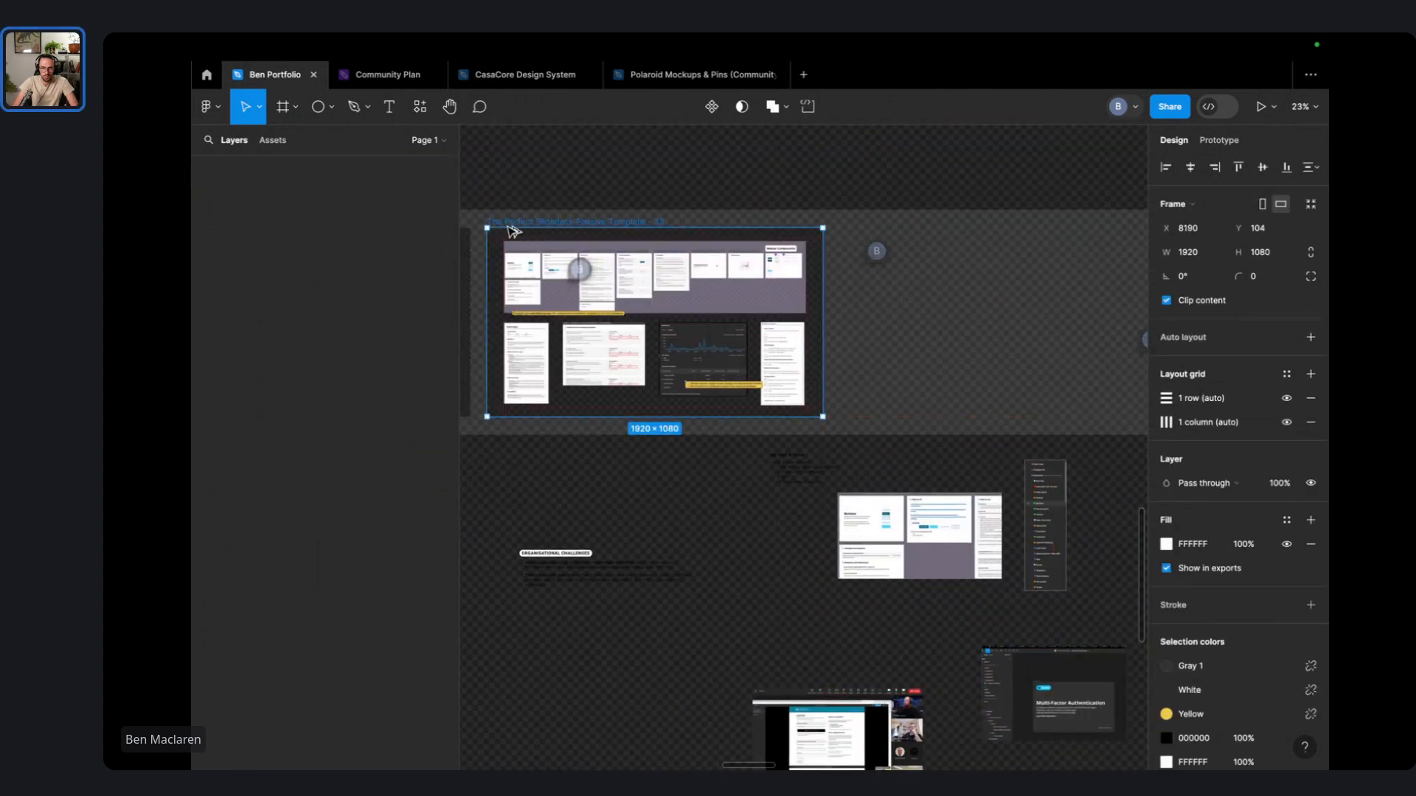
key("ctrl+d")
scroll(857, 260, "right", 3)
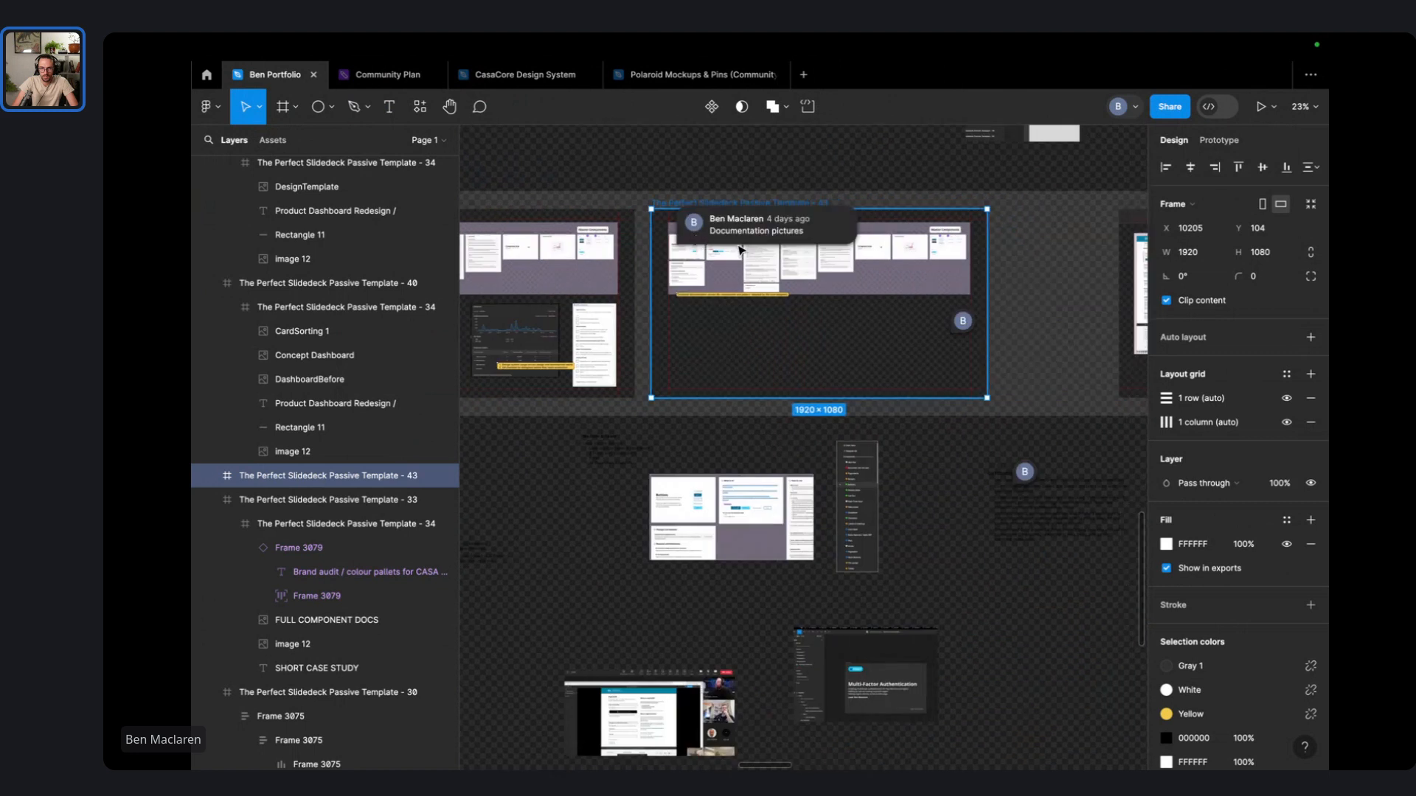
double_click(834, 267)
double_click(834, 267)
key("Delete")
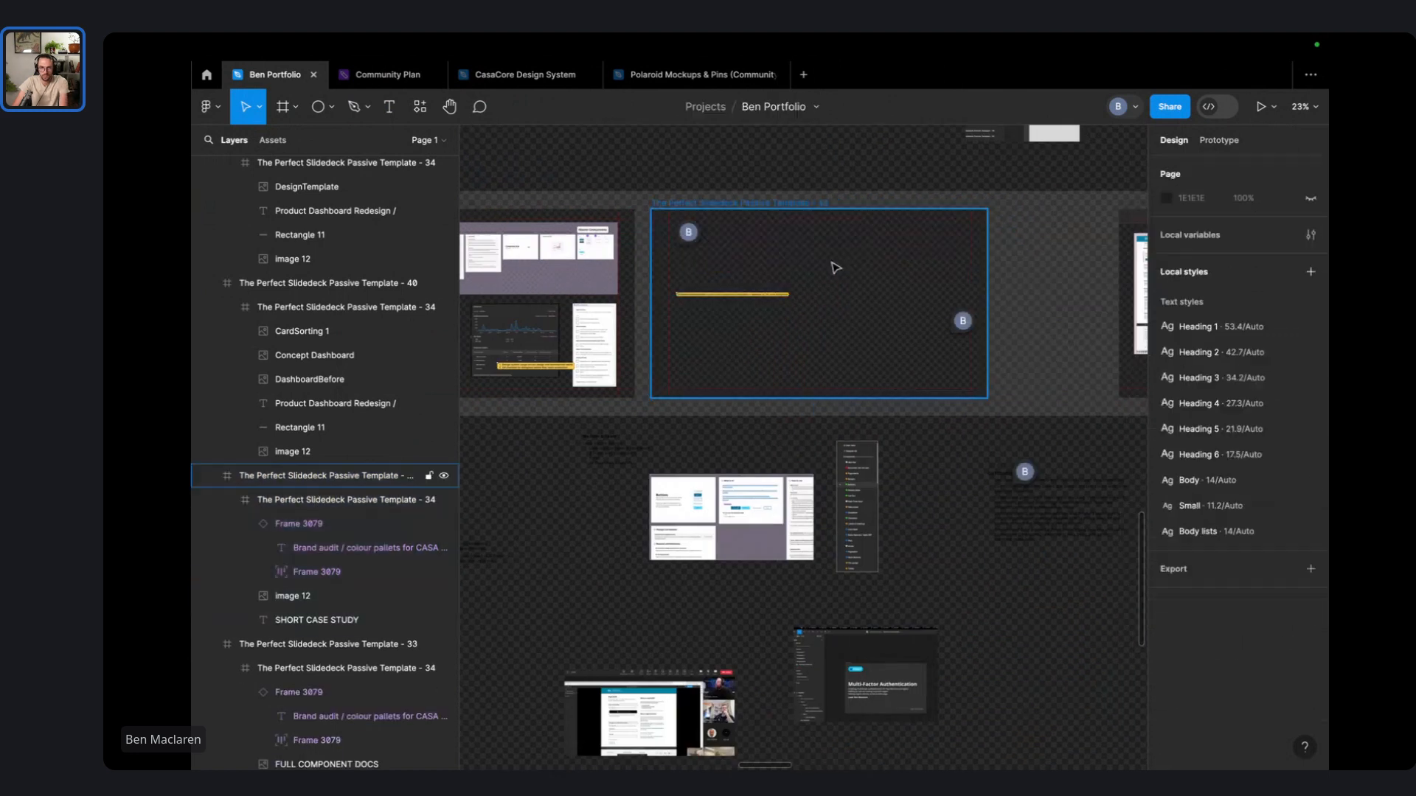
left_click(759, 298)
double_click(758, 296)
key("Delete")
scroll(623, 506, "down", 1)
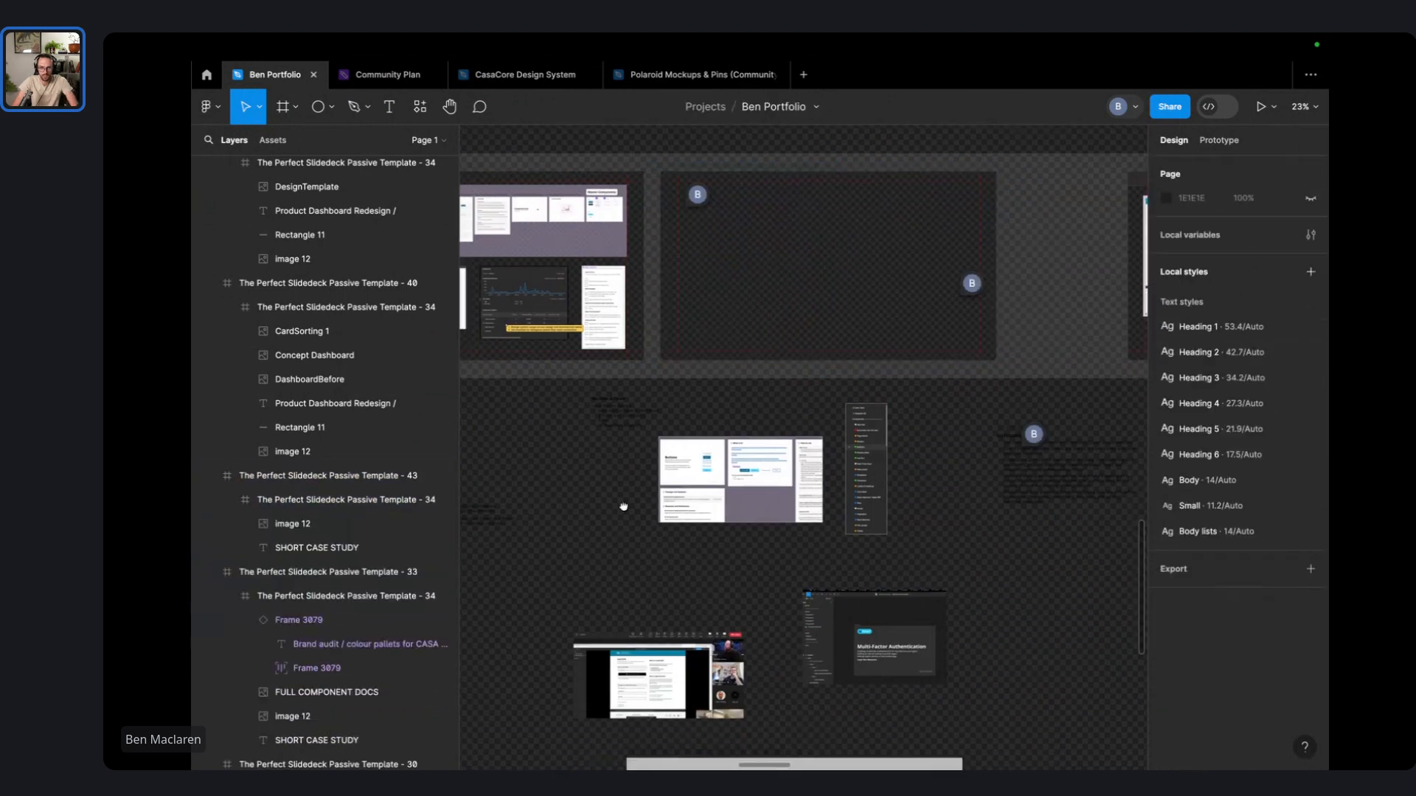
scroll(789, 381, "down", 2)
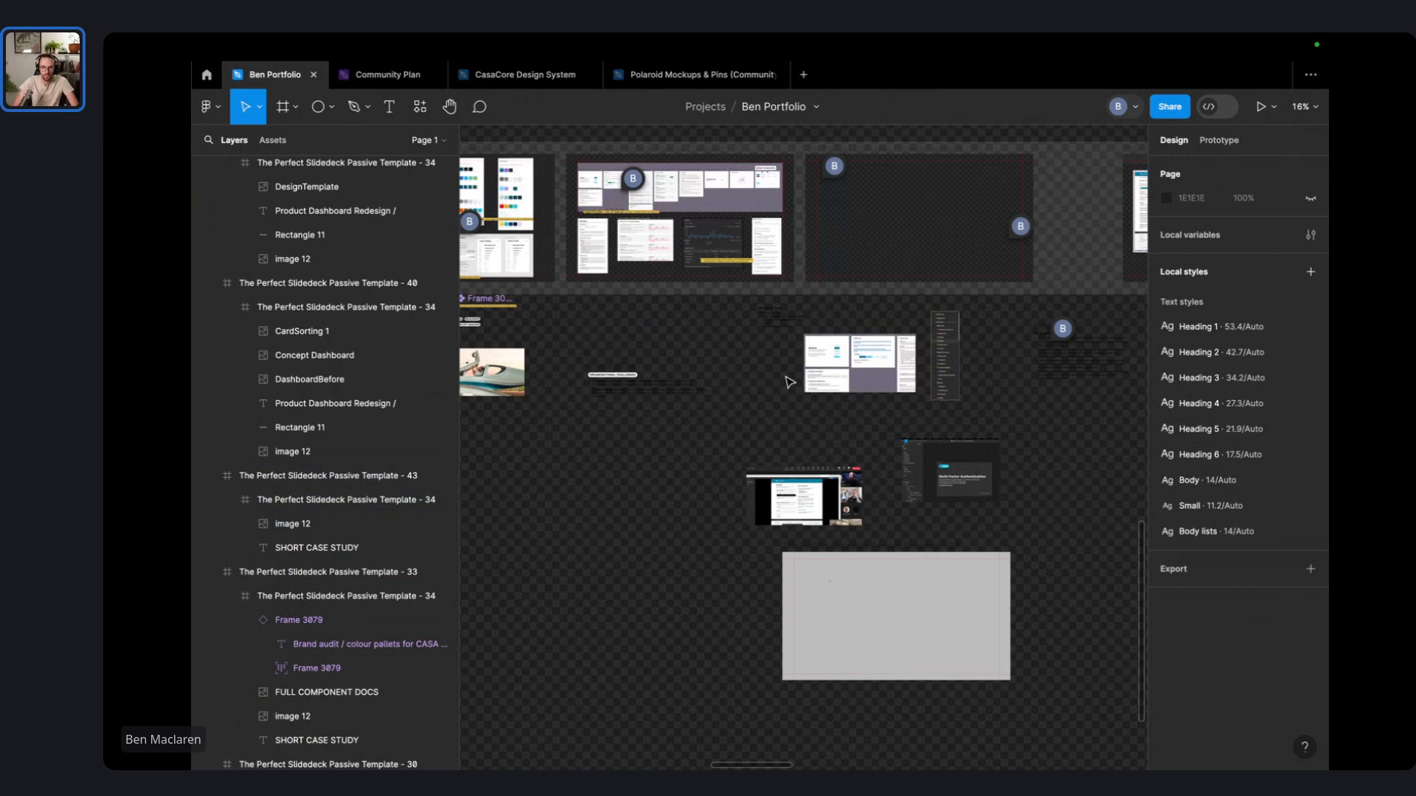
key("alt+Tab")
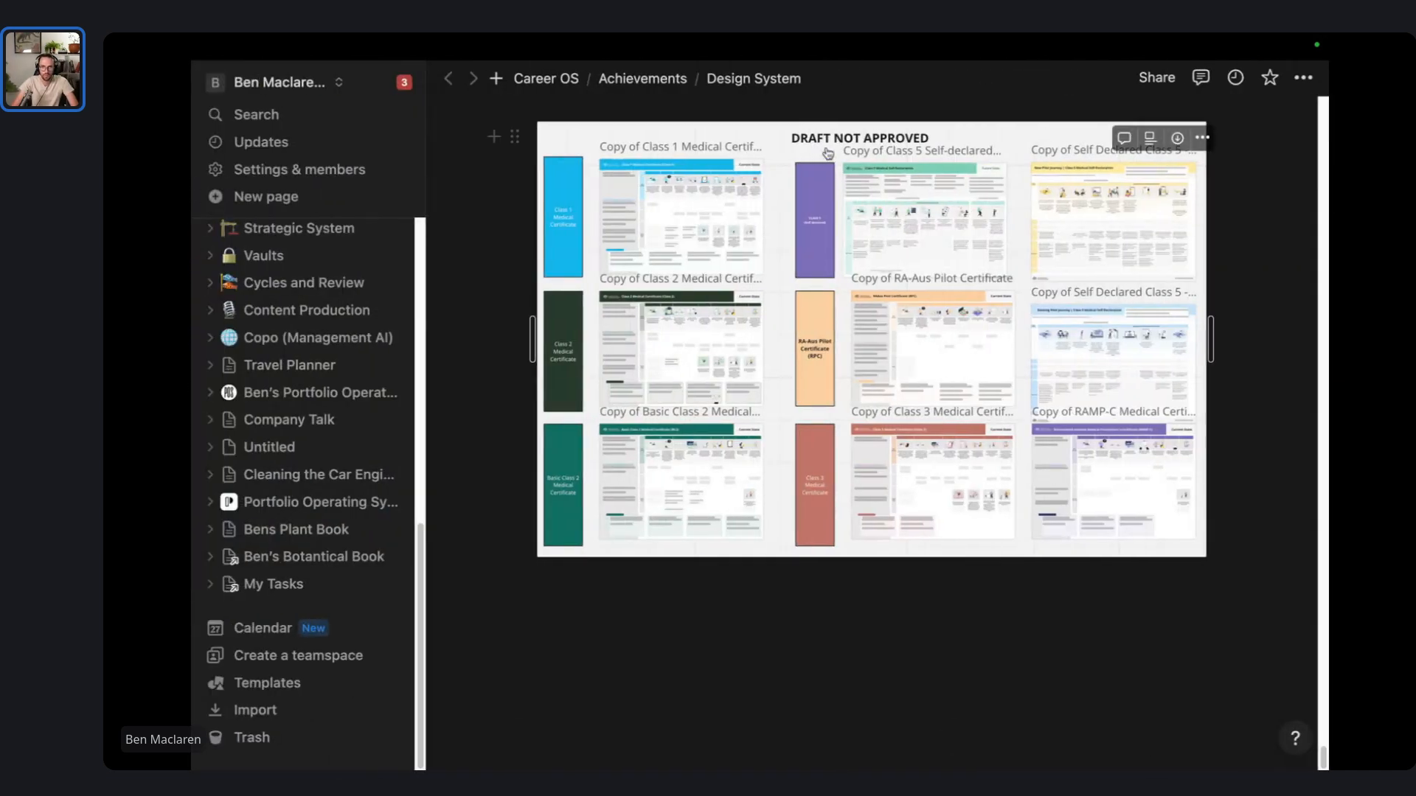
key("alt+Tab")
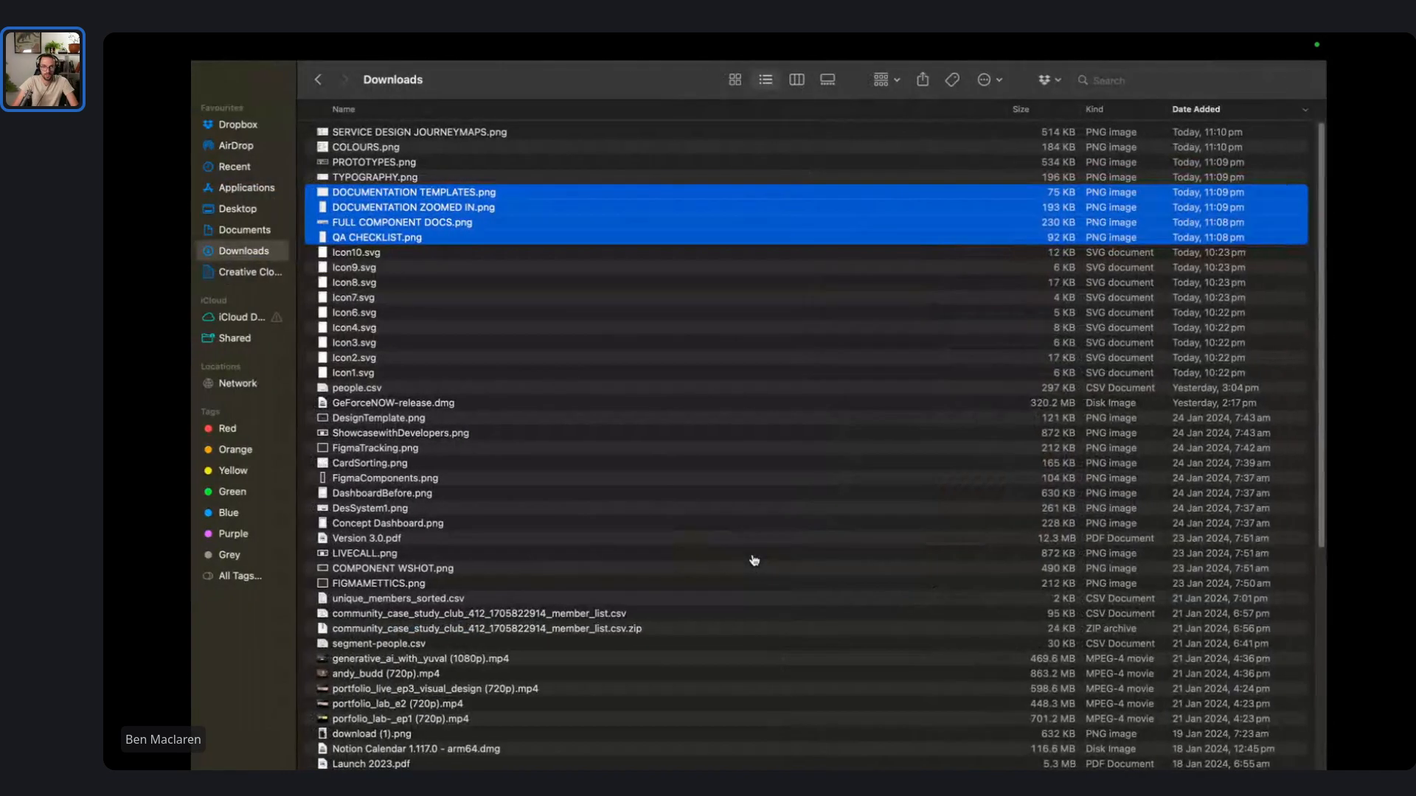
left_click(399, 160)
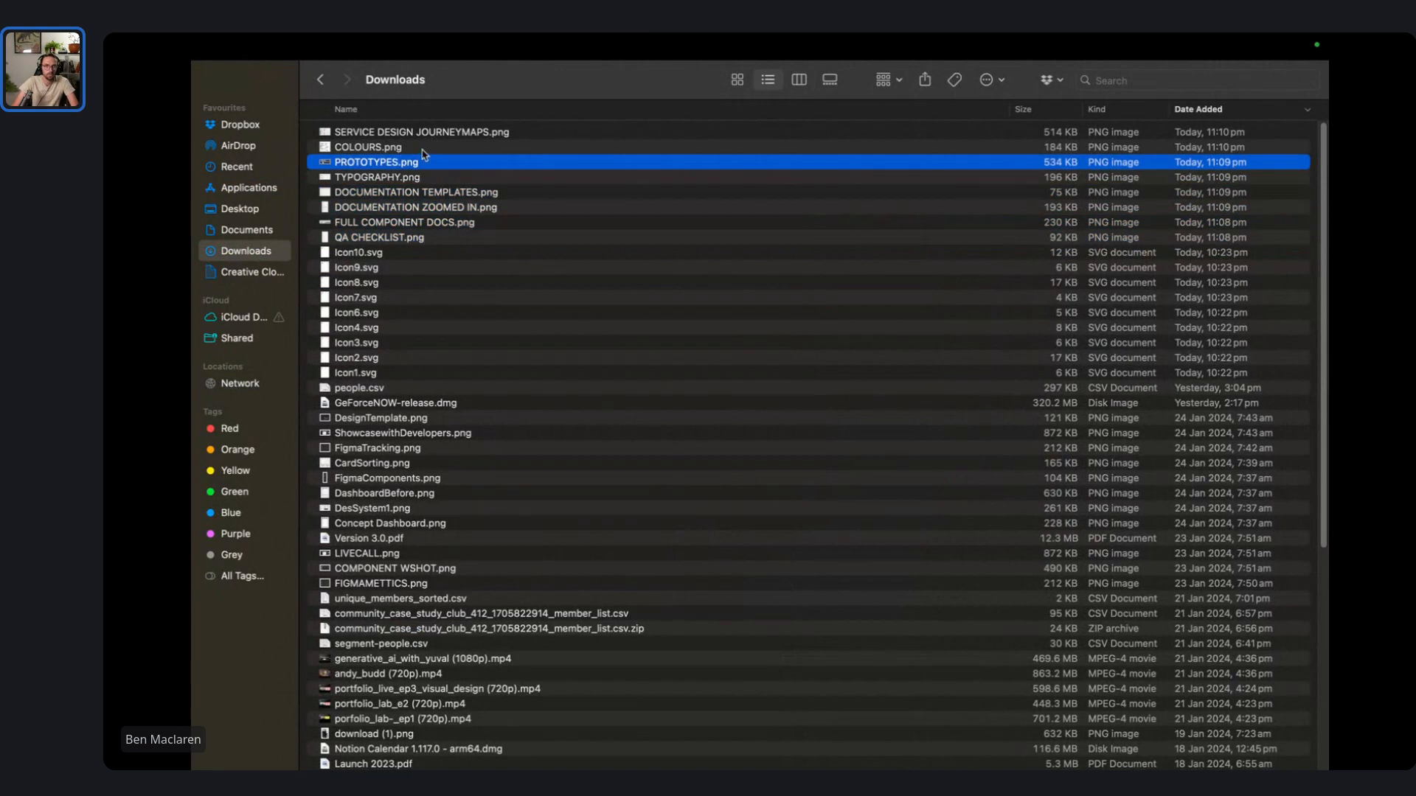
left_click(427, 137)
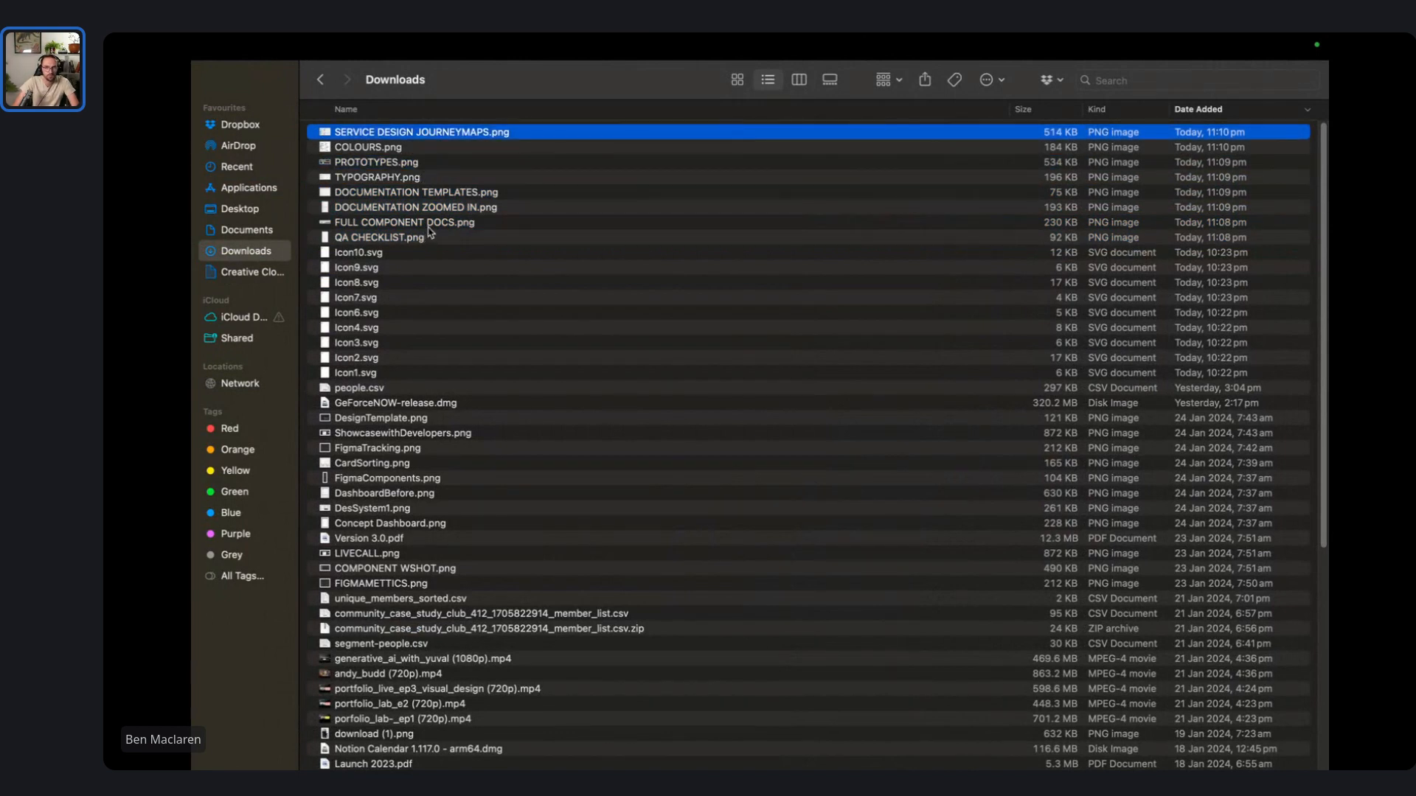
key("alt+Tab")
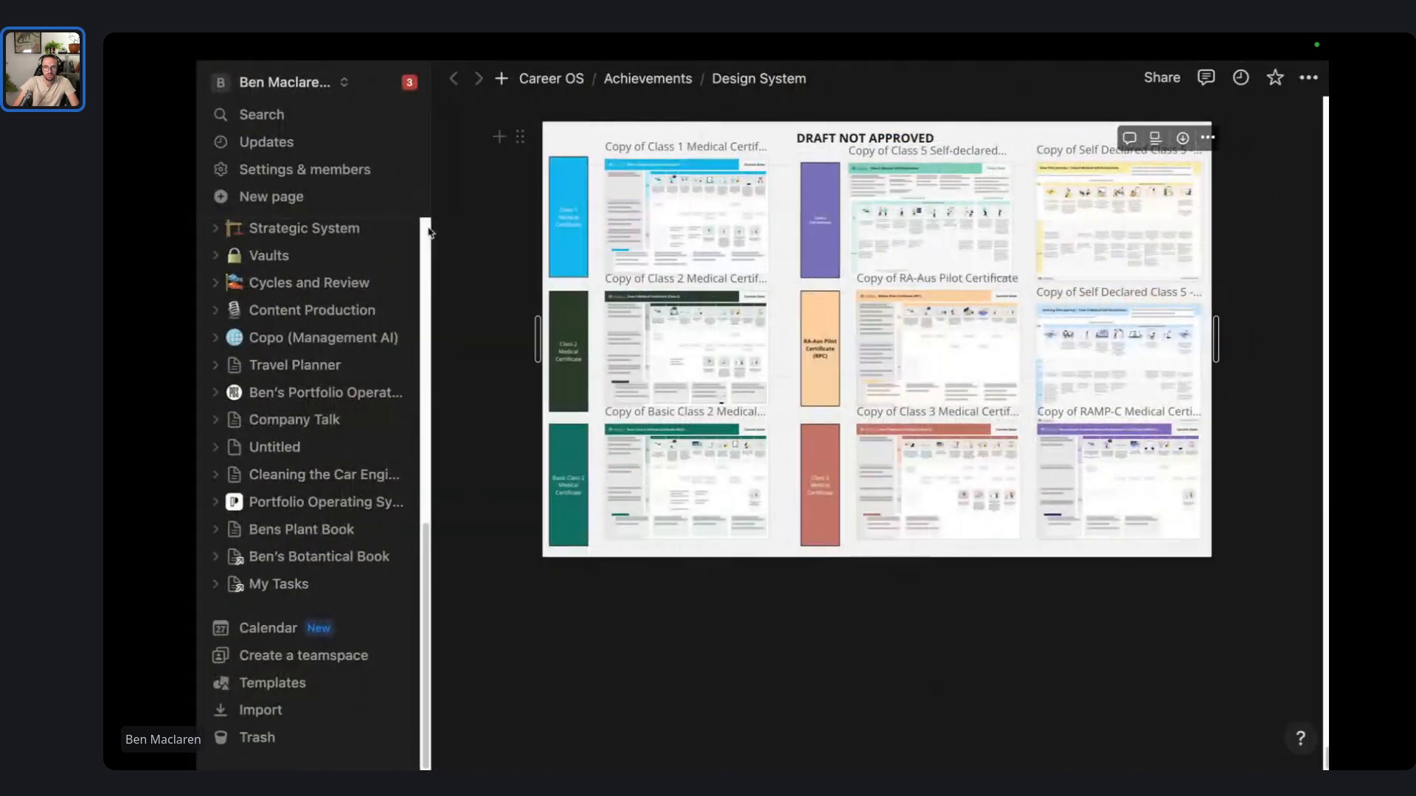
key("alt+Tab")
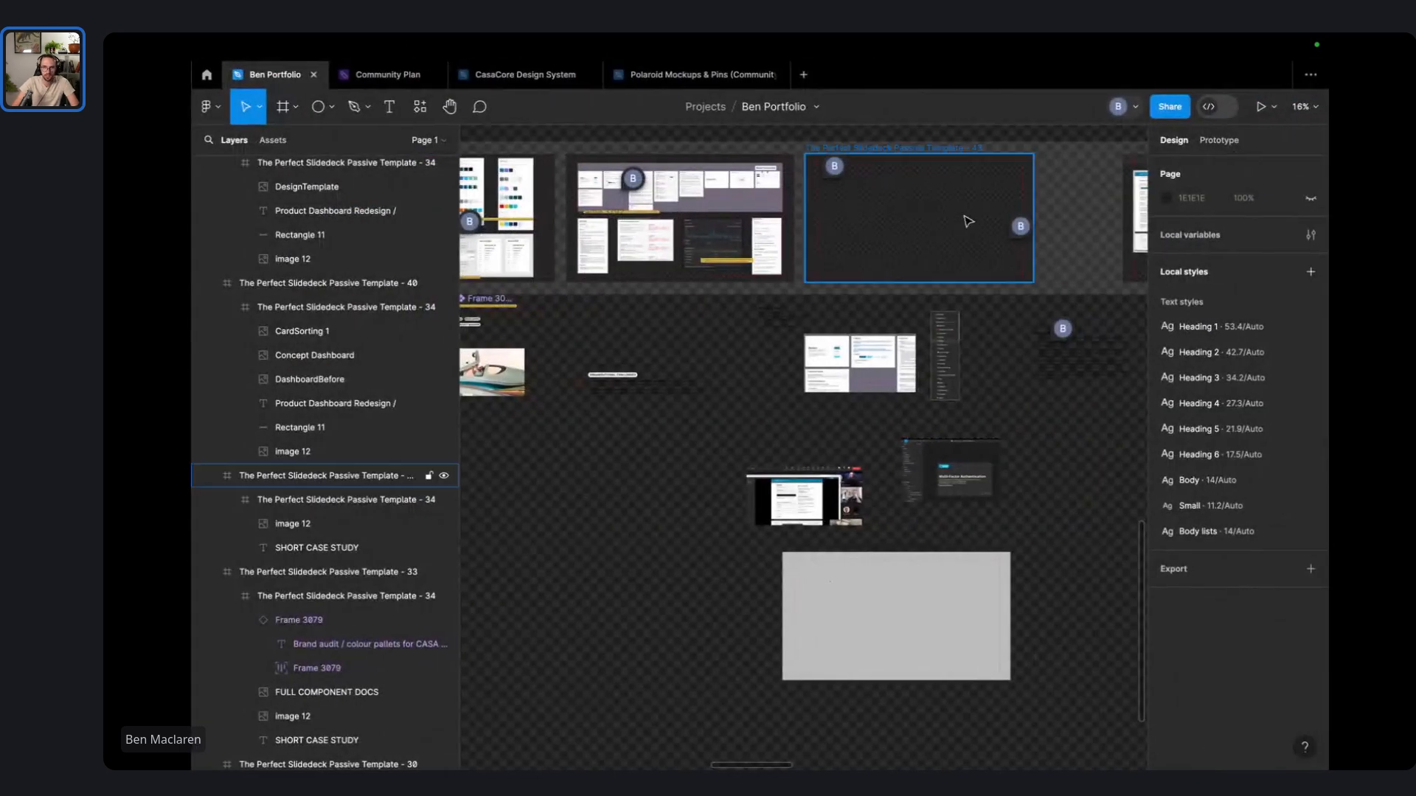
scroll(1099, 254, "right", 5)
scroll(1099, 254, "right", 8)
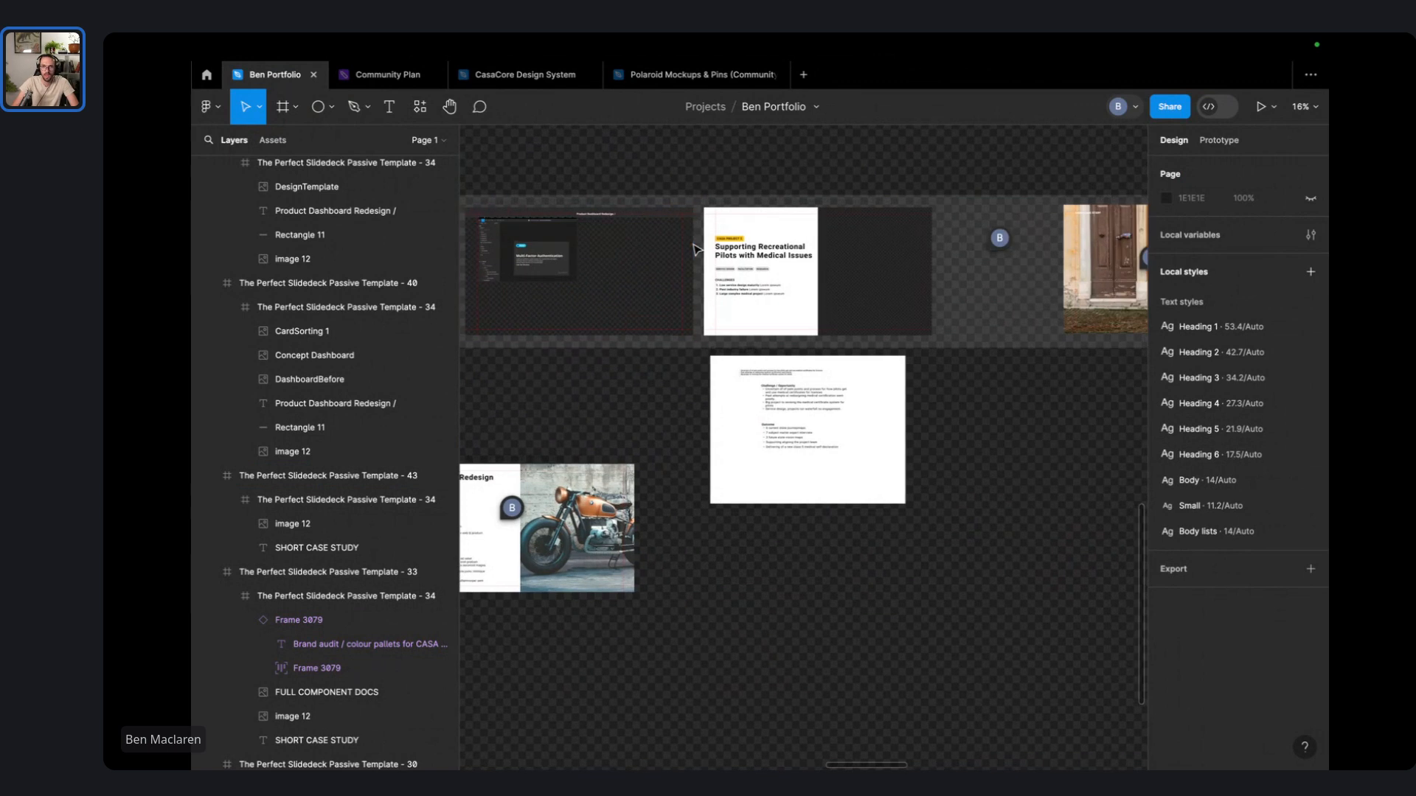
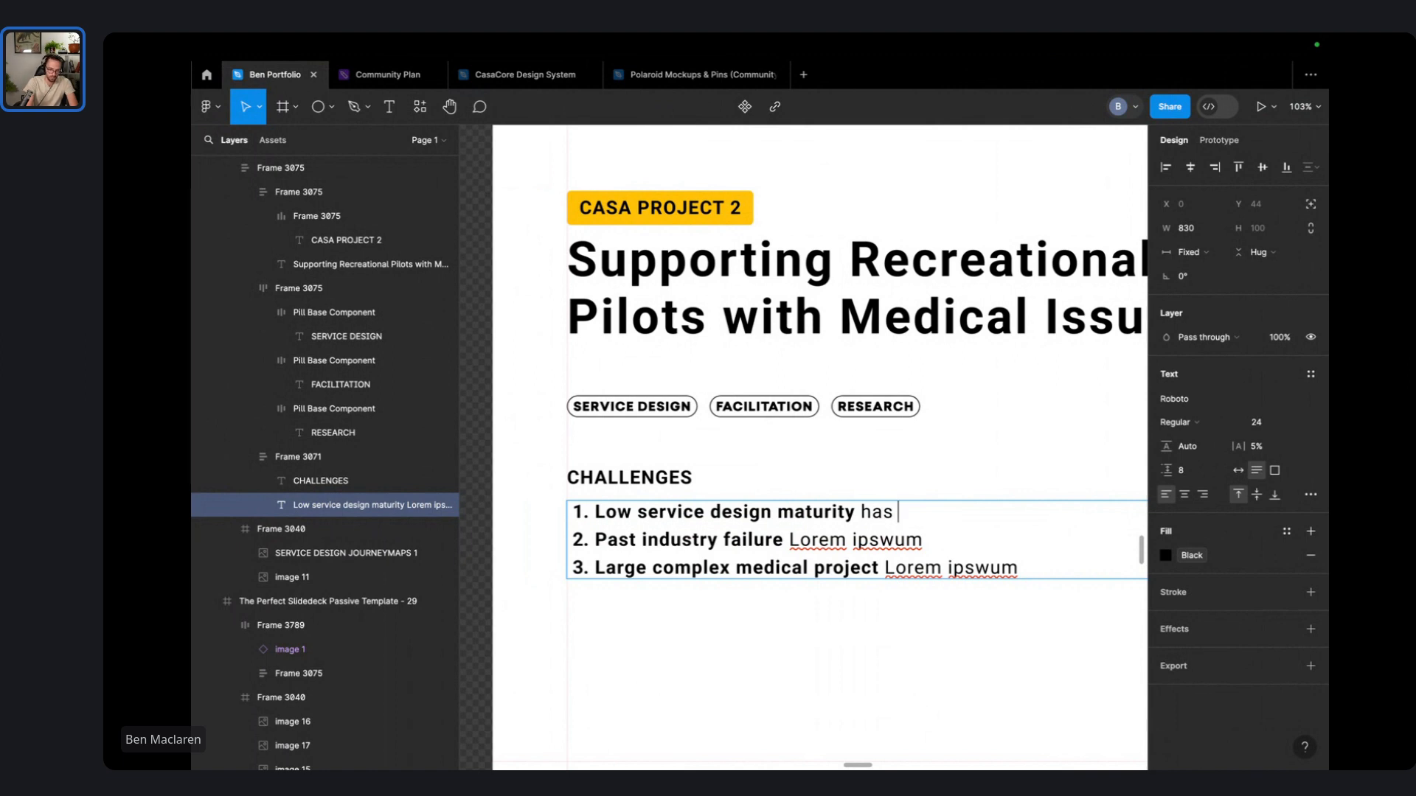
- Continue the first challenge after its heading with the text 's blocked projects'
type("blocked projects")
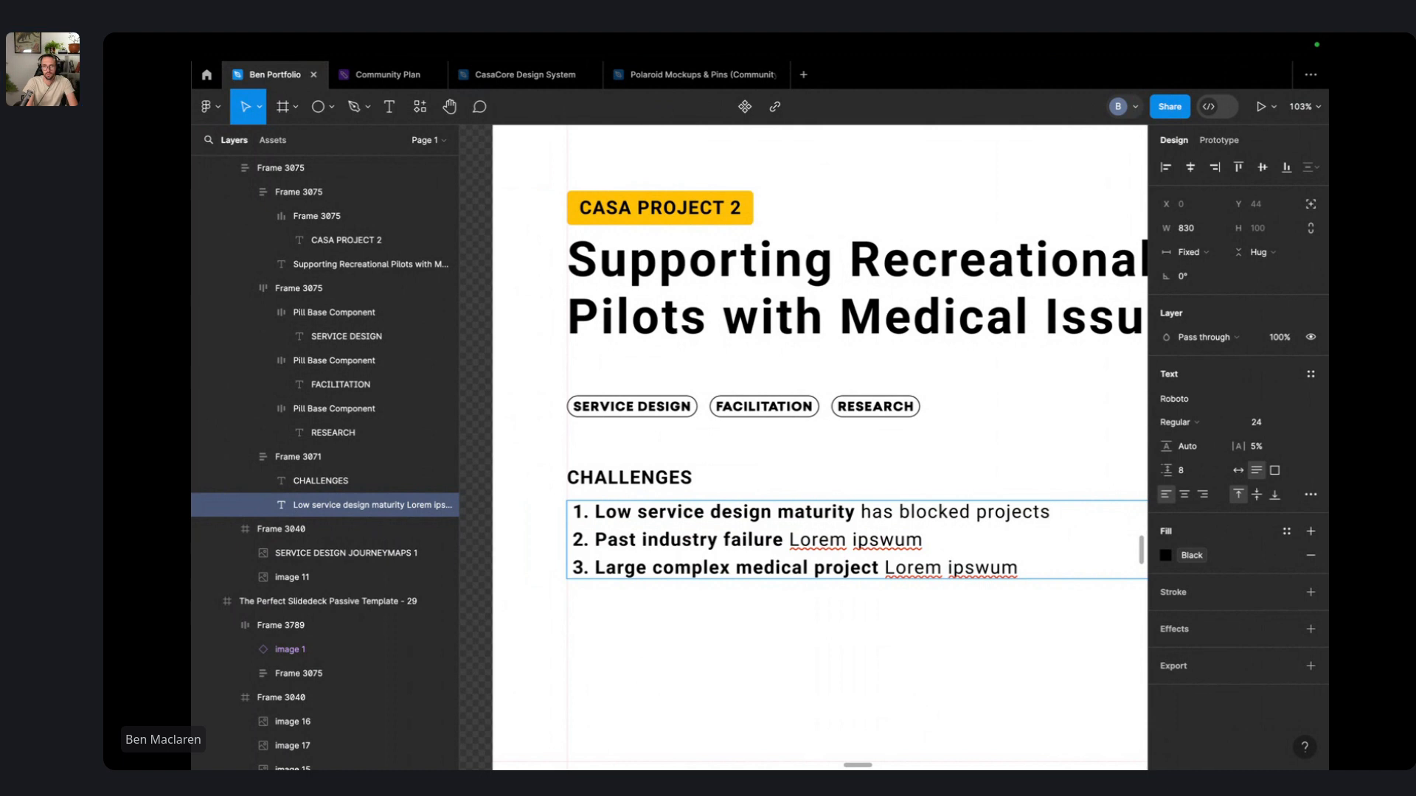
- Rewrite item one: projects struggled to engage with industry, making complex ecosystems hard to map
key("alt+BackSpace")
key("alt+BackSpace")
type("resu")
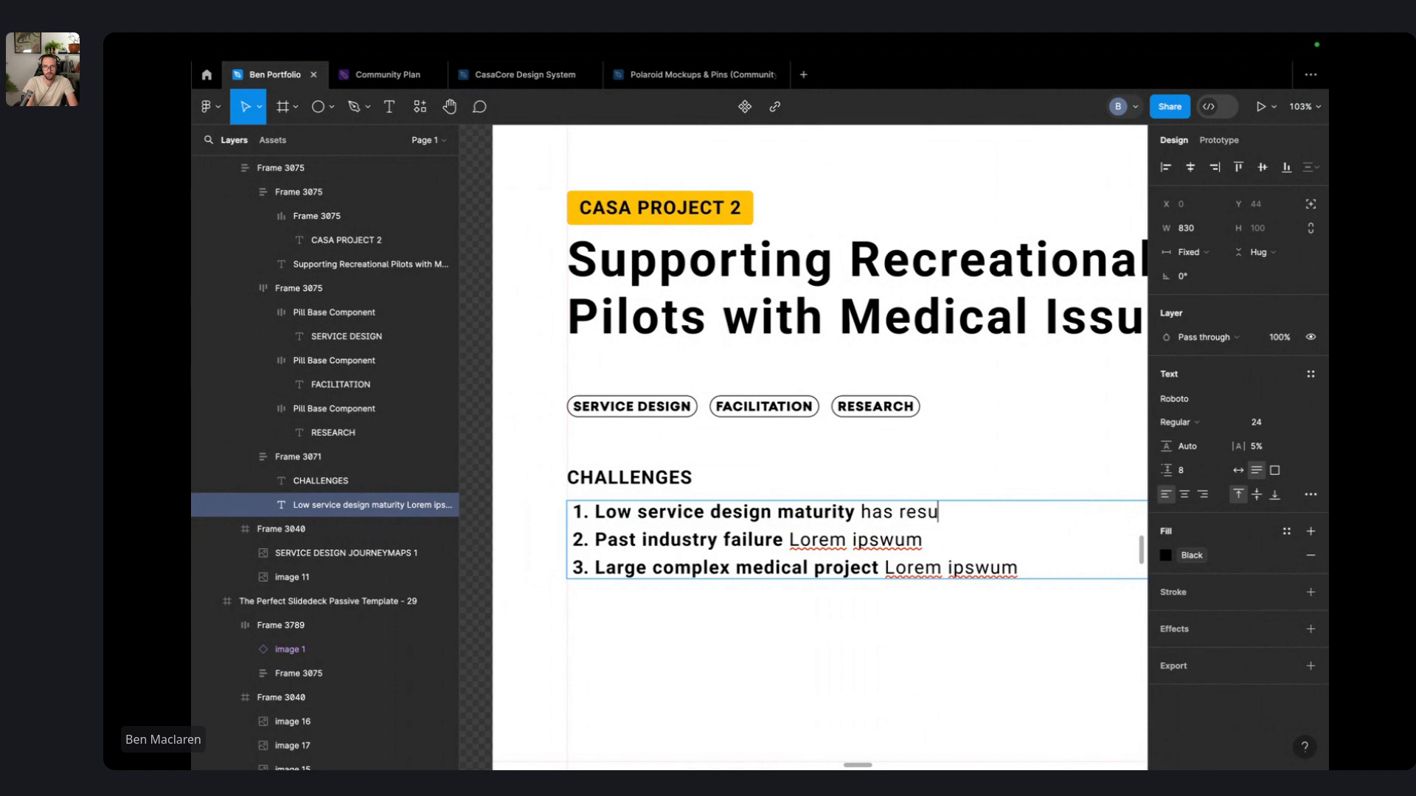
type("lted in pr")
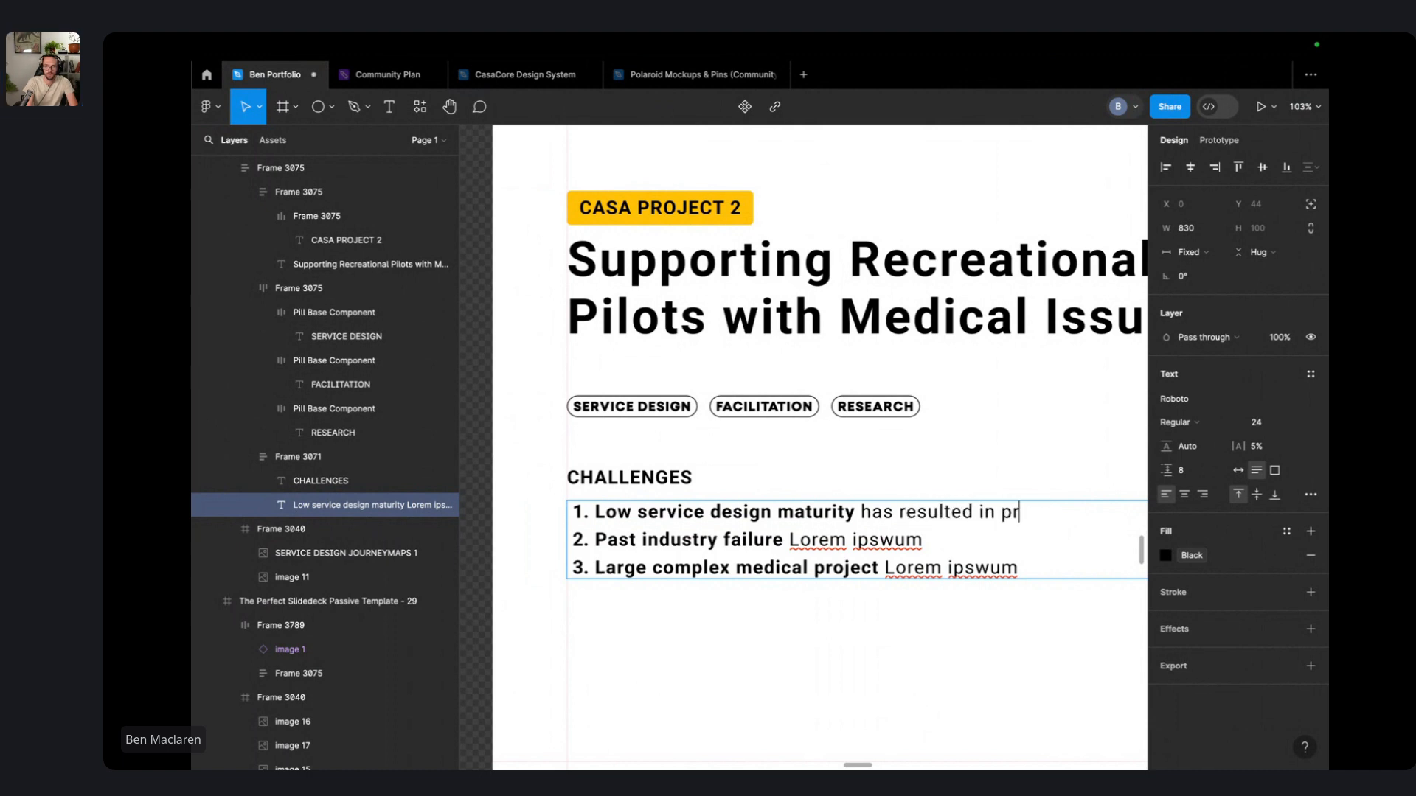
type("ojects struggl")
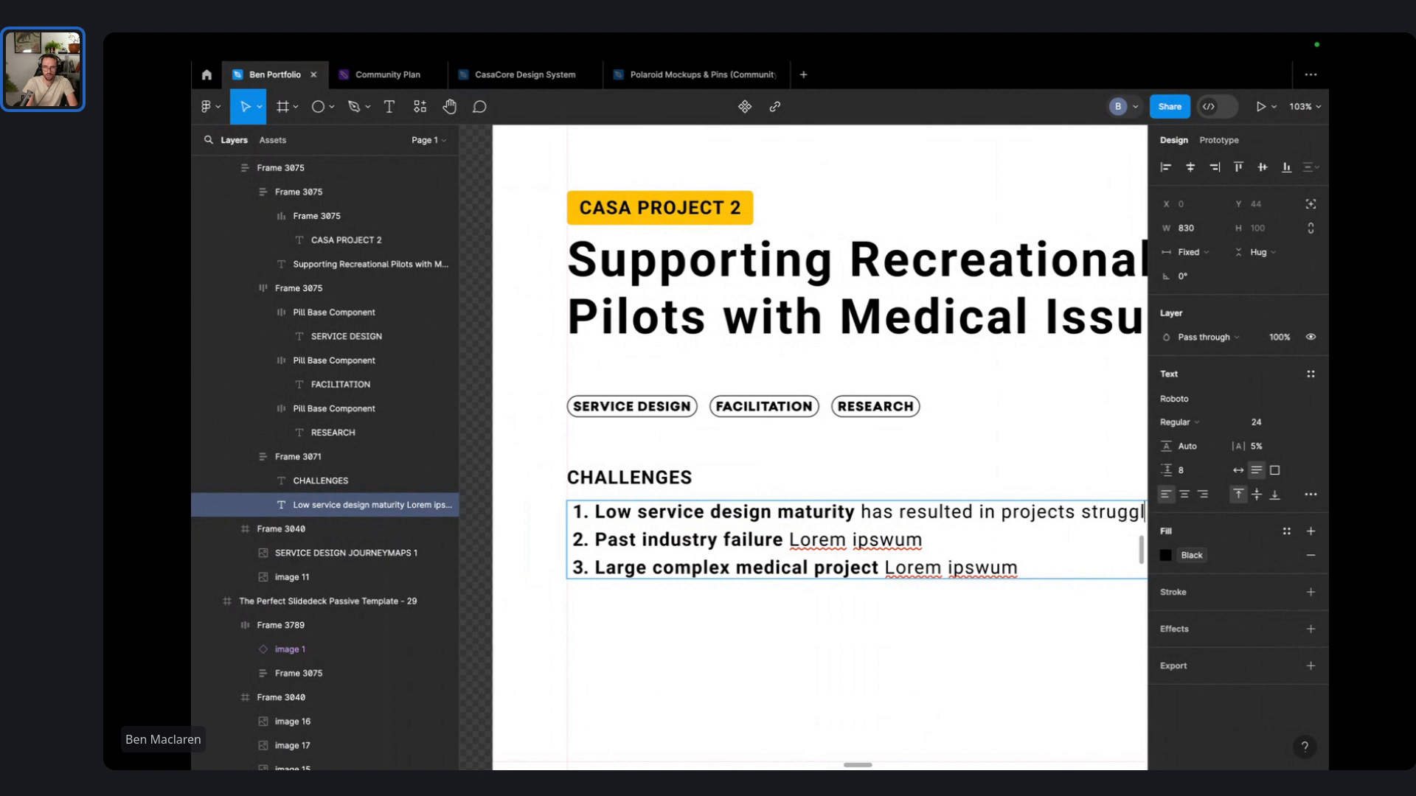
type("i")
scroll(903, 590, "down", 5)
type("ng to engage w")
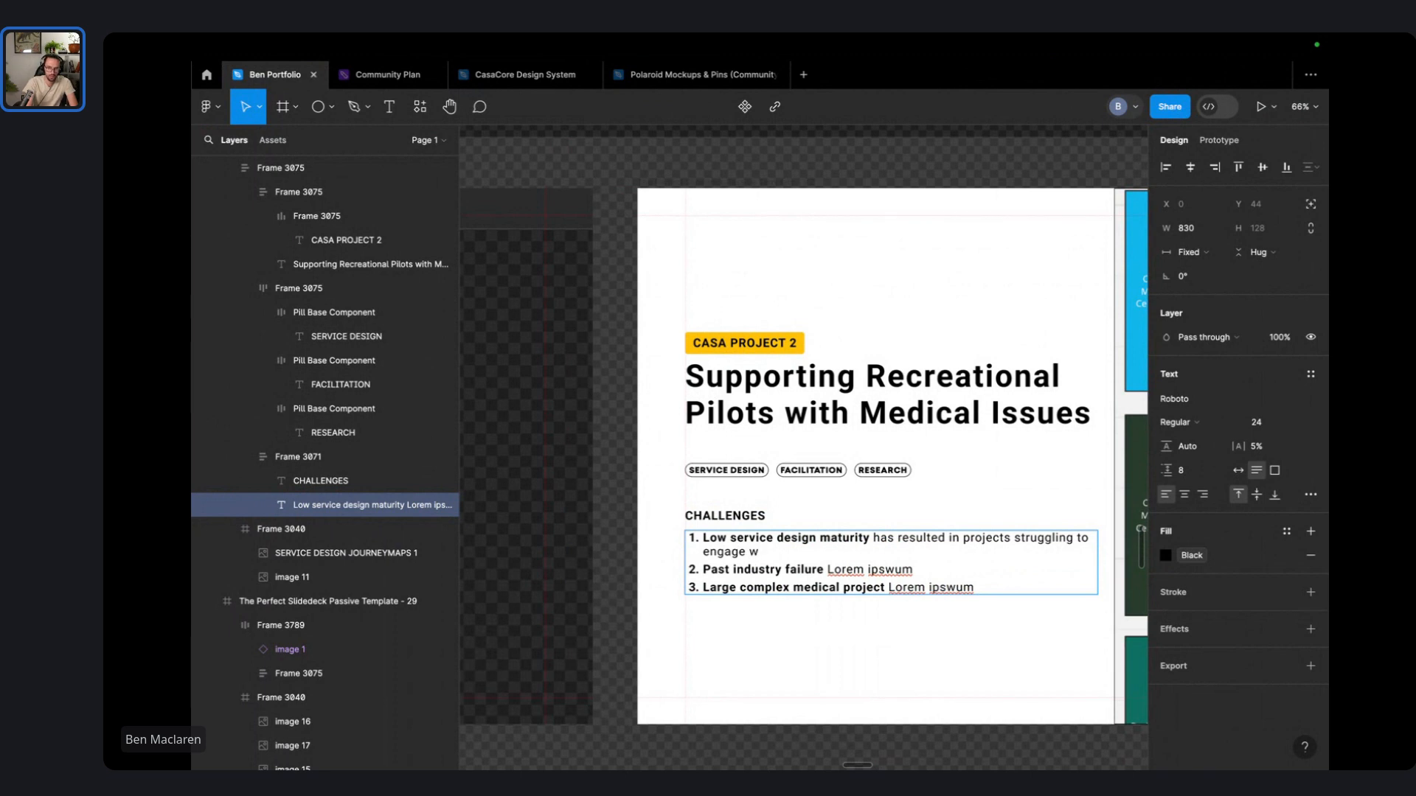
type("ith industry")
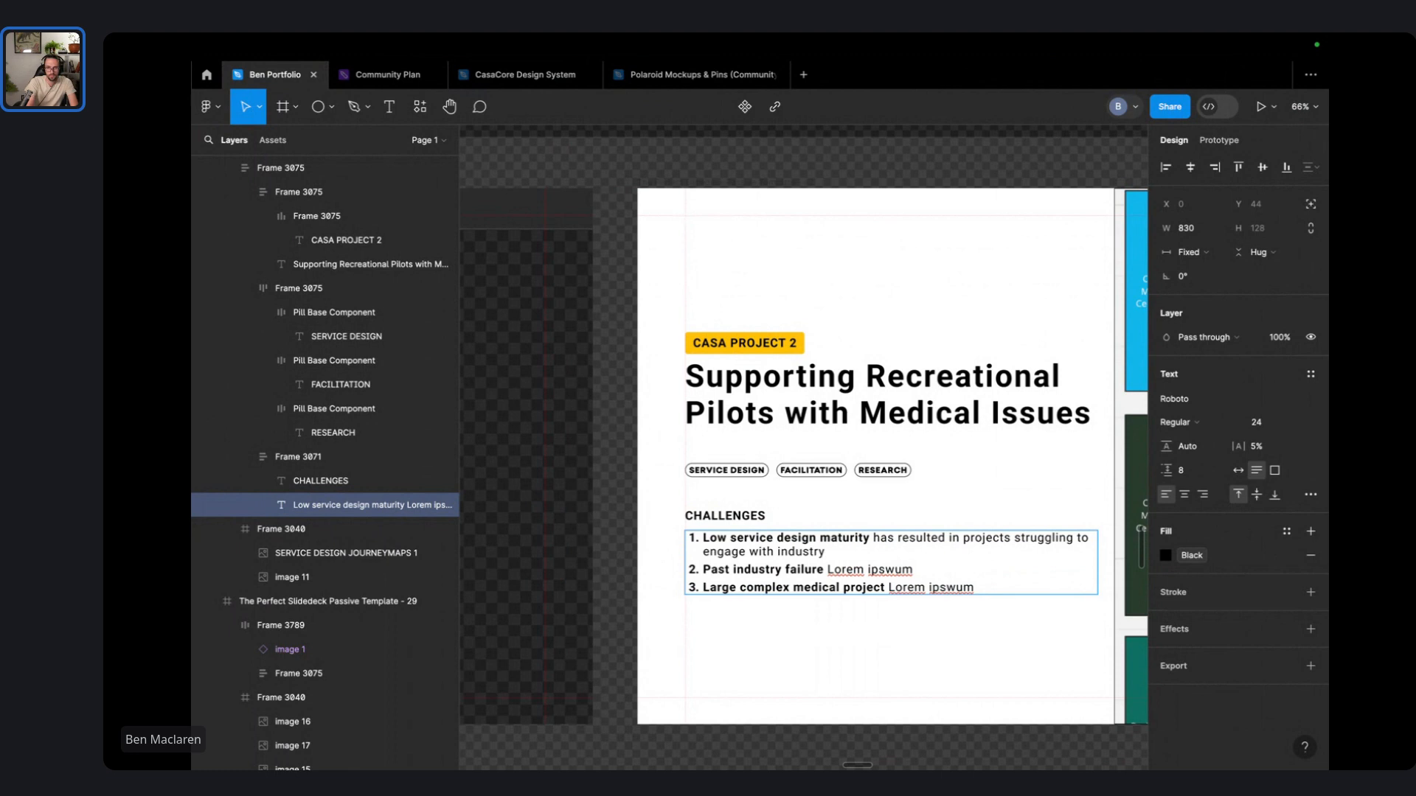
type(" on")
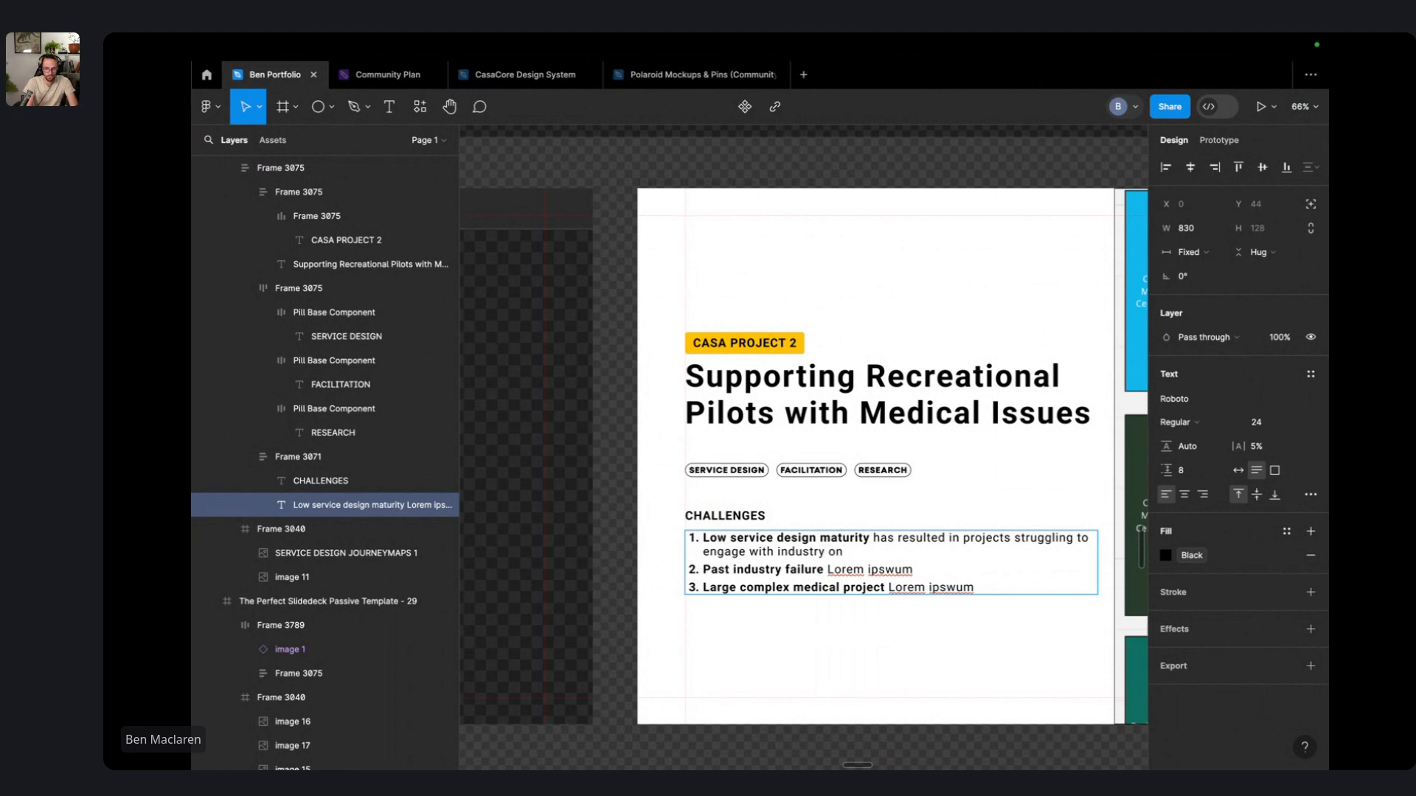
type(" projects")
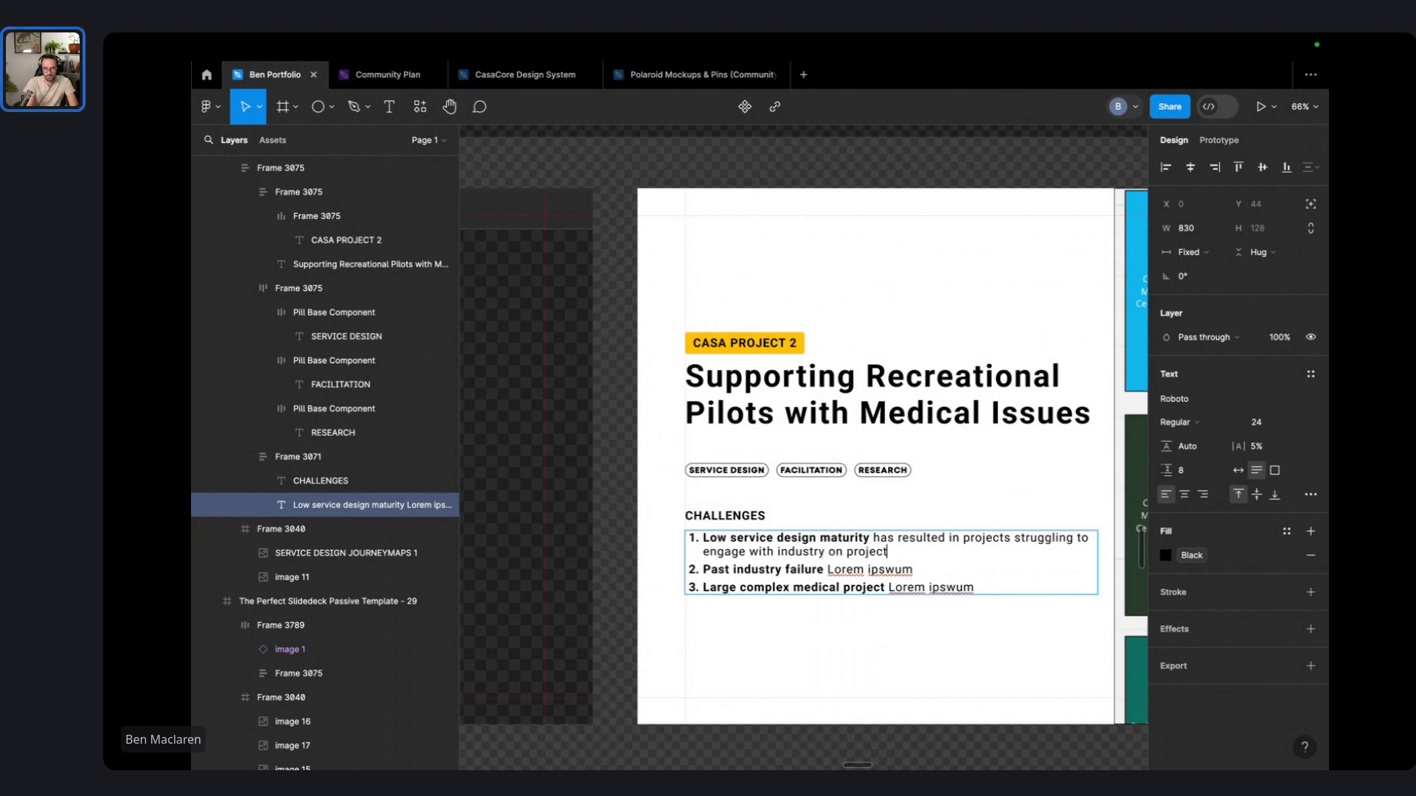
type(" and")
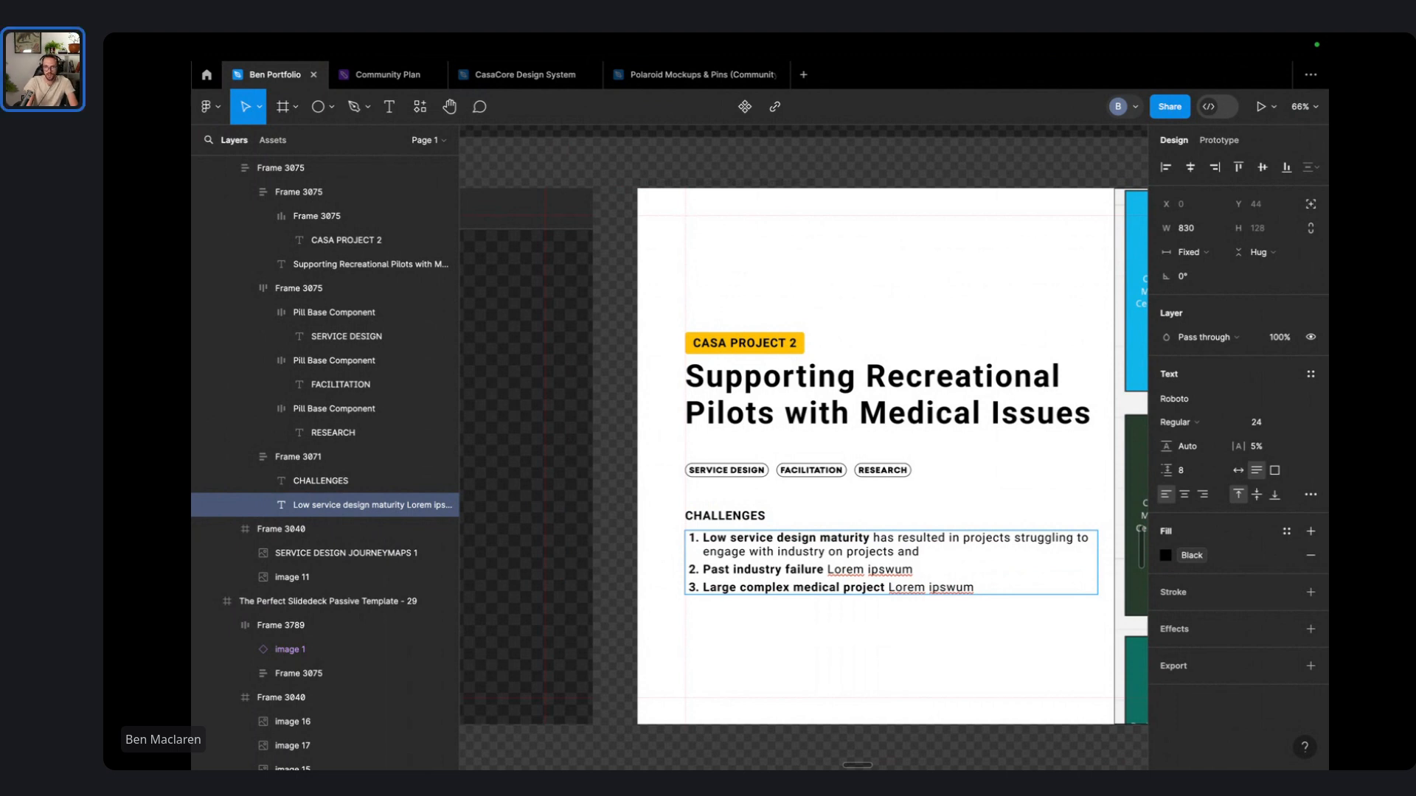
key("alt+shift+Left")
key("Right")
type("made mapping compl")
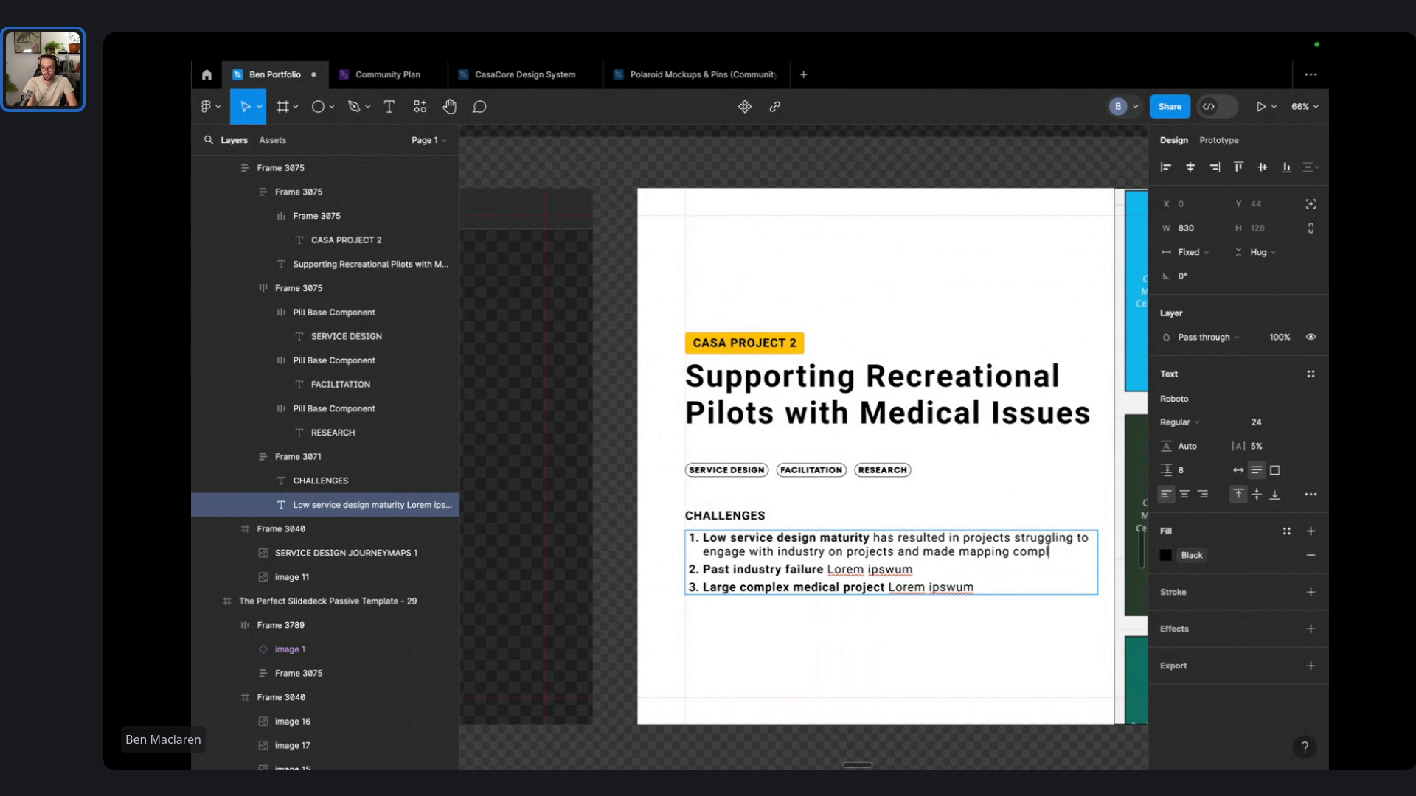
type("ex ecosystems")
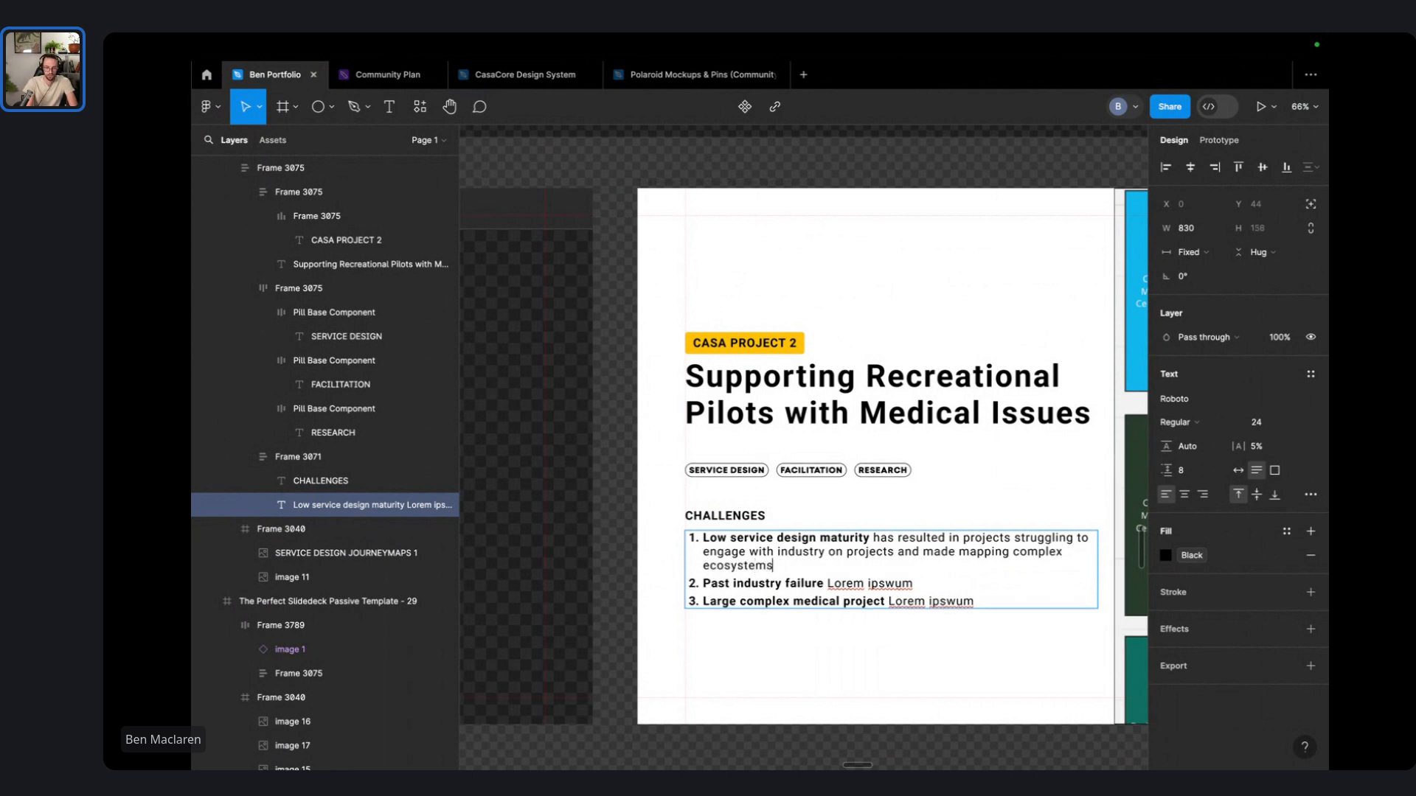
type(" and problem")
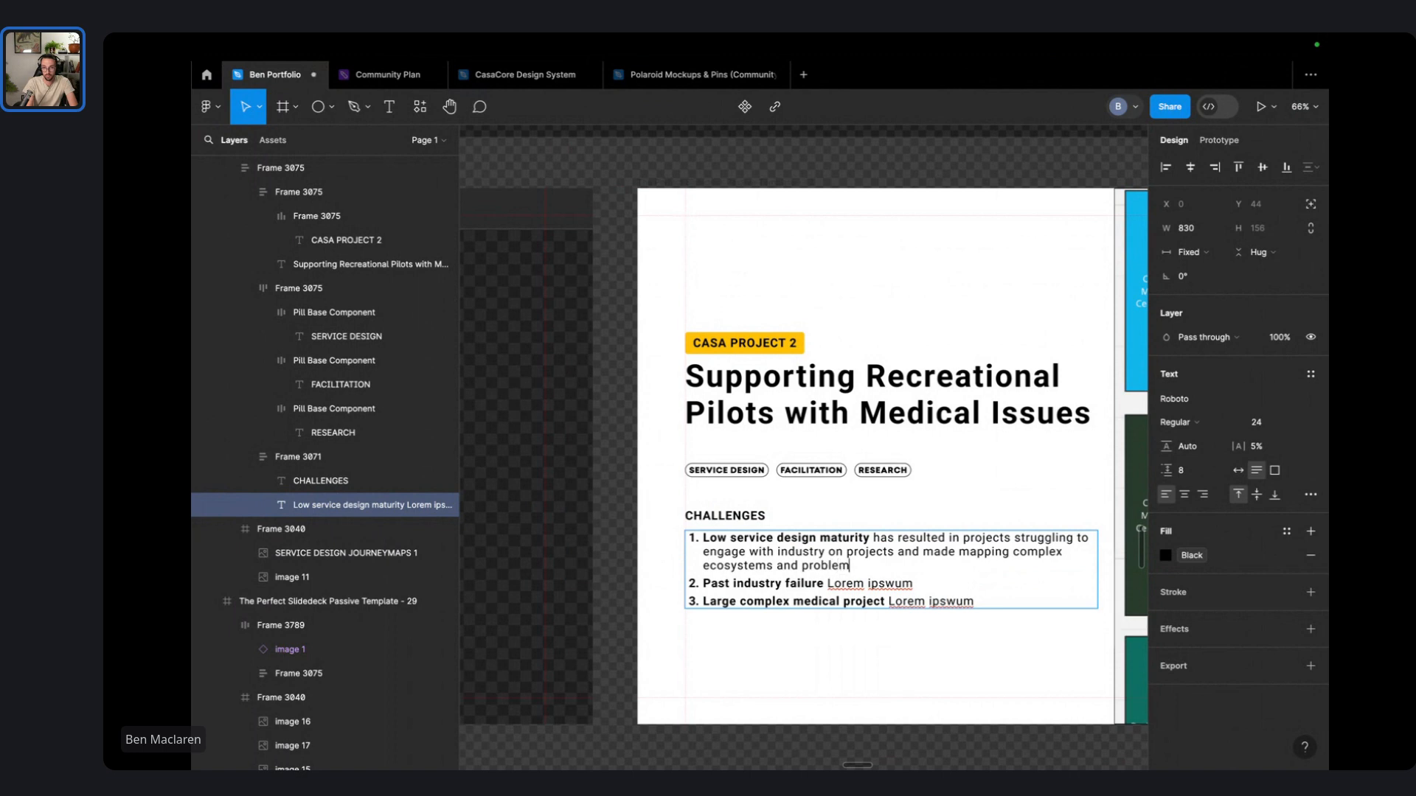
type("s")
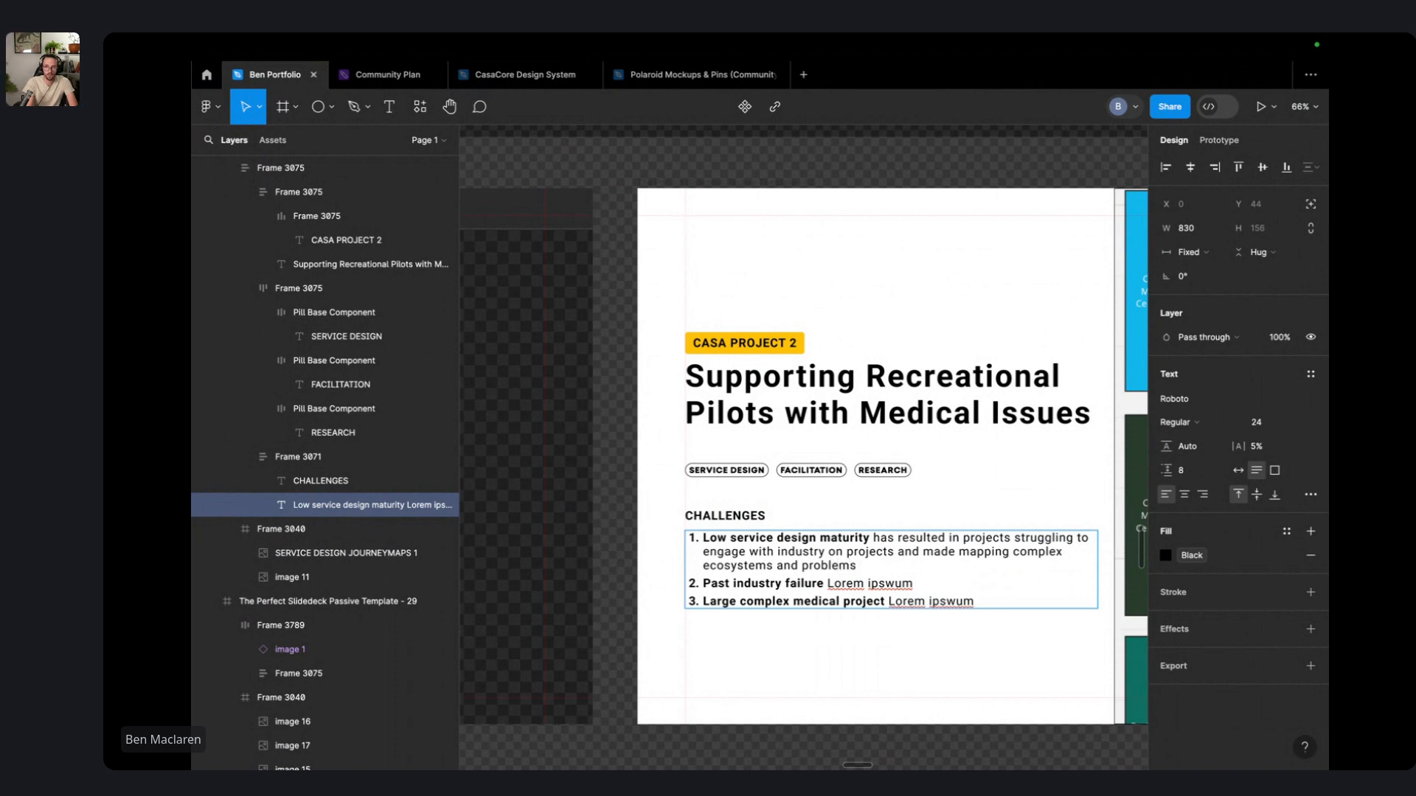
type(" difficult.")
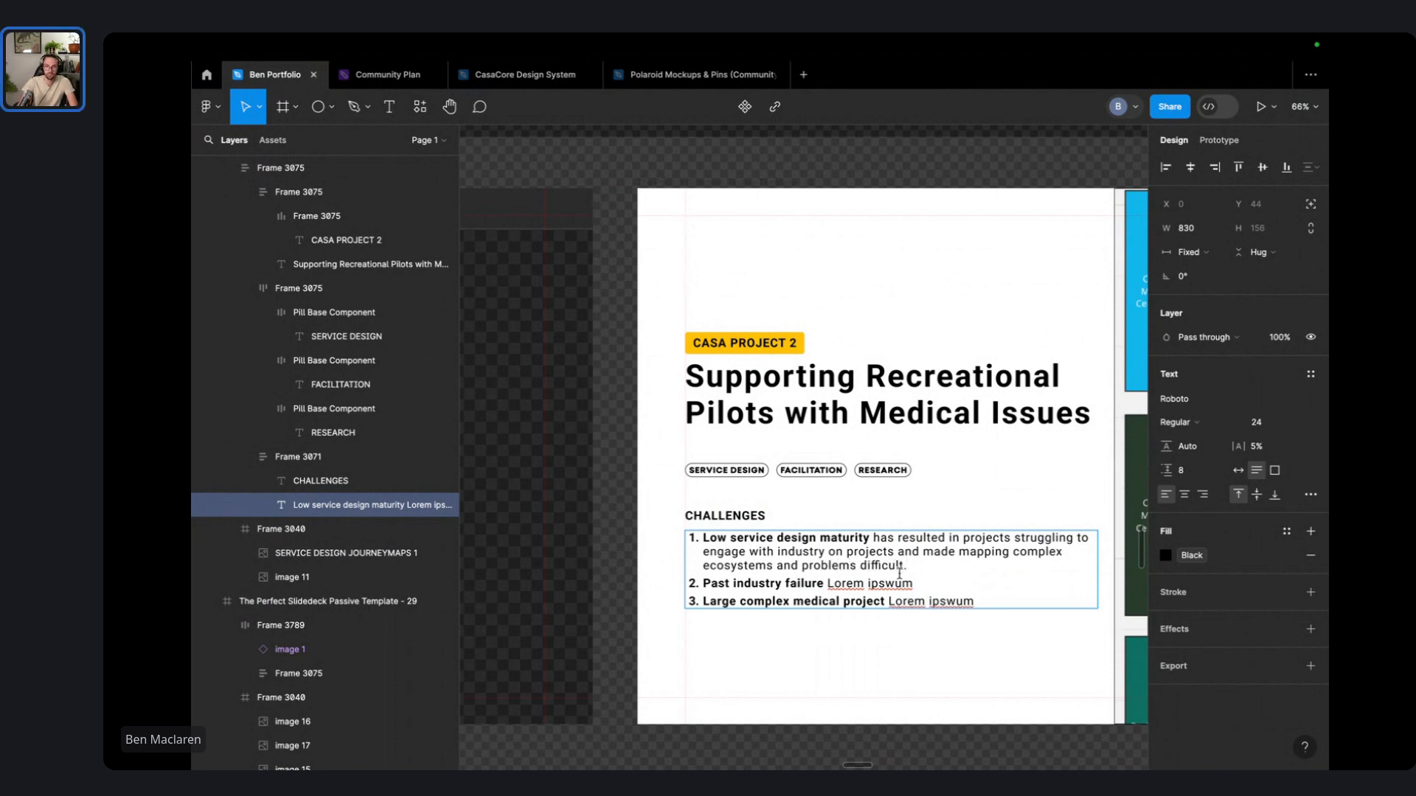
- Reword item one's ending to 'and understand complex systems industry needs..'
double_click(942, 551)
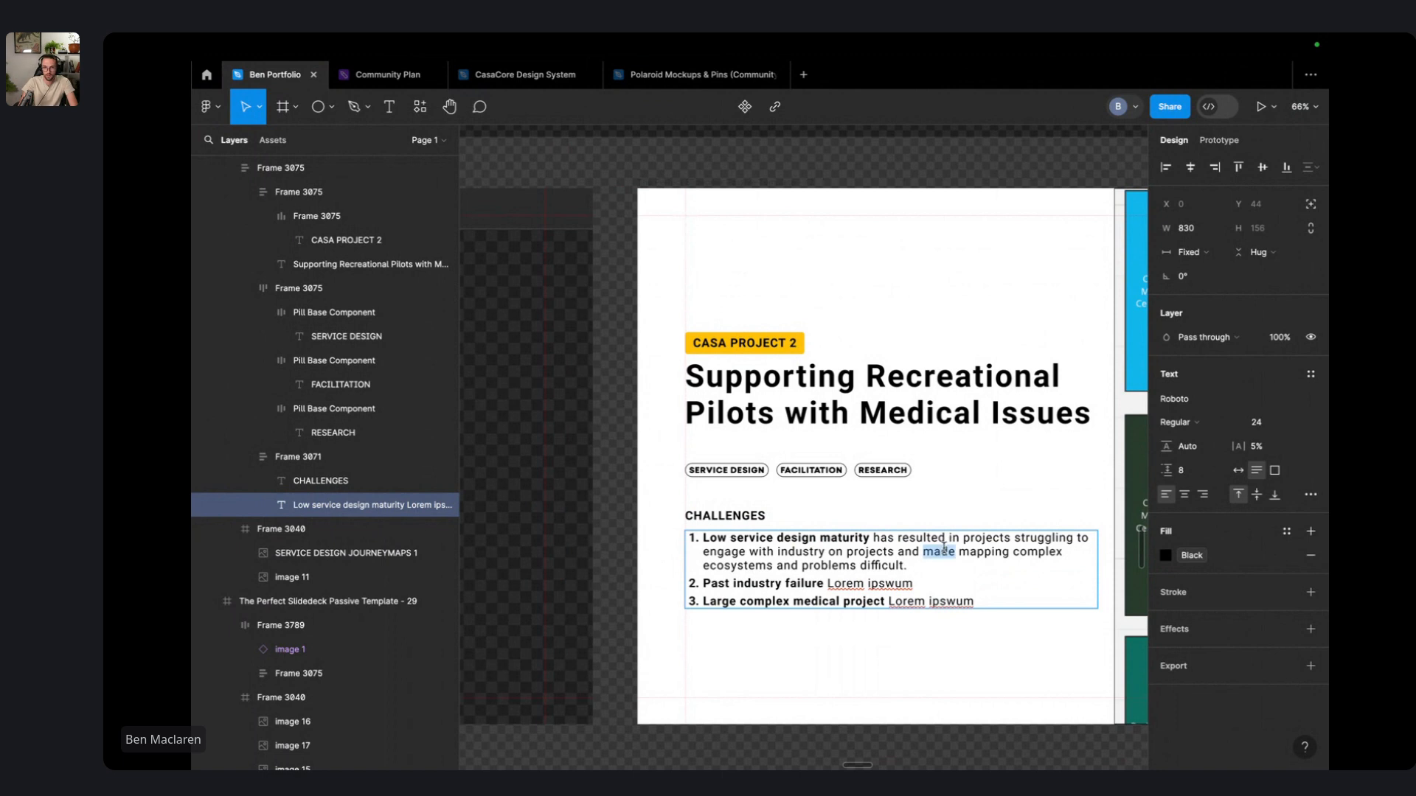
left_click_drag(943, 549, 831, 551)
type("and ")
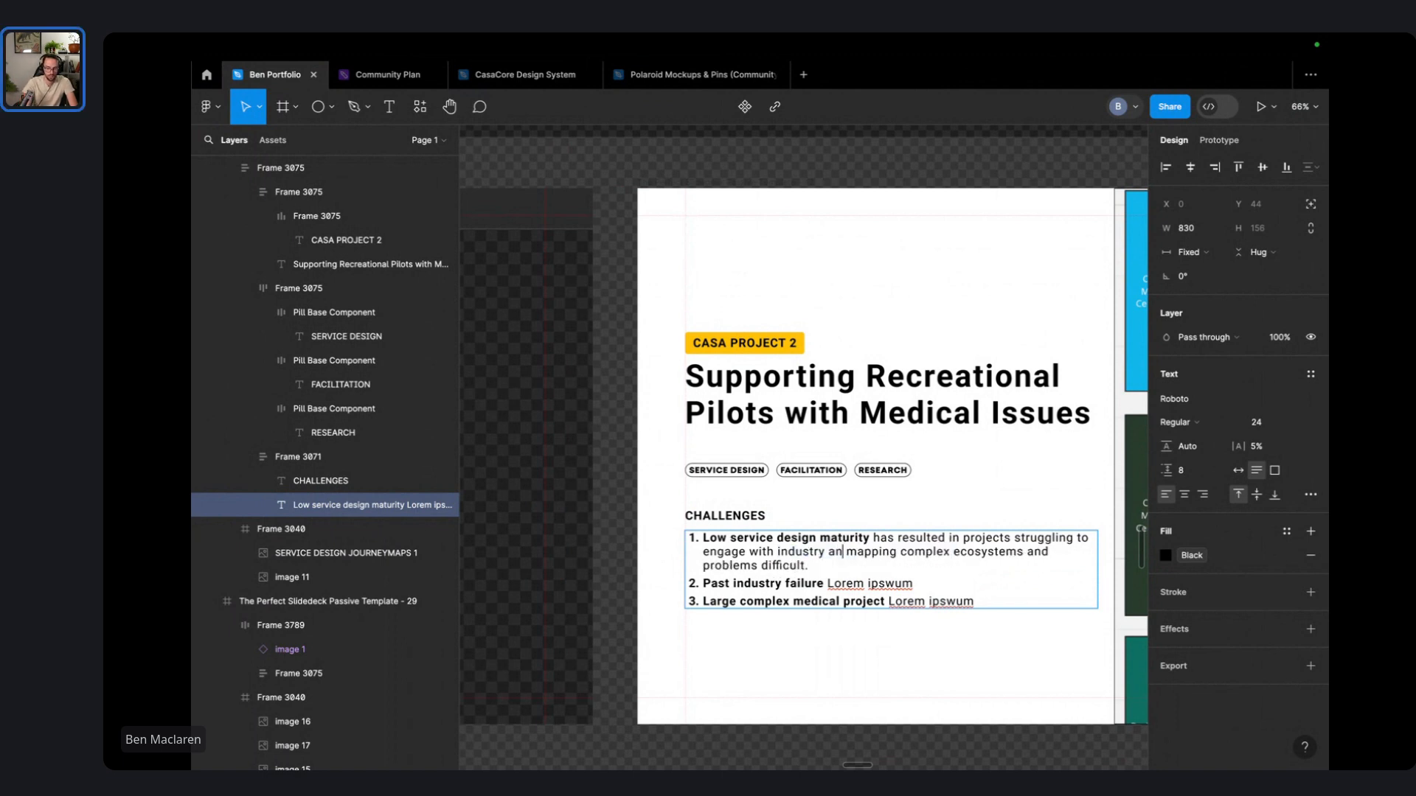
type("understand")
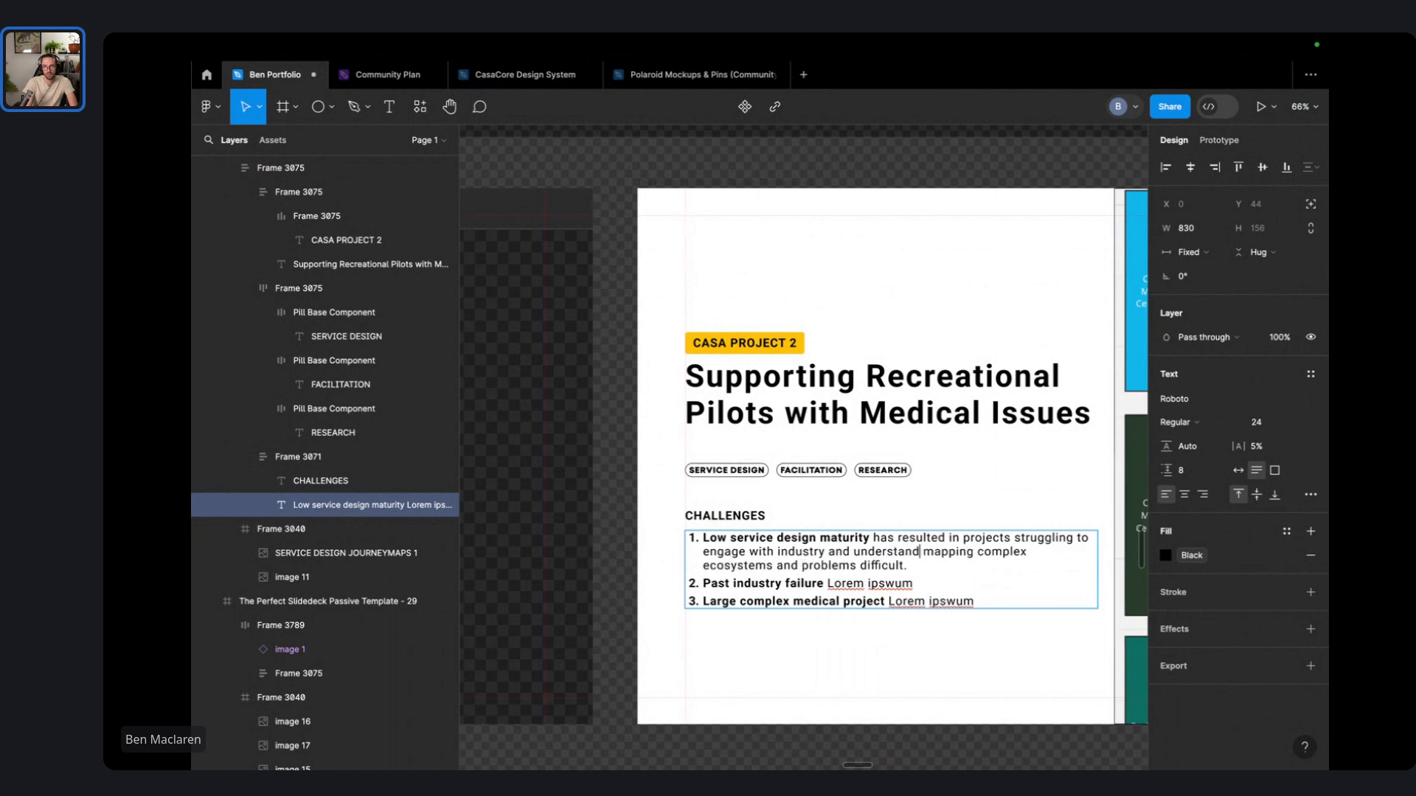
key("alt+shift+Right")
key("BackSpace")
key("alt+Right")
key("alt+Right")
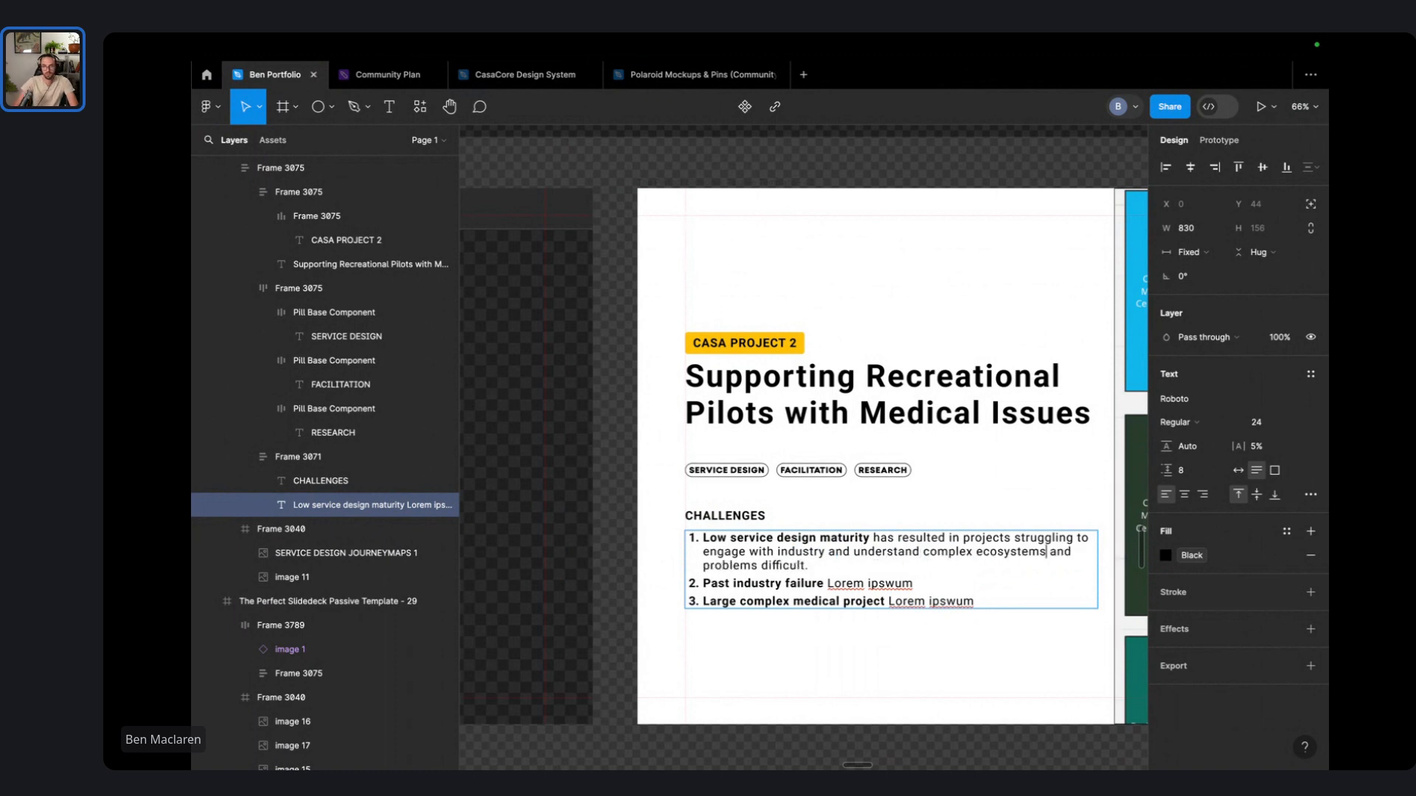
key("alt+shift+Left")
type("systems")
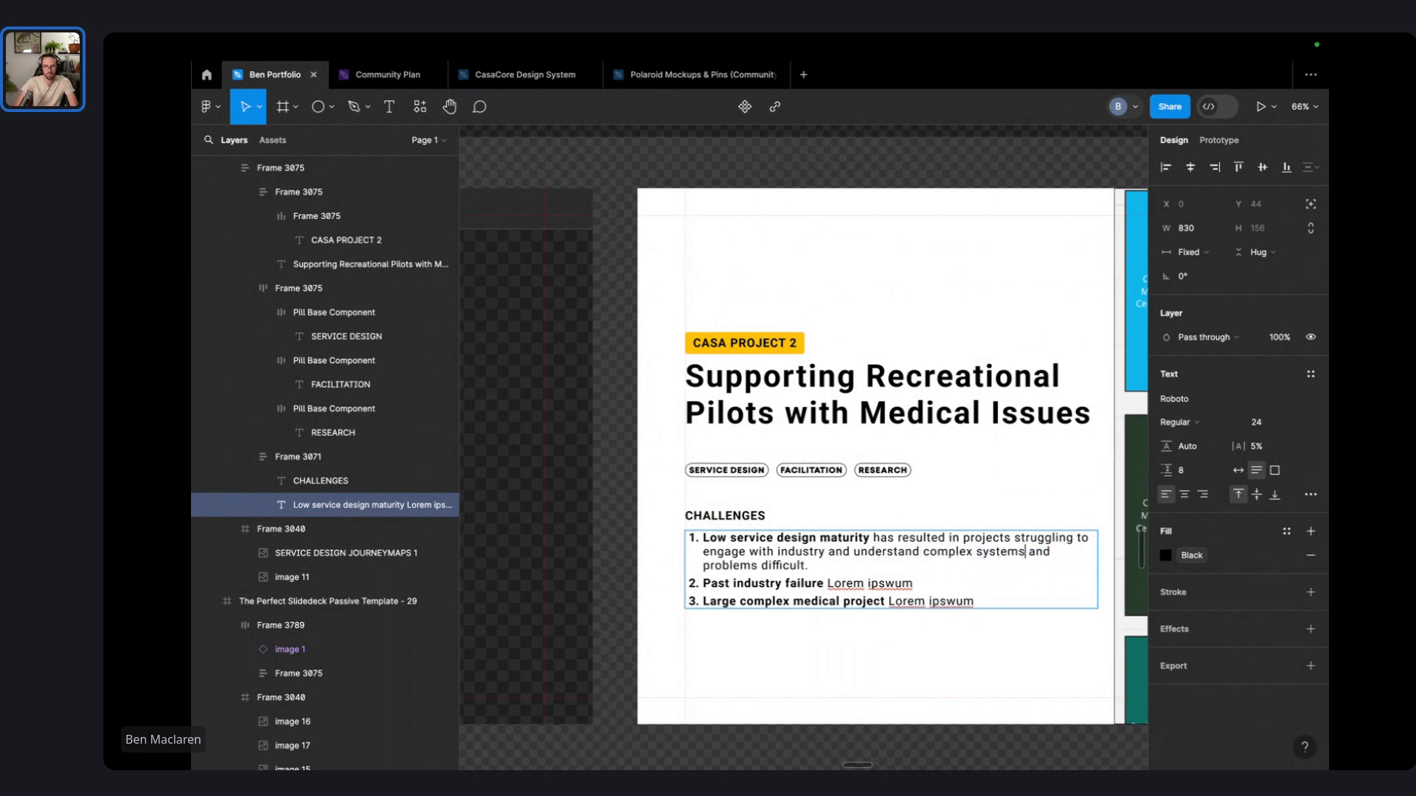
key("alt+Left")
key("alt+shift+Right")
key("alt+shift+Right")
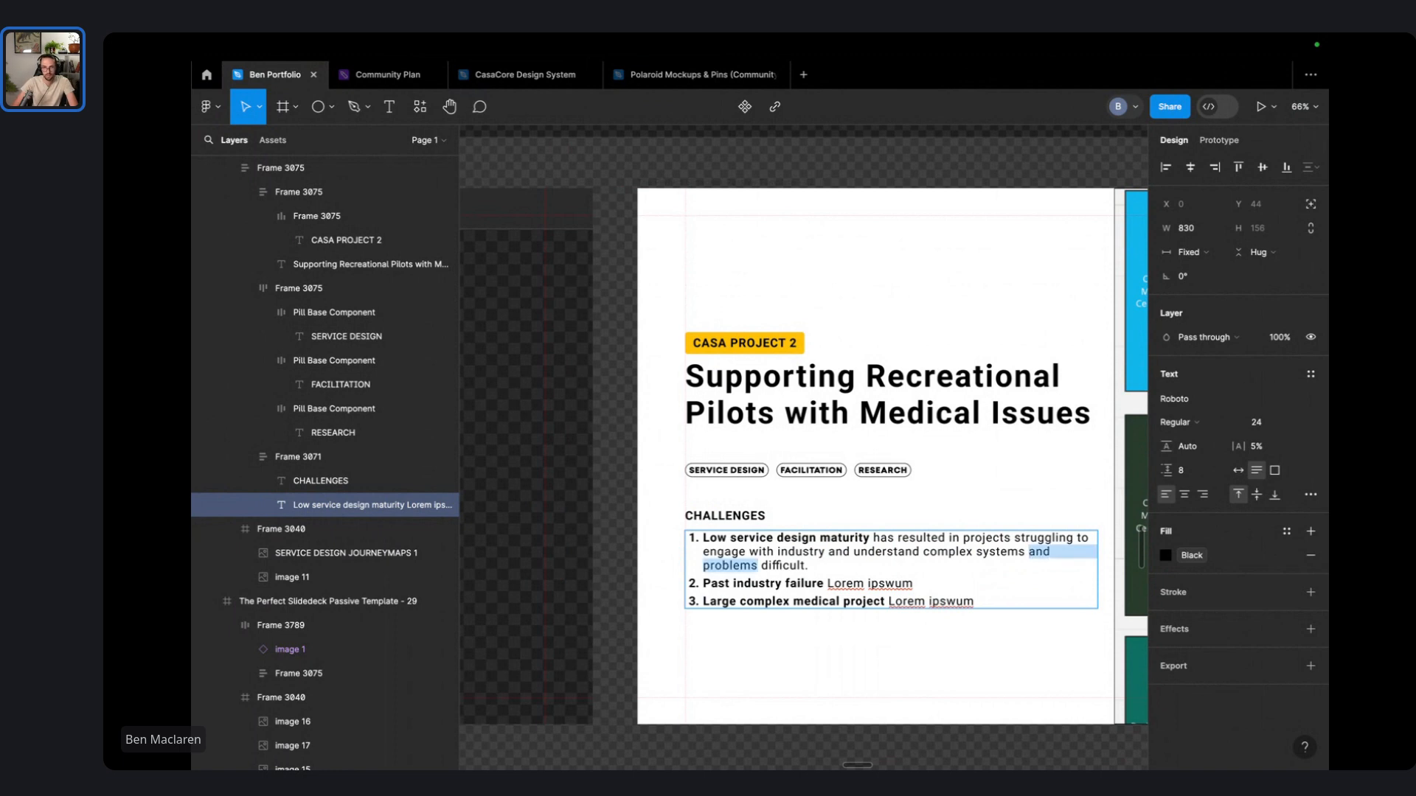
key("shift+End")
type("indust")
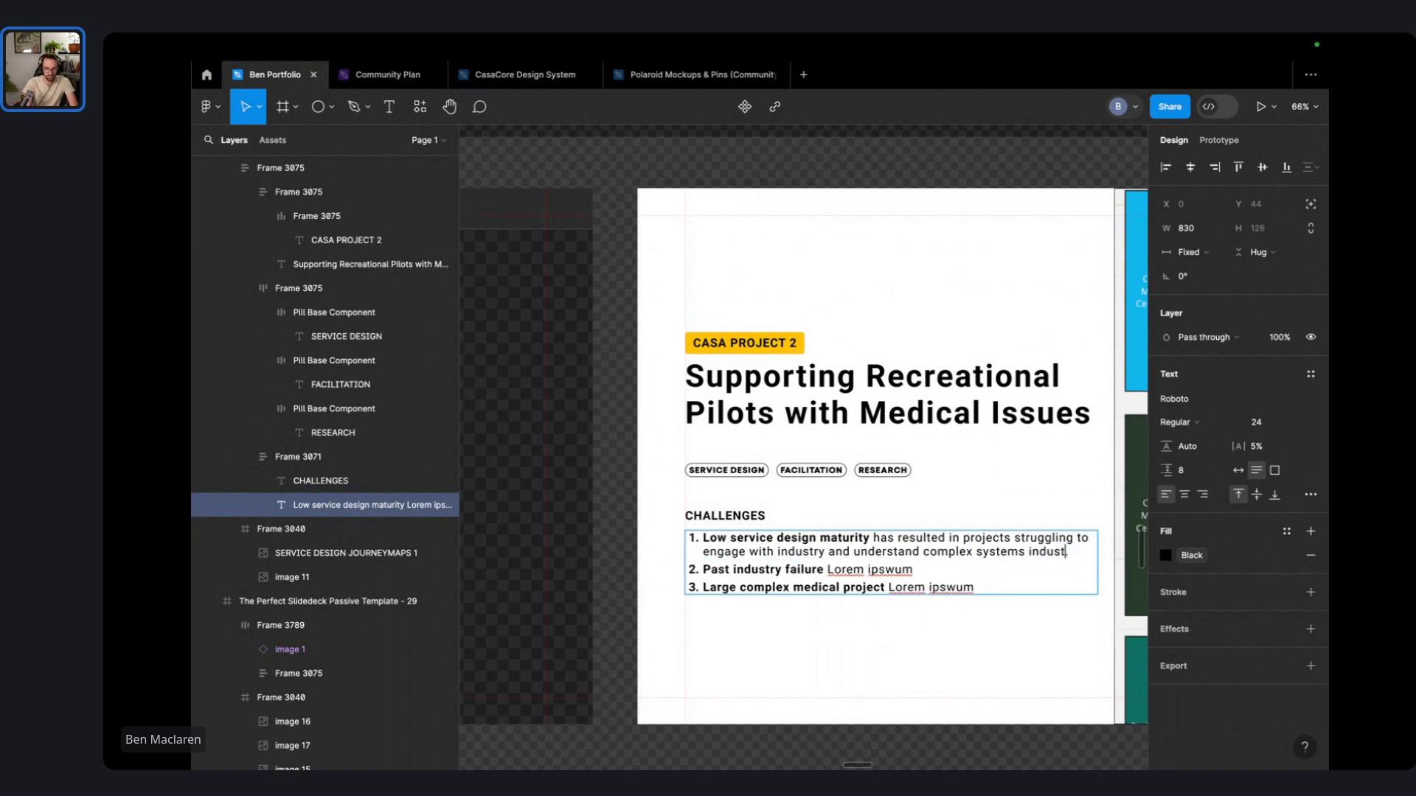
type("ry needs..")
- Select the 'Lorem ipswum' placeholder at the end of item two
key("Down")
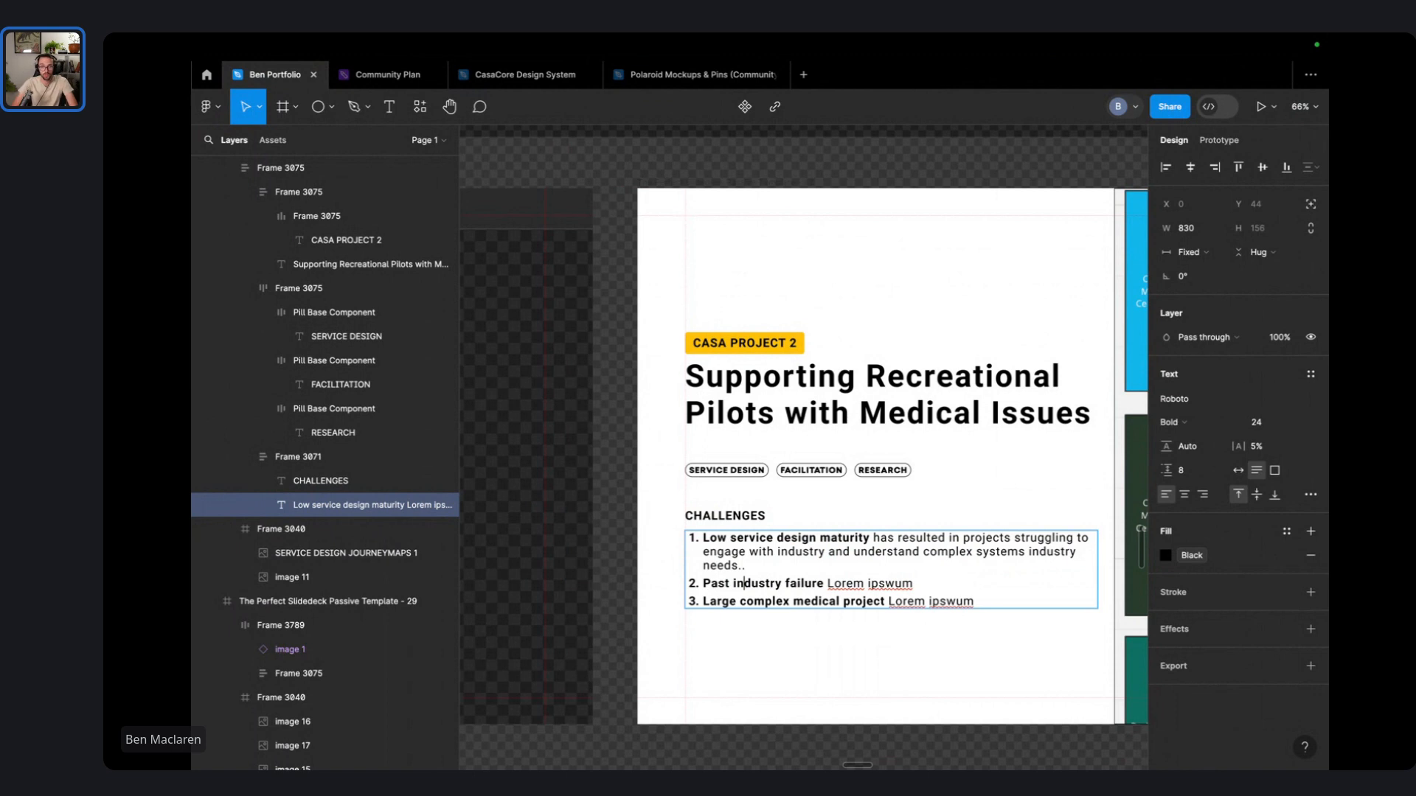
key("End")
key("alt+shift+Left")
key("alt+shift+Left")
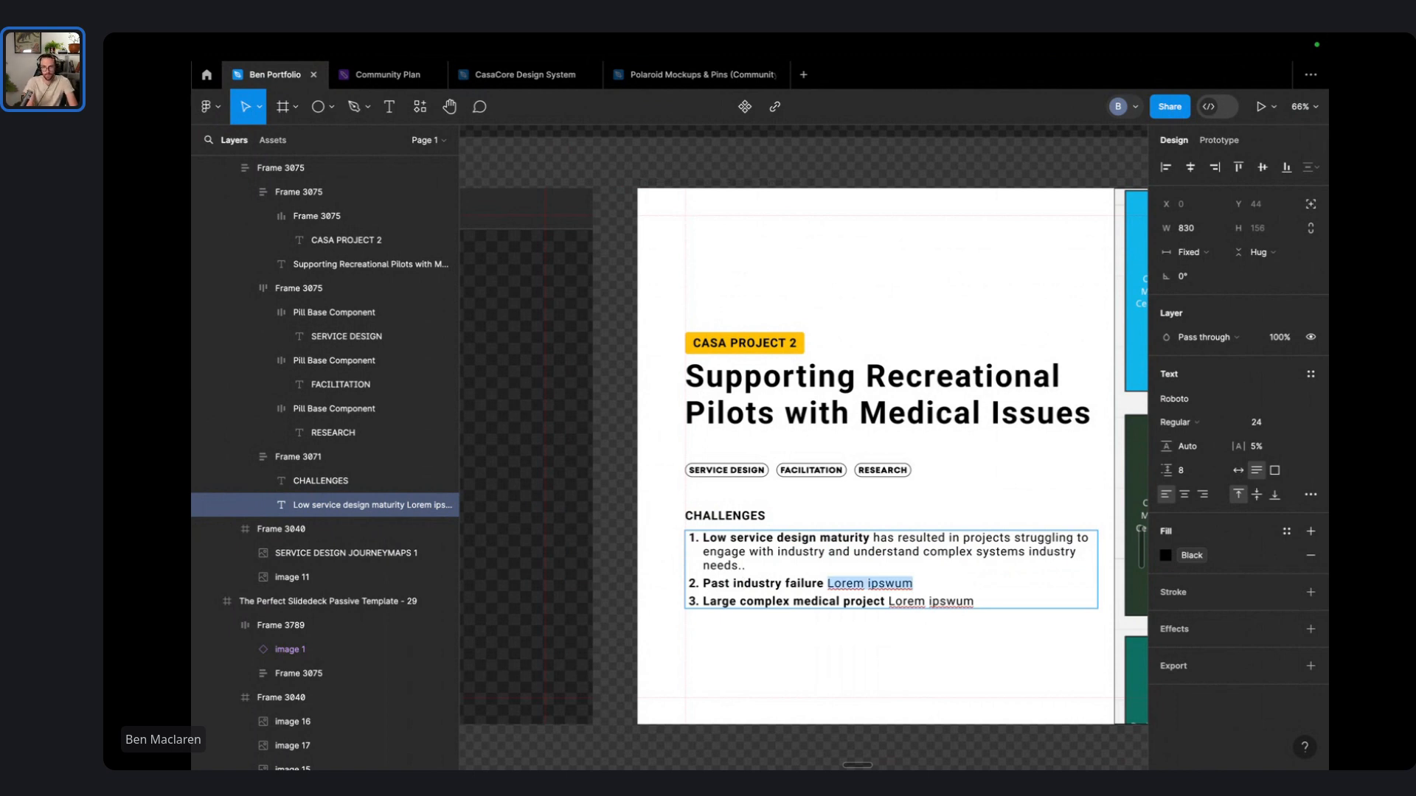
- Start item two as 'Past industry failure has b' and select item three's 'Lorem ipswum' placeholder
type("have")
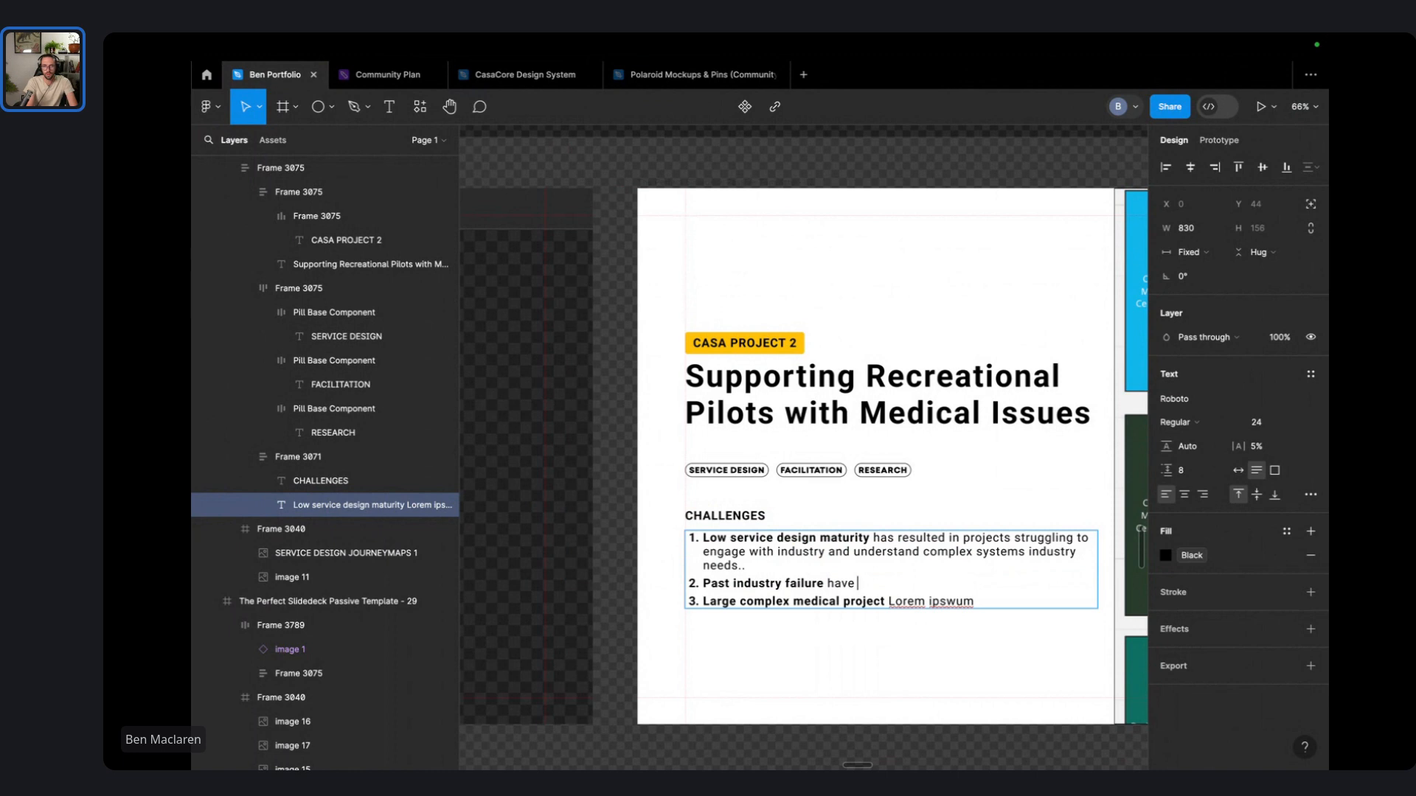
type(" created")
key("alt+BackSpace")
key("alt+BackSpace")
type("created")
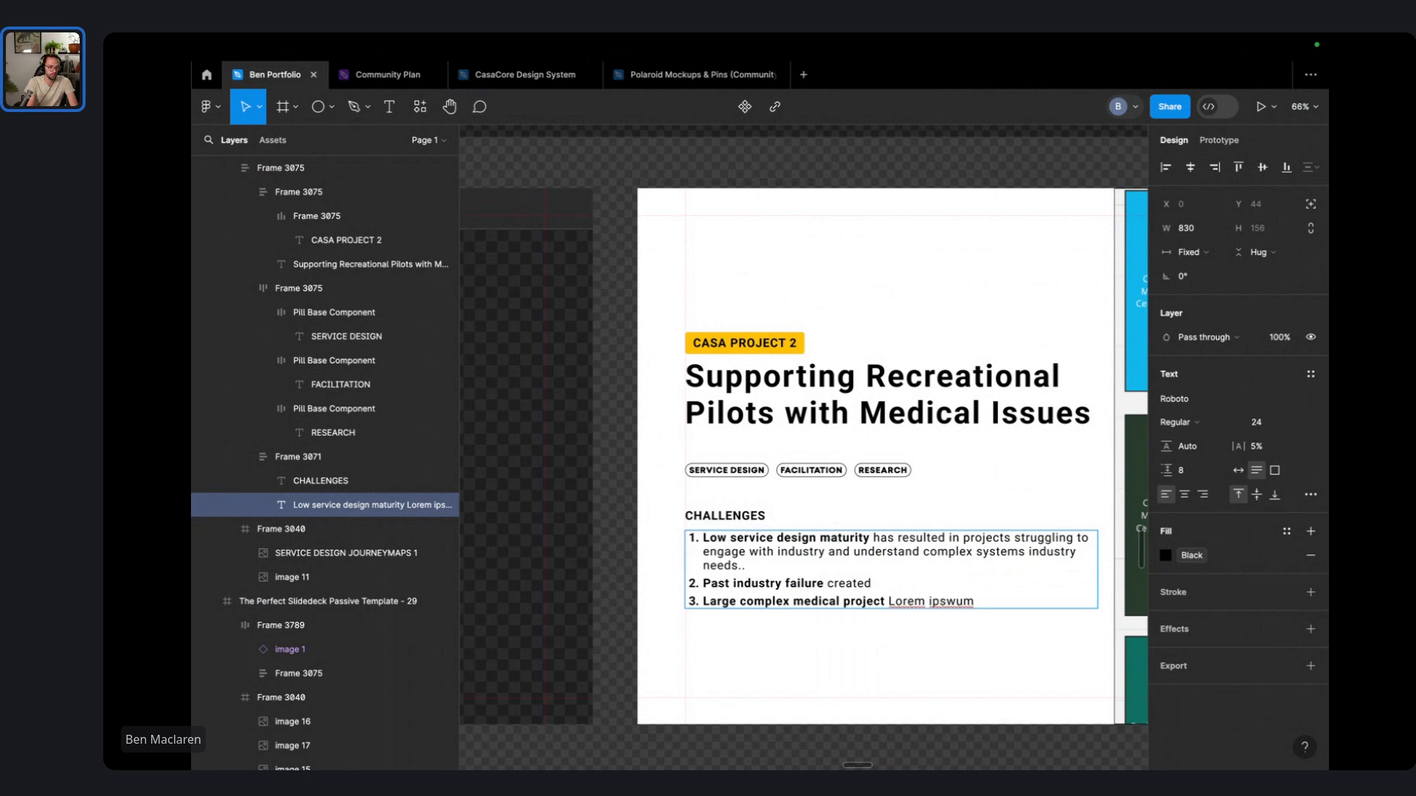
type("culture of repeat")
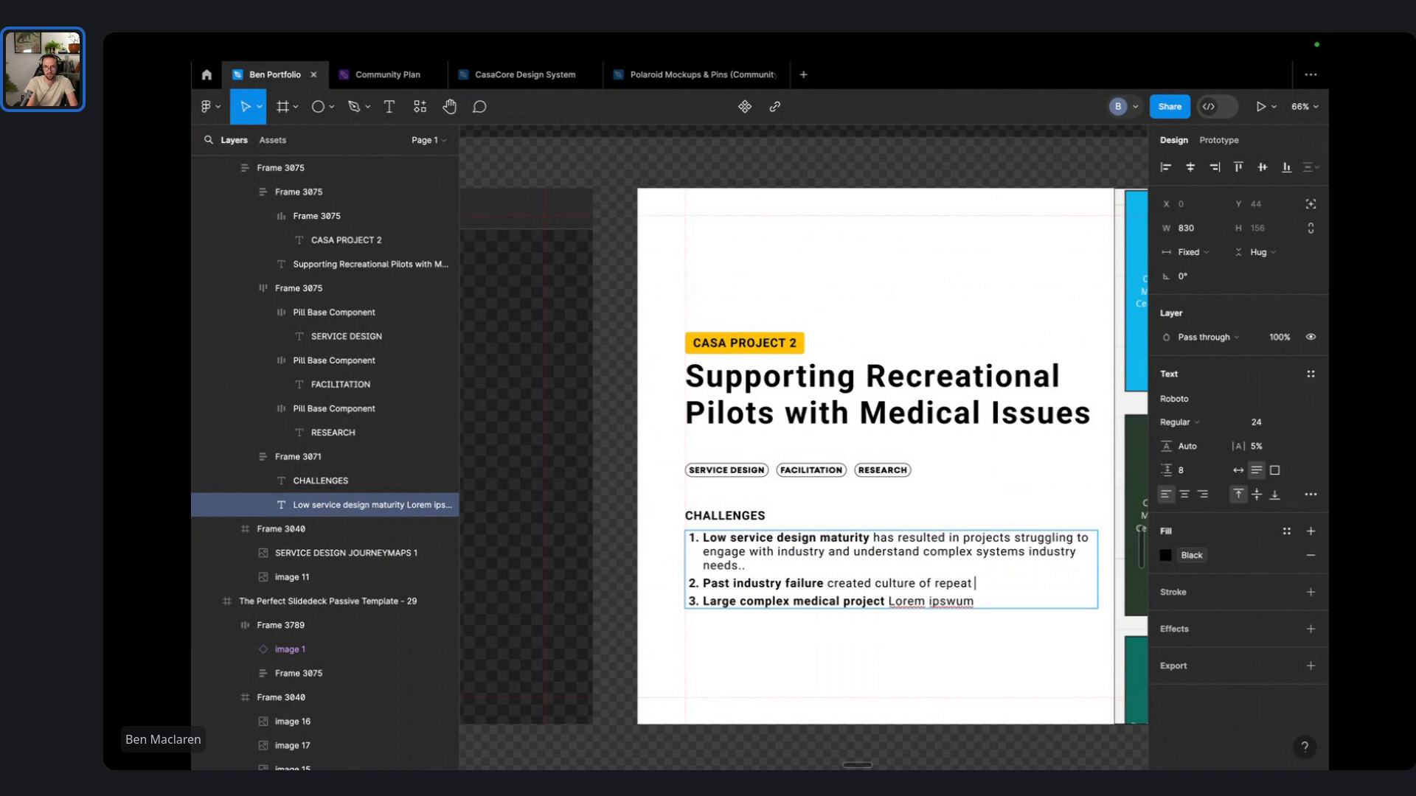
key("alt+BackSpace")
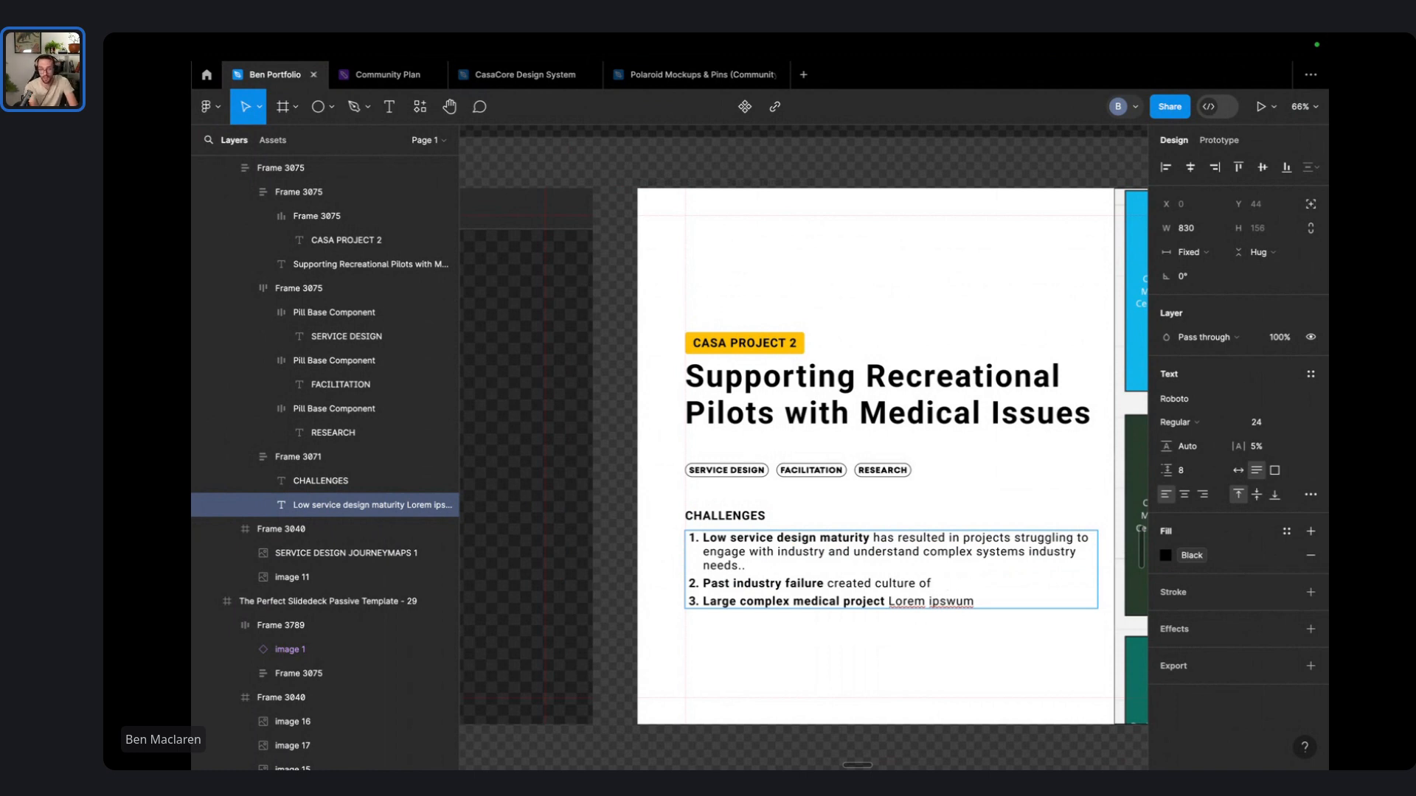
key("alt+BackSpace")
key("alt+BackSpace")
key("alt+BackSpace")
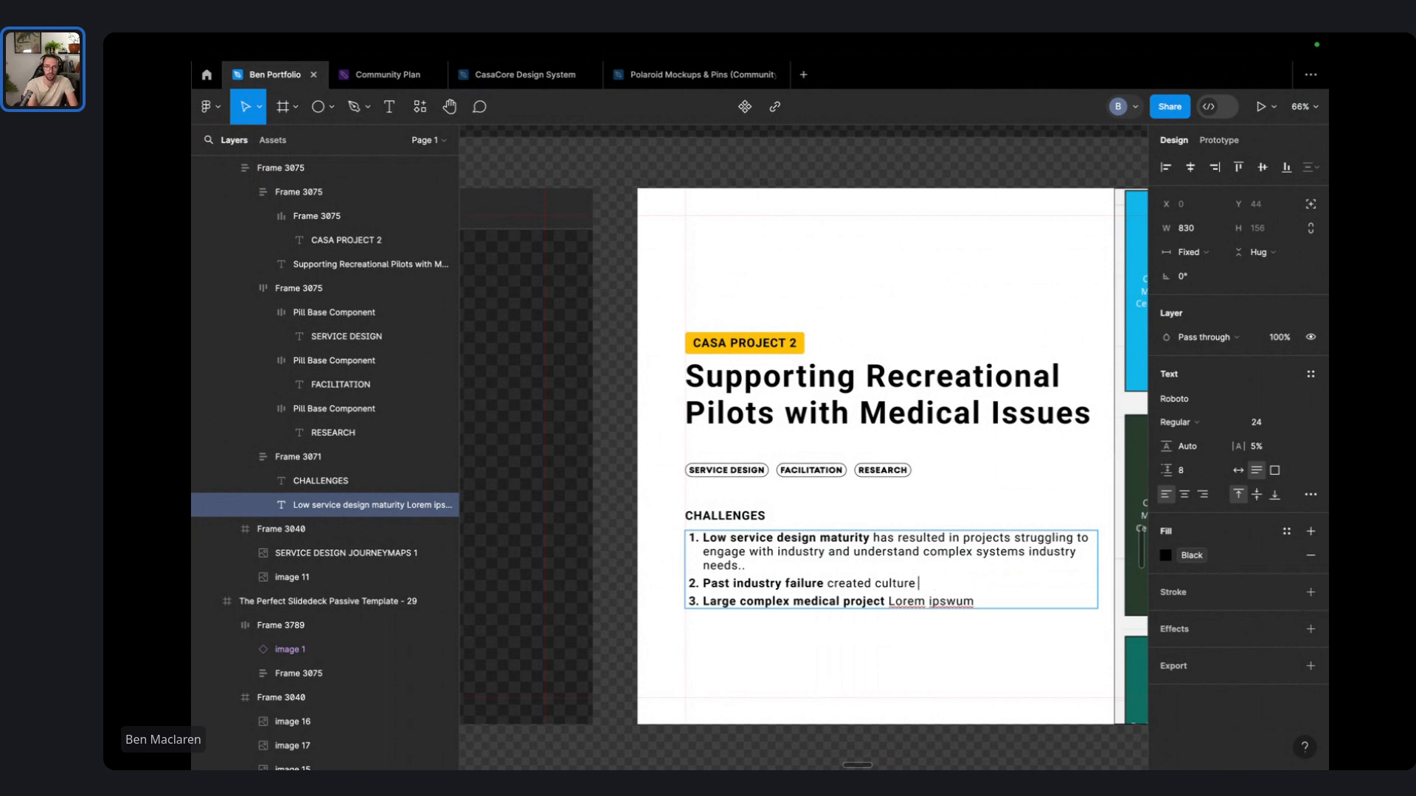
type("has b")
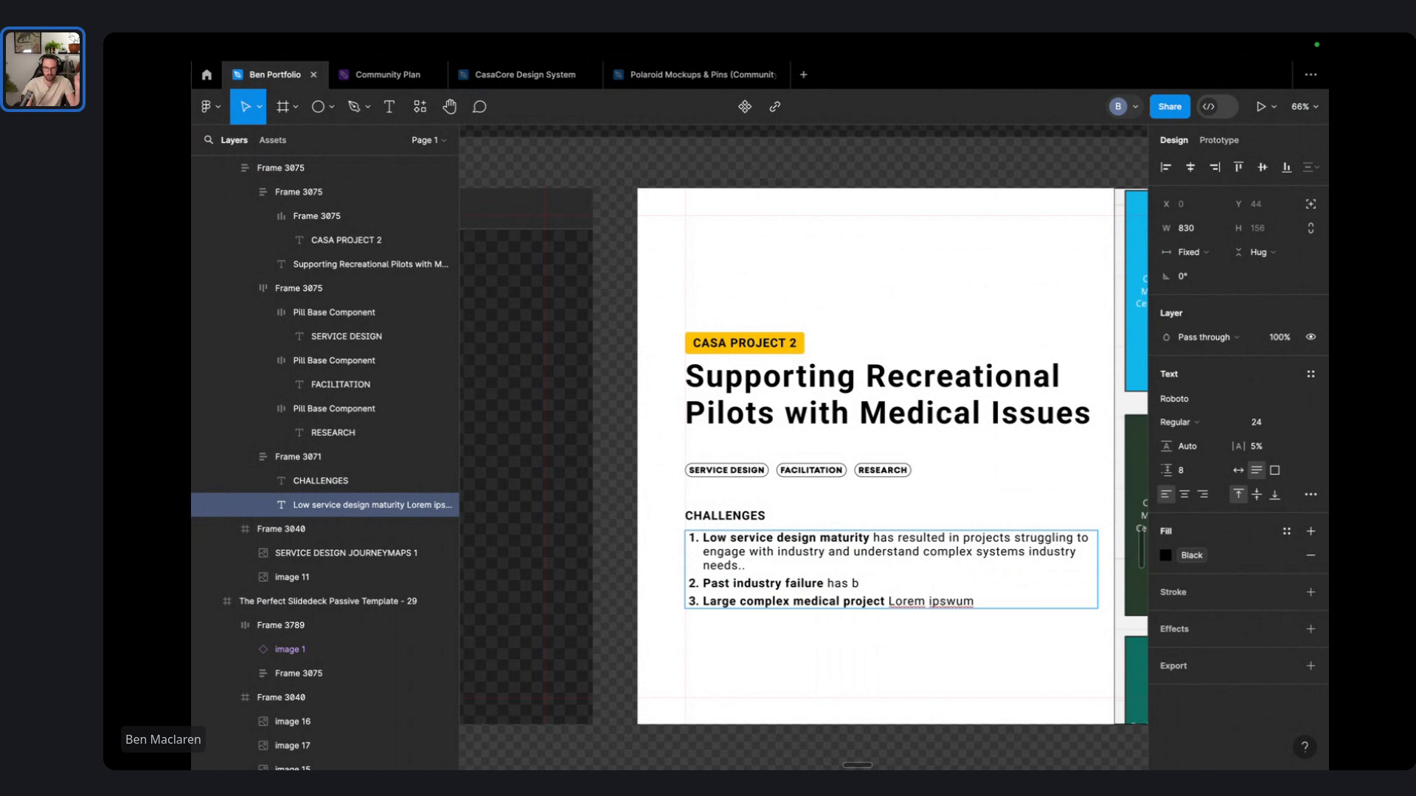
key("Down")
key("Down")
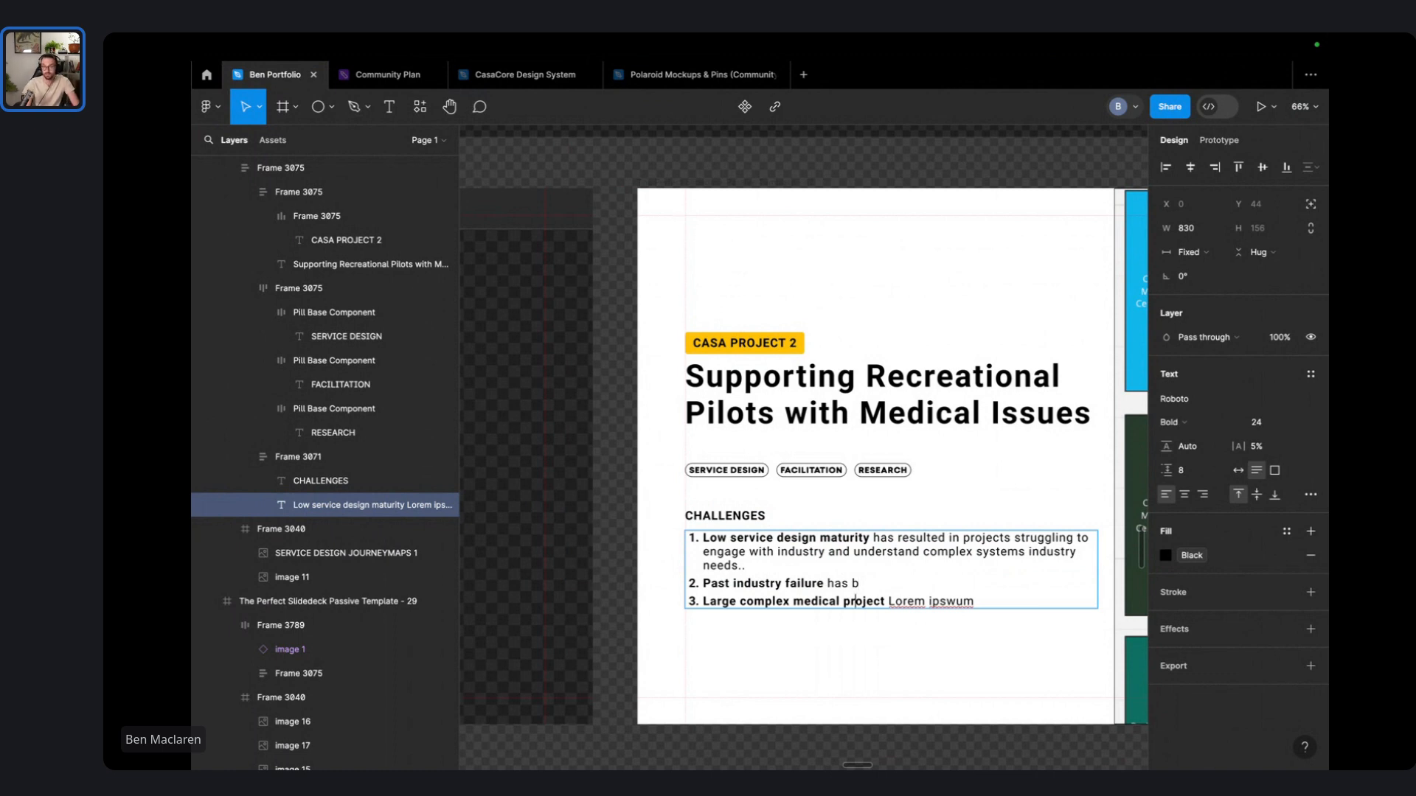
key("alt+shift+Left")
key("alt+shift+Left")
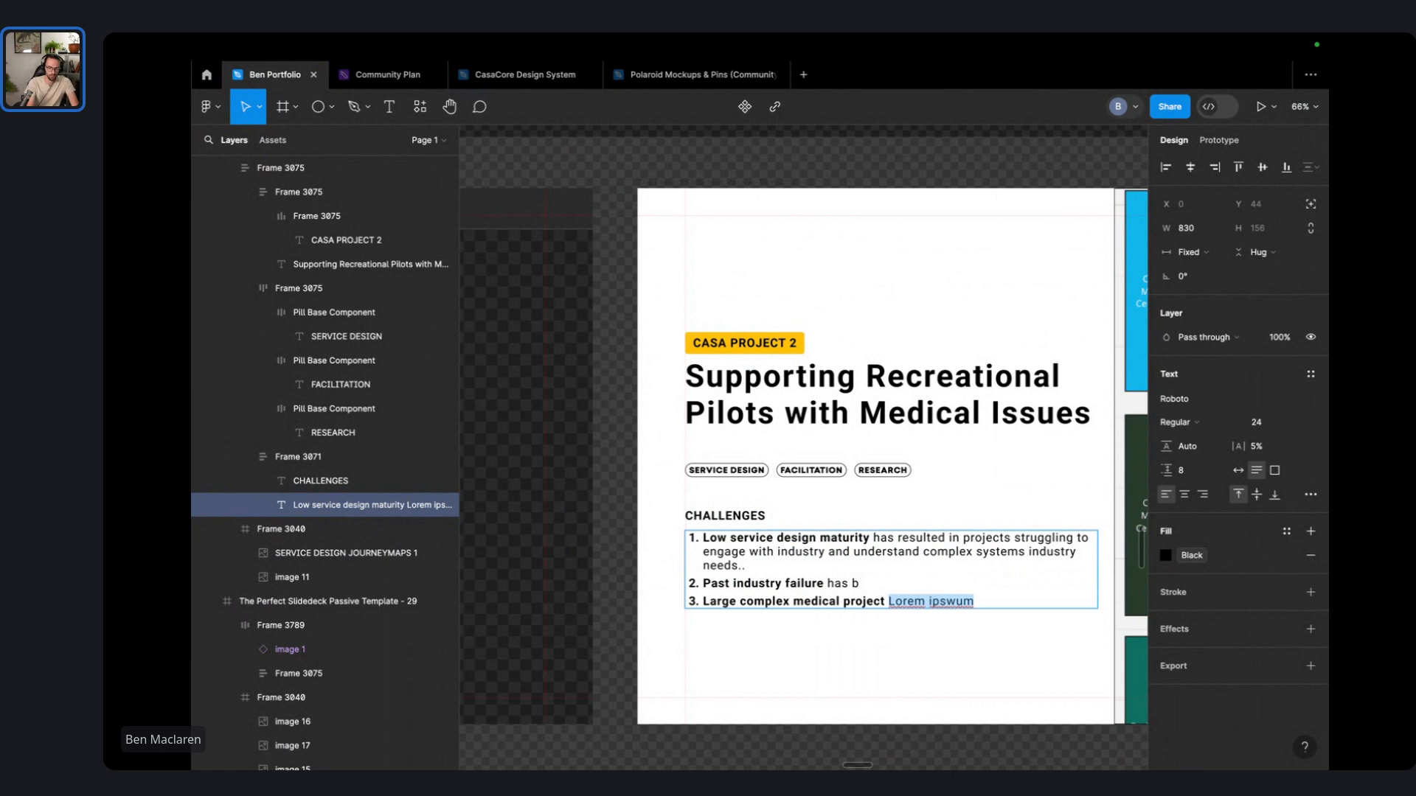
- Replace item three's placeholder with the long-engagement text ending 'low-vs-high risk pilots.'
key("BackSpace")
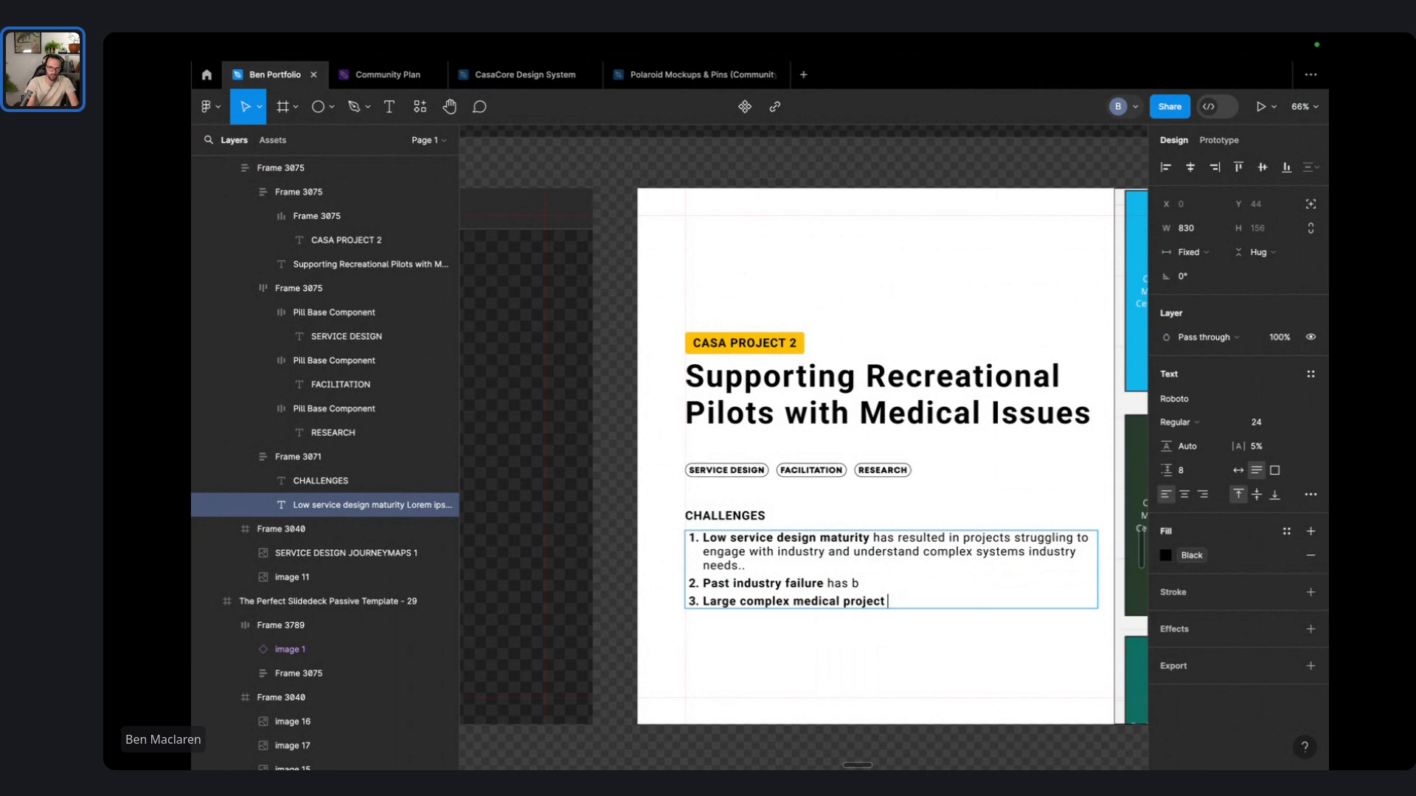
type("creates a long e")
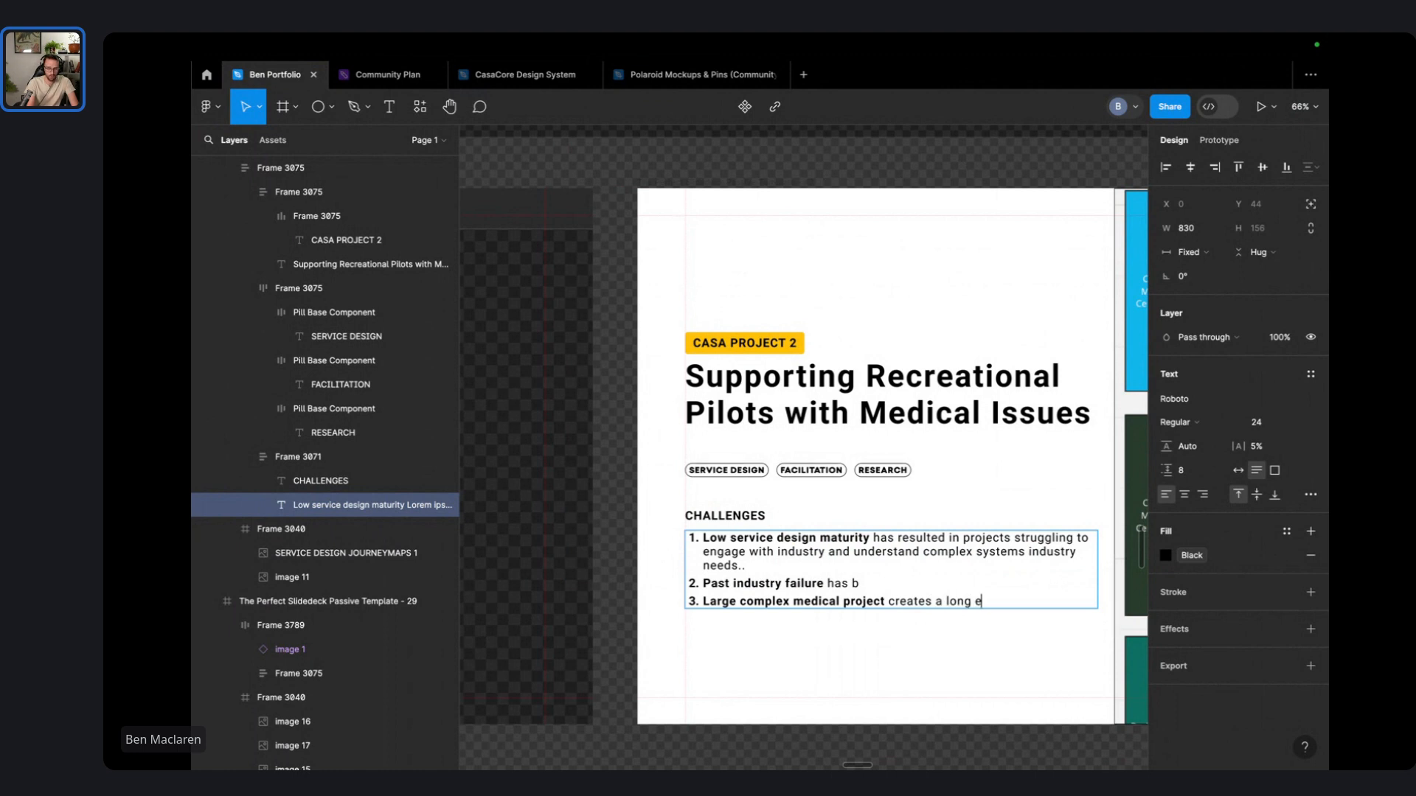
type("ngagement and de")
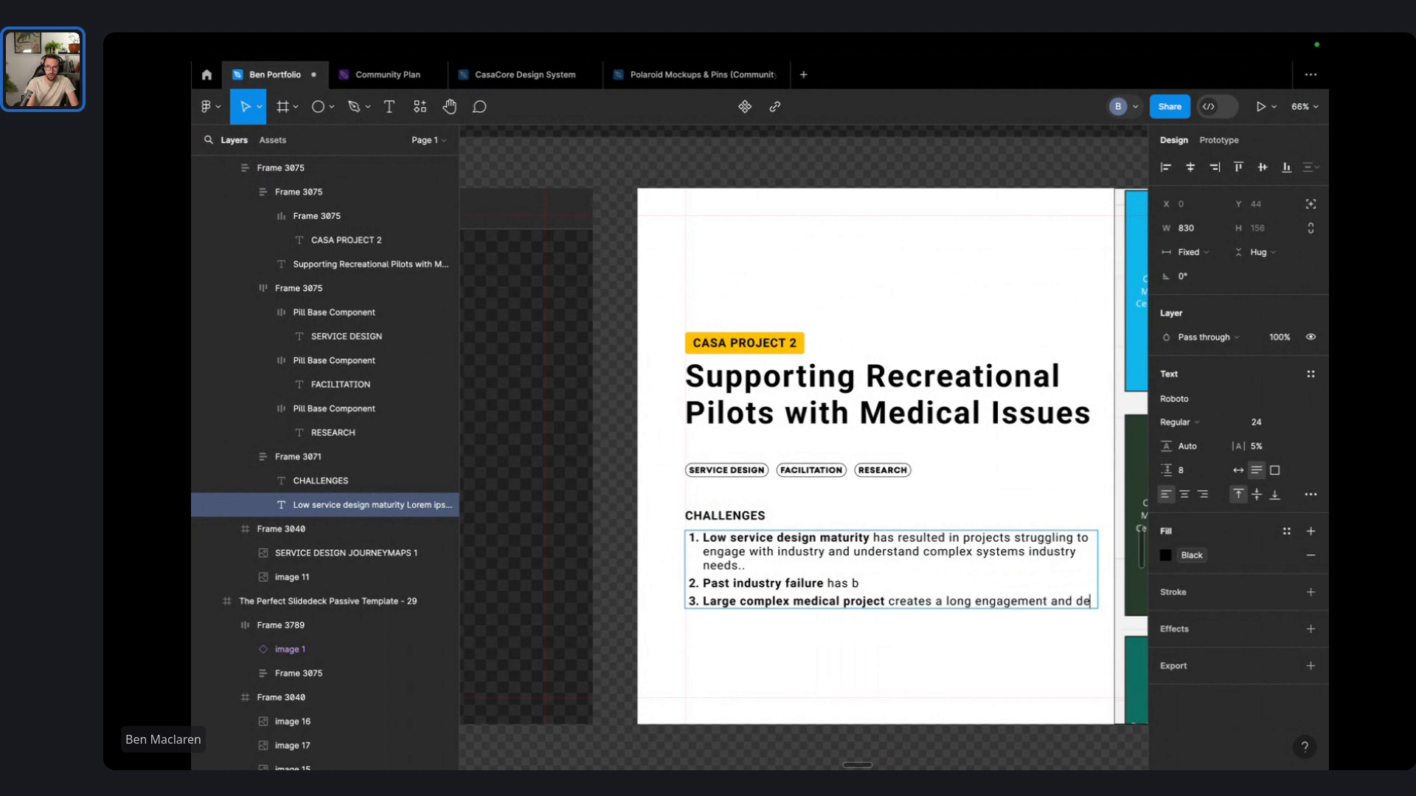
type("bate time to get ")
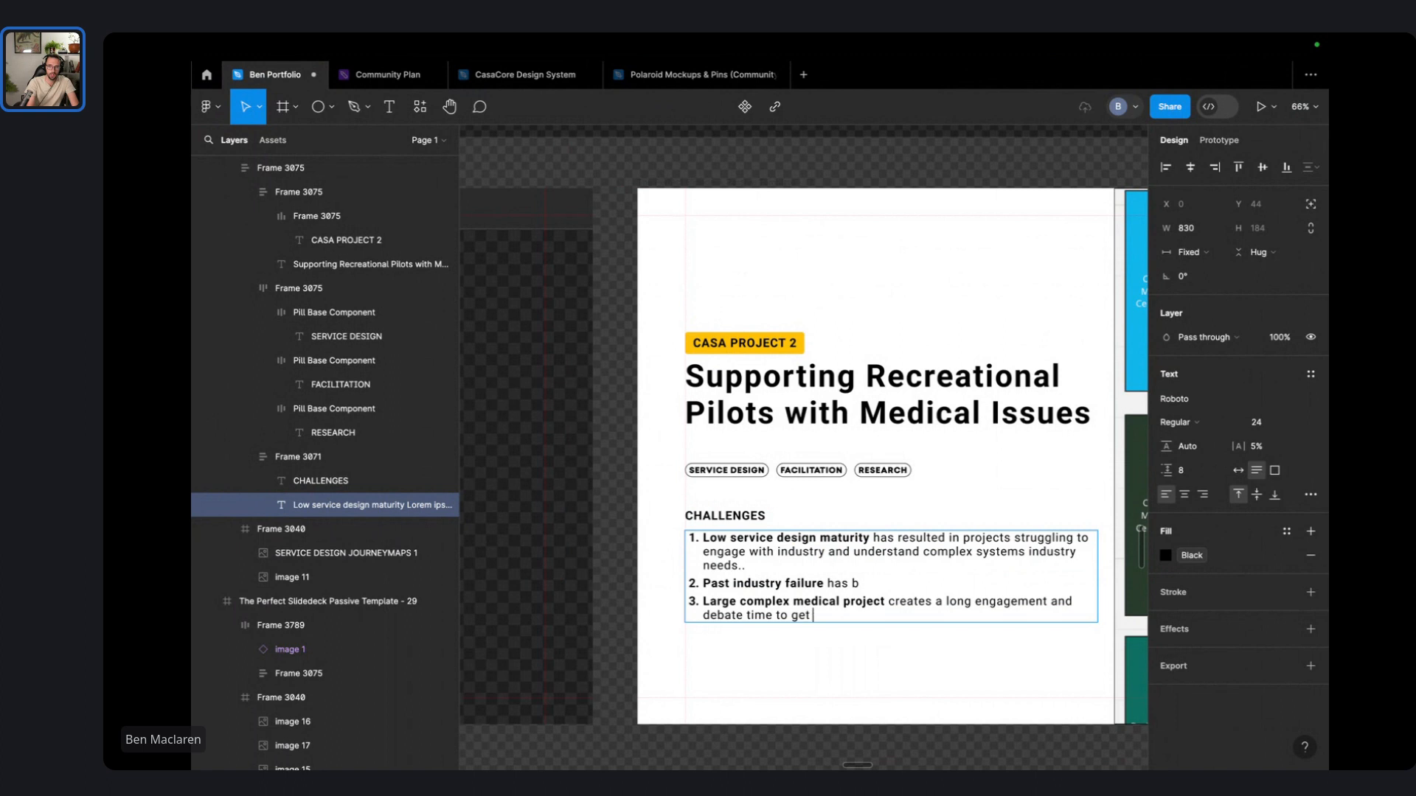
type("to answers around ")
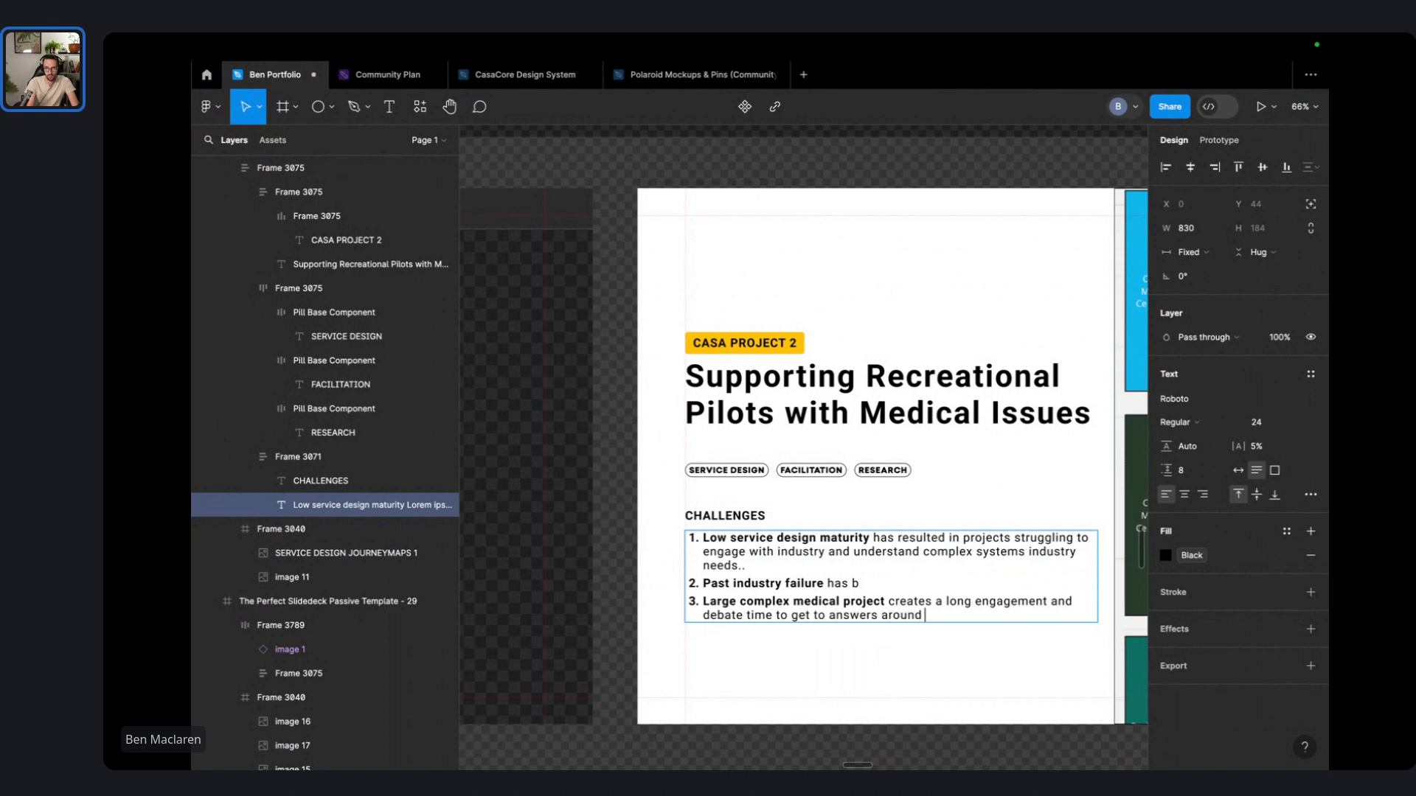
type("medical status, ca")
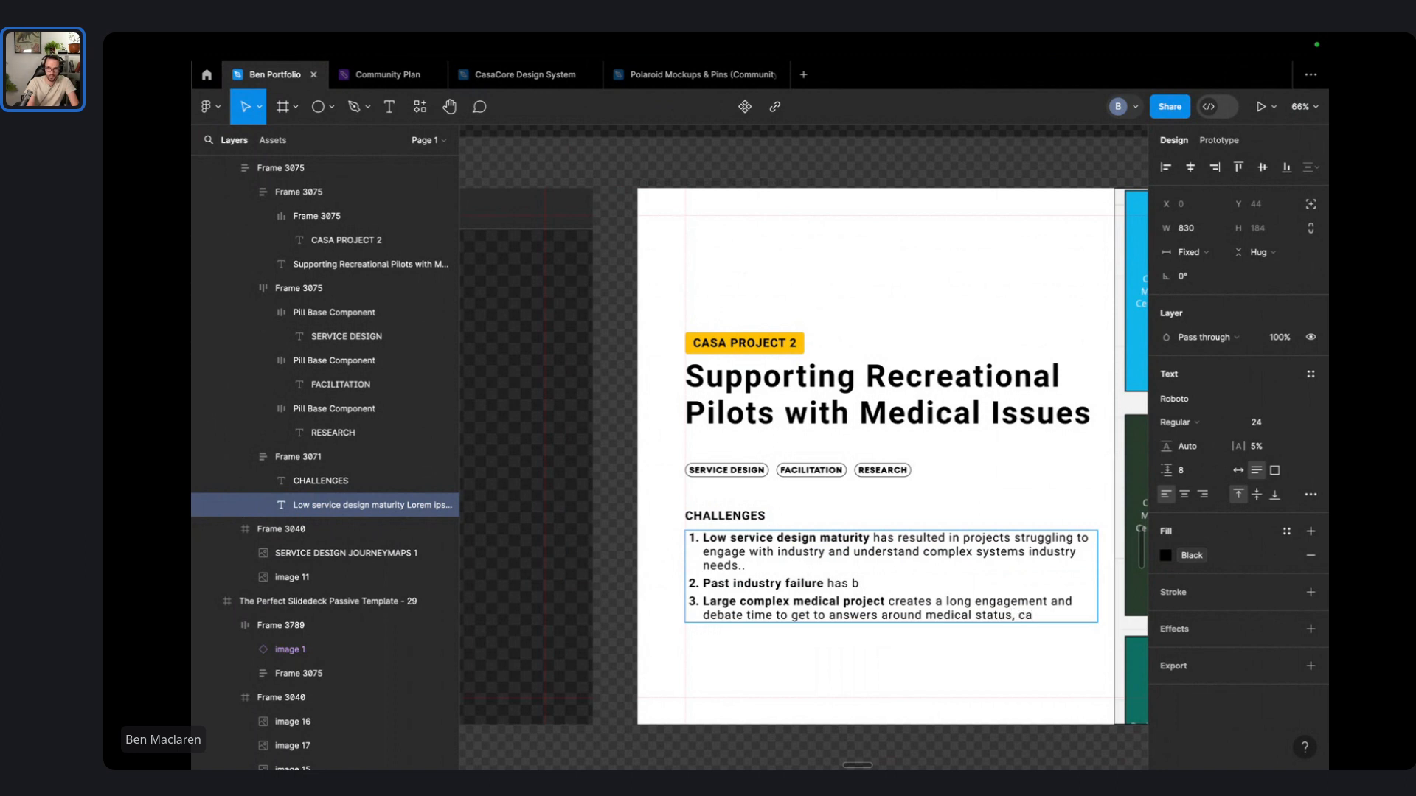
type("pabilities")
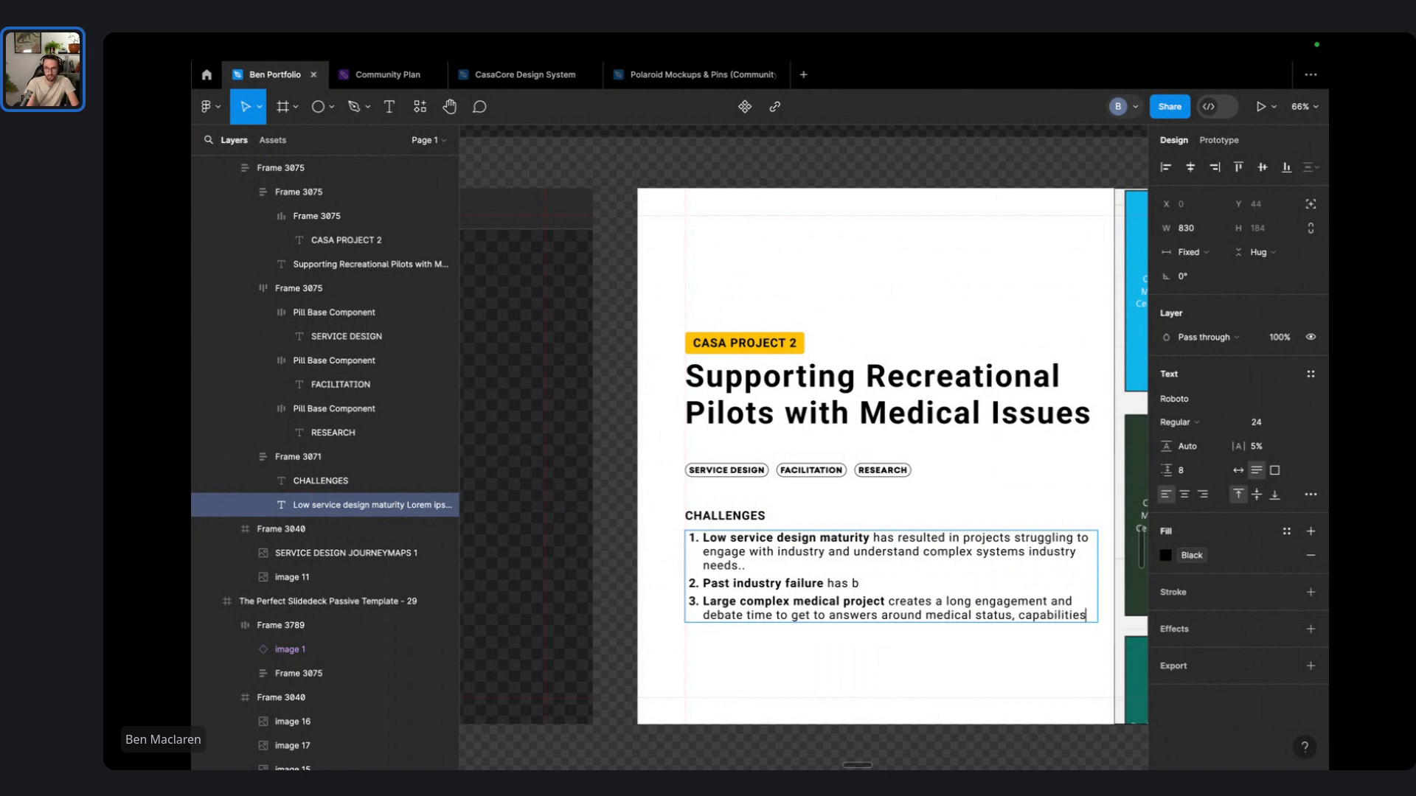
type(" and")
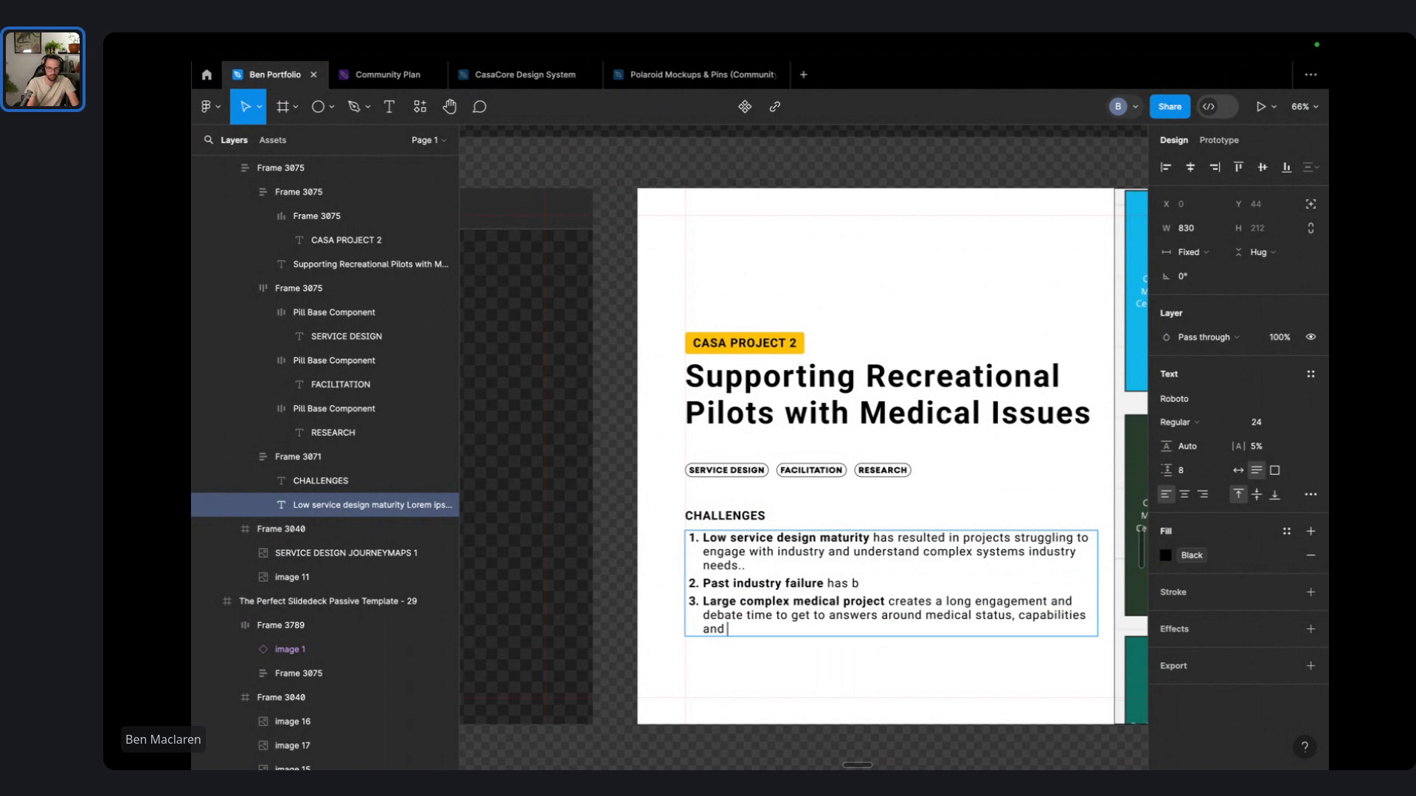
type("low vs")
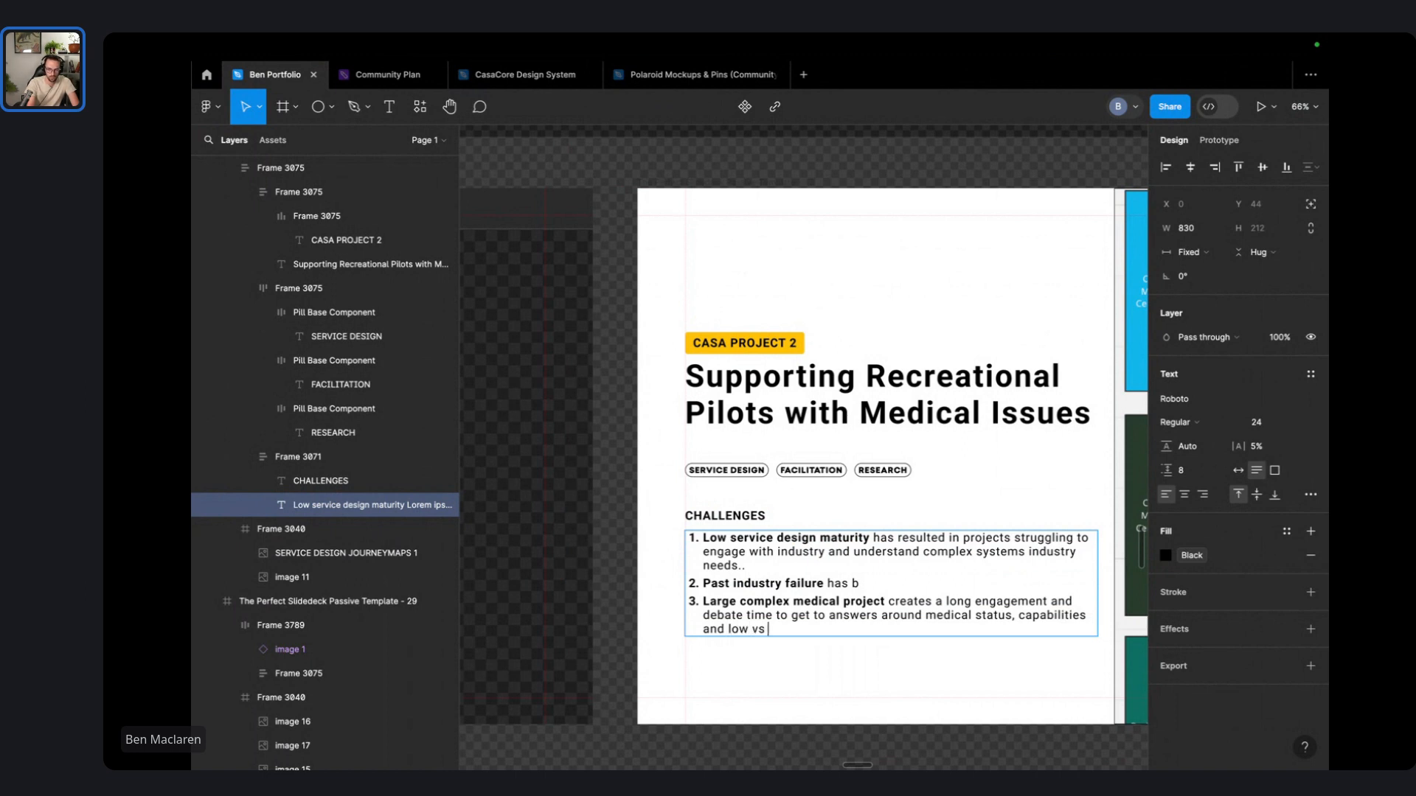
type(" hi risk pilot")
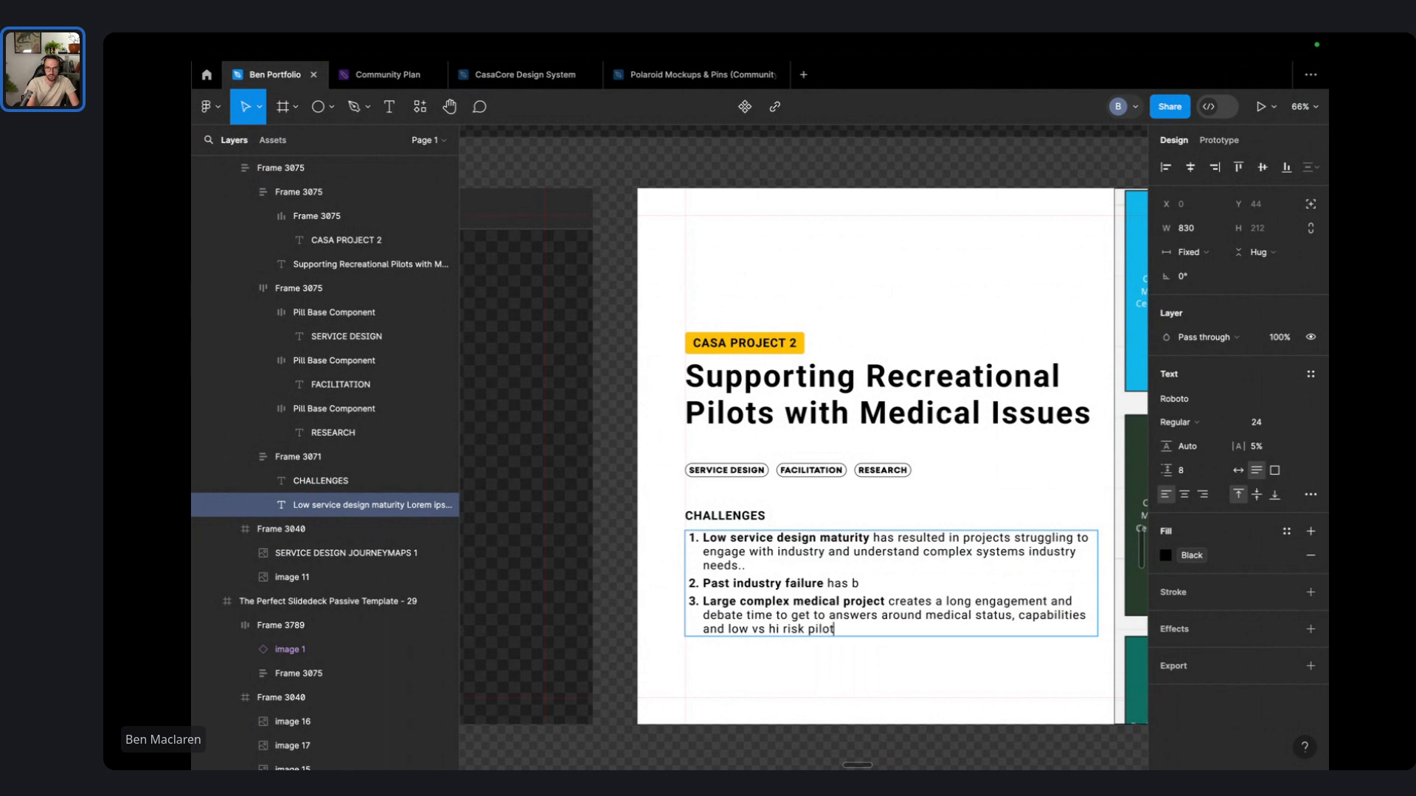
type("s.")
left_click(779, 629)
type("gh")
left_click(767, 629)
key("BackSpace")
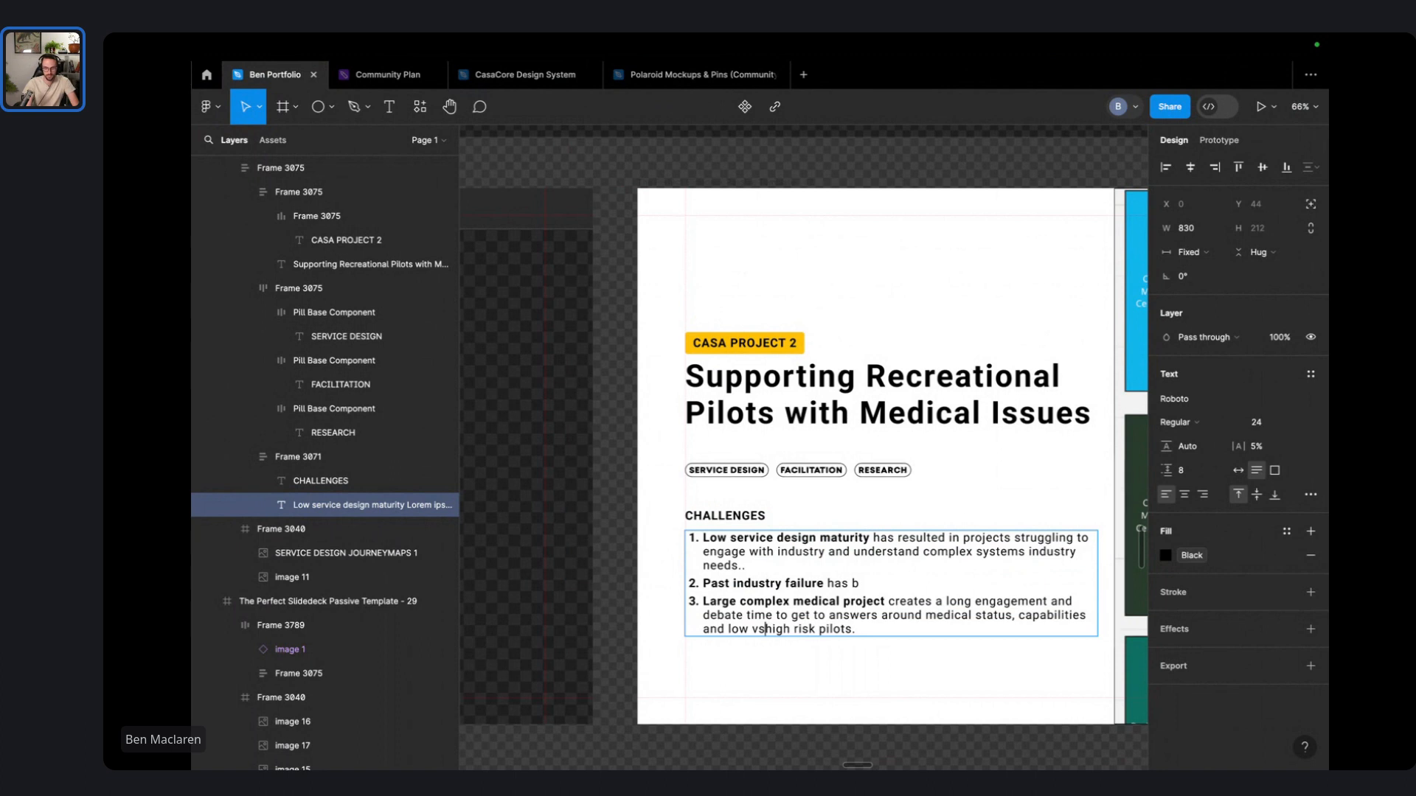
type("-")
key("alt+Left")
key("alt+Left")
key("Delete")
type("-")
- Draft item two's continuation, trying 'didn't meet the needs of the industry' wording
key("Up")
key("Up")
key("End")
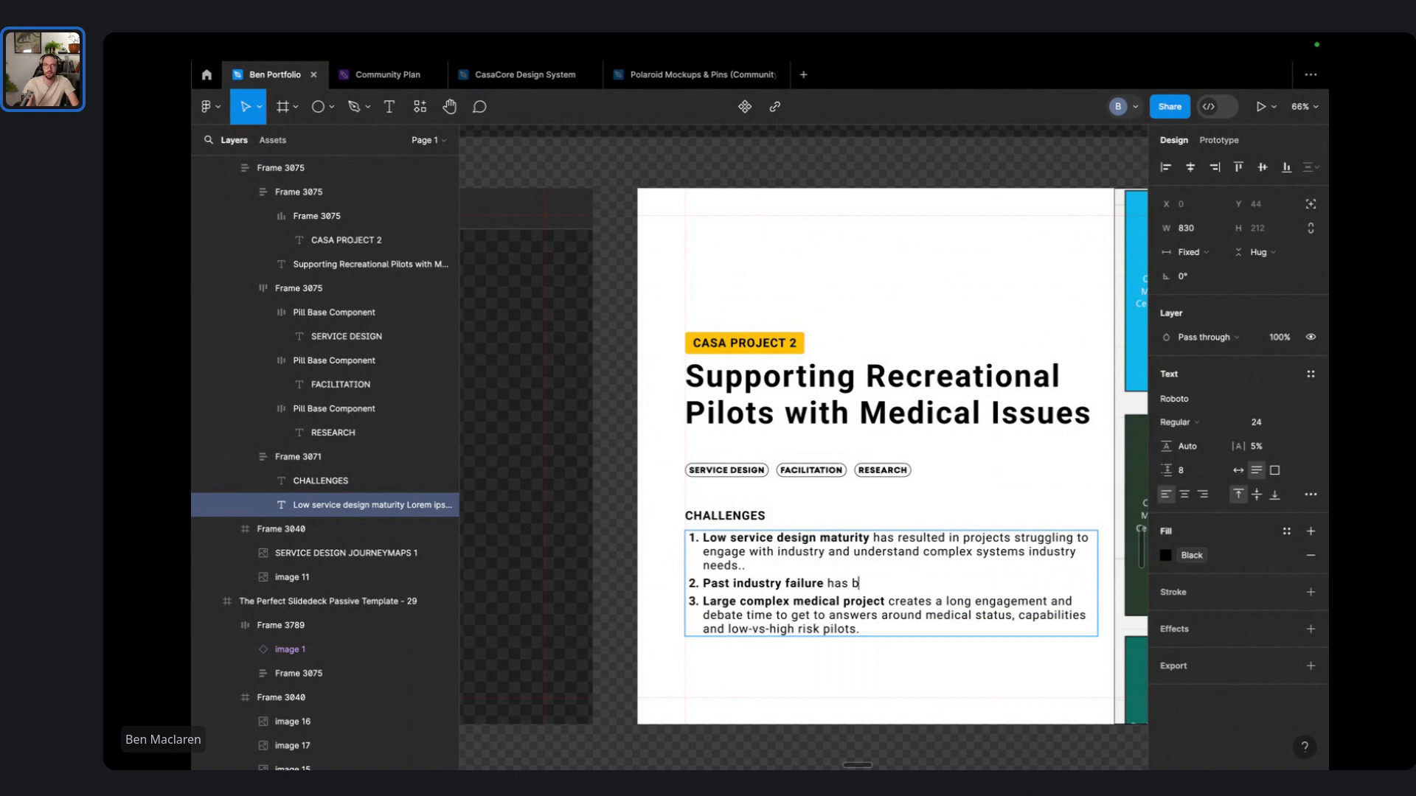
key("BackSpace")
type("created ")
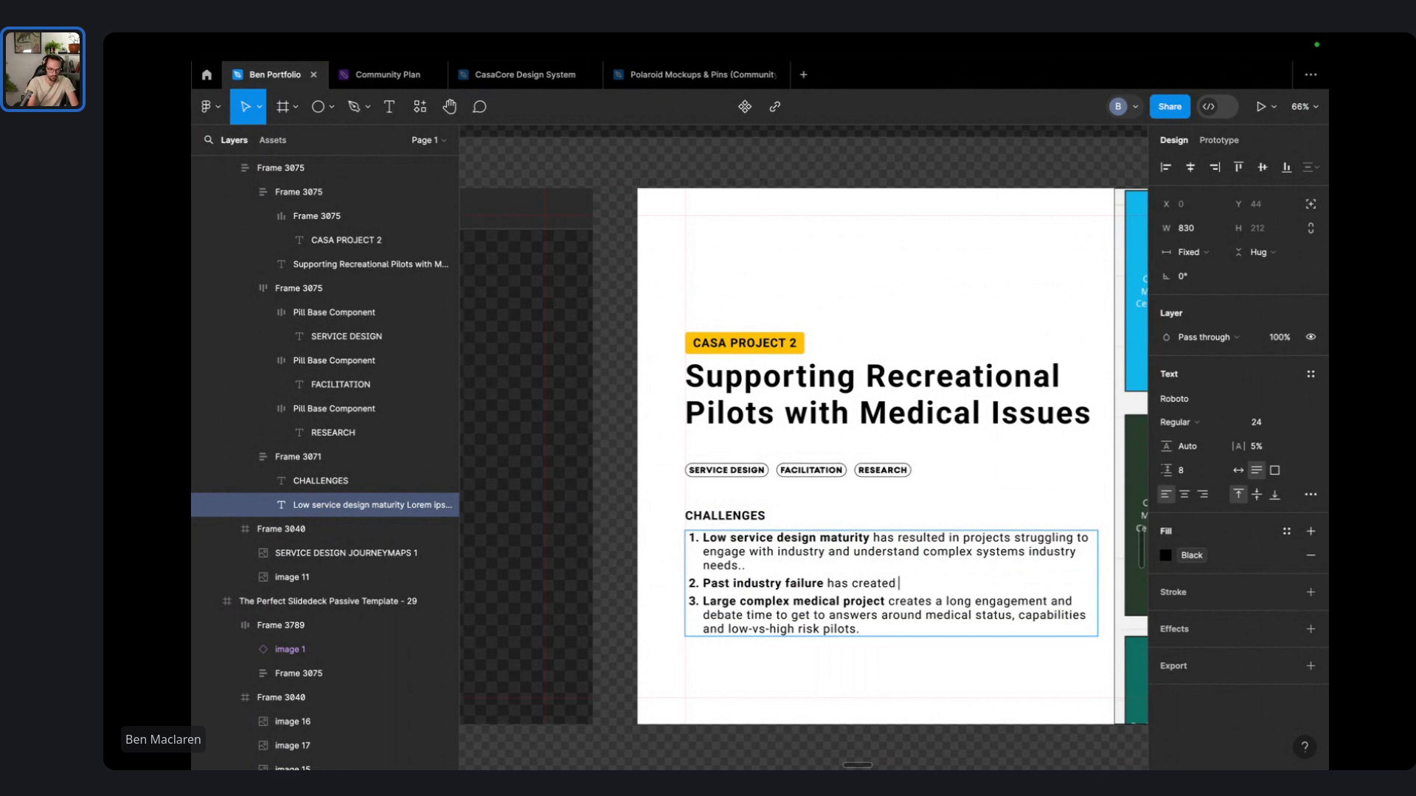
type("expectat")
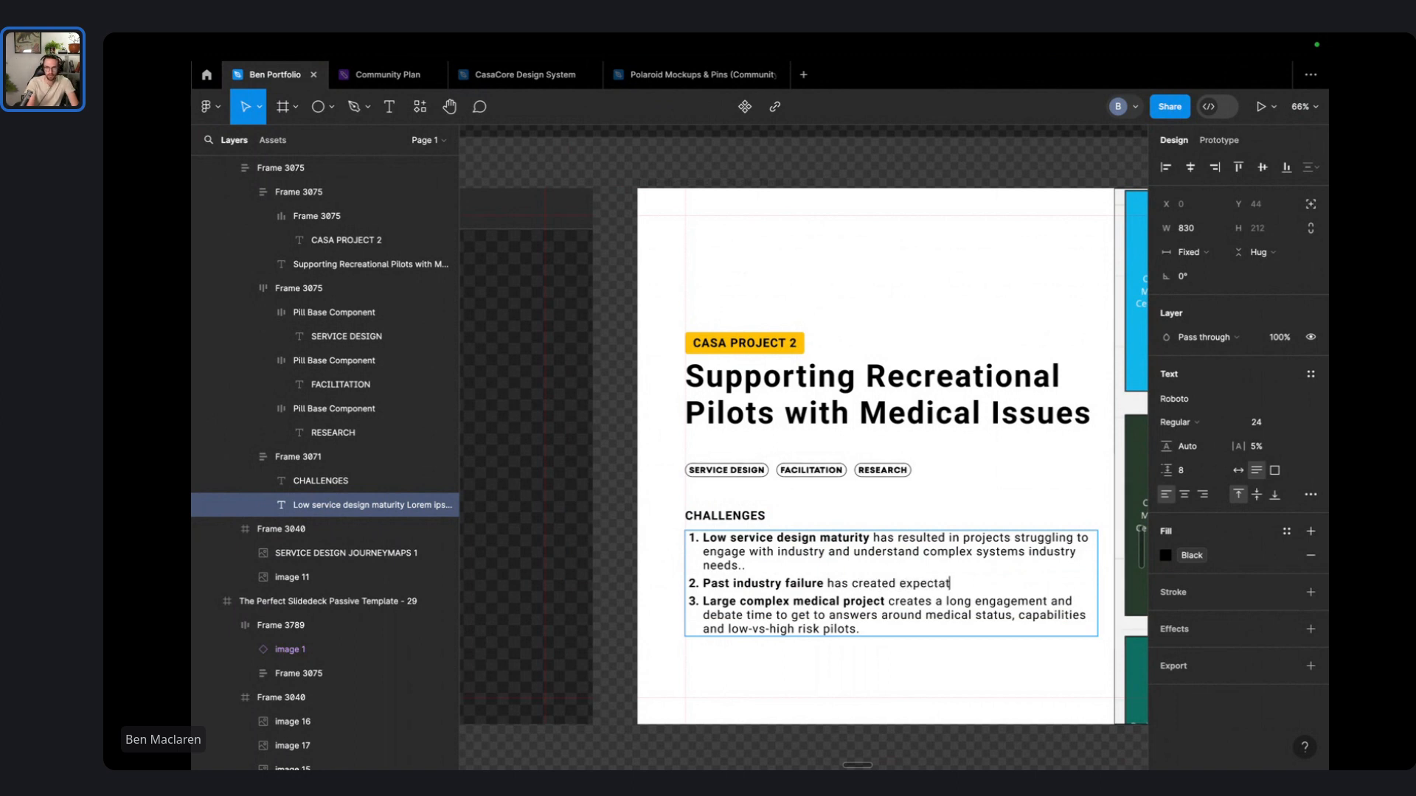
type("ions arou")
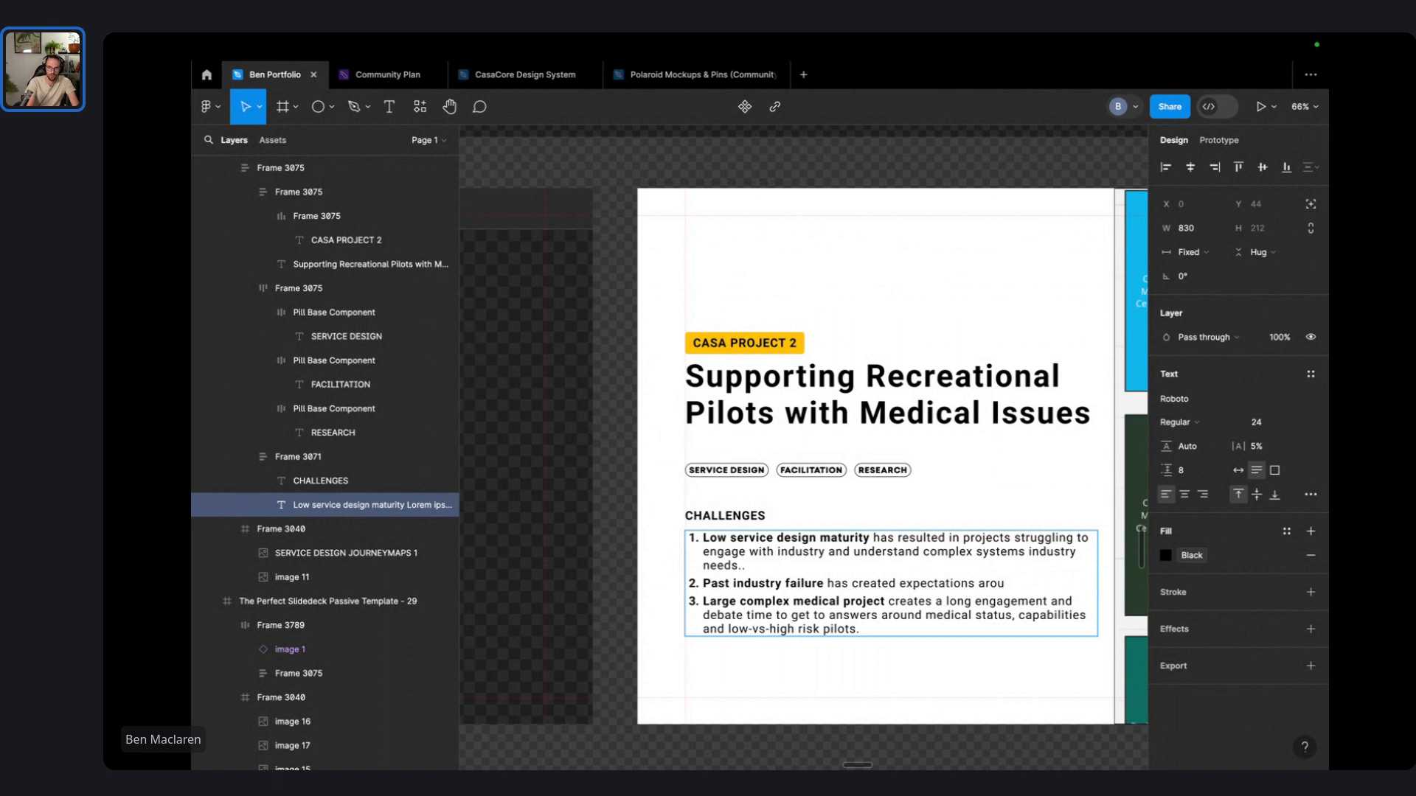
type("nd succeeding faster a")
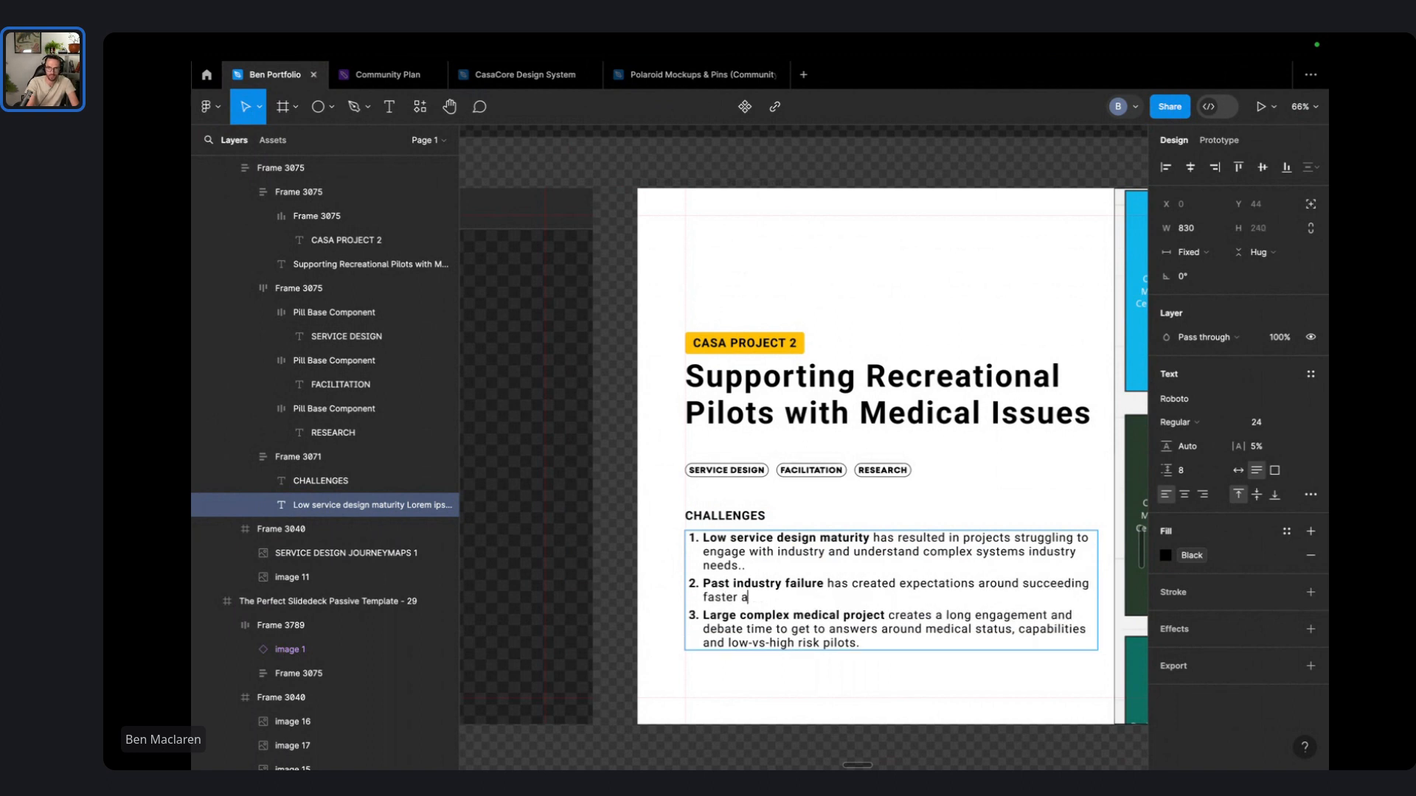
type("nd better than before,")
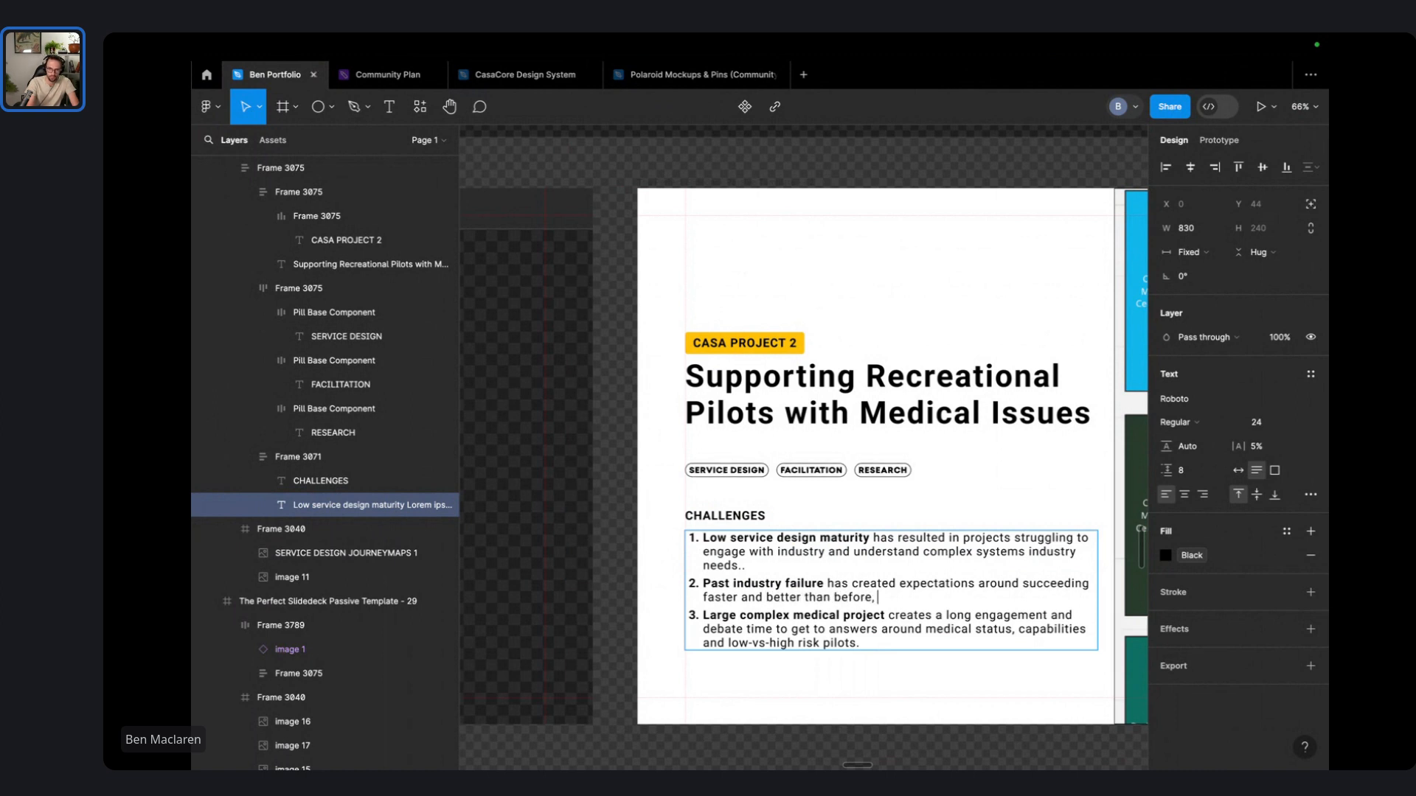
type(" especially when it")
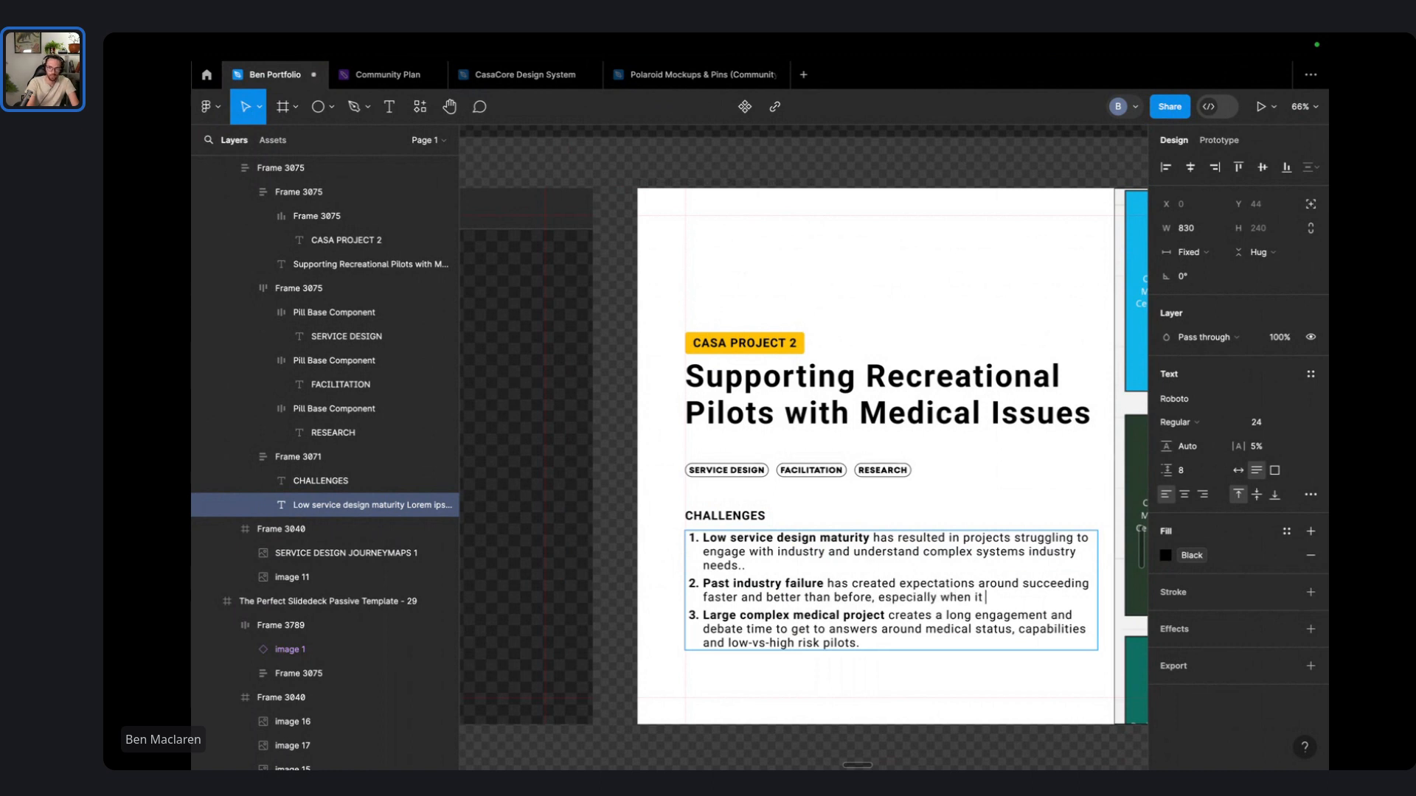
key("BackSpace")
key("BackSpace")
key("BackSpace")
key("BackSpace")
key("BackSpace")
key("BackSpace")
key("BackSpace")
key("BackSpace")
key("BackSpace")
key("BackSpace")
key("BackSpace")
key("BackSpace")
key("BackSpace")
key("BackSpace")
key("BackSpace")
key("BackSpace")
key("BackSpace")
key("BackSpace")
key("BackSpace")
key("BackSpace")
key("BackSpace")
key("BackSpace")
key("BackSpace")
key("BackSpace")
key("BackSpace")
key("BackSpace")
key("BackSpace")
key("BackSpace")
key("BackSpace")
key("BackSpace")
key("BackSpace")
key("BackSpace")
key("BackSpace")
key("BackSpace")
key("BackSpace")
key("BackSpace")
key("BackSpace")
key("BackSpace")
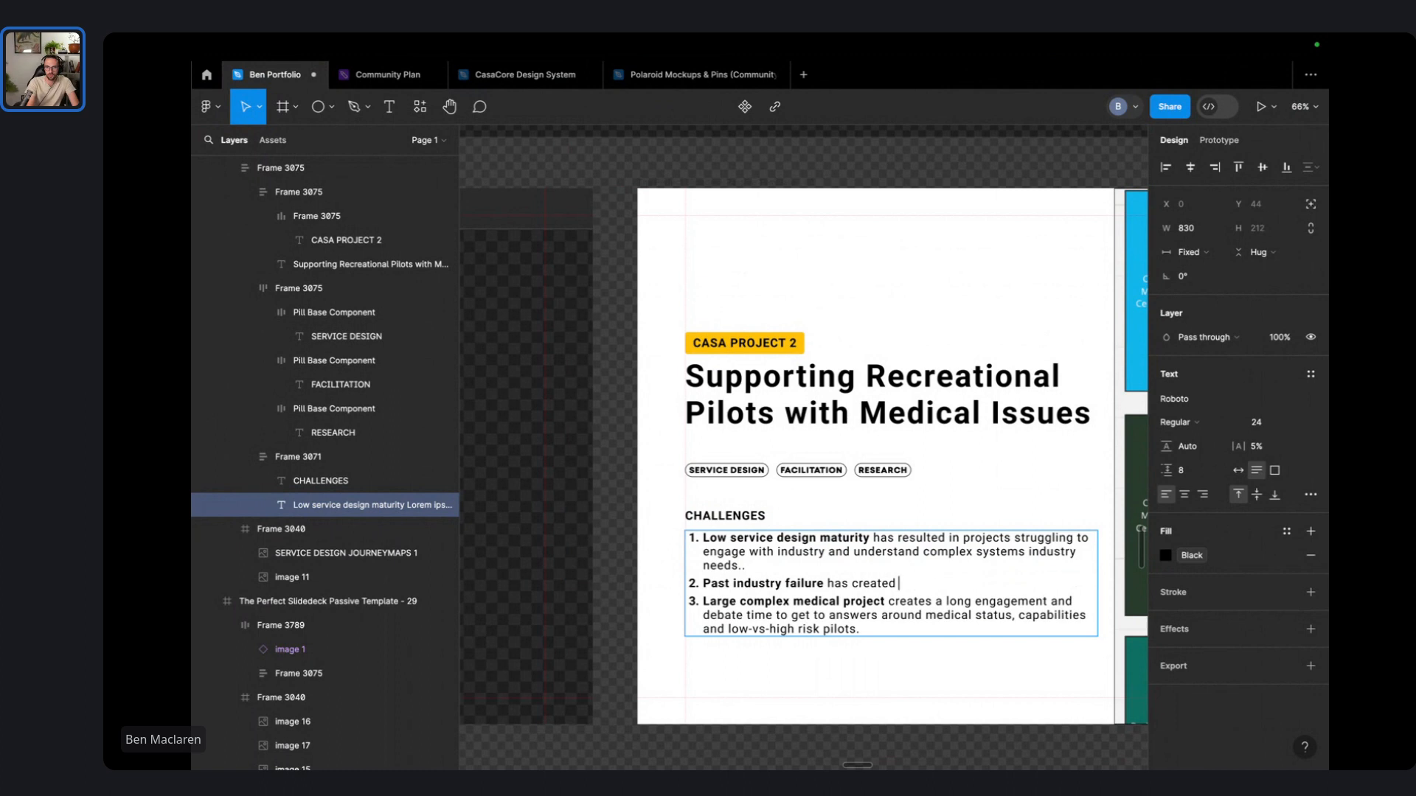
type("was due to")
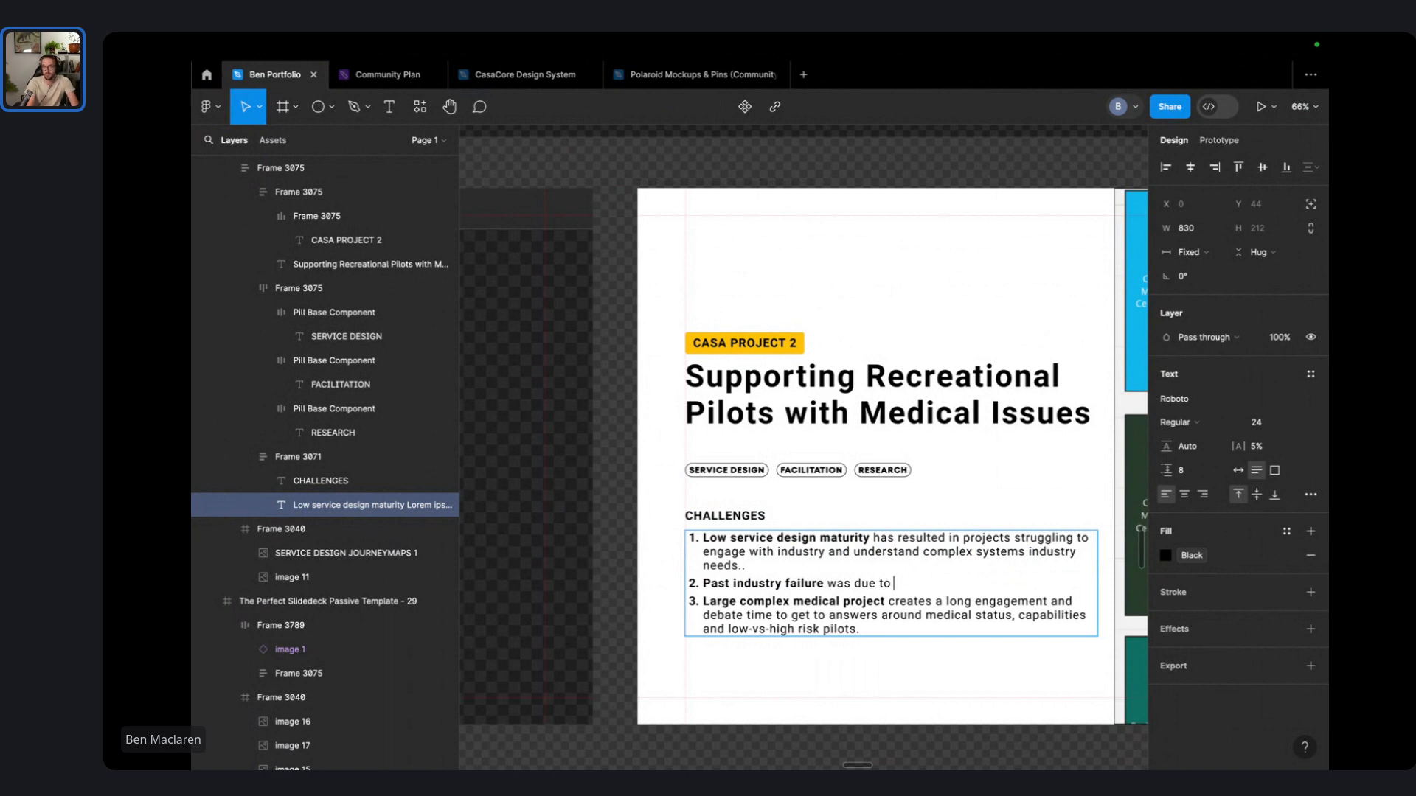
key("BackSpace")
key("BackSpace")
key("BackSpace")
key("BackSpace")
key("BackSpace")
key("BackSpace")
key("BackSpace")
key("BackSpace")
key("BackSpace")
key("BackSpace")
type("didn't meet the nee")
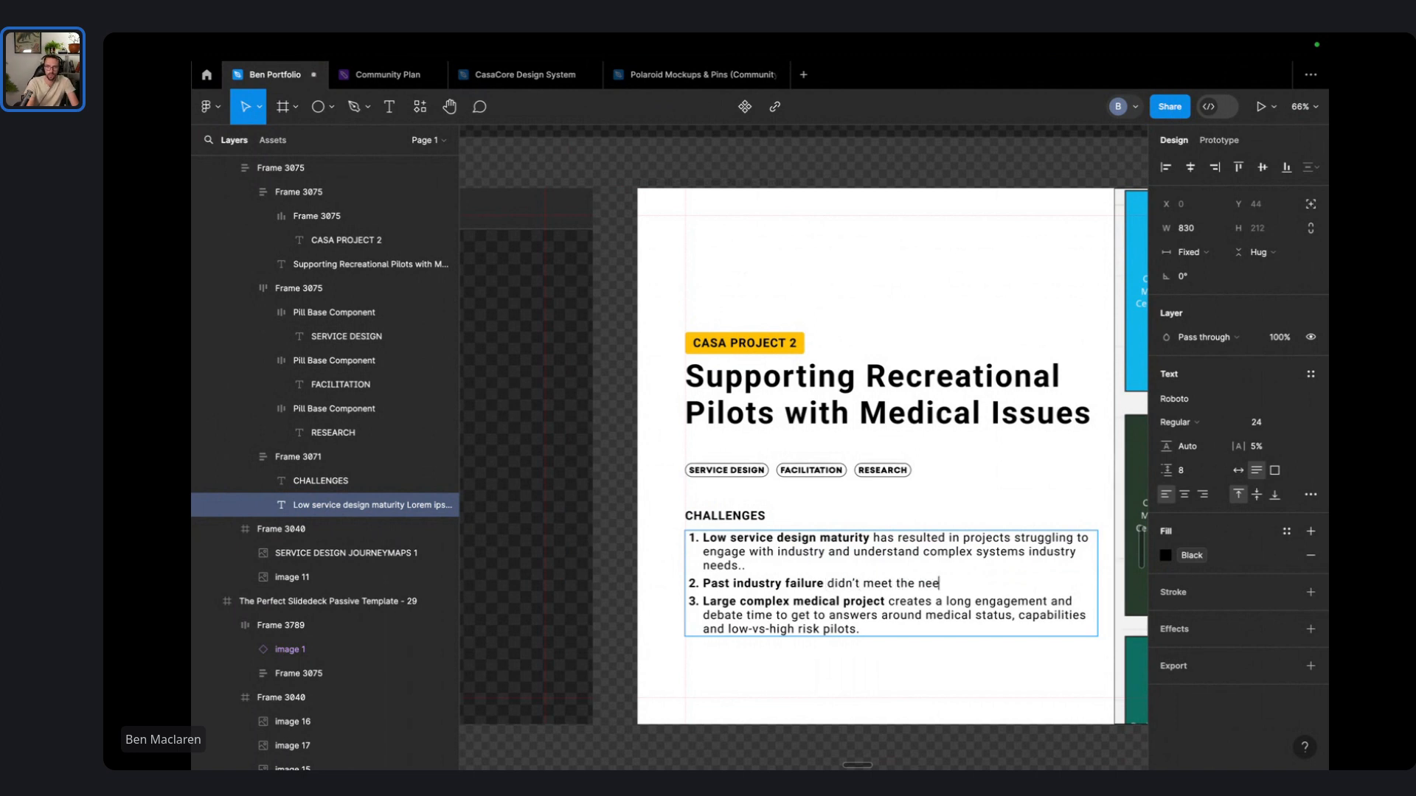
type("ds of the industry resu")
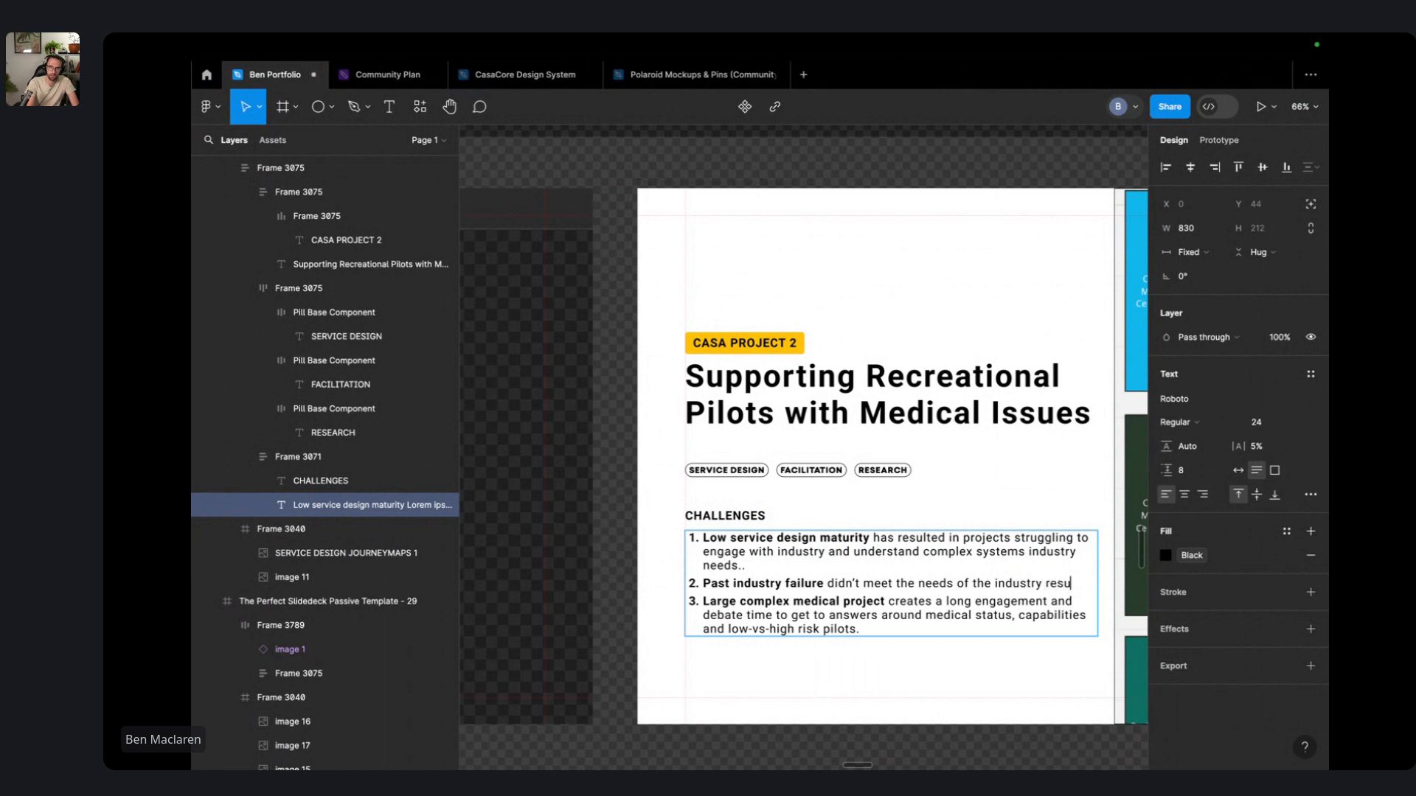
type("lting in poor ")
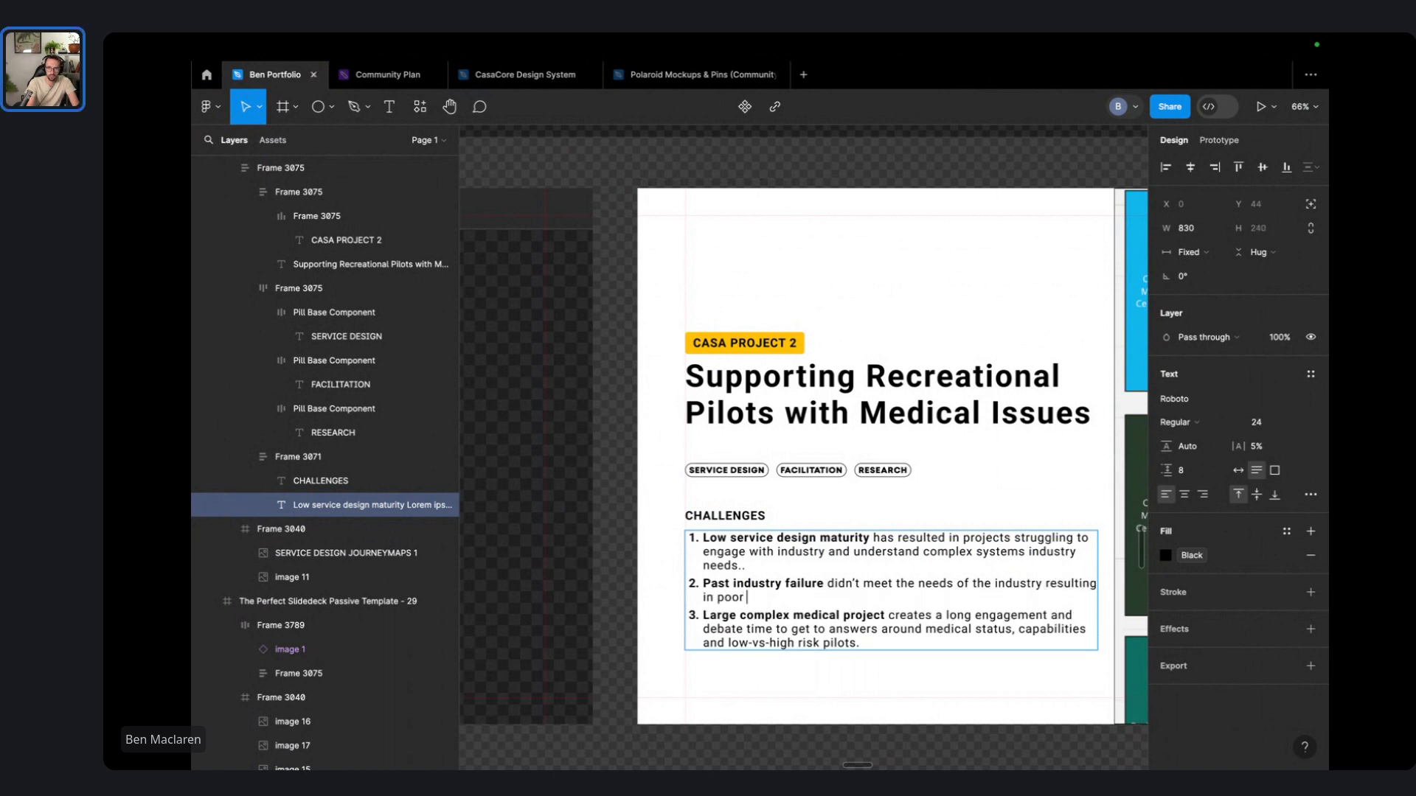
type("engagingme")
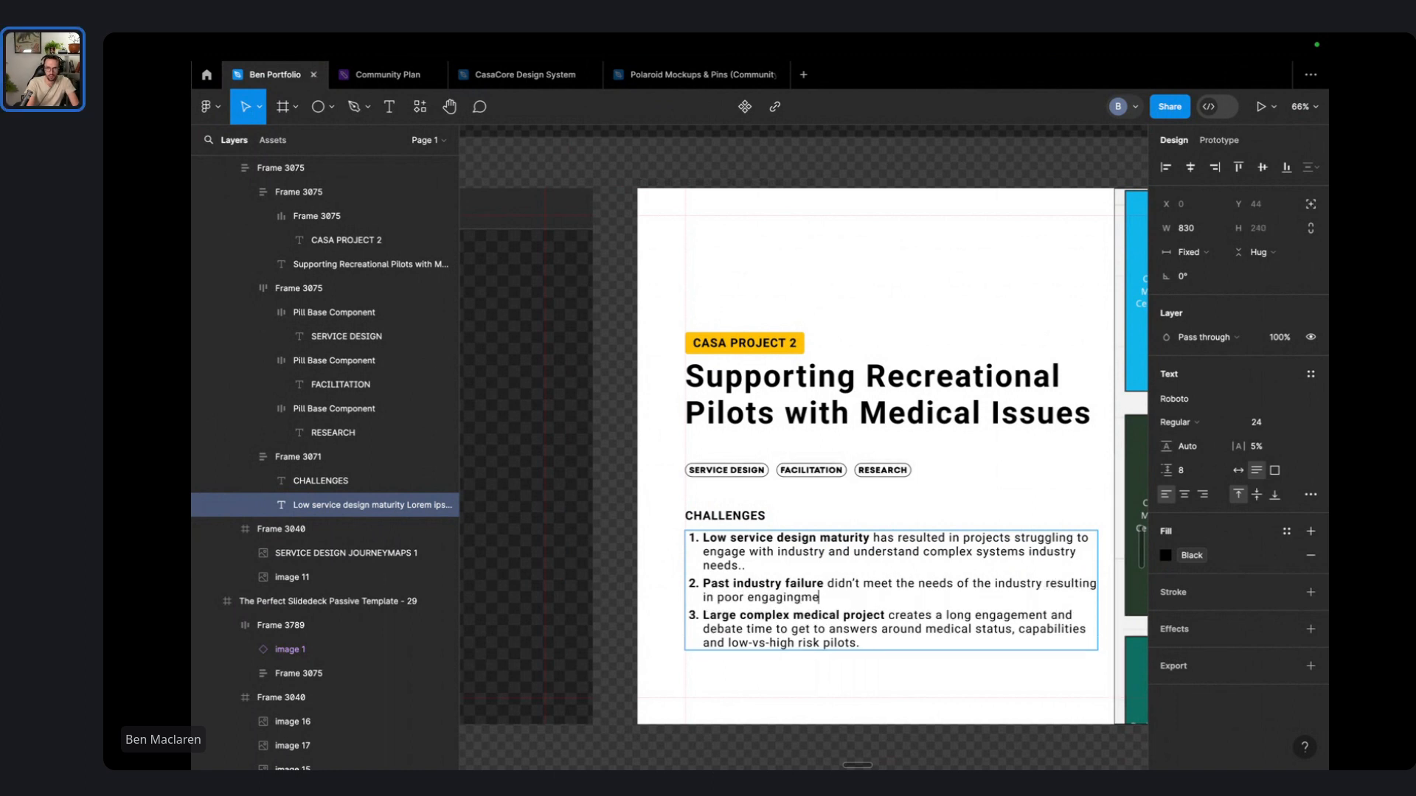
- Finish item two: work with industry damaged reputation, creating fear of failure and less risk taking
key("alt+BackSpace")
key("alt+BackSpace")
key("alt+BackSpace")
key("alt+BackSpace")
key("alt+BackSpace")
key("alt+BackSpace")
key("alt+BackSpace")
key("alt+BackSpace")
key("alt+BackSpace")
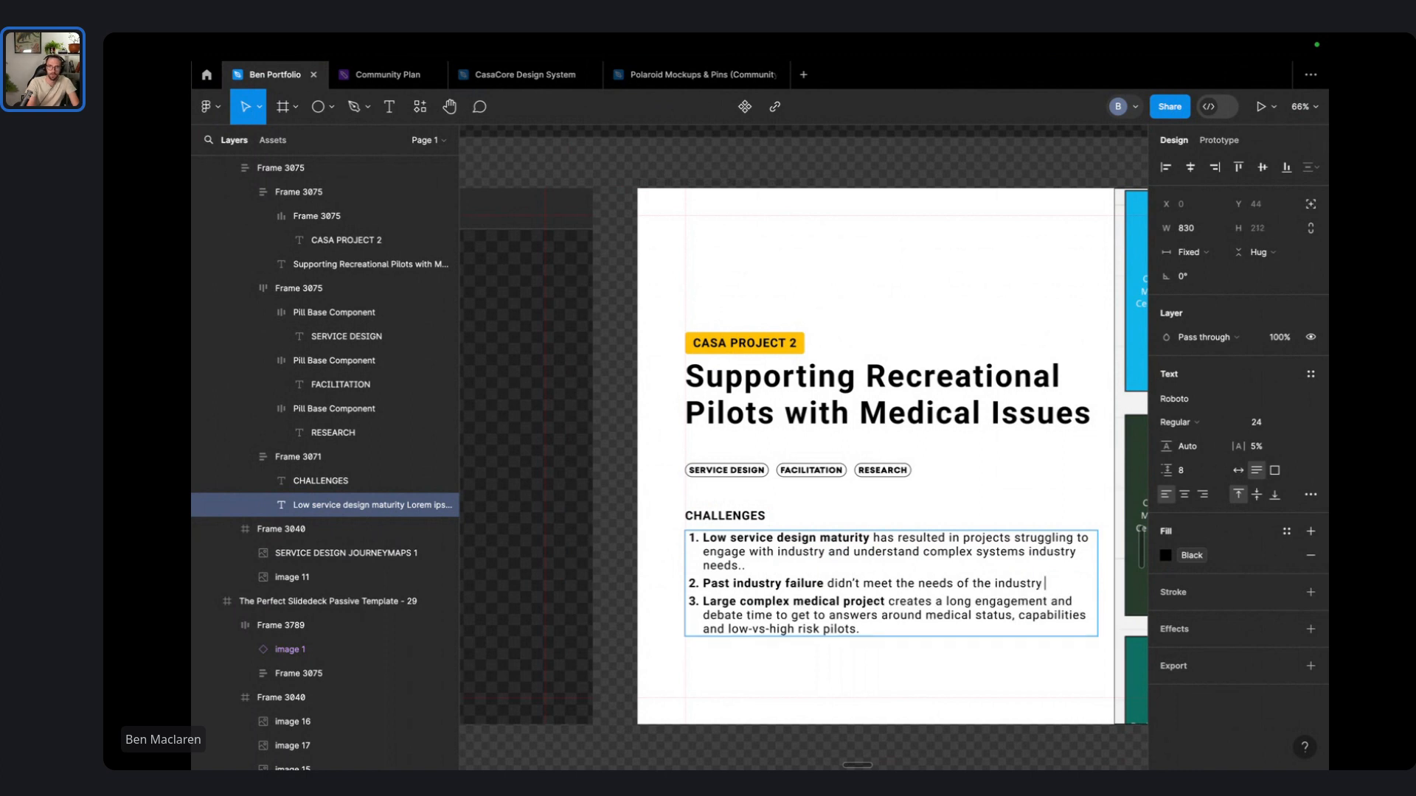
key("alt+BackSpace")
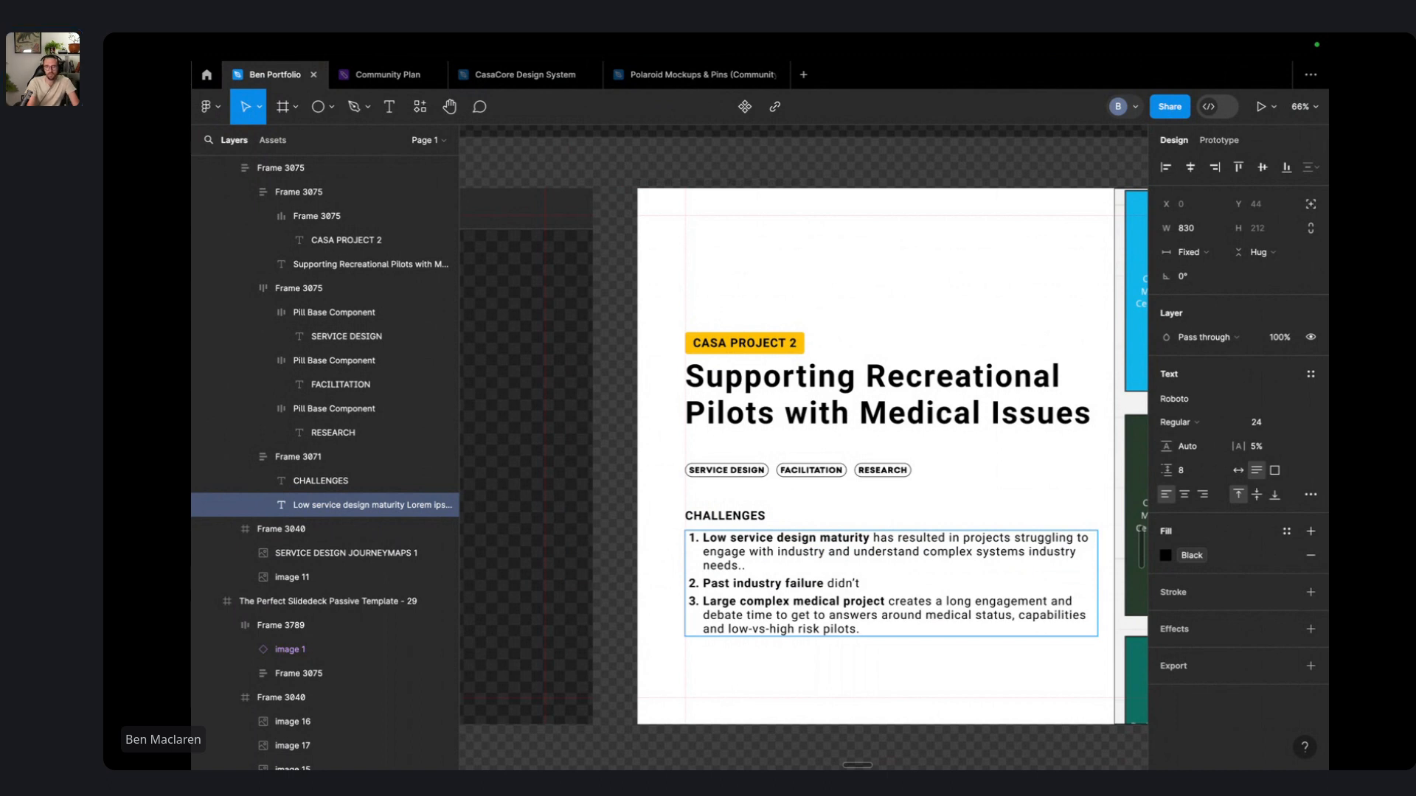
type("ng")
key("BackSpace")
key("BackSpace")
key("BackSpace")
type("work wih")
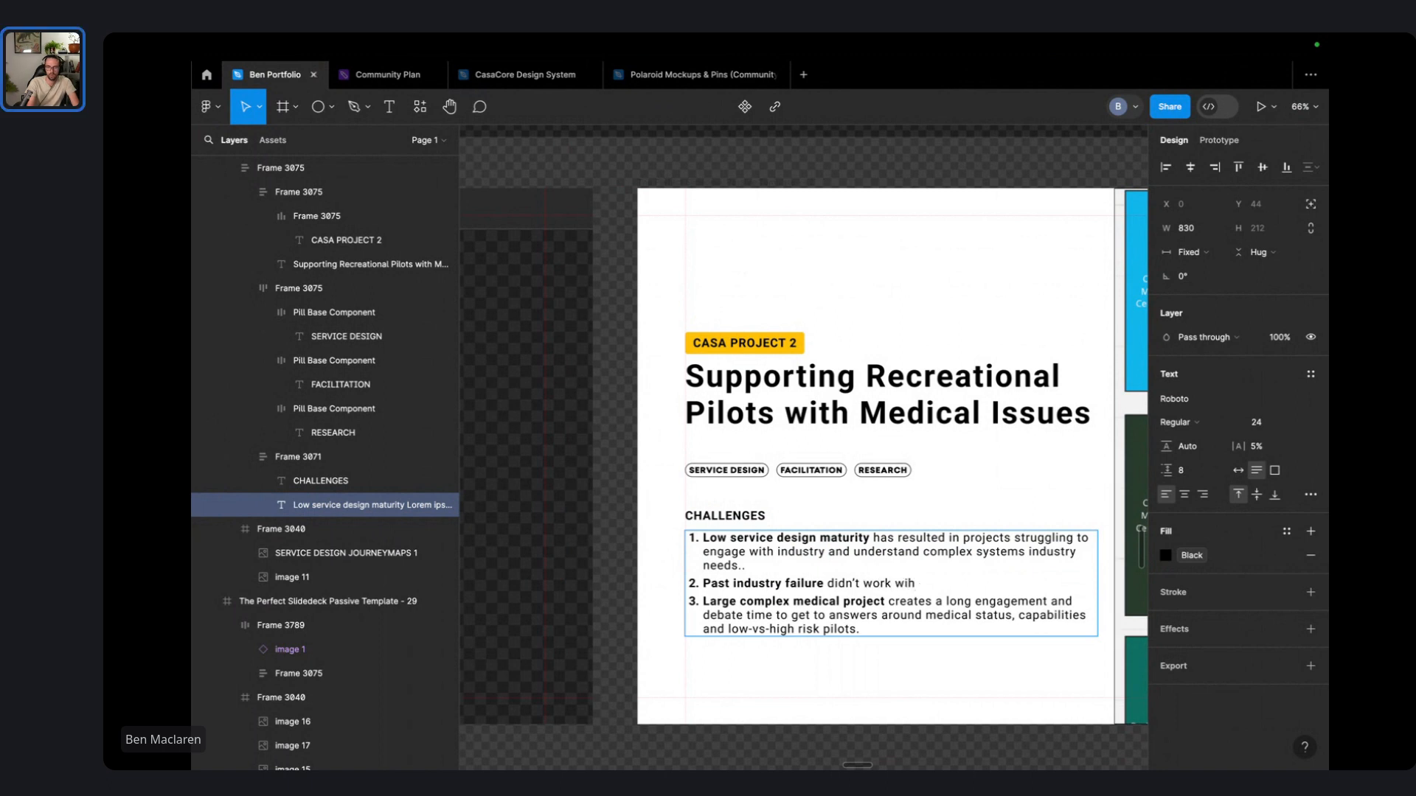
key("BackSpace")
type("th the industry damaging ")
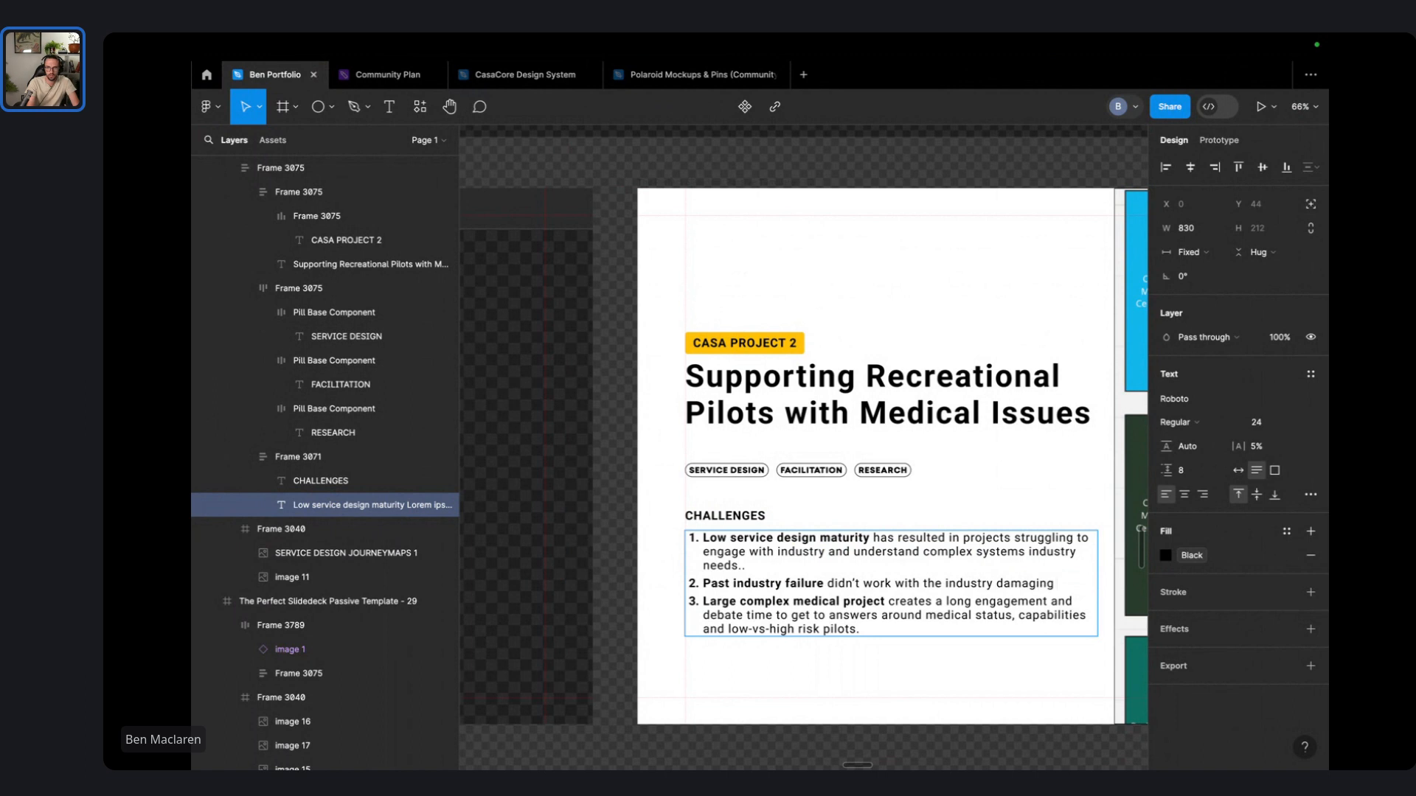
type("the organisations")
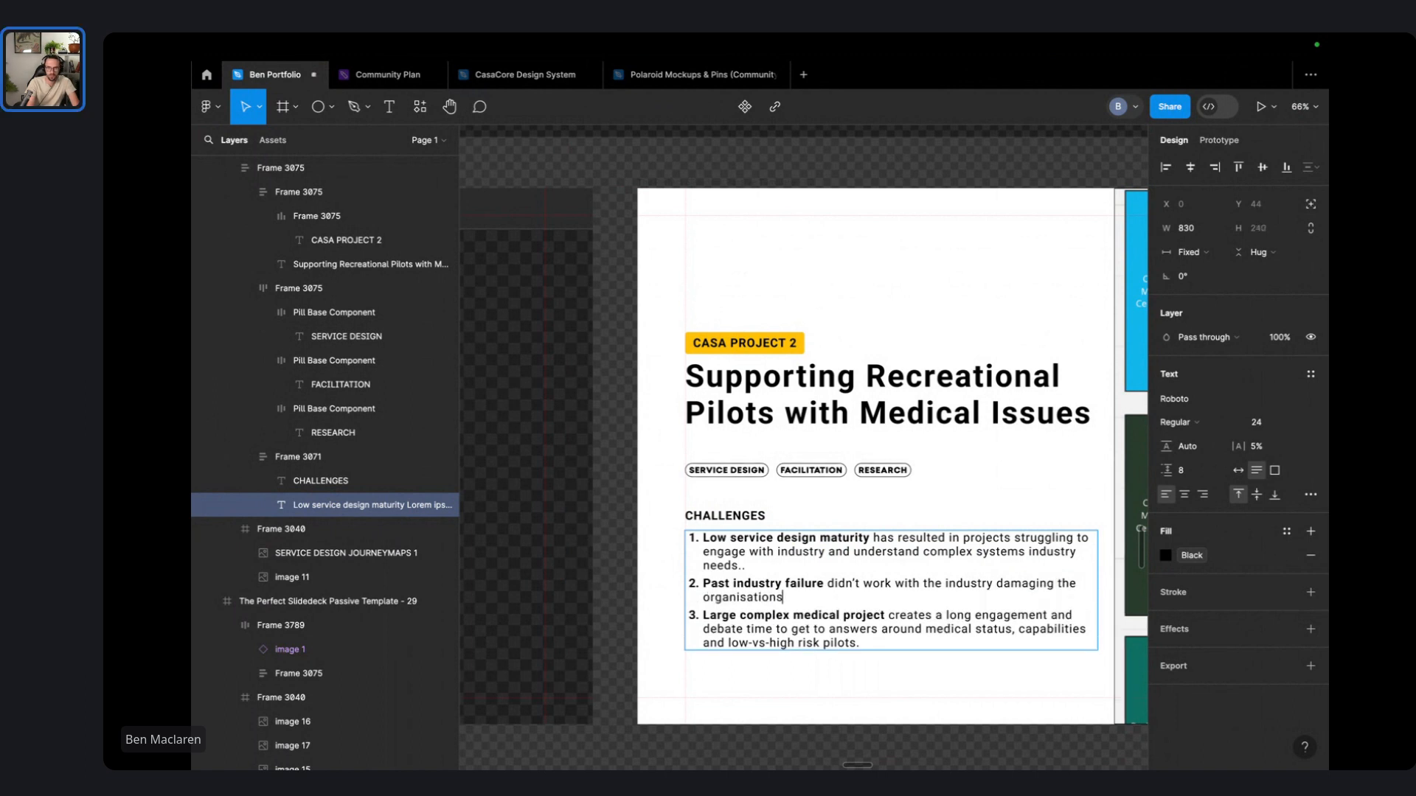
type(" reputation . and")
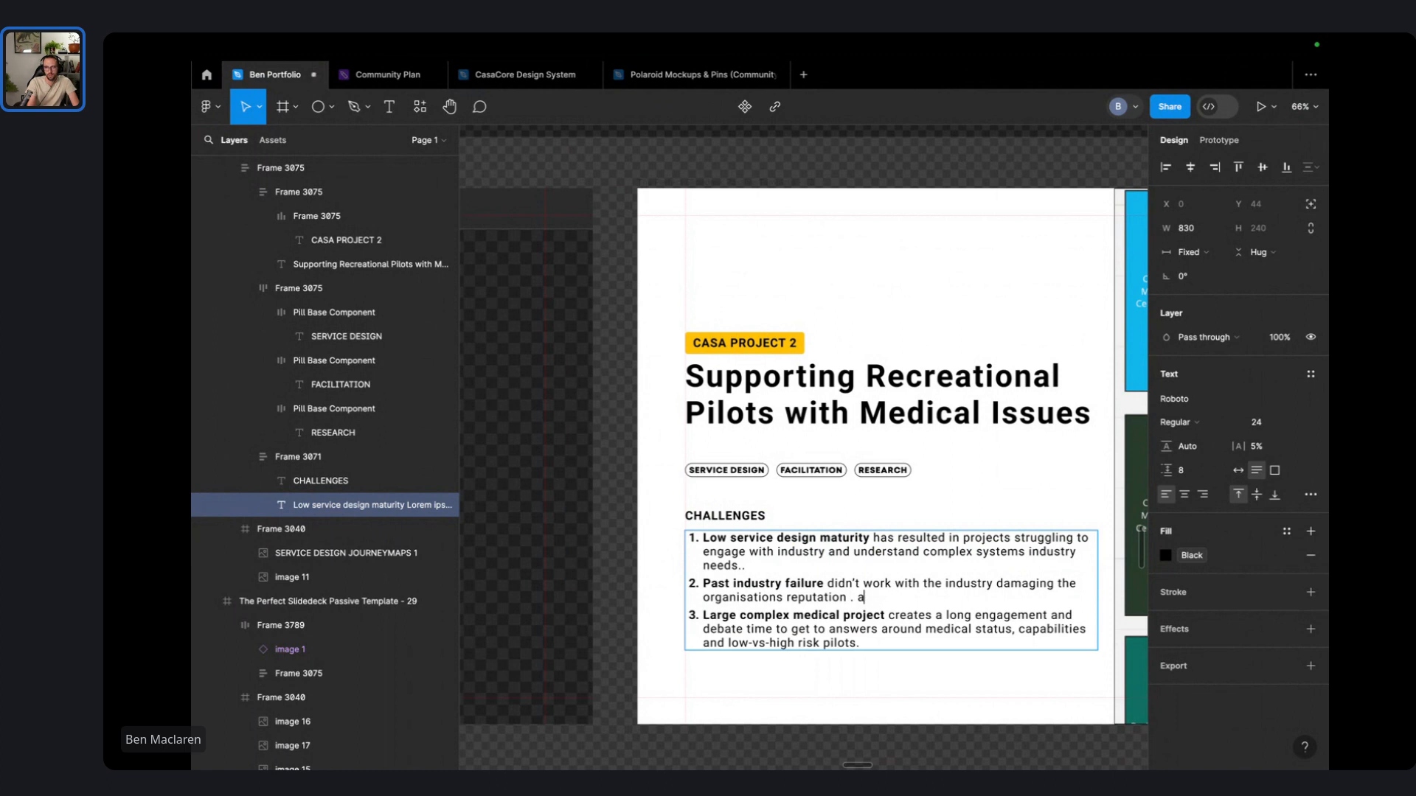
key("BackSpace")
key("BackSpace")
key("BackSpace")
type("and created a fear of fai")
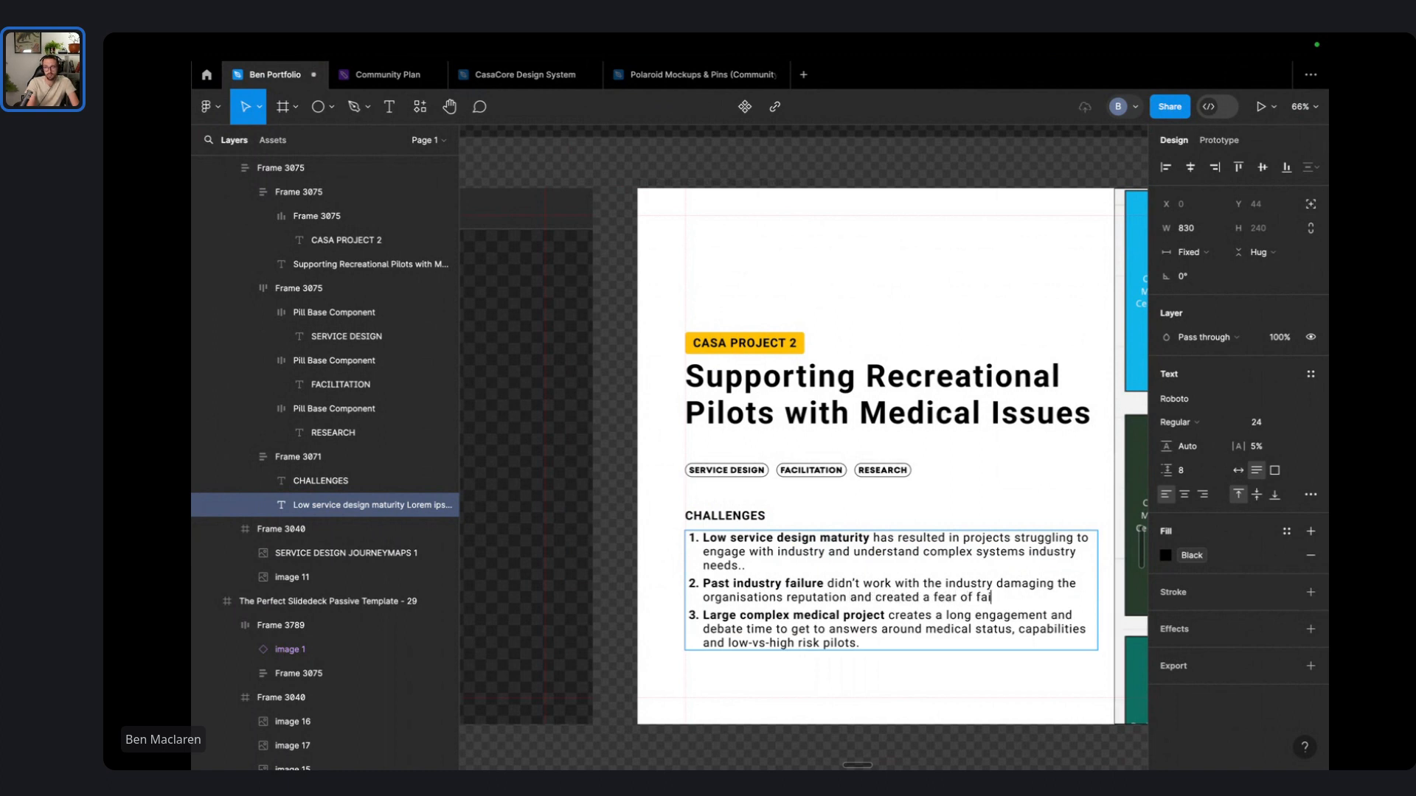
type("lure r")
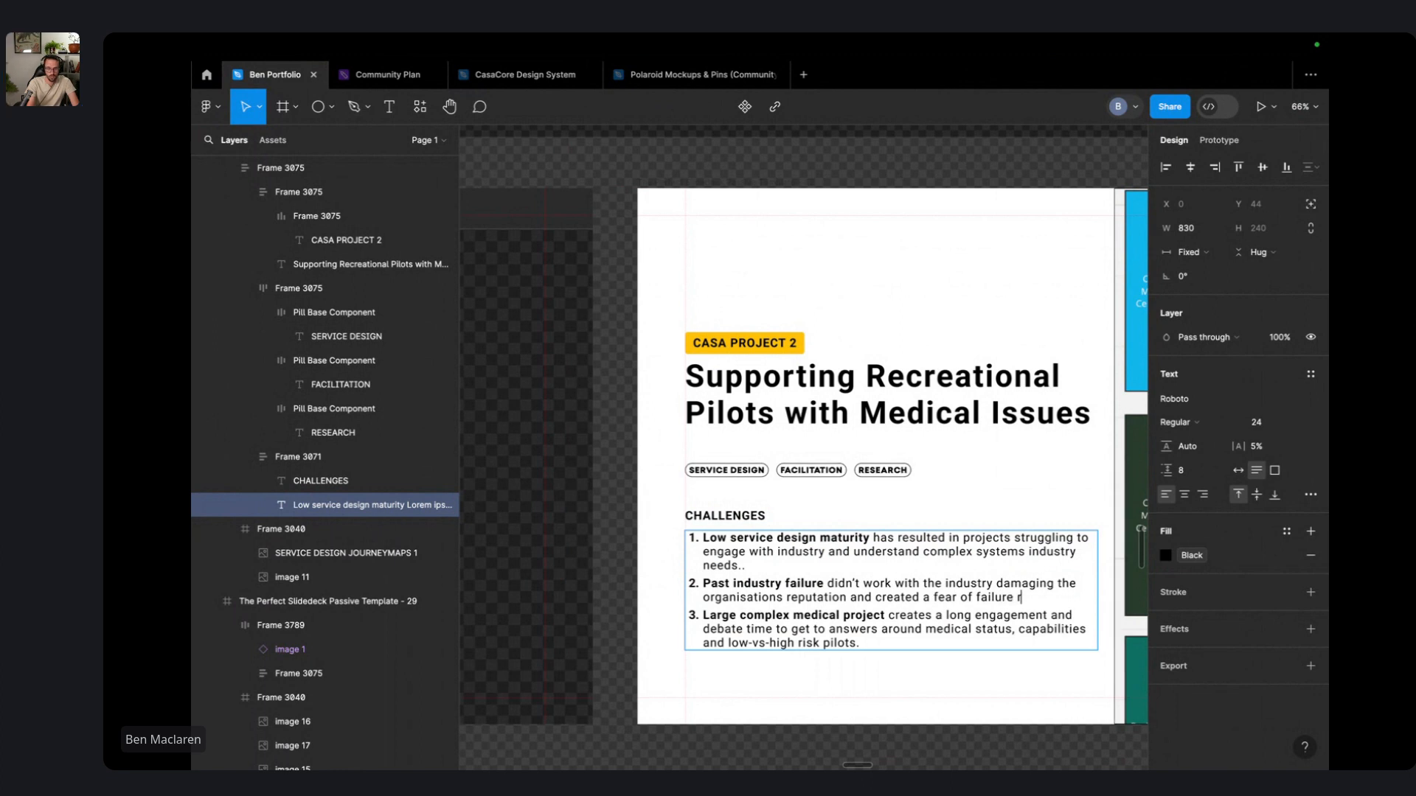
type("educing ris")
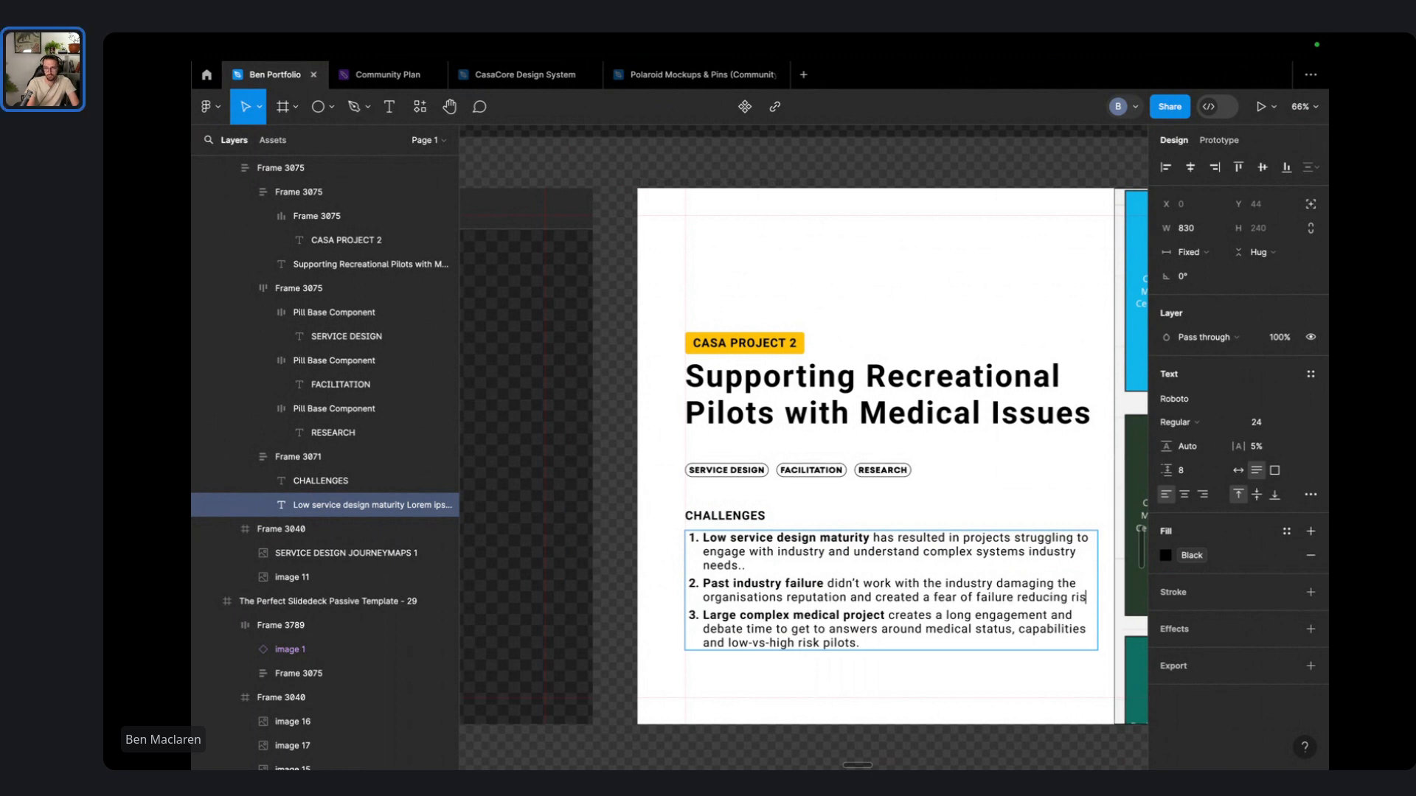
type("k tak")
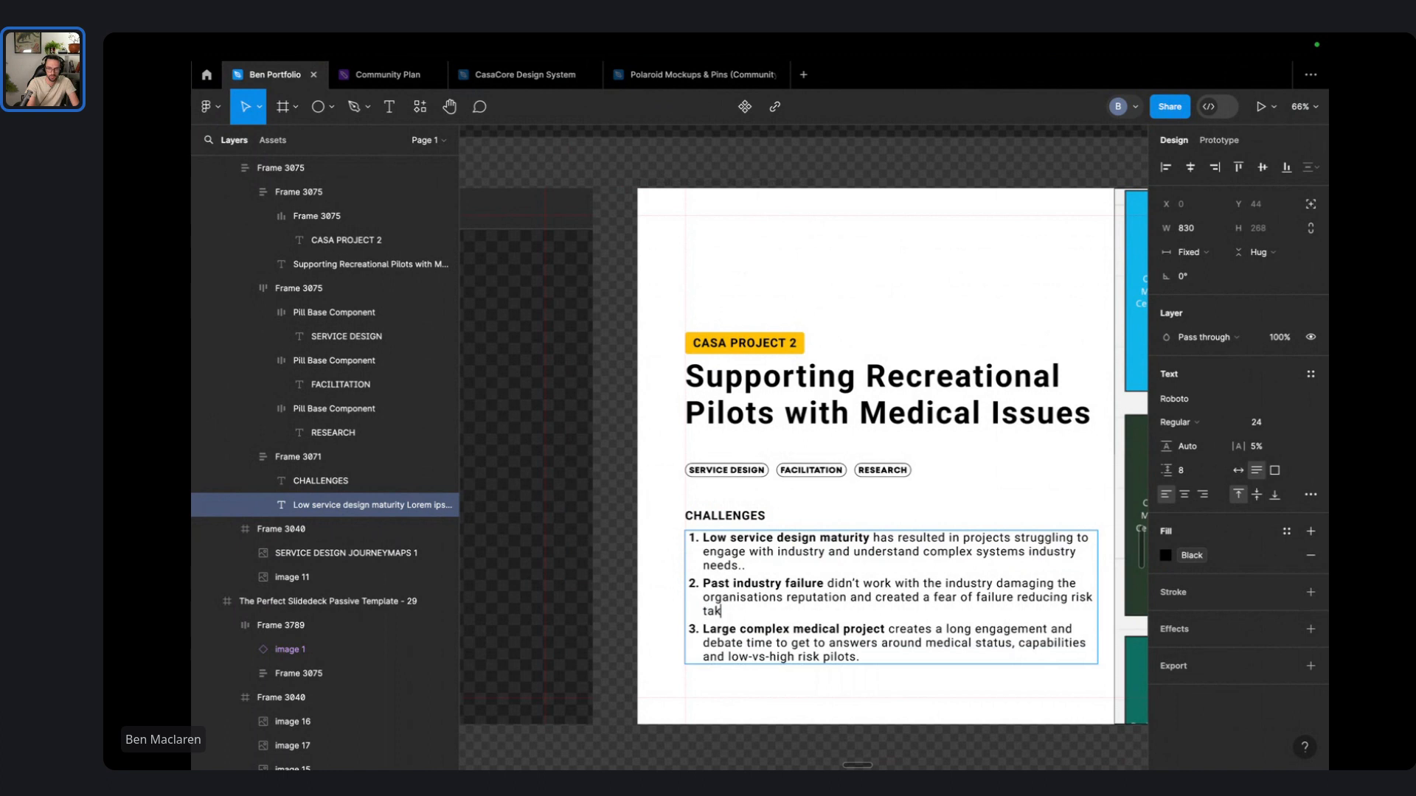
type("ing")
key("BackSpace")
type("or")
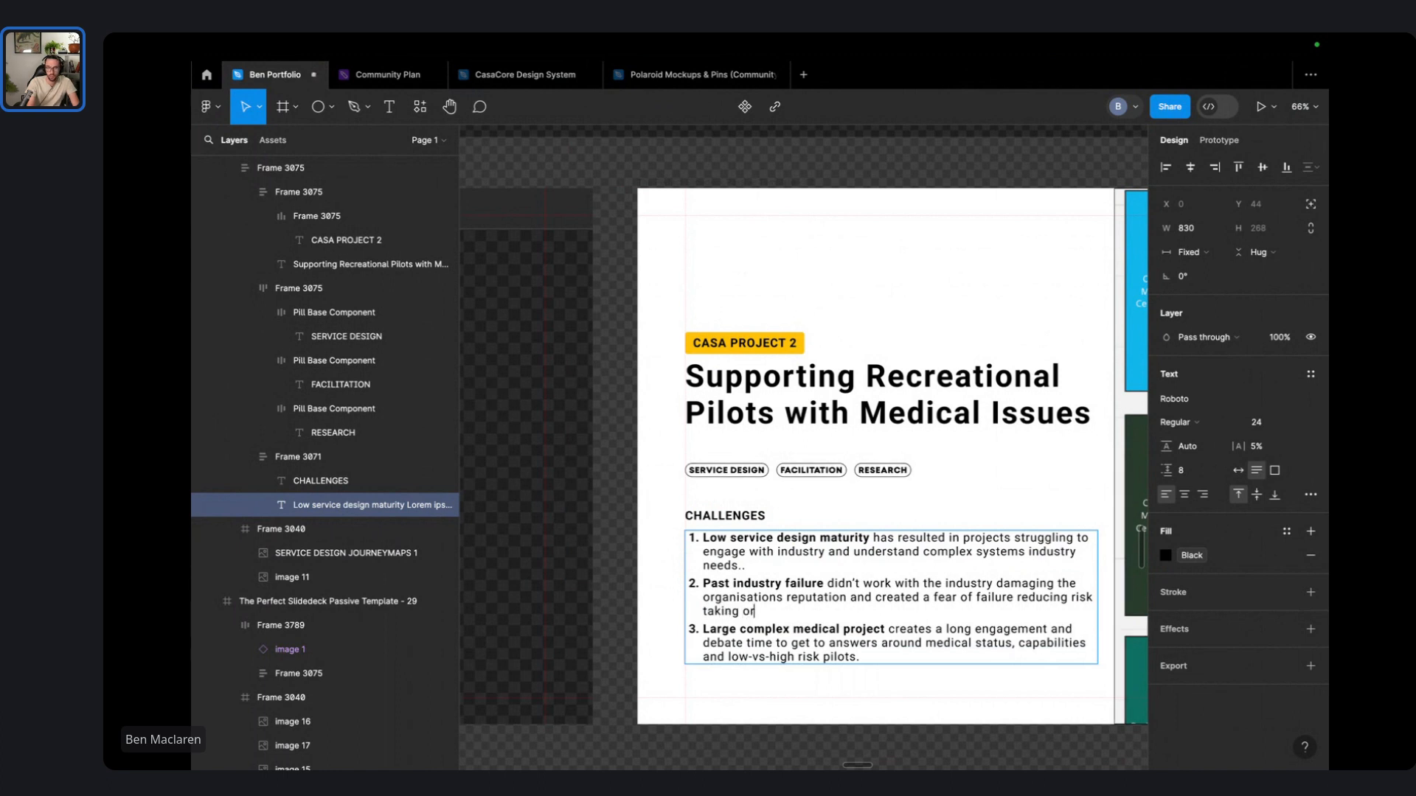
type(" new approaches.")
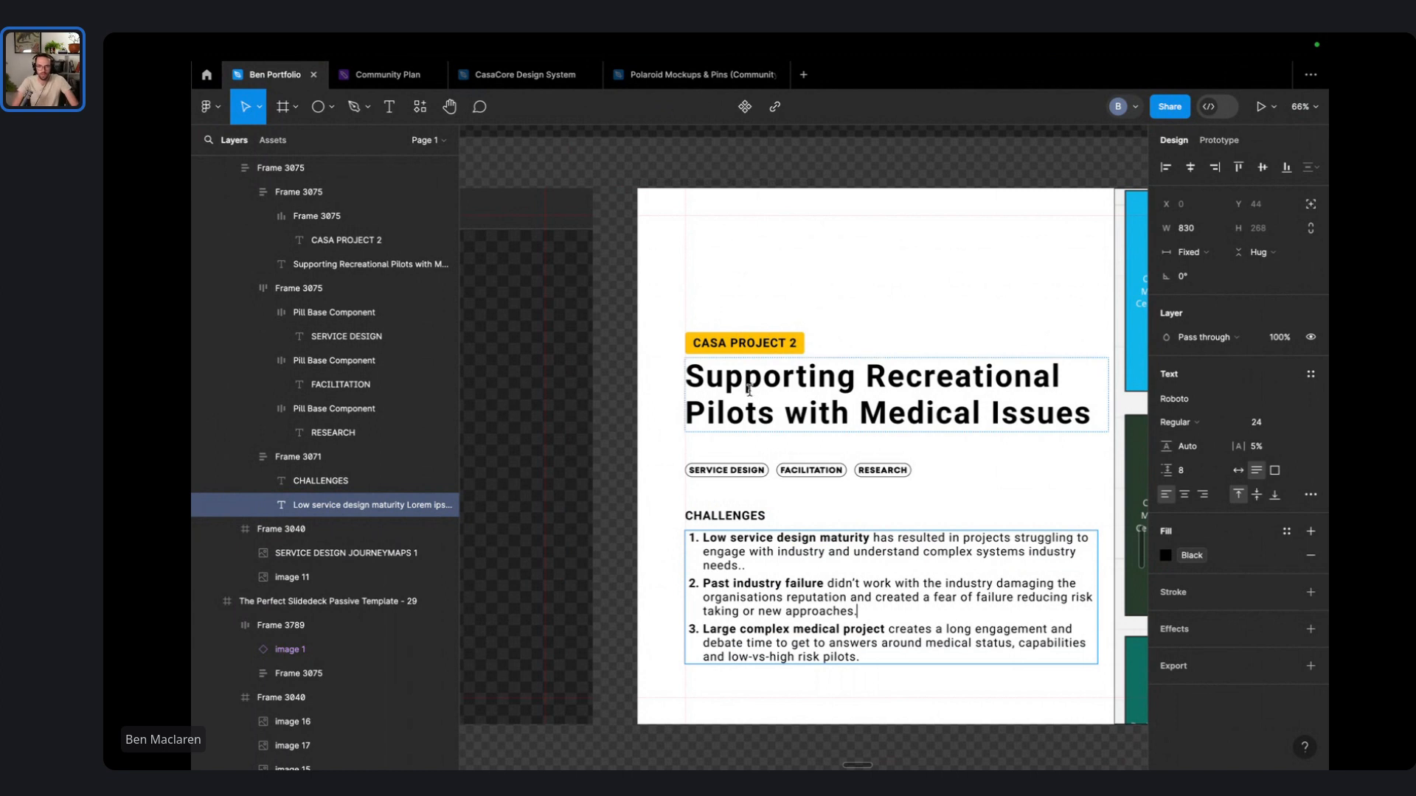
- Drag Frame 3040's right edge so the journey-map slide is 960 wide instead of 996
left_click(900, 709)
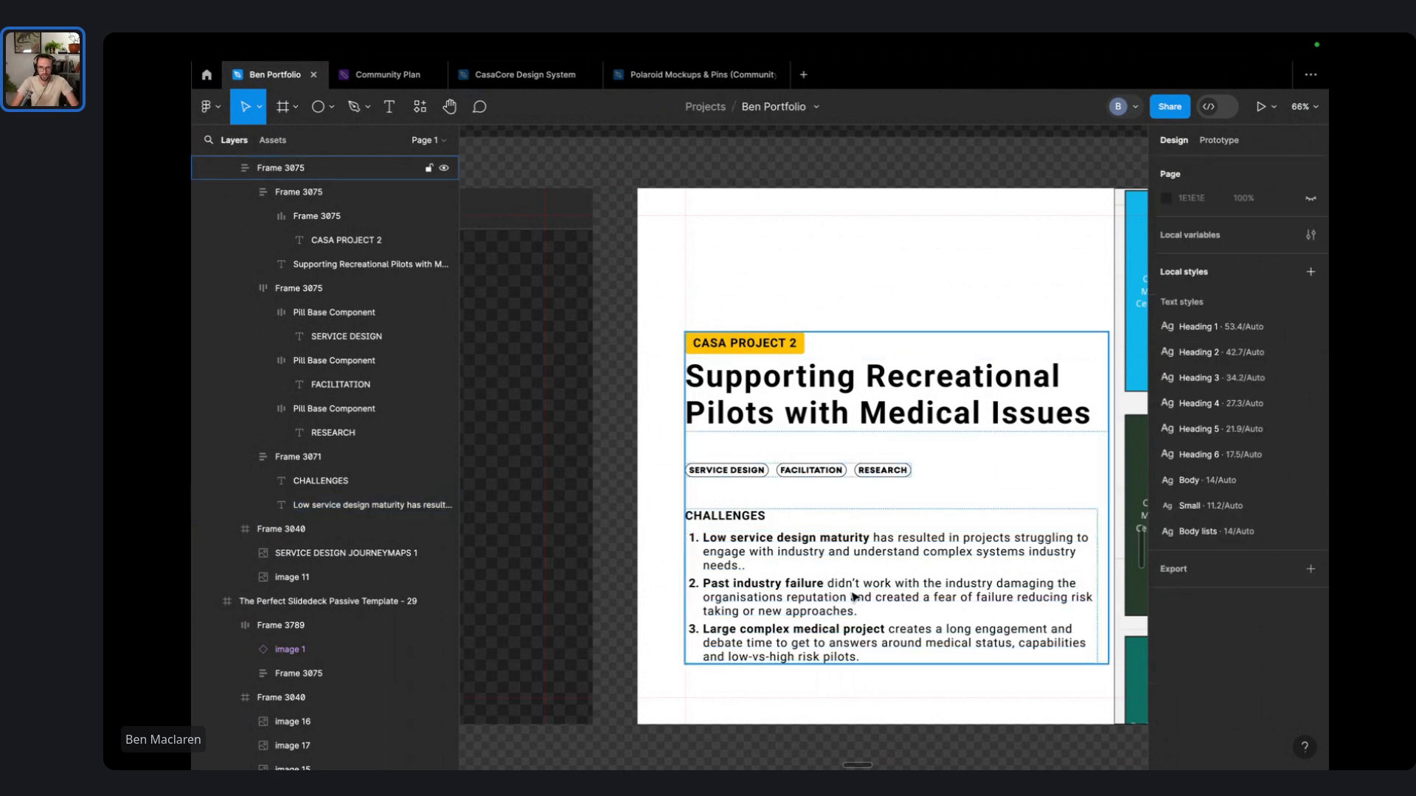
scroll(854, 595, "down", 4)
scroll(854, 595, "right", 5)
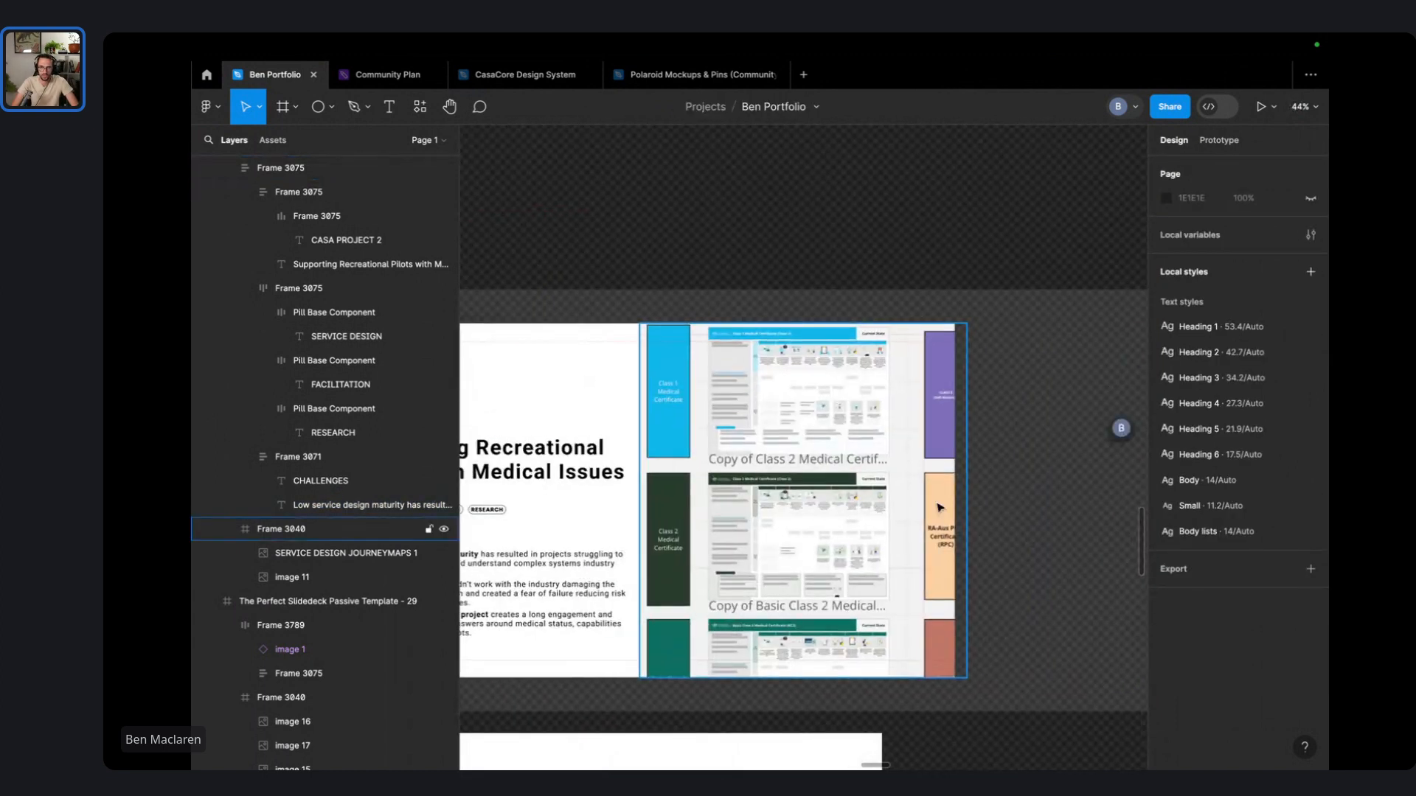
left_click(907, 517)
left_click_drag(968, 466, 956, 466)
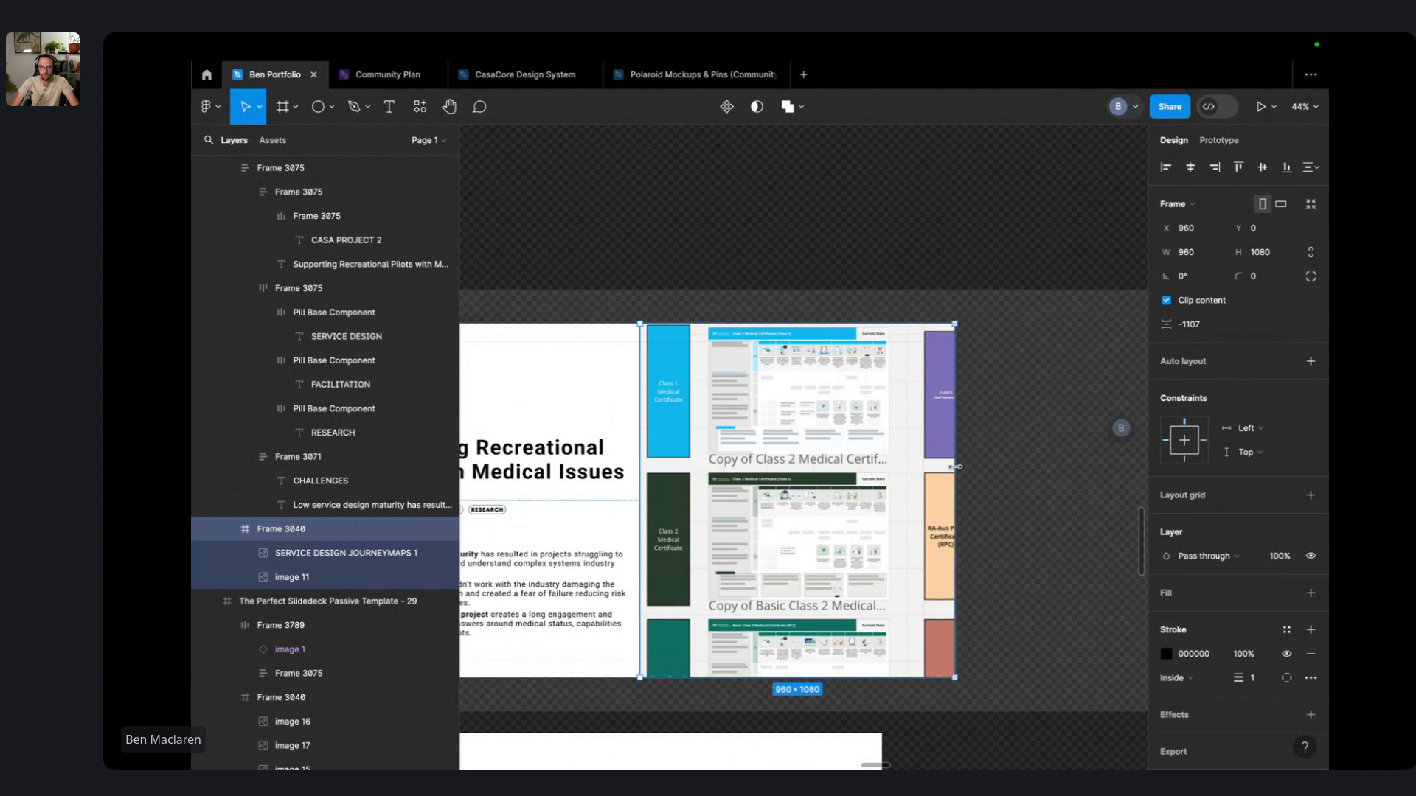
left_click(983, 502)
left_click(762, 369)
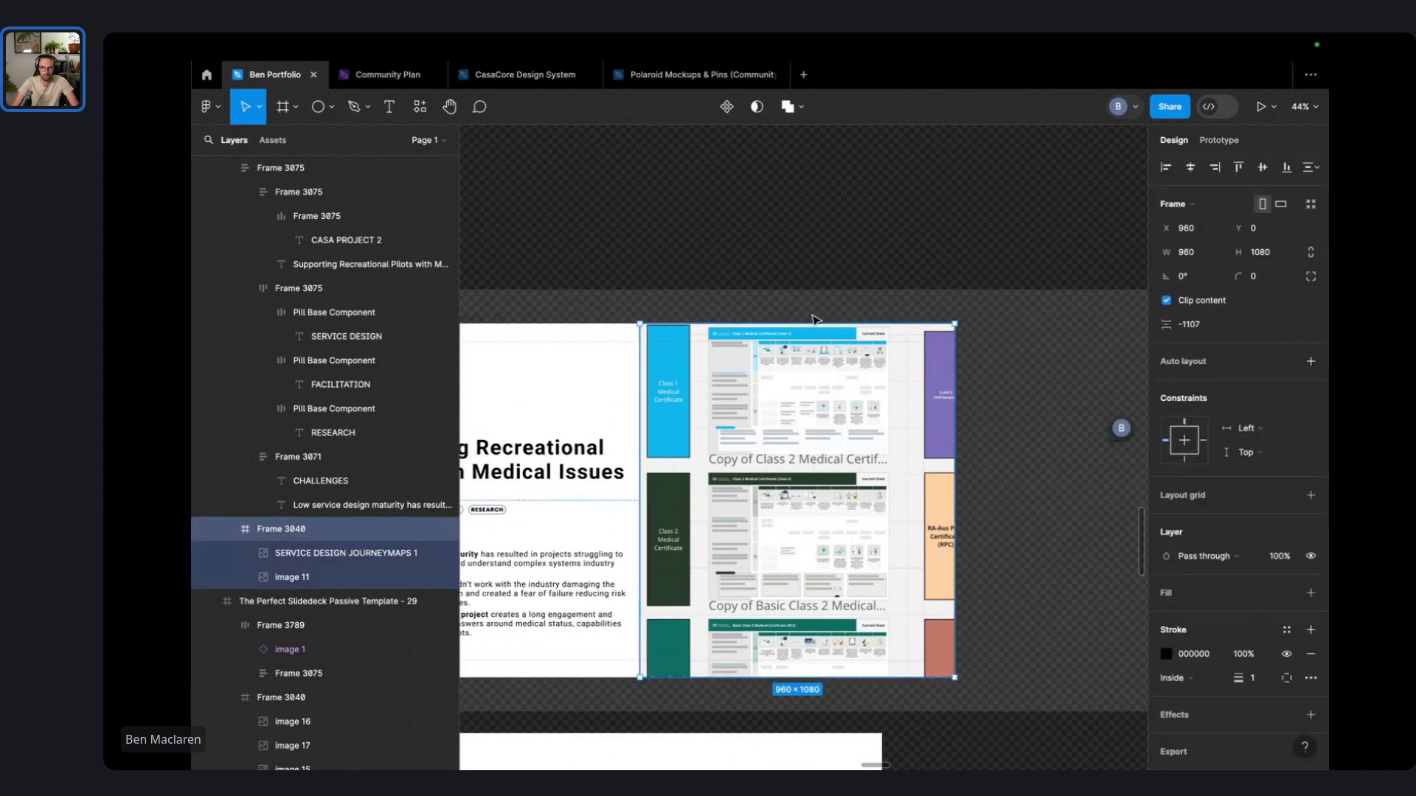
- Pan and zoom across the canvas to survey the other slides
scroll(839, 388, "down", 4)
scroll(839, 389, "left", 7)
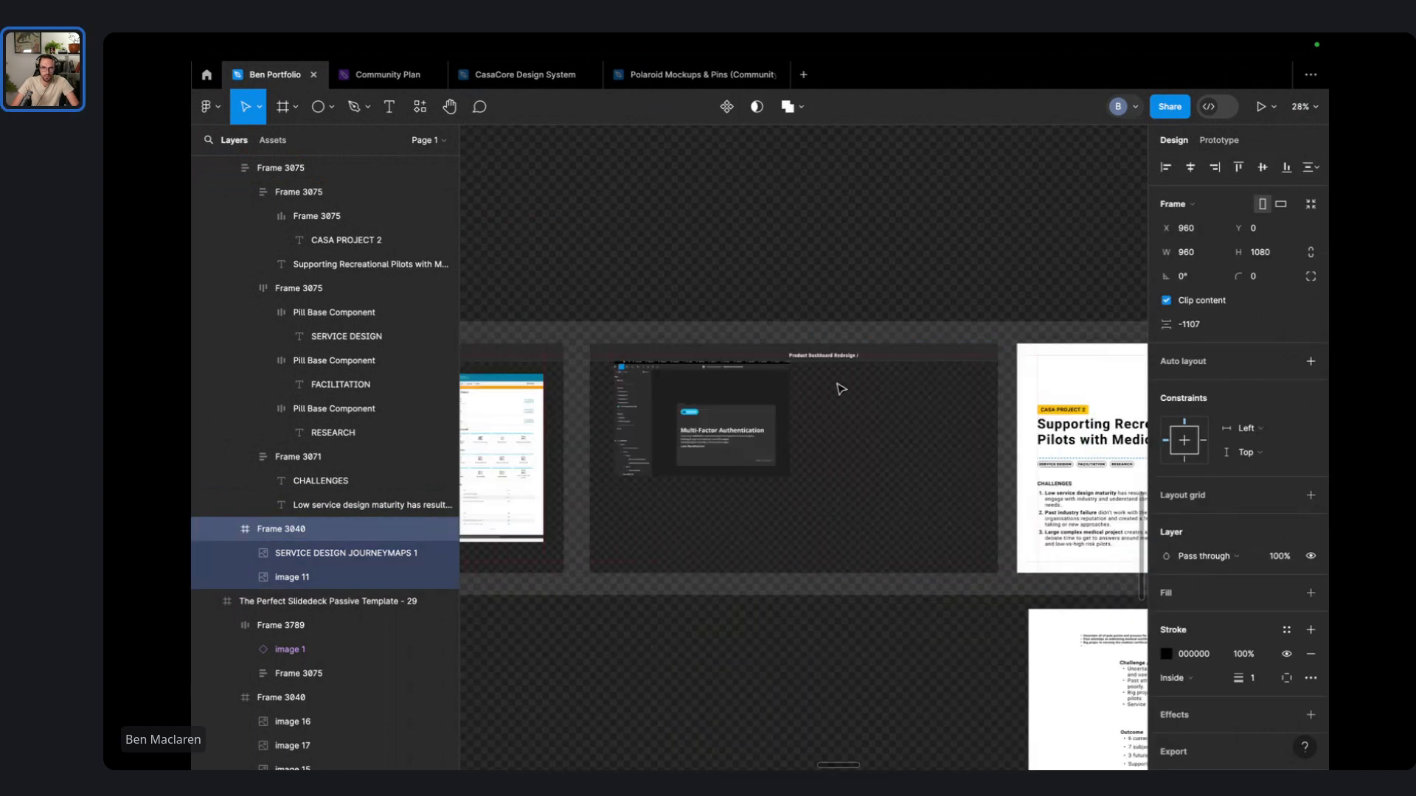
scroll(839, 388, "left", 10)
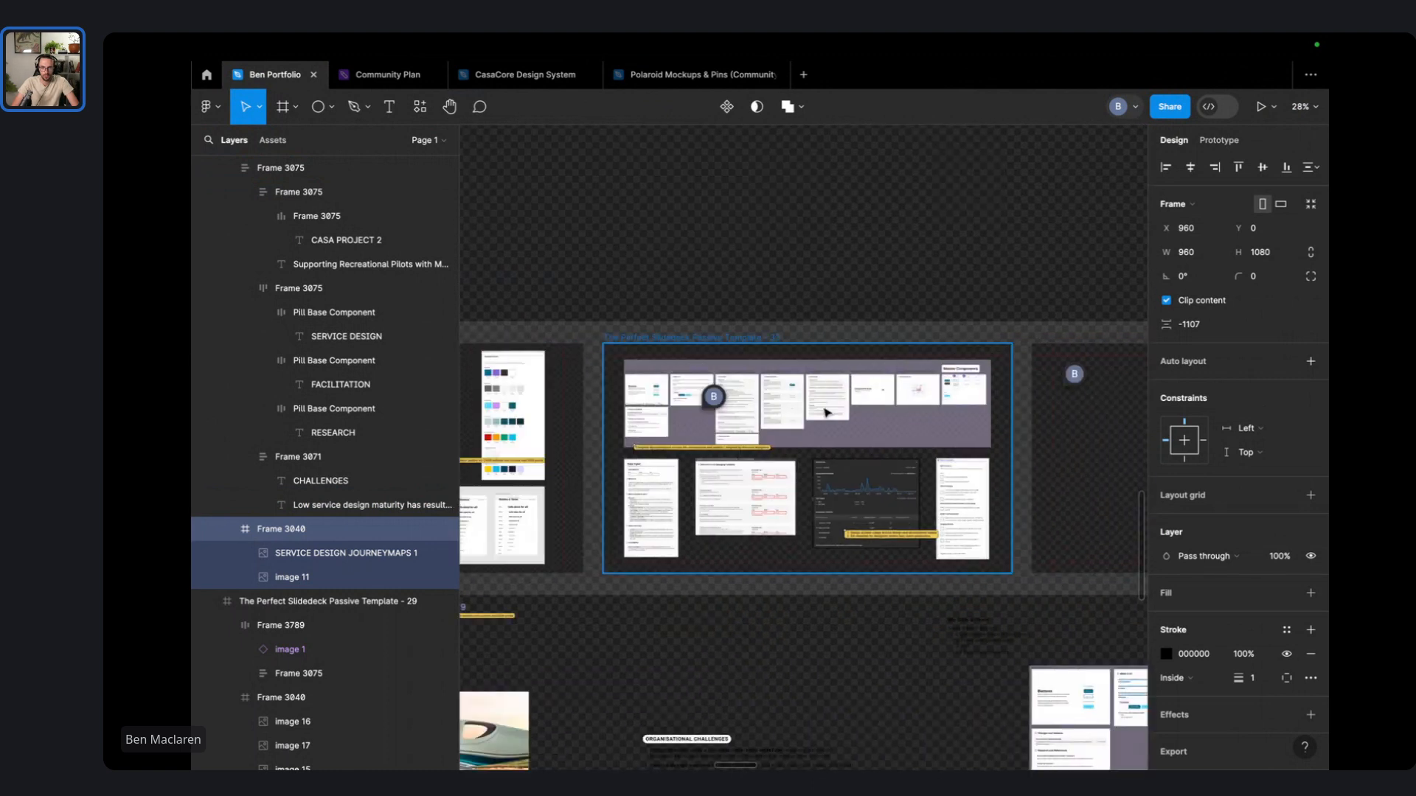
scroll(822, 492, "down", 5)
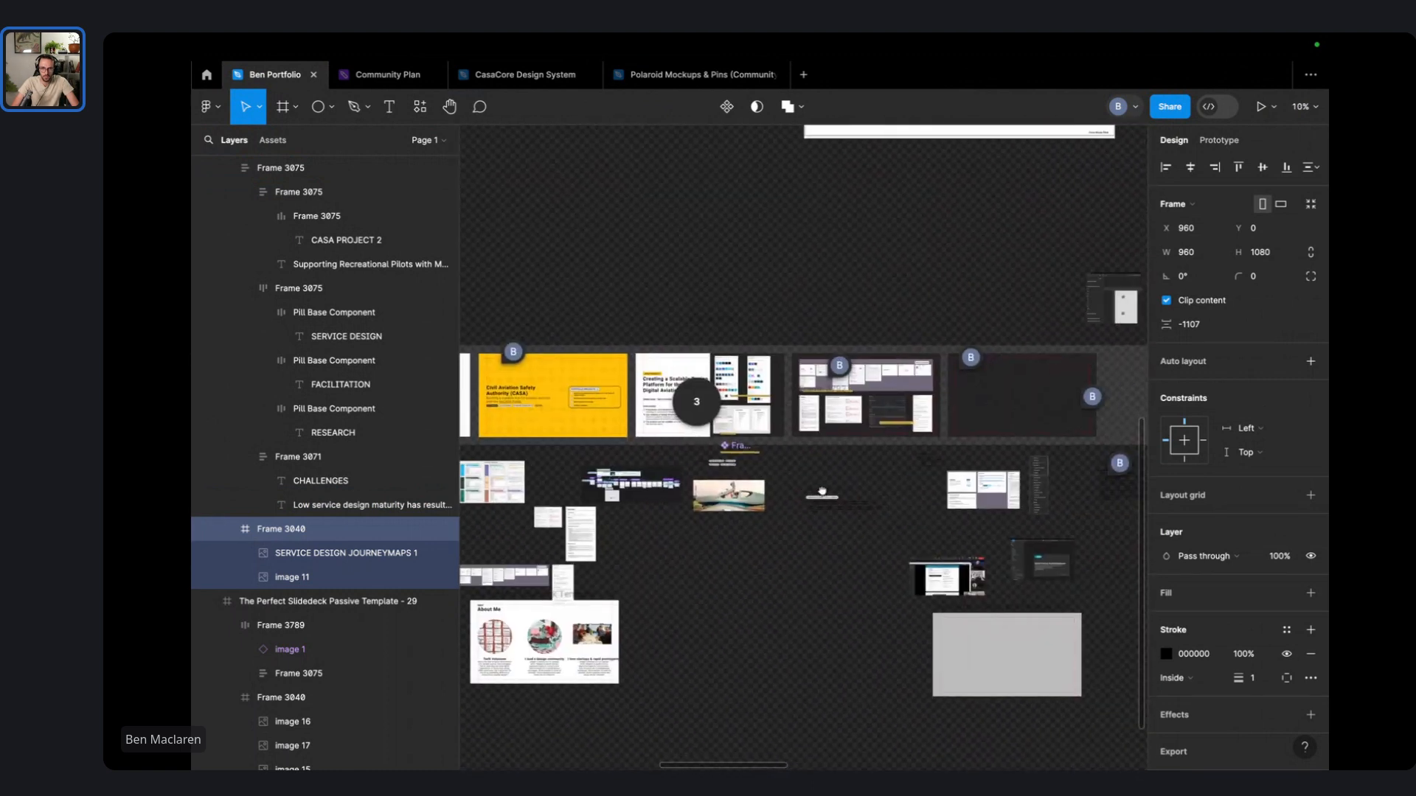
left_click_drag(822, 491, 894, 447)
left_click(794, 579)
left_click_drag(909, 512, 722, 521)
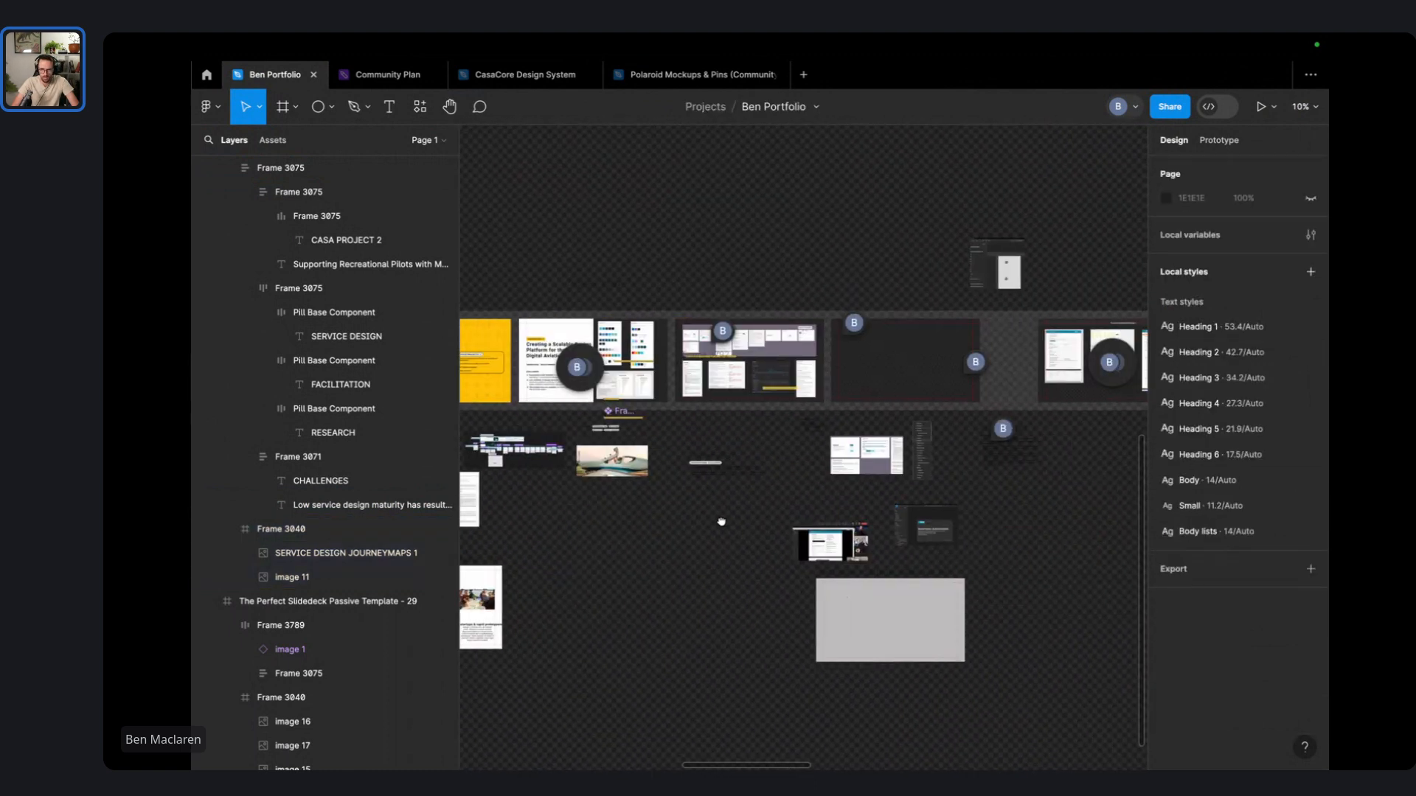
scroll(862, 446, "up", 5)
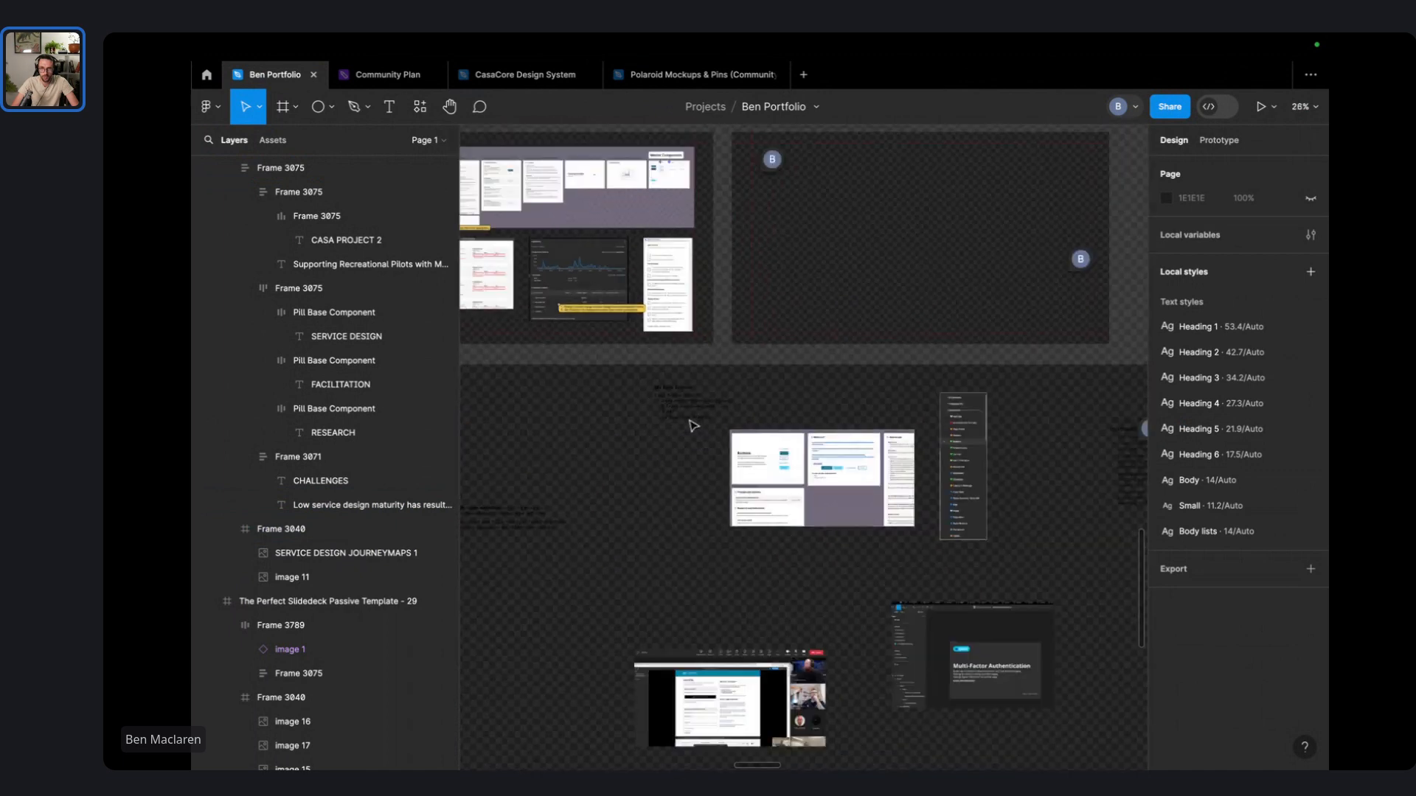
scroll(693, 426, "down", 3)
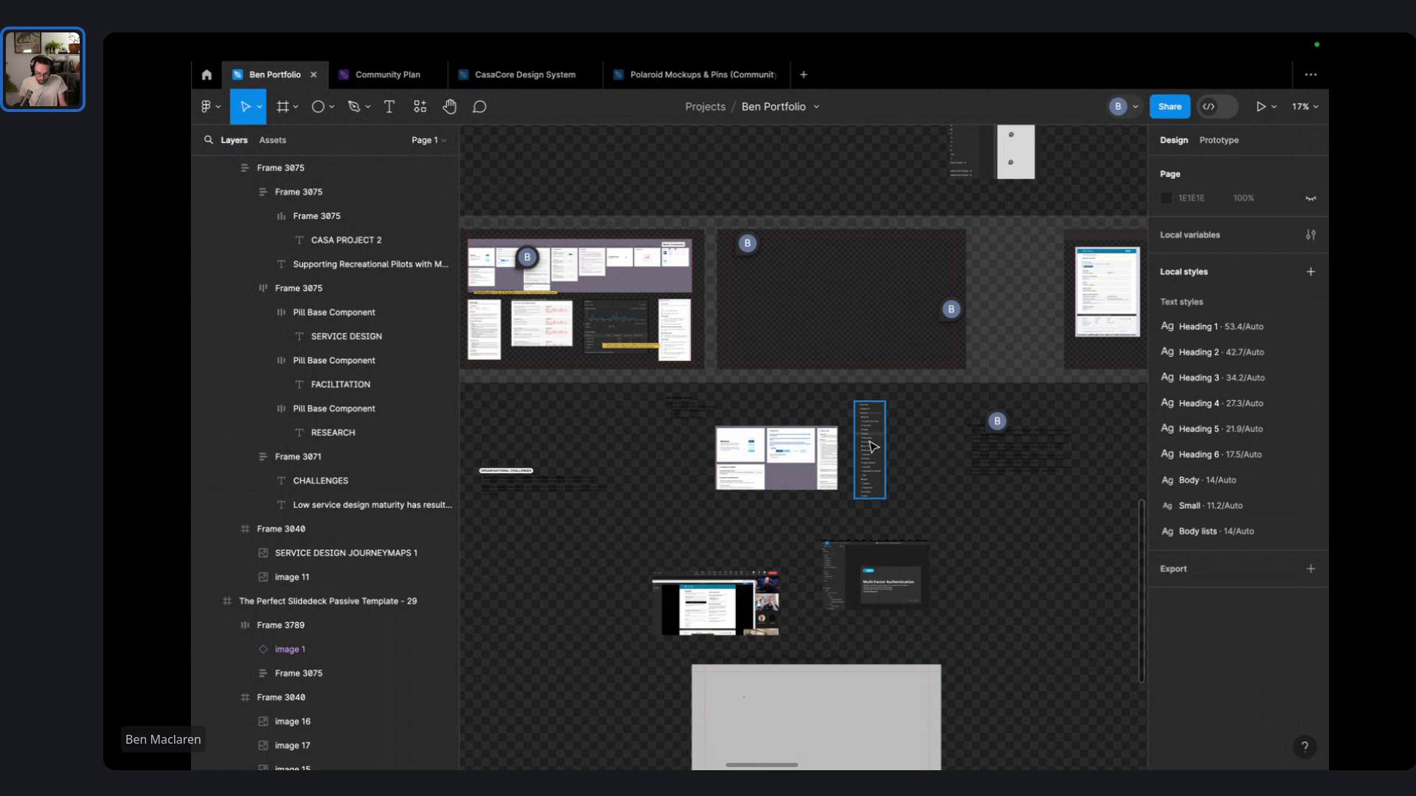
- Save the dashboard board image from the Notion page as 'FIGMA DASHBOARD'
key("ctrl+Right")
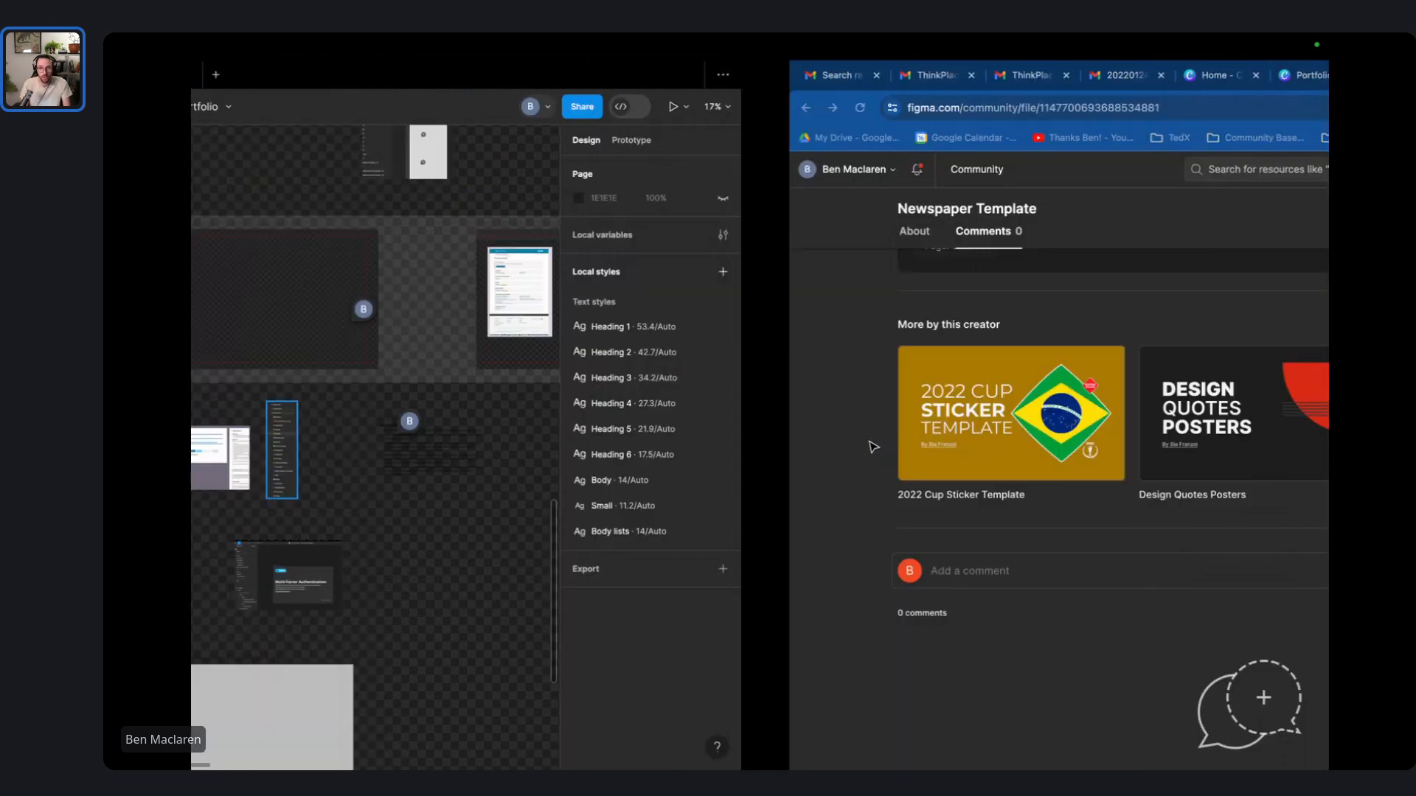
key("ctrl+Left")
key("ctrl+Left")
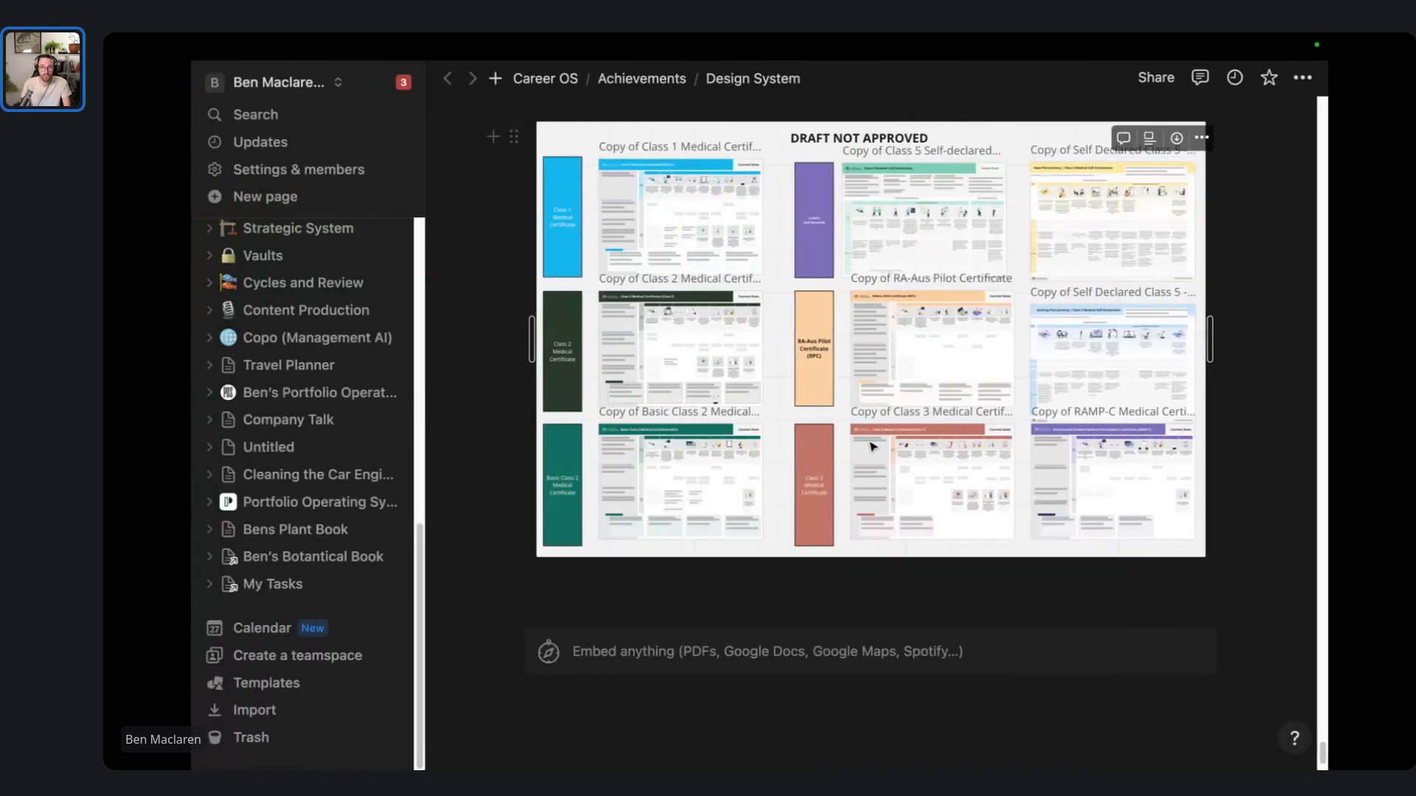
scroll(962, 365, "down", 3)
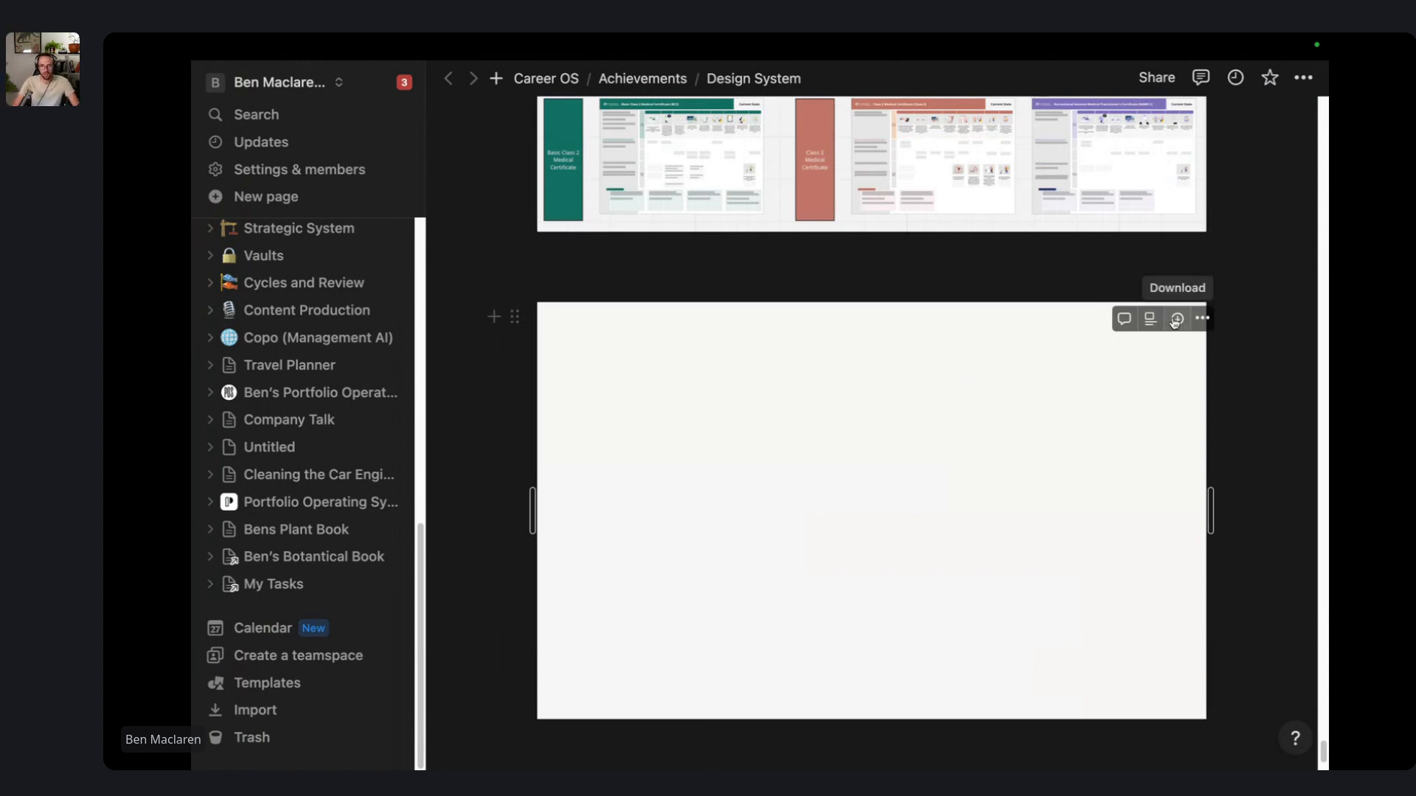
left_click(1178, 319)
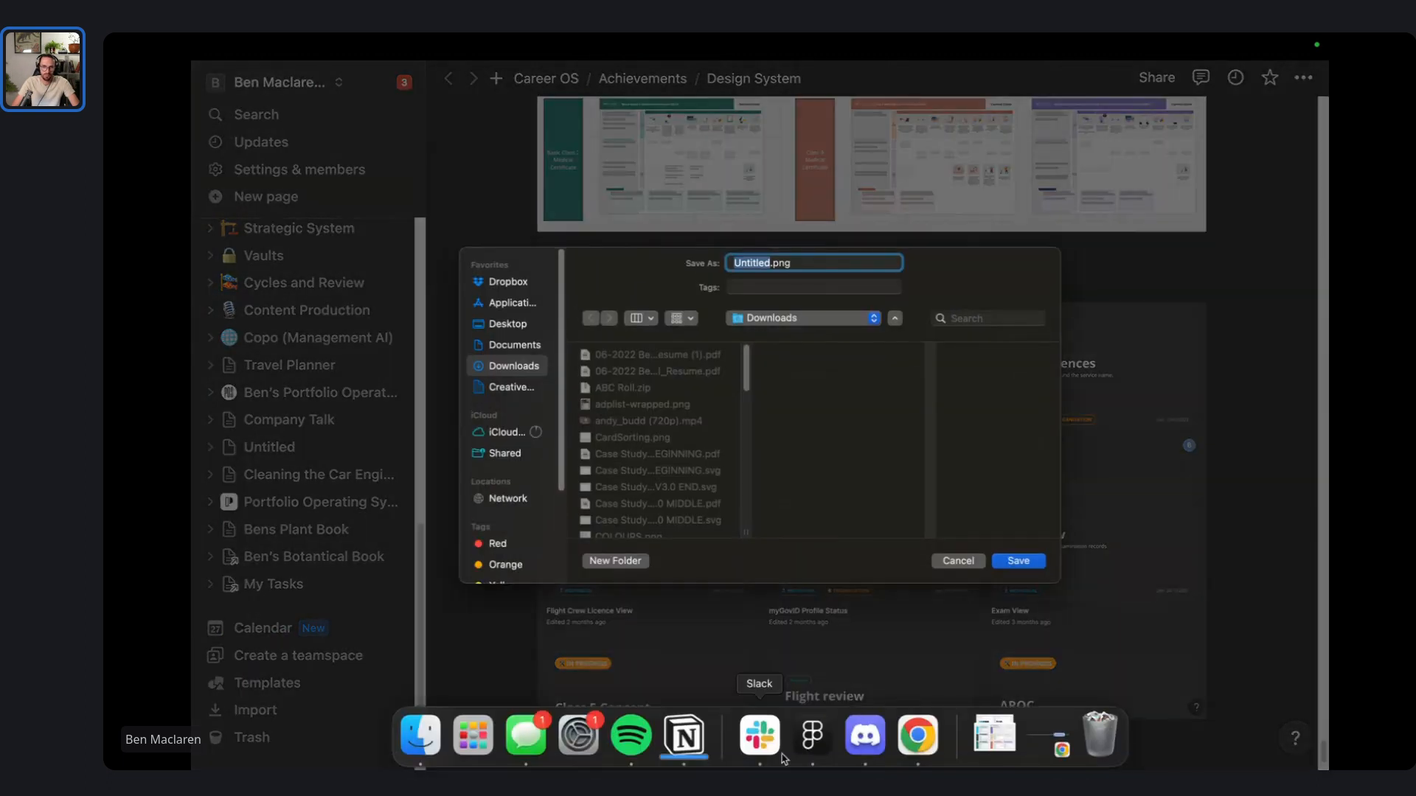
type("DASHBOARD")
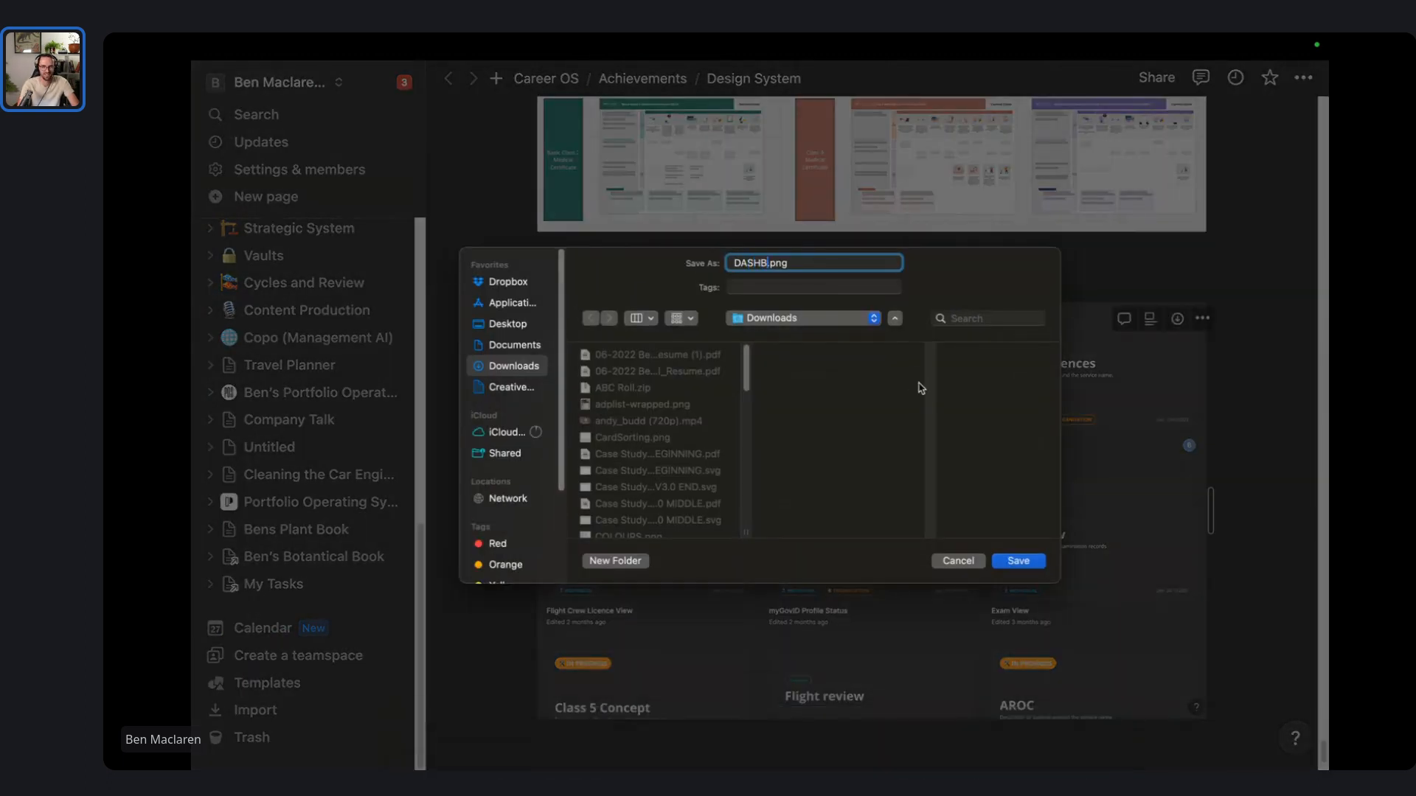
key("BackSpace")
key("BackSpace")
key("BackSpace")
key("BackSpace")
key("BackSpace")
key("BackSpace")
key("BackSpace")
key("BackSpace")
key("BackSpace")
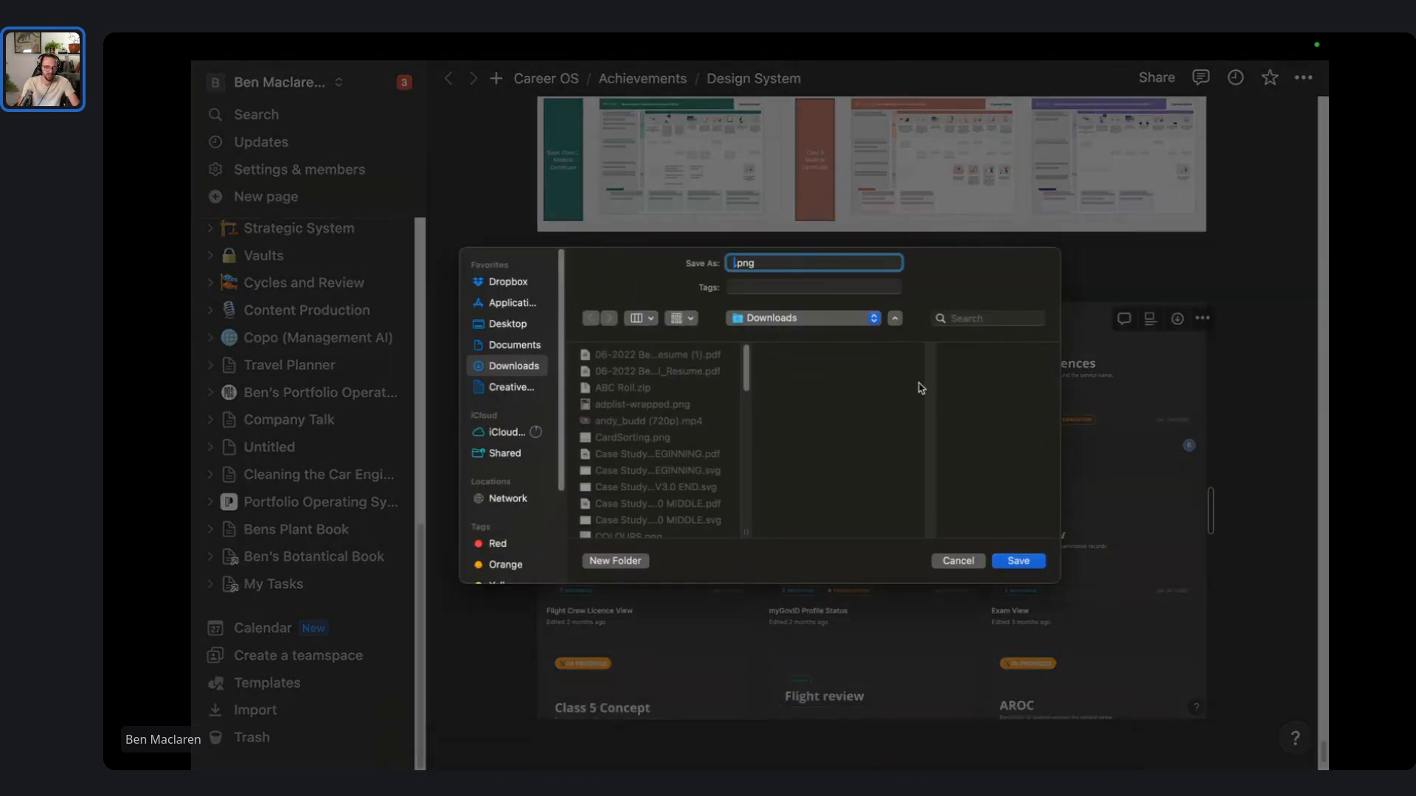
type("FIGMA B")
type("OARD")
key("BackSpace")
key("BackSpace")
key("BackSpace")
key("BackSpace")
key("BackSpace")
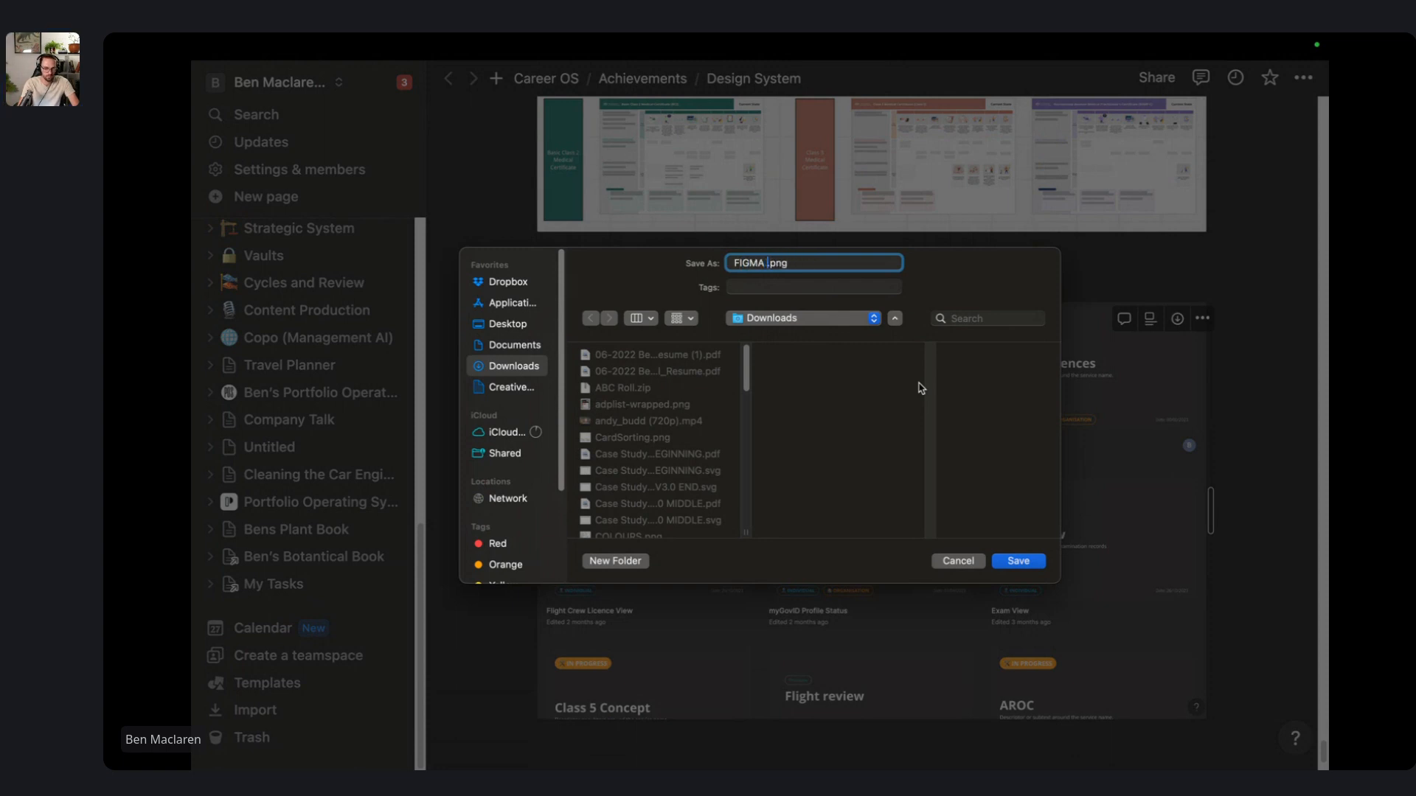
type("DASHBOARD")
key("Return")
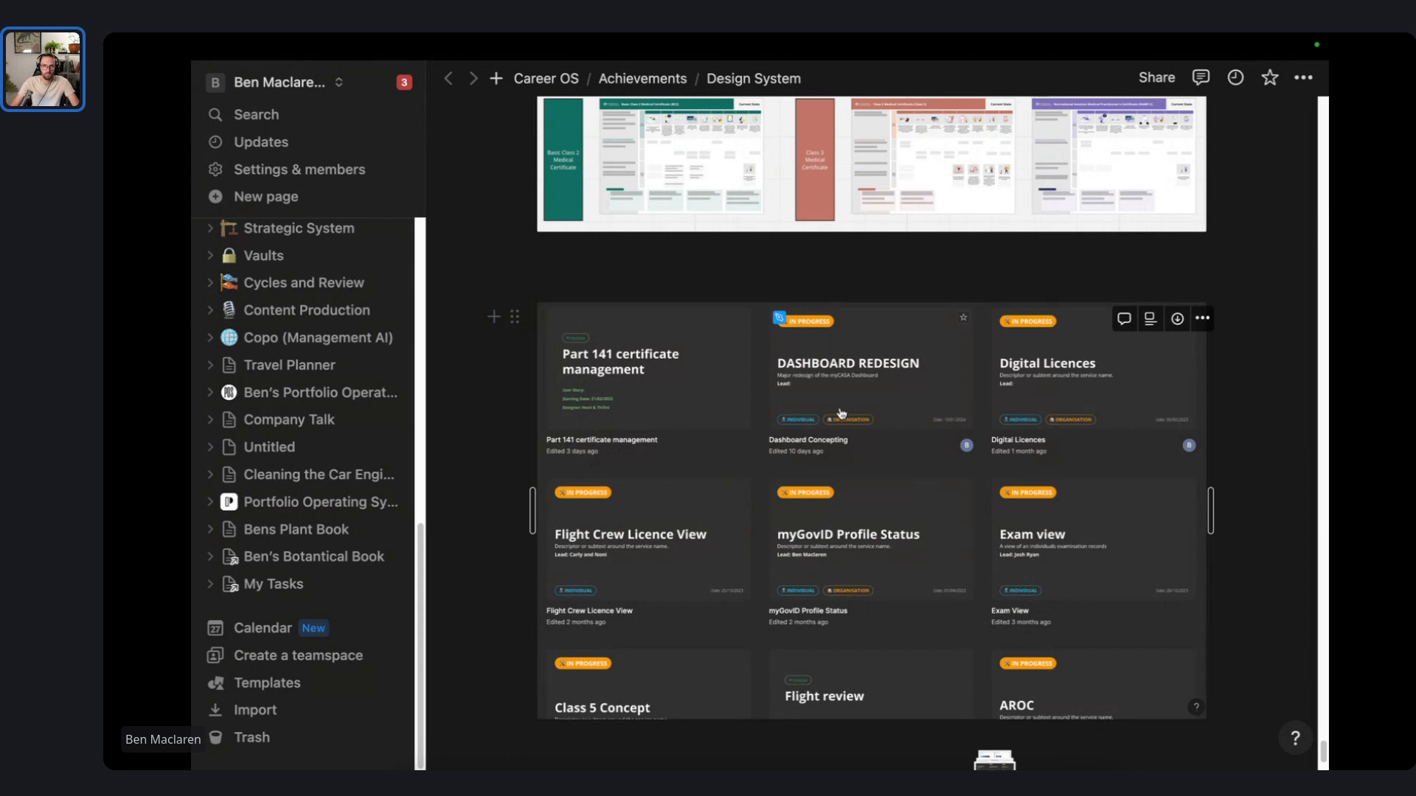
- Select FIGMA SHOWCASE.png in Downloads and go back to the Ben Portfolio Figma file
mouse_move(701, 737)
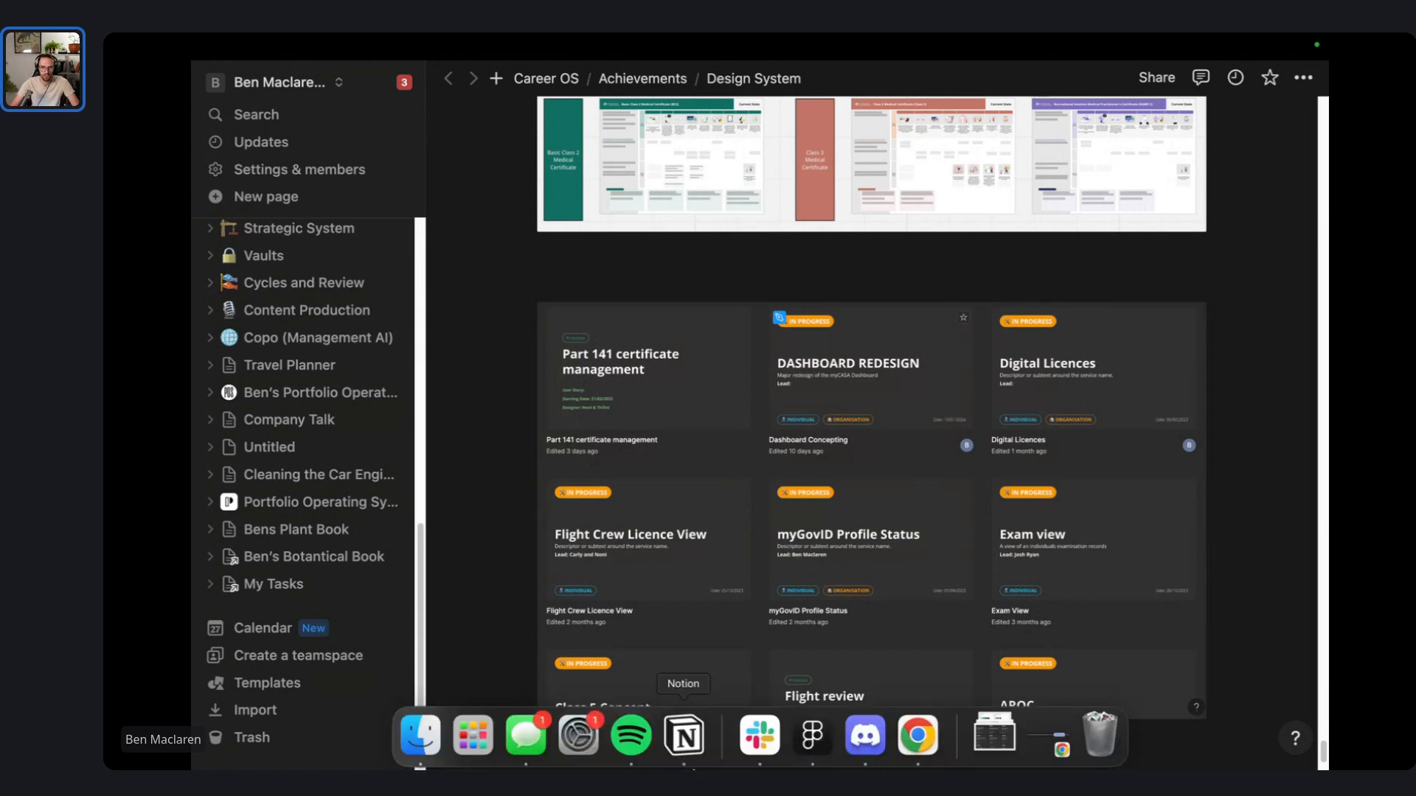
left_click(420, 737)
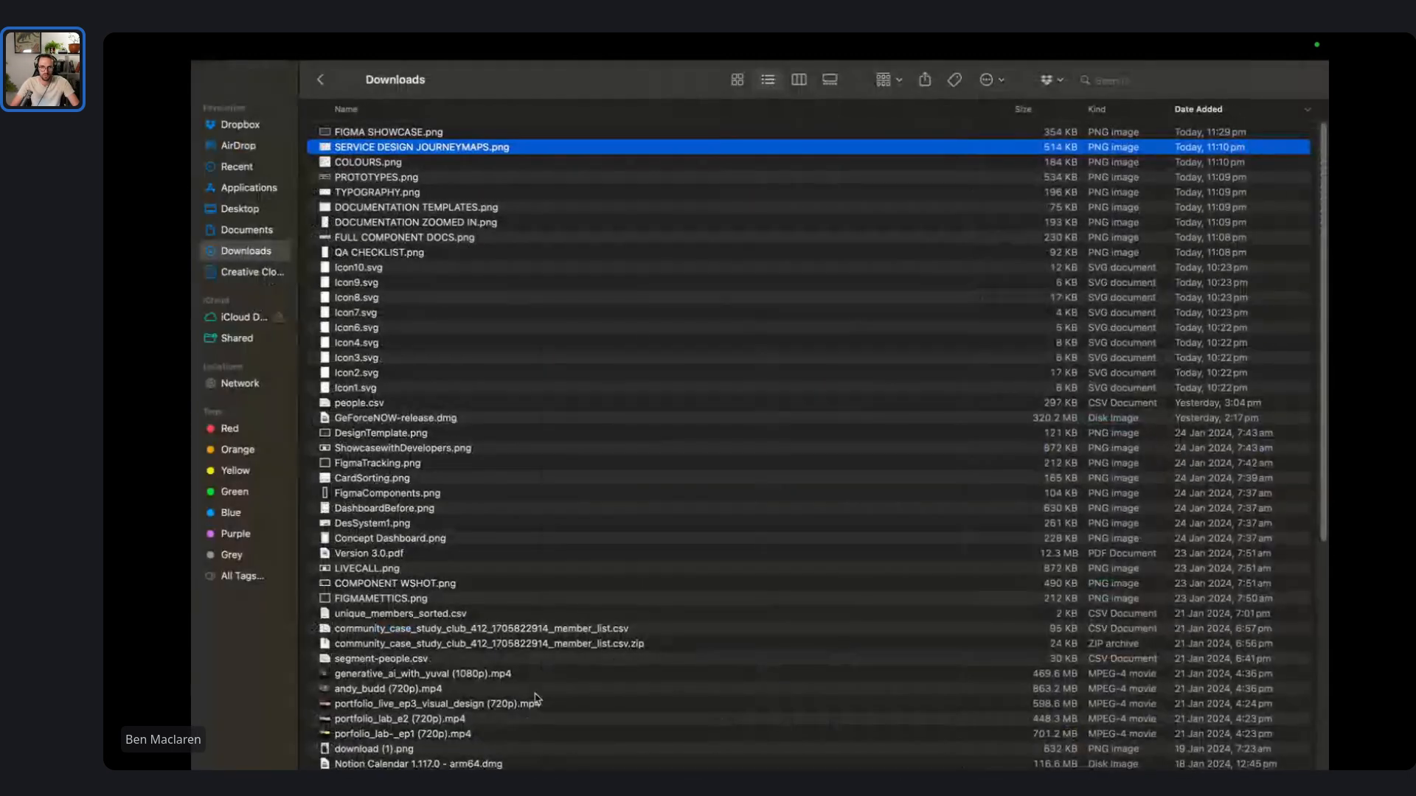
left_click(421, 133)
key("0")
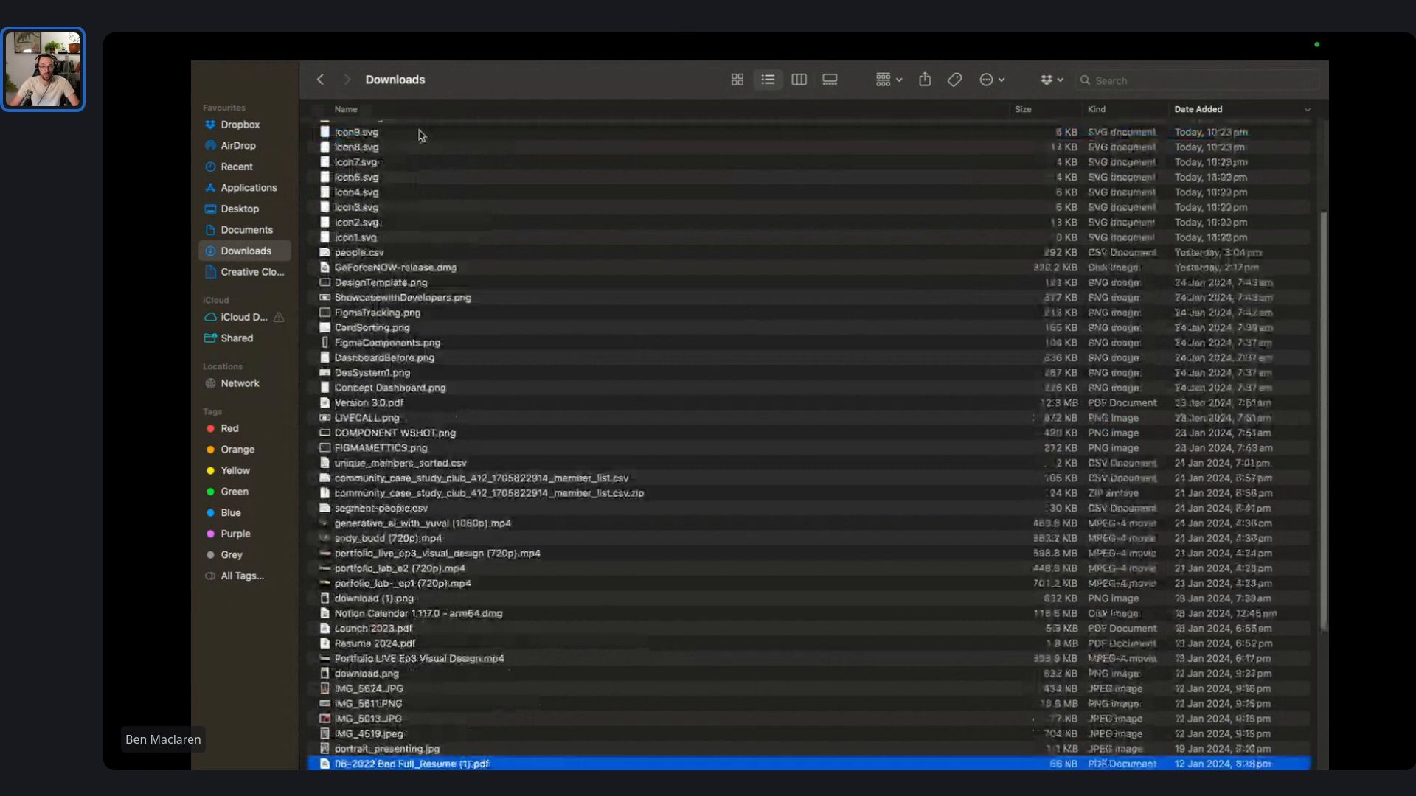
key("Down")
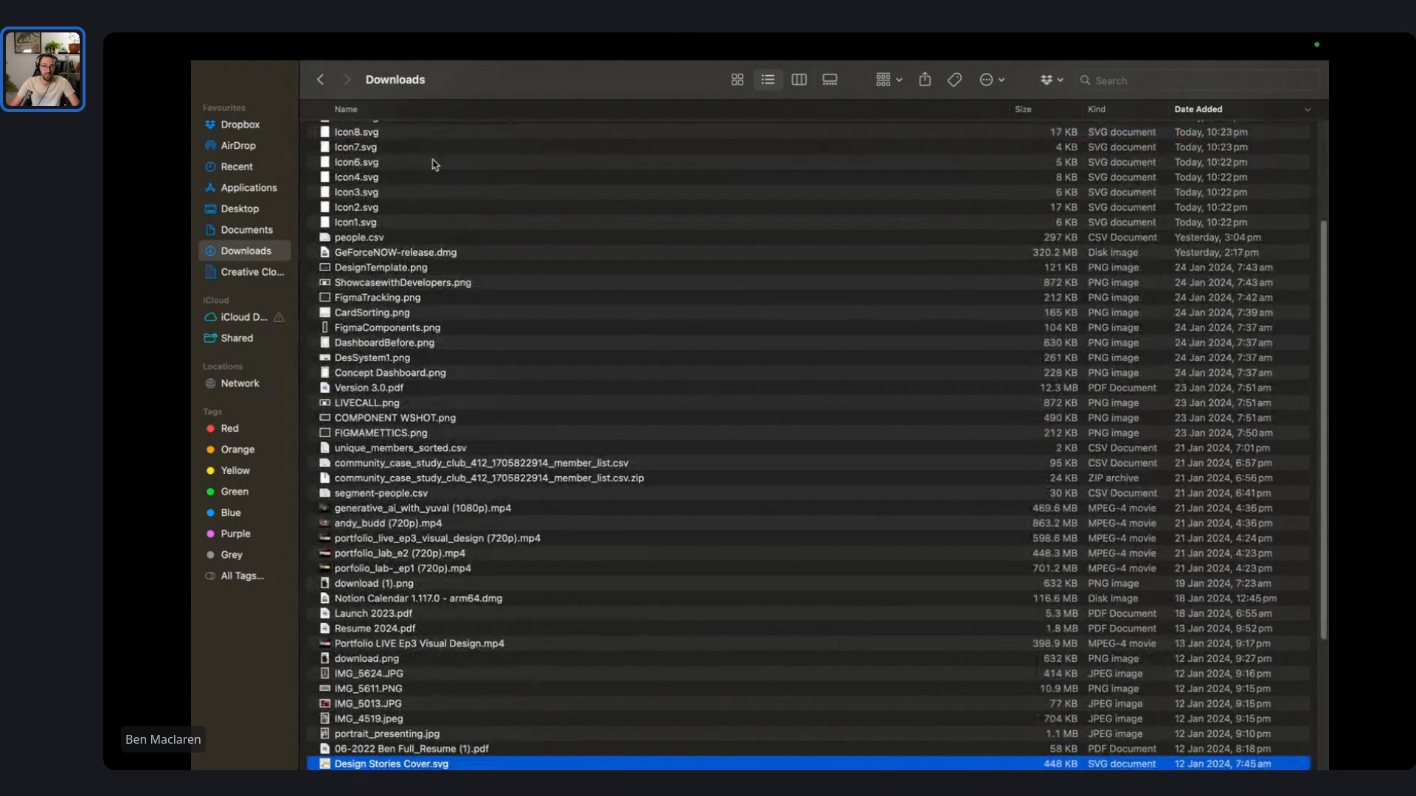
scroll(435, 162, "up", 5)
left_click(414, 130)
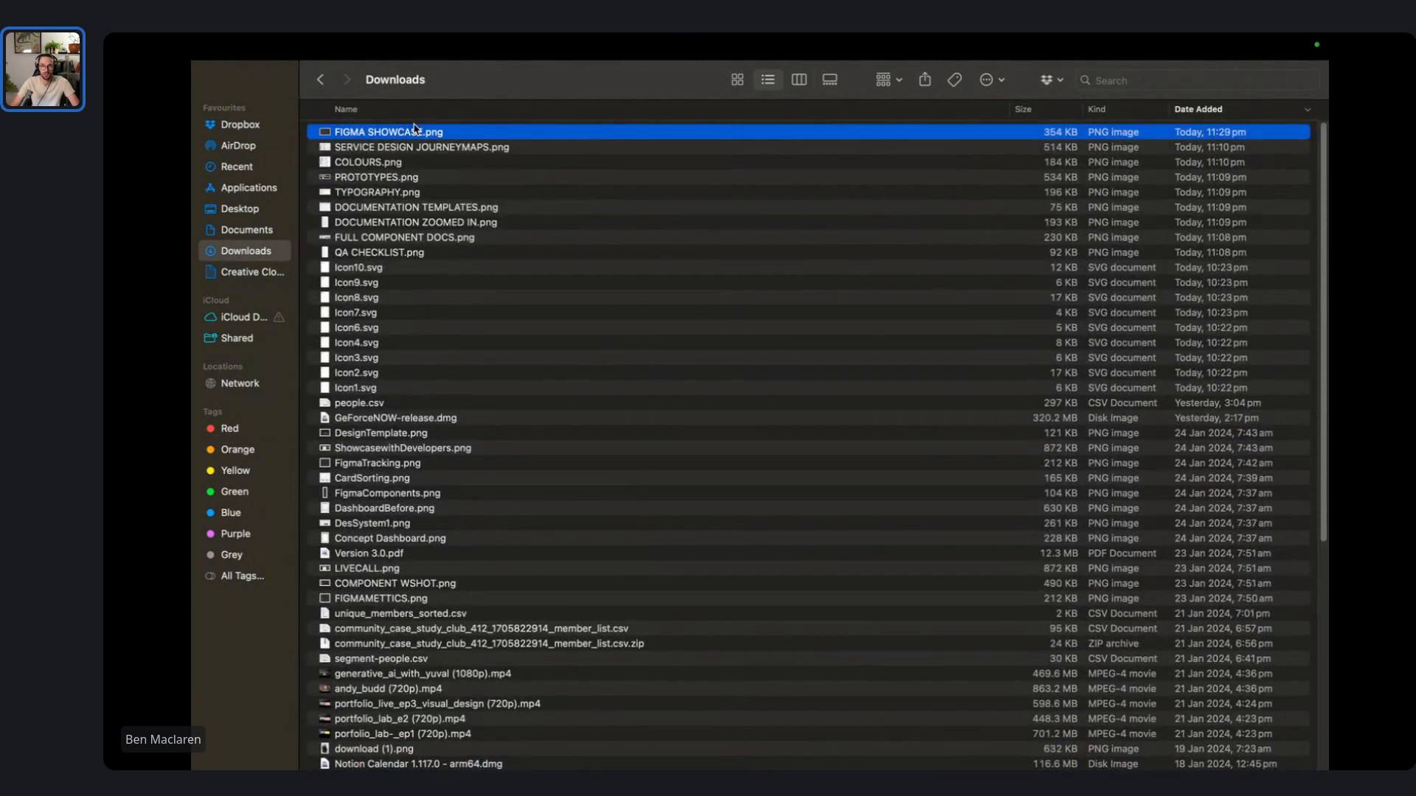
key("ctrl+Right")
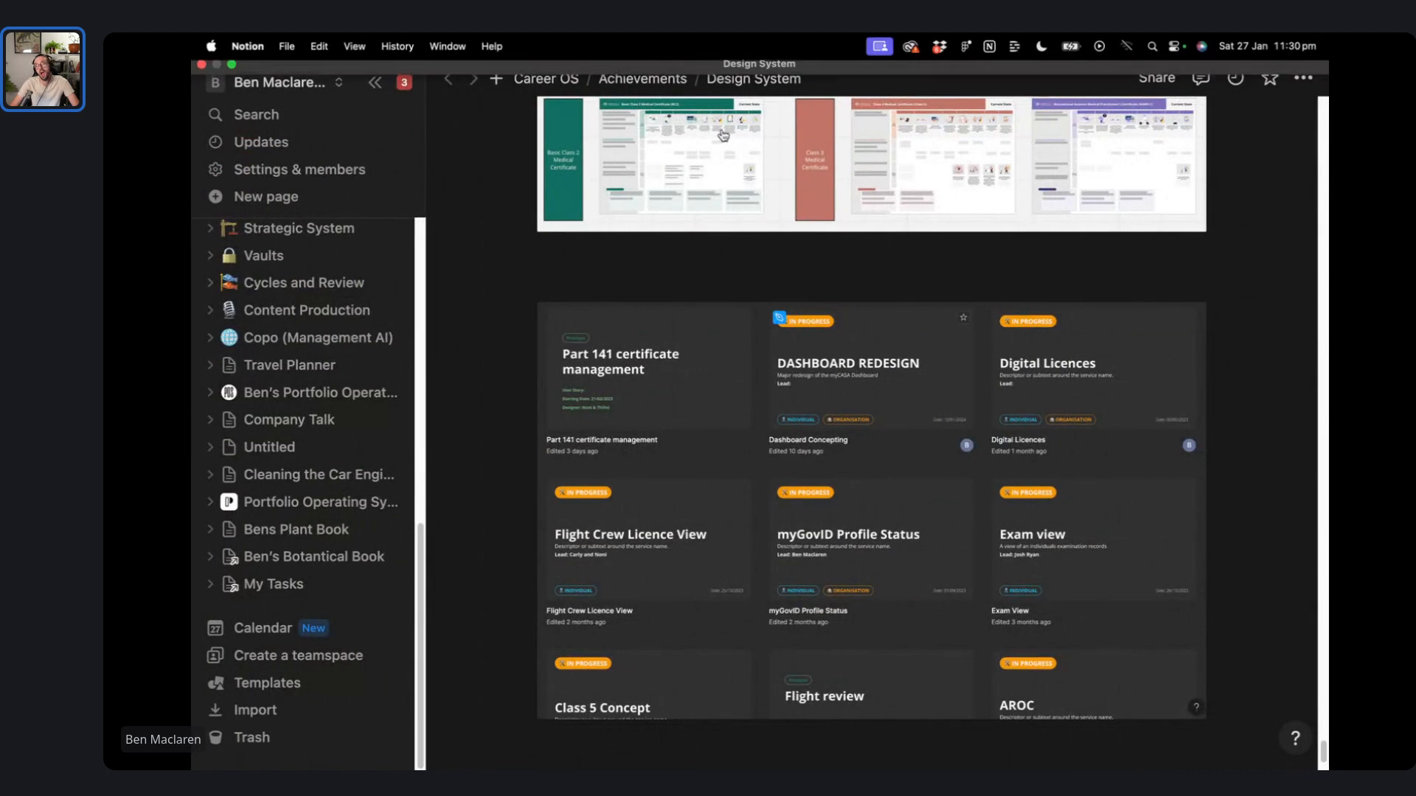
key("ctrl+Right")
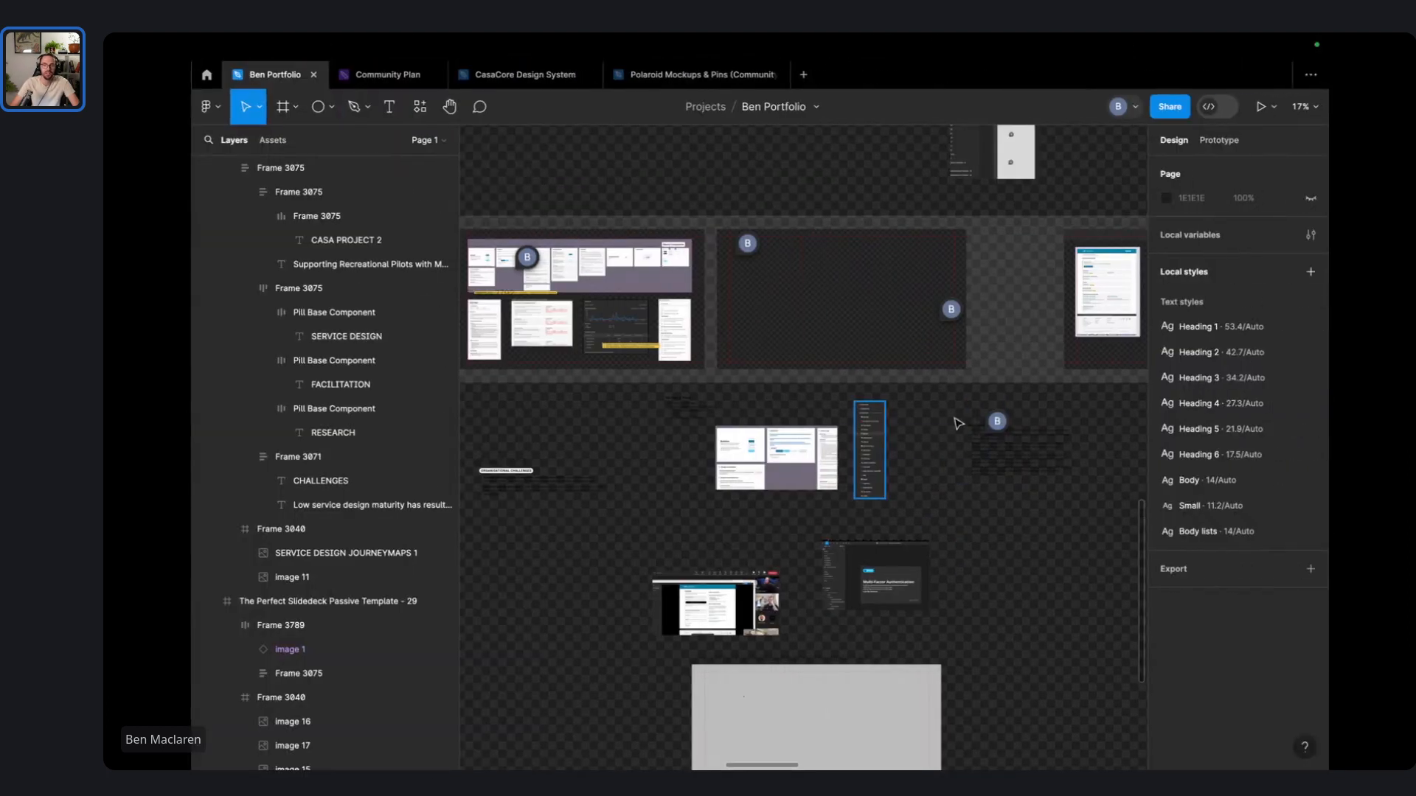
- Paste the FIGMA SHOWCASE screenshot into the empty dark slide, enlarge it to 1703×972, and add a border
key("super+v")
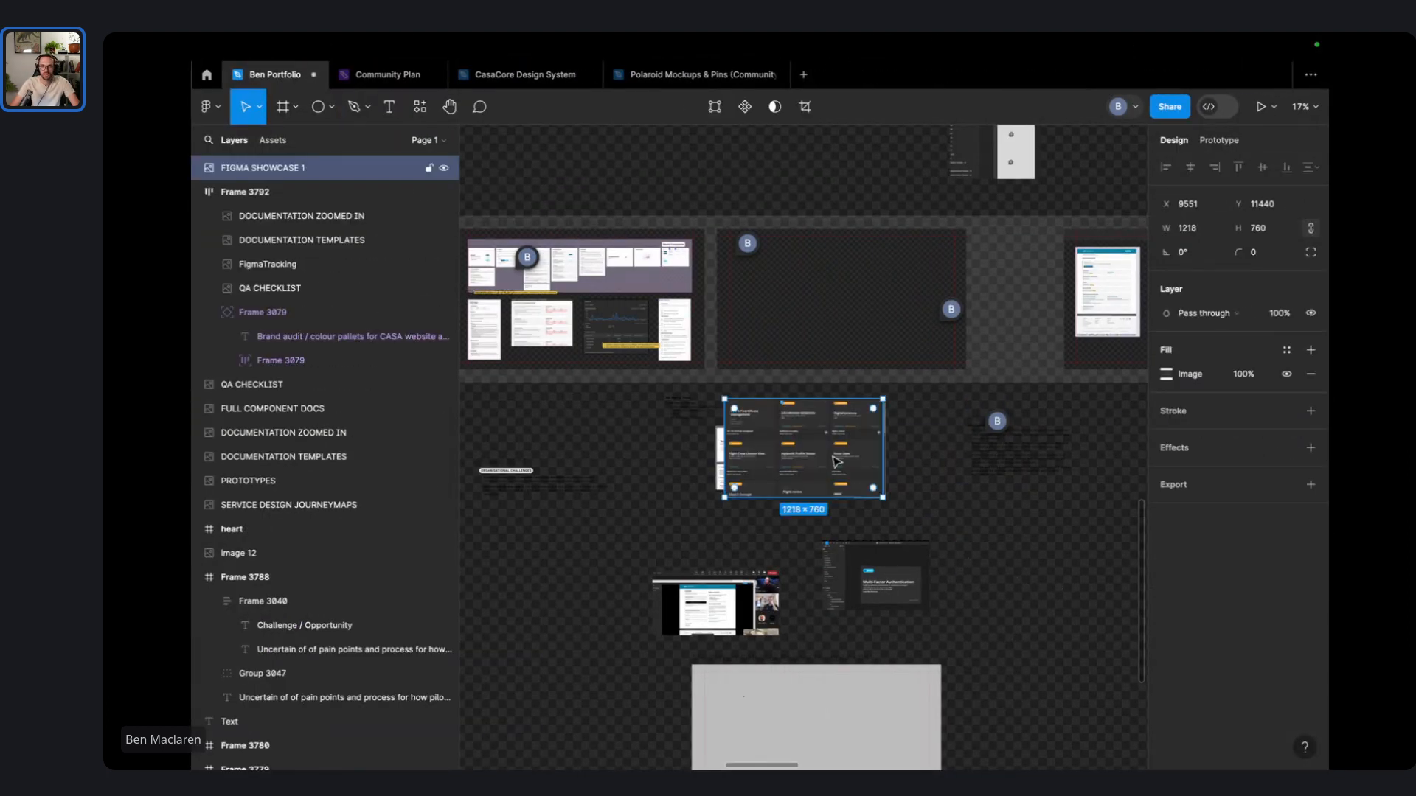
left_click_drag(837, 463, 952, 364)
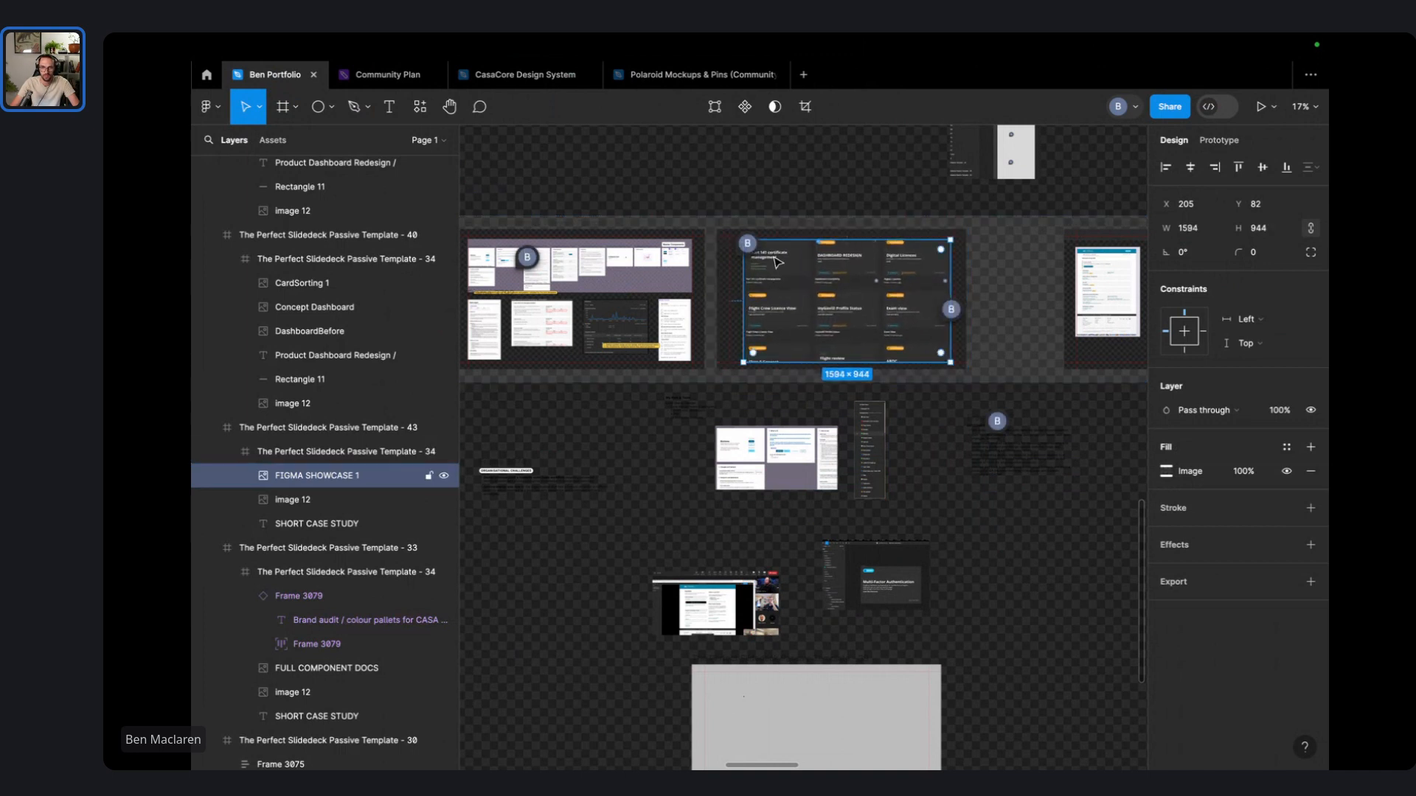
scroll(766, 264, "up", 5)
left_click_drag(733, 214, 696, 196)
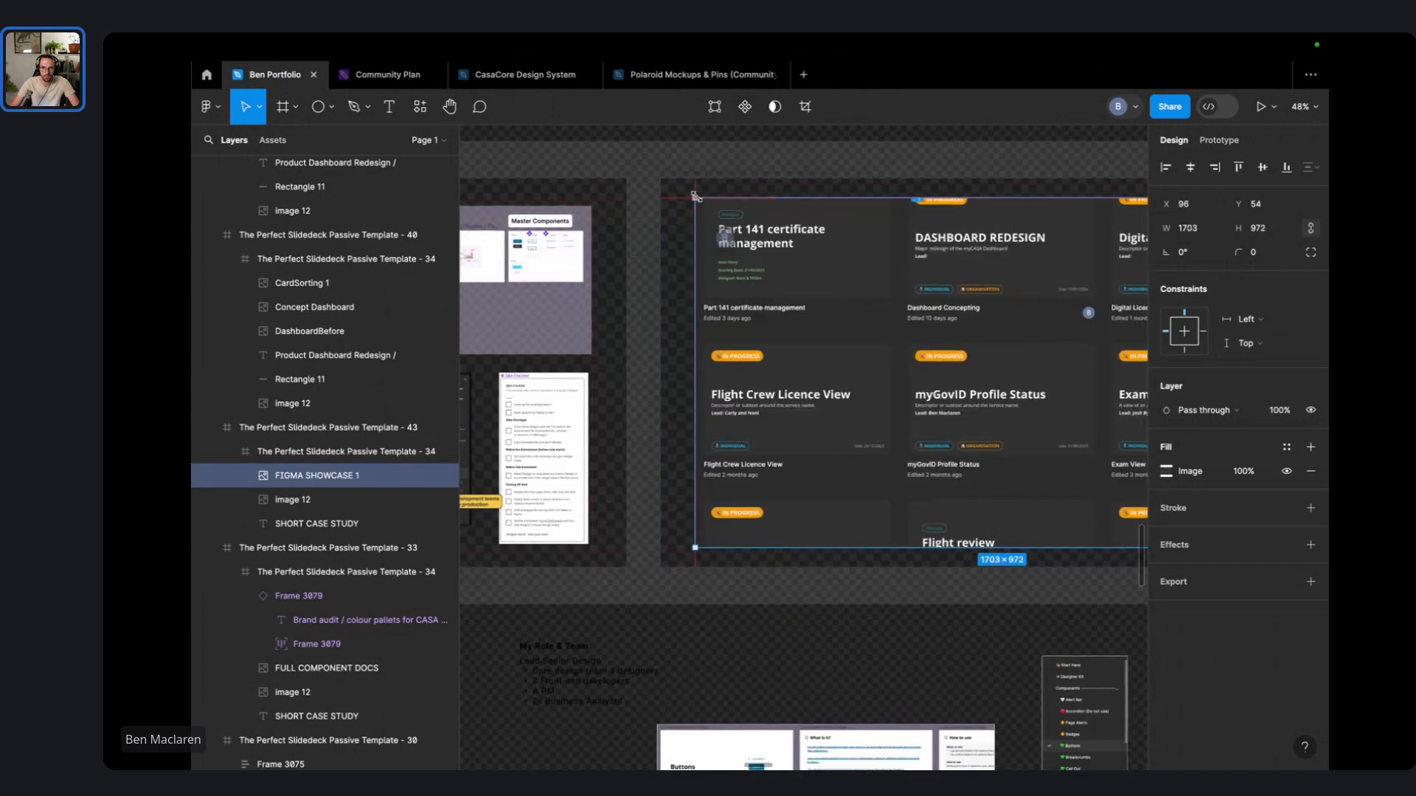
left_click(1310, 509)
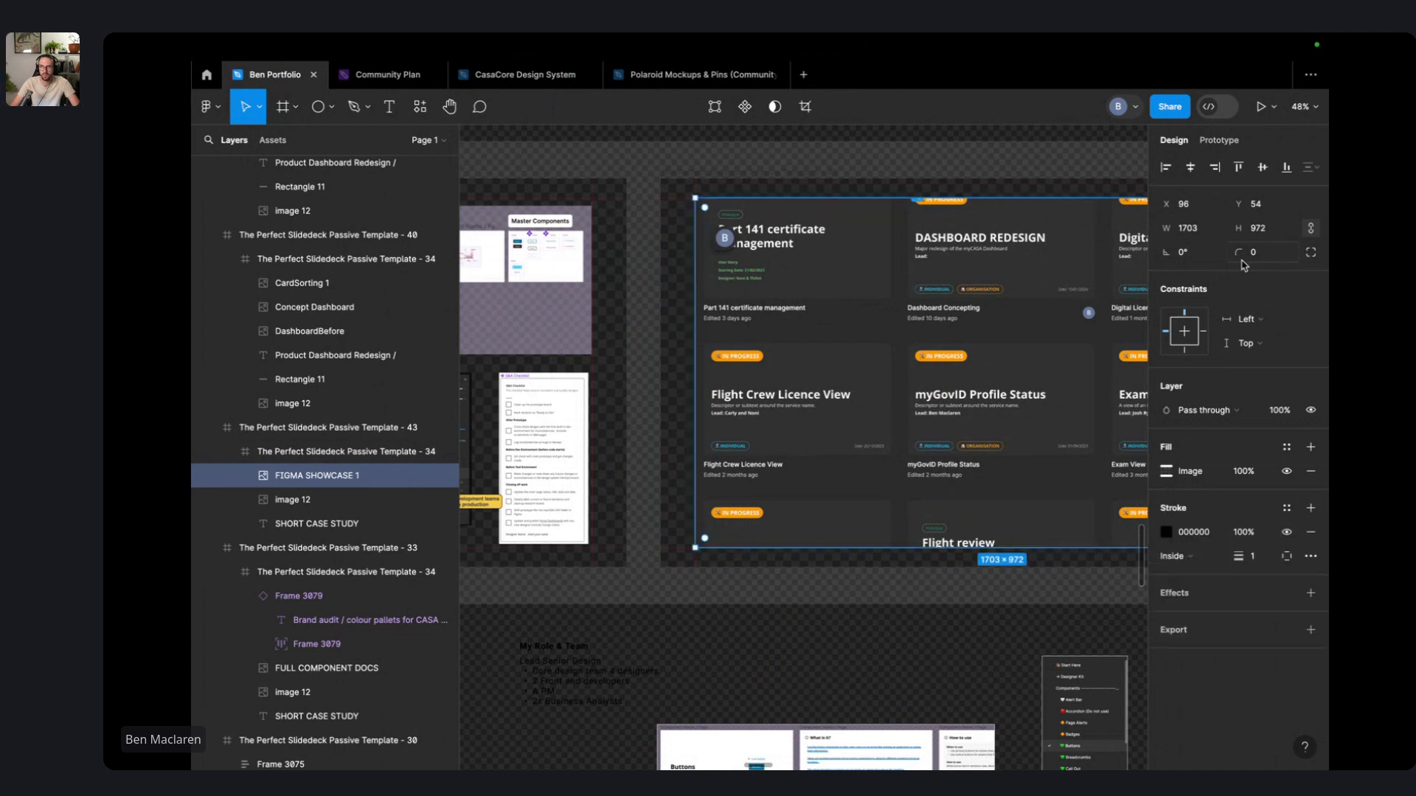
- Group the screenshot, convert it to an auto-layout frame, and set corner radius 10
left_click(942, 191)
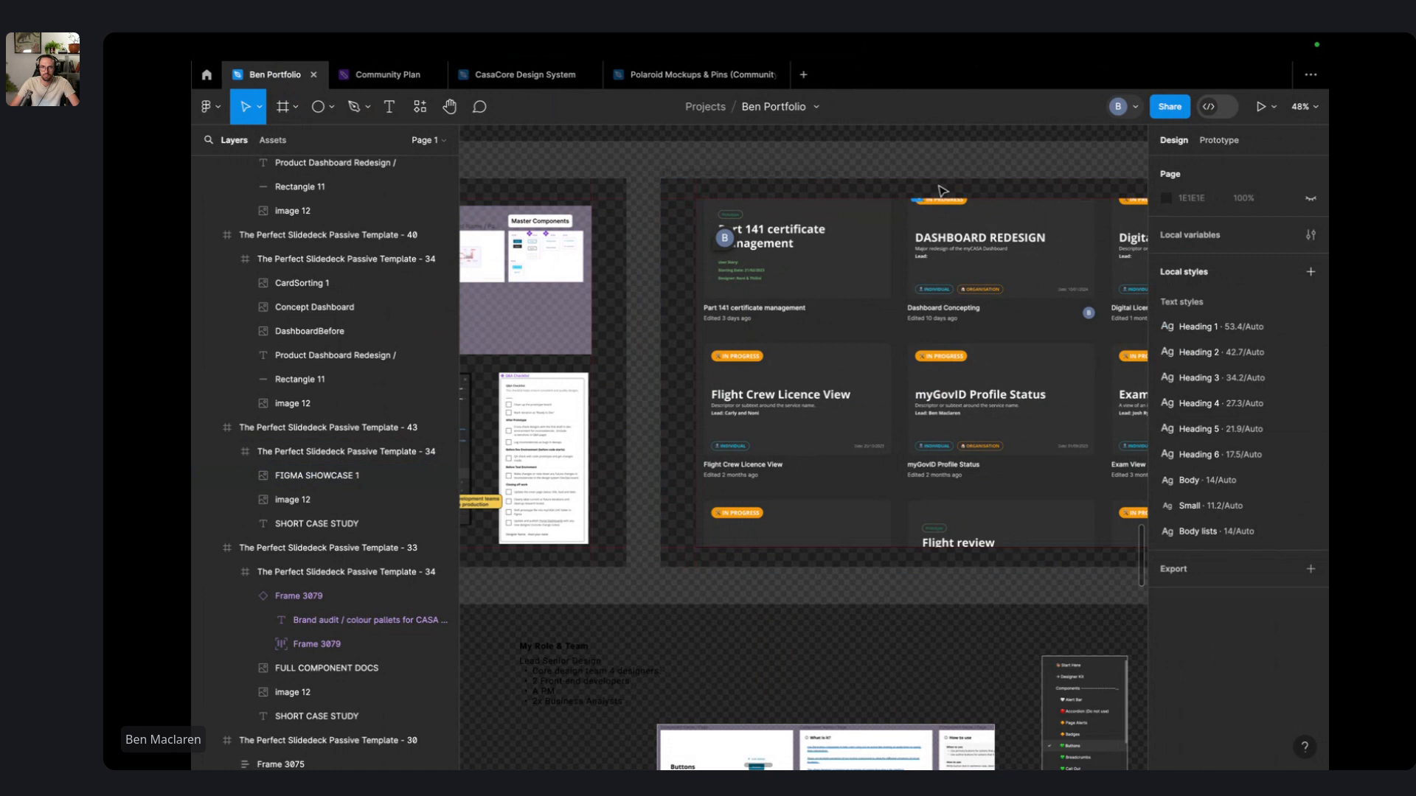
left_click(932, 284)
double_click(924, 305)
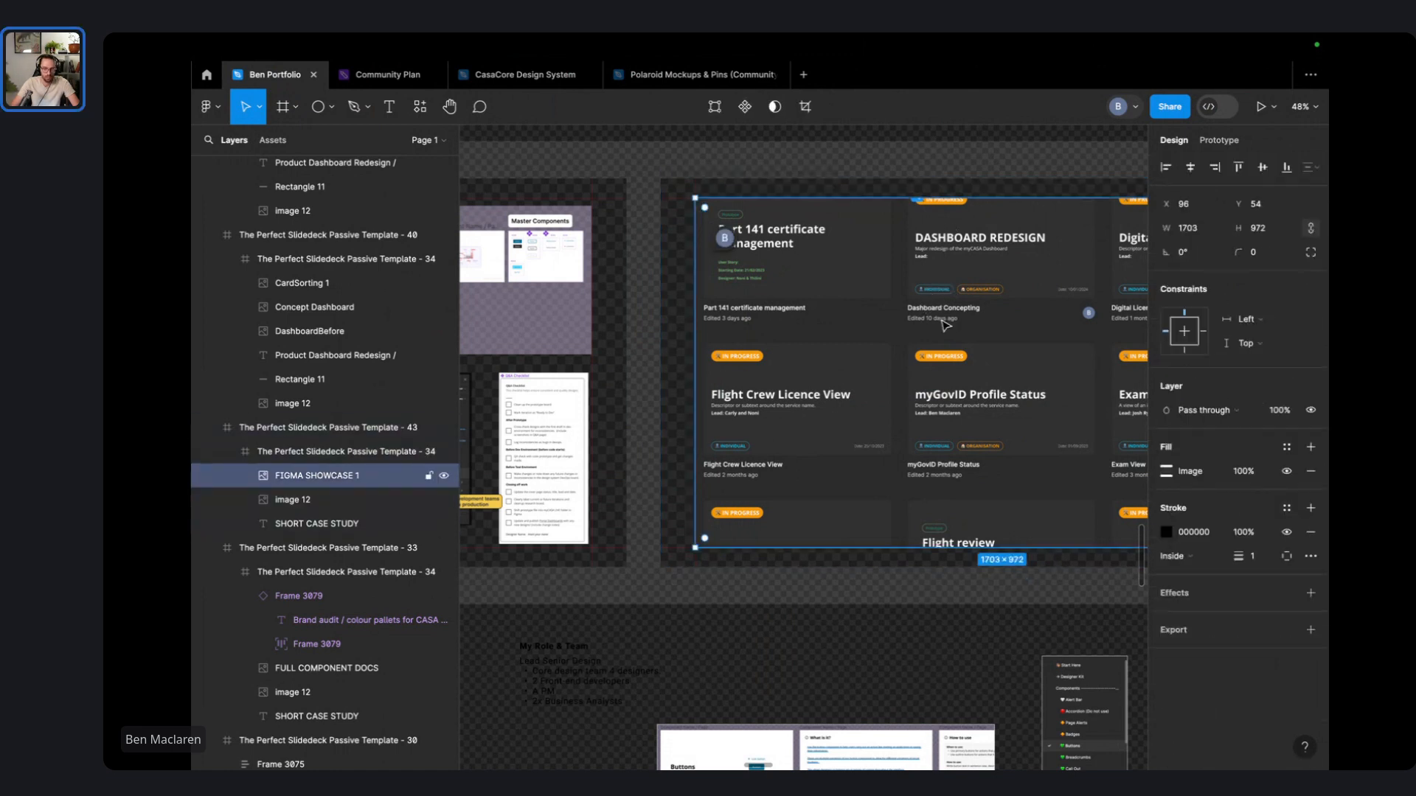
key("ctrl+g")
left_click_drag(1237, 278, 1269, 275)
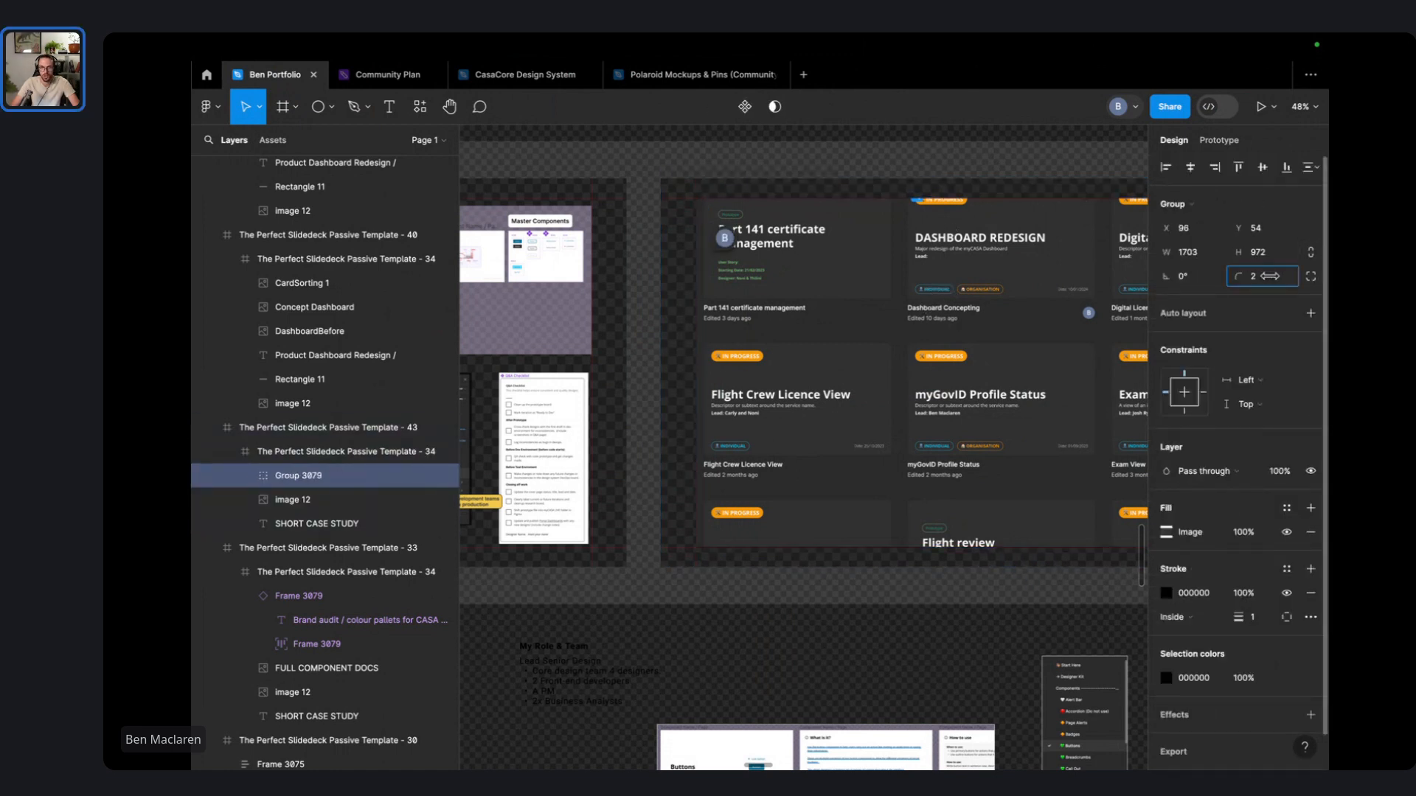
scroll(1287, 619, "down", 1)
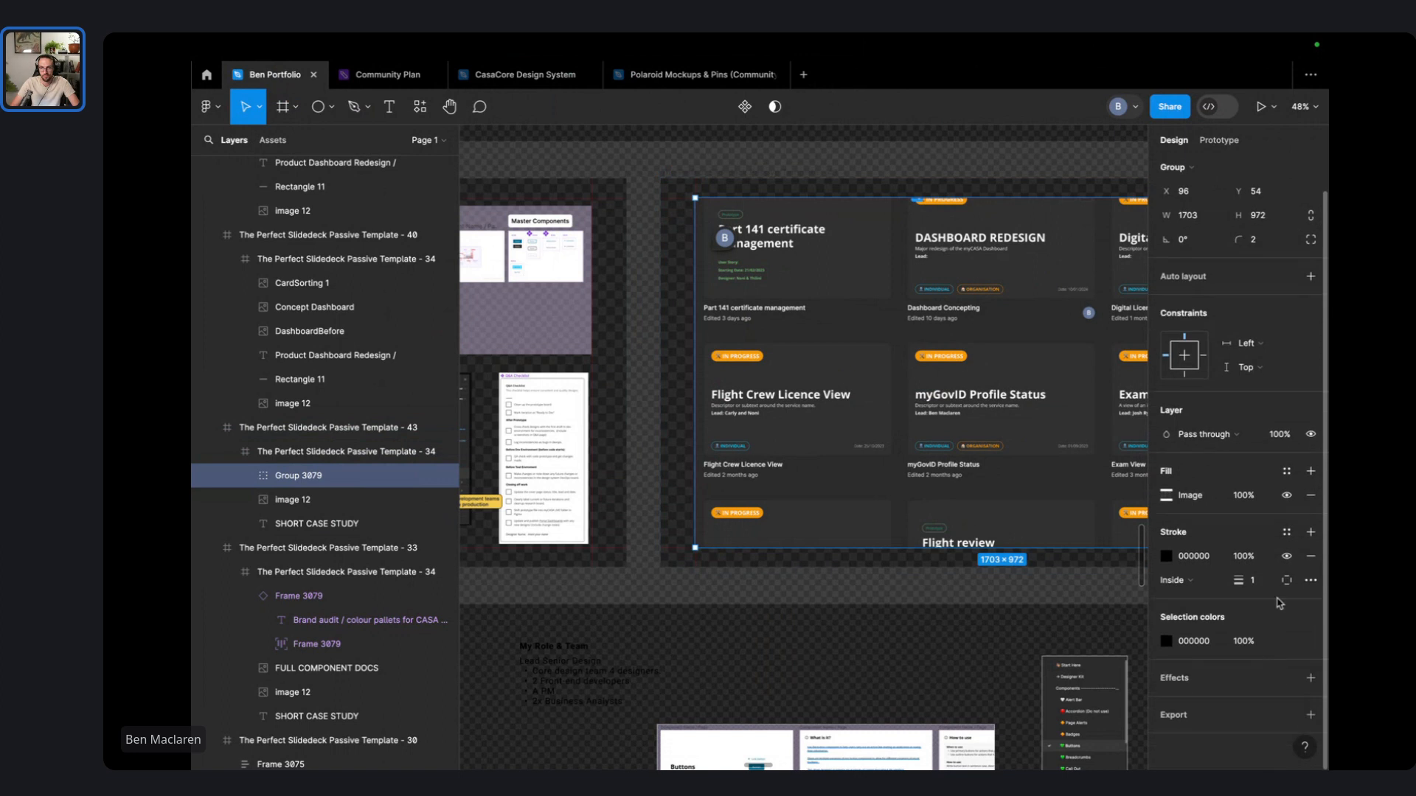
key("shift+a")
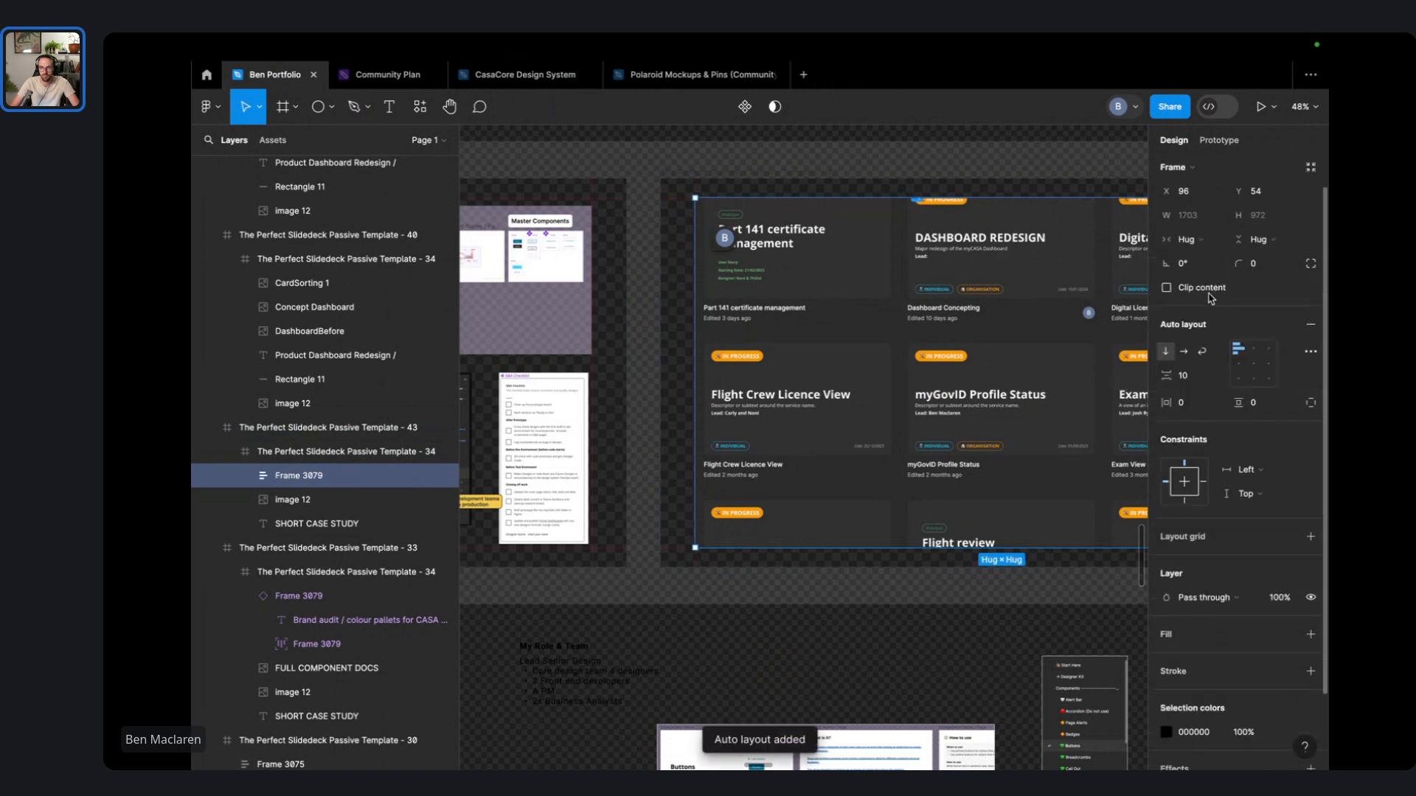
left_click_drag(1241, 264, 254, 272)
- Change the screenshot's border colour to white FFFFFF
scroll(1266, 584, "down", 2)
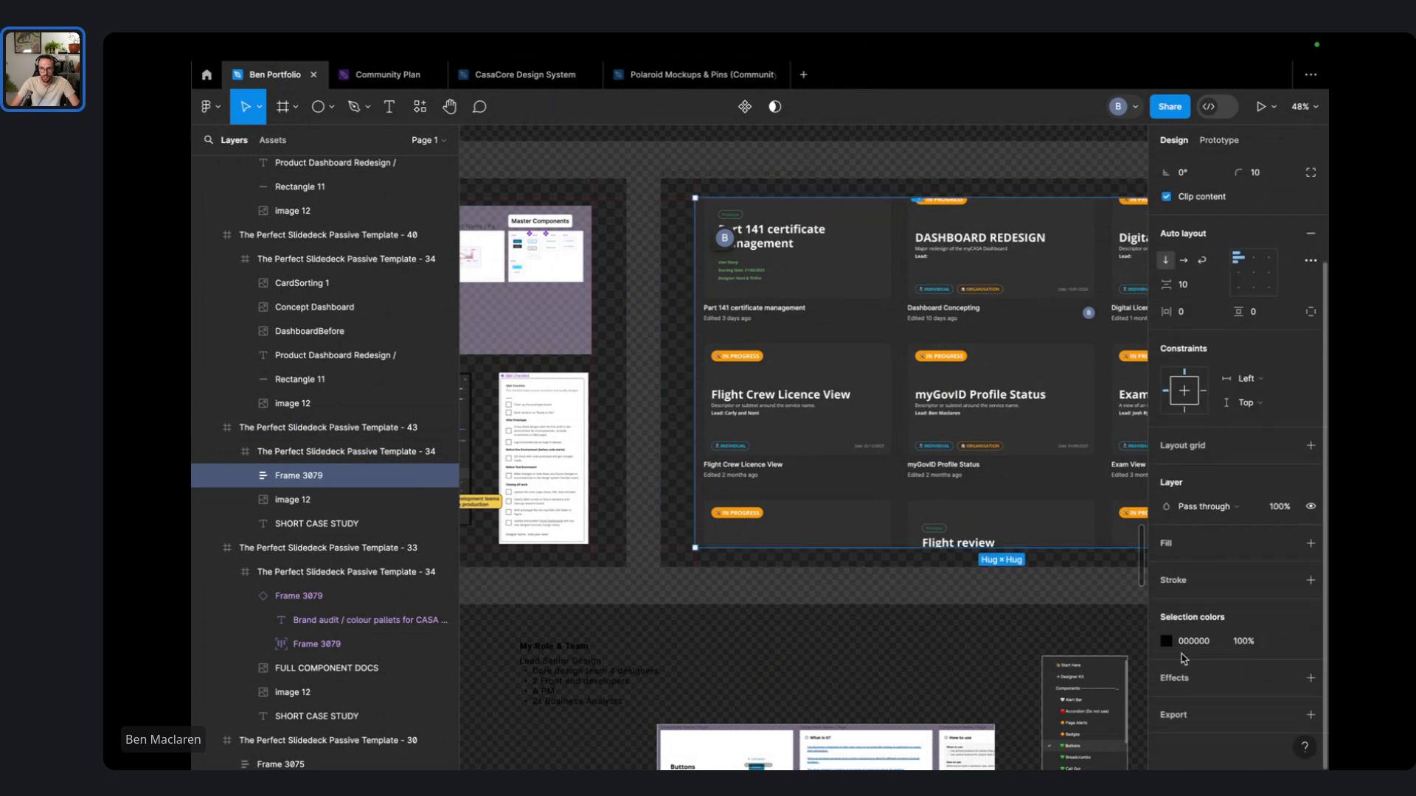
left_click(1165, 641)
left_click_drag(945, 402, 910, 357)
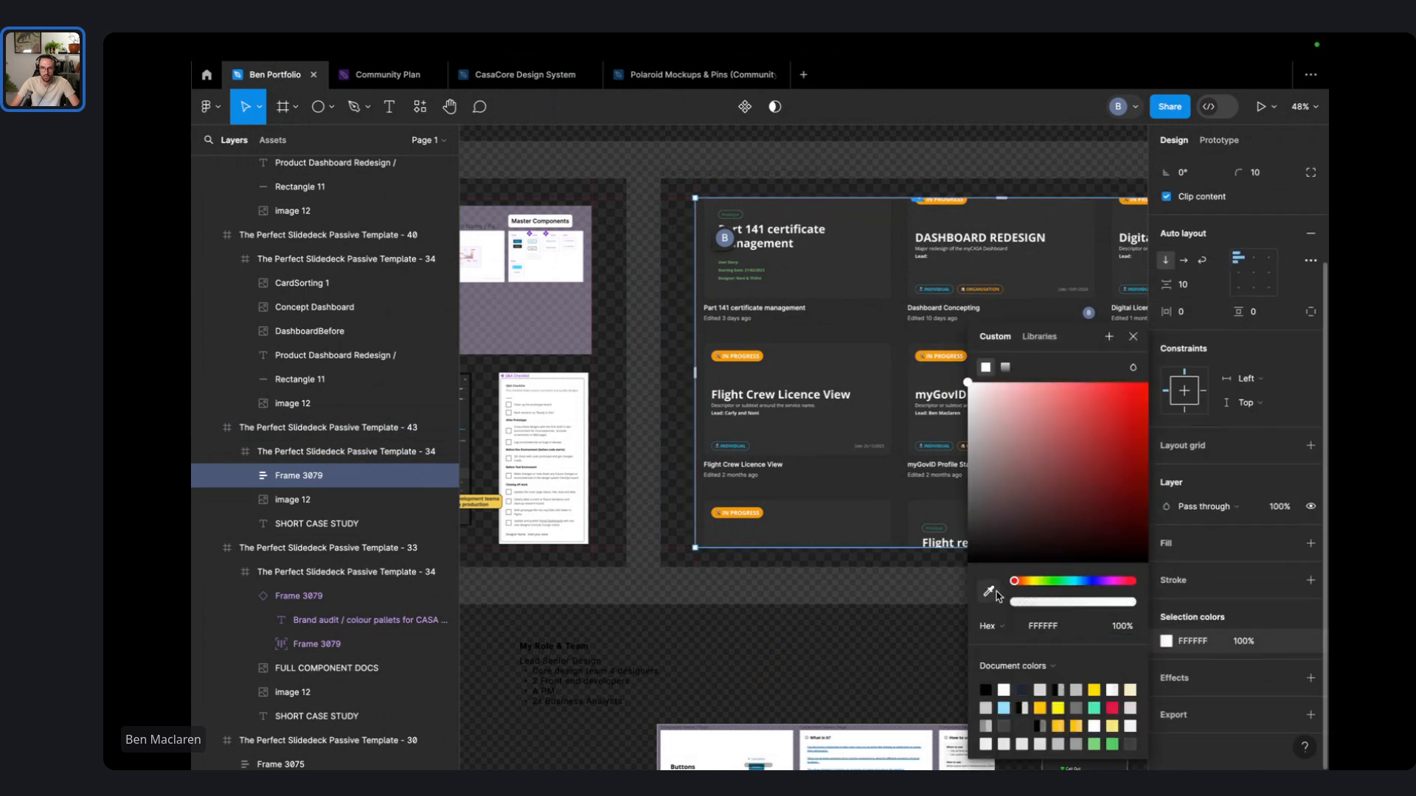
left_click(859, 586)
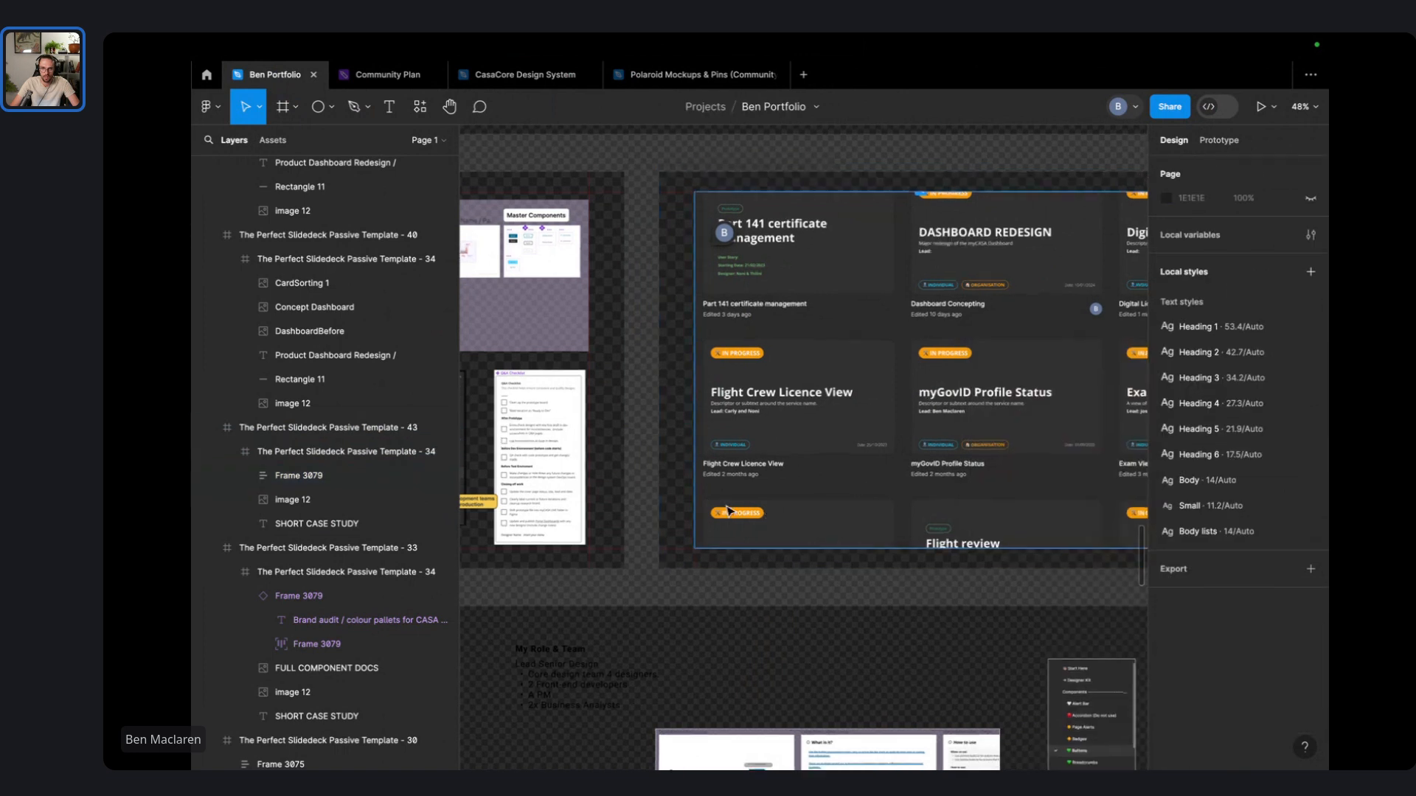
scroll(668, 500, "up", 10)
scroll(714, 426, "down", 6)
left_click(860, 398)
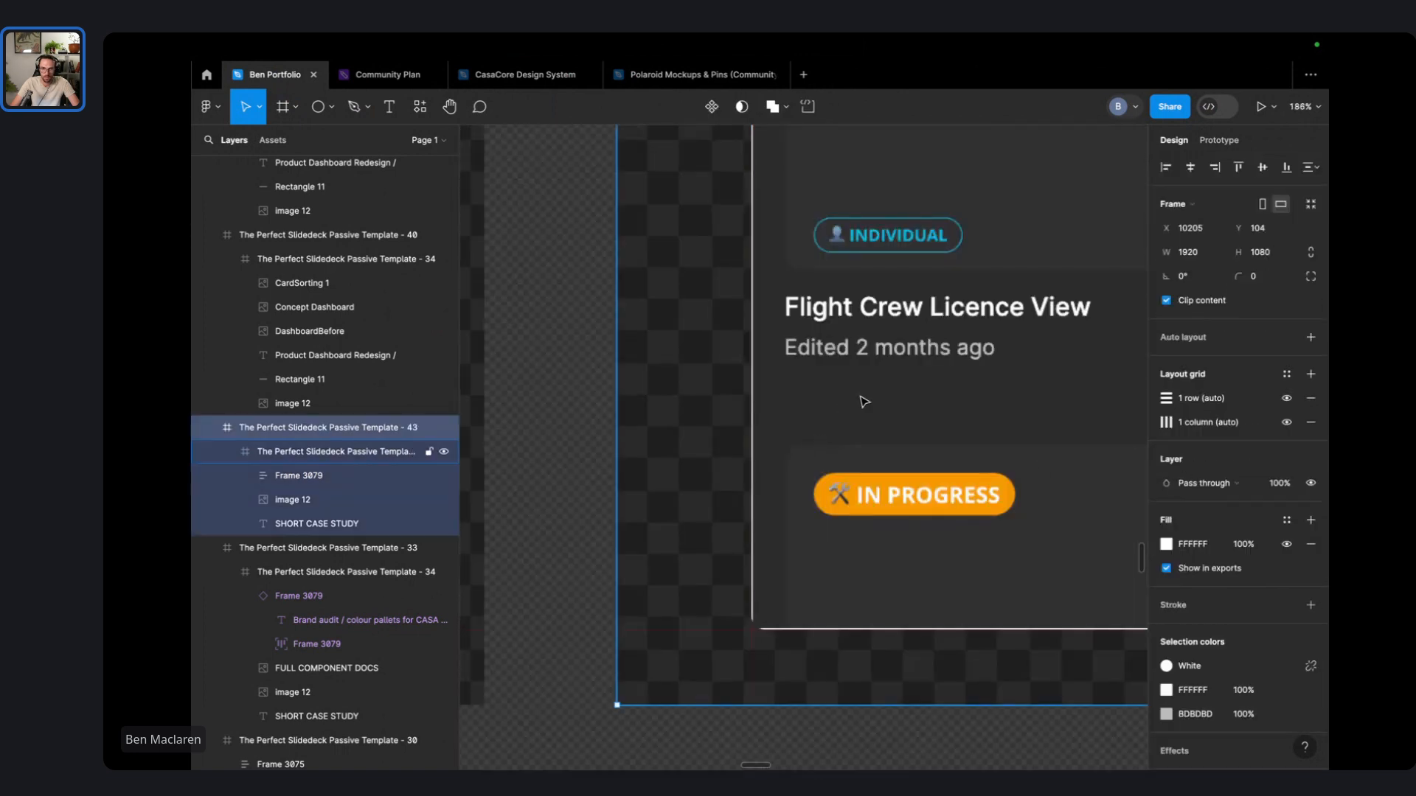
- Try auto layout on slide Template - 43, then undo the recent changes
left_click(1195, 335)
left_click(324, 452)
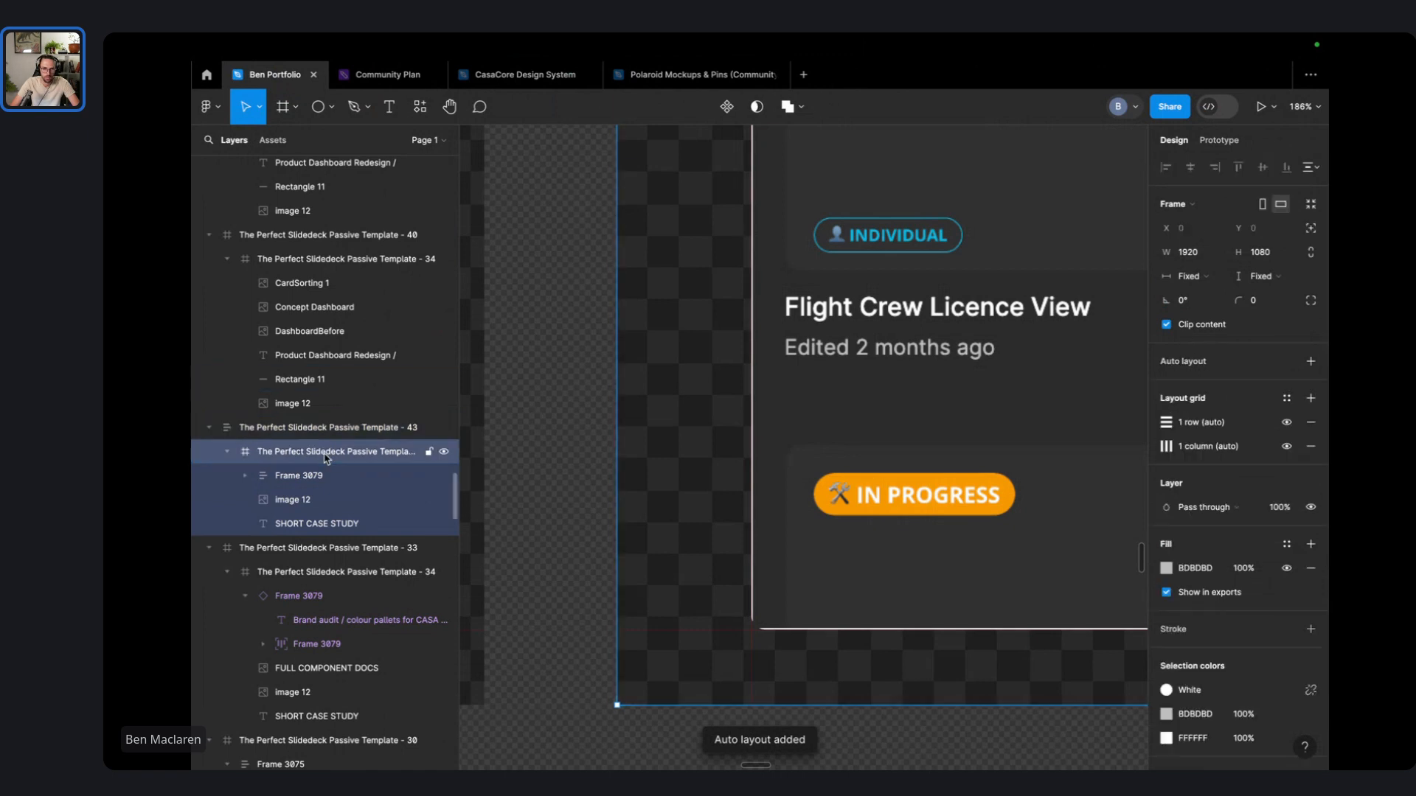
left_click(322, 430)
left_click(323, 459)
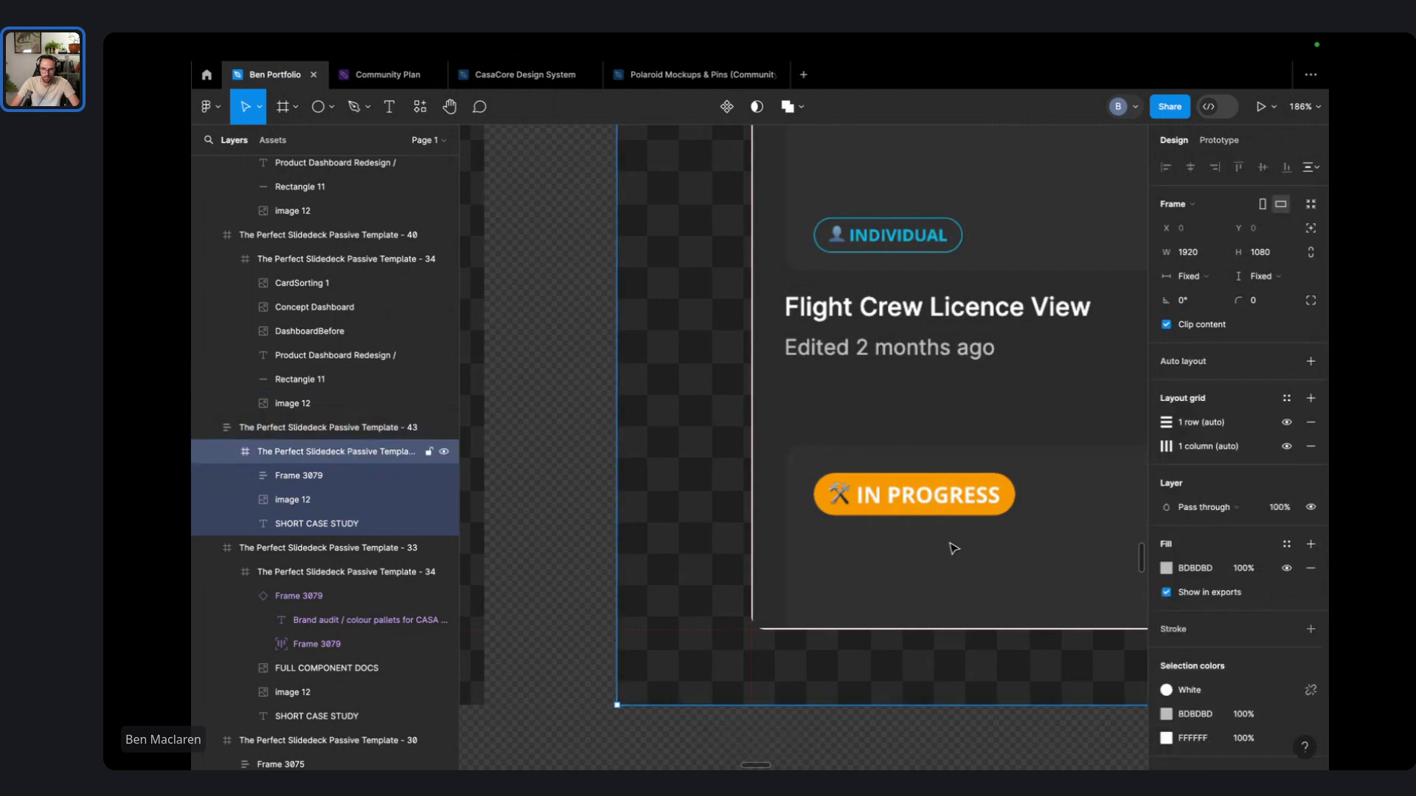
left_click(857, 555)
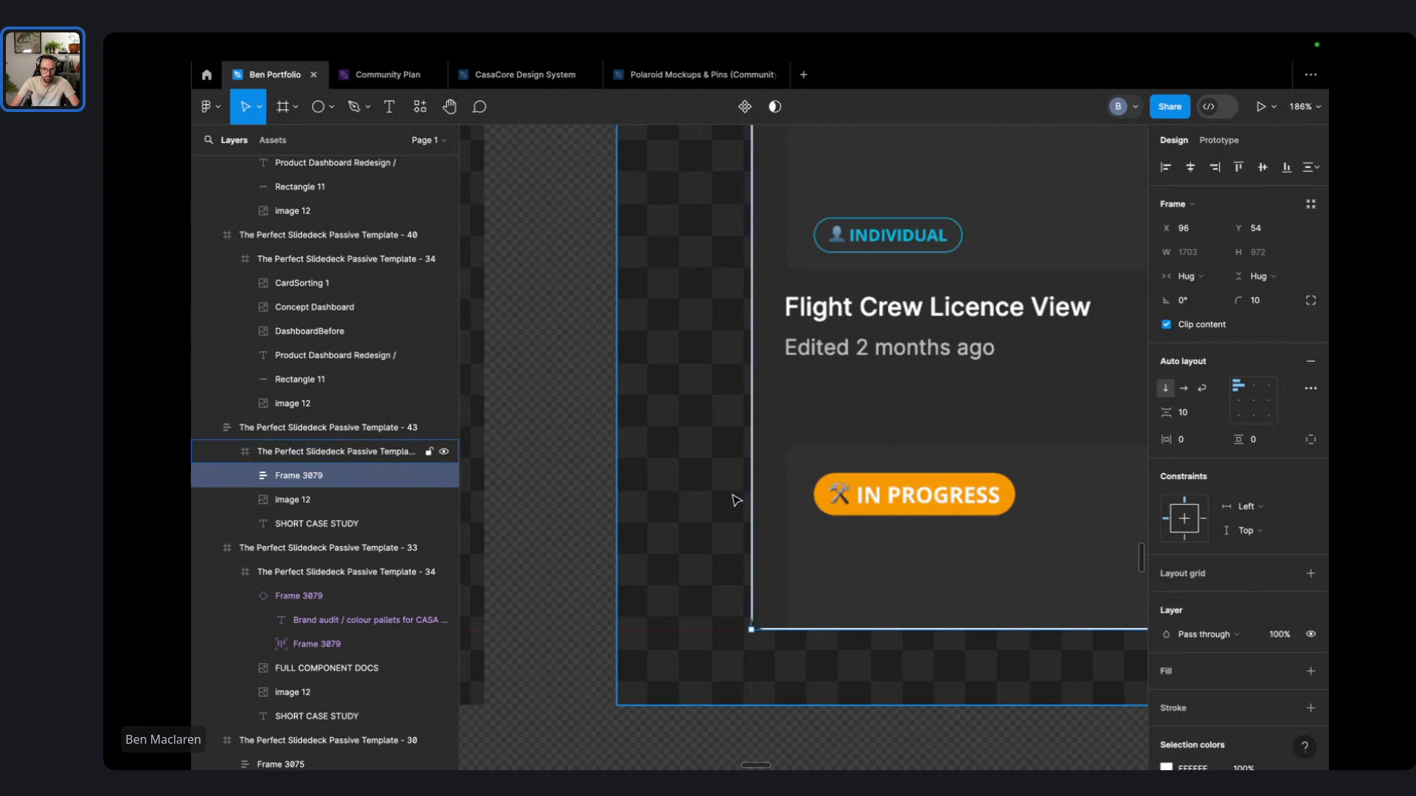
key("ctrl+z")
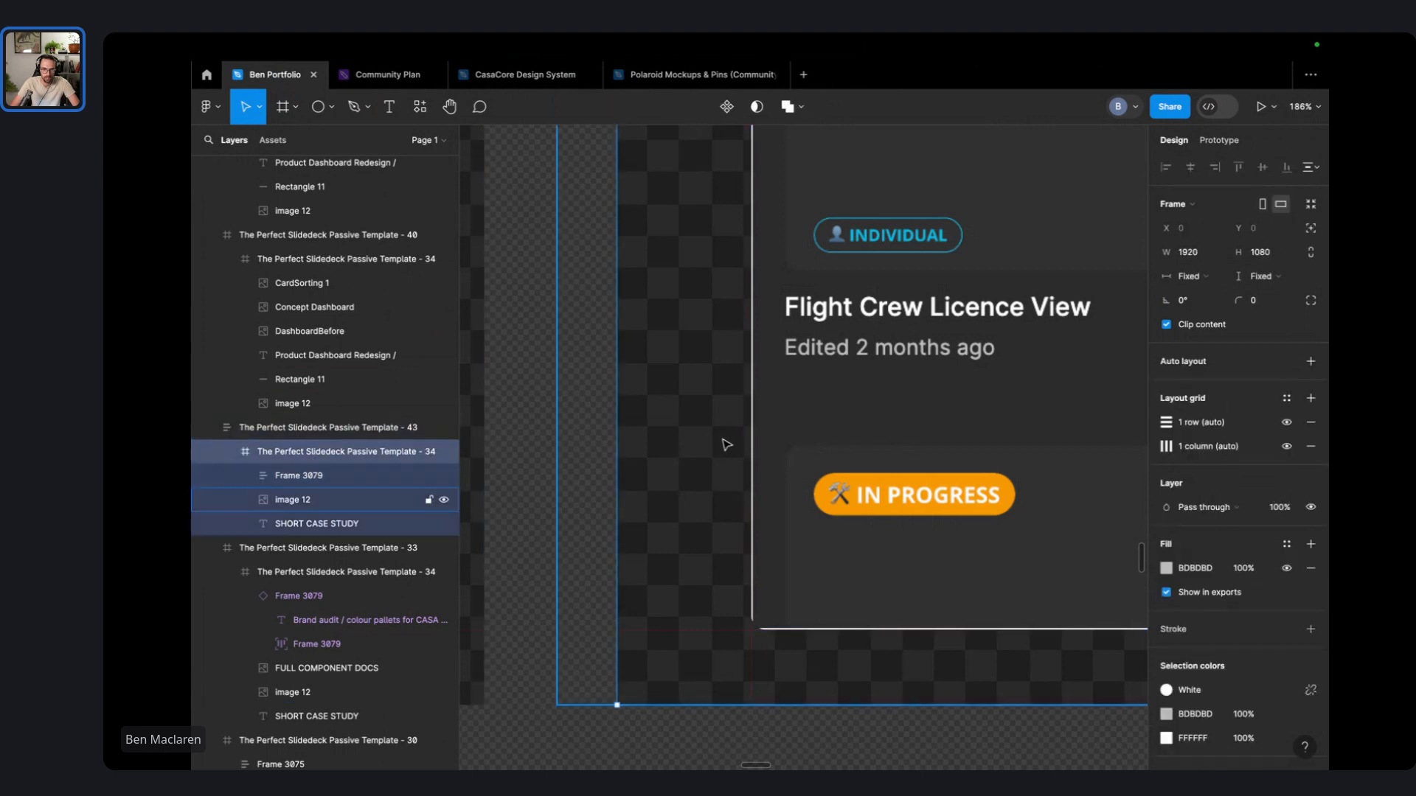
key("ctrl+z")
key("ctrl+z")
key("ctrl+z")
key("ctrl+z")
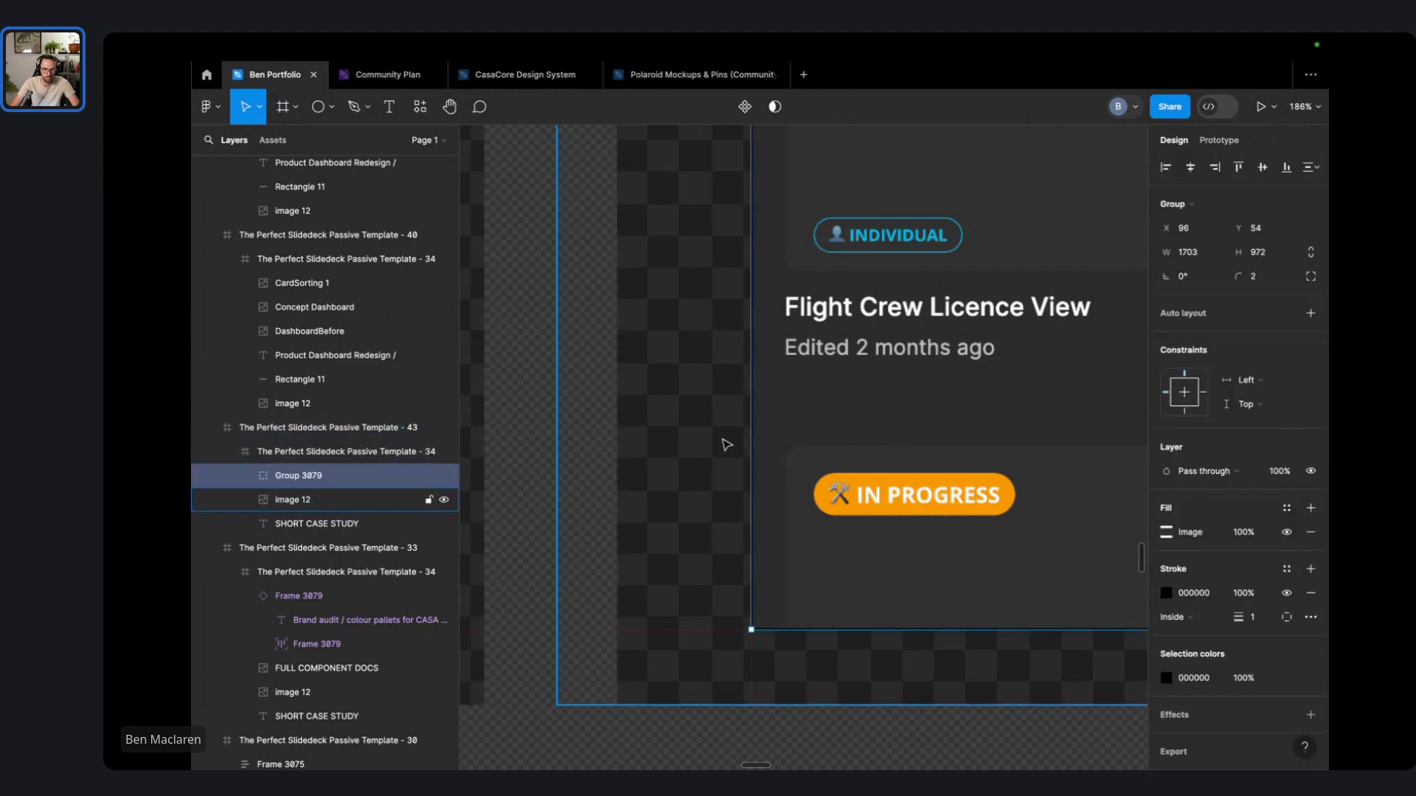
key("ctrl+z")
key("ctrl+z")
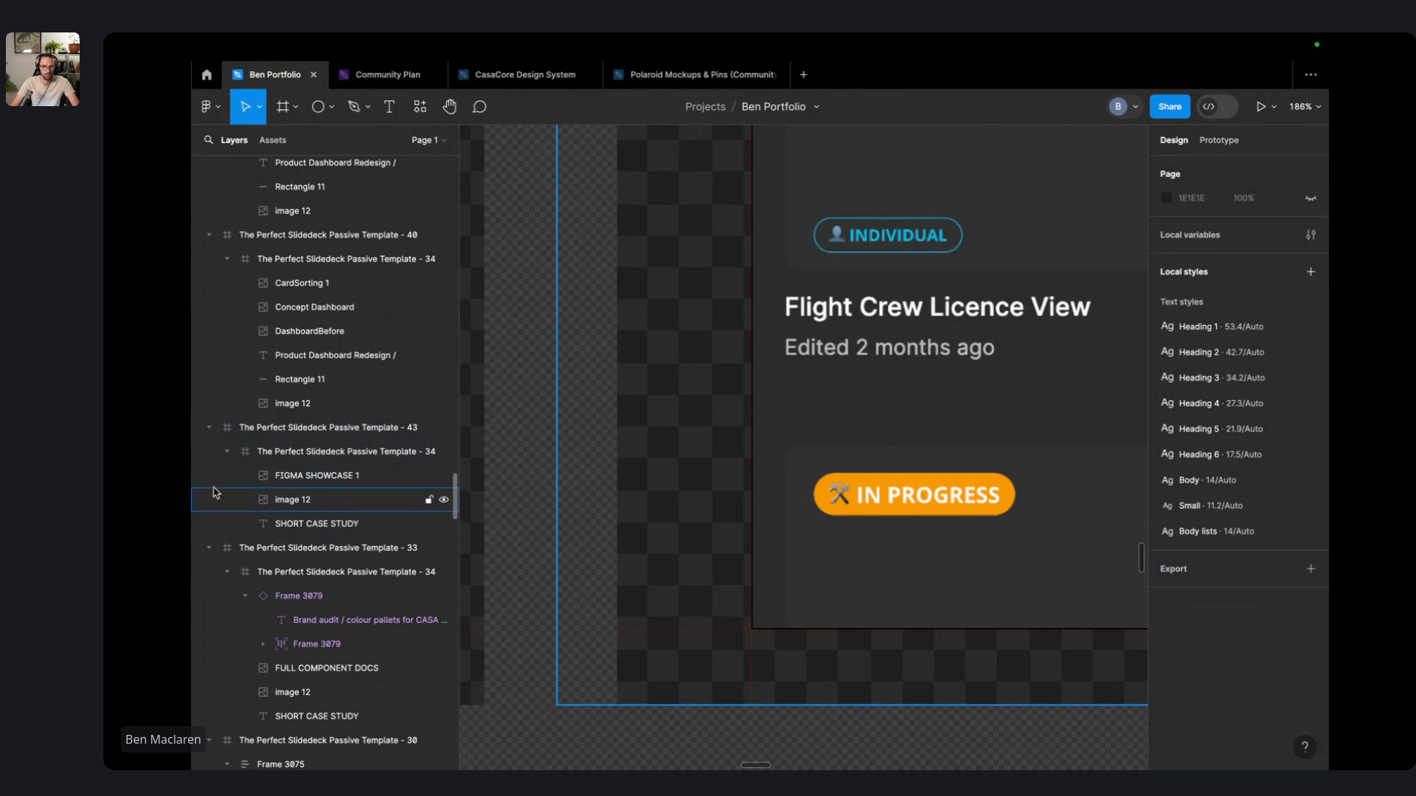
- Try cutting the screenshot out of Template - 34, then undo it
left_click(315, 452)
scroll(743, 435, "down", 3)
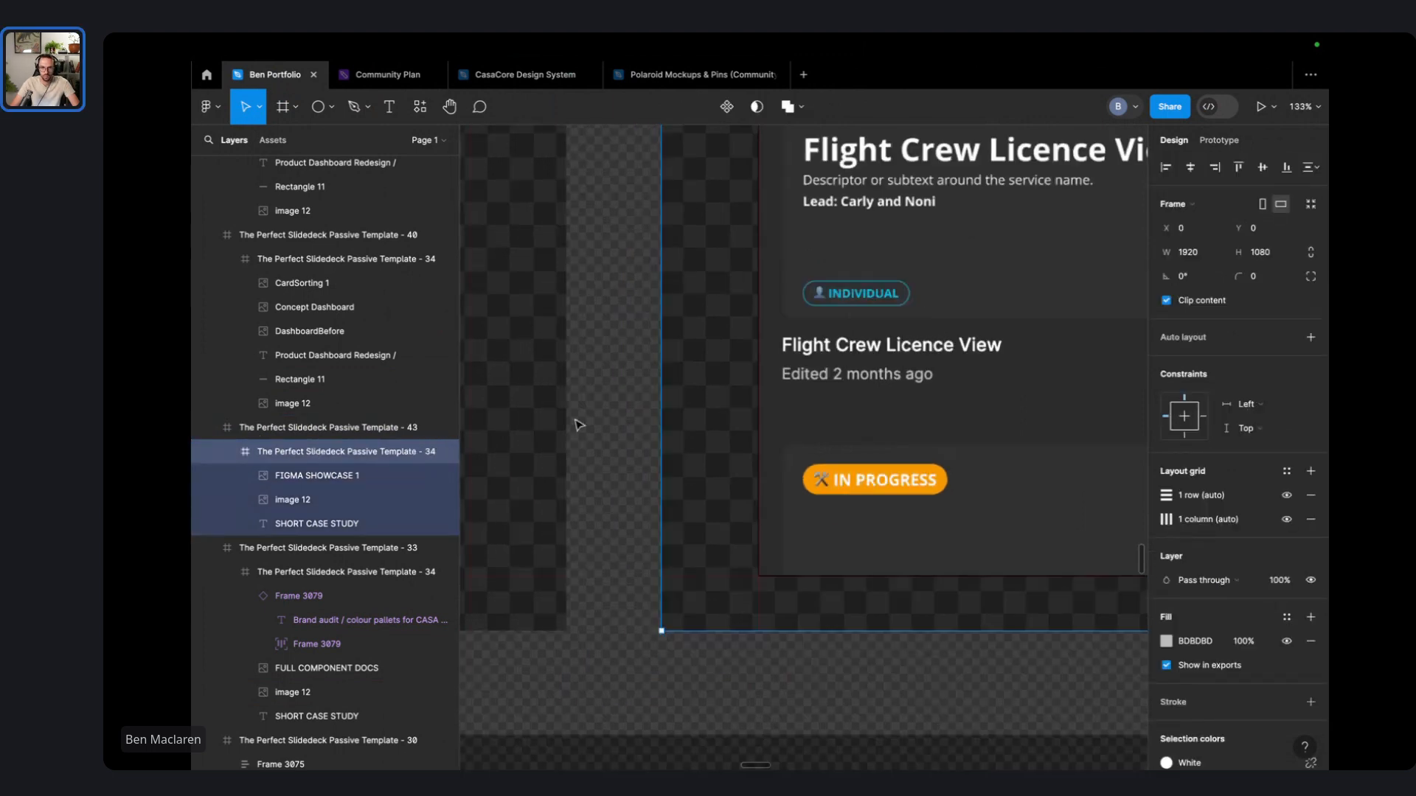
key("Return")
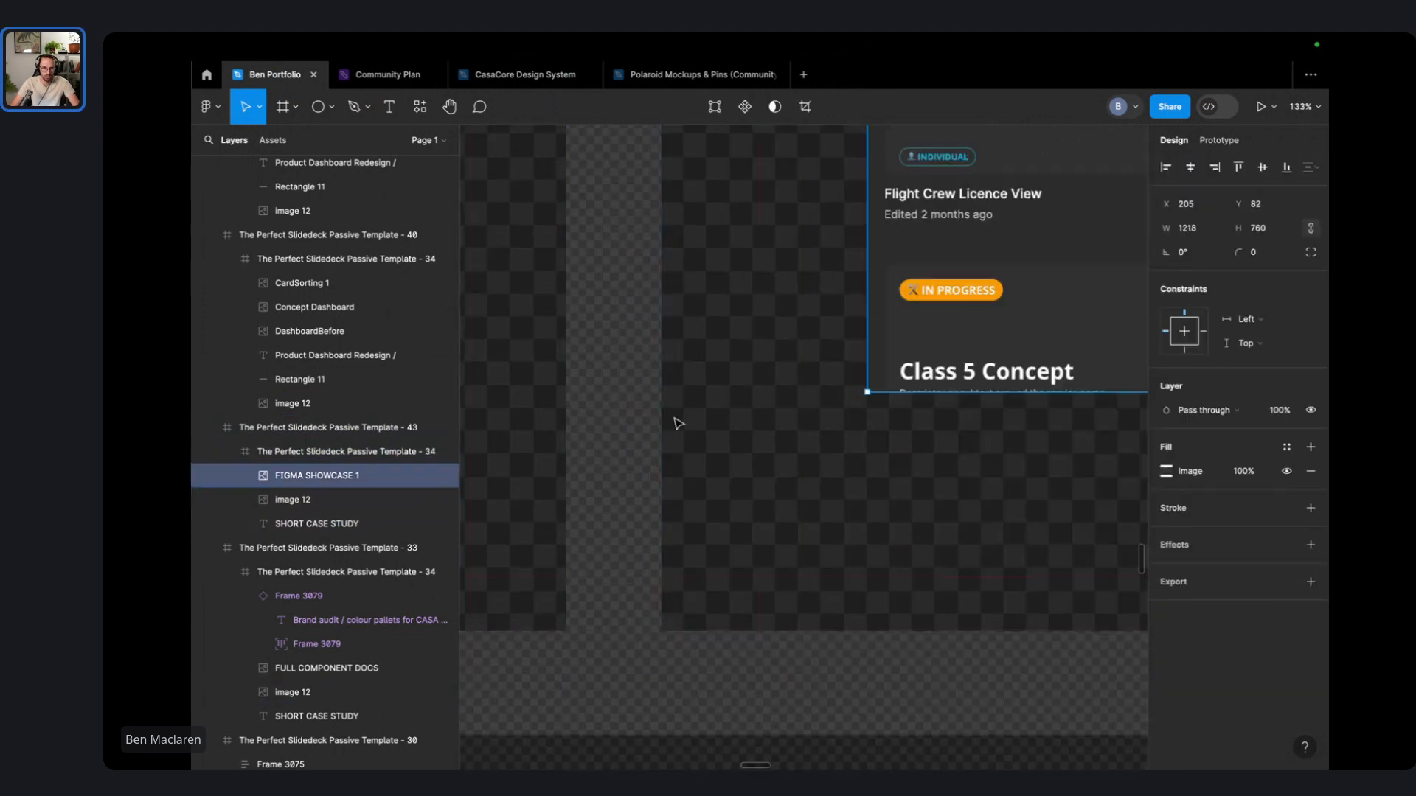
key("ctrl+x")
key("ctrl+v")
key("ctrl+z")
key("ctrl+z")
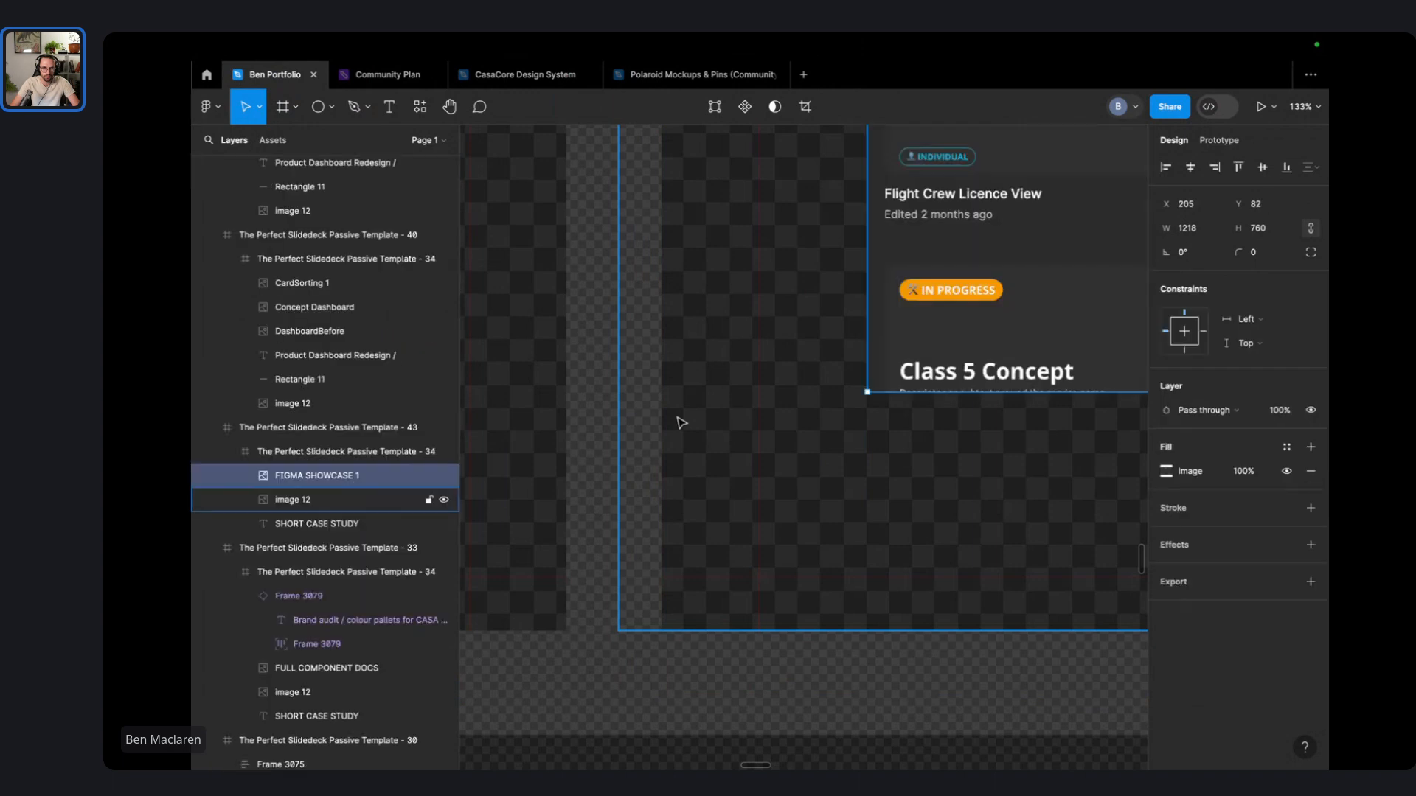
- Ungroup the inner Template - 34 frame and zoom to the FIGMA SHOWCASE 1 screenshot
left_click(337, 450)
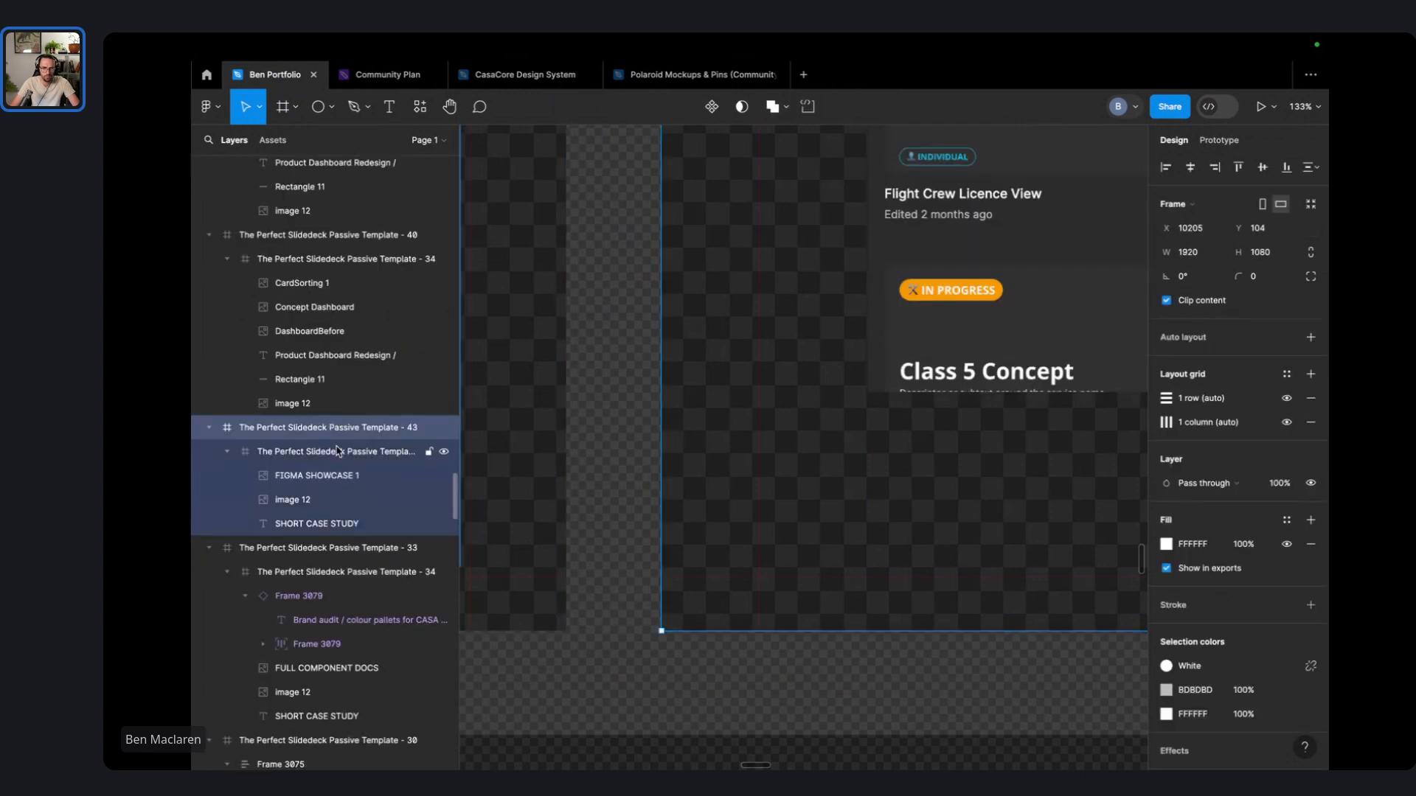
left_click(334, 458)
right_click(335, 456)
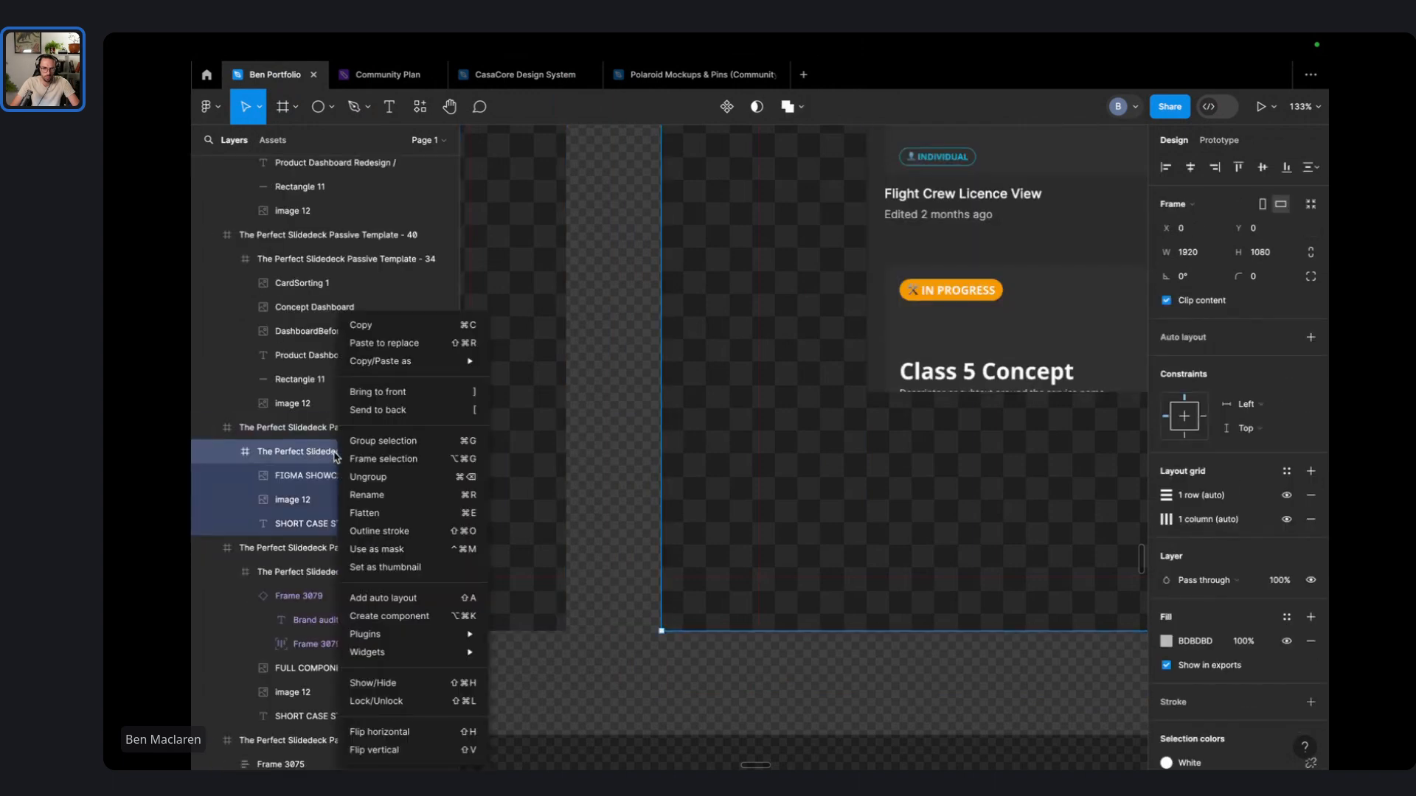
left_click(402, 477)
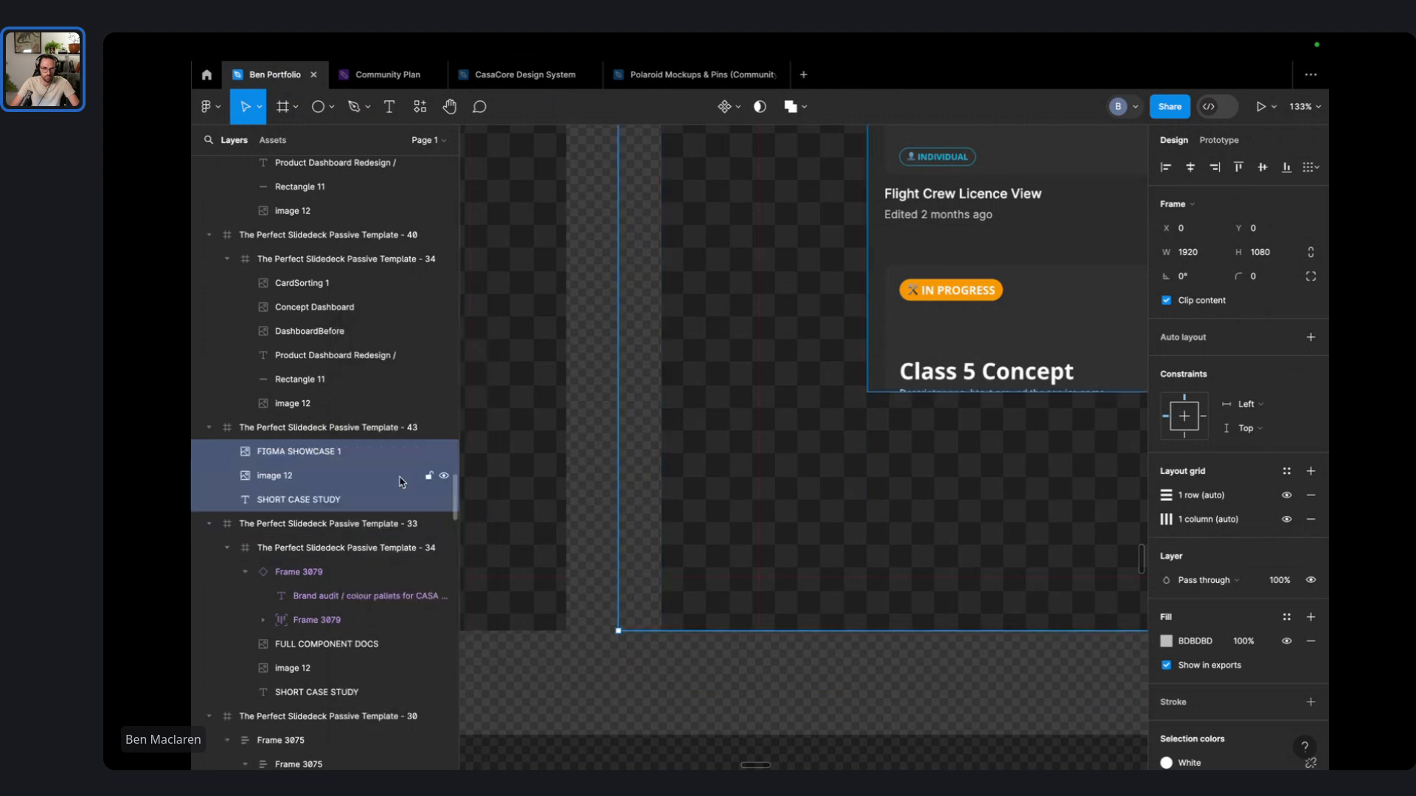
key("shift+2")
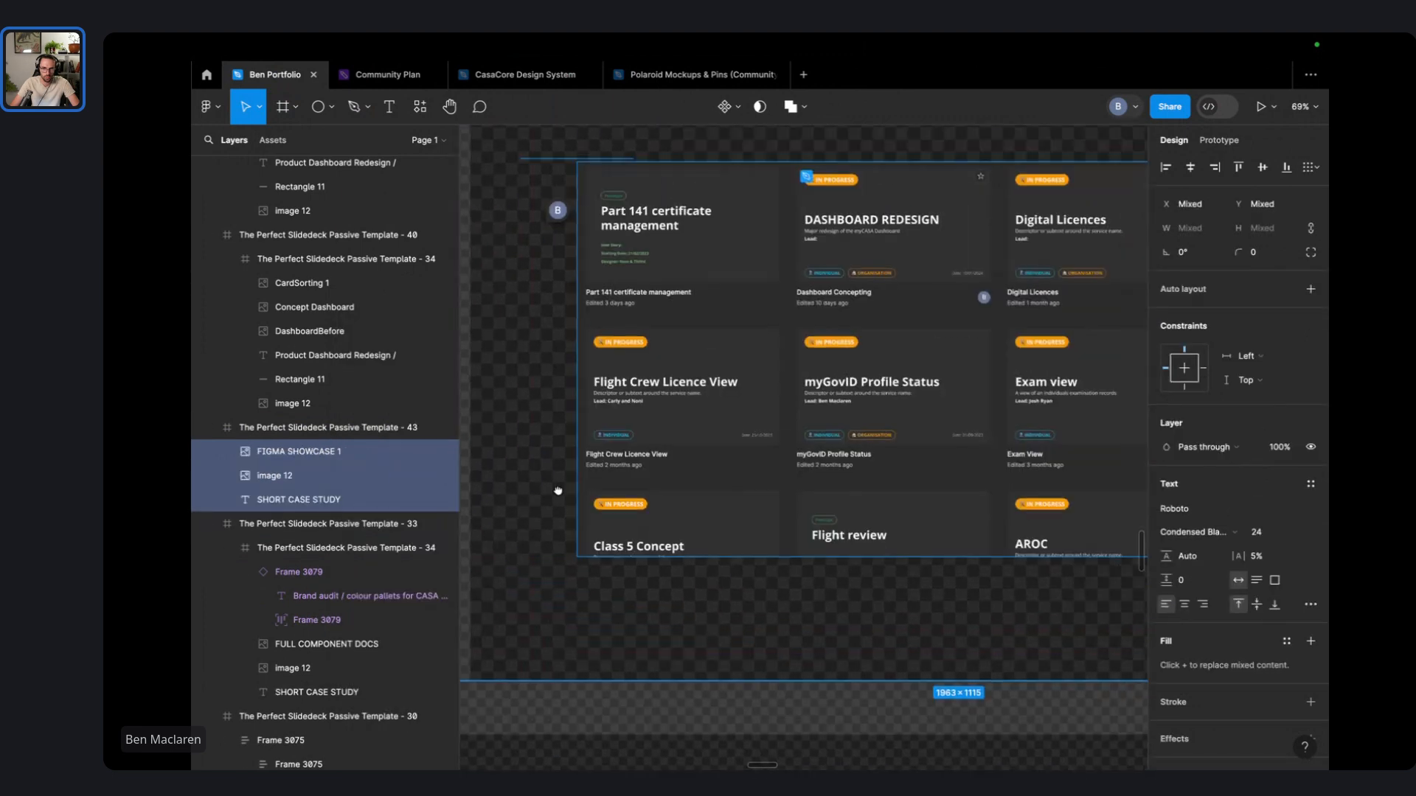
left_click(776, 388)
scroll(763, 403, "down", 4)
- Group FIGMA SHOWCASE 1 into an auto-layout frame and enlarge the screenshot to about 1706 wide
key("super+g")
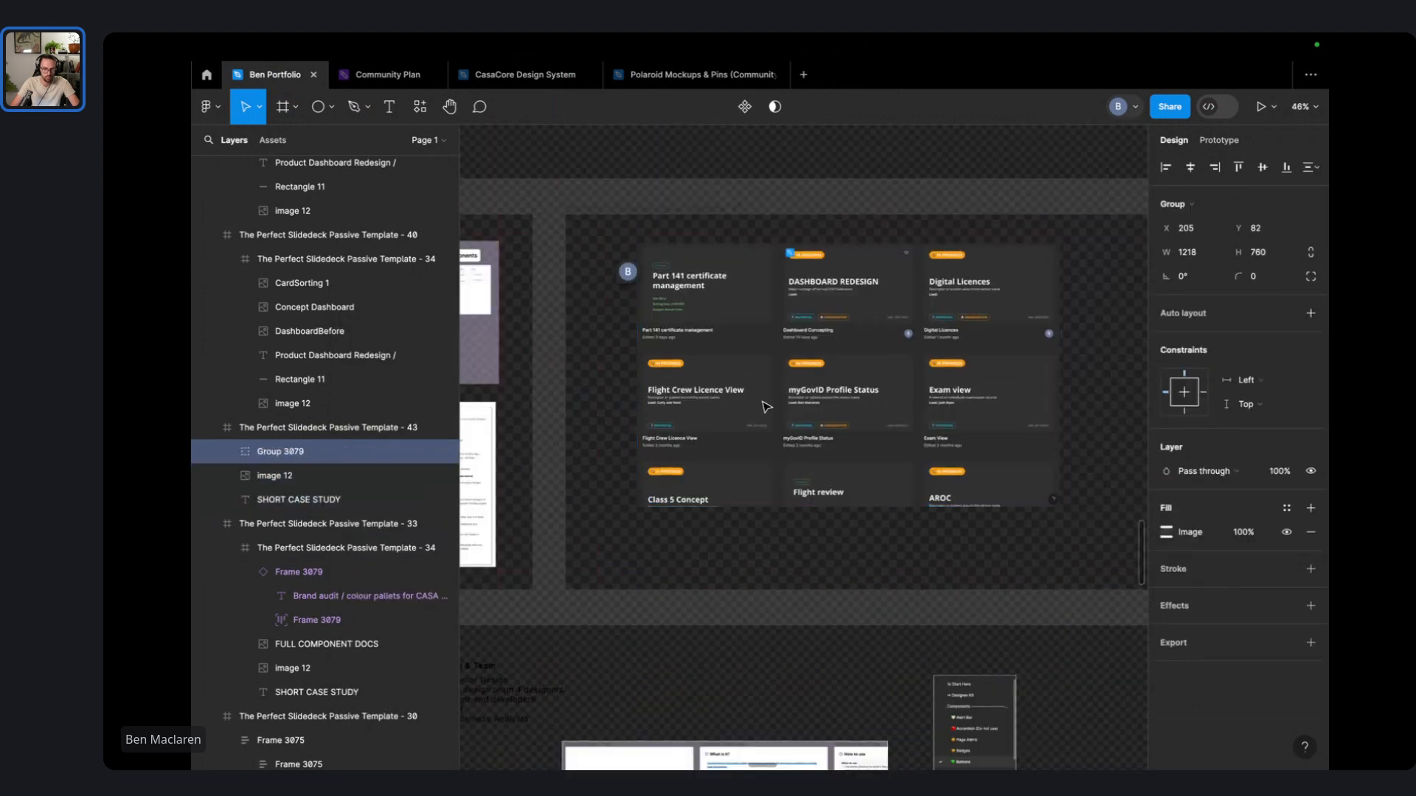
scroll(766, 406, "down", 2)
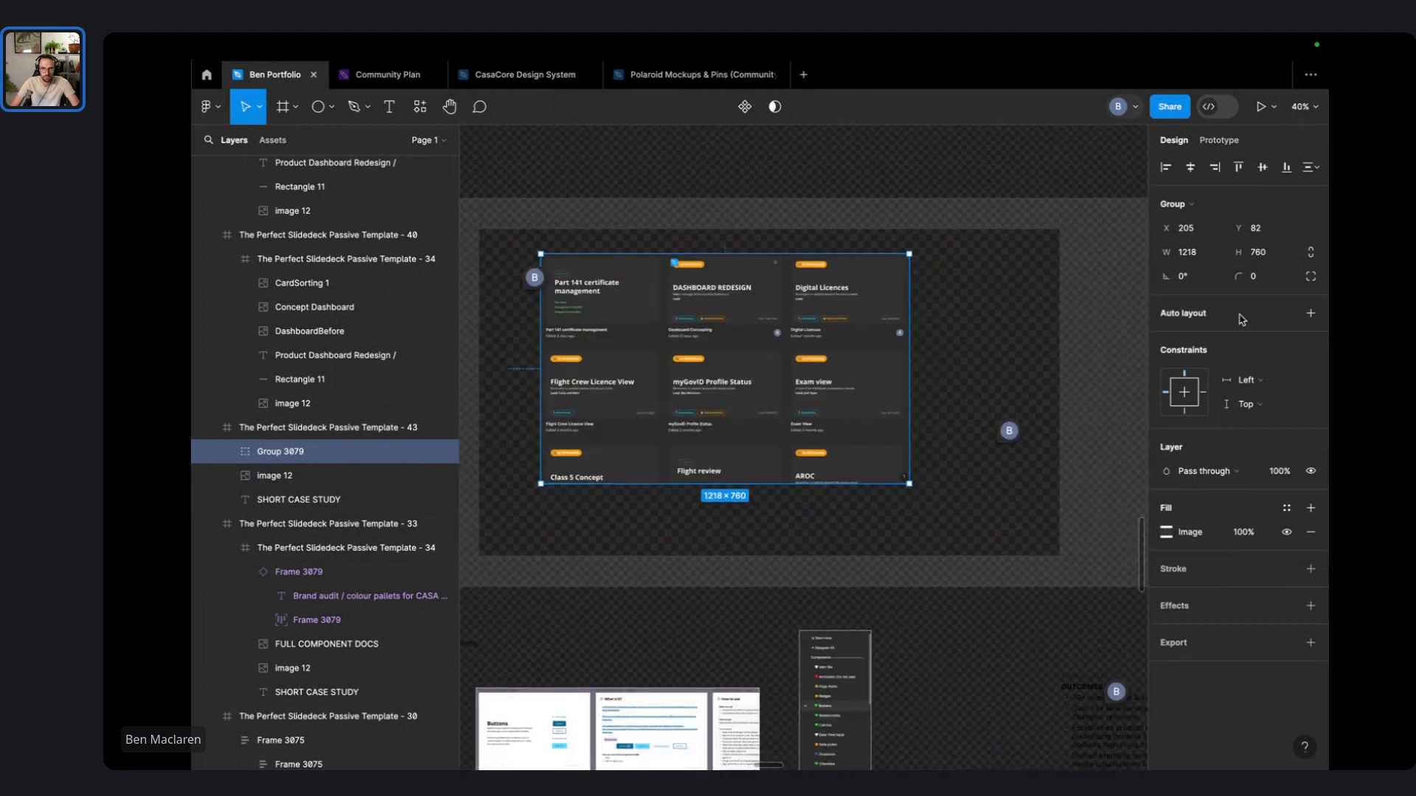
key("shift+a")
left_click_drag(909, 484, 1029, 536)
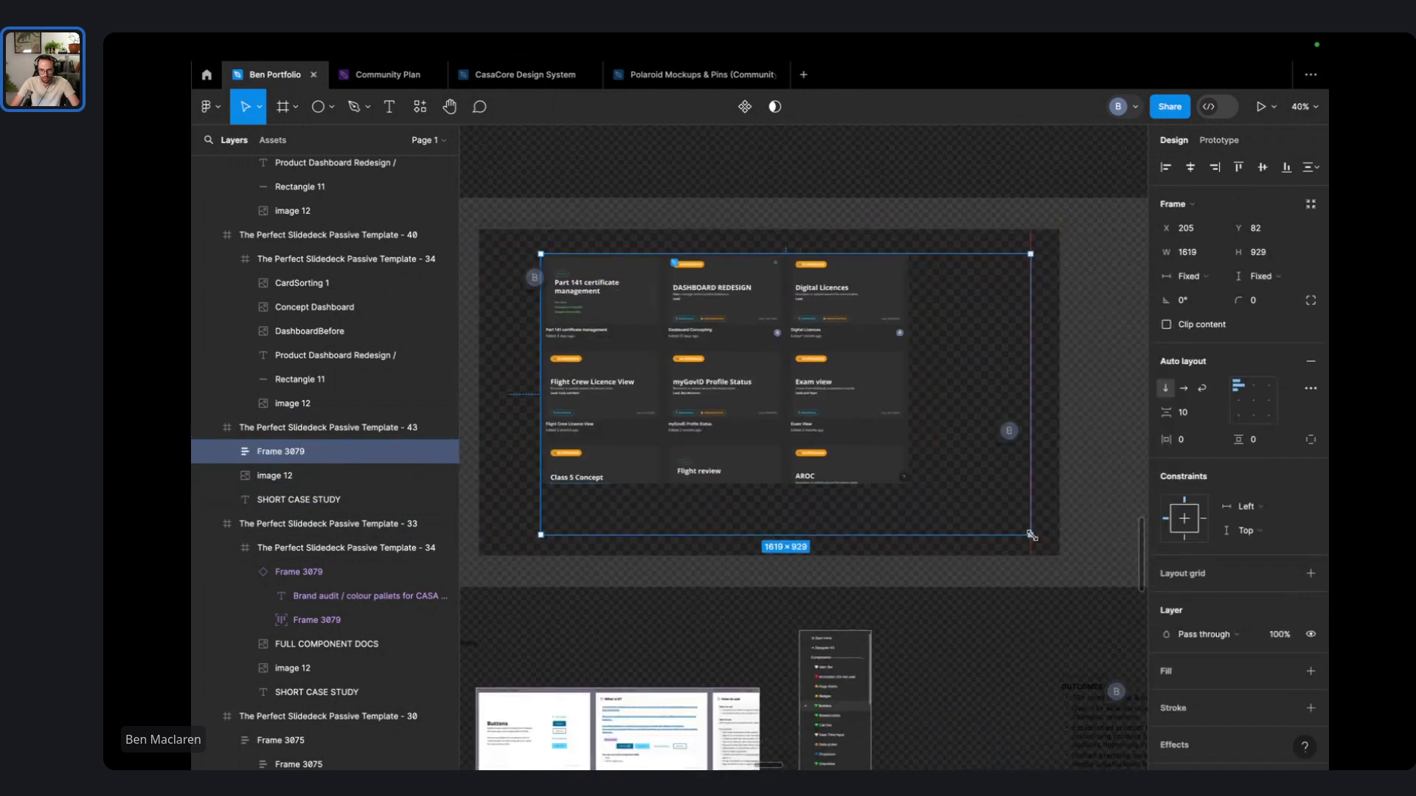
left_click(714, 327)
left_click_drag(910, 483, 1030, 535)
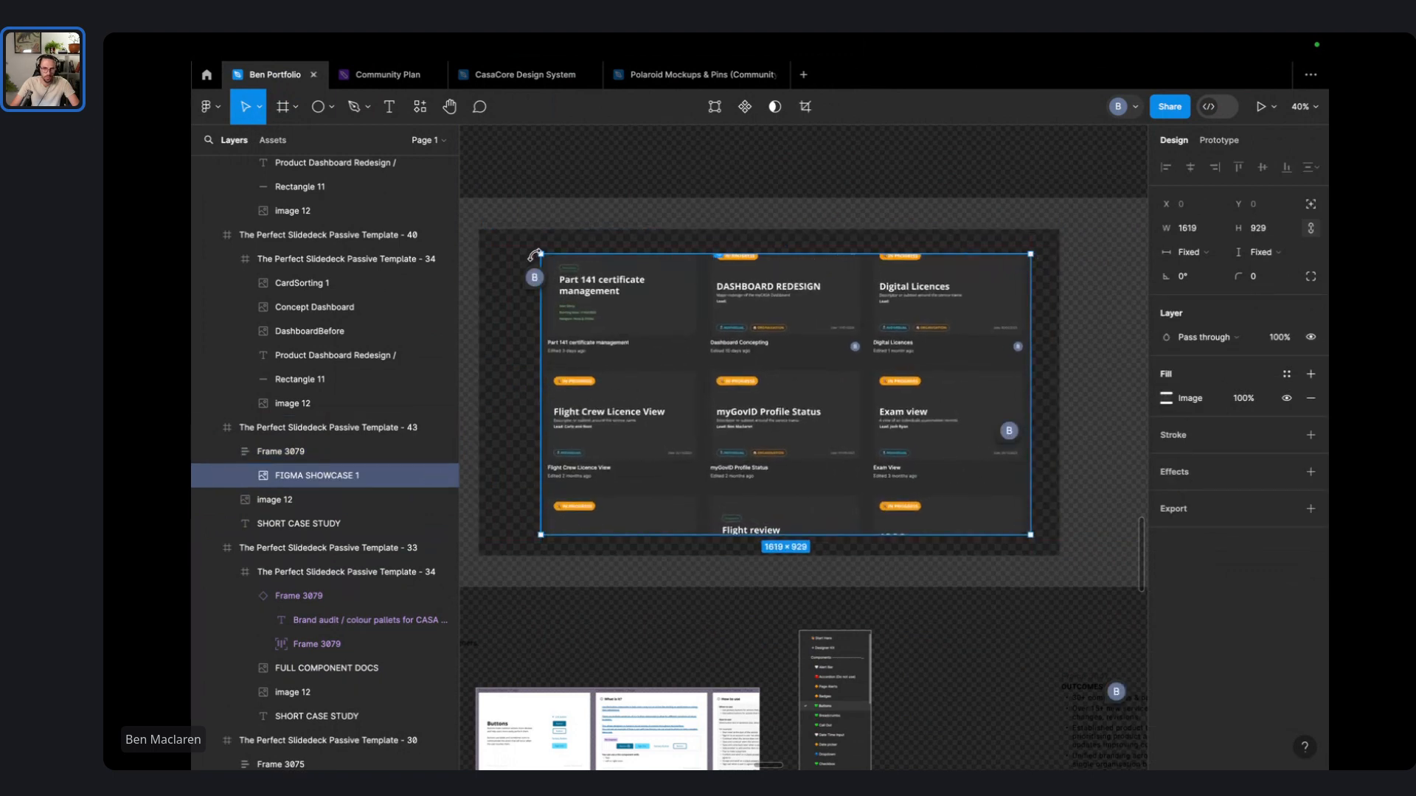
mouse_move(537, 252)
left_mouse_down()
mouse_move(486, 243)
mouse_move(514, 250)
left_mouse_up()
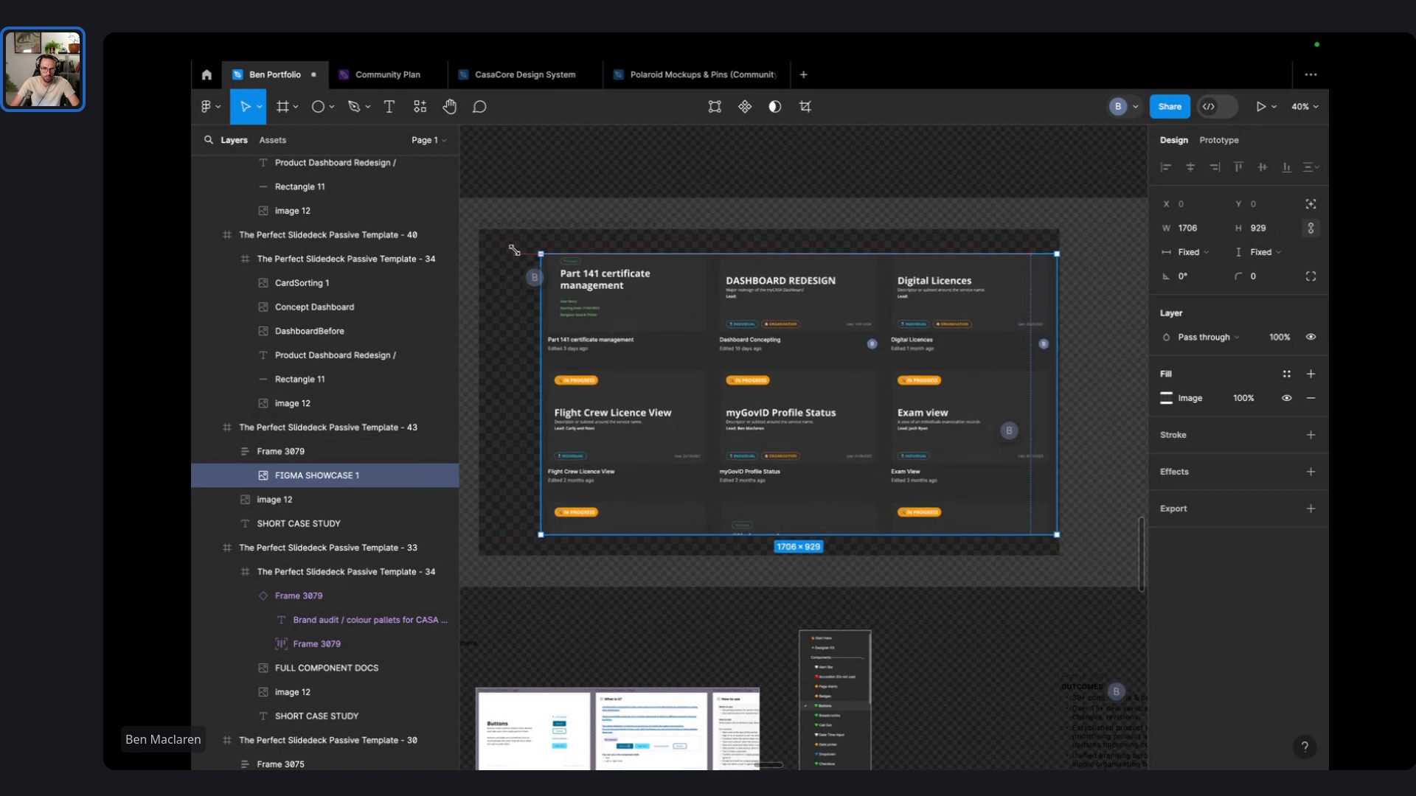
left_click(456, 284)
- Enlarge Frame 3079 and its screenshot to 1728×972 at position 96, 54 on slide 43
left_click(621, 289)
left_click_drag(624, 294, 593, 301)
left_click(546, 197)
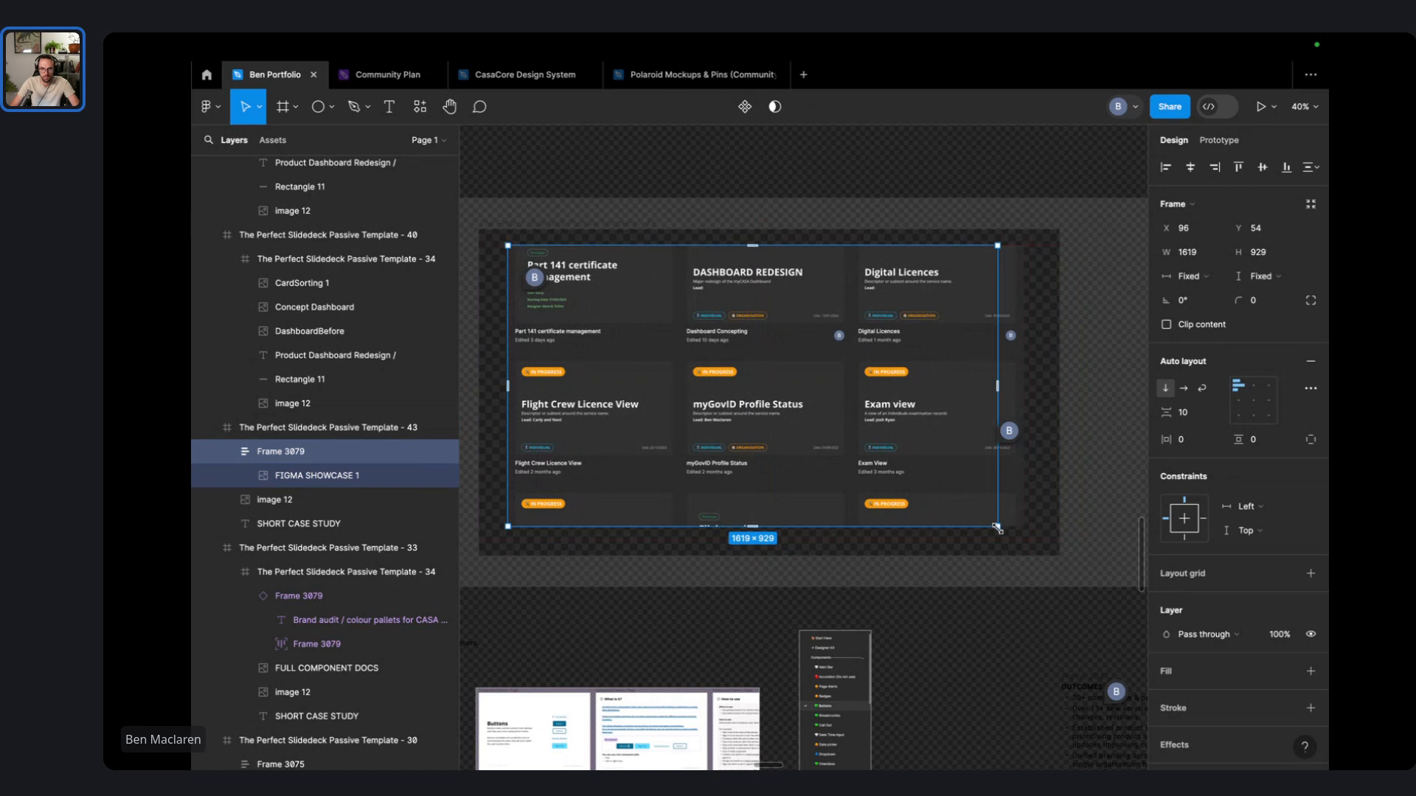
left_click_drag(997, 528, 1030, 539)
left_click(946, 478)
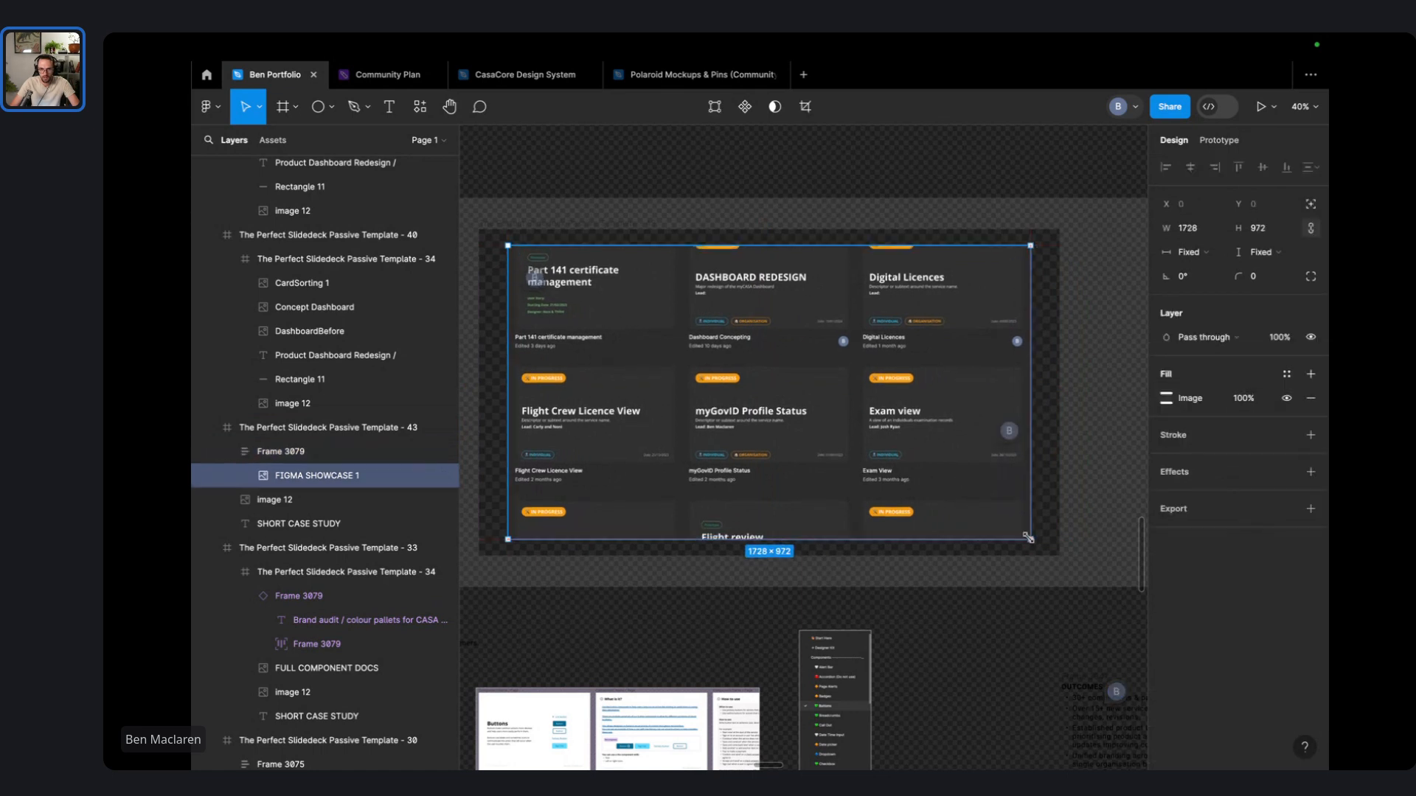
scroll(582, 319, "up", 5)
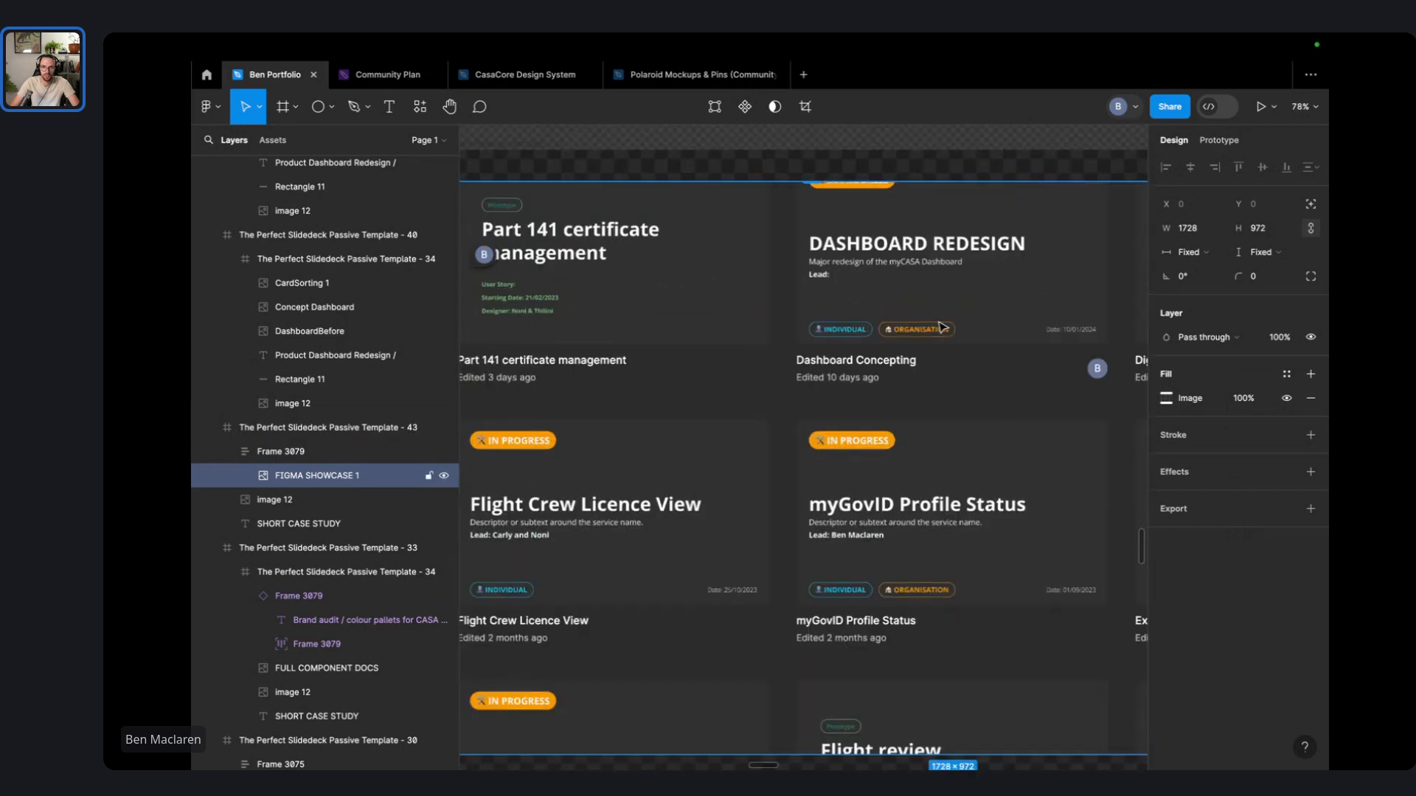
scroll(939, 325, "down", 7)
key("Escape")
left_click(844, 332)
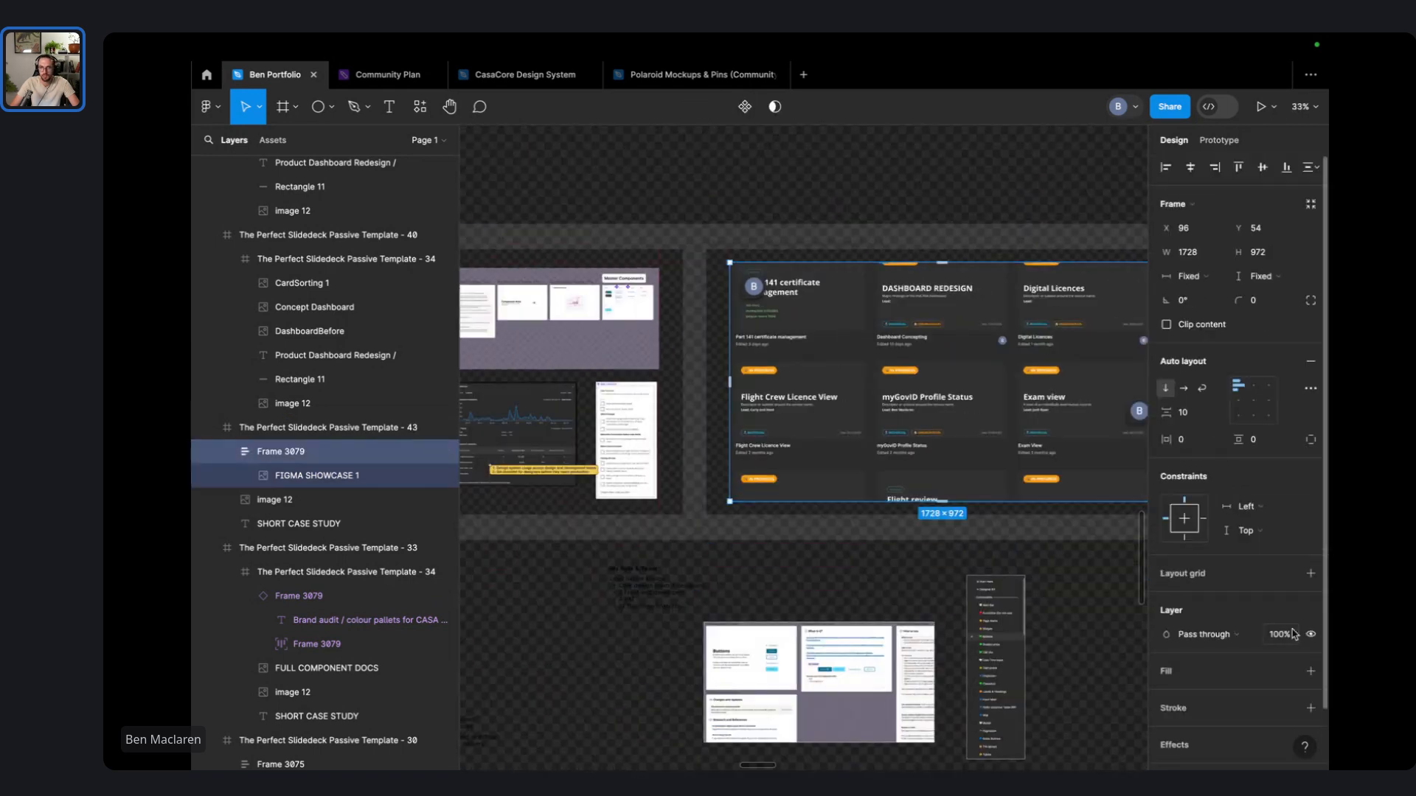
- Add a white FFFFFF stroke to Frame 3079 and round its corners slightly
scroll(1267, 685, "down", 2)
left_click(1310, 641)
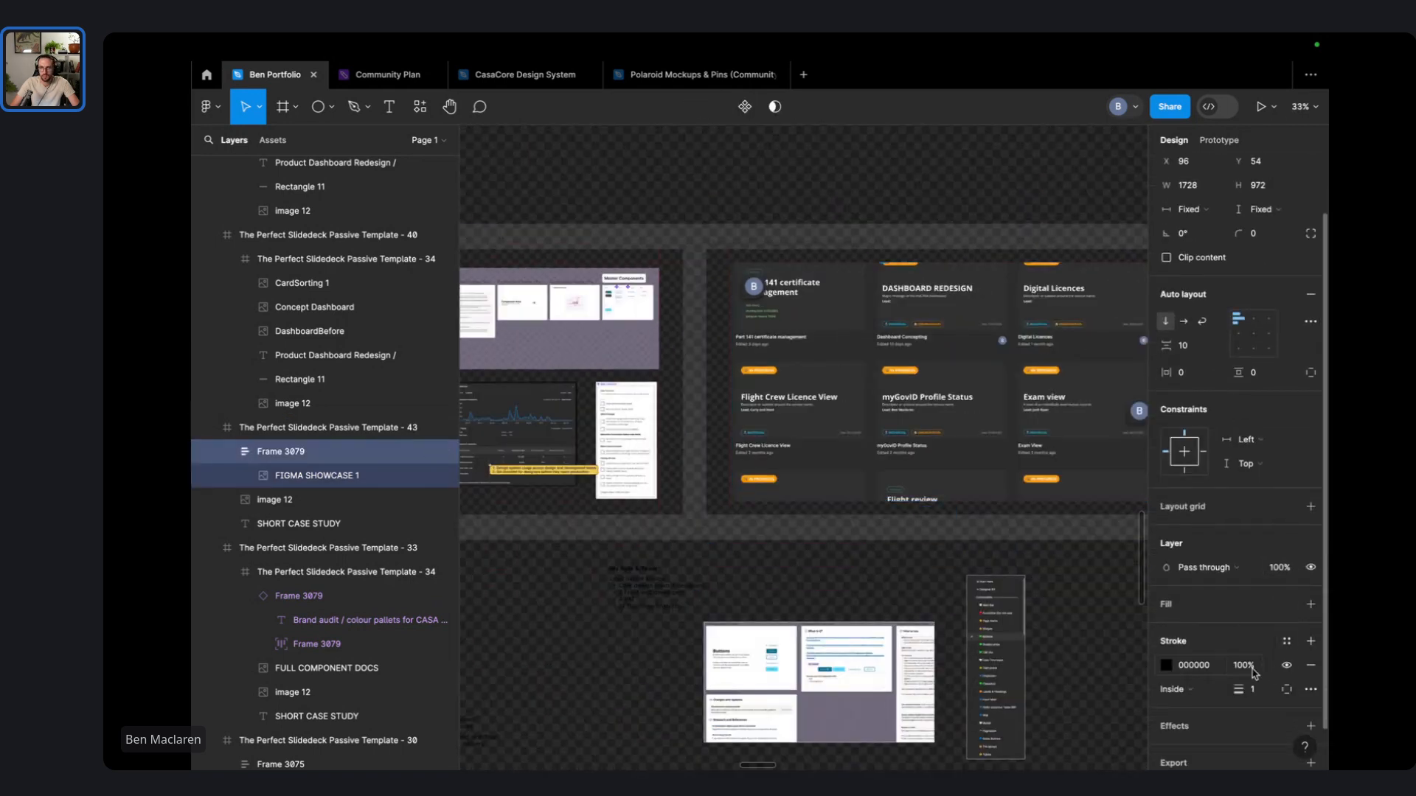
left_click(1168, 666)
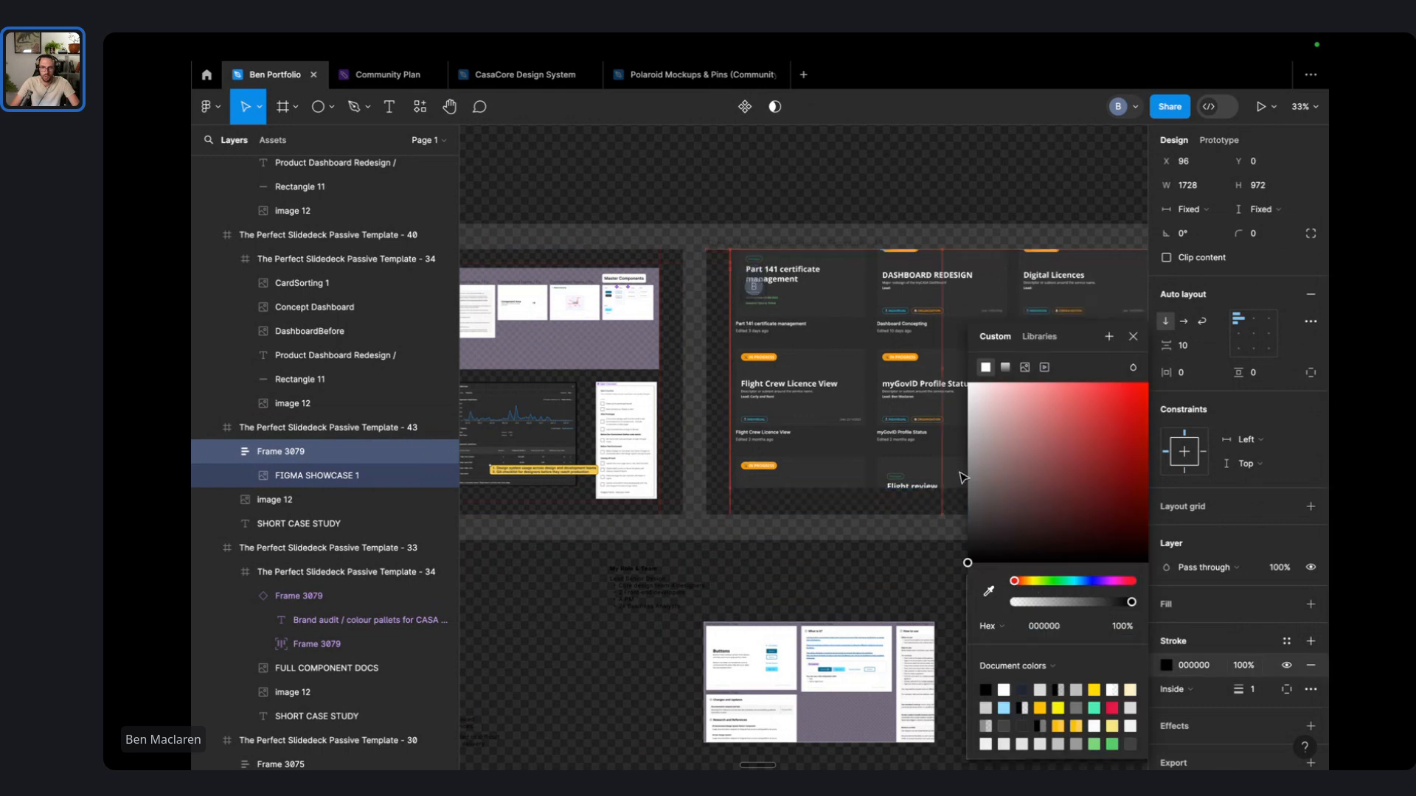
left_click_drag(963, 474, 961, 357)
left_click_drag(1232, 231, 1272, 507)
left_click_drag(1240, 692, 1248, 695)
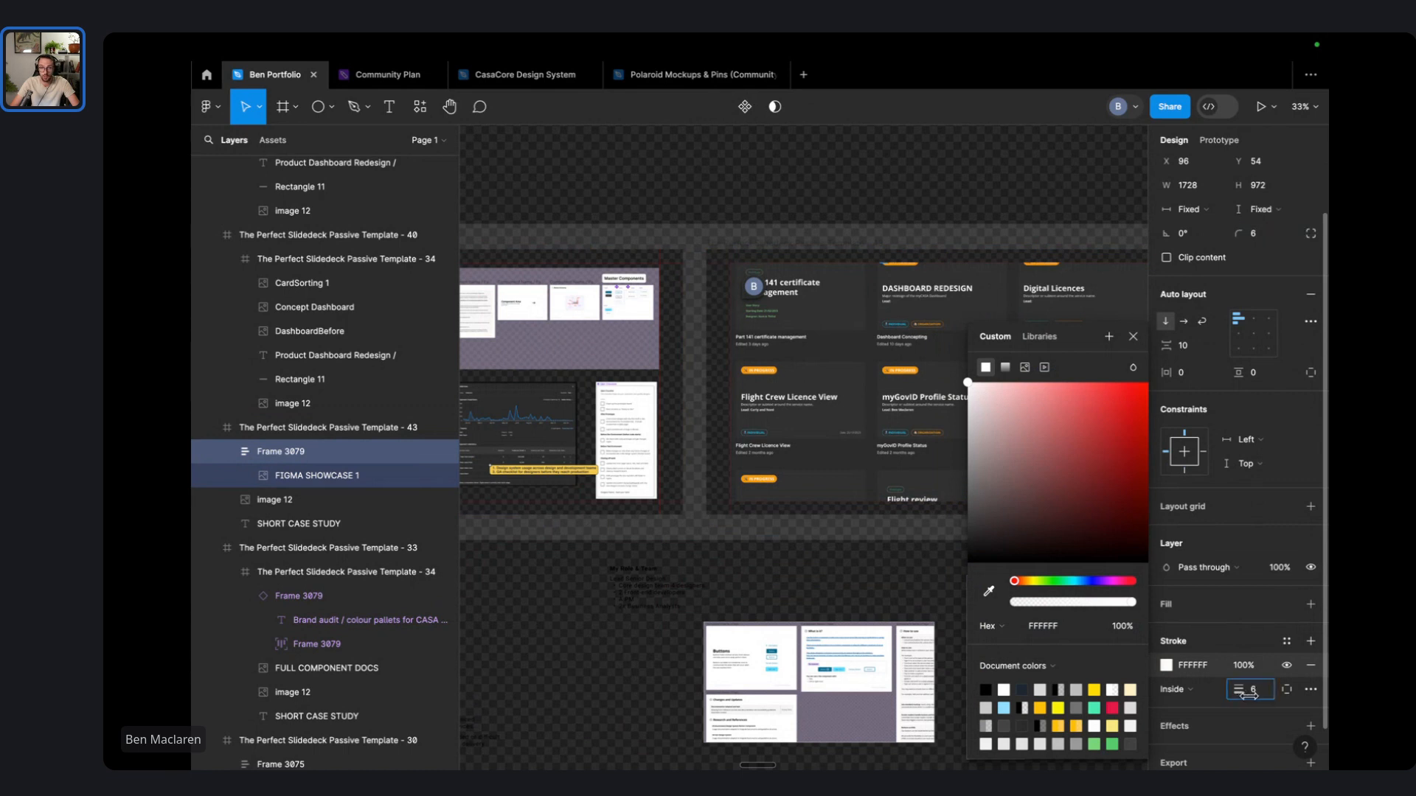
- Clip Frame 3079's content, thin the stroke to 2 and set the corner radius to 32
scroll(785, 258, "up", 5)
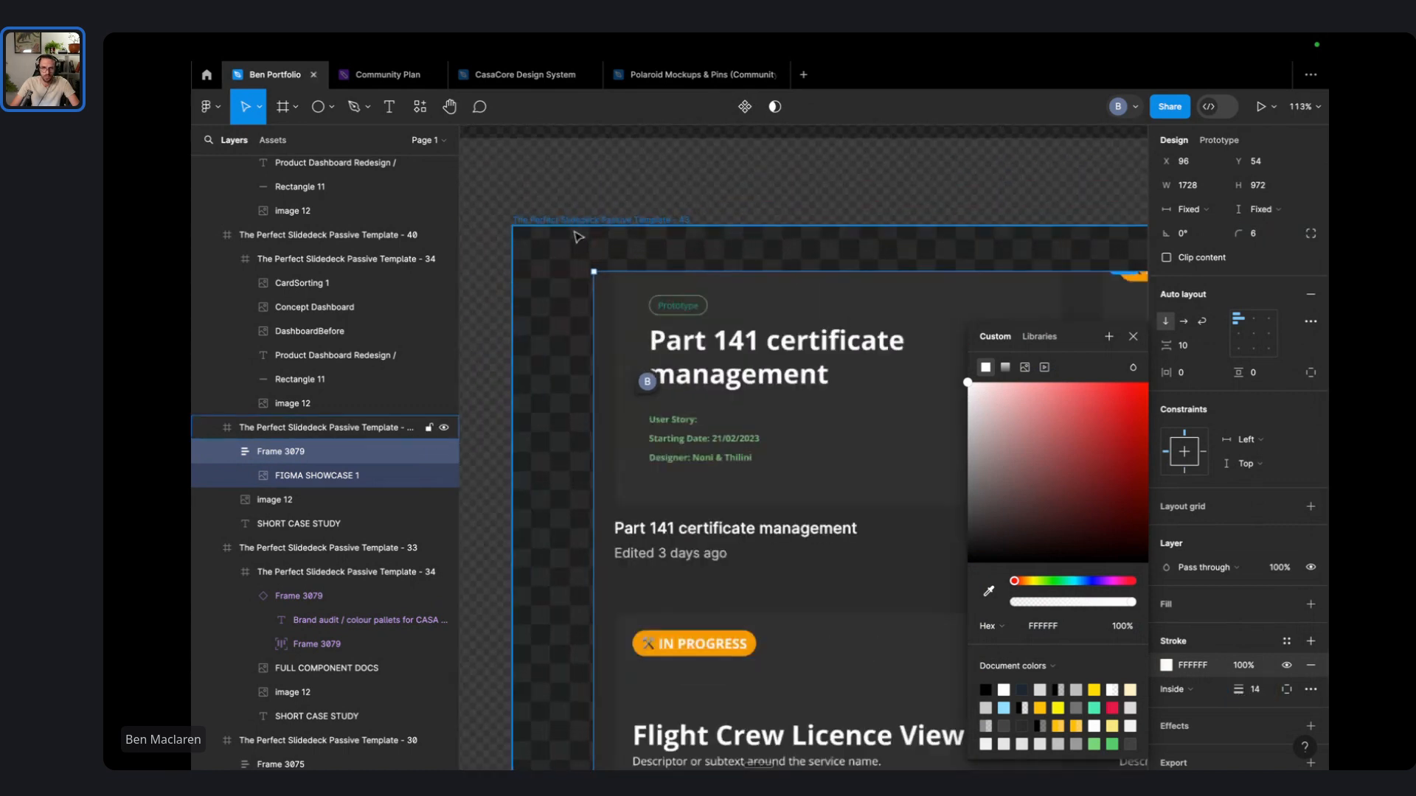
key("Escape")
left_click(784, 428)
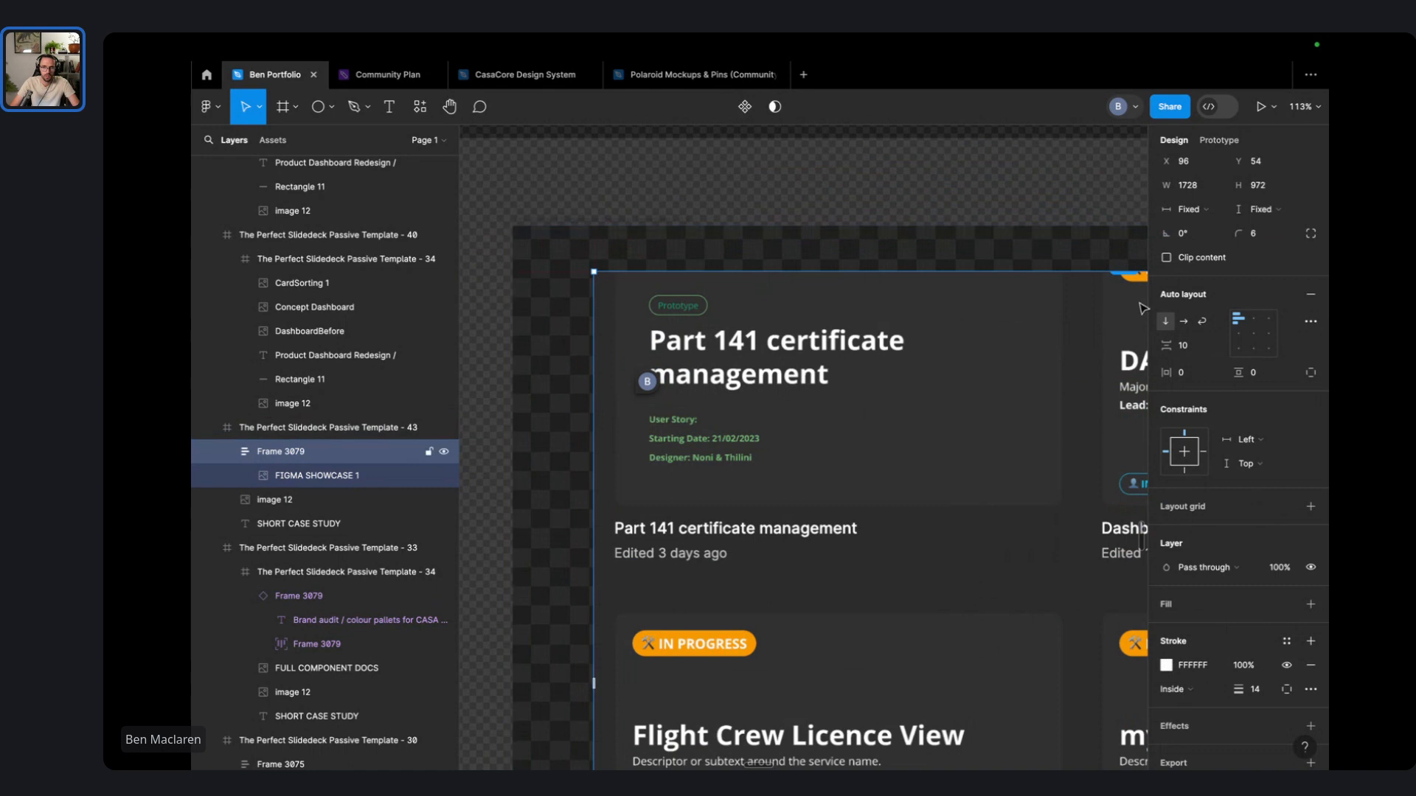
left_click(1166, 257)
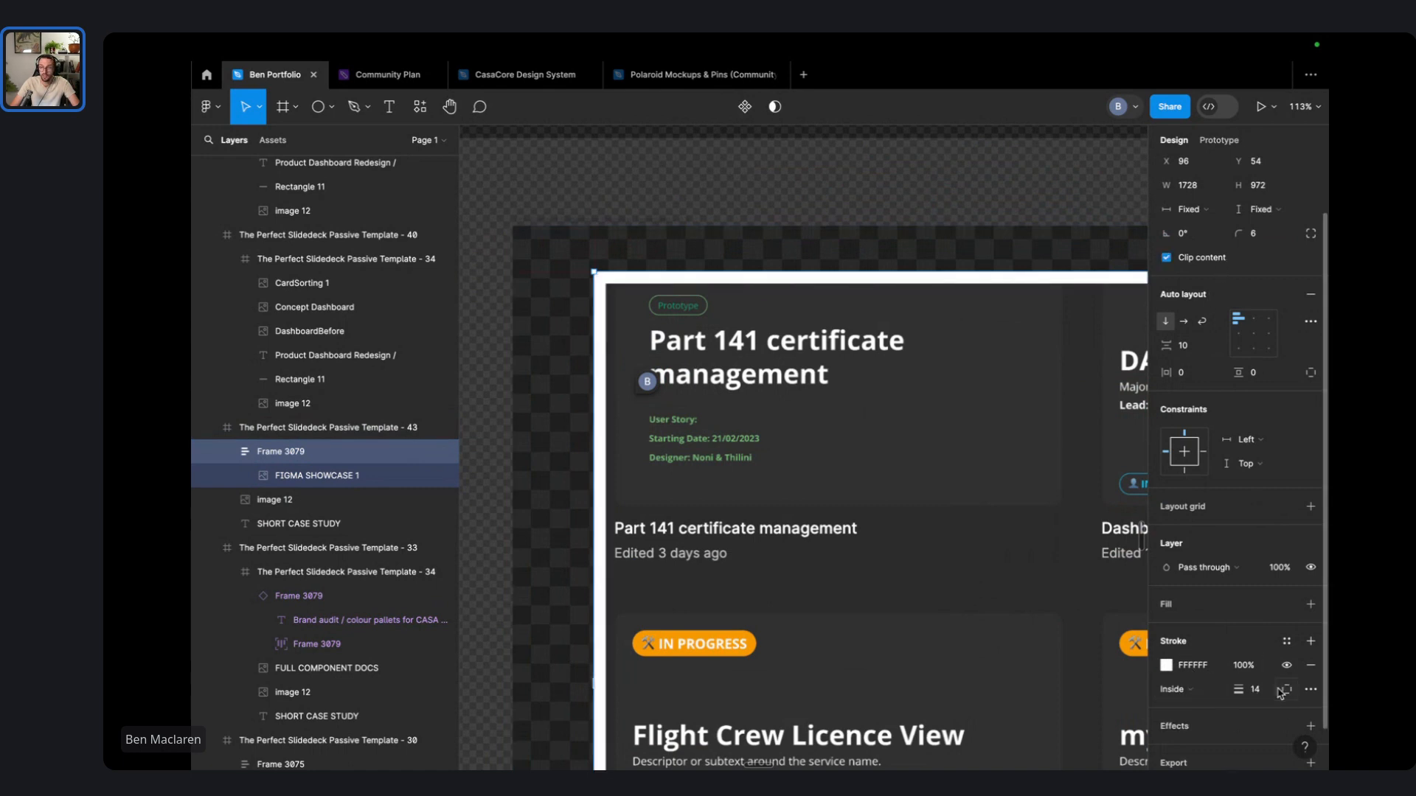
mouse_move(1239, 690)
left_mouse_down()
mouse_move(1178, 691)
mouse_move(1223, 691)
left_mouse_up()
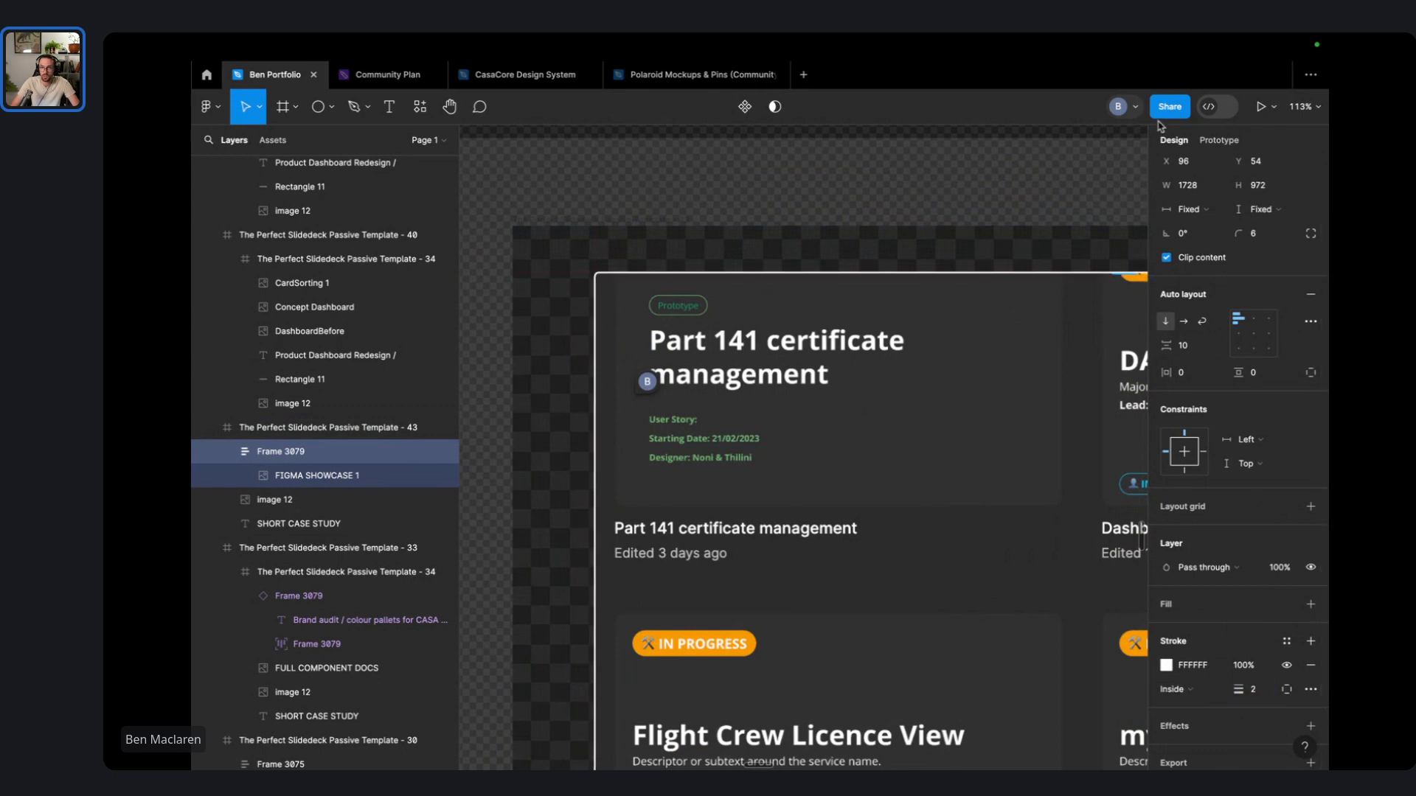
left_click_drag(1243, 230, 1261, 232)
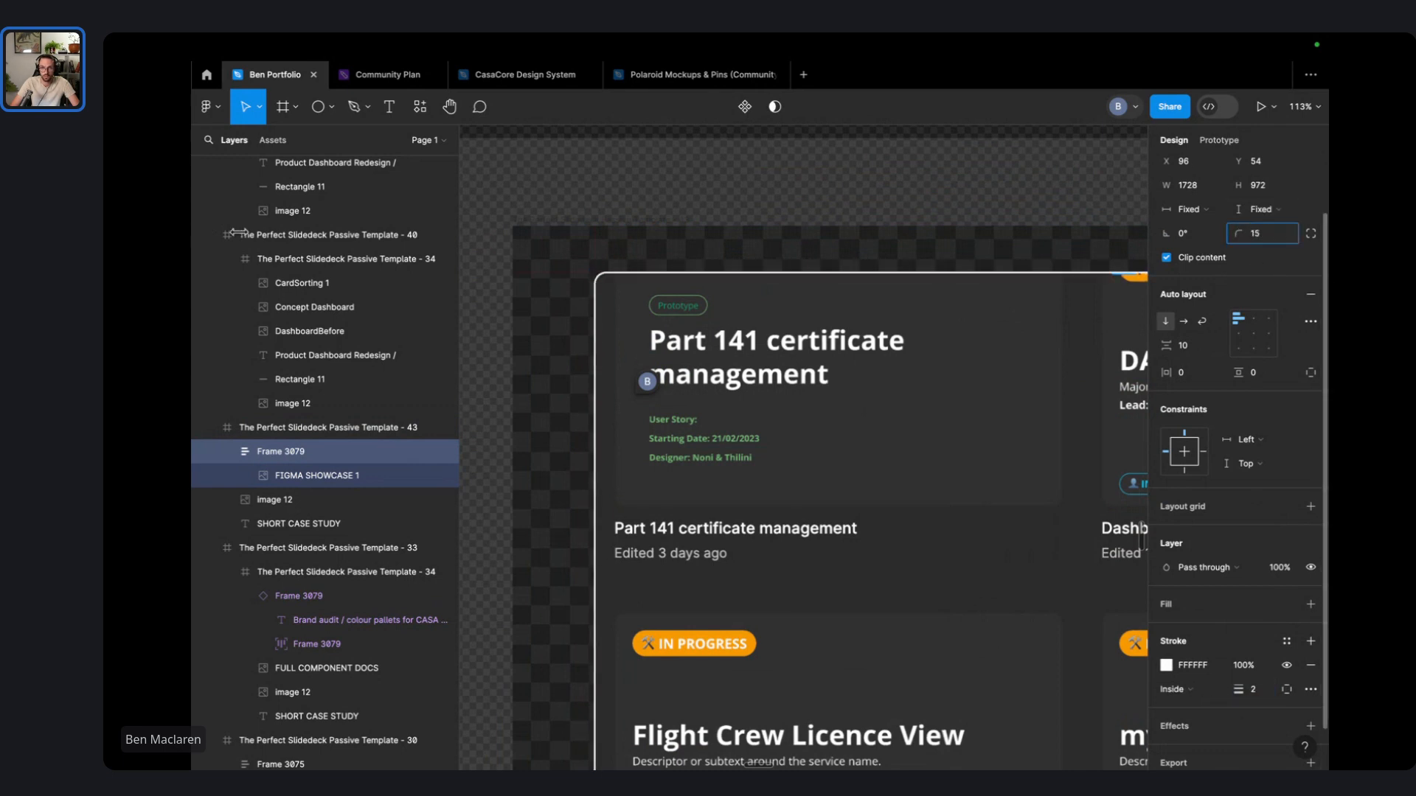
left_click(755, 197)
scroll(759, 205, "down", 5)
left_click_drag(778, 212, 712, 211)
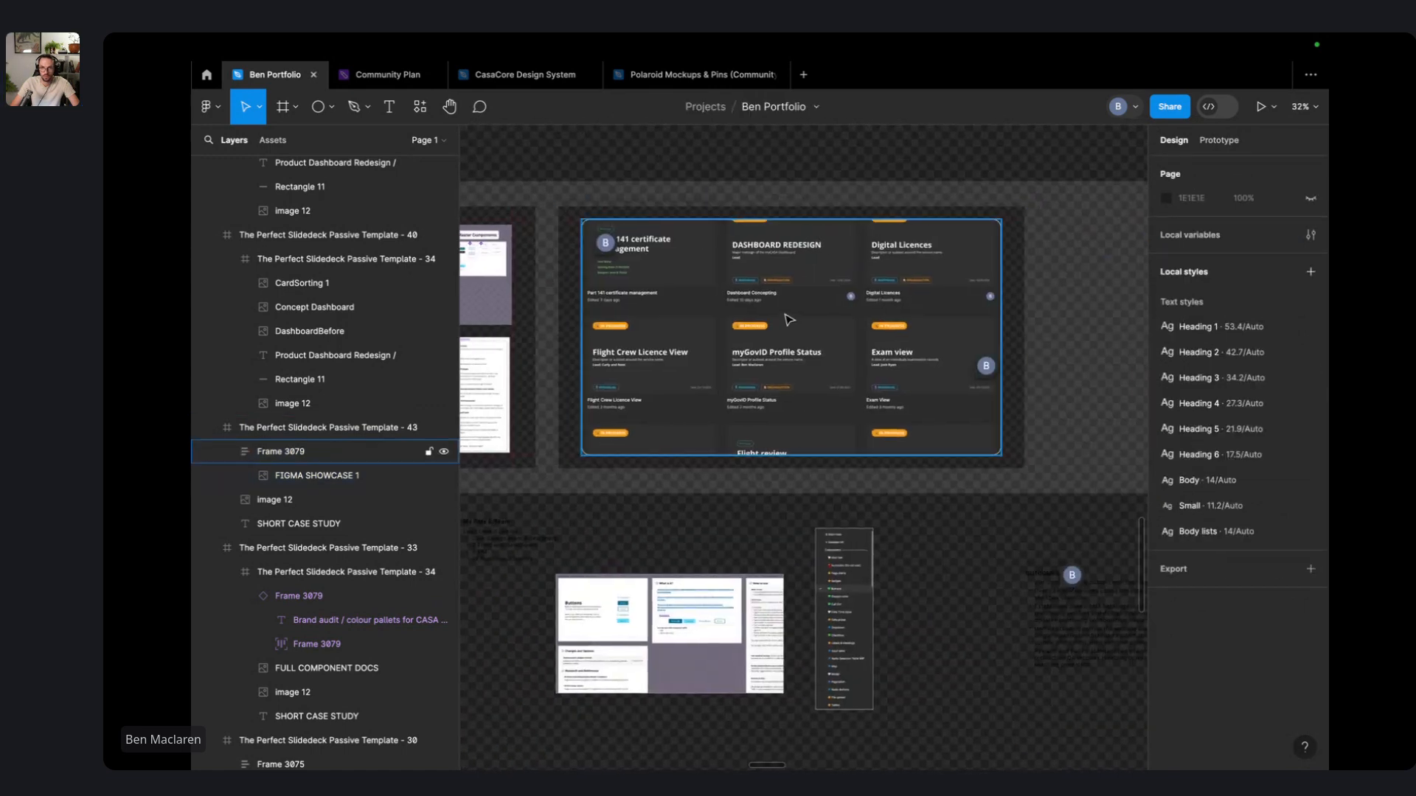
- Move the yellow note on the dashboard slide below the IN PROGRESS tag
double_click(787, 319)
left_click(1052, 397)
scroll(1002, 465, "up", 5)
scroll(1001, 465, "up", 5)
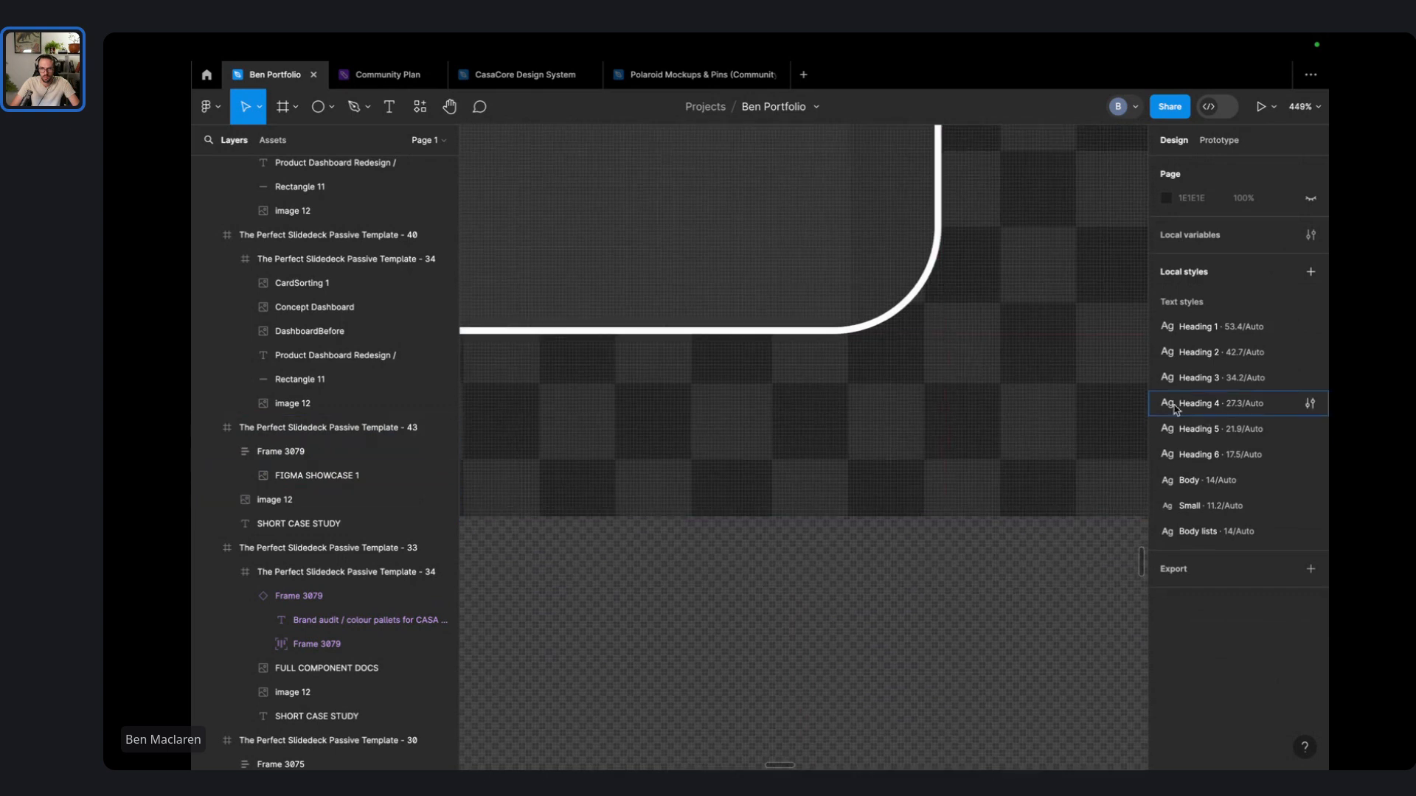
scroll(854, 286, "down", 10)
scroll(680, 385, "down", 3)
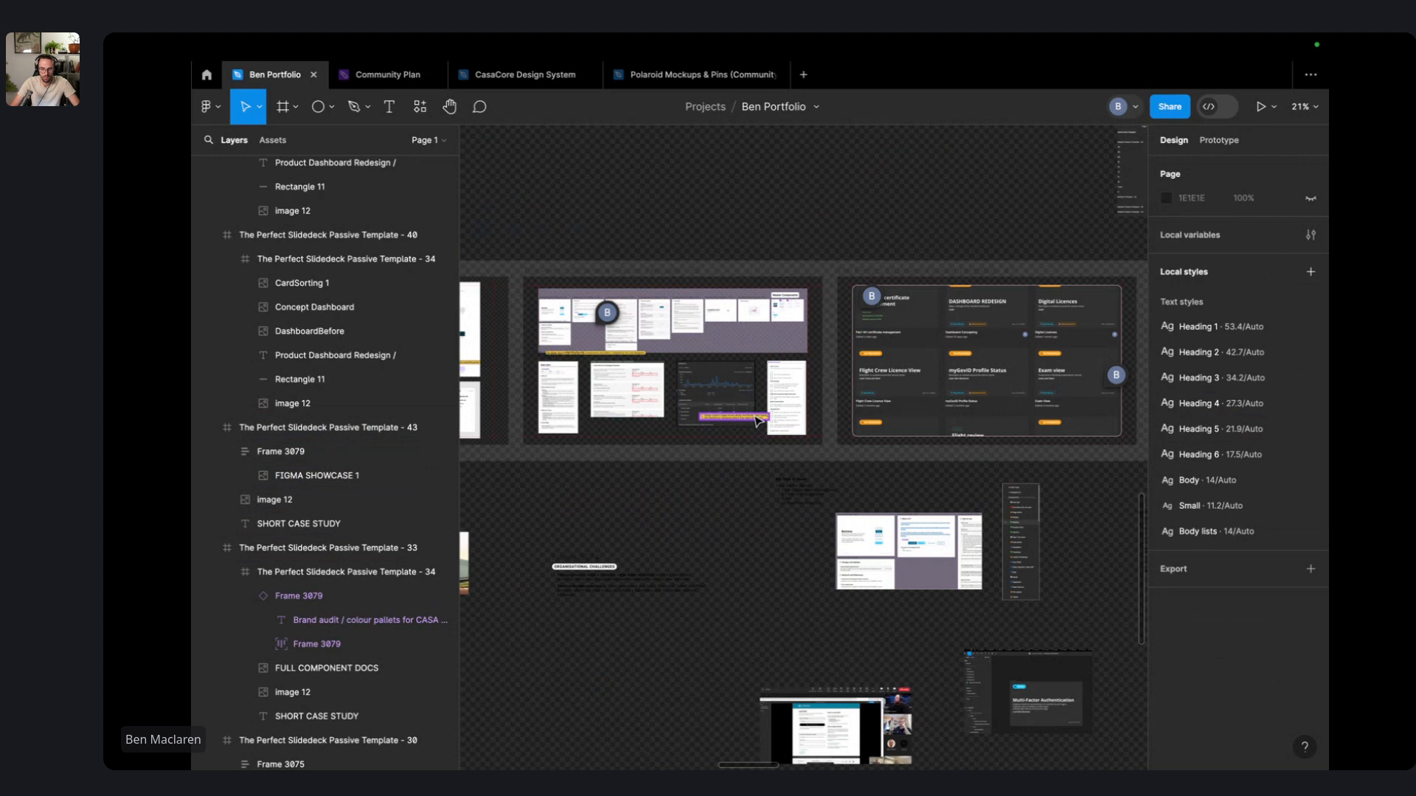
left_click(1095, 432)
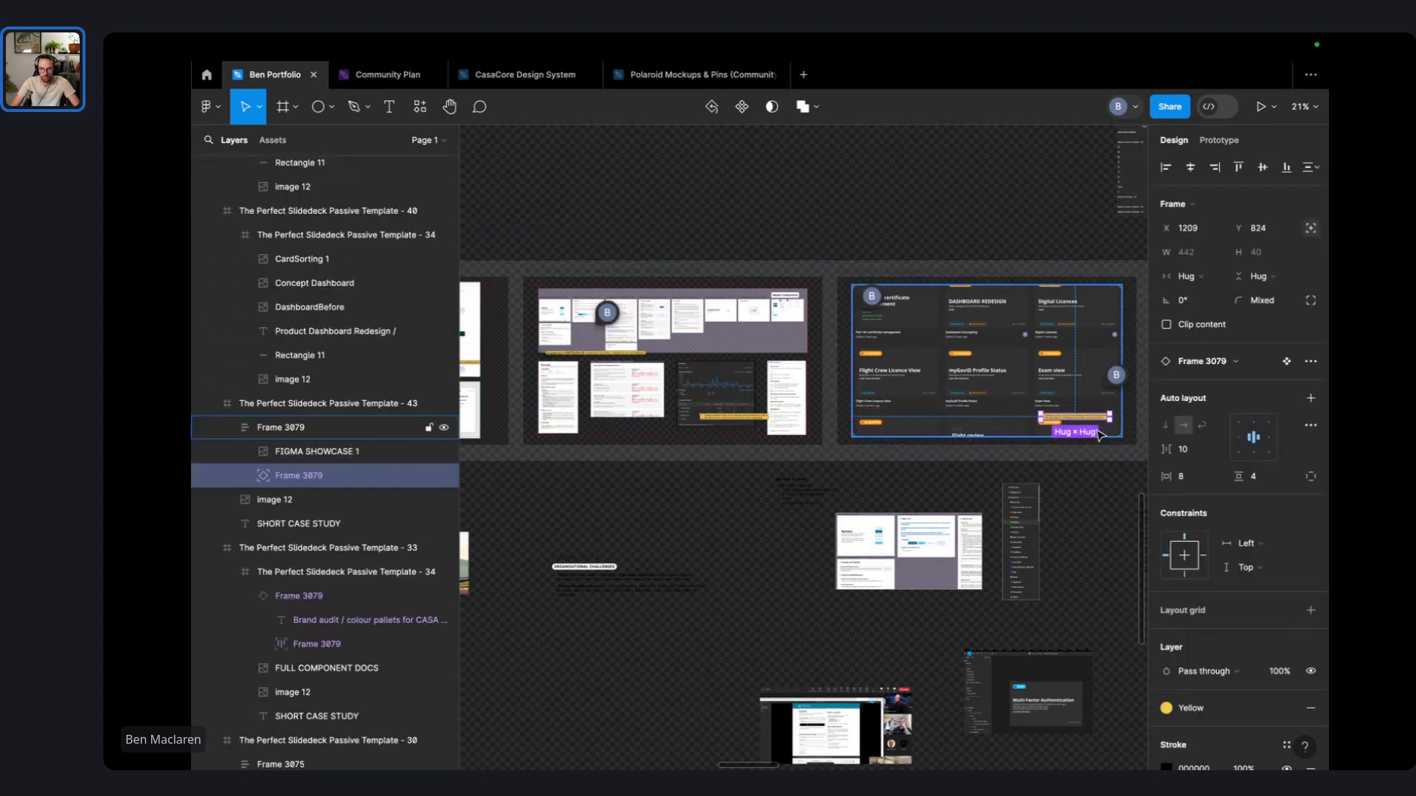
scroll(1098, 435, "up", 5)
left_click_drag(939, 349, 953, 400)
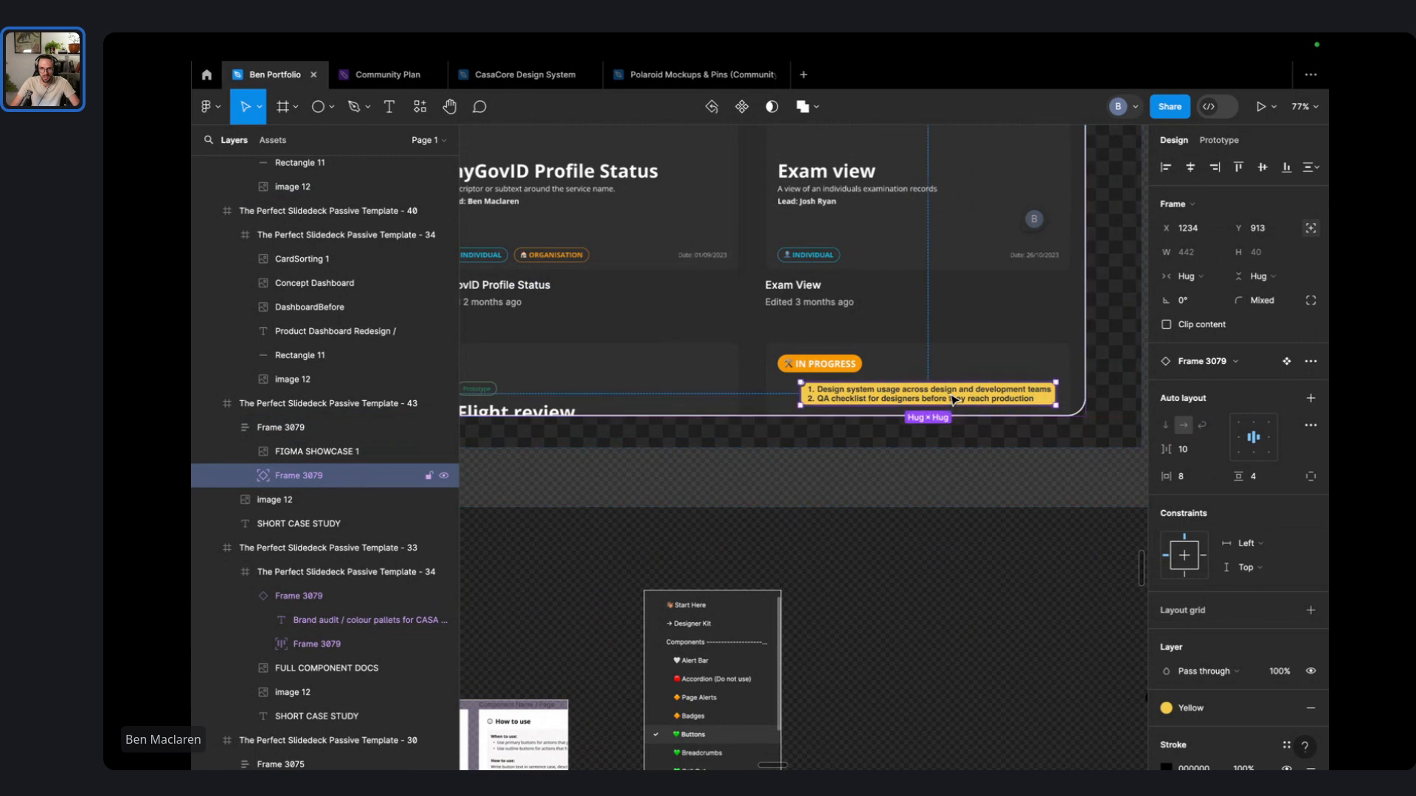
scroll(951, 398, "down", 5)
scroll(593, 371, "up", 5)
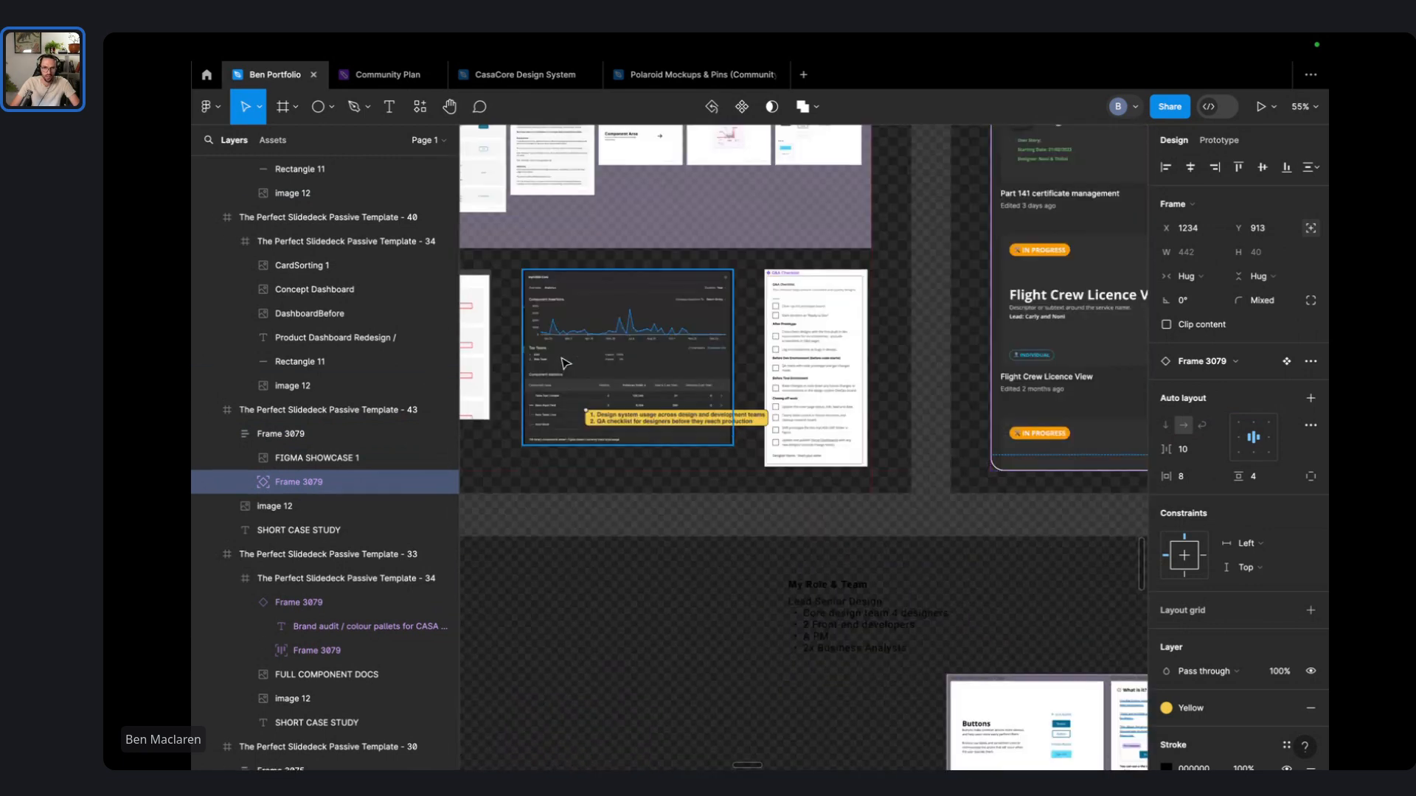
- Apply the Heading 5 text style to the yellow note and make its list text bold
double_click(749, 488)
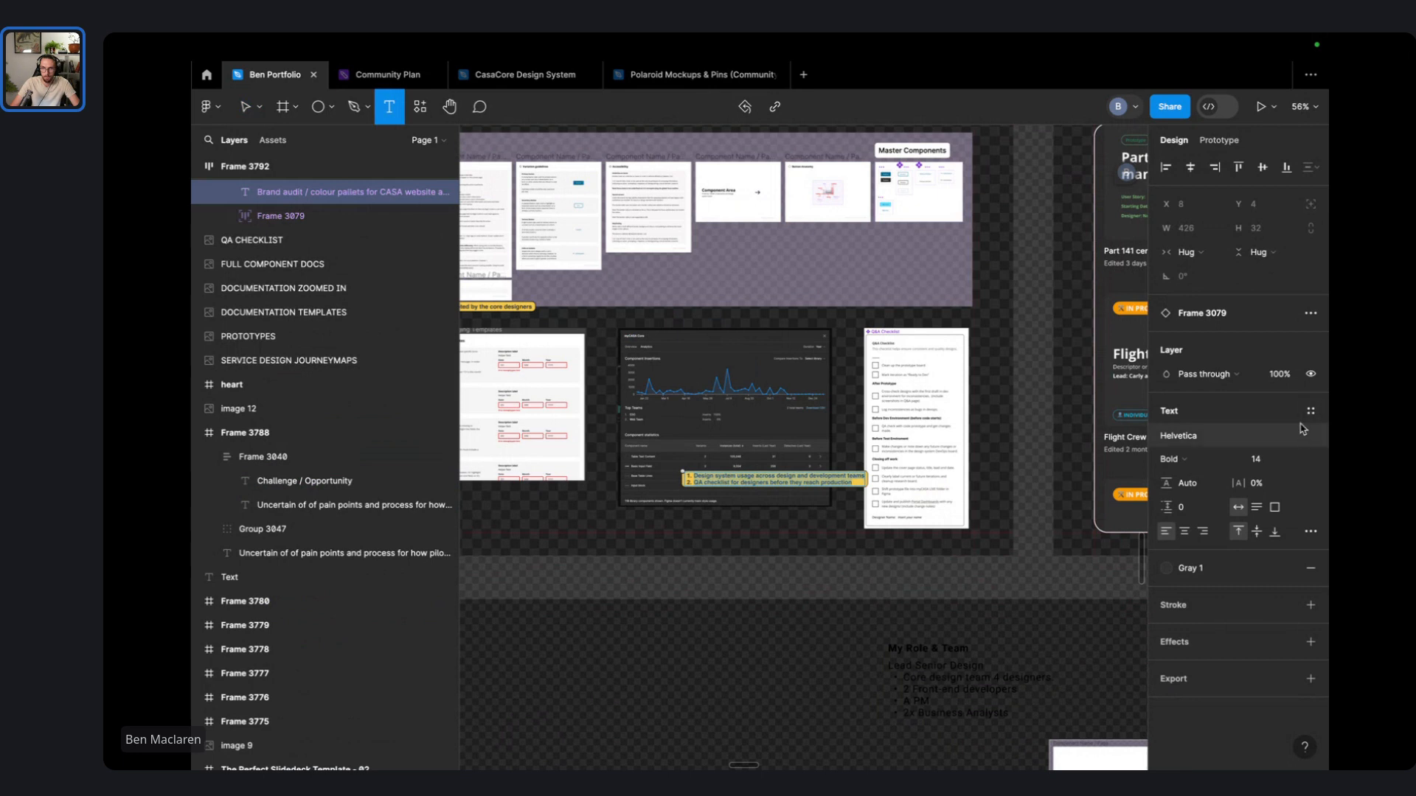
left_click(1310, 411)
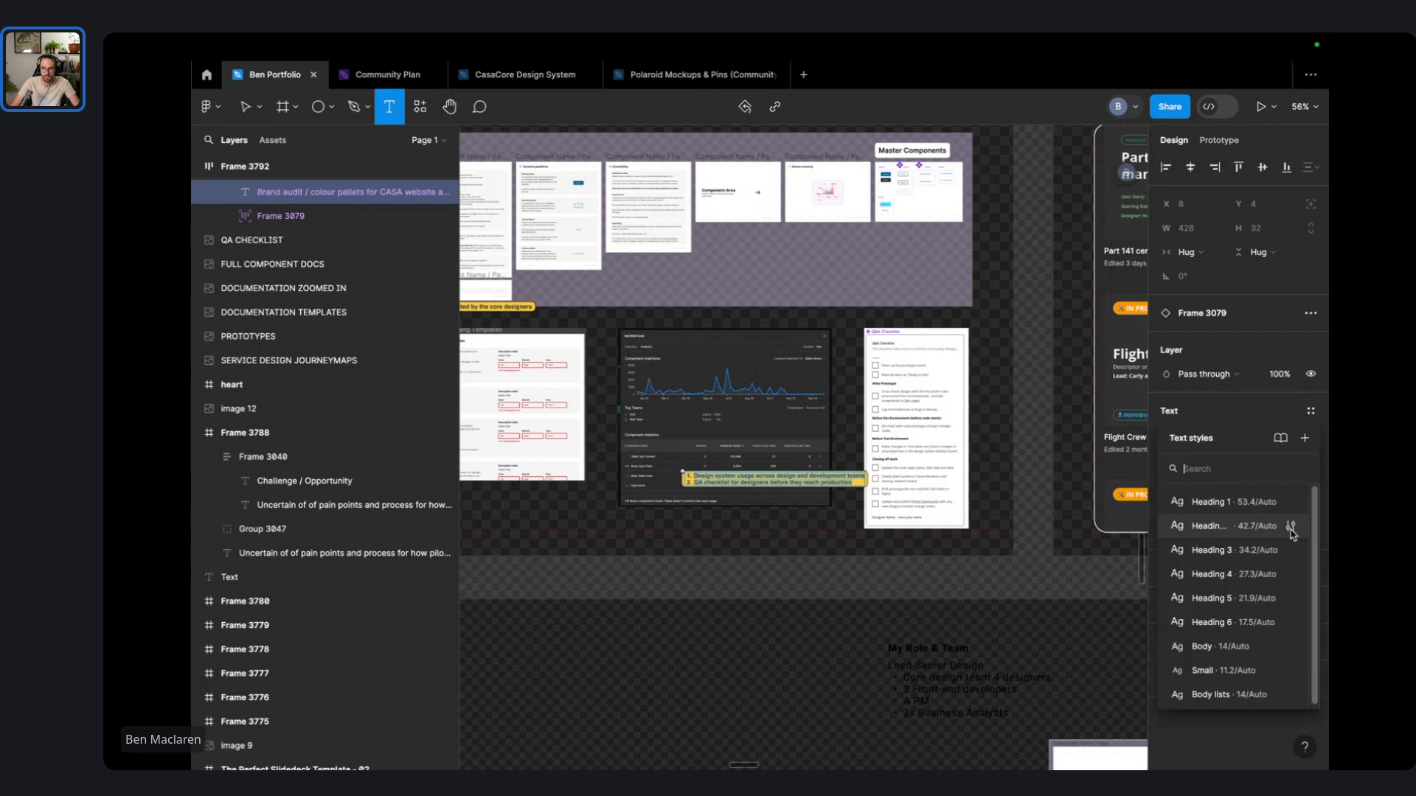
left_click(1241, 602)
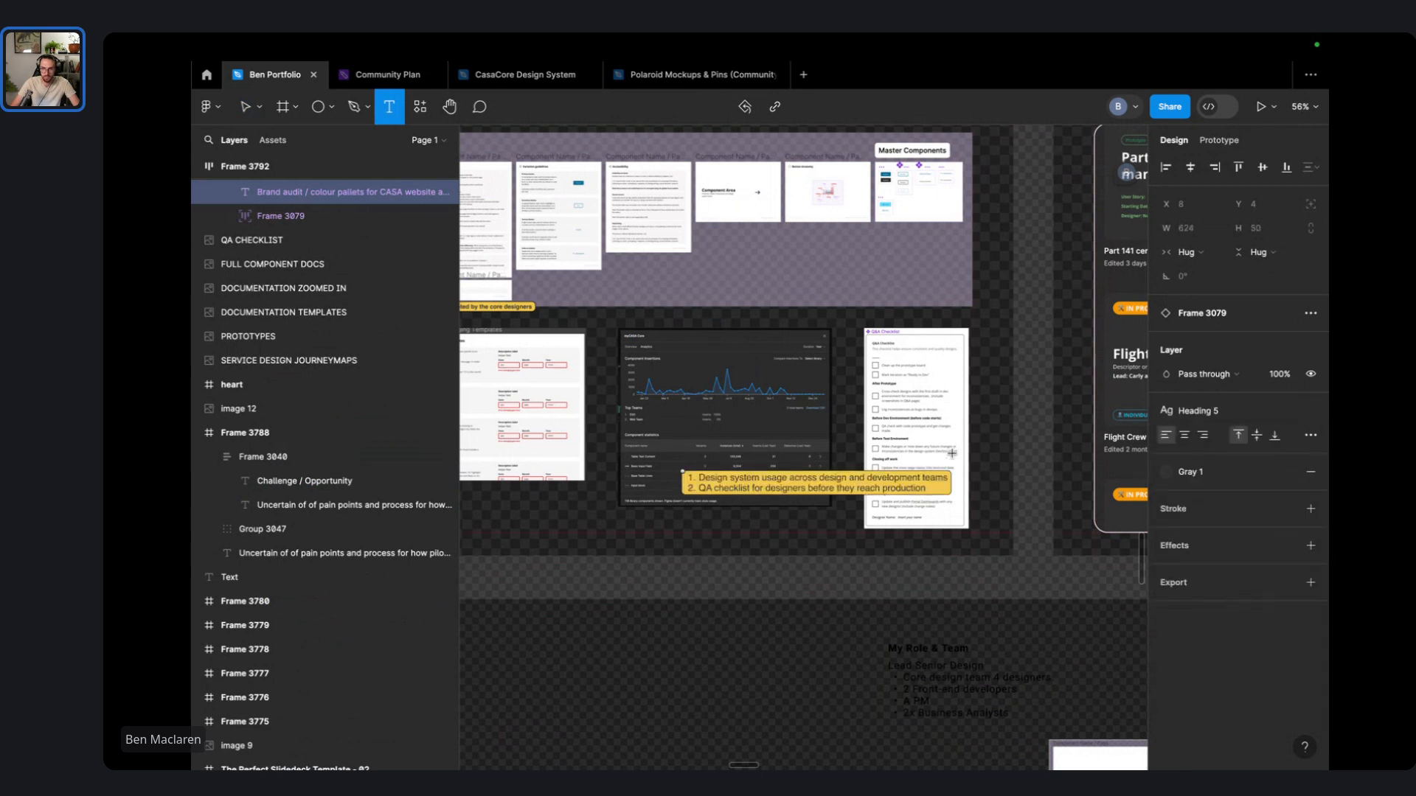
key("ctrl+a")
key("ctrl+b")
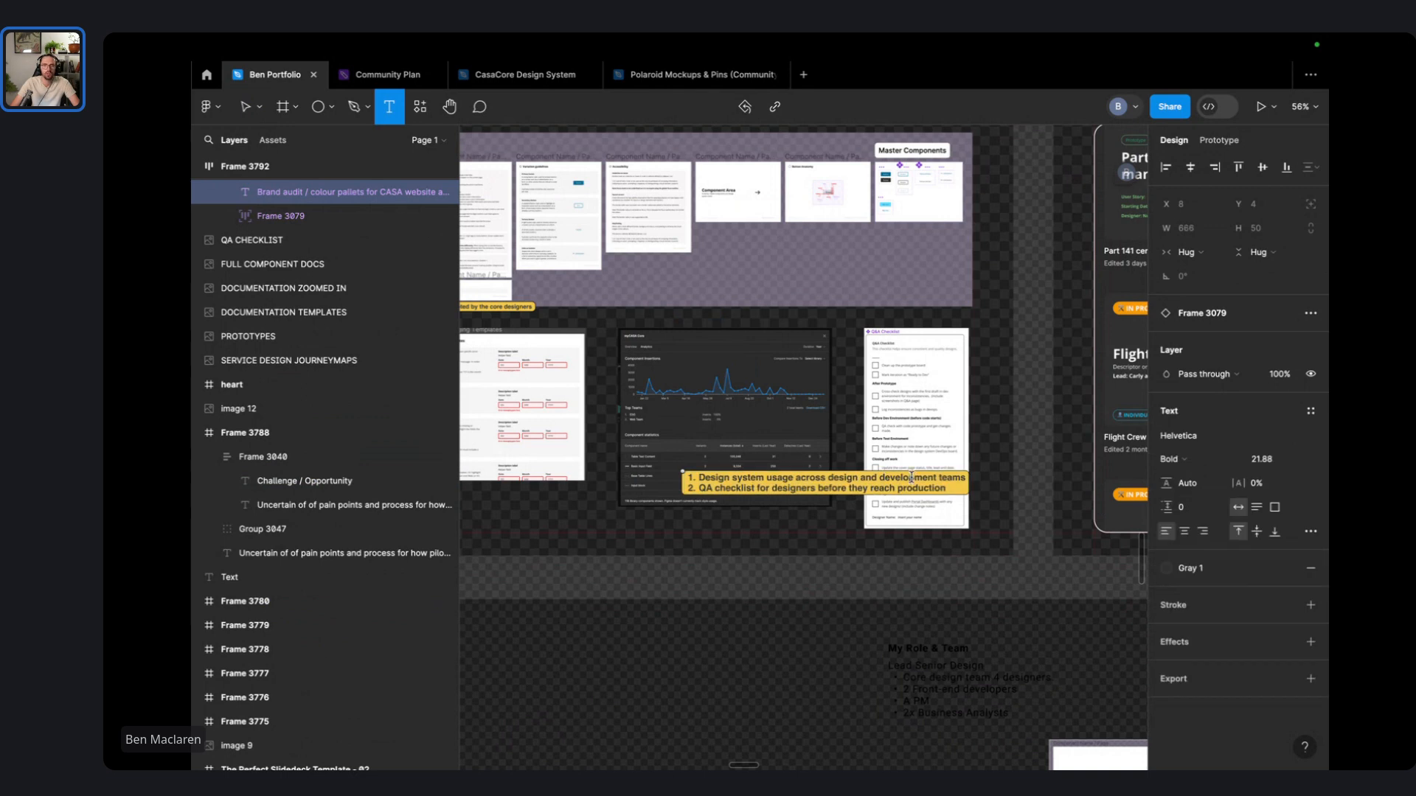
scroll(911, 477, "left", 7)
scroll(911, 477, "up", 3)
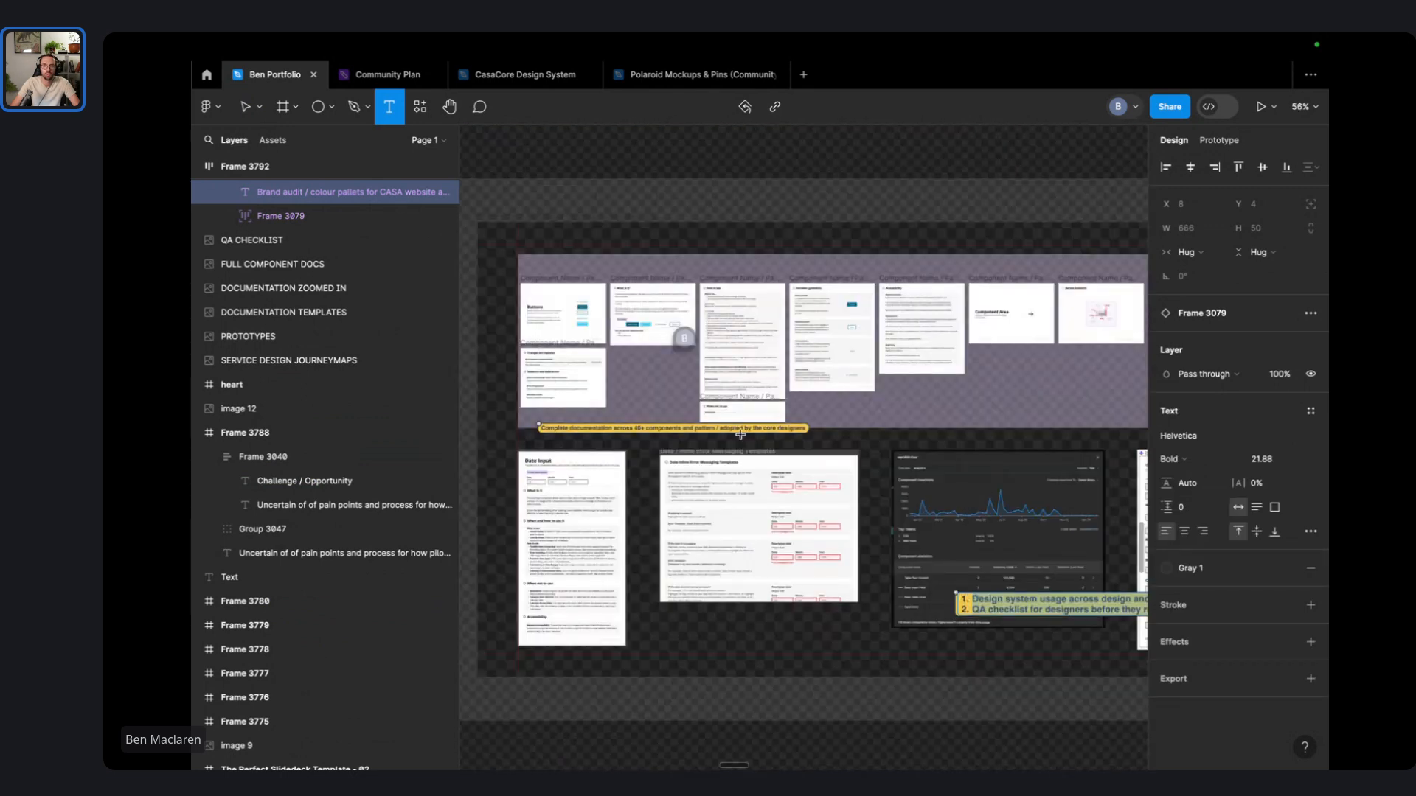
- Set the Complete documentation caption to Heading 5 and make it bold
left_click(740, 430)
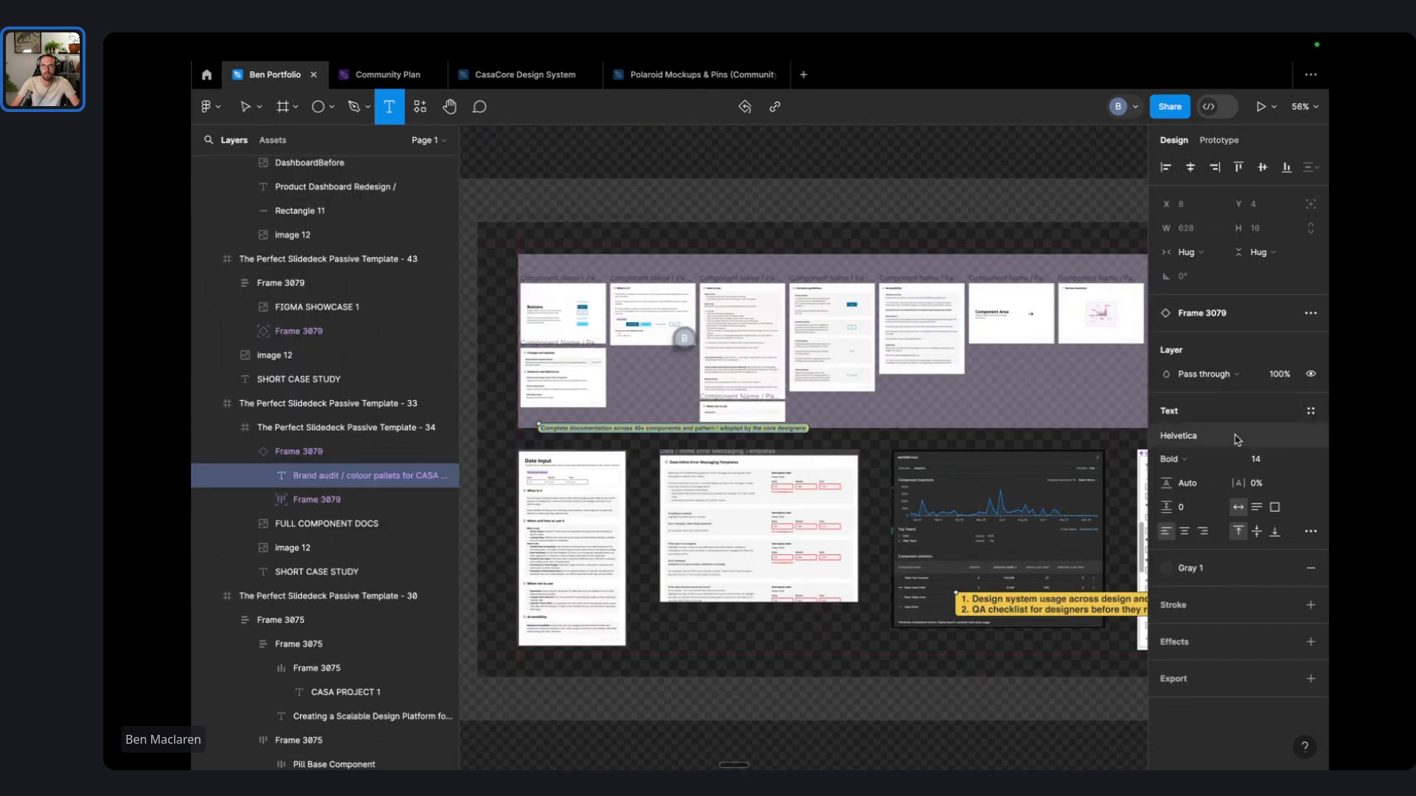
left_click(1311, 410)
left_click(1246, 598)
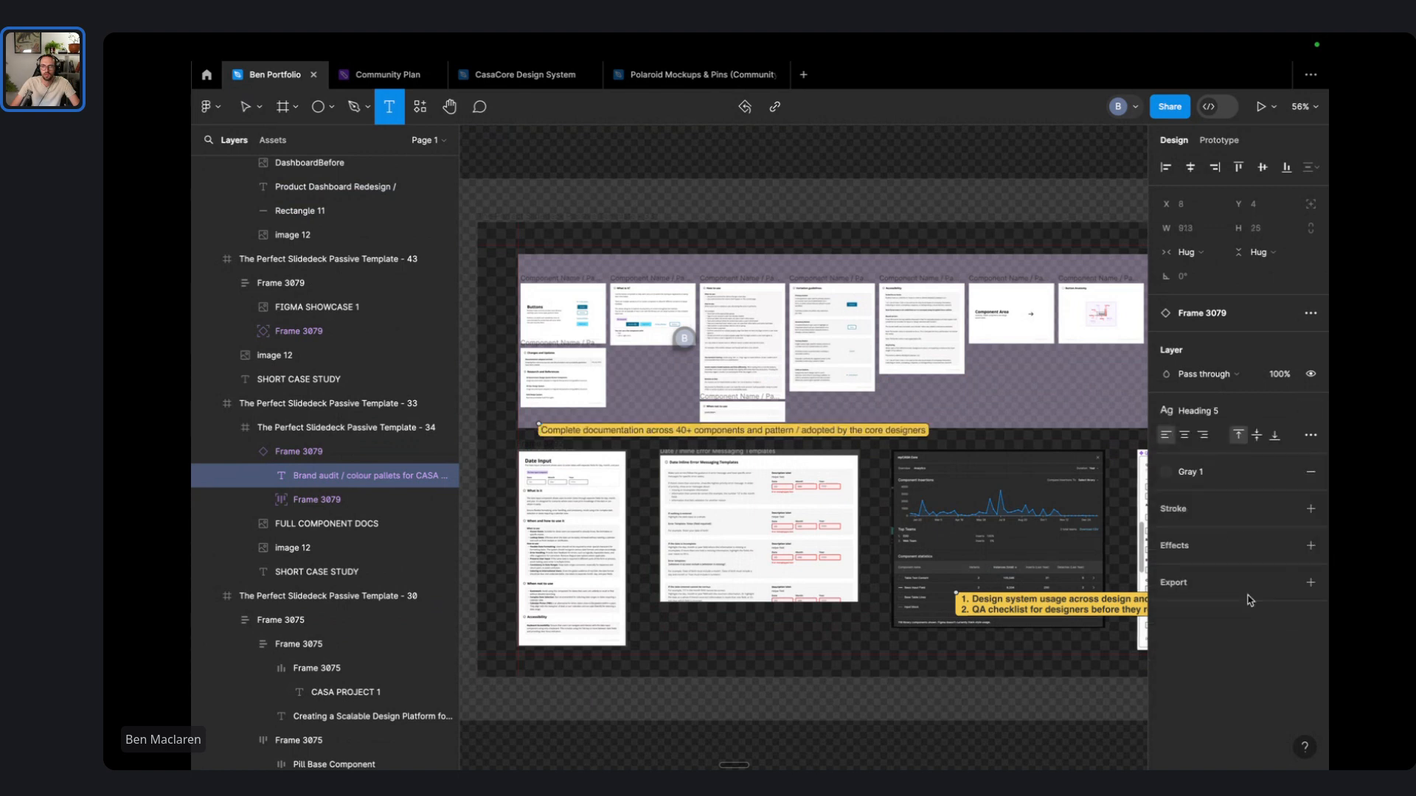
double_click(850, 434)
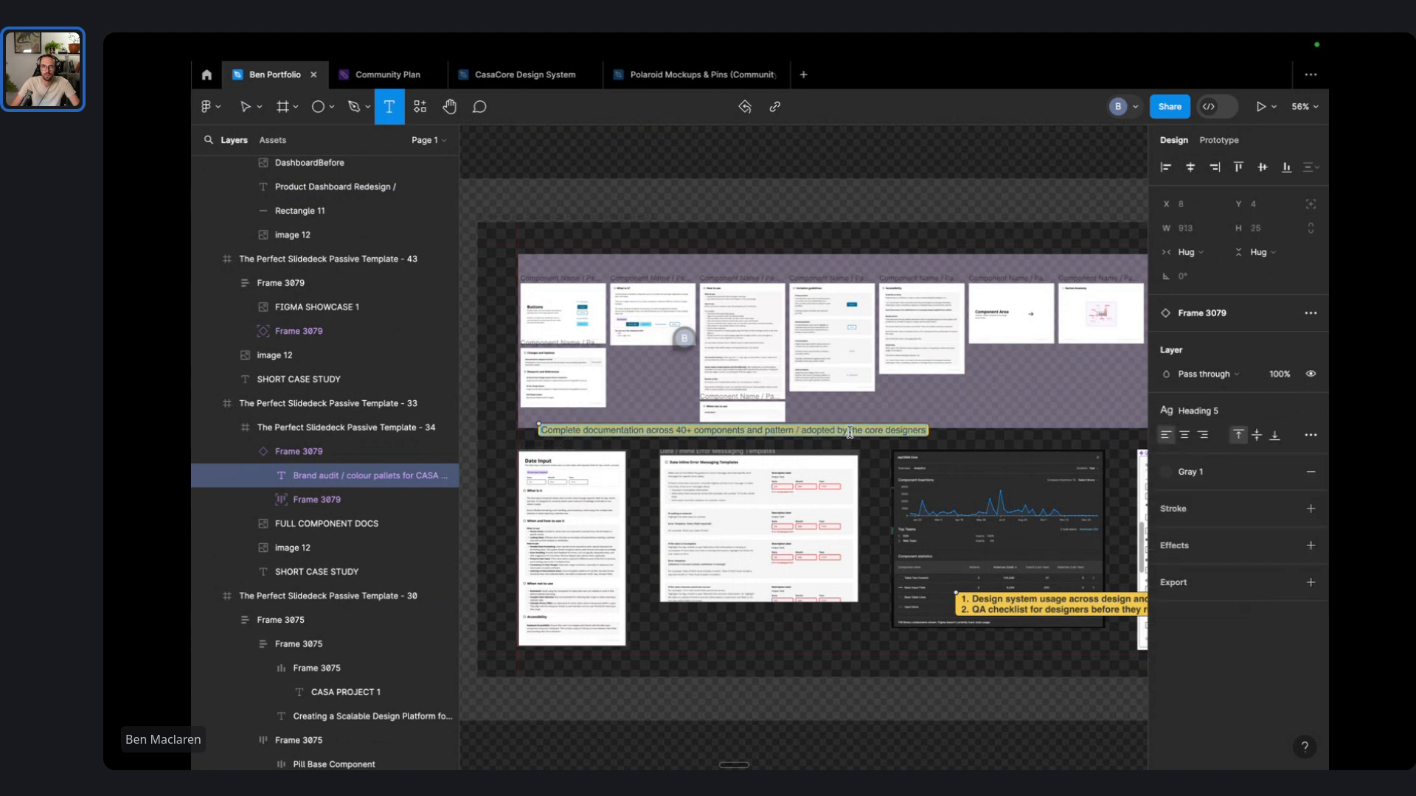
key("ctrl+b")
- Apply the Heading 5 text style to the Product audit caption
scroll(839, 425, "left", 8)
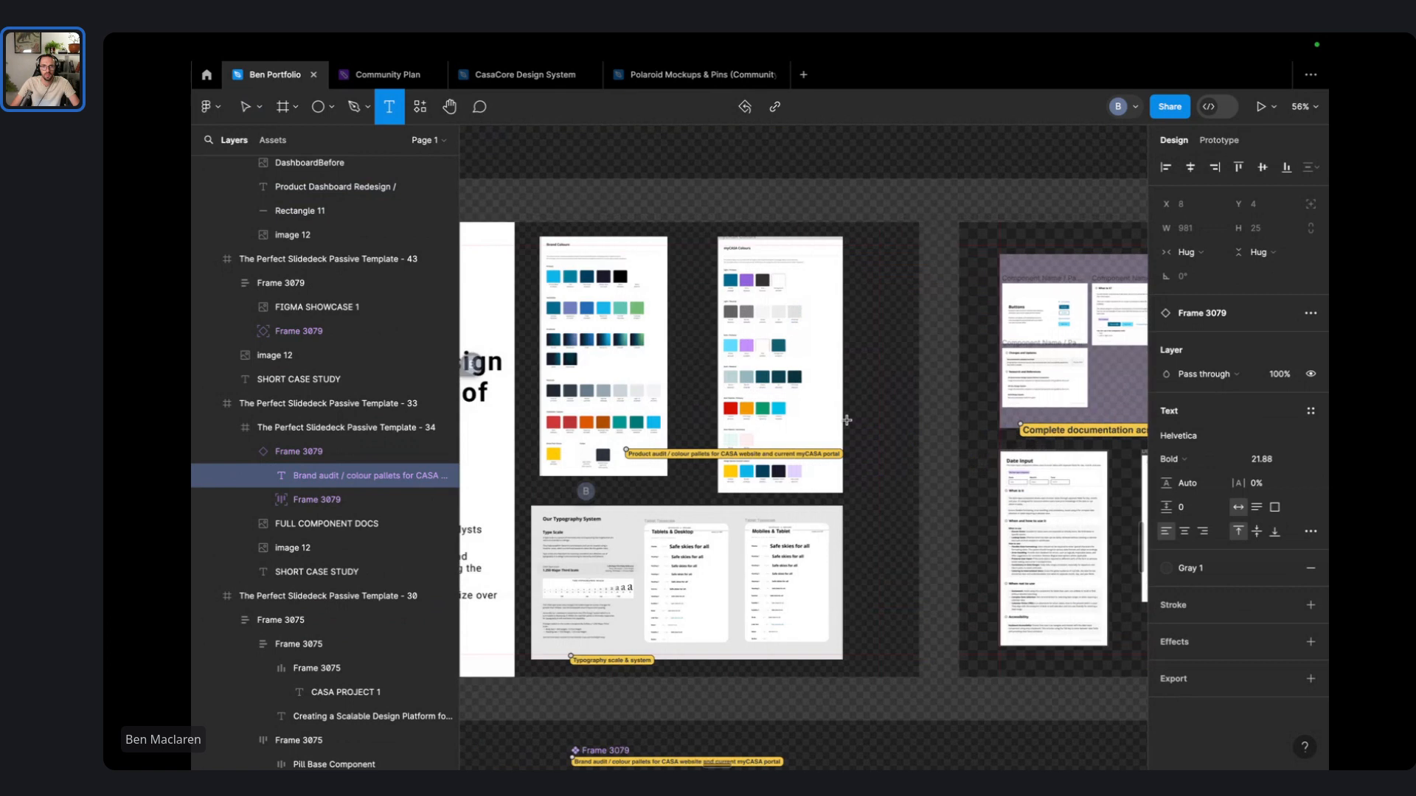
double_click(824, 453)
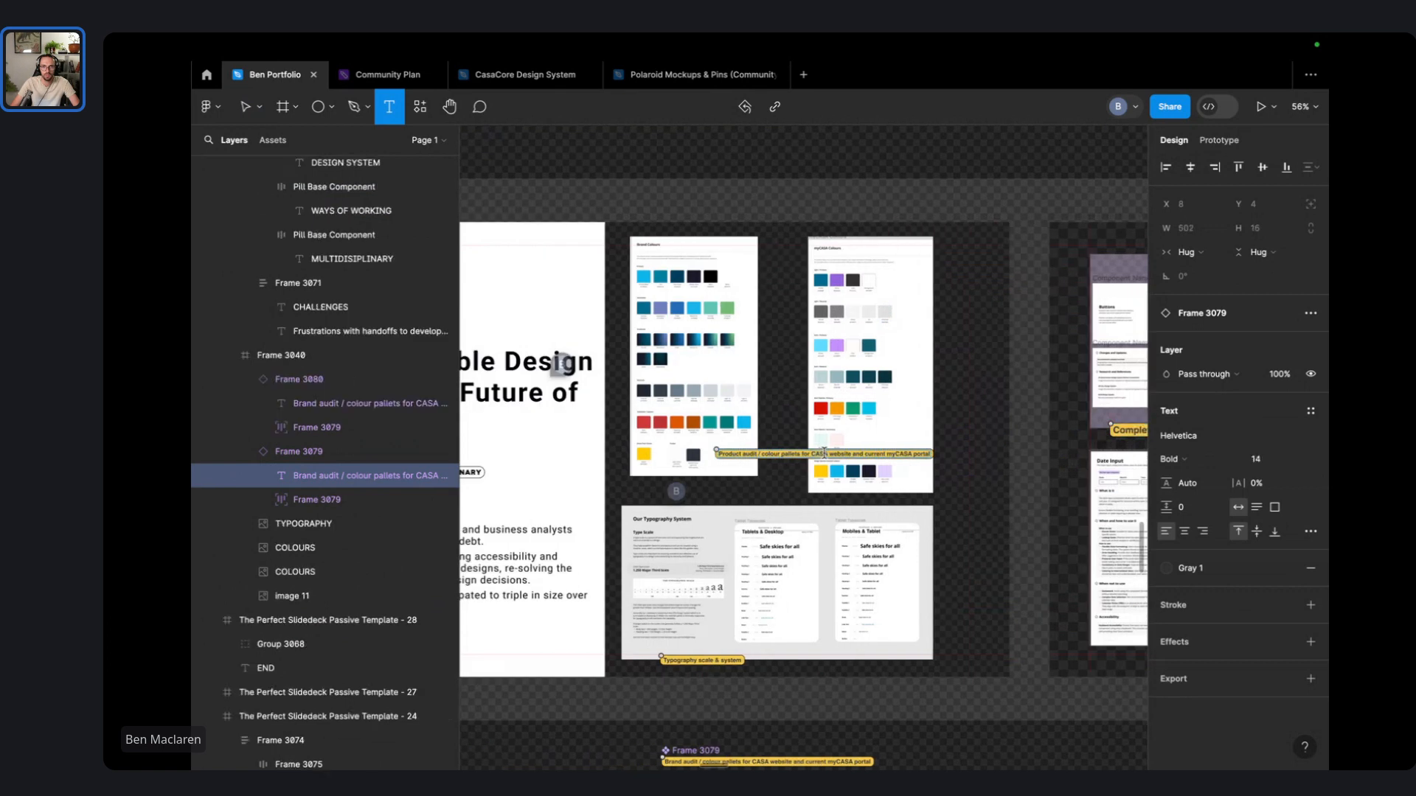
left_click(1313, 412)
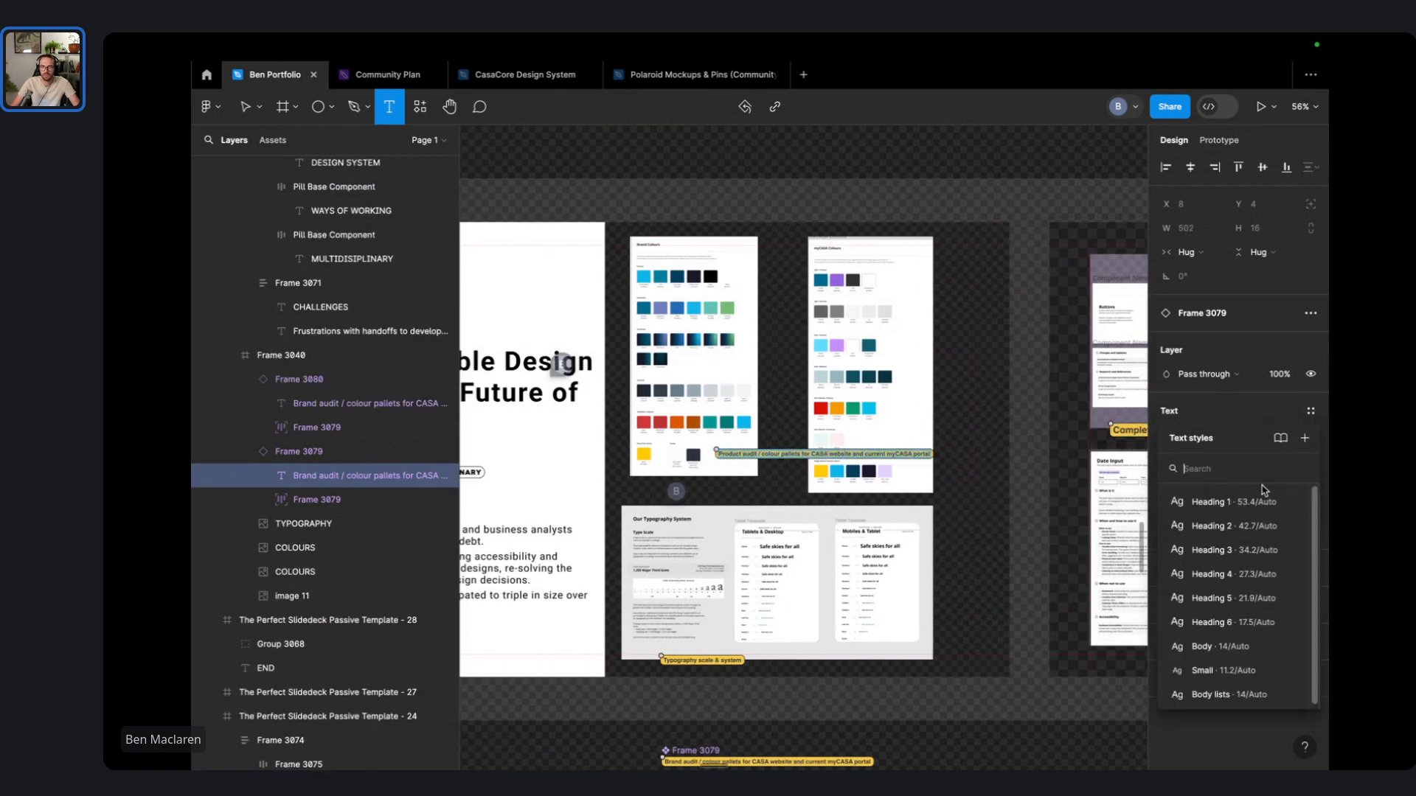
left_click(1228, 600)
key("ctrl+a")
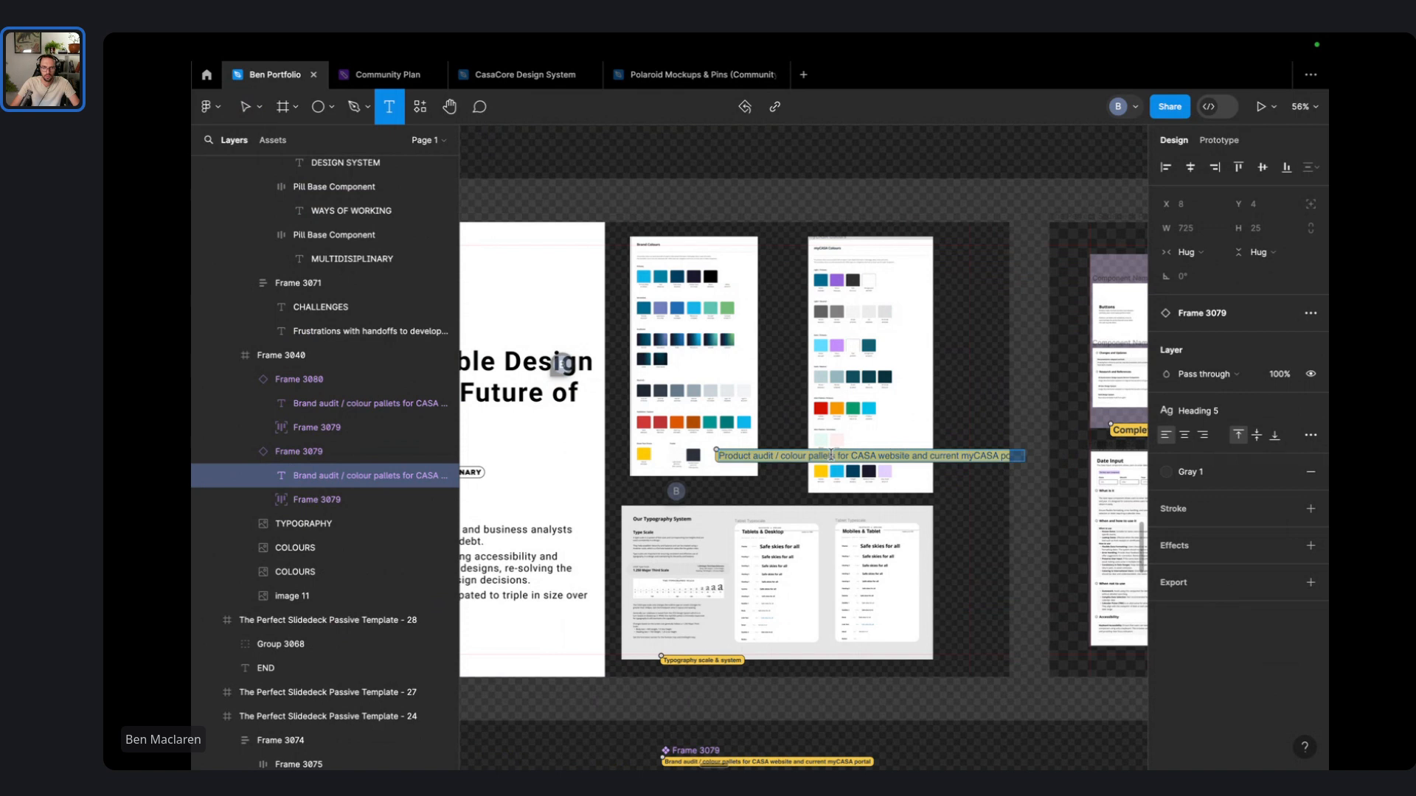
key("Escape")
key("Escape")
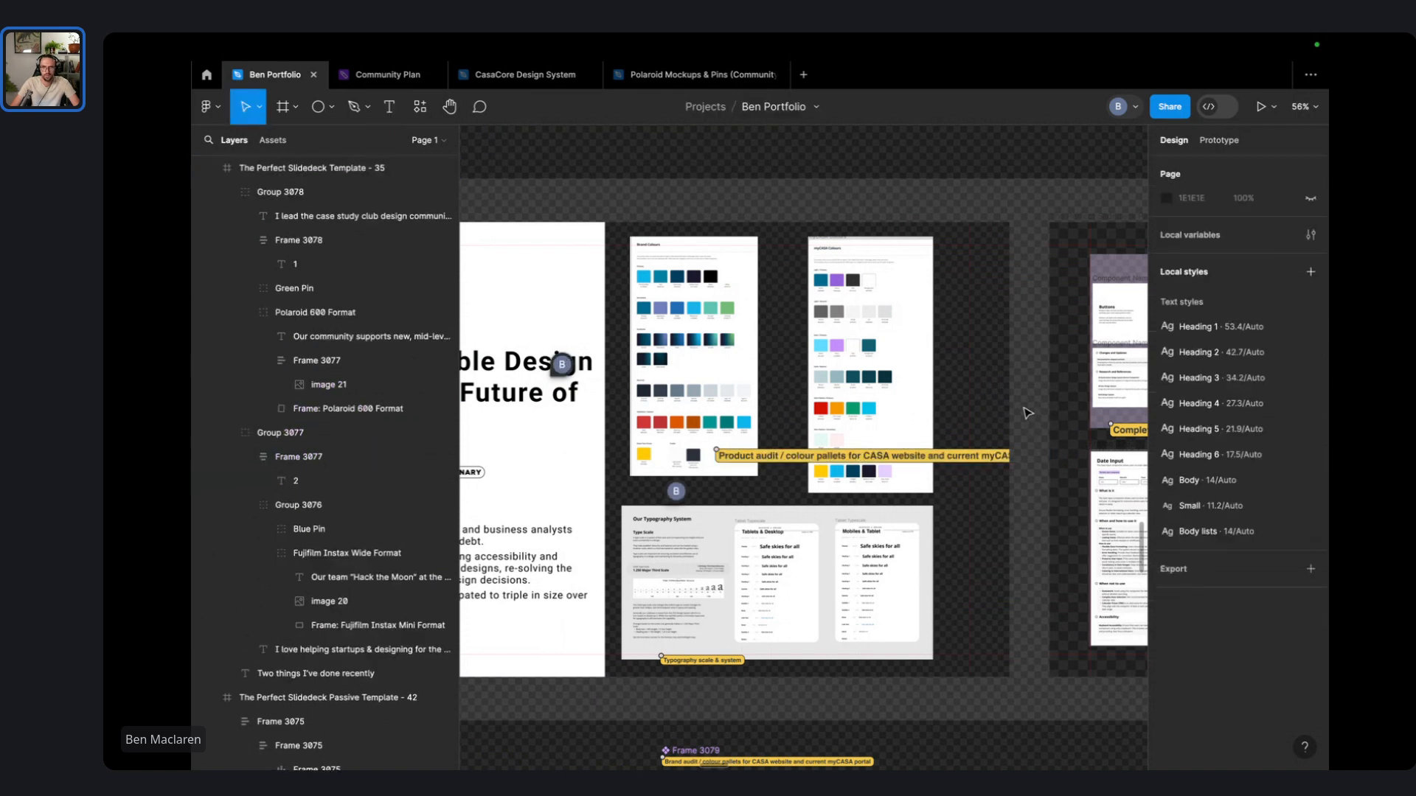
- Narrow the Product audit caption box and set its text width to Fill container so it wraps
double_click(912, 462)
left_click(919, 517)
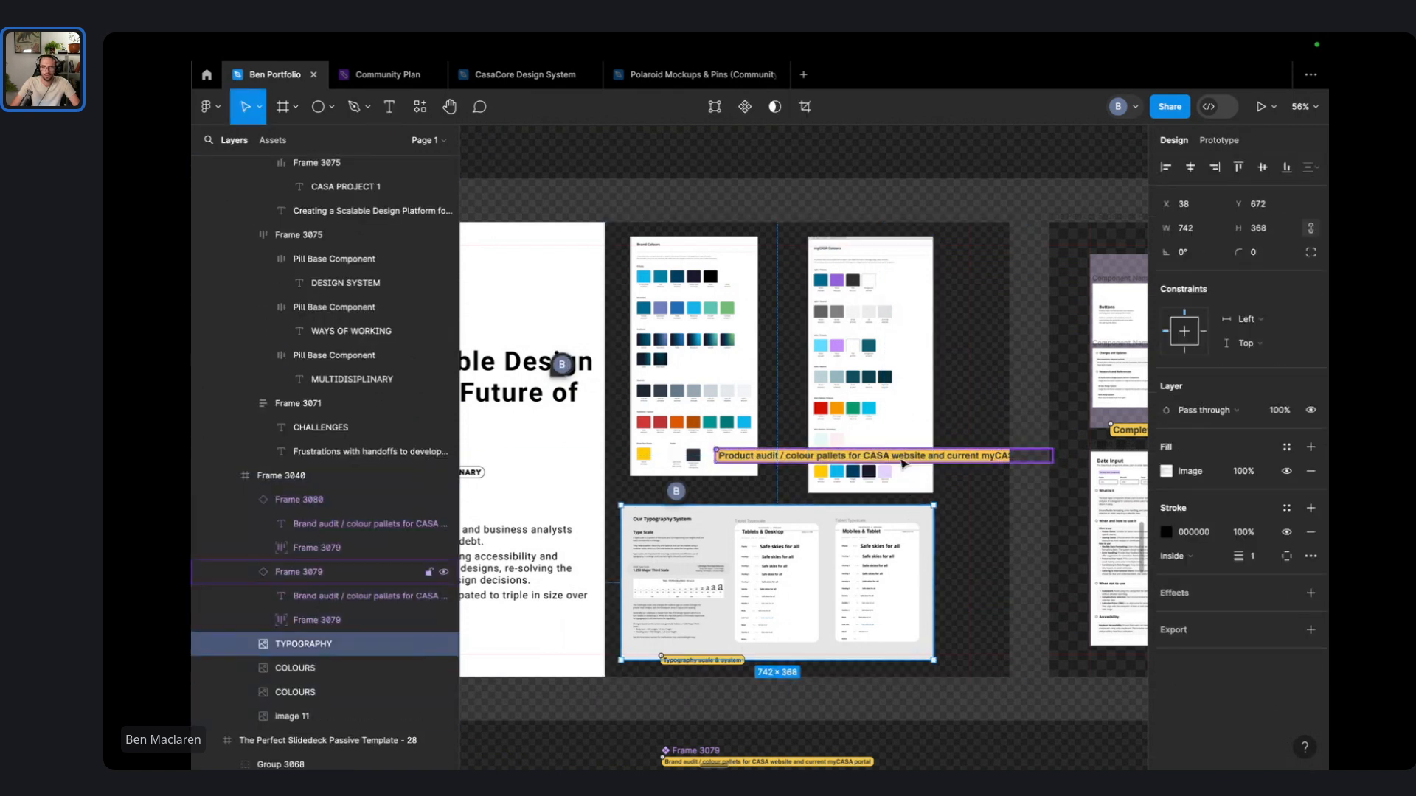
left_click(904, 461)
left_click_drag(1053, 452, 943, 463)
double_click(920, 462)
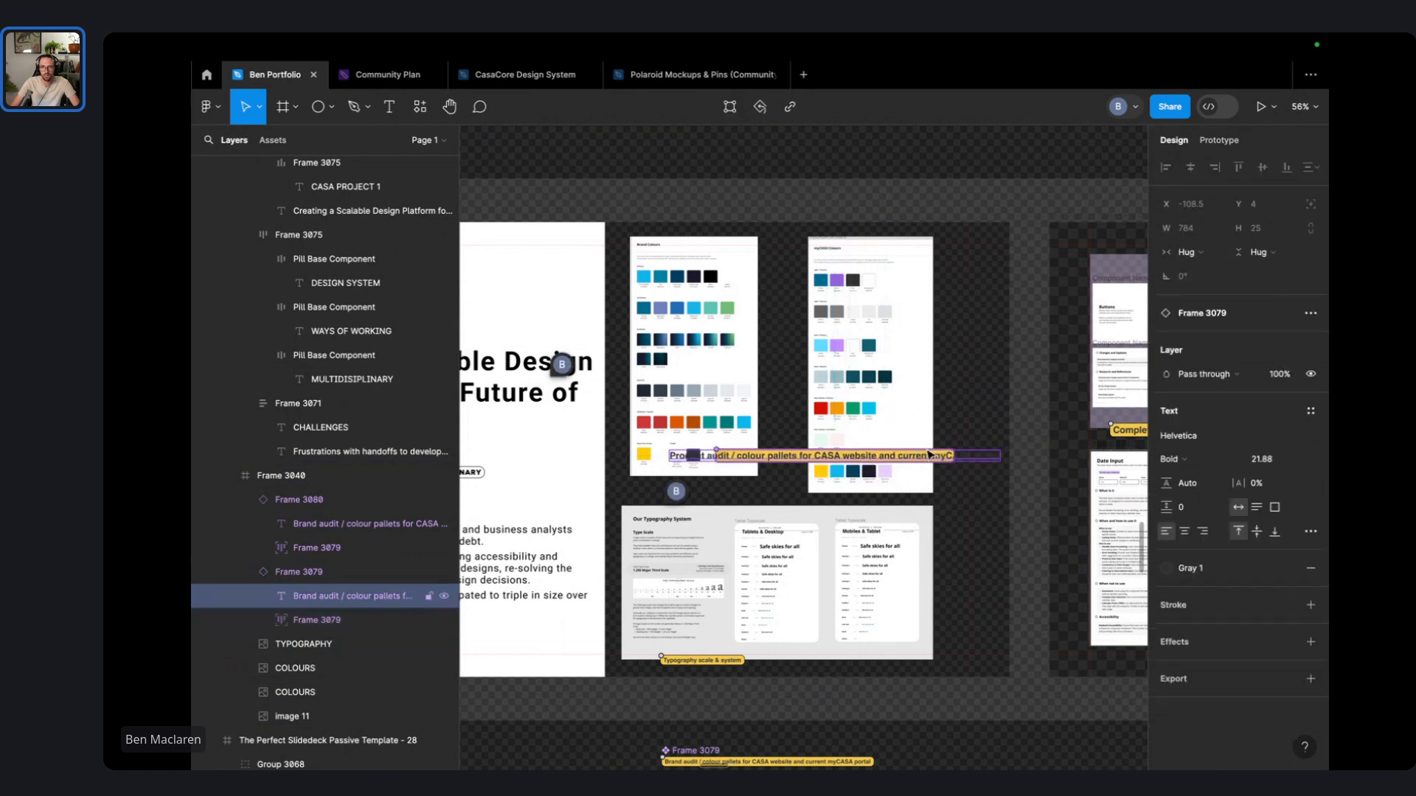
left_click(1188, 251)
left_click(1201, 270)
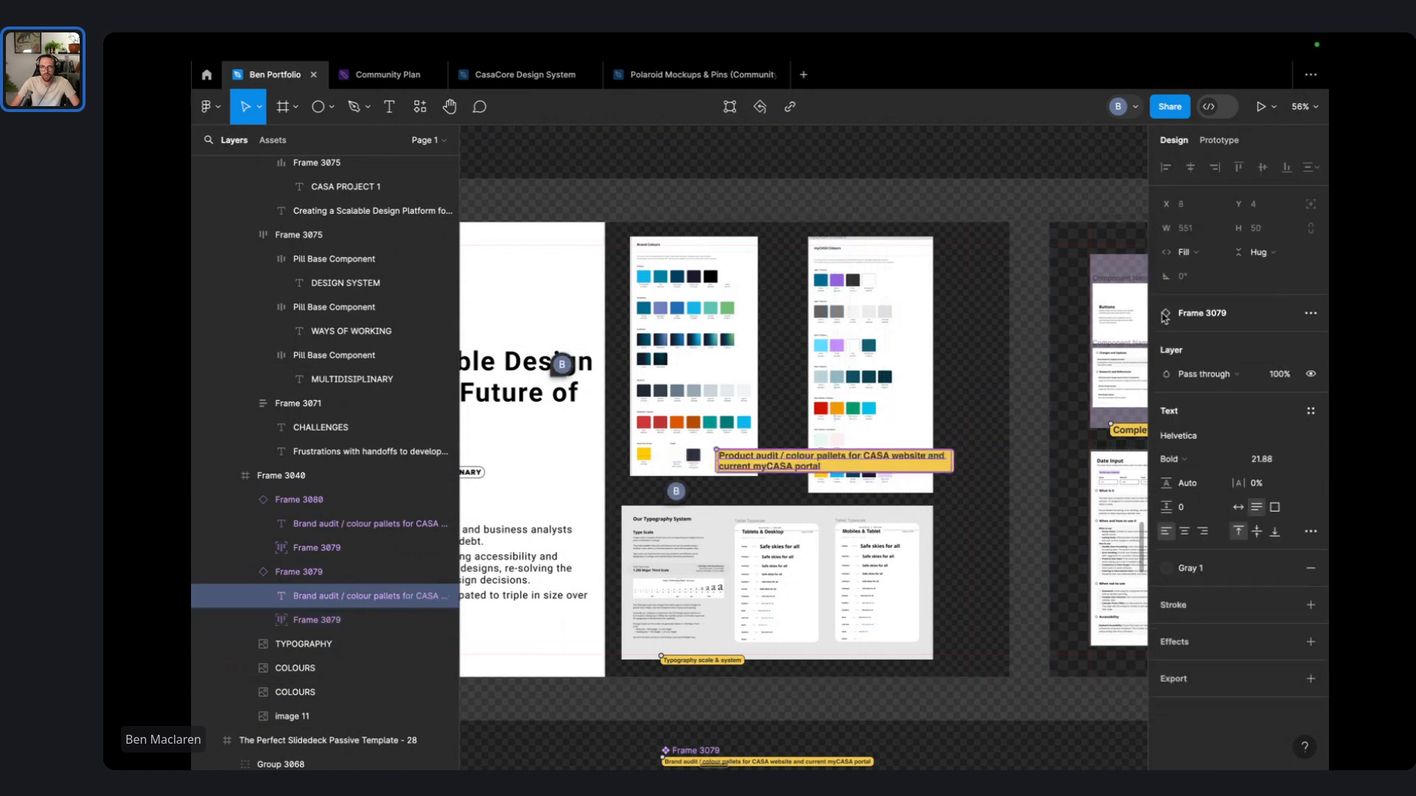
left_click(1047, 414)
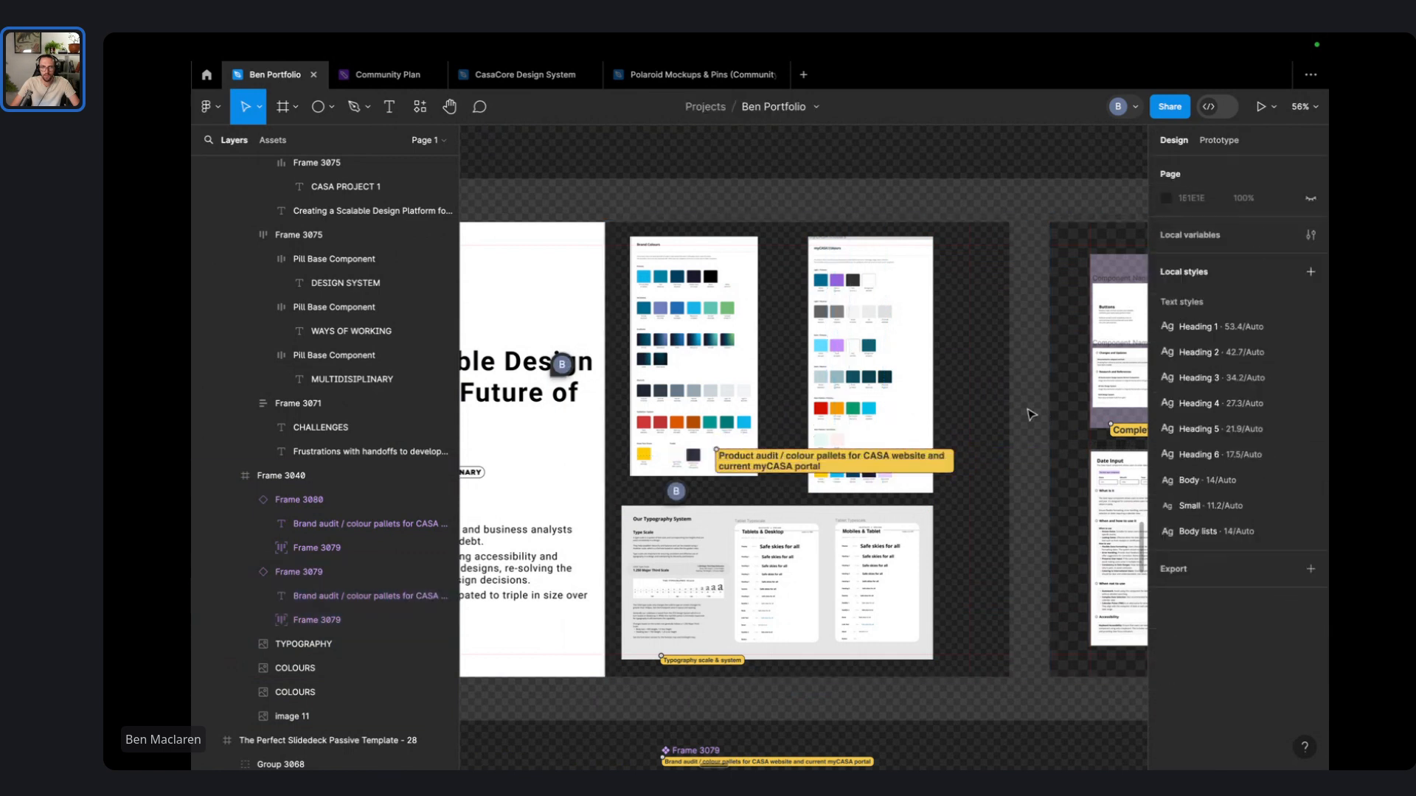
- Apply Heading 5 to the Typography scale & system caption and move it onto the typography screenshot
left_click(710, 664)
double_click(708, 662)
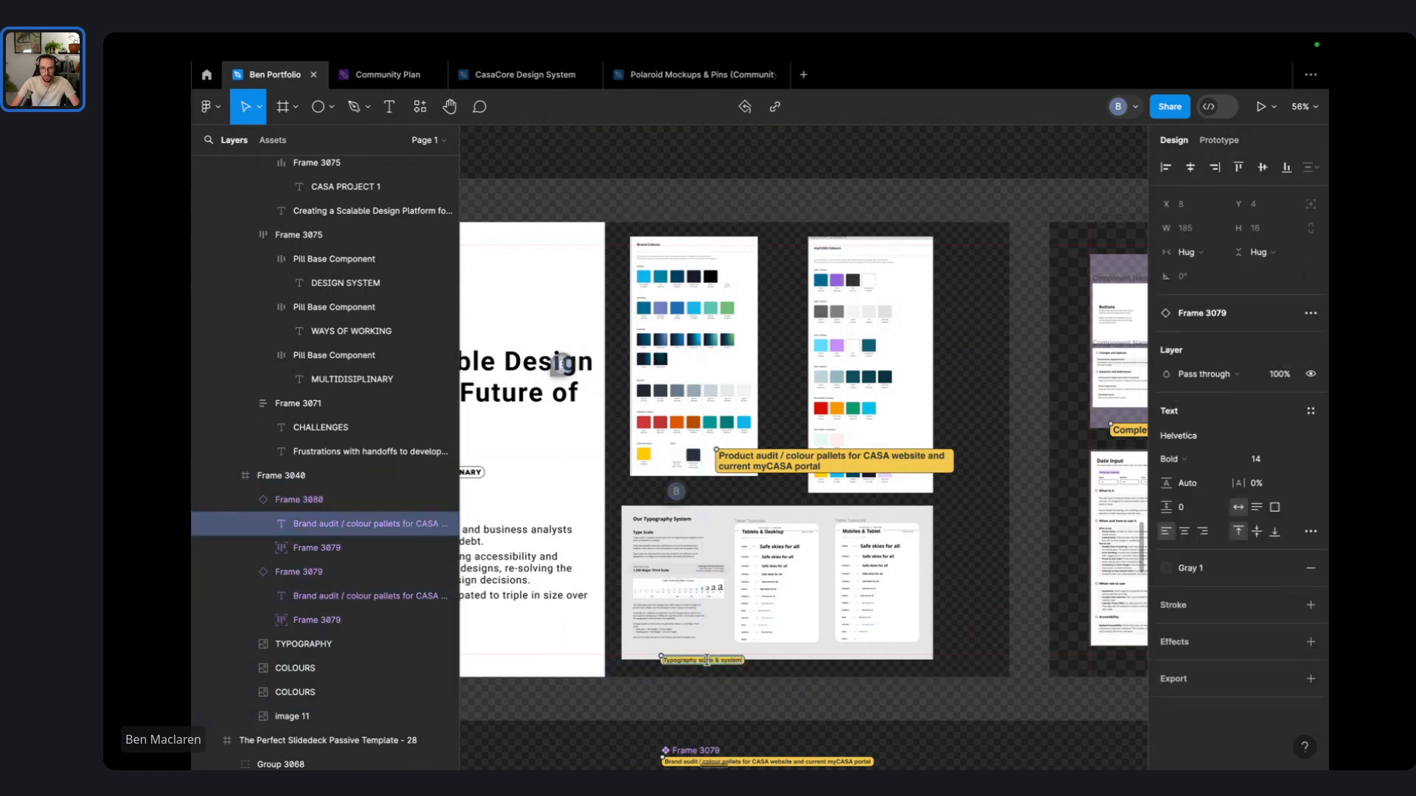
left_click(1315, 410)
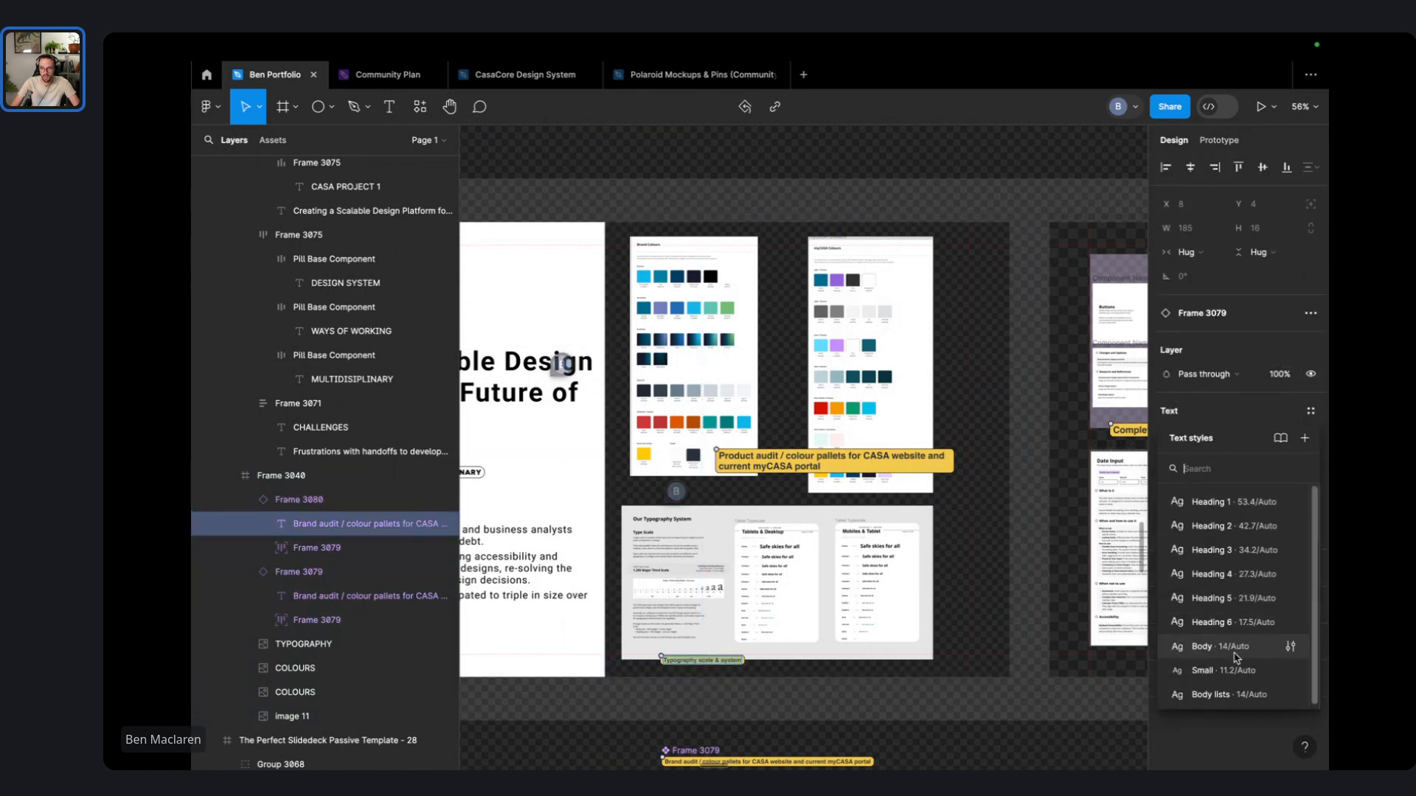
left_click(1180, 618)
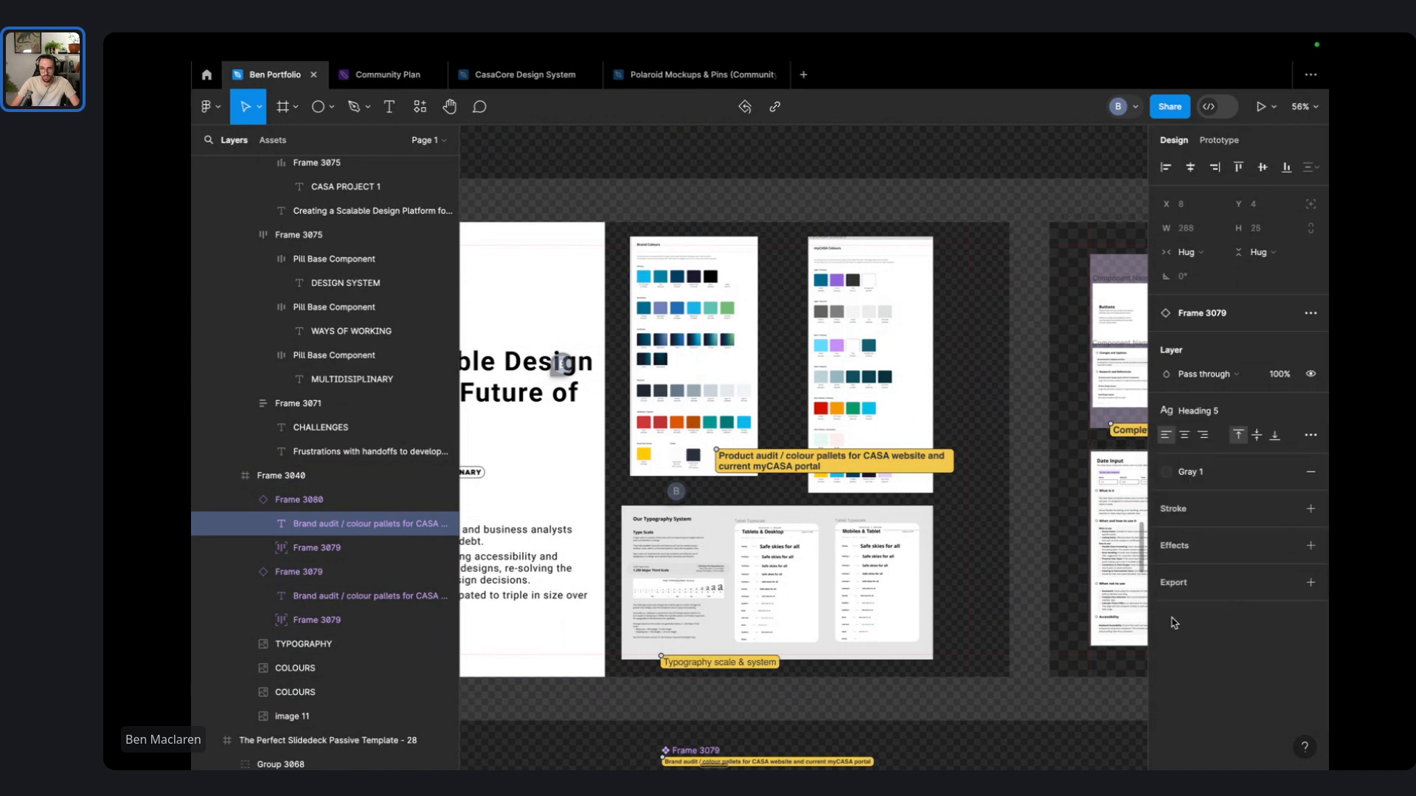
double_click(725, 664)
key("ctrl+v")
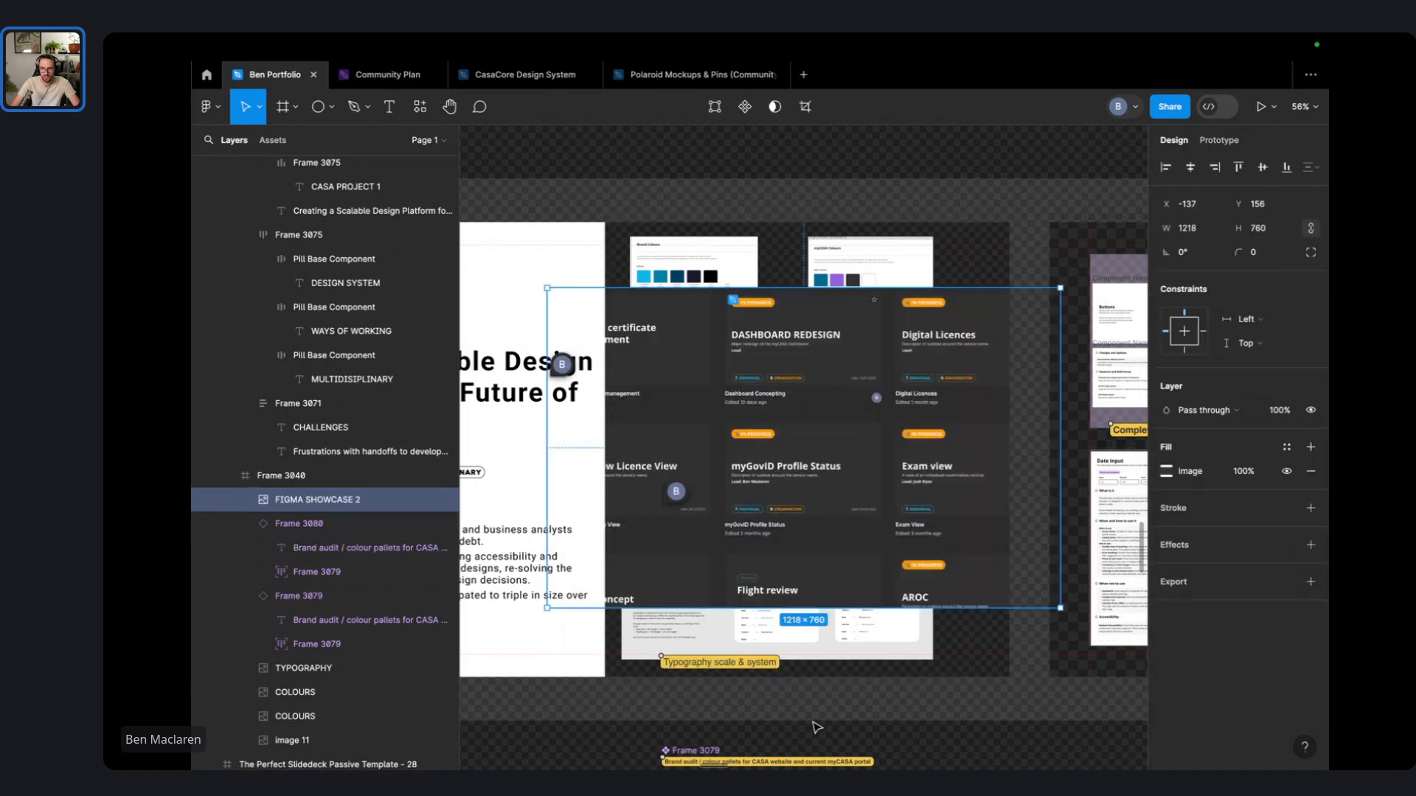
key("ctrl+z")
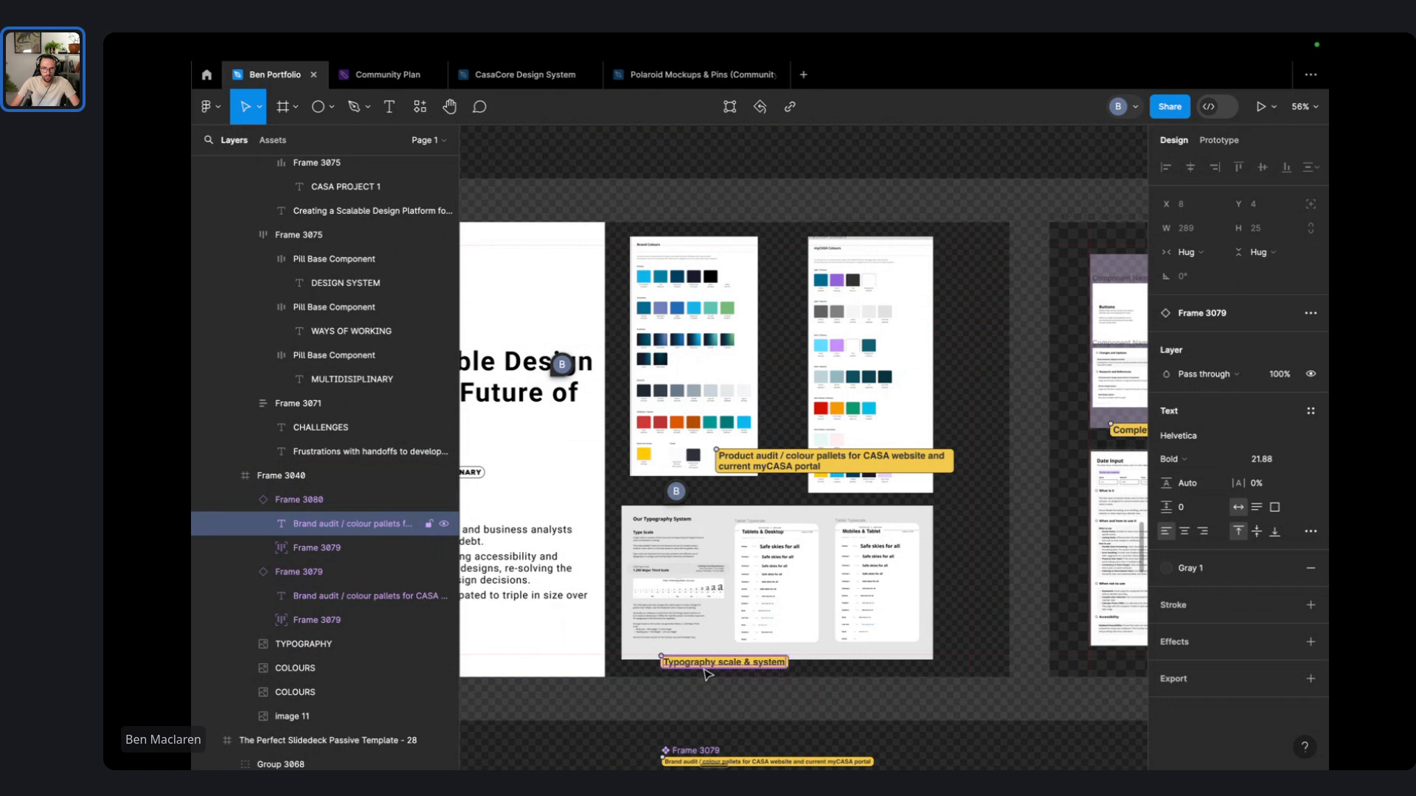
left_click(727, 623)
left_click(699, 663)
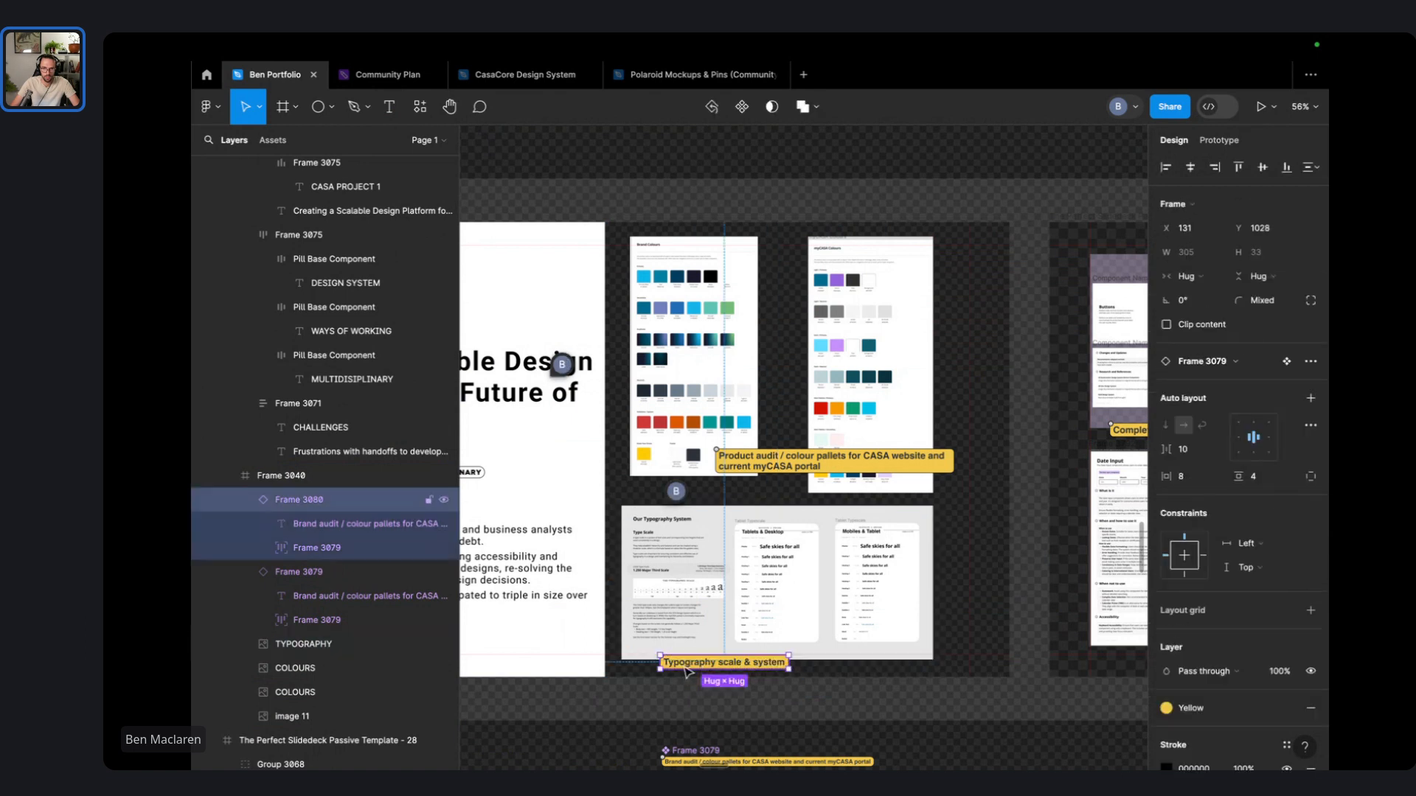
left_click_drag(700, 664, 818, 648)
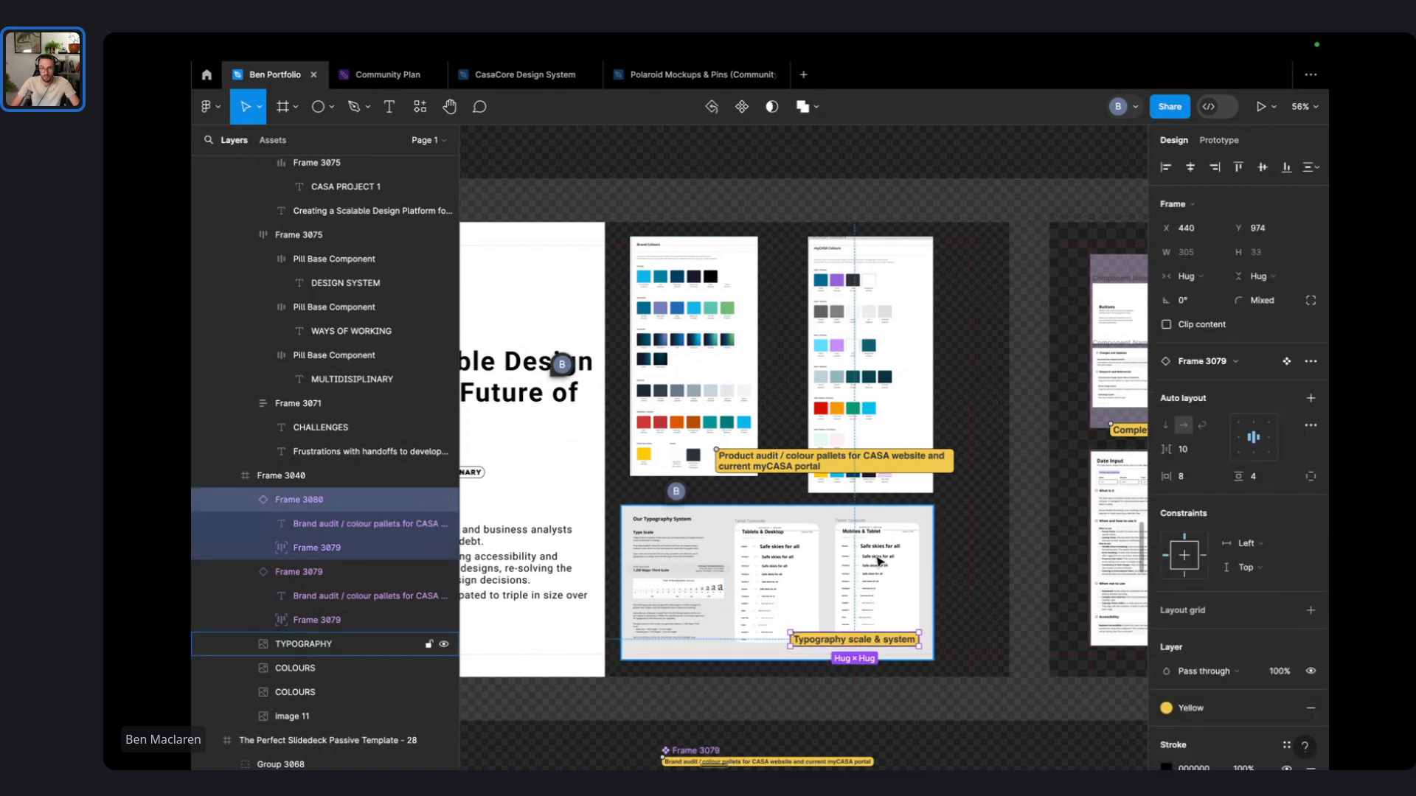
scroll(923, 534, "right", 20)
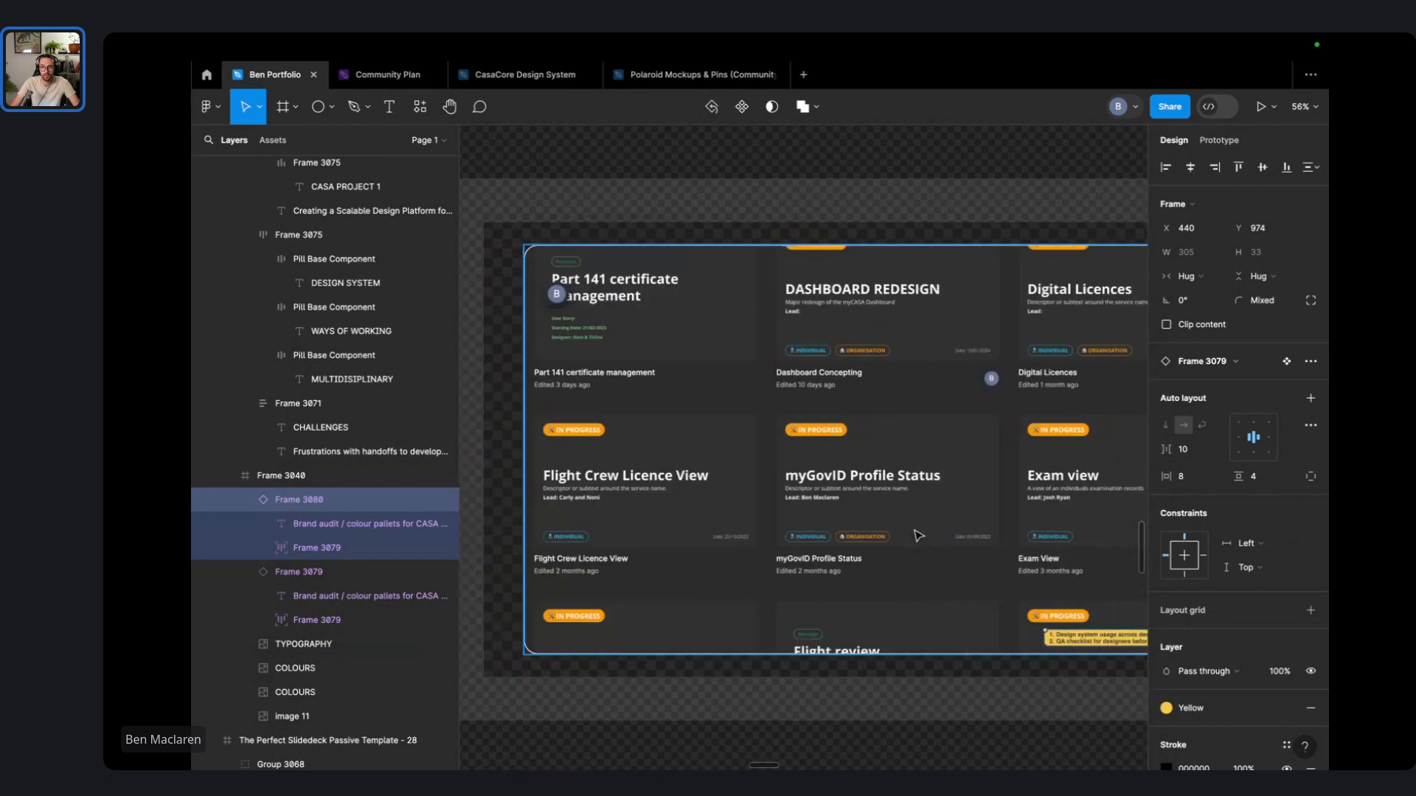
- Apply Heading 5 to the yellow note's text and make its list text bold
double_click(934, 645)
double_click(933, 645)
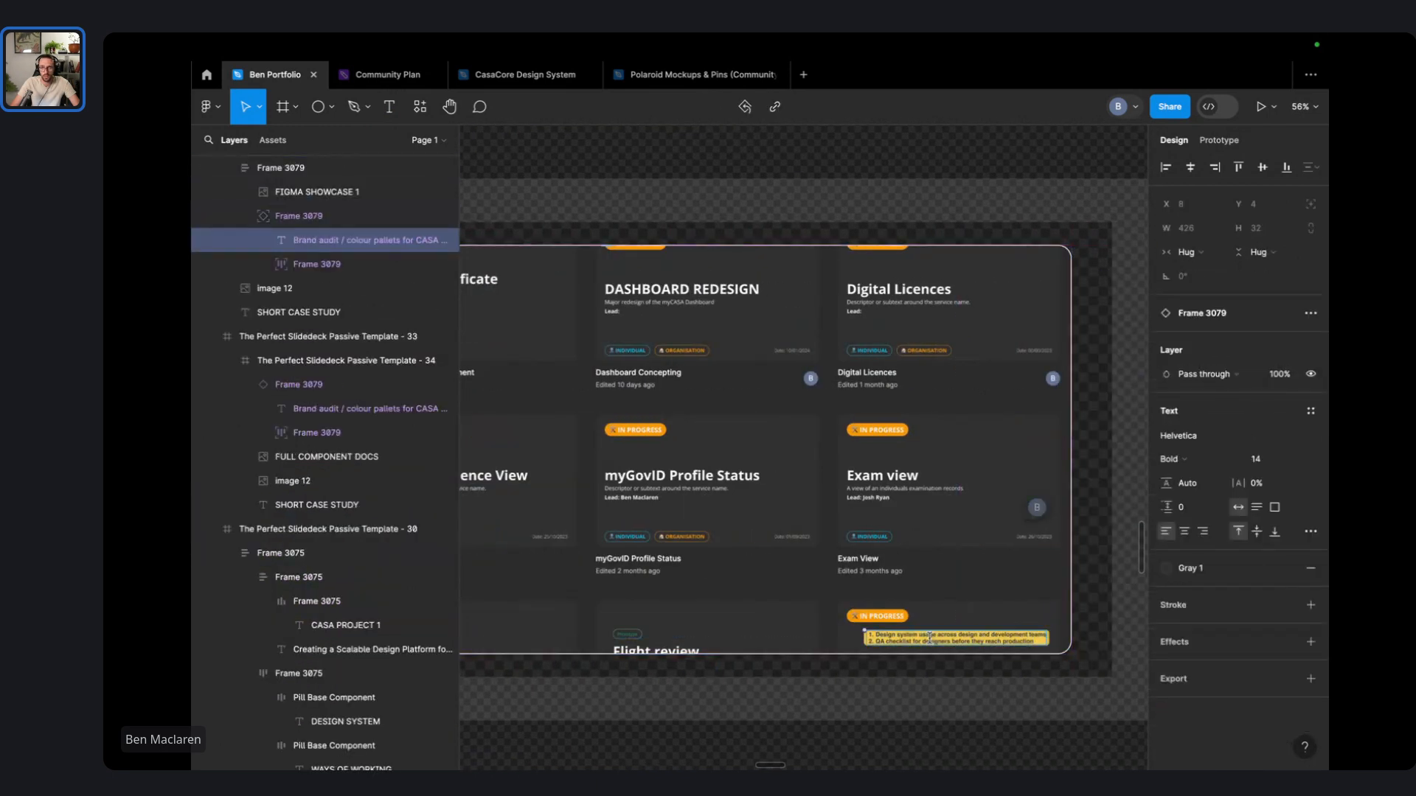
key("super+a")
key("super+v")
key("super+z")
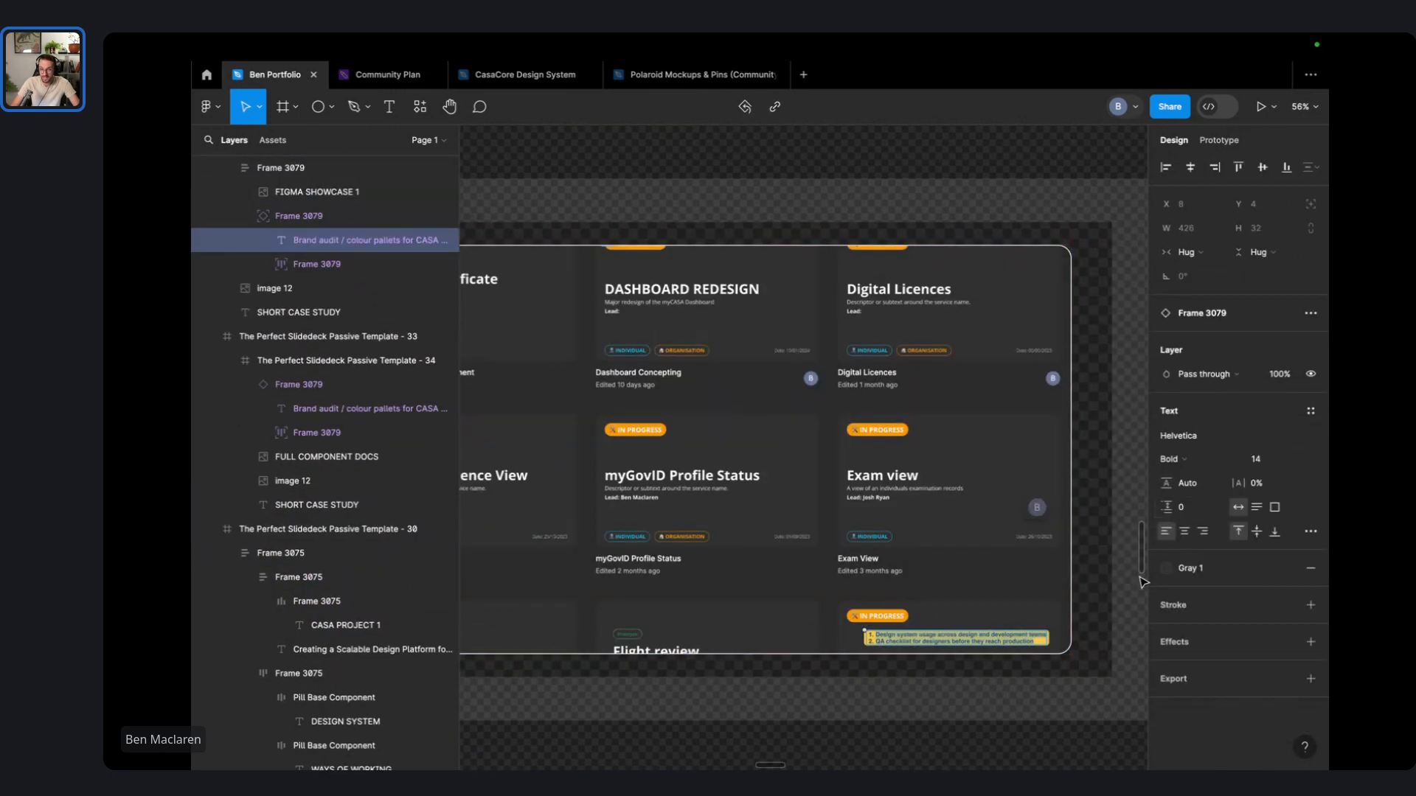
left_click(1310, 411)
left_click(1226, 610)
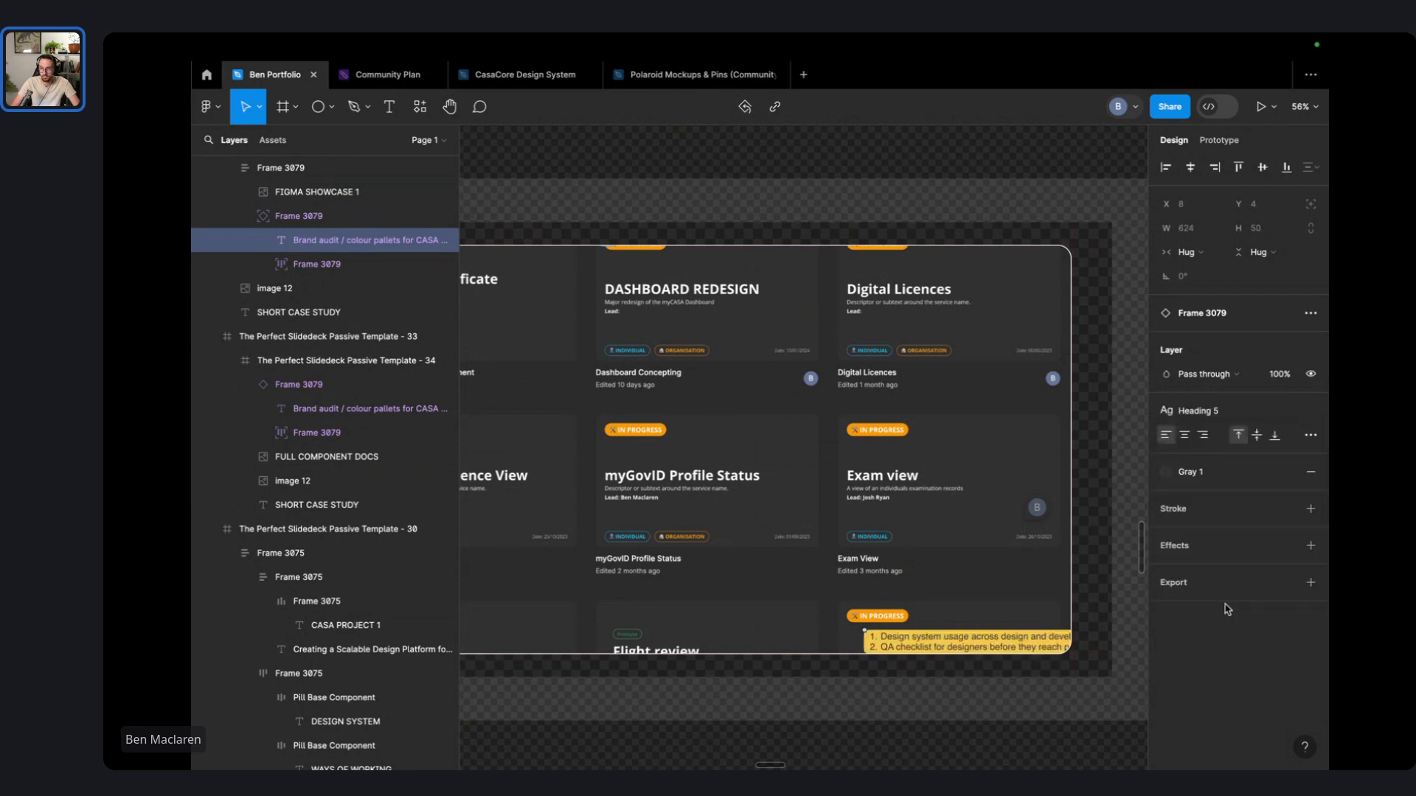
left_click(1062, 717)
double_click(988, 641)
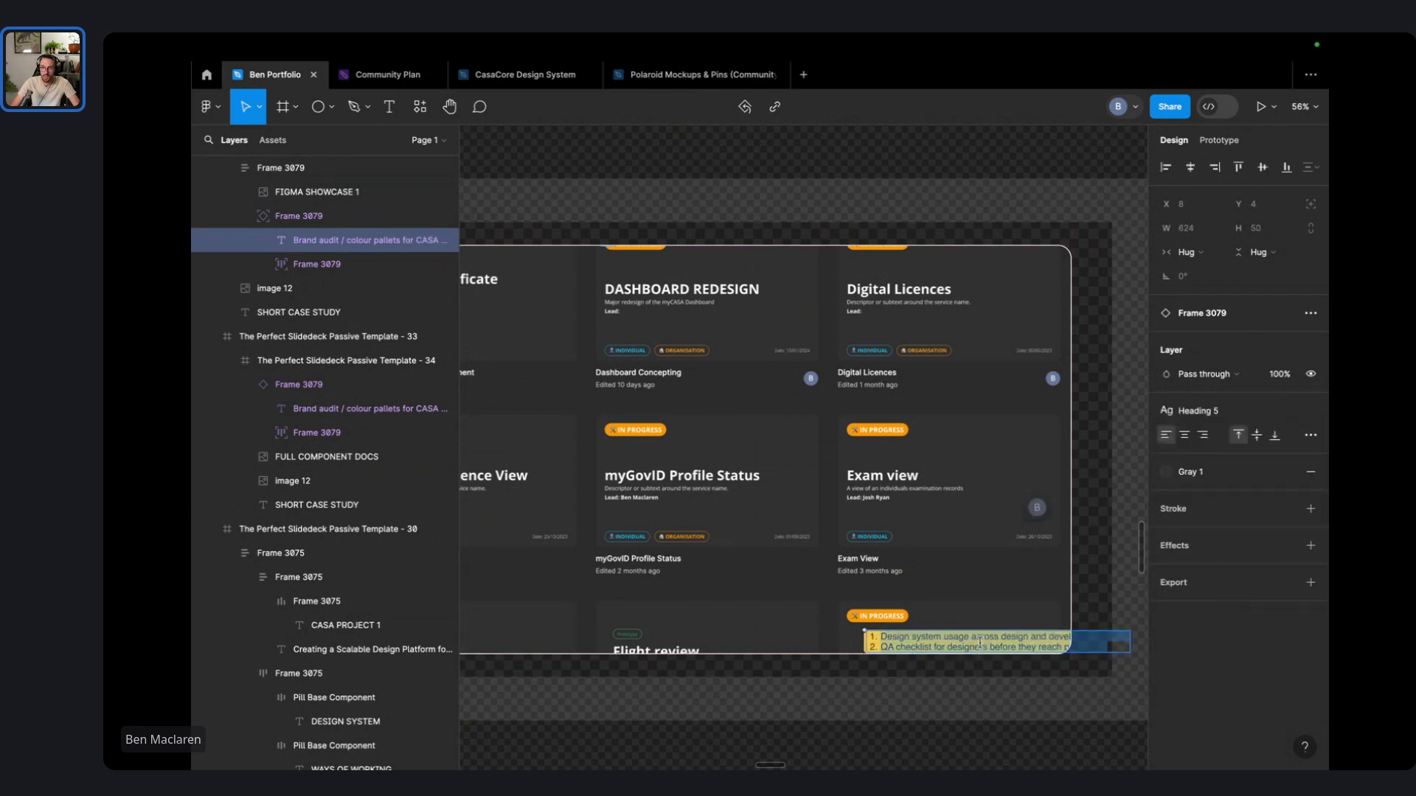
key("super+b")
left_click(989, 736)
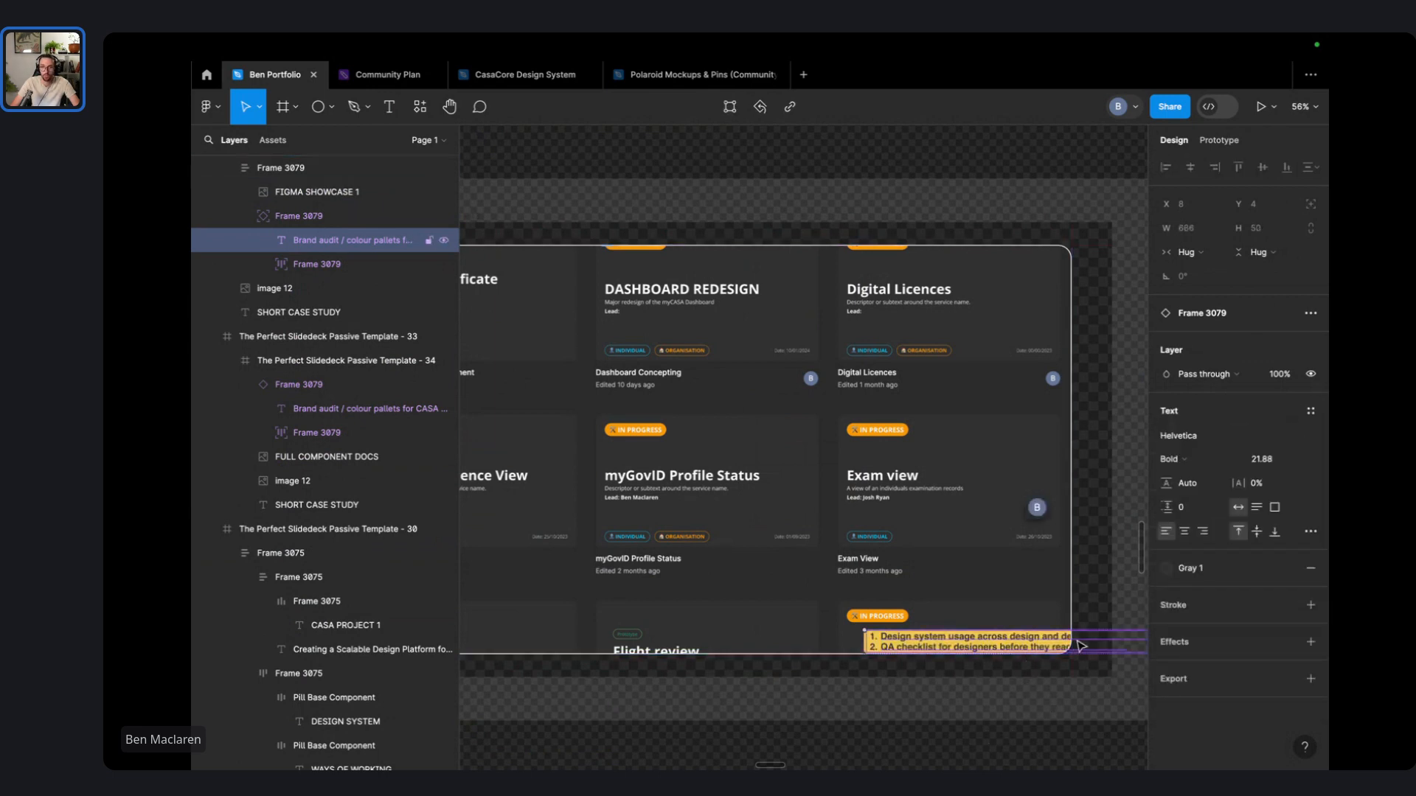
- Move the yellow note over the Exam view card, set its text to Fill container, and widen it to 746
left_click(1065, 704)
left_click(1044, 647)
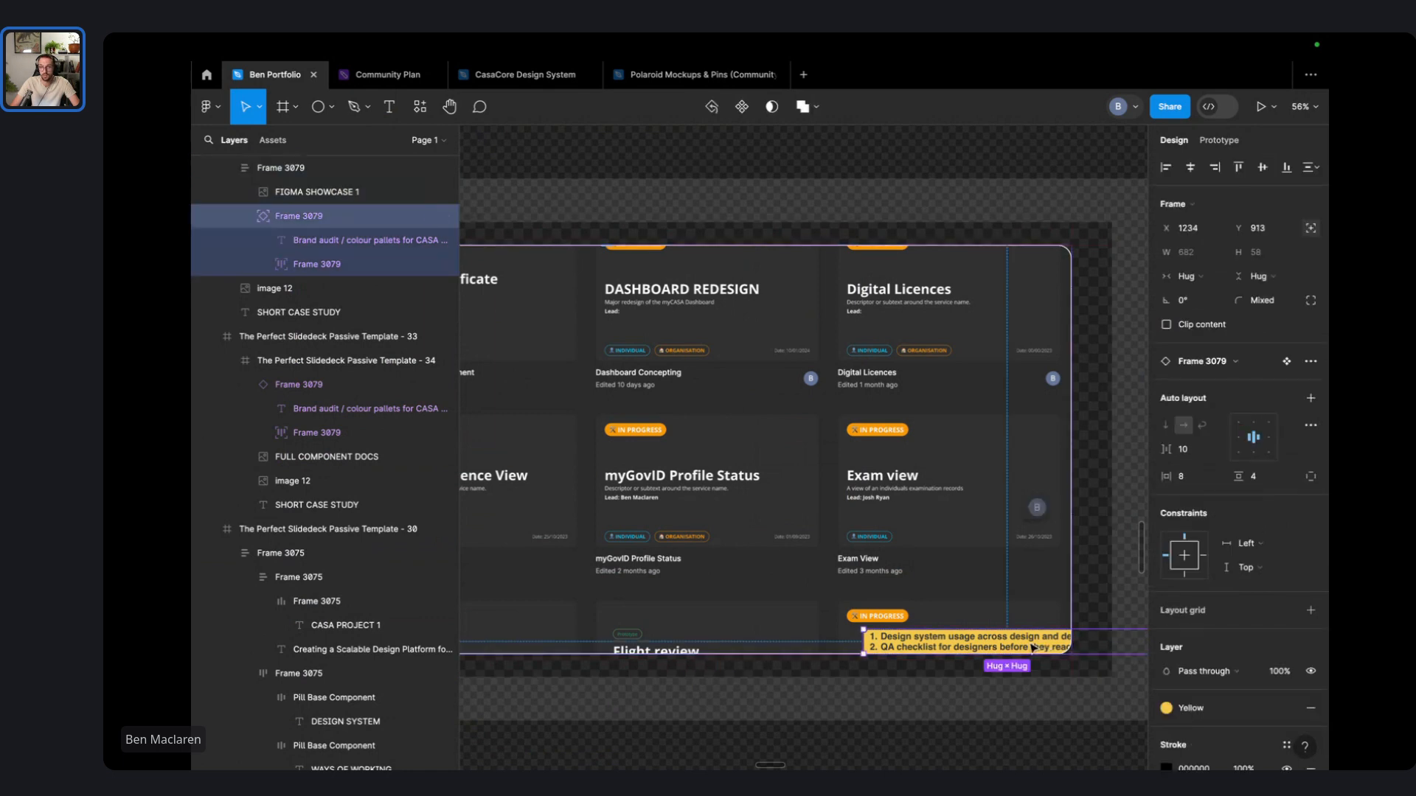
left_click_drag(1031, 648, 920, 612)
left_click_drag(1039, 600, 982, 601)
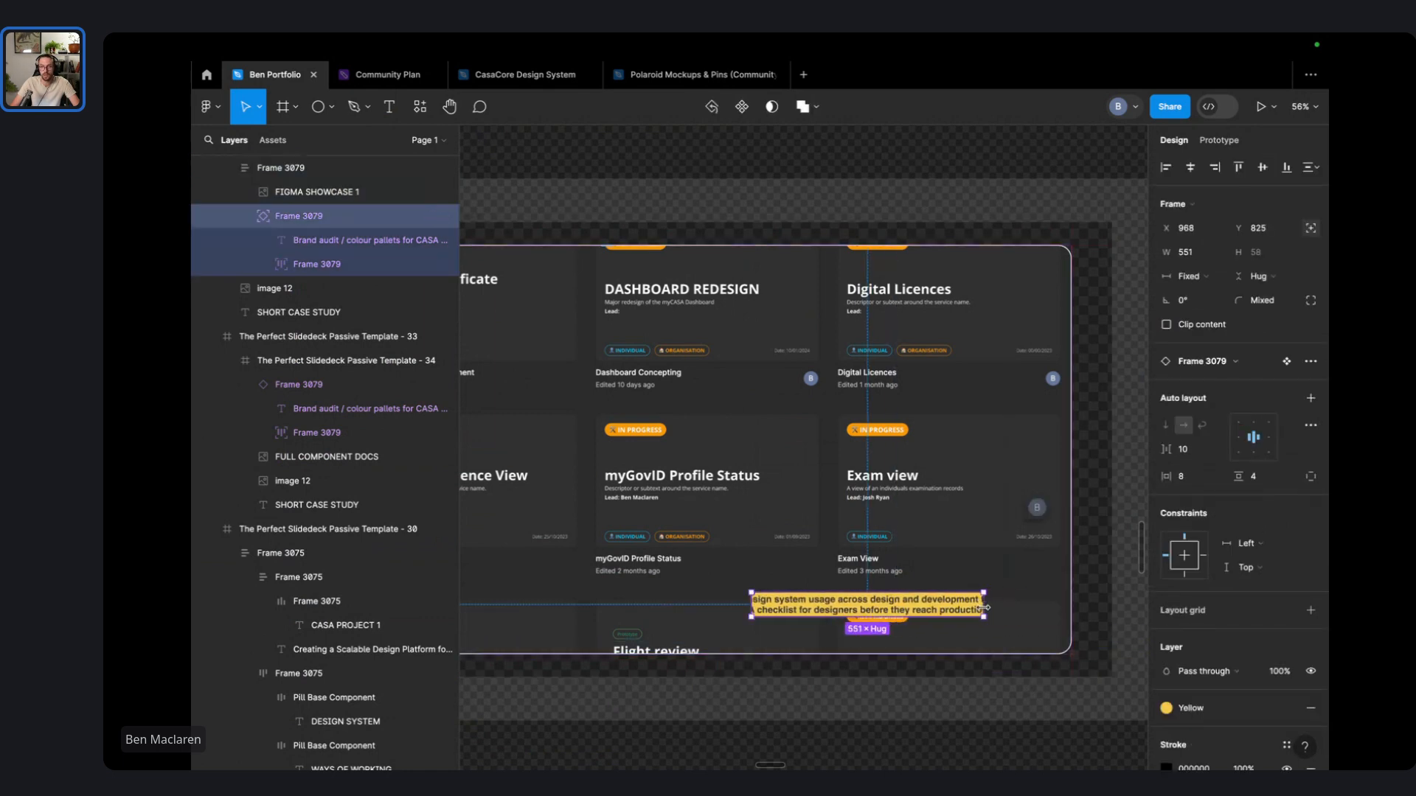
double_click(917, 611)
left_click(1185, 253)
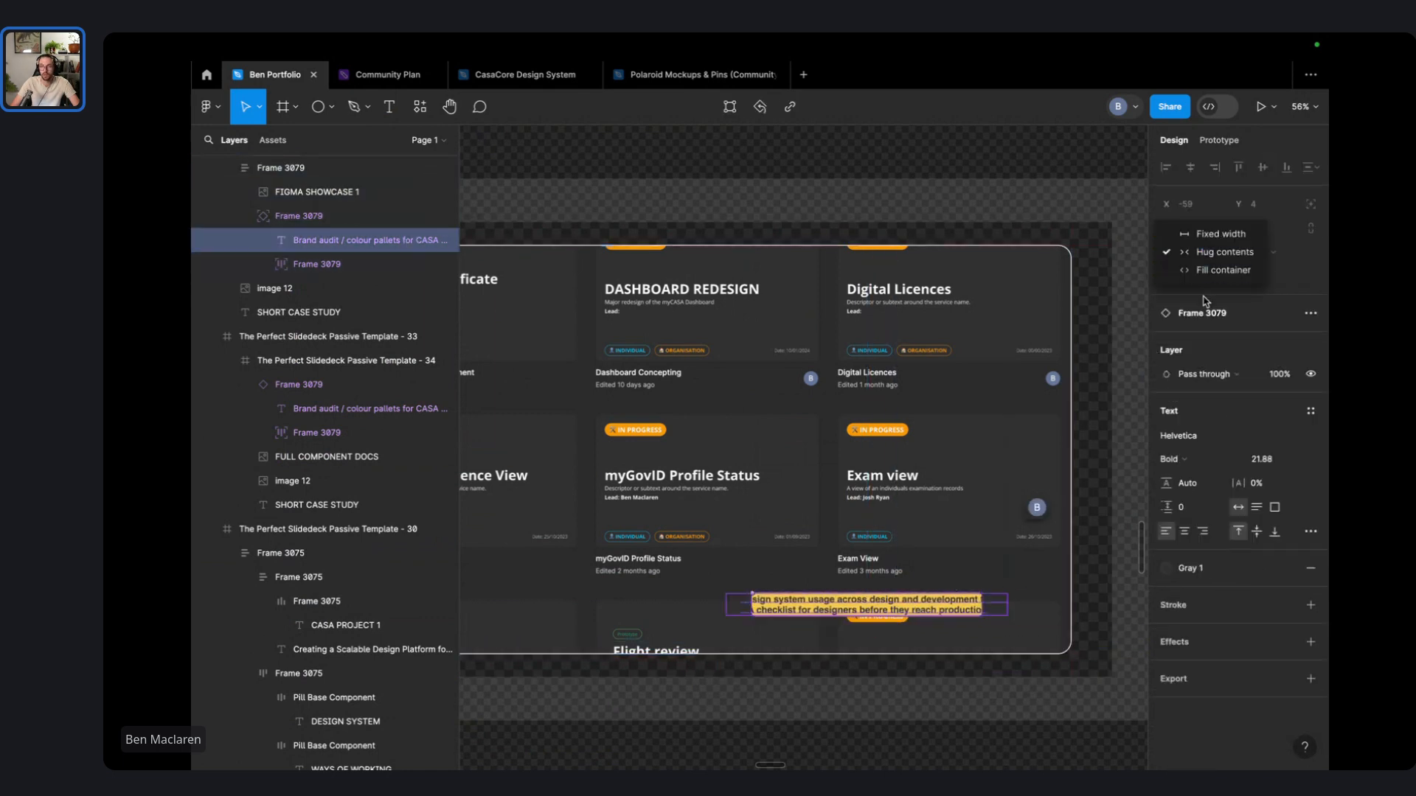
left_click(1211, 274)
left_click(995, 682)
left_click(938, 605)
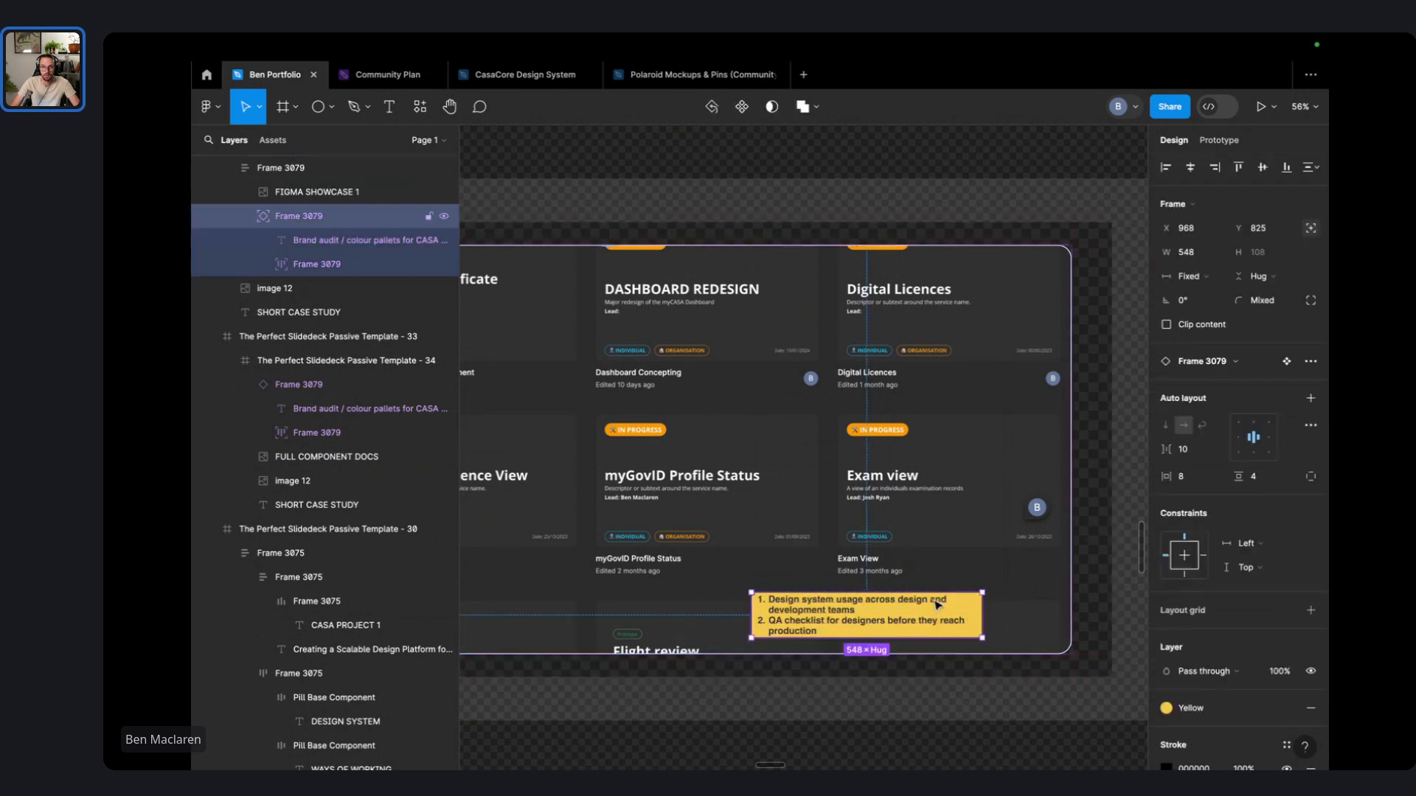
left_click_drag(984, 620, 1066, 616)
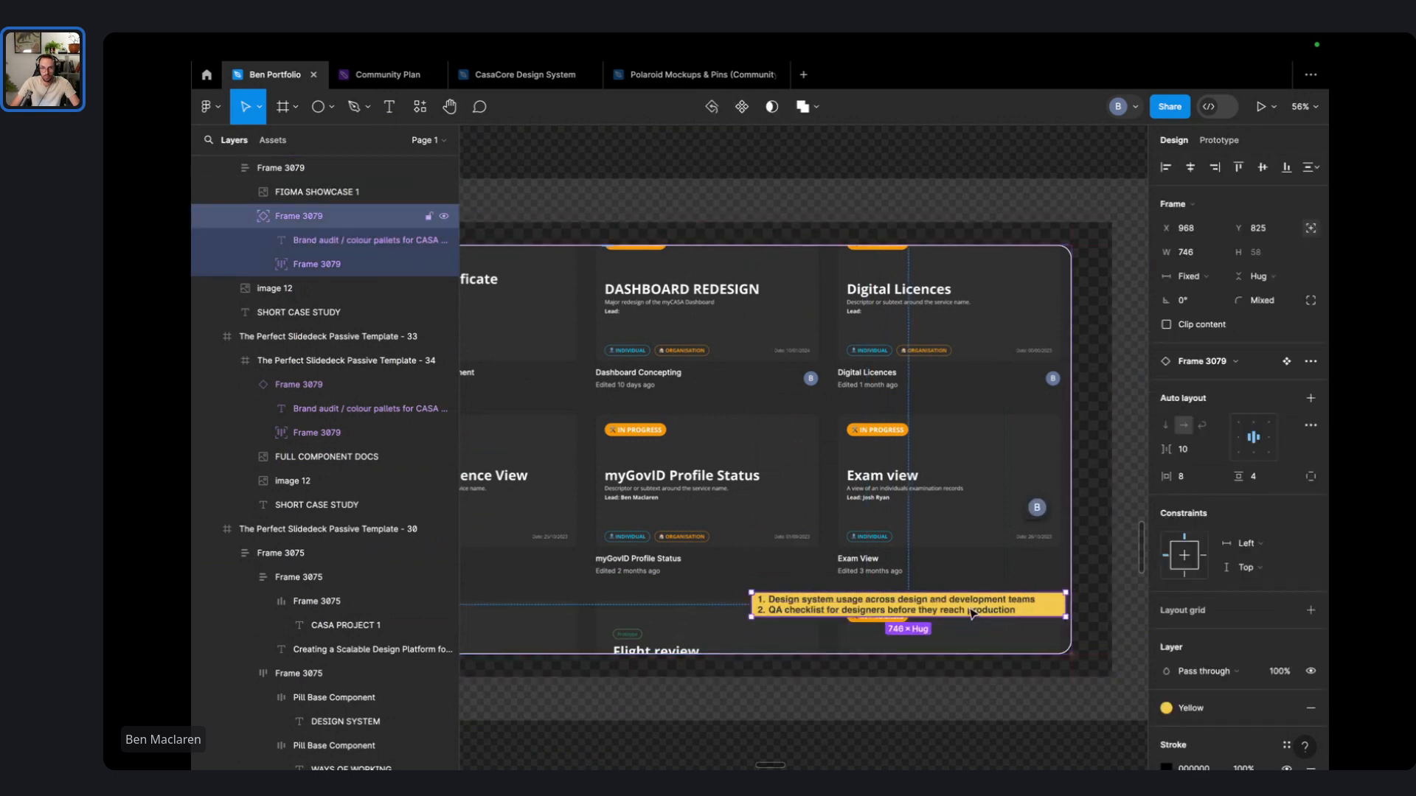
- Reword the yellow note to 'Latest services designed using the design system by the core design team (Enterprise Design Office)', unnumbered
left_click_drag(972, 614, 957, 634)
scroll(957, 632, "down", 5)
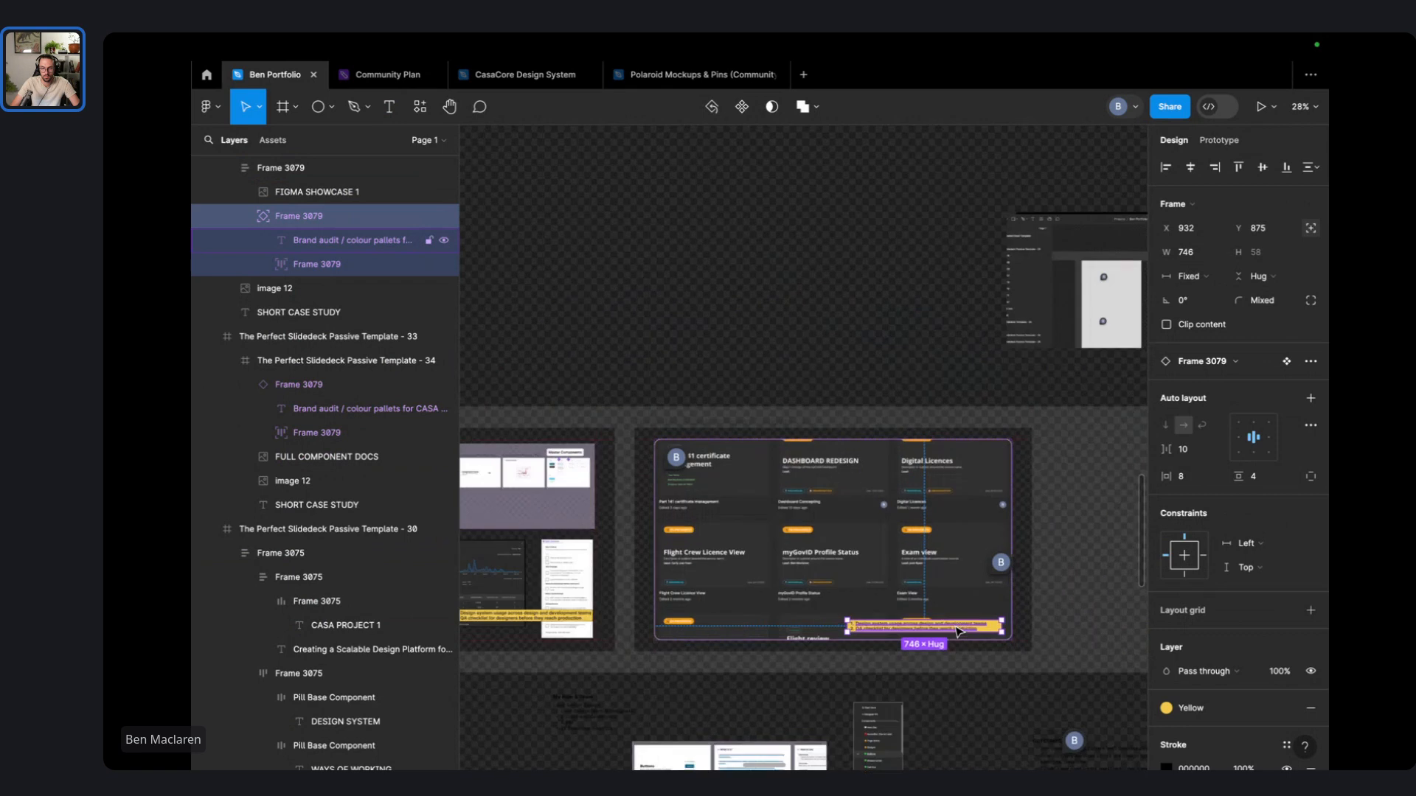
scroll(957, 633, "up", 5)
double_click(951, 625)
type("La")
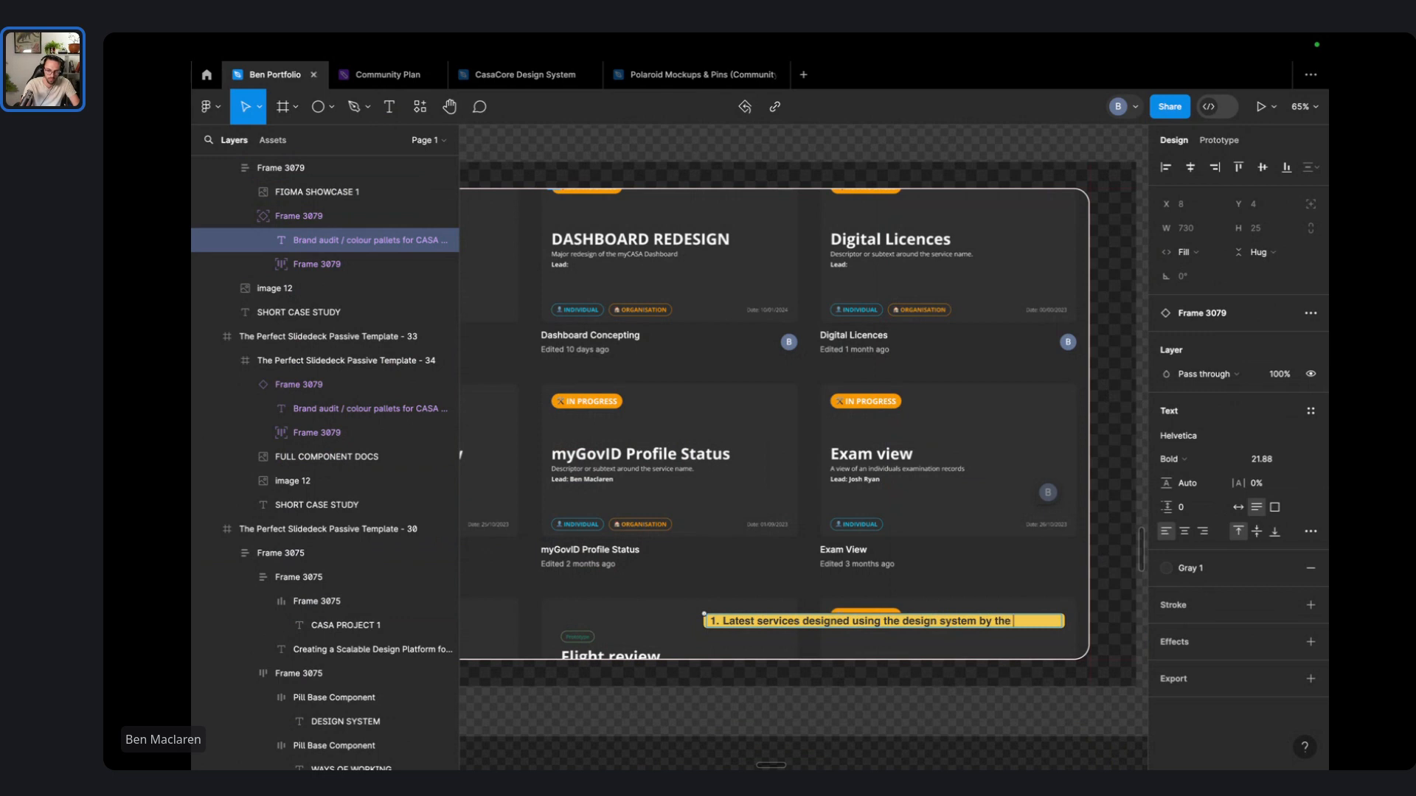
type("ign team (Enterpr")
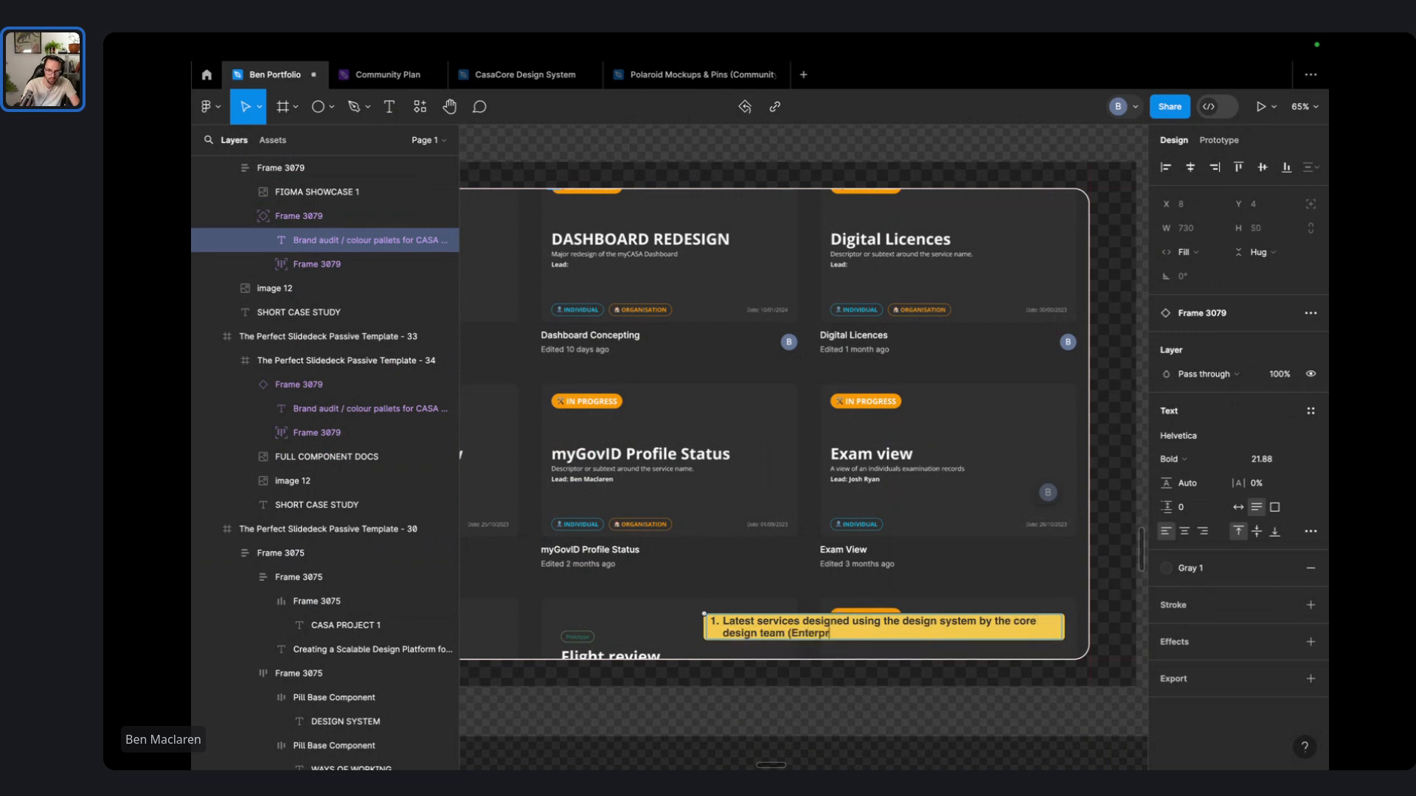
type("ise Design Office")
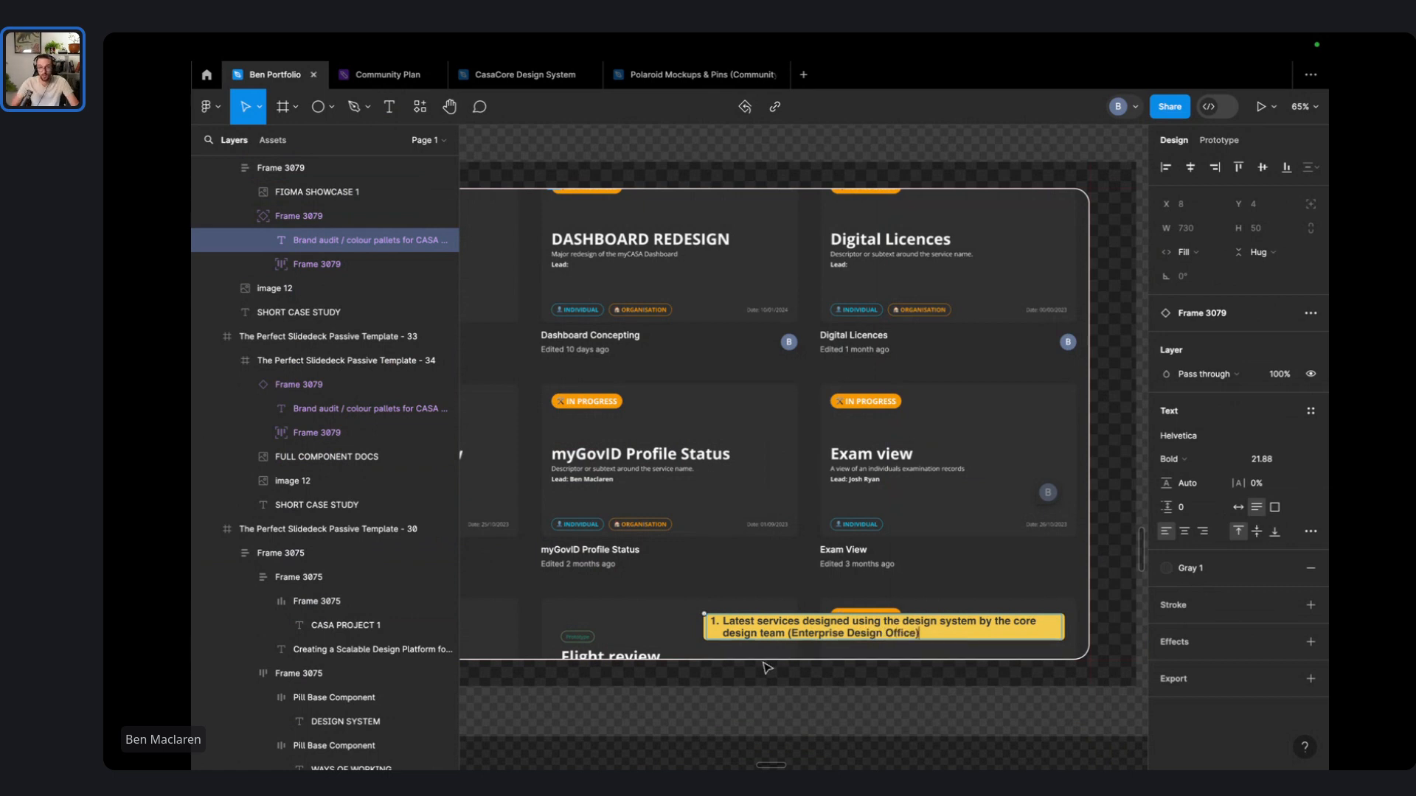
key("BackSpace")
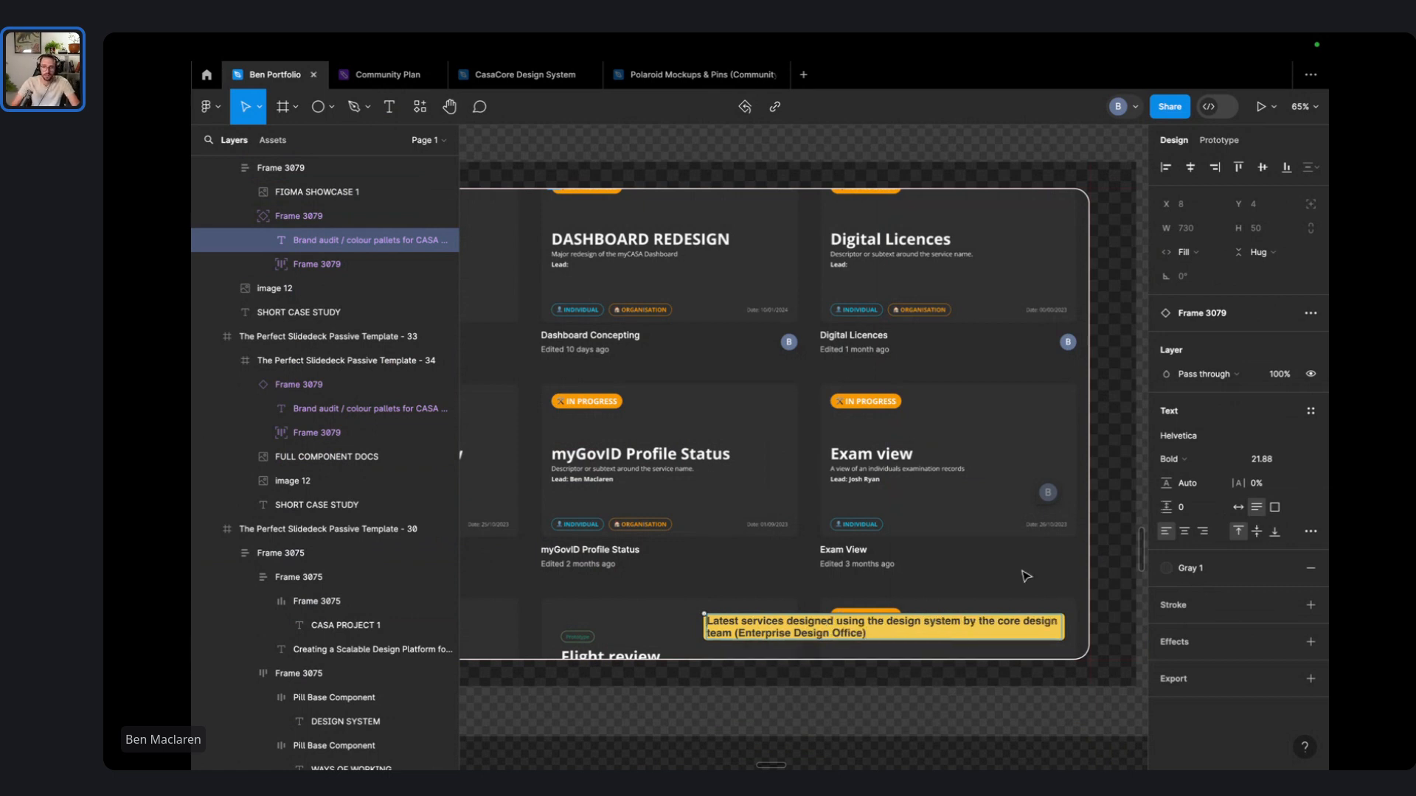
key("Escape")
key("Escape")
- Drag the yellow caption bar from the left slide toward the Product Dashboard Redesign slide
left_click(988, 632)
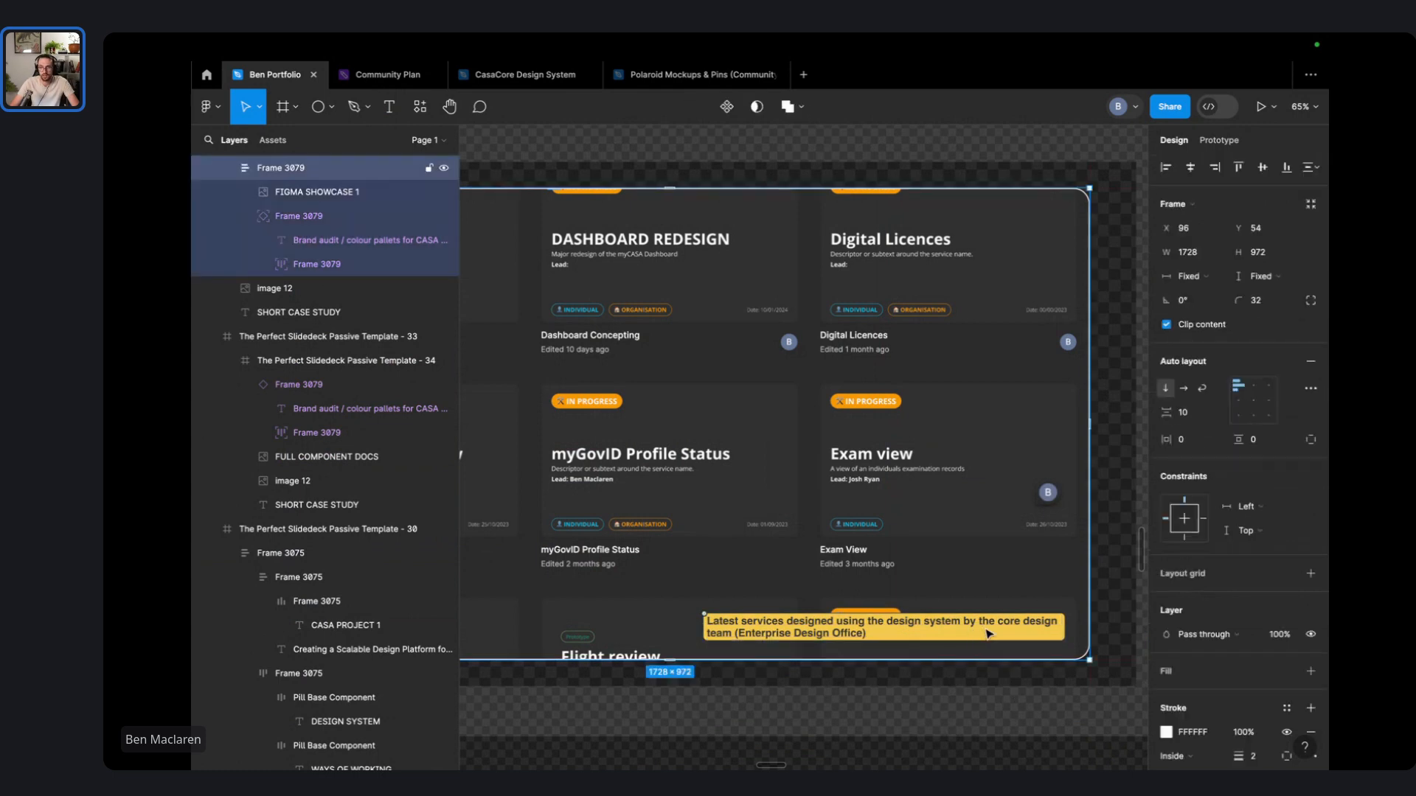
scroll(989, 633, "down", 10)
left_click(863, 410)
scroll(960, 469, "right", 8)
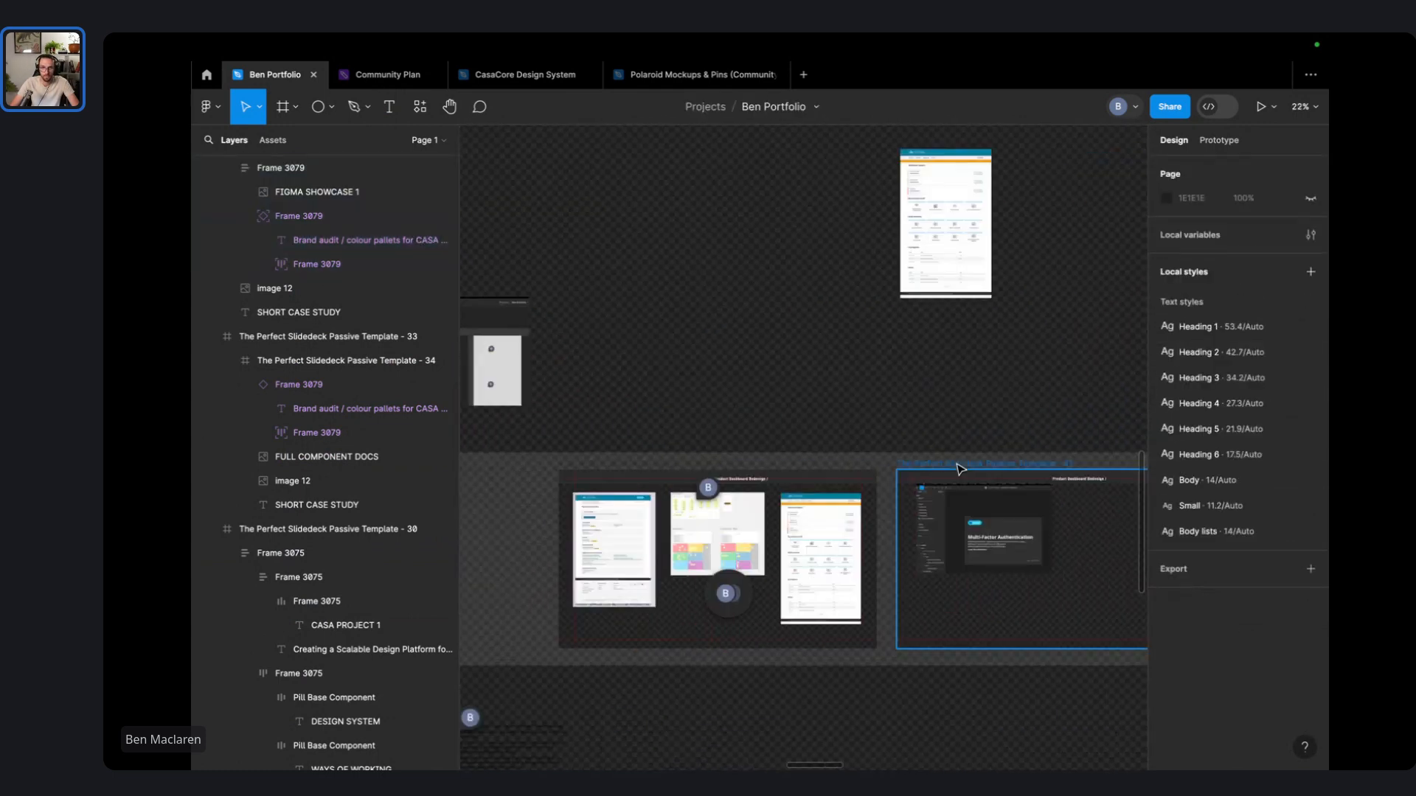
scroll(960, 469, "right", 3)
scroll(885, 516, "left", 5)
scroll(806, 543, "up", 5)
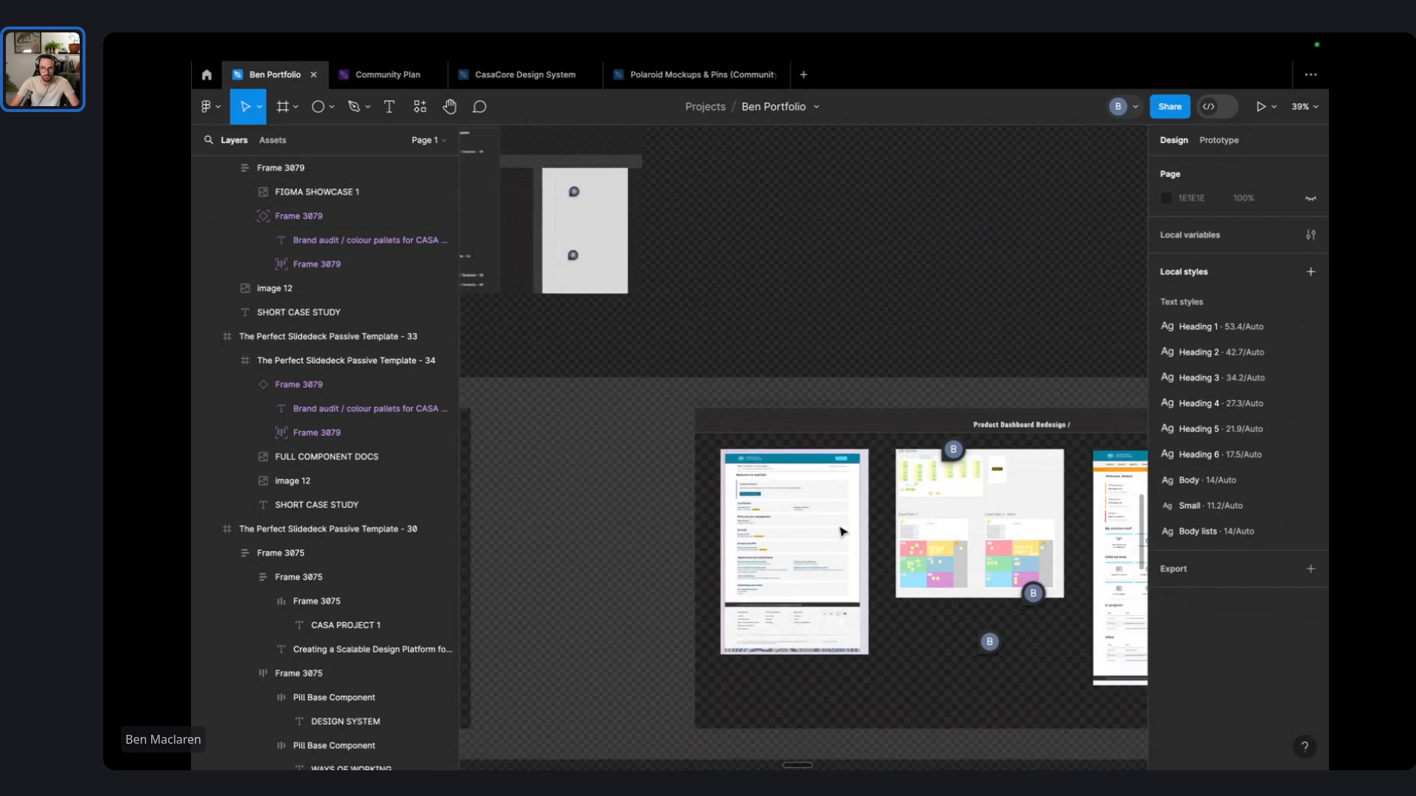
scroll(843, 532, "down", 5)
scroll(863, 536, "left", 3)
scroll(880, 538, "right", 3)
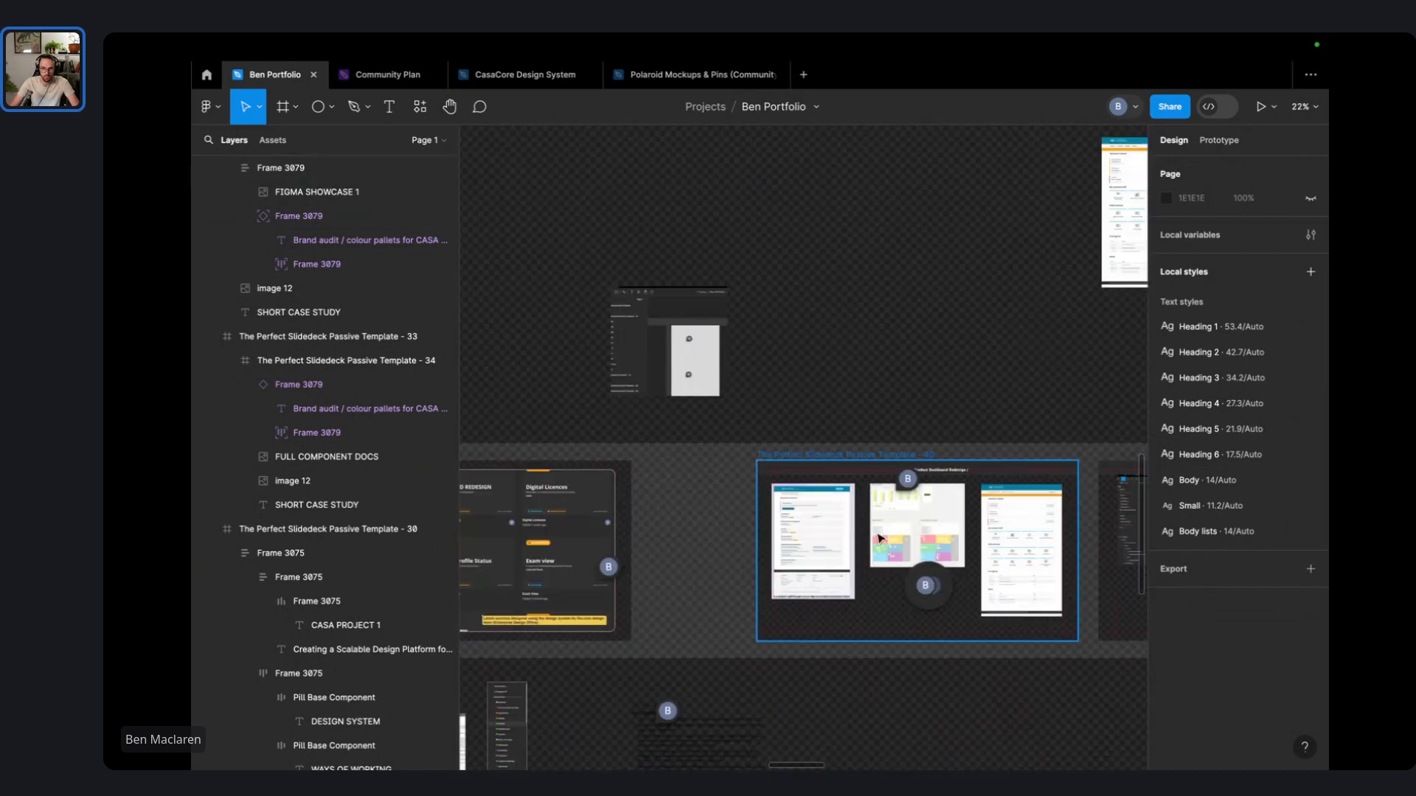
left_click(568, 618)
left_click_drag(567, 622, 843, 619)
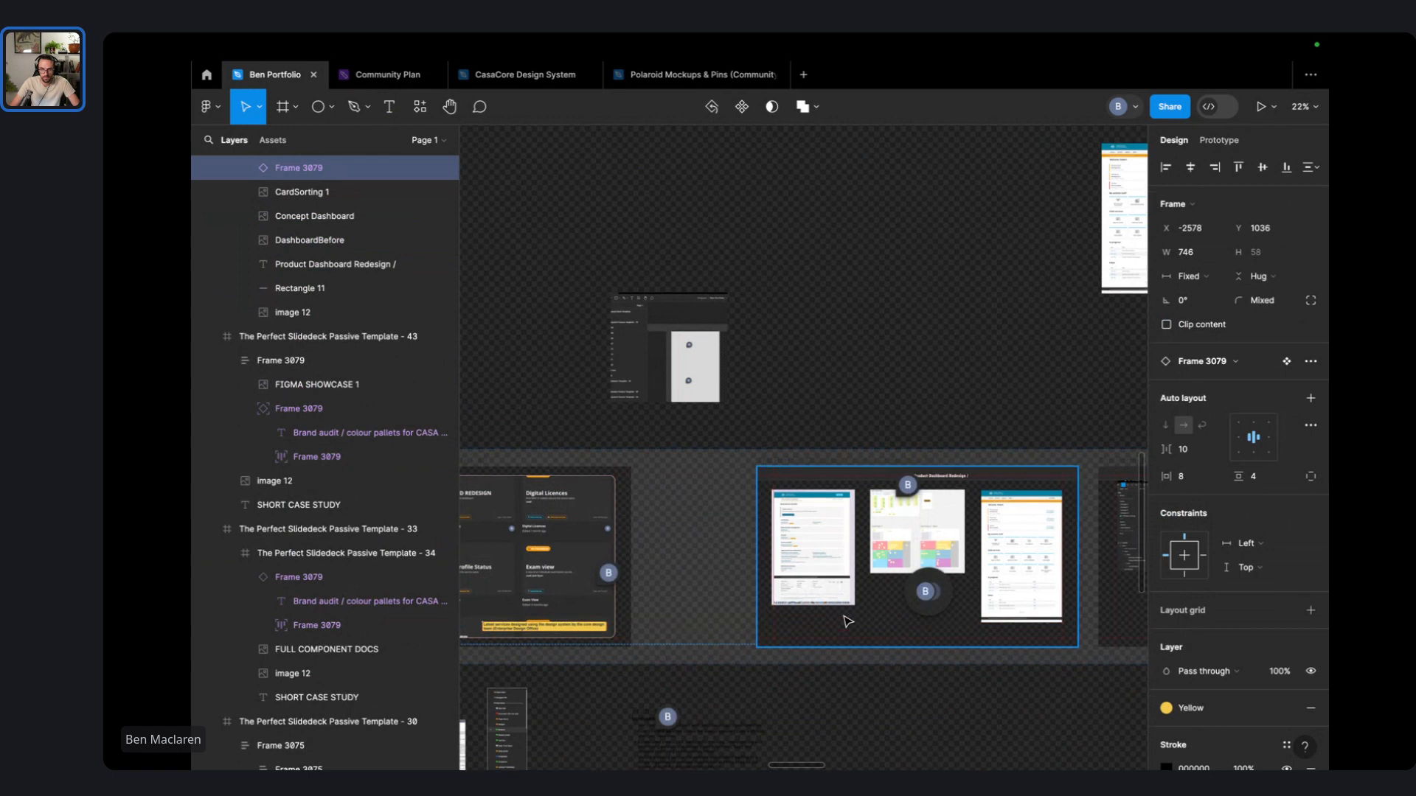
scroll(843, 623, "up", 5)
scroll(835, 628, "down", 3)
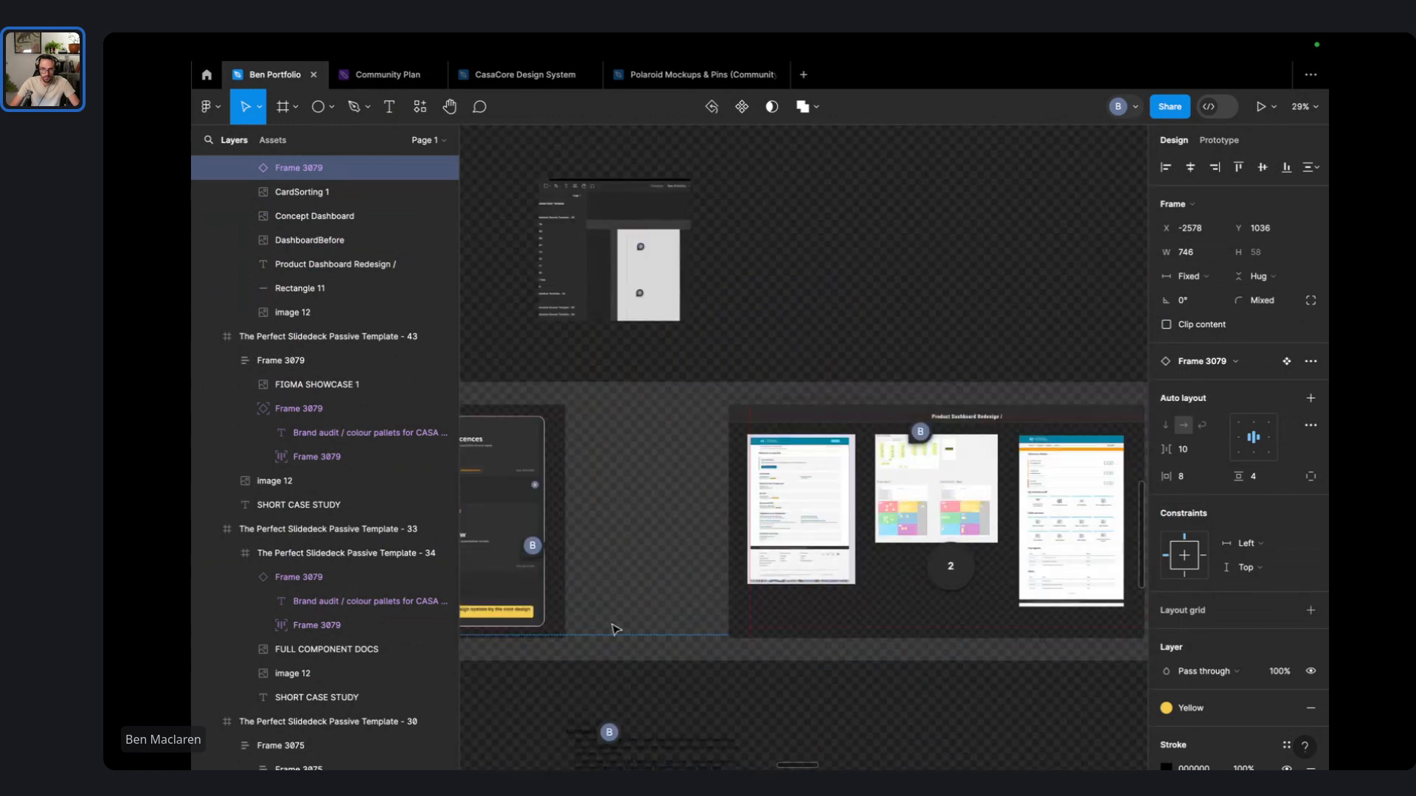
- Alt-drag a copy of the yellow caption bar beneath the Product Dashboard screenshots
left_click(522, 618)
left_click_drag(519, 618, 894, 622)
scroll(784, 623, "up", 5)
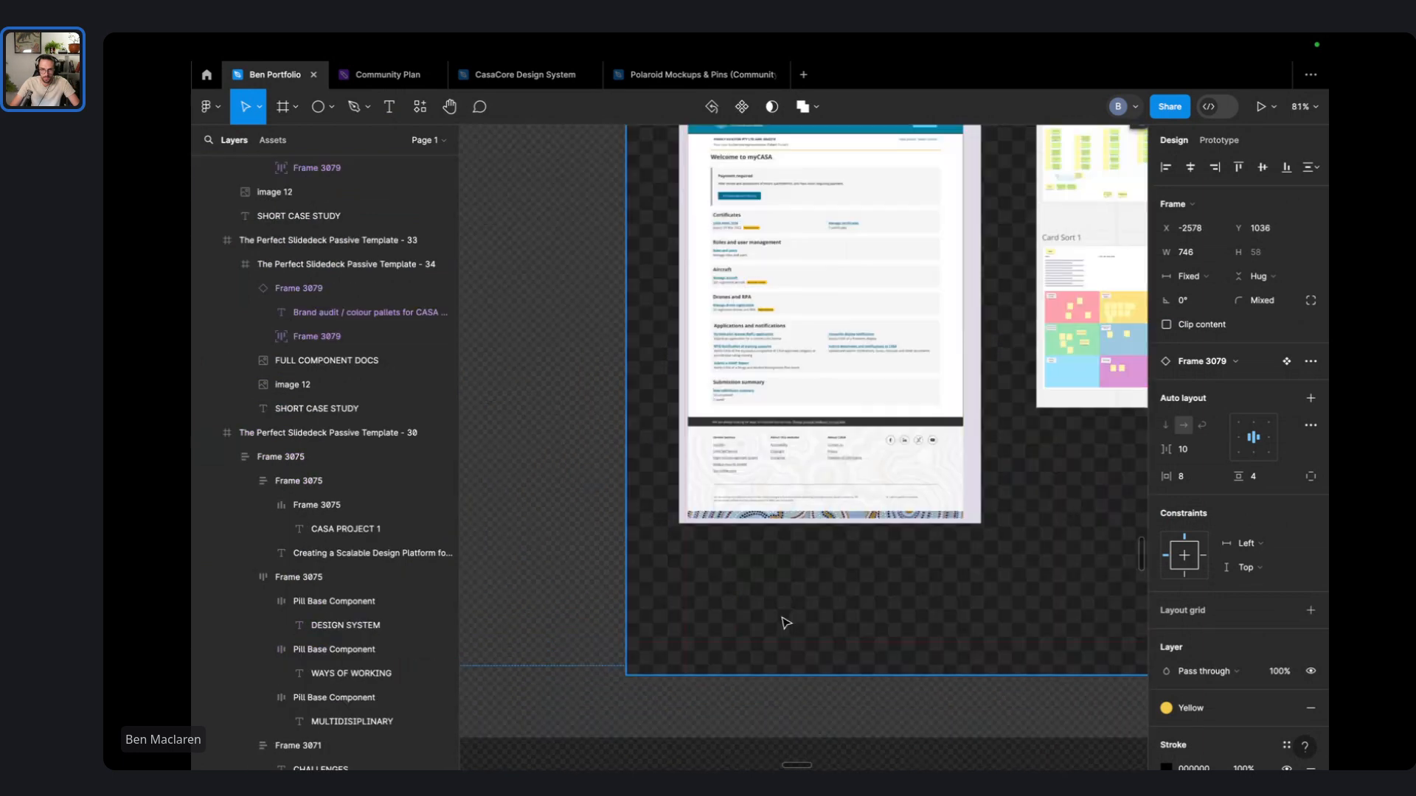
scroll(810, 622, "down", 6)
left_click(740, 686)
left_click_drag(892, 696, 772, 603)
double_click(576, 615)
left_click_drag(576, 615, 836, 620)
left_click(1004, 740)
scroll(828, 614, "up", 5)
double_click(767, 633)
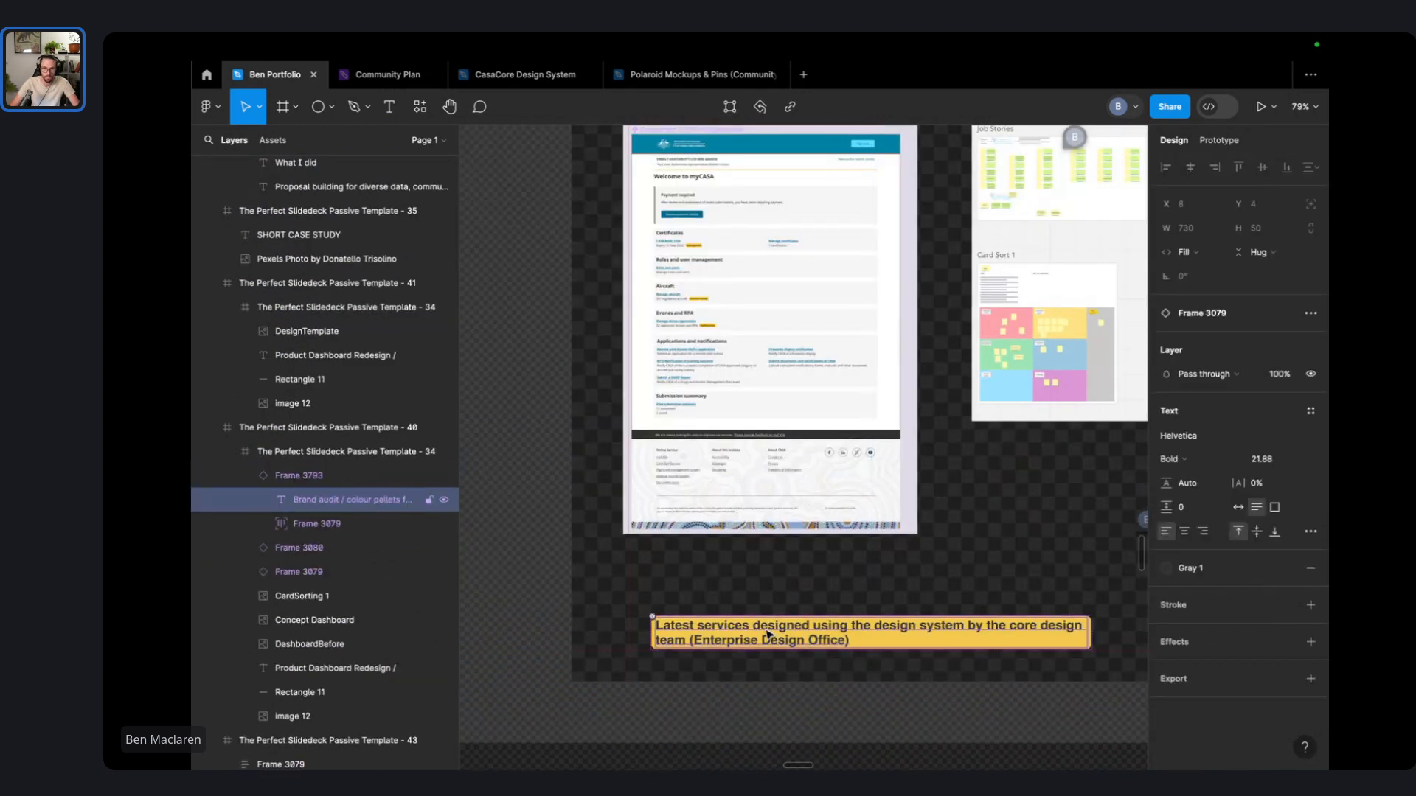
- Give the copied caption Heading 5 and rewrite it about the 50k-users-per-week redesign, card sorting and concepts
left_click(1310, 410)
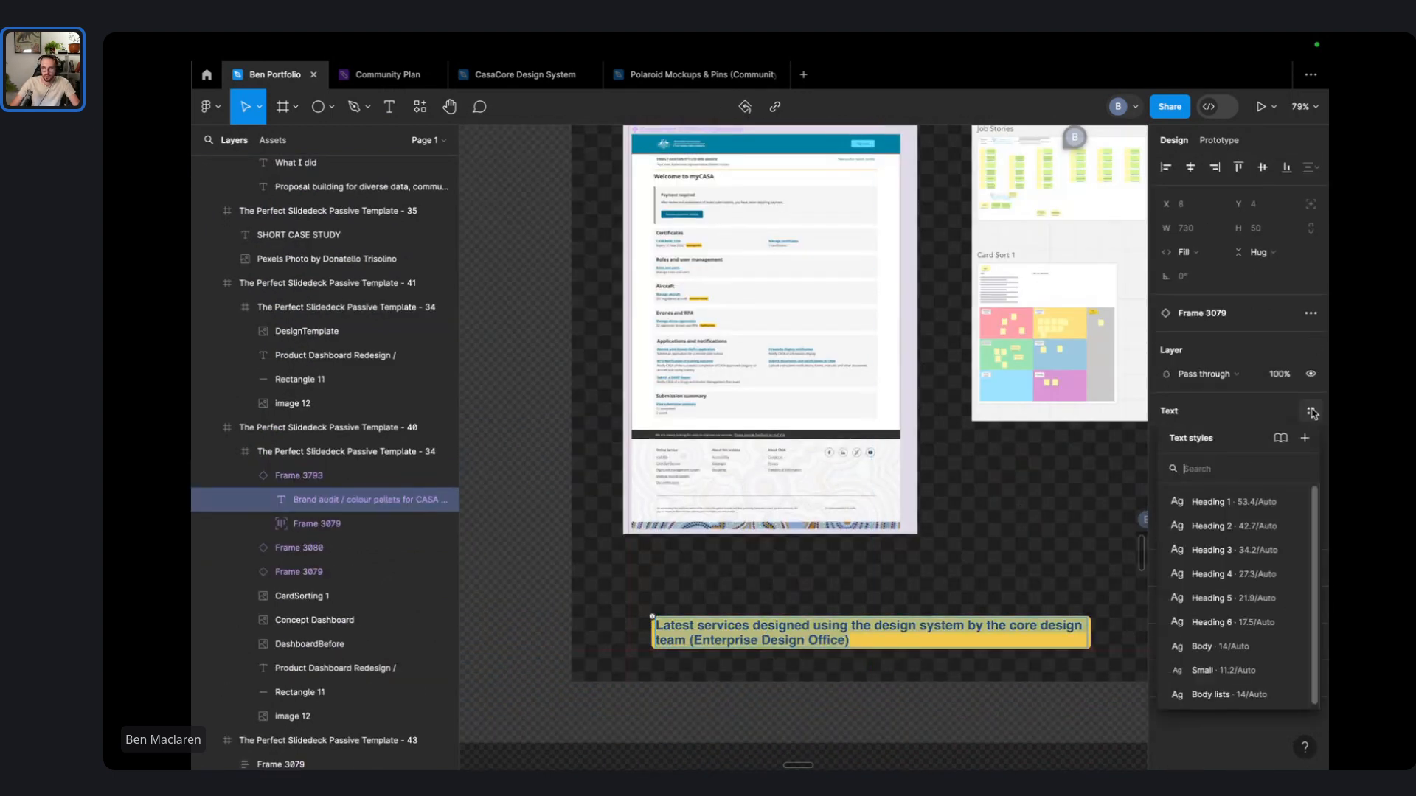
left_click(1237, 607)
double_click(836, 629)
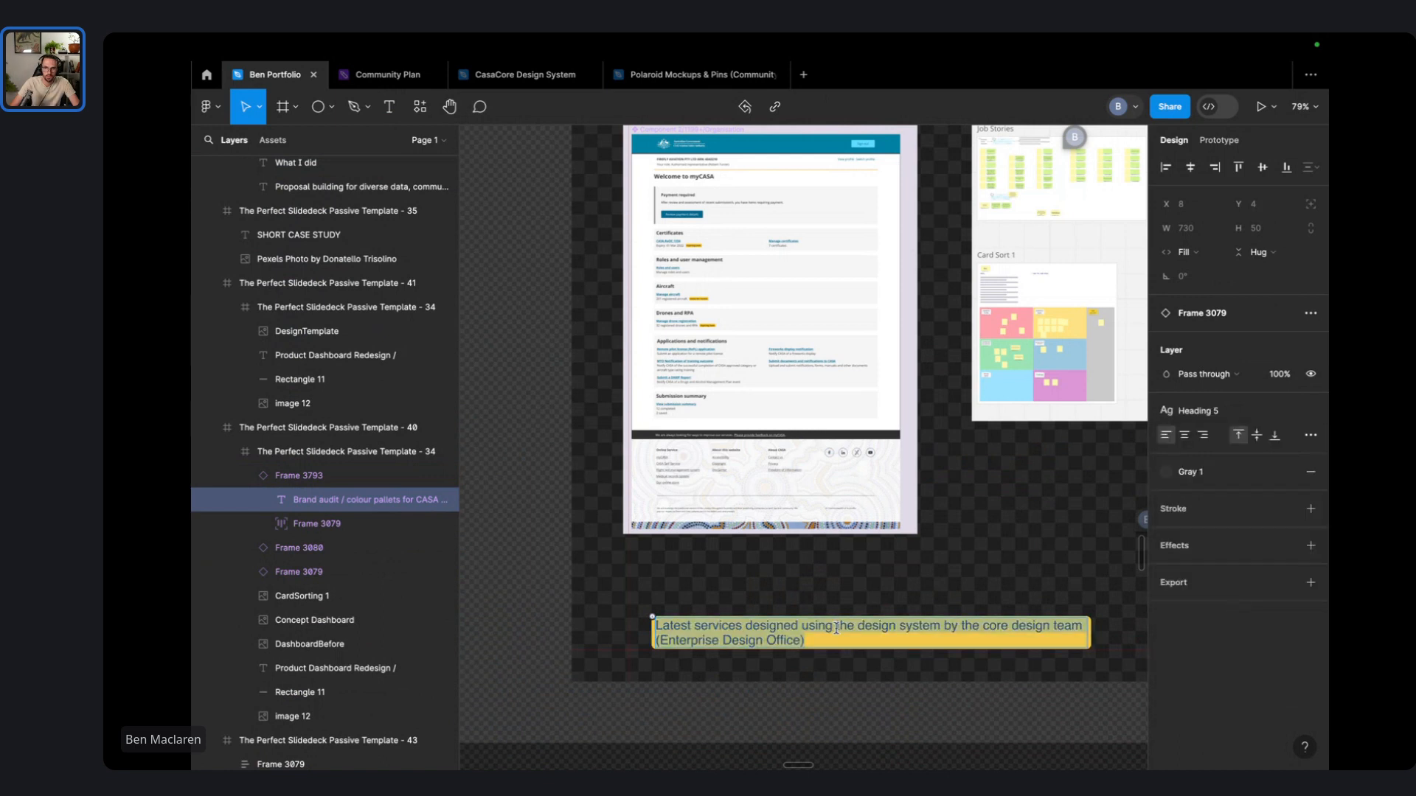
type("Major dashbaord")
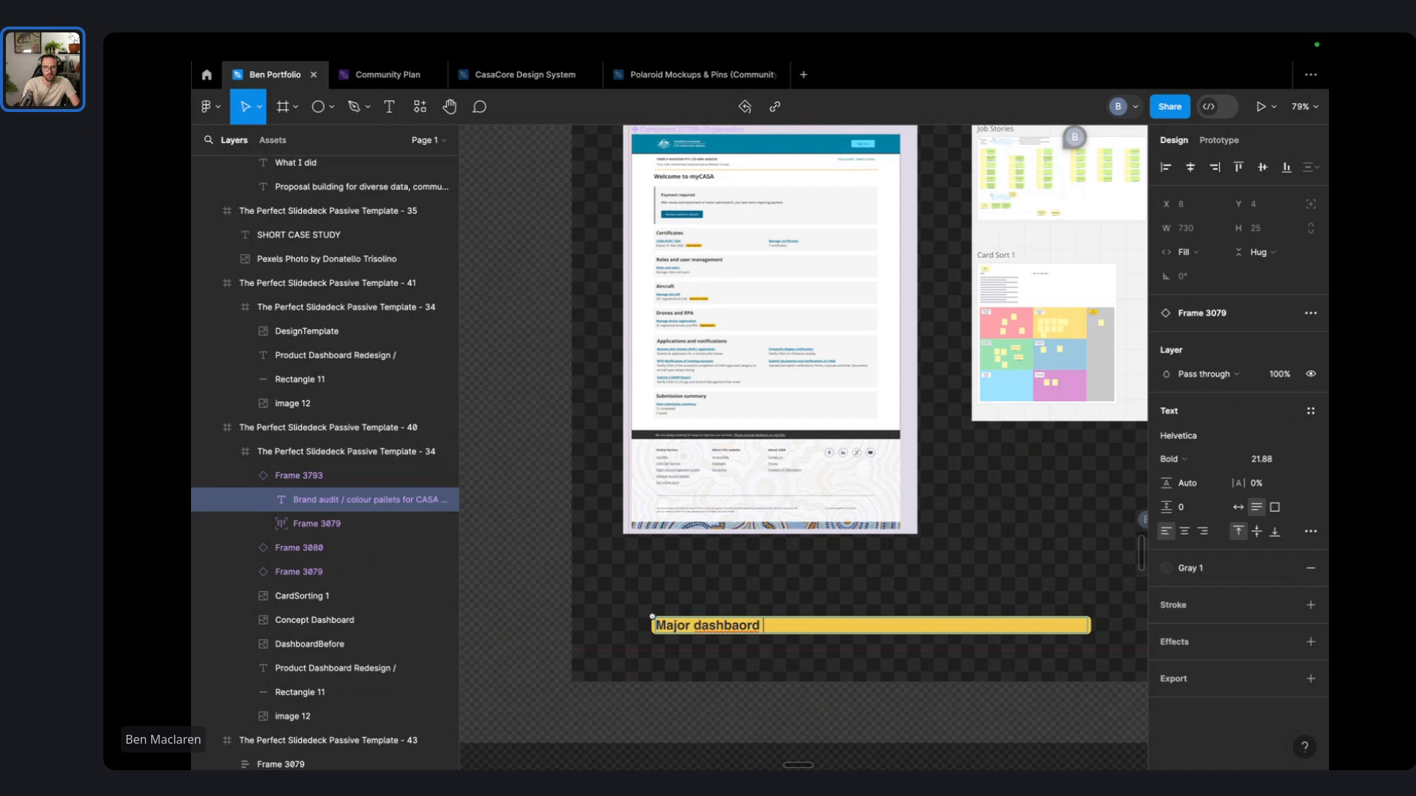
key("super+BackSpace")
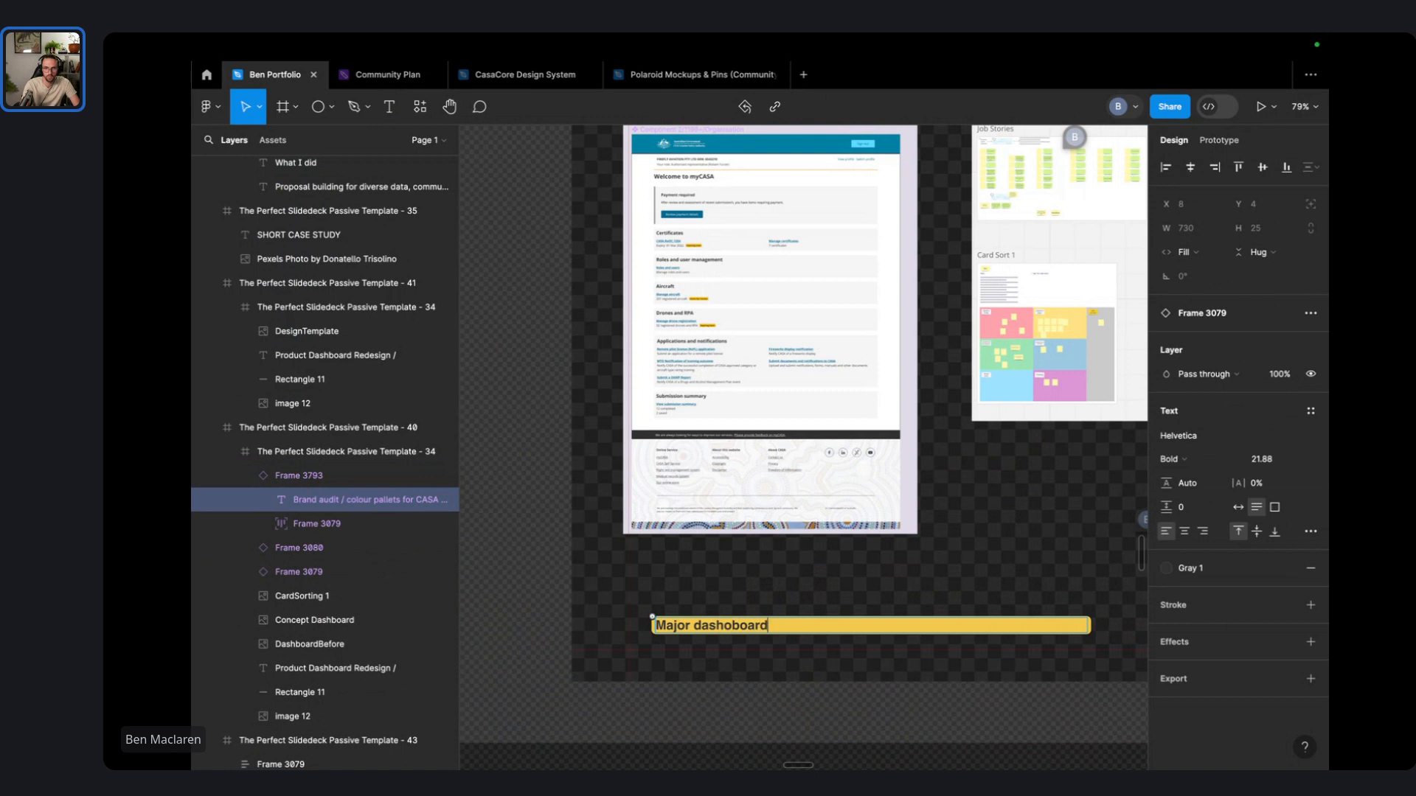
key("super+a")
type("Maj")
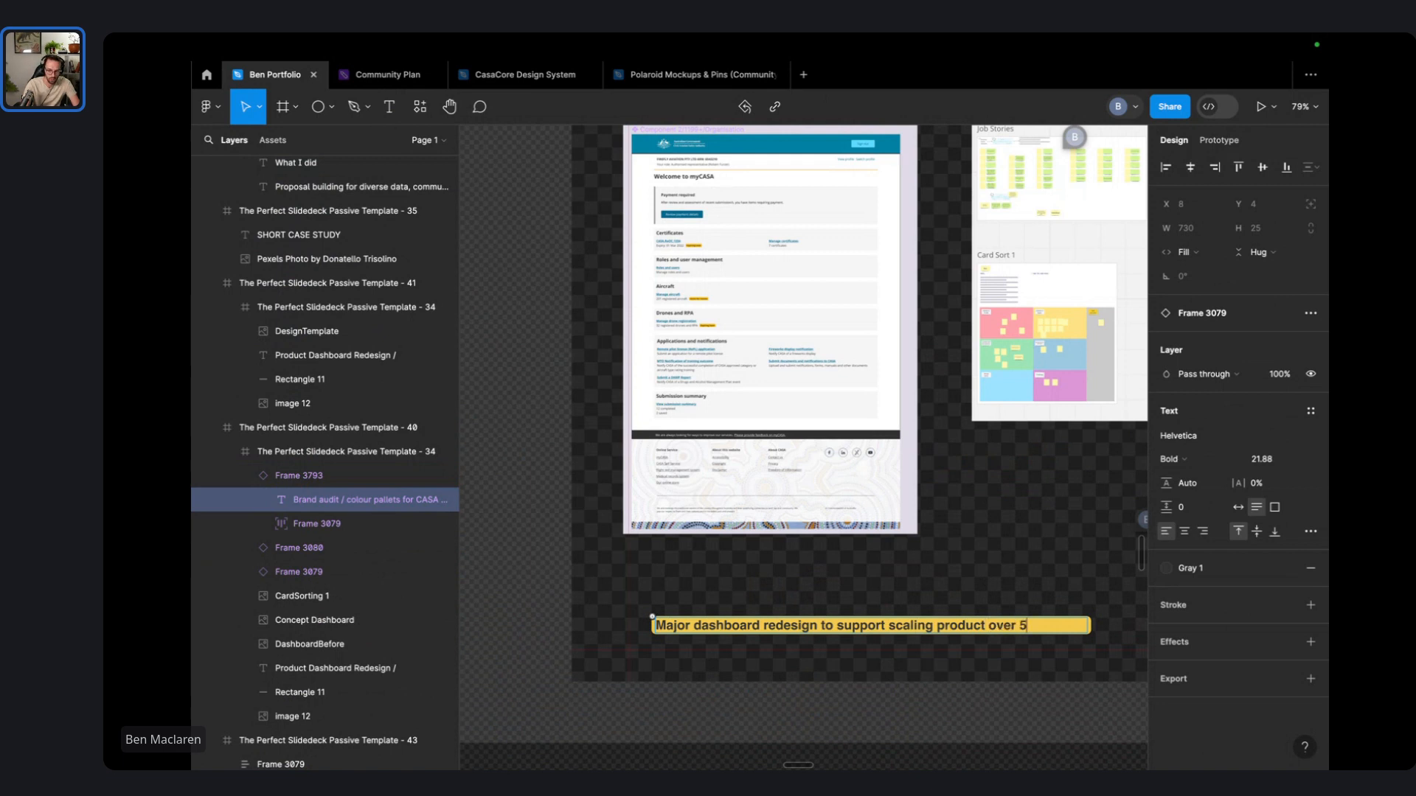
type("pe")
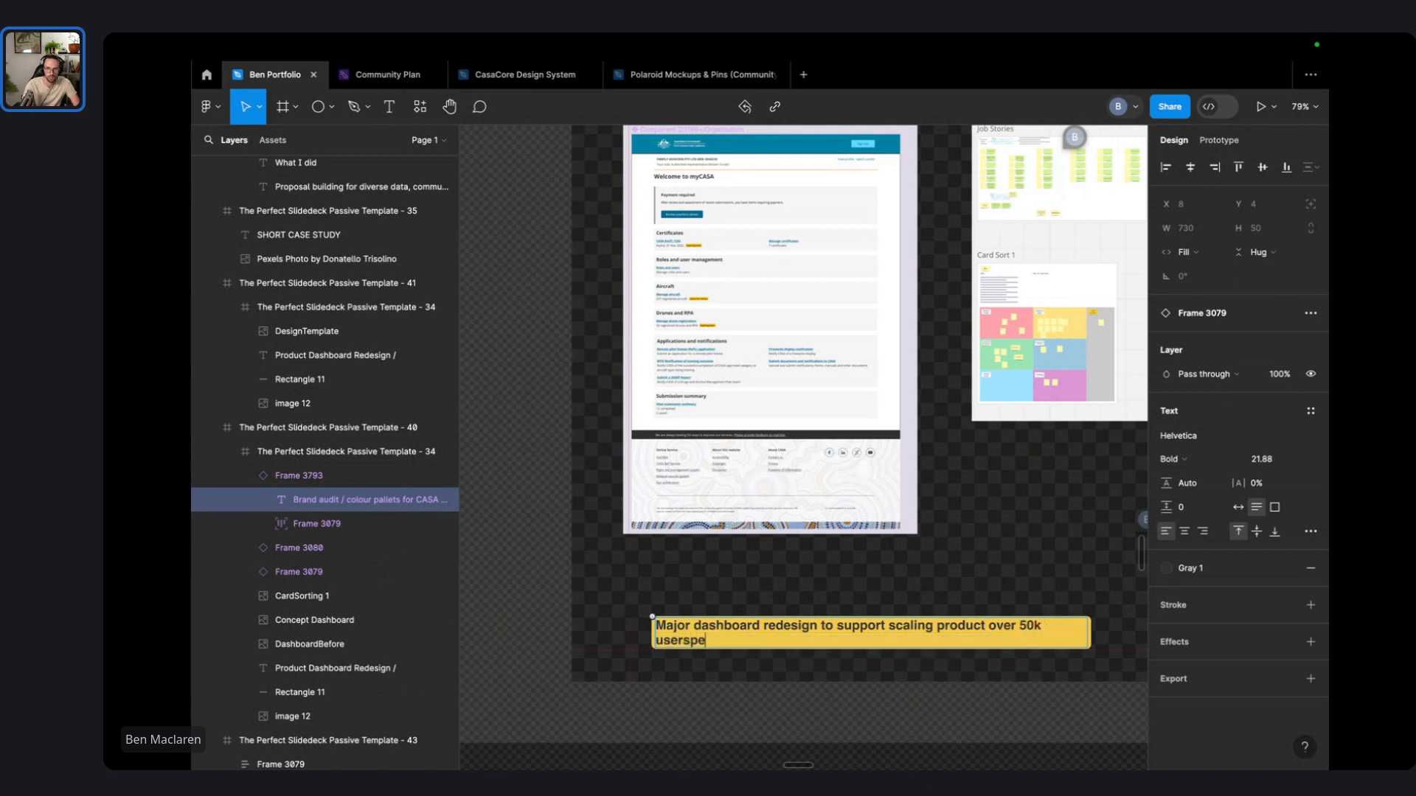
key("BackSpace")
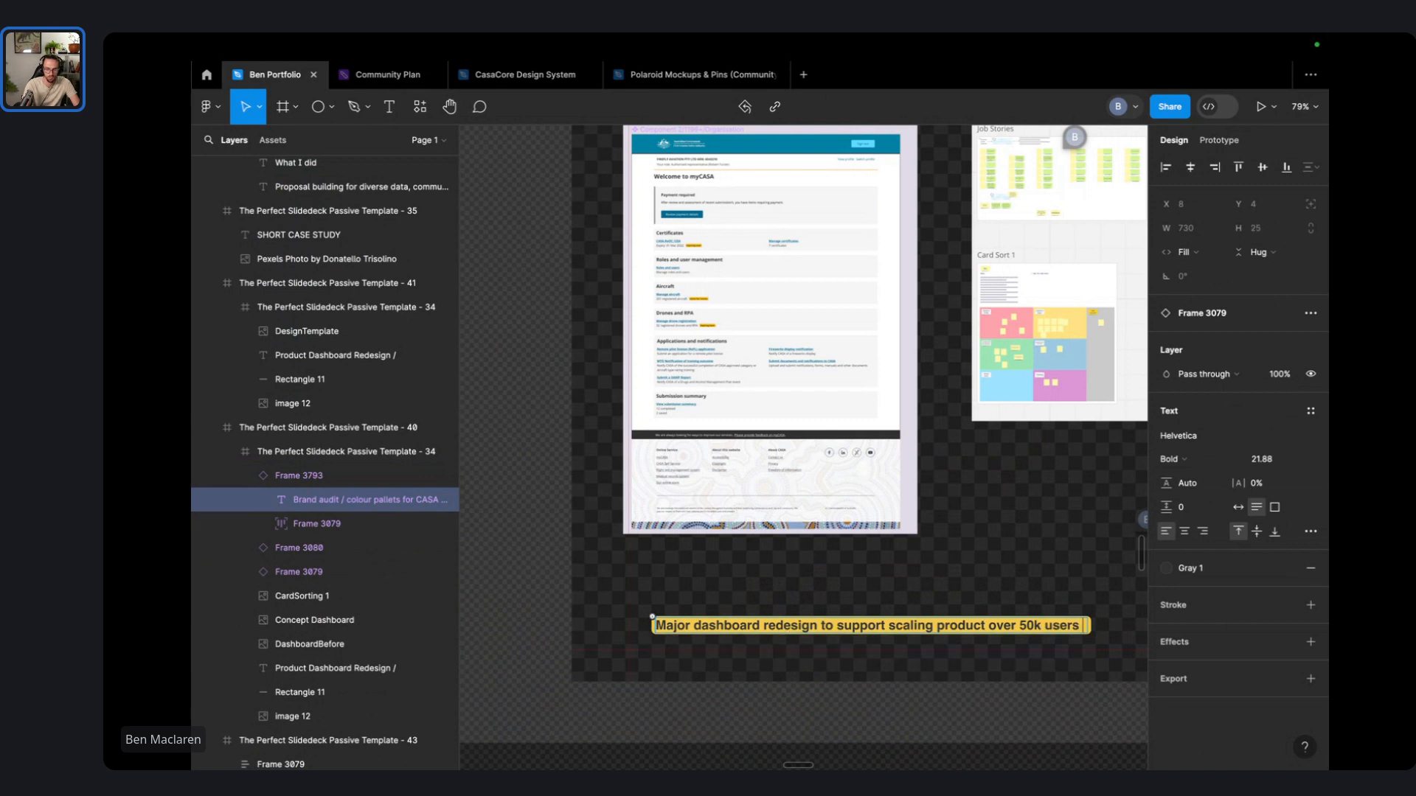
type("per week")
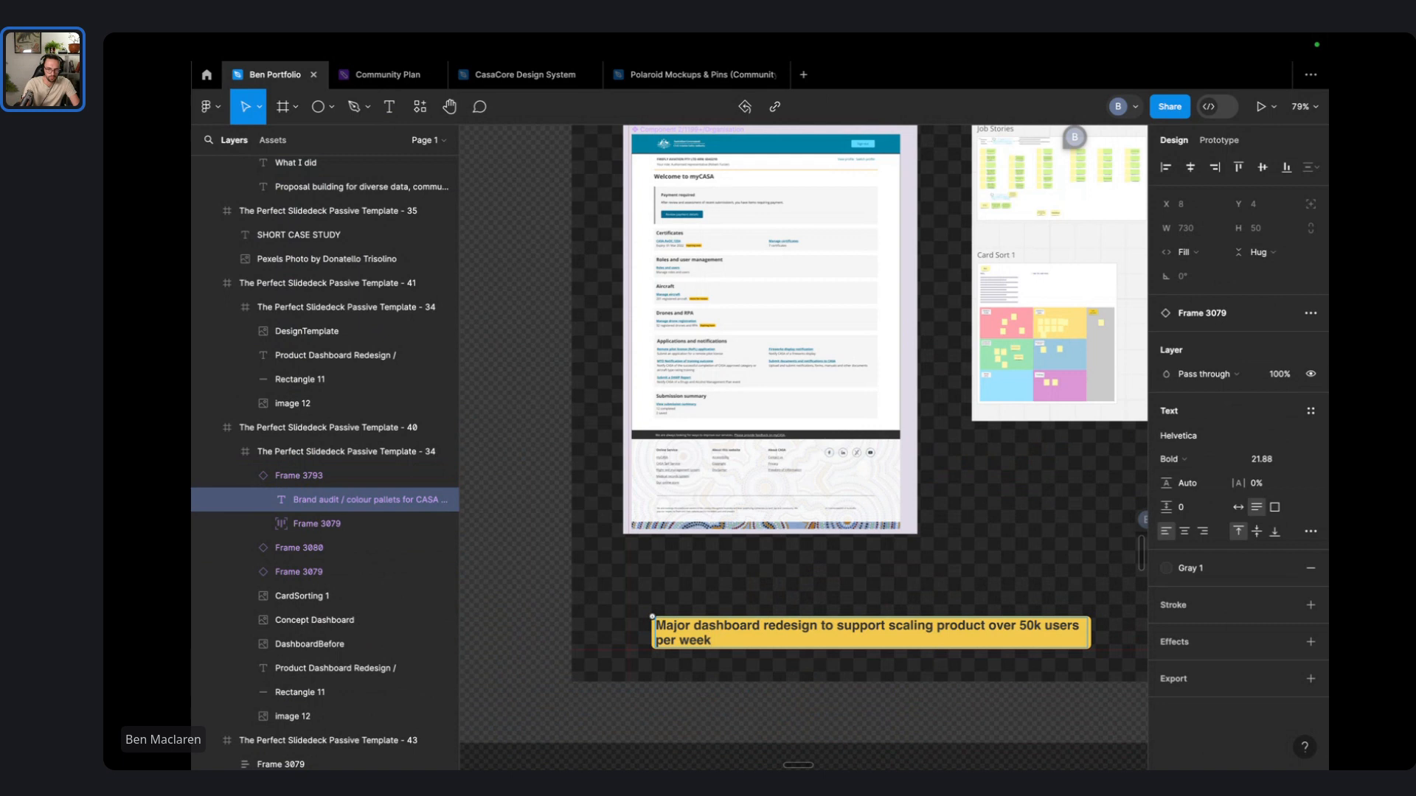
type(". Card sorting and concept designs with the design team.")
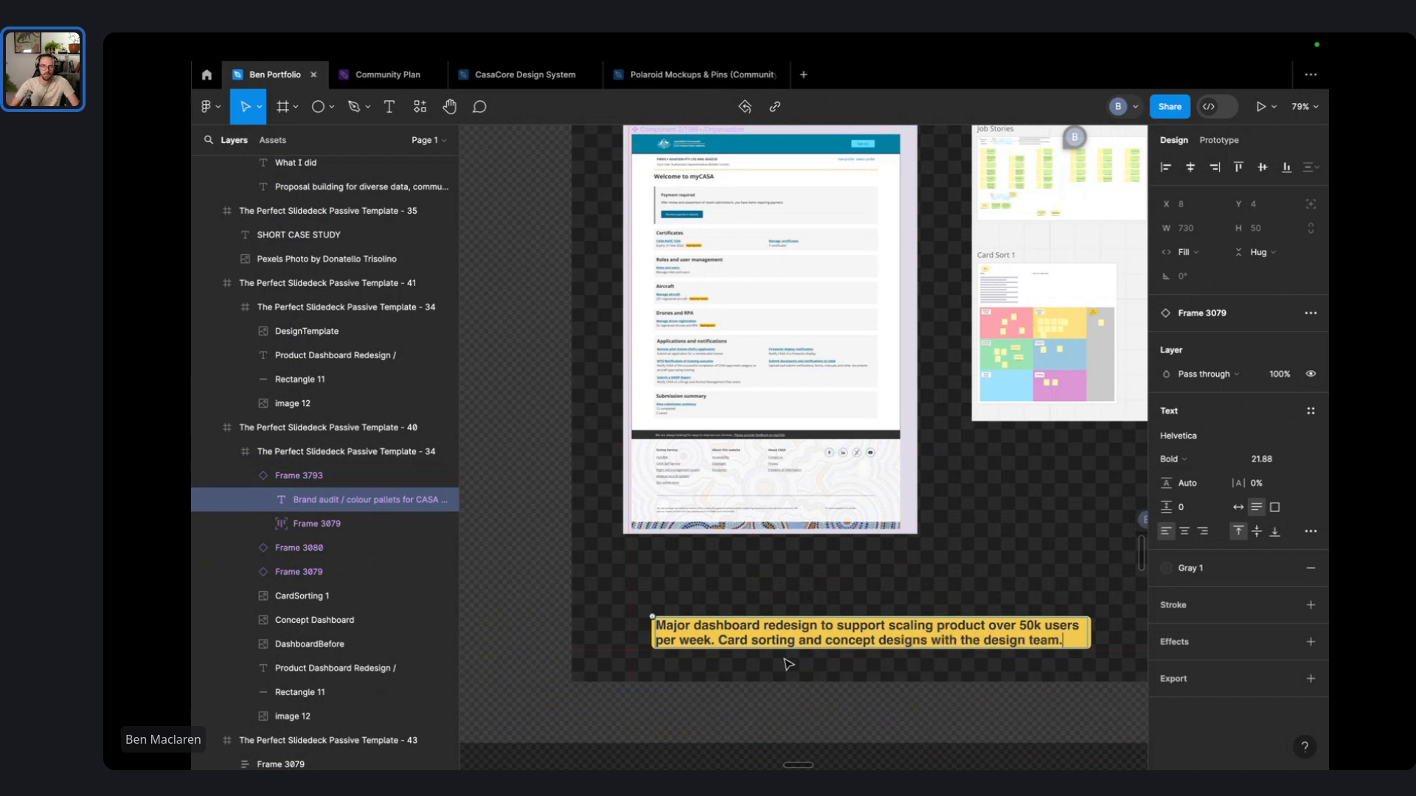
left_click(545, 590)
- Apply the Heading 5 text style to the yellow Brand audit caption
scroll(702, 652, "down", 5)
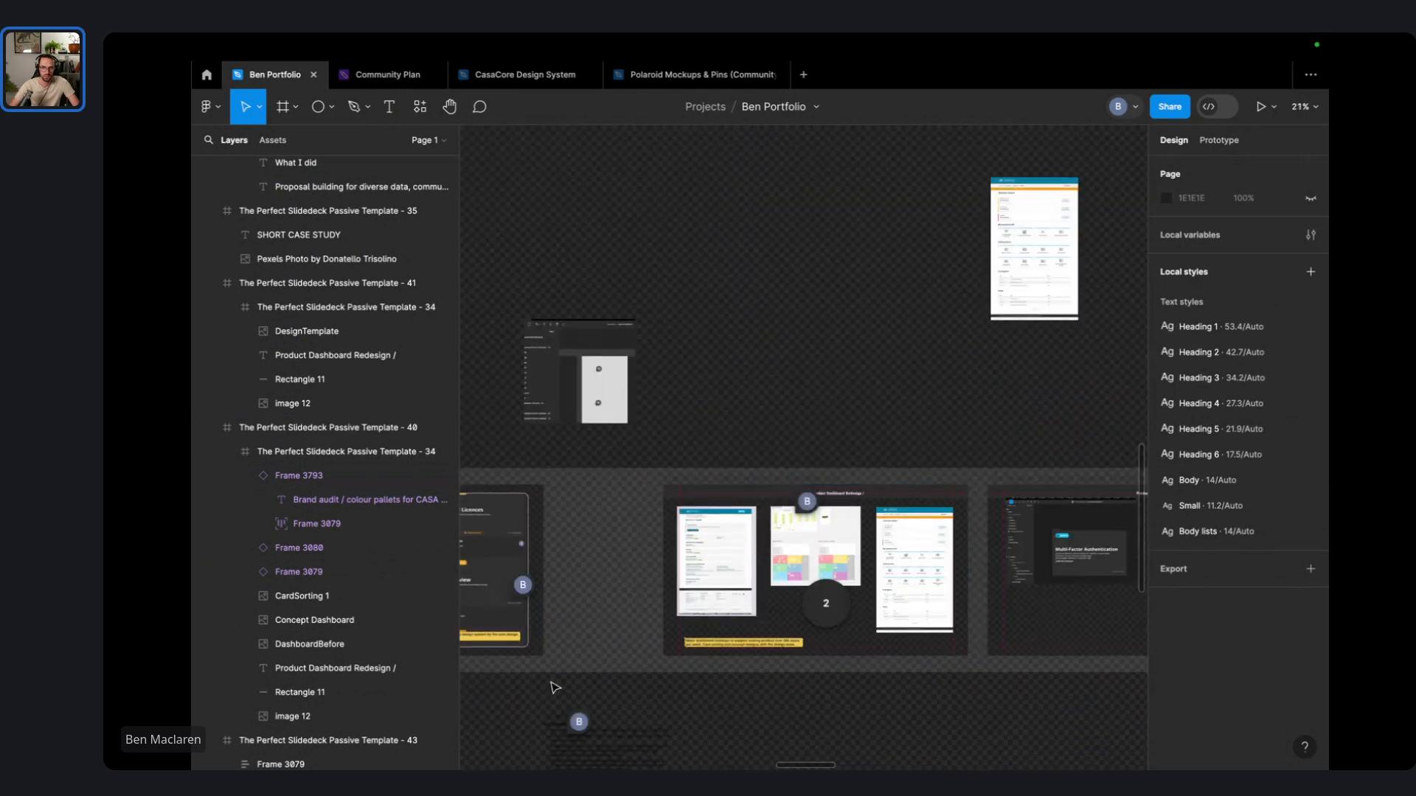
left_click_drag(553, 686, 948, 401)
left_click_drag(792, 458, 1104, 403)
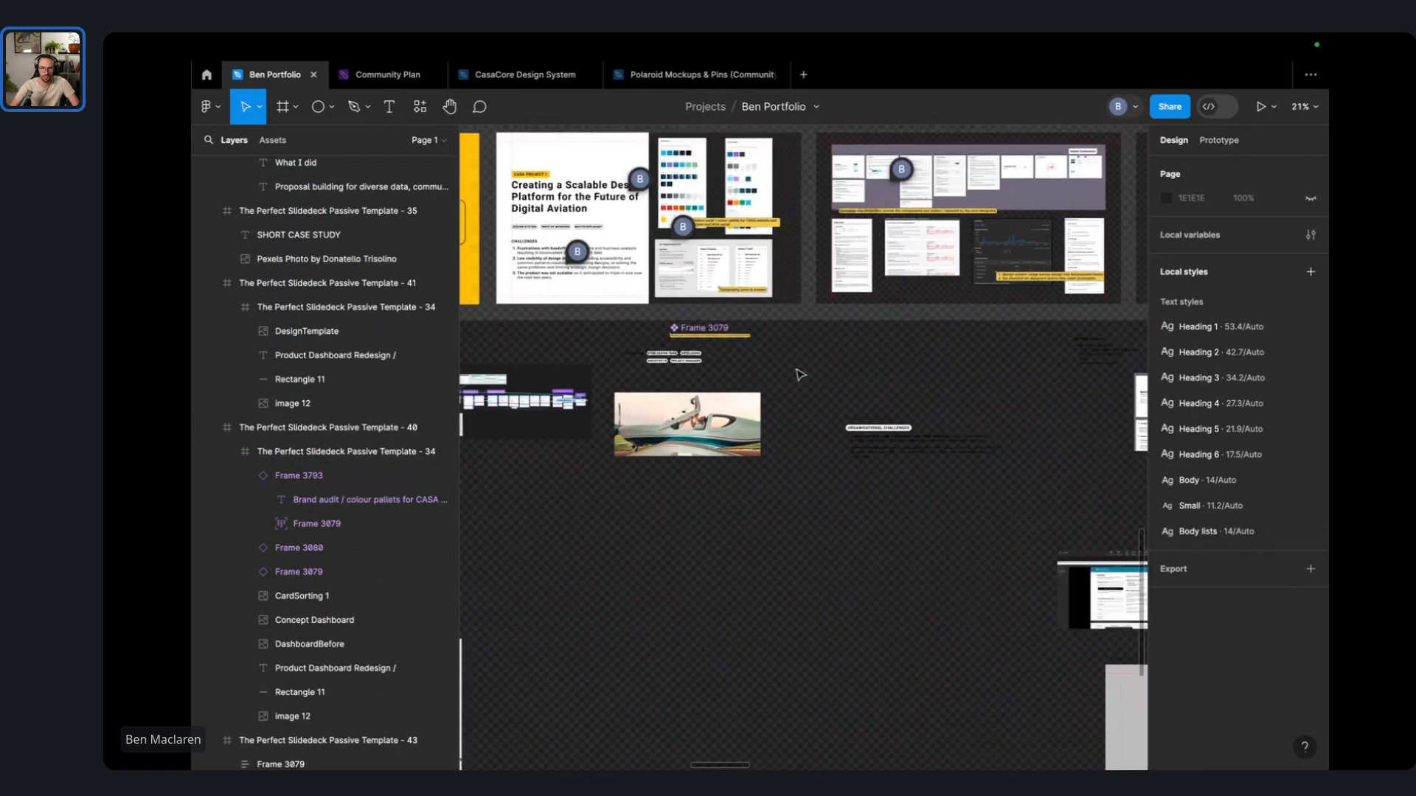
scroll(730, 340, "up", 4)
scroll(538, 310, "up", 8)
double_click(779, 354)
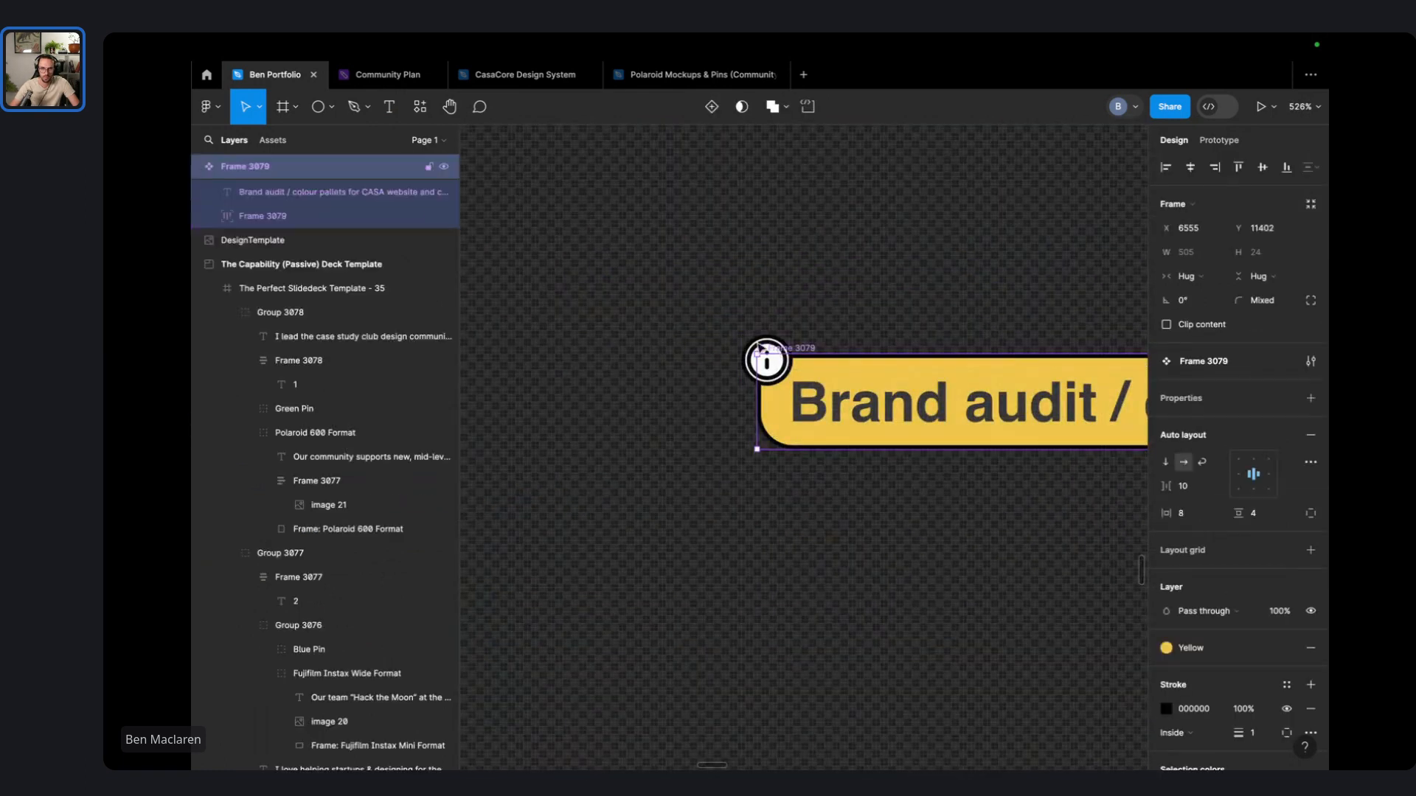
double_click(851, 397)
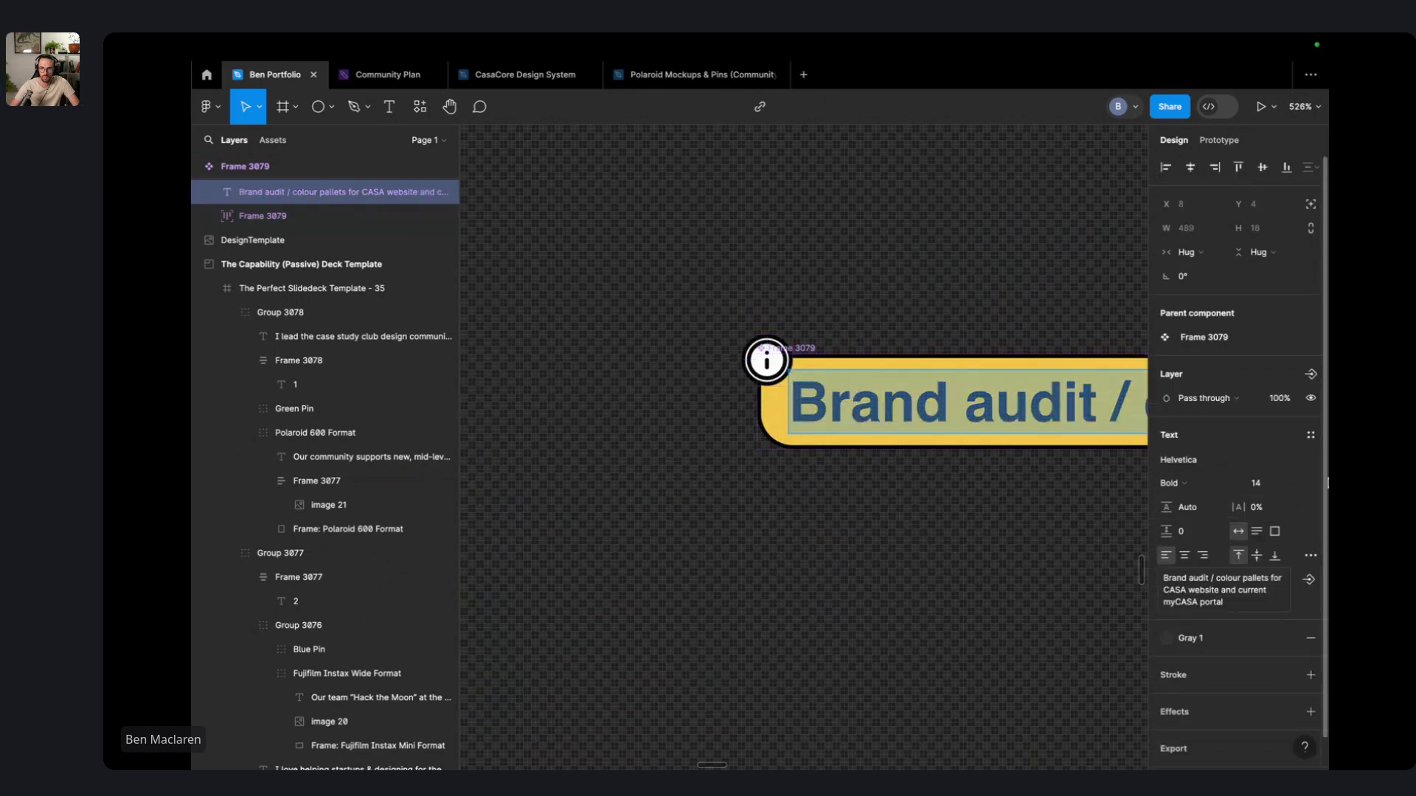
left_click(1311, 435)
left_click(1241, 631)
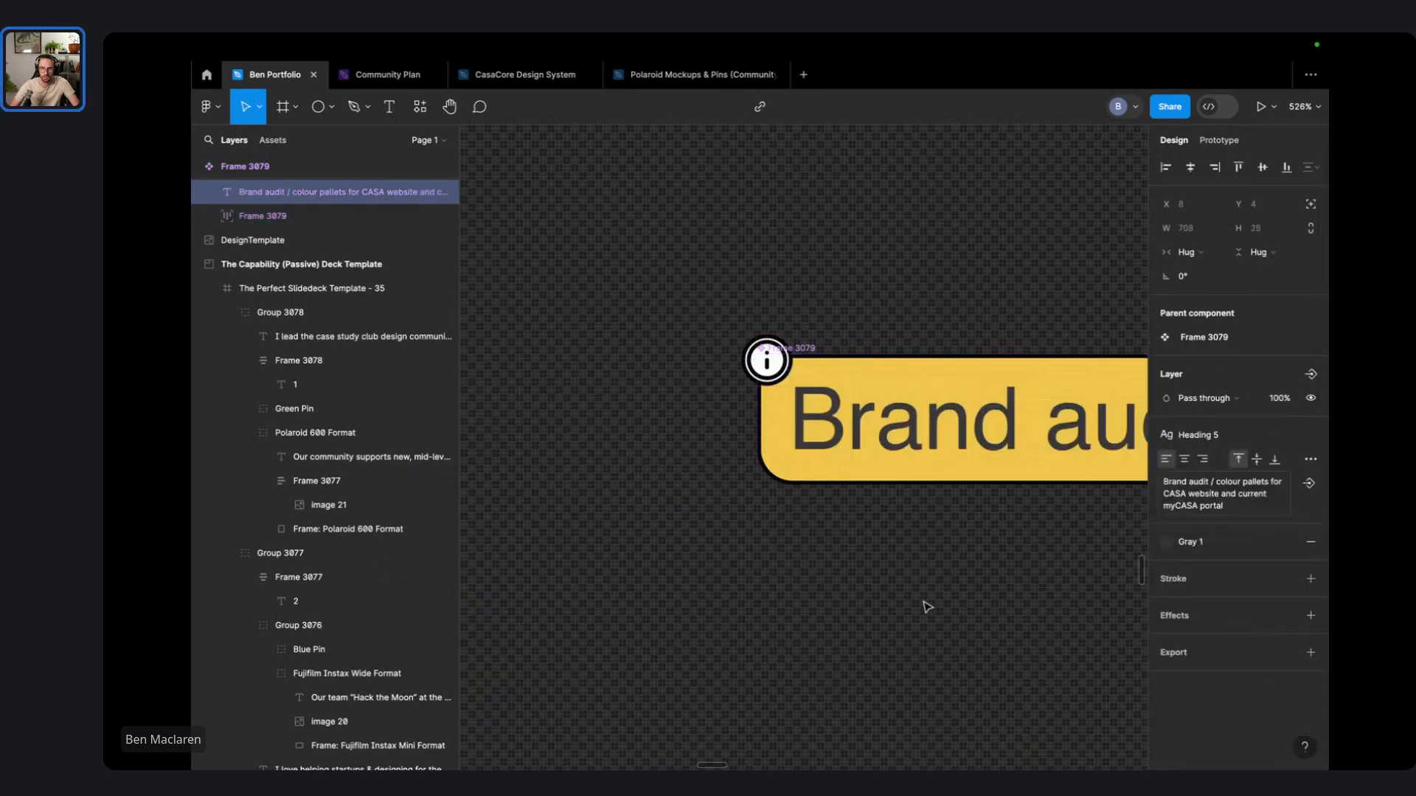
key("Escape")
- Enlarge the caption's info icon frame and inner info graphic to 20×20
left_click(767, 362)
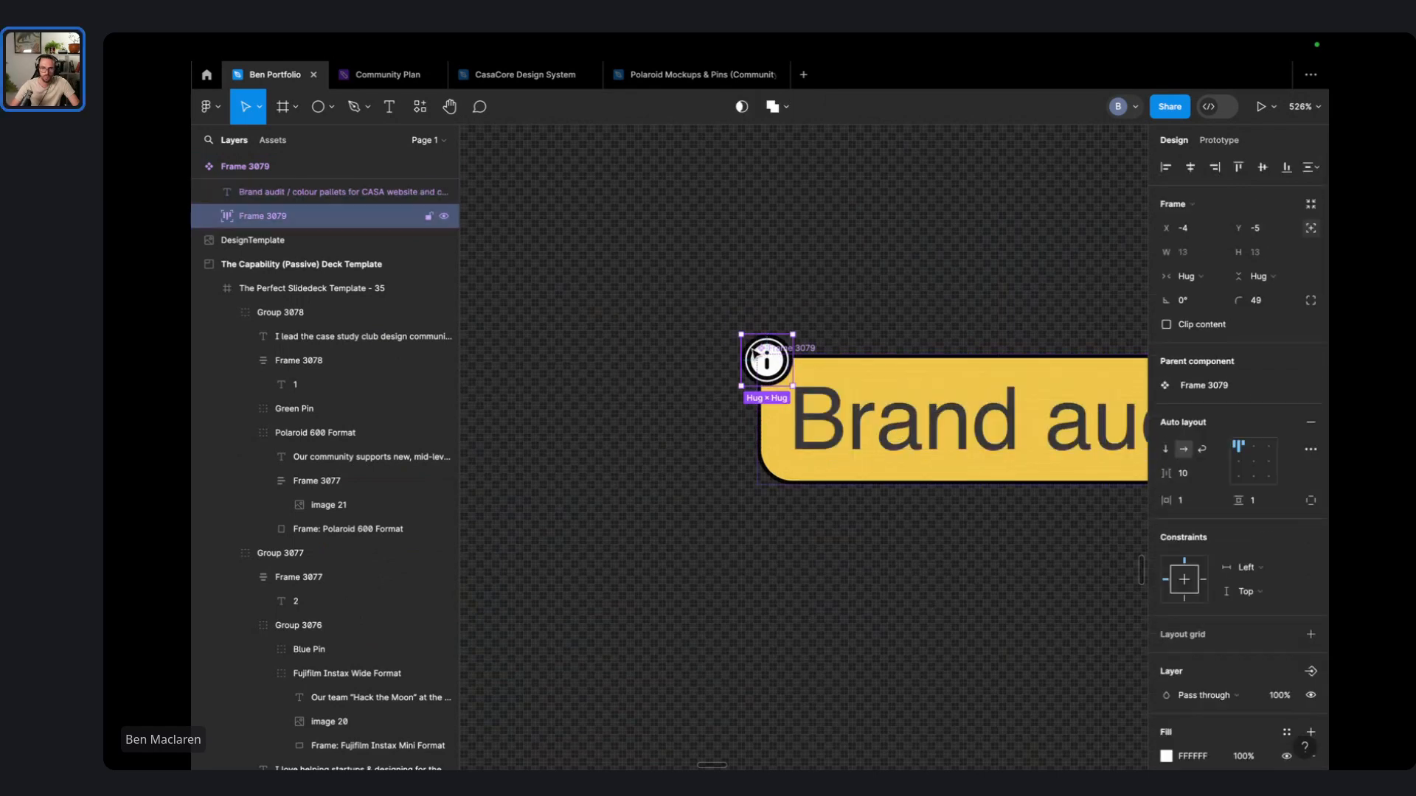
left_click_drag(736, 332, 704, 299)
double_click(733, 335)
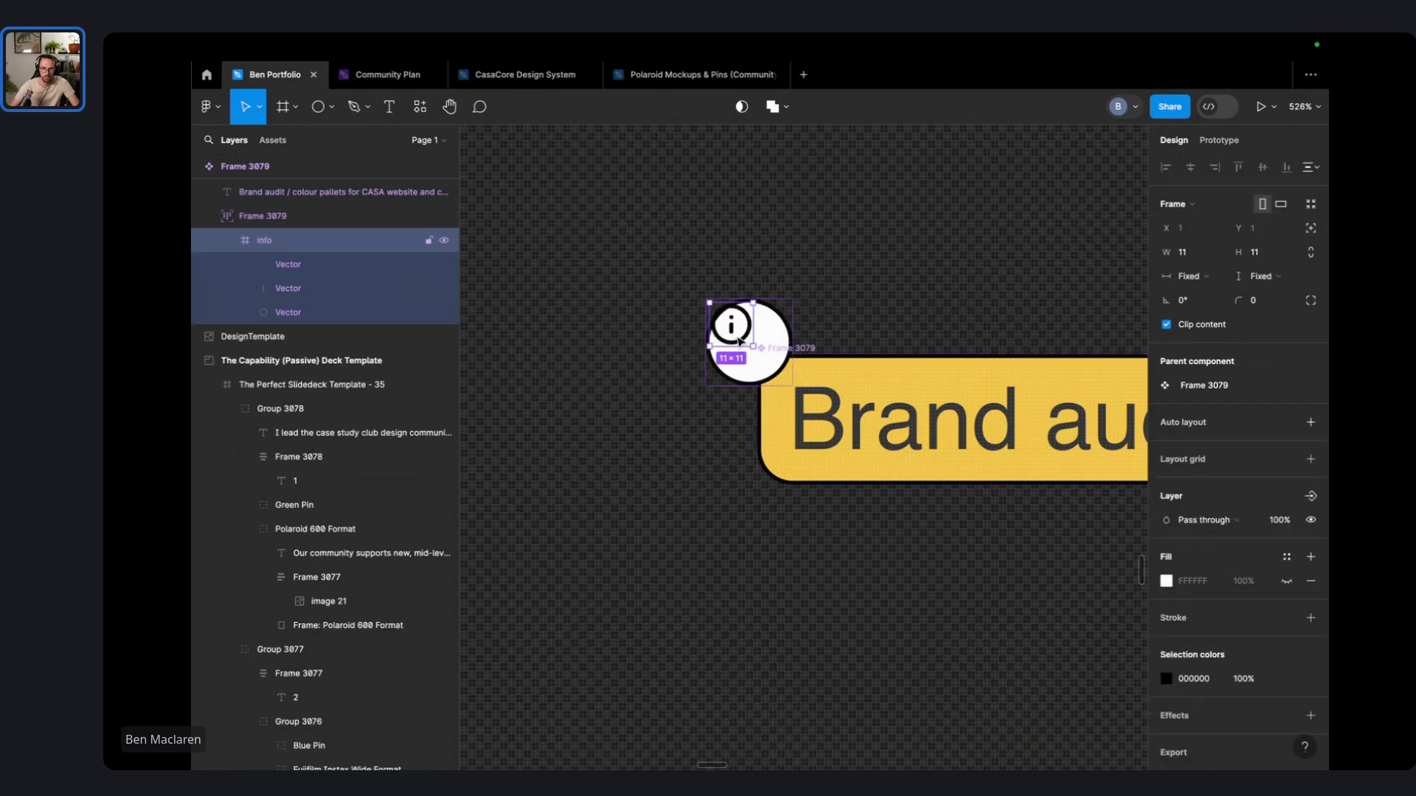
left_click_drag(752, 347, 787, 378)
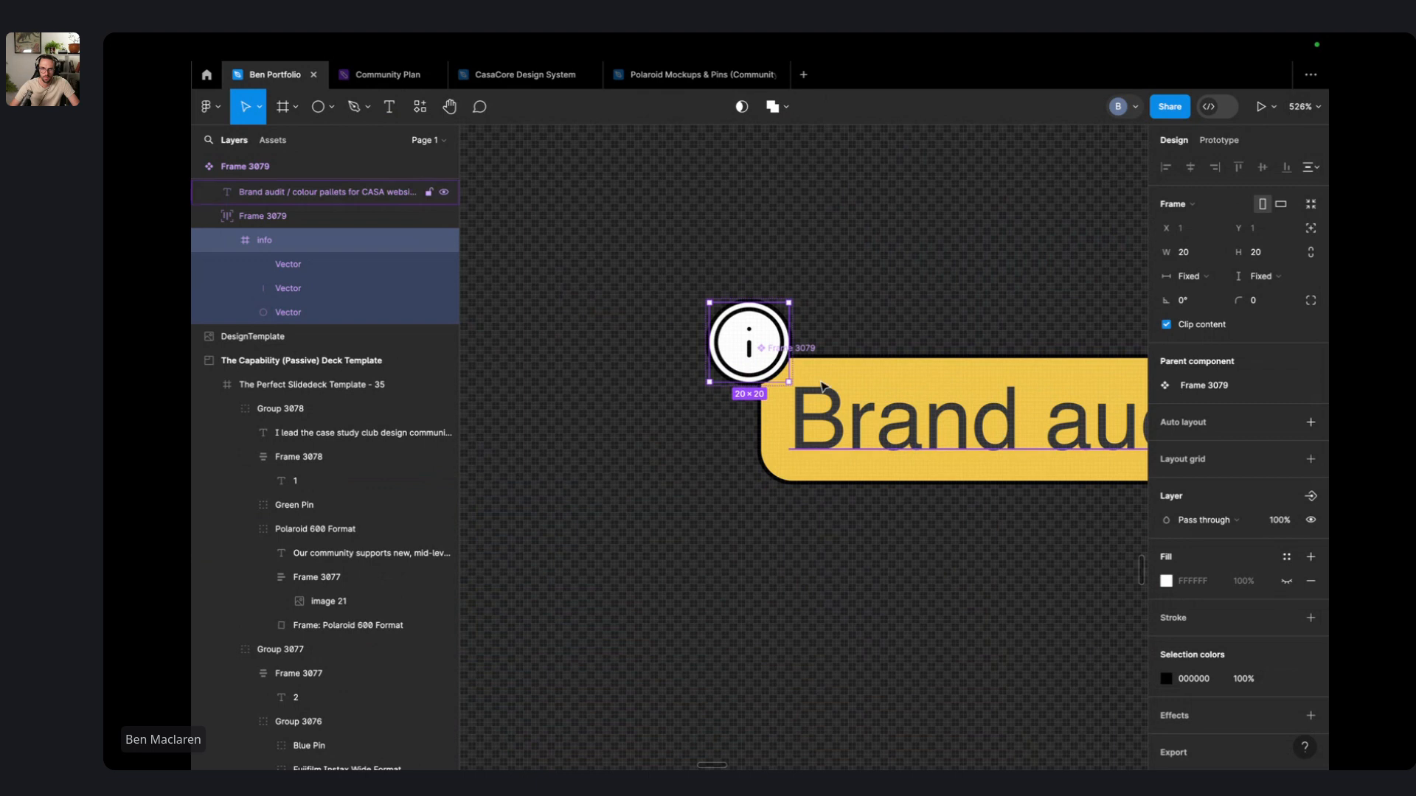
left_click(340, 268)
left_click(324, 306, "shift")
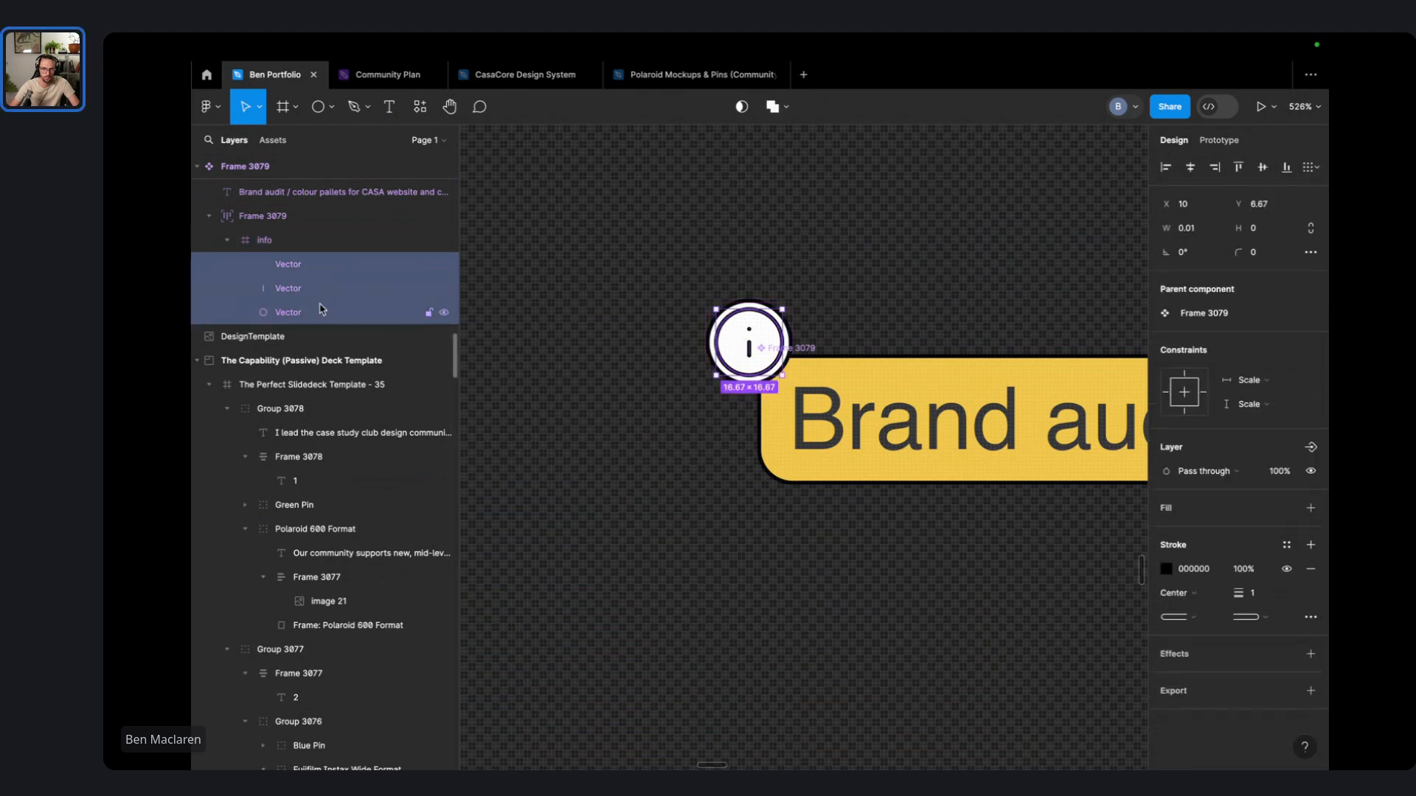
left_click(995, 283)
scroll(989, 273, "down", 5)
scroll(988, 258, "down", 4)
scroll(892, 569, "up", 5)
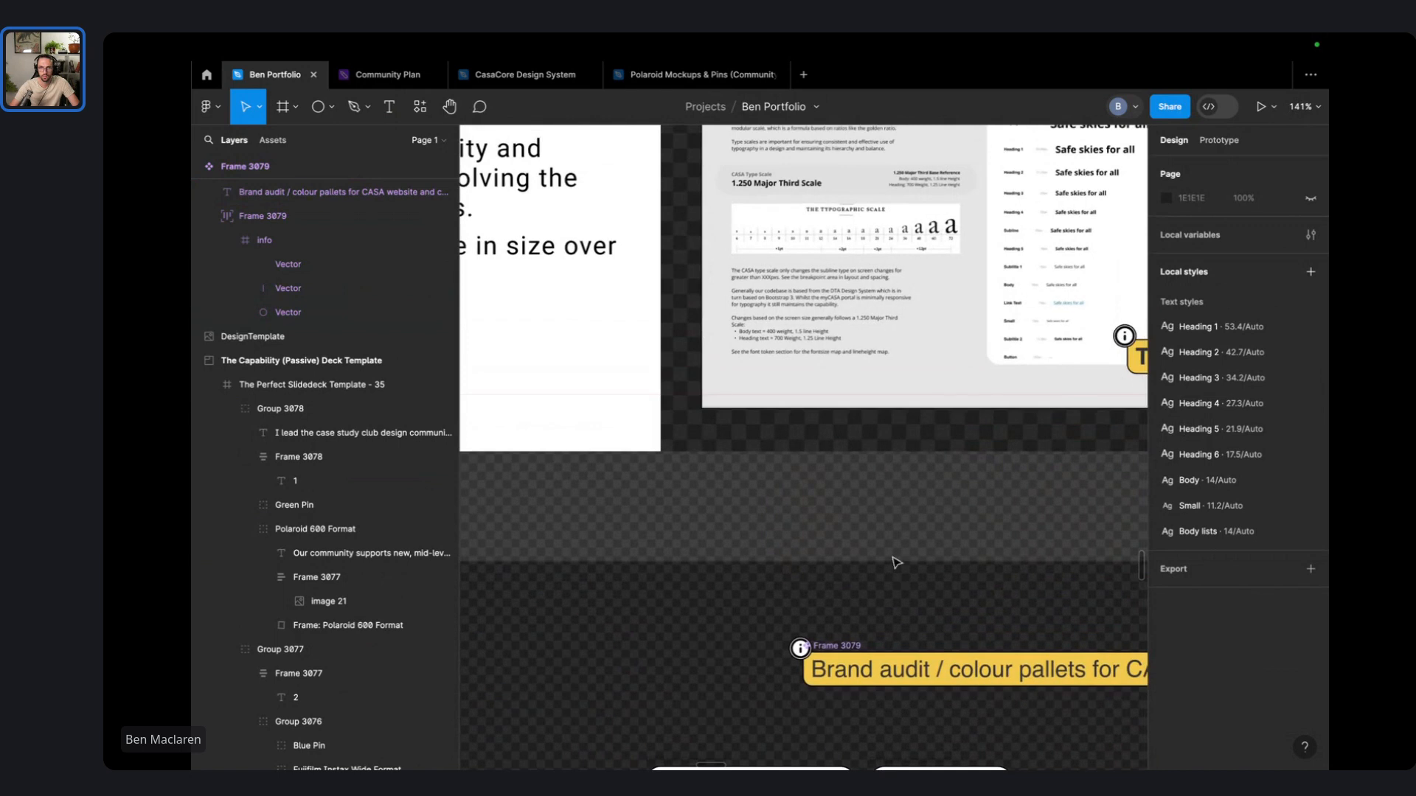
- Apply the Heading 5 text style to the caption on the component documentation slide
scroll(886, 528, "up", 1)
scroll(907, 509, "down", 5)
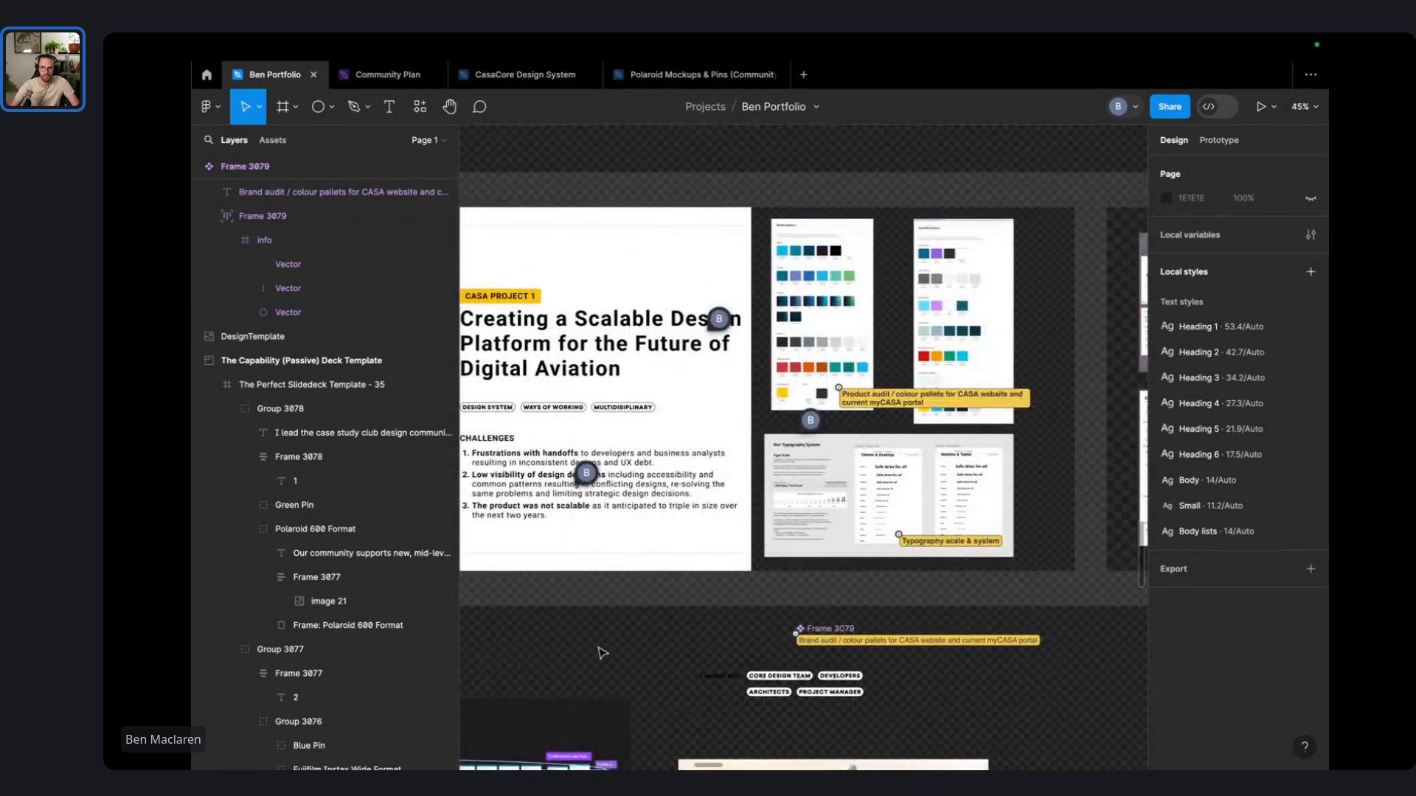
scroll(921, 611, "right", 10)
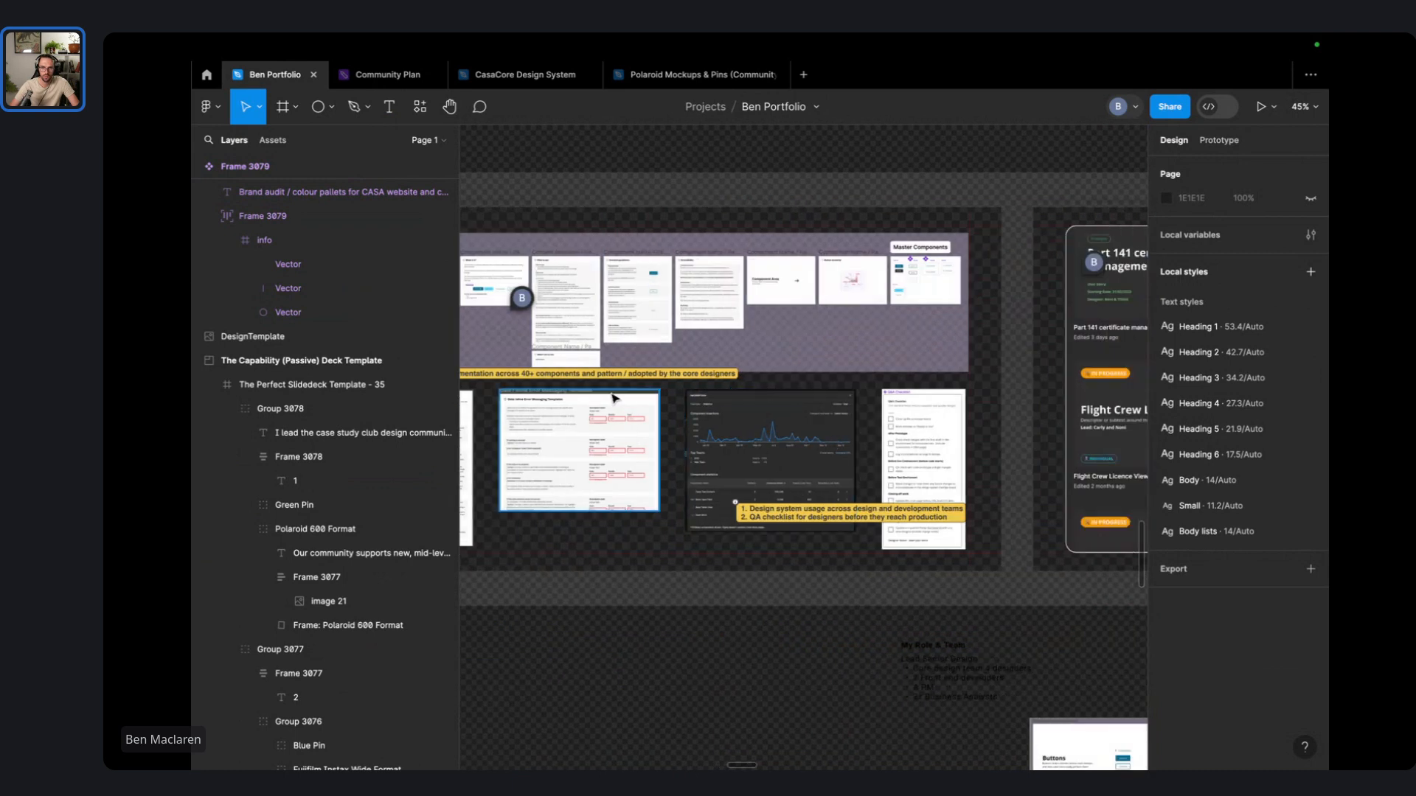
double_click(611, 374)
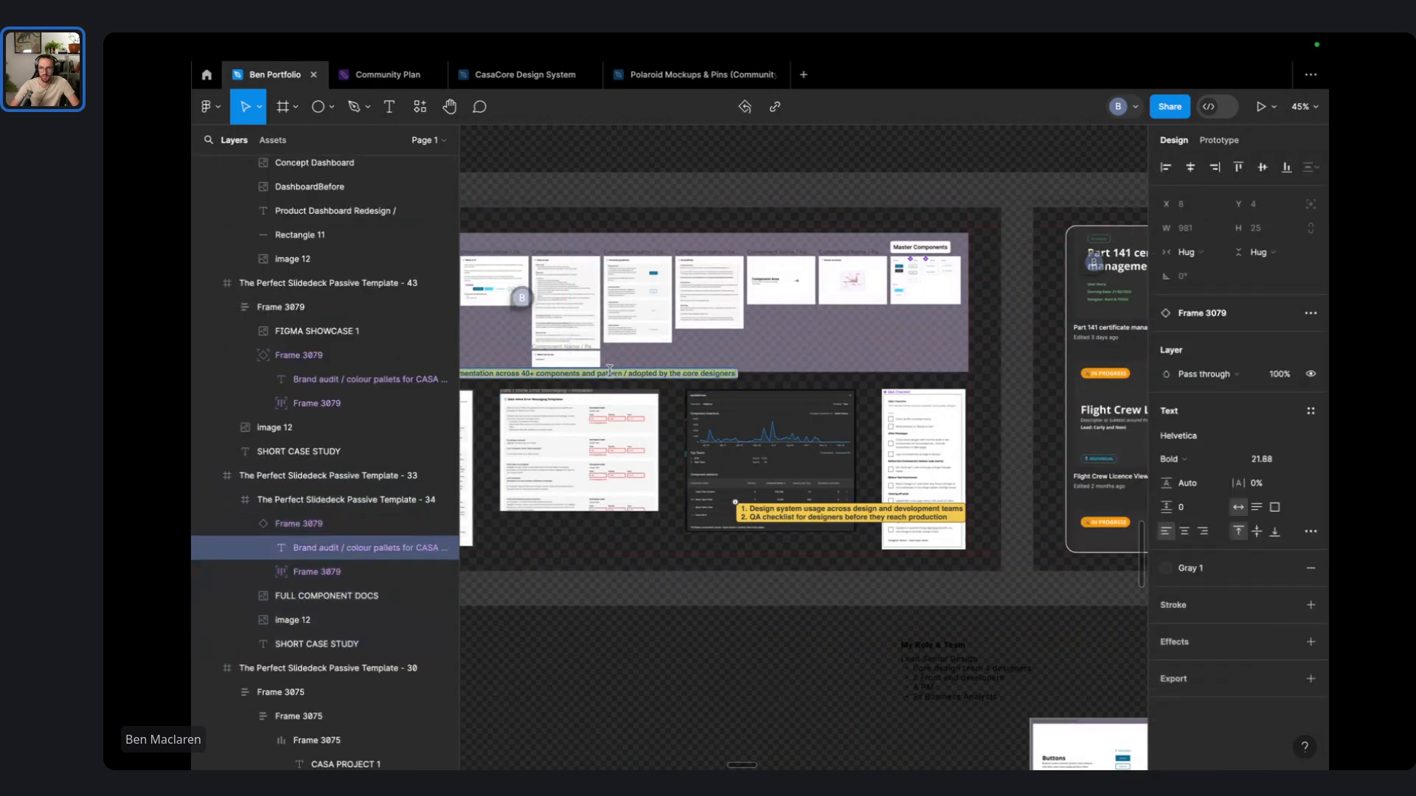
left_click(1311, 411)
left_click(1271, 596)
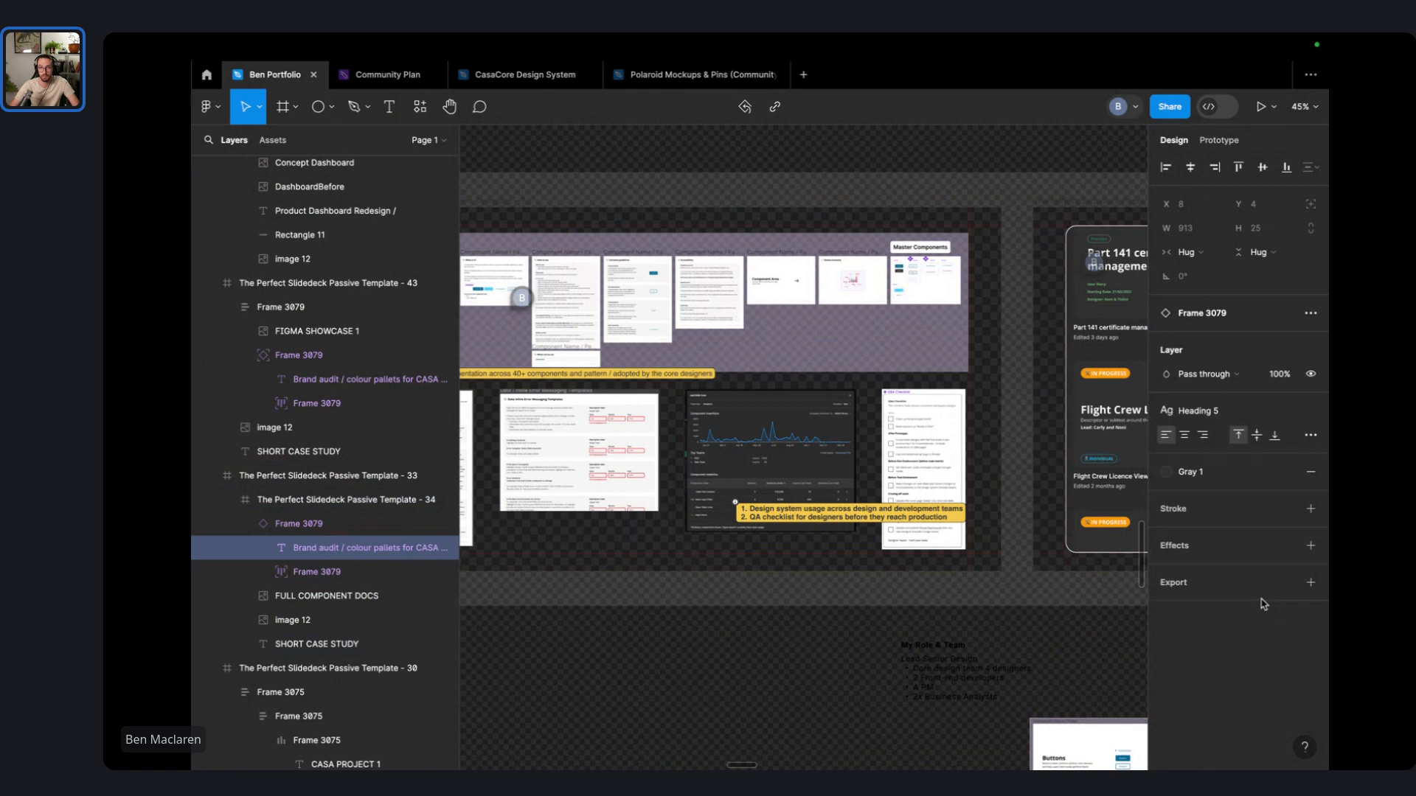
double_click(677, 374)
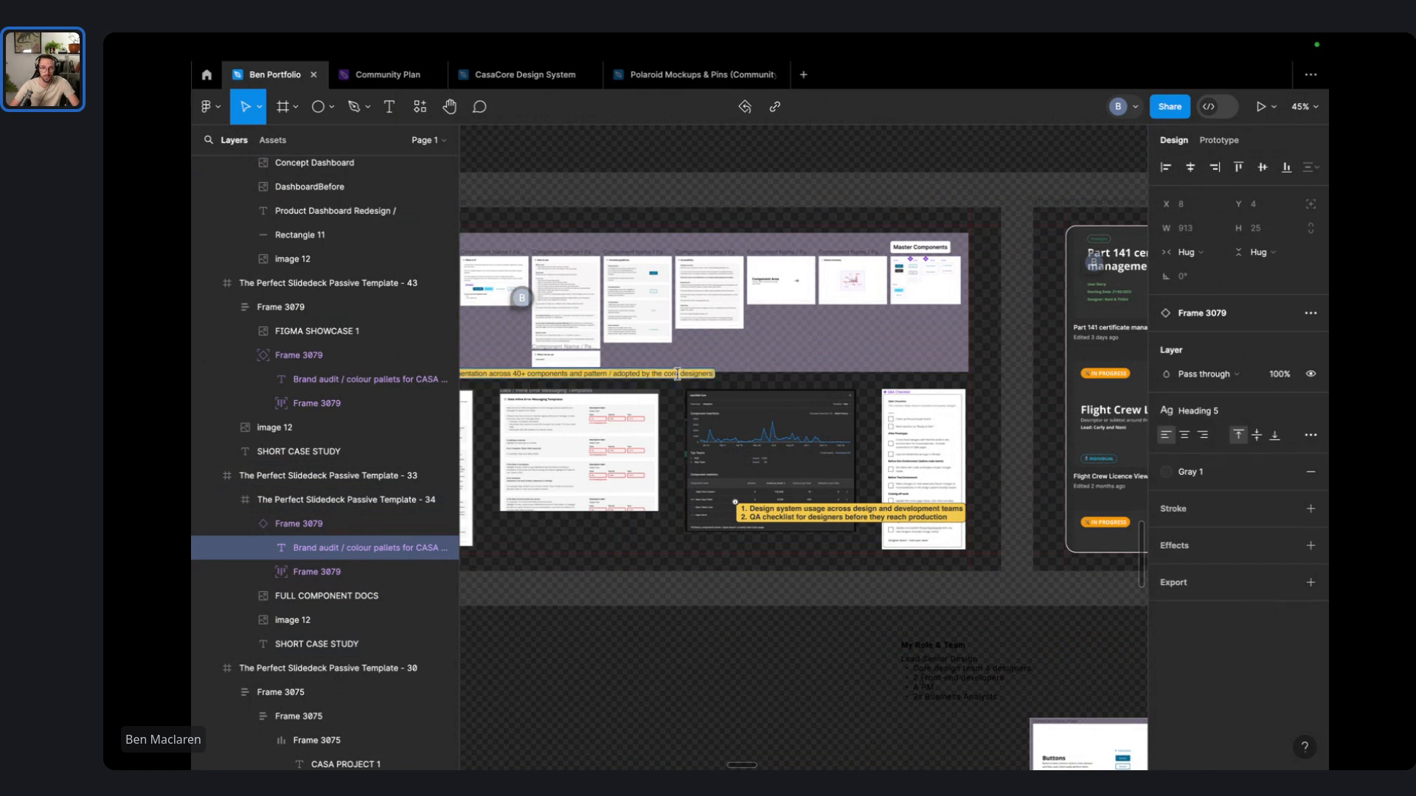
left_click(827, 638)
- Add an 'Old Dashboard' label above the old dashboard screenshot, grouped into an auto layout frame
scroll(867, 619, "right", 10)
scroll(872, 599, "right", 10)
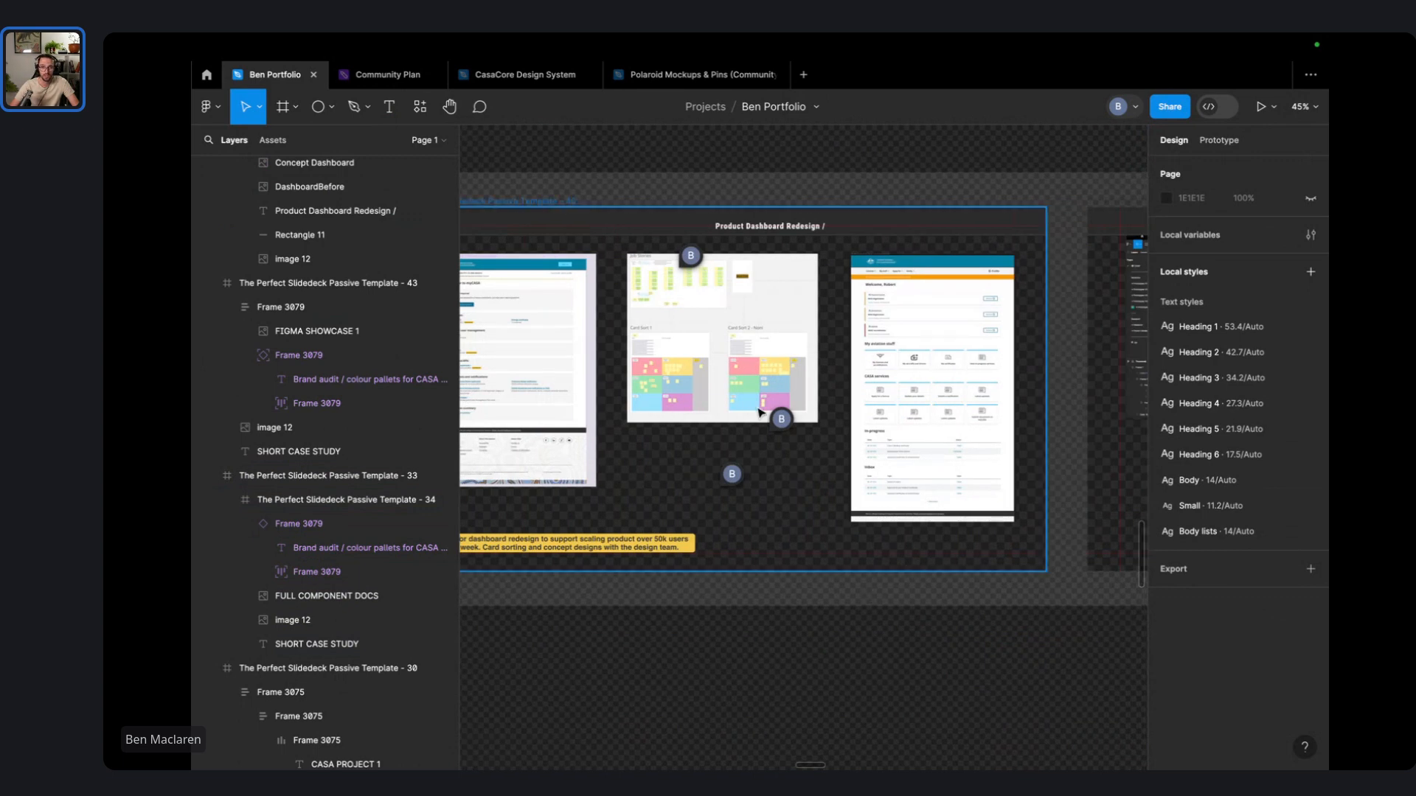
mouse_move(784, 420)
mouse_move(730, 481)
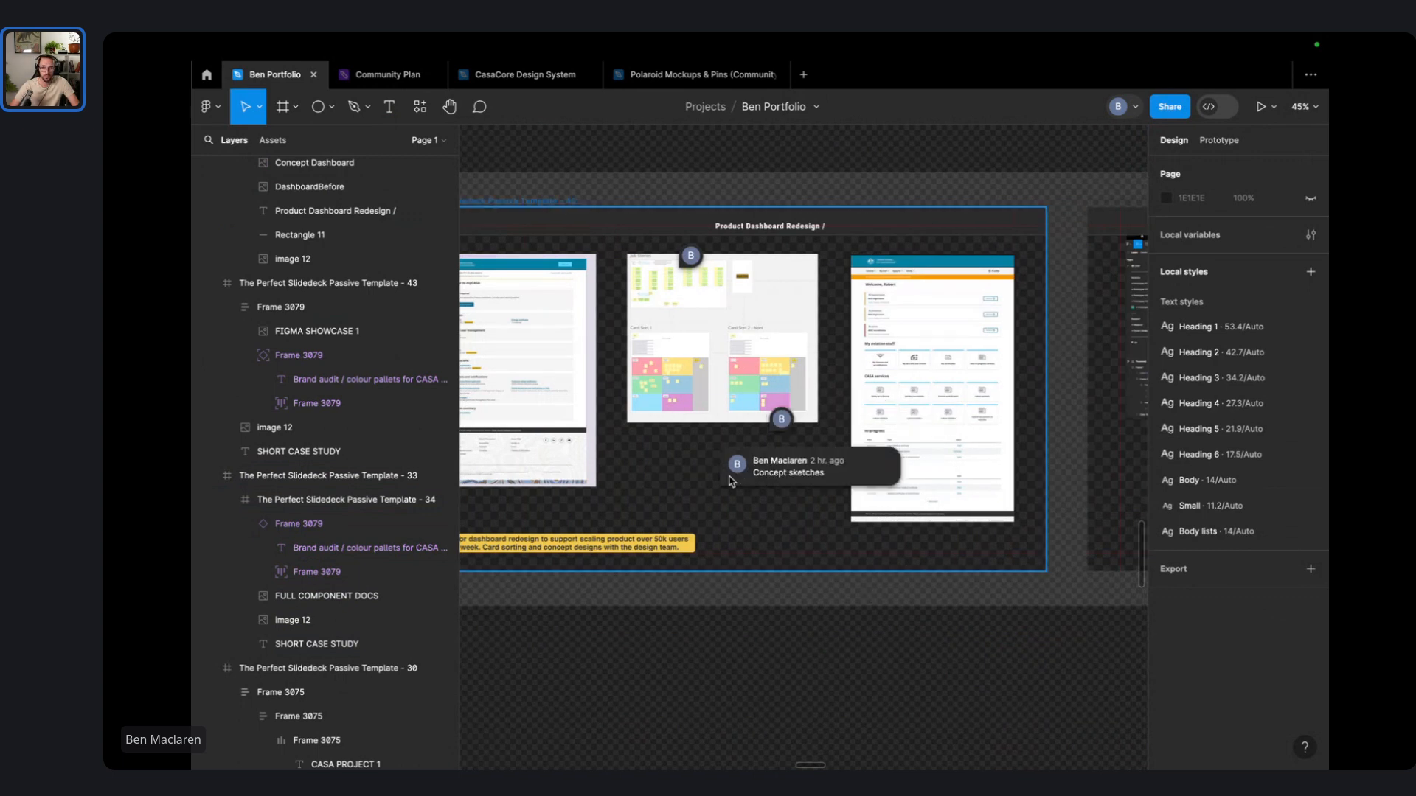
mouse_move(698, 268)
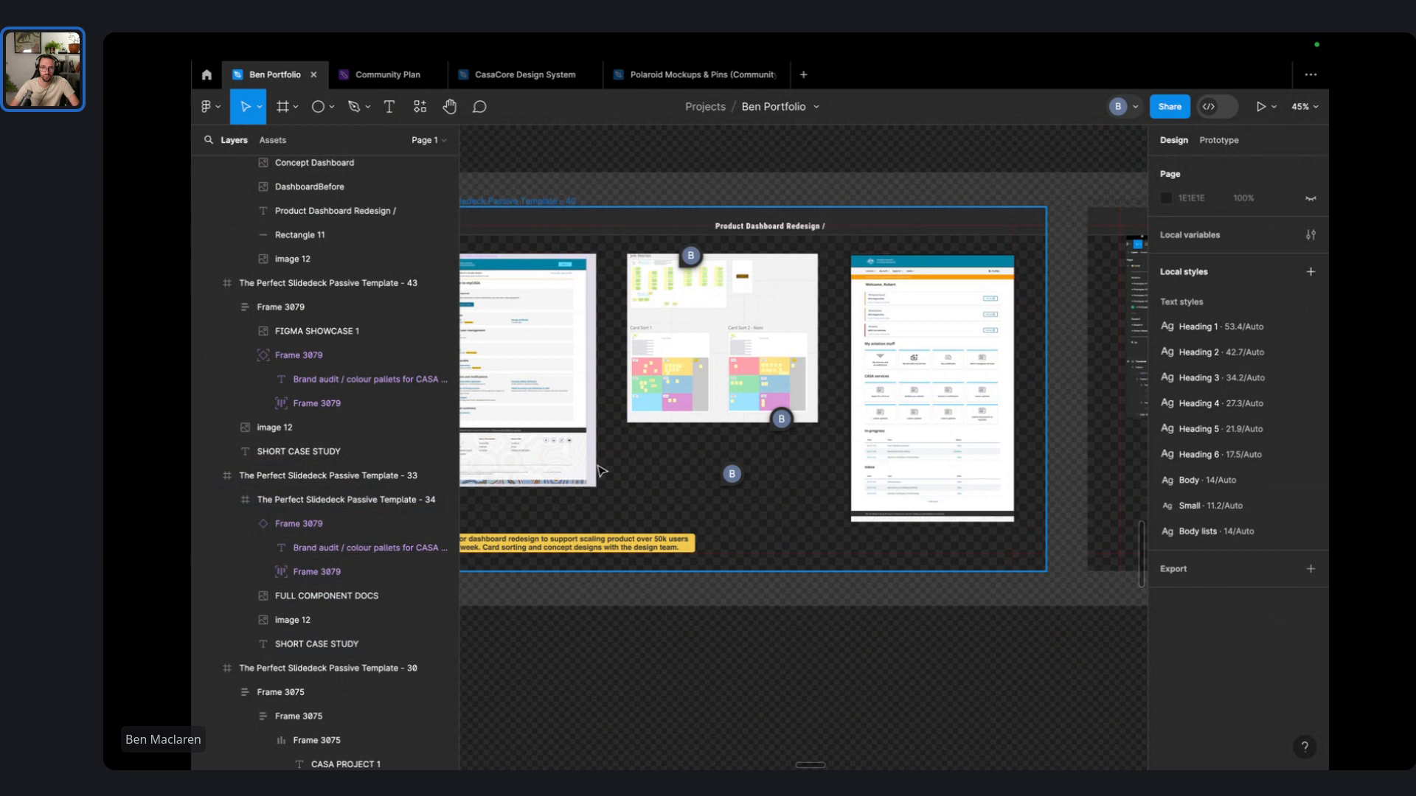
scroll(784, 493, "left", 5)
left_click(730, 575)
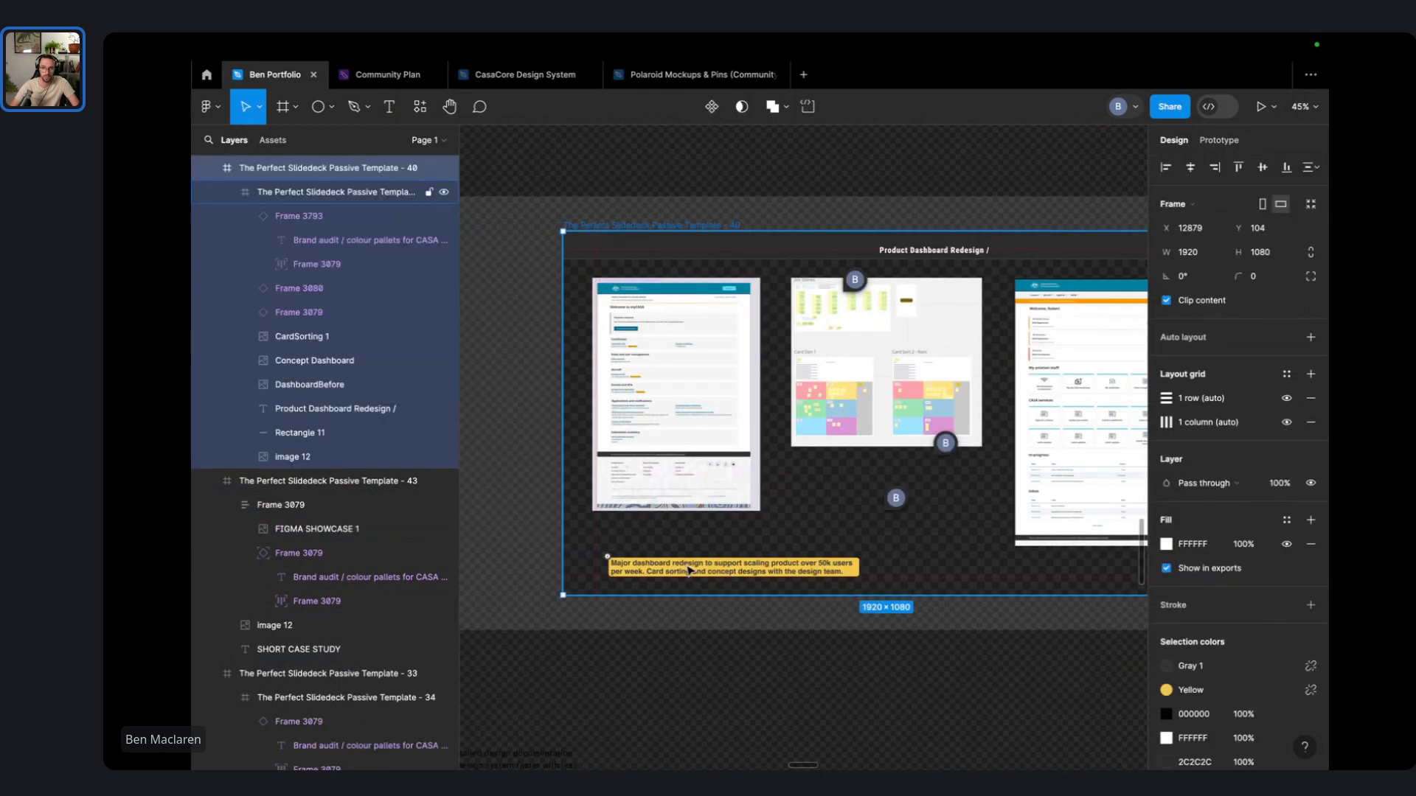
scroll(699, 523, "up", 1)
left_click(542, 499)
scroll(683, 514, "up", 5)
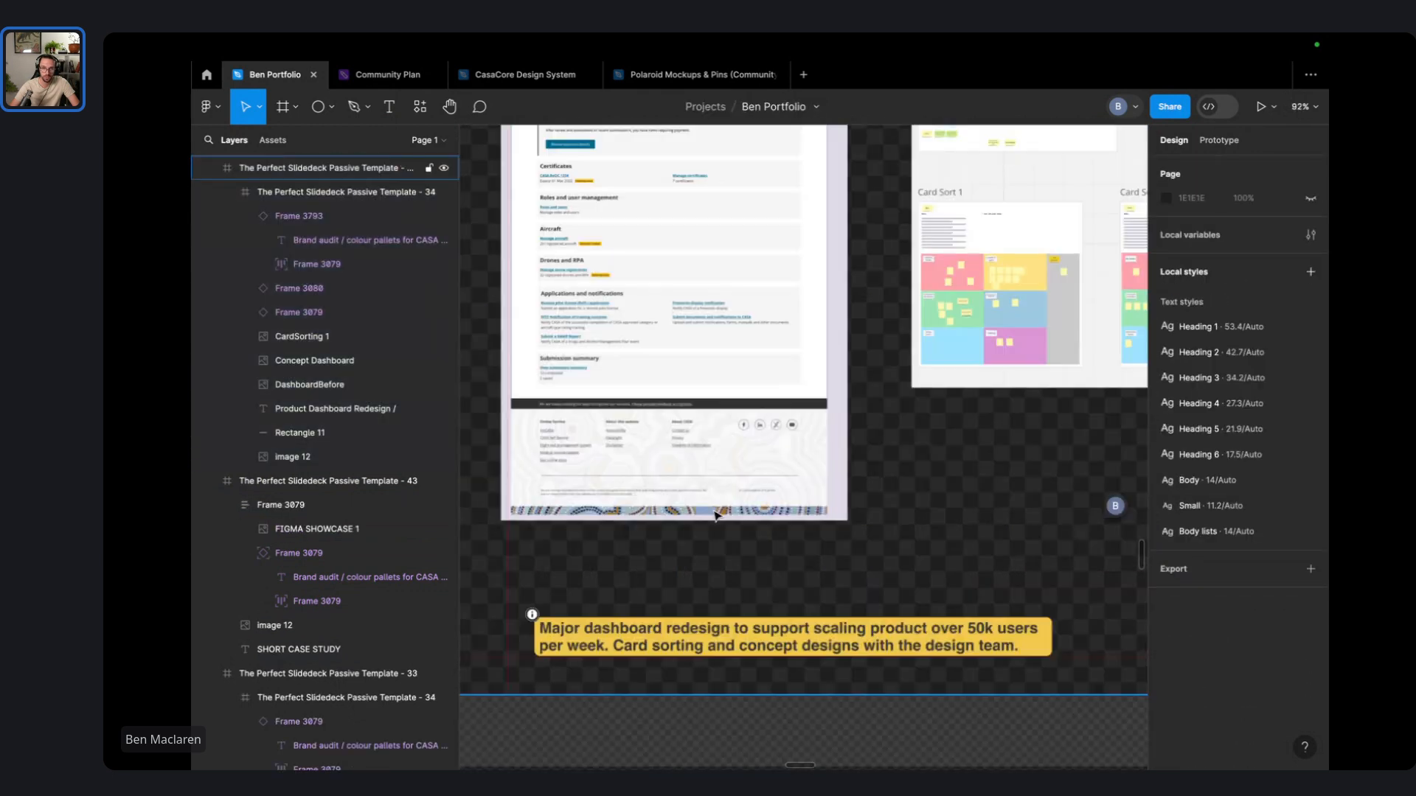
left_click_drag(1007, 378, 1047, 483)
key("t")
left_click(702, 565)
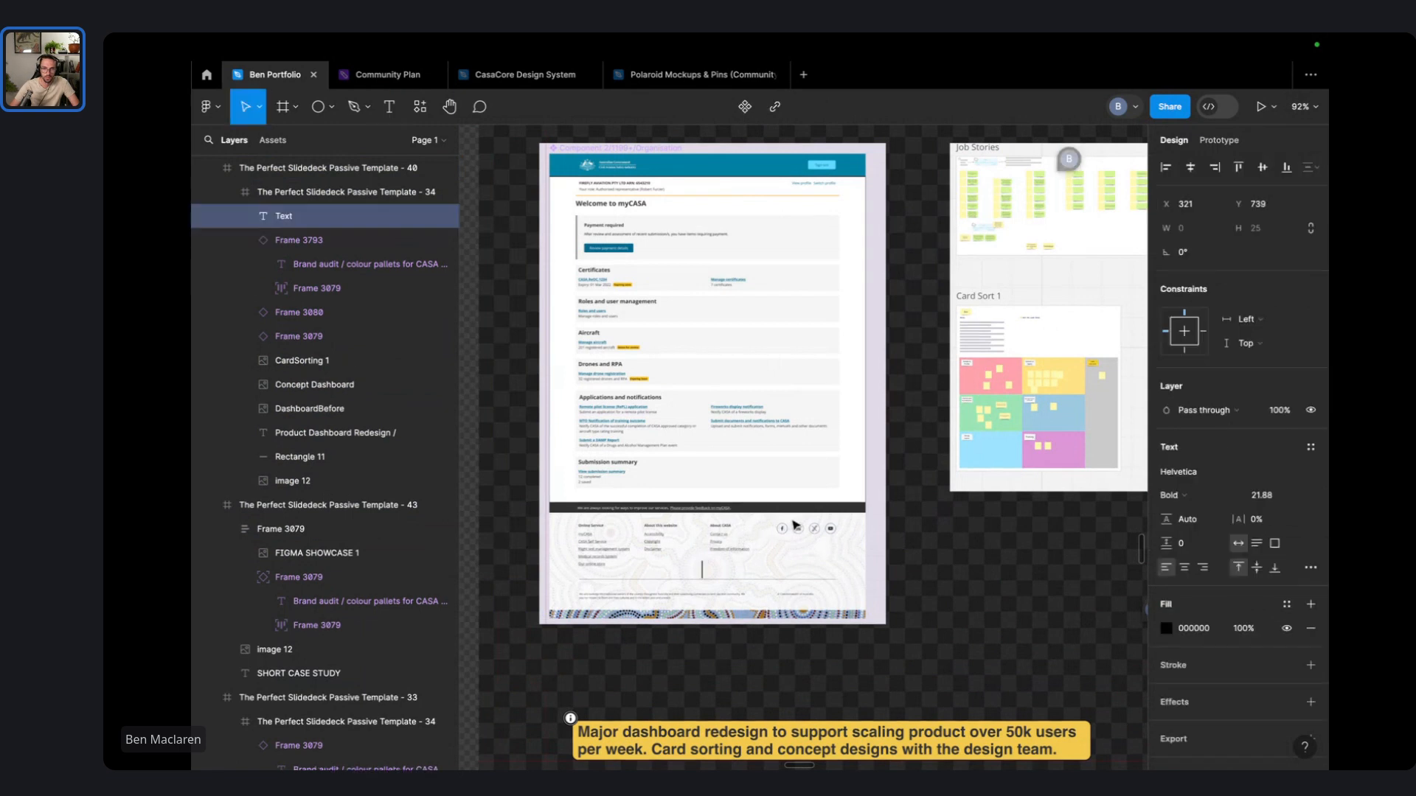
type("Old Dash")
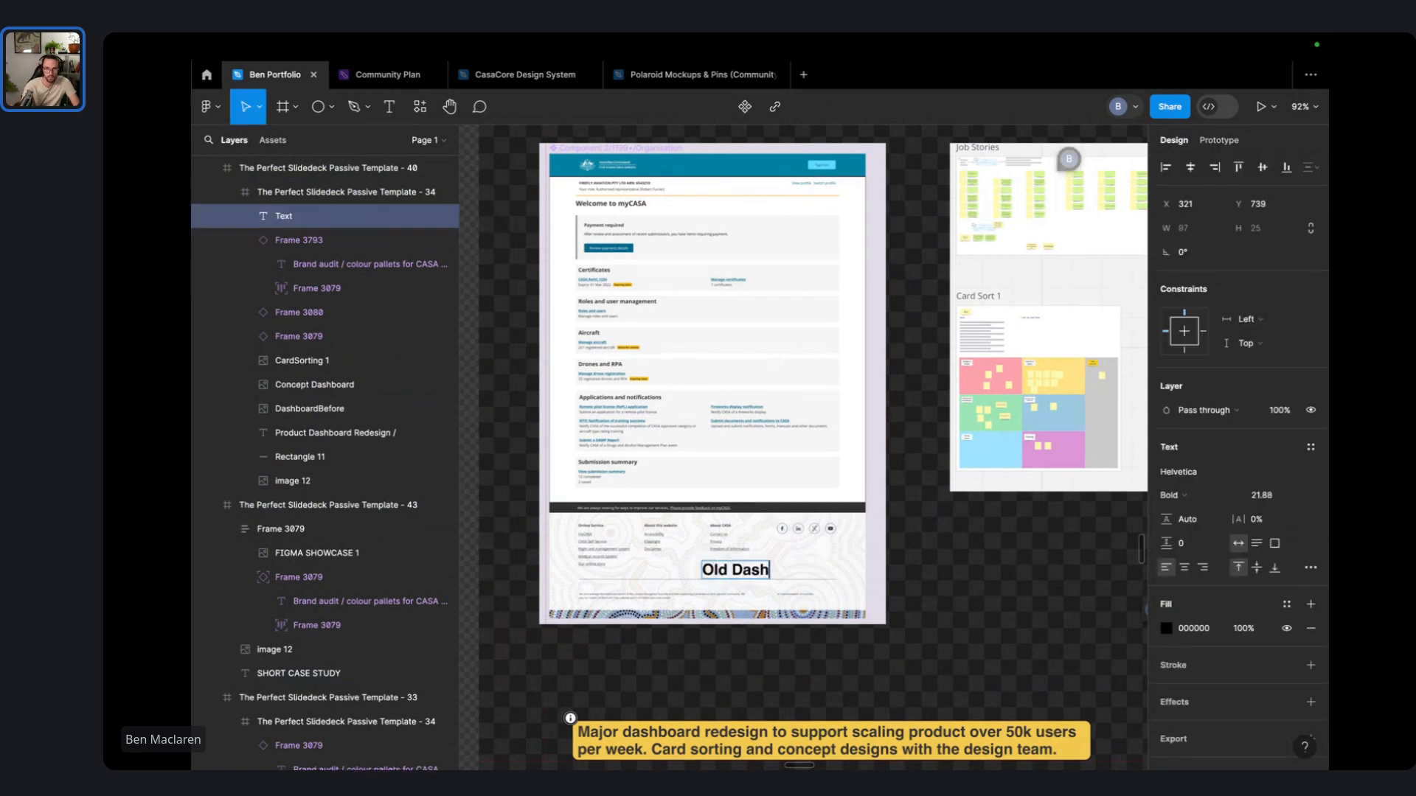
type("board")
scroll(985, 741, "up", 4)
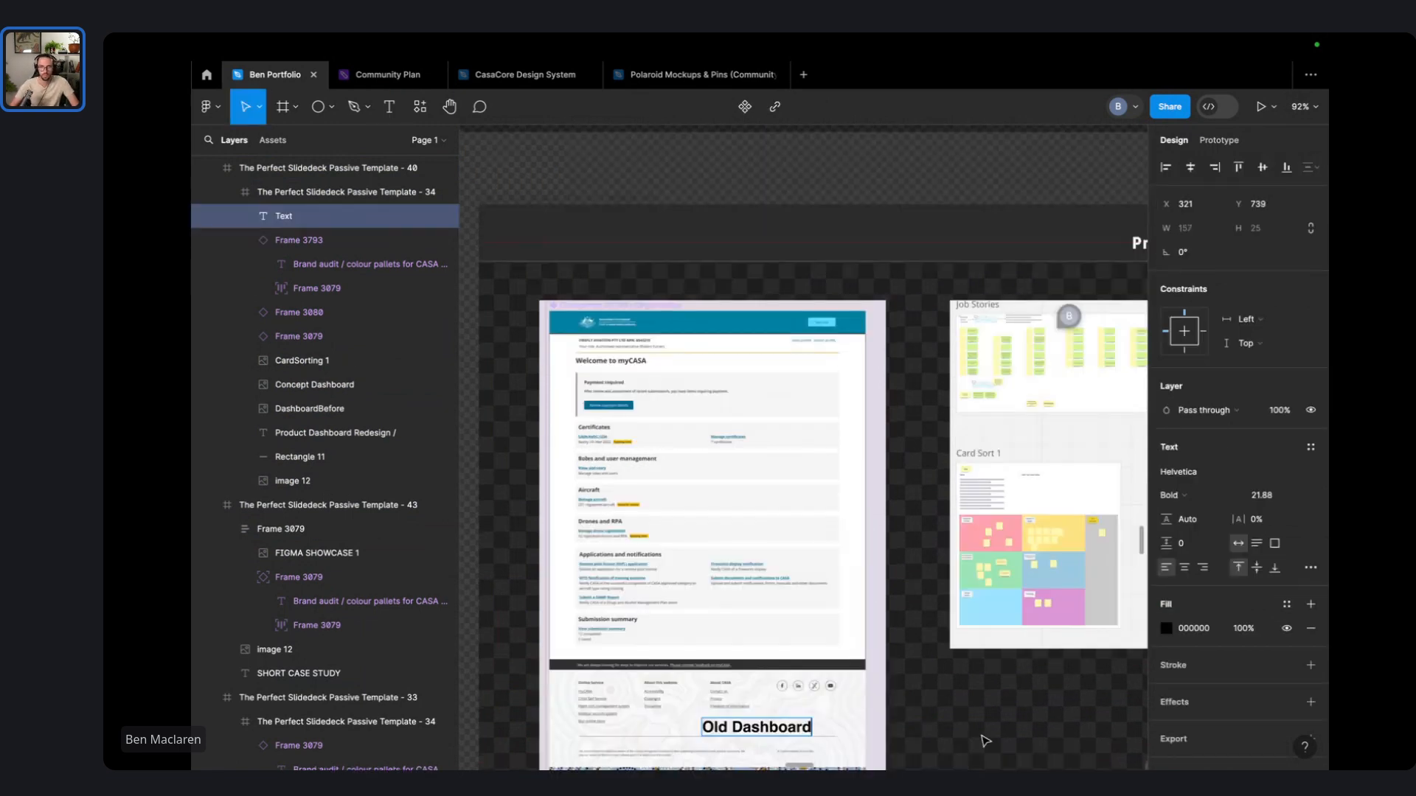
key("Escape")
left_click_drag(793, 731, 655, 343)
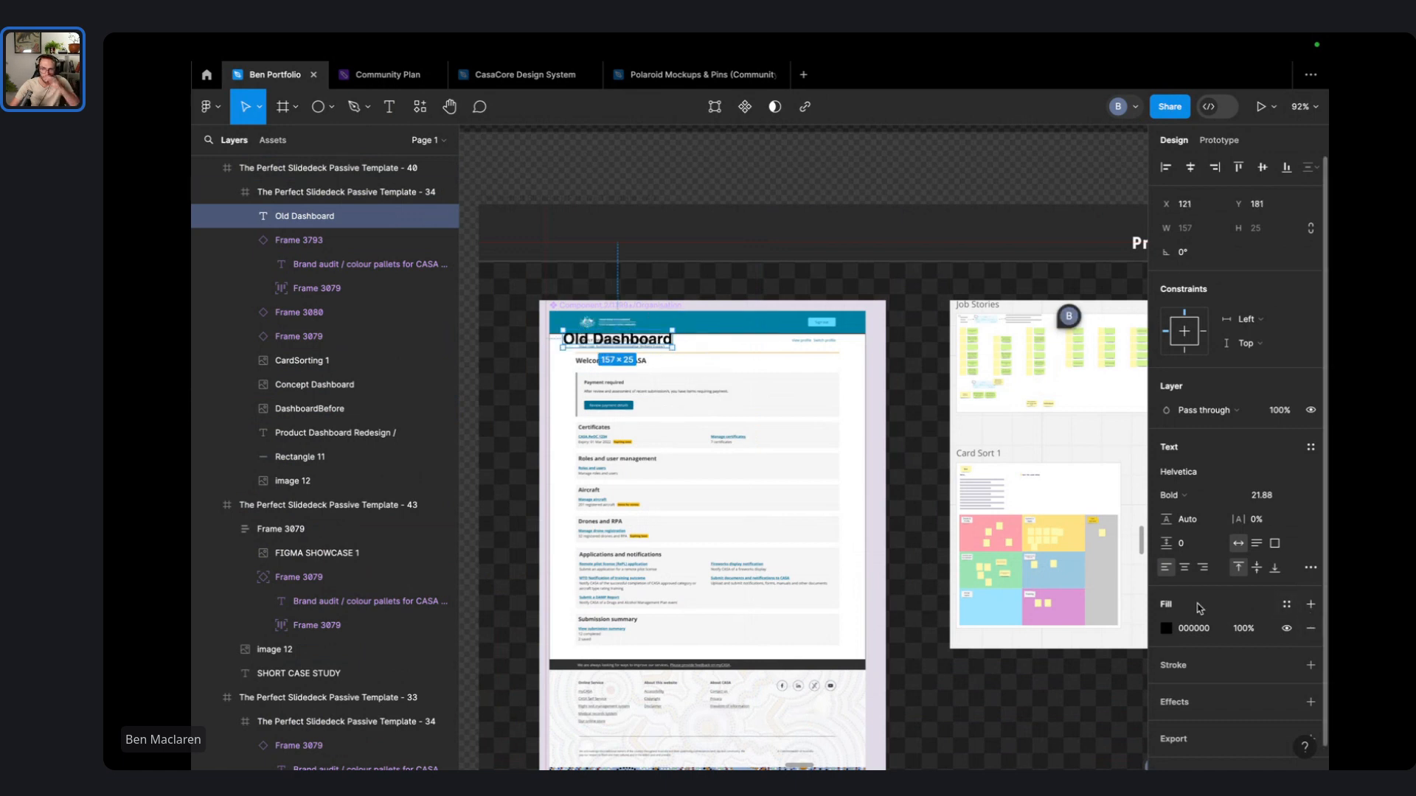
key("ctrl+g")
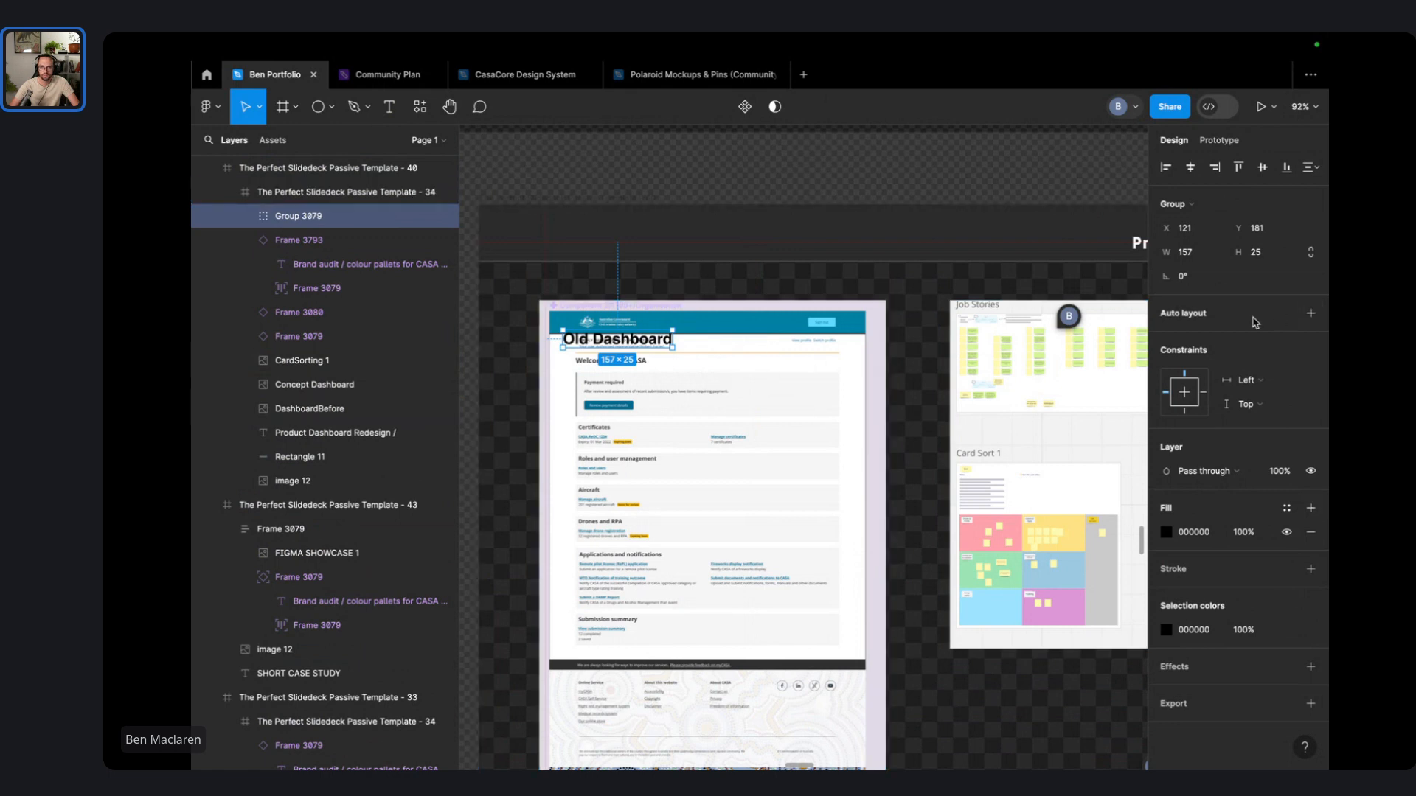
key("shift+a")
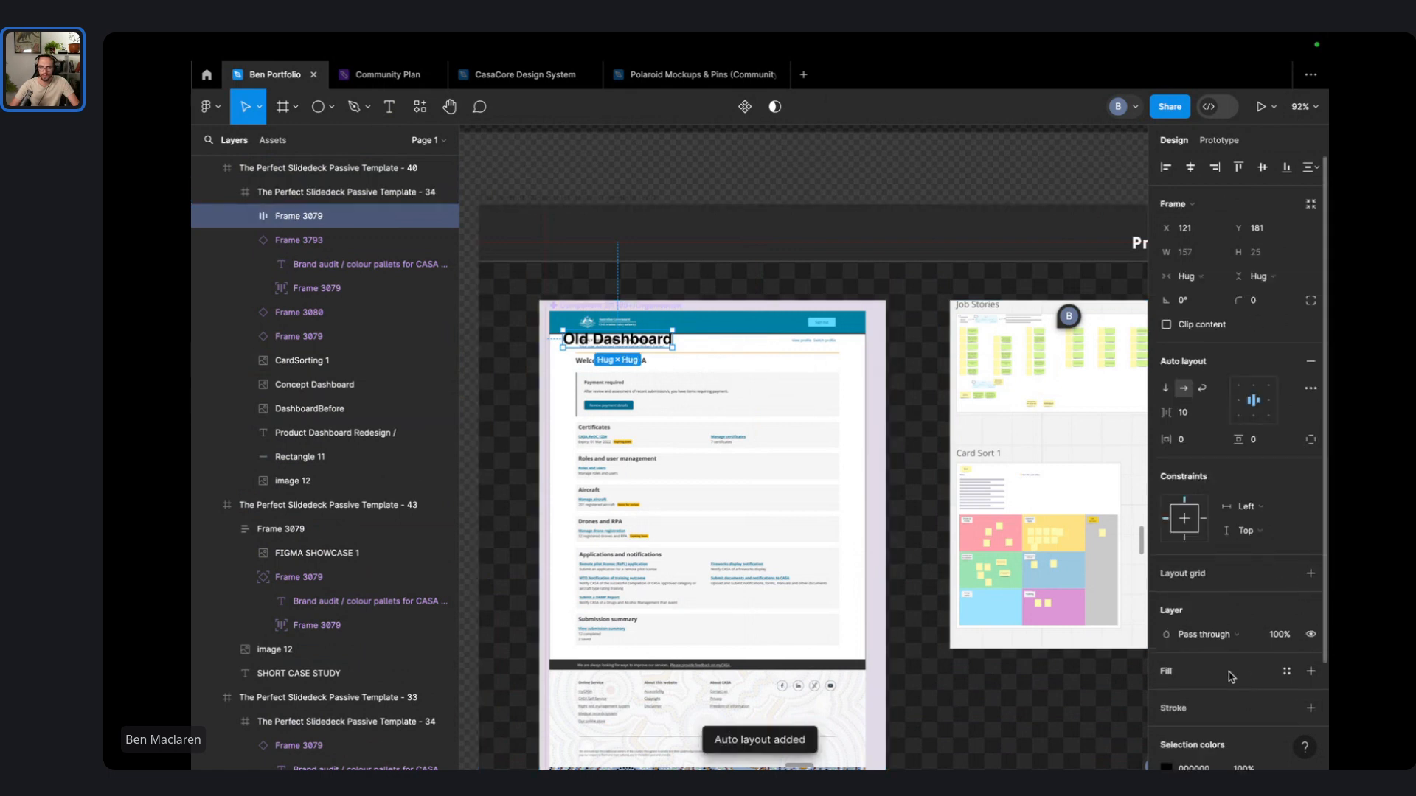
- Realign the screenshots, undoing an accidental old dashboard move and lowering the card sorting image slightly
left_click(701, 352)
left_click_drag(688, 419, 694, 431)
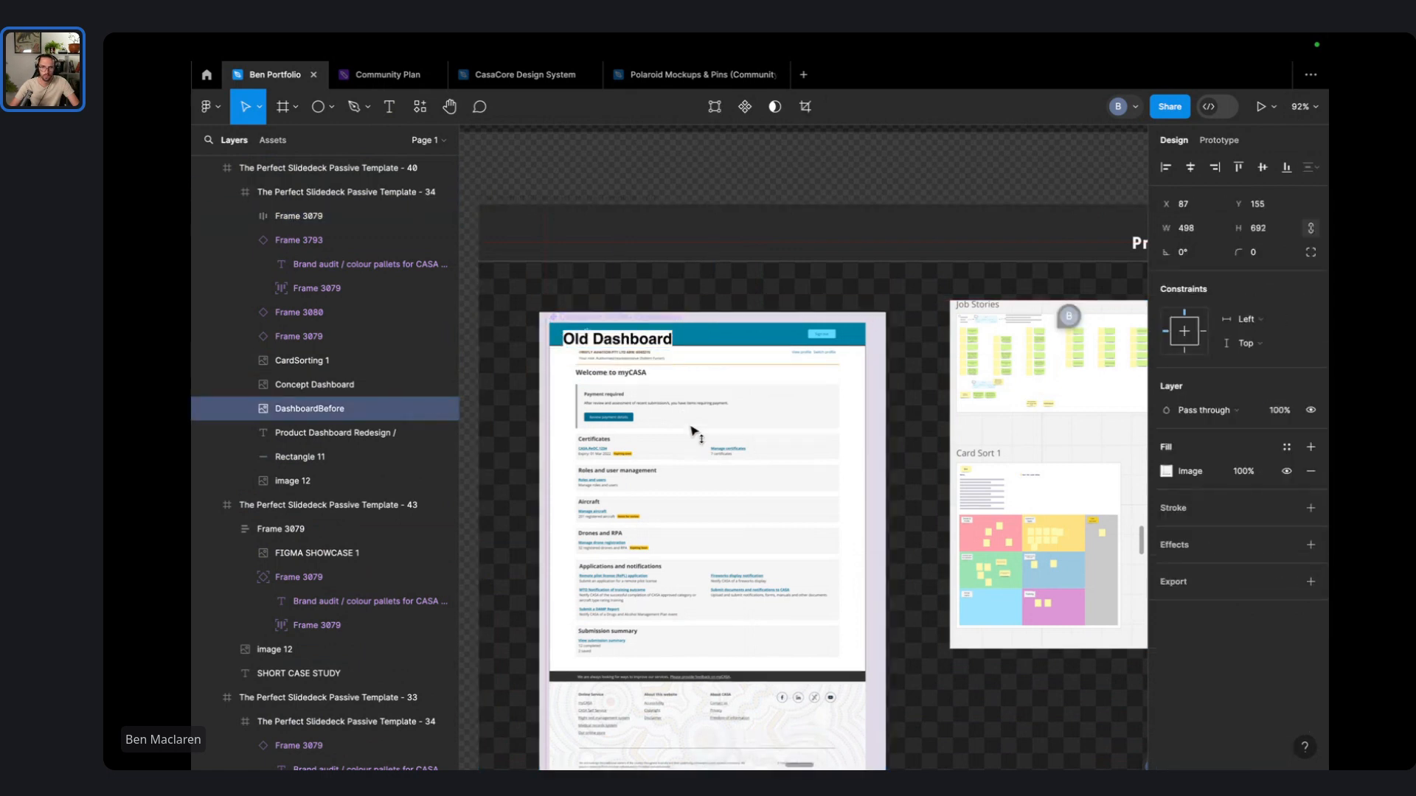
left_click_drag(616, 346, 601, 296)
key("ctrl+z")
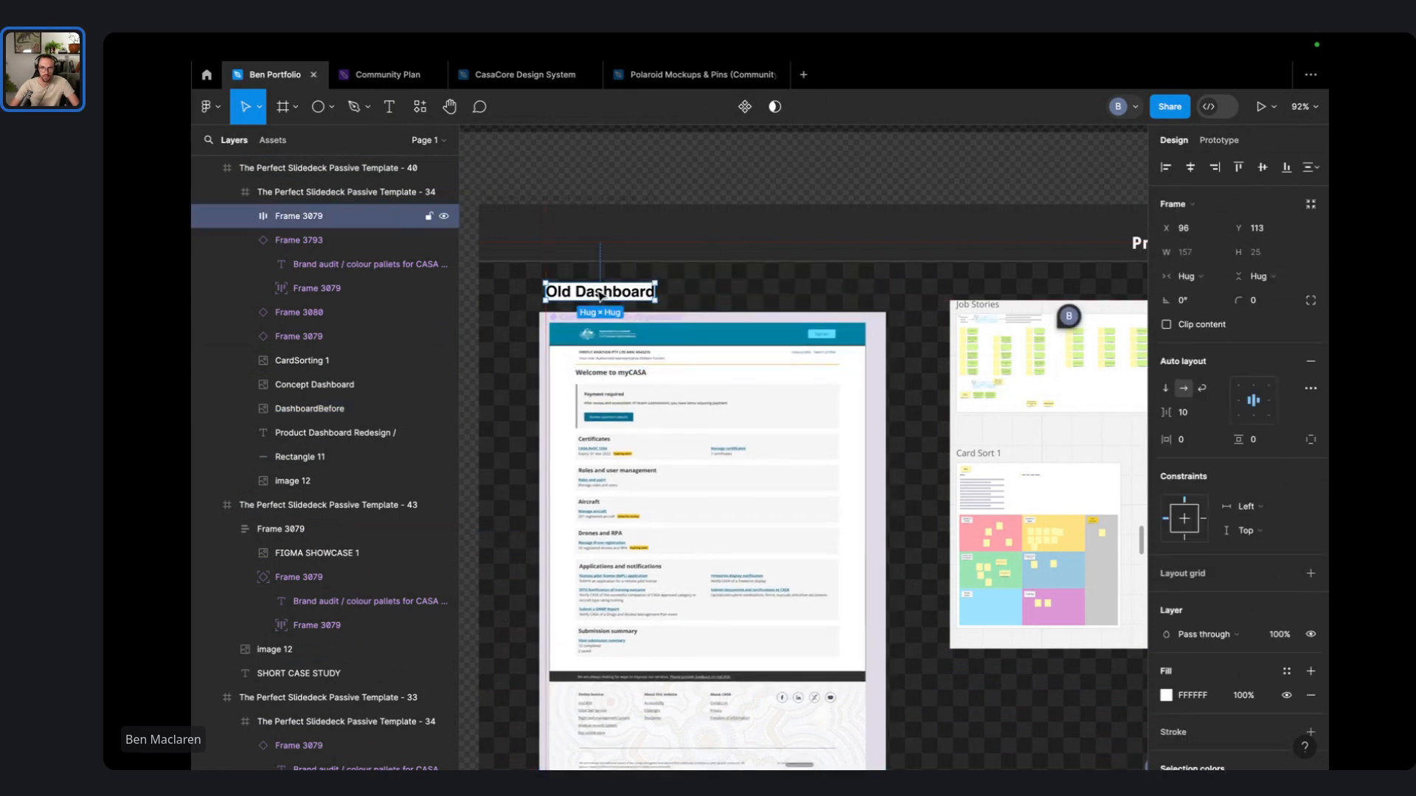
left_click_drag(990, 325, 995, 338)
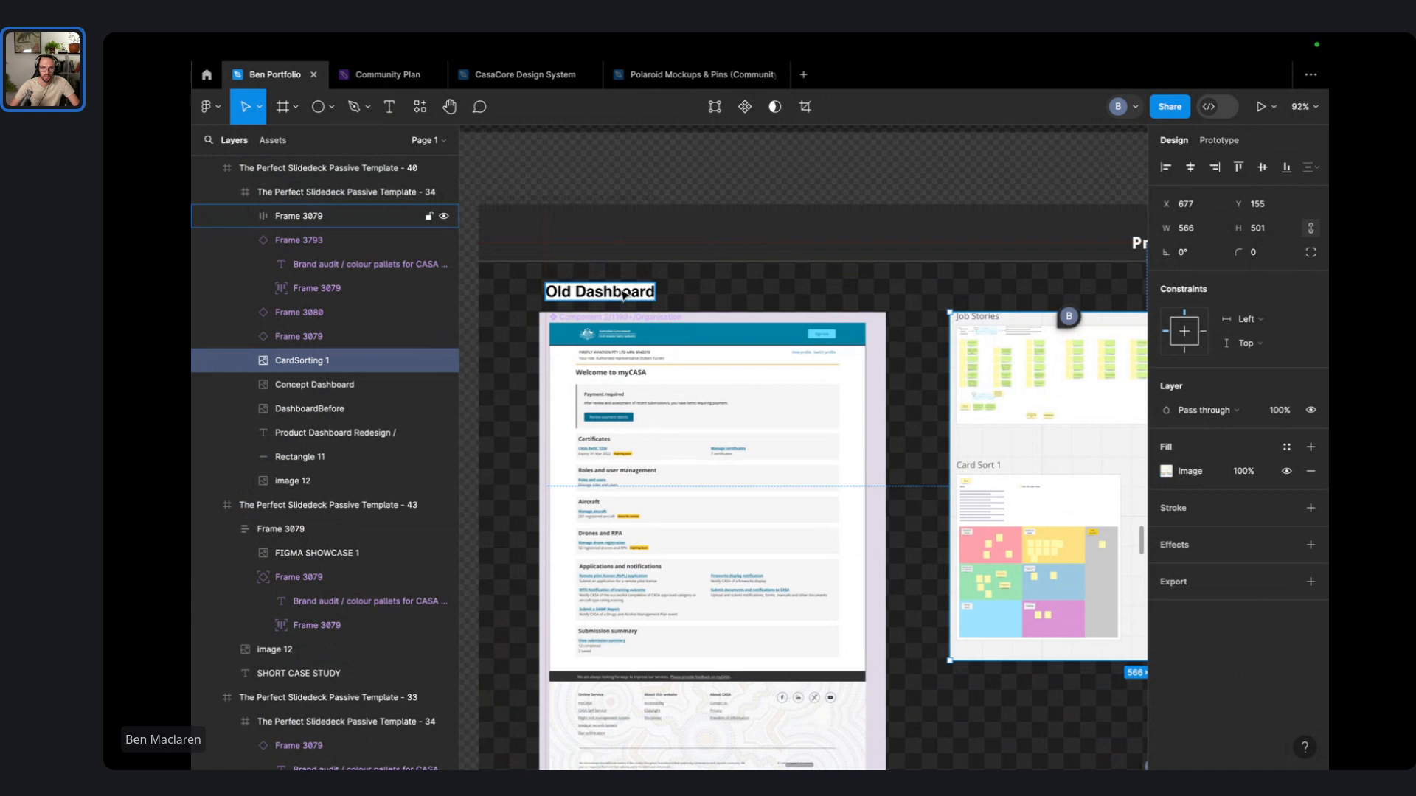
- Copy the Old Dashboard caption above the card sorting image and retype it as 'Team Card Sorting'
left_click_drag(623, 295, 1025, 293)
double_click(1025, 293)
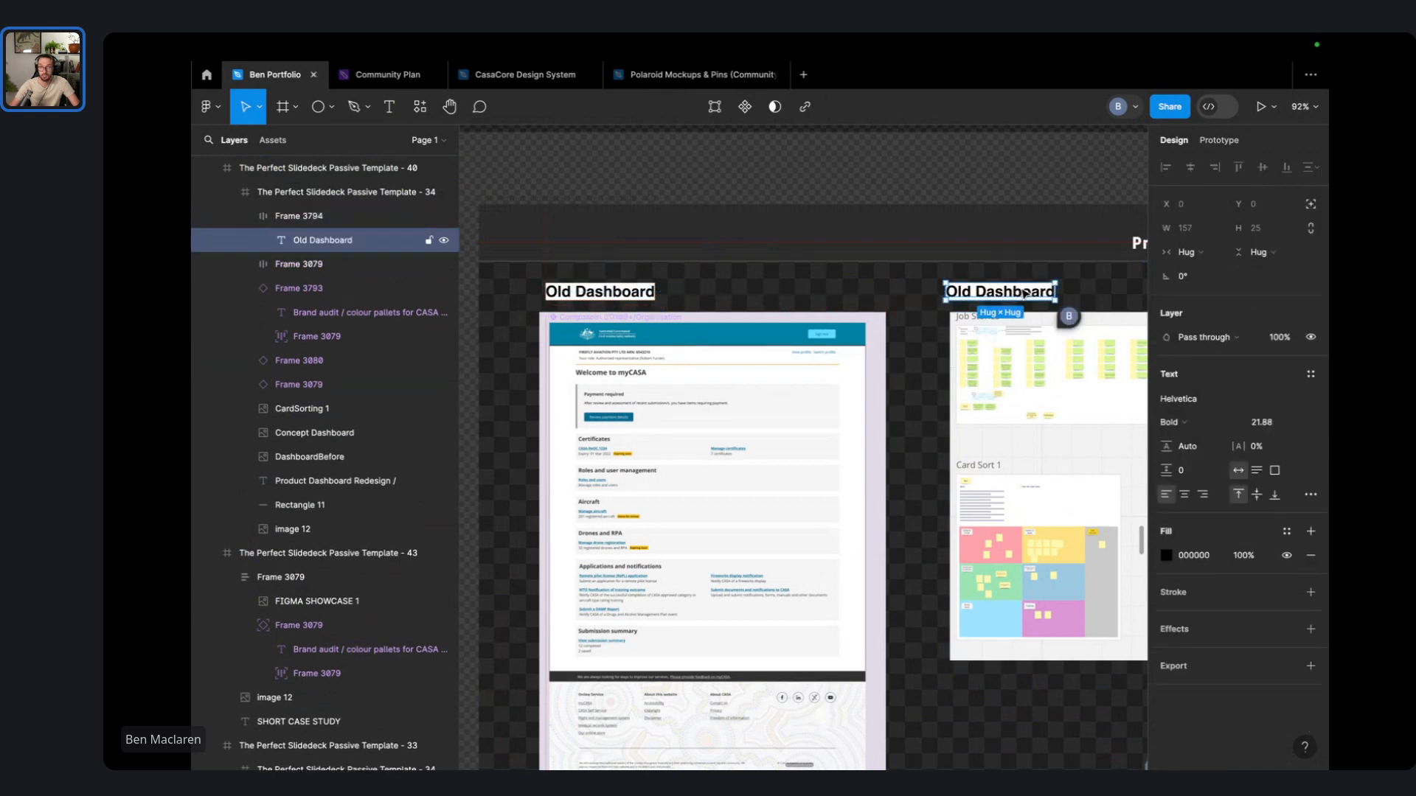
double_click(1024, 293)
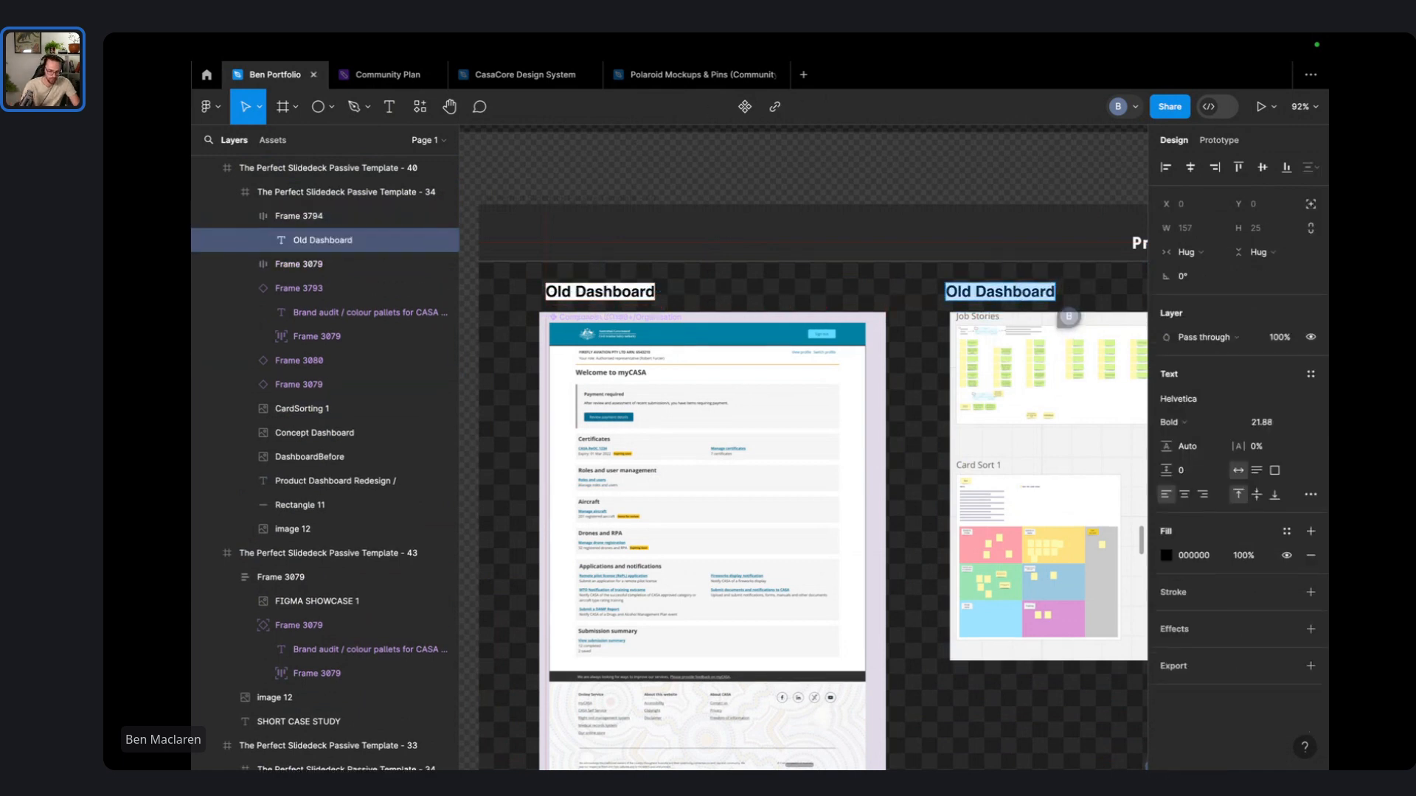
type("Team Card Sor")
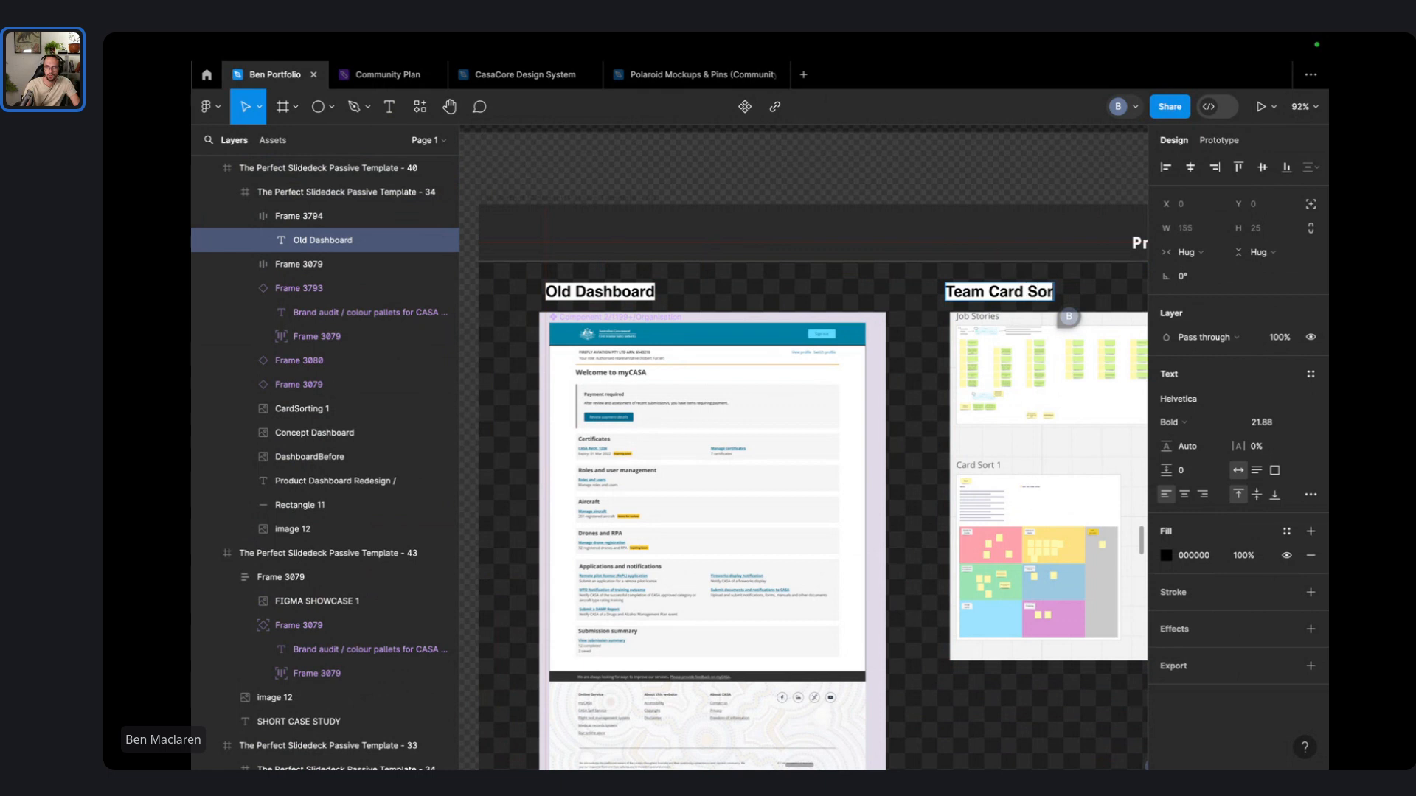
type("ting")
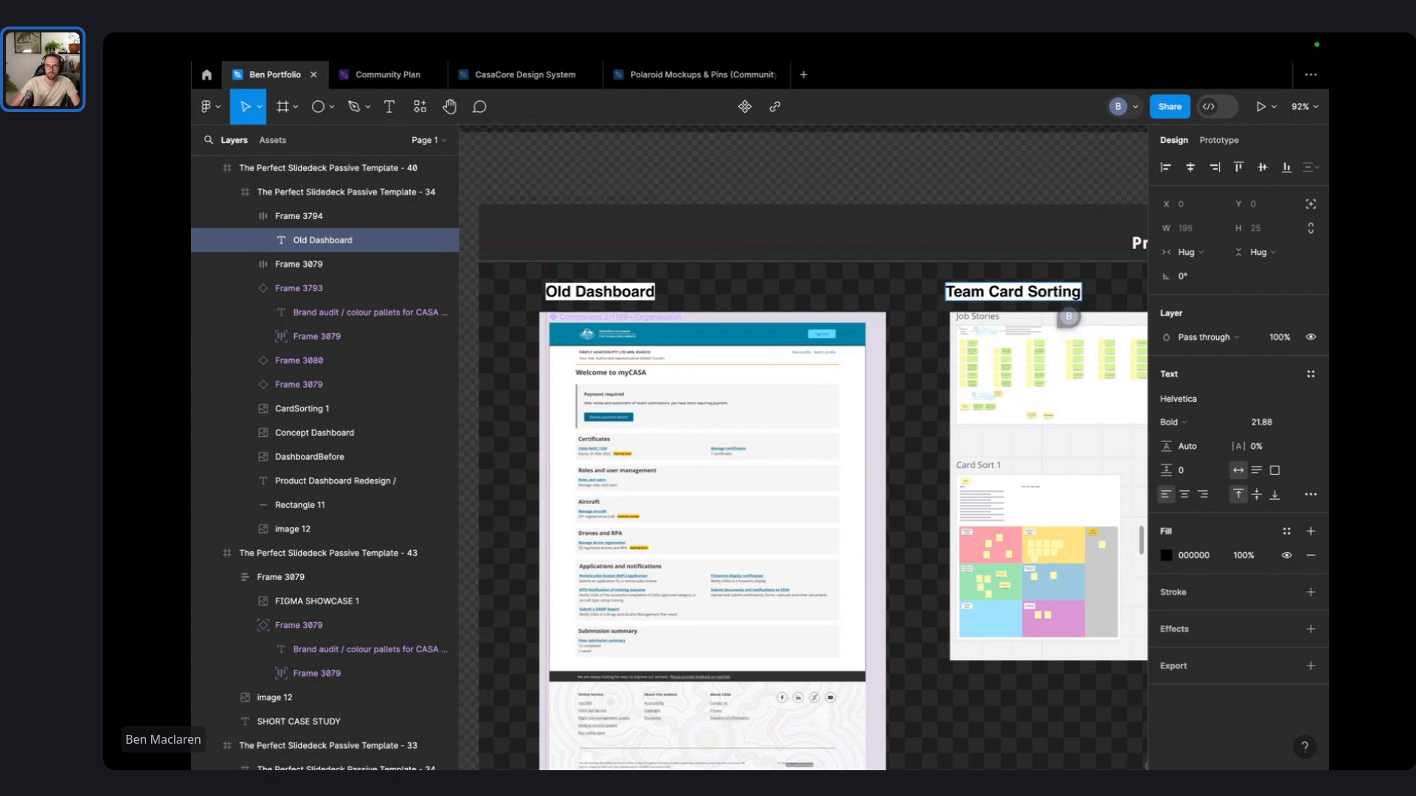
scroll(1017, 254, "right", 5)
scroll(877, 229, "down", 3)
key("Escape")
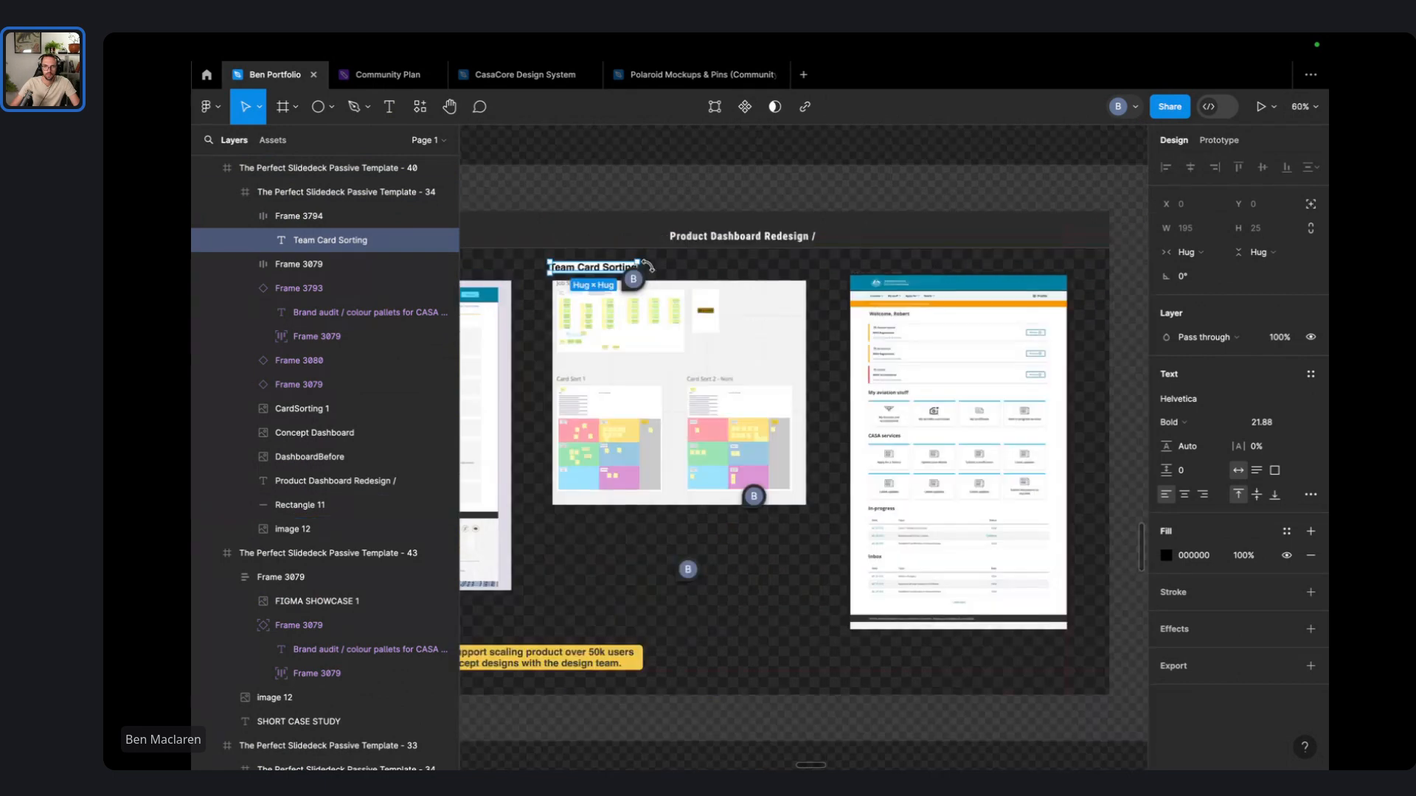
- Align the concept screenshot and copy the caption above it as 'Future Dashboard Concepts'
left_click_drag(614, 267, 909, 268)
left_click_drag(919, 353, 920, 354)
left_click(878, 275)
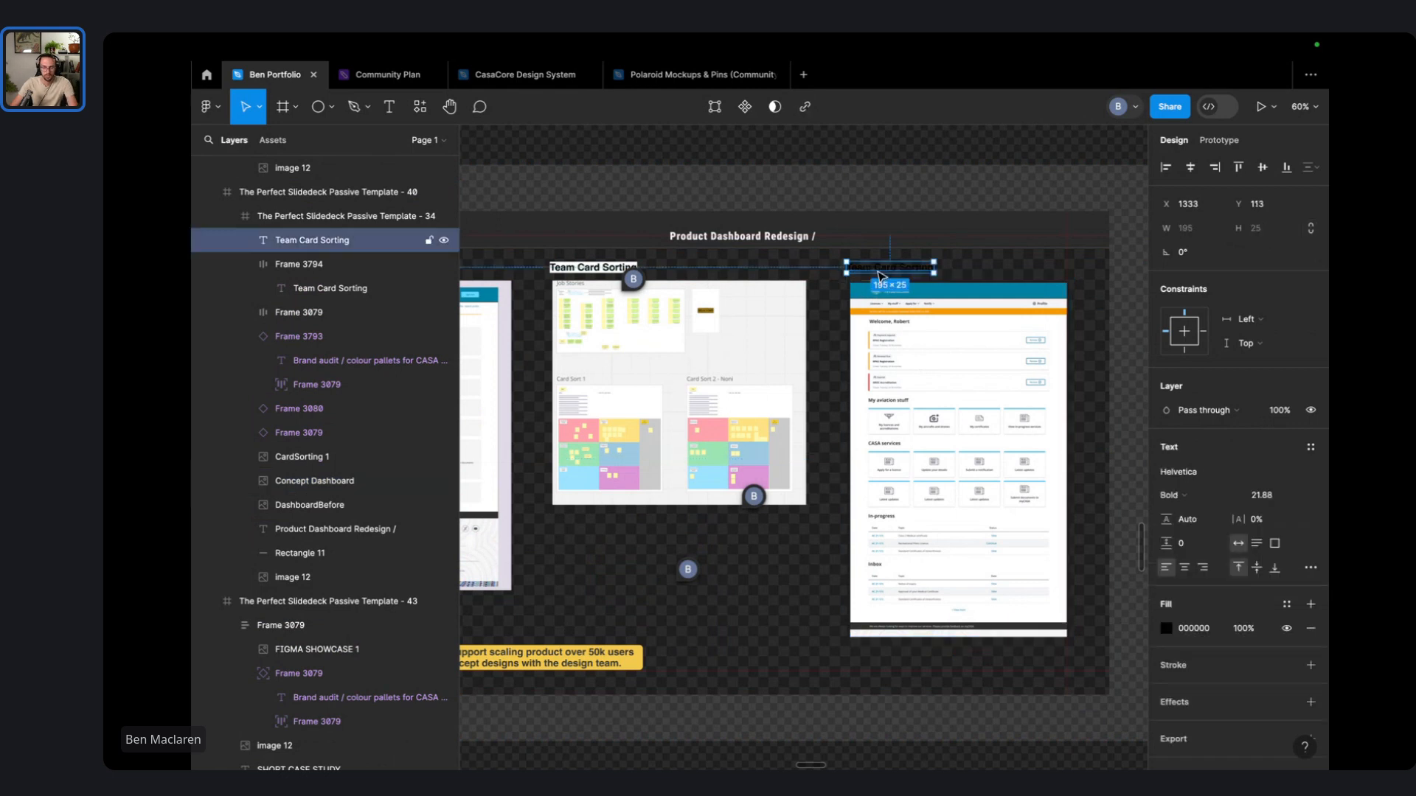
key("Delete")
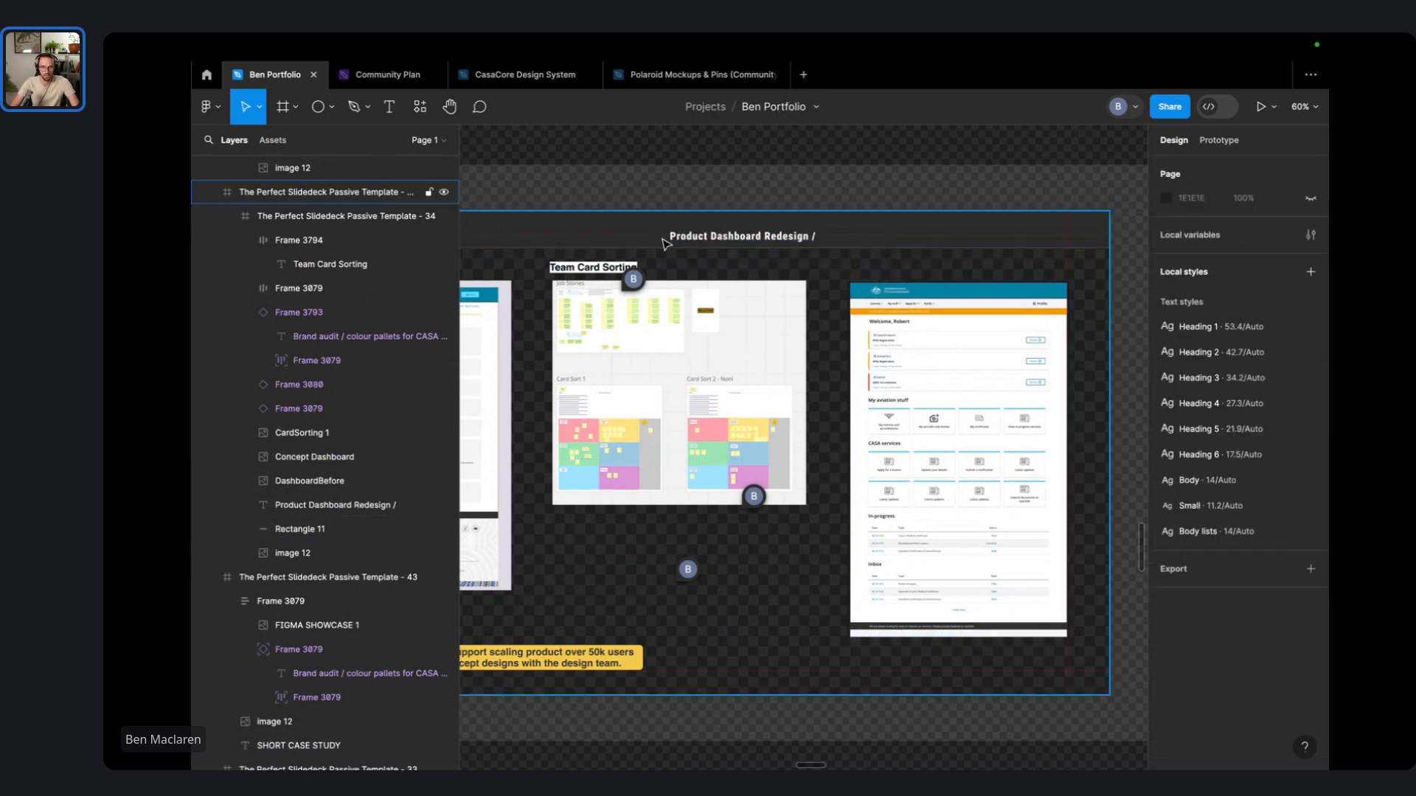
left_click(585, 270)
left_click(582, 271)
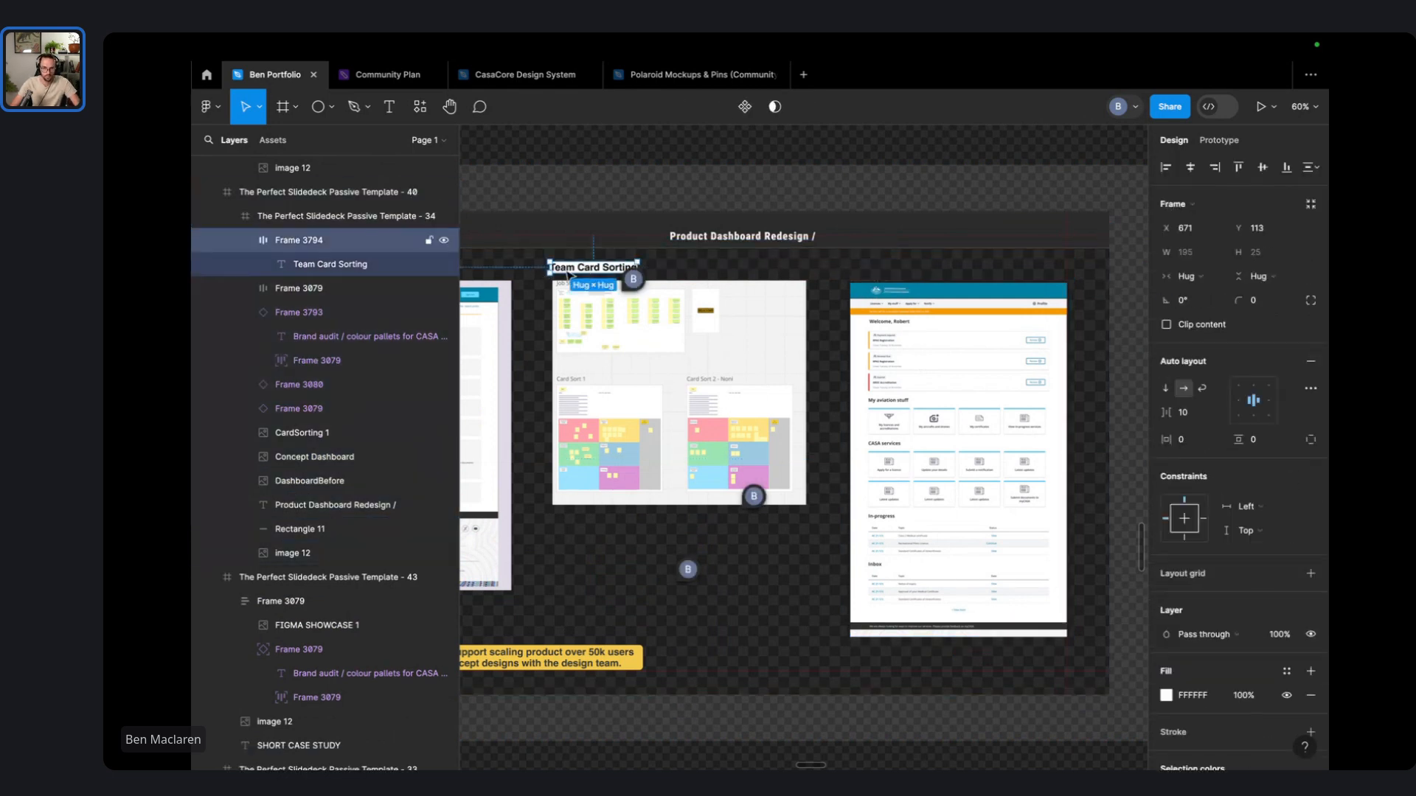
left_click_drag(568, 276, 885, 273)
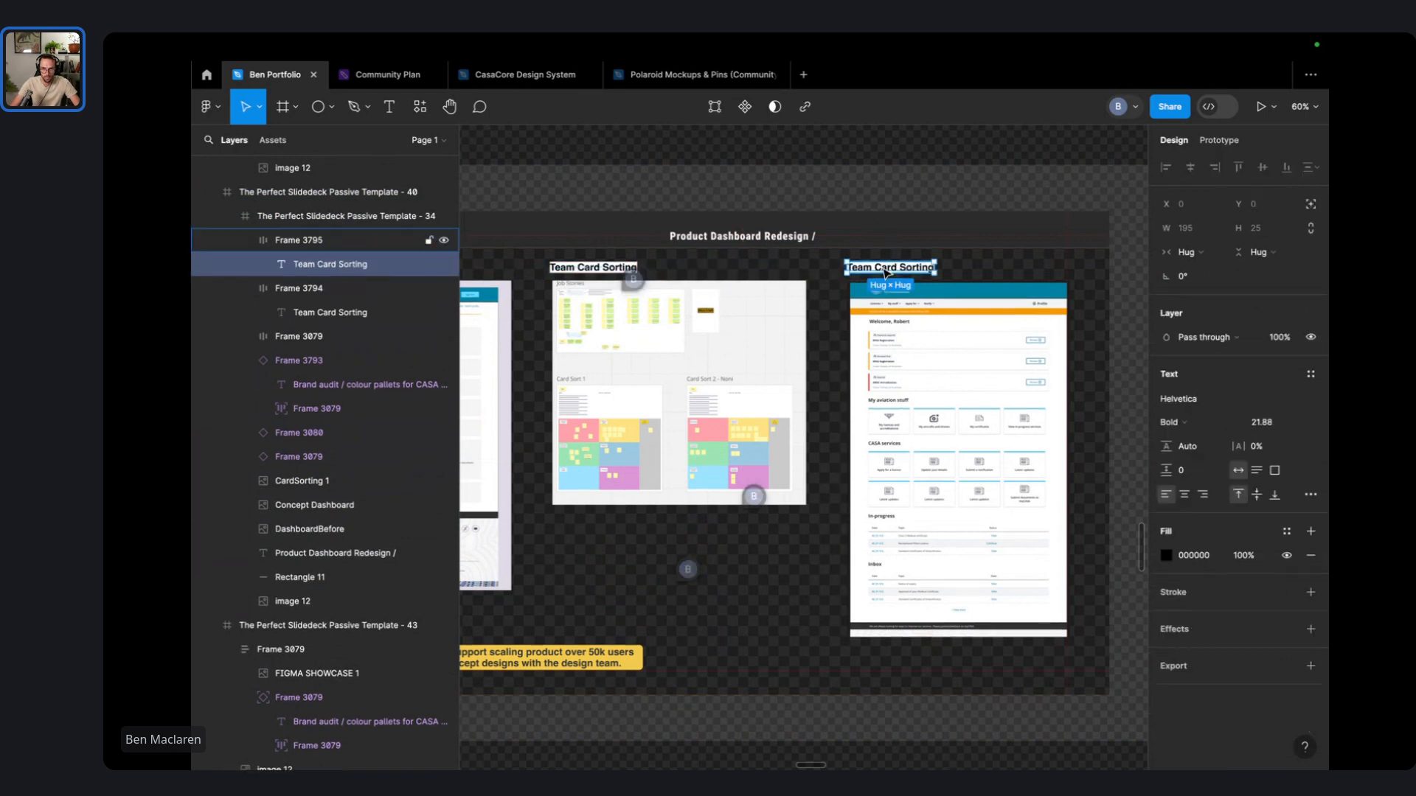
double_click(883, 268)
type("Future Dashboard Concepts")
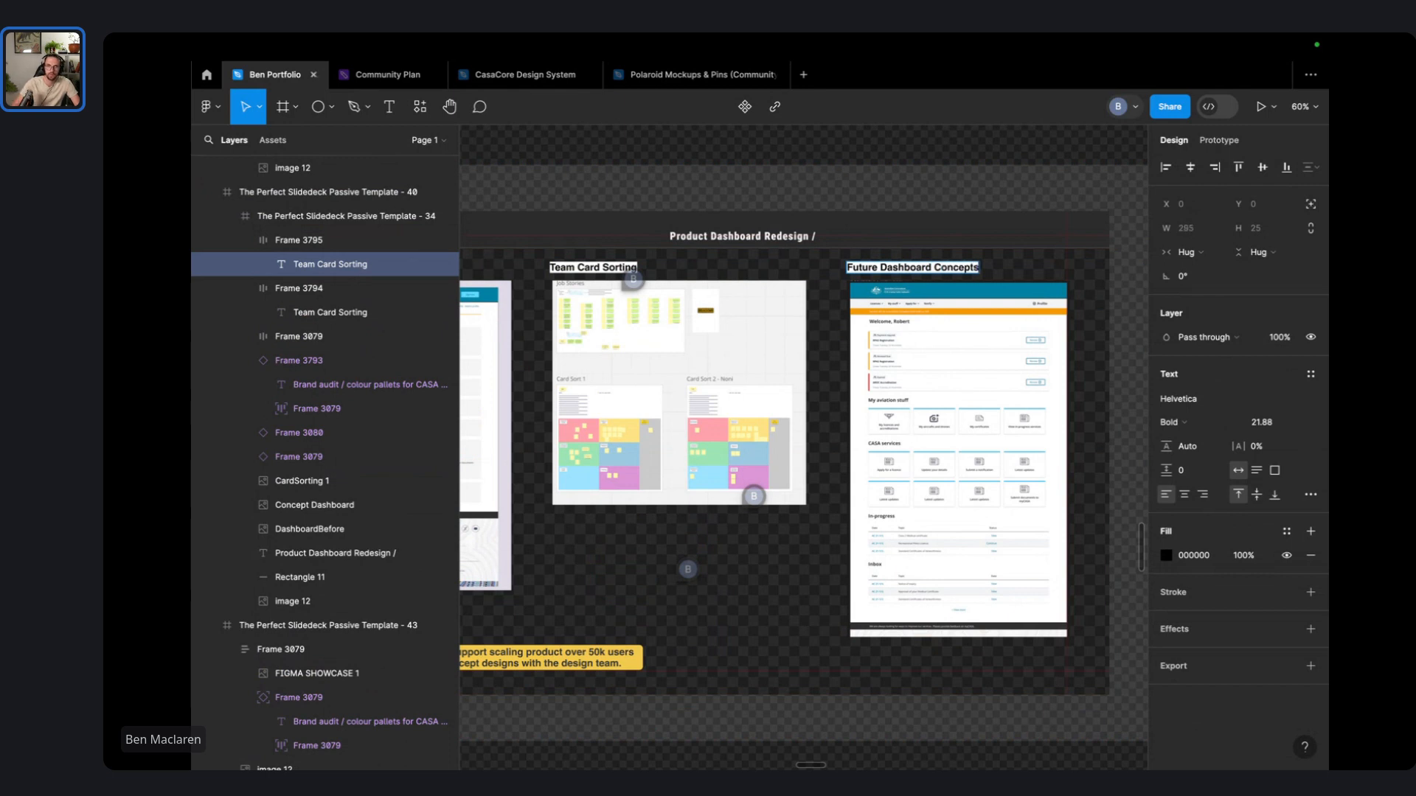
left_click(794, 176)
- Delete the divider line and the 'Product Dashboard Redesign' heading from the slide
left_click(769, 228)
key("Delete")
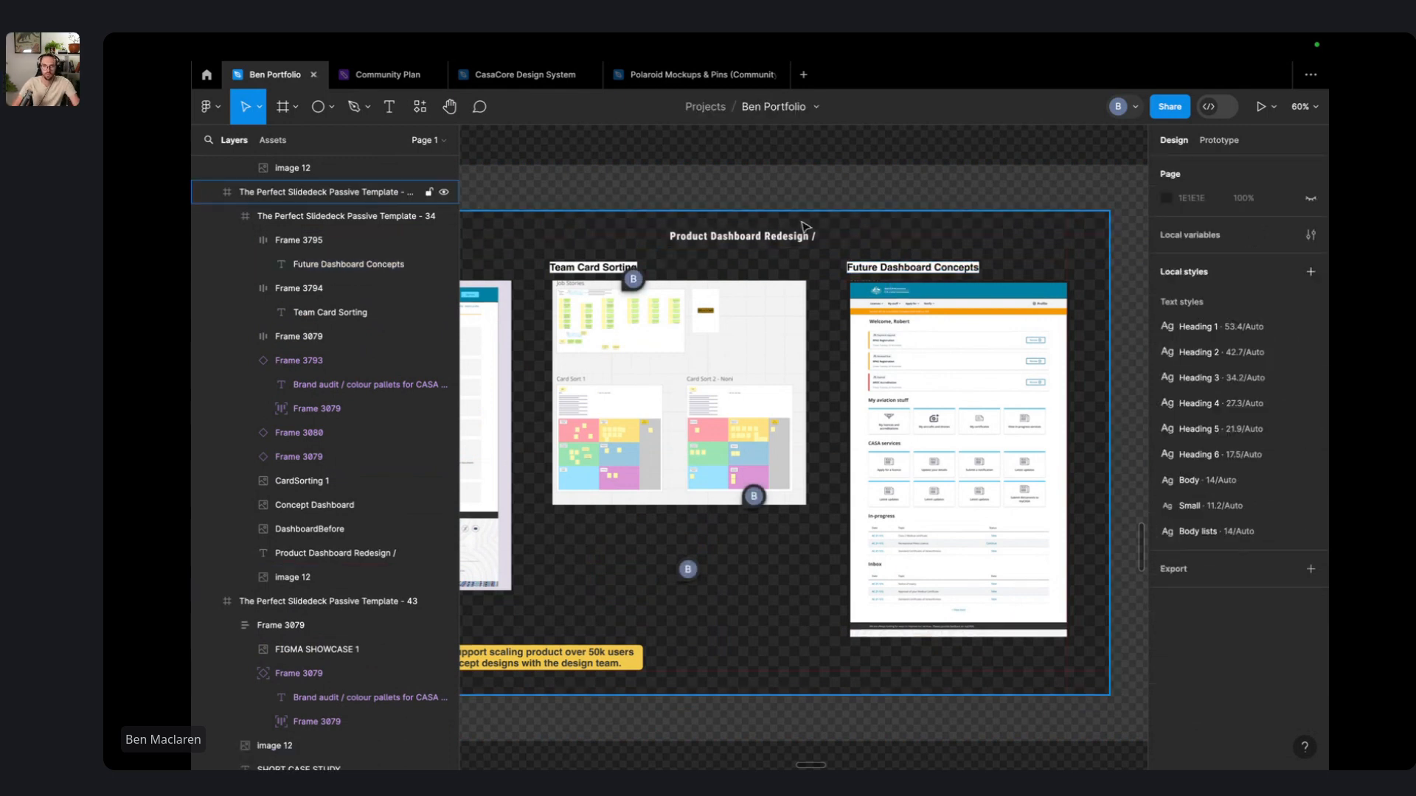
left_click(784, 237)
left_click(784, 237, "super")
key("Delete")
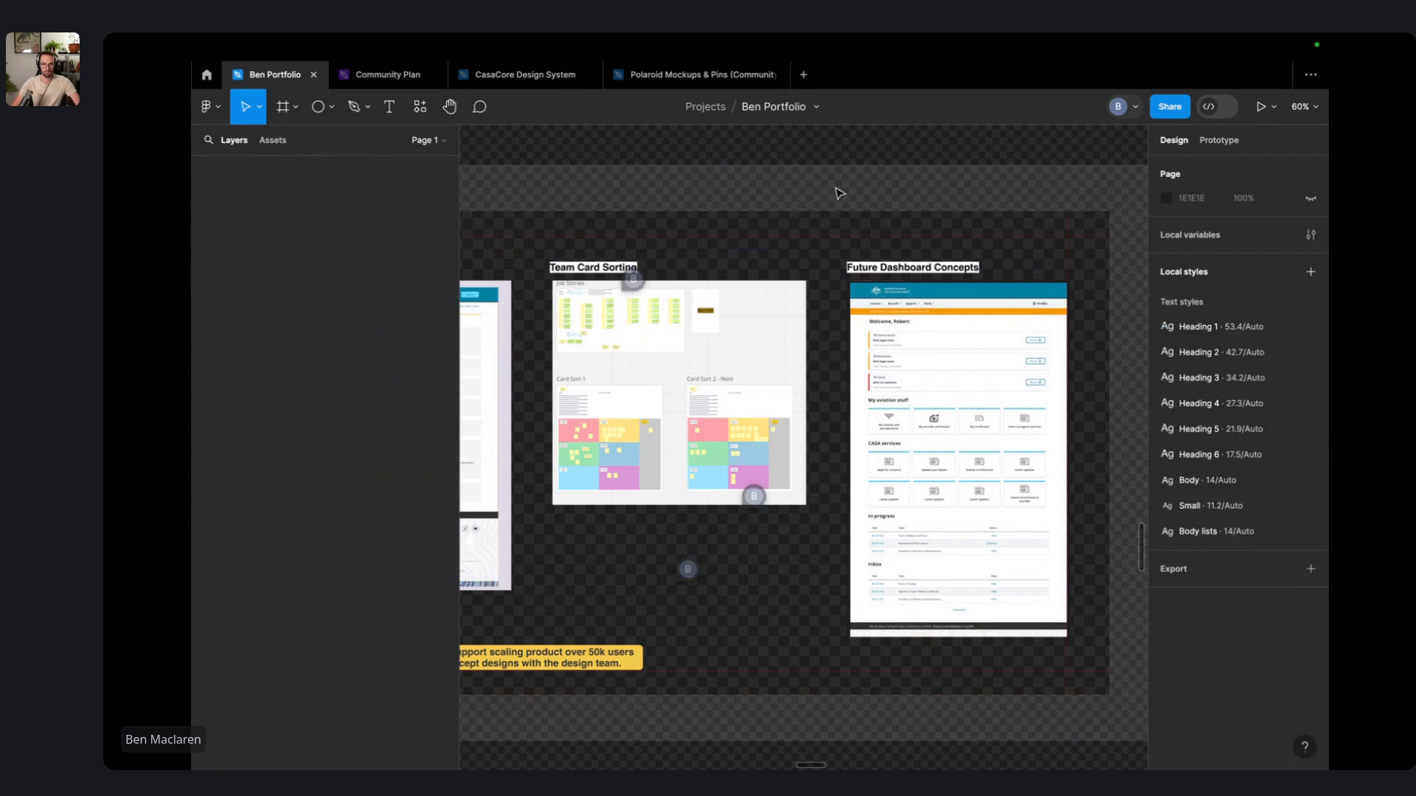
- Move slidedeck template 41, slide 40 and the CASA project 2 slide into place in the row
left_click(840, 193)
scroll(838, 193, "down", 3)
scroll(838, 193, "up", 1)
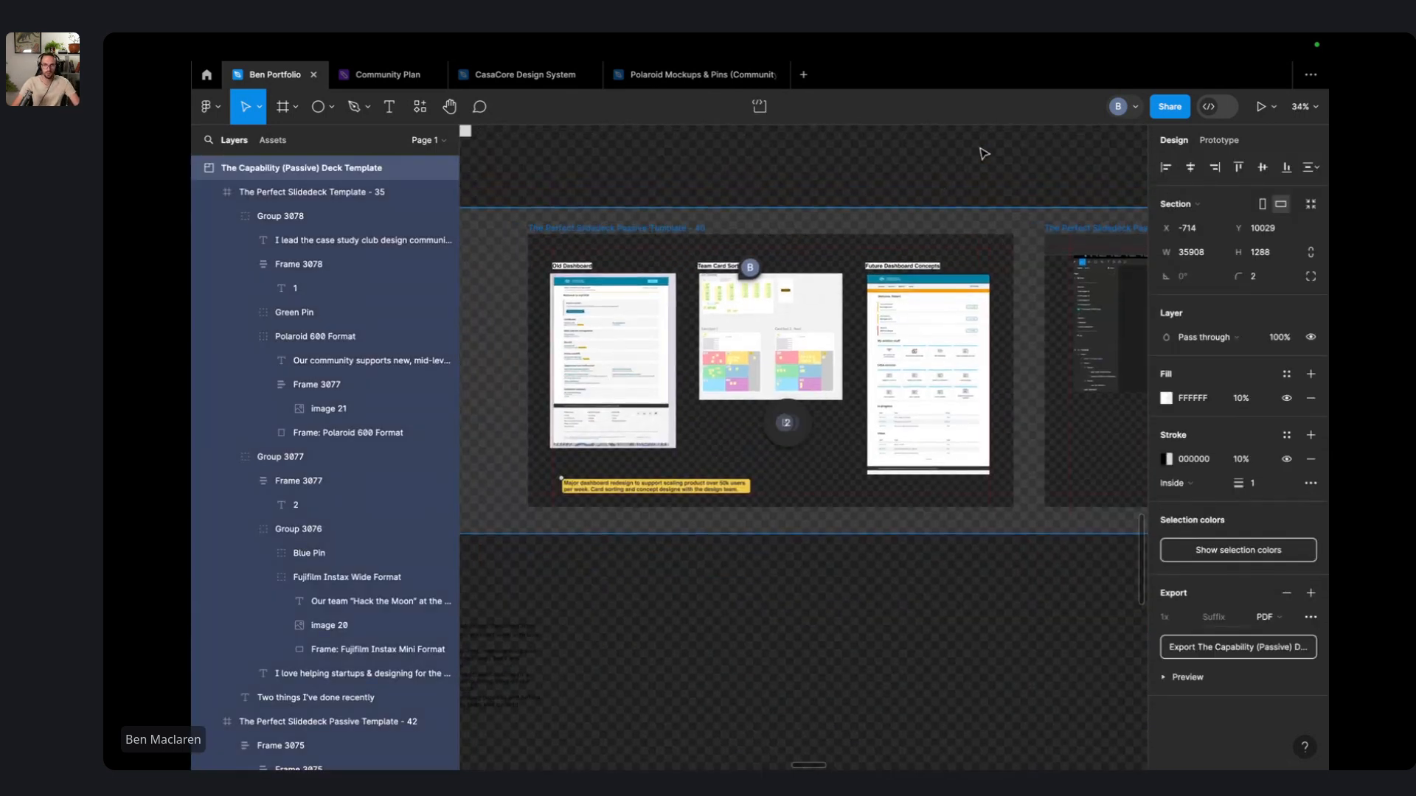
left_click(984, 154)
scroll(935, 259, "right", 5)
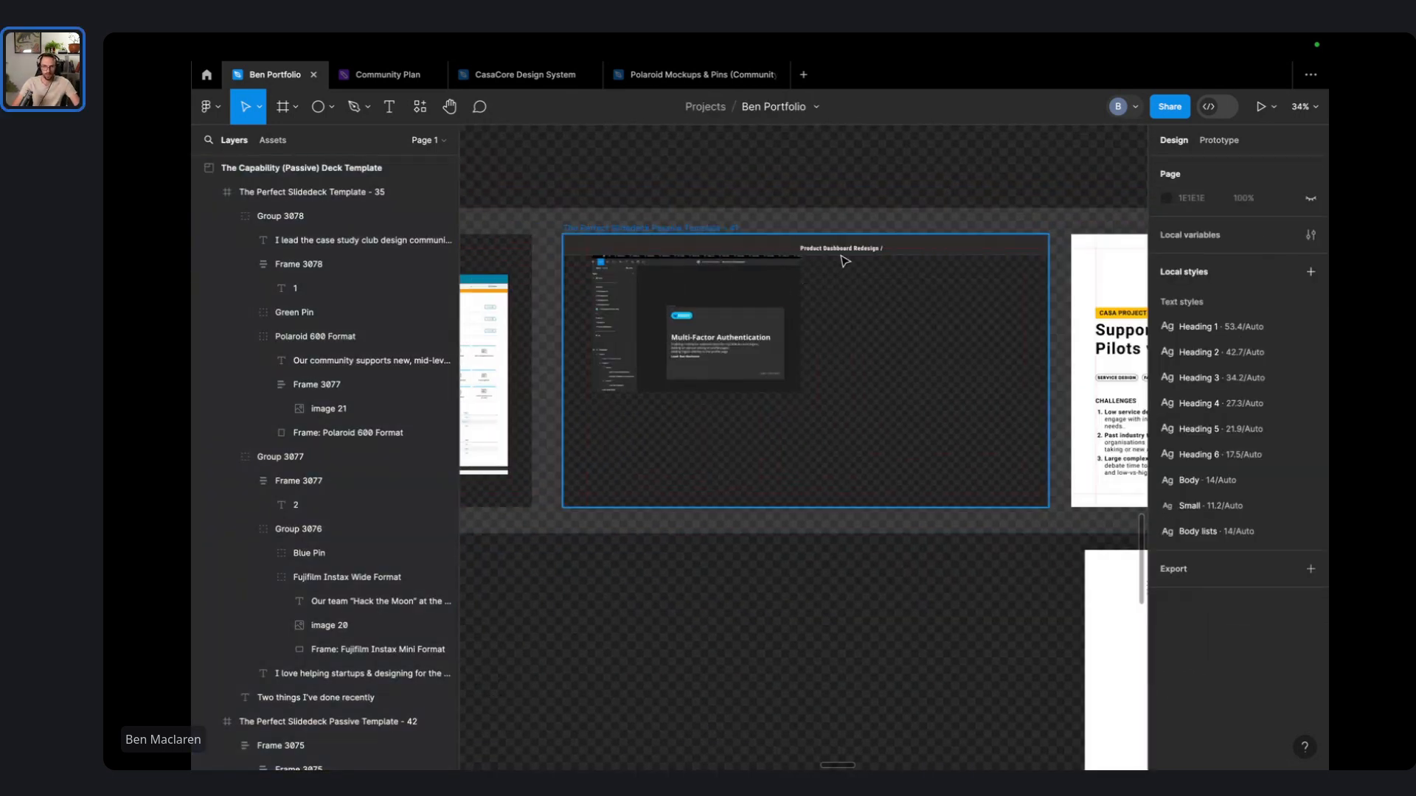
left_click(845, 261)
scroll(640, 294, "left", 10)
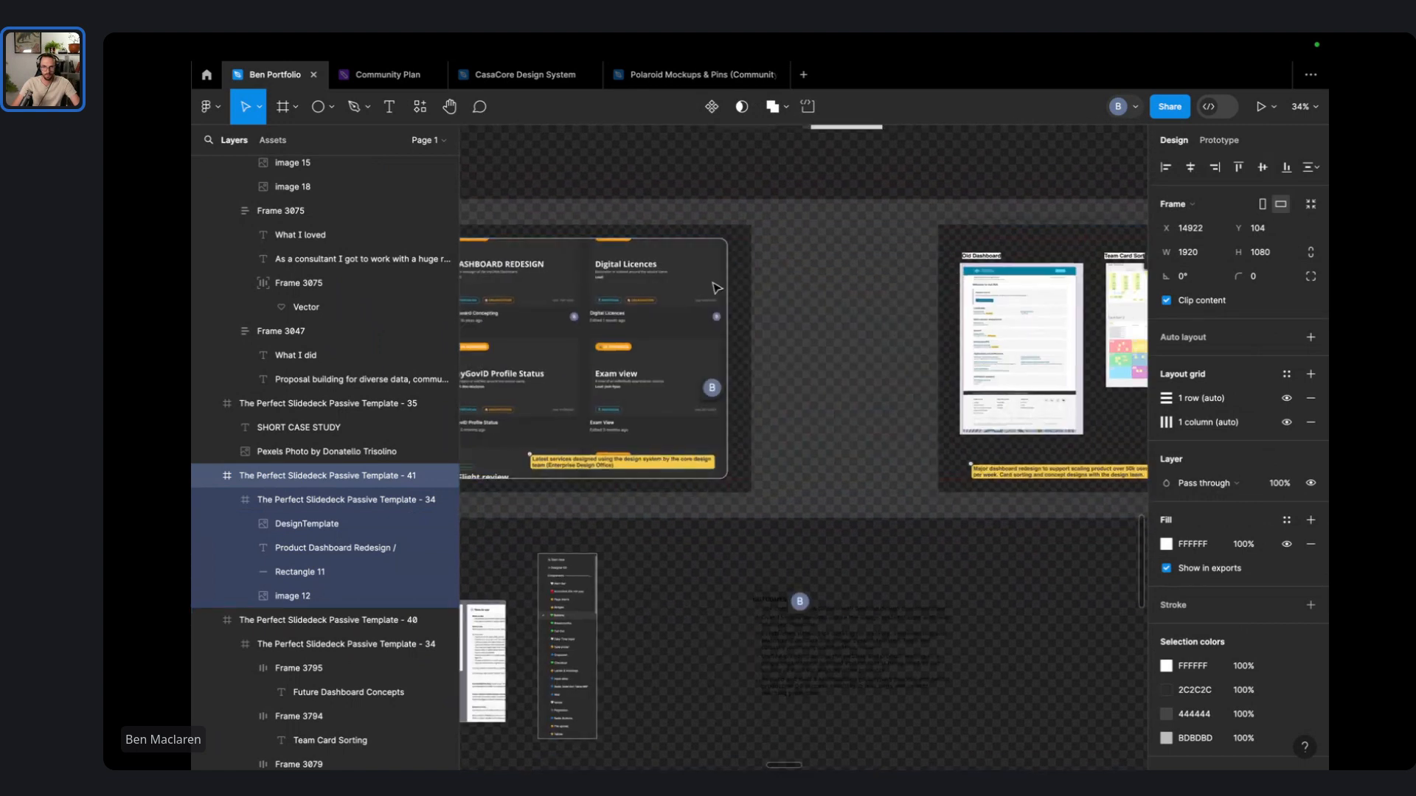
scroll(715, 287, "down", 5)
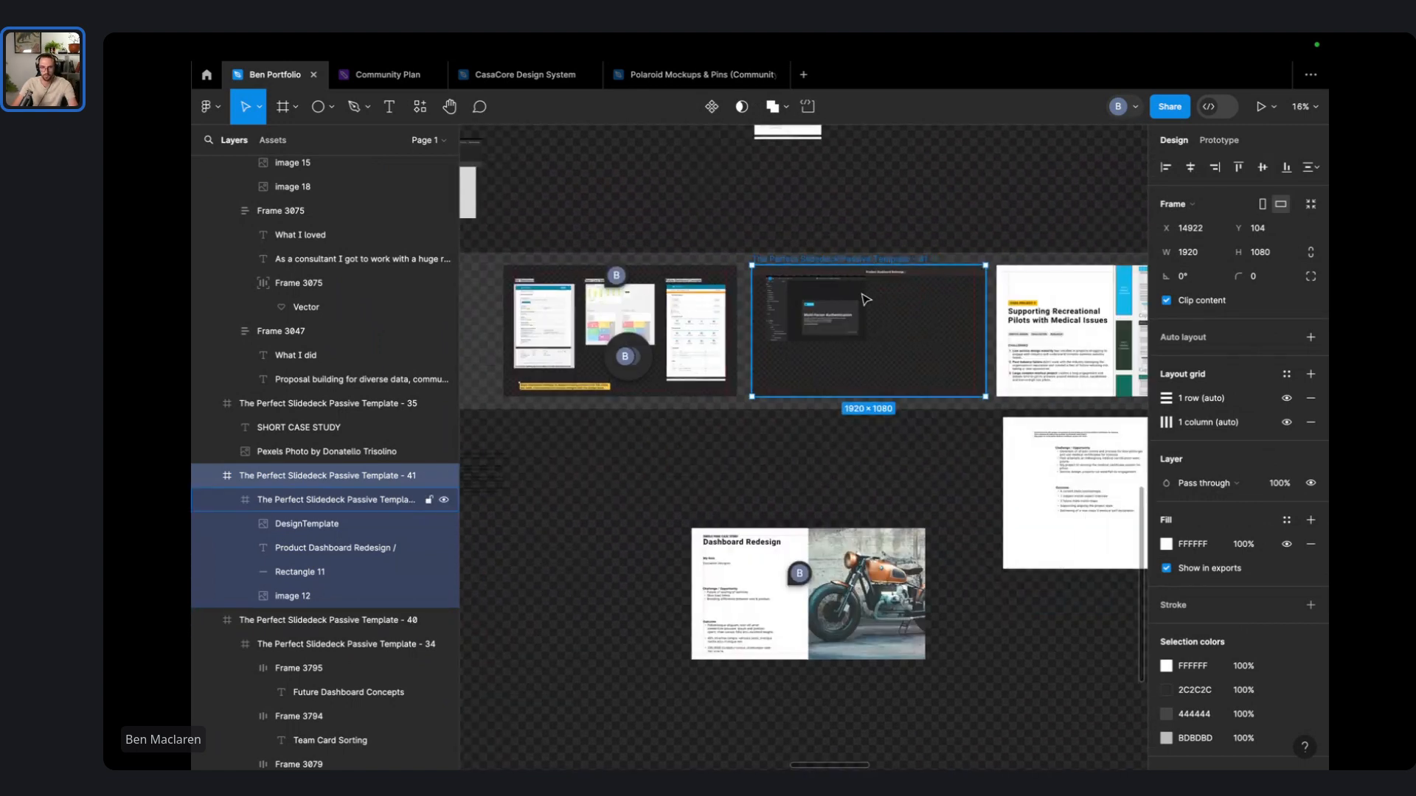
left_click_drag(866, 299, 741, 705)
scroll(661, 493, "left", 6)
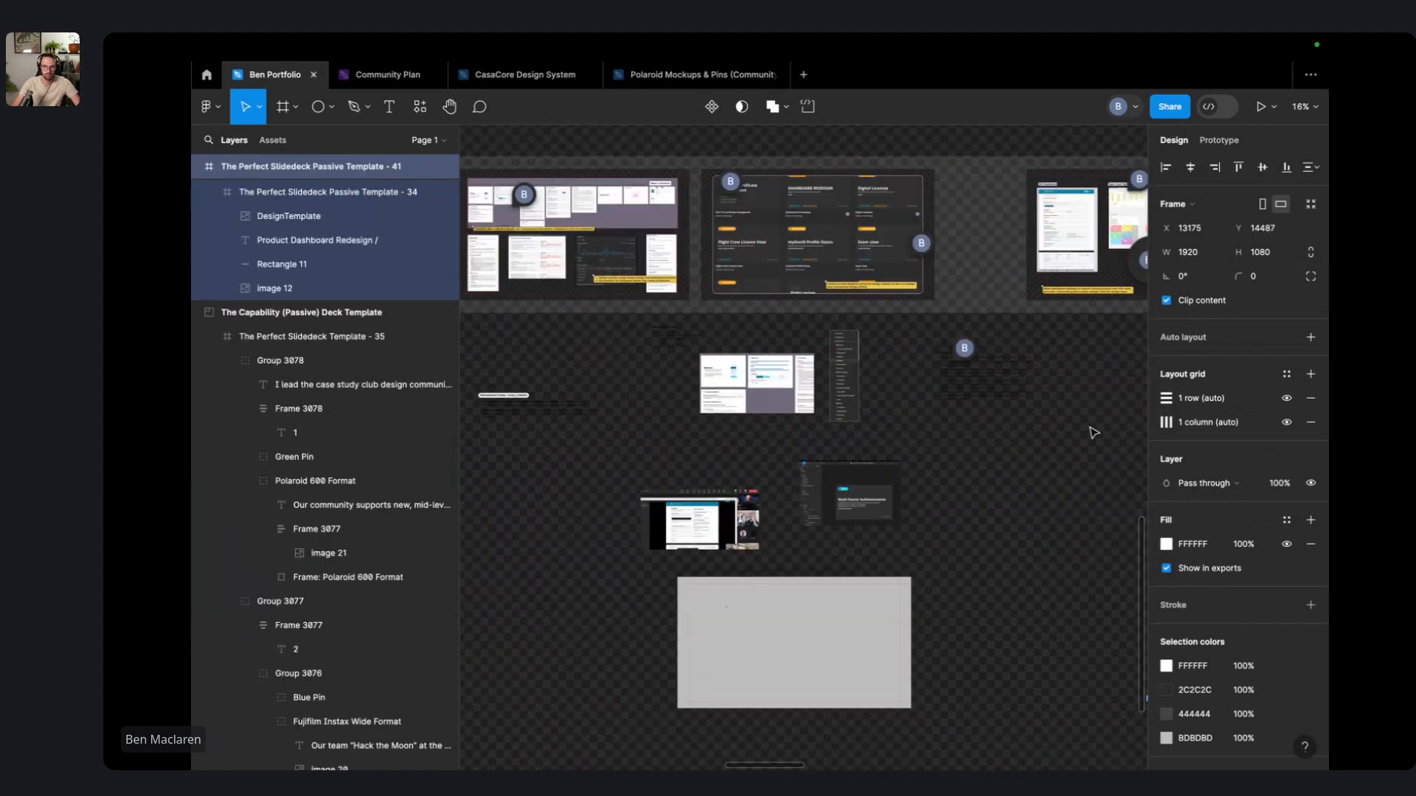
left_click_drag(1045, 167, 723, 239)
scroll(818, 236, "down", 5)
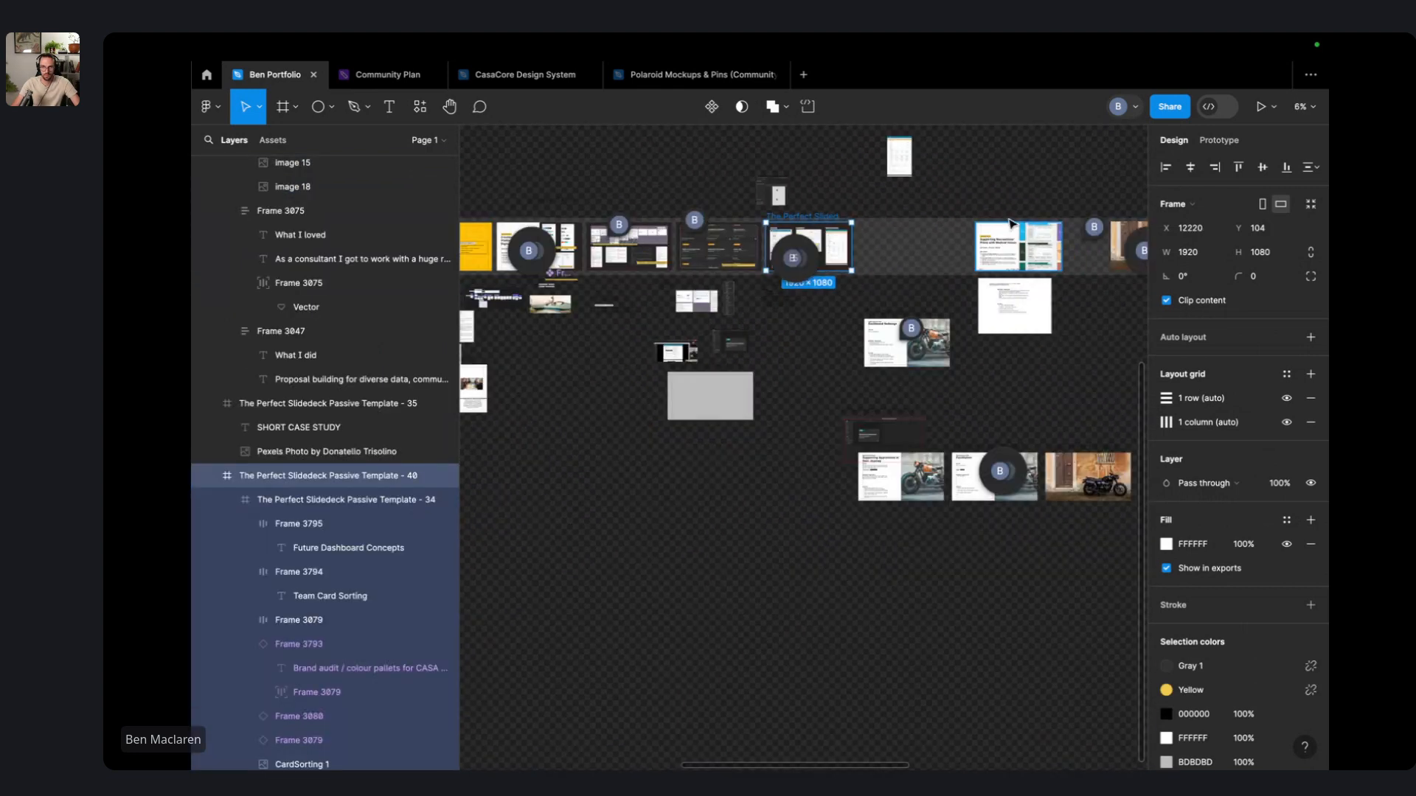
left_click(917, 231)
left_click_drag(917, 230, 897, 230)
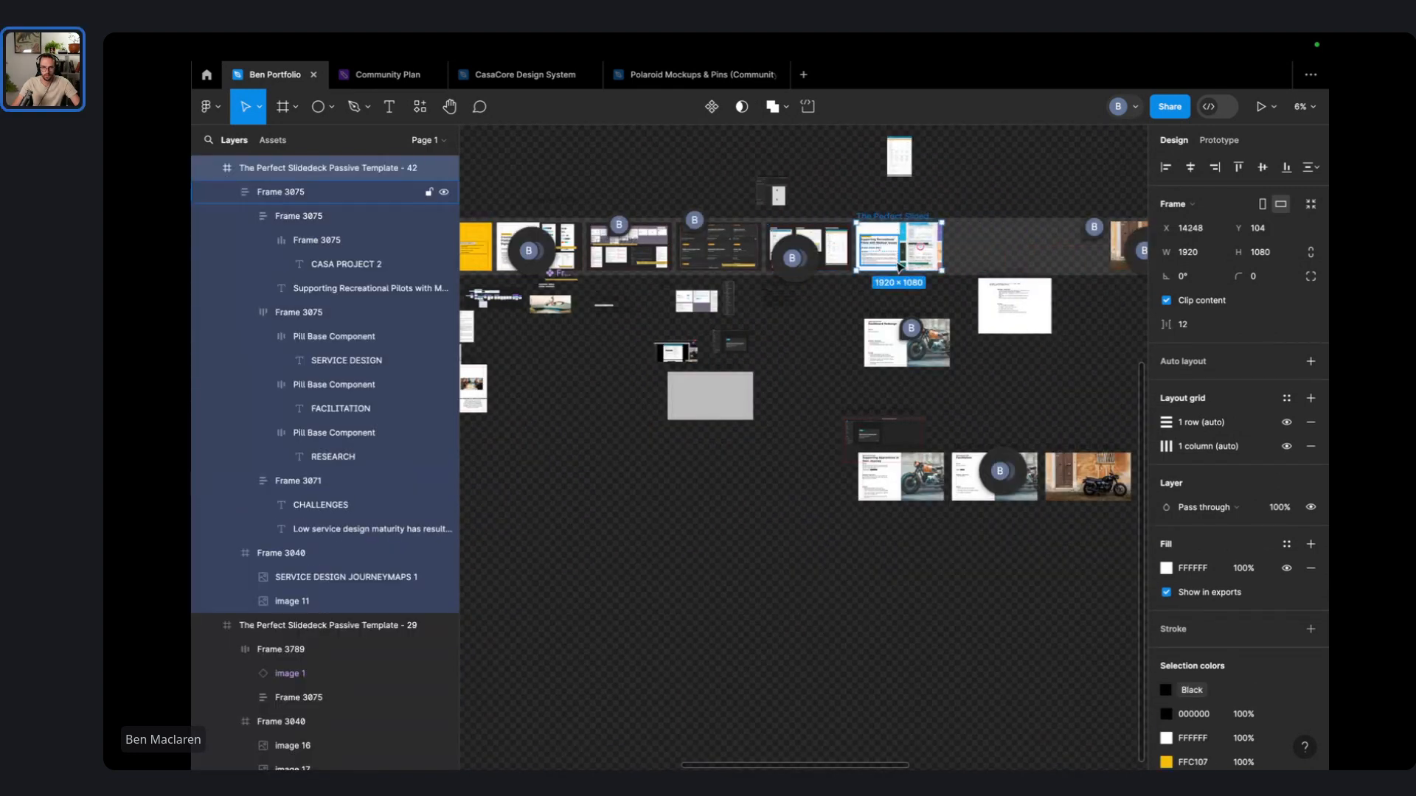
- Move the motorbike slide into the row and align it vertically
scroll(900, 267, "up", 10)
scroll(824, 229, "down", 4)
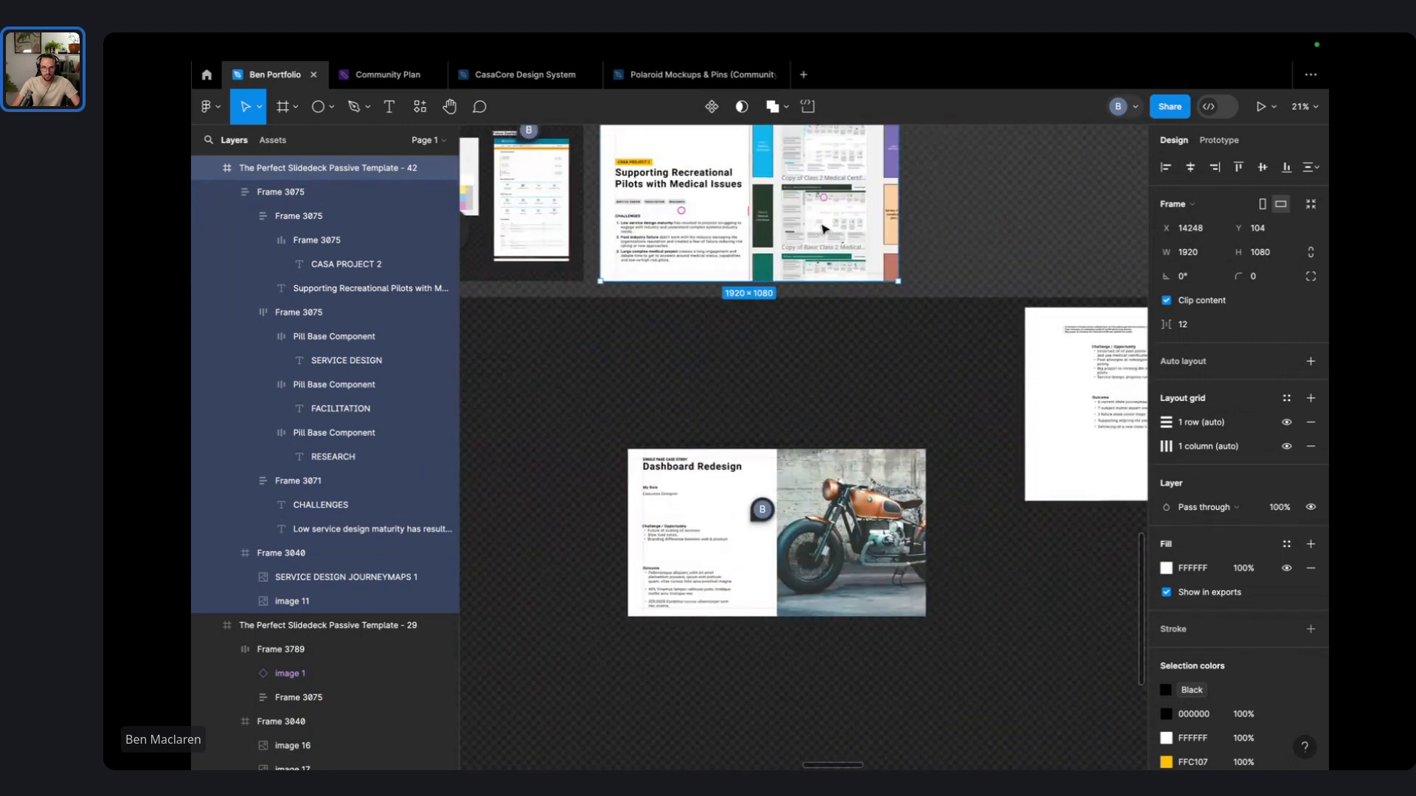
scroll(848, 217, "right", 3)
scroll(873, 295, "up", 3)
scroll(874, 295, "left", 2)
scroll(884, 374, "up", 1)
scroll(890, 375, "right", 5)
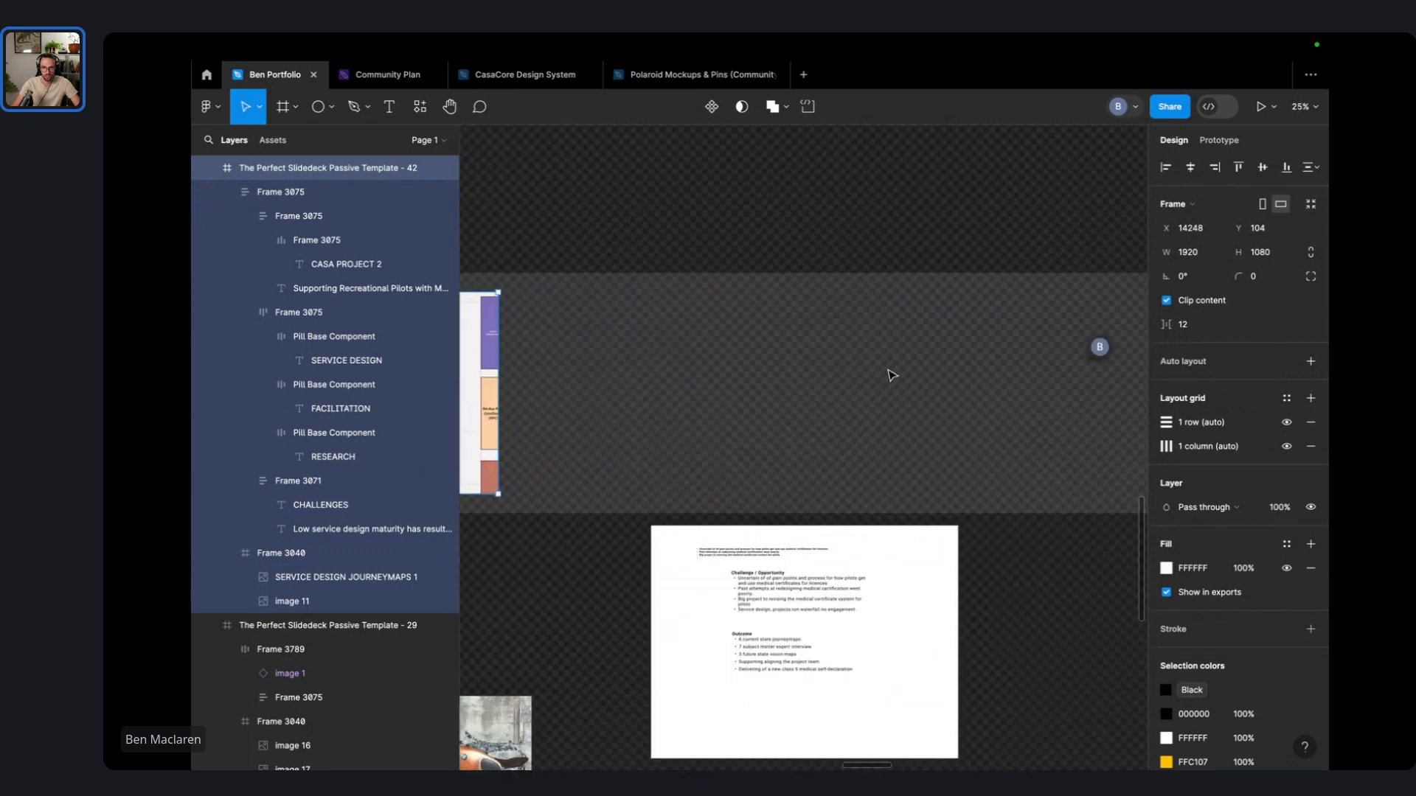
scroll(892, 376, "down", 5)
left_click_drag(1032, 402, 839, 534)
scroll(725, 452, "up", 6)
left_click_drag(1014, 358, 1016, 369)
scroll(988, 435, "down", 3)
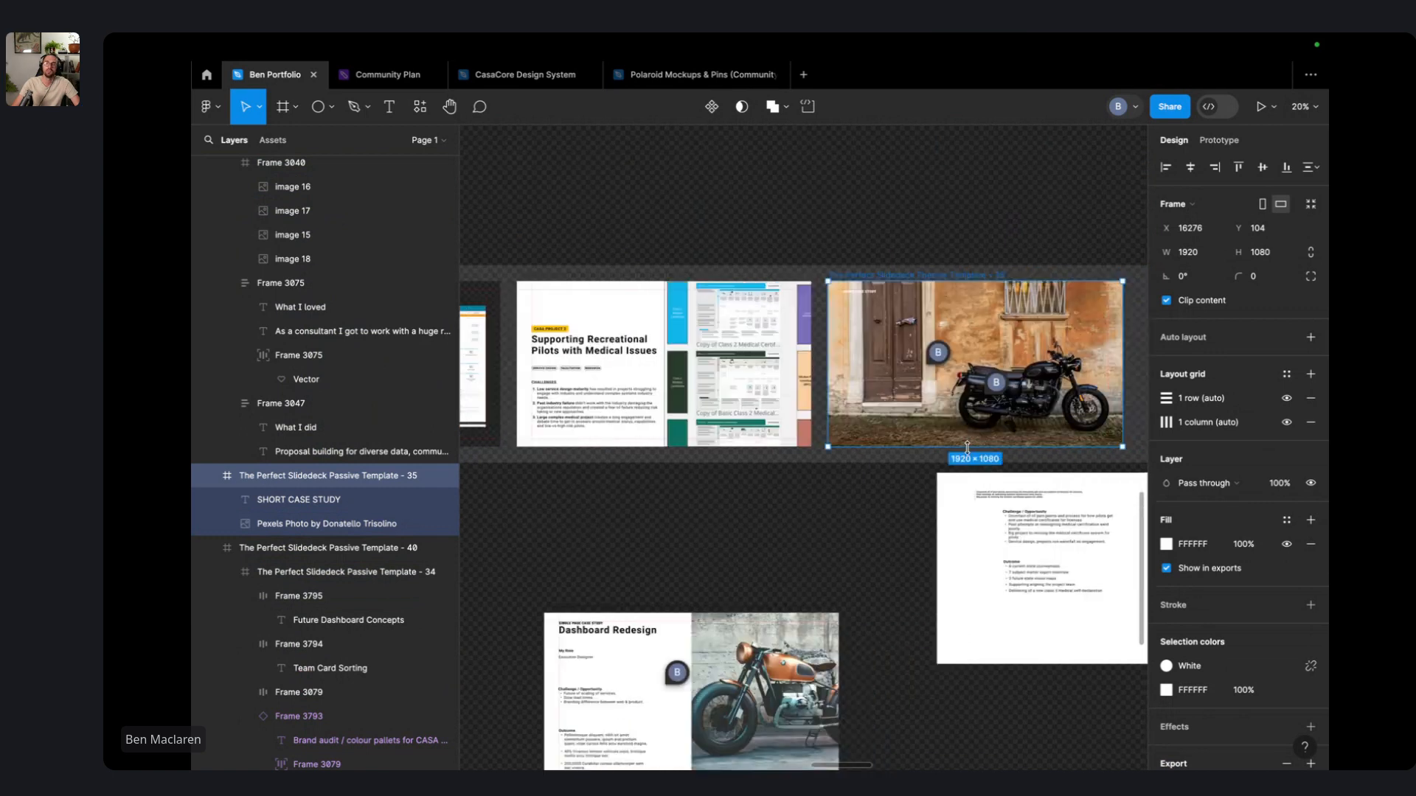
- Place the ThinkPlace slide in the row with the Thank You slide right after it
scroll(969, 448, "right", 3)
scroll(1006, 428, "right", 4)
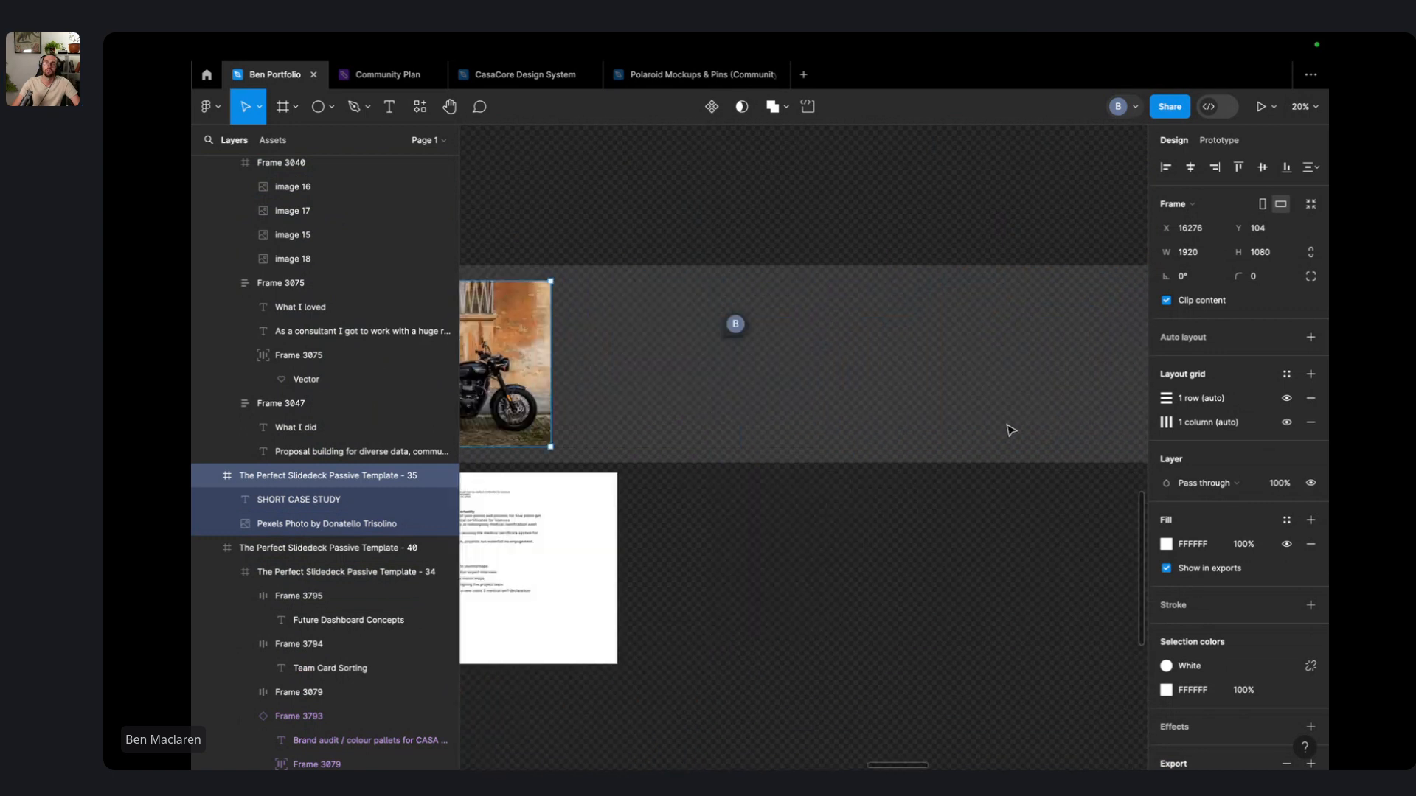
scroll(1005, 427, "down", 3)
left_click(1006, 427)
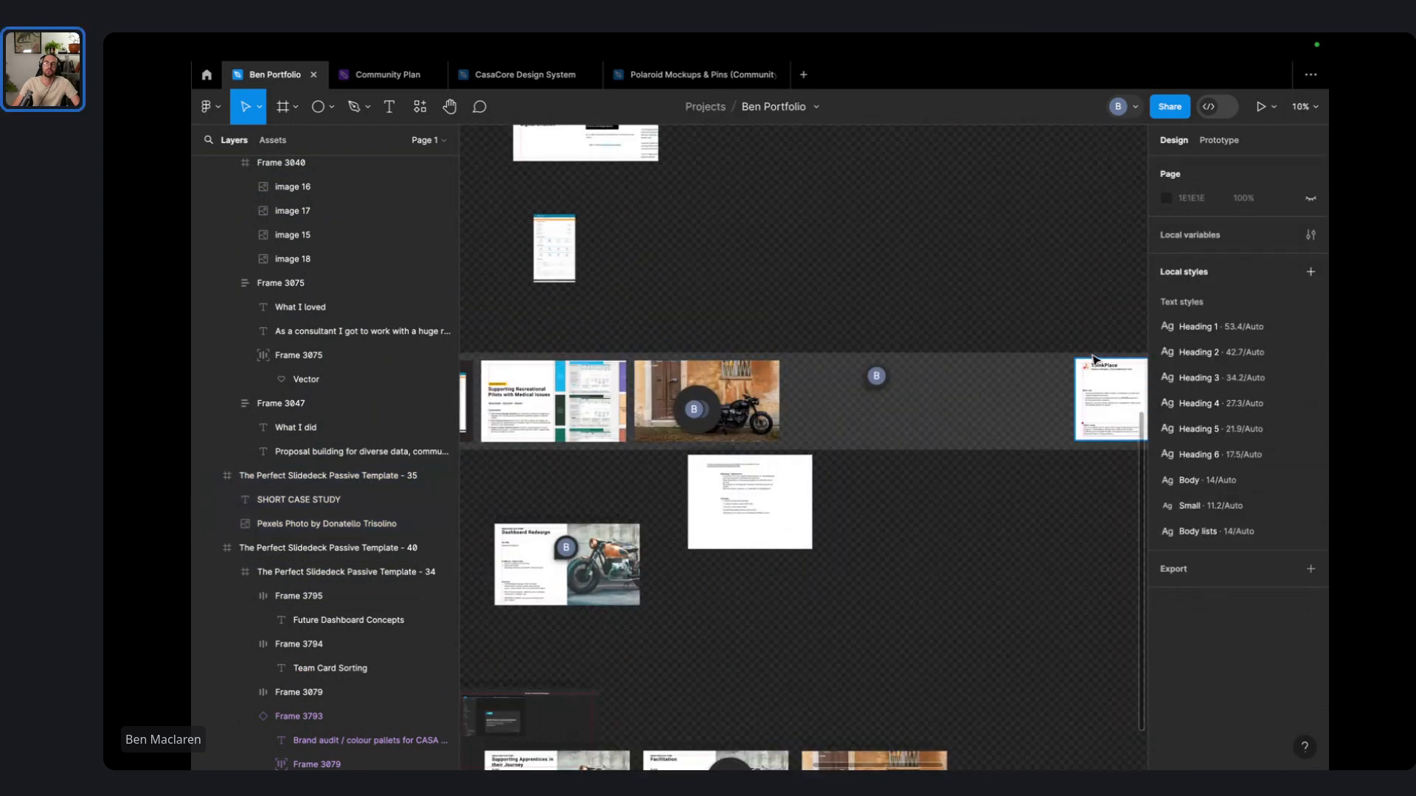
left_click_drag(1098, 362, 813, 375)
scroll(973, 387, "right", 5)
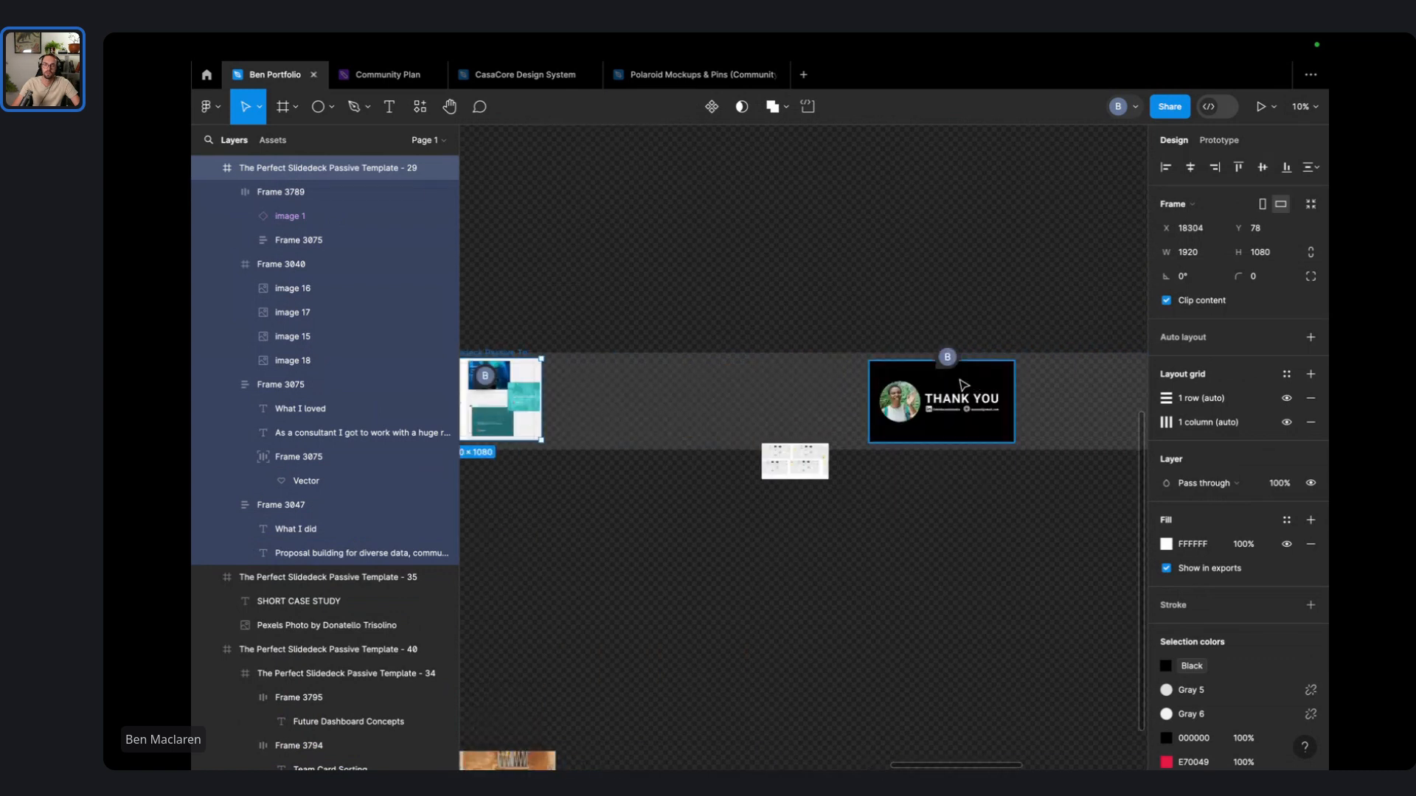
left_click_drag(962, 383, 657, 402)
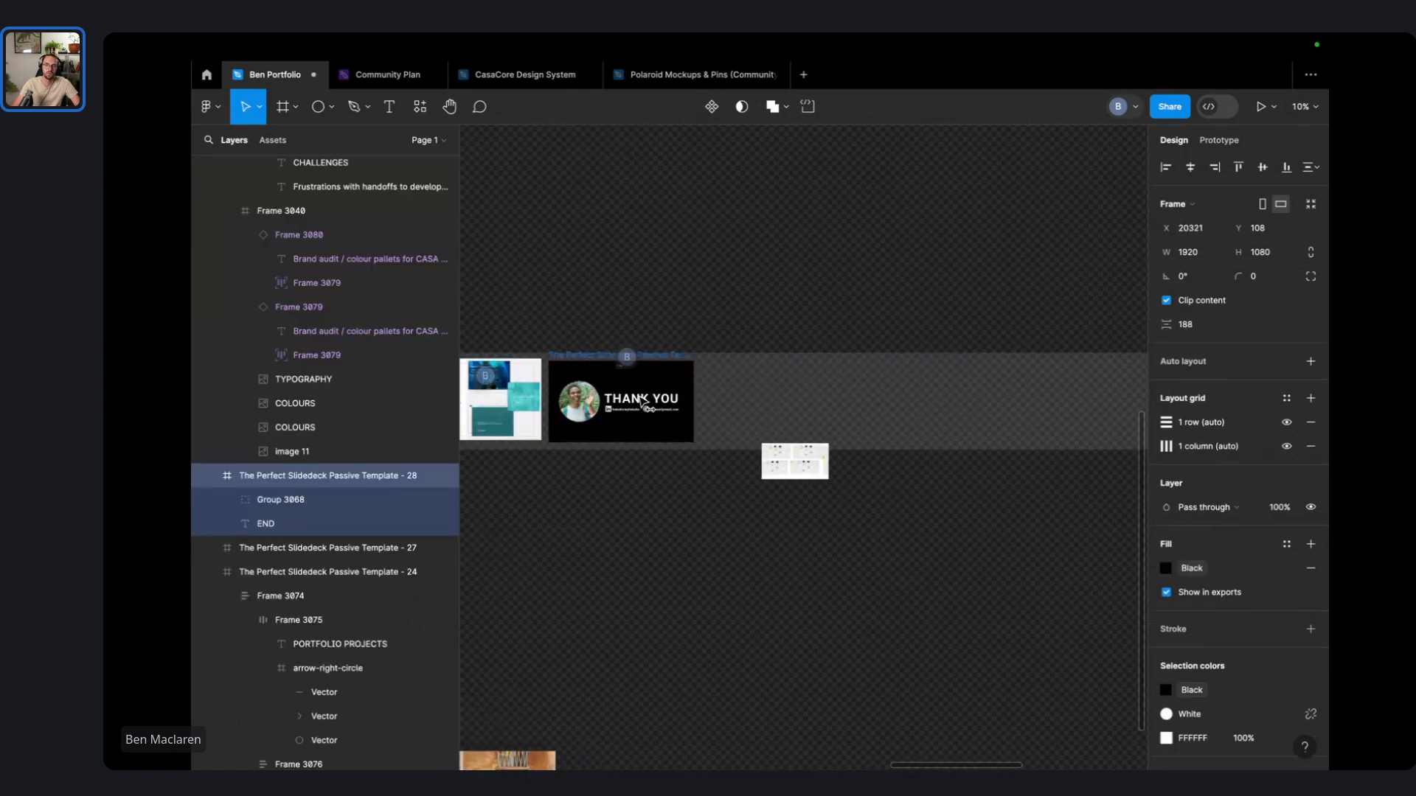
- Duplicate the THANK YOU heading on the closing slide, placing the copy above the original
scroll(639, 400, "up", 10)
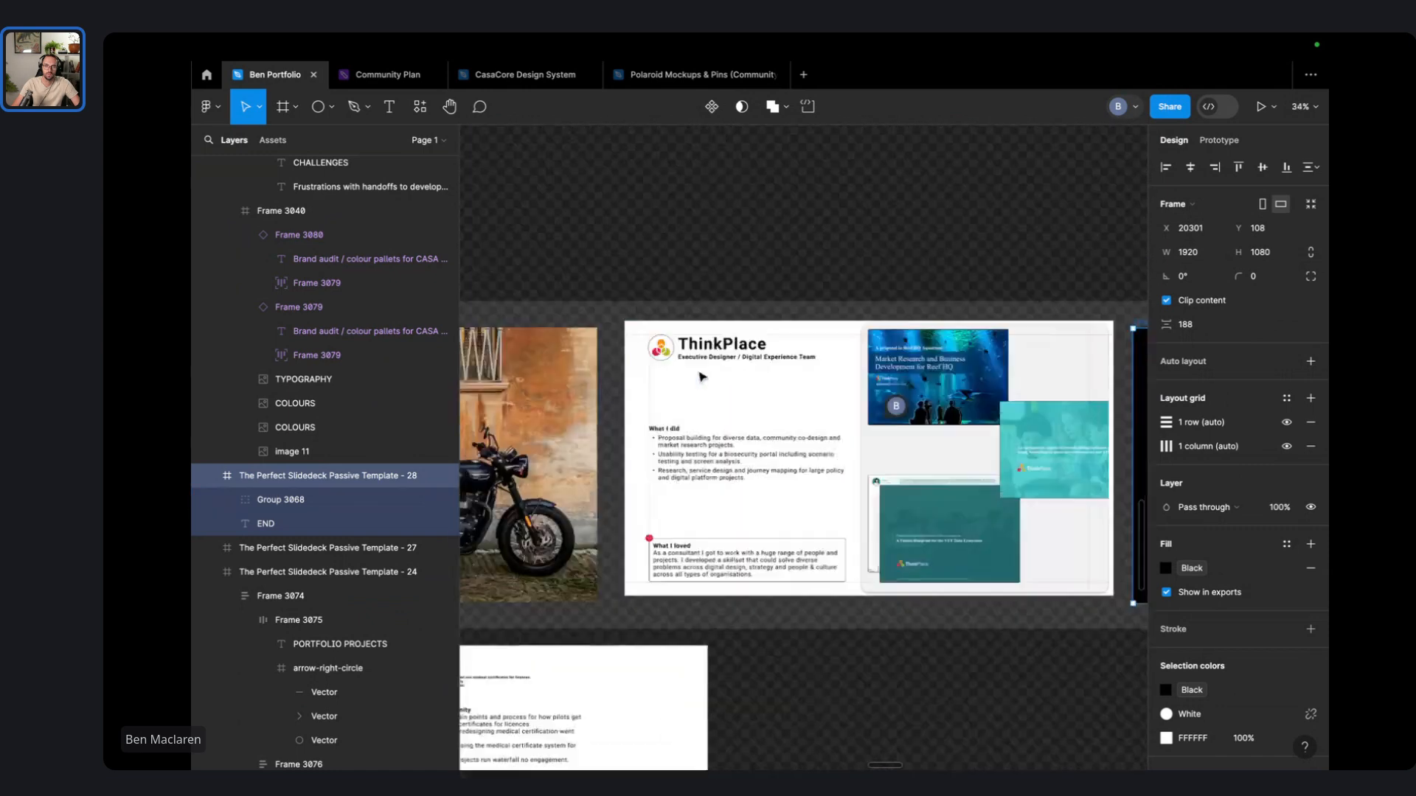
scroll(797, 545, "right", 5)
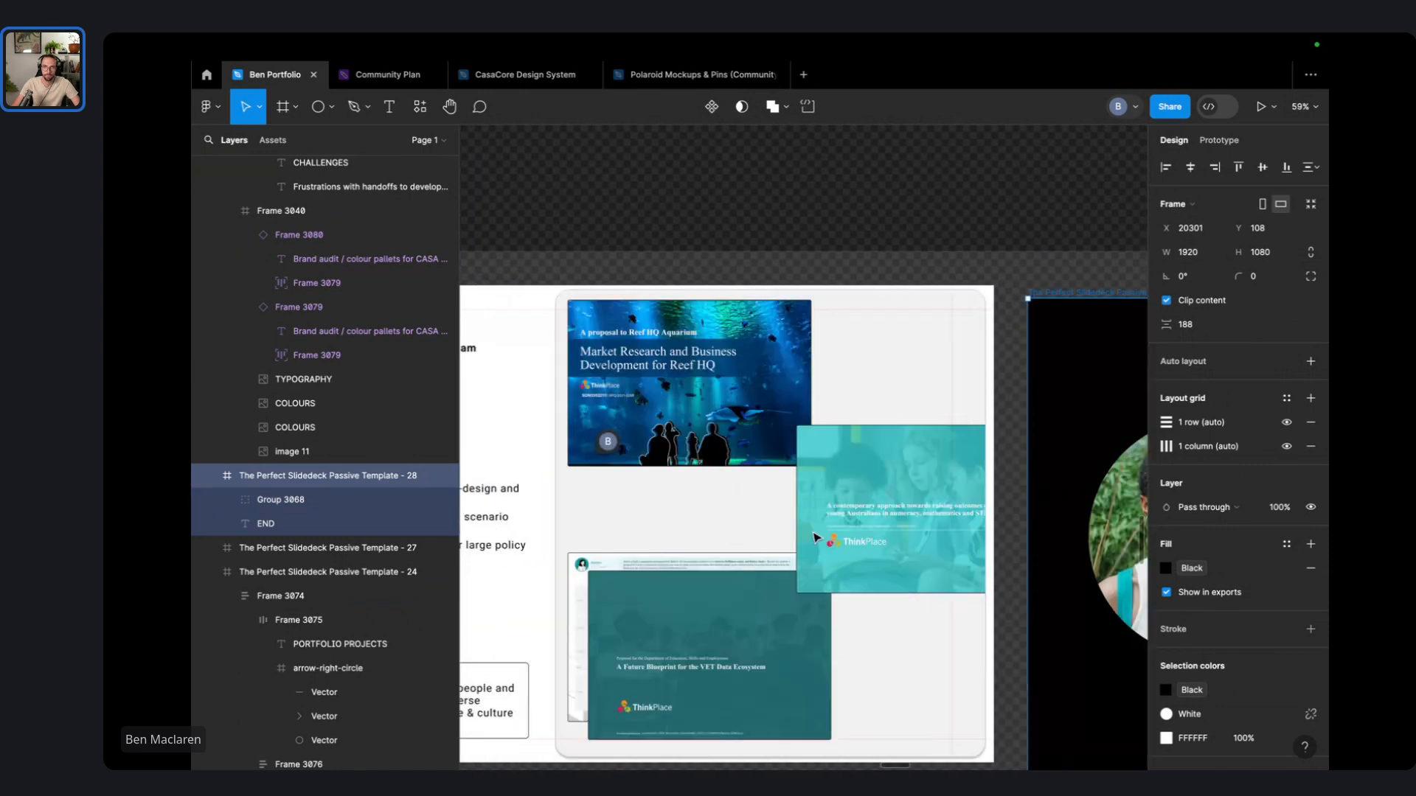
scroll(804, 539, "down", 3)
scroll(751, 531, "left", 4)
scroll(751, 531, "right", 6)
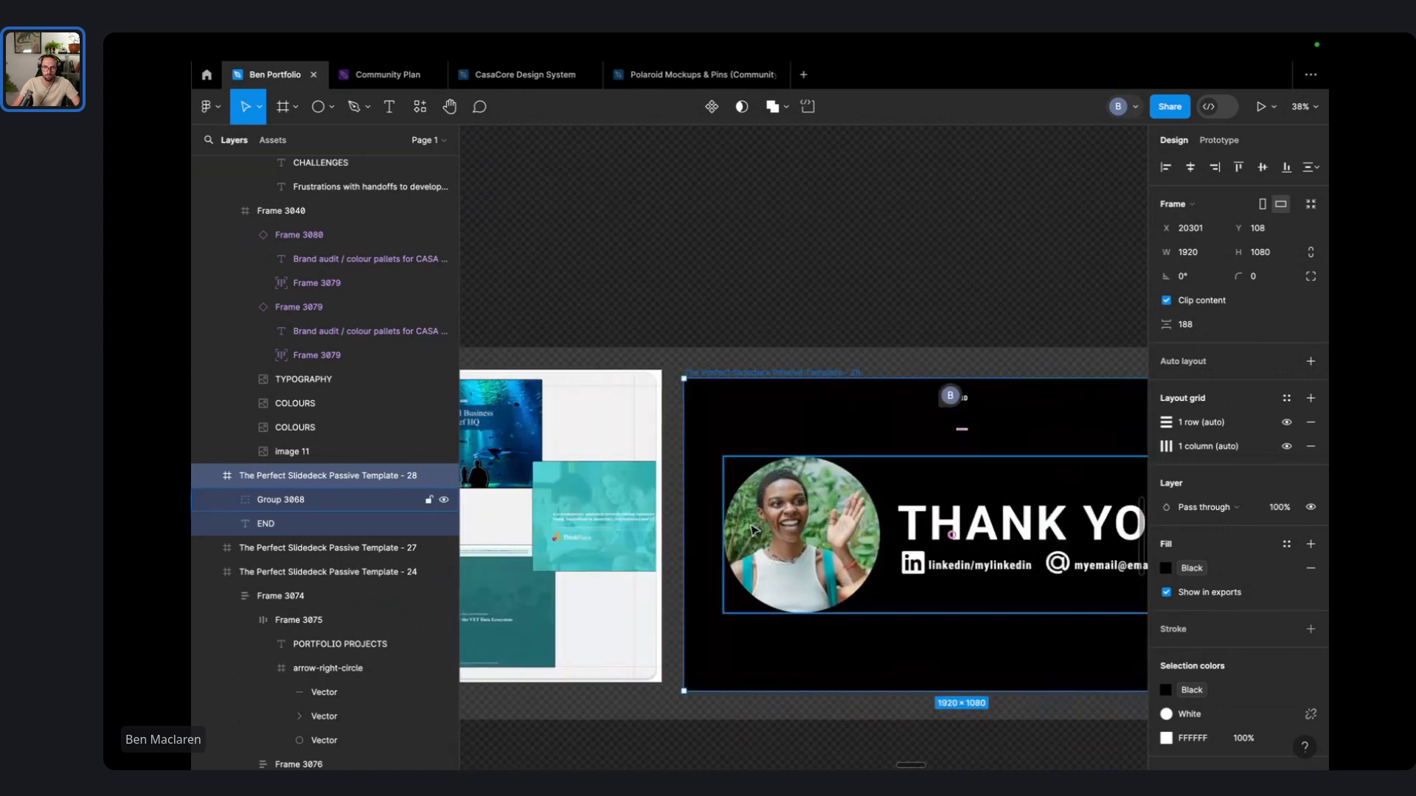
scroll(952, 532, "right", 4)
left_click(904, 414)
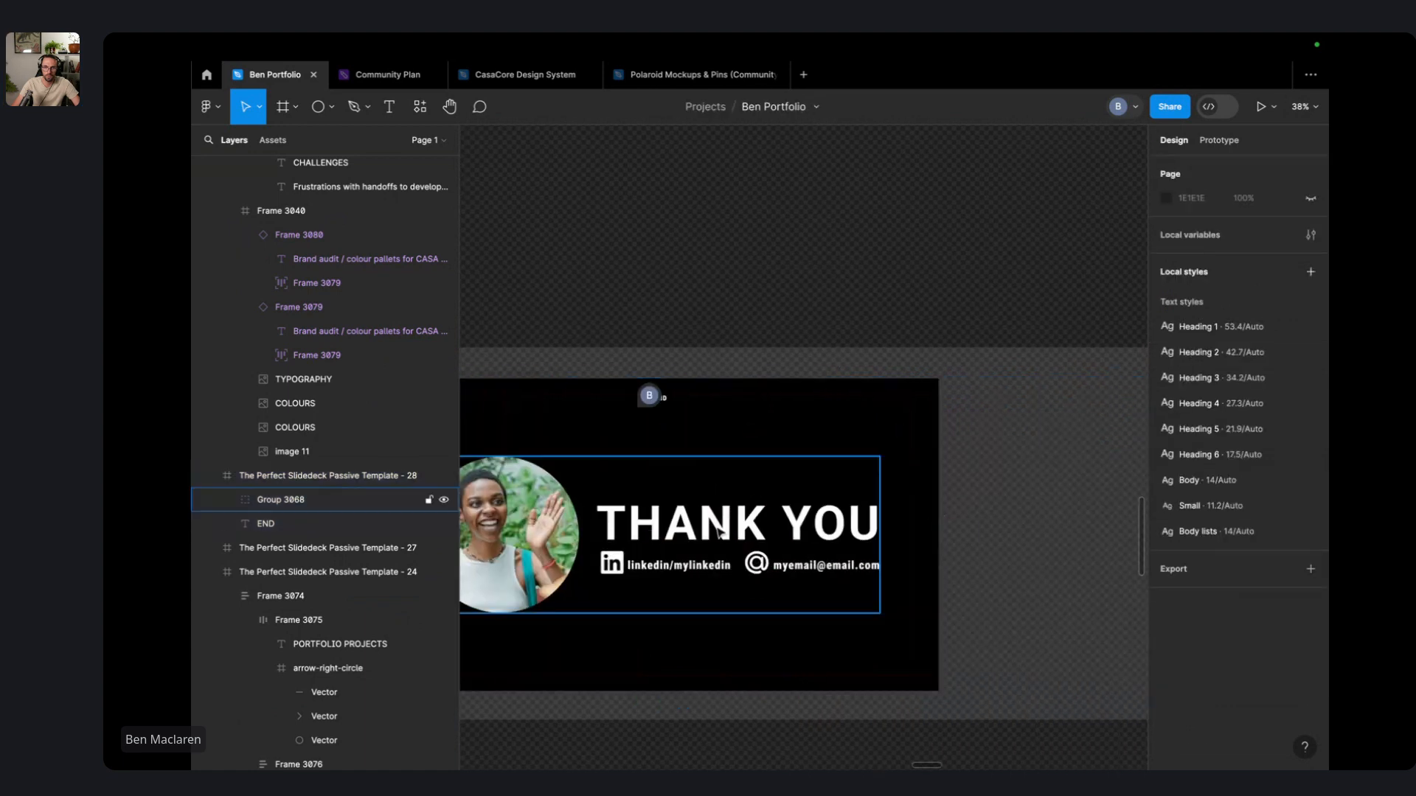
scroll(683, 530, "up", 8)
double_click(698, 502)
scroll(698, 501, "down", 5)
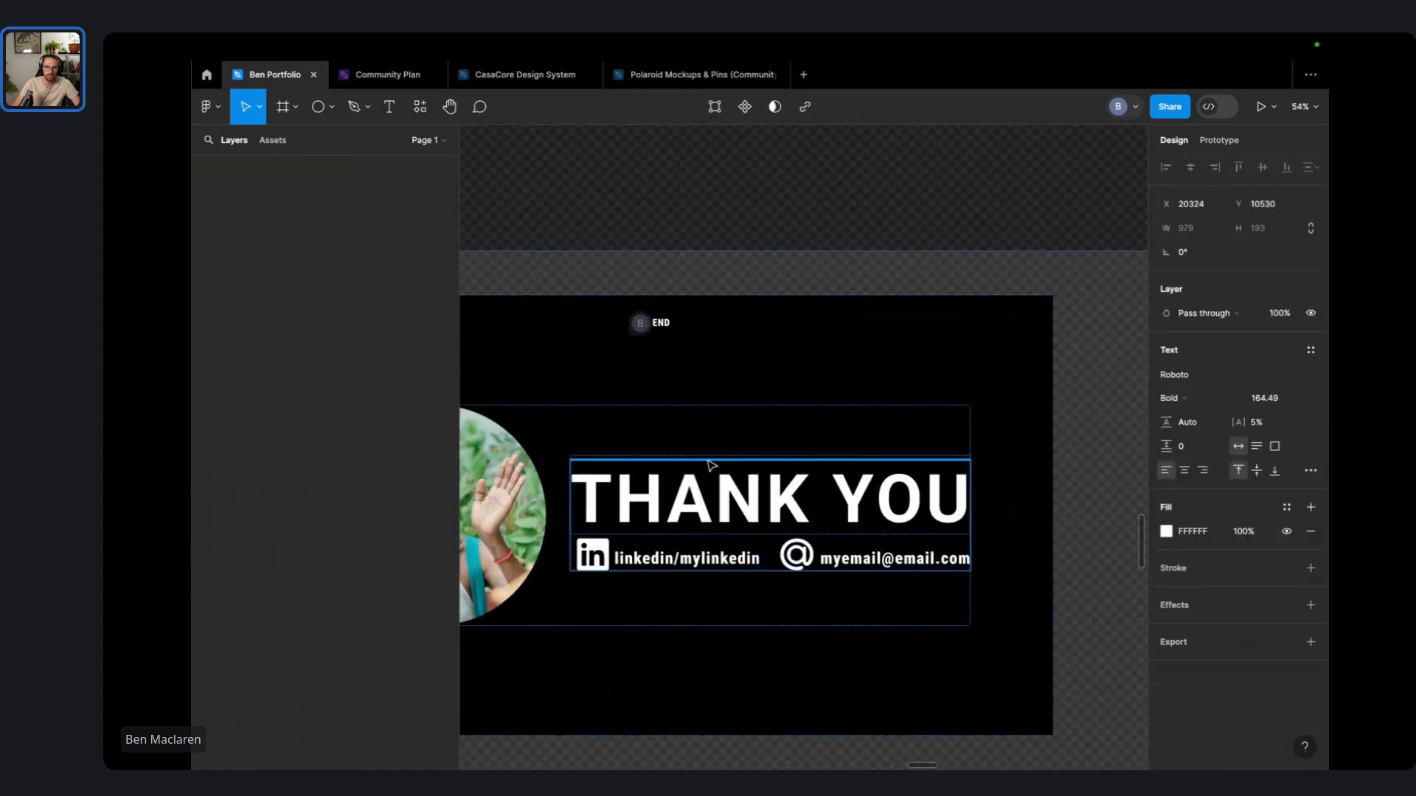
left_click_drag(718, 501, 718, 408)
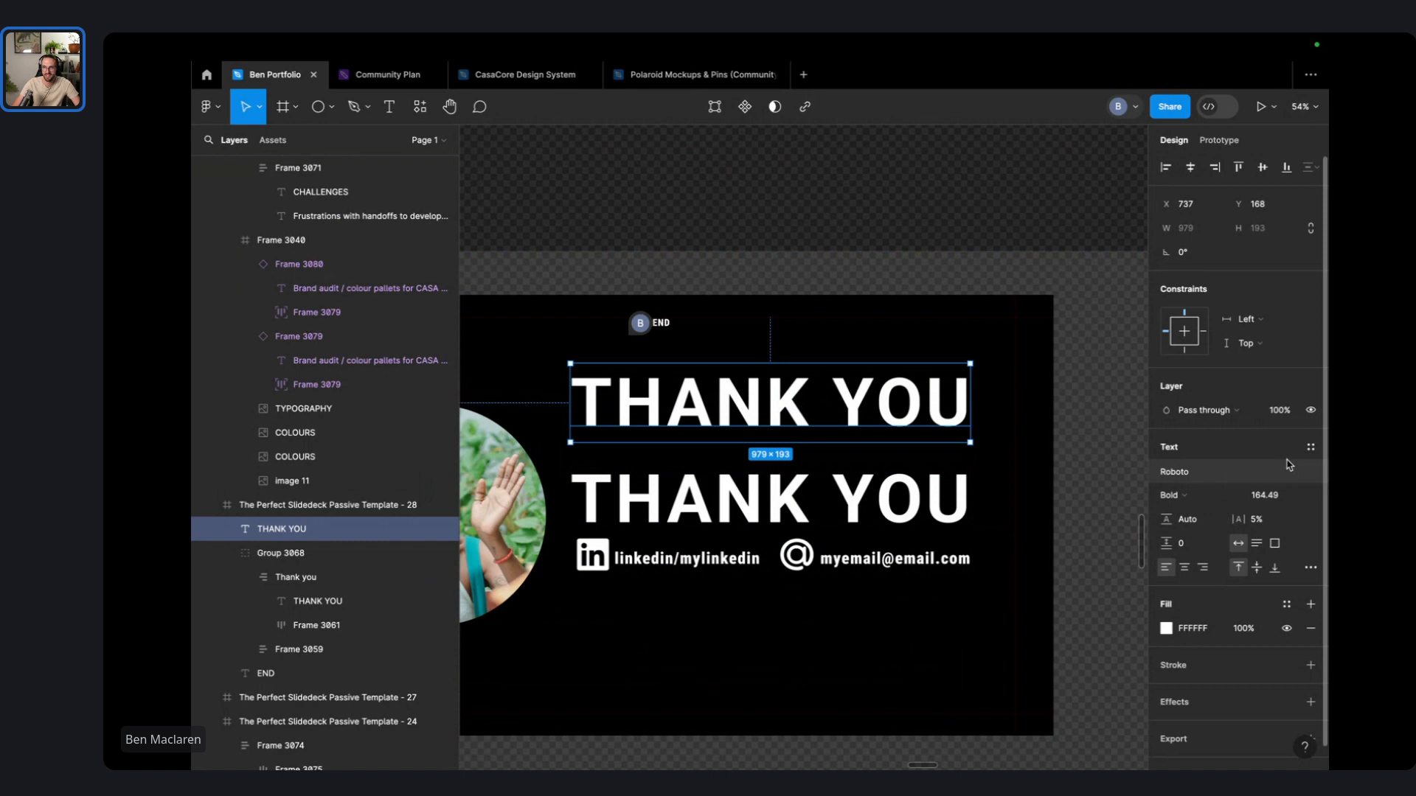
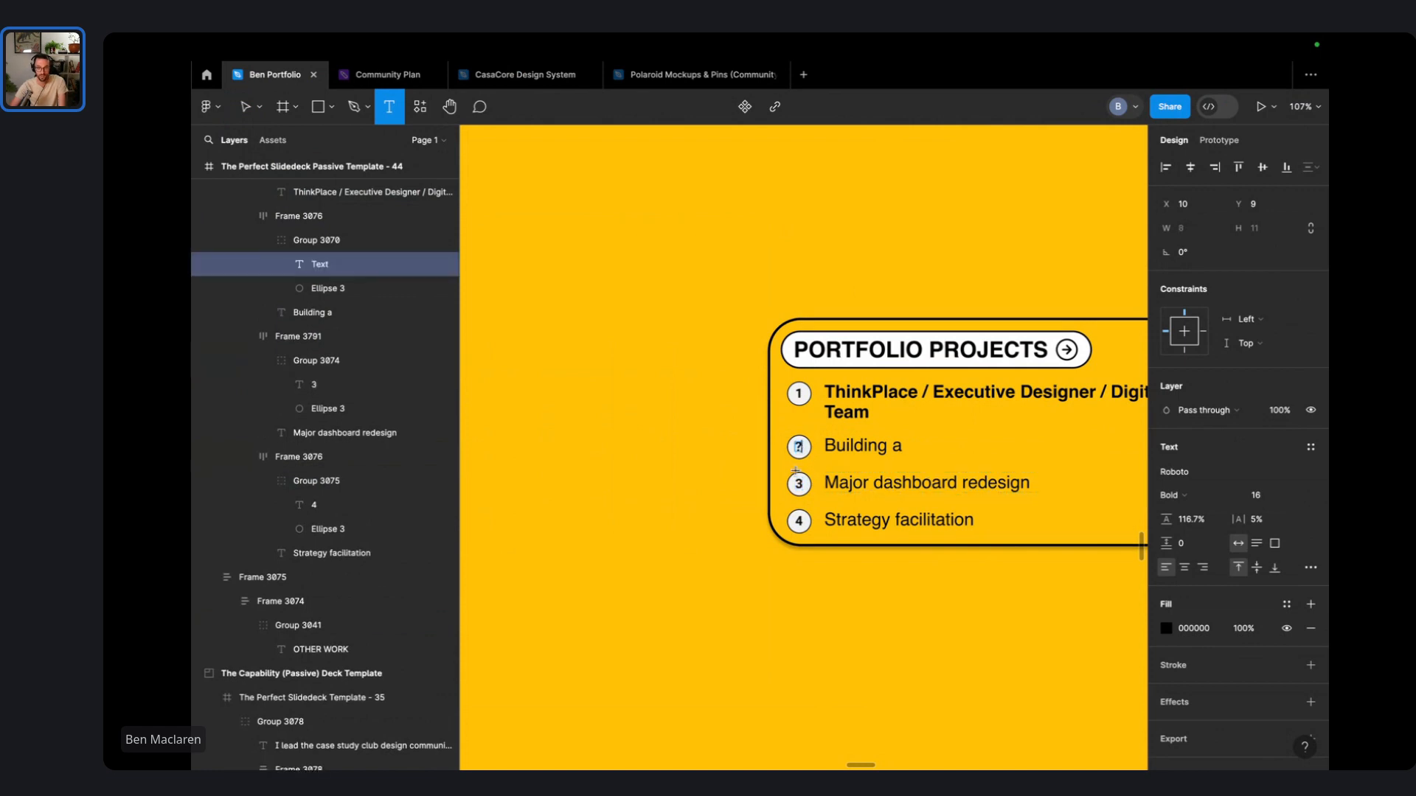
- Replace the numbers 3 and 4 in the third and fourth circles with question marks
left_click(797, 480)
left_click(801, 487)
left_click(802, 487)
double_click(801, 487)
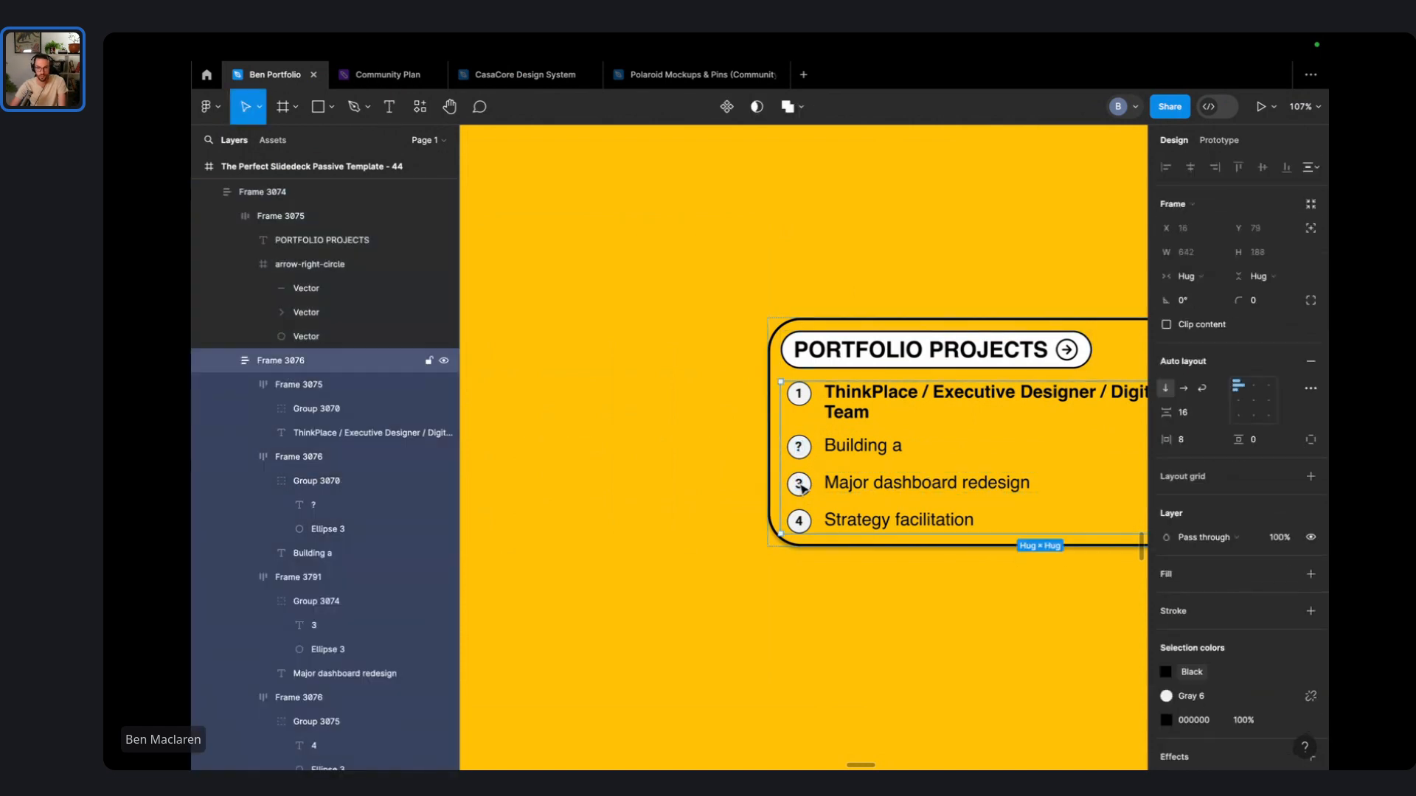
double_click(802, 487)
double_click(802, 487)
type("?")
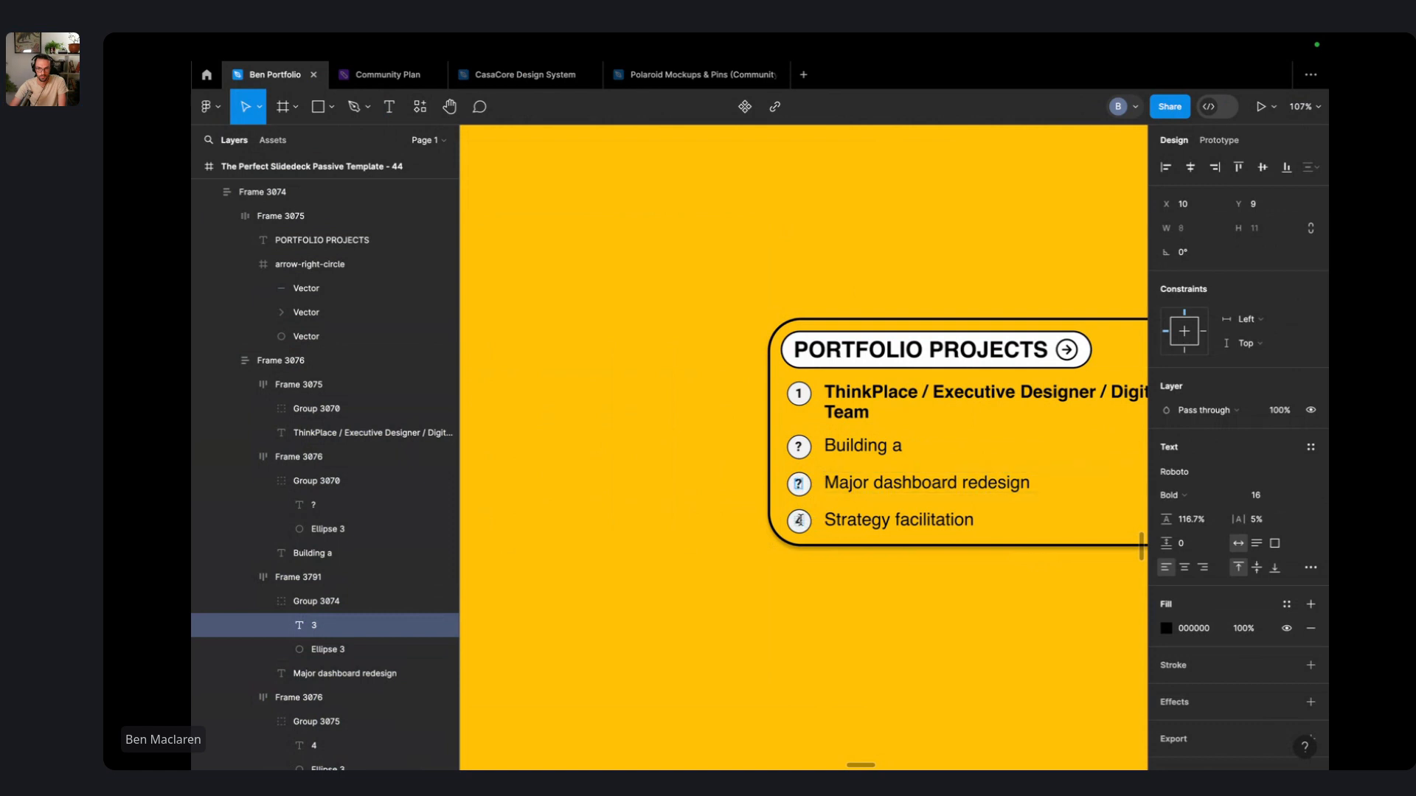
double_click(799, 519)
type("?")
- Start retitling the card by replacing PORTFOLIO in the PORTFOLIO PROJECTS heading
left_click(853, 445)
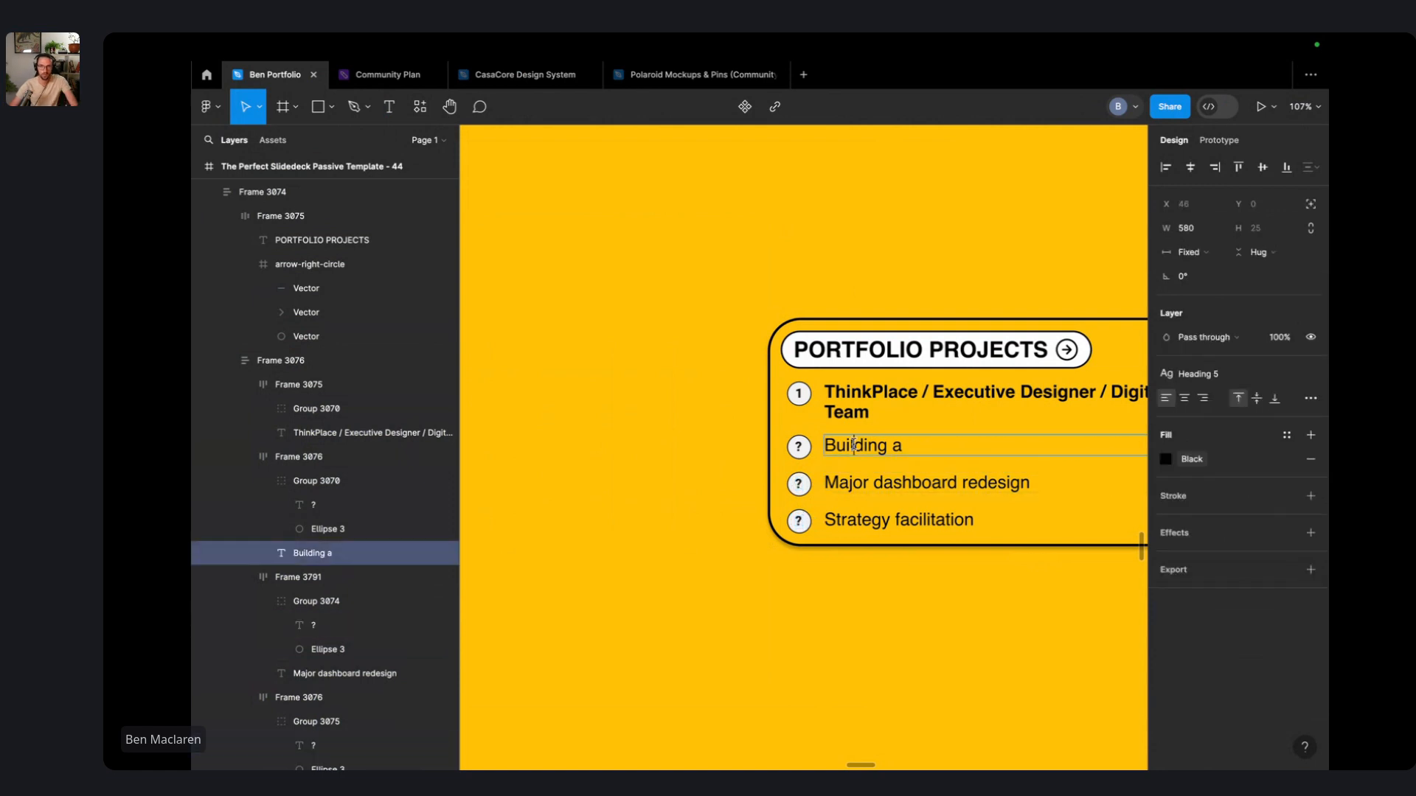
double_click(853, 445)
scroll(853, 444, "right", 5)
scroll(853, 445, "down", 4)
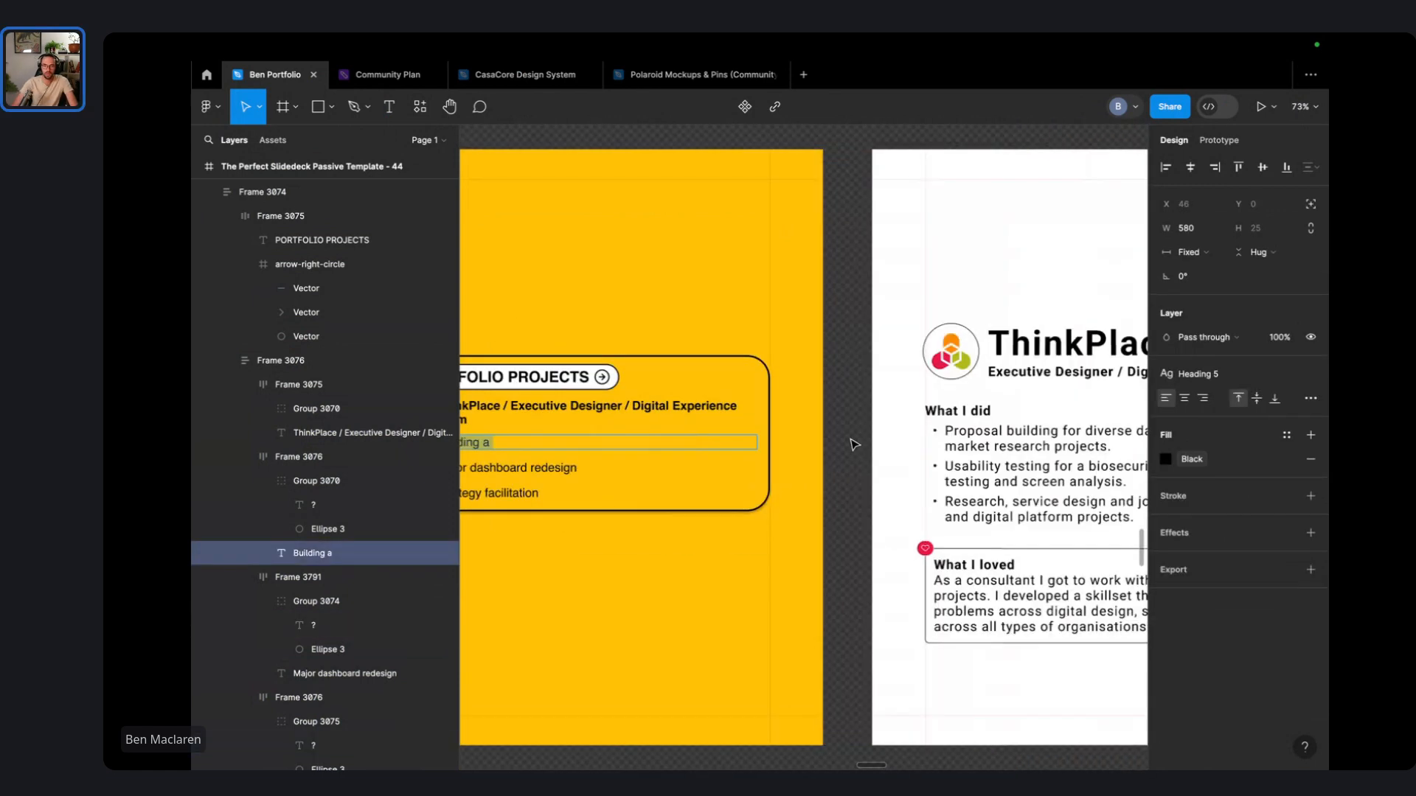
scroll(853, 445, "left", 3)
left_click(667, 382)
left_click(666, 384)
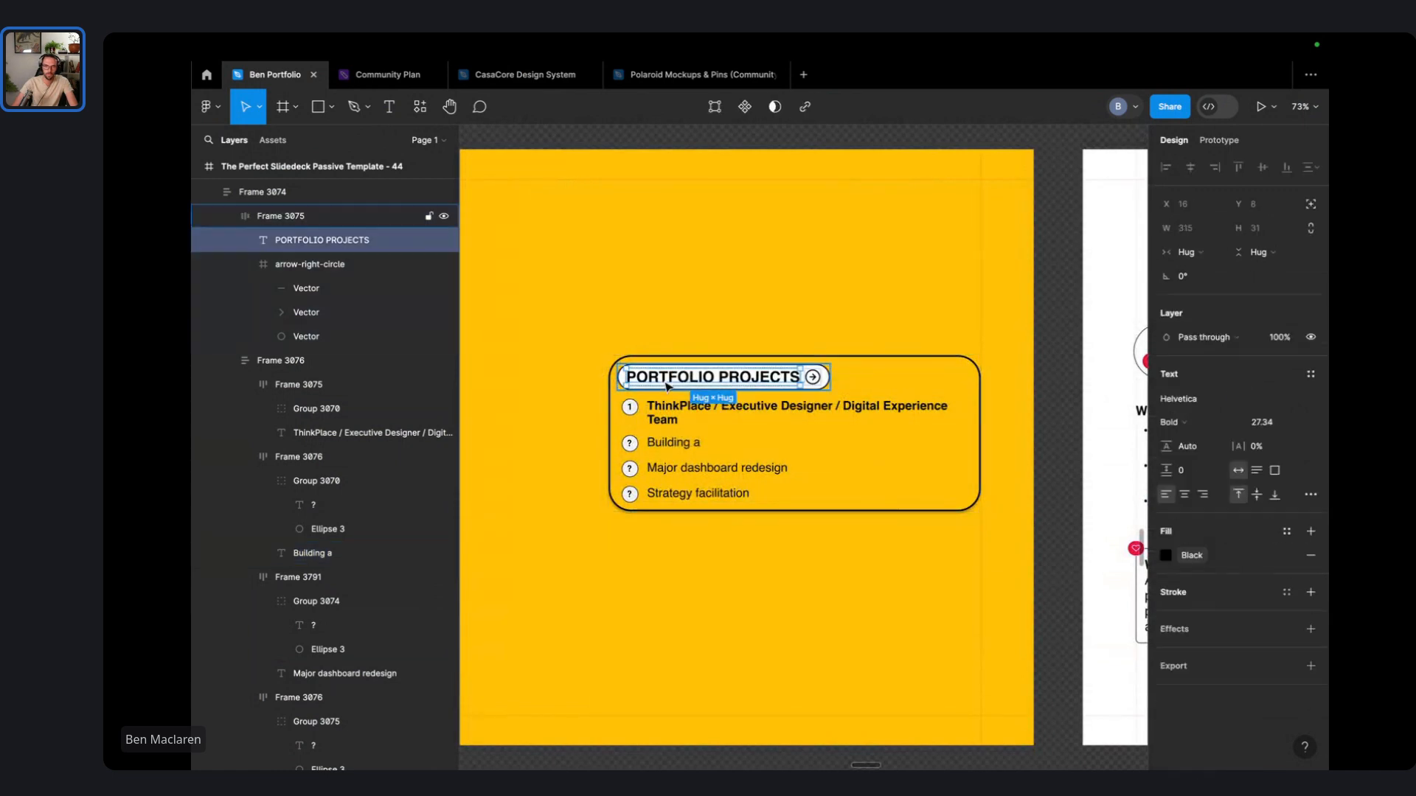
double_click(666, 379)
left_click(664, 377)
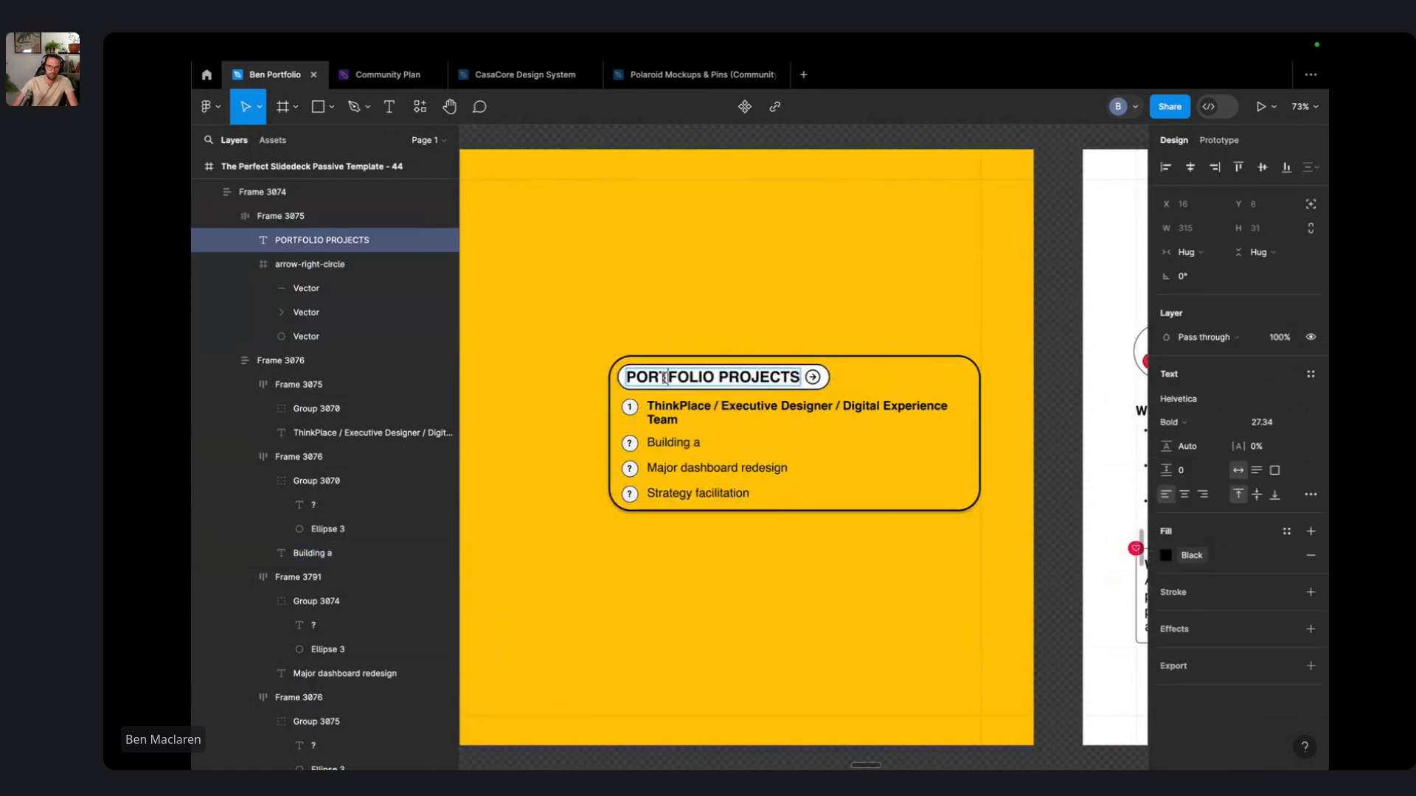
double_click(664, 377)
type("MORE")
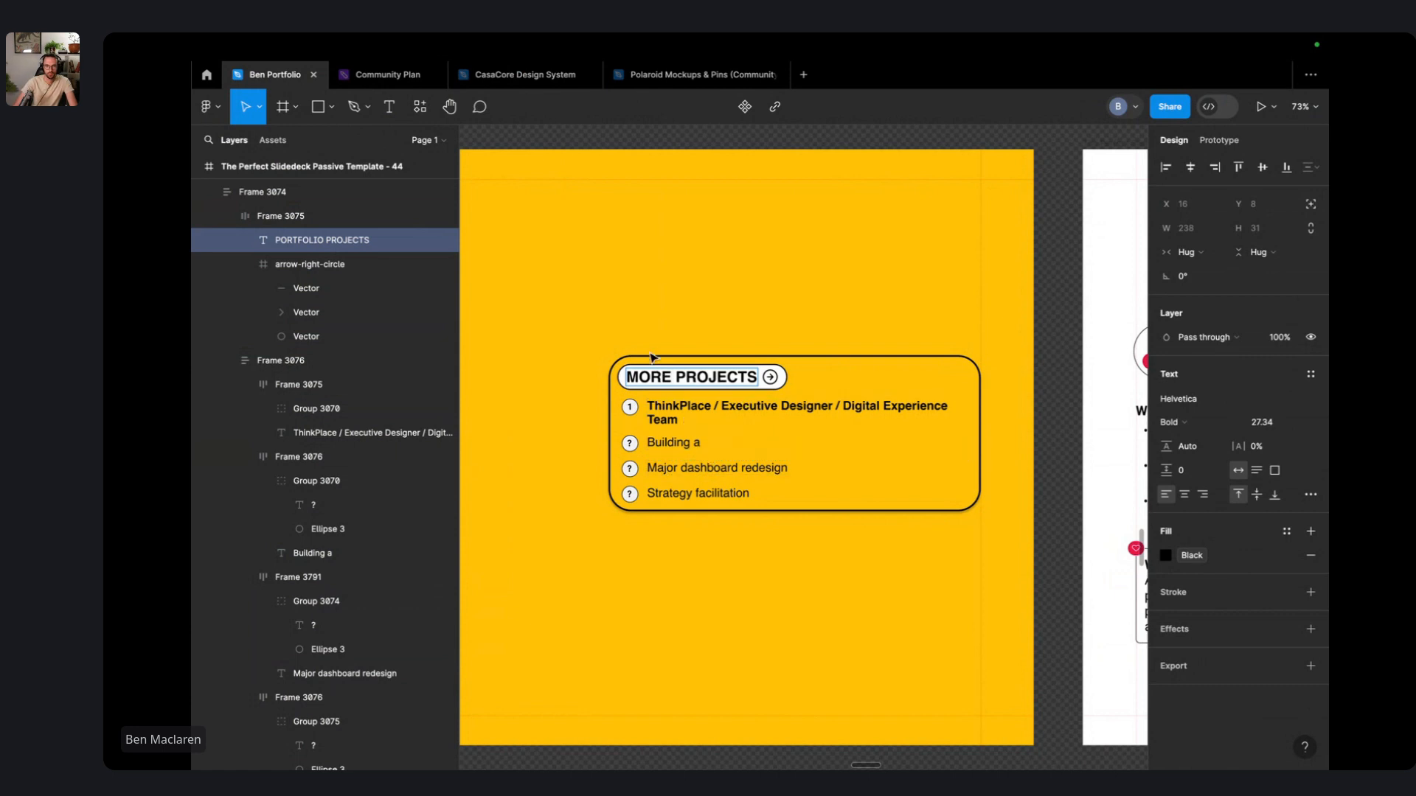
double_click(650, 378)
- Finish the heading as OTHER PROJECTS and extend the 'Building a' line to the 200-designers growth community
type("OTHER")
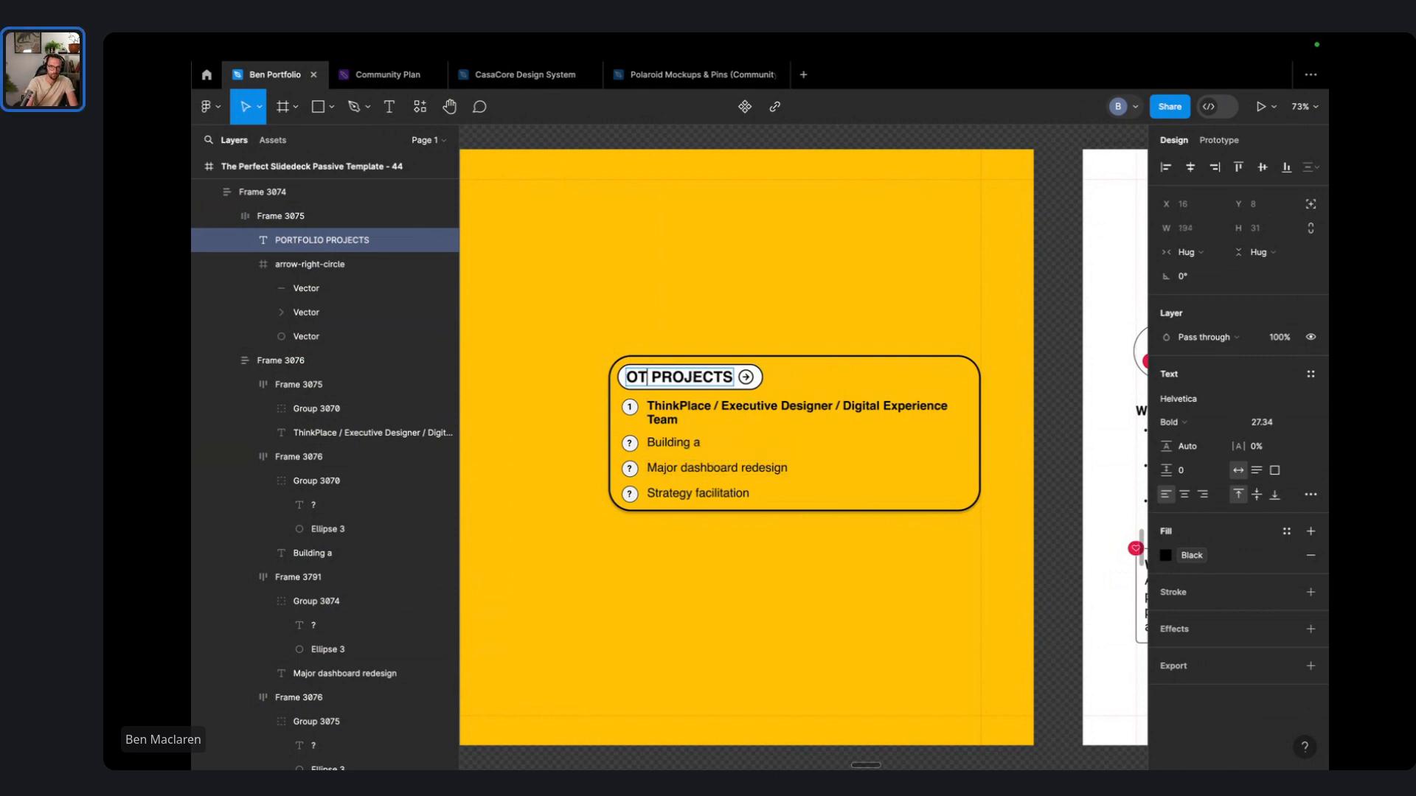
double_click(739, 444)
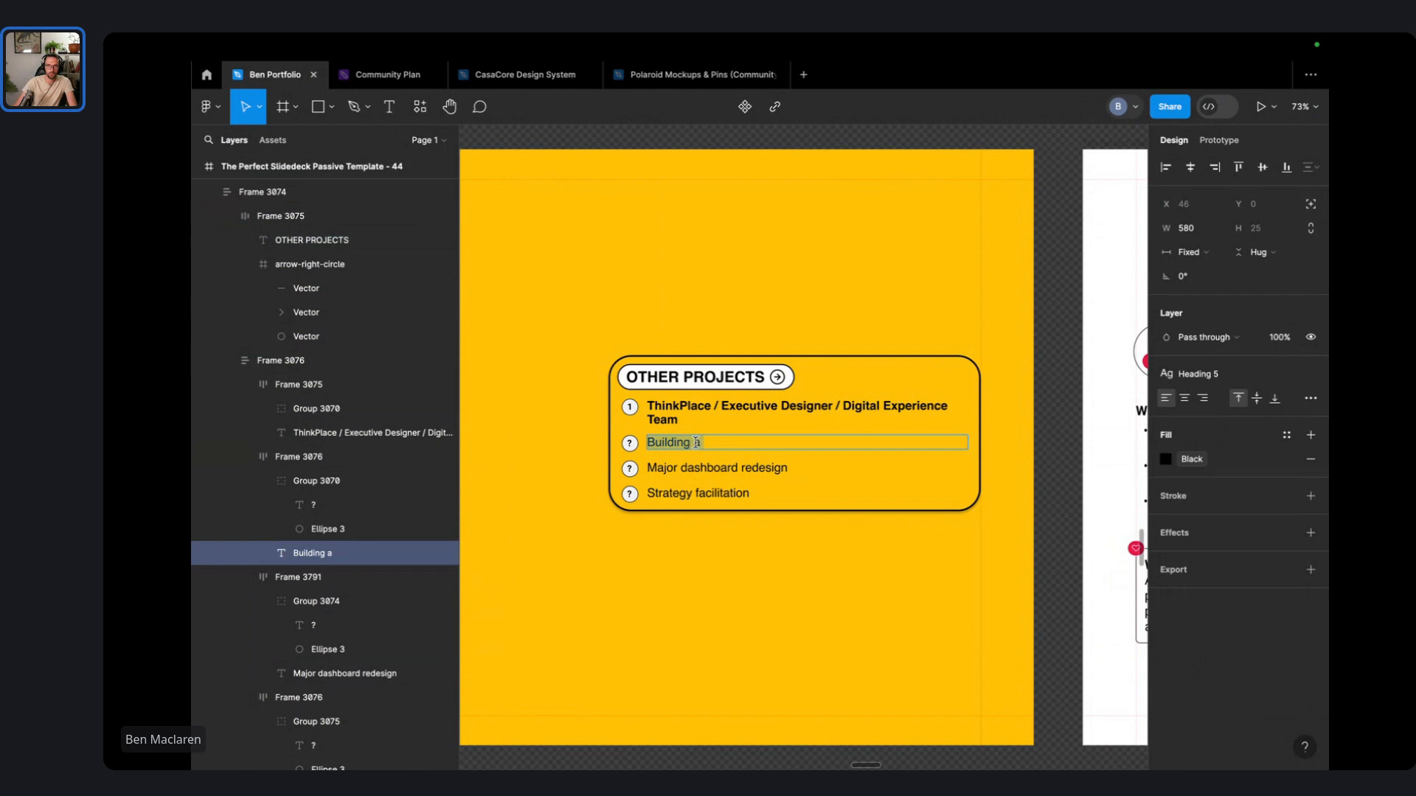
left_click(739, 445)
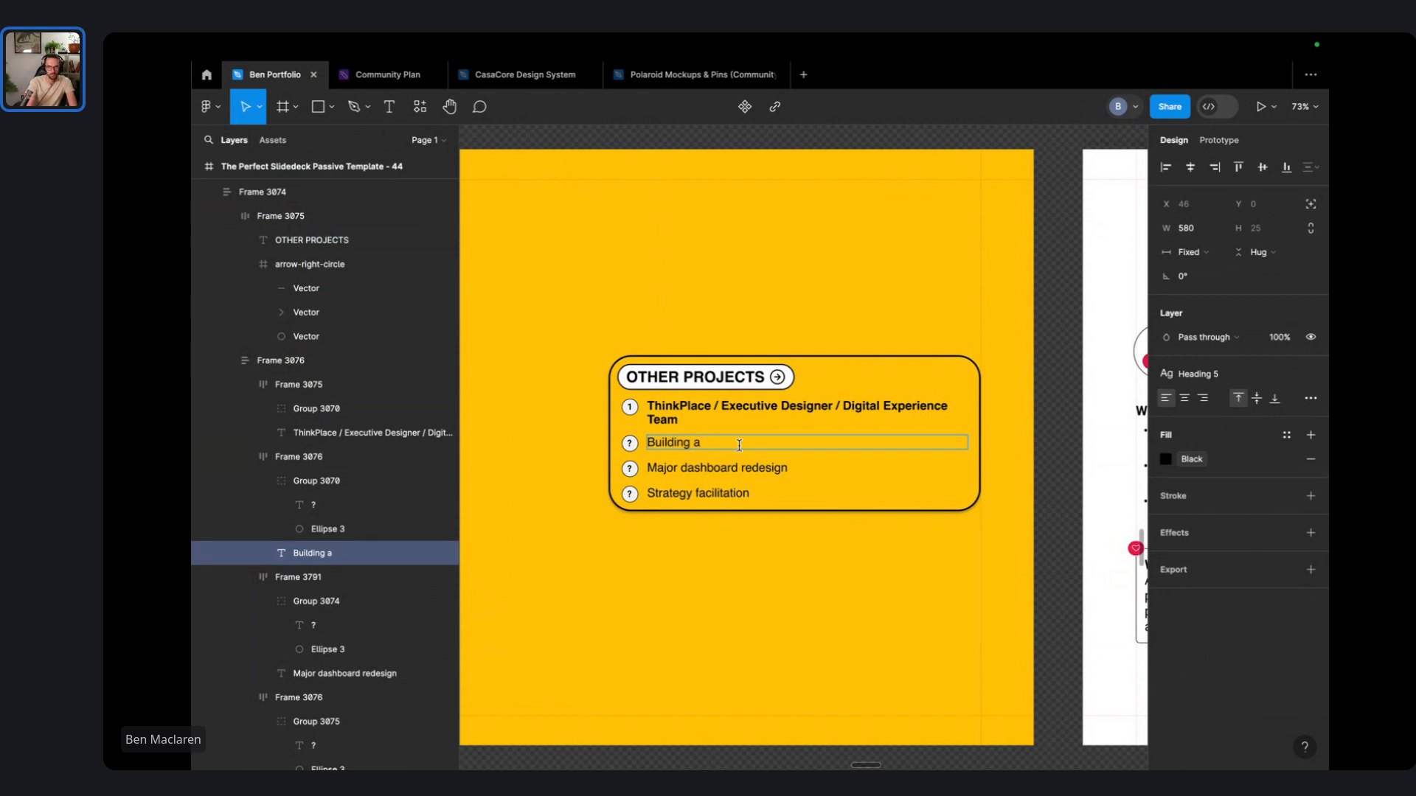
key("BackSpace")
type("a car")
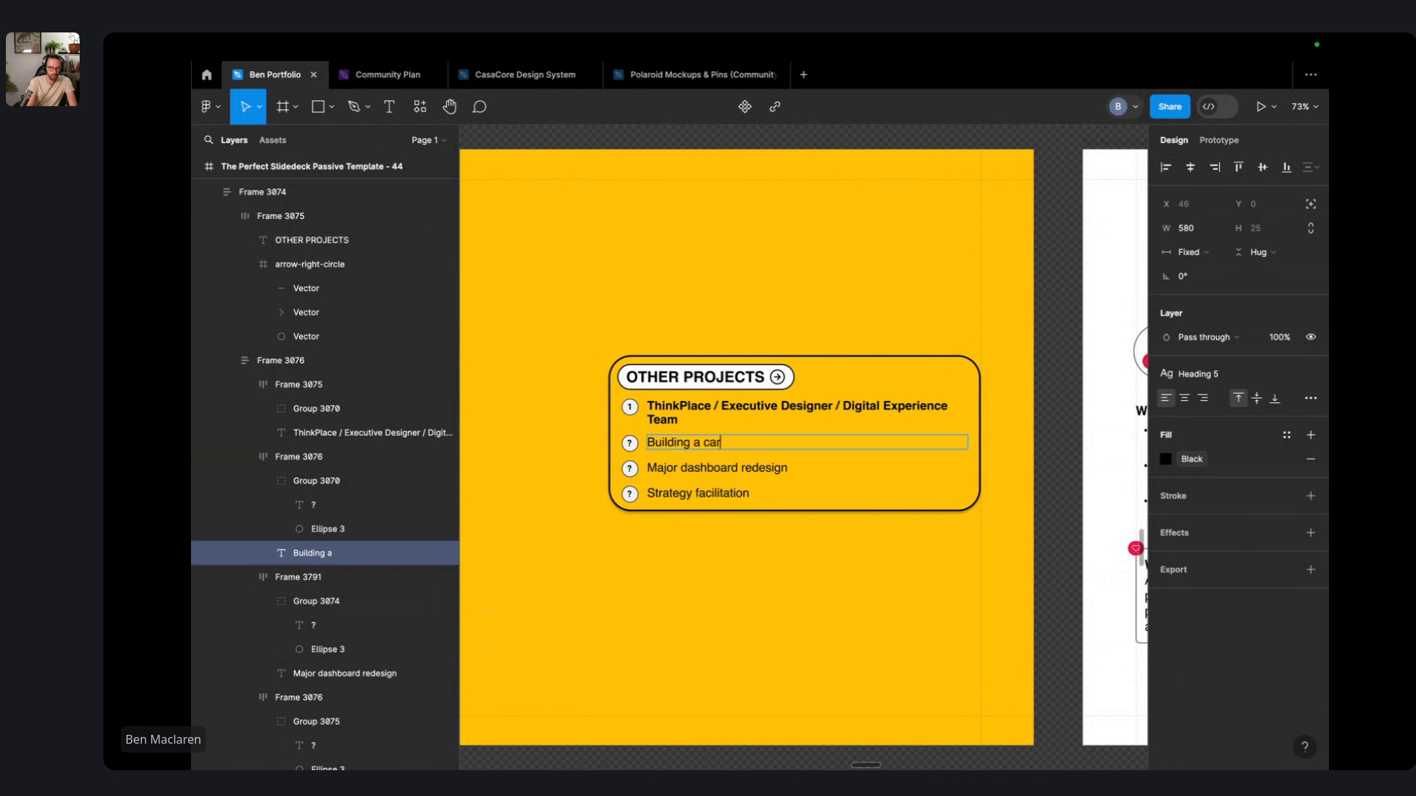
type("d")
key("BackSpace")
key("BackSpace")
key("BackSpace")
key("BackSpace")
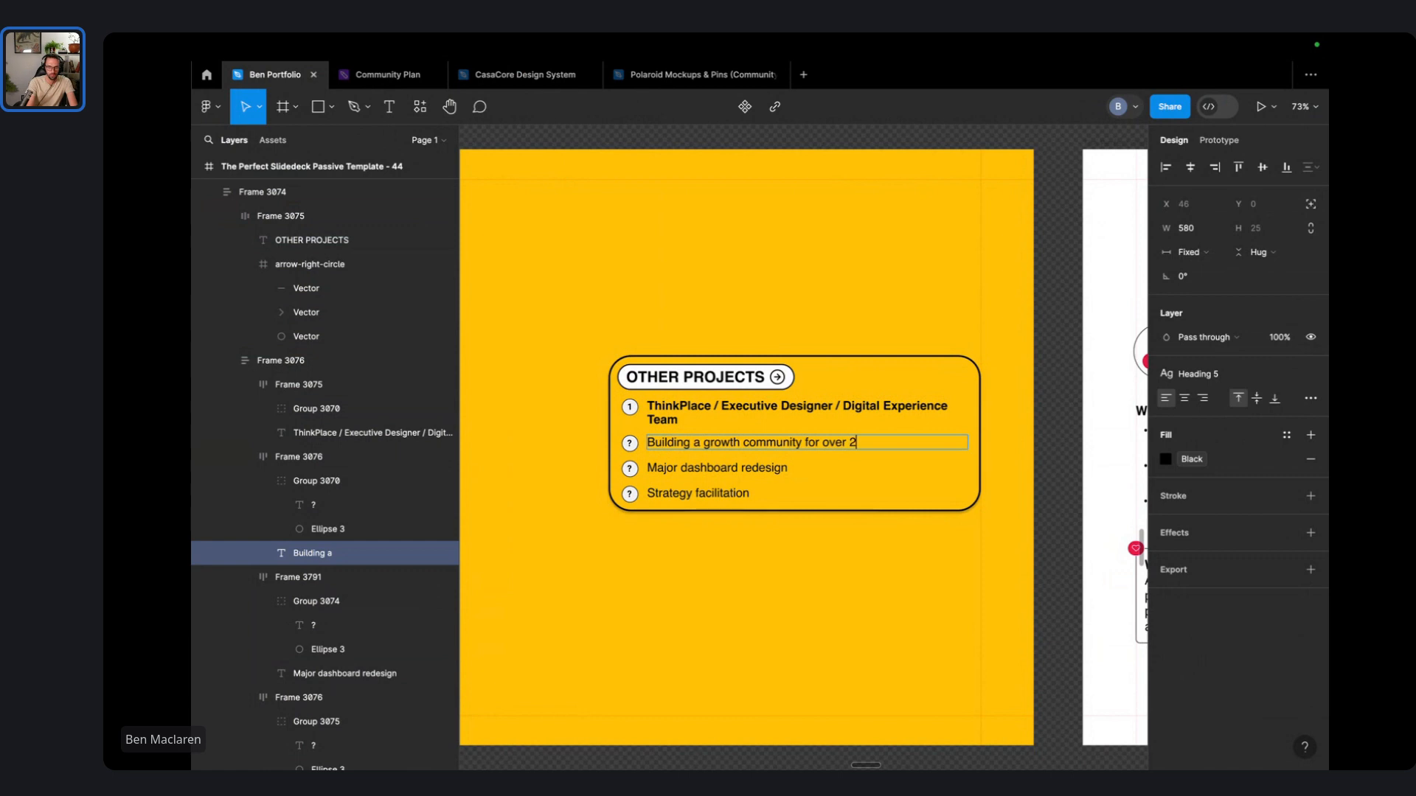
type("gners.")
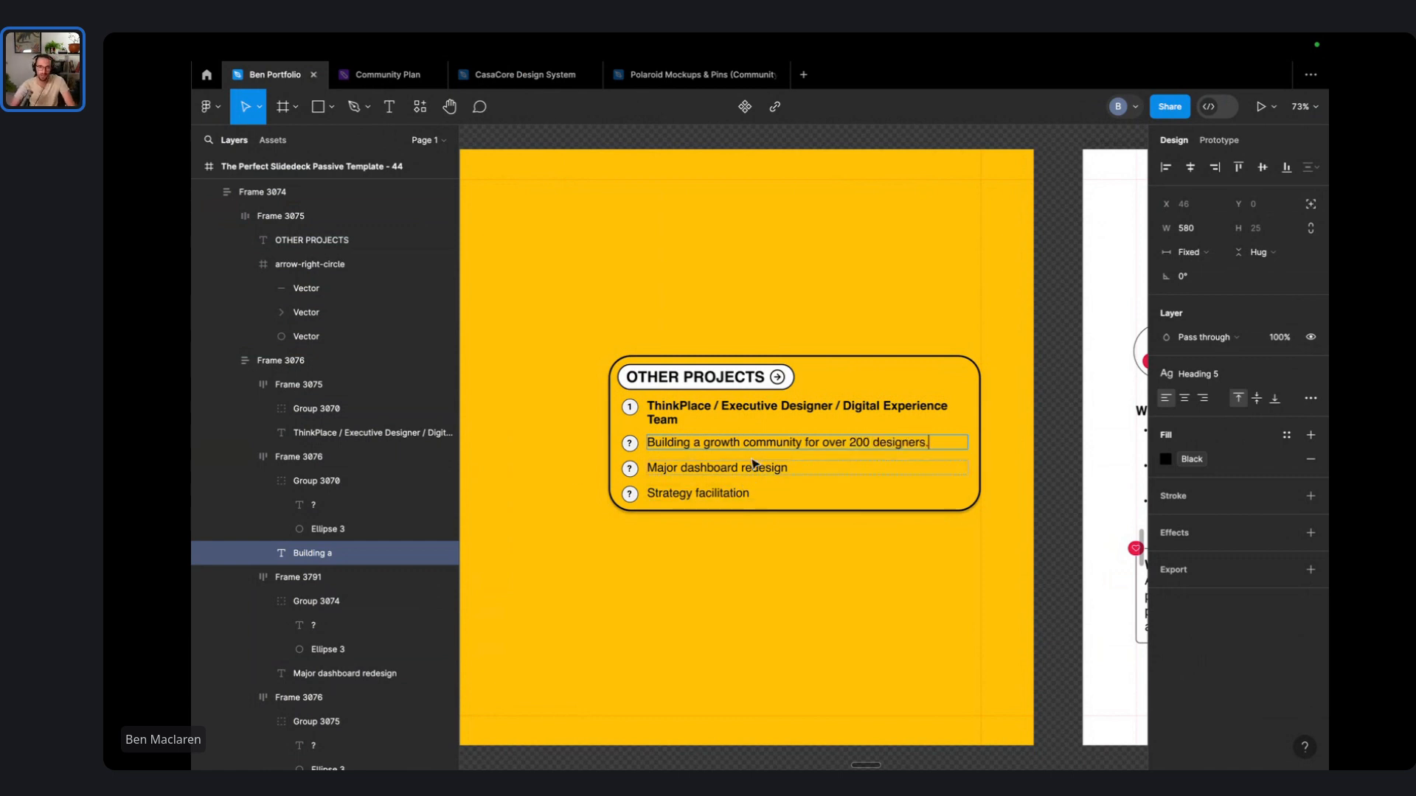
- Replace 'Major dashboard redesign' with 'Facilitating product strategy and decision making for government clients.'
scroll(774, 479, "right", 6)
scroll(776, 475, "down", 4)
scroll(779, 477, "right", 5)
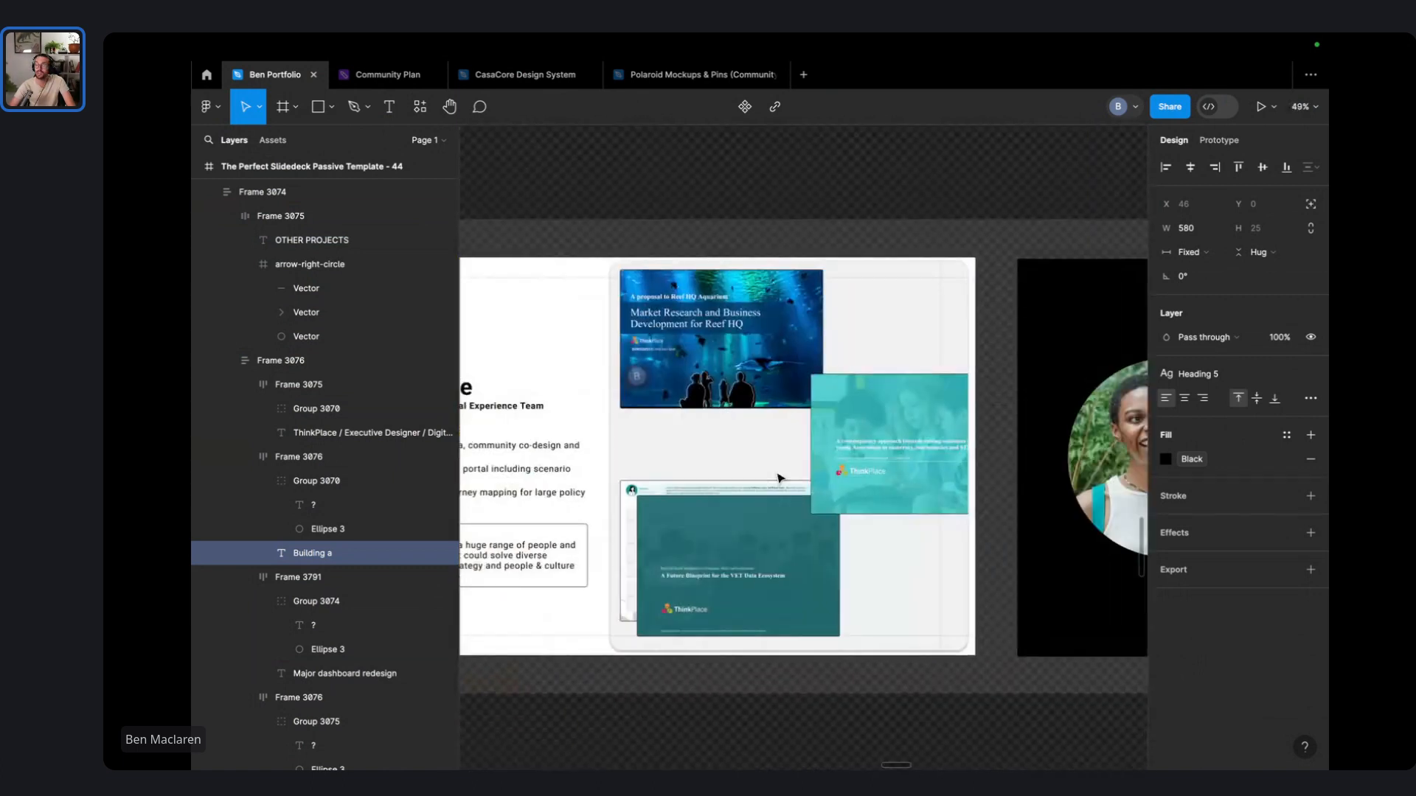
scroll(781, 477, "left", 10)
scroll(772, 468, "up", 3)
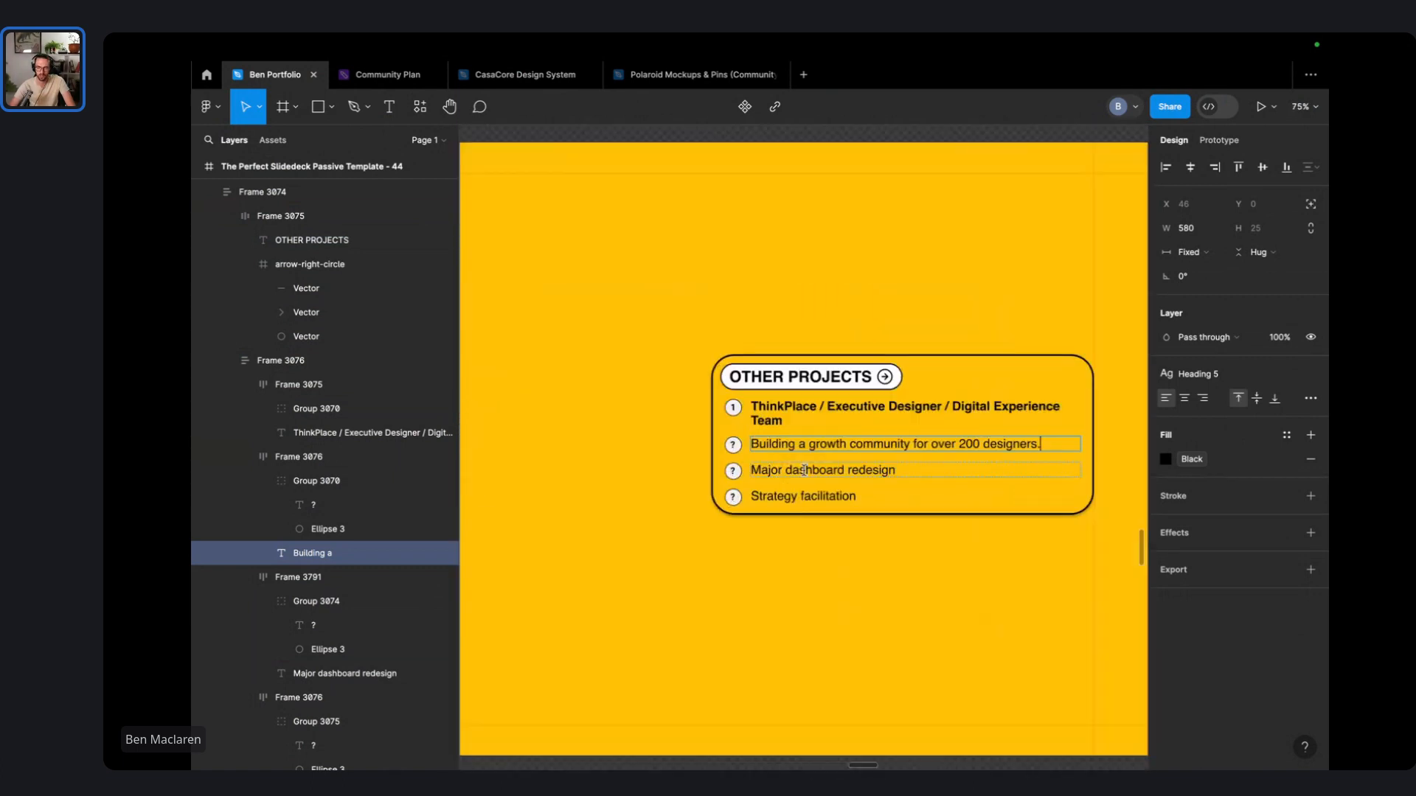
double_click(804, 469)
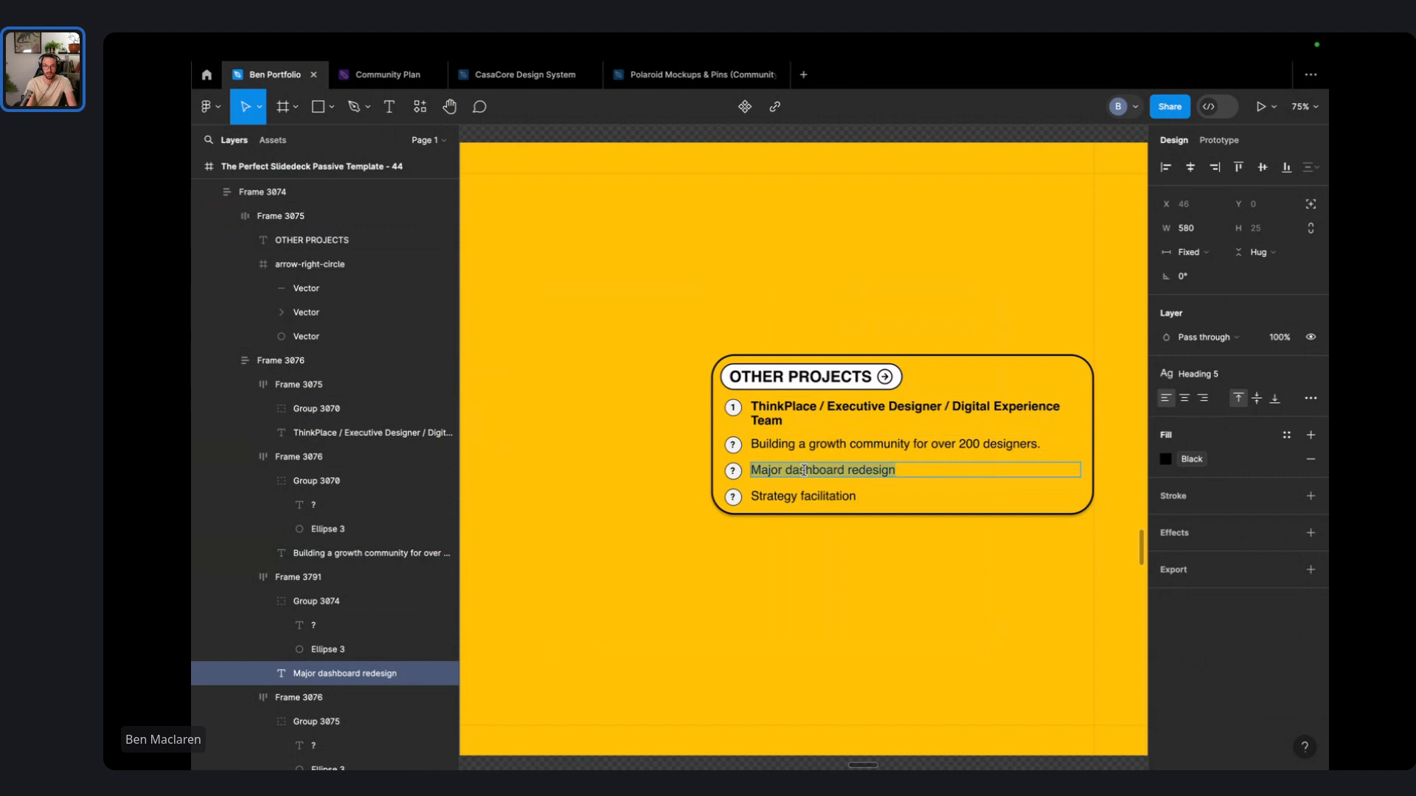
type("F")
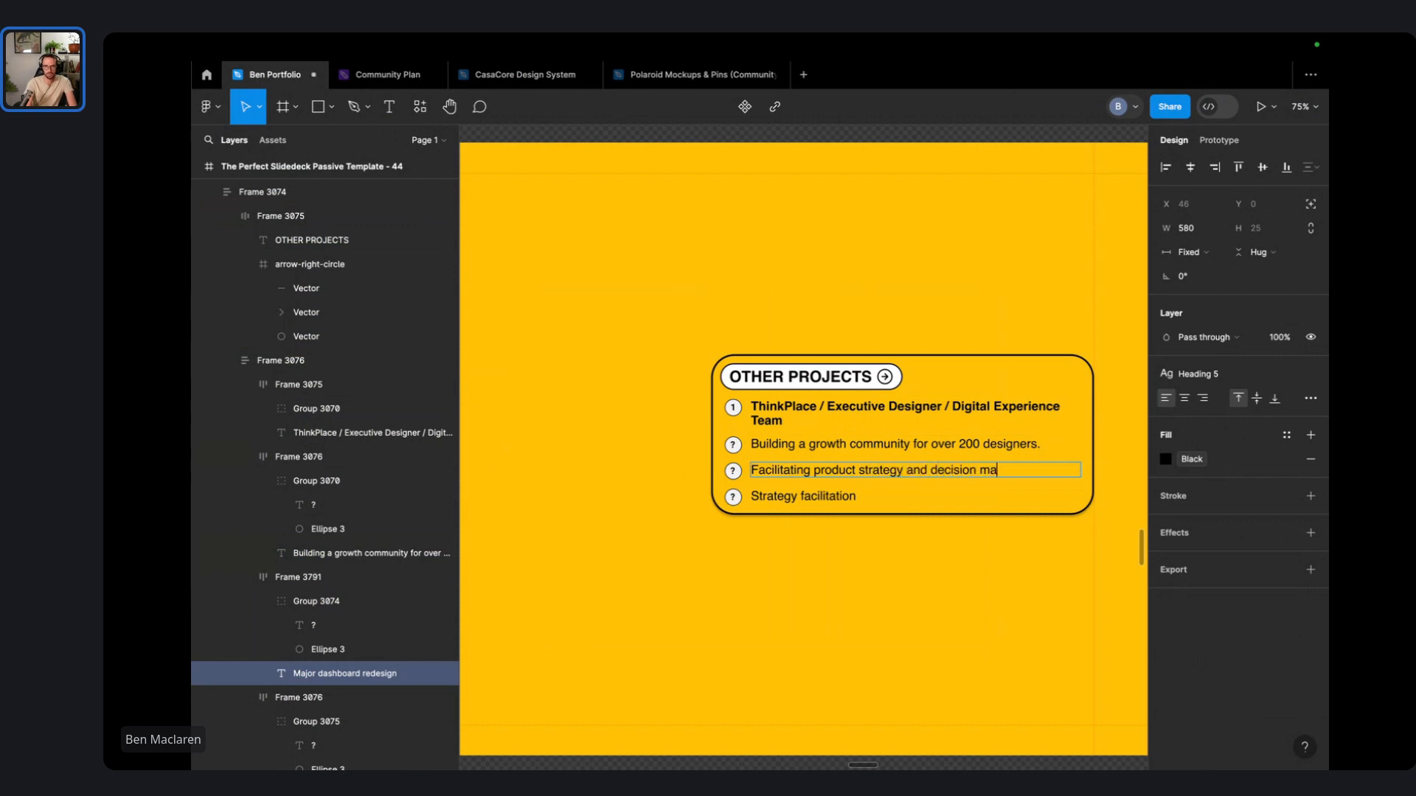
type("nment clients.")
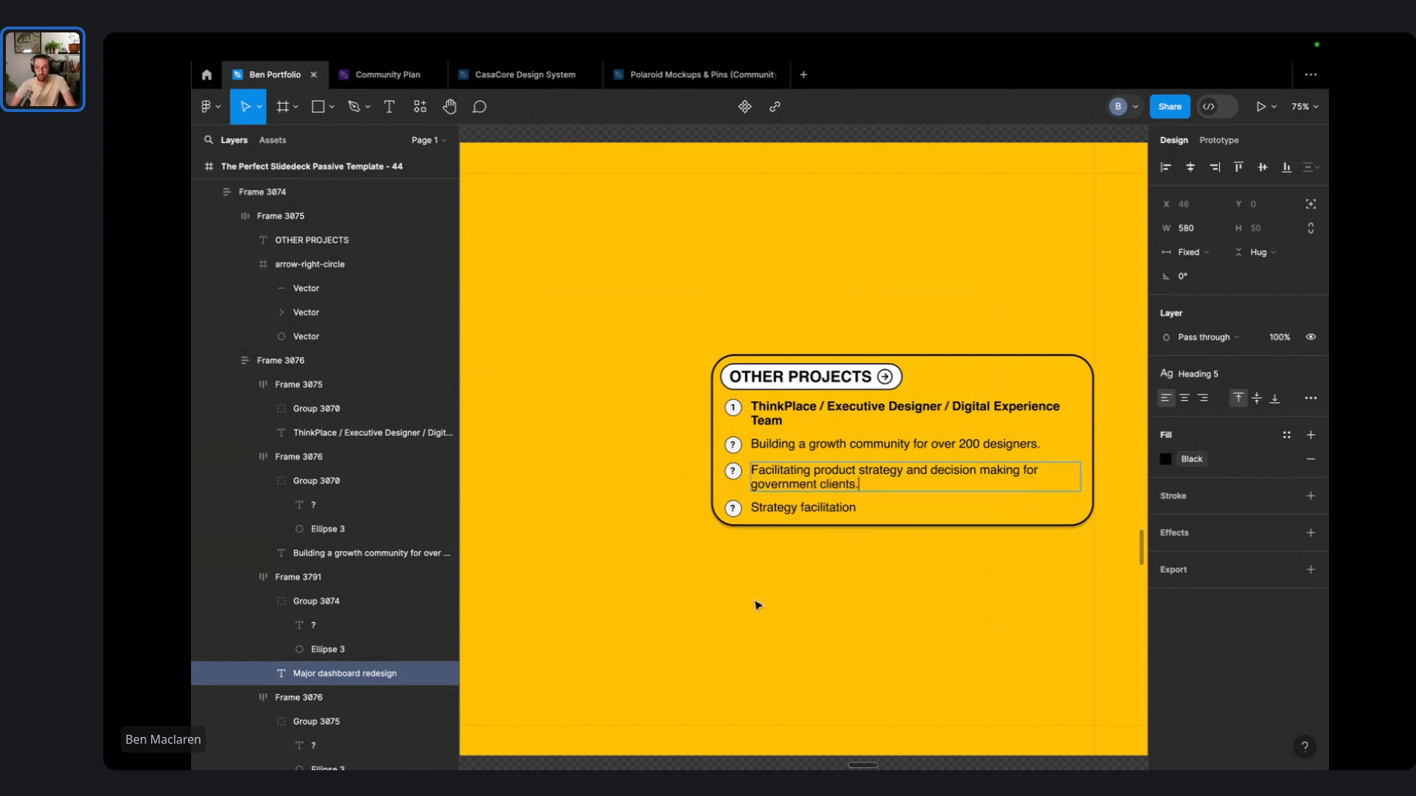
scroll(749, 468, "up", 5)
scroll(849, 485, "right", 3)
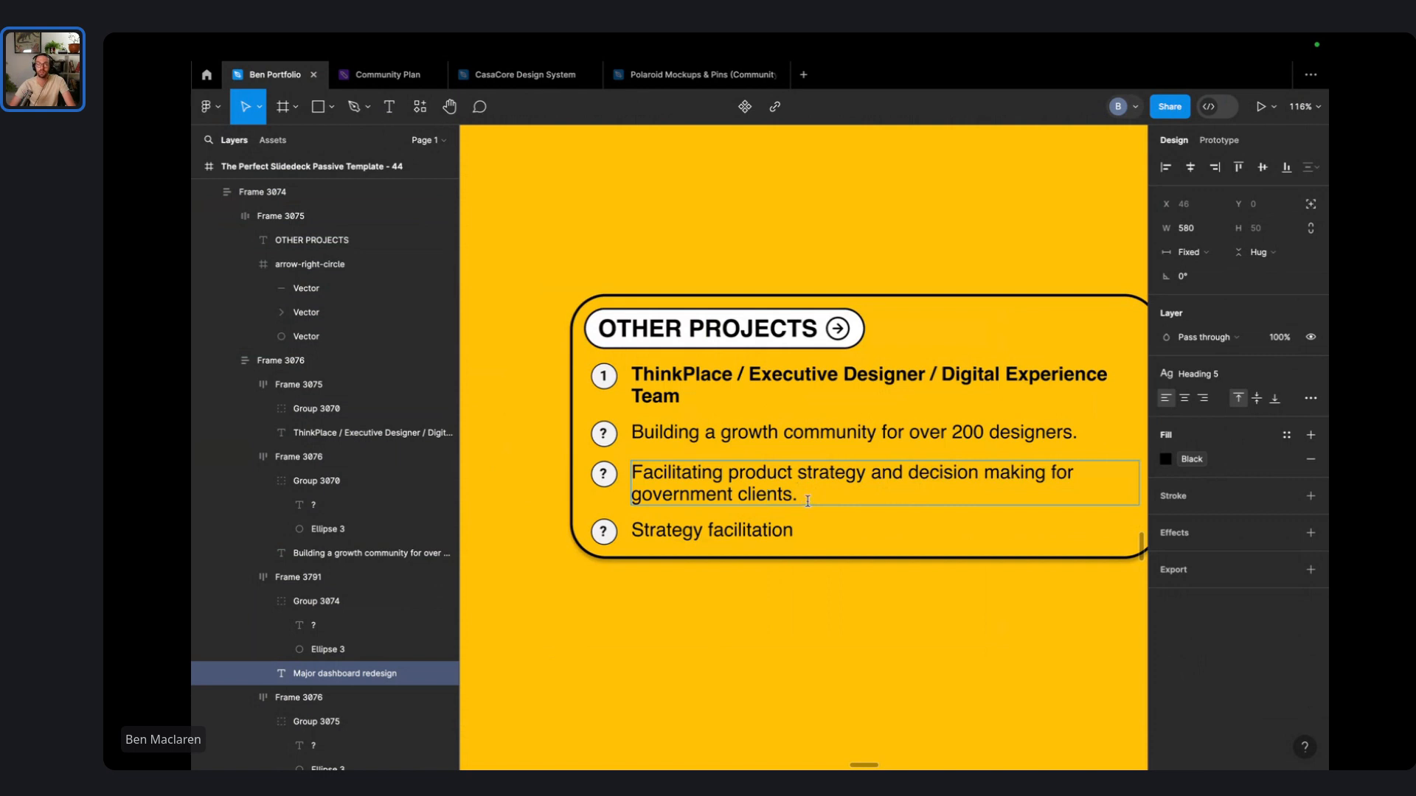
- Add a '(TBA)' note and append it to the growth community and Strategy facilitation lines
type("()")
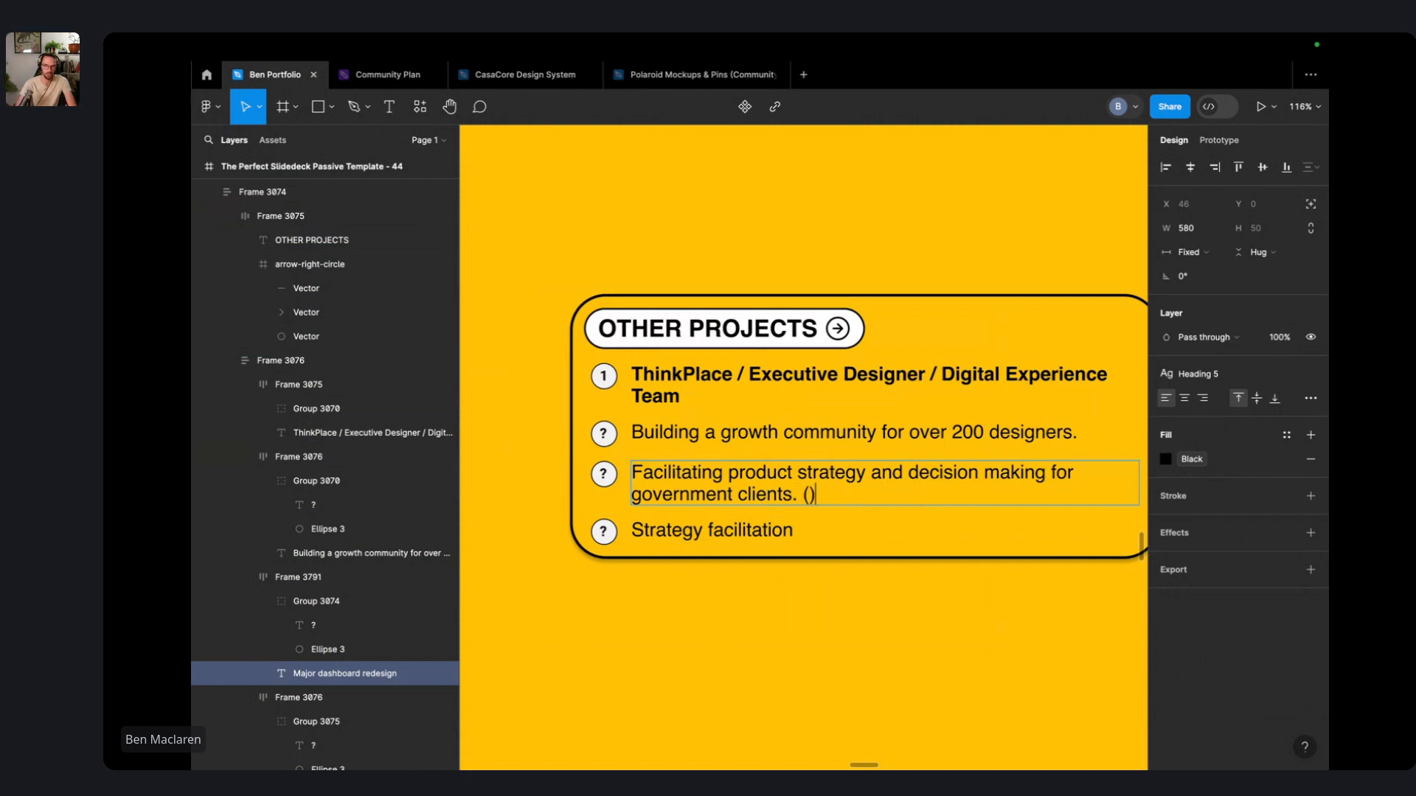
key("Left")
type("TBA")
key("Right")
key("alt+shift+Left")
key("alt+shift+Left")
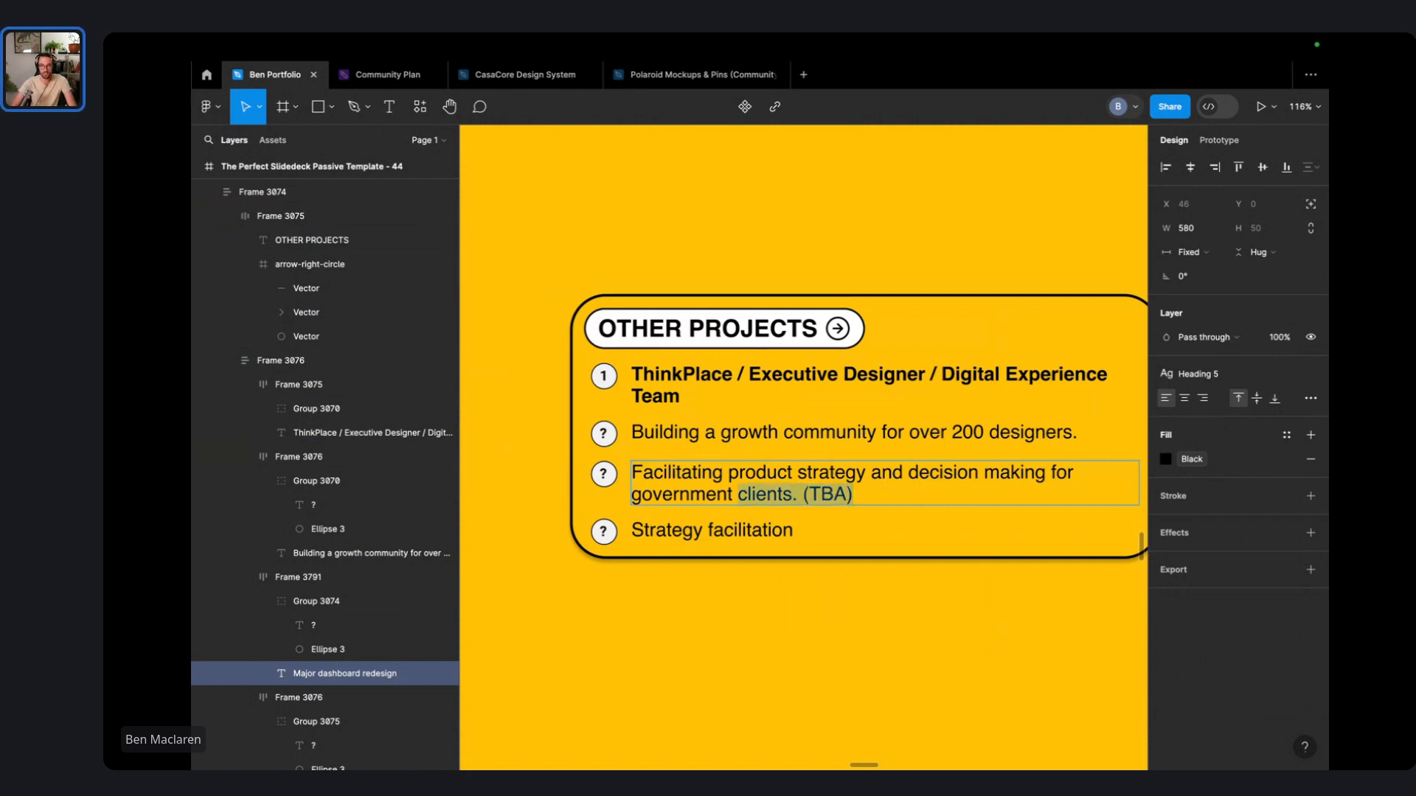
key("alt+shift+Right")
key("alt+shift+Right")
key("alt+shift+Left")
key("ctrl+c")
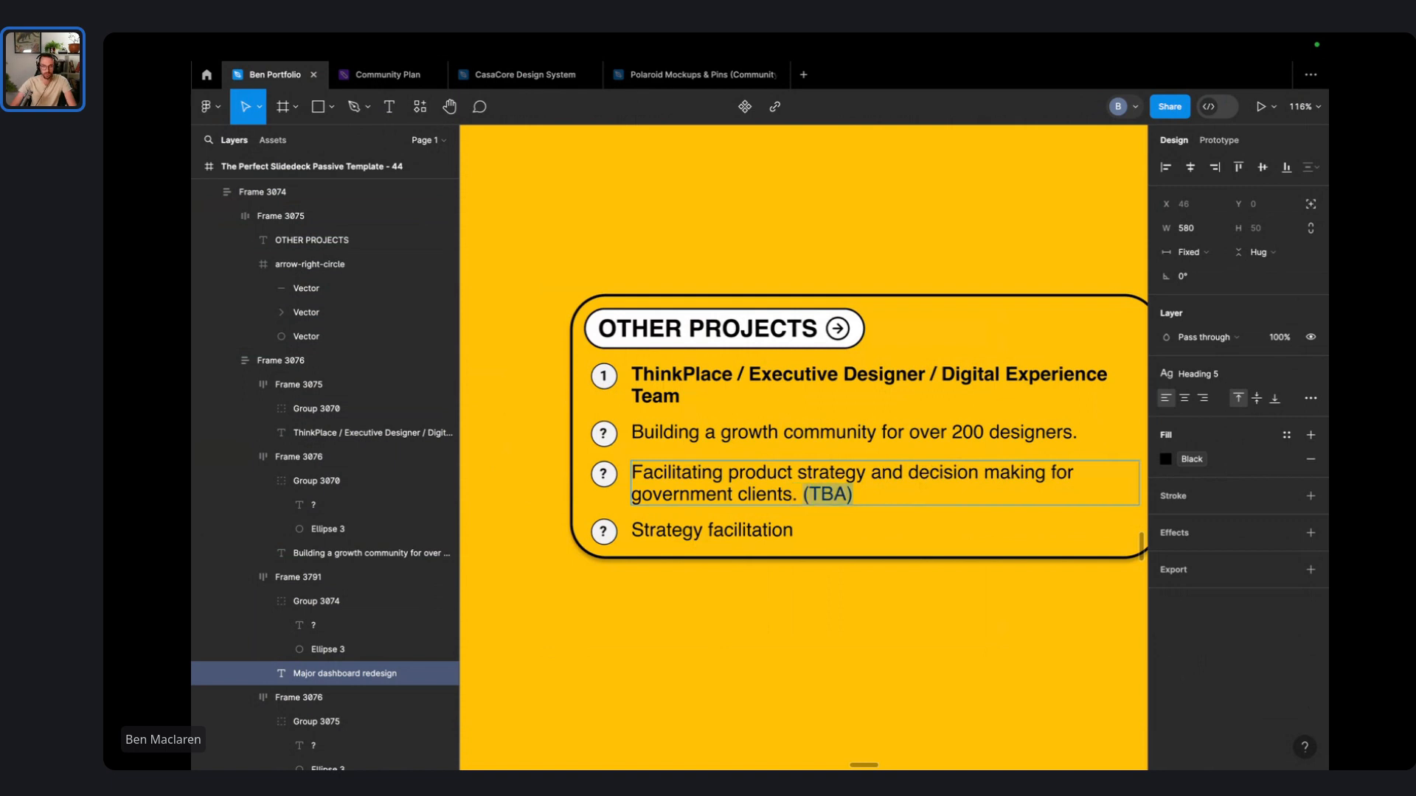
left_click(1092, 428)
key("ctrl+v")
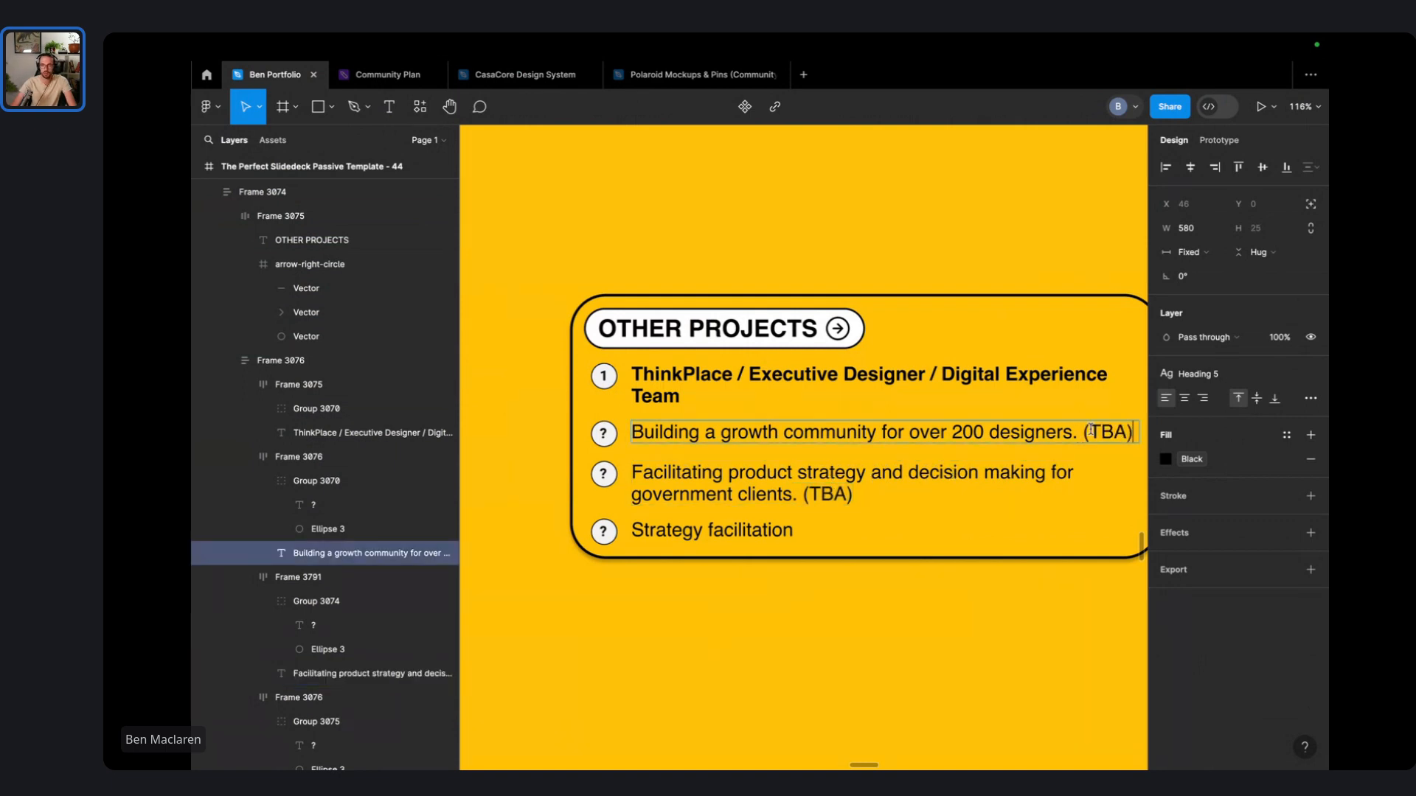
left_click(836, 537)
key("ctrl+v")
- Reword 'Strategy facilitation' to 'Leading strategic design for education projects'
left_click_drag(791, 531, 594, 524)
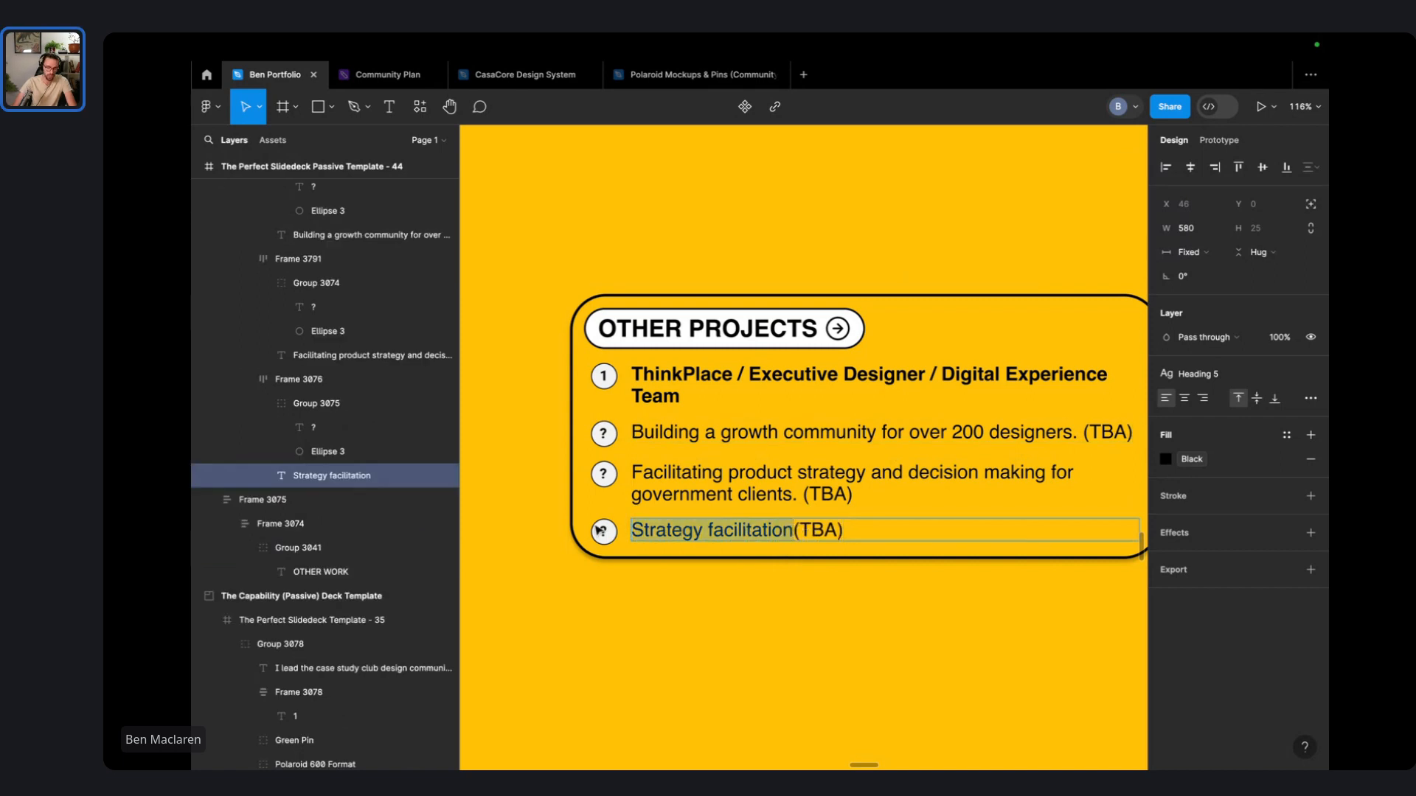
type("Leading strate")
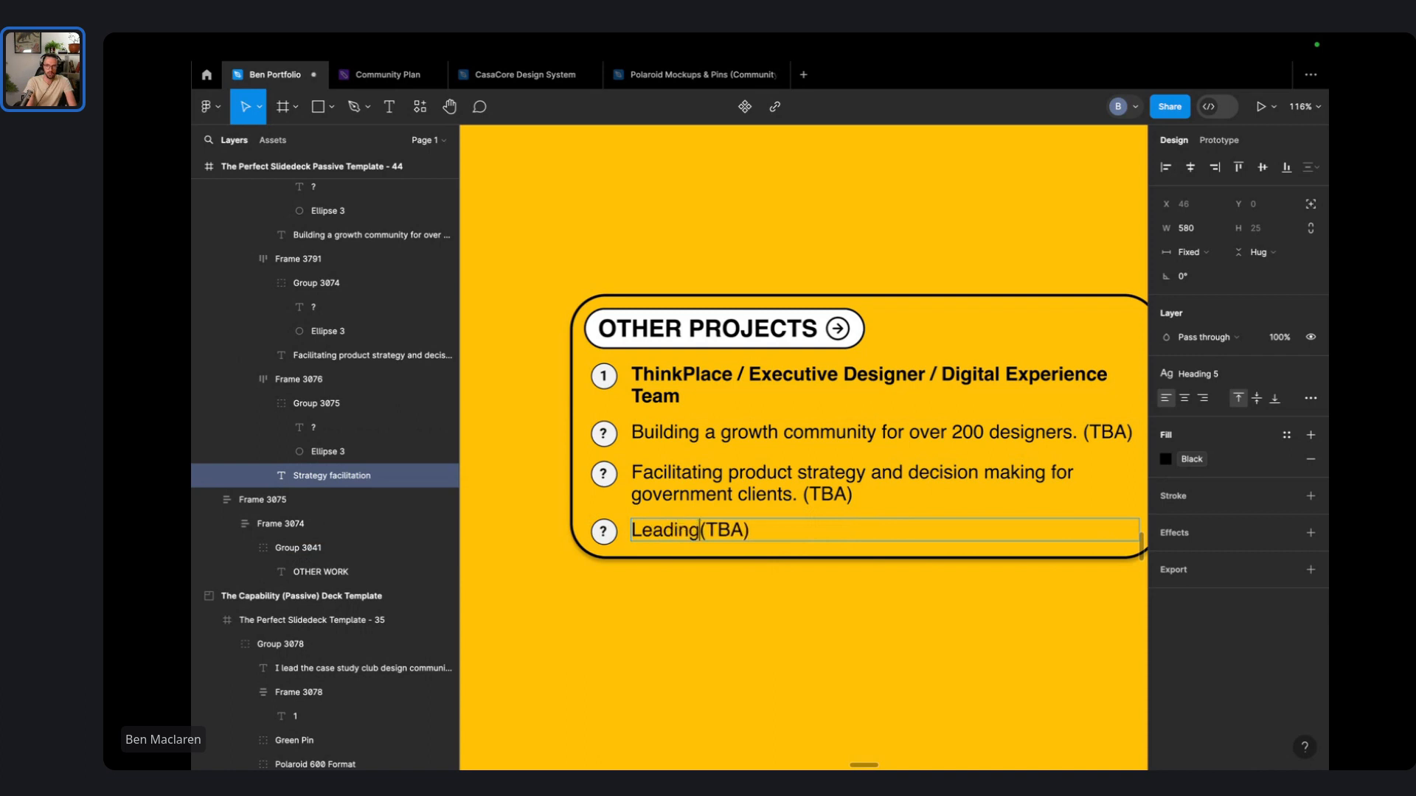
type("gic design ")
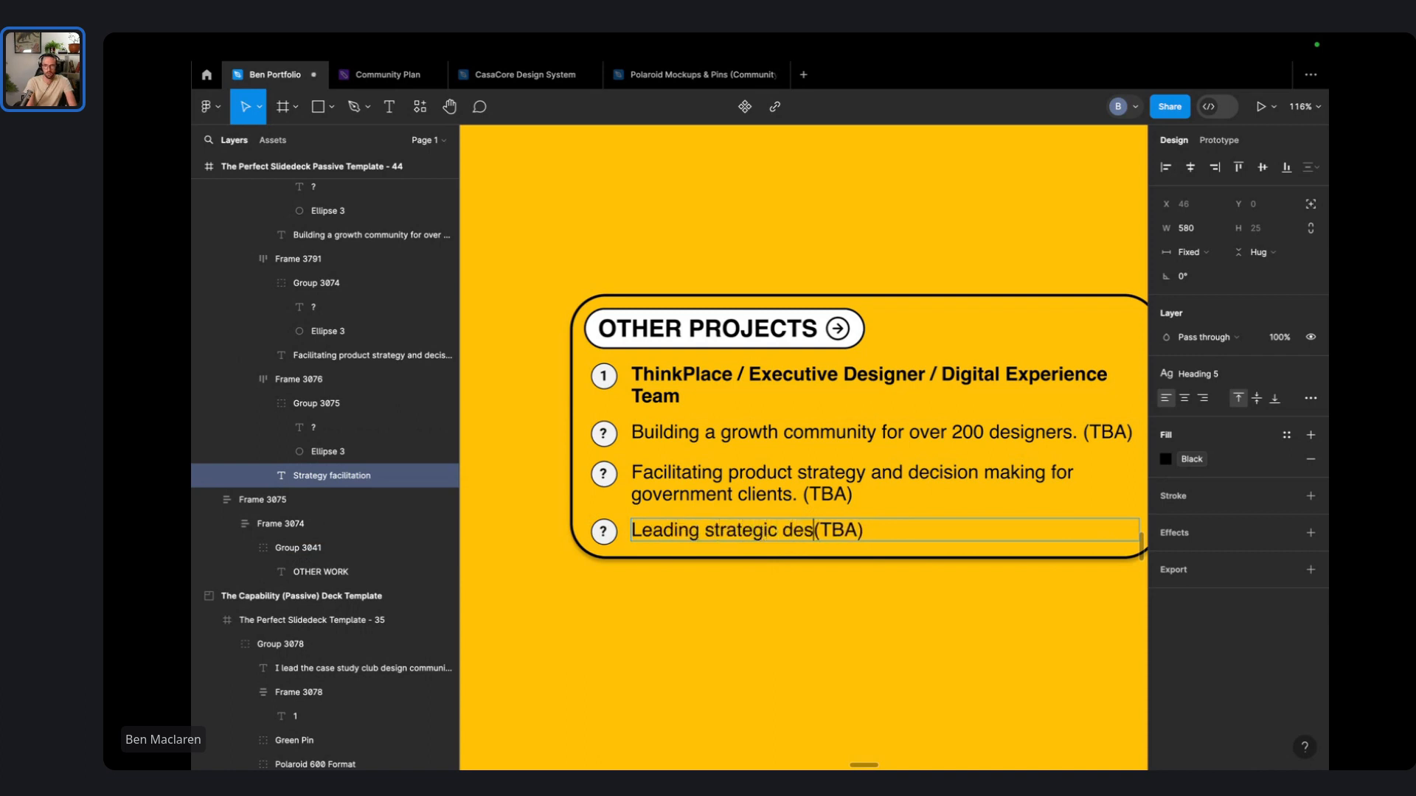
type("for ")
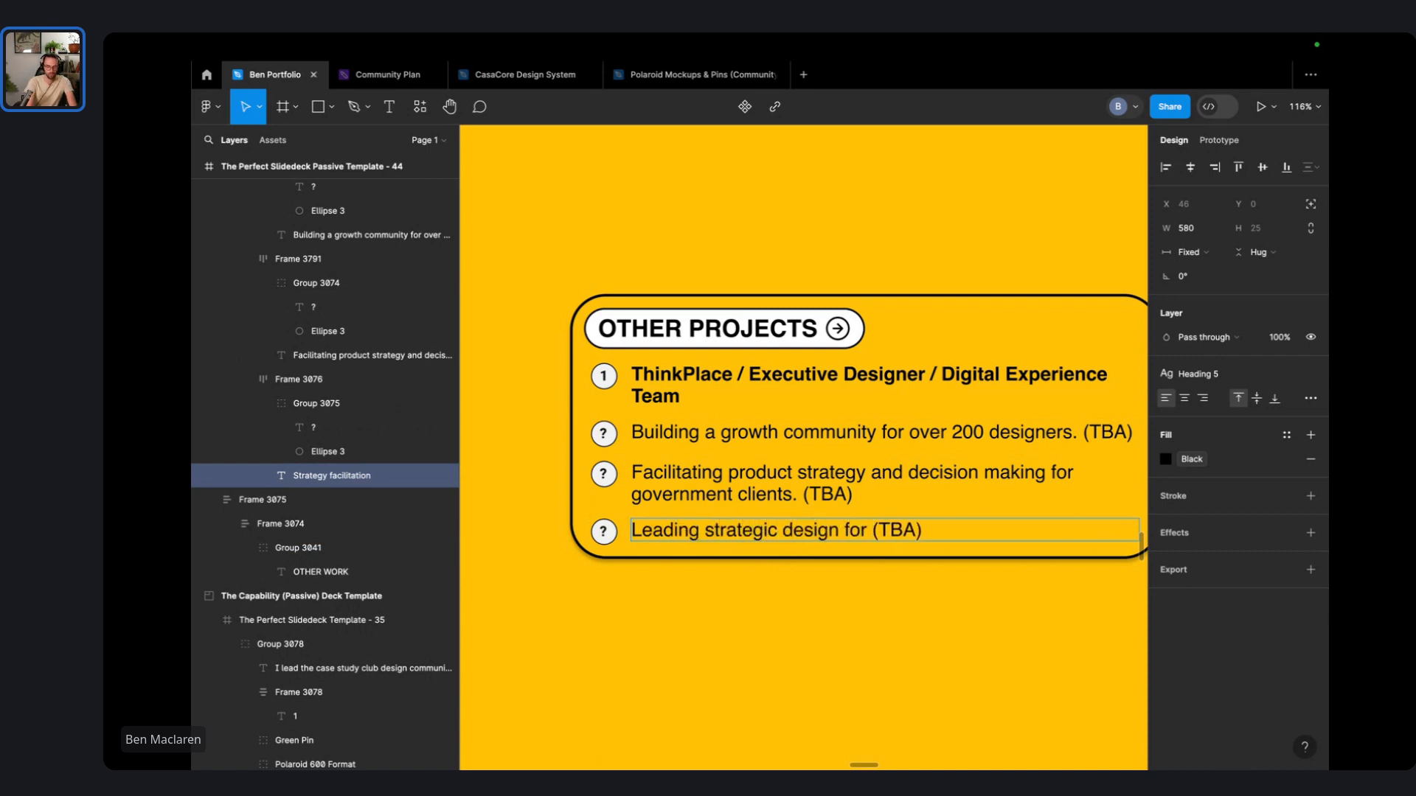
type("education proje")
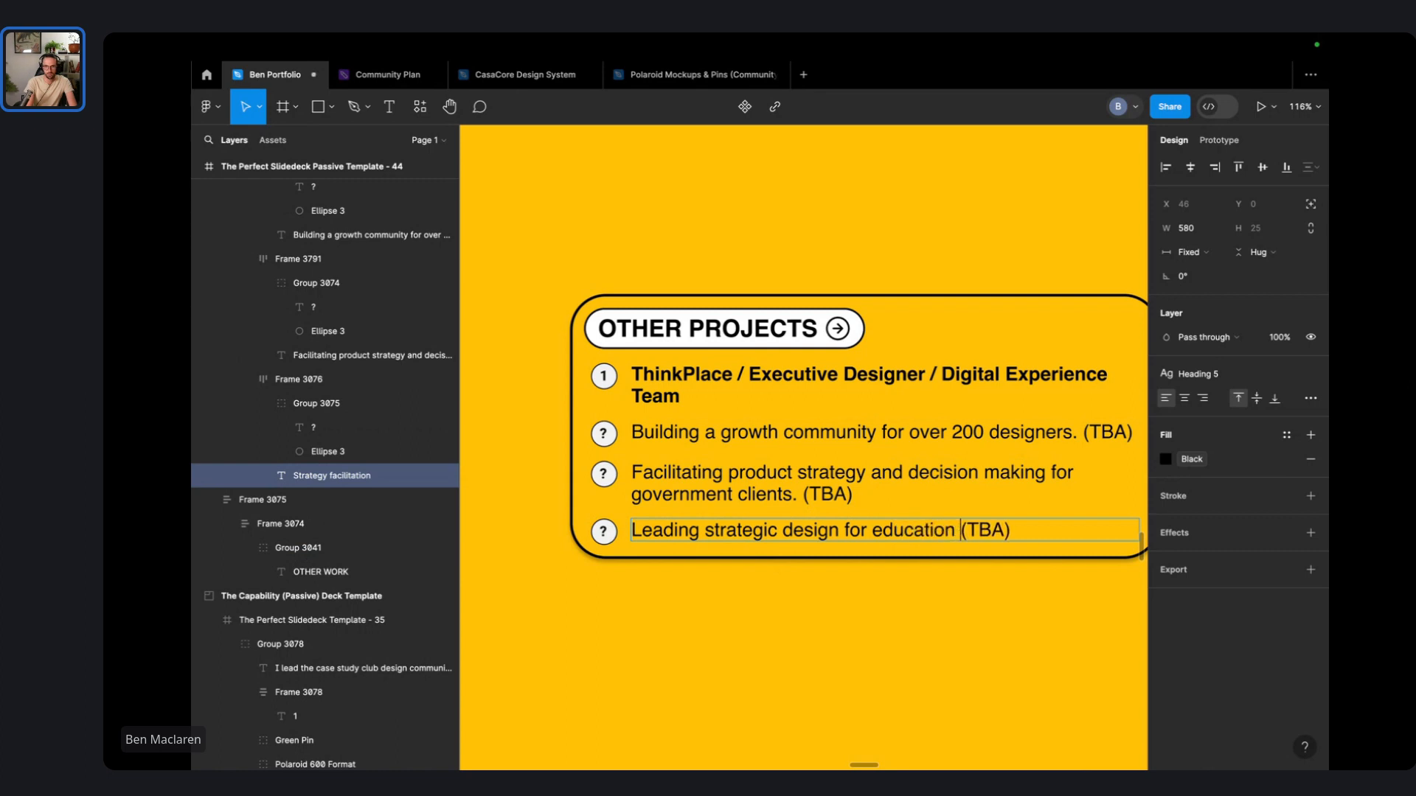
type("cts")
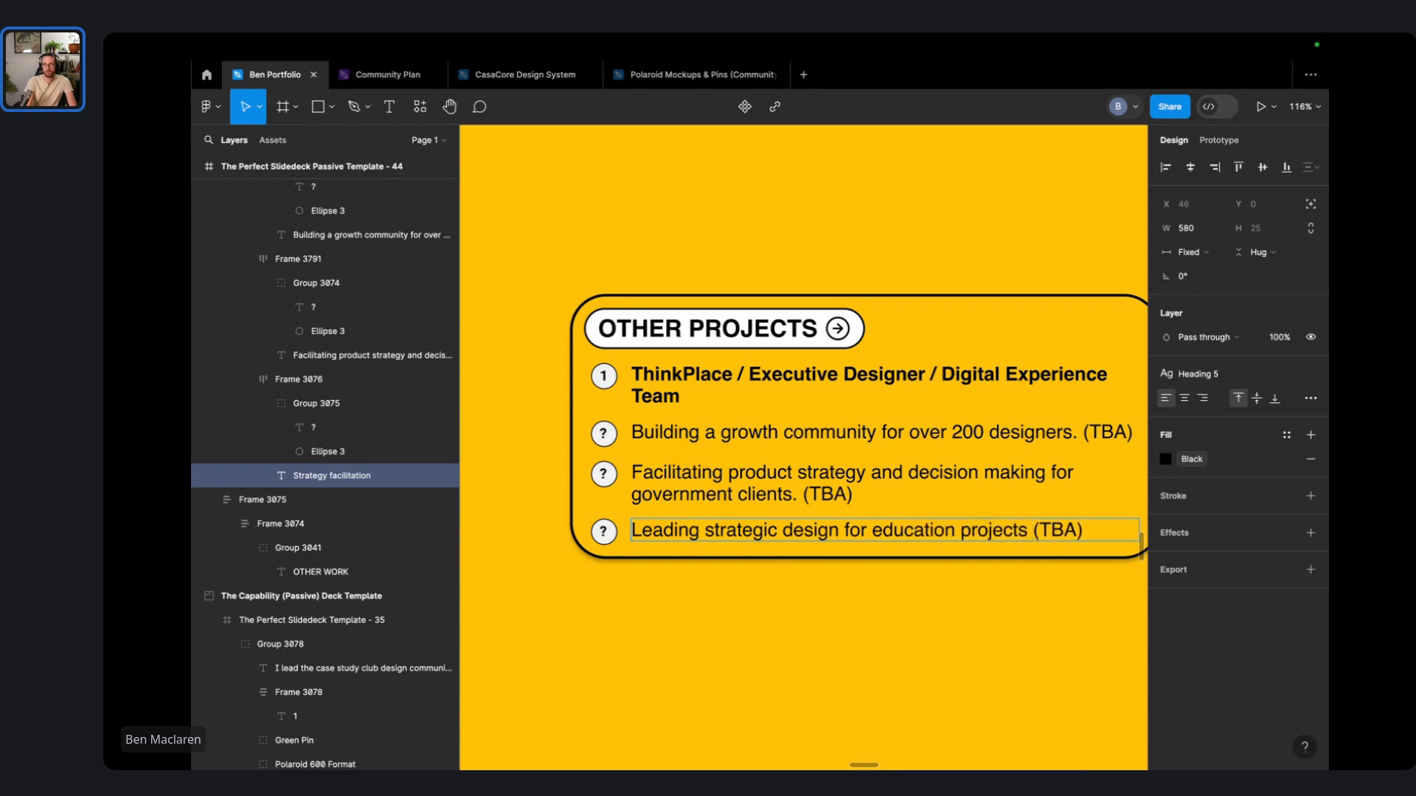
left_click(872, 530)
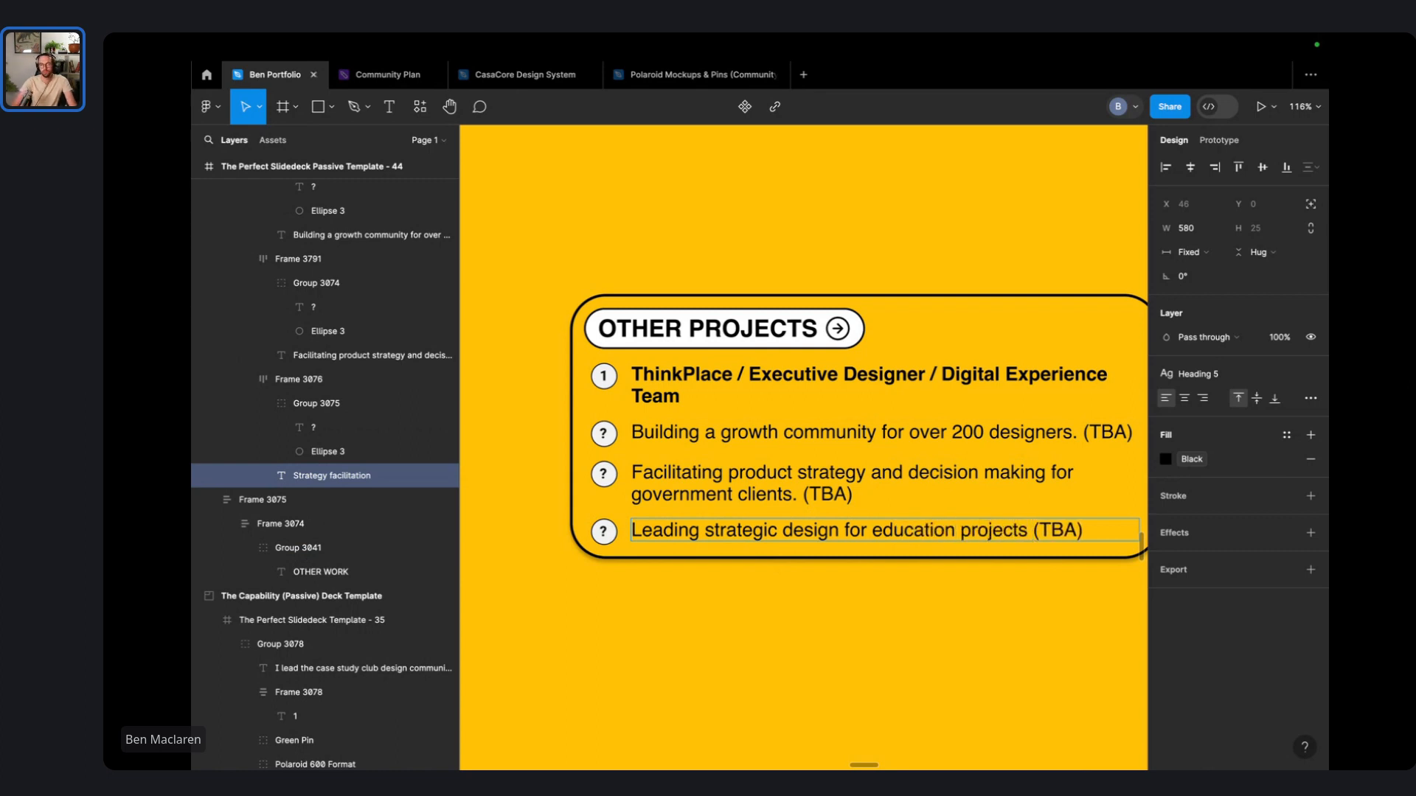
double_click(918, 532)
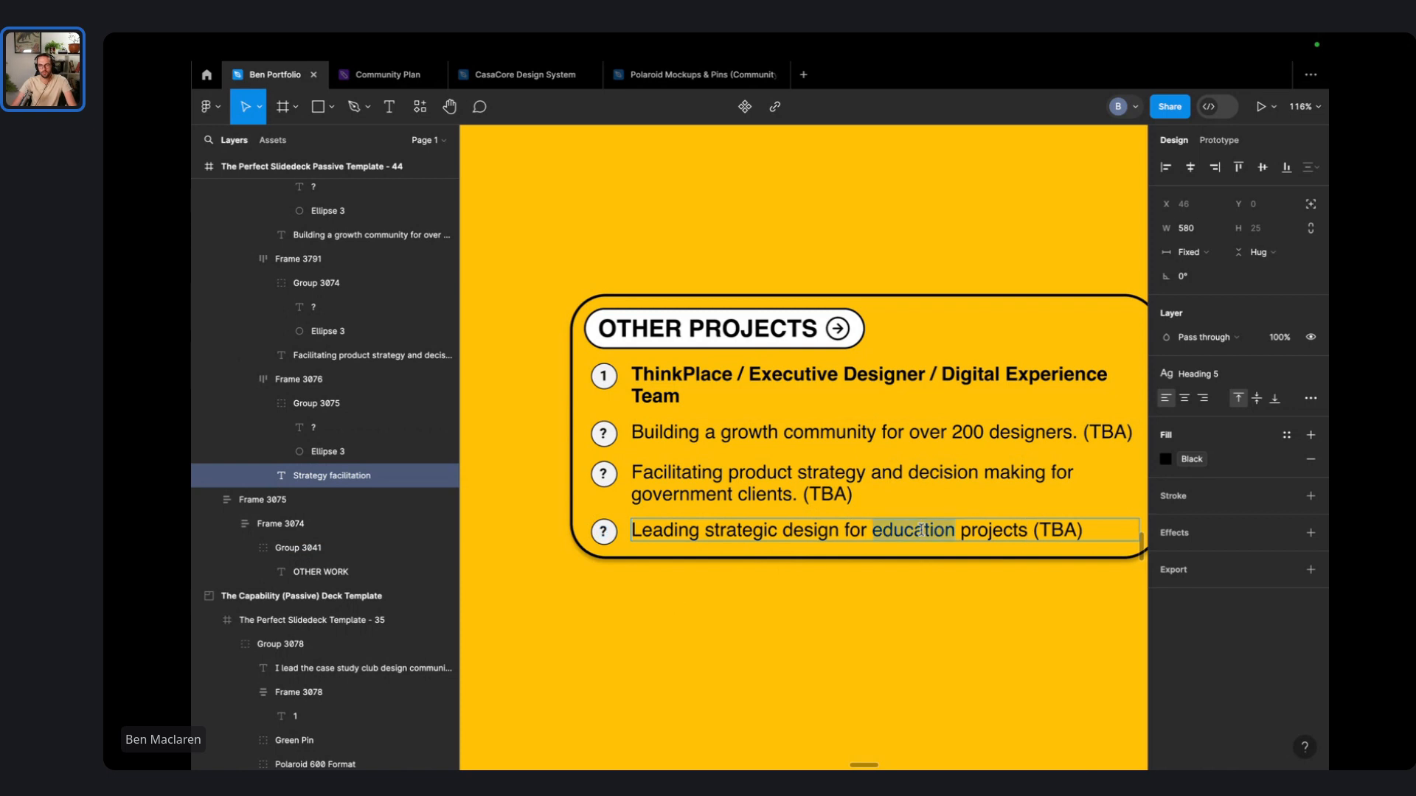
double_click(992, 531)
key("Escape")
left_click(816, 641)
scroll(848, 641, "down", 3)
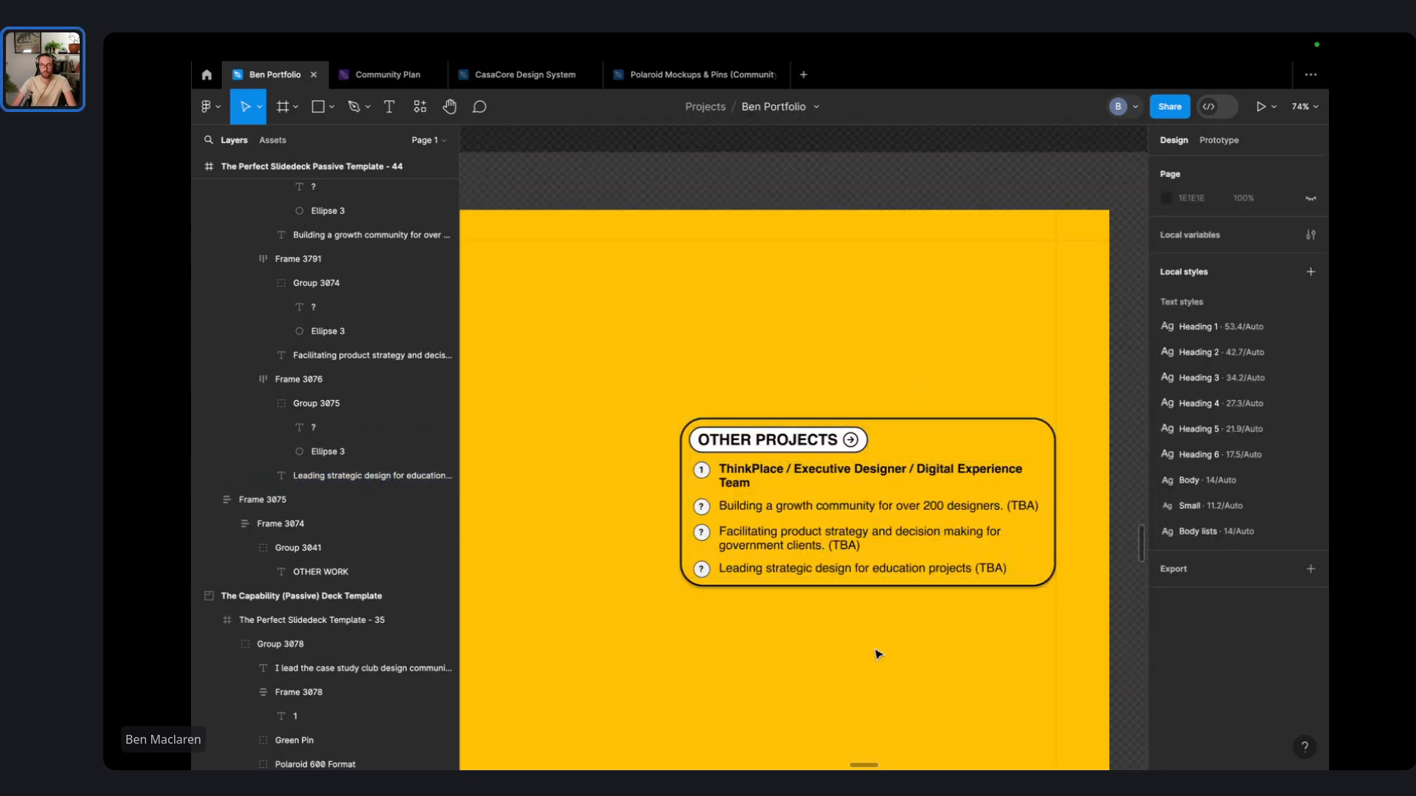
scroll(882, 652, "down", 5)
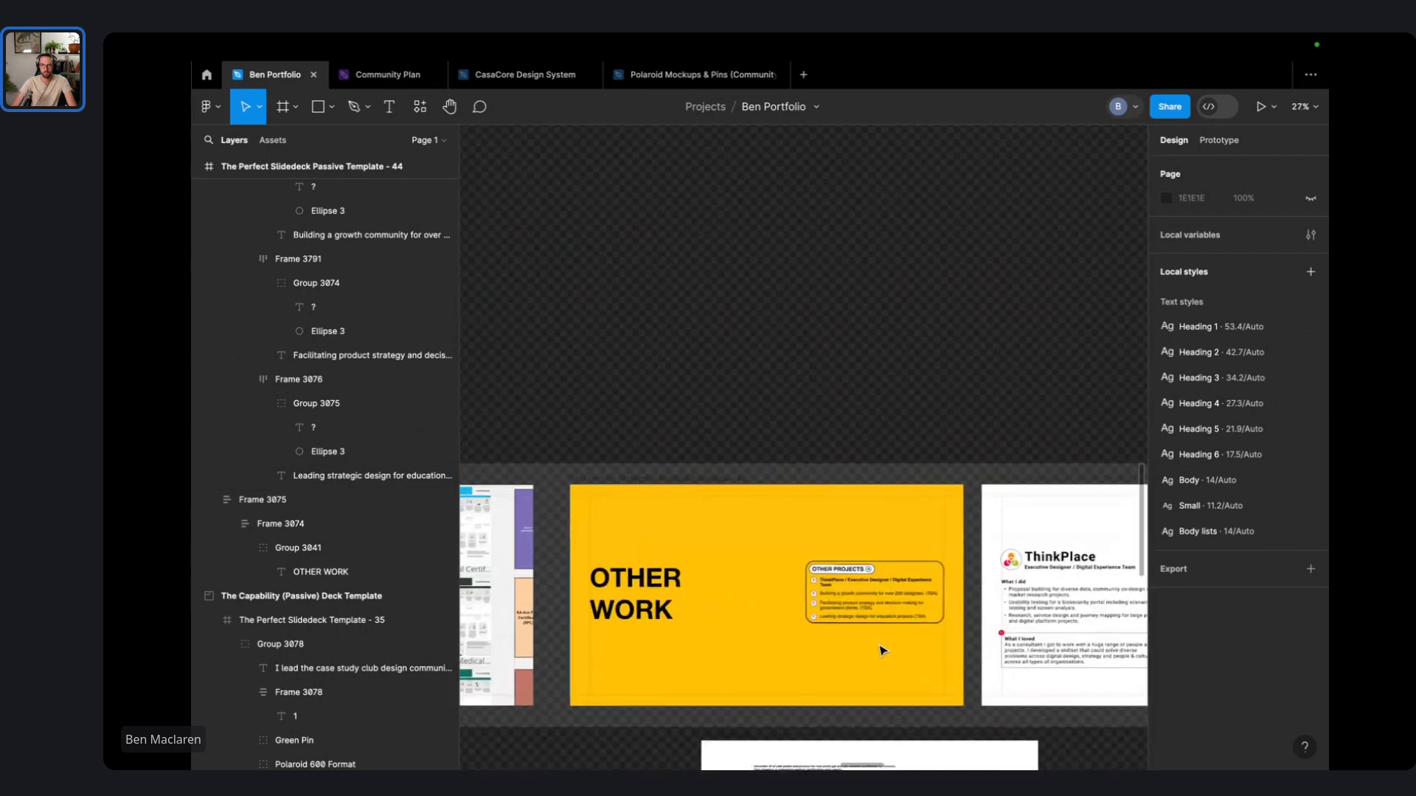
left_click(603, 571)
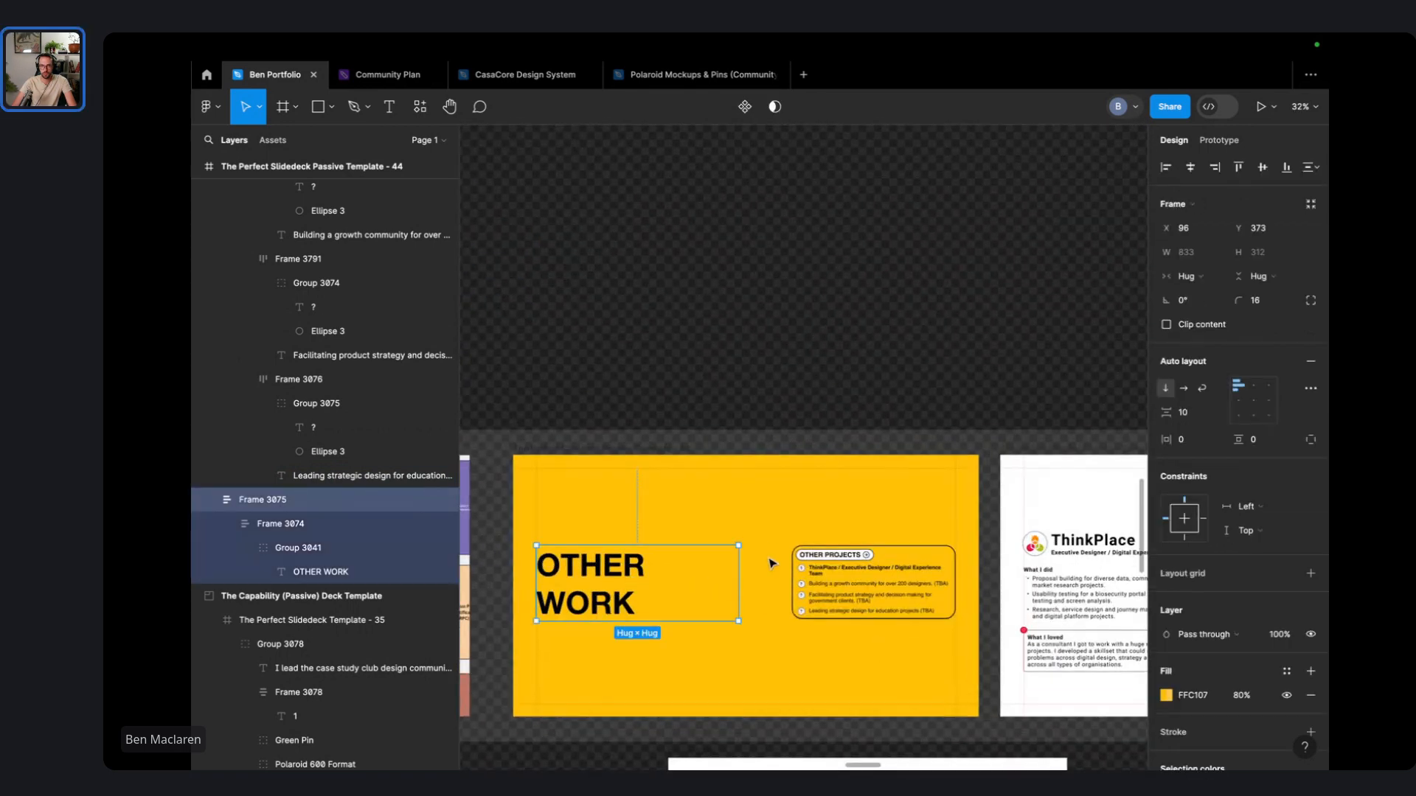
- Select the stock portrait on the Thank You slide and check its image fill
double_click(719, 587)
left_click(780, 502)
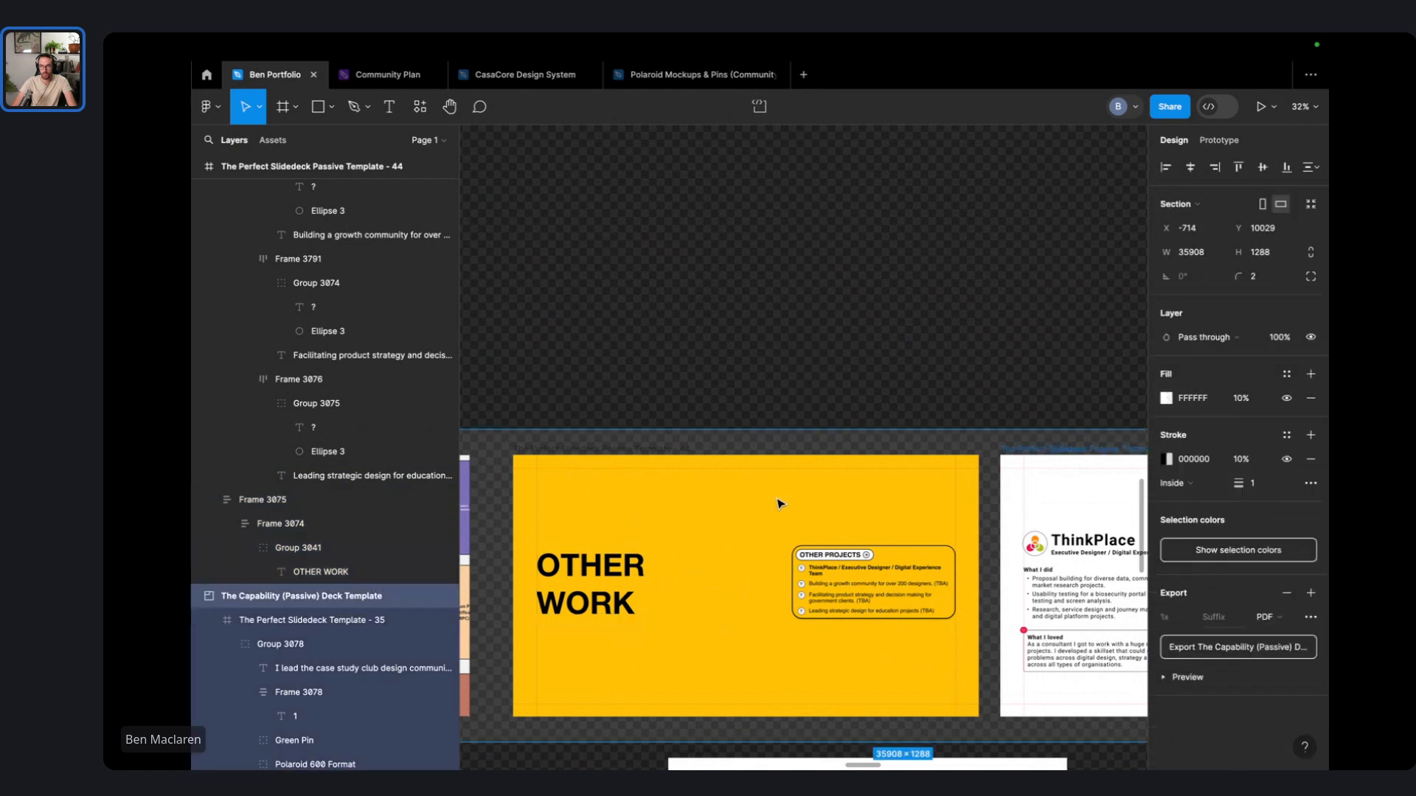
scroll(780, 501, "right", 6)
scroll(775, 563, "right", 5)
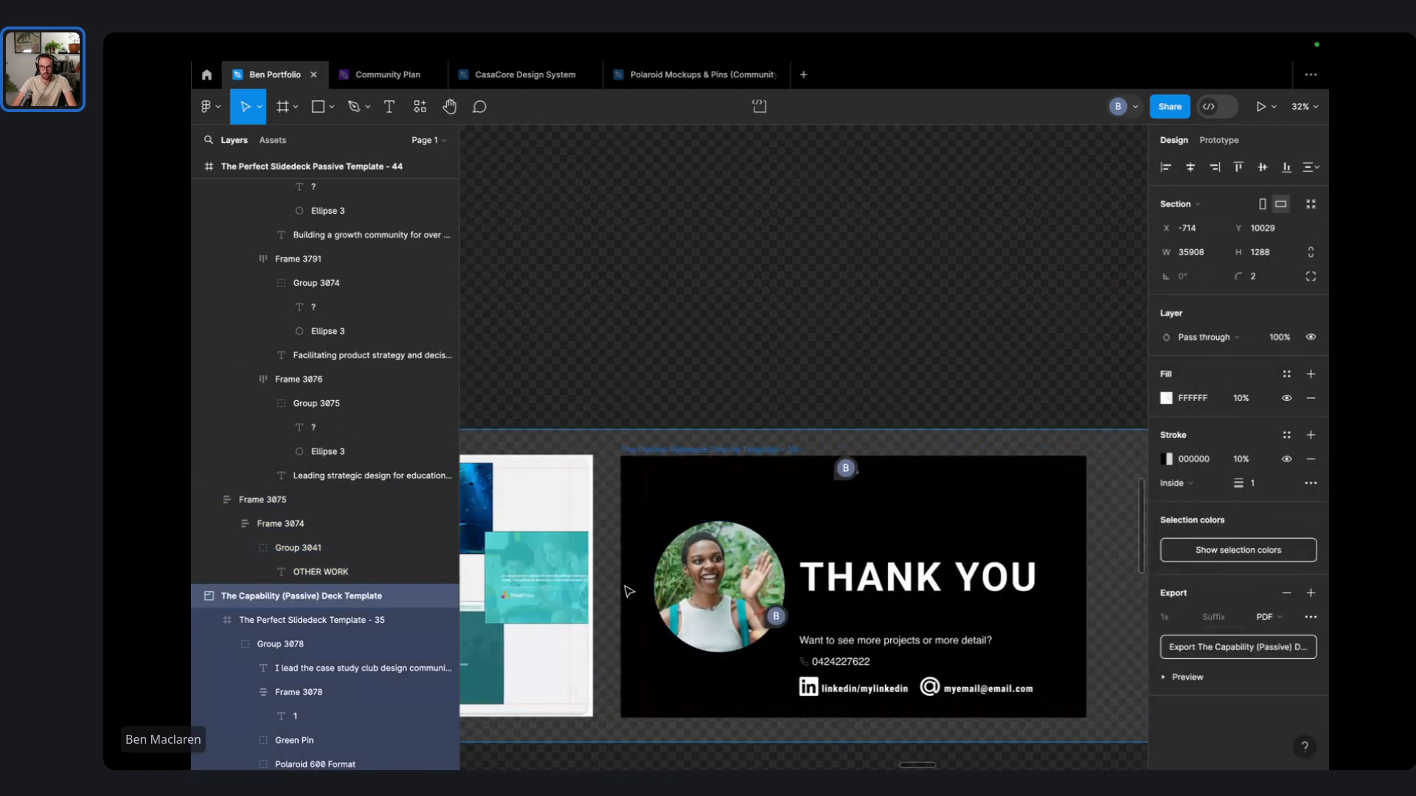
left_click(766, 565)
double_click(756, 579)
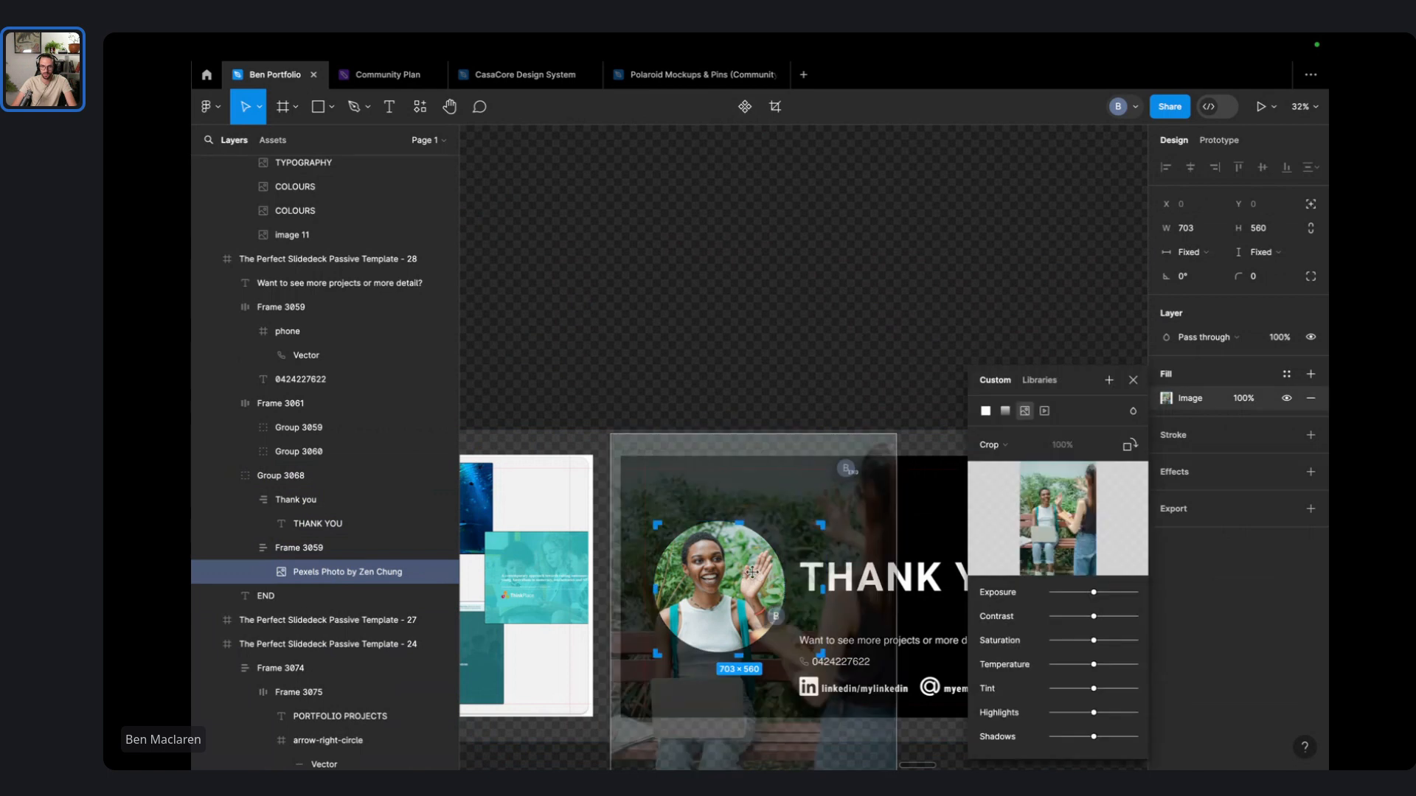
left_click(763, 340)
scroll(800, 422, "down", 2)
scroll(800, 422, "down", 1)
scroll(802, 426, "left", 20)
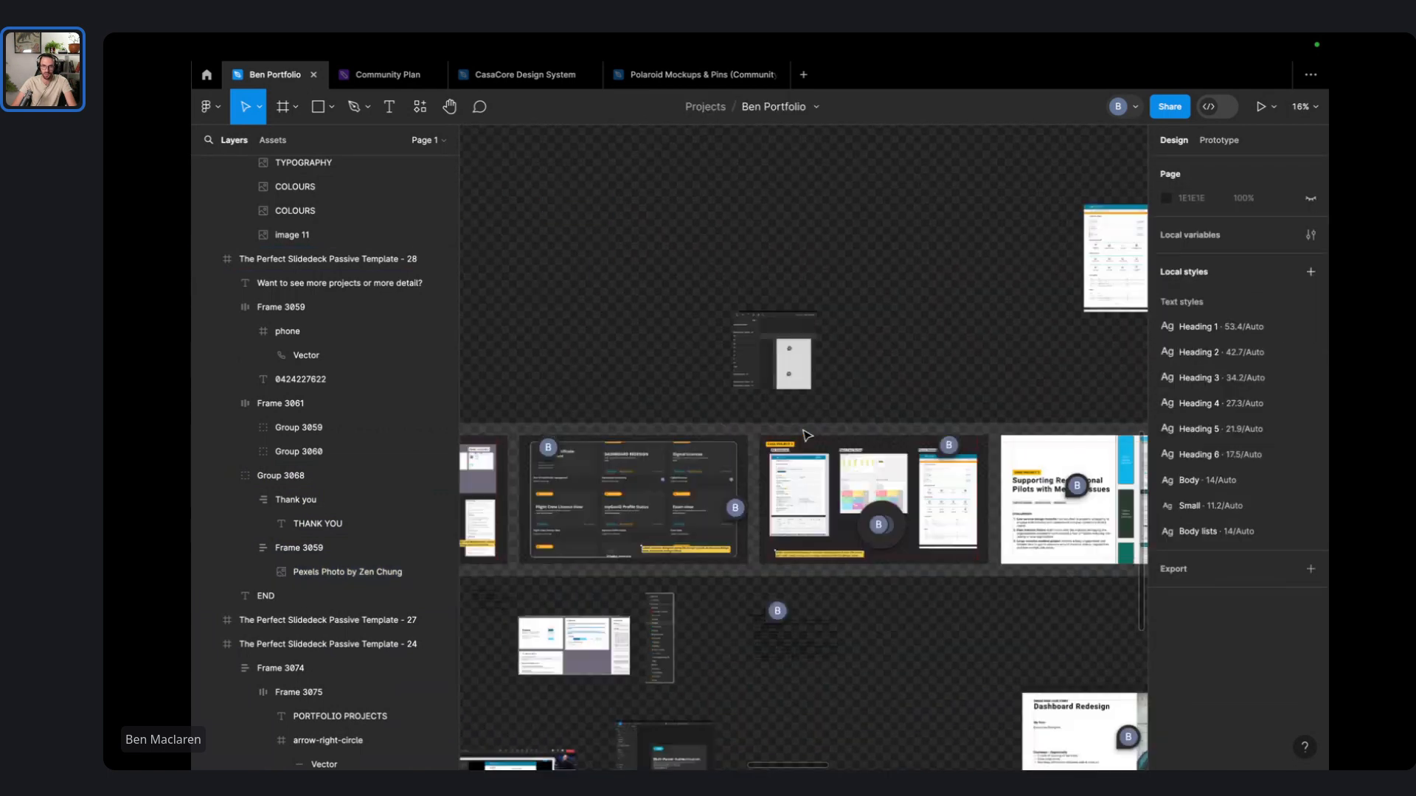
- Take the headshot from the intro slide and paste it into the Thank You portrait frame
left_click(698, 512)
left_click(698, 512)
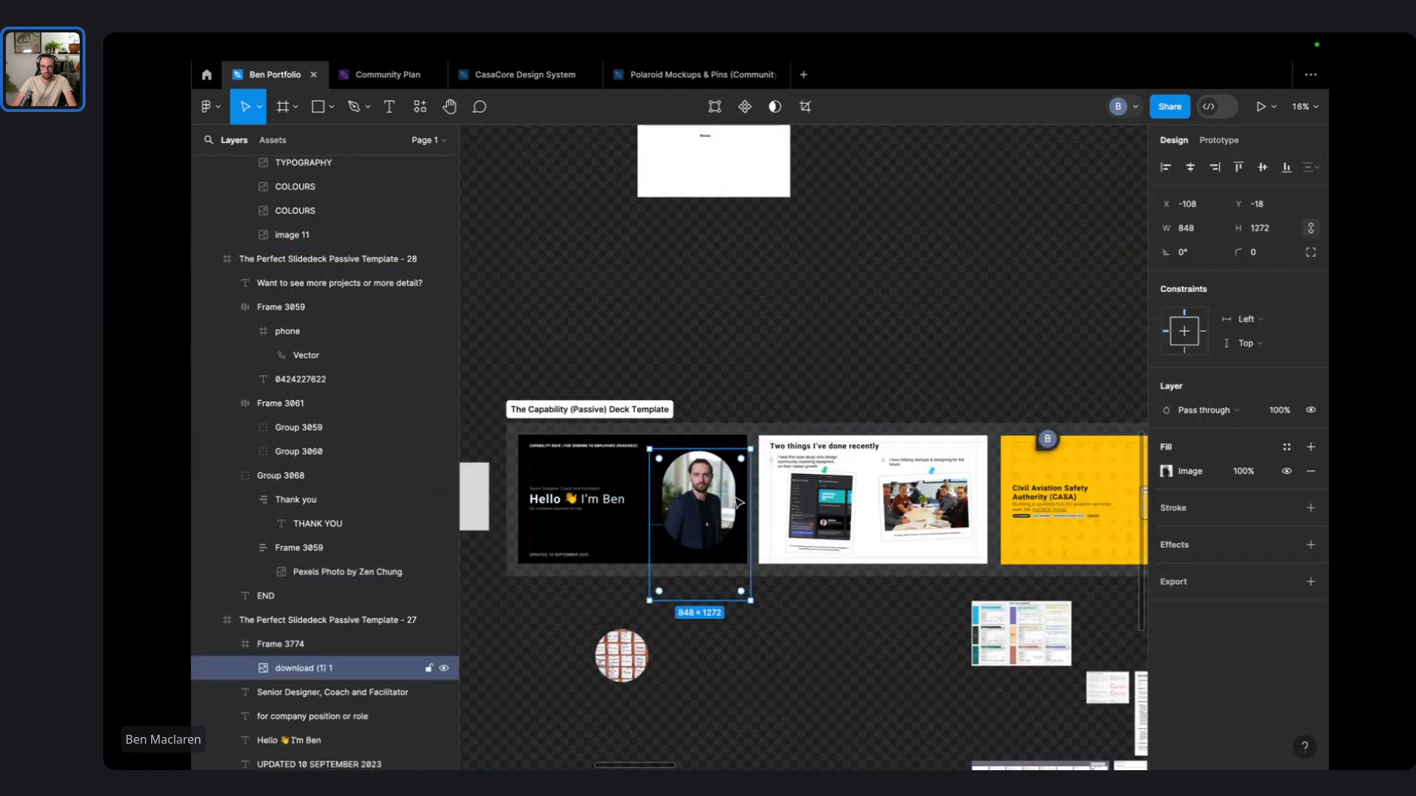
scroll(811, 501, "right", 15)
scroll(824, 498, "right", 10)
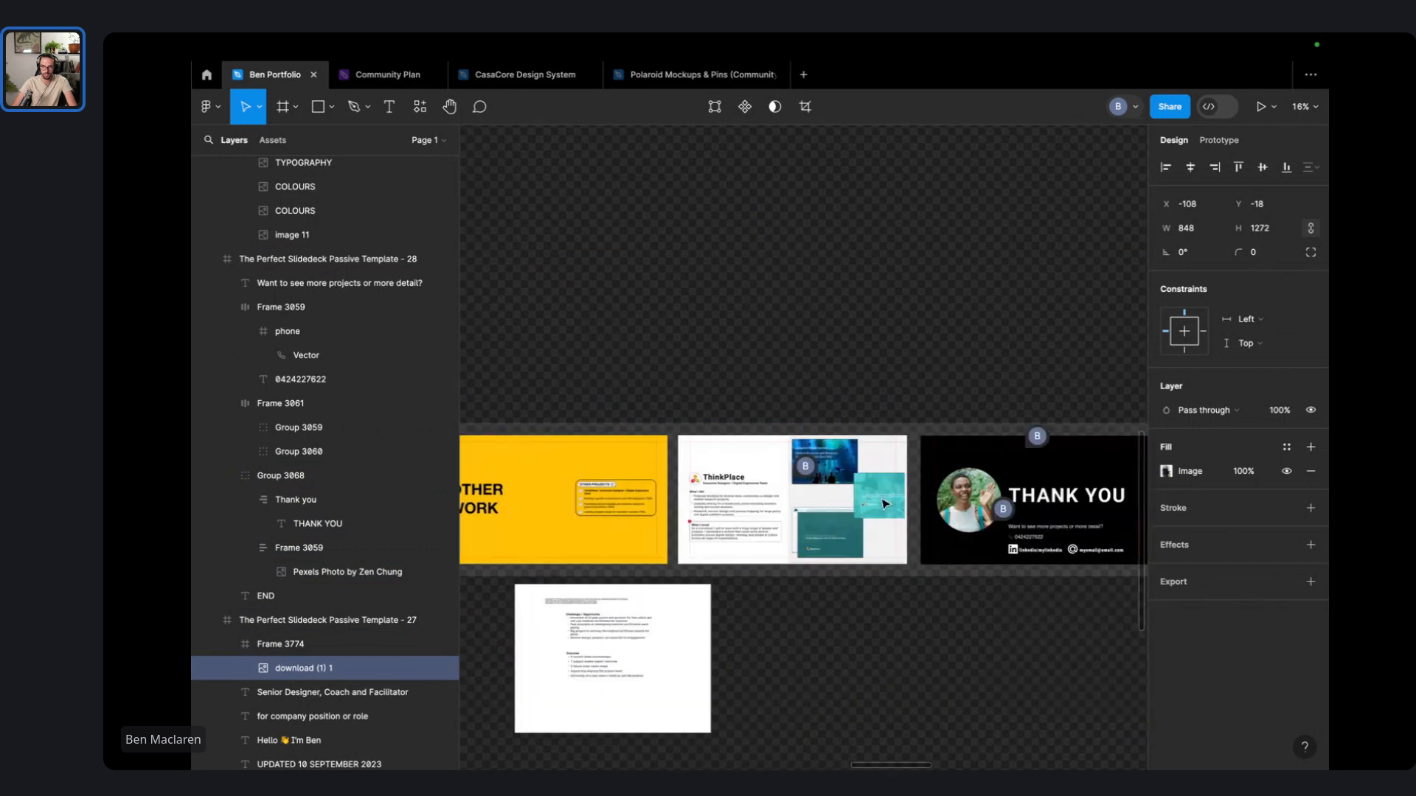
scroll(705, 508, "up", 5)
double_click(706, 507)
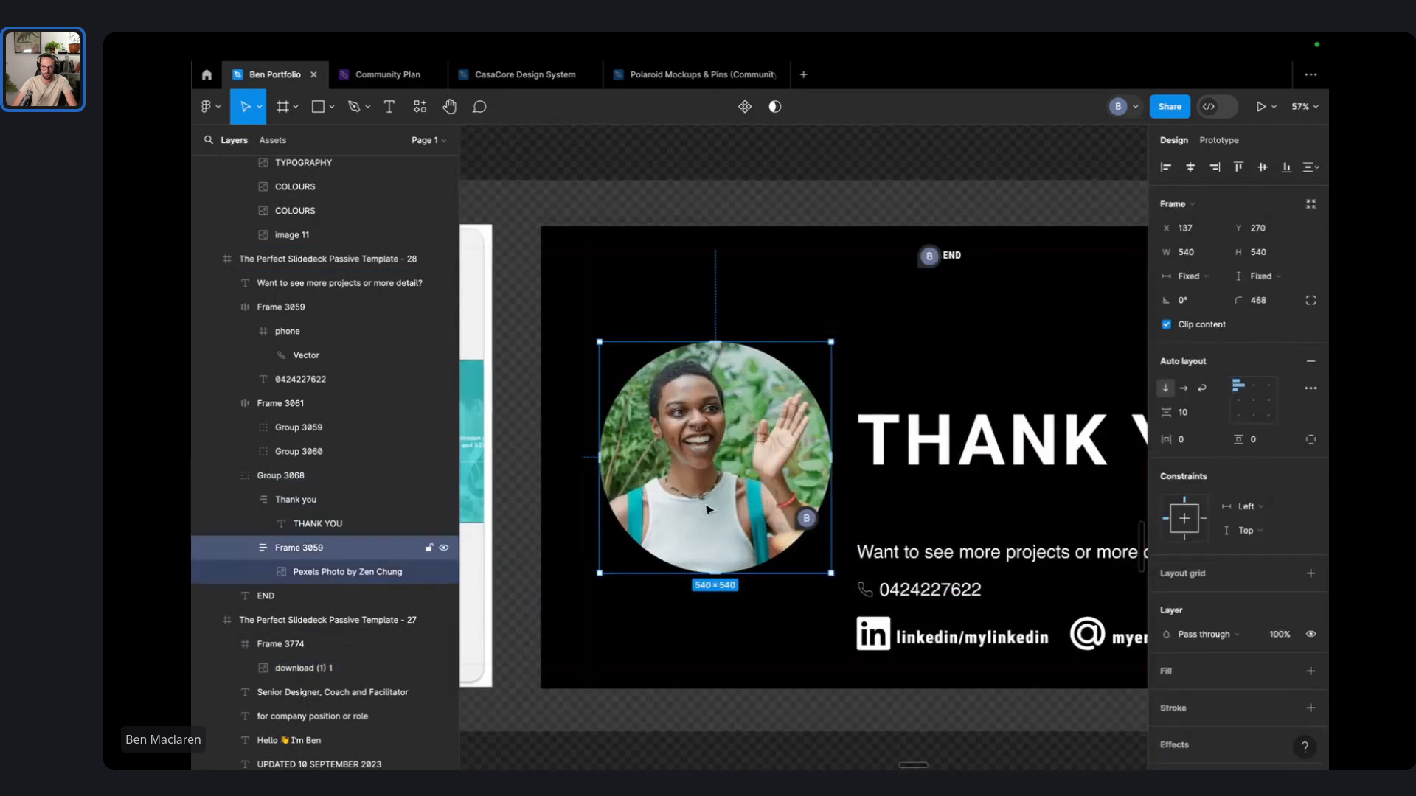
double_click(706, 506)
key("super+v")
- Replace the stock photo with the headshot and shrink it to fit the circle
left_click(709, 506)
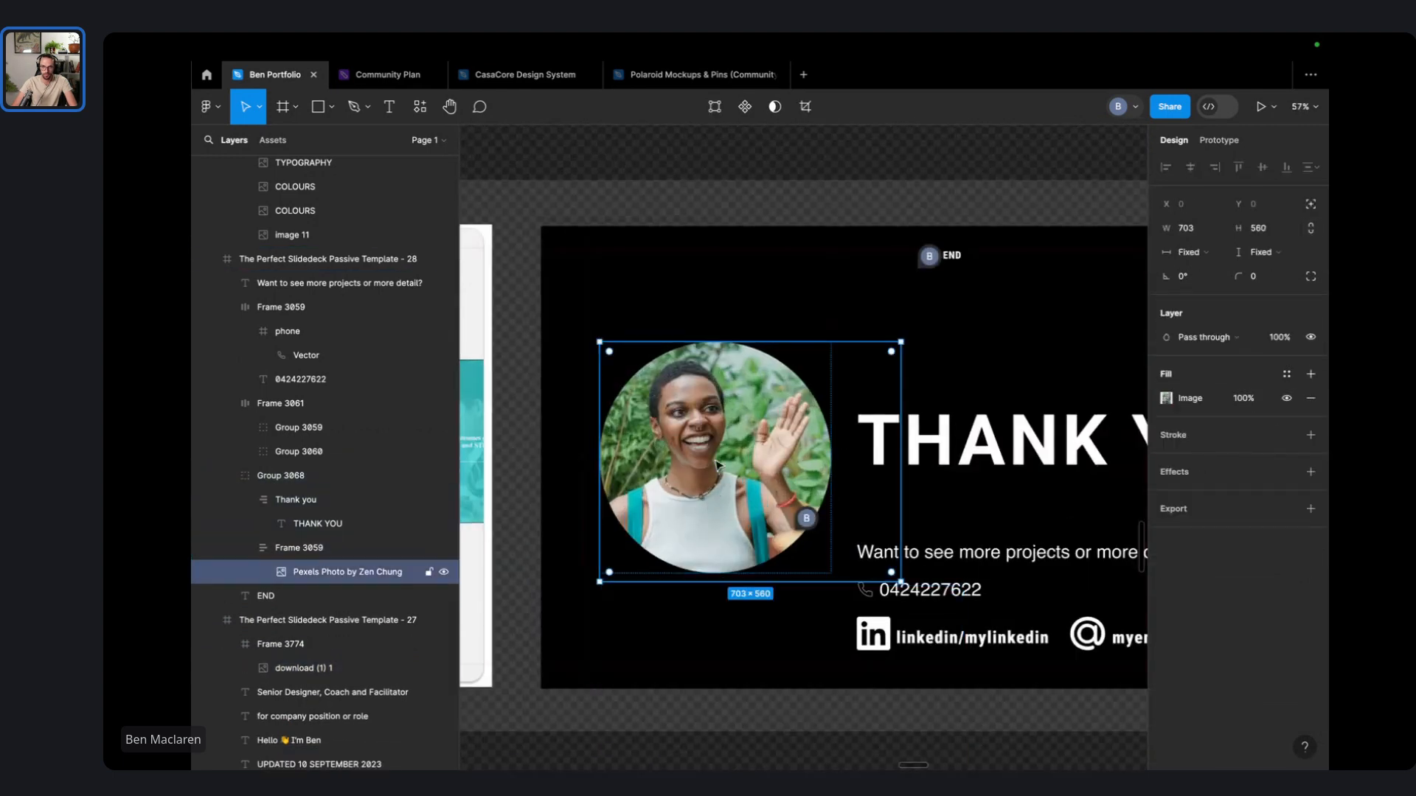
right_click(708, 506)
left_click(812, 379)
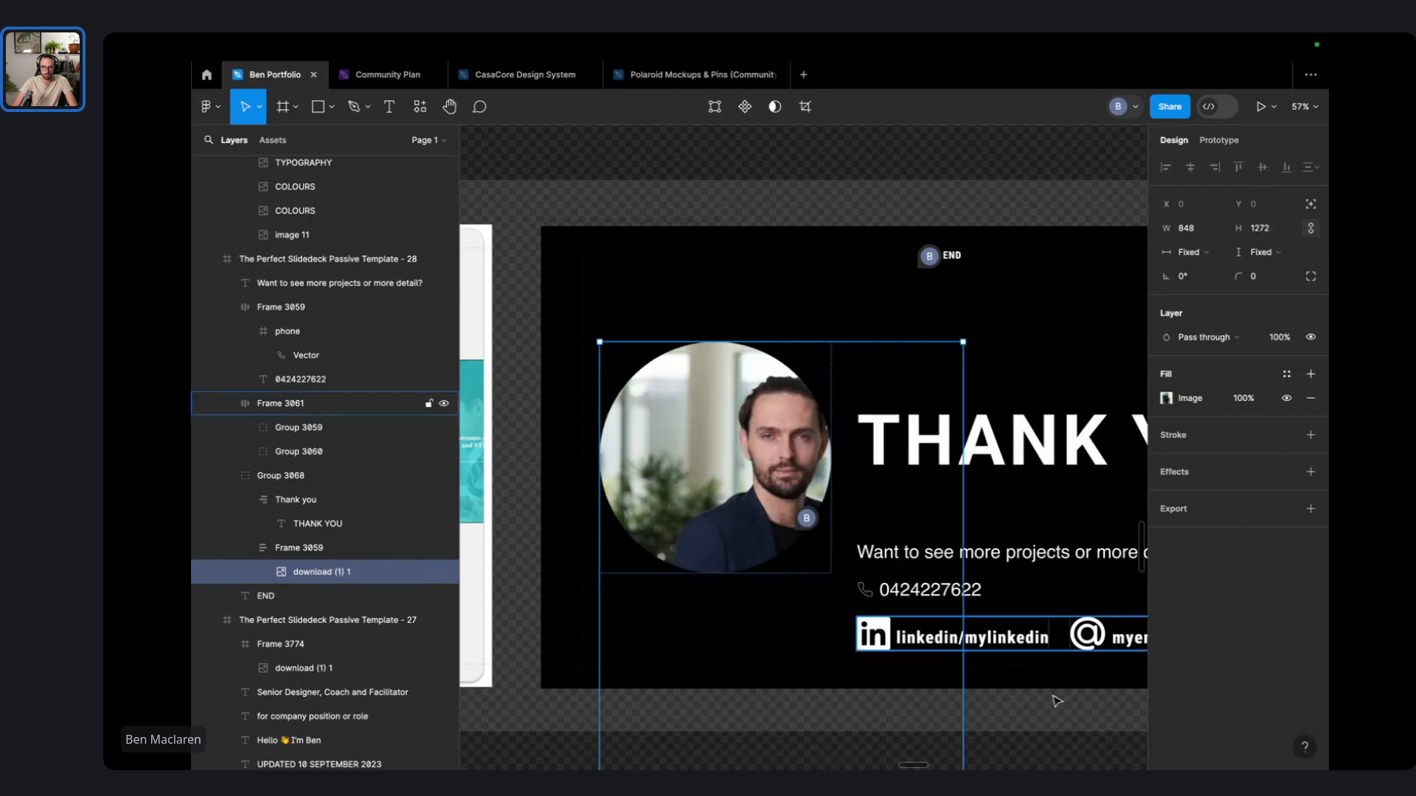
scroll(952, 616, "down", 5)
left_click_drag(959, 750, 853, 652)
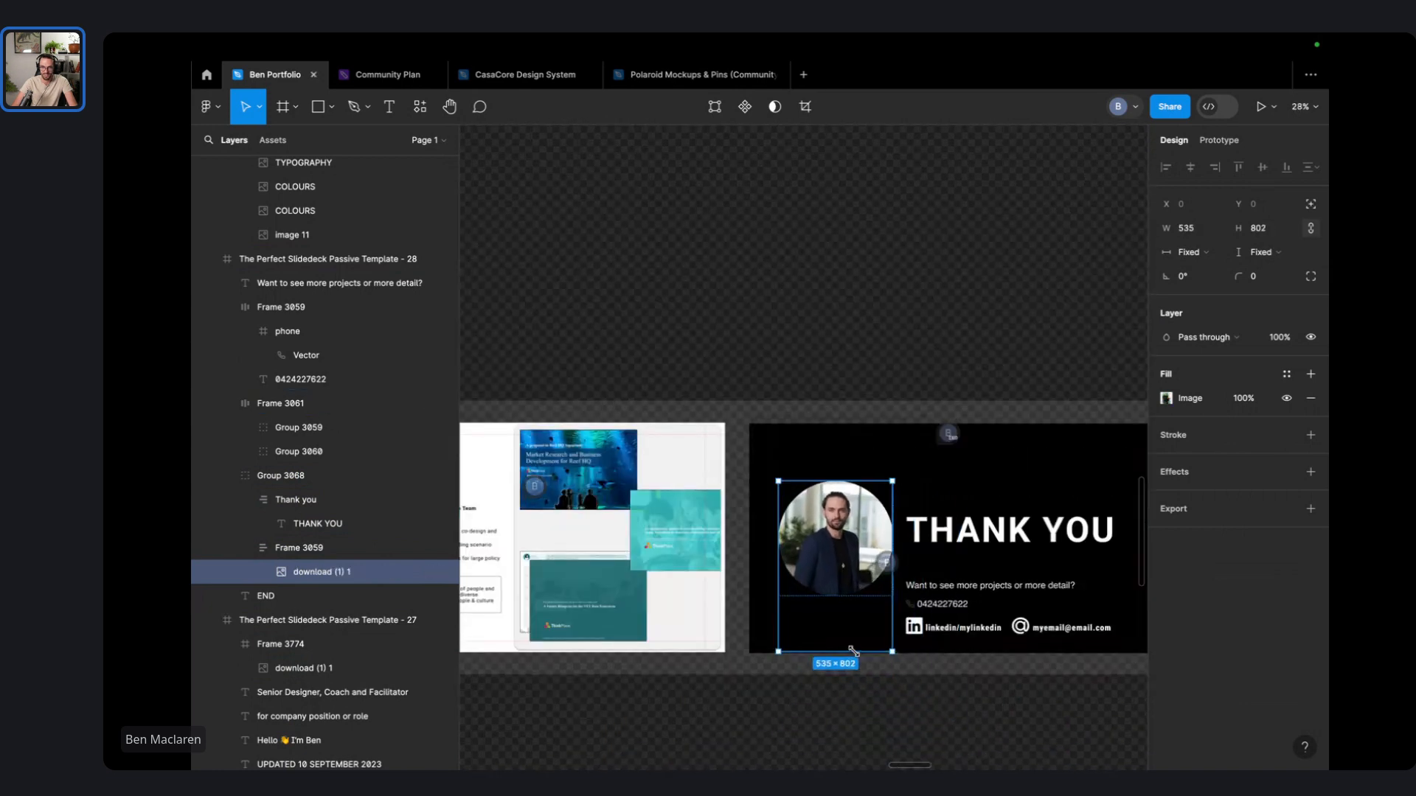
key("Escape")
scroll(885, 581, "up", 5)
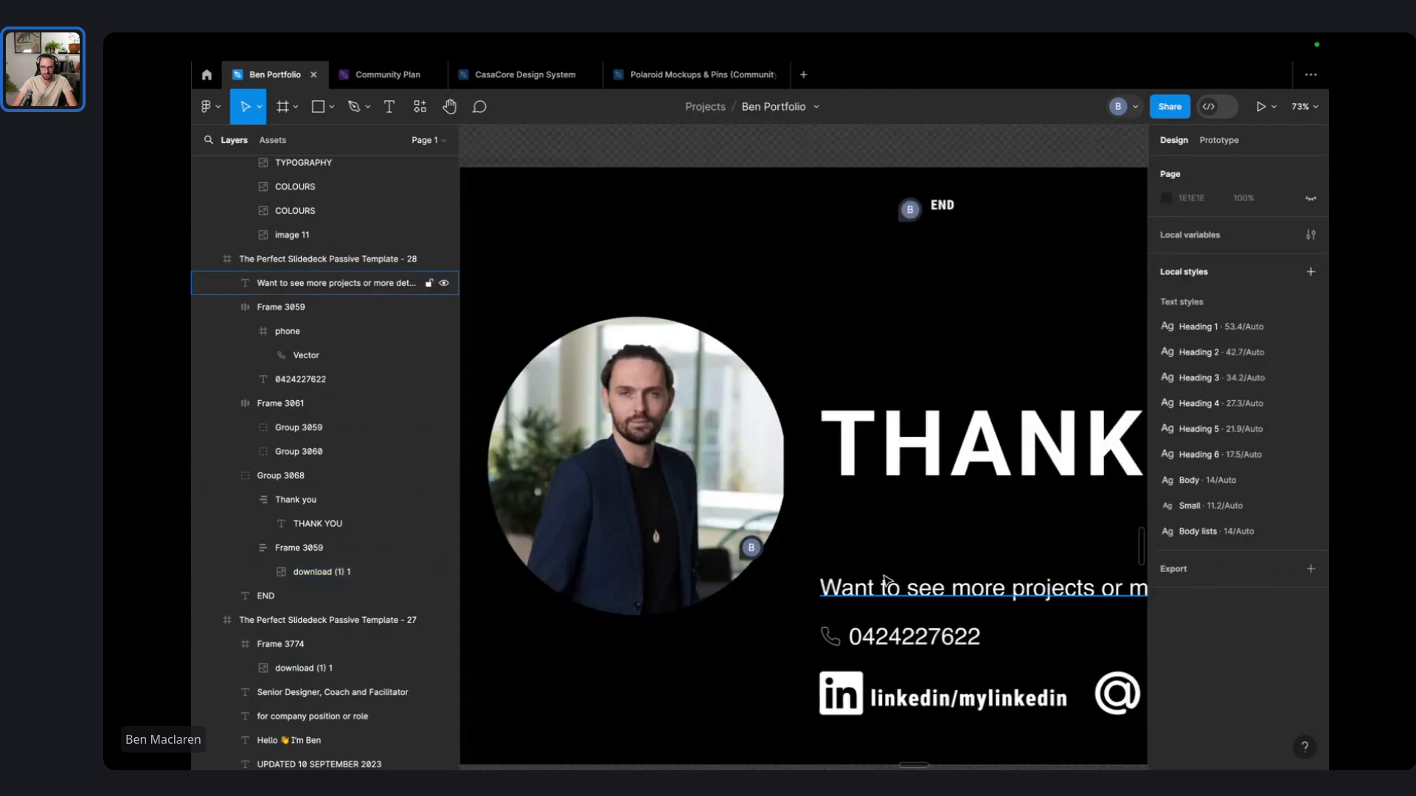
- Move the THANK YOU heading slightly lower on the slide
double_click(930, 470)
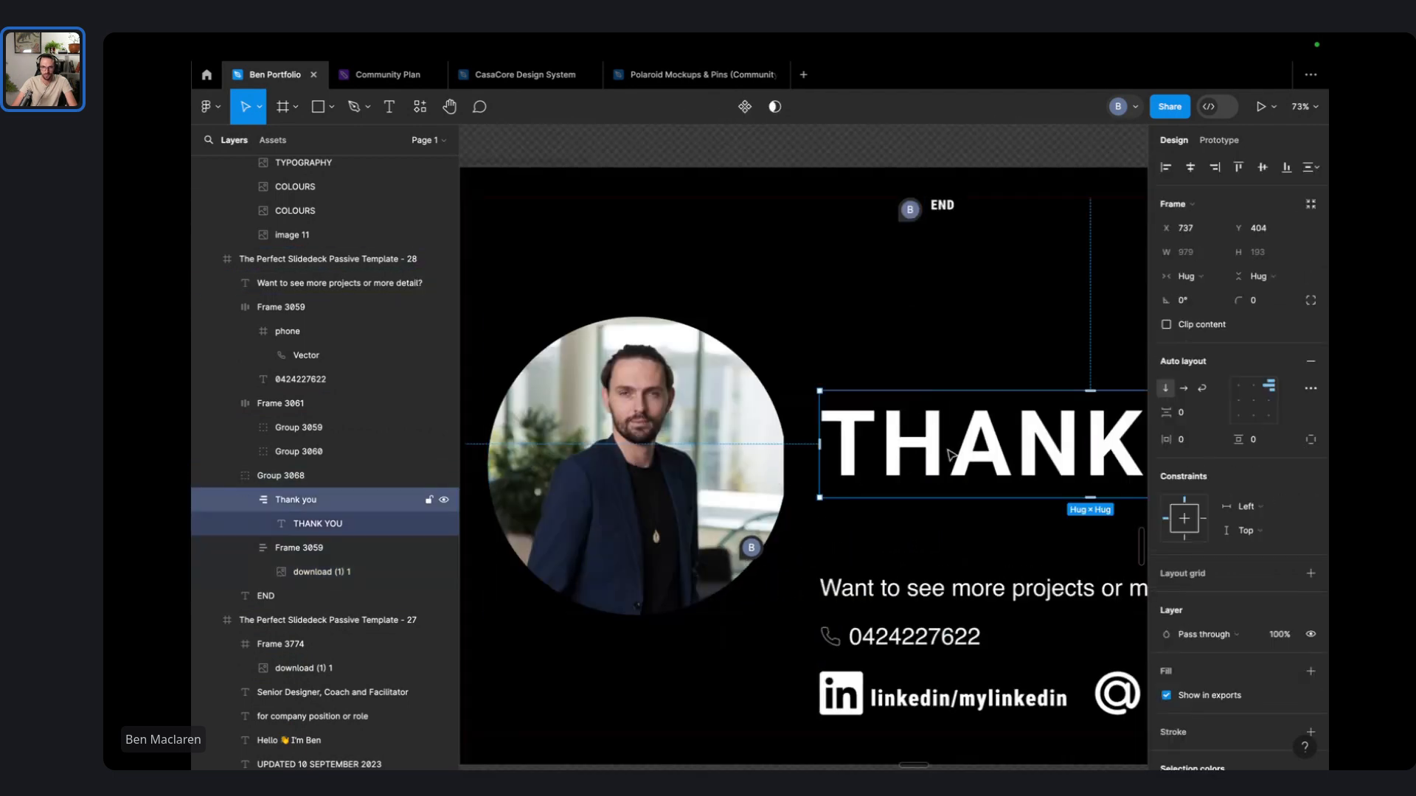
left_click_drag(949, 454, 950, 470)
scroll(914, 548, "right", 5)
scroll(601, 473, "down", 1)
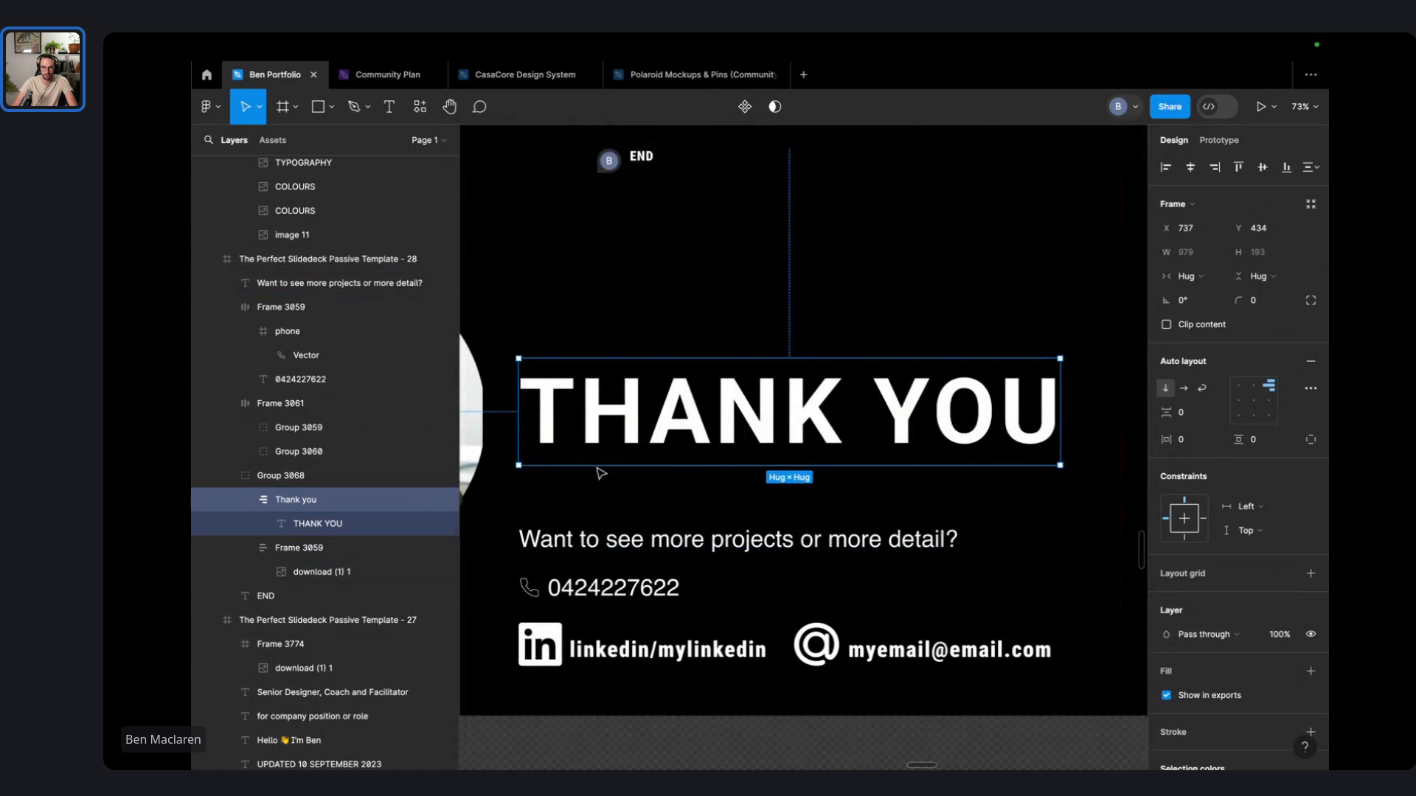
scroll(830, 553, "down", 2)
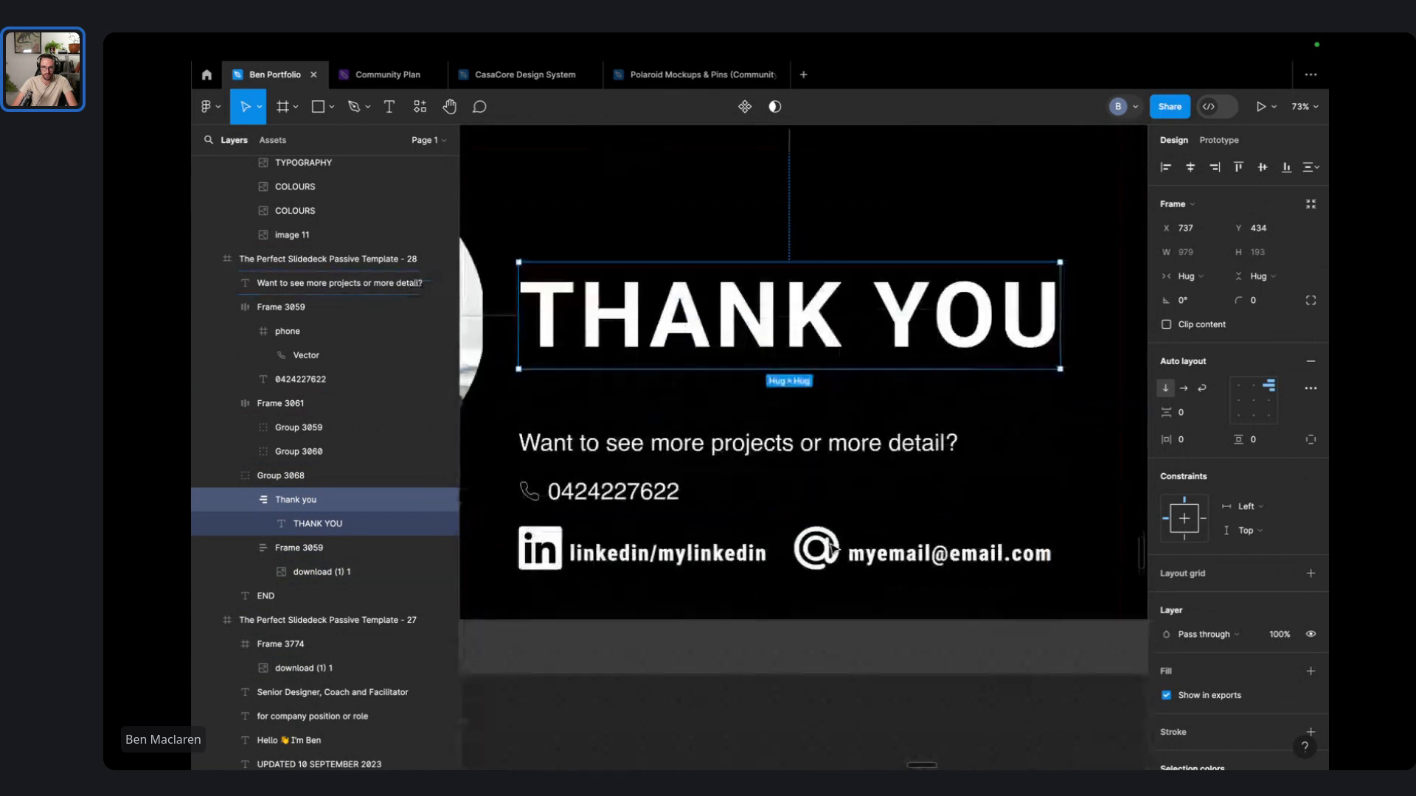
- Replace the placeholder email with the designer's own Gmail address, then switch to the browser
left_click(758, 679)
left_click(741, 573)
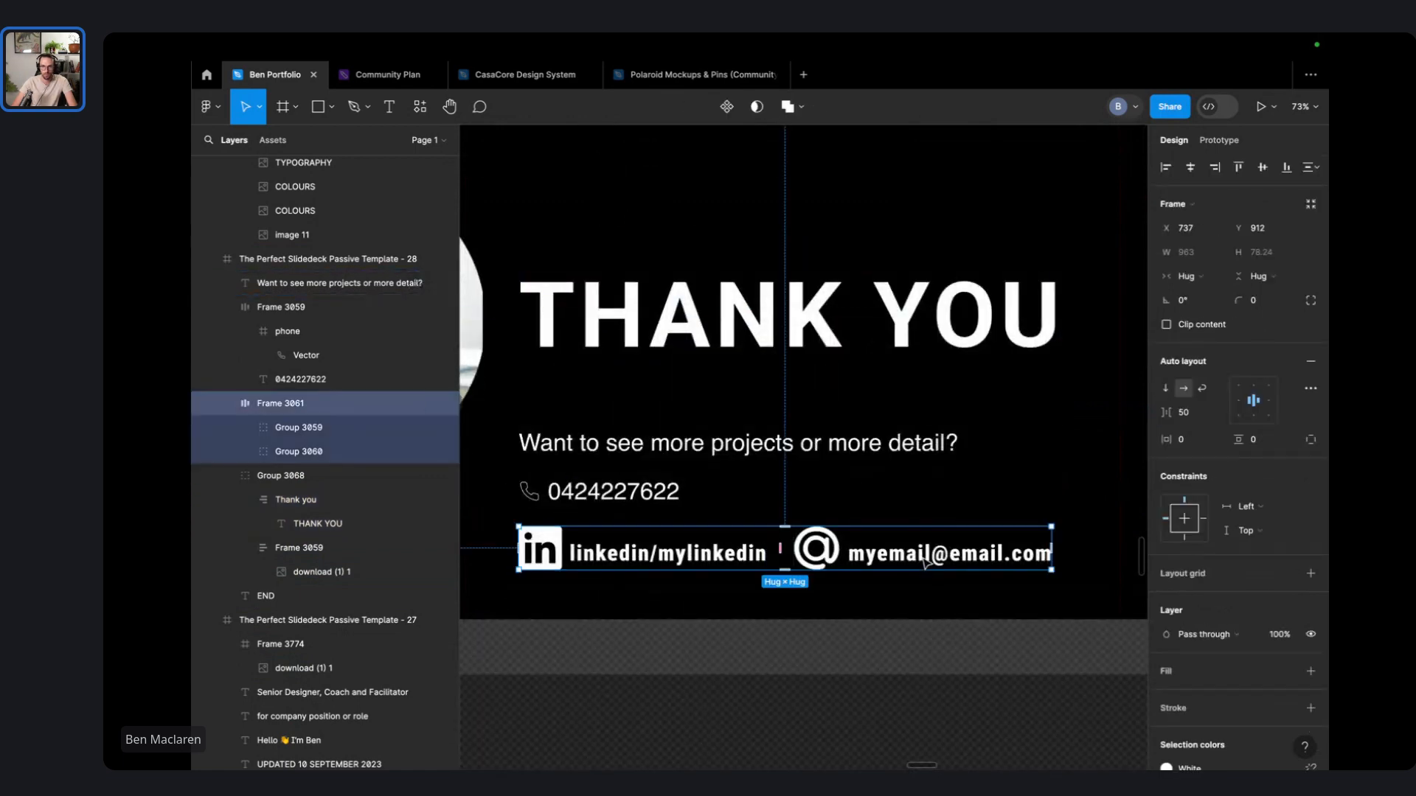
double_click(924, 554)
key("ctrl+a")
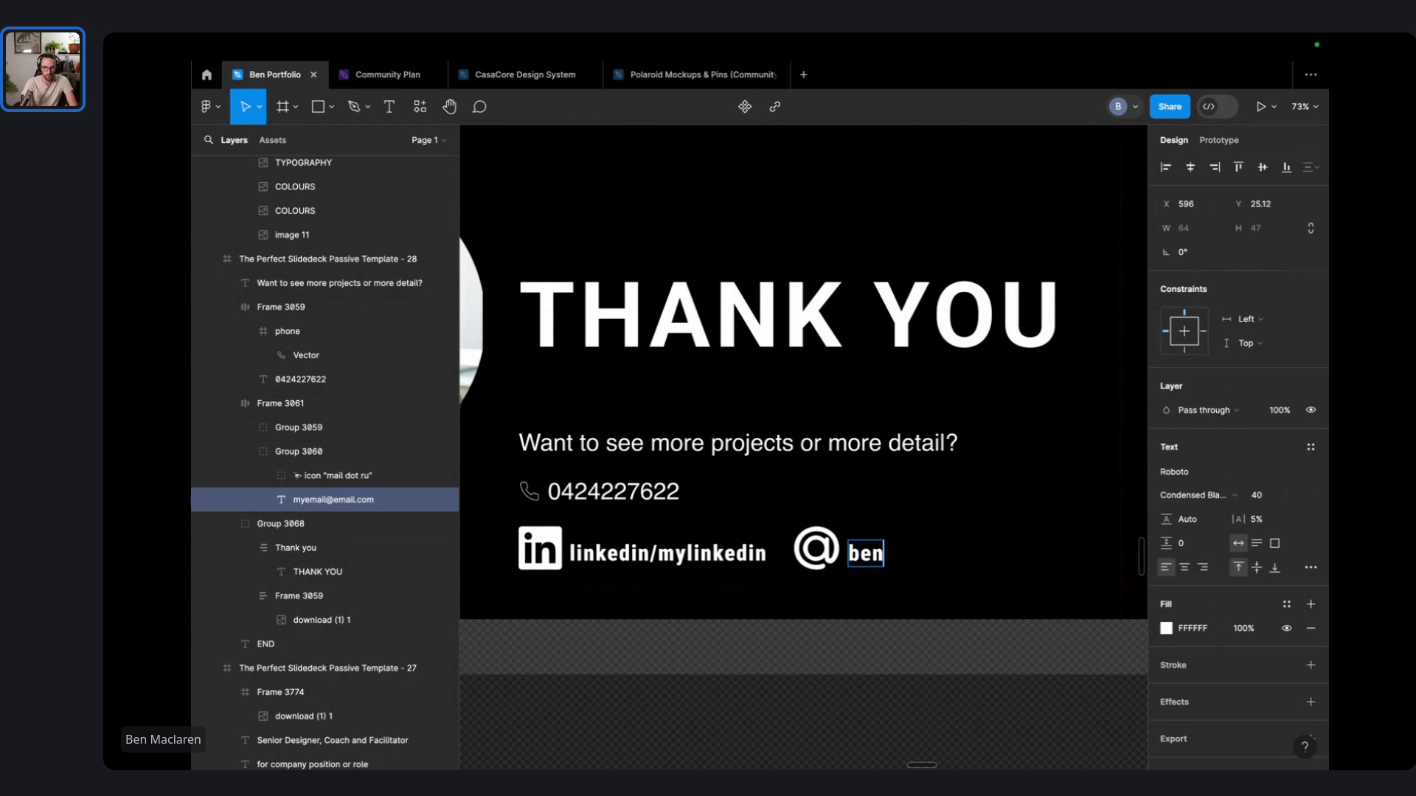
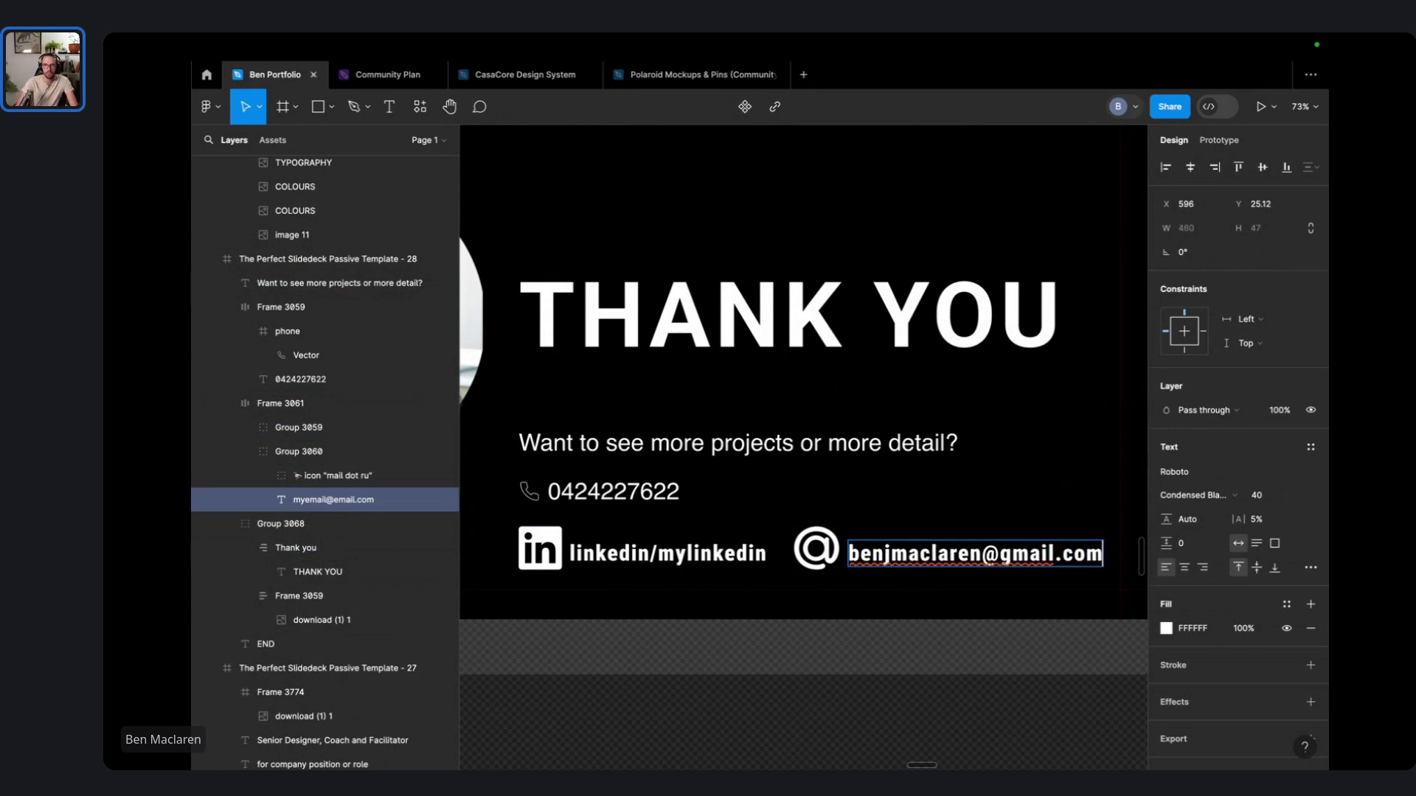
key("ctrl+Right")
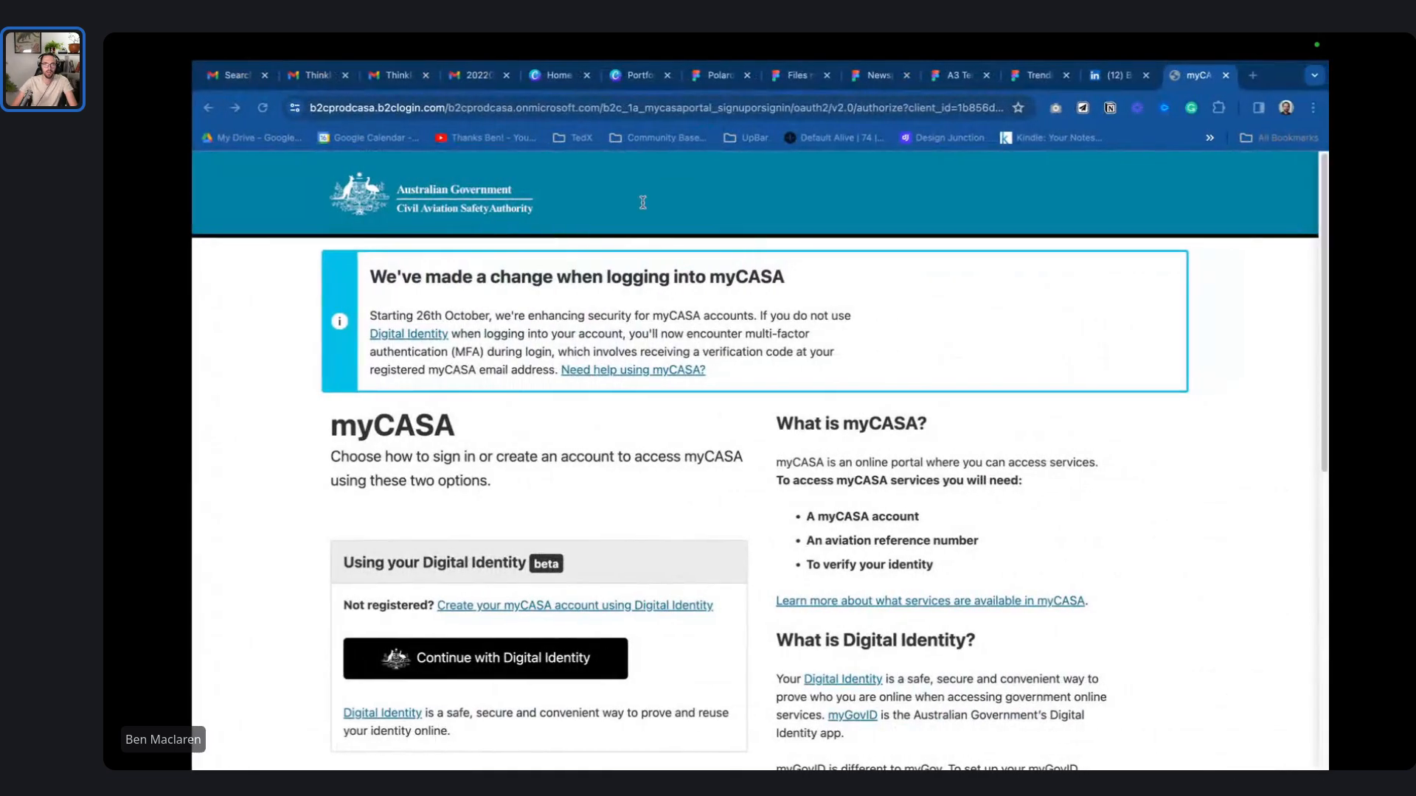
- Go to LinkedIn, open your own profile, and copy the handle from its URL
left_click(640, 112)
type("linkedin")
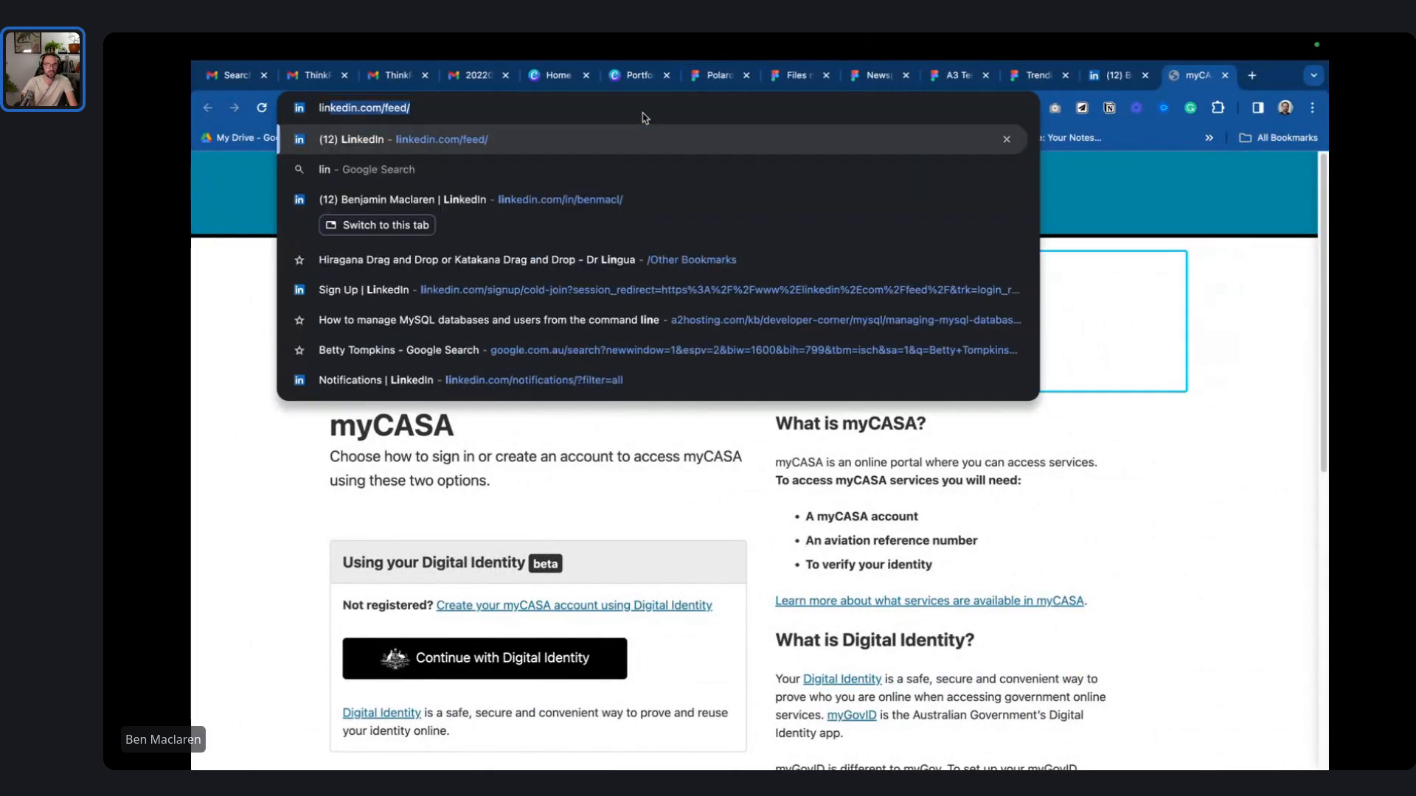
key("Return")
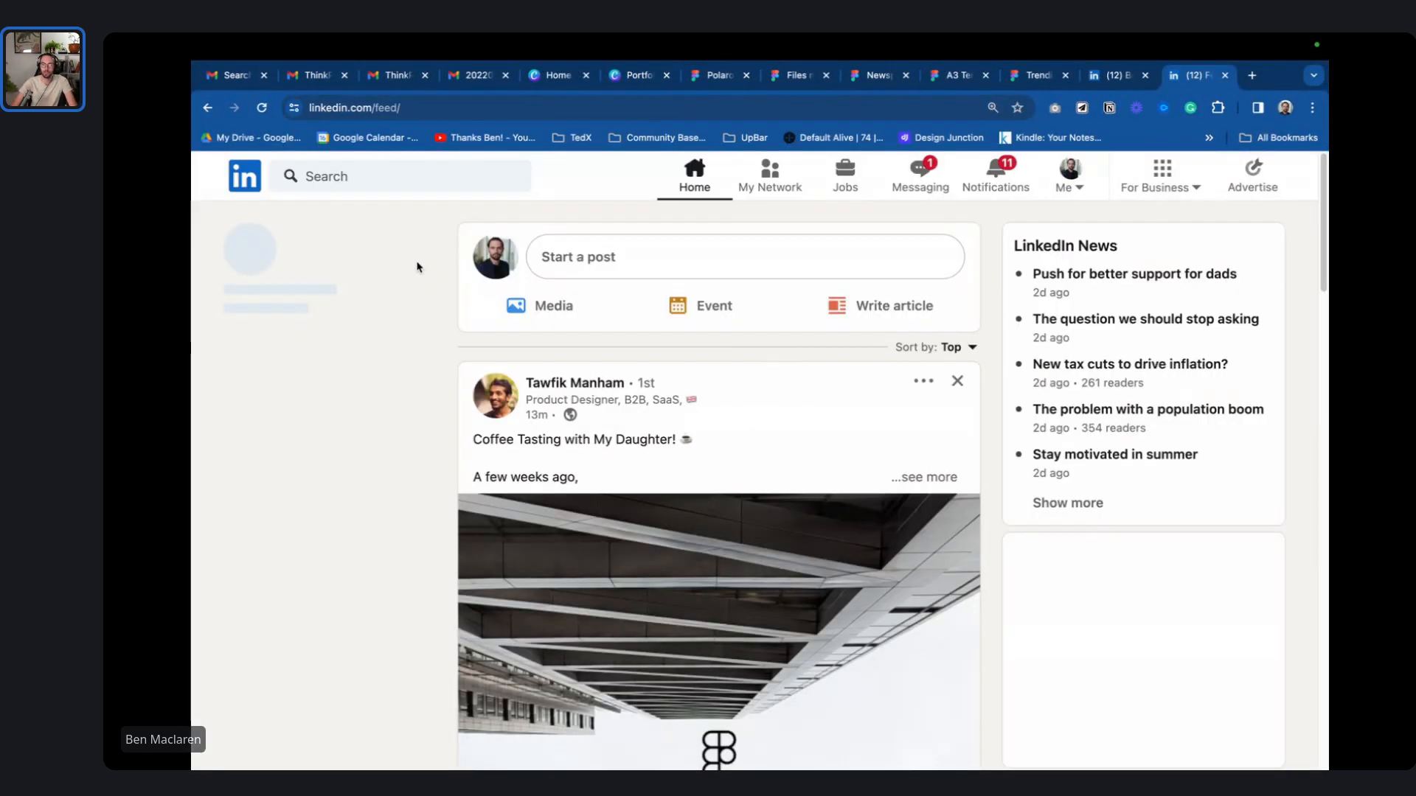
left_click(299, 338)
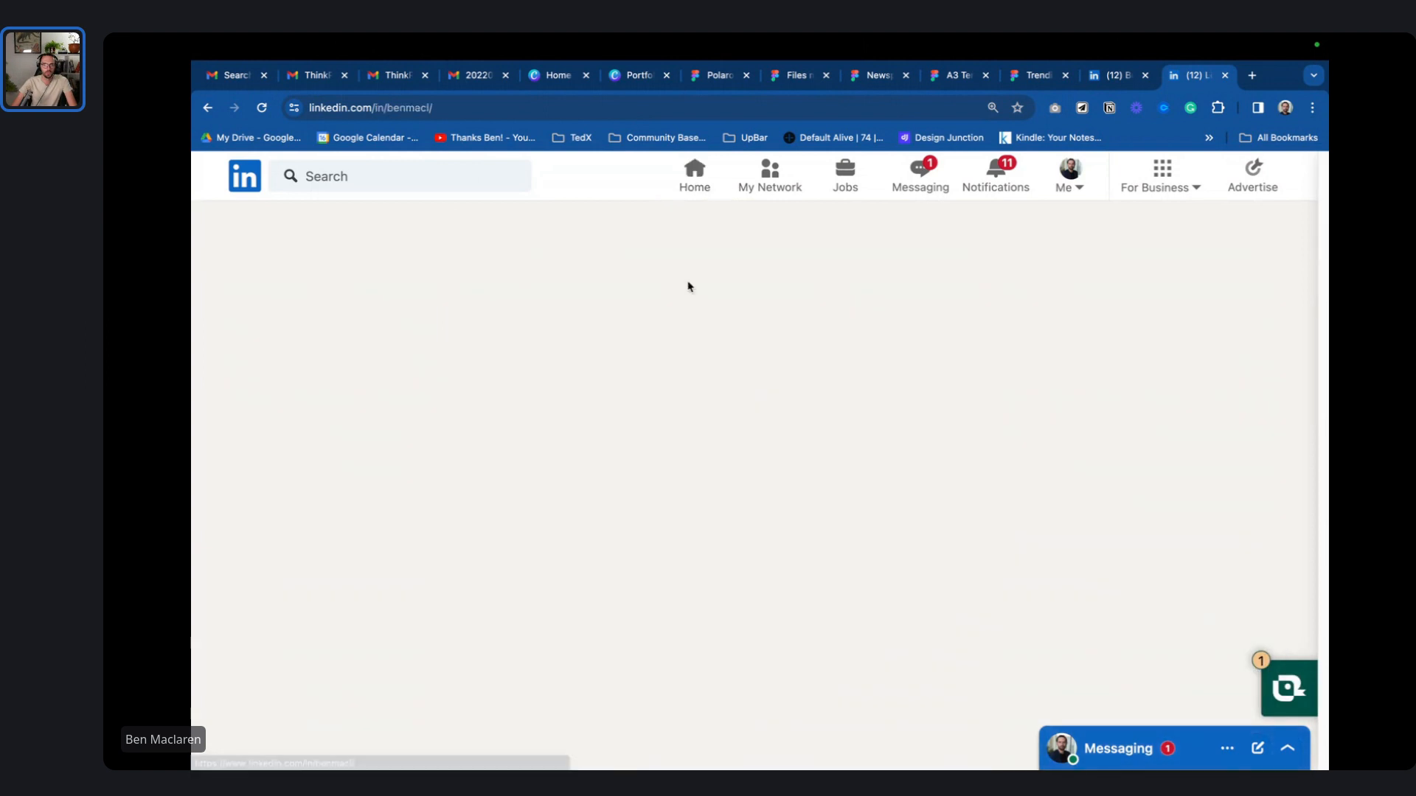
double_click(407, 109)
key("super+c")
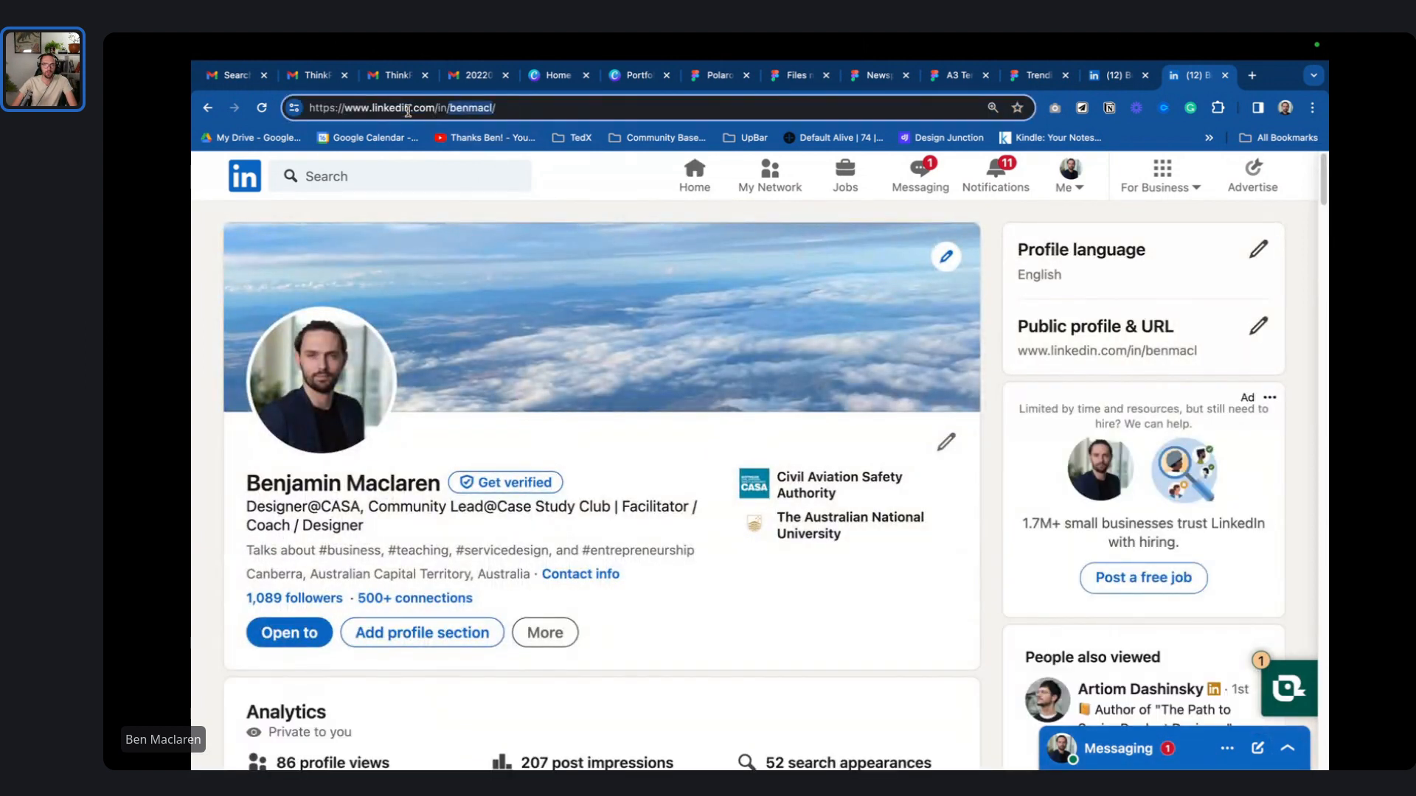
key("super+Tab")
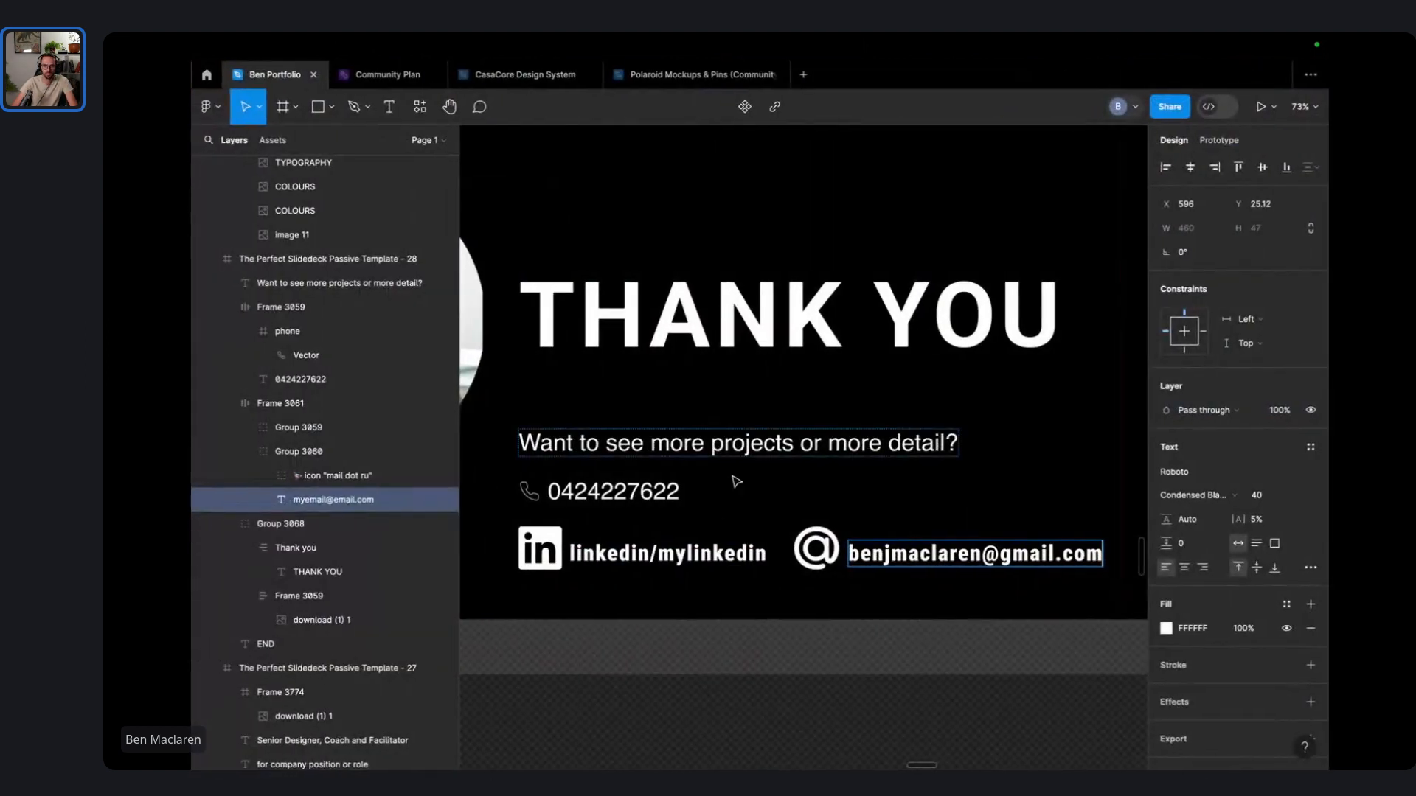
- Replace the 'mylinkedin' placeholder with the real LinkedIn handle
double_click(704, 555)
key("super+v")
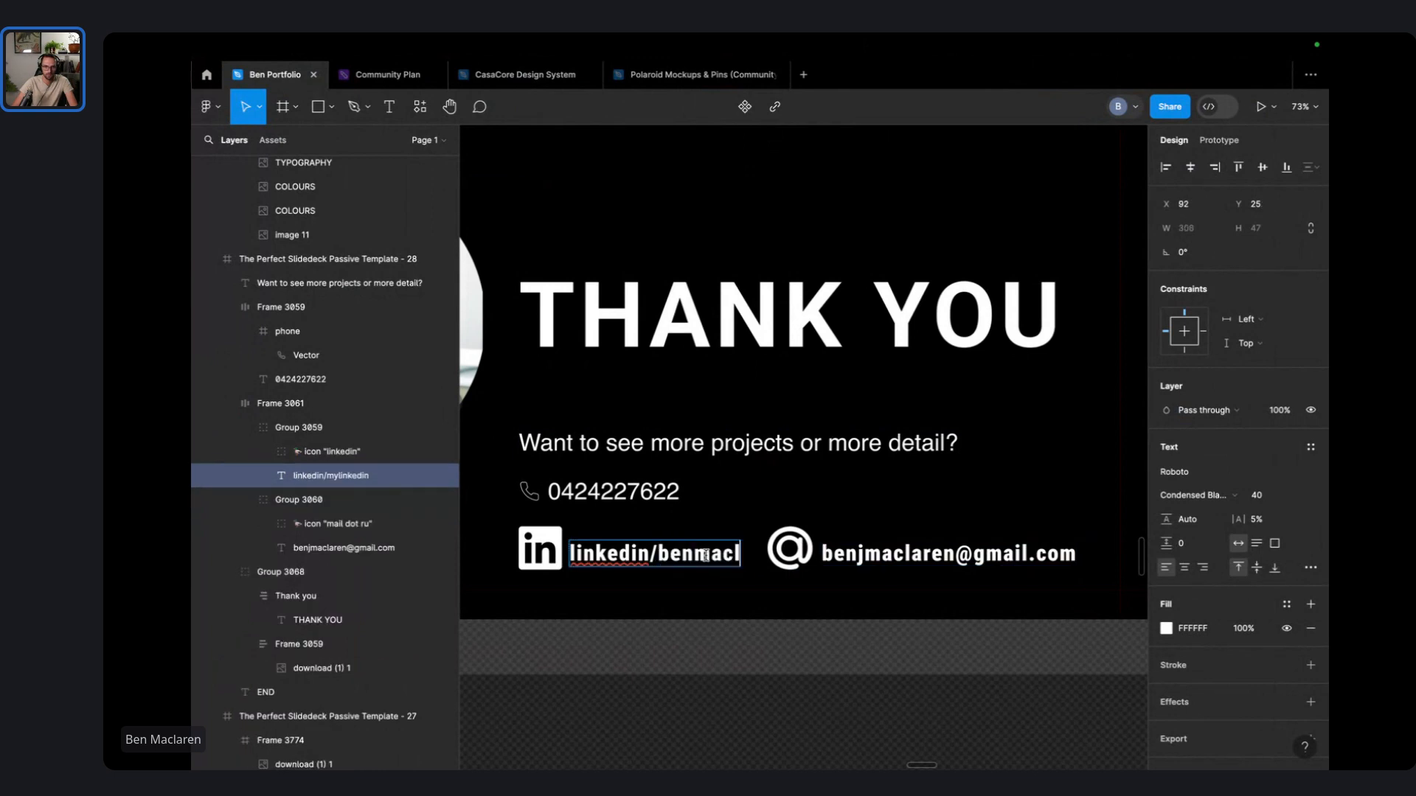
left_click(775, 668)
scroll(814, 652, "down", 3)
- Move the phone number into the contact row and detach its Heading 2 style
left_click_drag(700, 546, 549, 596)
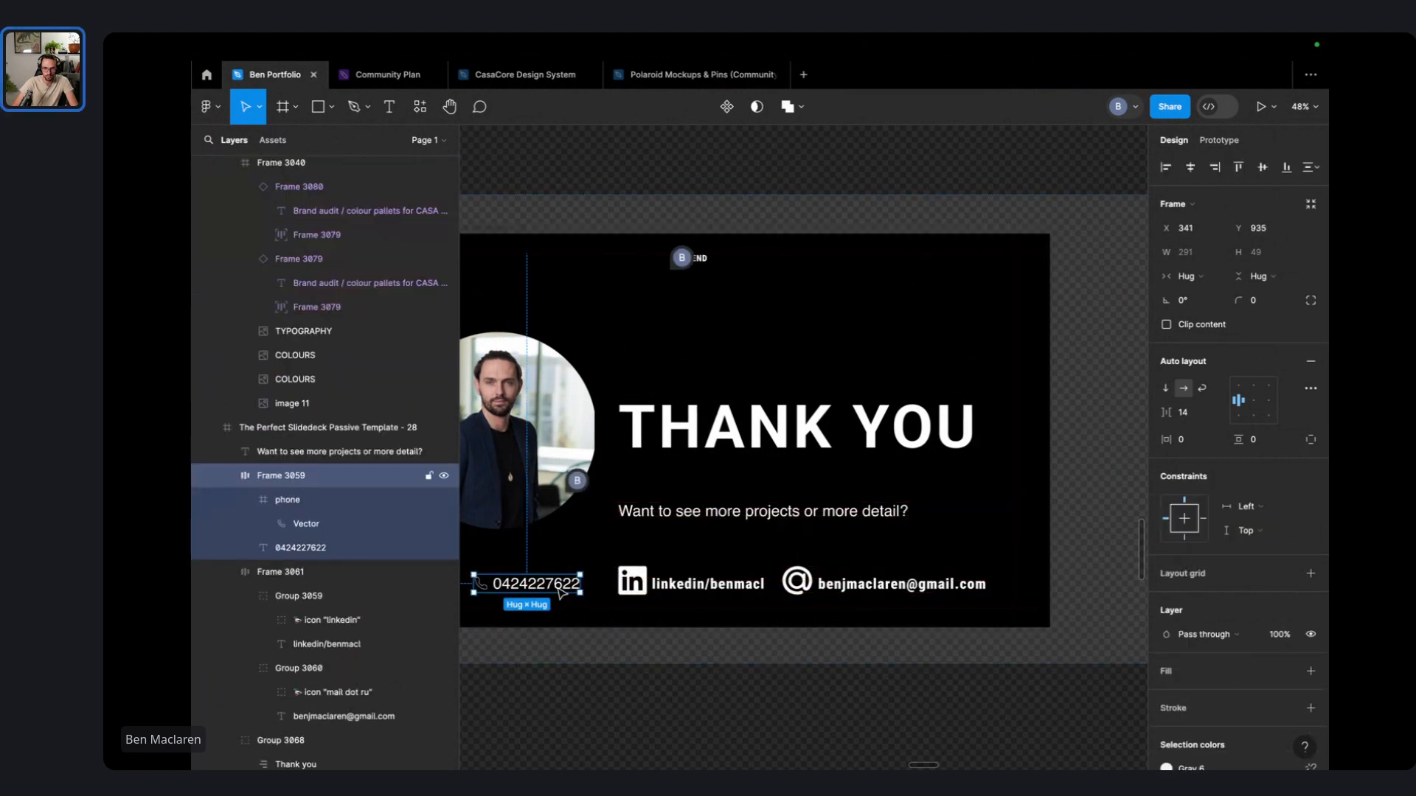
double_click(704, 587)
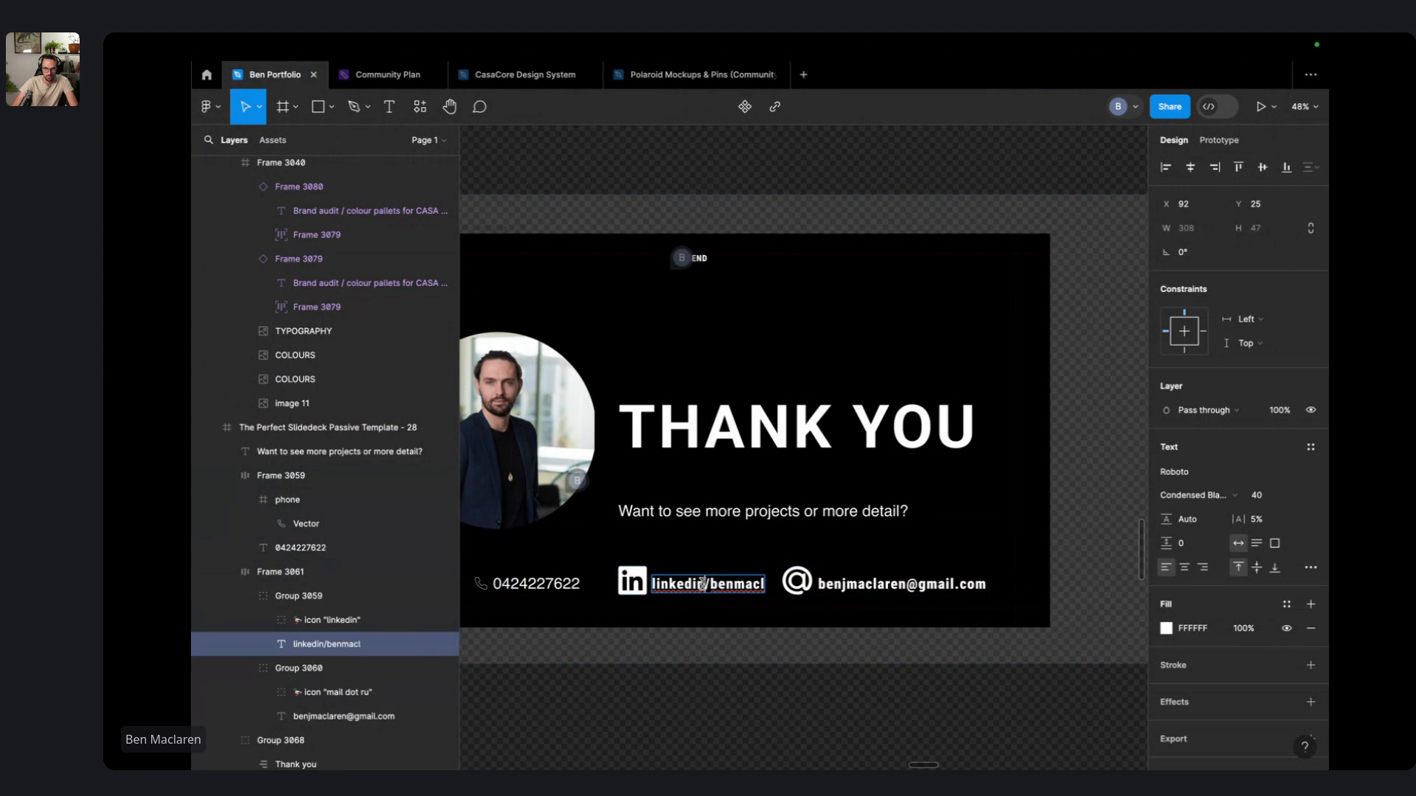
double_click(548, 587)
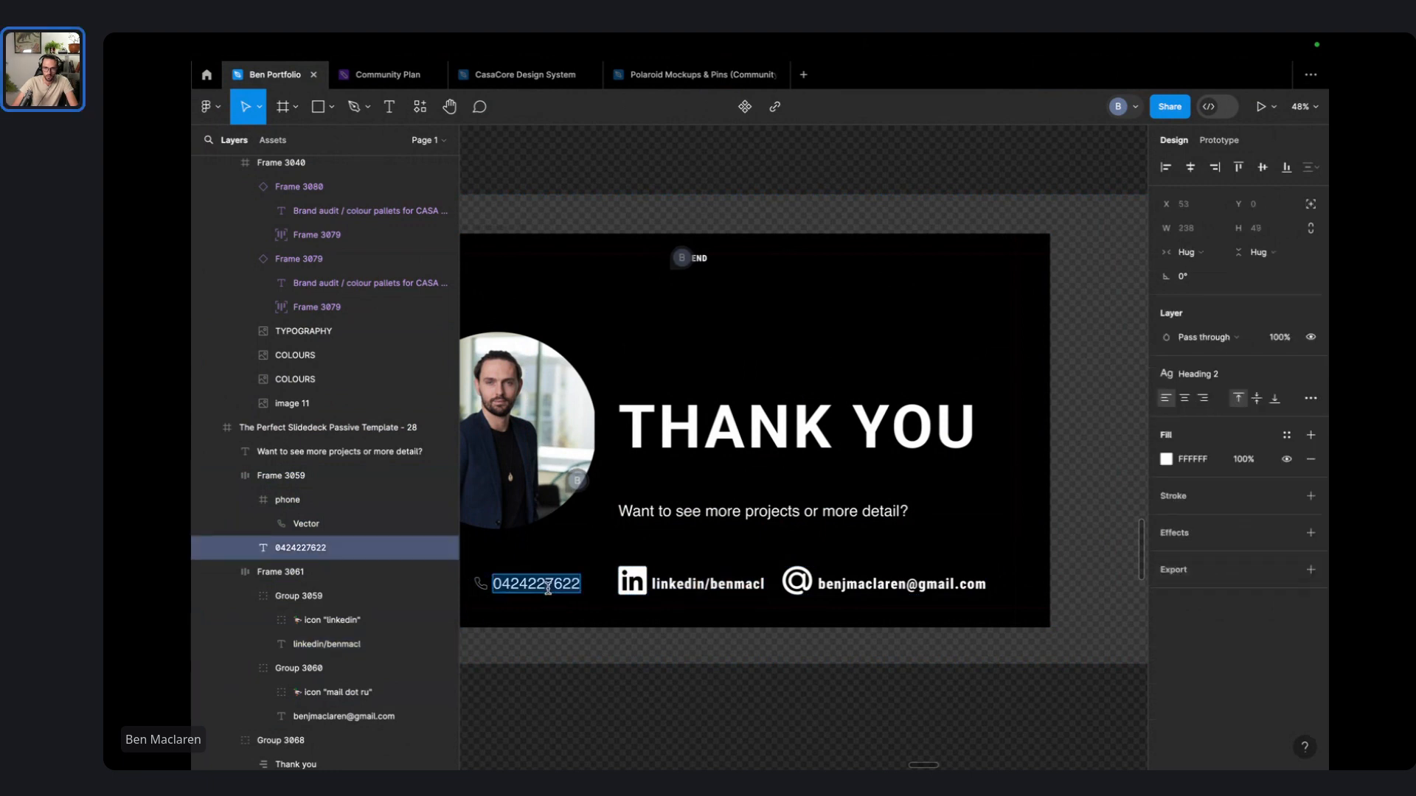
left_click(1310, 374)
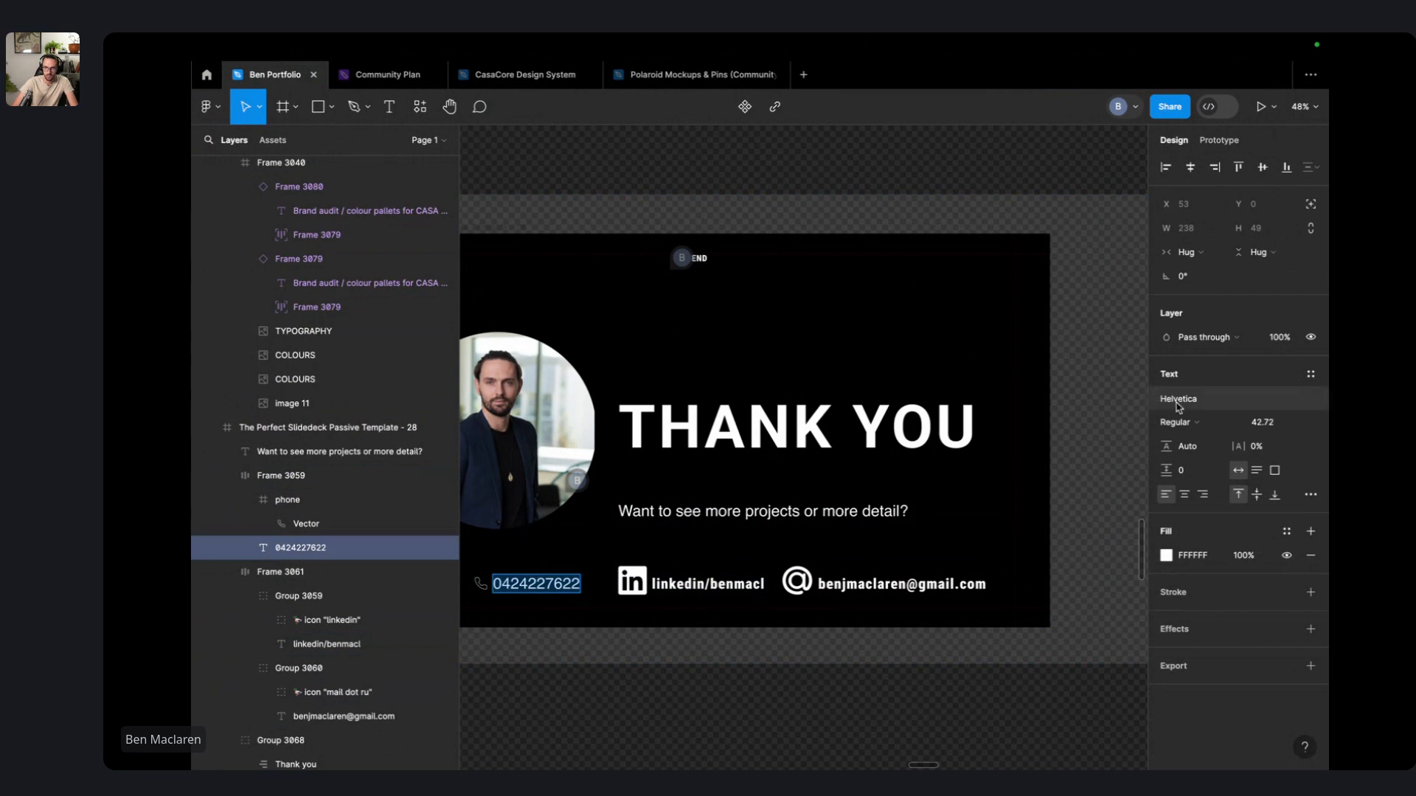
left_click(1180, 406)
type("Robo")
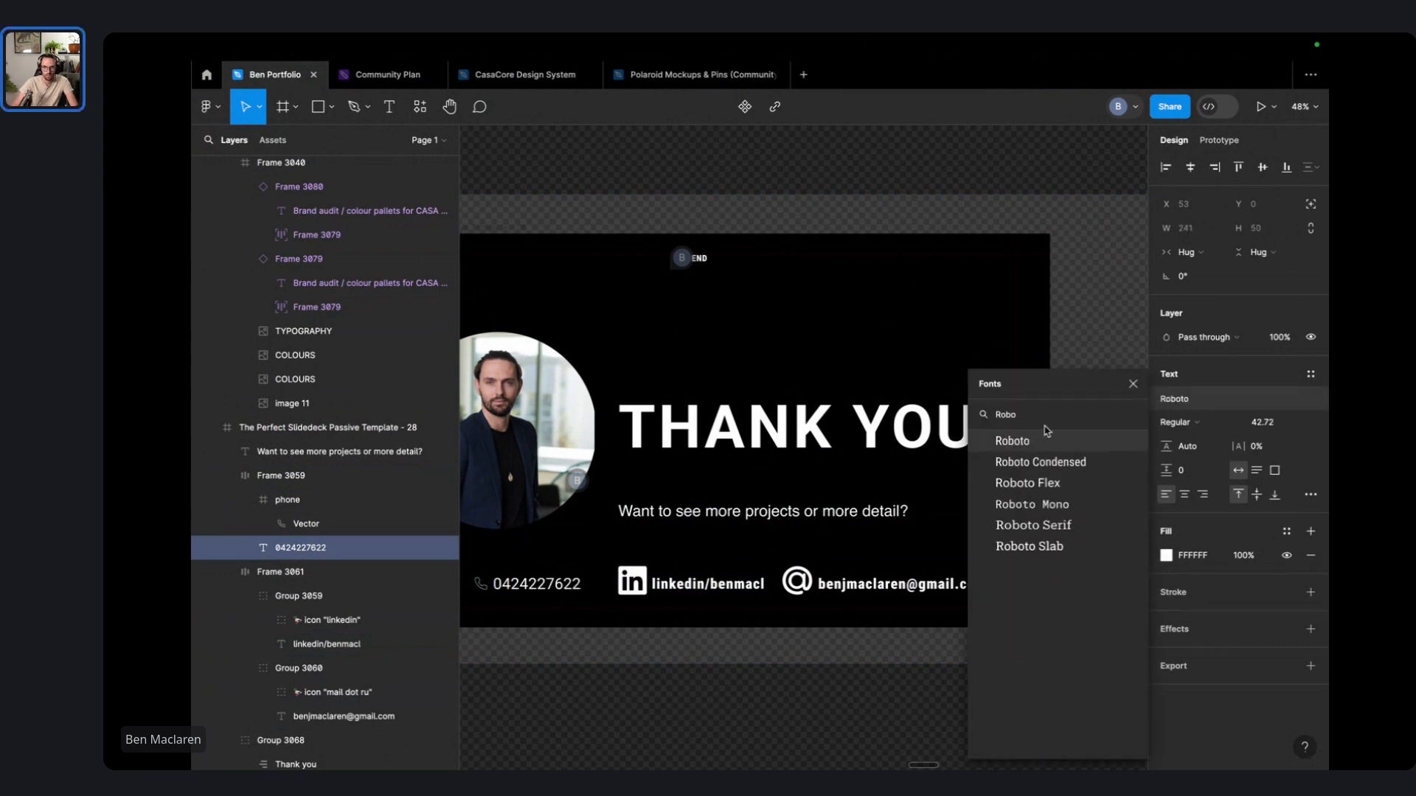
key("Escape")
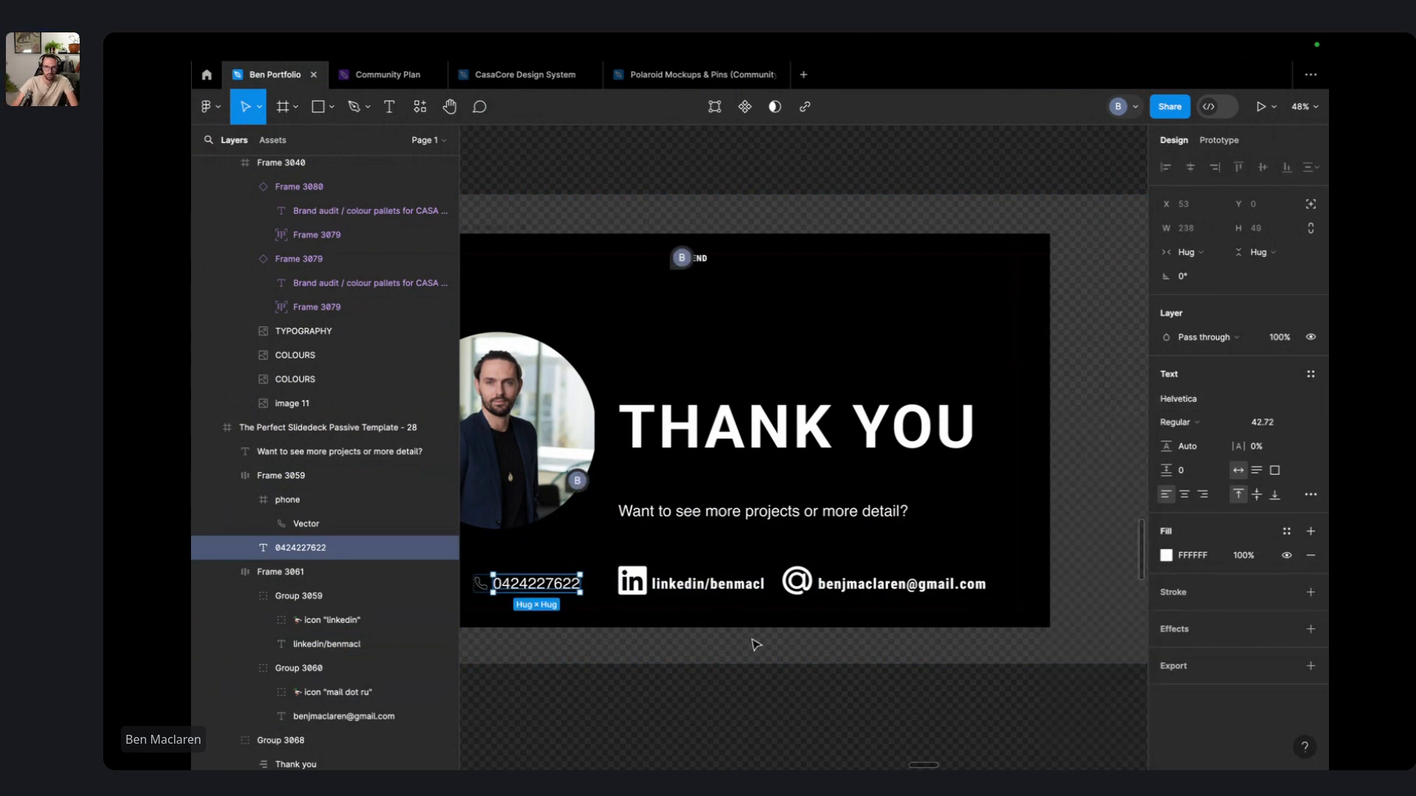
left_click(1180, 422)
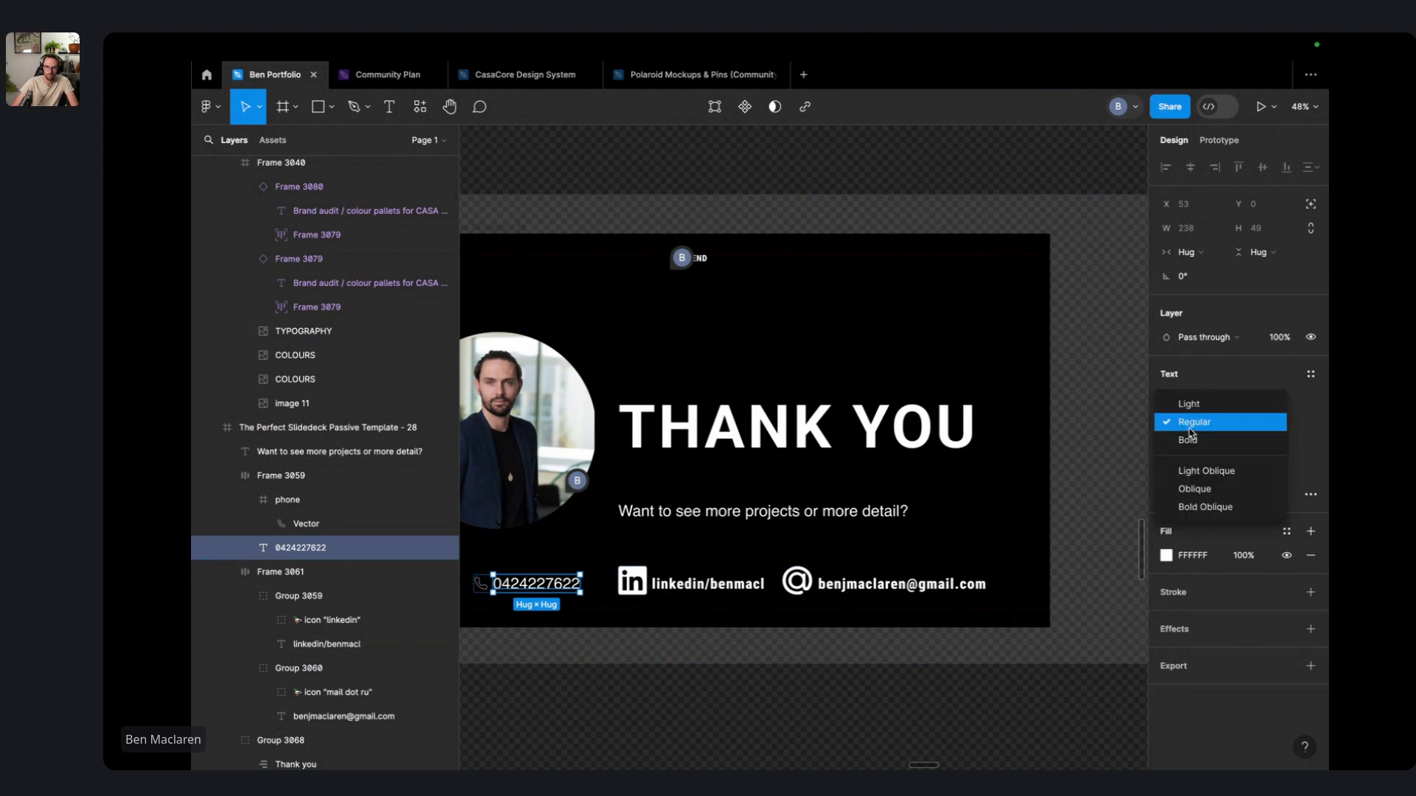
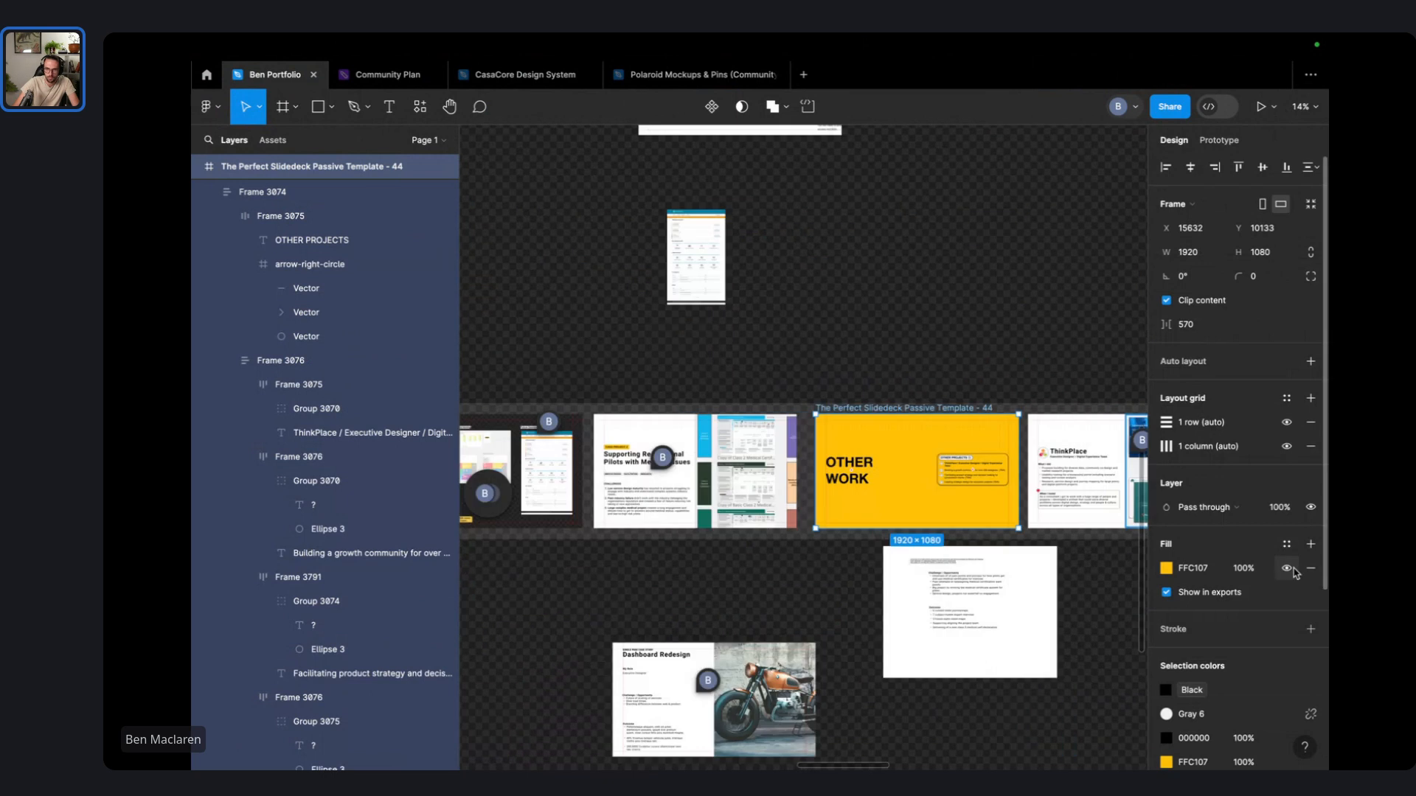
- Try Blue 2 and Blue 3 on the slide background, settling on the Blue 1 colour style
left_click(1286, 545)
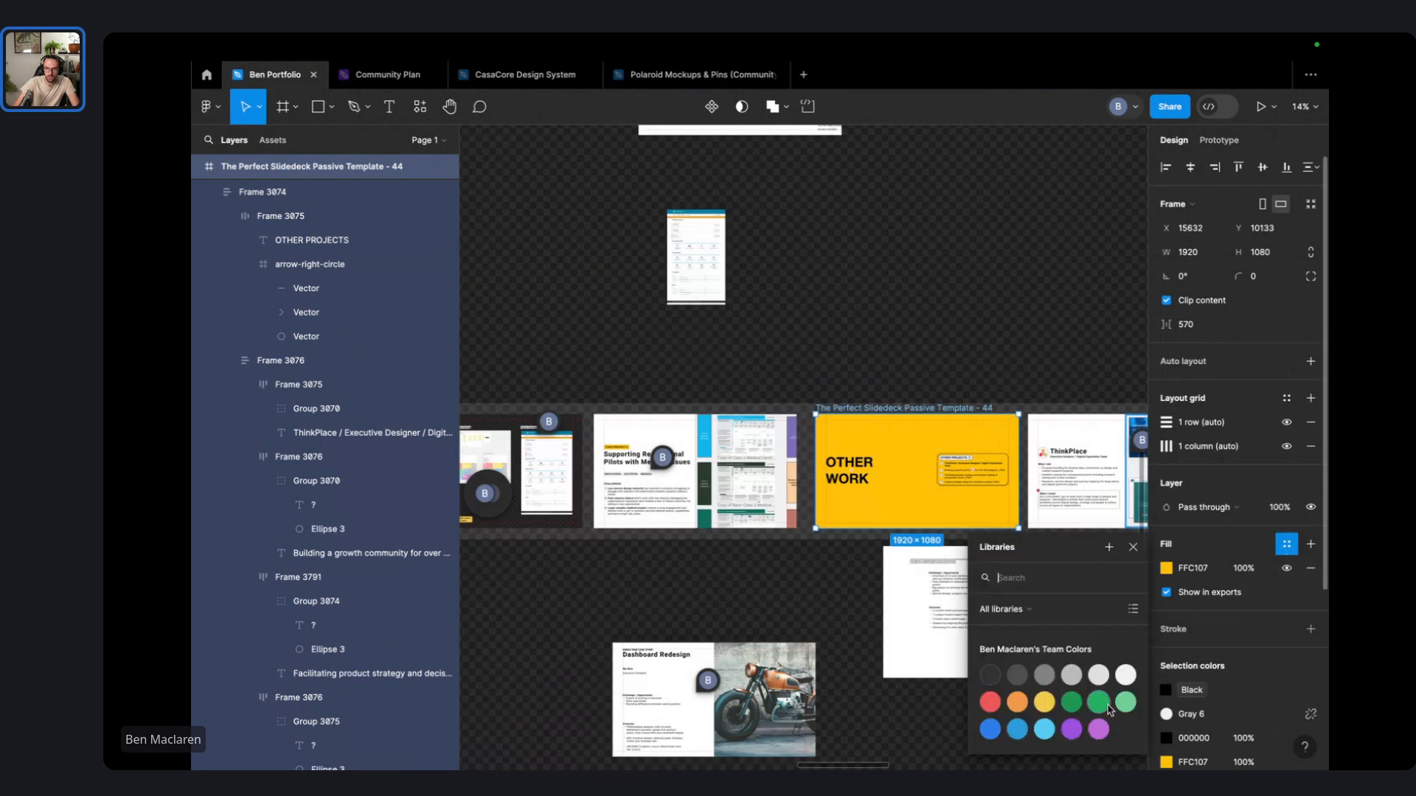
left_click(1017, 730)
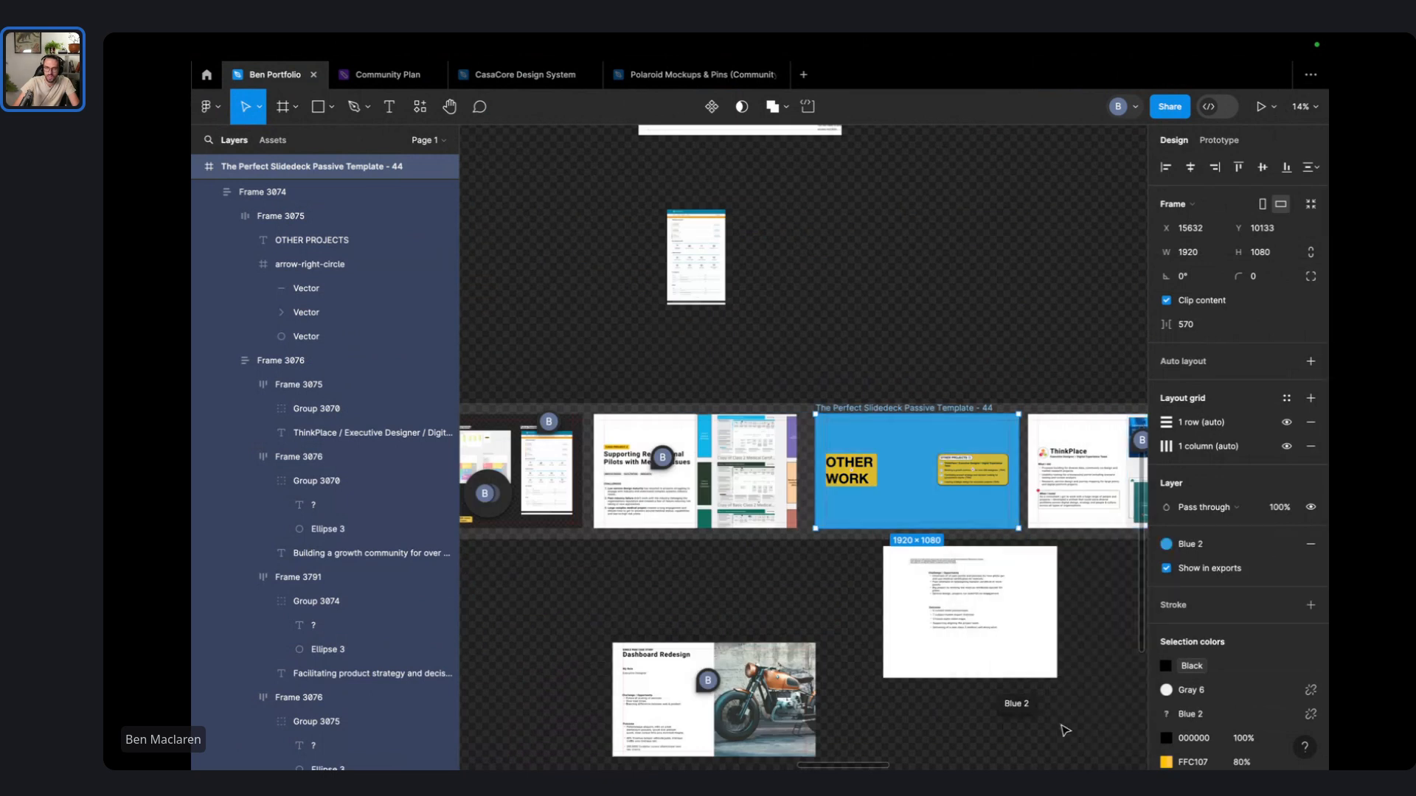
scroll(979, 476, "up", 5)
scroll(979, 475, "down", 3)
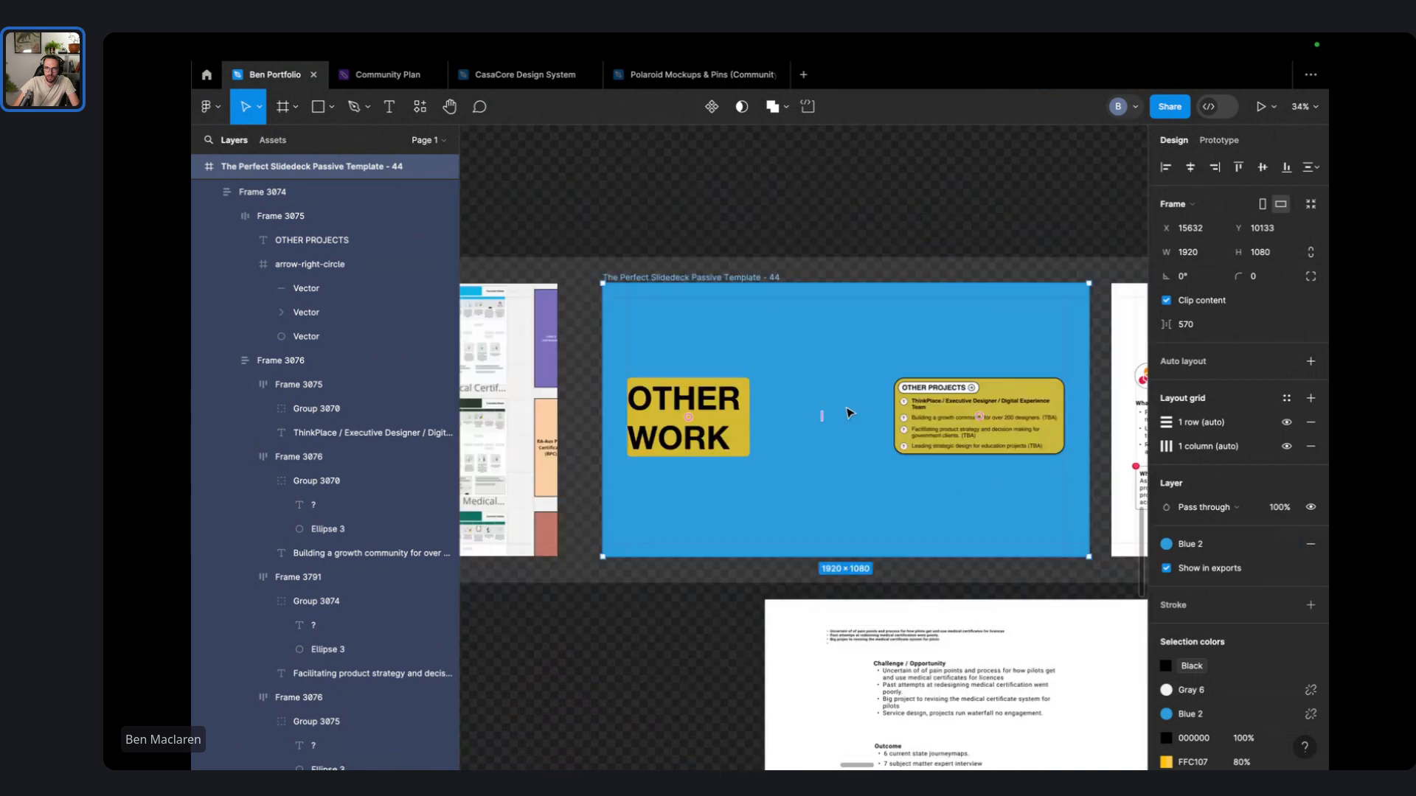
scroll(983, 441, "right", 3)
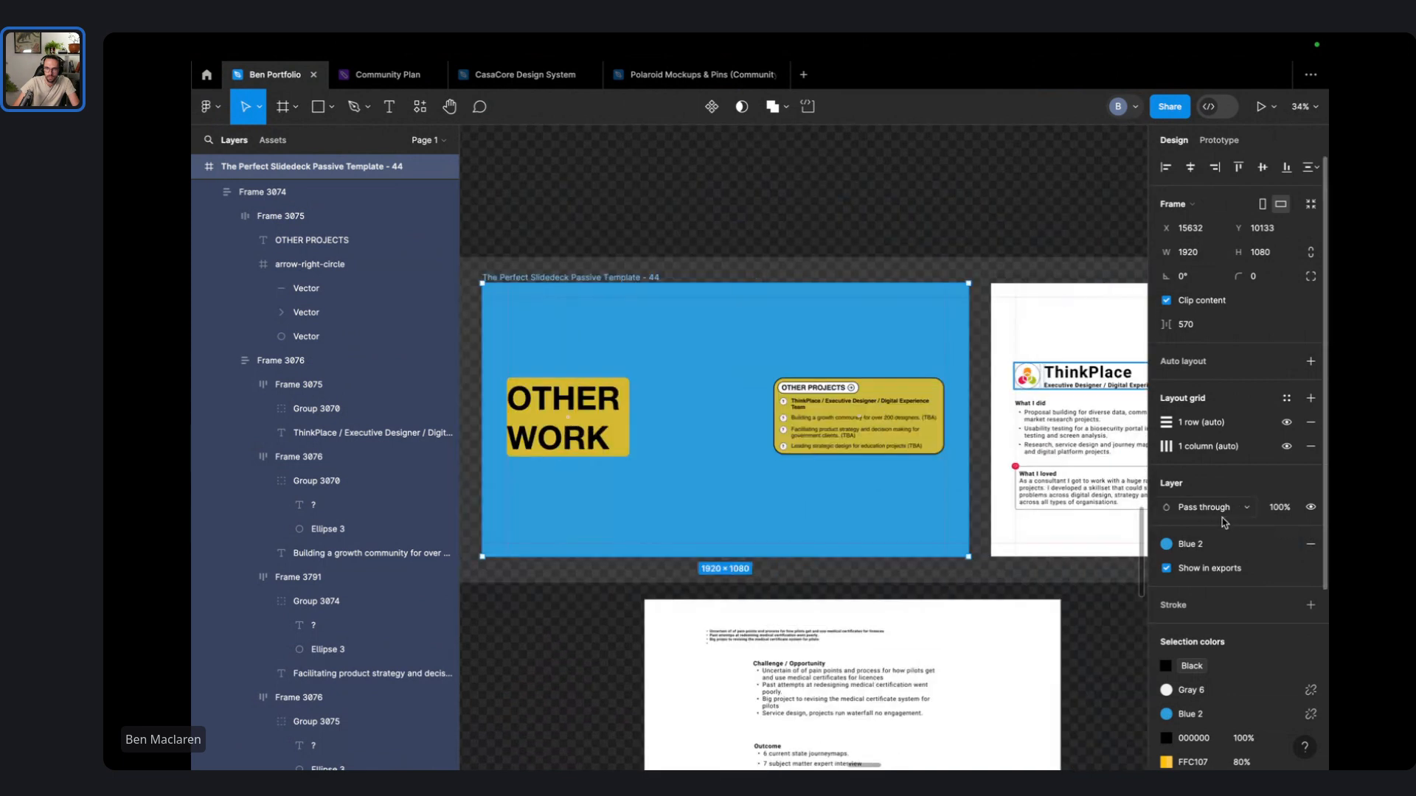
left_click(1191, 545)
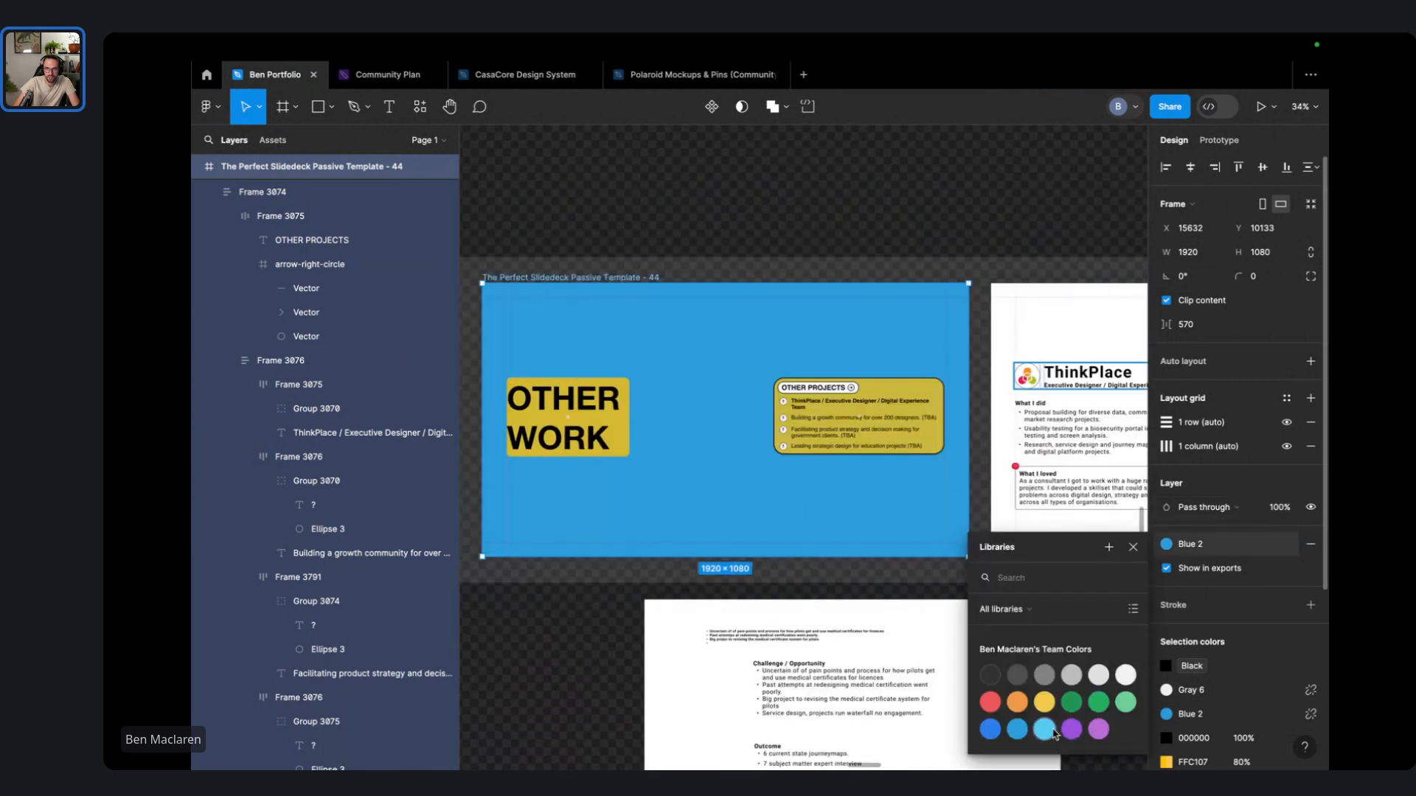
left_click(1045, 730)
left_click(1193, 544)
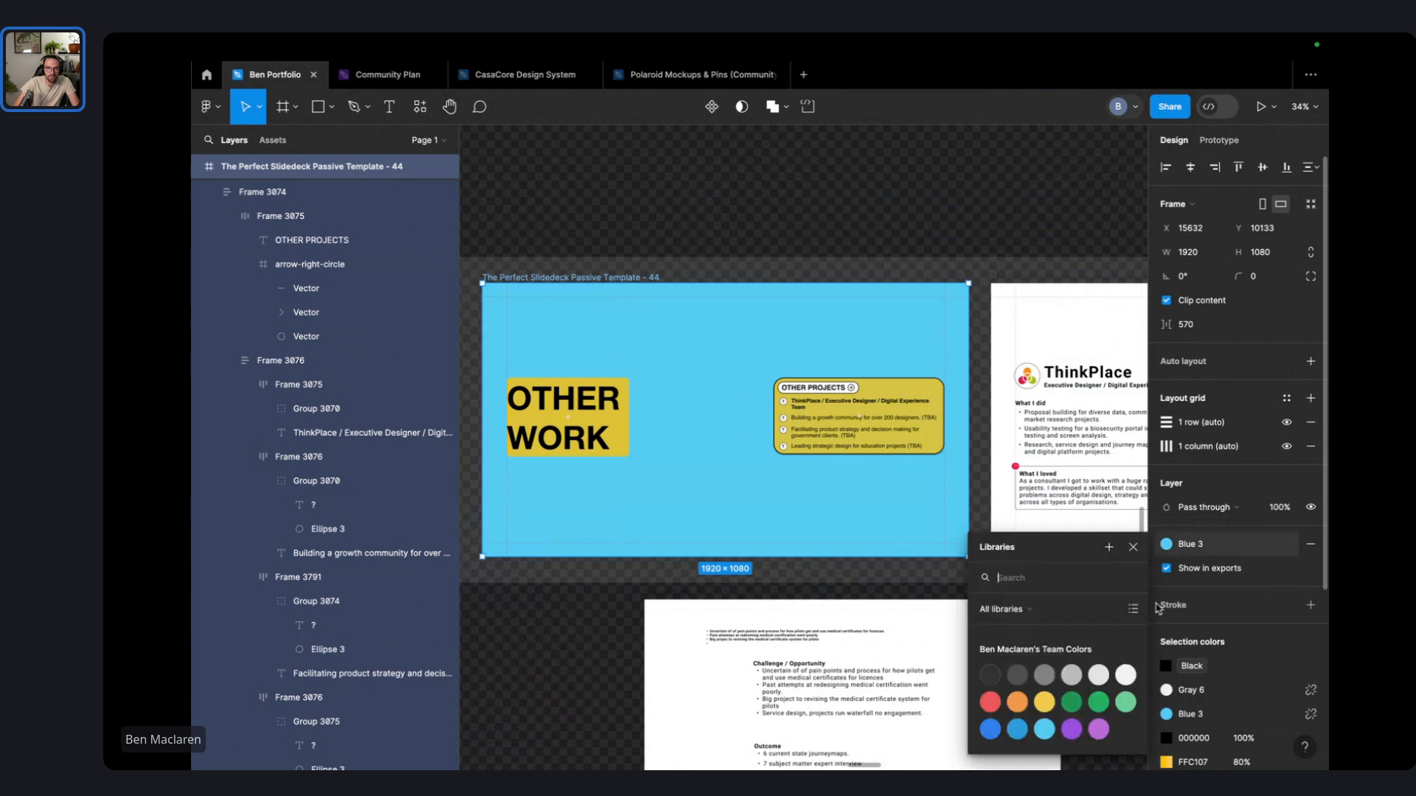
left_click(990, 729)
- Fill the OTHER PROJECTS card and the OTHER WORK title box with Gray 6 instead of yellow
double_click(570, 411)
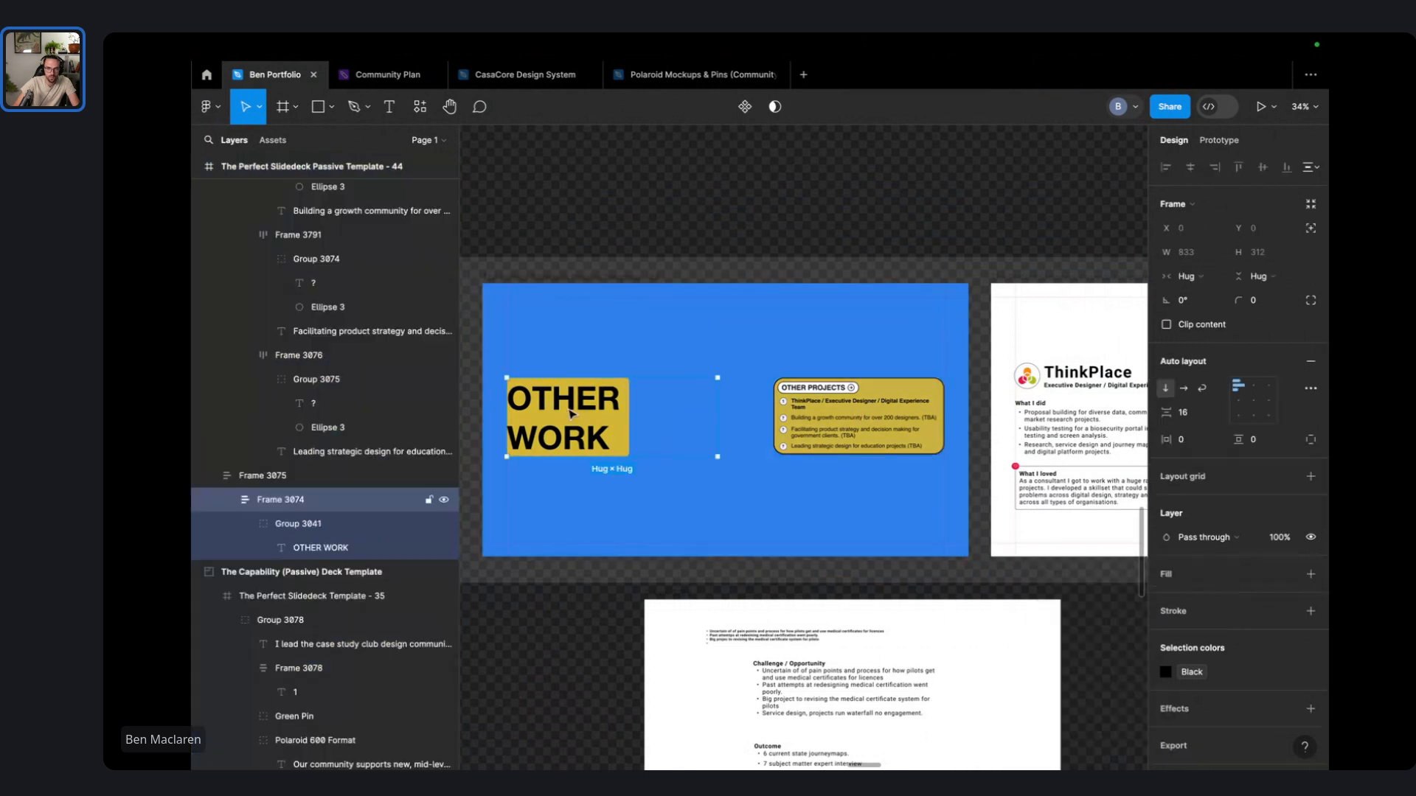
key("Escape")
key("Escape")
key("Escape")
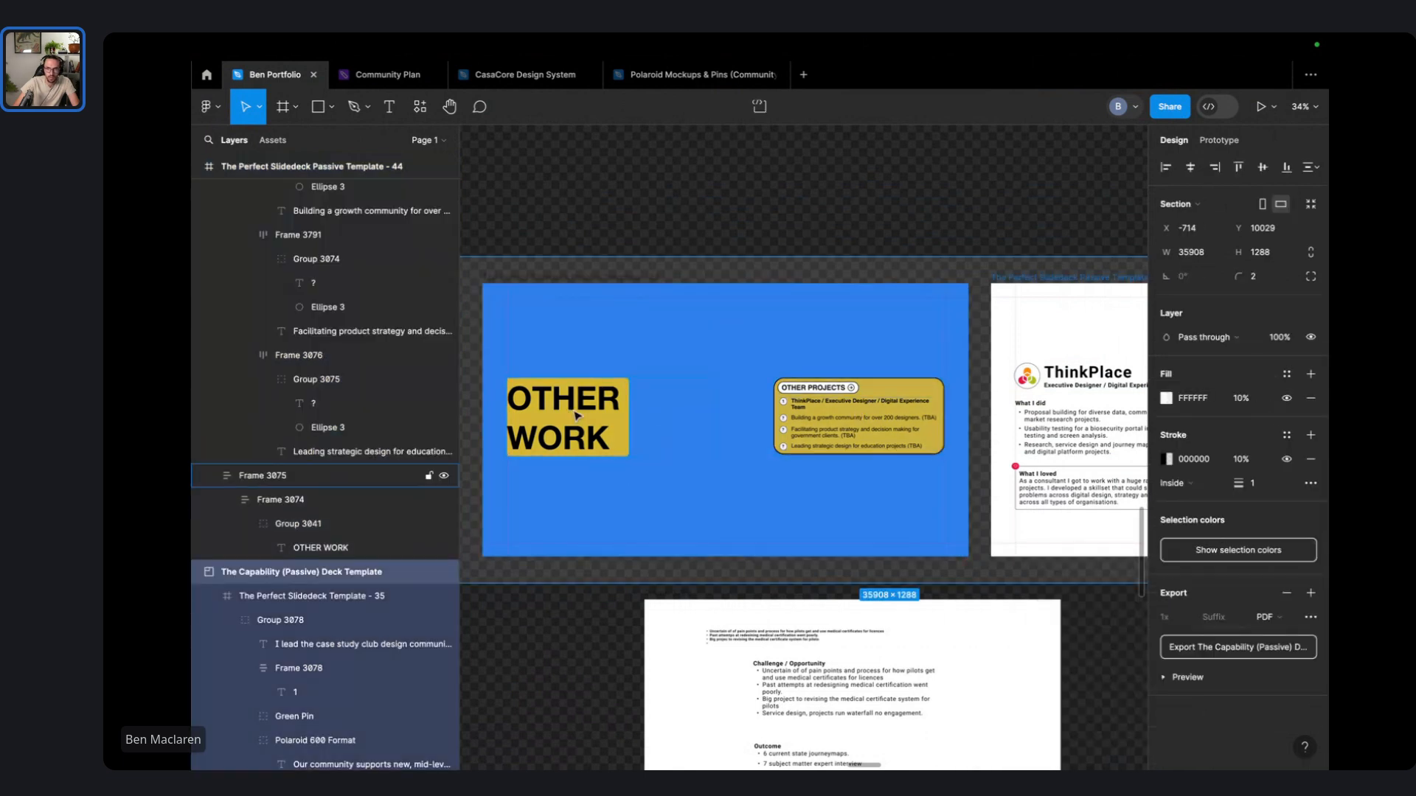
double_click(575, 415)
left_click(783, 443)
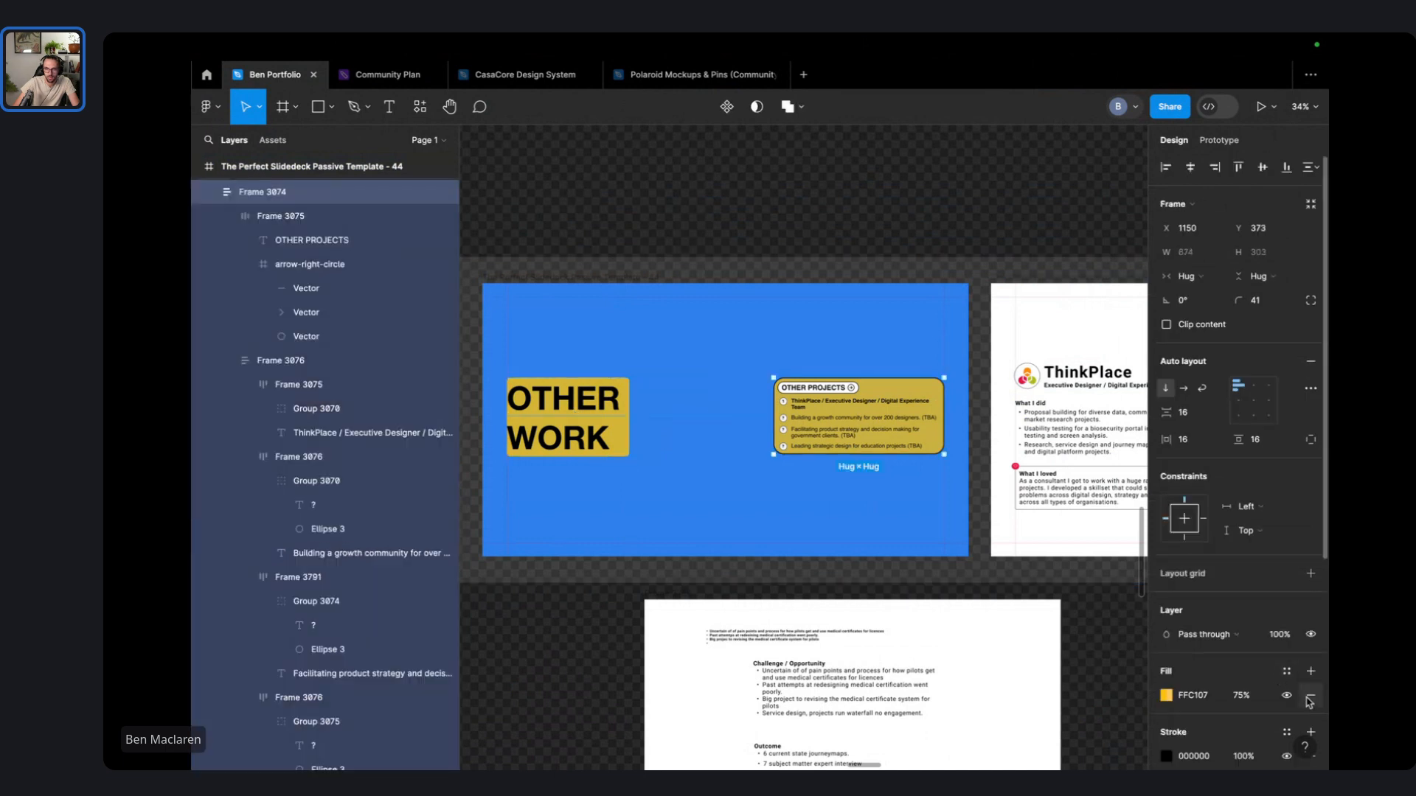
left_click(1286, 671)
left_click(1125, 680)
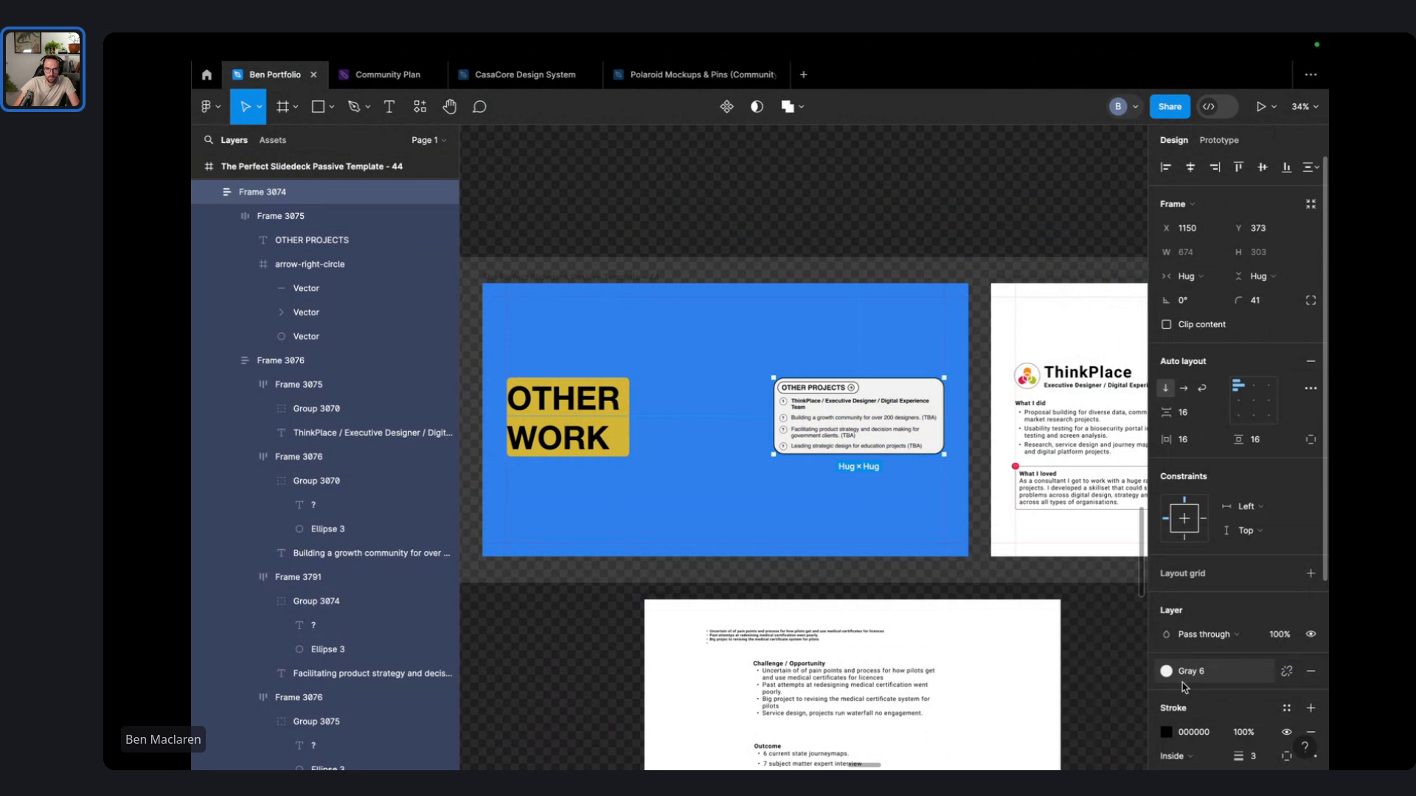
left_click(562, 445)
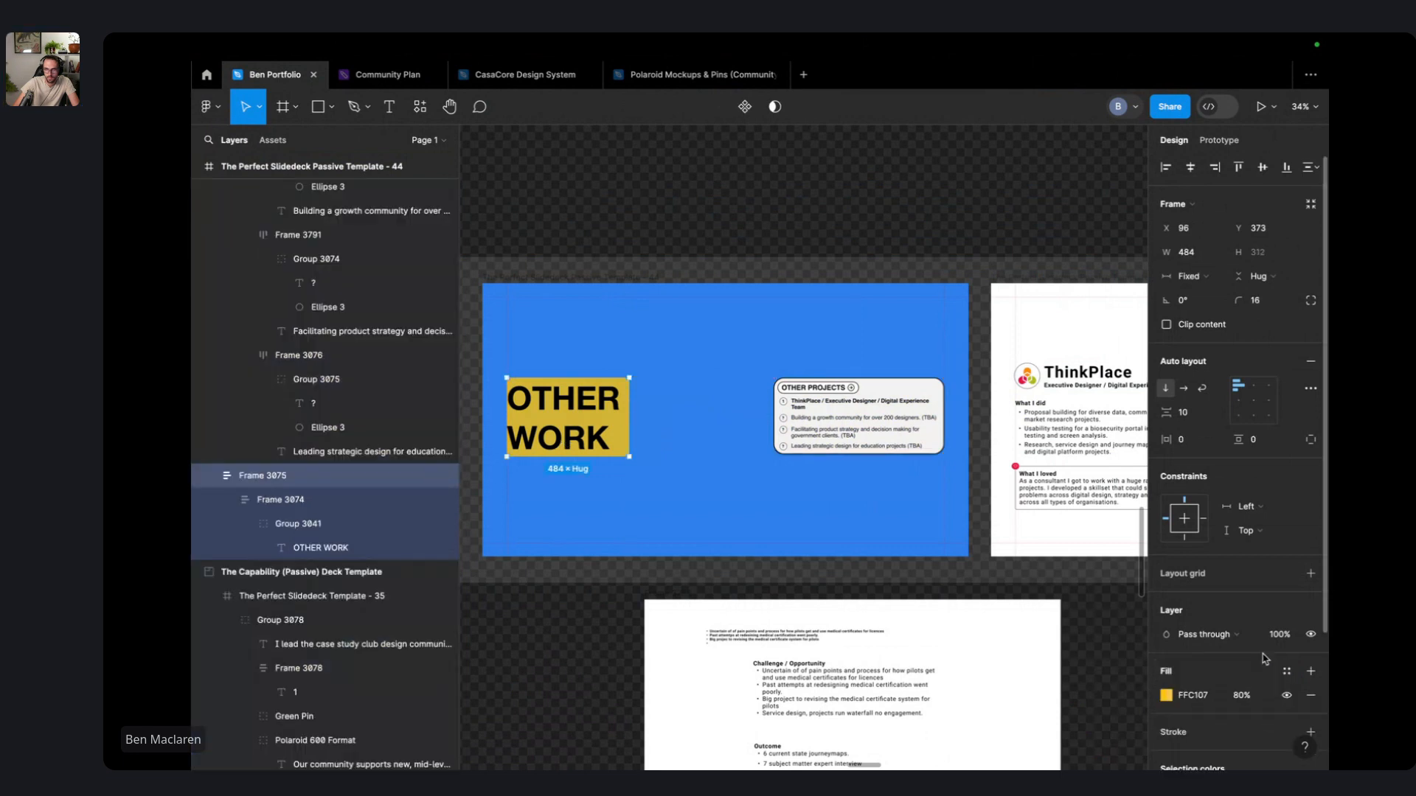
left_click(1286, 671)
left_click(1125, 679)
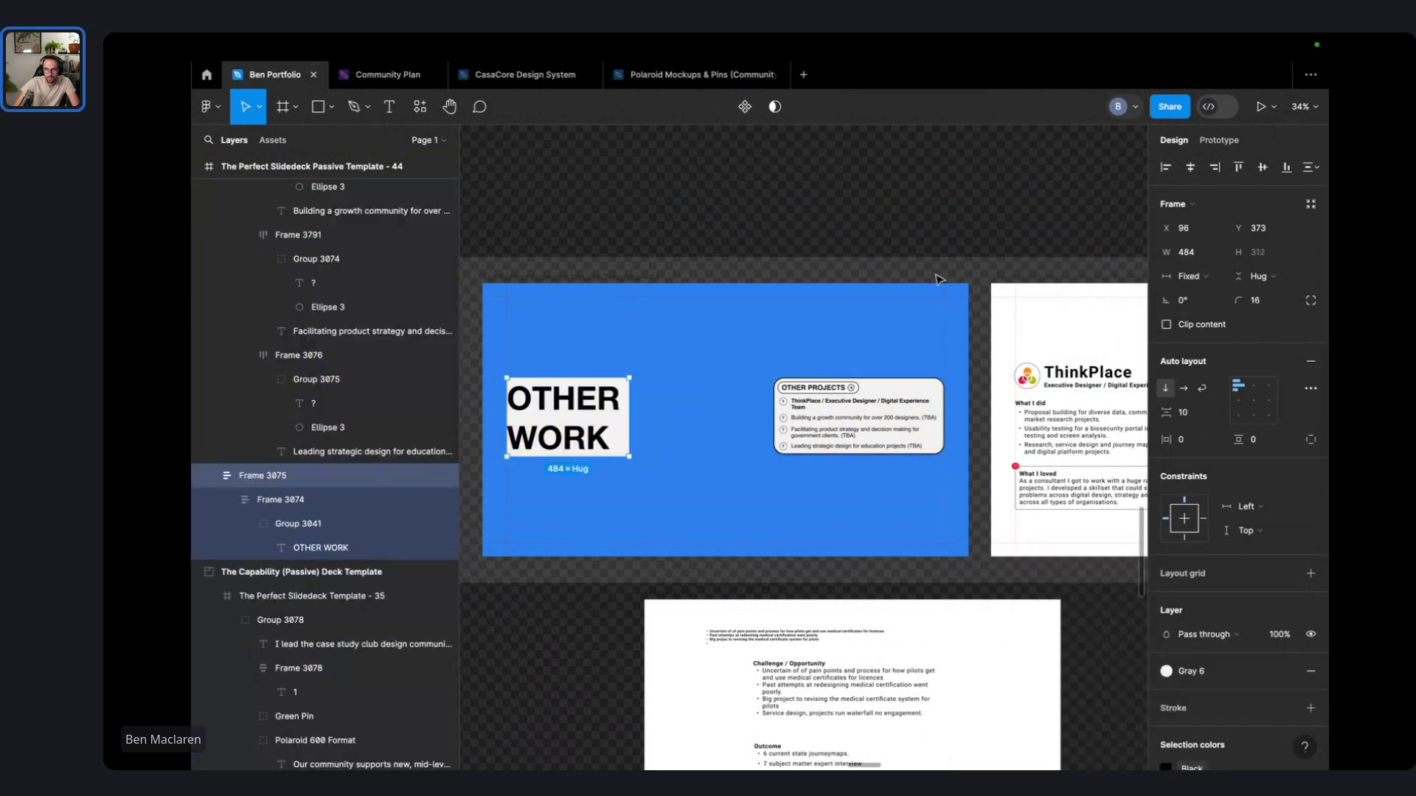
- Nudge the OTHER PROJECTS card slightly lower on the slide
left_click(938, 278)
left_click(915, 398)
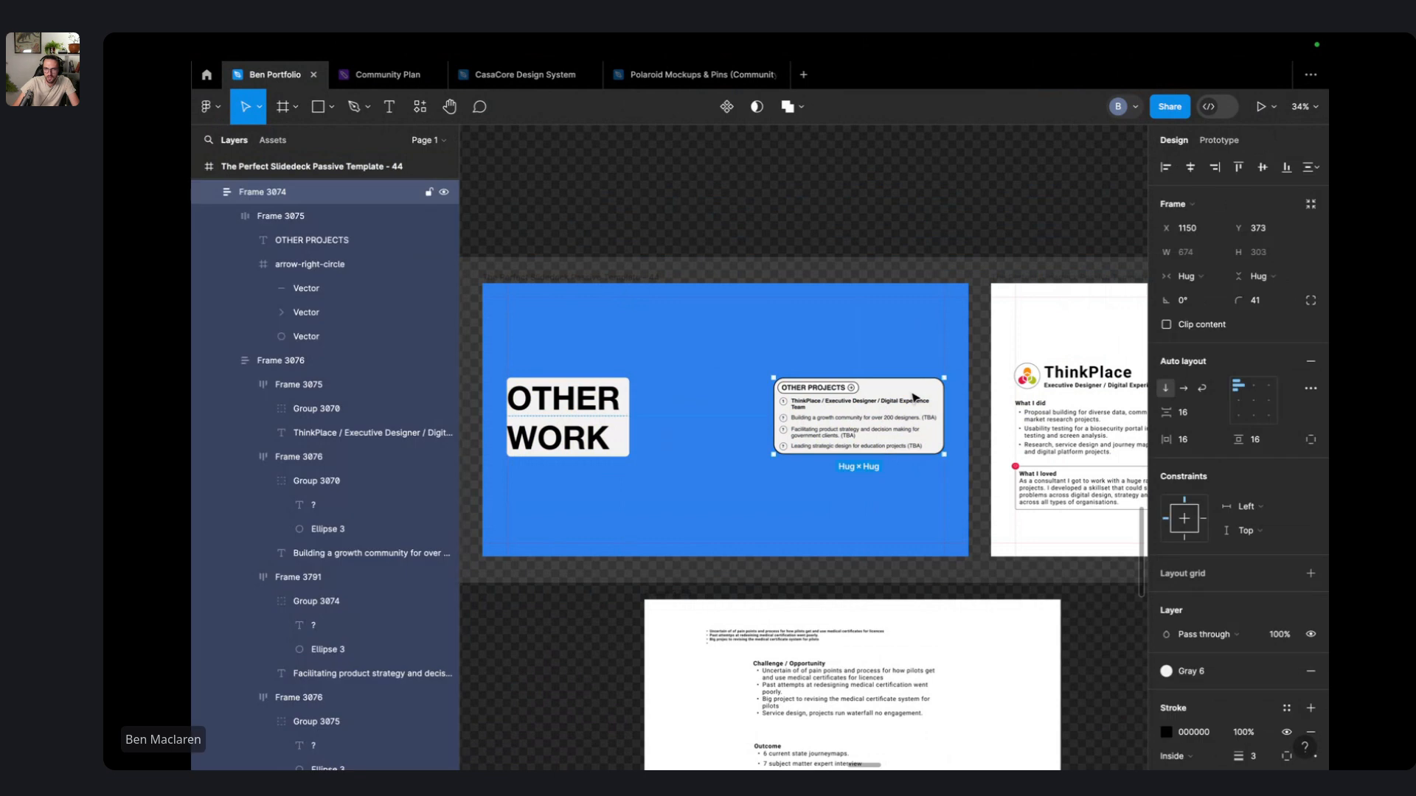
left_click_drag(914, 399, 879, 428)
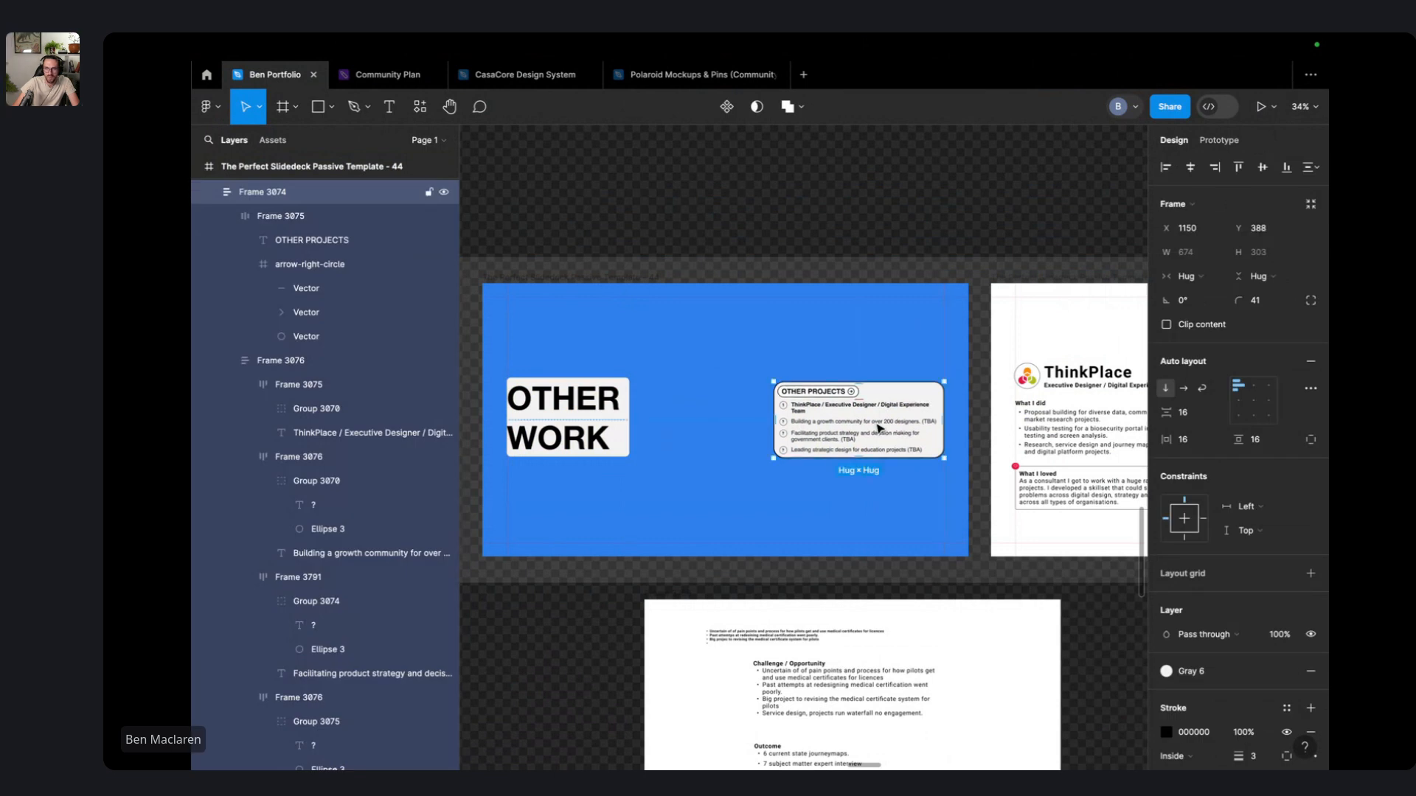
left_click(594, 415)
left_click(861, 278)
scroll(862, 281, "down", 2)
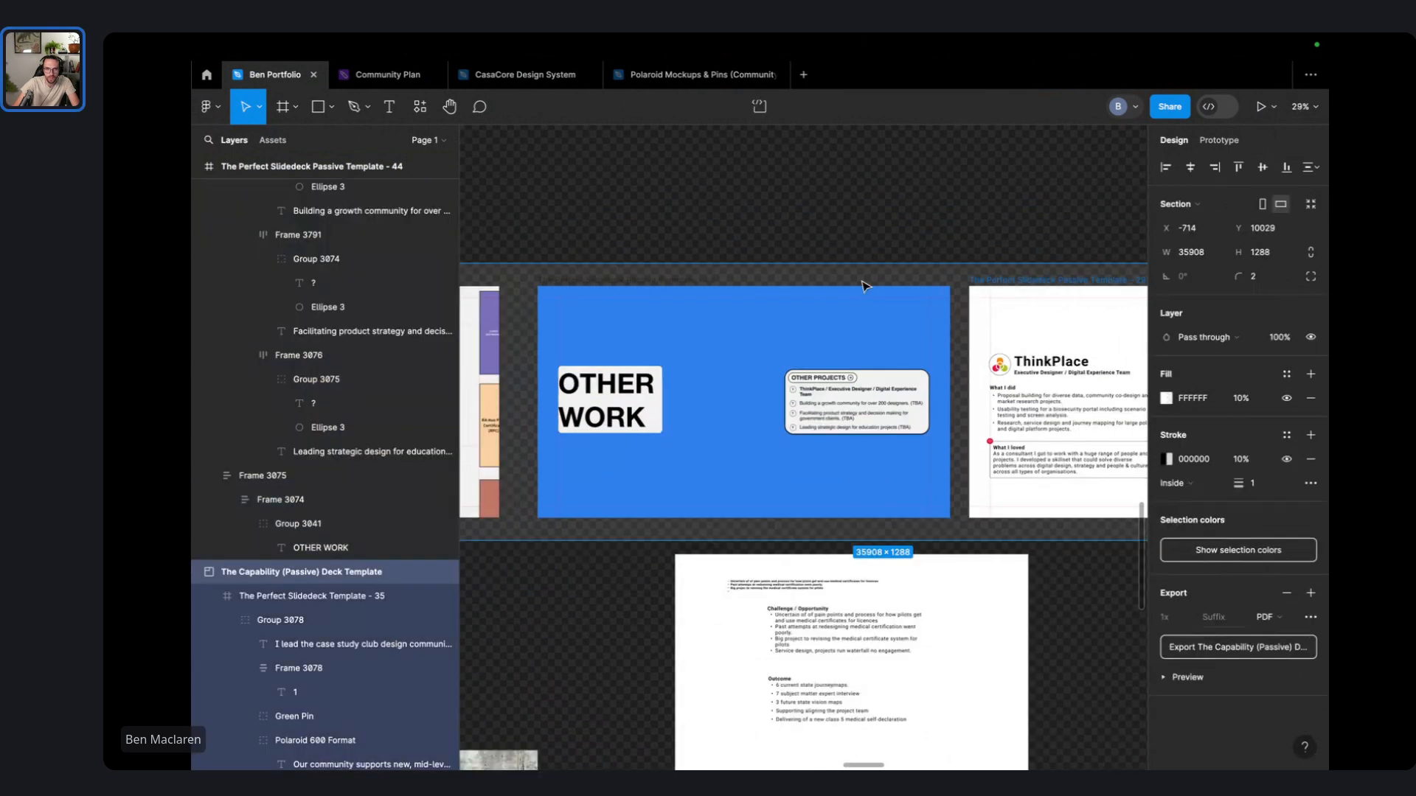
scroll(1022, 396, "up", 5)
key("Escape")
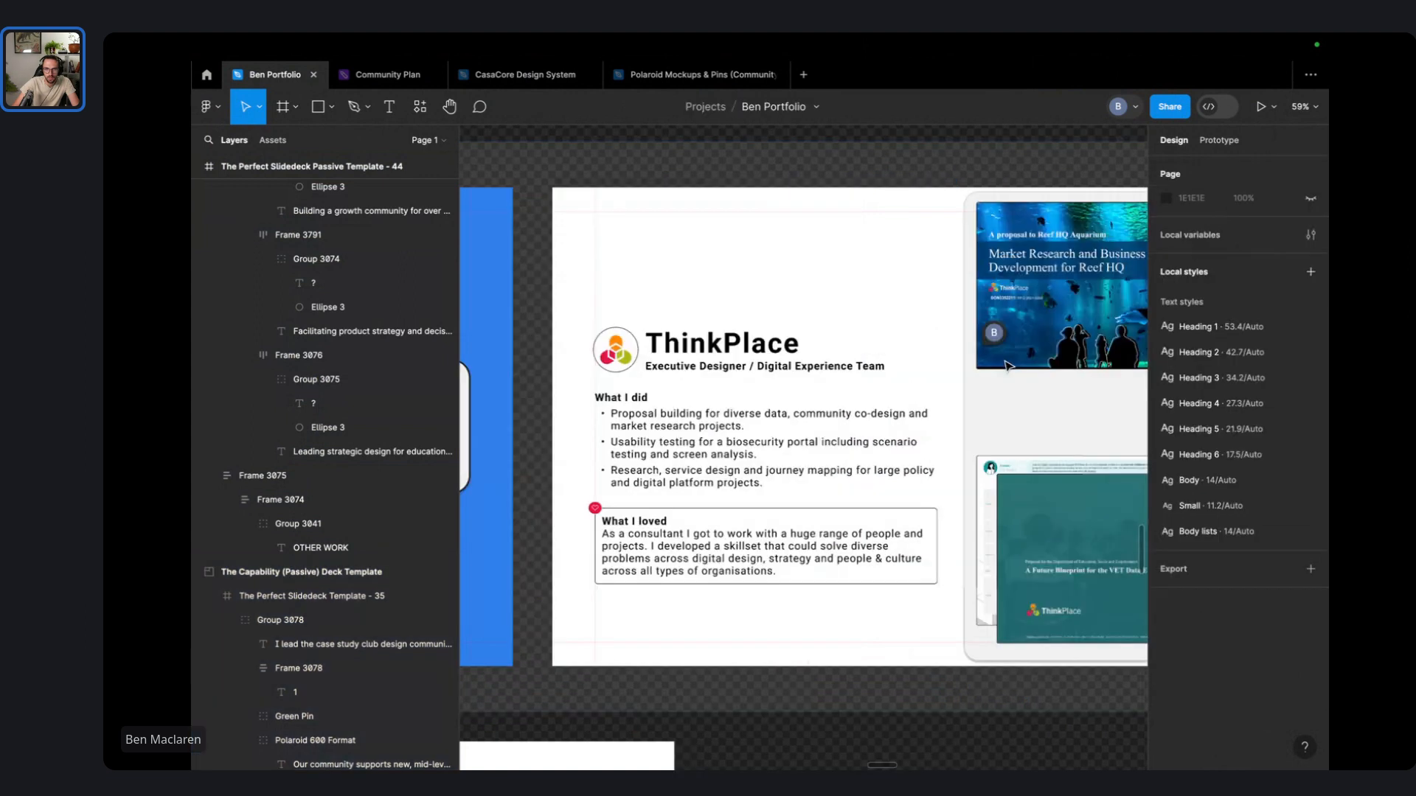
scroll(995, 398, "right", 5)
scroll(988, 391, "left", 6)
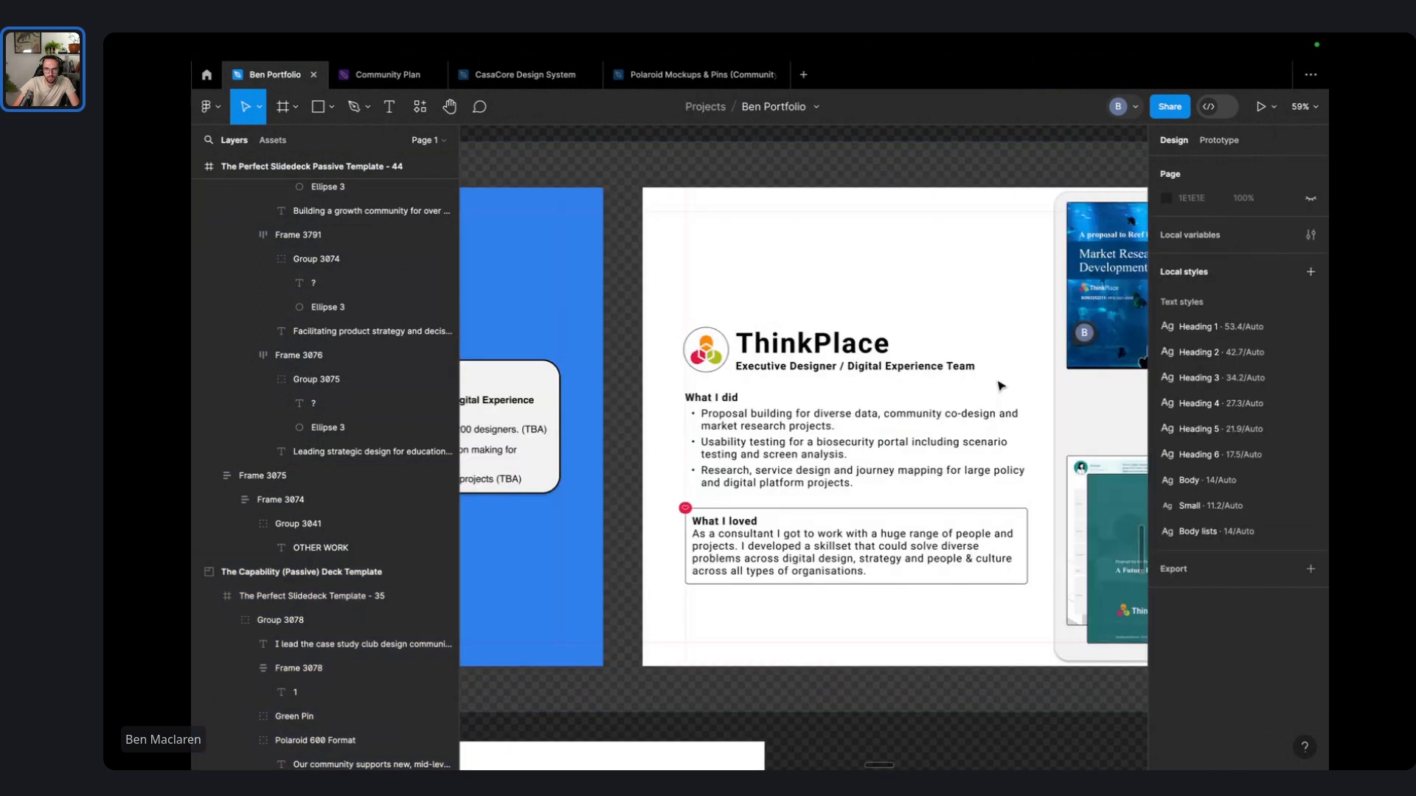
scroll(1000, 385, "left", 6)
scroll(988, 395, "left", 7)
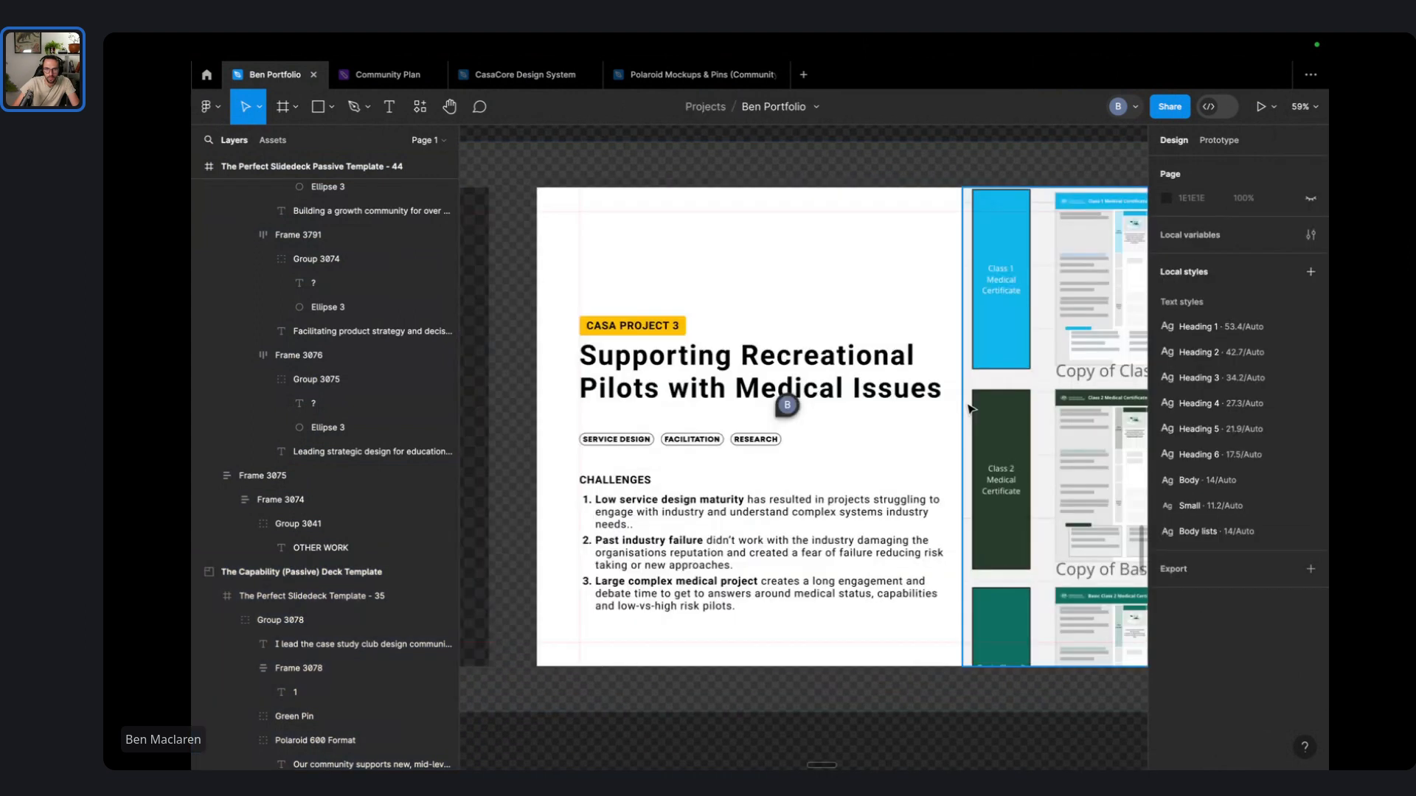
scroll(970, 407, "left", 8)
scroll(884, 413, "left", 8)
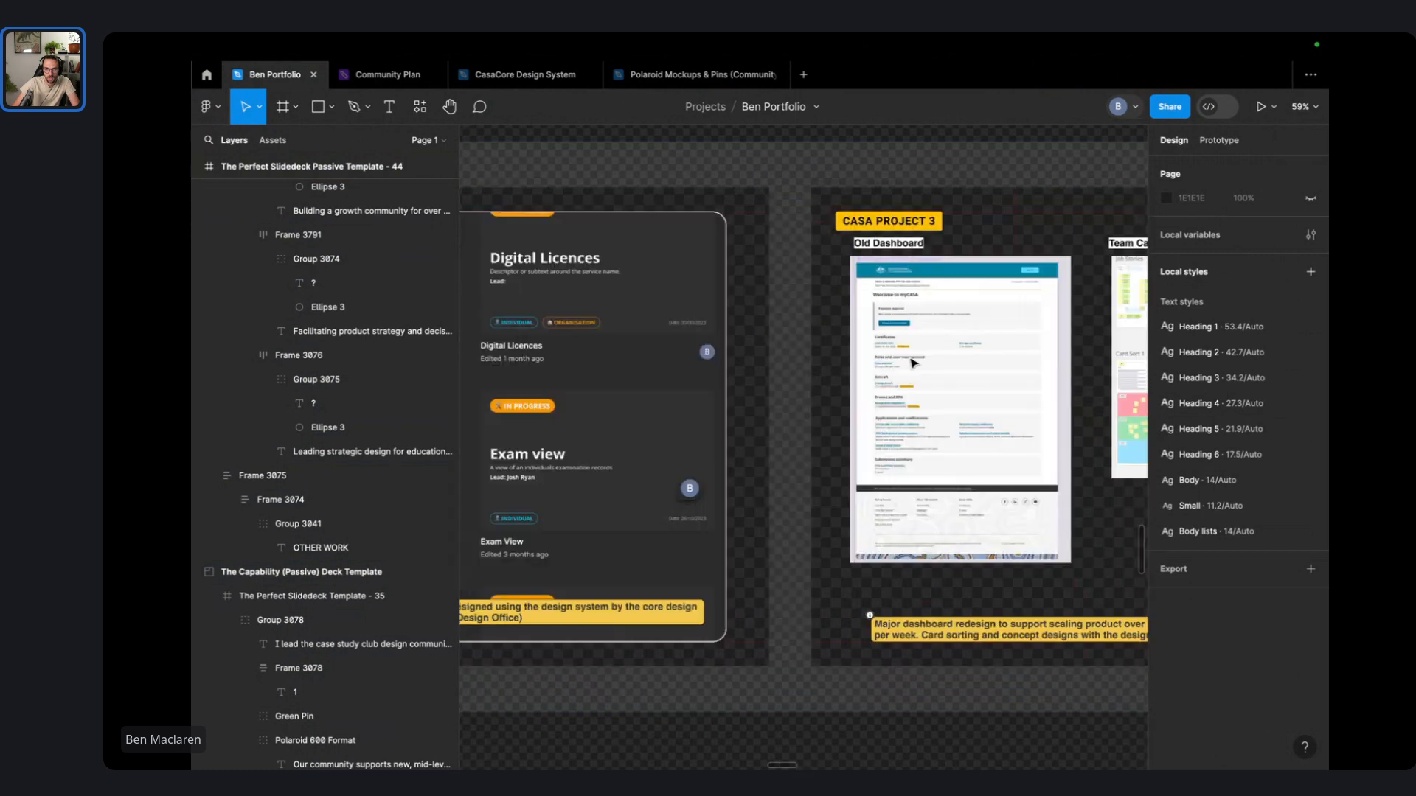
scroll(914, 362, "left", 8)
scroll(914, 363, "left", 8)
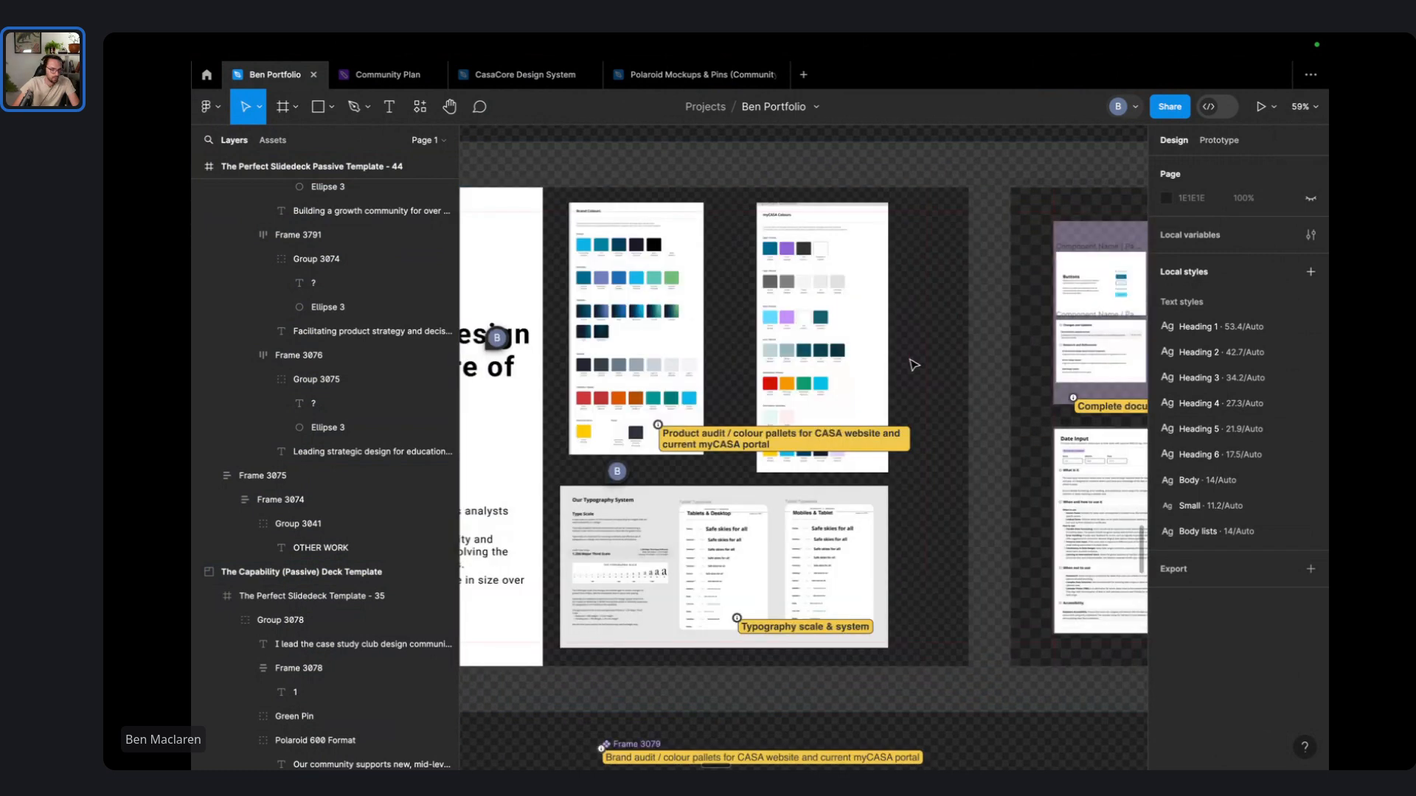
scroll(915, 365, "left", 8)
scroll(915, 367, "left", 2)
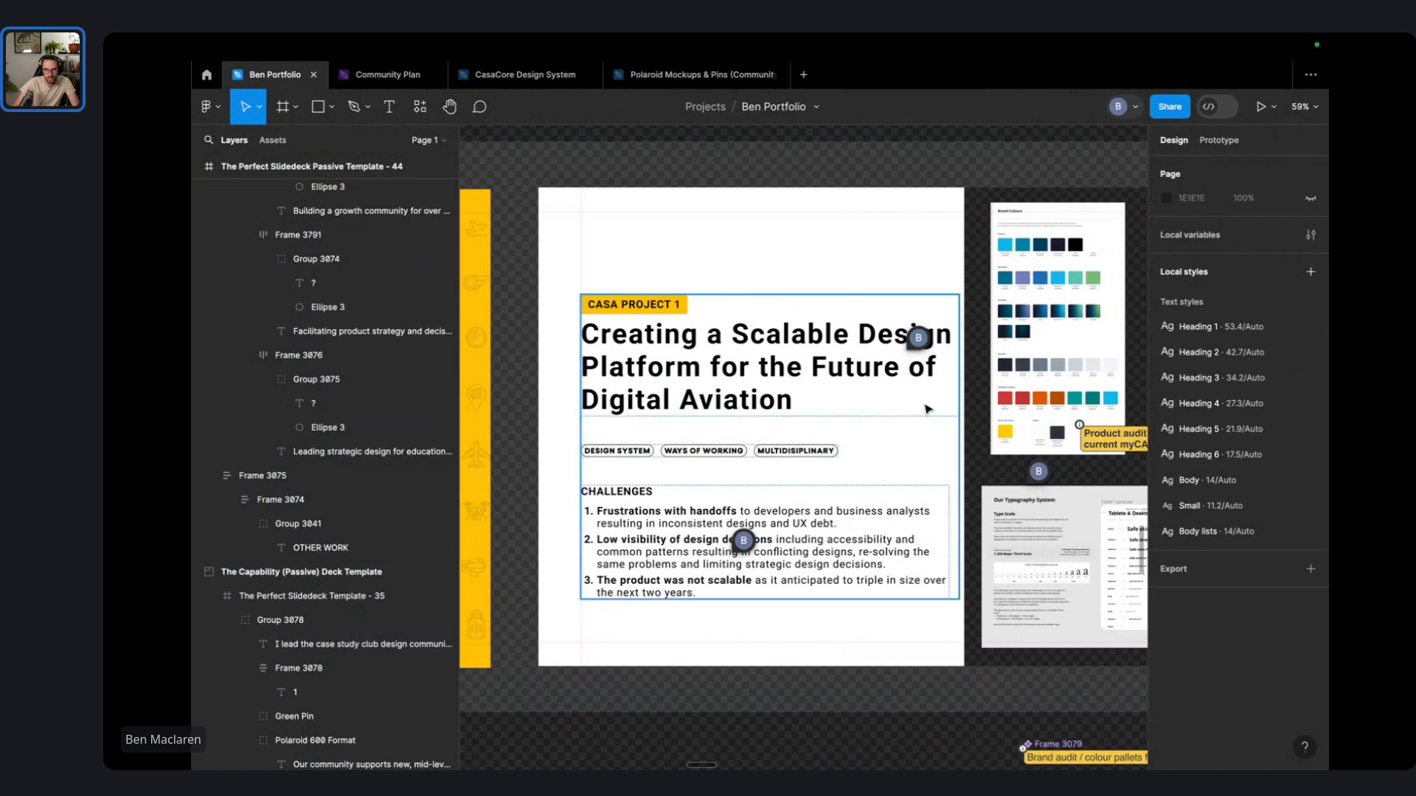
scroll(857, 452, "right", 15)
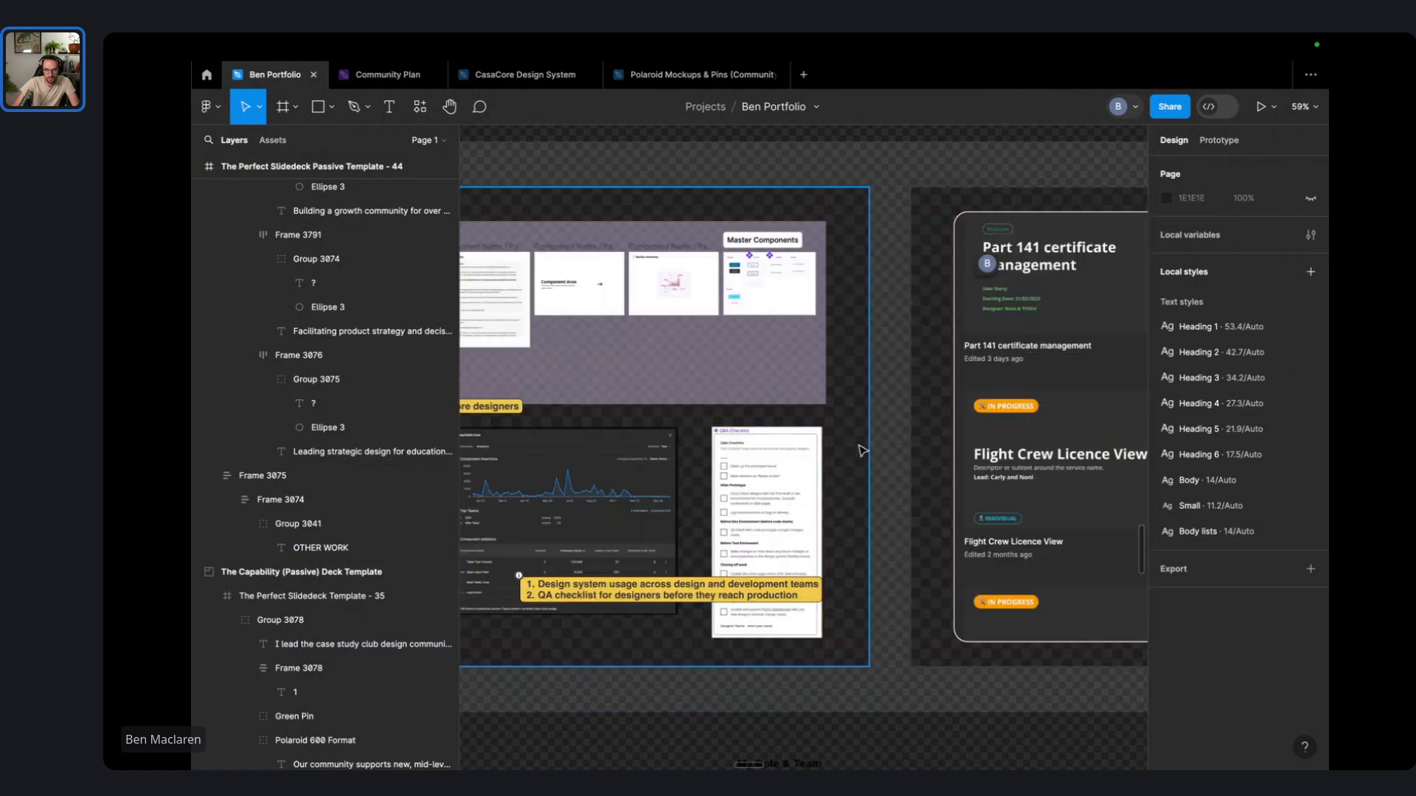
scroll(862, 451, "right", 12)
scroll(861, 451, "right", 10)
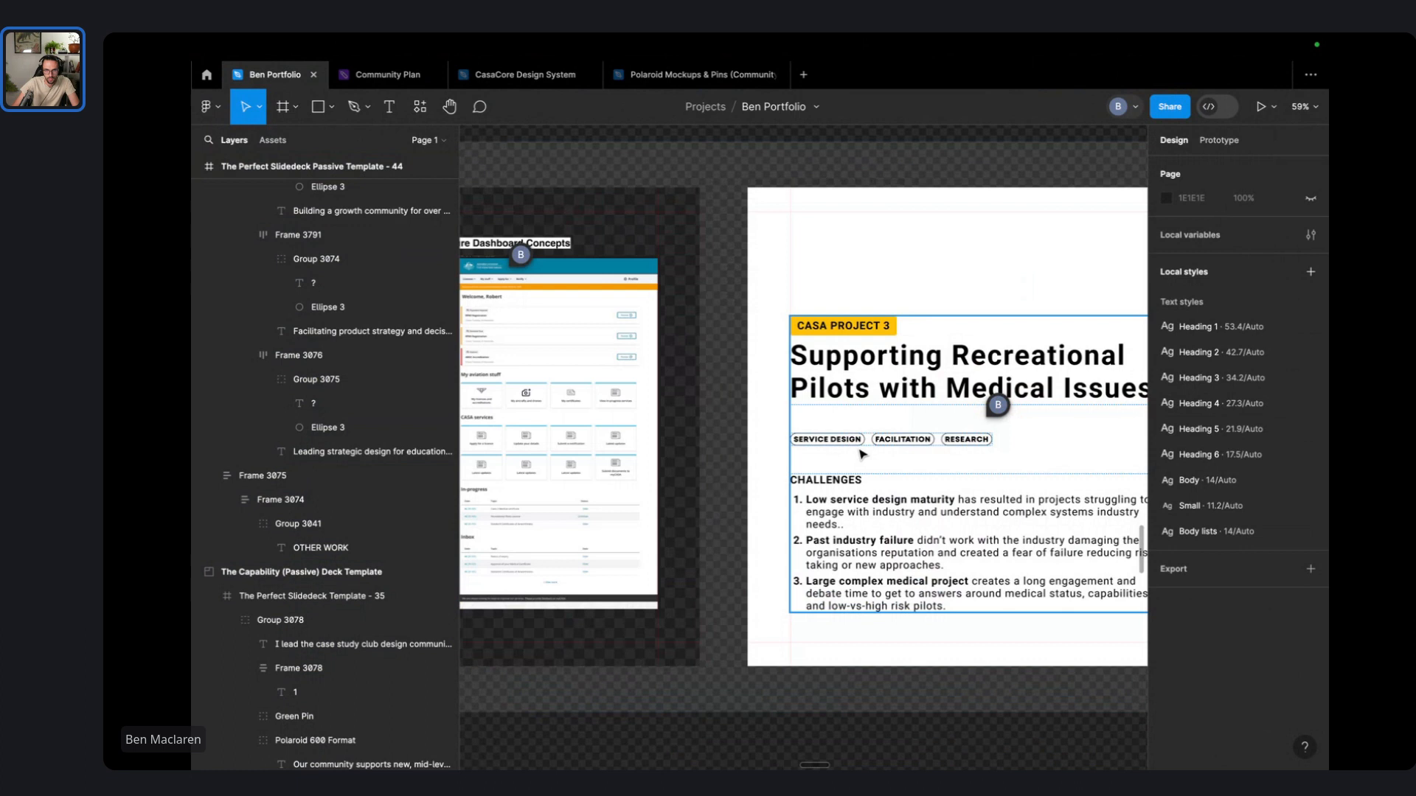
scroll(861, 453, "right", 6)
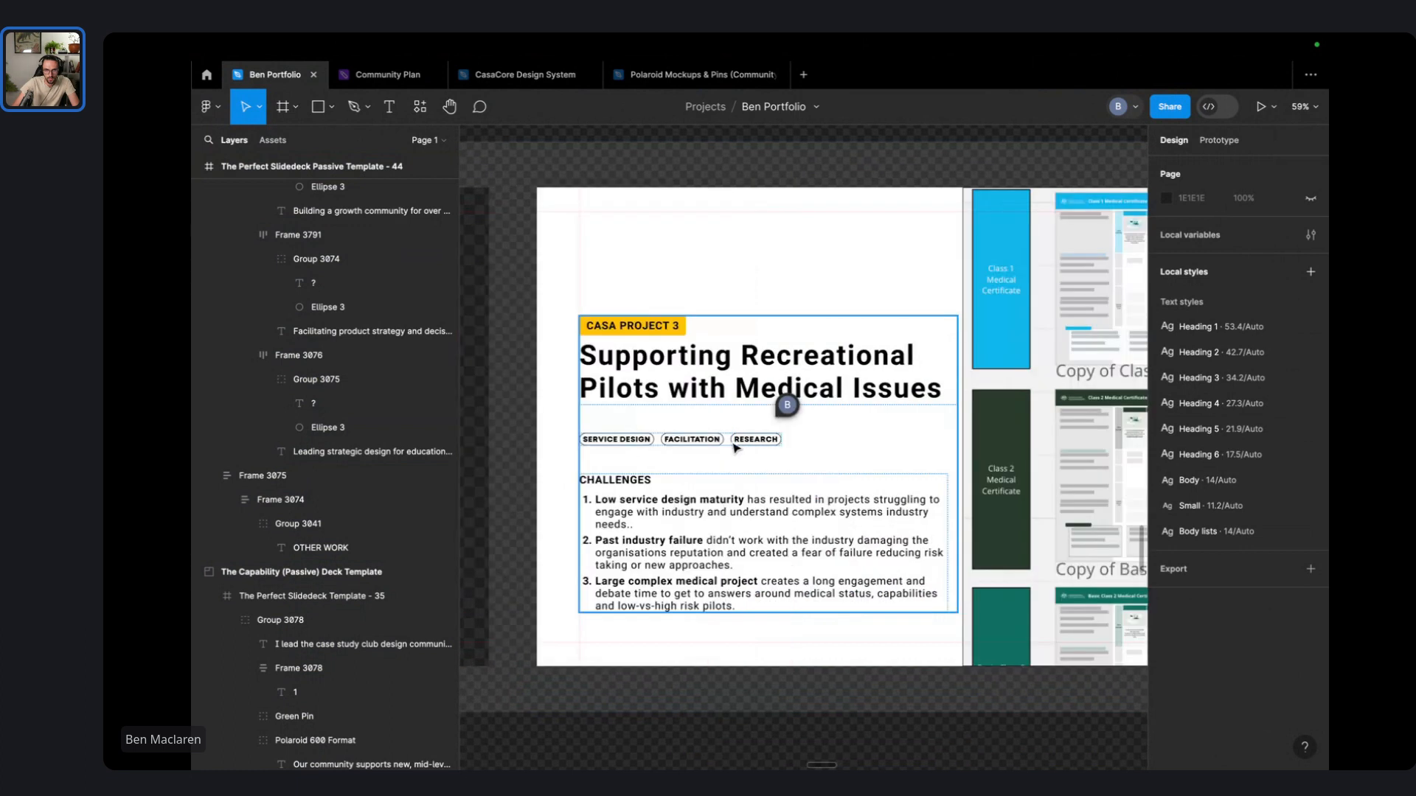
scroll(735, 448, "right", 10)
scroll(760, 447, "right", 10)
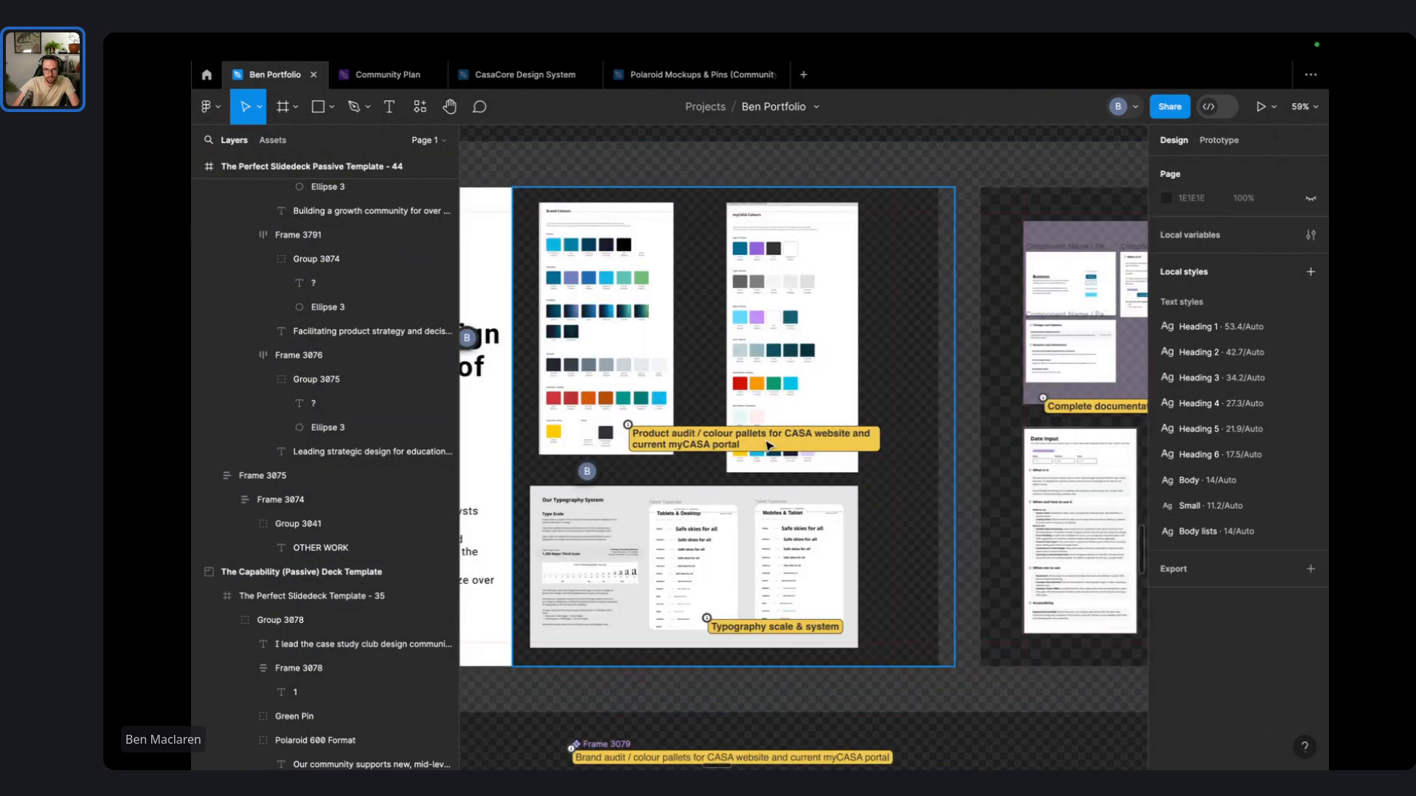
scroll(769, 446, "left", 10)
scroll(769, 445, "left", 10)
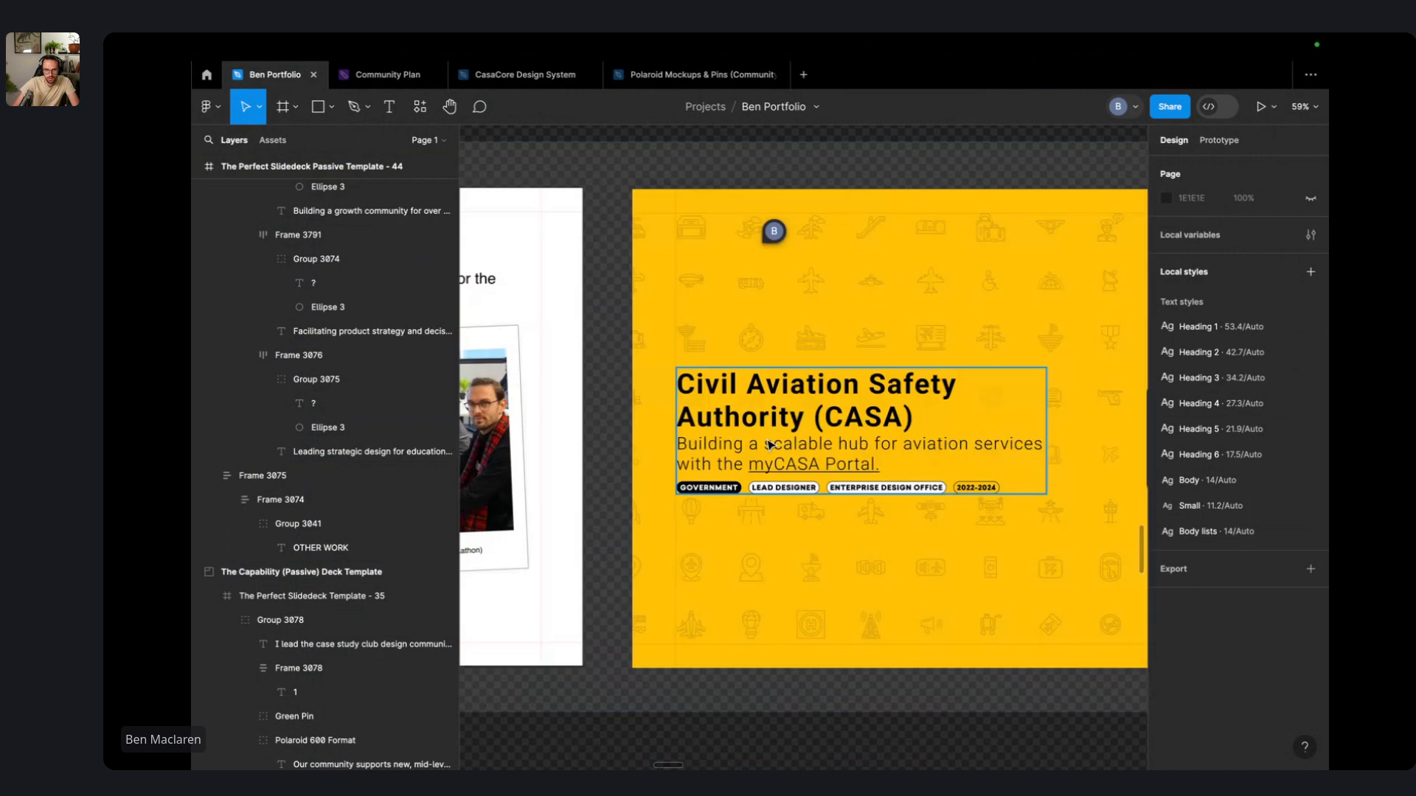
scroll(769, 446, "right", 10)
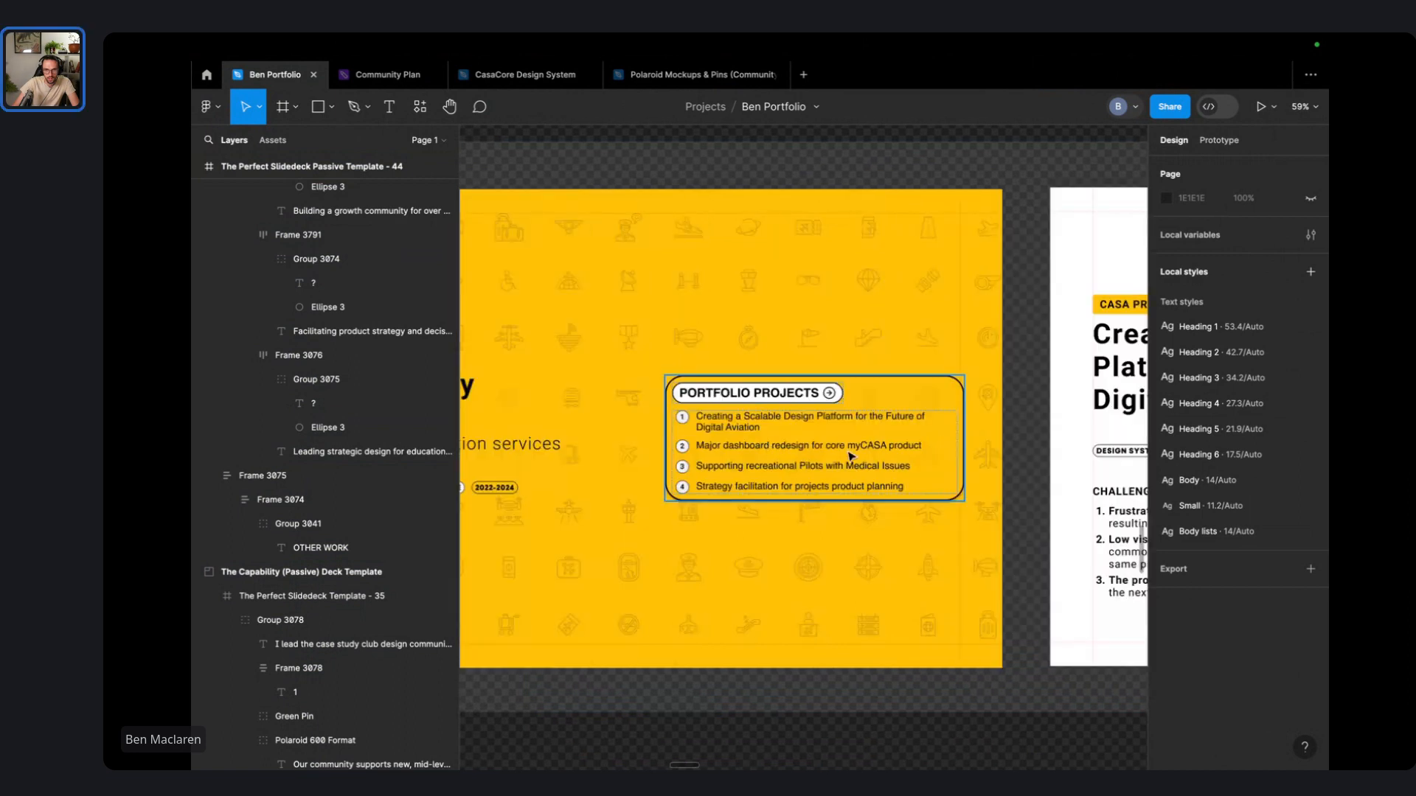
scroll(852, 456, "left", 10)
scroll(804, 421, "left", 7)
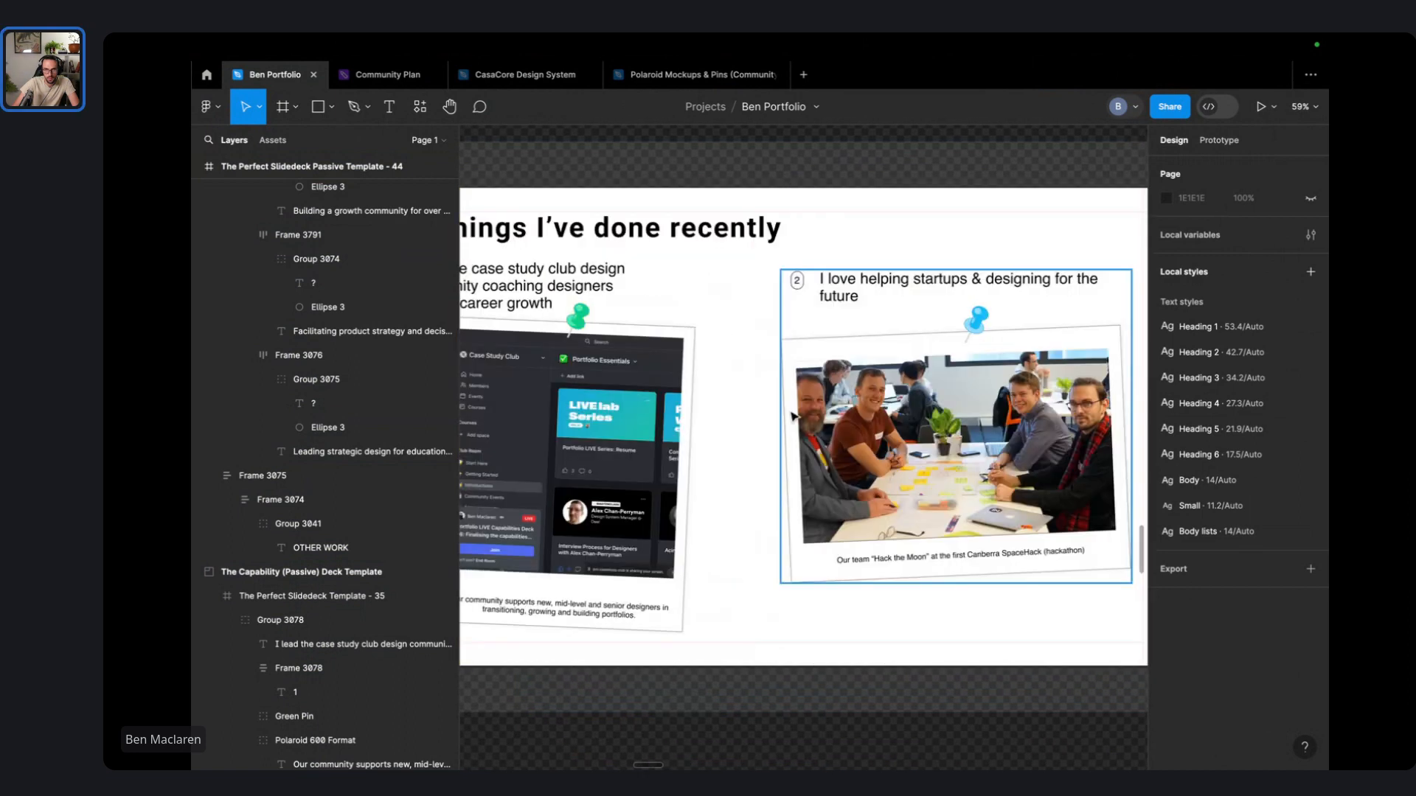
scroll(793, 416, "left", 10)
scroll(753, 320, "left", 10)
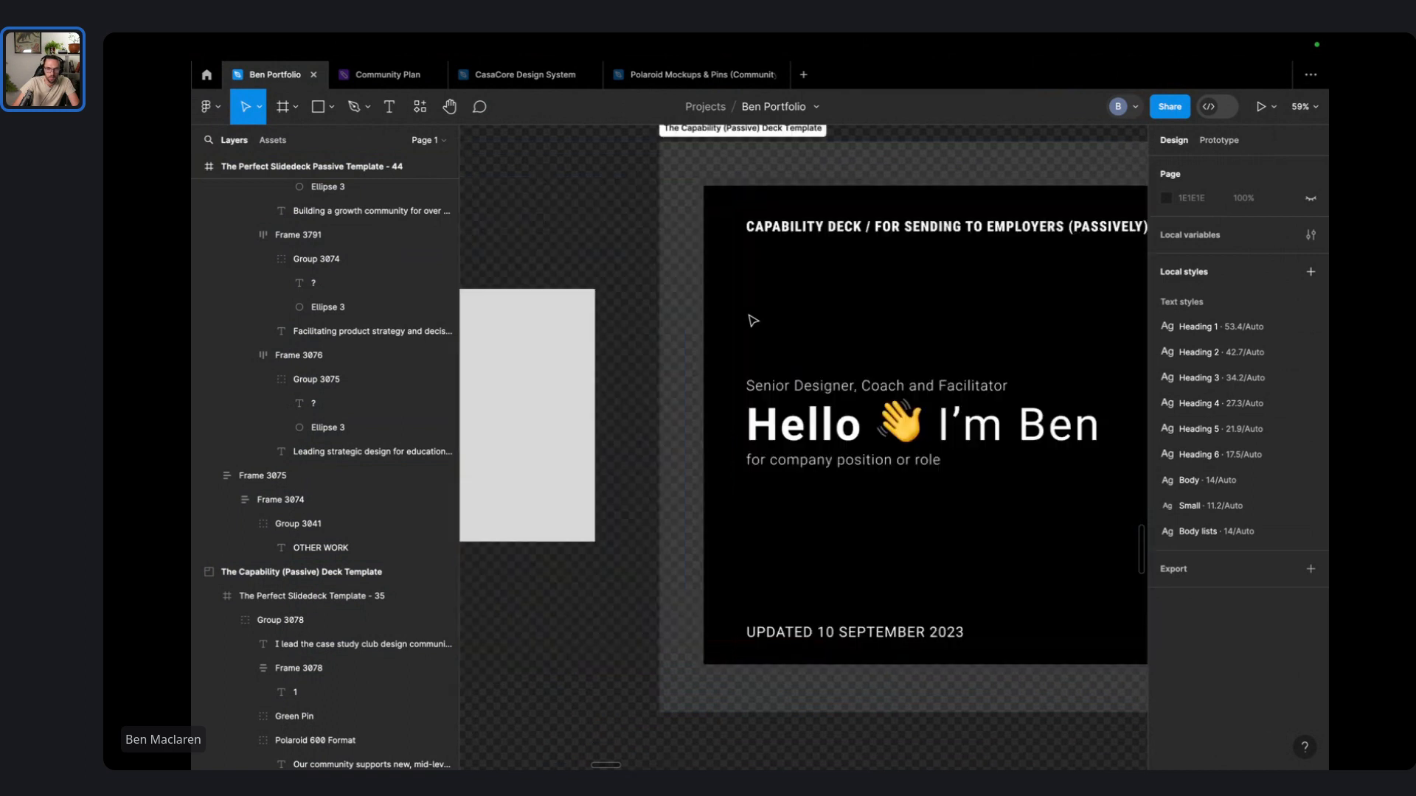
scroll(752, 321, "right", 5)
- Change the cover date line to read UPDATED 27 JANUARY 2024
mouse_move(818, 37)
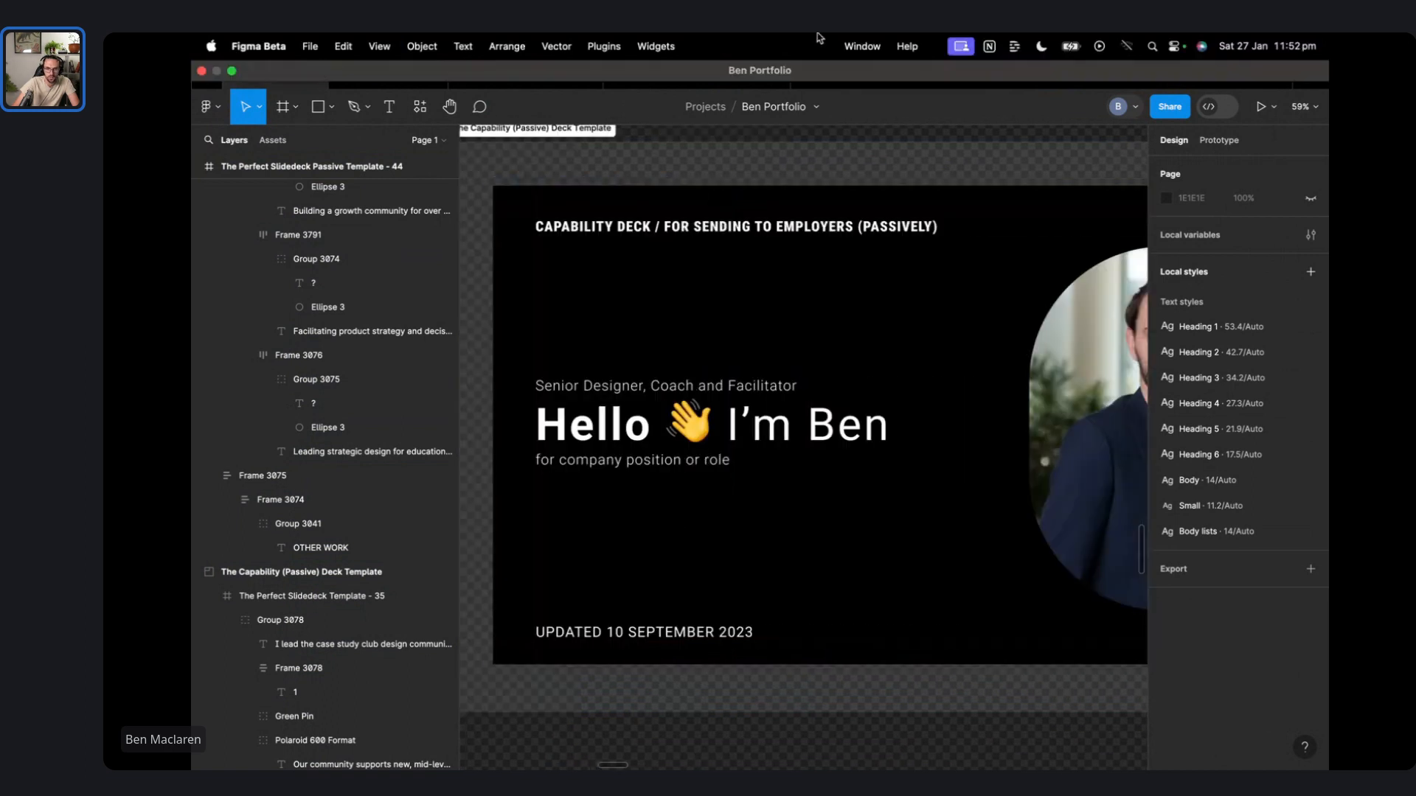
double_click(615, 632)
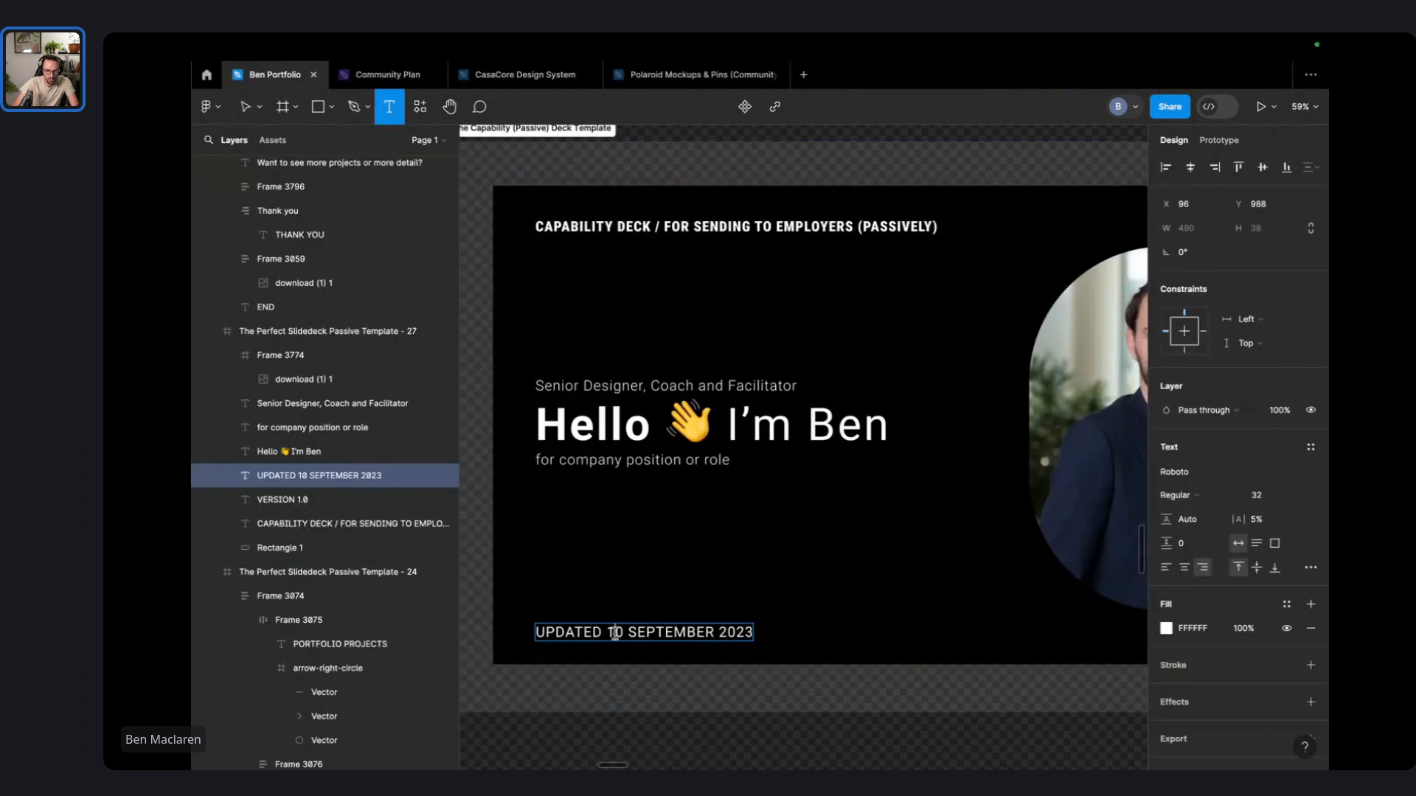
type("27")
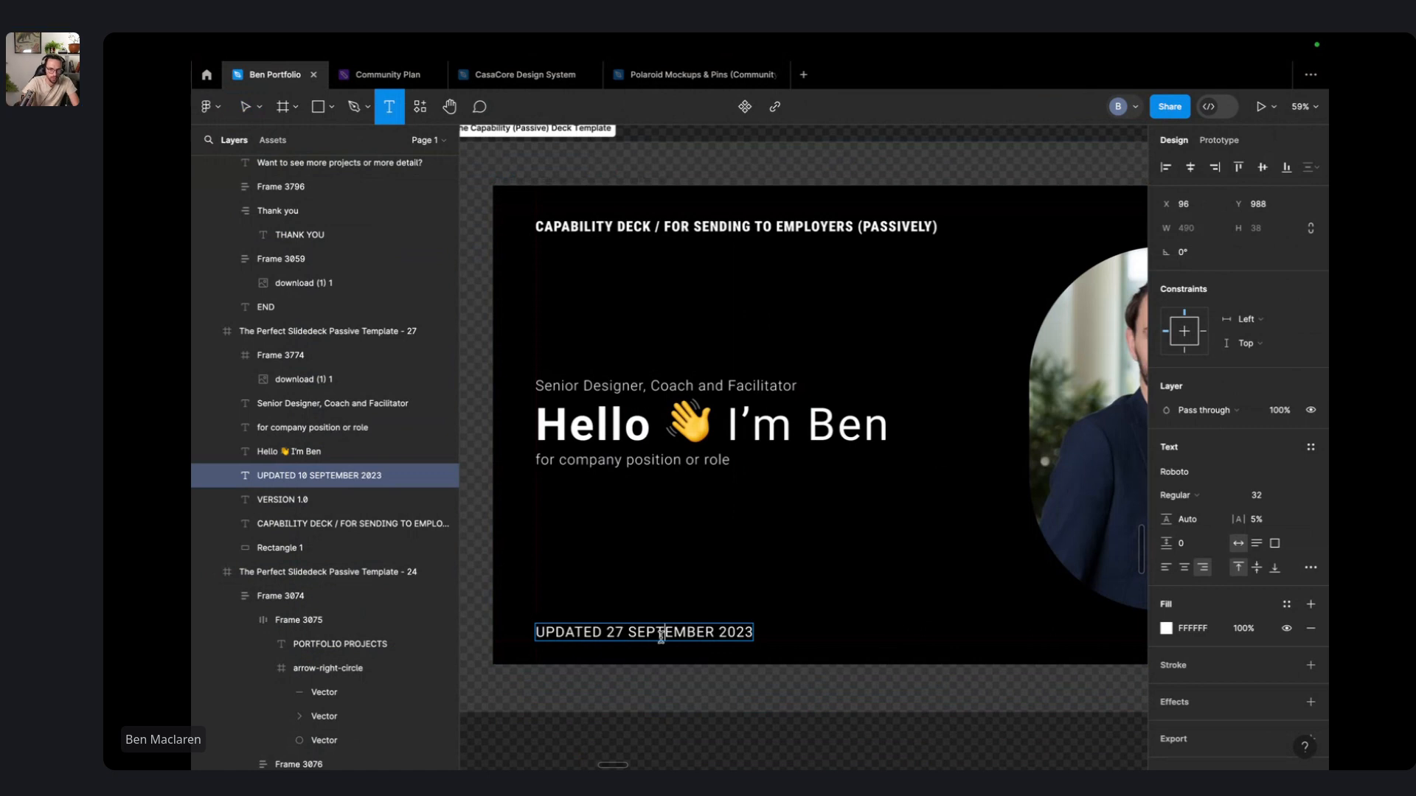
double_click(661, 632)
type("JANUARY")
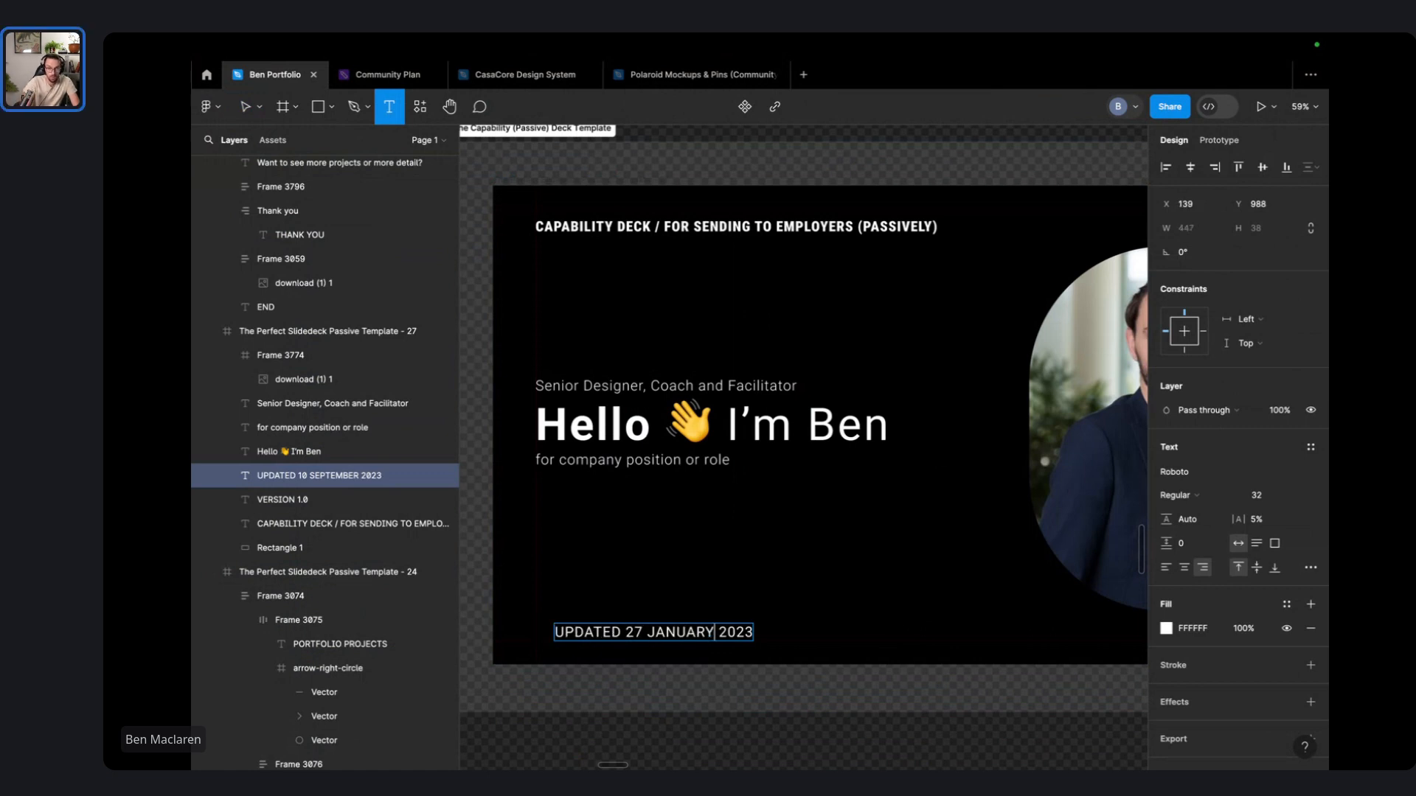
key("End")
key("BackSpace")
type("4")
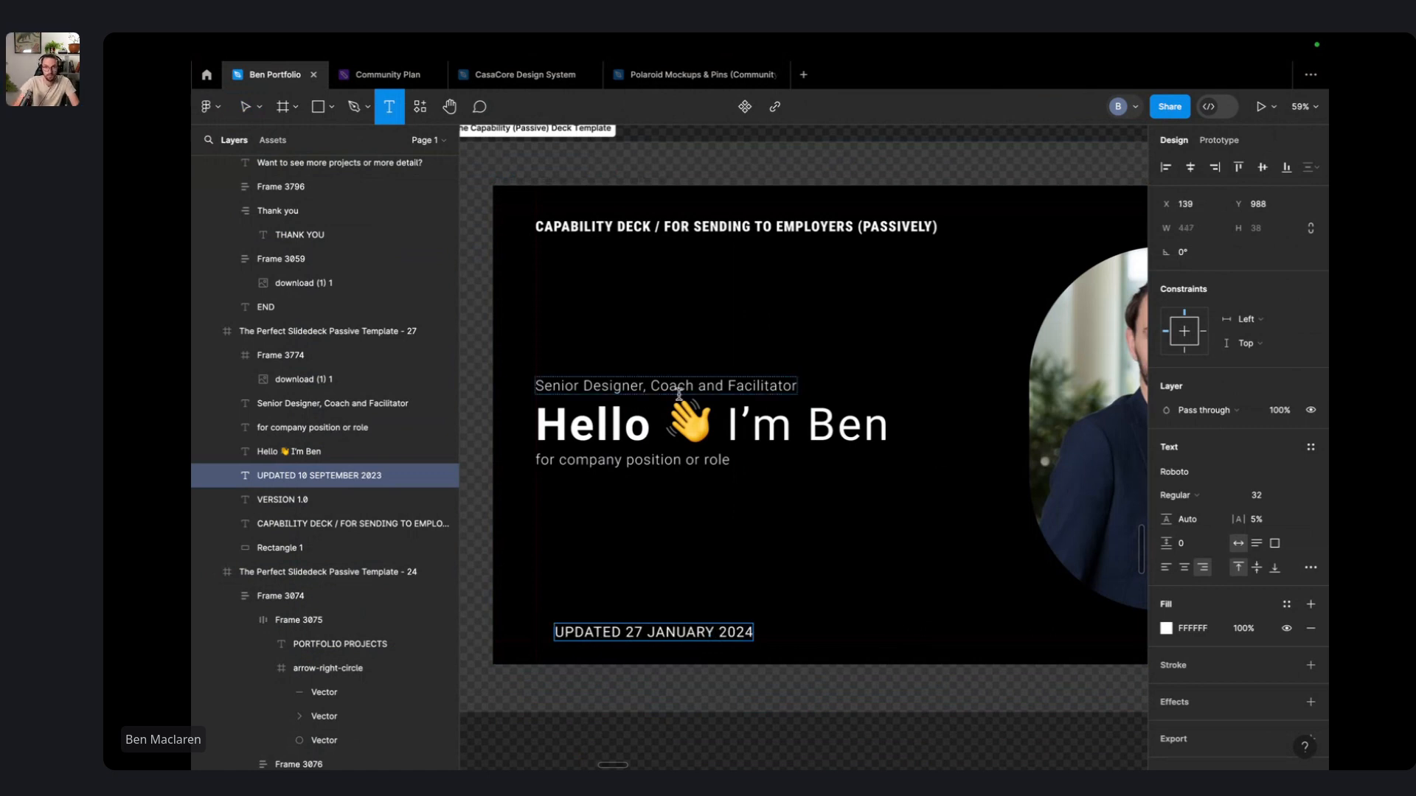
left_click(850, 151)
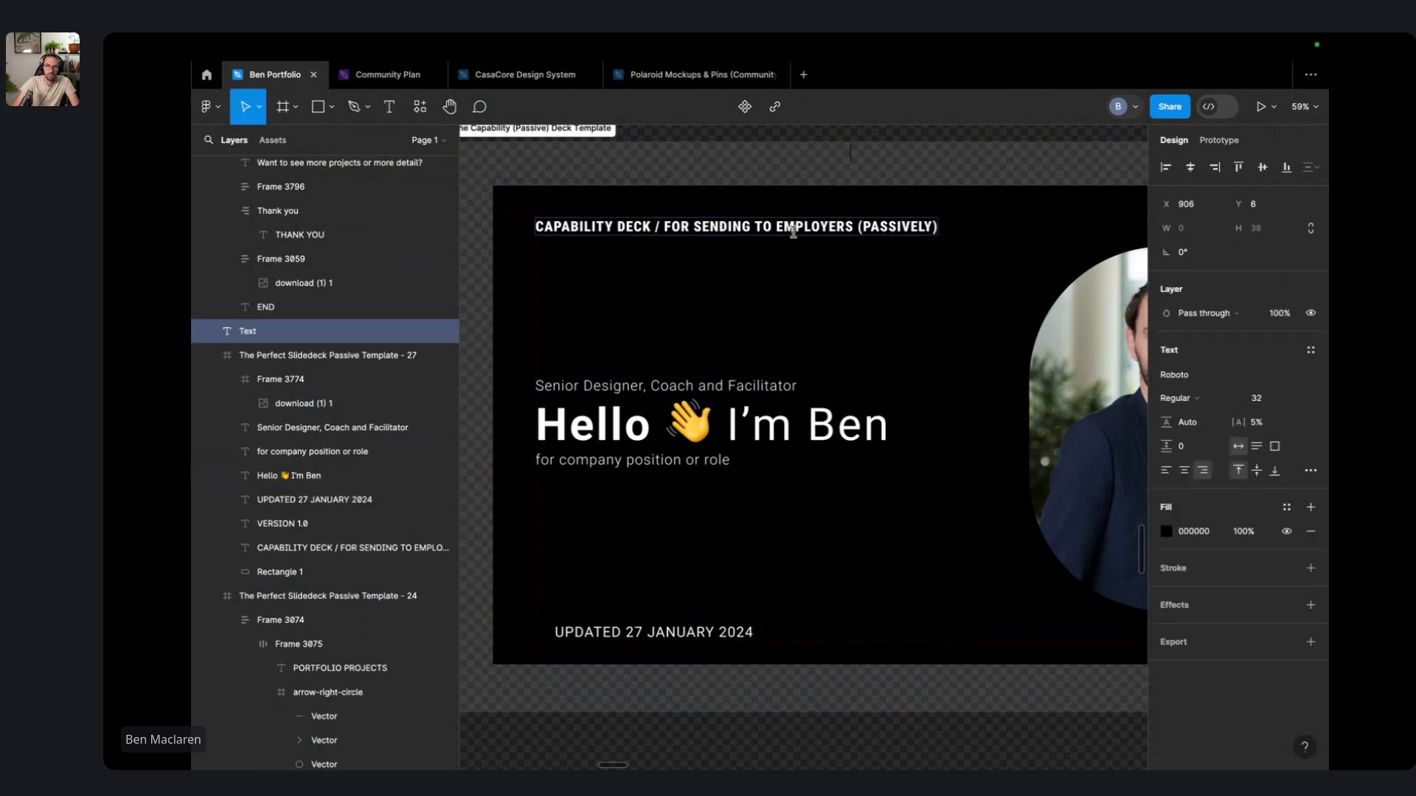
- Shorten the top heading to just CAPABILITY DECK by deleting the words after it
left_click(790, 230)
double_click(787, 229)
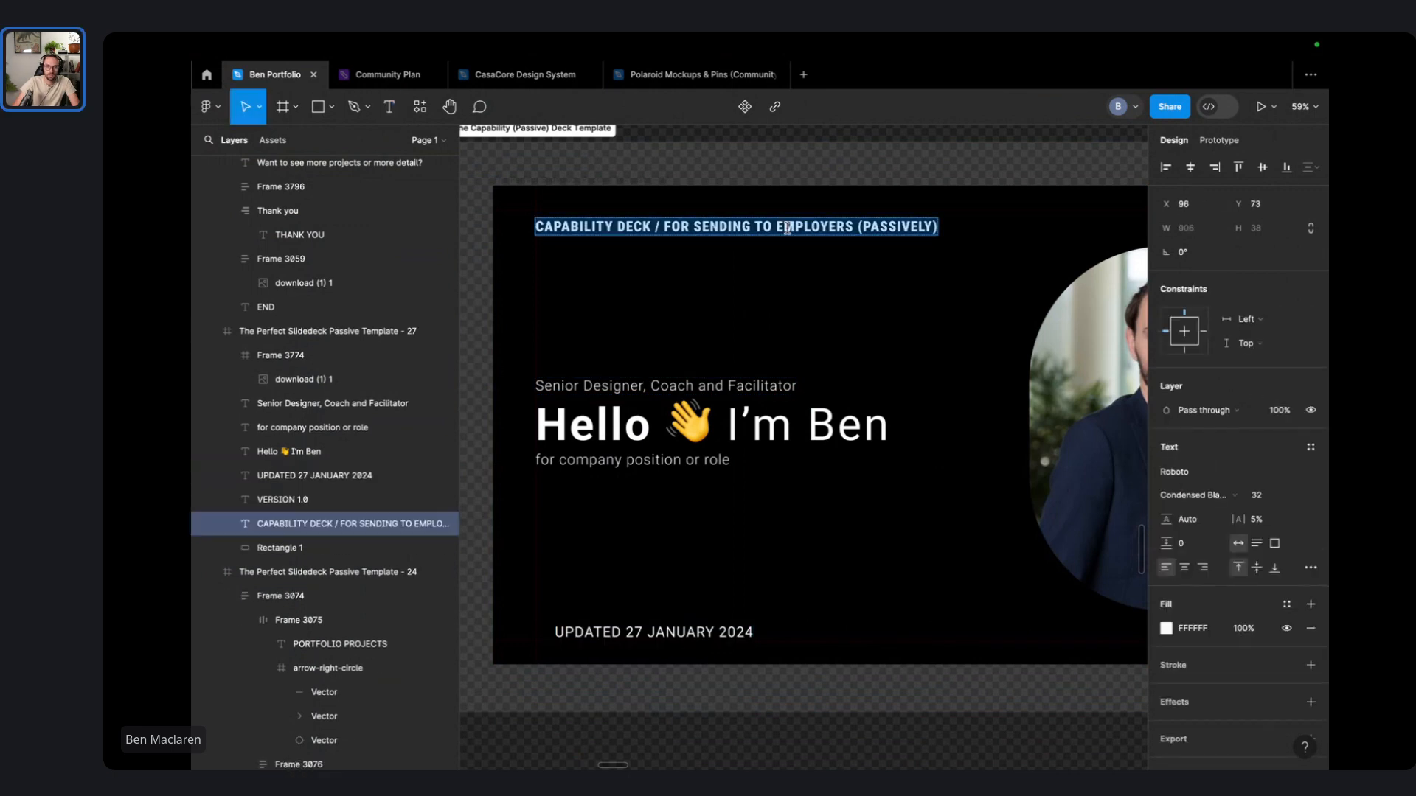
left_click_drag(652, 227, 986, 212)
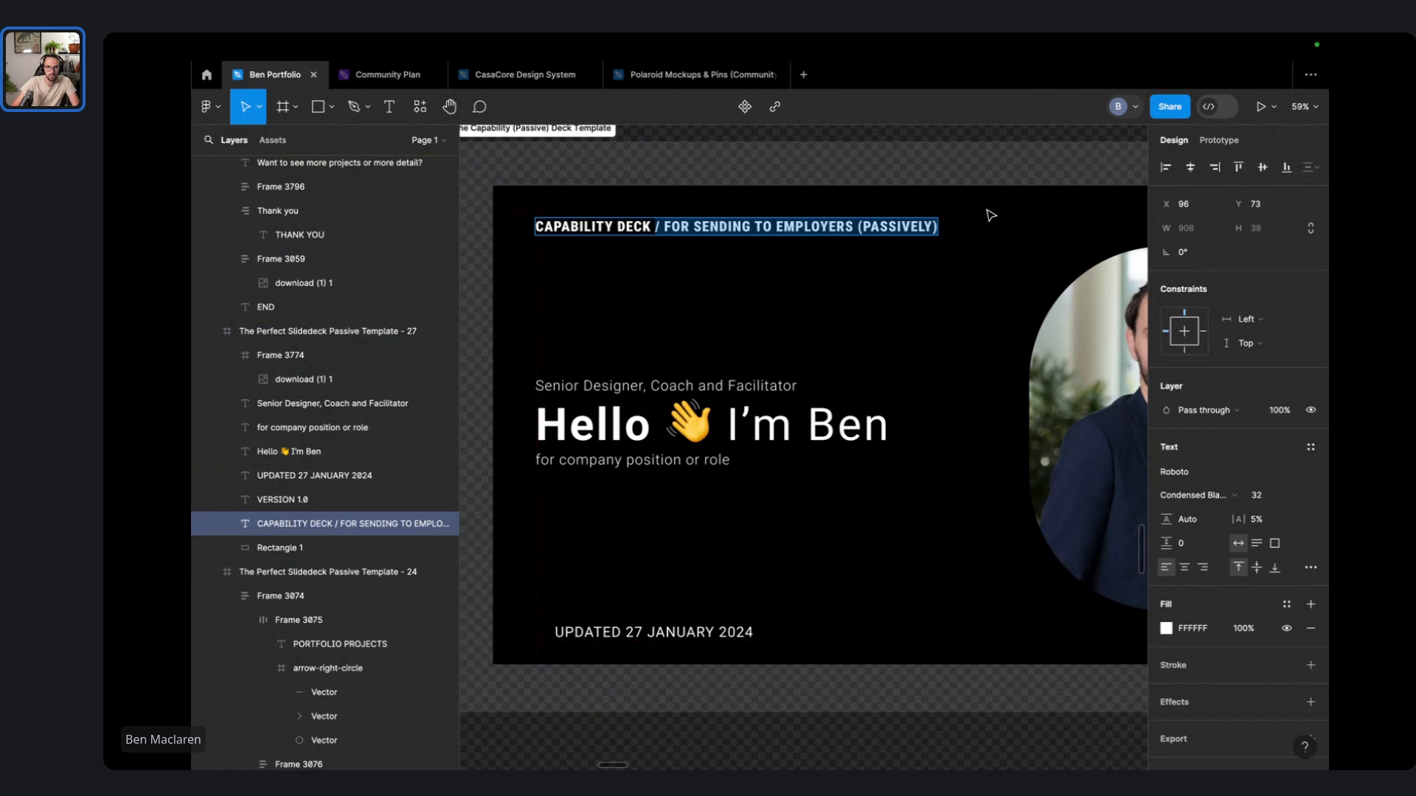
key("BackSpace")
key("Escape")
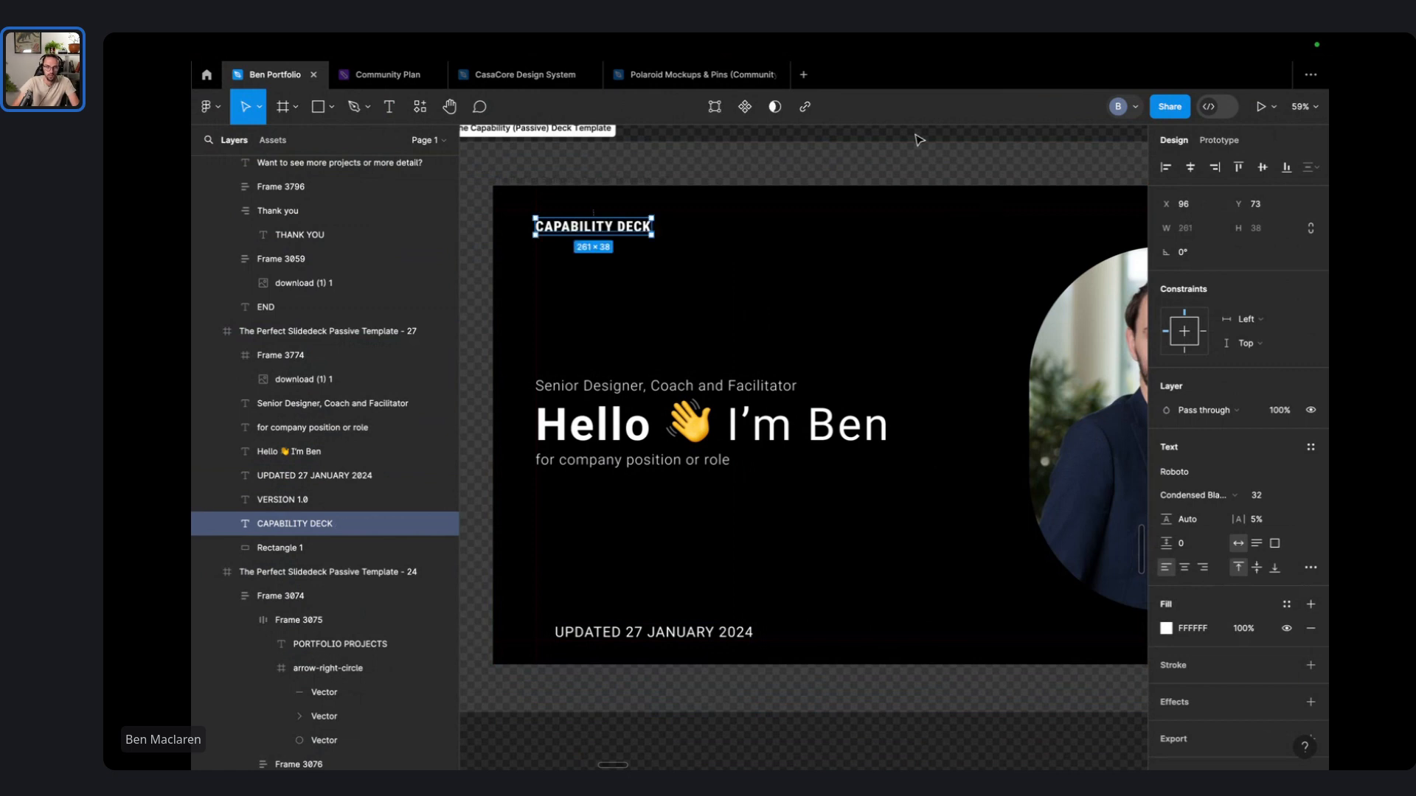
left_click(919, 140)
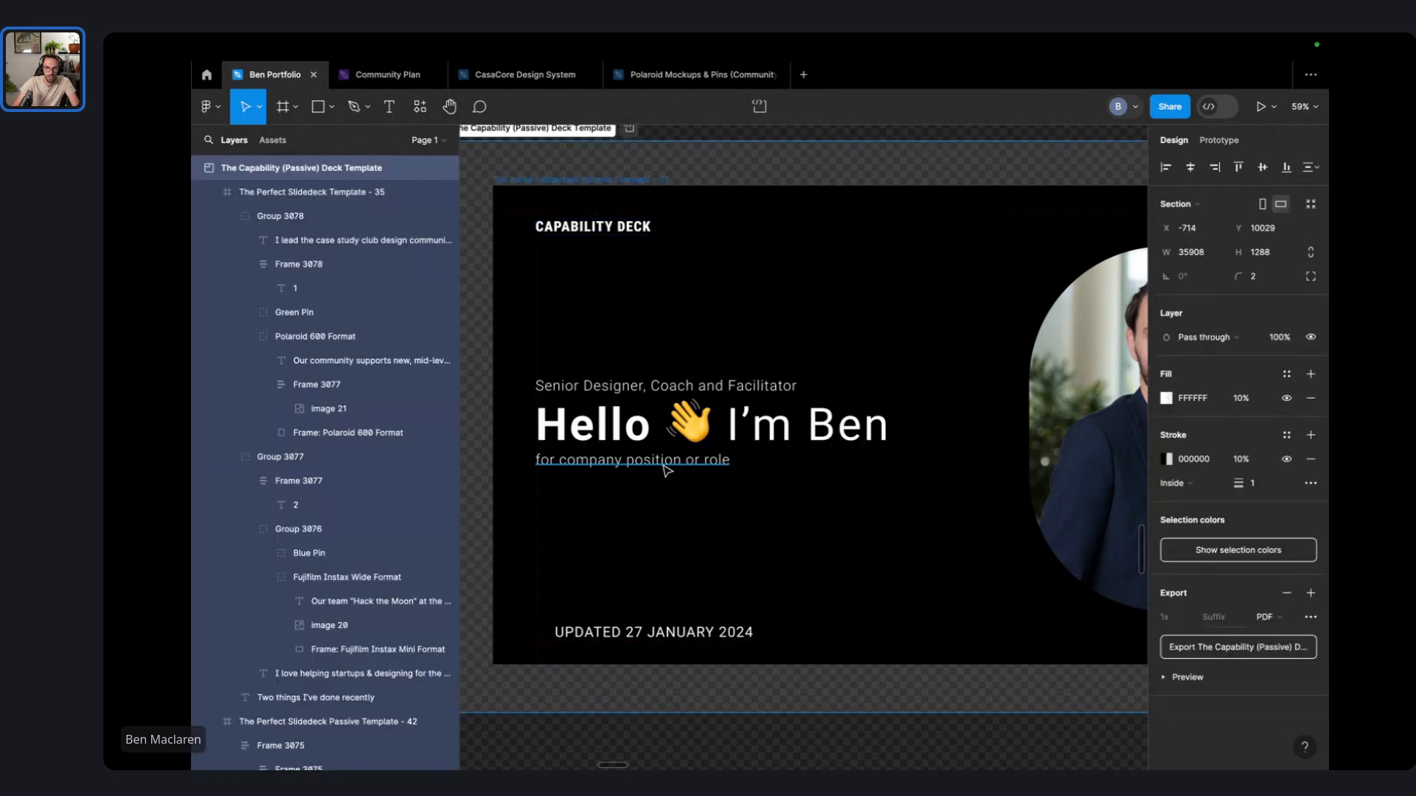
- Inspect the deck section's fill and undo an accidental width change
scroll(667, 470, "down", 5)
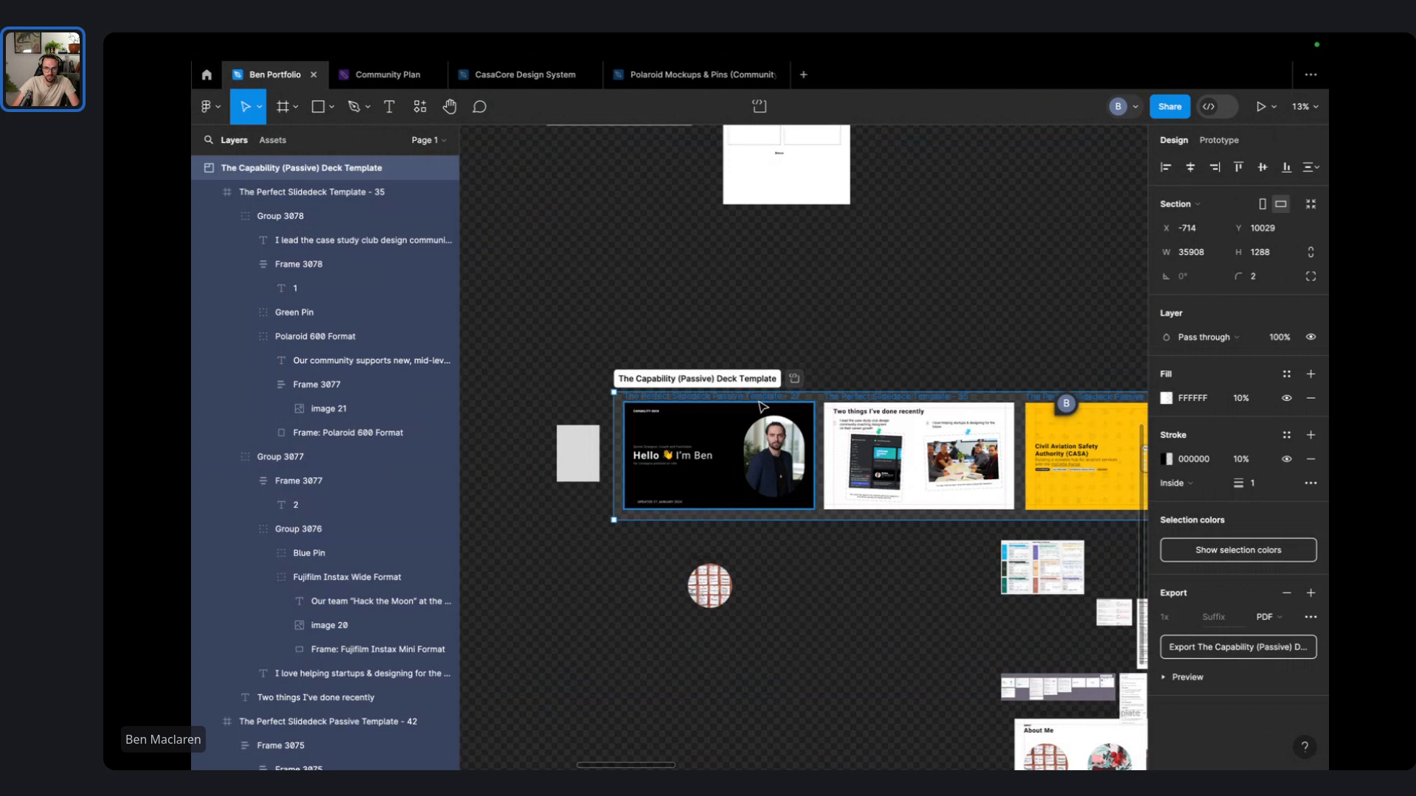
scroll(761, 406, "down", 5)
left_click(1166, 398)
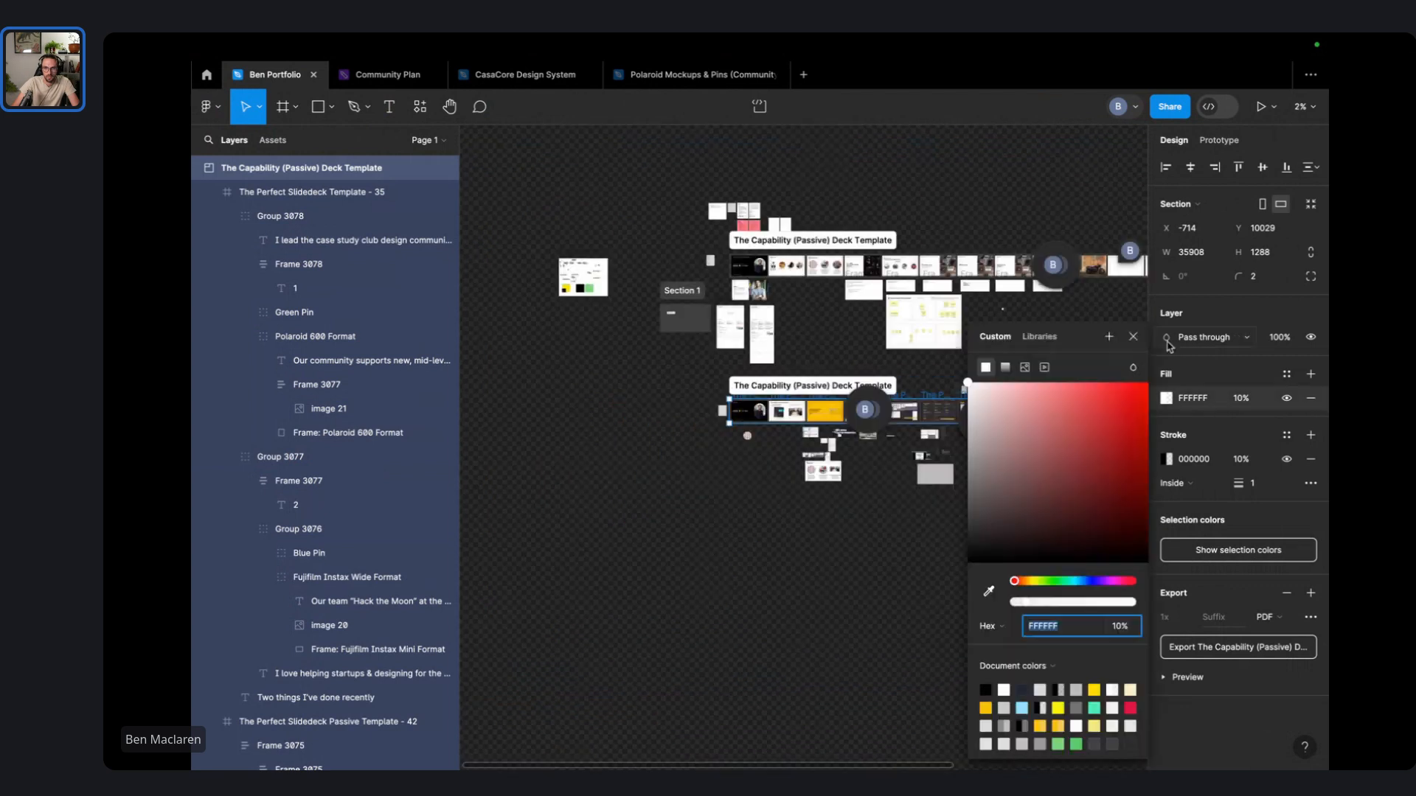
scroll(1131, 389, "up", 3)
scroll(1131, 389, "up", 2)
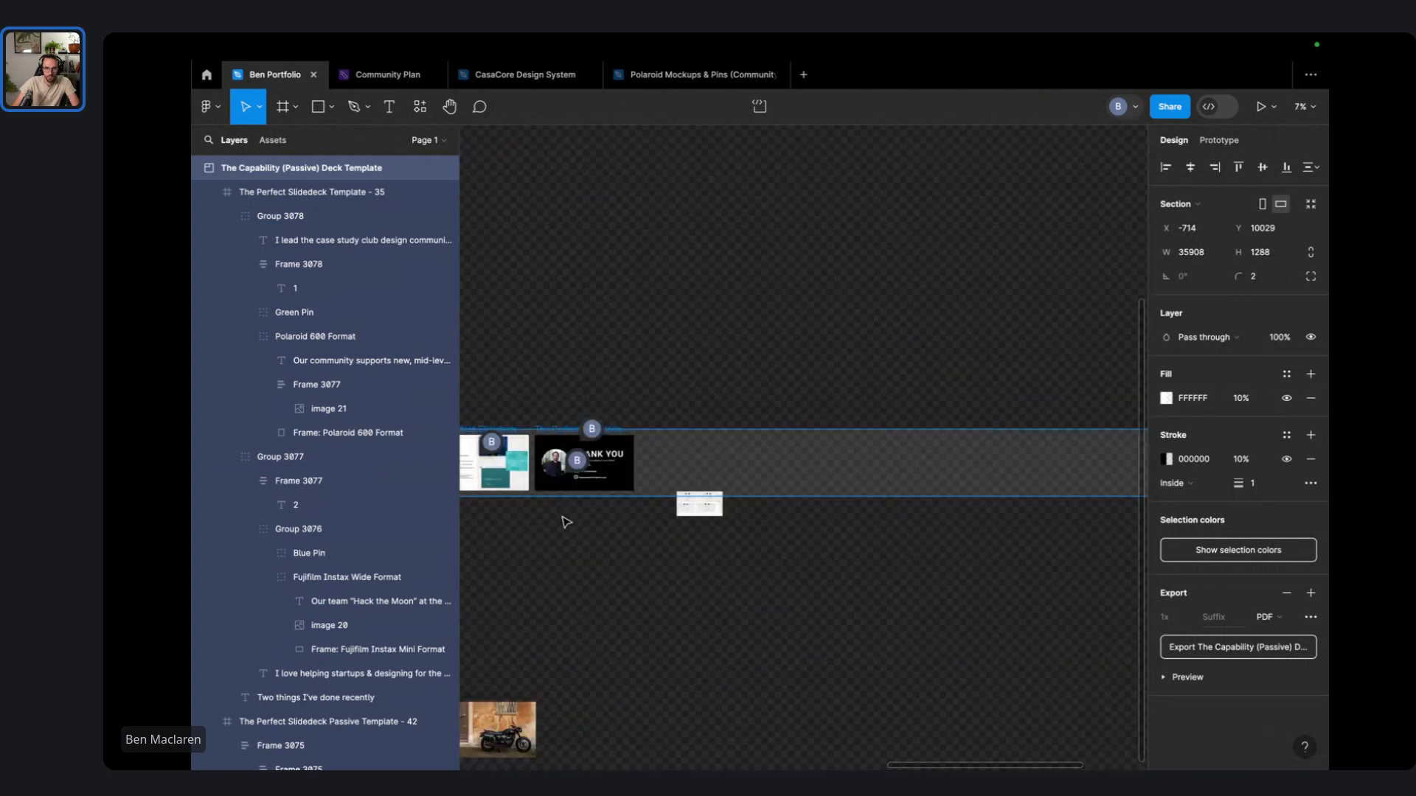
scroll(957, 478, "down", 3)
key("super+z")
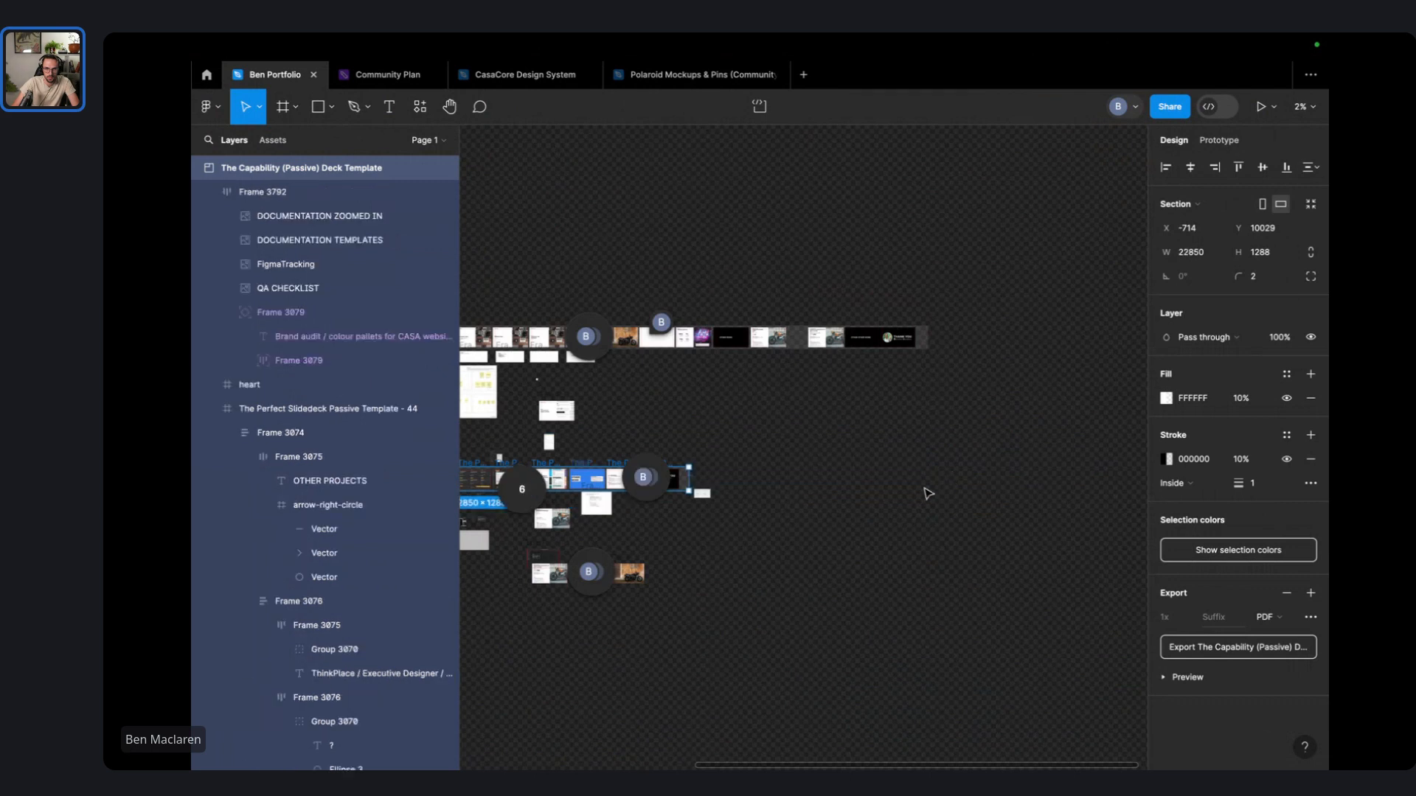
left_click(928, 494)
- Move the Capability (Passive) Deck Template section down below the other frames
scroll(843, 445, "left", 5)
scroll(843, 444, "down", 1)
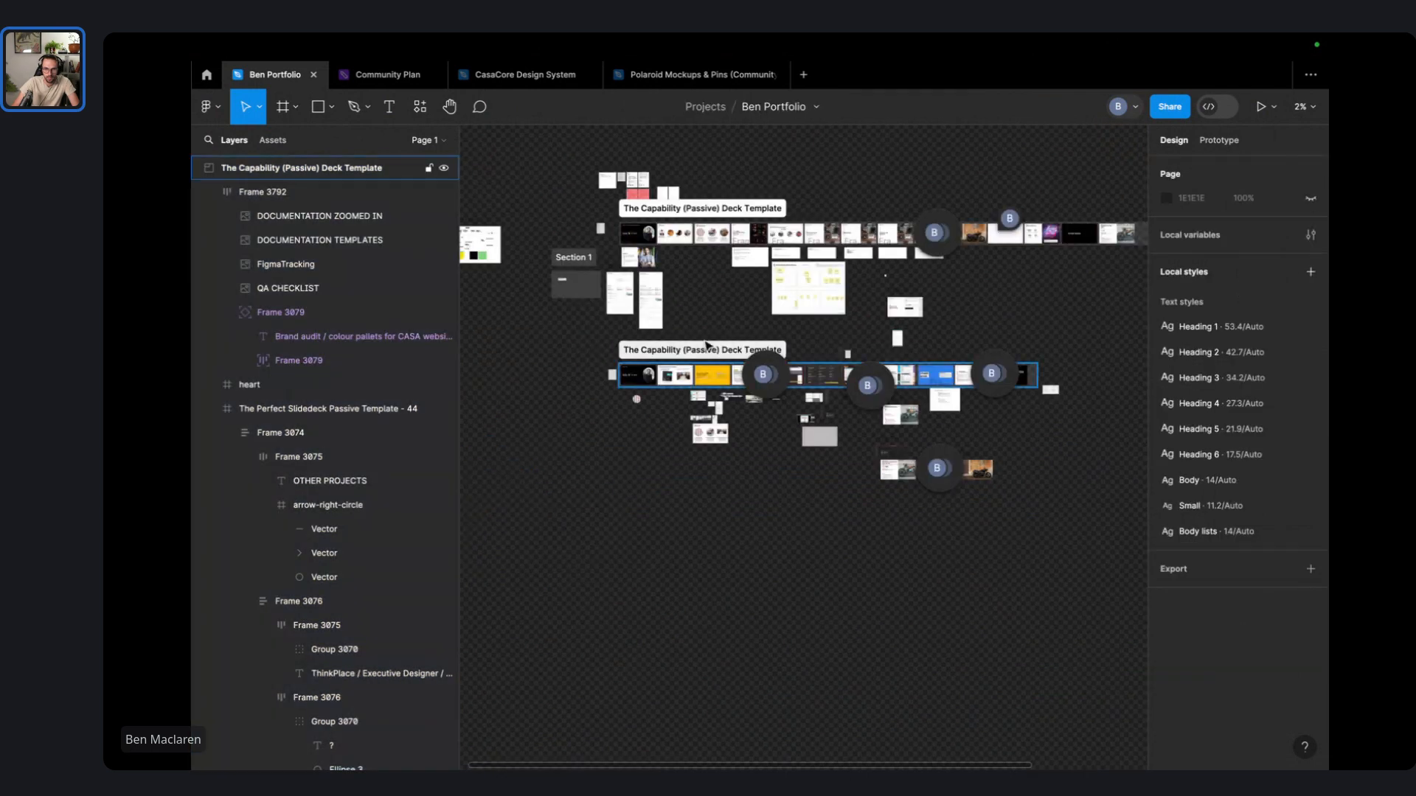
left_click_drag(706, 345, 694, 547)
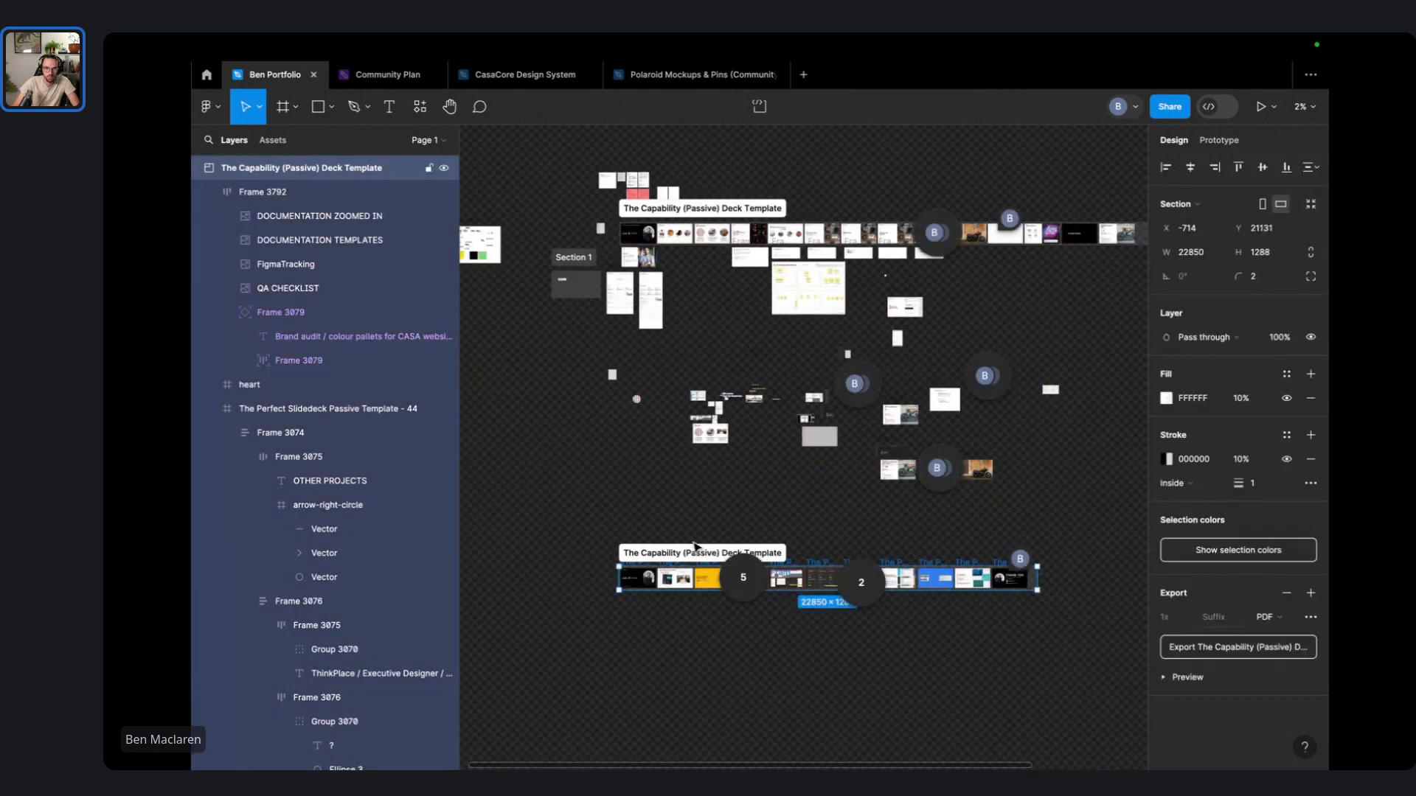
key("ctrl+z")
left_click(706, 525)
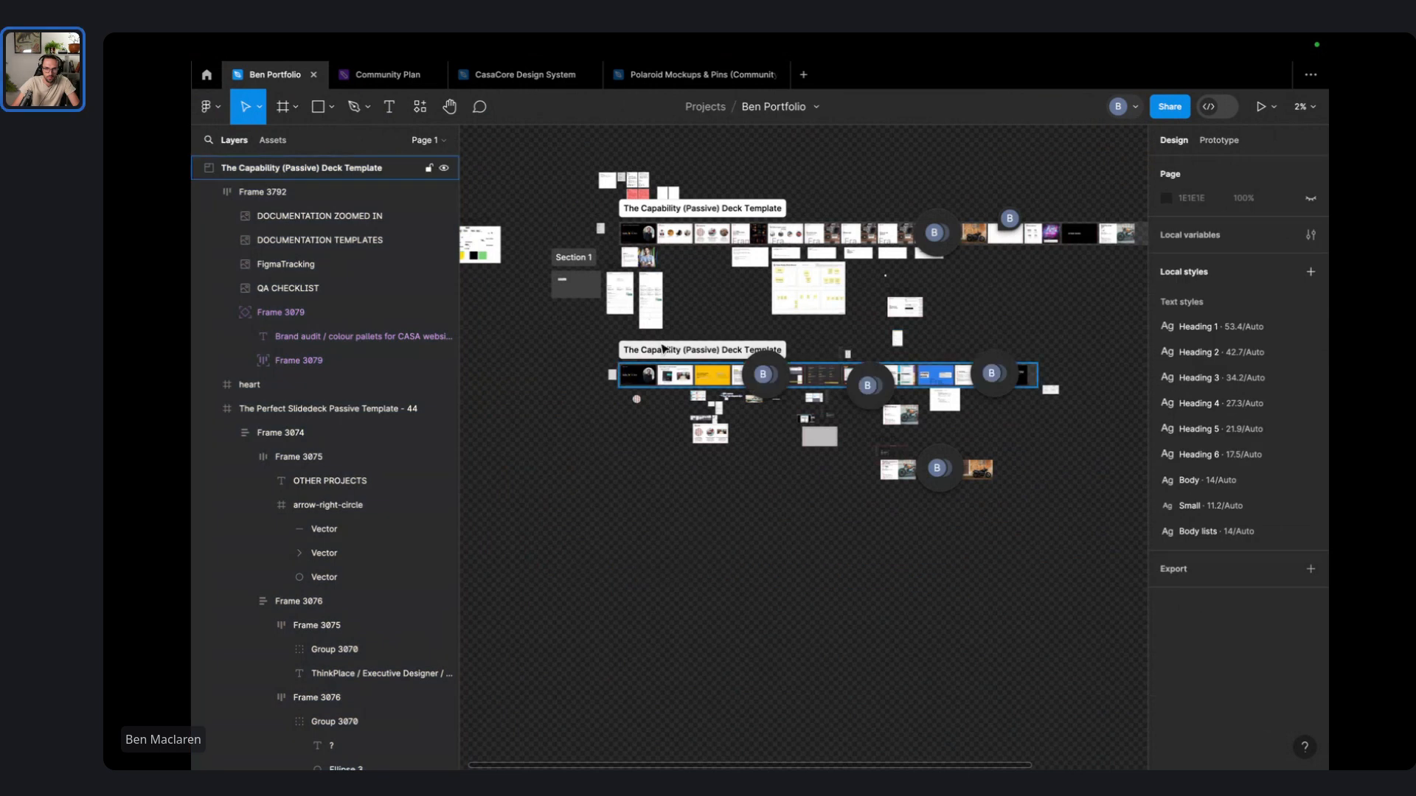
left_click_drag(662, 349, 669, 606)
scroll(670, 606, "down", 2)
left_click(674, 549)
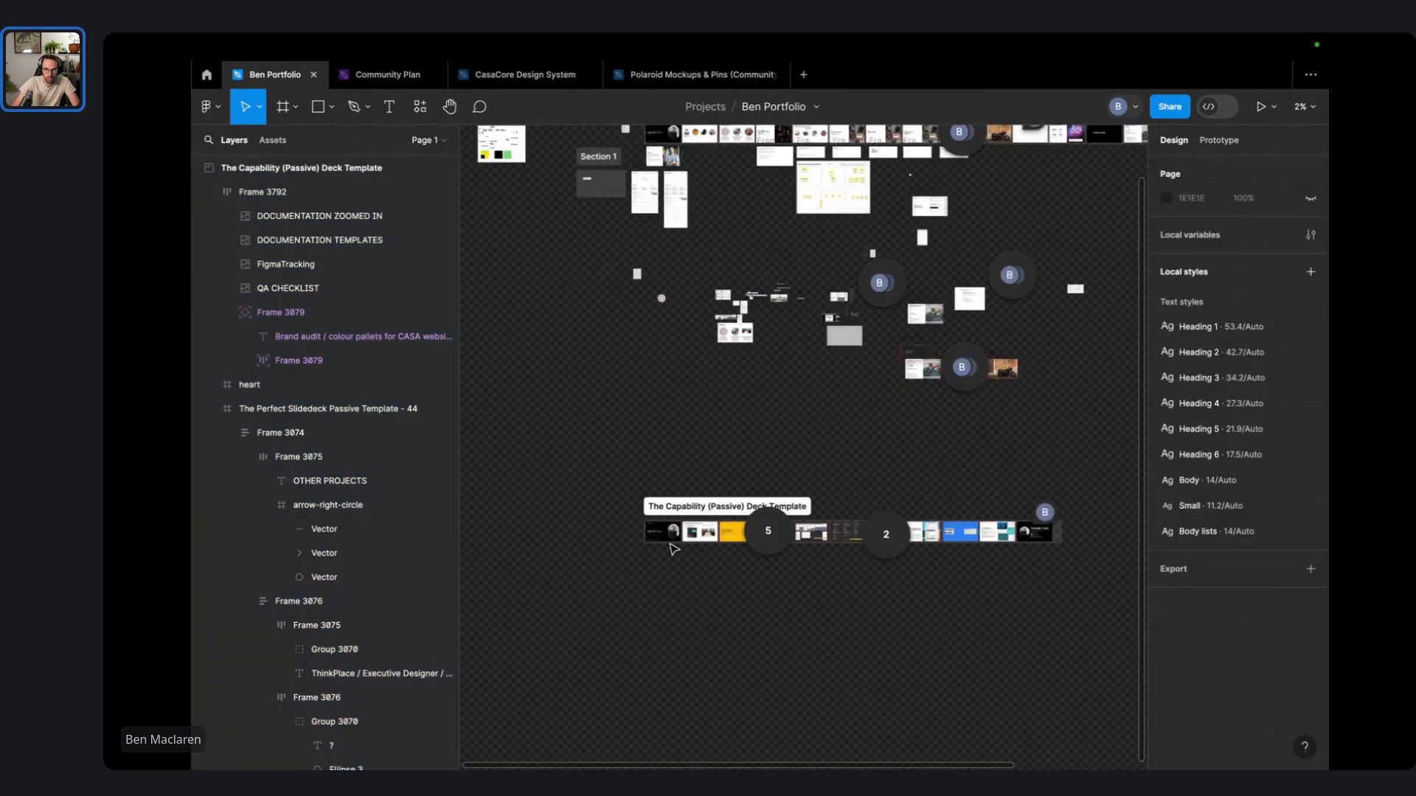
- Pan along the slide strip from the CASA slides to the THANK YOU slide
scroll(673, 549, "up", 5)
scroll(834, 611, "right", 8)
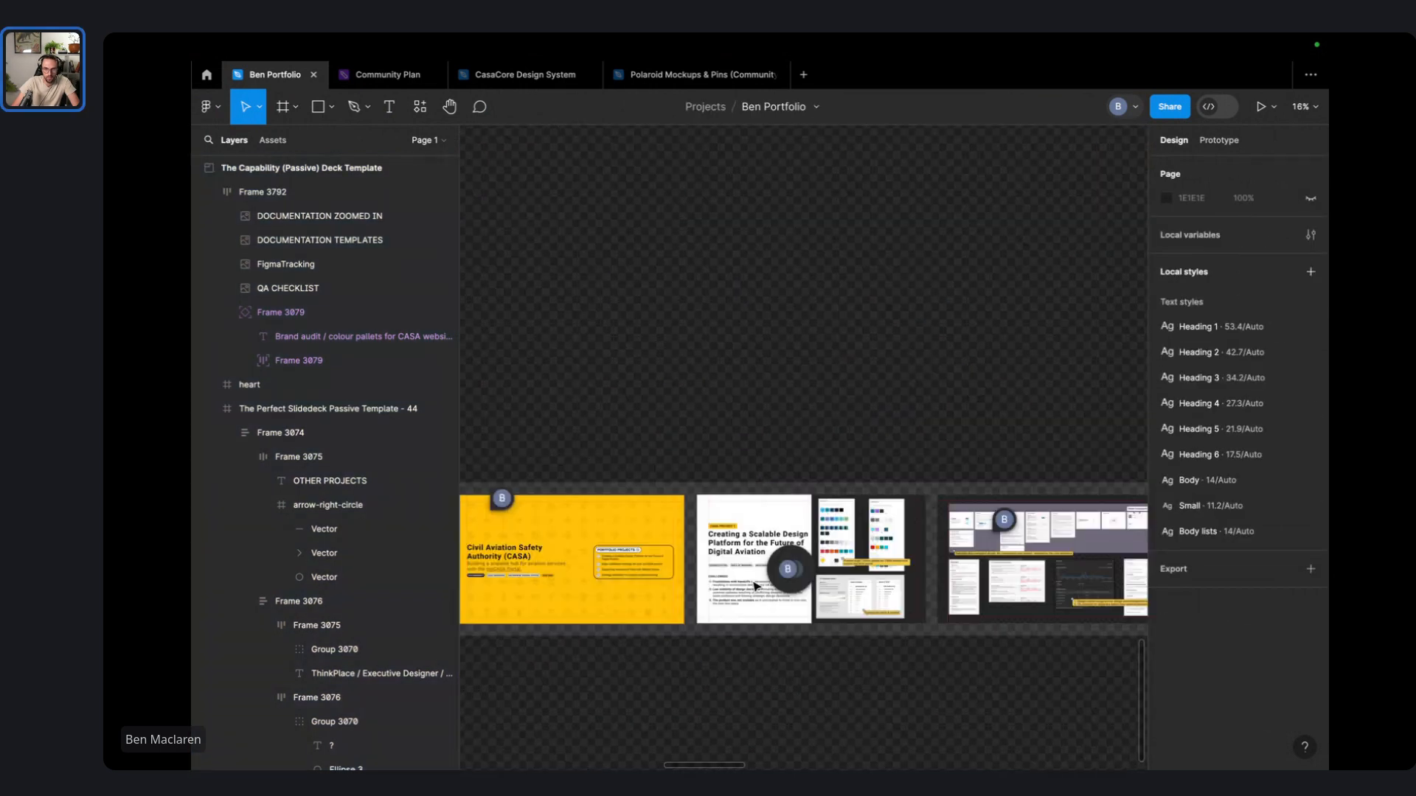
scroll(756, 586, "right", 6)
scroll(757, 586, "right", 5)
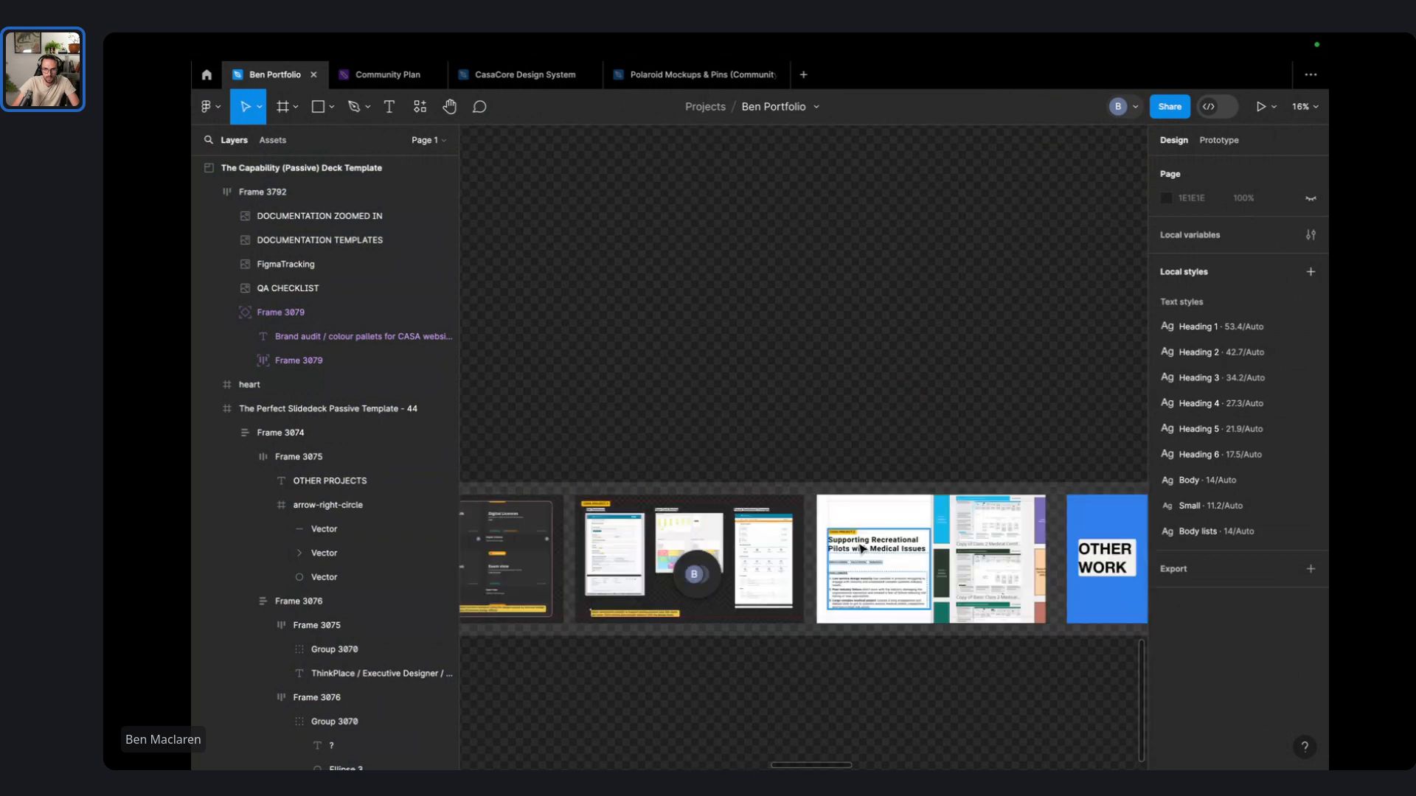
scroll(862, 549, "right", 4)
scroll(743, 572, "right", 5)
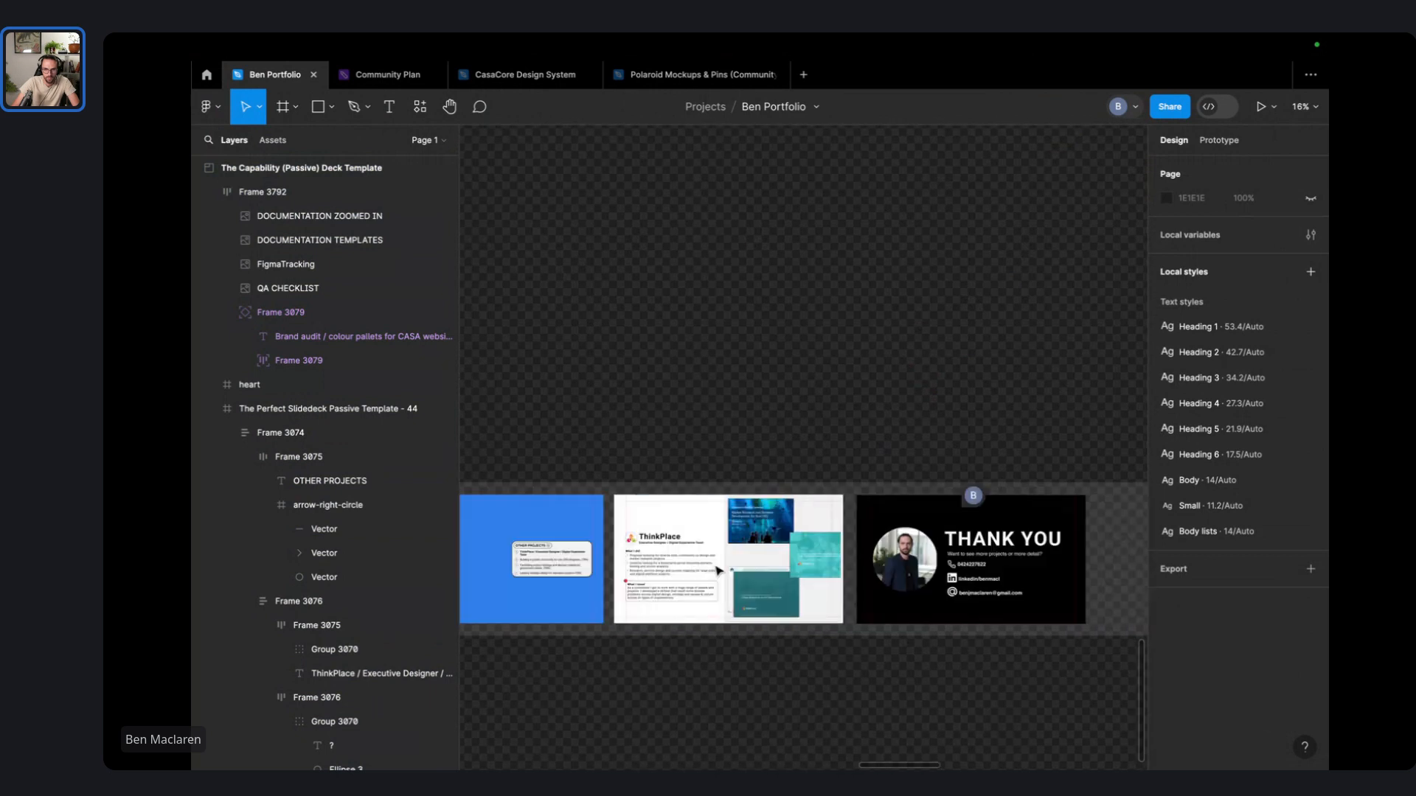
scroll(862, 549, "right", 1)
scroll(861, 550, "down", 2)
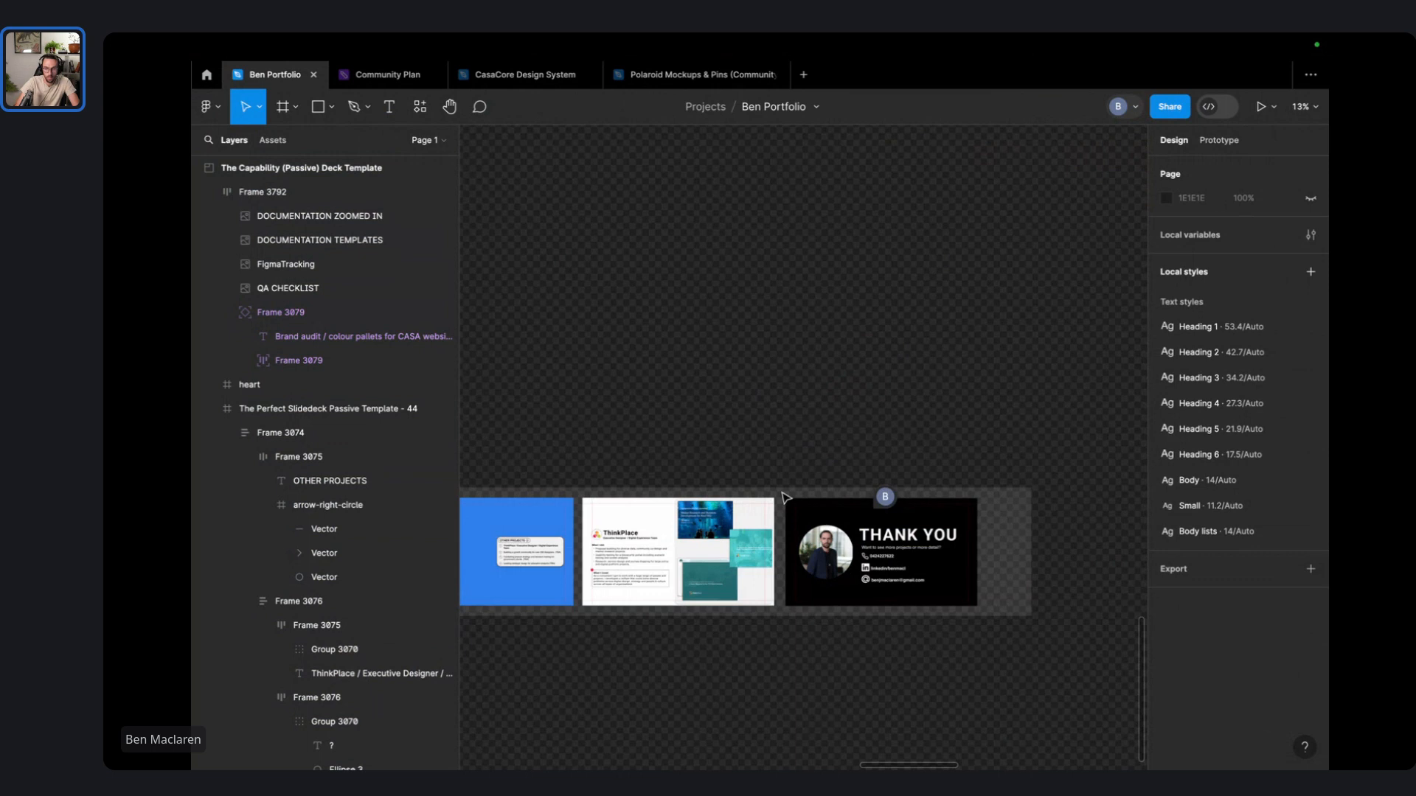
scroll(836, 440, "left", 8)
- Hide the UI with Ctrl+\ and select slides from Hello I'm Ben onward, then clear the selection
key("ctrl+backslash")
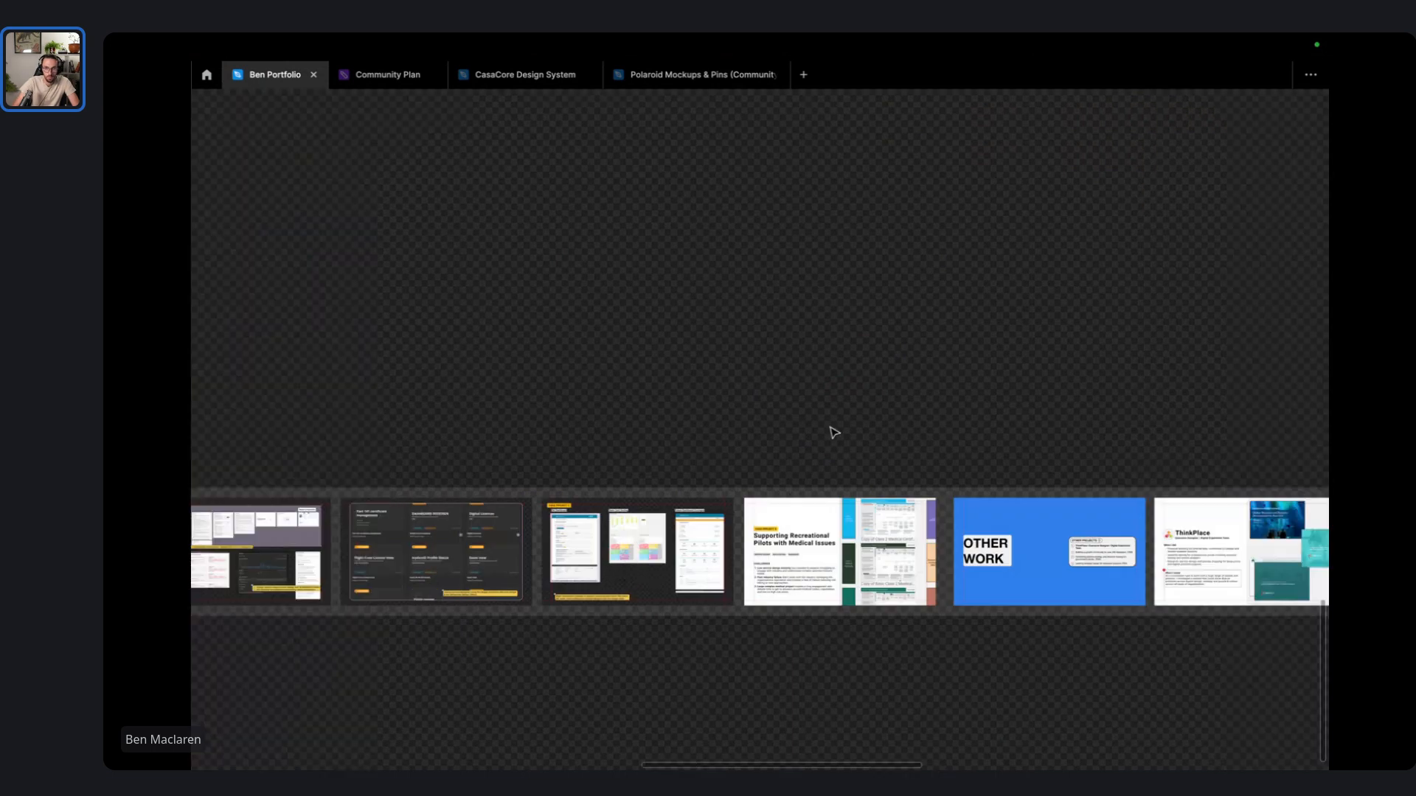
scroll(834, 432, "left", 10)
left_click_drag(839, 432, 780, 329)
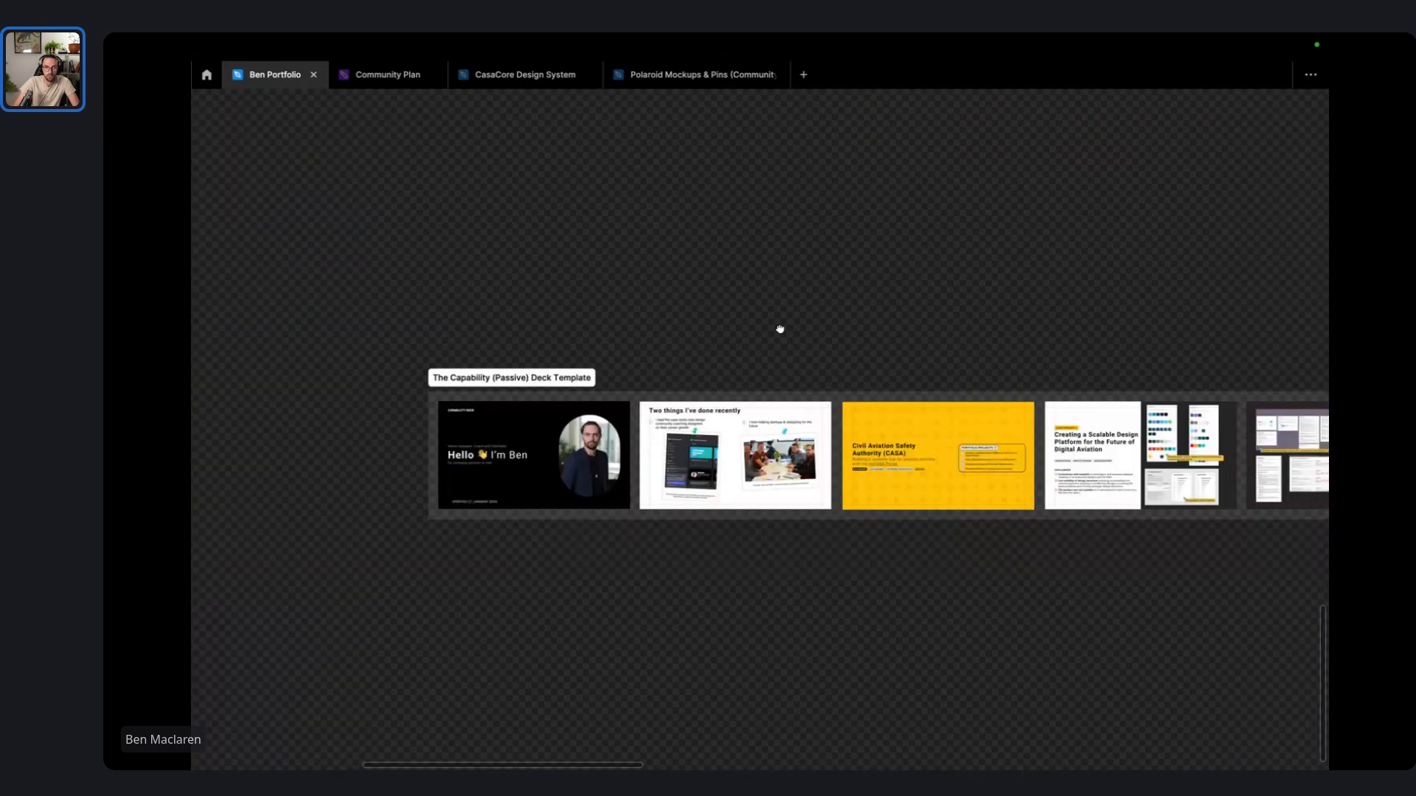
left_click(512, 413)
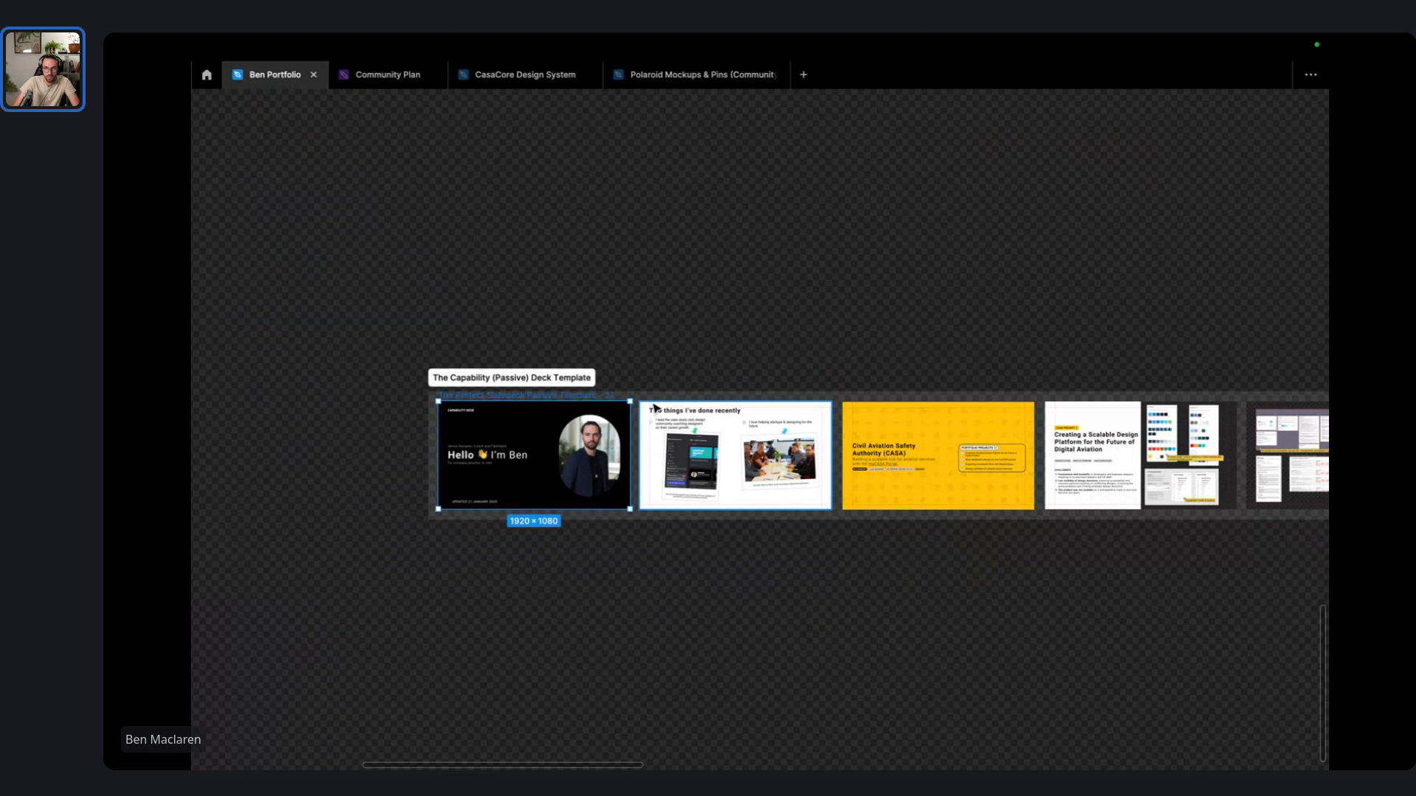
left_click(655, 410, "shift")
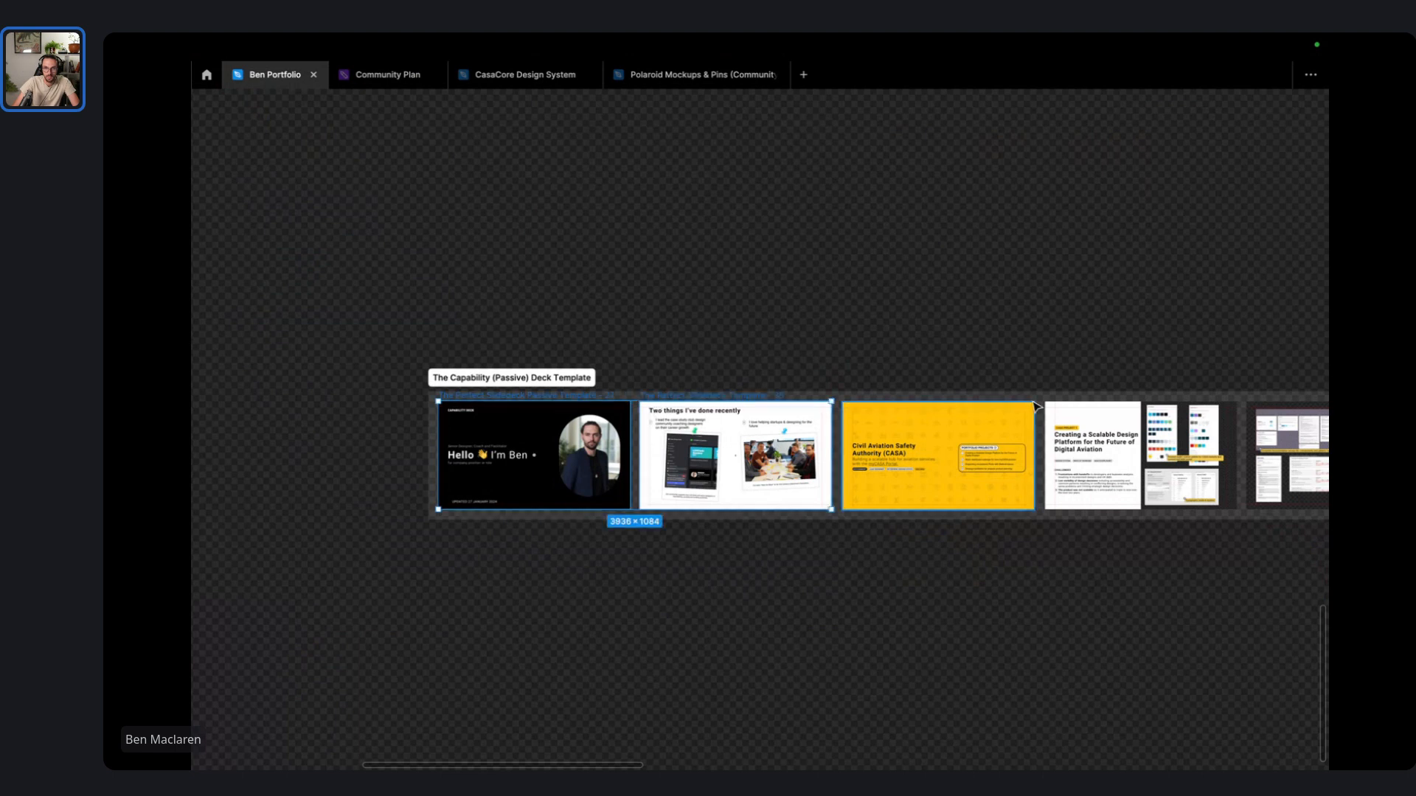
left_click(990, 404, "shift")
left_click(1075, 405, "shift")
scroll(867, 408, "right", 6)
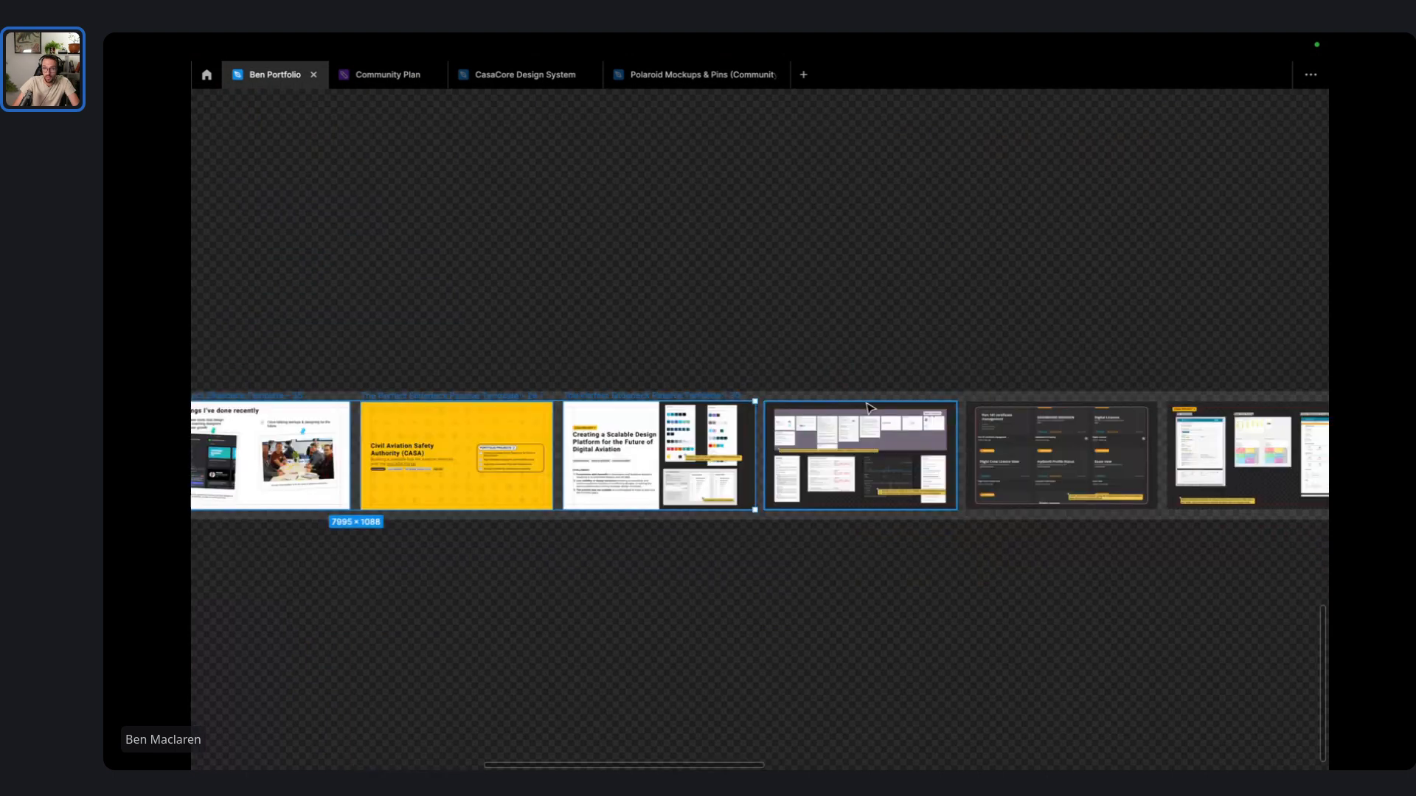
left_click(868, 408, "shift")
left_click(1024, 413, "shift")
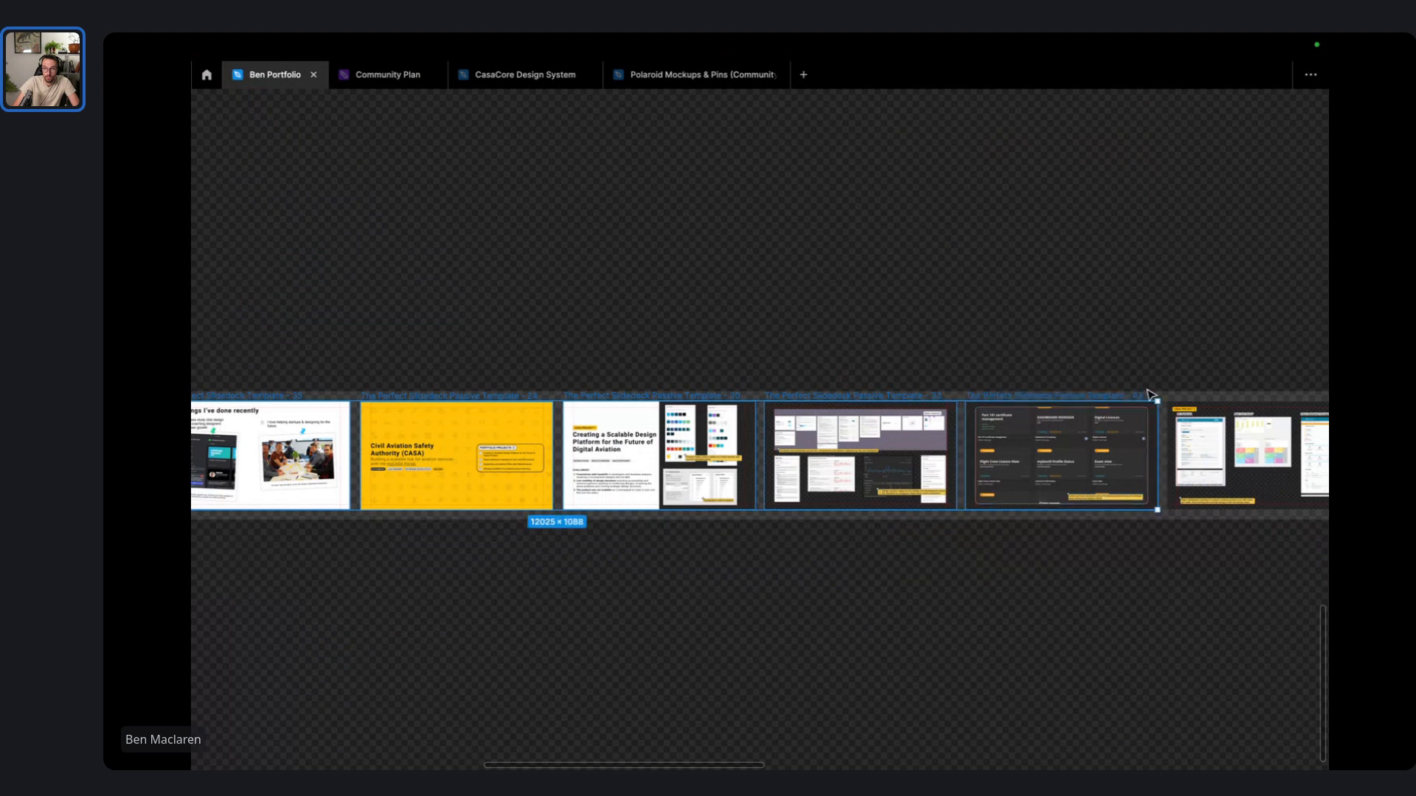
left_click(1190, 397, "shift")
scroll(1088, 424, "right", 5)
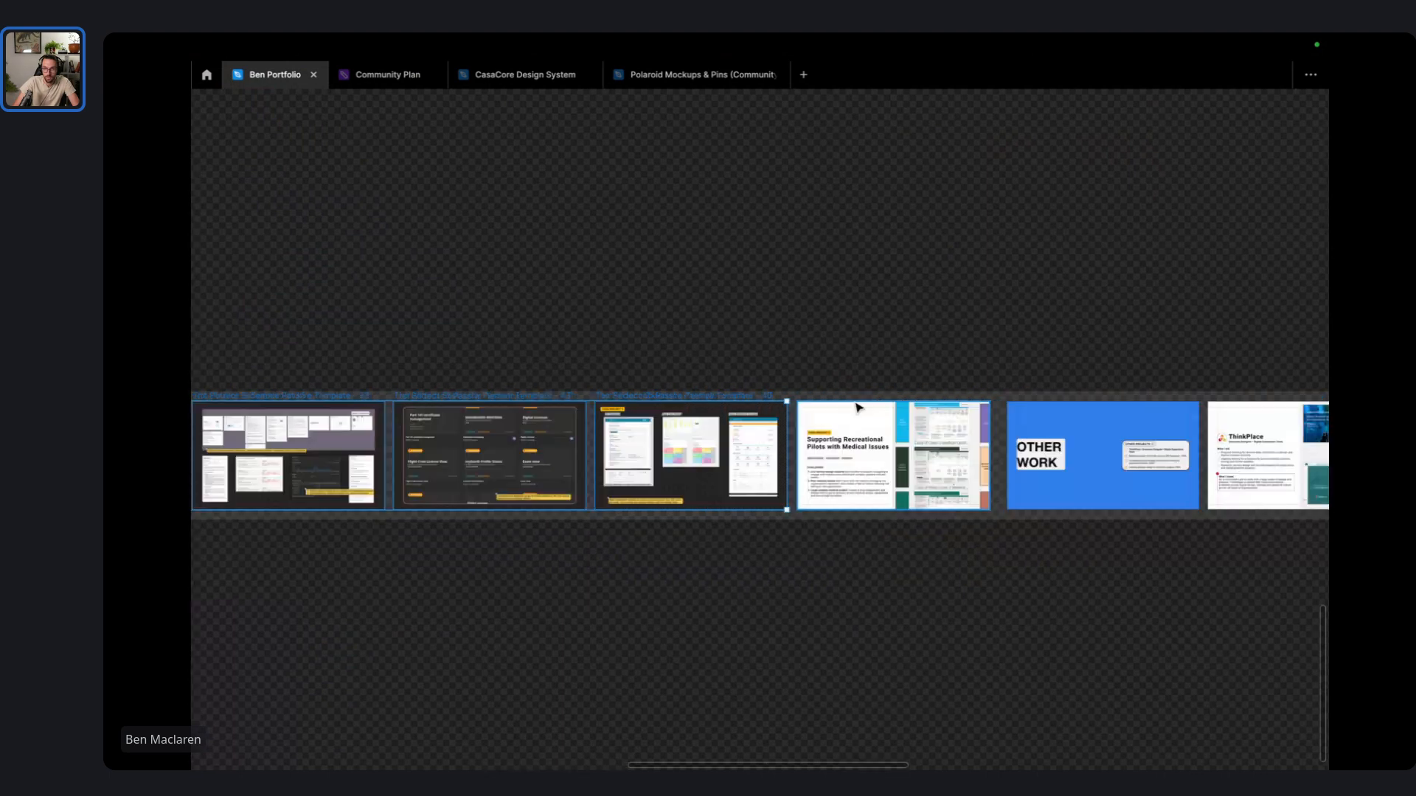
left_click(858, 407, "shift")
scroll(1092, 407, "right", 1)
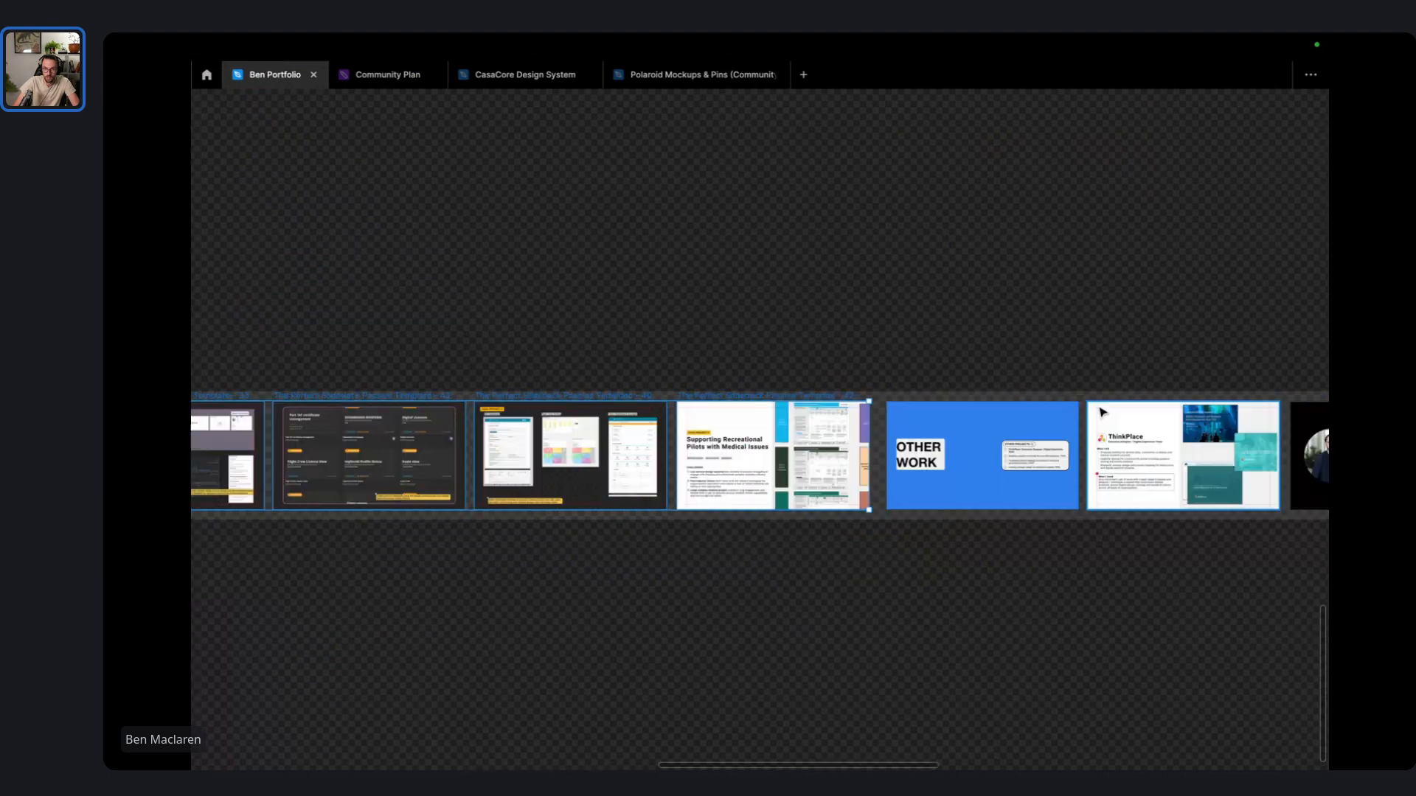
scroll(1102, 412, "right", 1)
scroll(1036, 421, "right", 2)
left_click(795, 367)
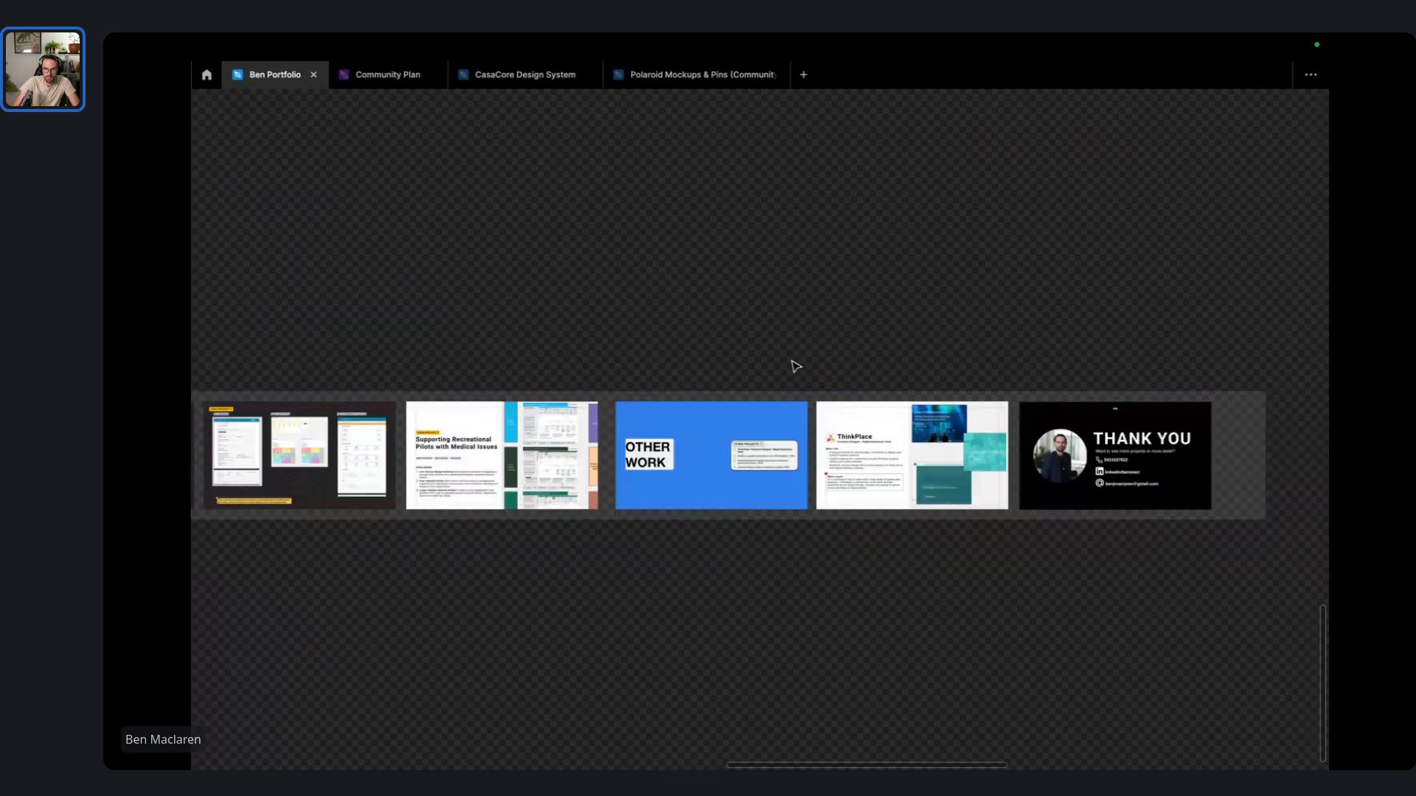
- Shift-select every slide from THANK YOU back to the first Hello I'm Ben slide
left_click(691, 428)
left_click(981, 405, "shift")
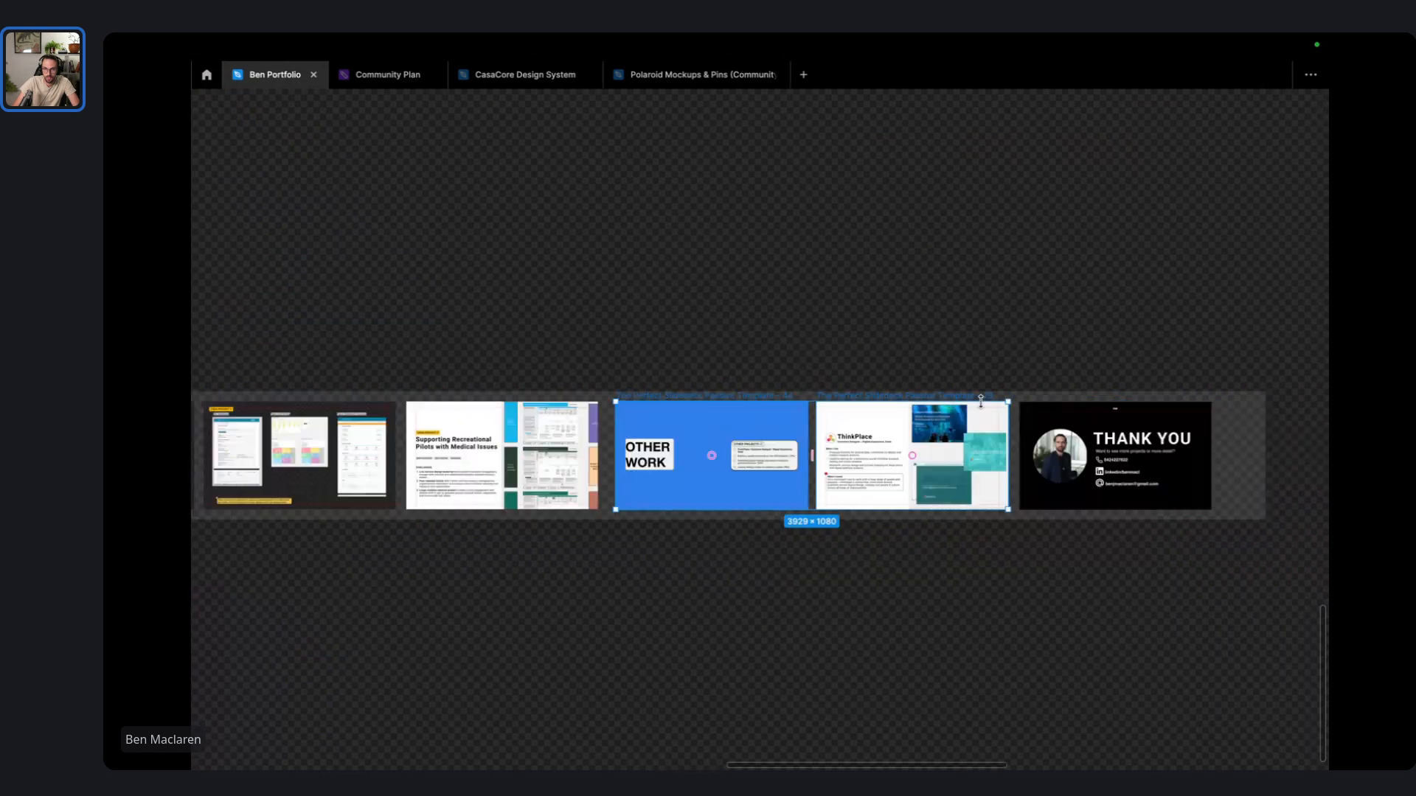
left_click(1047, 413, "shift")
scroll(934, 403, "left", 6)
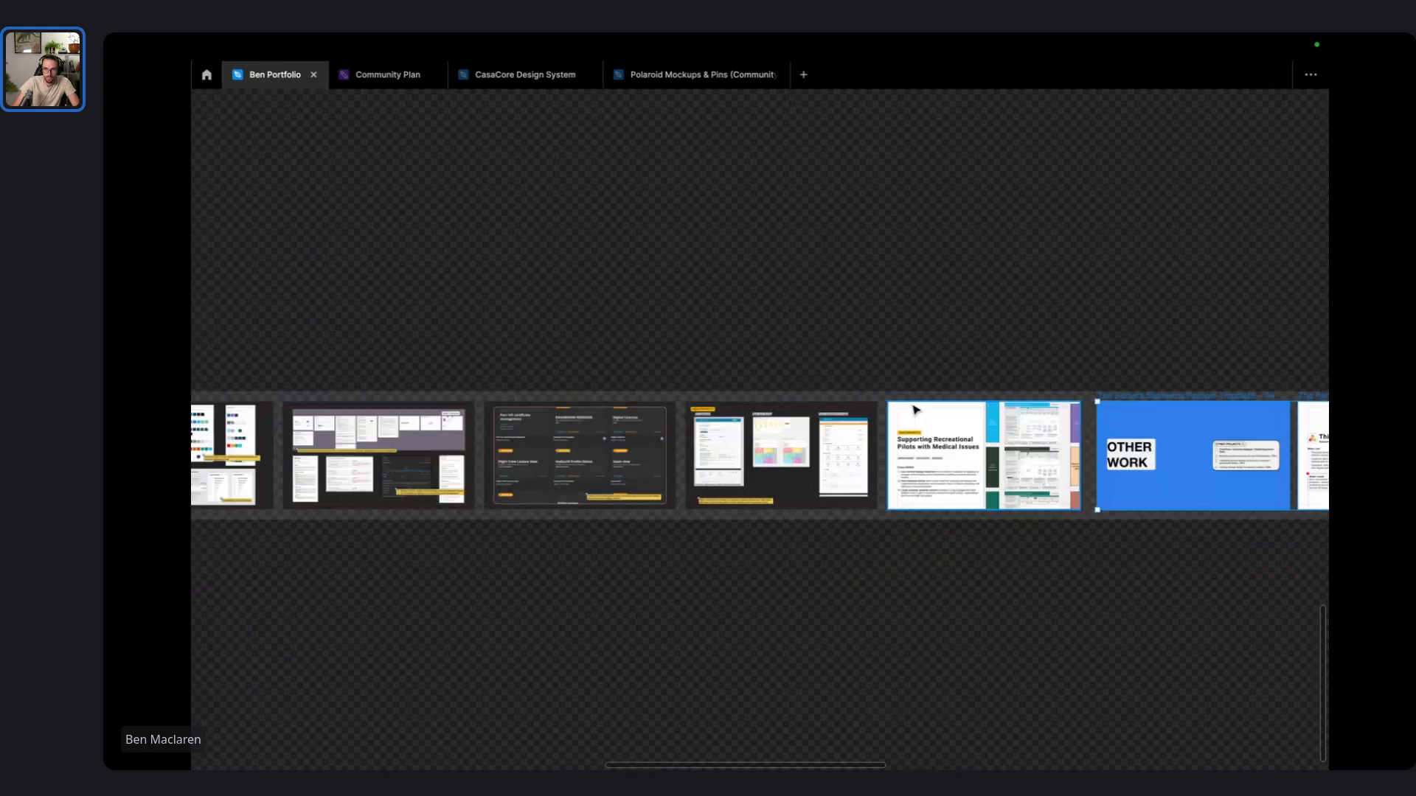
left_click(914, 409, "shift")
left_click(777, 417, "shift")
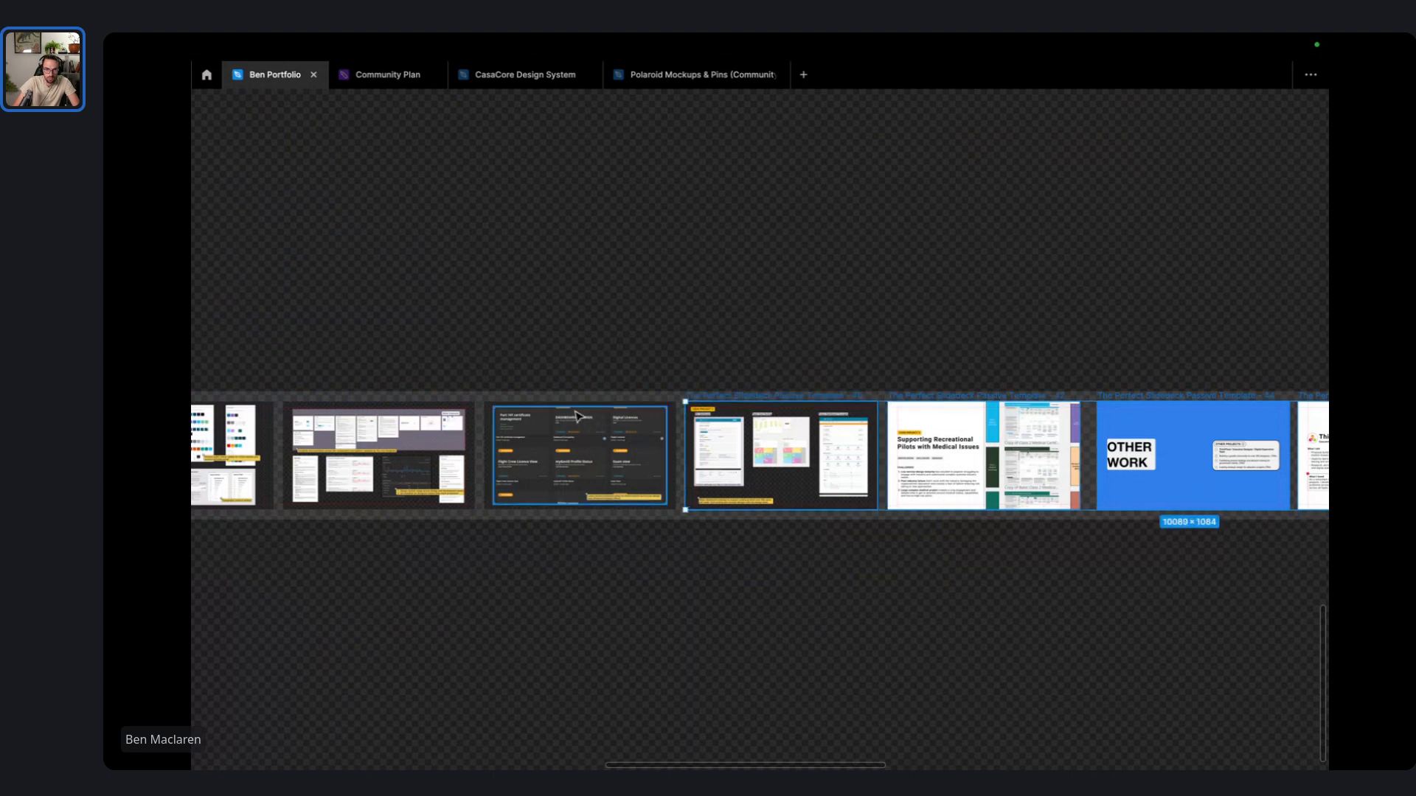
left_click(575, 413, "shift")
scroll(831, 406, "left", 6)
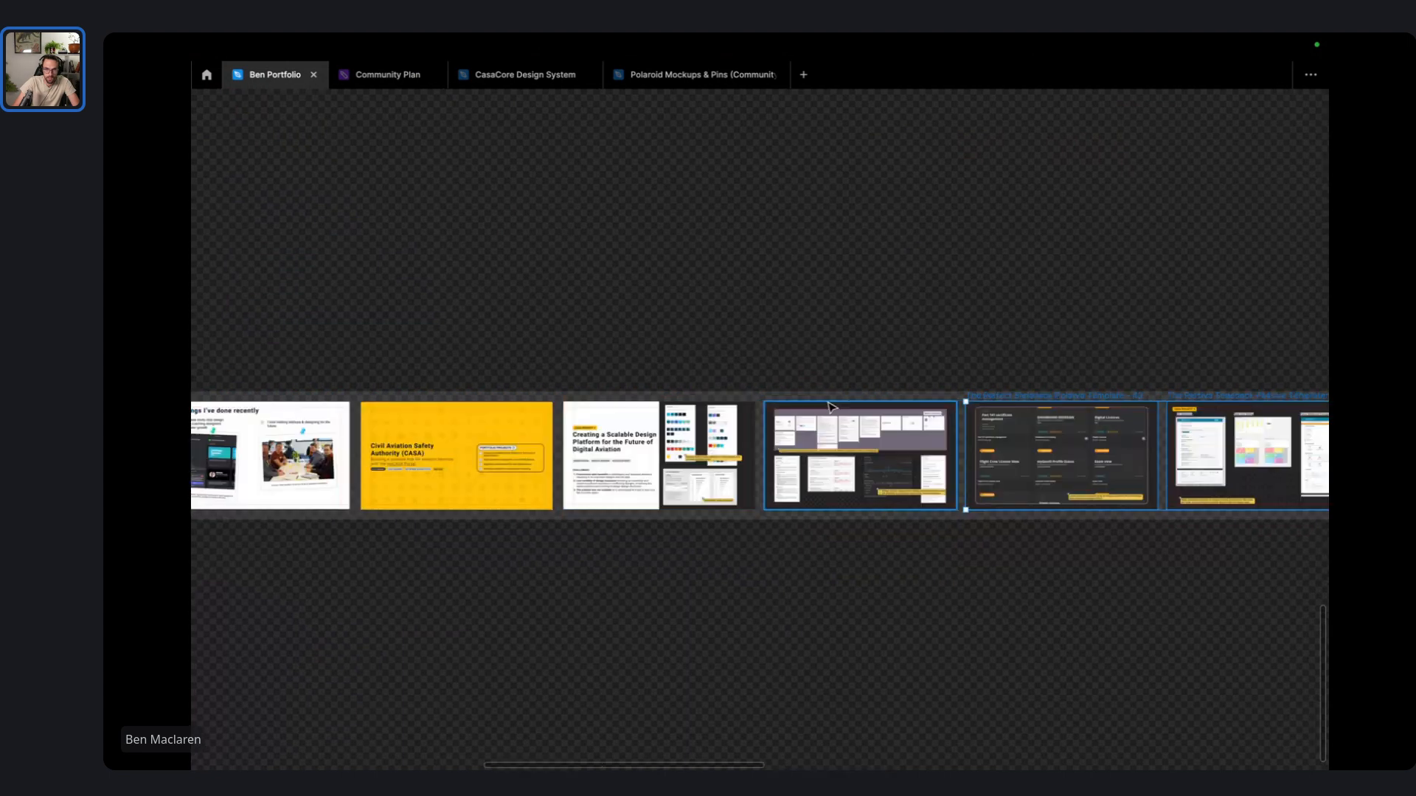
left_click(831, 406, "shift")
left_click(638, 407, "shift")
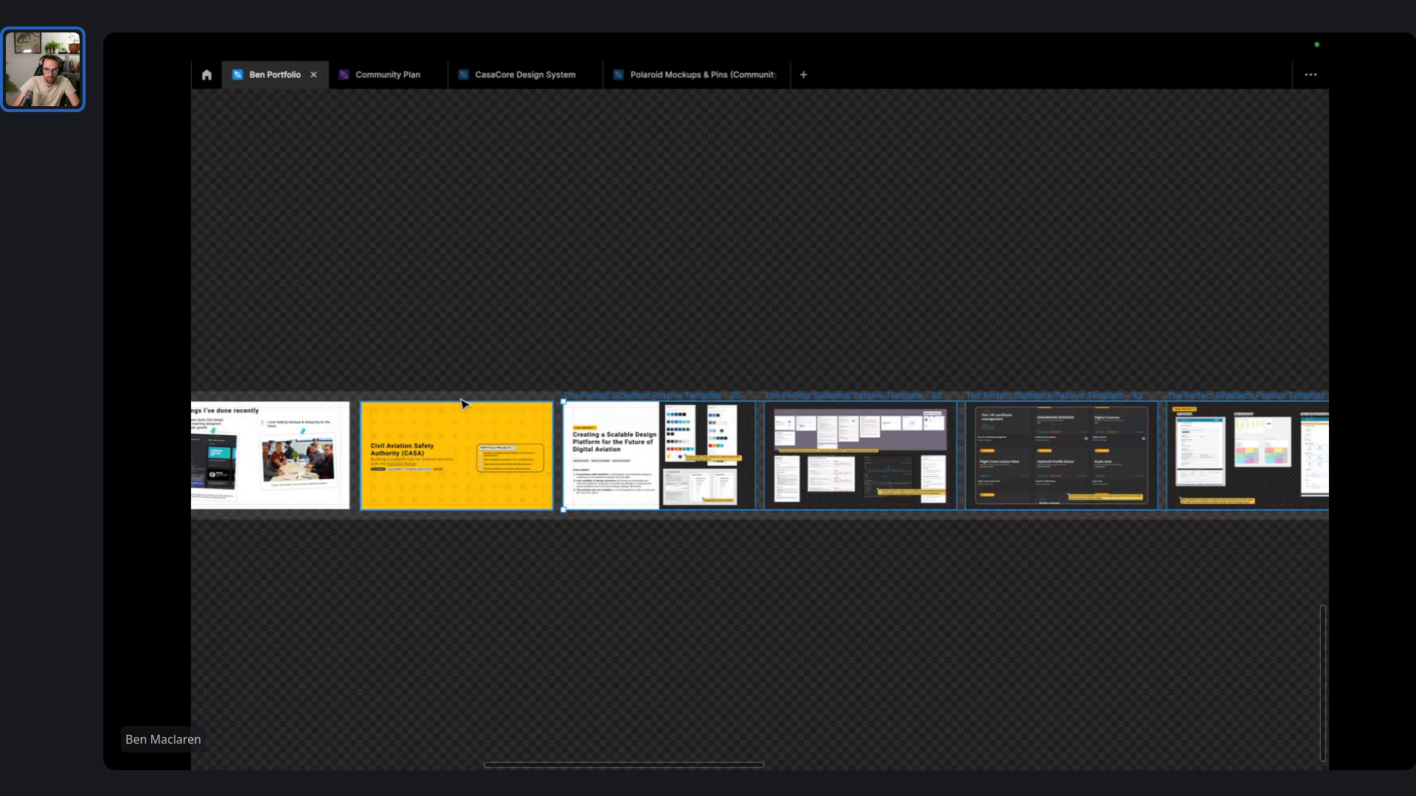
left_click(415, 404, "shift")
scroll(671, 396, "left", 5)
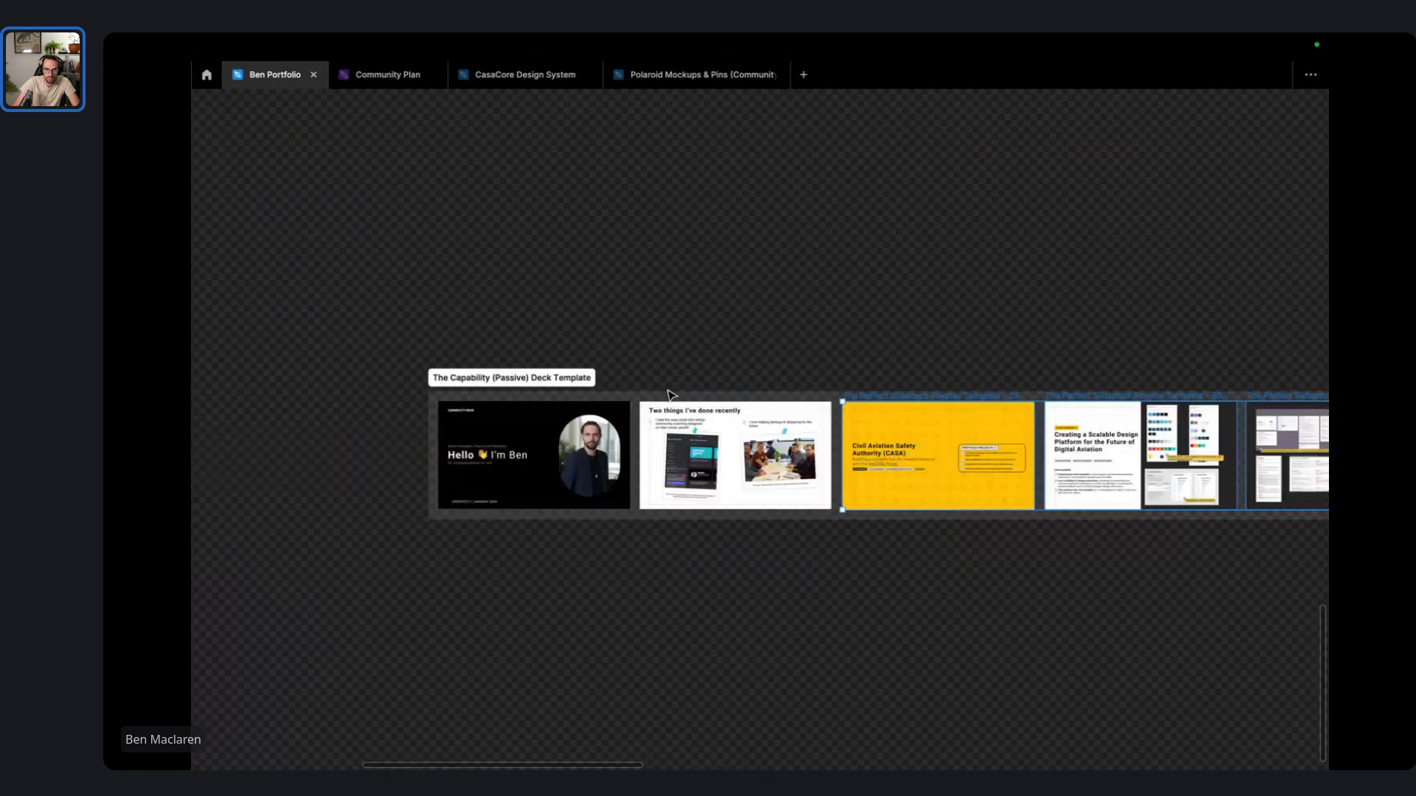
left_click(535, 405, "shift")
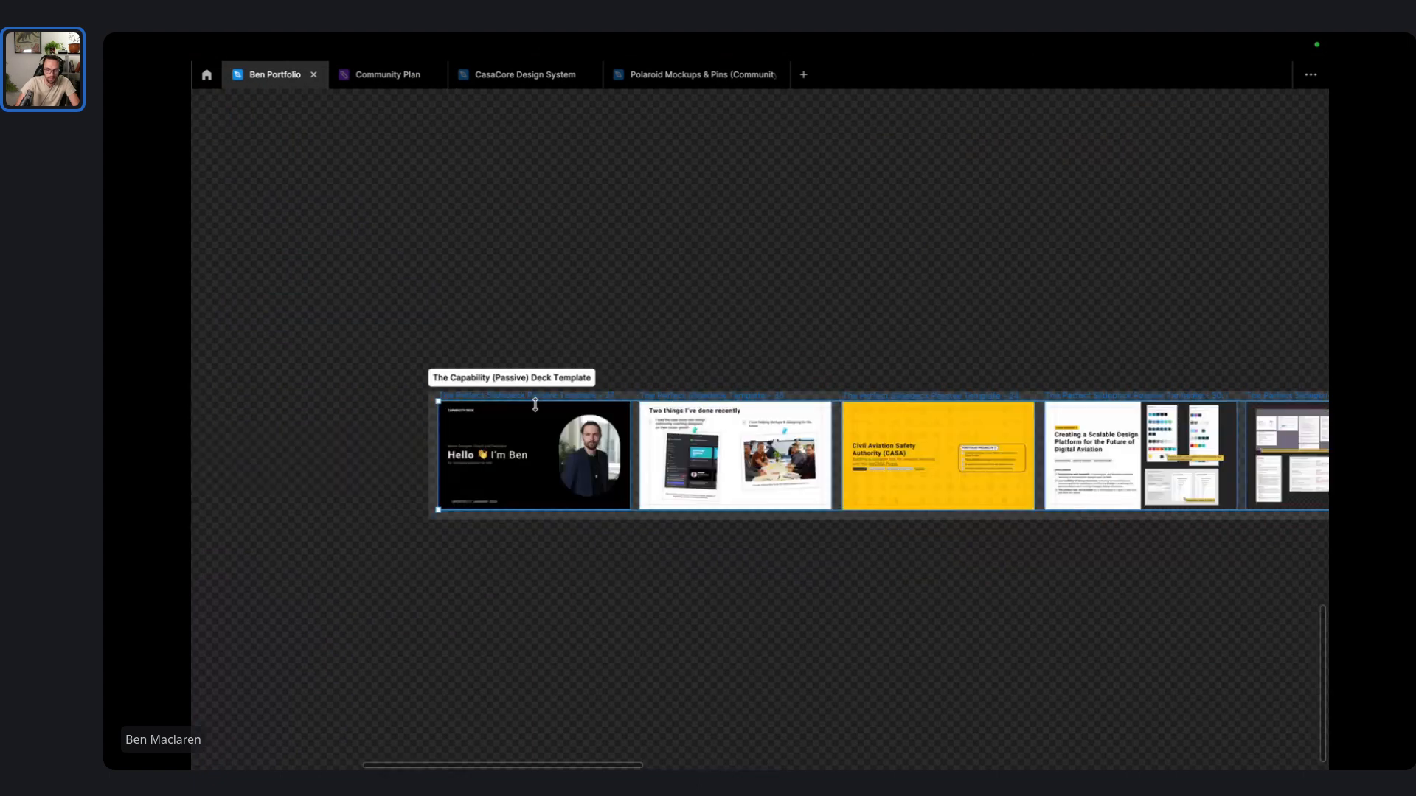
- Show the panels again and collapse Frame 3074 and Passive Templates 35 and 44 in Layers
key("ctrl+backslash")
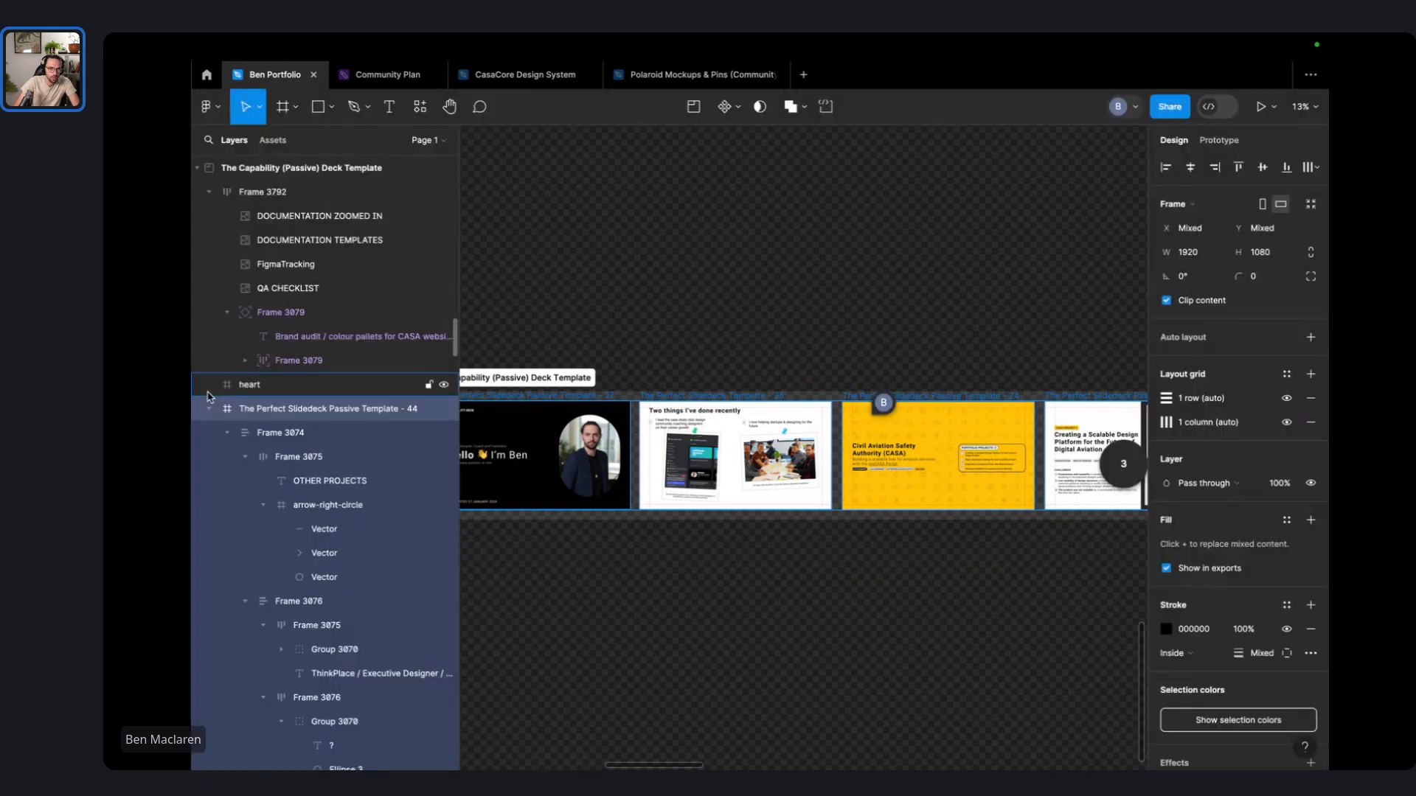
left_click(228, 437)
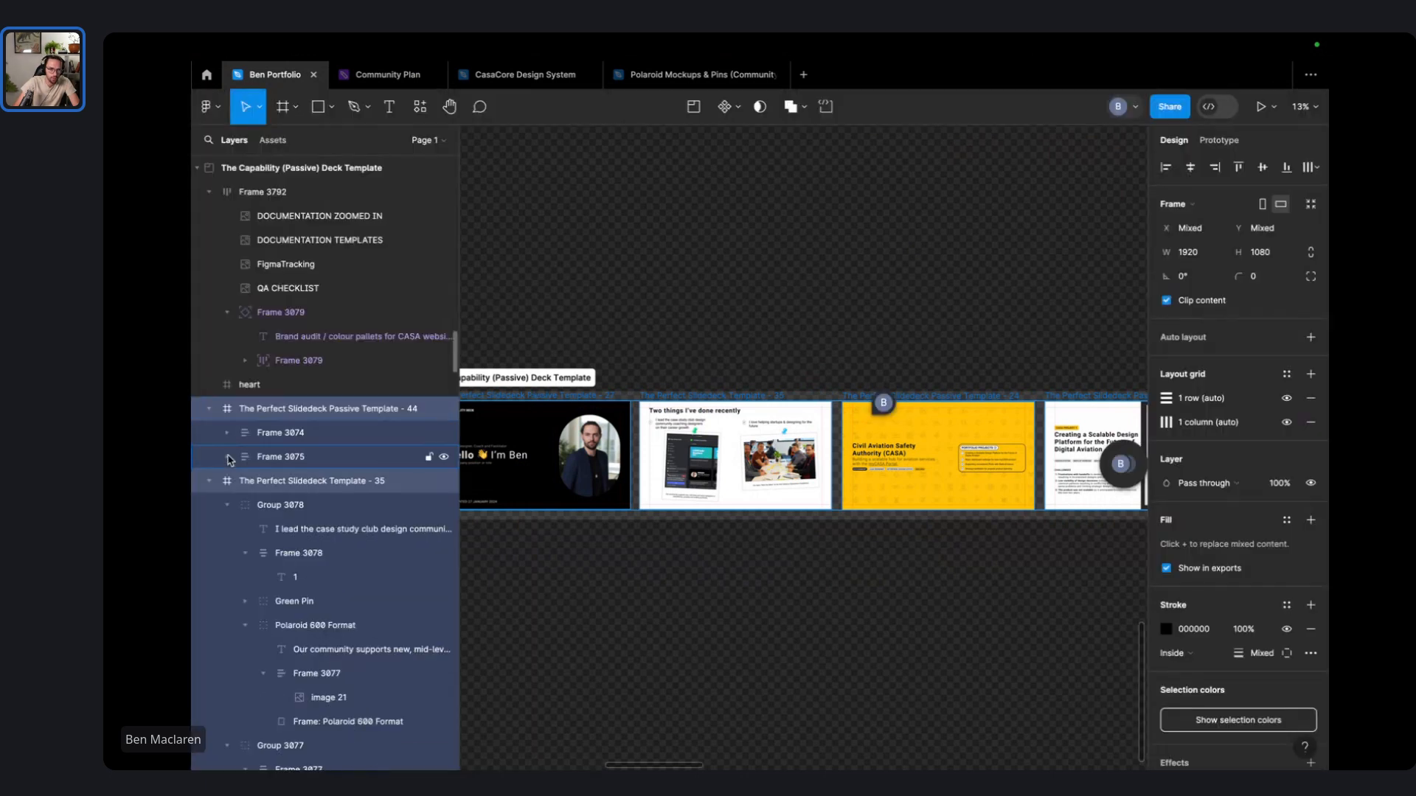
left_click(209, 482)
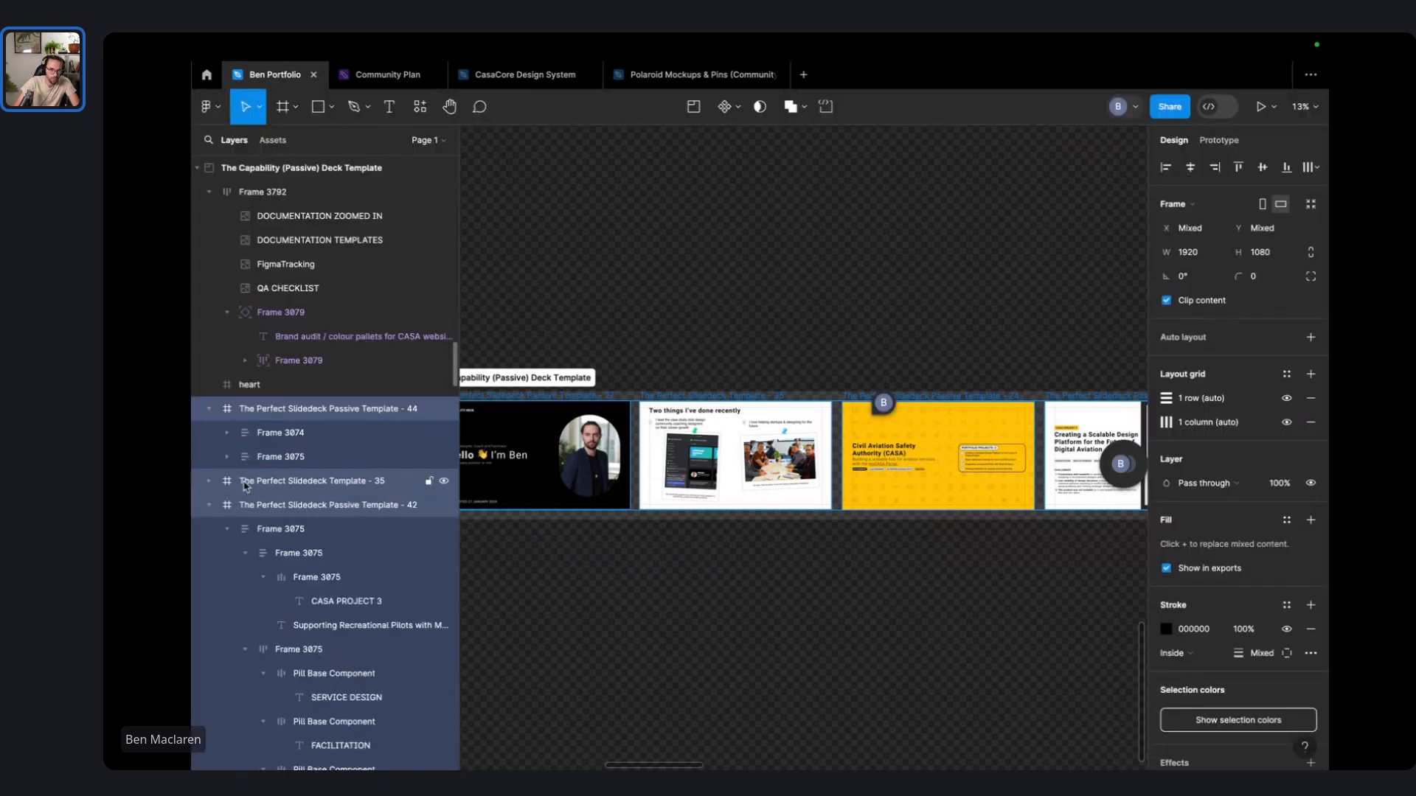
left_click(208, 409)
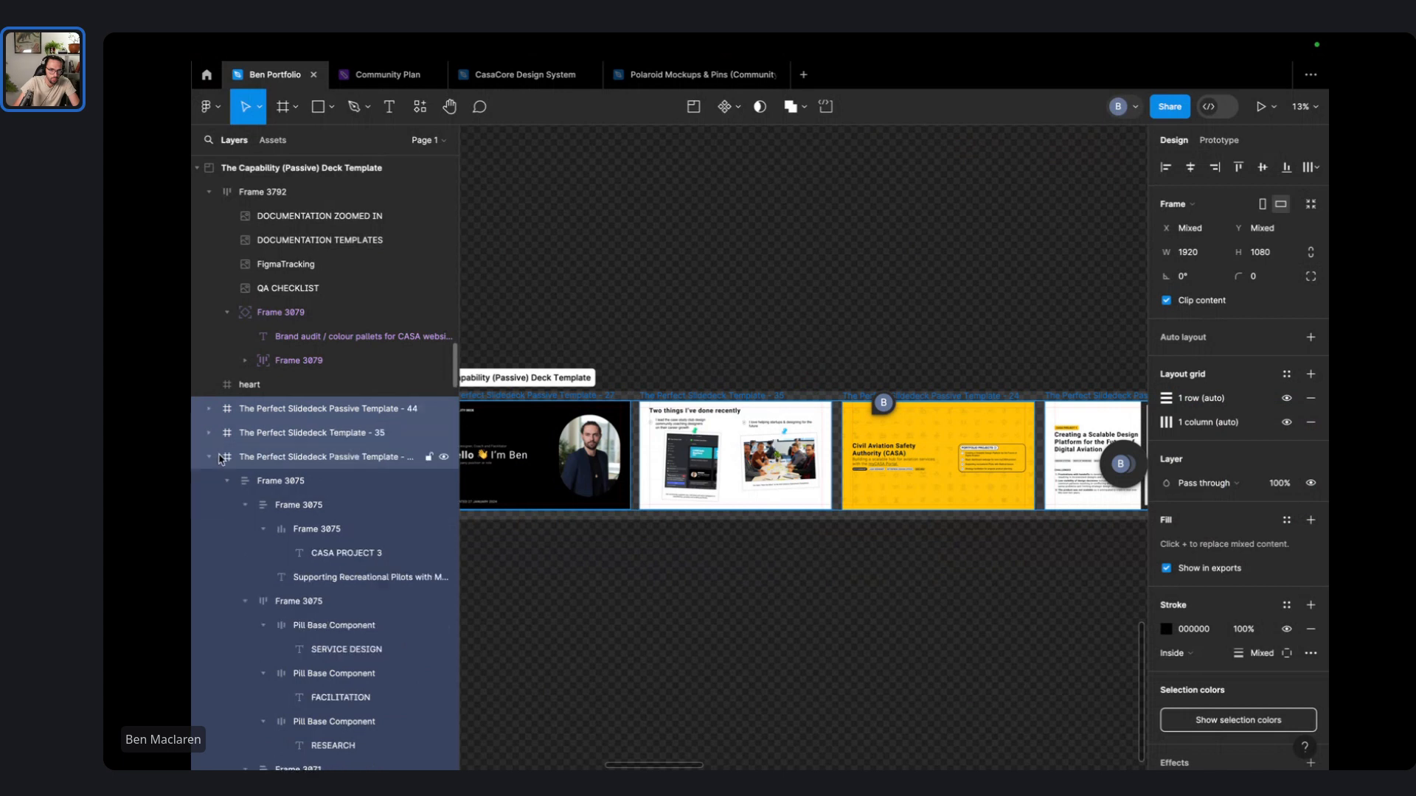
scroll(219, 461, "up", 3)
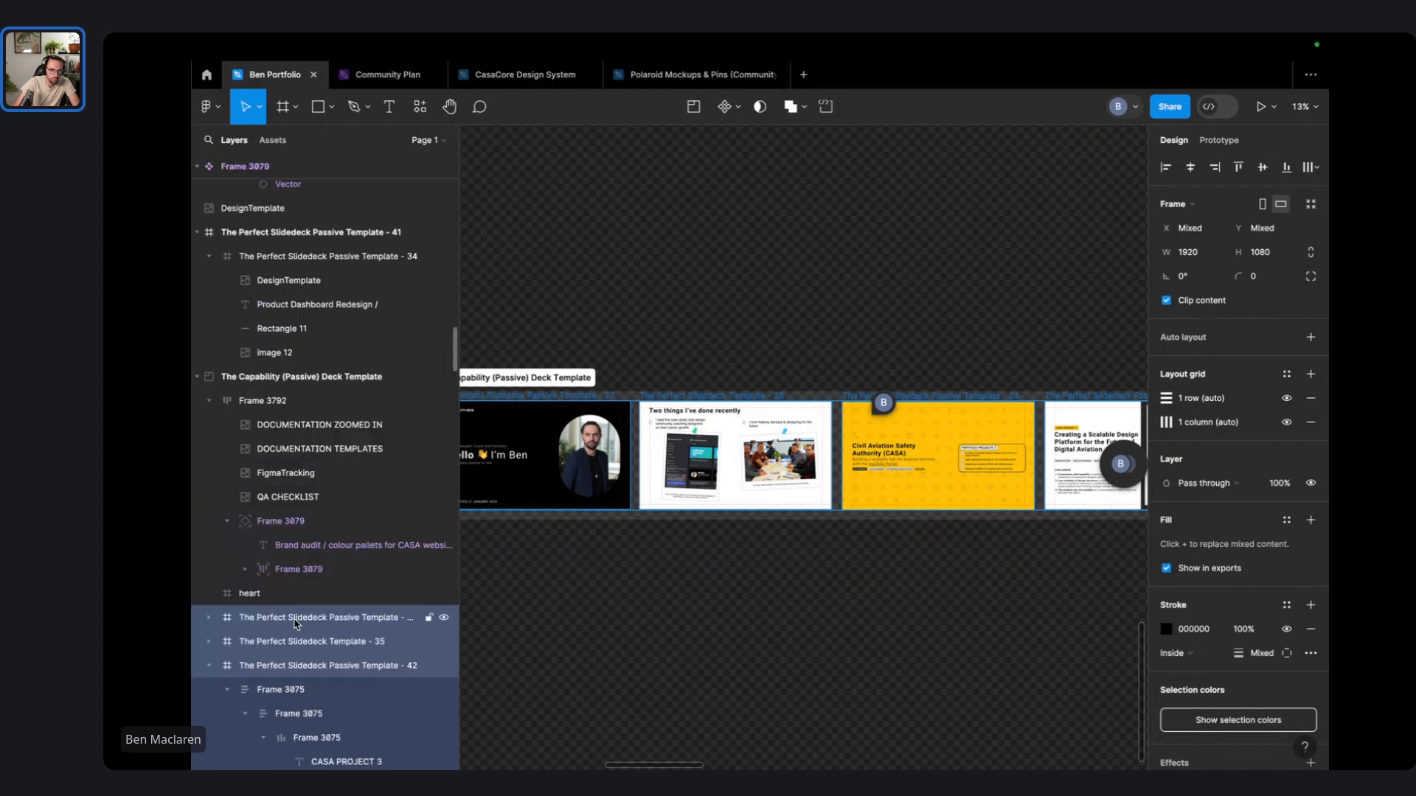
scroll(330, 414, "up", 1)
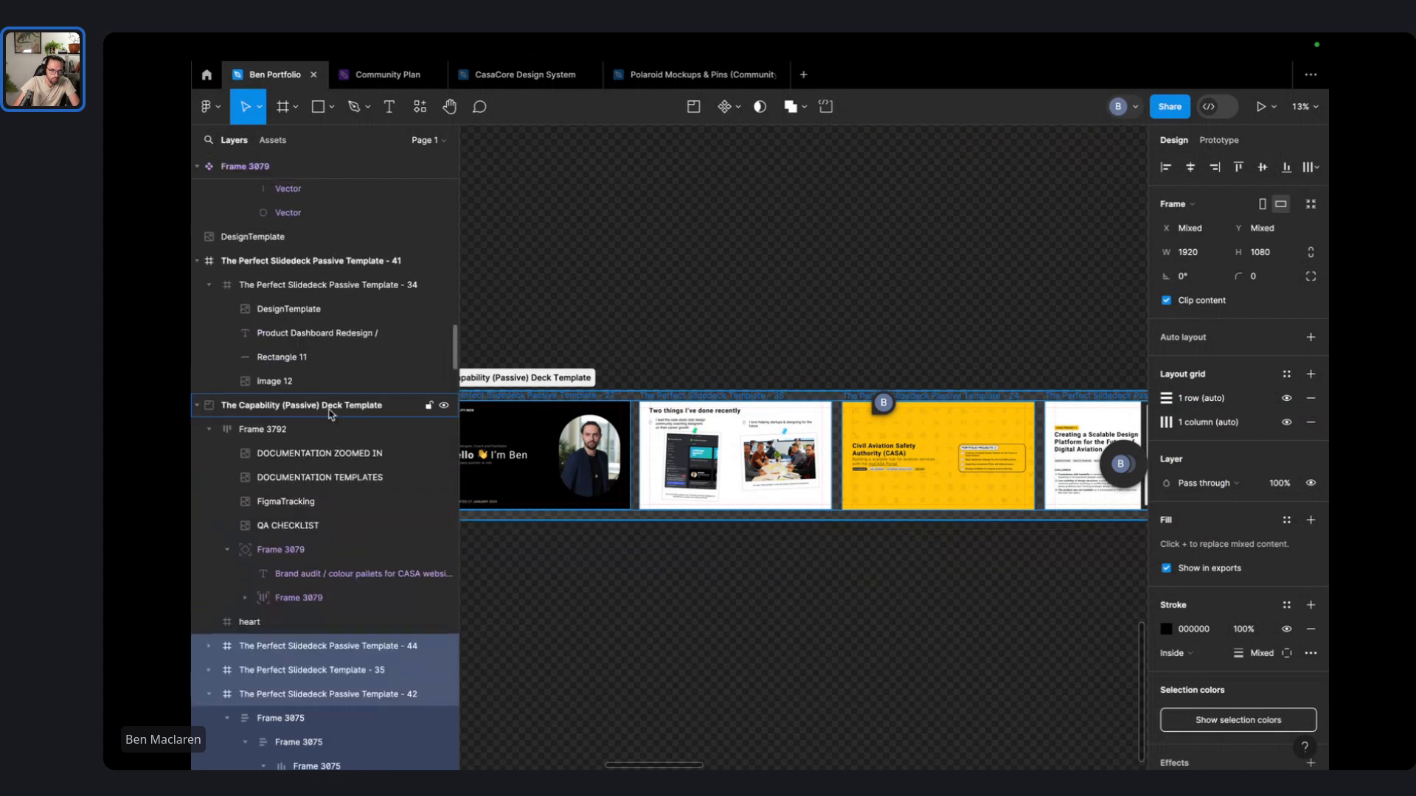
- Collapse Frame 3792, select the heart layer, and zoom the canvas in to 26%
left_click(207, 431)
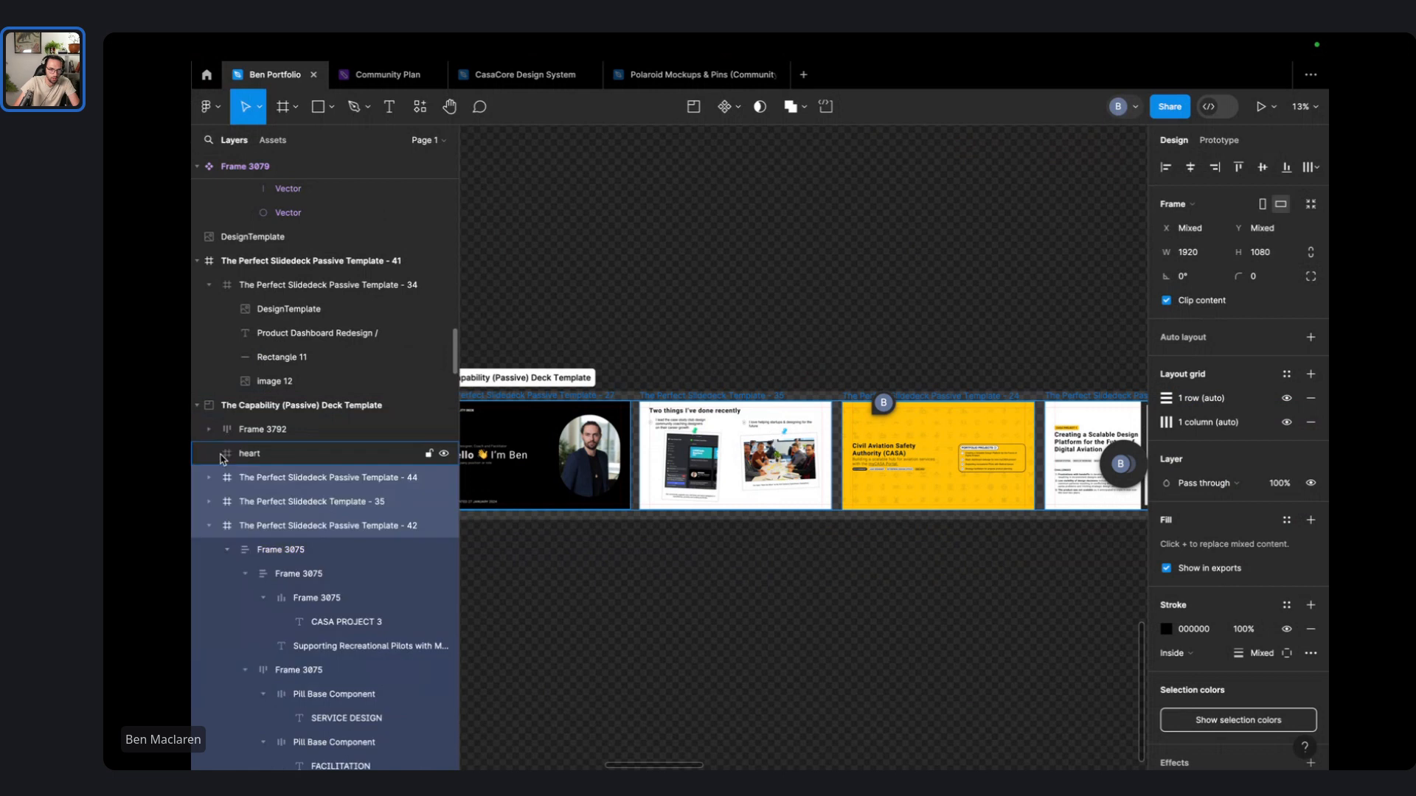
left_click(209, 430)
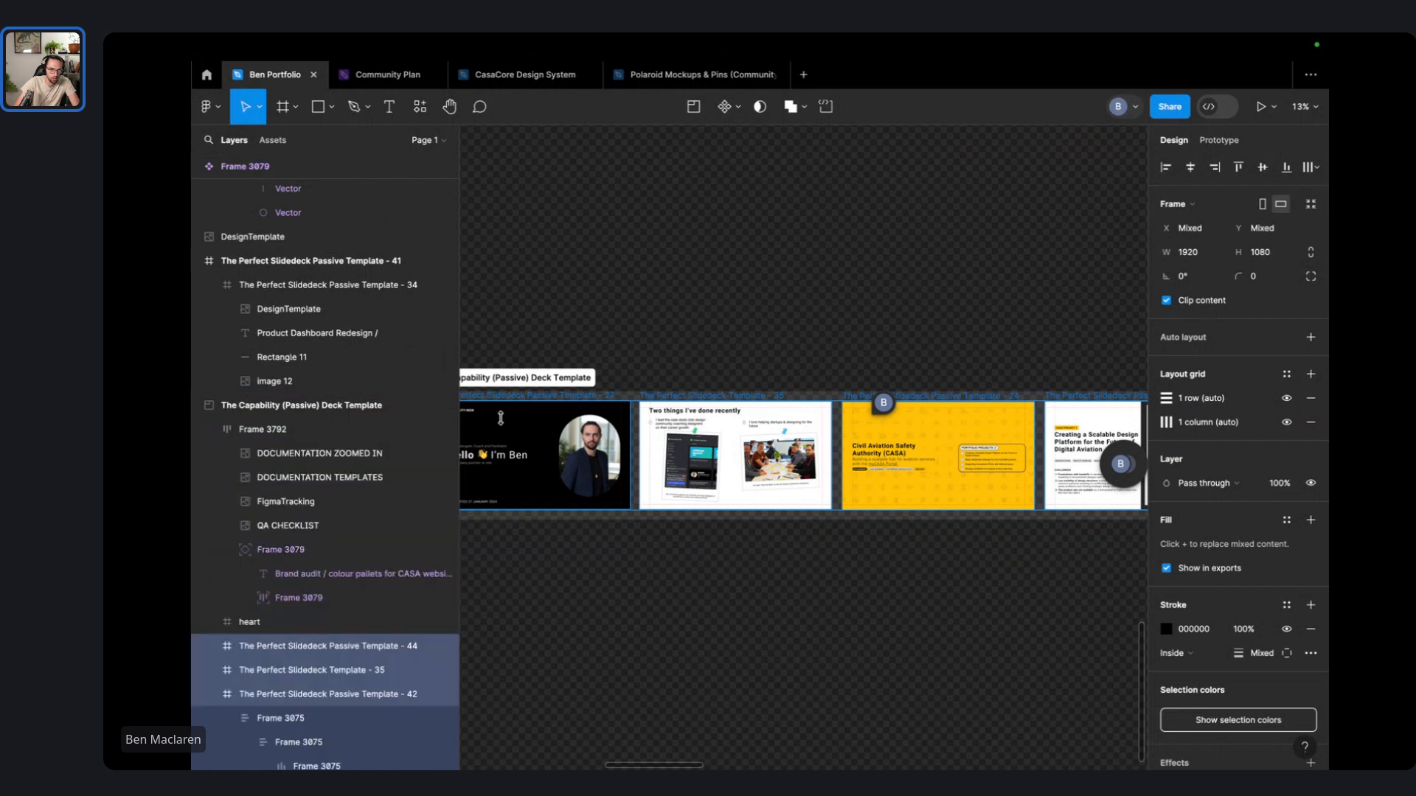
left_click(209, 430)
left_click(255, 455)
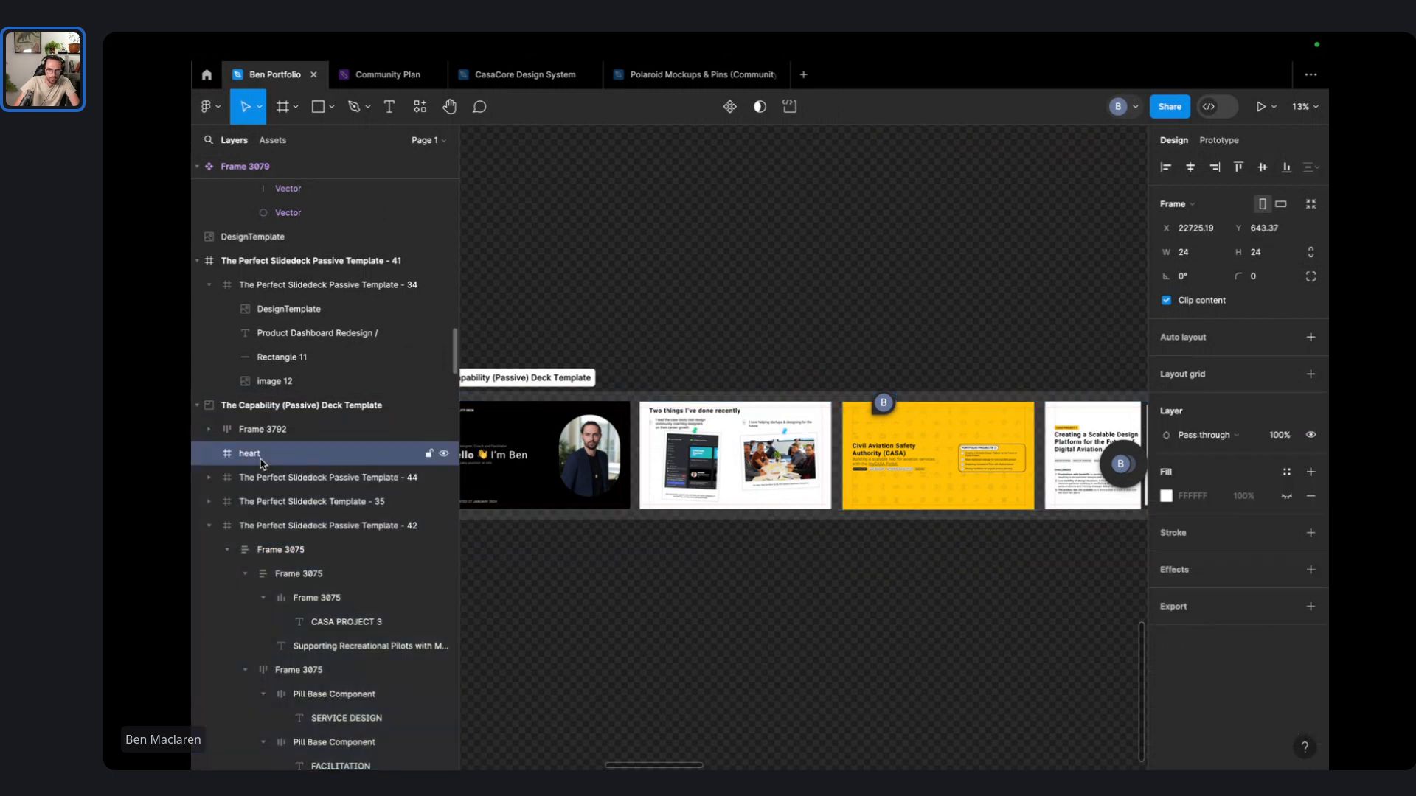
right_click(259, 461)
key("Escape")
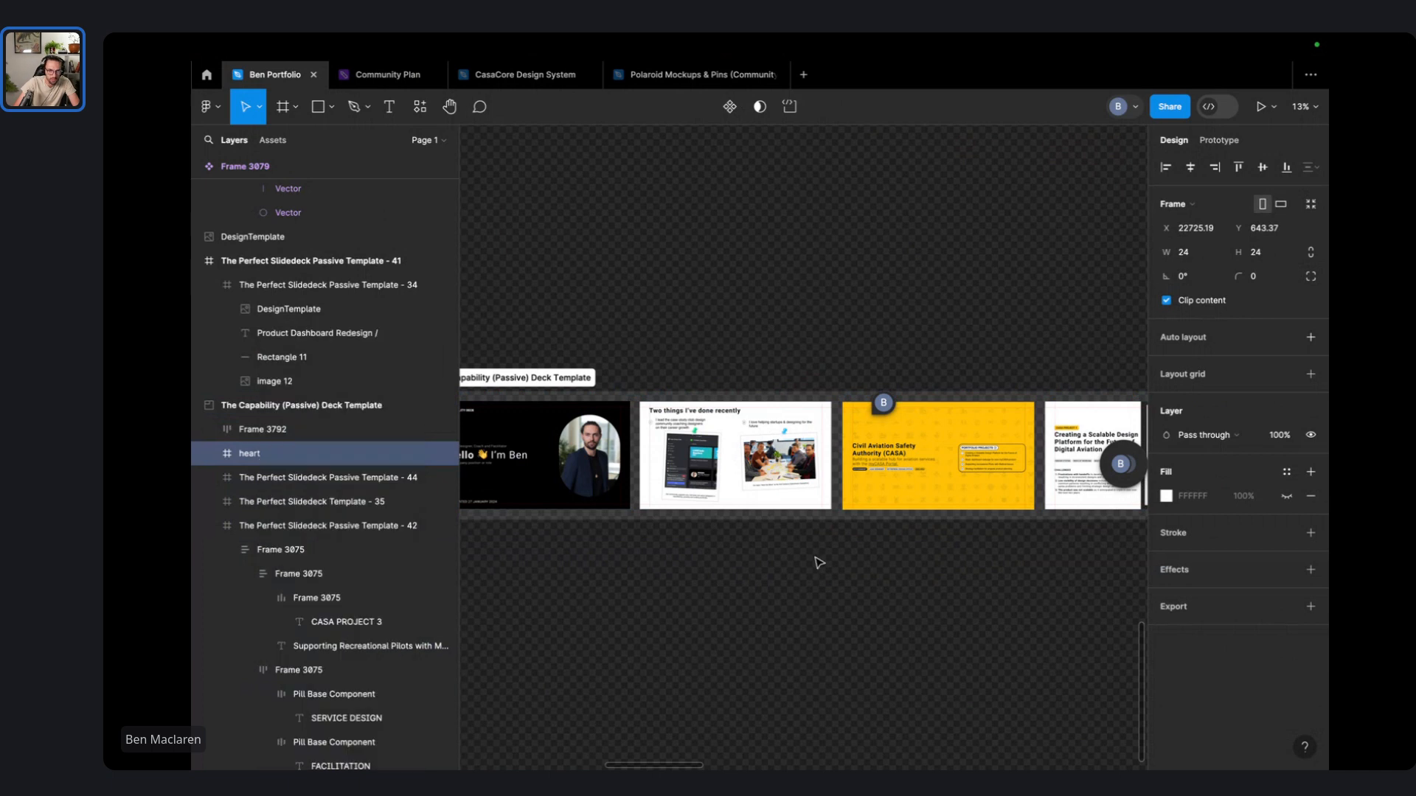
scroll(816, 563, "right", 6)
key("ctrl+equal")
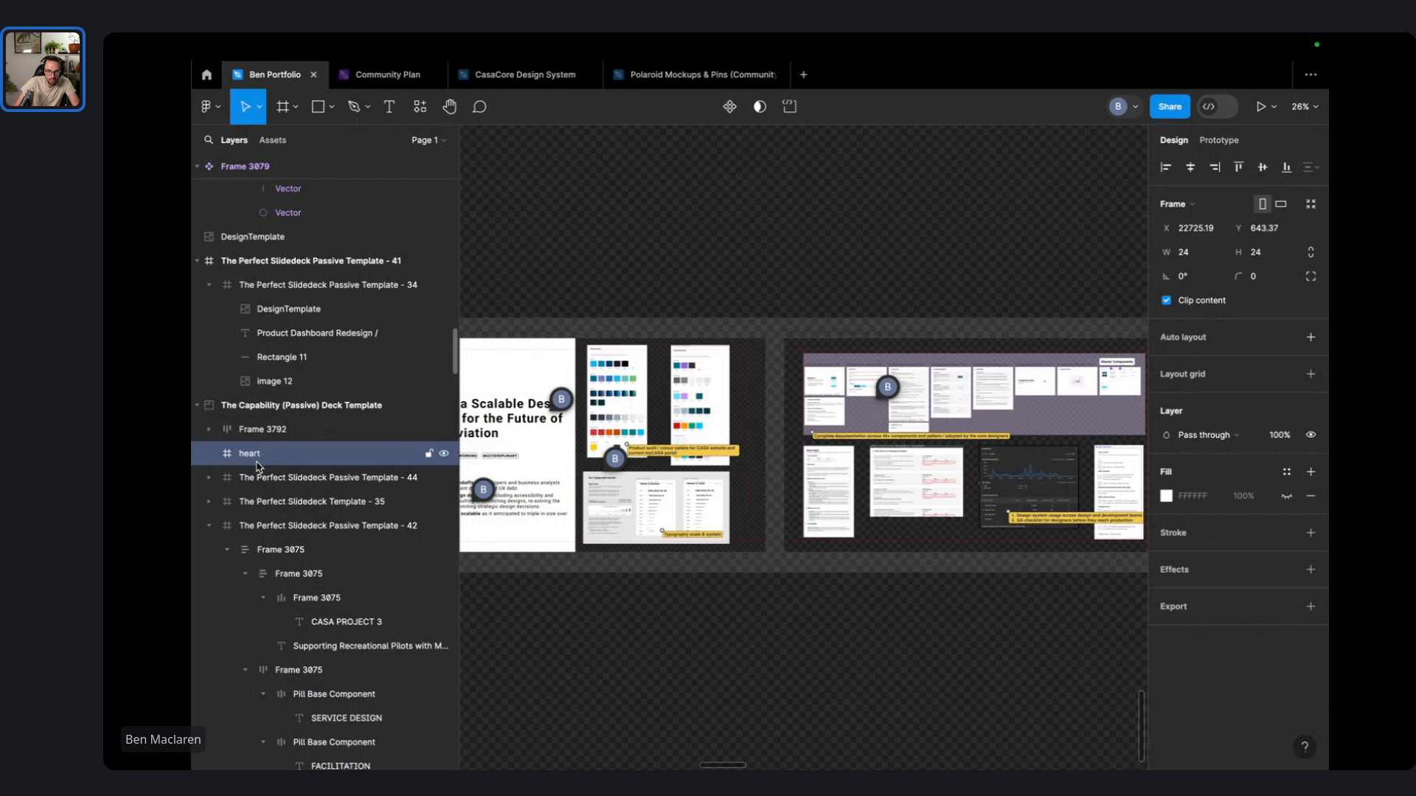
- Reposition the heart layer within the deck template and pan across the slides
scroll(722, 514, "down", 5)
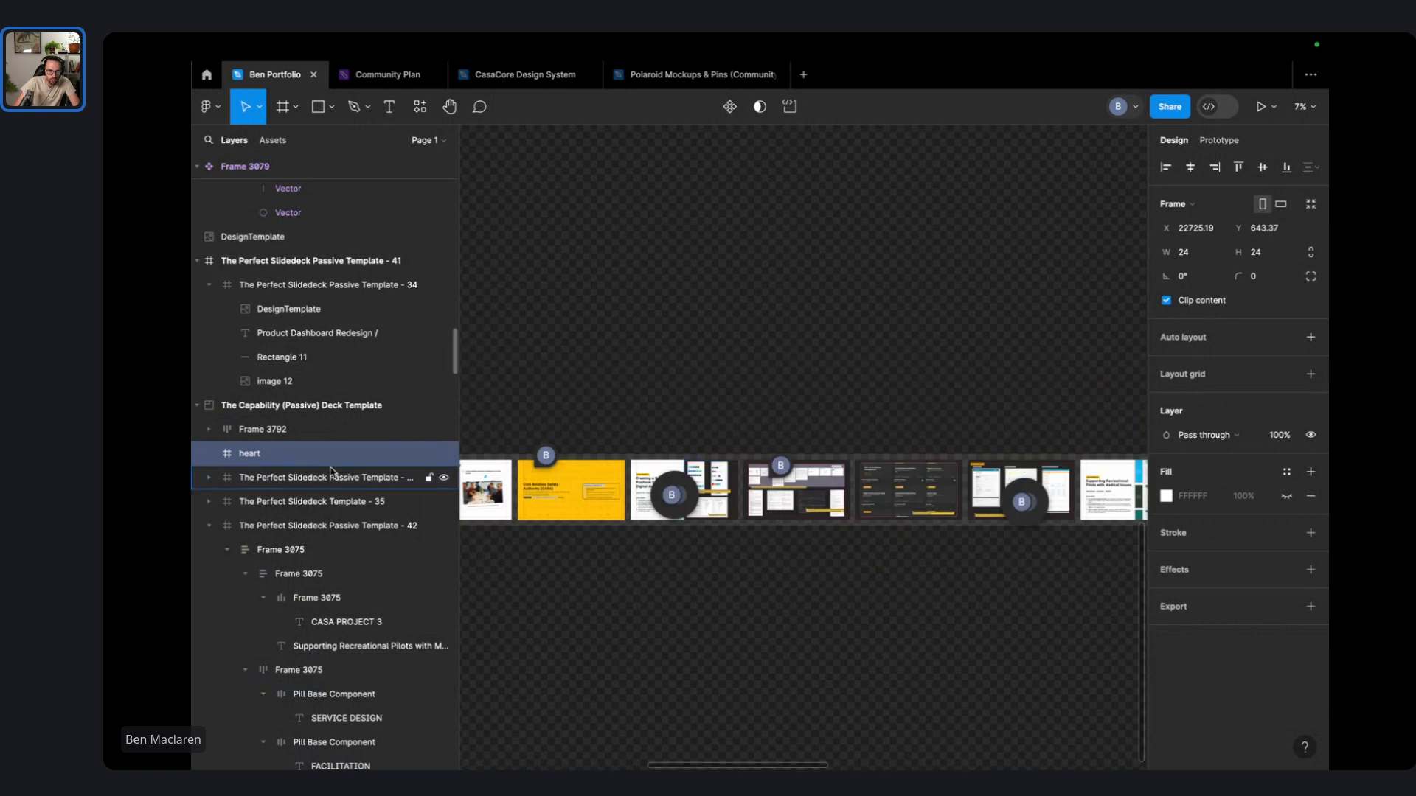
mouse_move(264, 458)
left_mouse_down()
mouse_move(248, 467)
mouse_move(288, 461)
left_mouse_up()
scroll(921, 489, "up", 5)
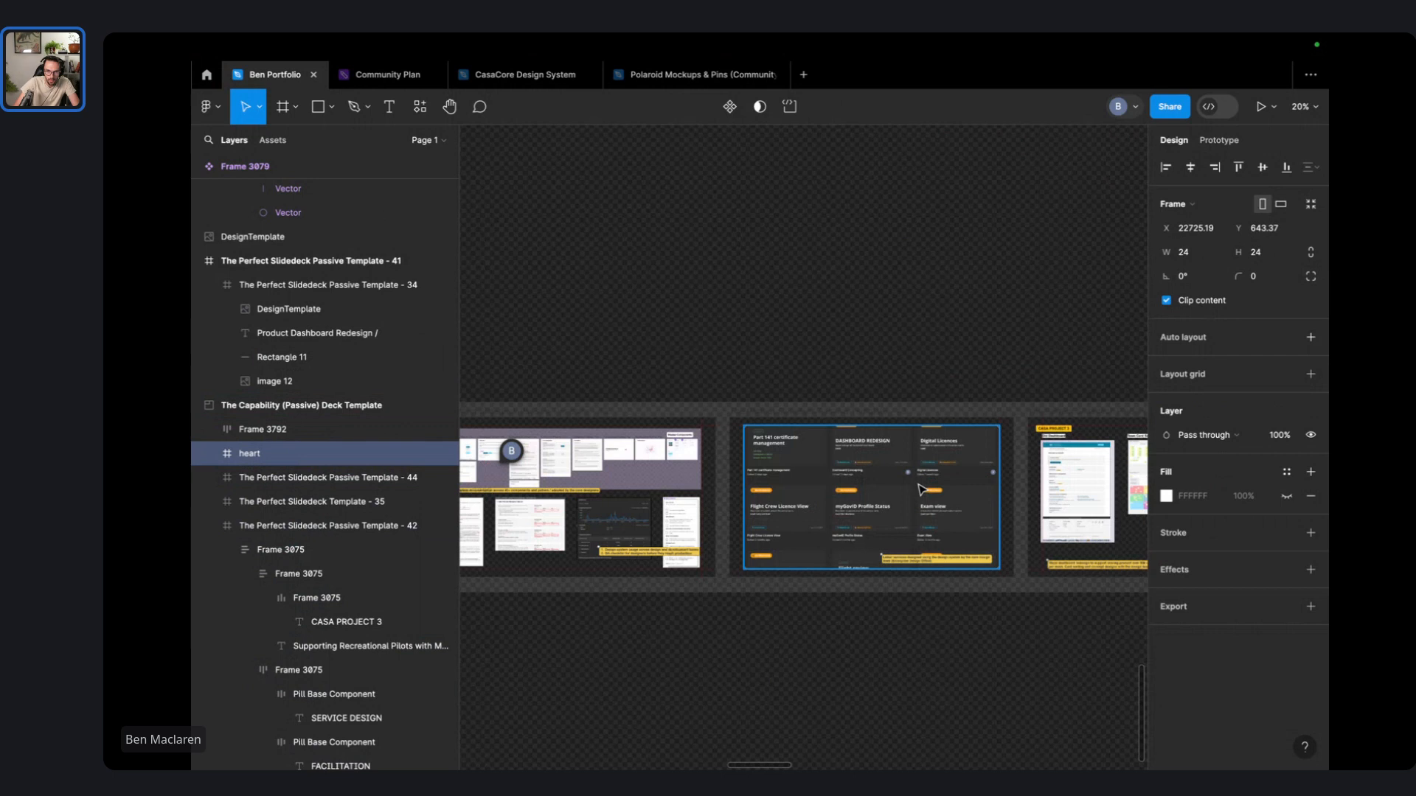
scroll(921, 489, "right", 5)
scroll(920, 495, "up", 2)
scroll(918, 501, "right", 5)
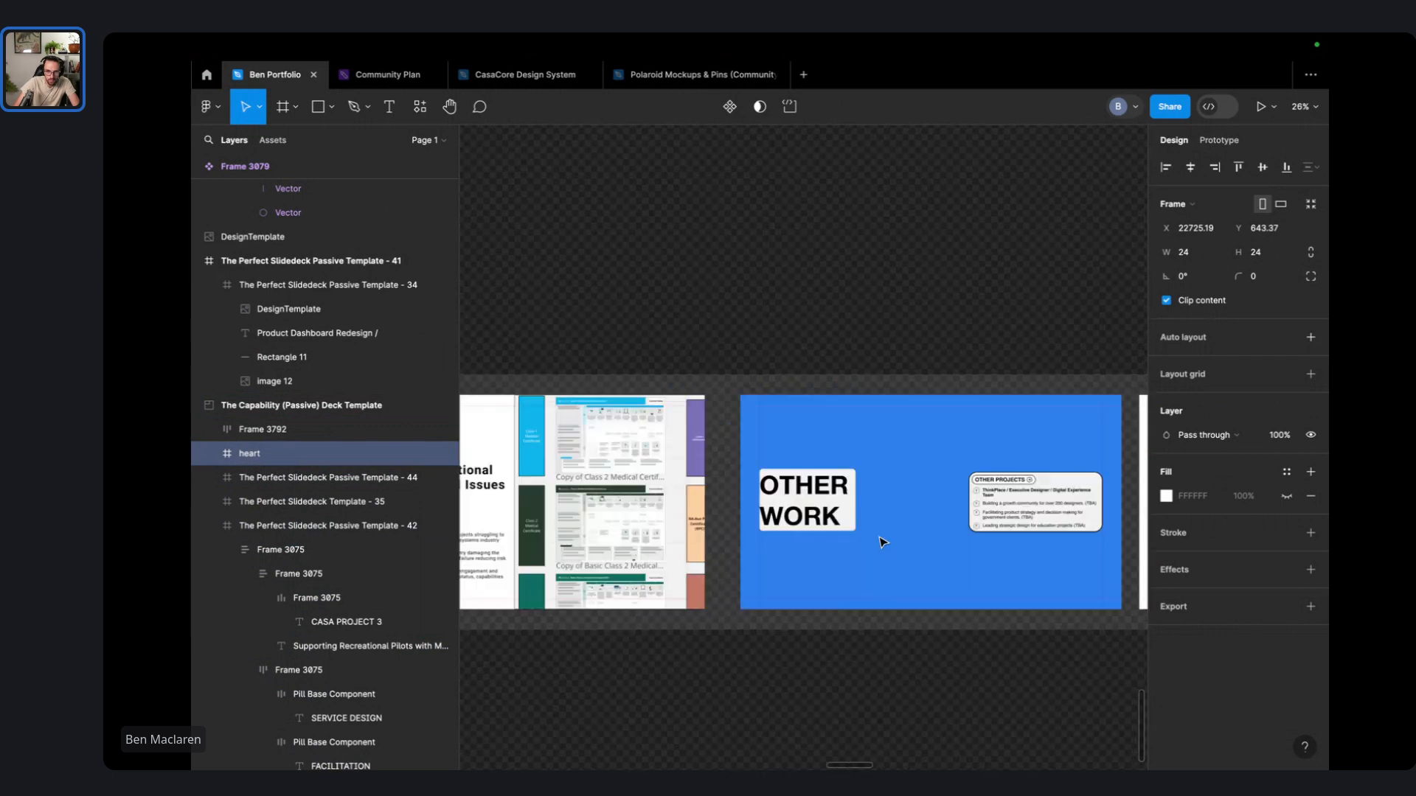
scroll(883, 543, "right", 5)
scroll(883, 545, "right", 3)
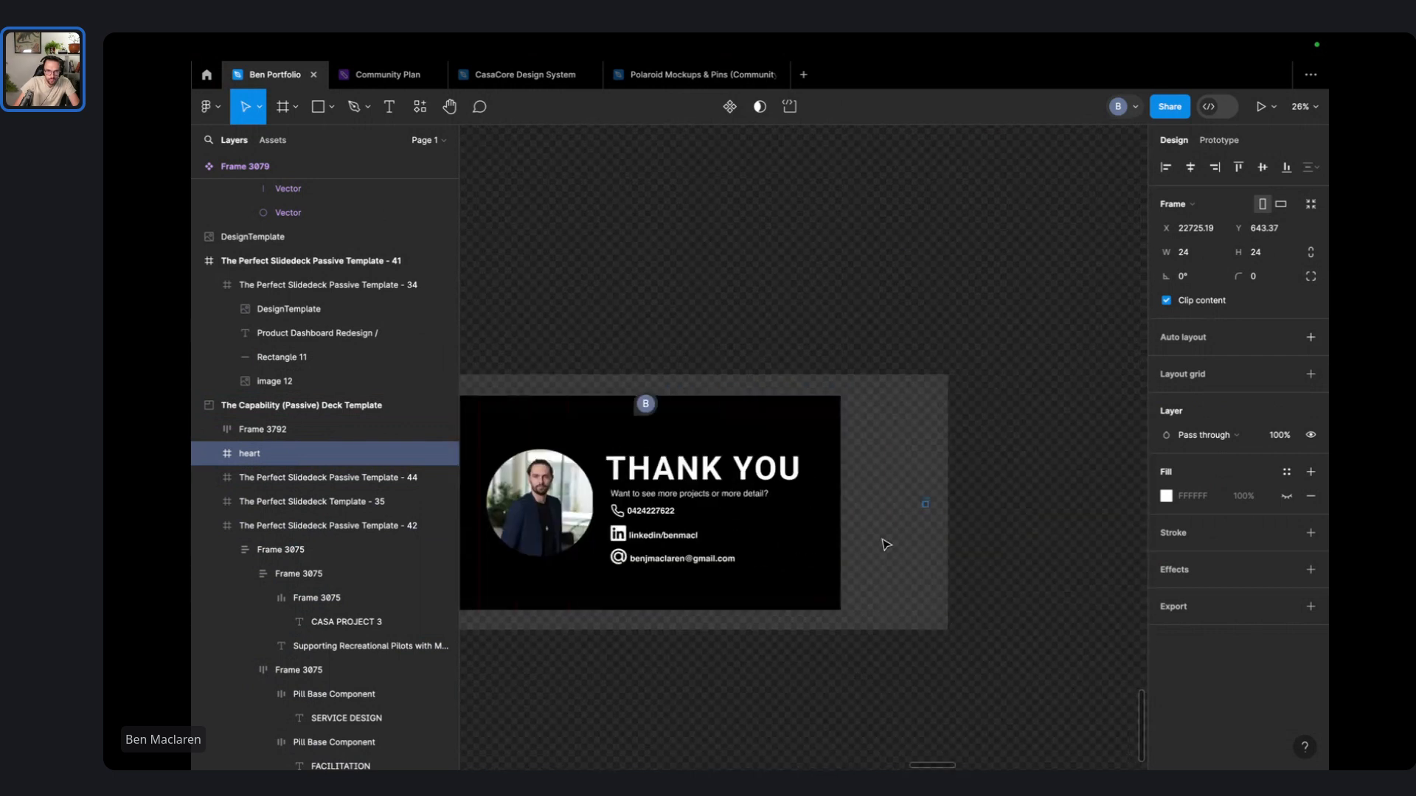
scroll(885, 545, "left", 15)
scroll(643, 522, "up", 5)
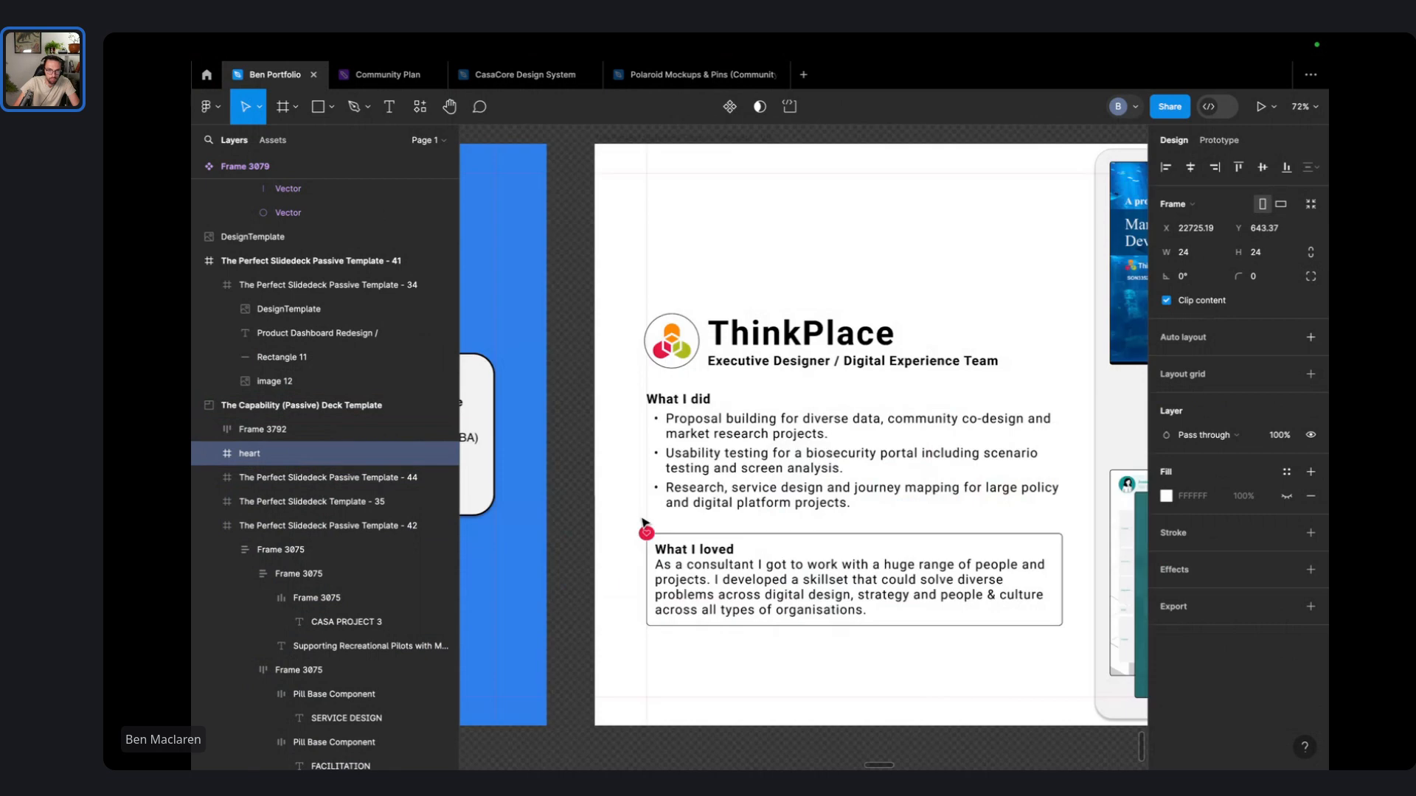
- Inspect the ThinkPlace heart icon and DesignTemplate image, collapsing Frame 3075 and the template group
left_click(646, 531)
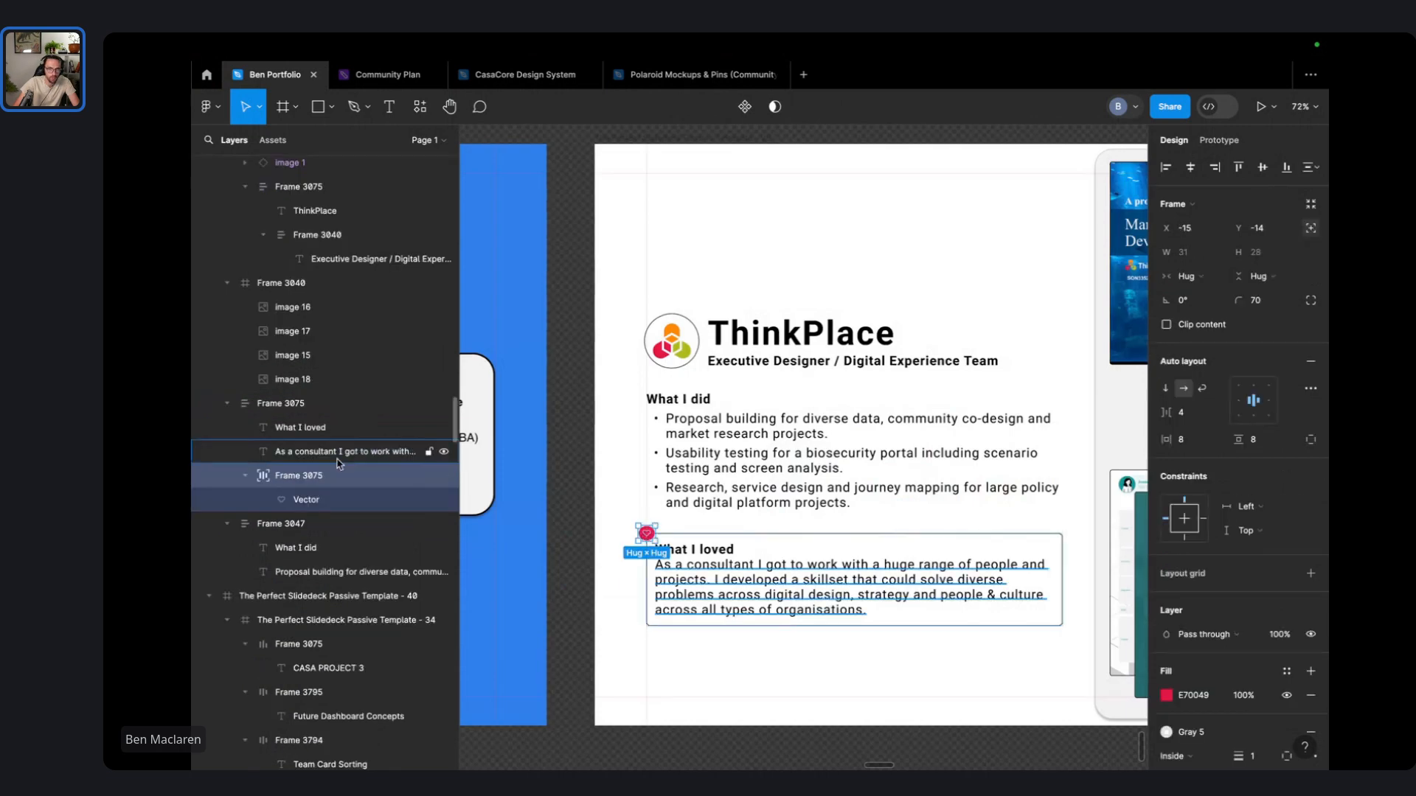
left_click(227, 403)
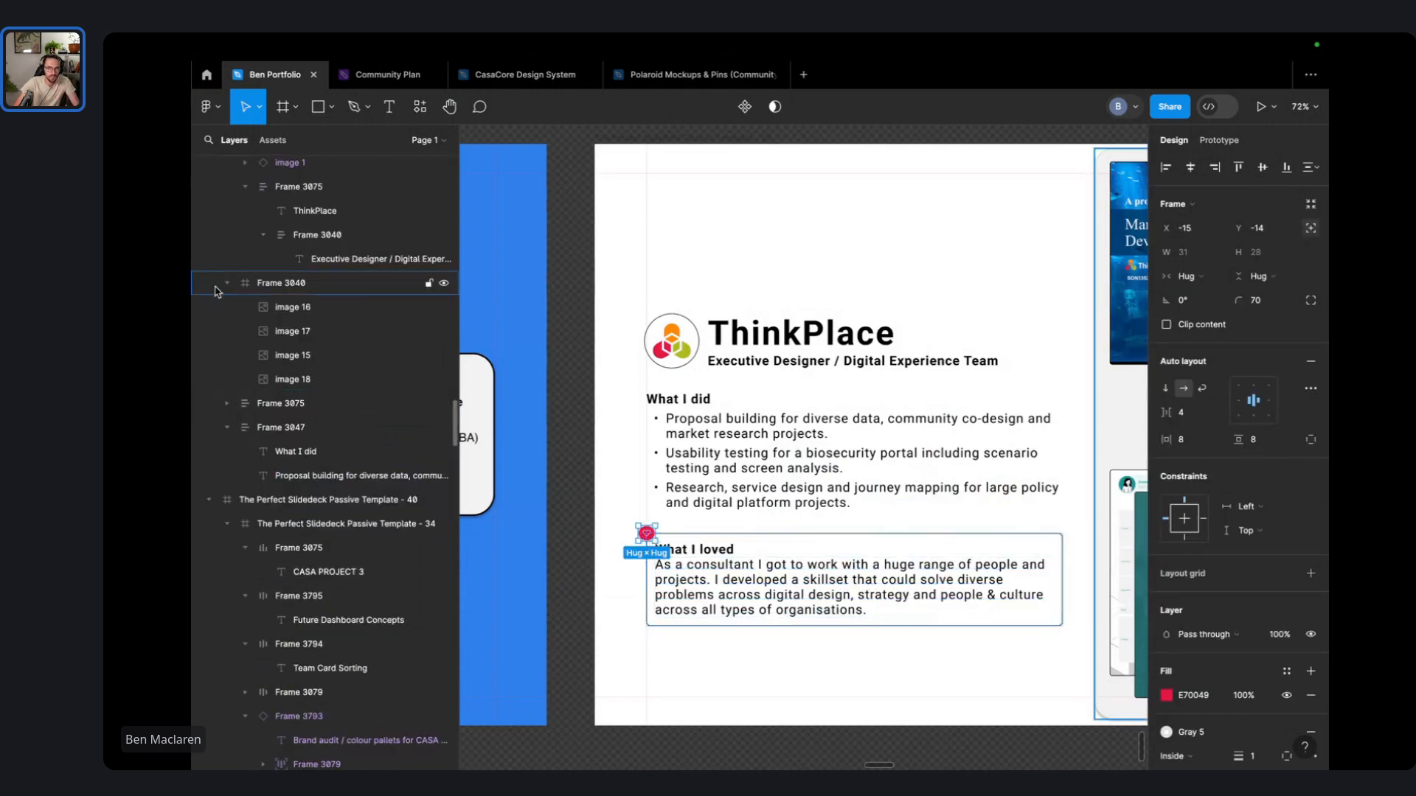
left_click(215, 288)
left_click(208, 501)
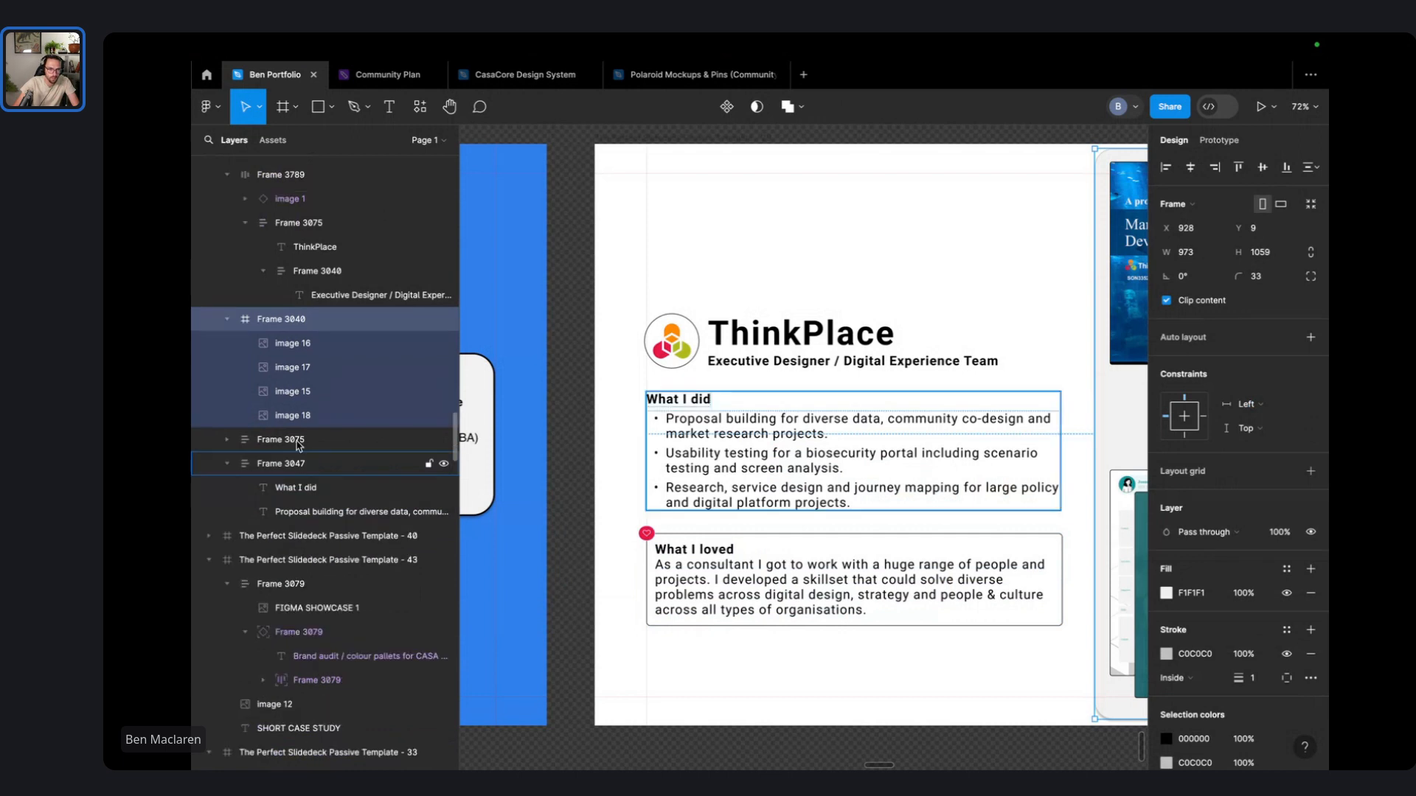
scroll(298, 446, "up", 5)
left_click(295, 447)
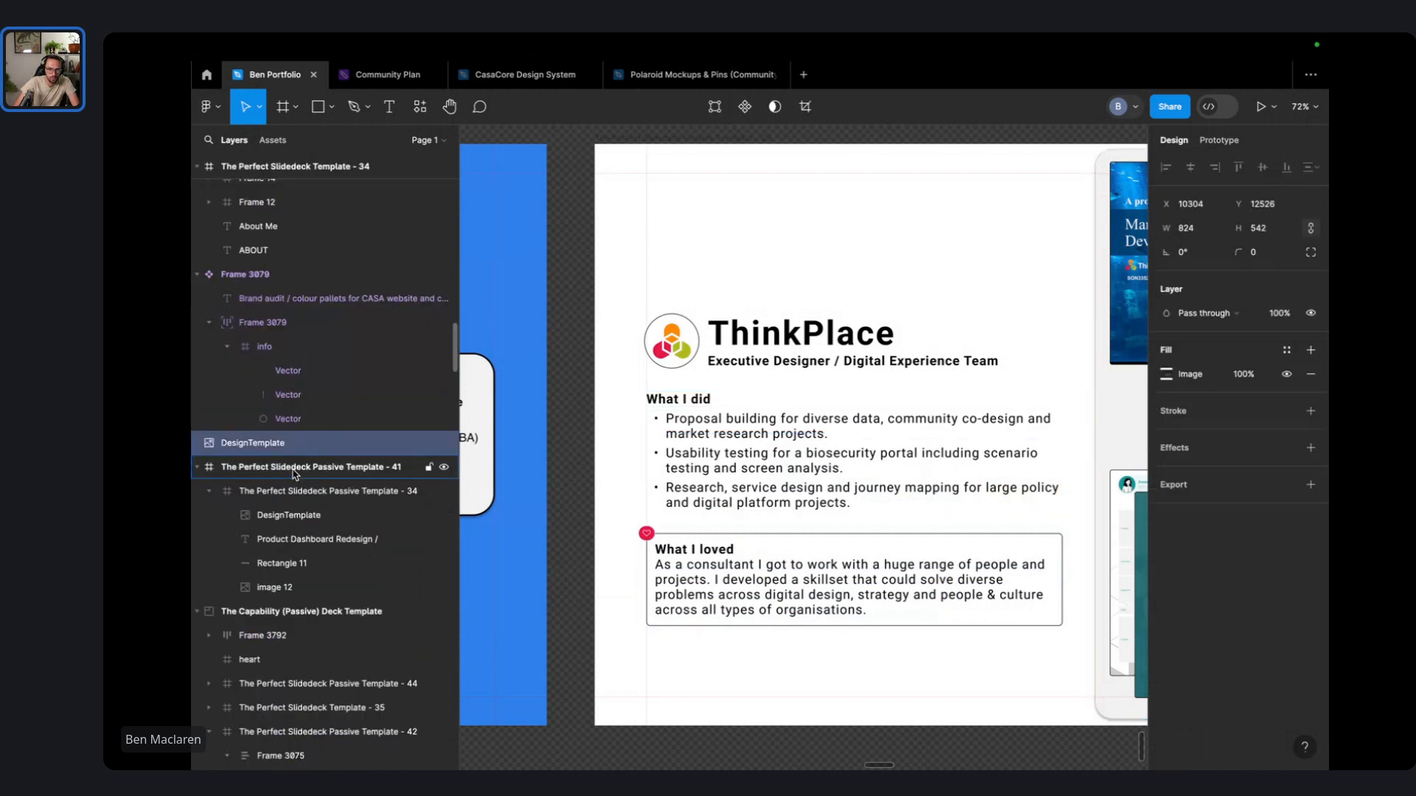
scroll(707, 474, "down", 5)
scroll(706, 474, "left", 10)
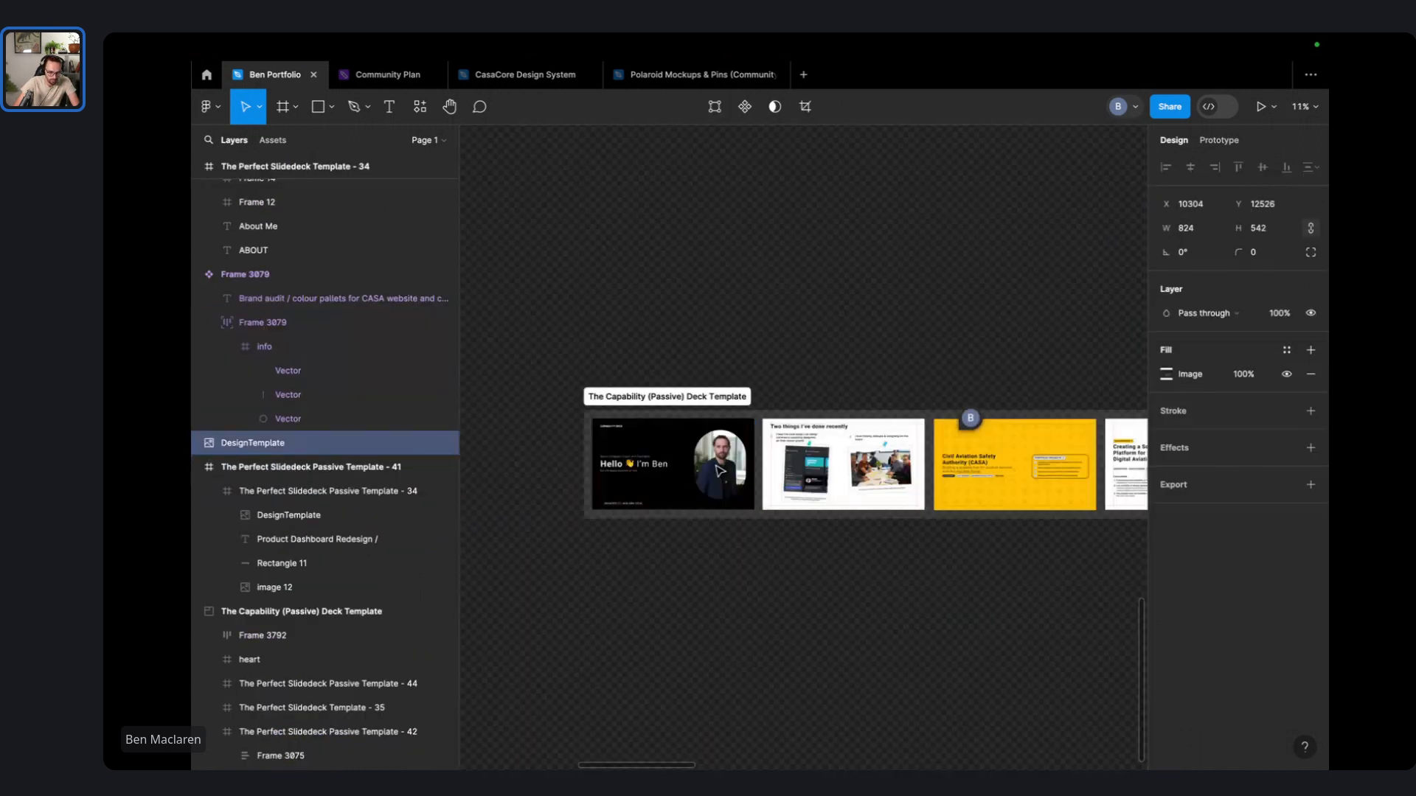
scroll(720, 471, "left", 5)
- Select the deck template section, undo a trial grouping, toggle layout grids, then switch to Chrome
left_click(810, 399)
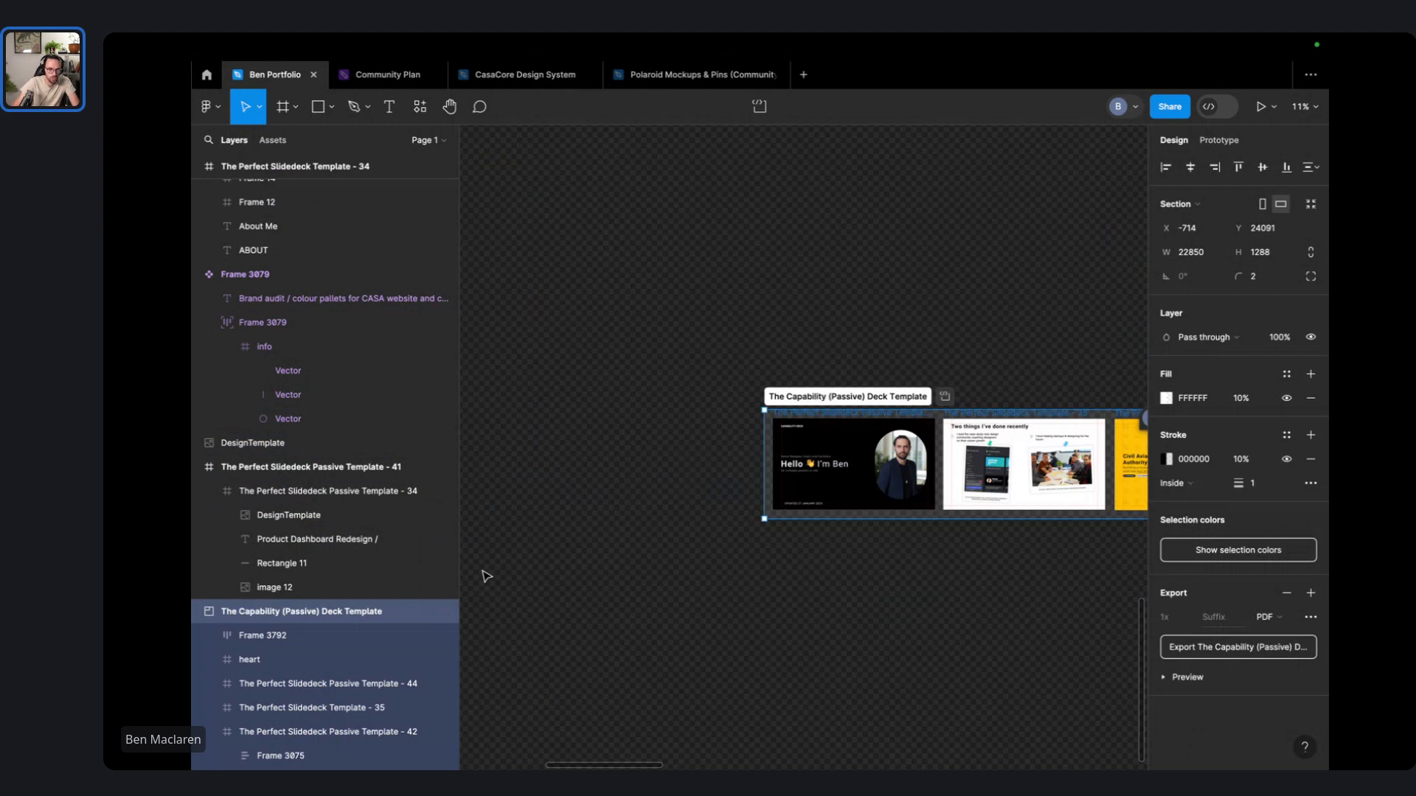
key("ctrl+g")
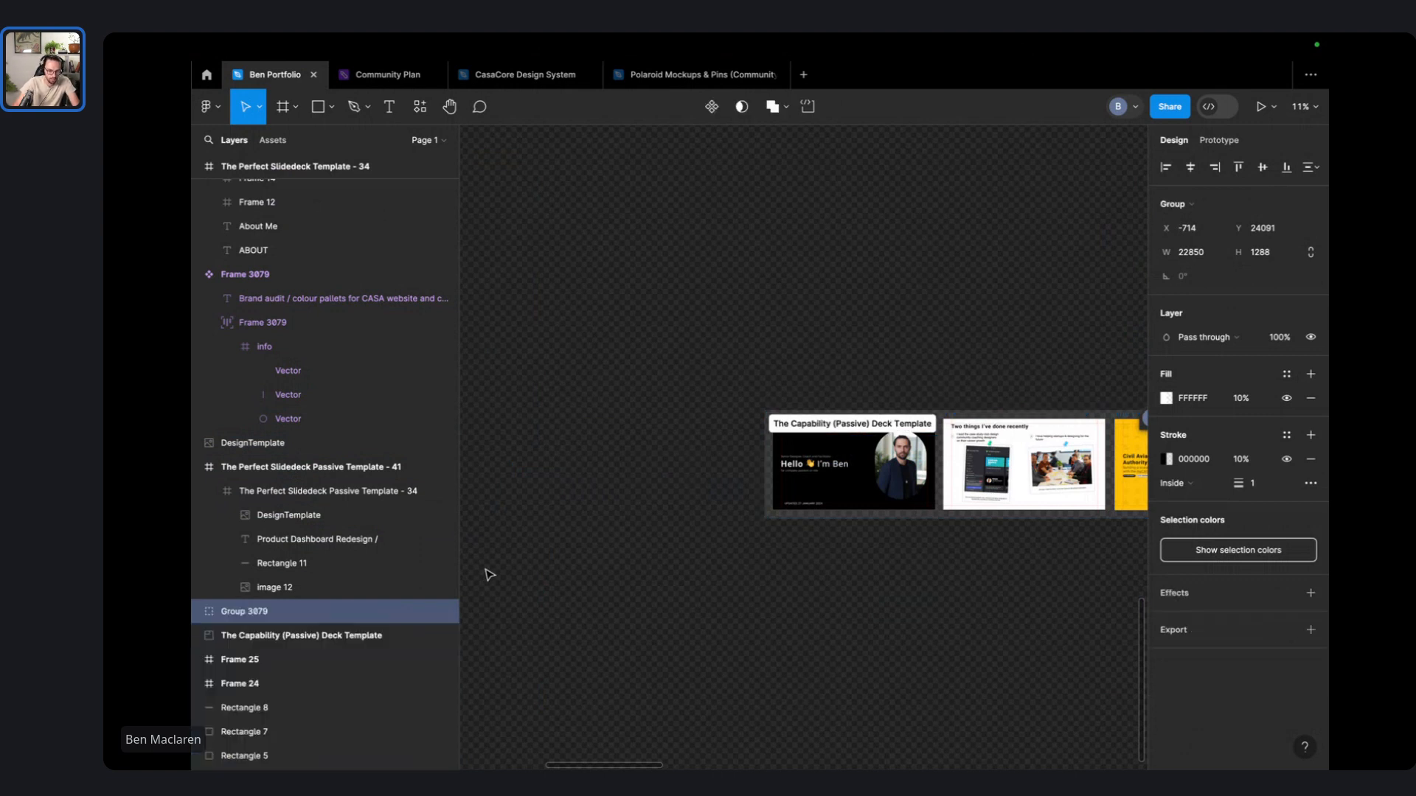
key("ctrl+z")
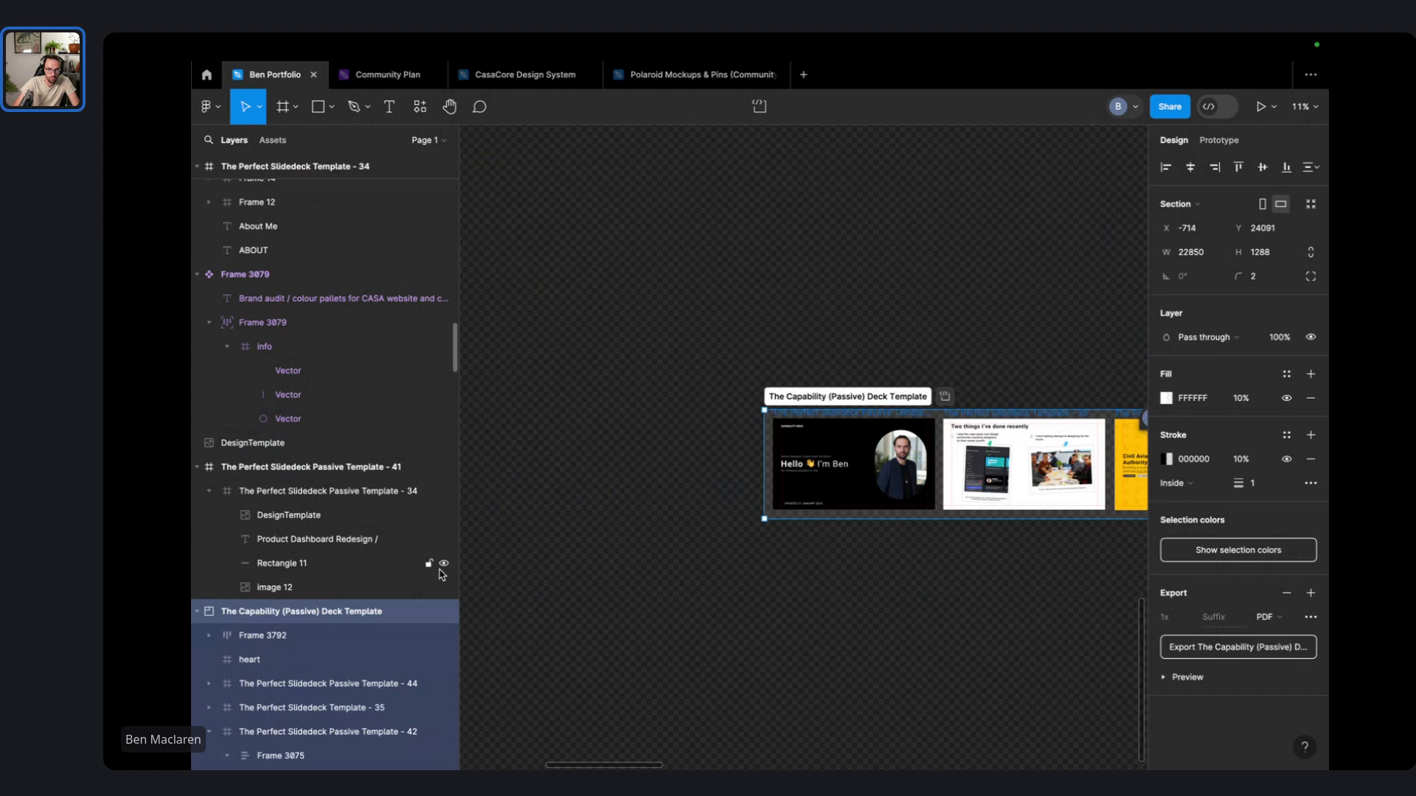
key("ctrl+shift+4")
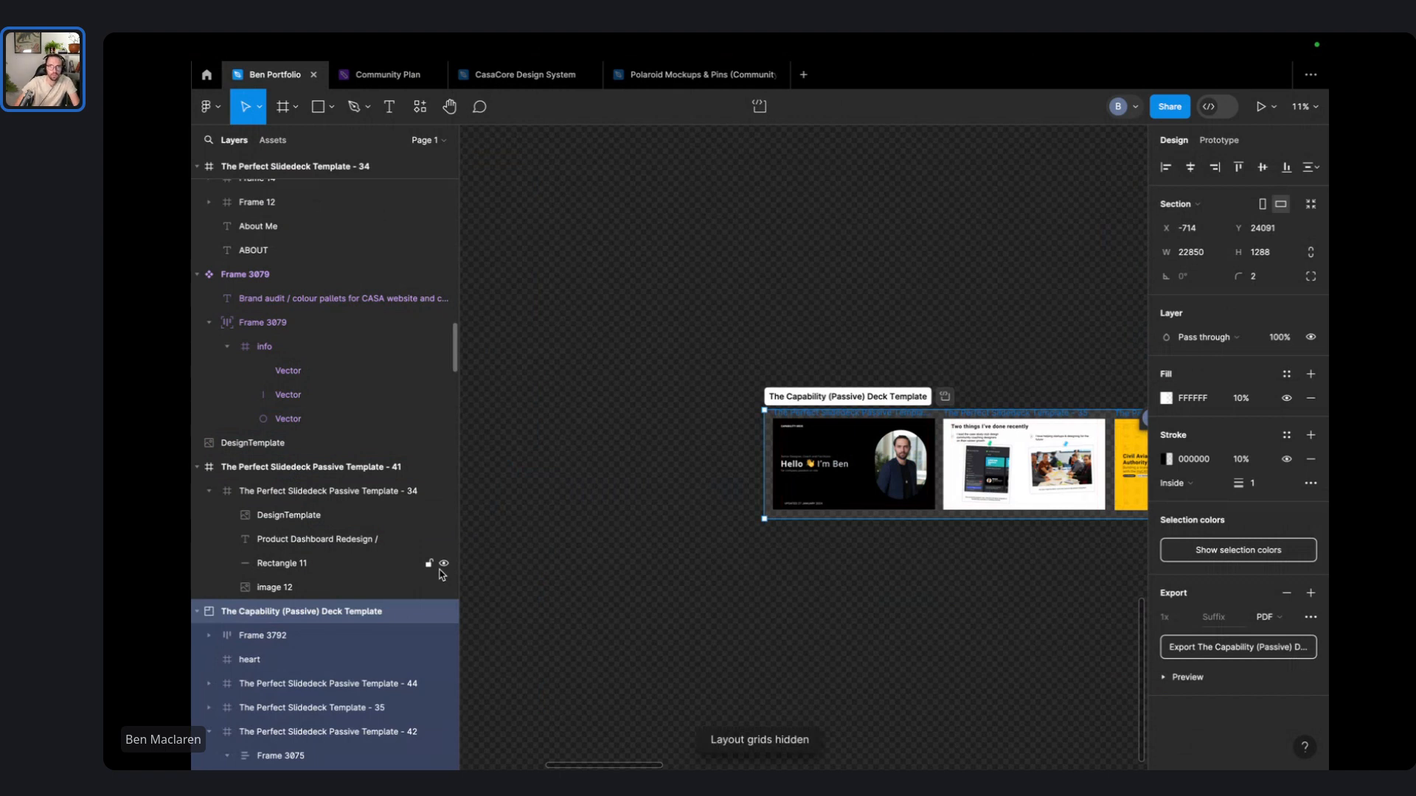
key("shift+g")
key("ctrl+Right")
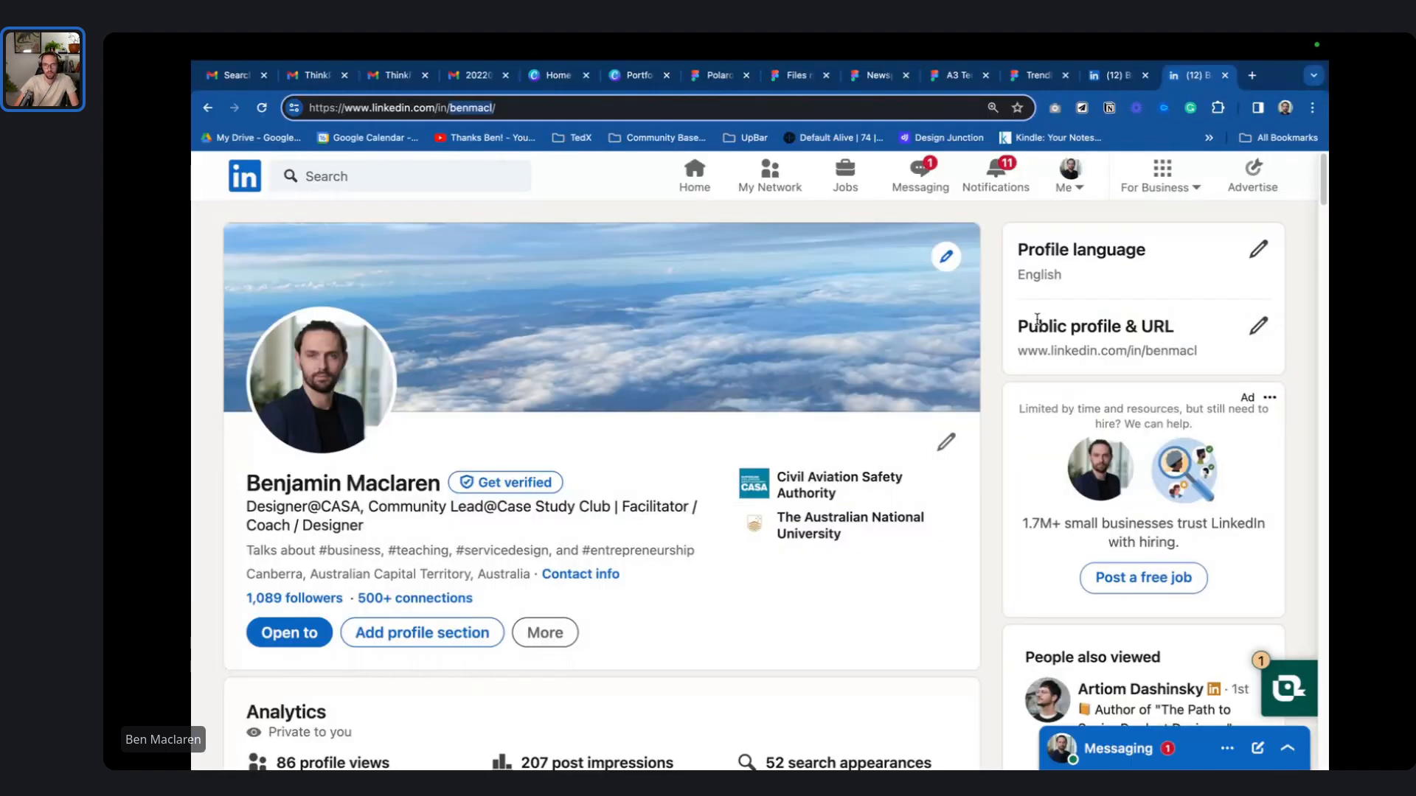
- Search Google for 'figma collapse all layers' in Chrome, then return to Figma
left_click(1180, 748)
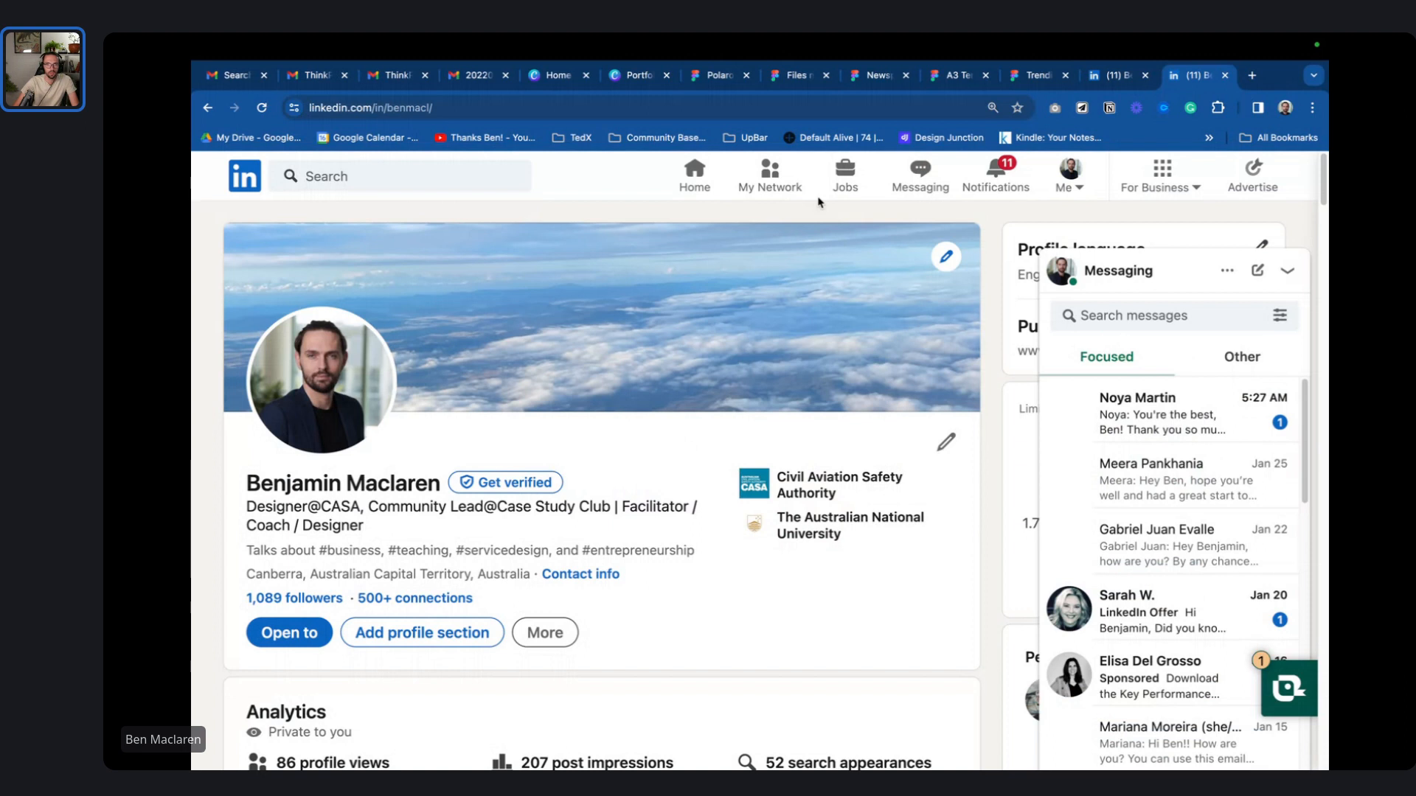
left_click(707, 105)
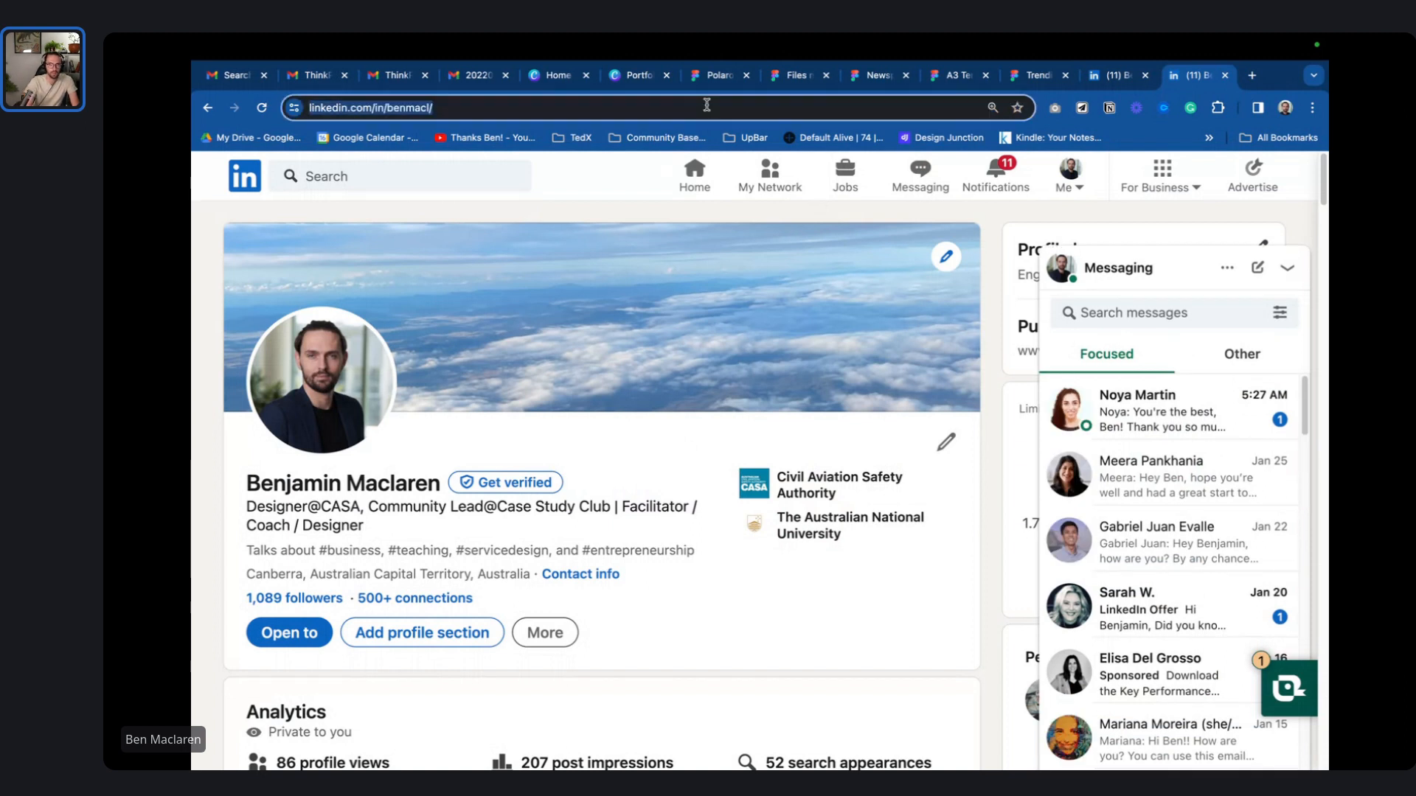
type("Figma colla")
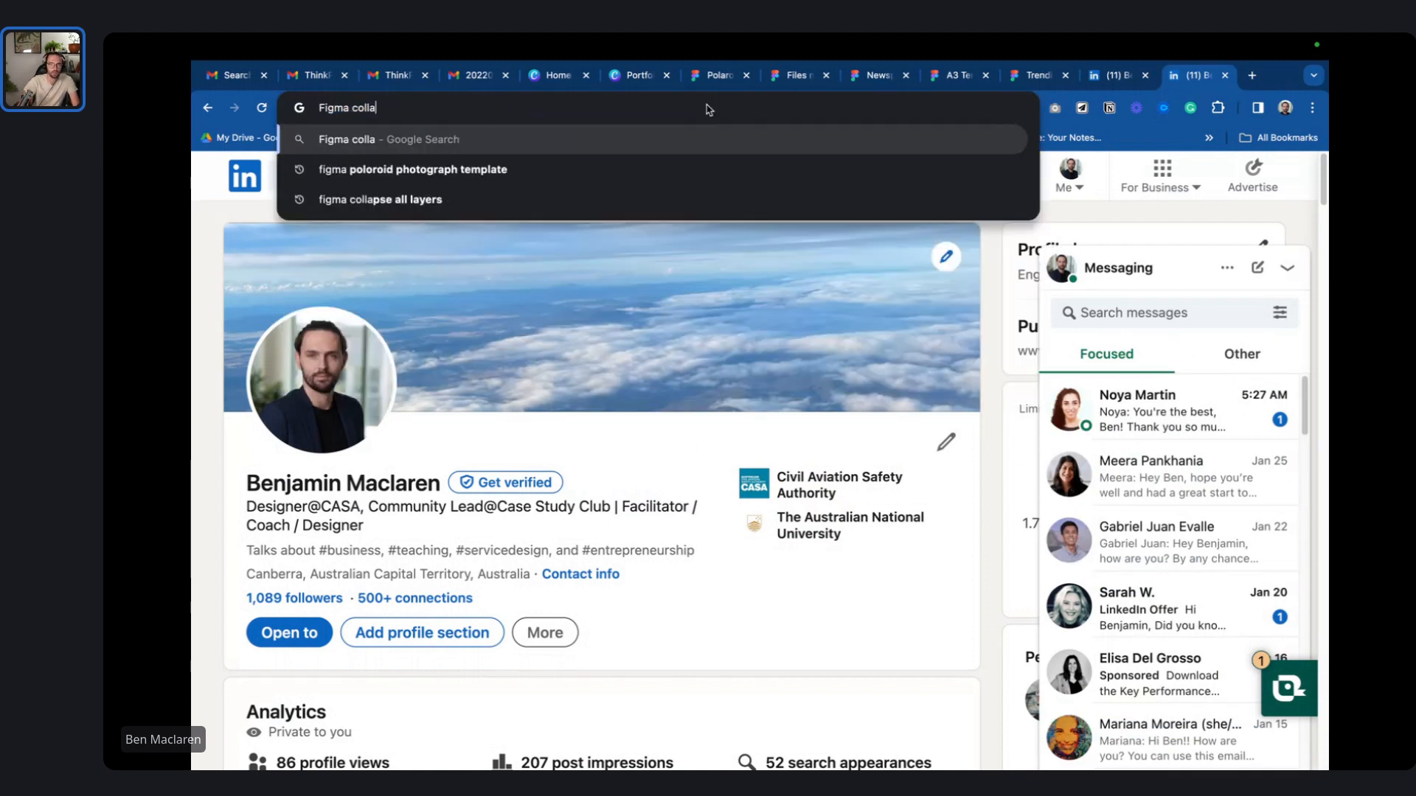
type("pse")
key("Down")
key("Return")
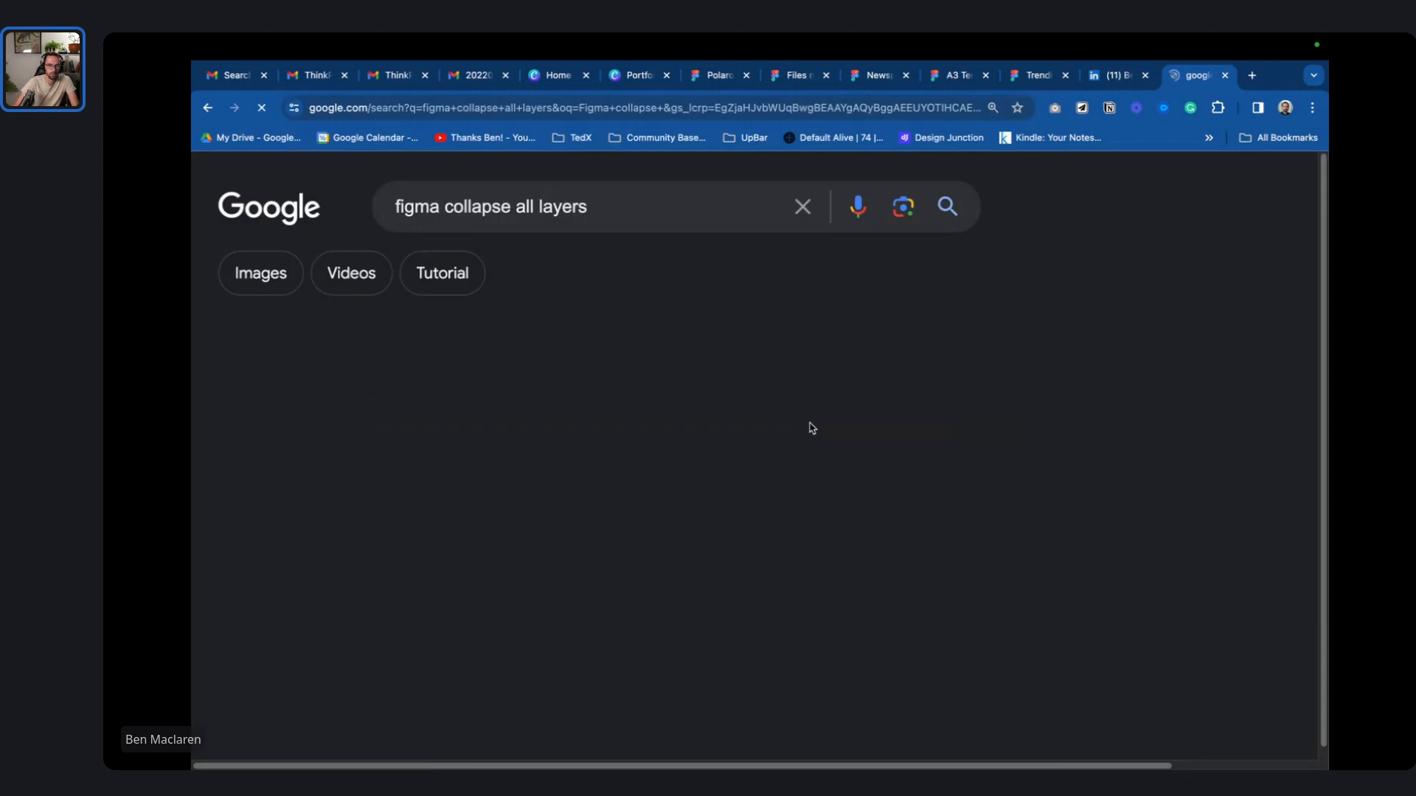
key("super+Tab")
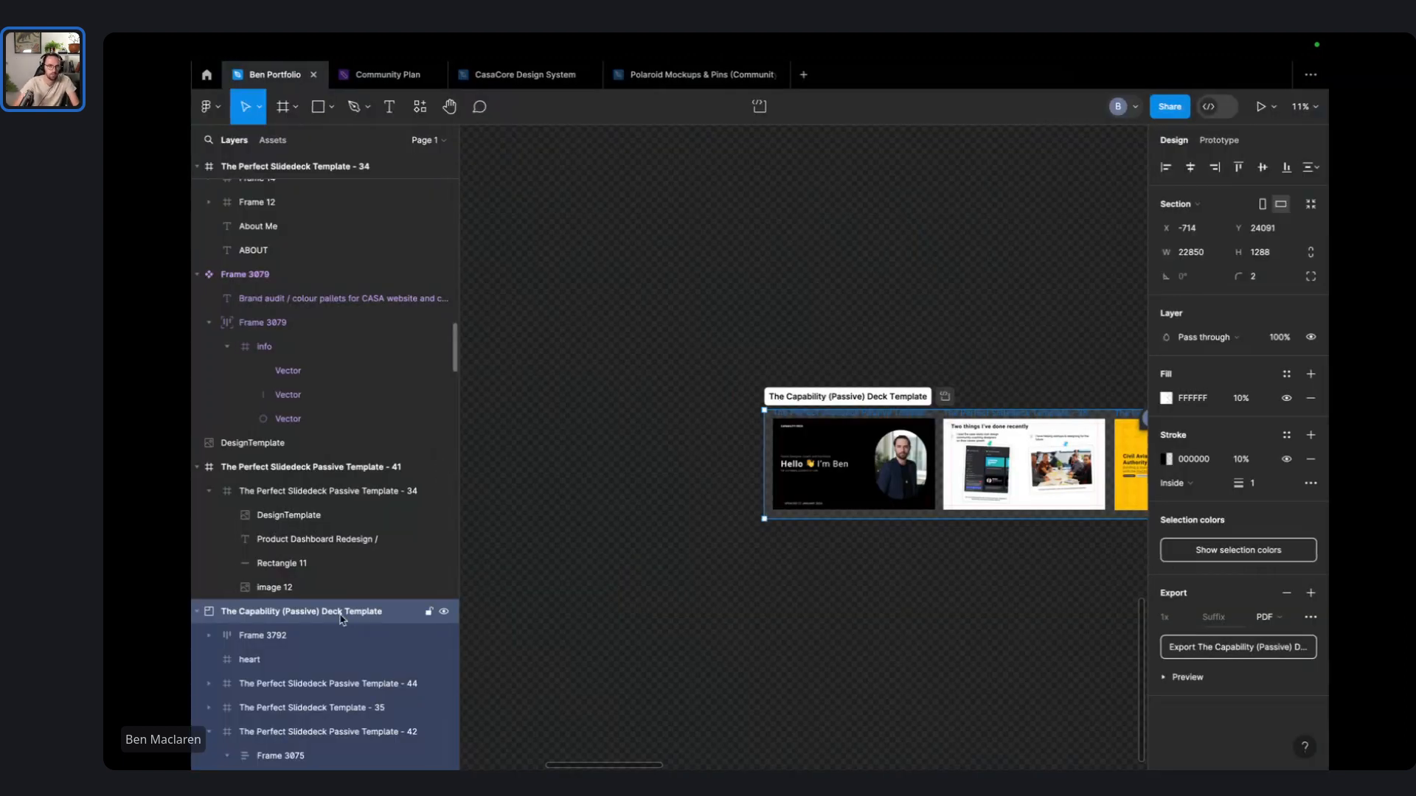
- Move Frame 3792 out of the Capability deck and into the Passive Template - 33 documentation slide
key("alt+l")
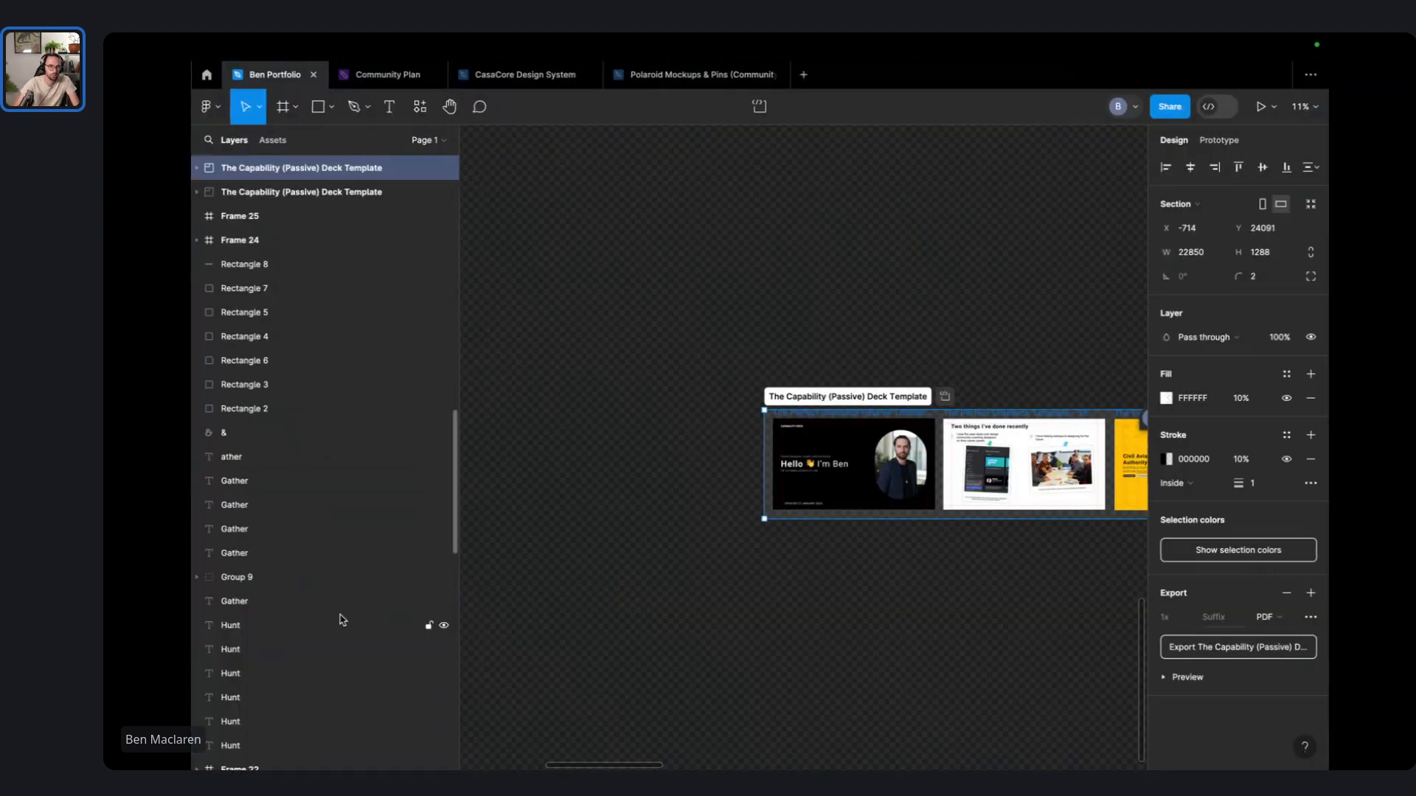
left_click(198, 169)
left_click(255, 193)
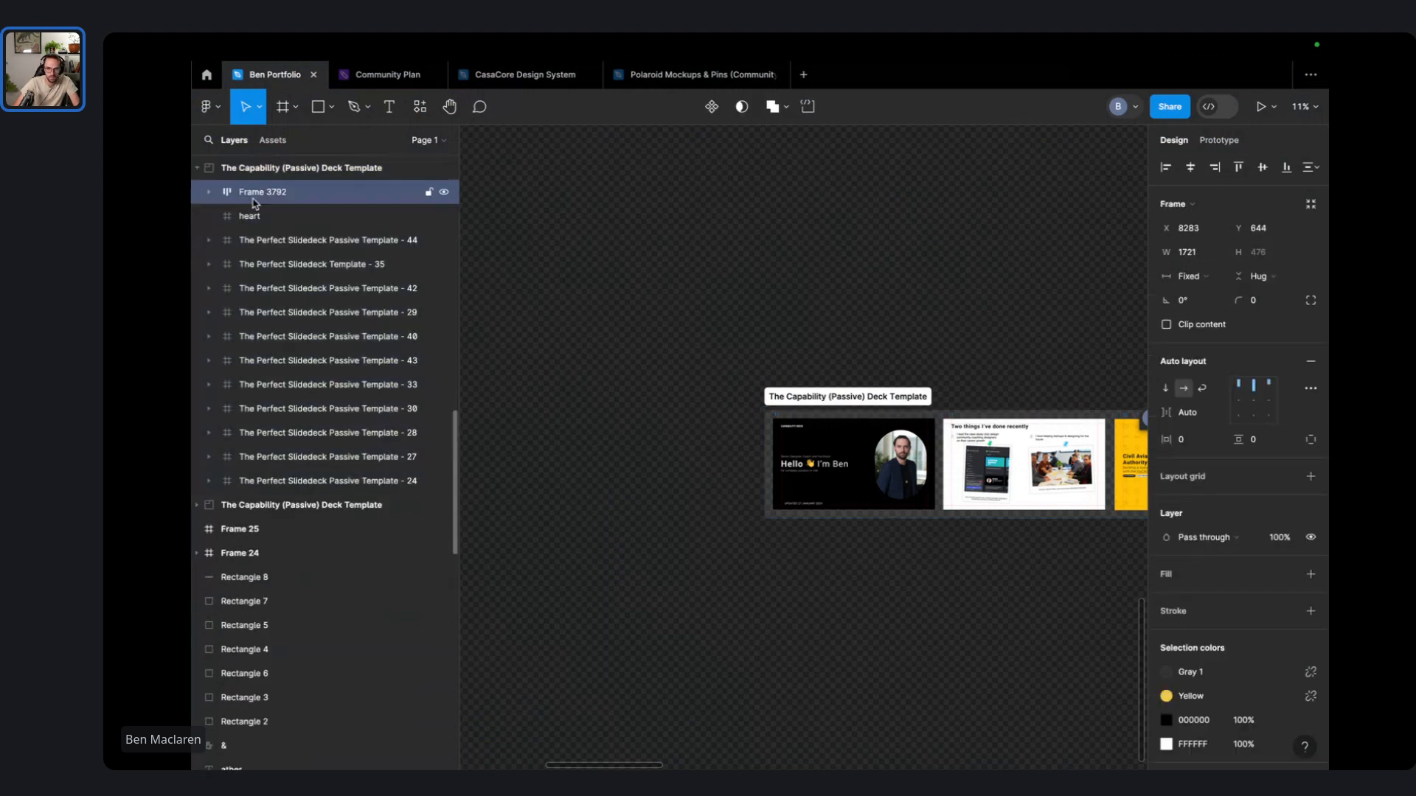
scroll(839, 408, "down", 3)
scroll(754, 262, "right", 6)
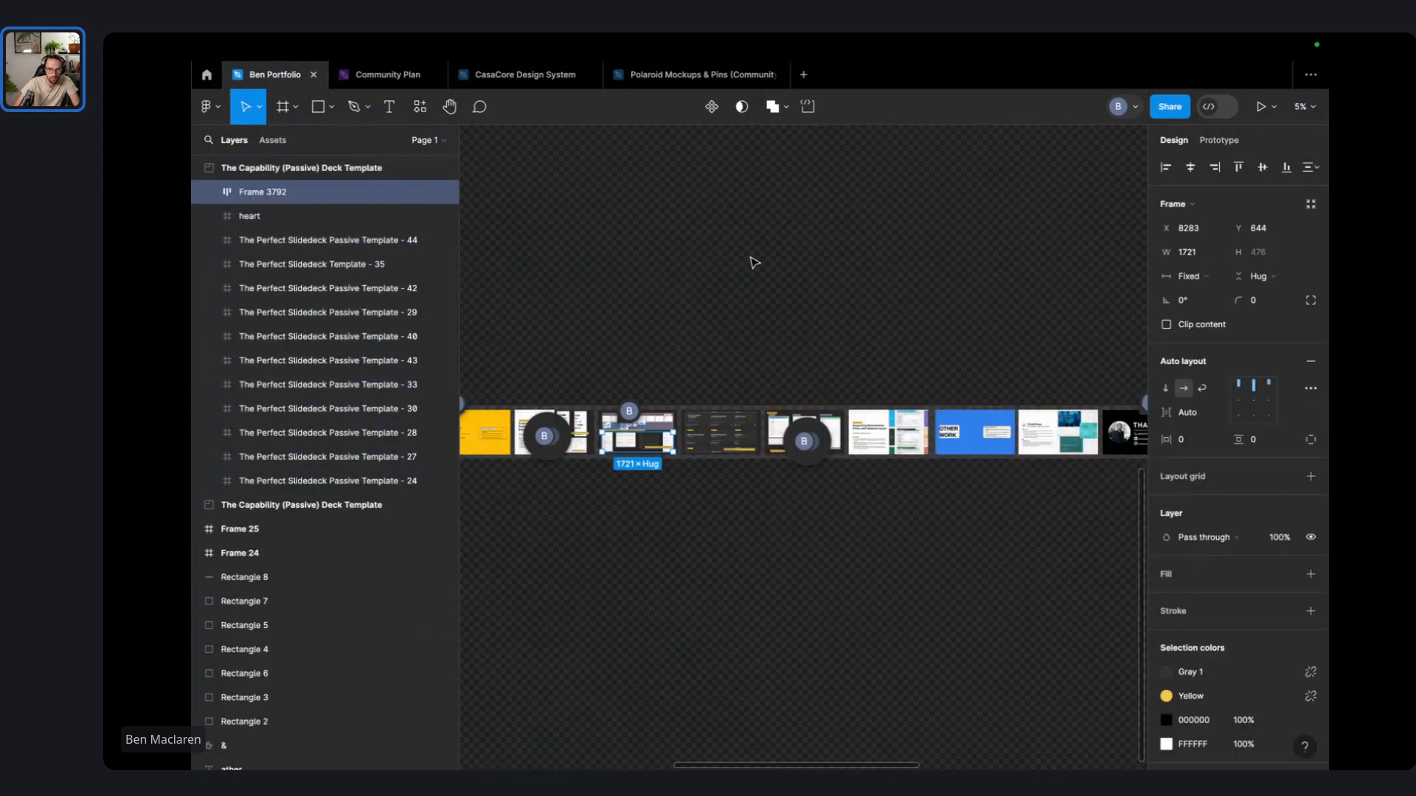
scroll(612, 416, "up", 5)
left_click_drag(612, 416, 708, 583)
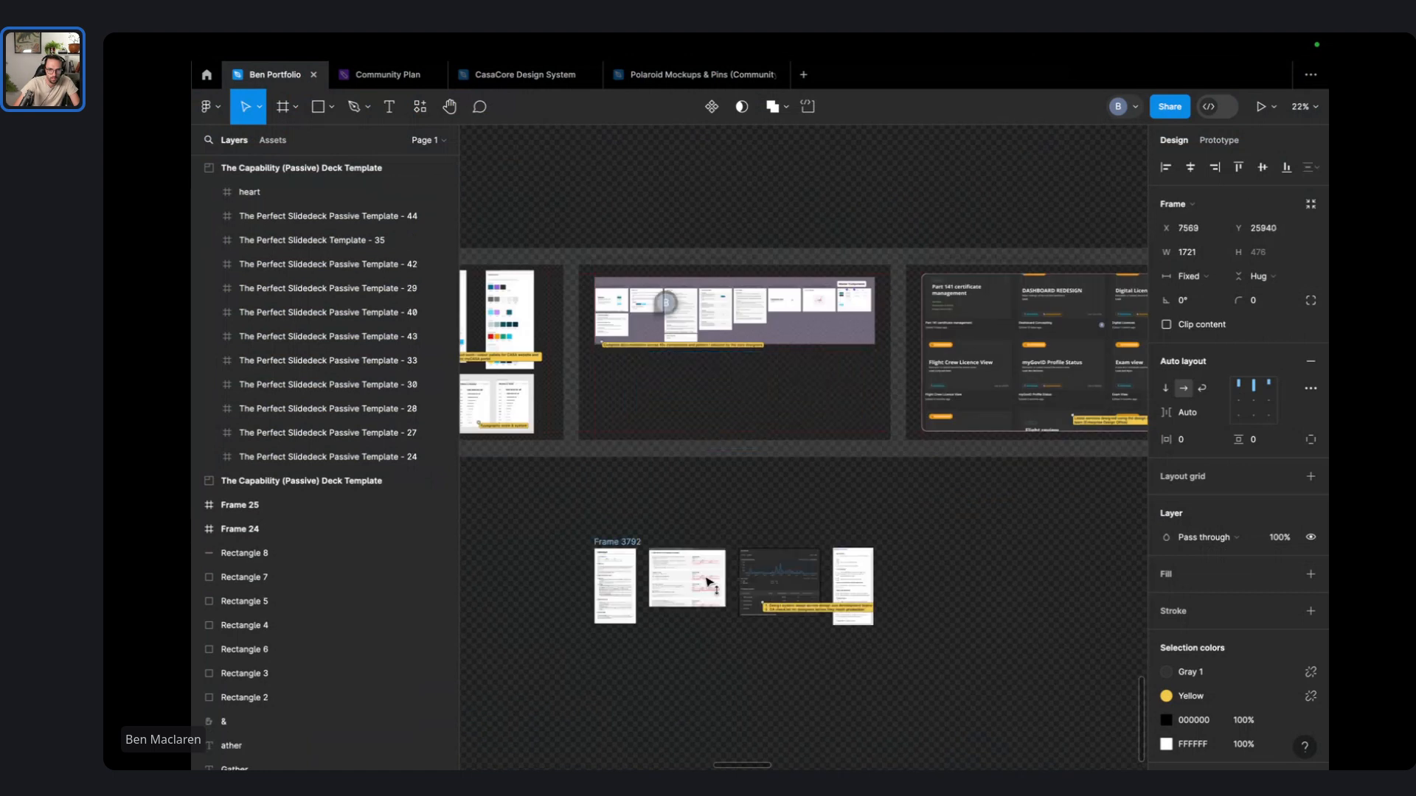
left_click(605, 531)
left_click_drag(605, 531, 636, 356)
left_click(685, 632)
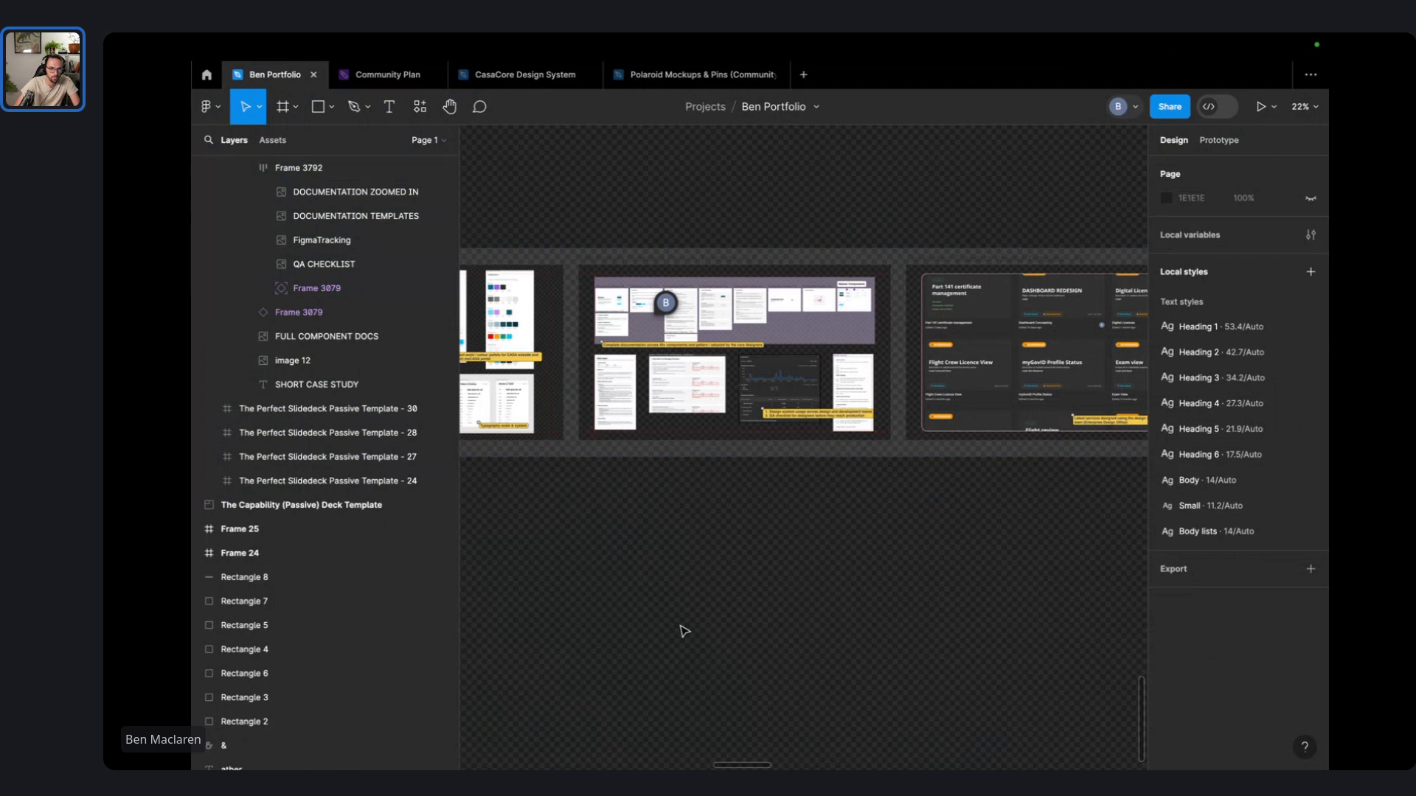
- Collapse Frame 3792 and the nested Passive Template - 34 slide in the layers tree, then bring the slide strip into view
scroll(313, 333, "up", 3)
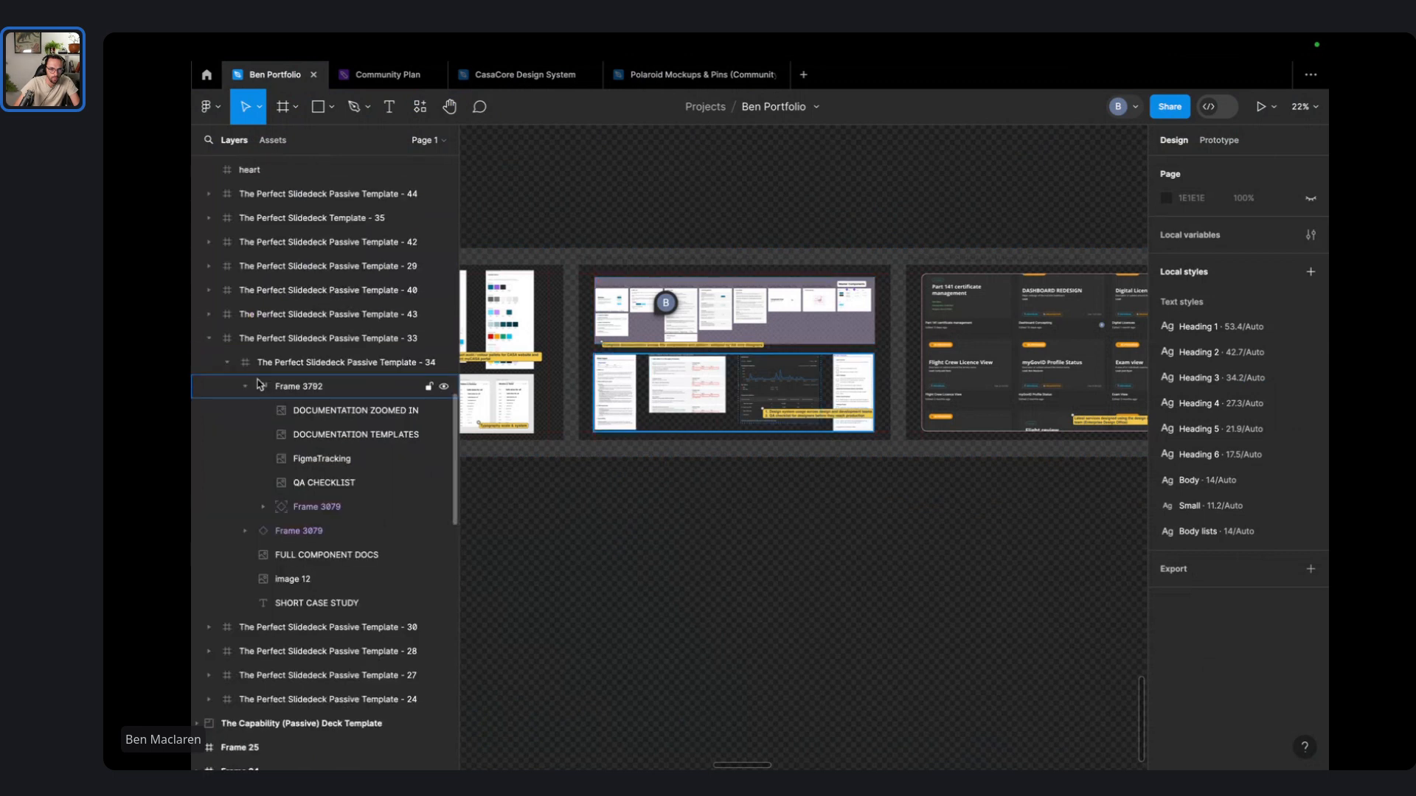
left_click(246, 386)
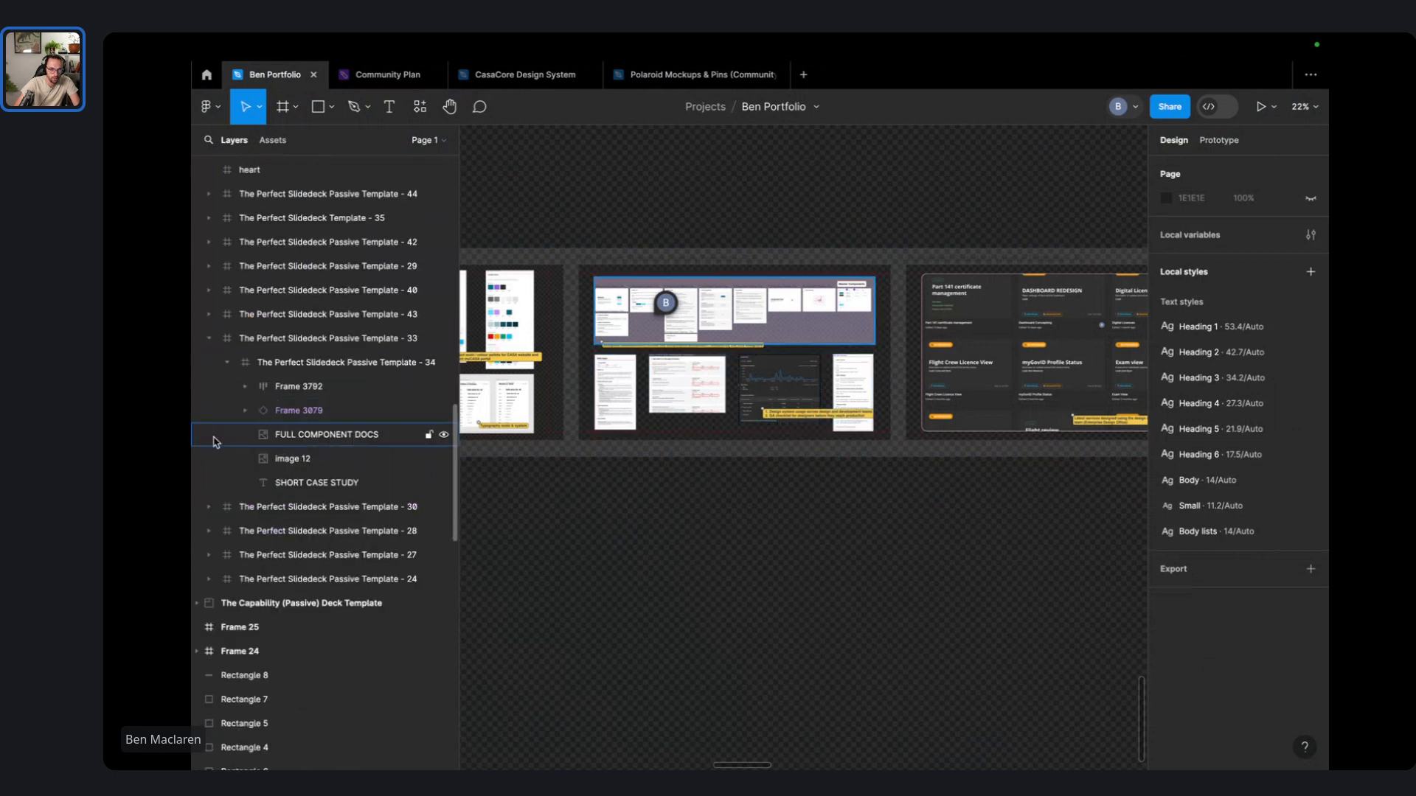
left_click(227, 362)
left_click(317, 368)
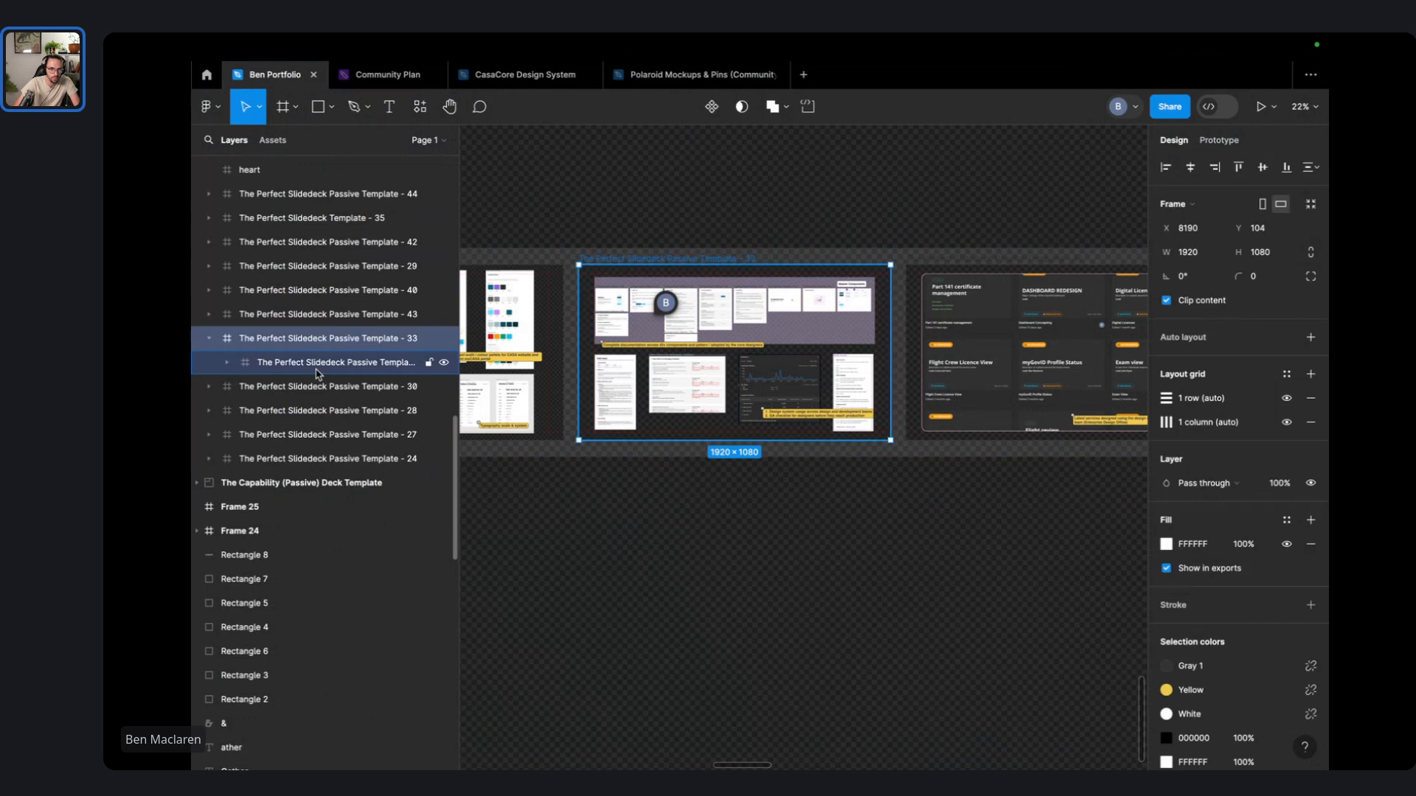
scroll(318, 374, "up", 5)
scroll(708, 563, "down", 3)
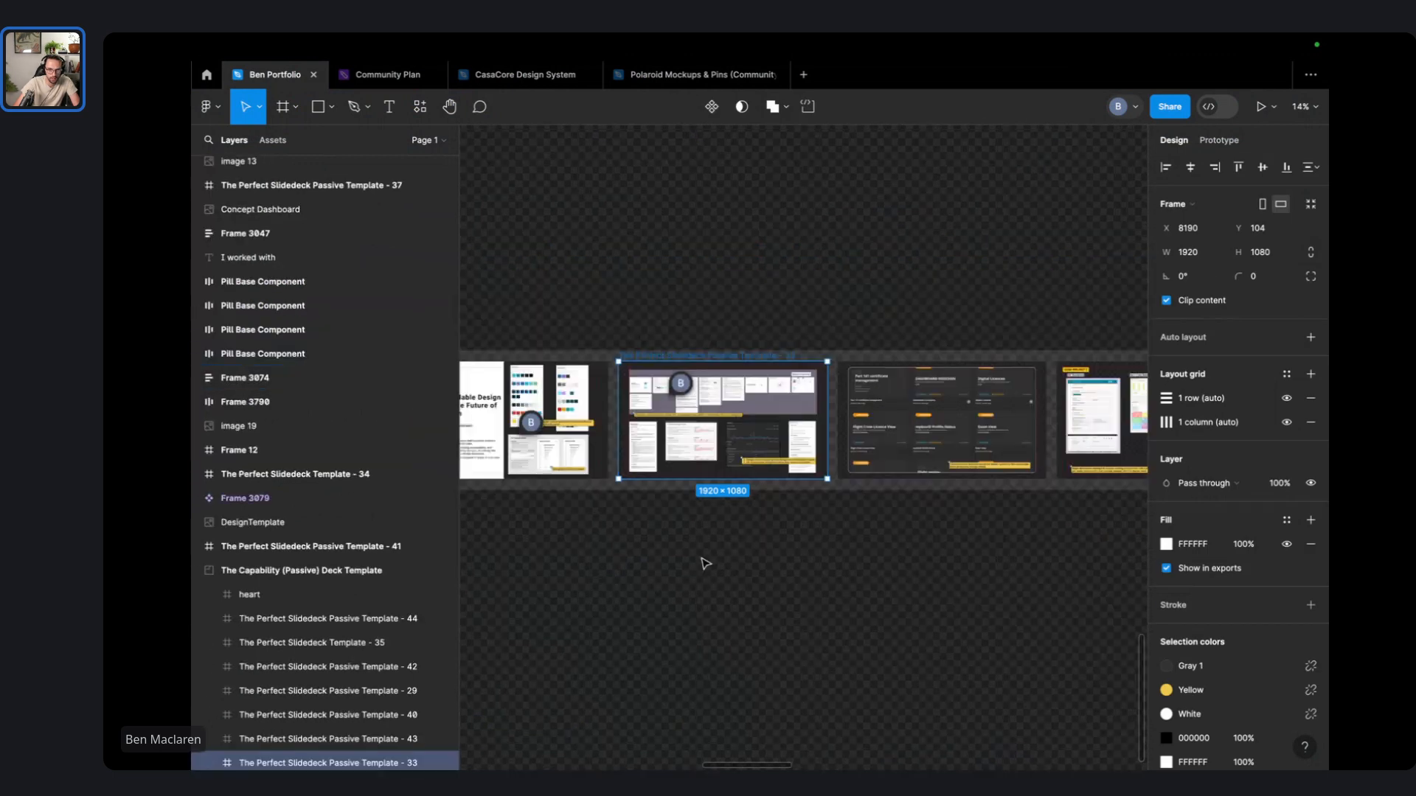
scroll(704, 582, "down", 3)
left_click(700, 607)
left_click_drag(700, 607, 881, 484)
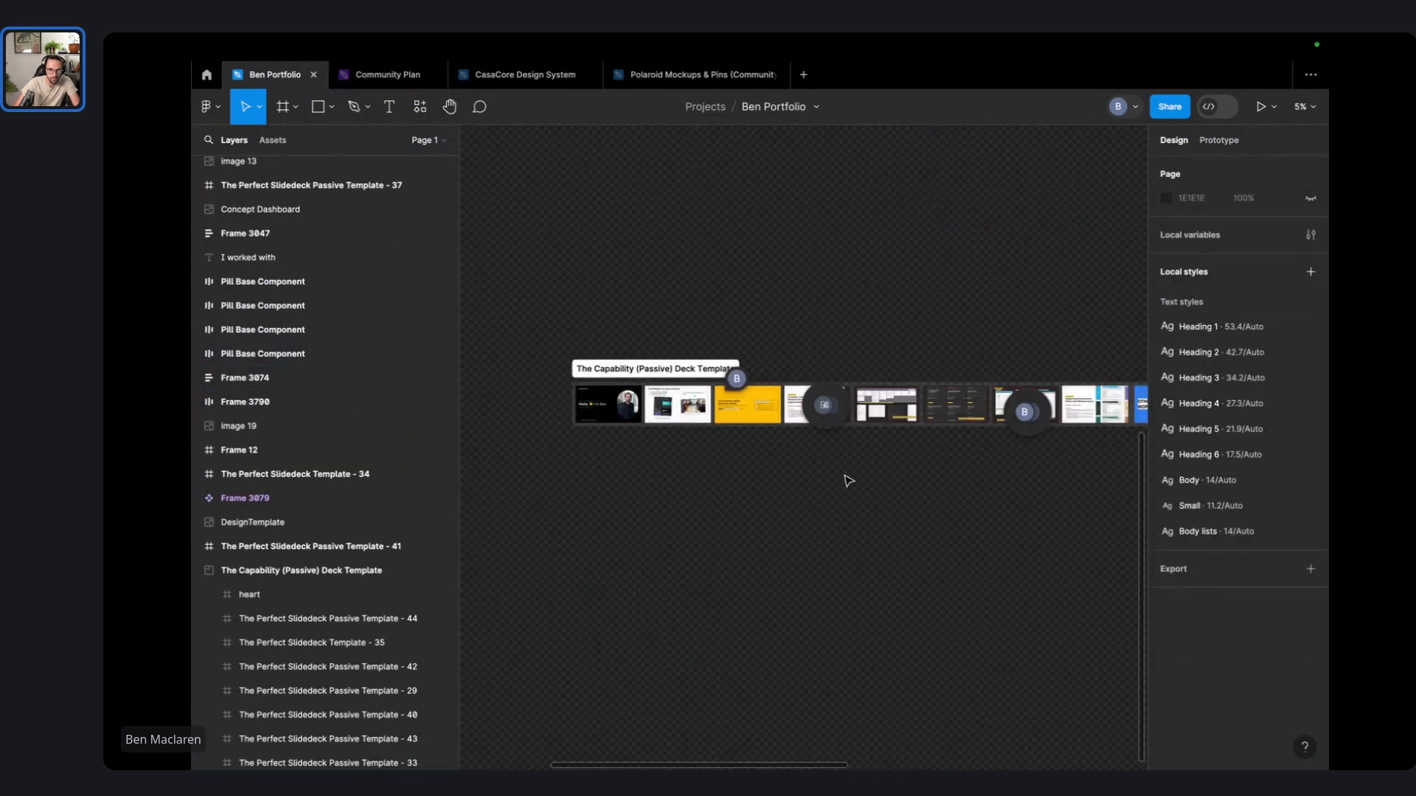
scroll(848, 481, "up", 2)
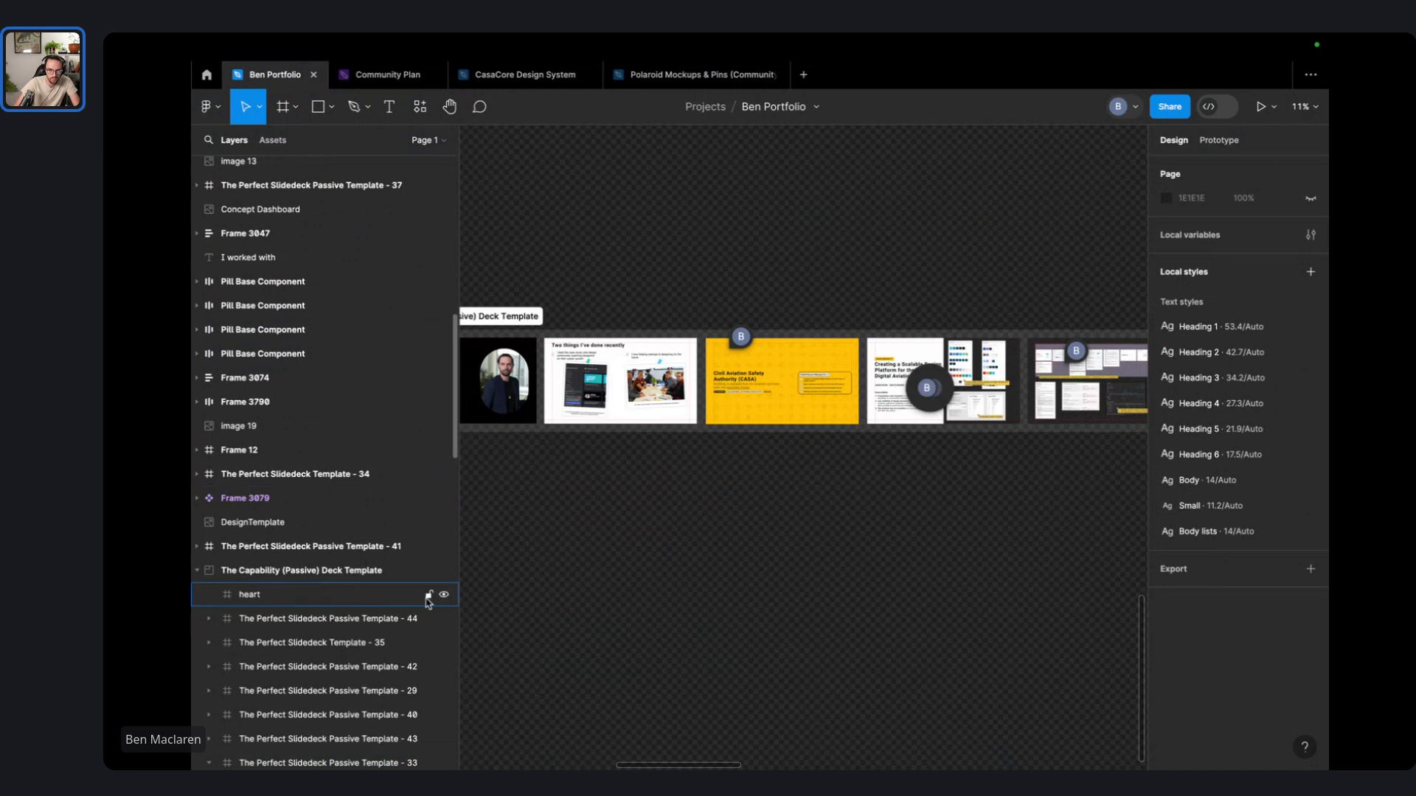
scroll(570, 567, "right", 3)
scroll(571, 566, "right", 5)
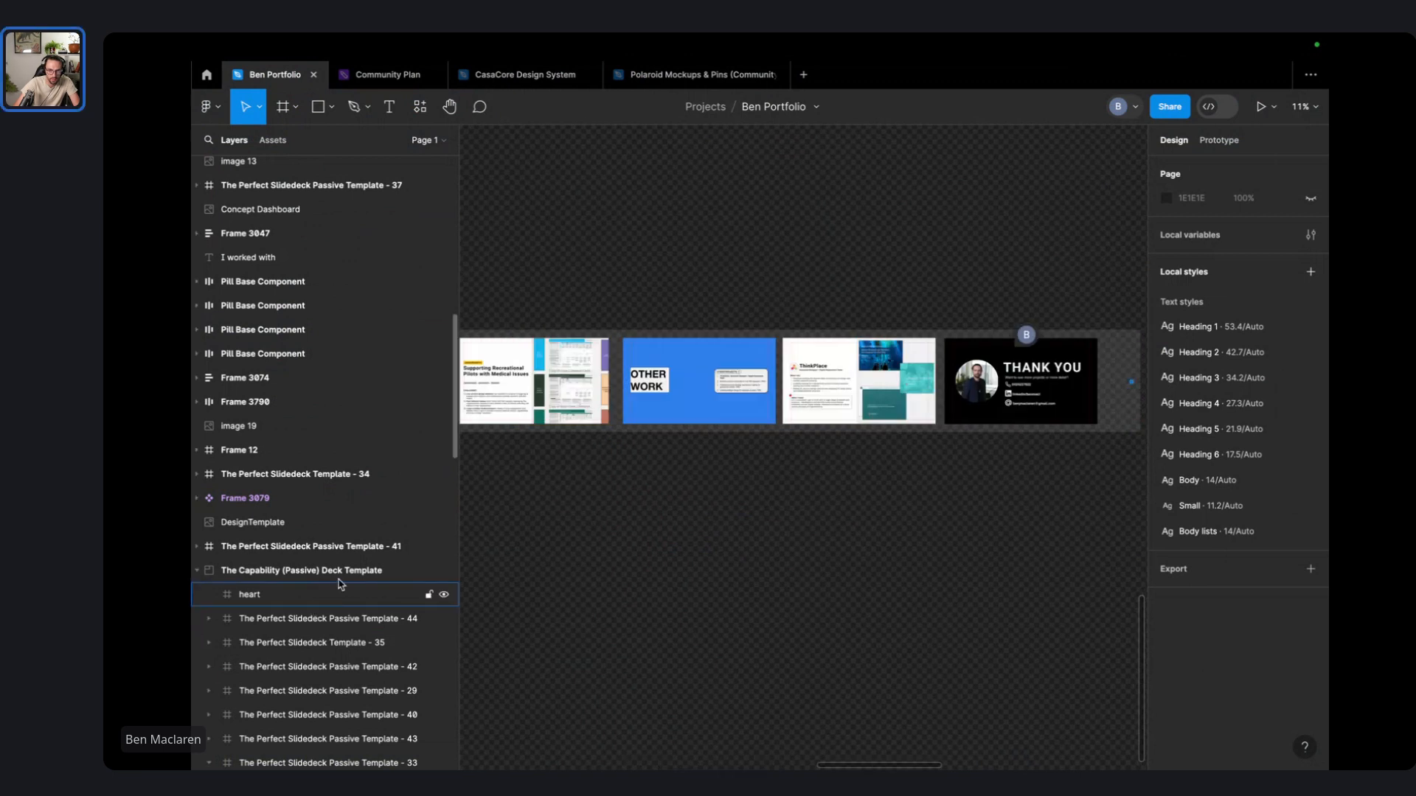
scroll(741, 376, "right", 5)
scroll(741, 377, "up", 2)
scroll(741, 376, "up", 6)
- Marquee-select the small 24×24 heart frame and delete it from the deck
left_click_drag(1018, 628, 624, 324)
key("Delete")
scroll(721, 354, "down", 5)
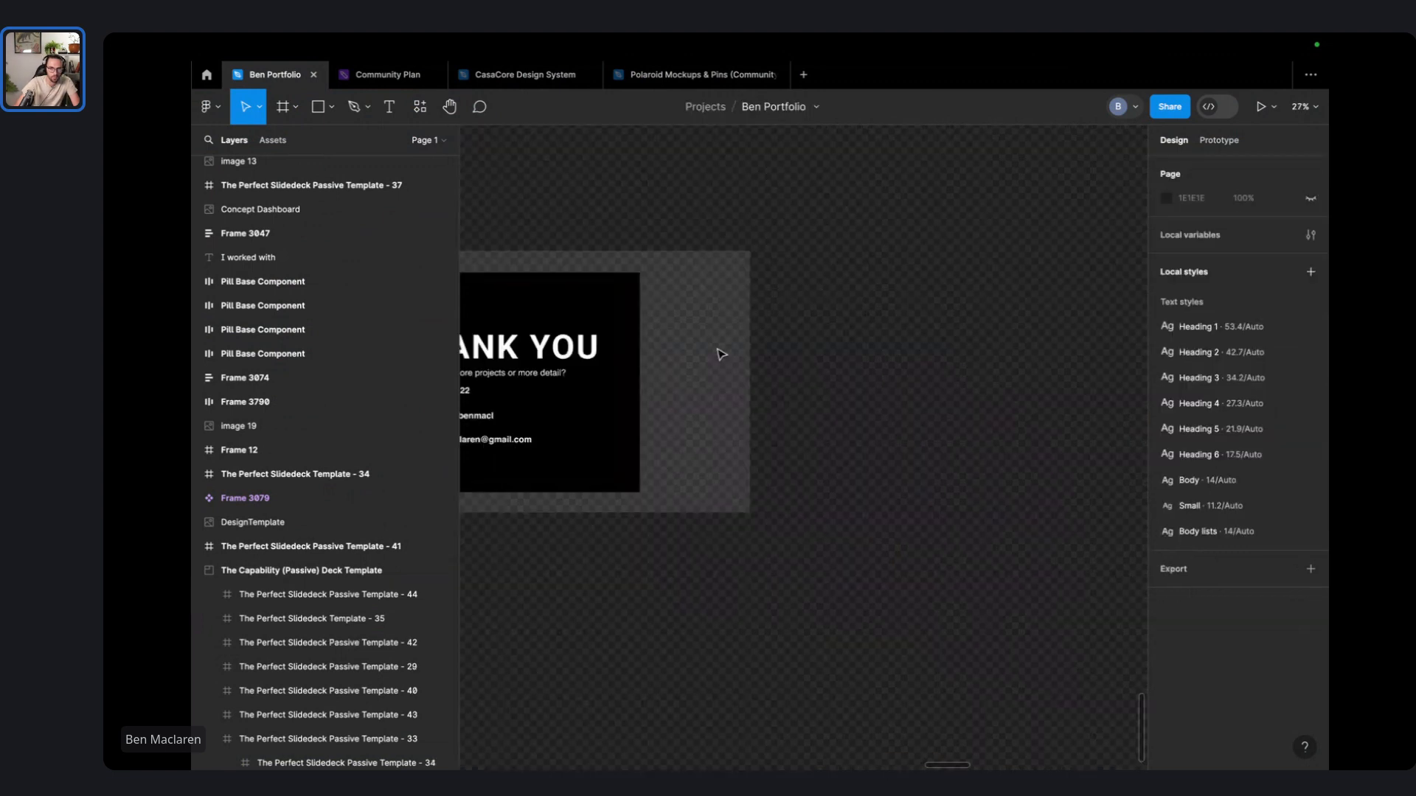
scroll(752, 358, "down", 2)
scroll(782, 369, "down", 4)
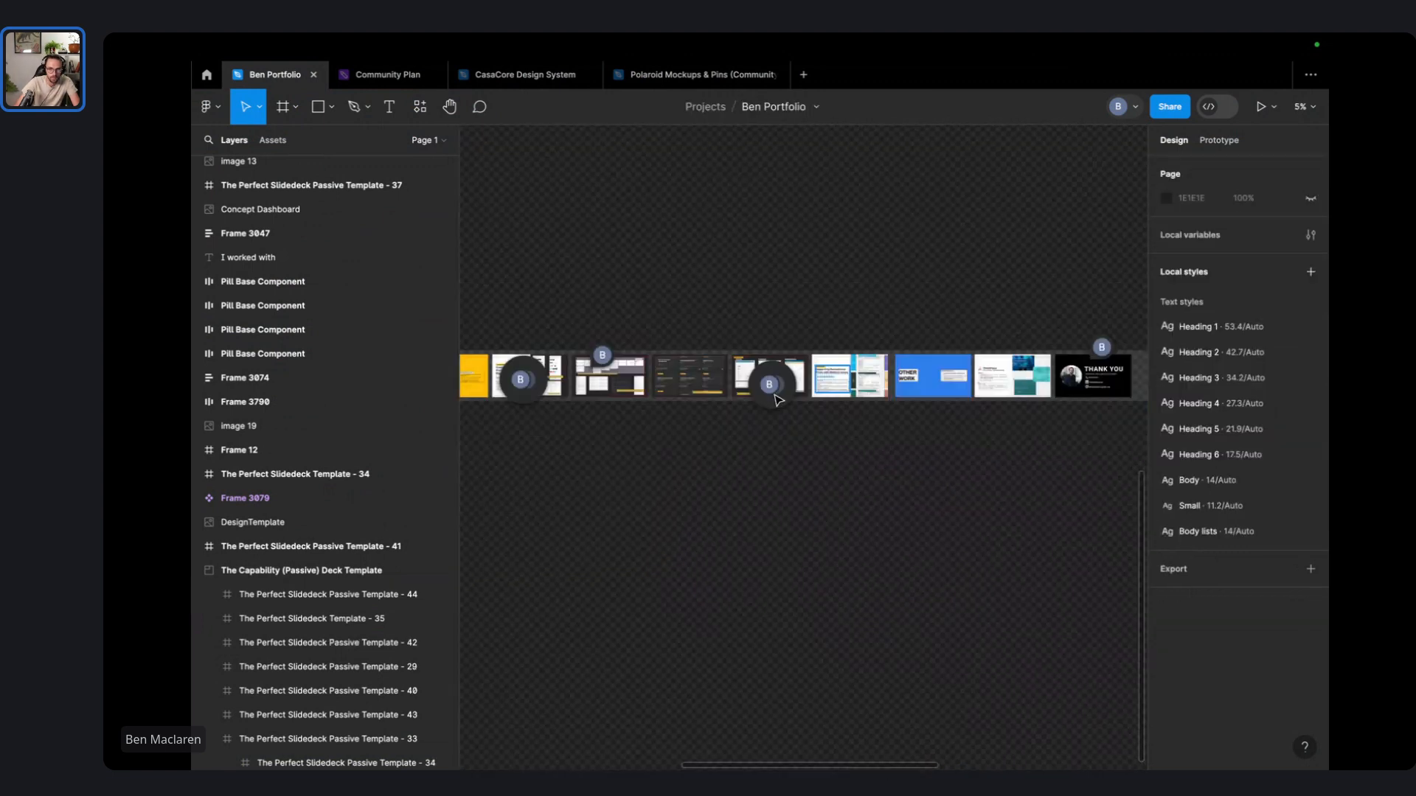
scroll(708, 410, "left", 5)
scroll(644, 421, "up", 3)
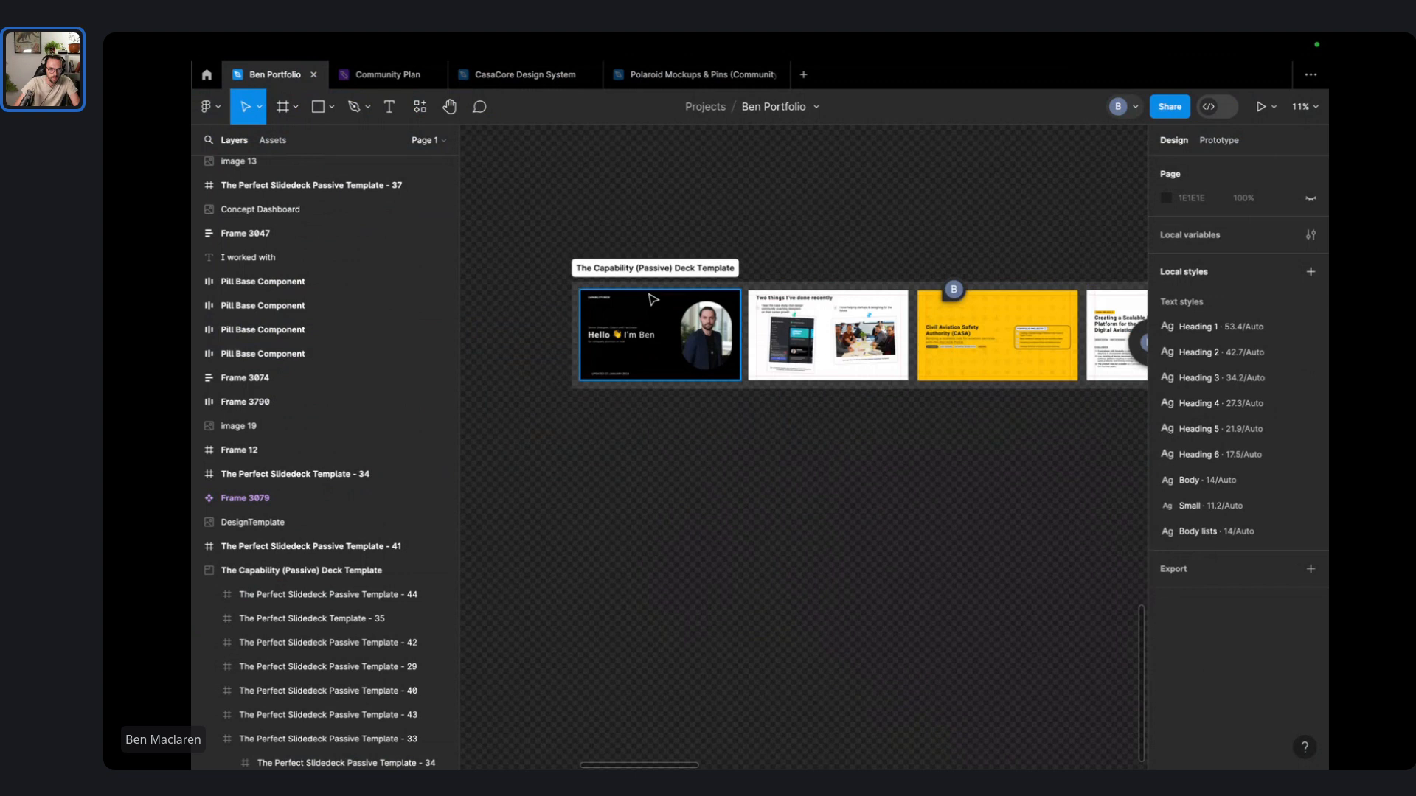
left_click(652, 299)
- Renumber Passive Template - 27 to 1 and Slidedeck Template - 35 to 2
scroll(371, 635, "up", 3)
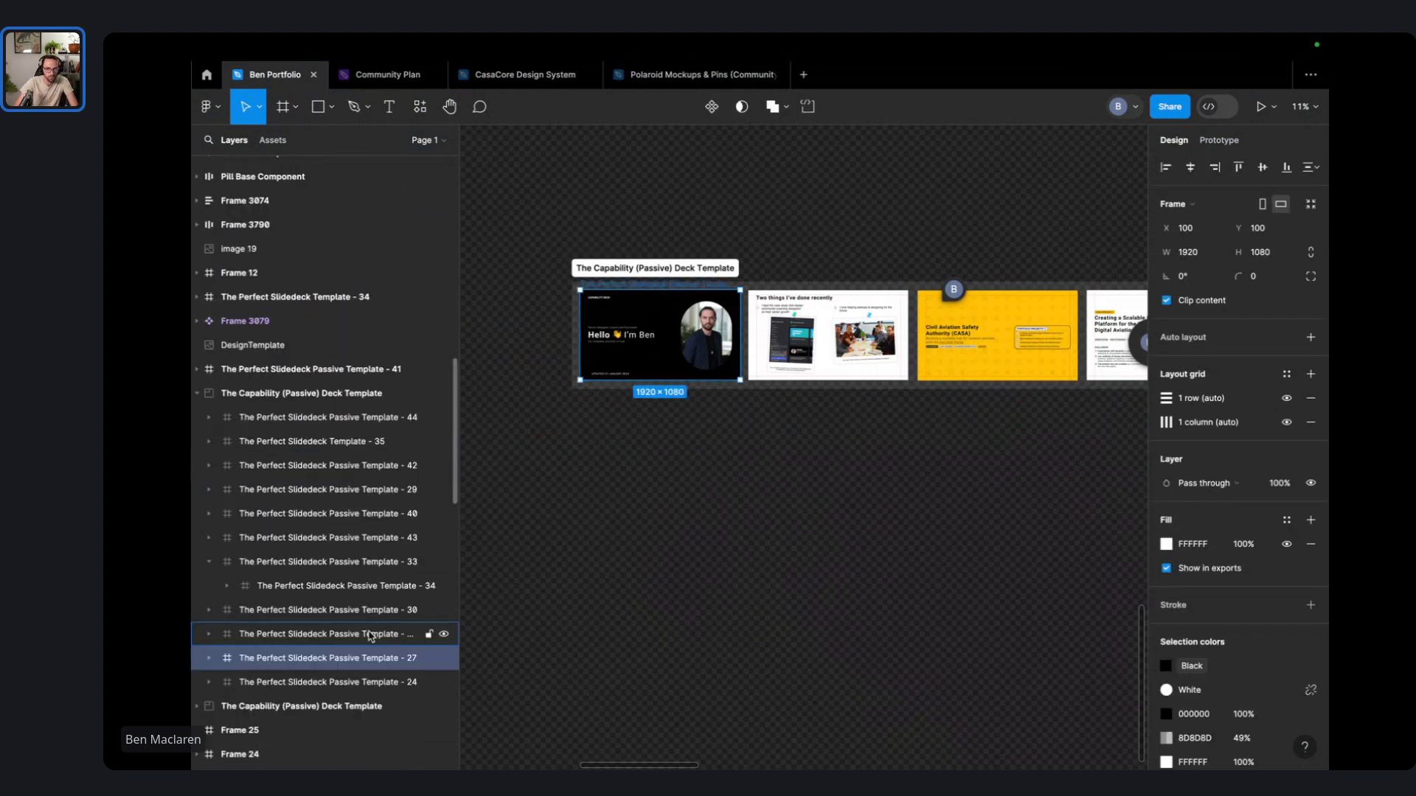
double_click(356, 663)
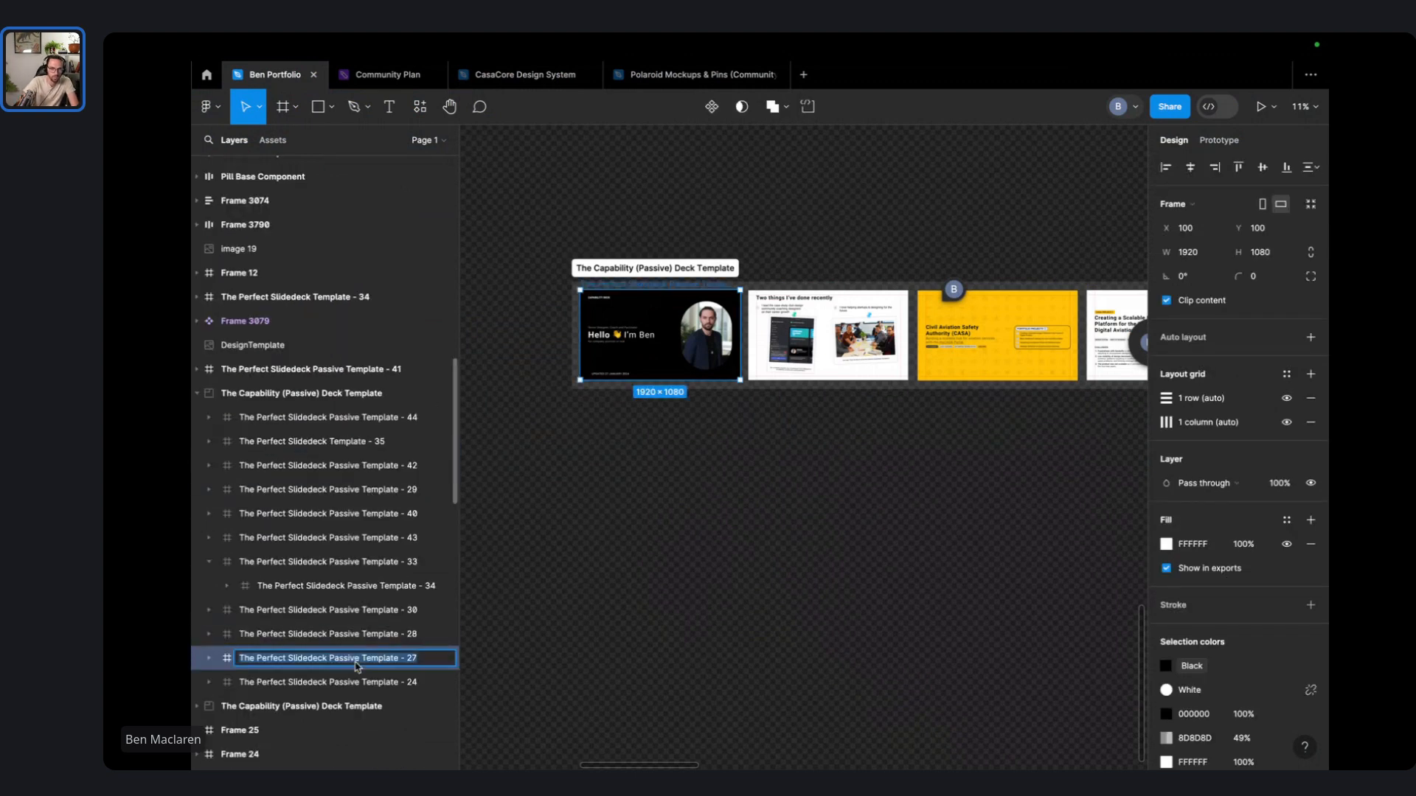
key("Right")
key("BackSpace")
key("BackSpace")
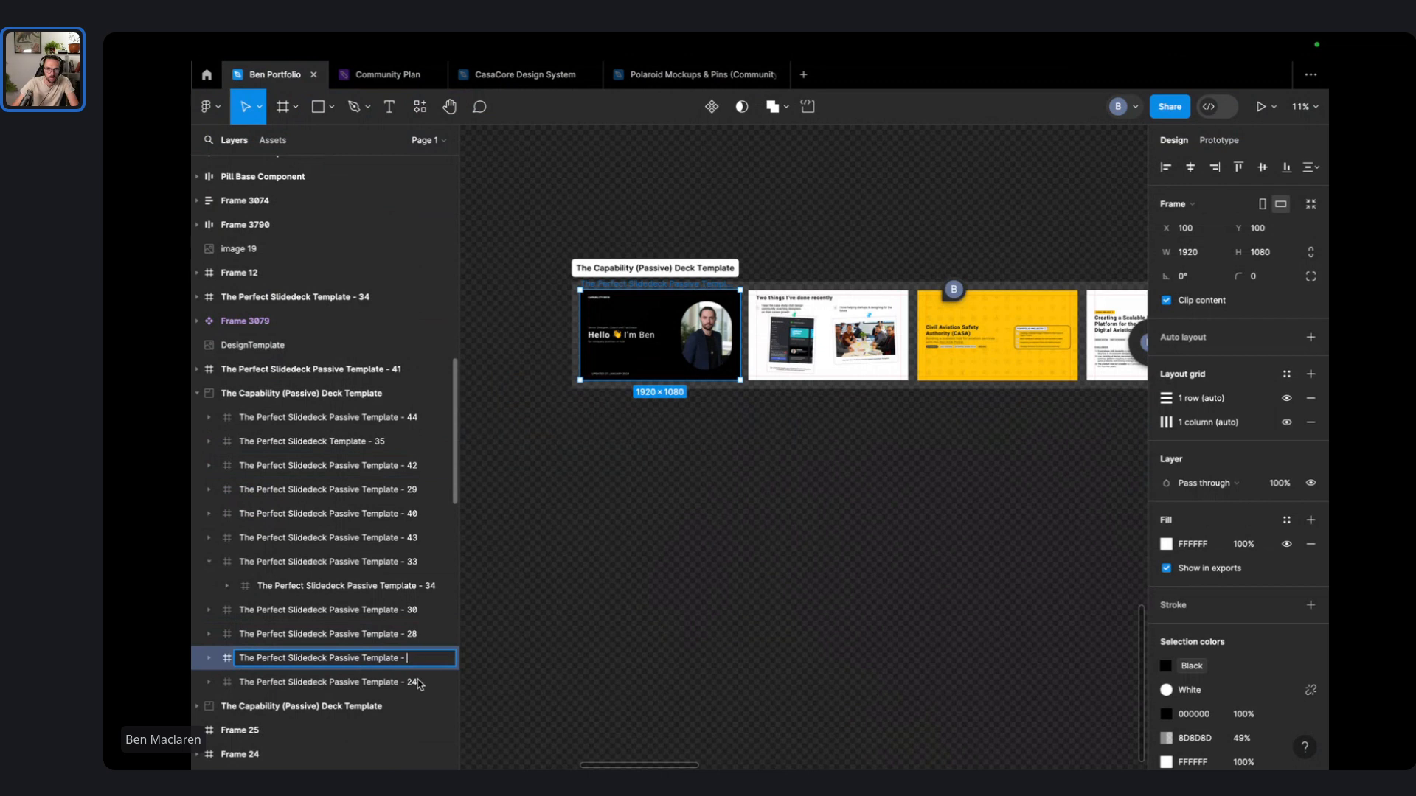
type("1")
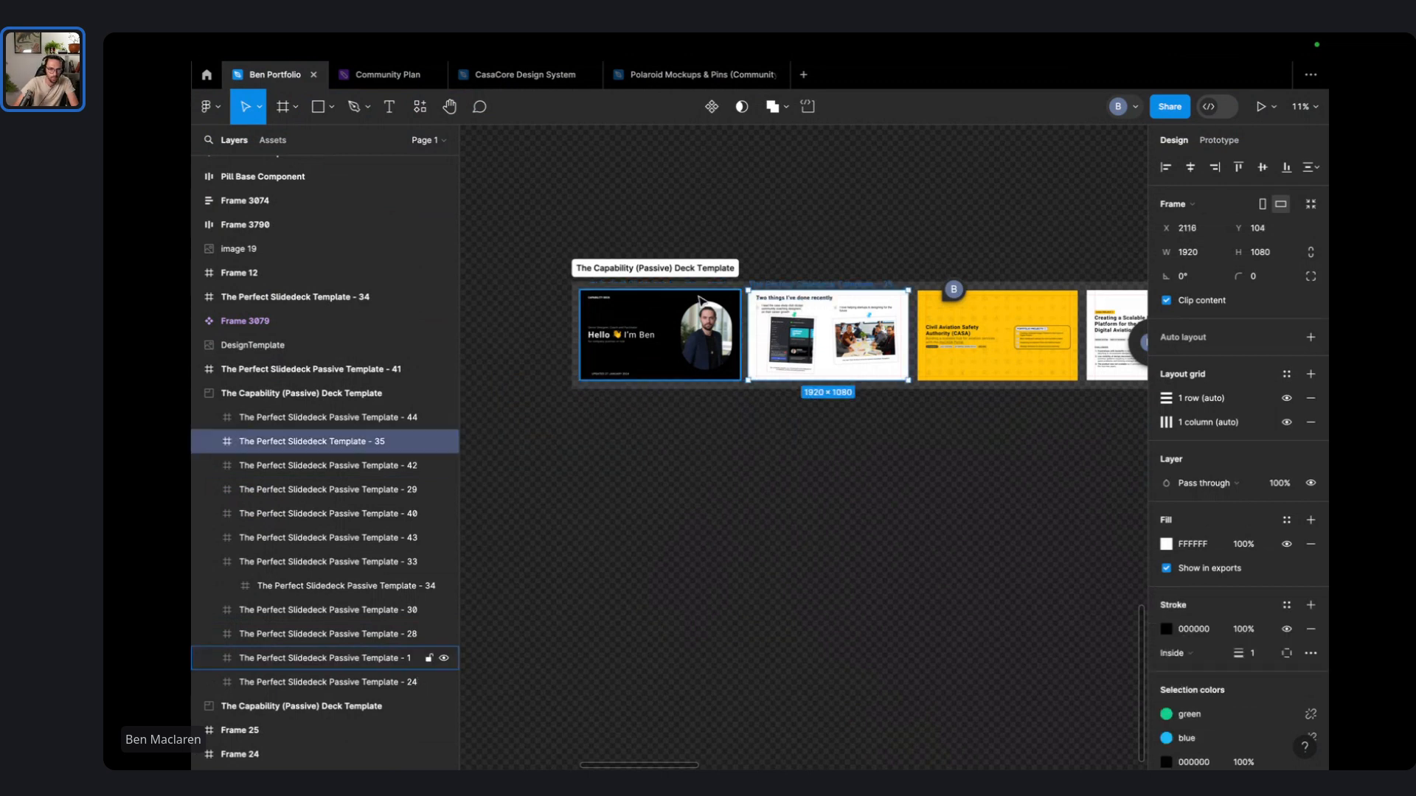
left_click(410, 445)
double_click(411, 446)
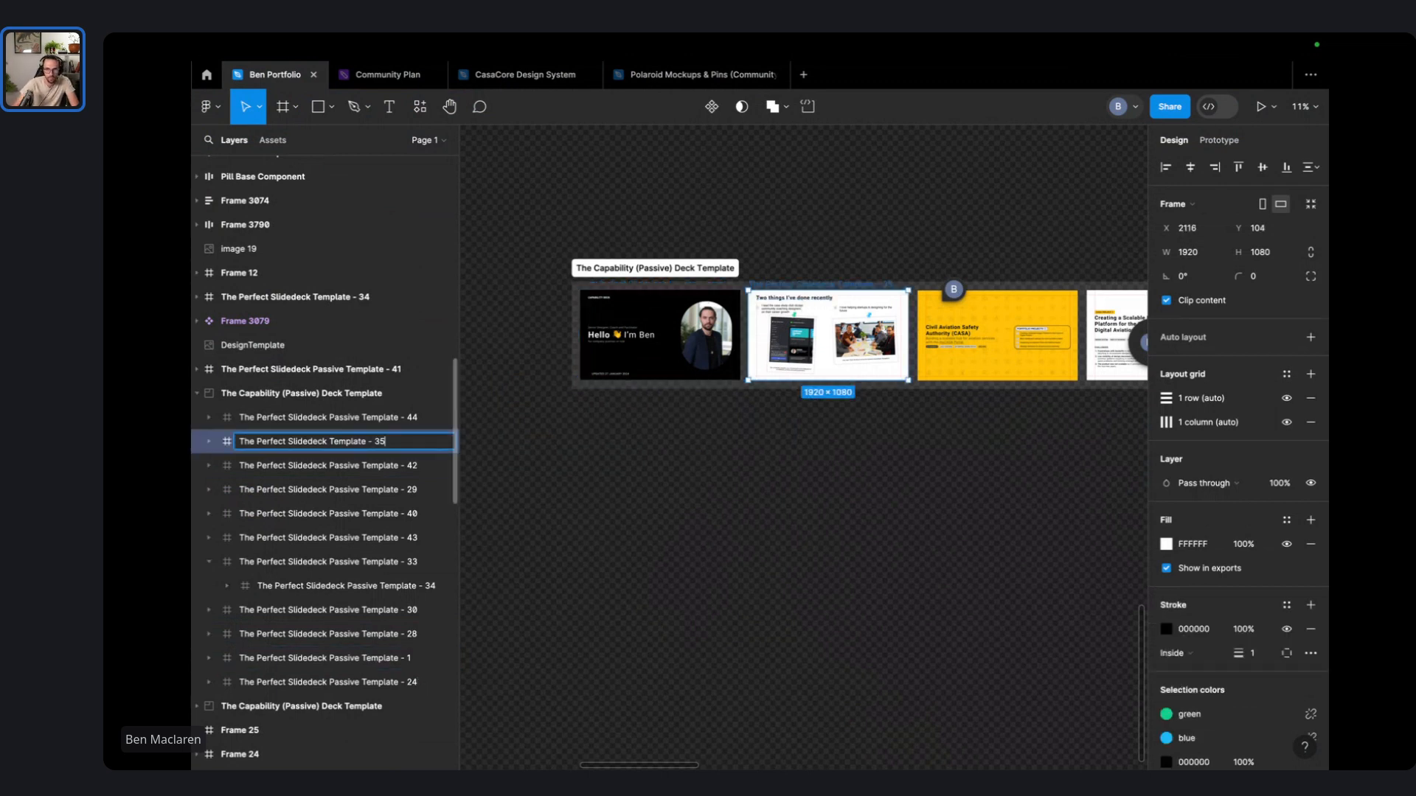
key("BackSpace")
key("BackSpace")
type("2")
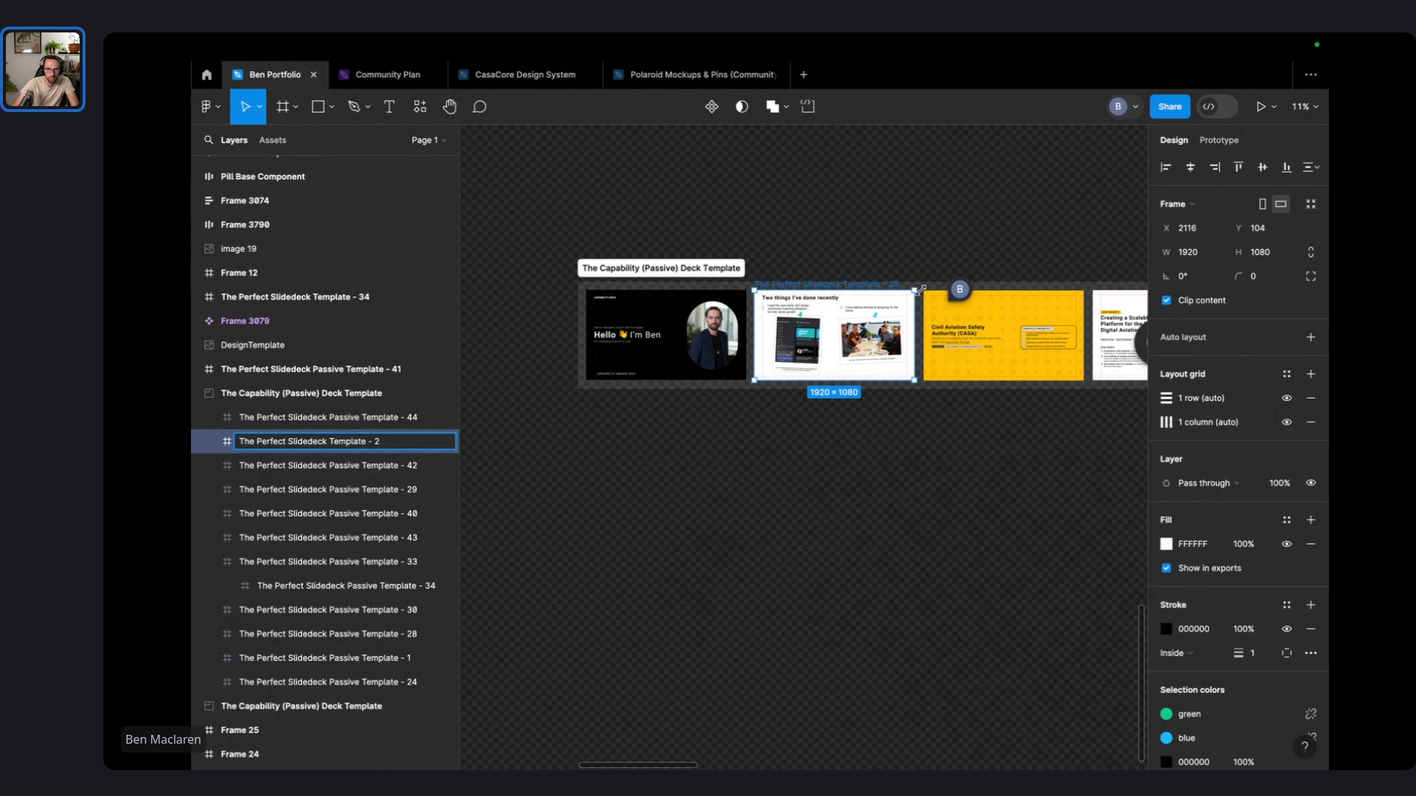
key("Return")
- Renumber Passive Template - 24 to 3 and the Creating a Scalable Design slide to 4
key("Tab")
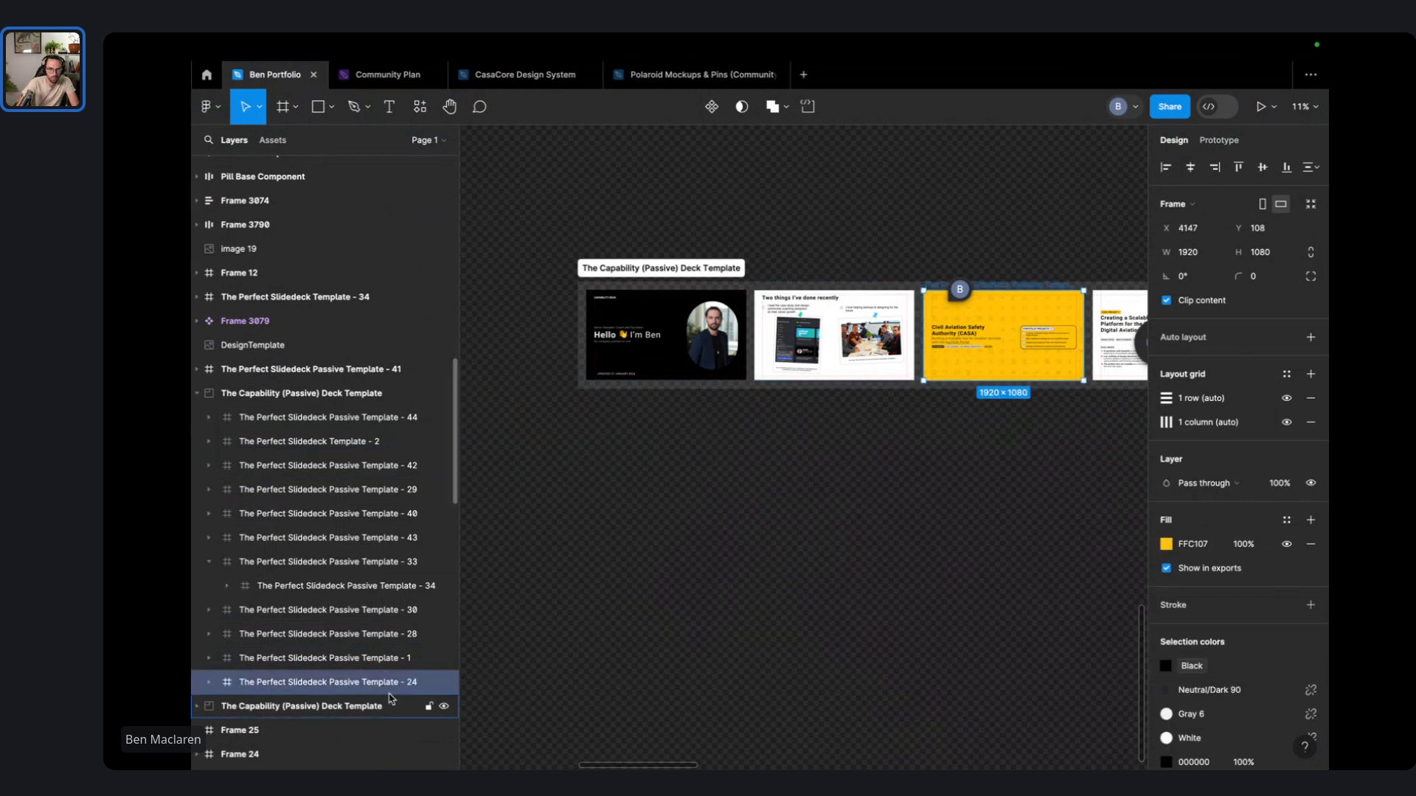
key("ctrl+r")
key("BackSpace")
type("3")
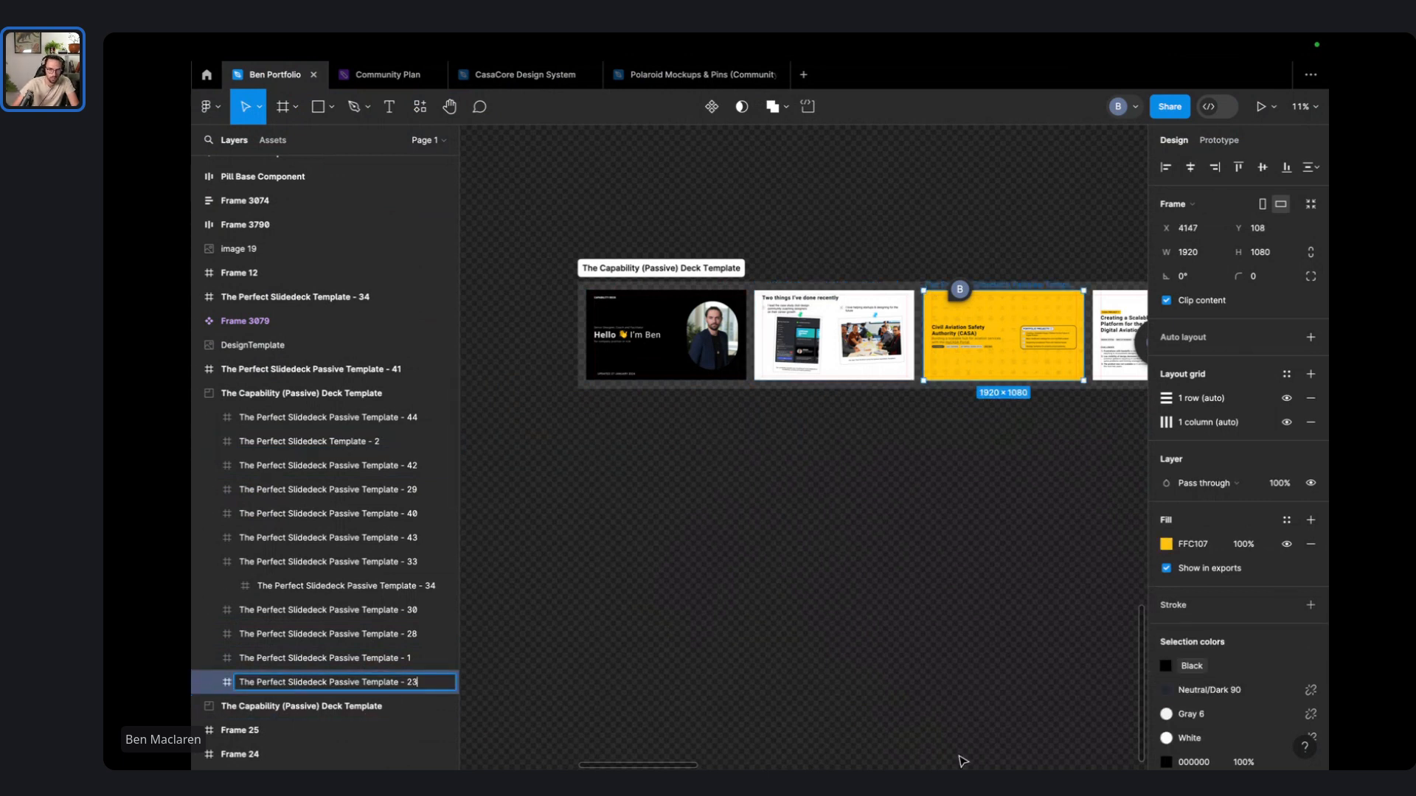
left_click(963, 761)
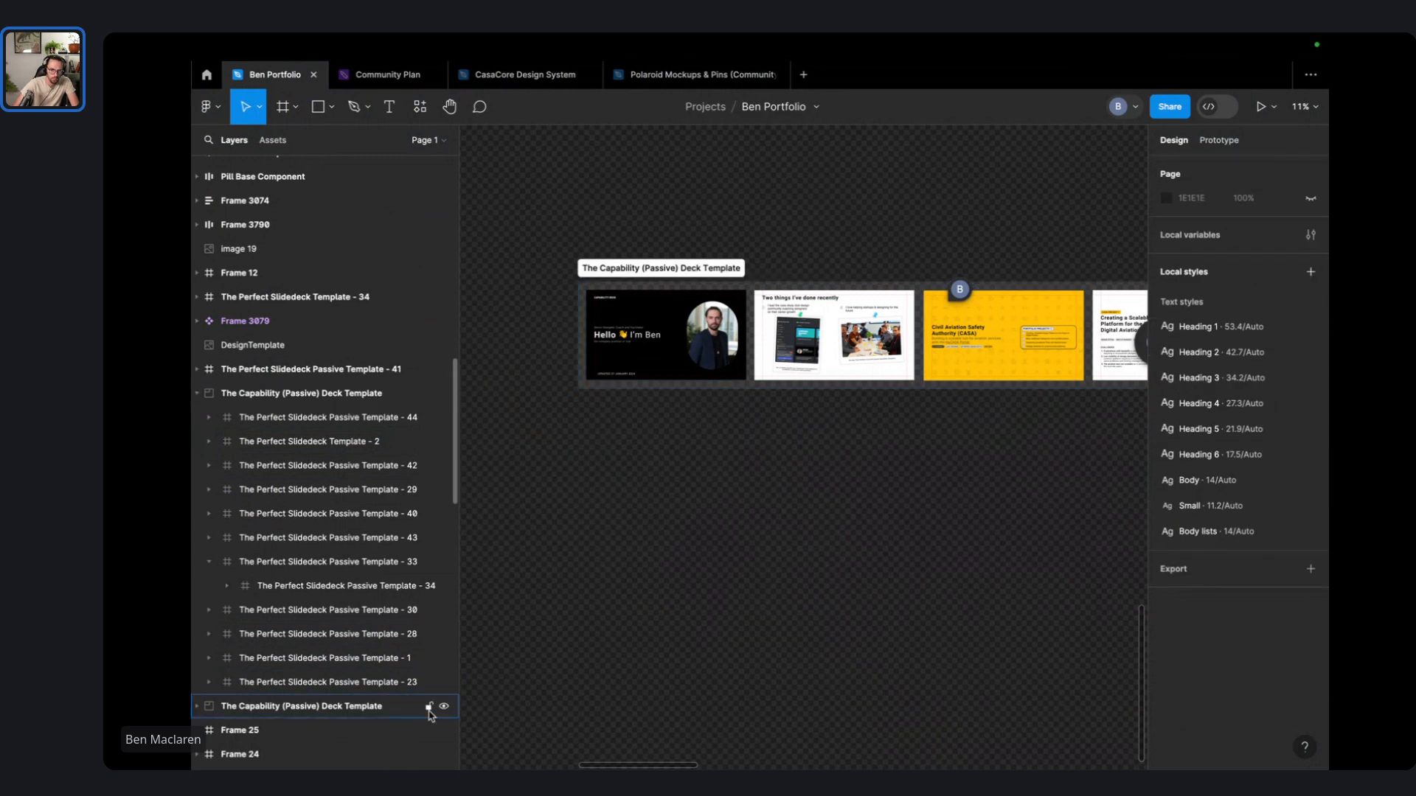
left_click(362, 683)
double_click(363, 684)
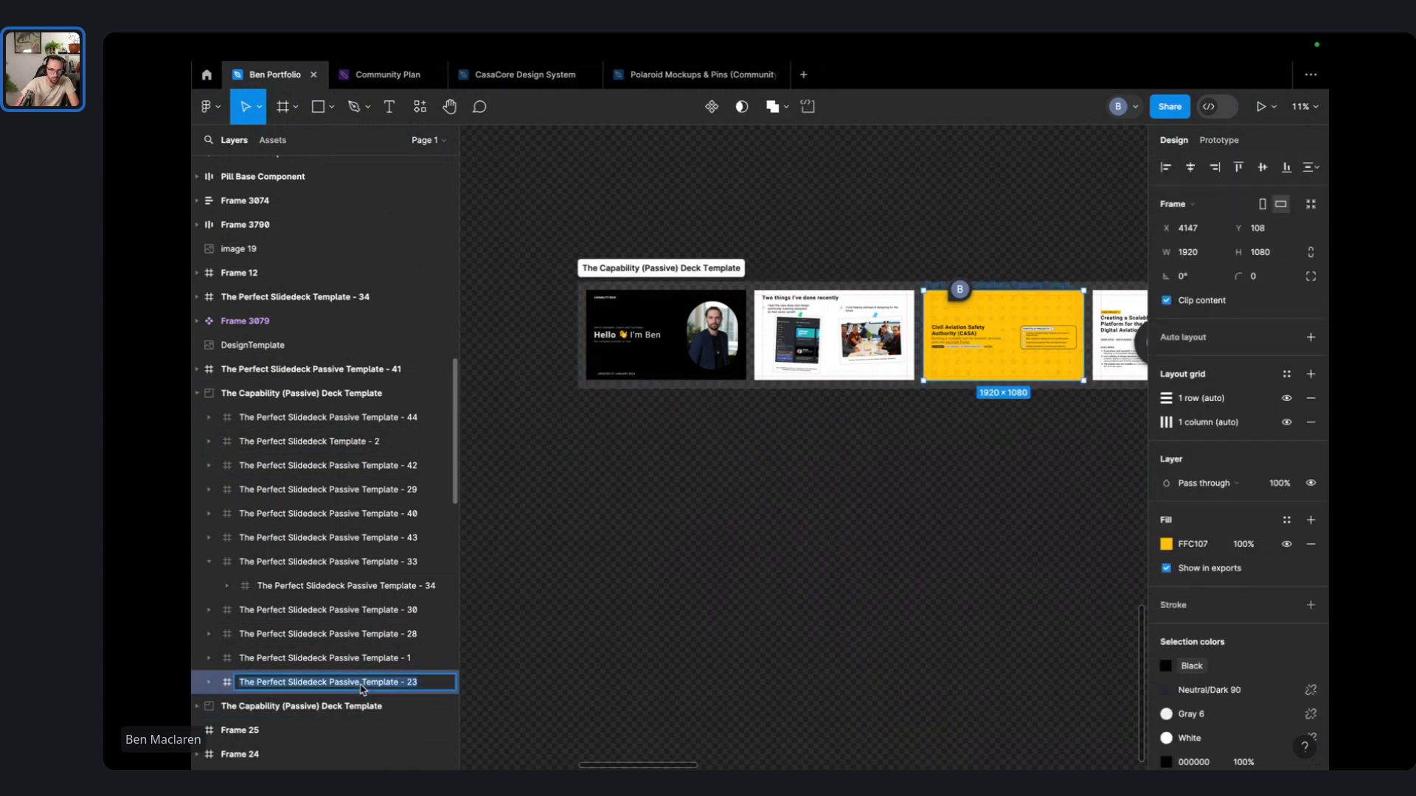
key("Right")
key("BackSpace")
type("3")
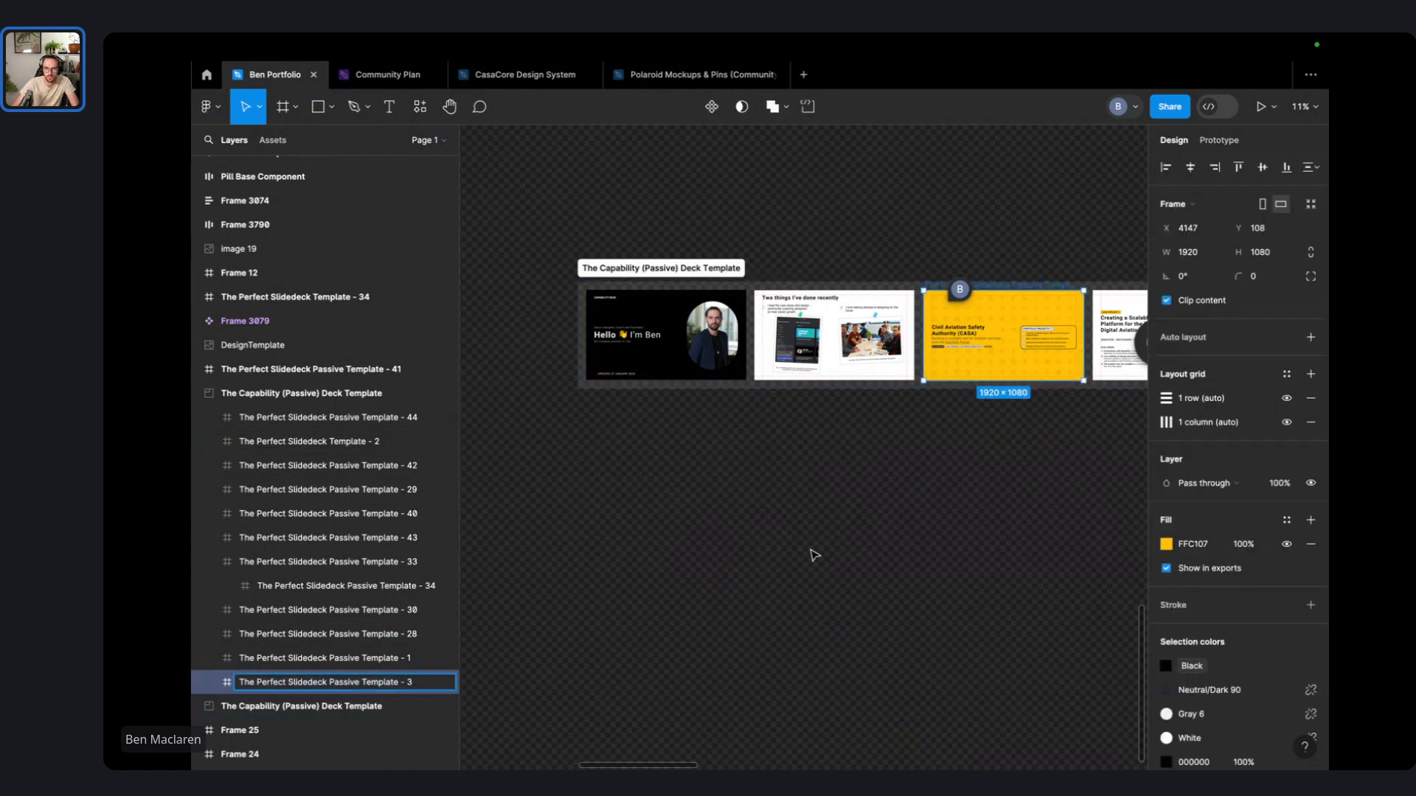
left_click(814, 555)
scroll(1106, 322, "up", 3)
scroll(1106, 323, "up", 5)
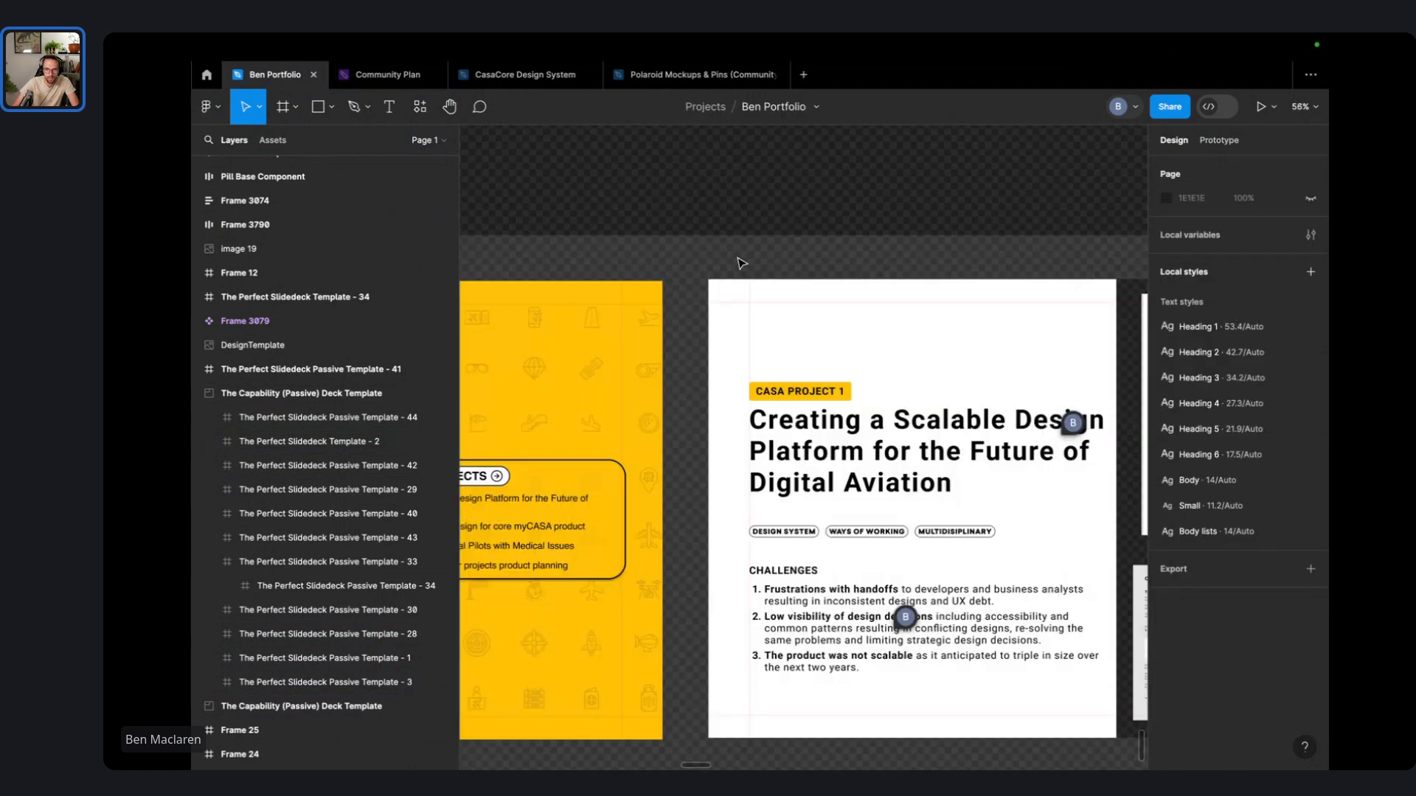
left_click(779, 272)
key("BackSpace")
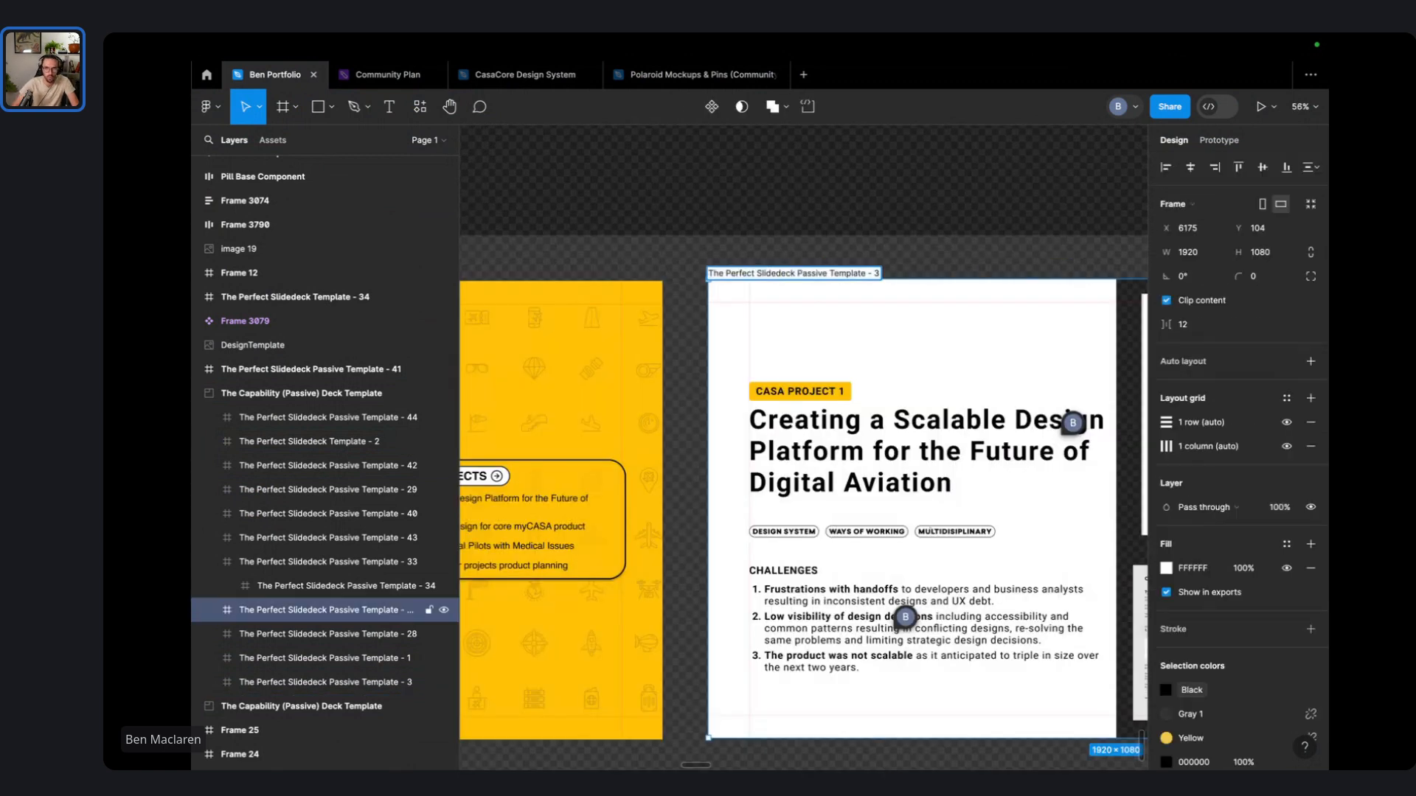
left_click(876, 253)
- Renumber the frame ending 33 to 5 and the dashboard frame ending 43 to 6
scroll(876, 252, "down", 3)
scroll(874, 258, "down", 5)
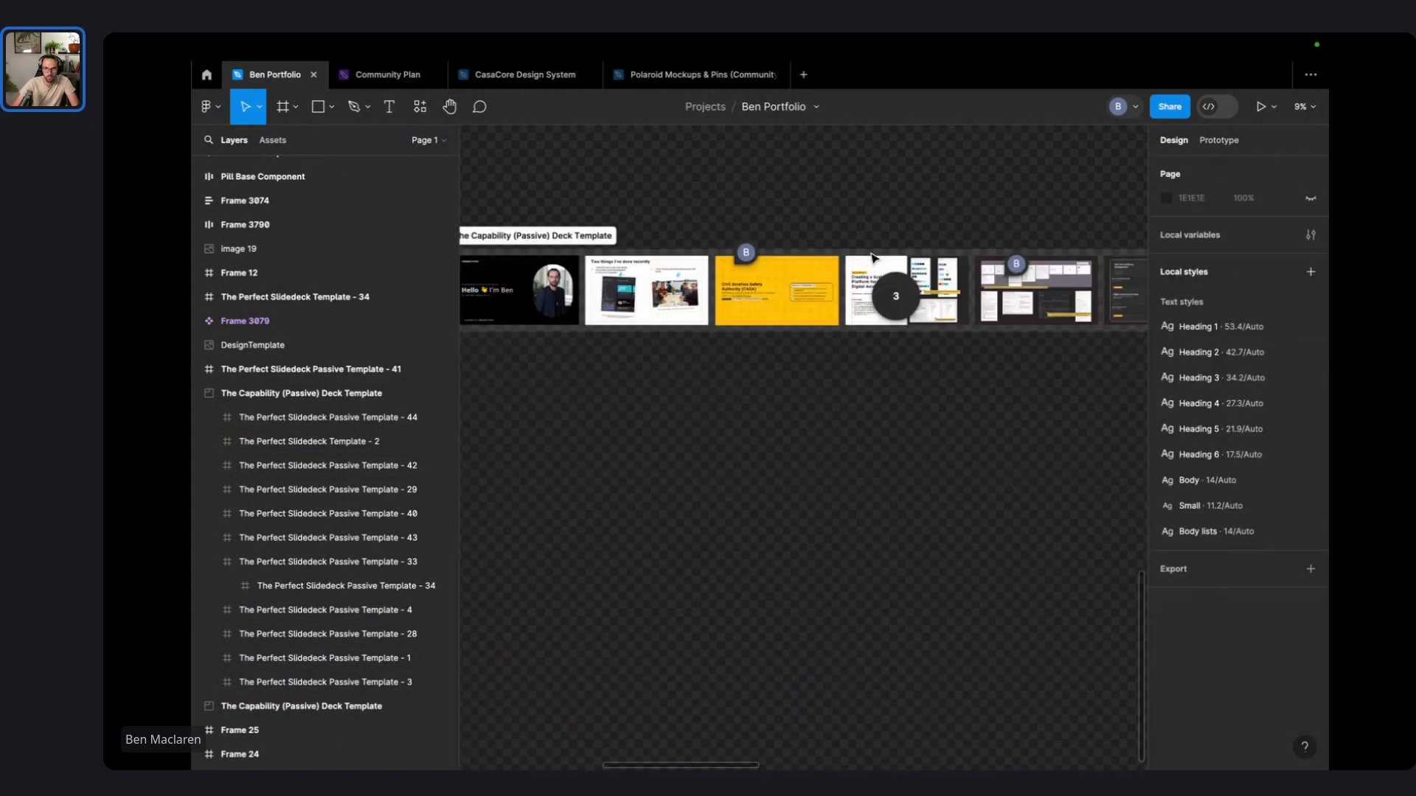
scroll(872, 257, "up", 4)
scroll(875, 259, "right", 5)
left_click(760, 258)
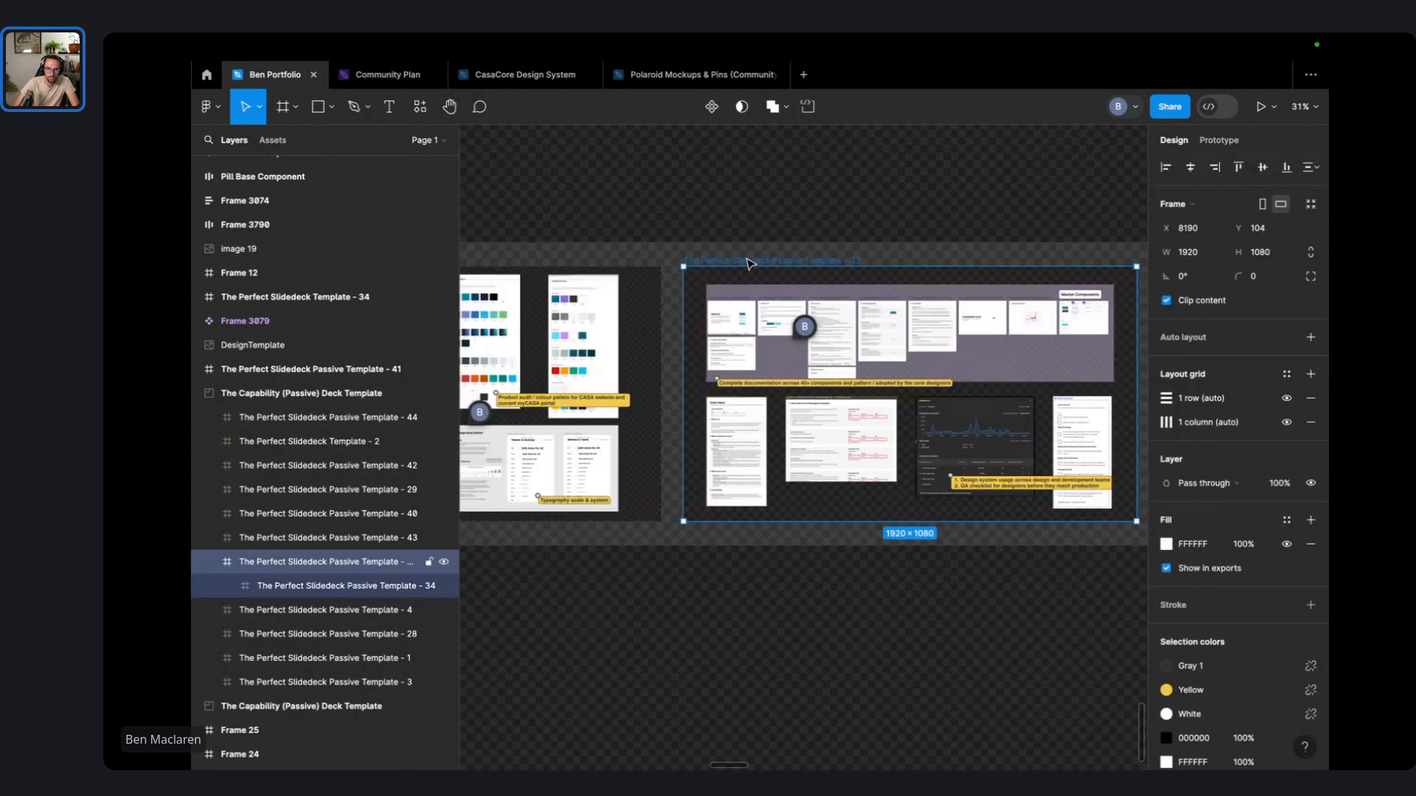
double_click(759, 253)
key("Right")
key("BackSpace")
key("BackSpace")
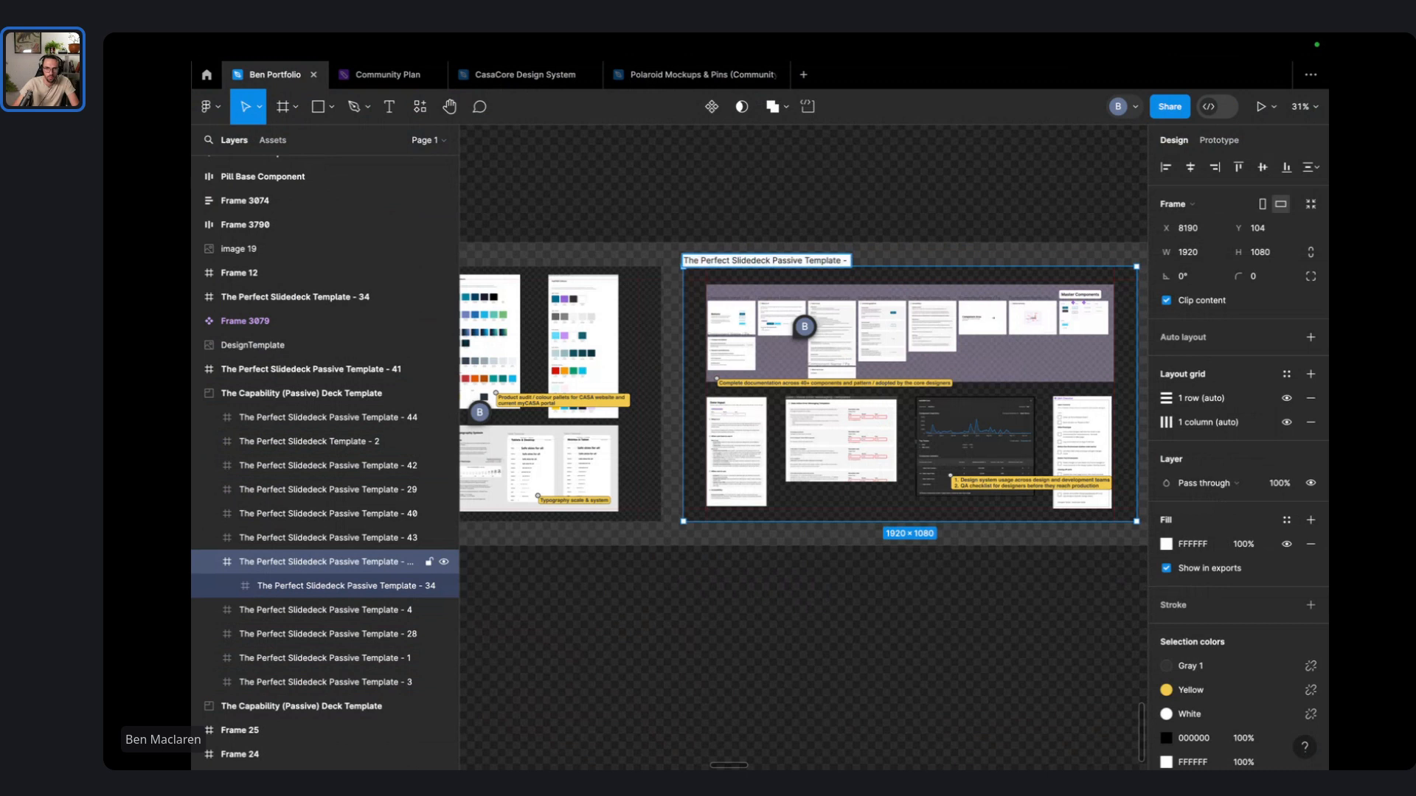
type("5")
key("Return")
scroll(847, 215, "right", 5)
left_click(569, 259)
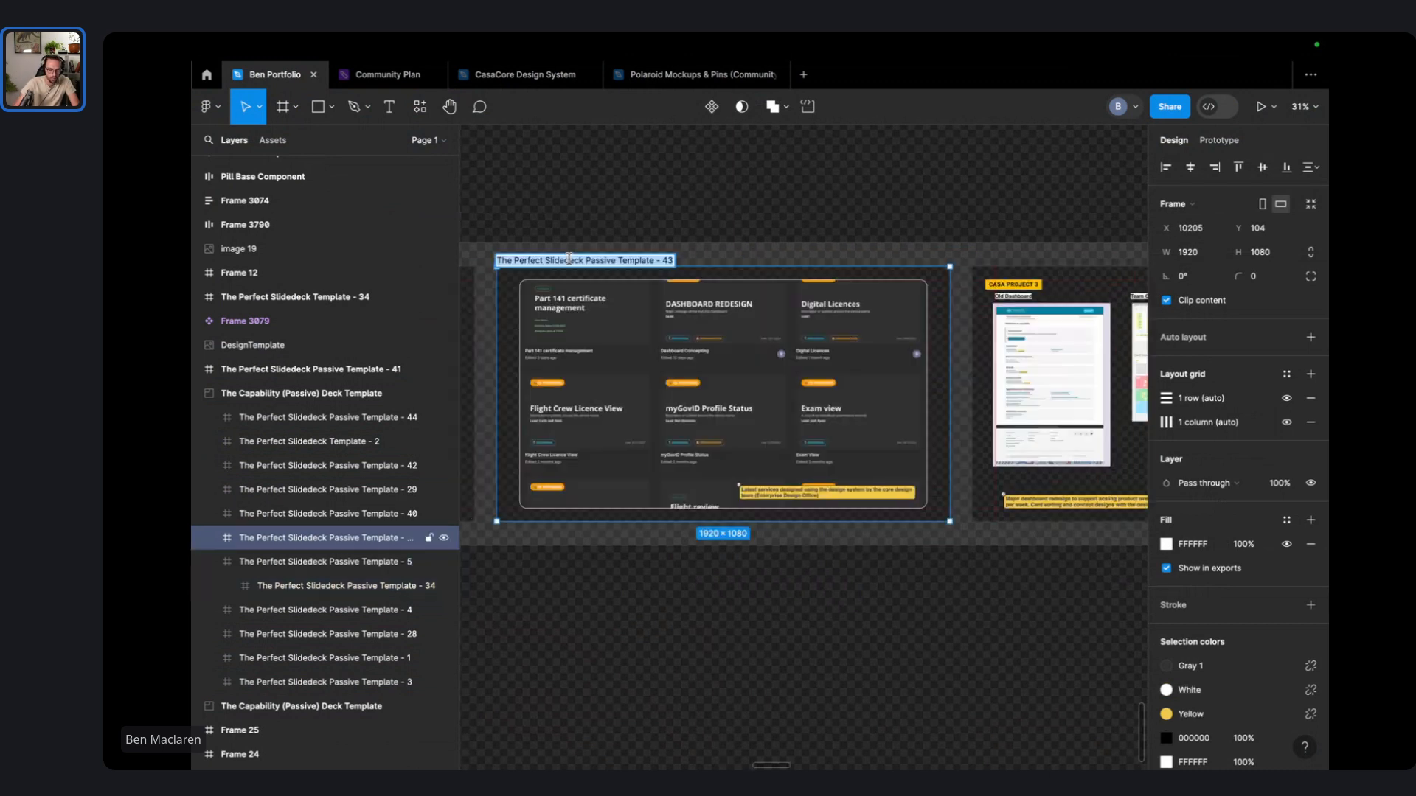
double_click(569, 258)
key("Right")
key("BackSpace")
key("BackSpace")
type("6")
key("Return")
- Renumber the CASA PROJECT 3 frame from 40 to 7 and the Recreational Pilots frame from 42 to 8
scroll(632, 240, "right", 3)
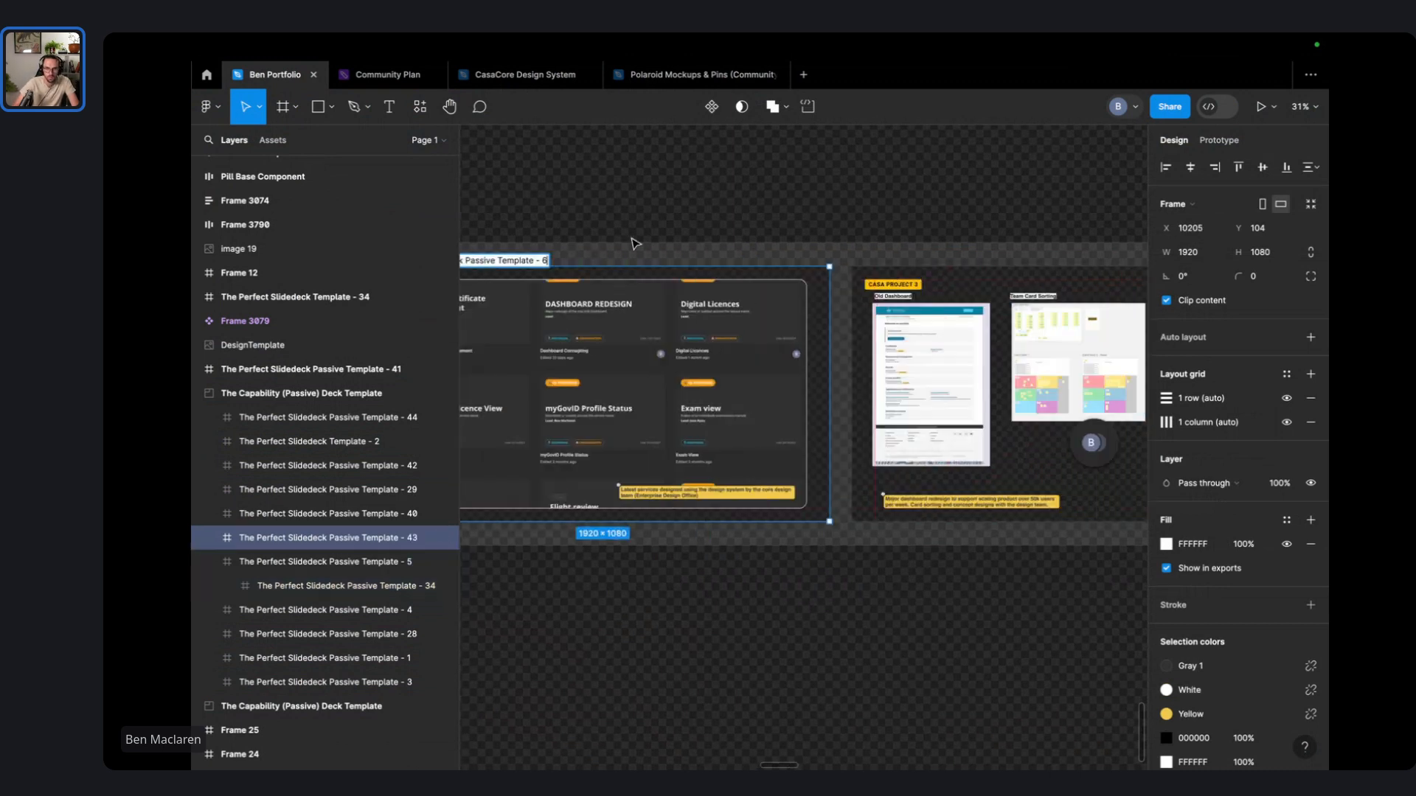
scroll(708, 251, "right", 4)
left_click(710, 260)
double_click(710, 260)
key("Right")
key("BackSpace")
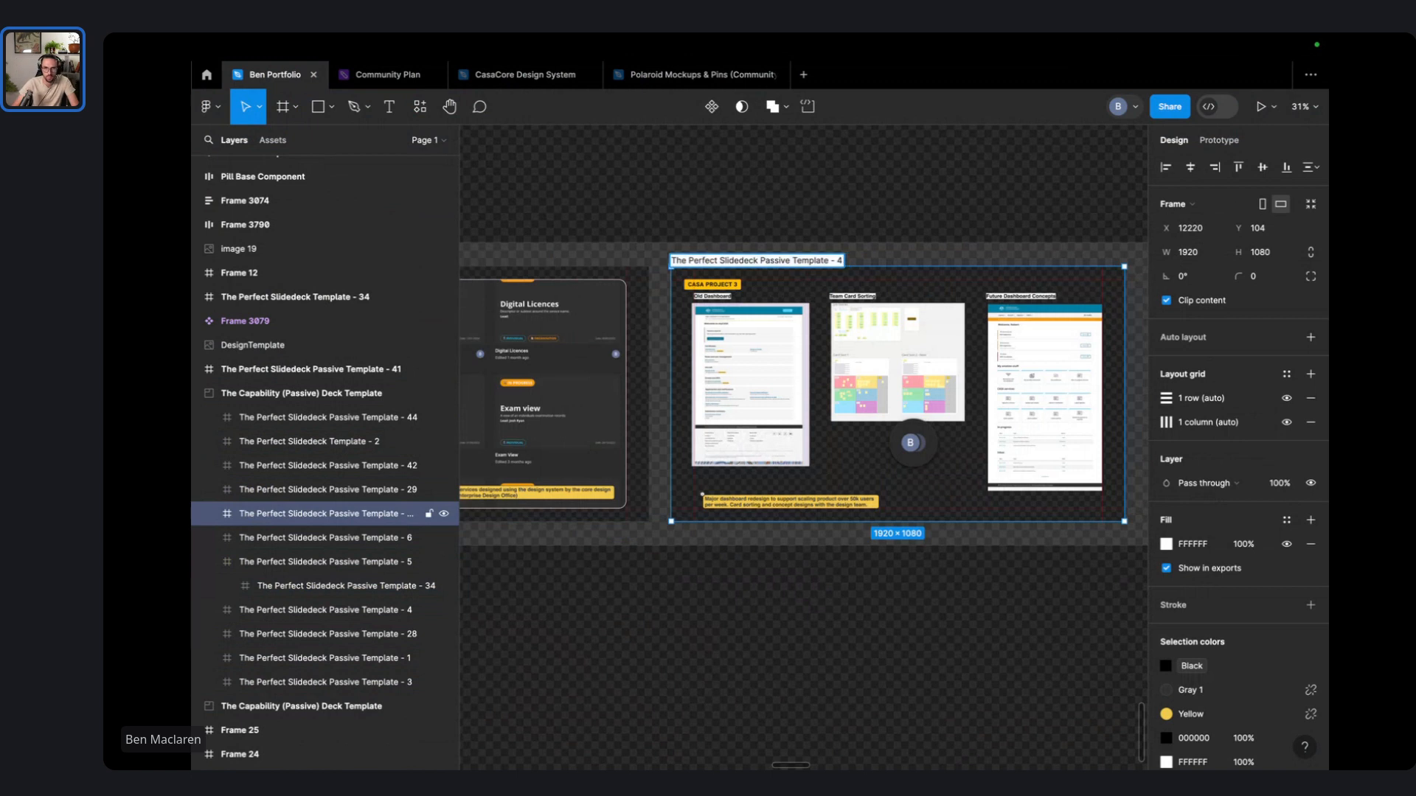
key("BackSpace")
type("7")
key("Return")
scroll(885, 228, "right", 5)
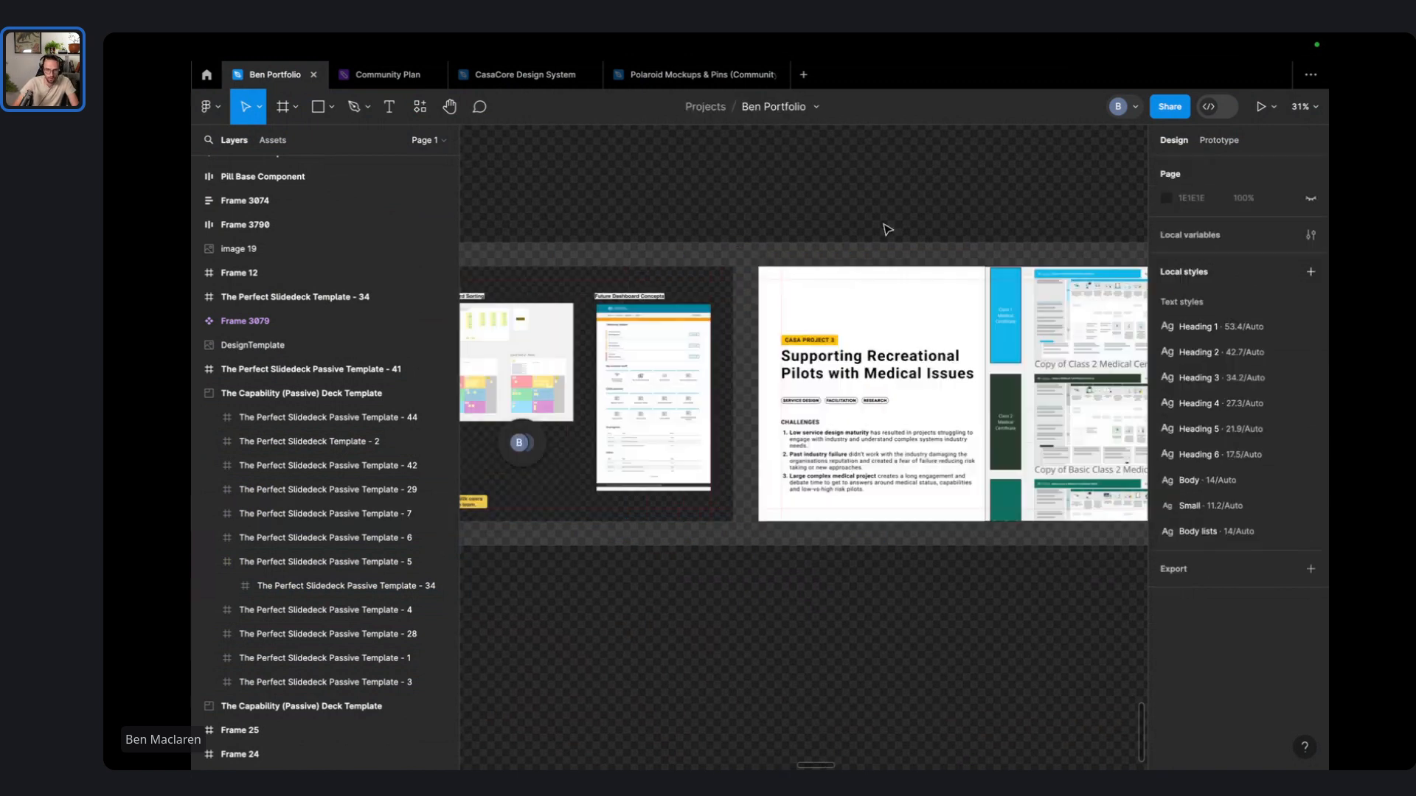
left_click(724, 258)
double_click(725, 258)
key("Right")
key("BackSpace")
key("BackSpace")
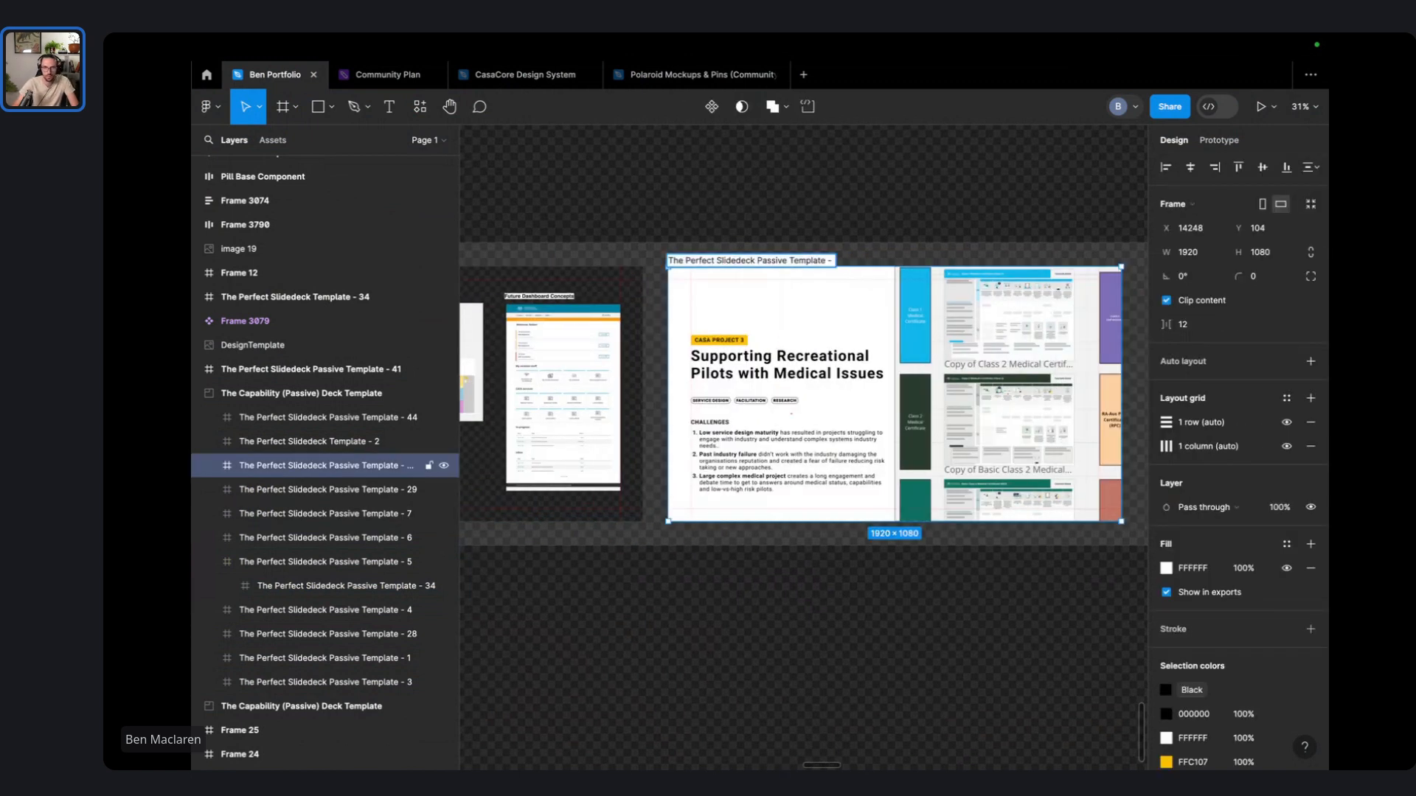
key("Escape")
- Rename the blue frame ending 44 to 9 OTHER WORK
scroll(755, 249, "right", 5)
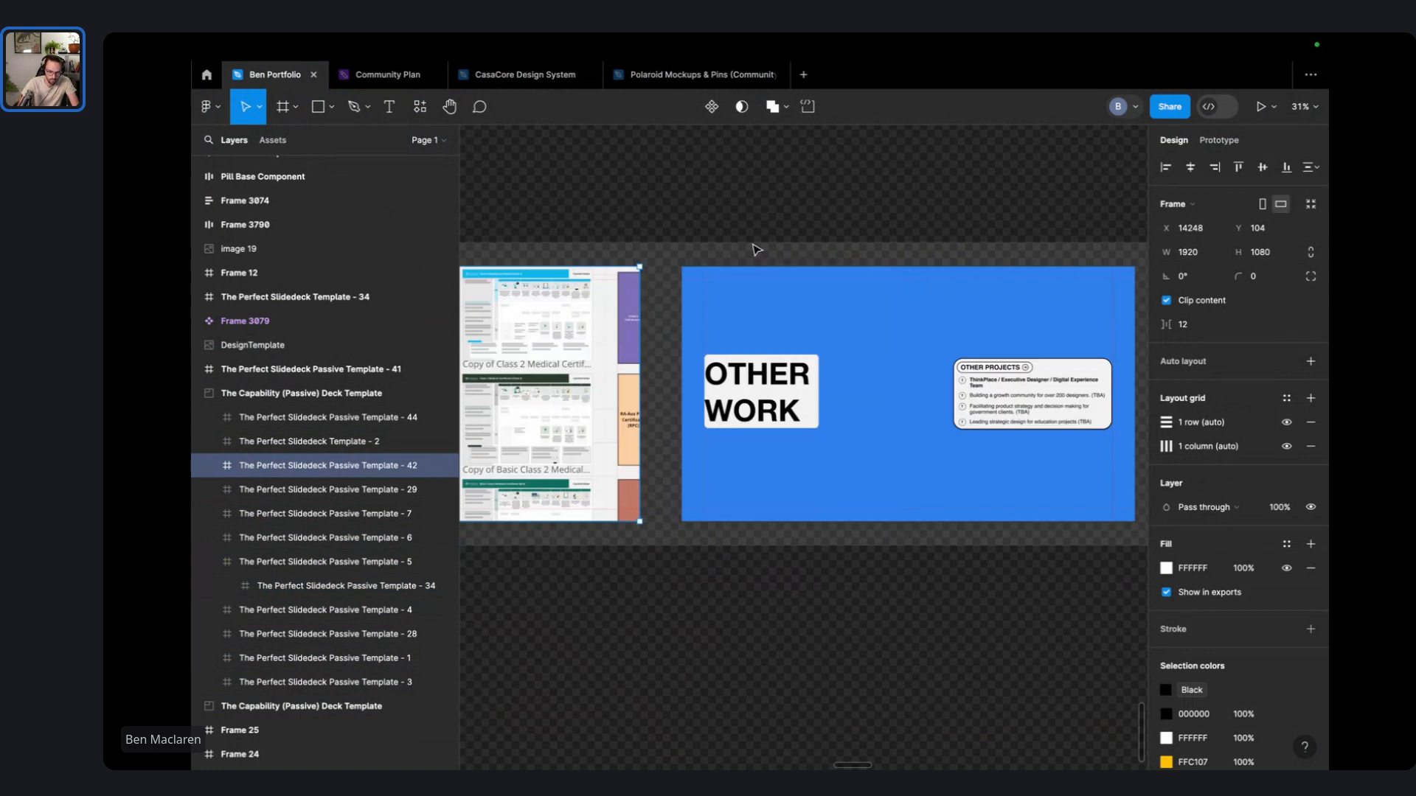
double_click(741, 260)
key("Right")
key("BackSpace")
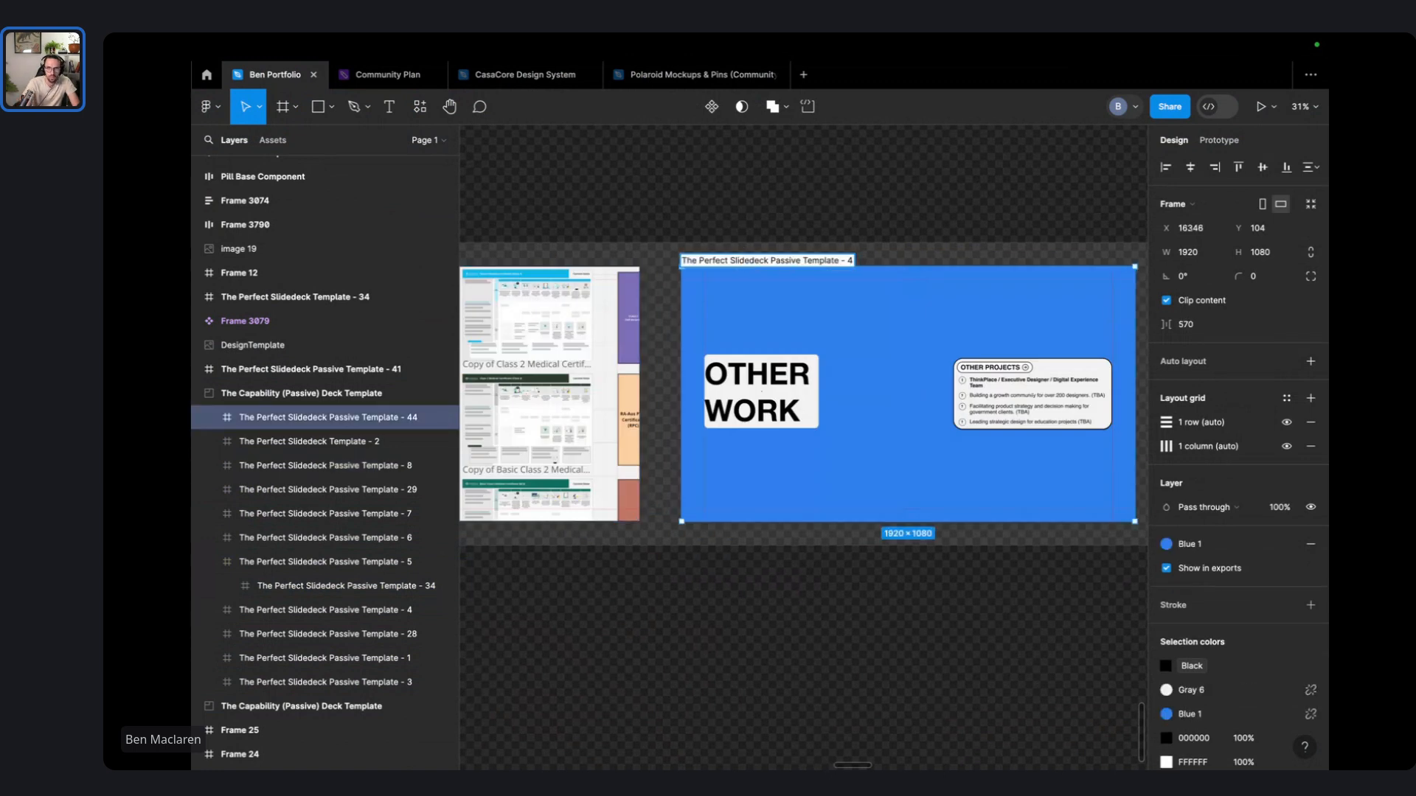
type("OTHER W")
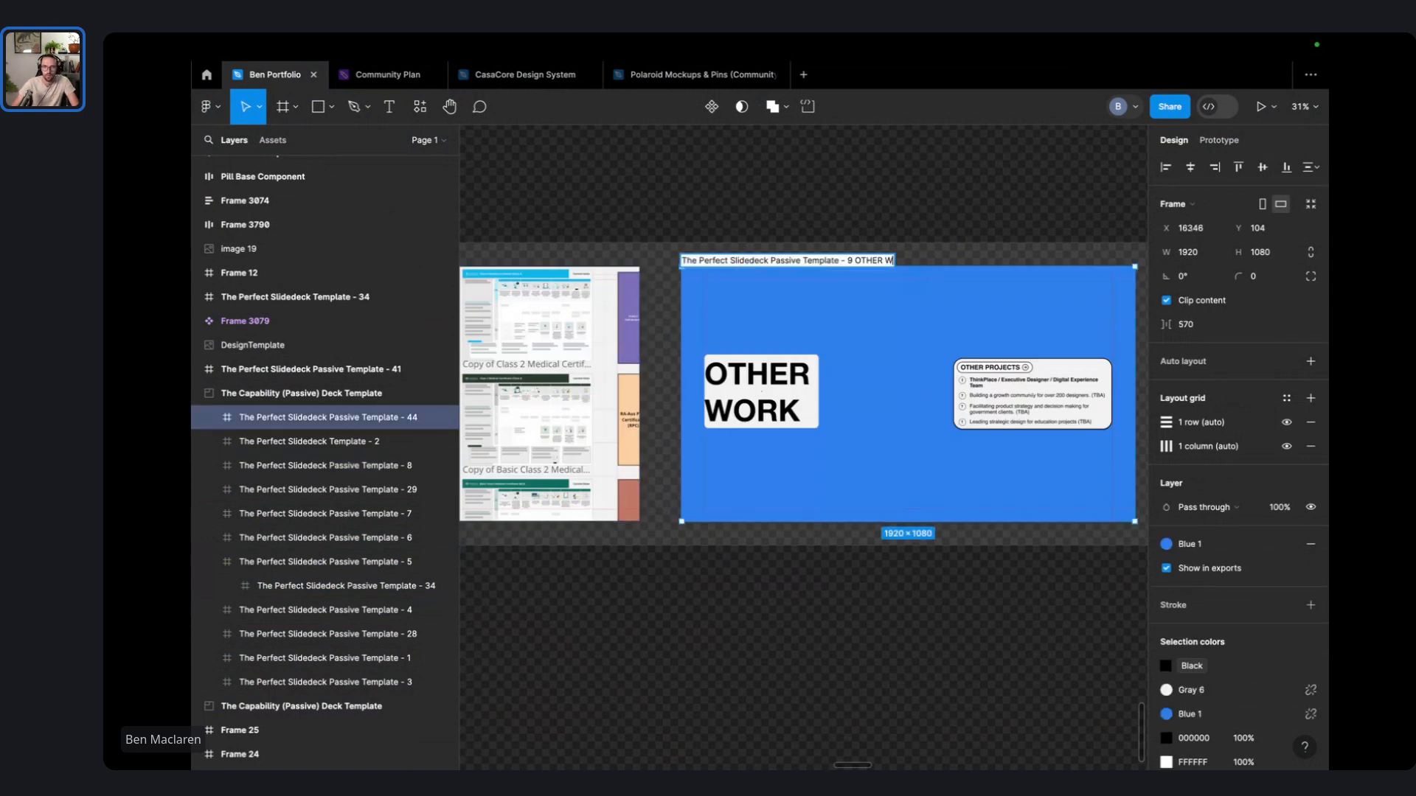
type("ORK")
left_click(826, 200)
- Renumber the ThinkPlace frame from 29 to 10 and the Thank You frame from 28 to 11
scroll(826, 200, "right", 5)
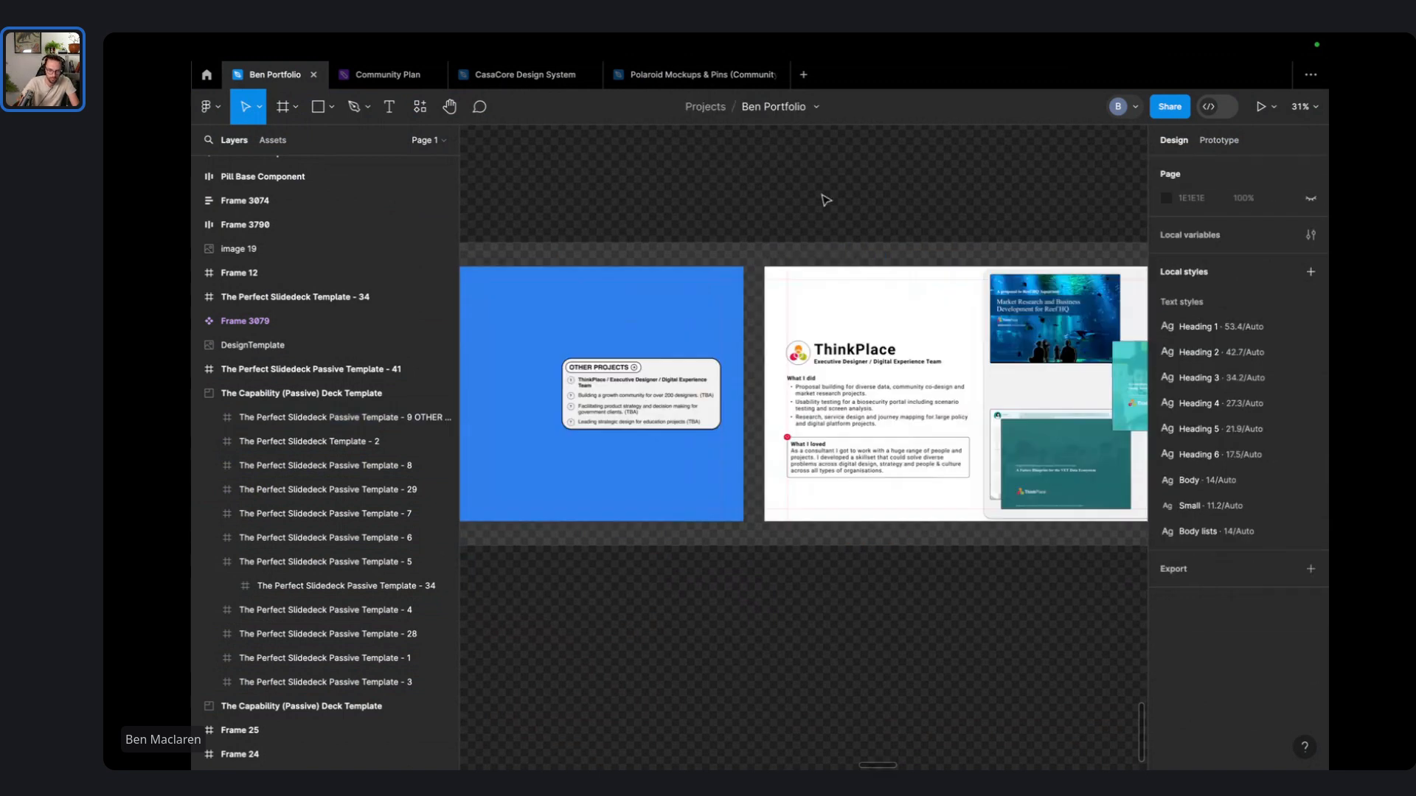
left_click(325, 489)
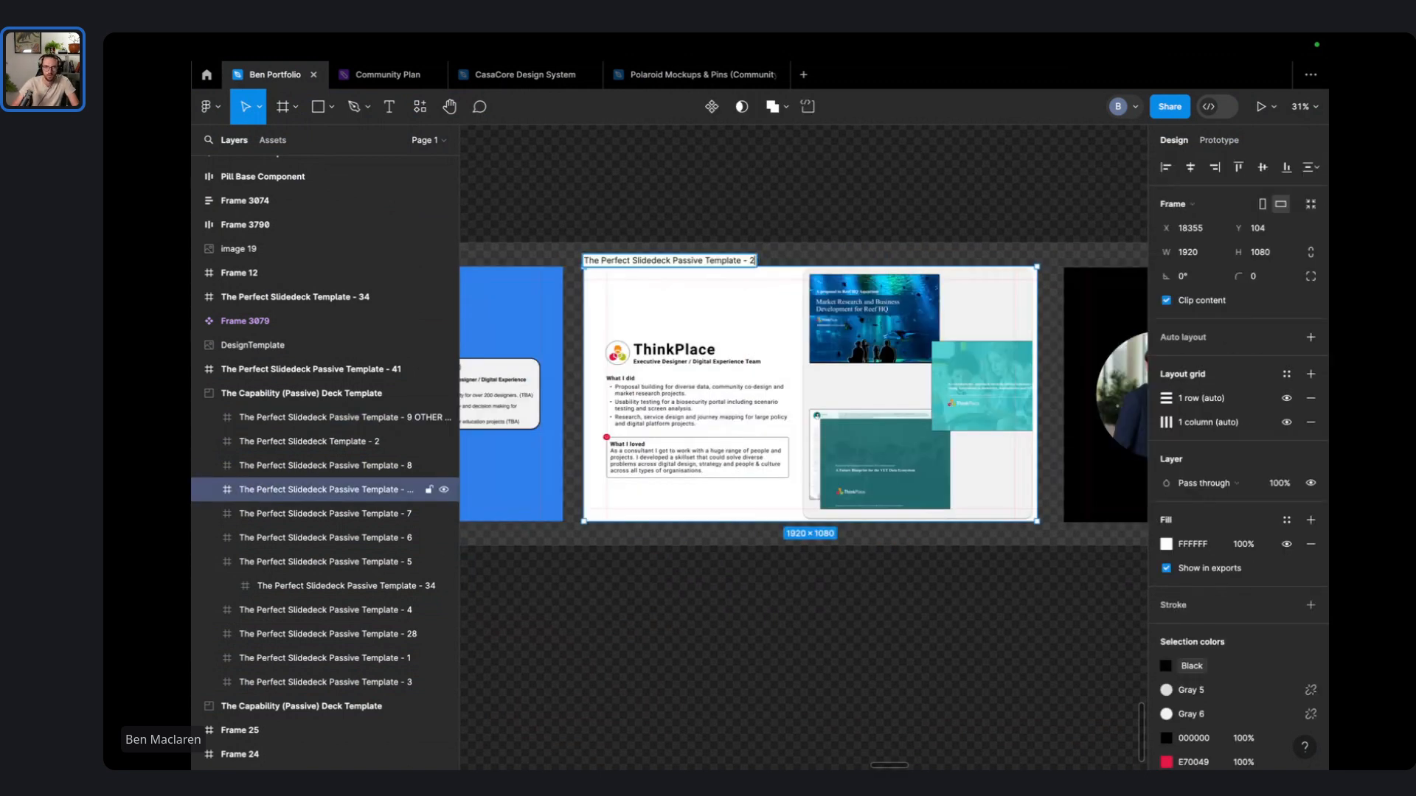
key("BackSpace")
type("10")
scroll(737, 275, "right", 5)
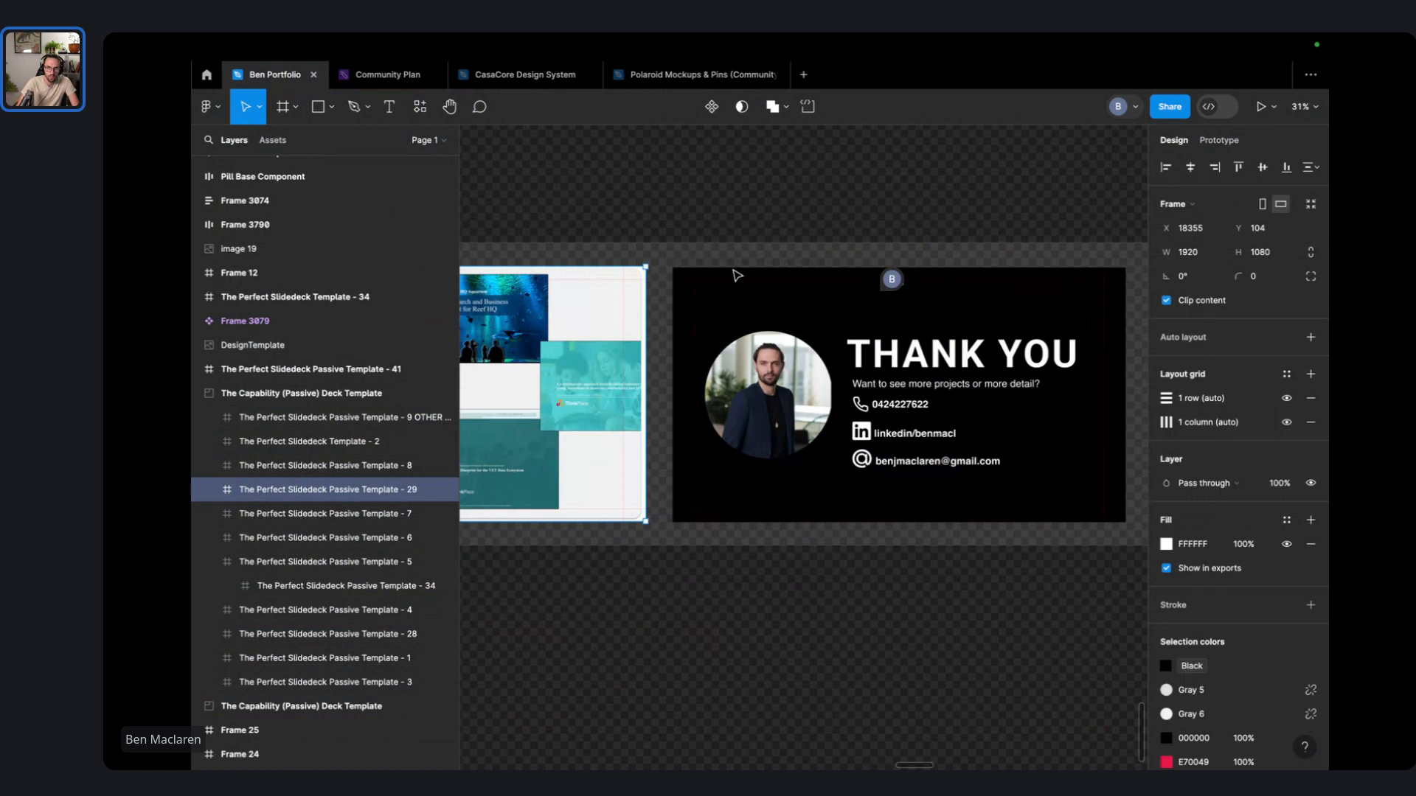
double_click(737, 260)
key("Right")
key("BackSpace")
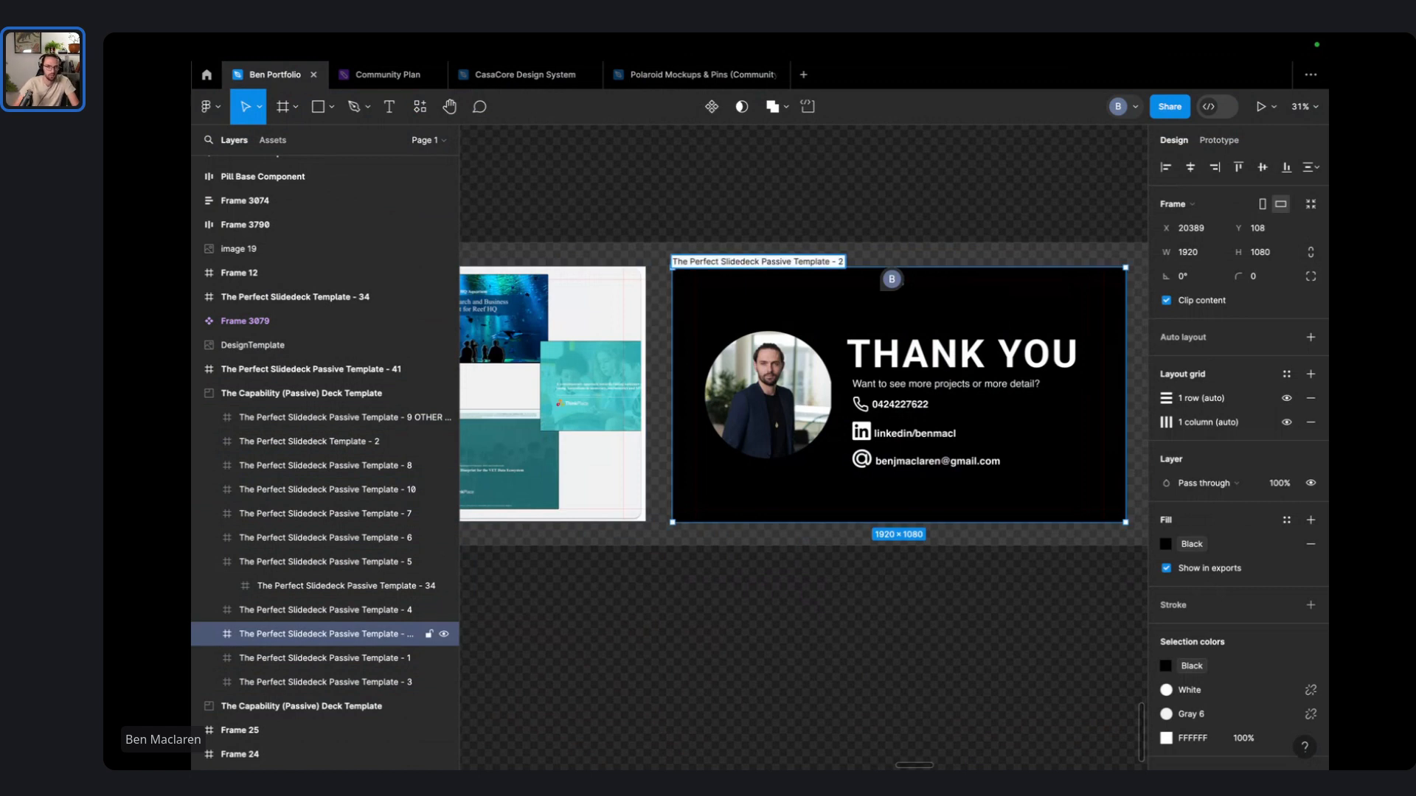
key("BackSpace")
type("11")
left_click(705, 192)
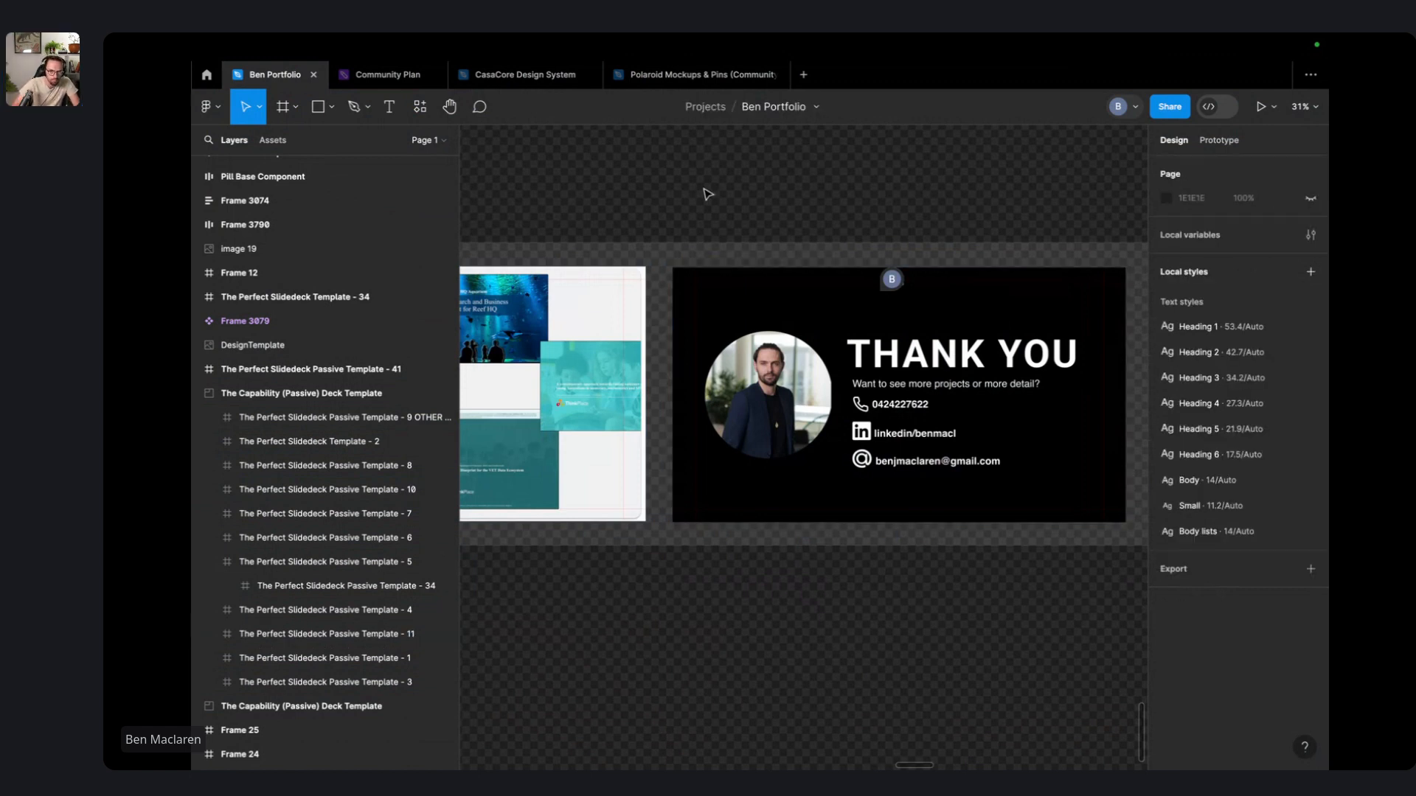
left_click(244, 588)
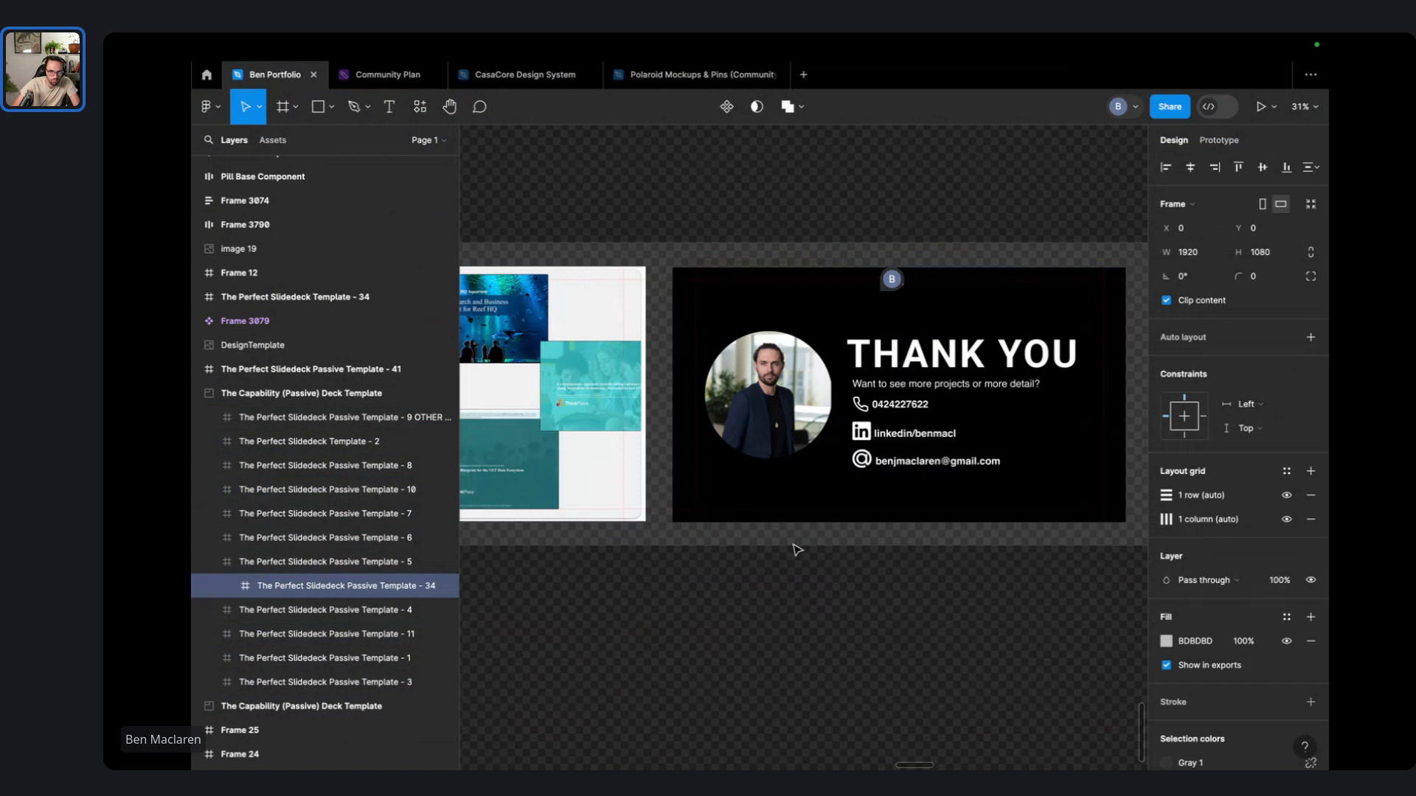
scroll(796, 549, "down", 5)
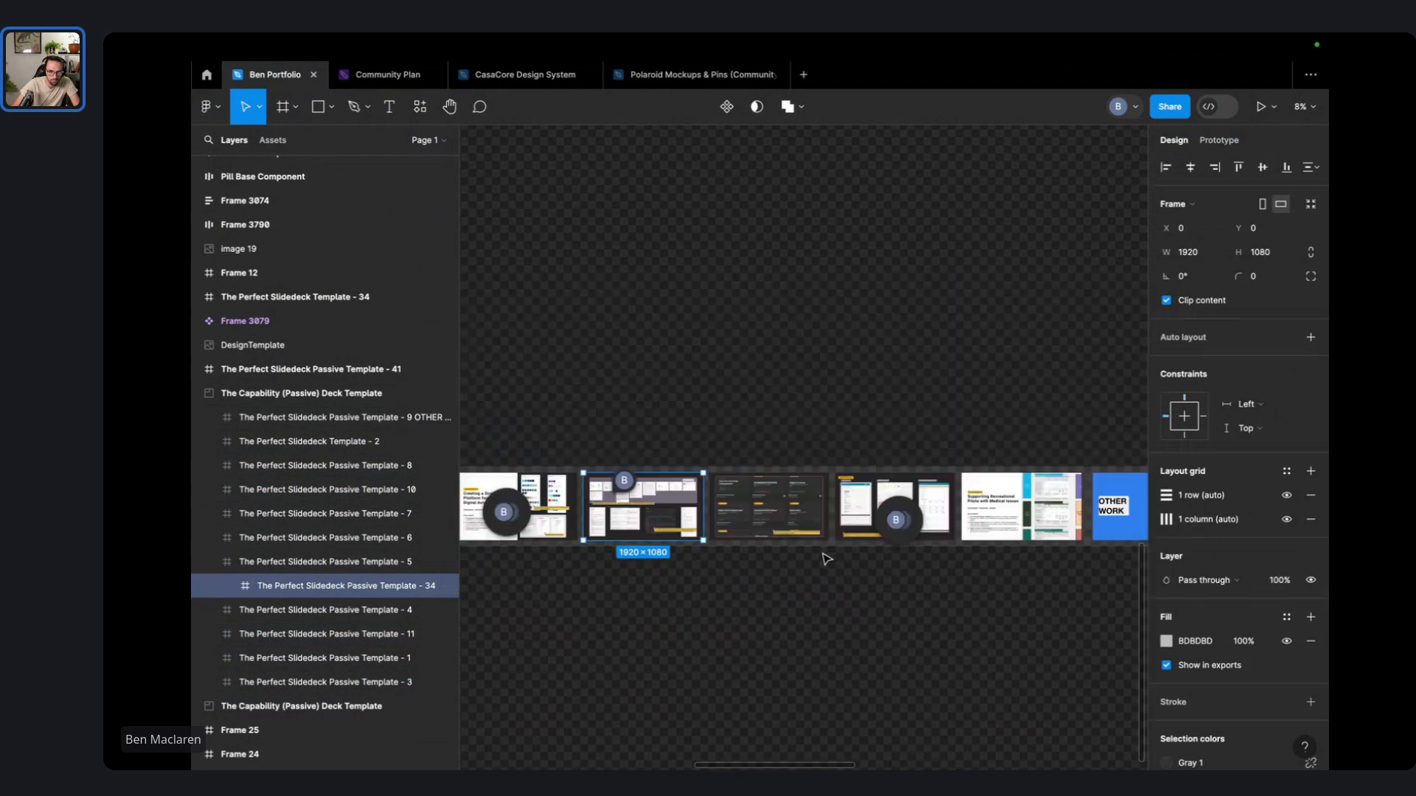
- Collapse frame 5's contents and widen the Layers panel so full names show
left_click(349, 570)
left_click(350, 582)
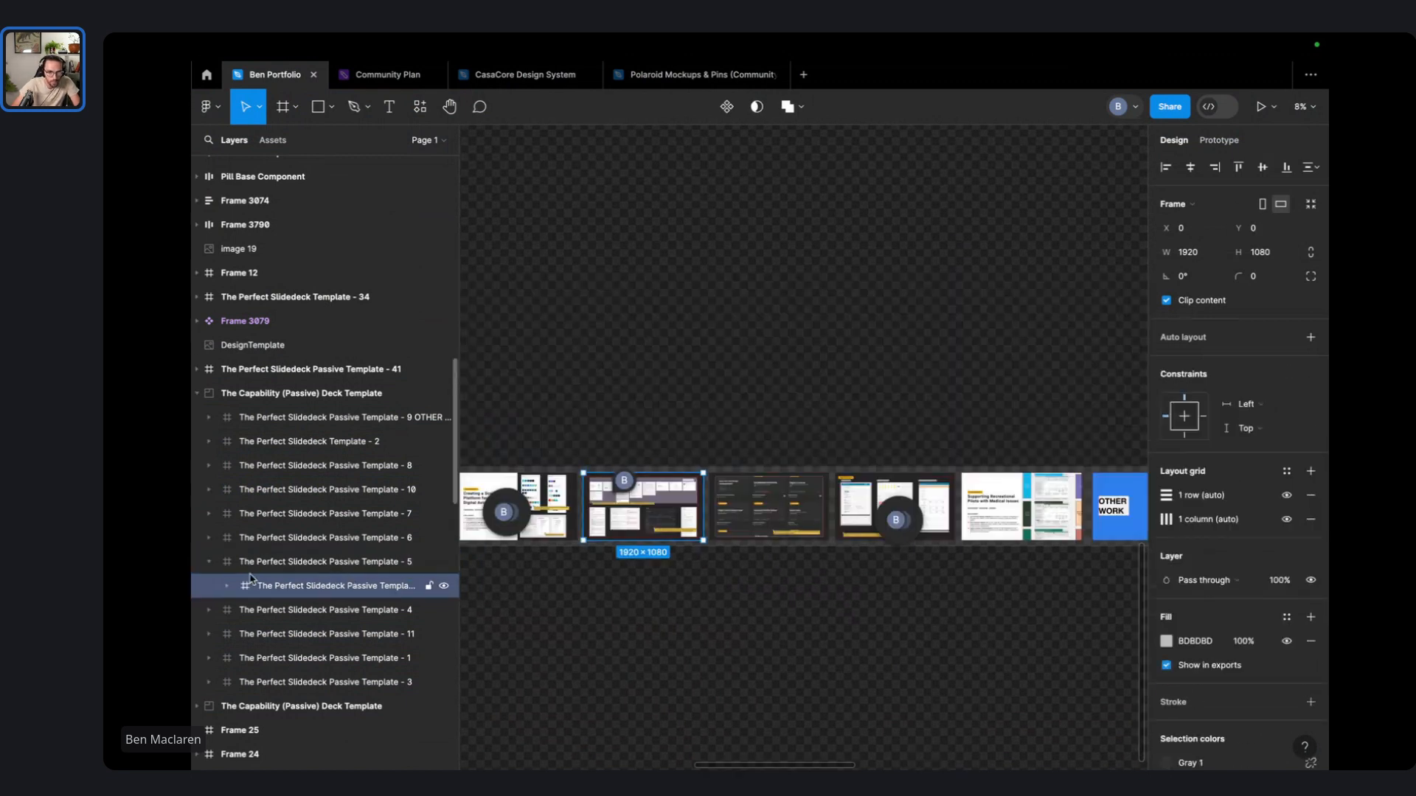
left_click(210, 562)
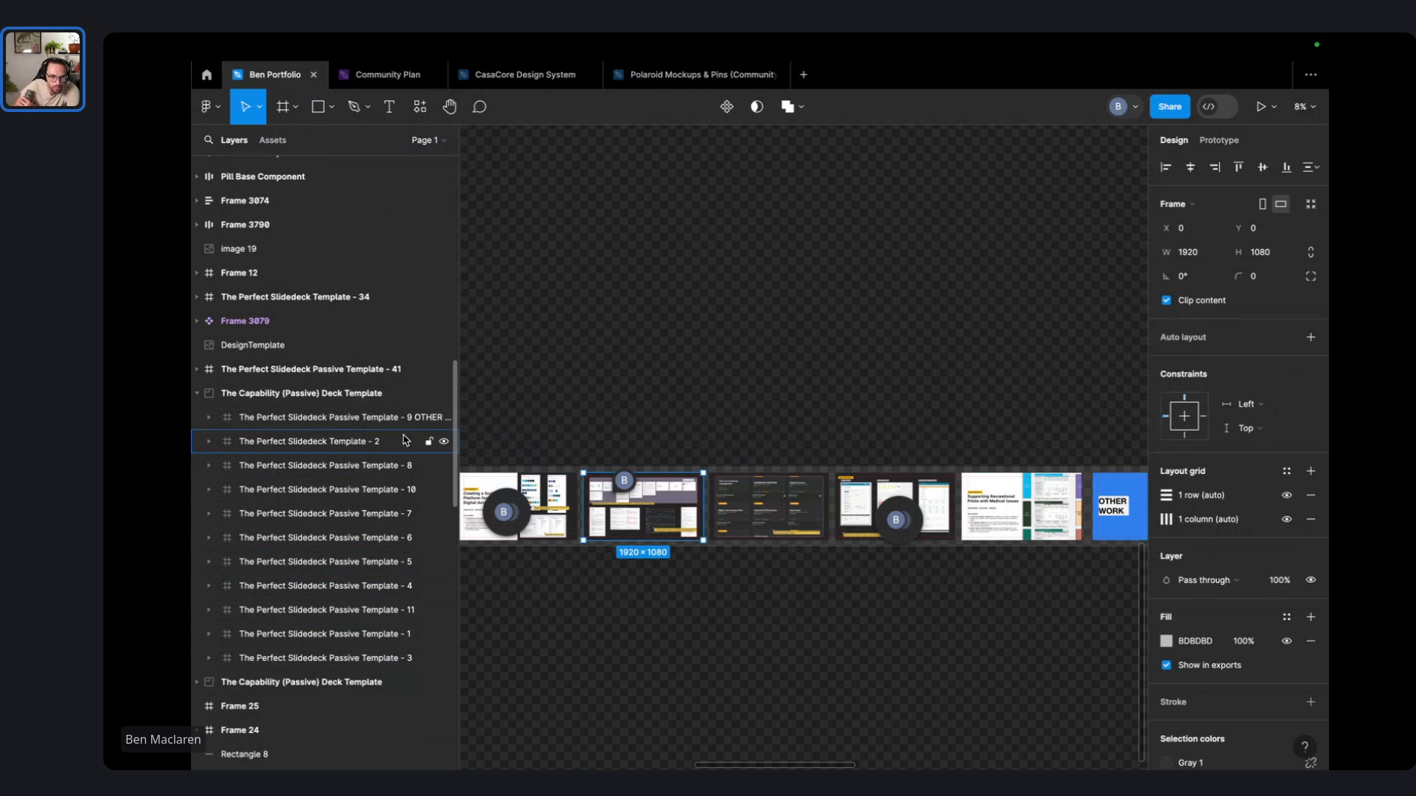
left_click_drag(466, 415, 548, 414)
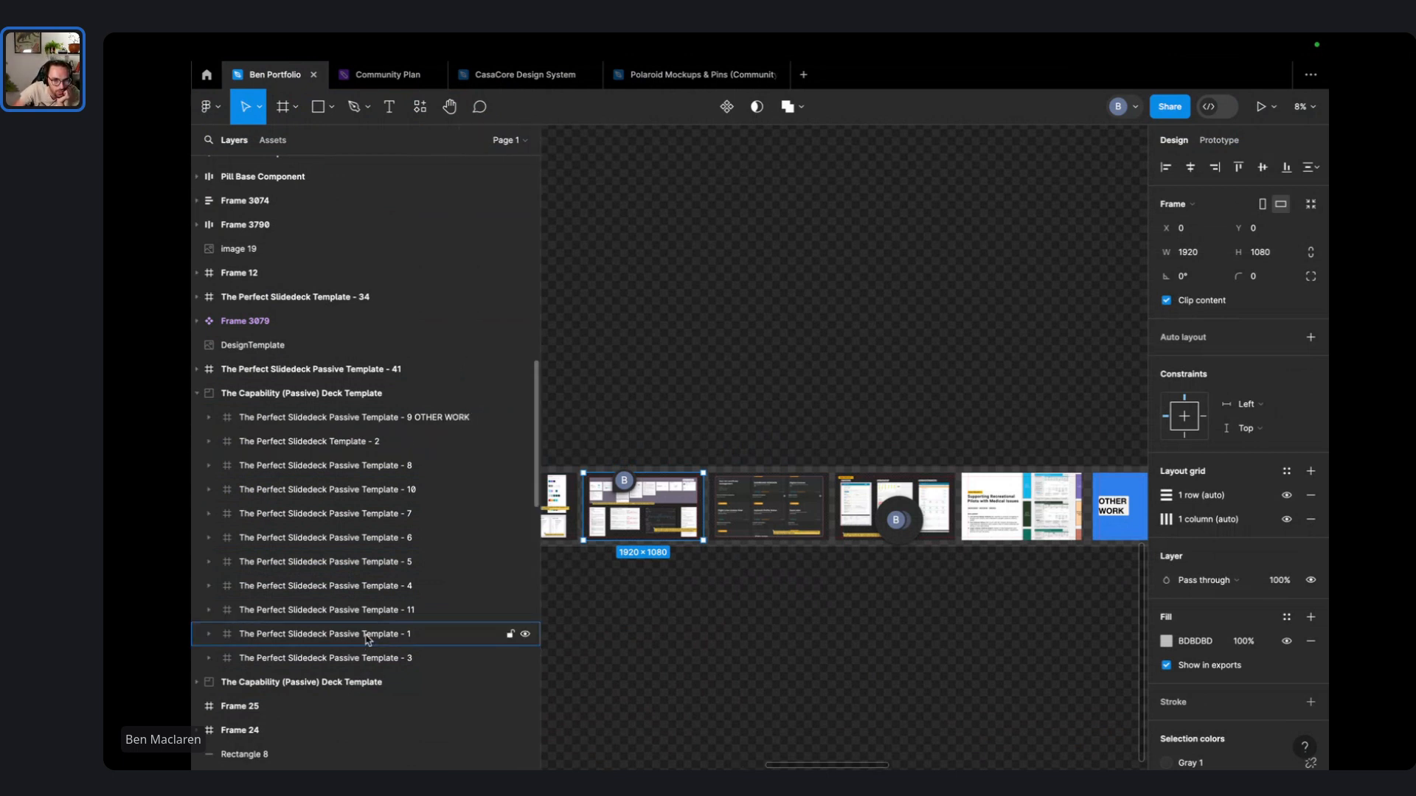
- Drag slide layers 1, 3, 4, 5, 6–7 and 8 into sequential order in the deck
left_click_drag(367, 644, 408, 429)
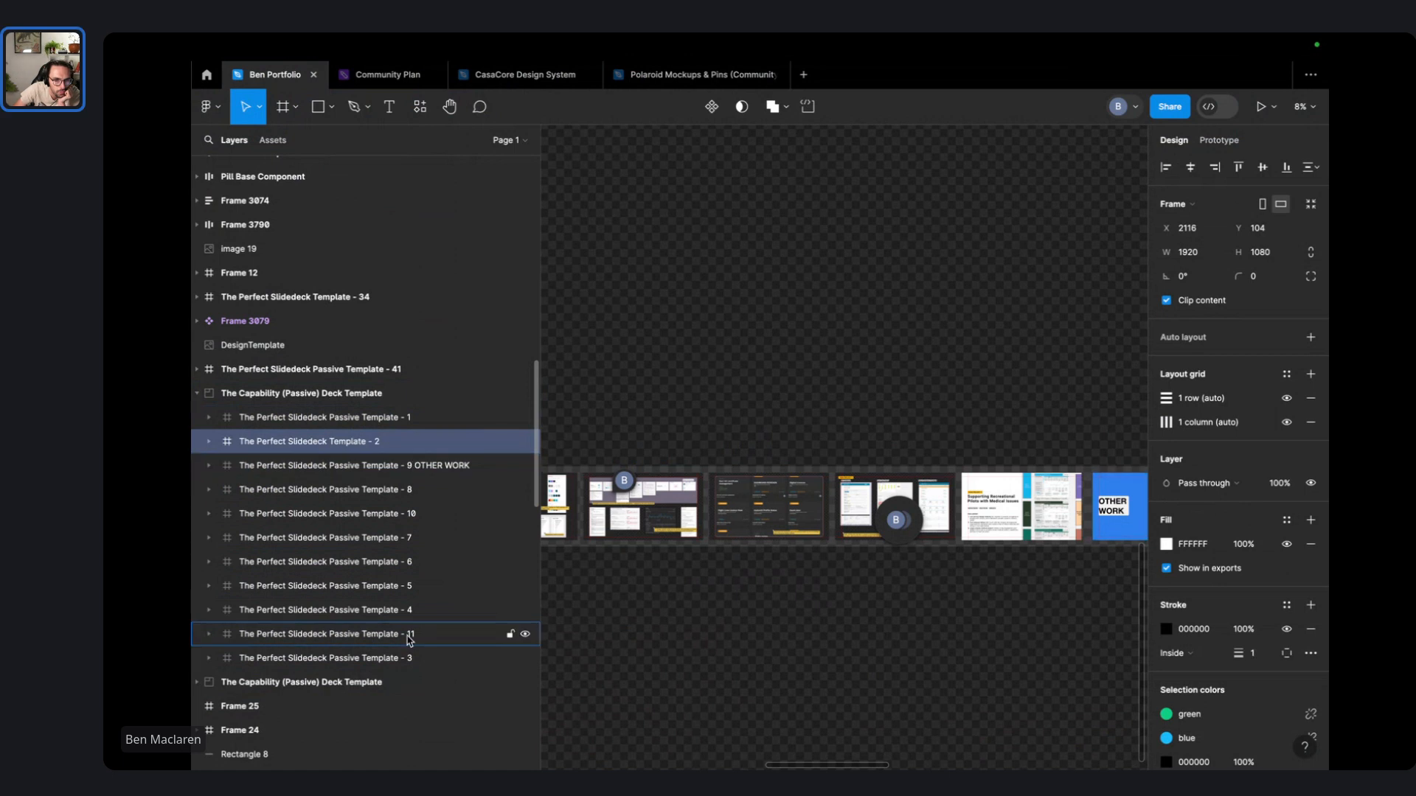
left_click(409, 658)
left_click_drag(385, 446, 386, 453)
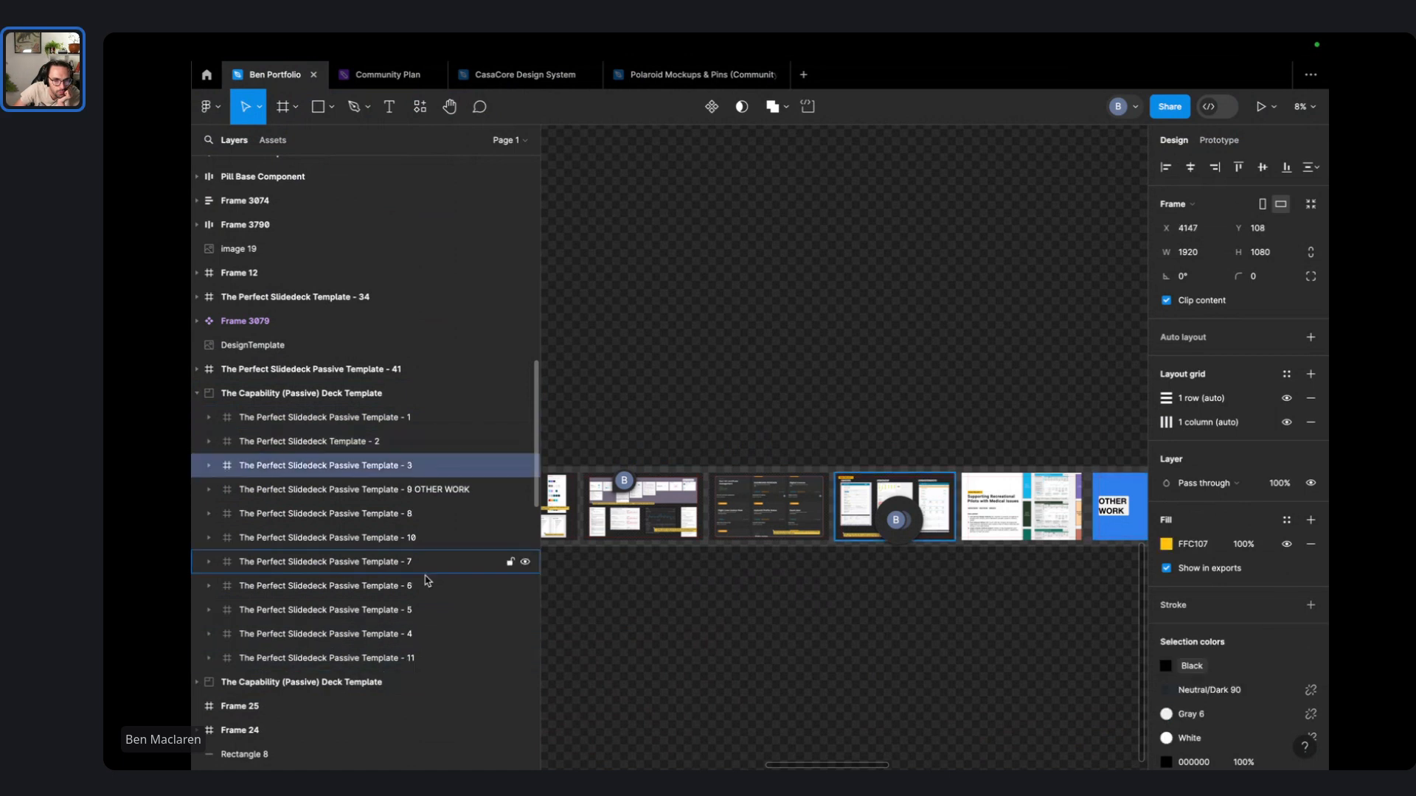
left_click_drag(402, 635, 405, 501)
left_click(410, 636)
left_click_drag(410, 634, 409, 527)
left_click_drag(411, 633, 413, 557)
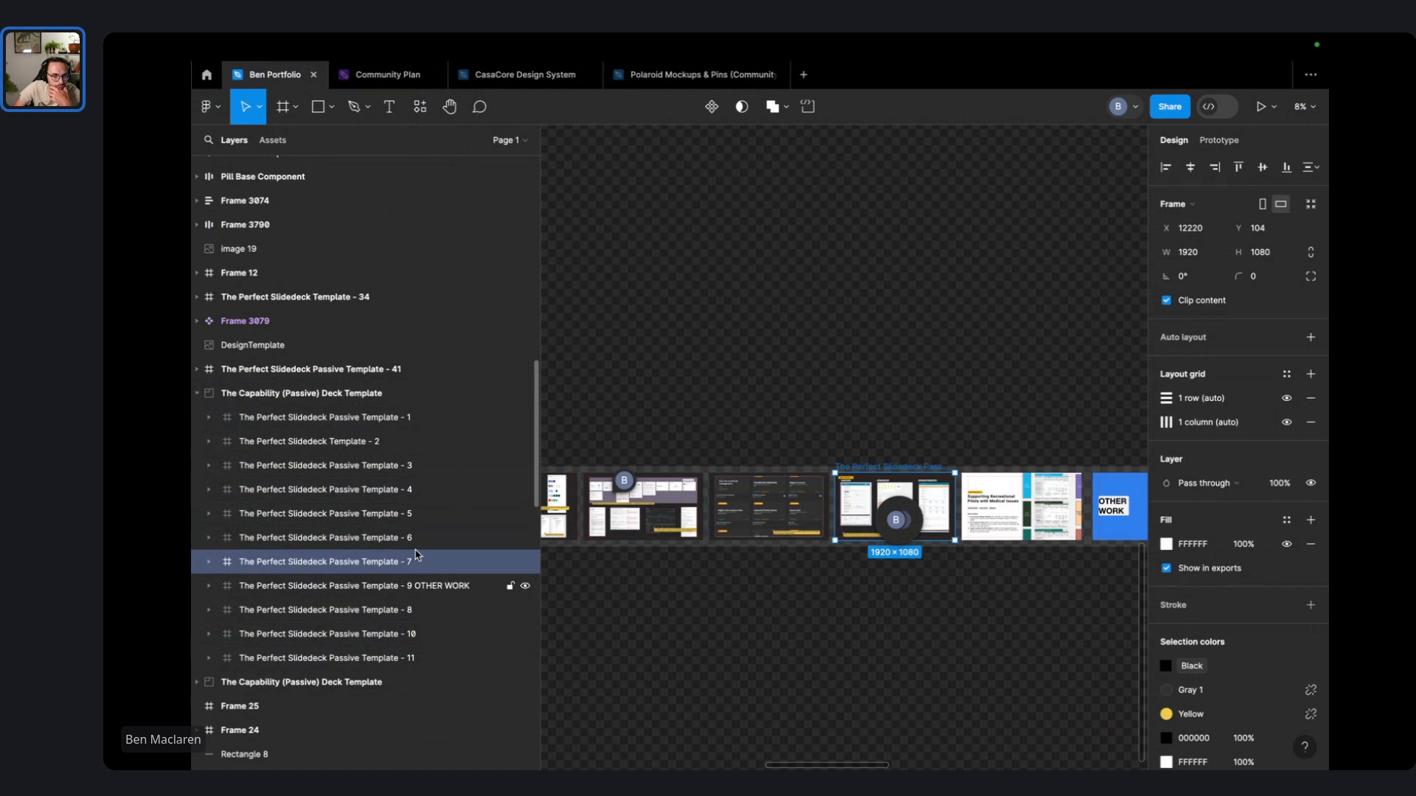
left_click_drag(411, 610, 425, 582)
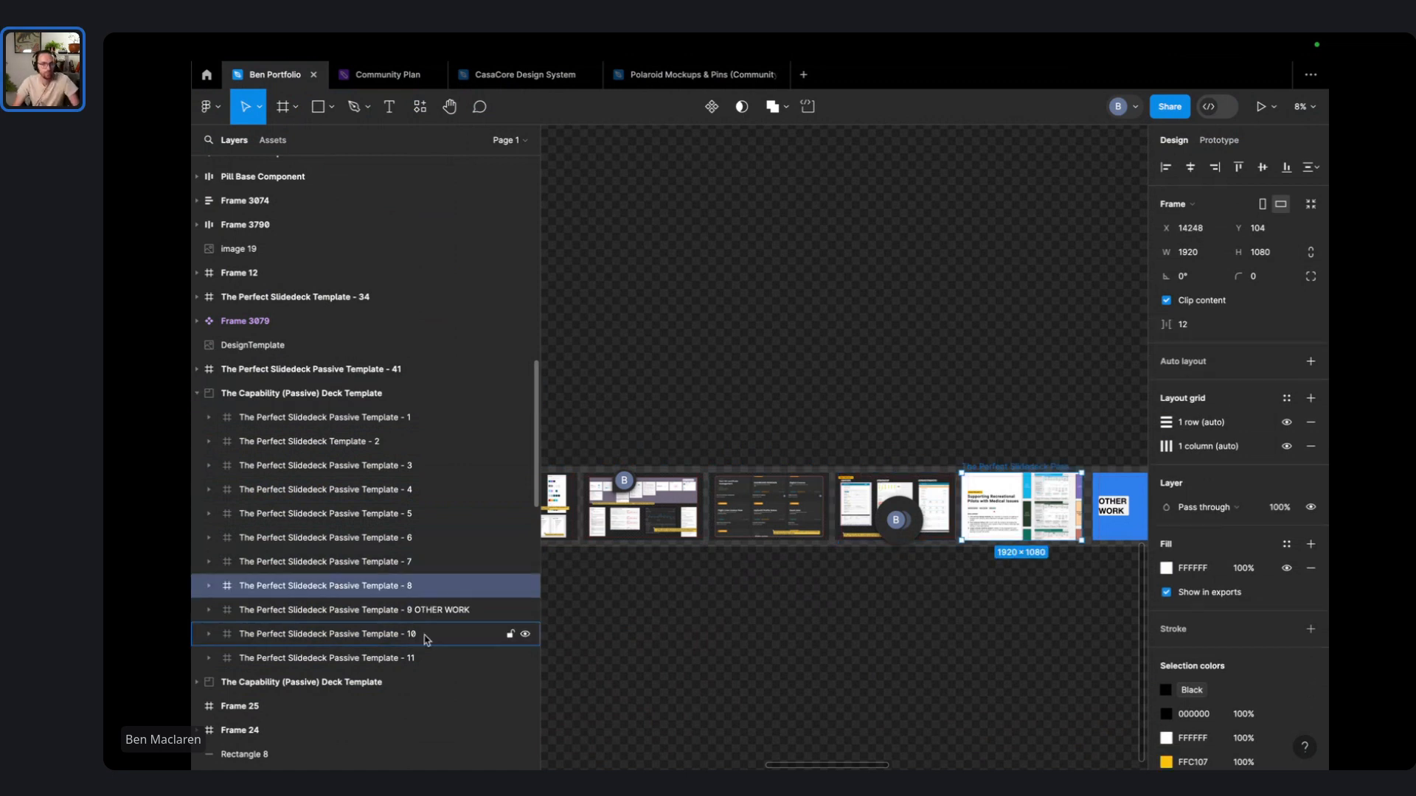
left_click(399, 429)
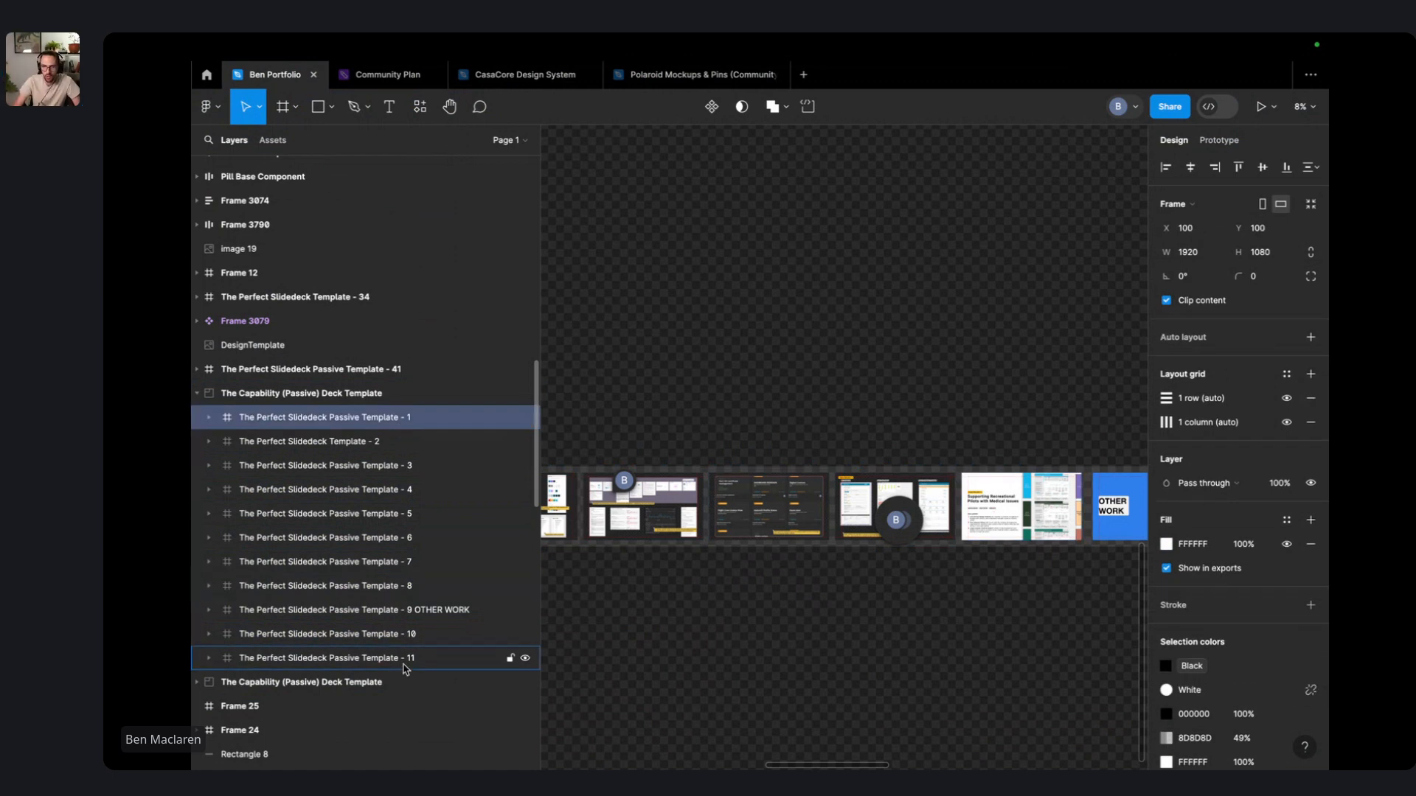
- Export slides 1–11 as PDFs into a new Downloads folder named Portfolio V1.0
left_click(405, 658, "shift")
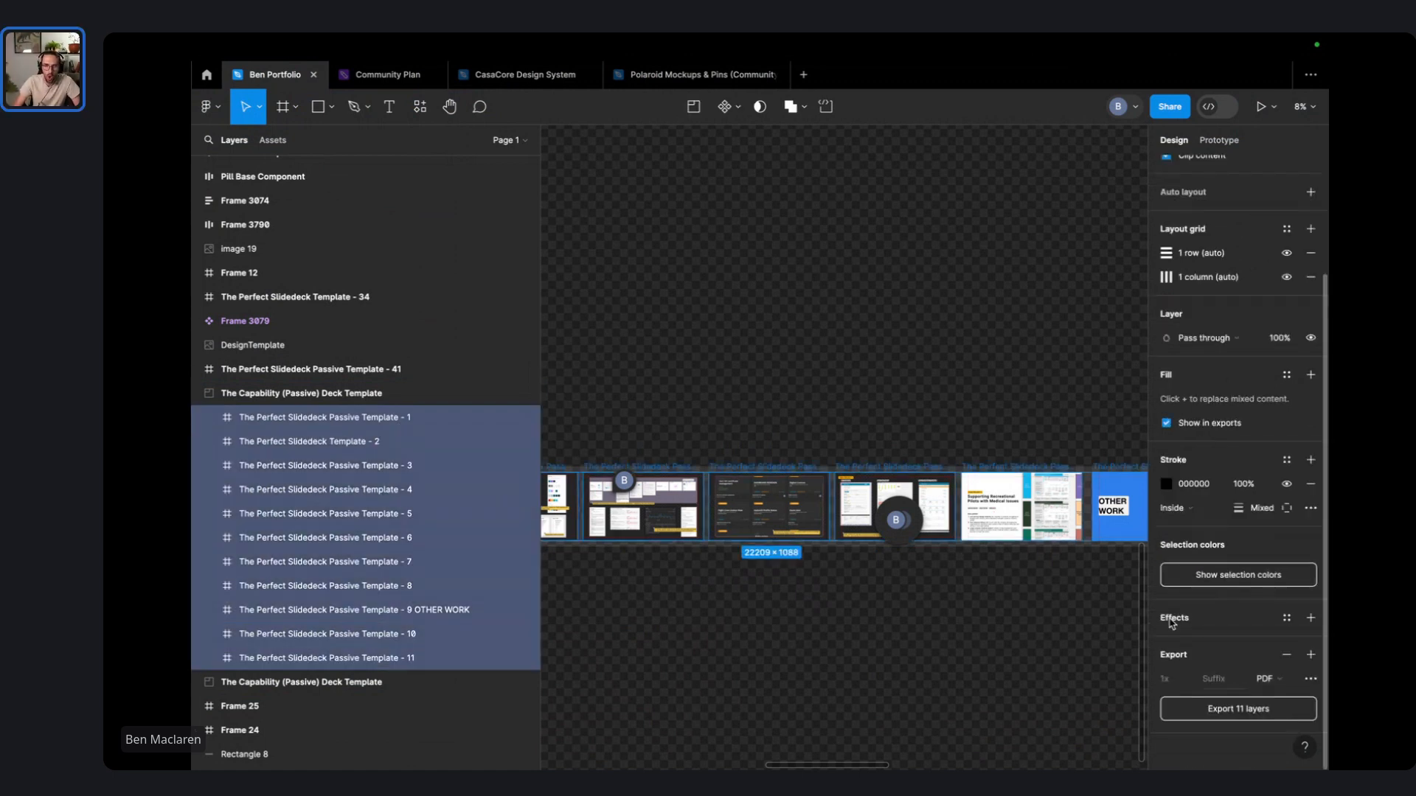
left_click(1205, 715)
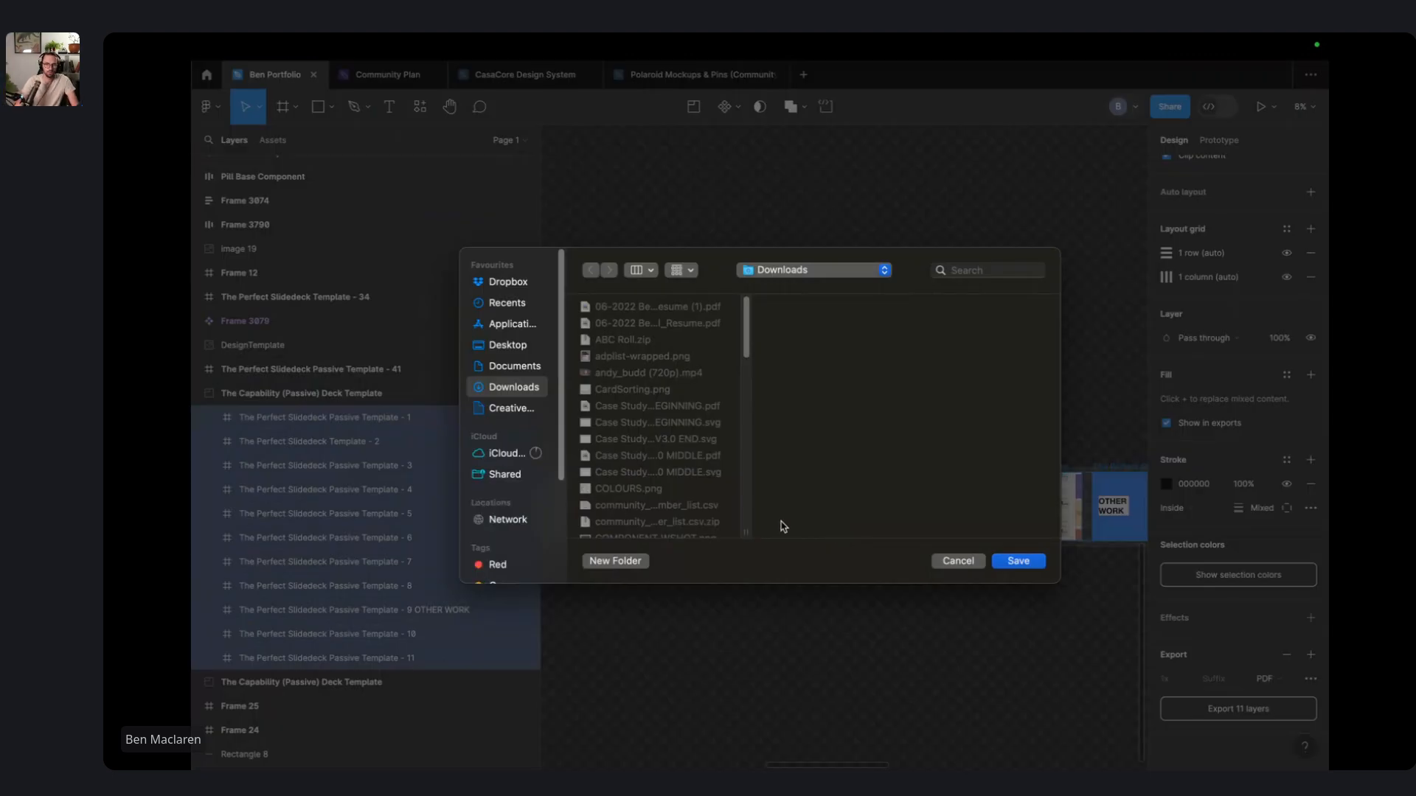
left_click(615, 561)
type("Portfoli")
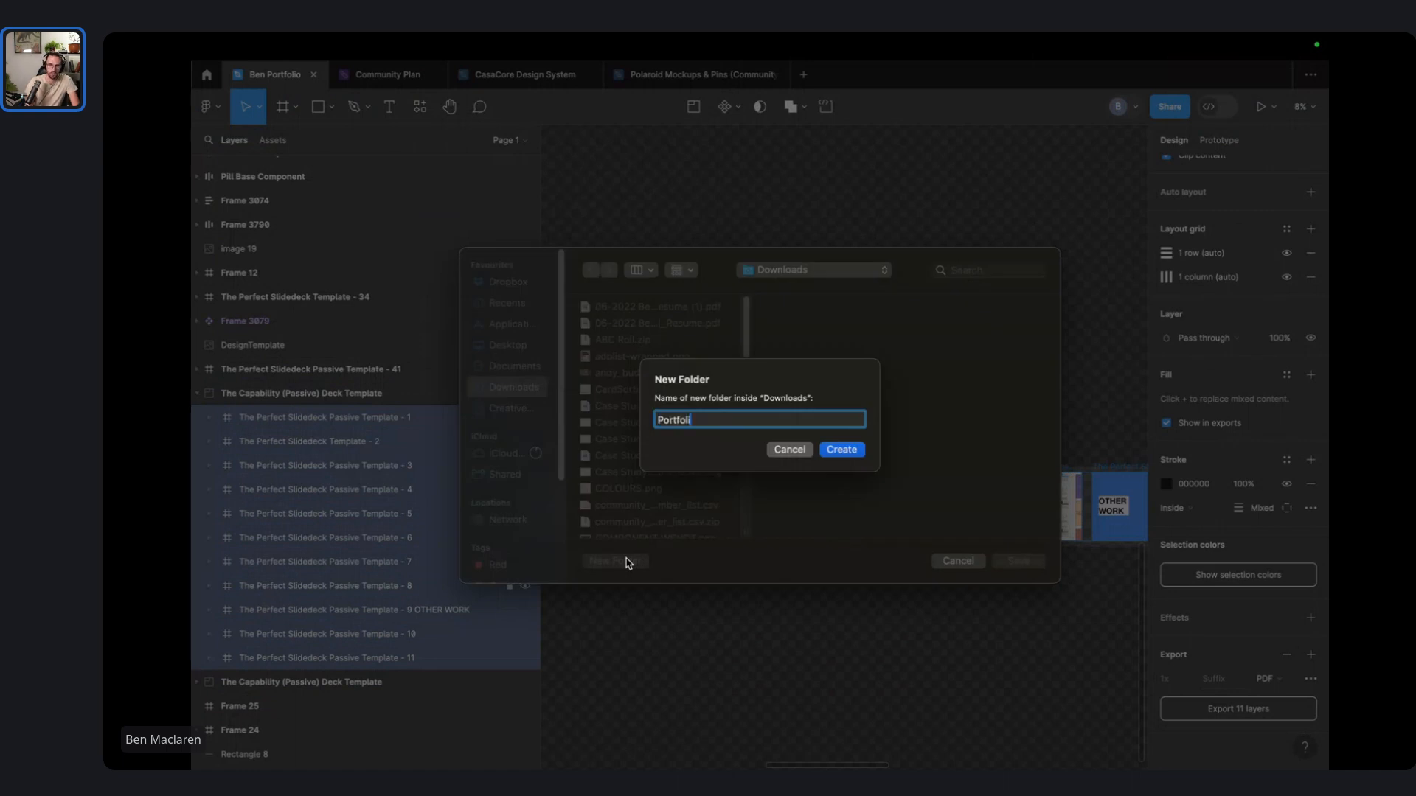
type("o V1.0")
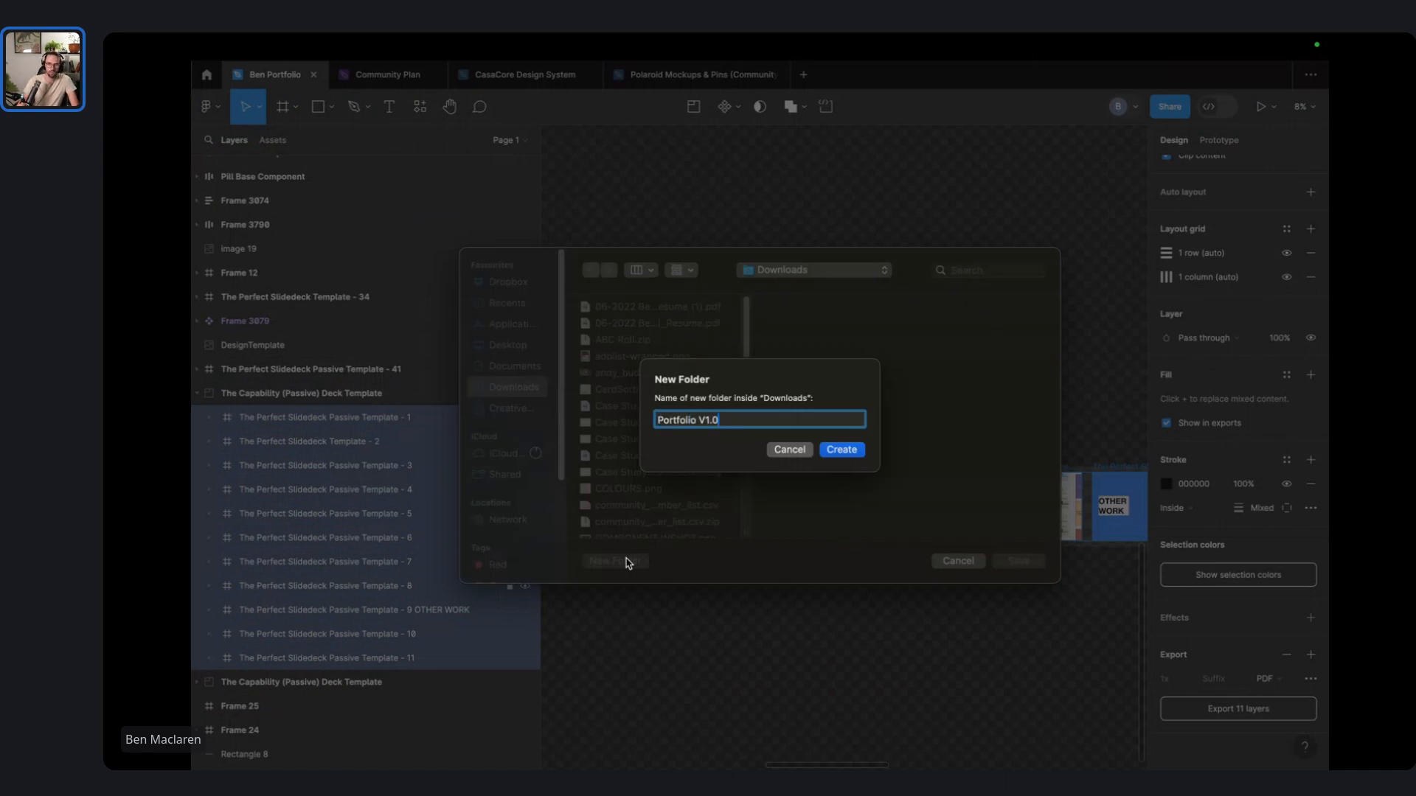
key("Return")
left_click(1019, 561)
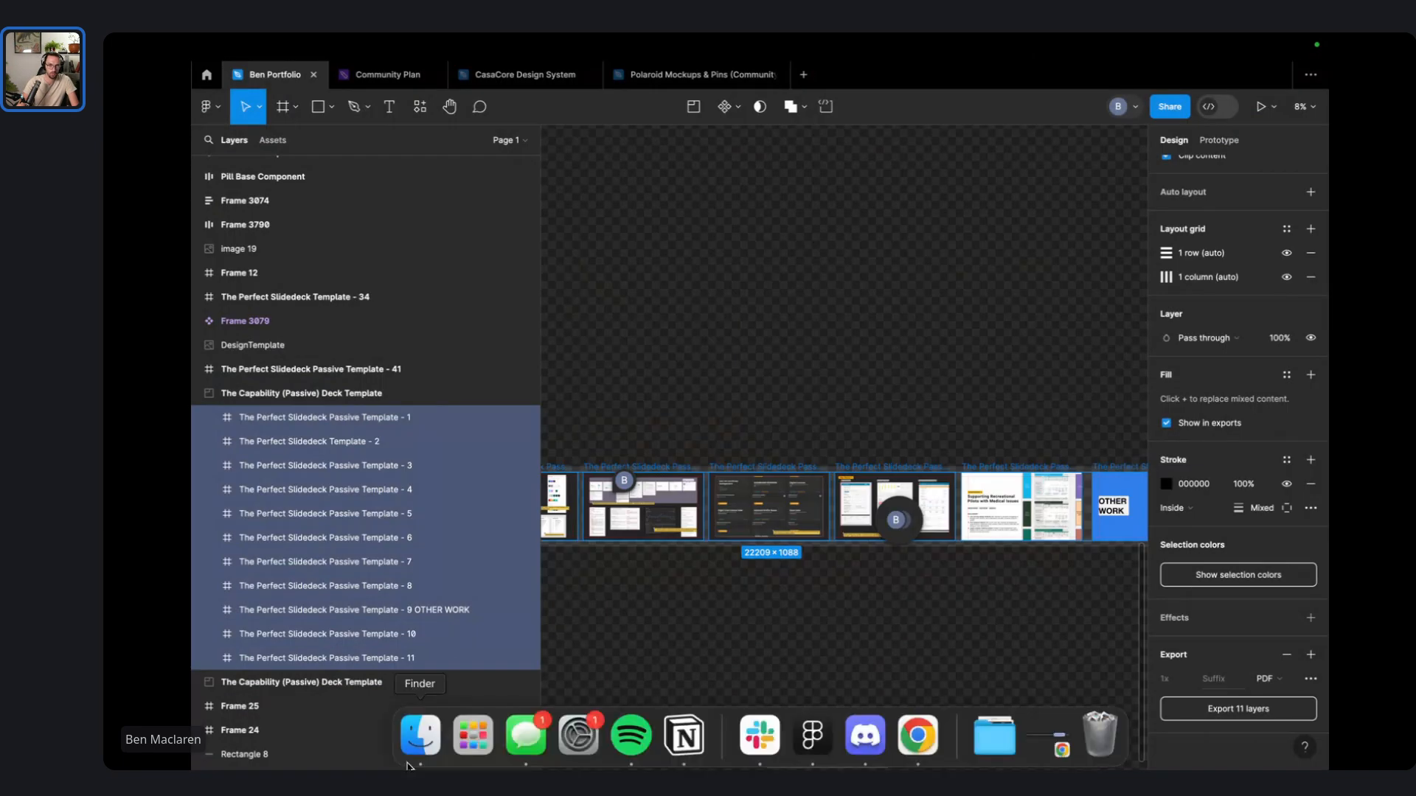
- Combine the eleven slide PDFs in Portfolio V1.0 into one PDF with Create PDF
left_click(410, 759)
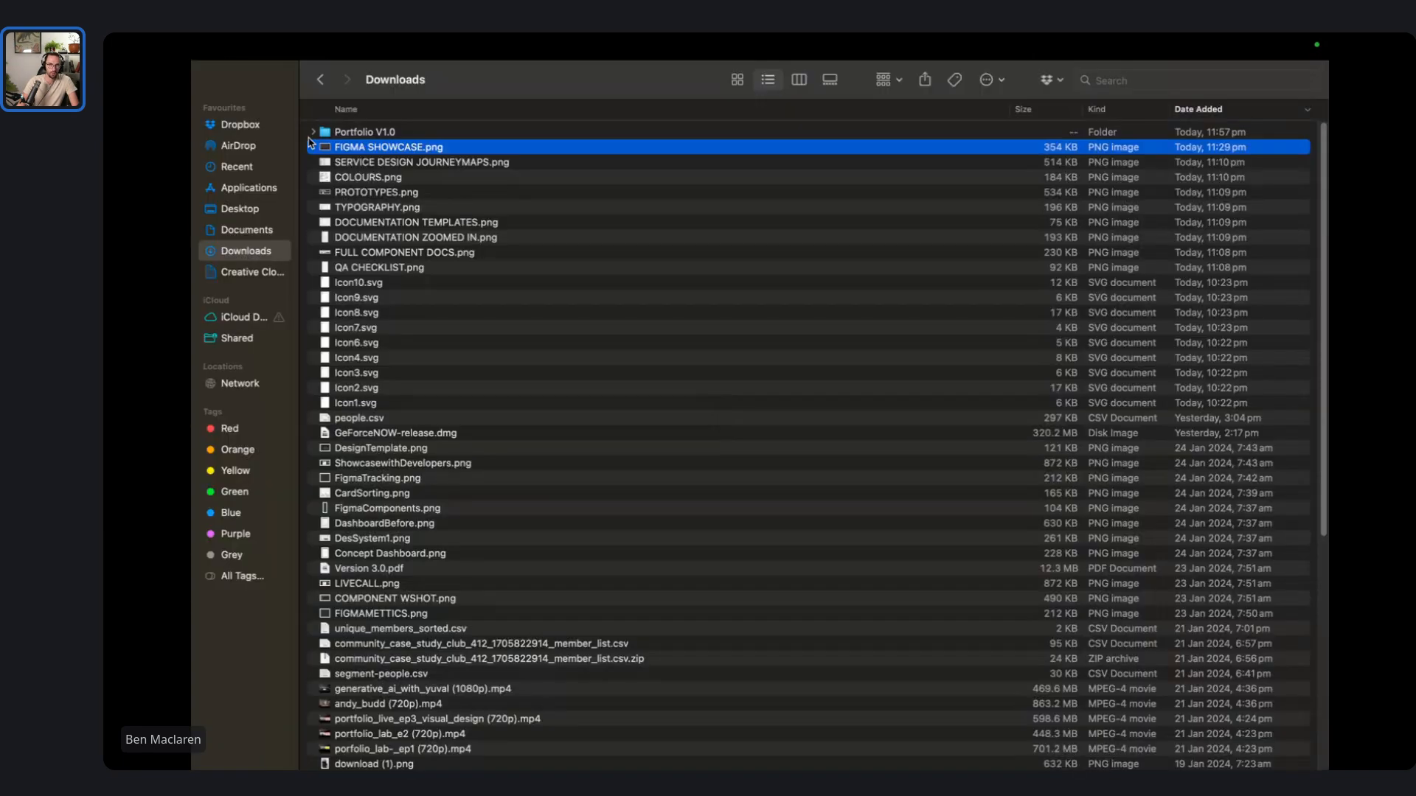
left_click(317, 132)
left_click(314, 132)
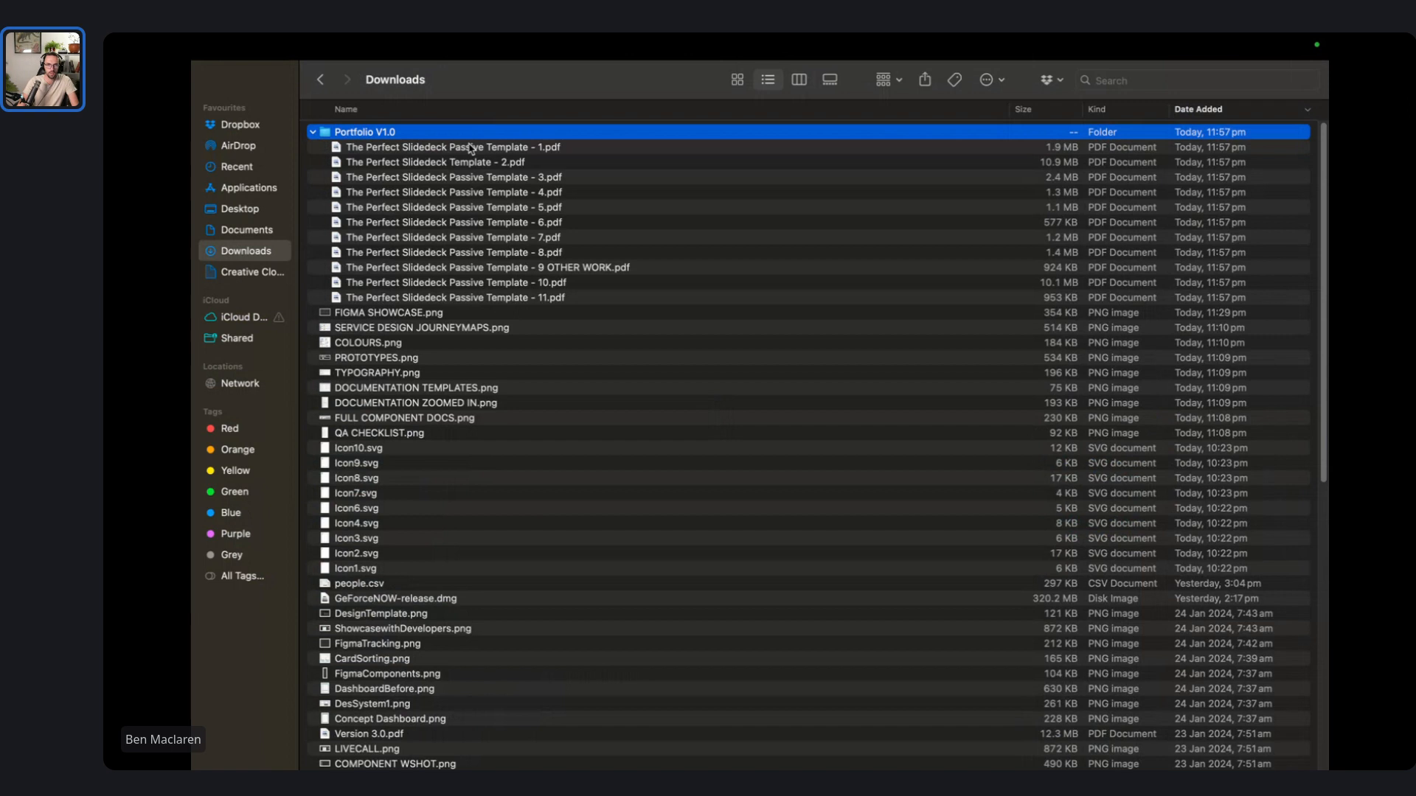
left_click(470, 147)
left_click(573, 297, "shift")
right_click(565, 294)
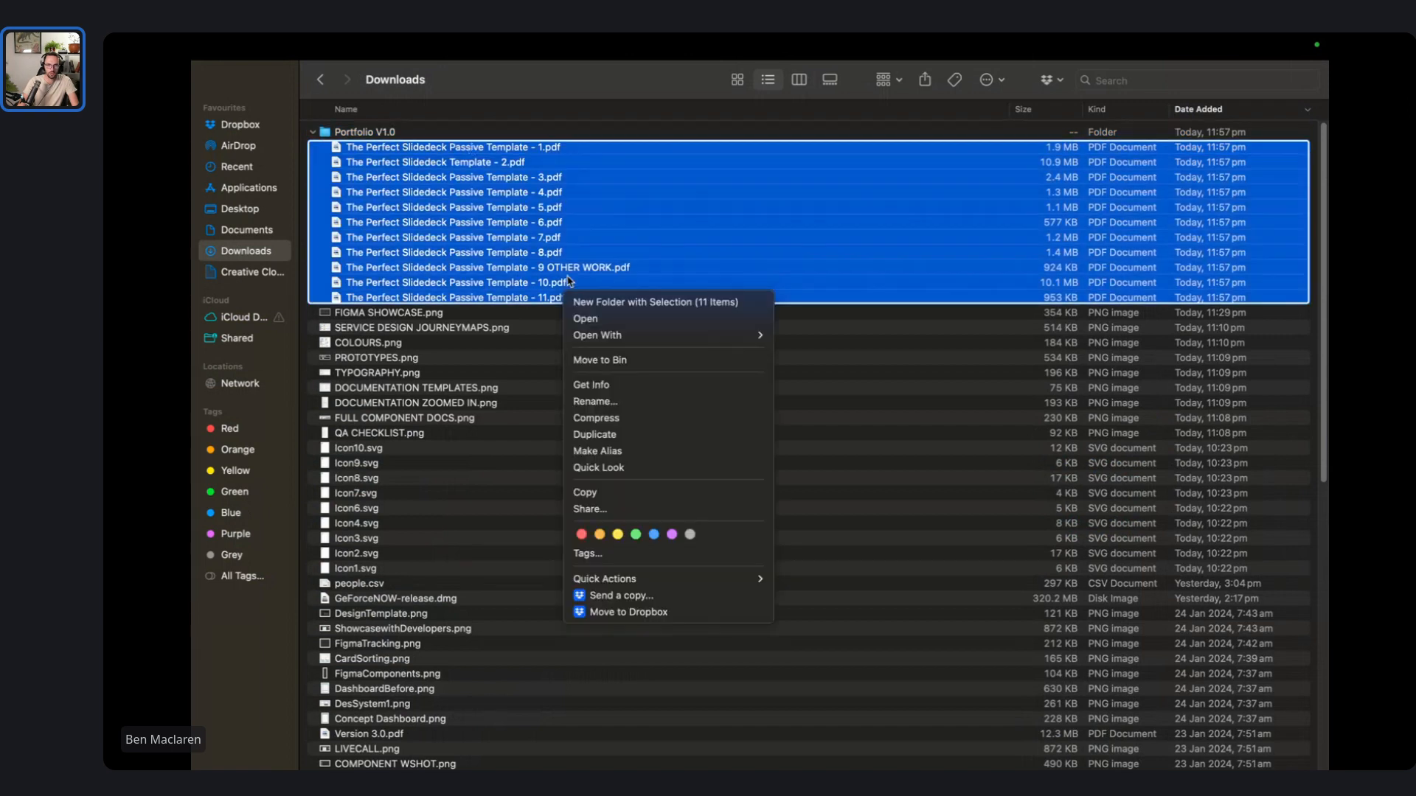
mouse_move(716, 580)
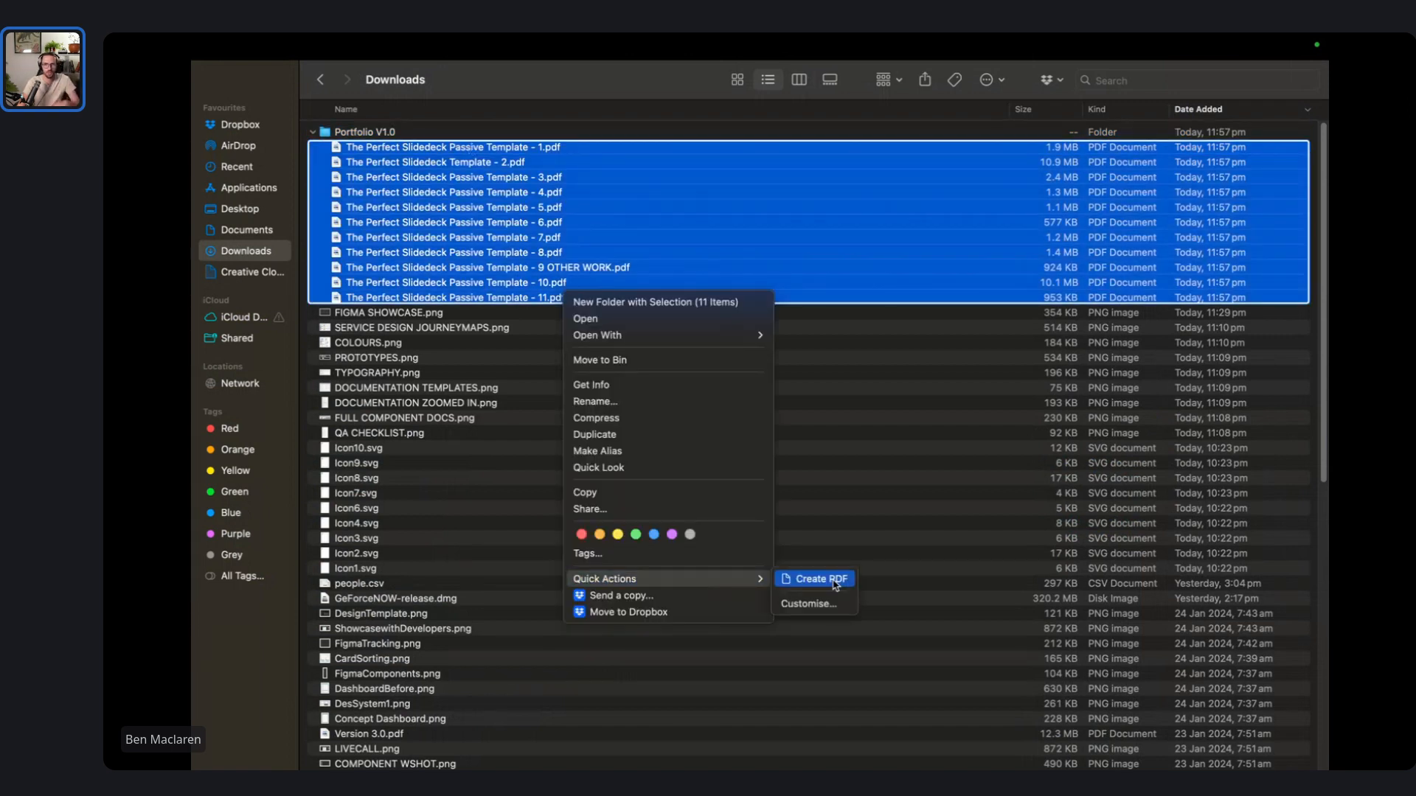
left_click(835, 579)
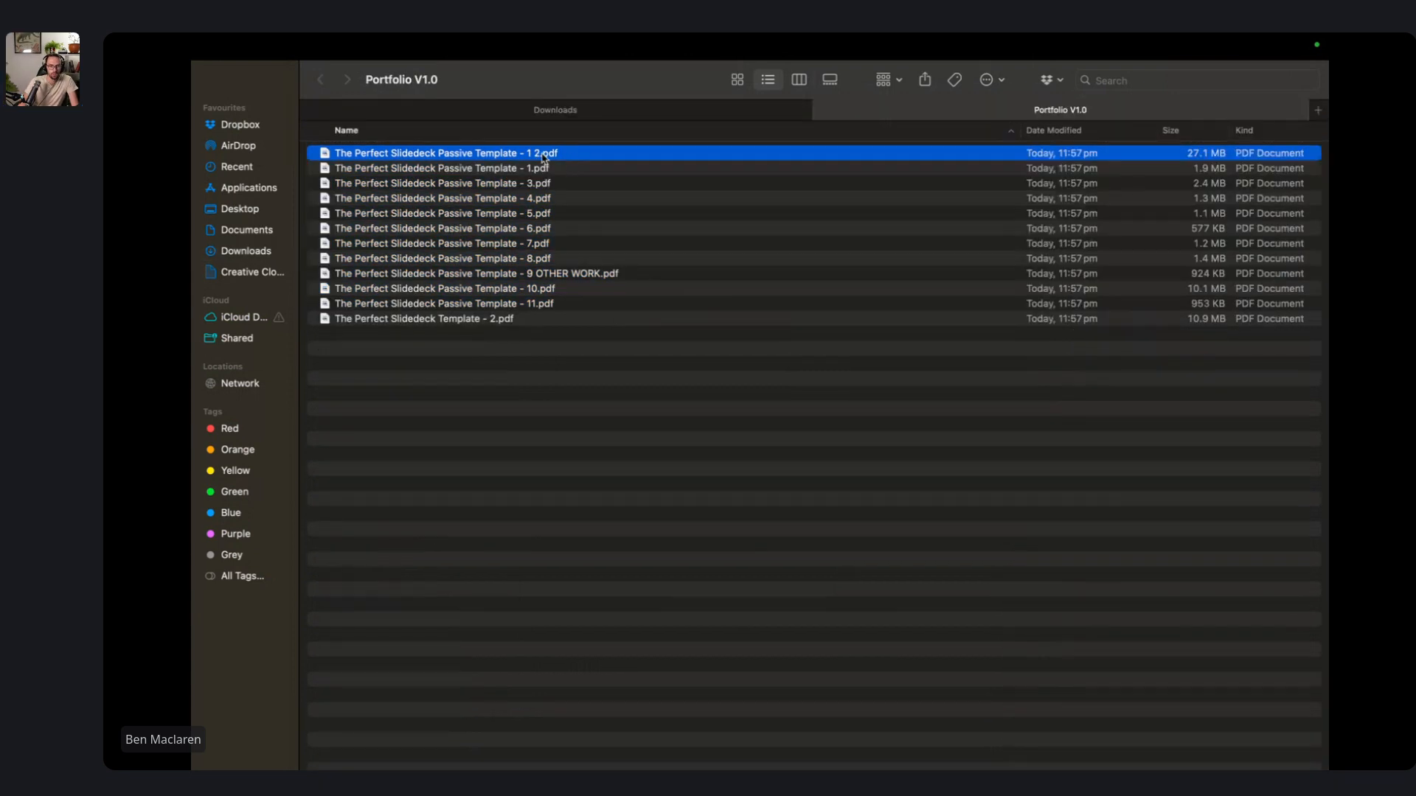
- Rename the combined file to The Perfect Slidedeck Passive Template - FULL.pdf
left_click(542, 155)
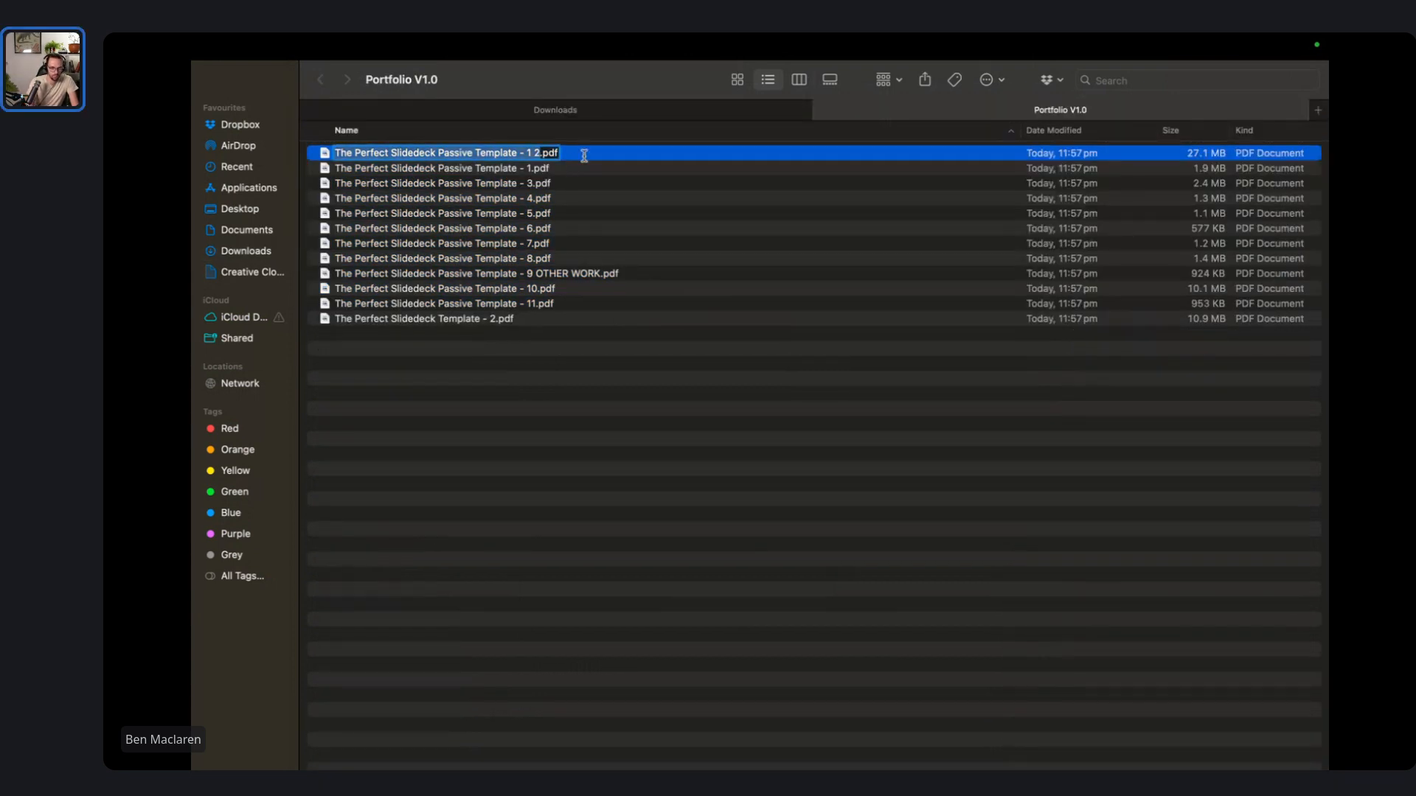
key("BackSpace")
key("BackSpace")
key("BackSpace")
type("FULL")
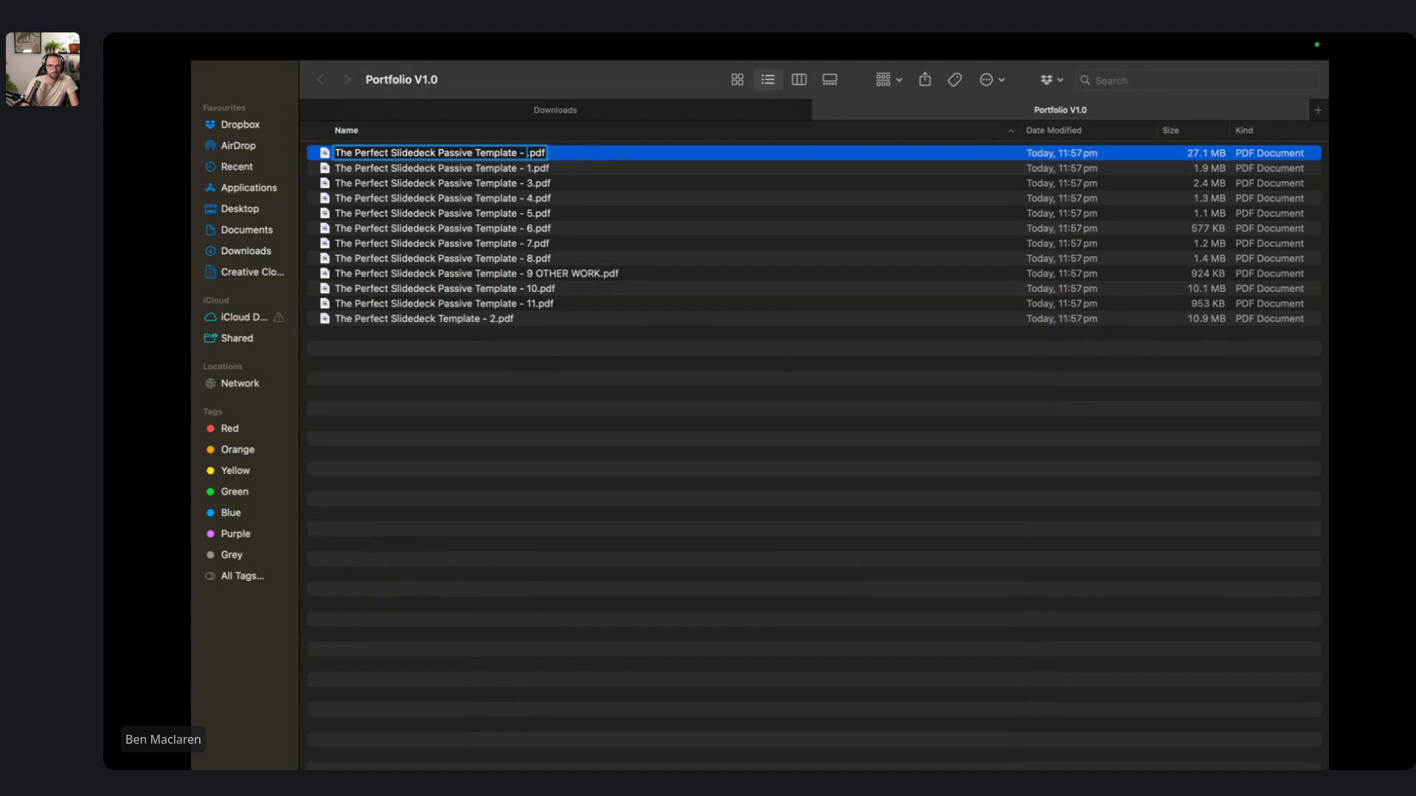
key("Return")
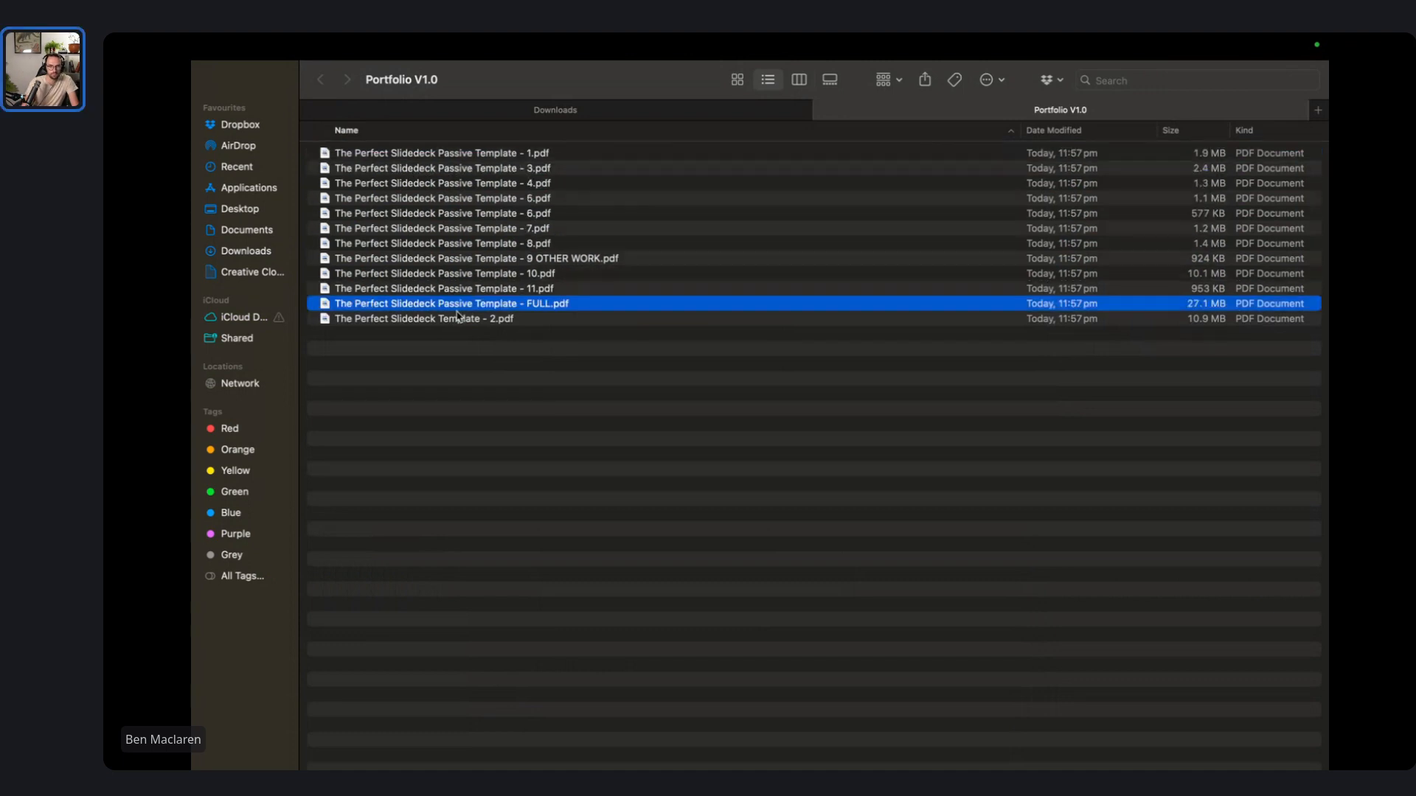
double_click(463, 305)
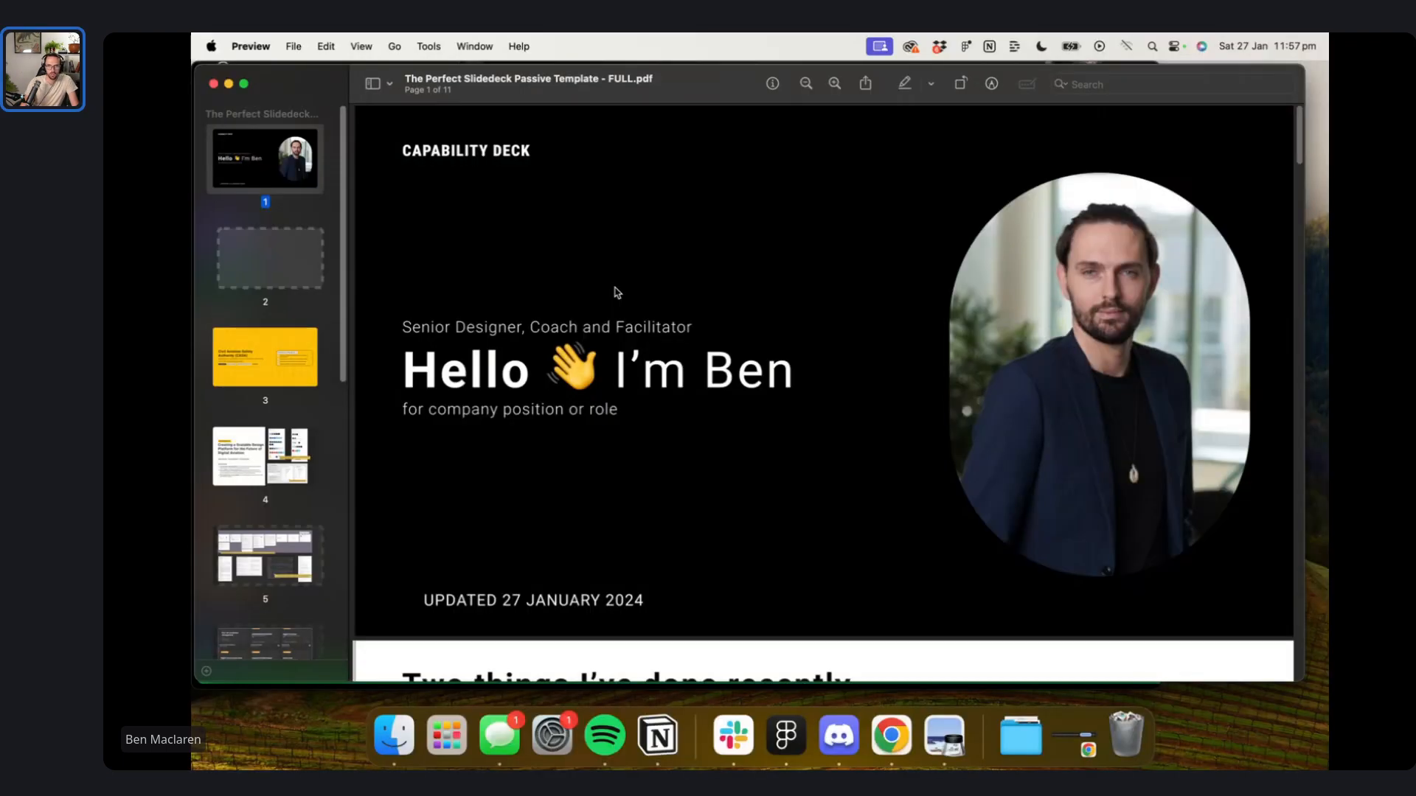
scroll(796, 315, "down", 4)
scroll(796, 315, "down", 8)
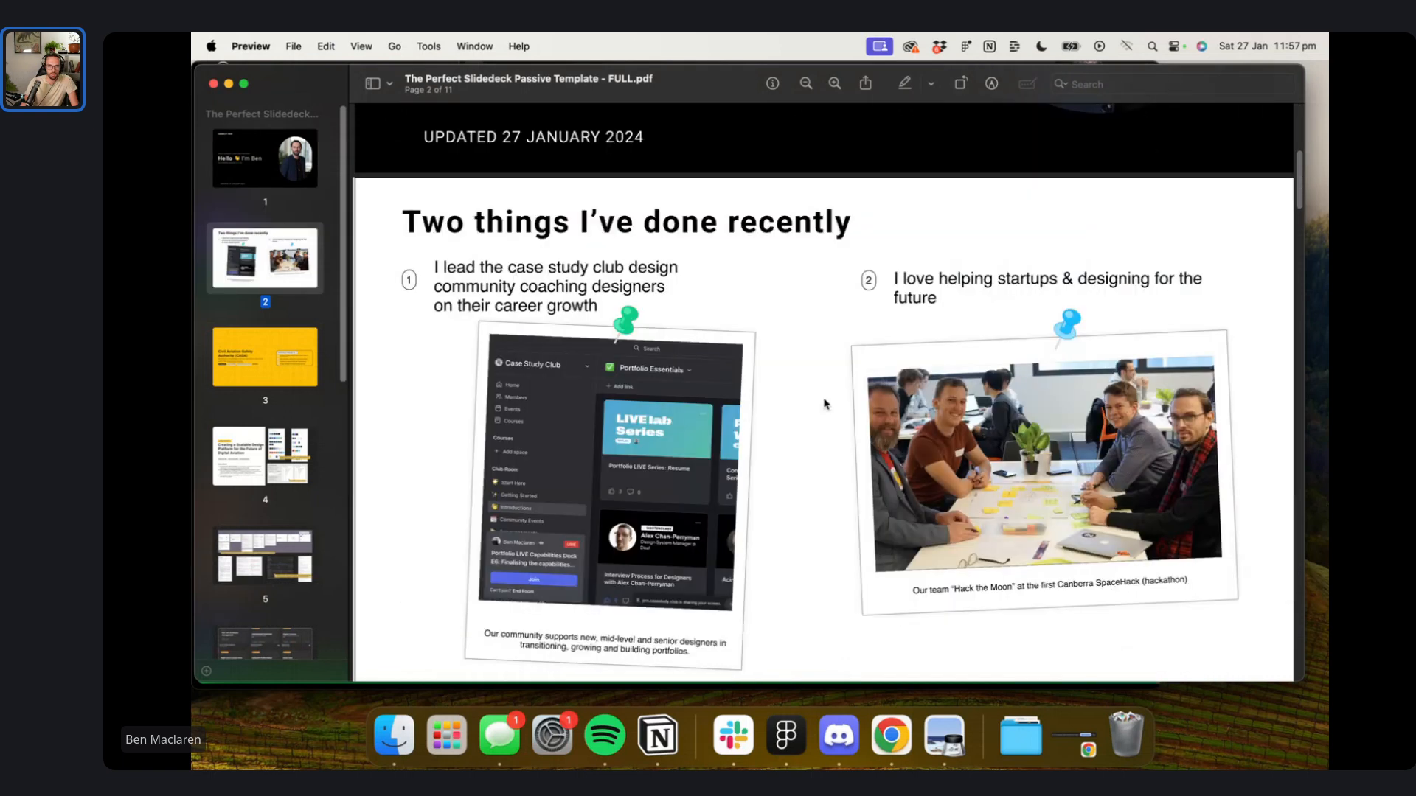
scroll(825, 403, "down", 10)
scroll(824, 404, "down", 10)
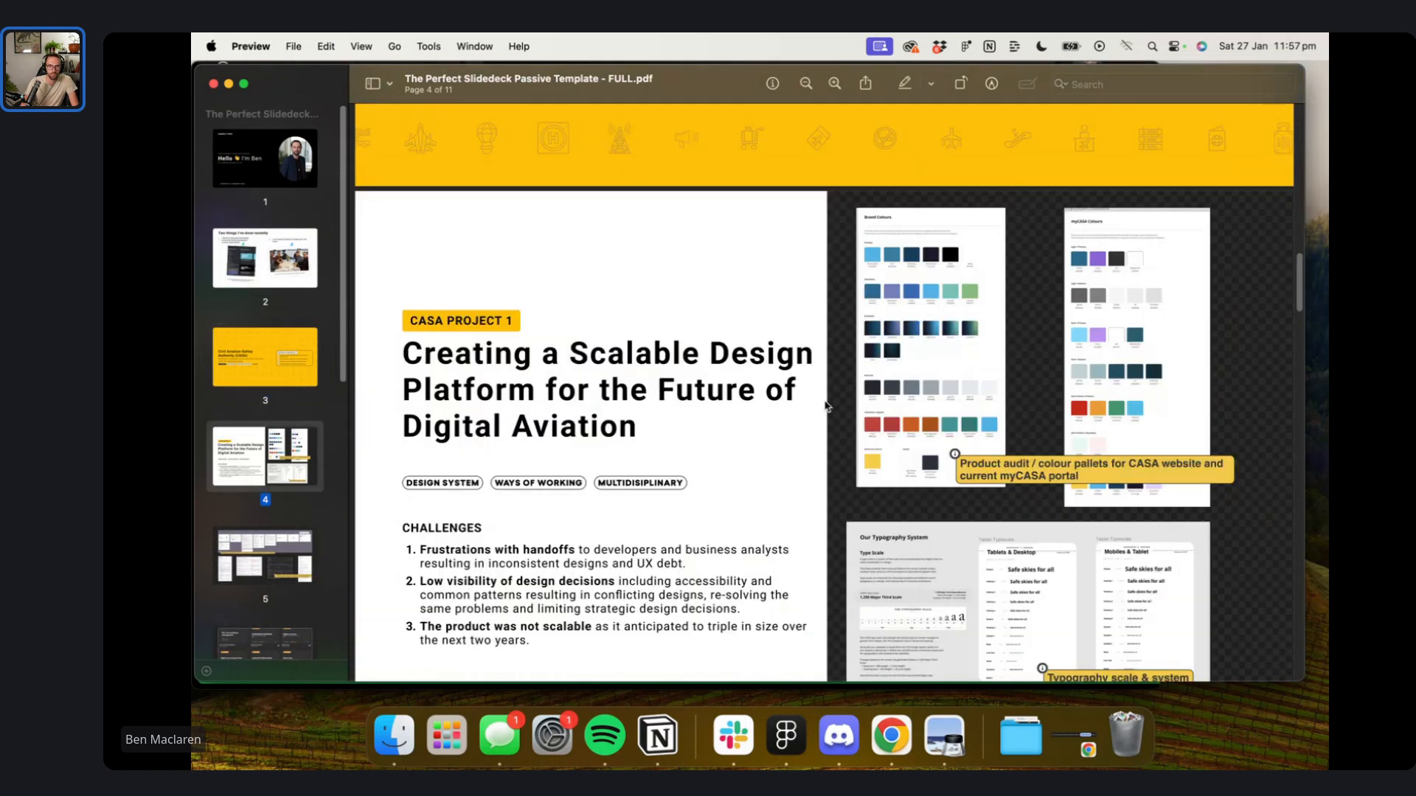
scroll(825, 406, "down", 6)
scroll(823, 407, "down", 12)
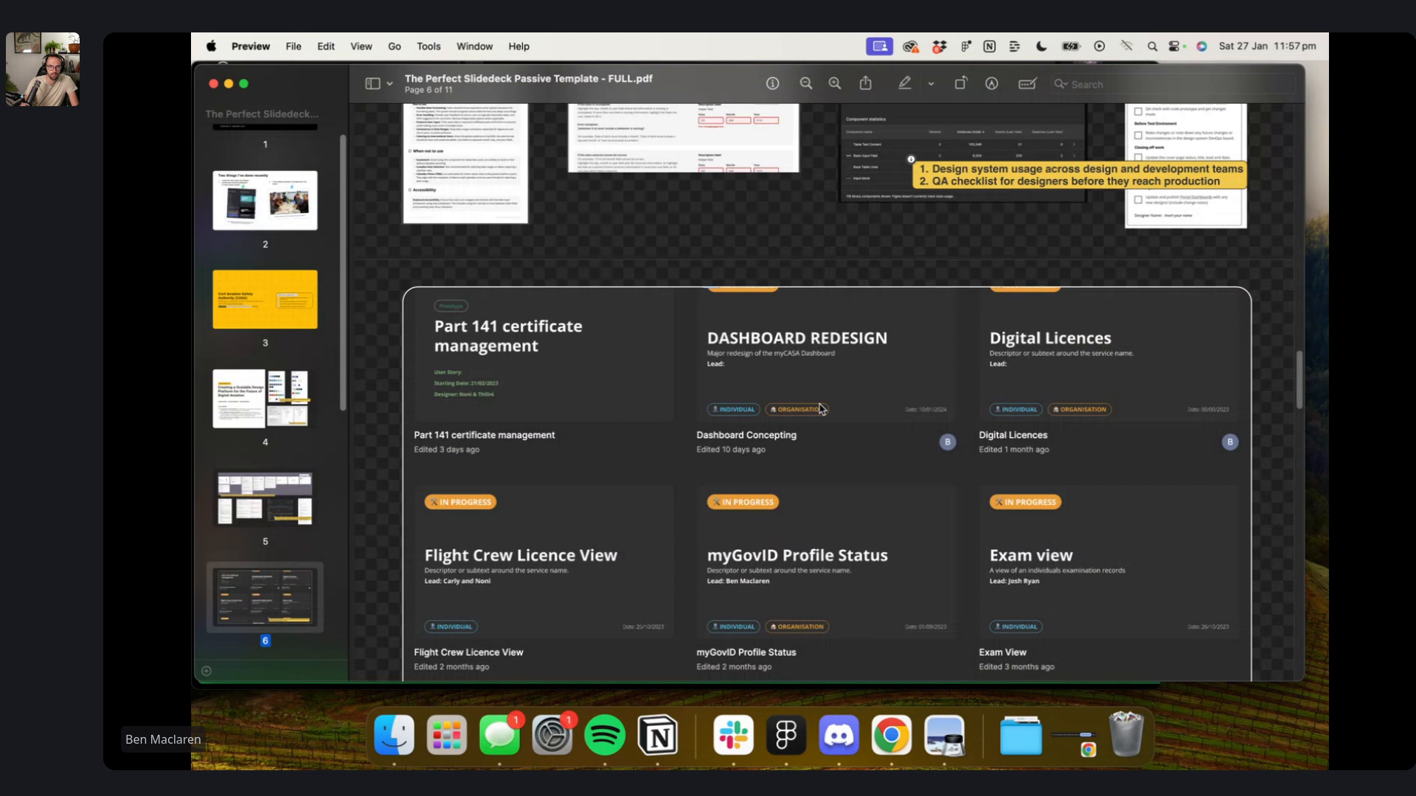
scroll(821, 409, "down", 10)
scroll(820, 410, "down", 2)
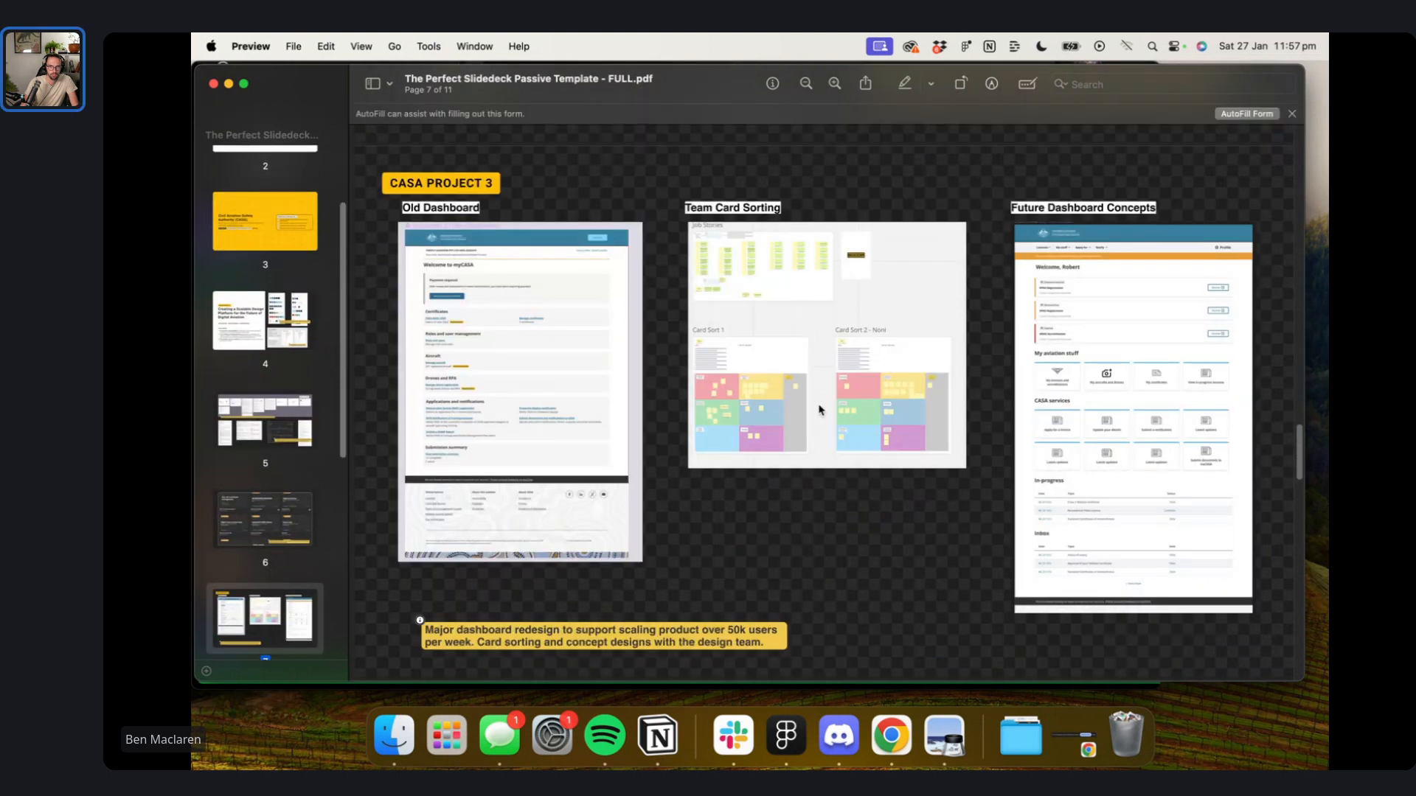
scroll(818, 410, "down", 10)
scroll(819, 411, "down", 4)
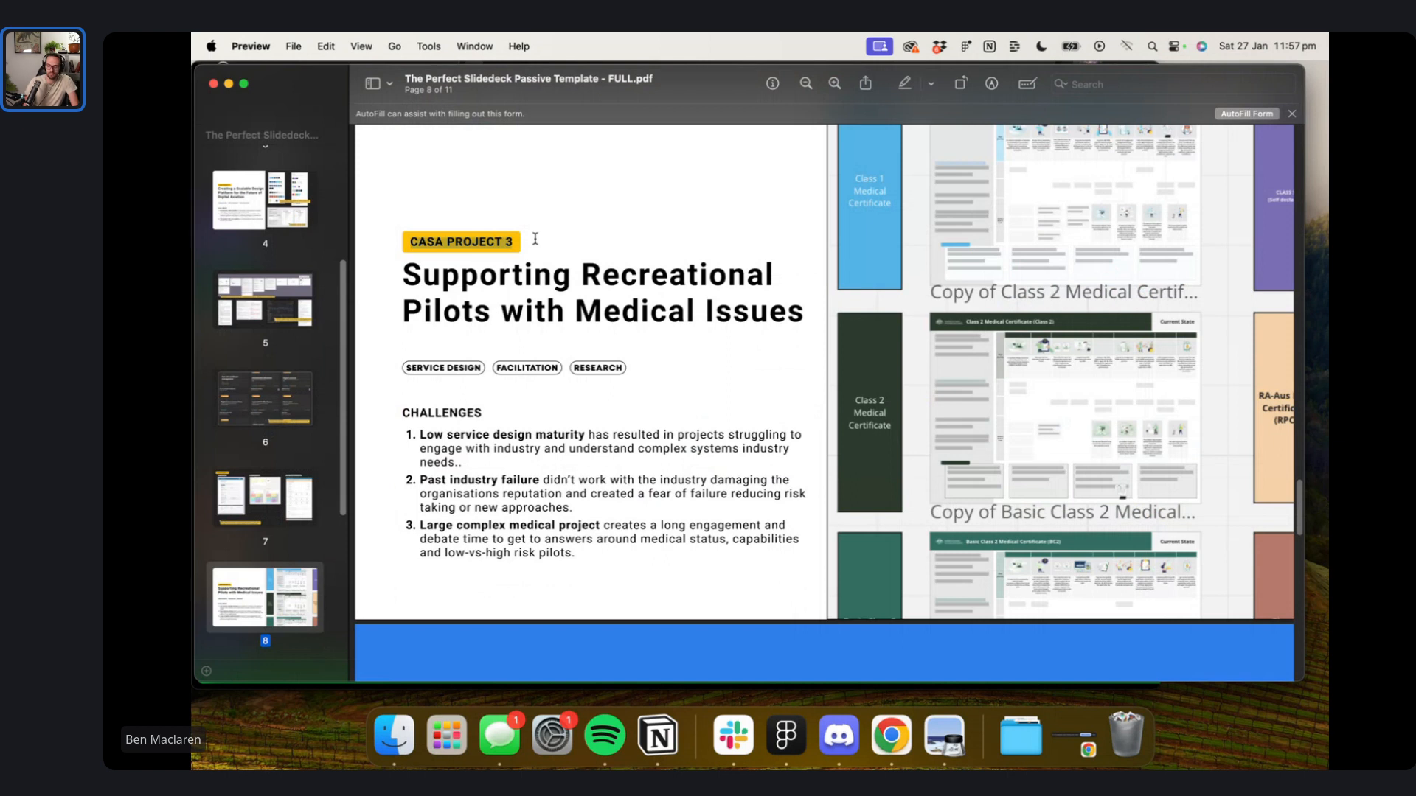
key("ctrl+Right")
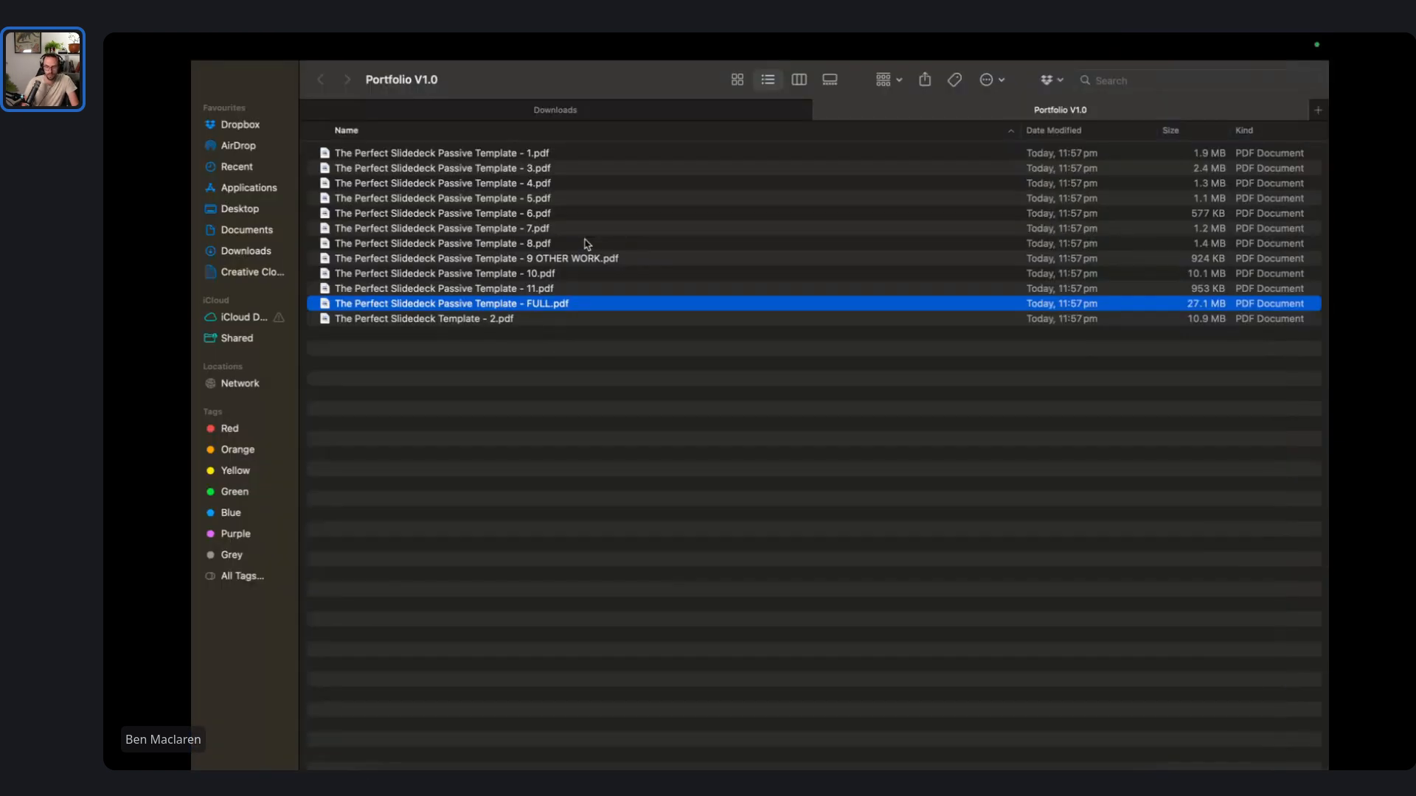
- Change the Supporting Recreational Pilots slide label from CASA PROJECT 3 to CASA PROJECT 4
key("ctrl+Right")
key("ctrl+Right")
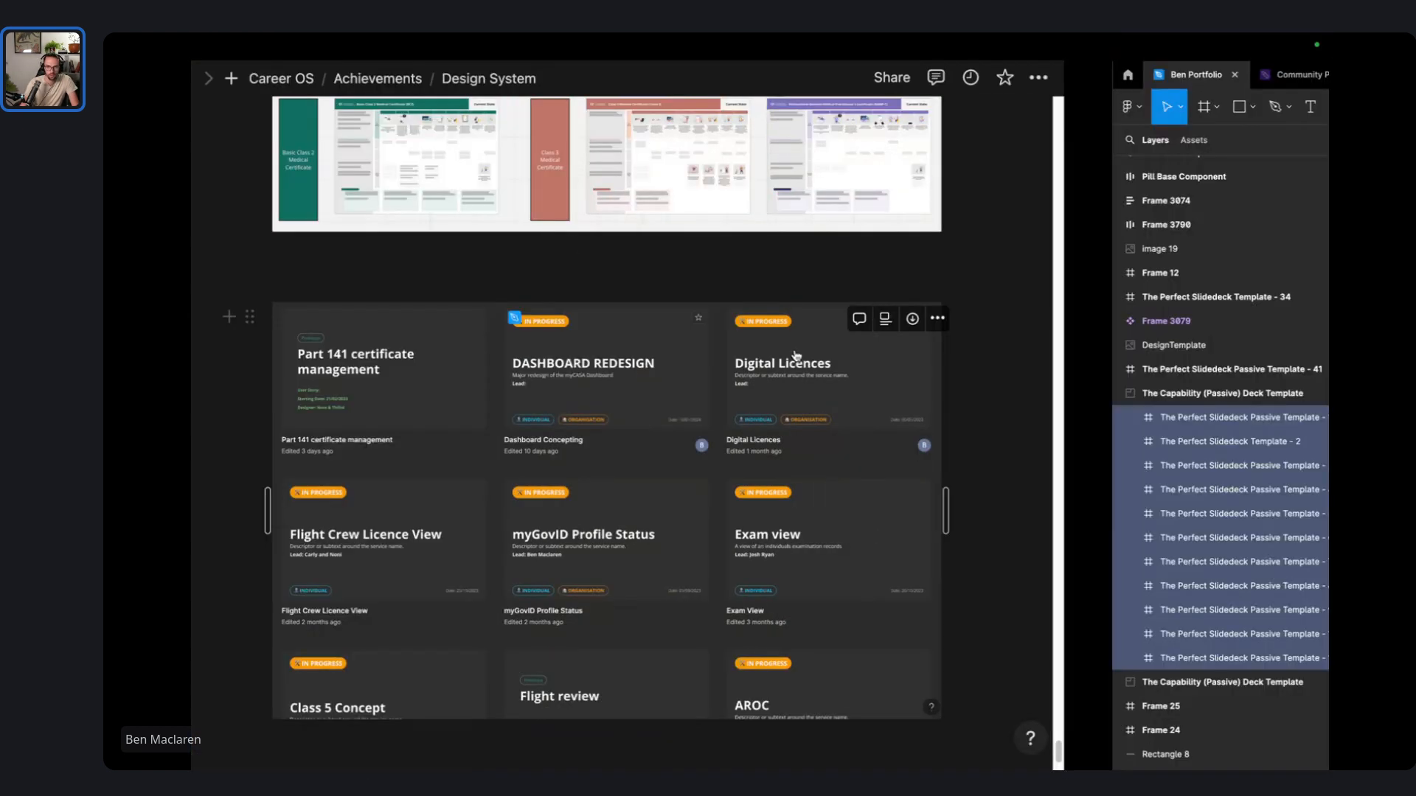
scroll(800, 356, "up", 5)
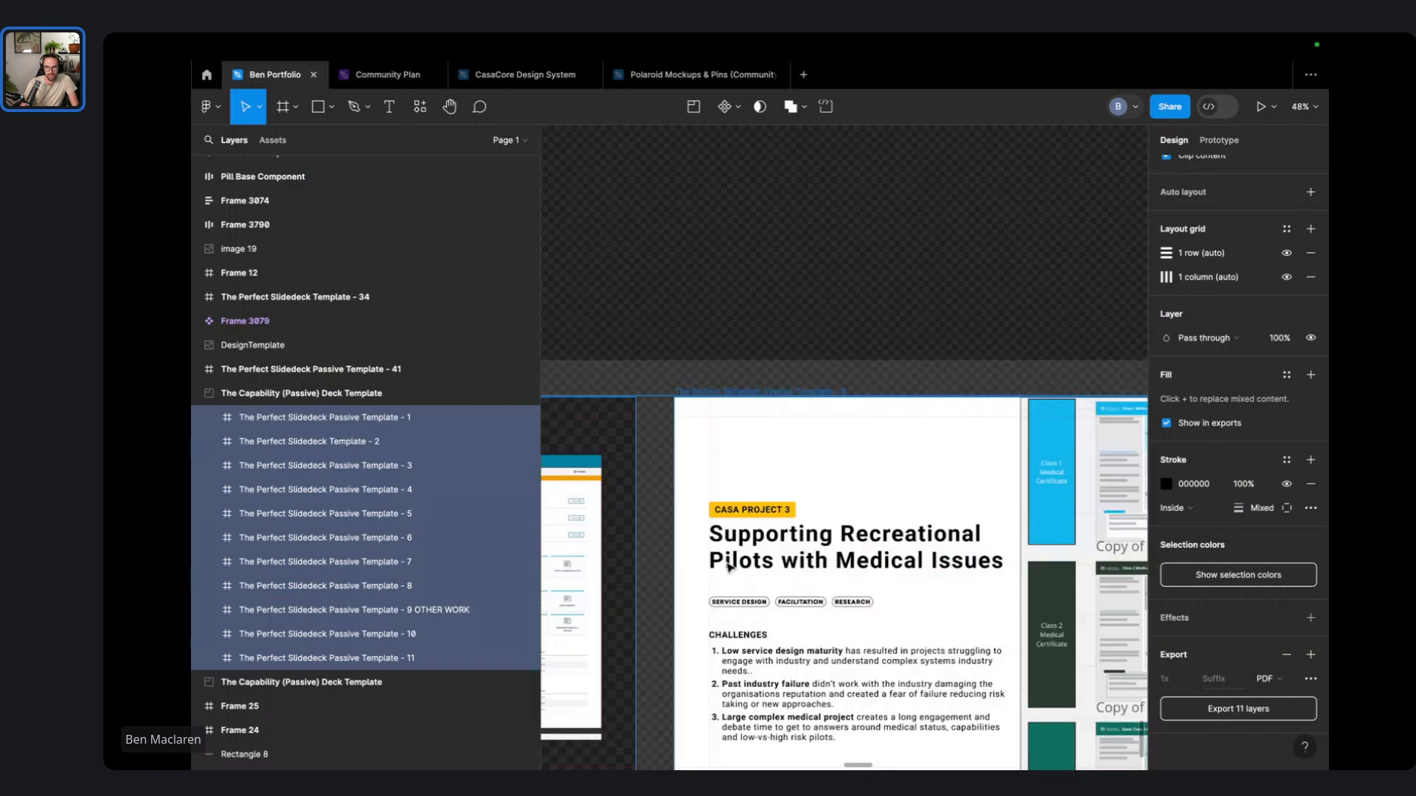
scroll(751, 526, "up", 4)
double_click(839, 475)
double_click(841, 480)
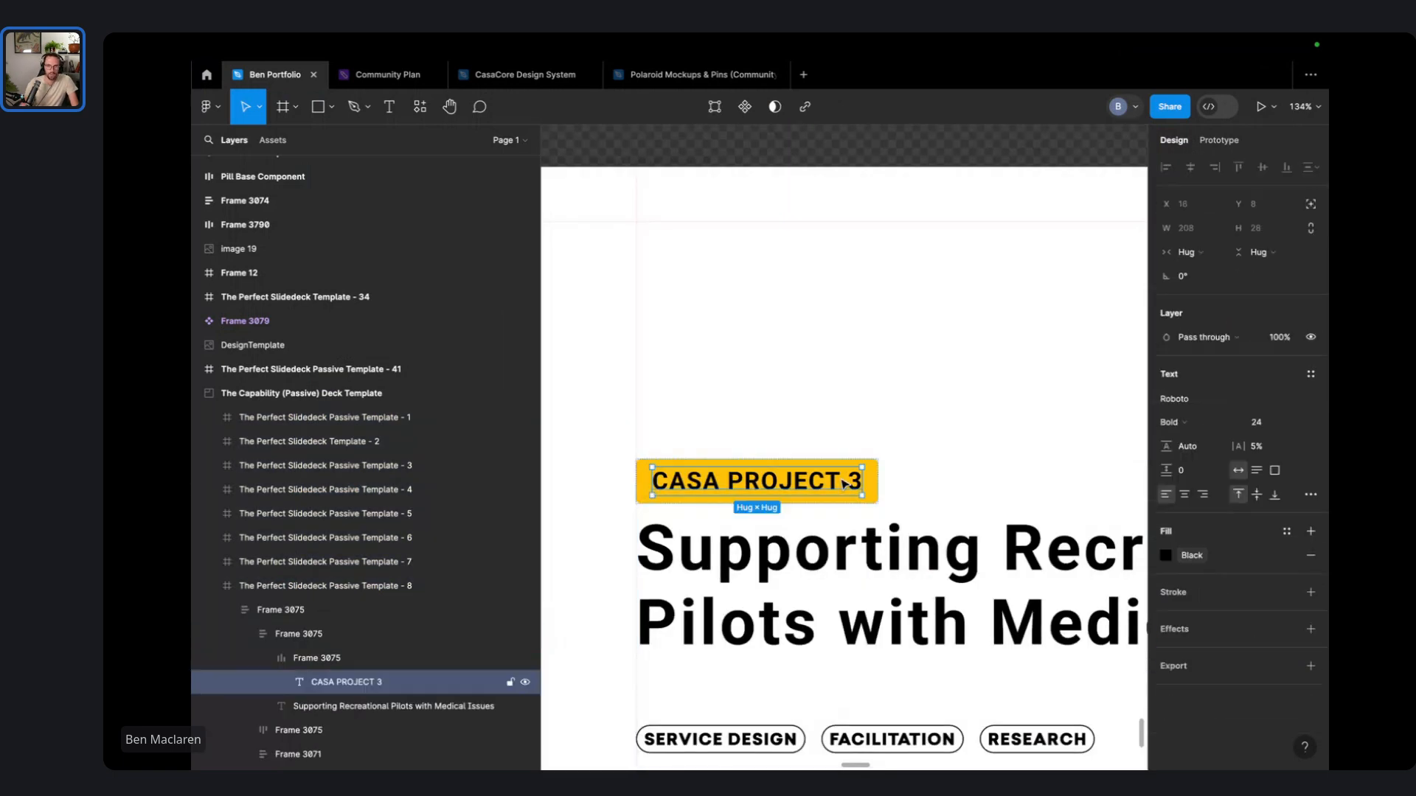
double_click(841, 479)
key("BackSpace")
type("4")
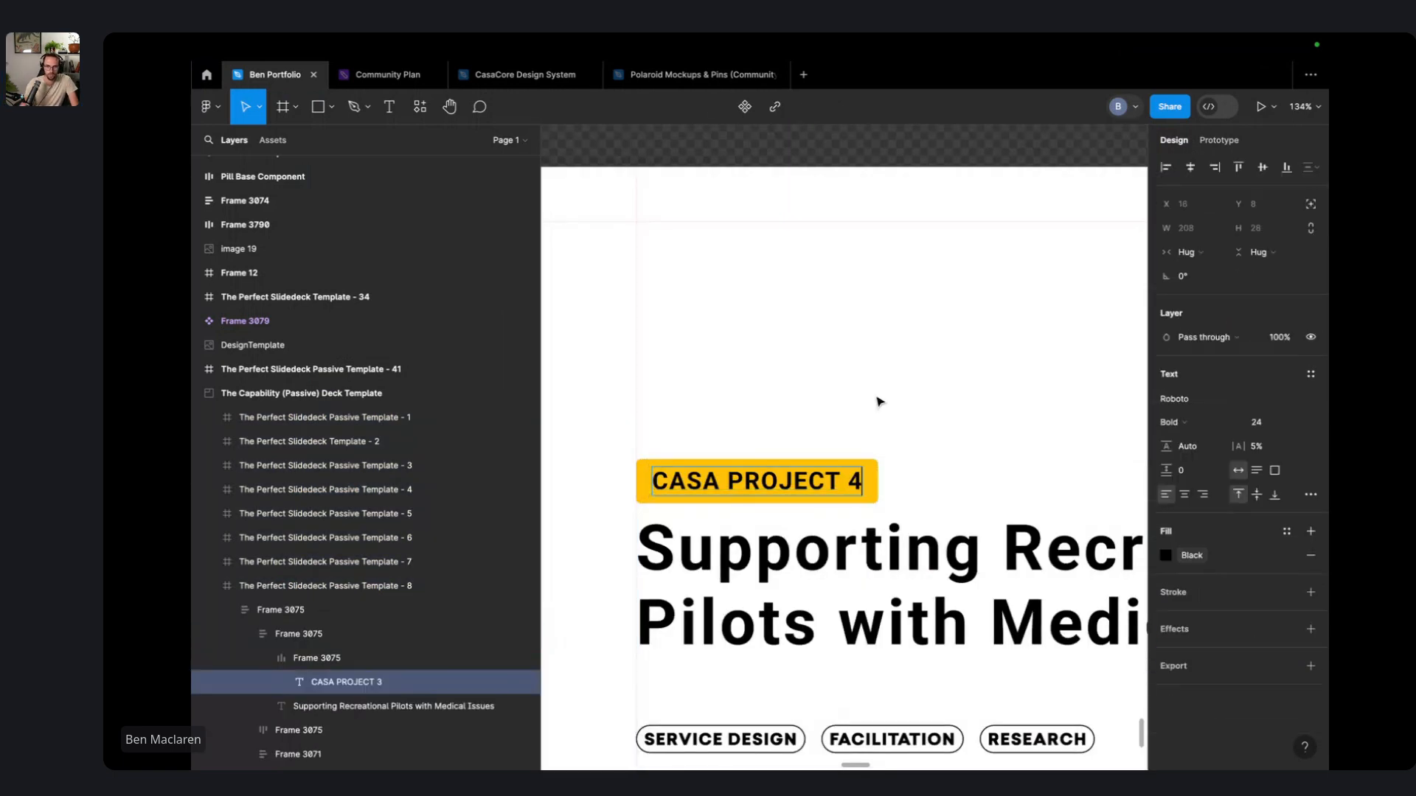
left_click(880, 402)
- Pan back across the canvas and clear the selection
scroll(874, 354, "down", 8)
scroll(877, 280, "right", 10)
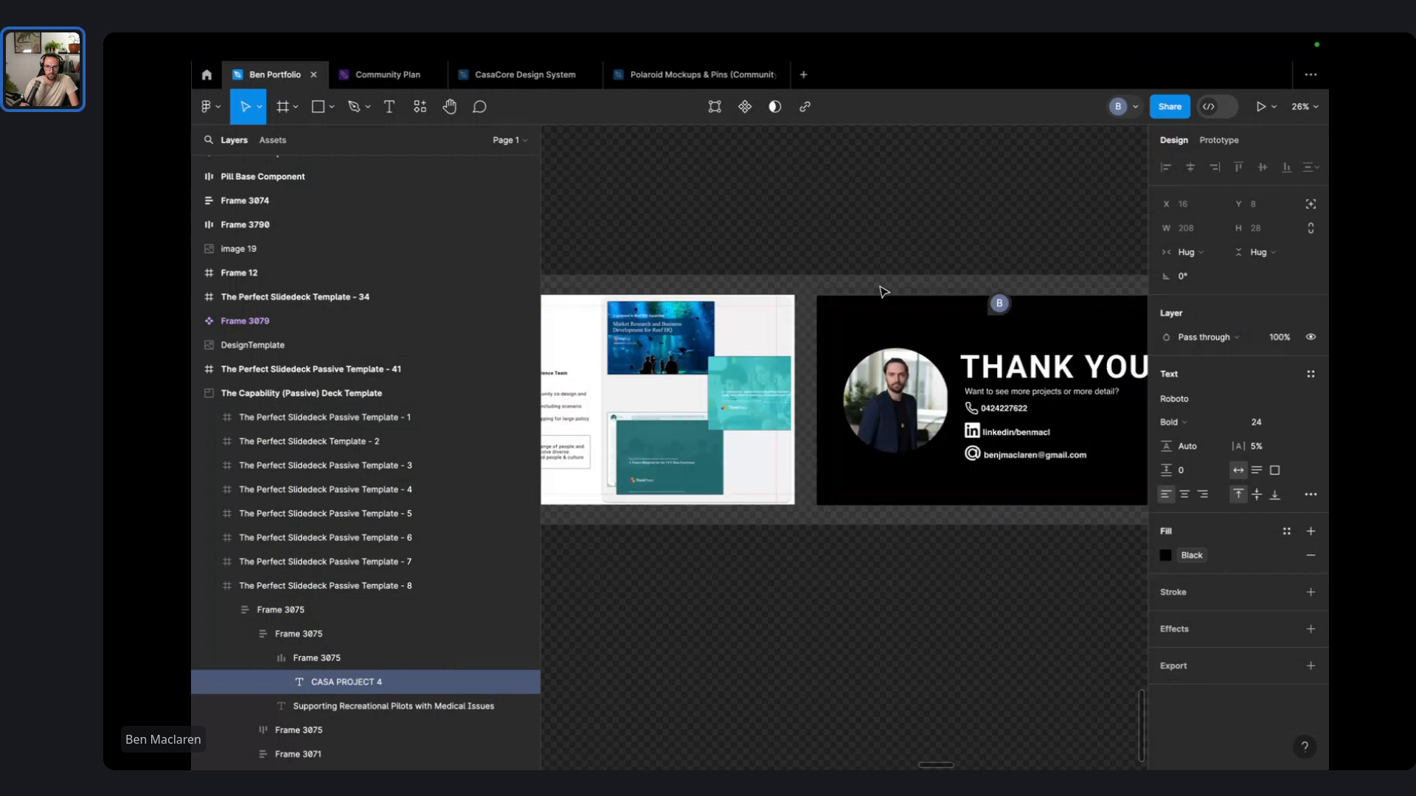
scroll(884, 290, "left", 3)
scroll(870, 265, "left", 15)
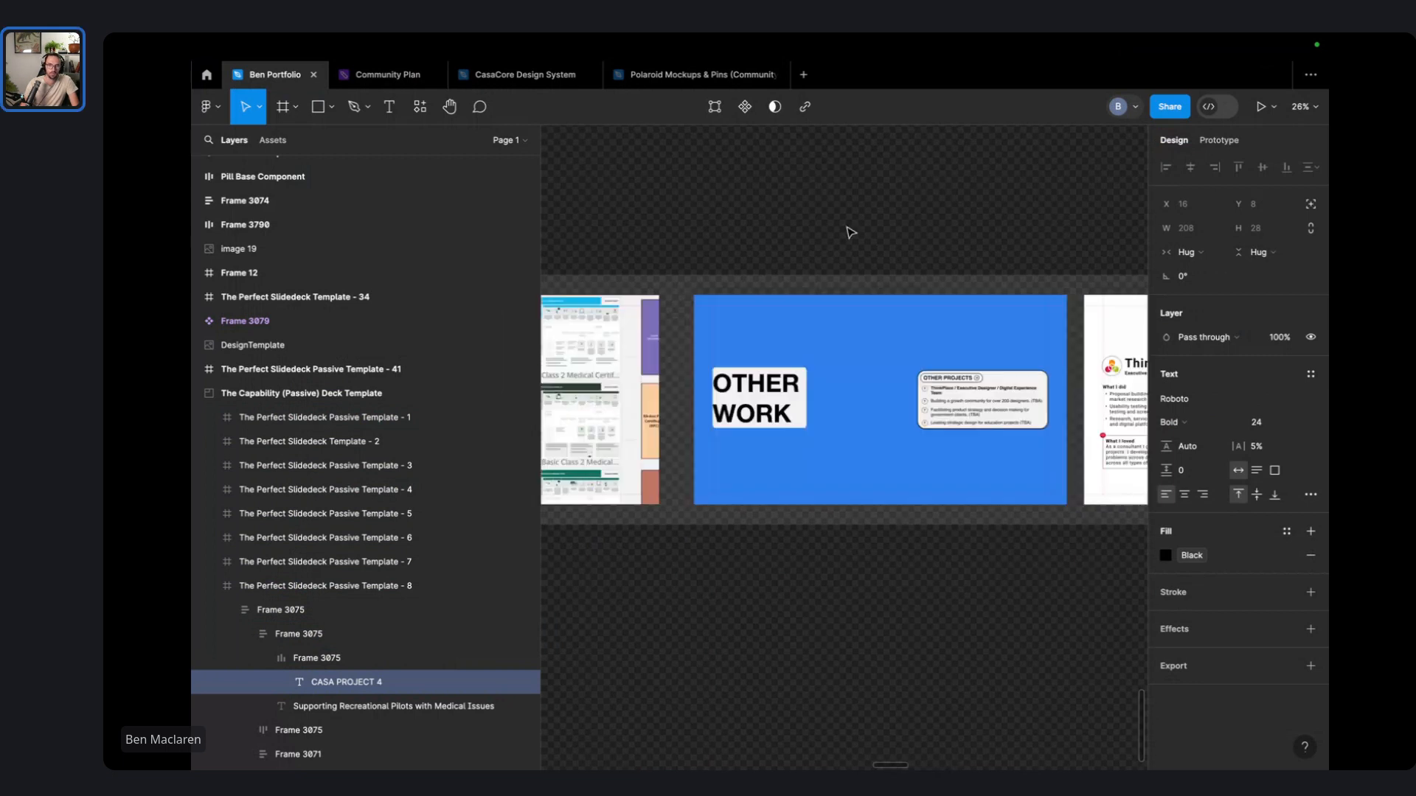
left_click(871, 261)
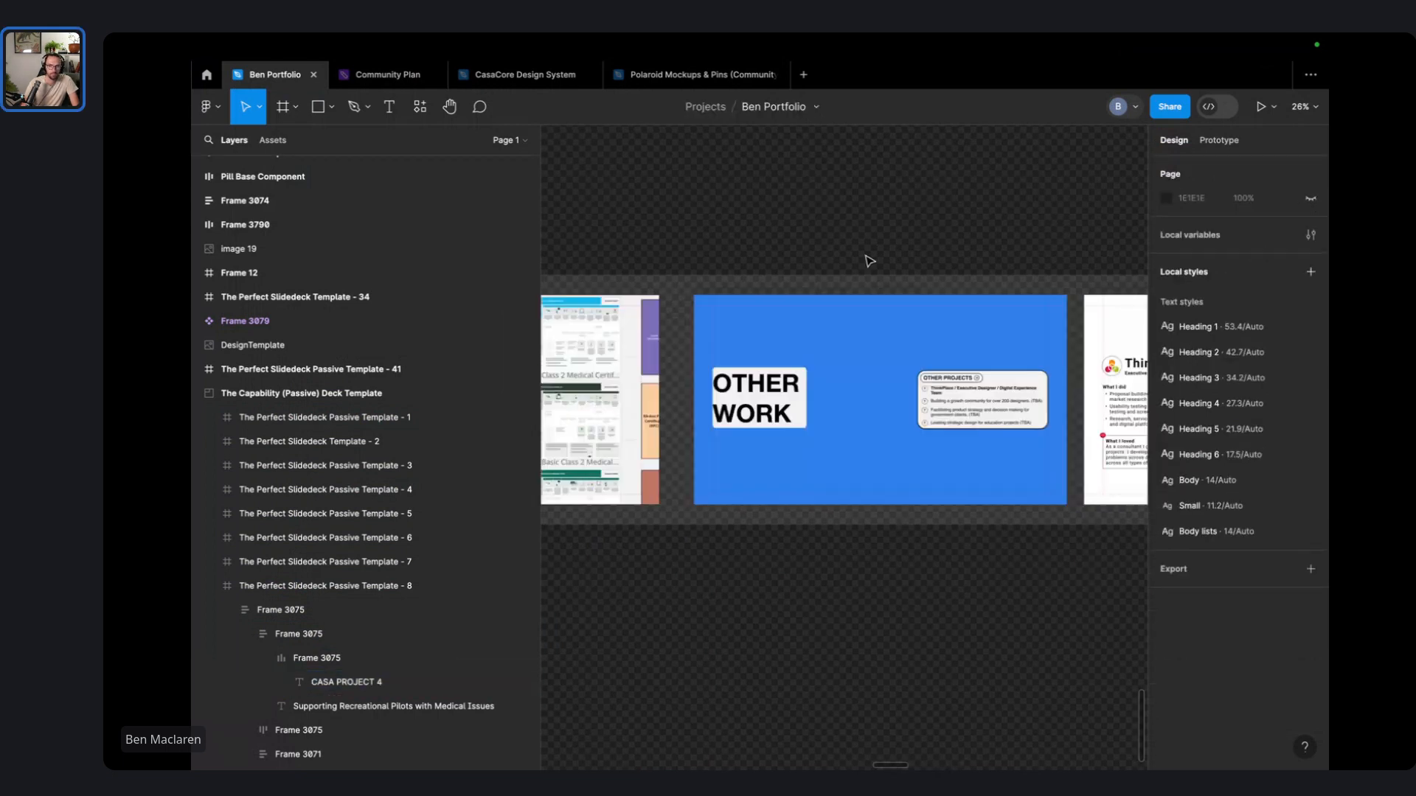
- Move all twelve old PDFs in Finder's Portfolio V1.0 folder to the Bin
key("ctrl+Left")
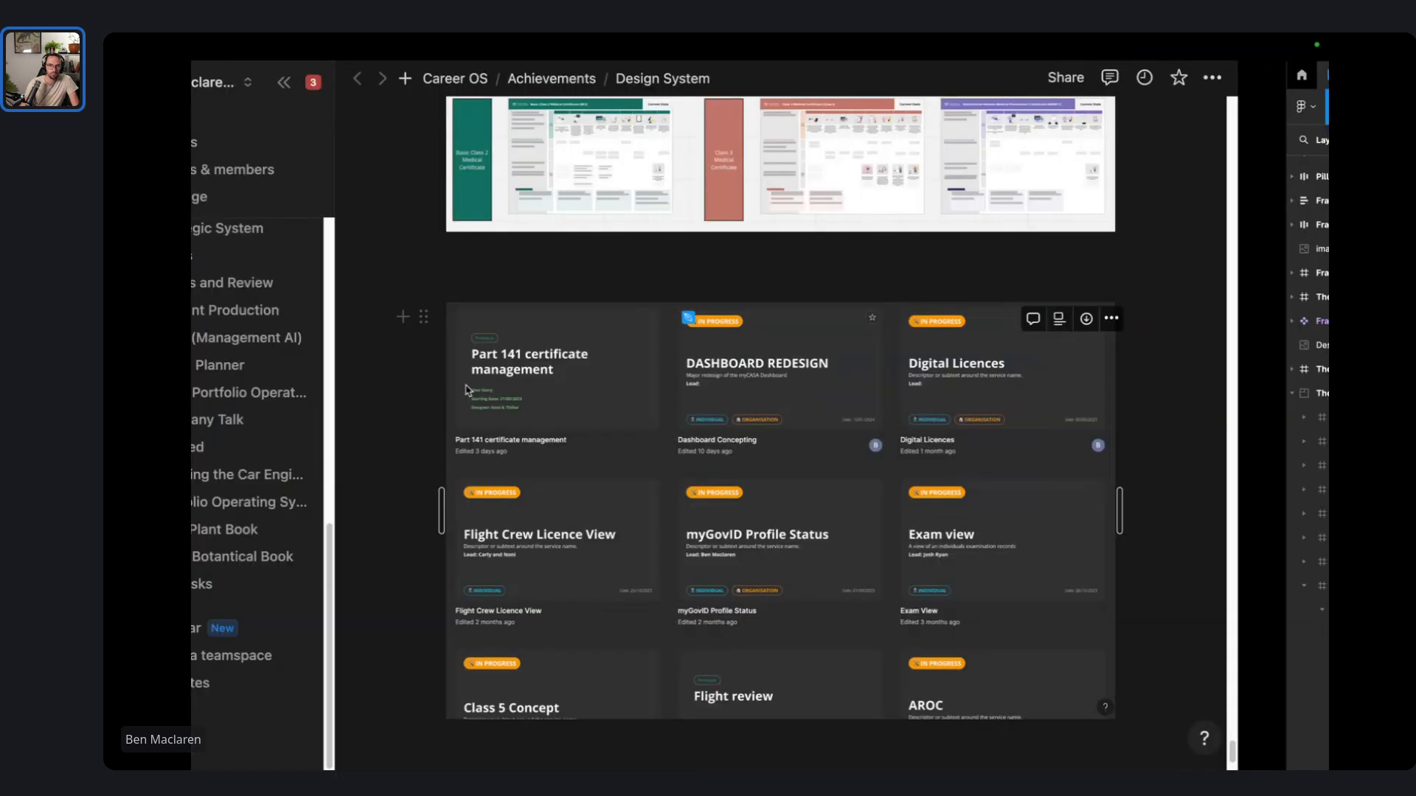
key("ctrl+Left")
key("super+a")
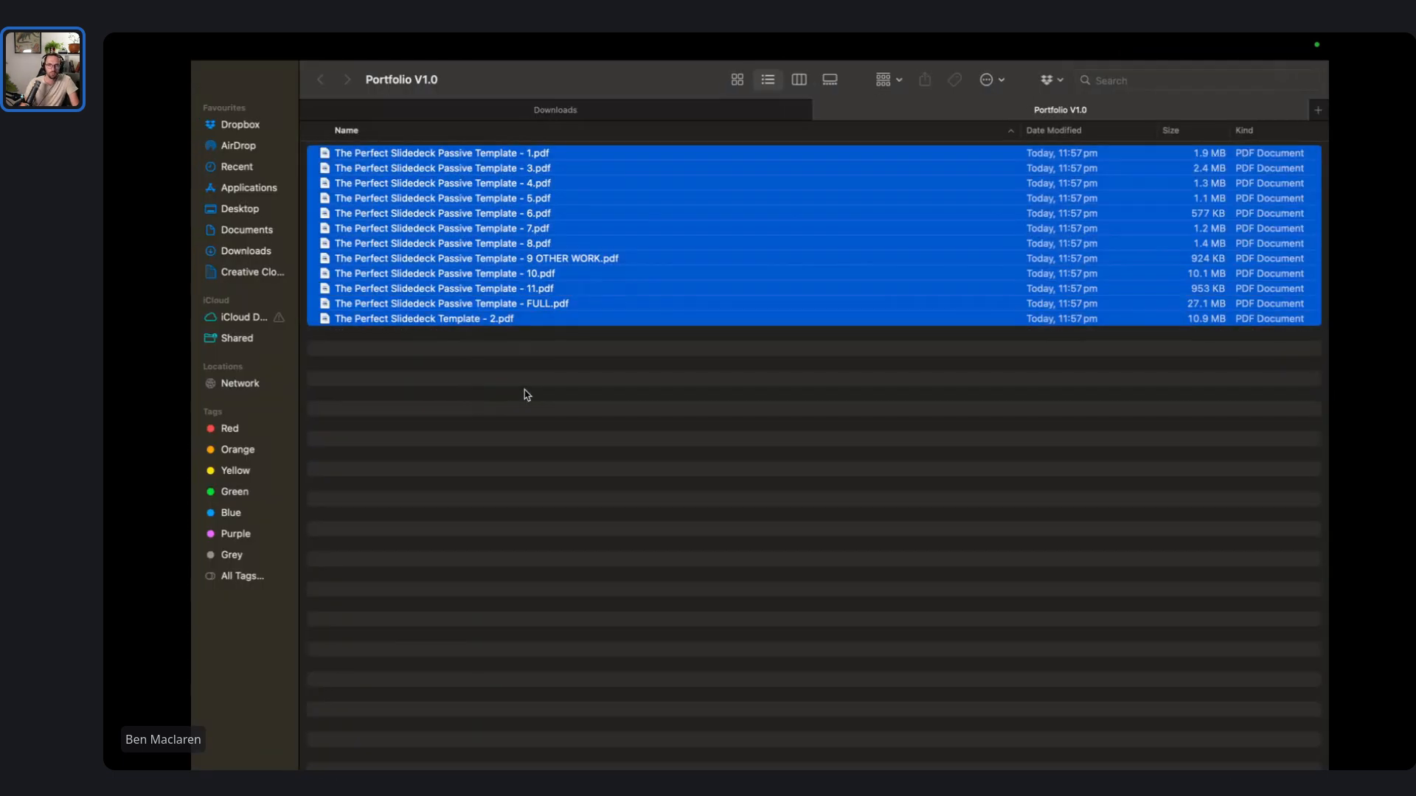
right_click(550, 233)
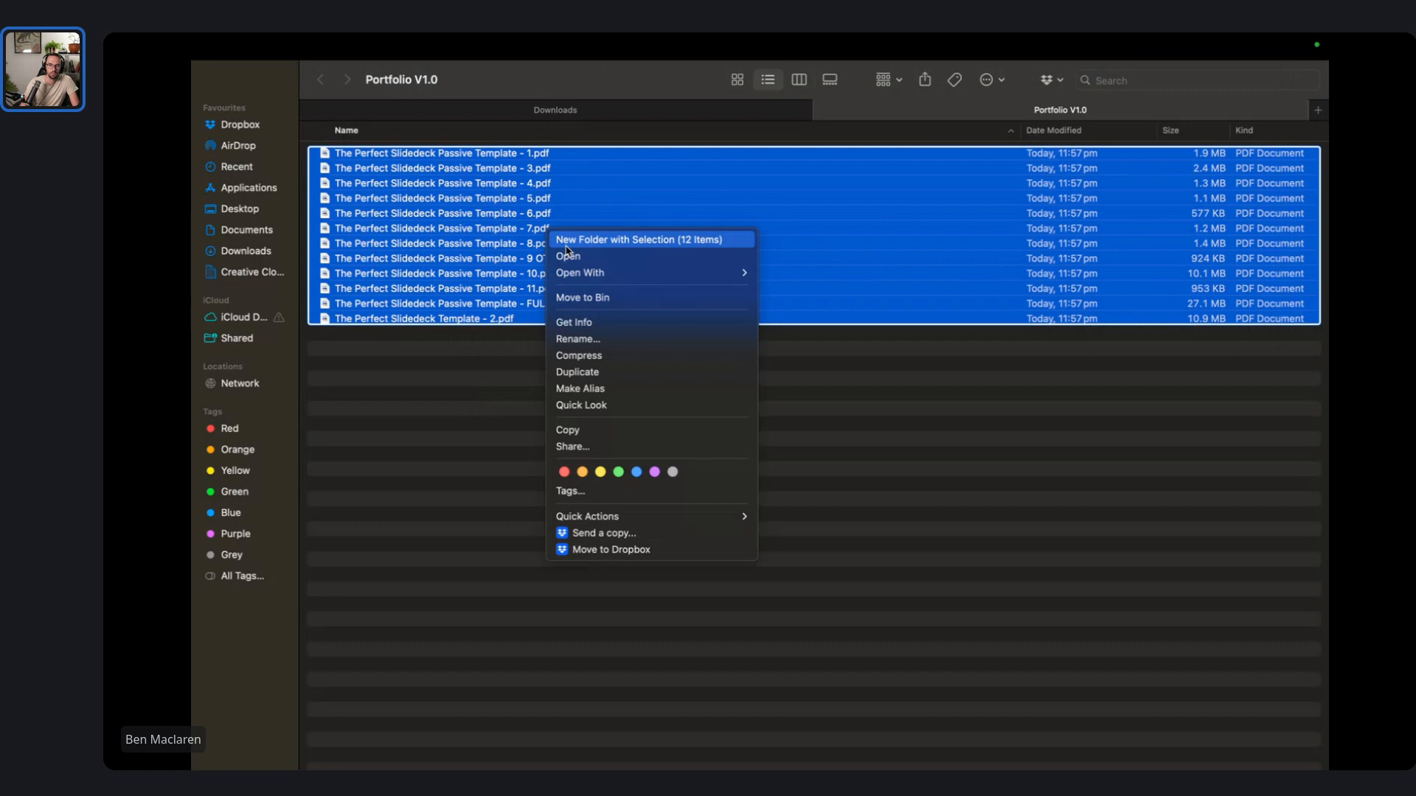
left_click(602, 298)
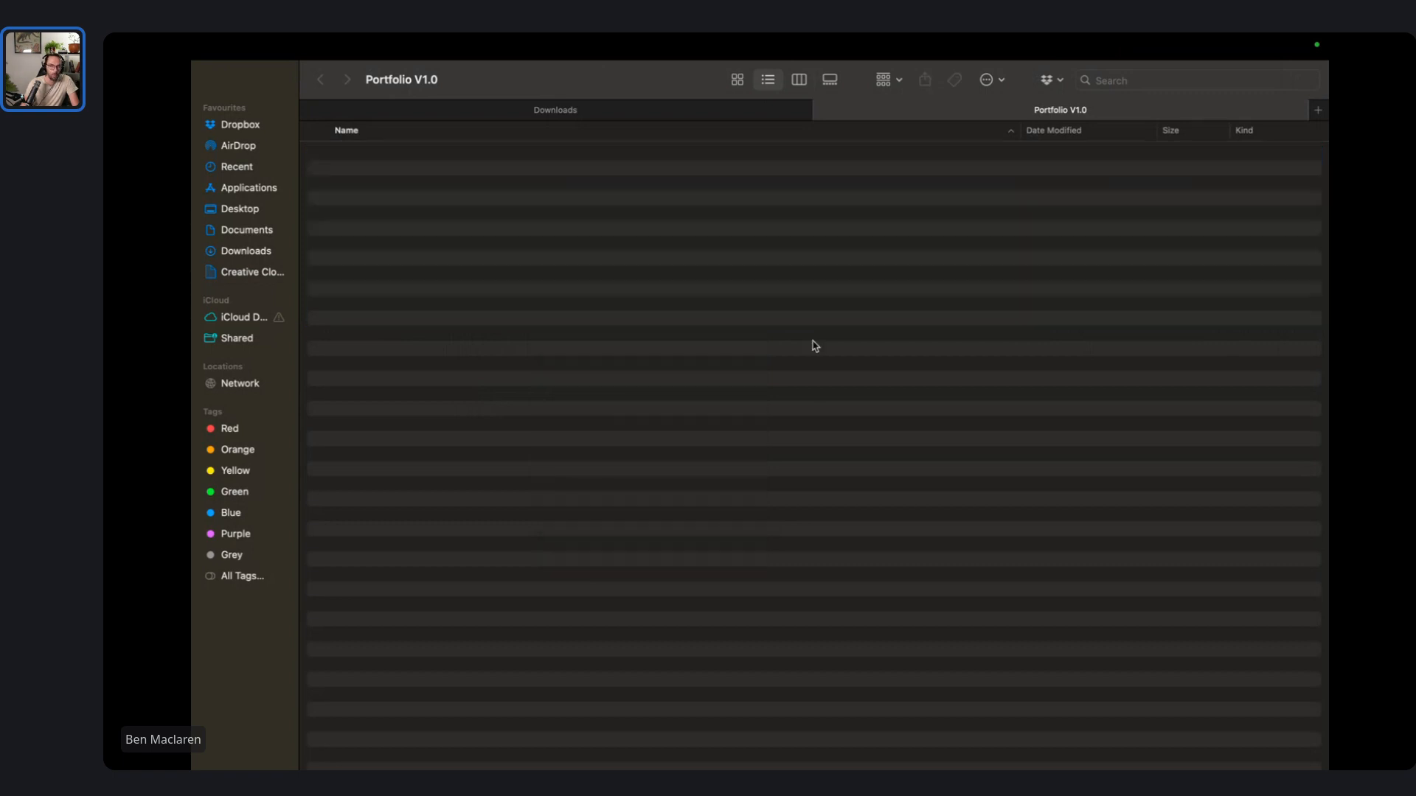
key("ctrl+Right")
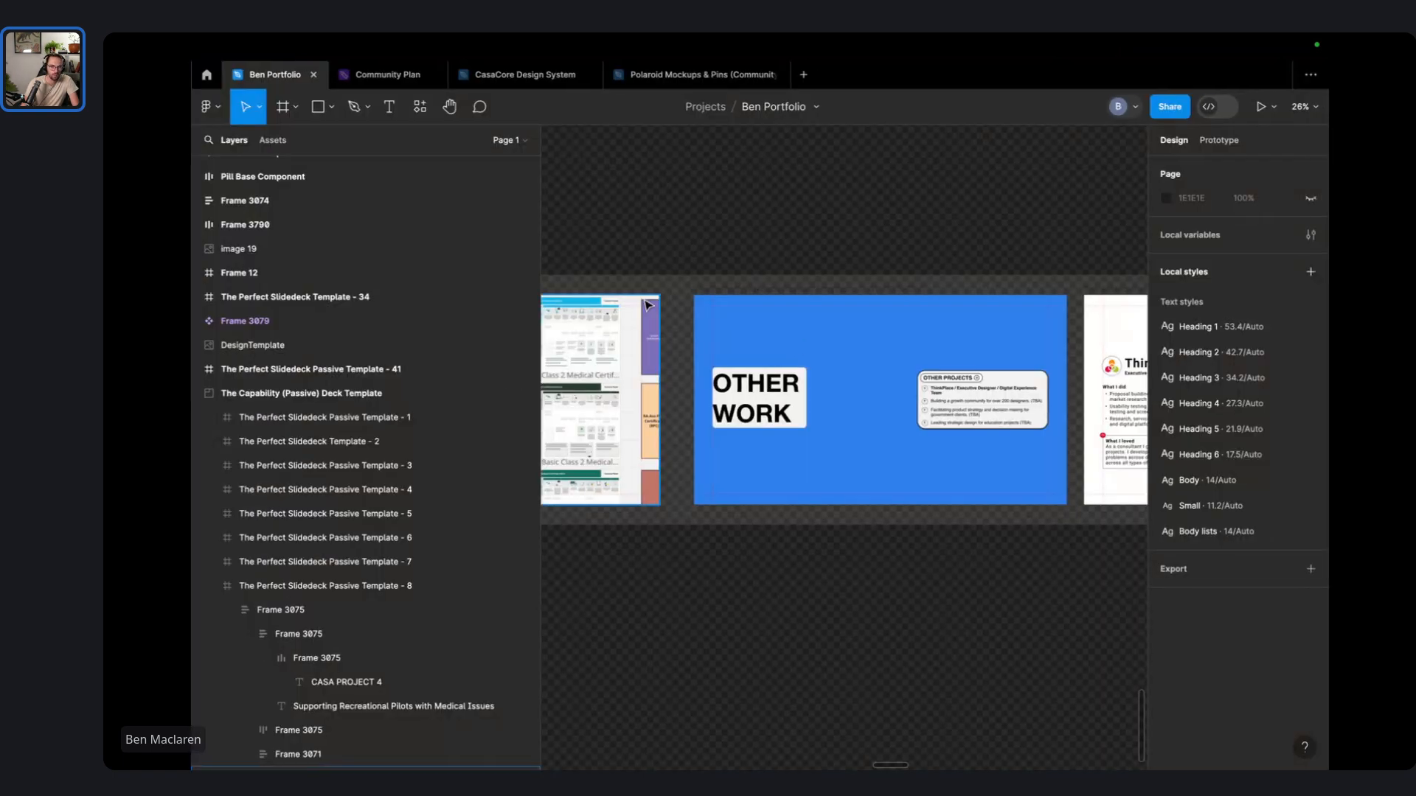
- Export frames 1–11 of The Capability (Passive) Deck Template as PDFs into Portfolio V1.0
scroll(647, 306, "down", 5)
left_click(682, 278)
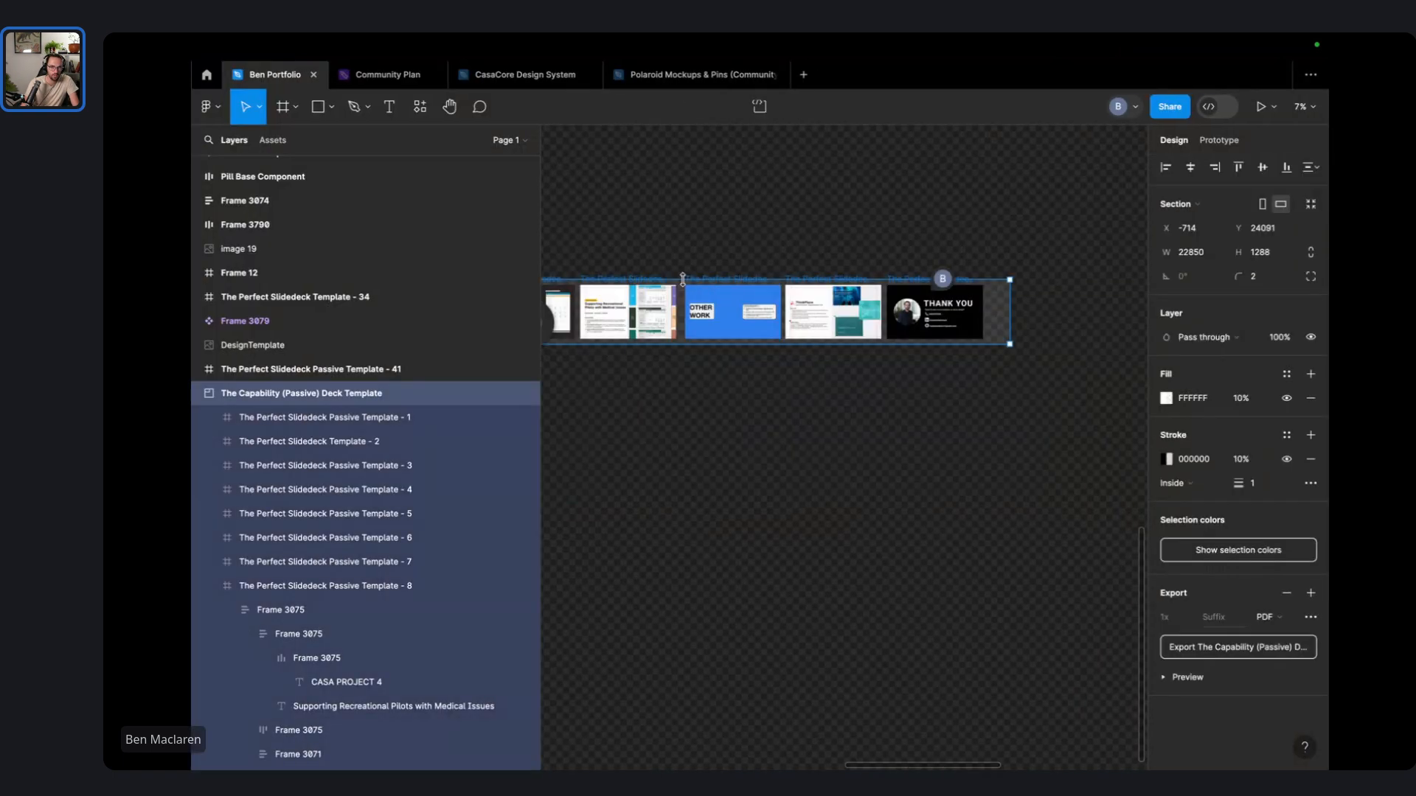
left_click(385, 426)
left_click(211, 586)
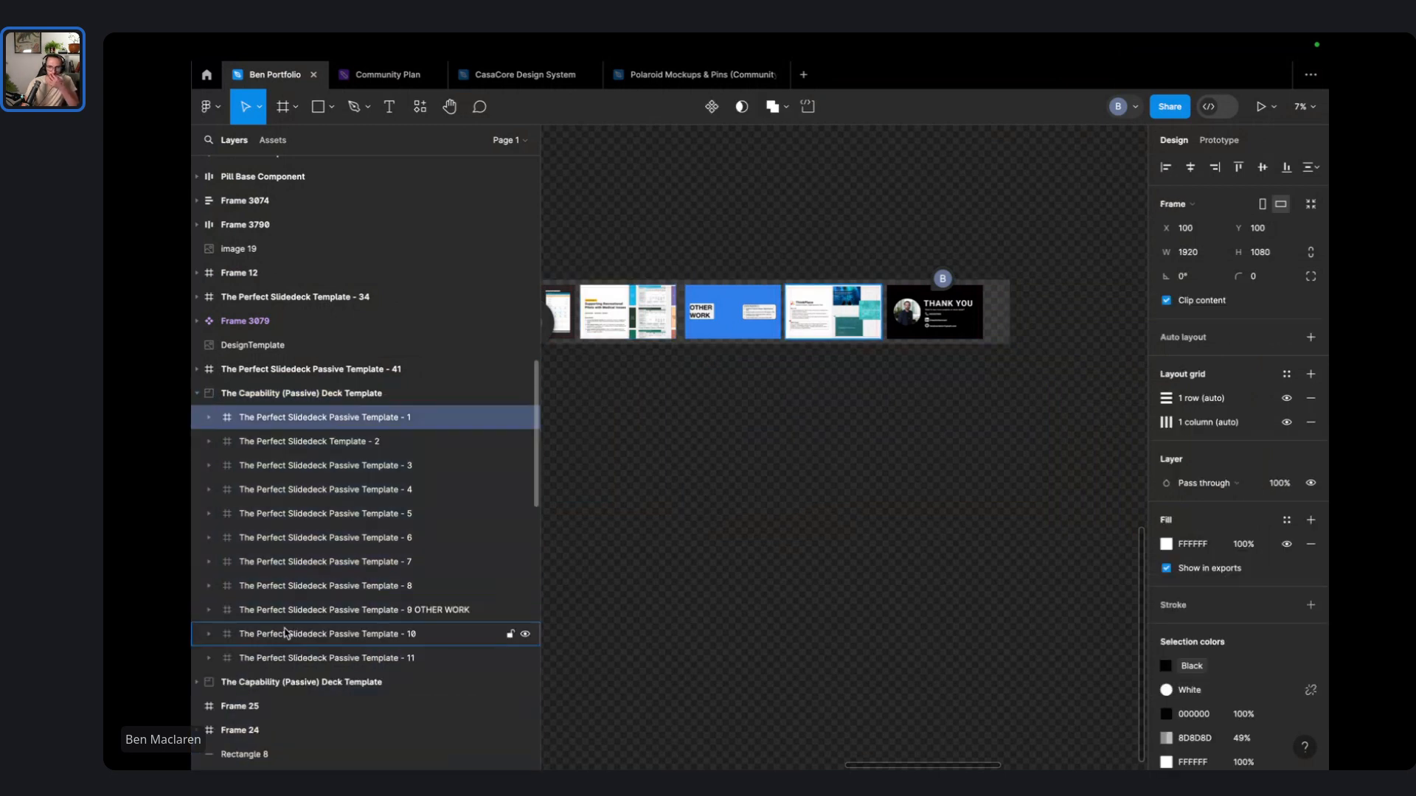
left_click(288, 658, "shift")
scroll(1253, 664, "down", 3)
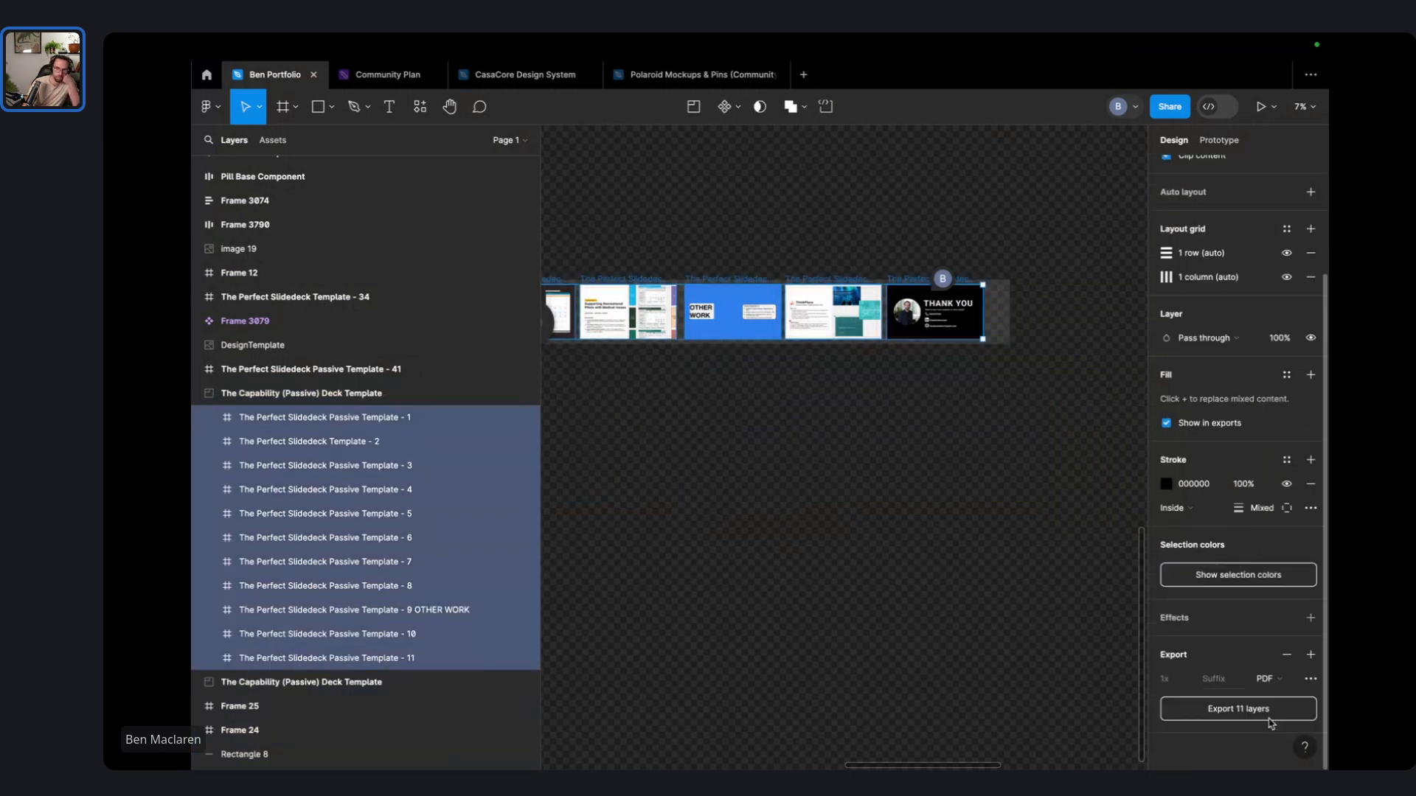
key("super+shift+e")
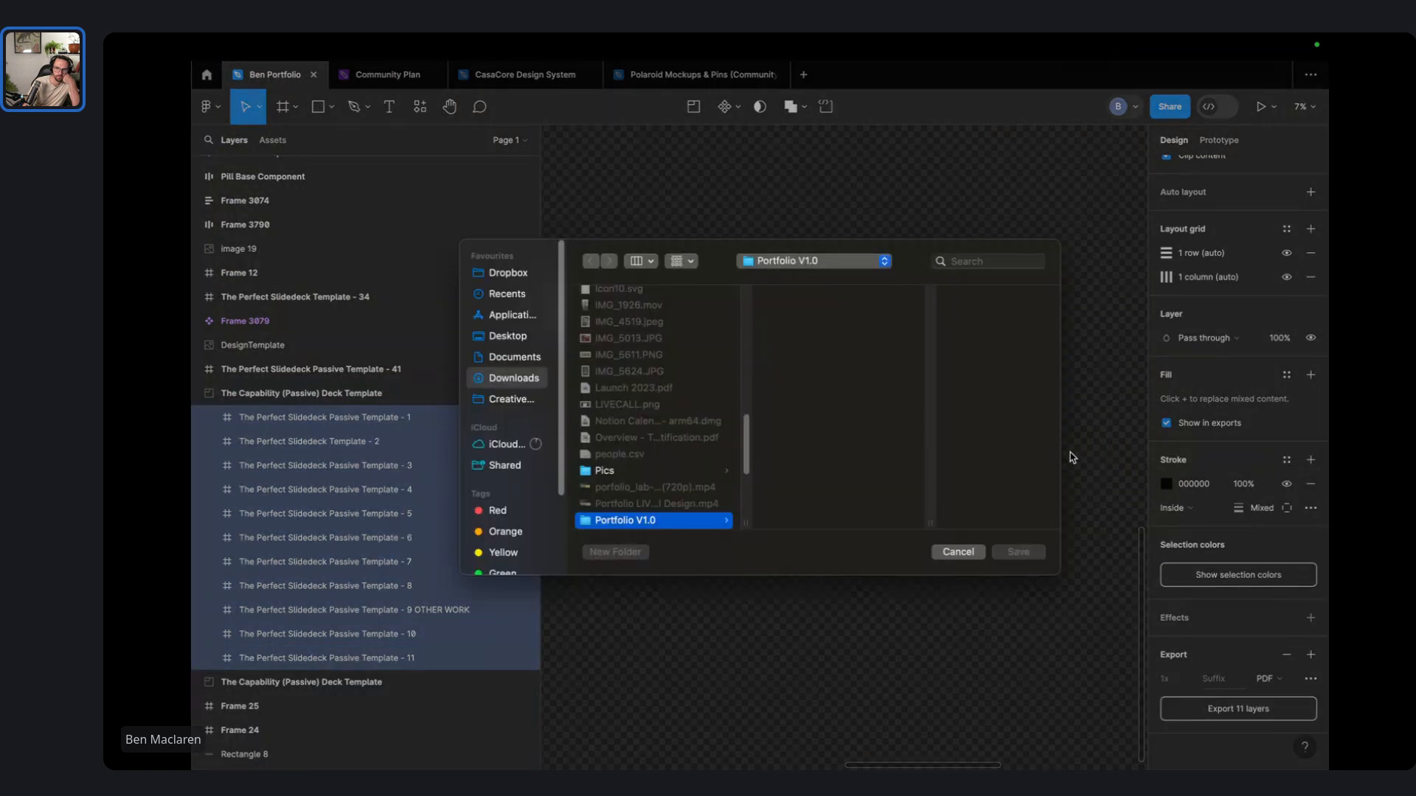
left_click(1017, 562)
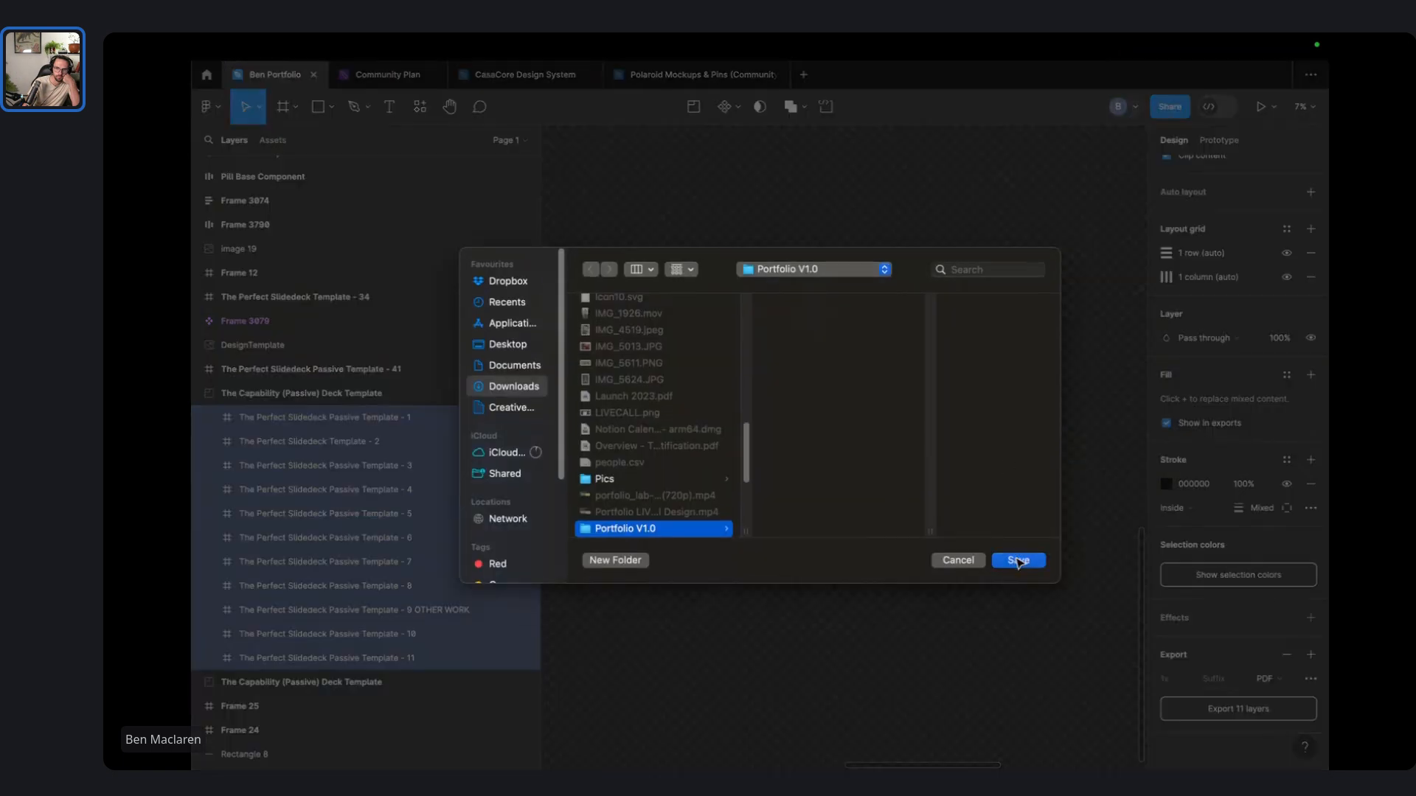
key("ctrl+Left")
key("ctrl+Left")
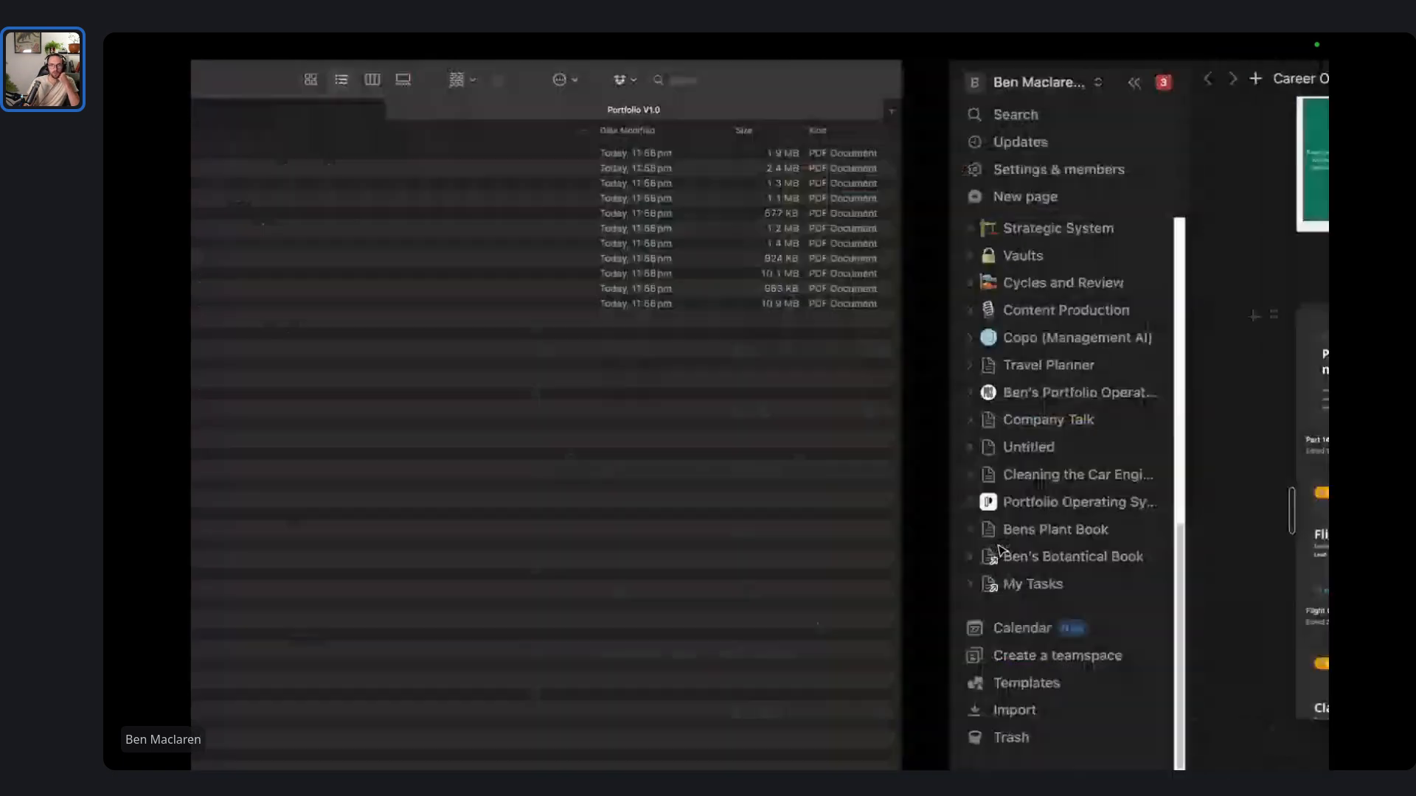
- Rename Template - 2.pdf to The Perfect Slidedeck Passive Template - 2.pdf, reusing page 1's name
left_click_drag(509, 342, 426, 114)
left_click(475, 371)
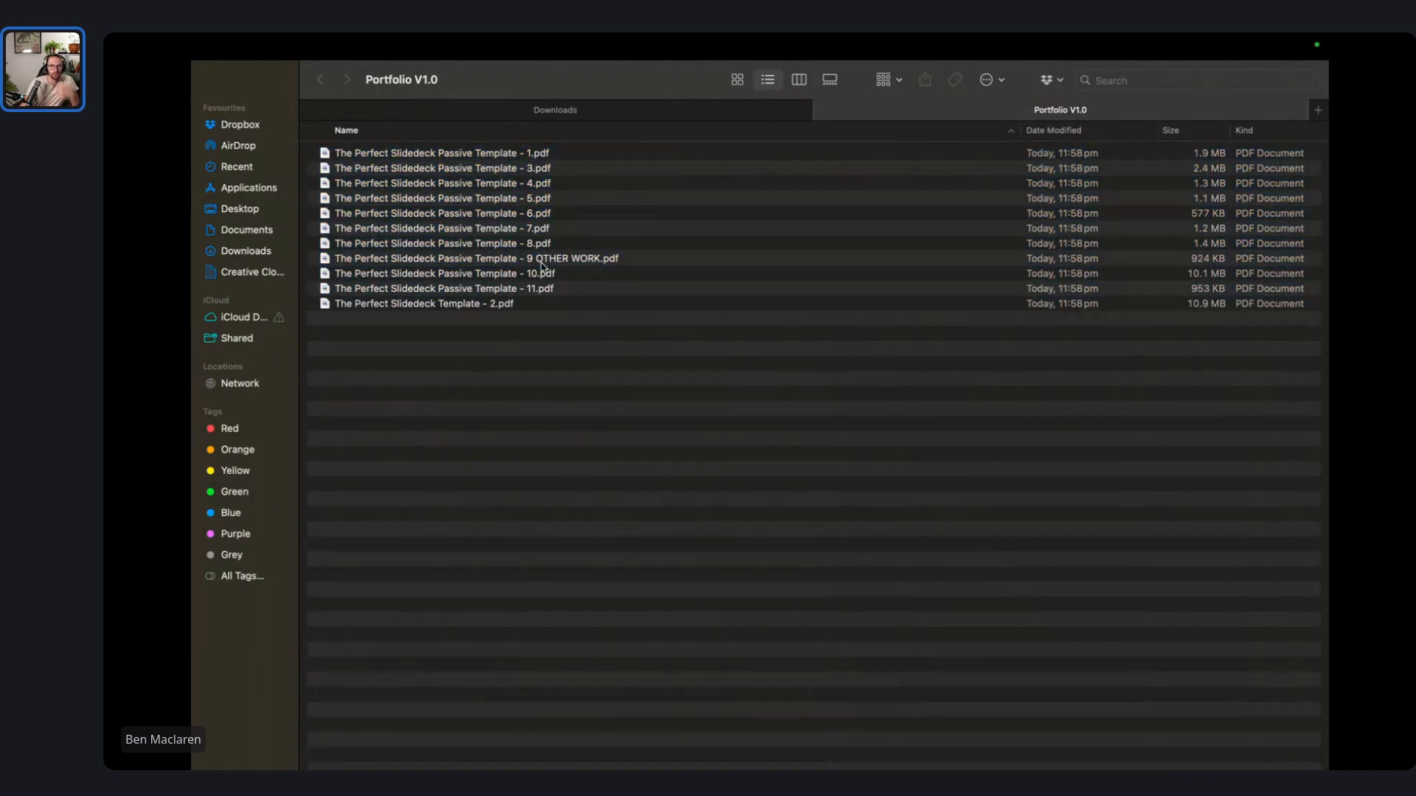
left_click(535, 288)
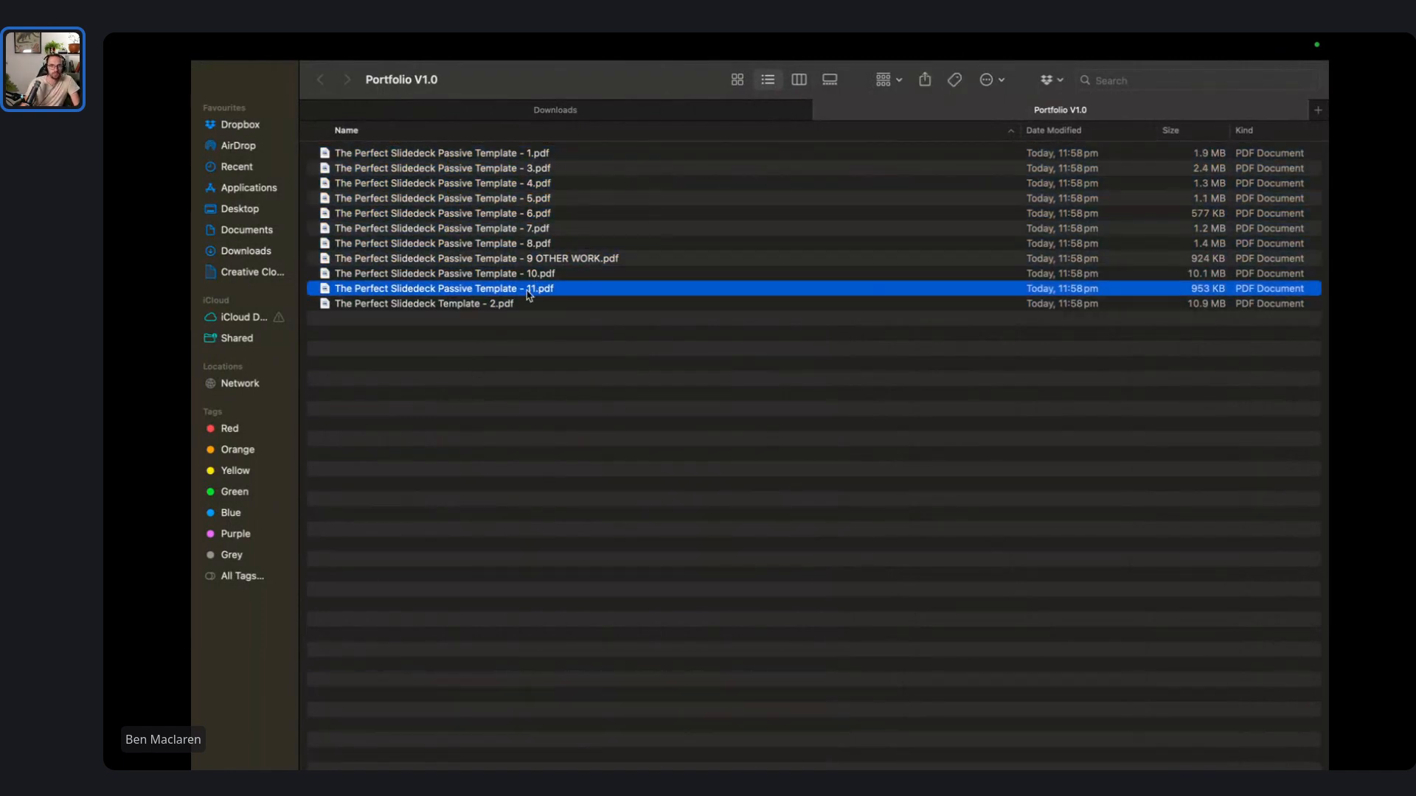
left_click(495, 304)
left_click_drag(493, 312, 513, 243)
left_click(541, 156)
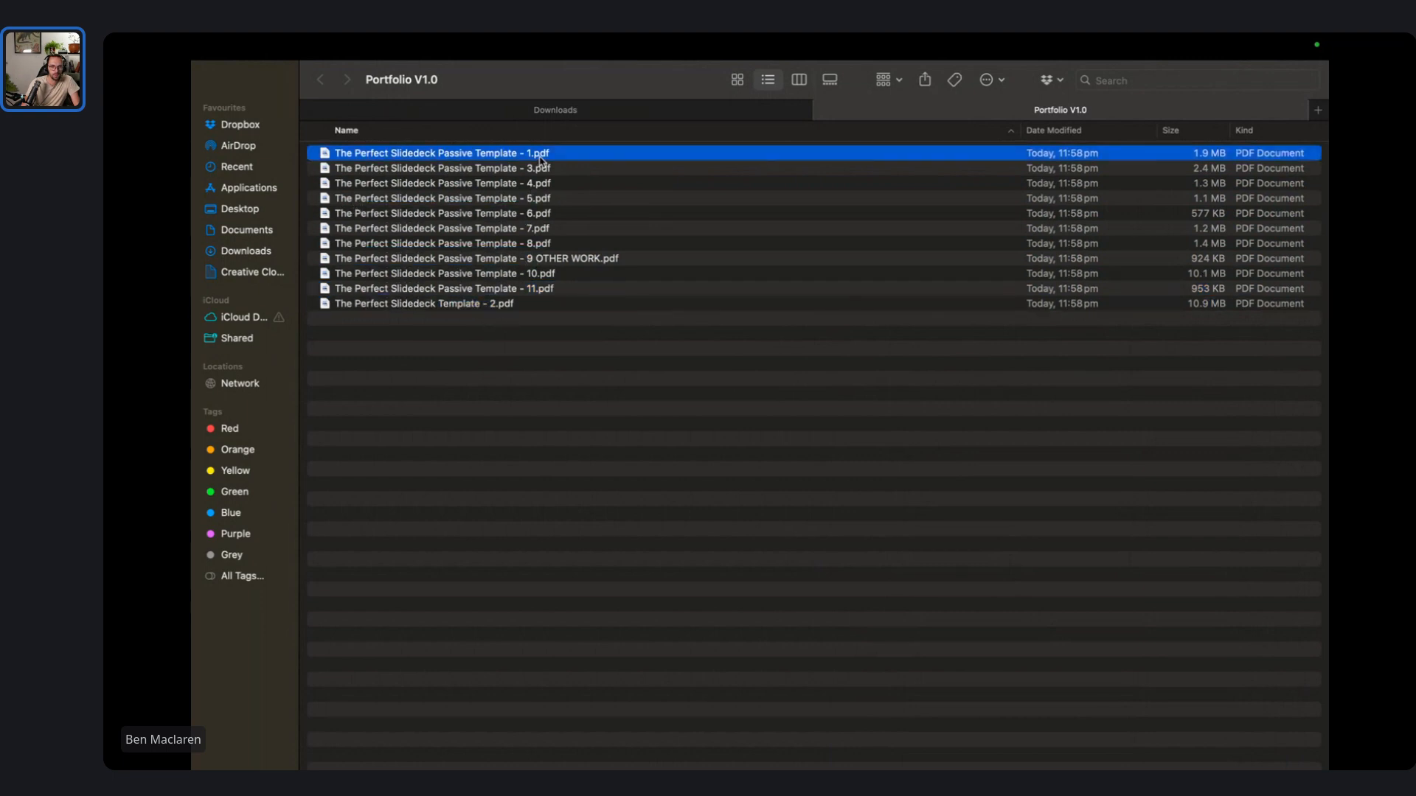
key("Return")
key("super+c")
left_click(475, 305)
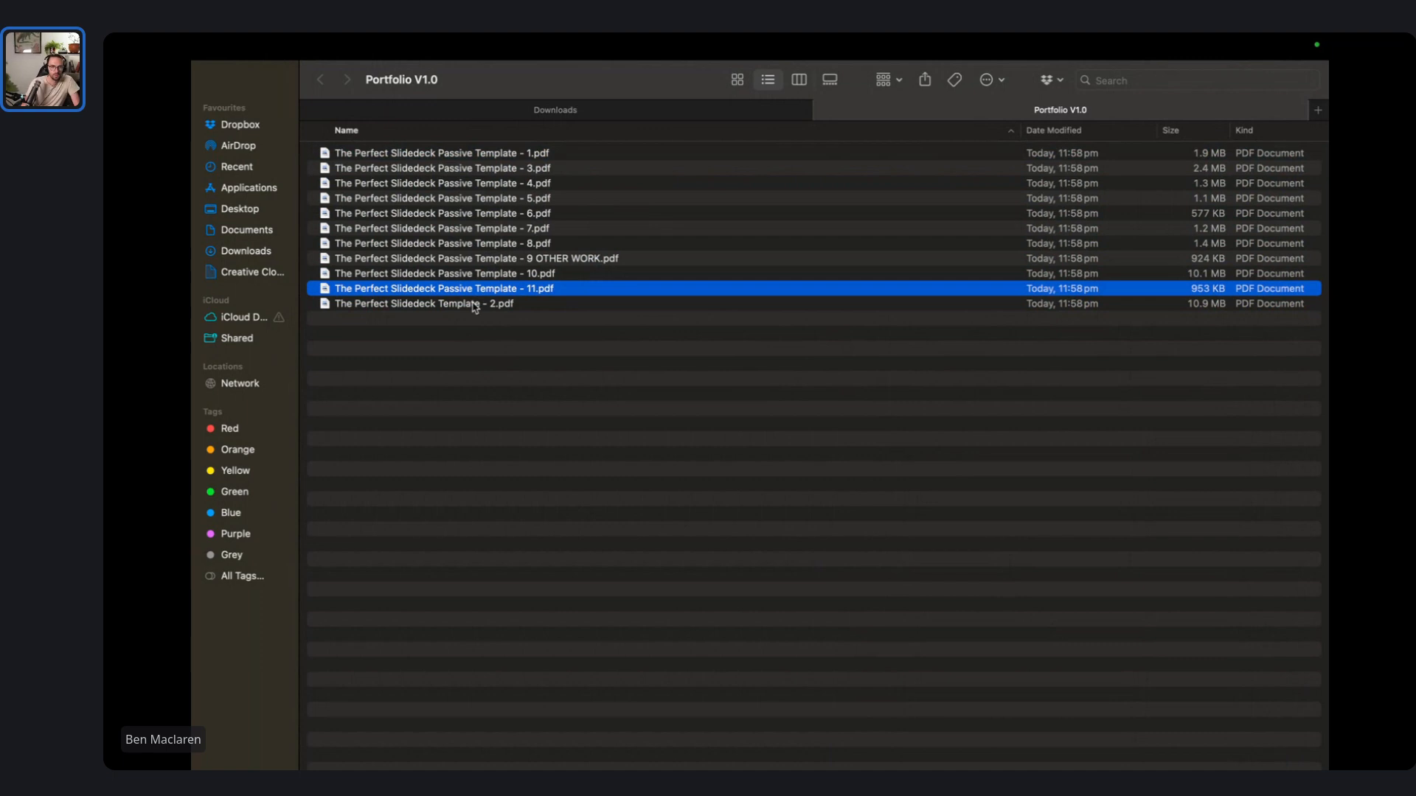
key("Return")
key("super+v")
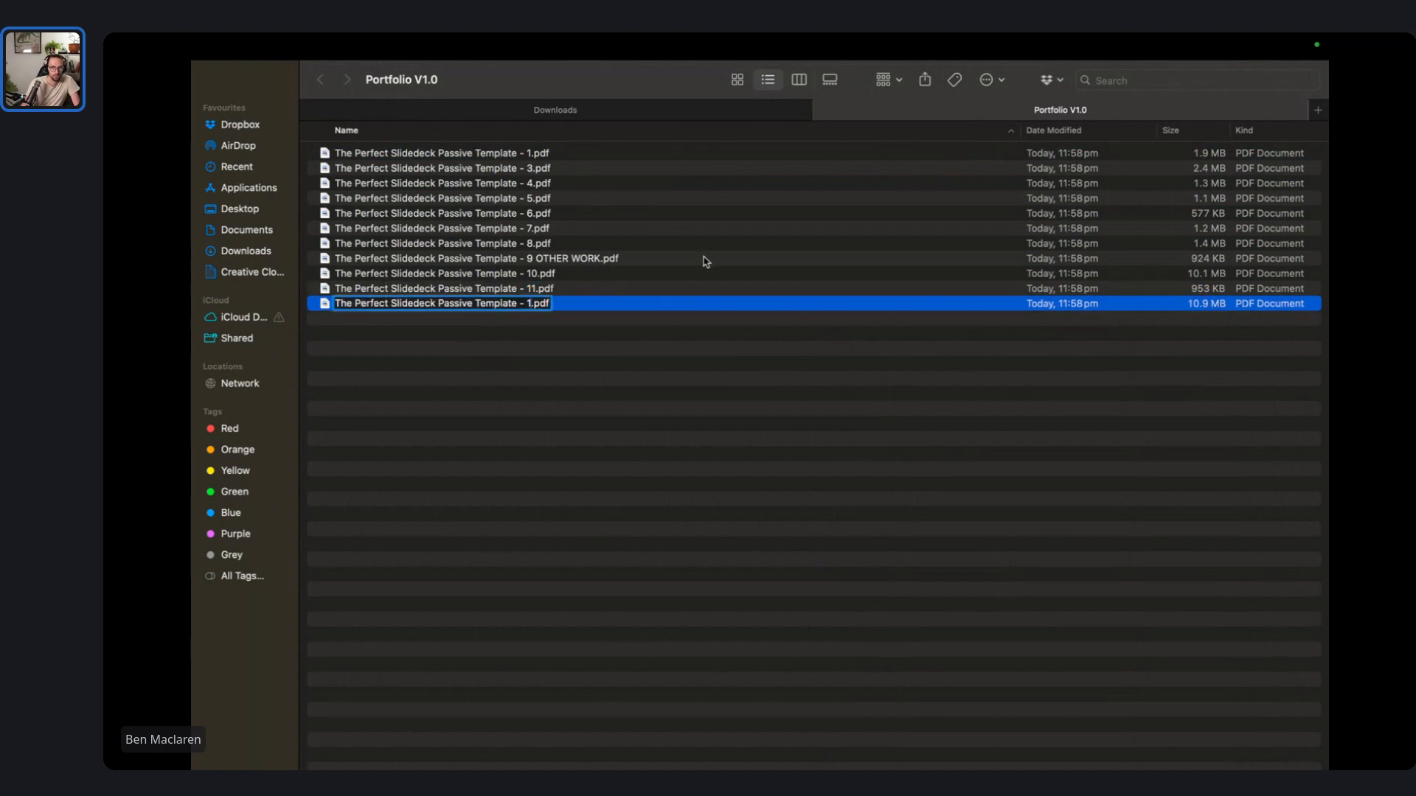
type("2")
key("Return")
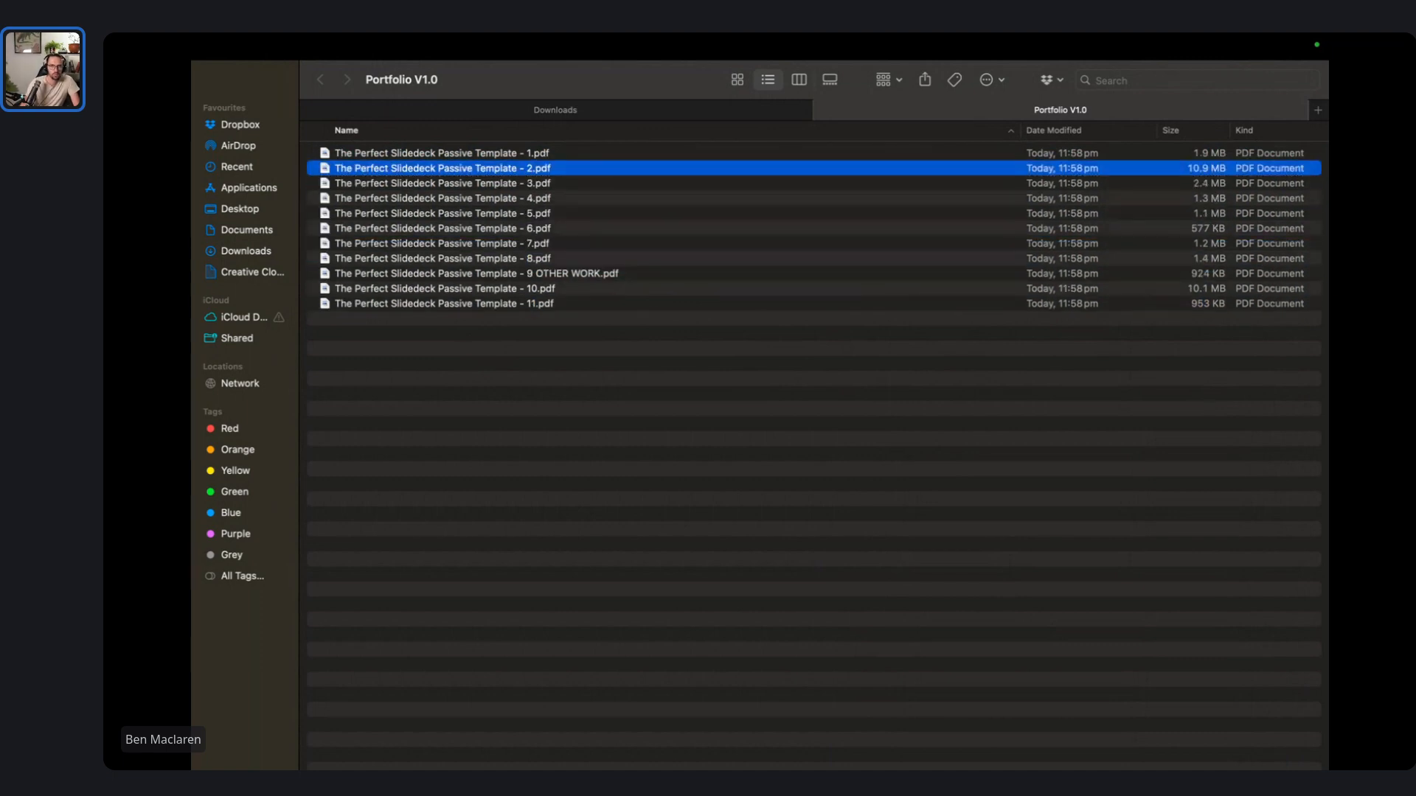
- Merge the eleven PDFs into The Perfect Slidedeck Passive Template - FULL.pdf and open it
left_click_drag(725, 463, 408, 109)
right_click(508, 193)
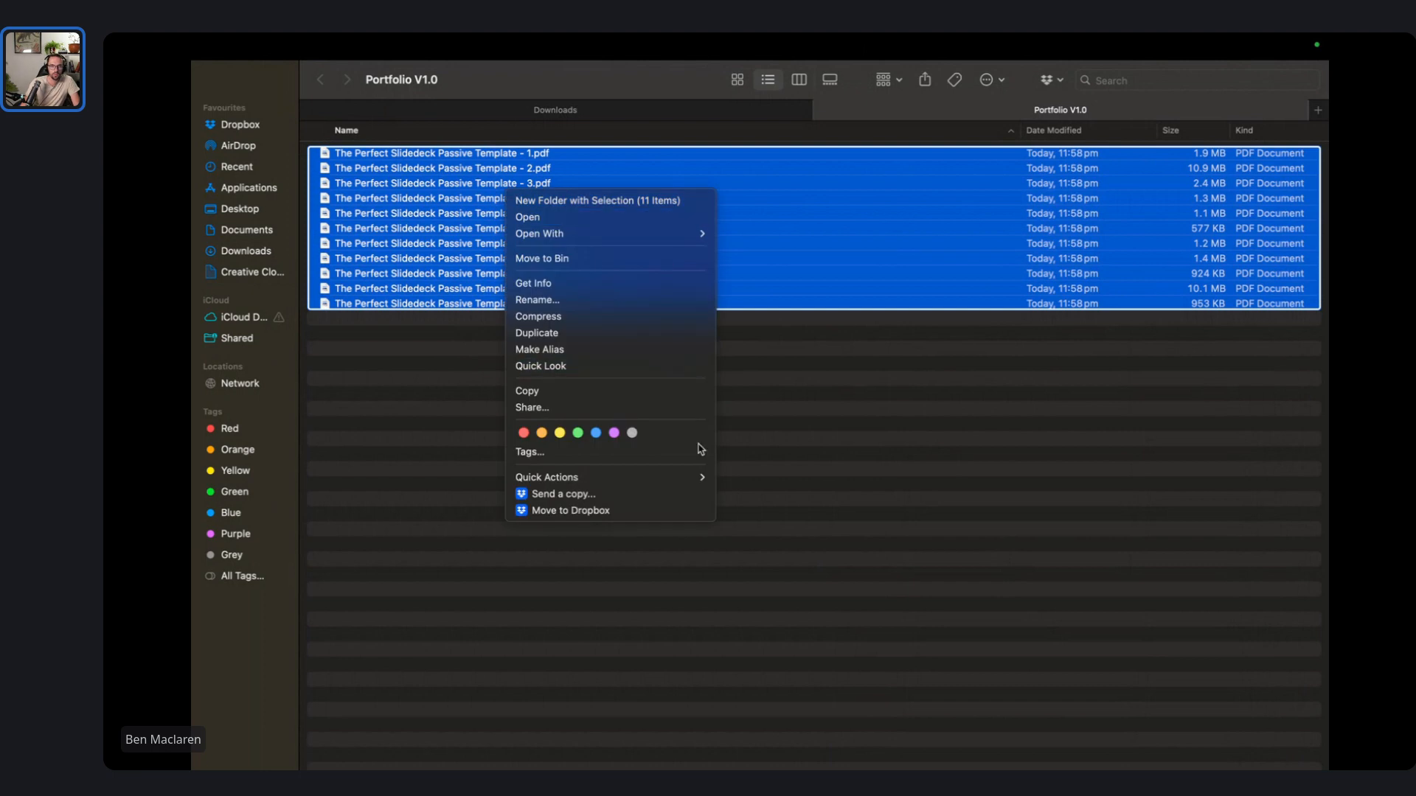
mouse_move(698, 478)
left_click(780, 479)
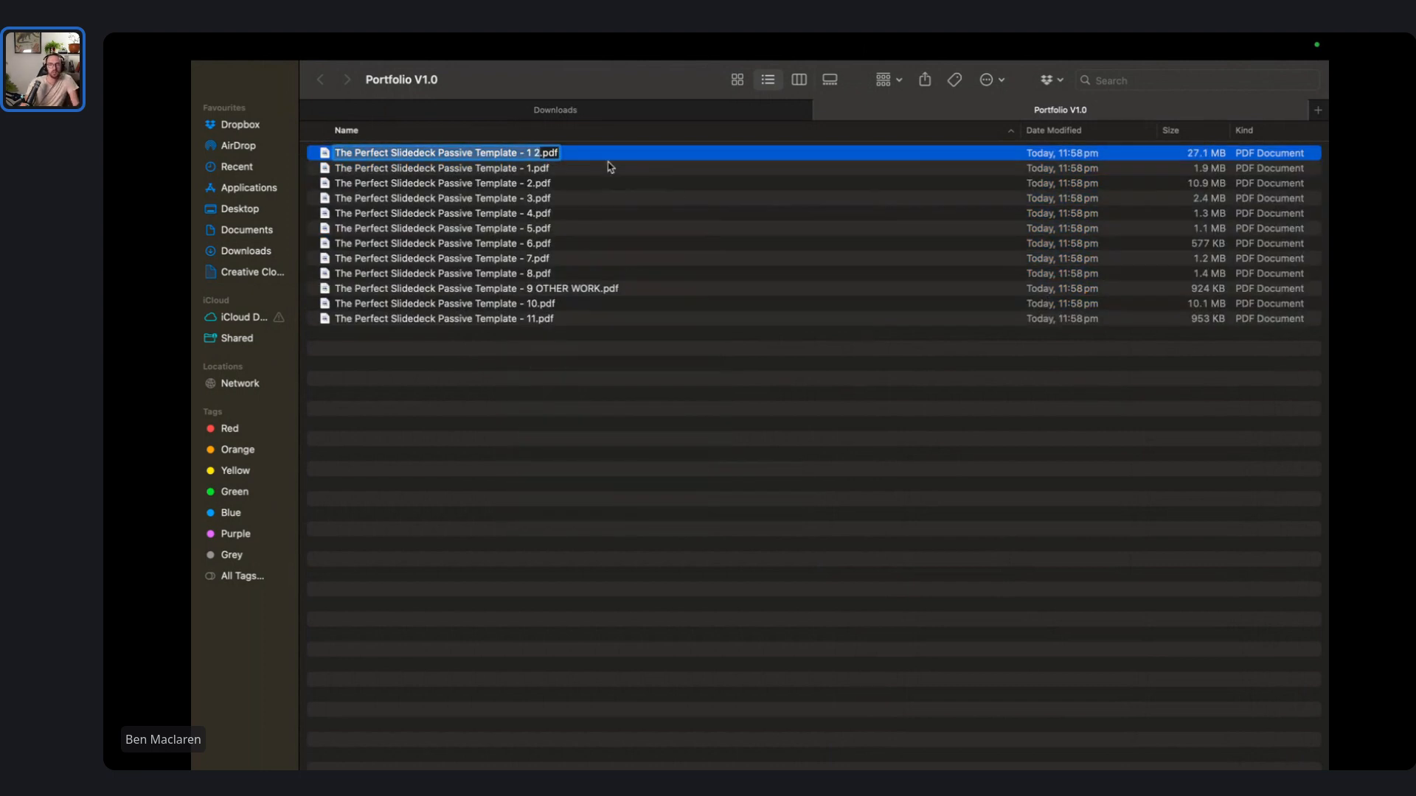
key("Right")
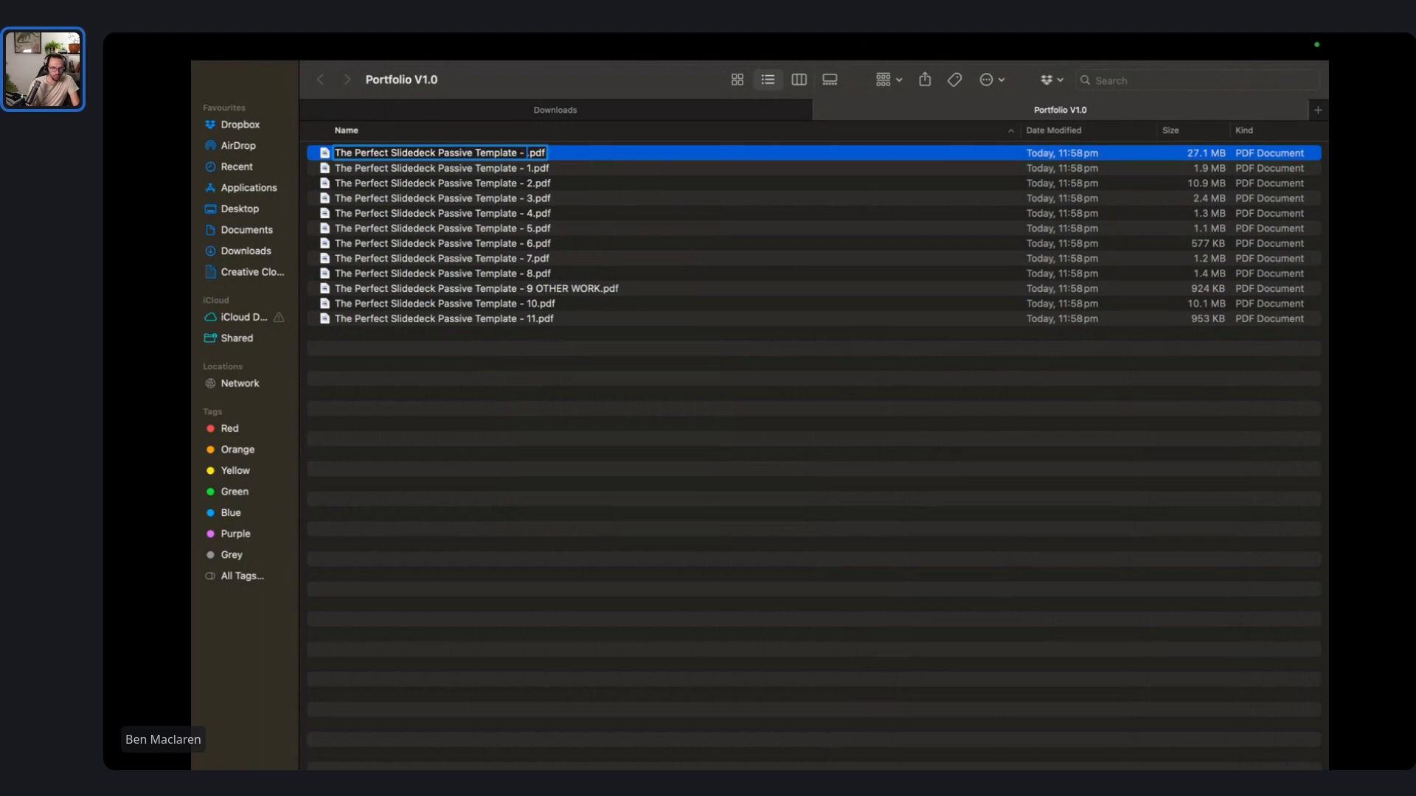
key("Return")
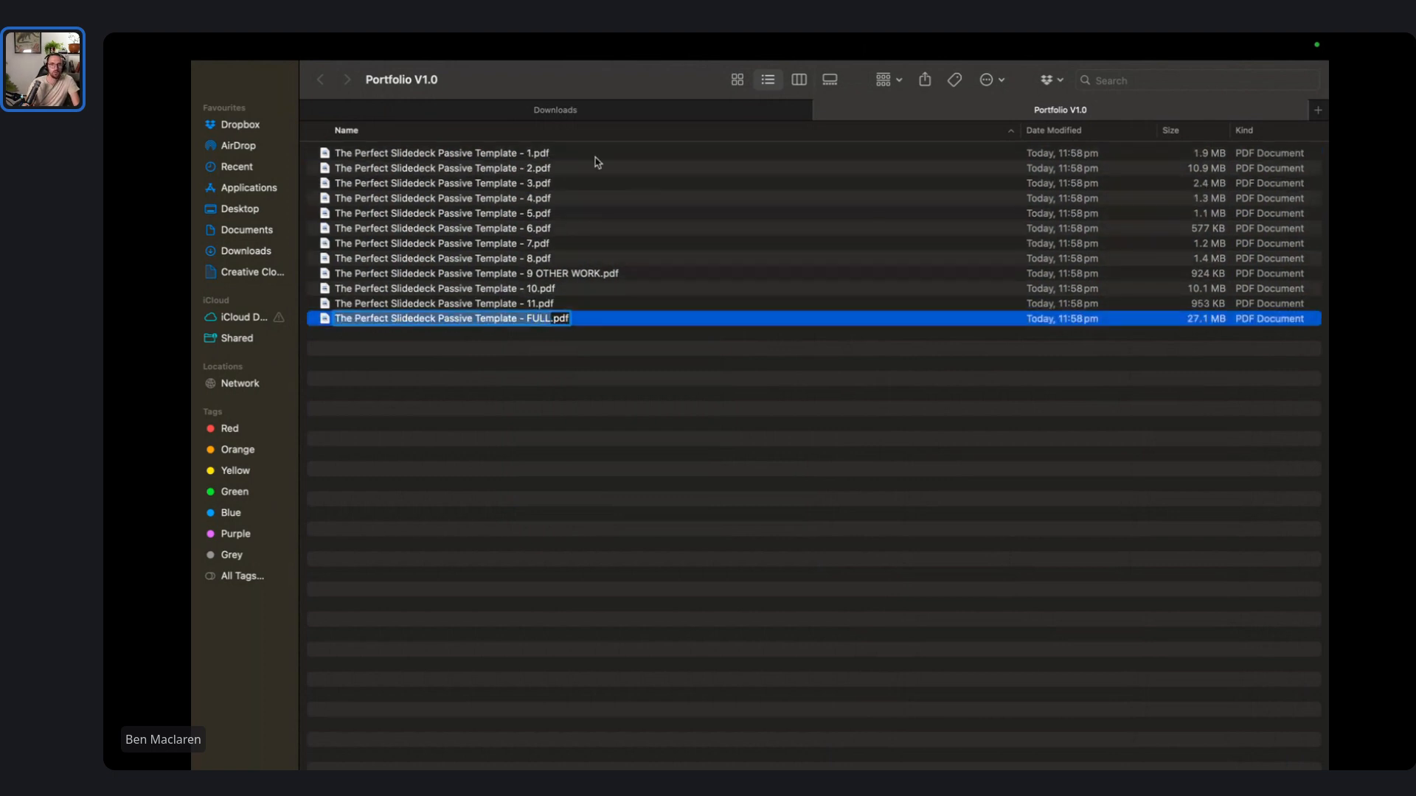
left_click(528, 405)
double_click(527, 320)
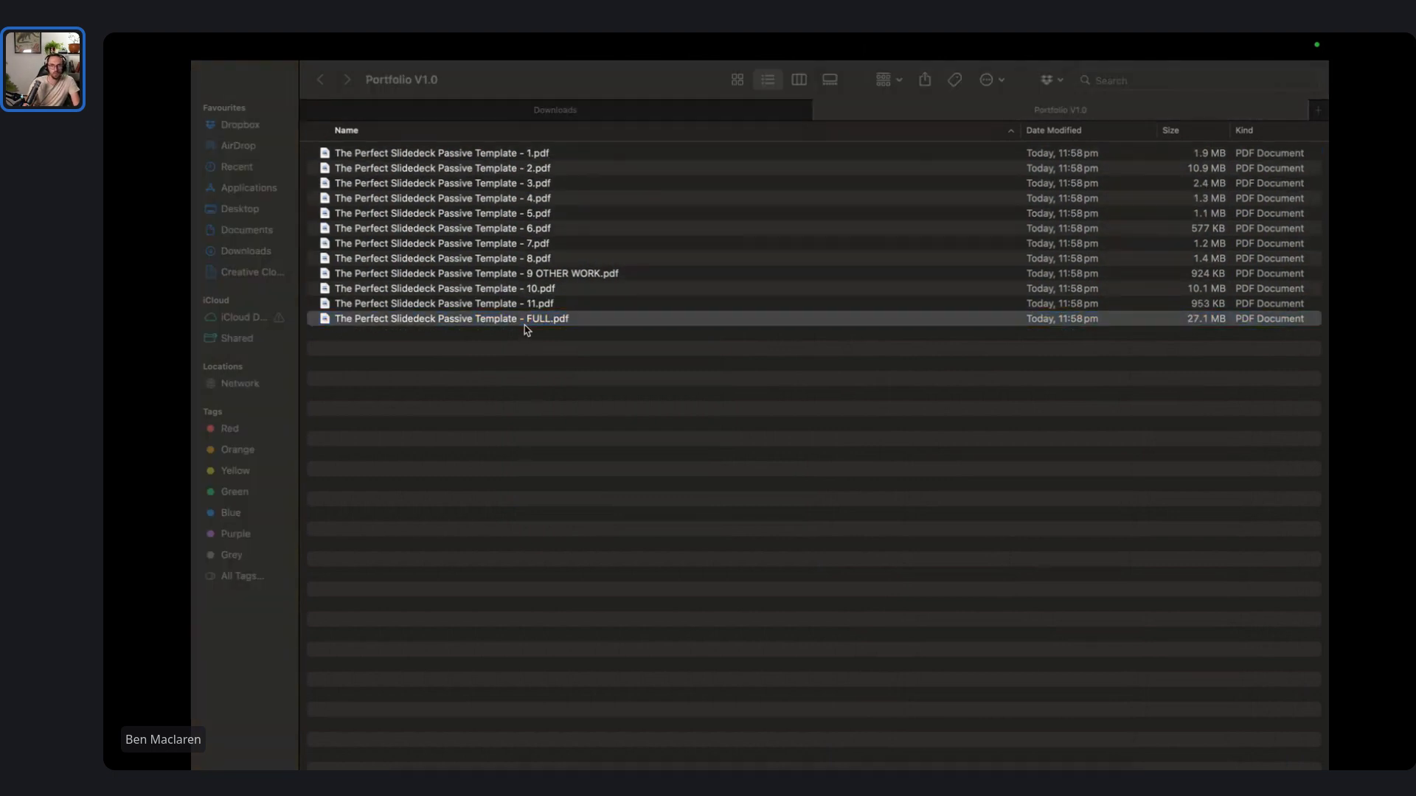
- Review all 11 pages of the FULL PDF in Preview, then close it and return to Figma
scroll(590, 339, "down", 5)
scroll(603, 376, "down", 12)
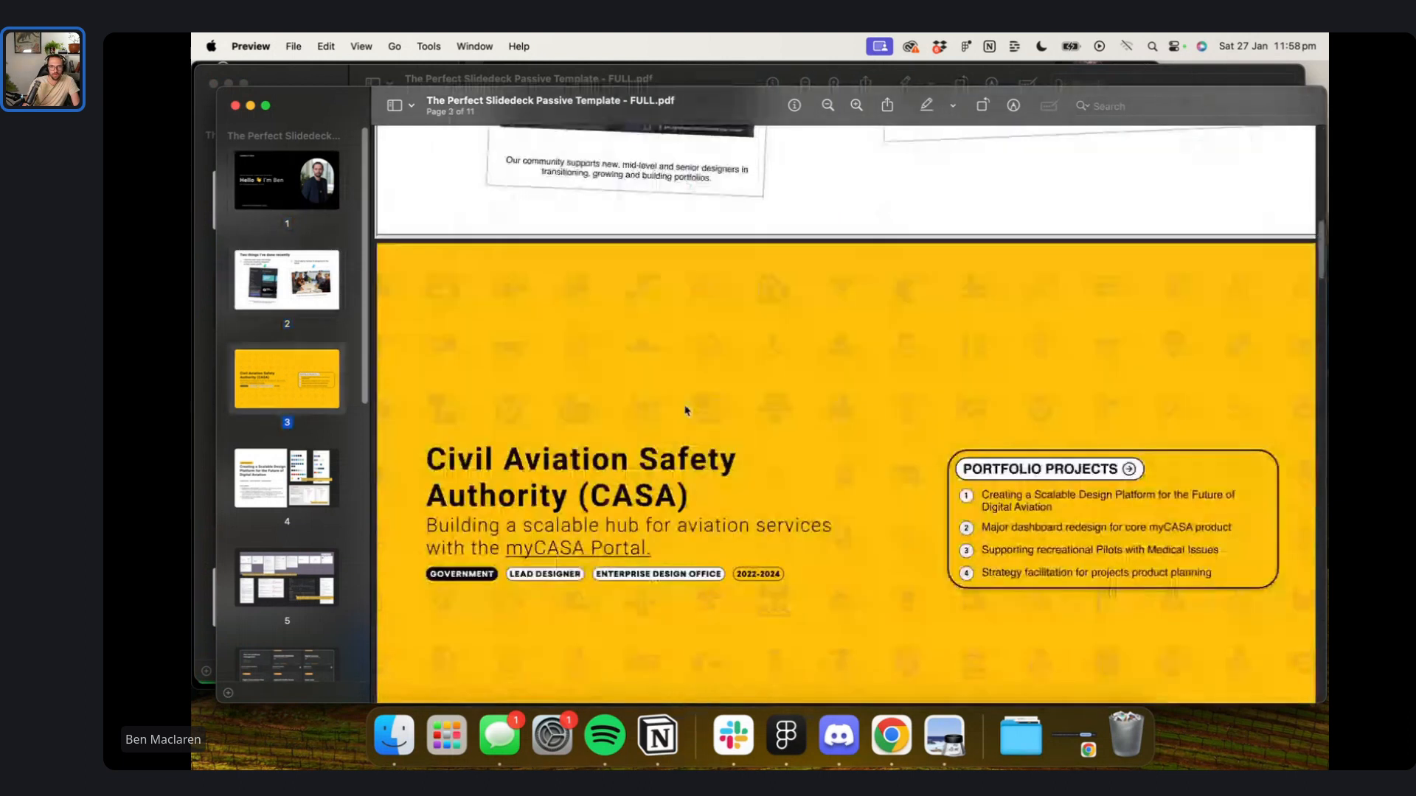
scroll(685, 417, "down", 10)
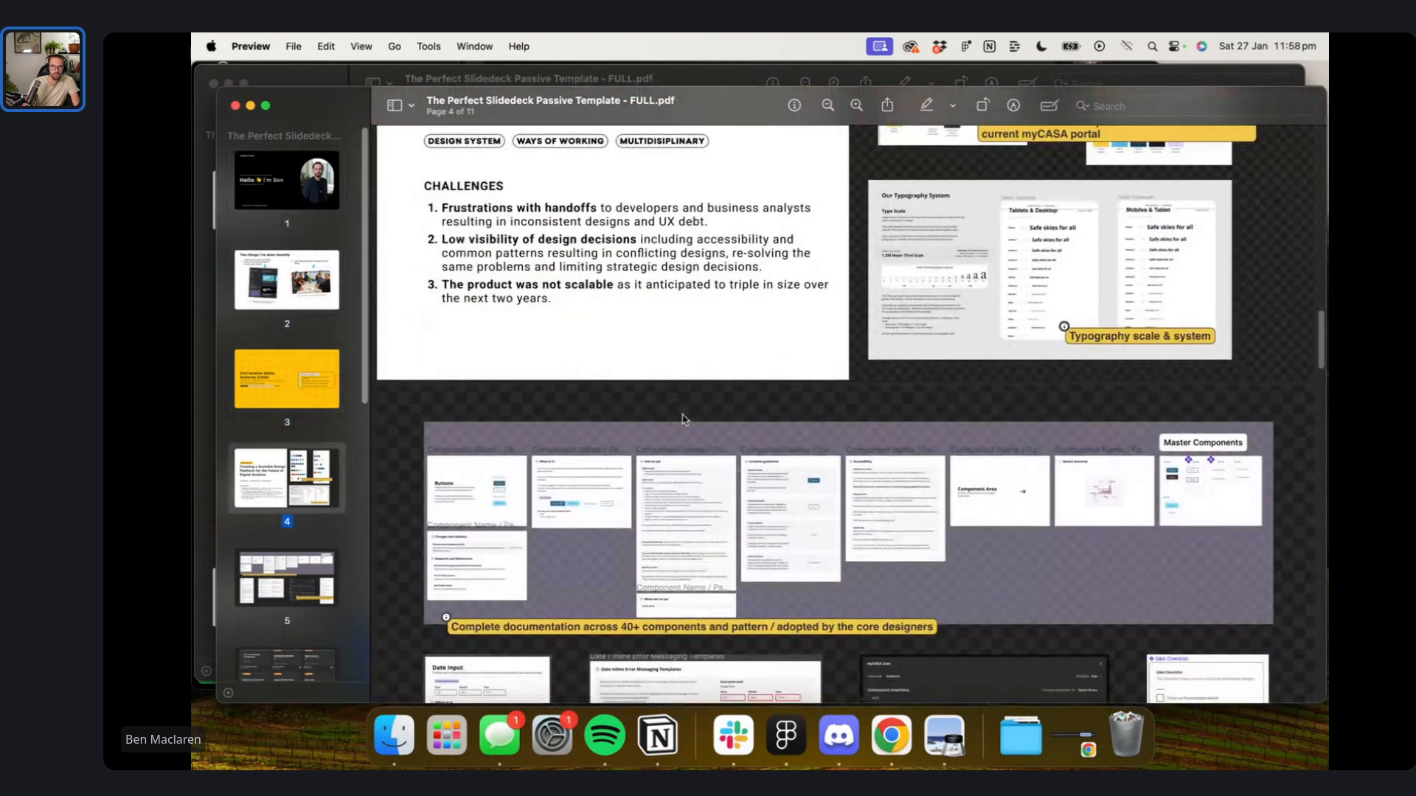
scroll(685, 420, "down", 20)
scroll(687, 418, "up", 9)
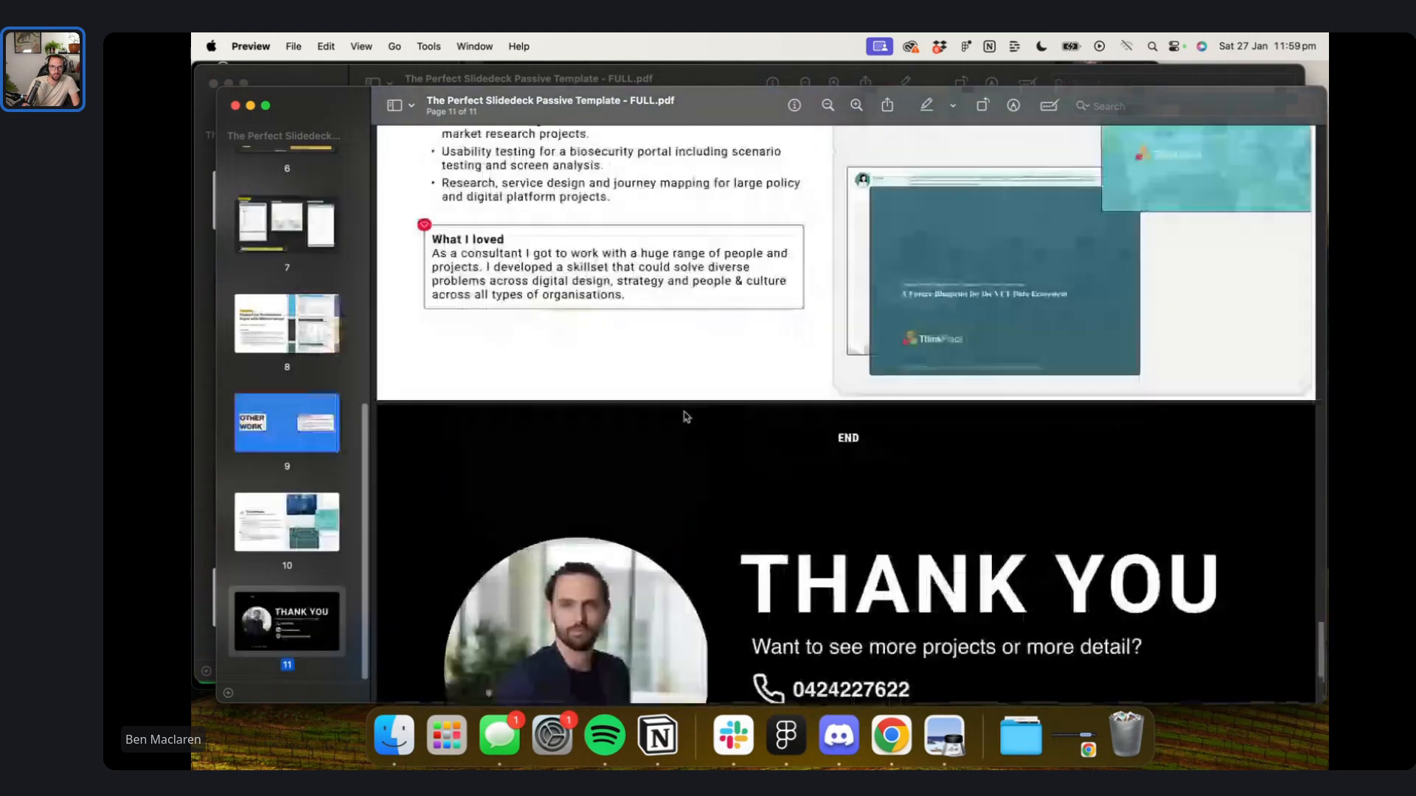
scroll(685, 418, "up", 15)
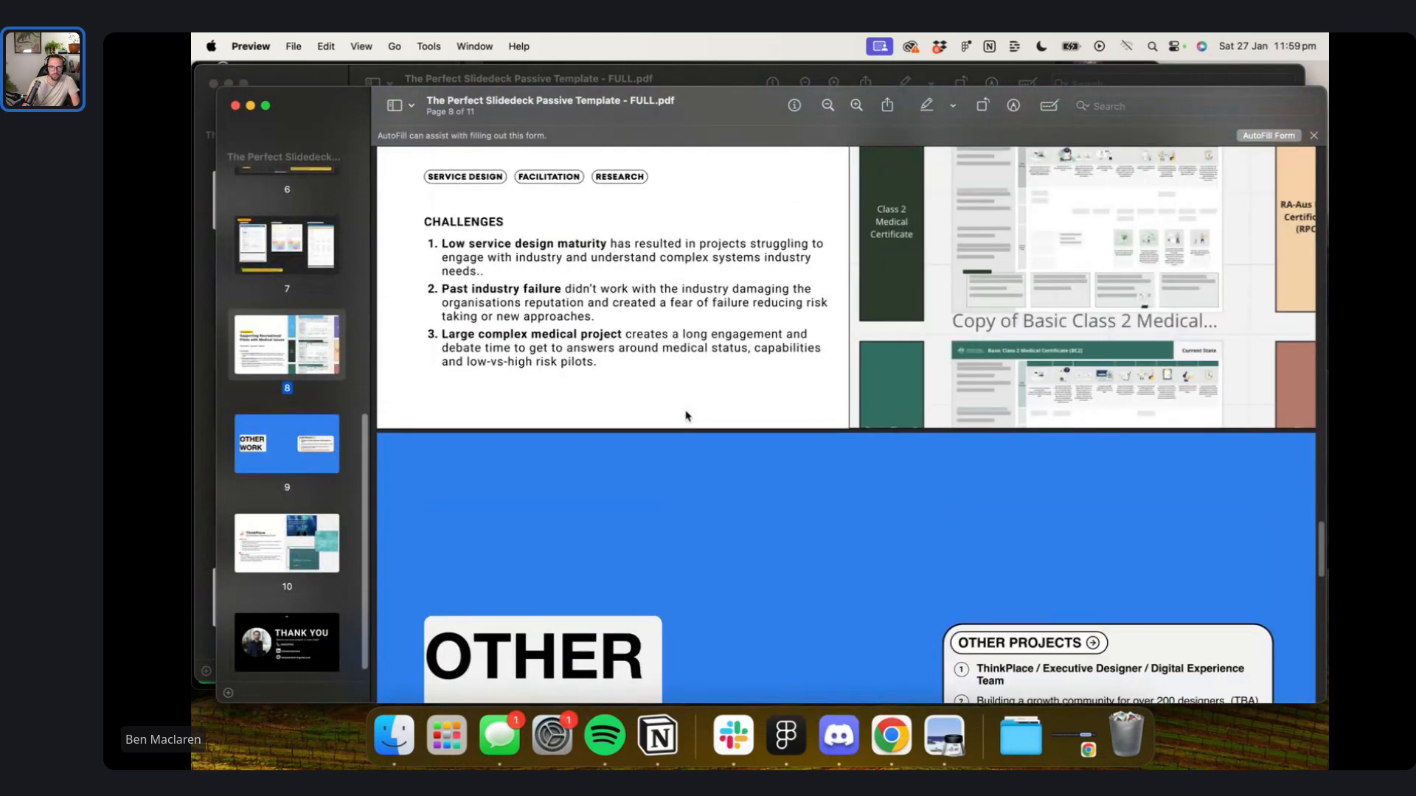
scroll(685, 418, "up", 8)
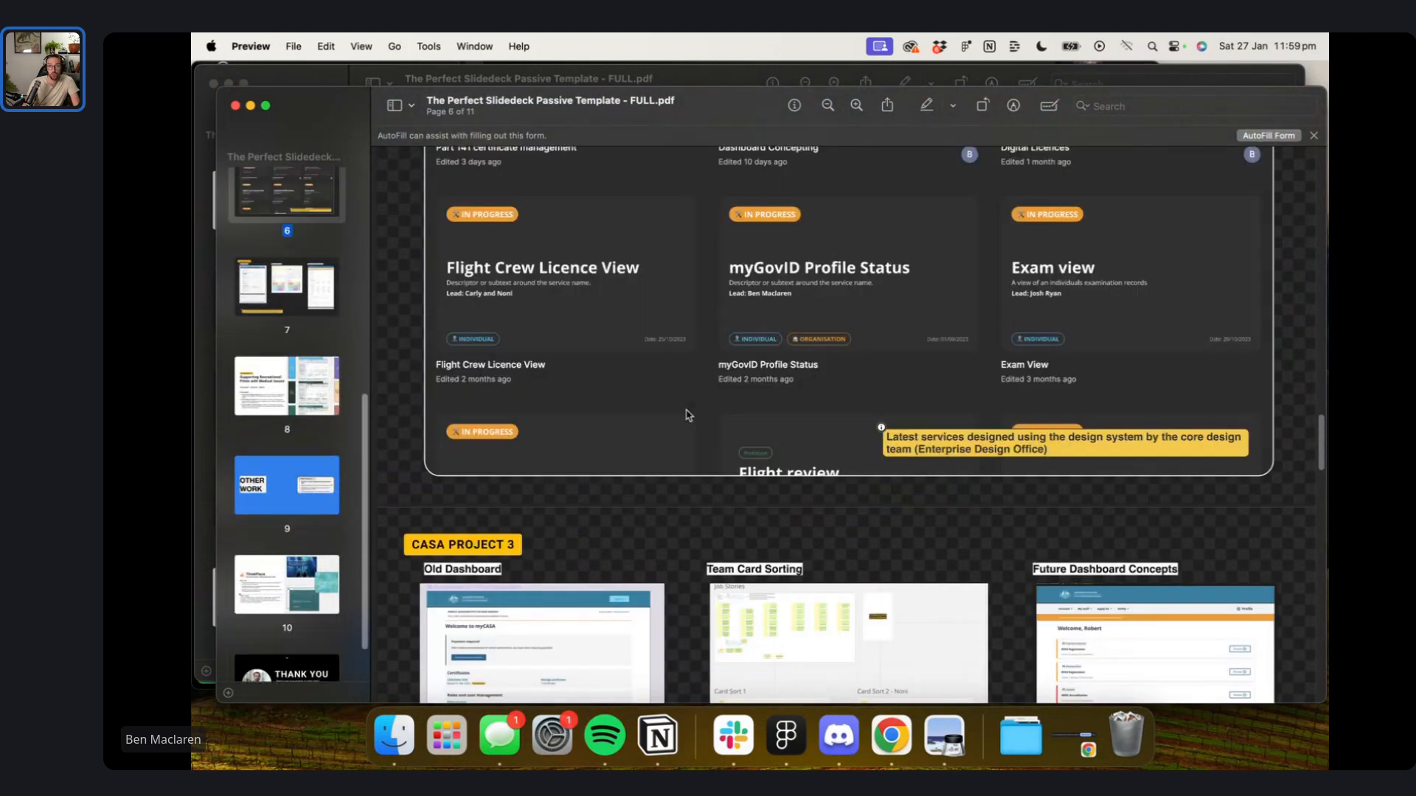
scroll(688, 415, "up", 10)
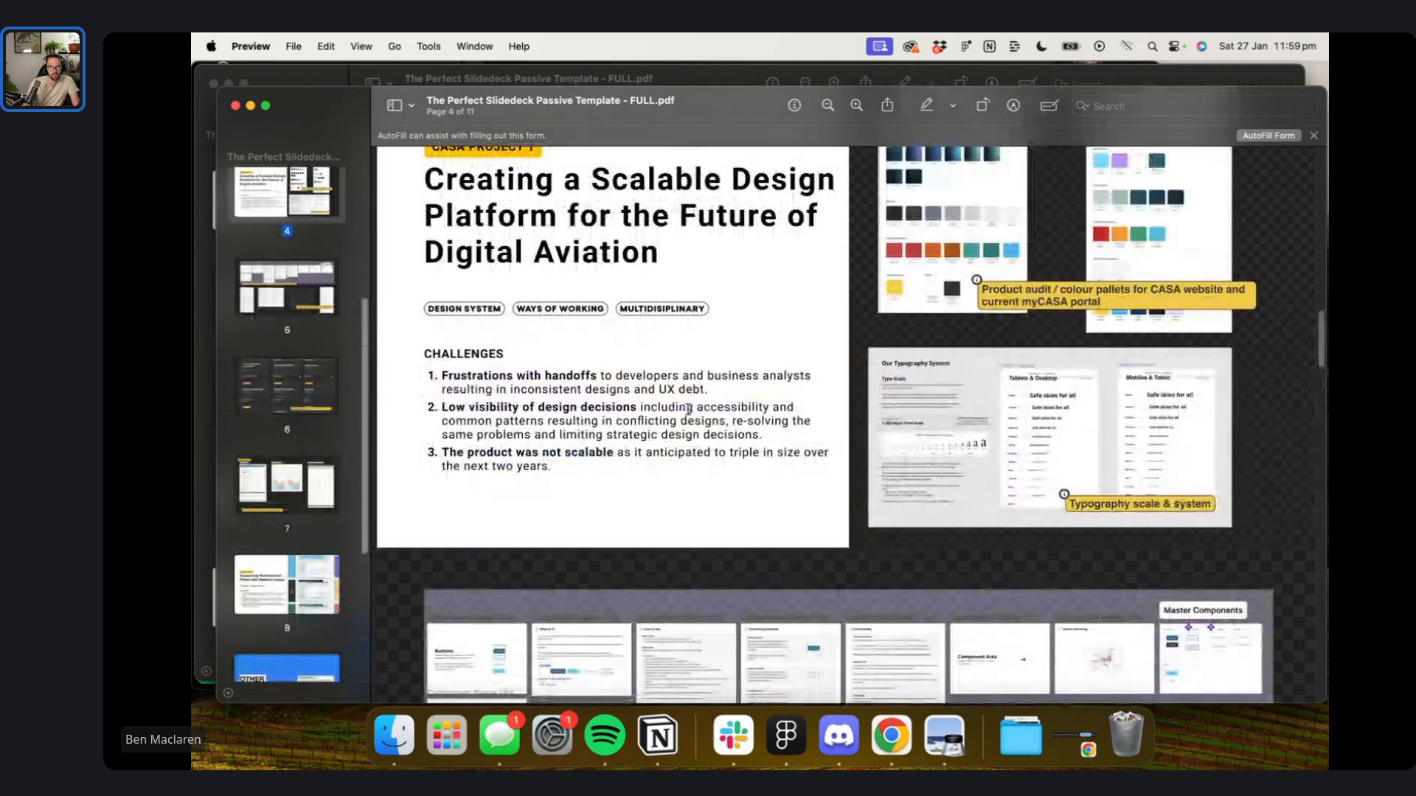
scroll(687, 412, "up", 3)
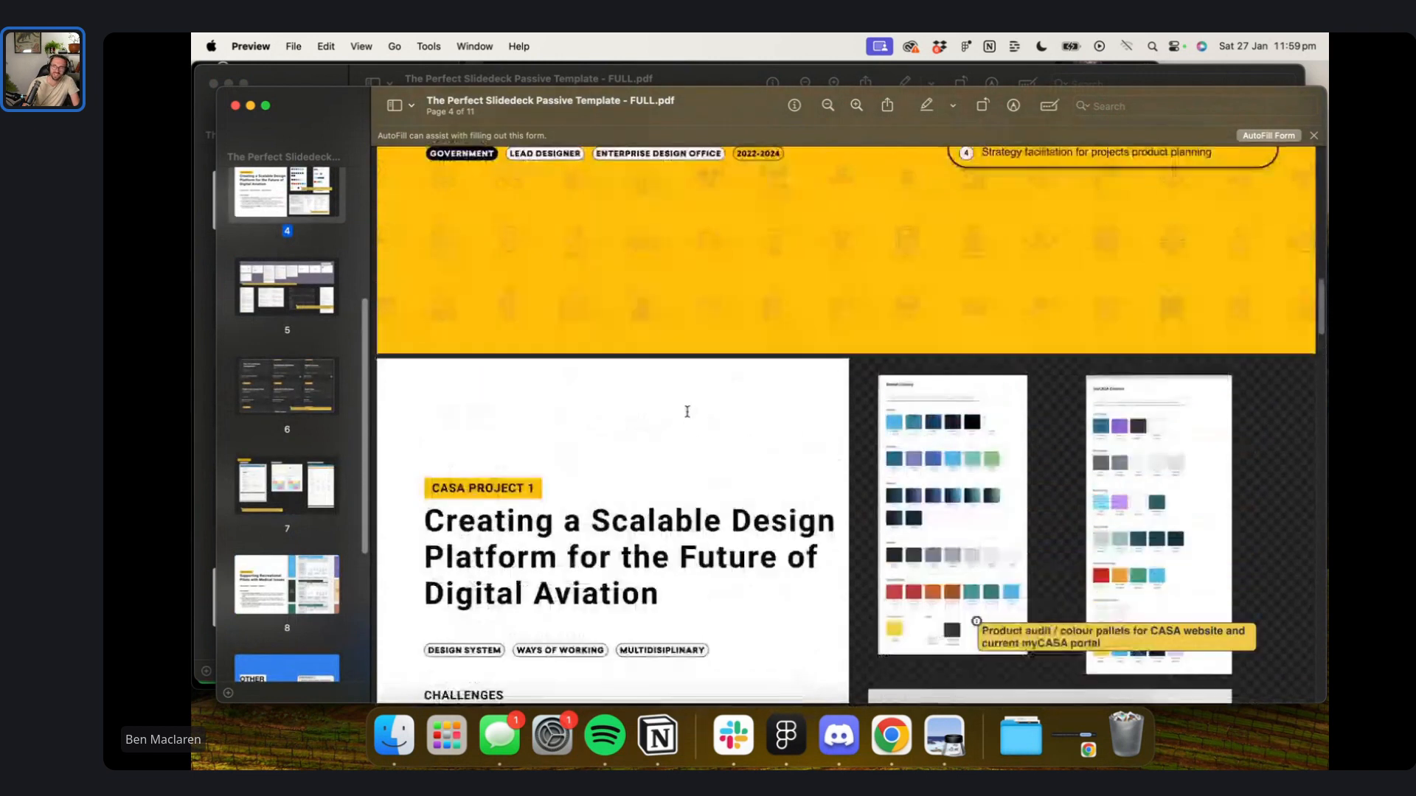
scroll(687, 412, "down", 10)
scroll(688, 413, "down", 15)
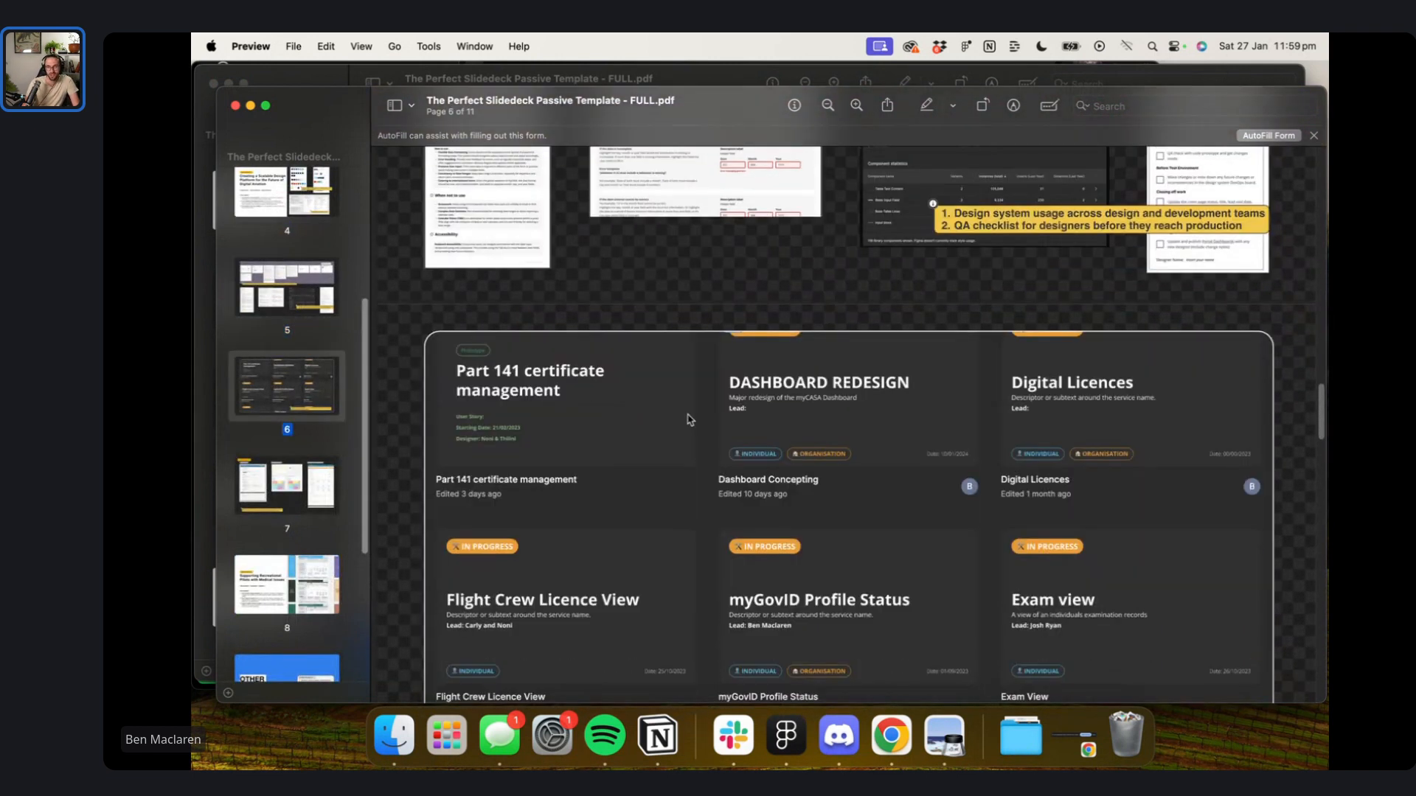
scroll(511, 368, "down", 15)
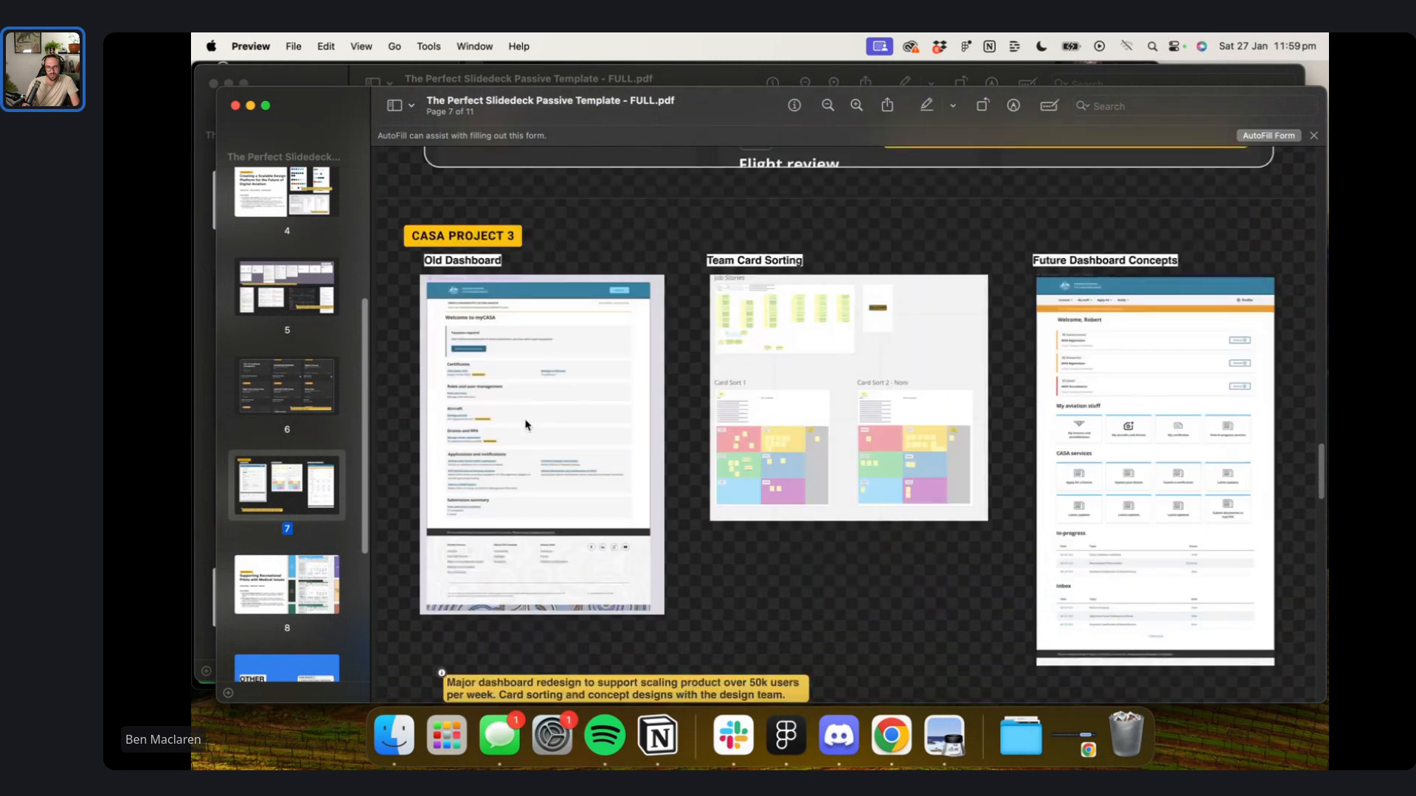
scroll(540, 390, "down", 1)
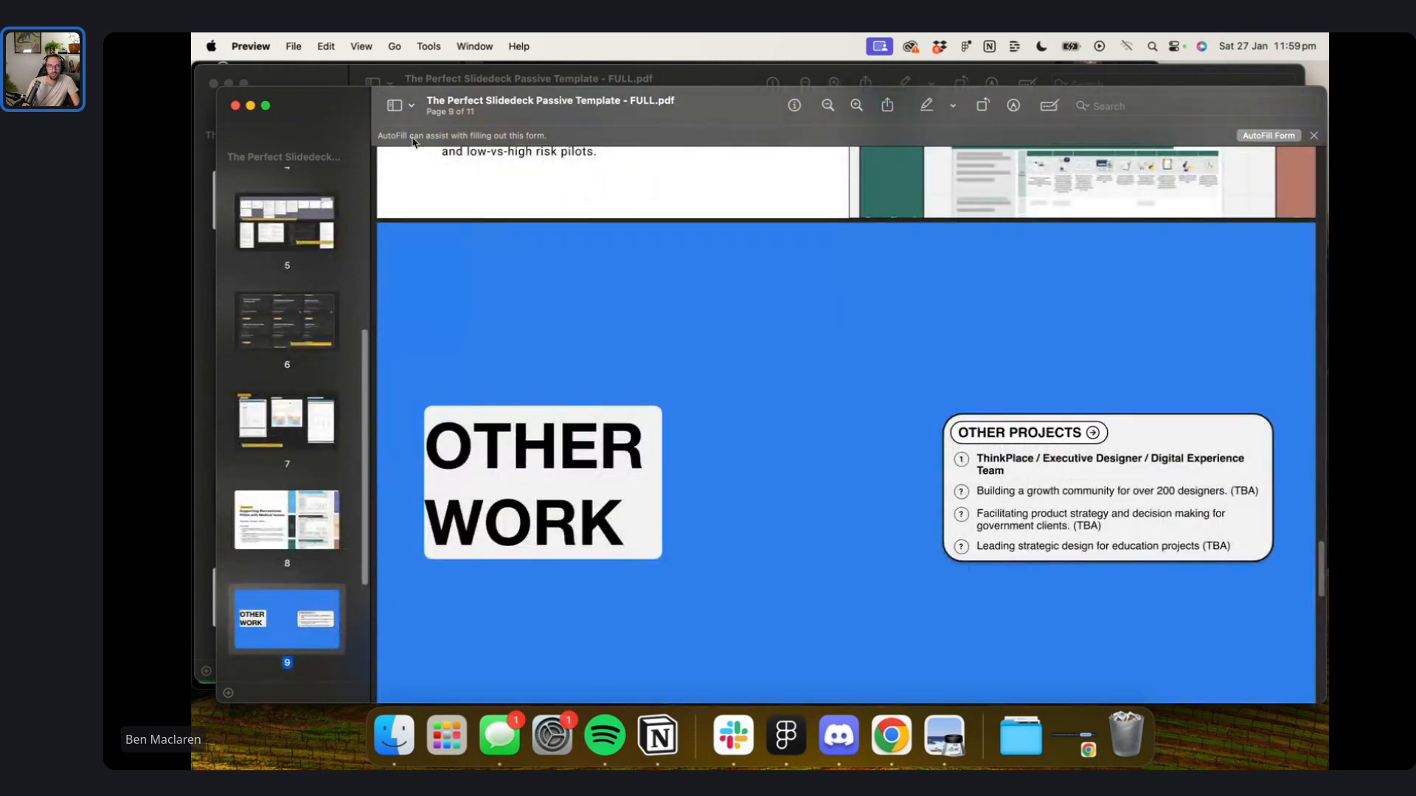
left_click(235, 106)
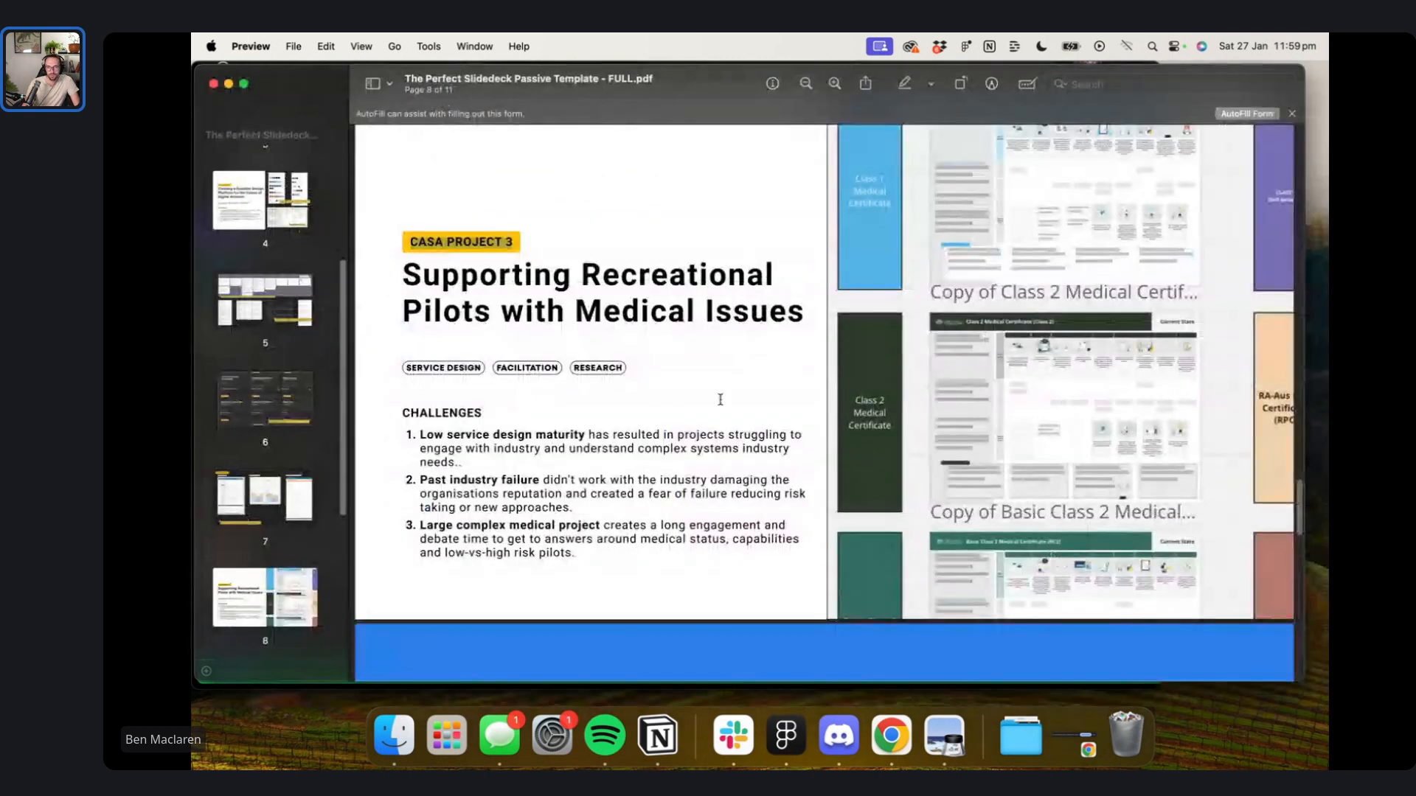
left_click(786, 735)
- Check the CASA PROJECT label text on the dashboard slide
scroll(654, 303, "left", 10)
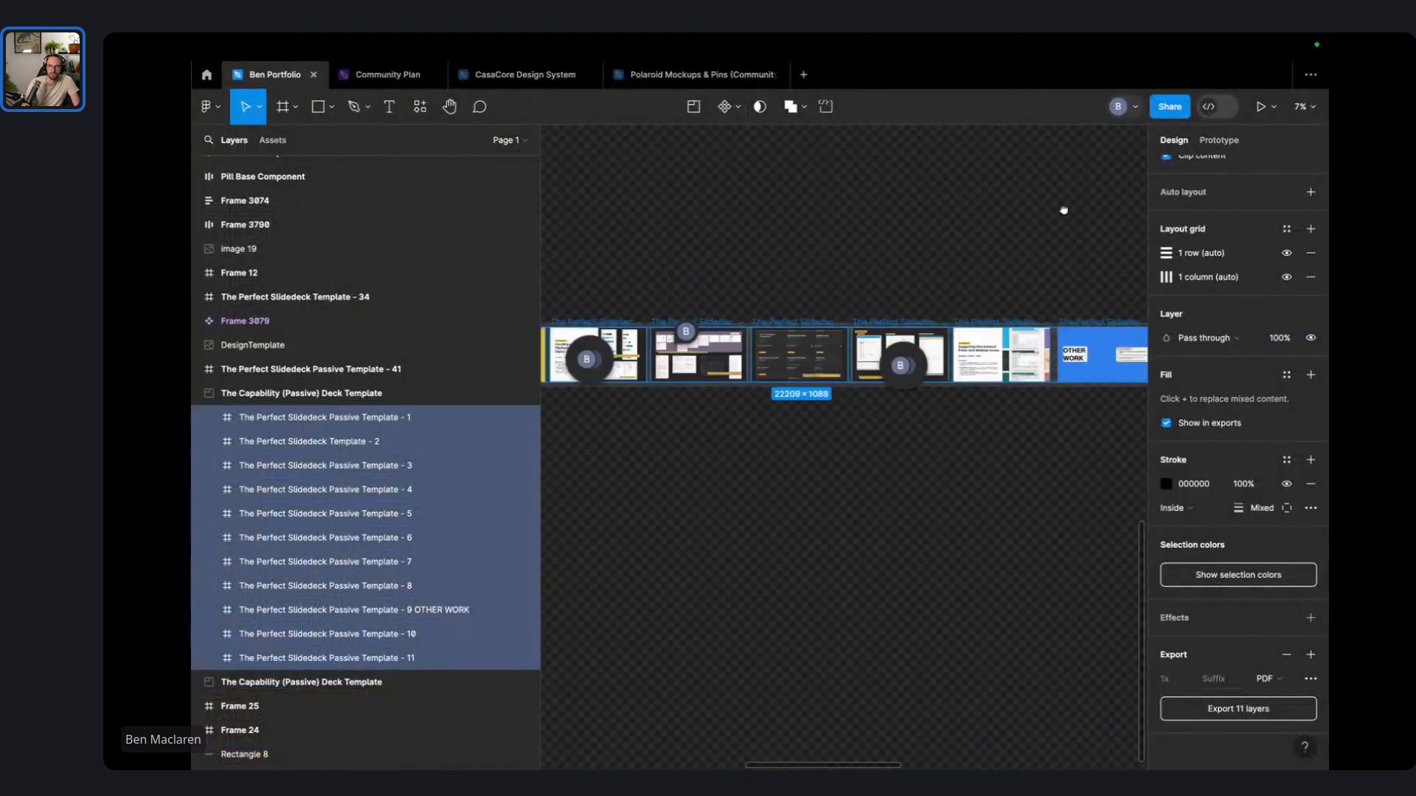
left_click(881, 248)
scroll(1026, 311, "up", 10)
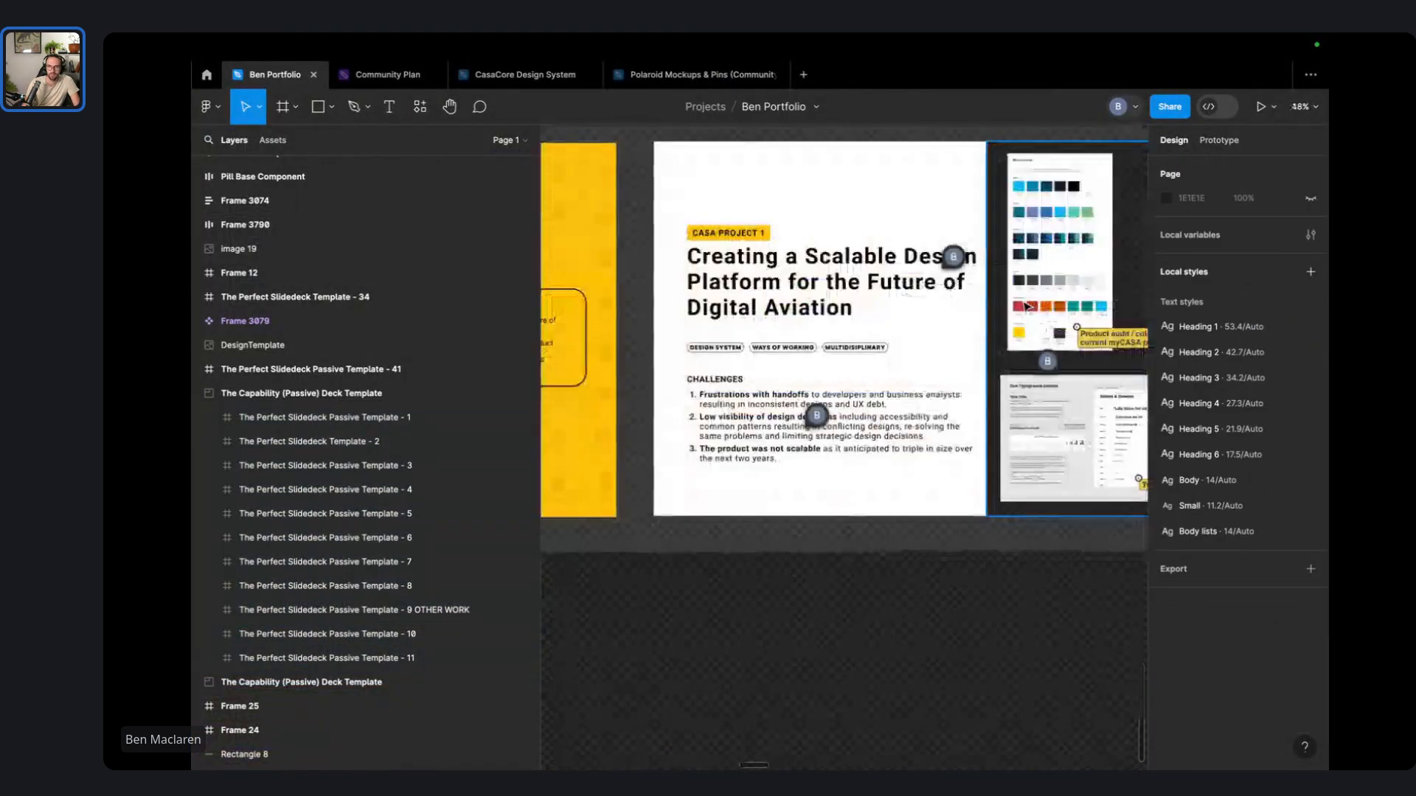
scroll(813, 282, "right", 20)
scroll(814, 283, "right", 10)
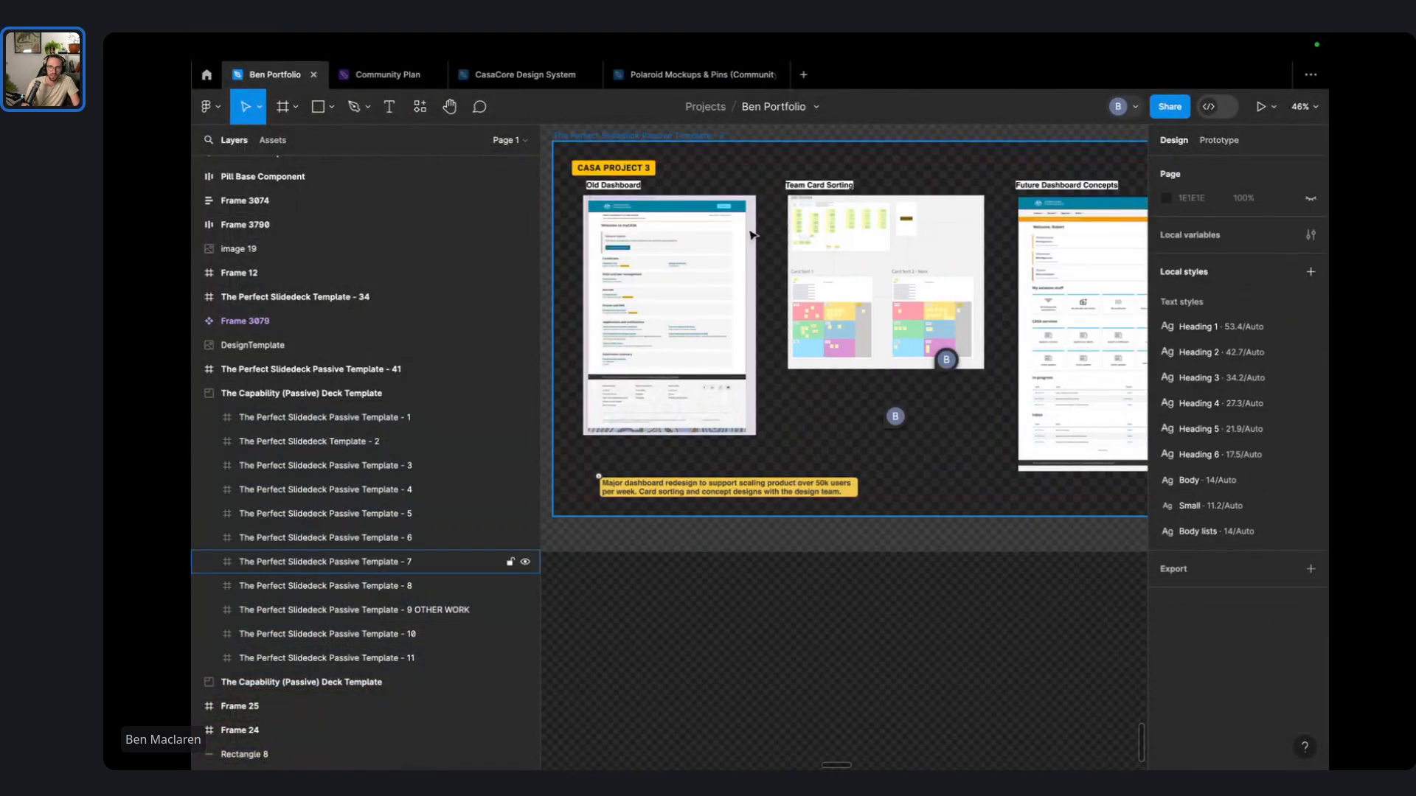
left_click(634, 174)
double_click(634, 173)
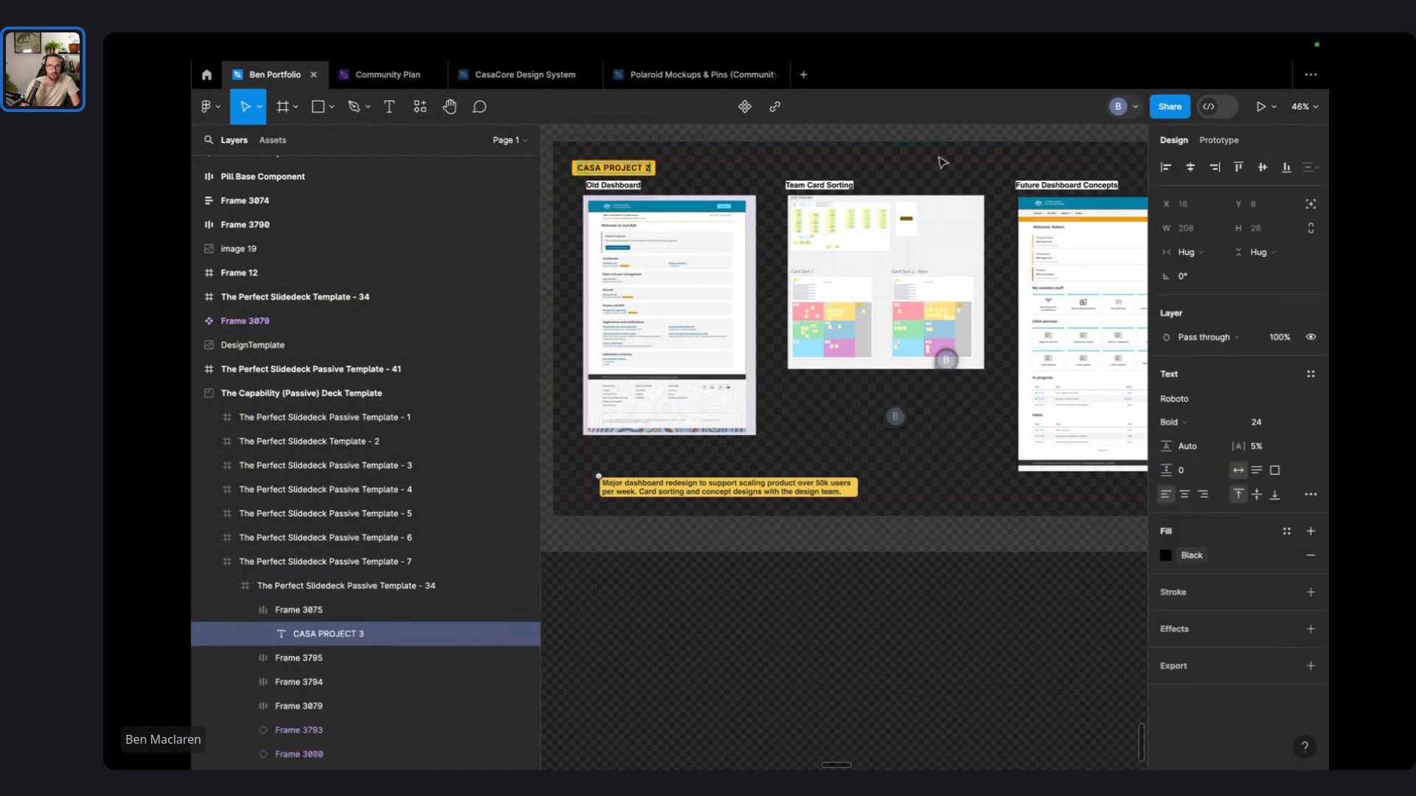
- Verify the CASA PROJECT 4 label and select the Medical Issues slide frame
scroll(943, 162, "right", 15)
scroll(614, 251, "left", 4)
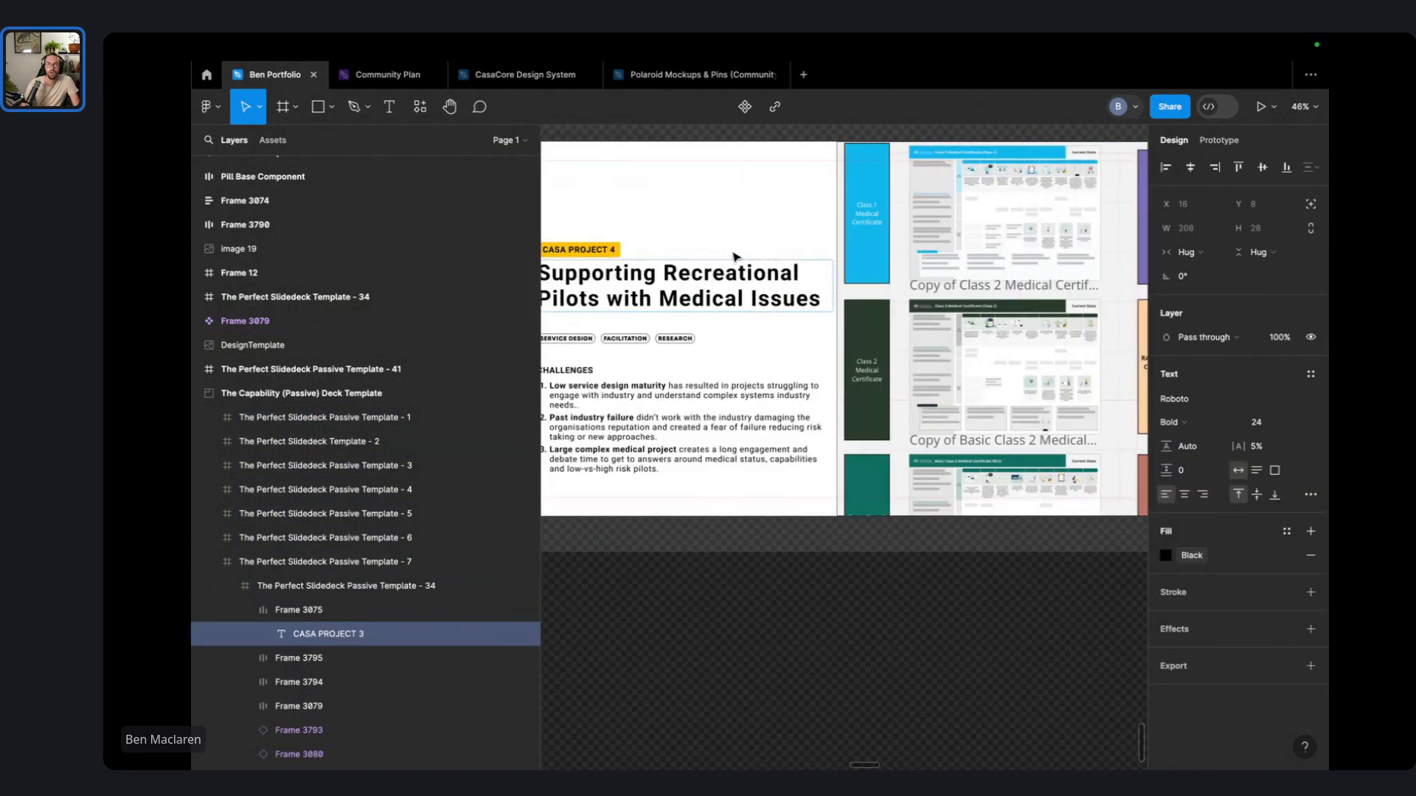
left_click(614, 250)
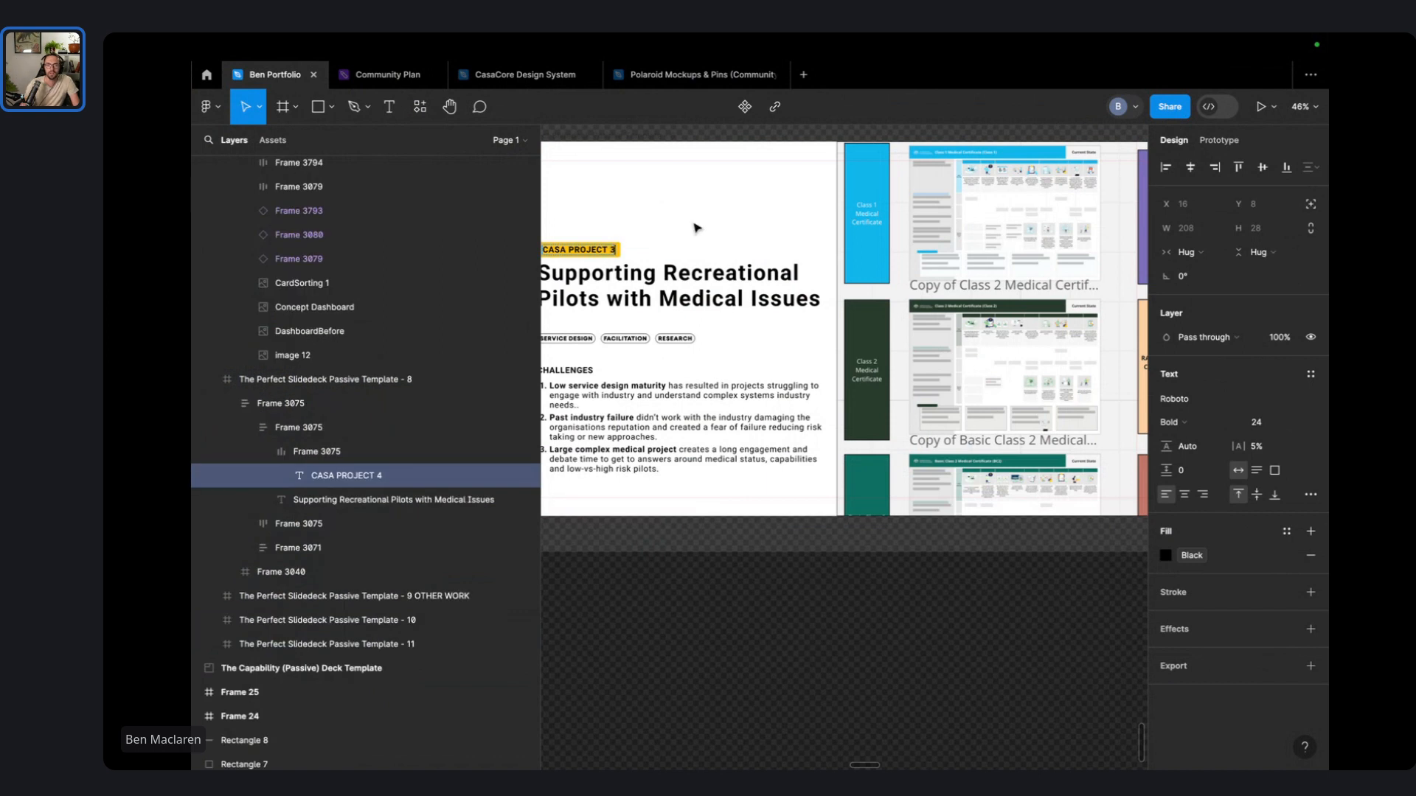
scroll(695, 228, "right", 12)
scroll(870, 281, "down", 3)
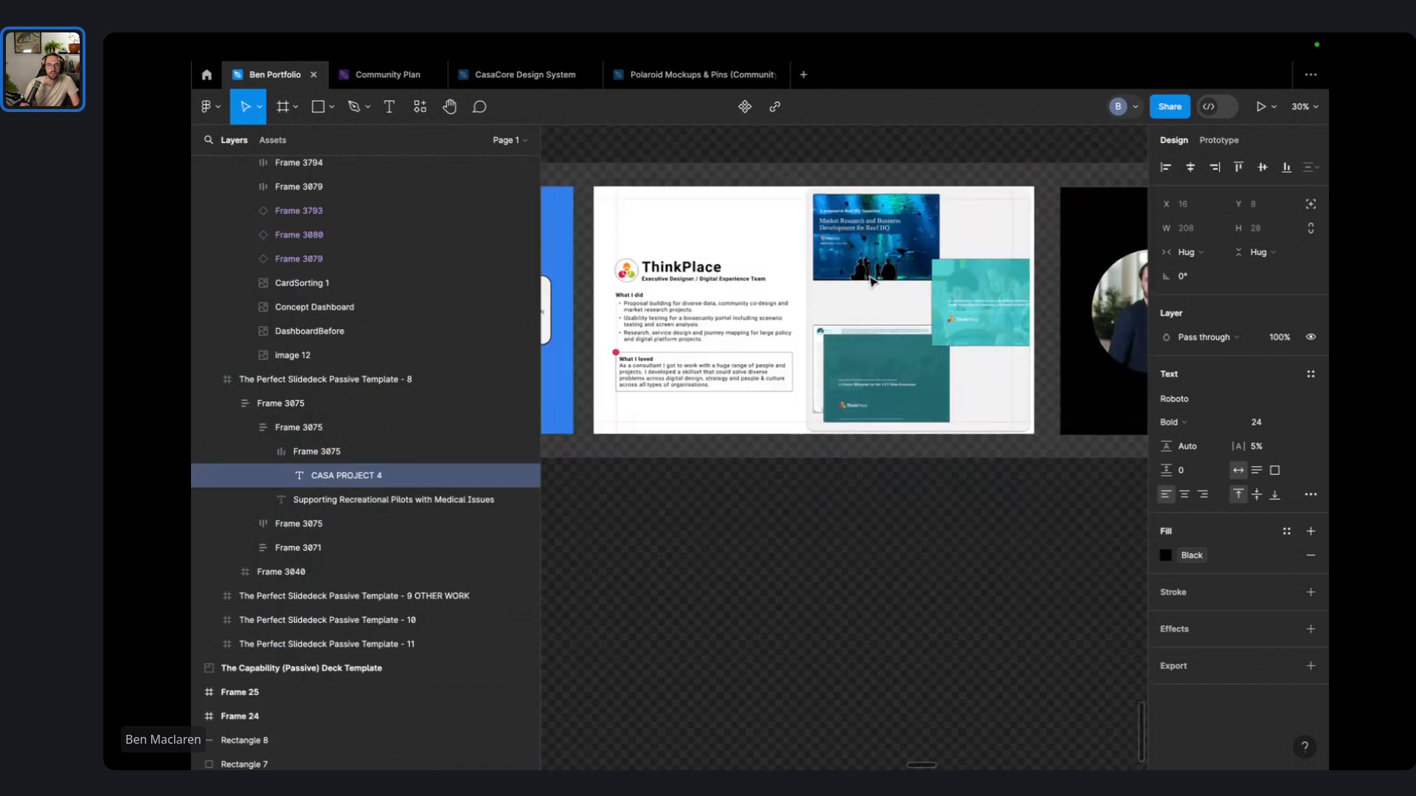
scroll(871, 281, "down", 5)
left_click(547, 436)
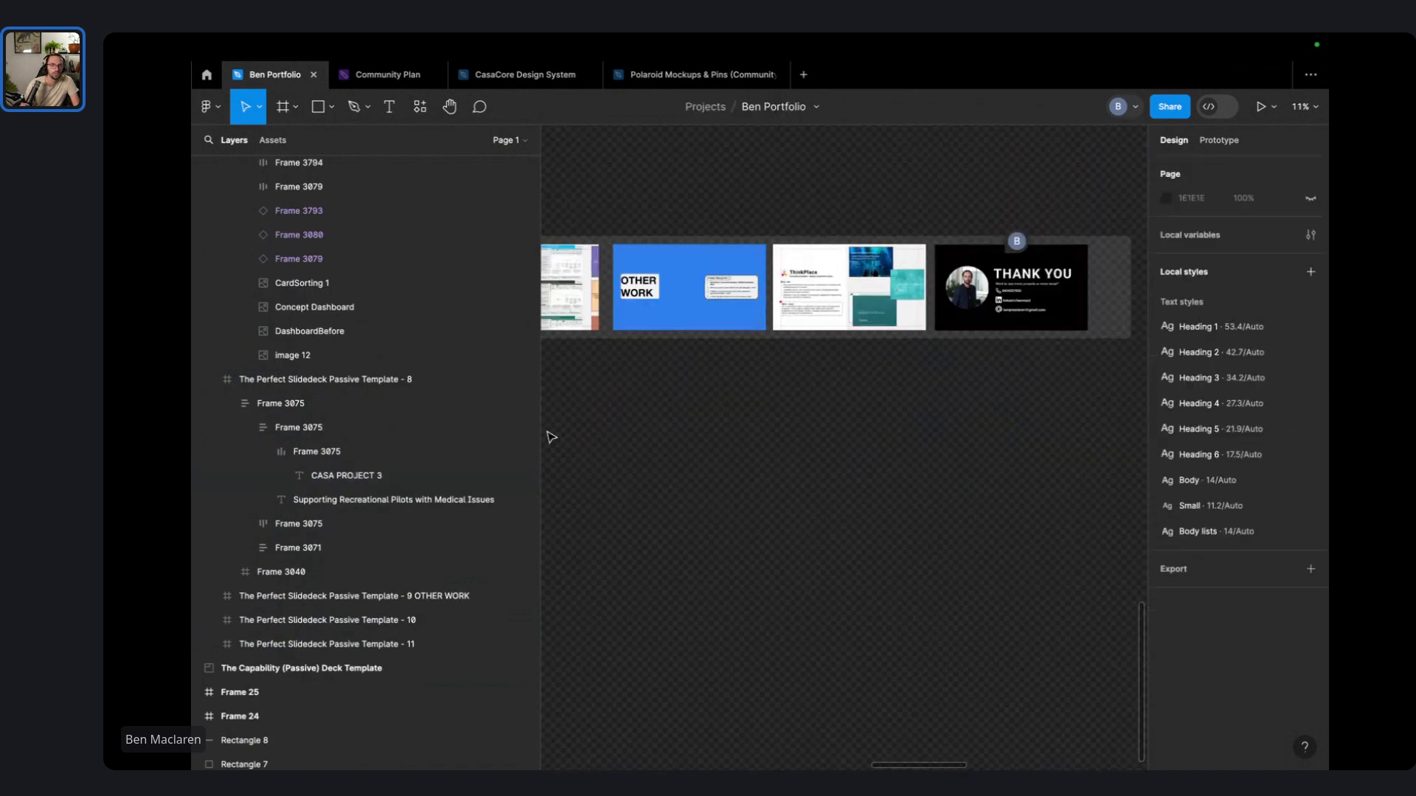
left_click(308, 383)
left_click_drag(715, 189, 1112, 196)
- Try pasting slide 1's frame name onto slide 2, leaving the name unchanged
scroll(749, 178, "down", 3)
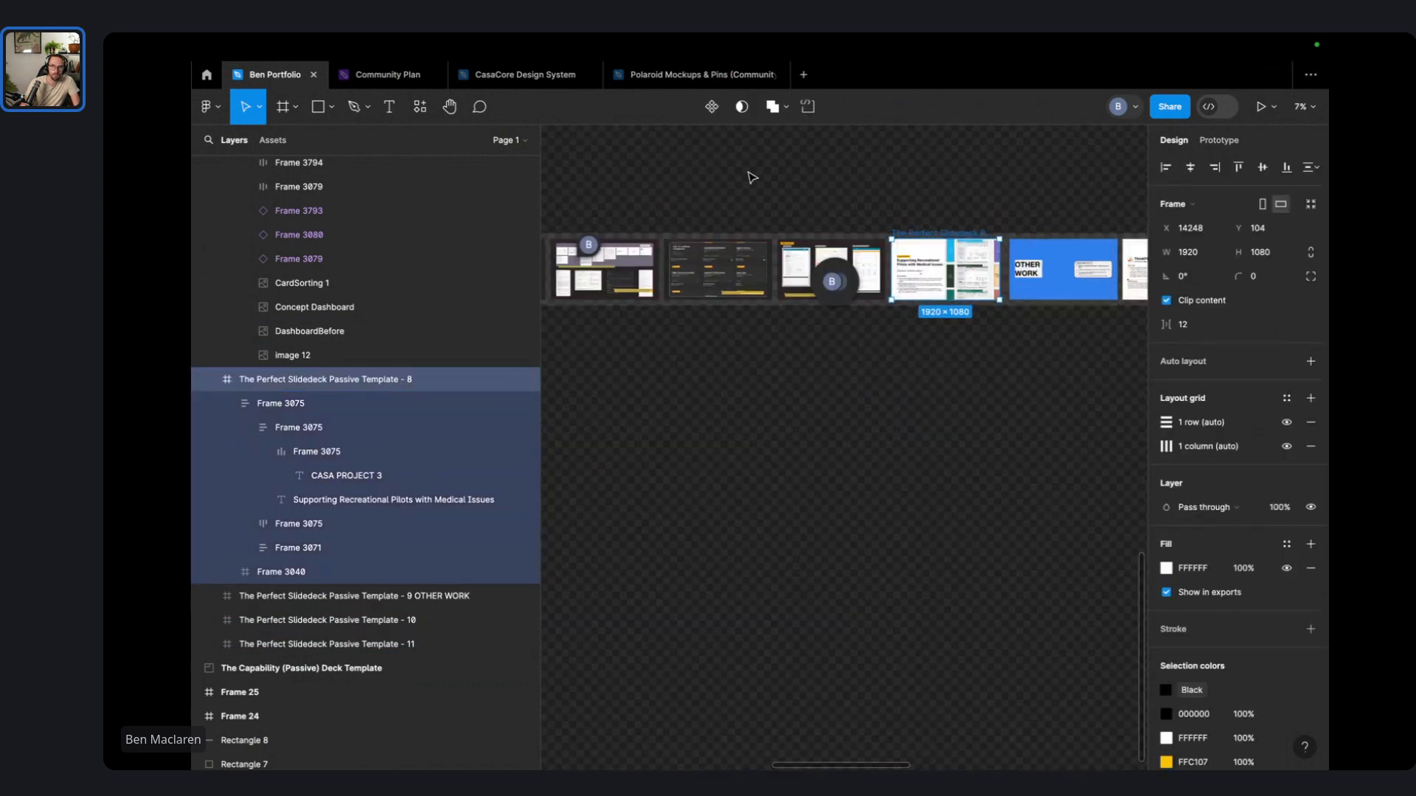
scroll(751, 178, "left", 6)
left_click(635, 272)
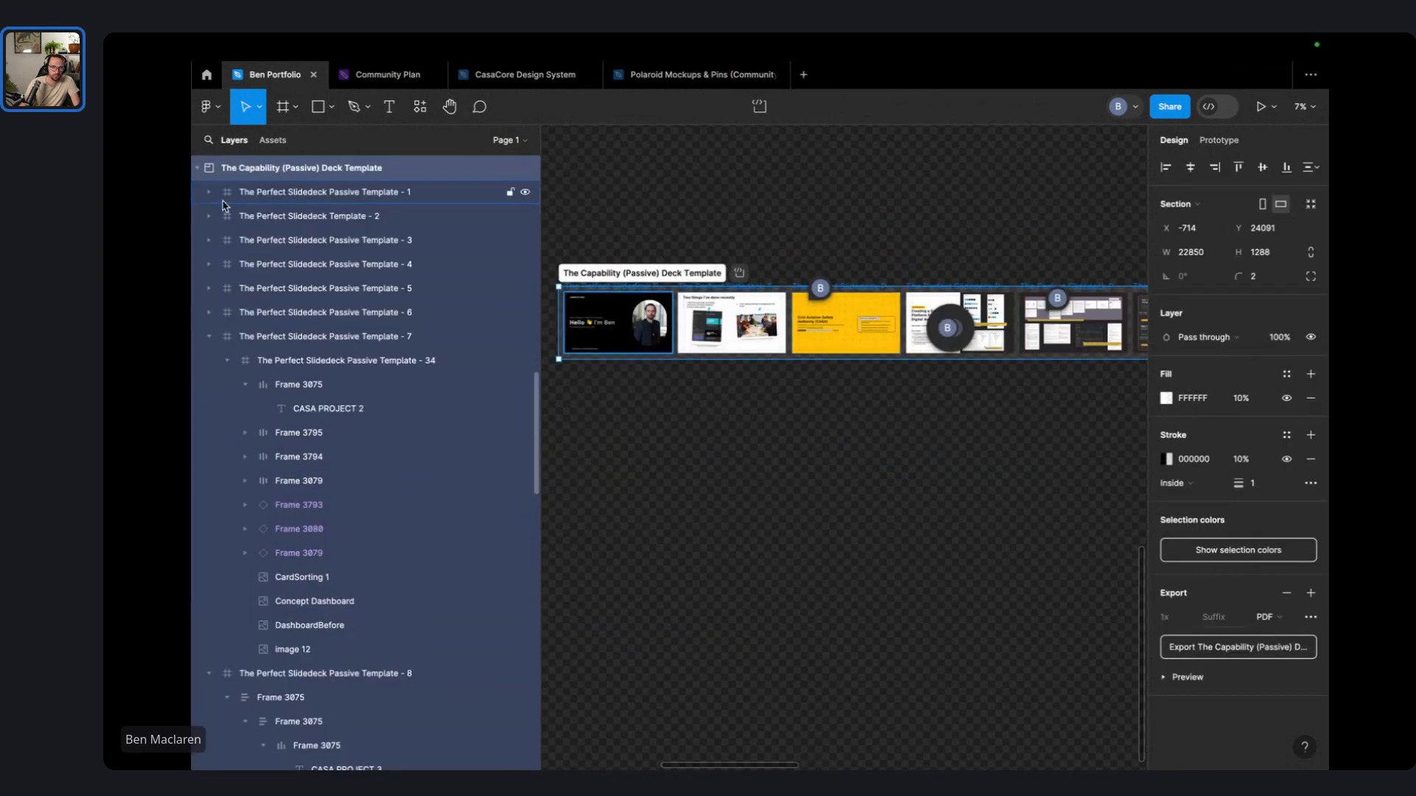
left_click(209, 336)
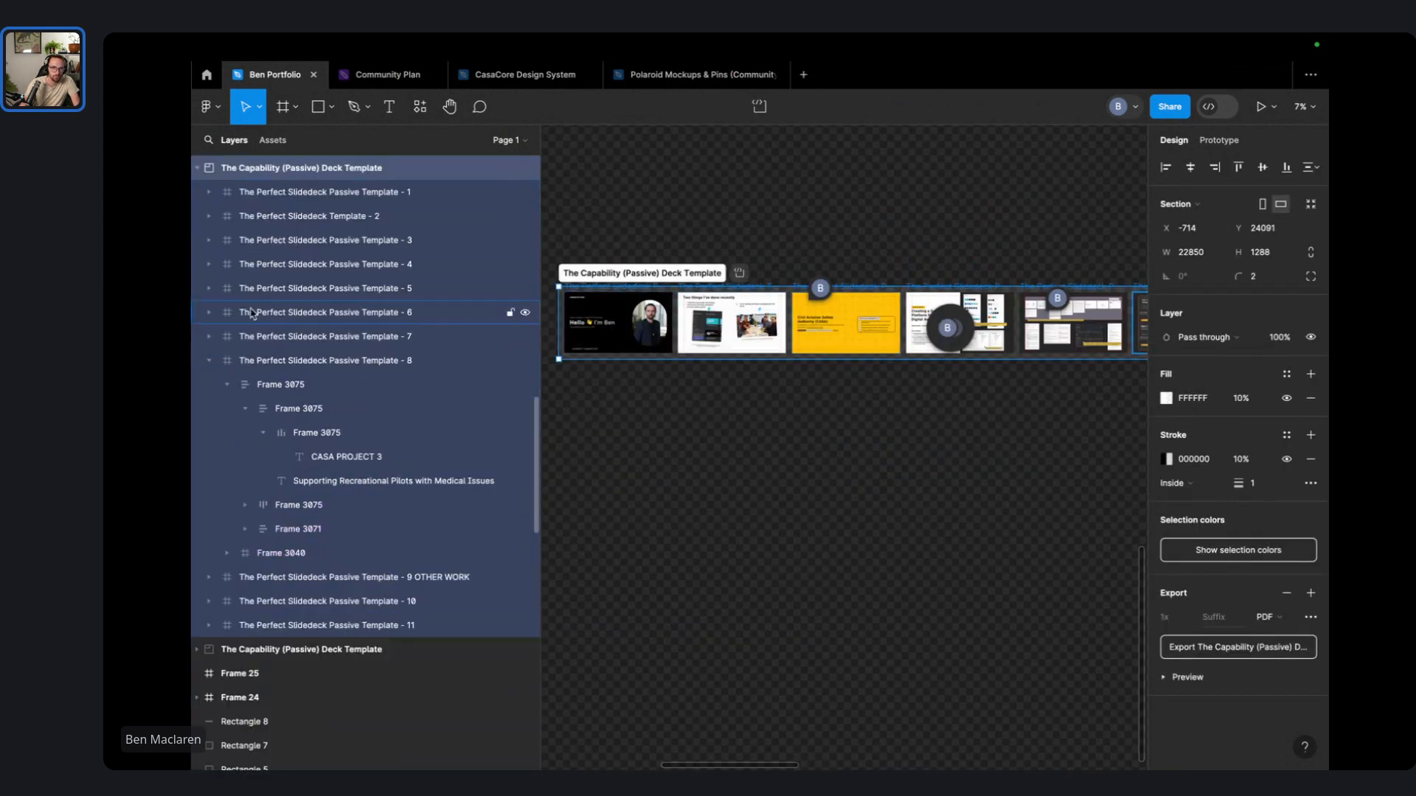
double_click(374, 198)
key("super+c")
double_click(424, 211)
key("super+v")
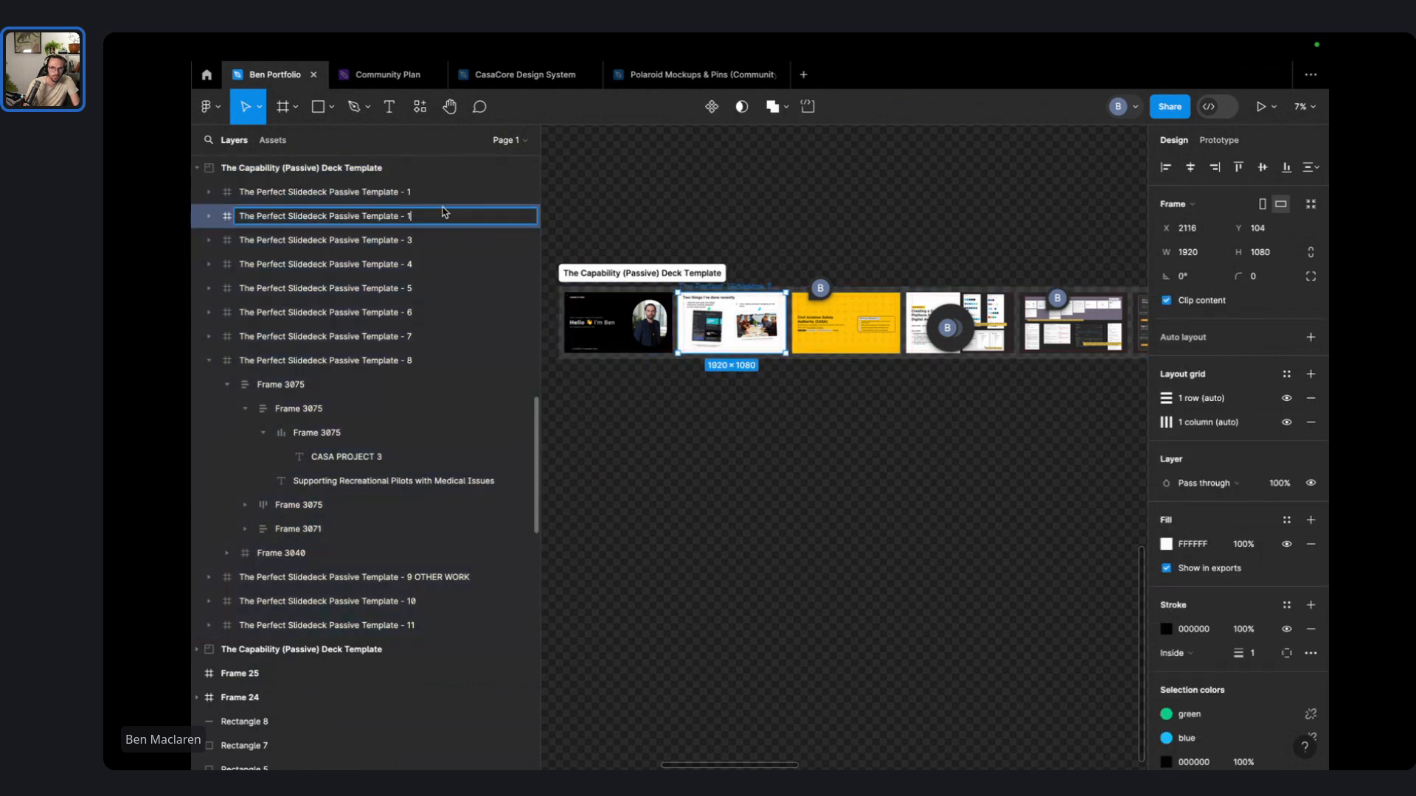
key("Return")
- Select slide frames 1 through 11, with Template - 8's nested layers collapsed
left_click(506, 191)
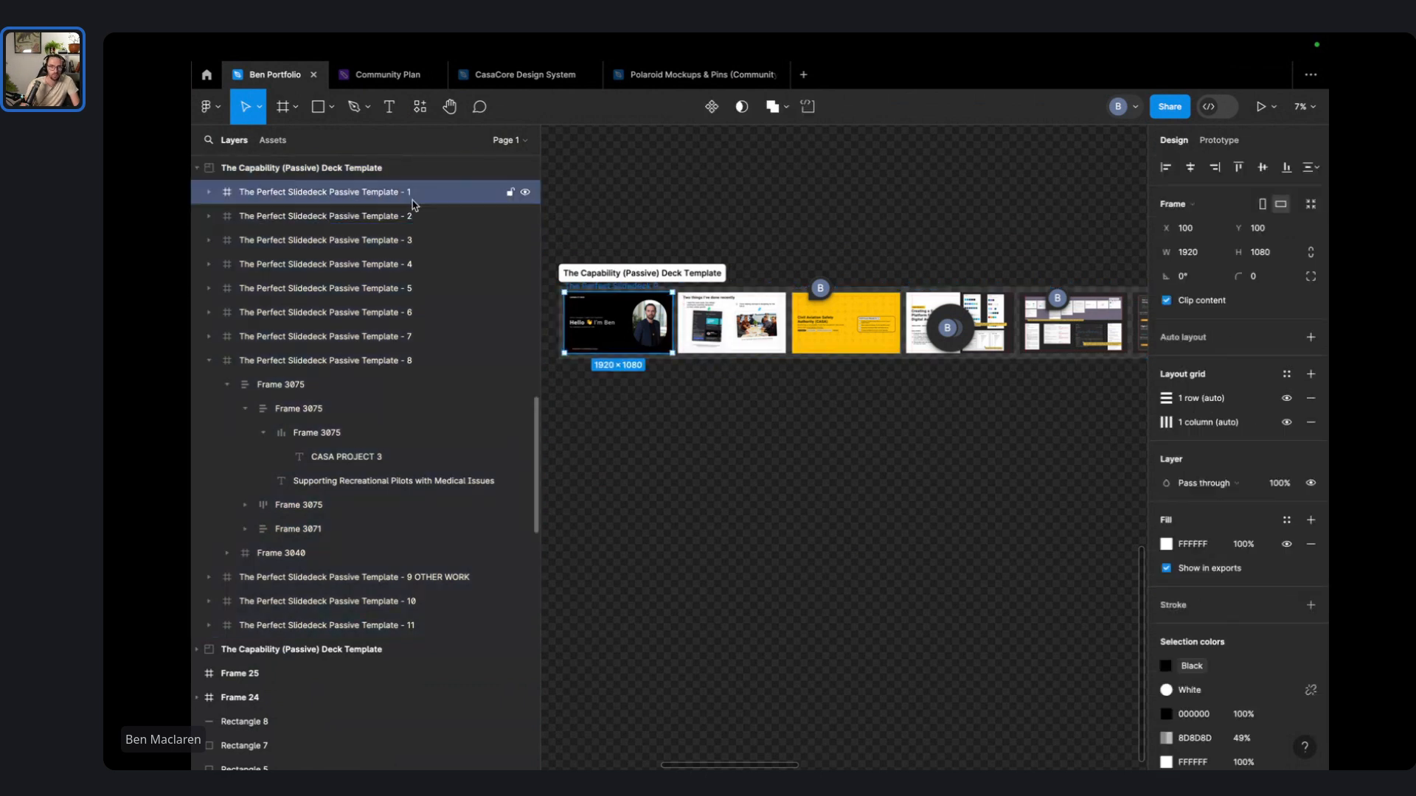
left_click(209, 361)
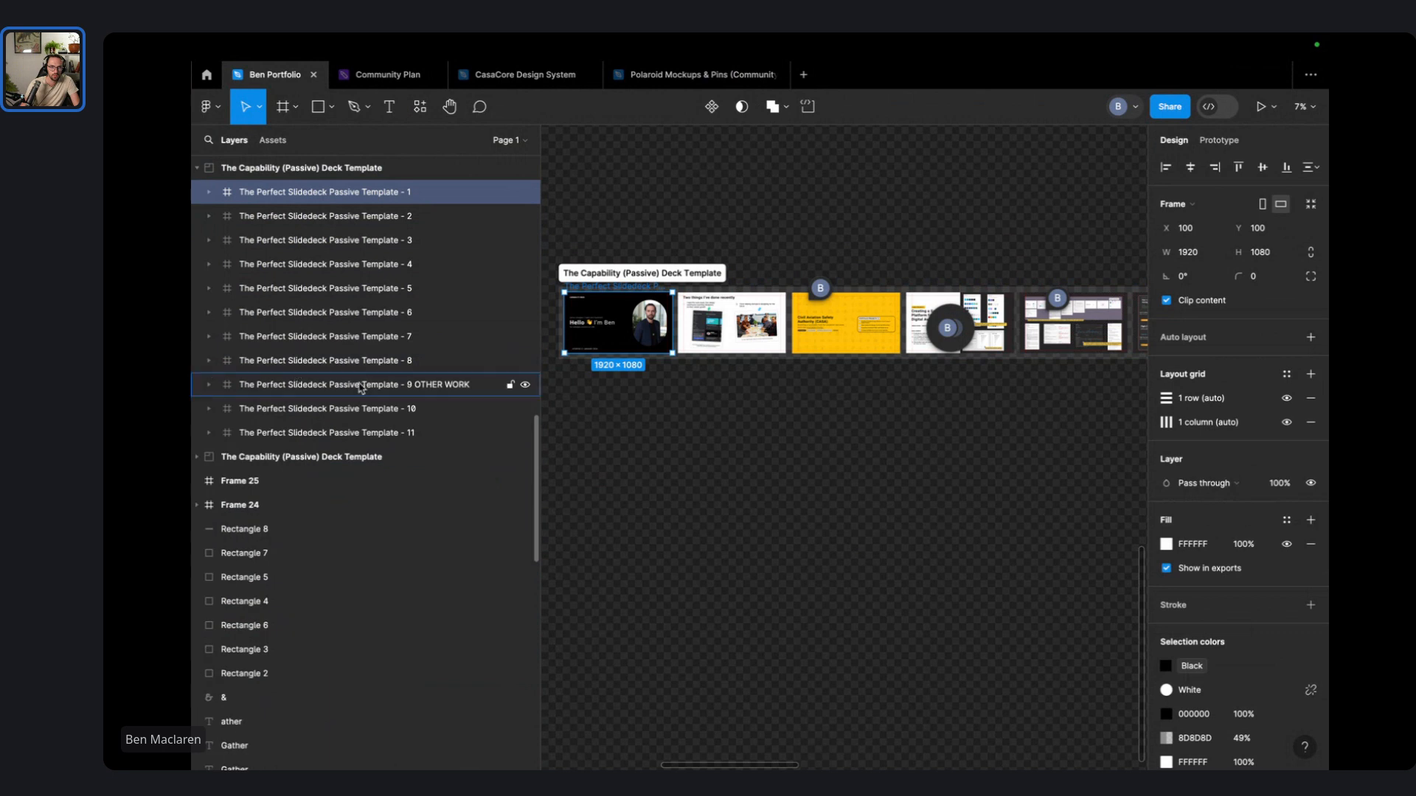
left_click(420, 432, "shift")
- Close the old combined PDF and move the 12 old deck PDFs to the Bin
right_click(420, 433)
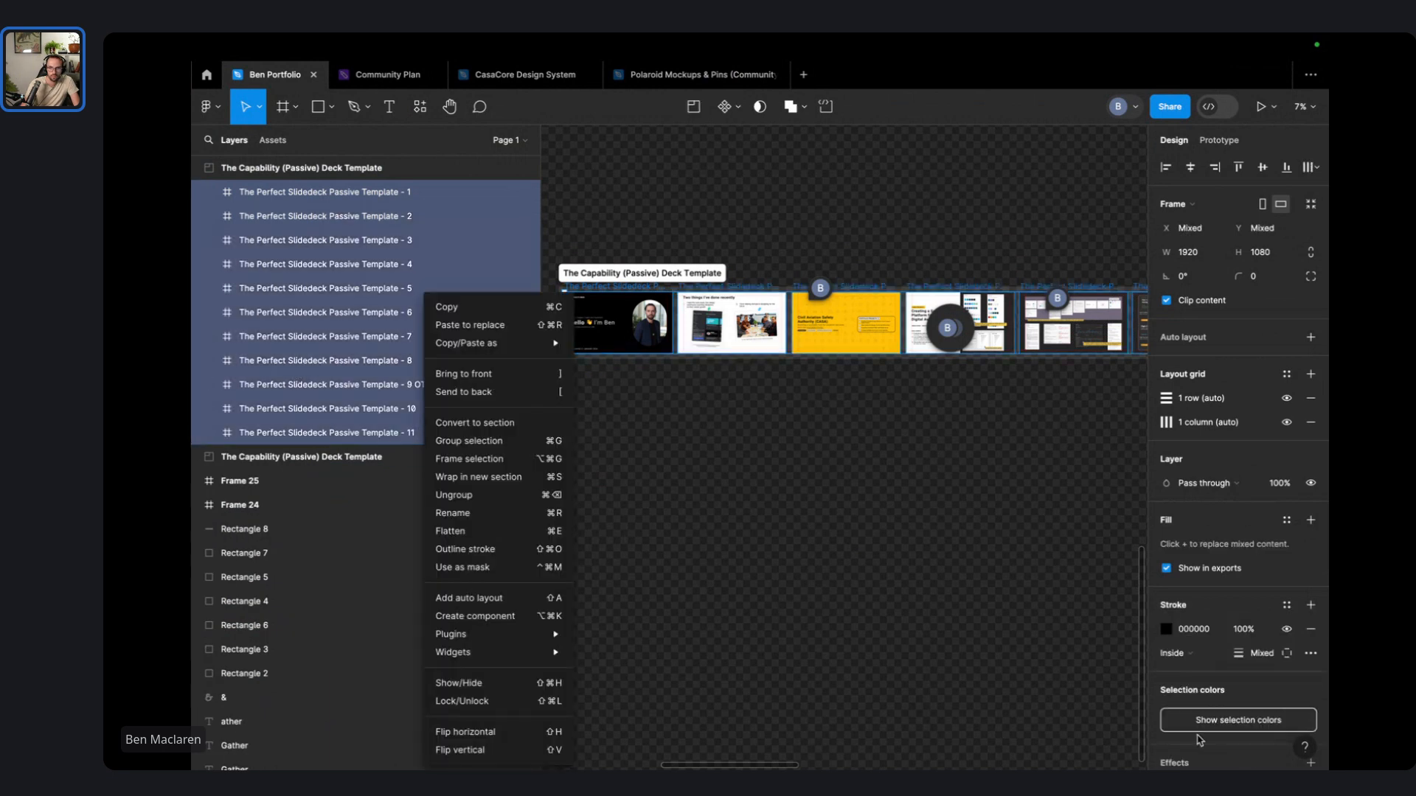
left_click(1248, 693)
scroll(1247, 693, "down", 5)
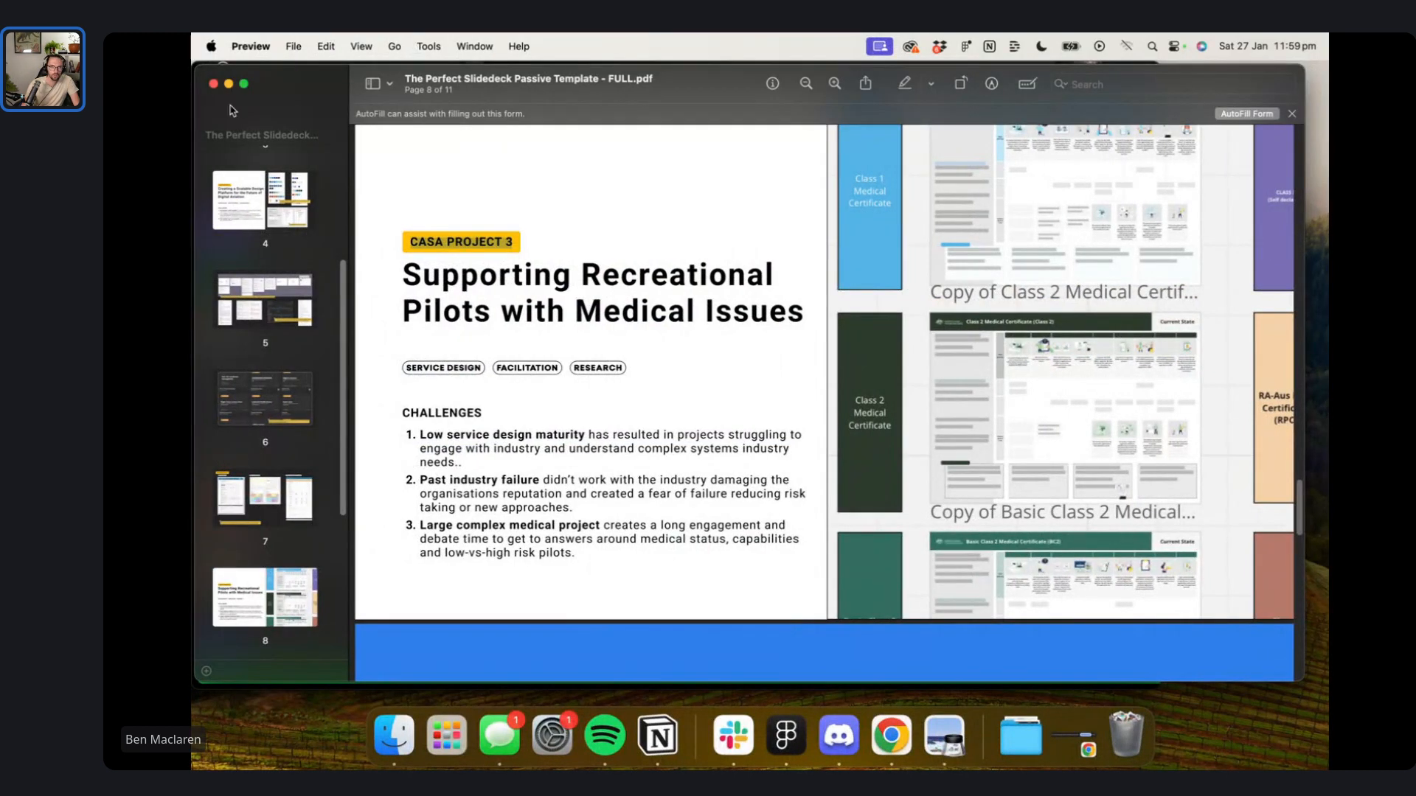
left_click(213, 84)
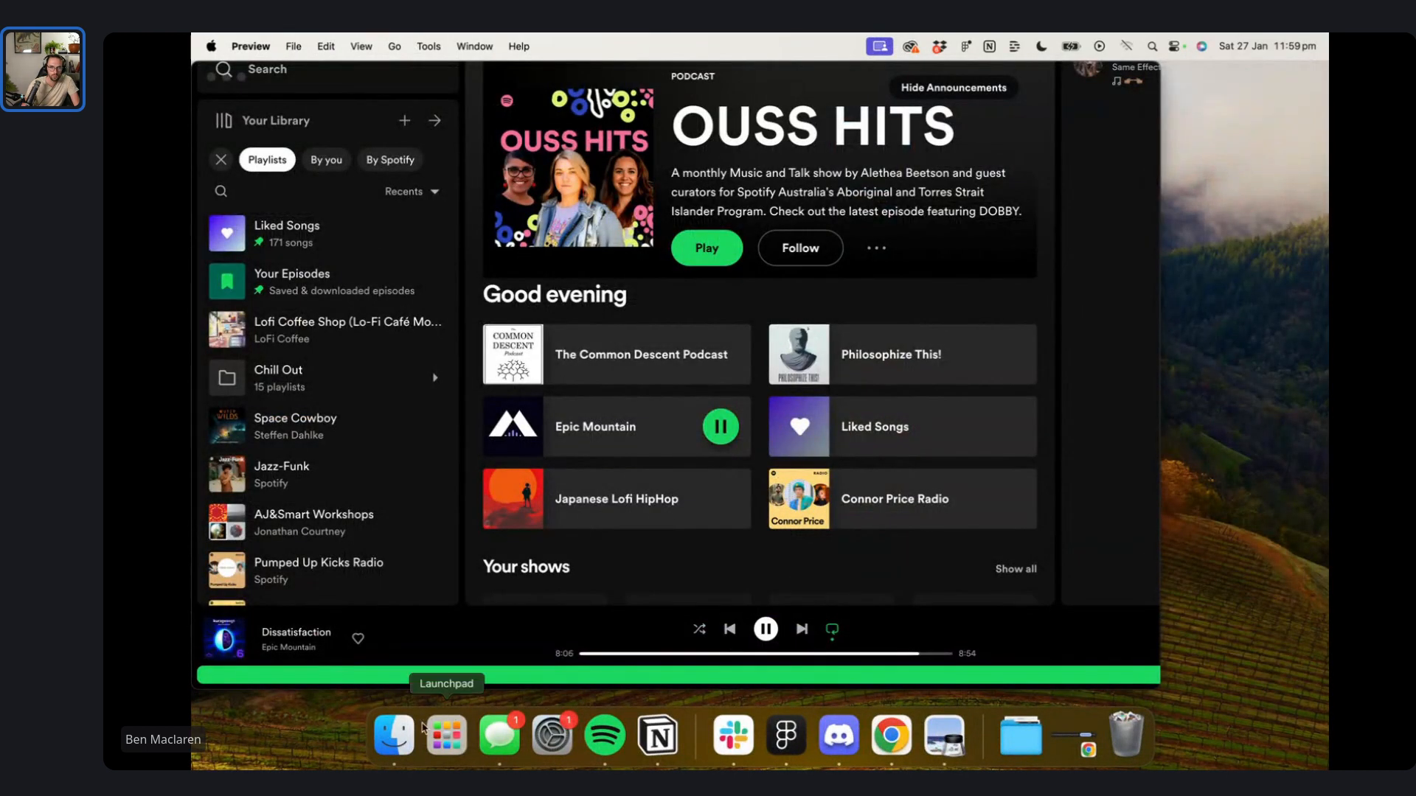
left_click(387, 741)
left_click(411, 171)
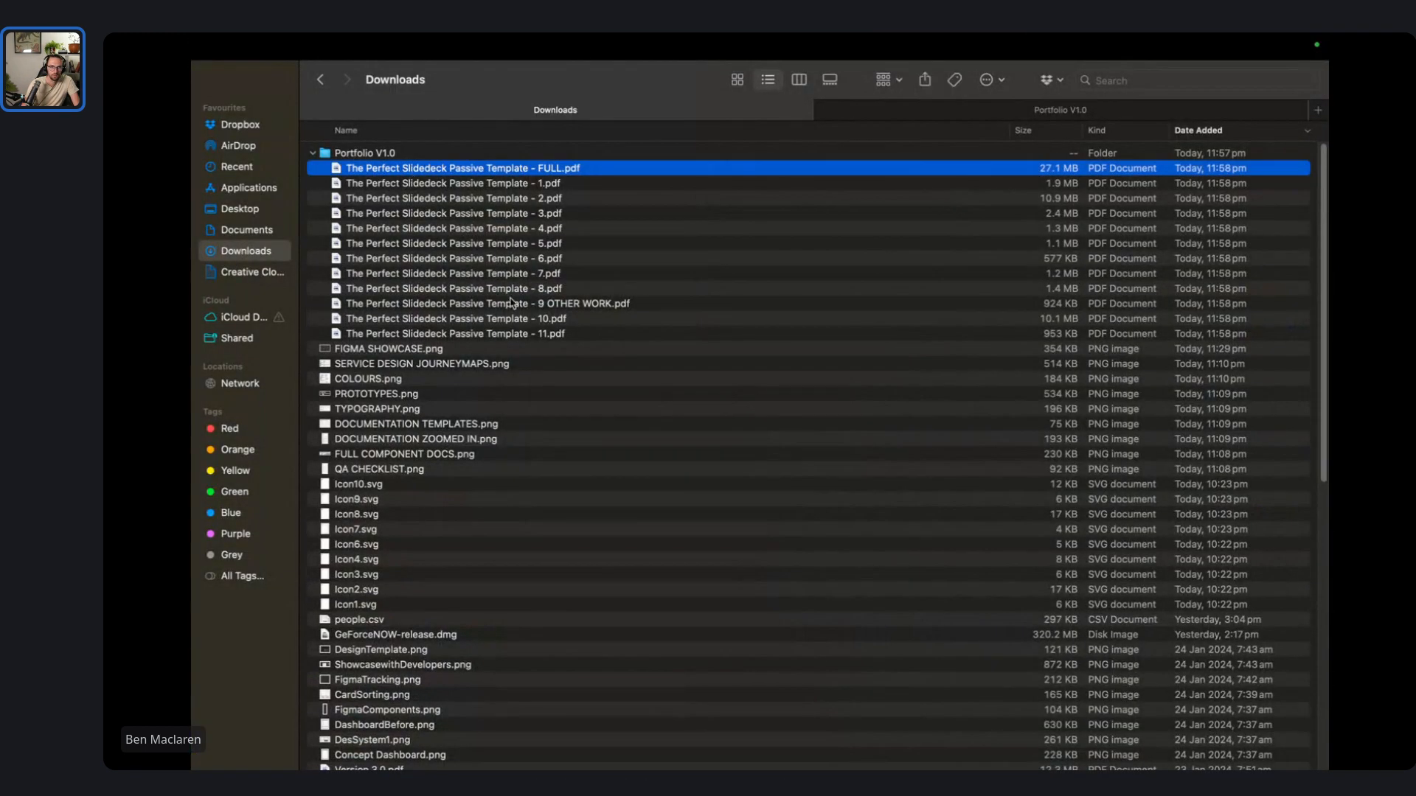
left_click(544, 336, "shift")
right_click(543, 335)
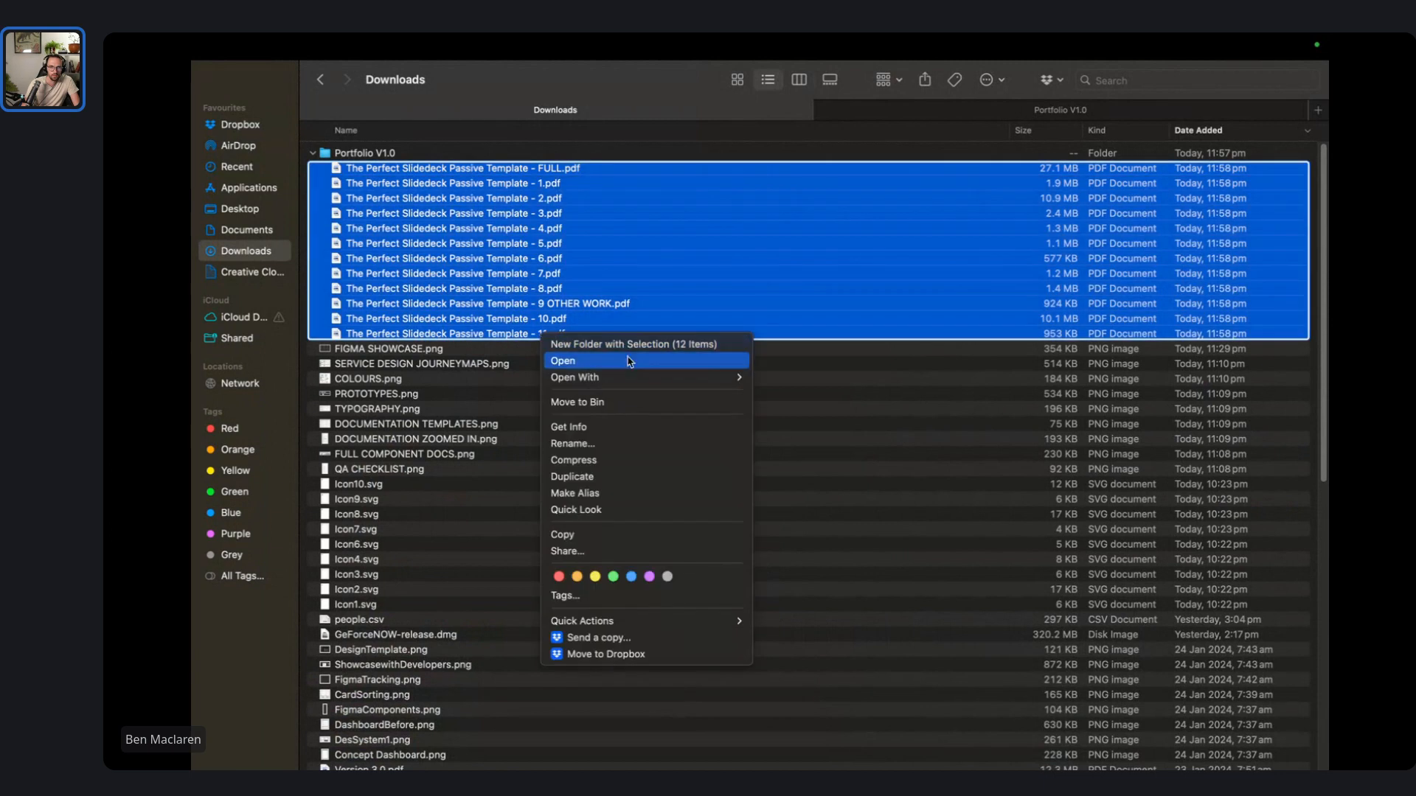
left_click(633, 402)
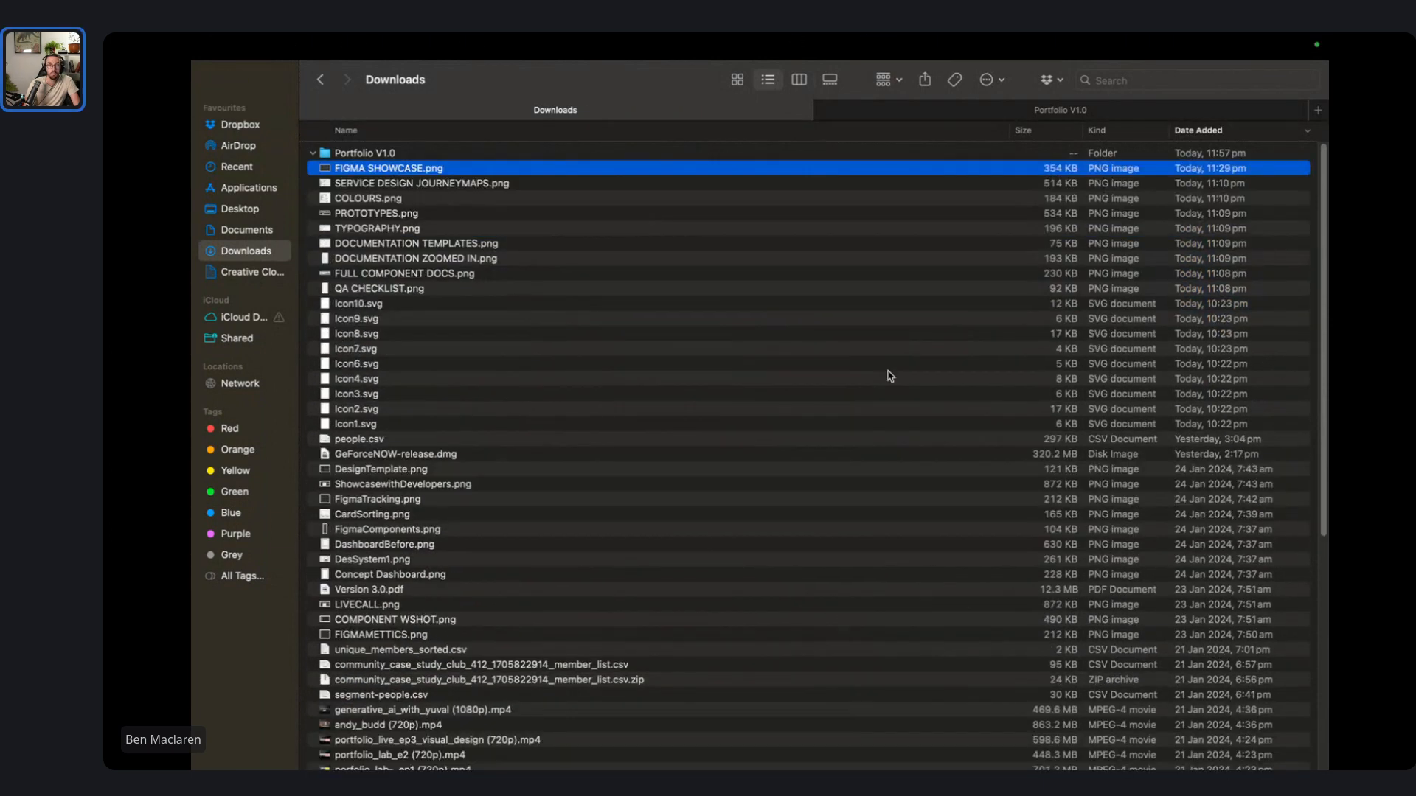
- Export the 11 selected slide frames as PDFs into Portfolio V1.0
key("ctrl+Right")
left_click(1265, 713)
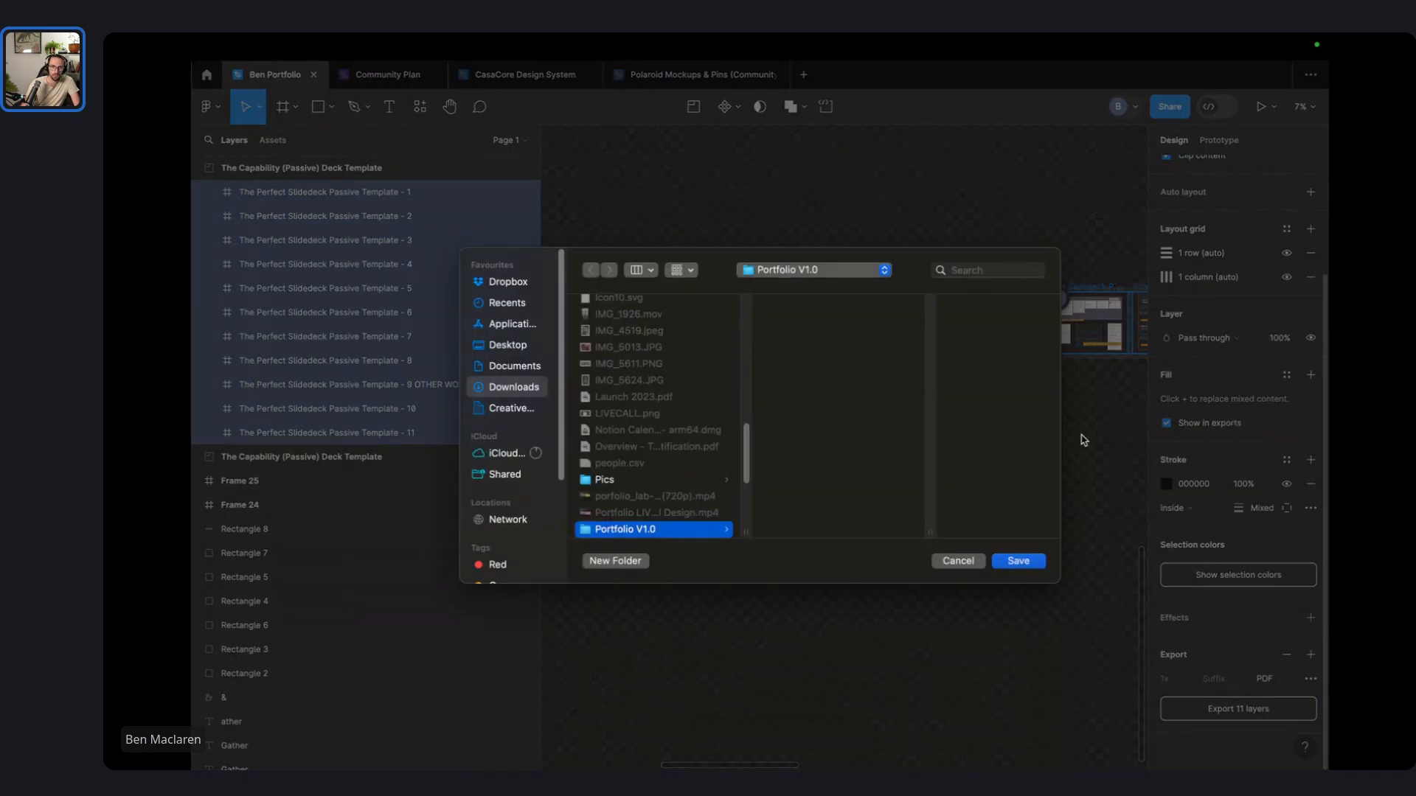
left_click(1039, 563)
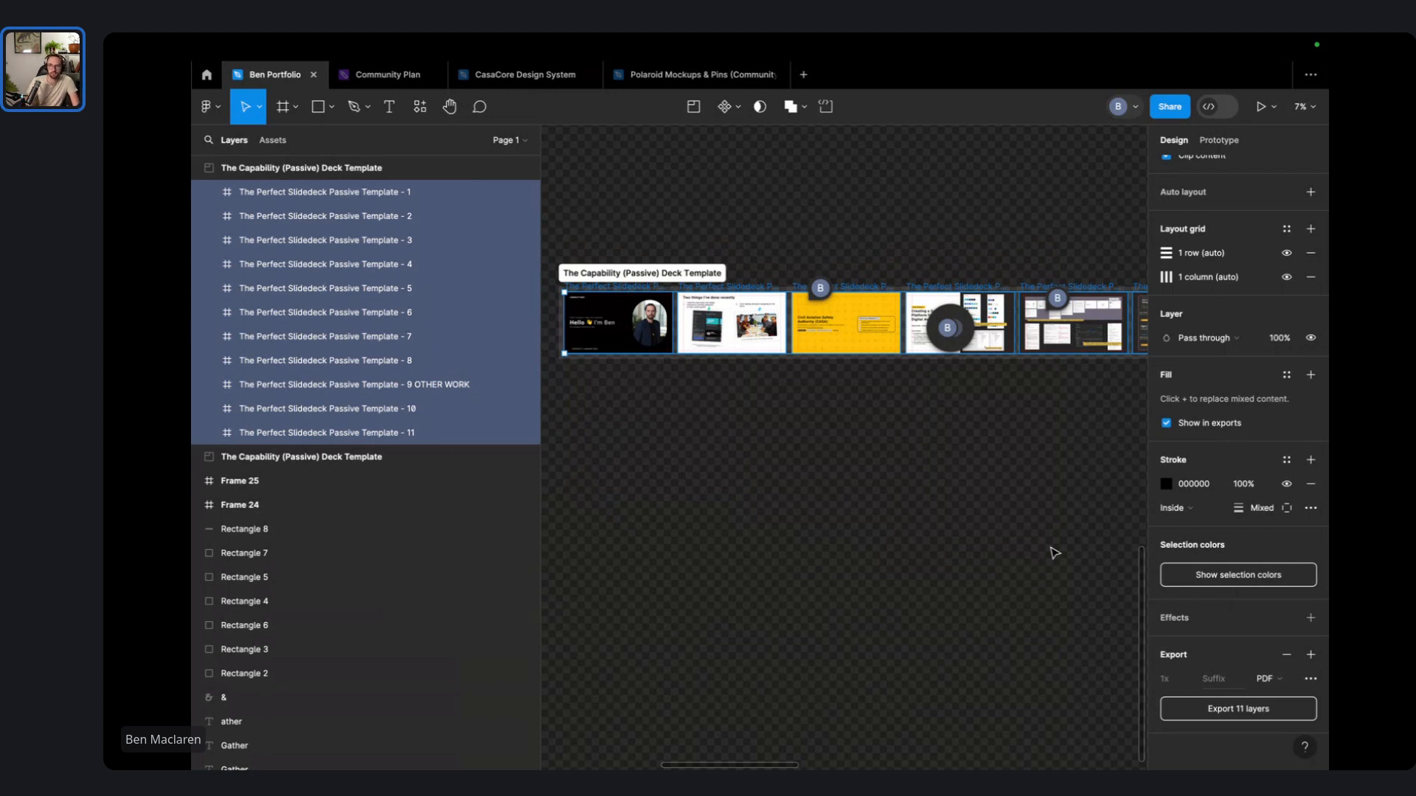
- Merge the 11 new PDFs into The Perfect Slidedeck Passive Template - 1 2.pdf and open it
key("ctrl+Left")
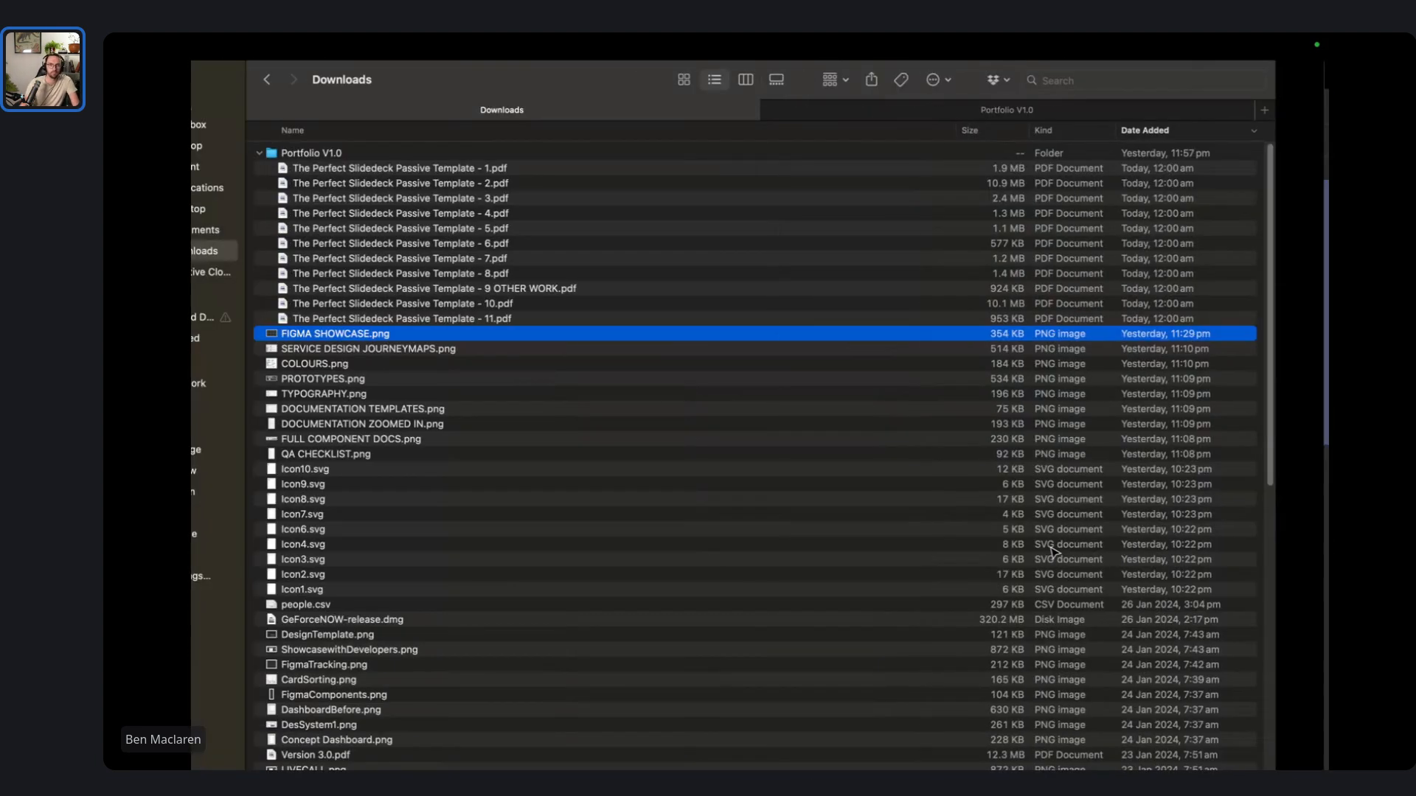
left_click(552, 170)
left_click(552, 322, "shift")
right_click(551, 322)
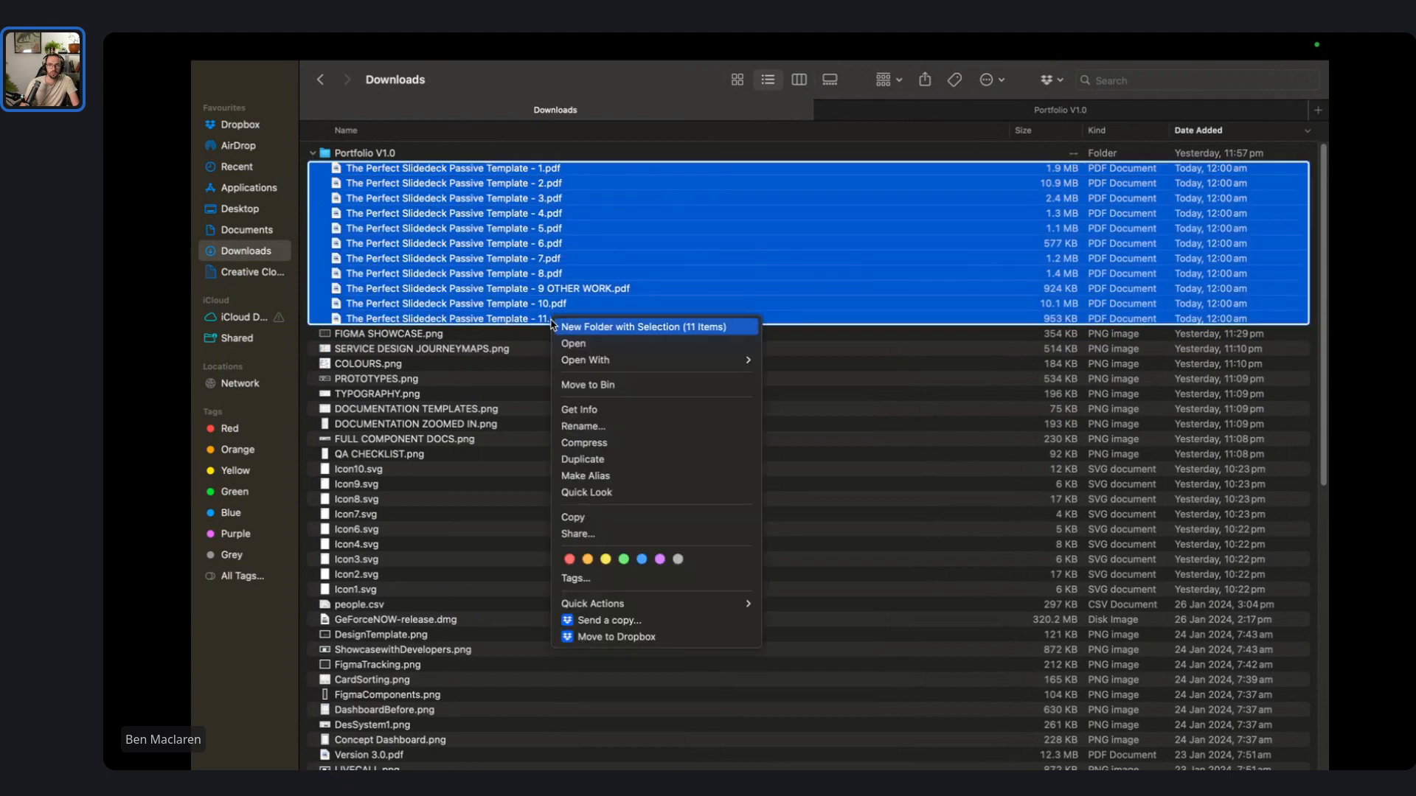
mouse_move(727, 603)
left_click(805, 604)
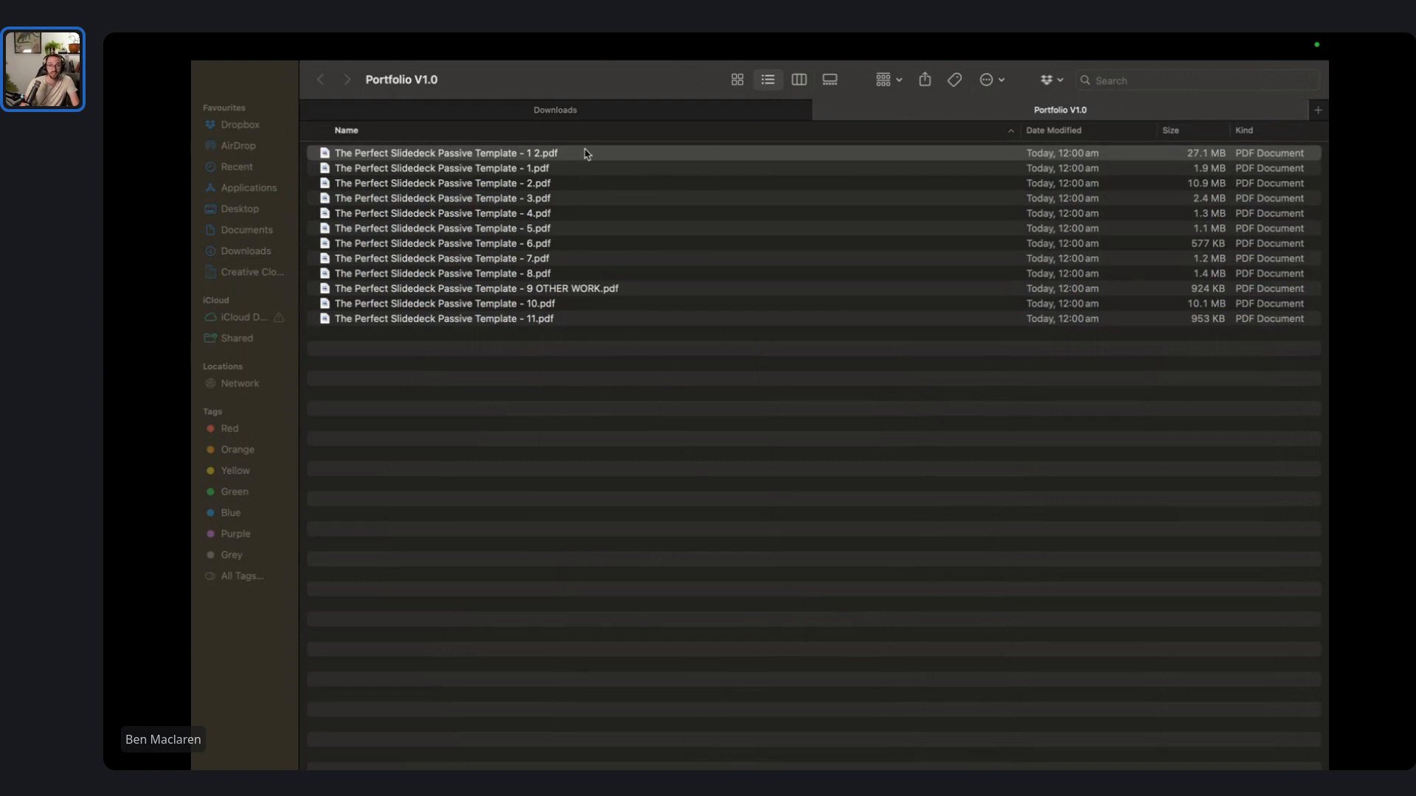
double_click(586, 153)
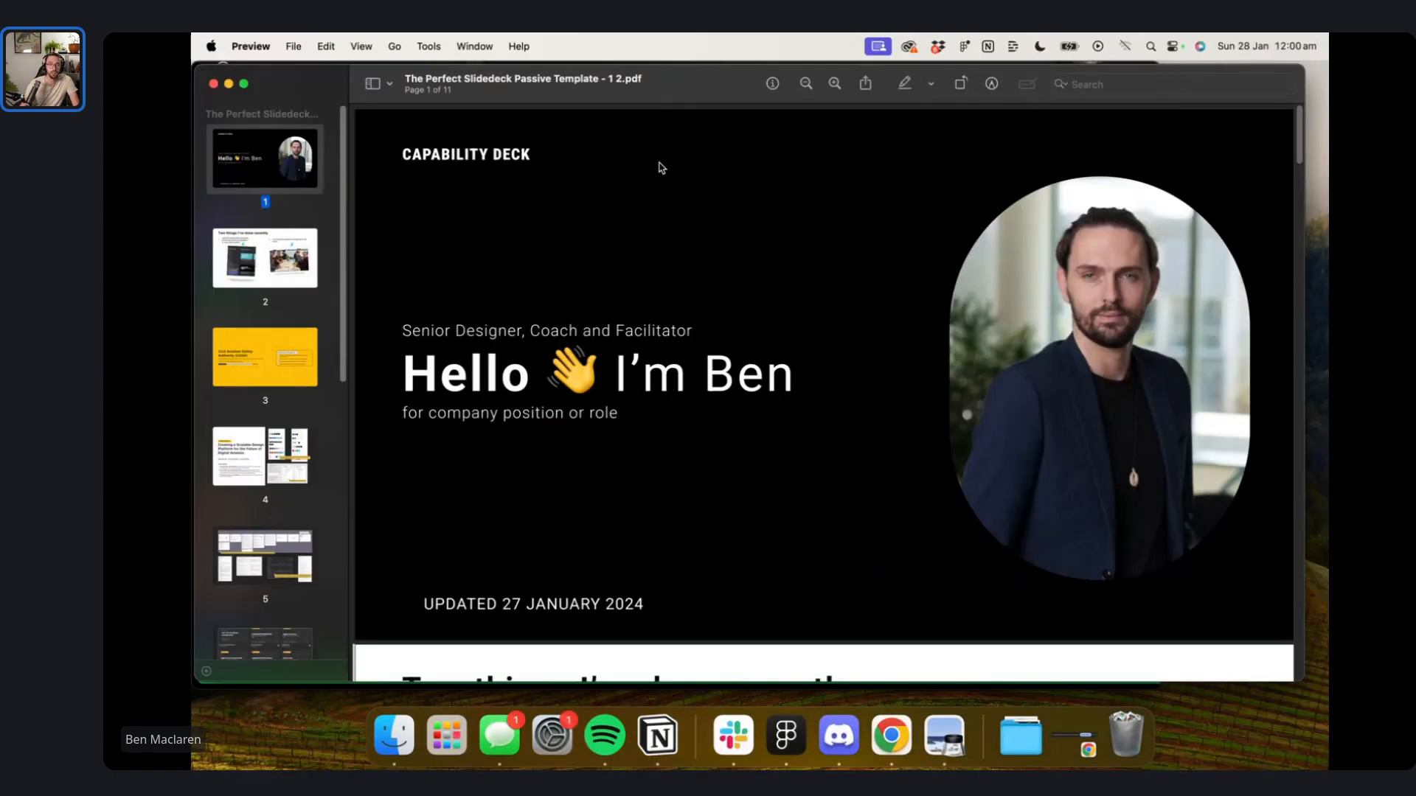
- Scroll through the combined 11-page PDF in Preview, then close it
scroll(663, 363, "down", 20)
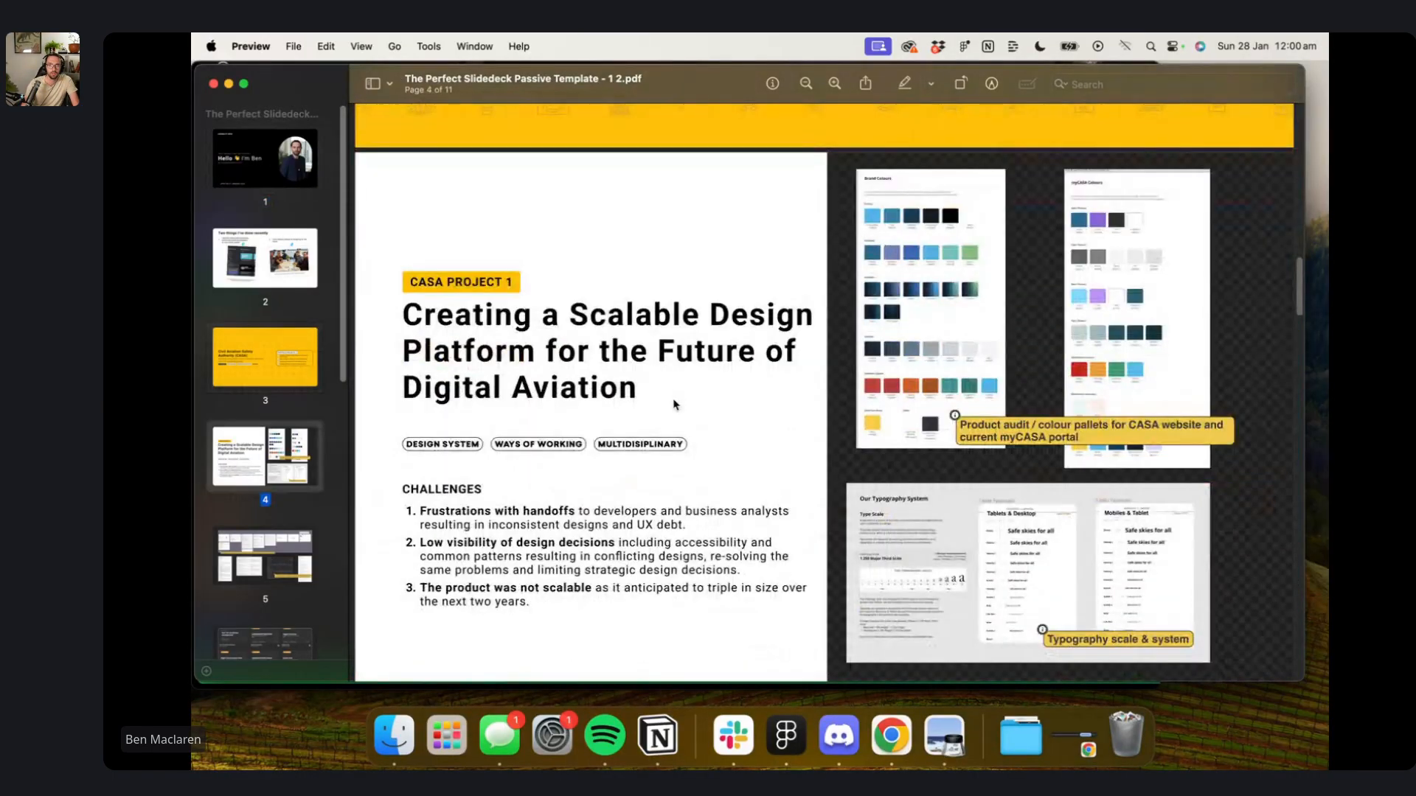
scroll(675, 405, "down", 20)
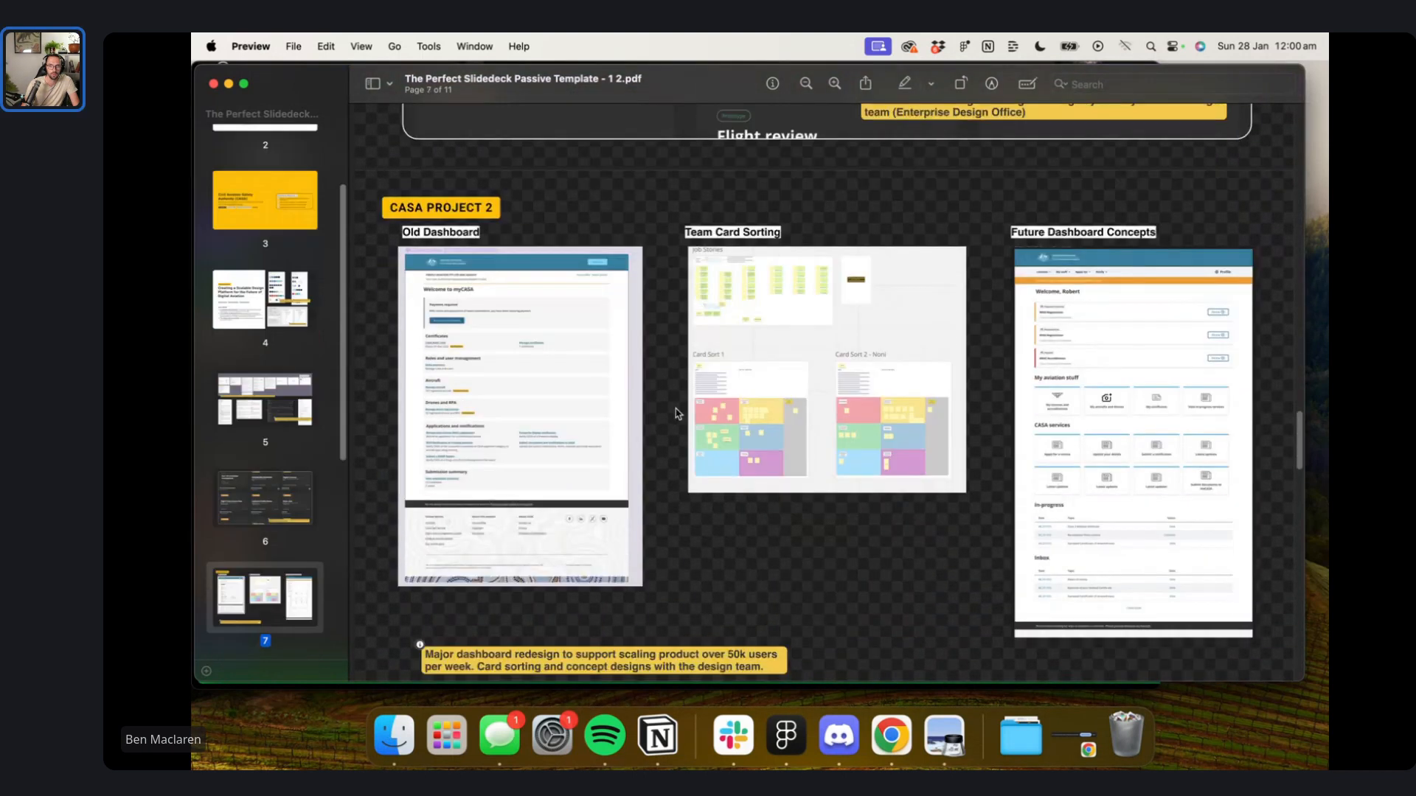
scroll(678, 414, "down", 20)
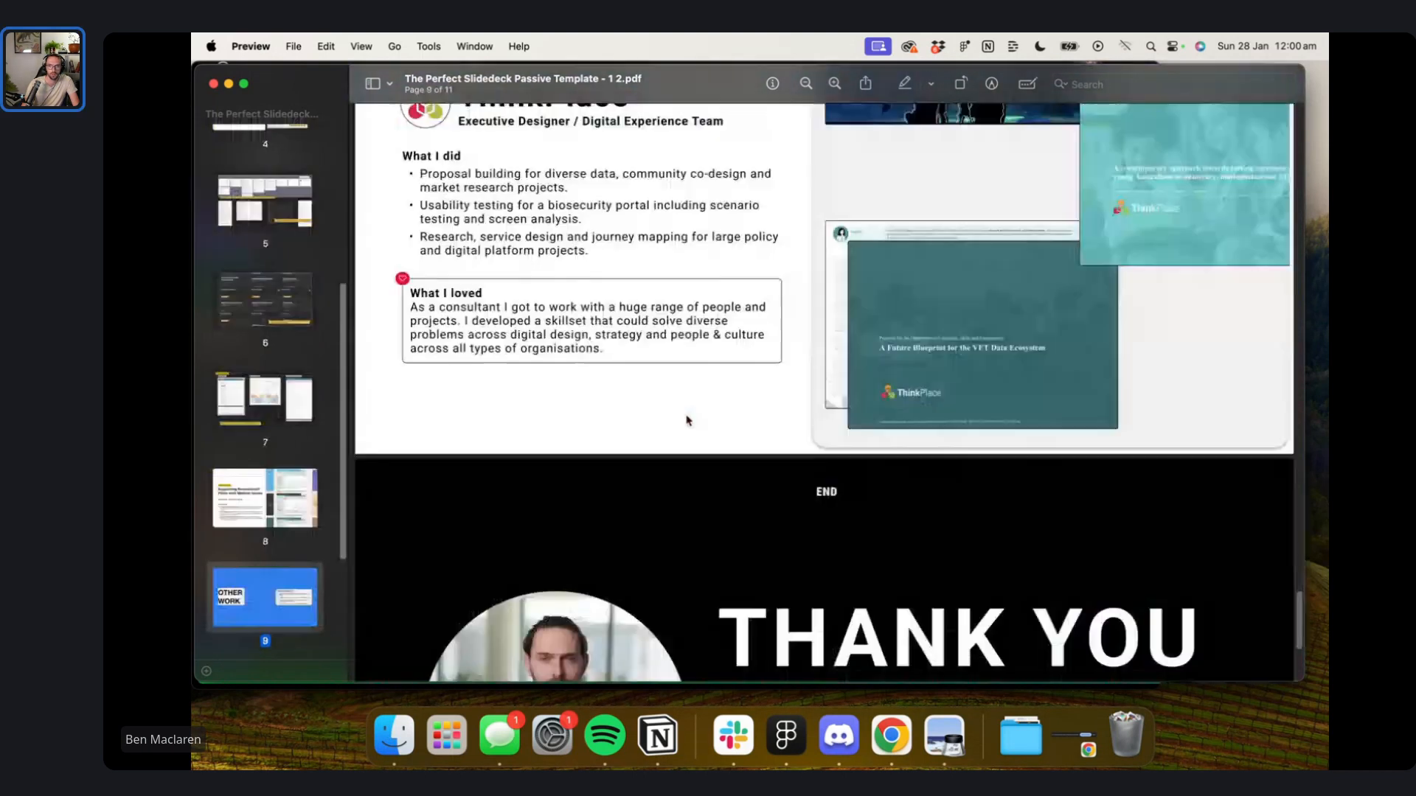
scroll(686, 420, "down", 2)
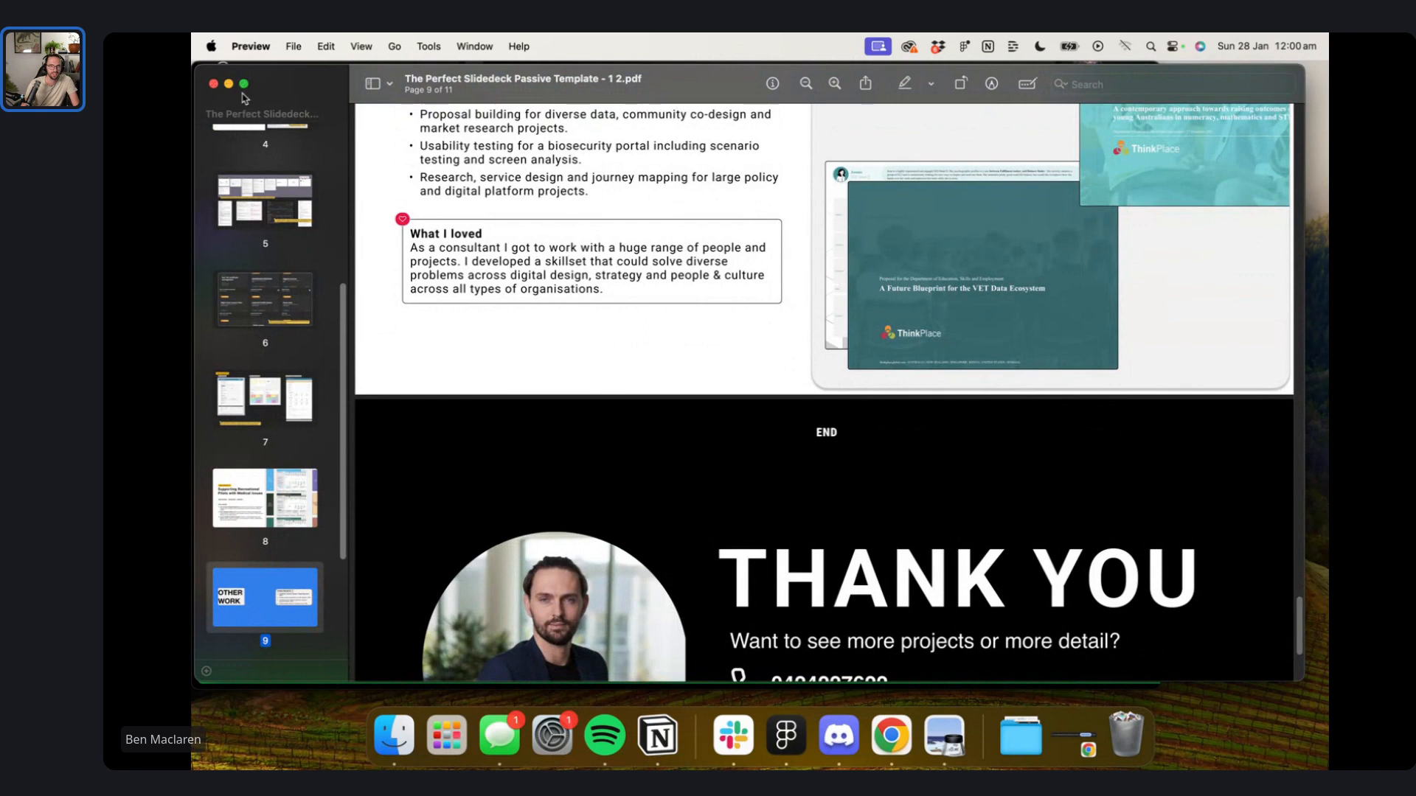
left_click(214, 85)
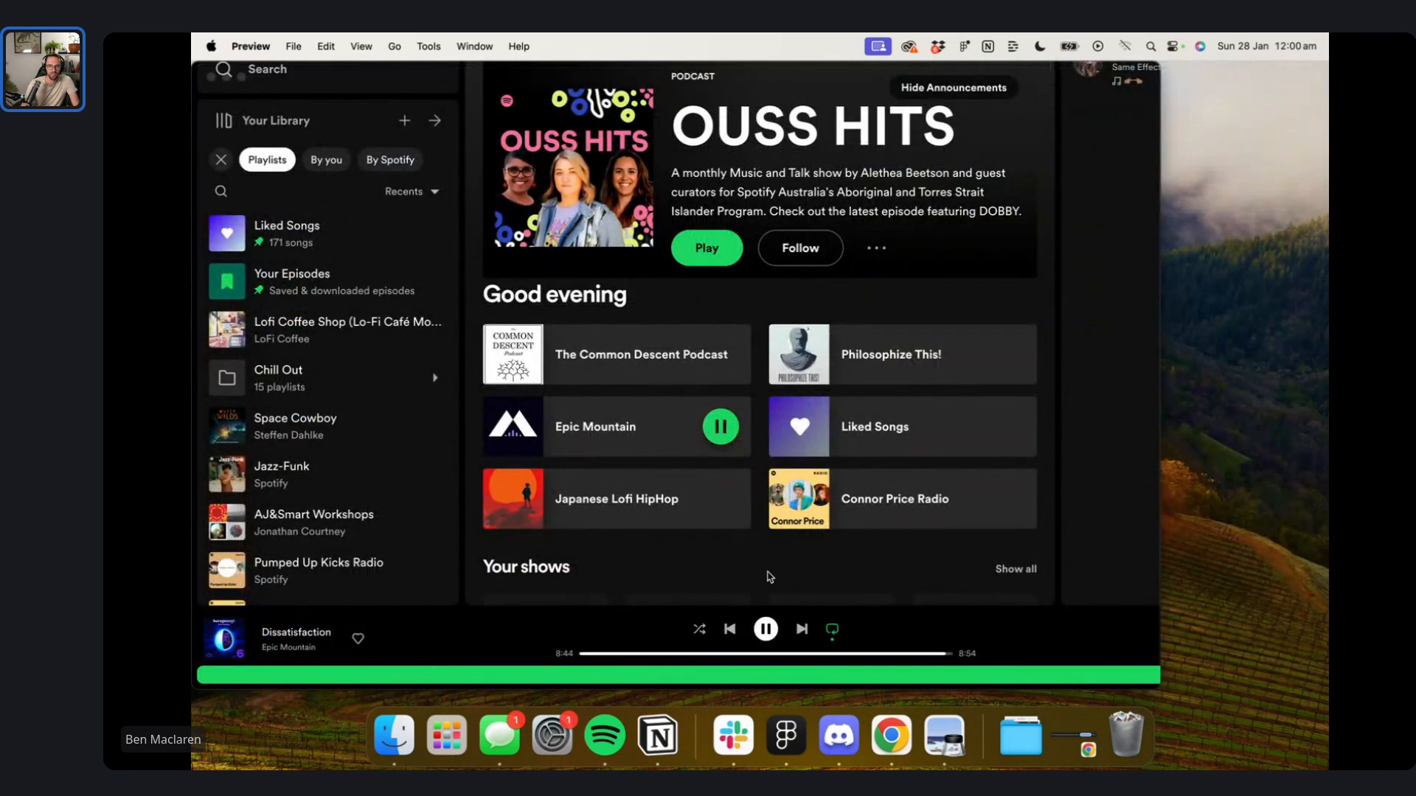
- Open the Gmail inbox in Chrome via the gm address-bar suggestion
left_click(891, 735)
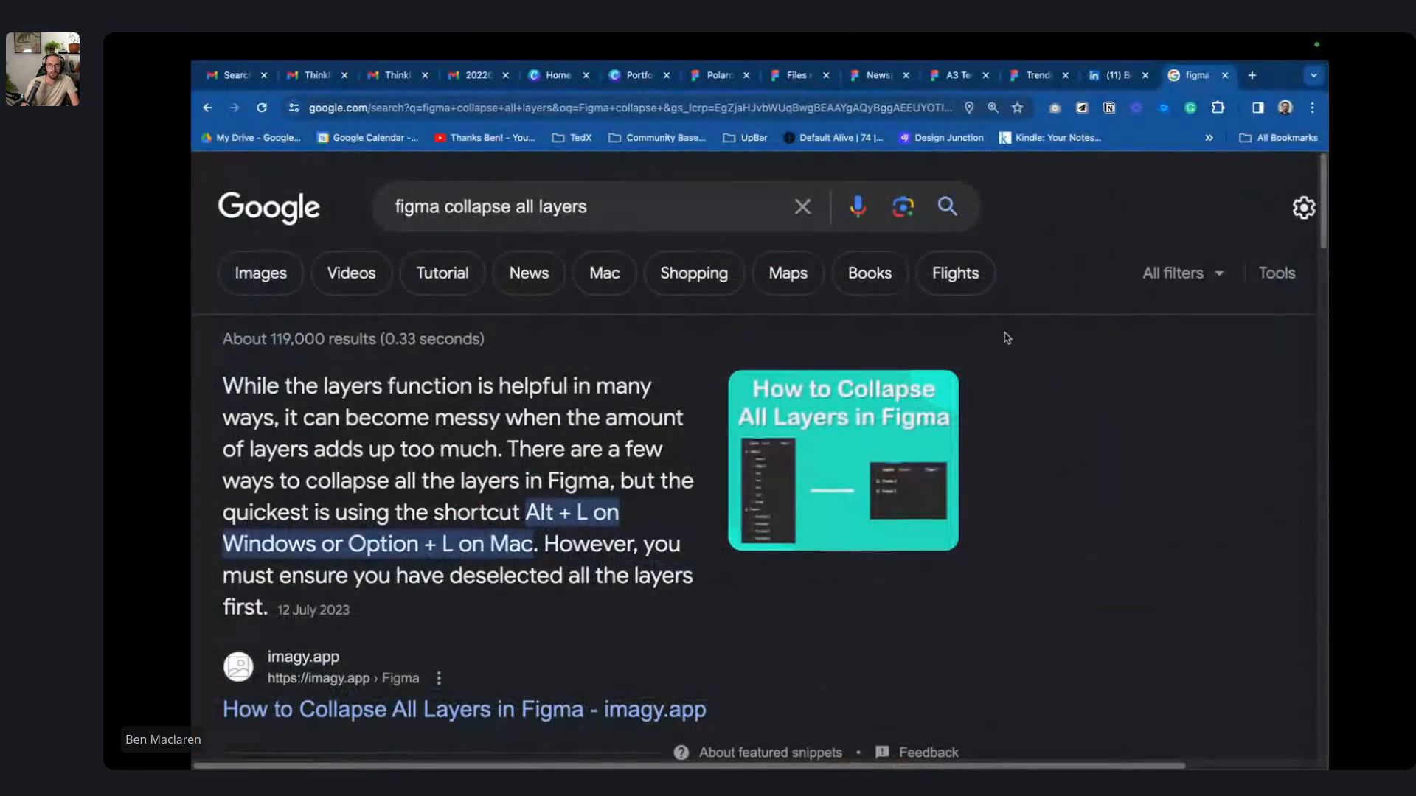
left_click(871, 110)
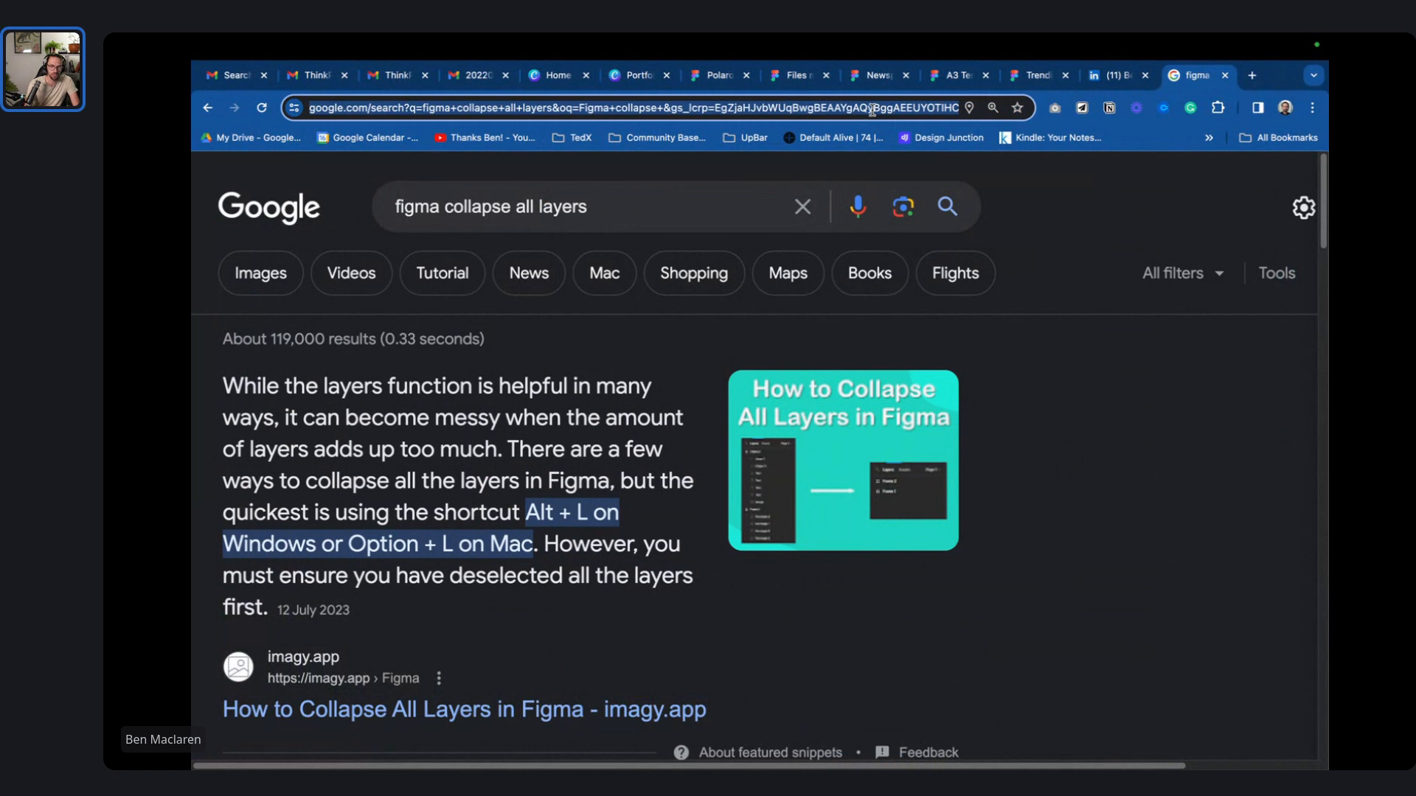
type("gm")
key("Up")
key("Return")
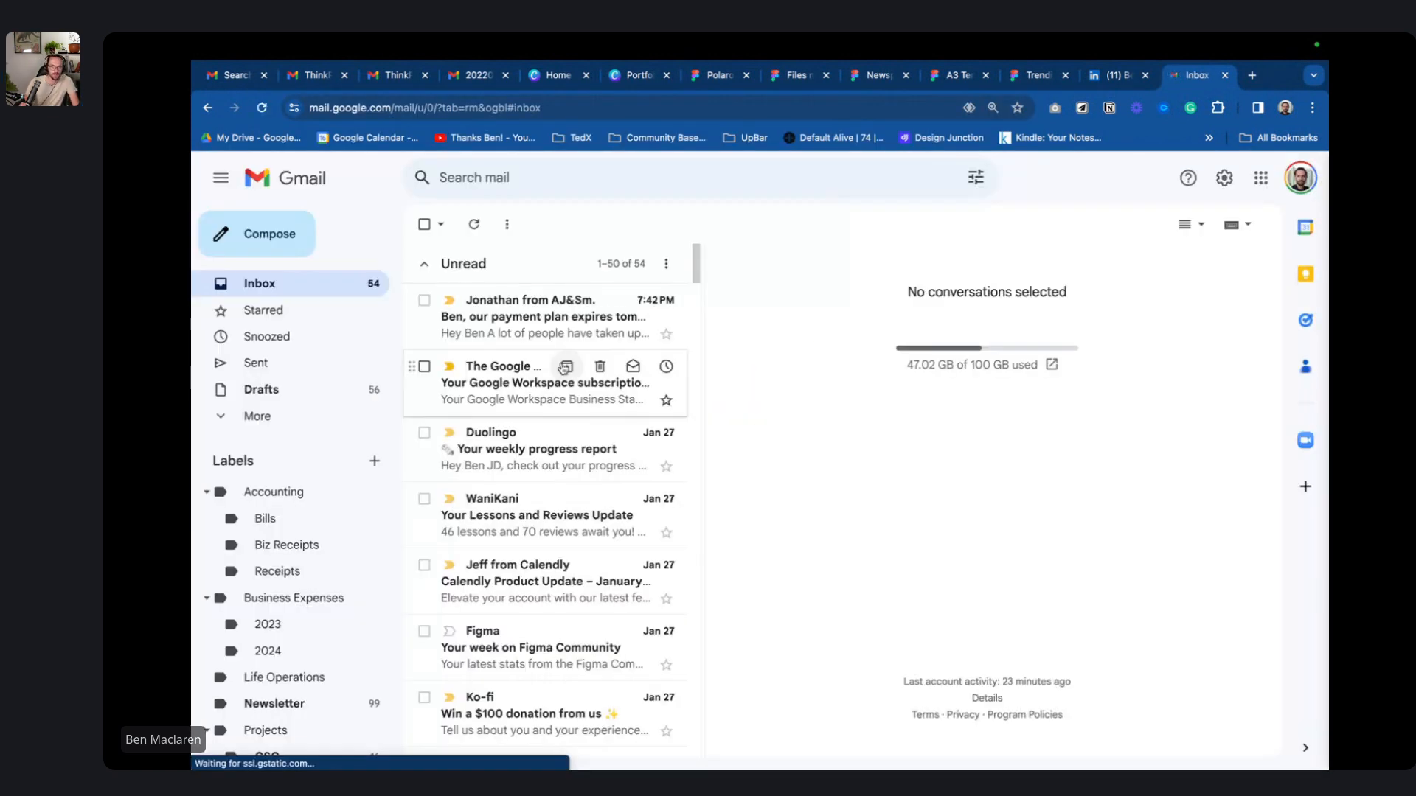
scroll(570, 380, "down", 3)
scroll(564, 413, "down", 6)
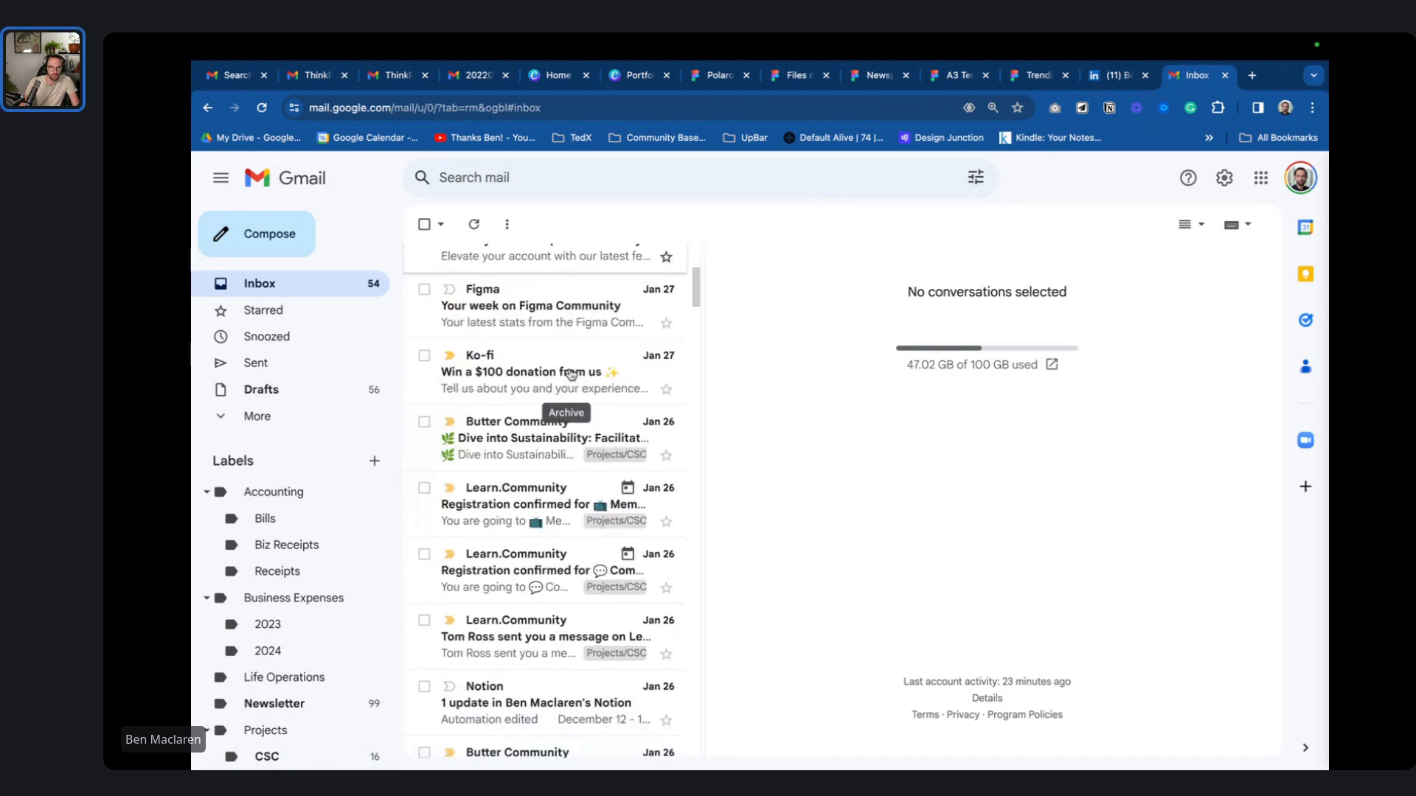
scroll(558, 514, "down", 8)
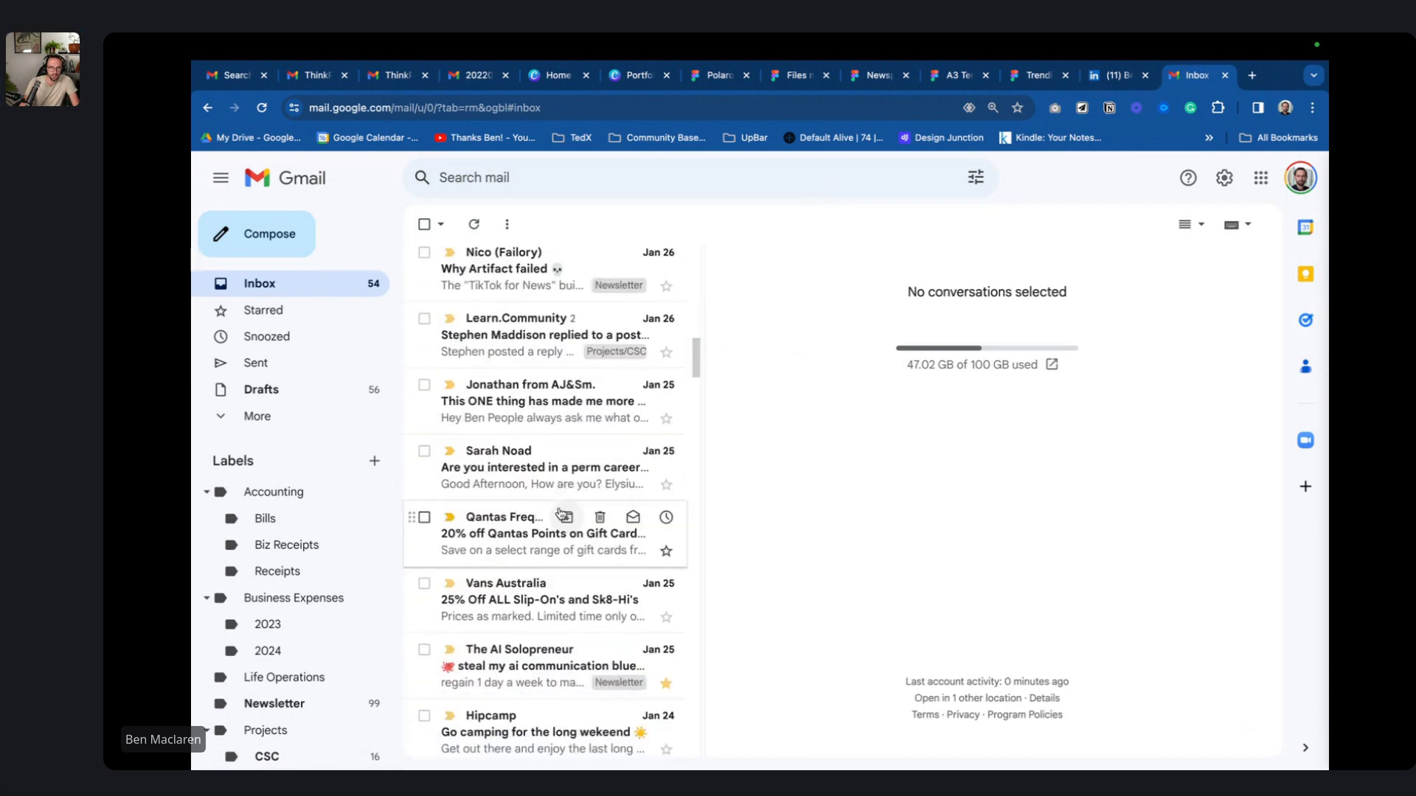
scroll(553, 452, "down", 15)
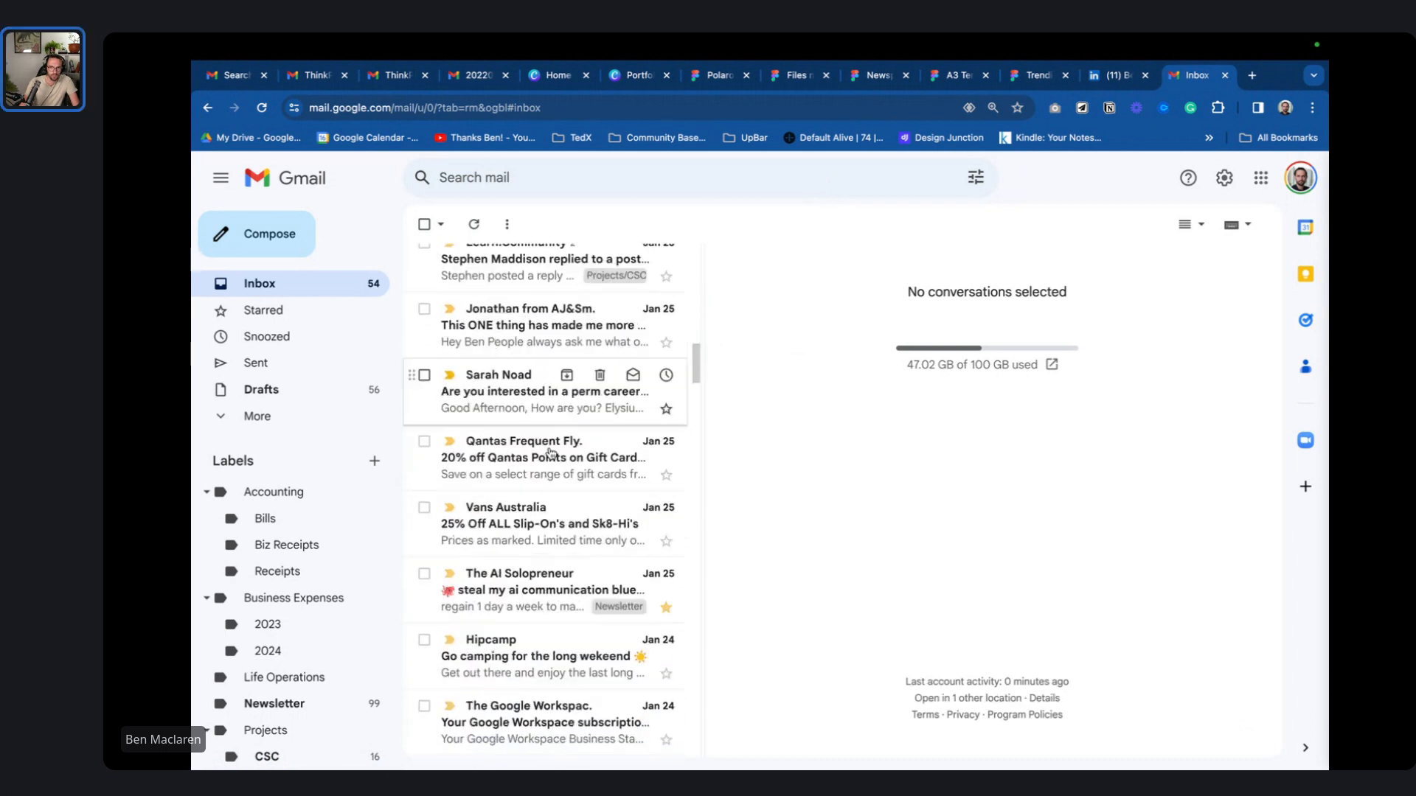
scroll(553, 452, "down", 3)
scroll(554, 450, "up", 10)
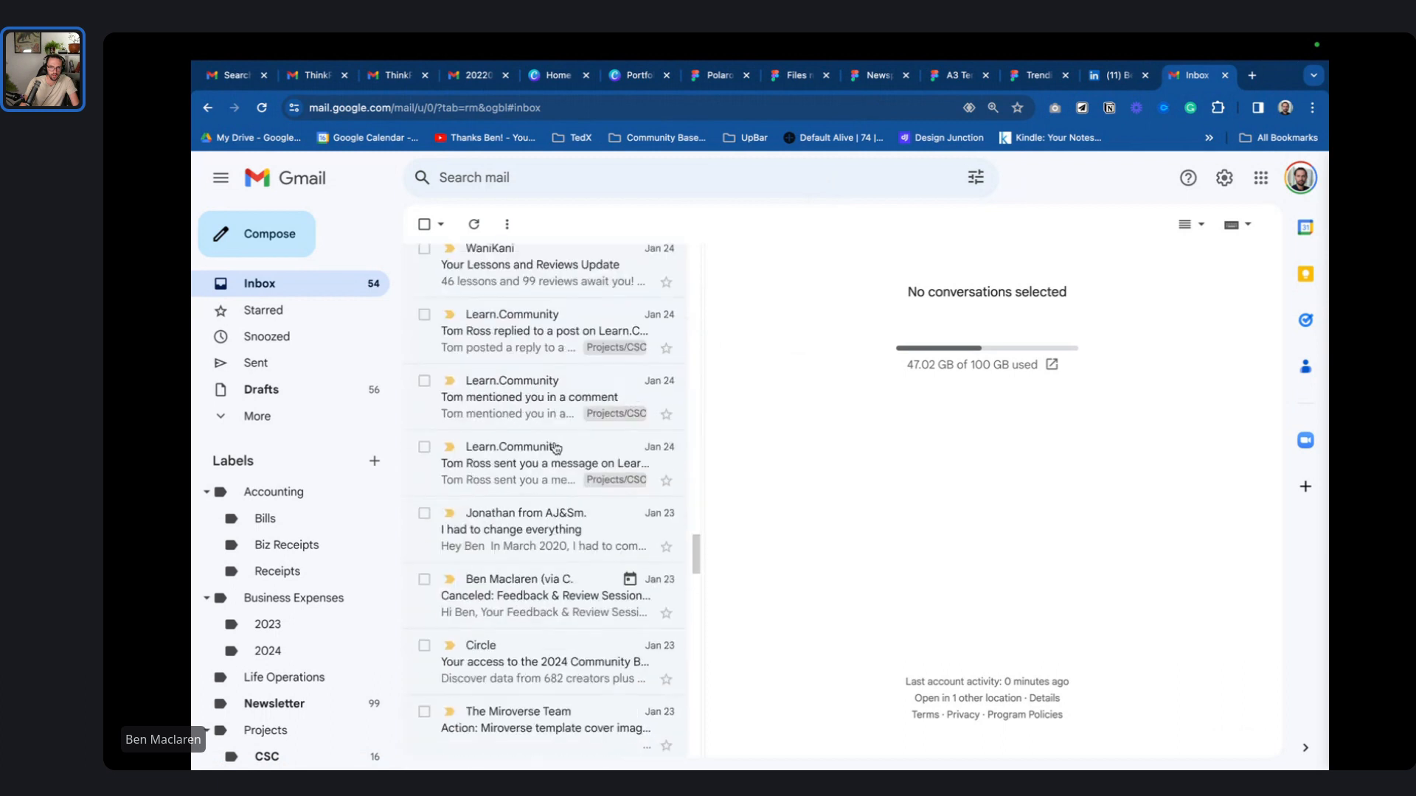
scroll(559, 442, "up", 5)
scroll(562, 435, "down", 1)
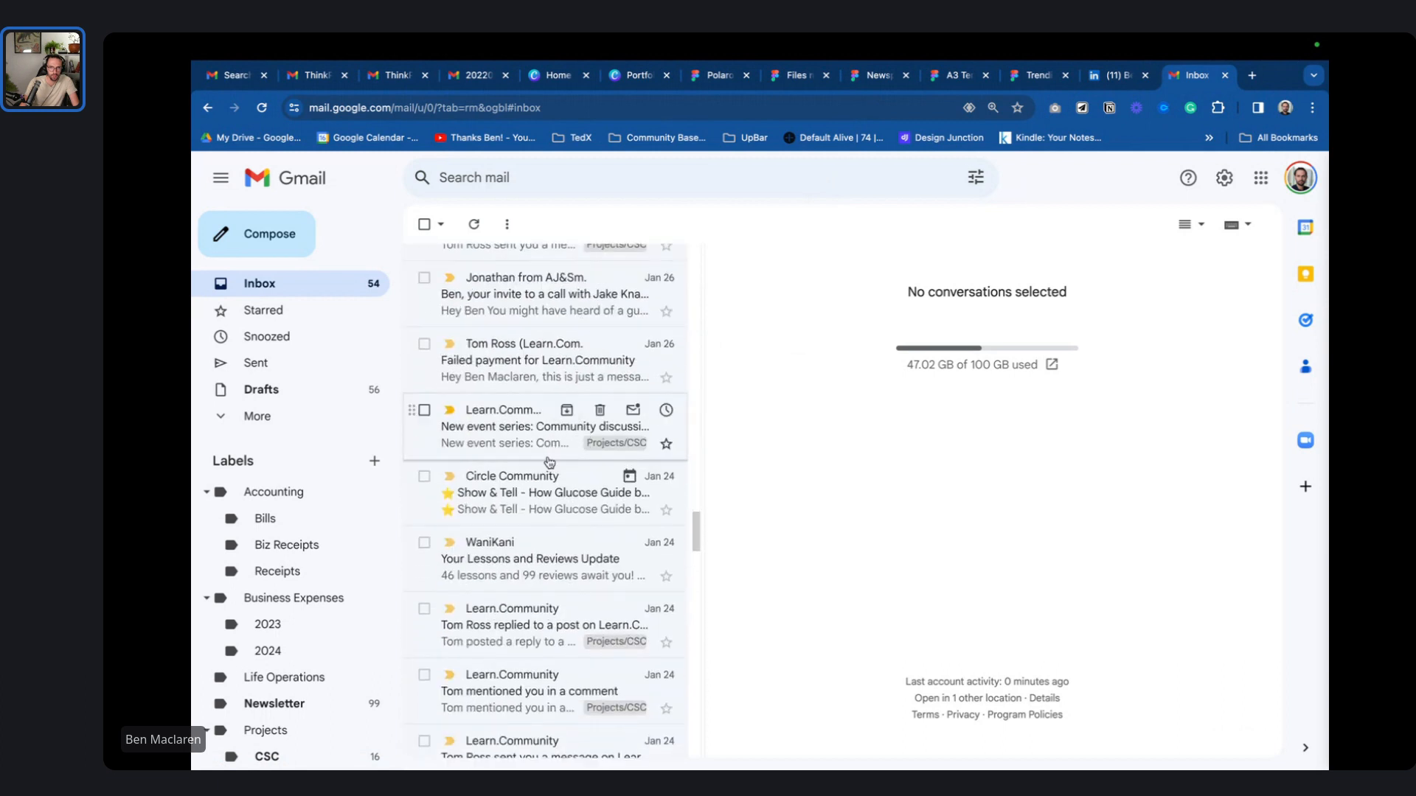
scroll(550, 462, "down", 5)
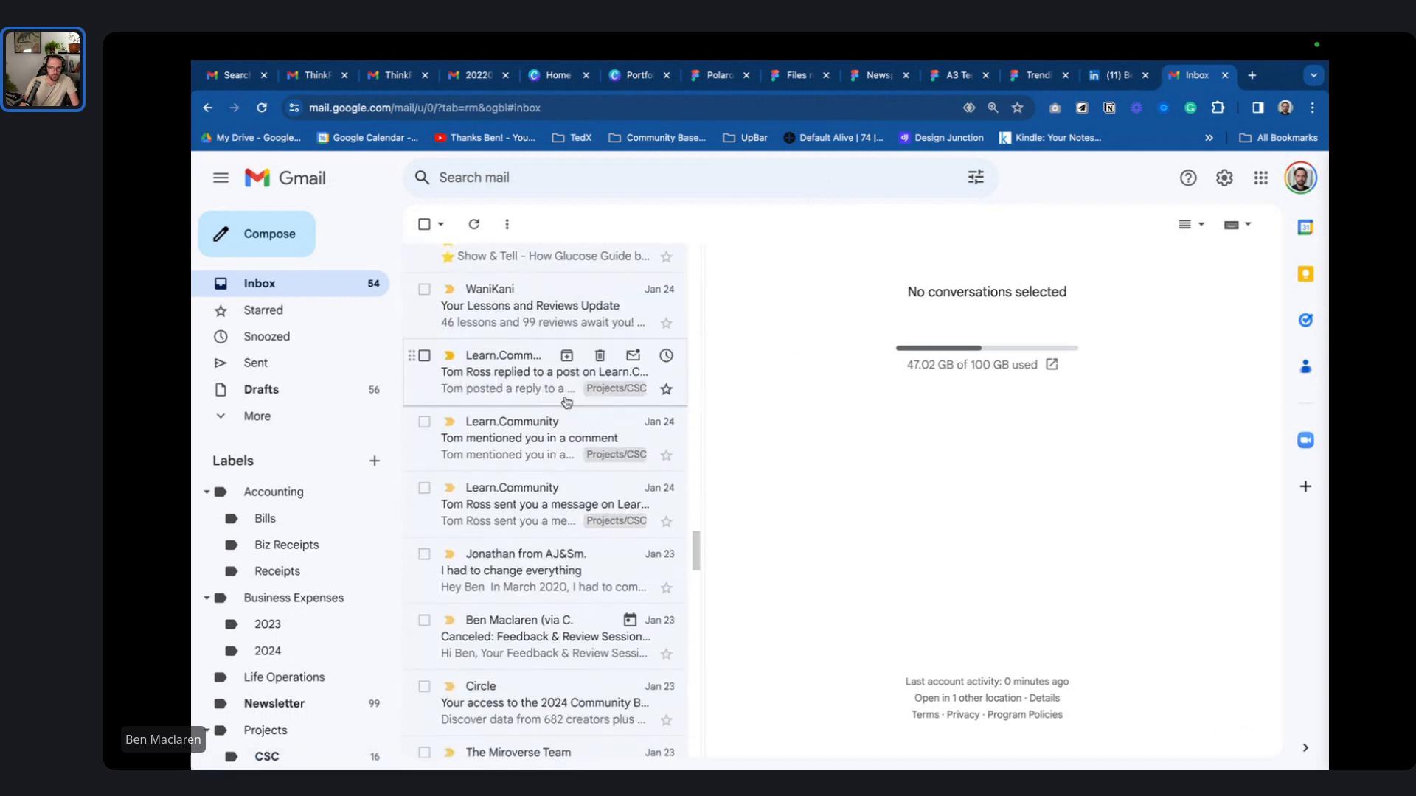
scroll(566, 402, "down", 2)
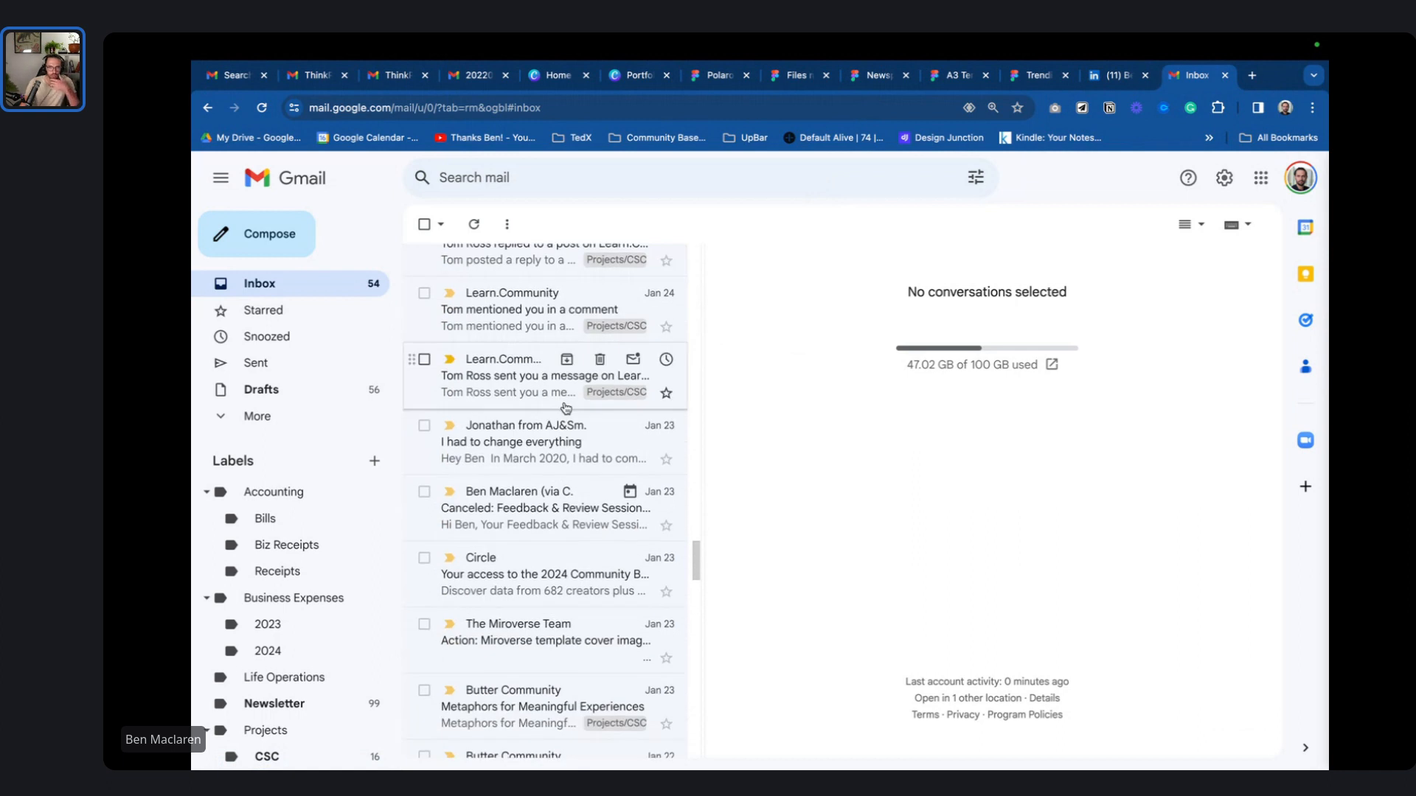
scroll(566, 408, "down", 3)
scroll(568, 407, "down", 4)
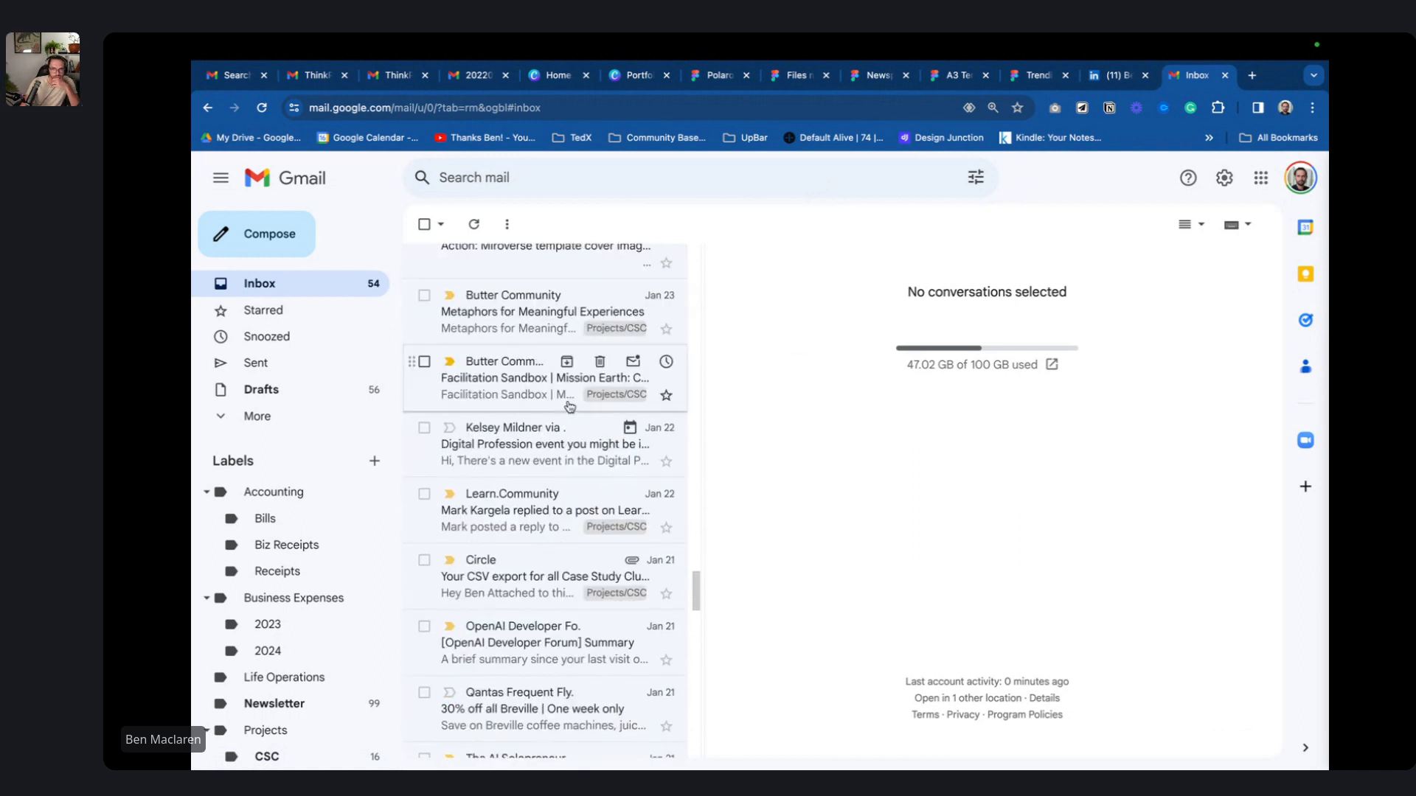
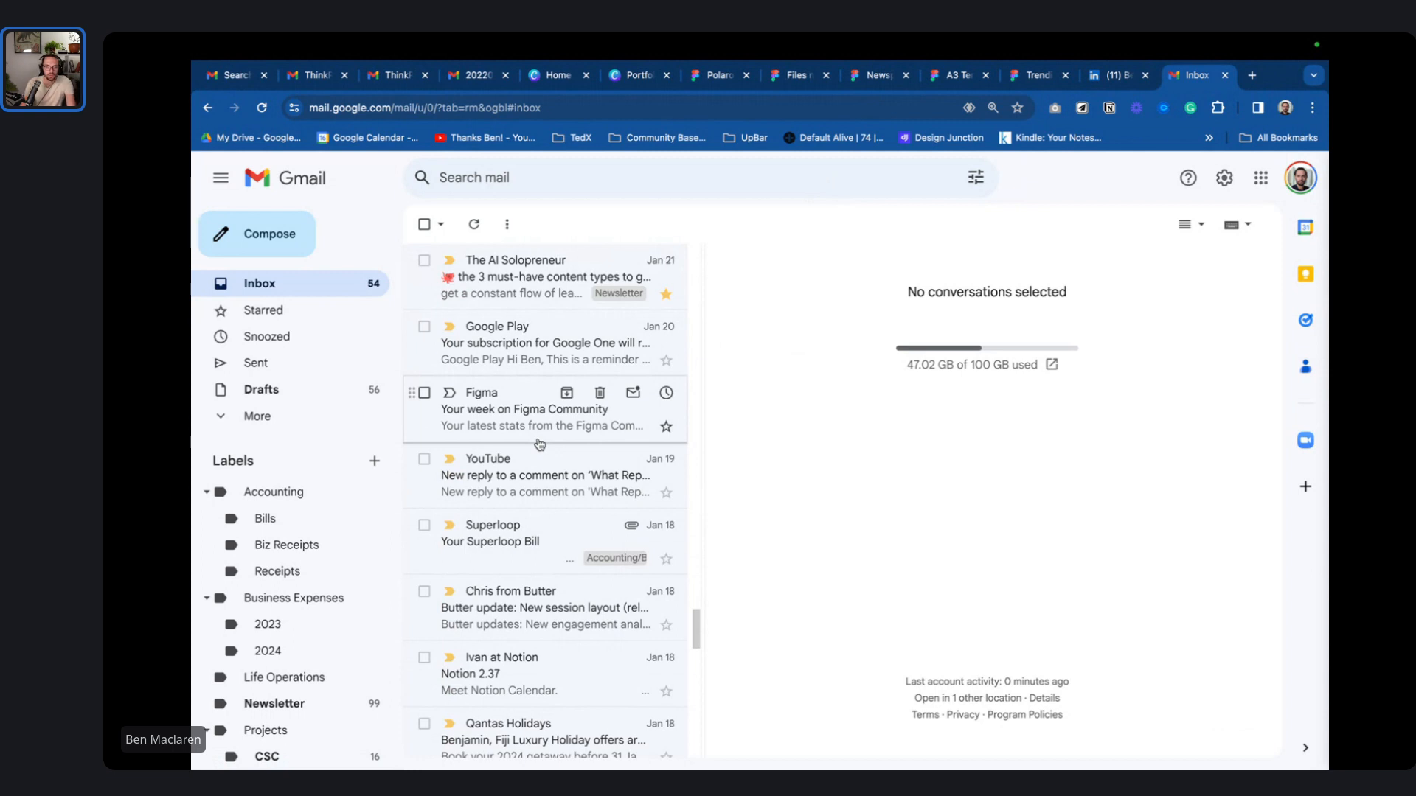
- Start a reply to the recruiter's message in the Senior Product Designer Applicant thread
scroll(542, 441, "down", 7)
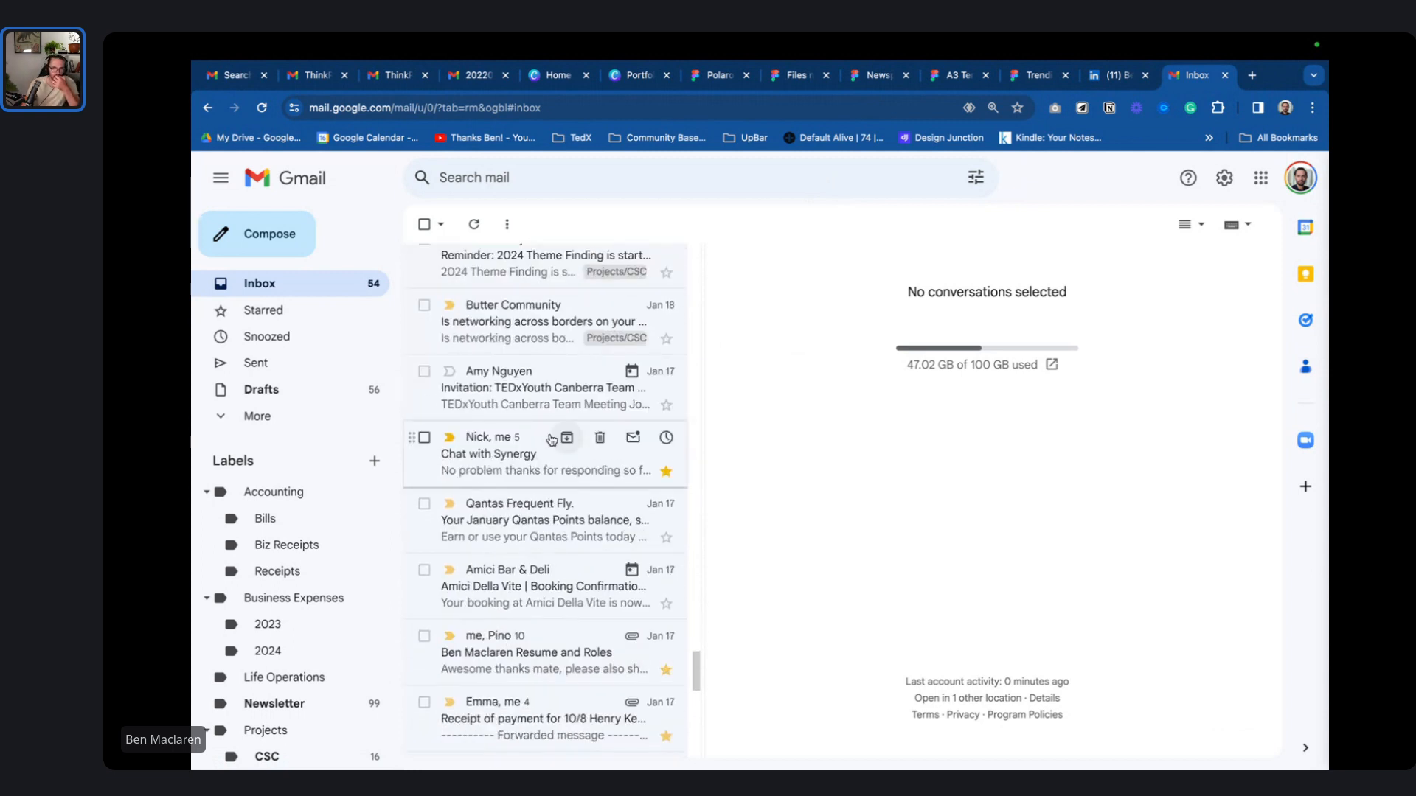
scroll(551, 436, "down", 5)
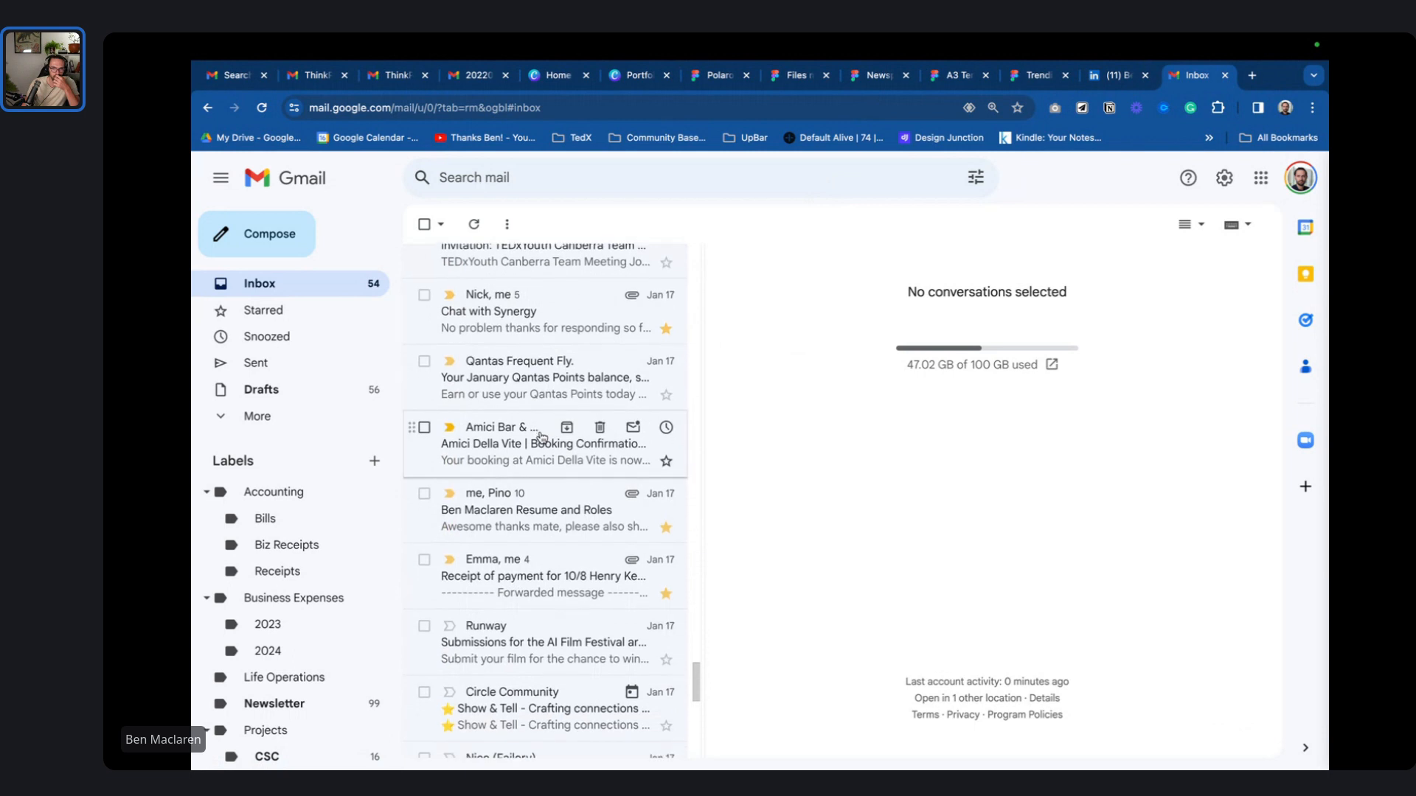
scroll(542, 438, "down", 4)
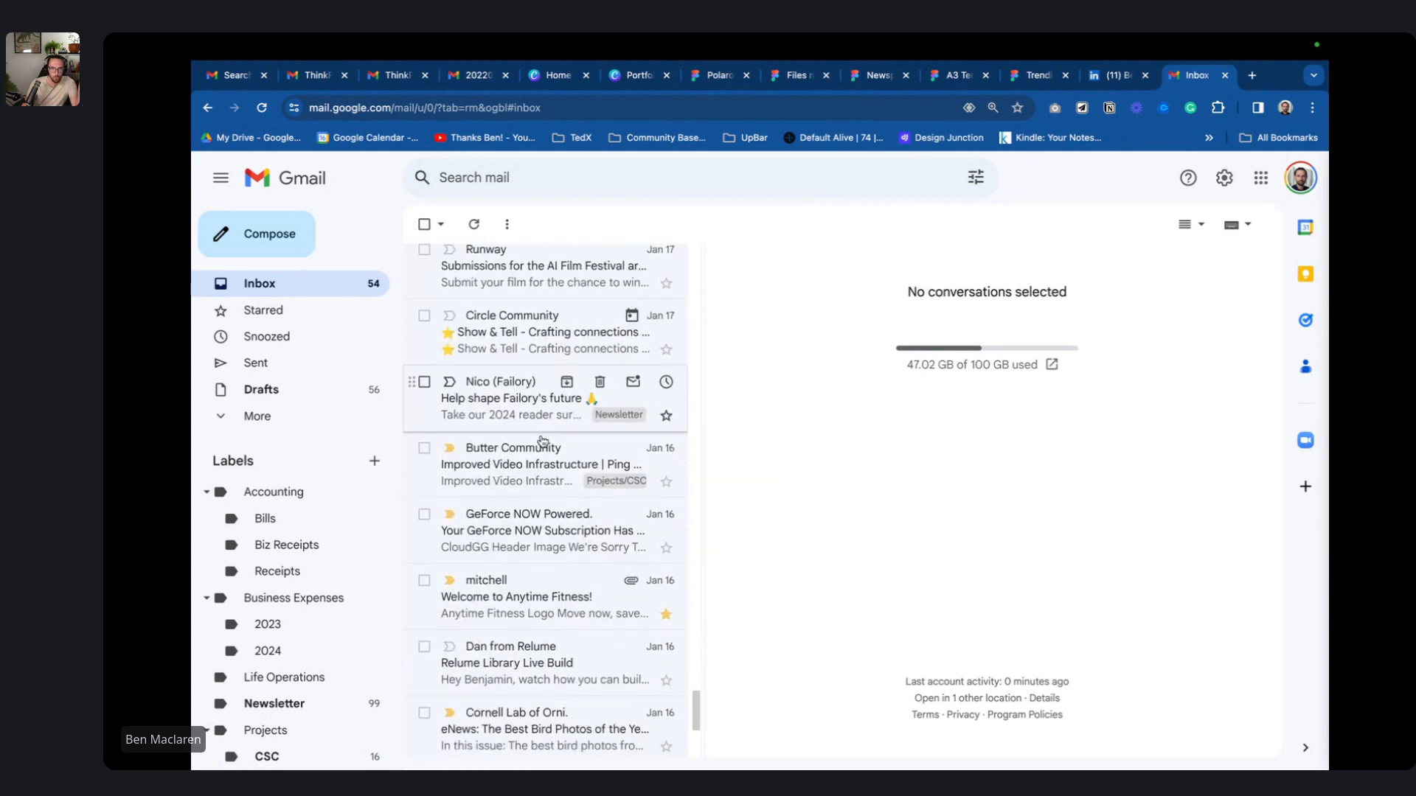
scroll(543, 441, "down", 4)
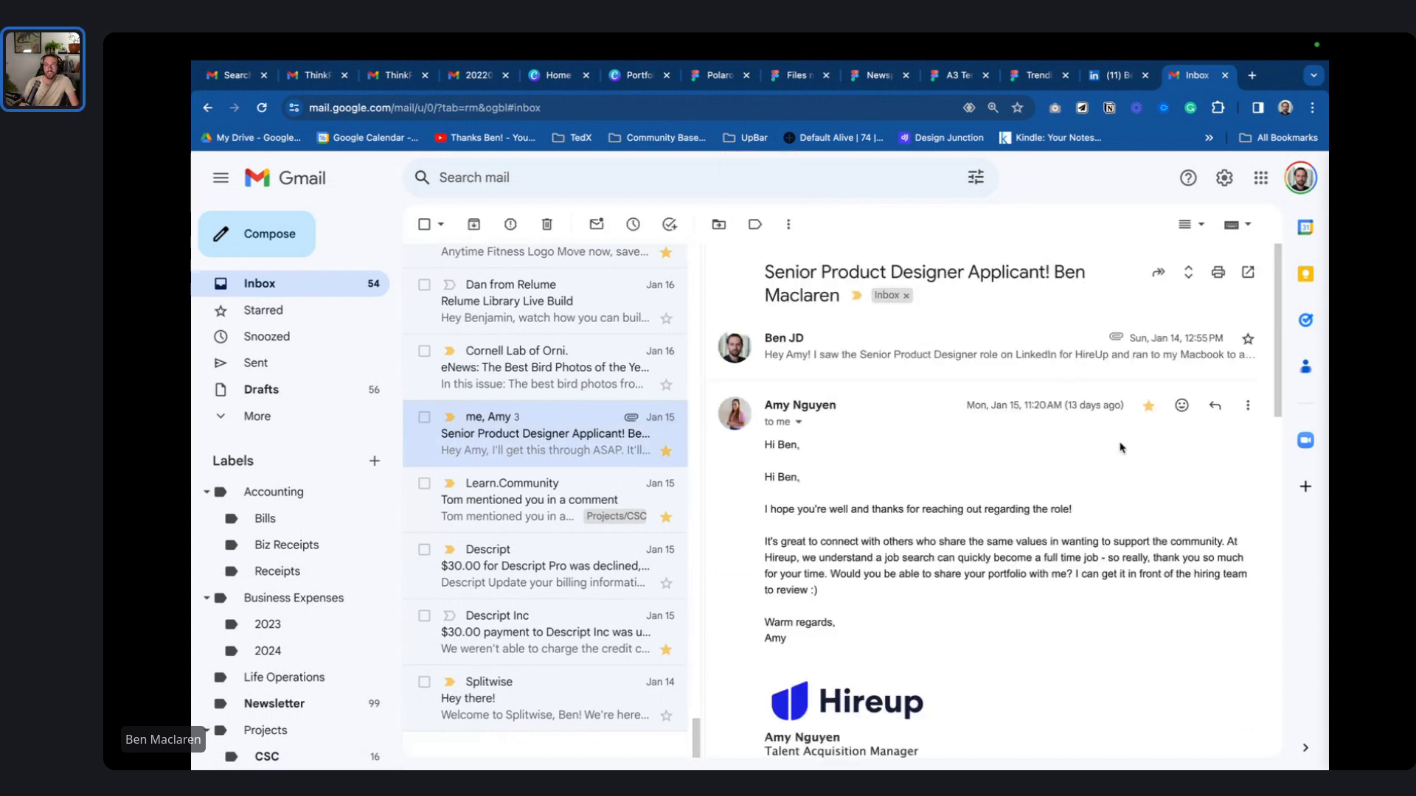
scroll(927, 455, "down", 10)
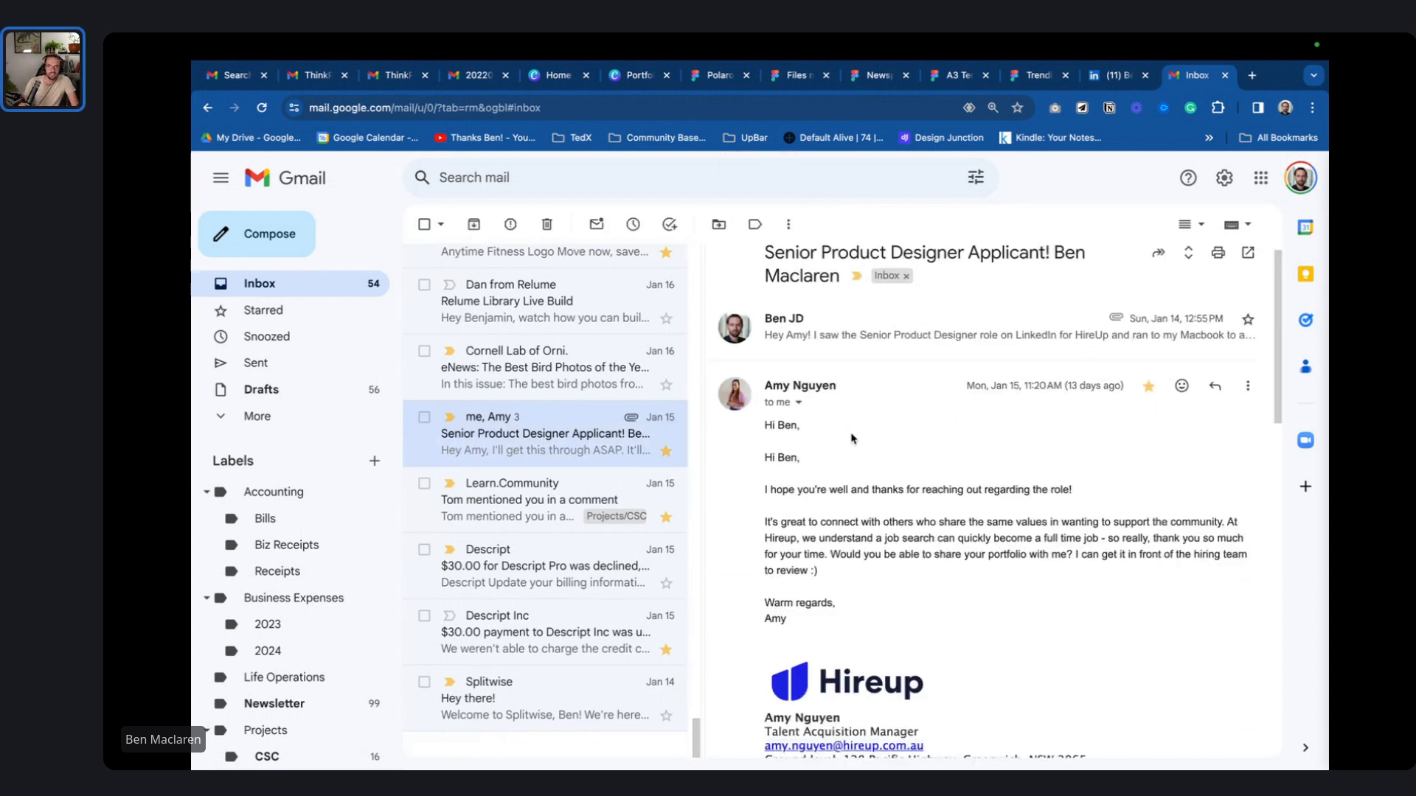
scroll(883, 447, "up", 10)
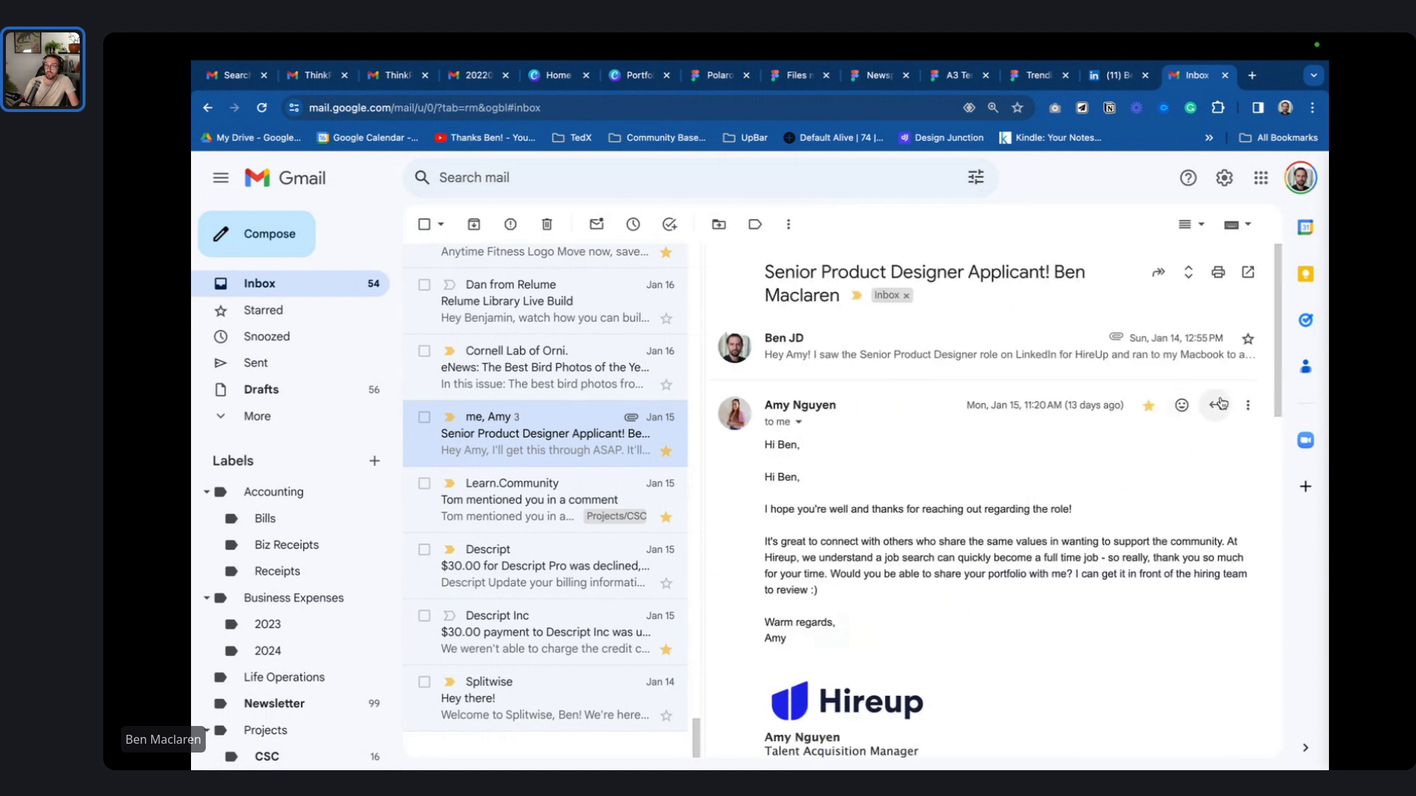
left_click(1214, 405)
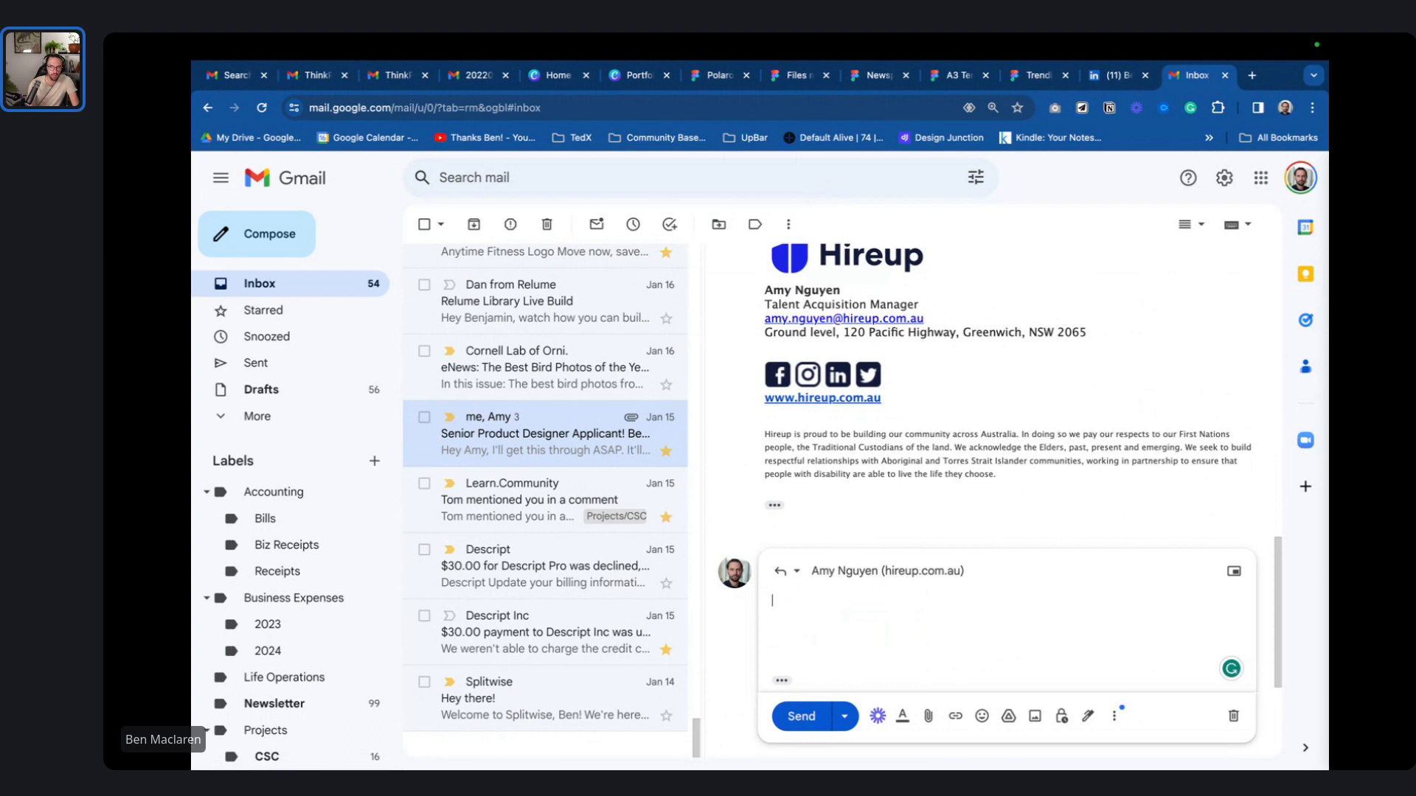
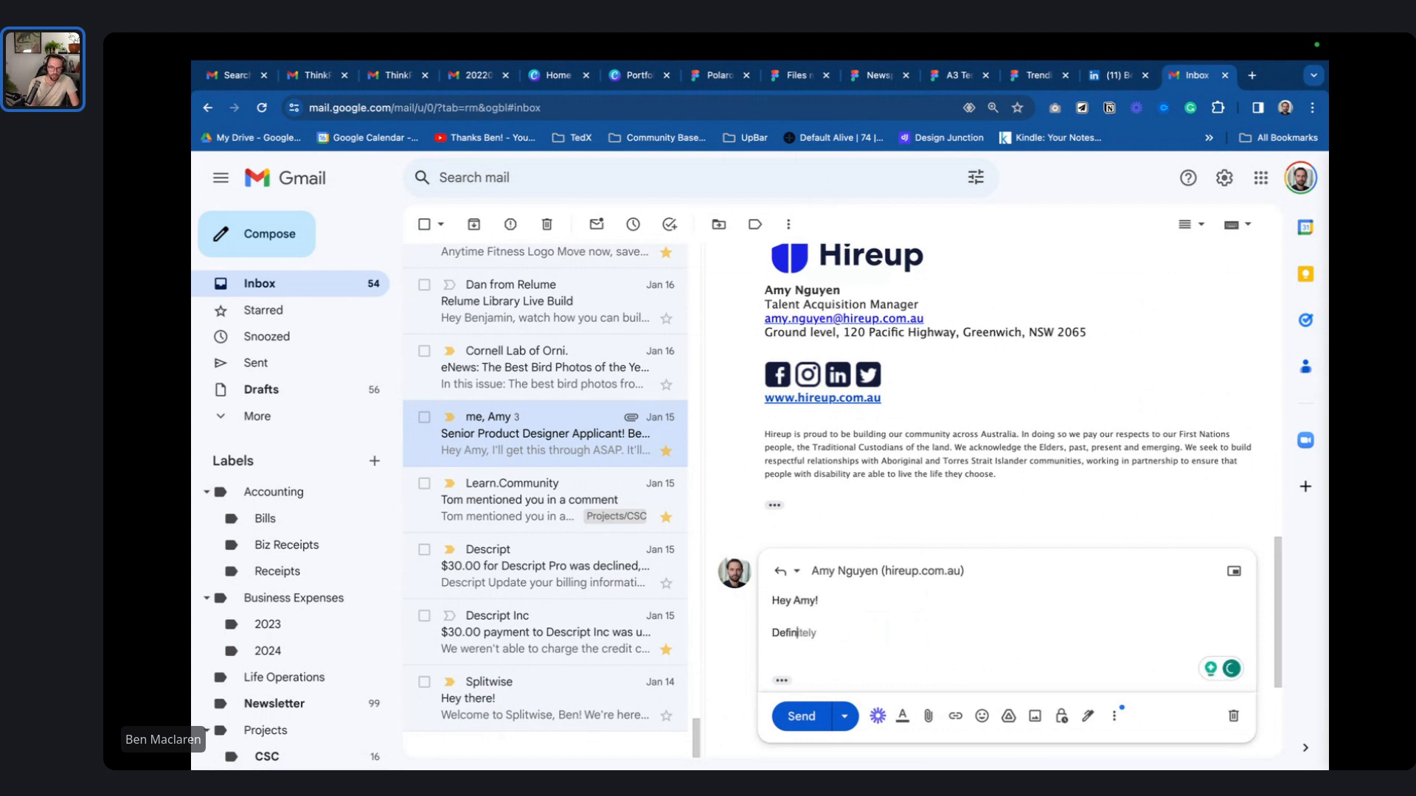
- Write the greeting, 'Took me a bit over 7 days', and 'Attached is my portfolio'
type(" took me a little over")
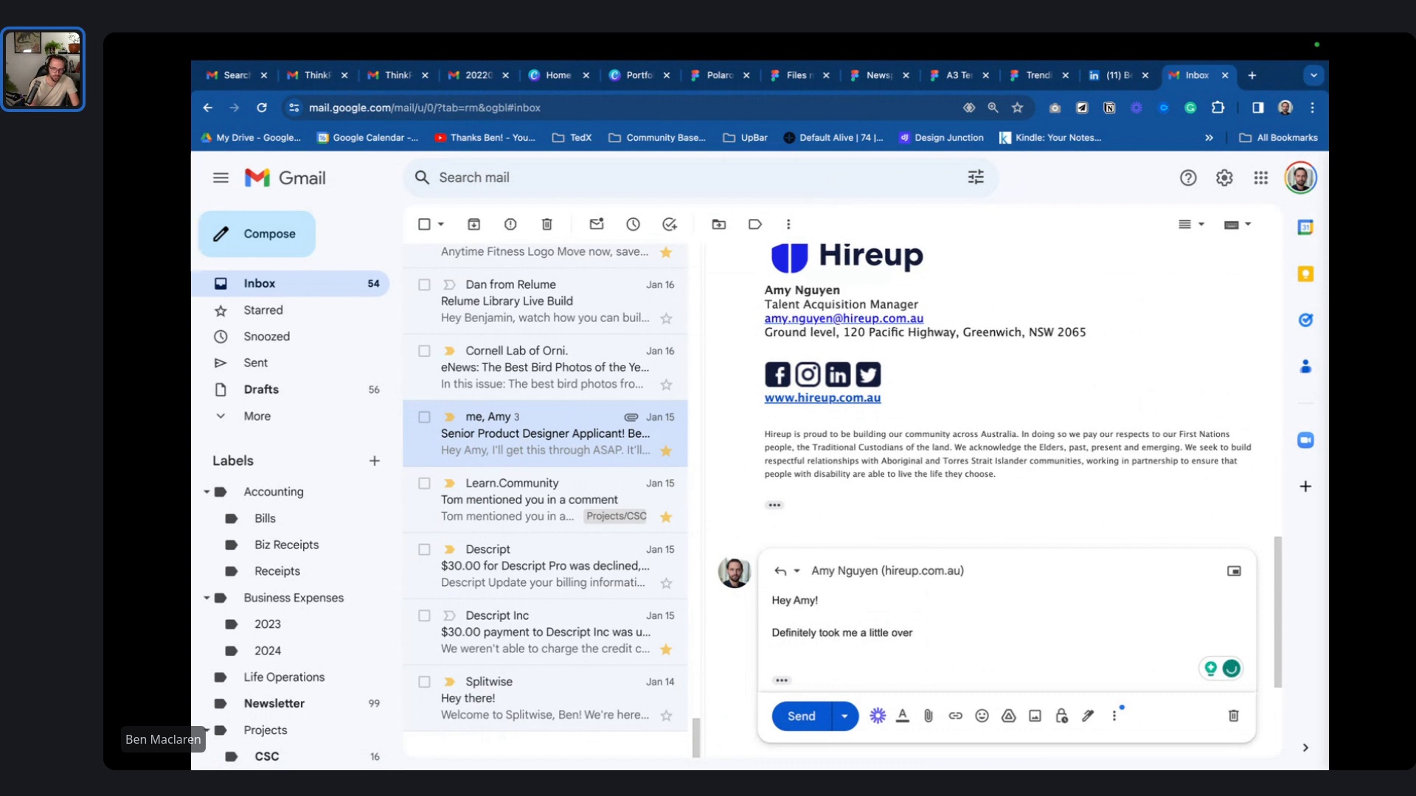
key("ctrl+BackSpace")
key("ctrl+BackSpace")
type("bit over 7 days")
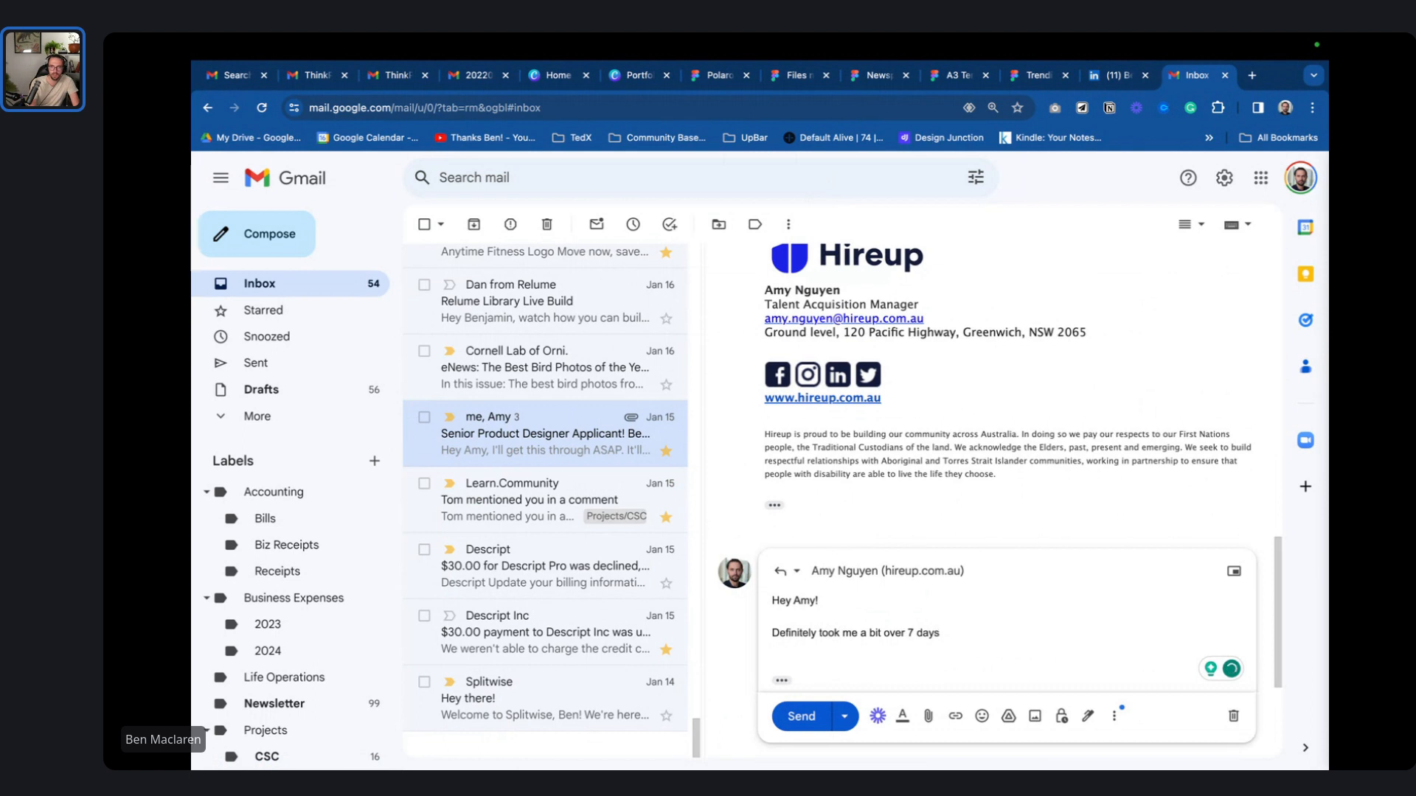
type(" but I finally have it. Attache")
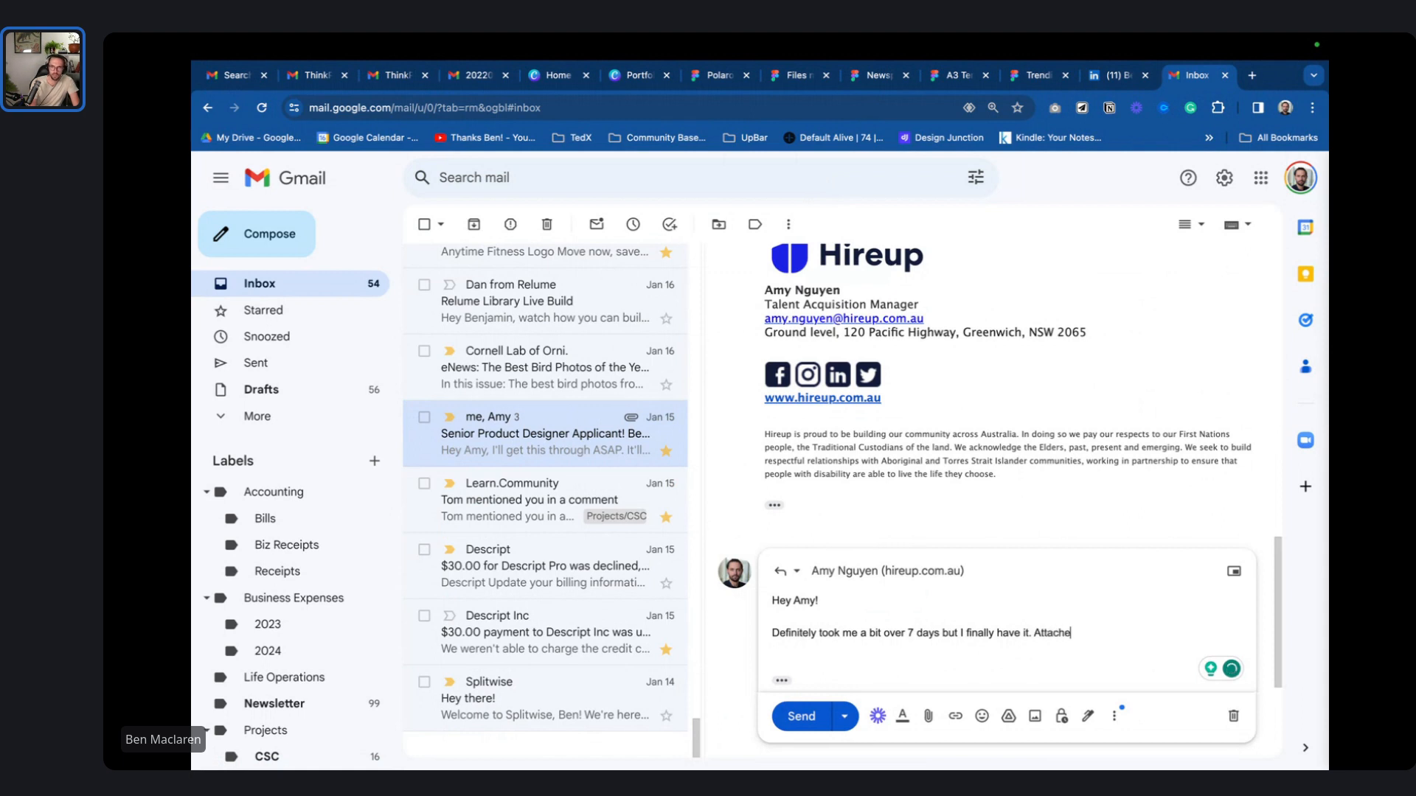
type("d is my por")
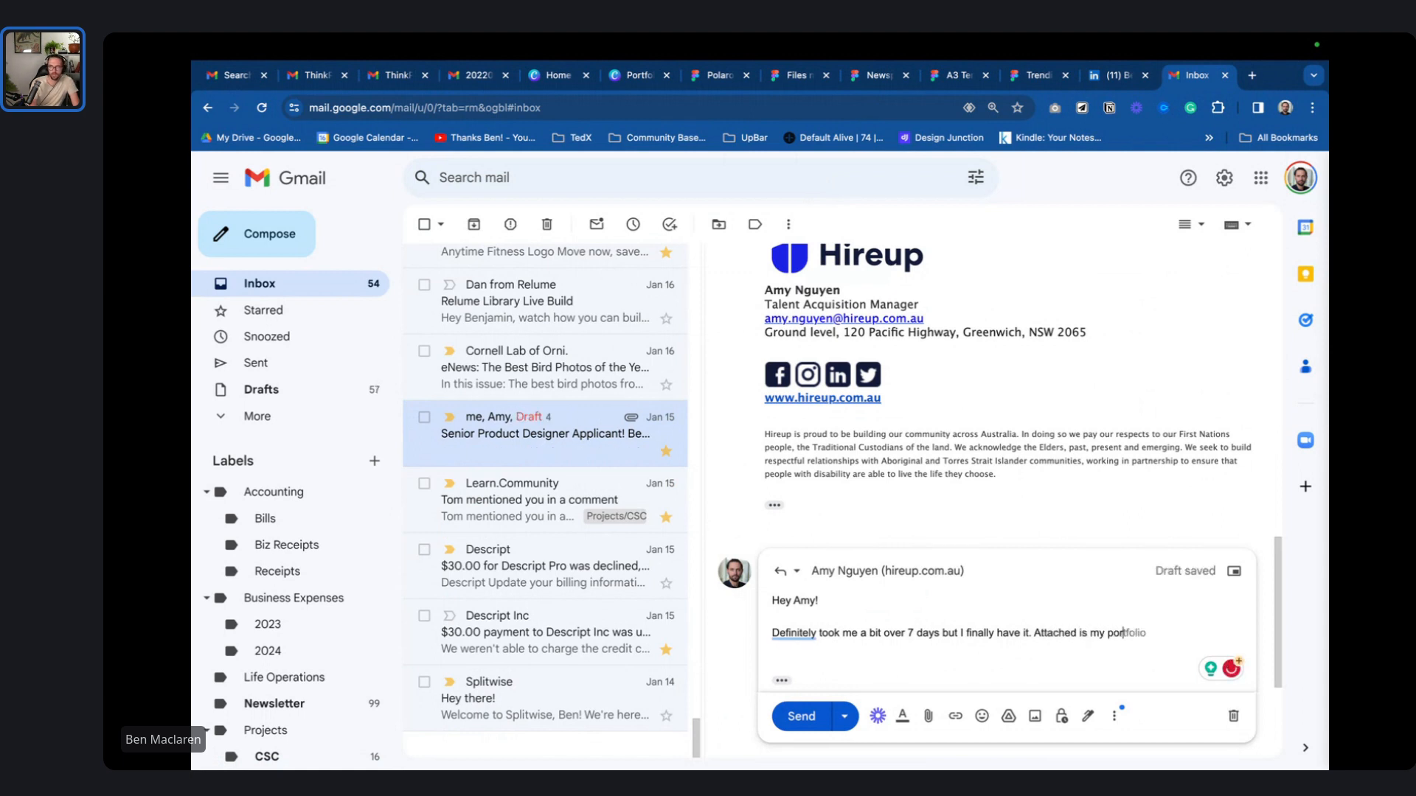
type("tfoliofolio")
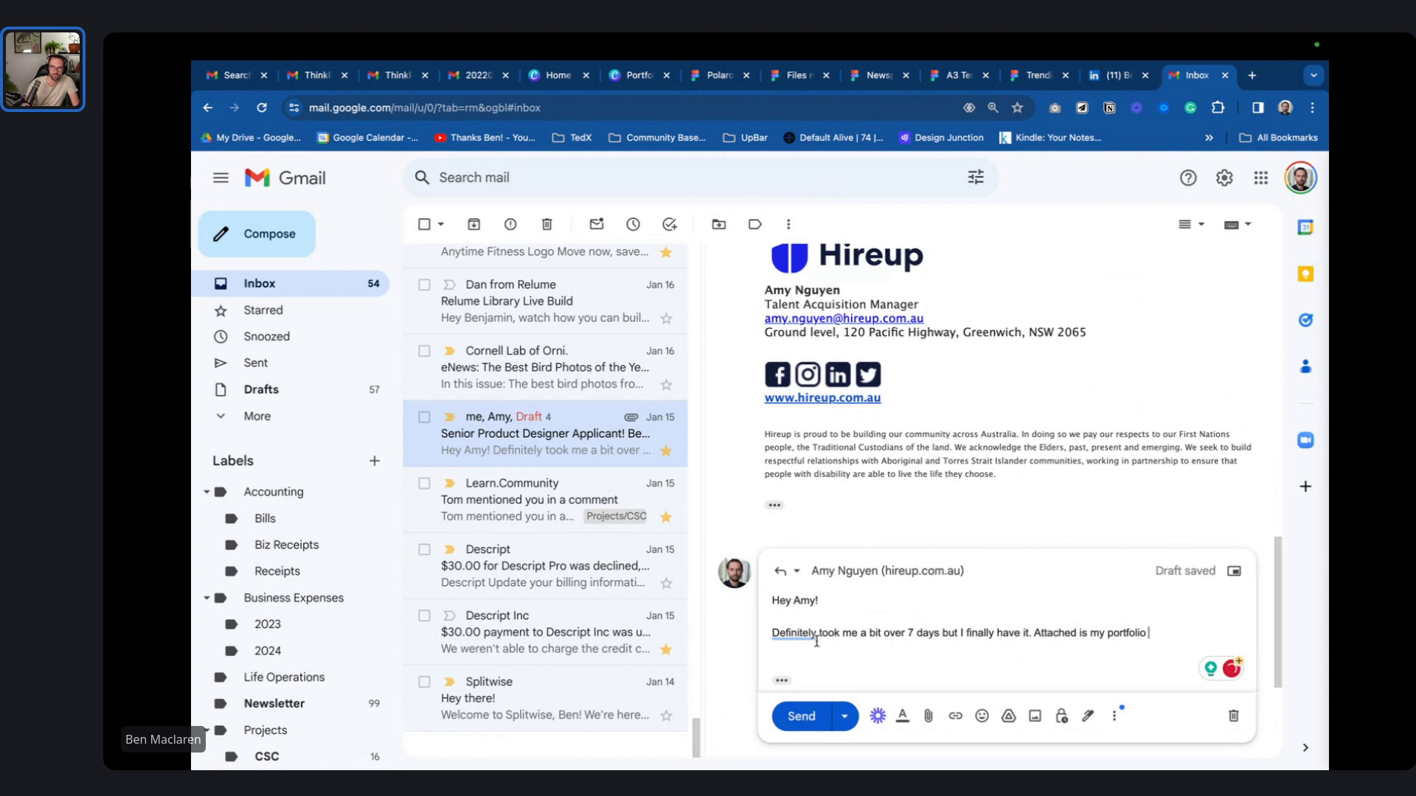
mouse_move(817, 633)
left_click(855, 681)
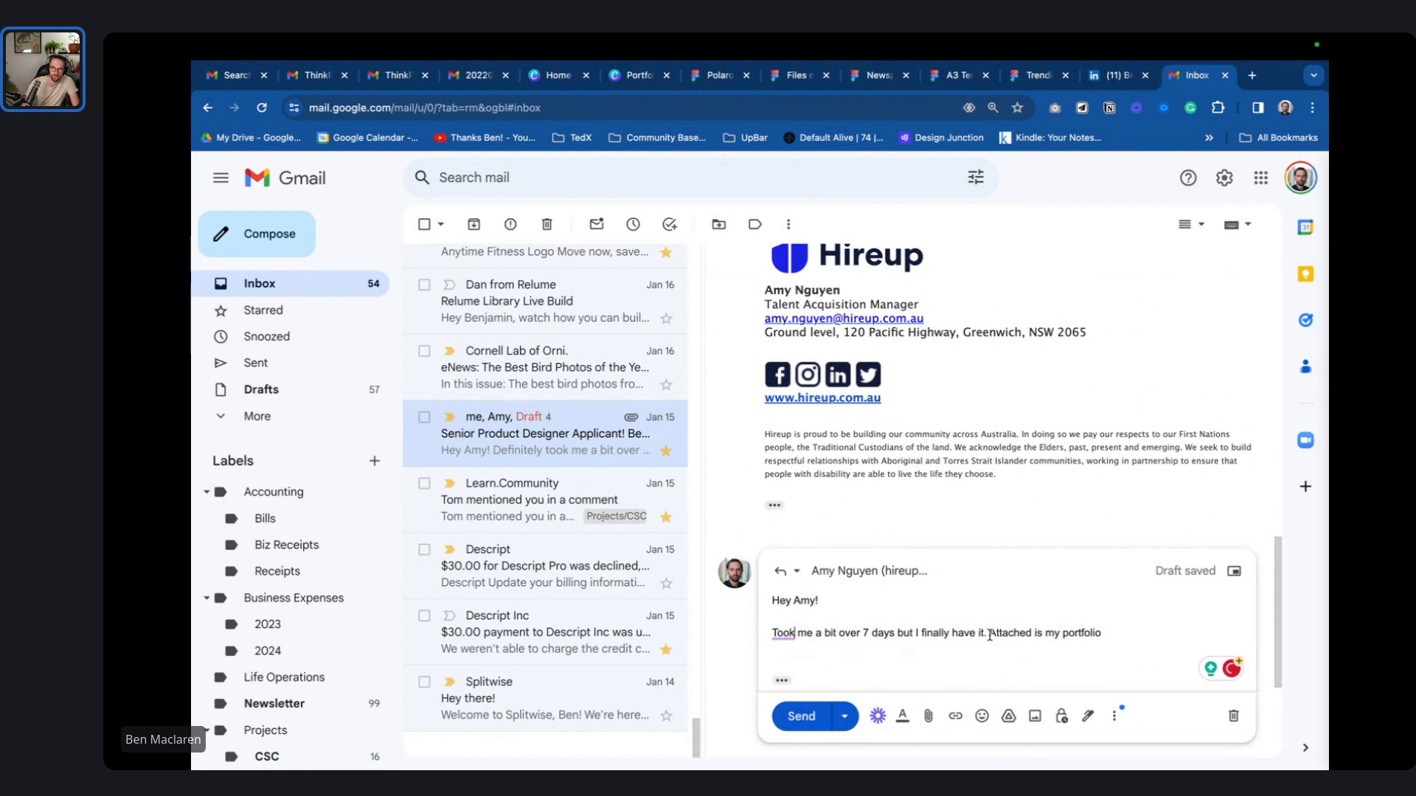
left_click(1135, 644)
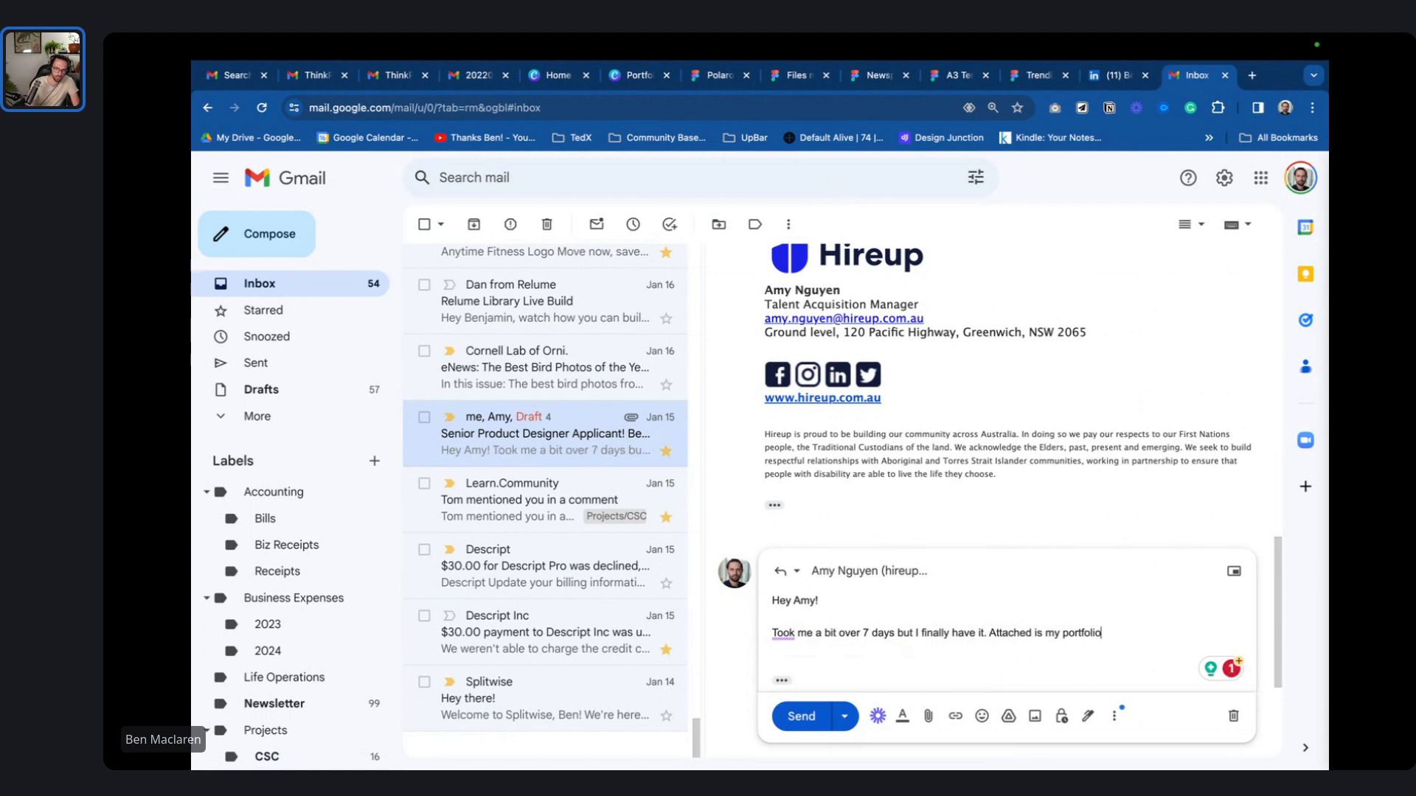
- Add that you wanted it out fast but caught a nasty flu after emailing
type(", I wanted to get")
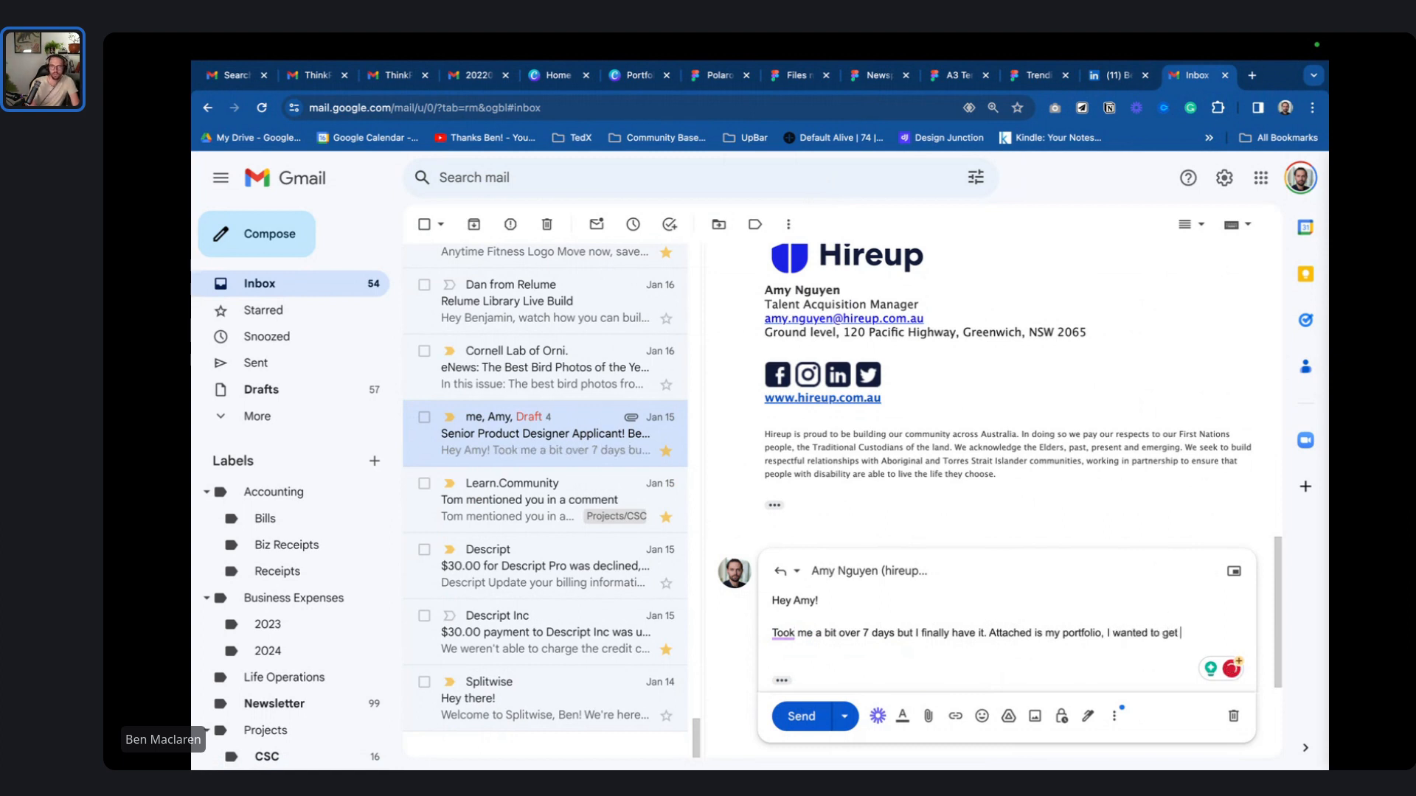
type(" you something as fas")
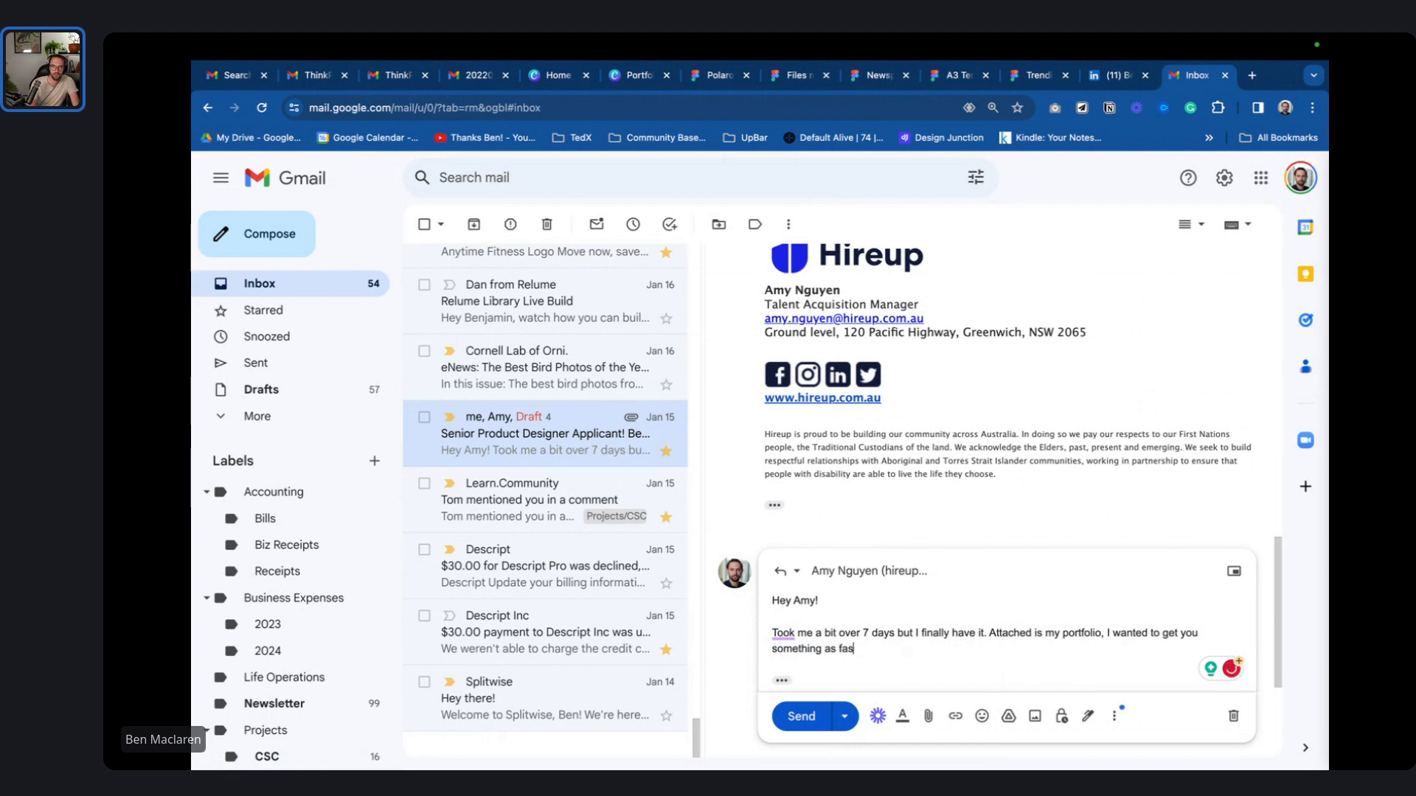
type("t as I could.")
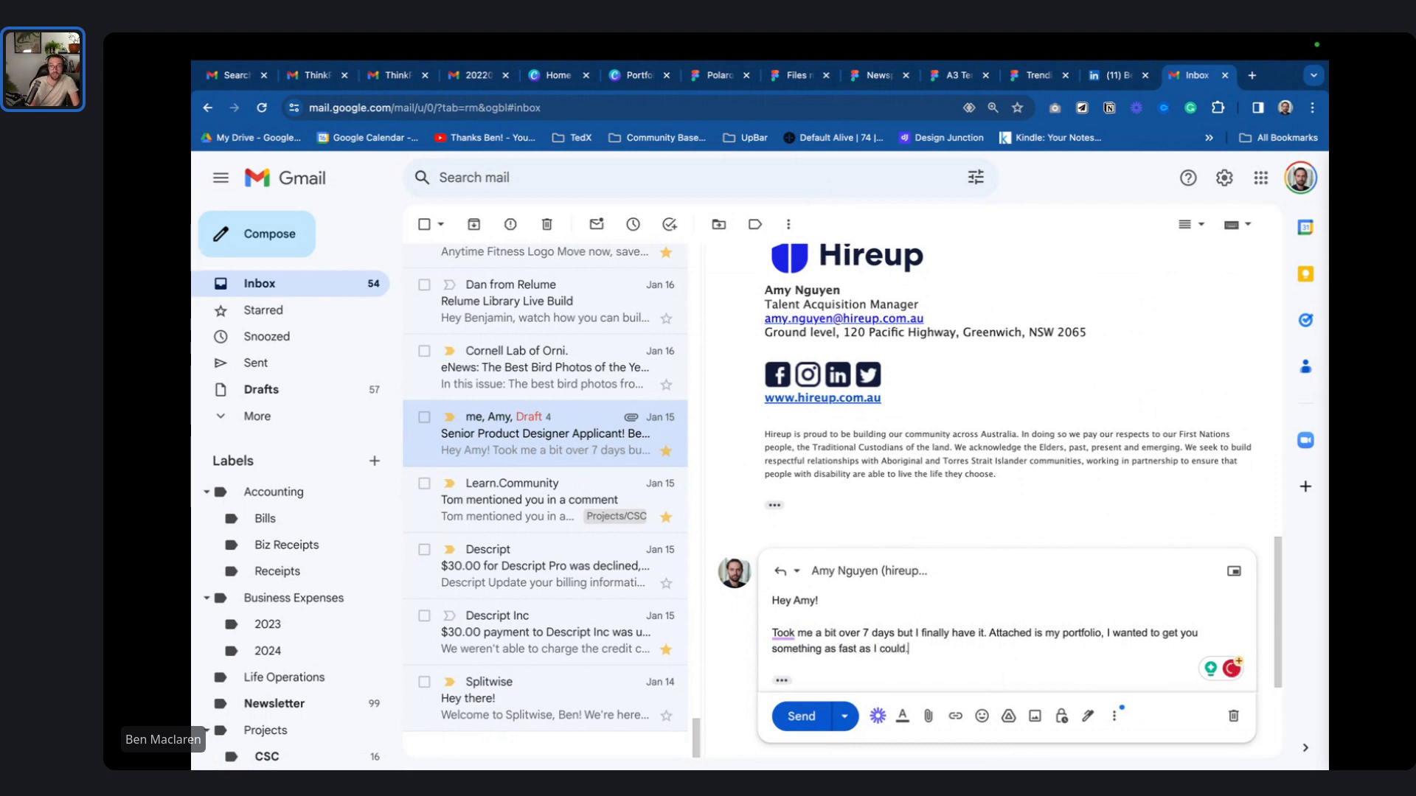
type(" I w")
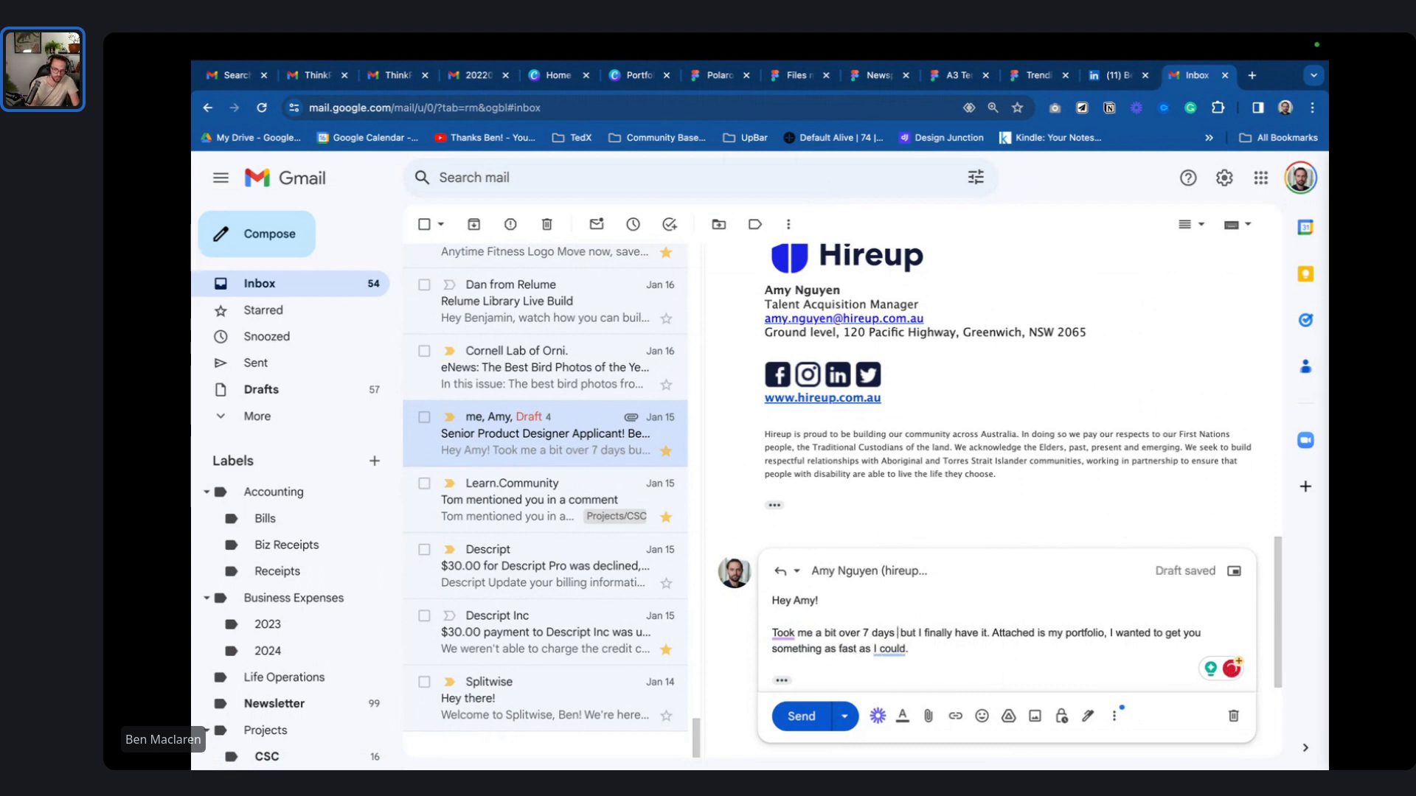
key("BackSpace")
type("caught a nasty")
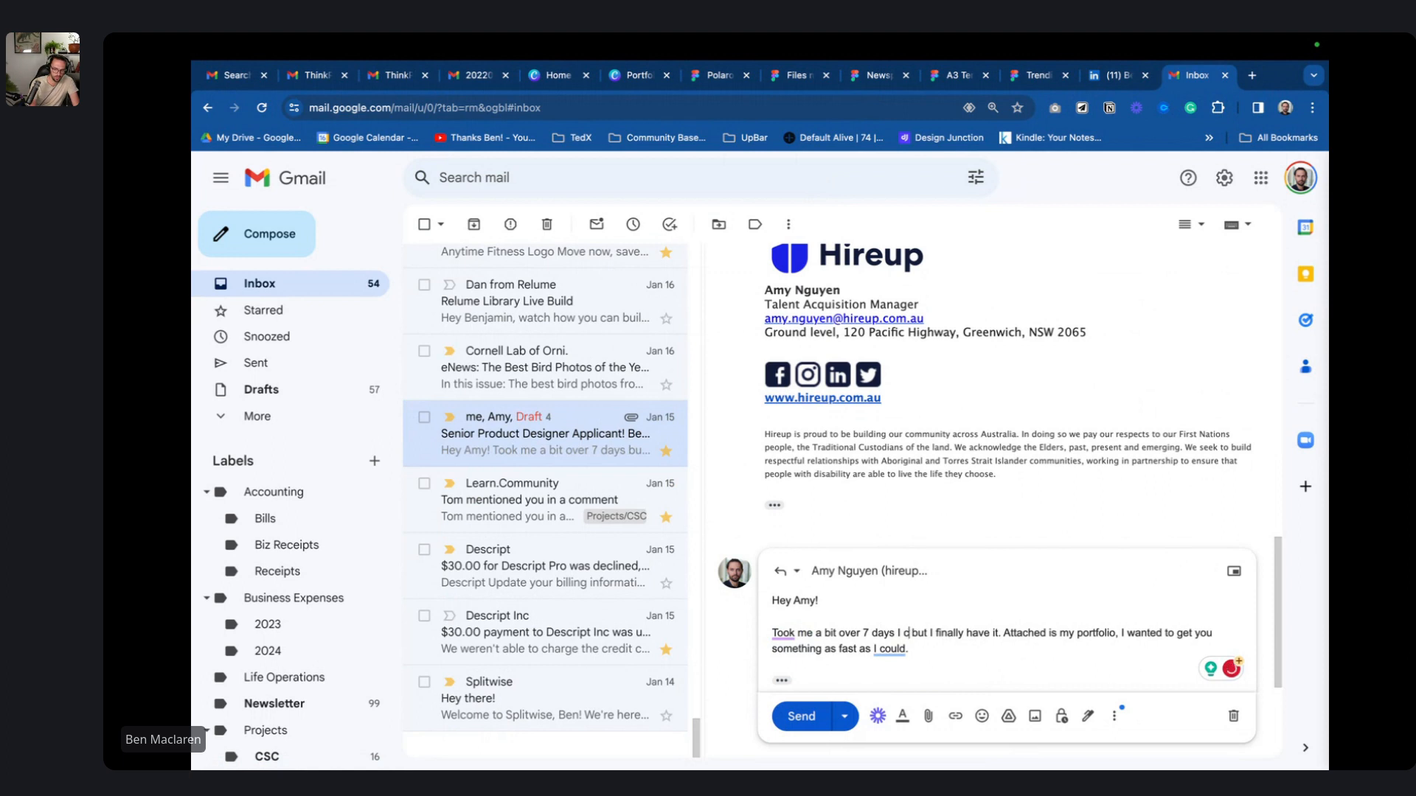
type(" fly")
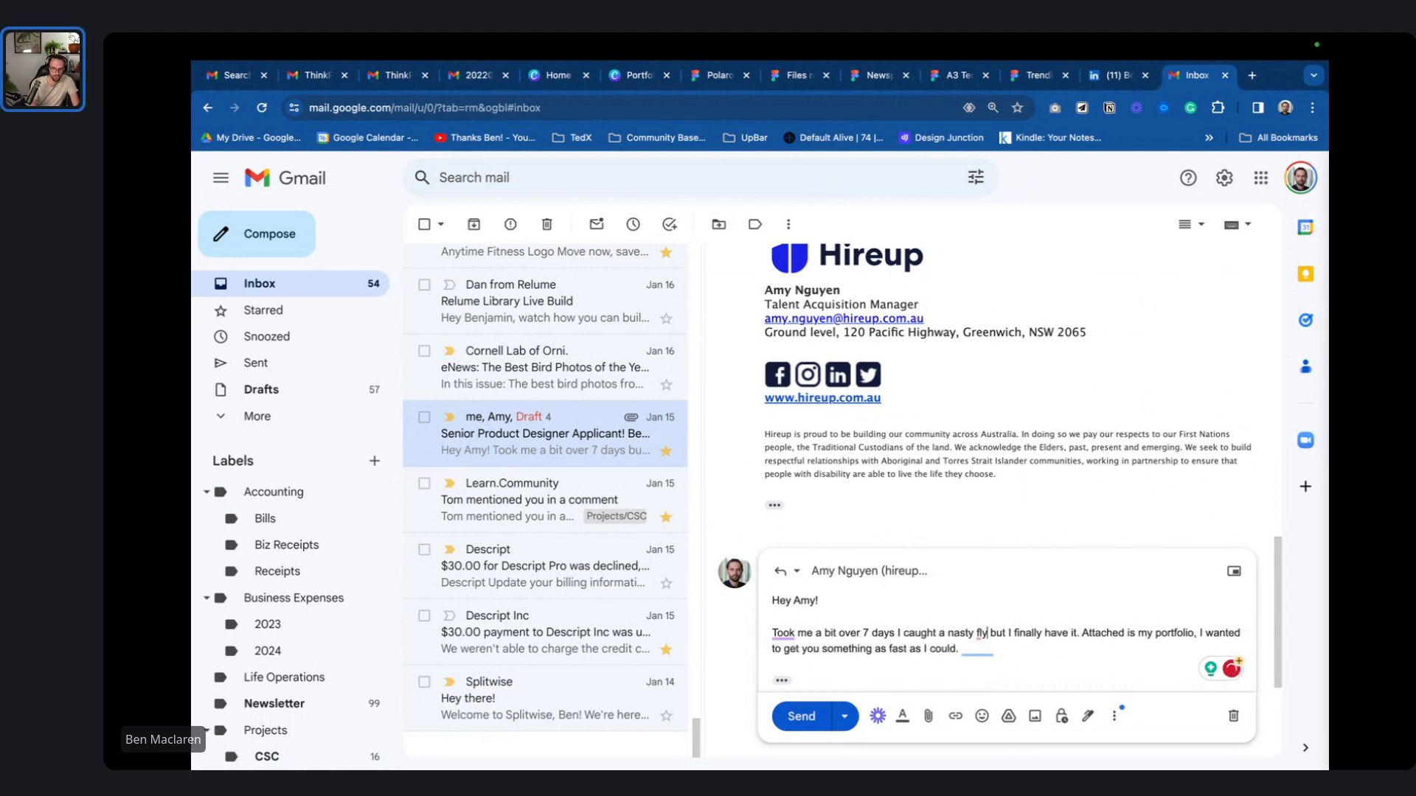
key("BackSpace")
type("u right after")
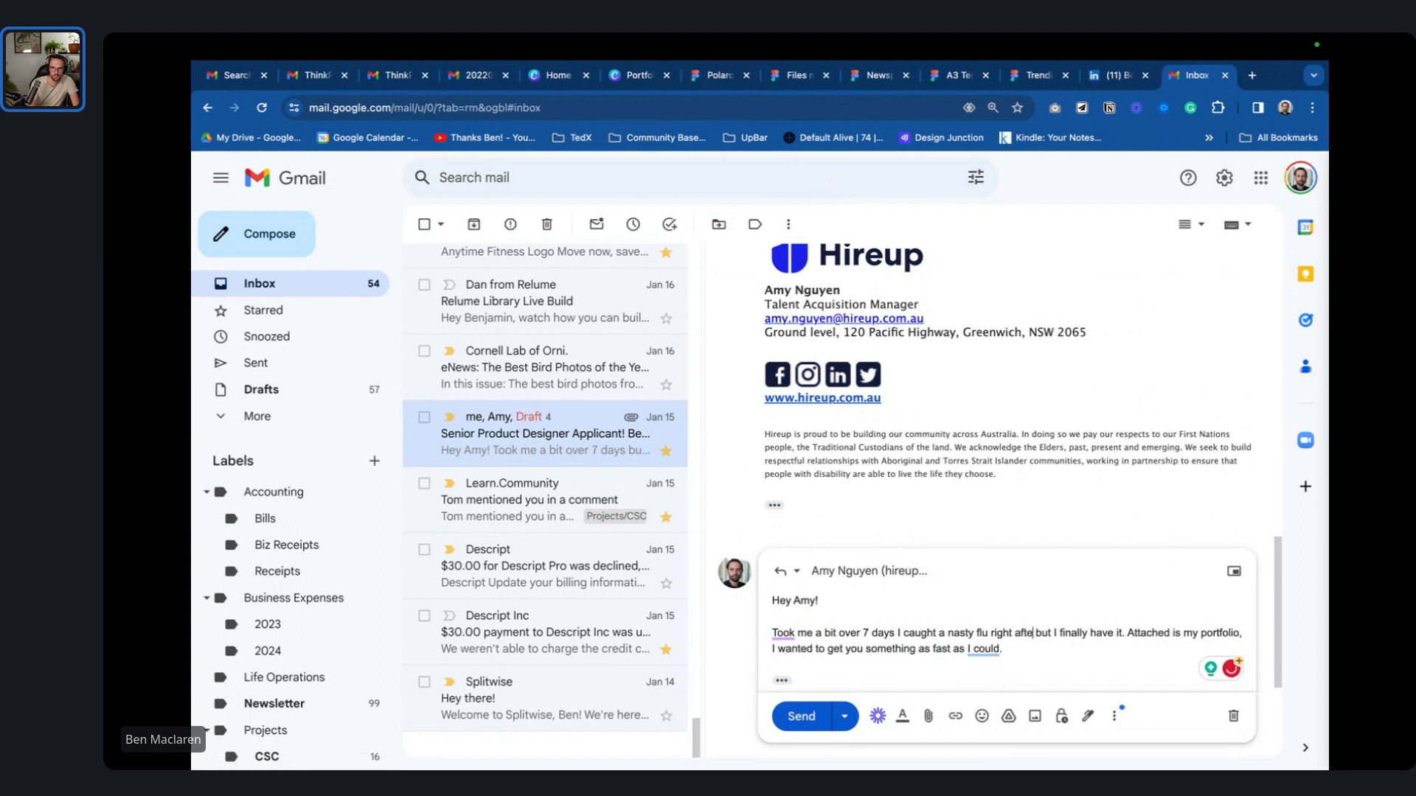
type(" we talked over")
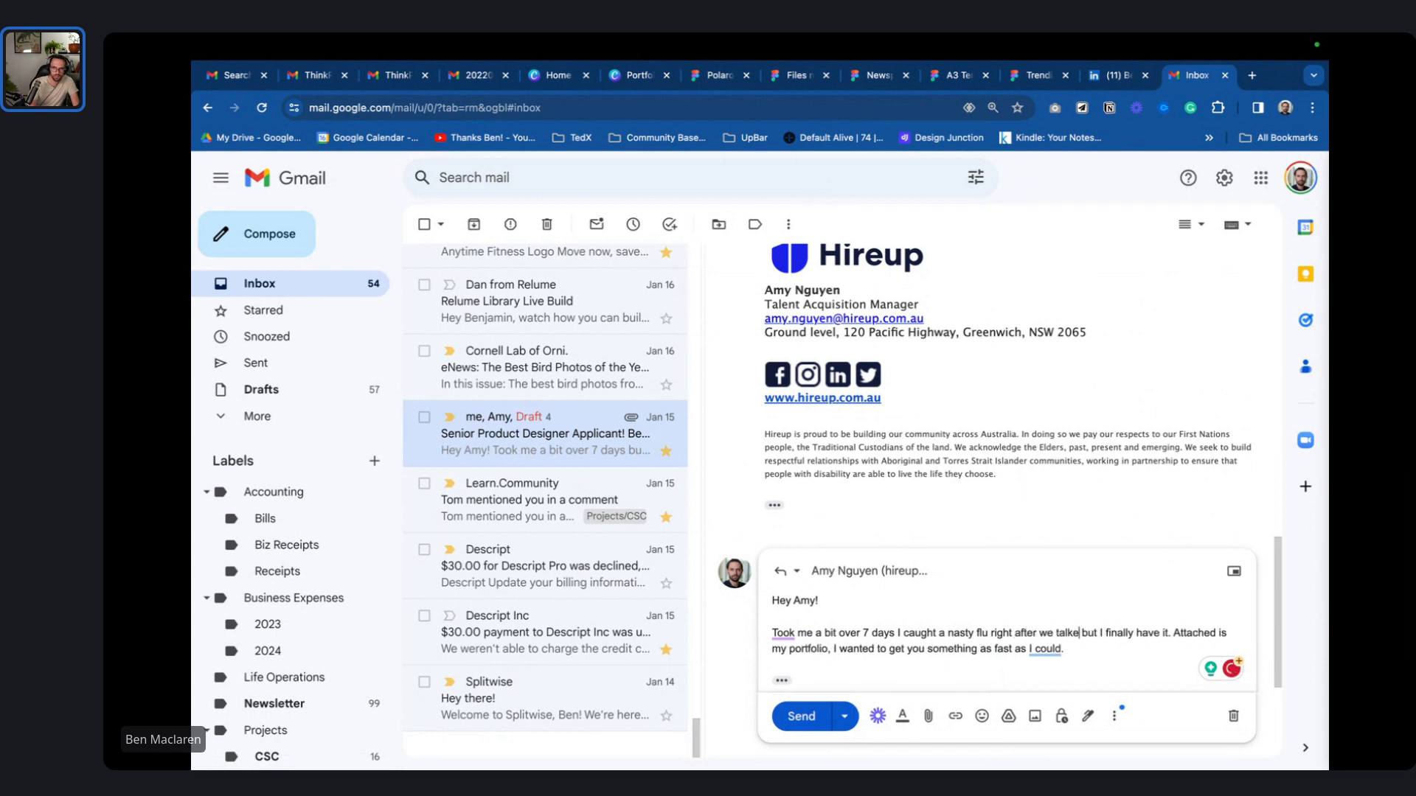
type(" email")
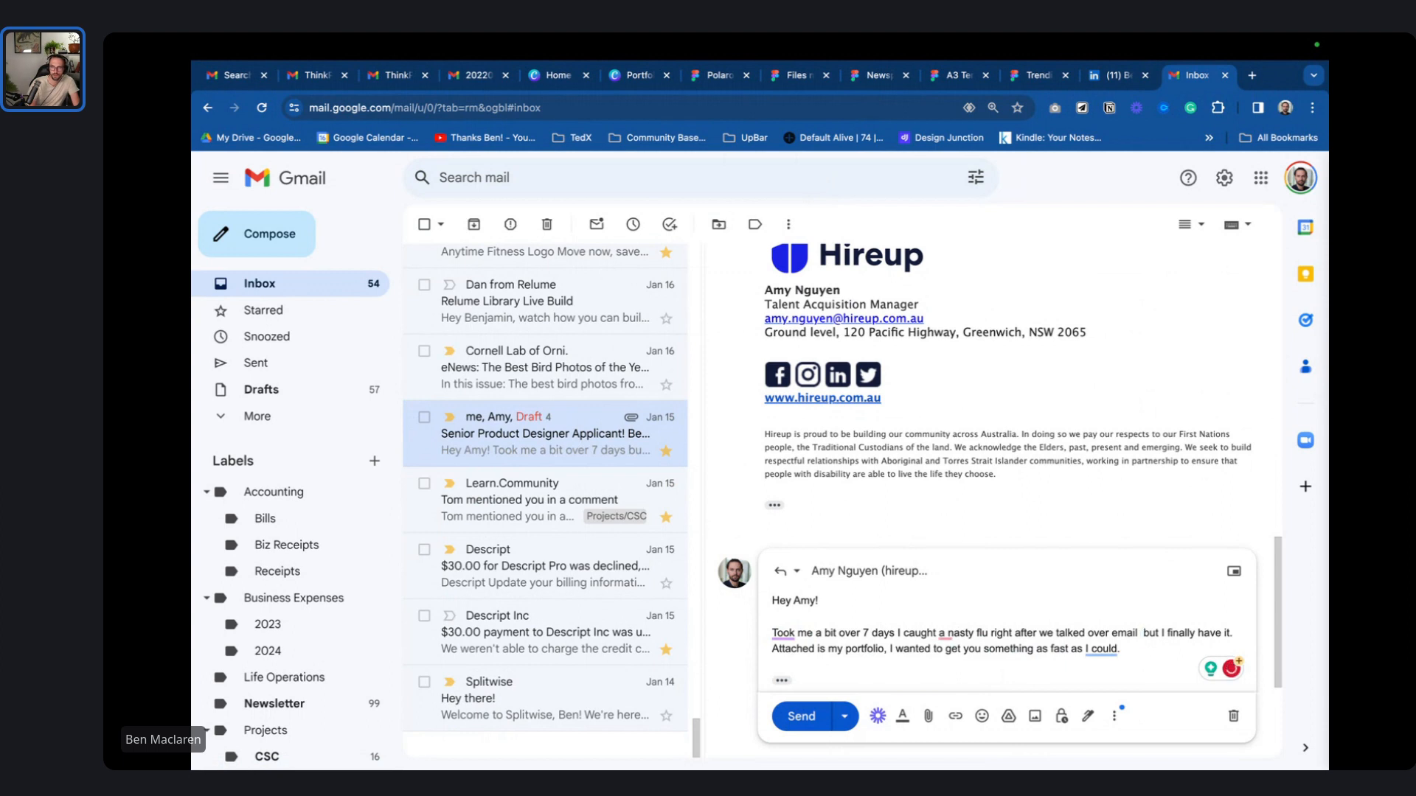
key("alt+shift+Right")
key("alt+shift+Right")
key("alt+shift+Right")
key("alt+shift+Right")
key("alt+shift+Right")
key("BackSpace")
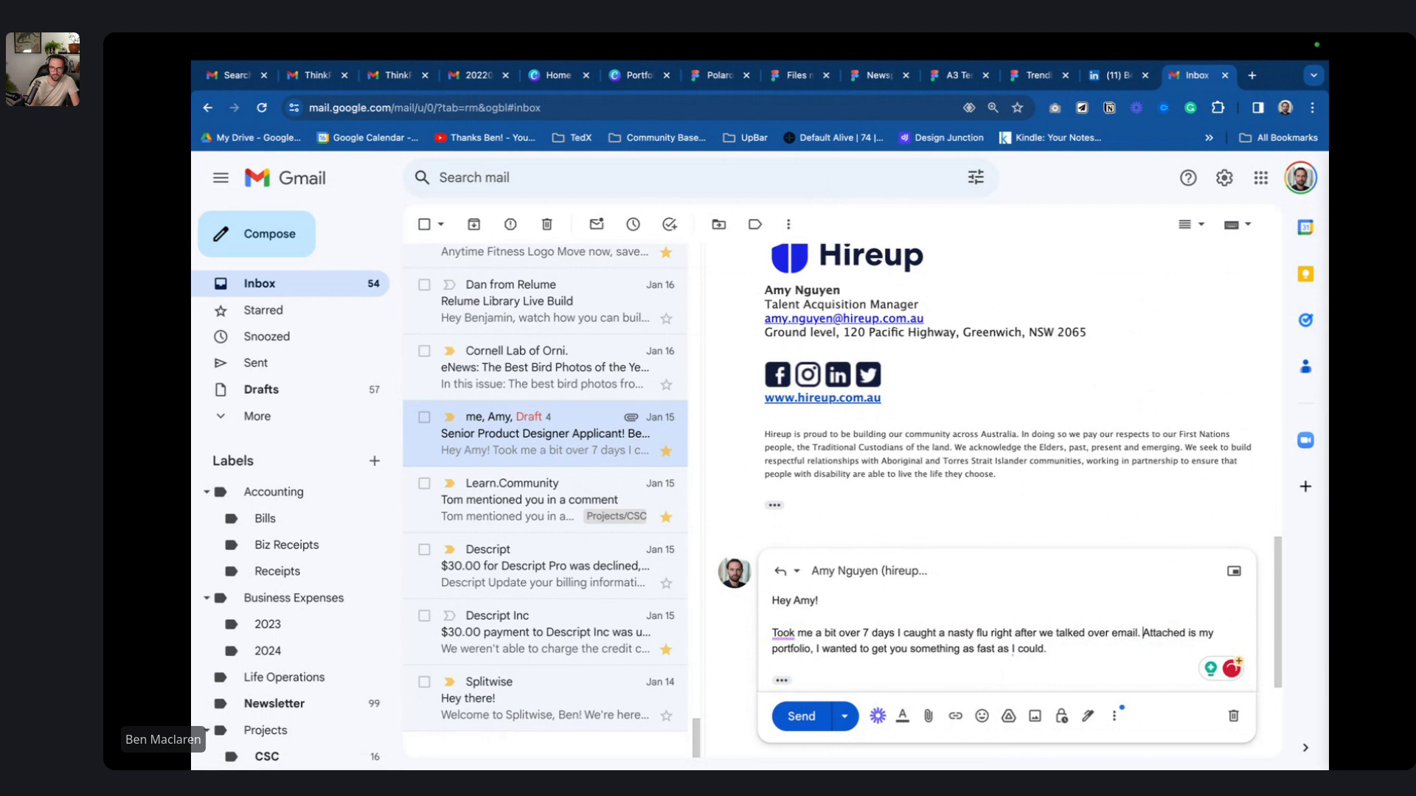
- Tidy the end of the reply and add a new line below the message
key("End")
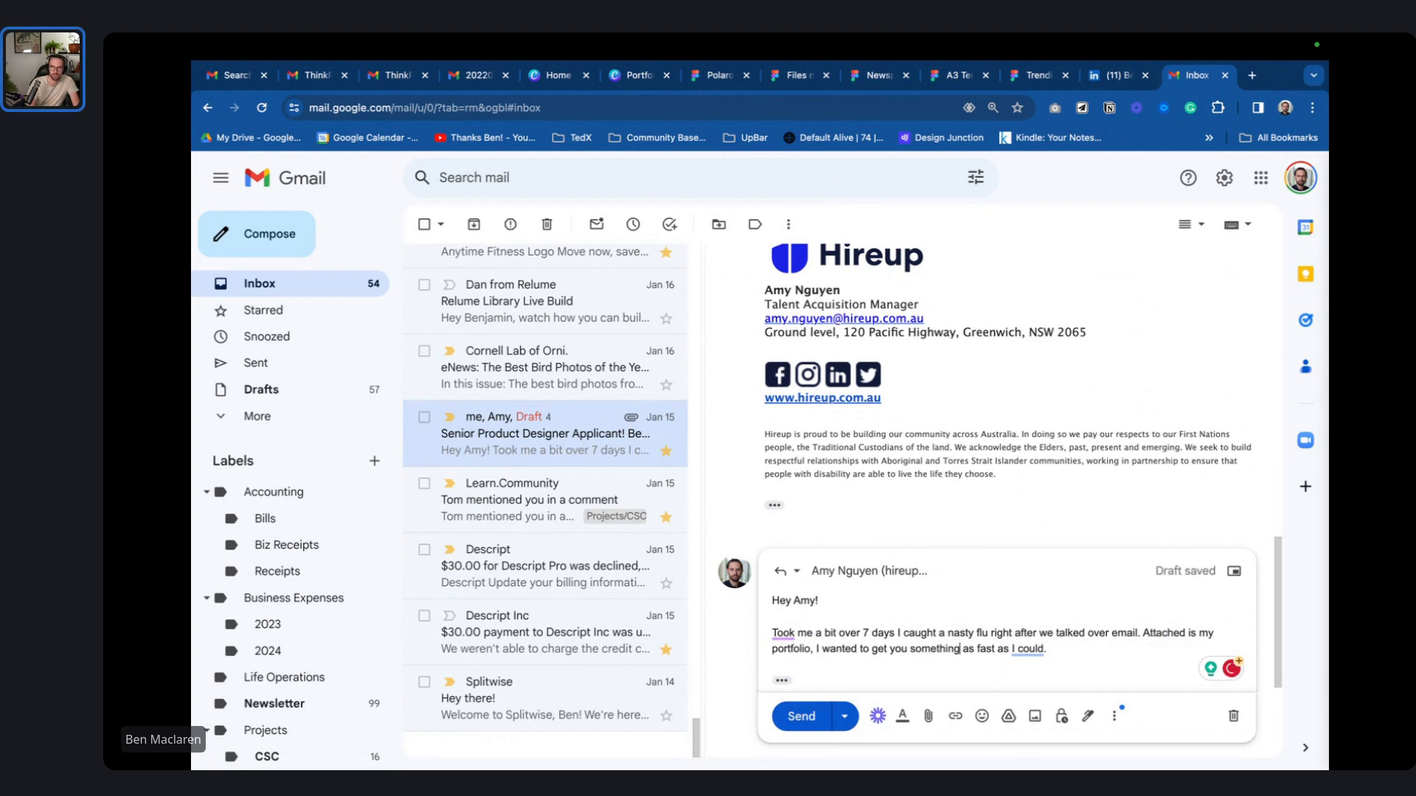
left_click(1047, 649)
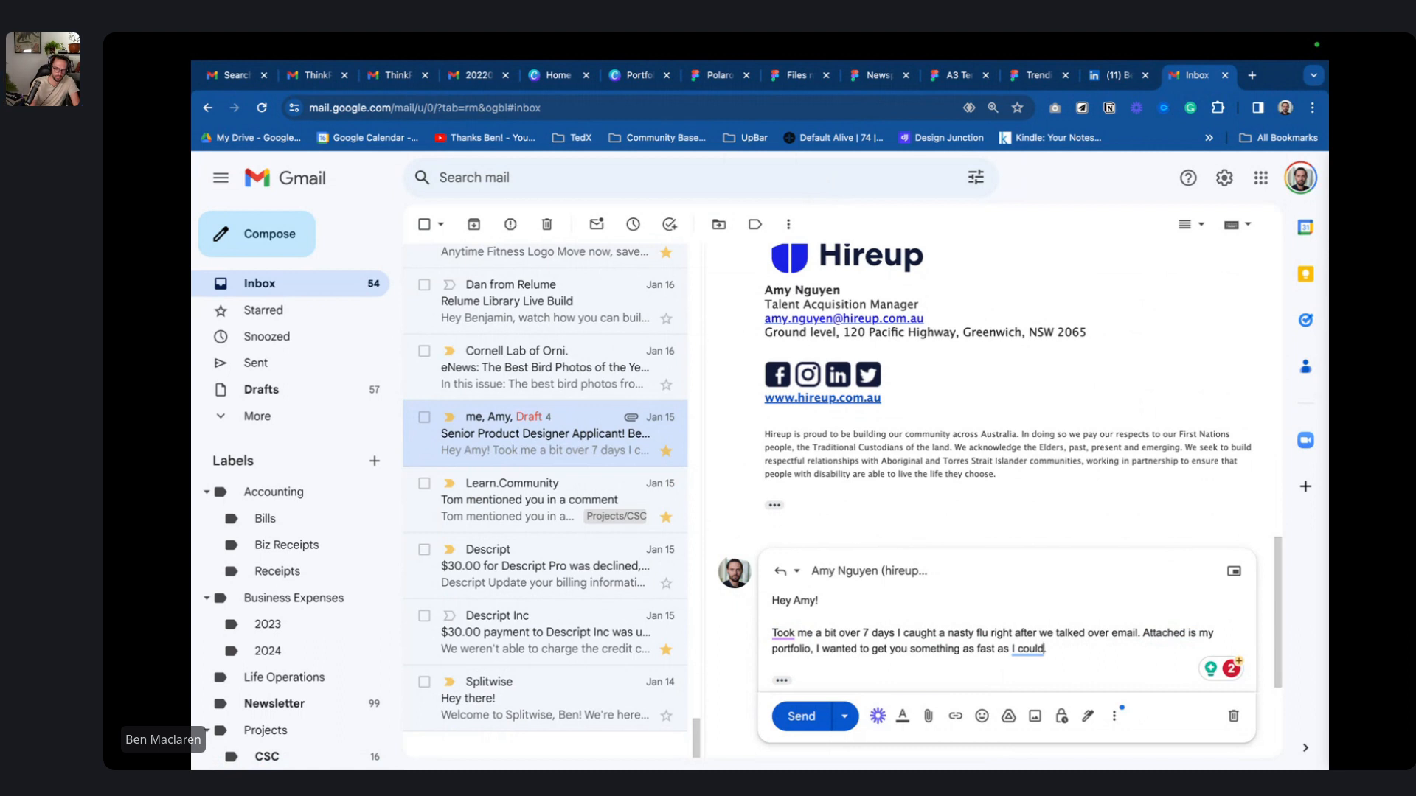
type("let m")
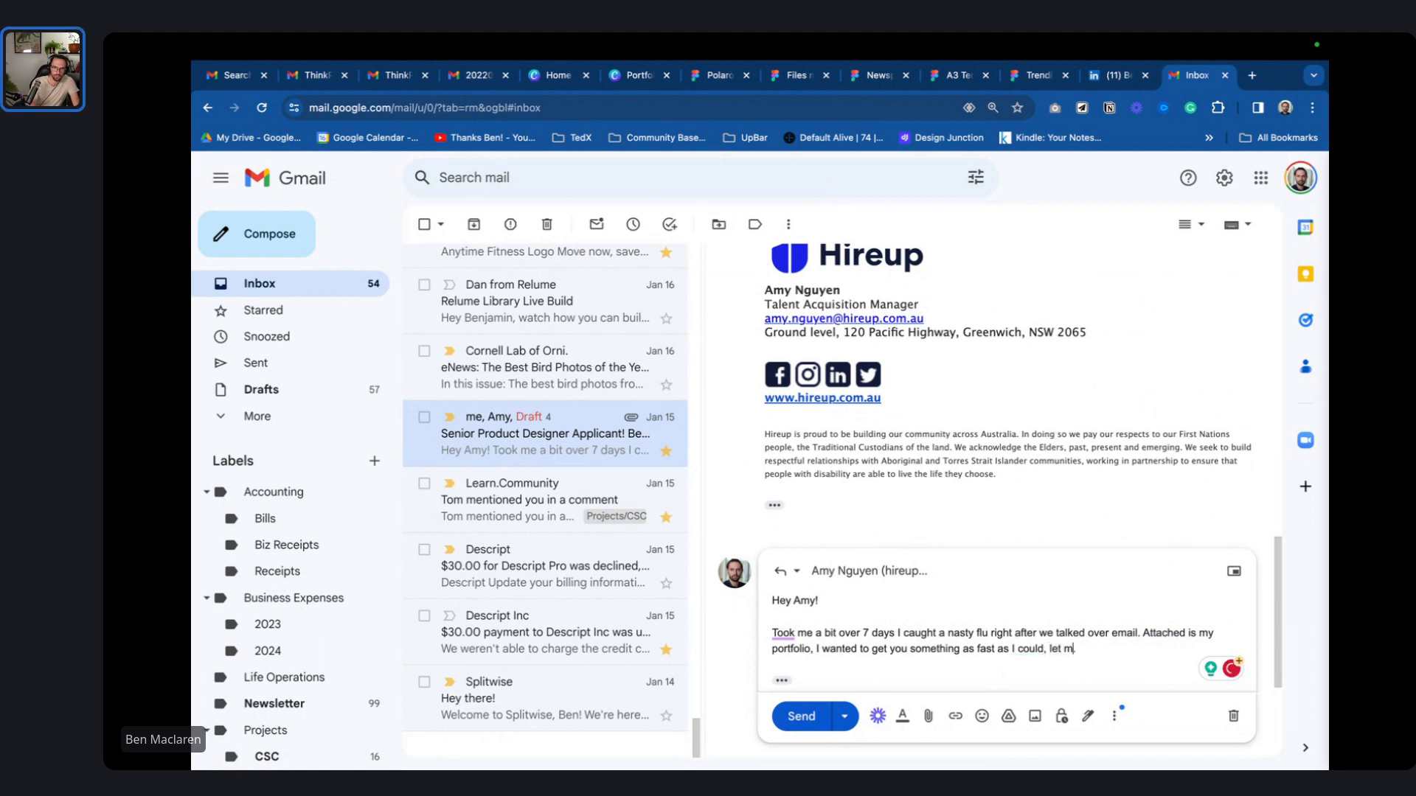
key("BackSpace")
key("BackSpace")
key("Return")
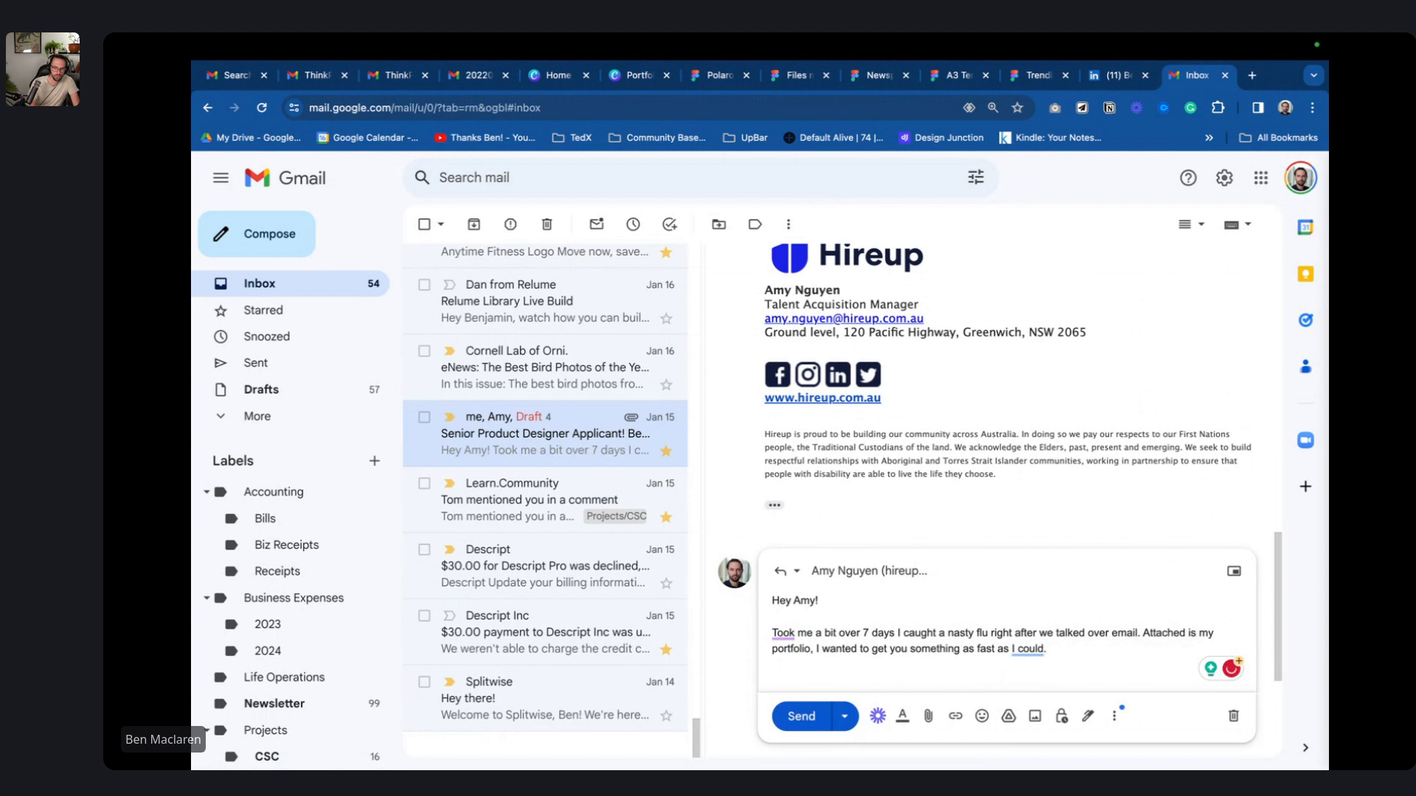
- Accept the Grammarly fixes 'as fast as possible' and 'It took', adding a blank line before the sign-off
scroll(1194, 582, "down", 3)
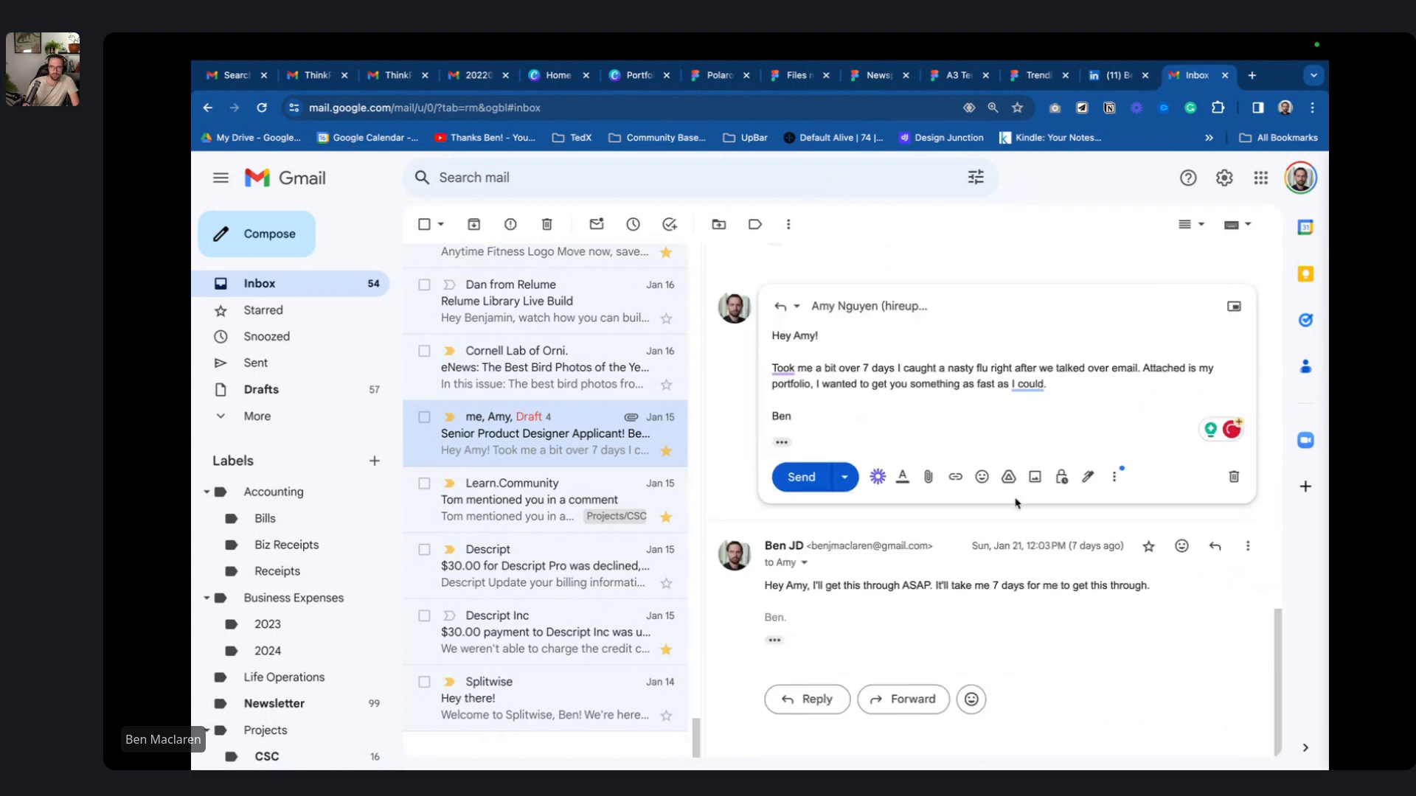
mouse_move(1029, 385)
left_click(1040, 416)
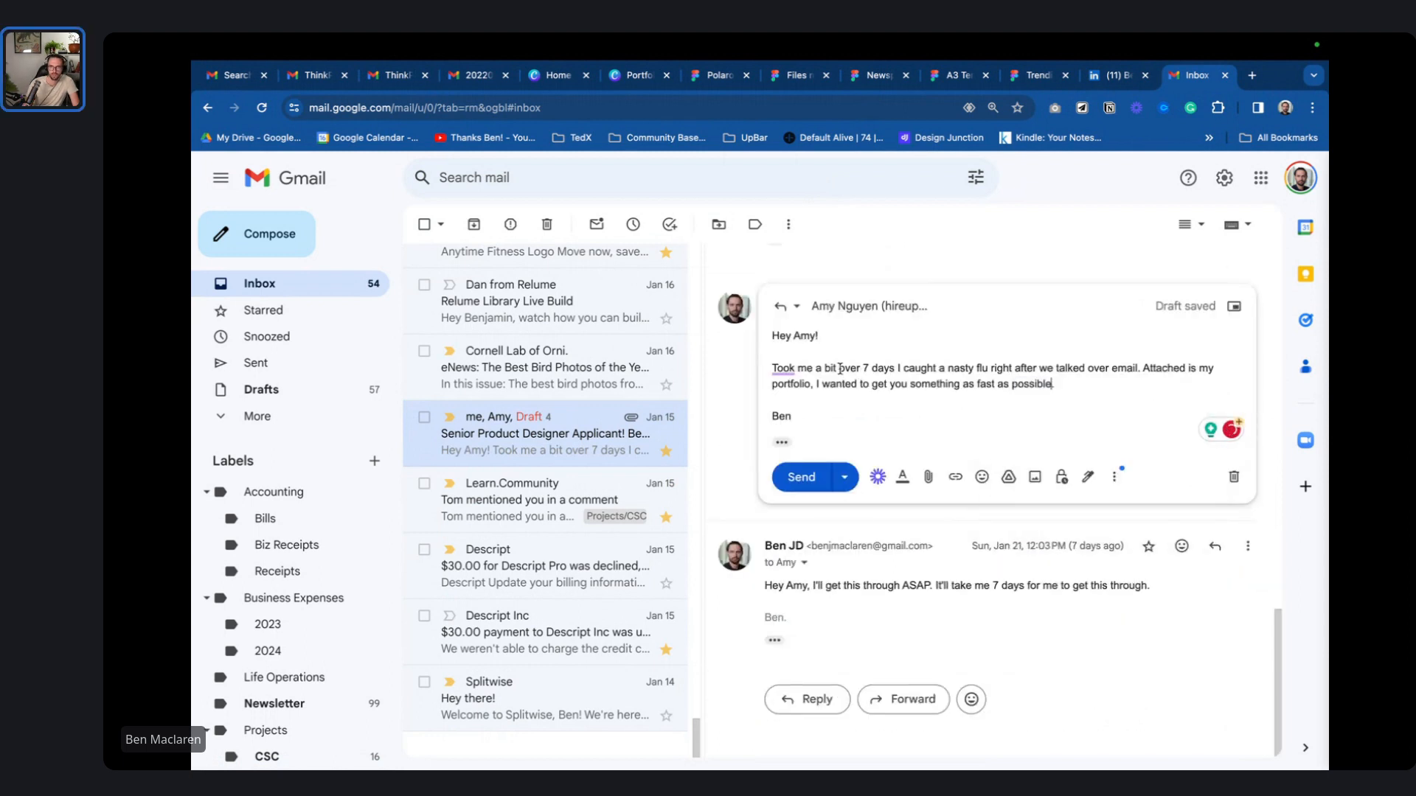
mouse_move(783, 367)
left_click(826, 503)
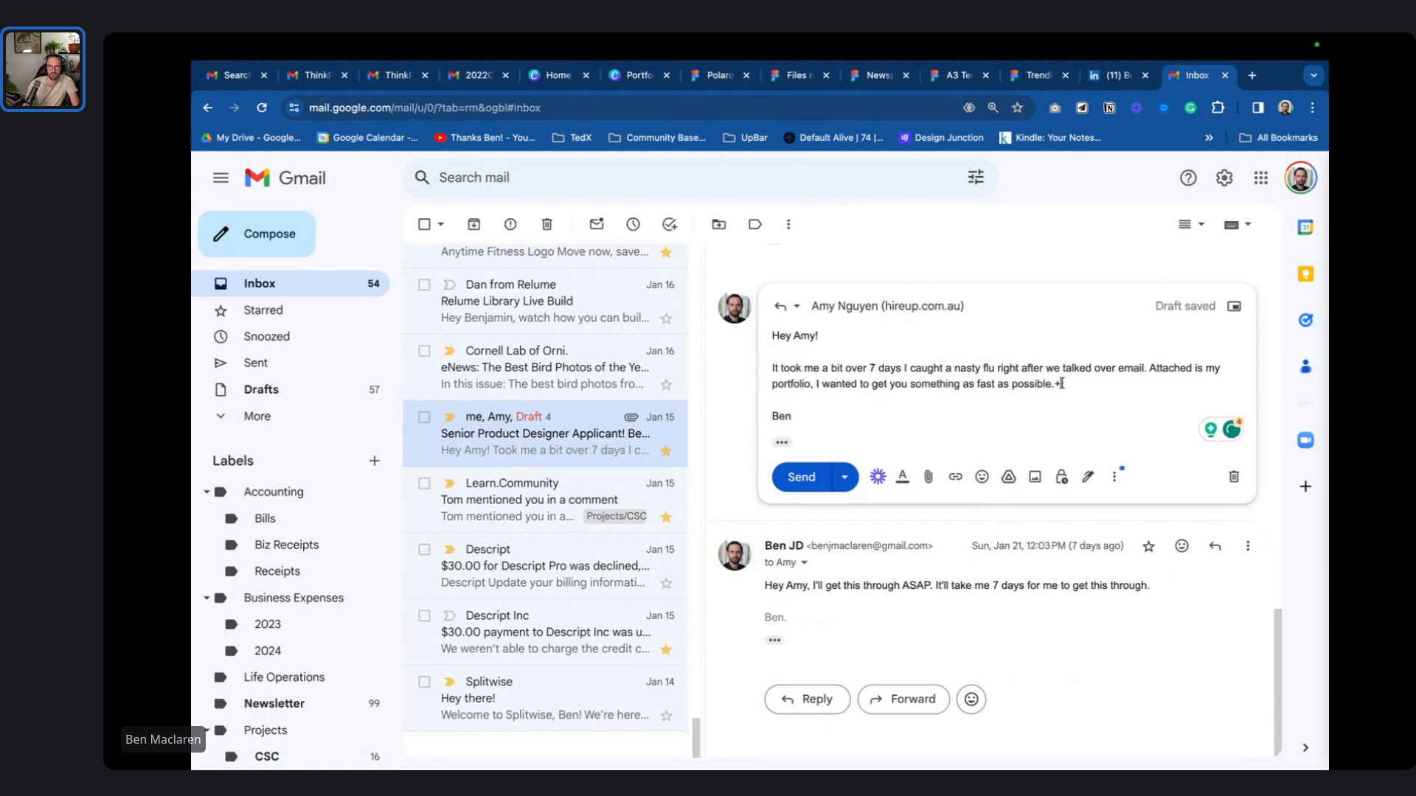
key("BackSpace")
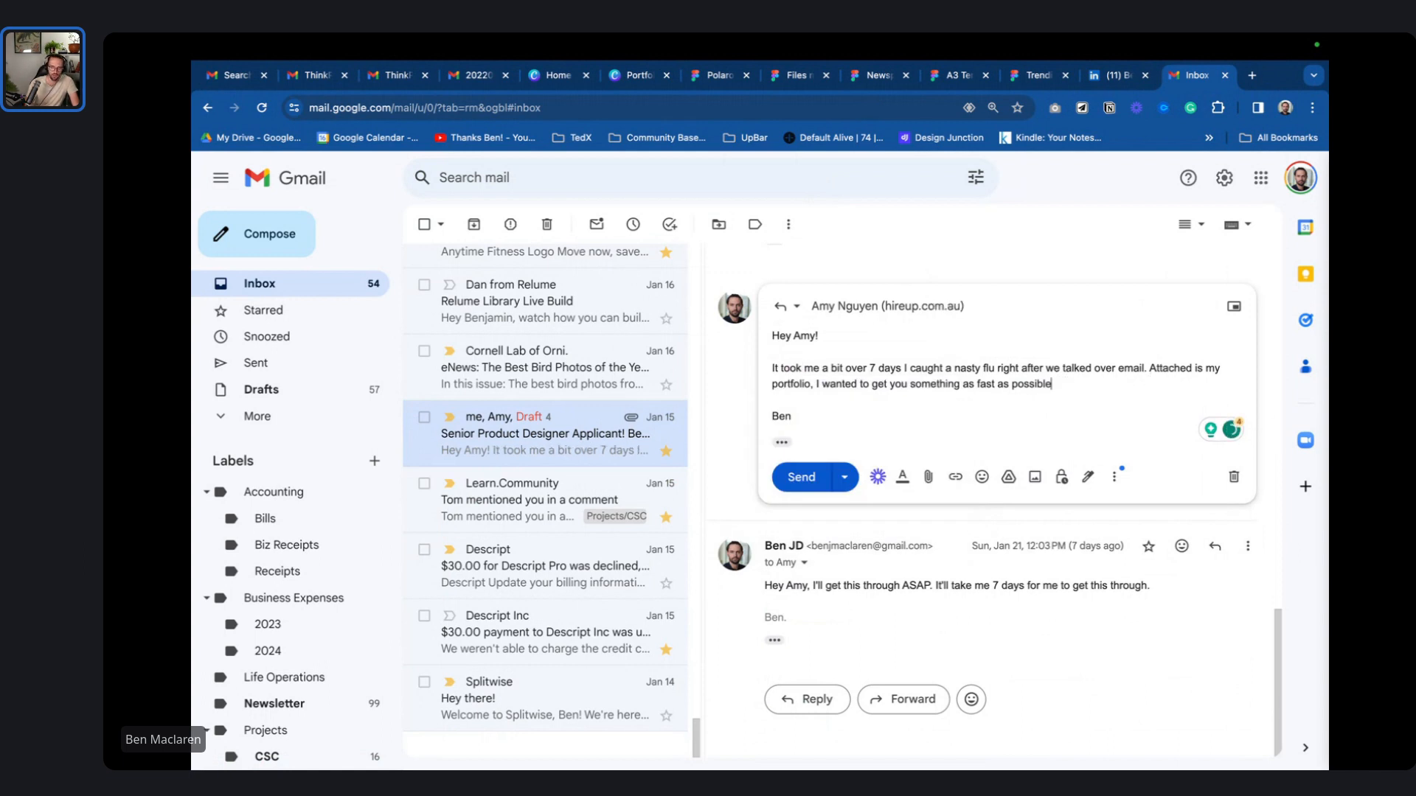
type(".")
key("Return")
- Insert 'Thanks for being patient,' at the start and 'deck capabilities' after 'portfolio'
key("Up")
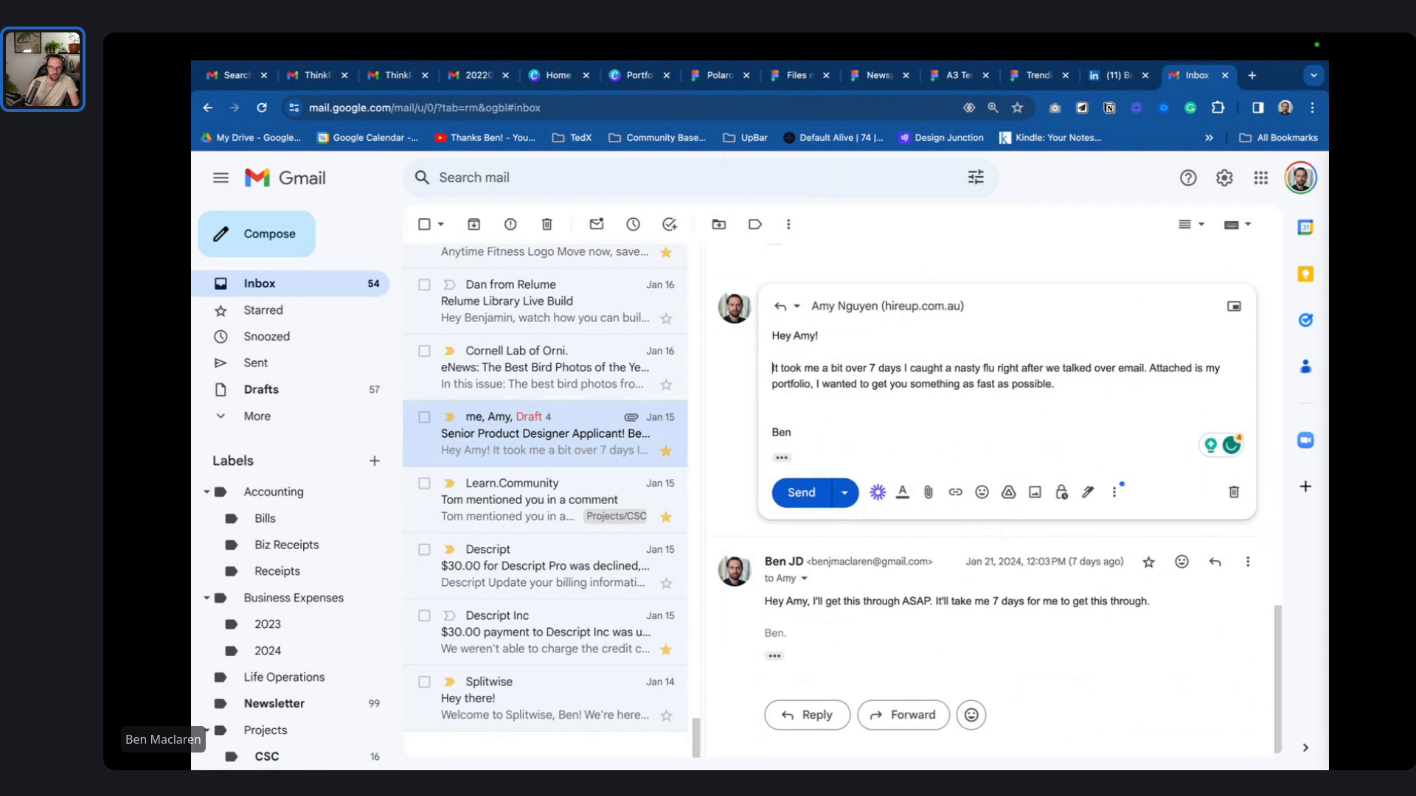
type("Thanks for being patient,")
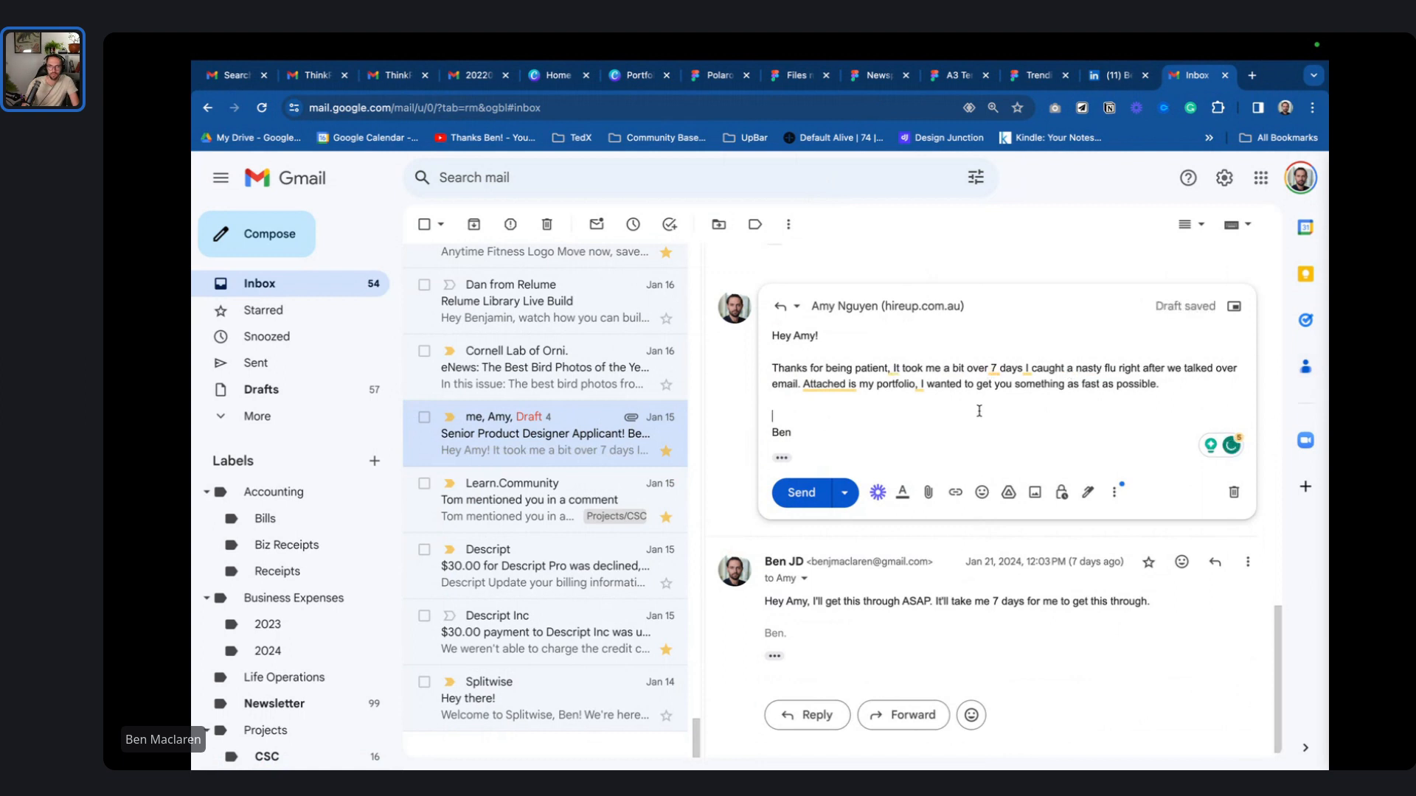
left_click(915, 382)
type("deck")
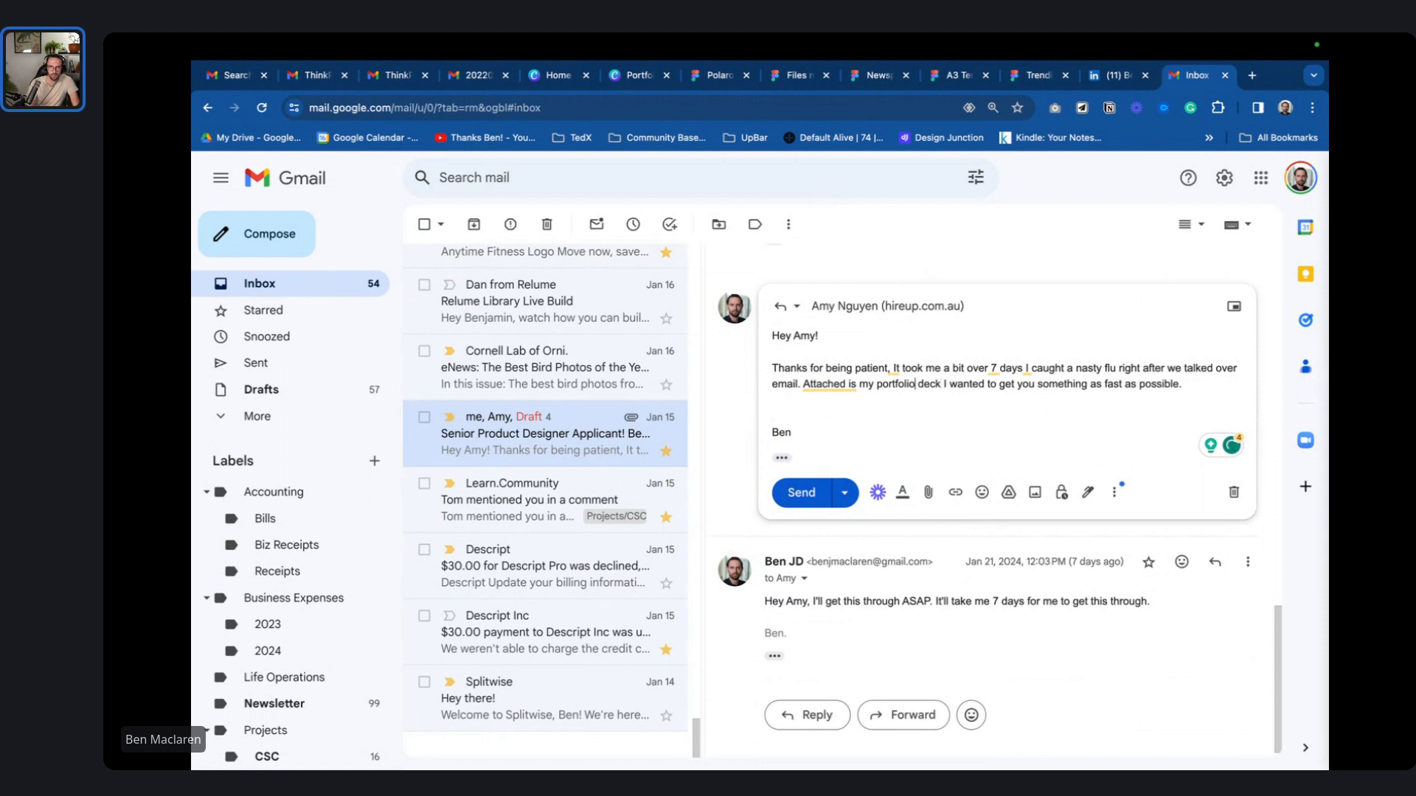
type(" capabilitie")
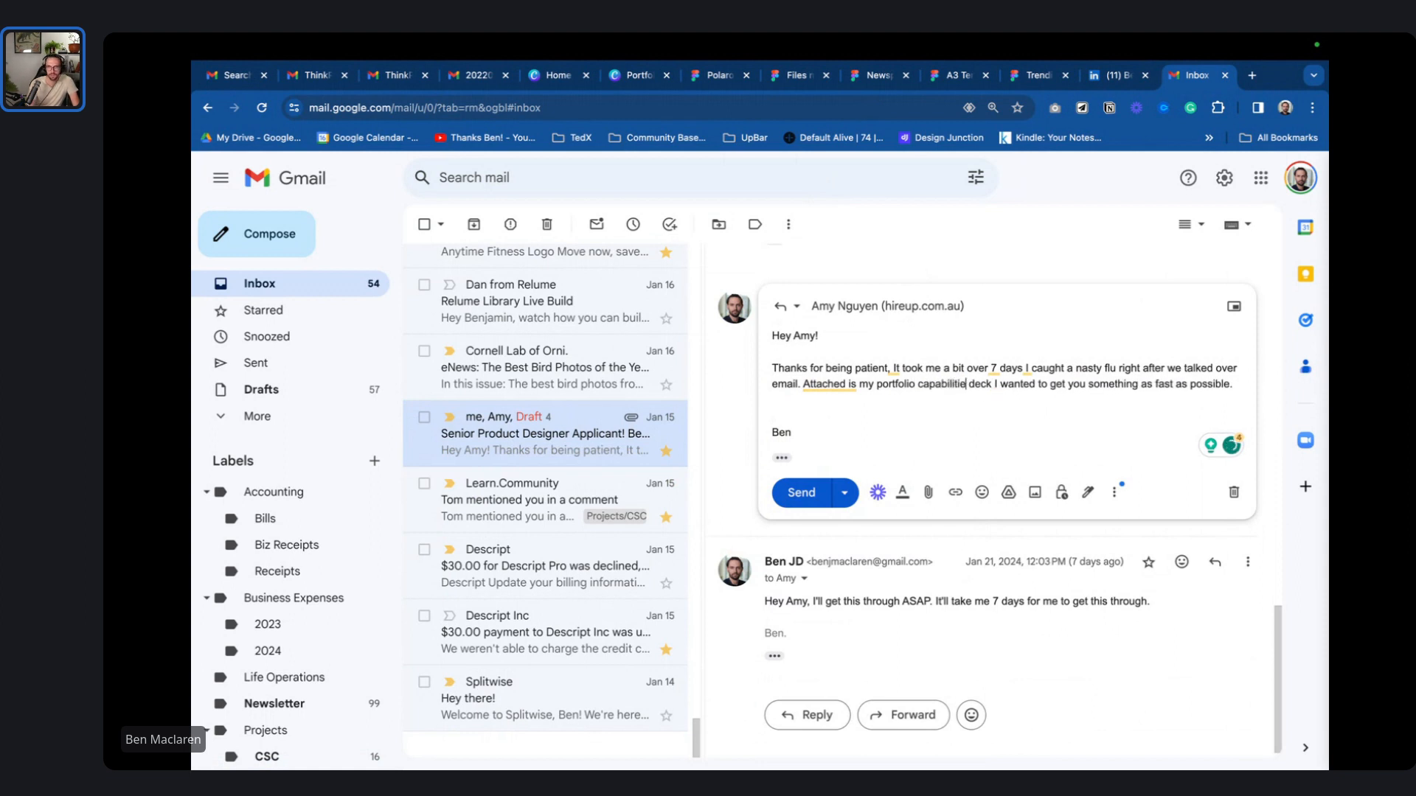
type("s")
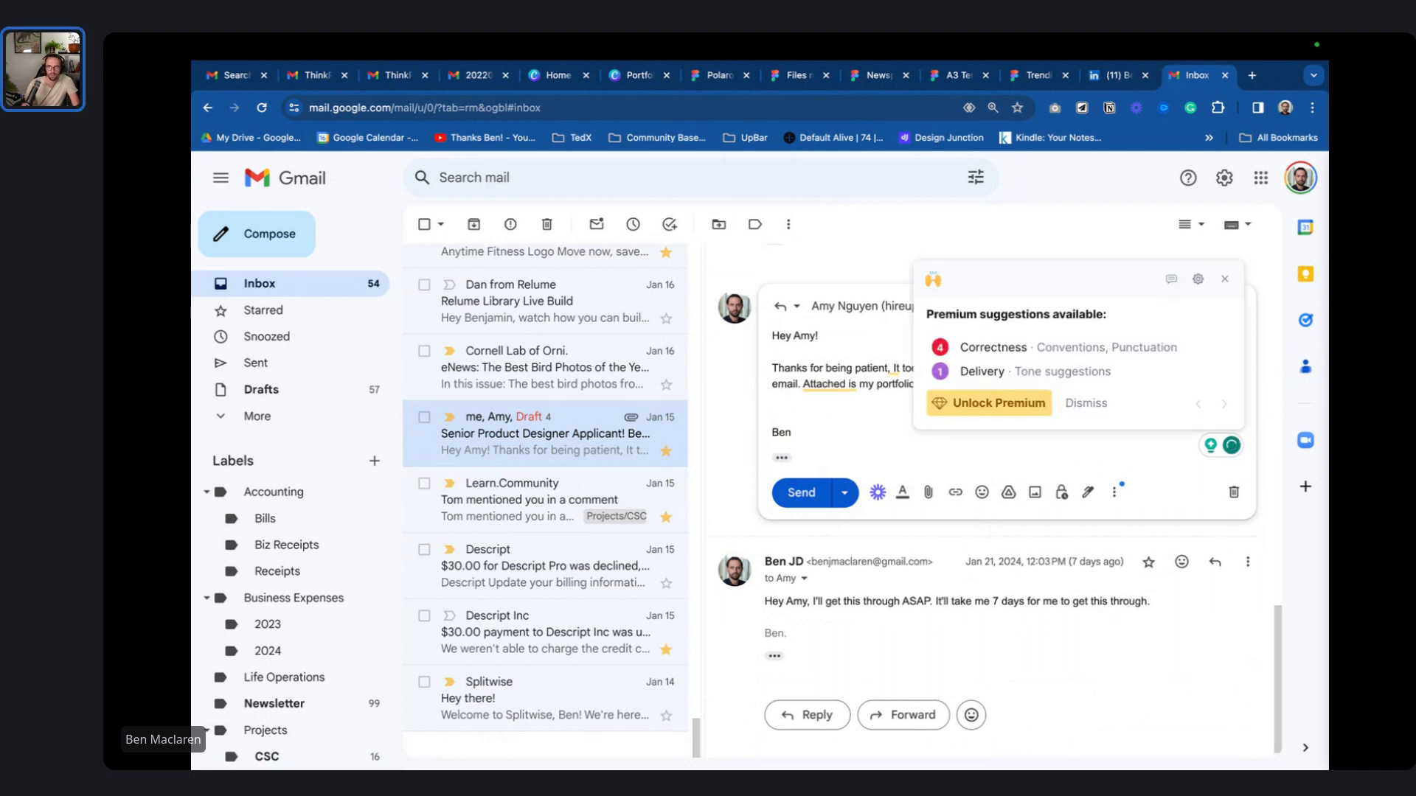
- Dismiss the Grammarly suggestions card and return to the reply above the sign-off
left_click(1086, 402)
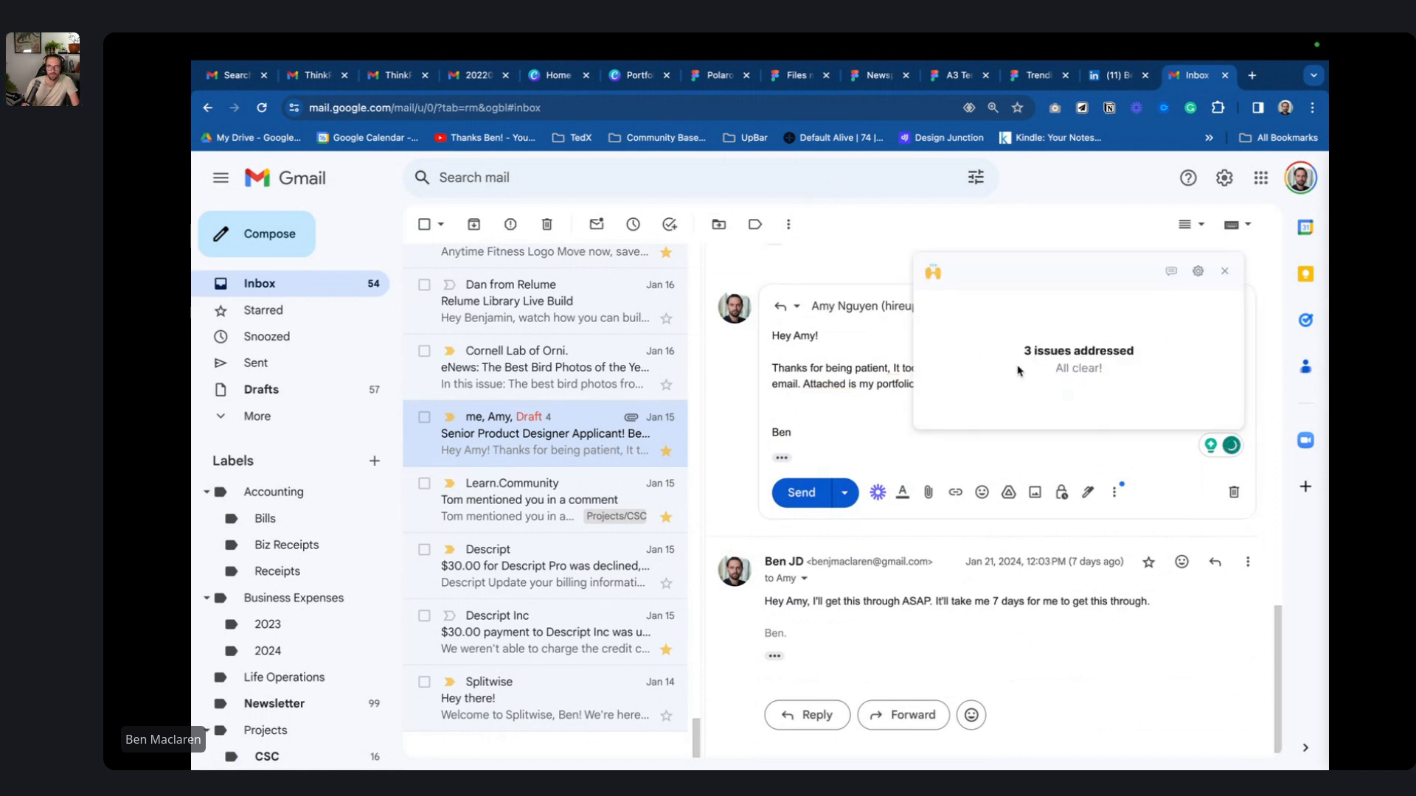
left_click(1223, 279)
left_click(933, 417)
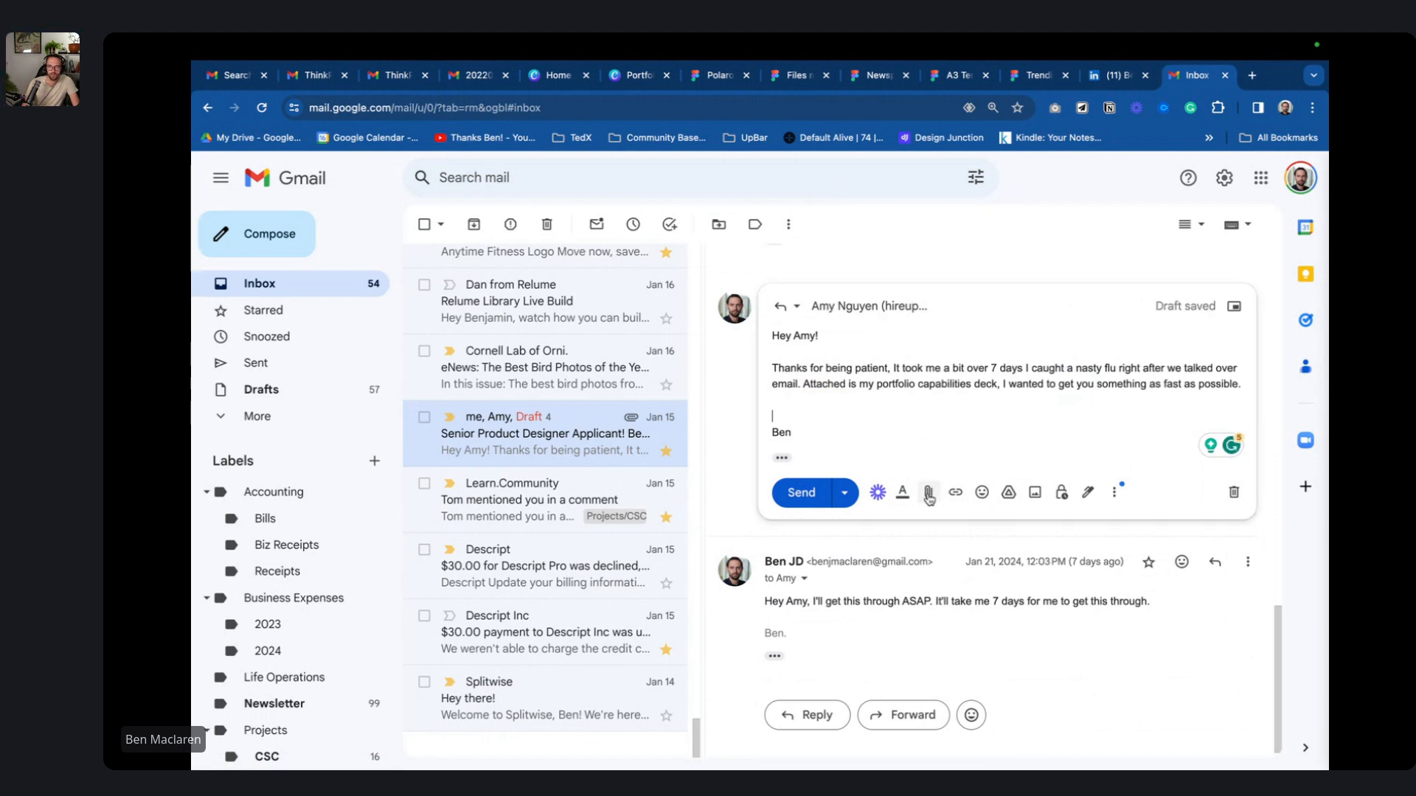
- Attach the 27.1 MB 'The Perfect Slidedeck Passive Template - 1 2.pdf' from Portfolio V1.0
left_click(928, 494)
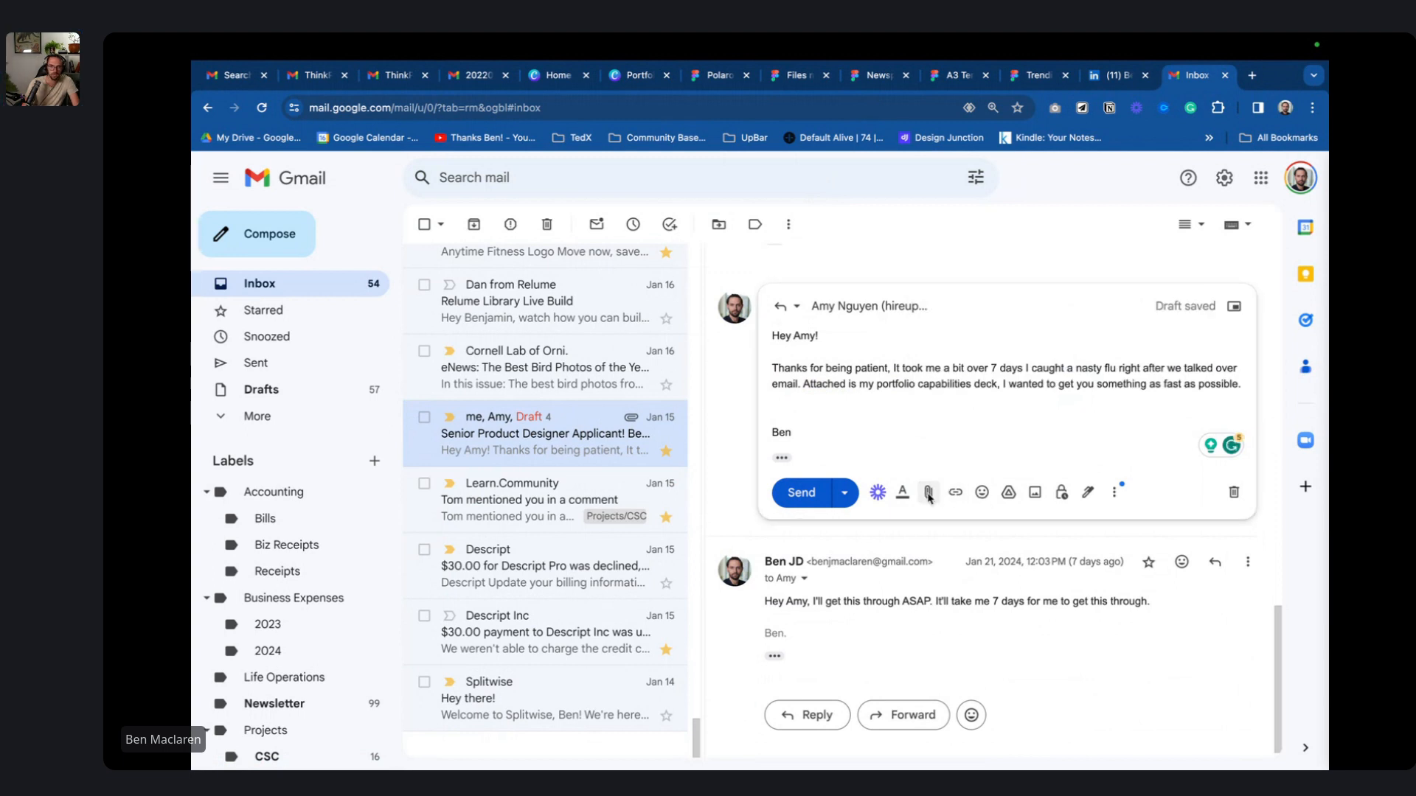
scroll(663, 362, "down", 5)
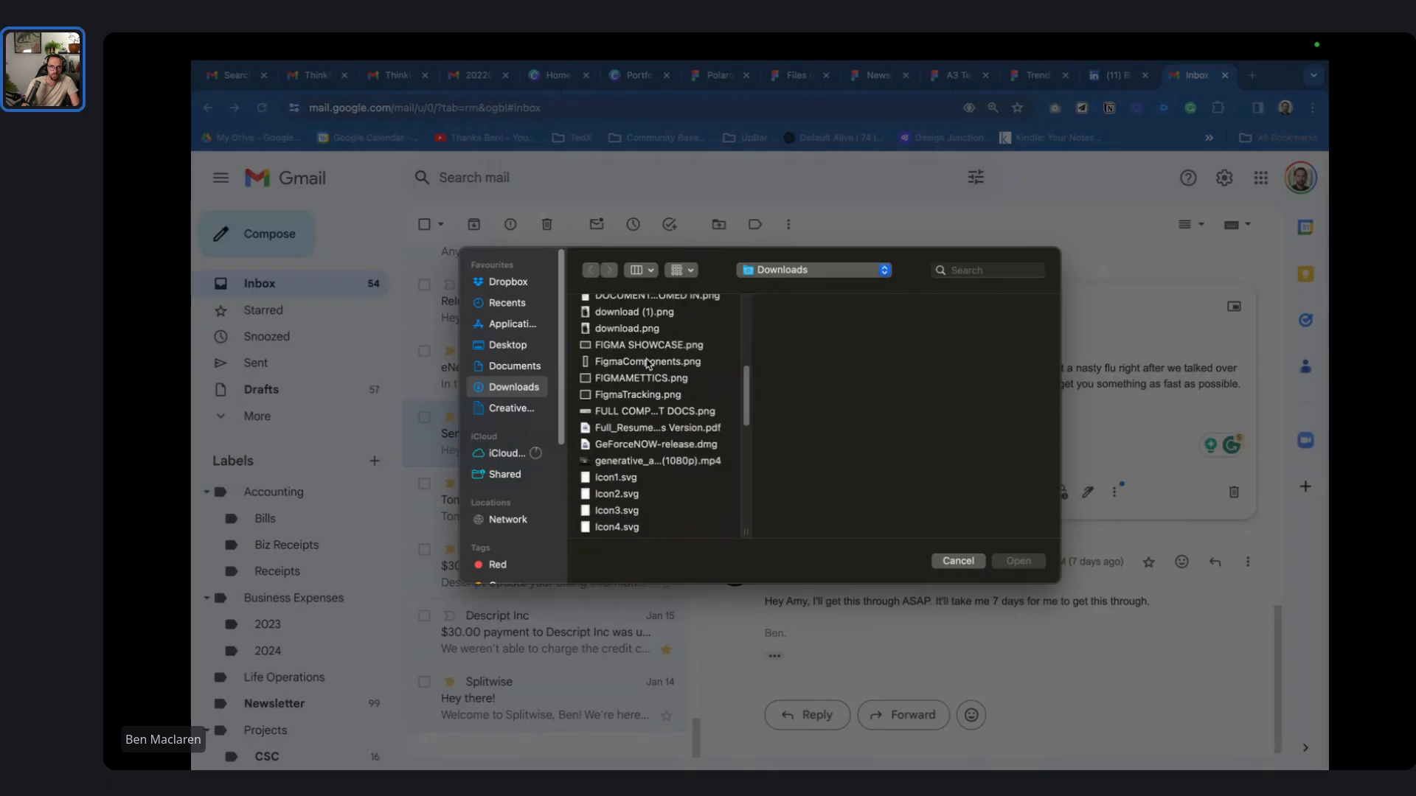
scroll(648, 365, "down", 5)
scroll(651, 366, "down", 4)
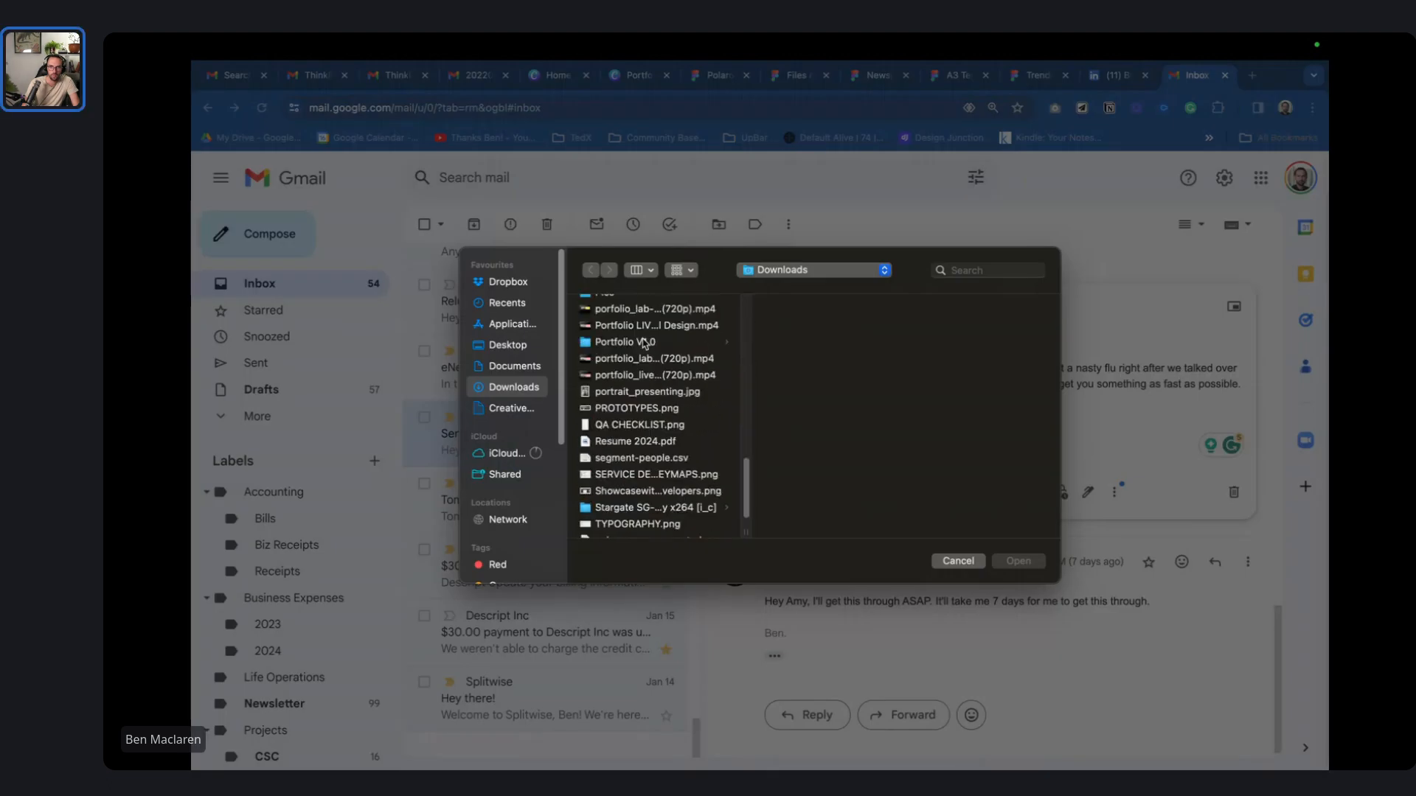
left_click(645, 343)
left_click_drag(912, 317, 869, 455)
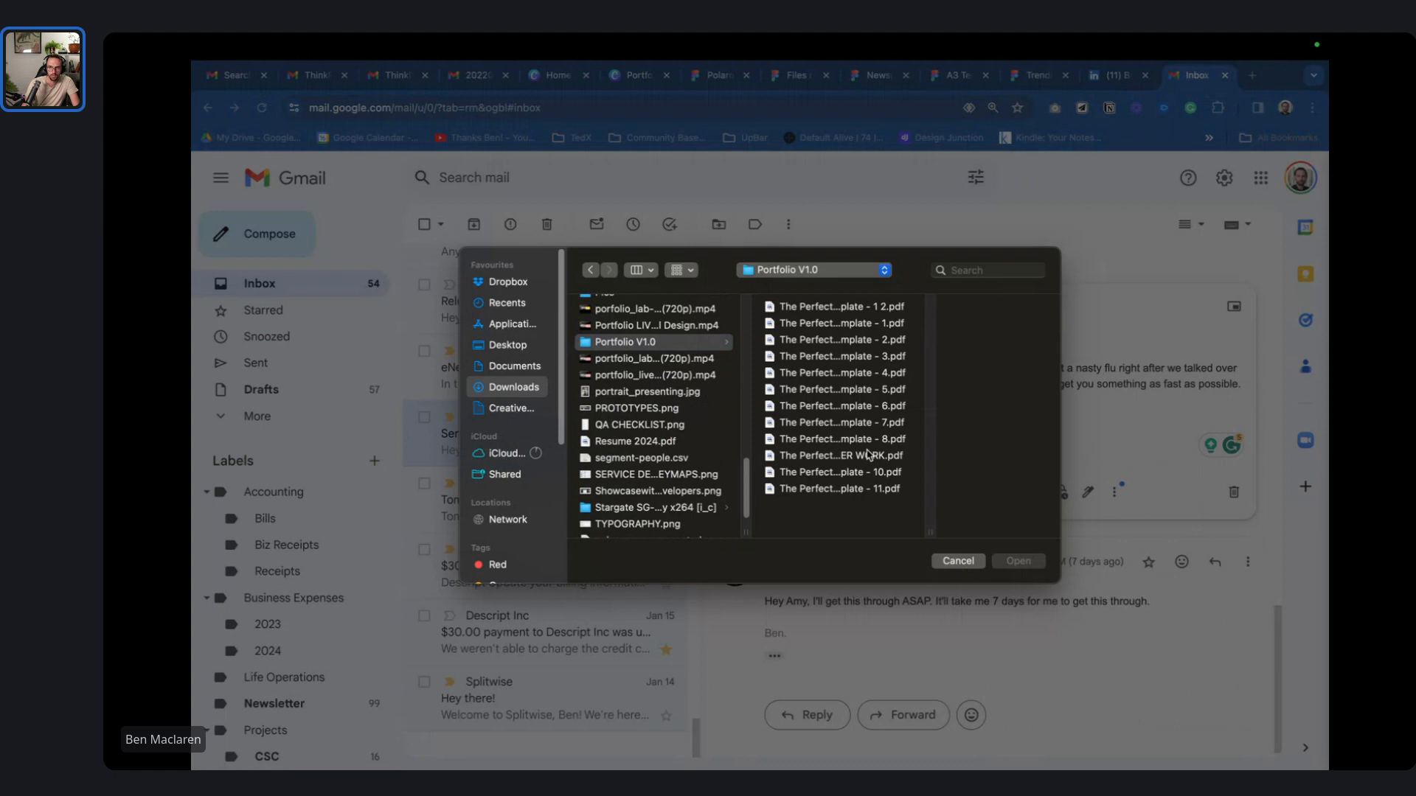
left_click(868, 455)
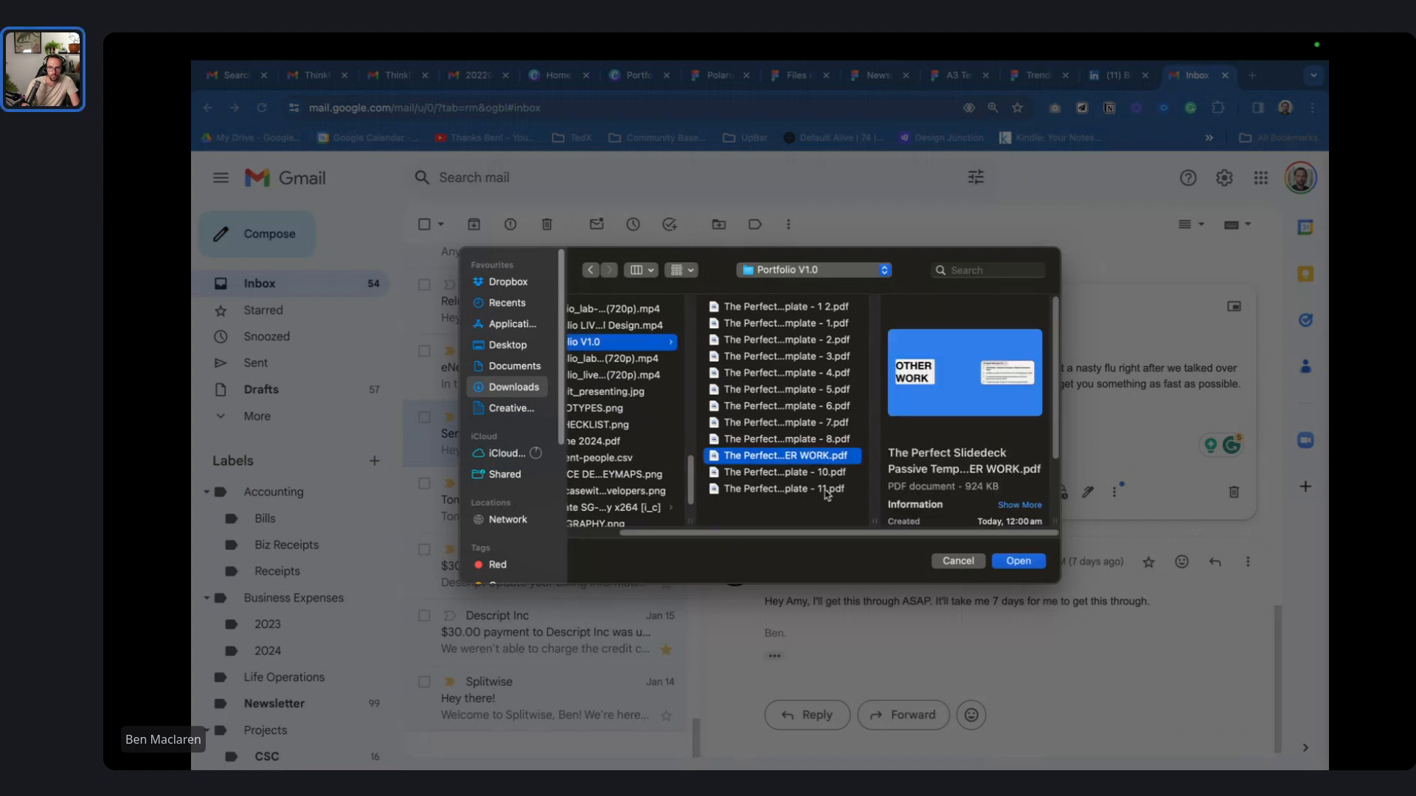
left_click(827, 307)
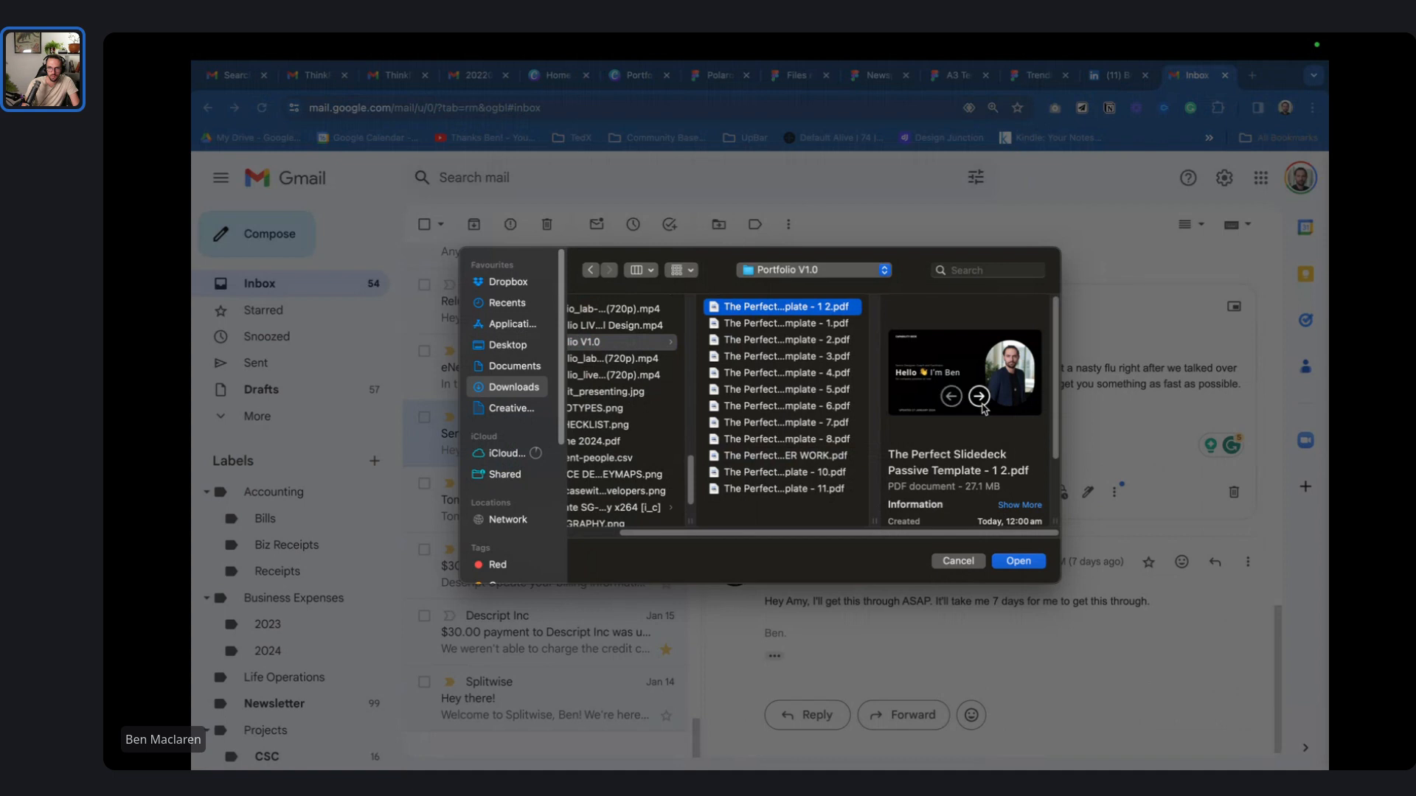
left_click(981, 405)
left_click(981, 405)
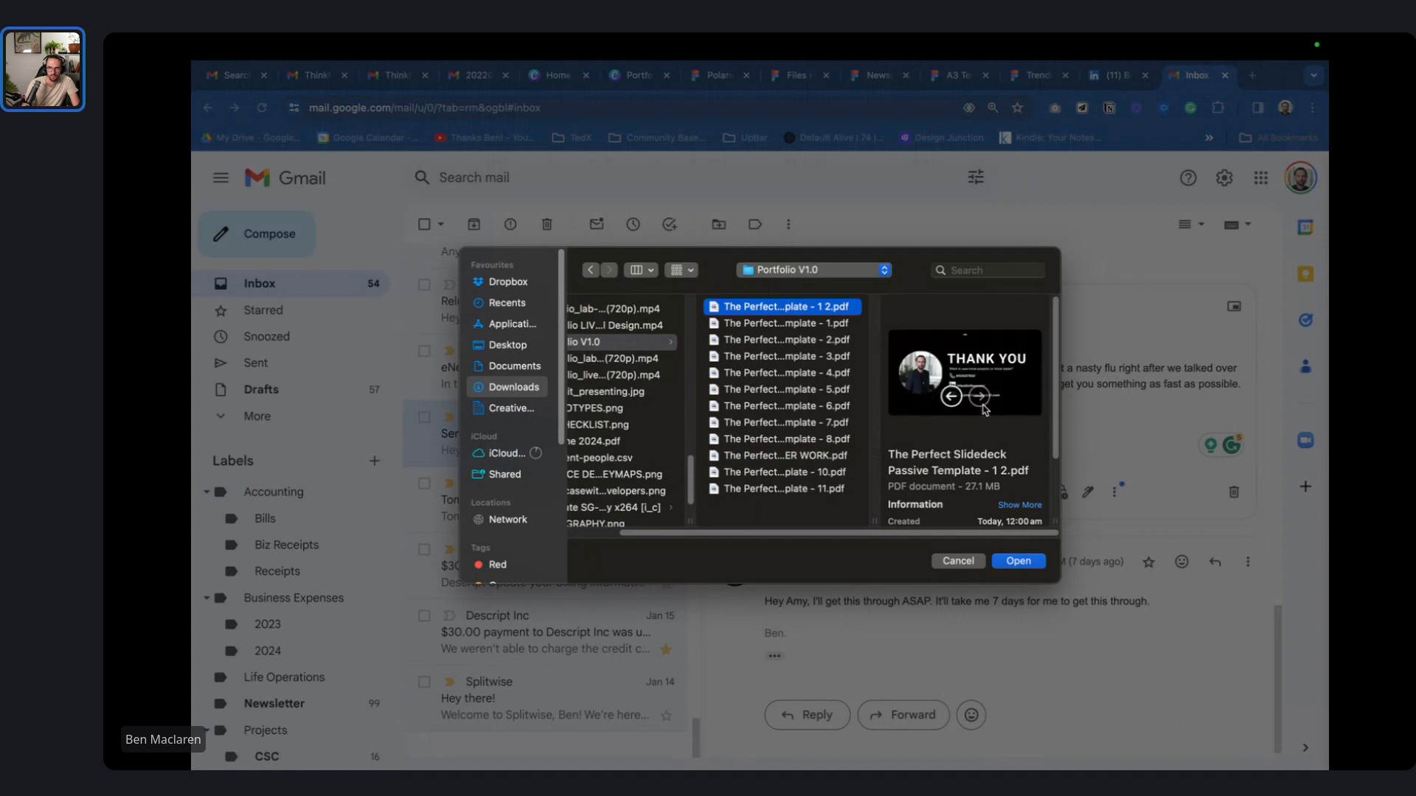
left_click(1021, 561)
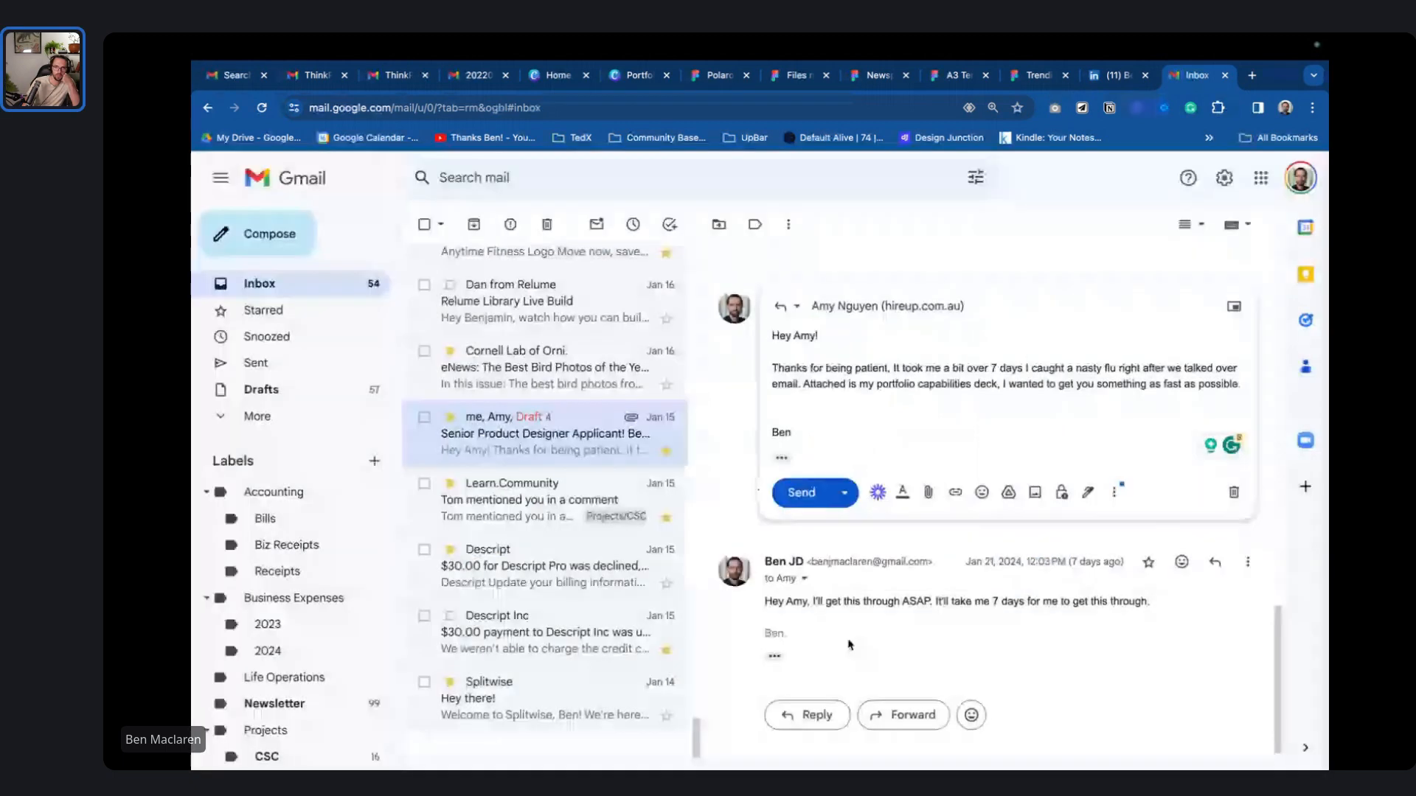
- Check the deck PDF's 27.1 MB size in Finder's Downloads, then return to the browser
mouse_move(812, 766)
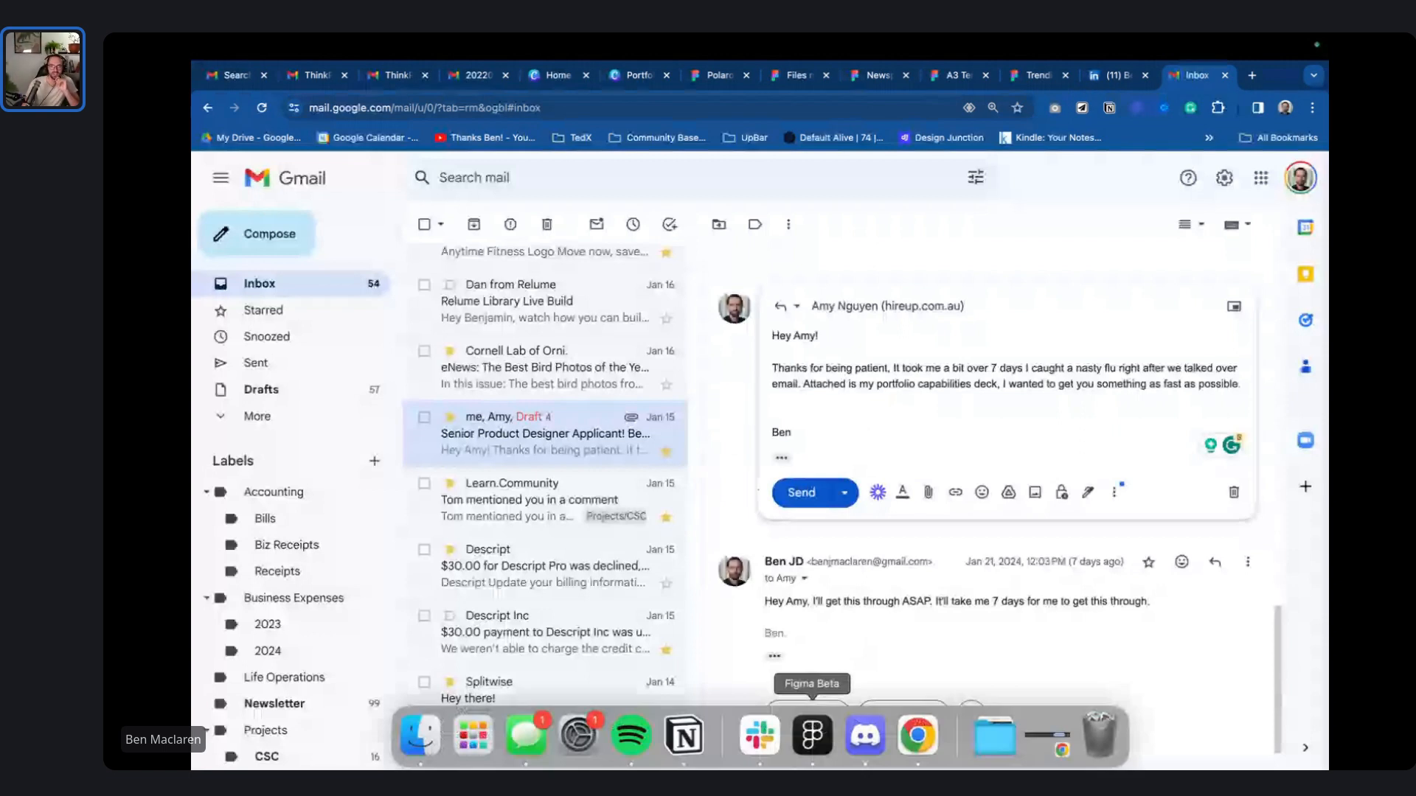
left_click(428, 745)
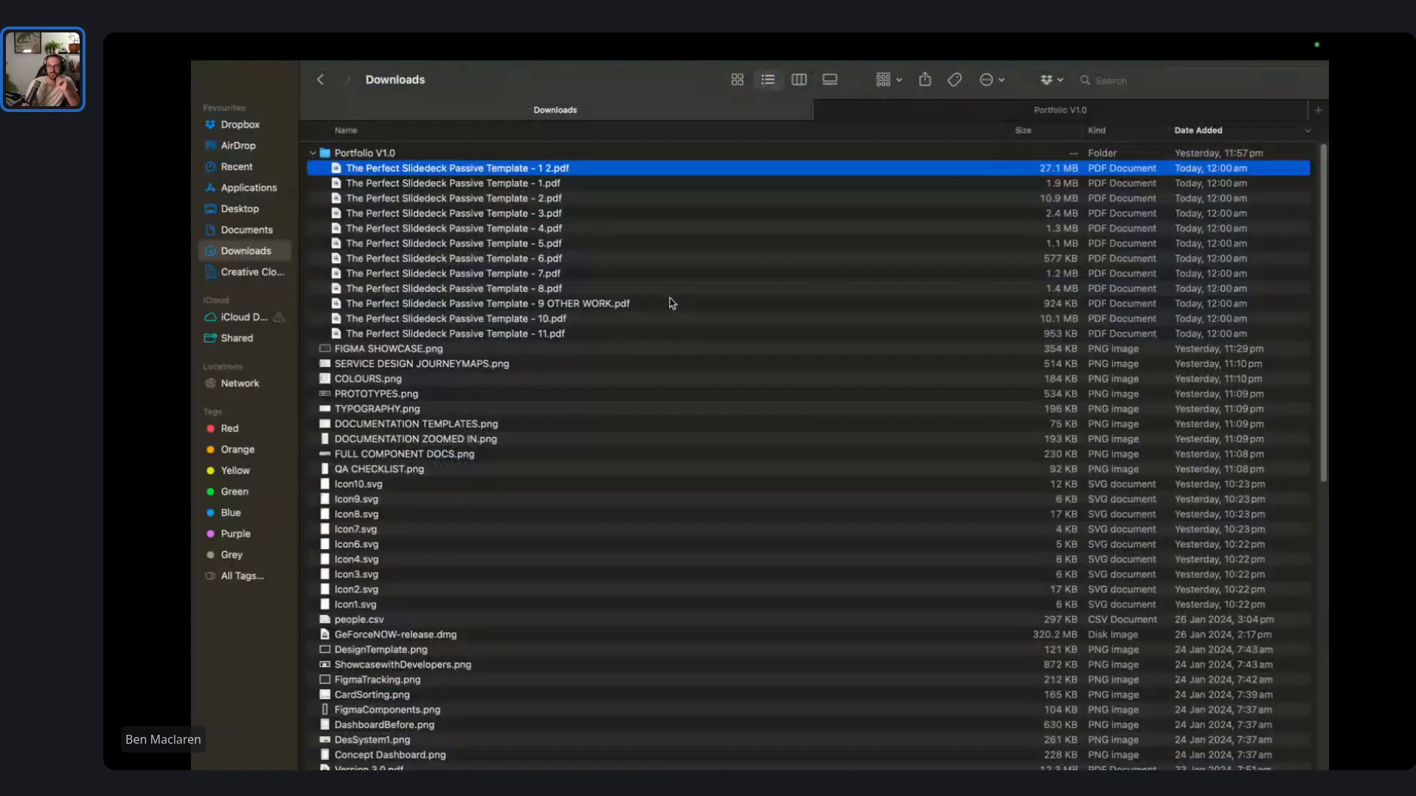
right_click(1020, 173)
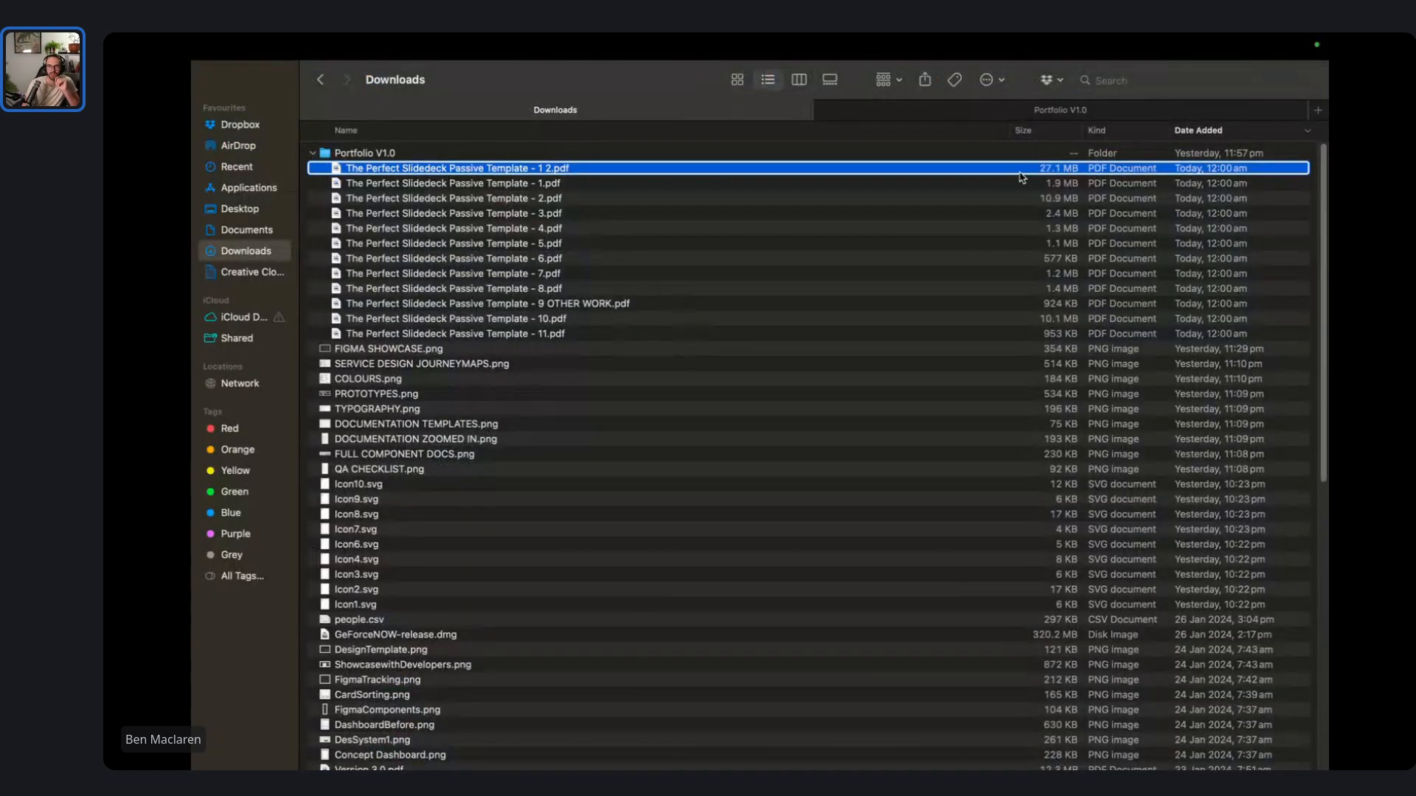
mouse_move(884, 437)
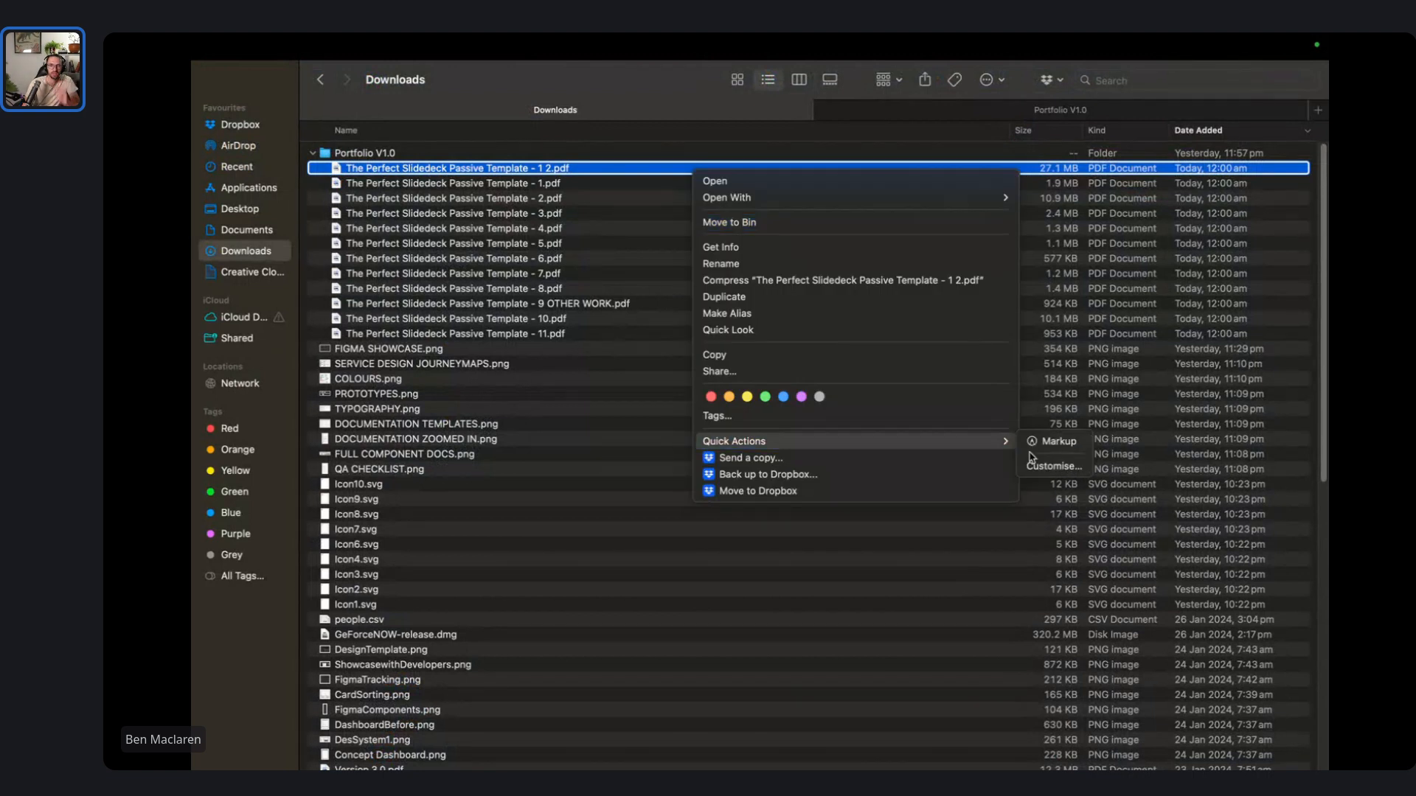
left_click(604, 188)
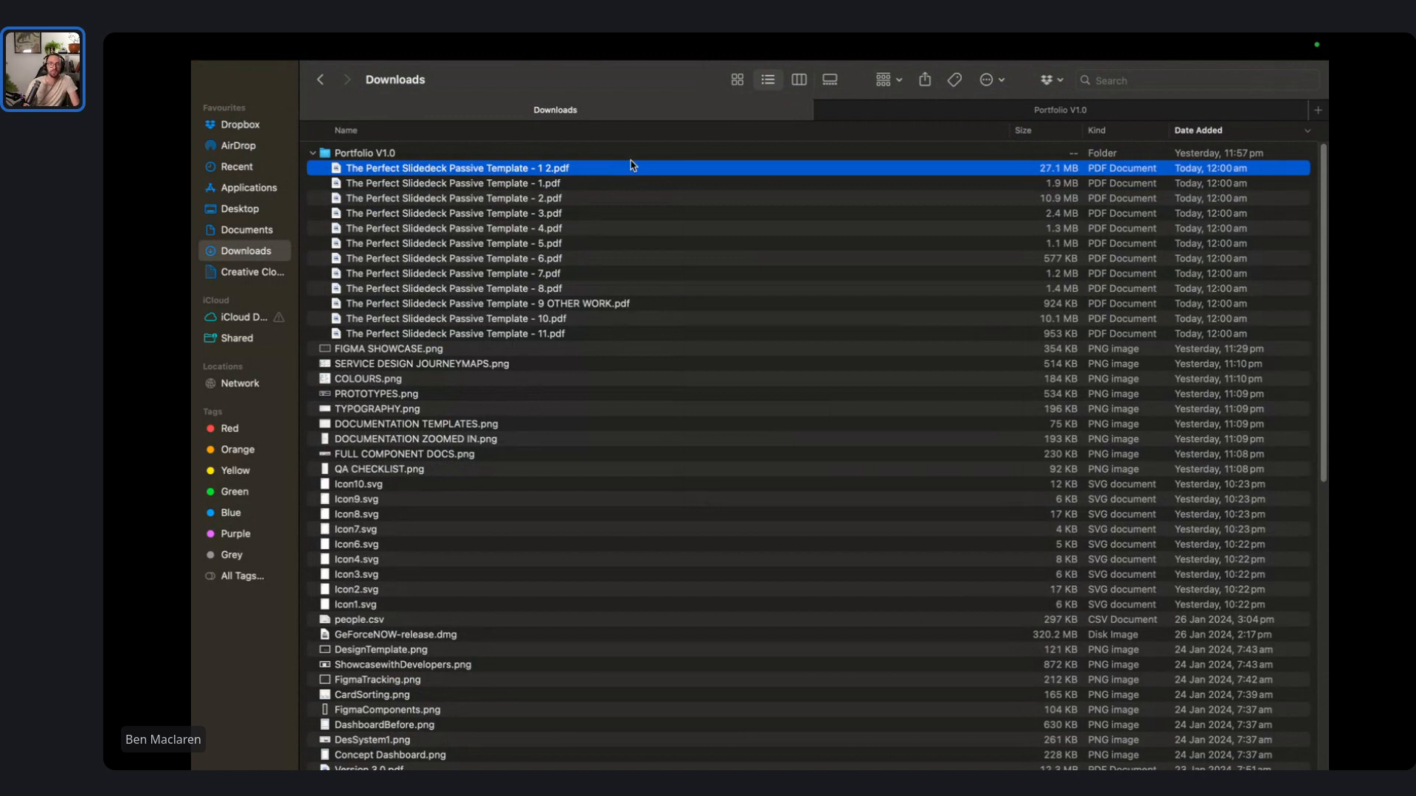
key("ctrl+Right")
key("ctrl+Right")
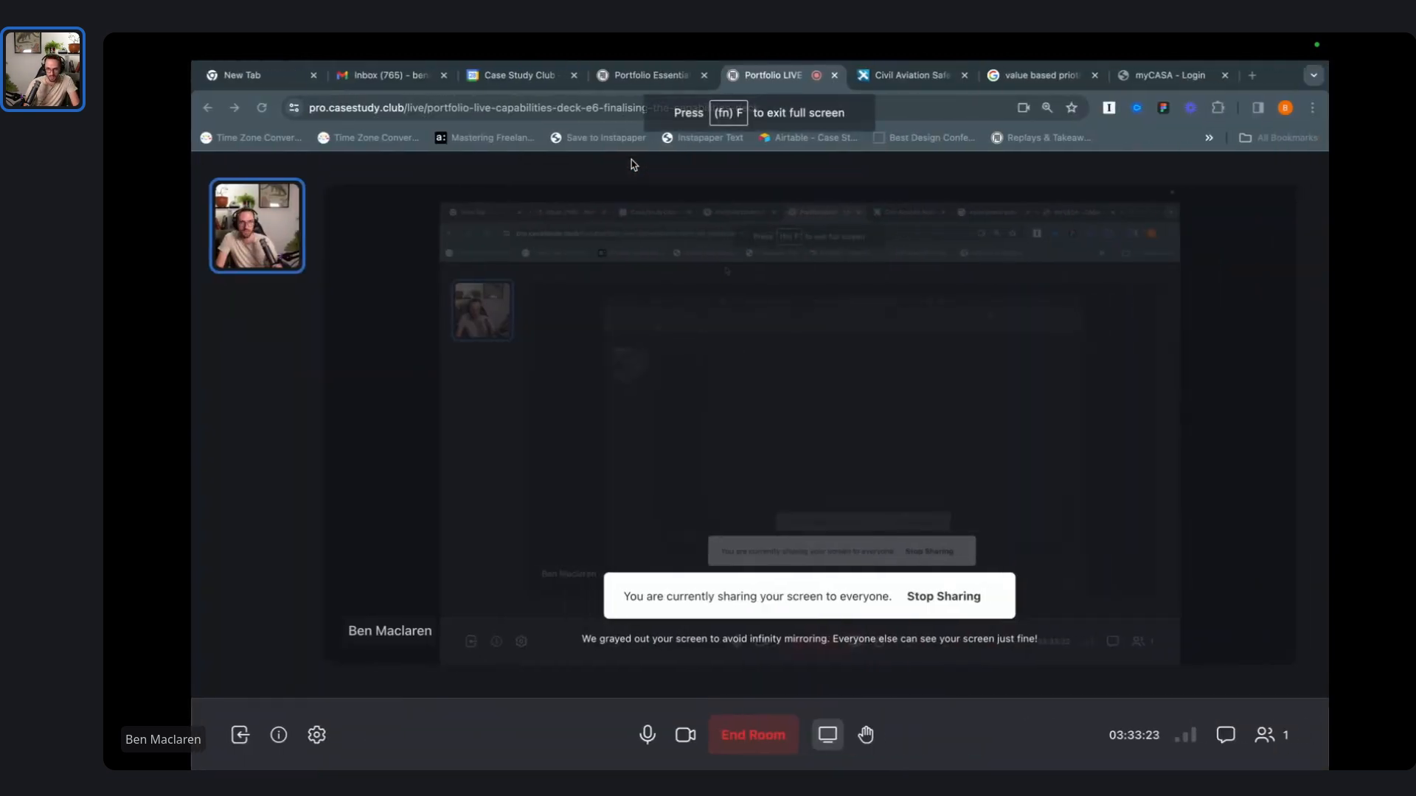
- Search Google for 'PDF compressor' and open Adobe's result in a new tab
left_click(1251, 76)
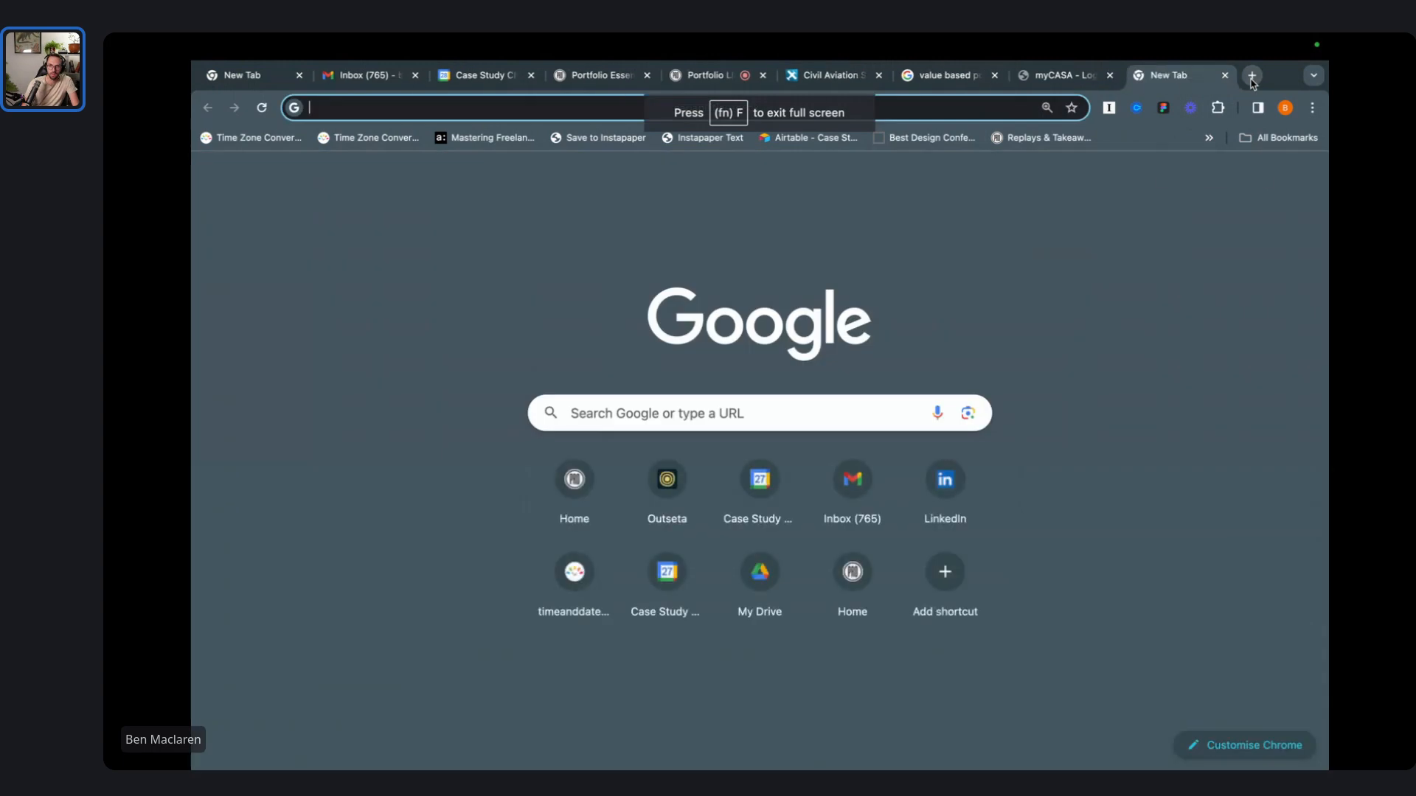
type("PDF compressor")
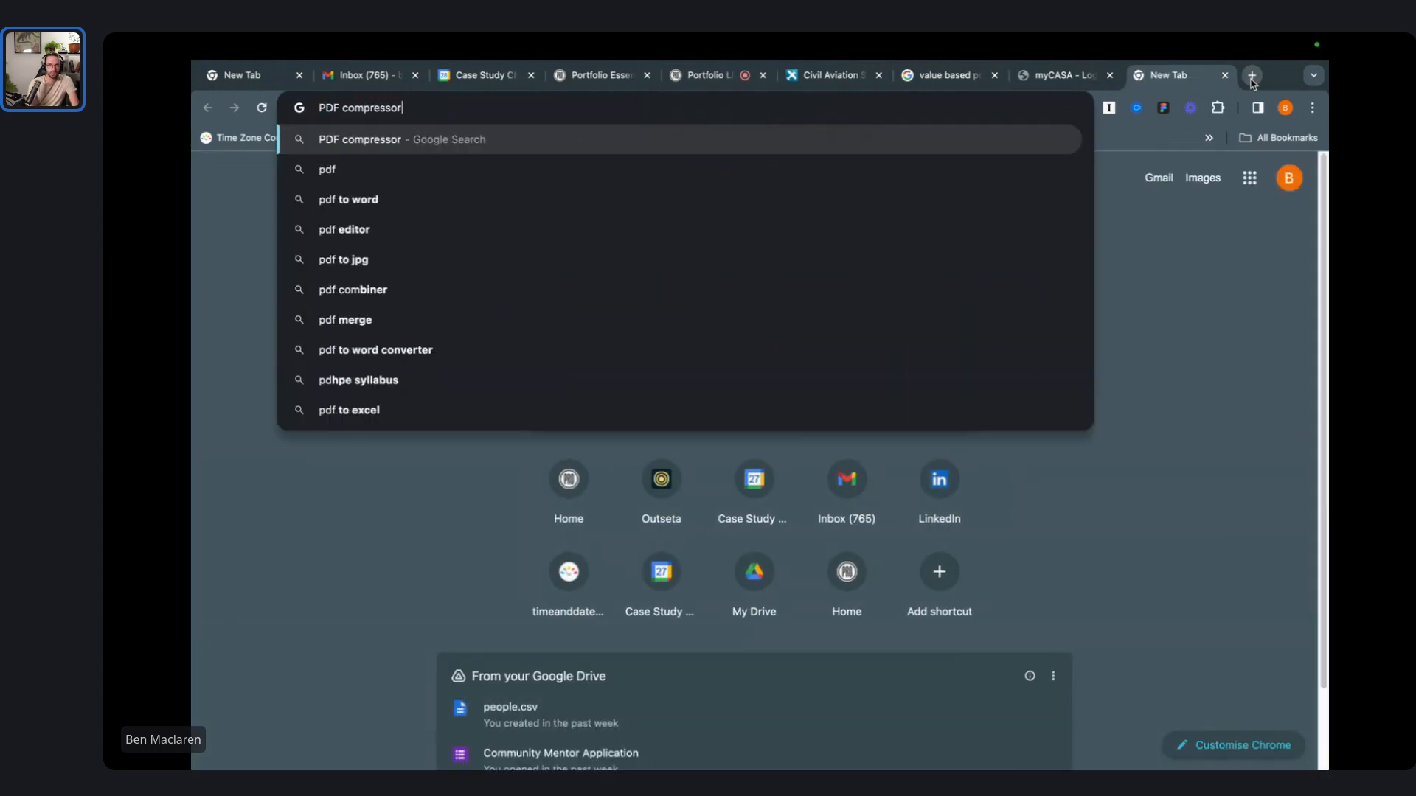
key("Return")
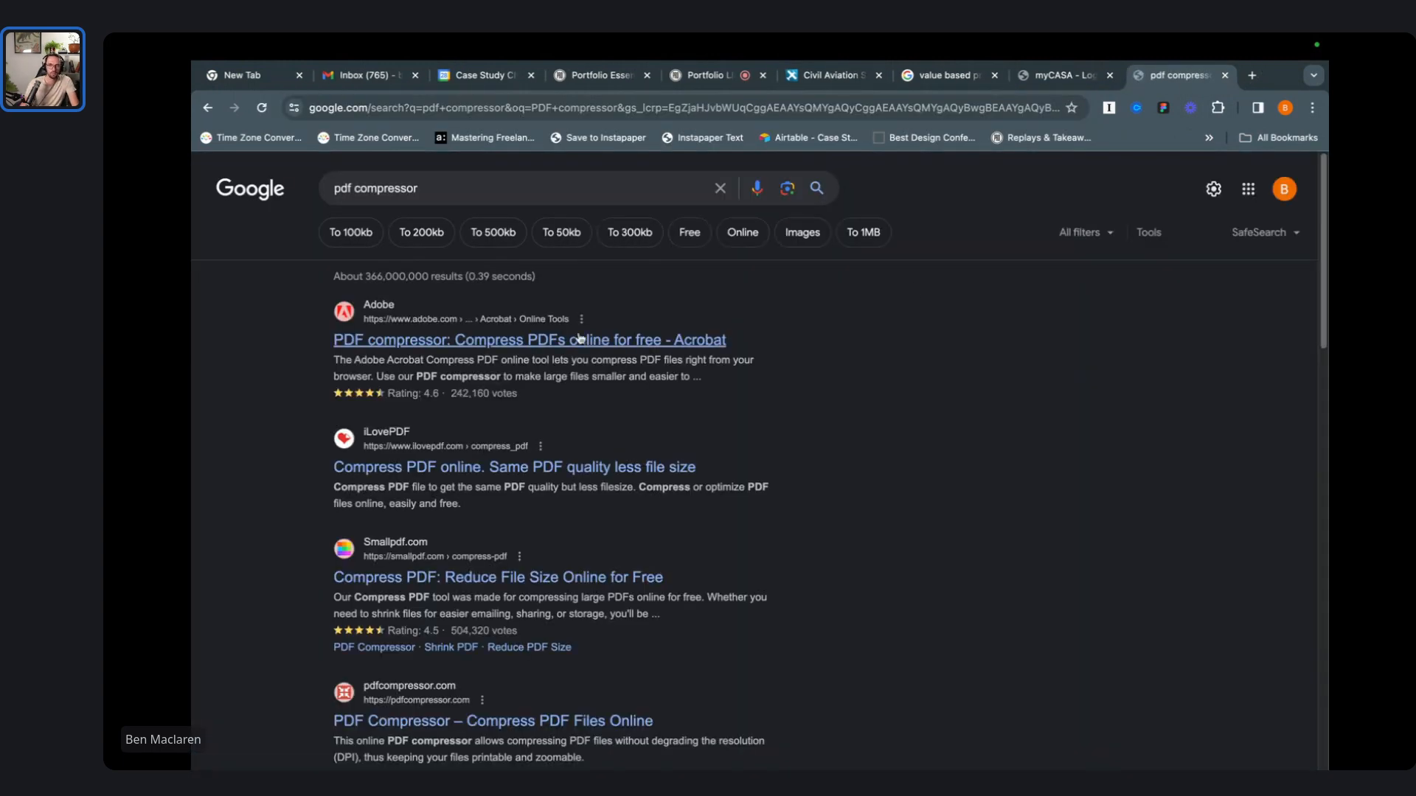
left_click(579, 338, "super")
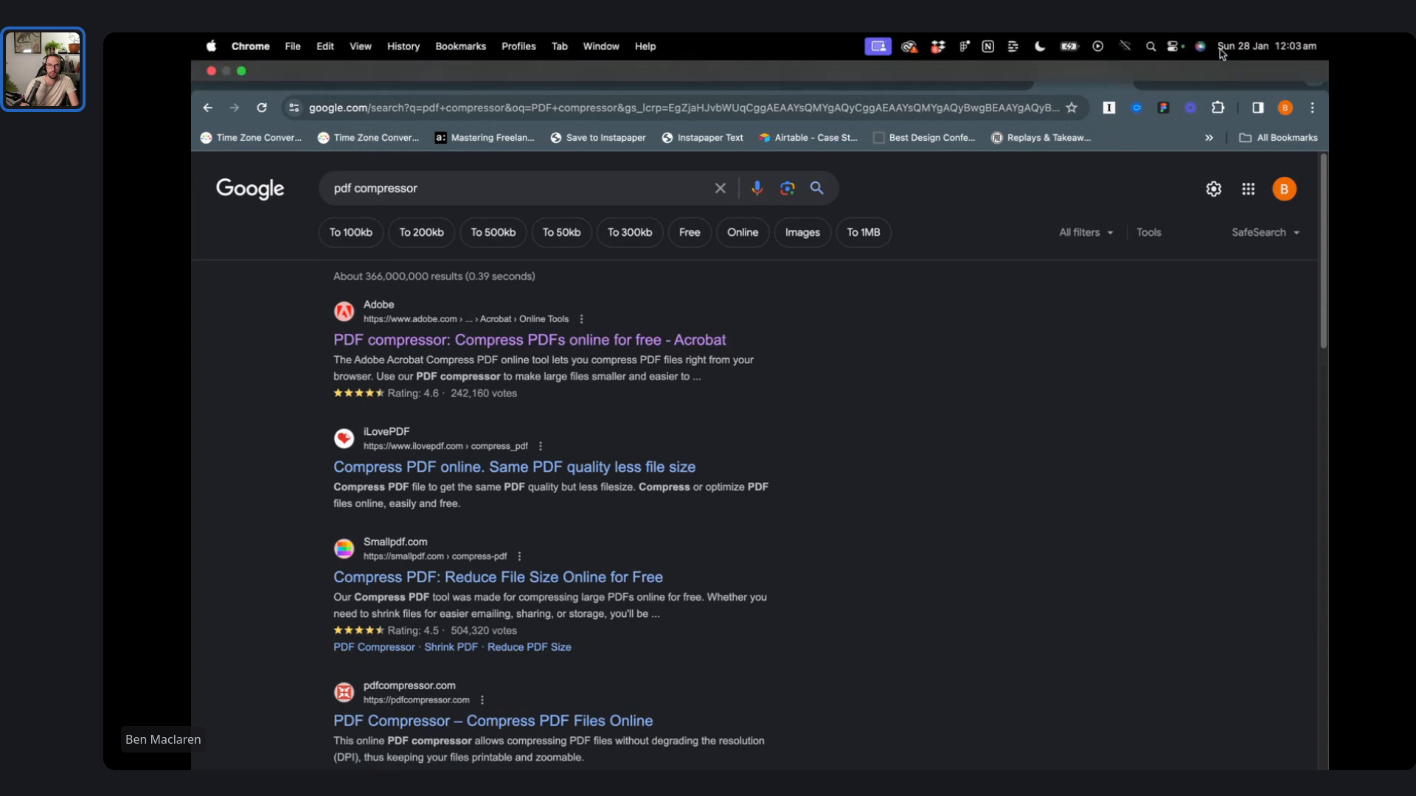
- Search 'reduce pdf size', then move to the Adobe Compress PDF tab
triple_click(490, 188)
type("r")
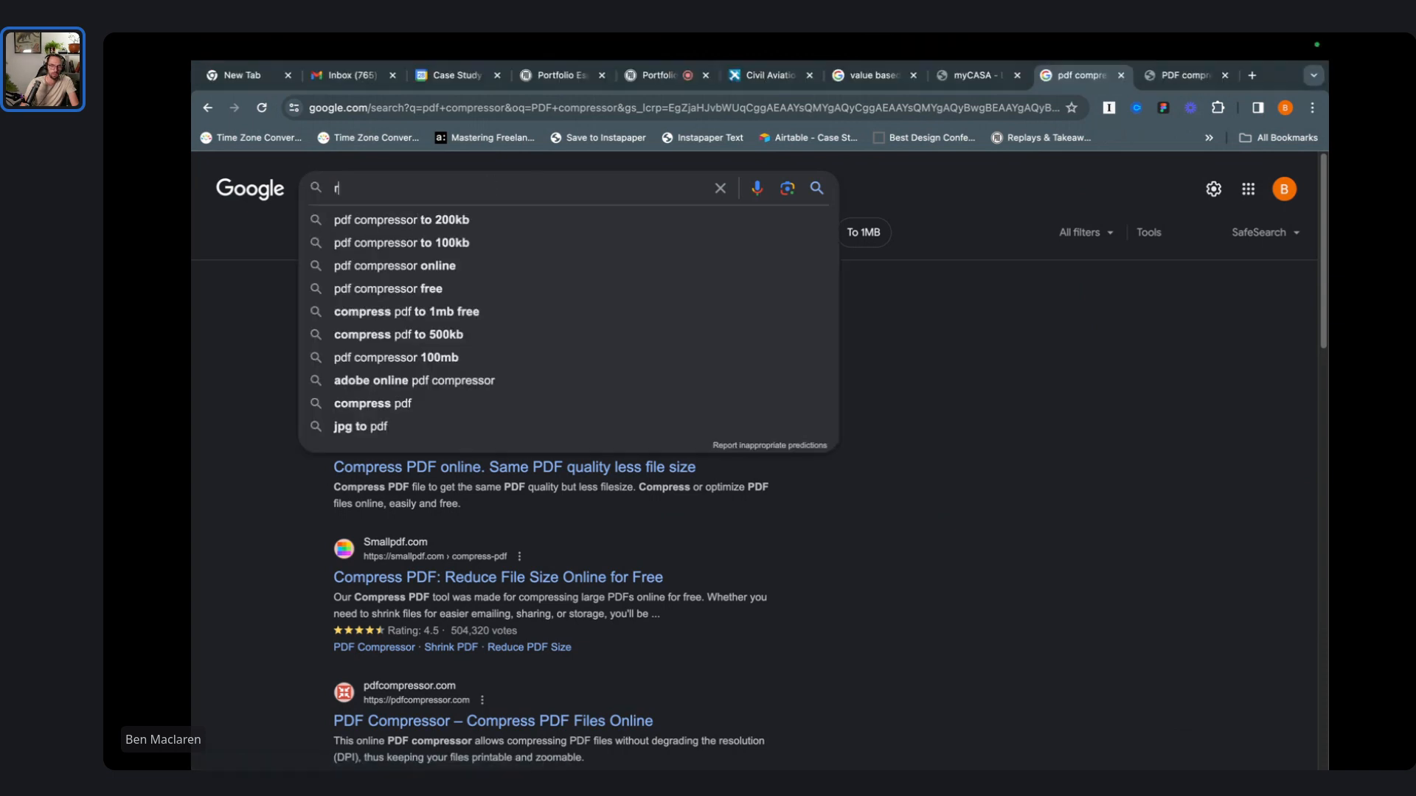
type("educe p")
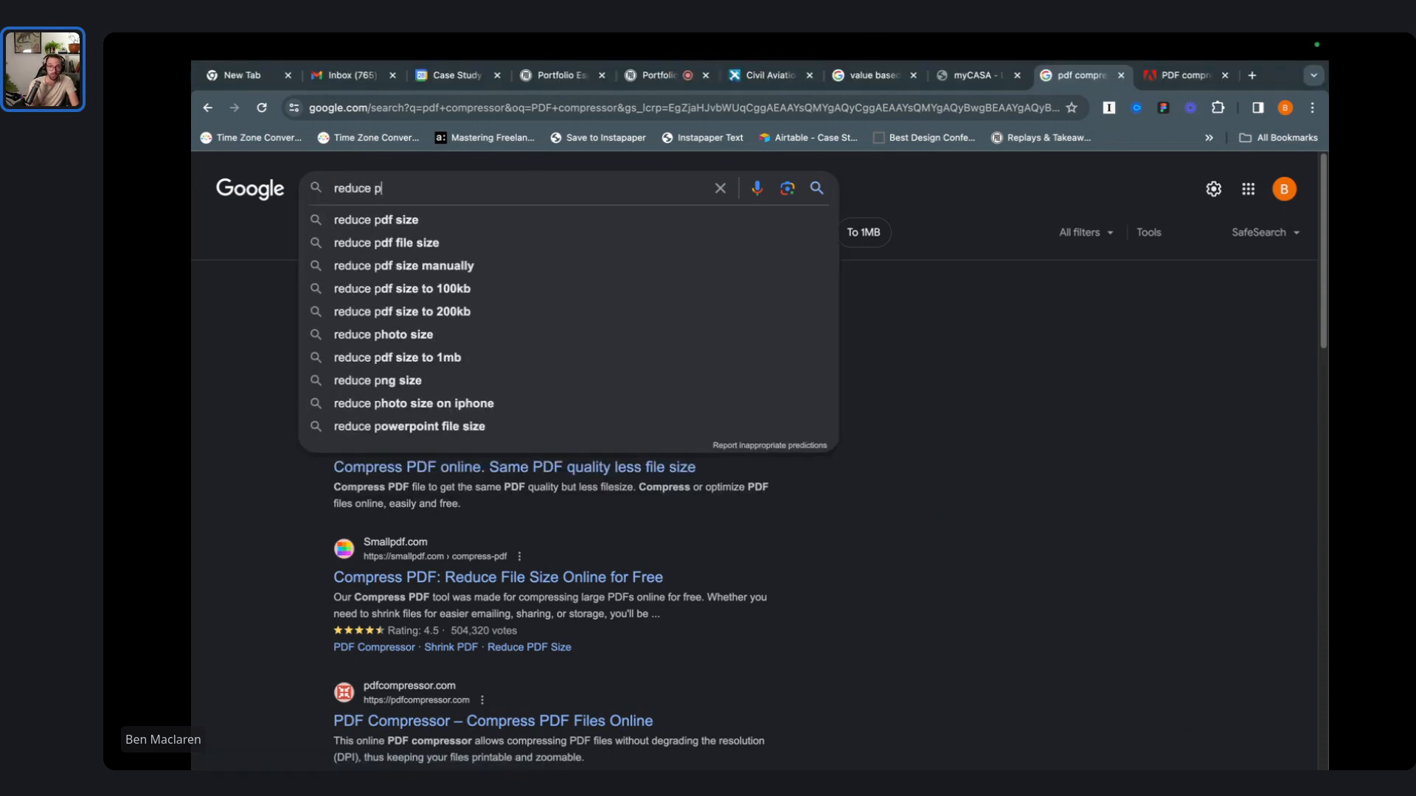
key("Down")
key("Return")
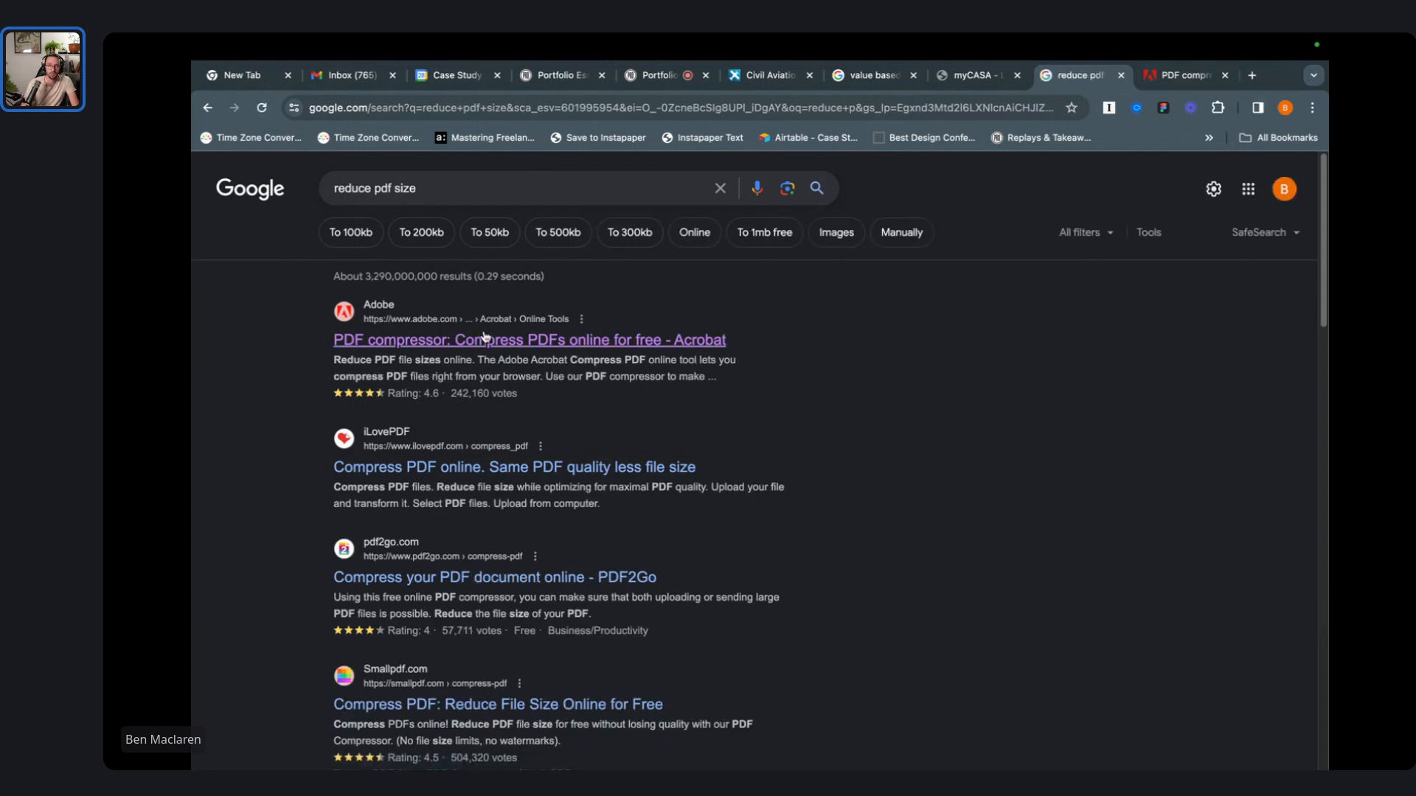
left_click(1176, 77)
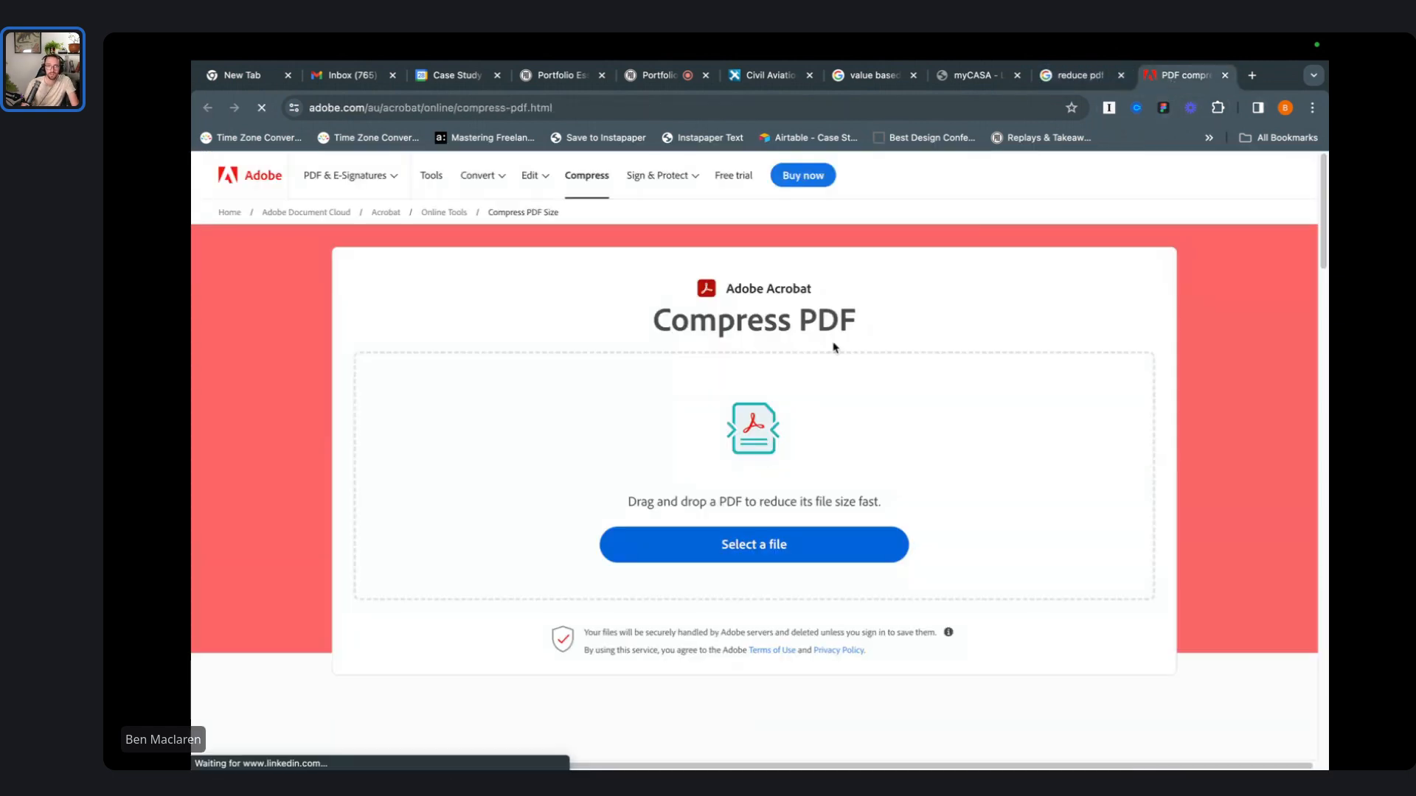
- Upload the first deck PDF from Portfolio V1.0 to Acrobat's Compress PDF tool
left_click(783, 547)
scroll(649, 357, "down", 10)
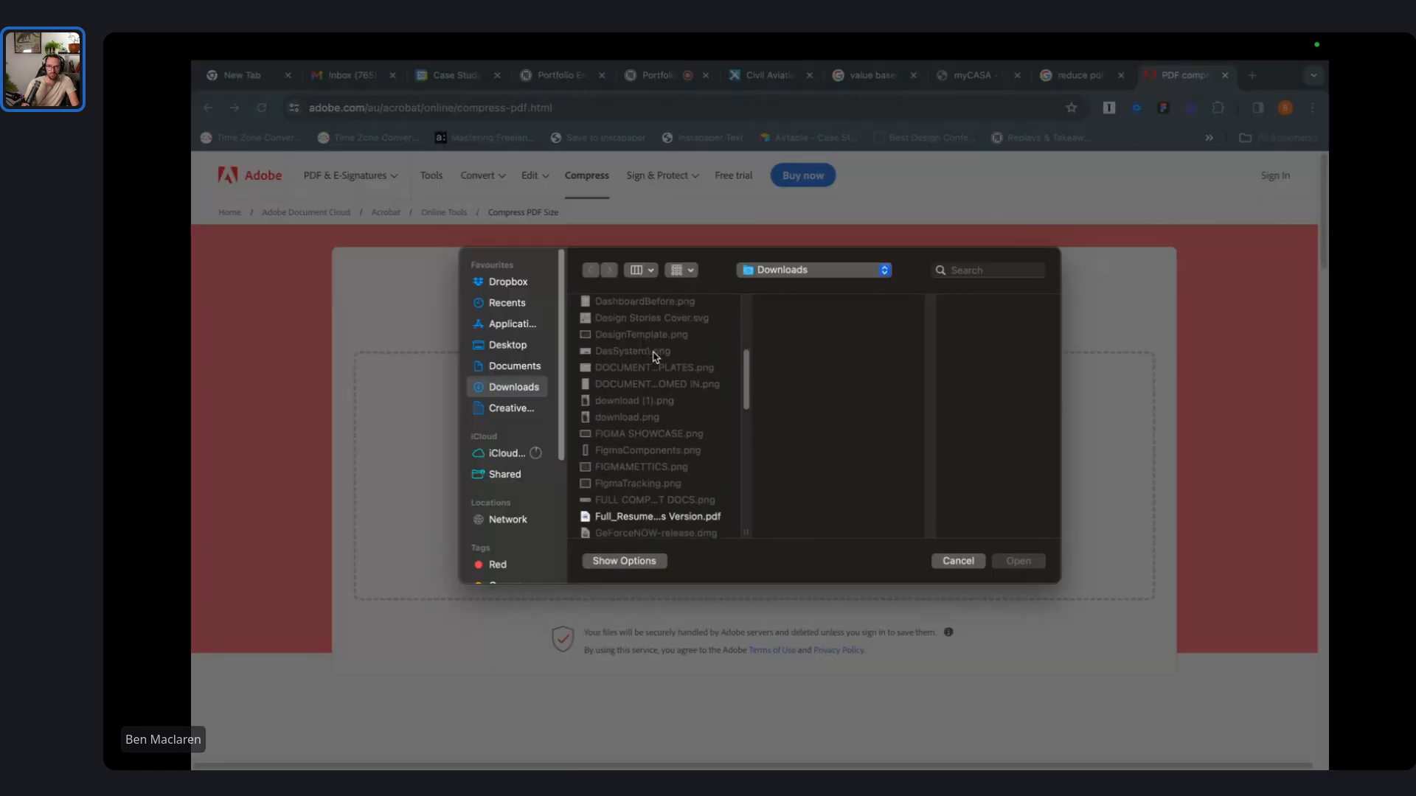
scroll(652, 354, "down", 5)
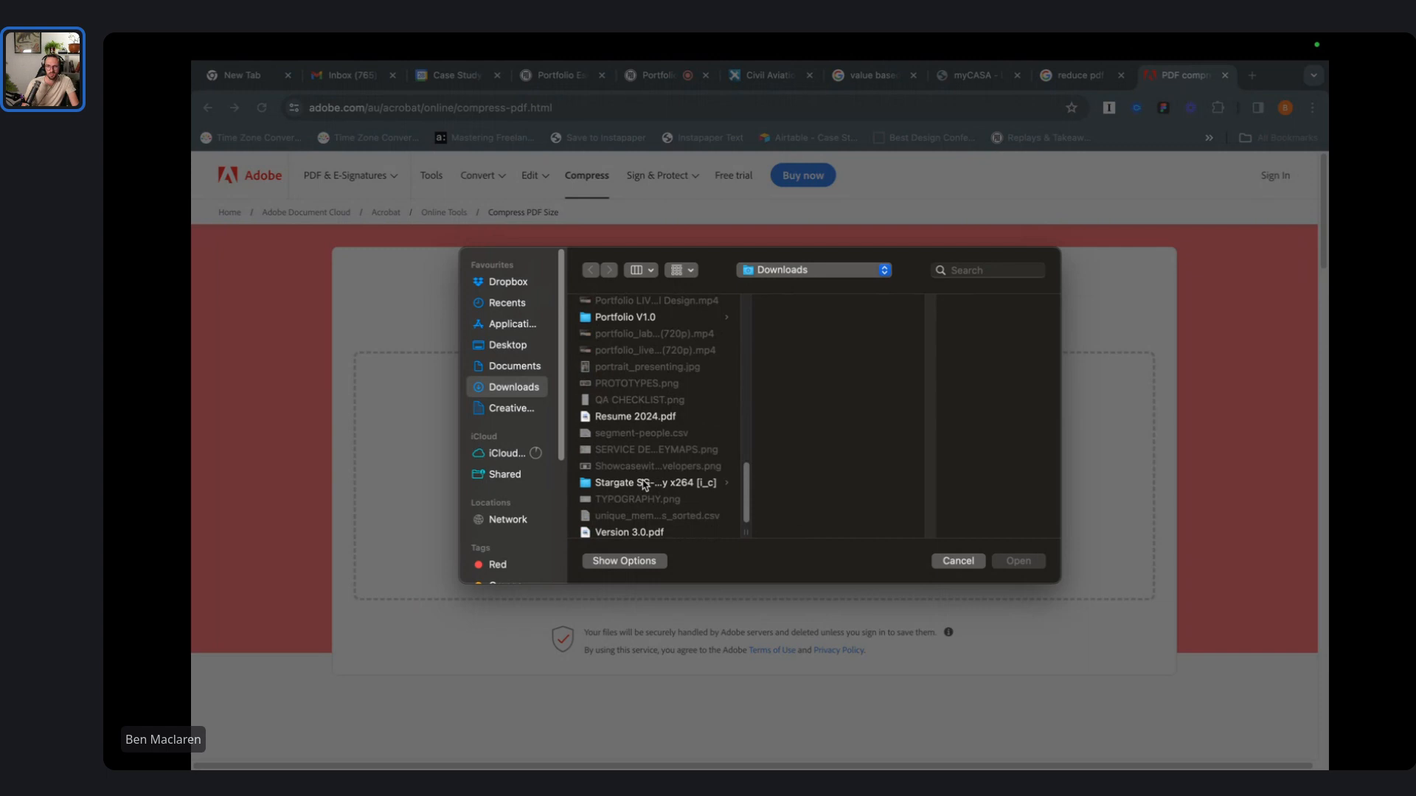
left_click(654, 318)
left_click(864, 310)
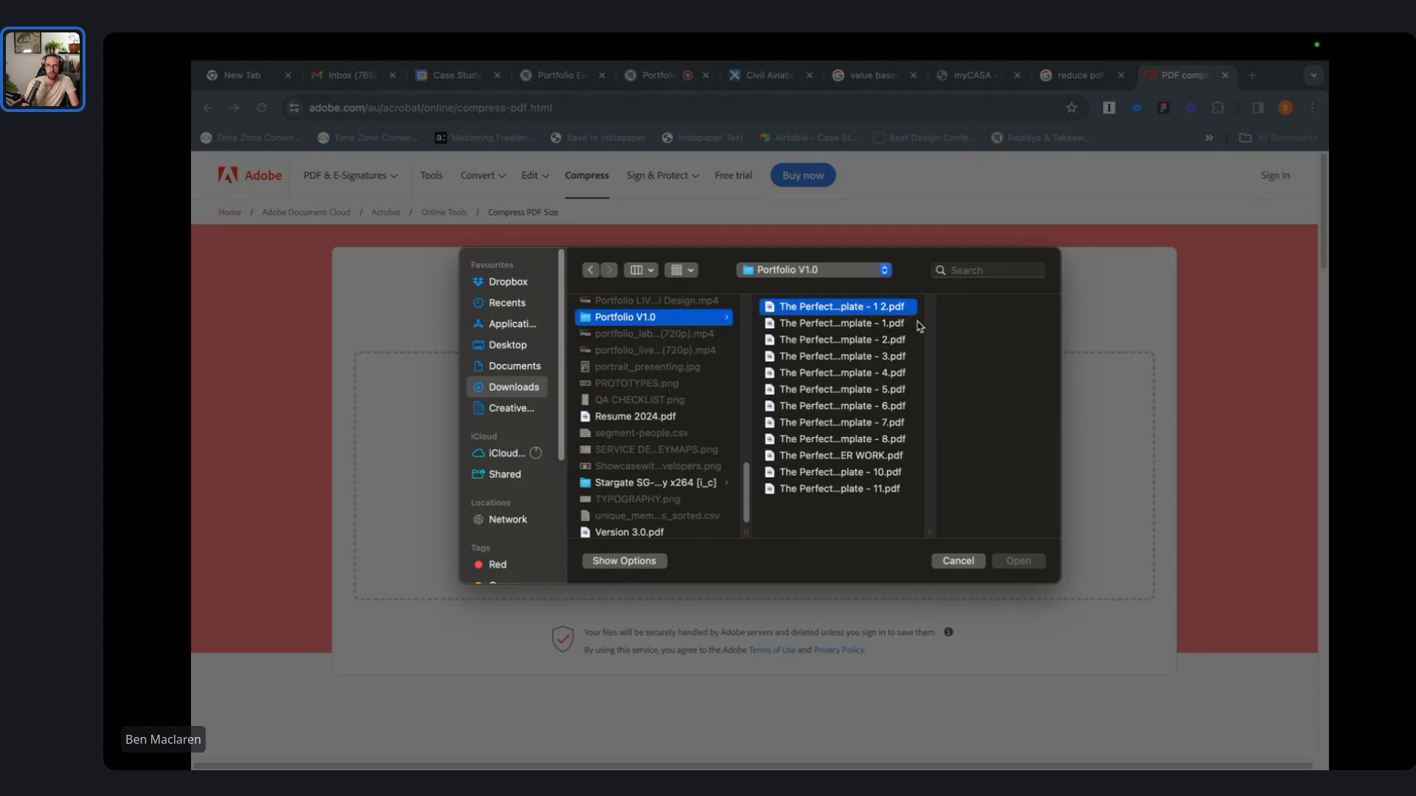
left_click(1036, 560)
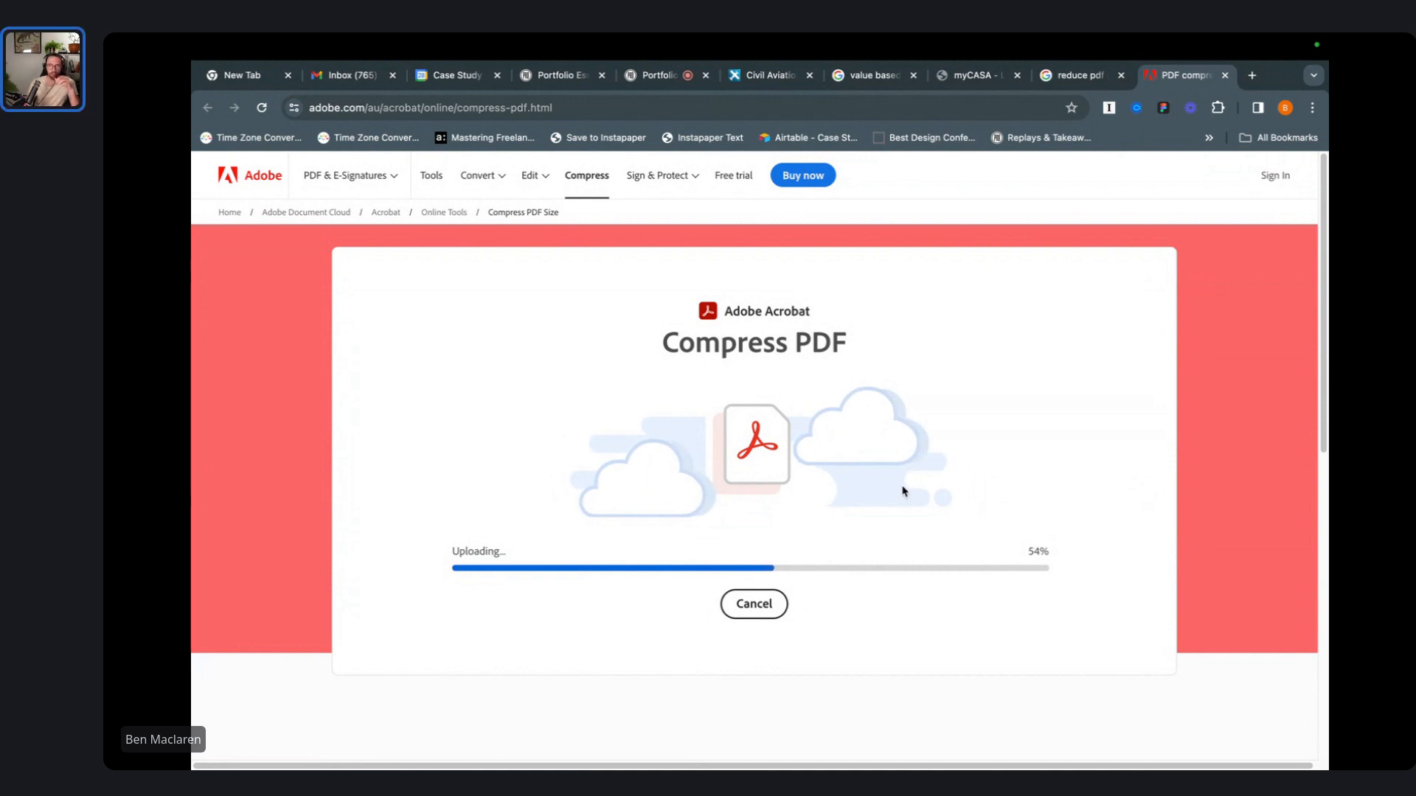
- Bring the Case Study Club screen-sharing room tab to the front while it uploads
key("ctrl+Left")
key("ctrl+Left")
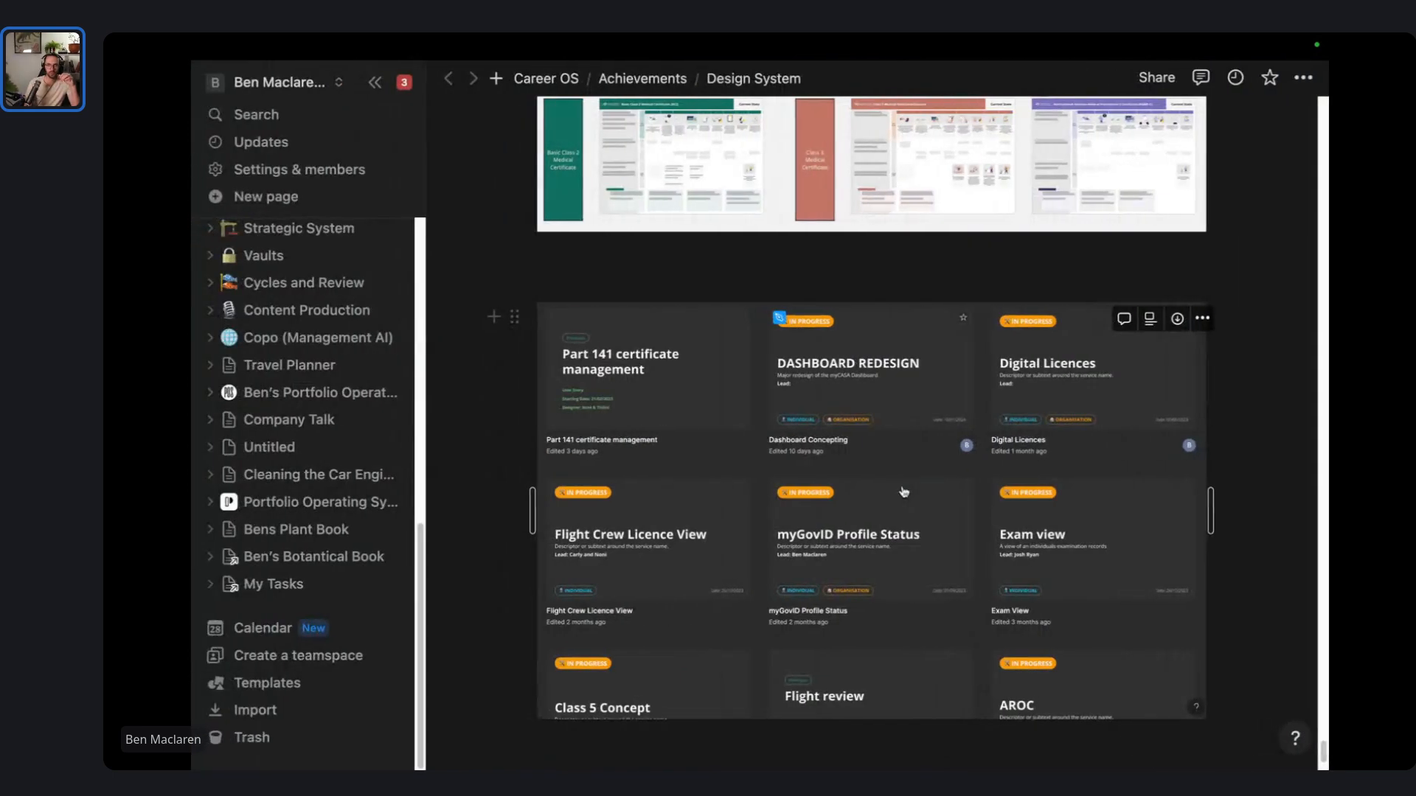
key("ctrl+Right")
key("ctrl+Right")
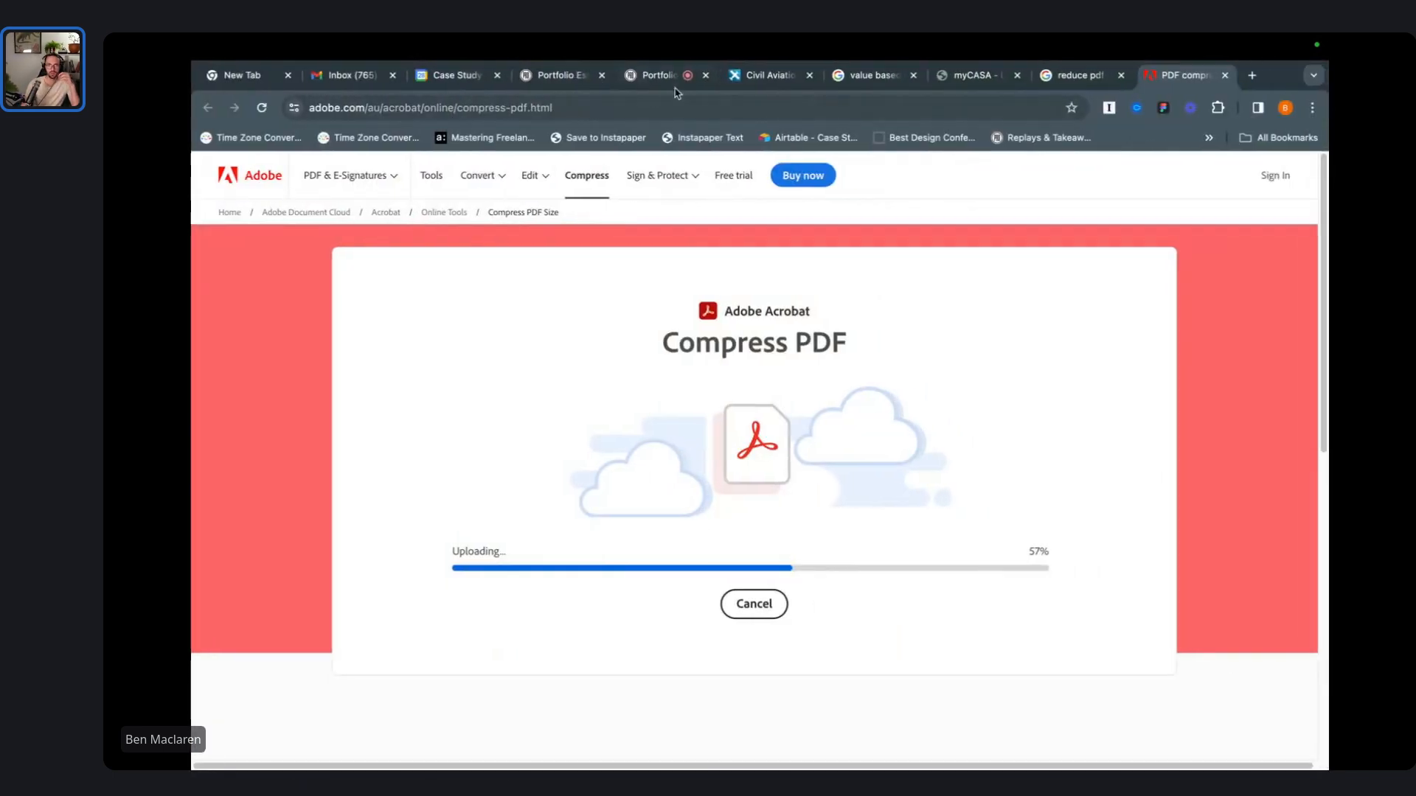
left_click(668, 76)
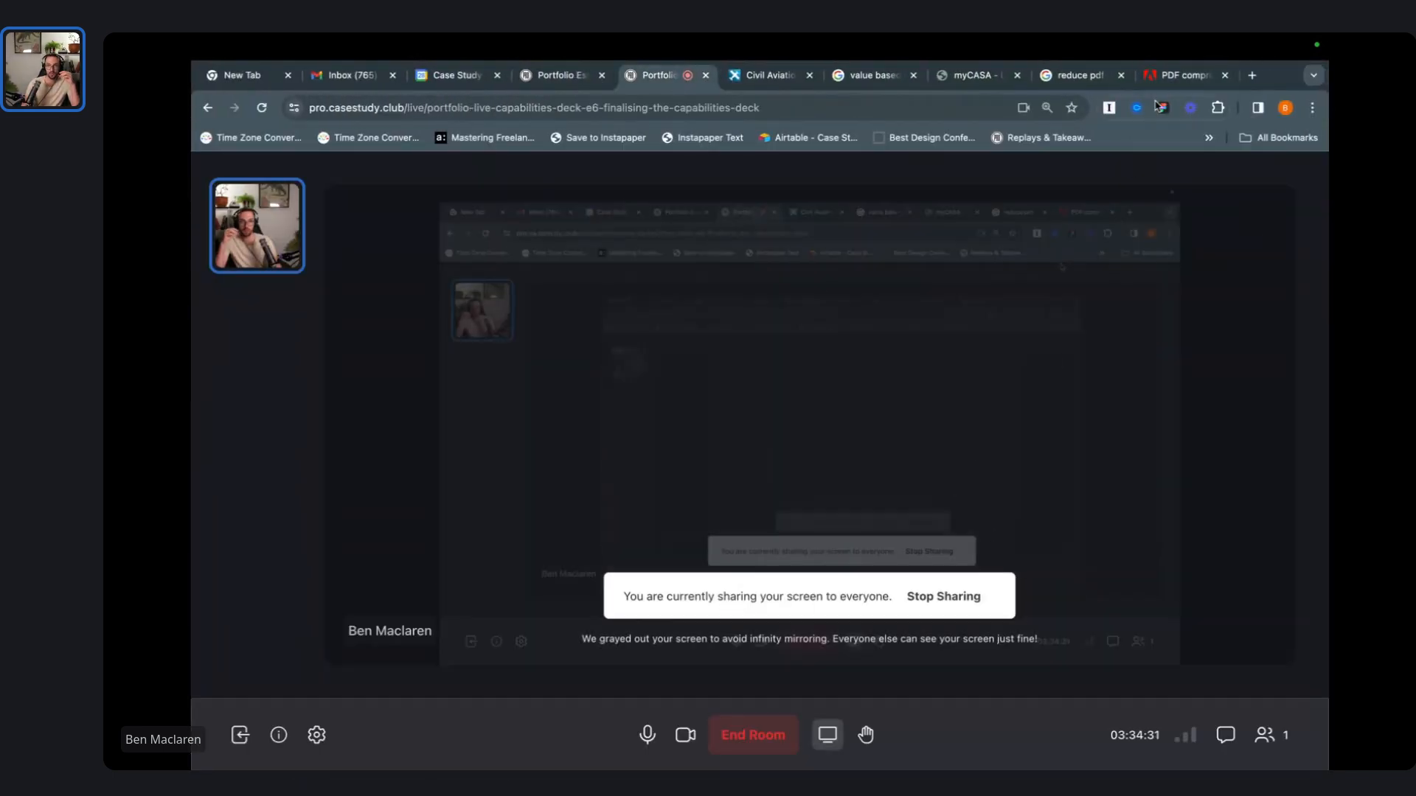
- Download the deck compressed from 25.81 MB to 2.71 MB as '...- 1 2-compressed.pdf'
left_click(1180, 76)
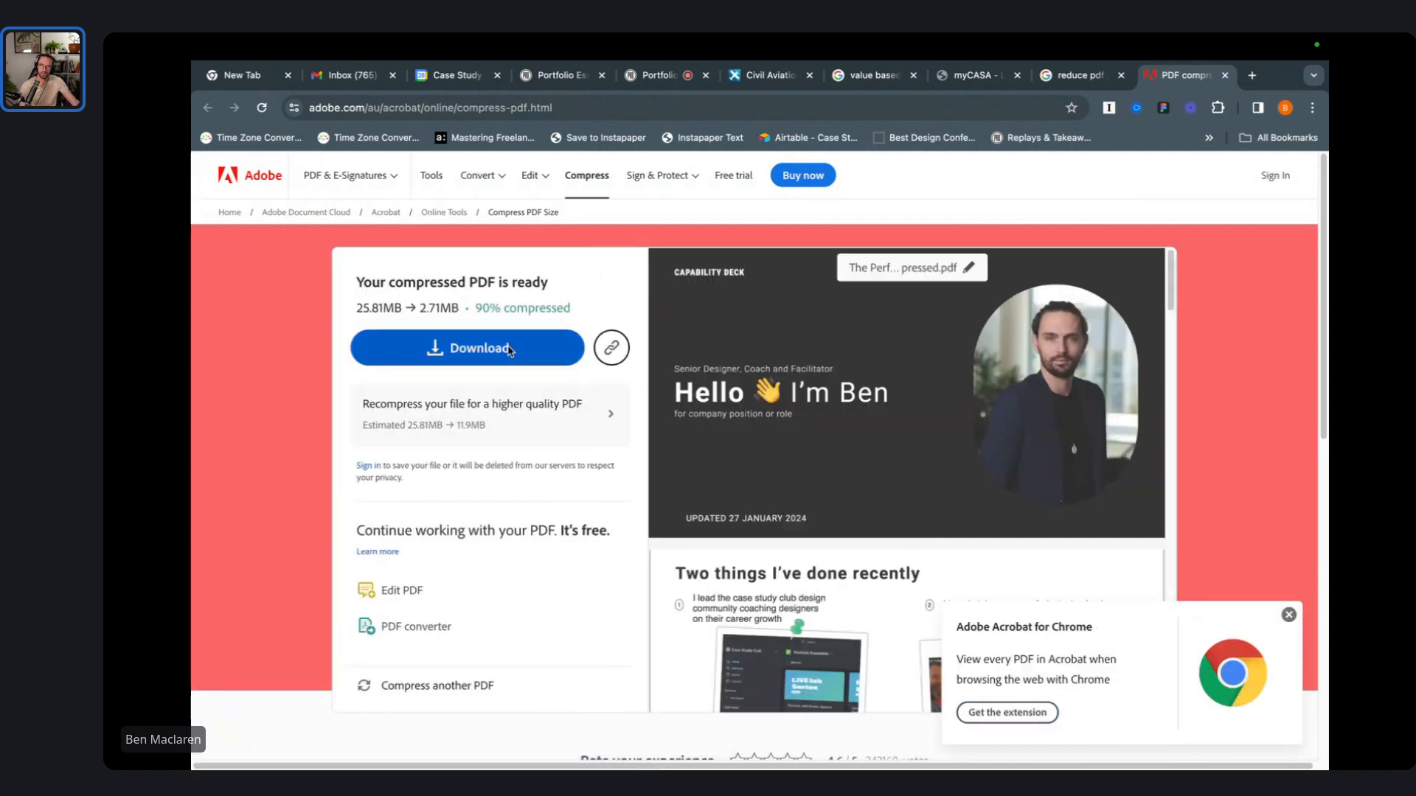
left_click(456, 367)
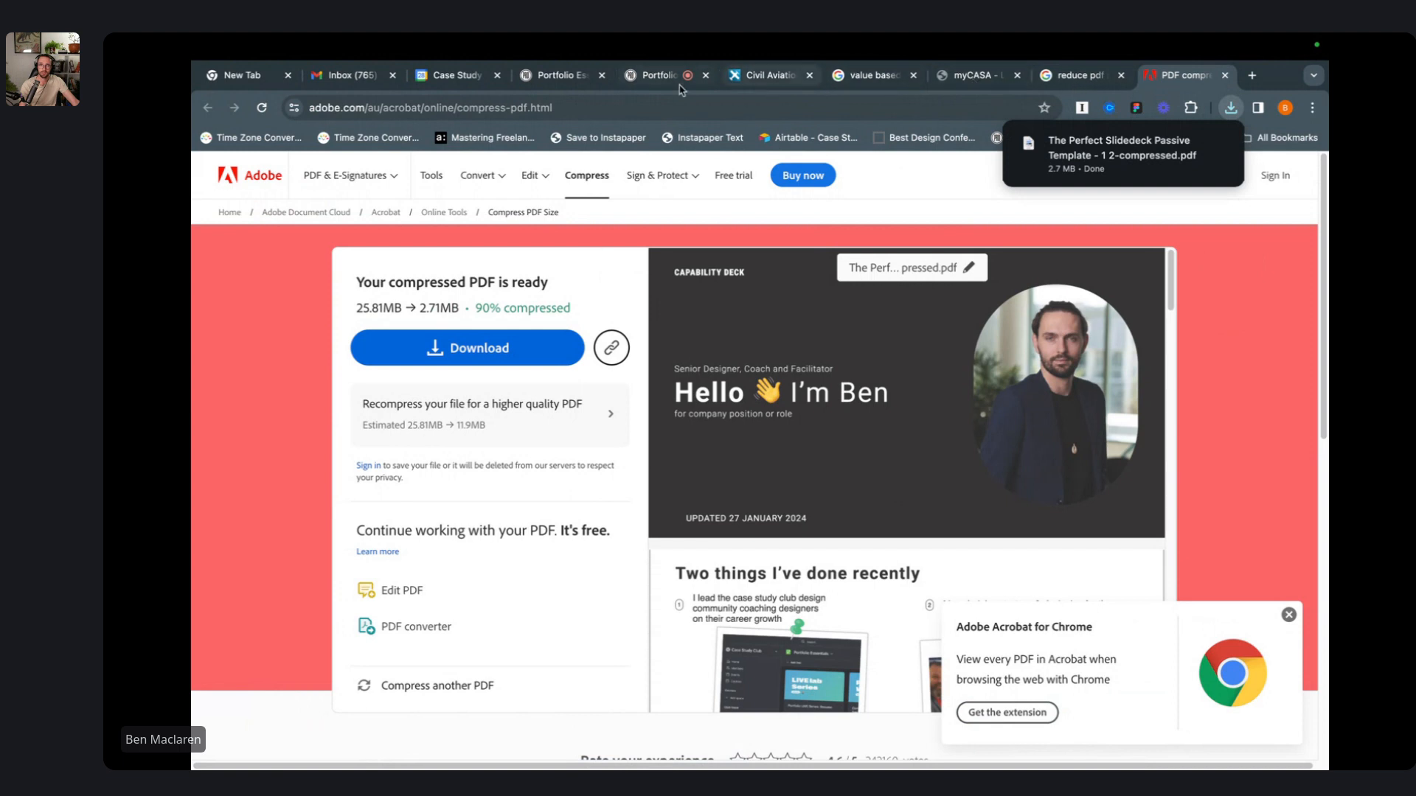
key("ctrl+Left")
key("ctrl+Left")
key("ctrl+Left")
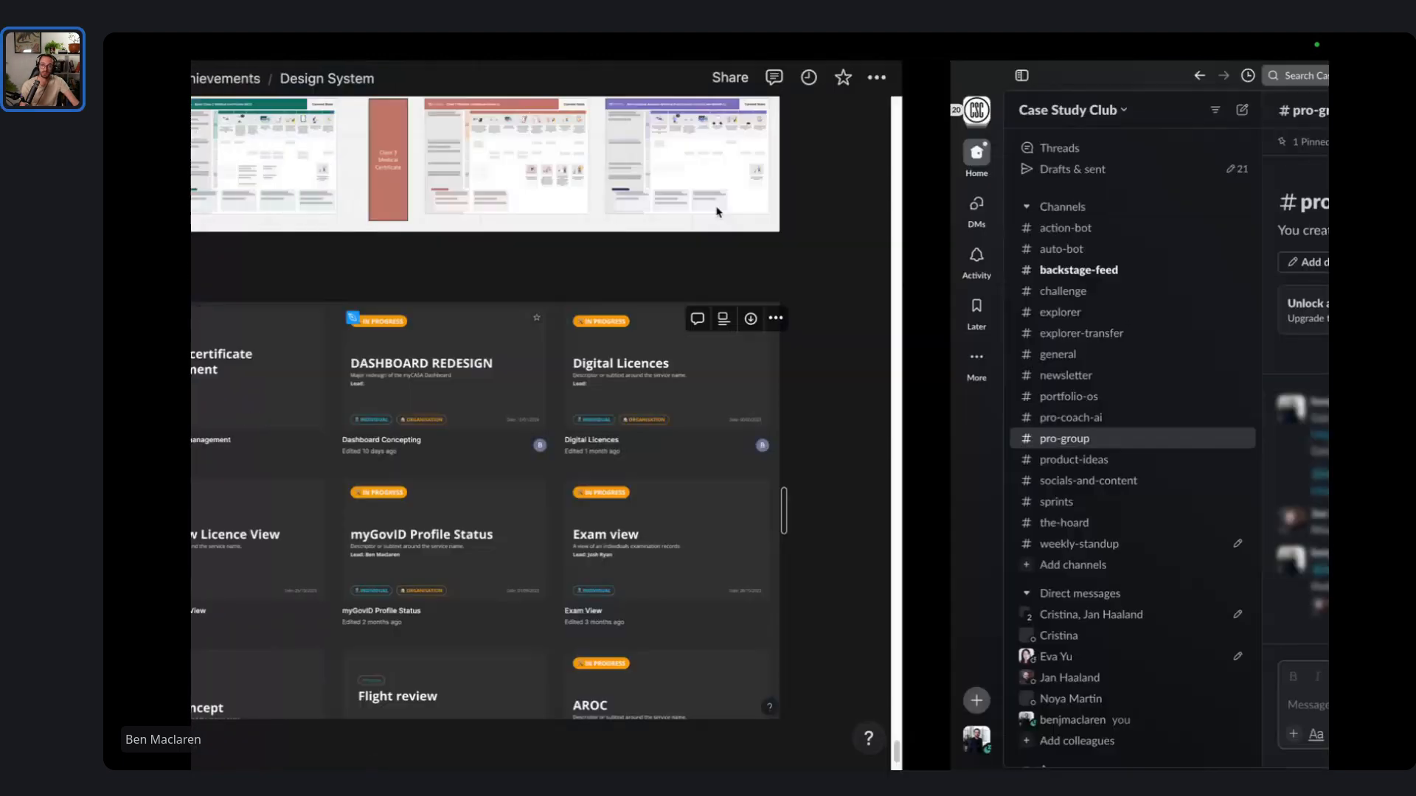
- In the Gmail reply's file chooser, select the 2.8 MB compressed deck PDF
key("ctrl+Left")
key("ctrl+Left")
key("ctrl+Left")
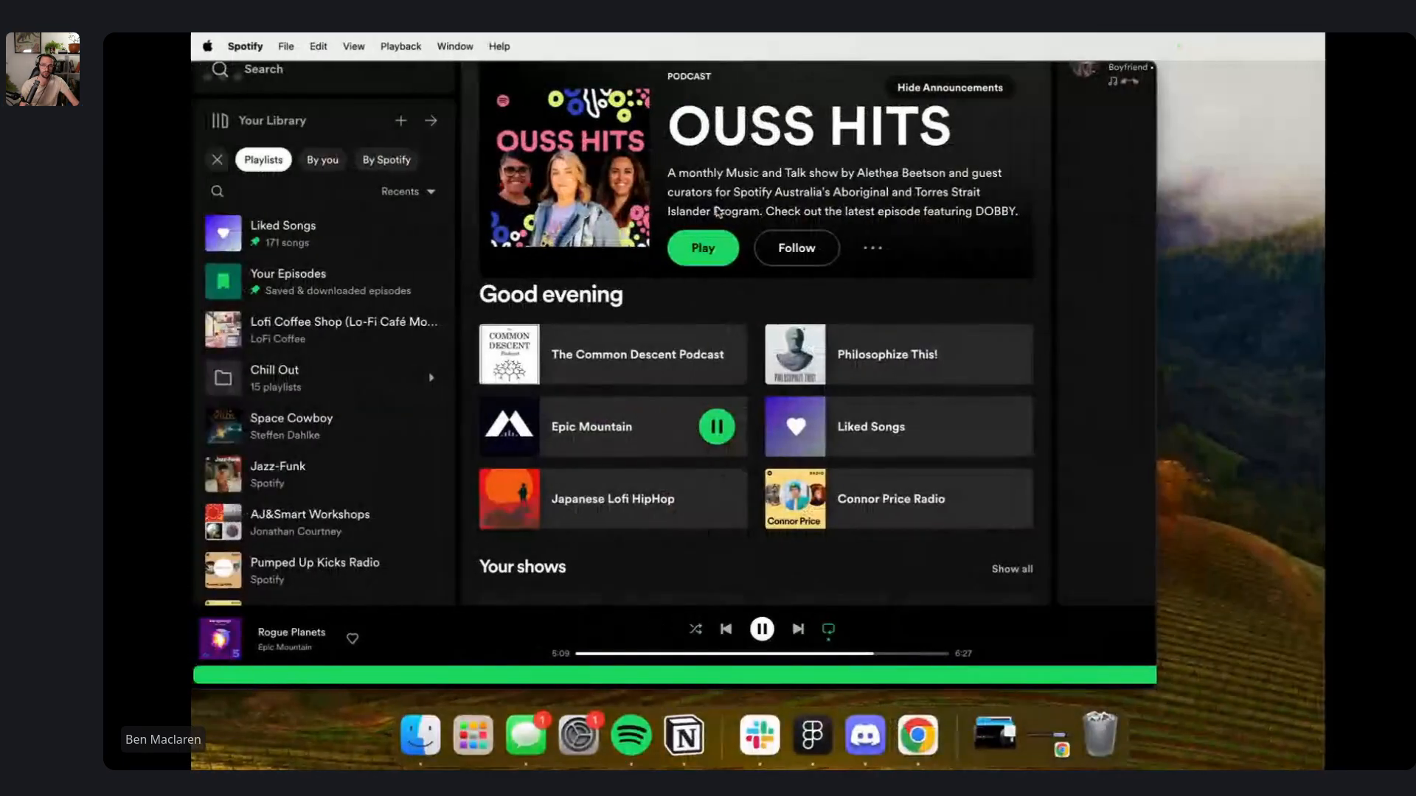
key("ctrl+Right")
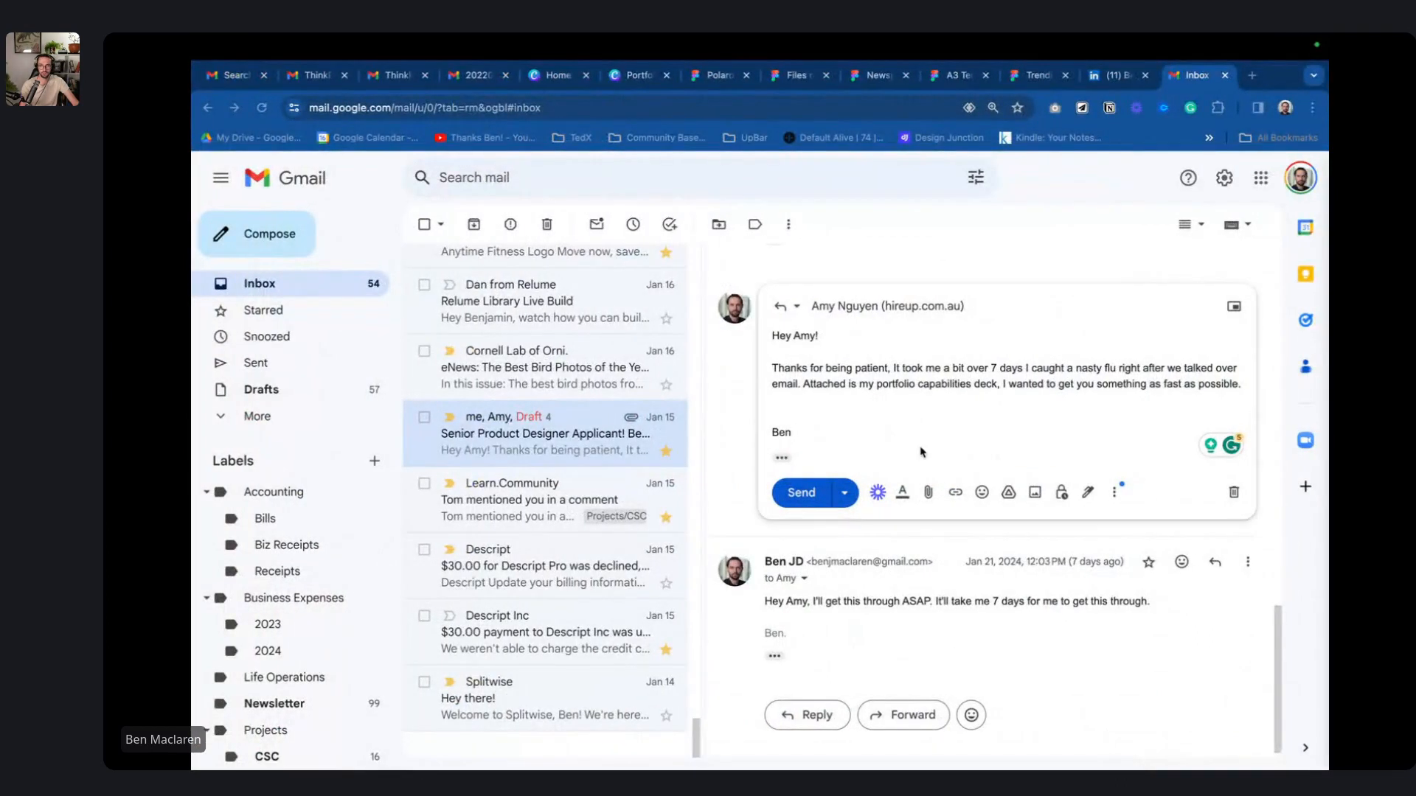
left_click(928, 492)
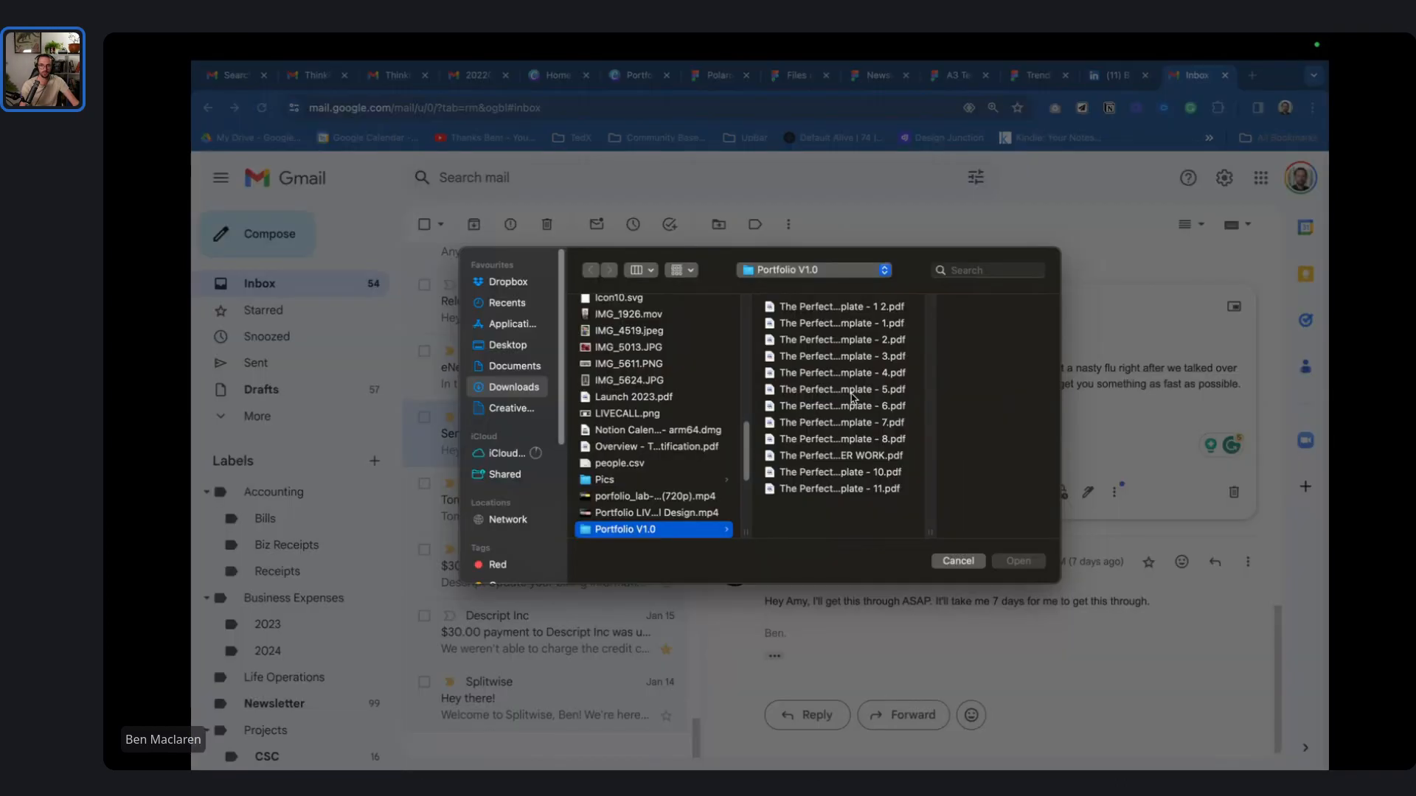
scroll(679, 335, "up", 1)
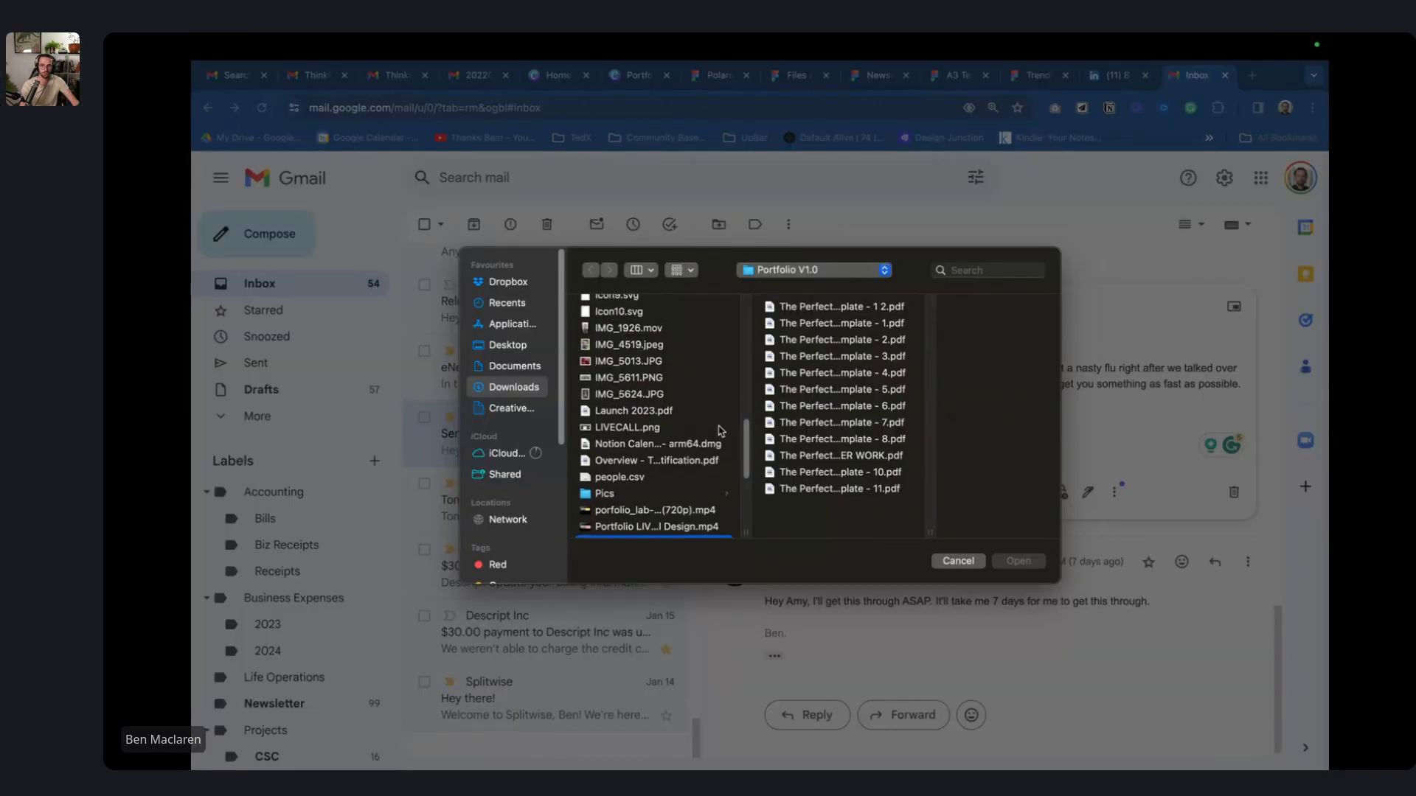
left_click_drag(747, 456, 747, 504)
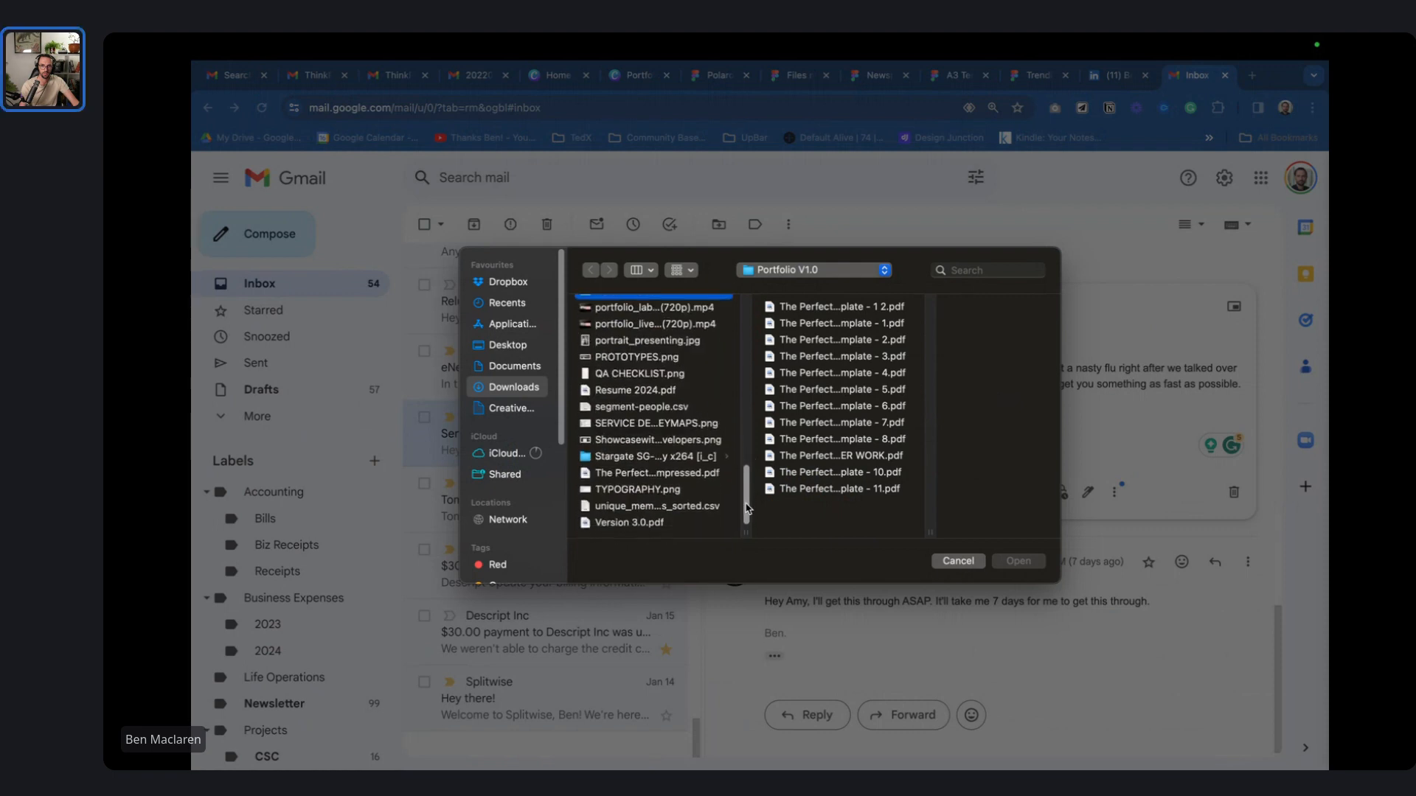
mouse_move(747, 366)
left_mouse_down()
mouse_move(746, 304)
mouse_move(749, 374)
left_mouse_up()
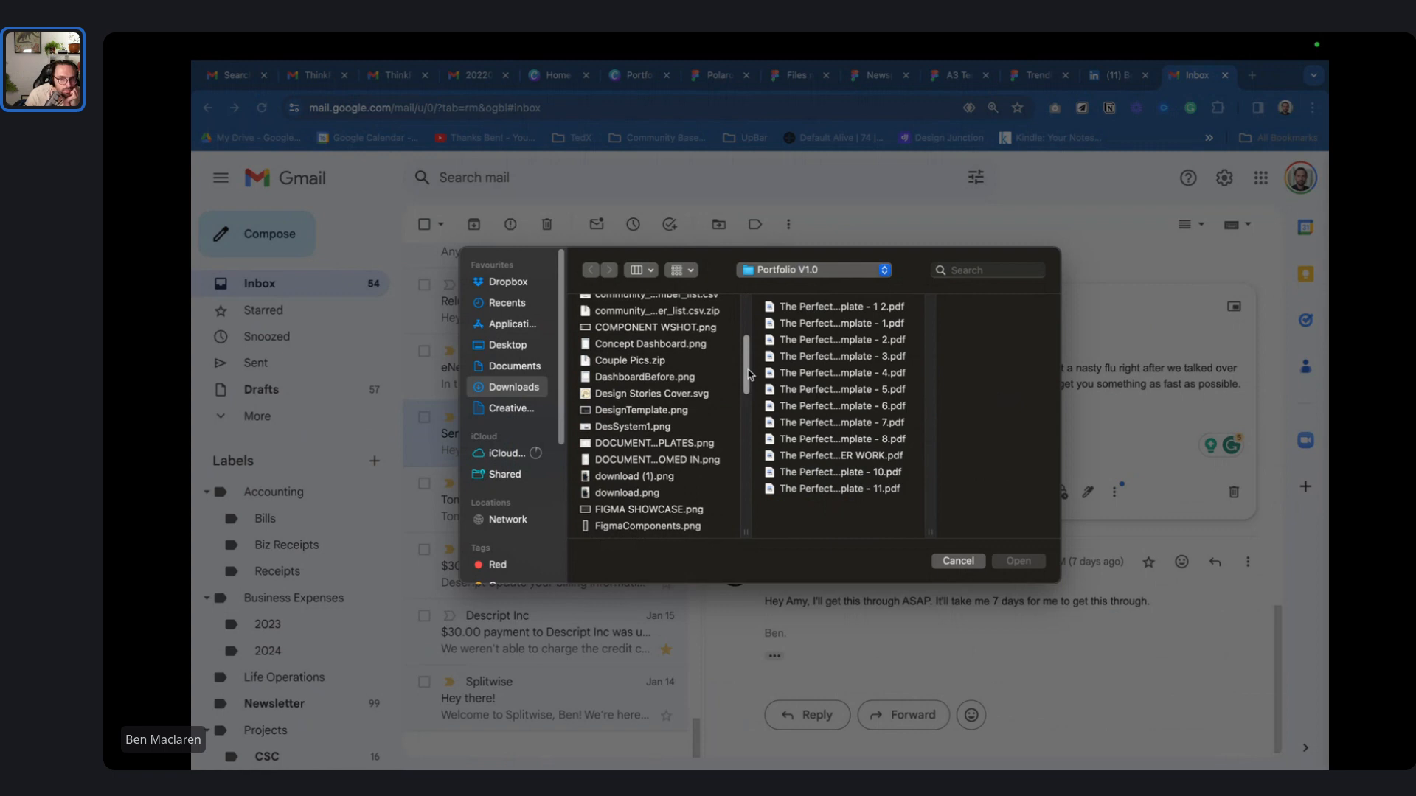
left_click_drag(749, 372, 733, 508)
left_click(693, 473)
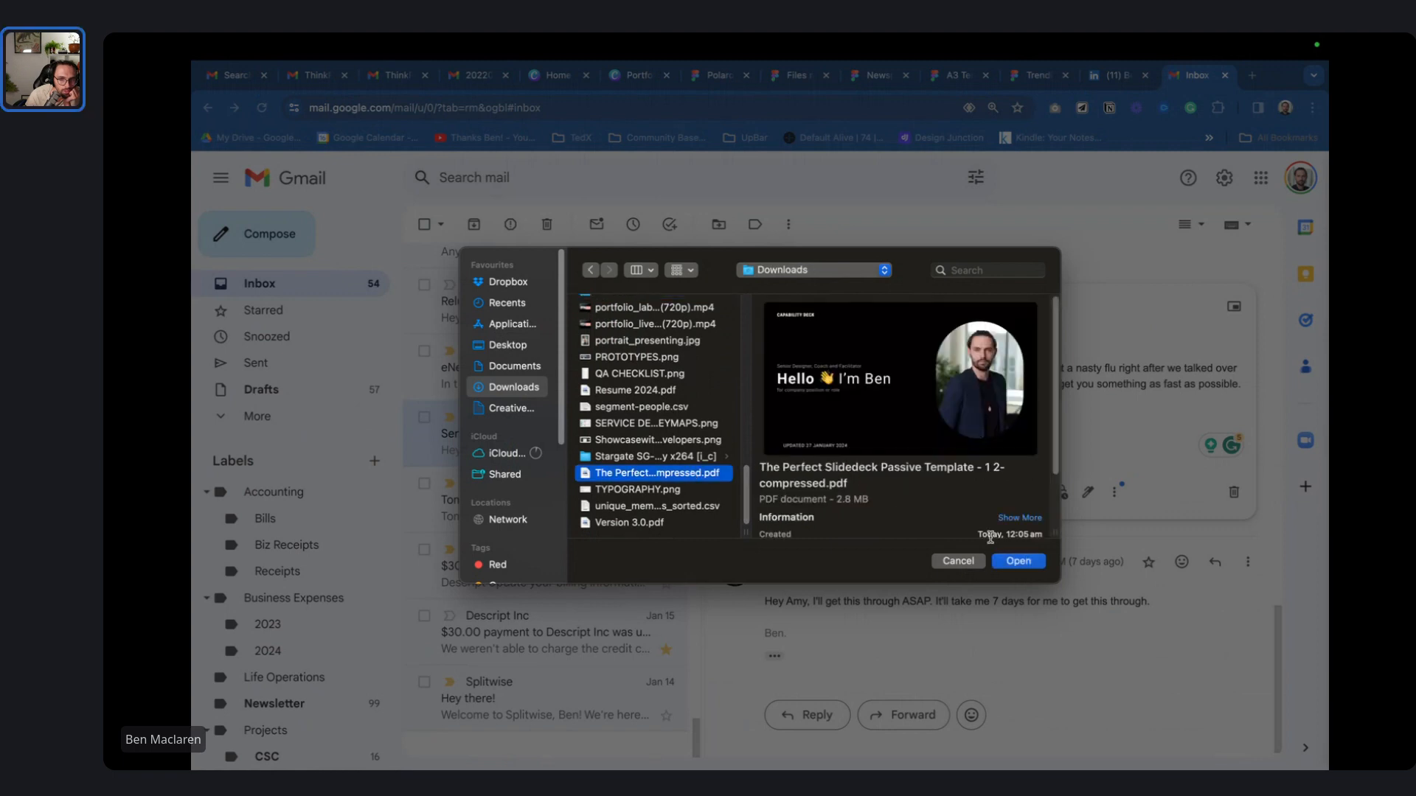
- Page through the compressed deck's preview, then cancel without attaching it
left_click(912, 433)
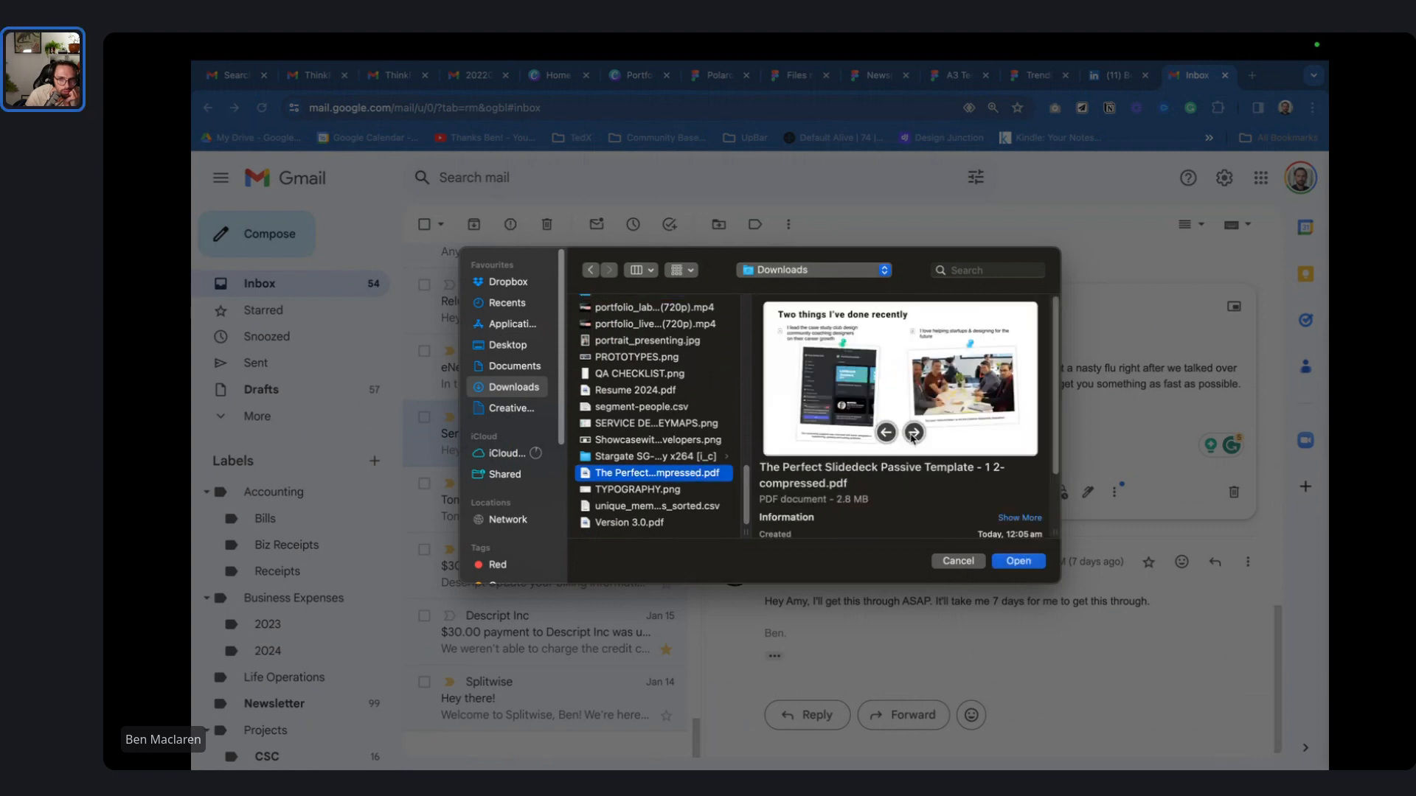
left_click(912, 433)
left_click(887, 434)
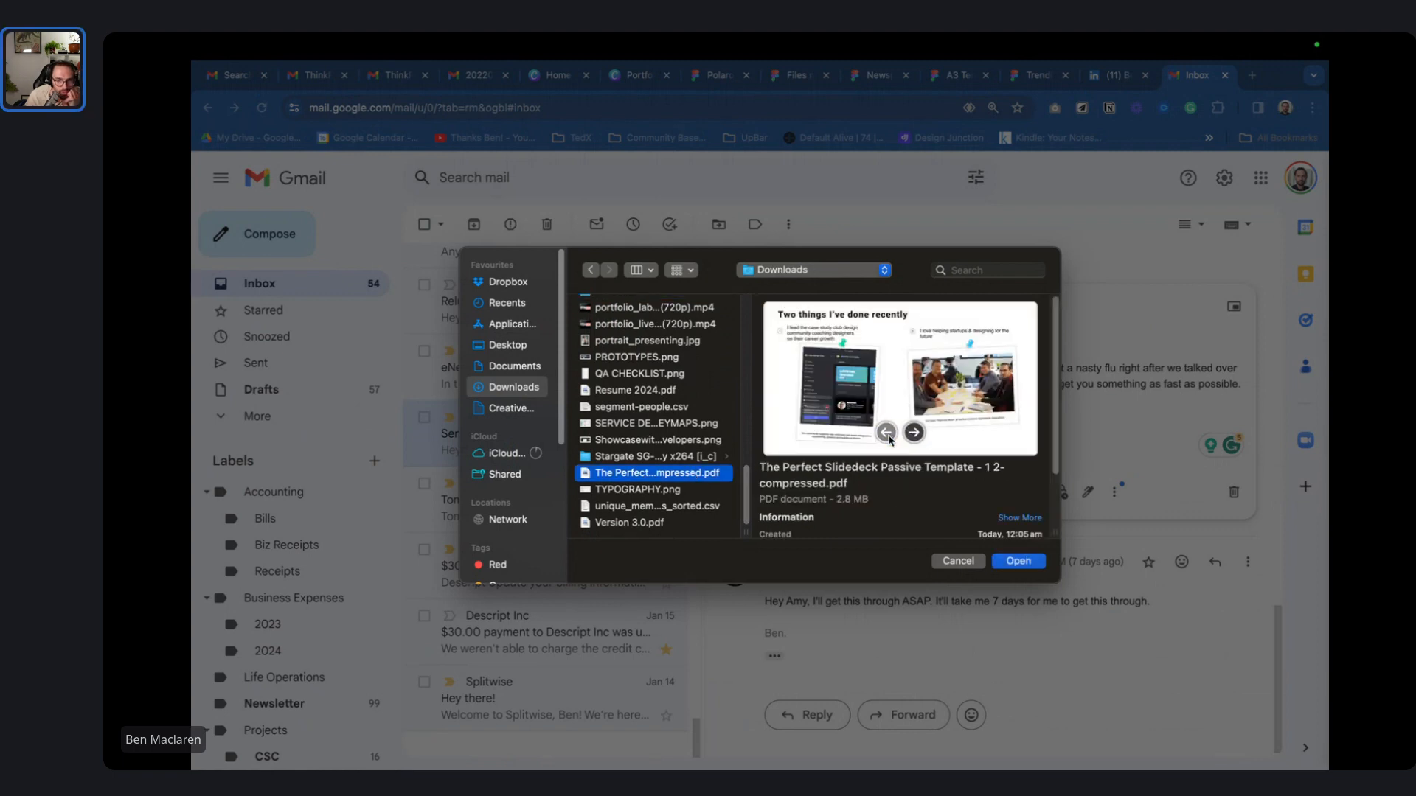
left_click(888, 435)
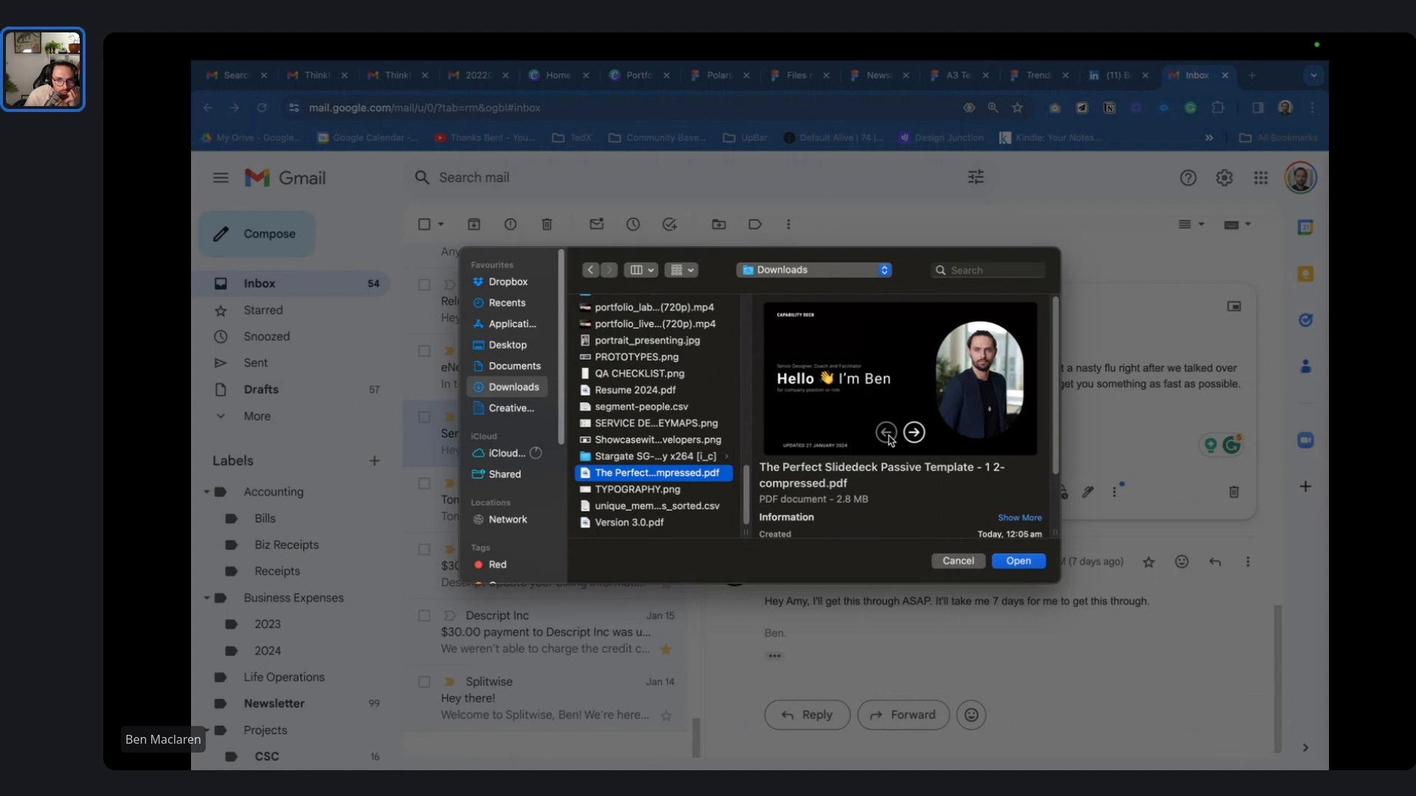
left_click(959, 561)
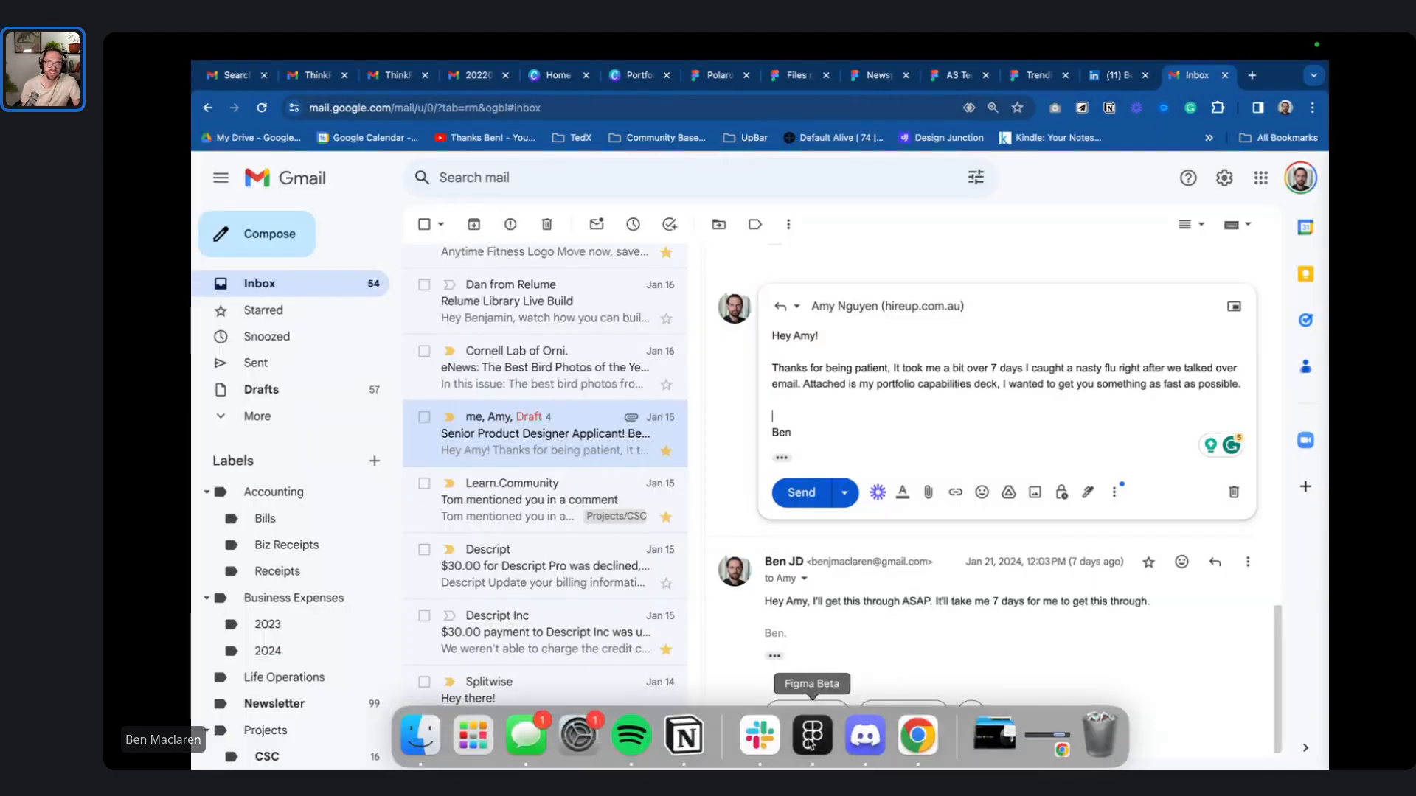
- In Figma, select the cover slide subtitle's 'company position or role' placeholder text
left_click(811, 736)
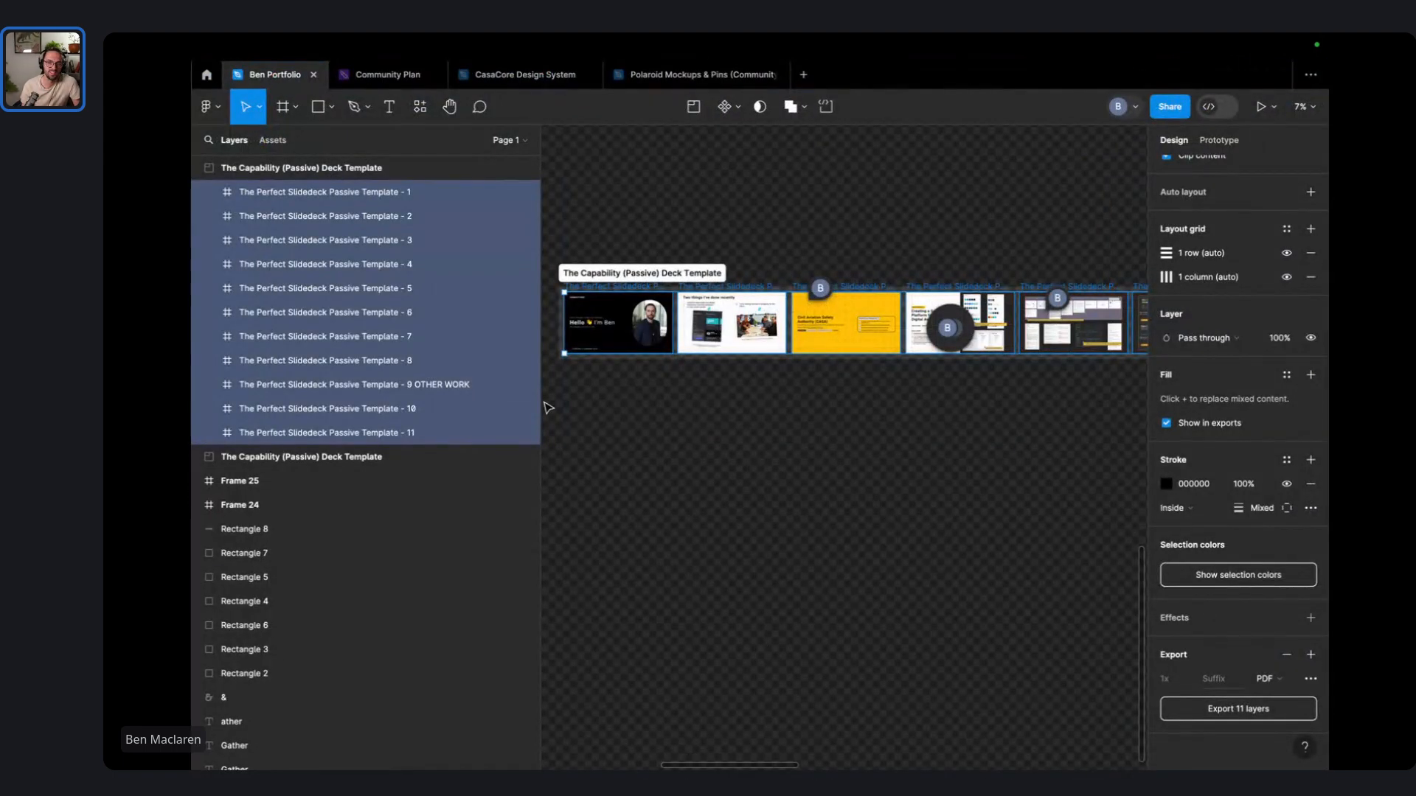
scroll(806, 391, "up", 10)
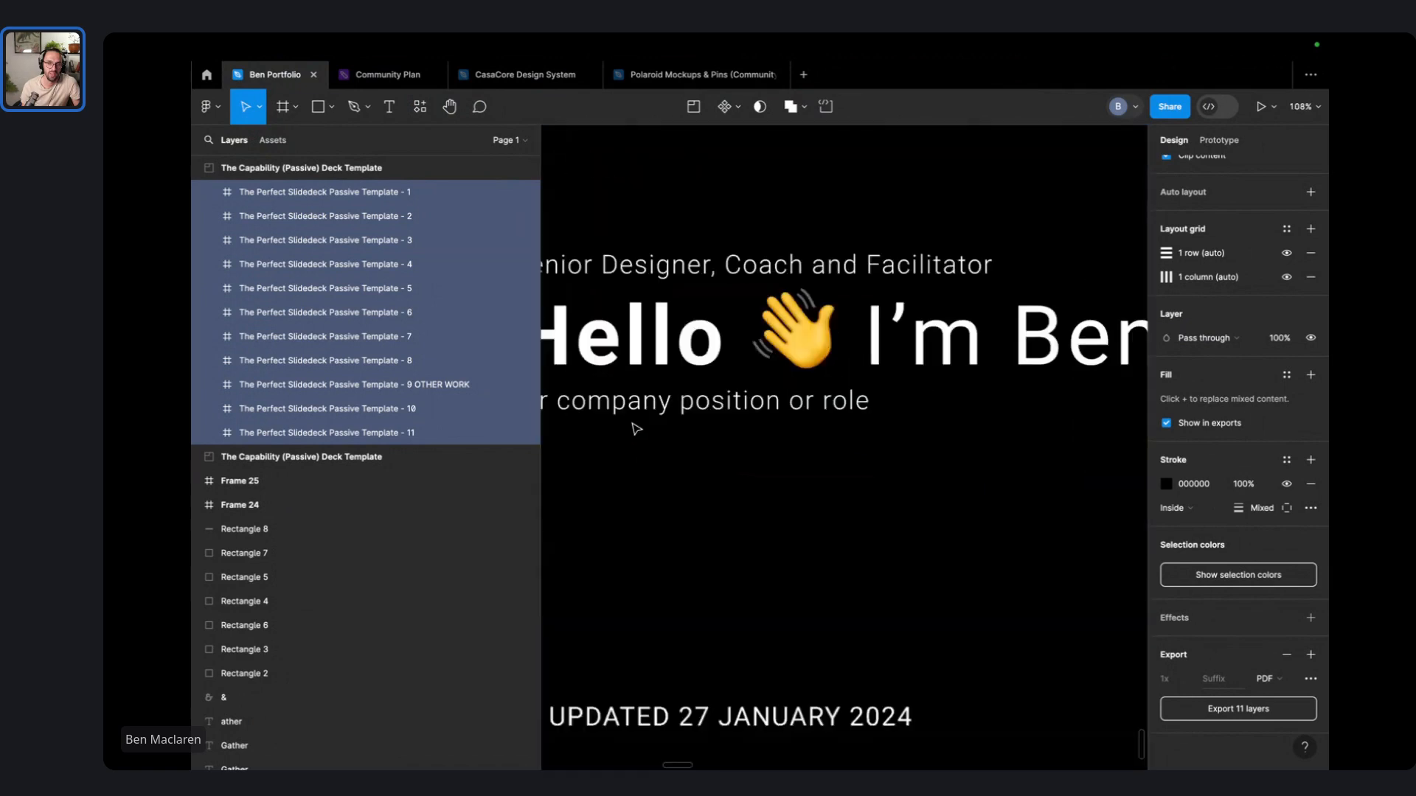
left_click(757, 419)
double_click(762, 417)
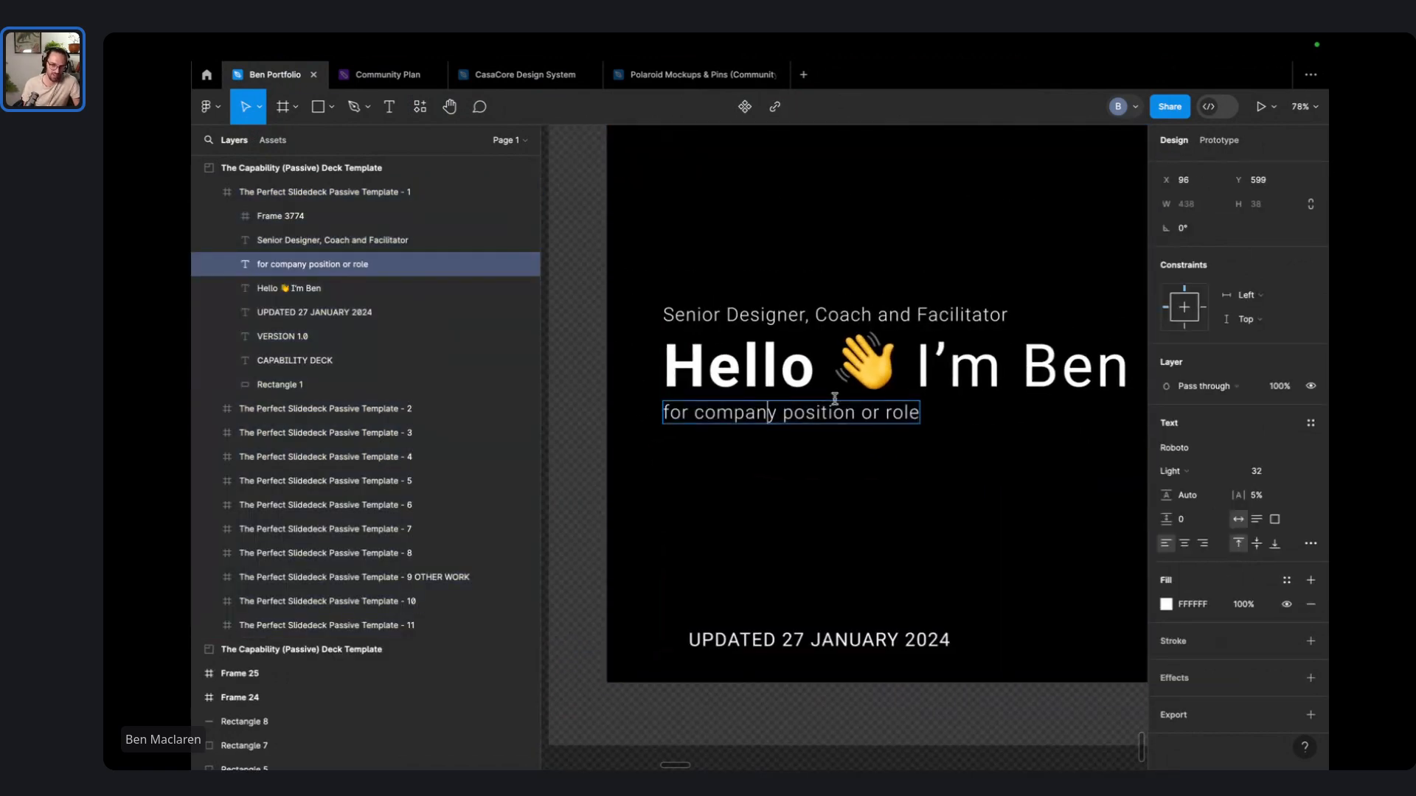
key("shift+End")
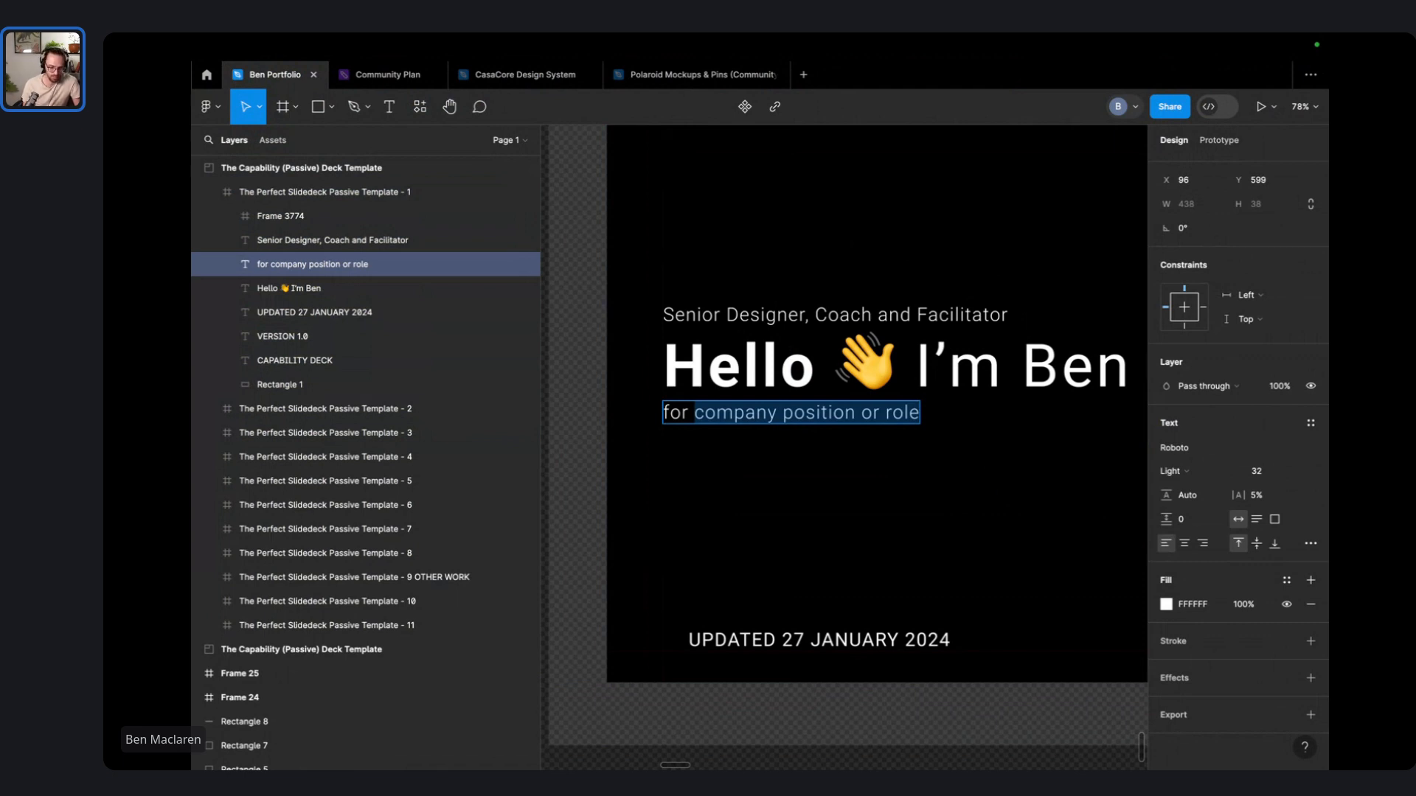
- Replace it with 'Senior Product Designer @ HireUp AU' and deselect the text layer
type("Hire")
key("BackSpace")
key("BackSpace")
key("BackSpace")
key("BackSpace")
type("Sen")
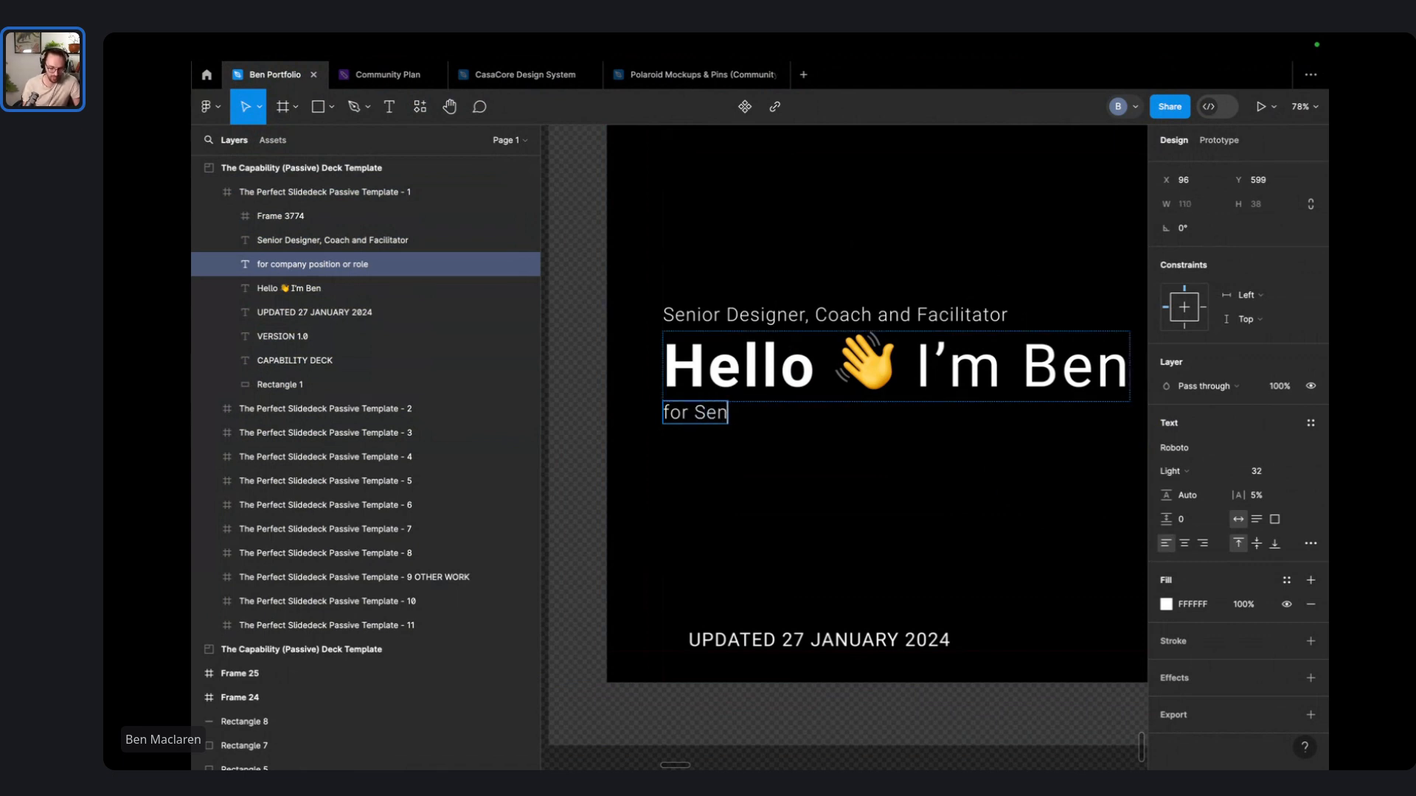
type("ior Product D")
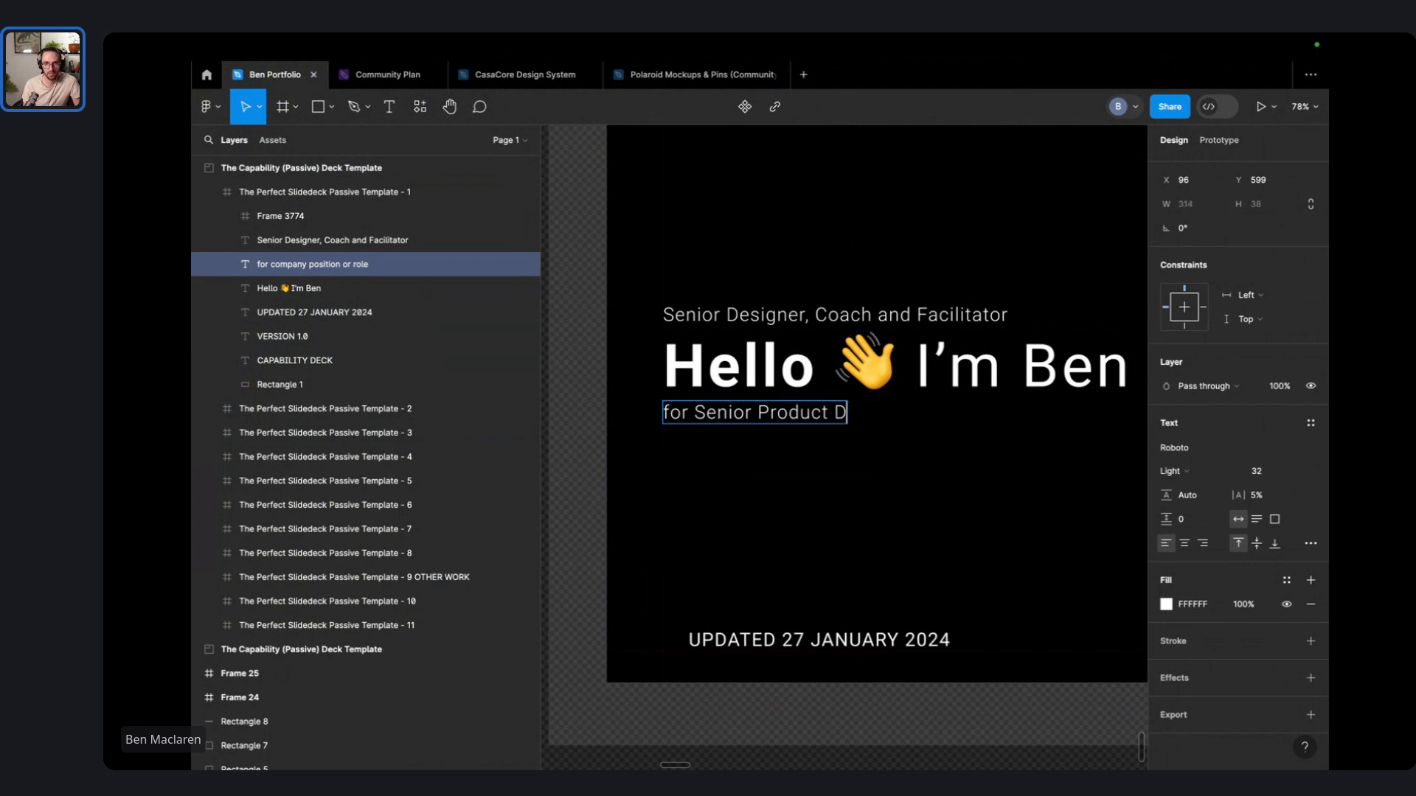
type("esigner a")
key("BackSpace")
type("@")
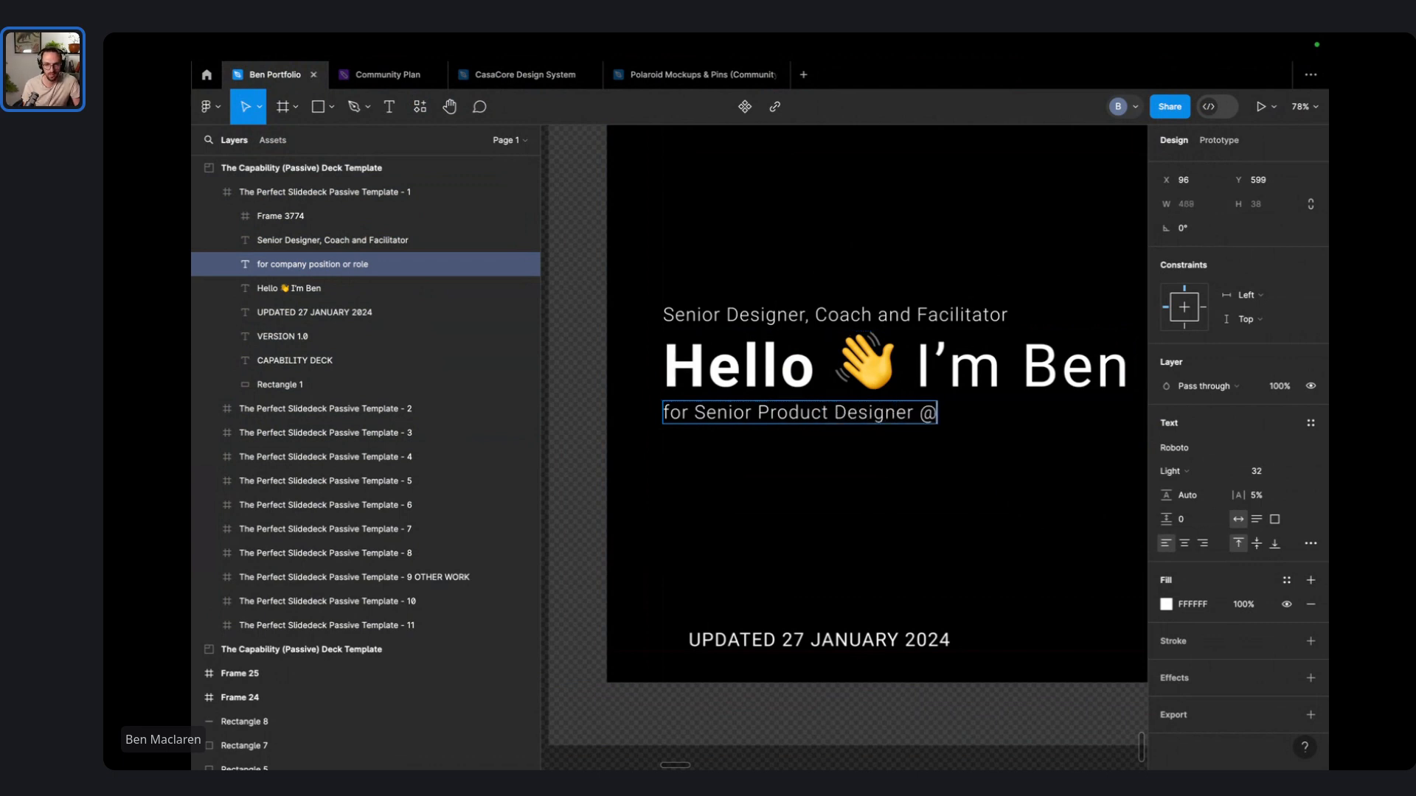
type(" HireUp")
key("ctrl+Left")
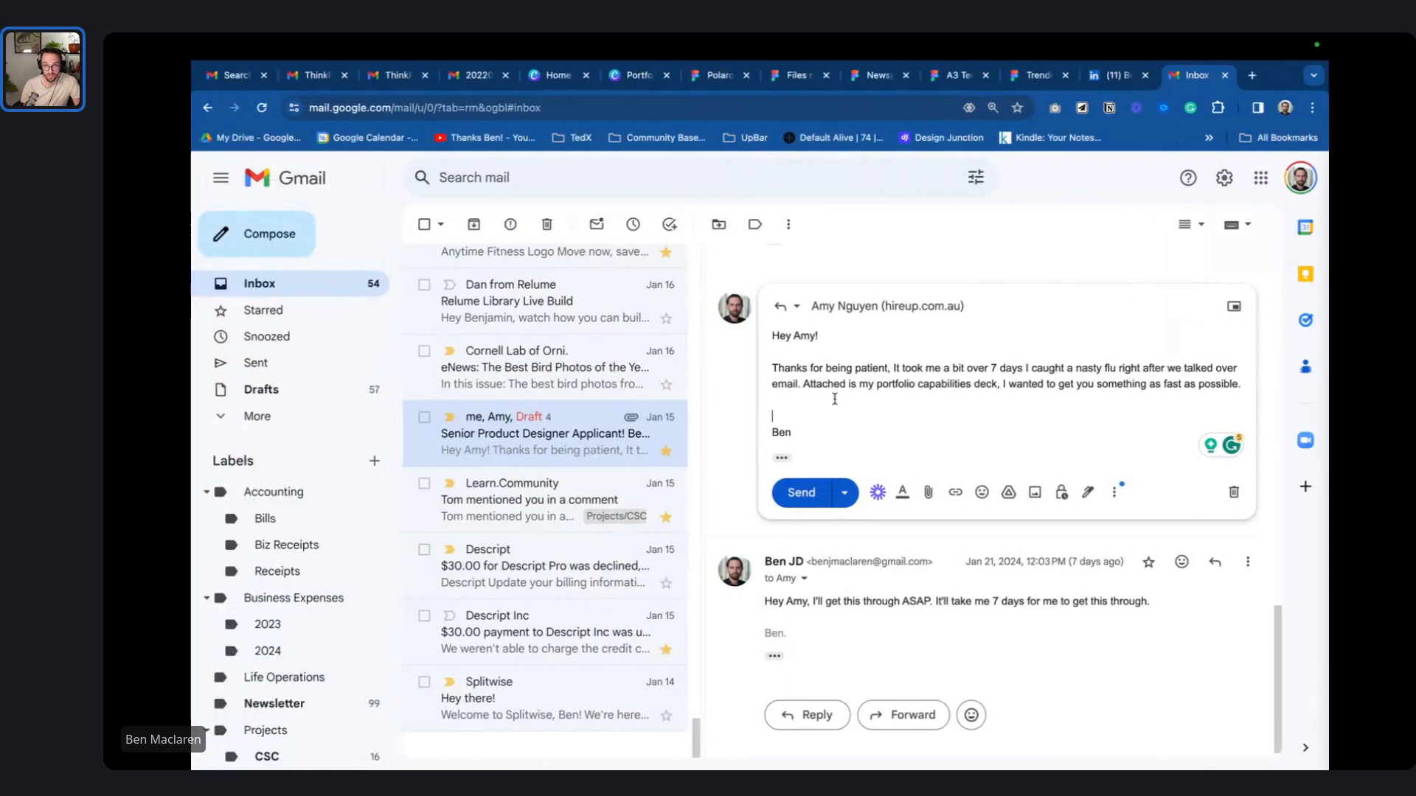
key("ctrl+Right")
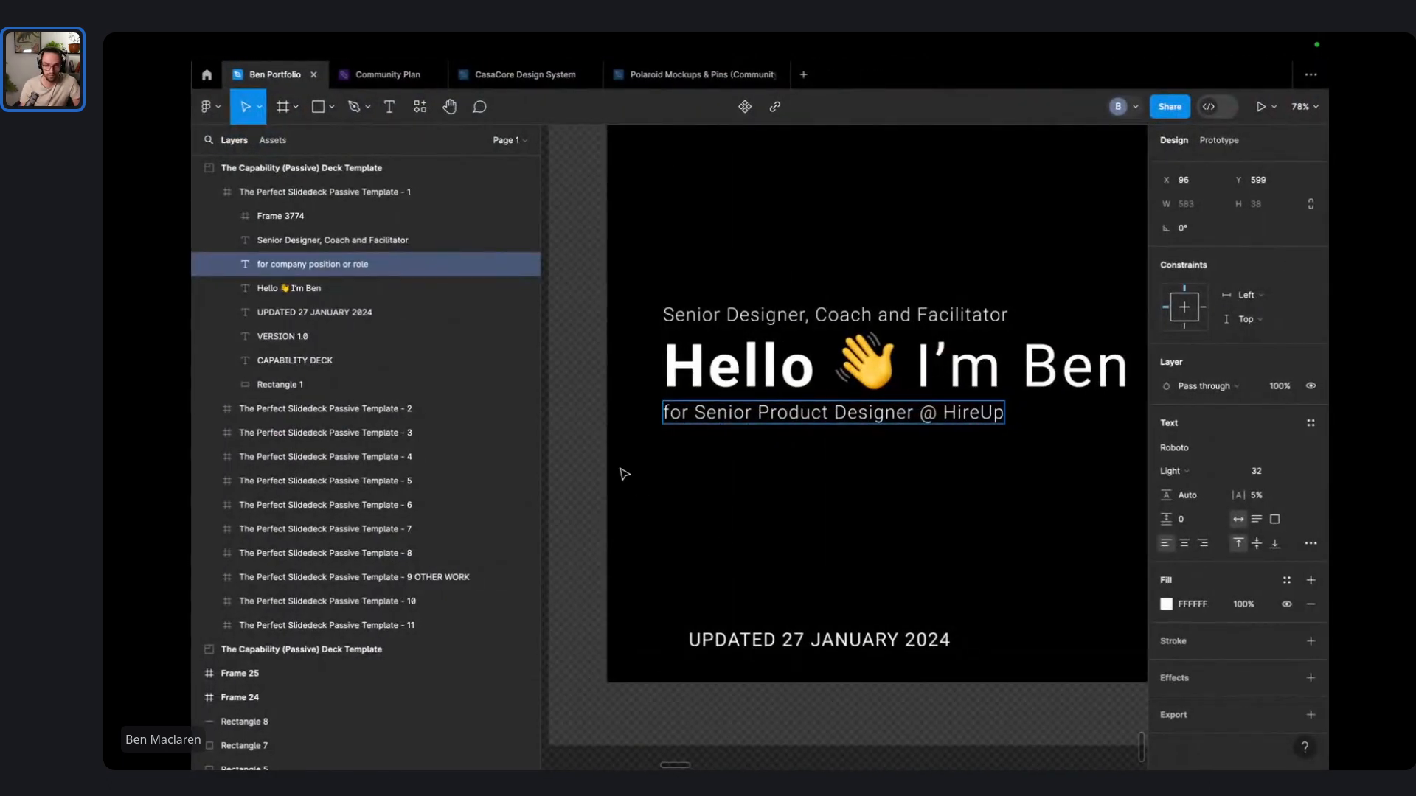
type("reUp AU")
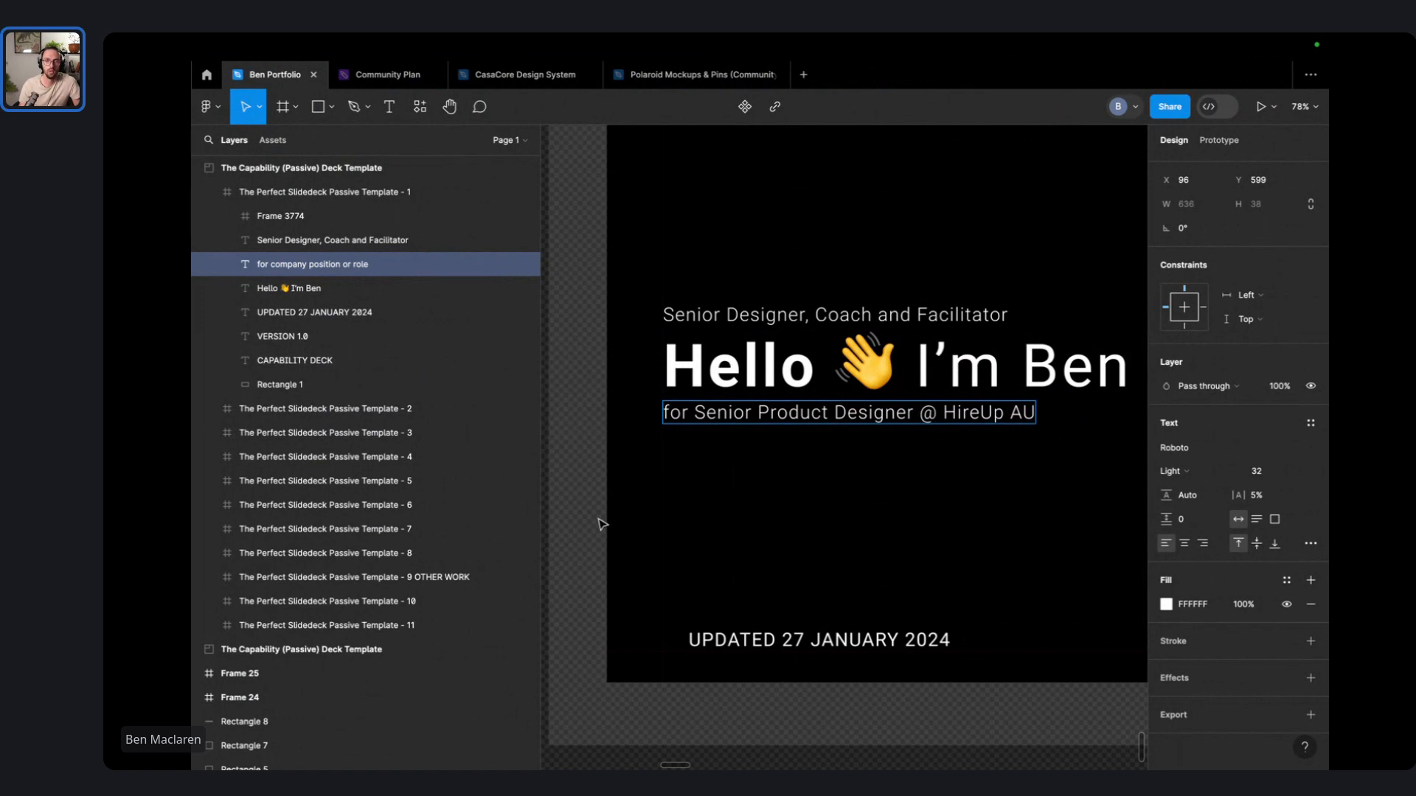
key("Escape")
left_click(575, 512)
scroll(610, 506, "down", 10)
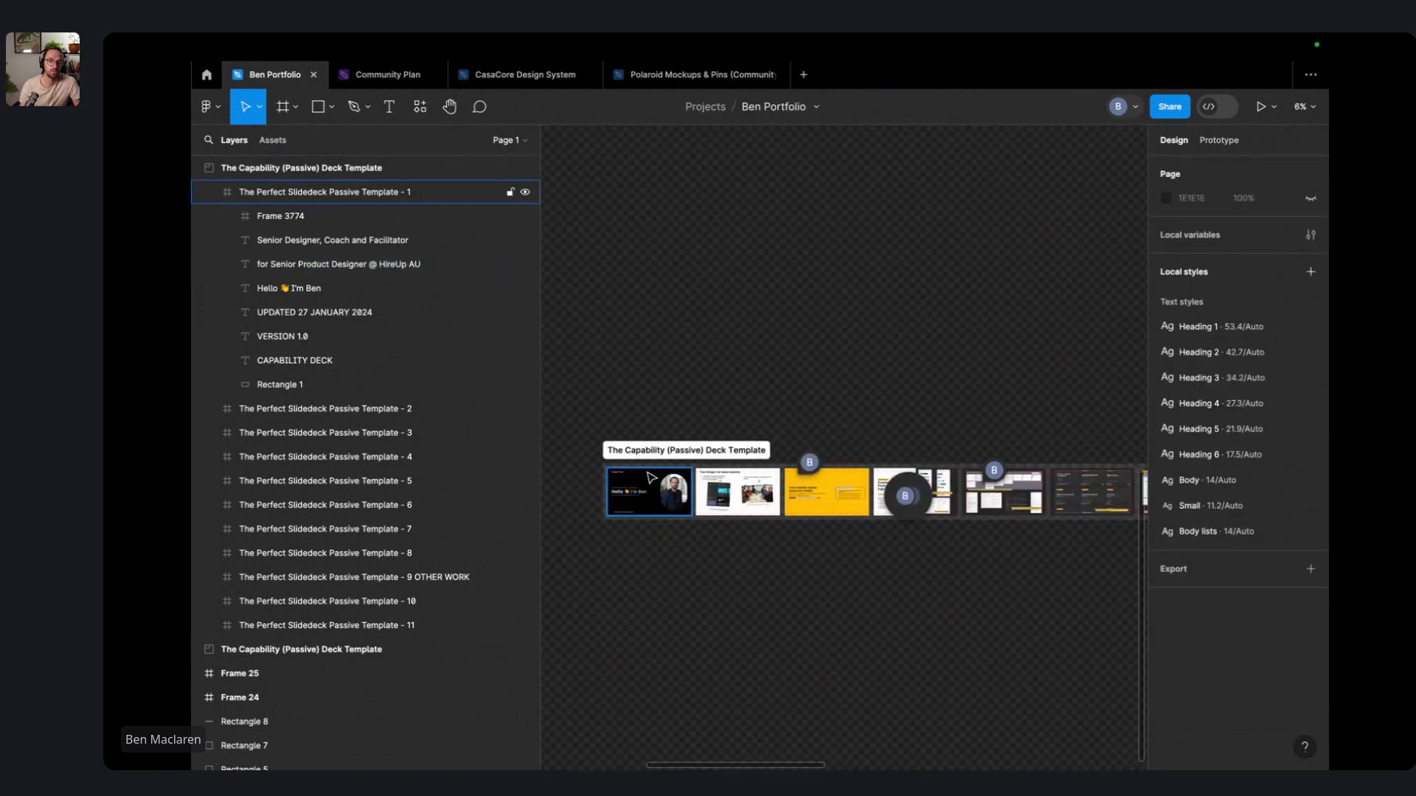
- Select the first slide frame and collapse its layer contents
left_click(332, 192)
left_click(209, 191)
scroll(314, 267, "up", 3)
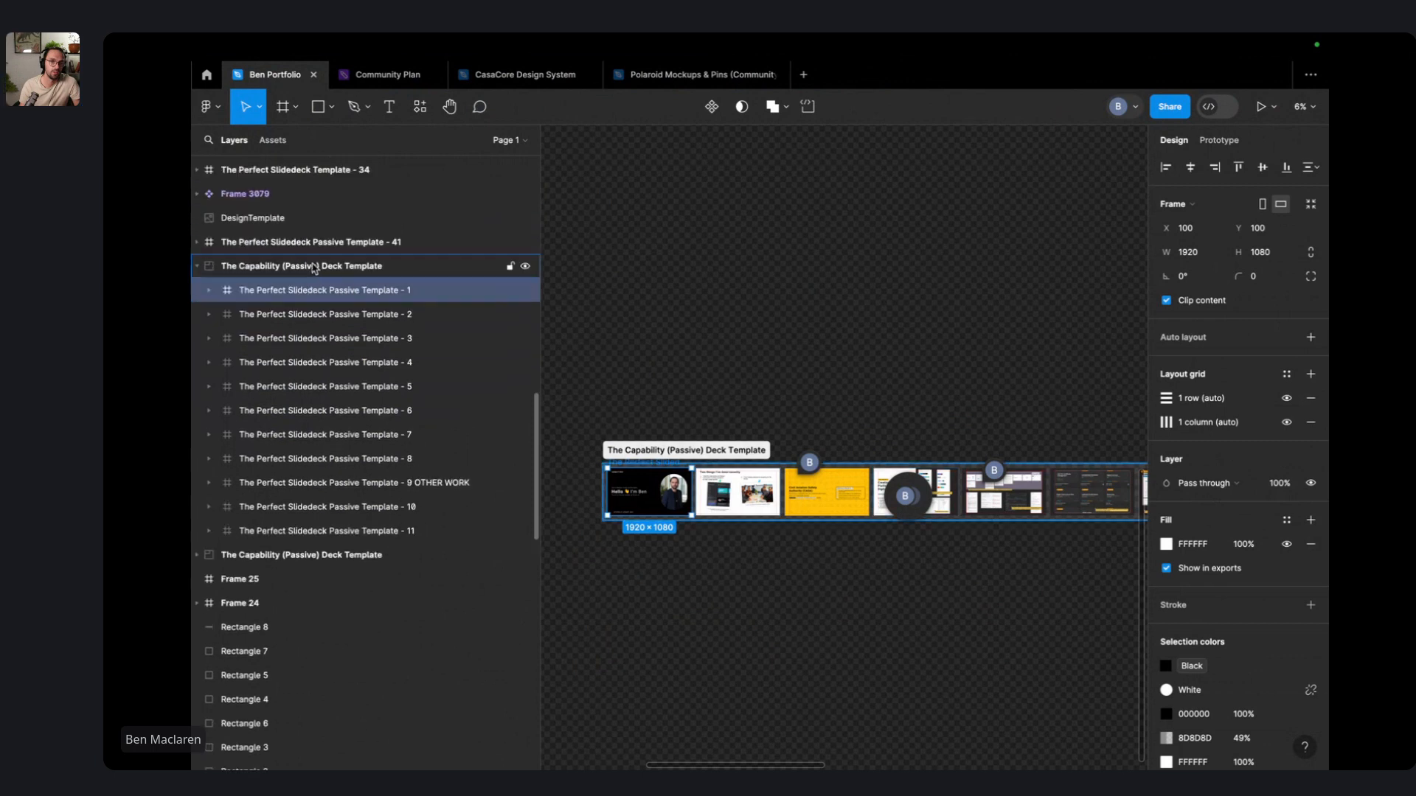
- Delete the twelve old slide PDFs and the old compressed PDF from Downloads
key("ctrl+Left")
key("ctrl+Left")
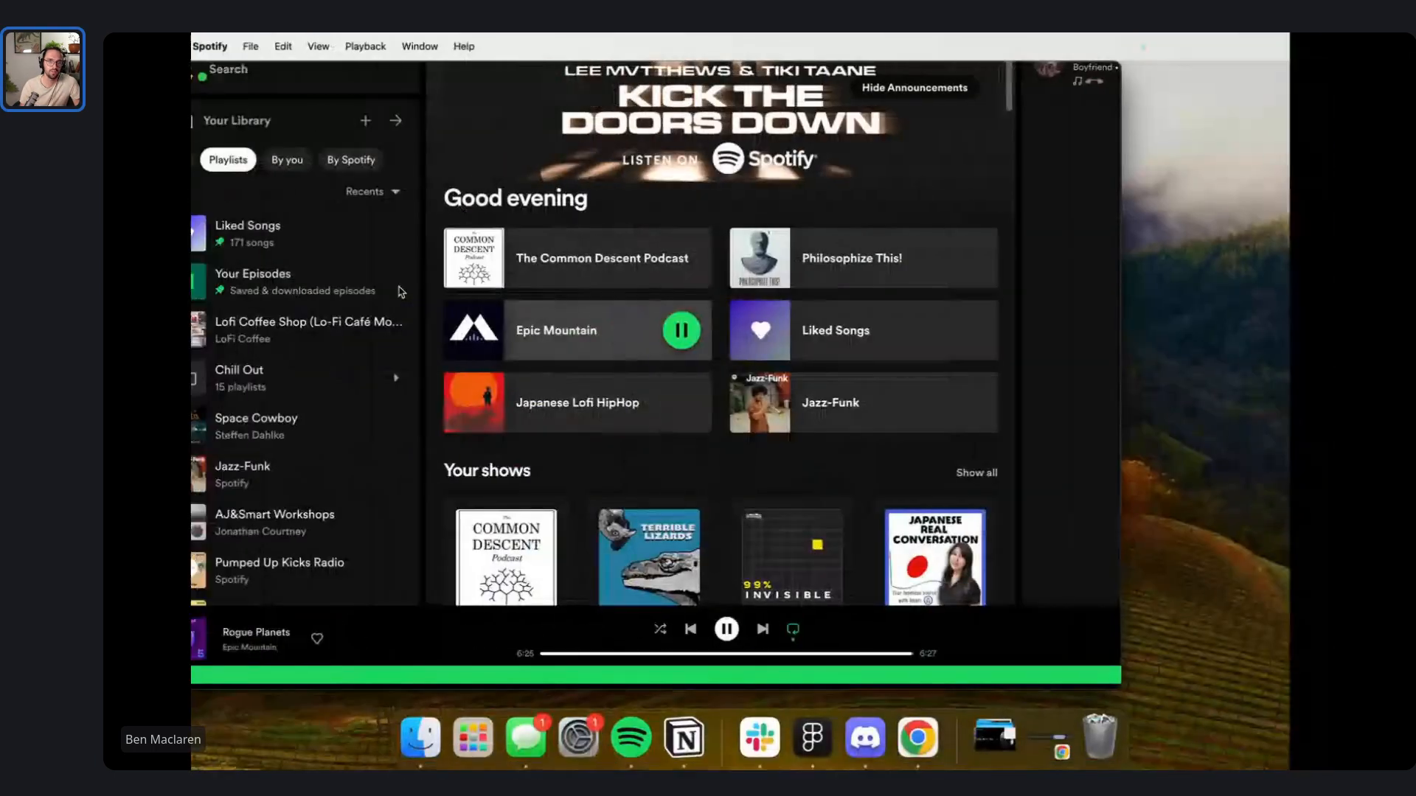
left_click(420, 734)
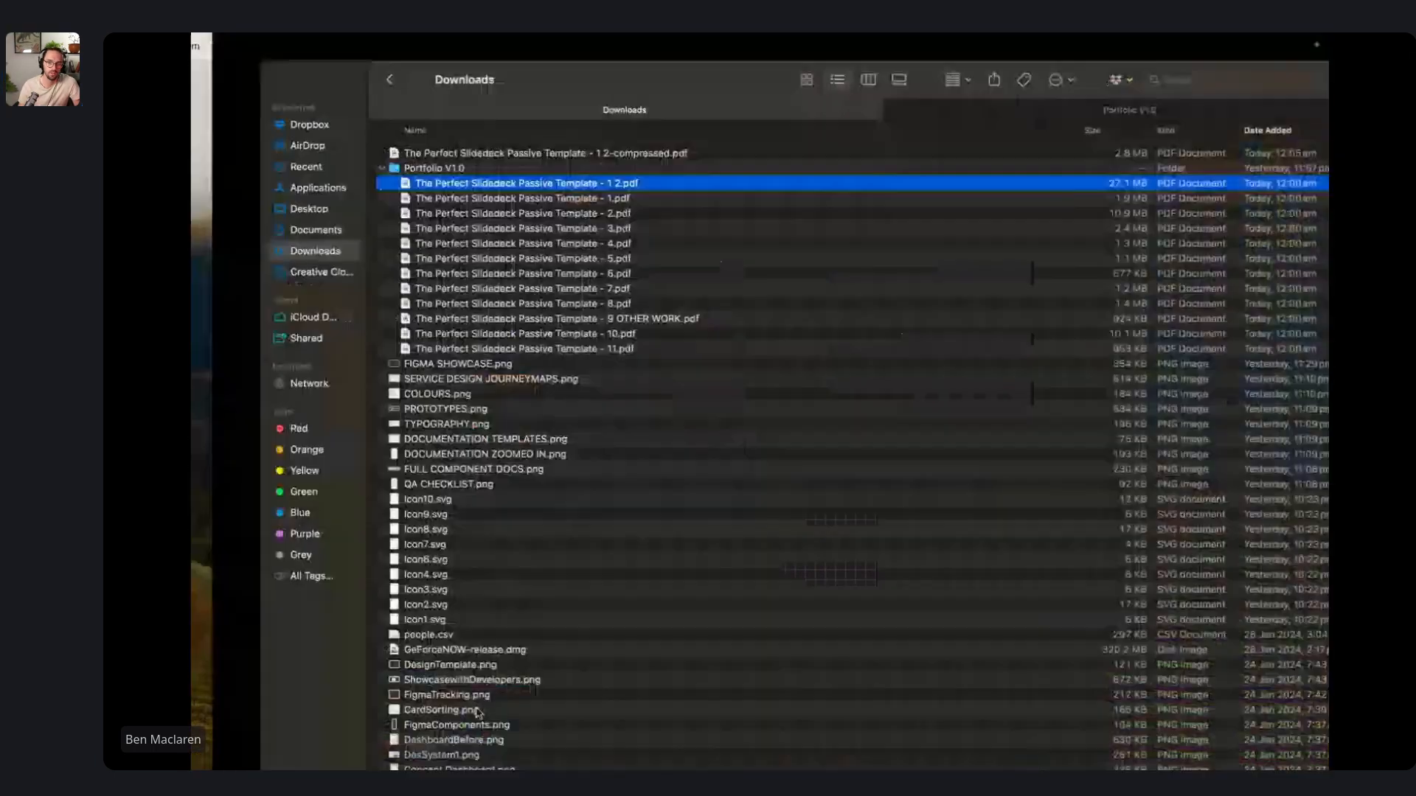
left_click(498, 350, "shift")
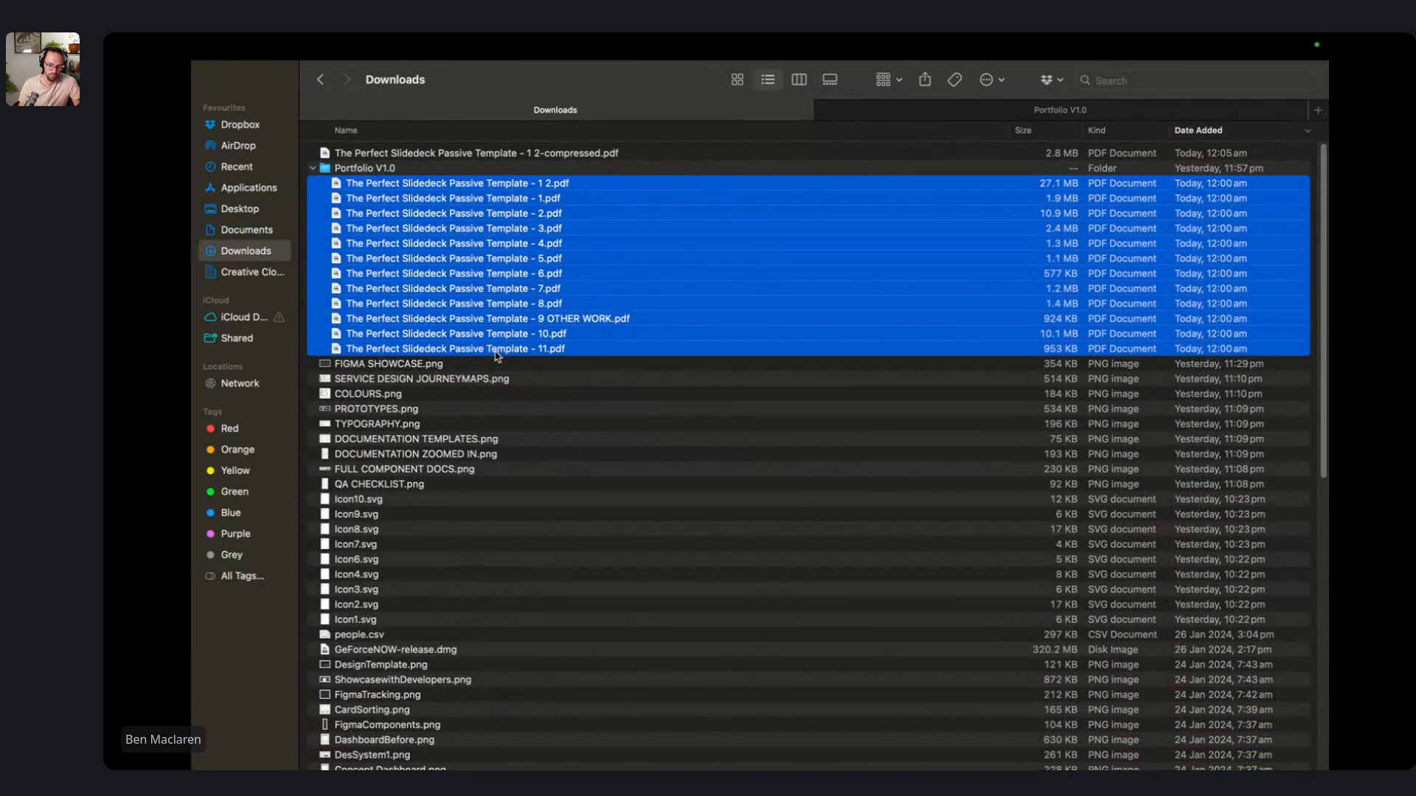
right_click(521, 283)
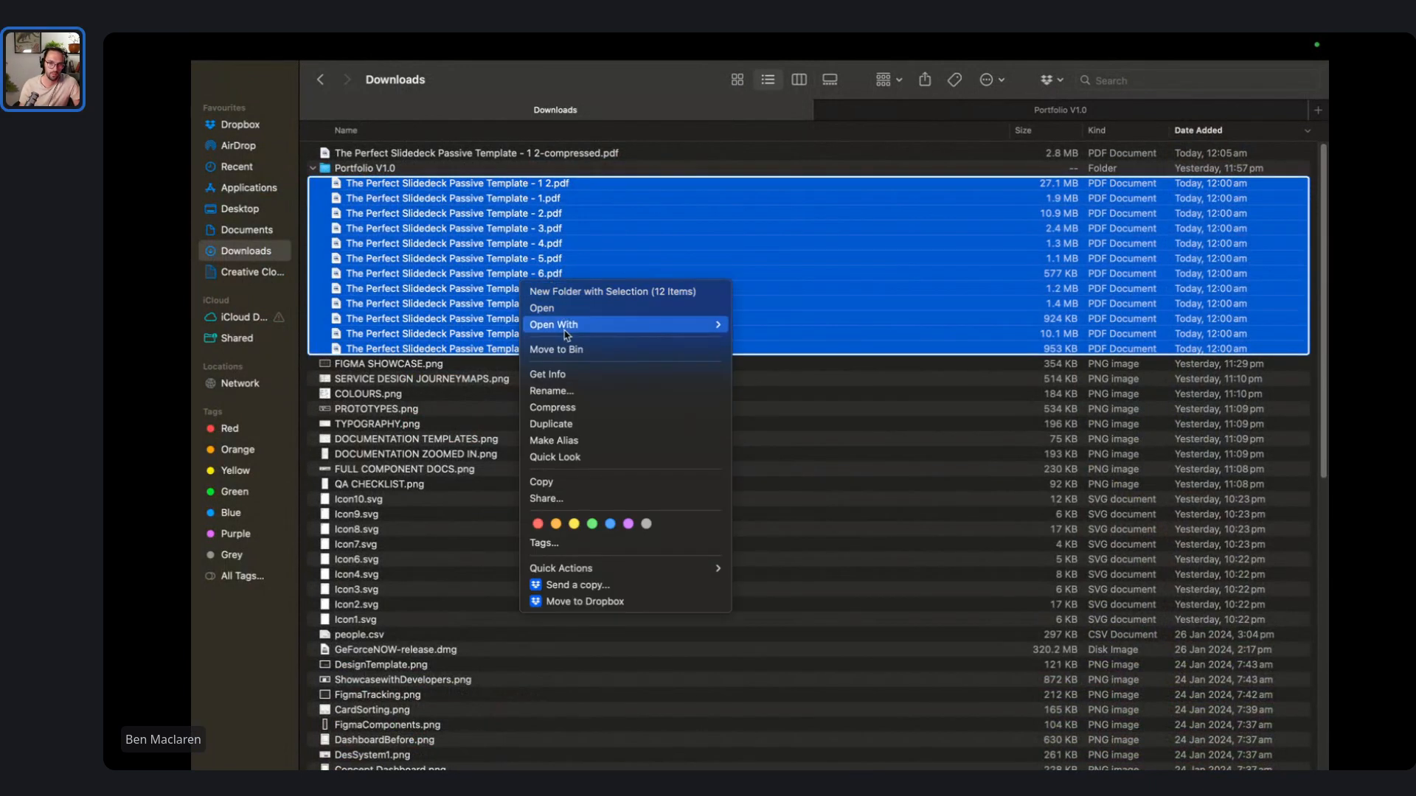
left_click(578, 351)
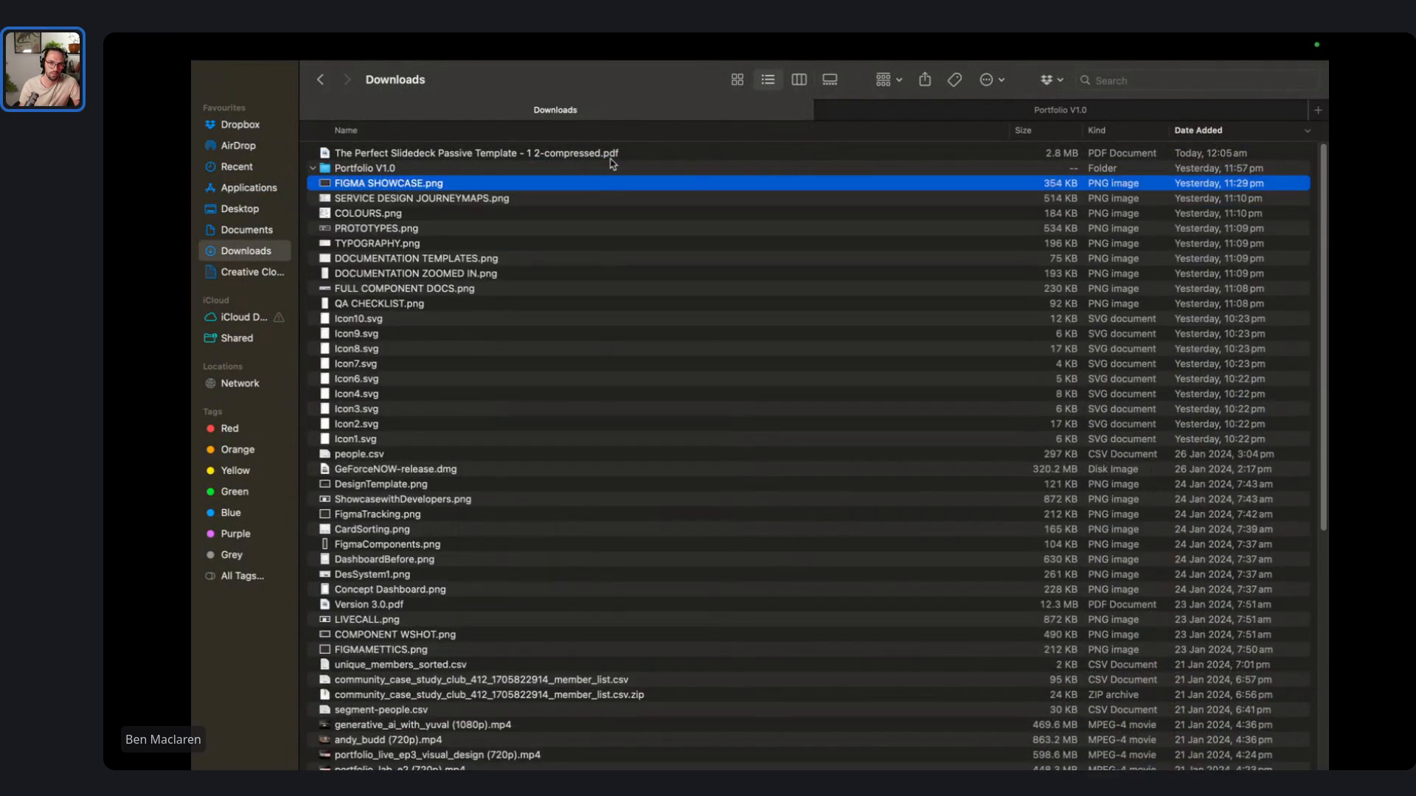
right_click(609, 156)
left_click(701, 203)
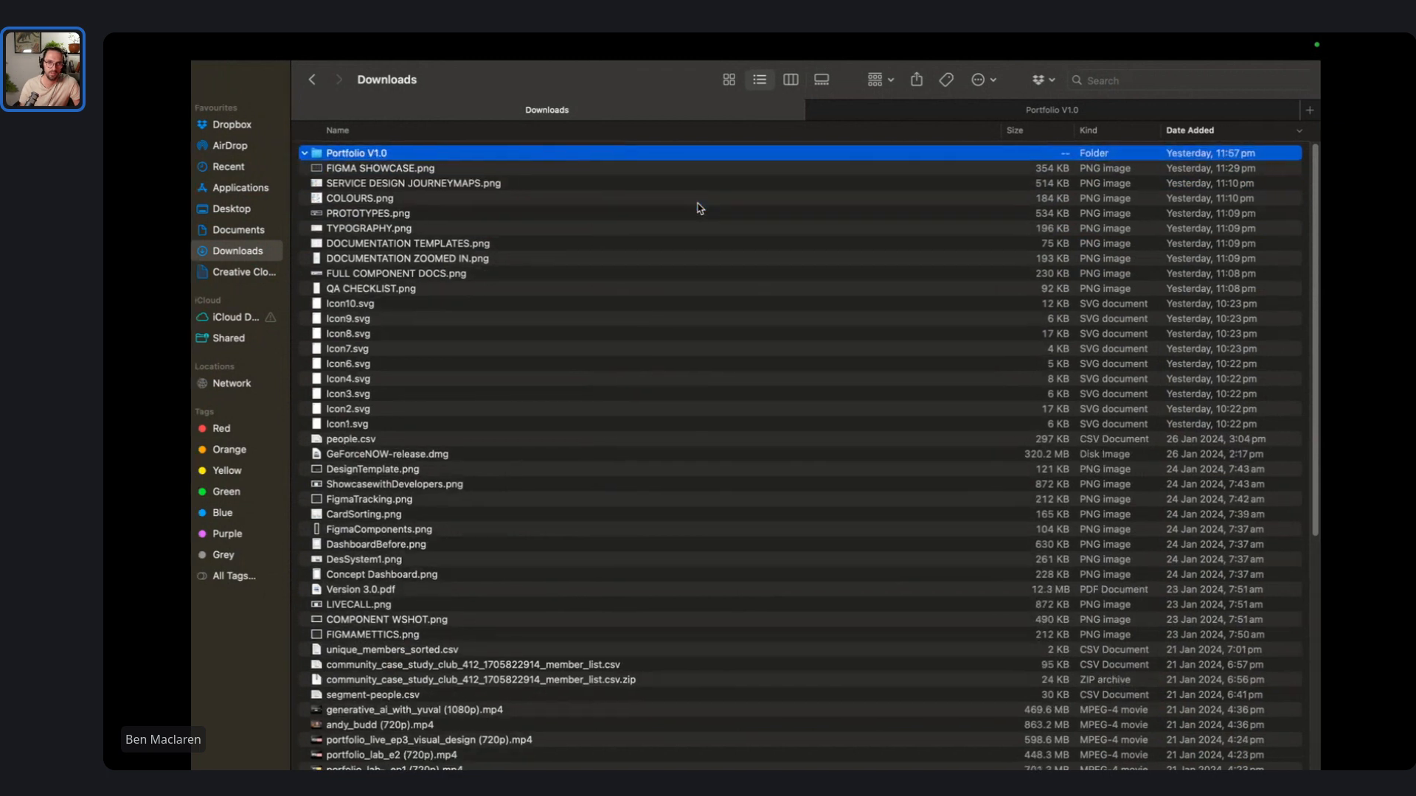
- Export all eleven slide frames from Figma as PDFs into Portfolio V1.0
key("super+Tab")
key("ctrl+Right")
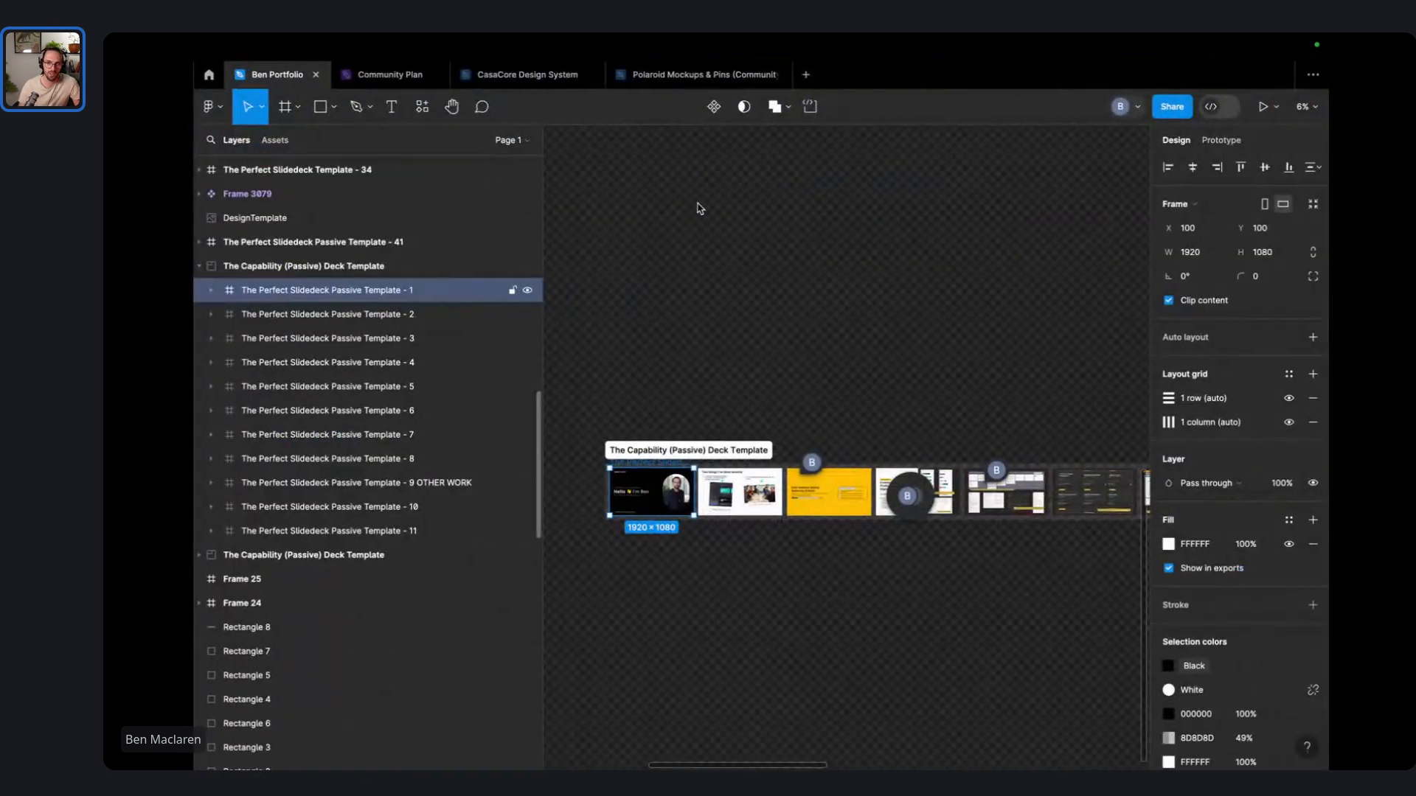
left_click(516, 531, "shift")
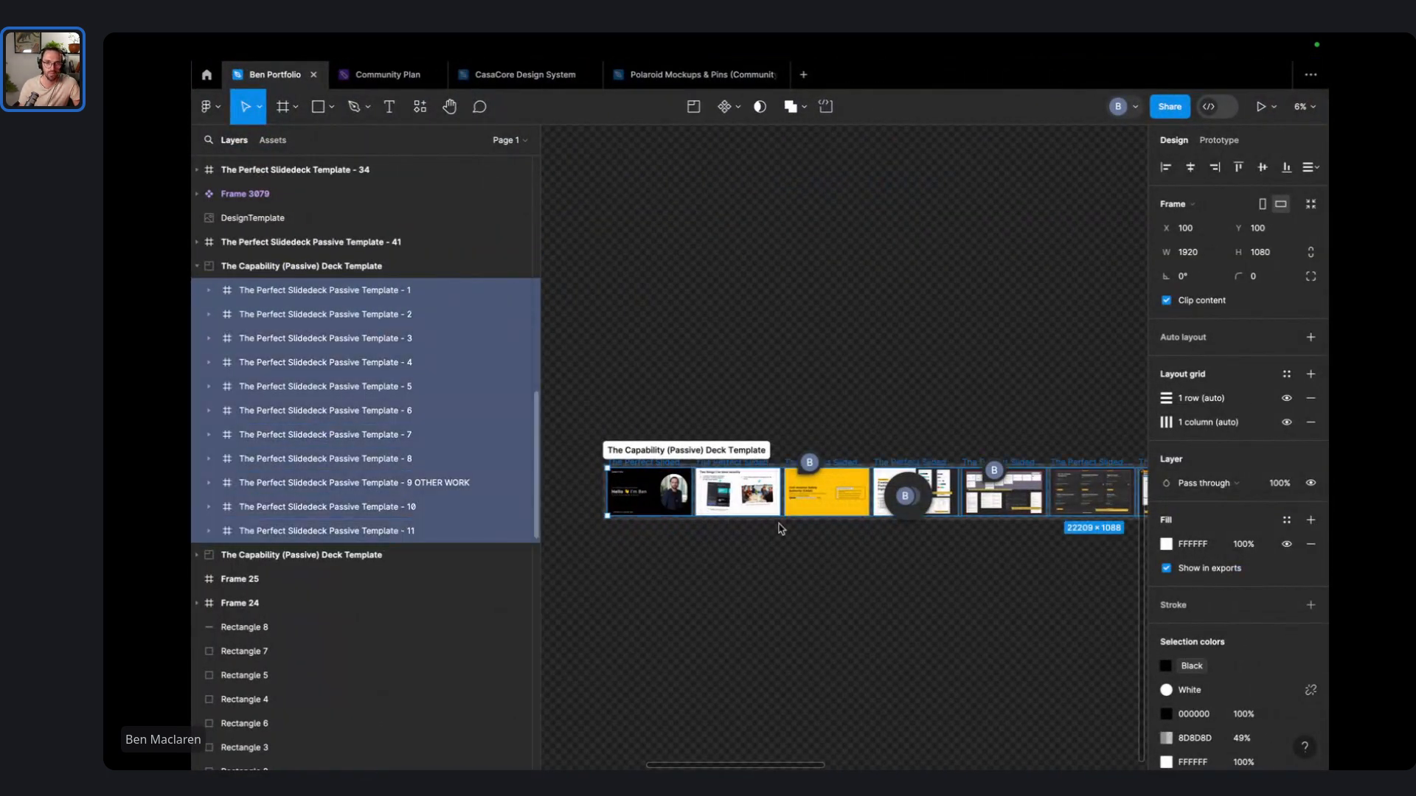
scroll(1305, 589, "down", 3)
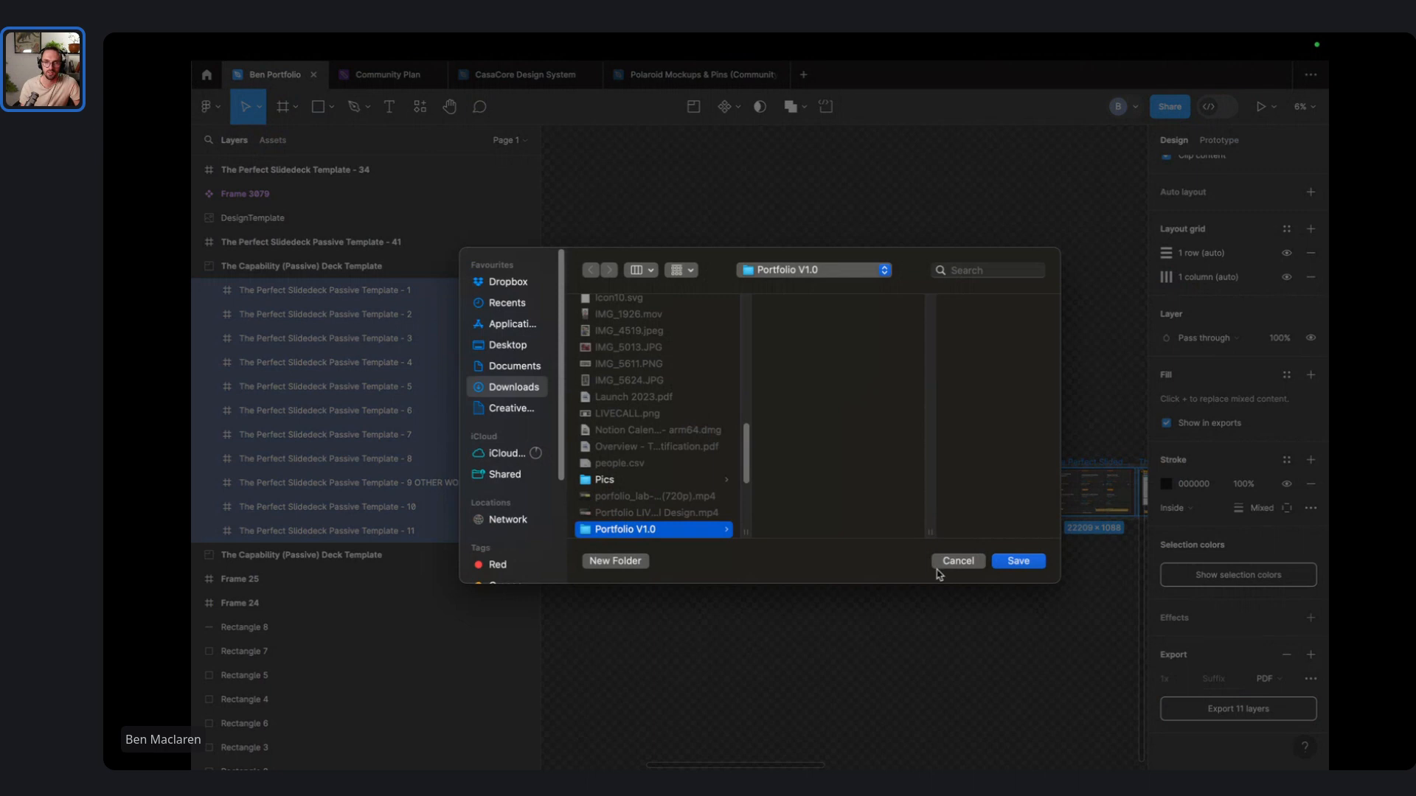
left_click(1004, 562)
key("super+Tab")
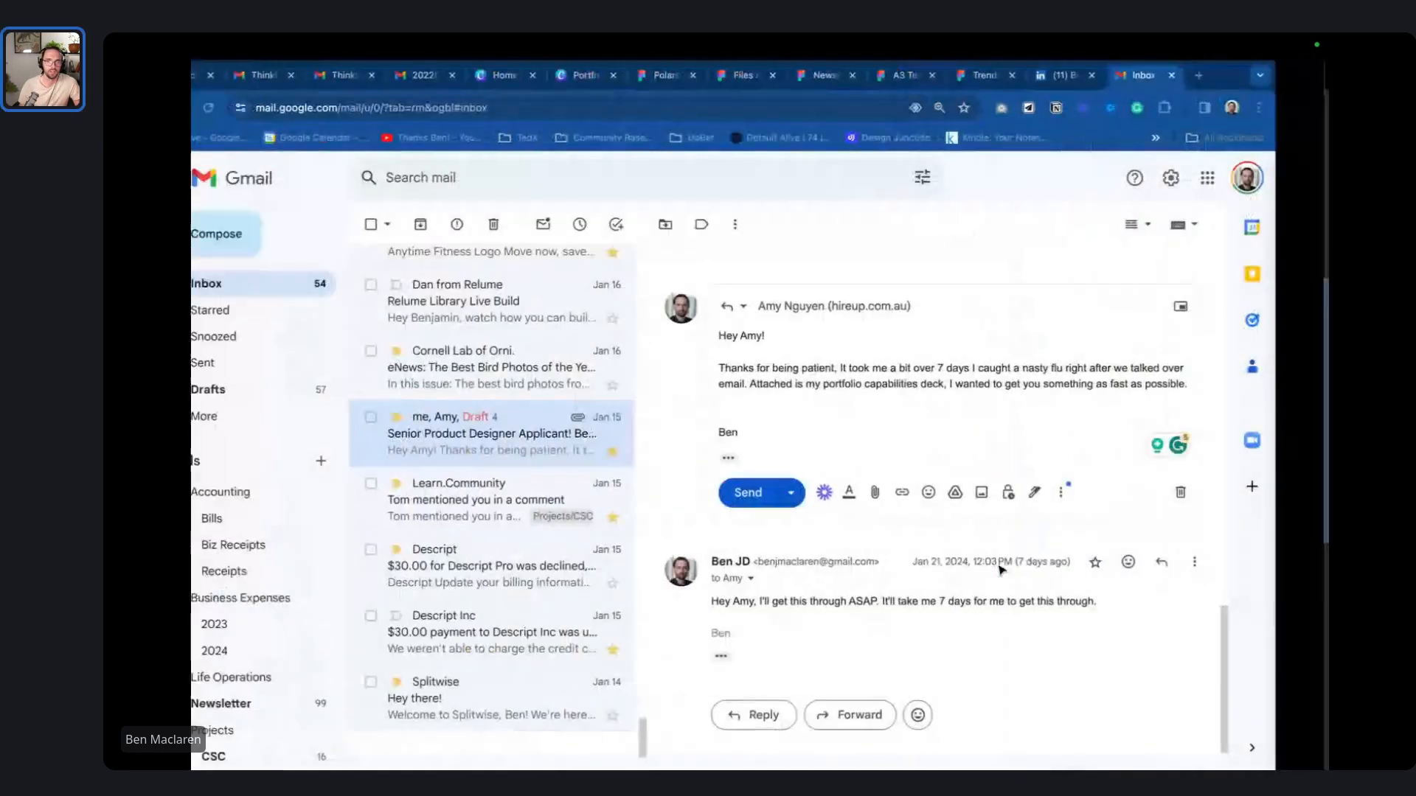
key("super+Tab")
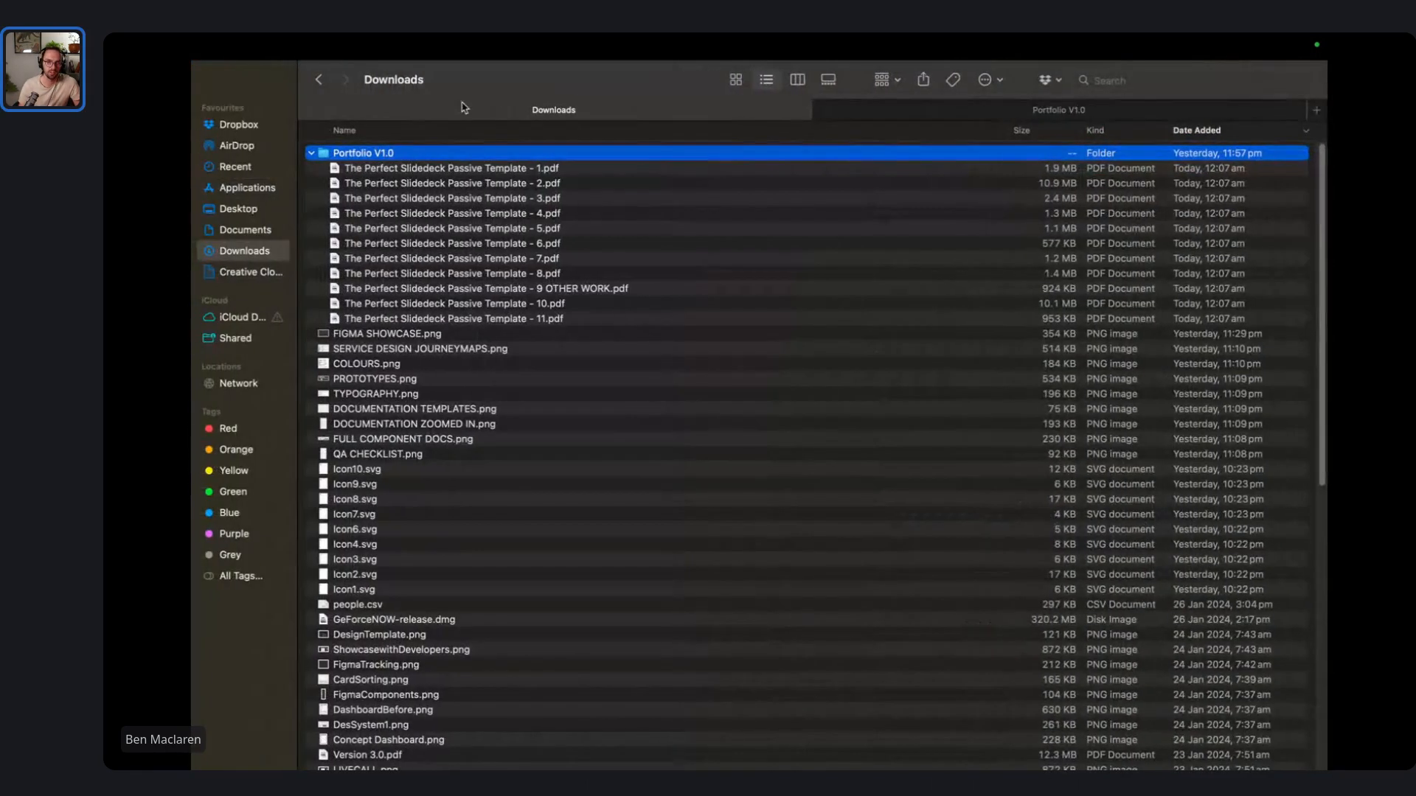
- Combine the eleven exported slide PDFs into one PDF with Create PDF
left_click(503, 179)
left_click(505, 173)
left_click(572, 319, "shift")
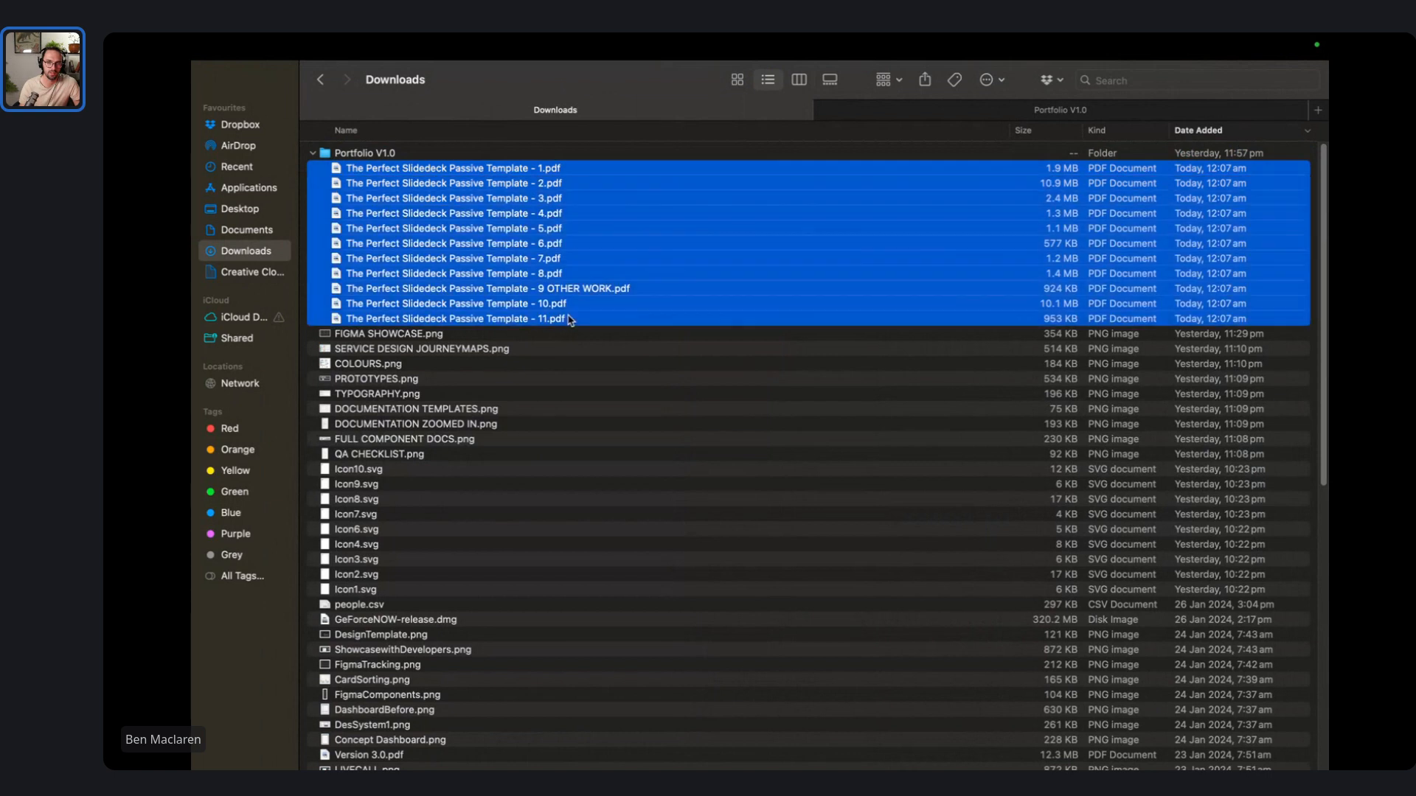
right_click(572, 318)
mouse_move(738, 601)
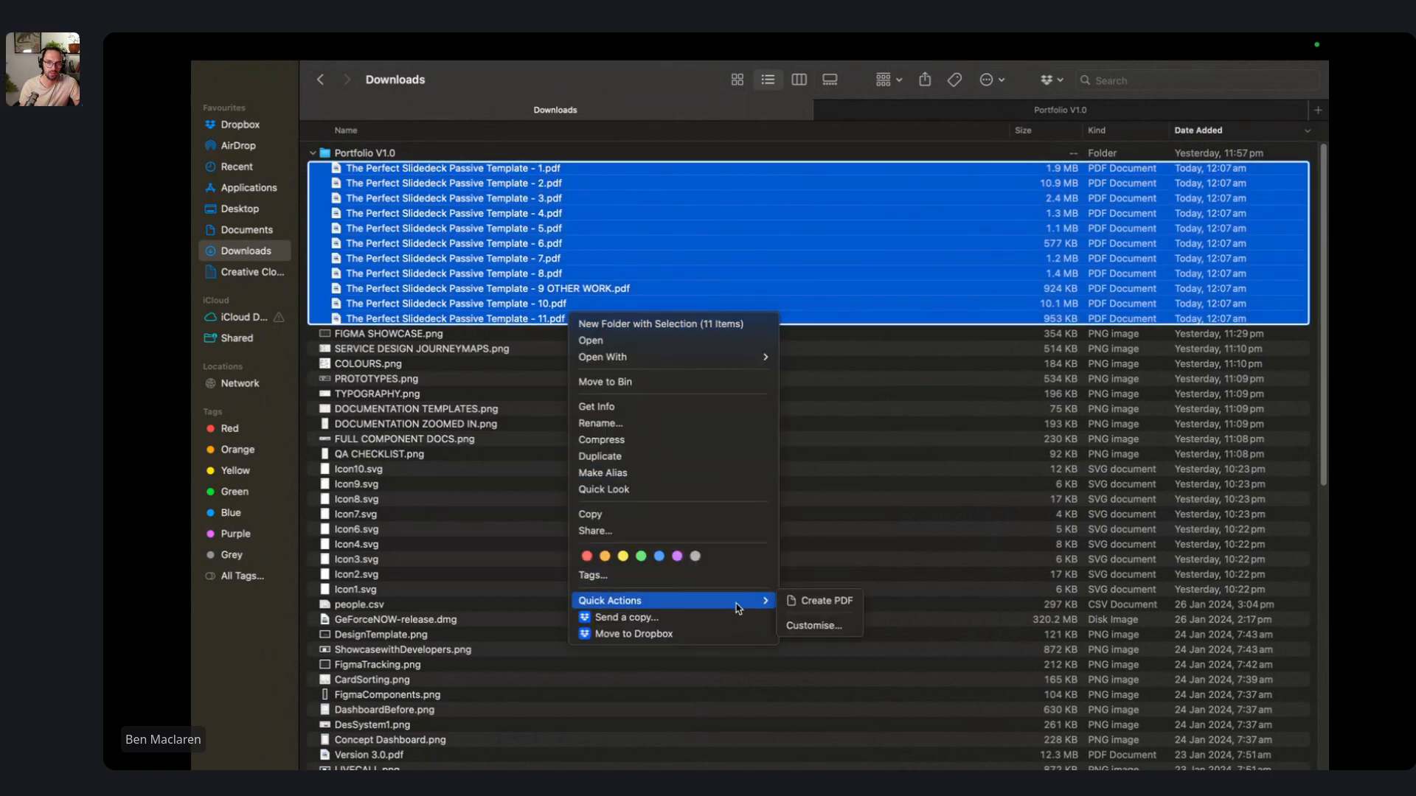
left_click(826, 600)
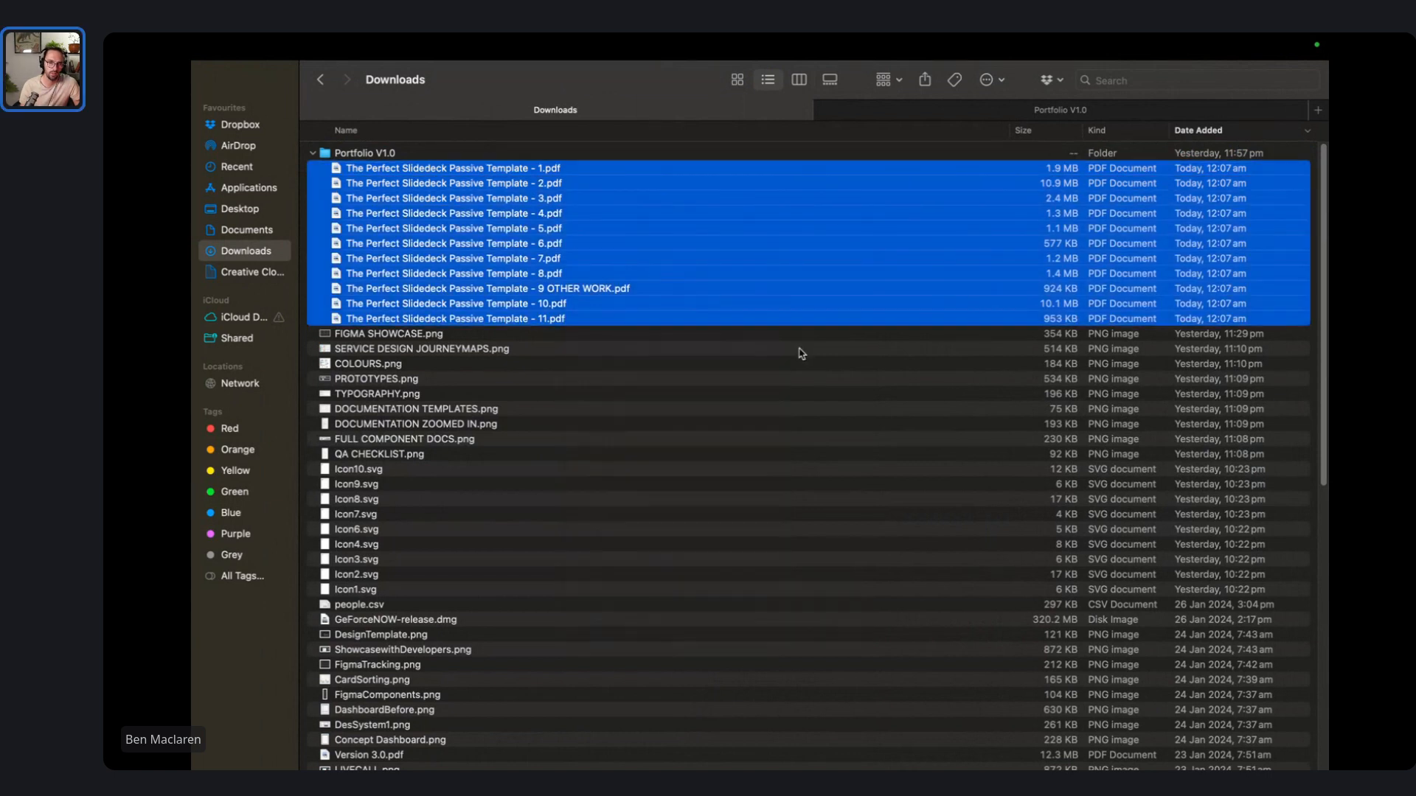
- Preview the combined 27.1 MB deck PDF to check its pages
left_click(565, 159)
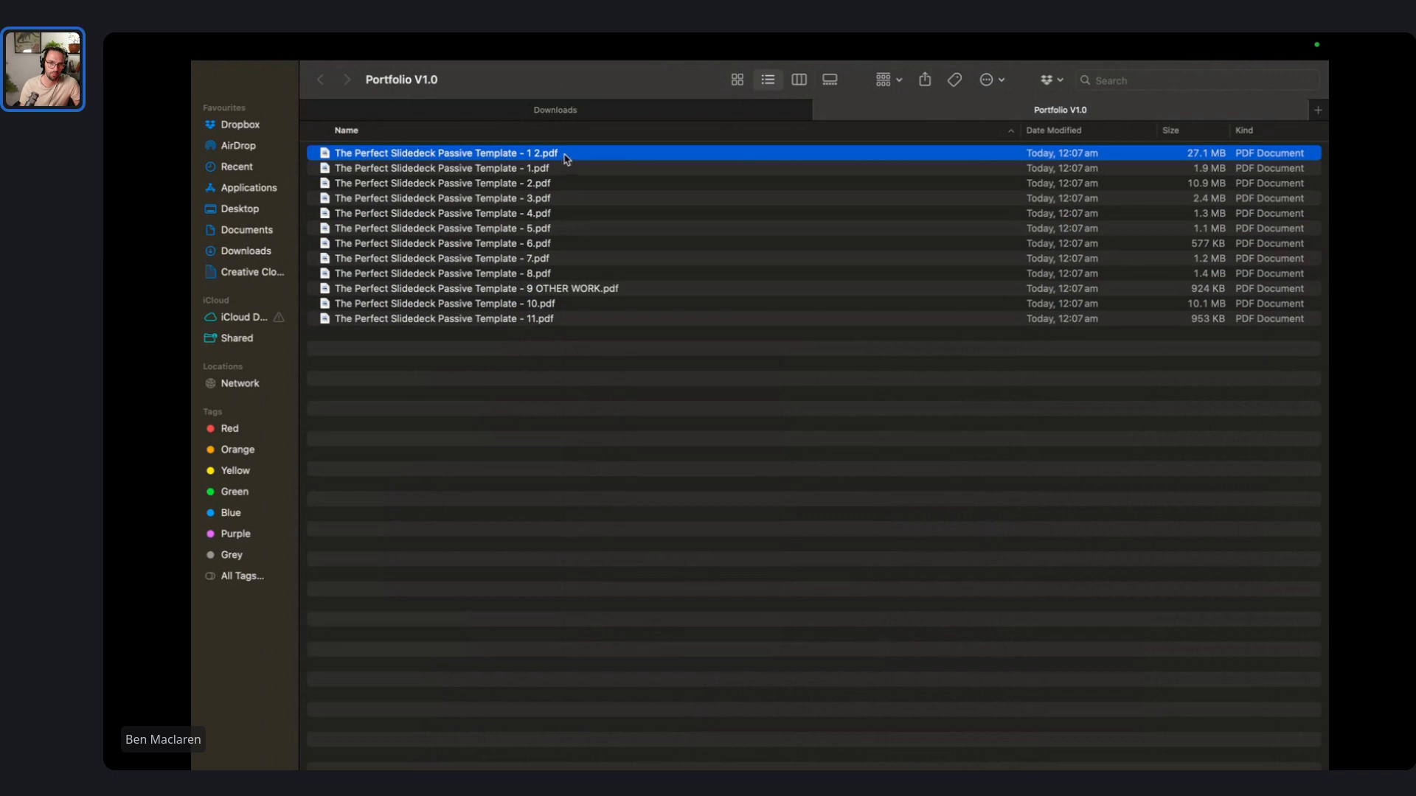
double_click(562, 155)
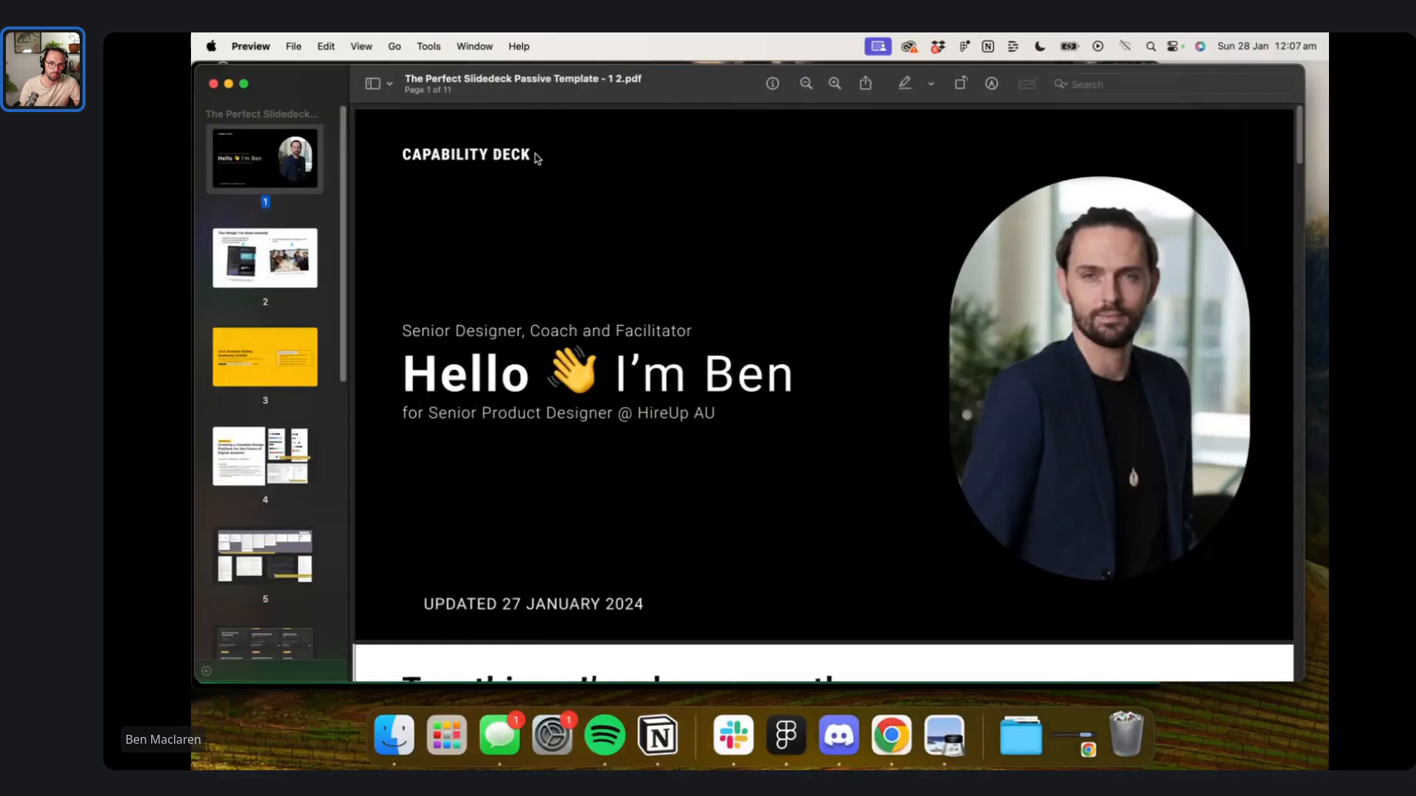
left_click(214, 83)
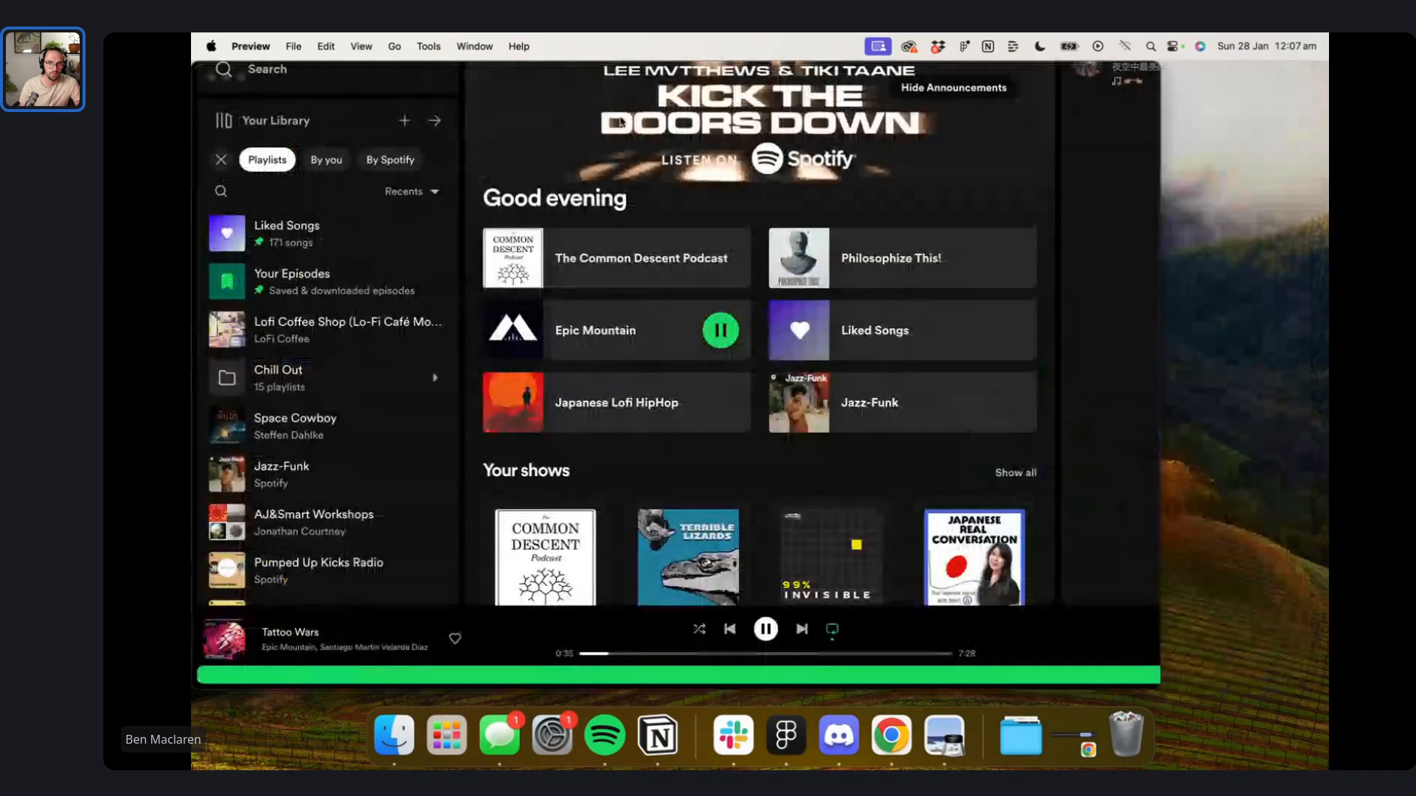
- Rename the combined file to 'The Perfect Slidedeck Passive Template - FULL.pdf'
left_click(394, 735)
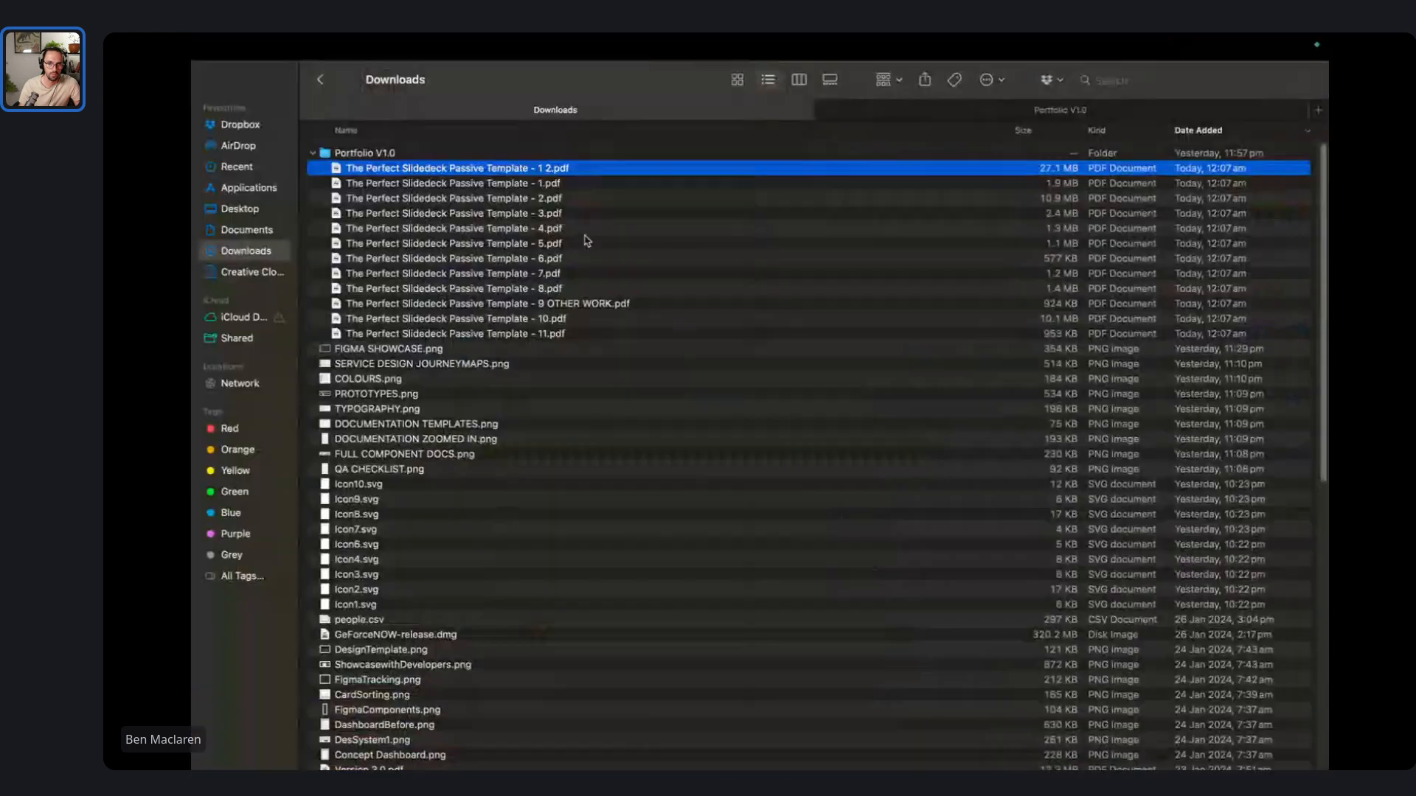
left_click(544, 166)
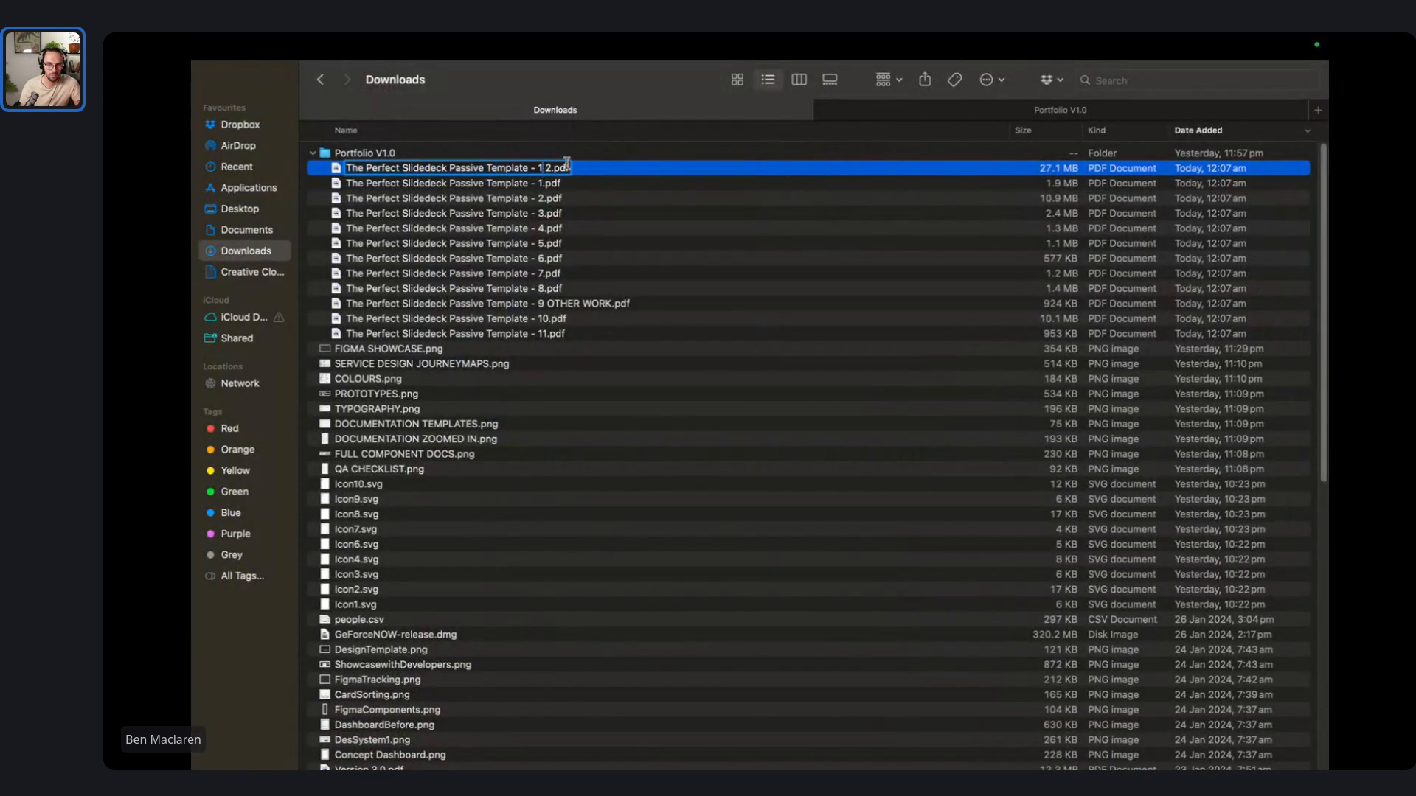
type("FULL")
key("Return")
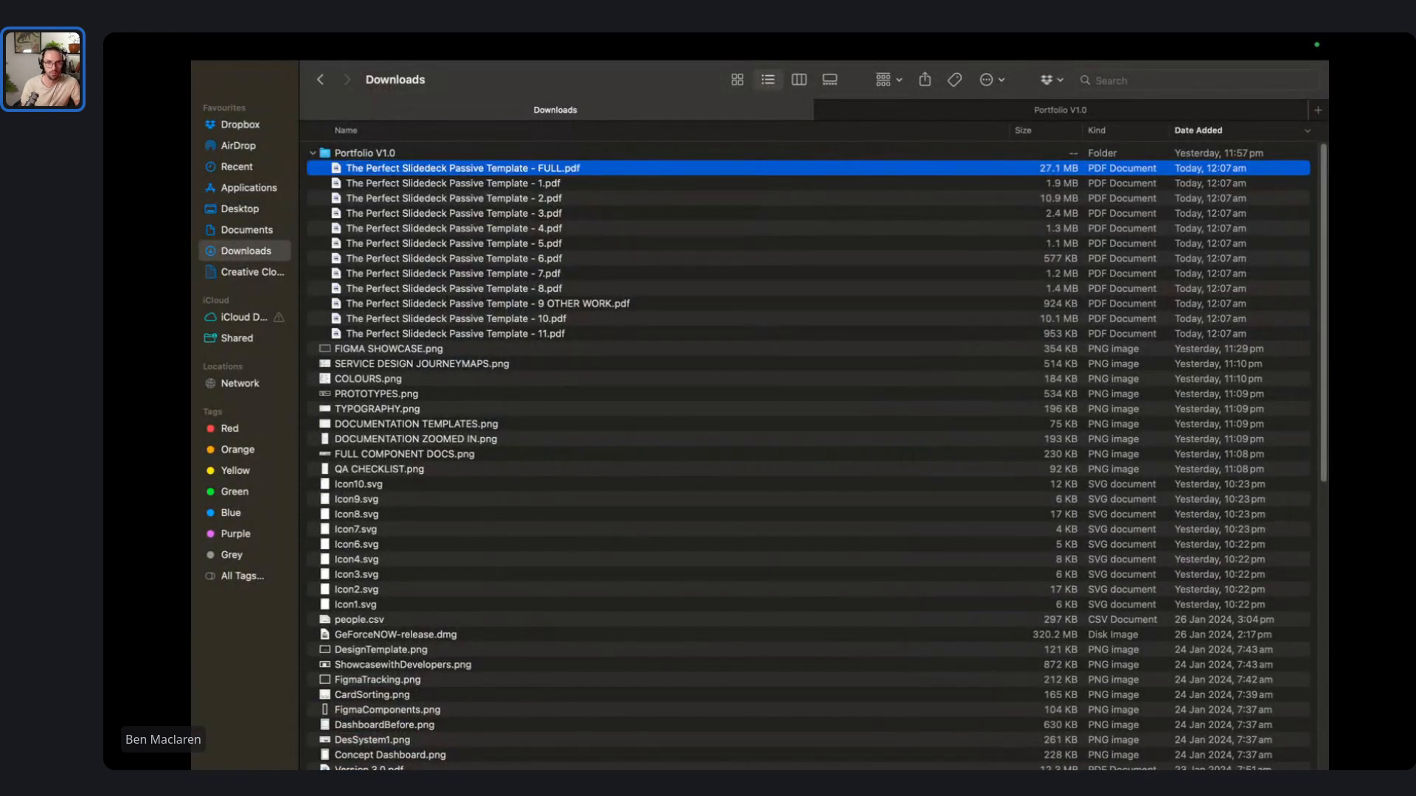
key("ctrl+Right")
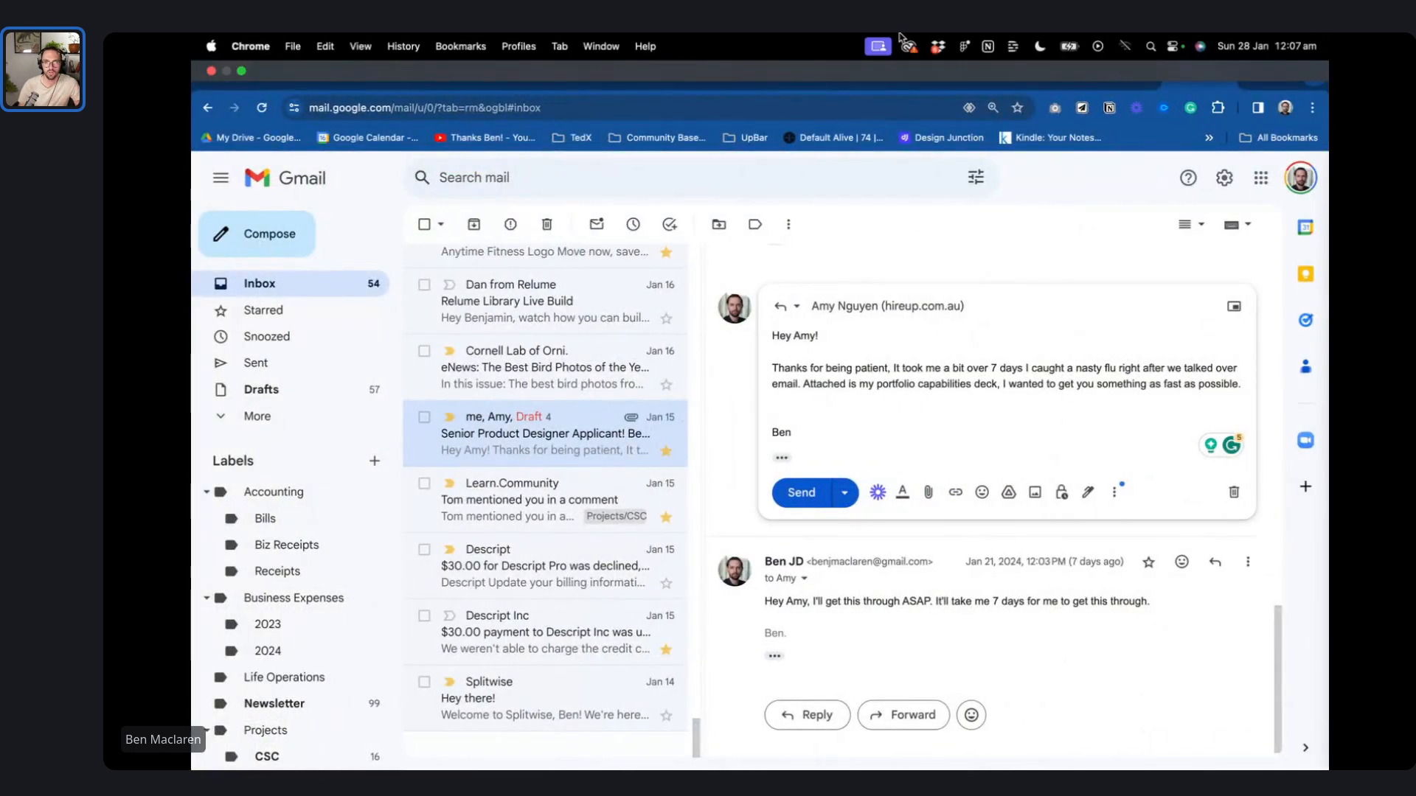
key("ctrl+Right")
key("ctrl+Right")
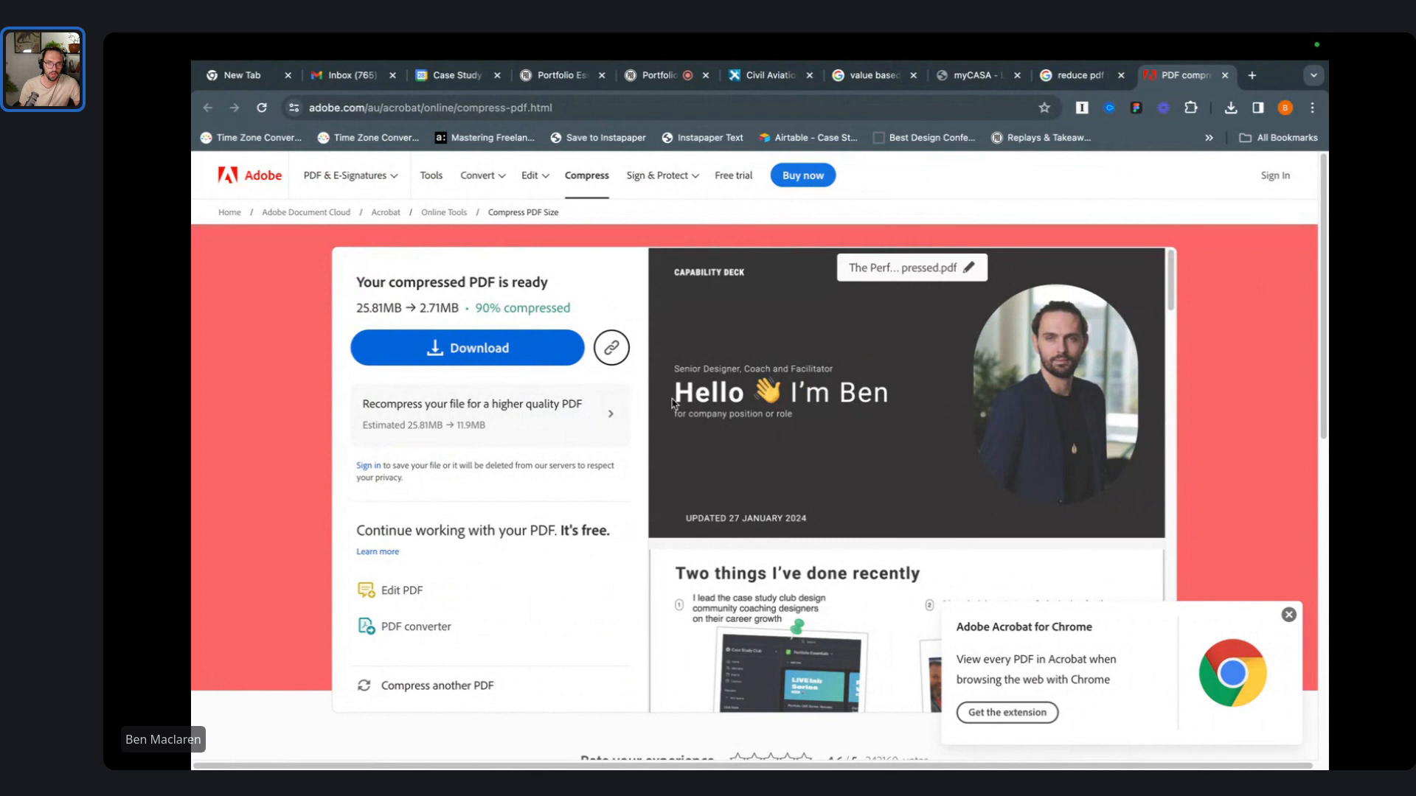
- Upload 'The Perfect Slidedeck Passive Template - FULL.pdf' to Adobe's Compress PDF page, shrinking it to 2.71MB
left_click(1059, 80)
left_click(634, 348)
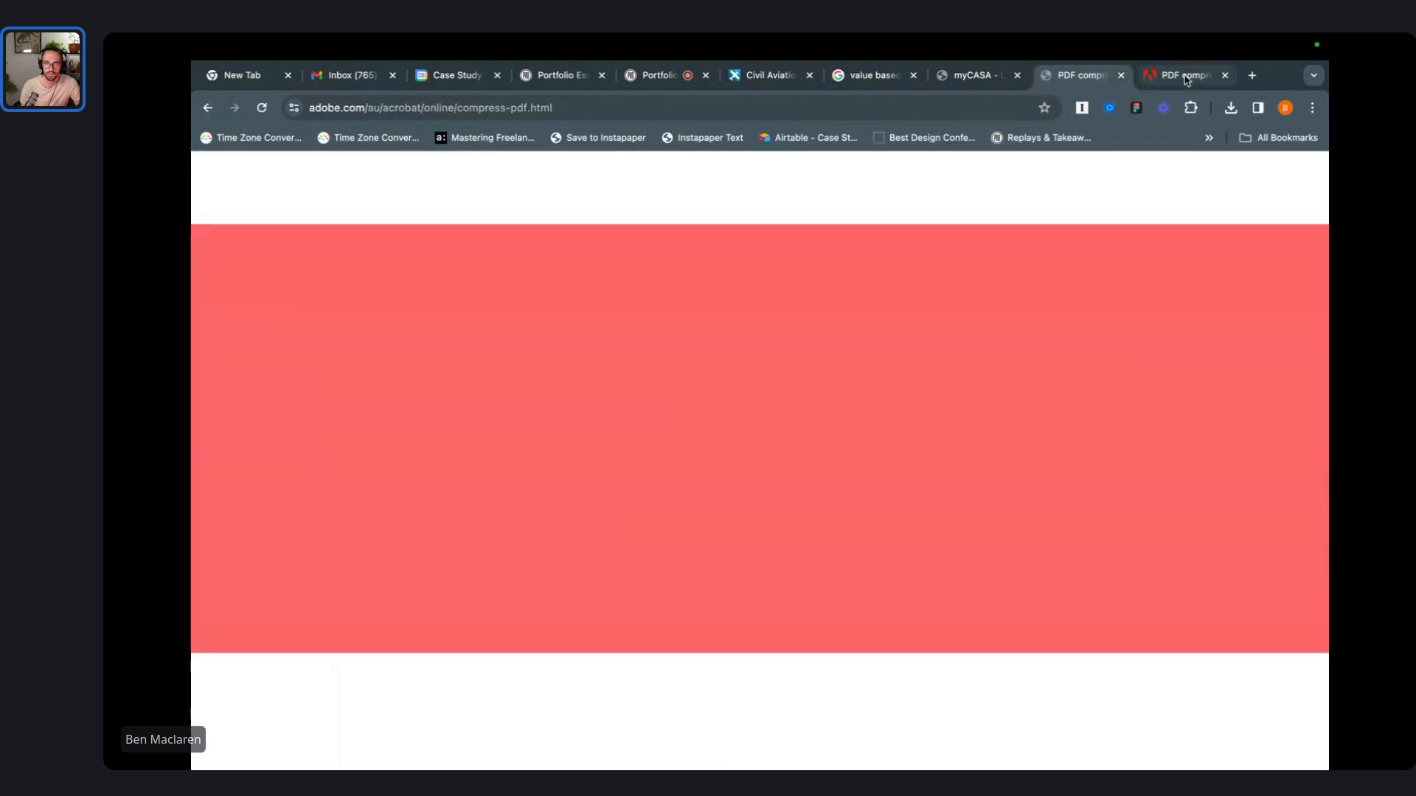
middle_click(1186, 79)
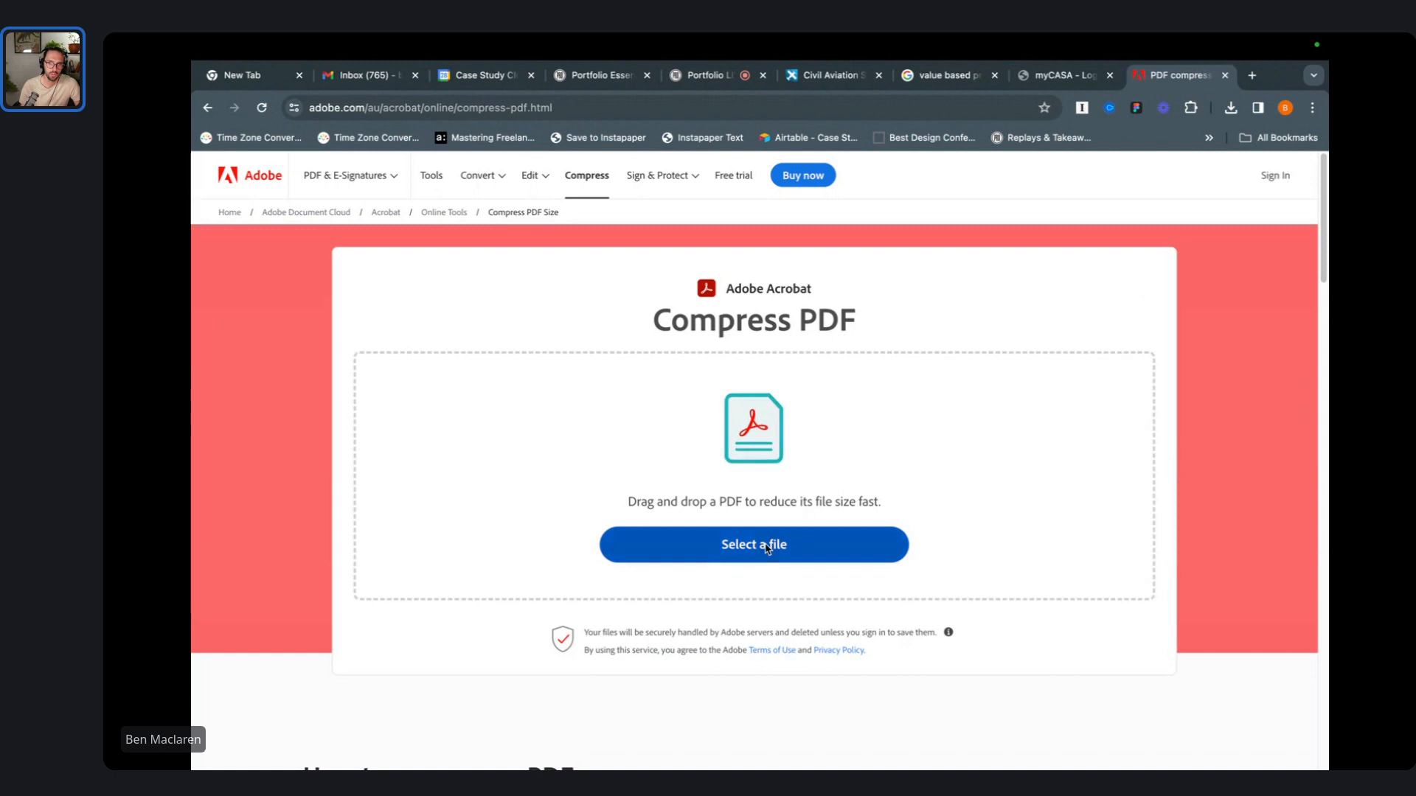
left_click(767, 546)
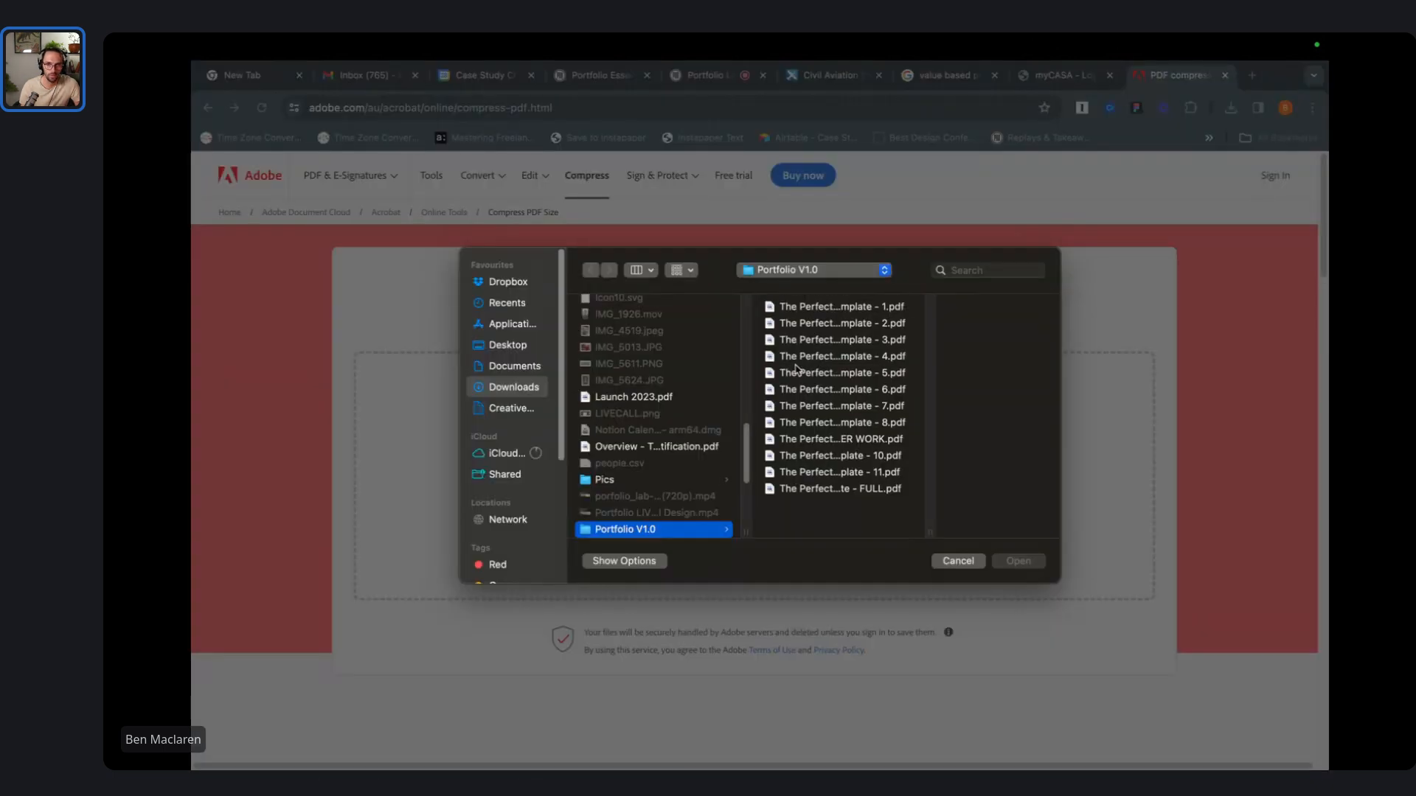
left_click(851, 489)
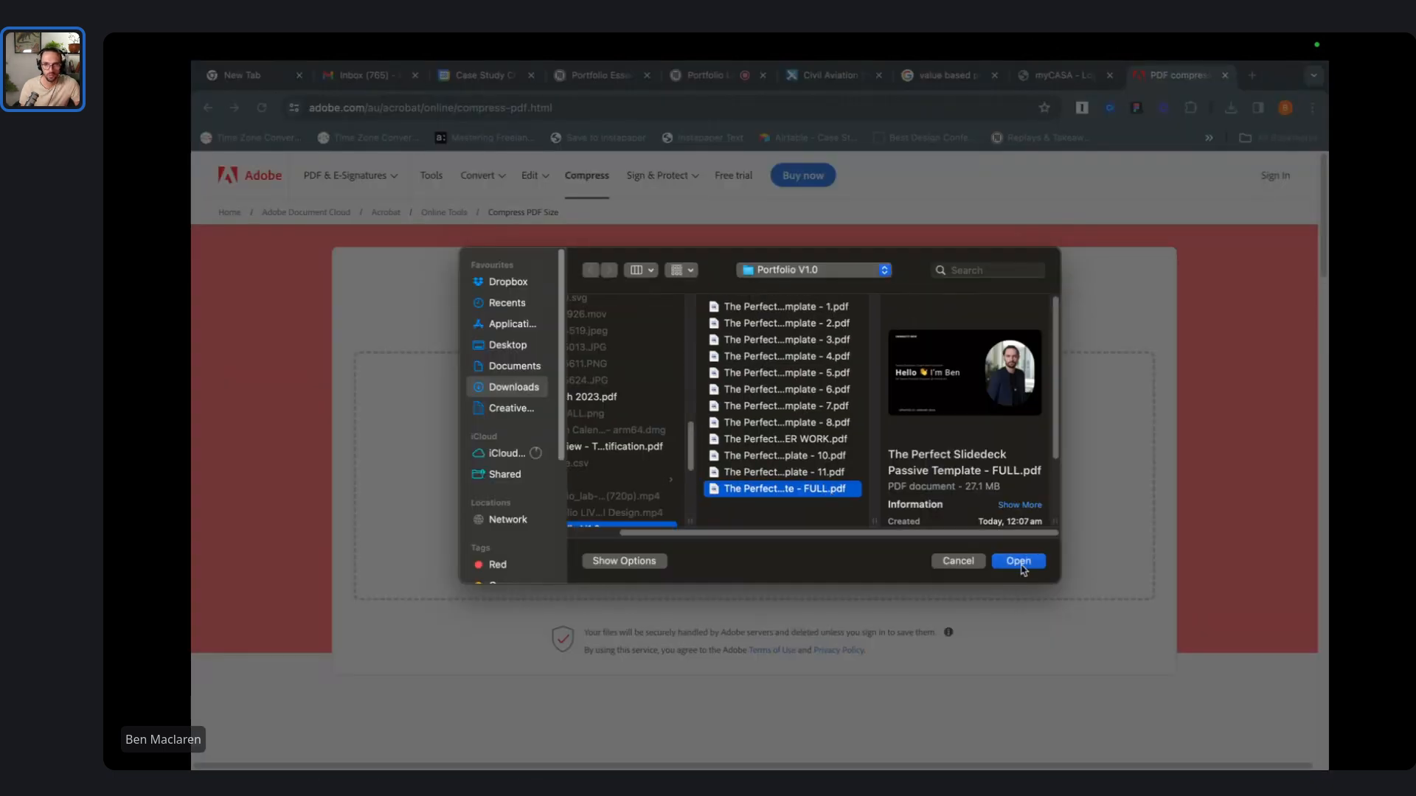
left_click(1018, 561)
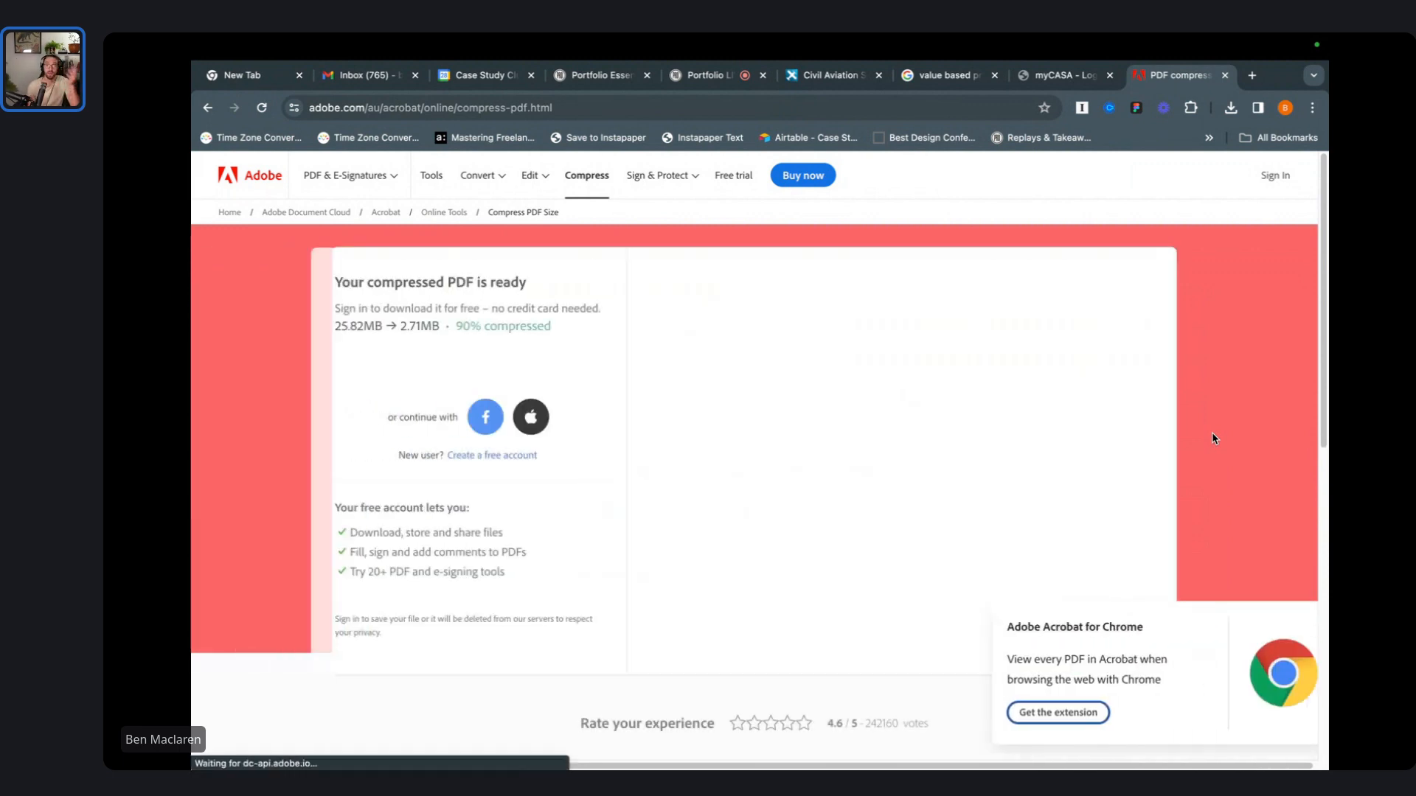
- Look over the Acrobat results page and check Chrome's recent downloads list
scroll(660, 572, "down", 1)
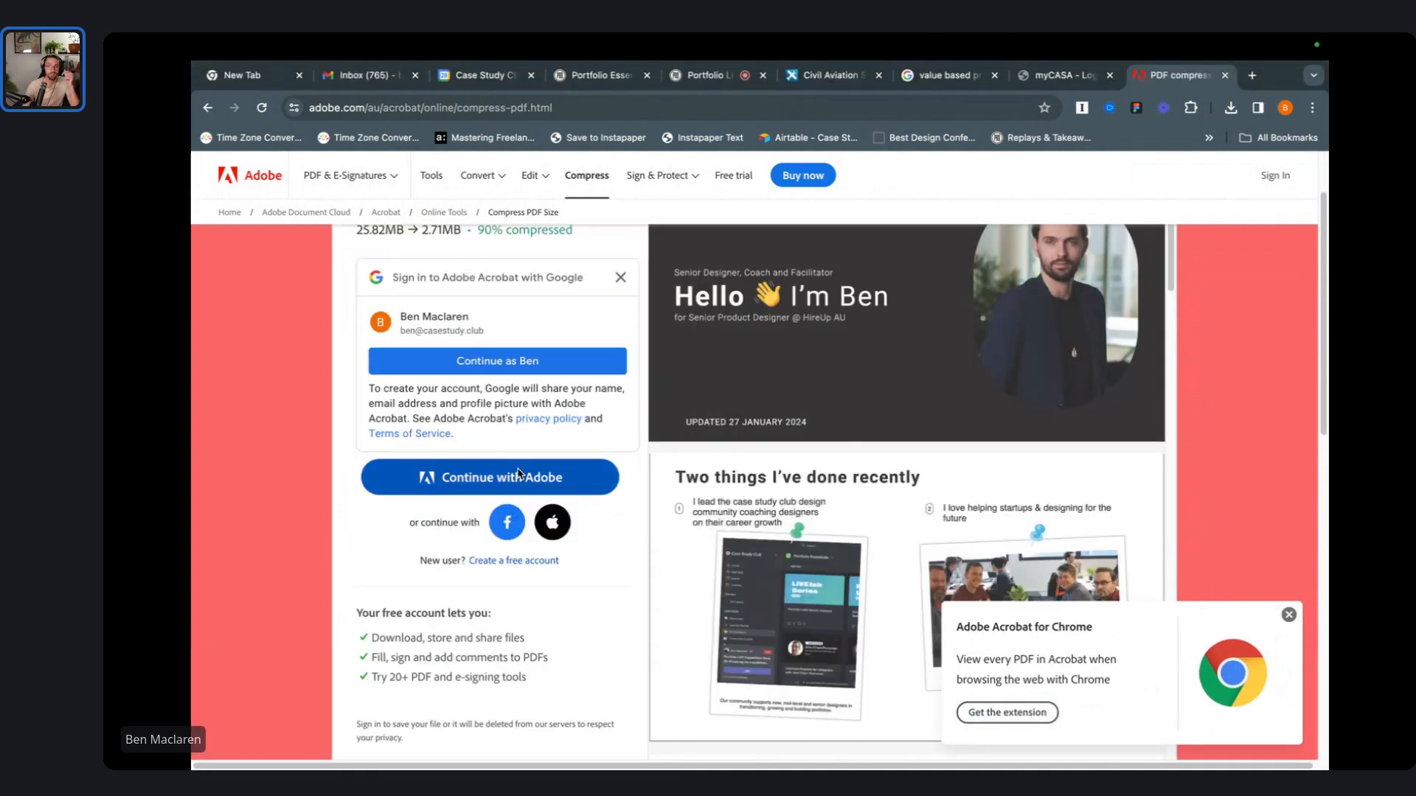
scroll(519, 472, "up", 1)
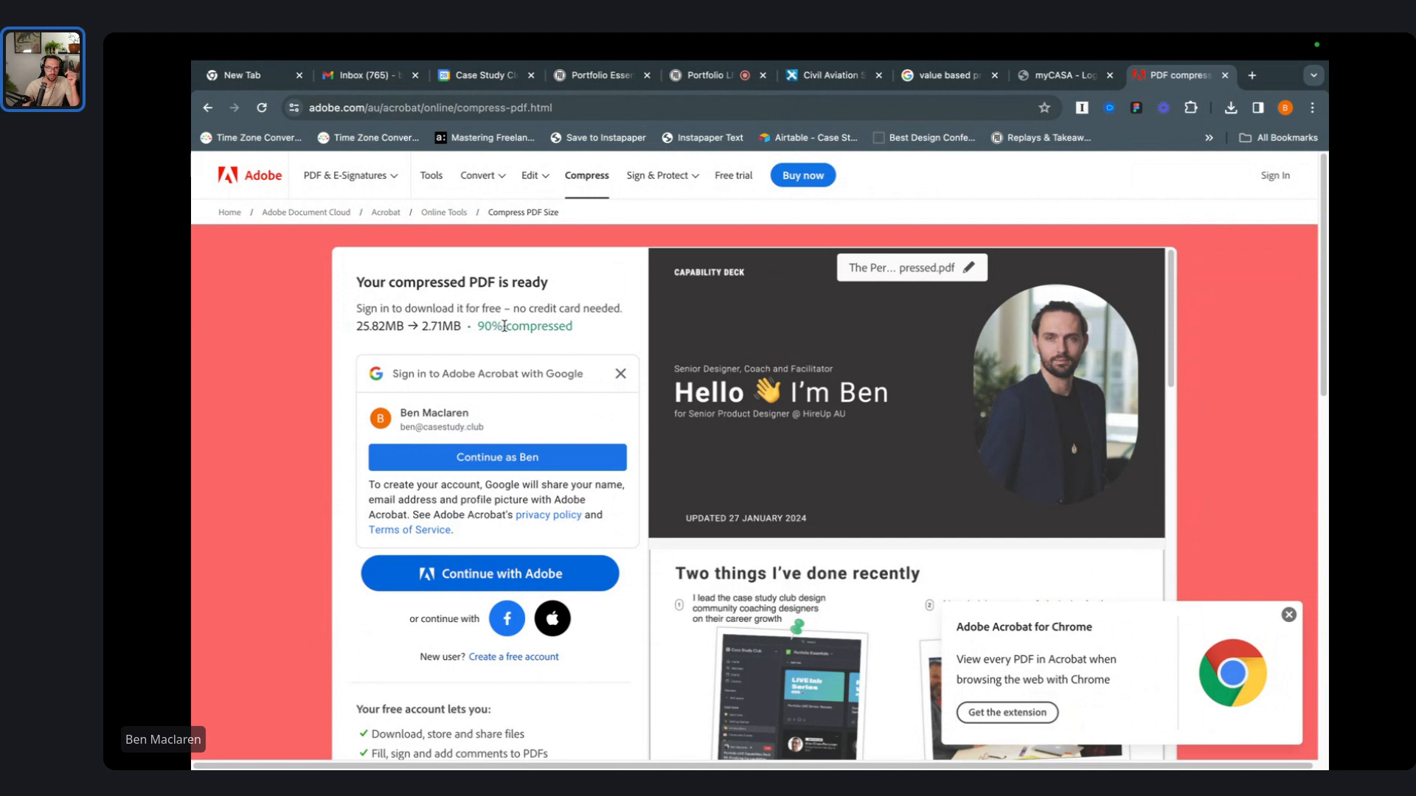
scroll(574, 388, "down", 1)
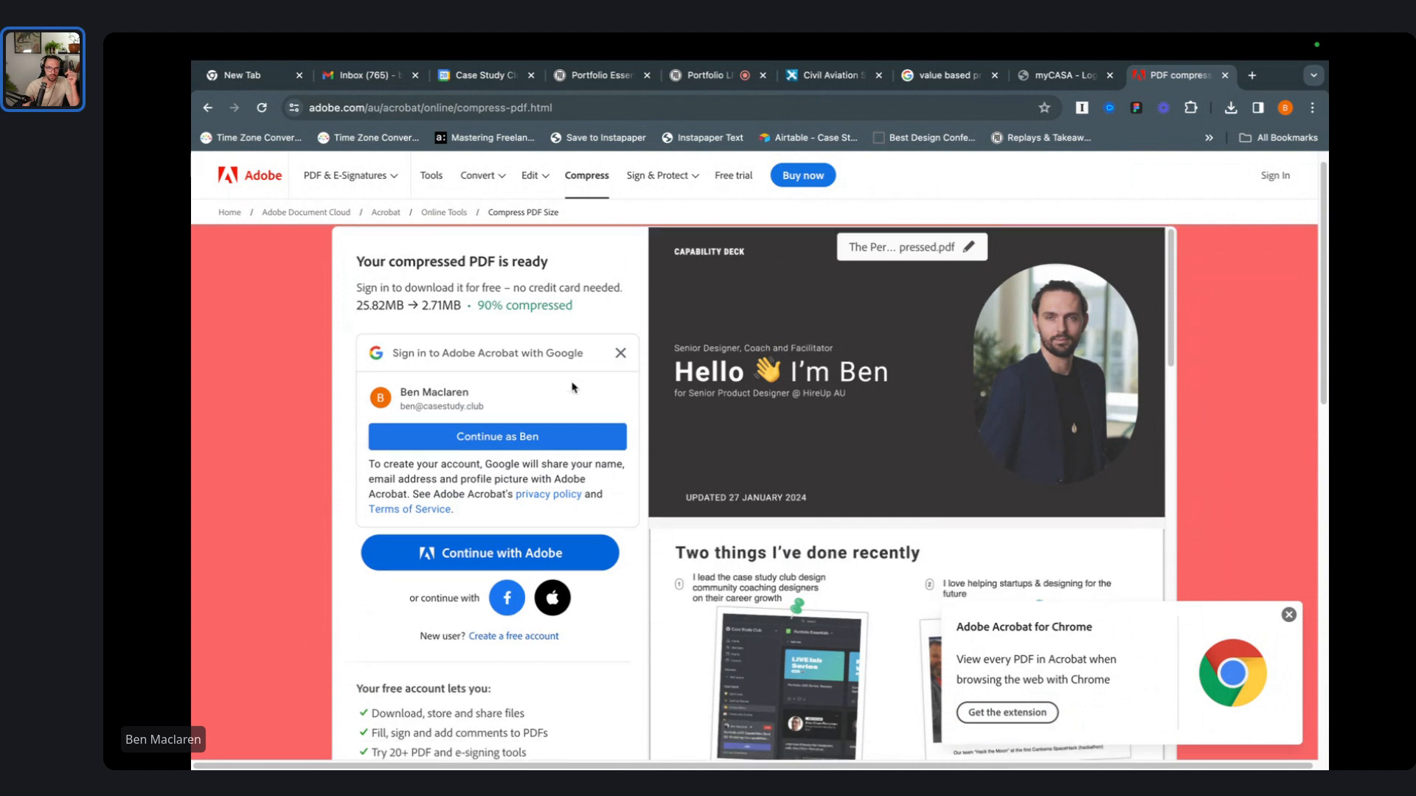
scroll(579, 398, "down", 2)
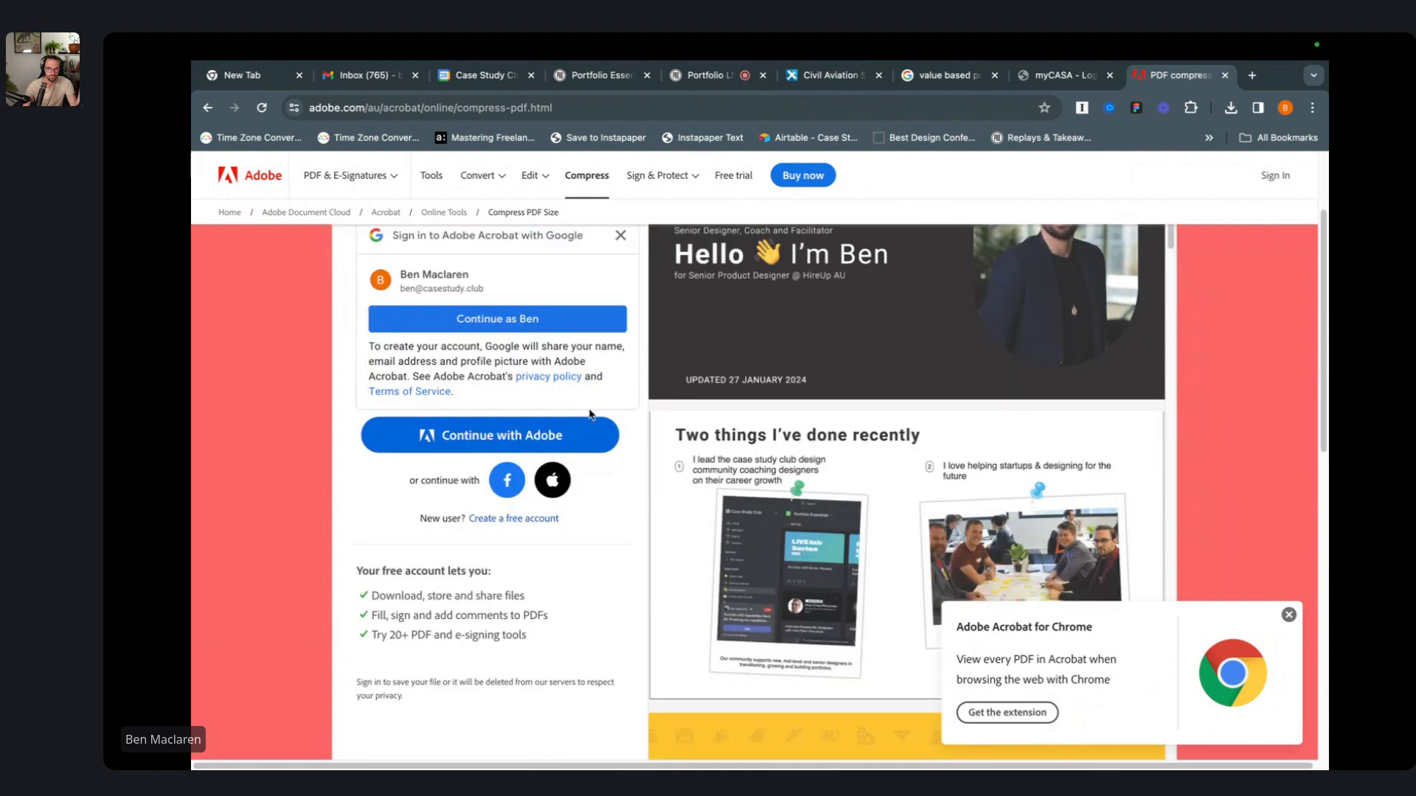
scroll(582, 591, "down", 4)
scroll(558, 476, "up", 6)
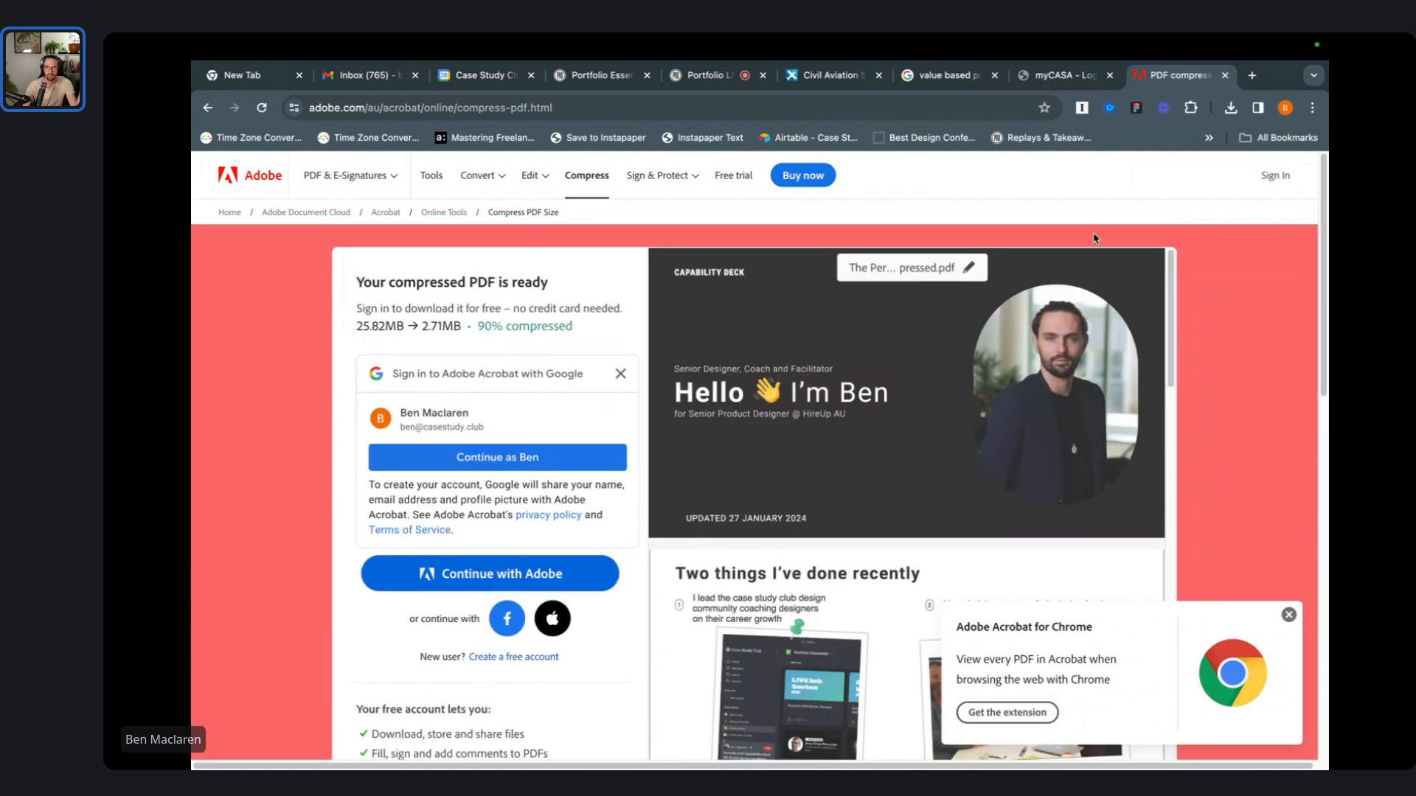
left_click(1231, 109)
mouse_move(1179, 202)
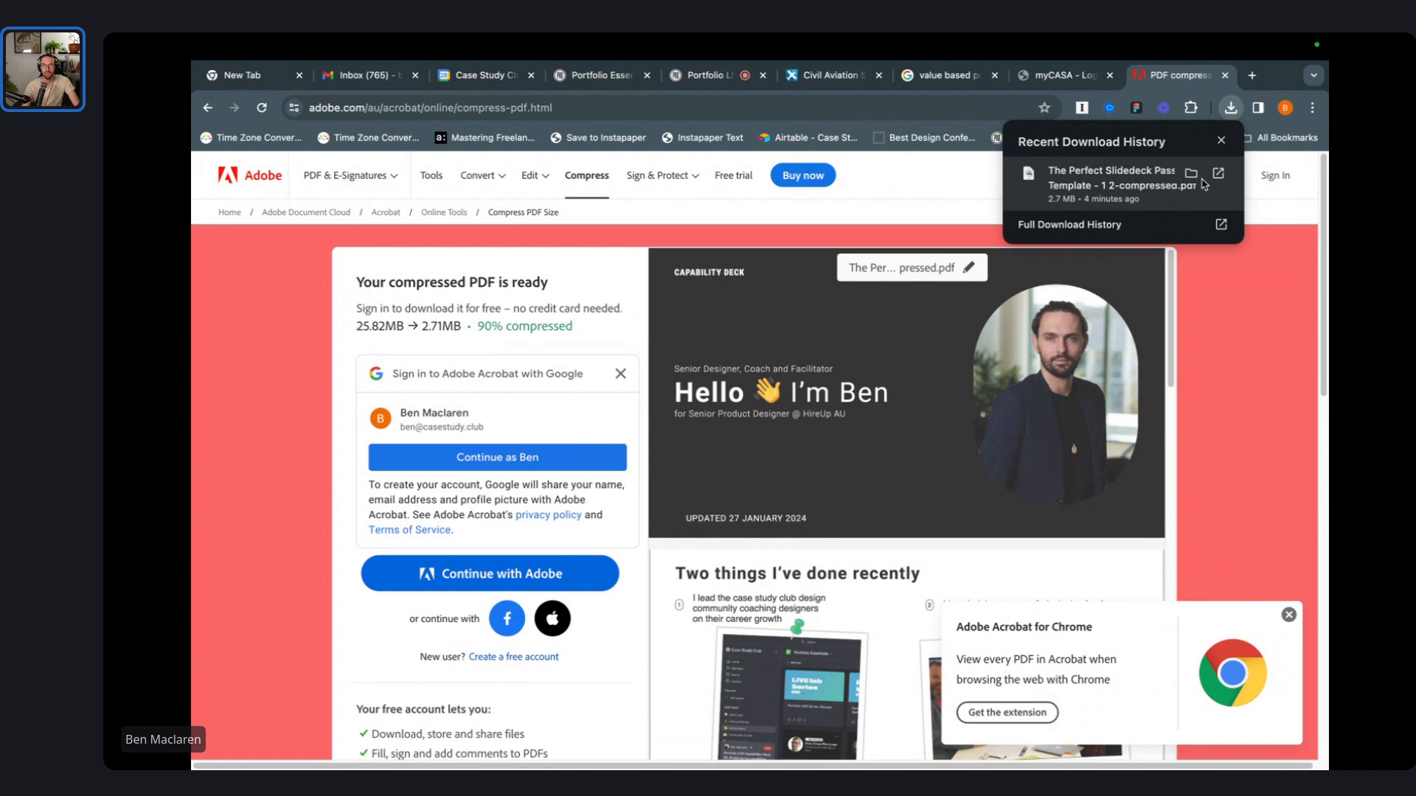
left_click(528, 333)
- Sign in to Acrobat Online with the suggested Google account to open the compressed deck
scroll(578, 469, "down", 2)
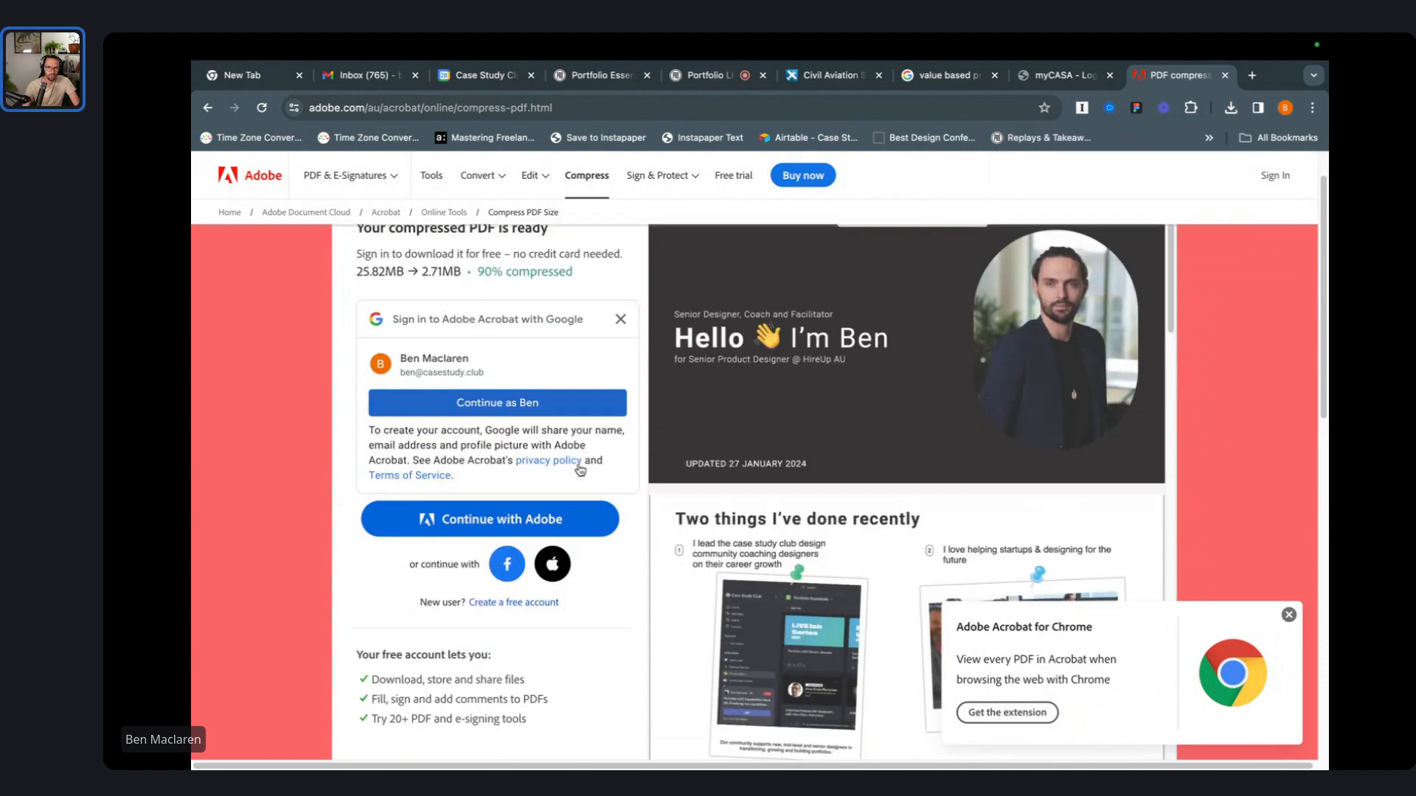
scroll(579, 470, "up", 2)
left_click(486, 463)
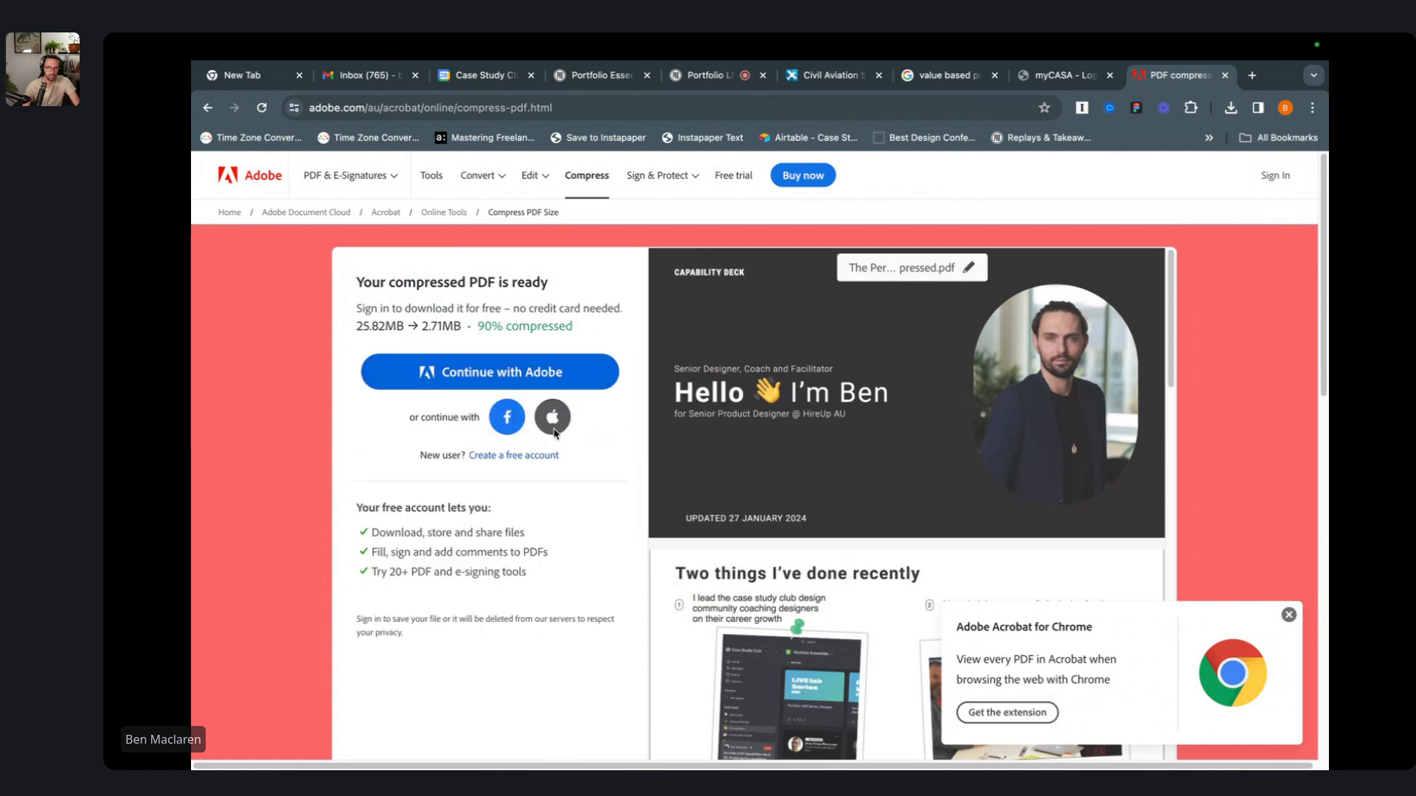
scroll(491, 529, "down", 3)
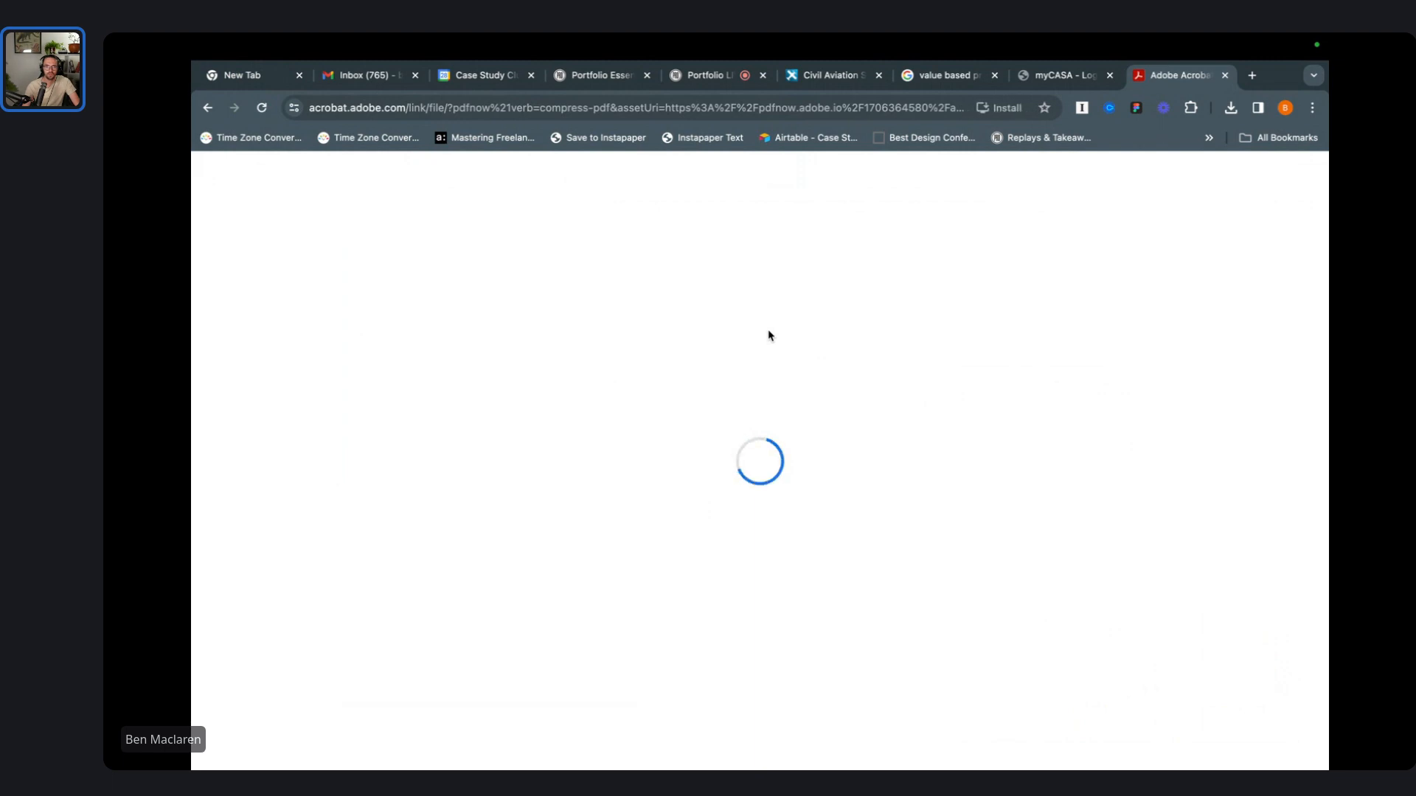
- Confirm the 2.7 MB FULL-compressed PDF appears in the recent downloads
left_click(1230, 112)
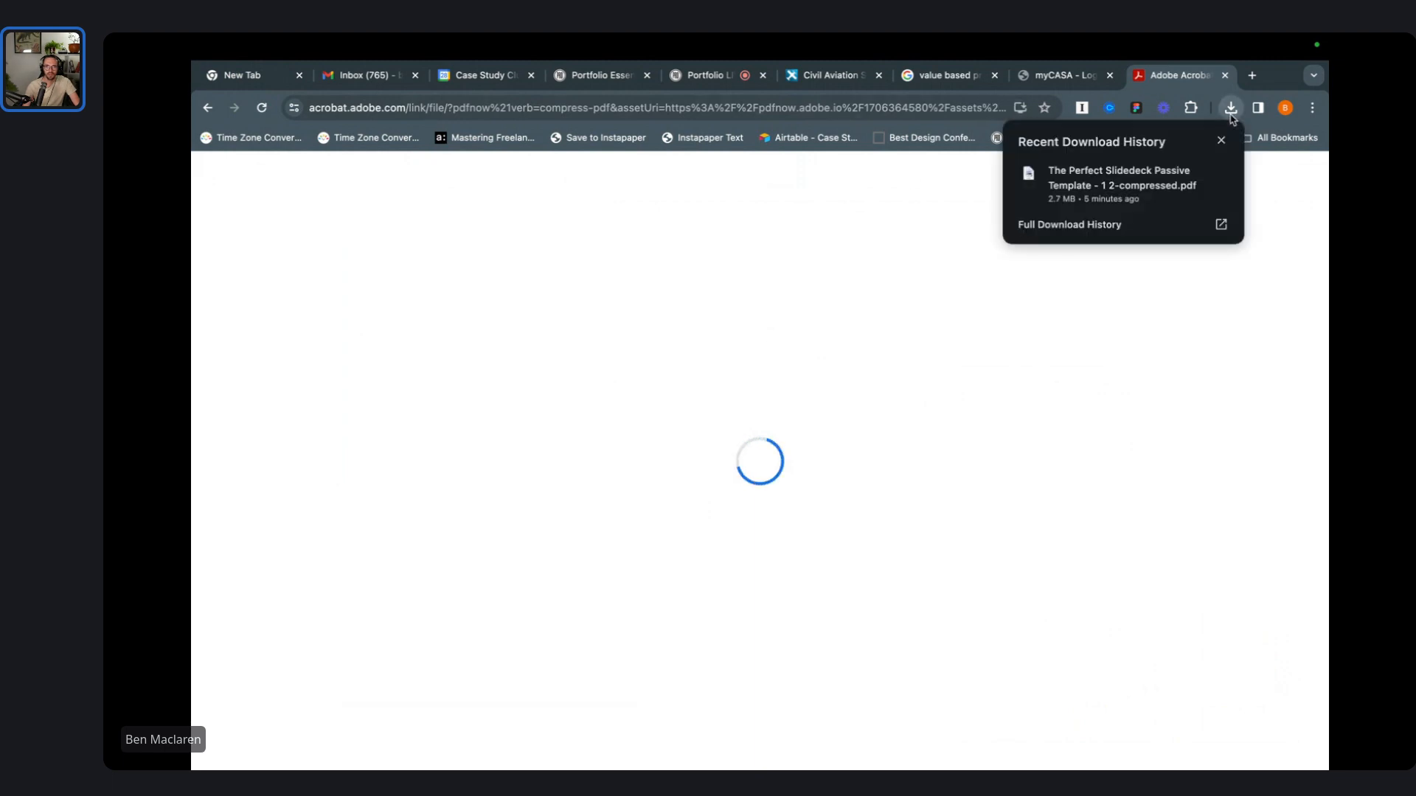
mouse_move(1206, 185)
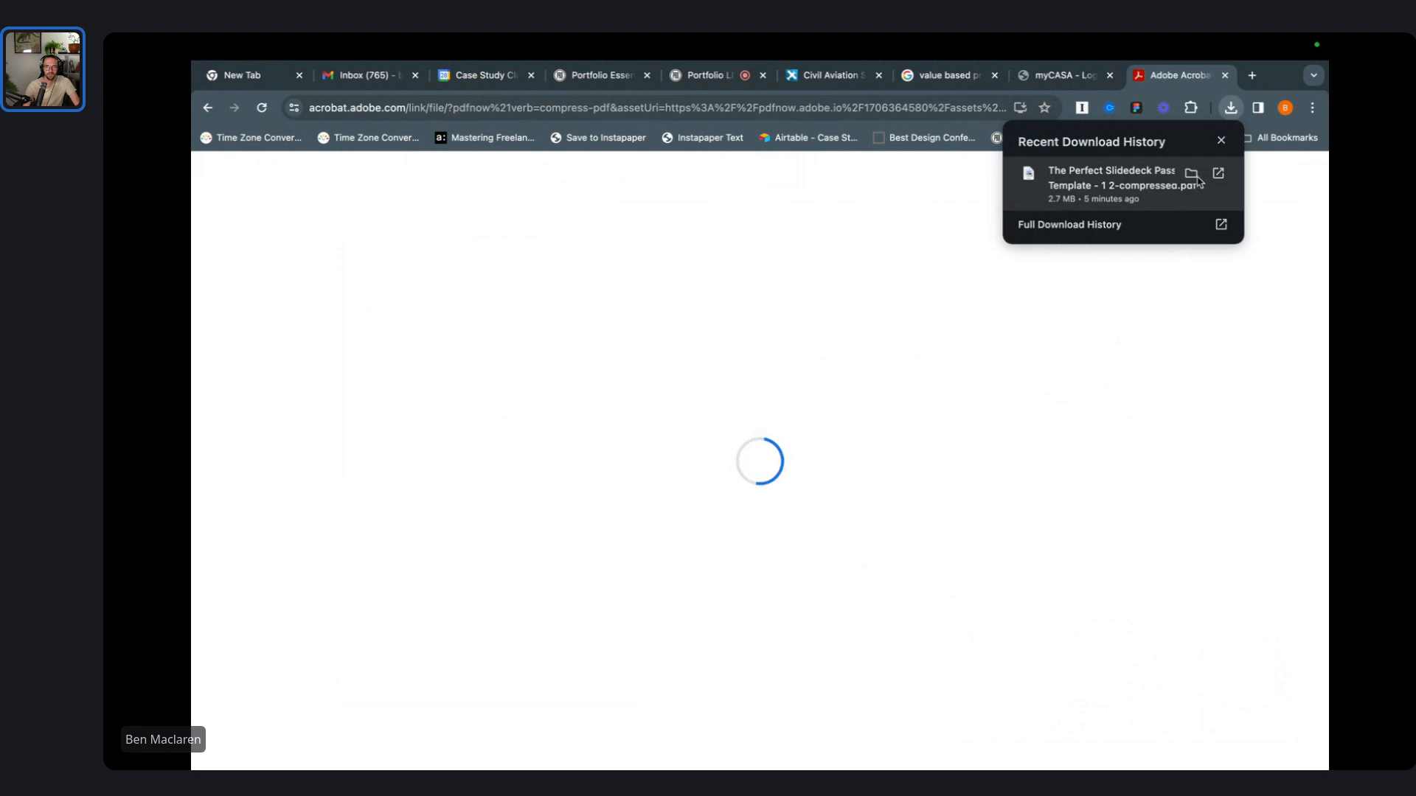
left_click(999, 258)
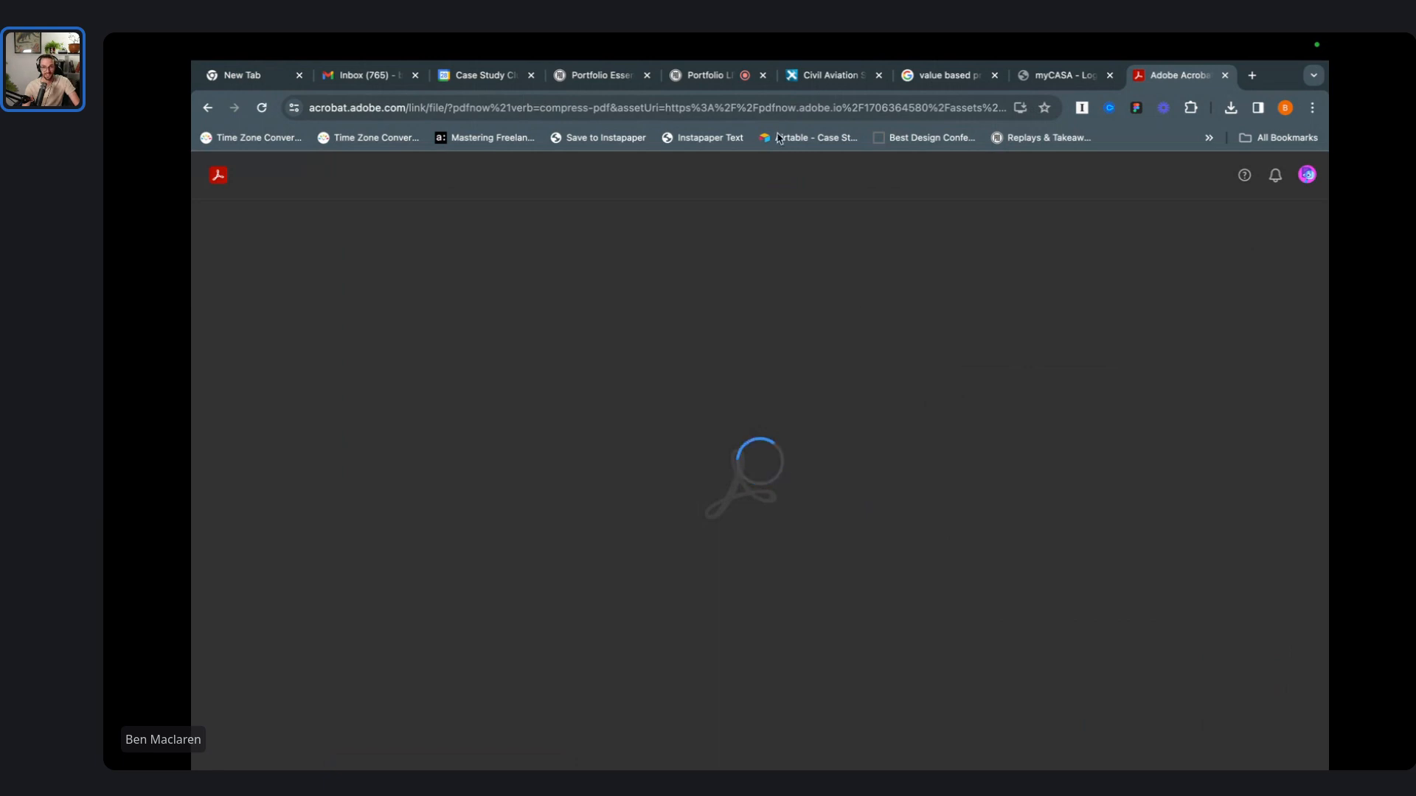
- Close the myCASA login tab and return to the Acrobat tab
left_click(708, 74)
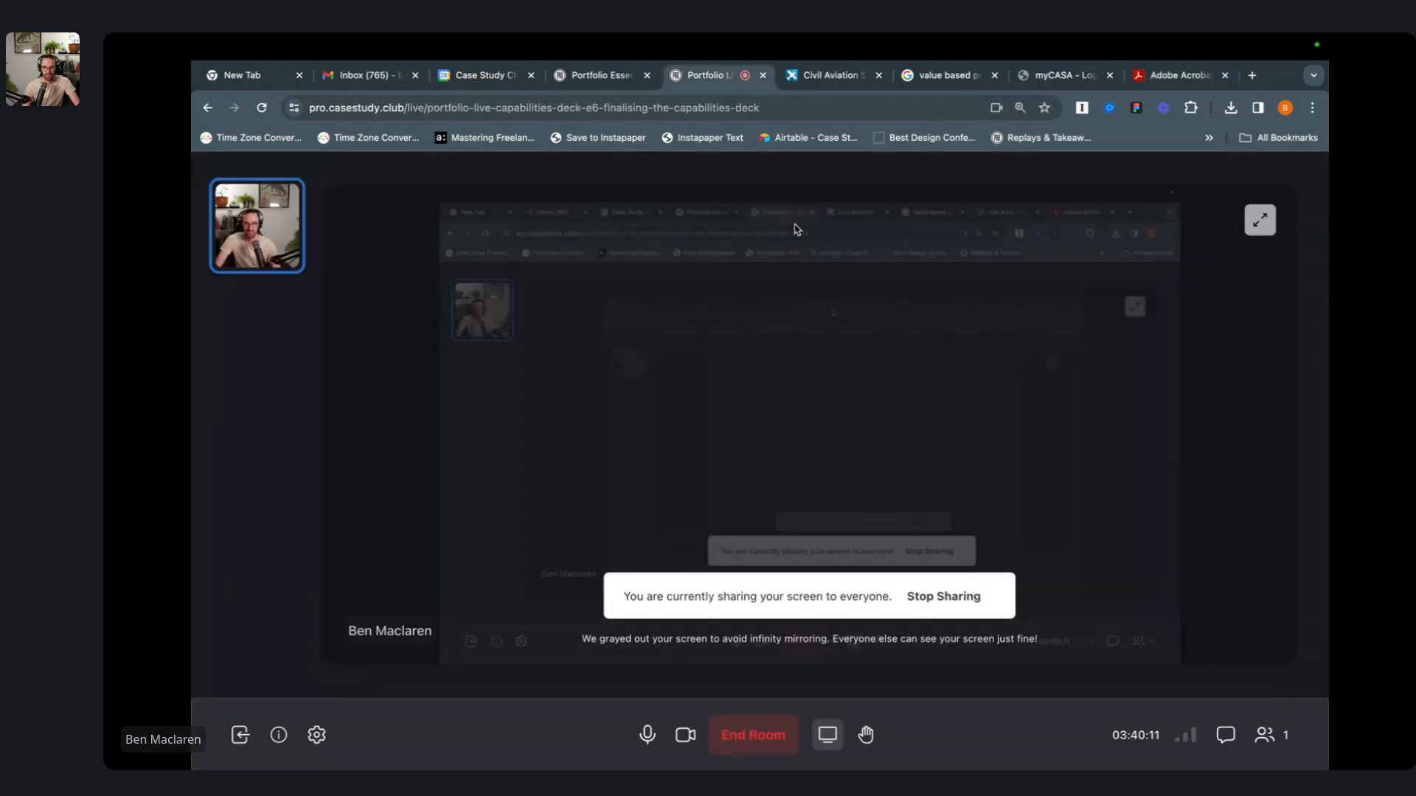
left_click(1046, 79)
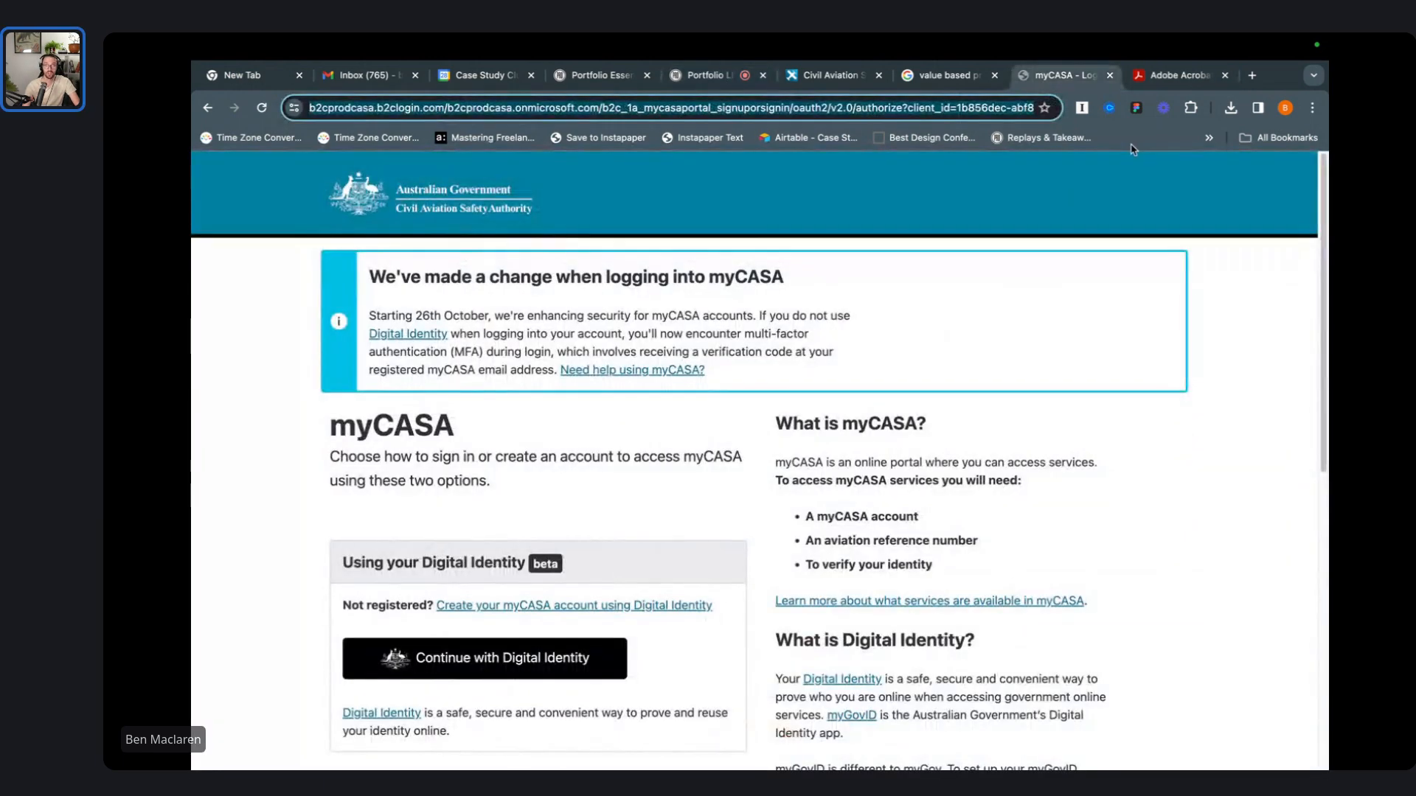
left_click(1148, 80)
middle_click(1044, 88)
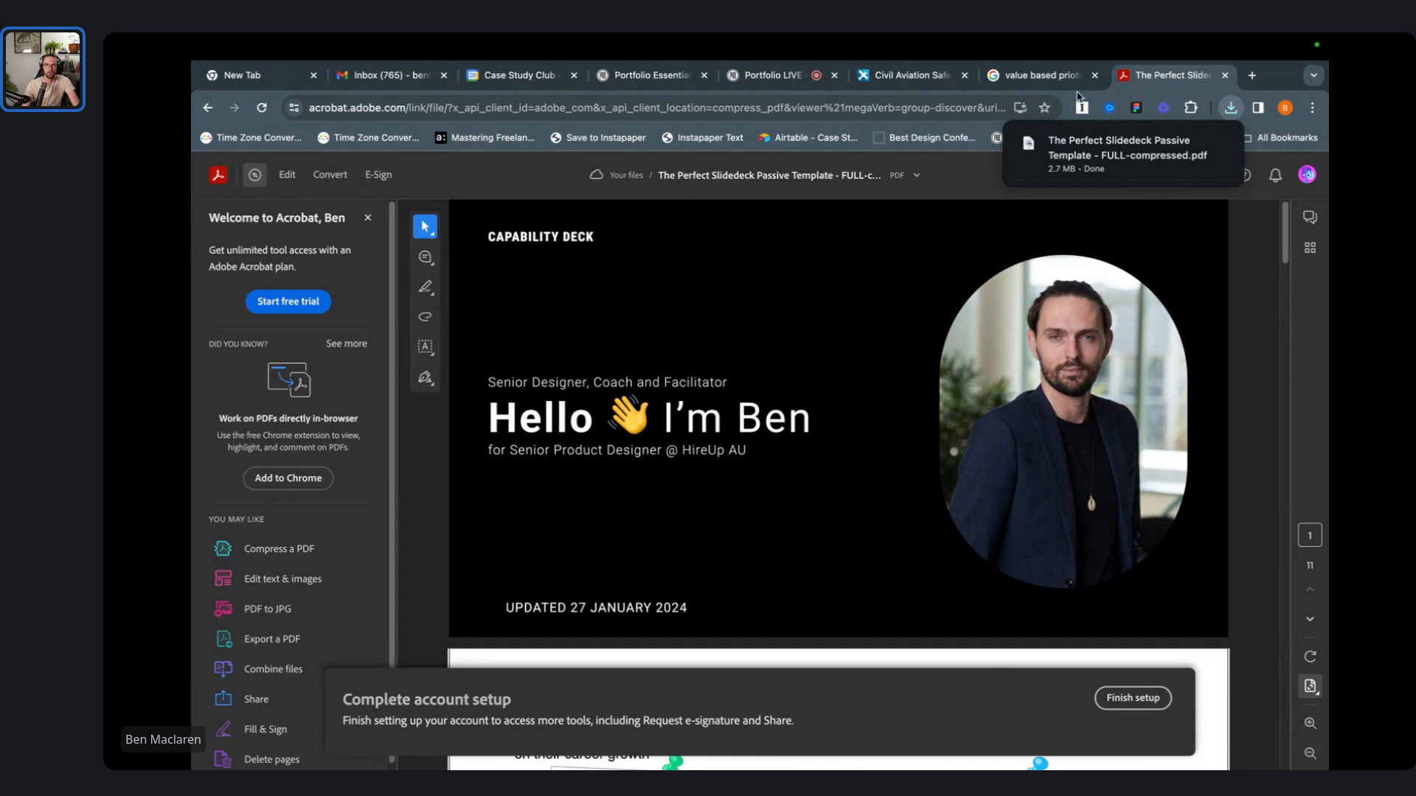
- Start attaching a file to the Gmail reply and browse the Downloads folder
key("ctrl+Left")
key("ctrl+Left")
key("ctrl+Left")
key("ctrl+Left")
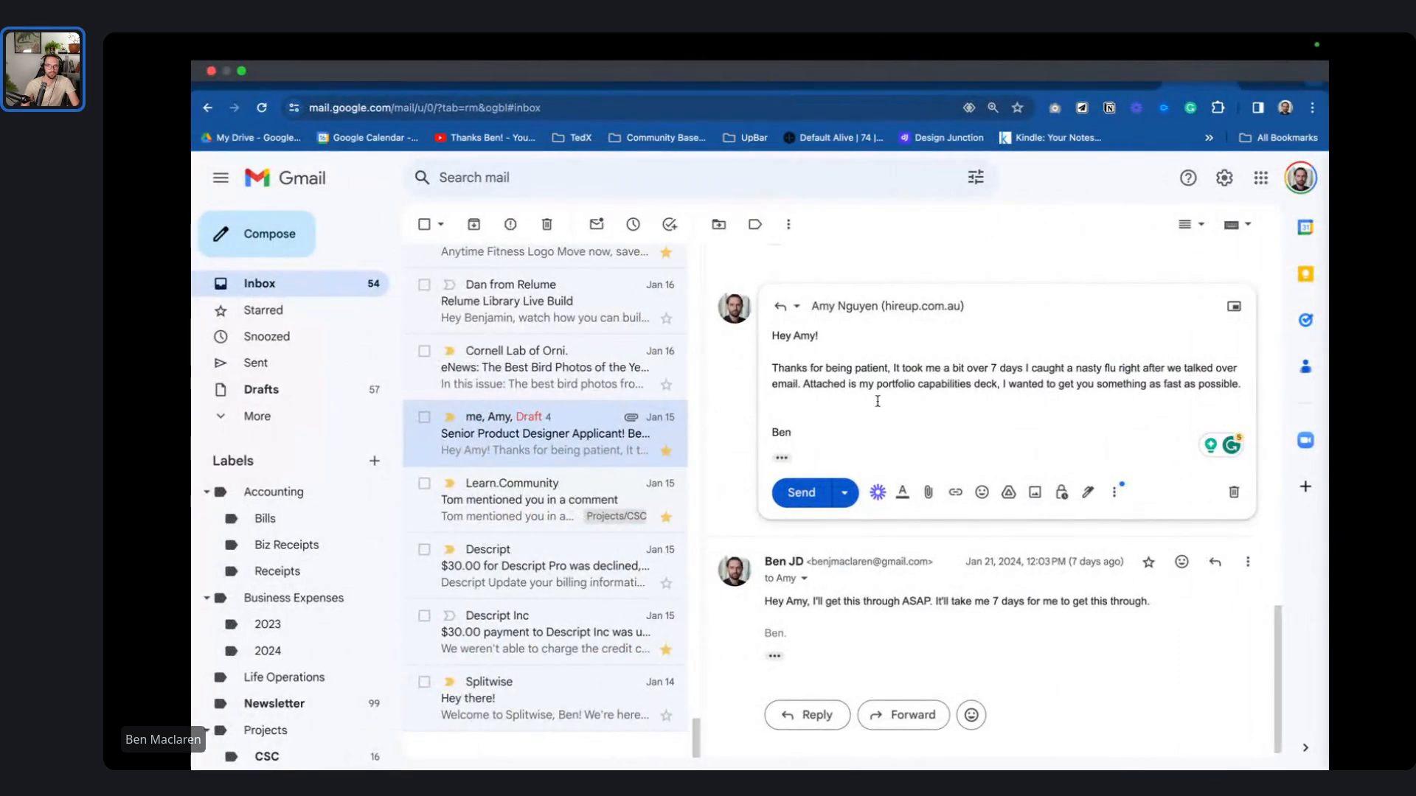
left_click(928, 492)
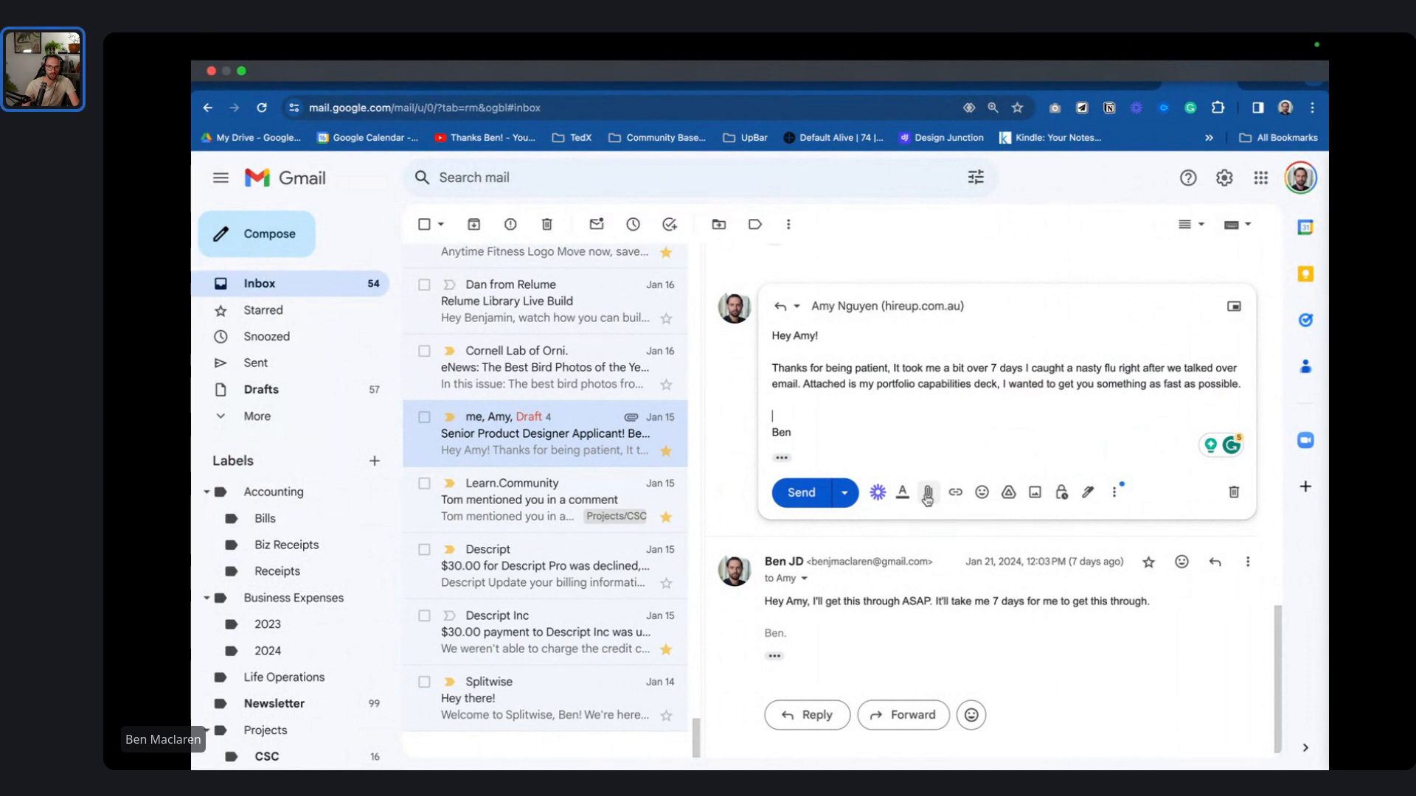
left_click(857, 489)
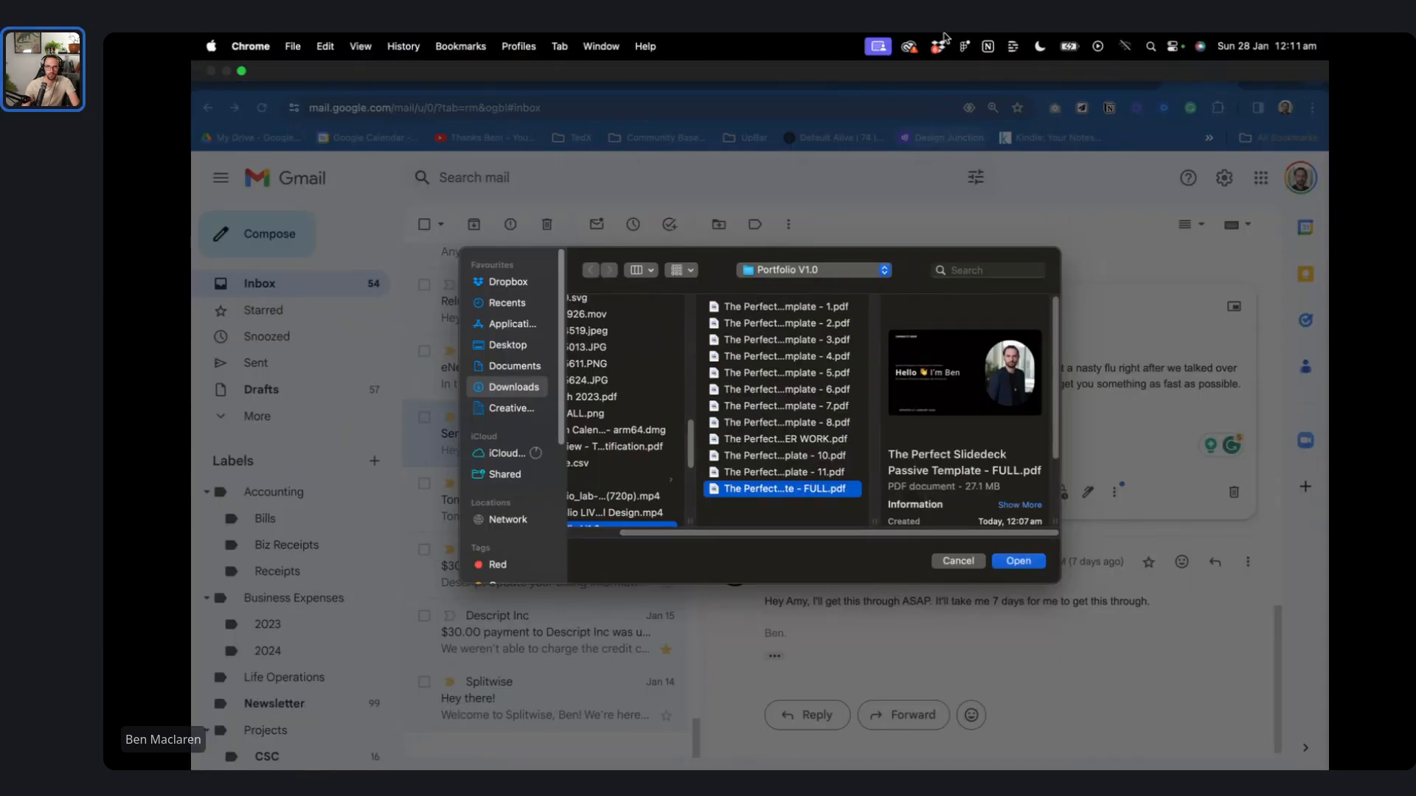
mouse_move(990, 396)
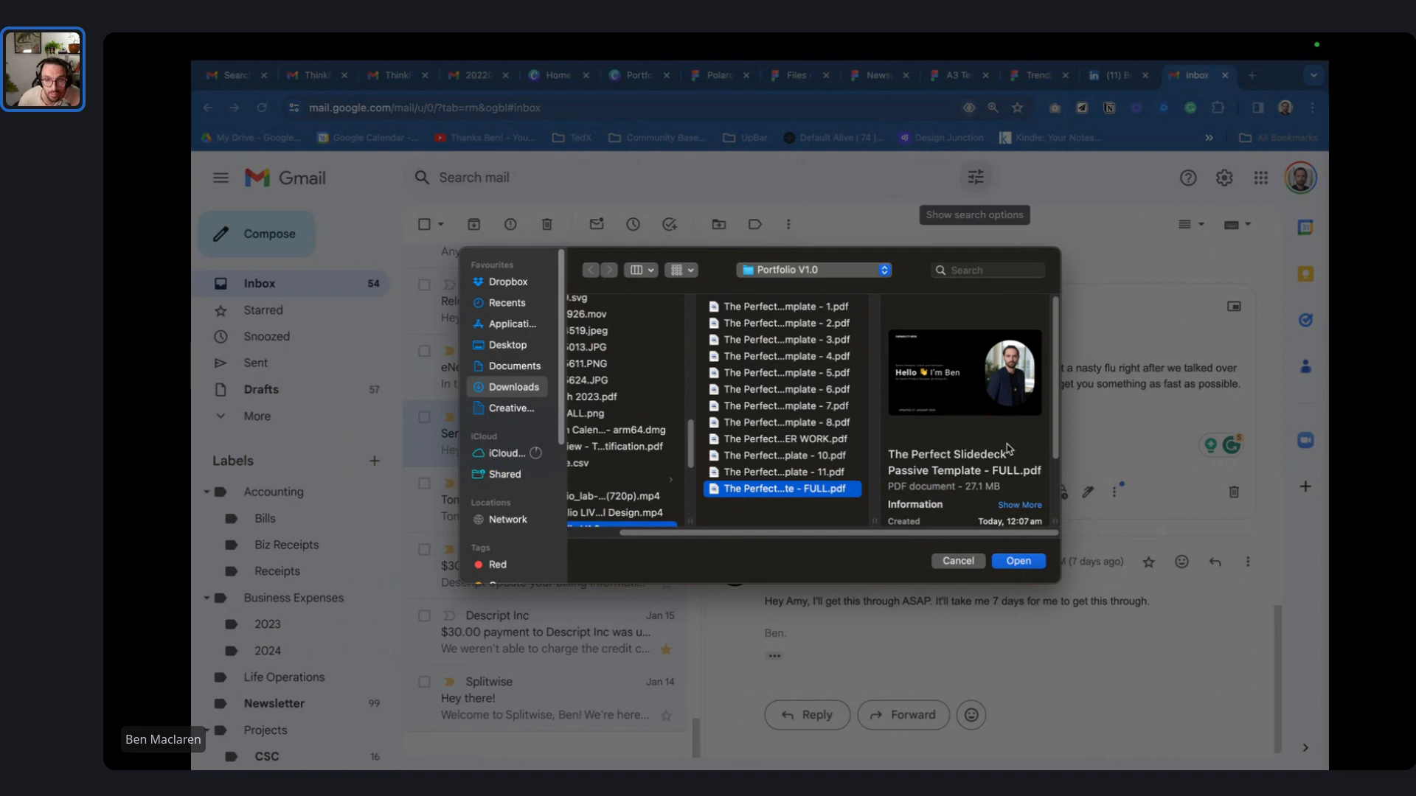
scroll(988, 428, "down", 3)
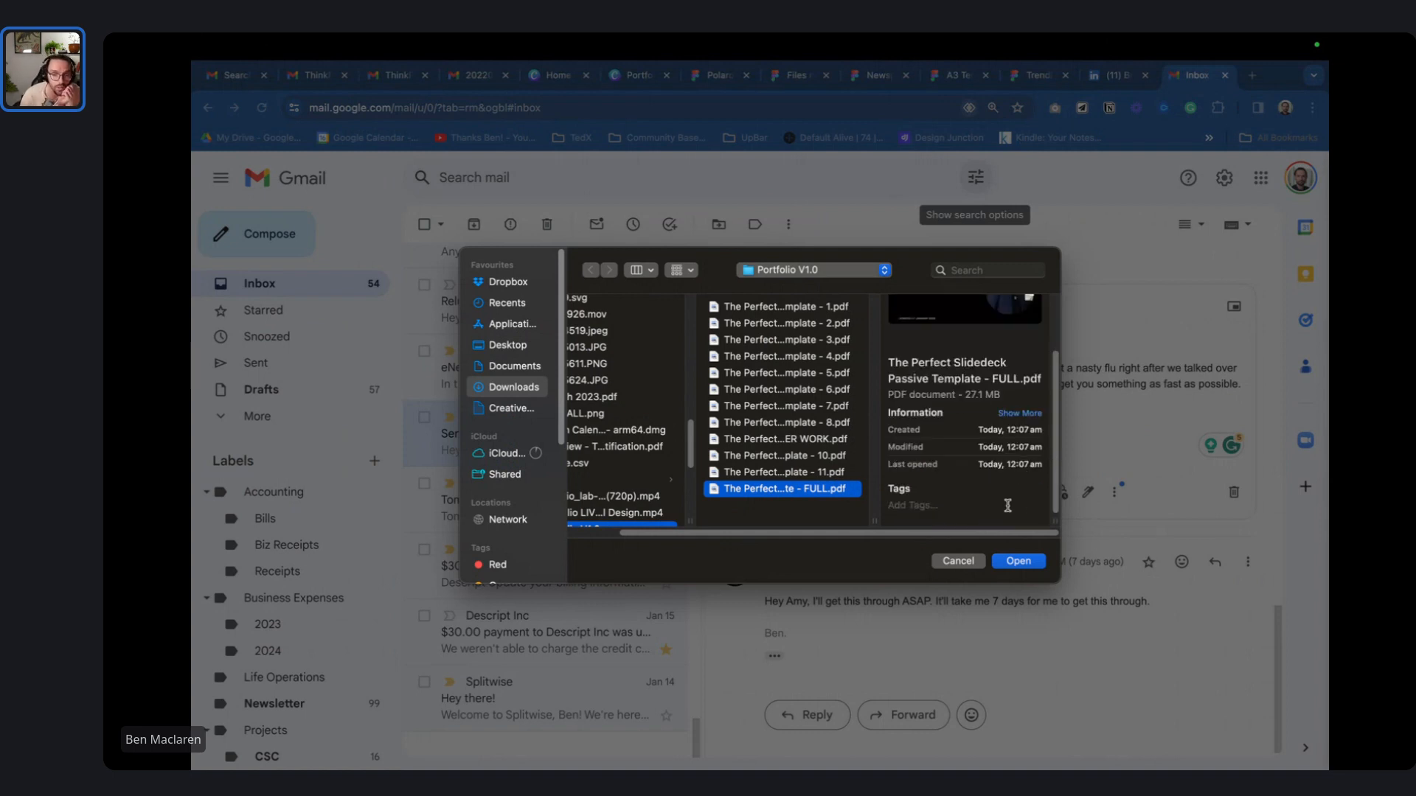
left_click_drag(656, 534, 544, 533)
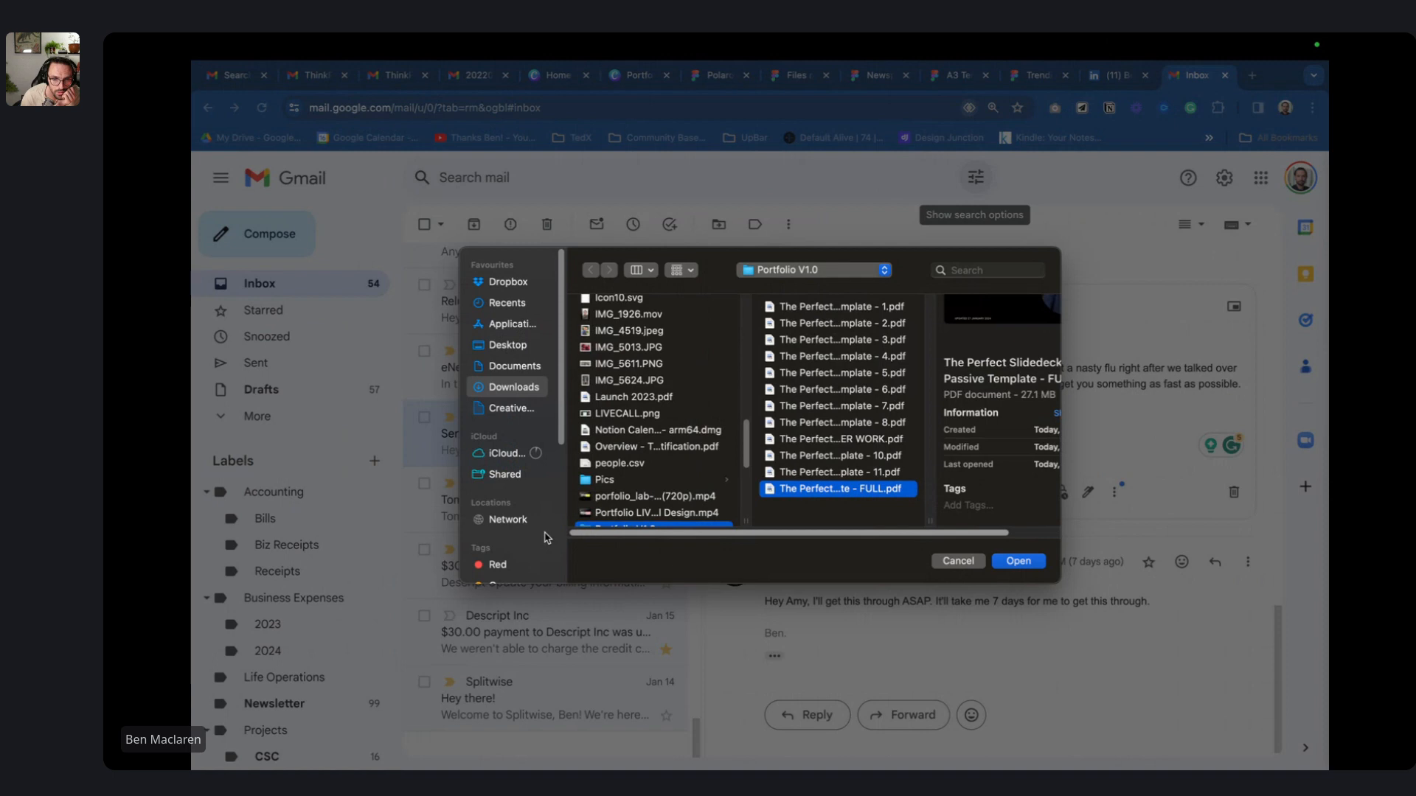
scroll(670, 466, "down", 3)
scroll(679, 440, "down", 5)
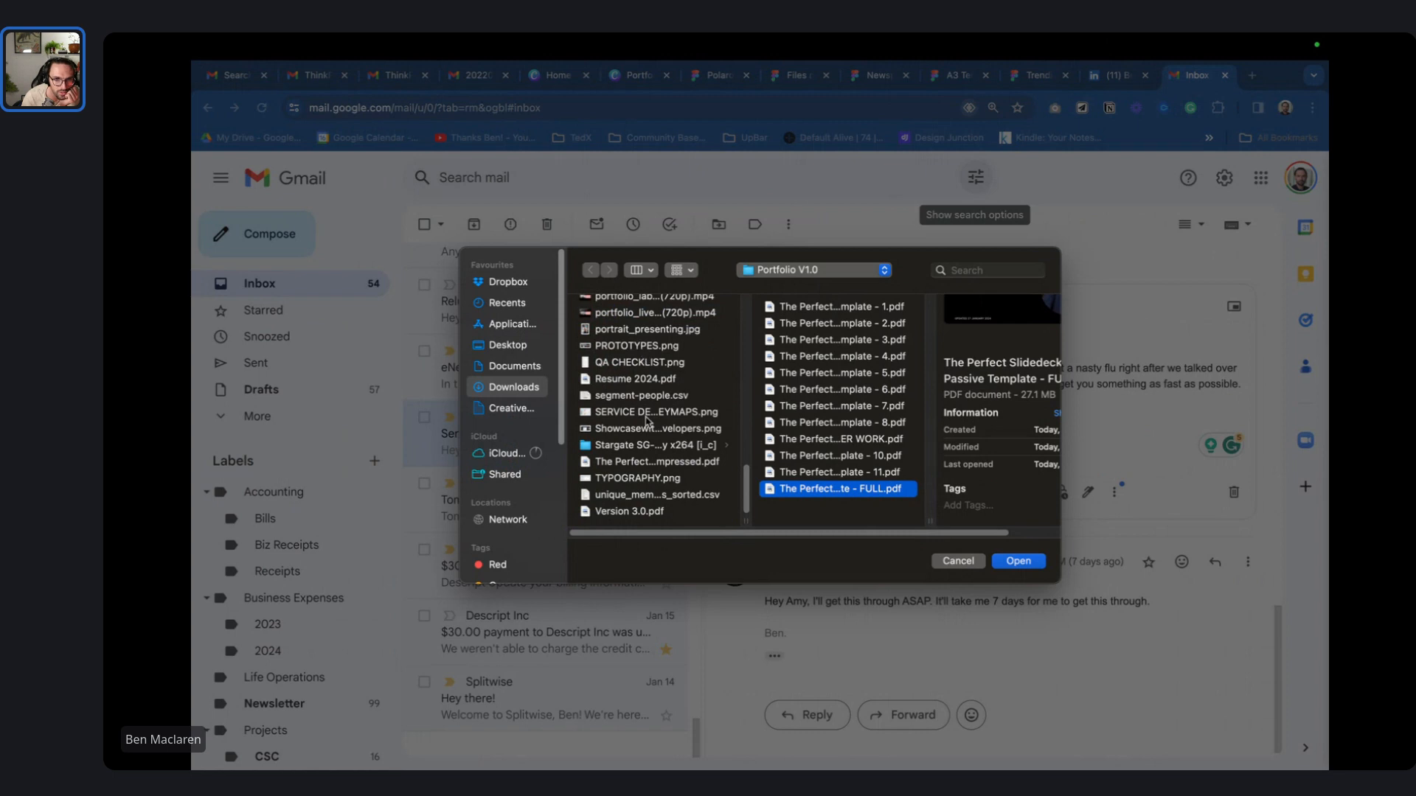
- Attach 'The Perfect Slidedeck Passive Template - FULL-compressed.pdf' (2,779K) after previewing its pages
left_click(663, 465)
mouse_move(965, 437)
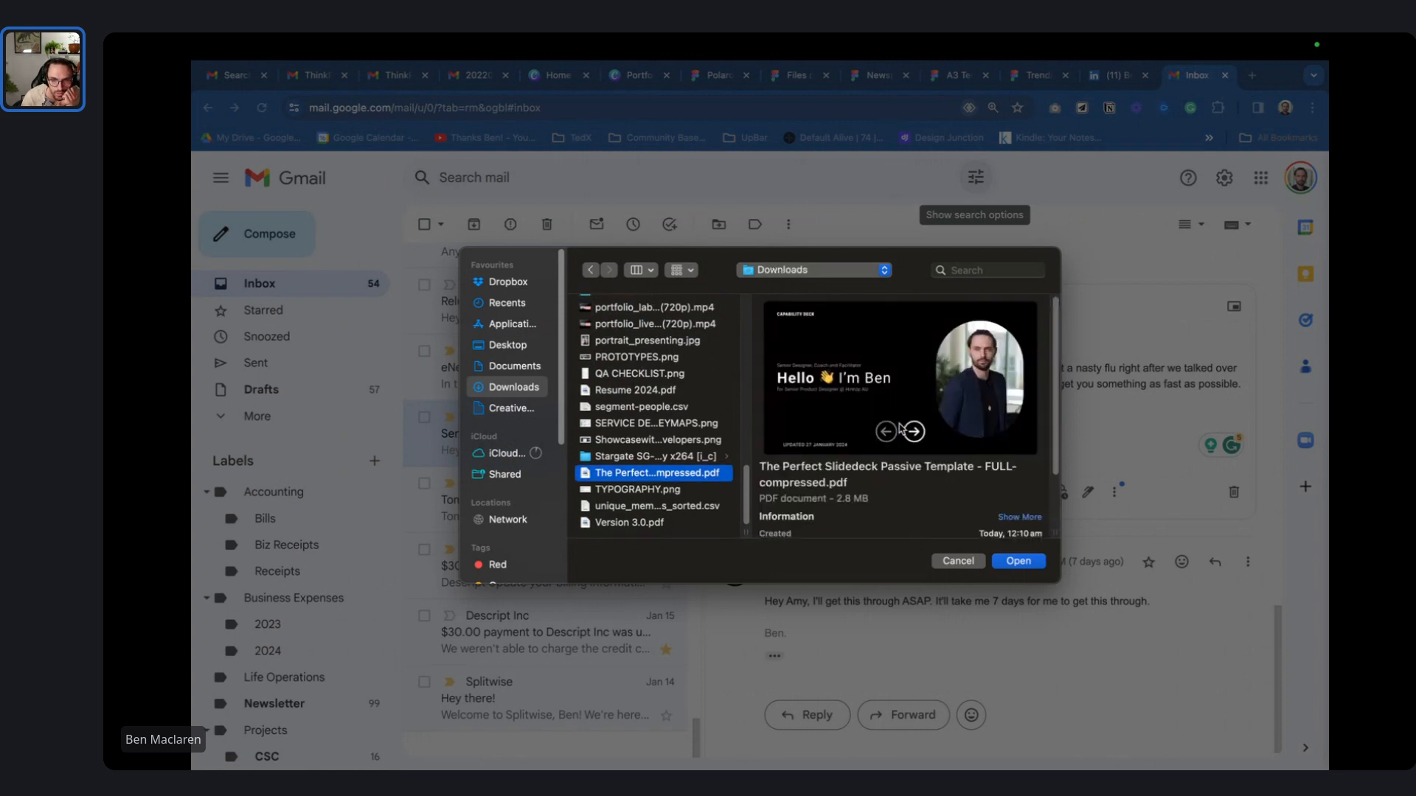
left_click(917, 434)
left_click(917, 435)
left_click(918, 434)
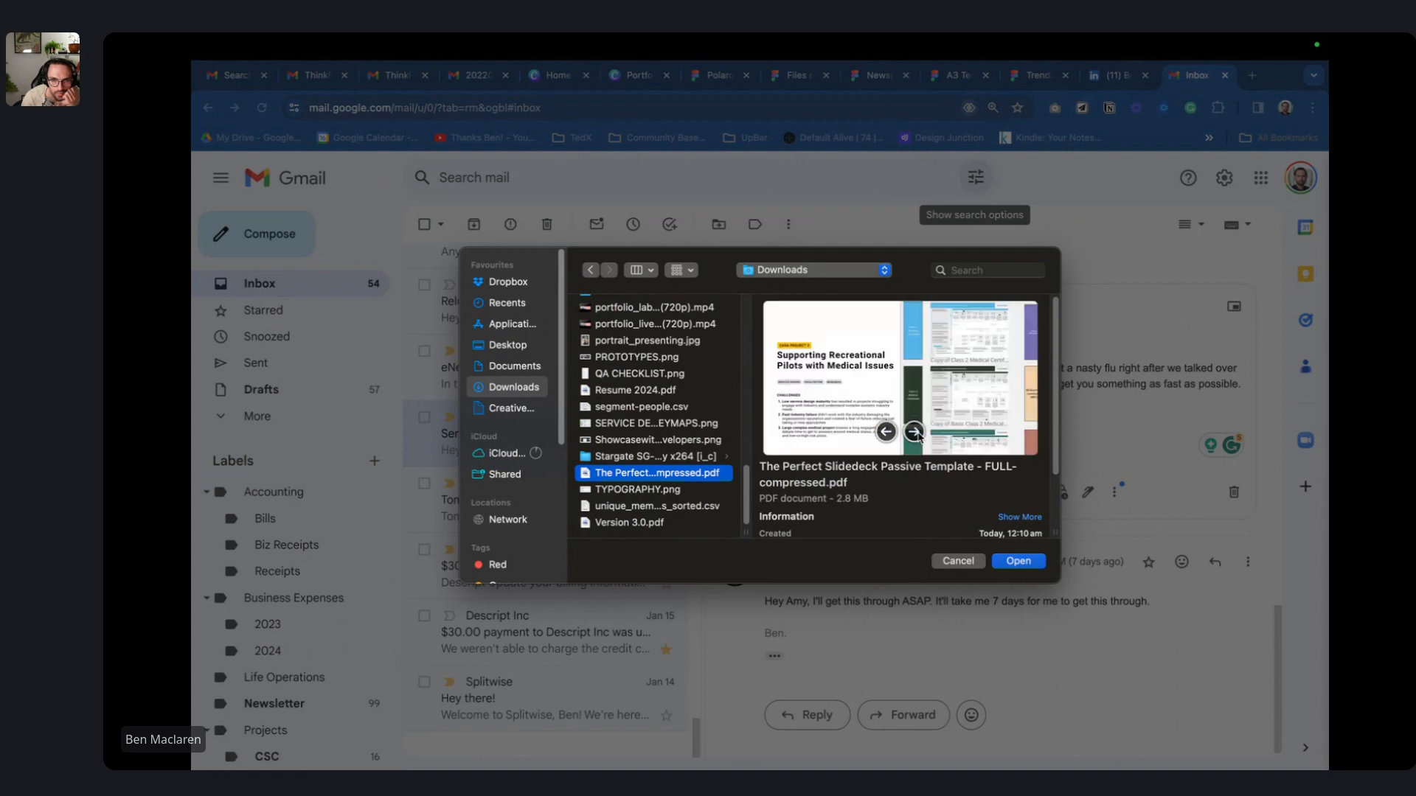
left_click(917, 434)
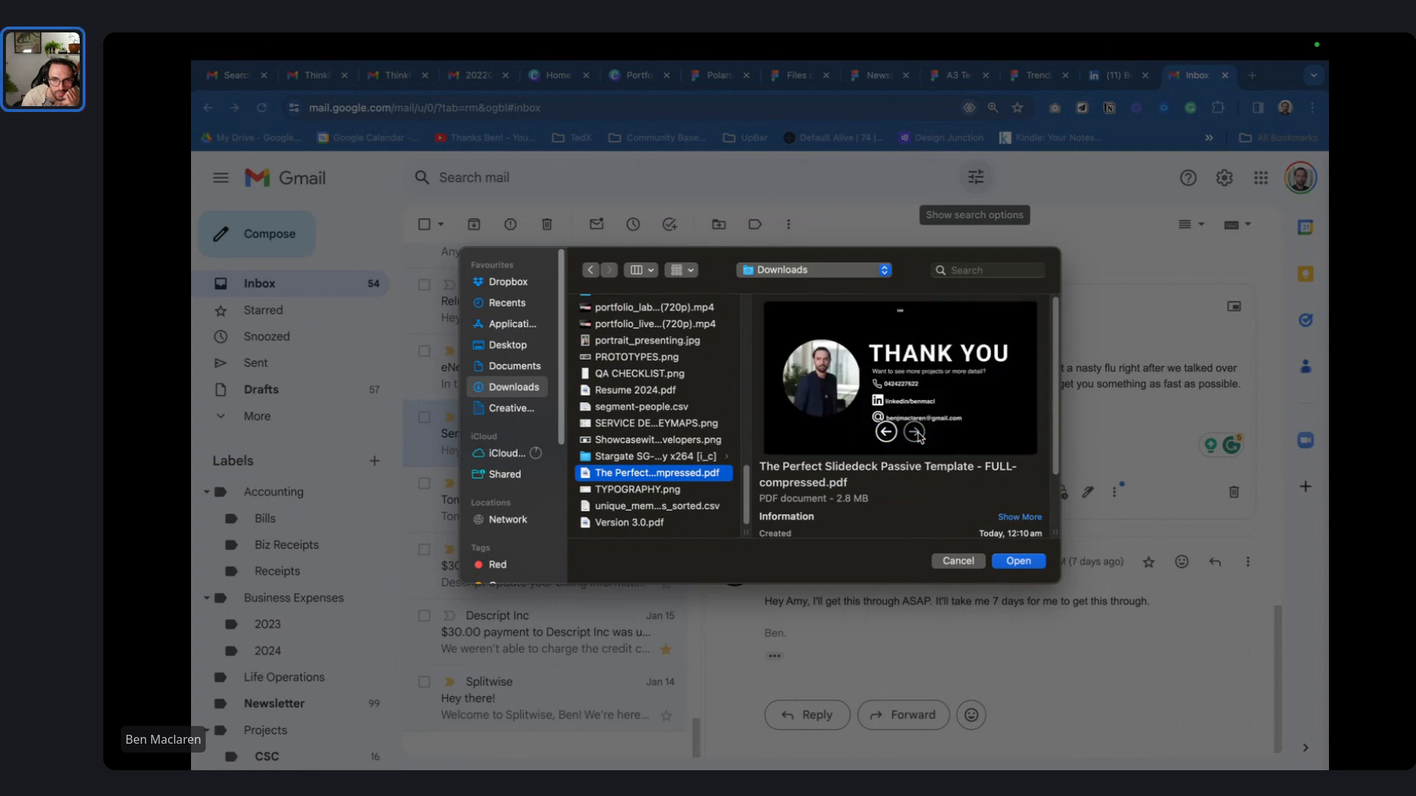
left_click(1031, 565)
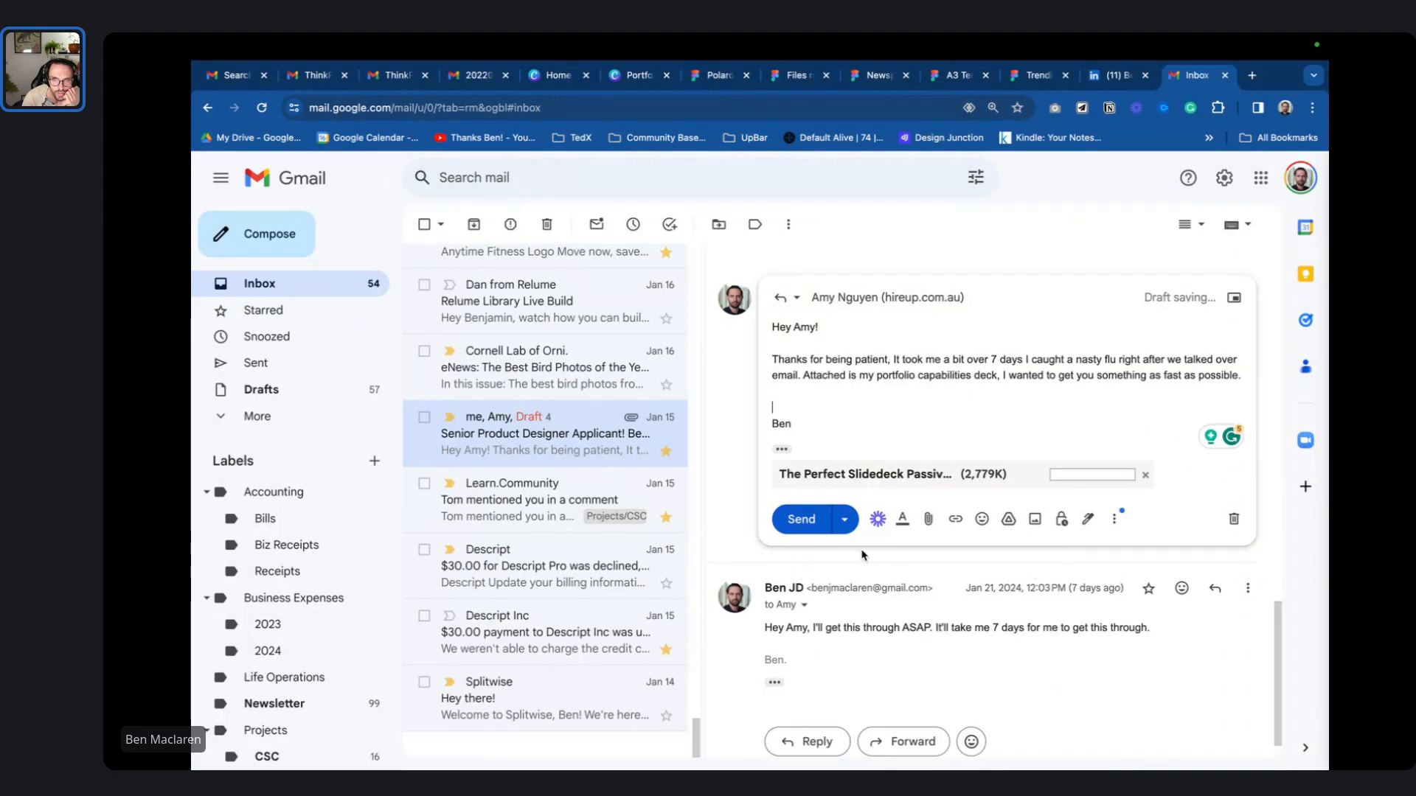
- Send the reply with the compressed deck and return to the Portfolio LIVE session tab
left_click(816, 528)
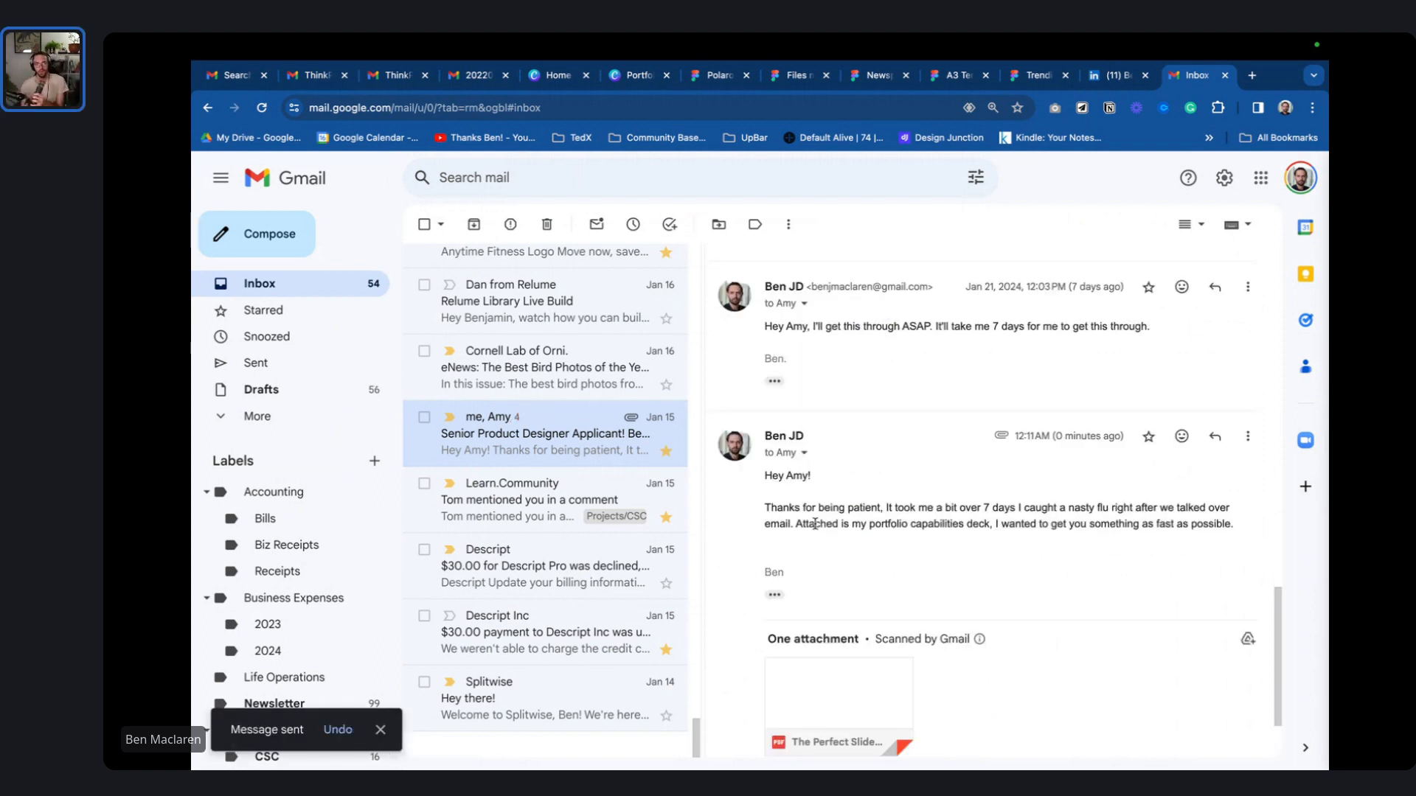
key("ctrl+Left")
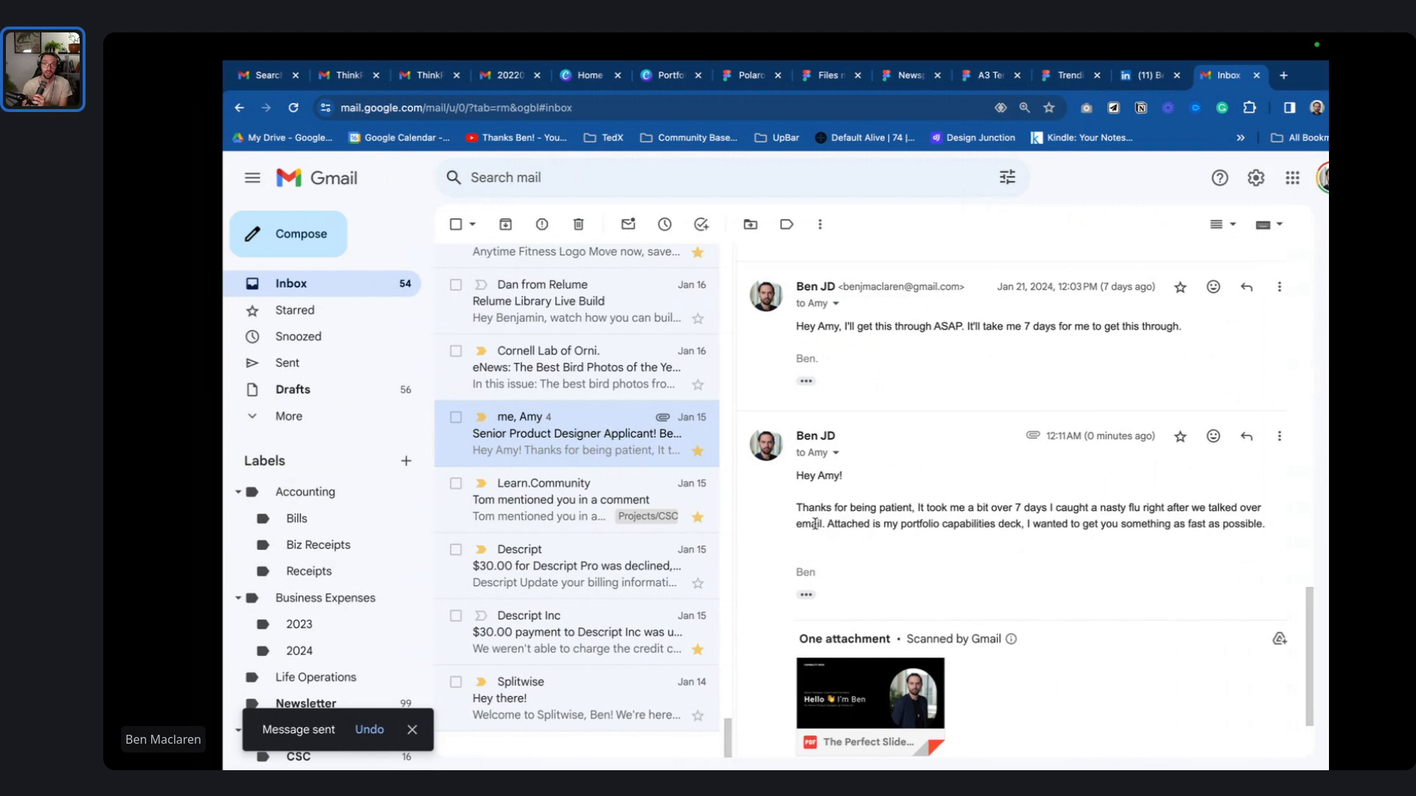
key("ctrl+Left")
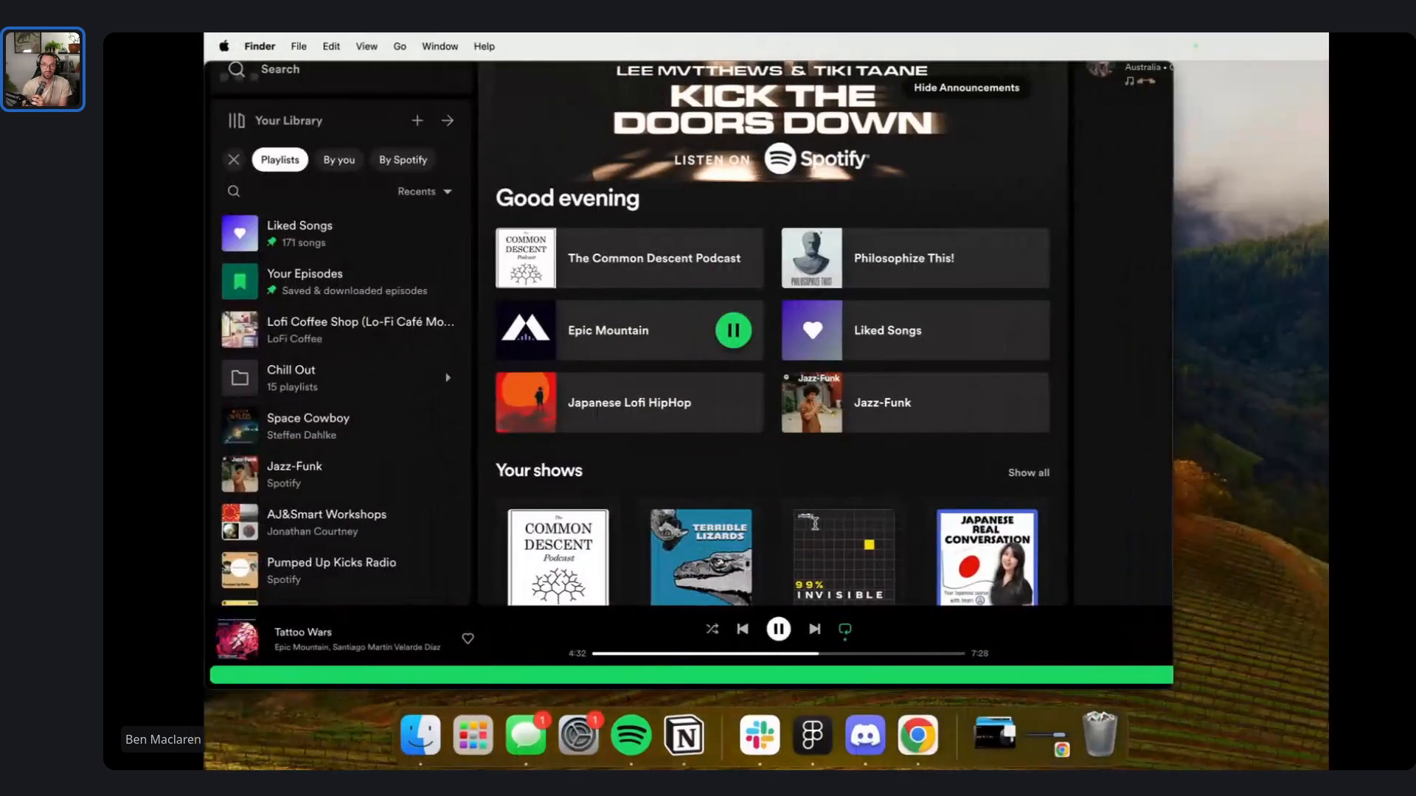
key("ctrl+Right")
key("ctrl+Right")
key("ctrl+Right")
key("ctrl+Right")
key("ctrl+Left")
key("ctrl+Left")
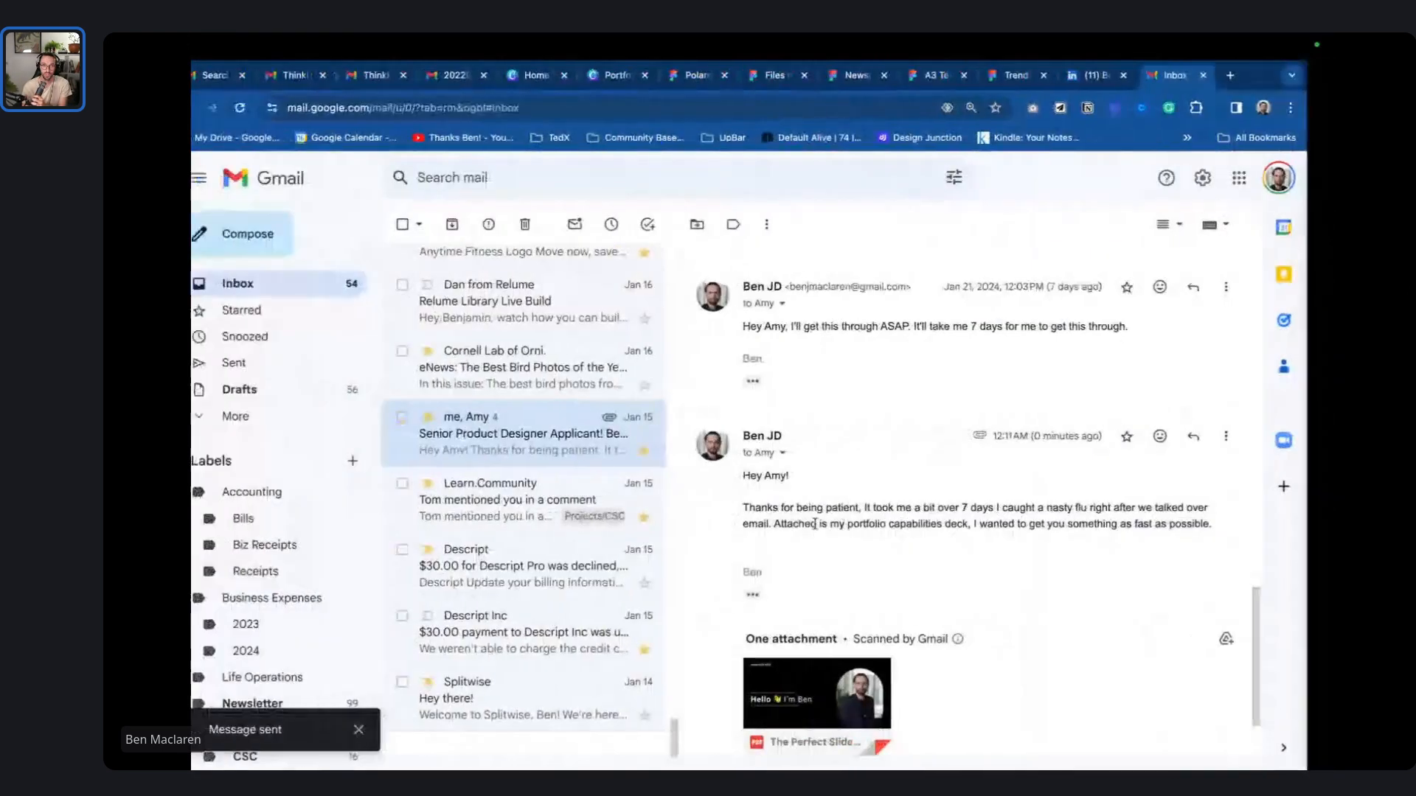
key("ctrl+Right")
key("ctrl+Right")
key("ctrl+Right")
key("ctrl+Right")
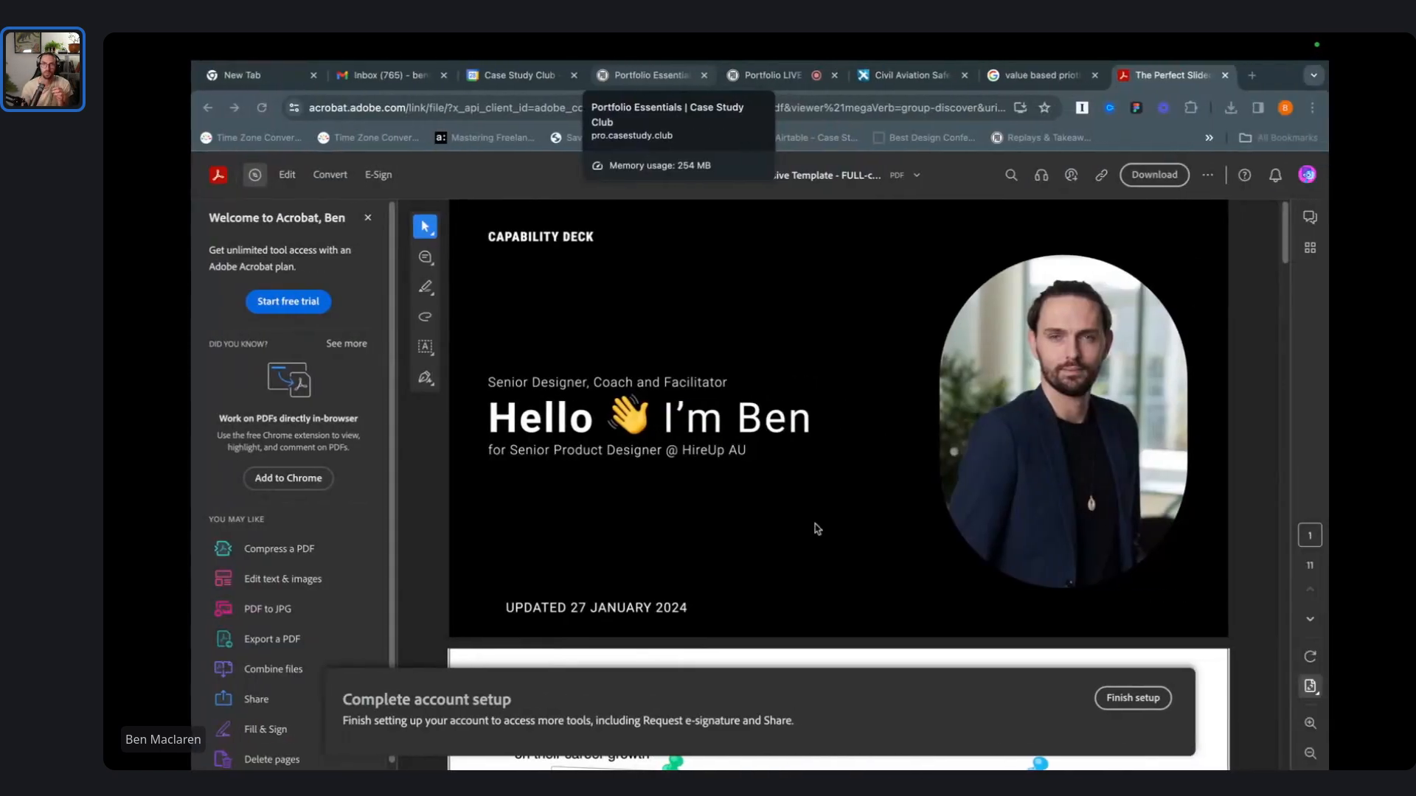
left_click(771, 74)
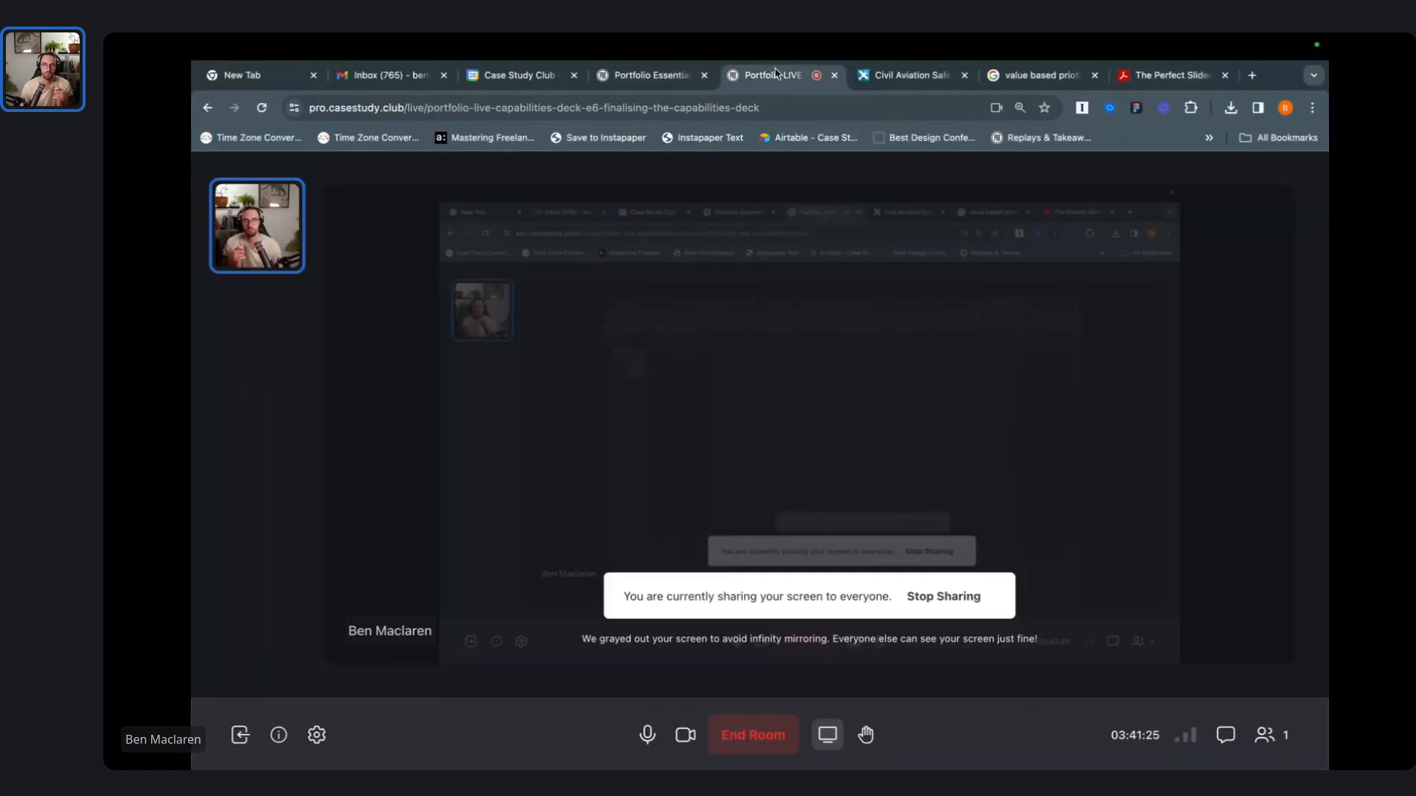